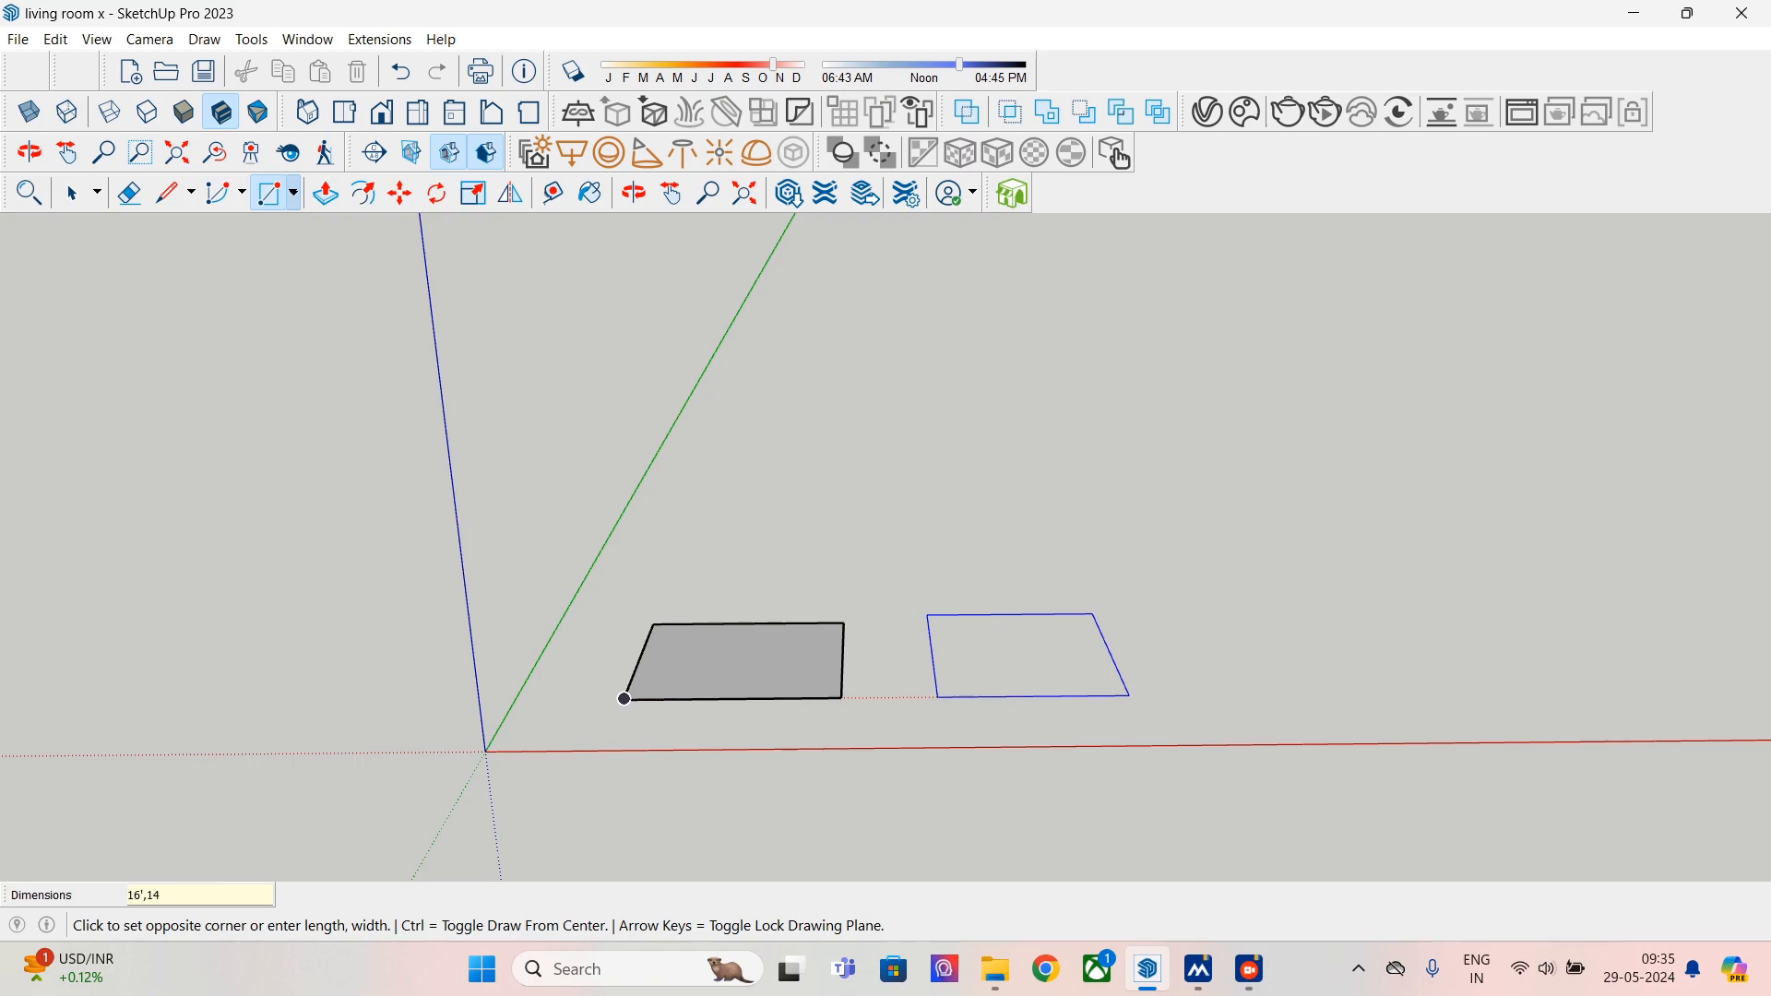
- Complete the second ground rectangle at 16' by 14'
key(Return)
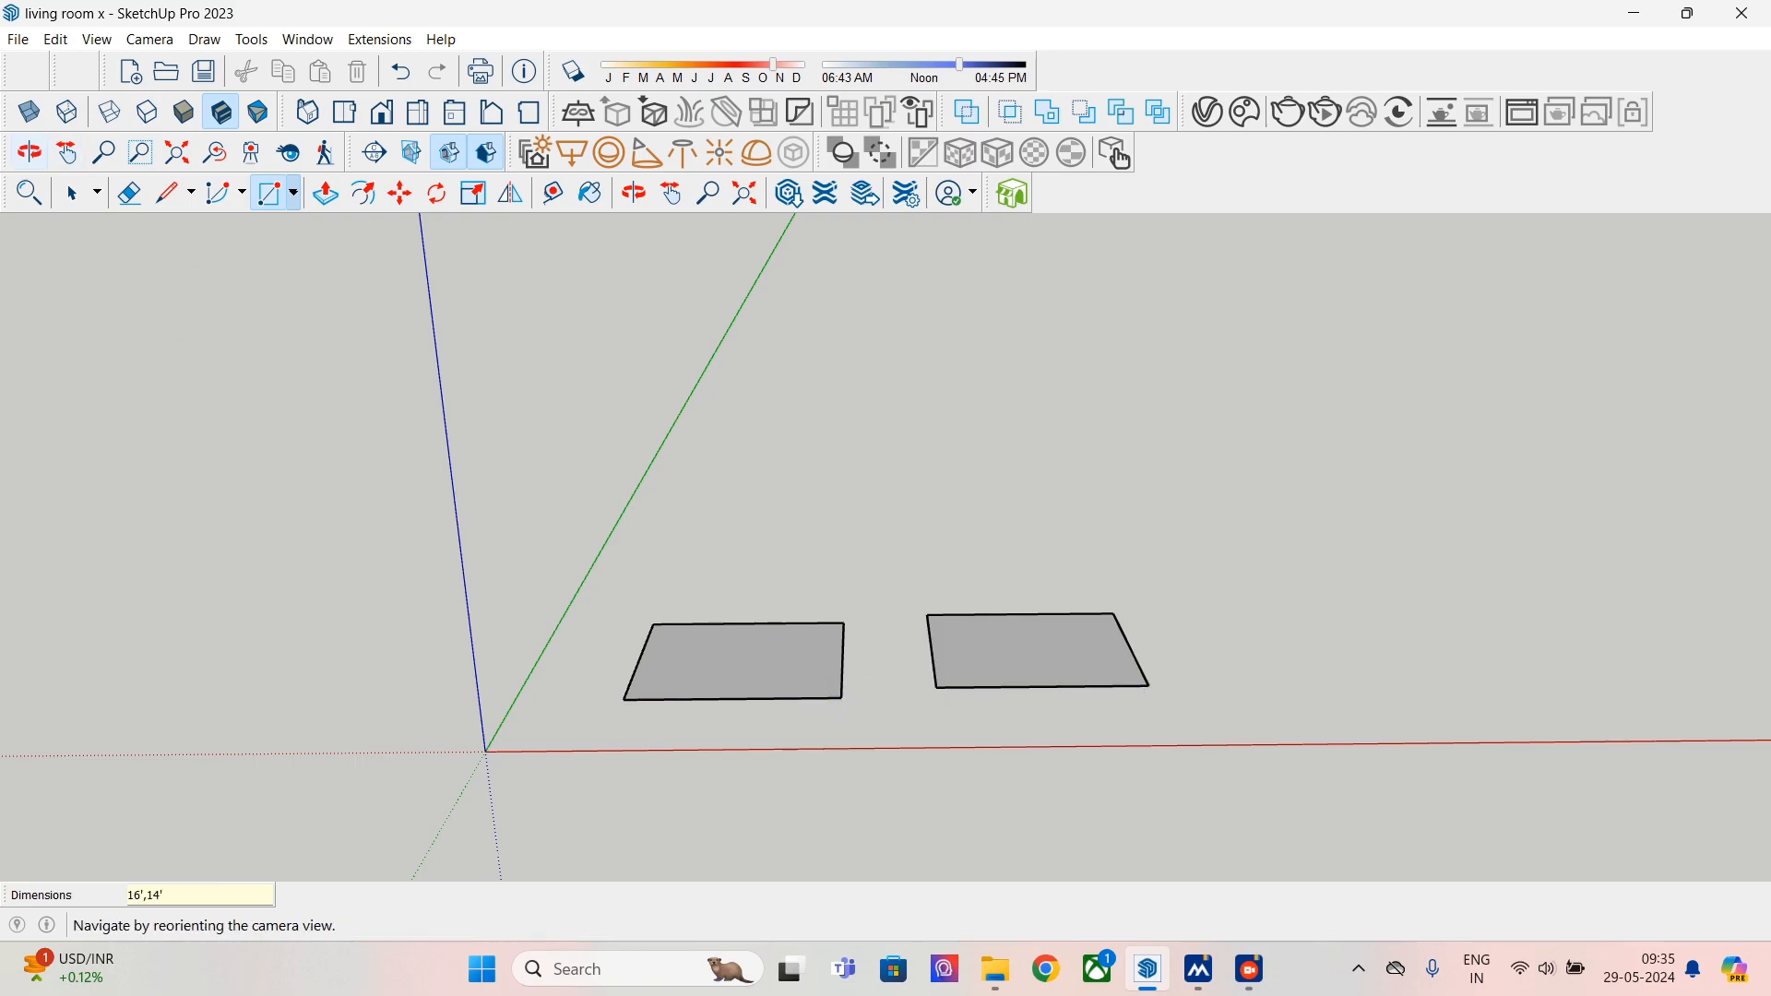
- Pull both ground rectangles up into slabs 4" thick, matching the second slab's thickness to the first
click(72, 193)
scroll(788, 656, up, 2)
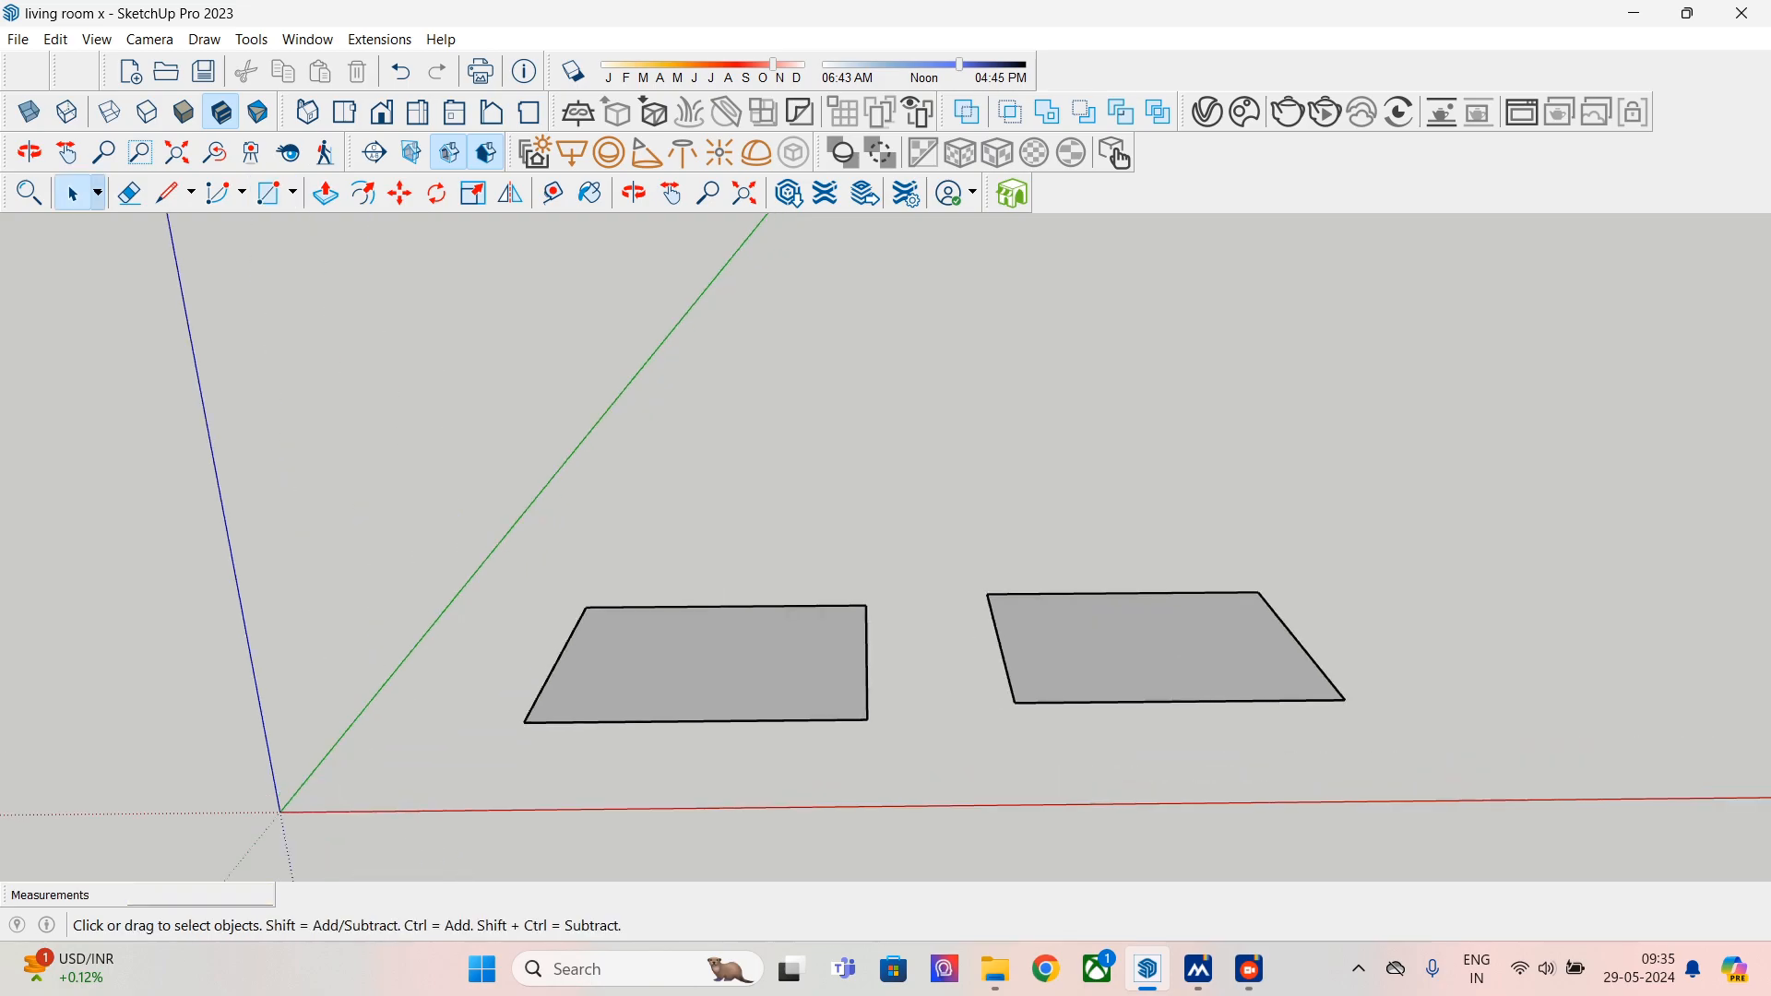
click(789, 657)
click(326, 192)
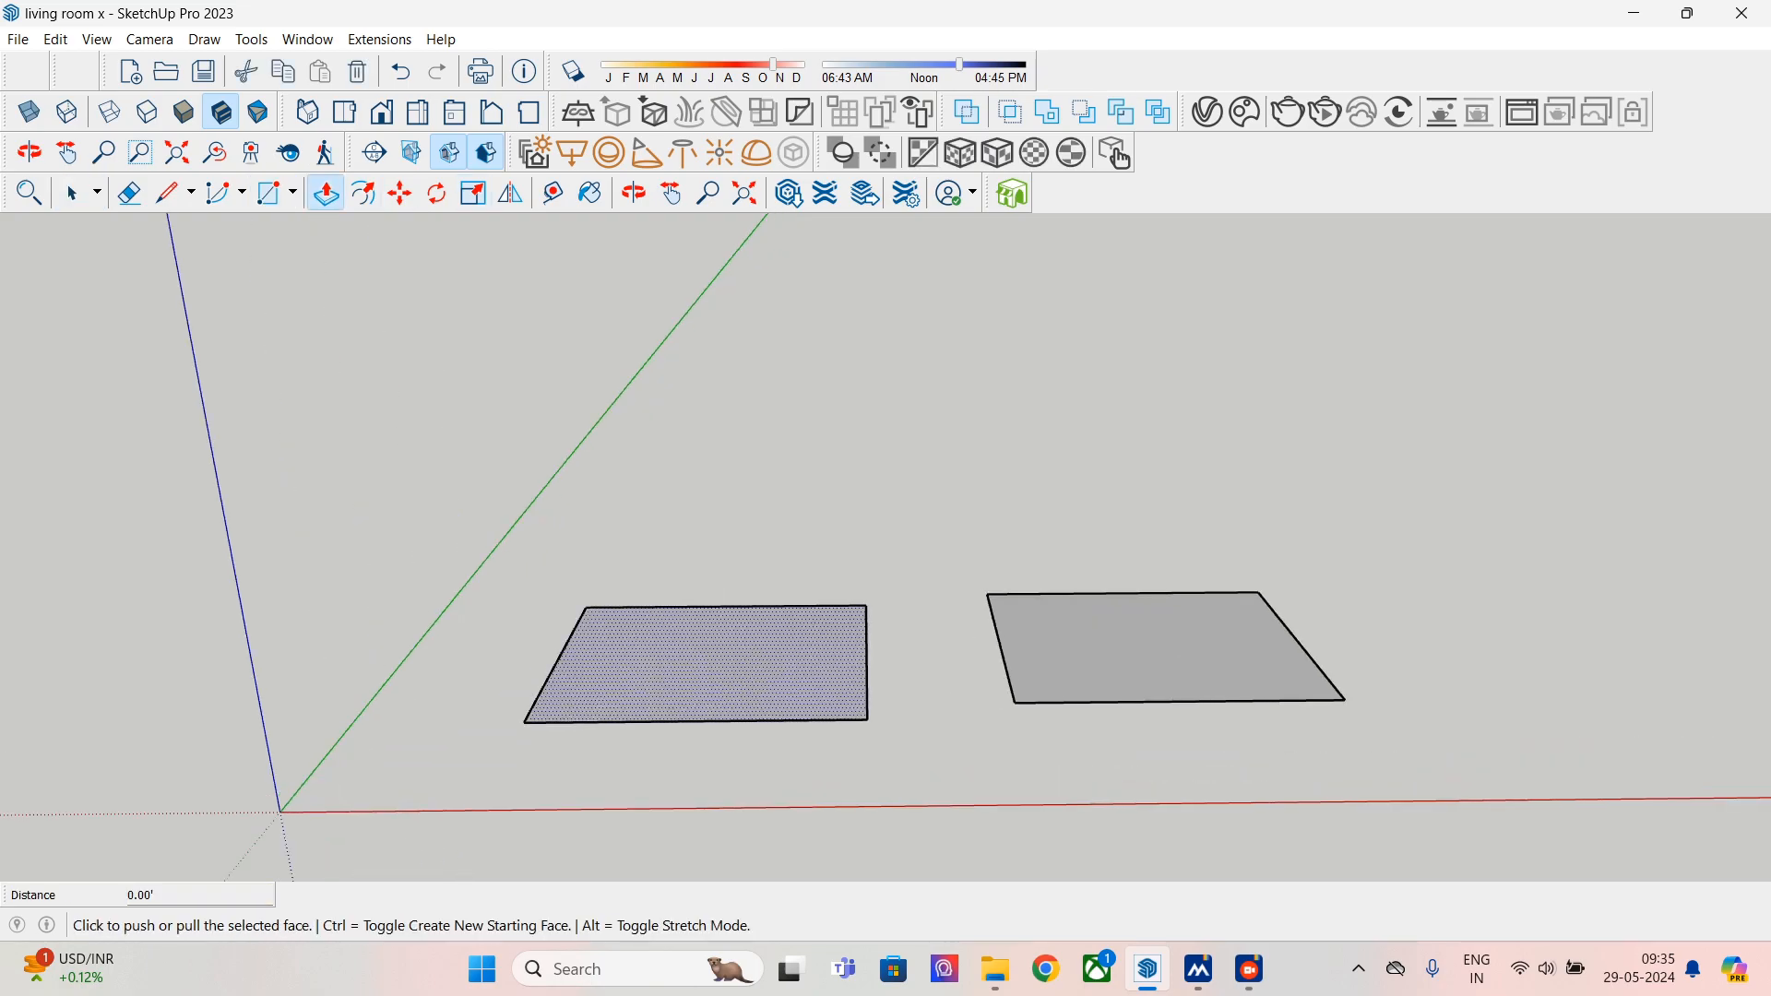
click(688, 646)
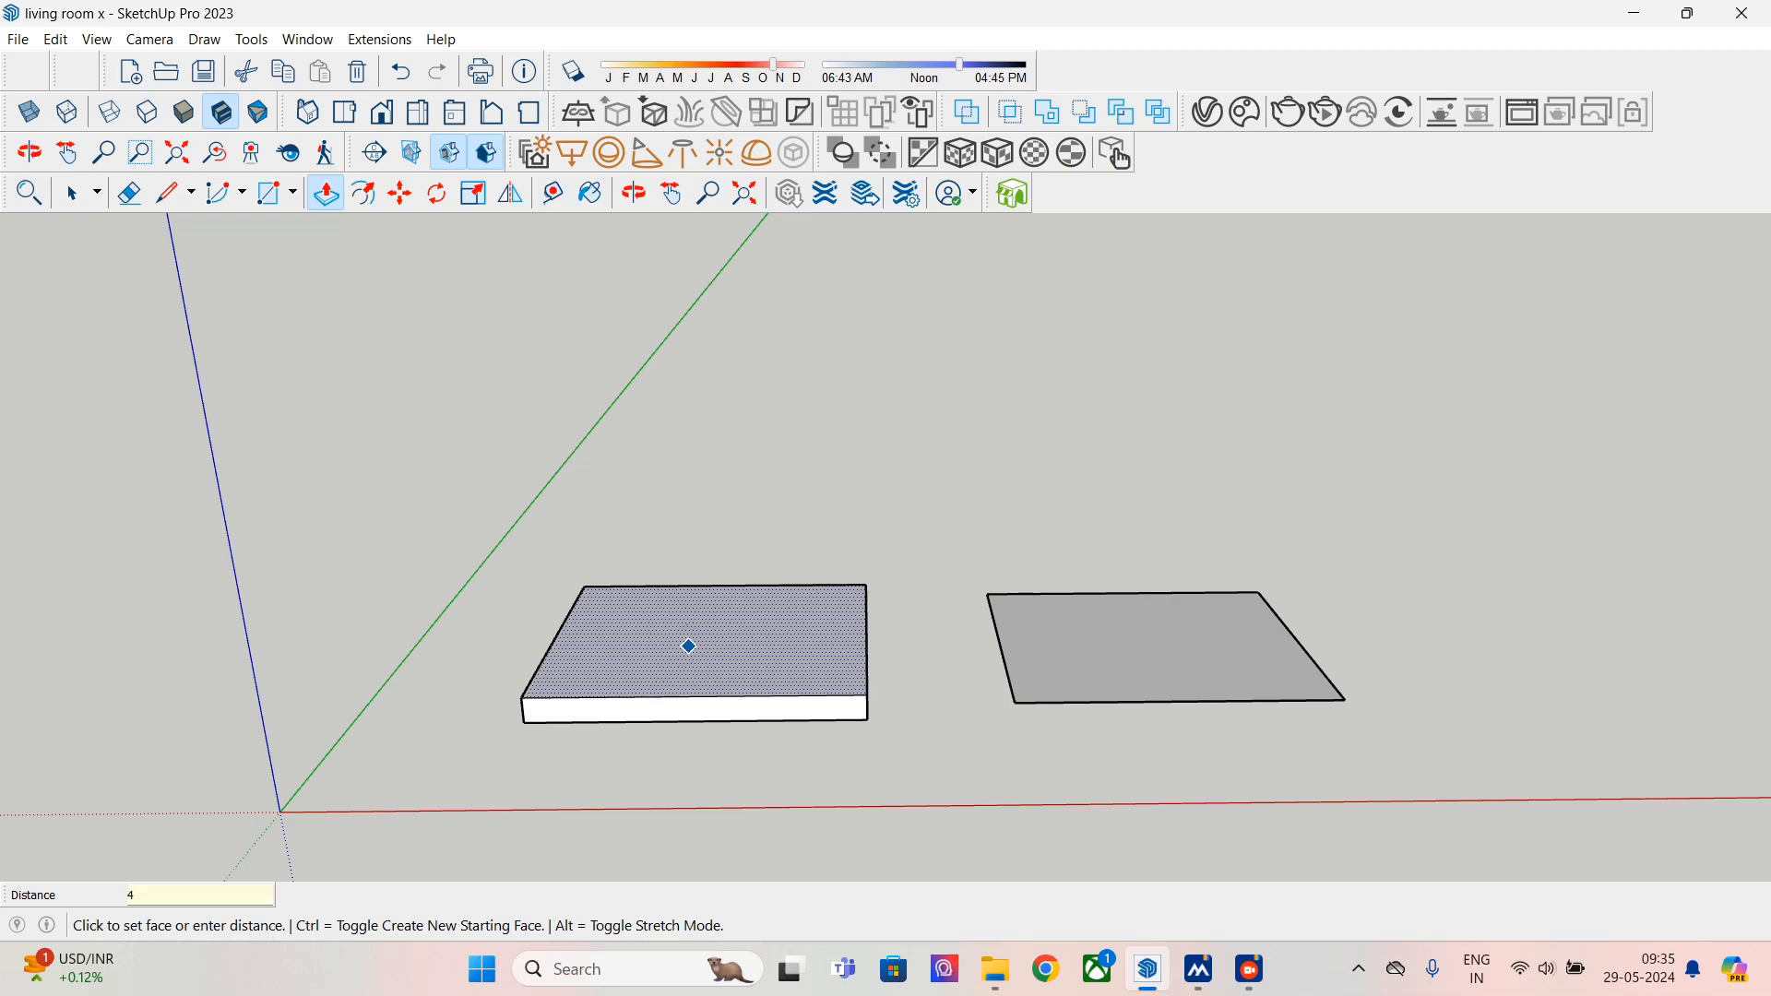
key(Return)
click(1171, 649)
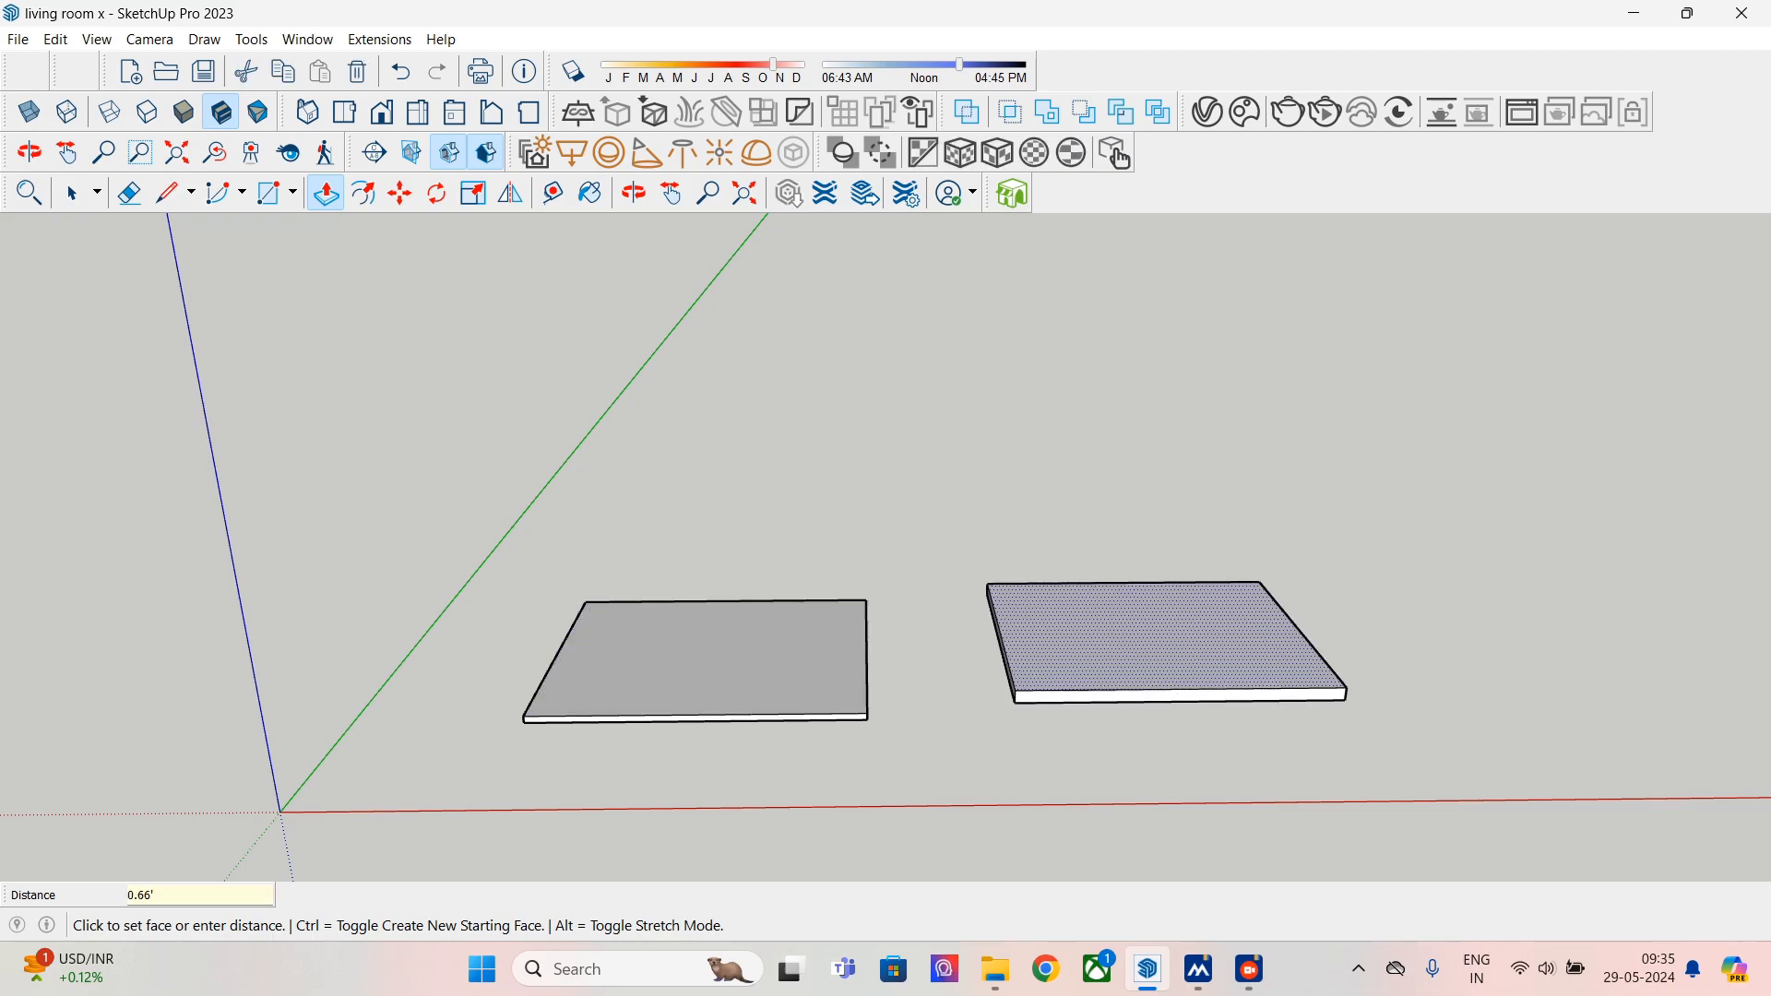
click(805, 643)
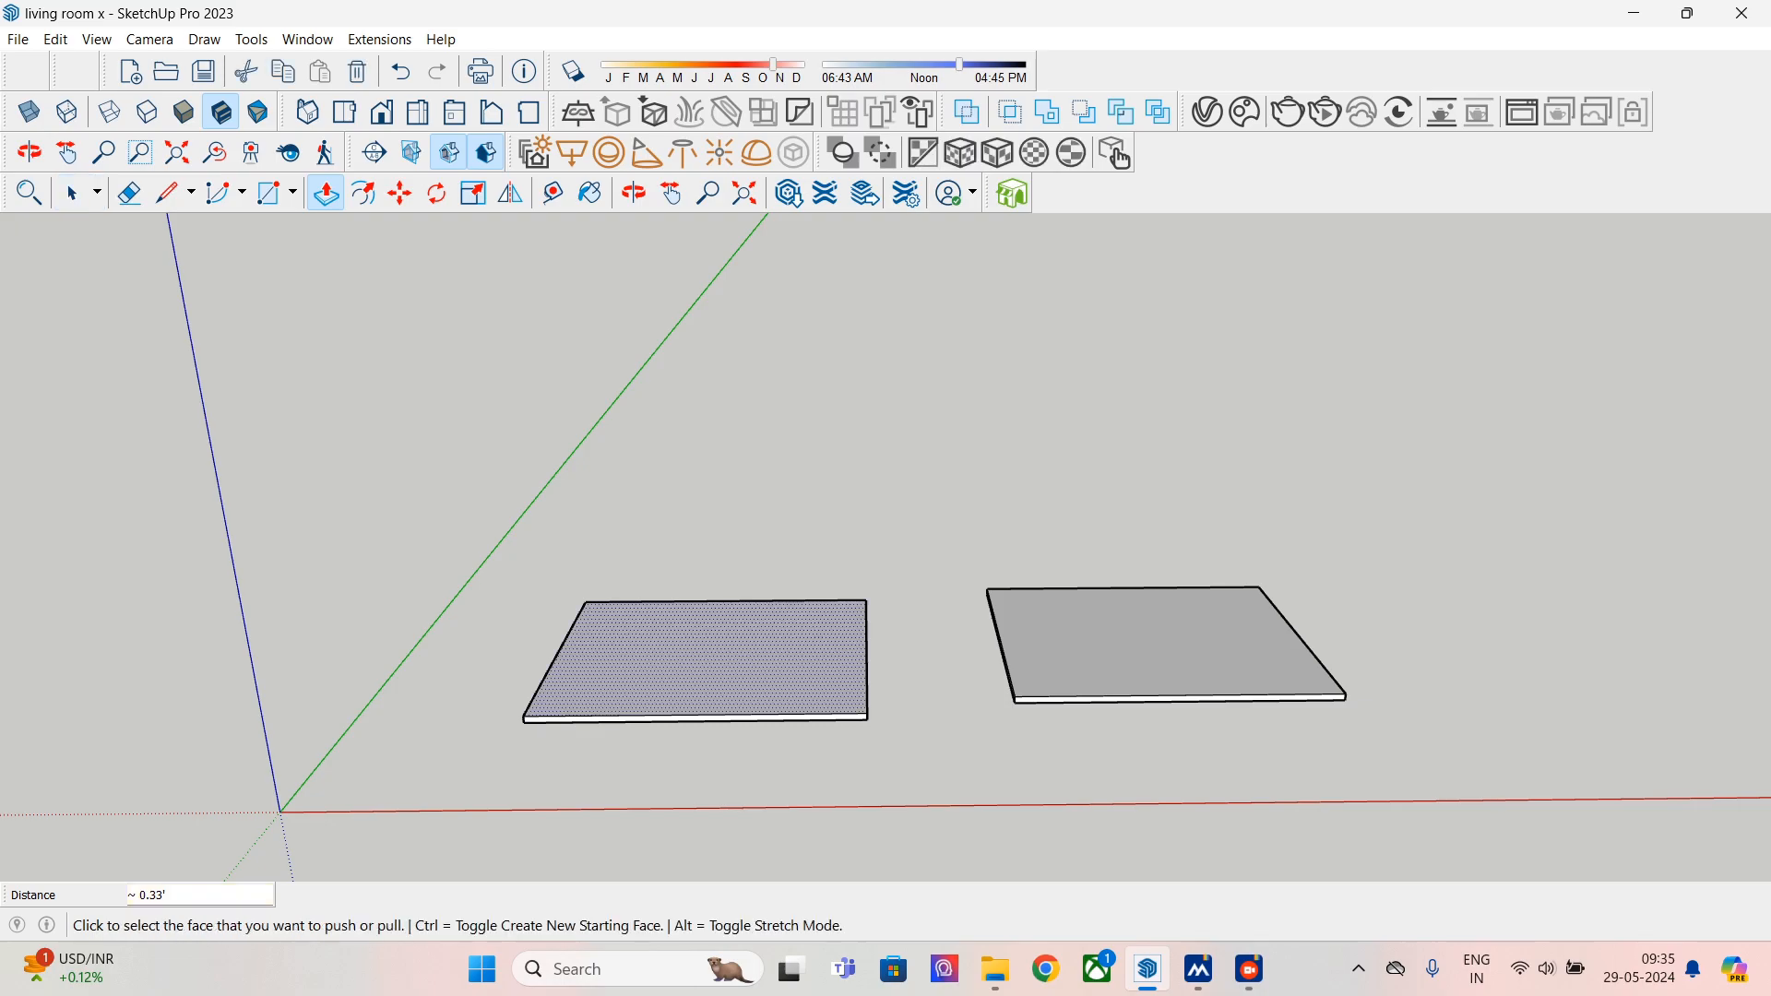
- Offset the edges of the first slab's upper face inward by 9"
click(73, 194)
click(694, 661)
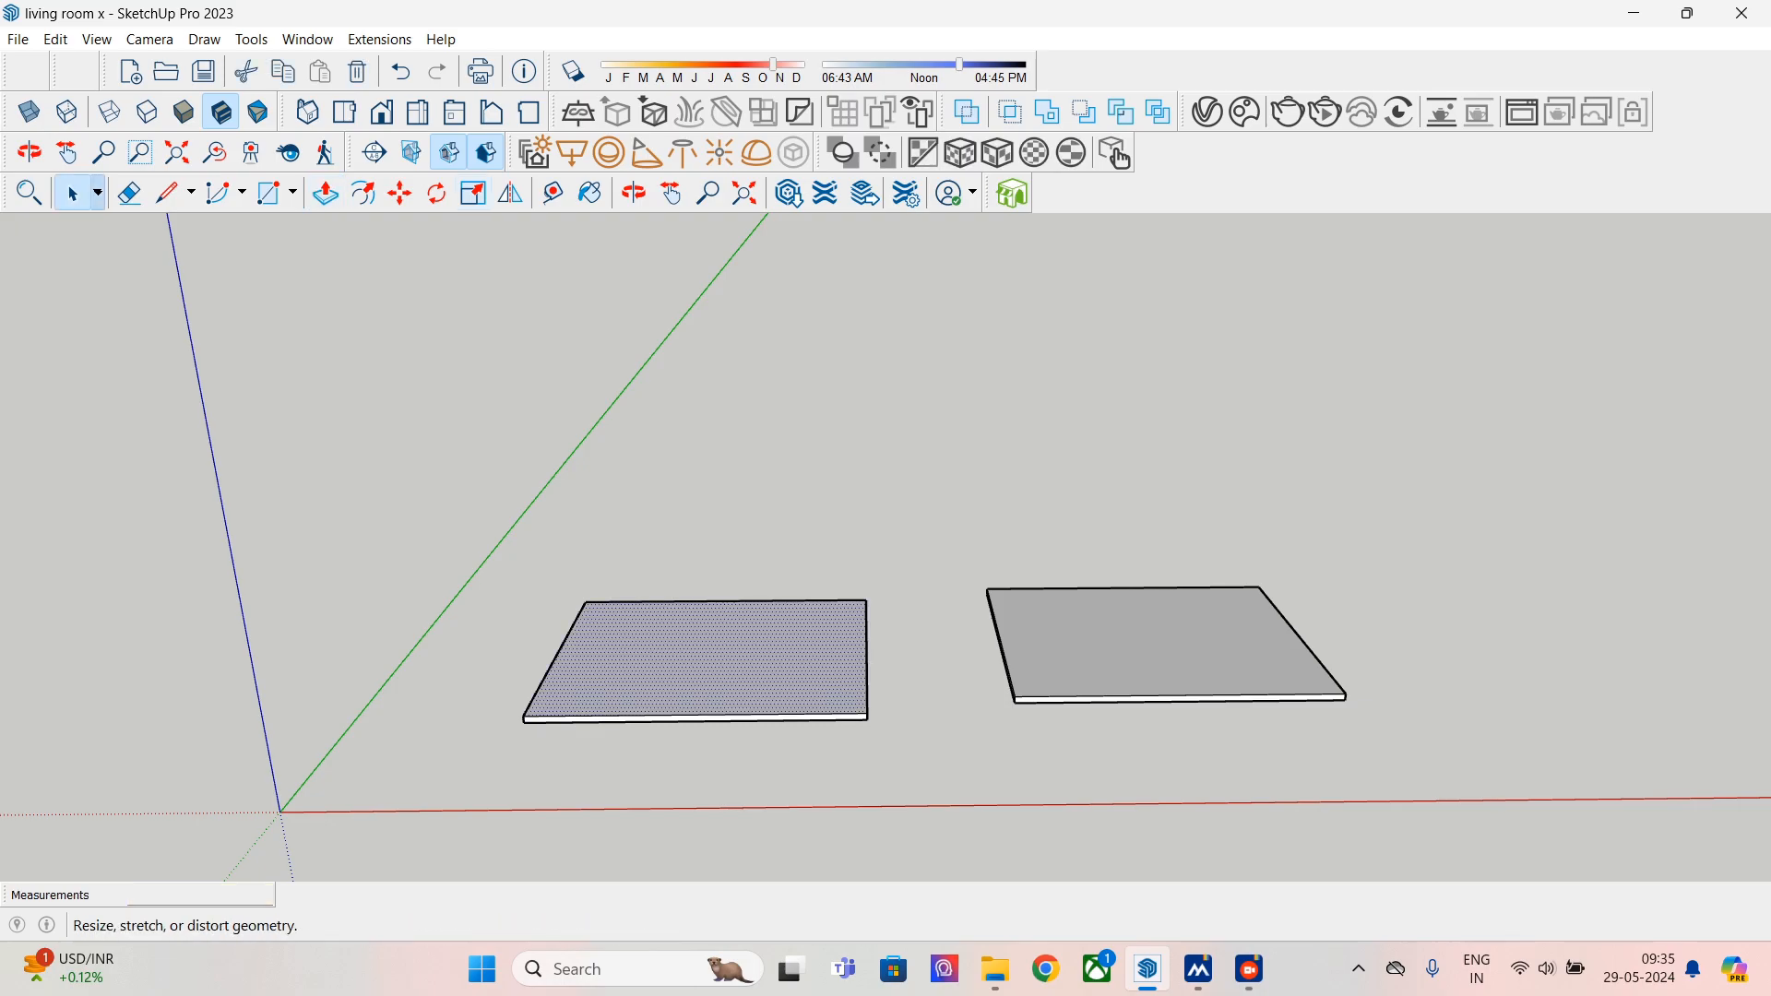
click(364, 194)
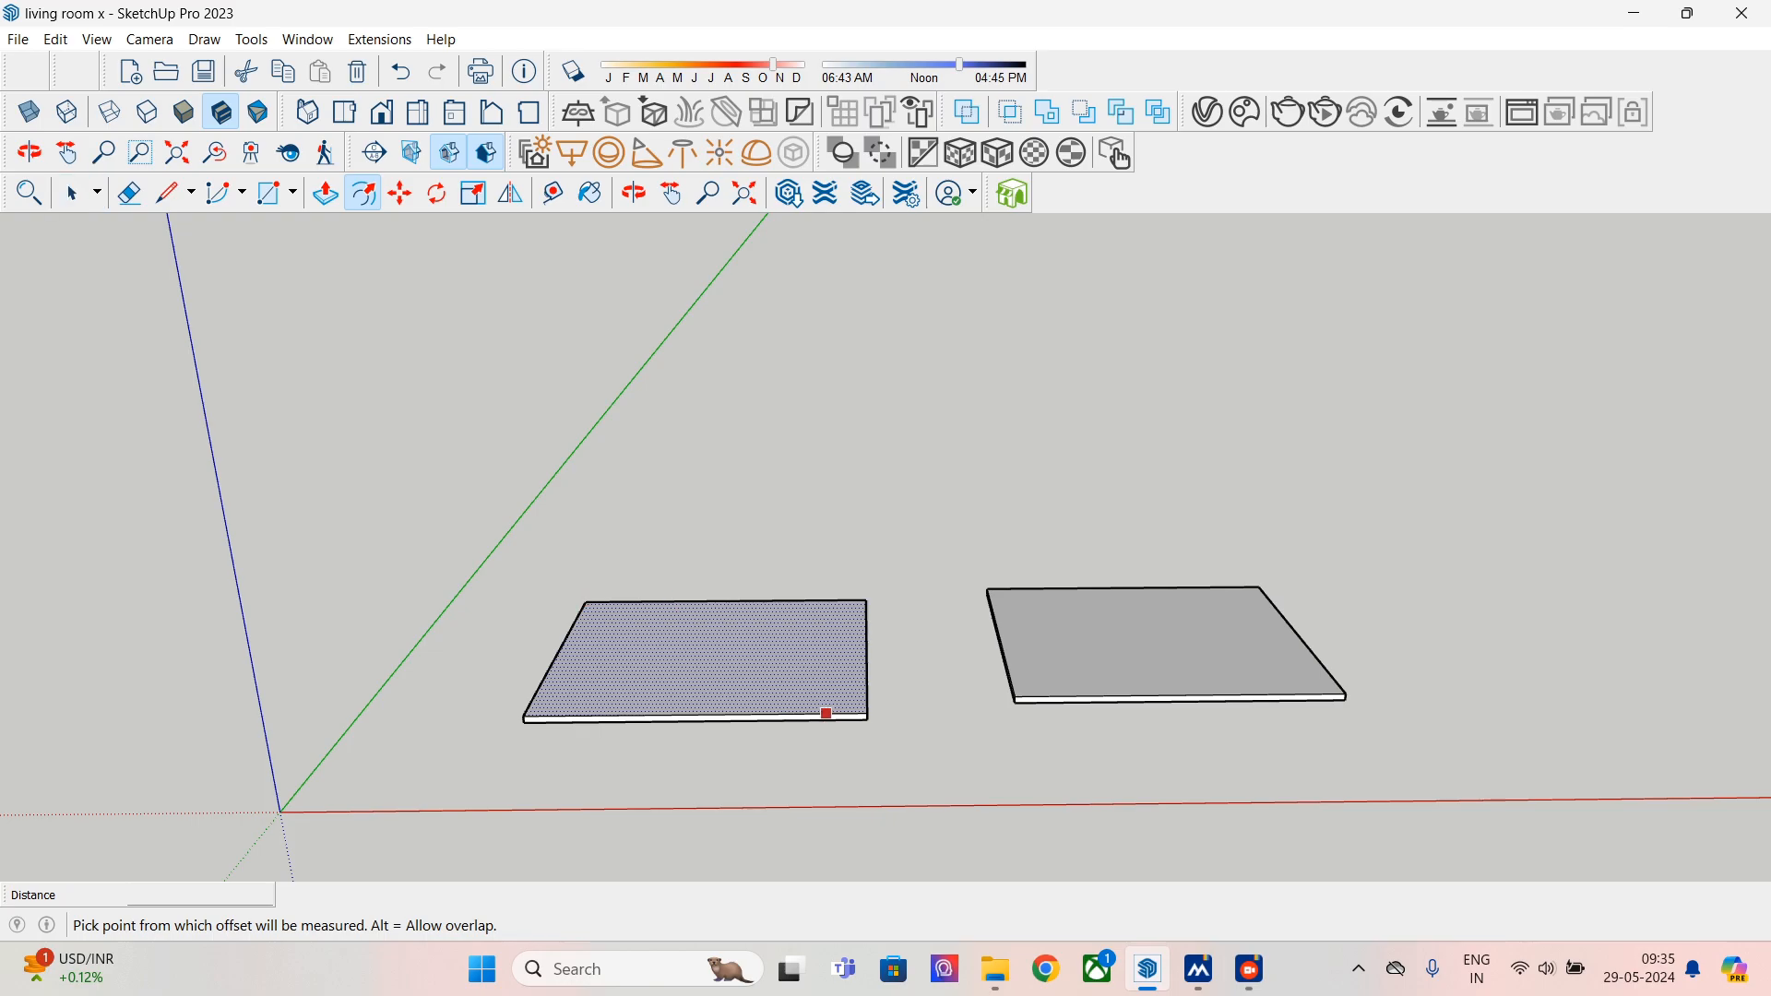
click(711, 601)
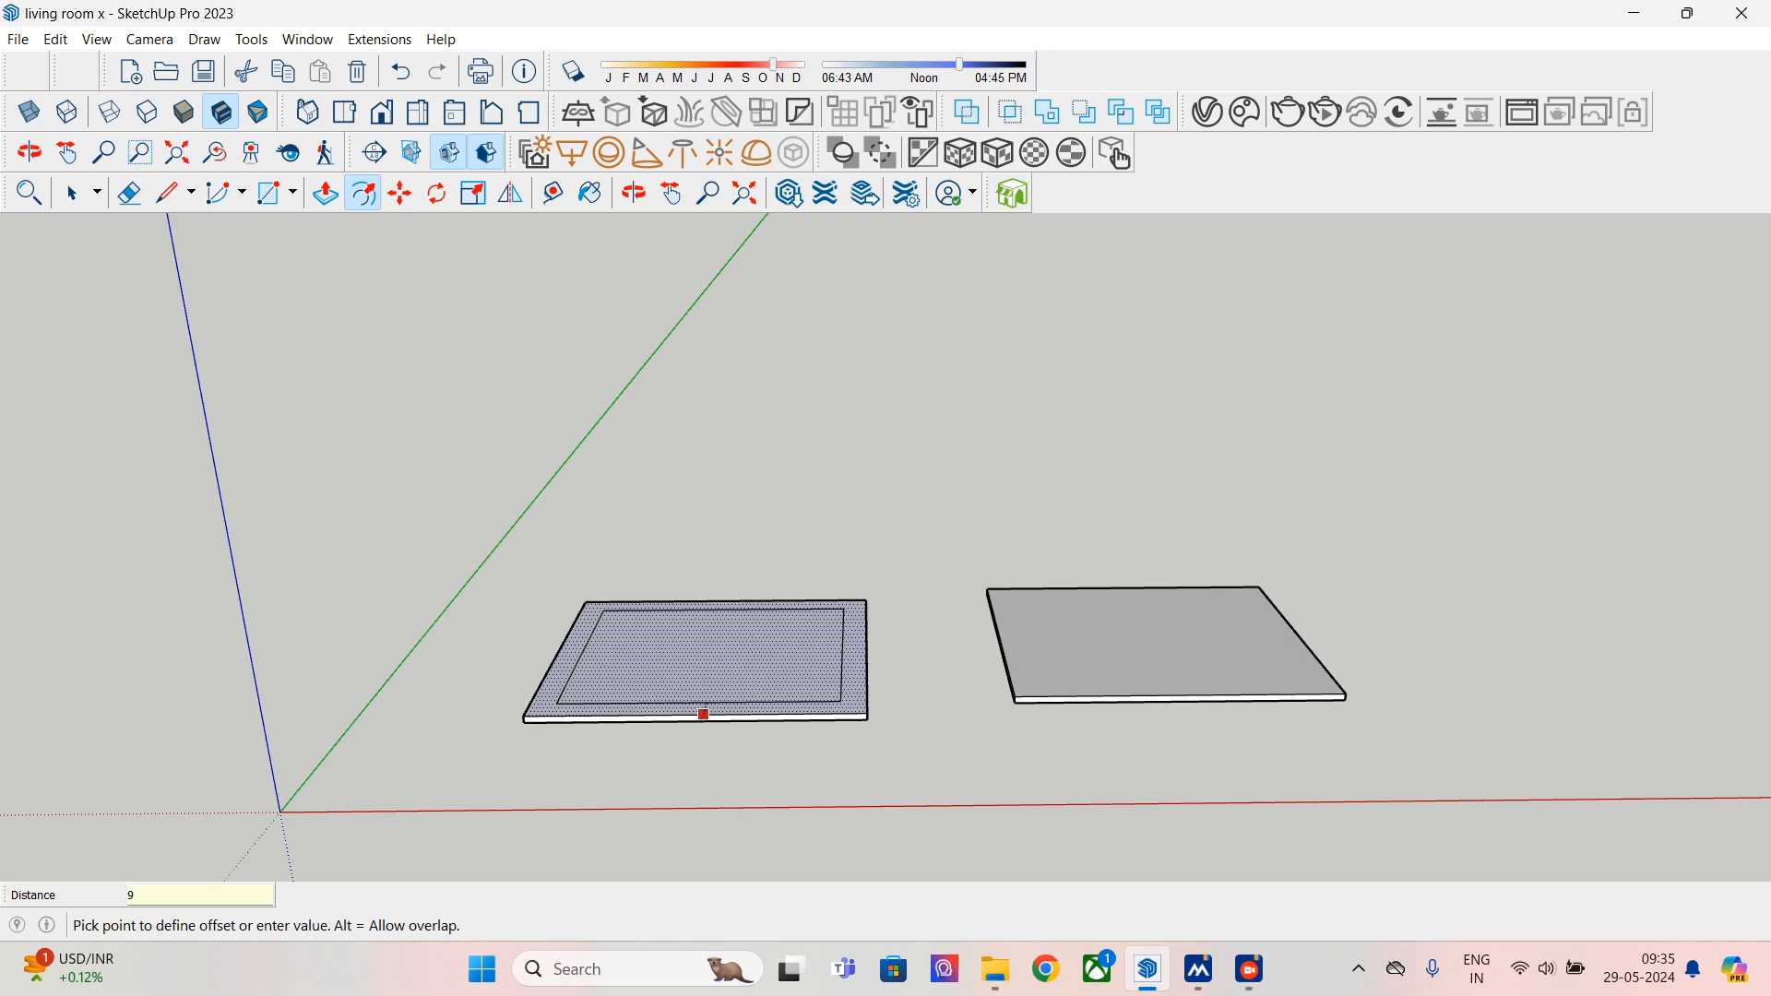
key(Return)
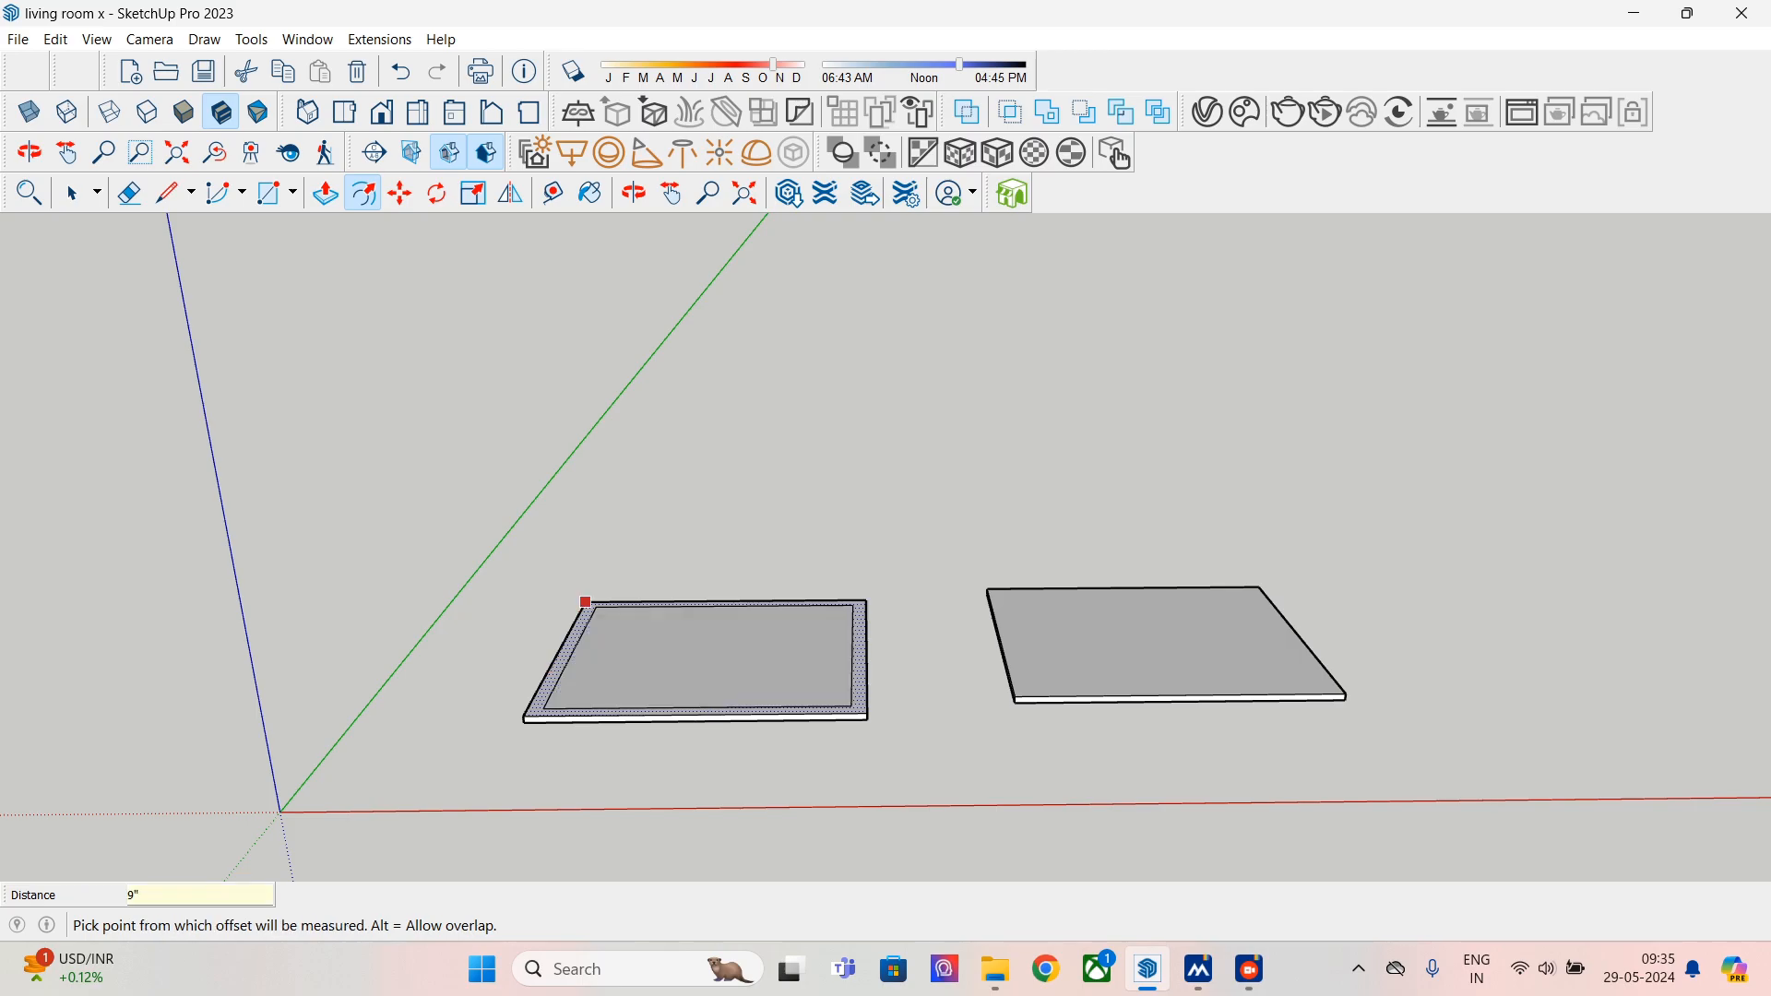
- Turn the offset slab and the plain slab into two separate groups
click(72, 193)
triple_click(705, 659)
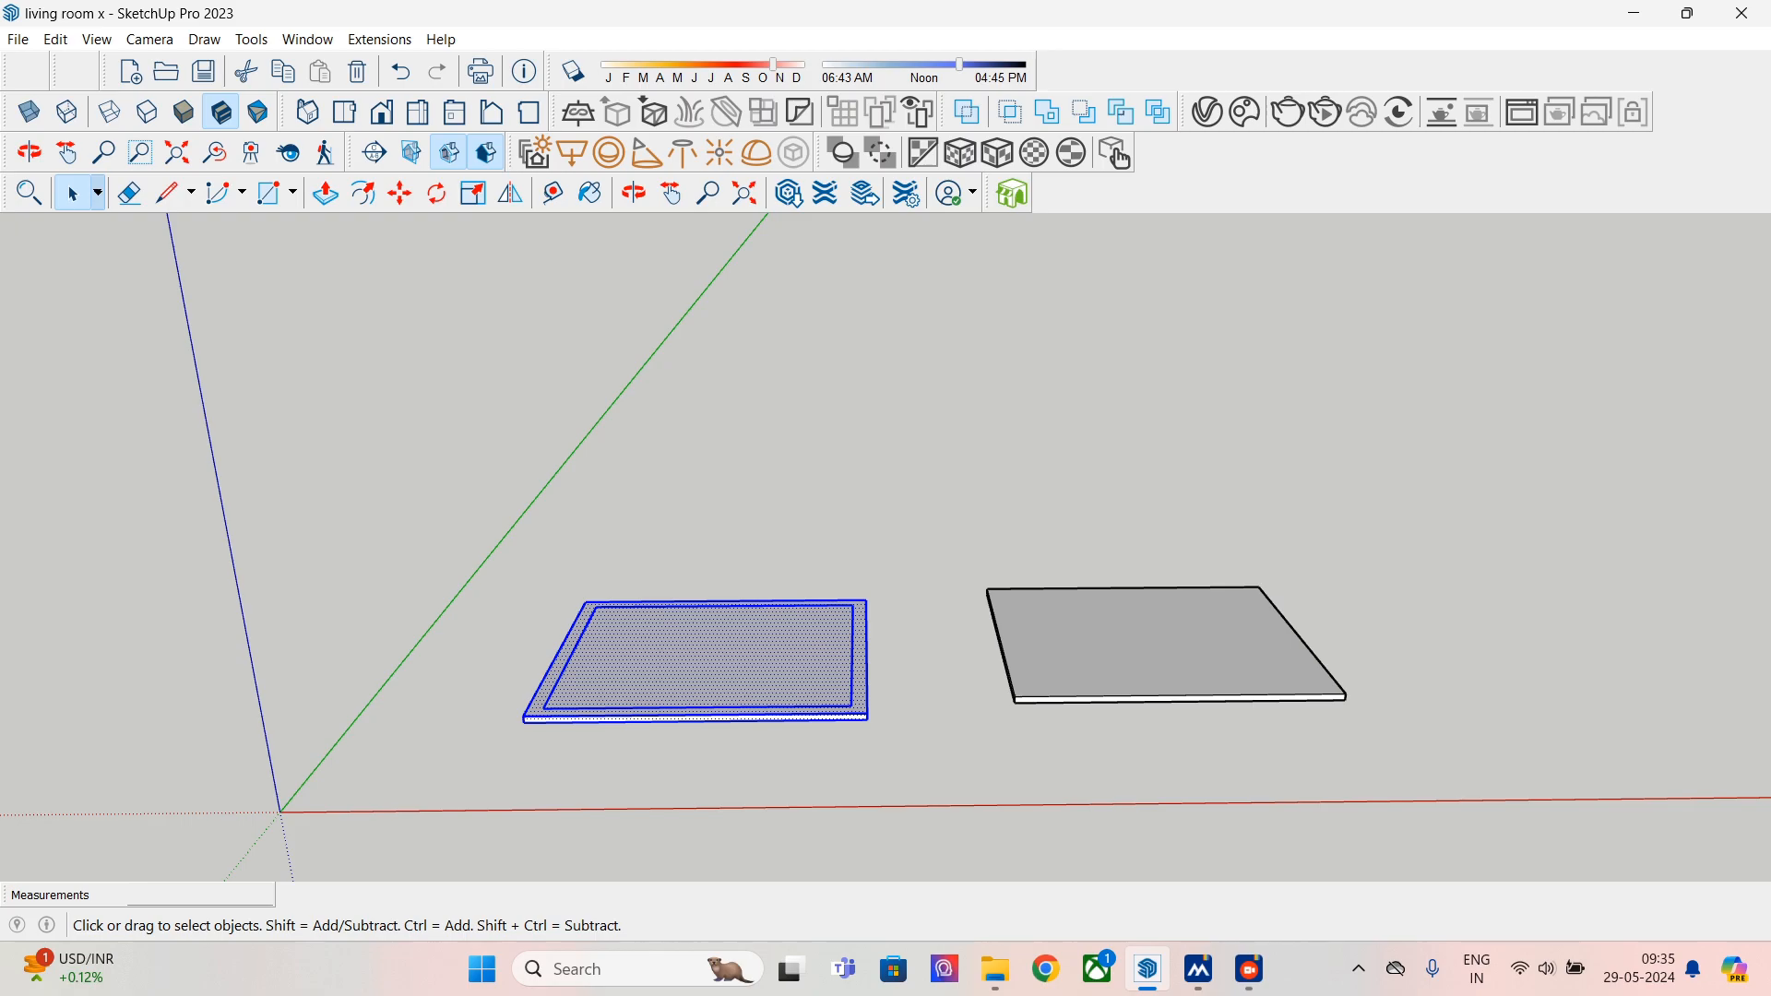
right_click(717, 686)
click(766, 451)
double_click(1167, 646)
right_click(1098, 694)
click(1162, 456)
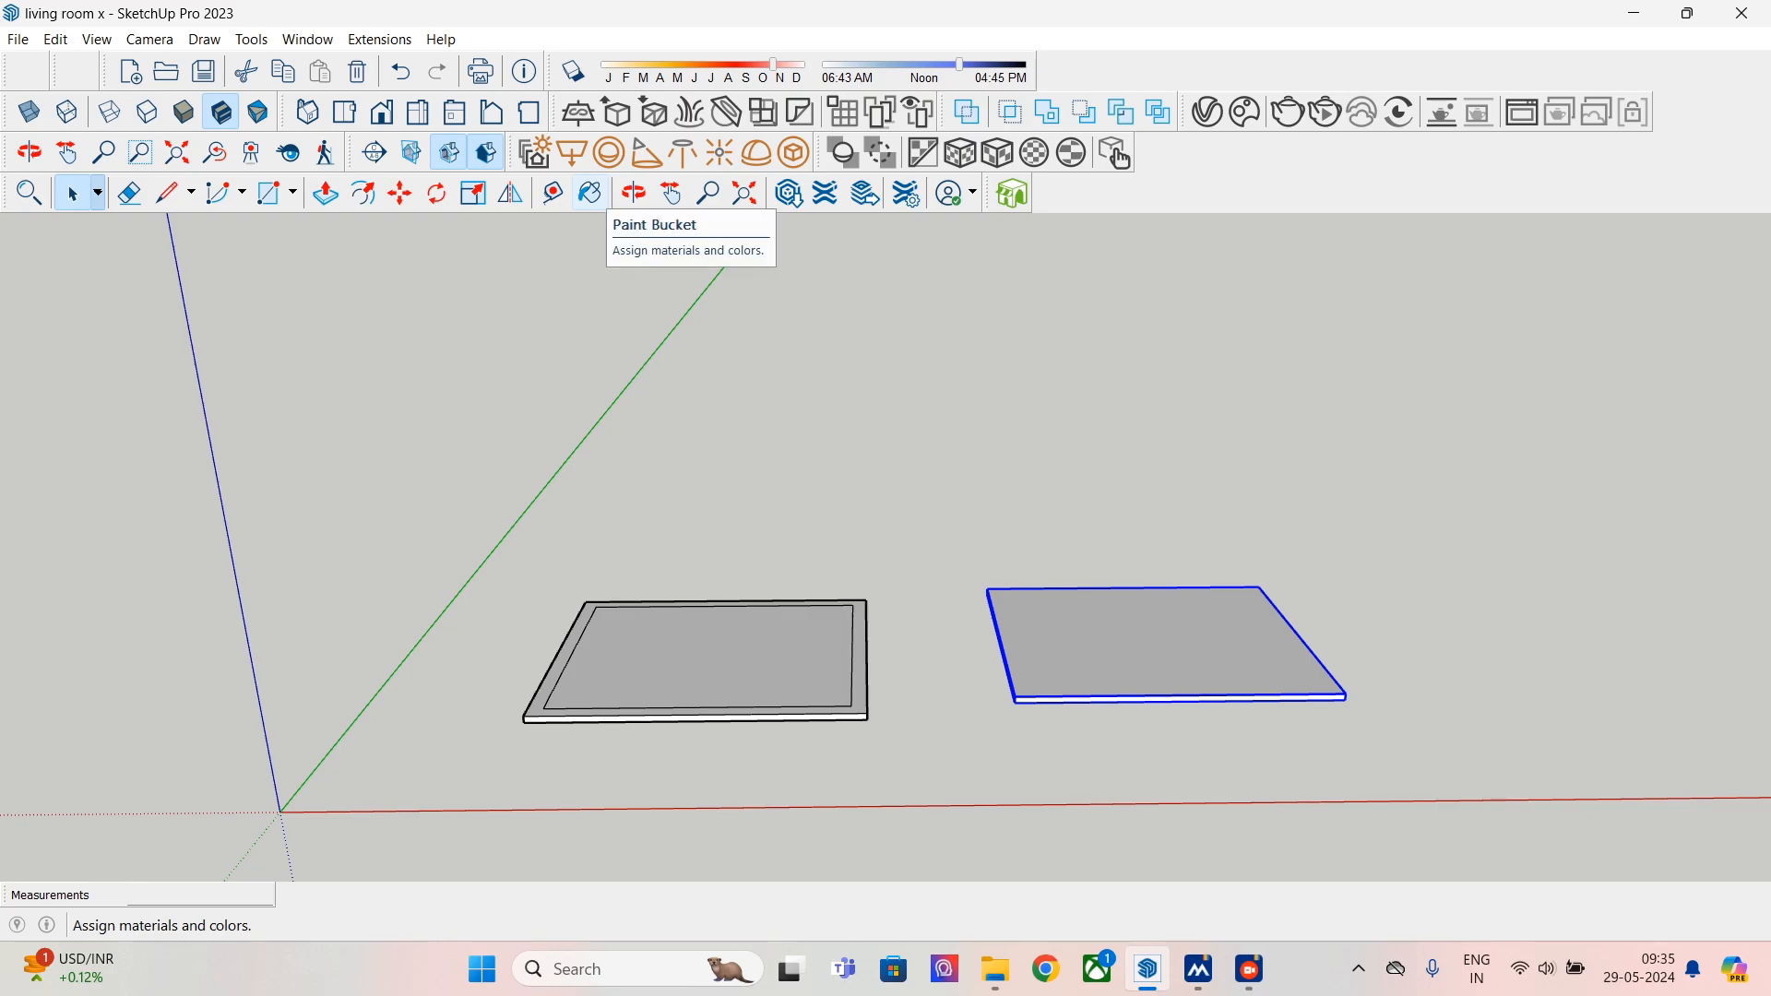
- Open the default tray and review the tags defined in the model
click(590, 193)
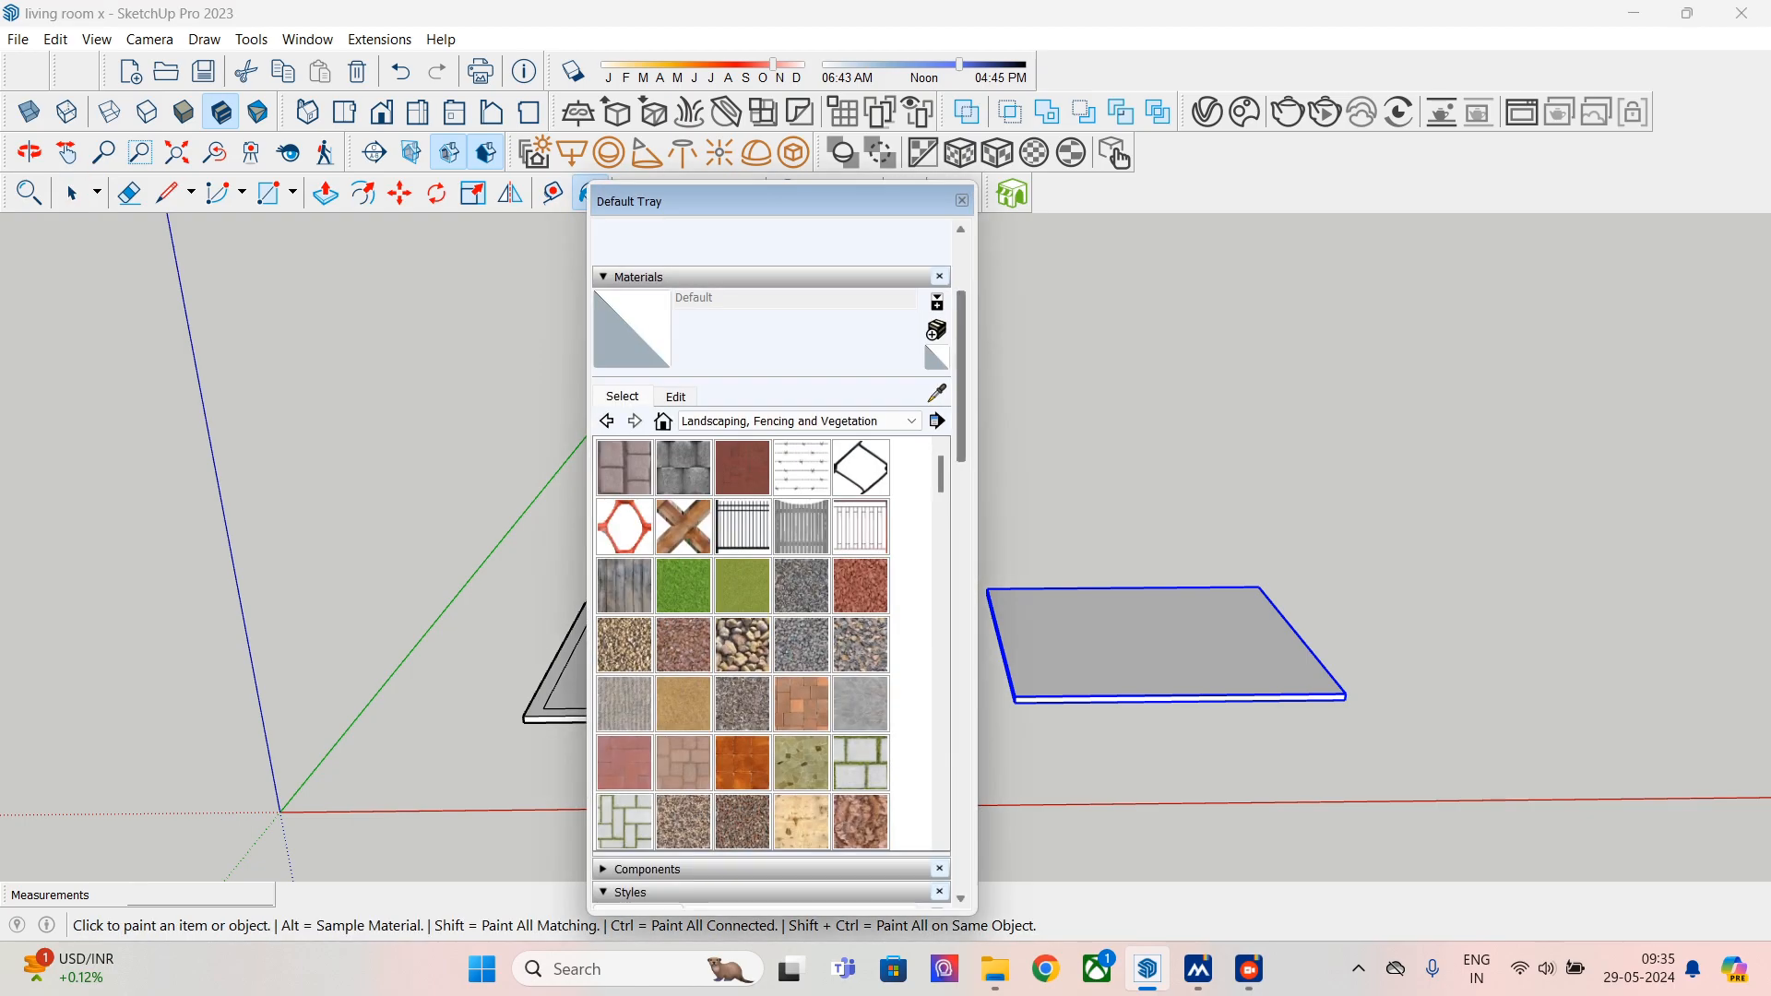
scroll(701, 652, down, 10)
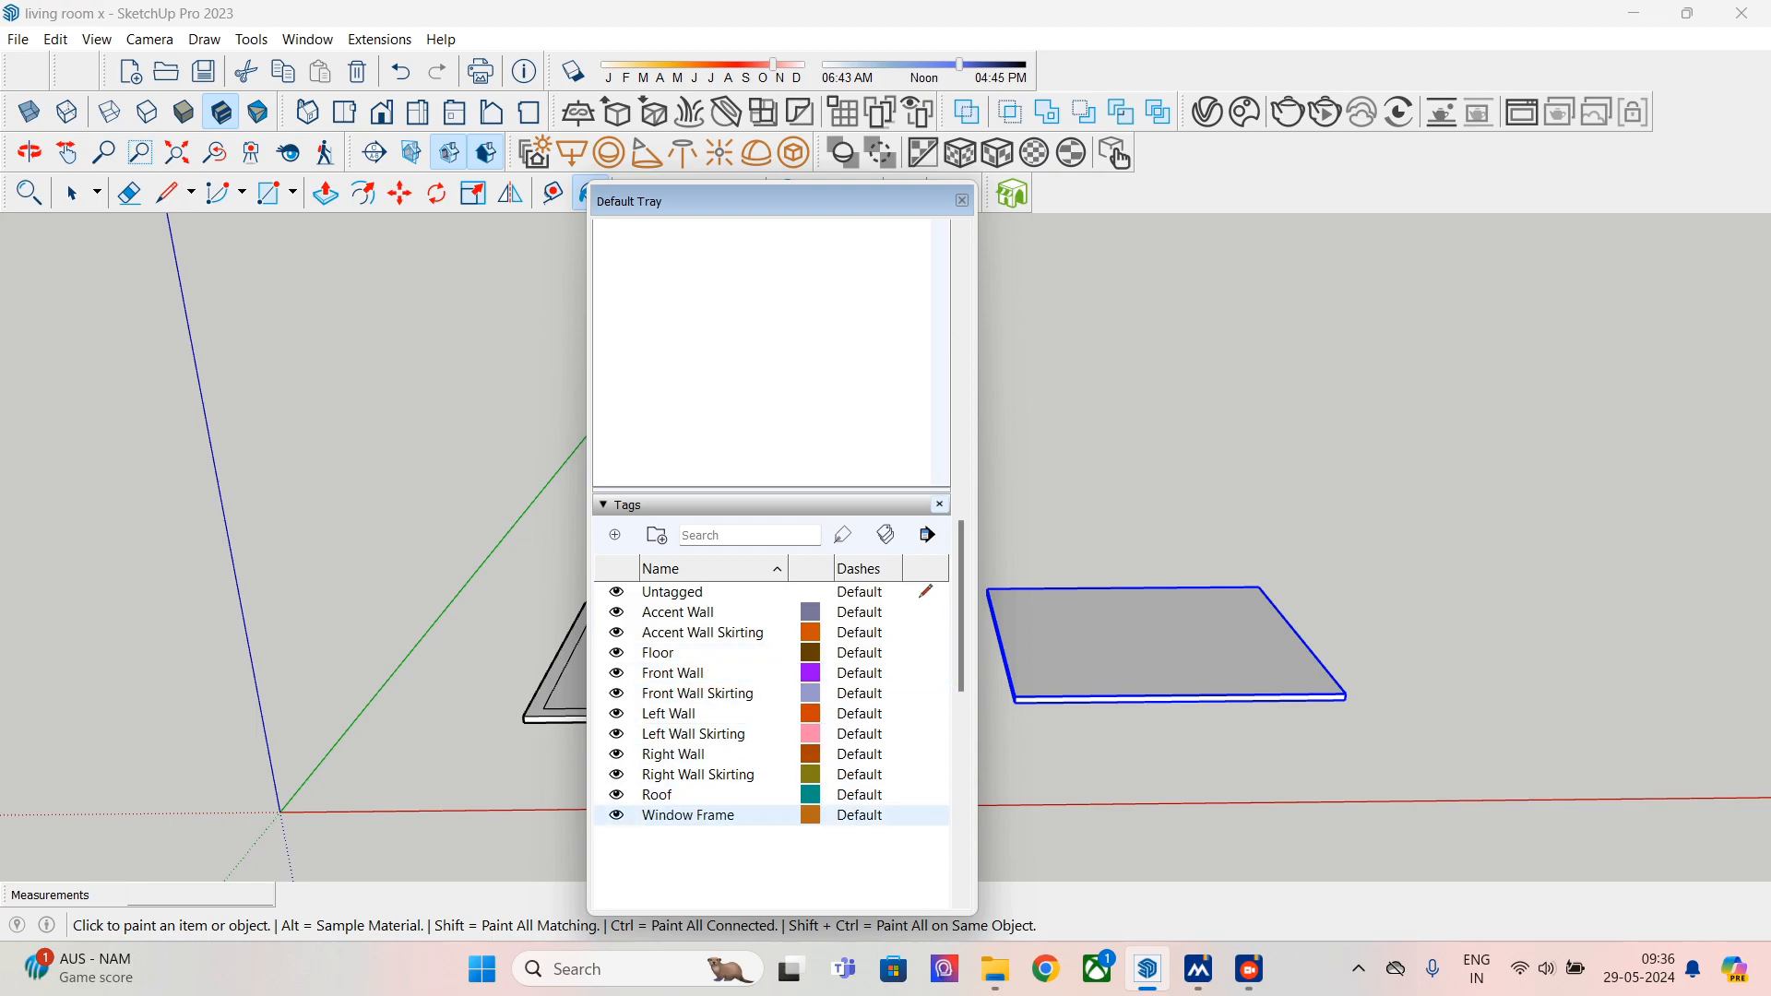
drag(961, 604, 961, 320)
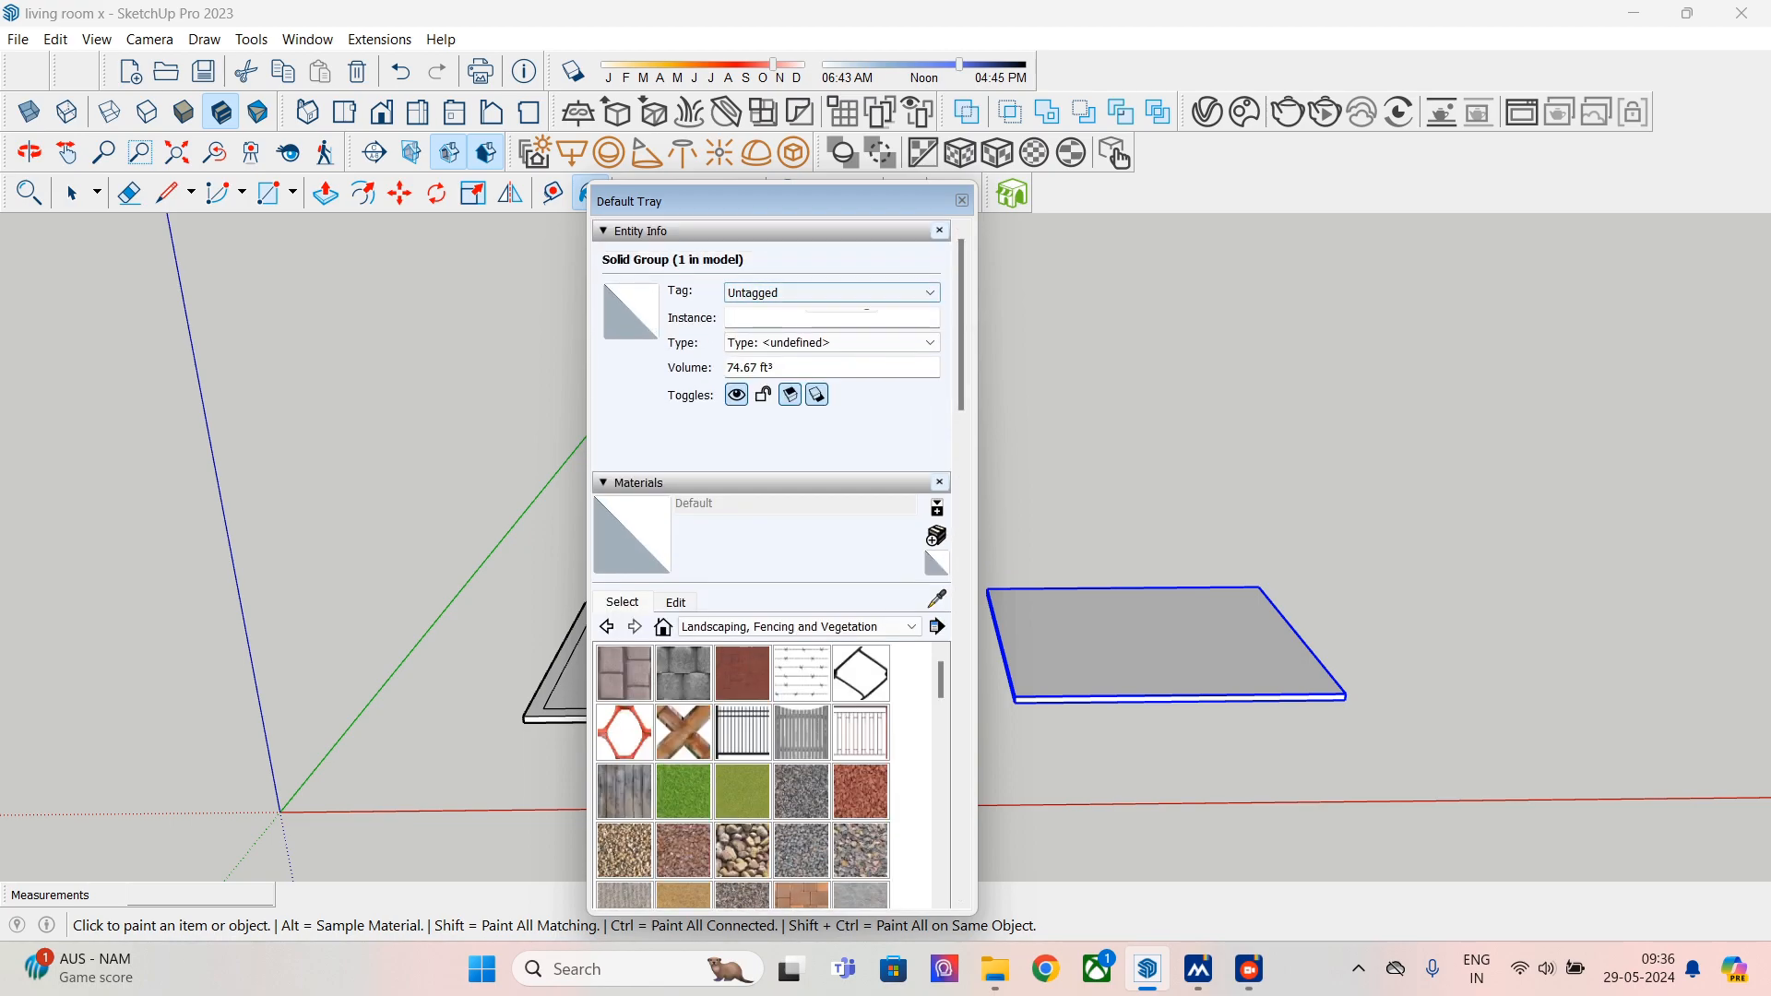
- Assign the Front Wall tag to the plain slab group
click(927, 292)
key(Down)
key(Down)
key(Down)
key(Down)
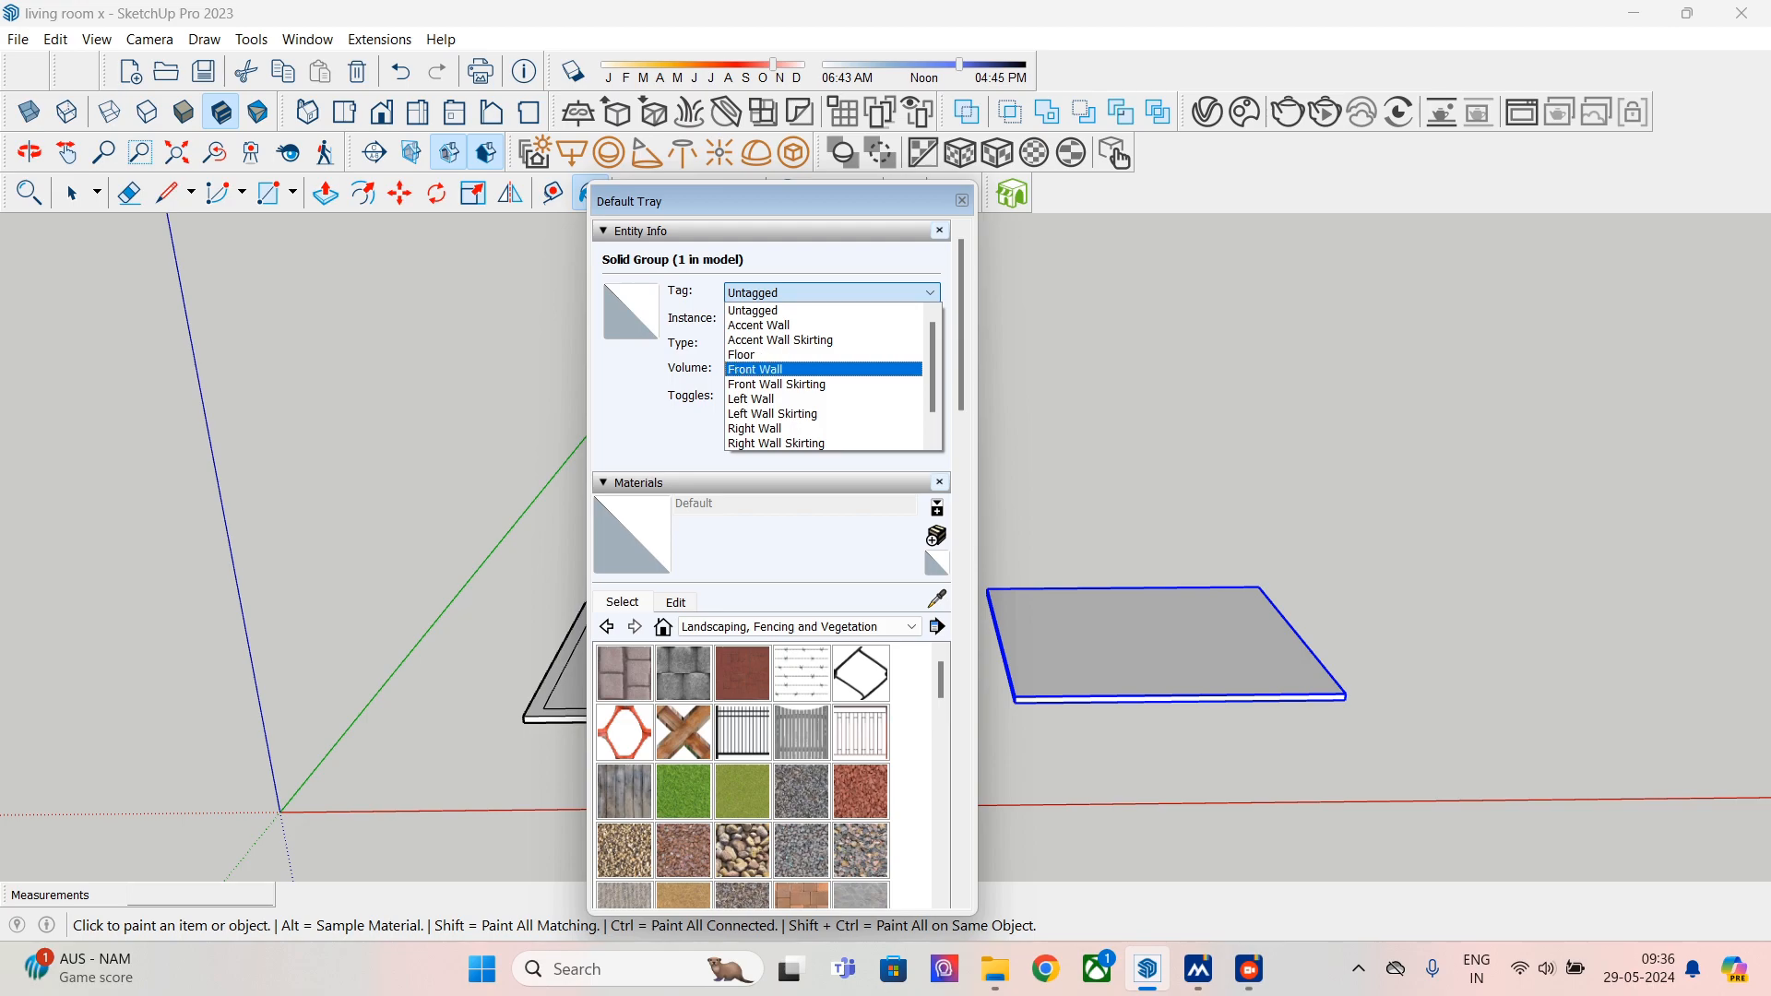
key(Return)
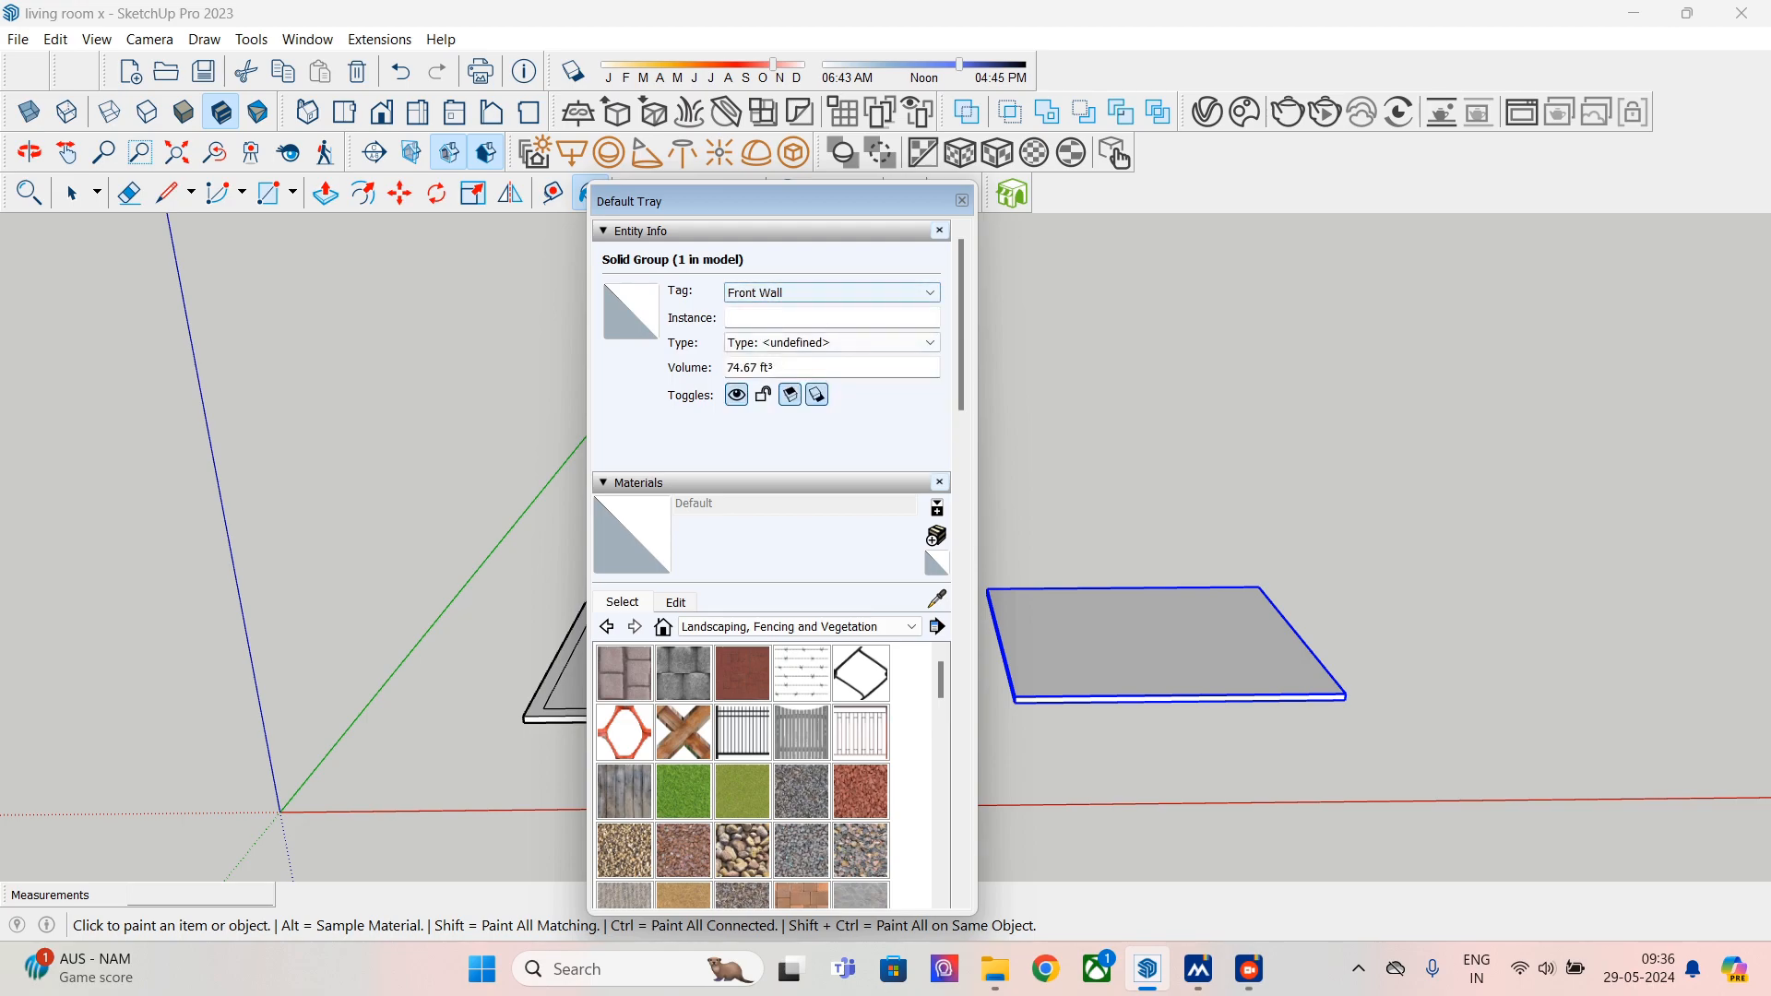
- Set the plain slab group's tag to Roof
key(alt+Down)
key(Up)
key(Down)
key(Down)
key(Down)
key(Down)
key(Down)
key(Down)
key(Down)
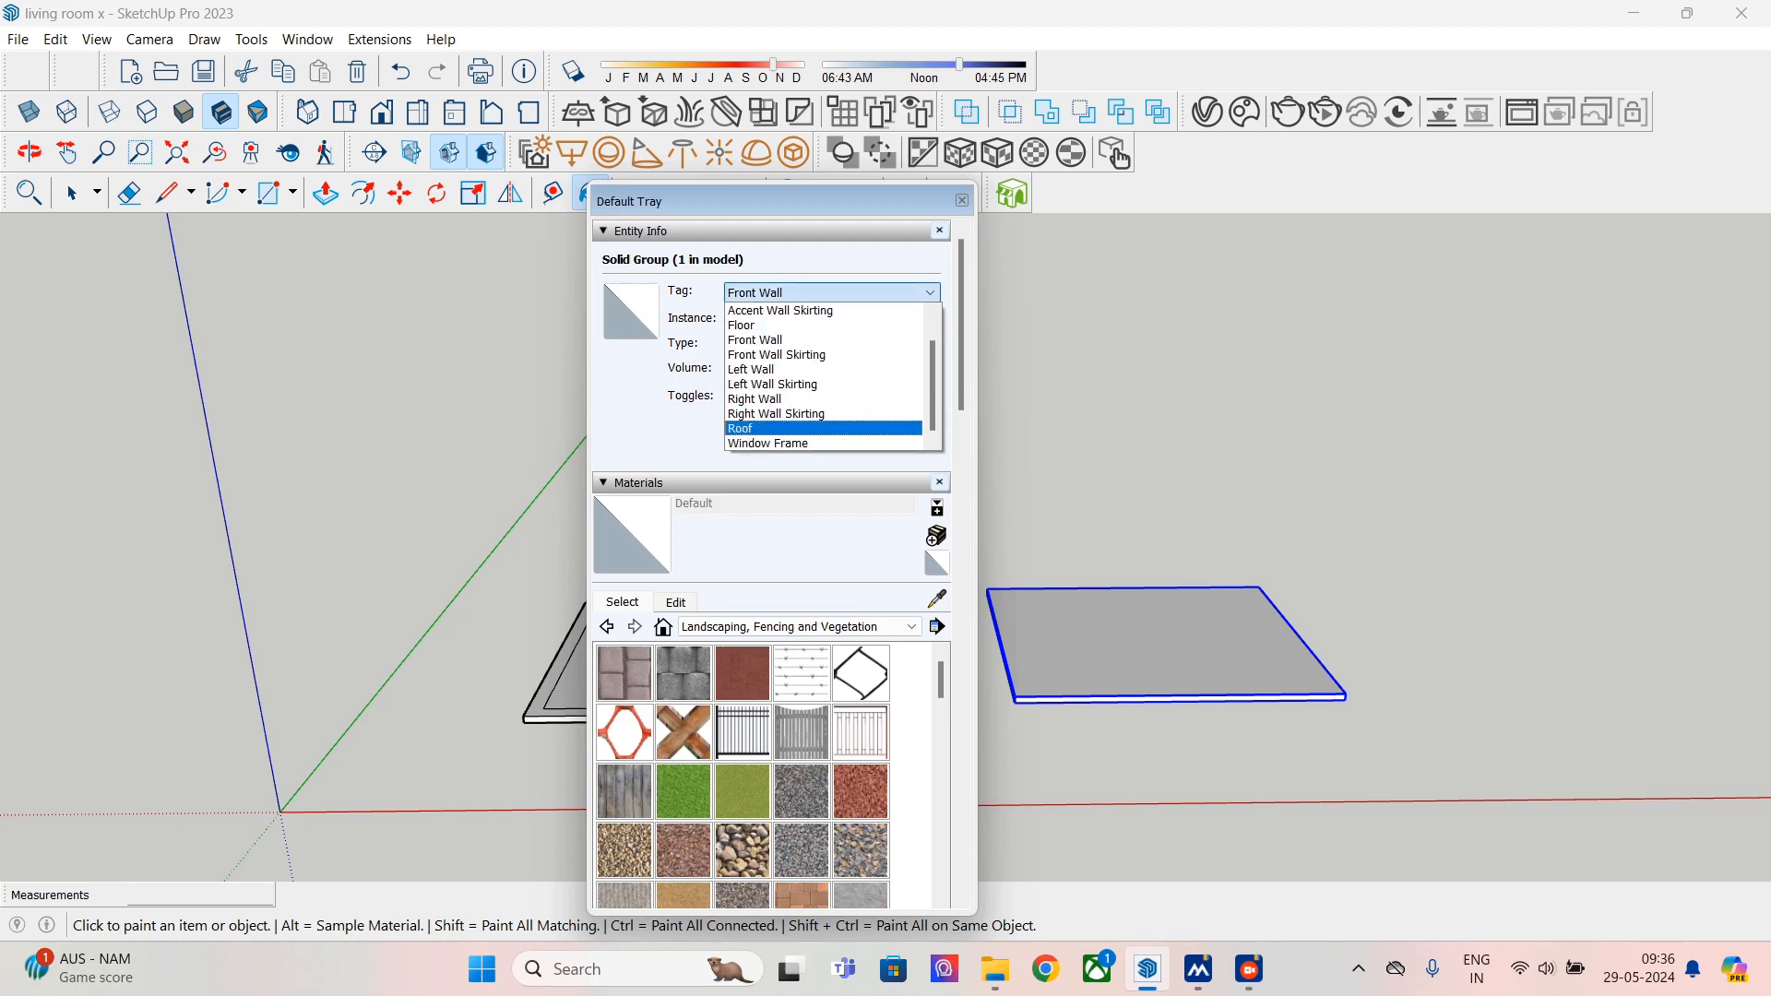
key(Return)
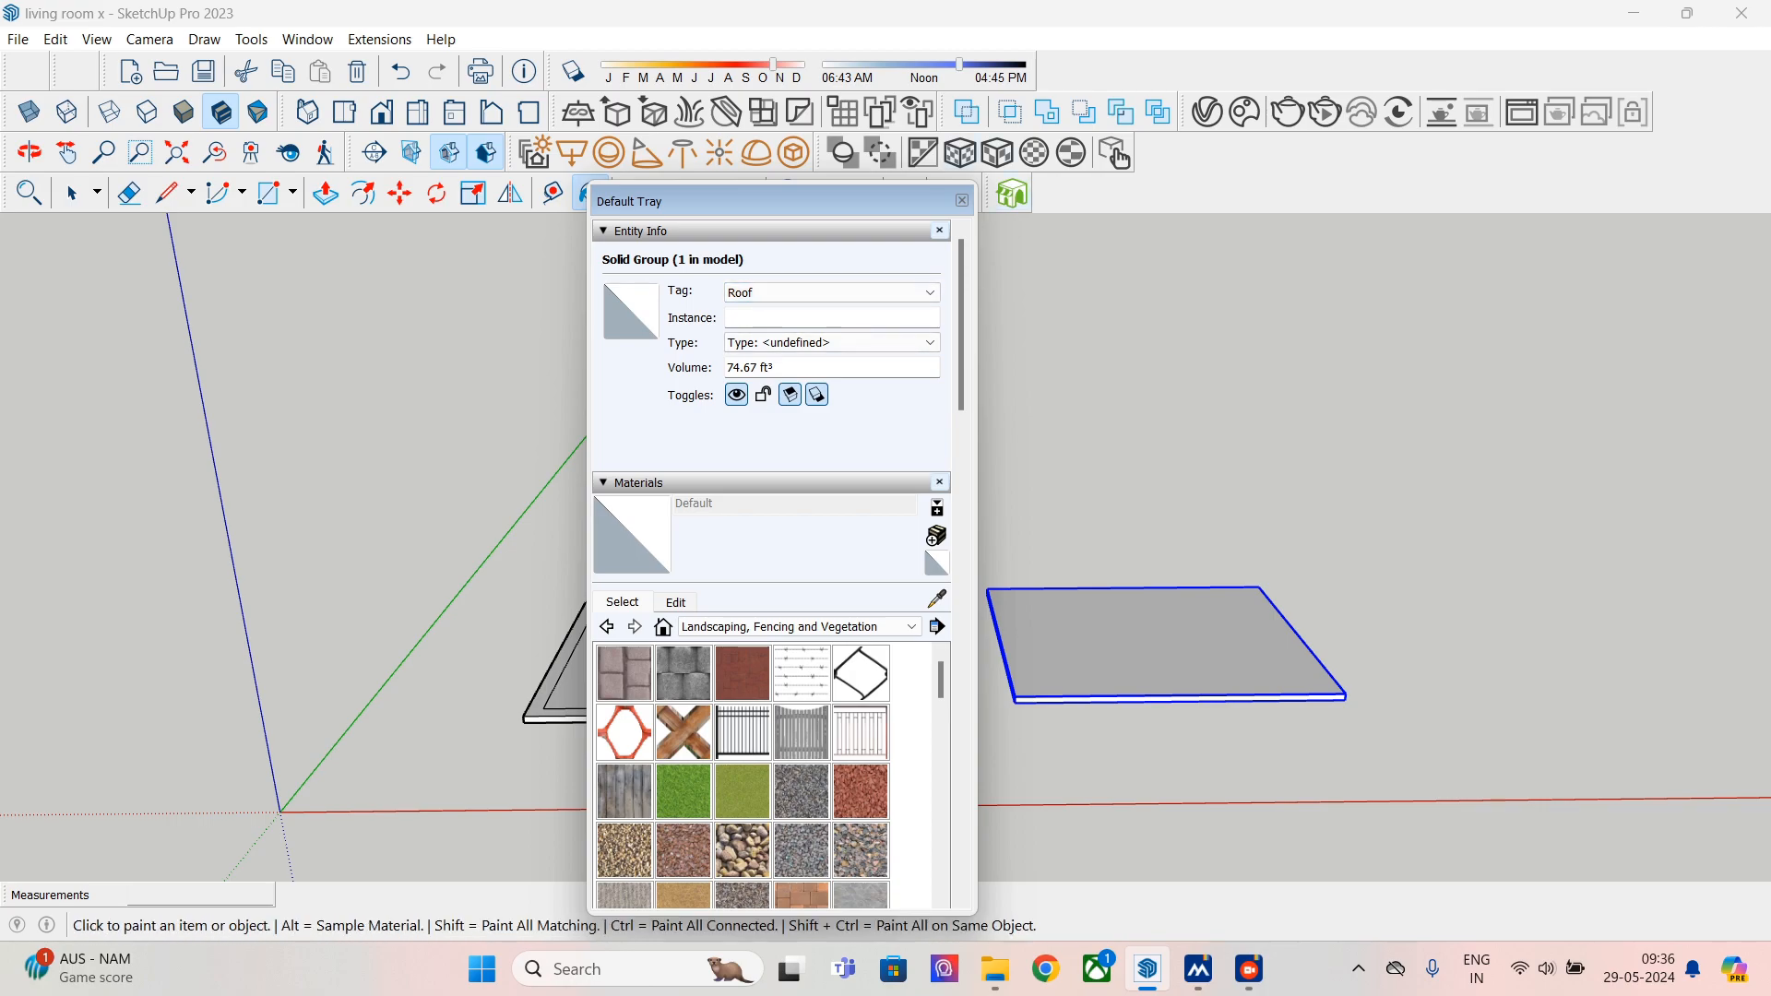
- Assign the Floor tag to the slab group with the inset border
drag(775, 201, 1067, 412)
click(74, 193)
click(738, 660)
click(1123, 505)
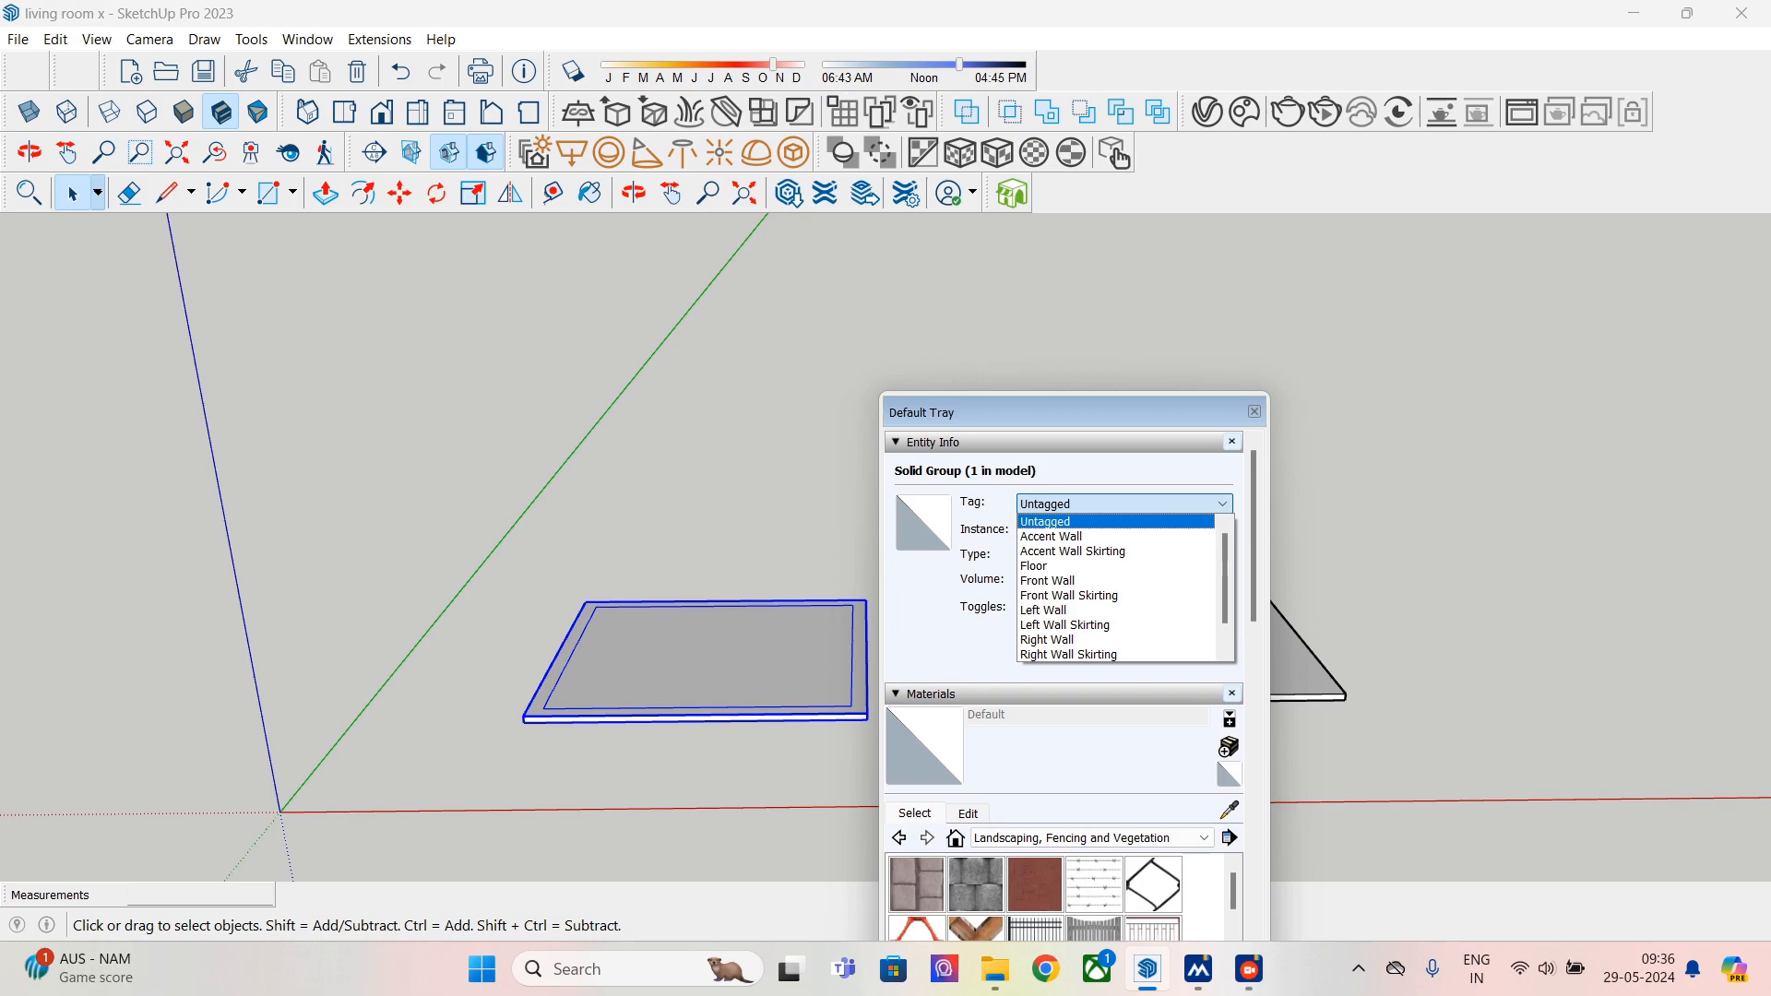
key(Down)
key(Down)
key(Down)
key(Return)
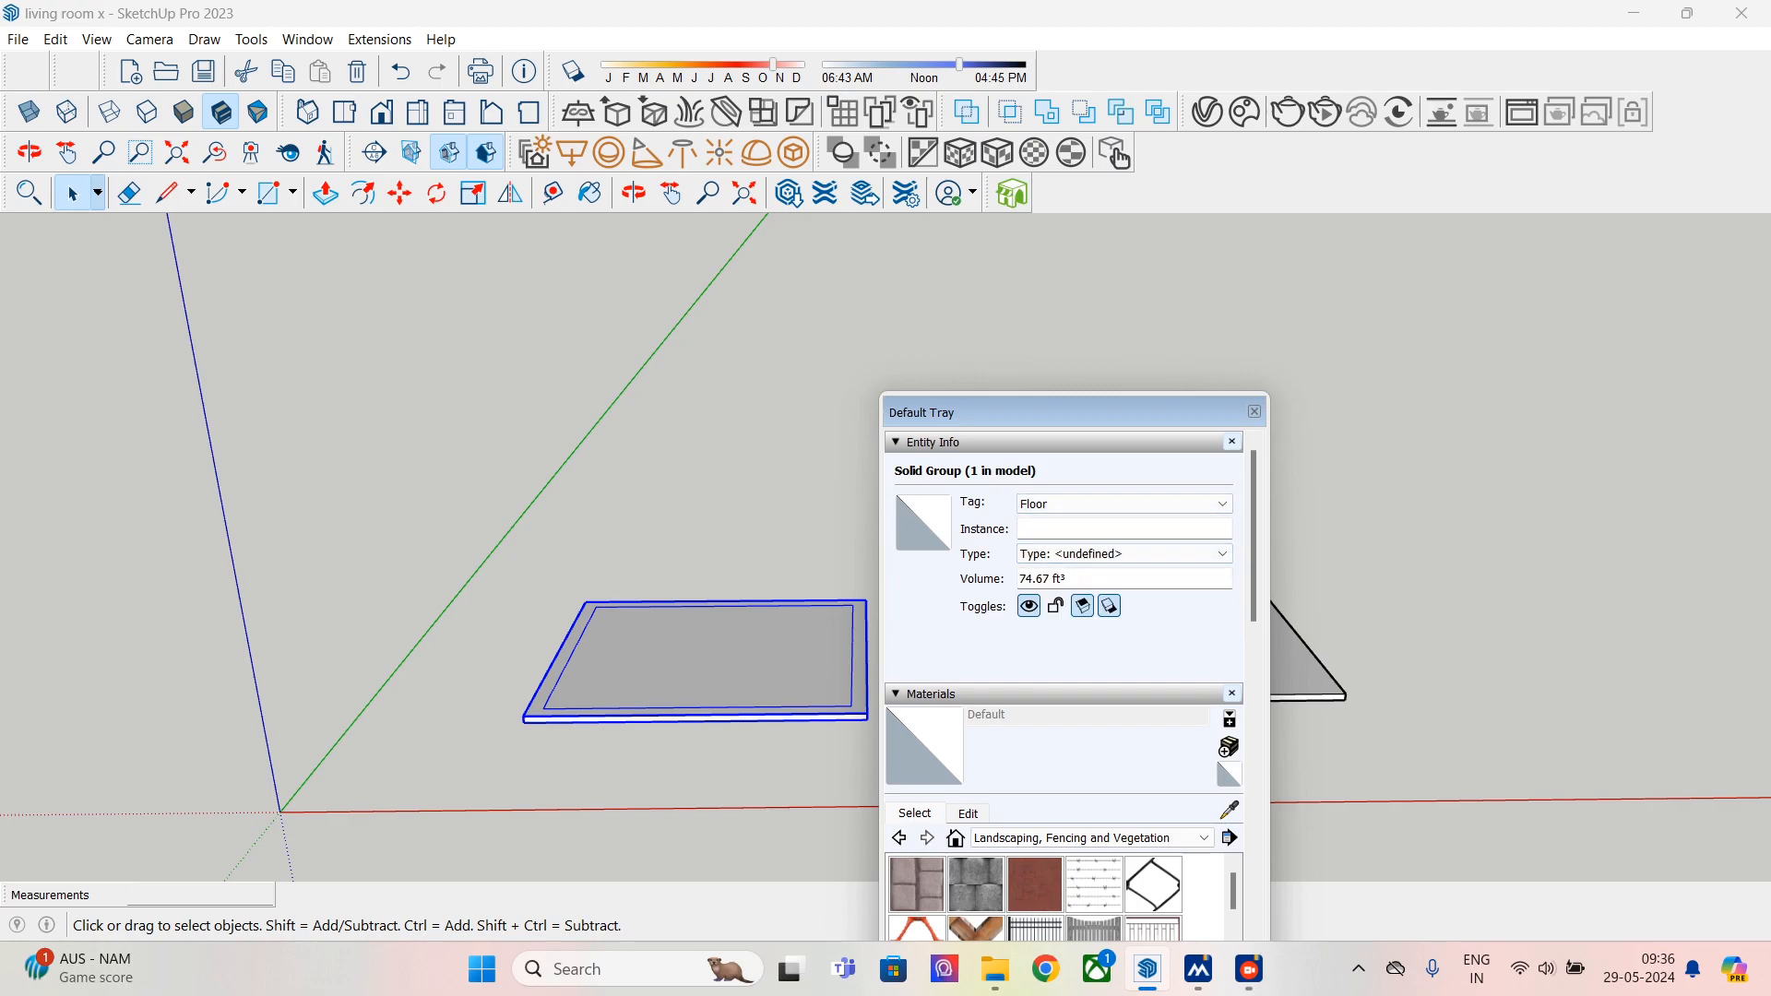
- Clear the tray from the model area and dimension the floor slab's back edge and adjoining side edge
mouse_move(922, 412)
mouse_down()
mouse_move(184, 332)
mouse_move(148, 225)
mouse_move(47, 189)
mouse_move(4, 230)
mouse_up()
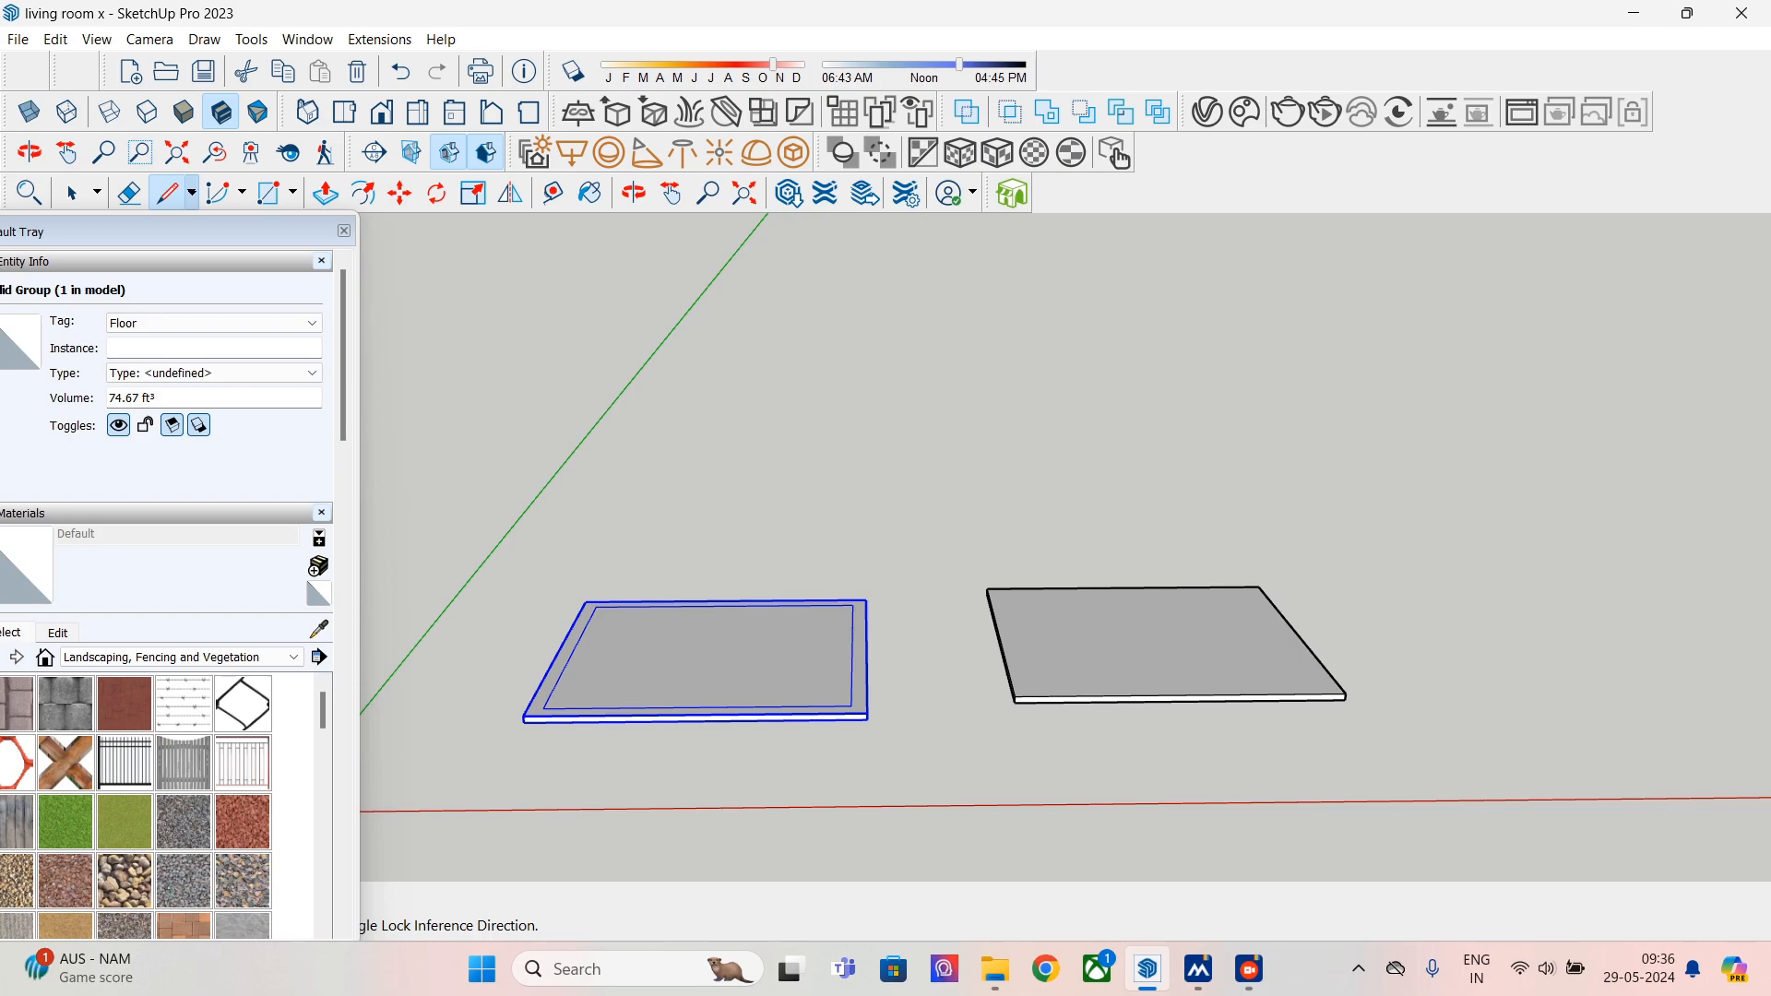
click(203, 40)
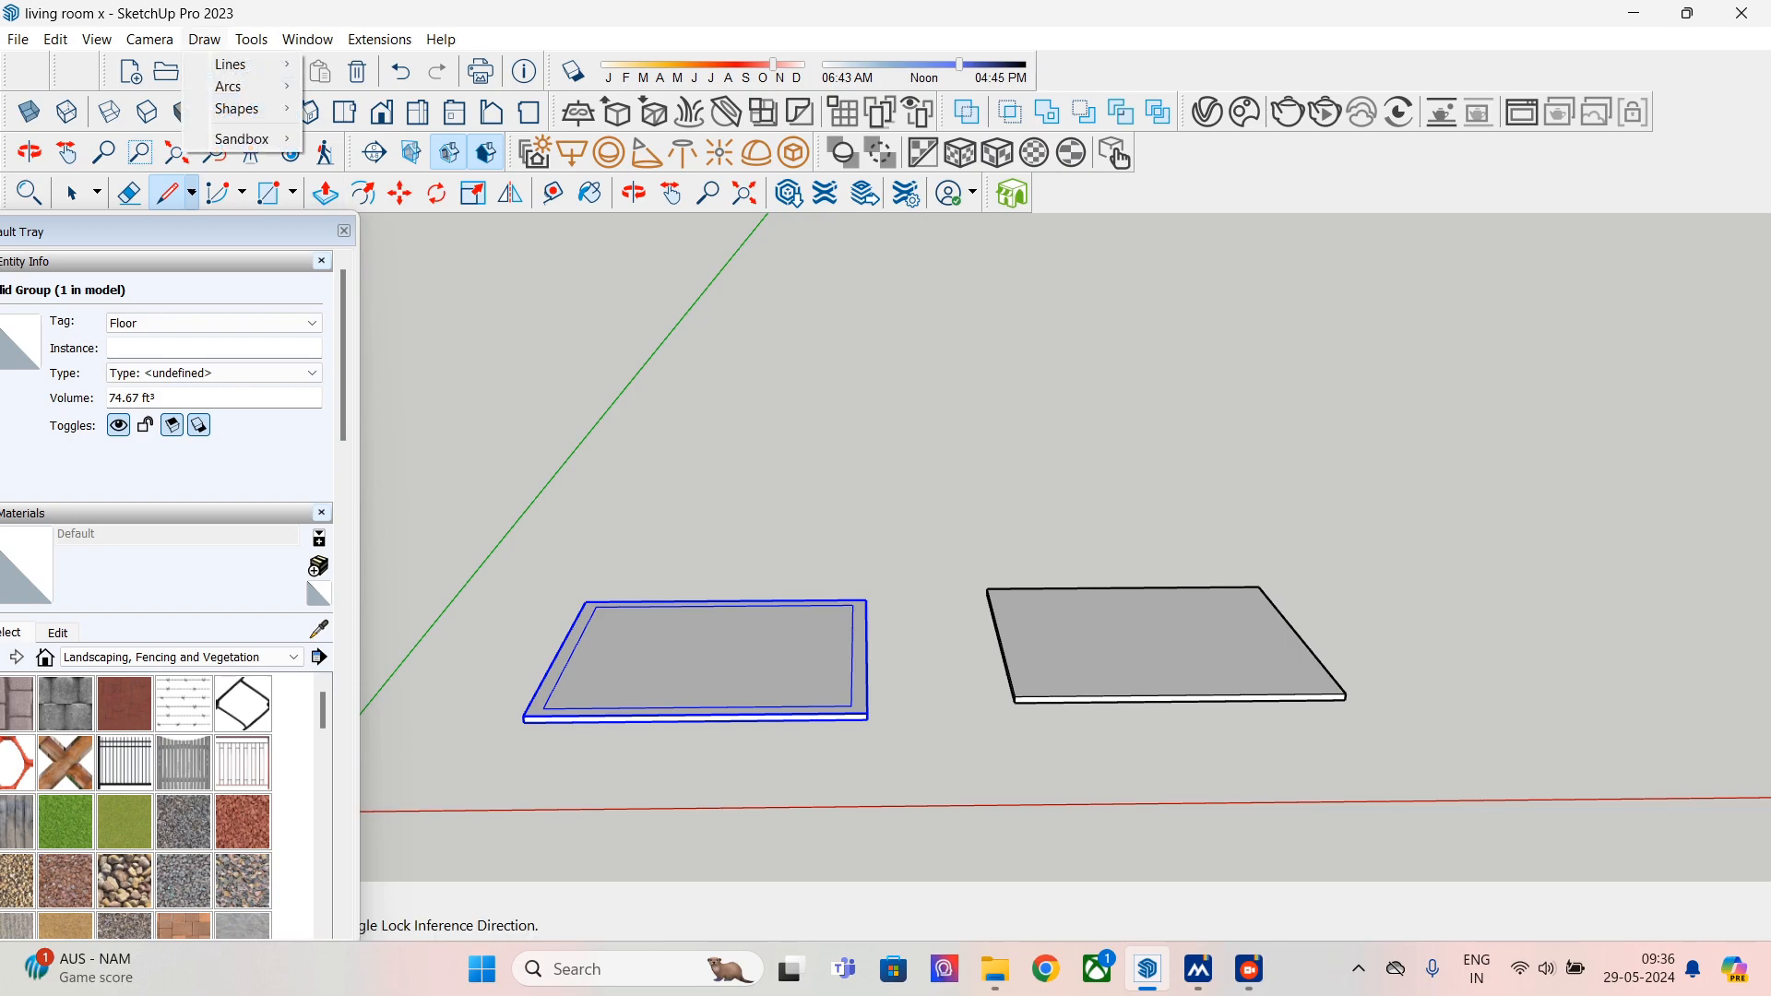
mouse_move(251, 39)
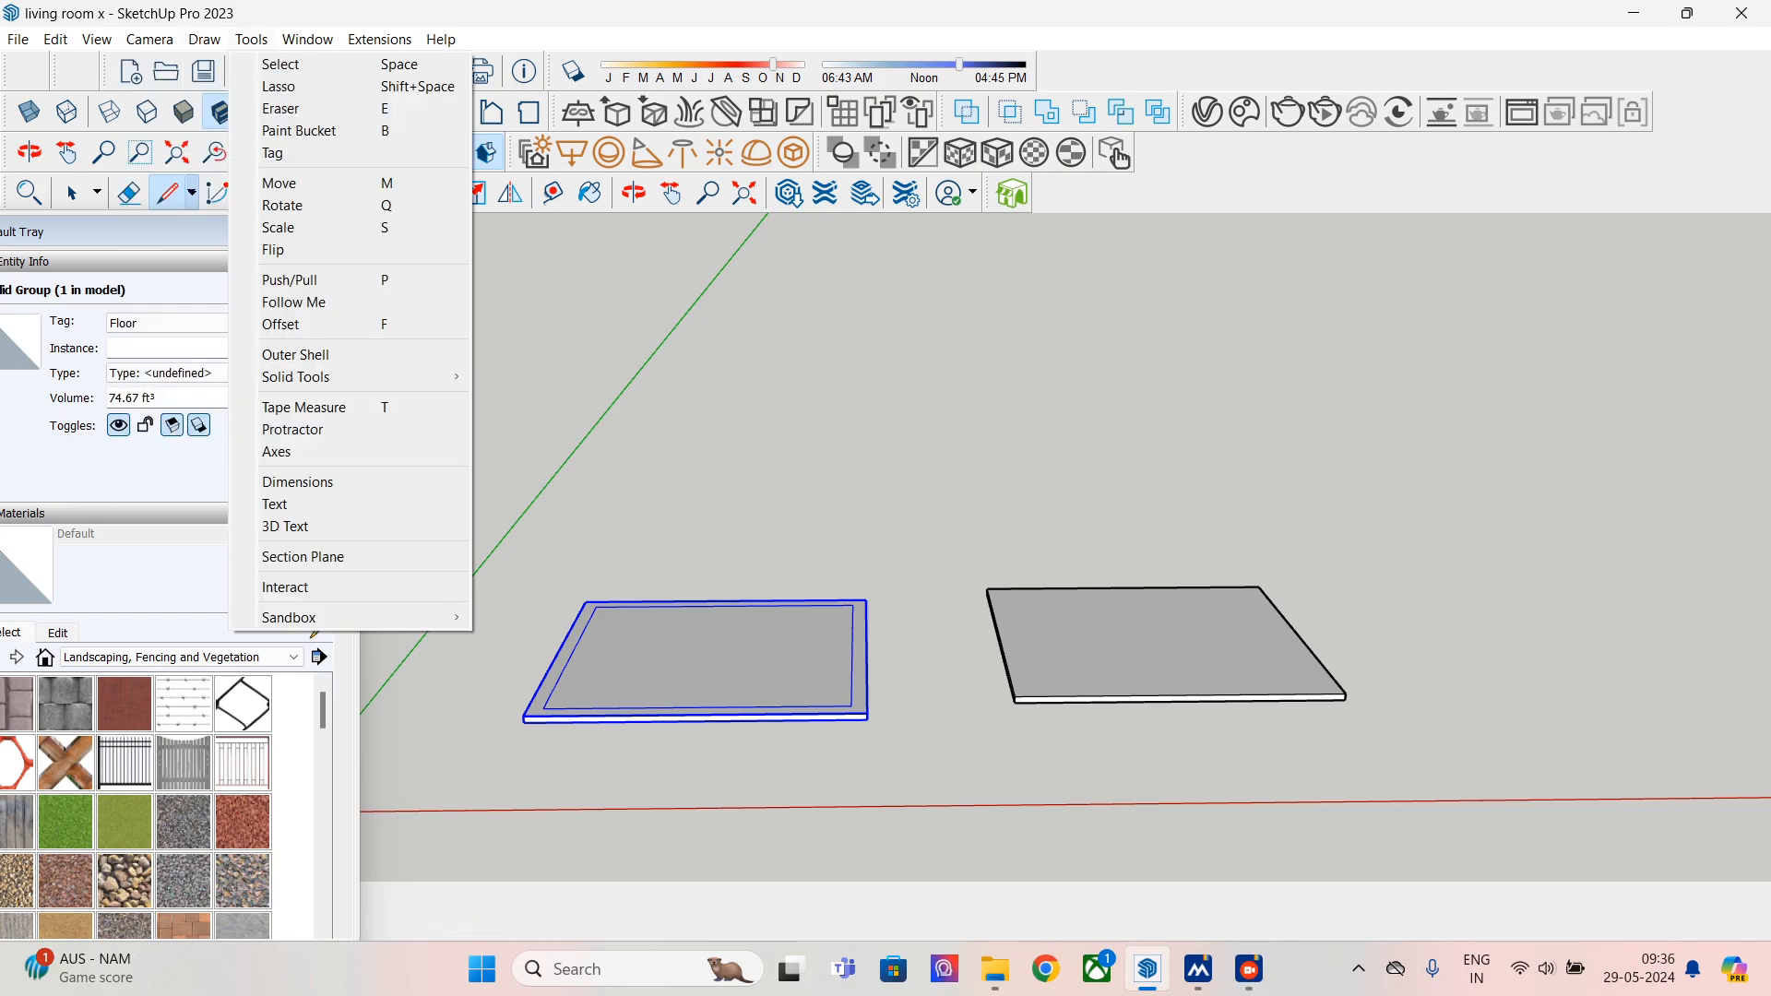
click(351, 481)
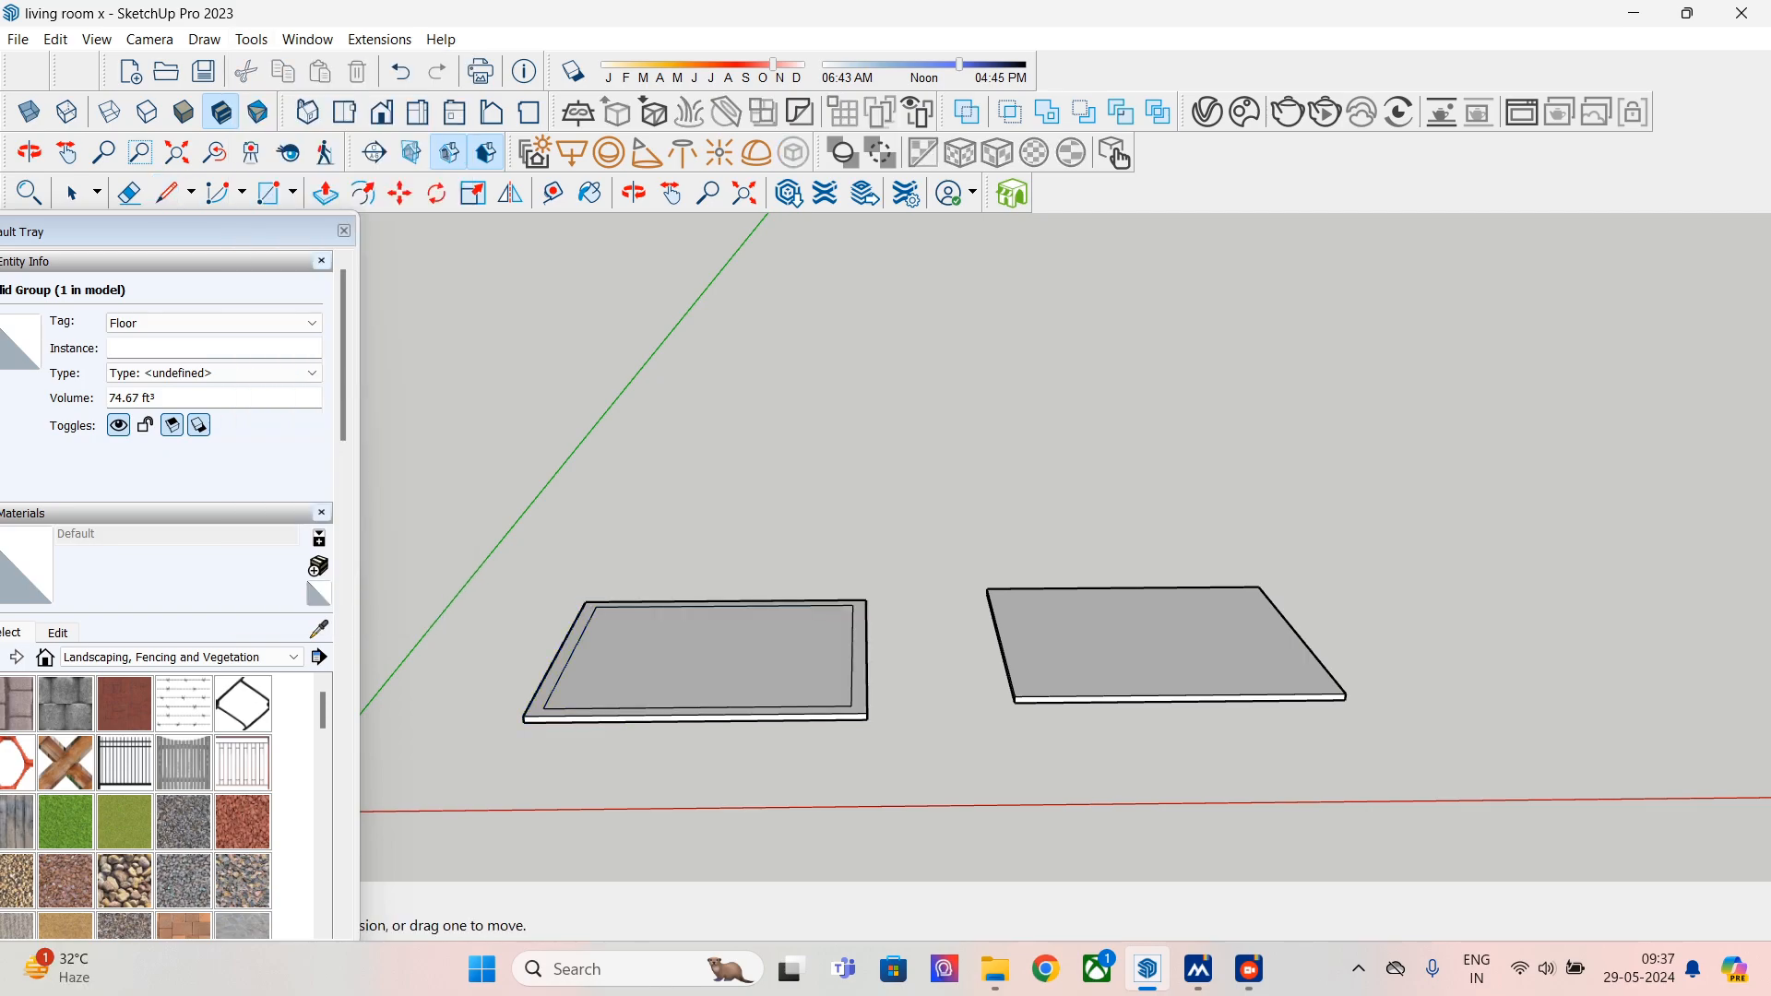
click(585, 601)
click(865, 599)
click(725, 572)
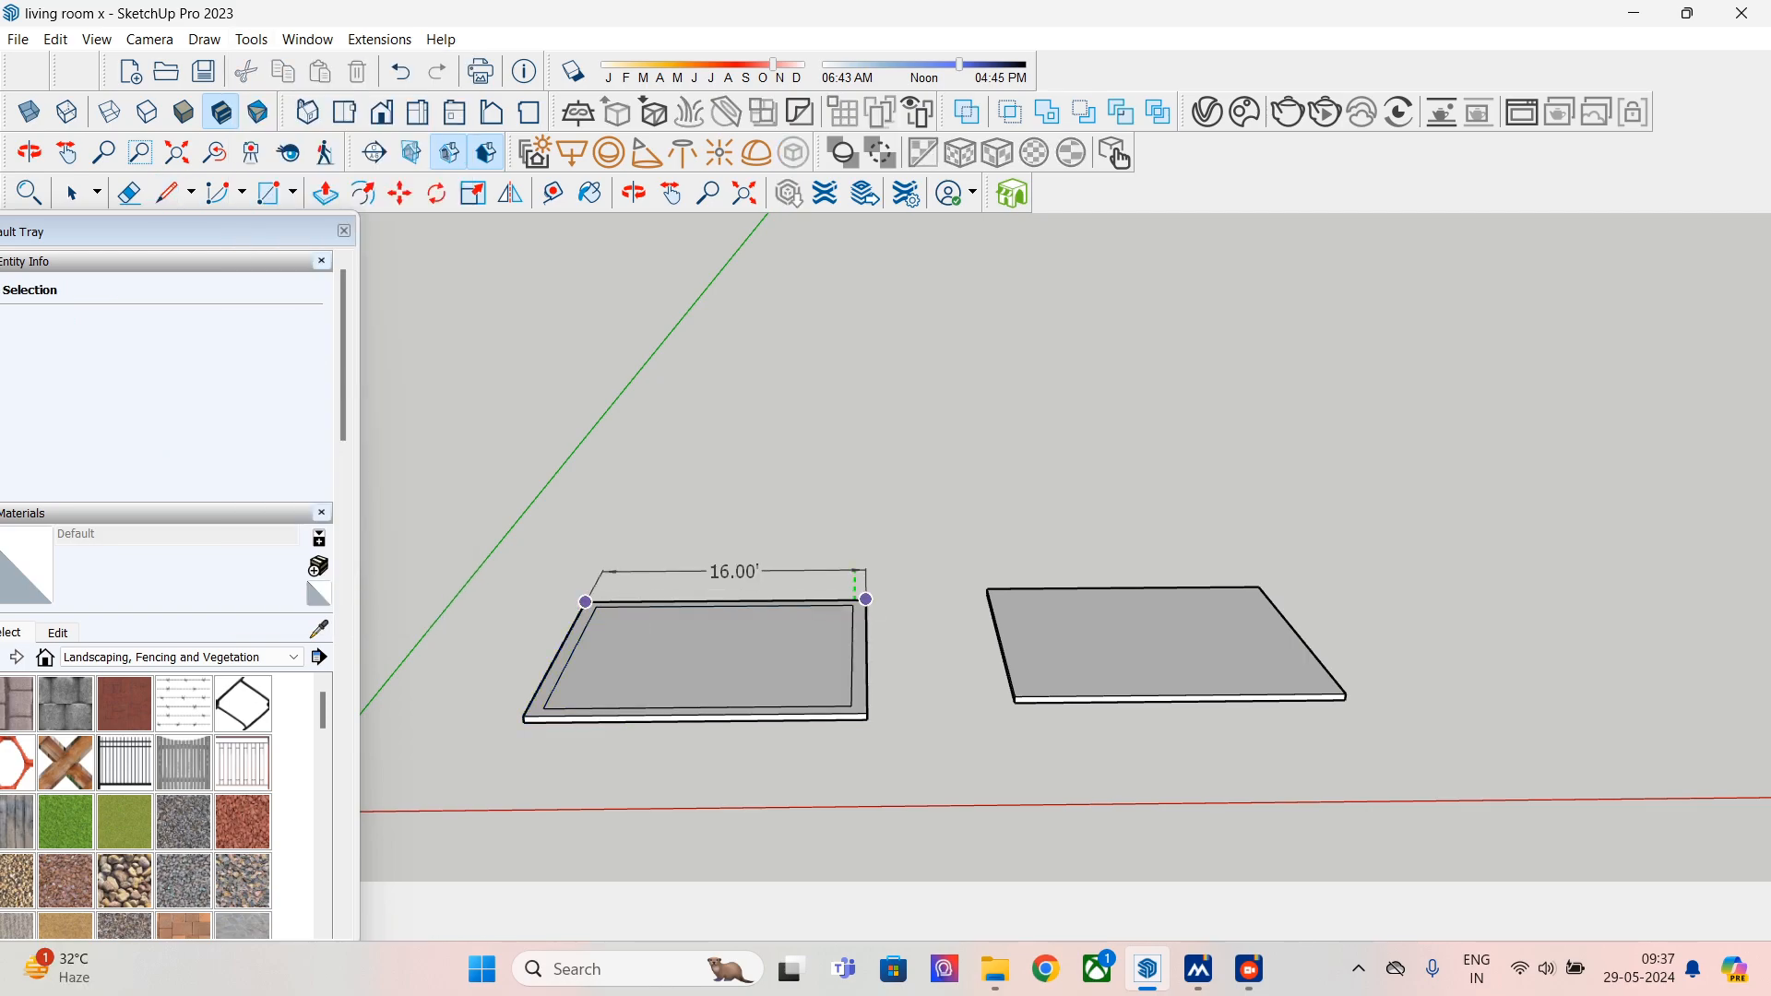
click(524, 719)
click(585, 601)
- Draw a narrow closed strip of about 12 ft² with lines on the ground behind the floor slab
click(168, 193)
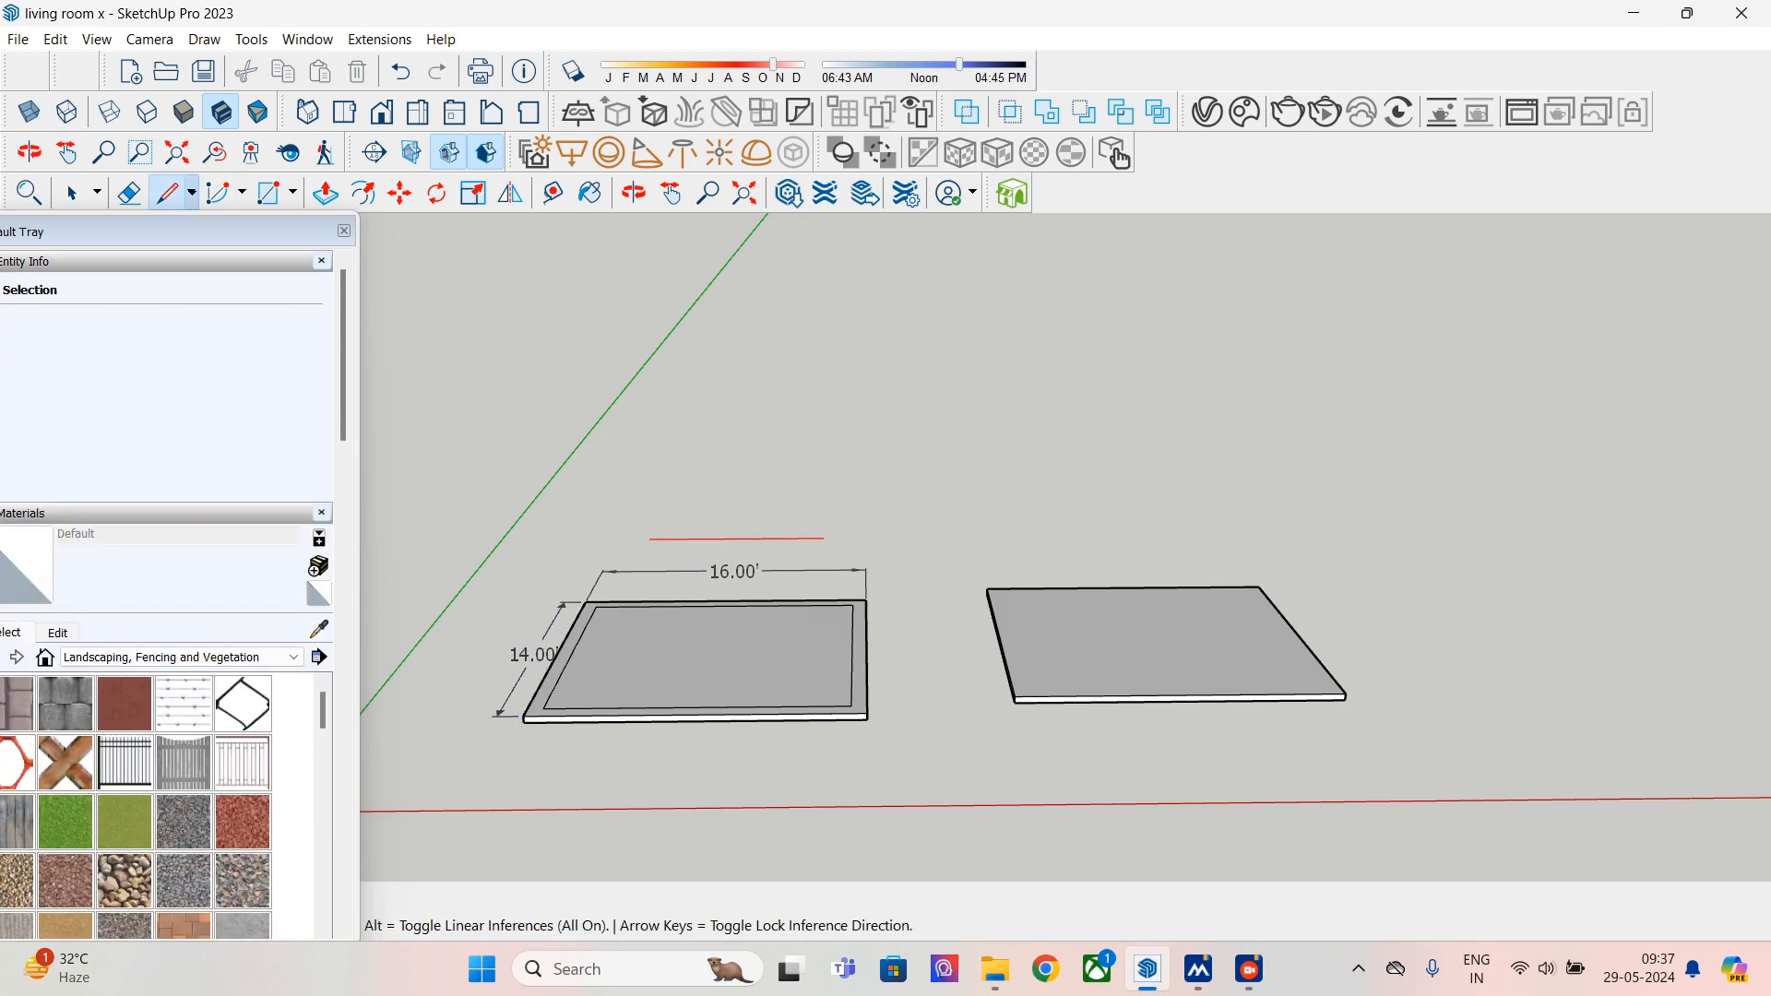
click(891, 537)
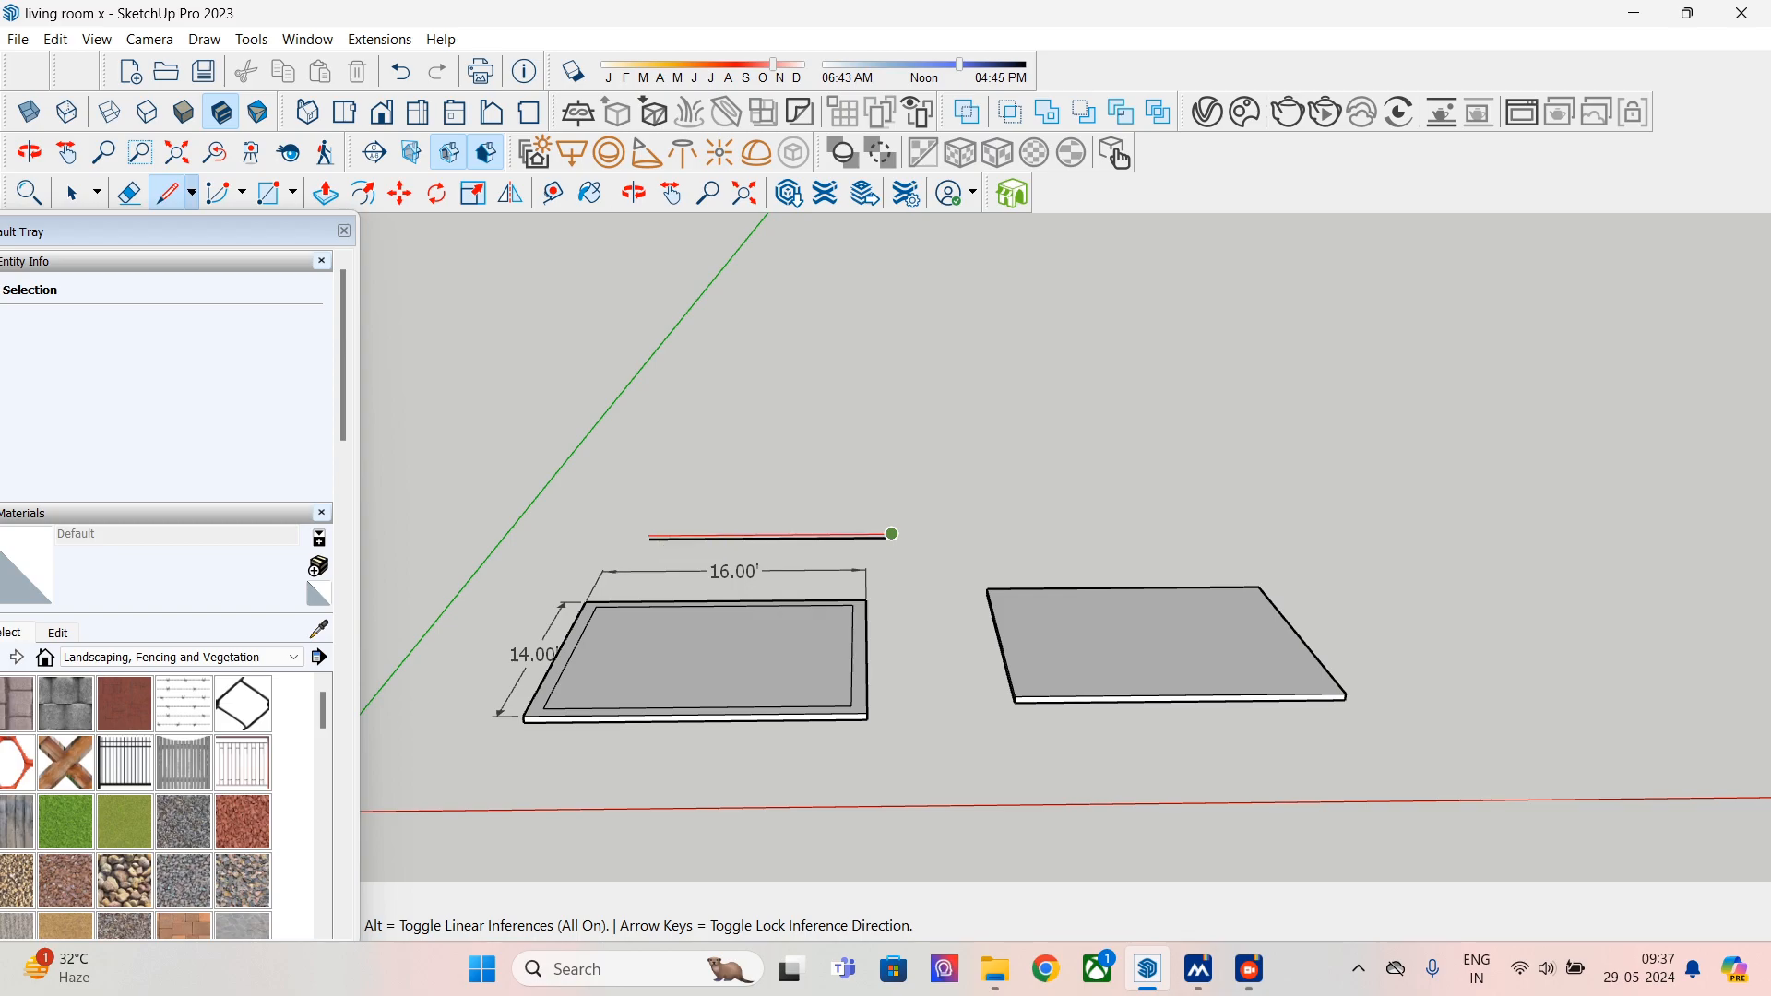
click(892, 533)
scroll(648, 538, up, 3)
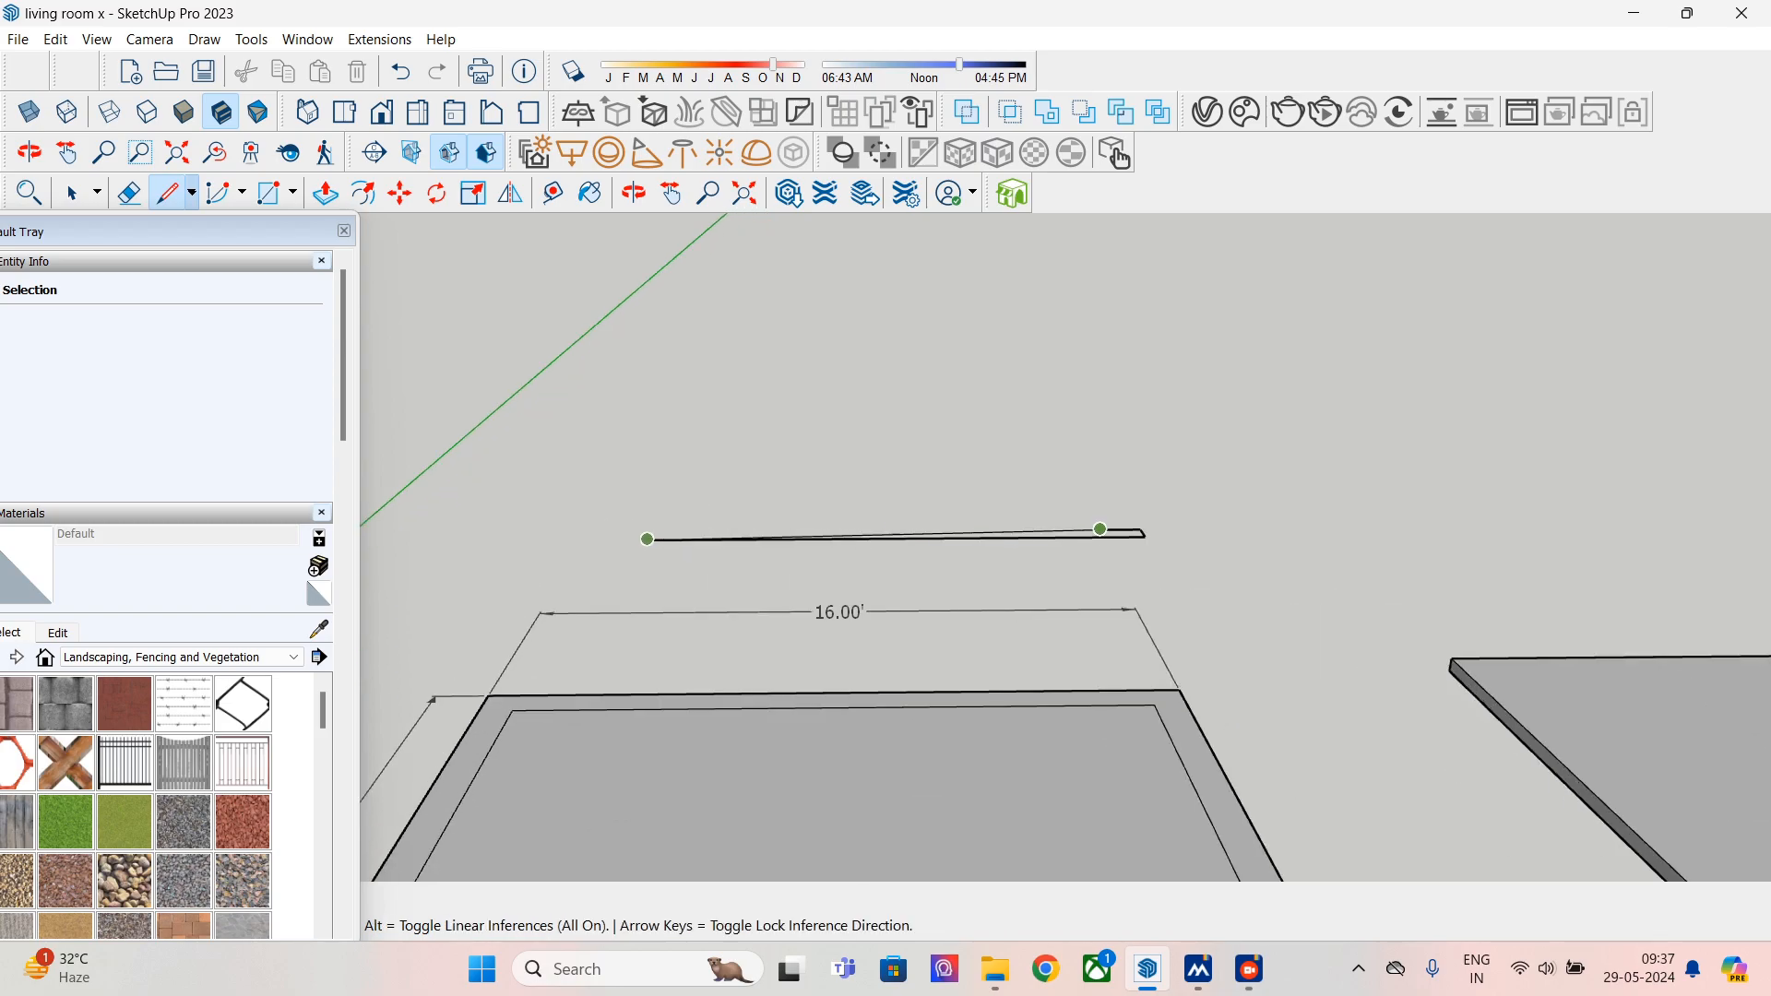
scroll(646, 539, up, 1)
click(646, 536)
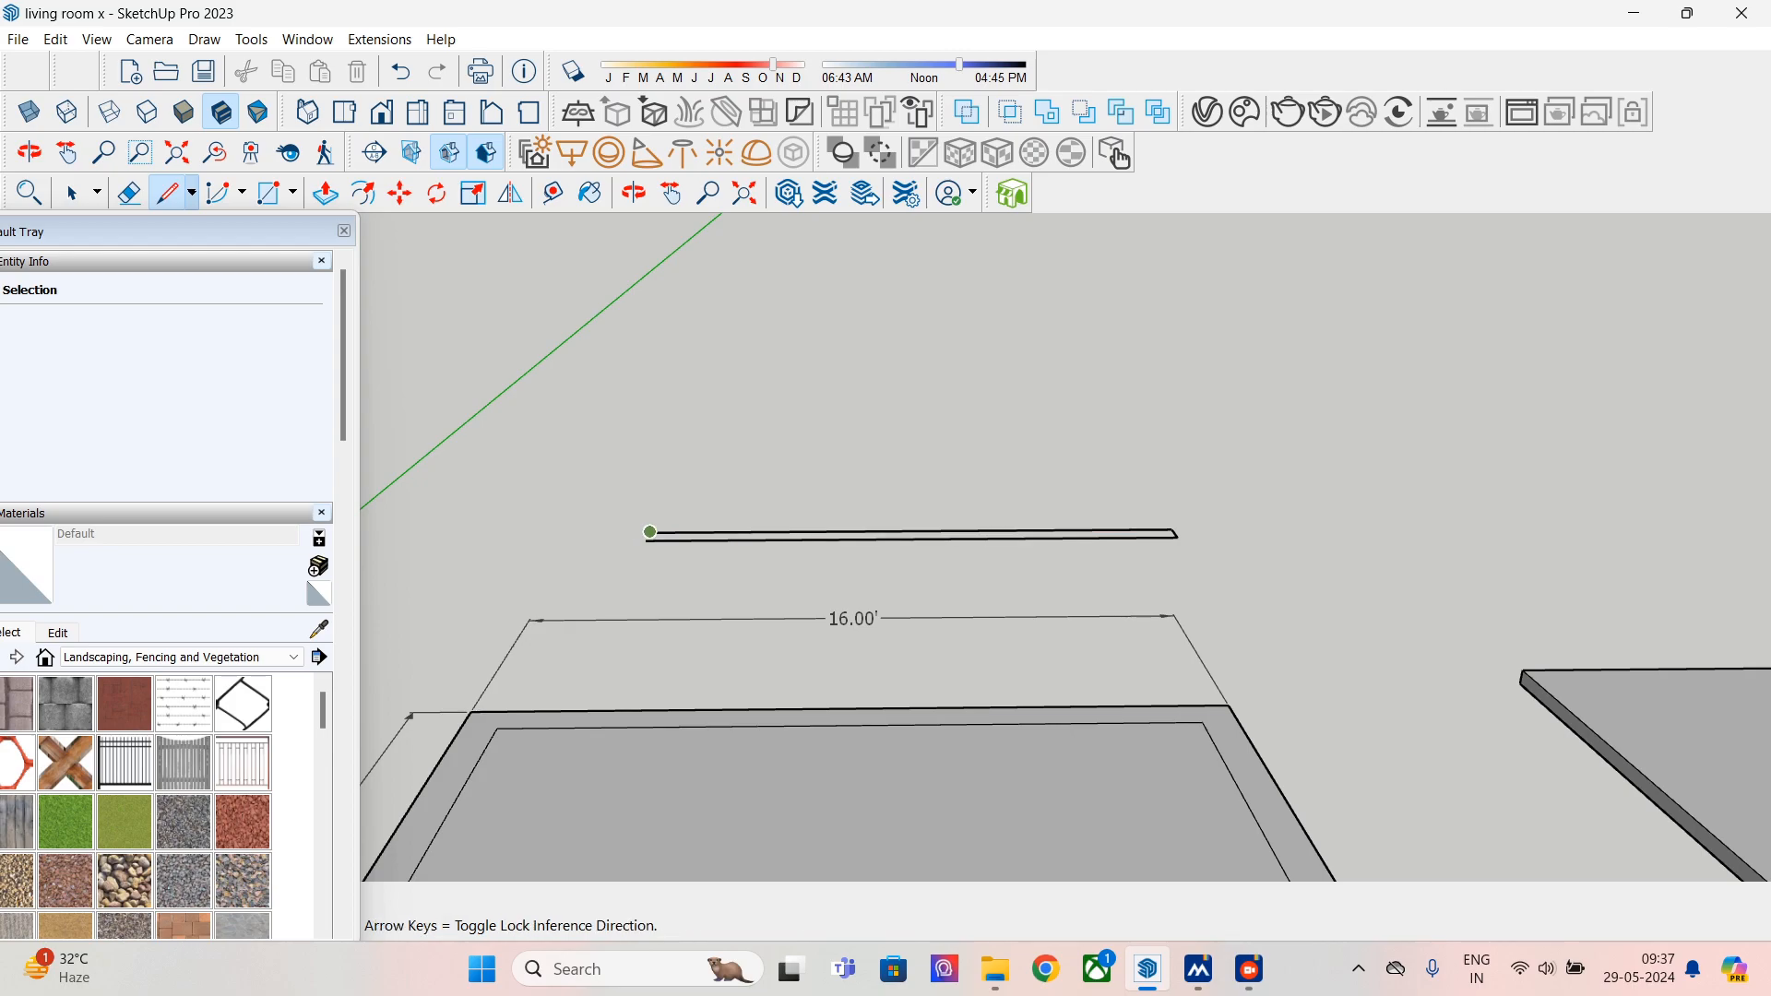
key(space)
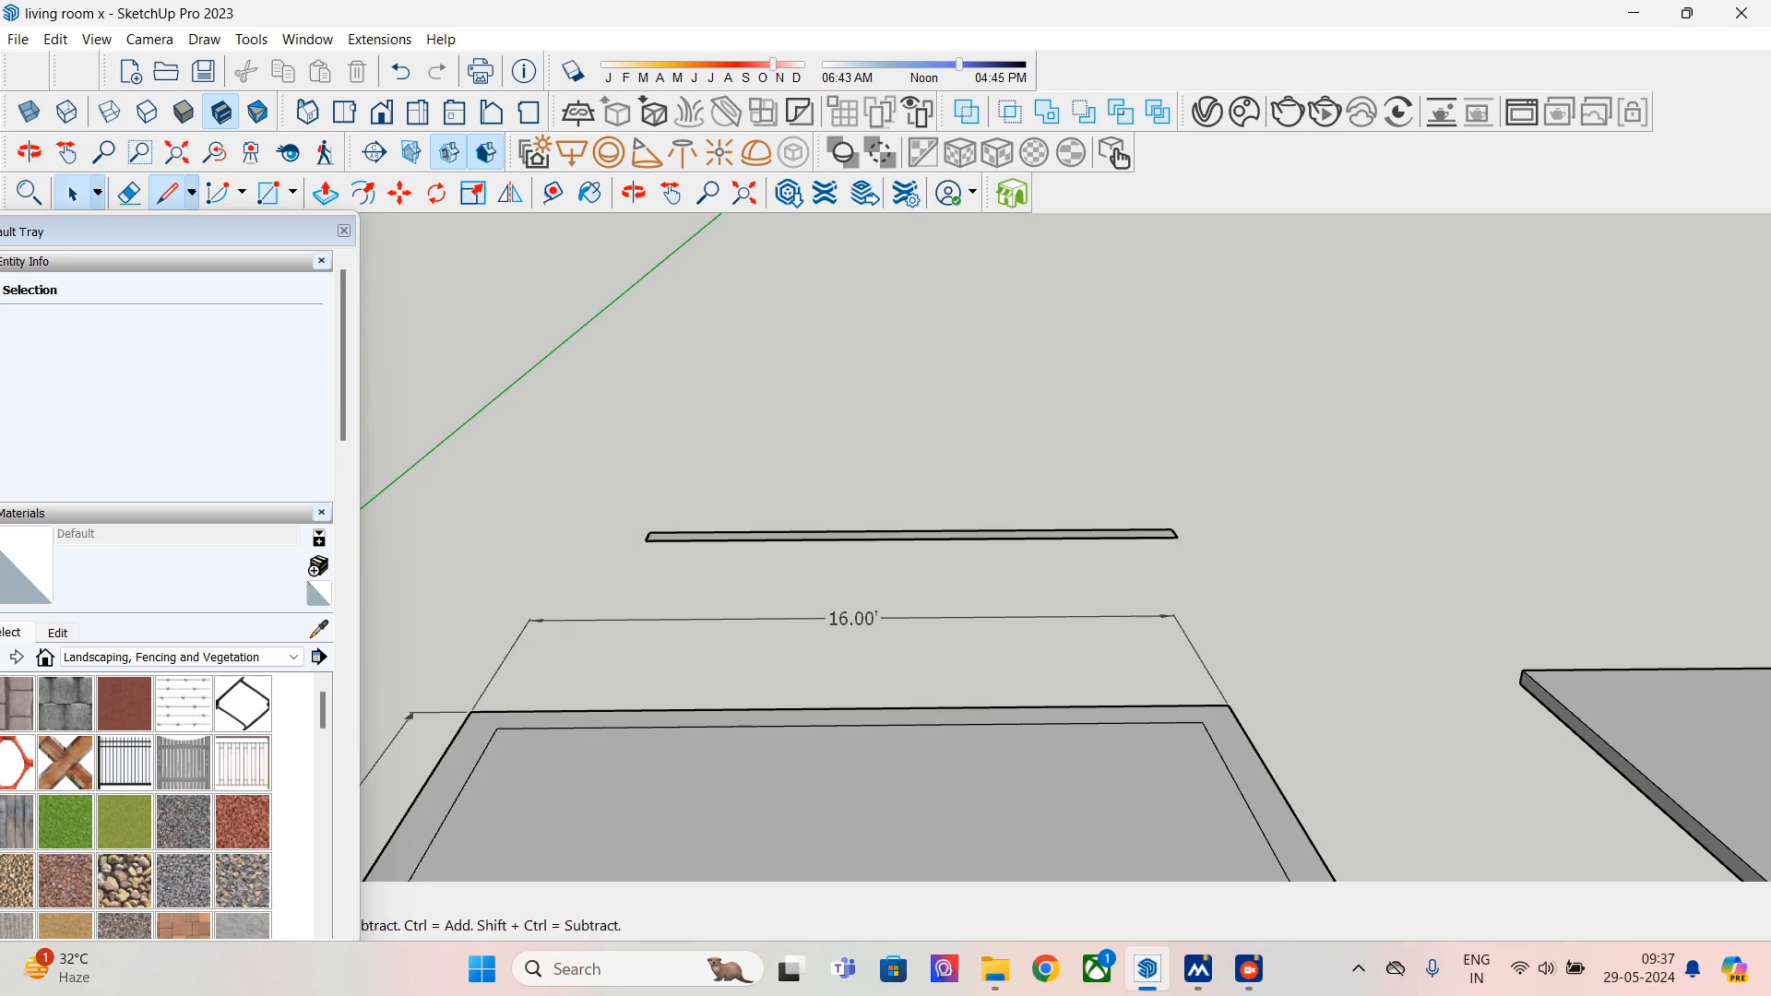
- Extrude the narrow strip behind the floor slab upward into a tall wall with Push/Pull
scroll(908, 535, up, 4)
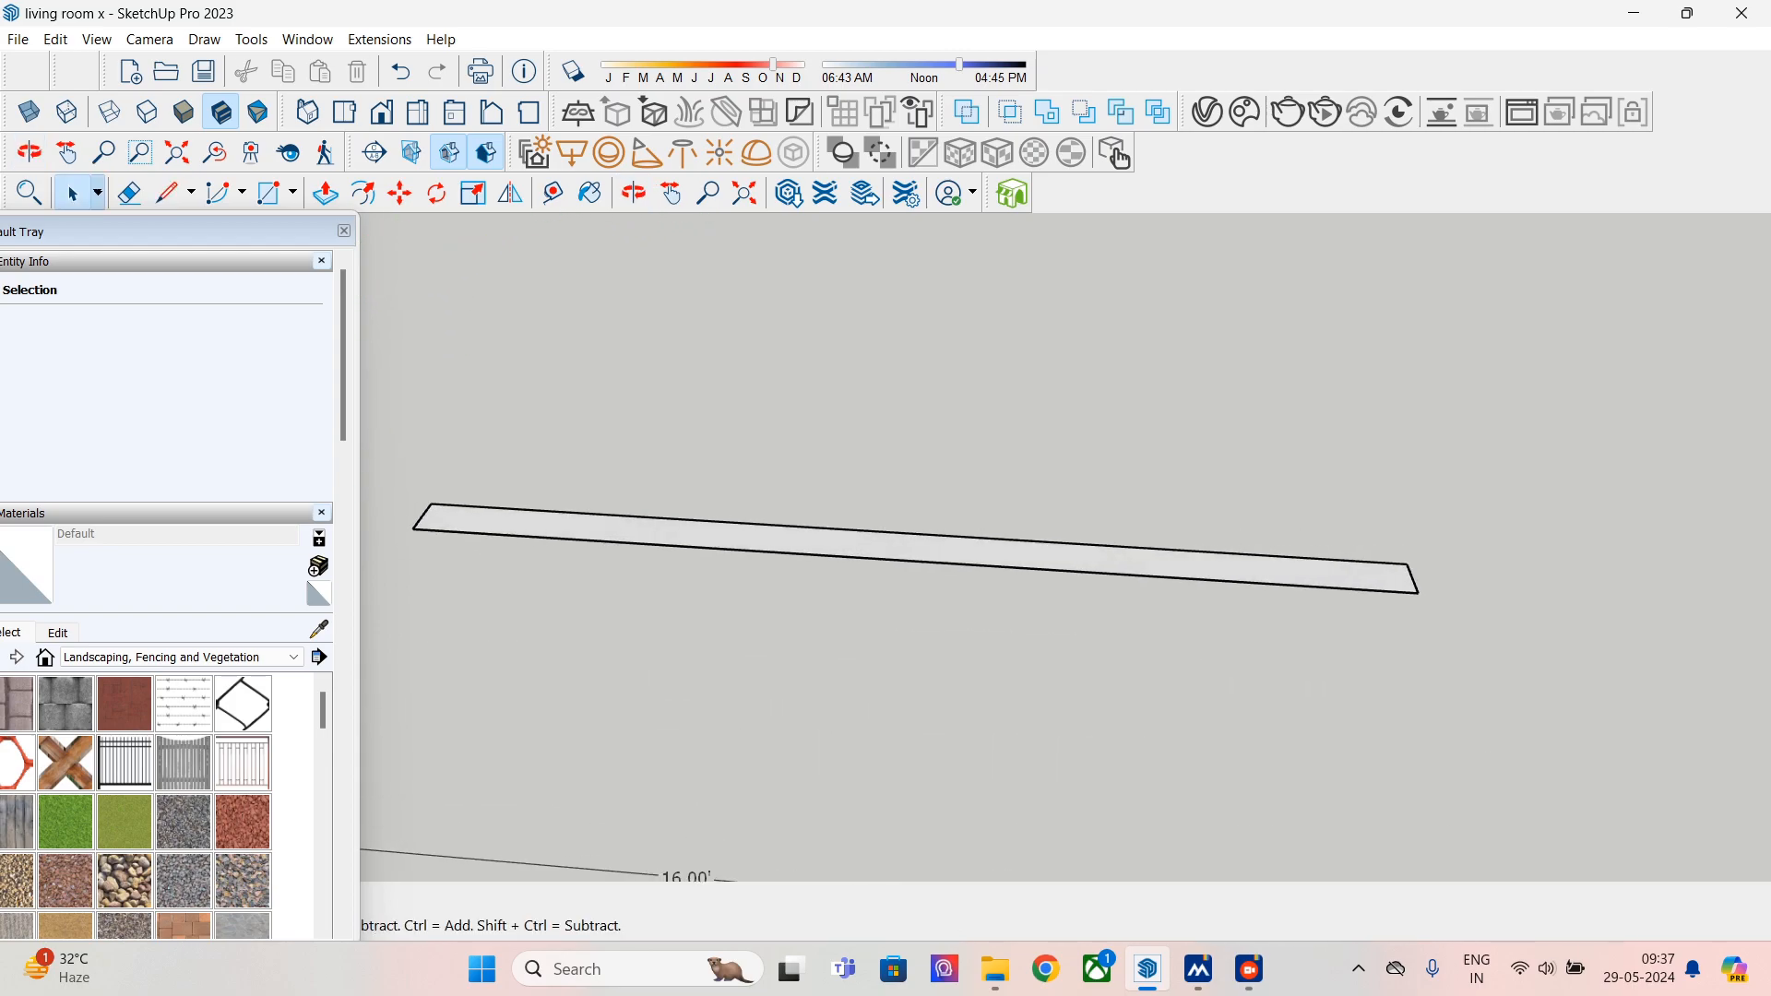
click(907, 546)
click(326, 193)
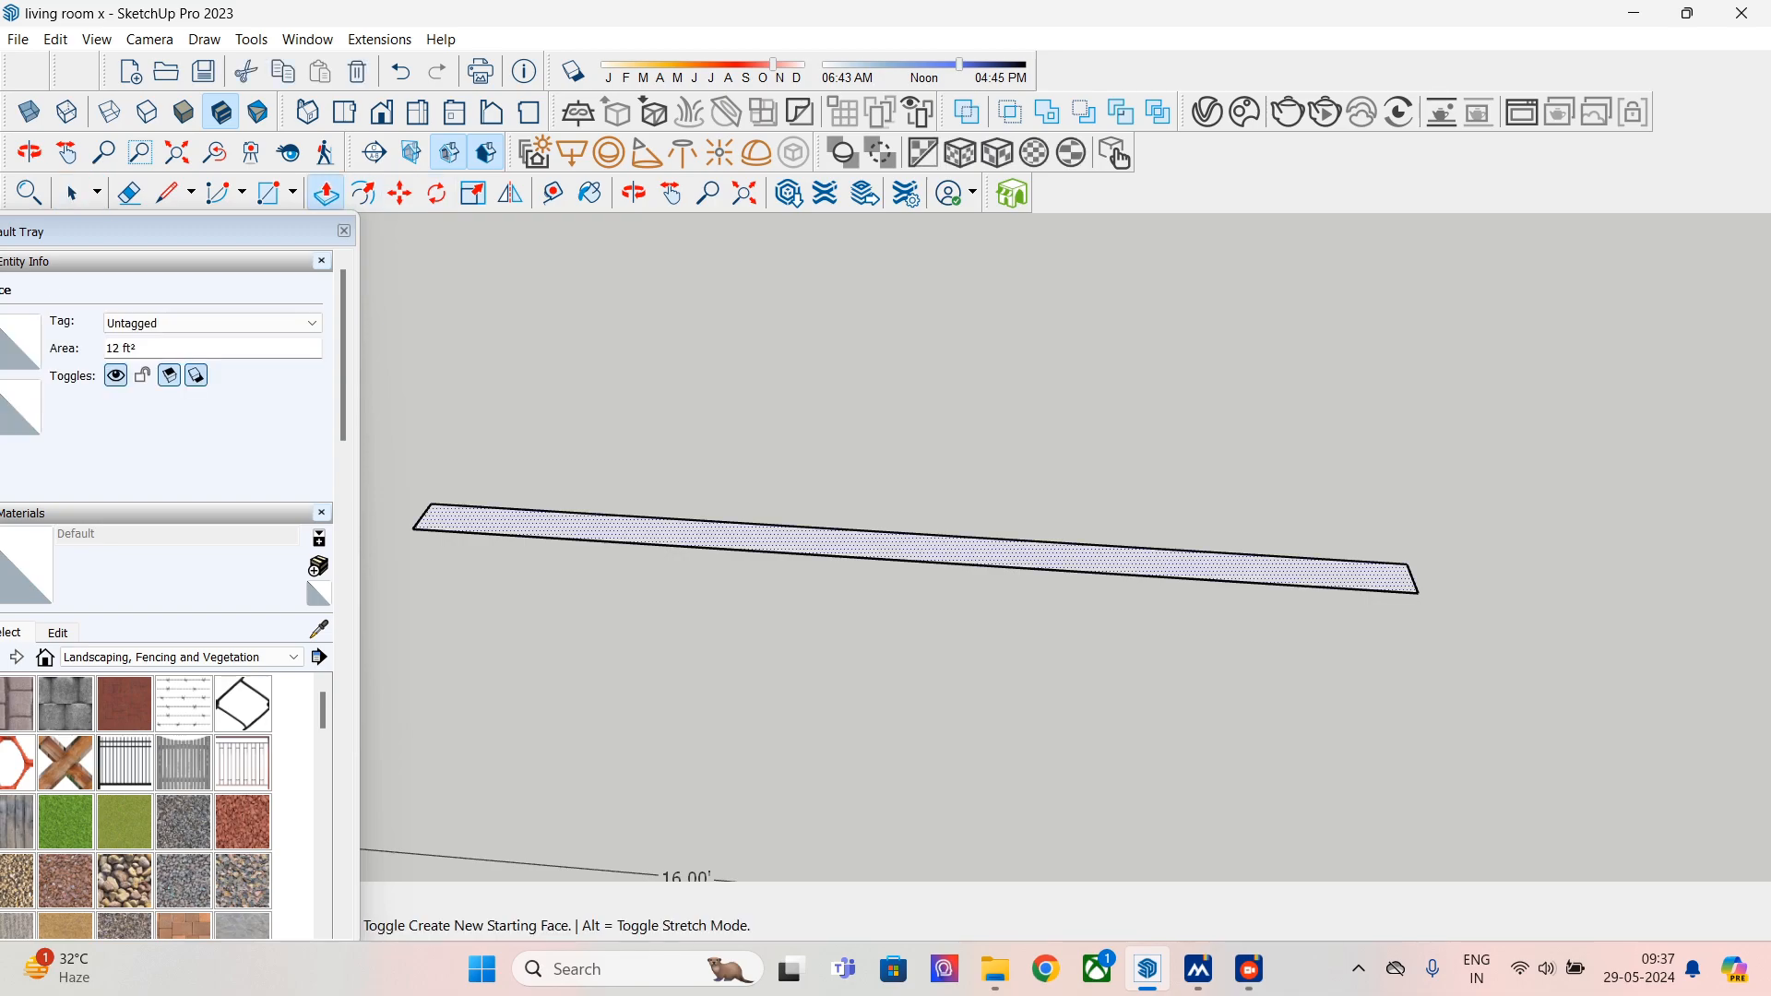
click(416, 528)
click(913, 547)
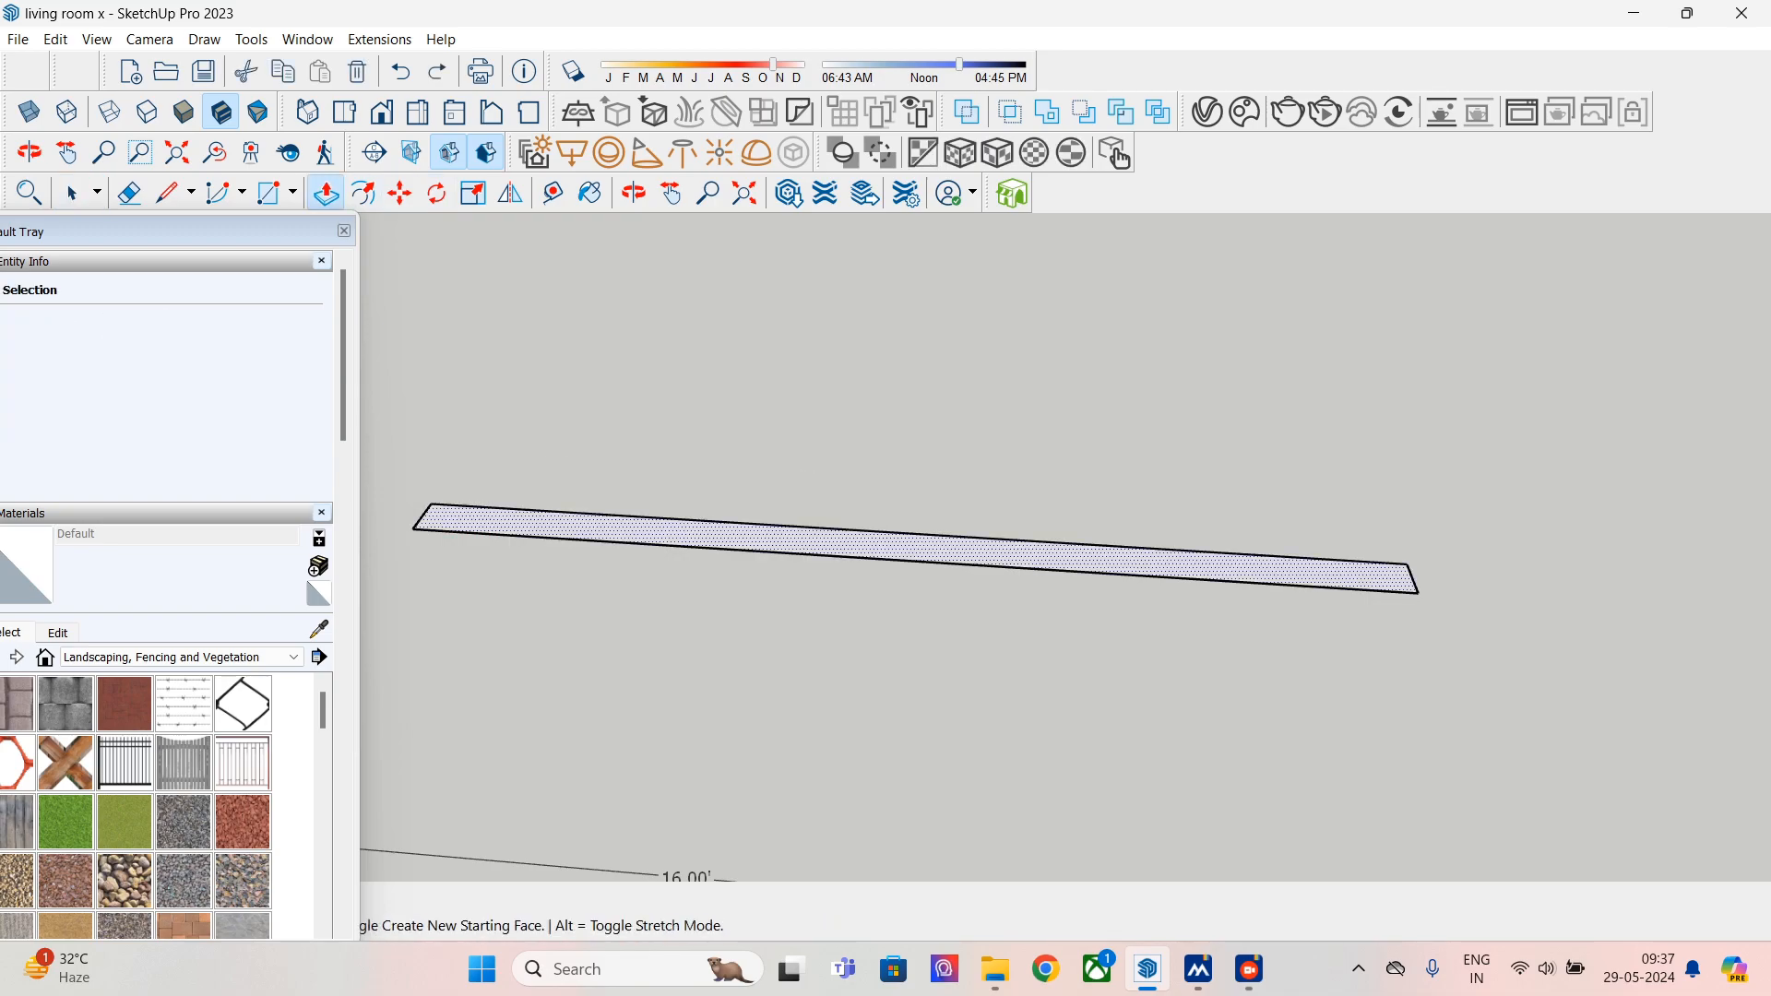
key(Return)
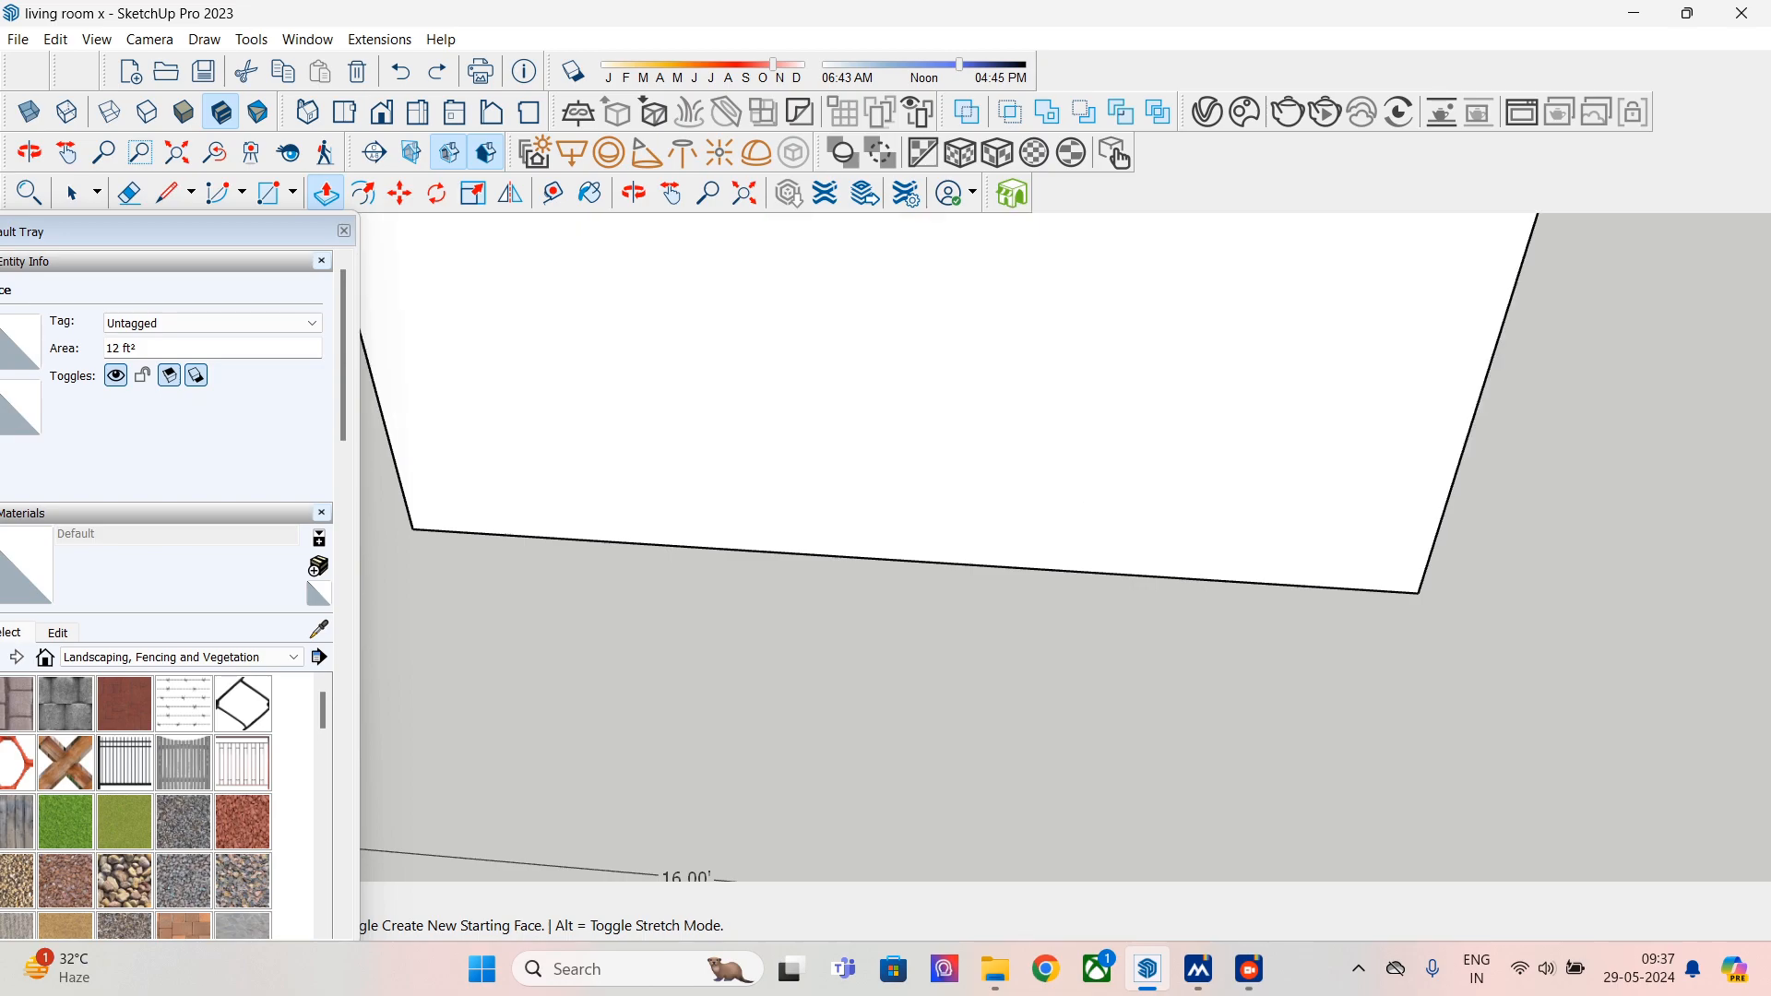
- Copy the entire tall wall about 20.5' sideways, behind the roof slab
click(344, 230)
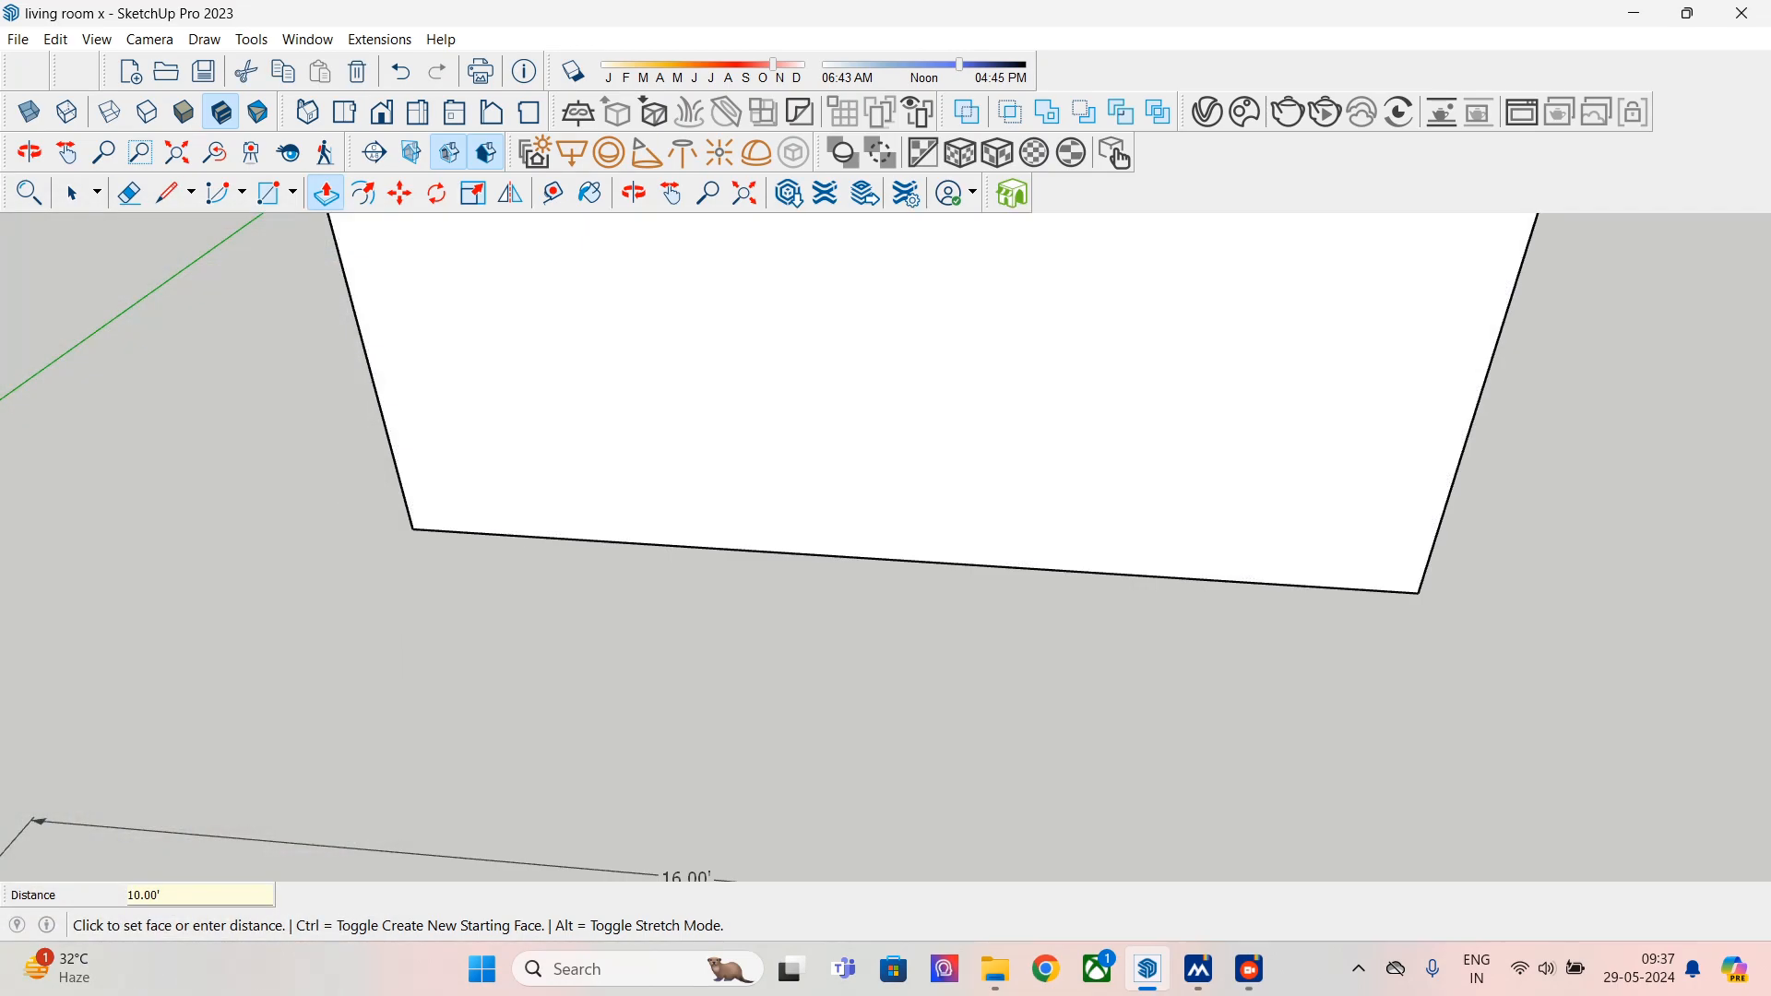
click(71, 193)
scroll(1023, 533, down, 2)
scroll(1026, 532, down, 3)
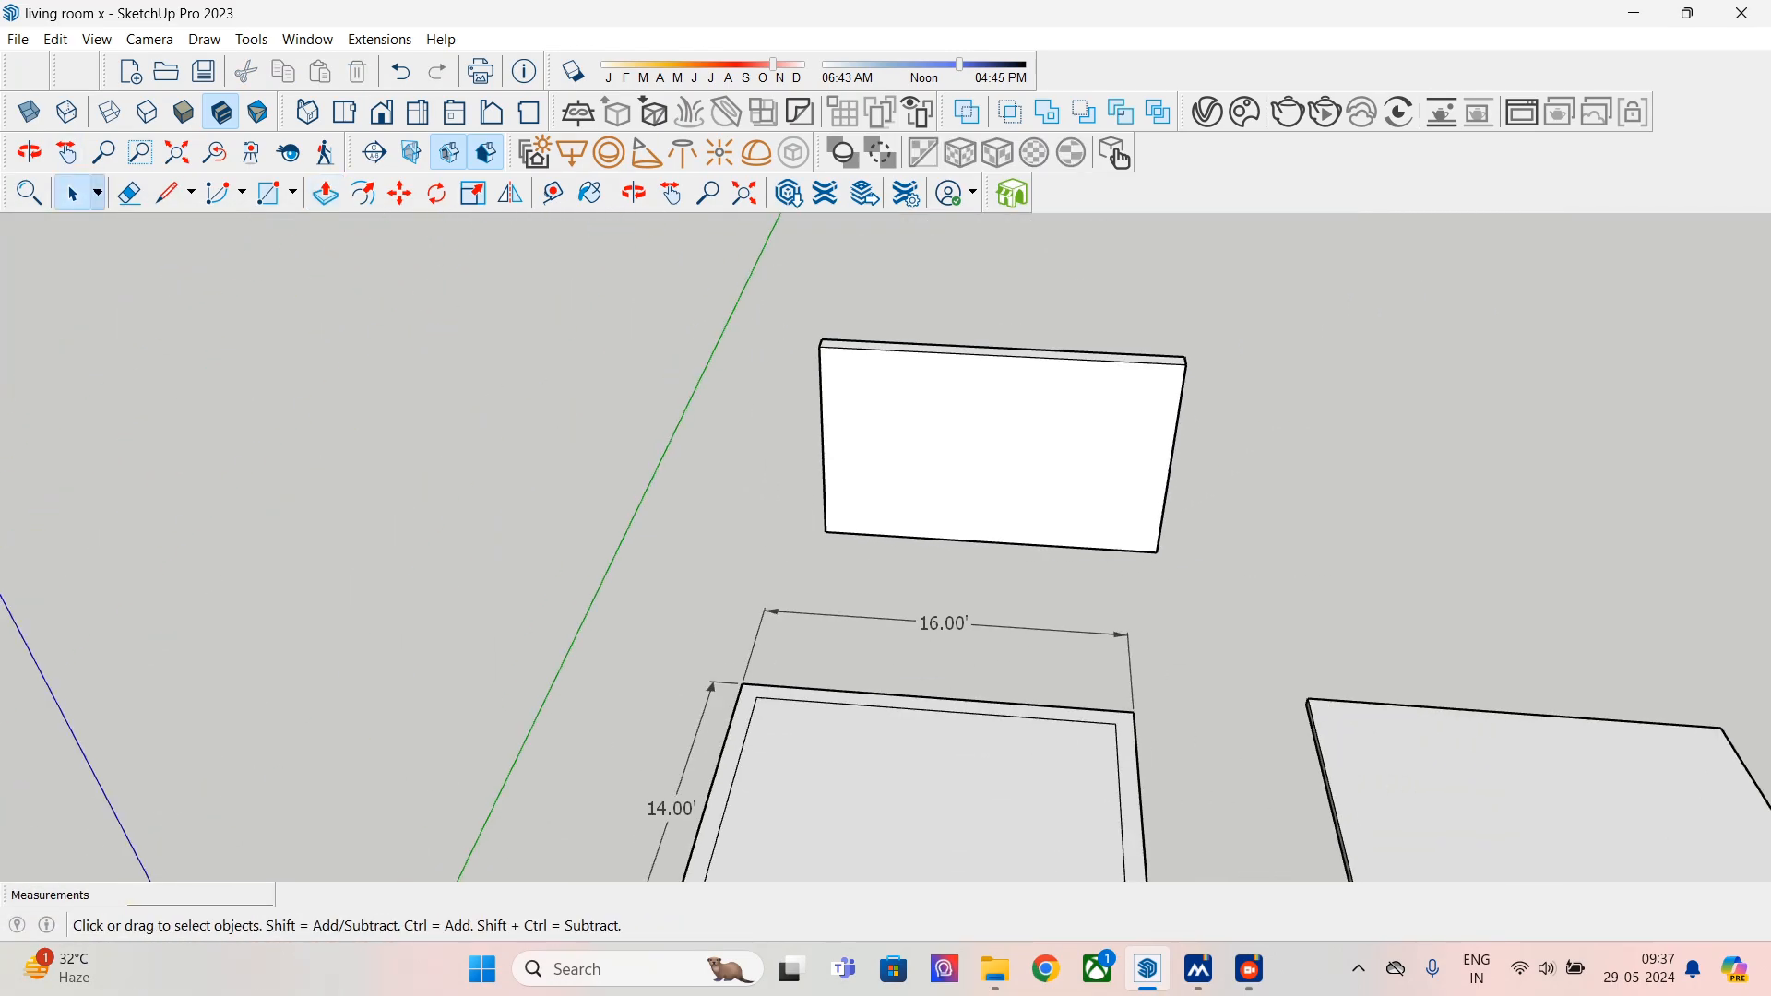
triple_click(1026, 521)
click(400, 192)
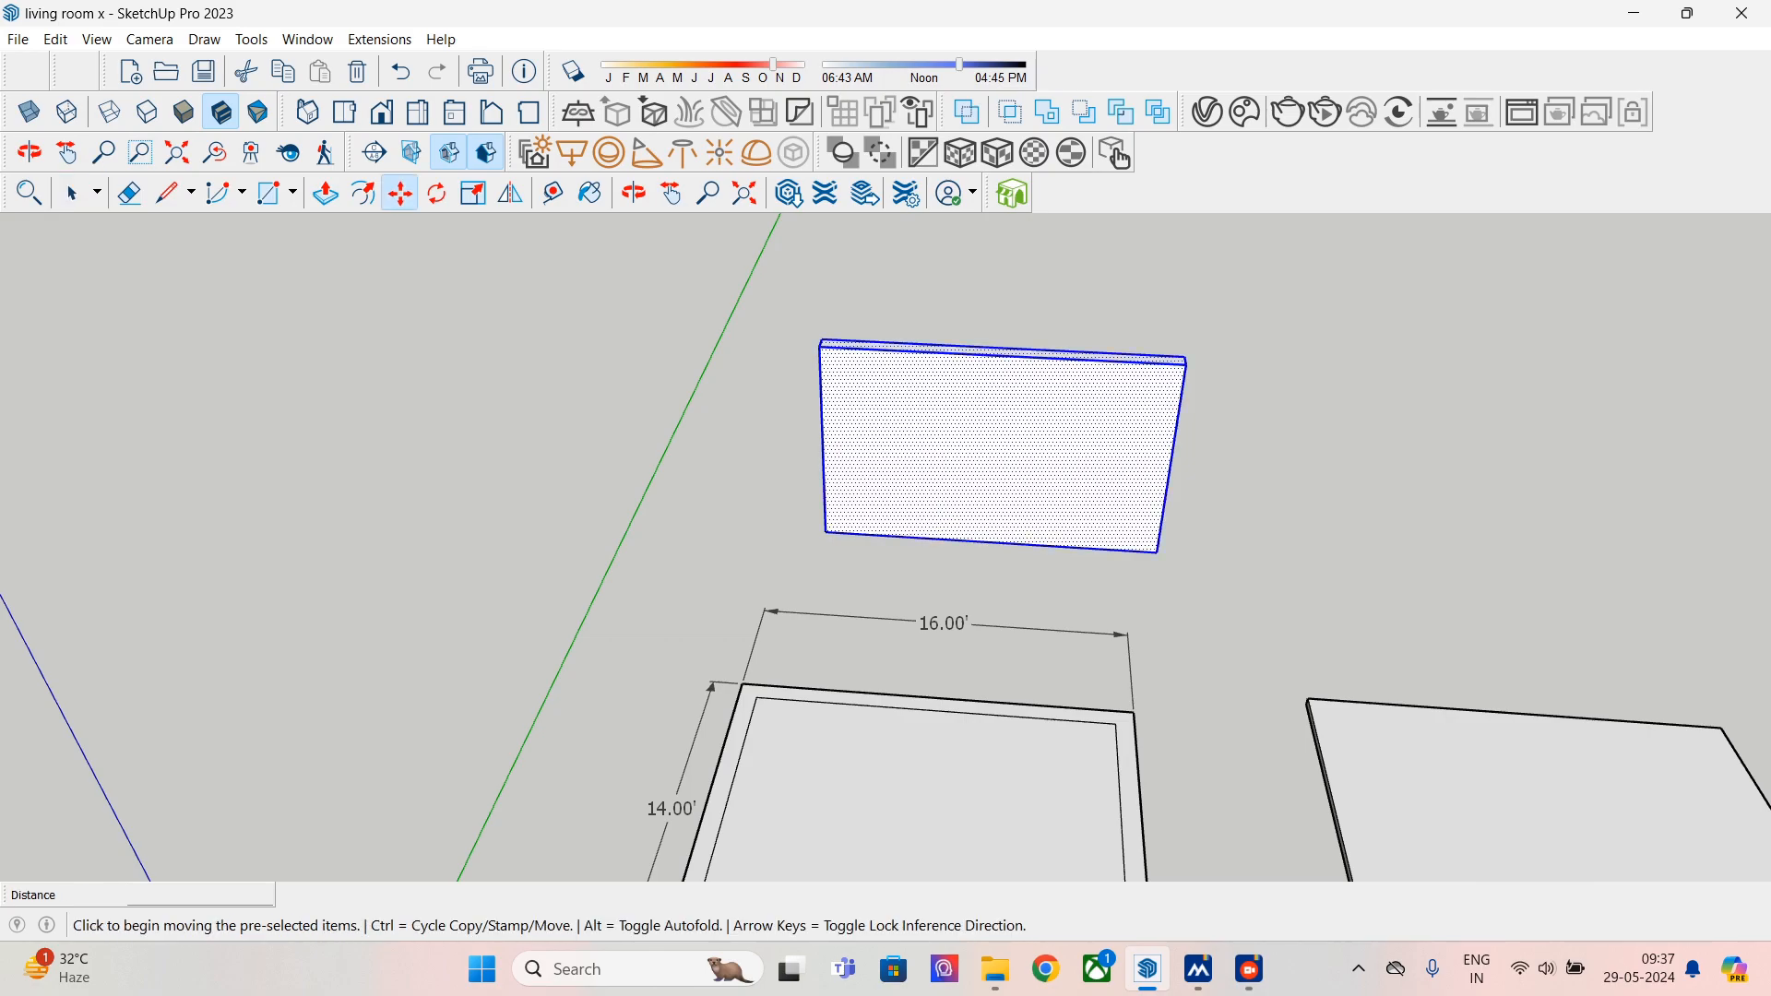
key(ctrl)
click(1158, 552)
click(1606, 579)
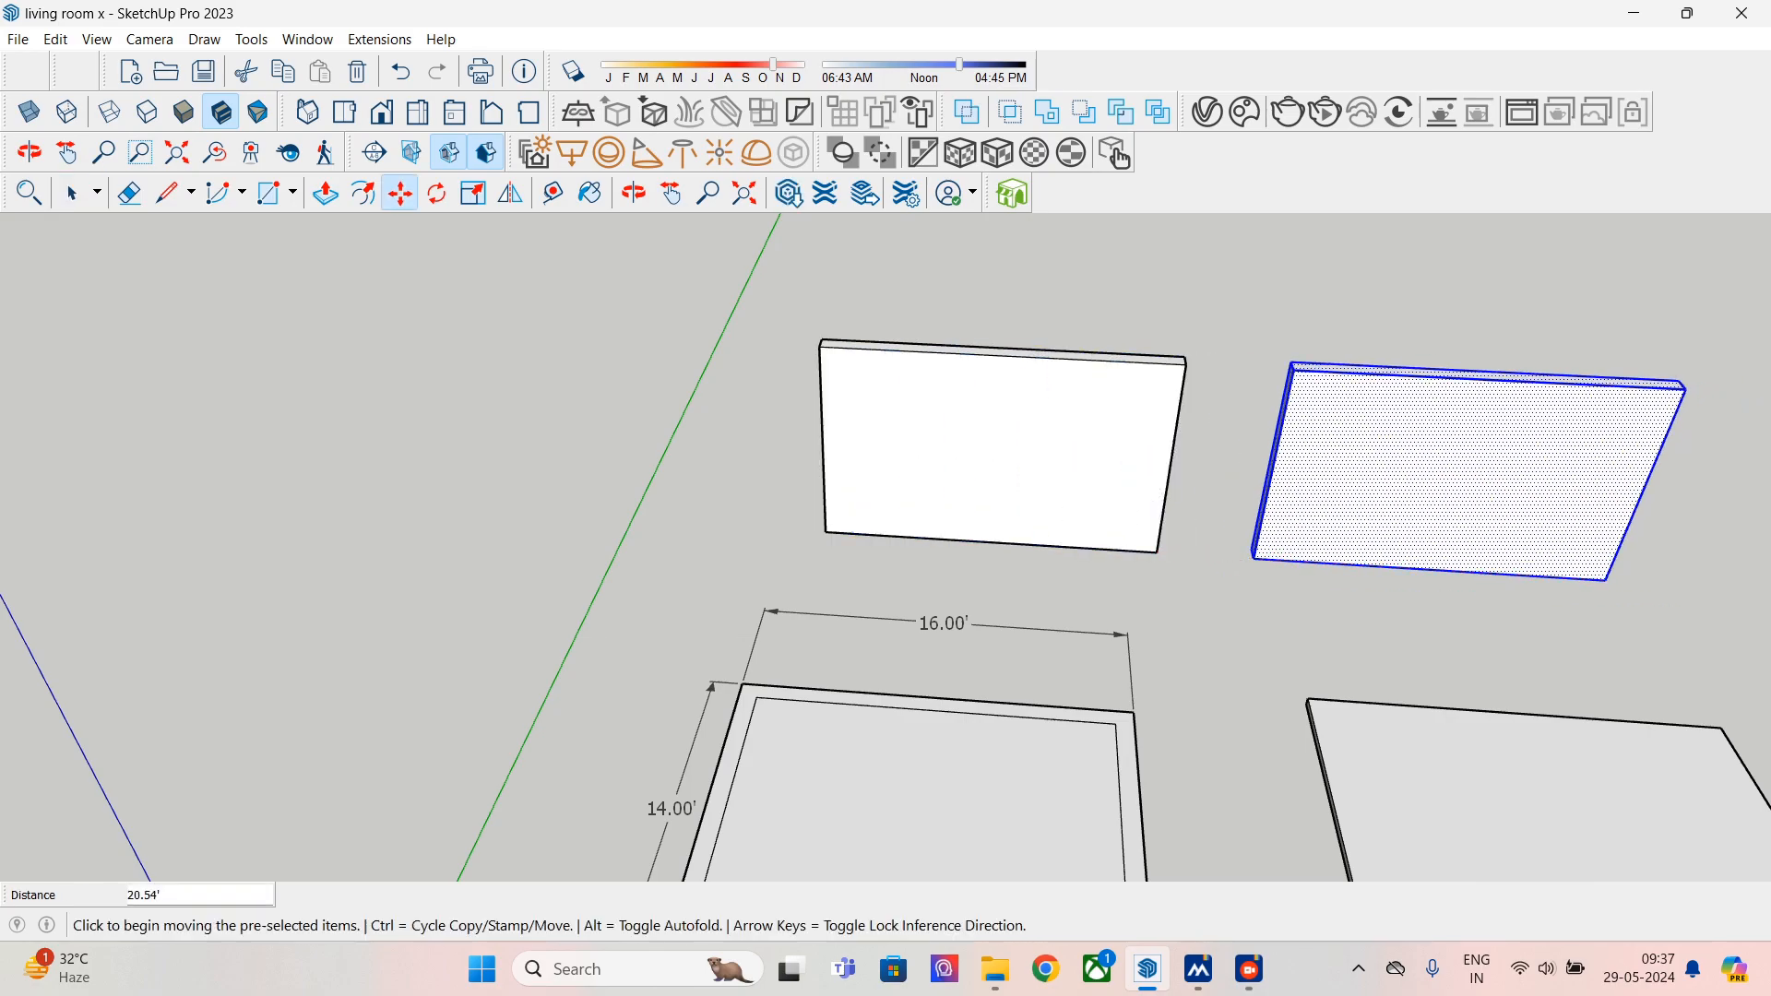
- Make the copied wall and the original wall behind the floor slab into two separate groups
right_click(1365, 449)
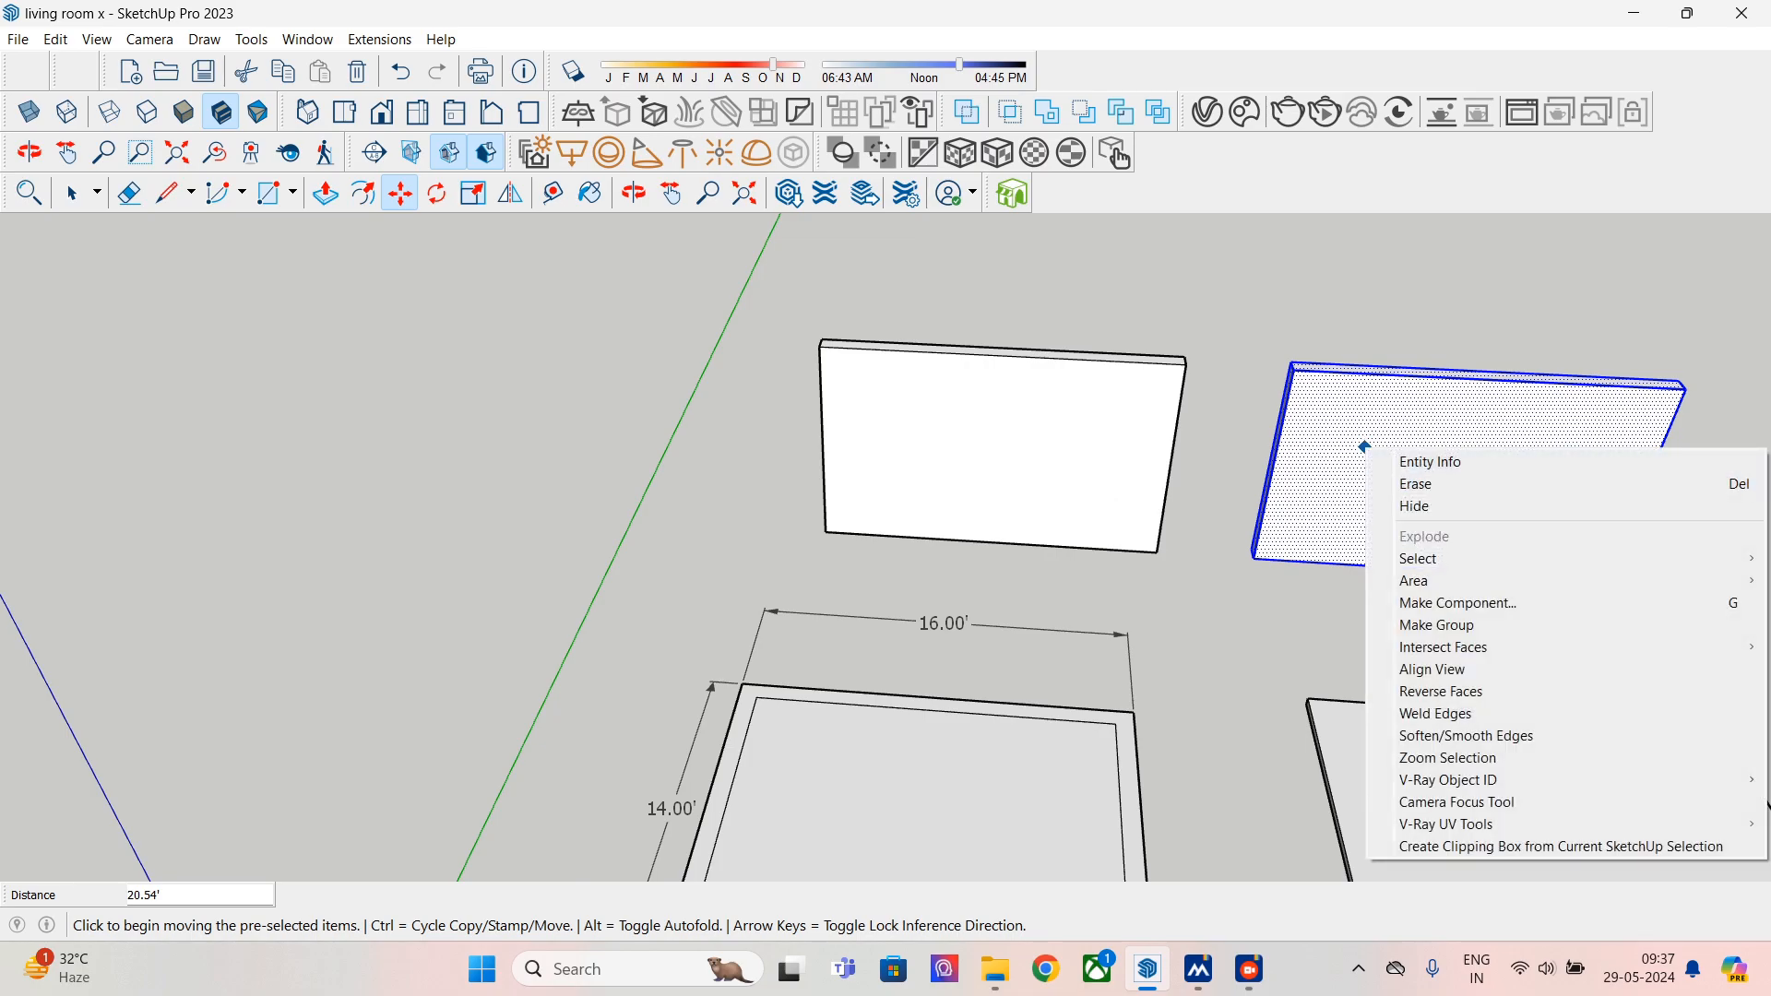
click(1420, 621)
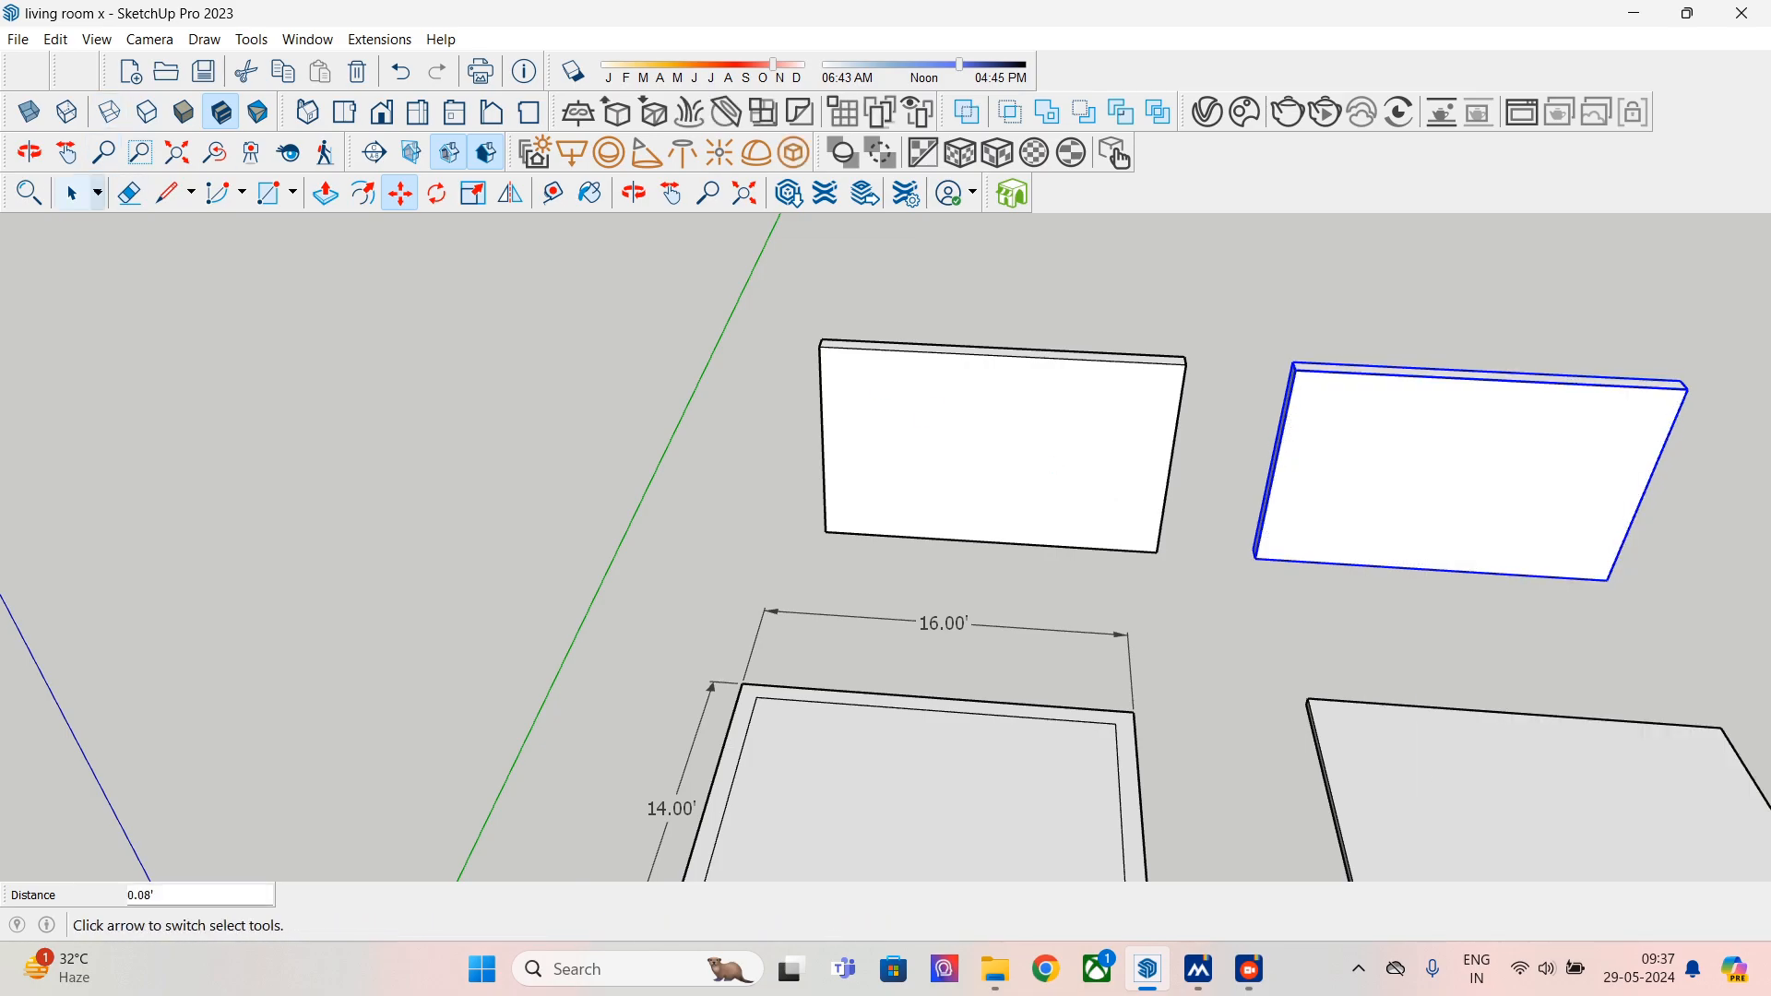
click(72, 193)
click(922, 434)
right_click(835, 430)
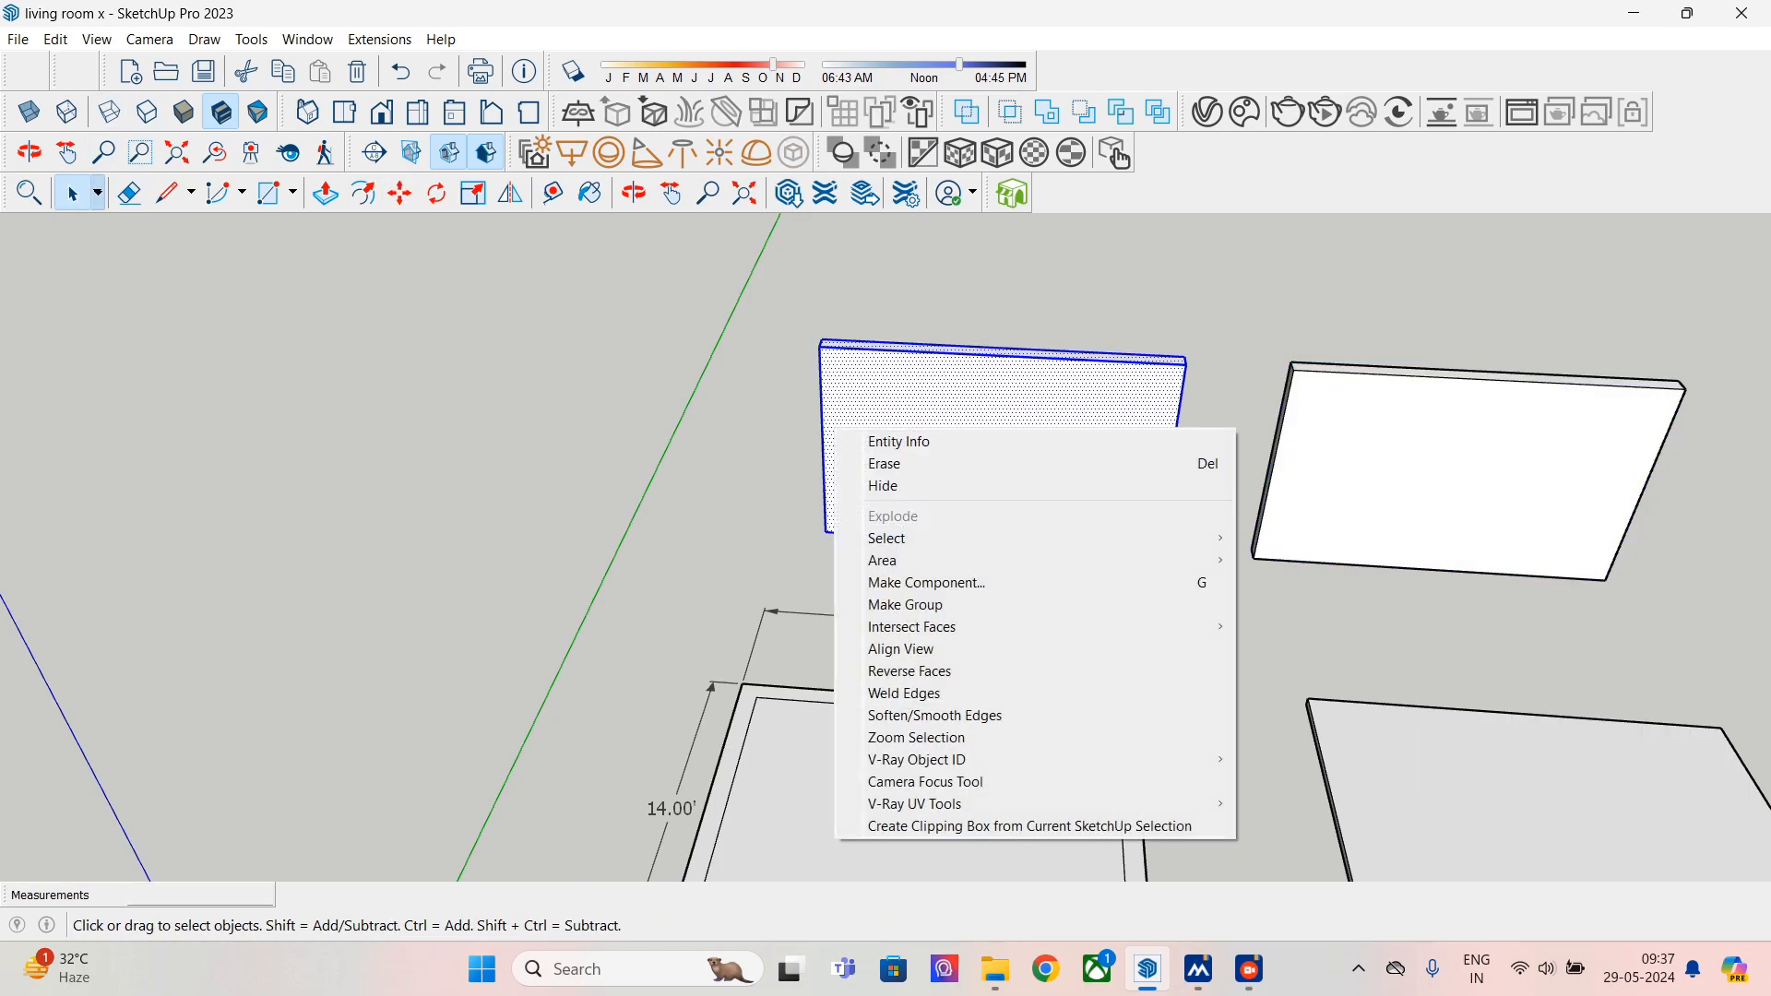
click(922, 604)
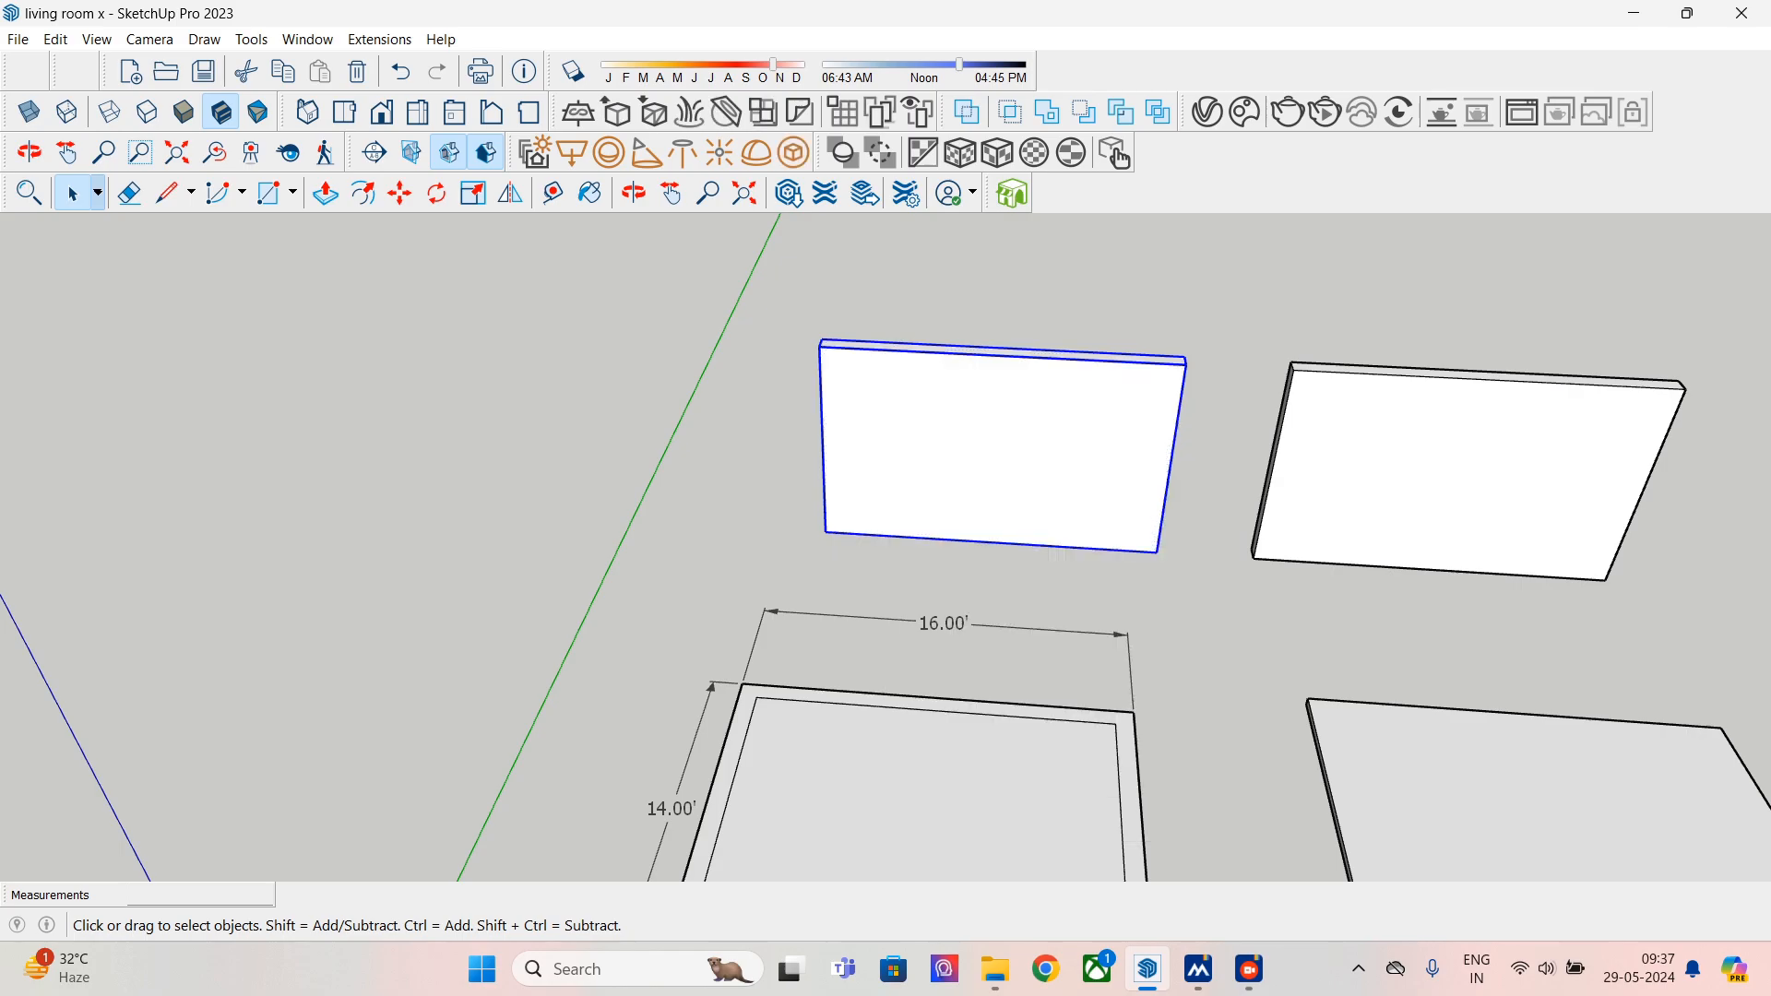
- Assign the Accent Wall tag to the wall group behind the floor slab
click(590, 193)
drag(222, 214, 284, 182)
drag(442, 355, 442, 621)
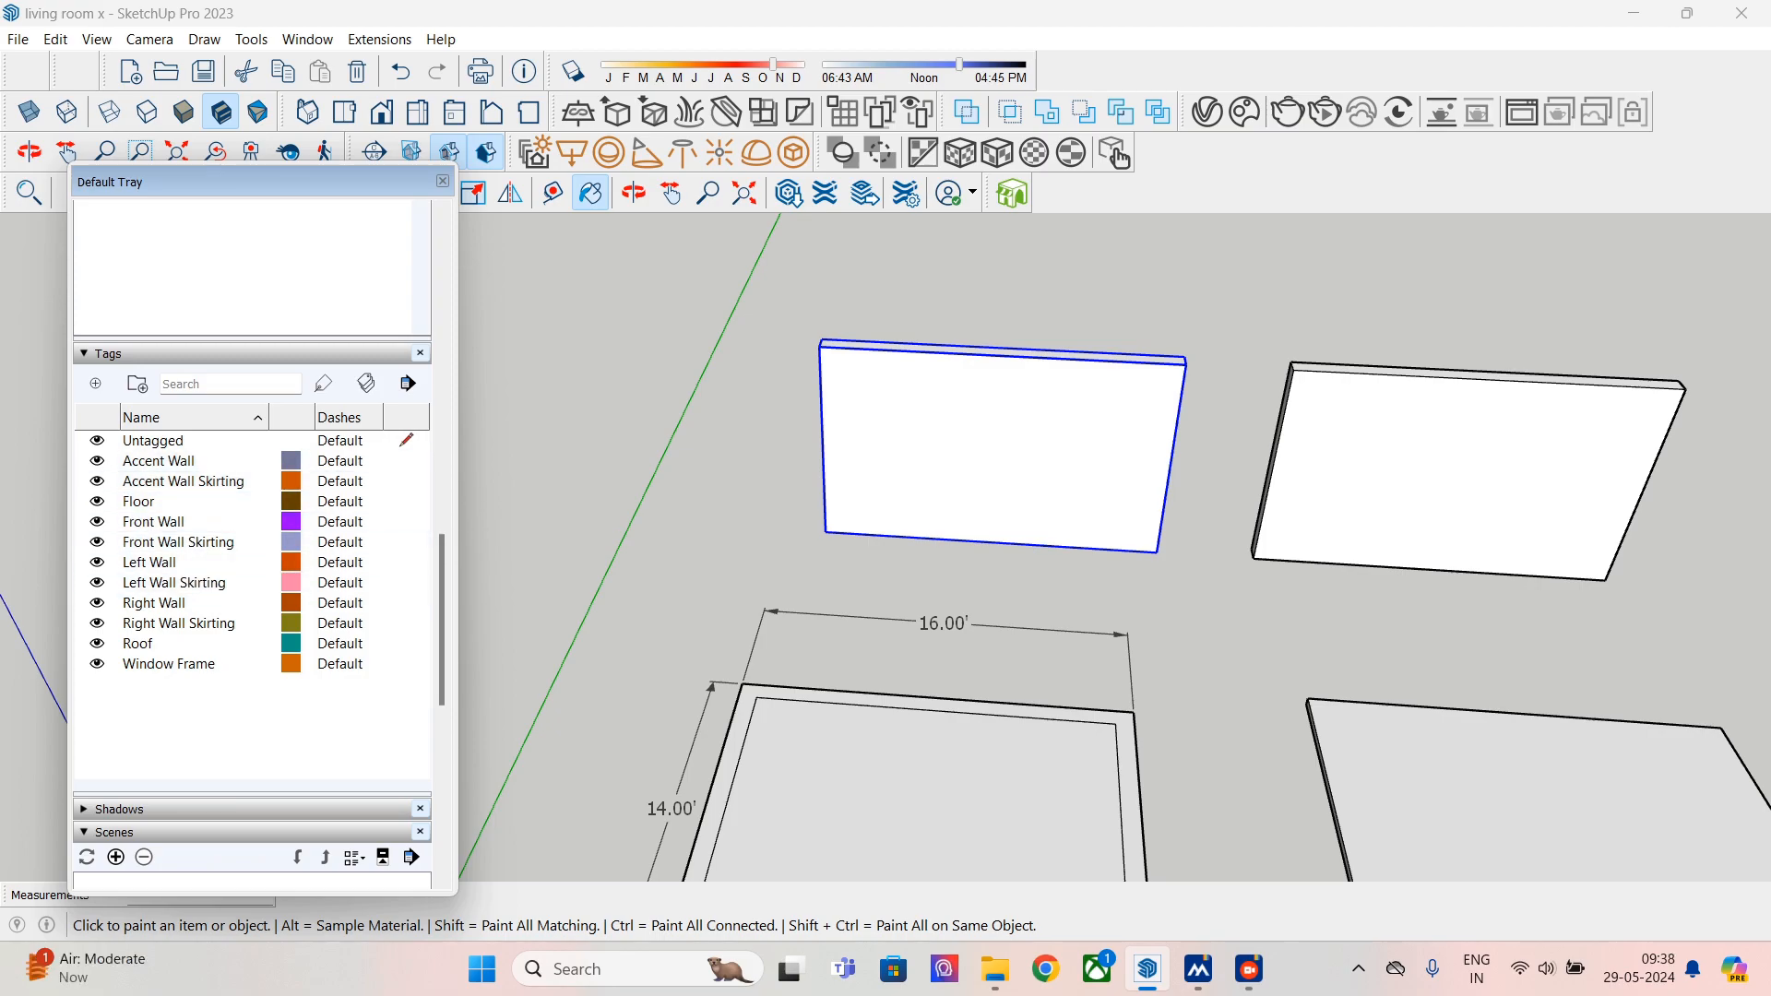
drag(442, 590, 442, 276)
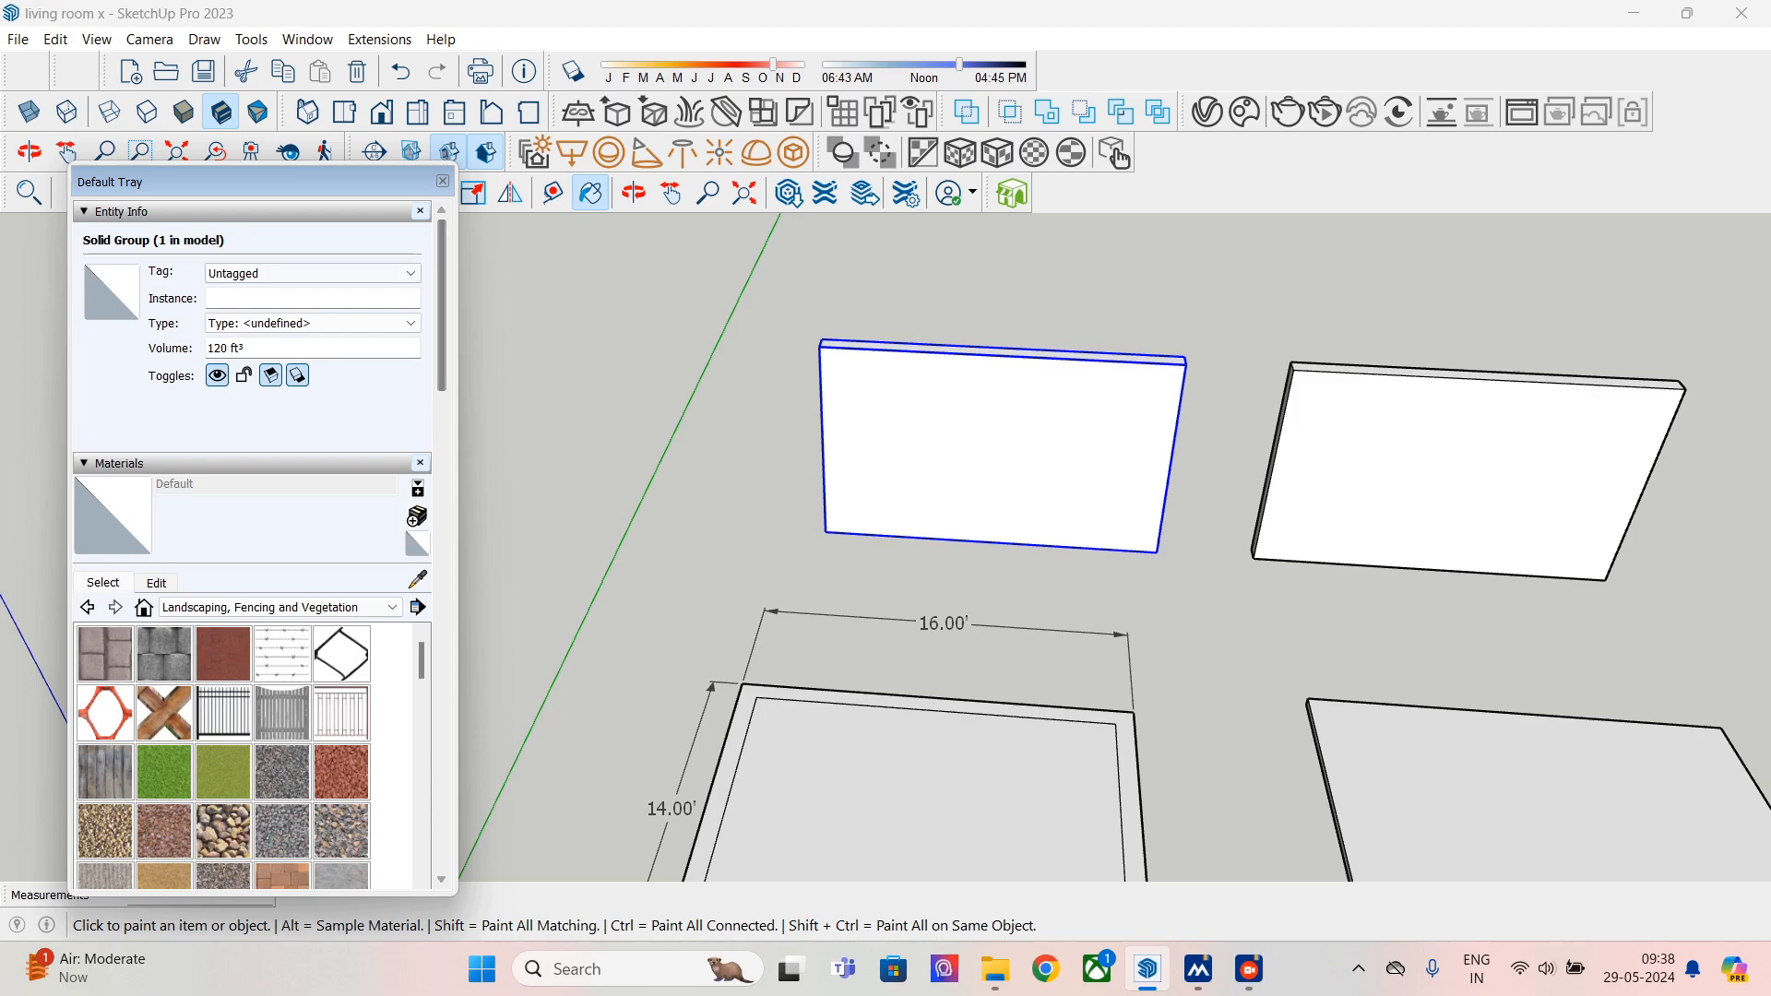
click(392, 273)
click(276, 305)
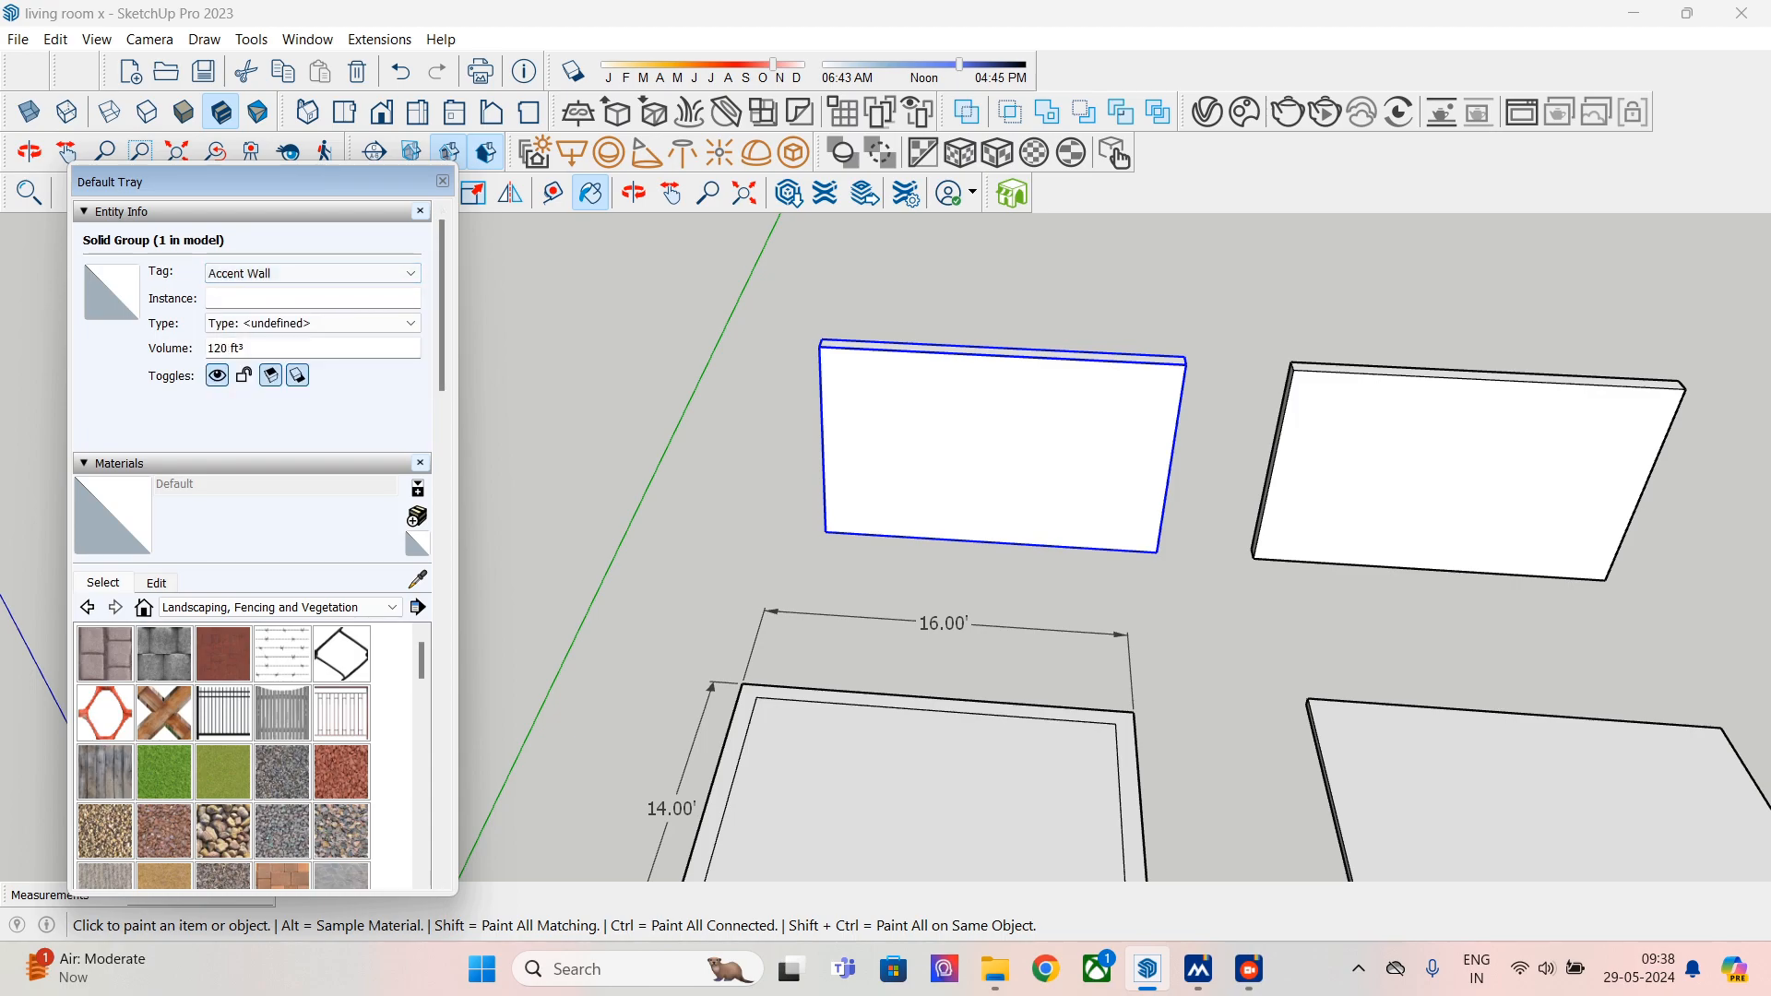
- Assign the Front Wall tag to the copied wall group behind the roof slab, and clear the tray from the model area
drag(258, 182, 252, 263)
click(73, 193)
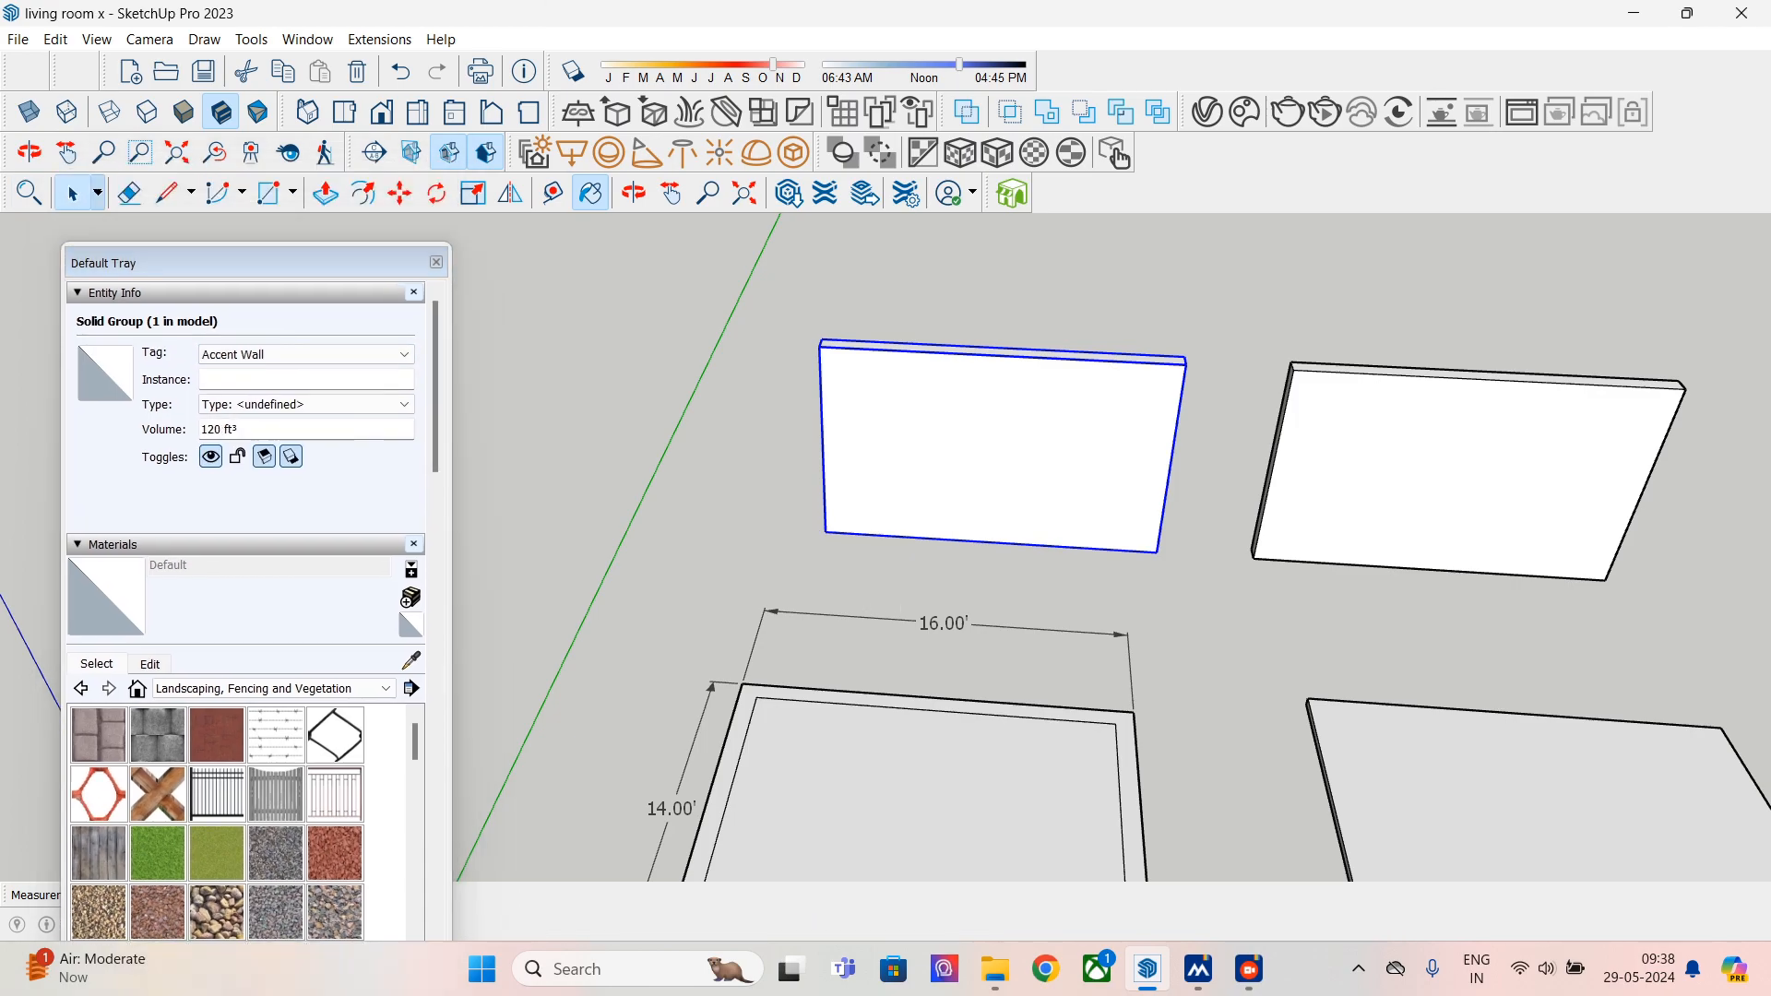
click(1462, 470)
click(403, 354)
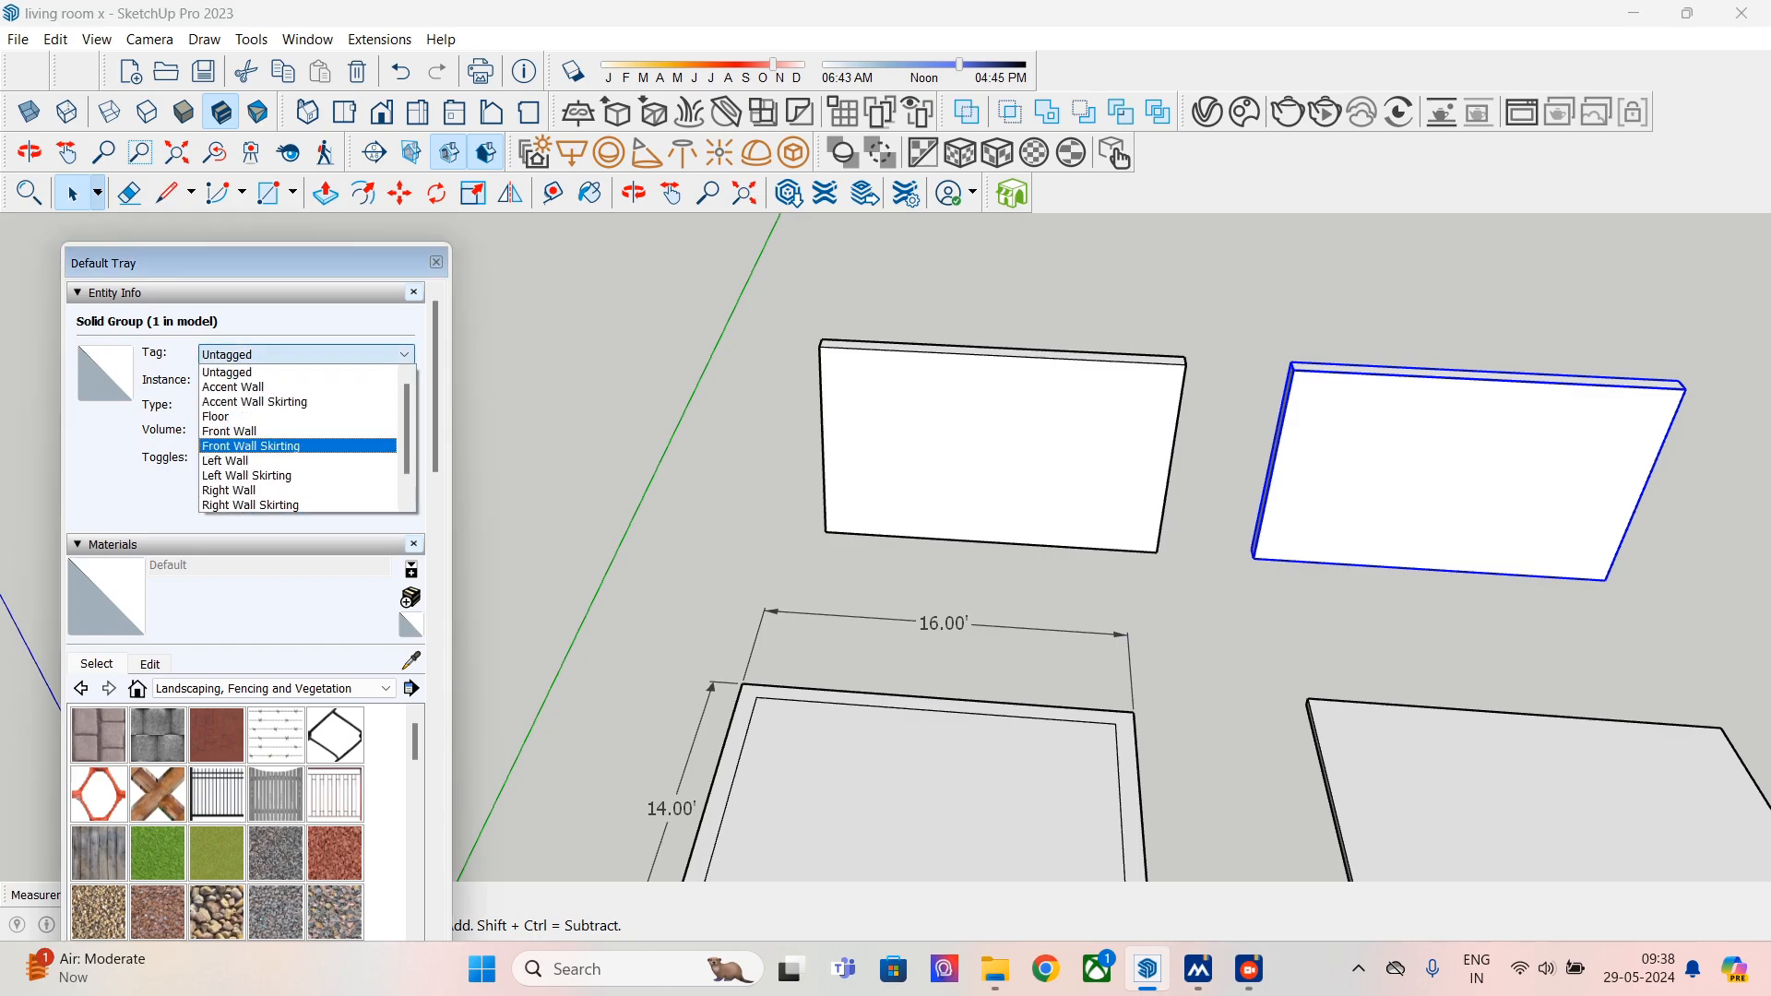
click(276, 433)
click(436, 262)
- Draw a closed strip 14' long and 9" wide with lines on the ground beside the roof slab
scroll(955, 499, down, 3)
shift+middle_drag(955, 500, 780, 449)
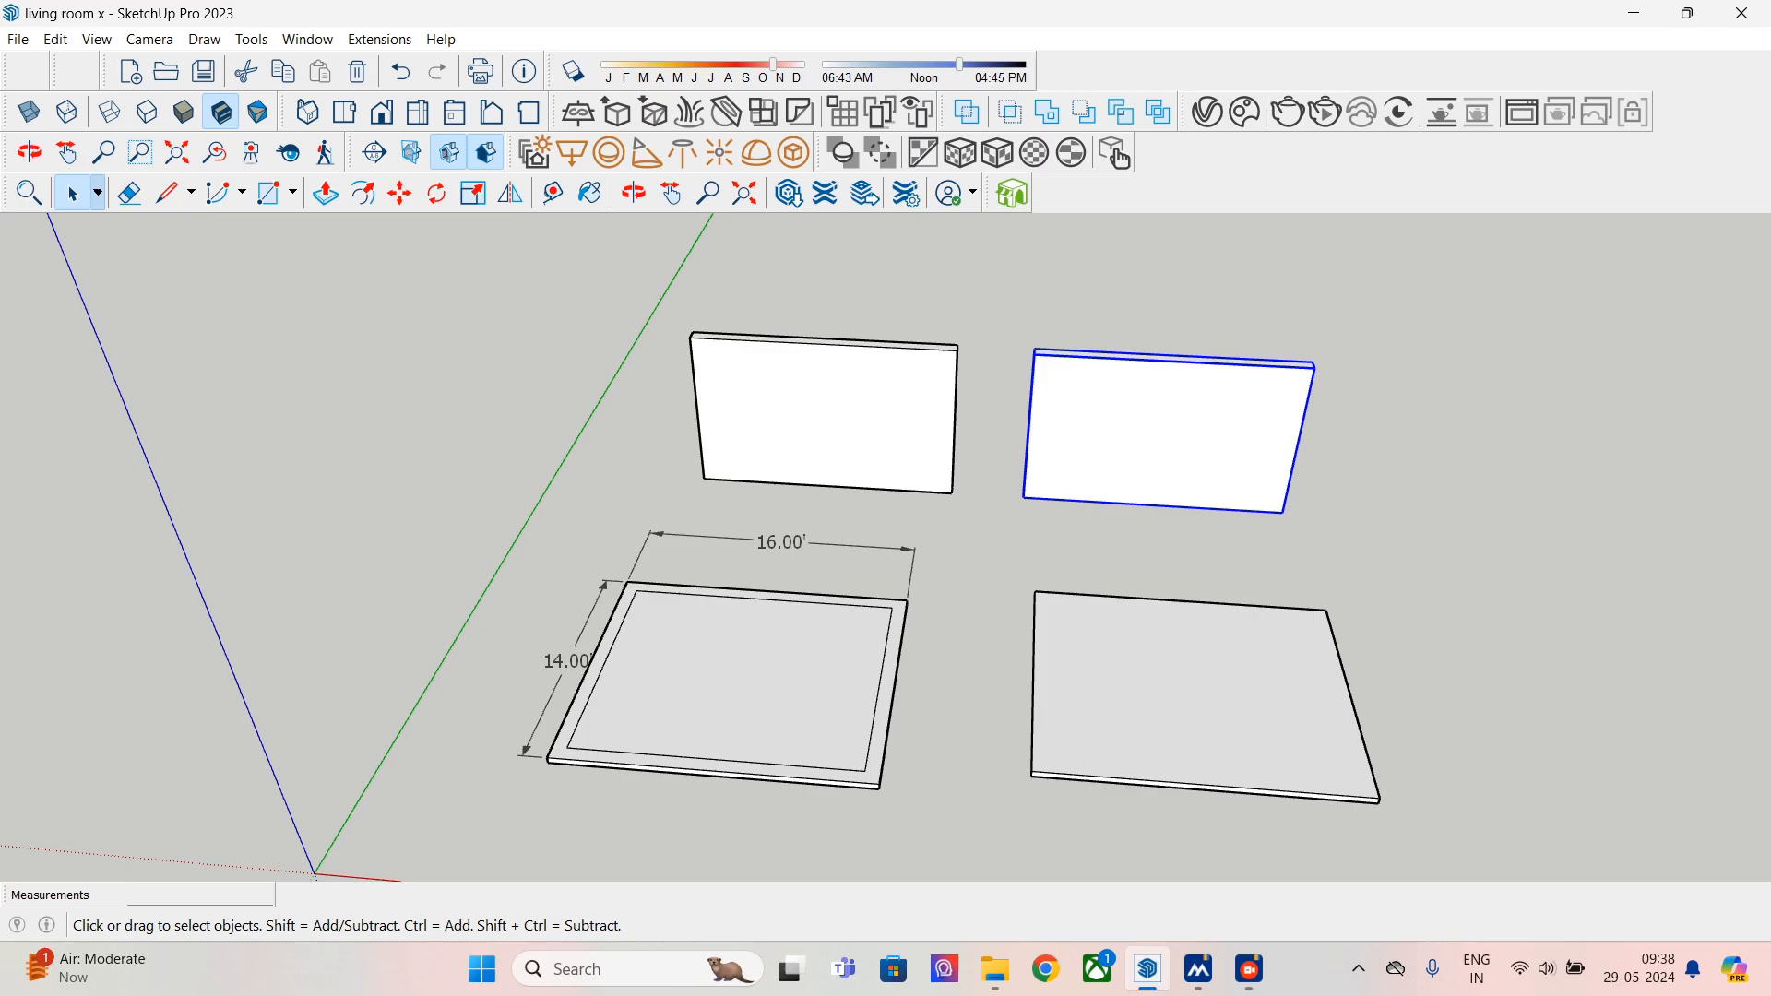
key(l)
shift+middle_drag(1174, 612, 1049, 568)
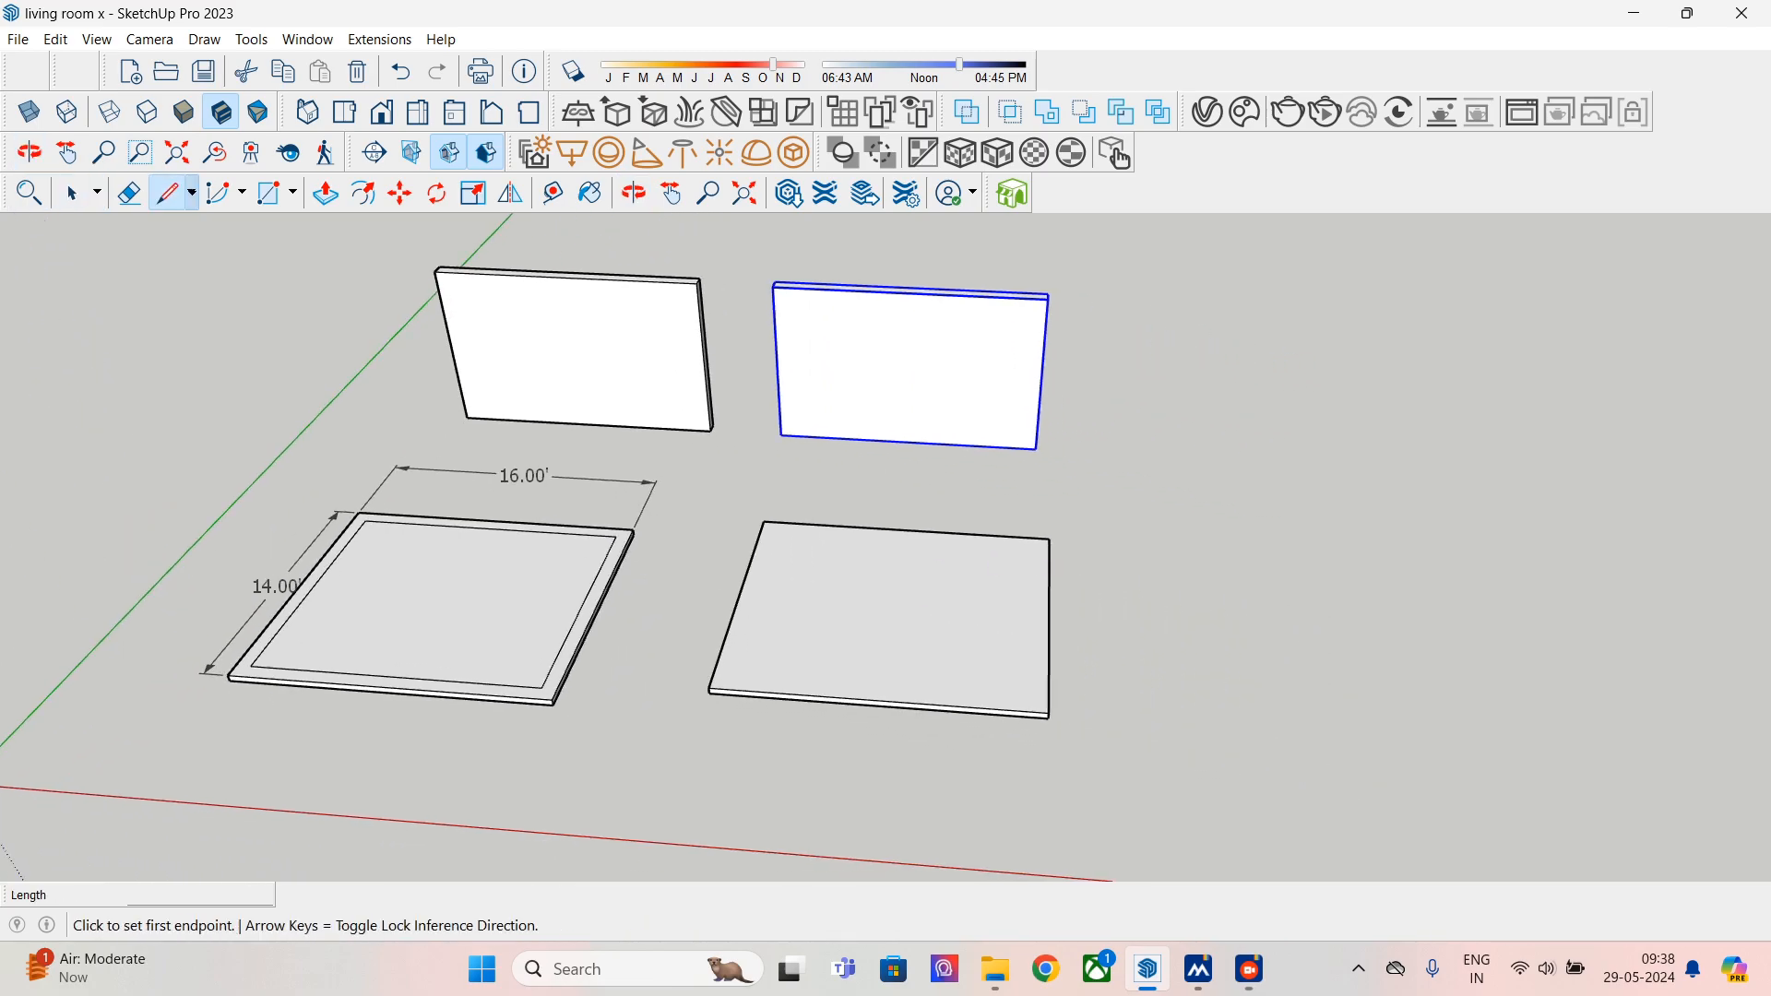
click(1224, 510)
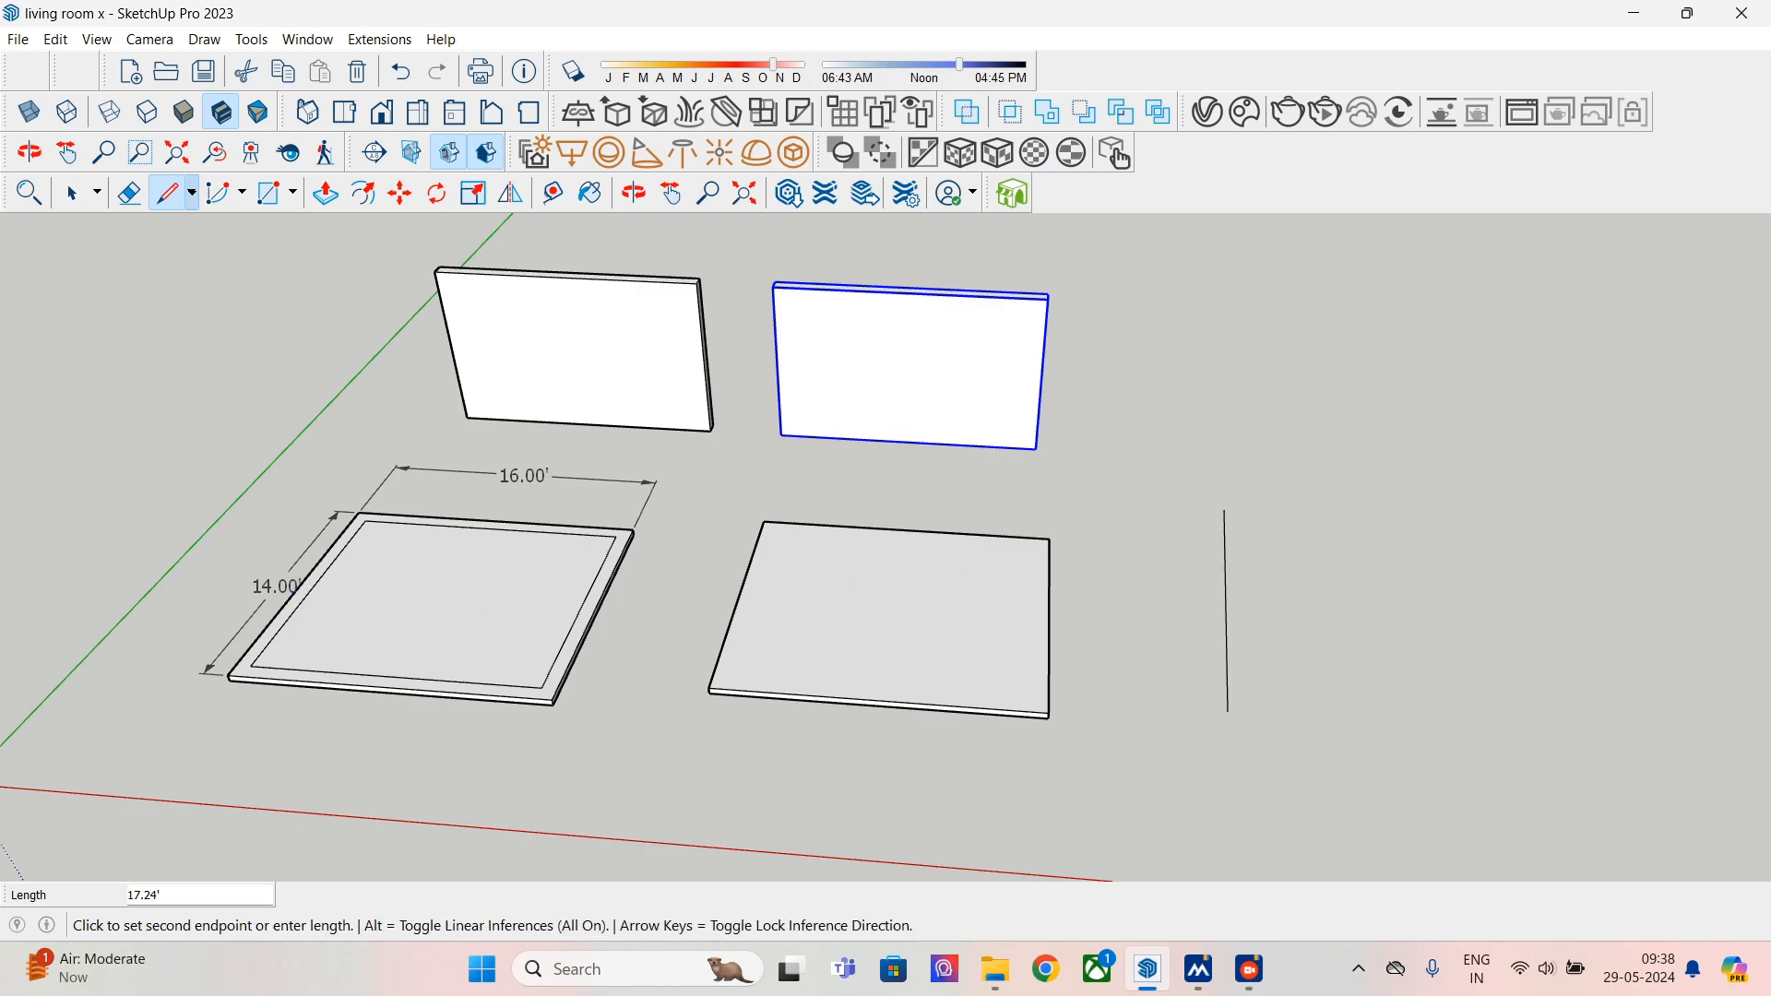
text(14)
key(Return)
text(9)
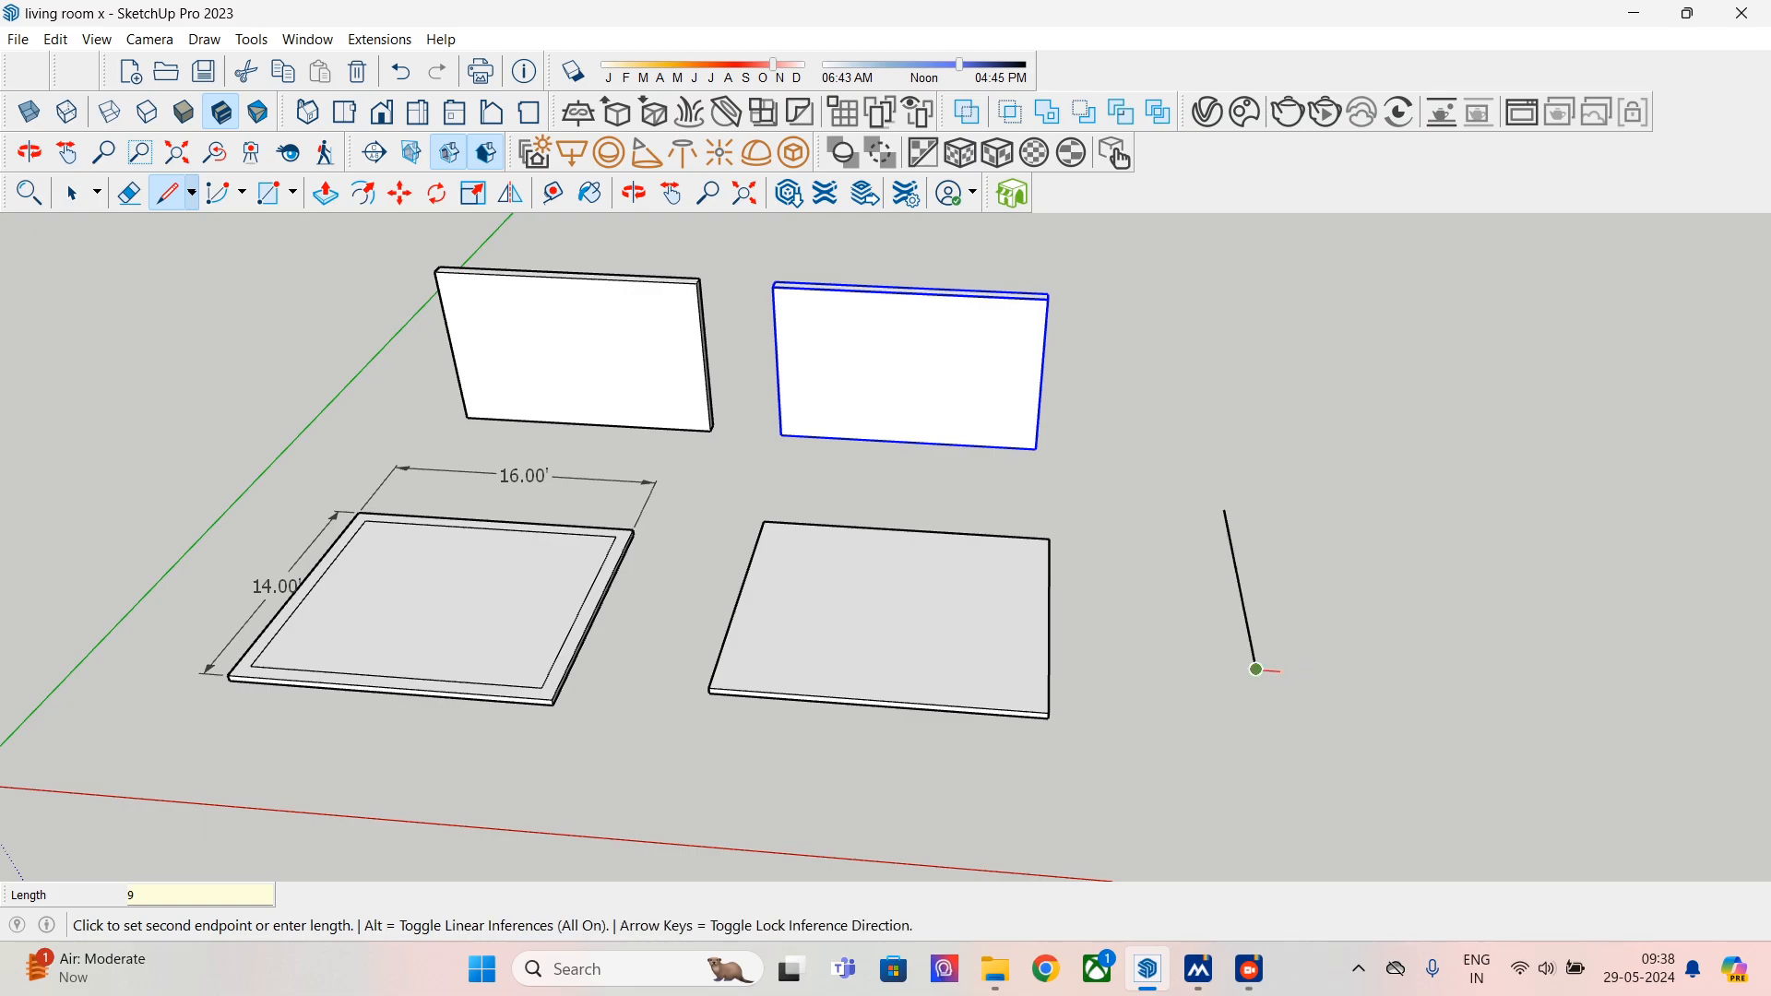
key(Return)
text(14)
key(Return)
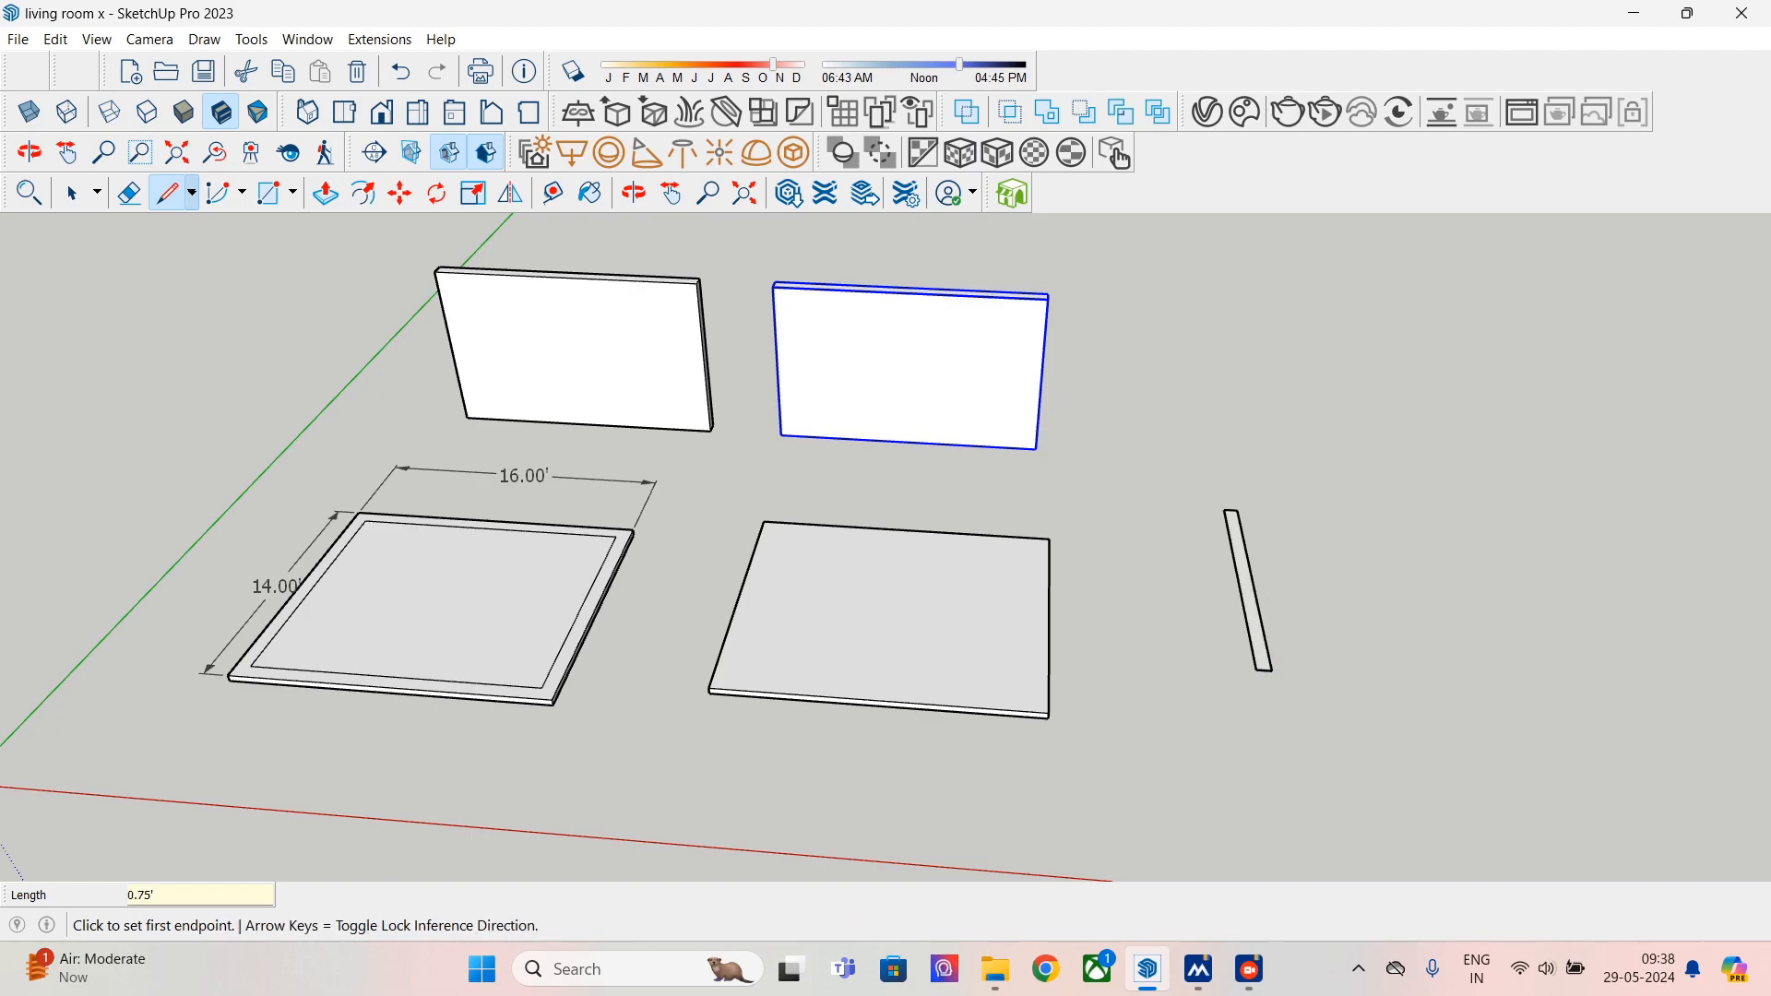
- Extrude the 14' strip beside the roof slab 10' upward with Push/Pull
click(73, 193)
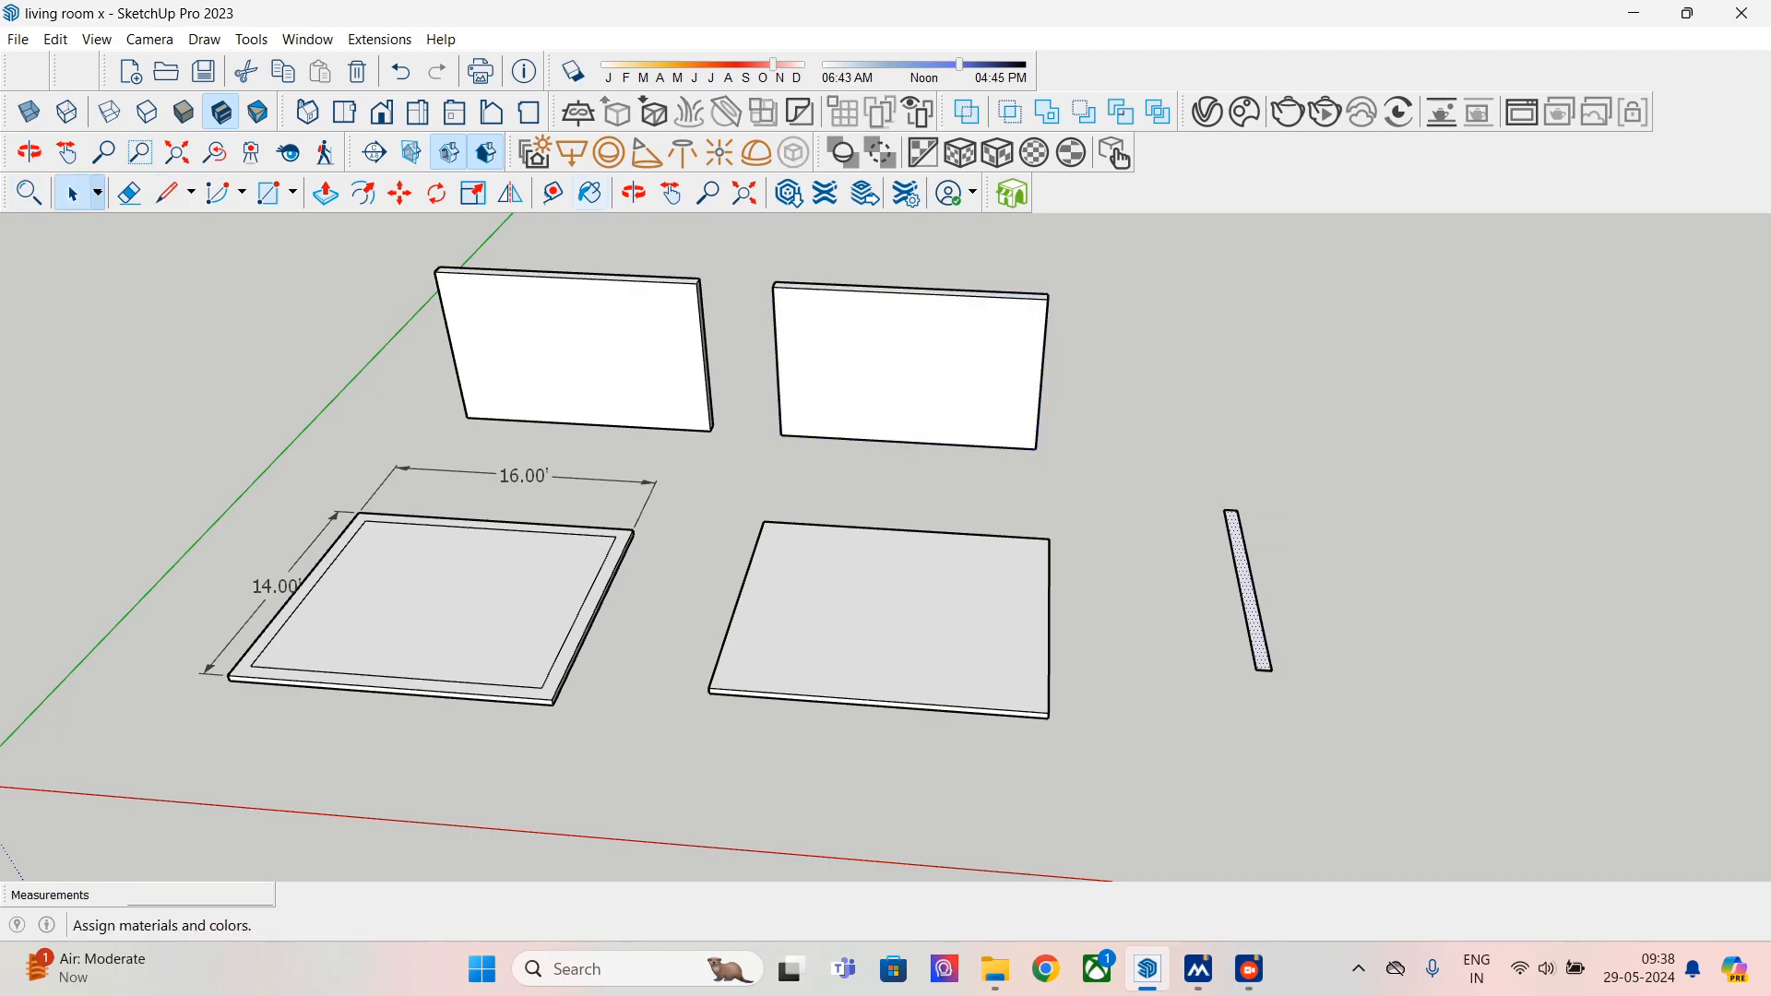
click(325, 193)
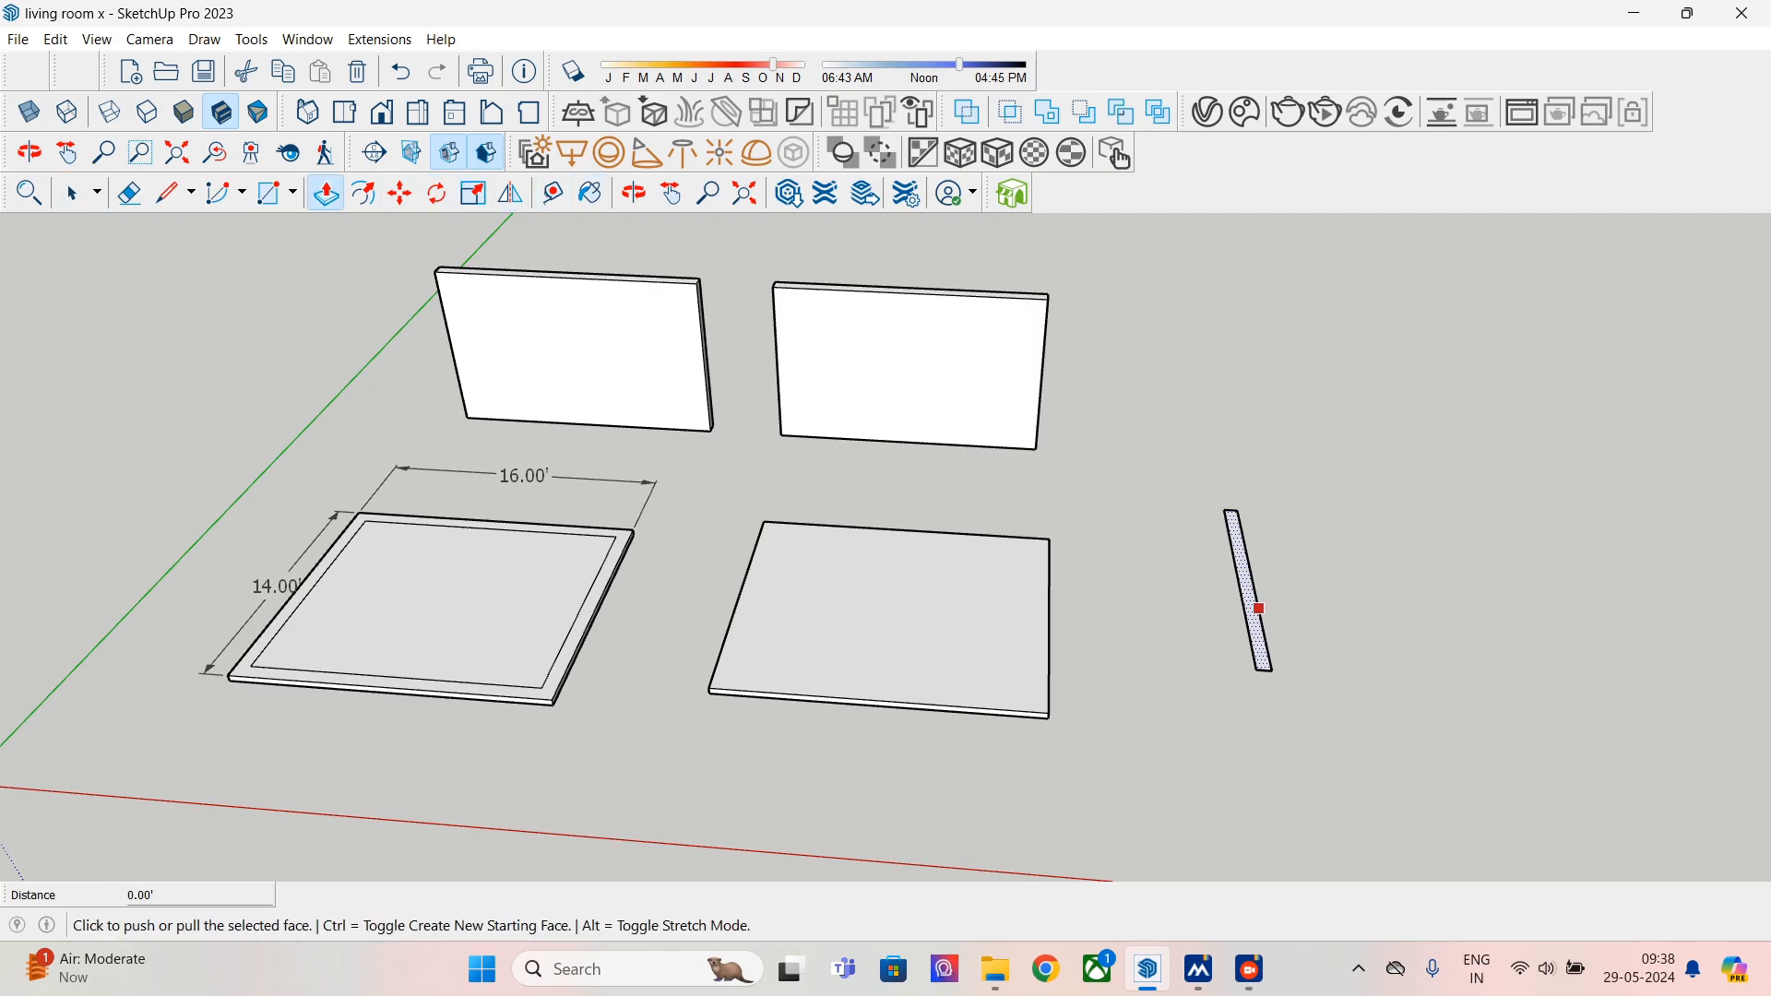
click(1258, 609)
text(1)
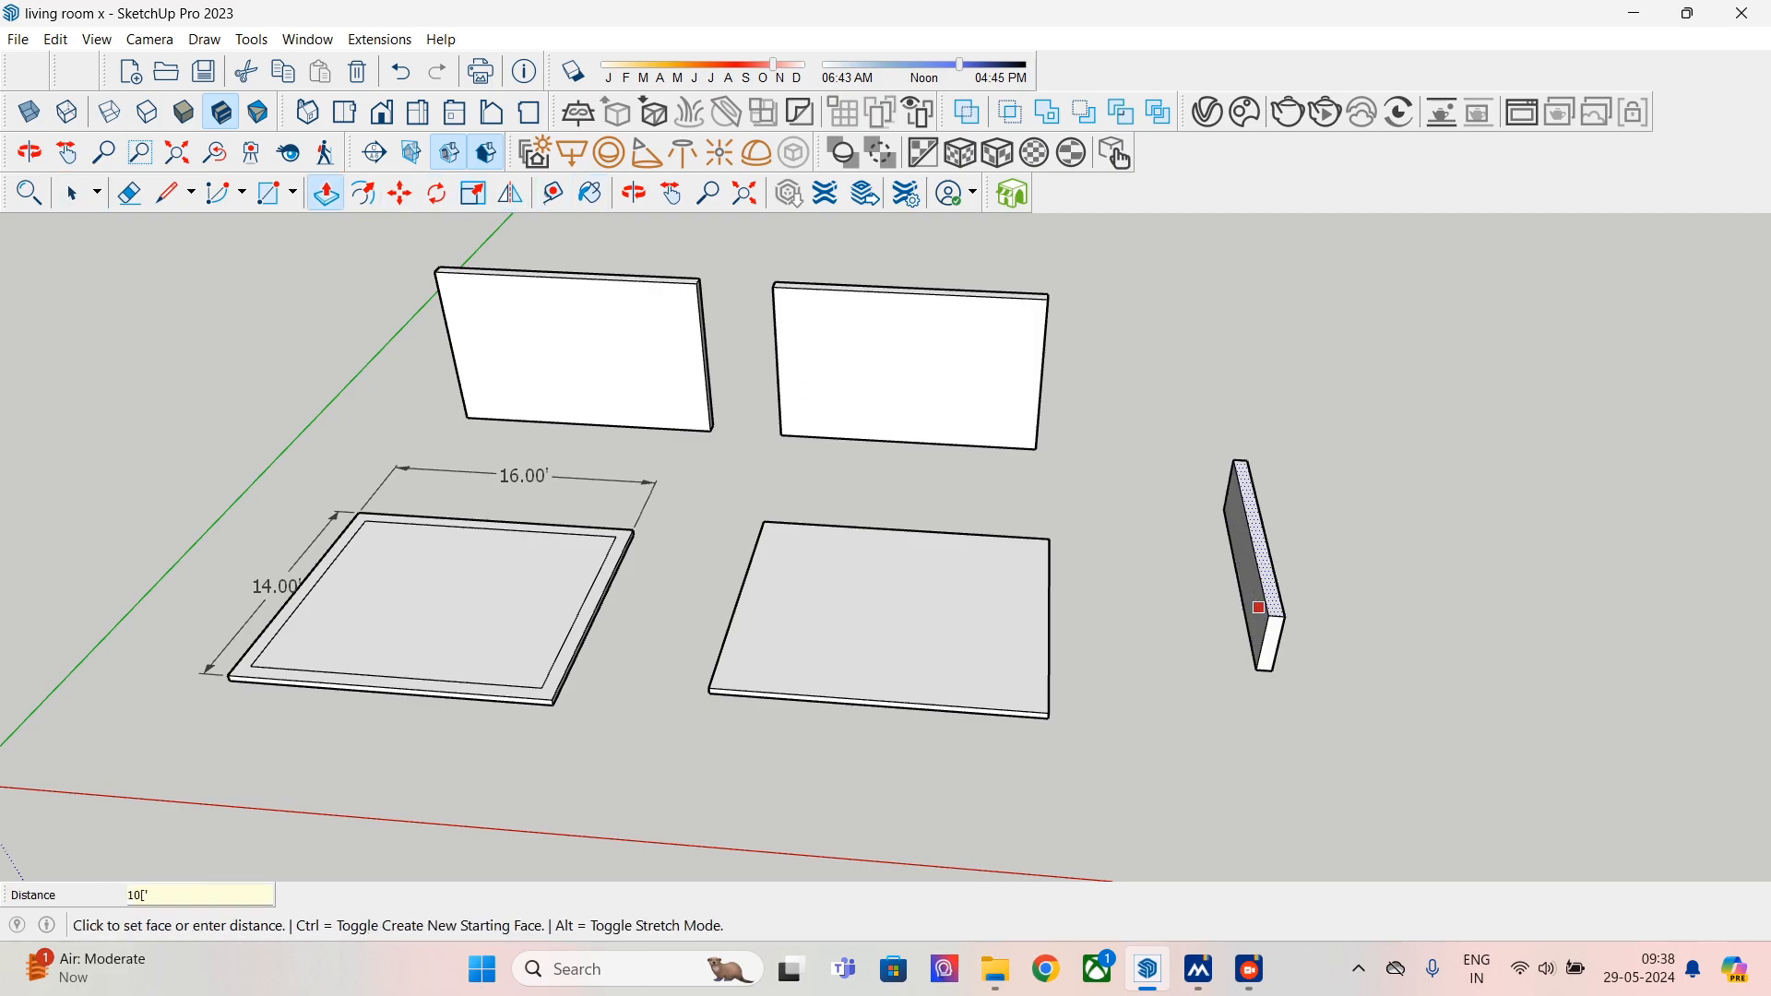
text(0.00')
key(Return)
- Place a horizontal guide 12" below the top edge on the new side wall's large face
click(72, 193)
scroll(1306, 515, up, 2)
middle_drag(701, 517, 977, 525)
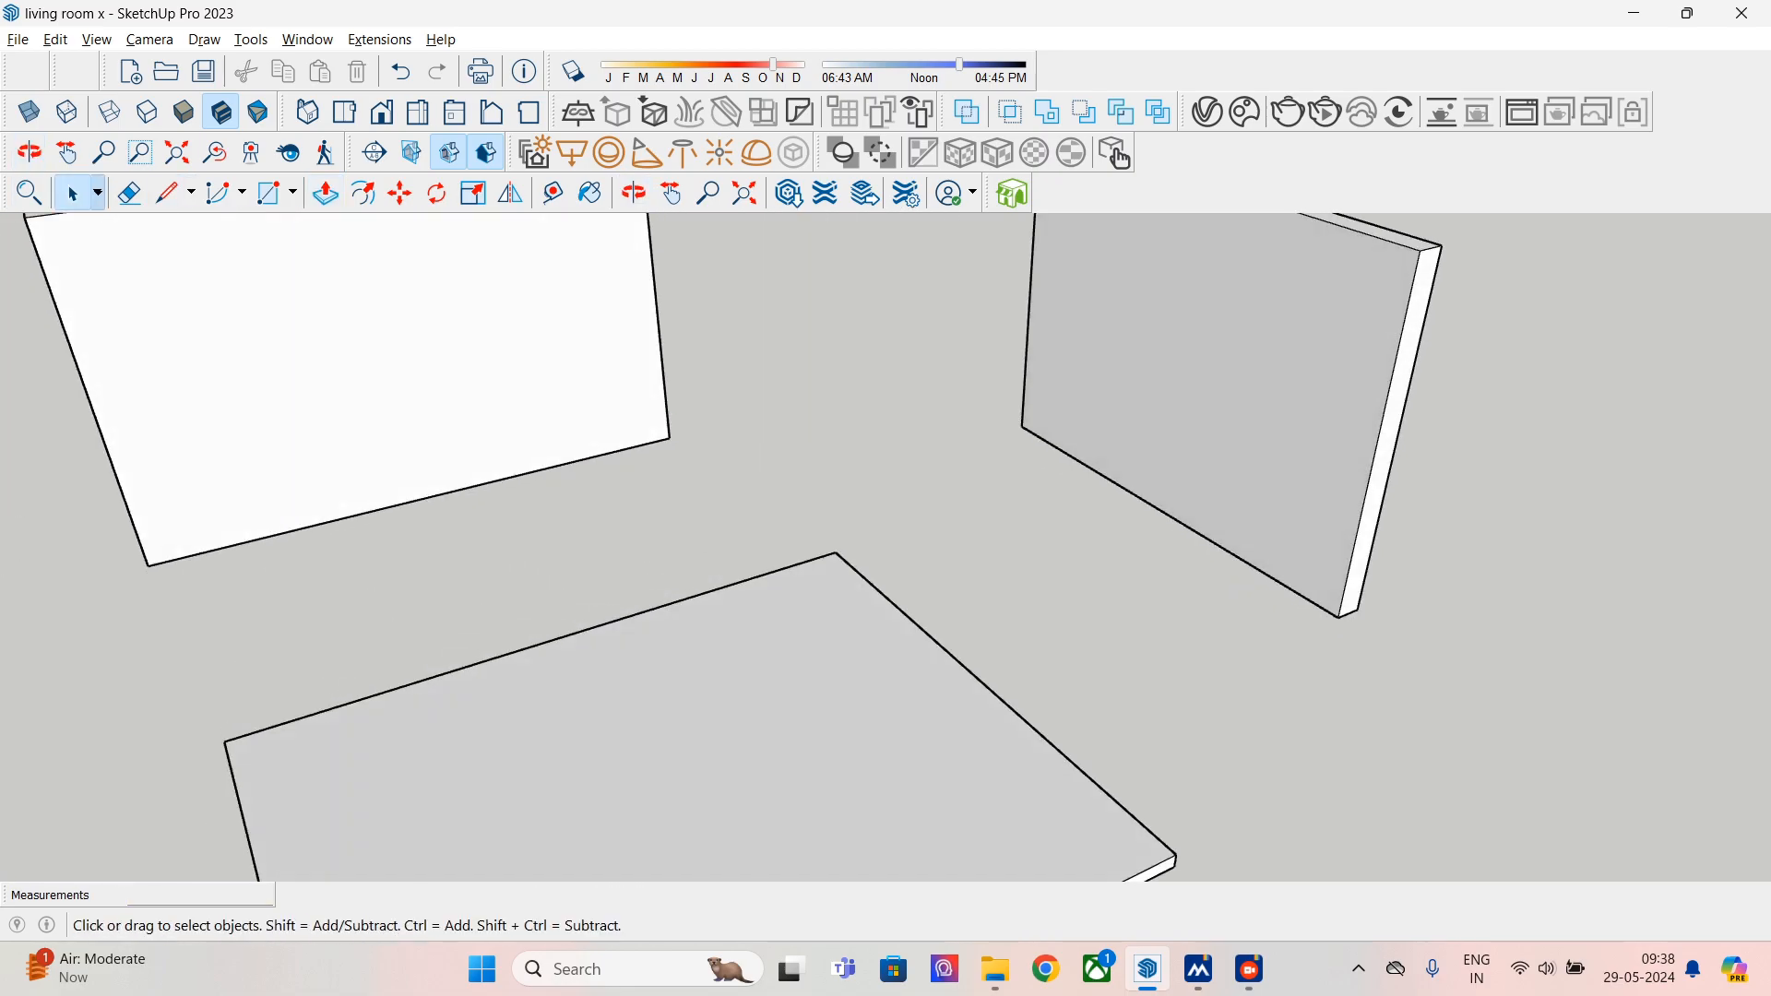
middle_drag(701, 516, 881, 572)
shift+middle_drag(1013, 512, 1042, 570)
scroll(1007, 571, up, 3)
click(1014, 572)
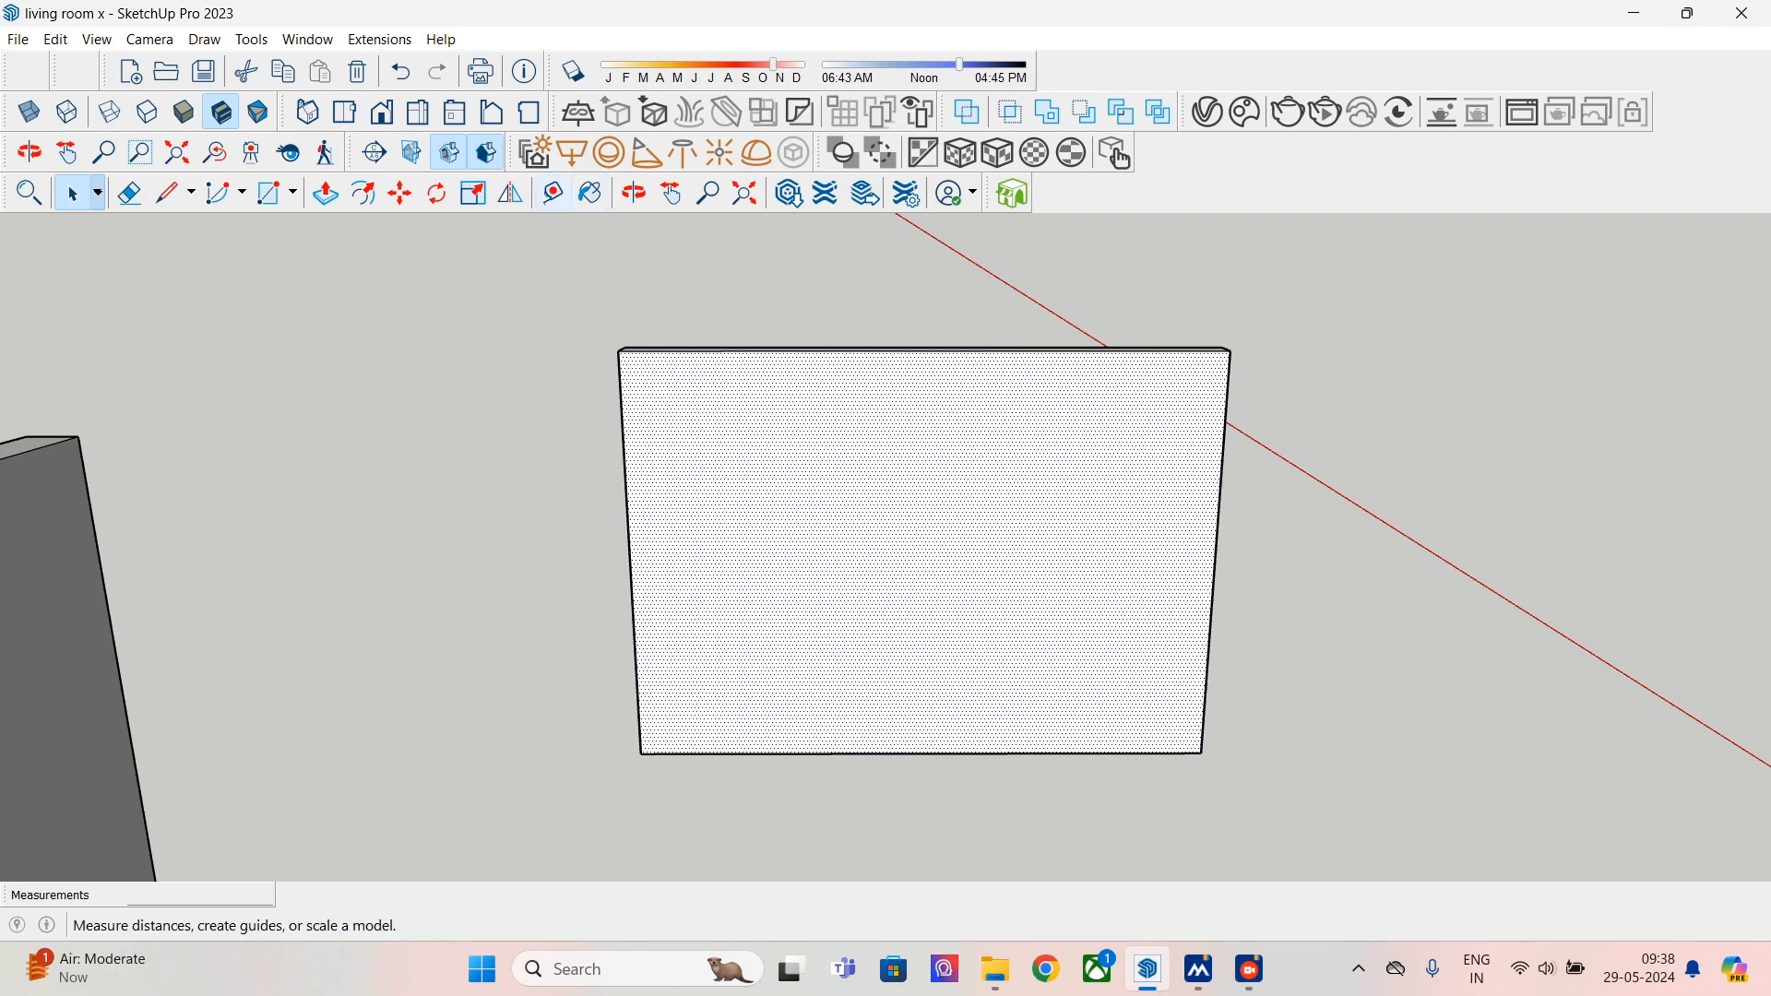
click(552, 193)
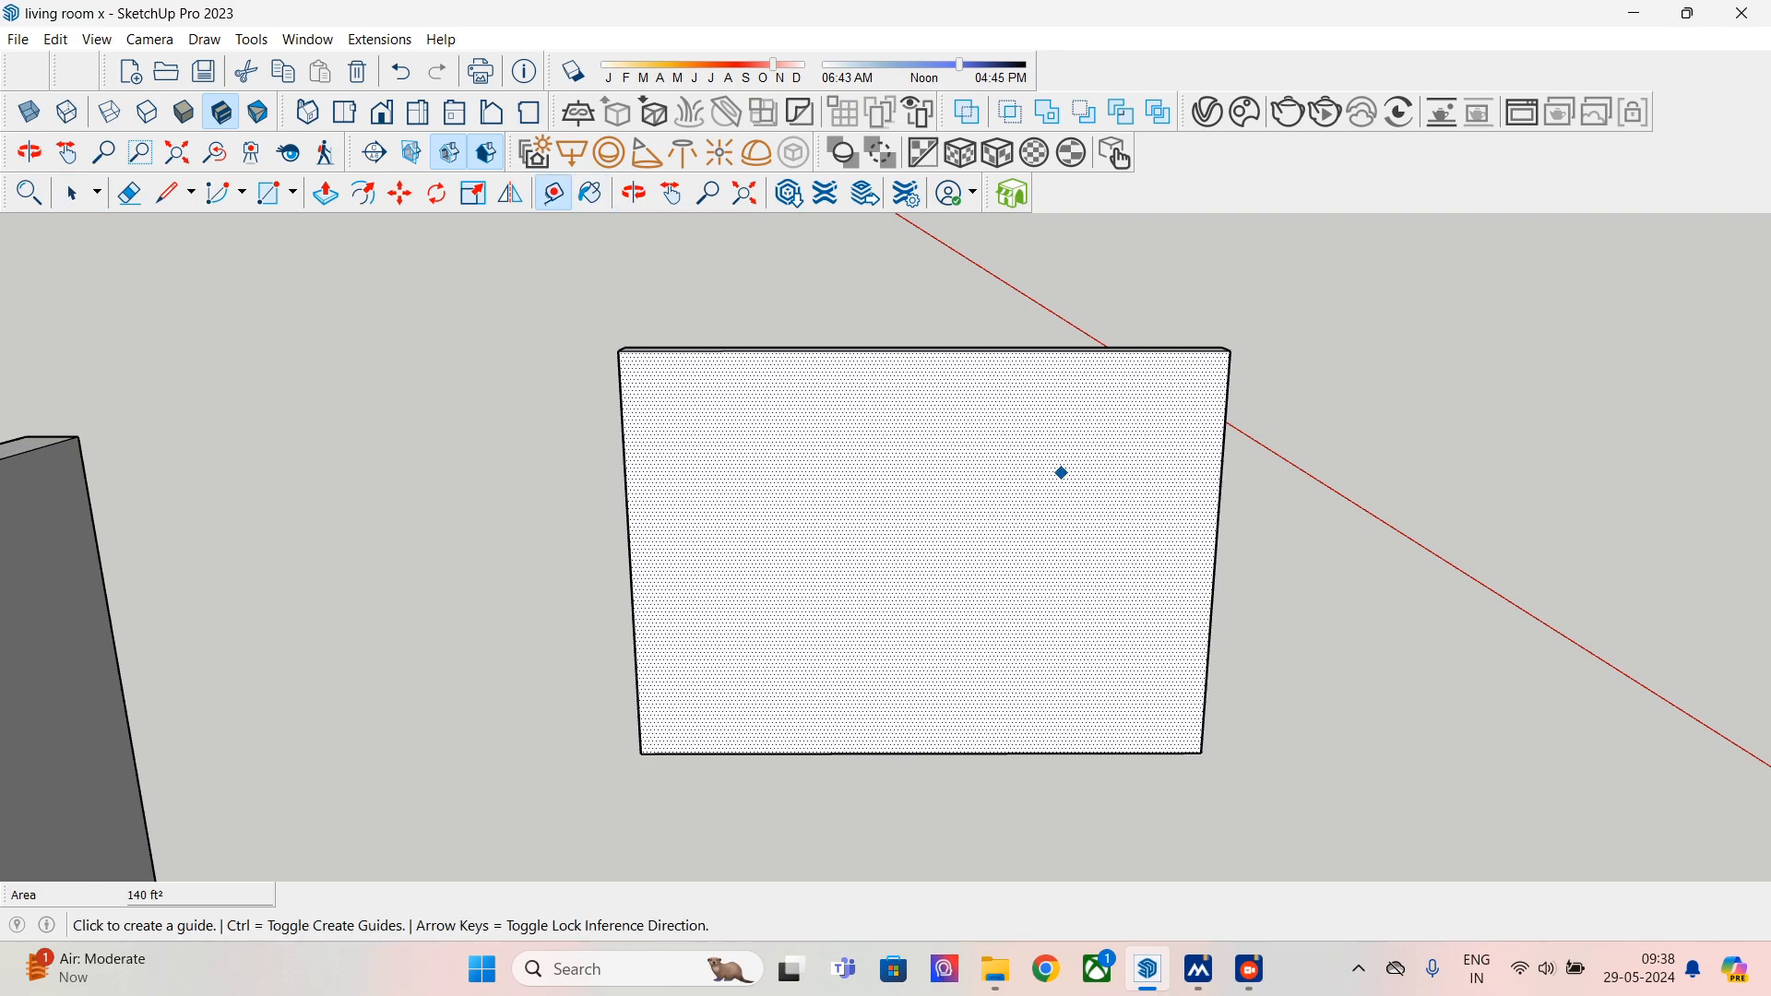
click(925, 349)
text(12)
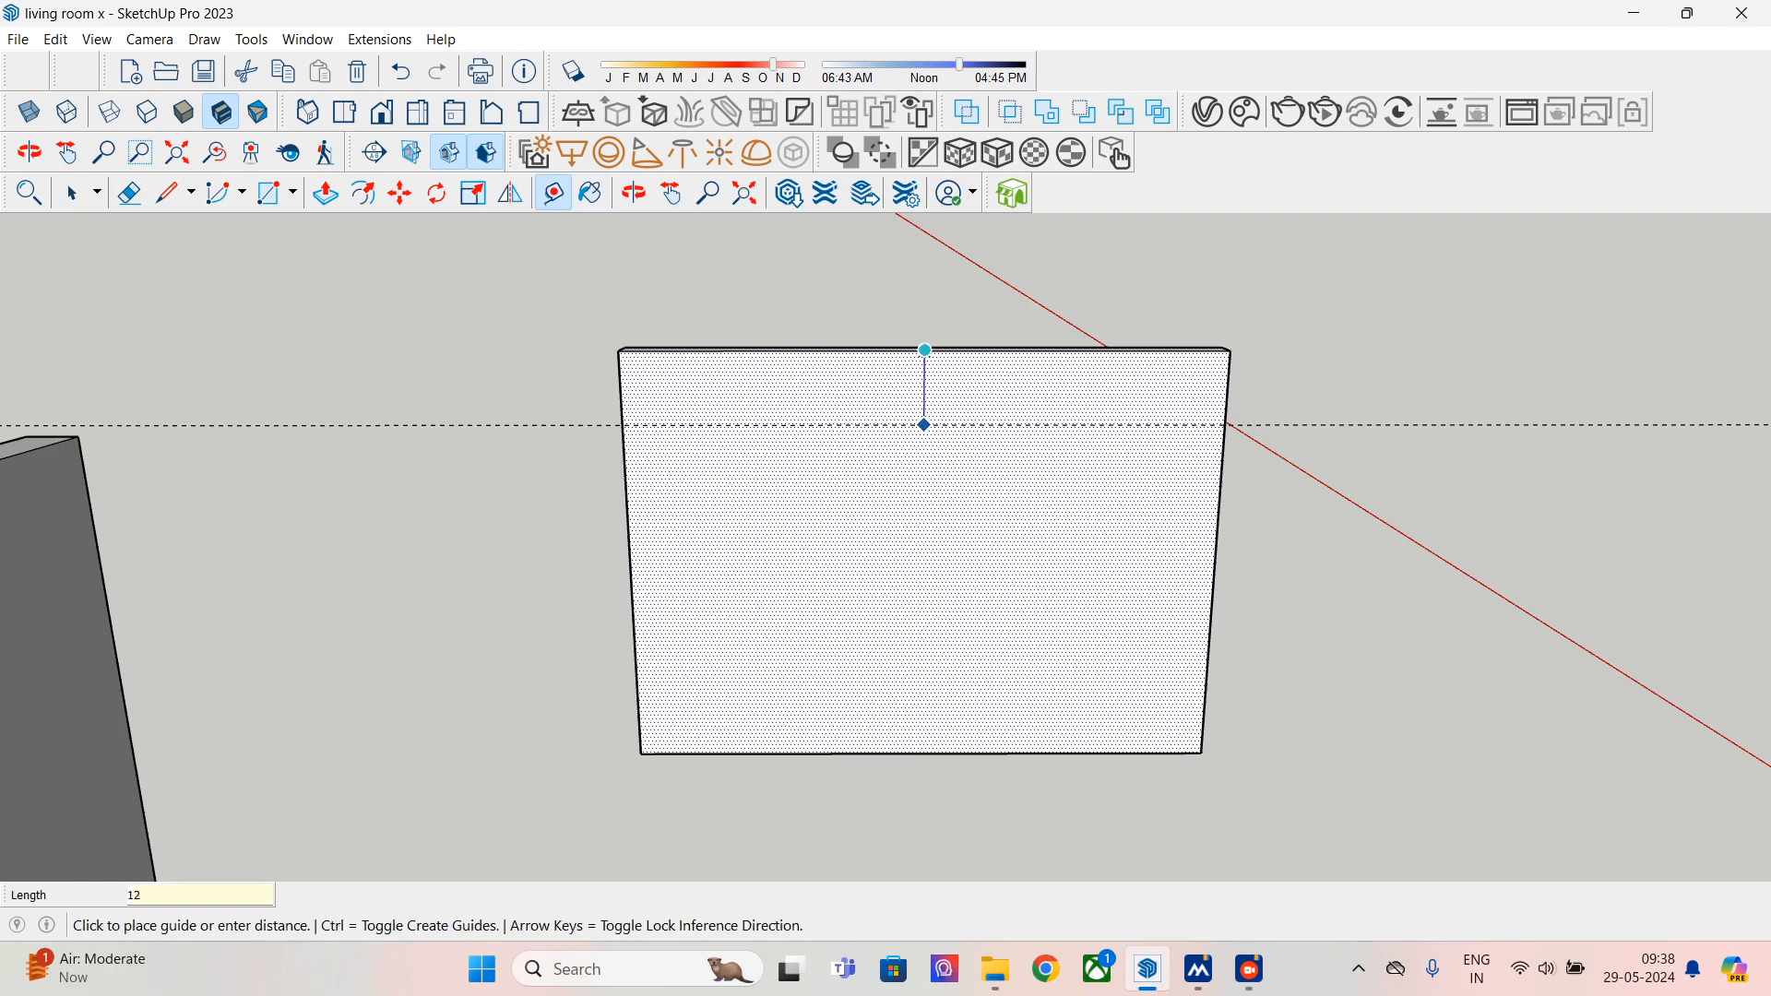
key(Return)
- Place vertical guides 1.5' inward from both side edges of the side wall's face
click(628, 501)
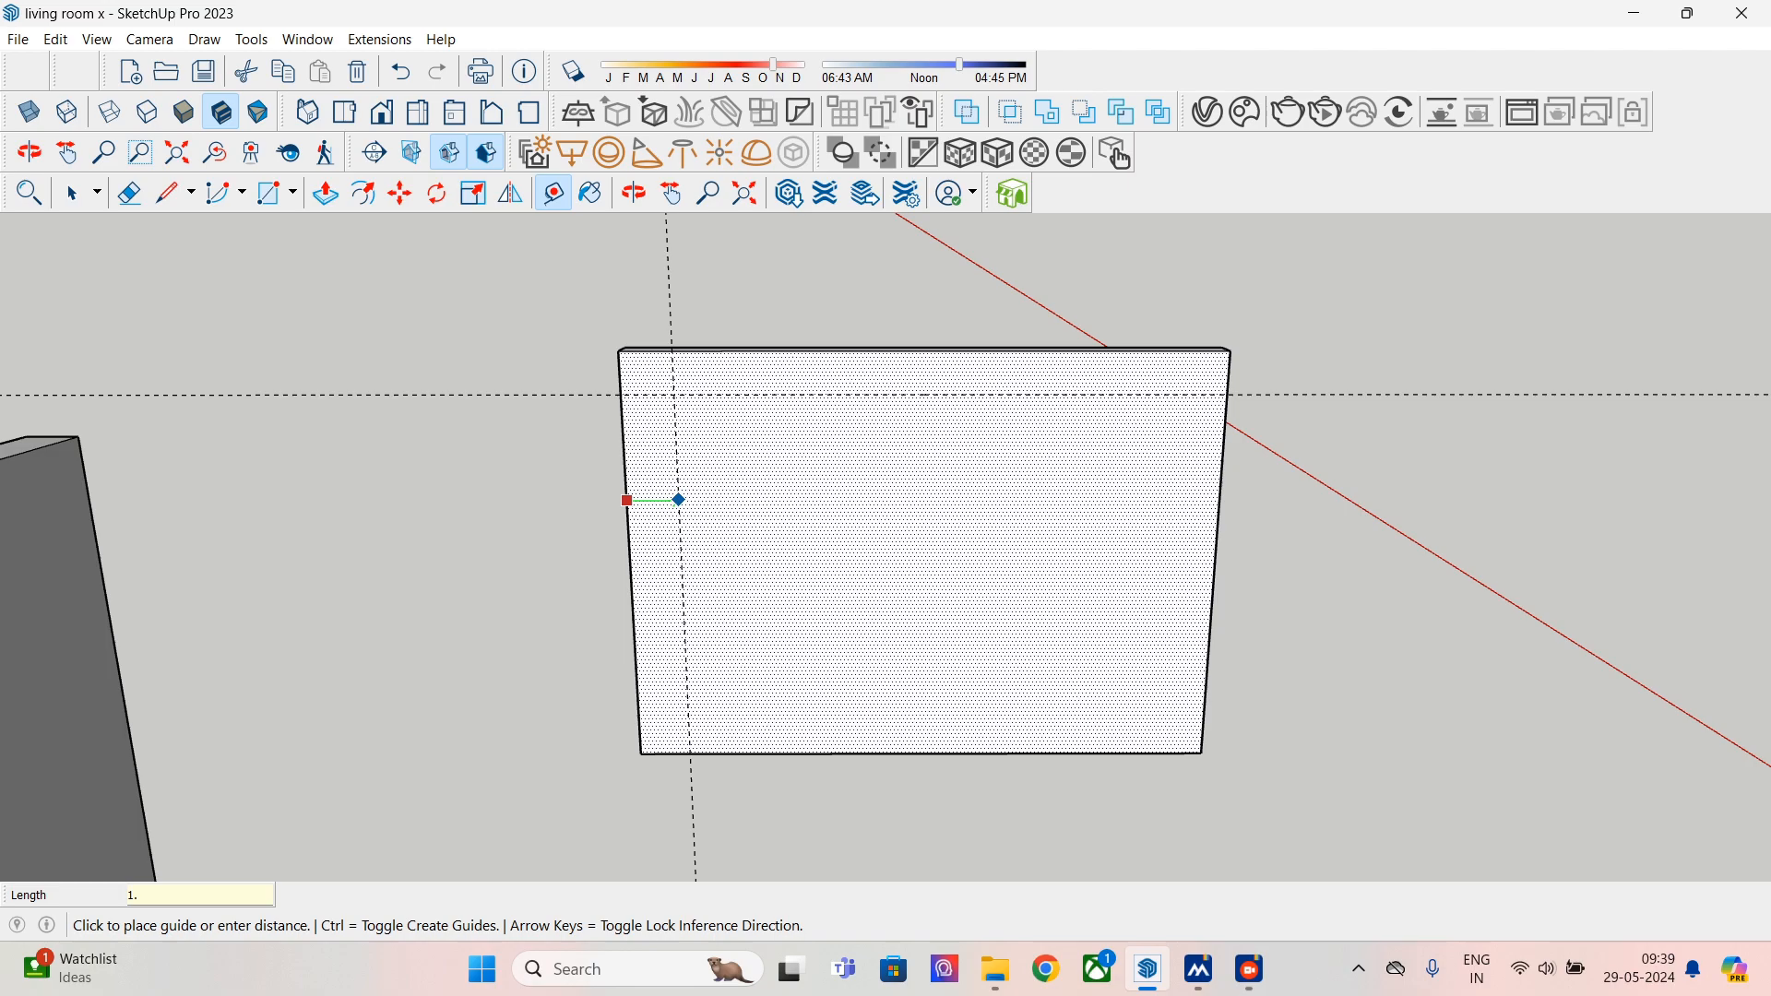
key(Return)
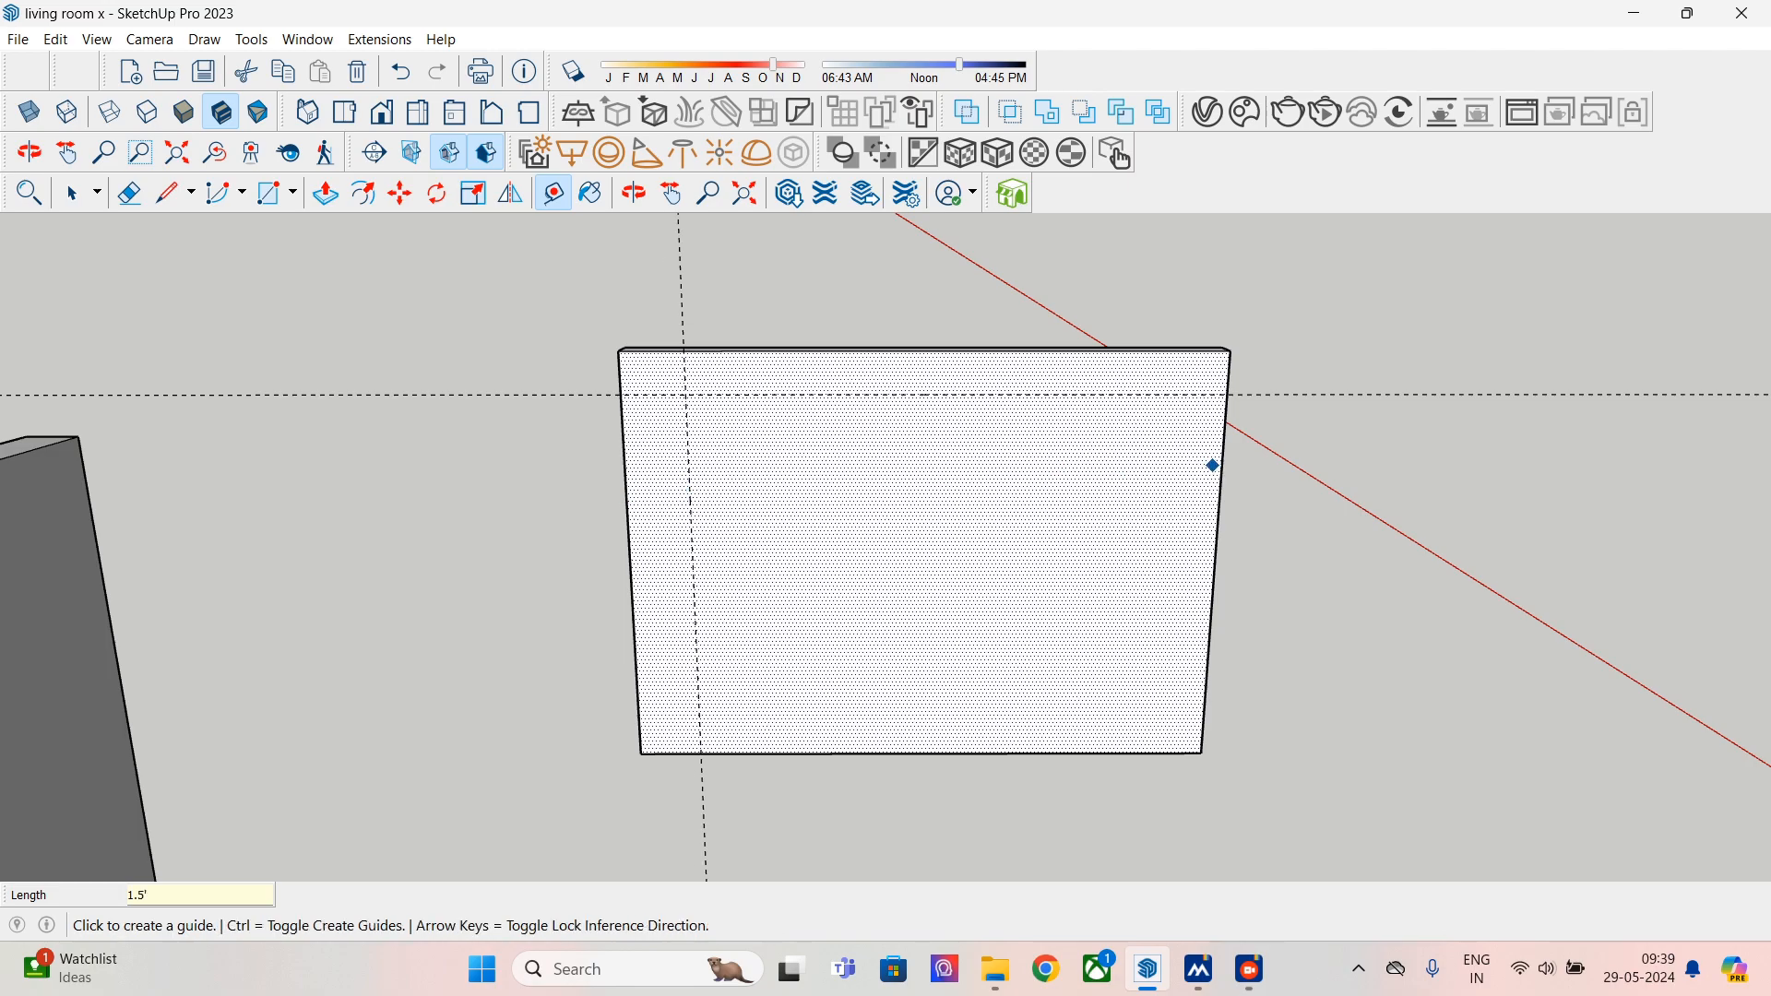
click(1222, 469)
text(1)
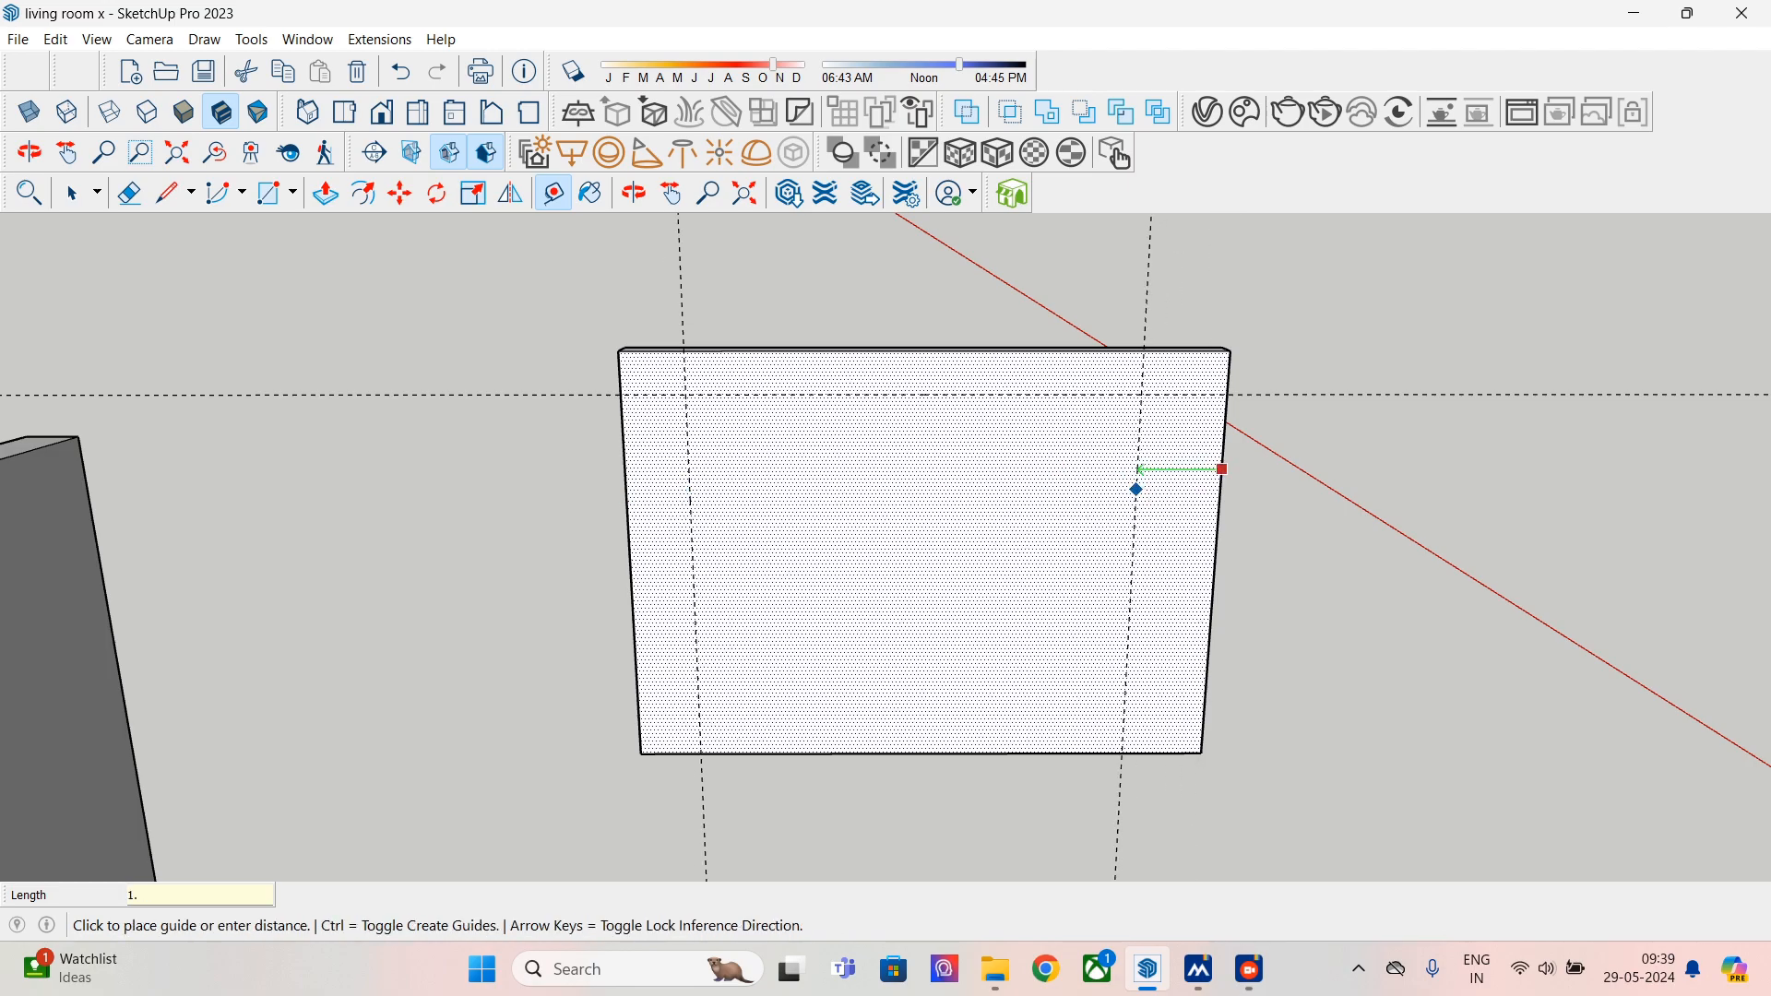
key(Return)
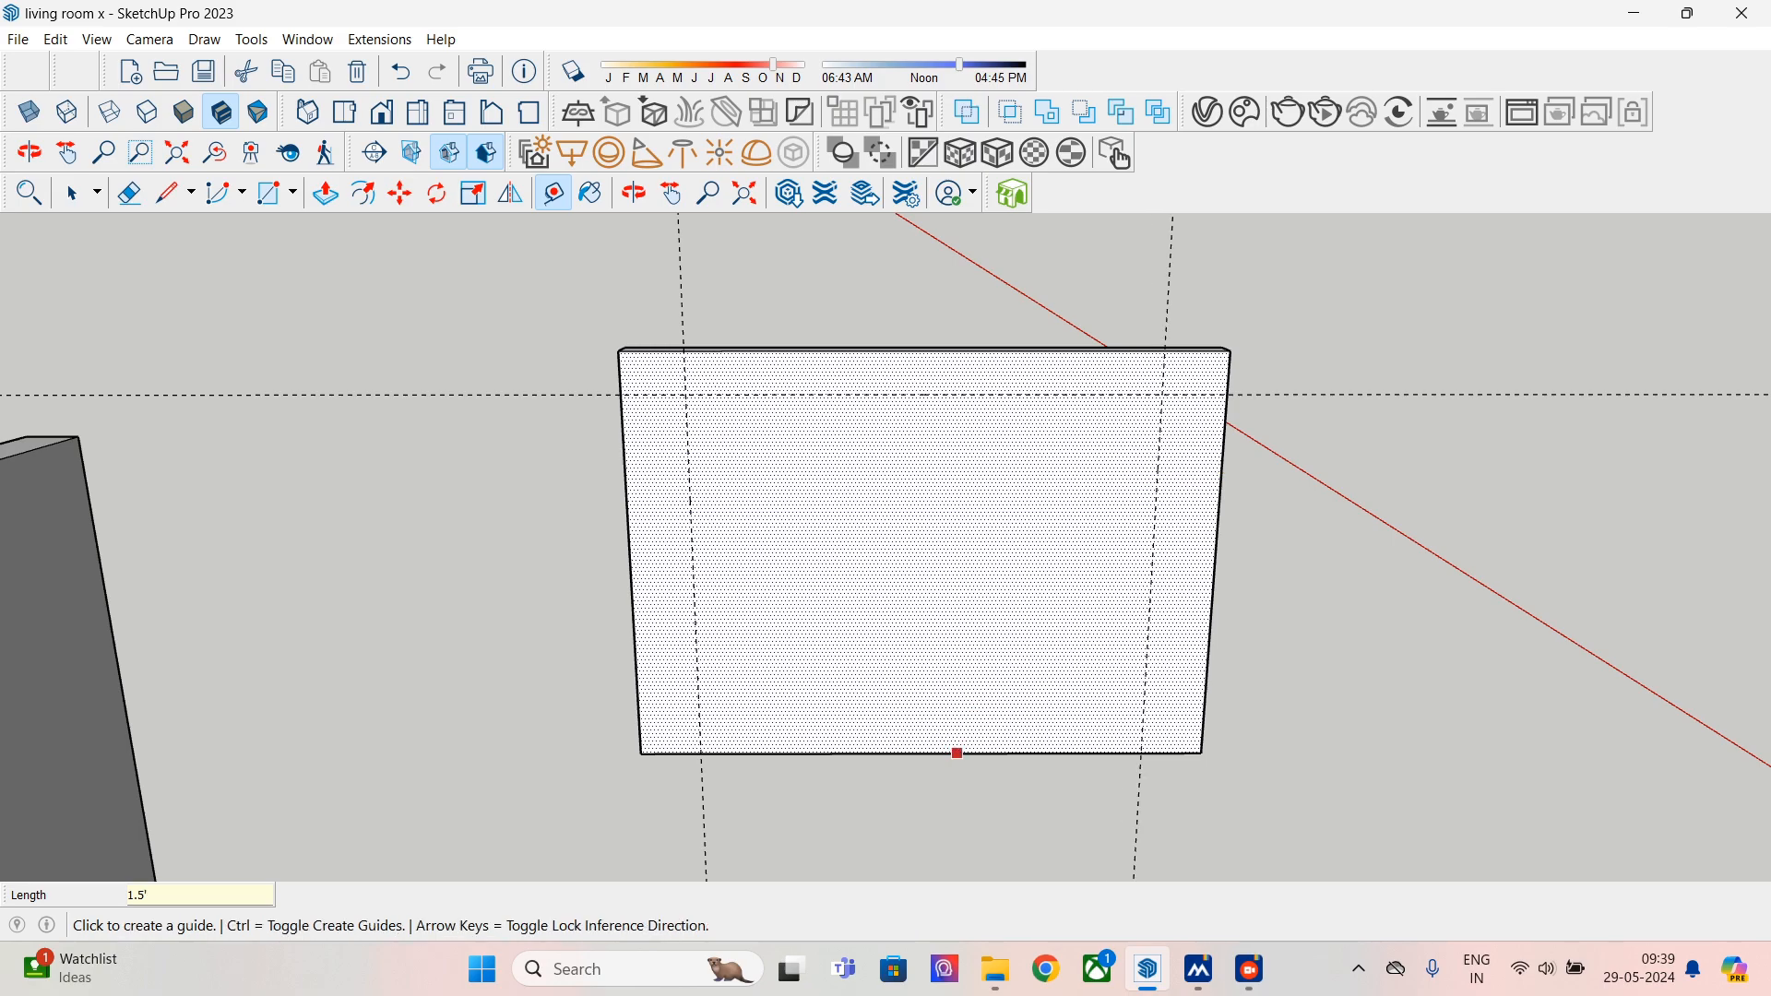
- Place a horizontal guide 6" above the side wall's bottom edge and another 1.5" above that guide
click(957, 753)
text(6)
key(Return)
click(970, 735)
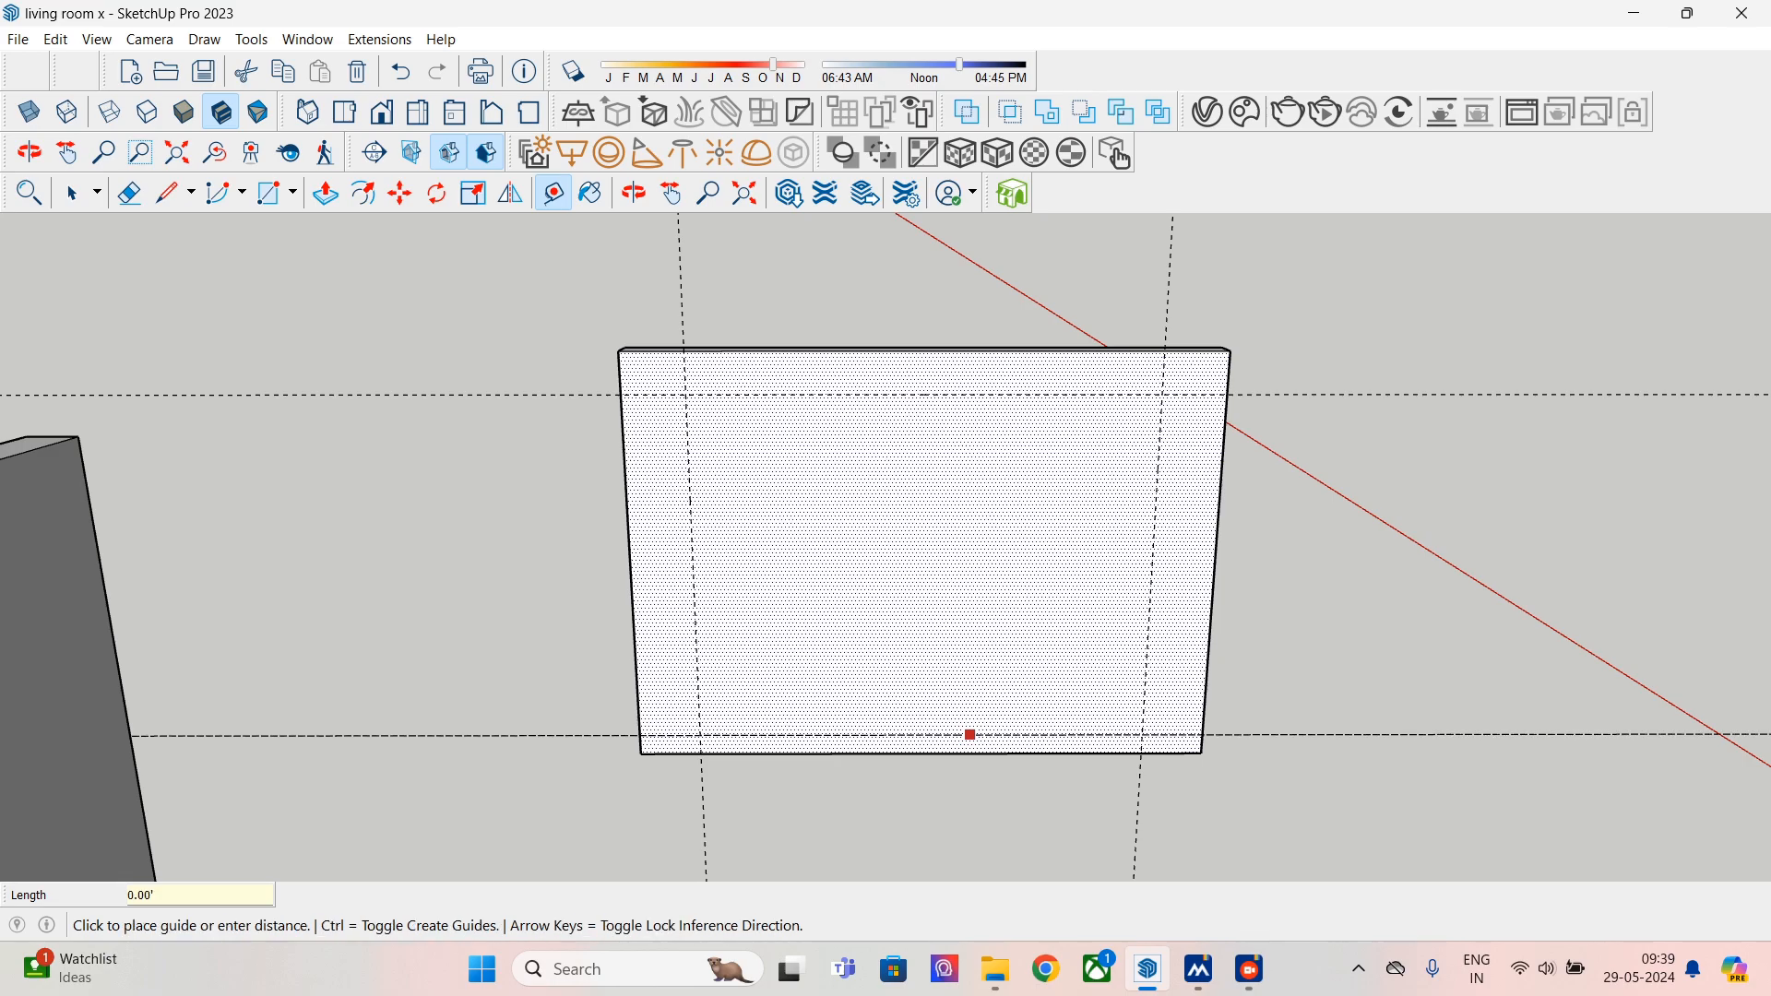
text(1.5)
key(Return)
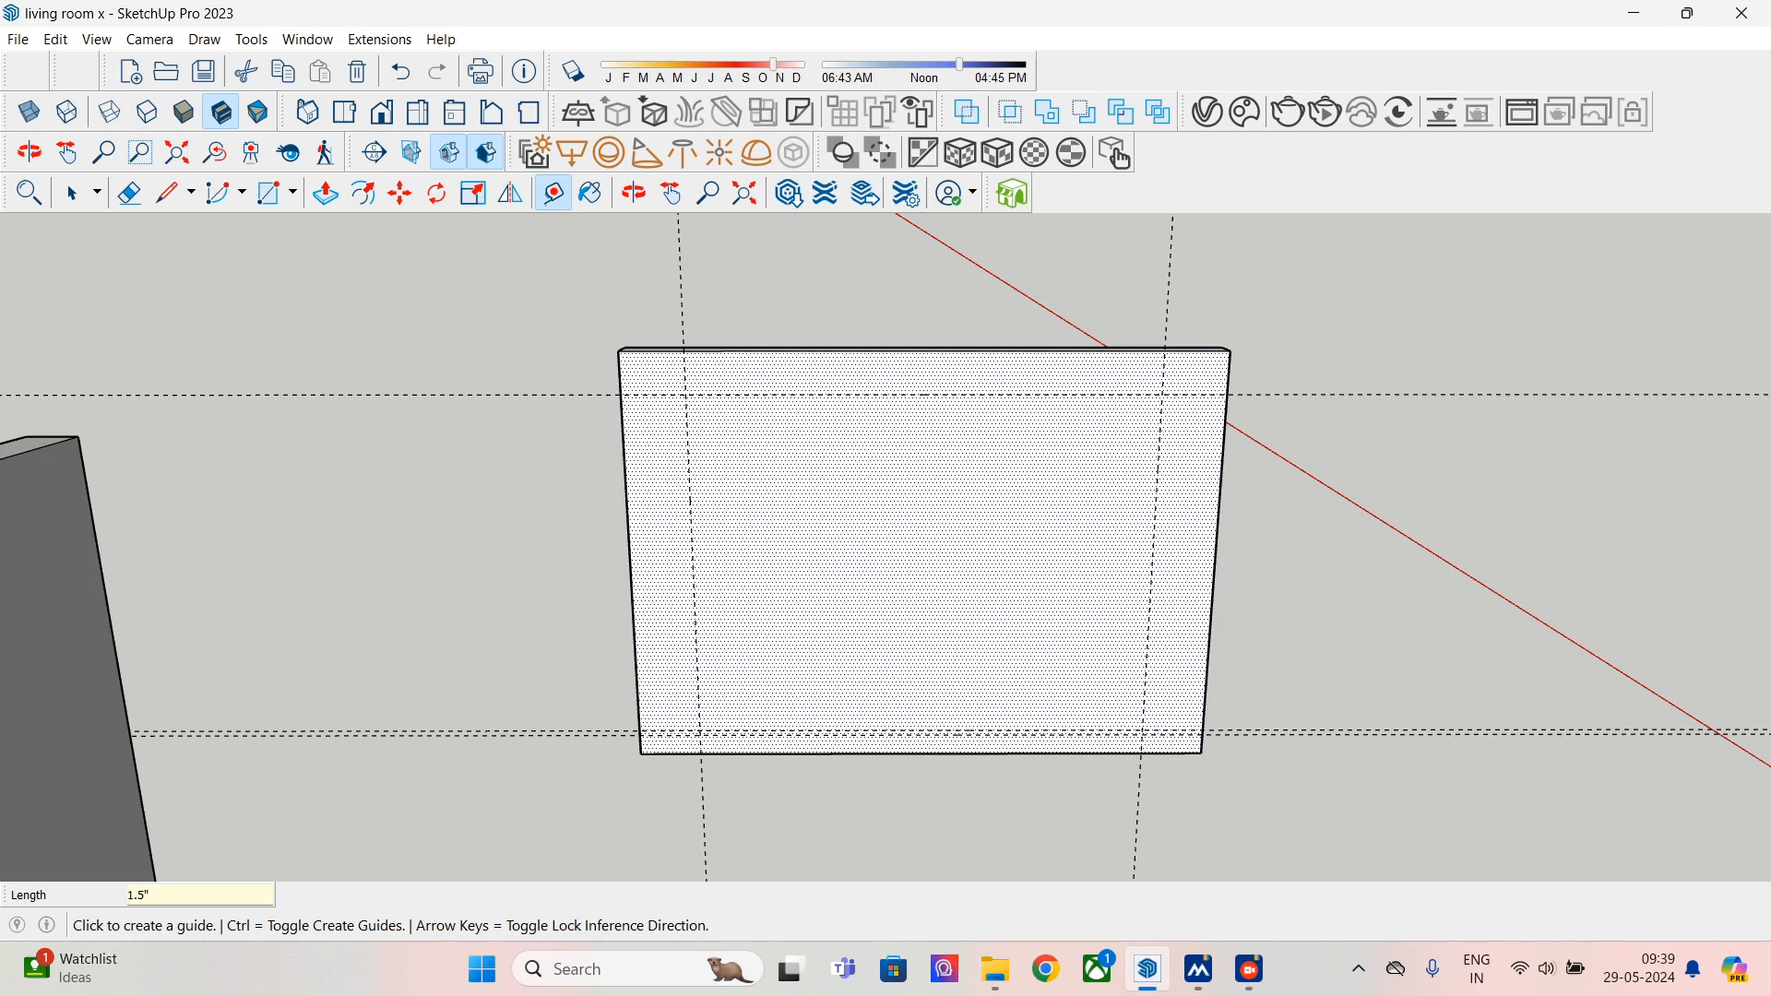
- Draw an 11' by about 8.38' rectangle on the side wall between the outer guide intersections
key(r)
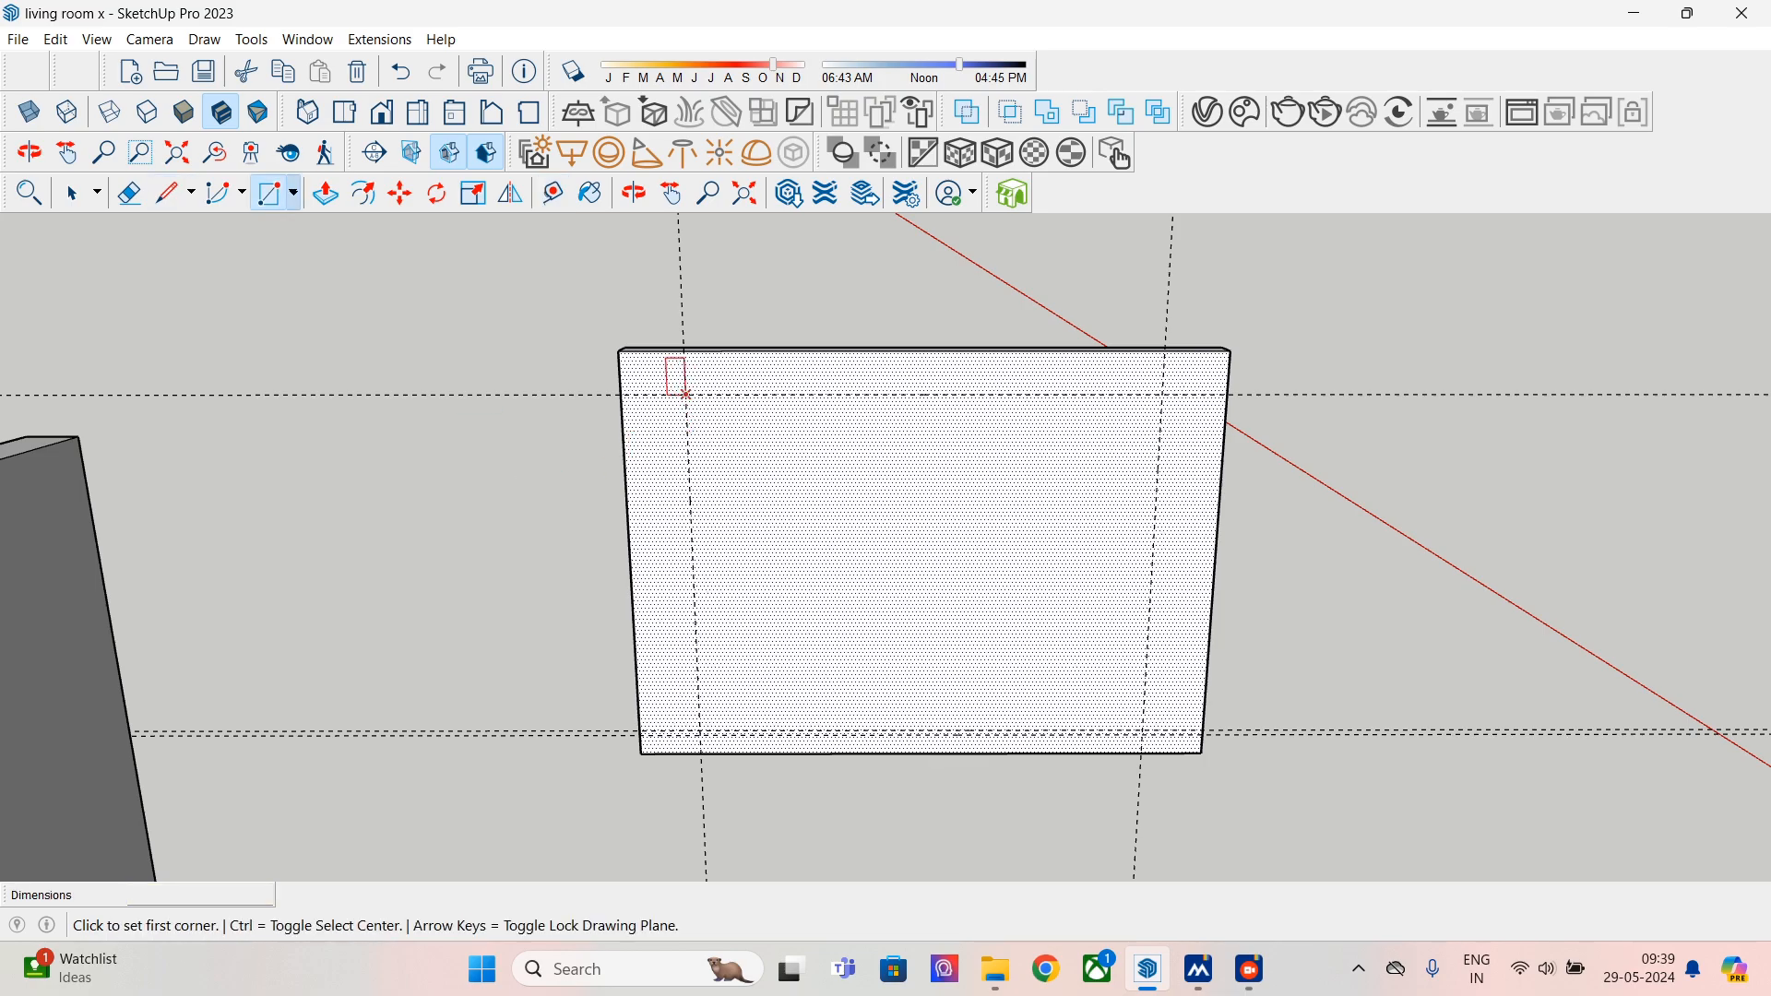
click(666, 358)
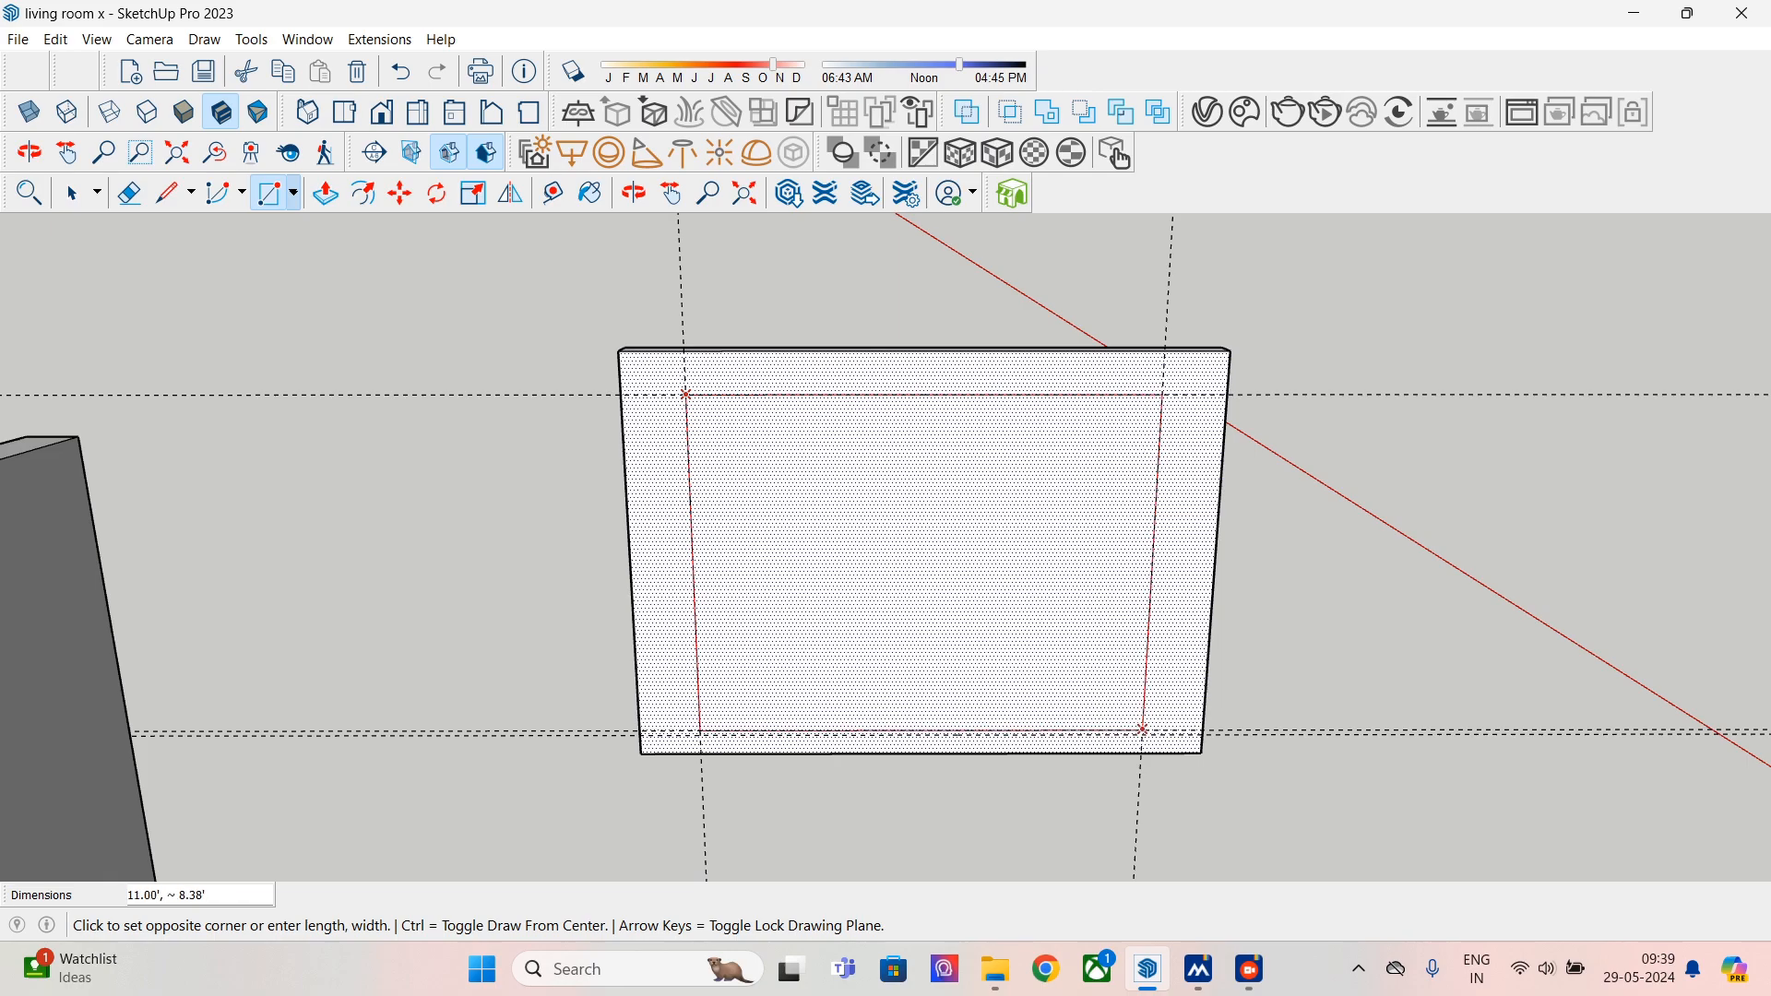
click(1144, 732)
- Push the rectangle 0.75' through the side wall's thickness to cut a window opening
click(72, 193)
click(923, 572)
middle_drag(922, 571, 756, 553)
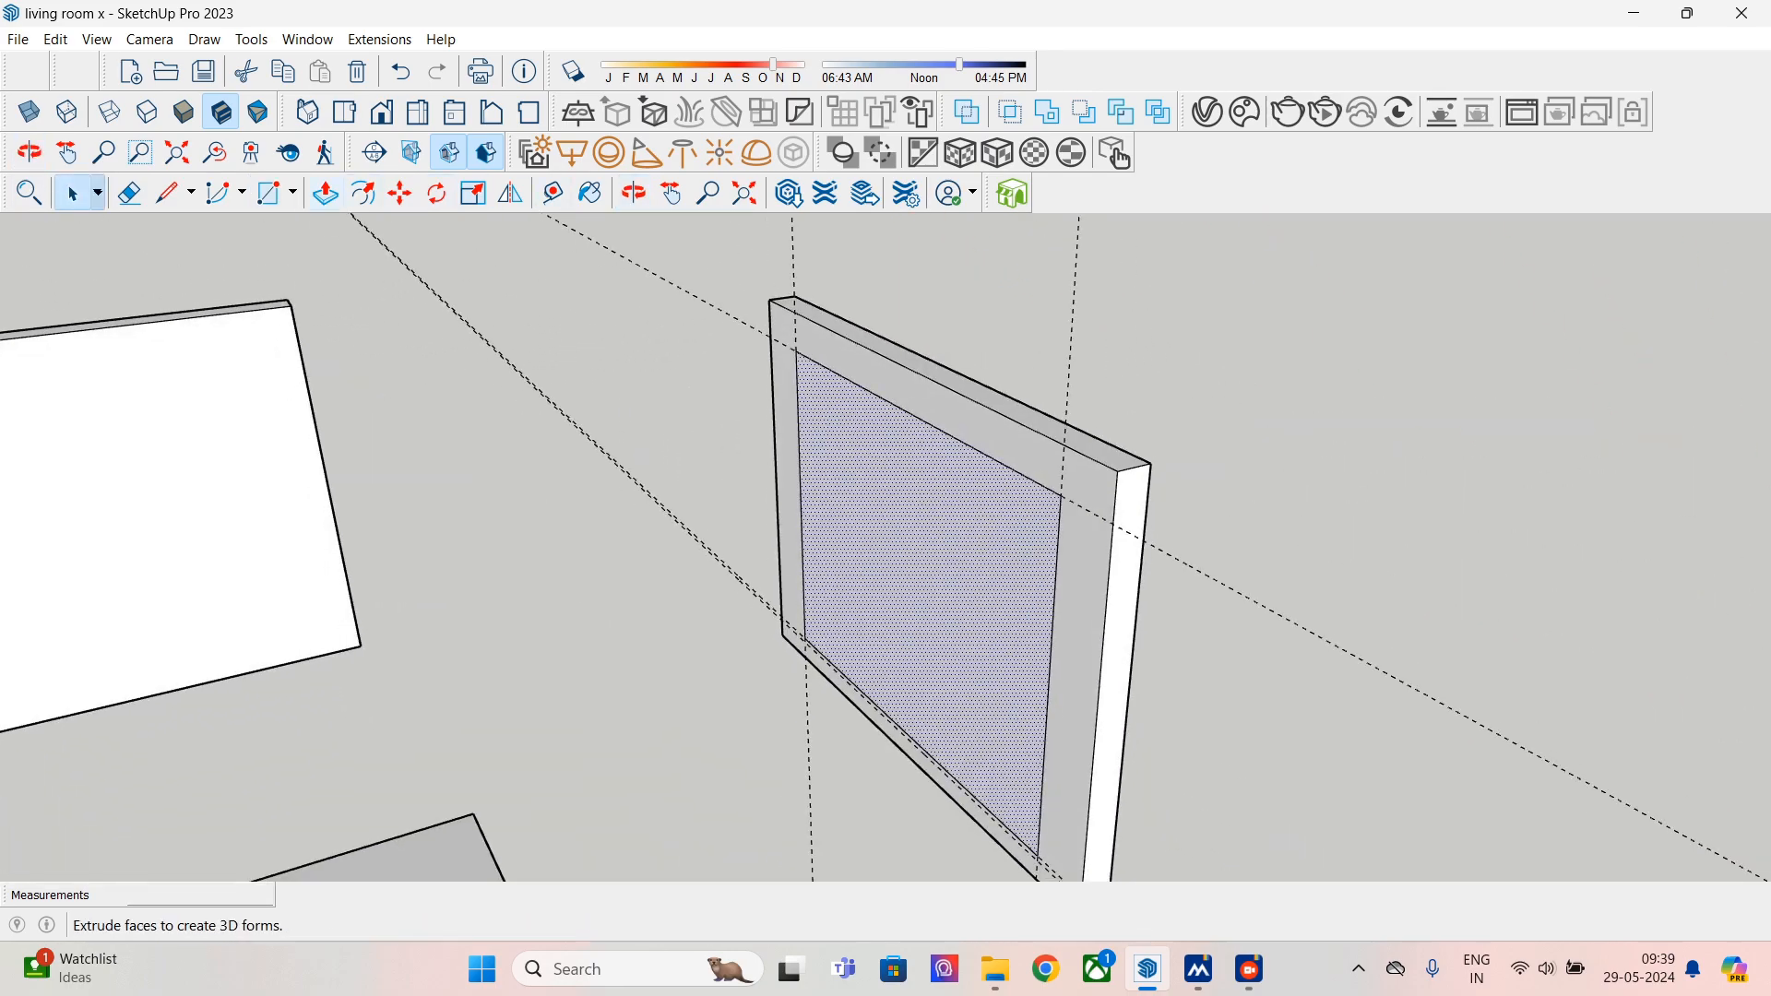
click(325, 192)
click(1014, 674)
click(1043, 648)
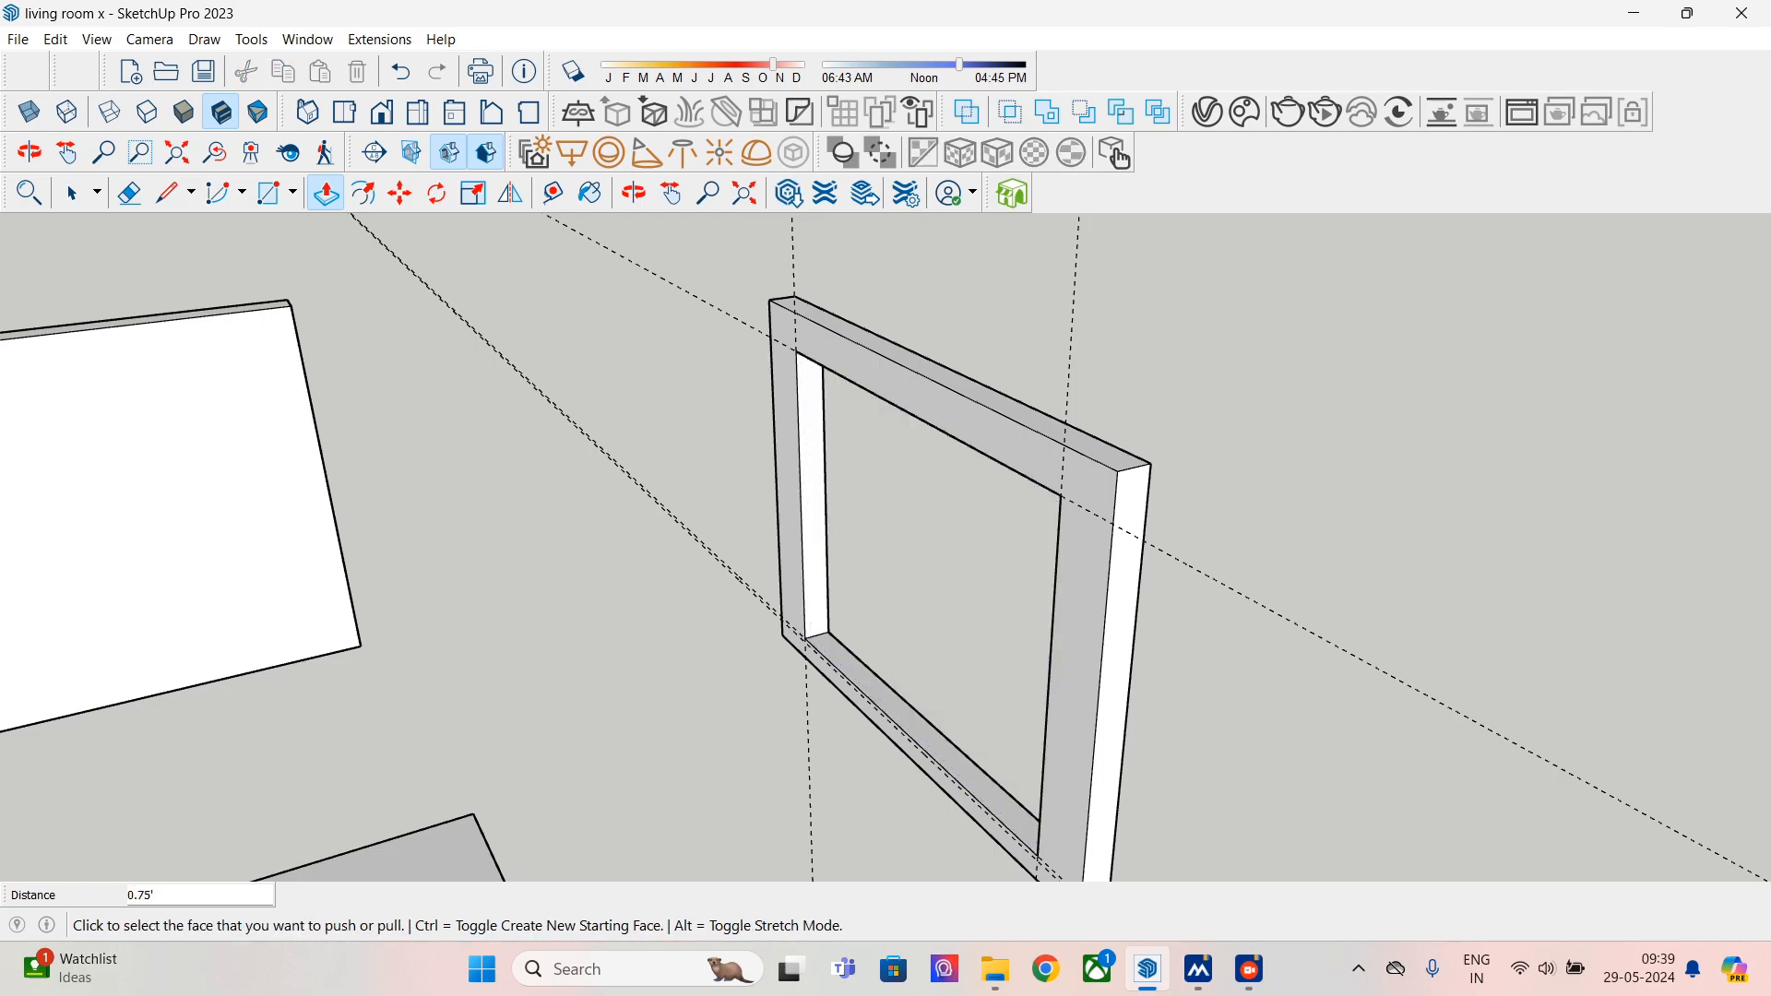
- Delete all construction guides from the model
click(56, 39)
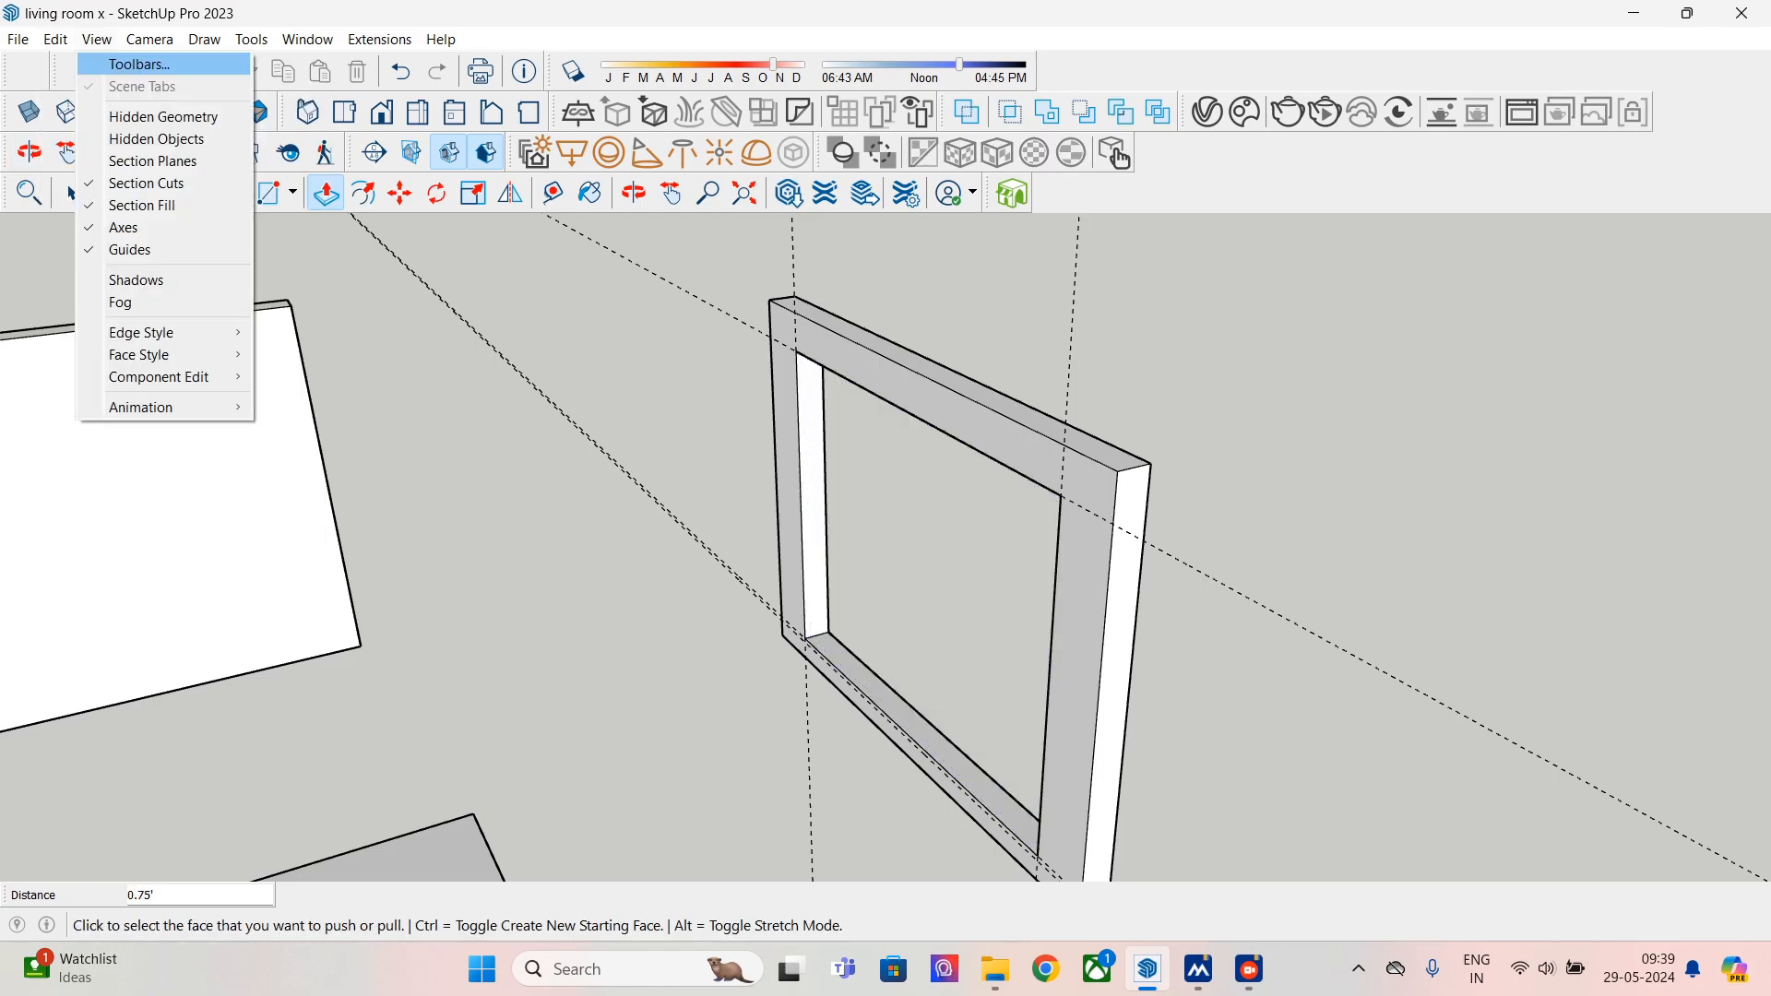
click(109, 227)
middle_drag(996, 590, 977, 544)
key(alt)
middle_drag(1093, 595, 1143, 590)
key(alt)
scroll(1148, 590, down, 1)
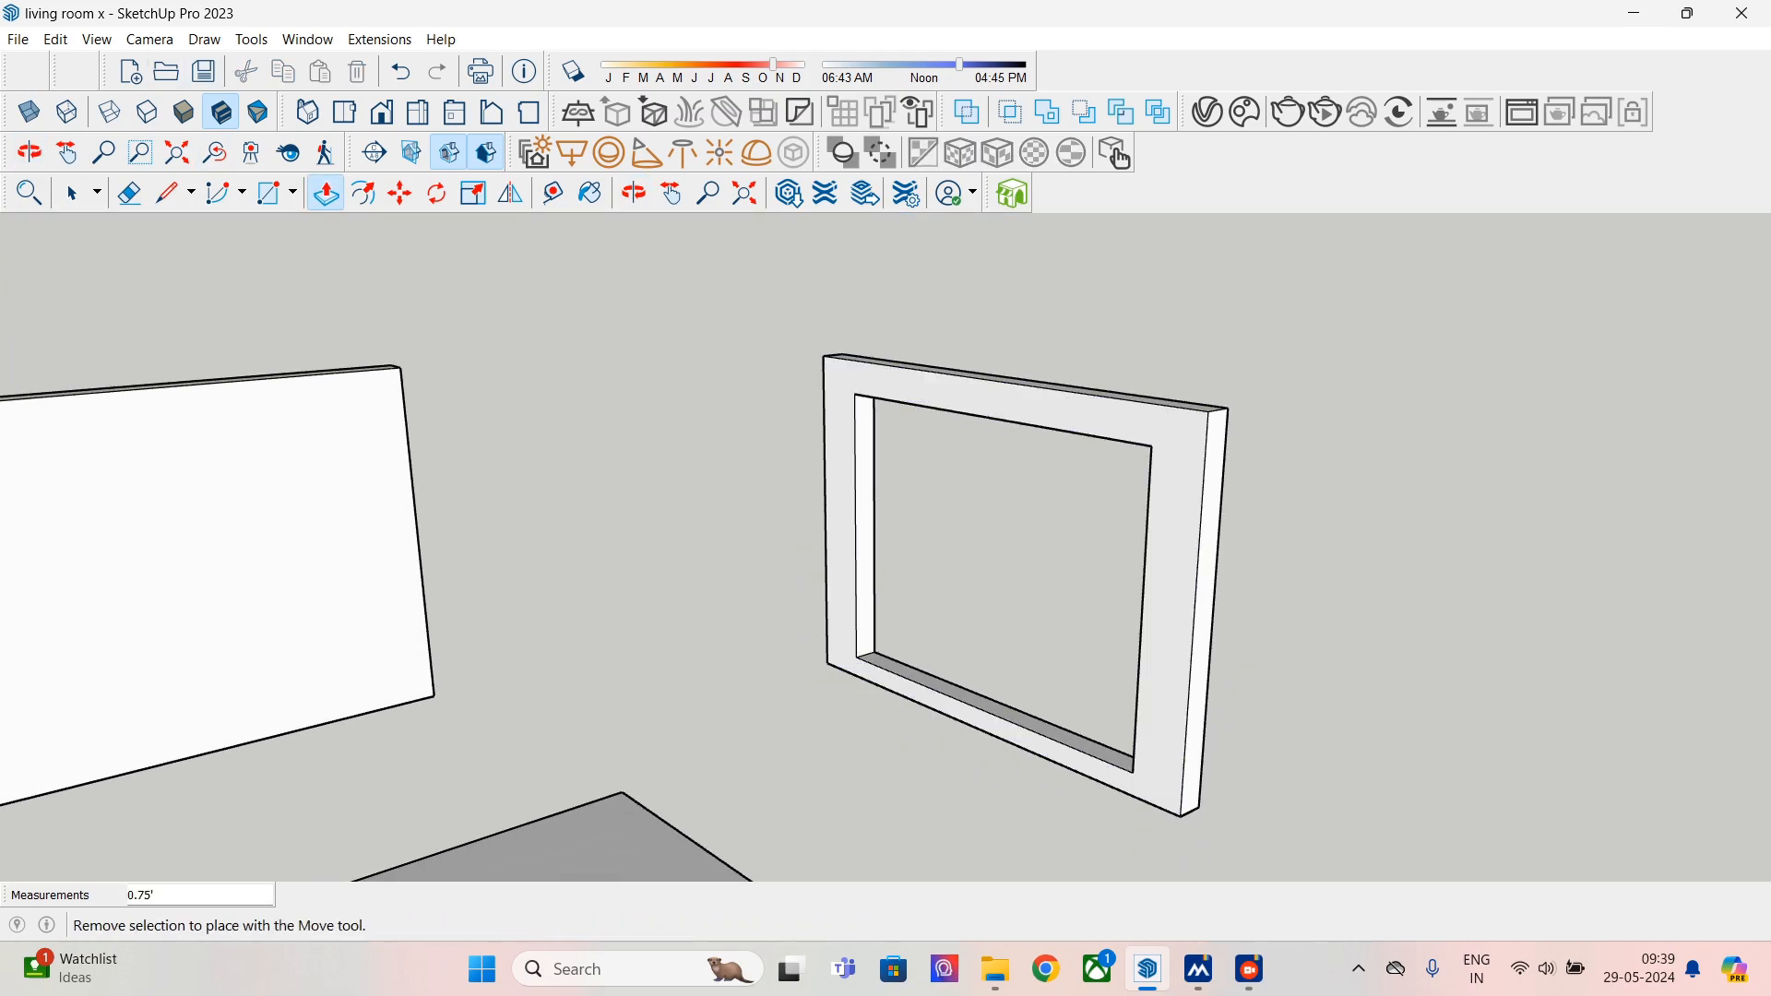
click(73, 193)
triple_click(1077, 417)
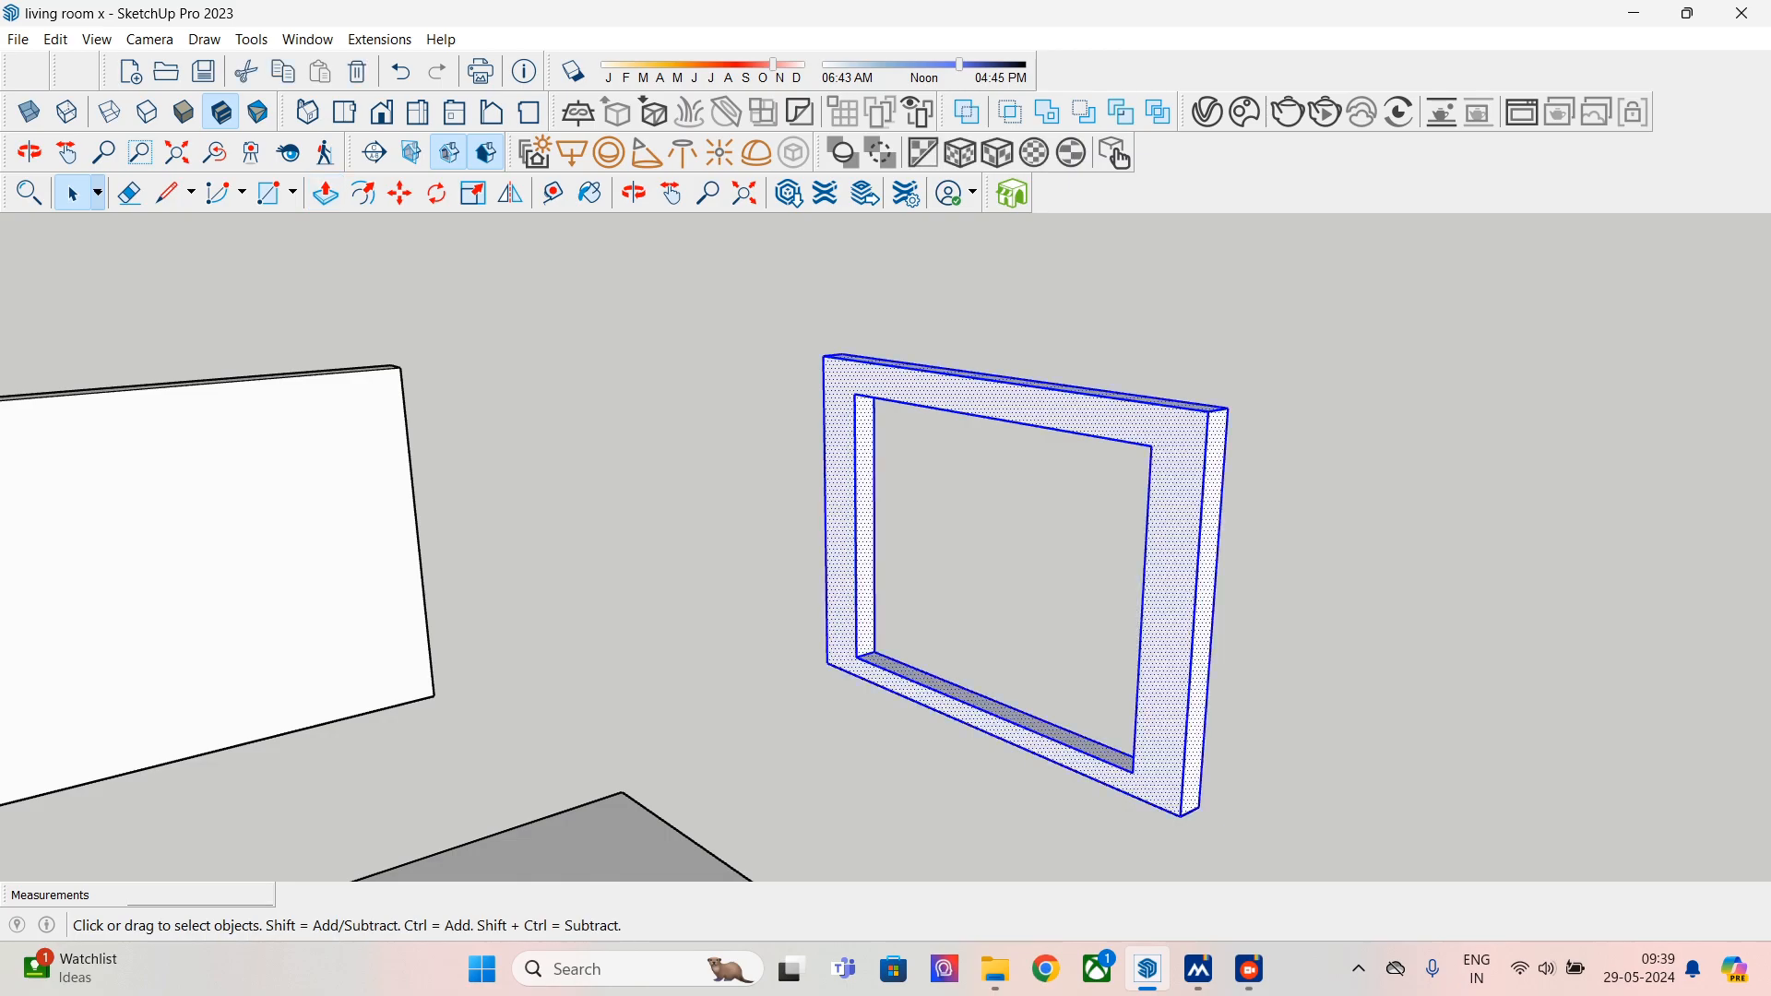
right_click(1079, 427)
mouse_move(1134, 539)
click(865, 528)
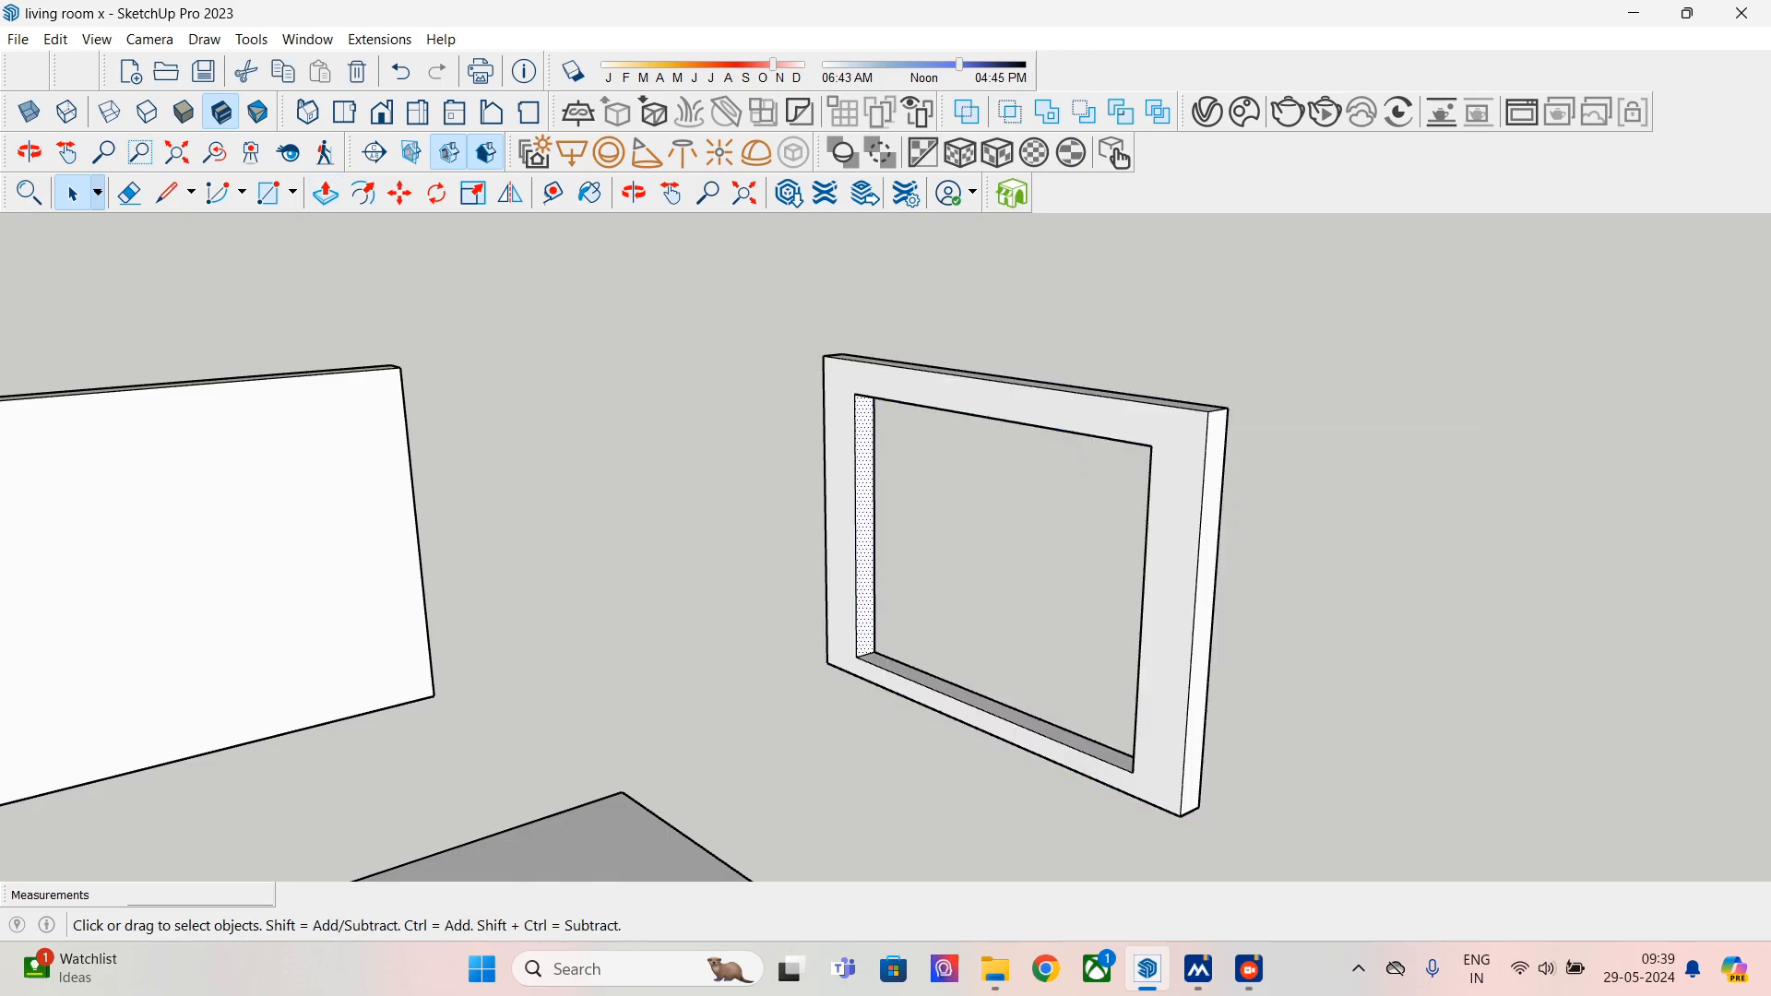
- Copy the whole side wall with its window opening about 4.47' toward the room's other walls
triple_click(1075, 433)
middle_drag(1077, 443, 1001, 487)
key(m)
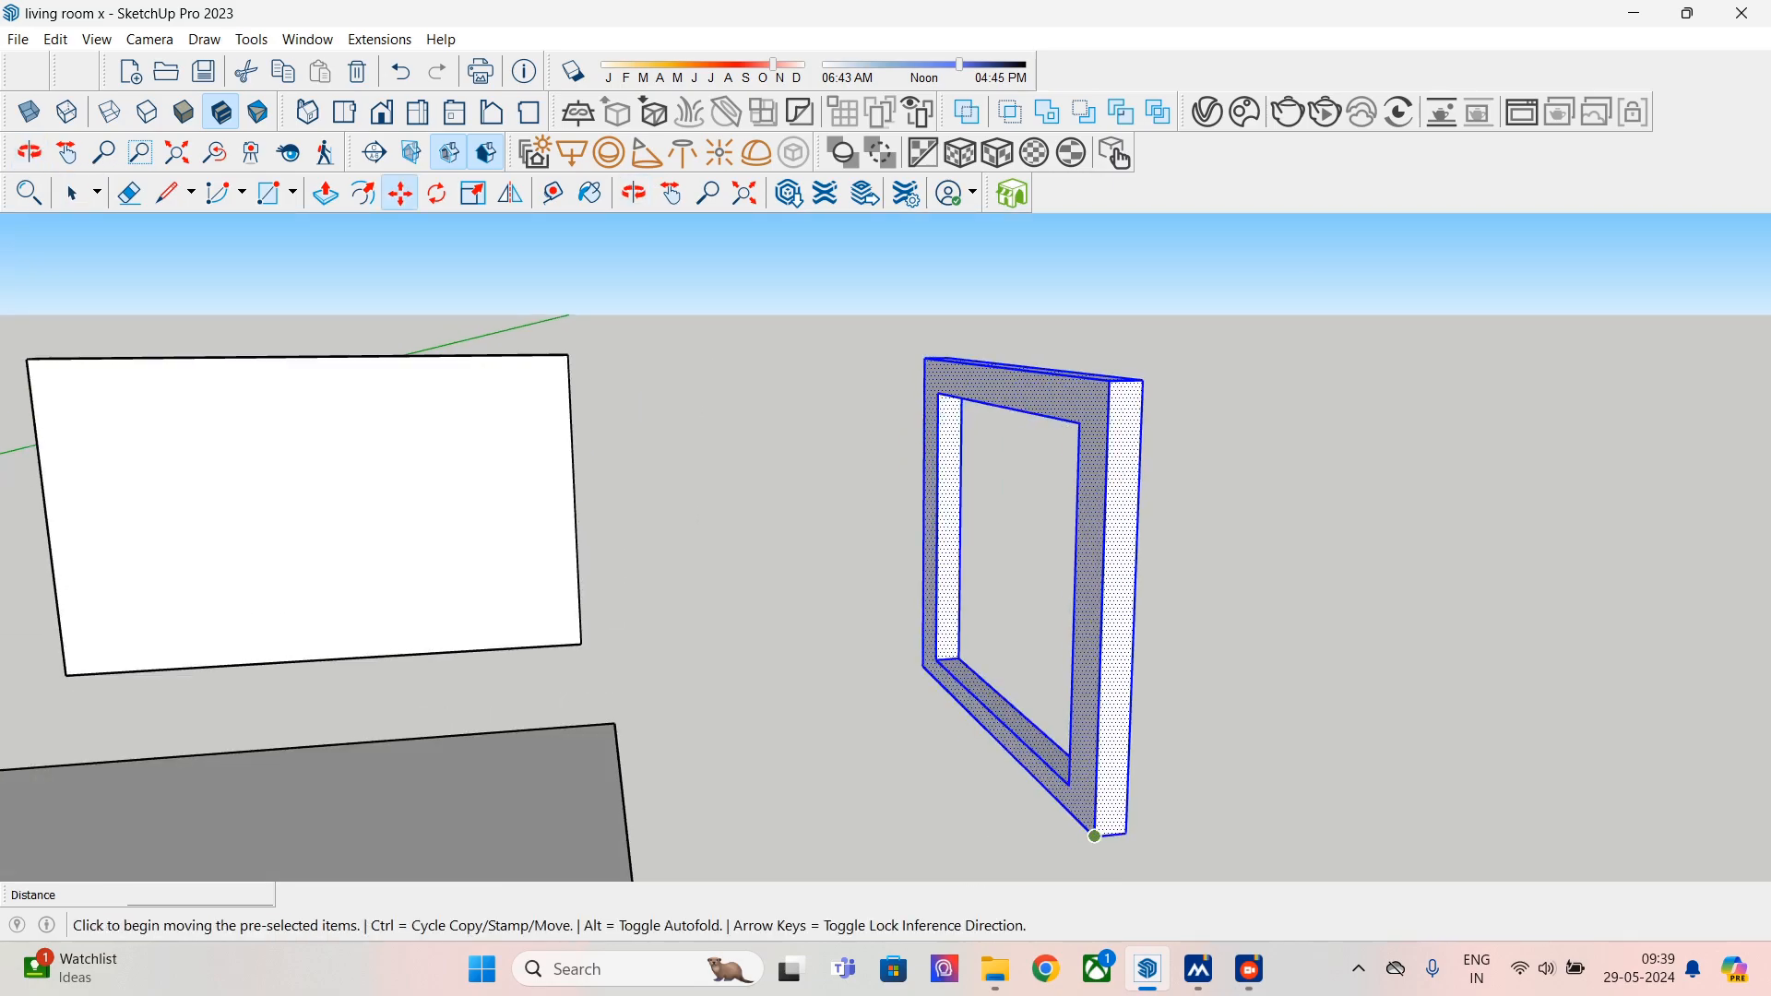
click(1095, 836)
key(ctrl)
click(900, 857)
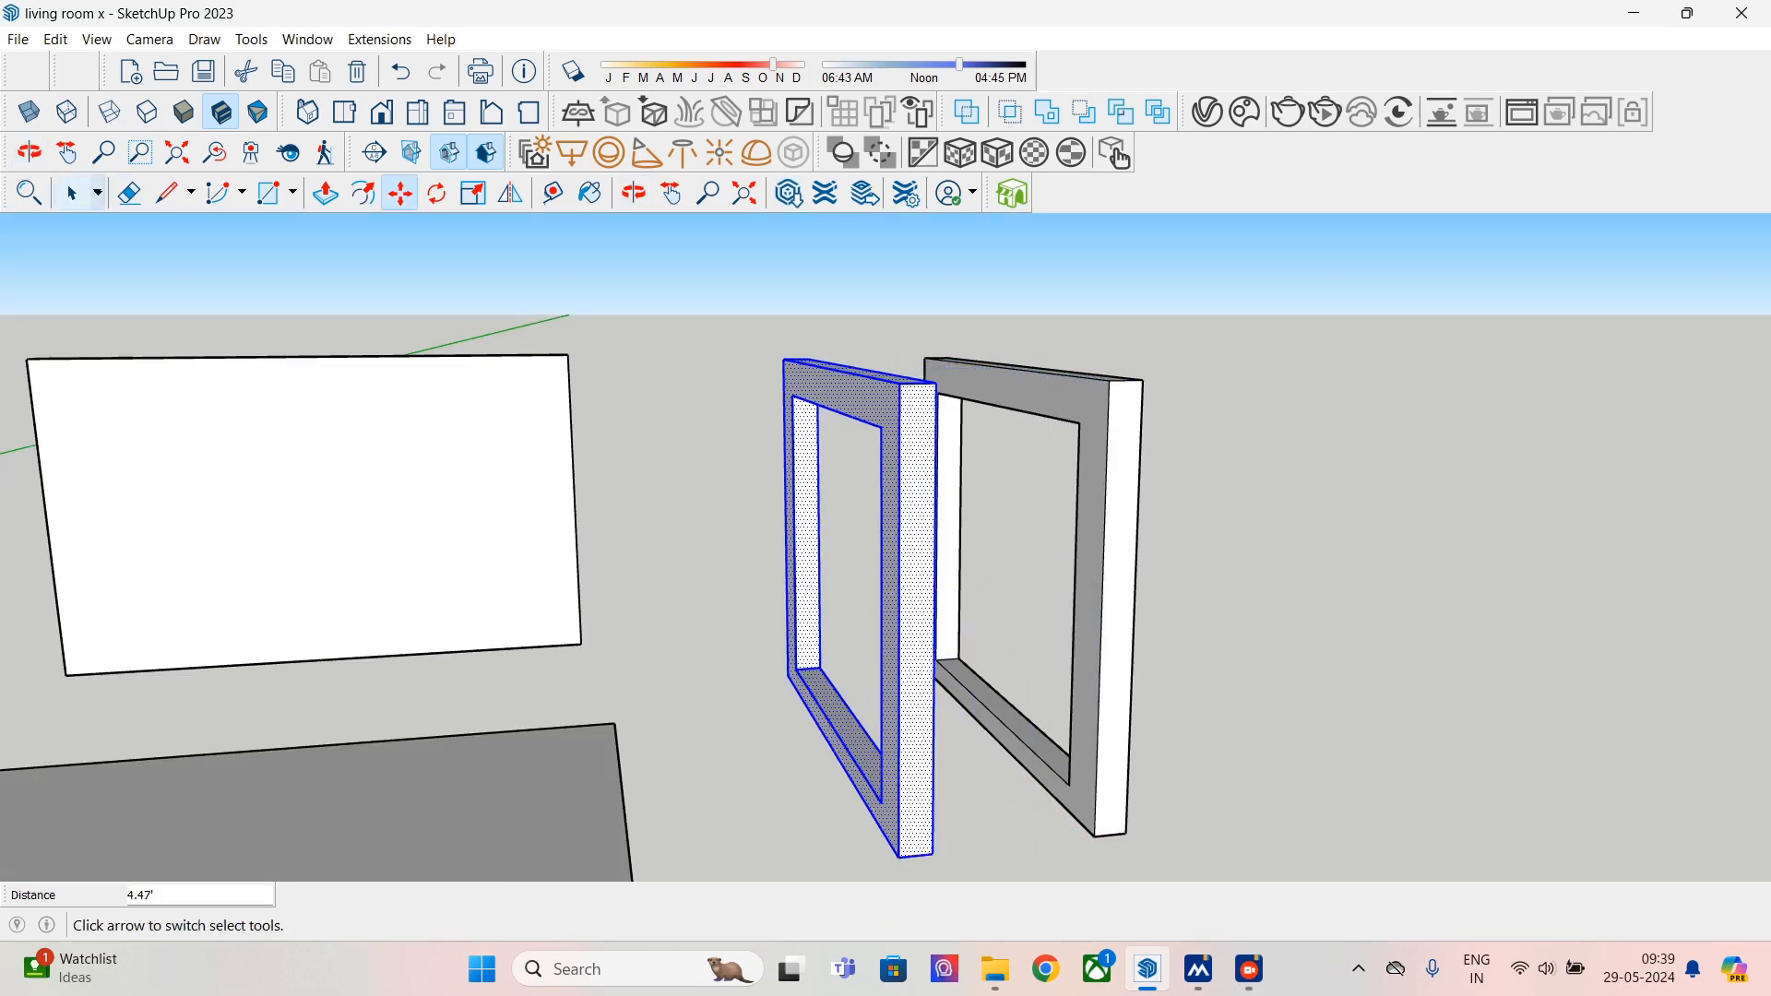
- Make the copied side wall a group and the original side wall a separate group
right_click(901, 517)
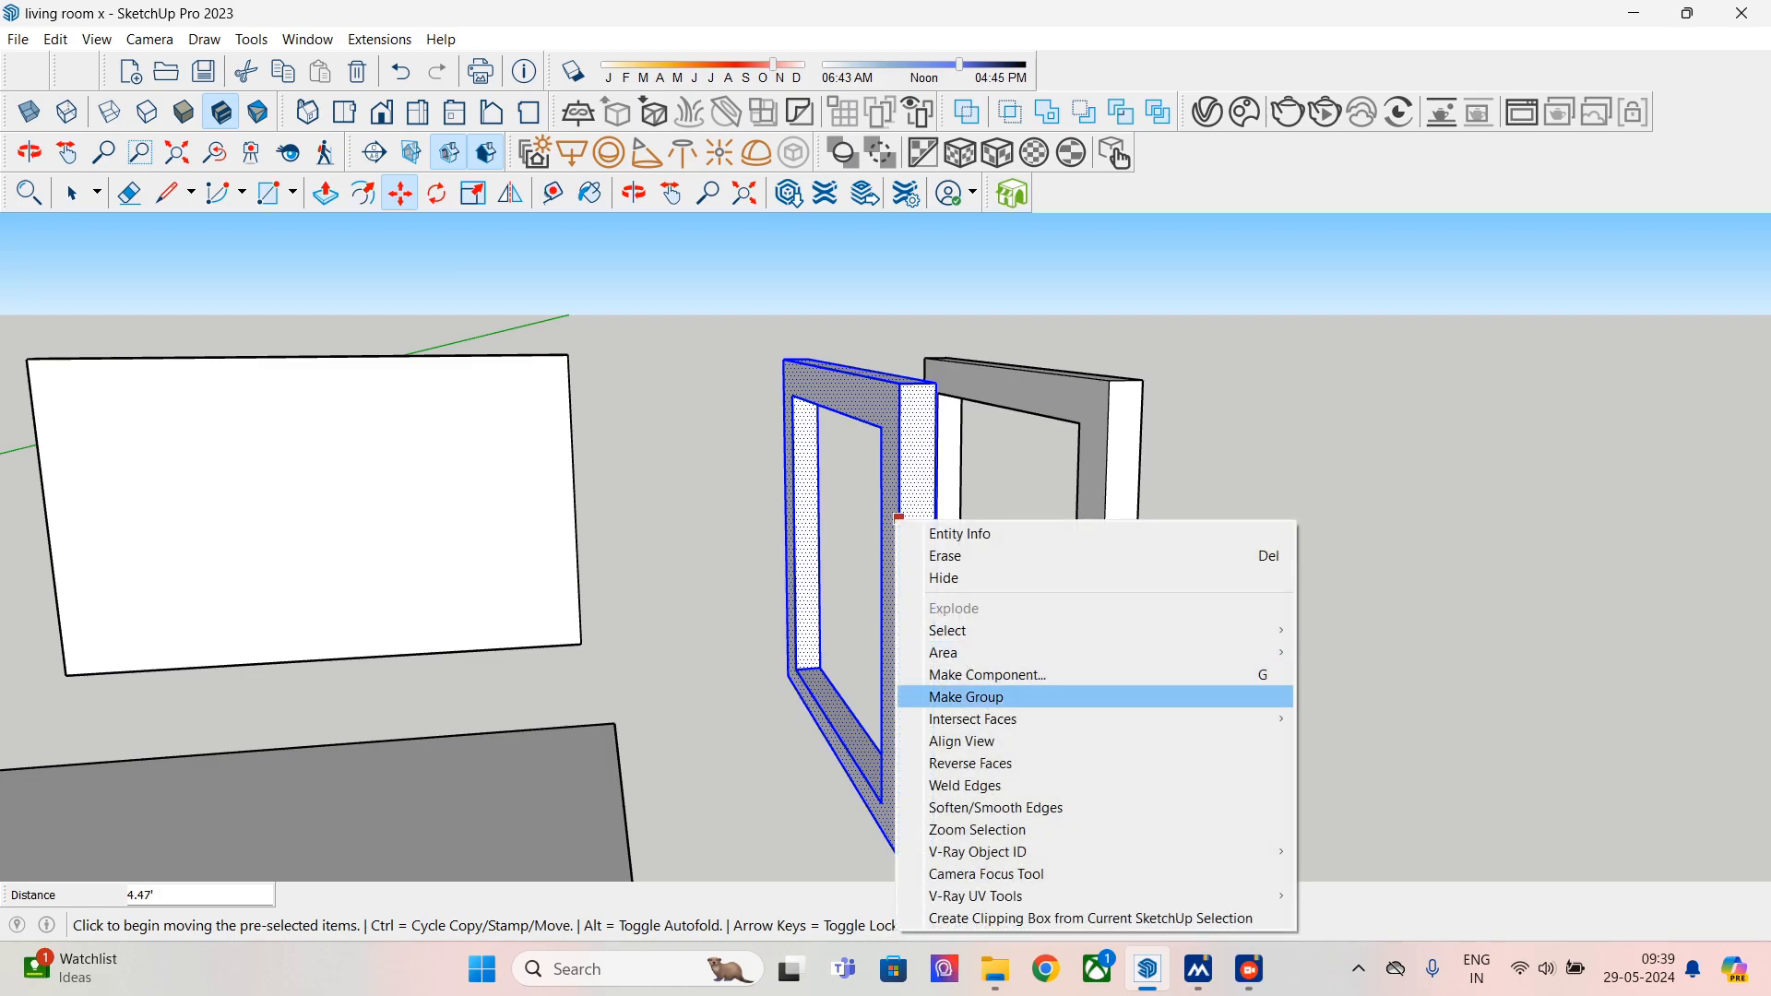
click(941, 694)
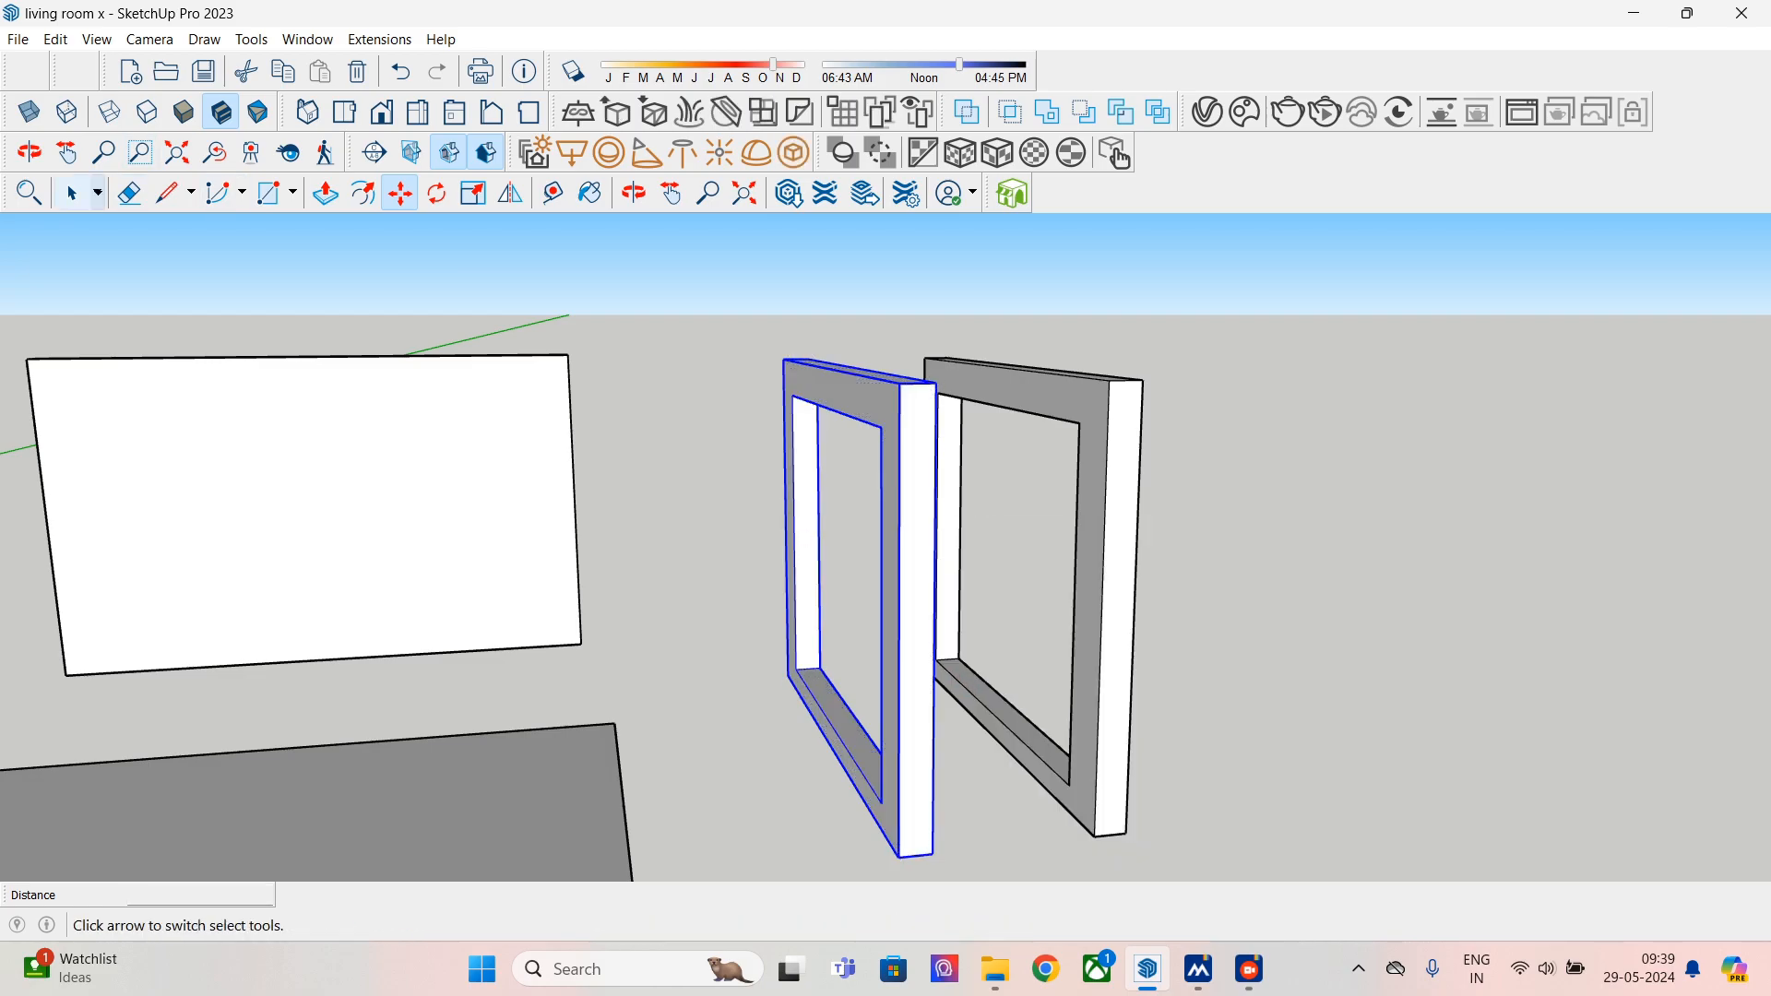
click(72, 193)
triple_click(1118, 600)
right_click(1100, 447)
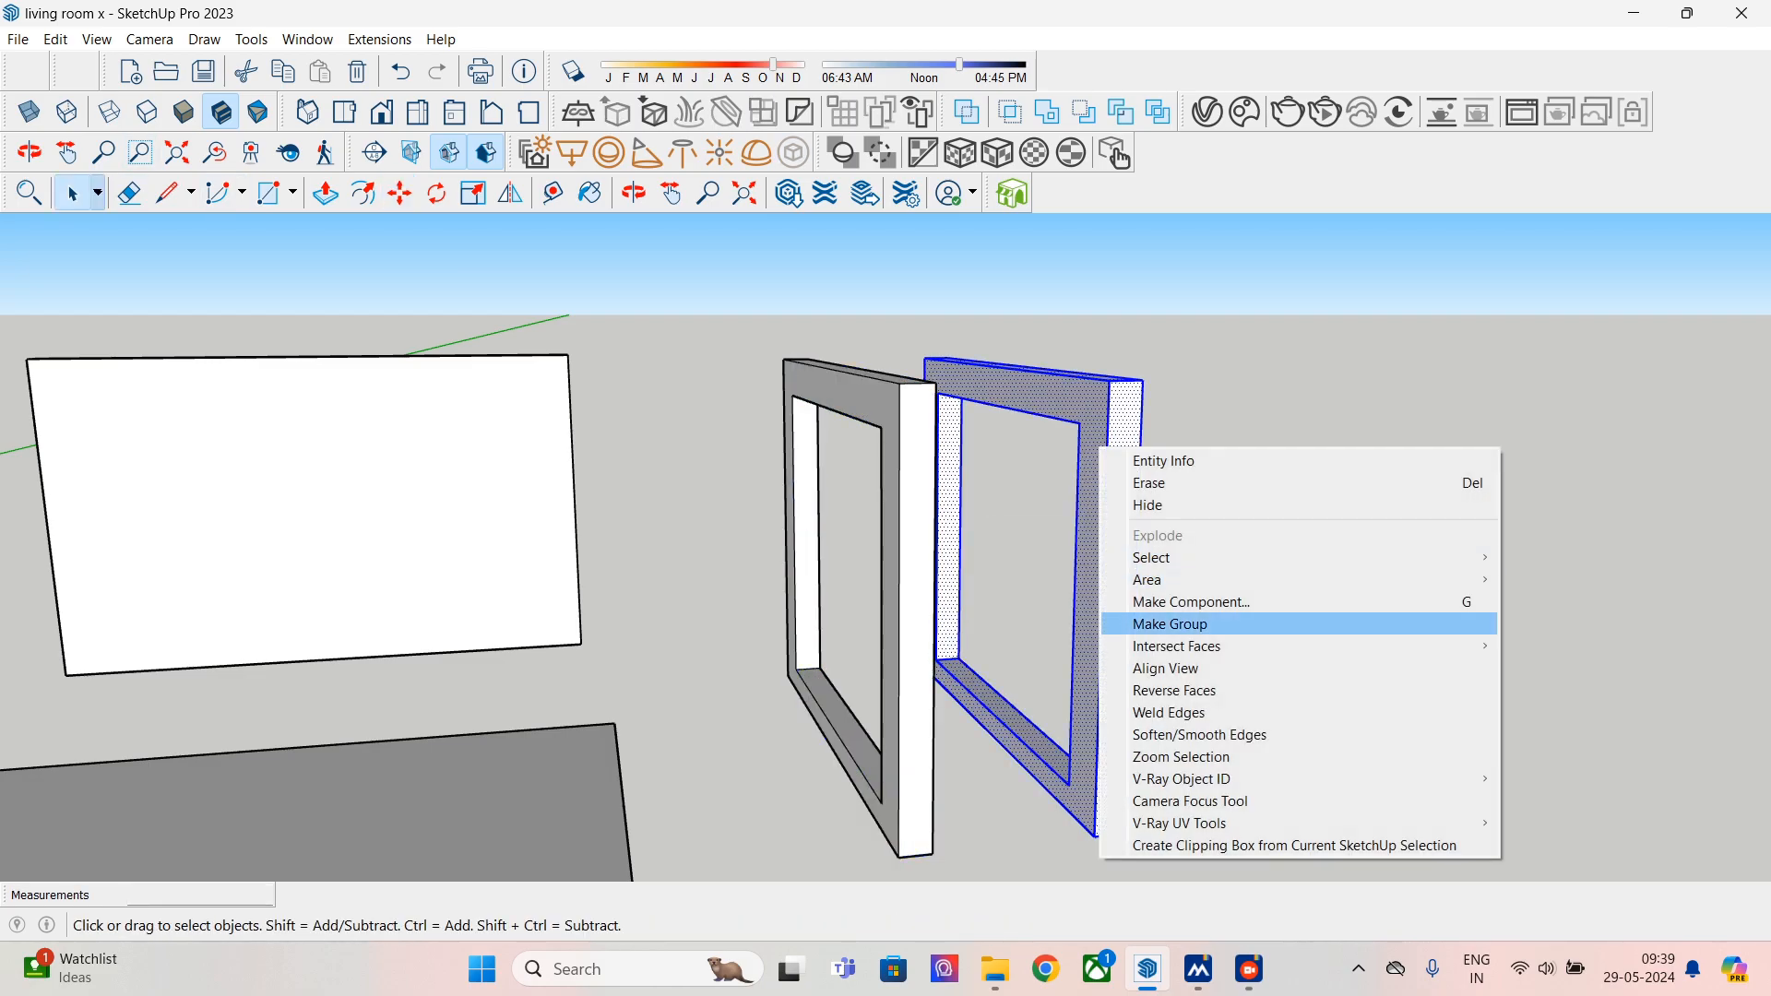
click(1186, 621)
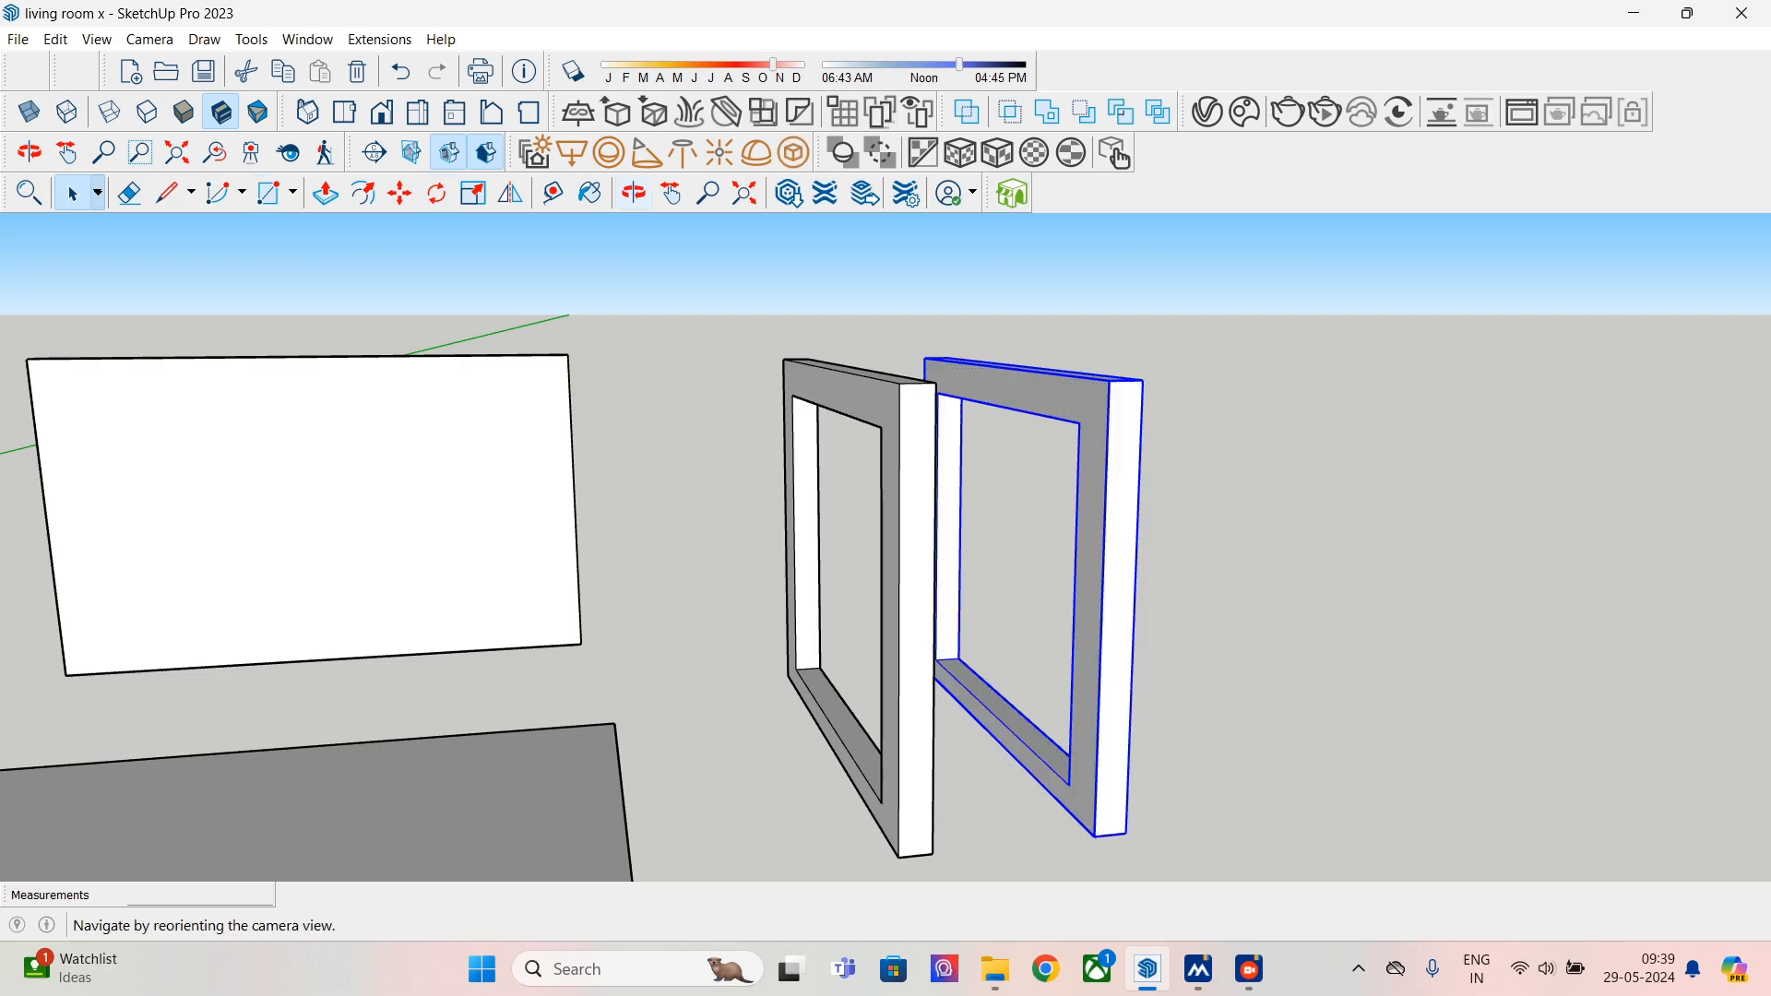
- Assign the Right Wall tag to the original side wall group
click(591, 193)
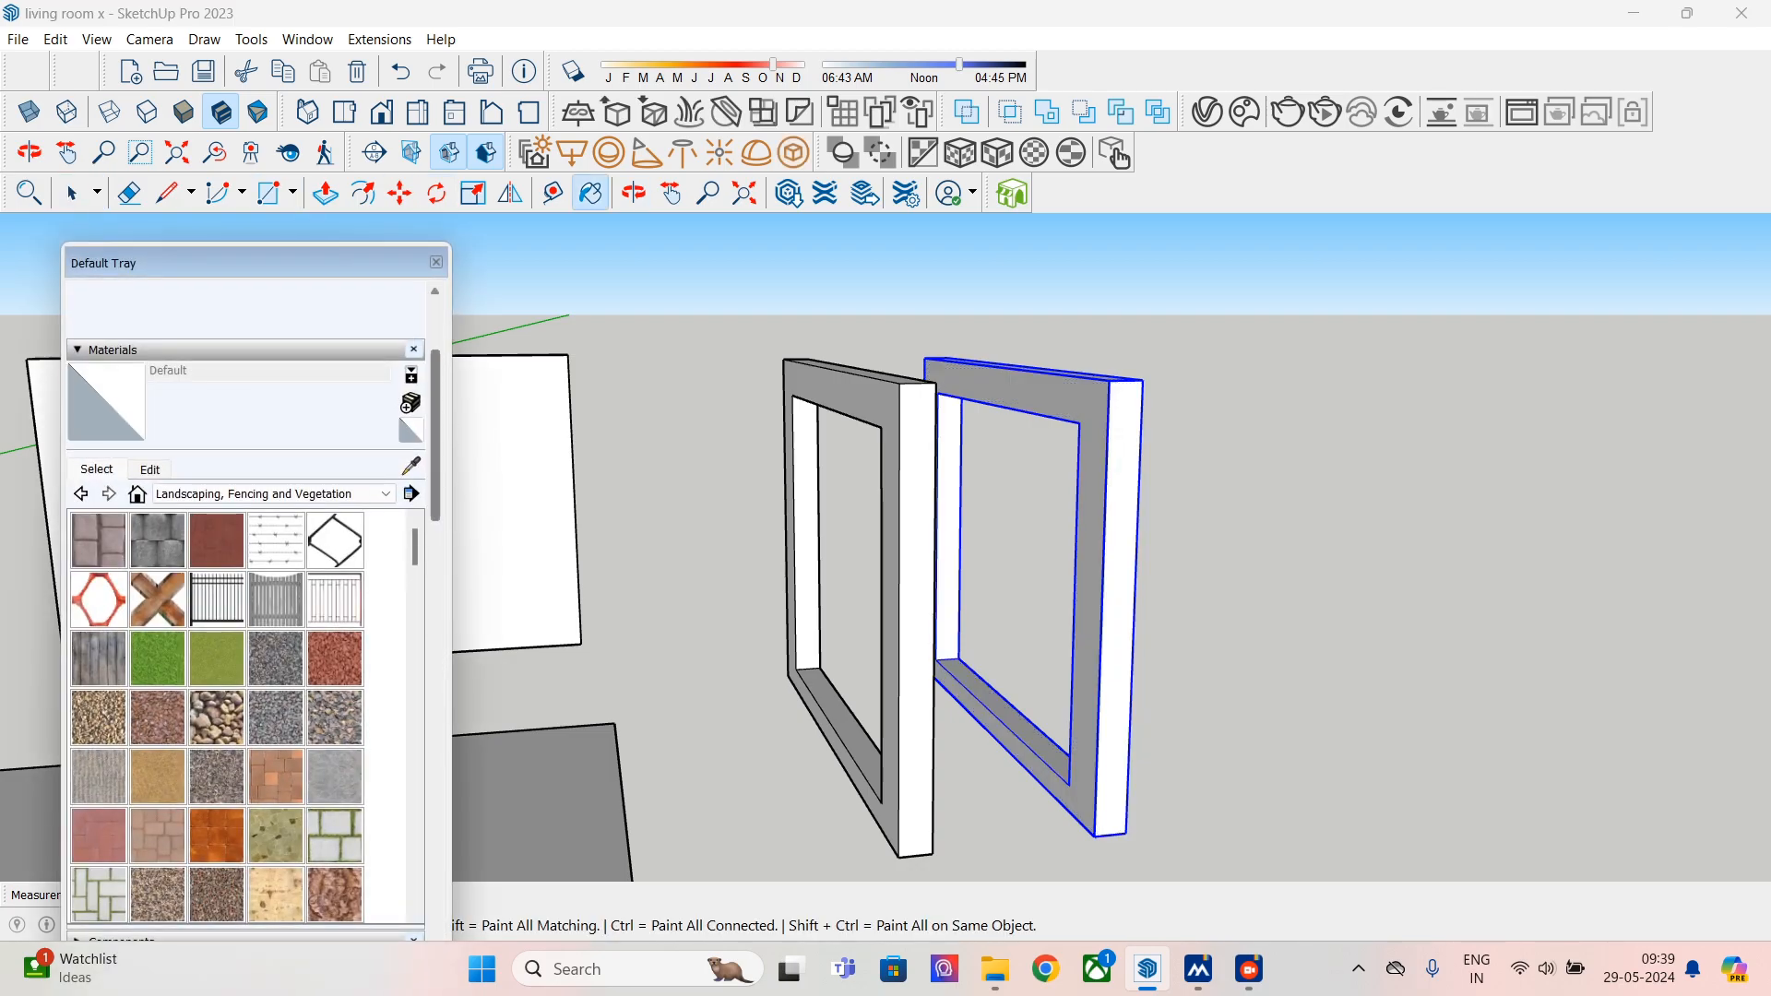
drag(435, 412, 436, 363)
click(392, 354)
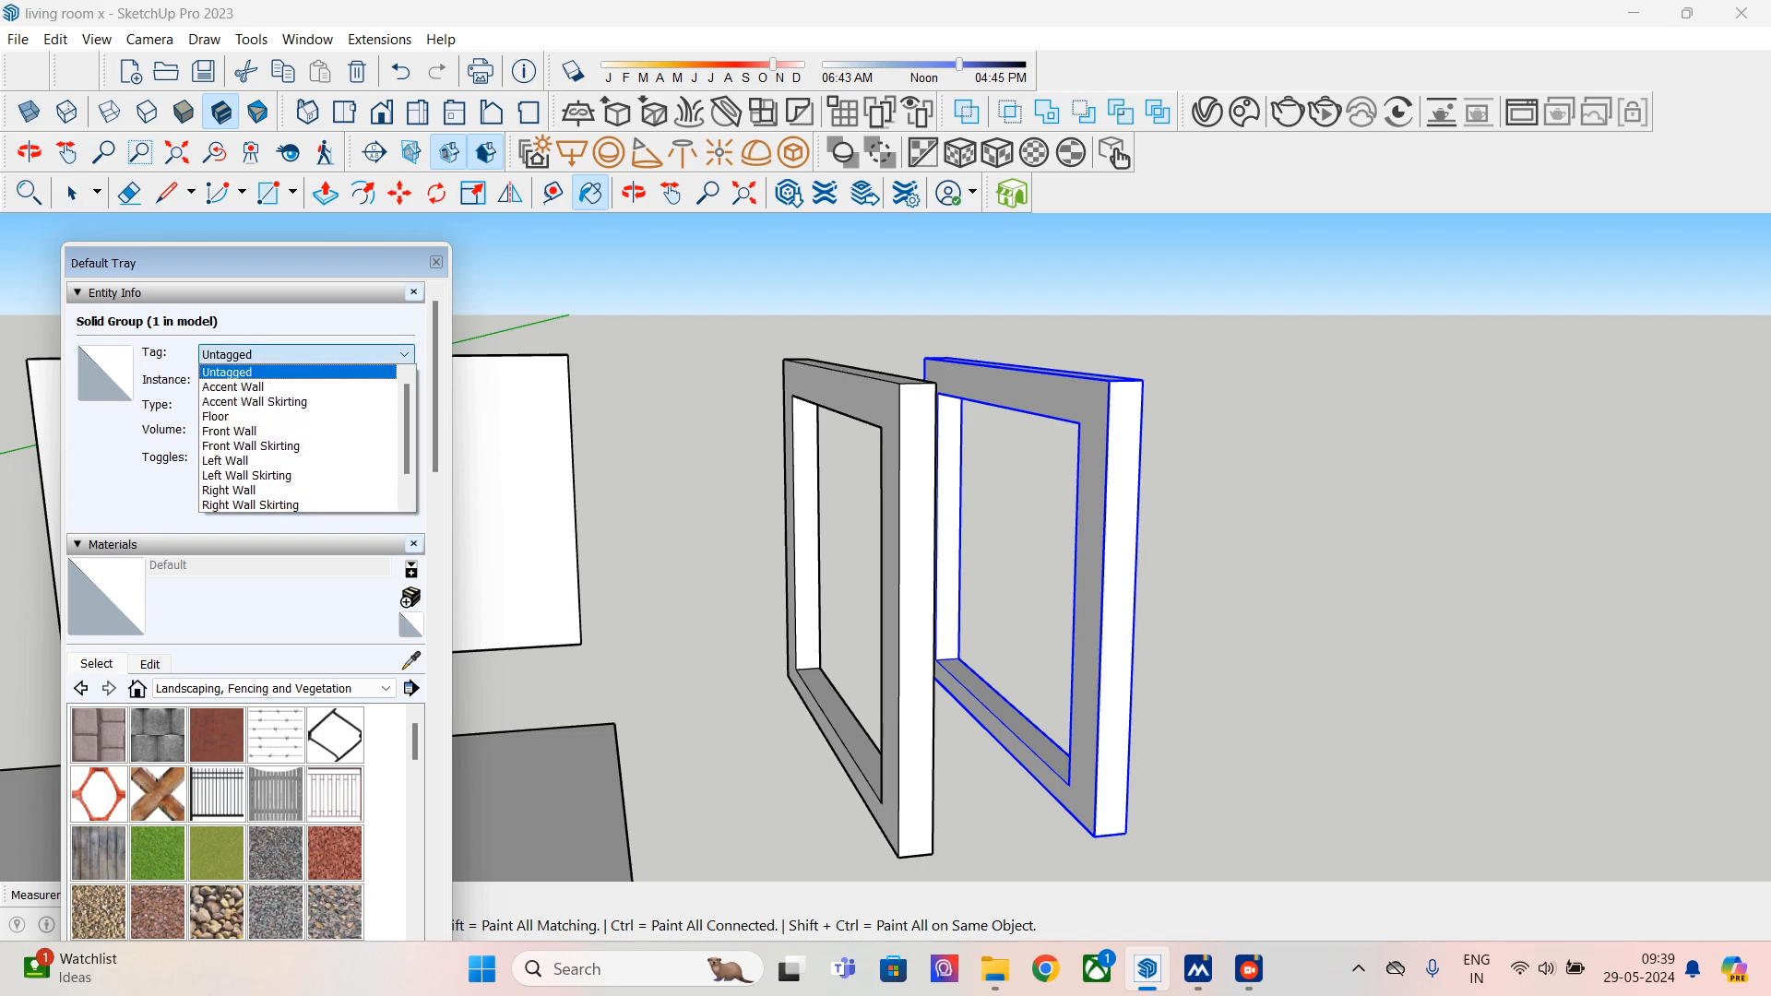
click(253, 491)
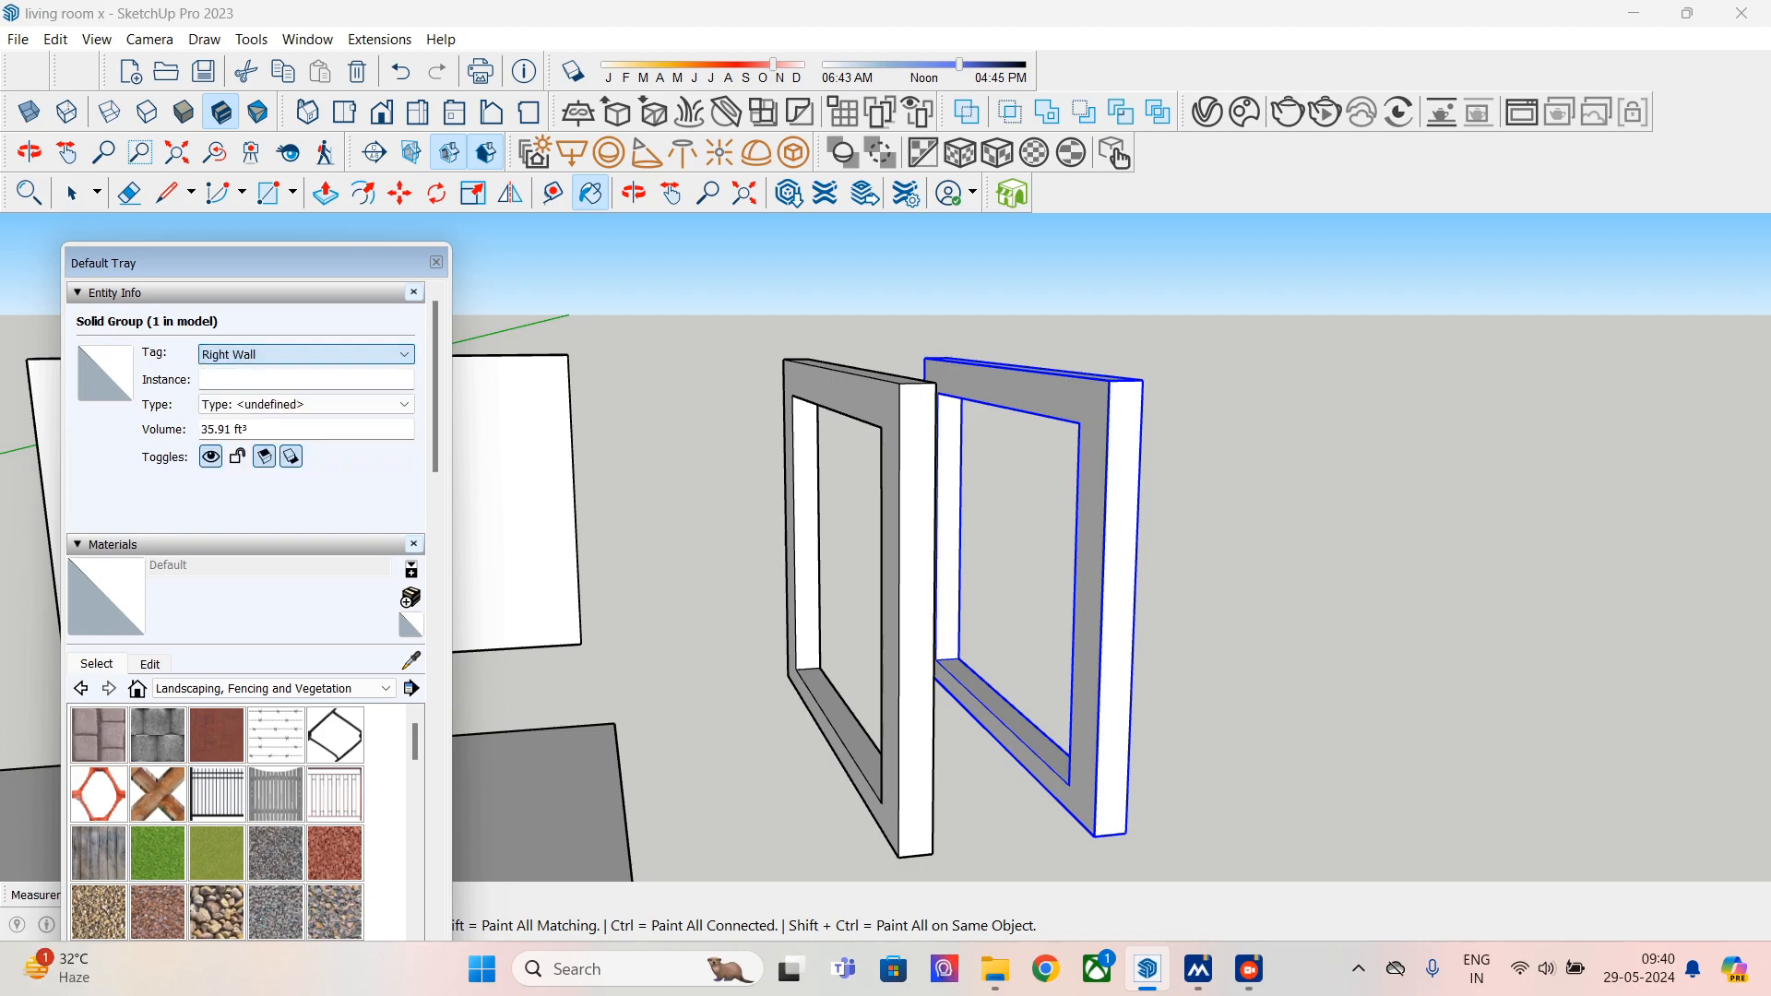
- Assign the Left Wall tag to the copied side wall group
key(space)
click(913, 516)
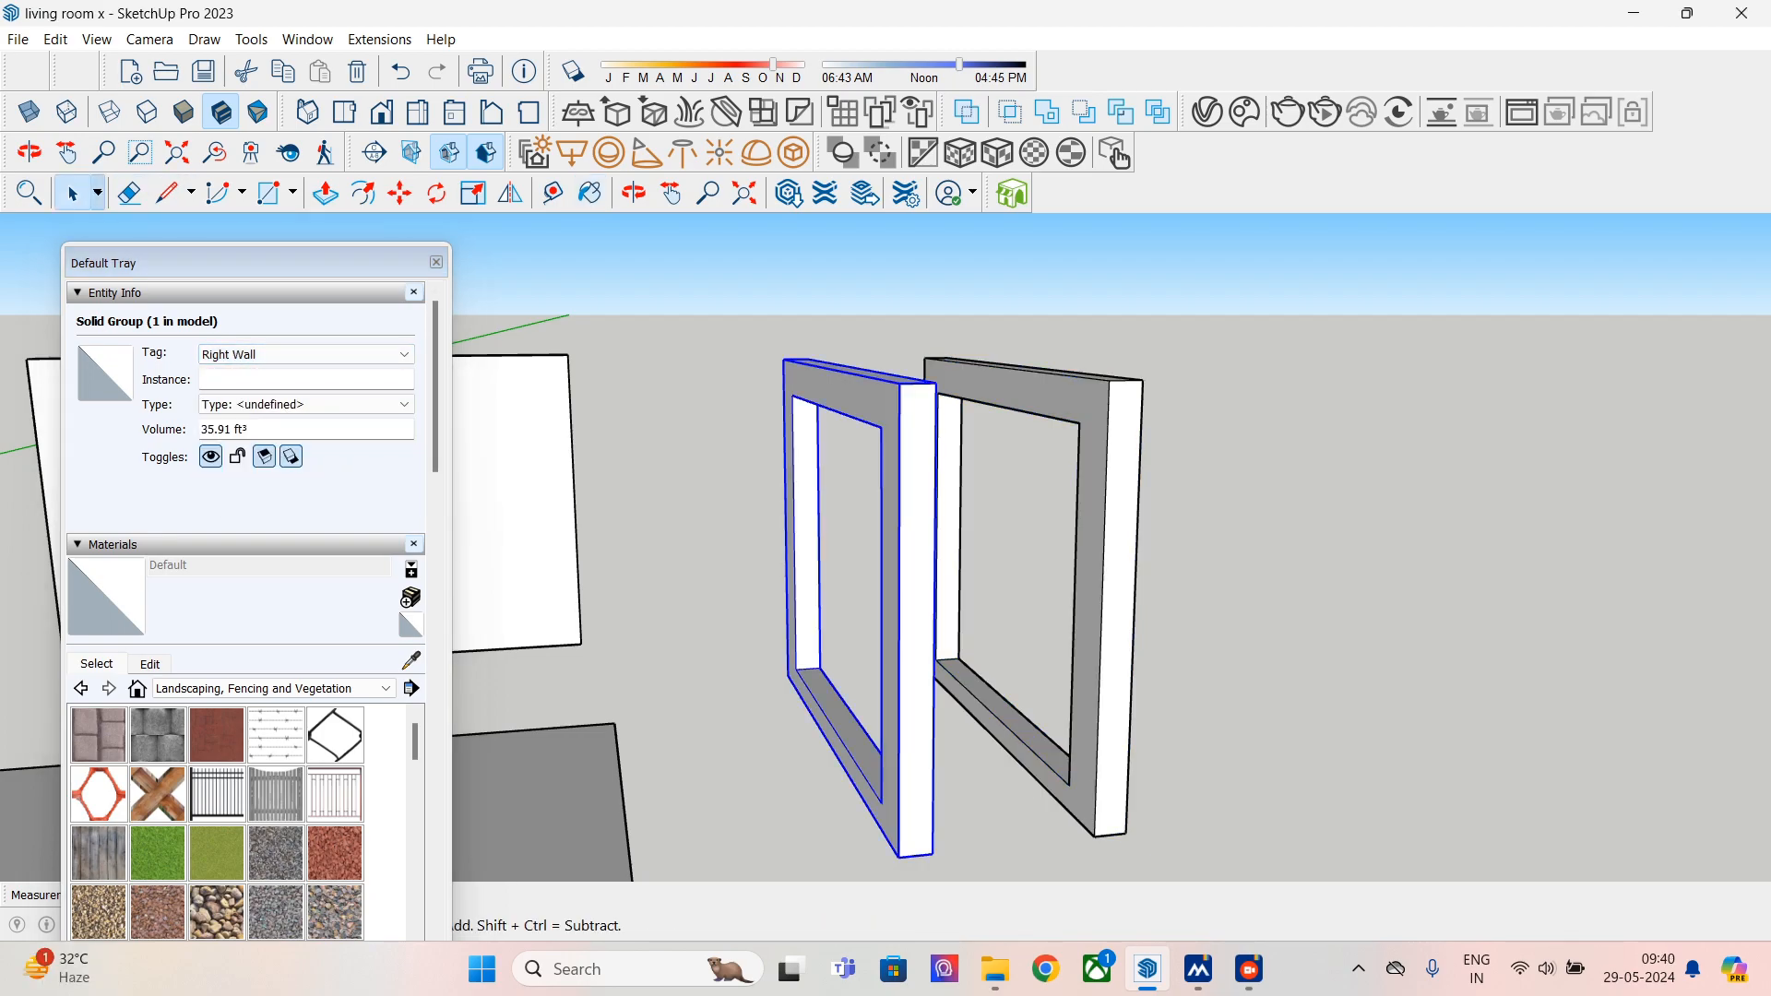
click(392, 354)
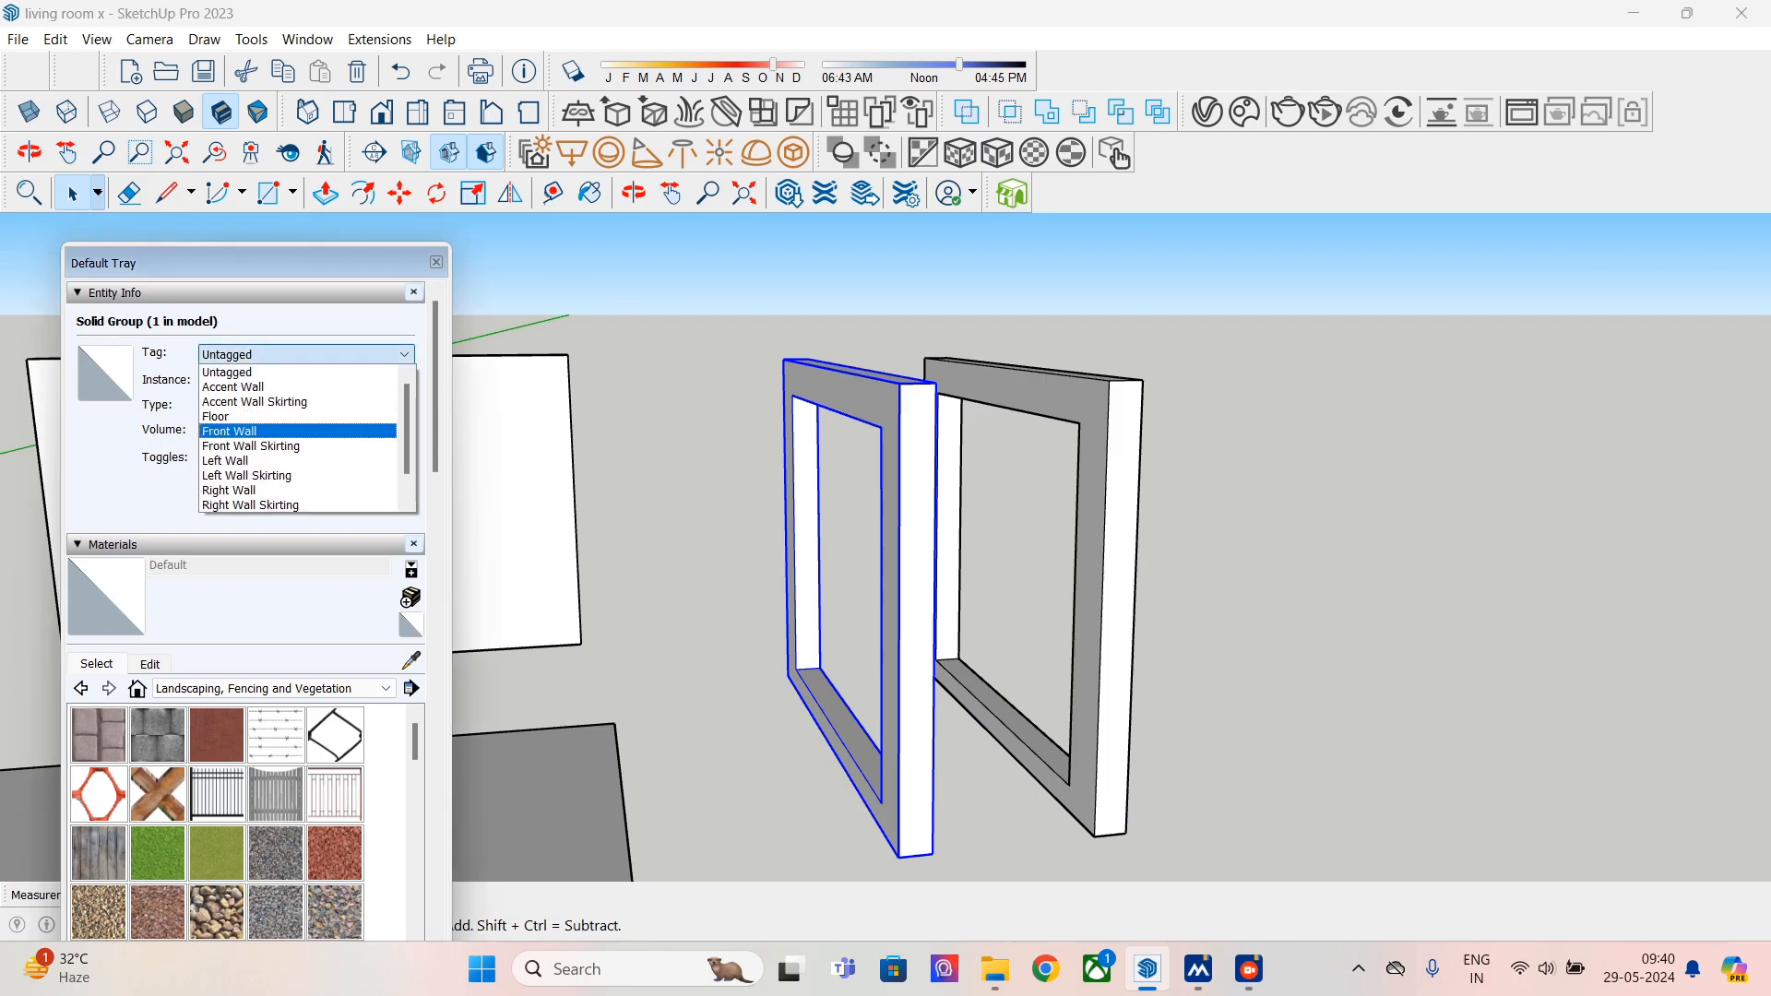
click(254, 460)
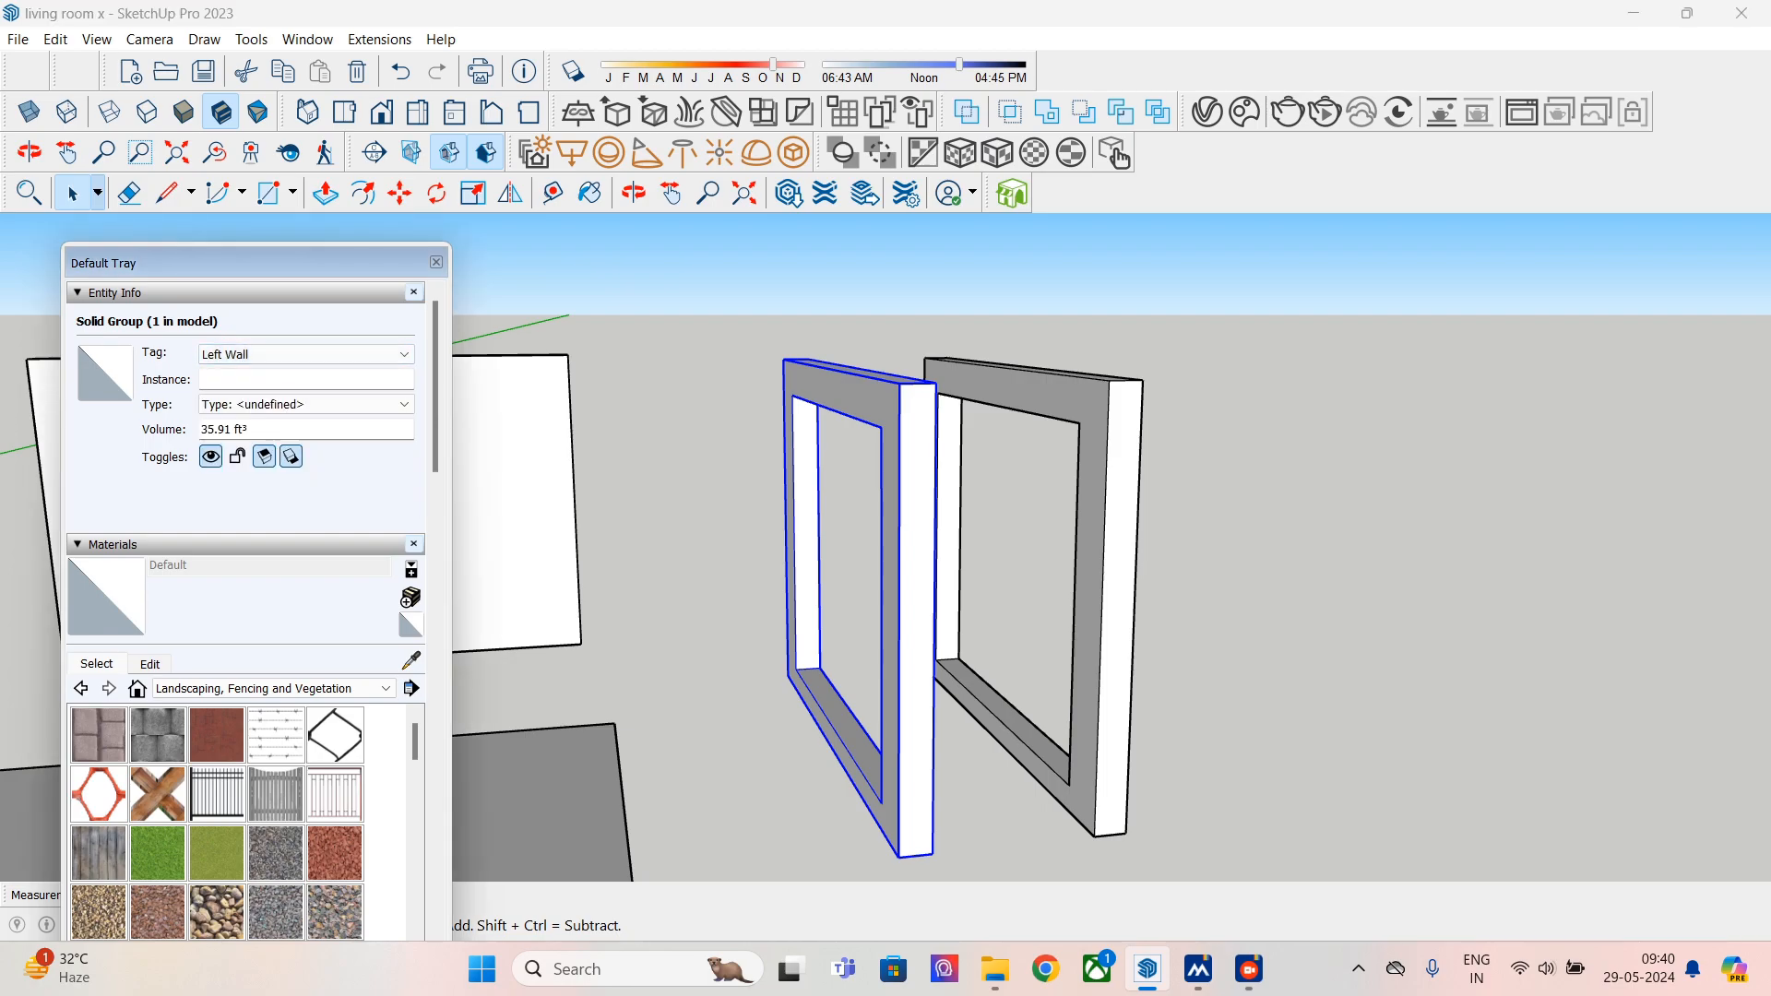
click(436, 262)
- Dimension the width of the original side wall's window opening along its top edge
scroll(976, 479, down, 3)
middle_drag(976, 480, 609, 493)
click(251, 39)
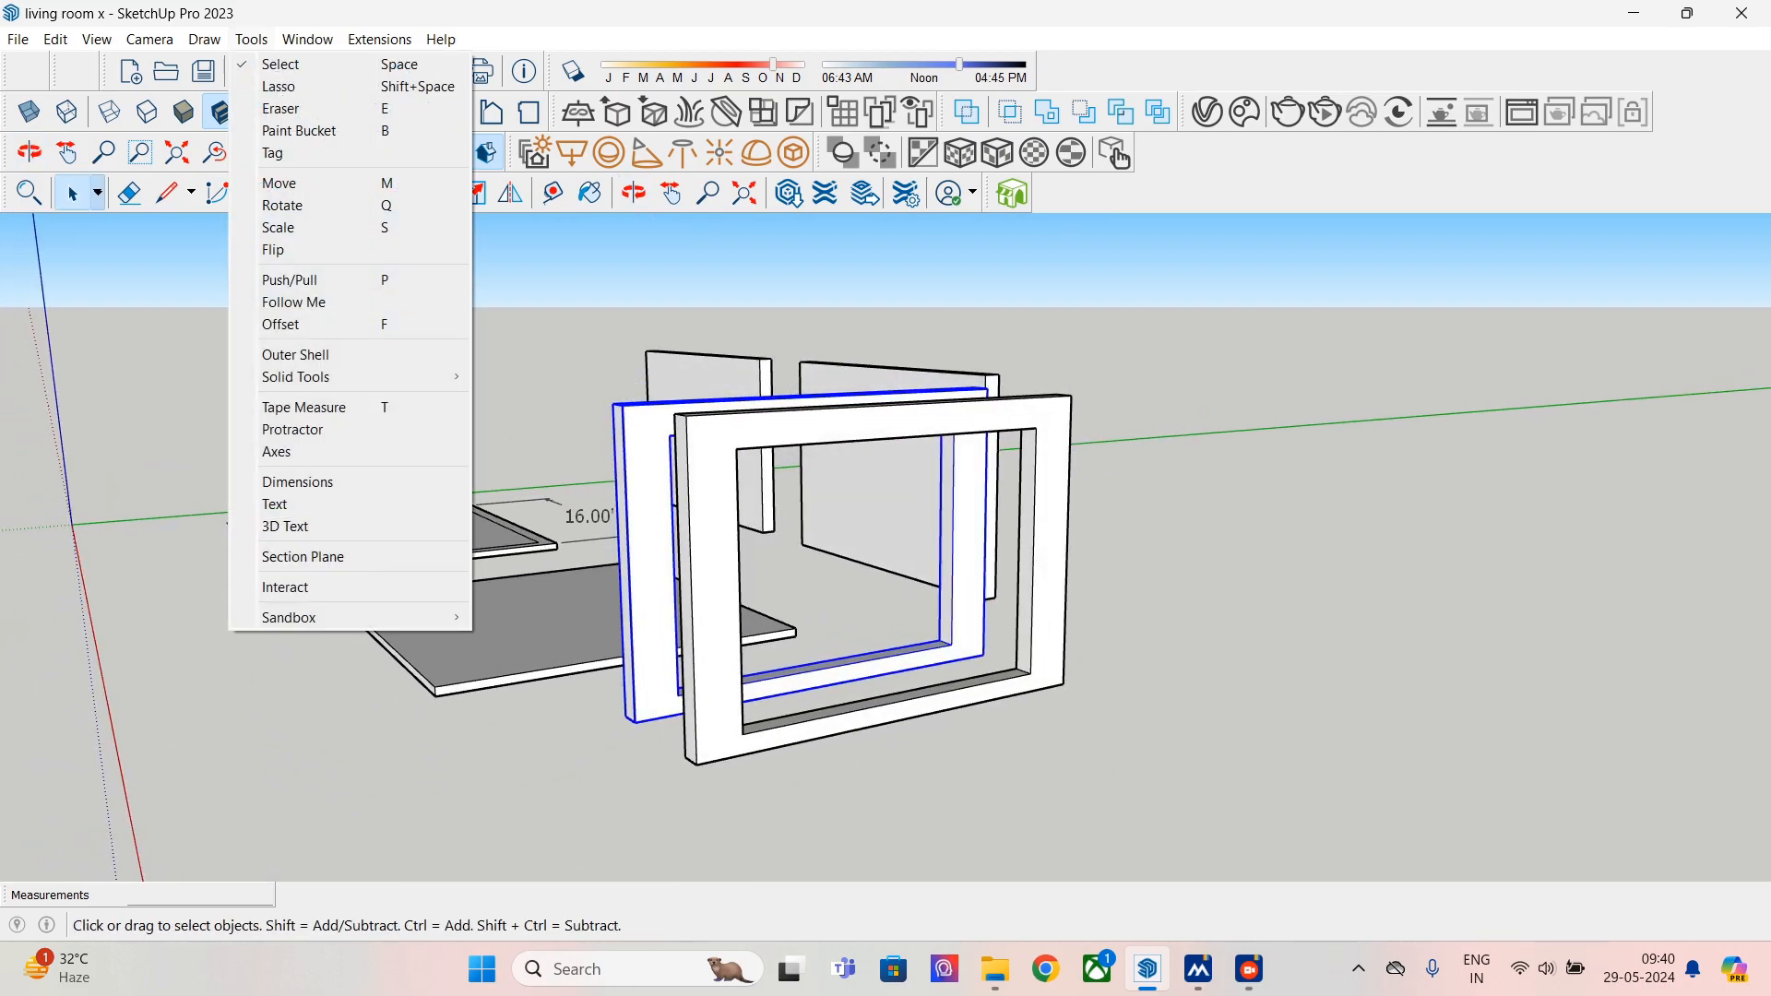
click(553, 304)
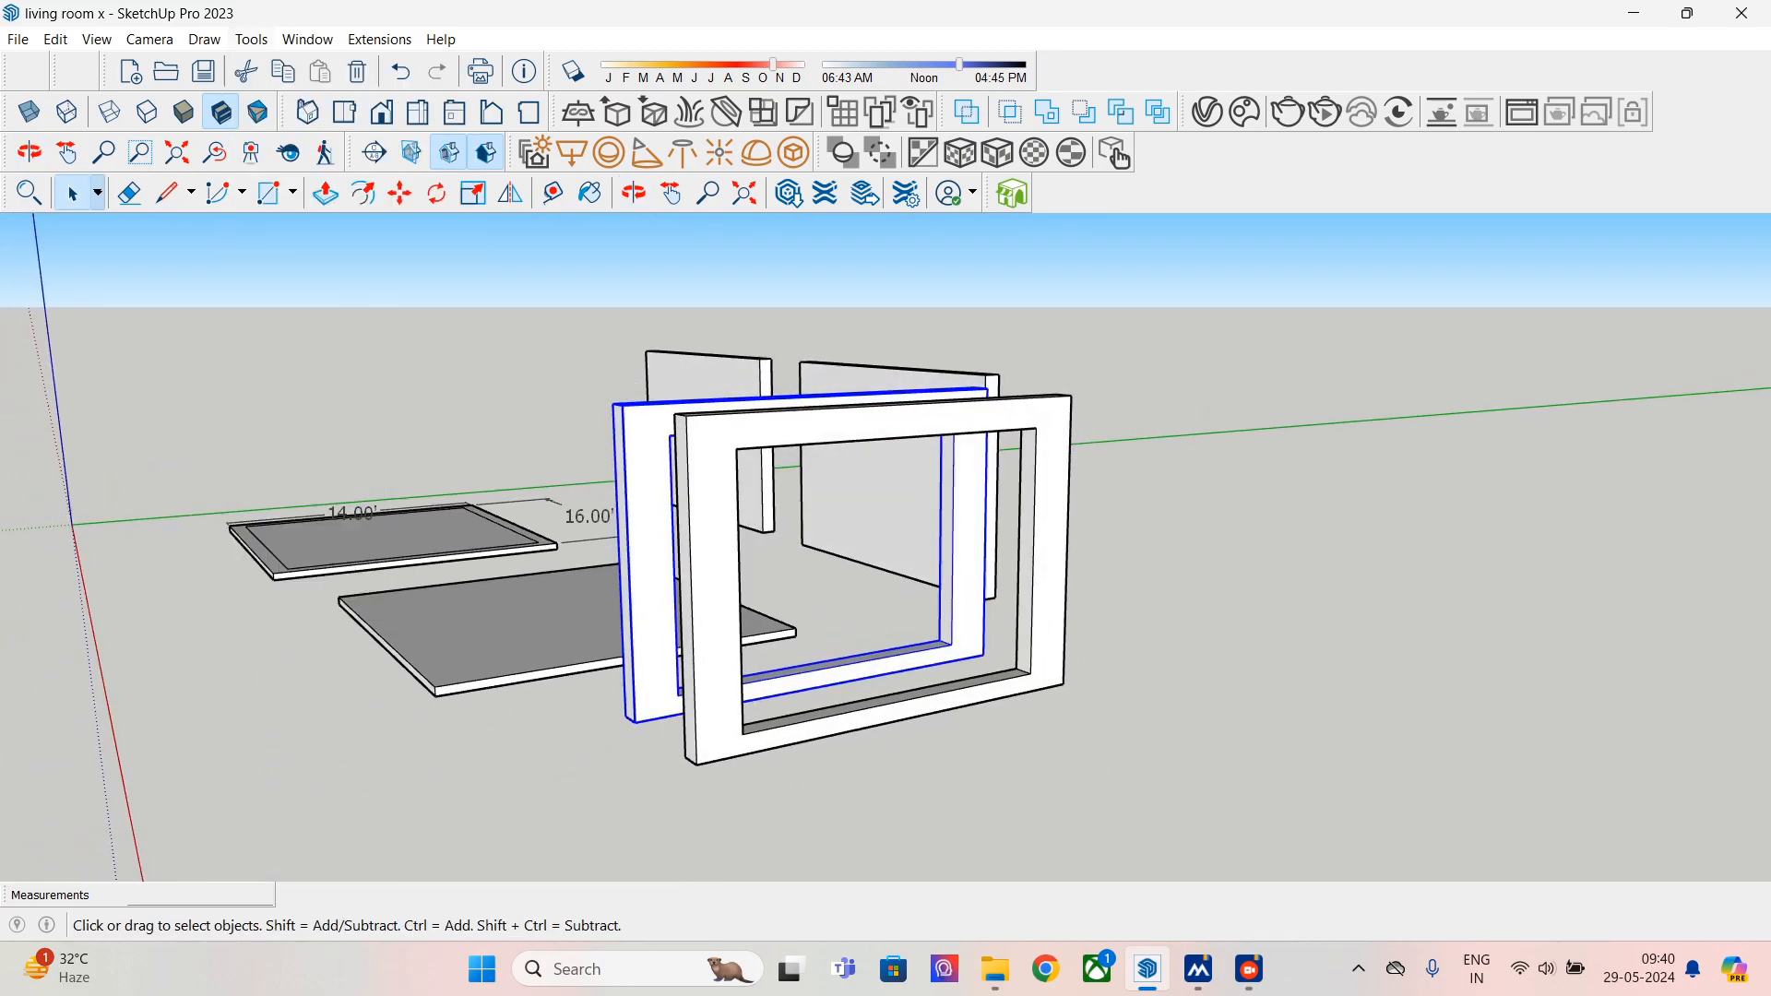
click(251, 40)
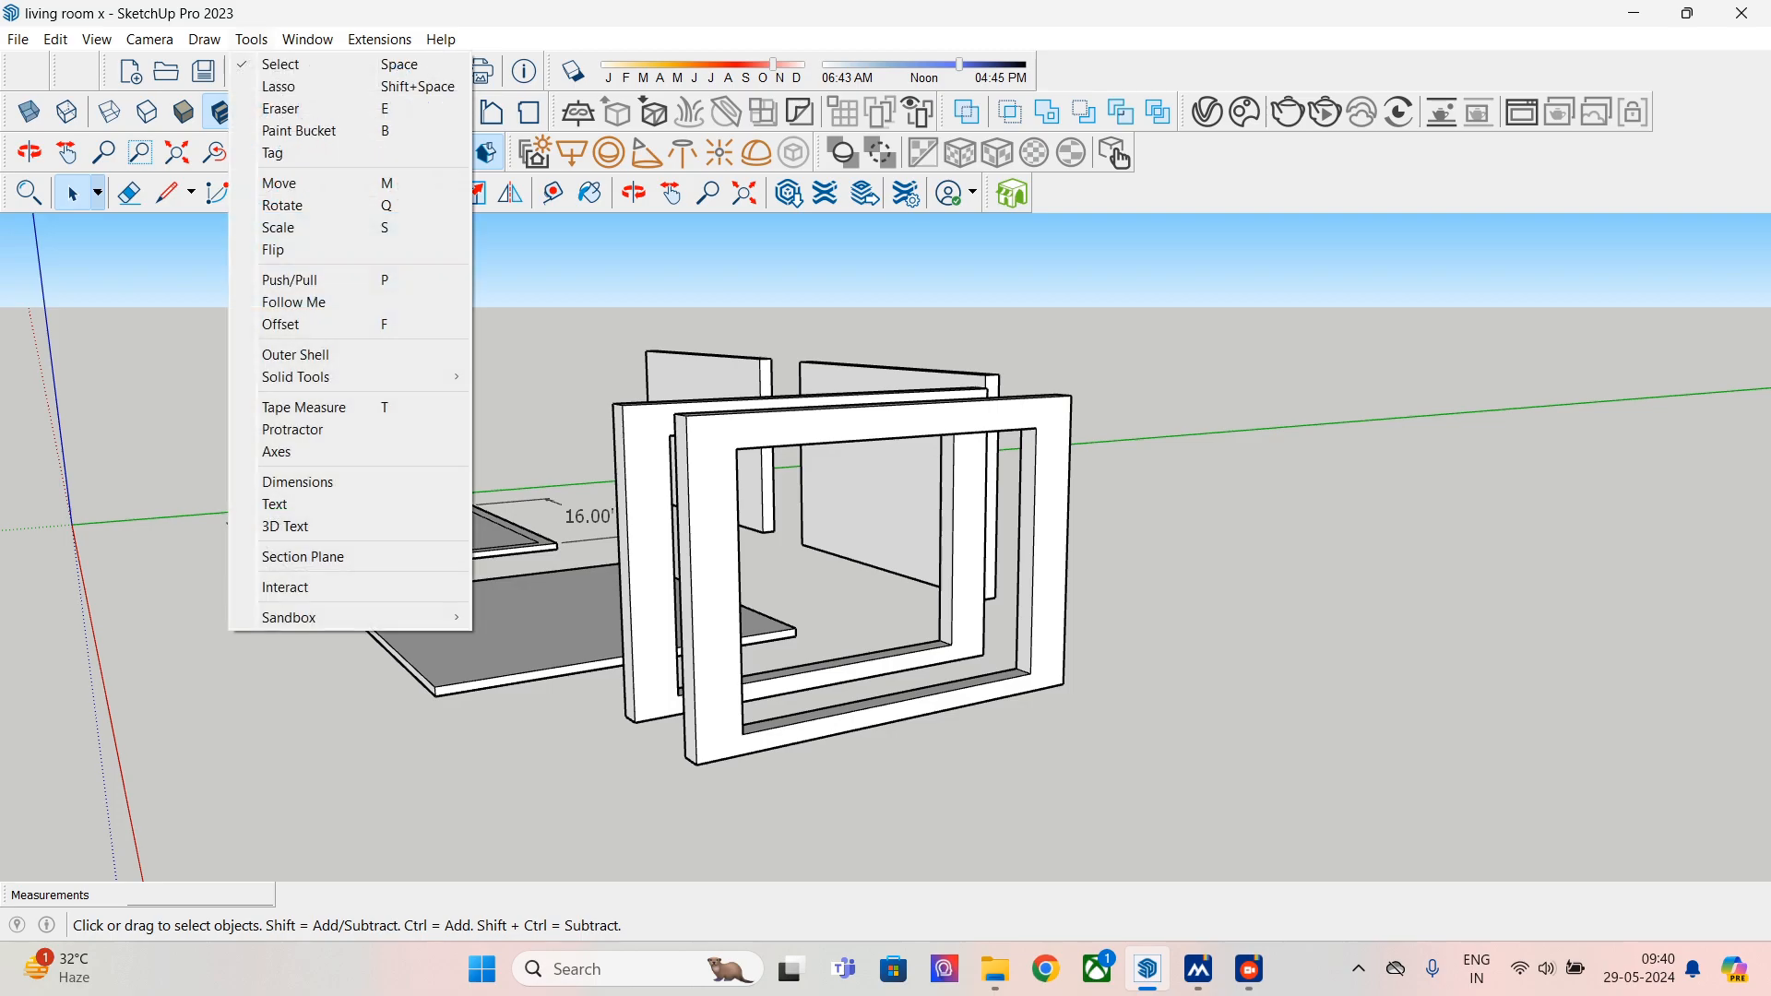
click(297, 481)
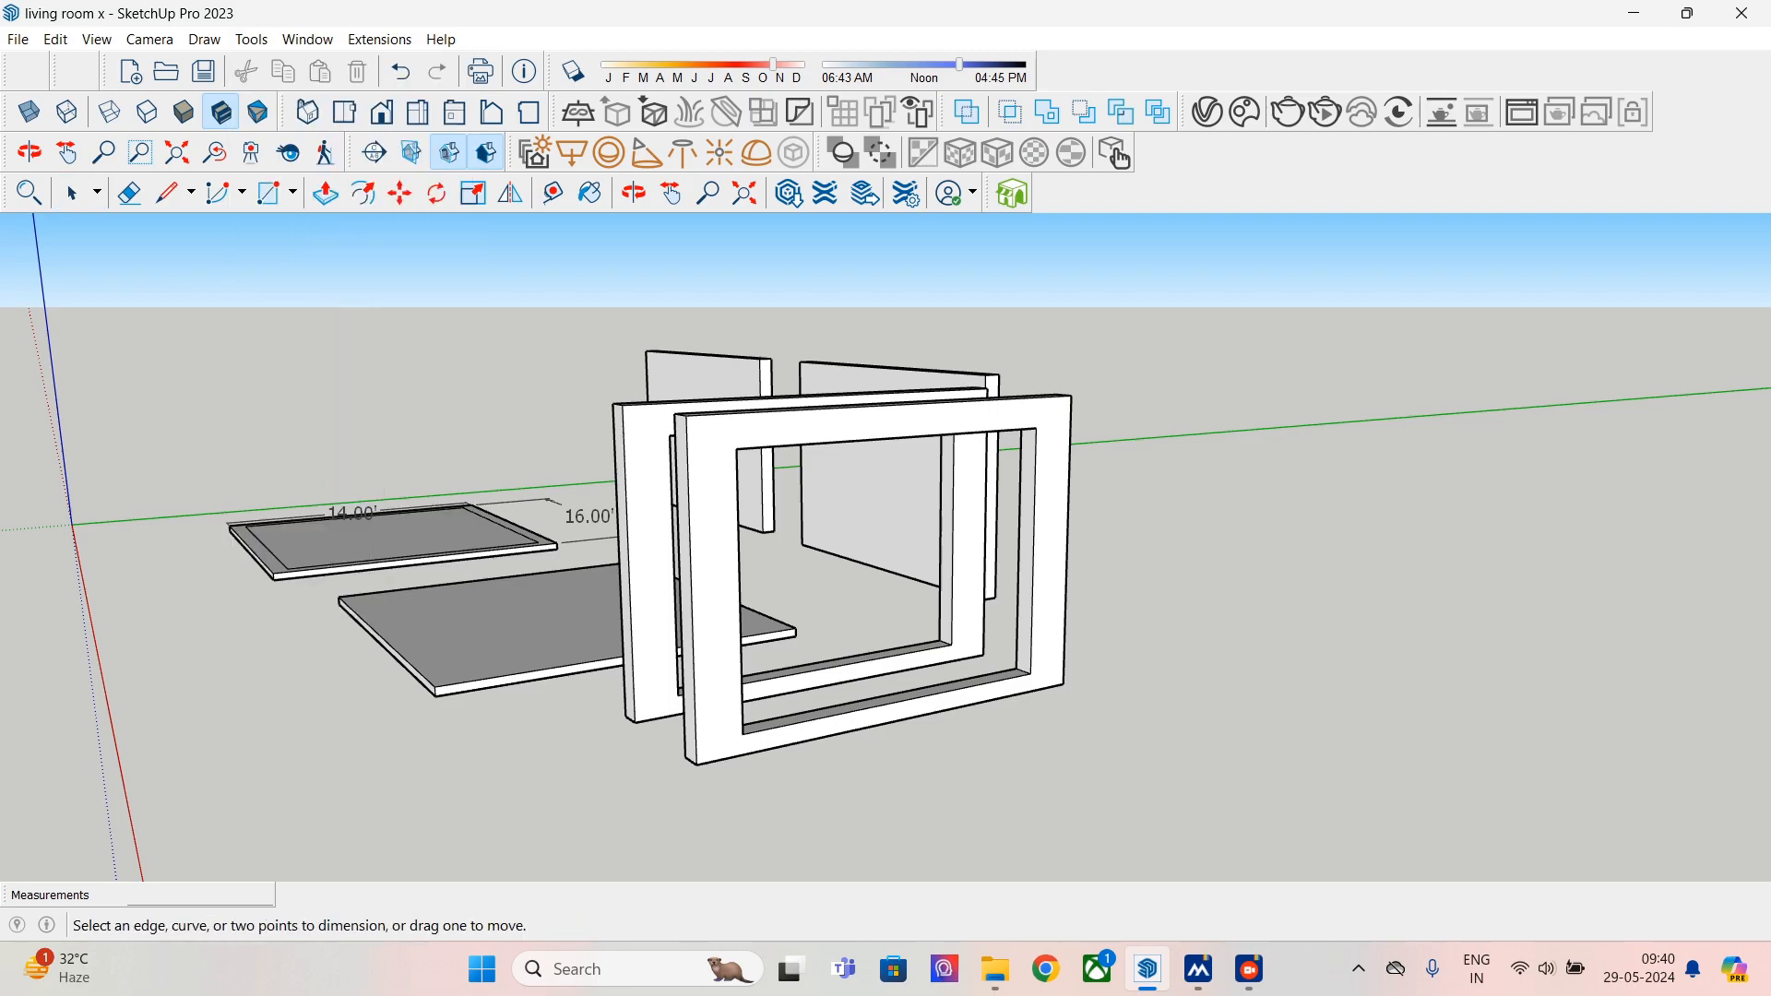
click(735, 450)
click(1035, 429)
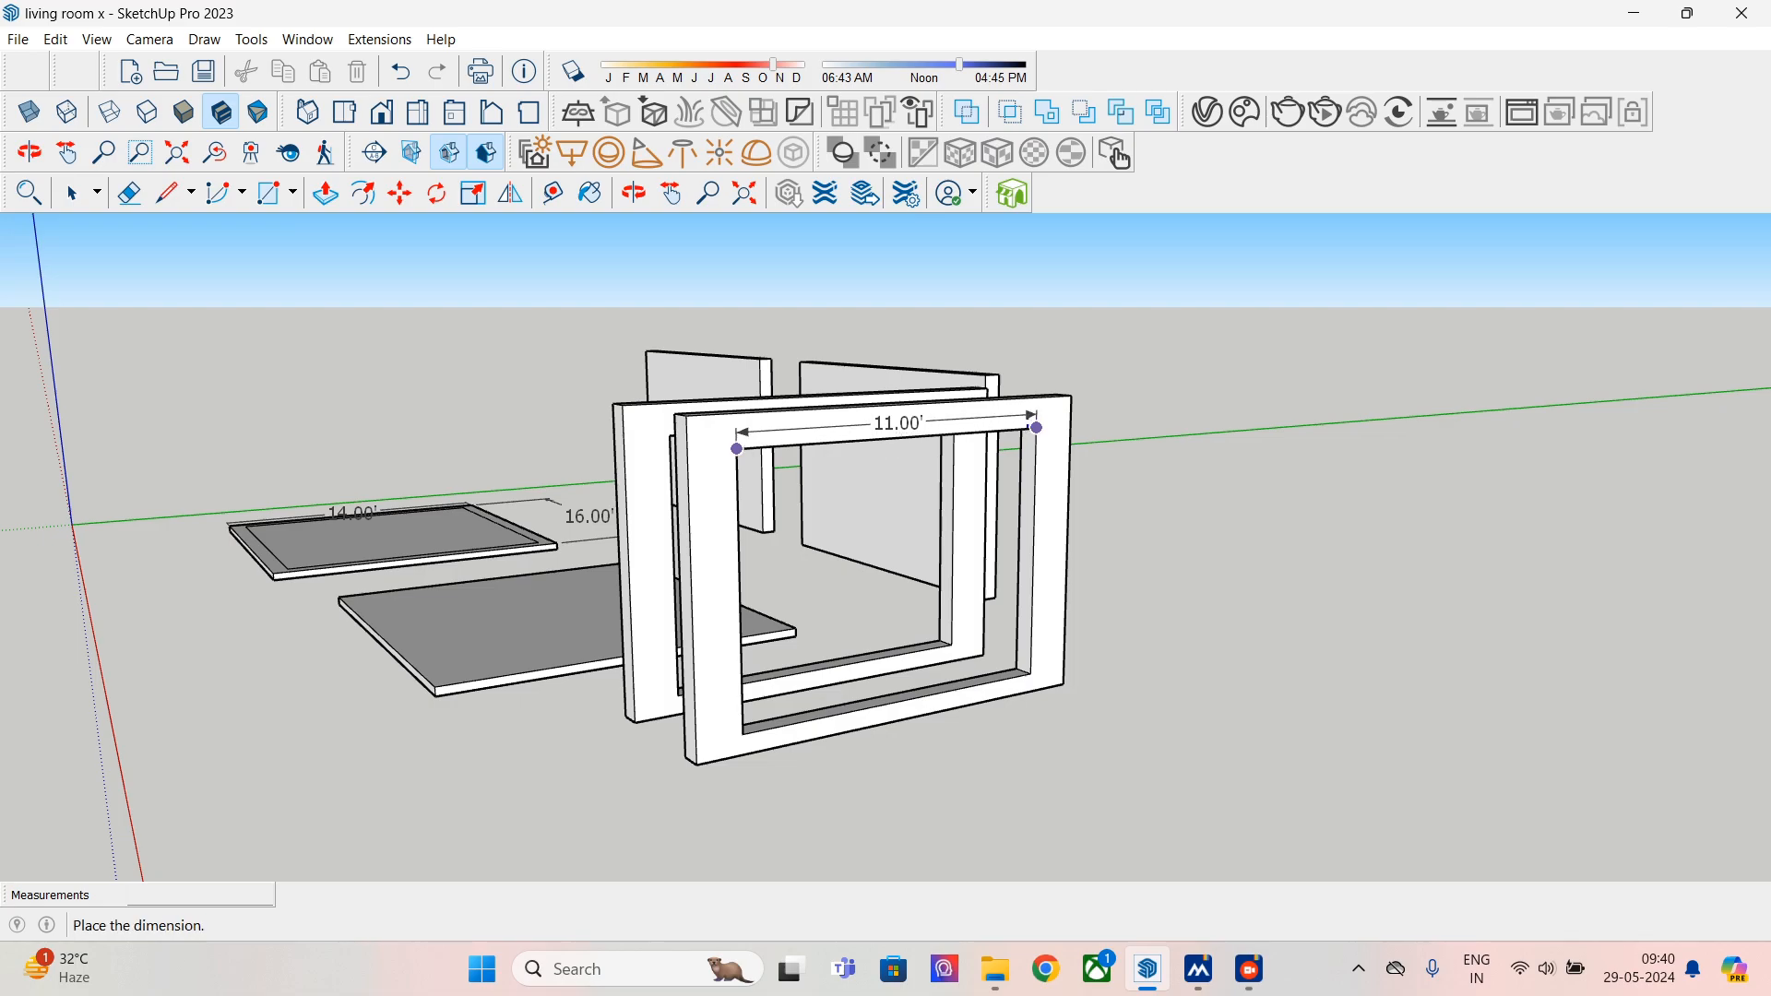
click(1031, 420)
- Dimension the height of the same window opening along its vertical edge
click(736, 449)
click(737, 429)
click(736, 449)
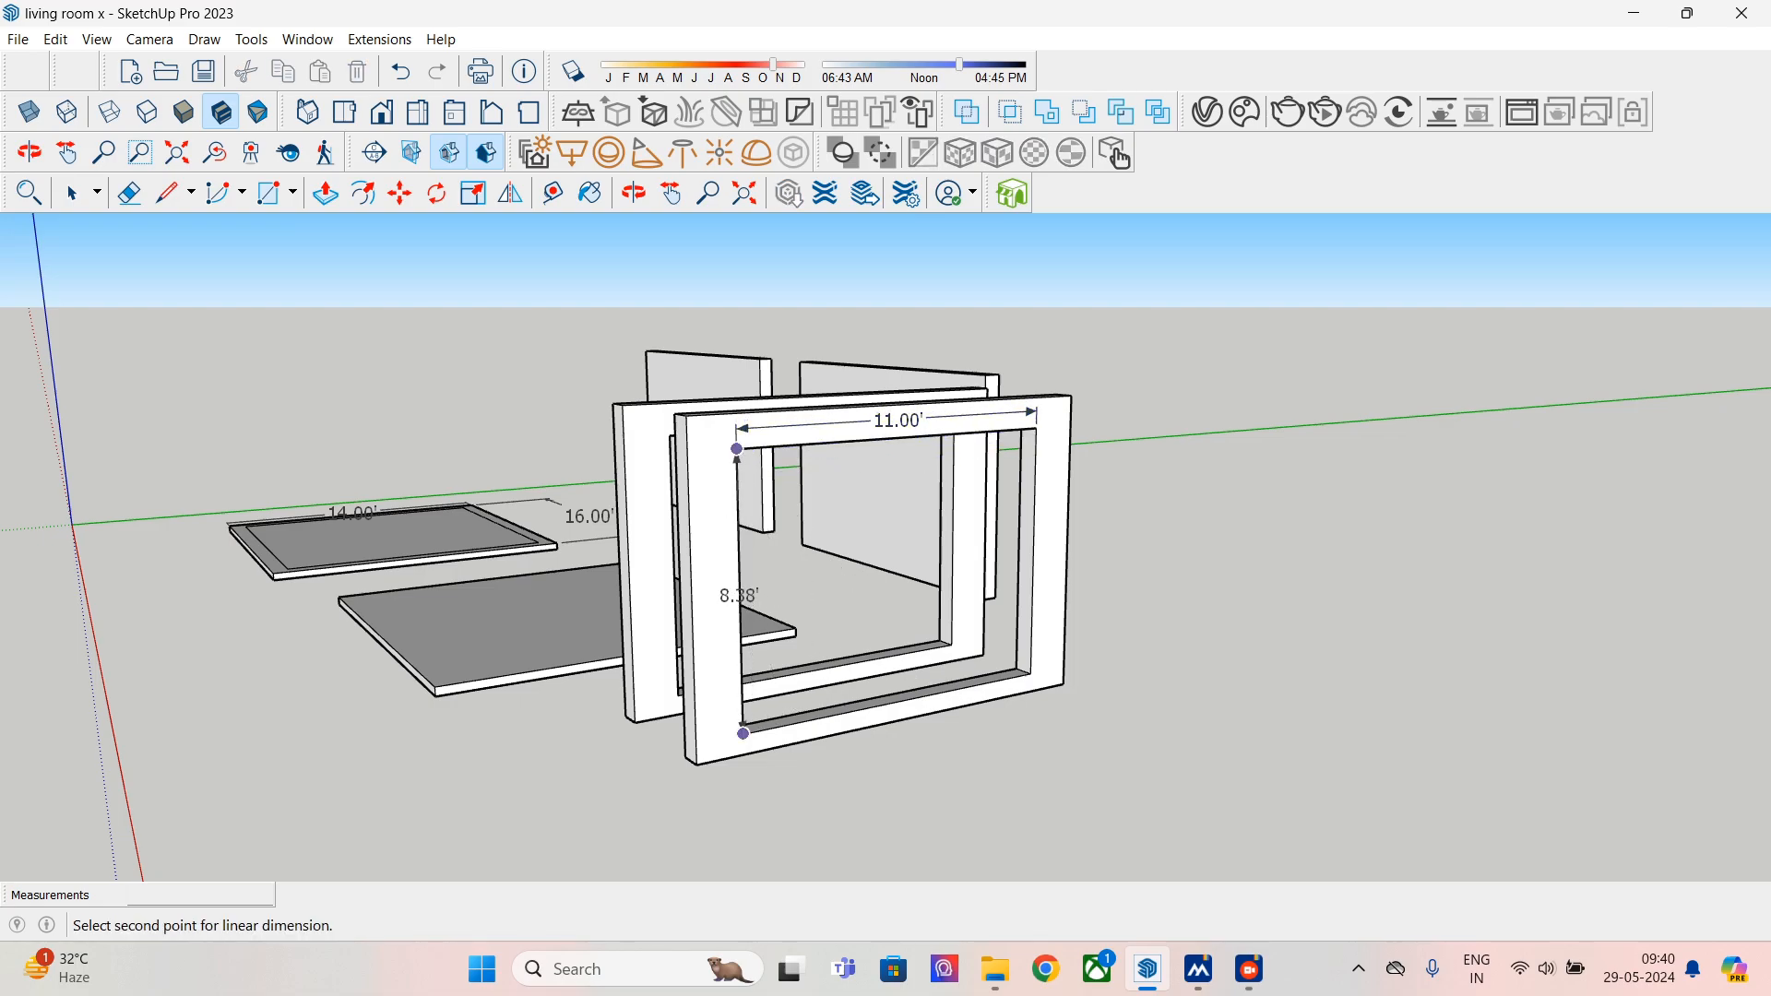
click(743, 733)
click(715, 591)
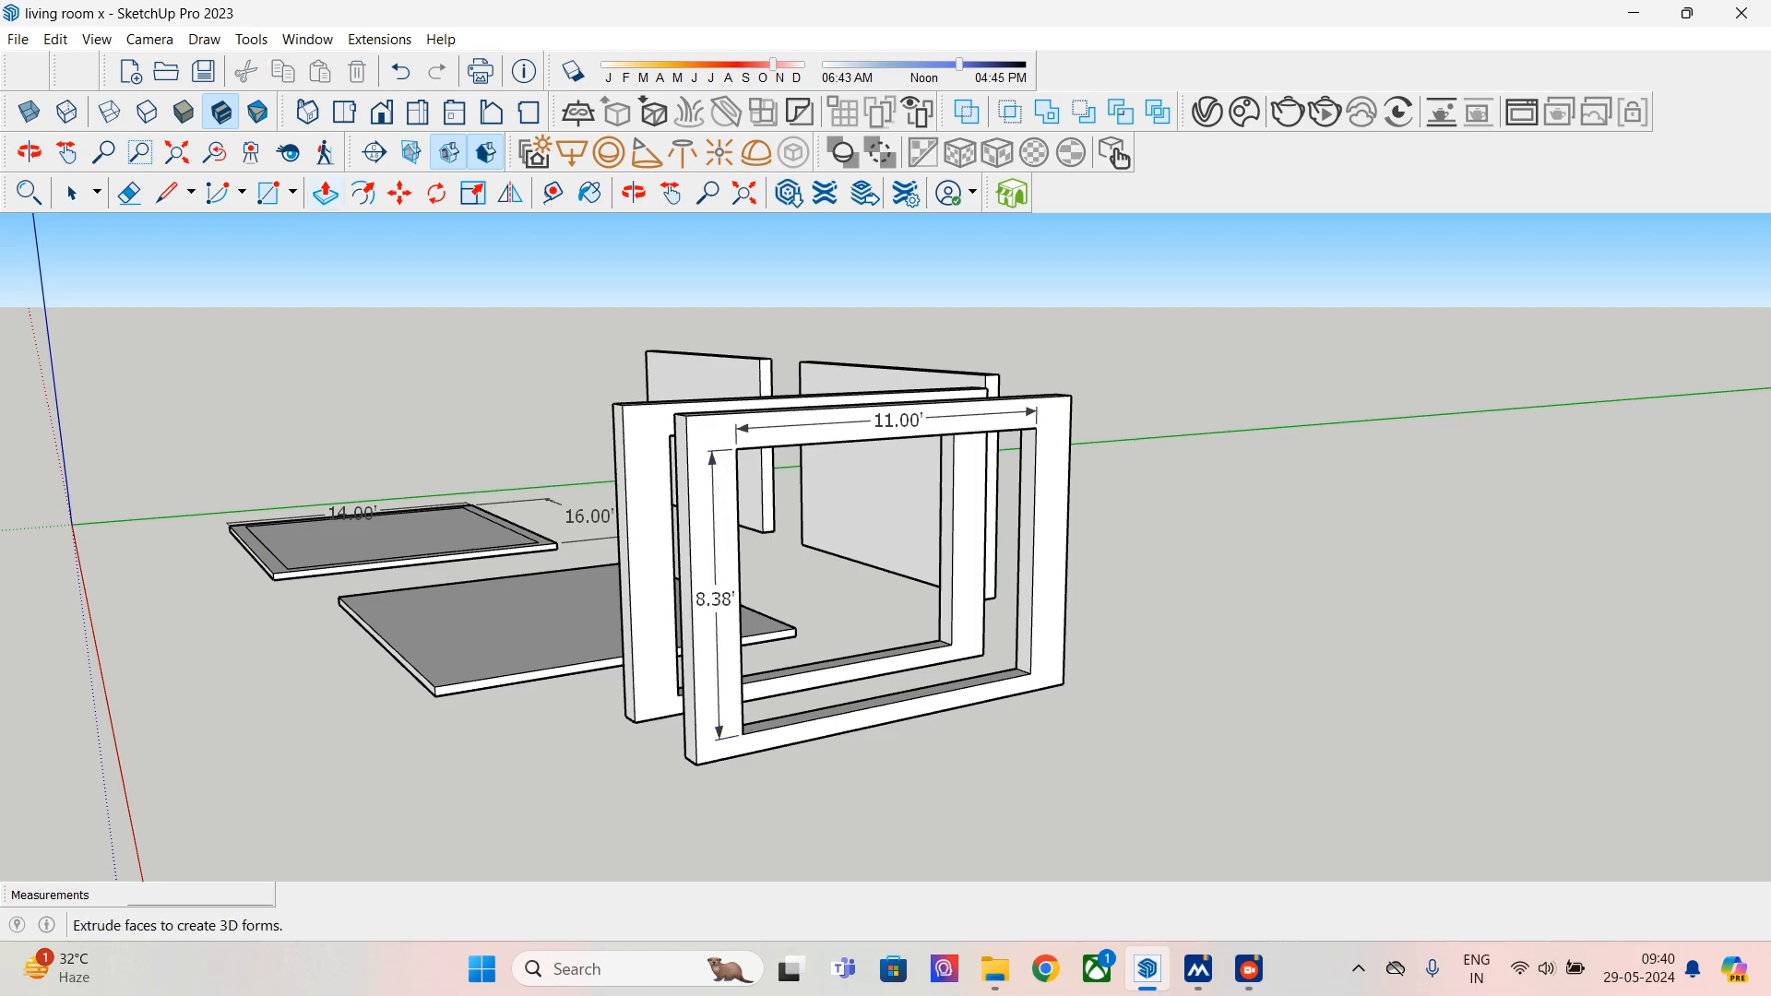
- Draw three connected lines beside the walls for a window outline: 8.38' up, 11' across and 8.38' down
click(167, 193)
middle_drag(830, 636, 1241, 590)
shift+middle_drag(1241, 590, 830, 595)
click(999, 716)
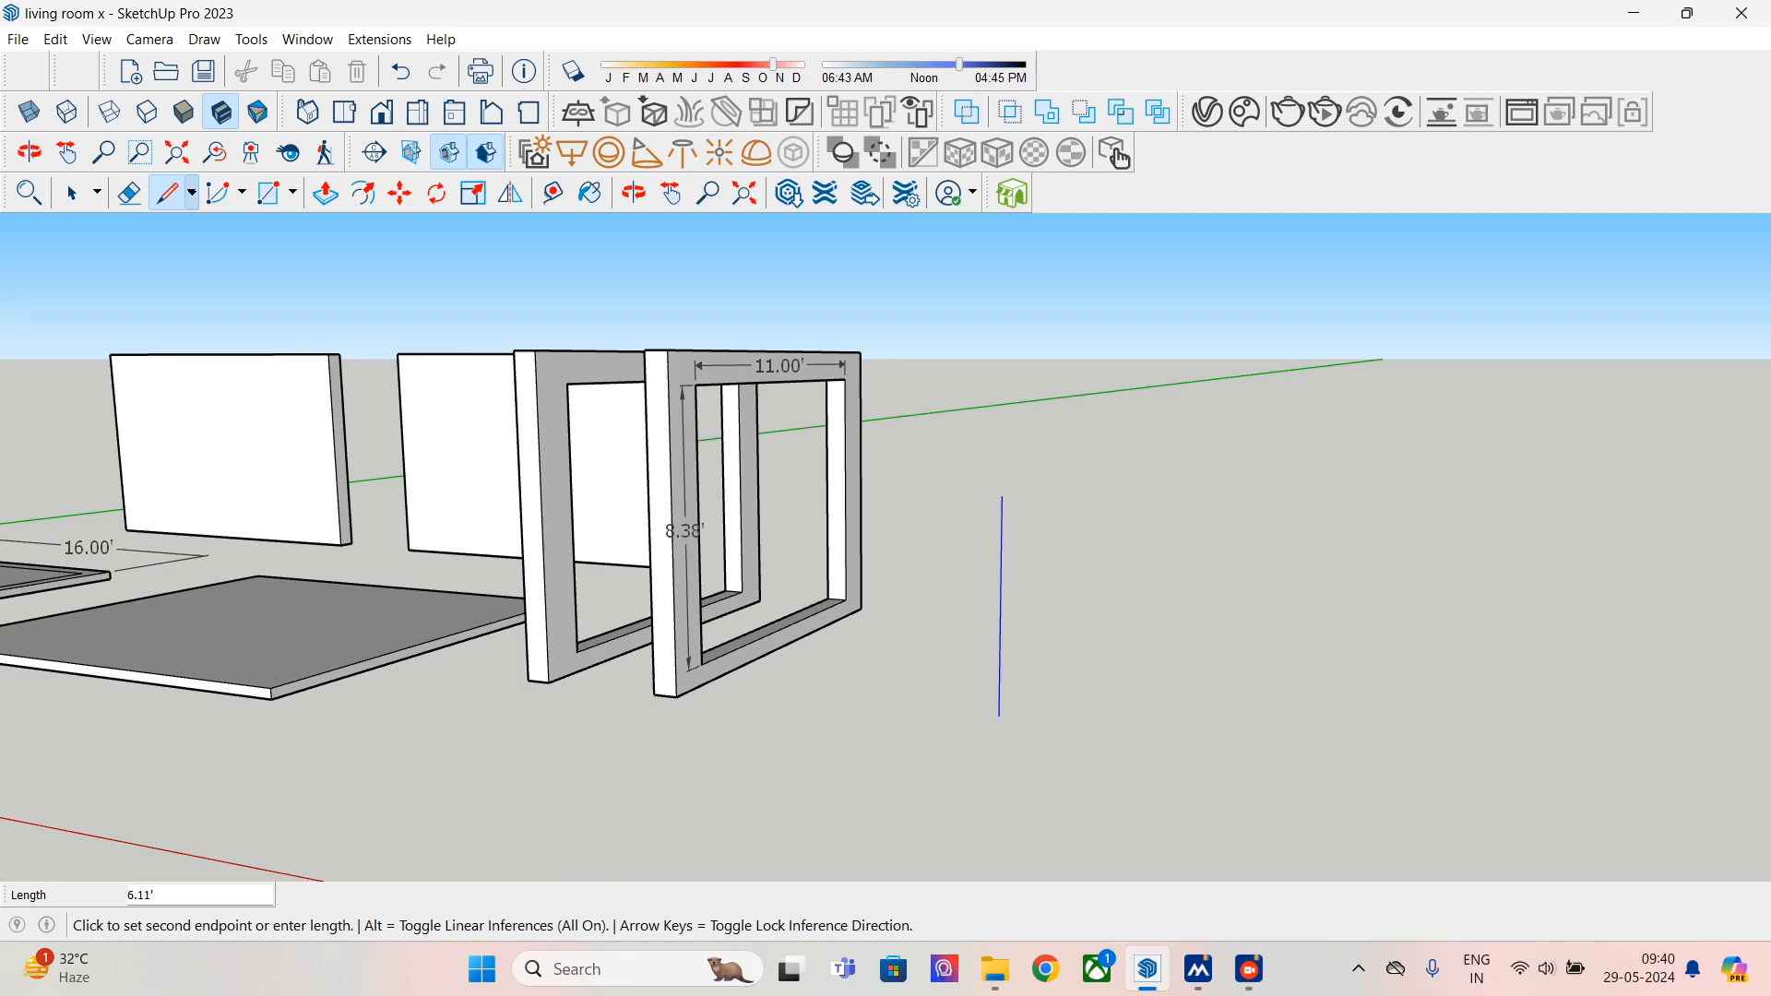
text(8.38)
key(Return)
text(11)
key(Return)
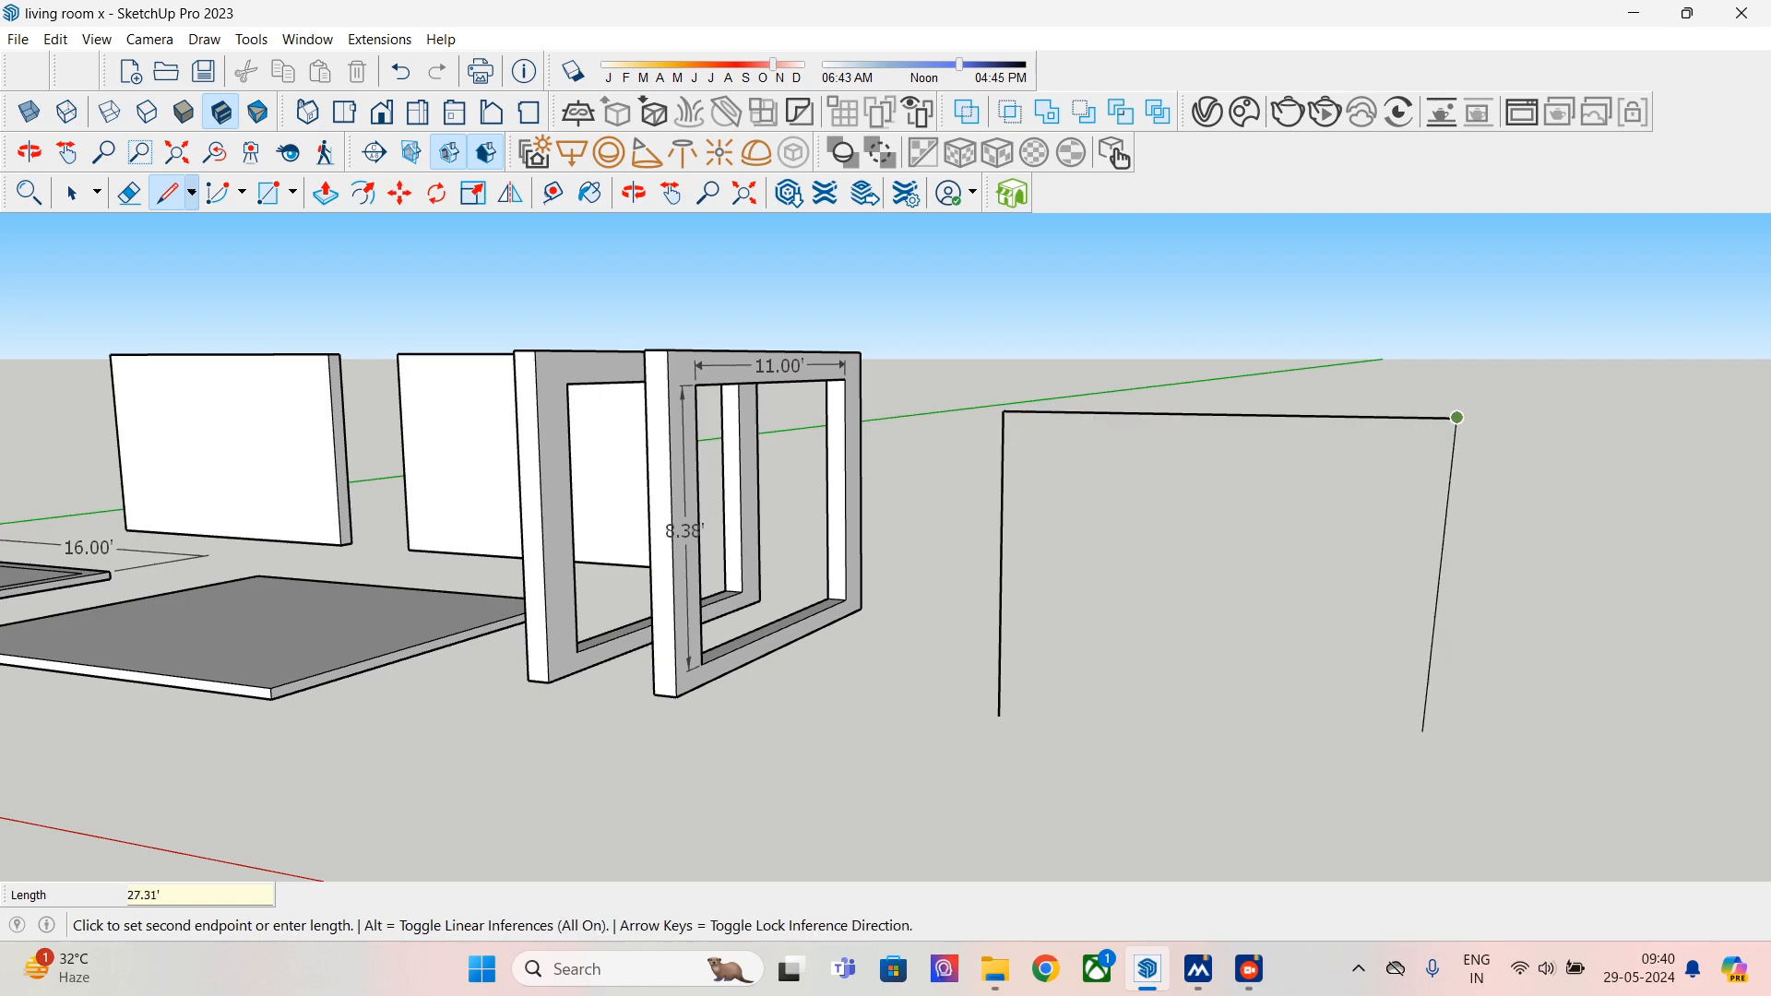
text(8)
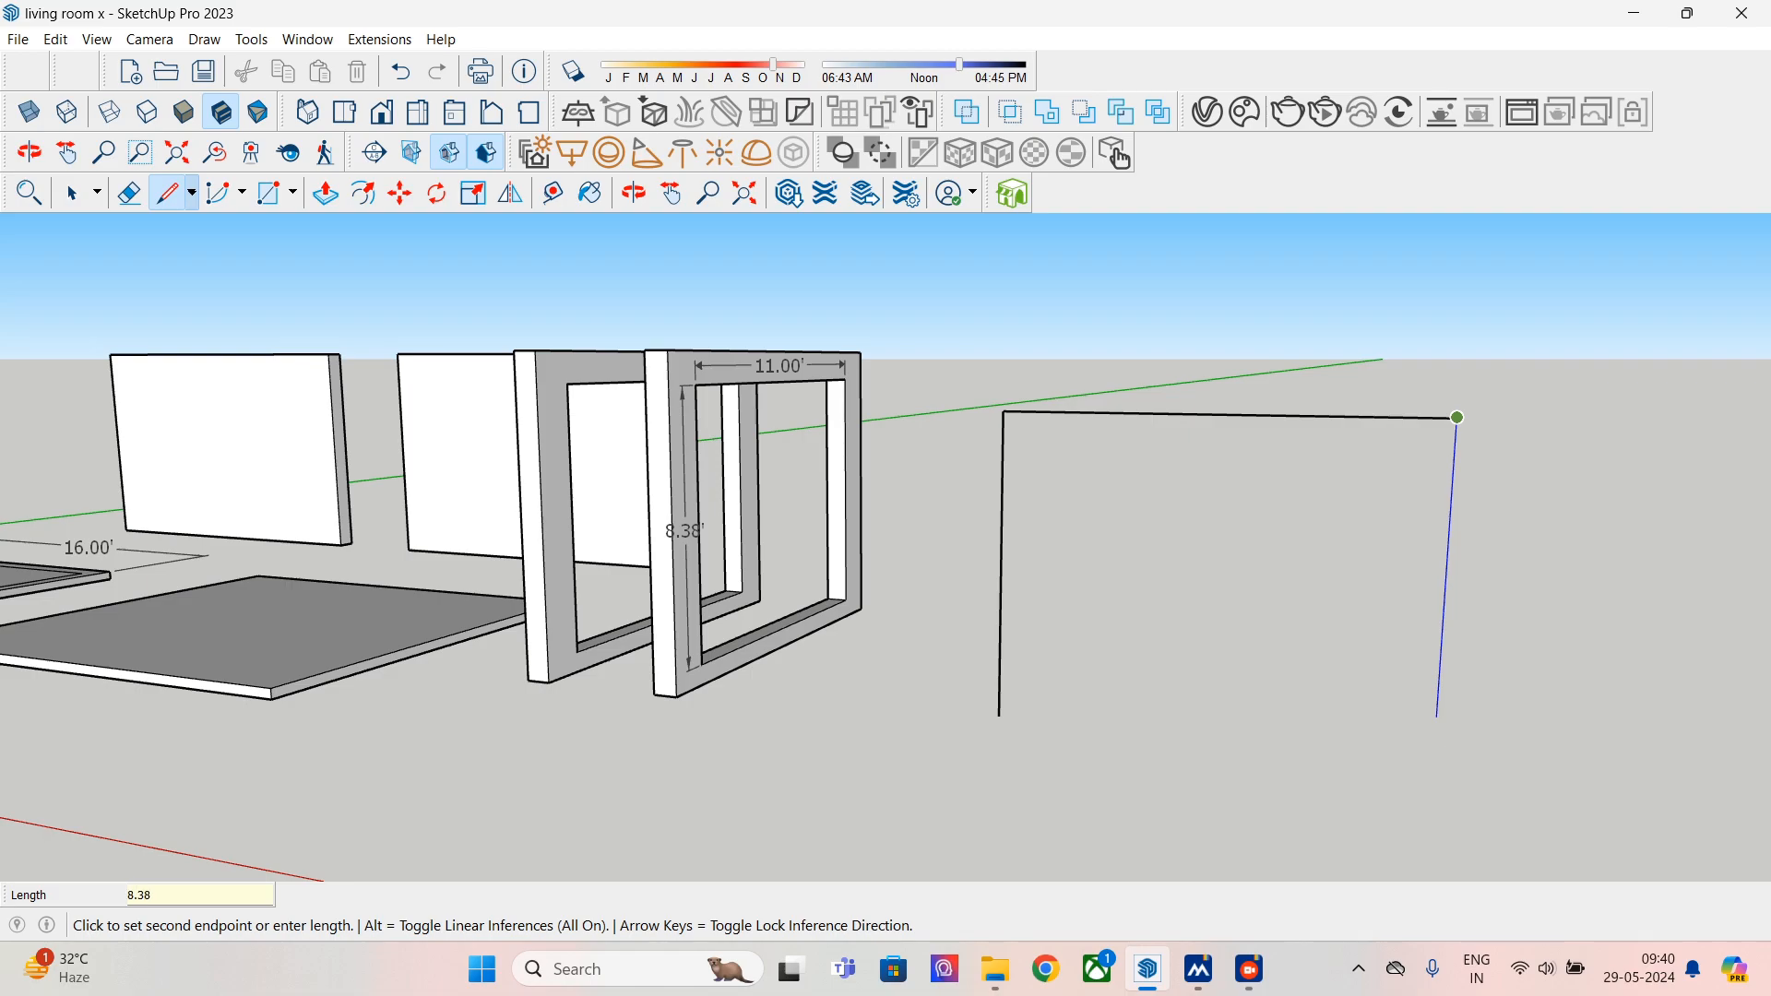
key(Return)
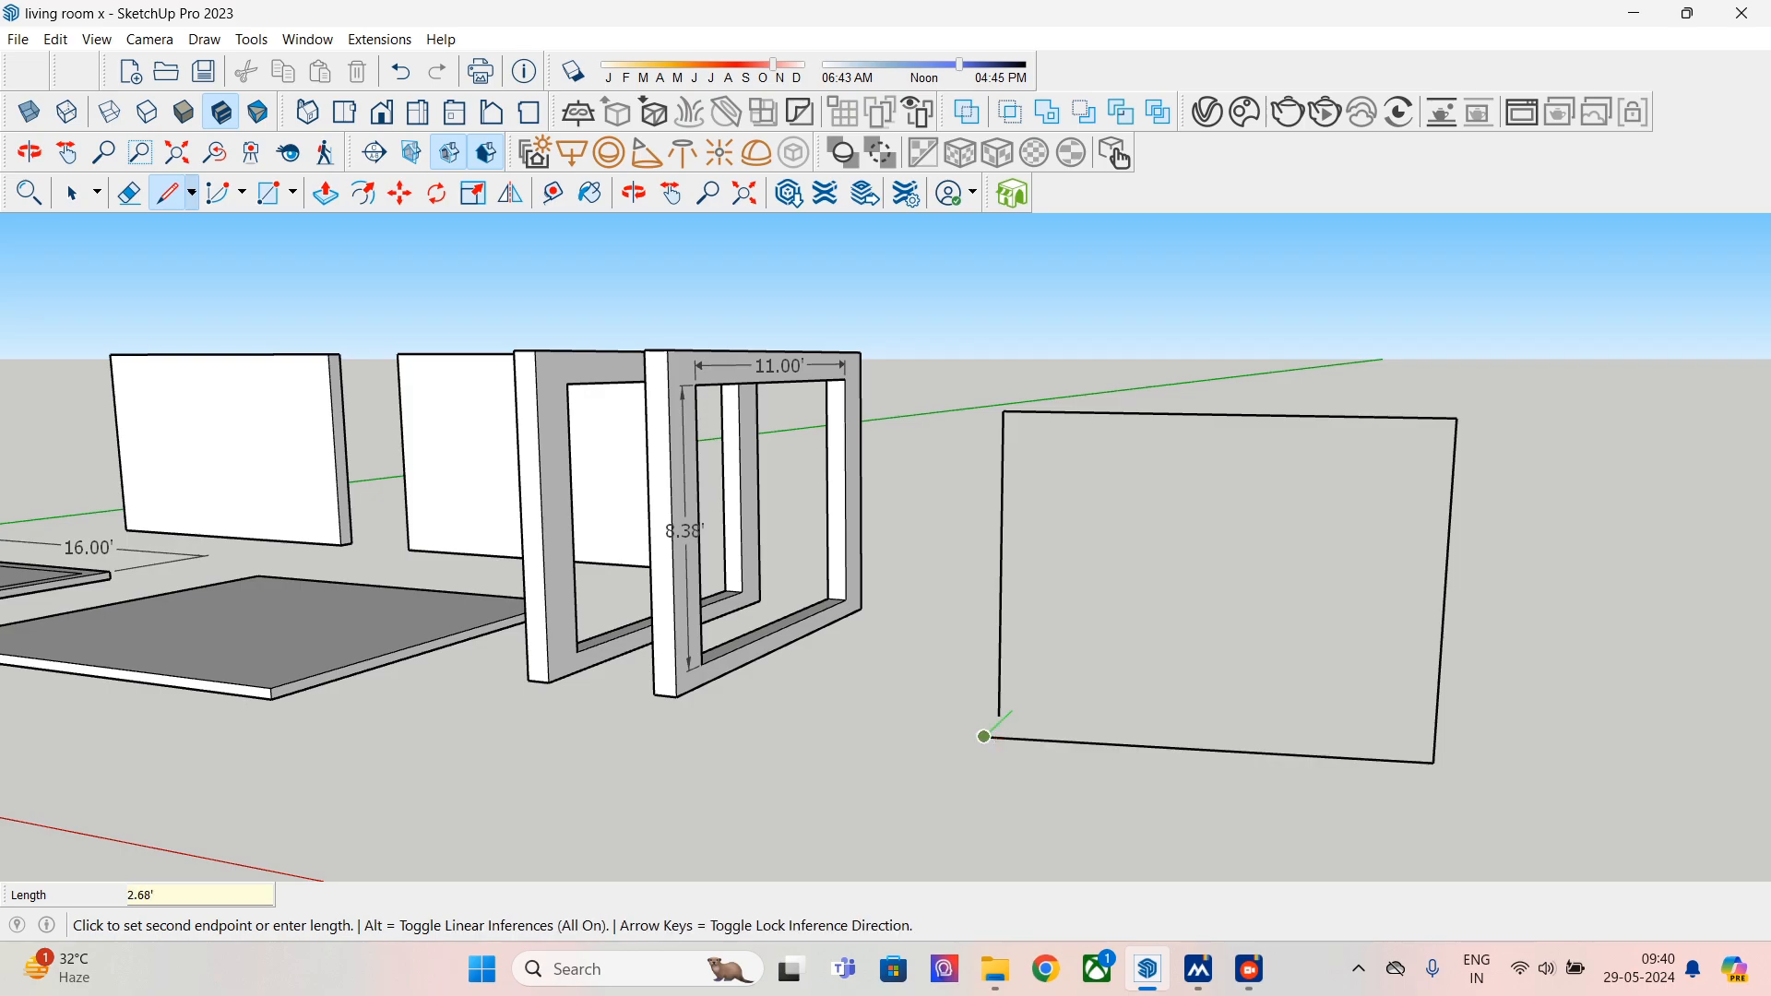
- Close the window outline with an 11' bottom line along the red axis to form a face
key(Escape)
middle_drag(923, 572, 1171, 613)
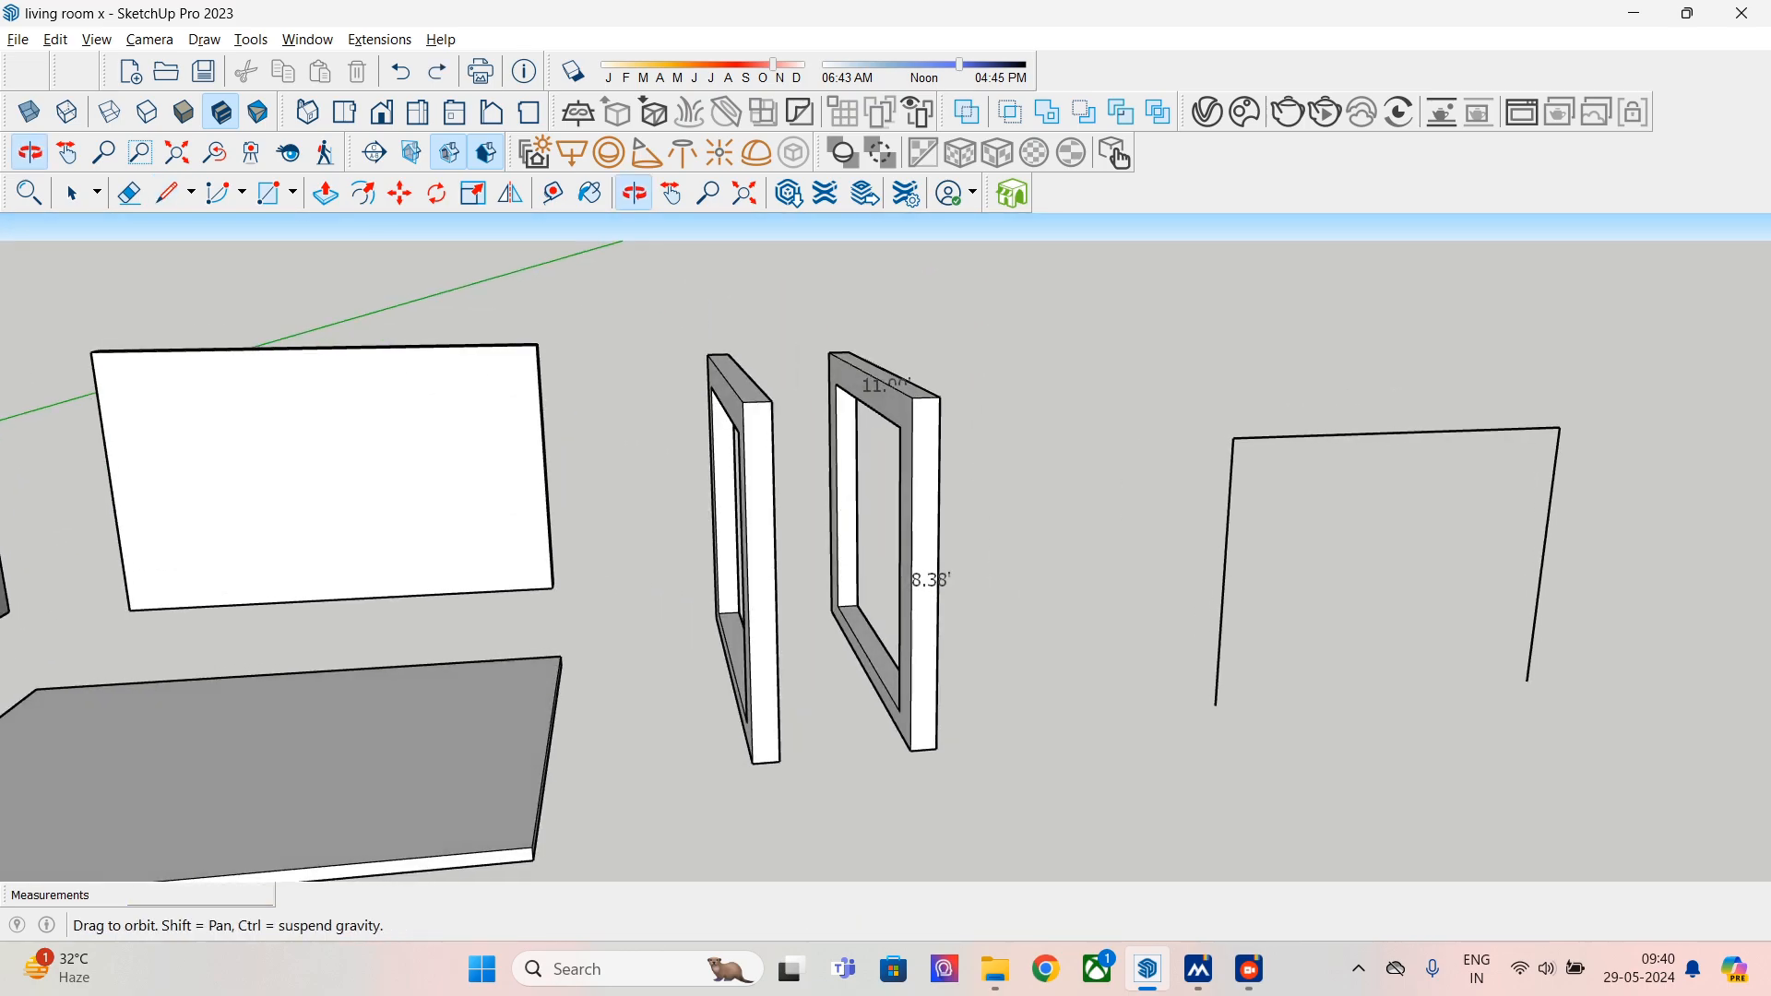
click(1215, 704)
text(1)
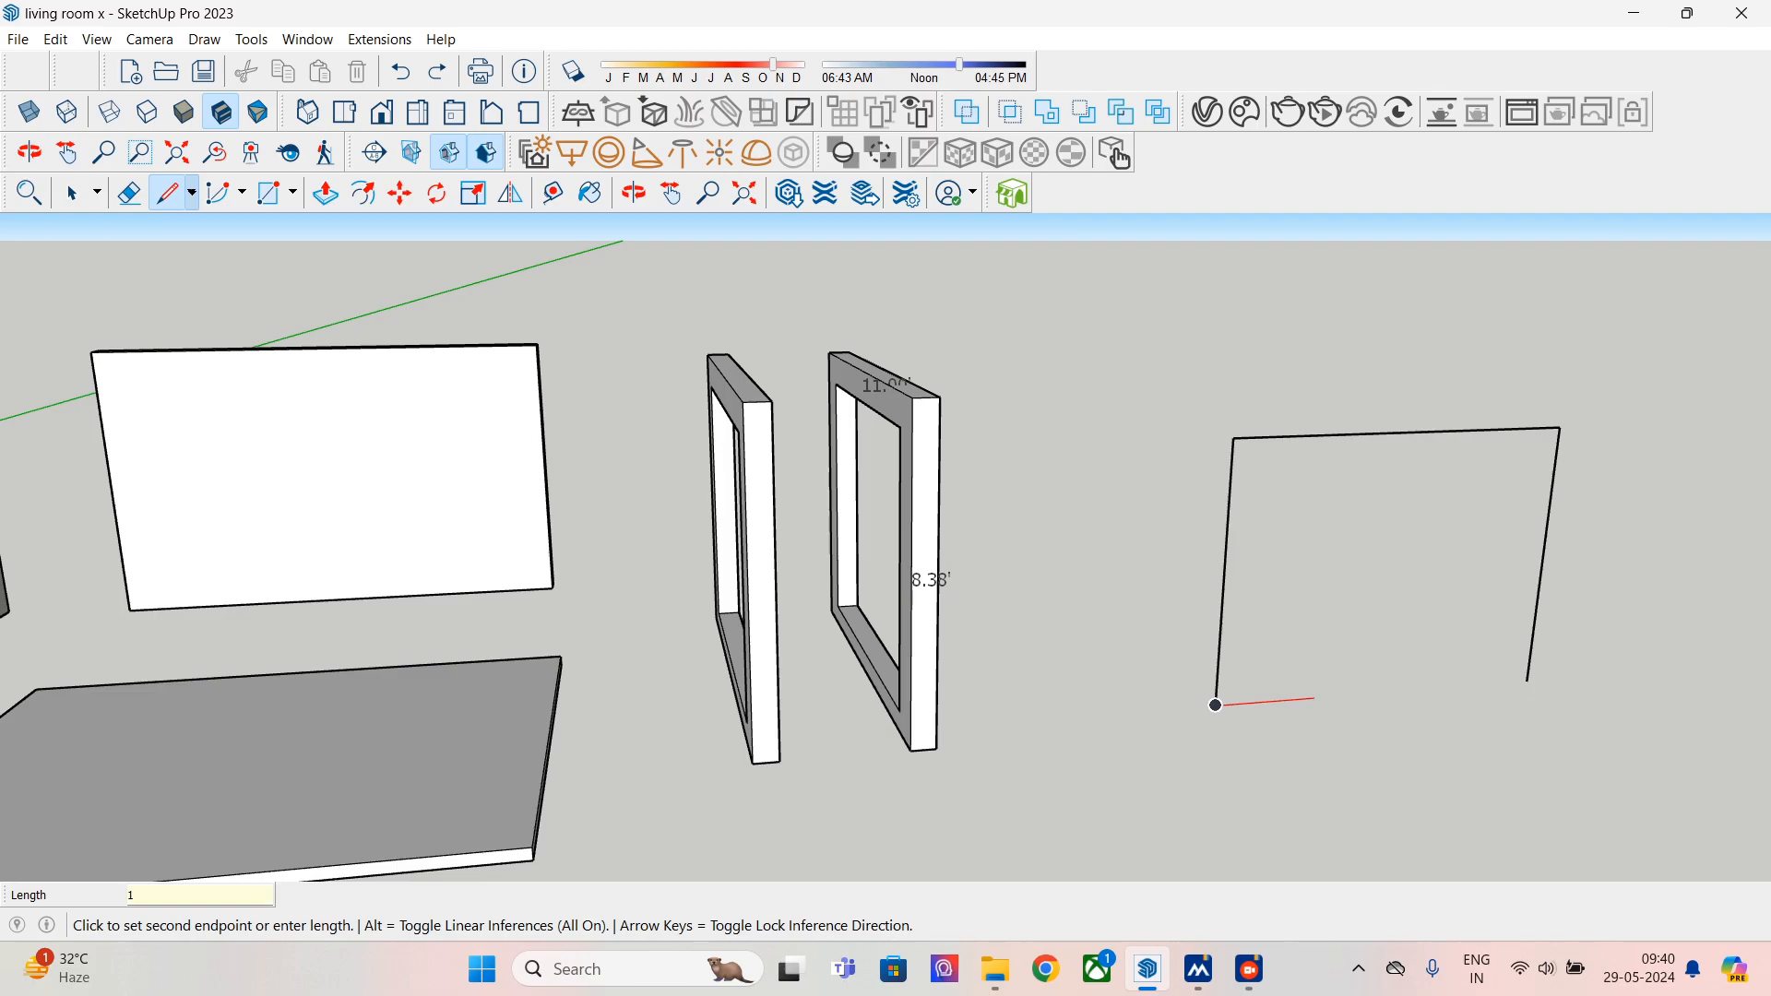
text(1)
key(Return)
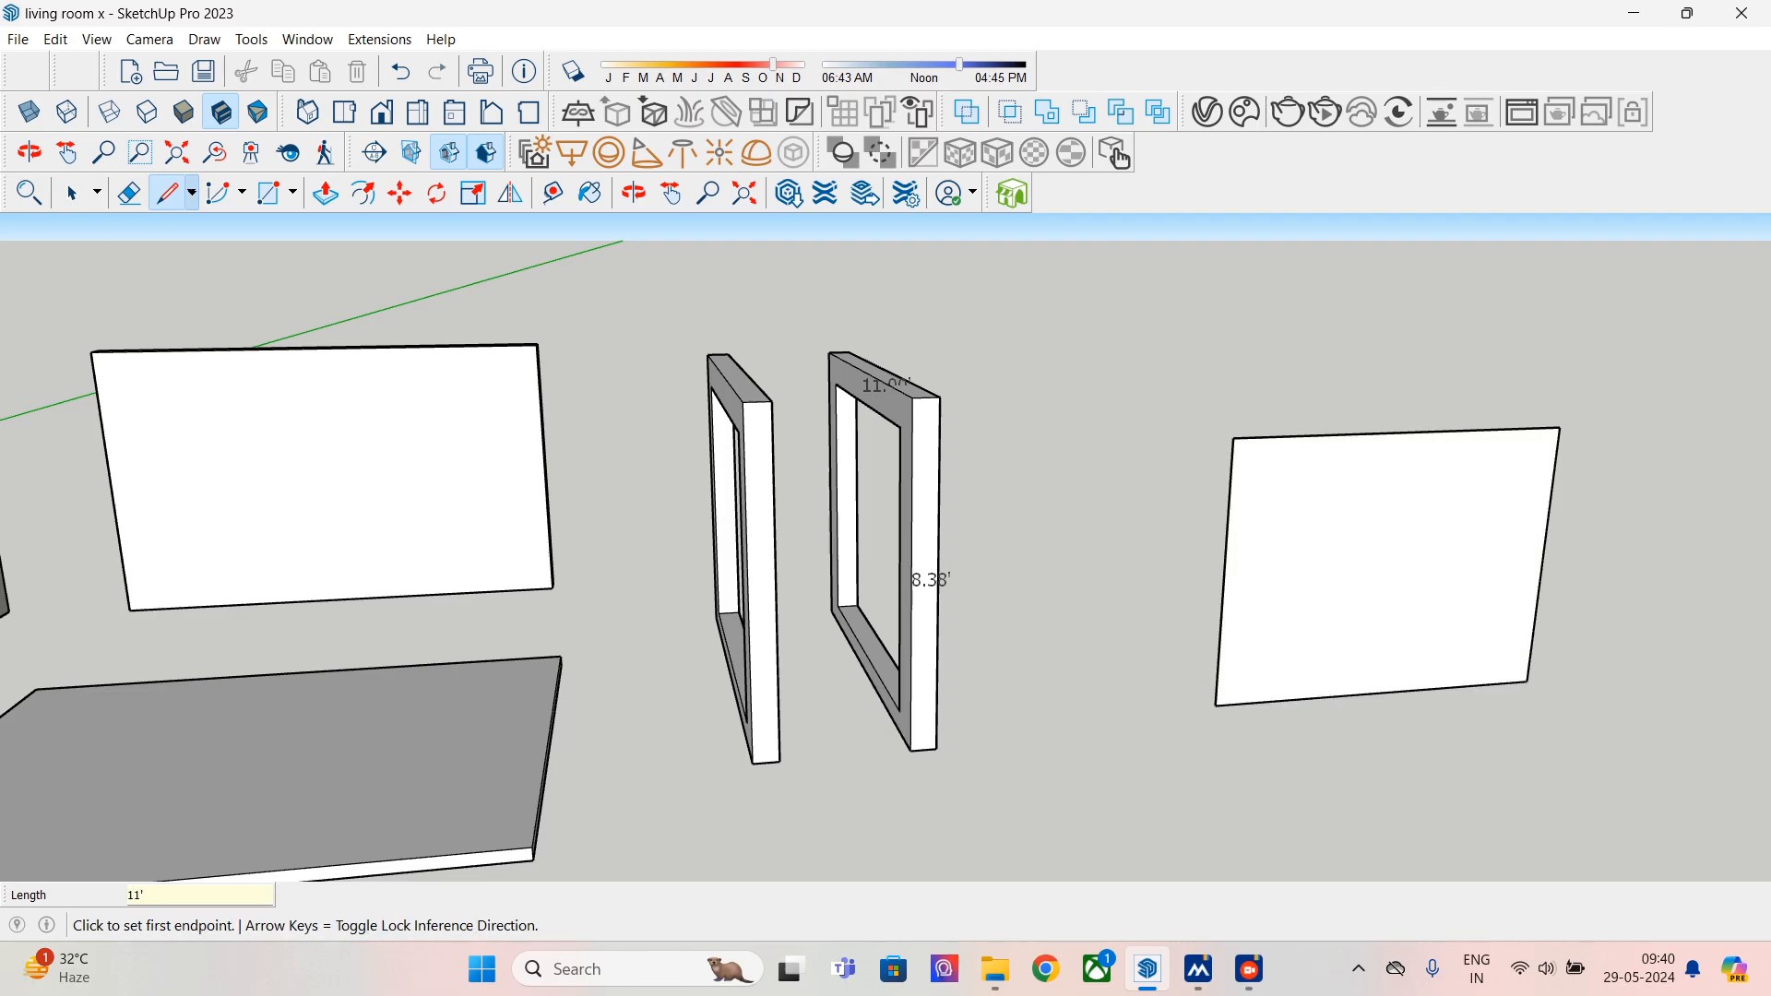
- Offset the edges of the window face 3" inward for the frame
click(72, 193)
click(1386, 593)
scroll(1385, 593, up, 3)
shift+middle_drag(1385, 593, 823, 599)
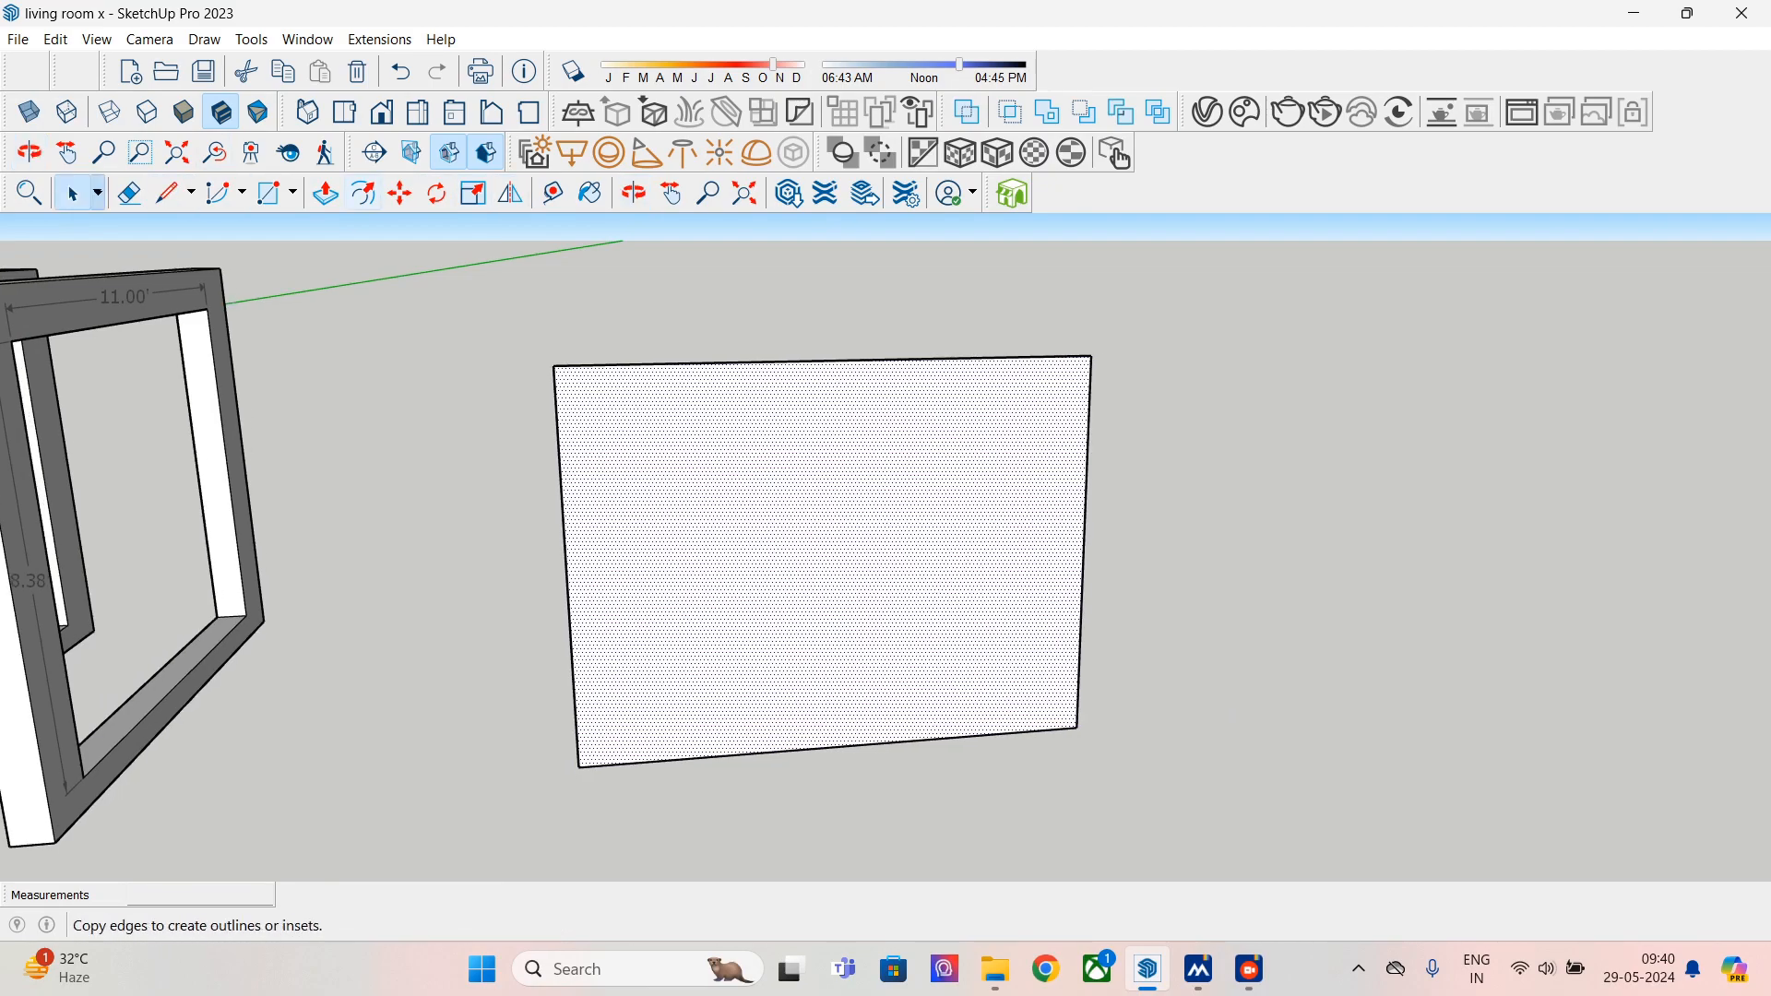
click(363, 192)
click(731, 363)
text(3")
key(Return)
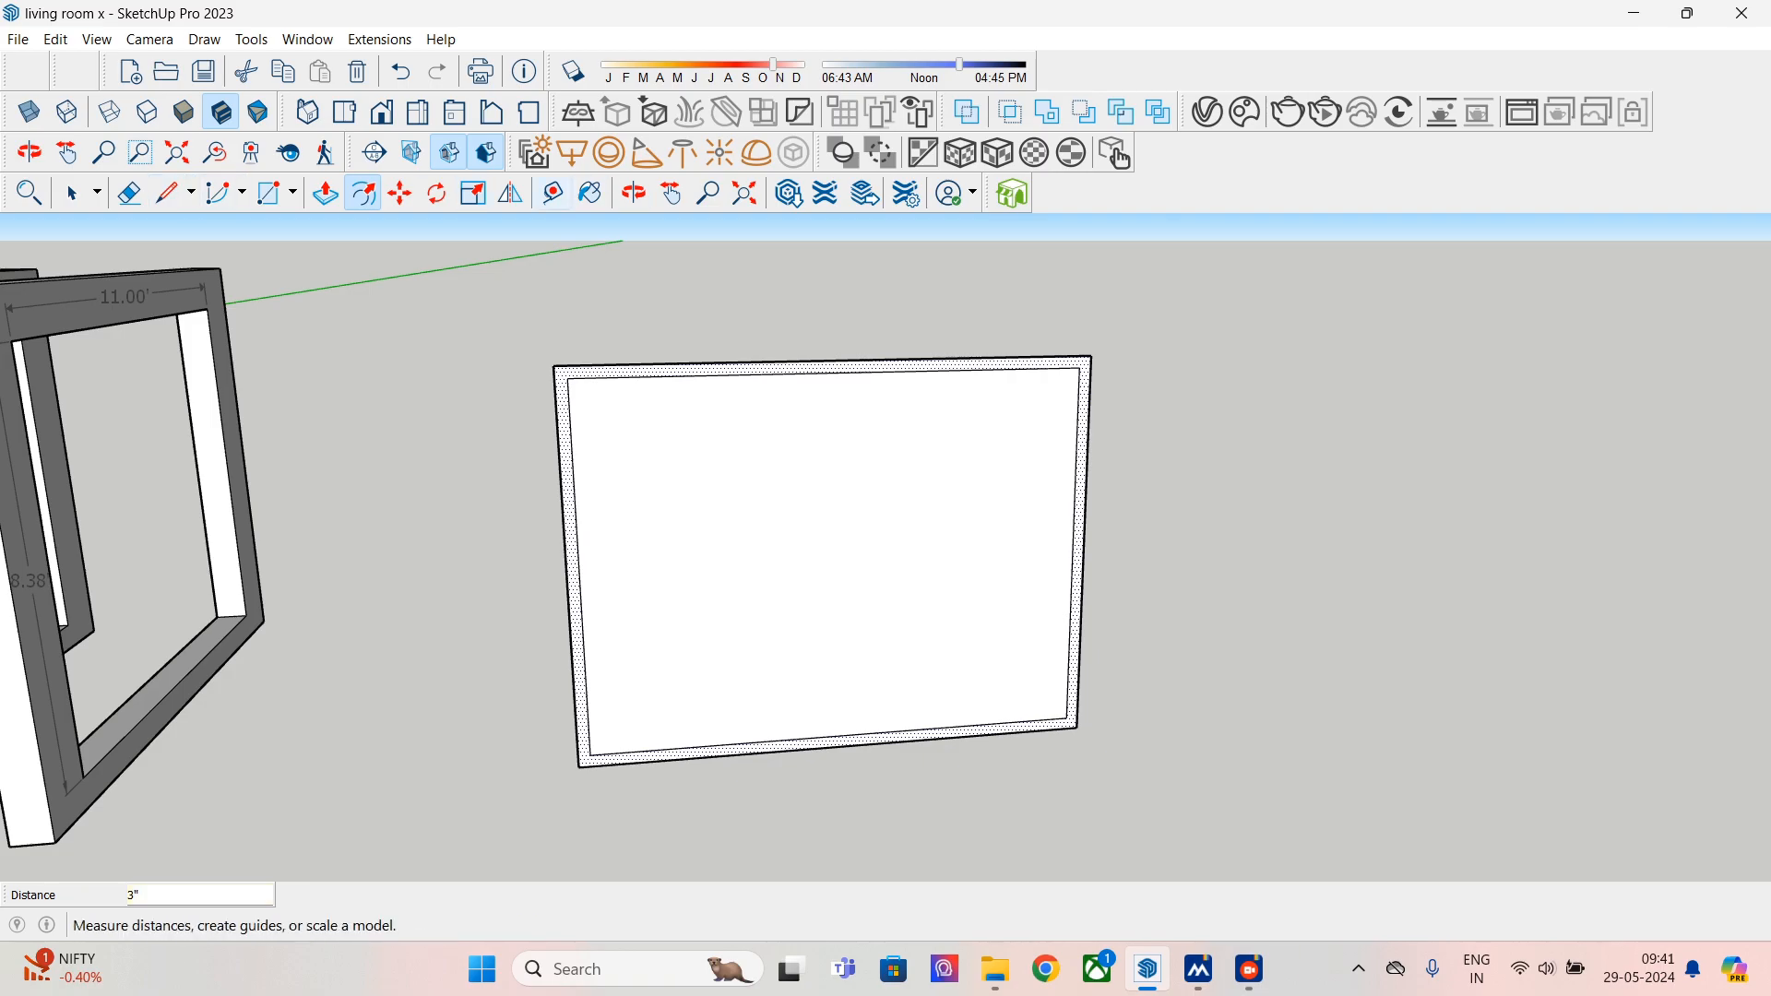
- Place a horizontal guide 2' below the top edge of the window frame's inner rectangle
click(553, 193)
click(731, 373)
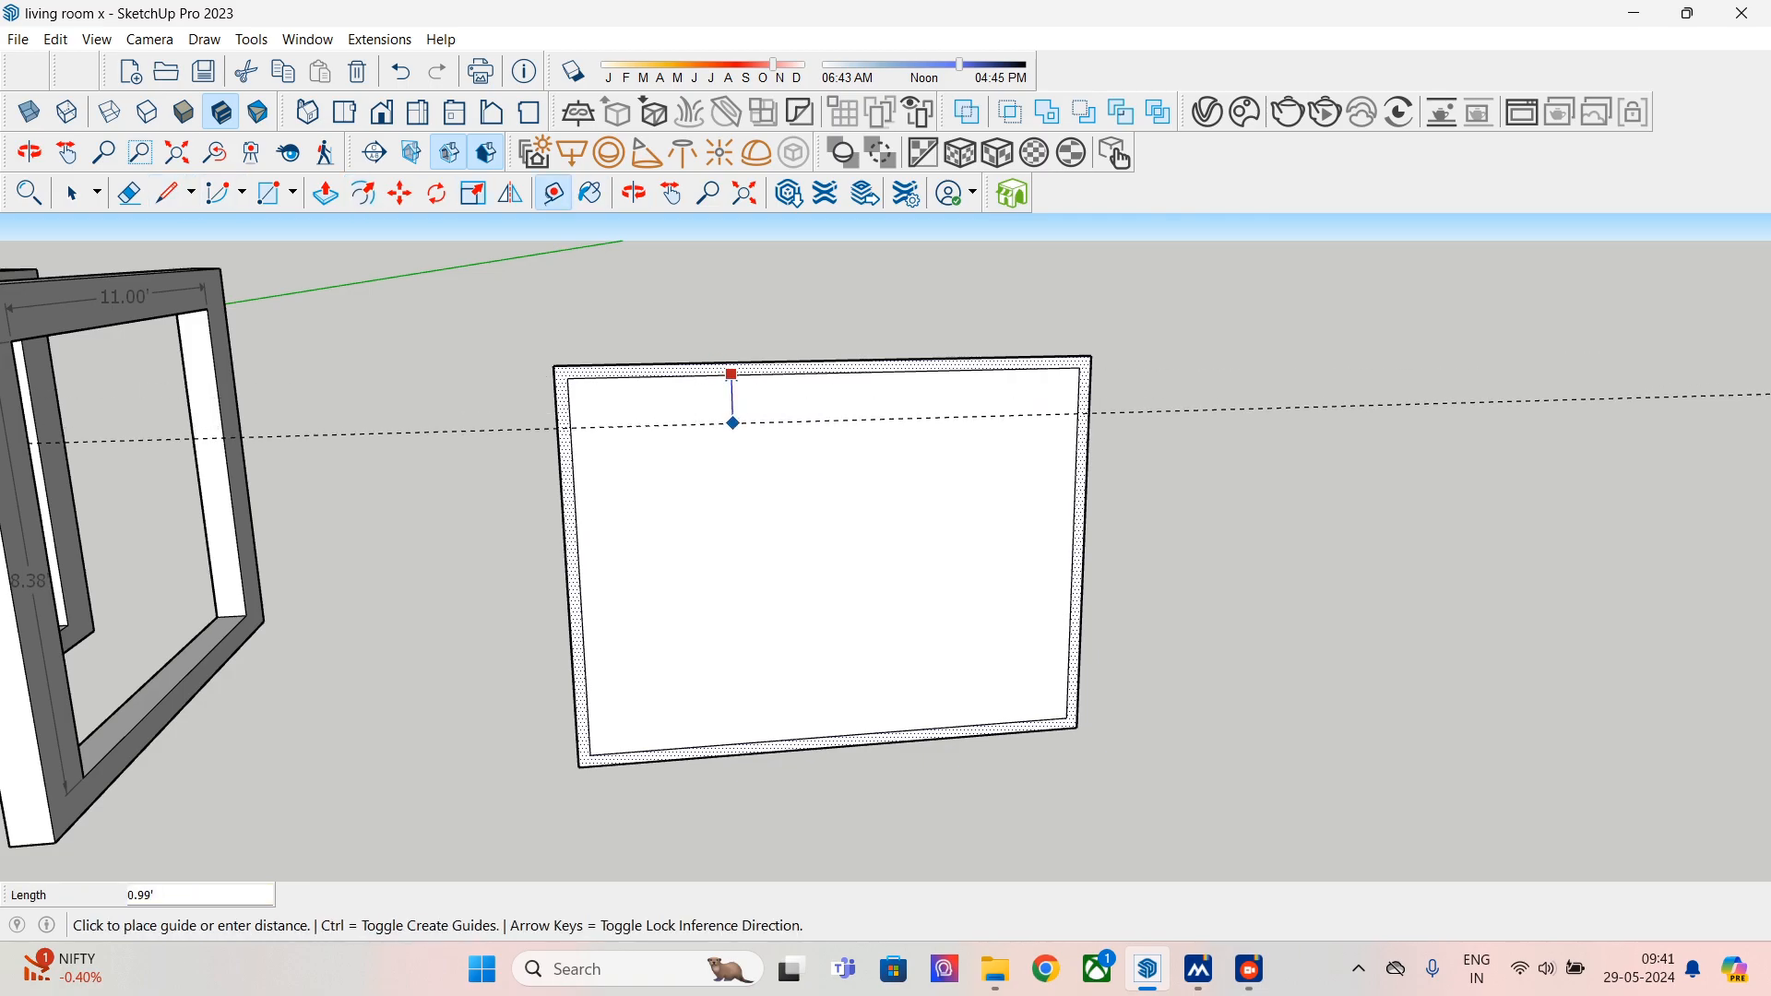
text(2)
key(Return)
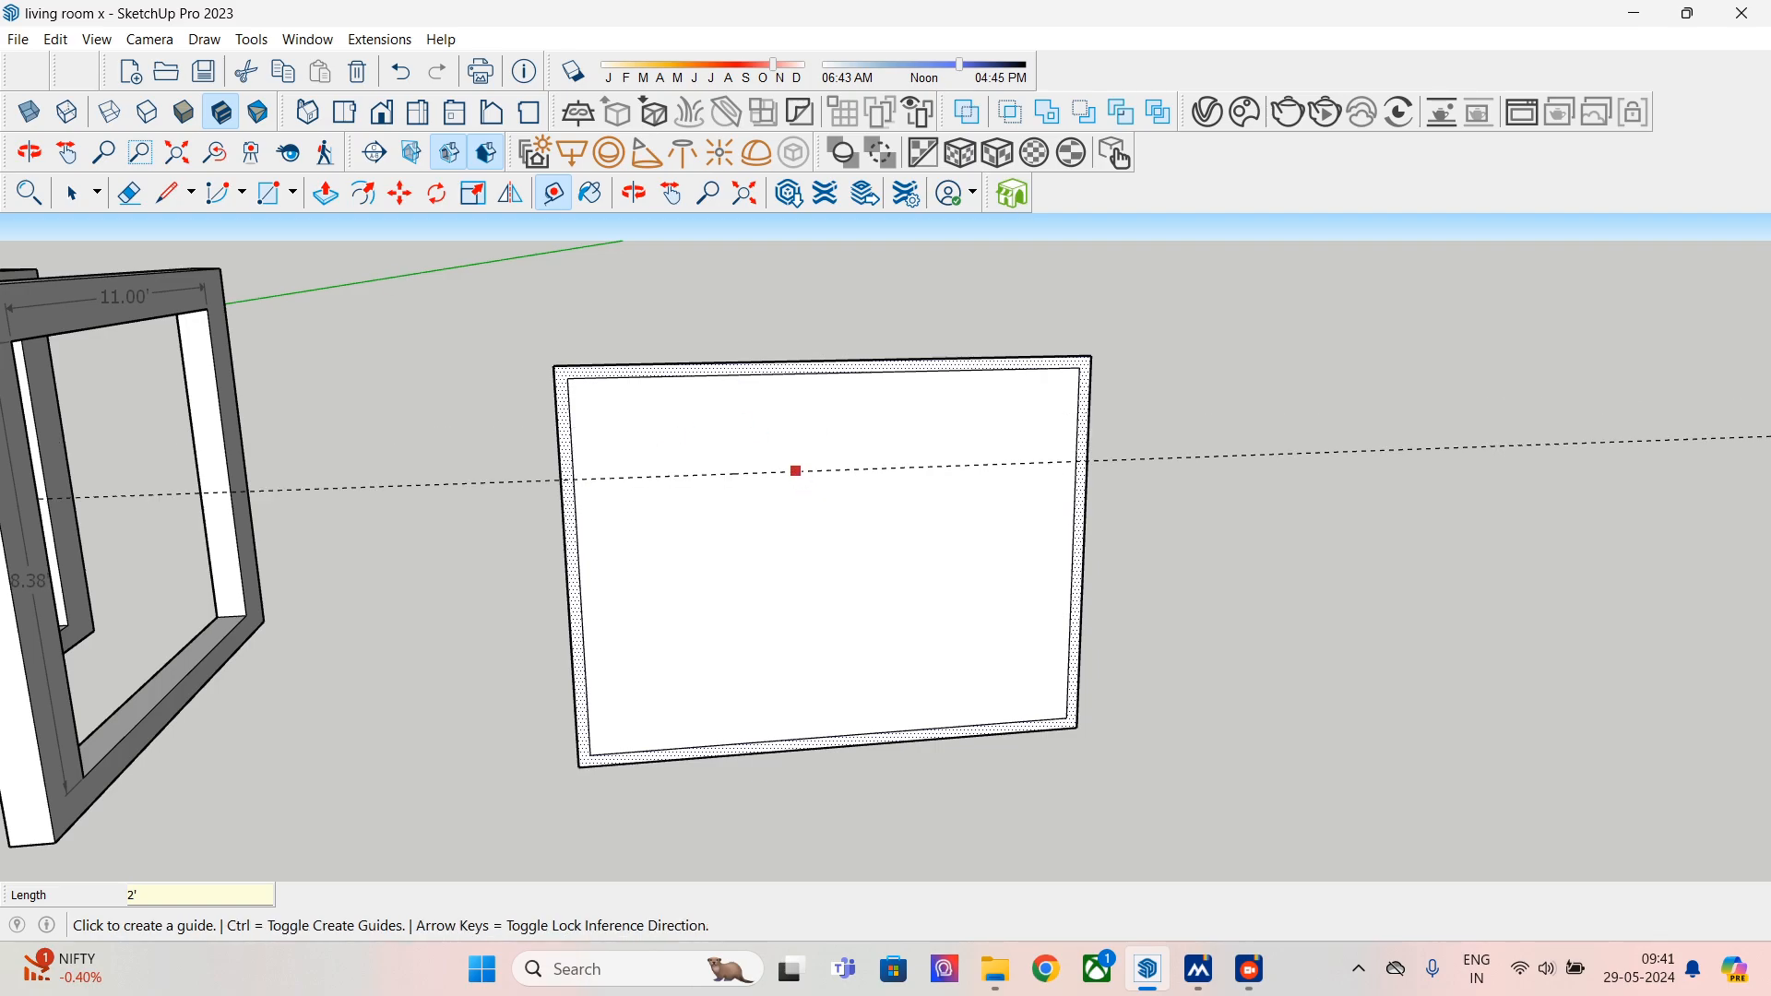
- Place a second horizontal guide 3" below the existing guide across the window face
click(796, 470)
text(3")
key(Return)
click(799, 483)
text(3)
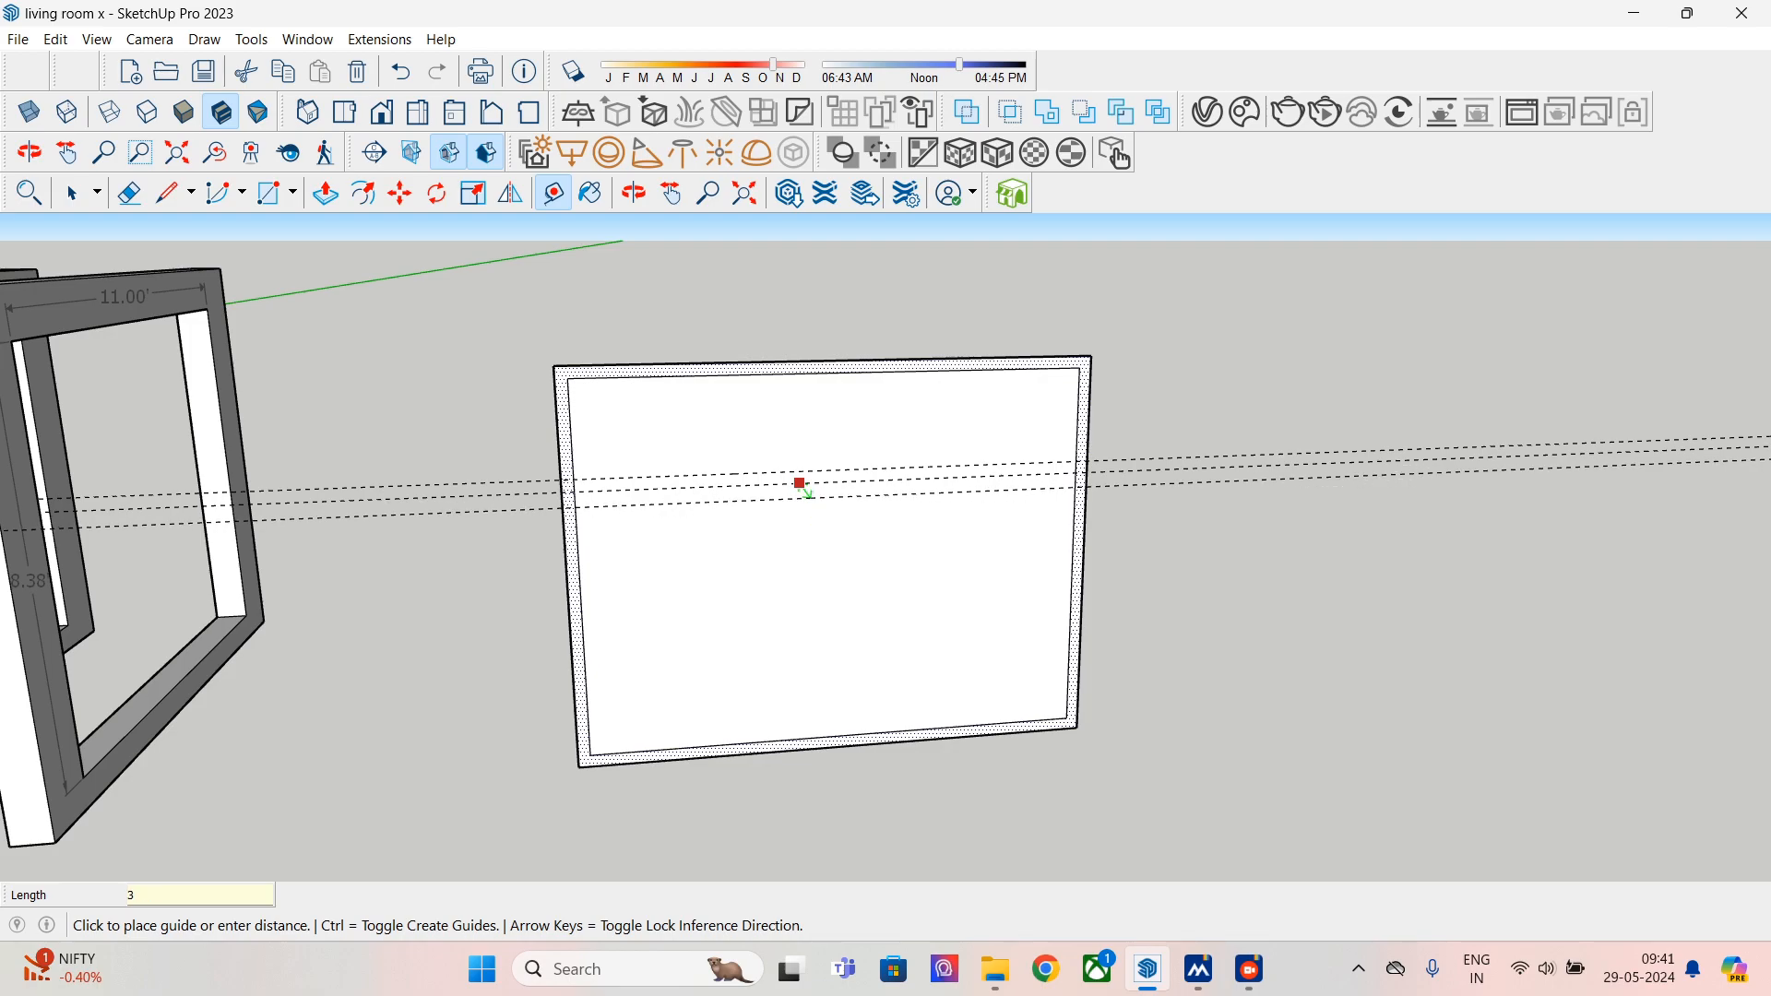
key(Return)
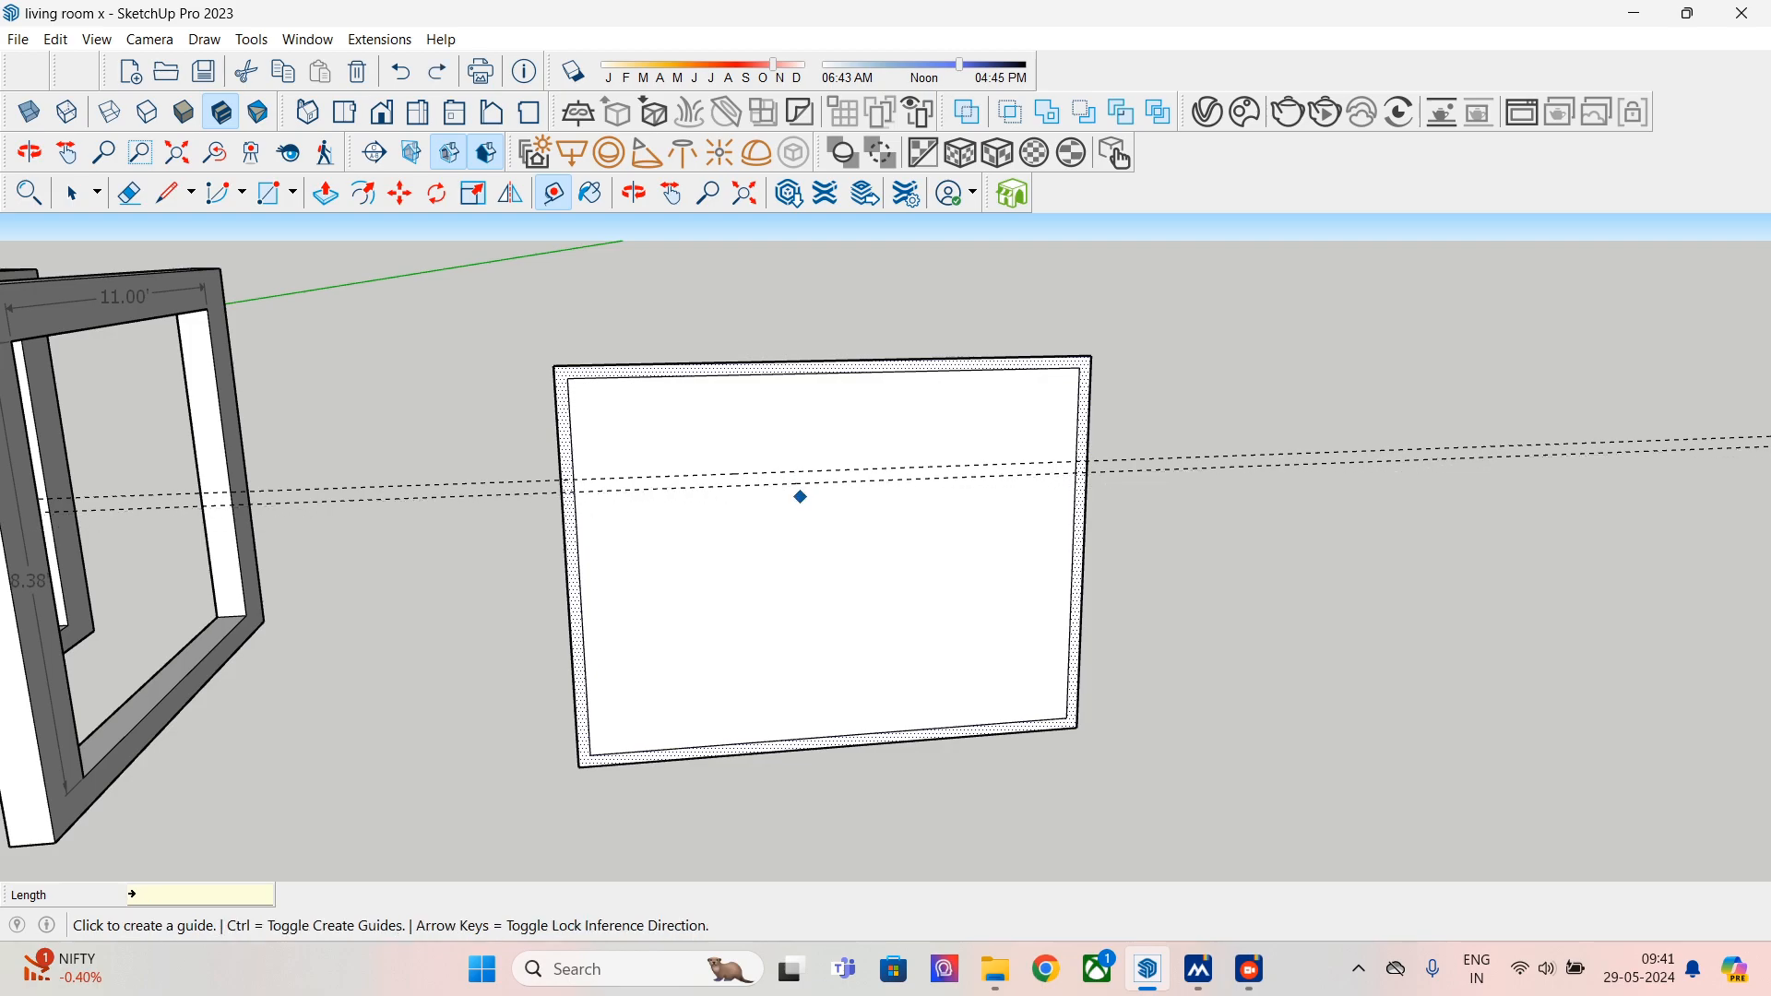
click(805, 482)
click(805, 482)
click(827, 481)
key(Escape)
- Mark a point 3" below the second guide on the frame's inner edge and run a third horizontal guide through it to the opposite inner edge
scroll(704, 486, up, 5)
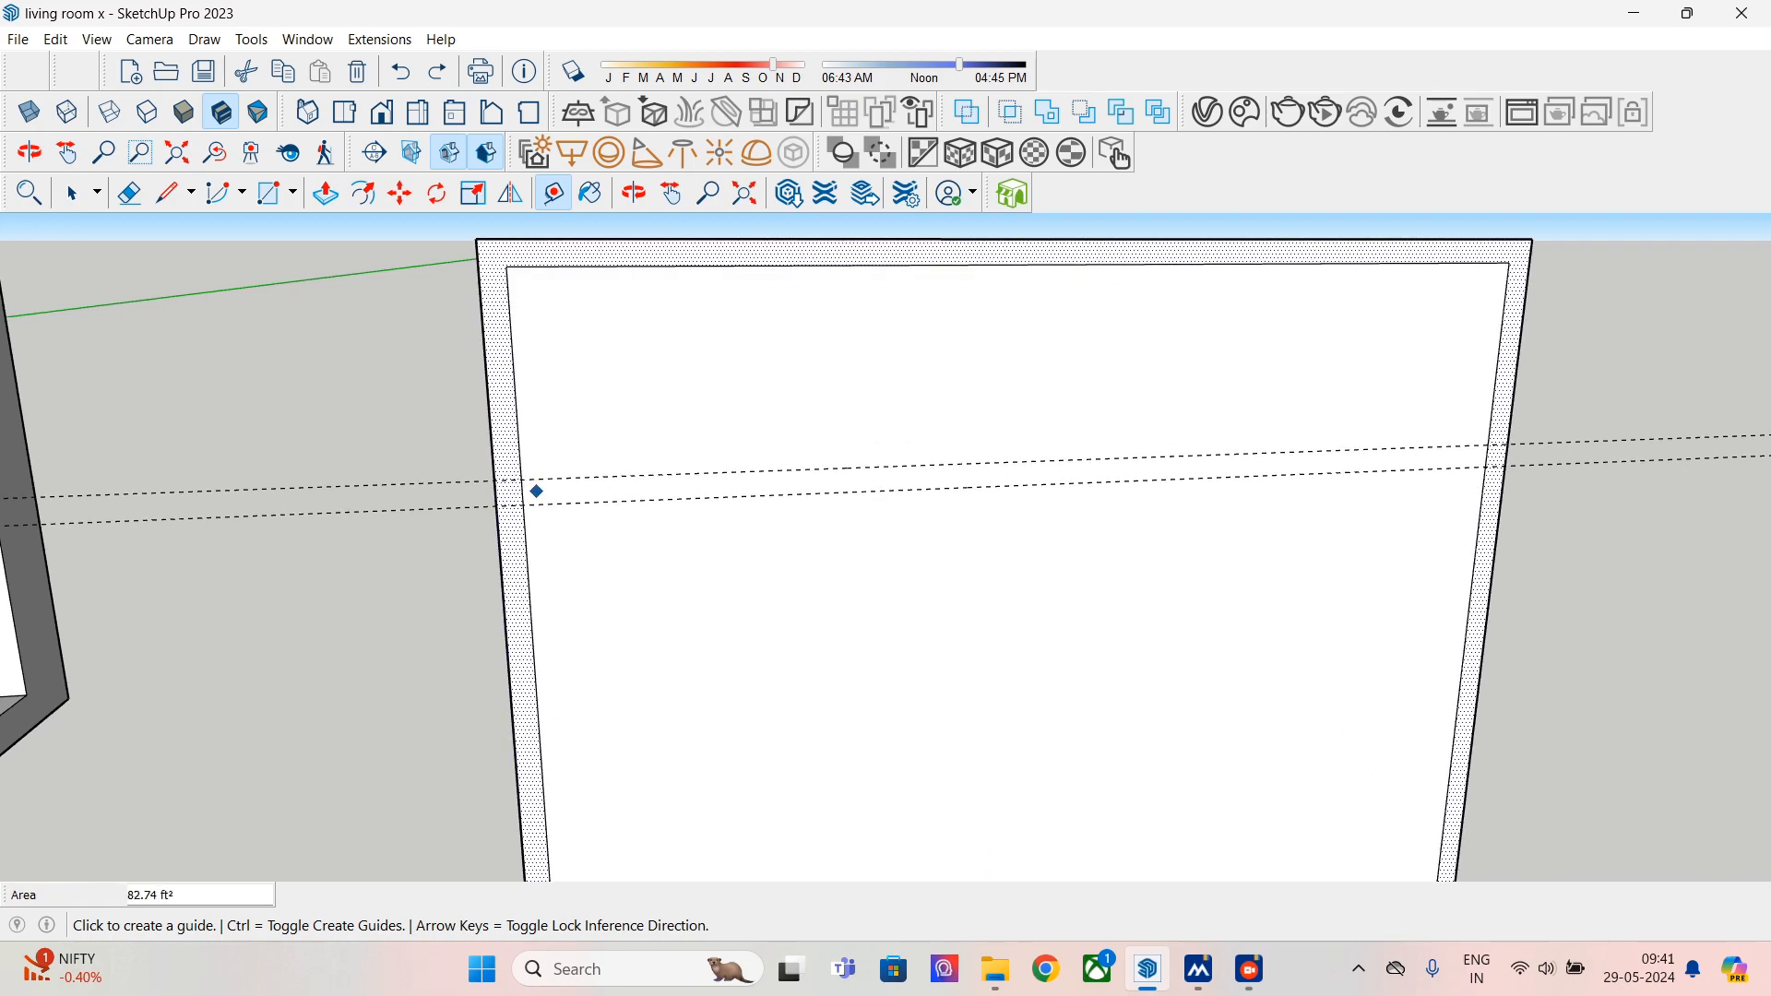
click(523, 503)
text(3)
key(Return)
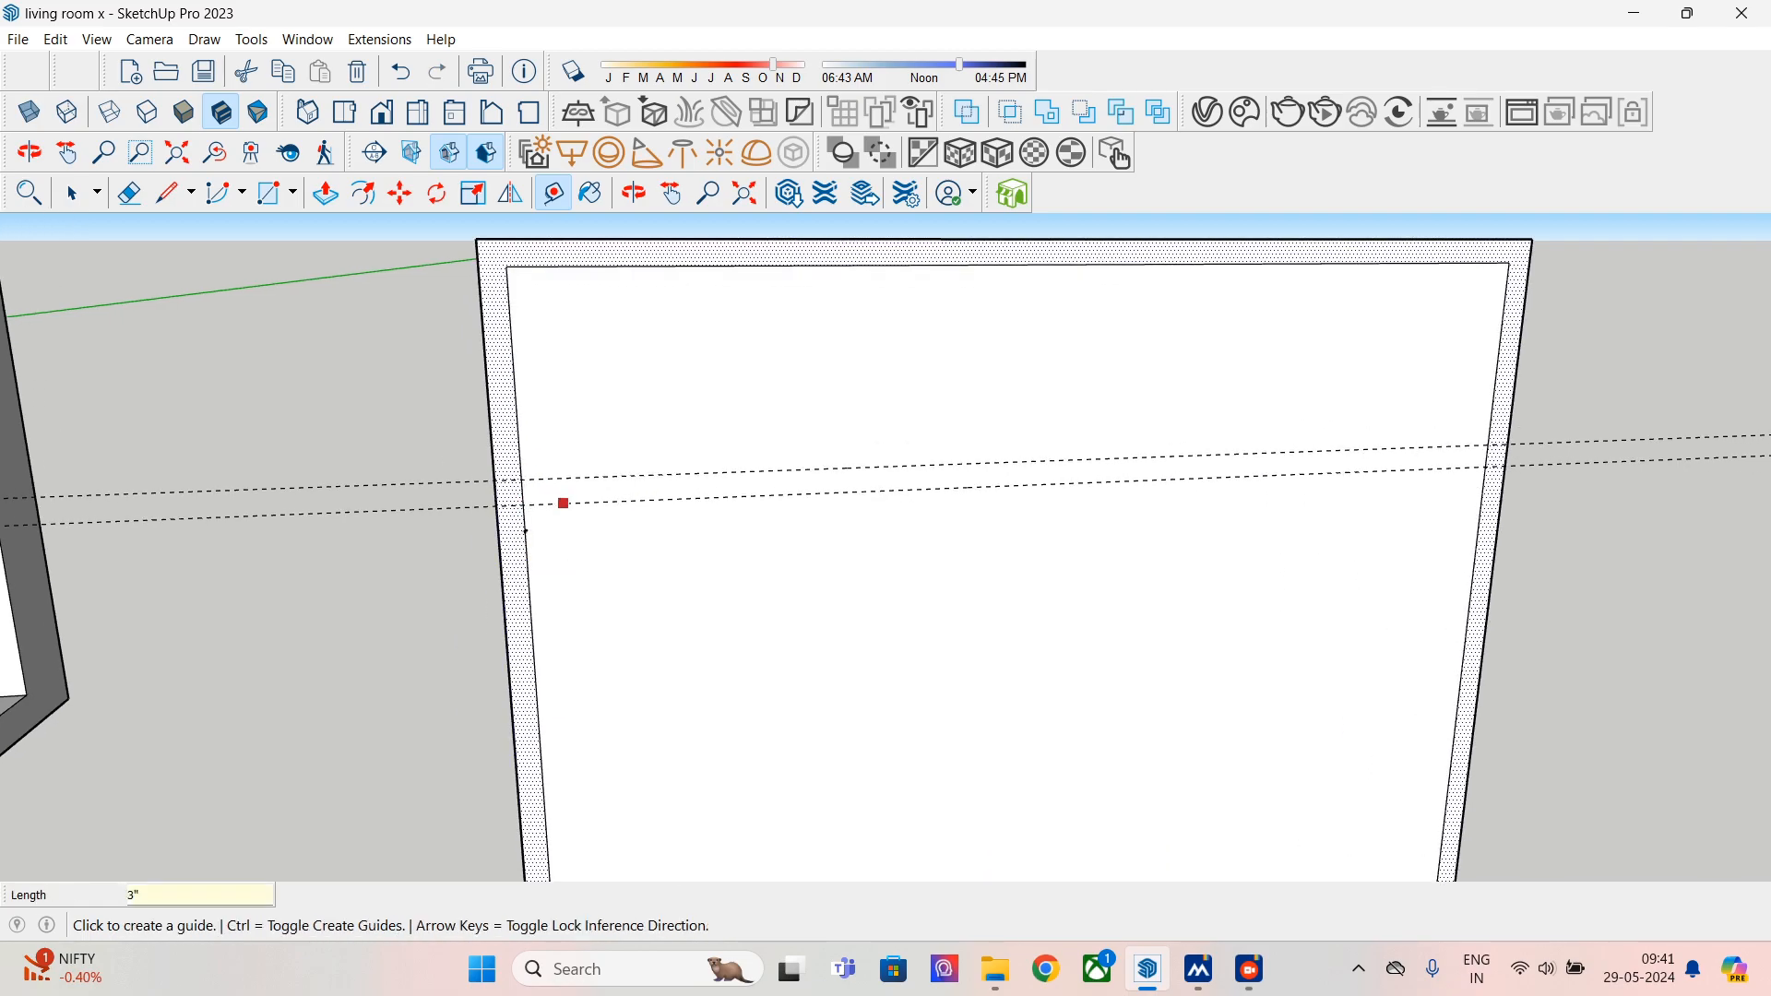
click(525, 530)
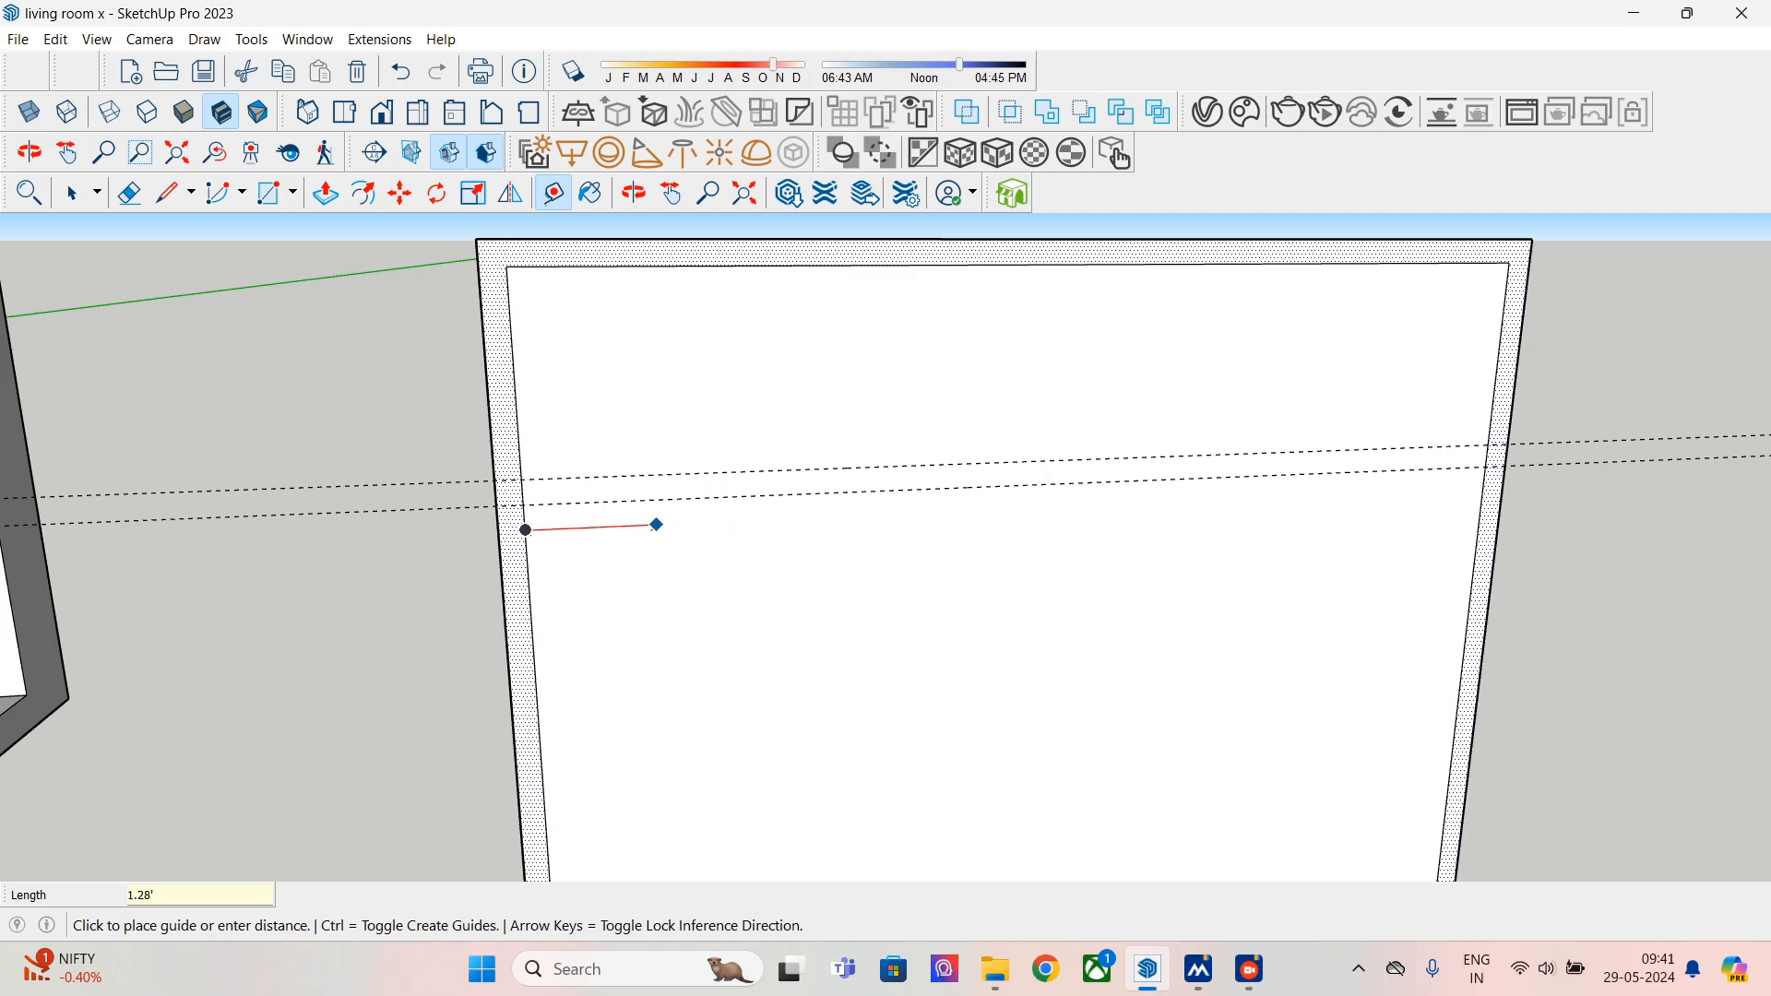
click(1482, 490)
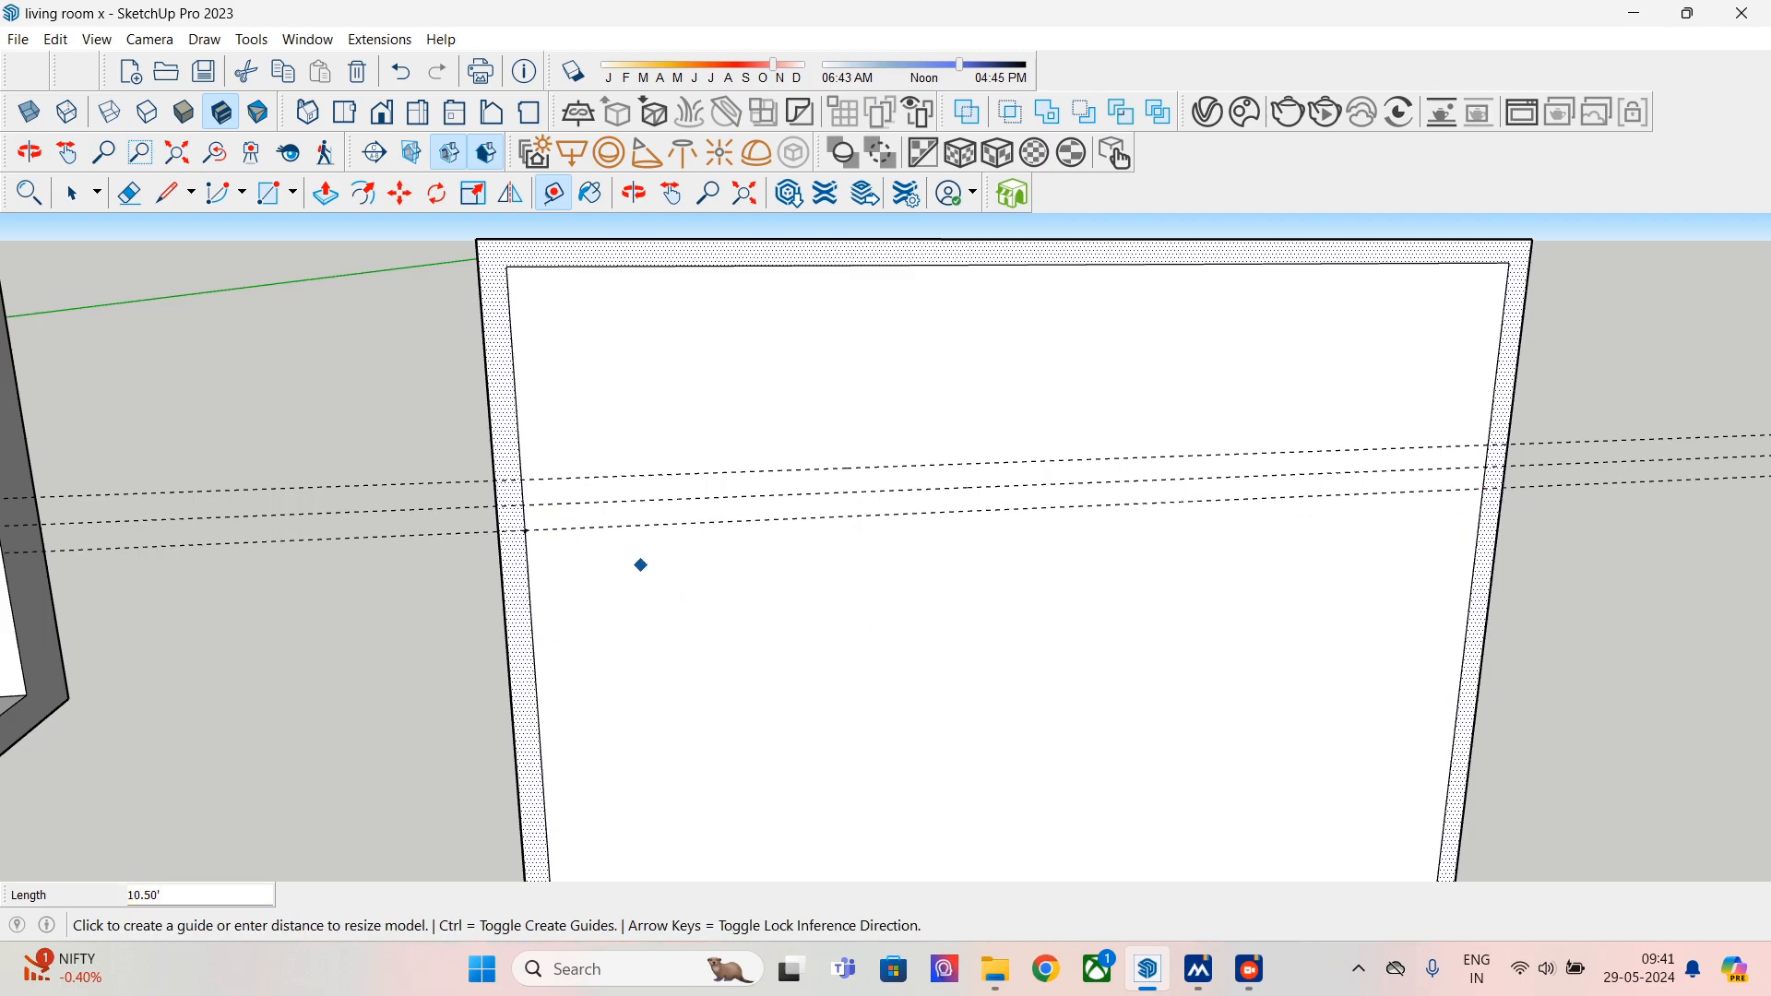
- Draw two horizontal lines across the frame's inner rectangle, along the upper and lowest guides
scroll(567, 498, down, 4)
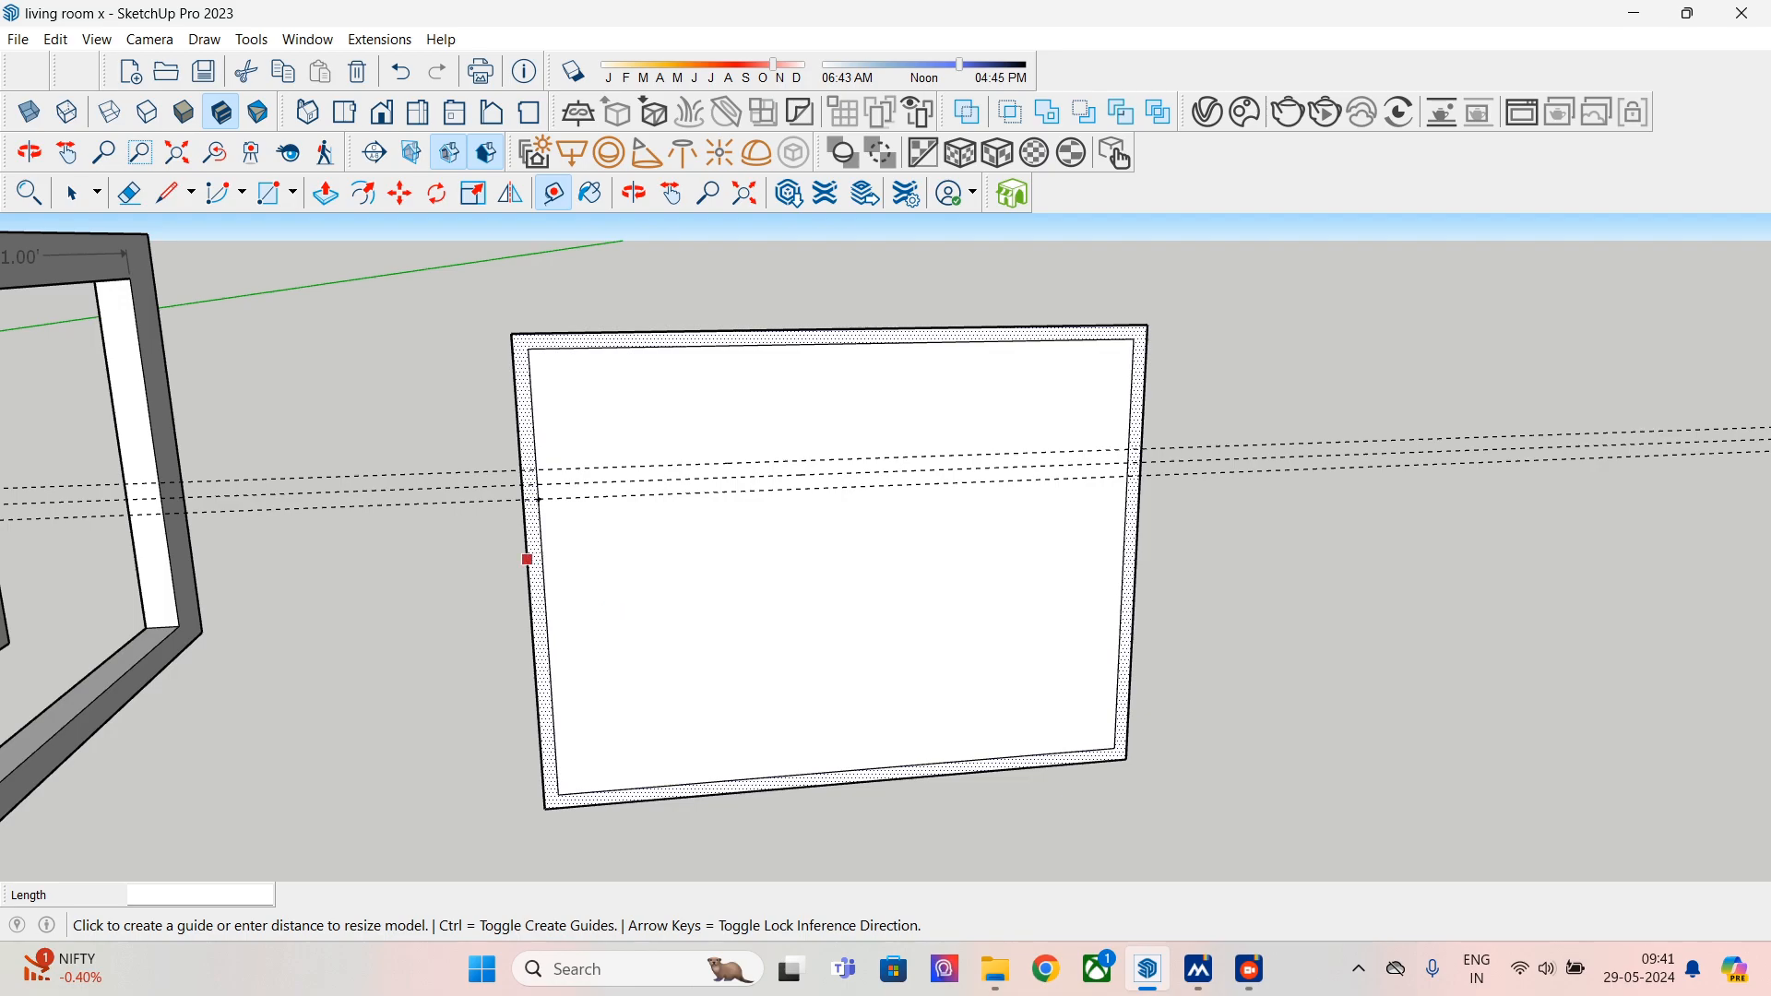
click(168, 192)
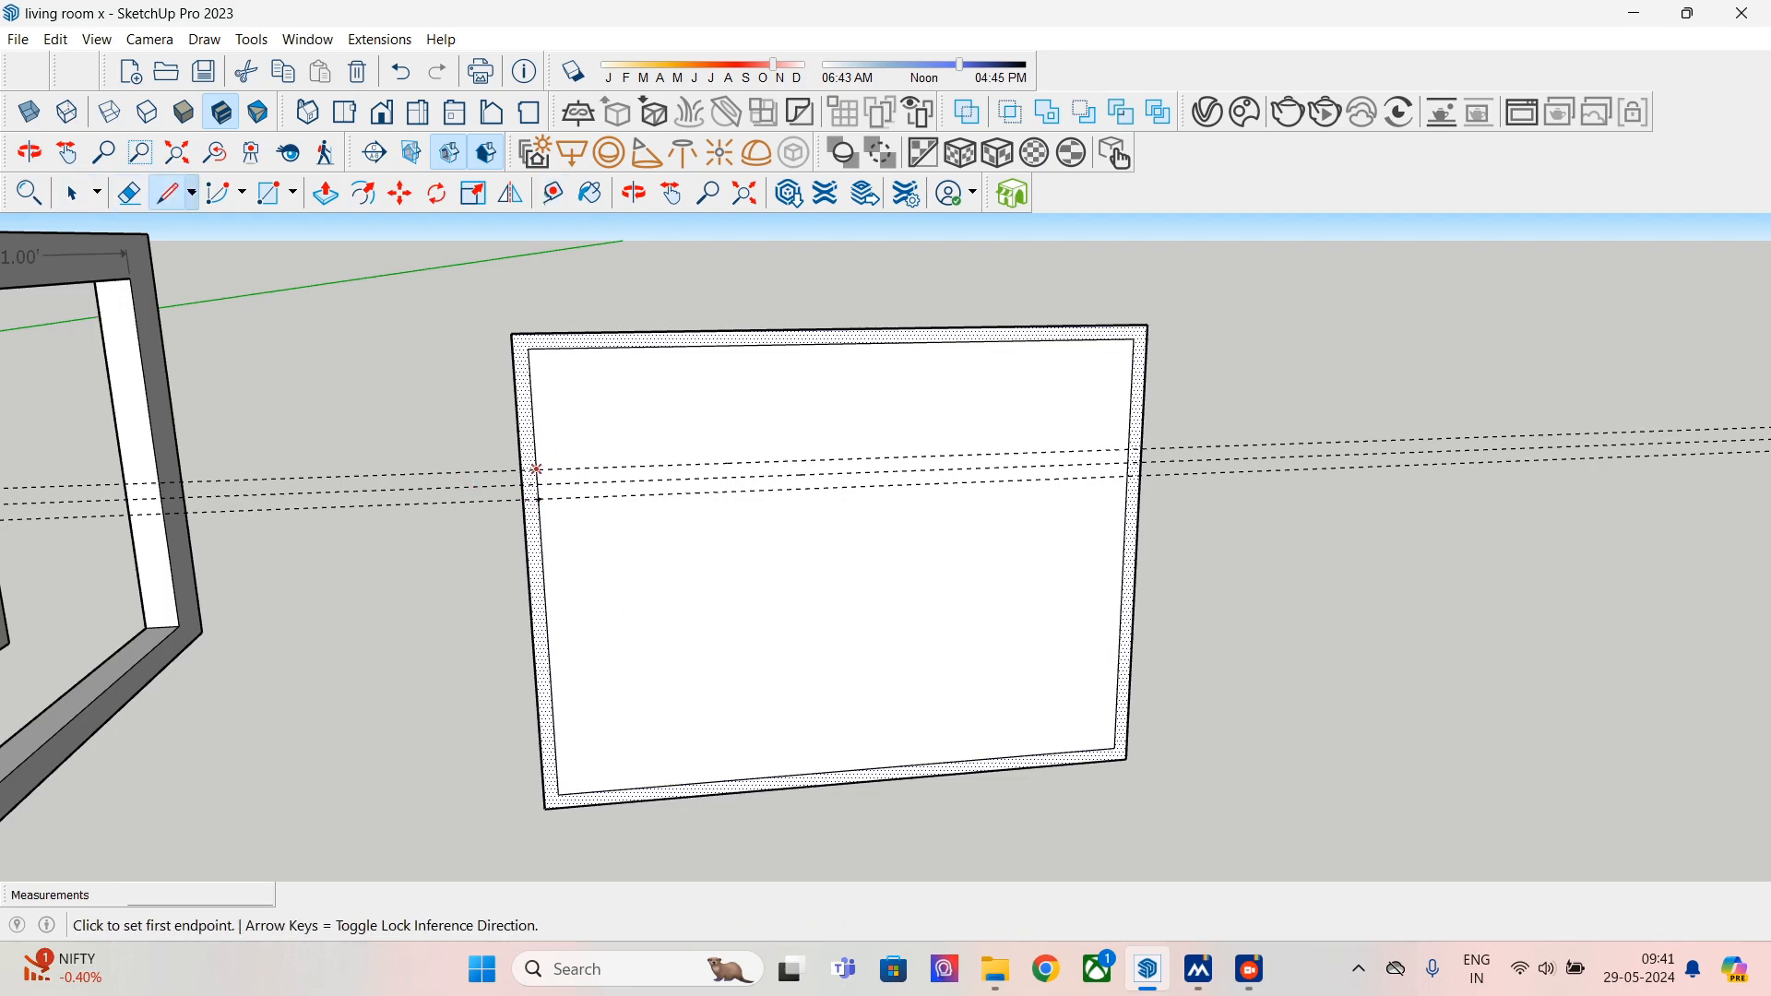
click(536, 470)
click(1126, 449)
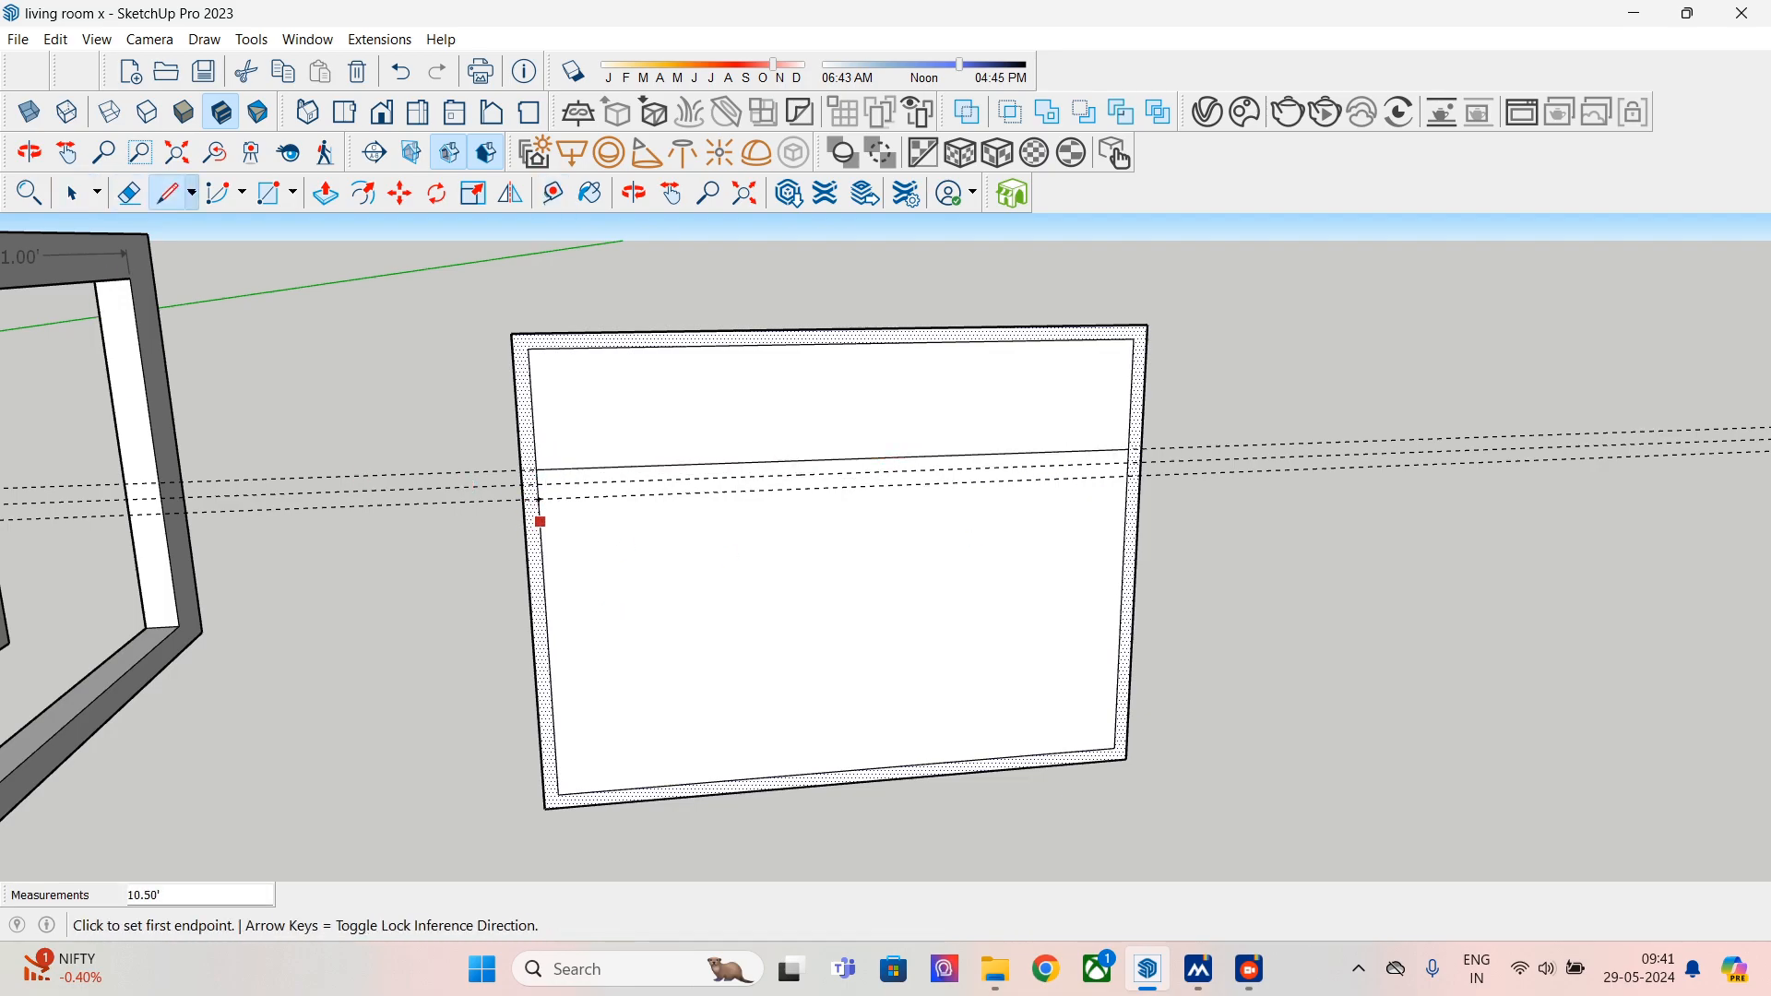
click(538, 498)
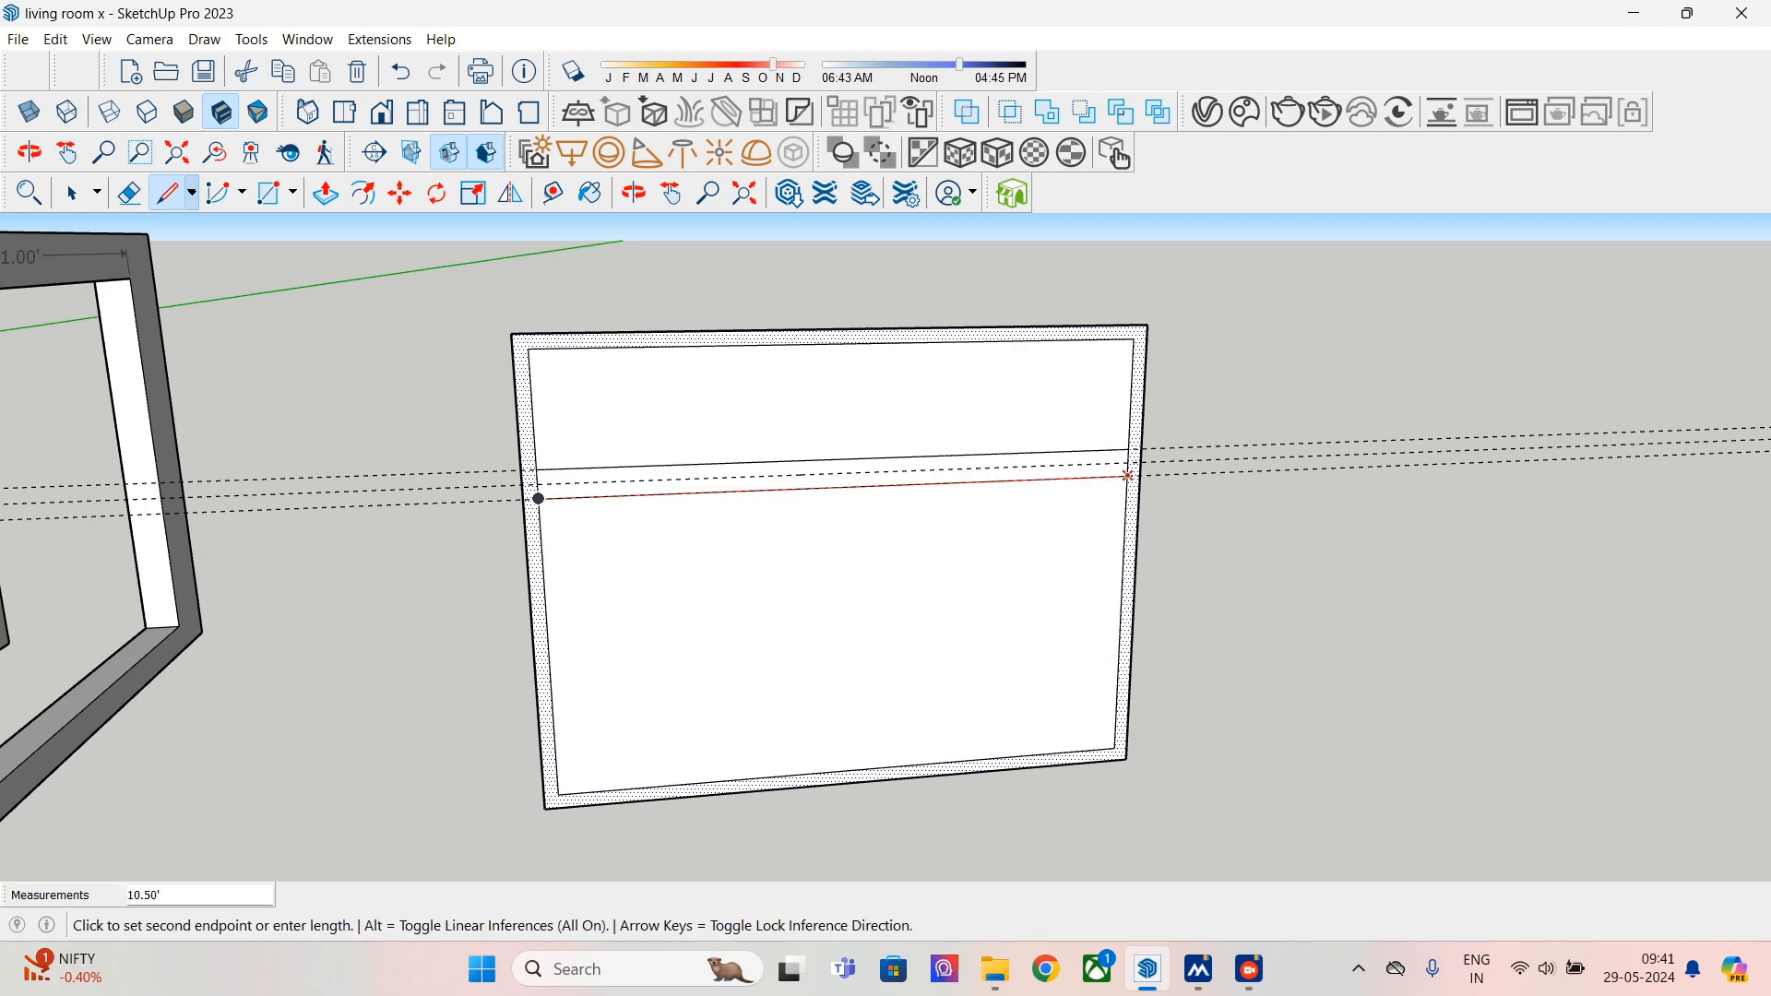
click(1127, 477)
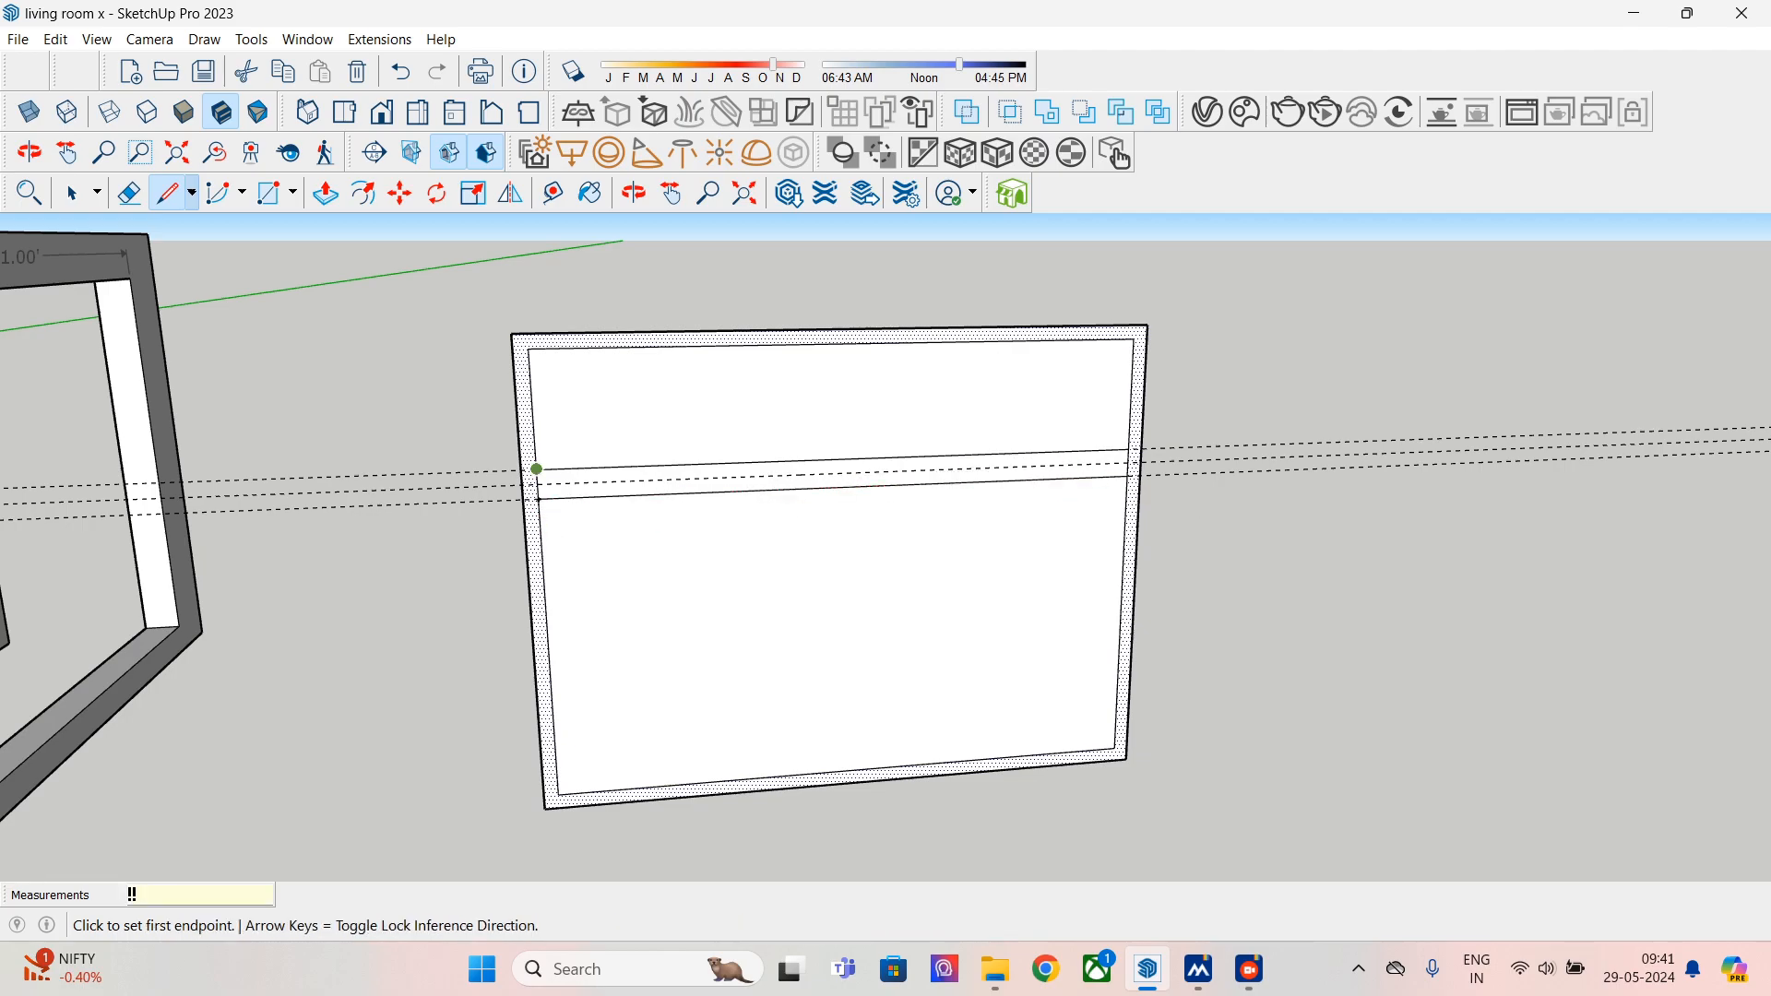
- Draw a line along the middle guide from the frame's left inner edge to its right outer edge
click(537, 484)
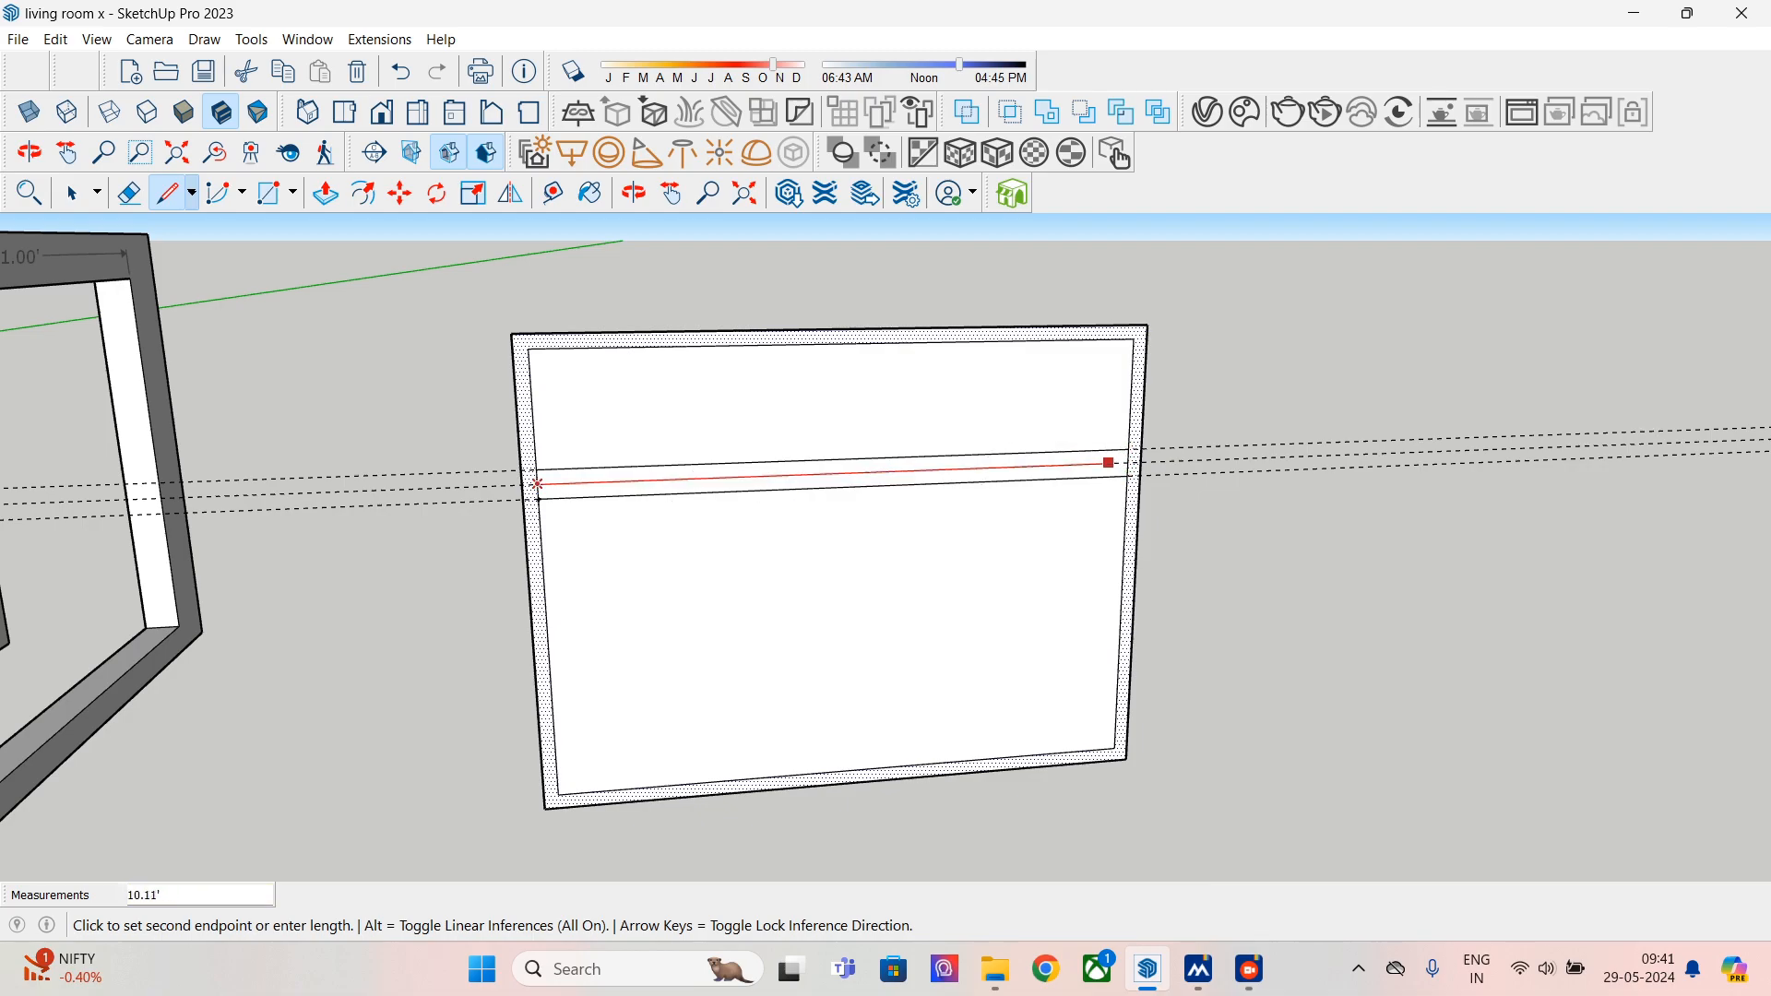
click(1111, 462)
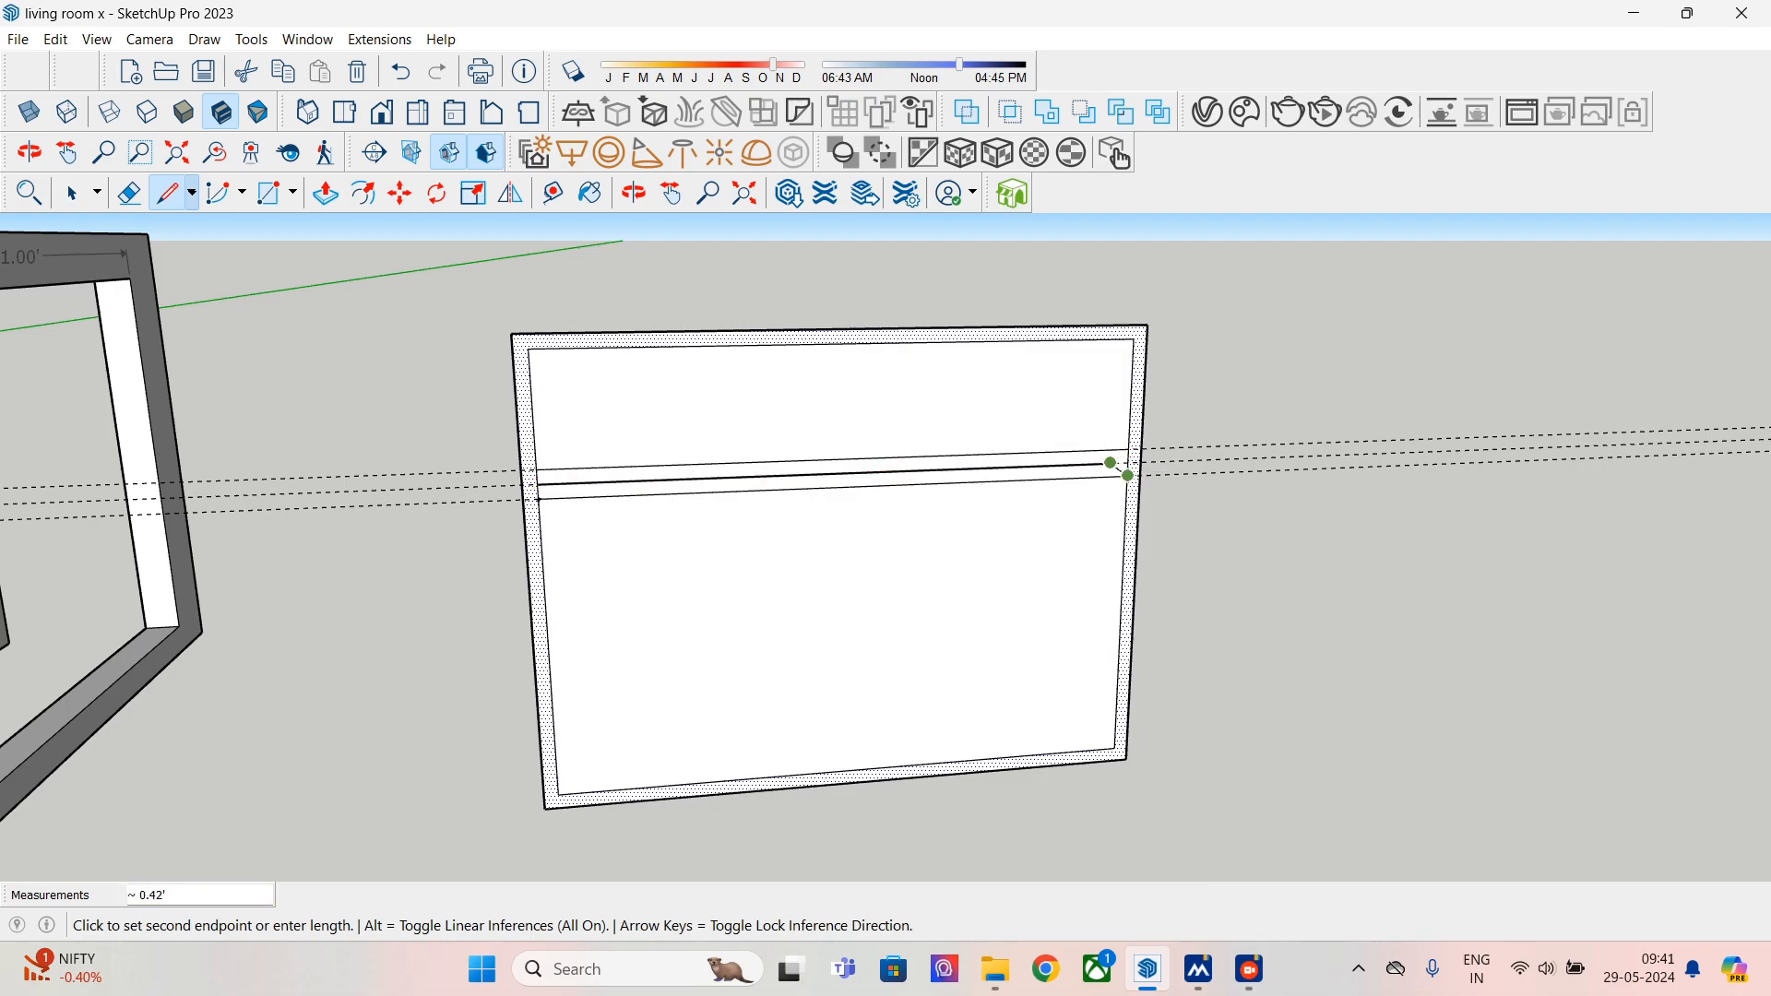
click(1139, 462)
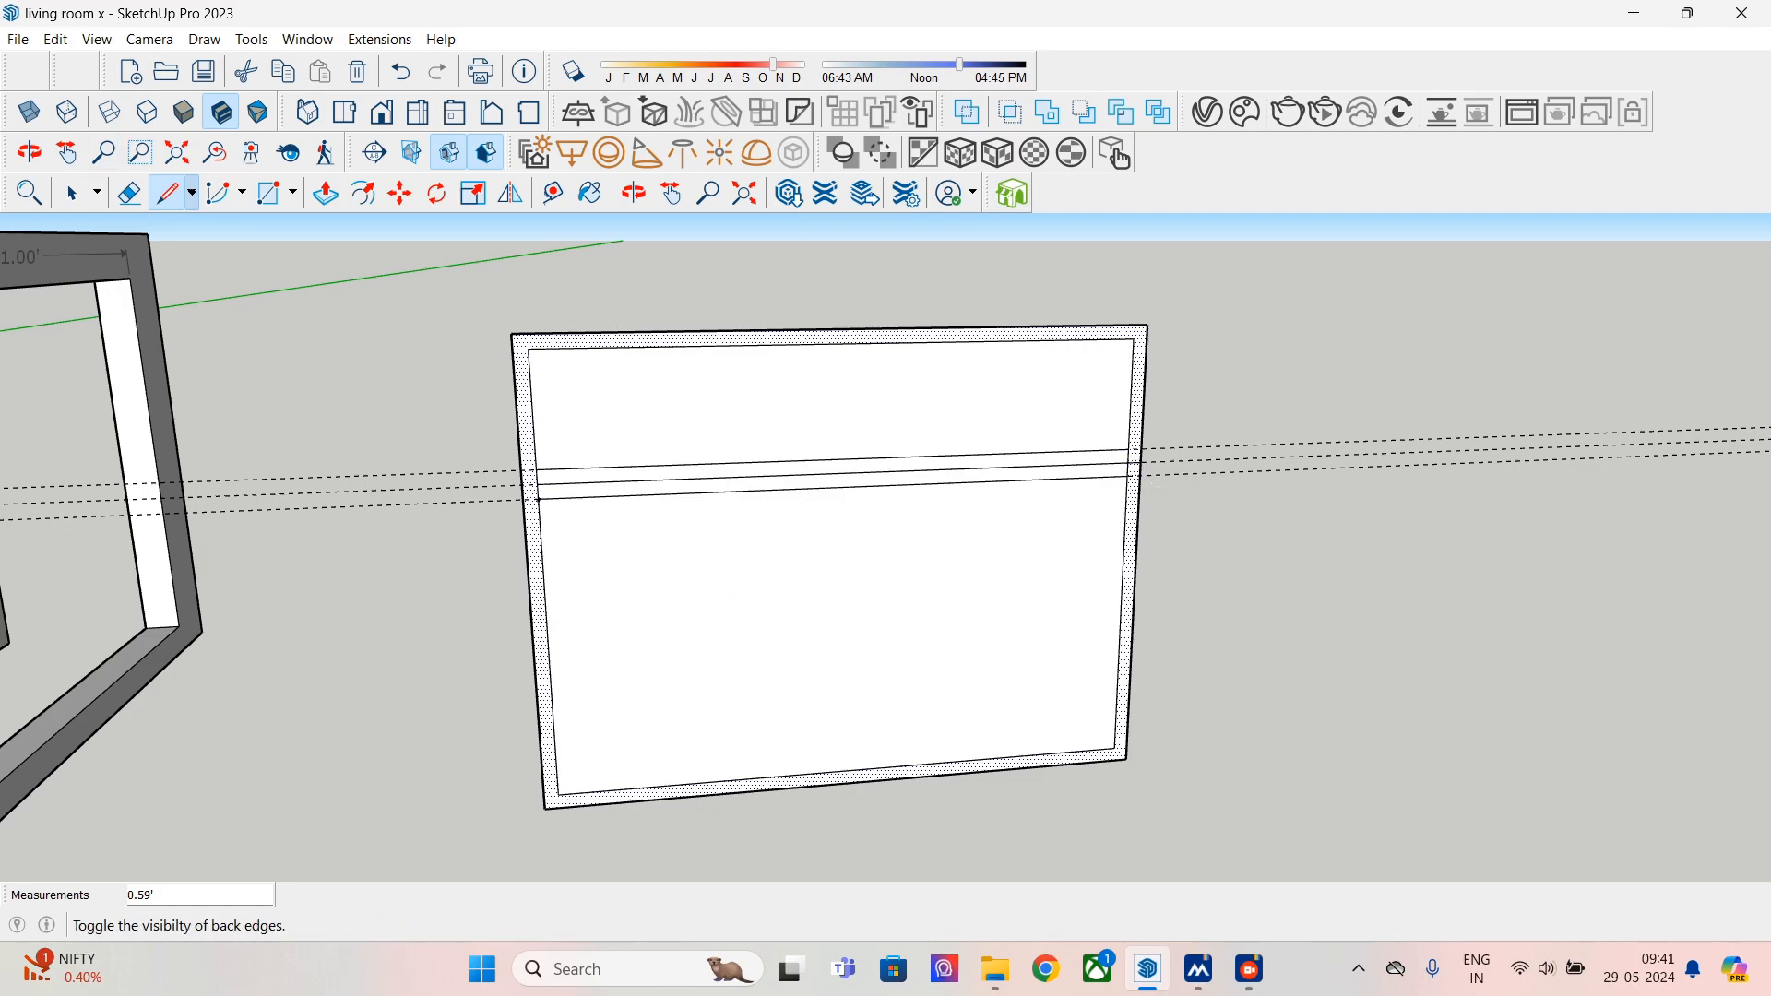
- Hide the guides and erase the short piece of the middle line that crosses the frame's right border
click(96, 39)
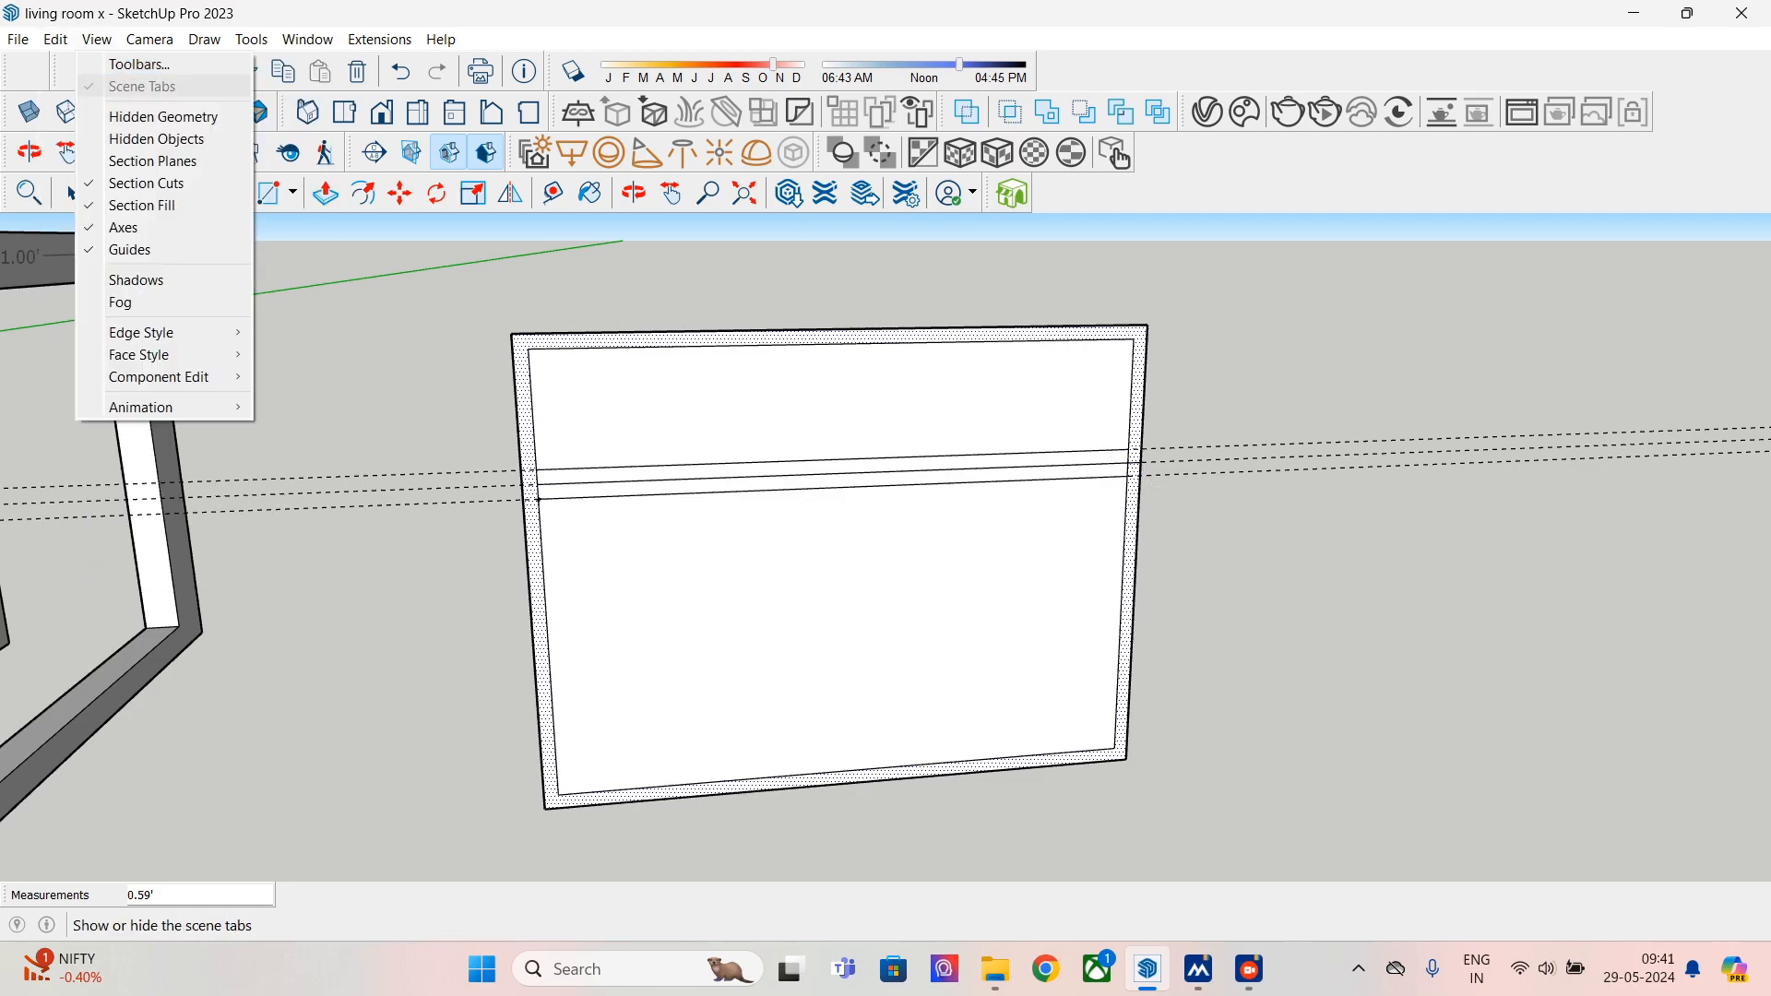
click(112, 228)
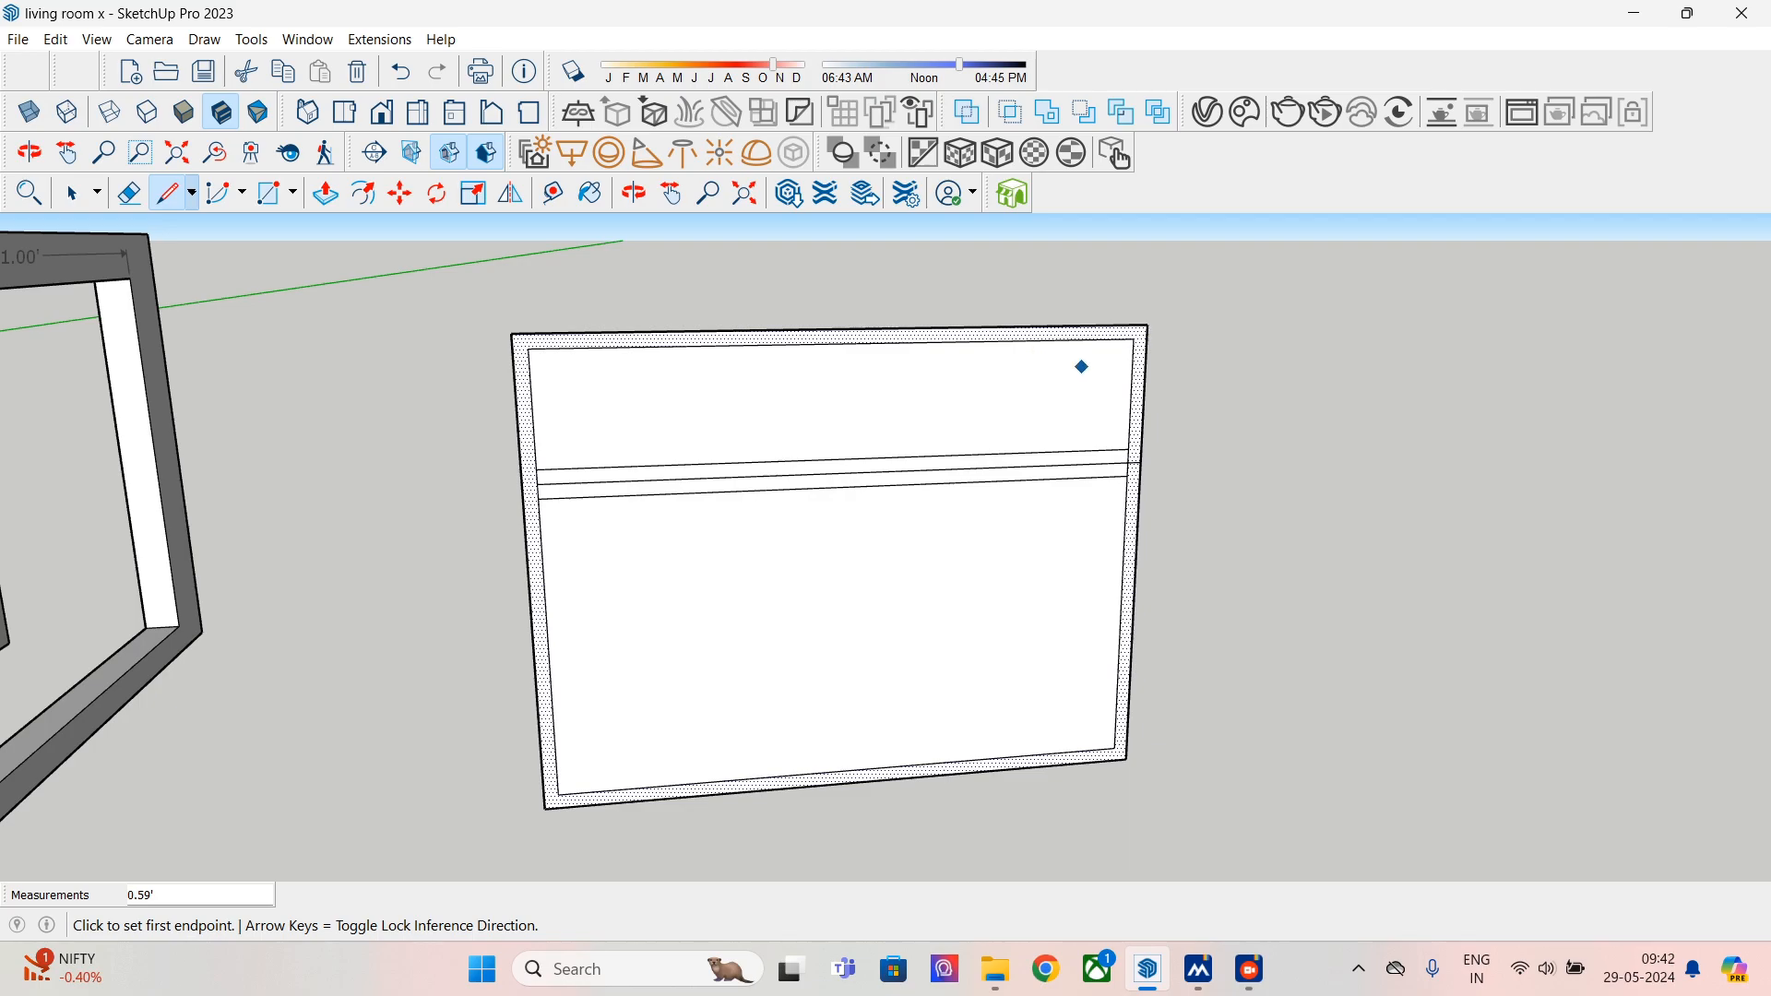
click(129, 193)
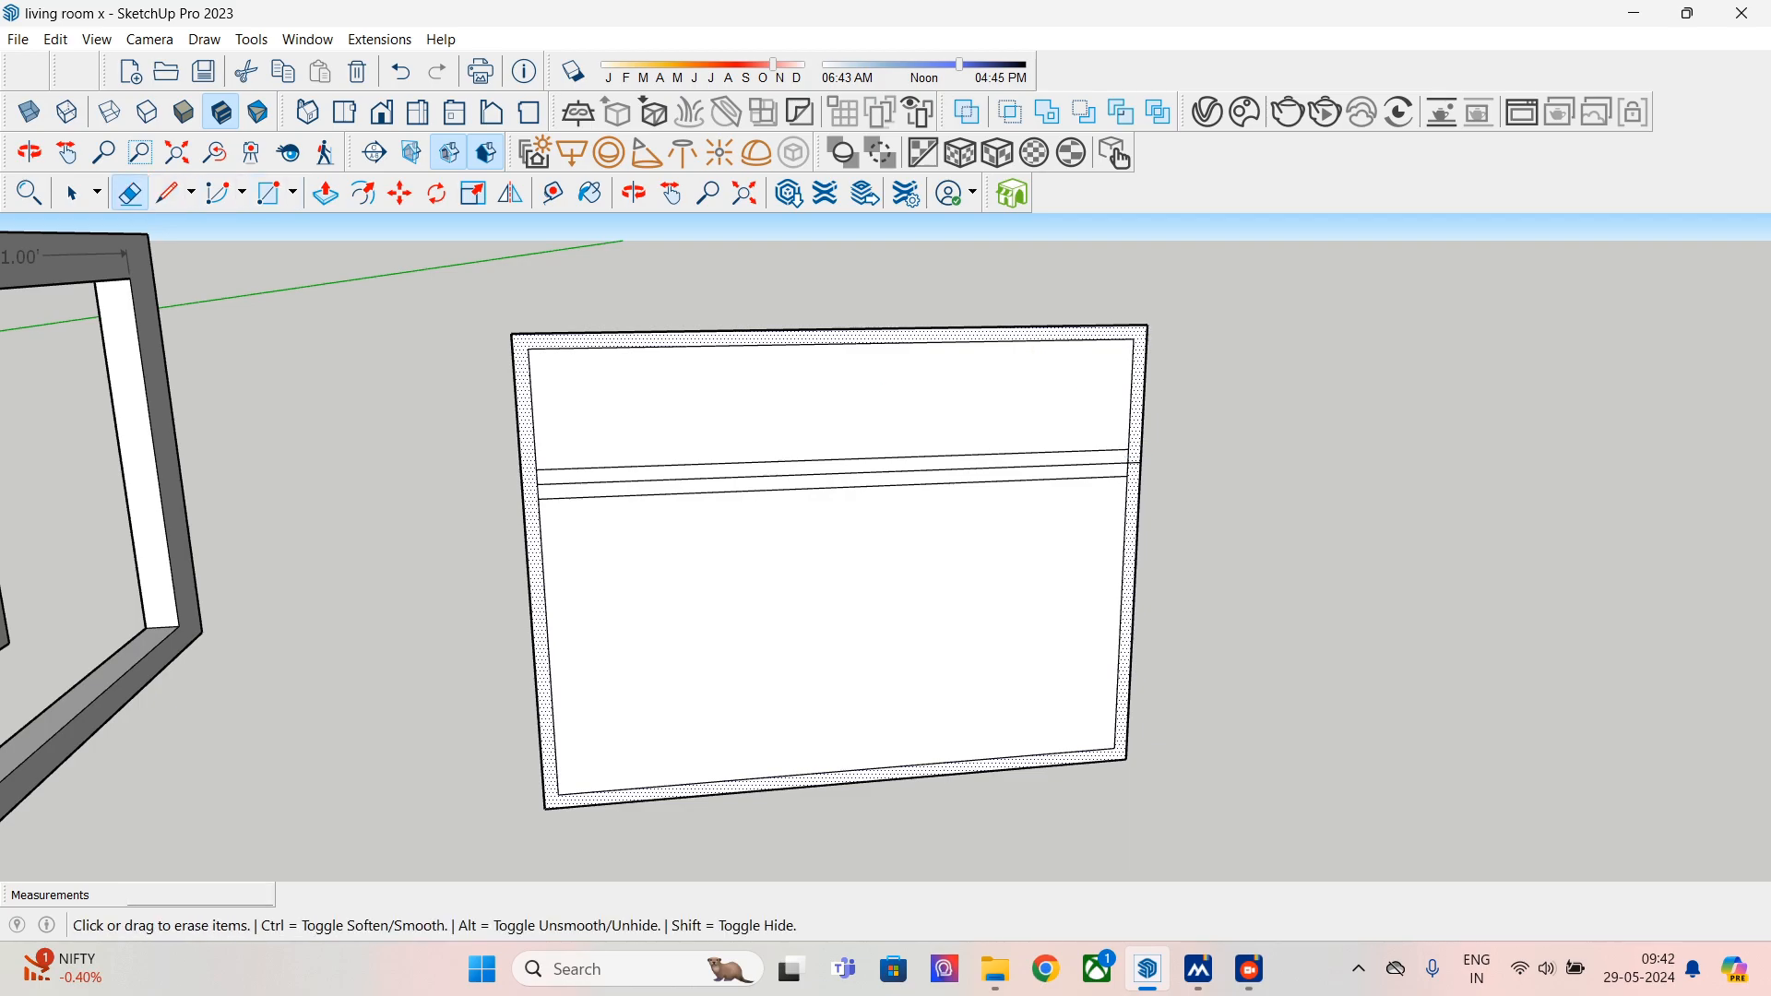
click(1135, 462)
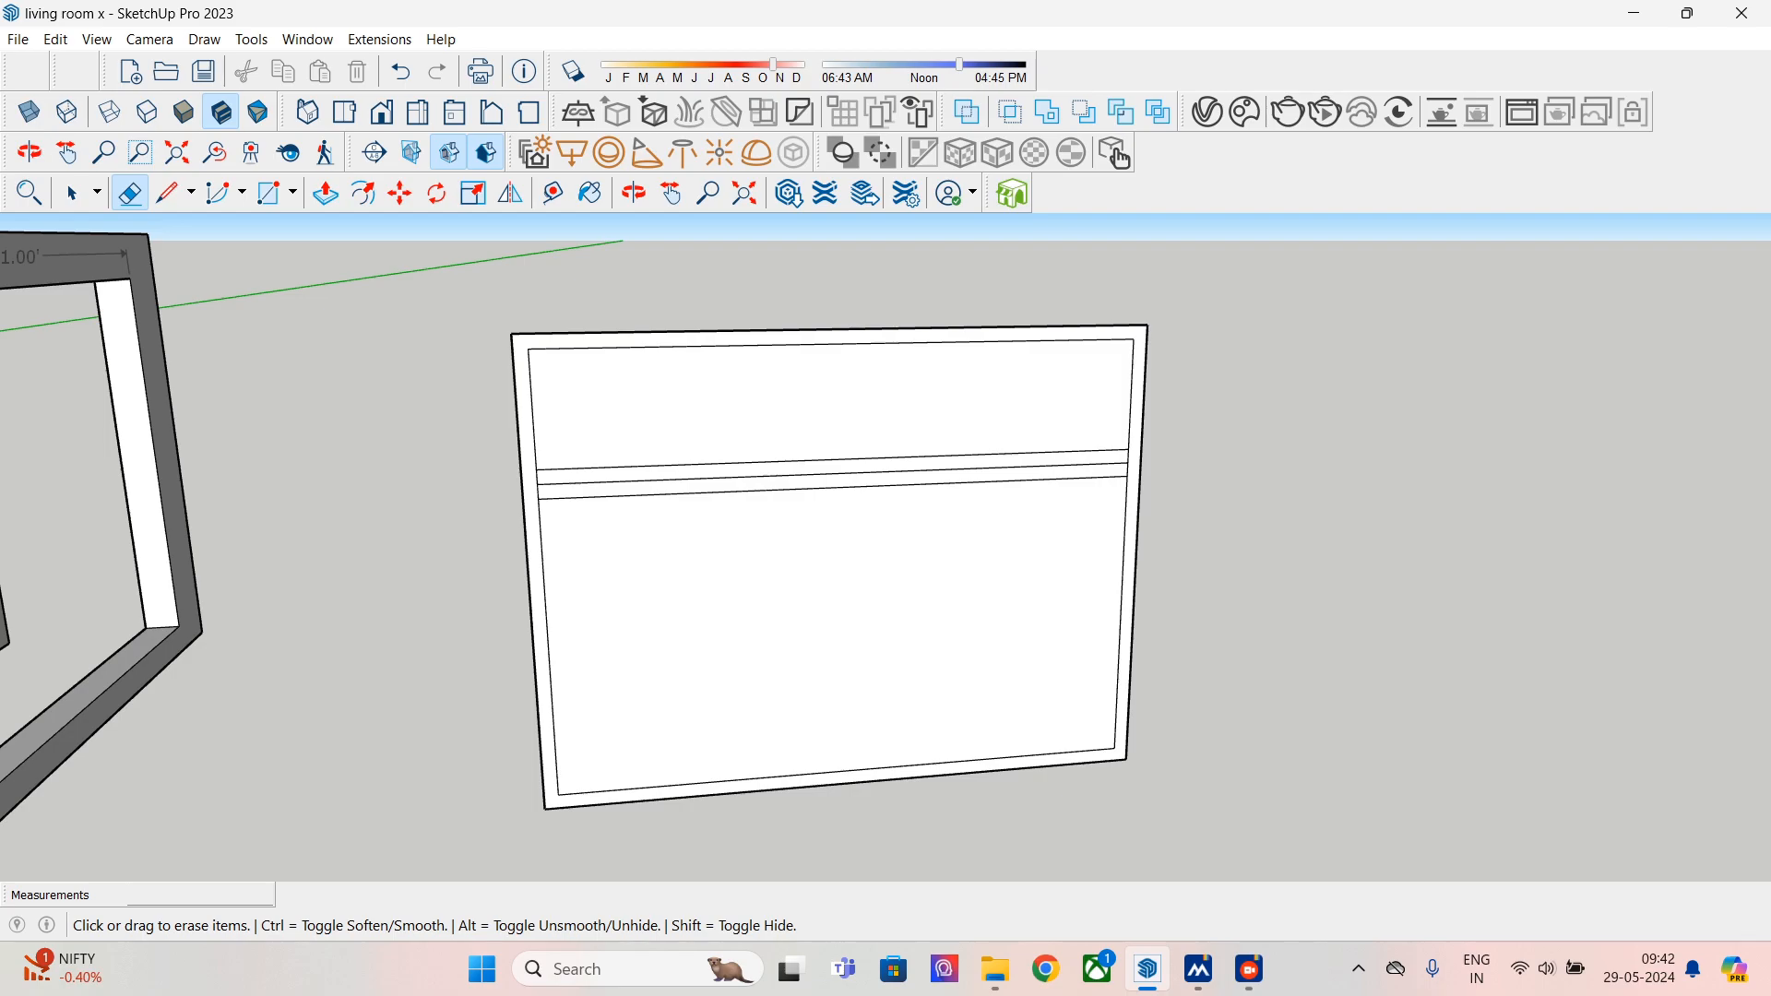
- Draw a vertical center line about 5.38' long from the midpoint of the lowest horizontal line to the frame's inner bottom edge
key(l)
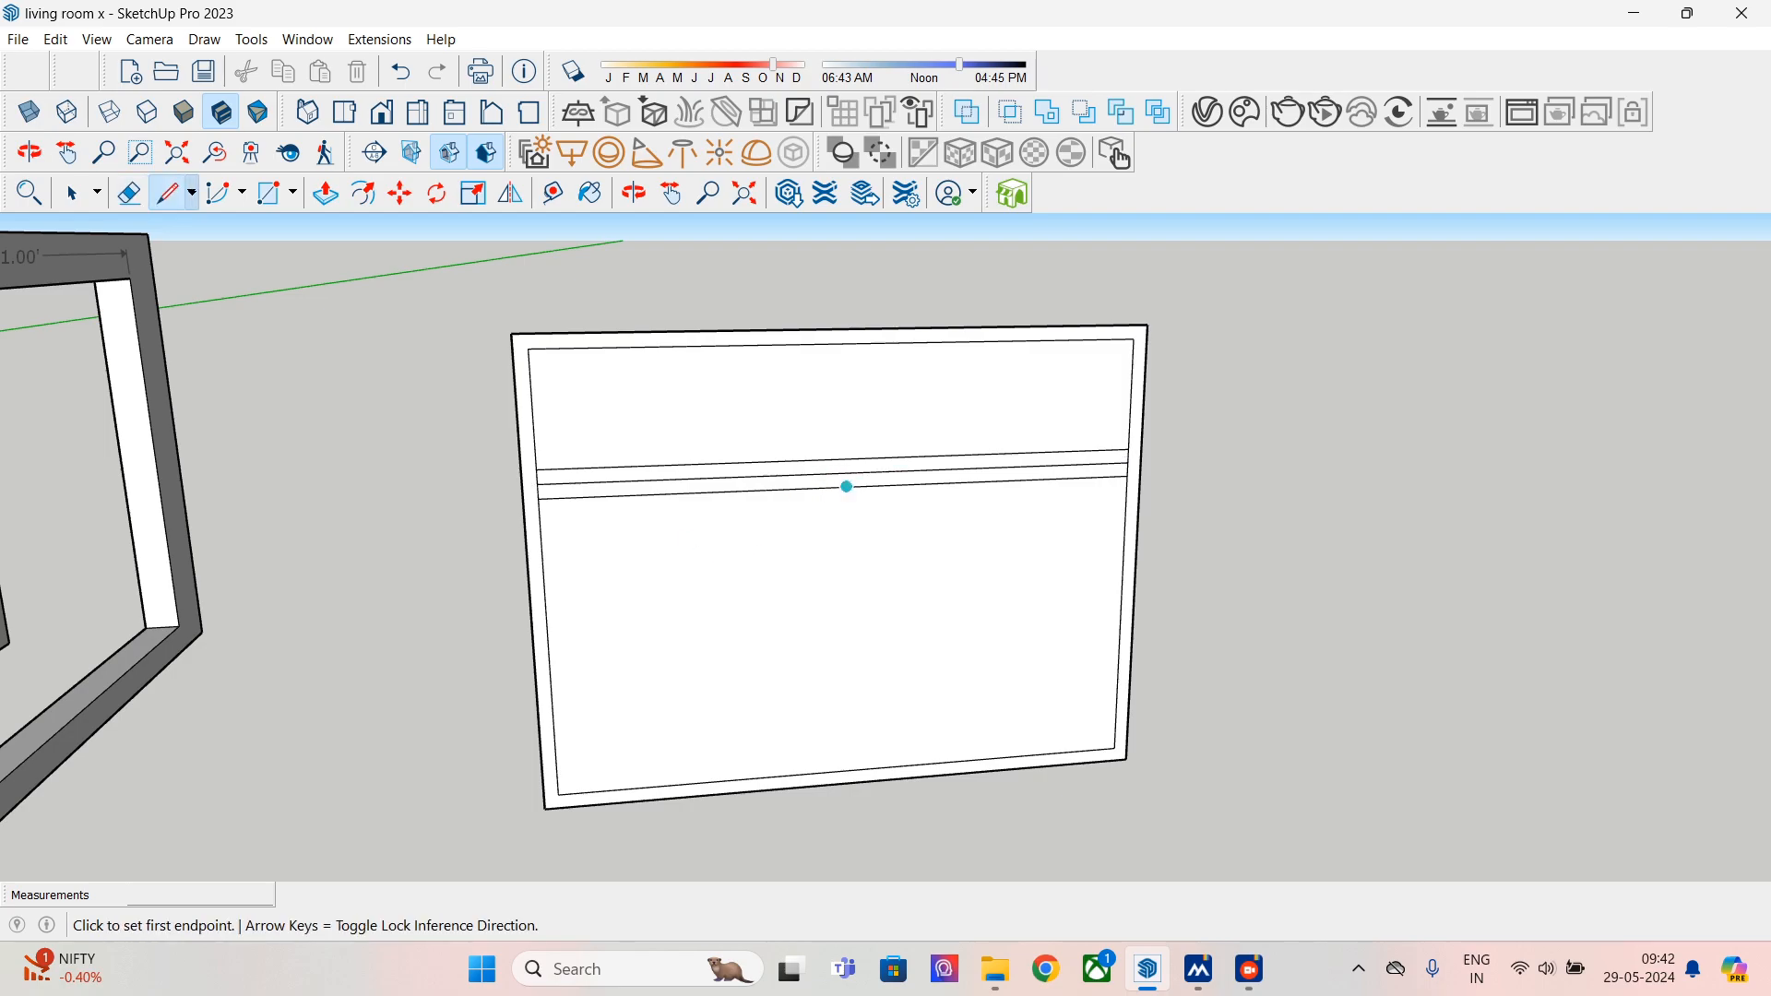
click(846, 486)
click(849, 769)
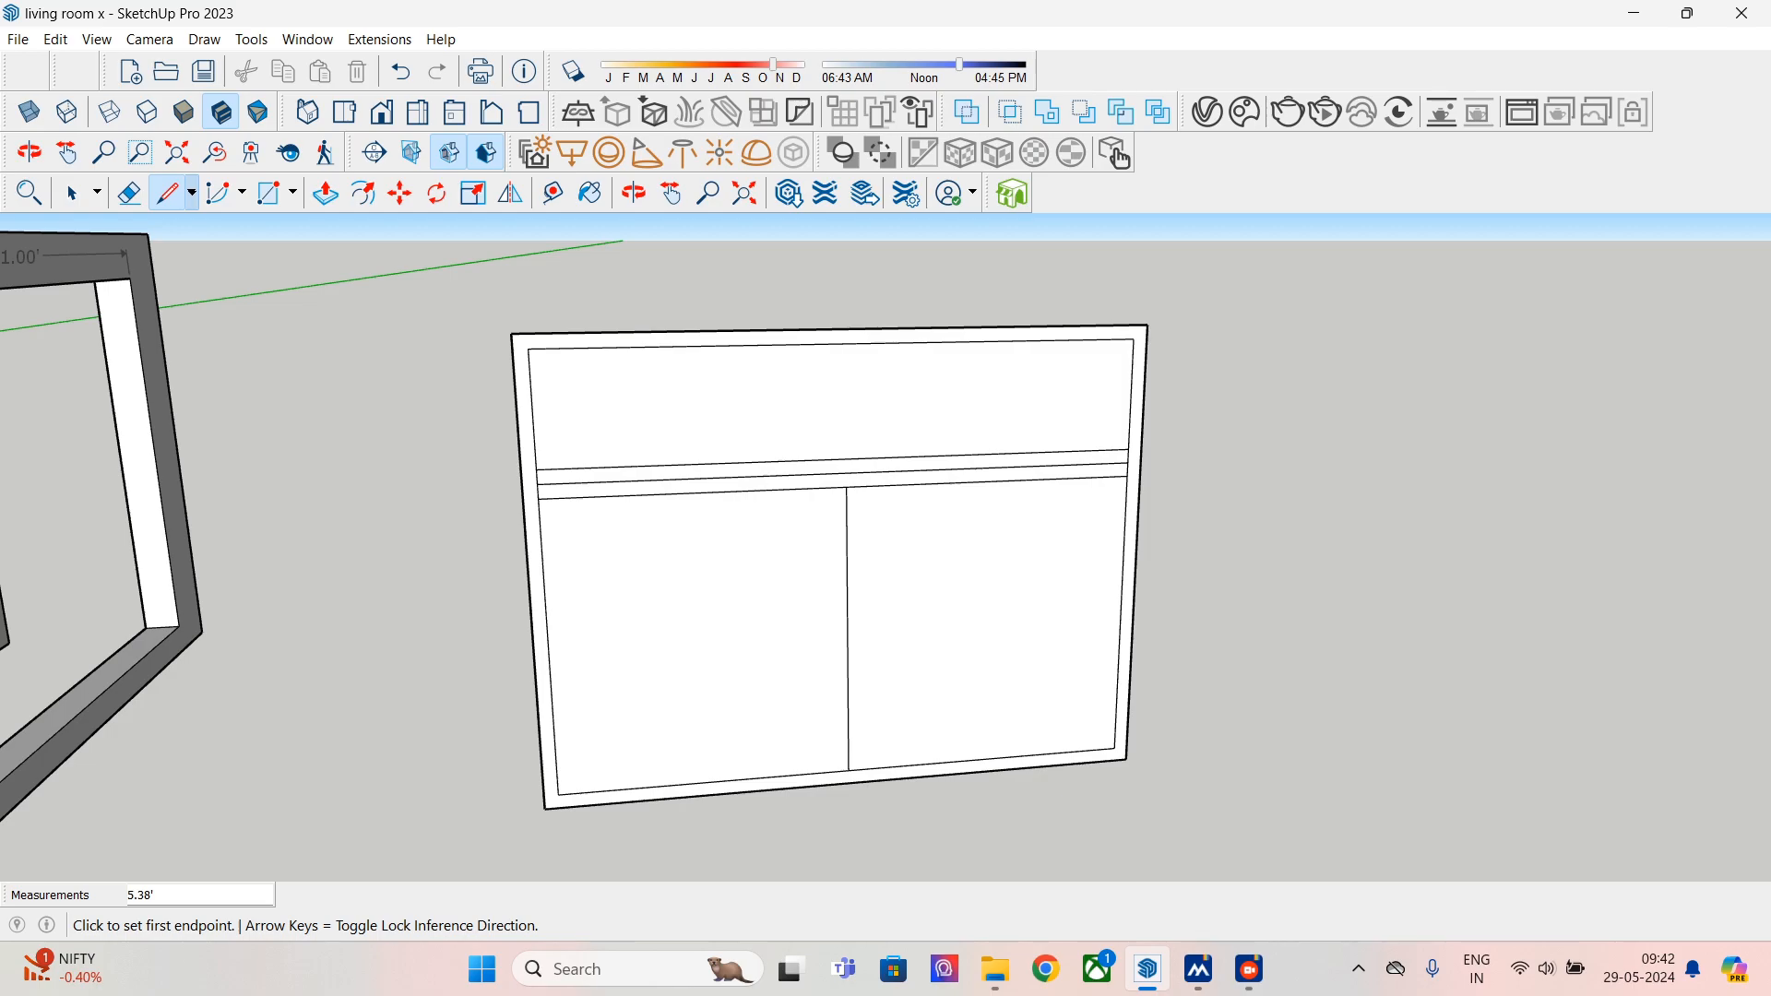
- Mark a point 1.5" left of the center line on the lower pane's top edge and draw a vertical line from it to the inner bottom edge
scroll(818, 507, up, 4)
middle_drag(859, 625, 857, 554)
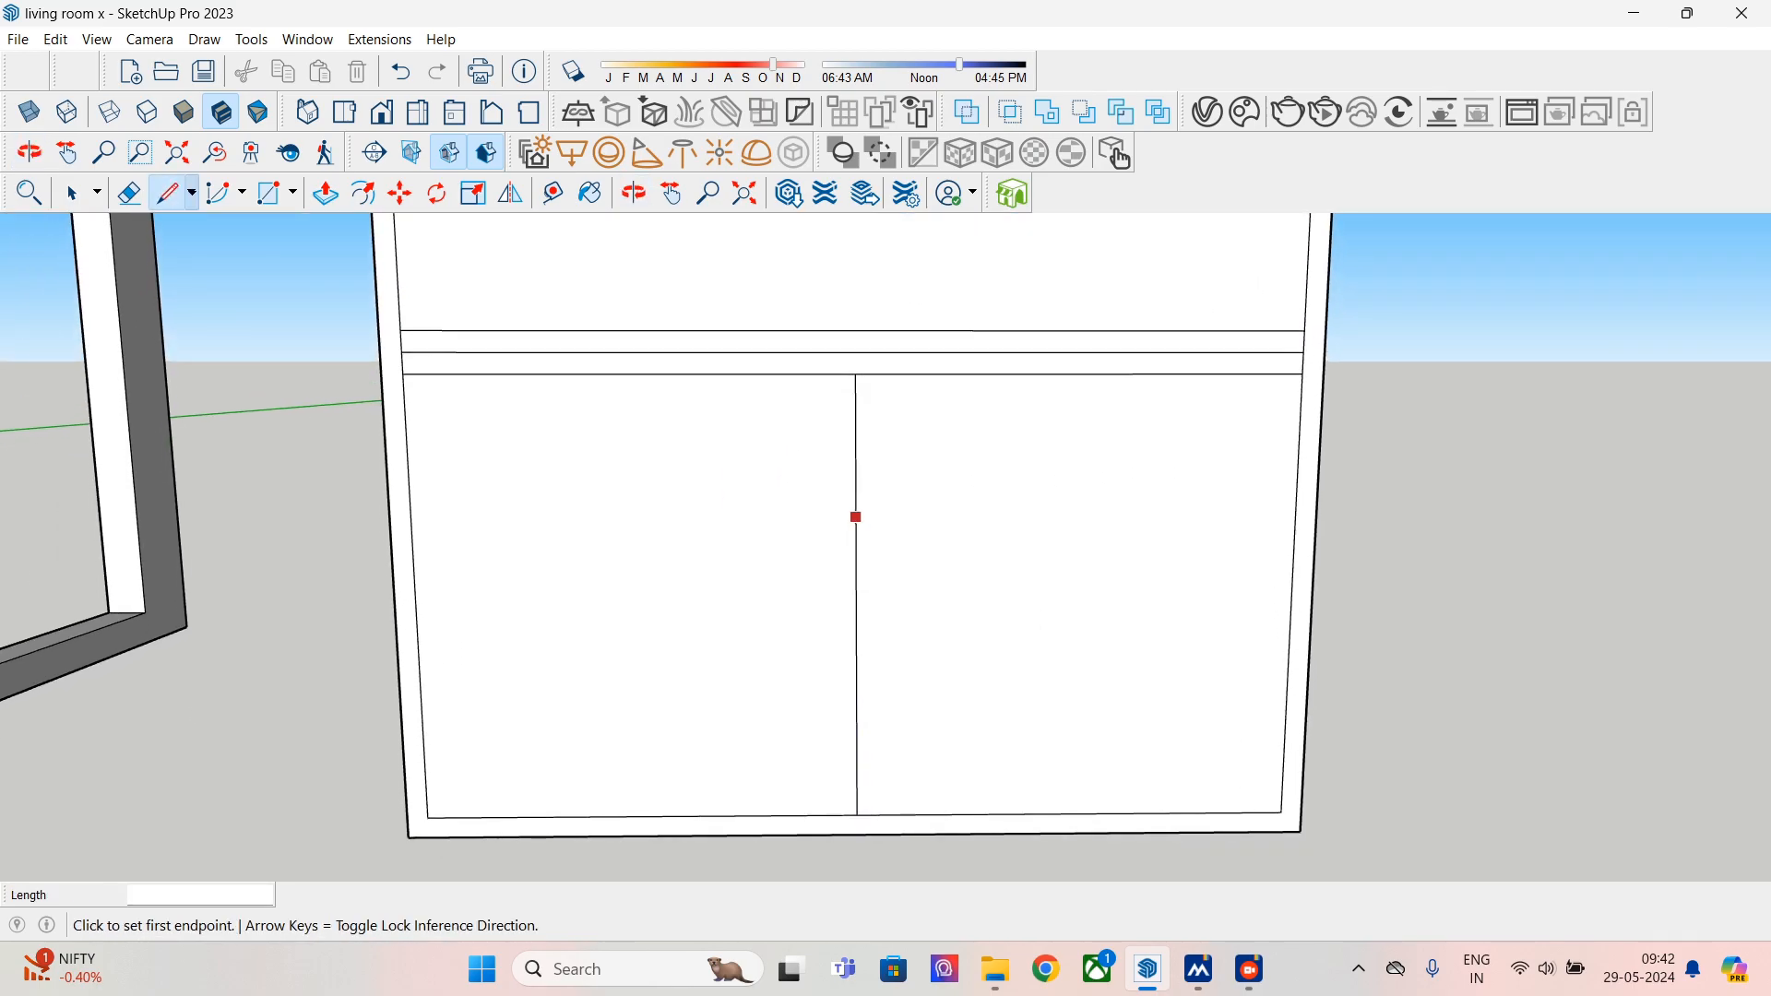
click(856, 372)
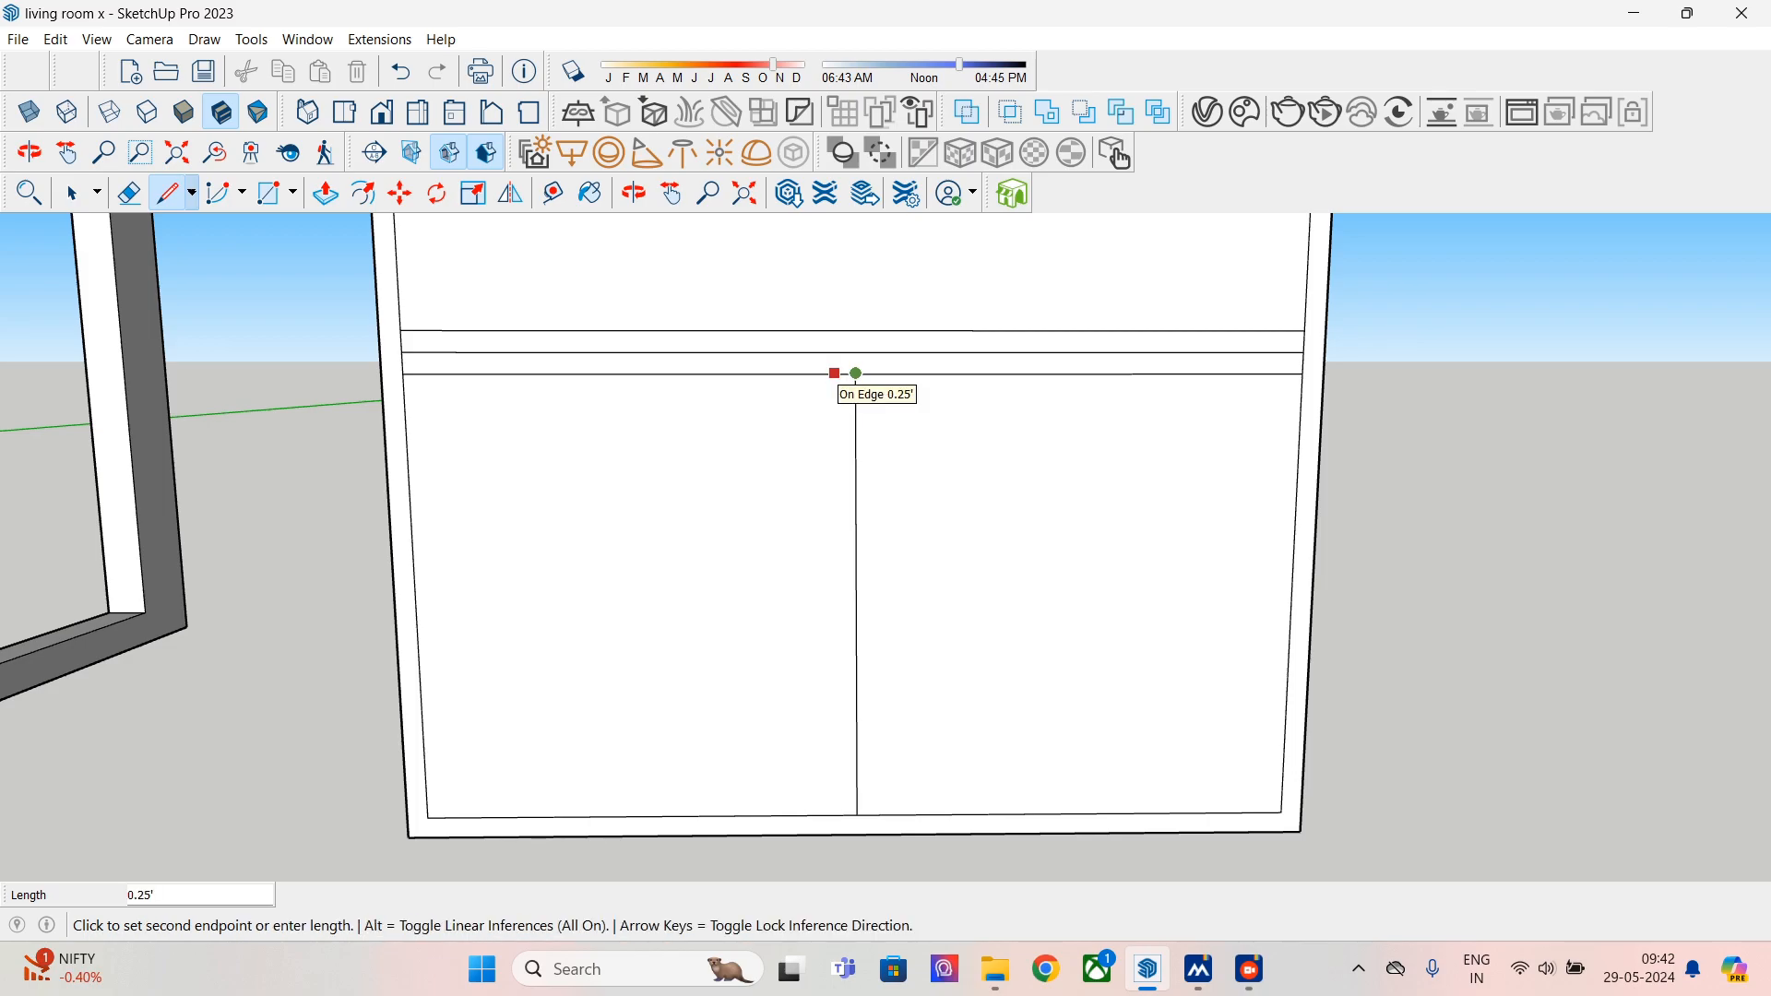
text(1.5")
key(Return)
click(856, 373)
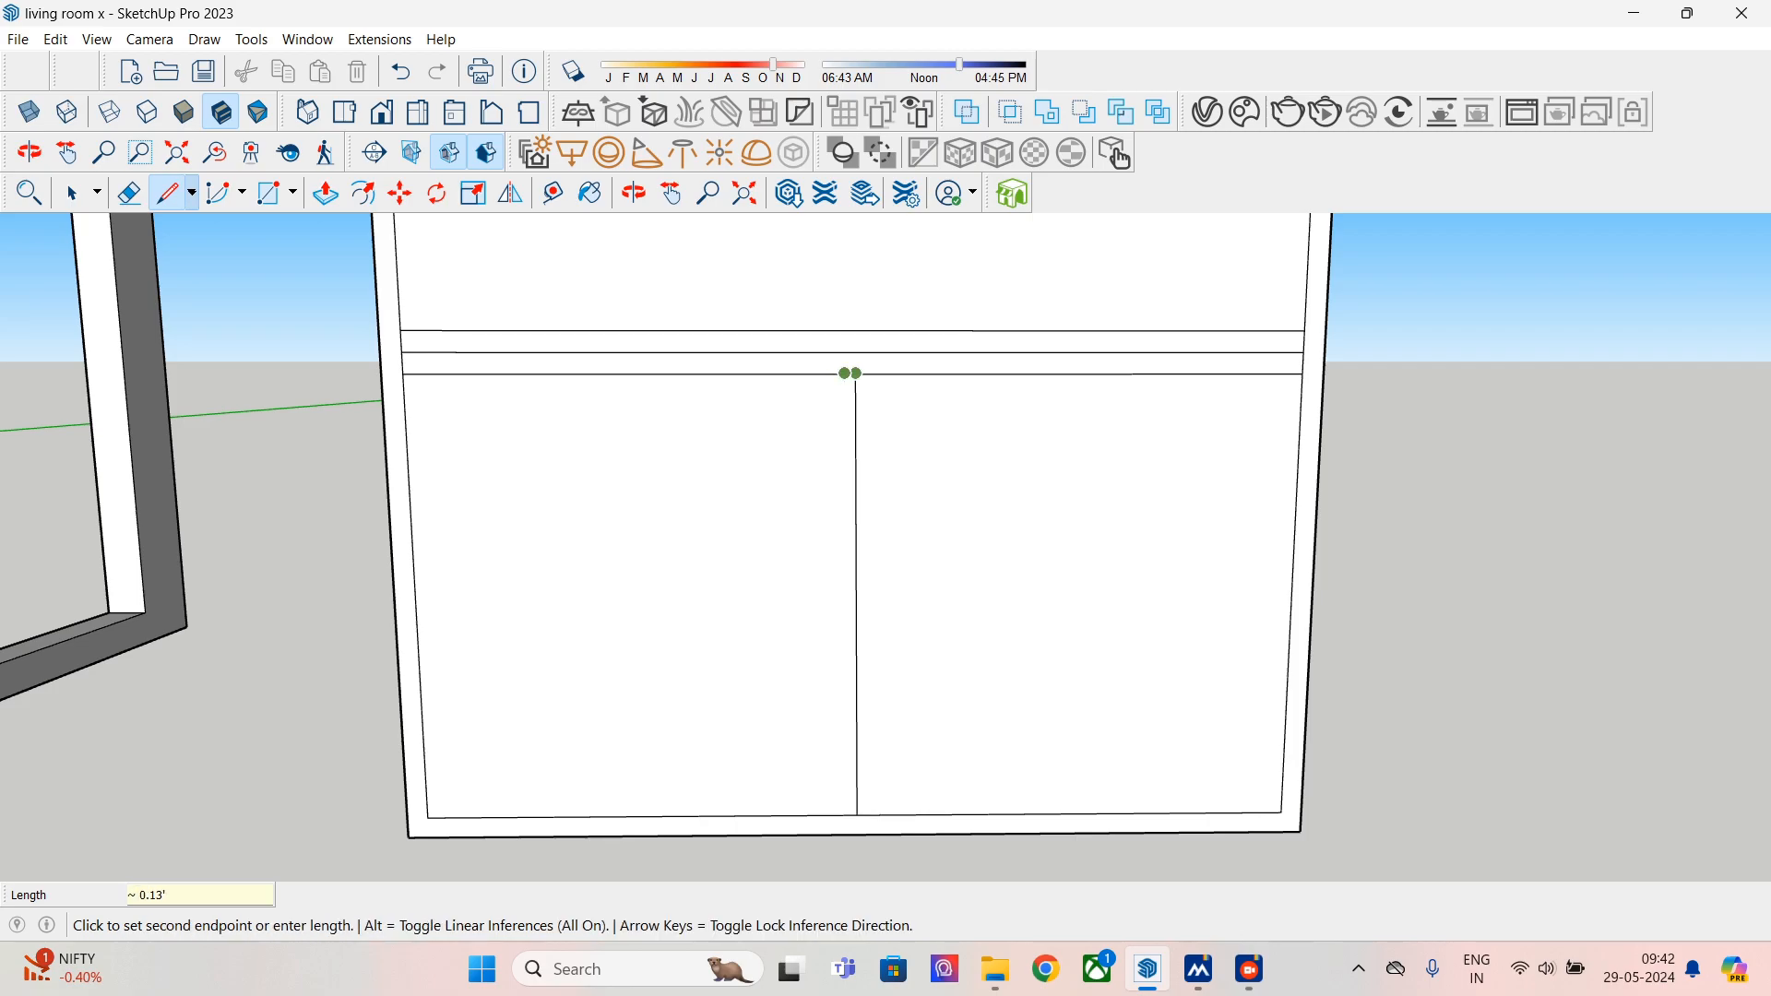
key(Escape)
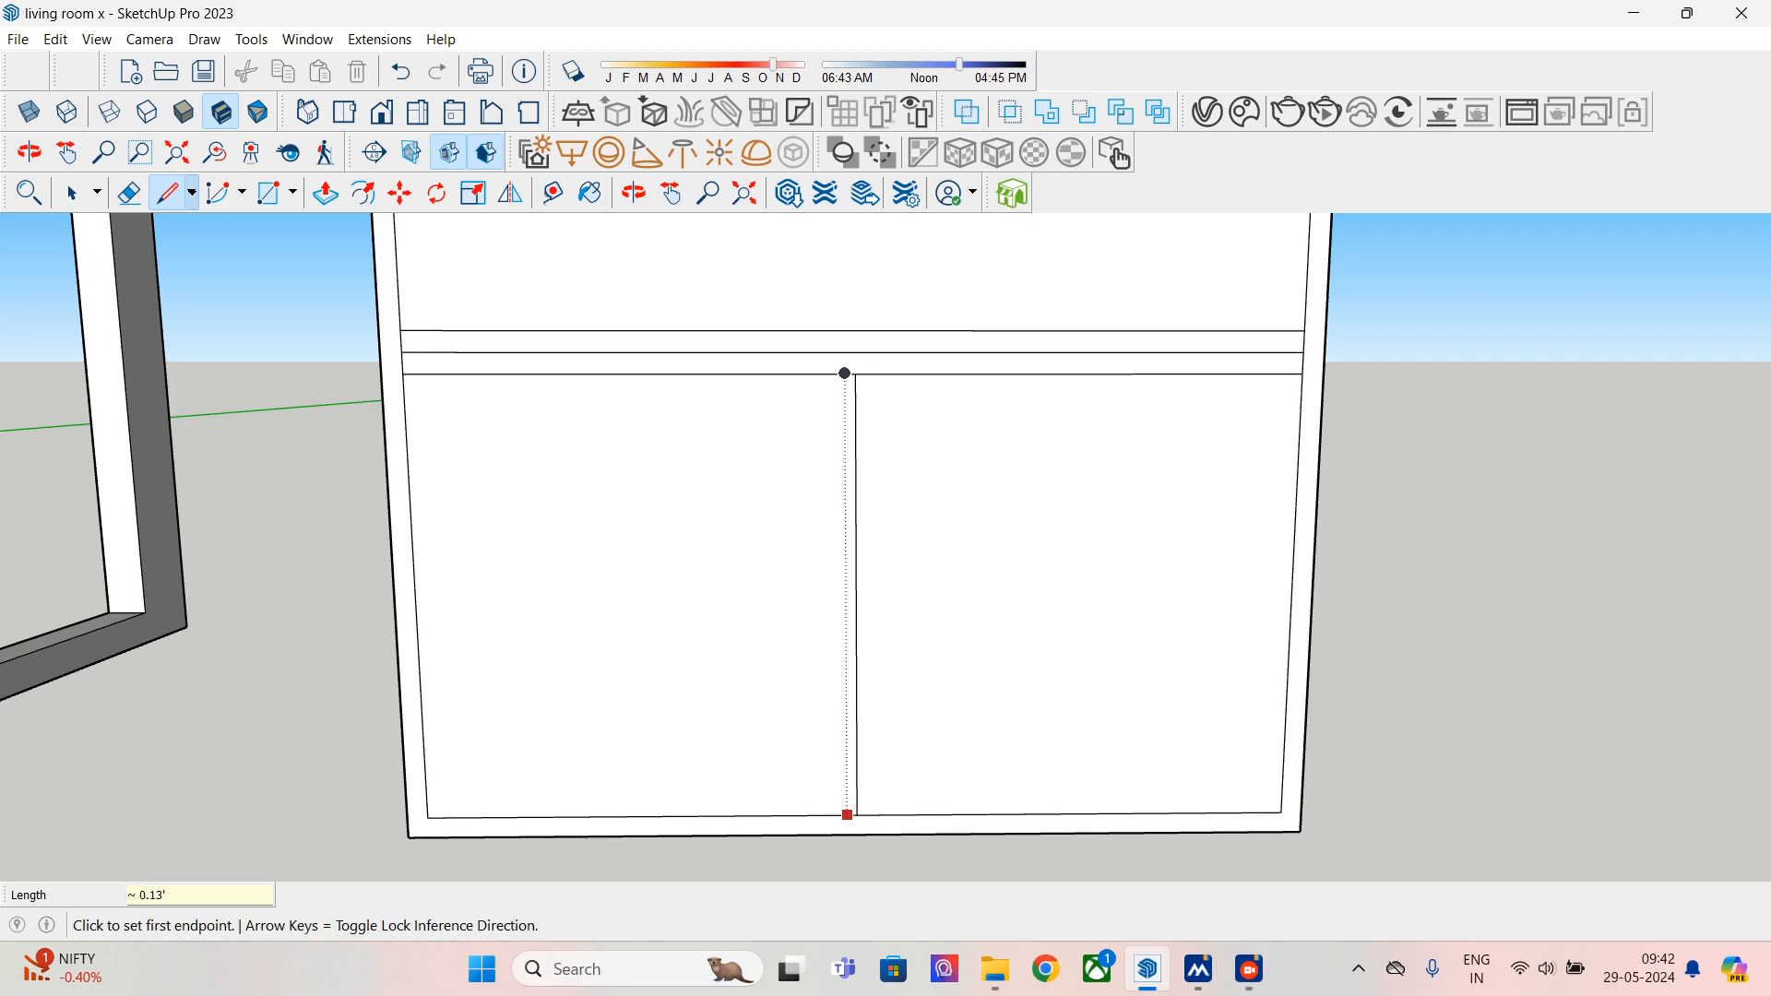
click(847, 813)
click(845, 373)
- Draw a matching vertical line on the right side of the center line, and erase the center line between the two
click(856, 373)
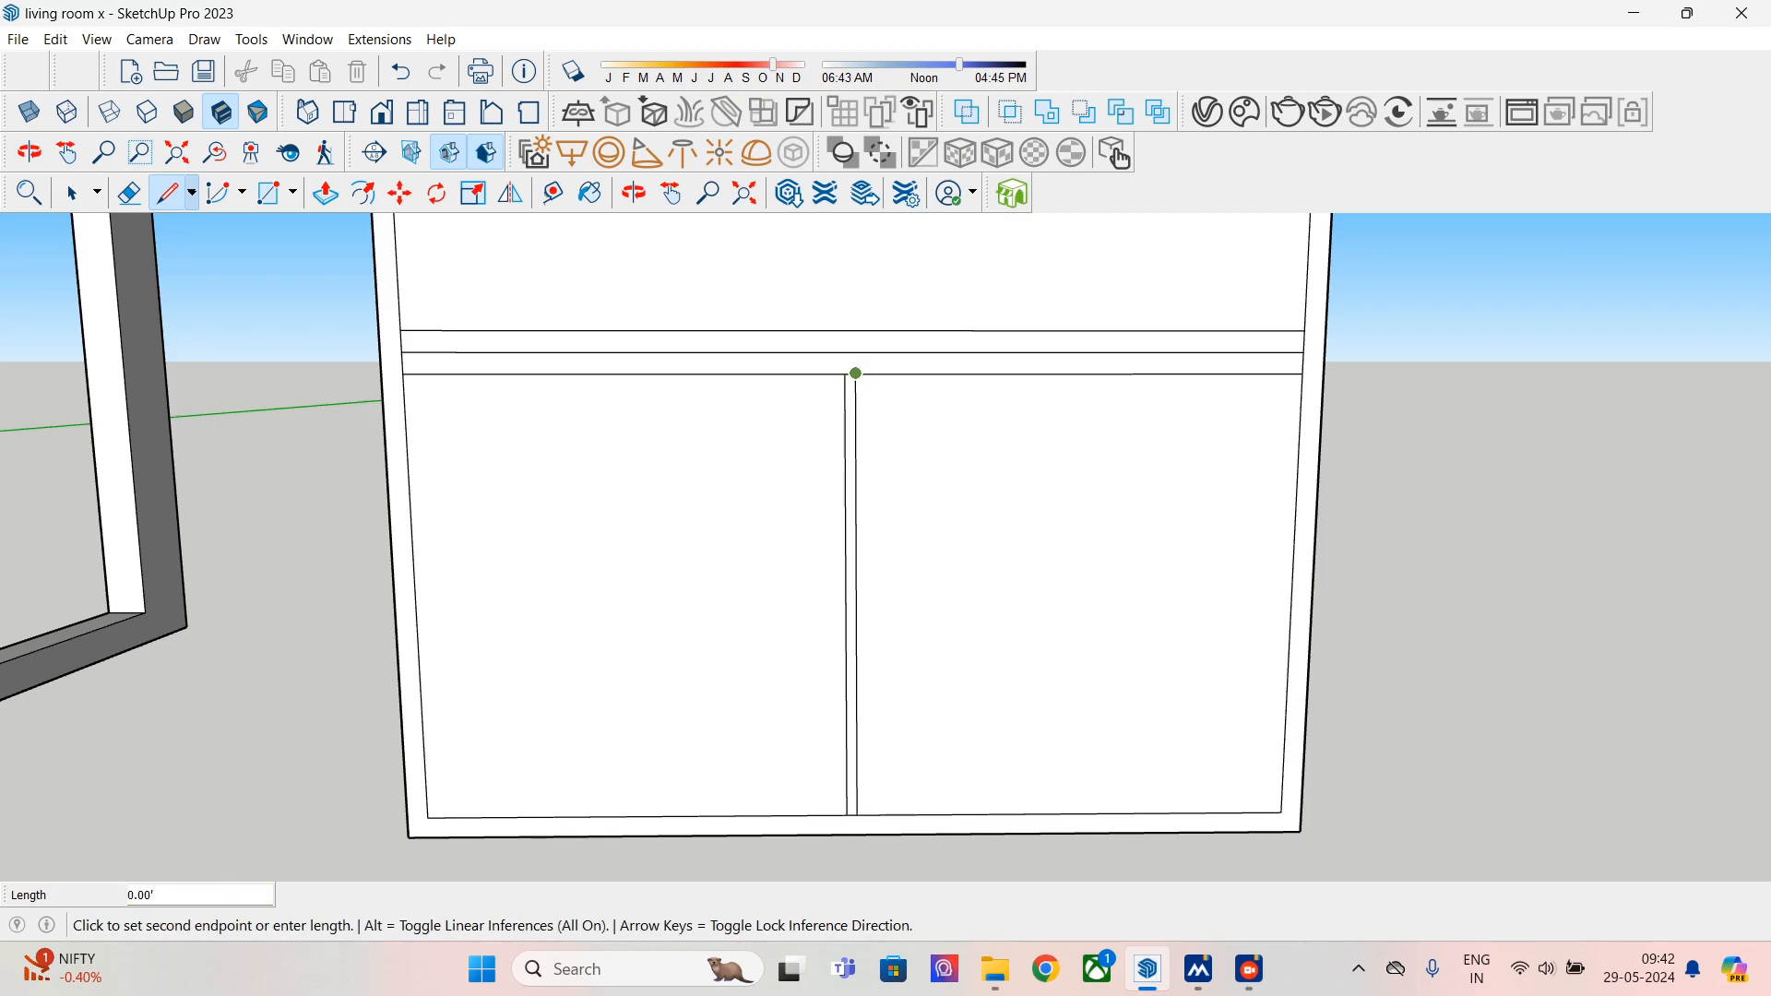
key(Escape)
click(867, 372)
click(867, 814)
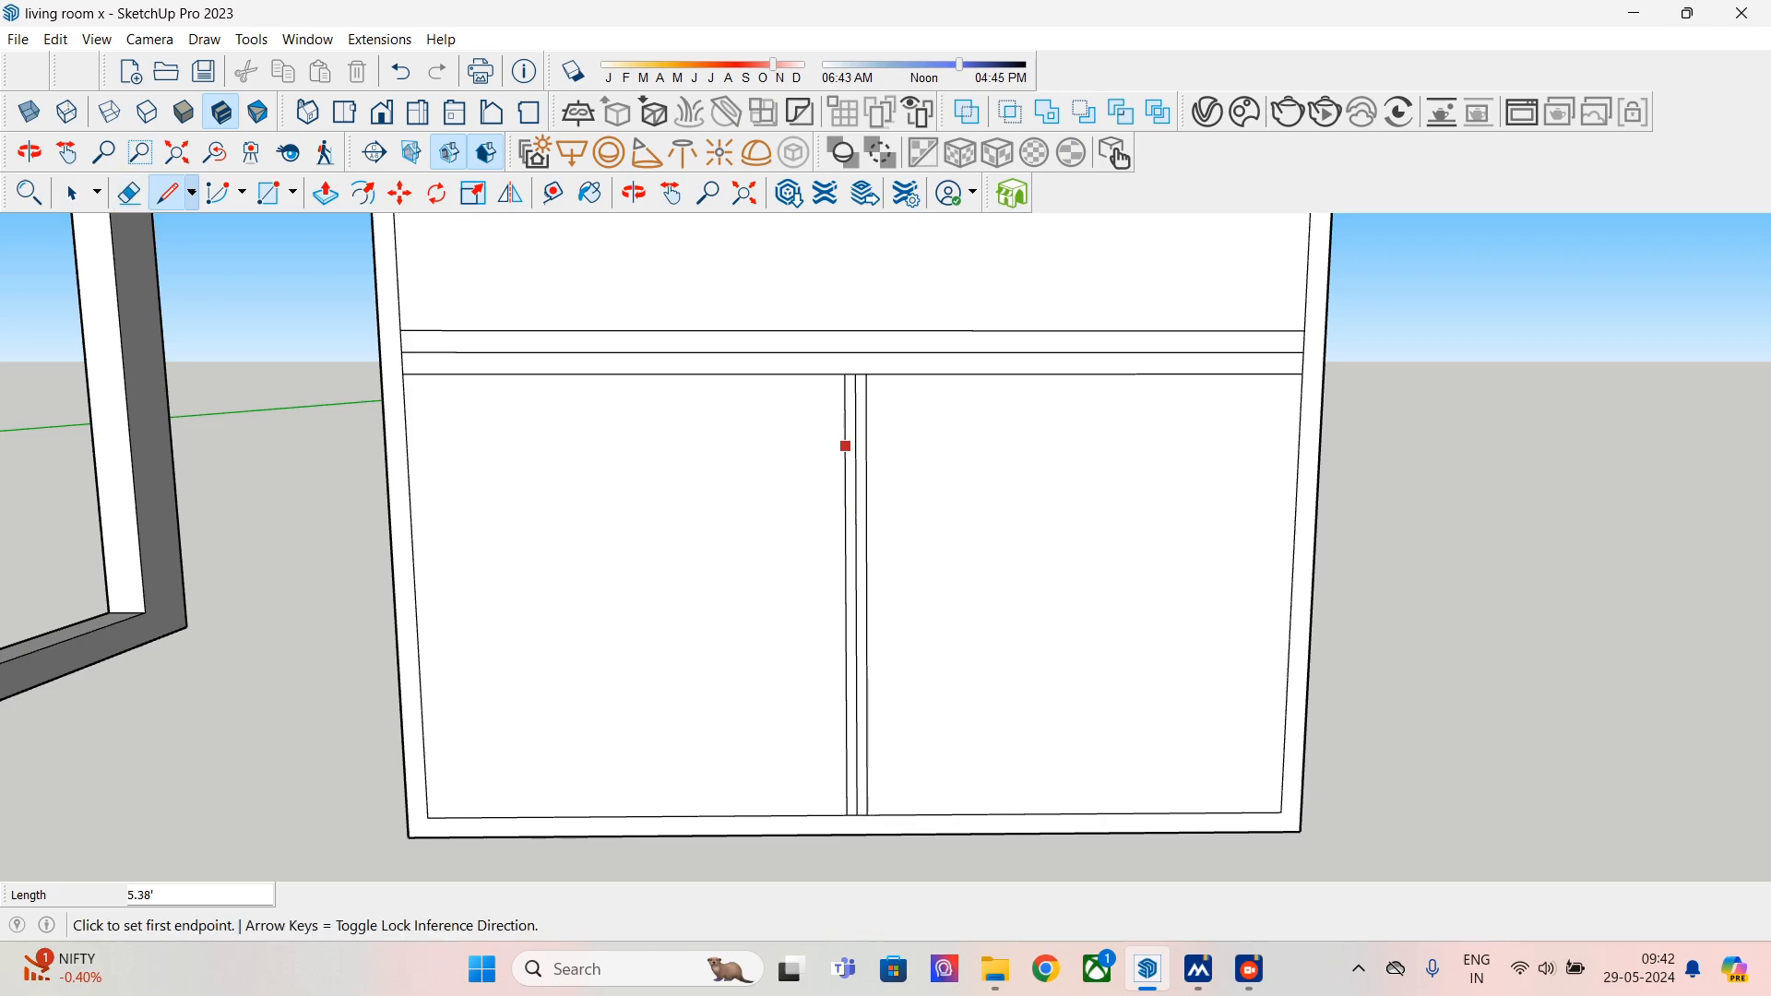
click(129, 191)
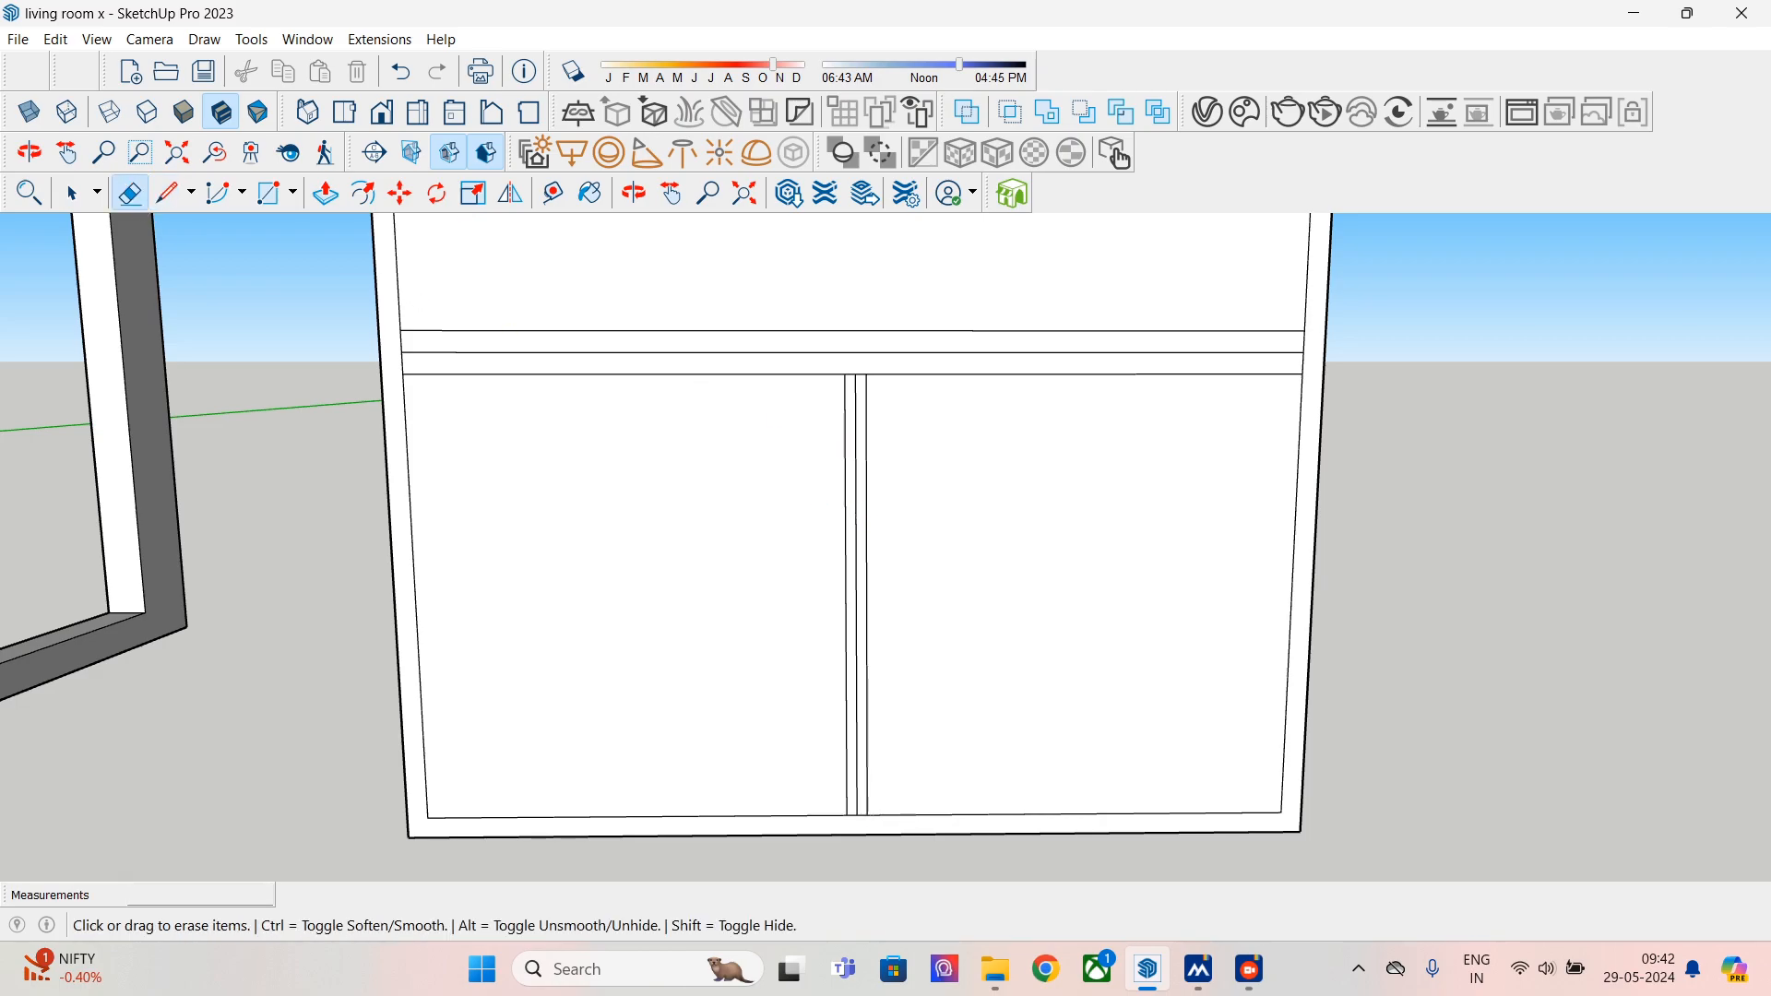
click(857, 590)
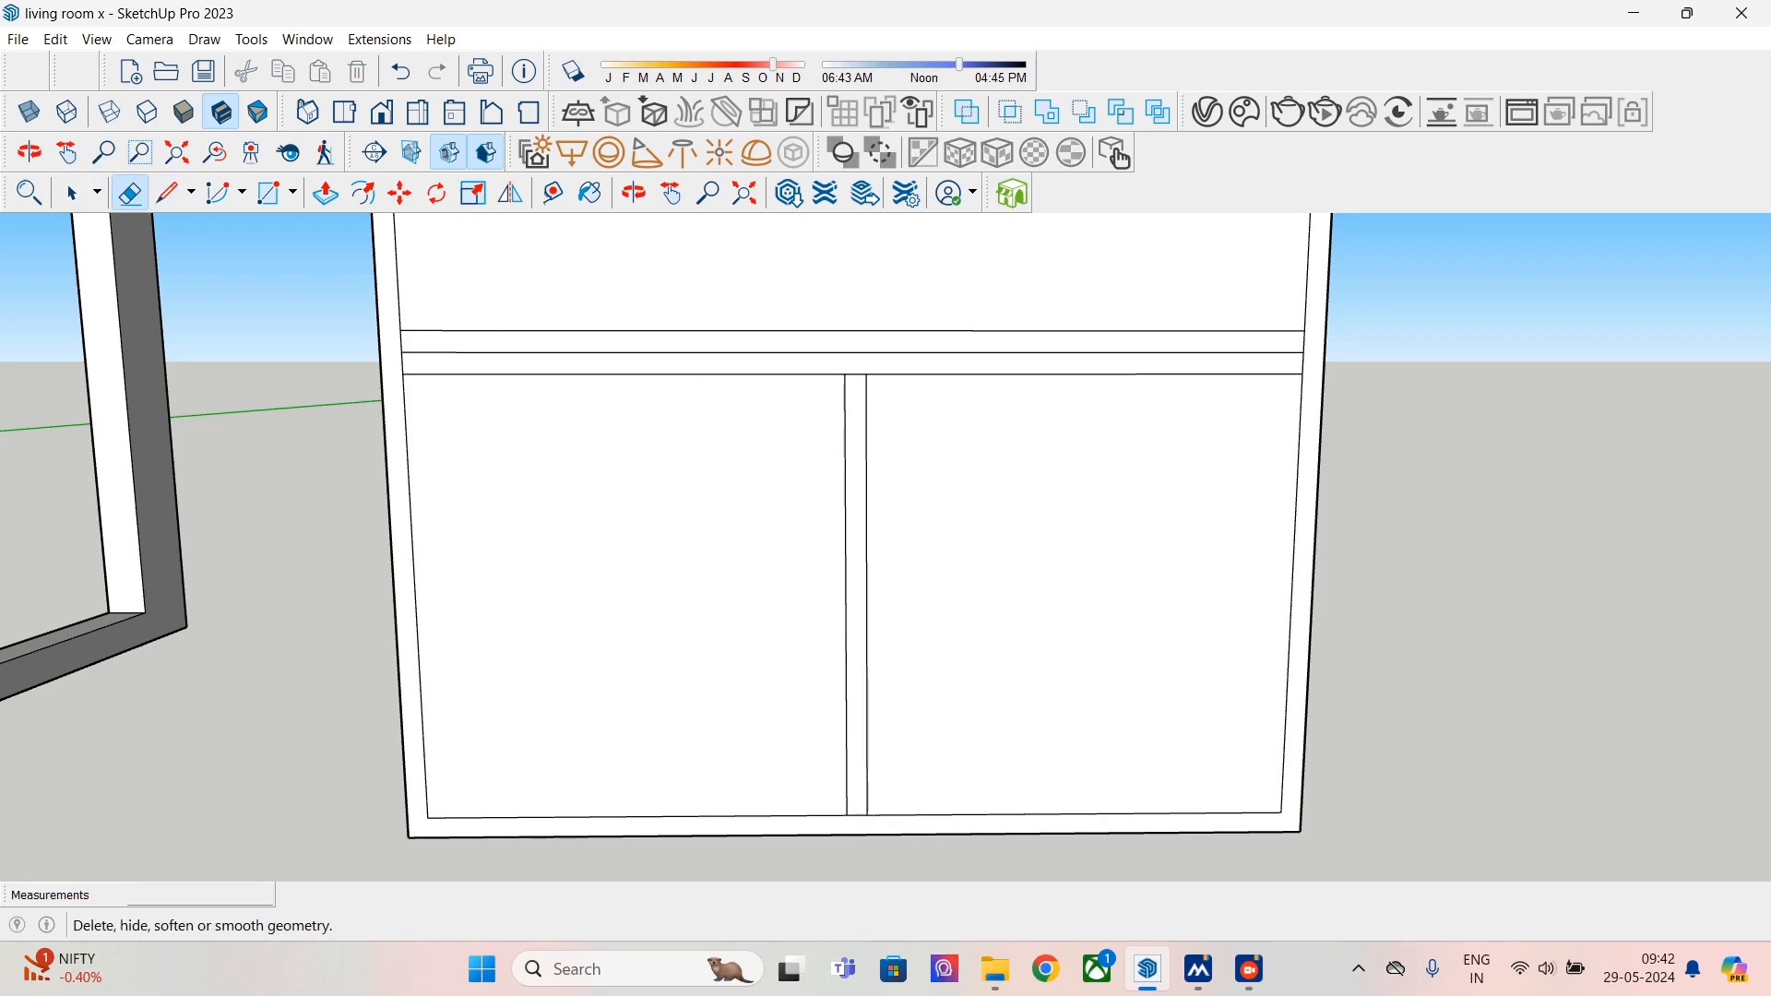
- Draw a line about 5.38' long from the midpoint of the left lower pane's top edge to its bottom edge
click(167, 192)
click(624, 372)
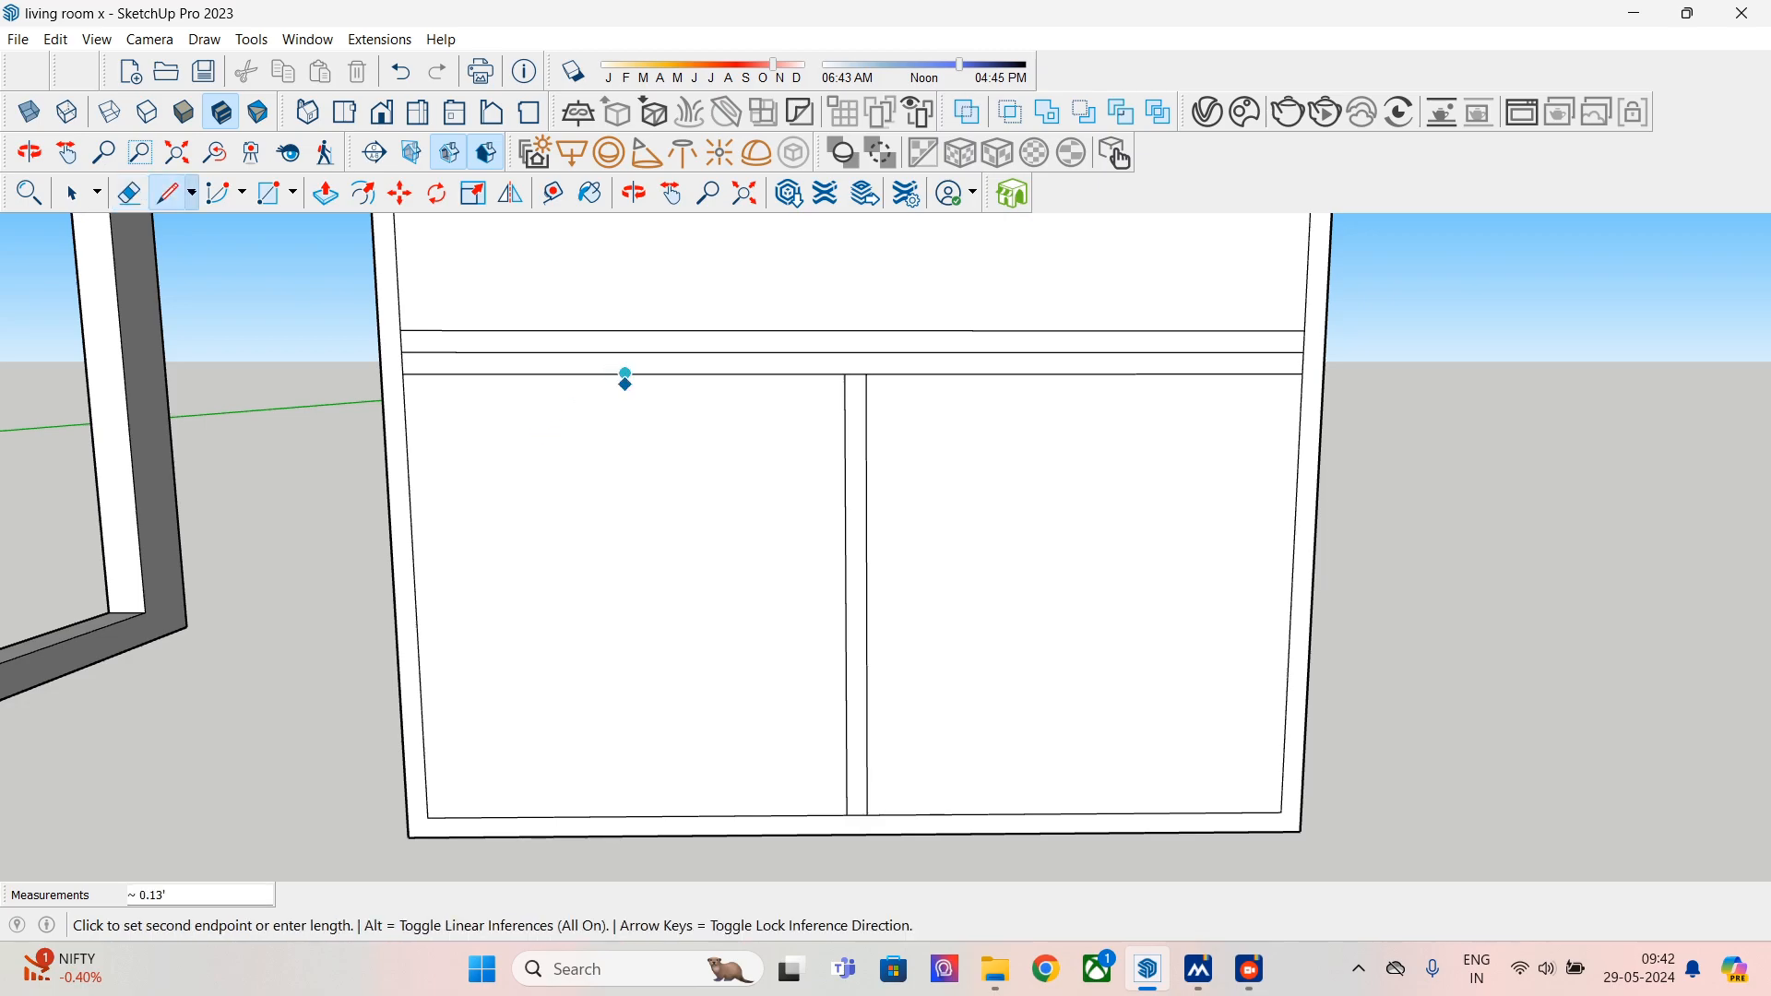
click(638, 816)
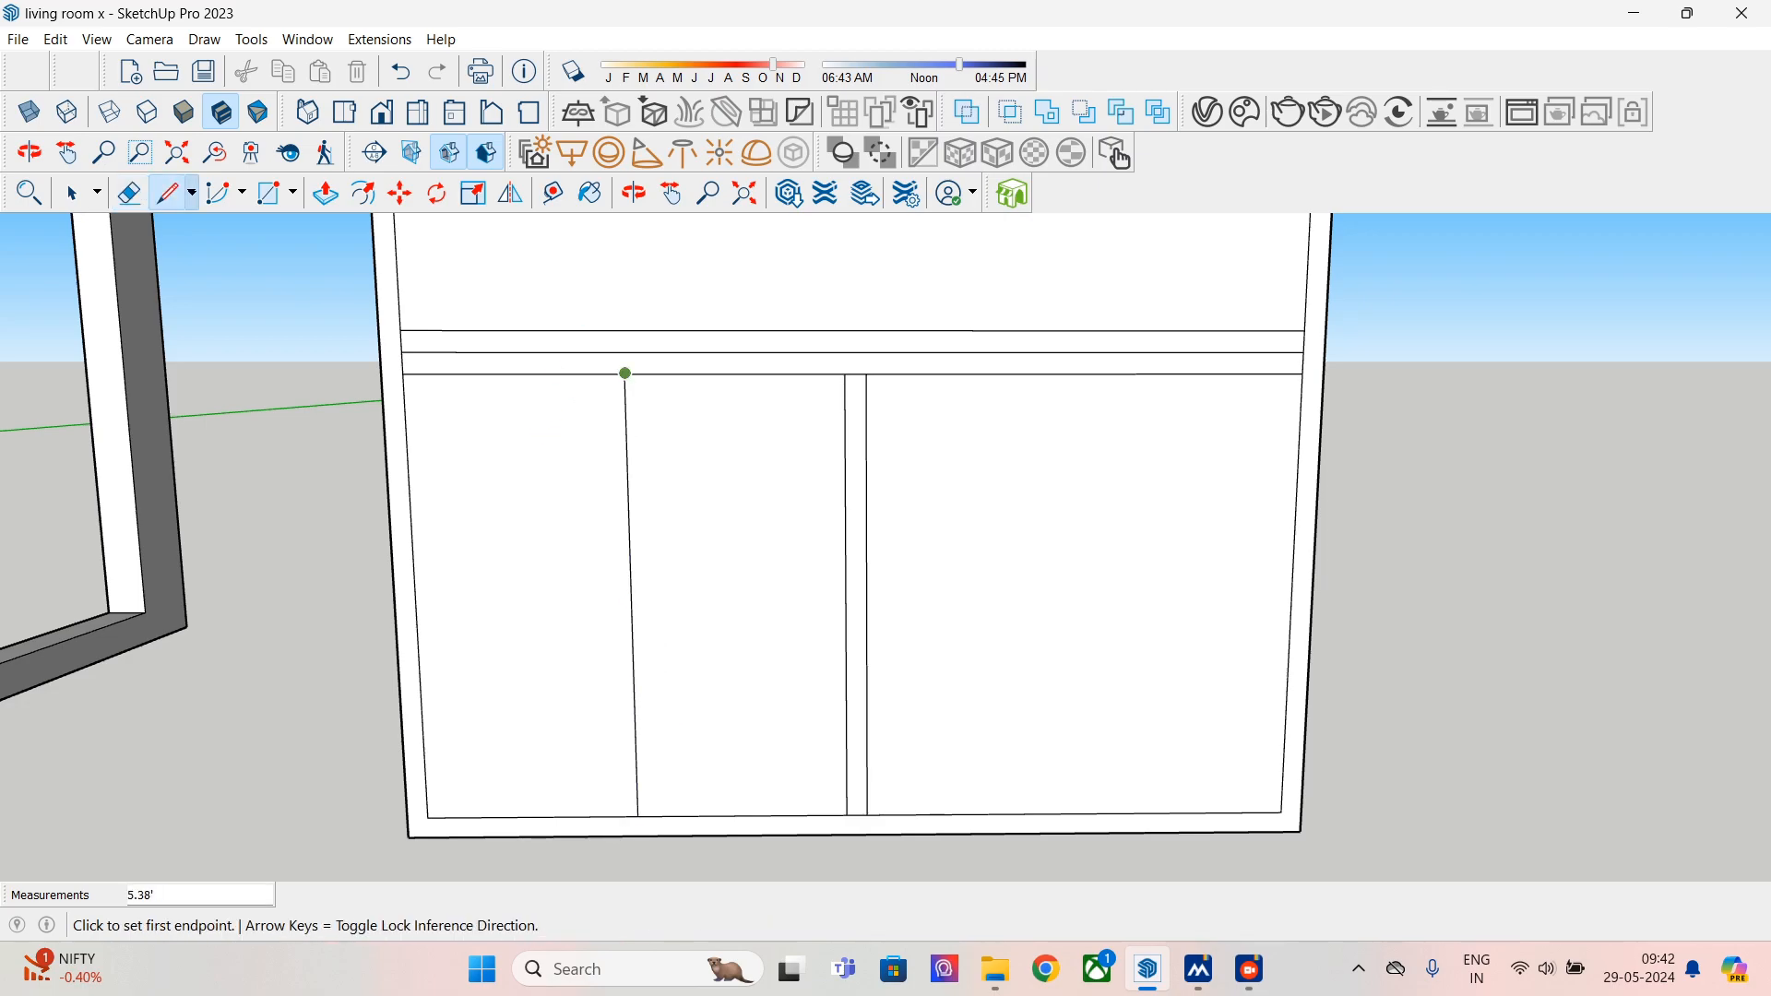
- Mark a point 1.5" right of the left lower pane's center line and draw a vertical line about 5.38' long from it
click(625, 372)
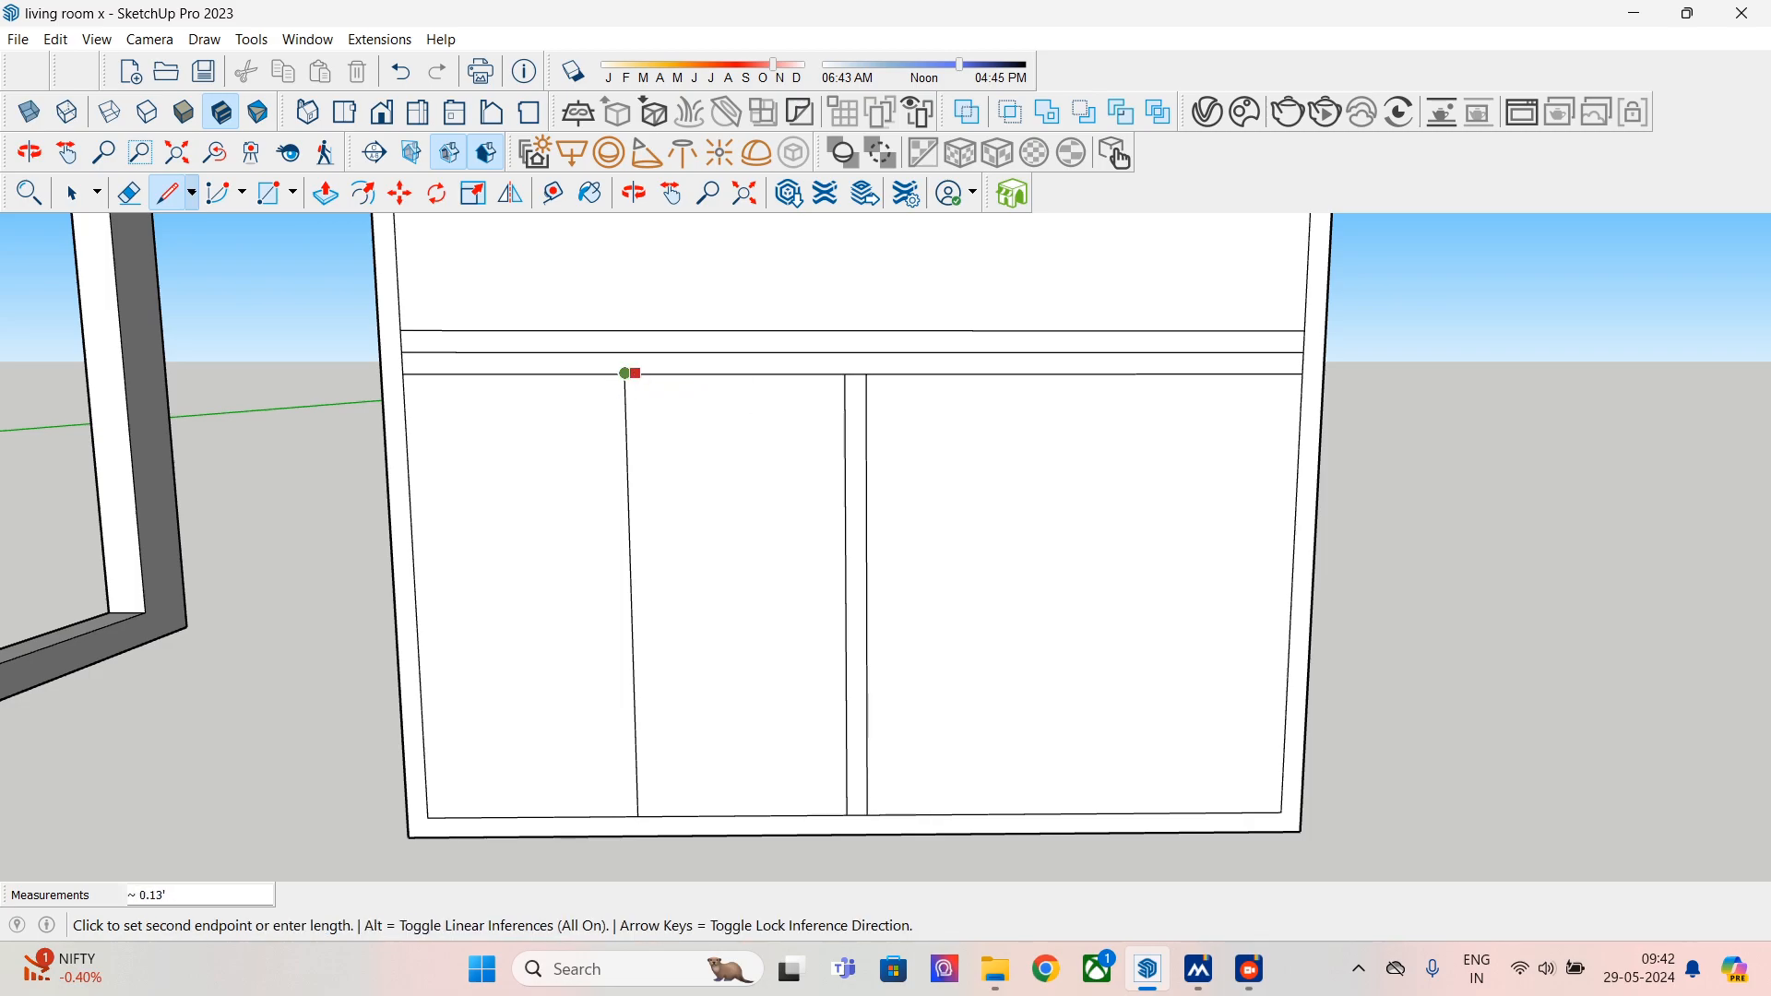
click(635, 373)
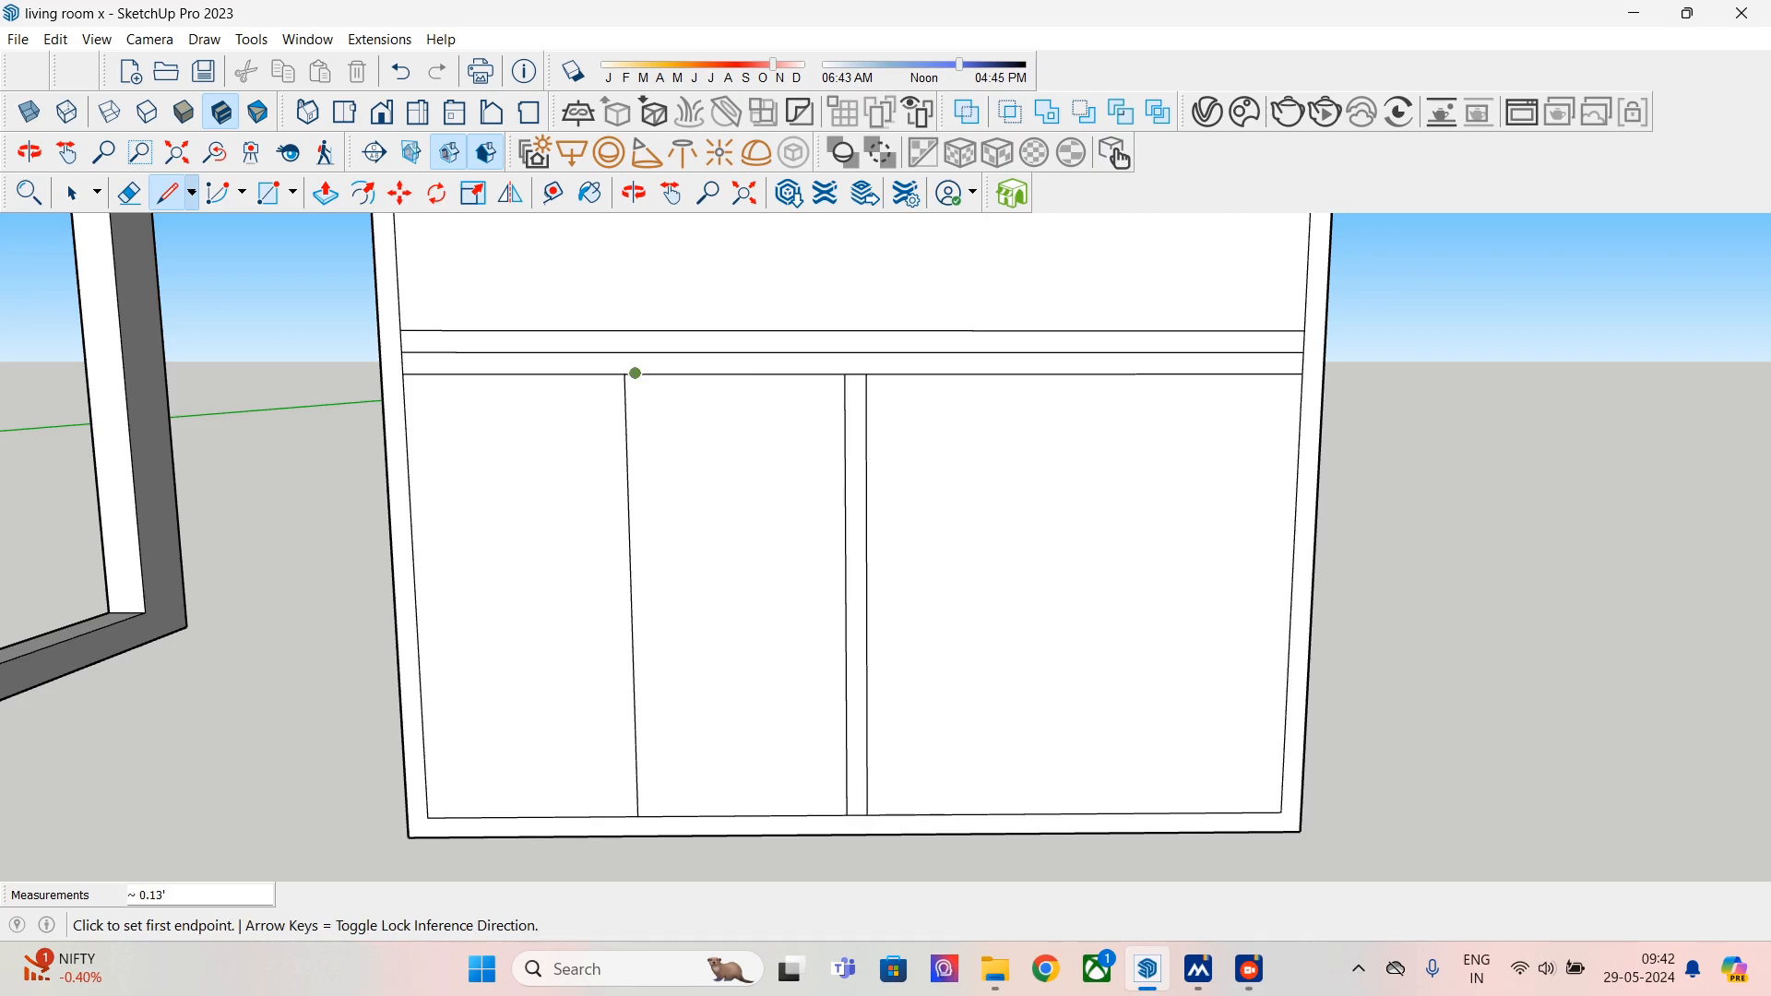
click(626, 373)
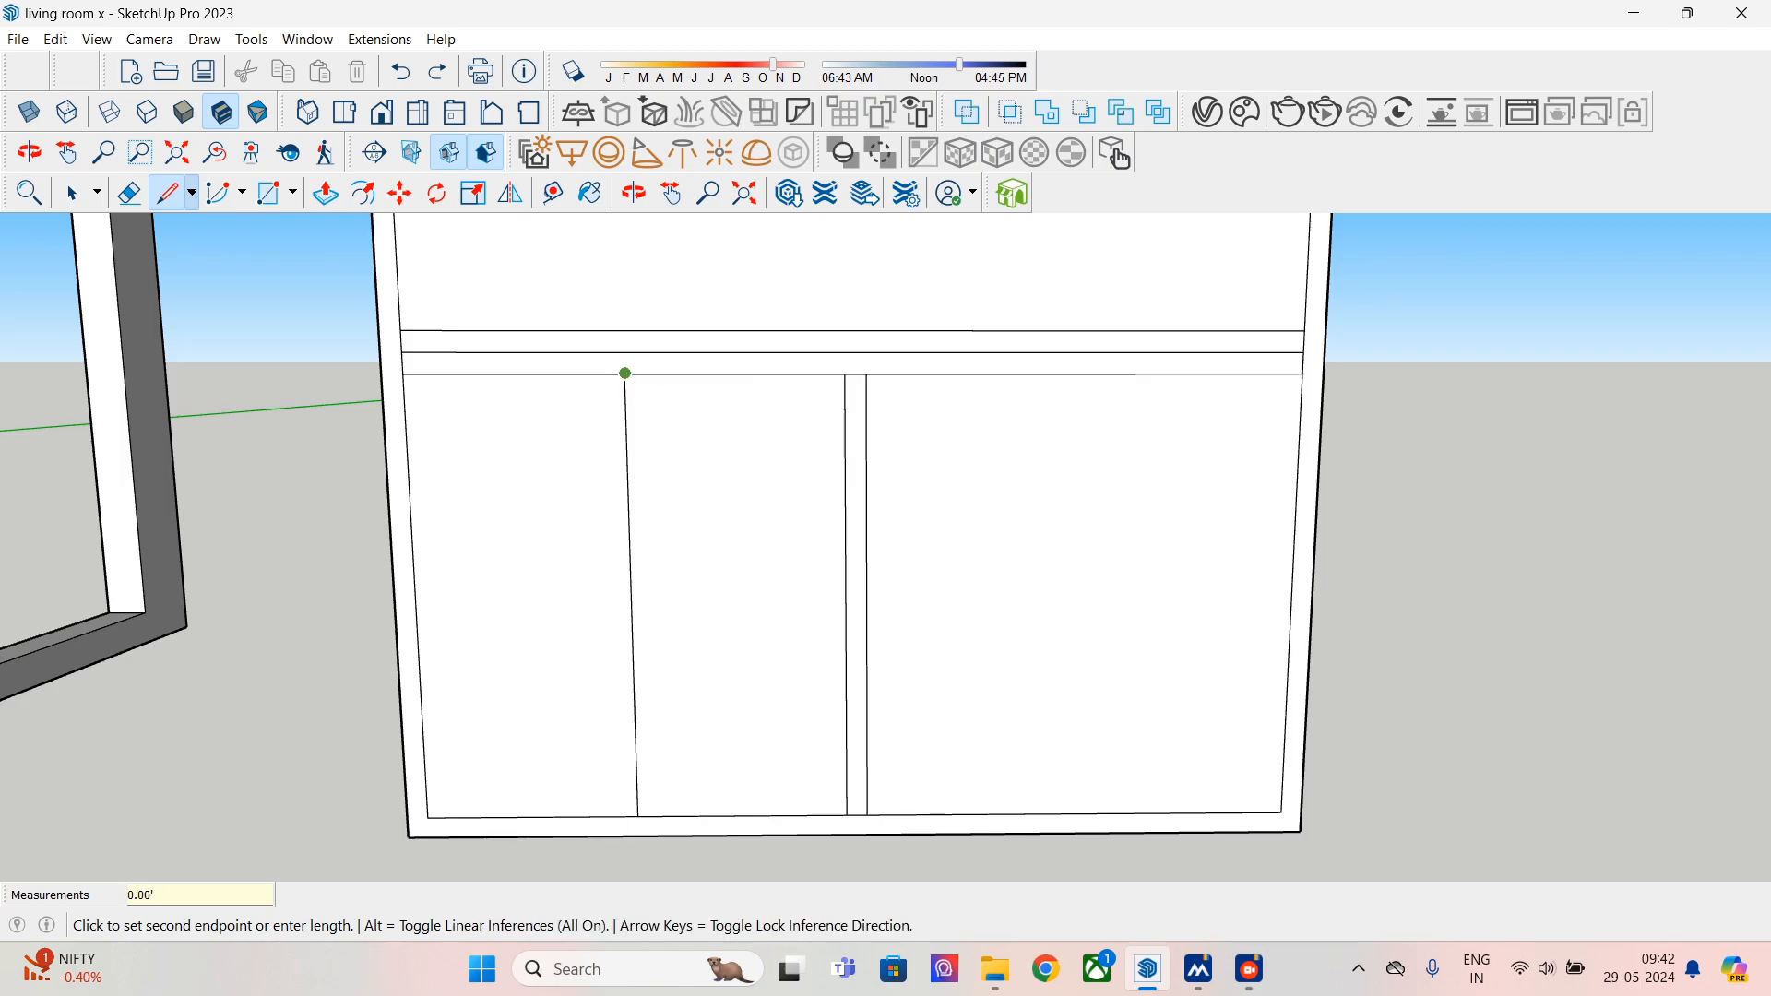
text(1.5)
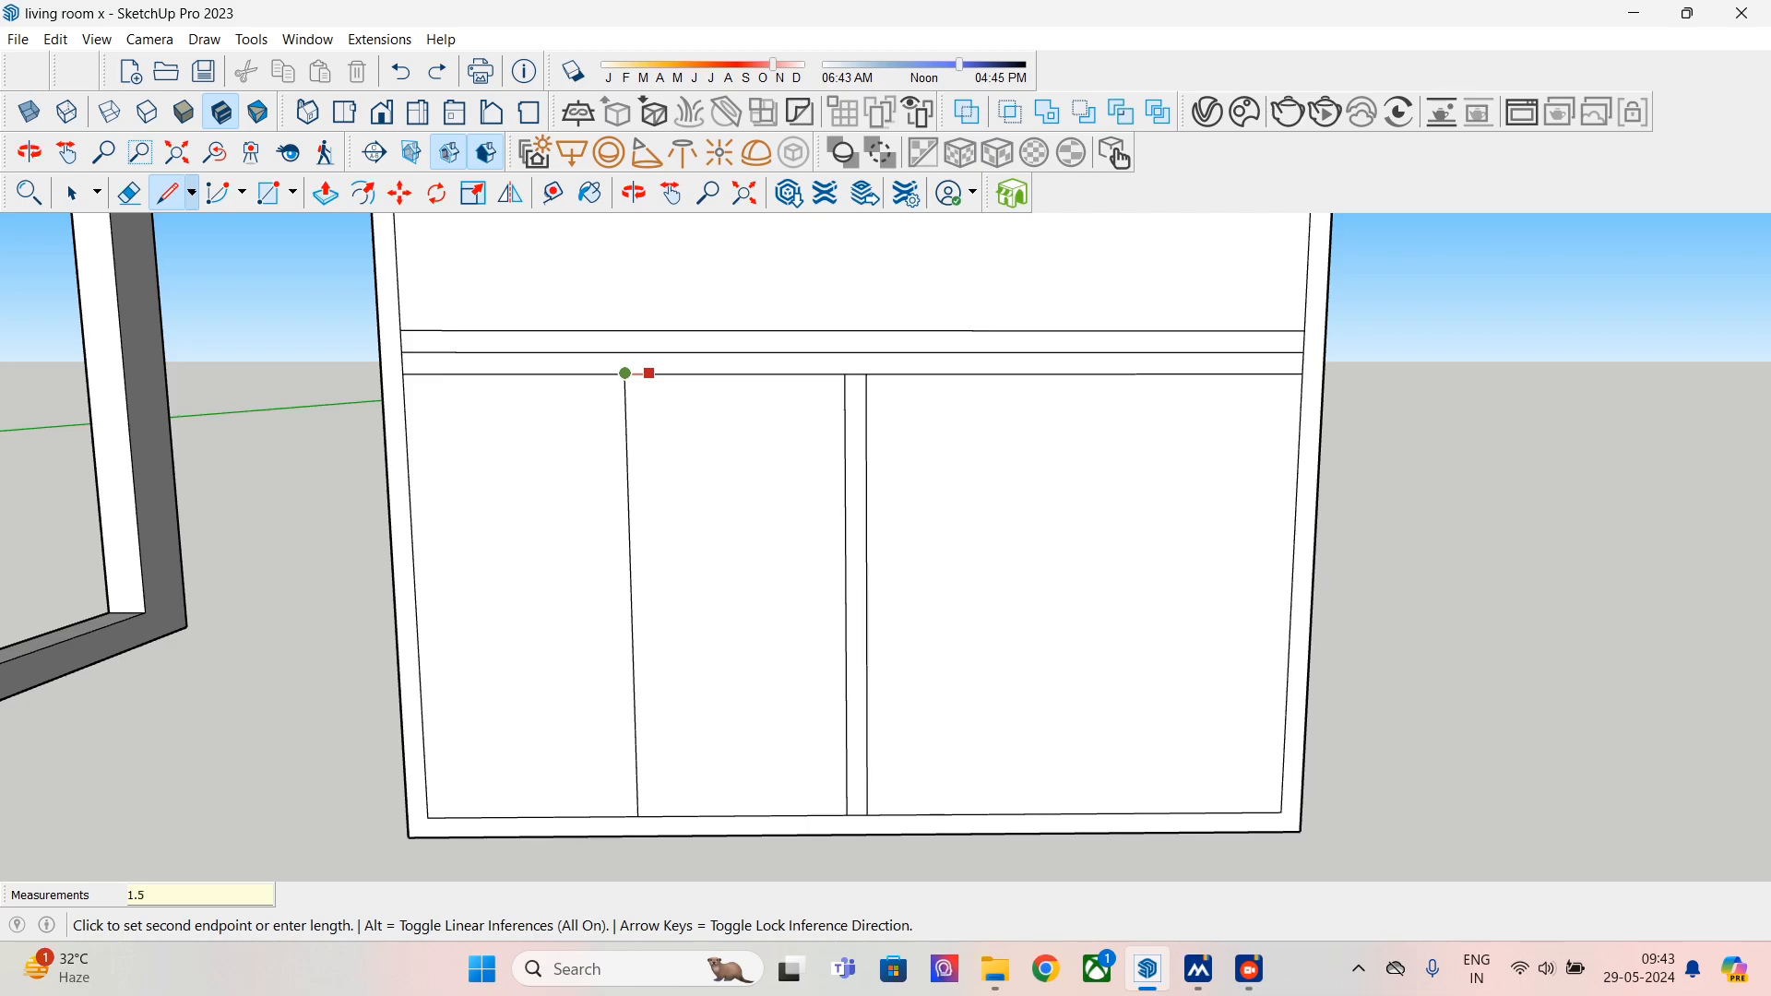
key(Return)
click(624, 373)
key(Escape)
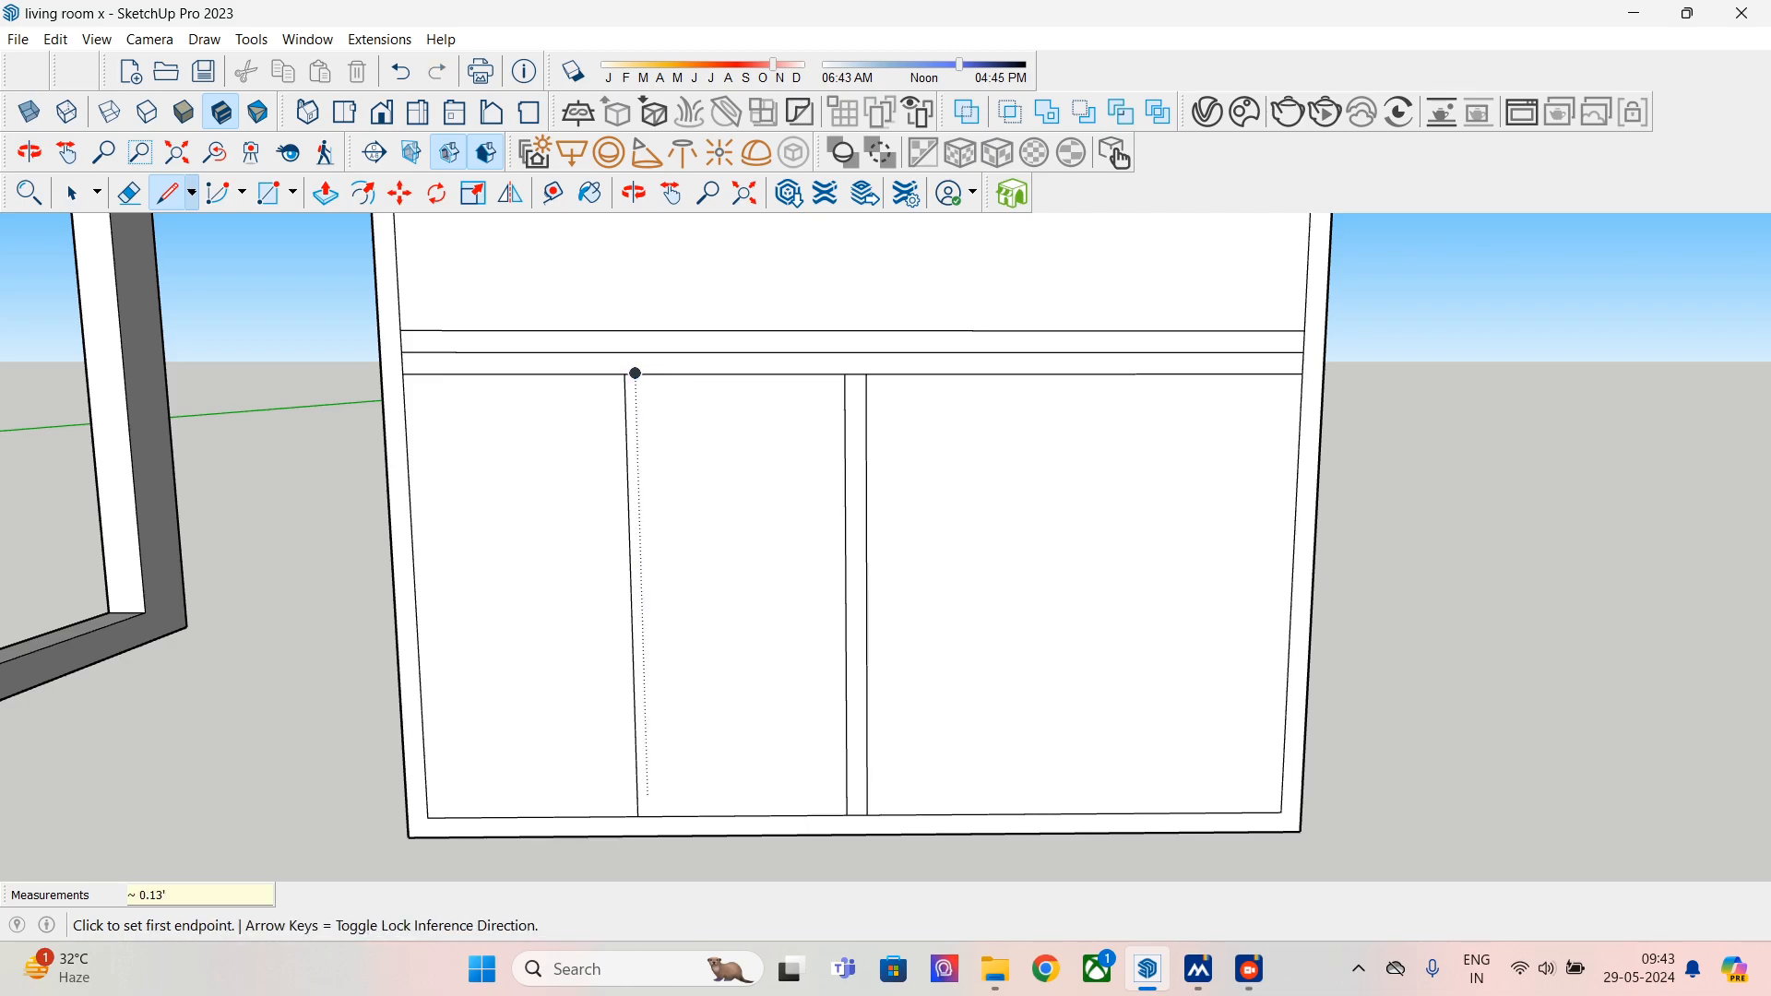
click(638, 815)
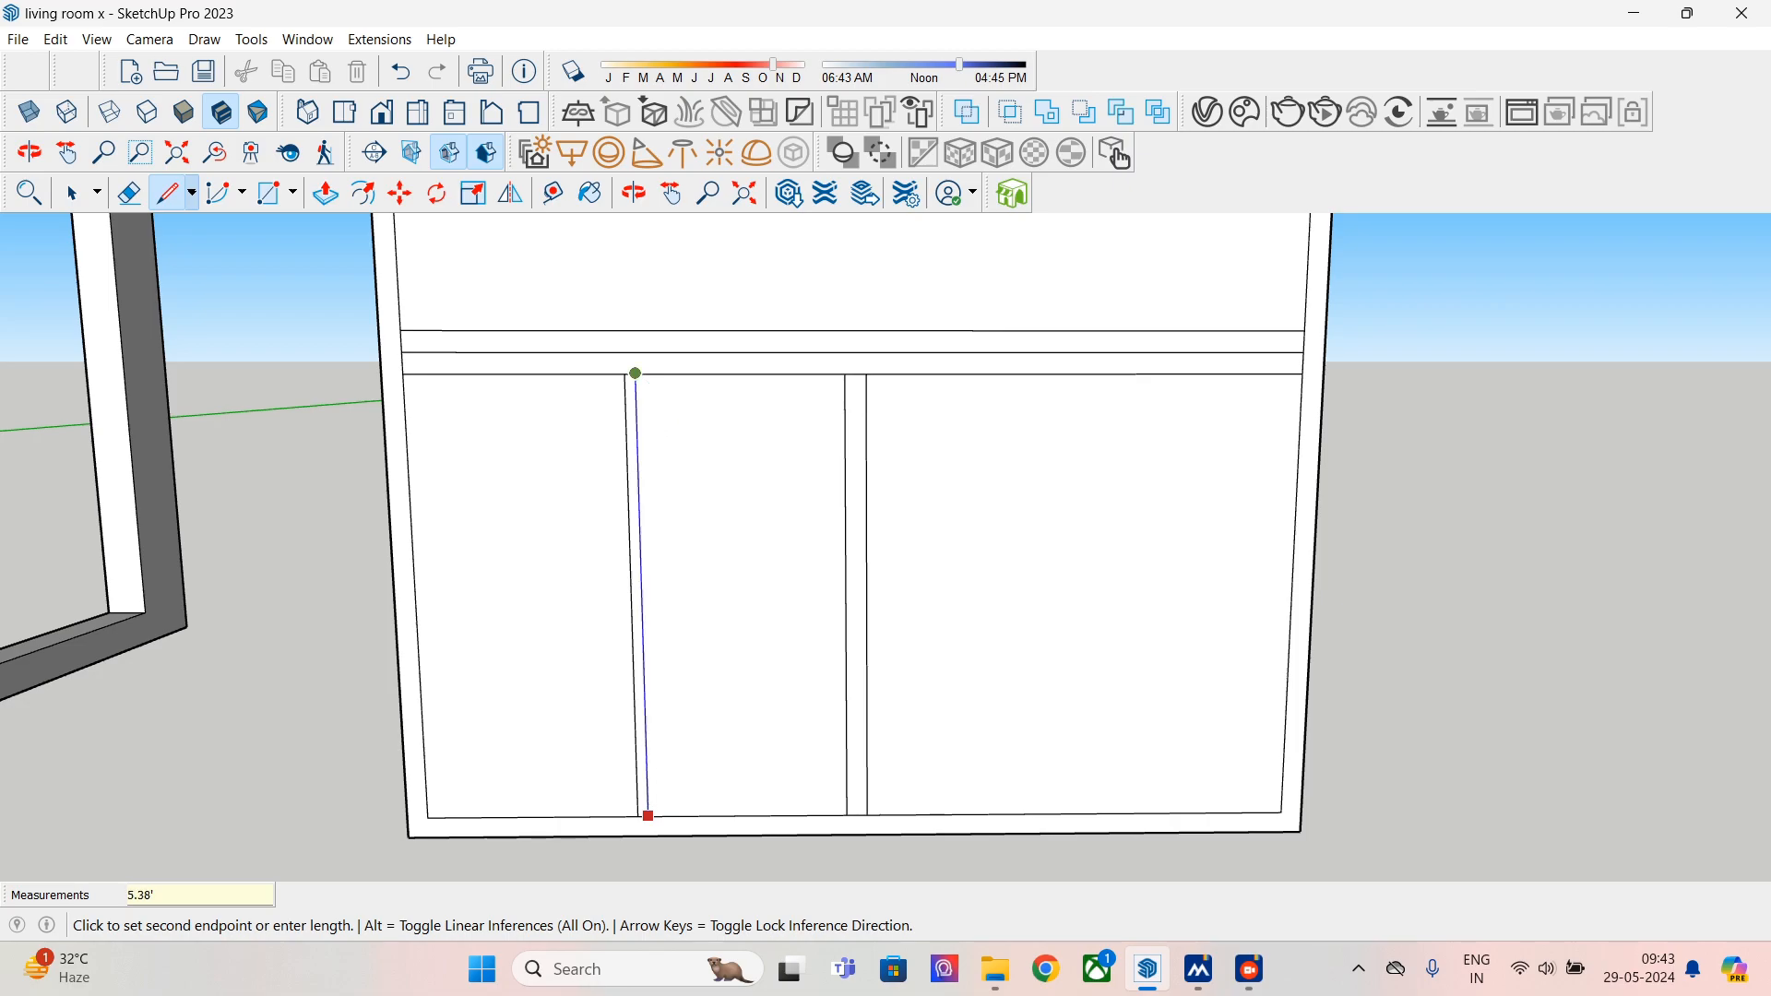
click(635, 372)
- Mark a point 1.5" left of the left lower pane's center line on the pane's top edge
click(624, 372)
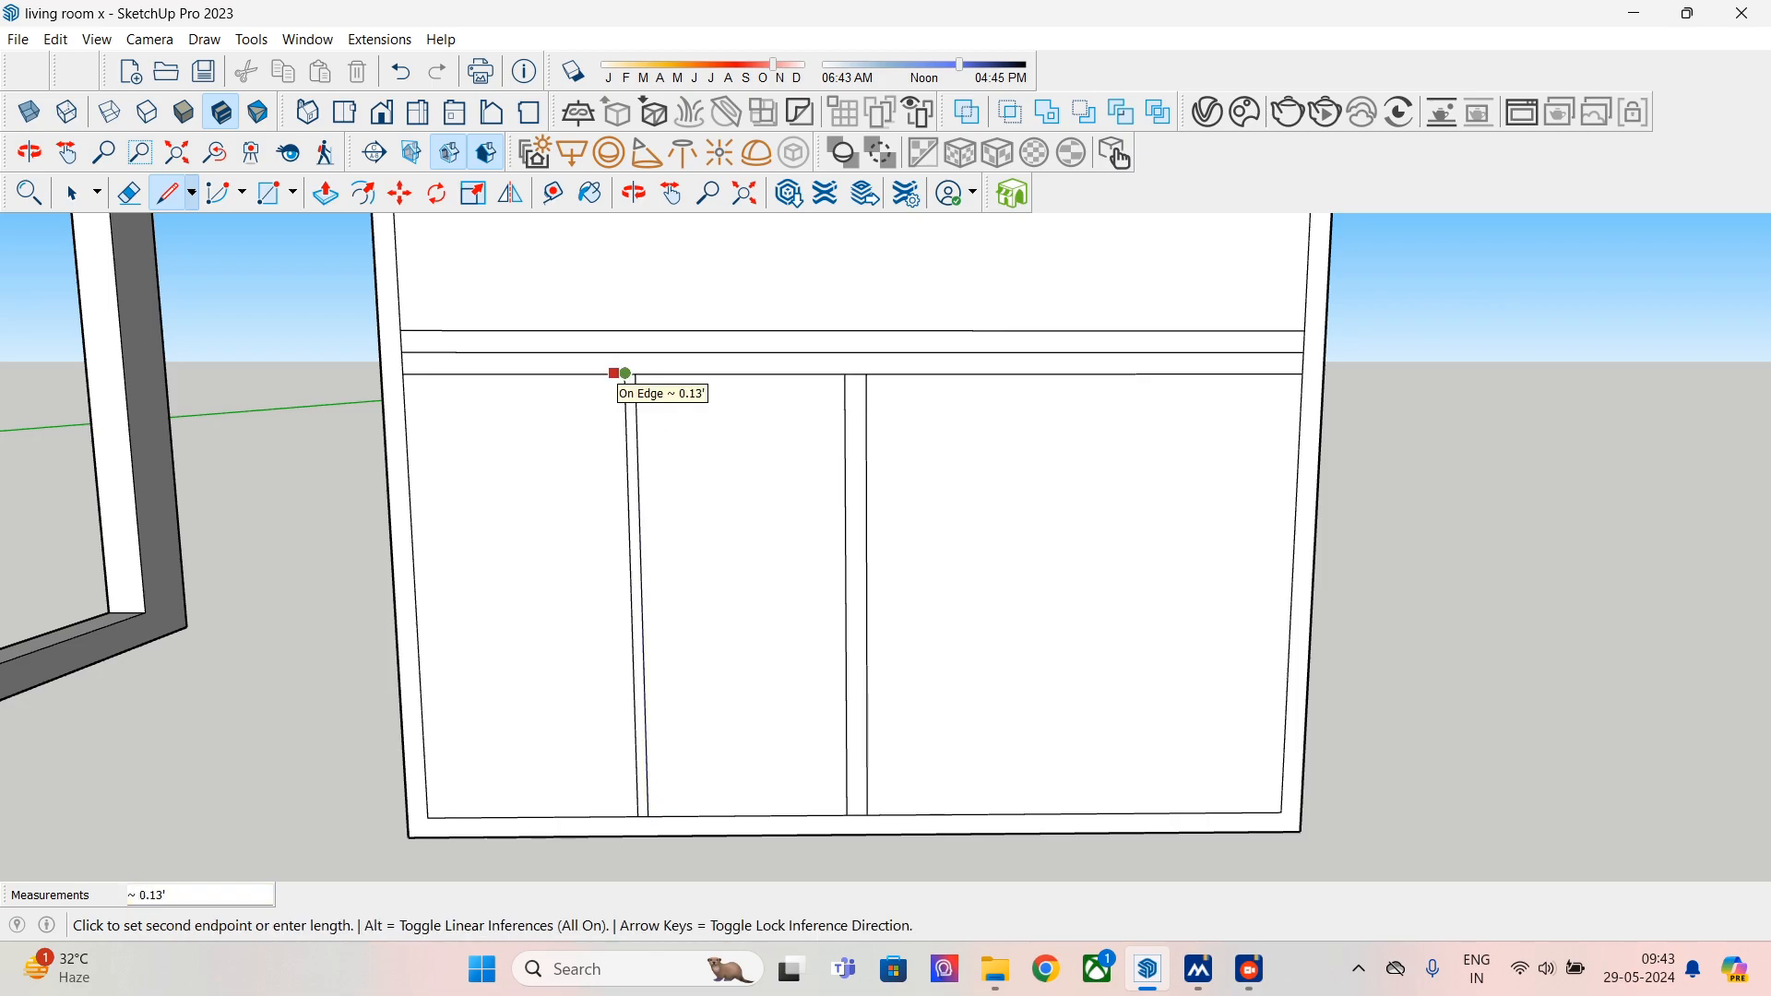
text(1.5)
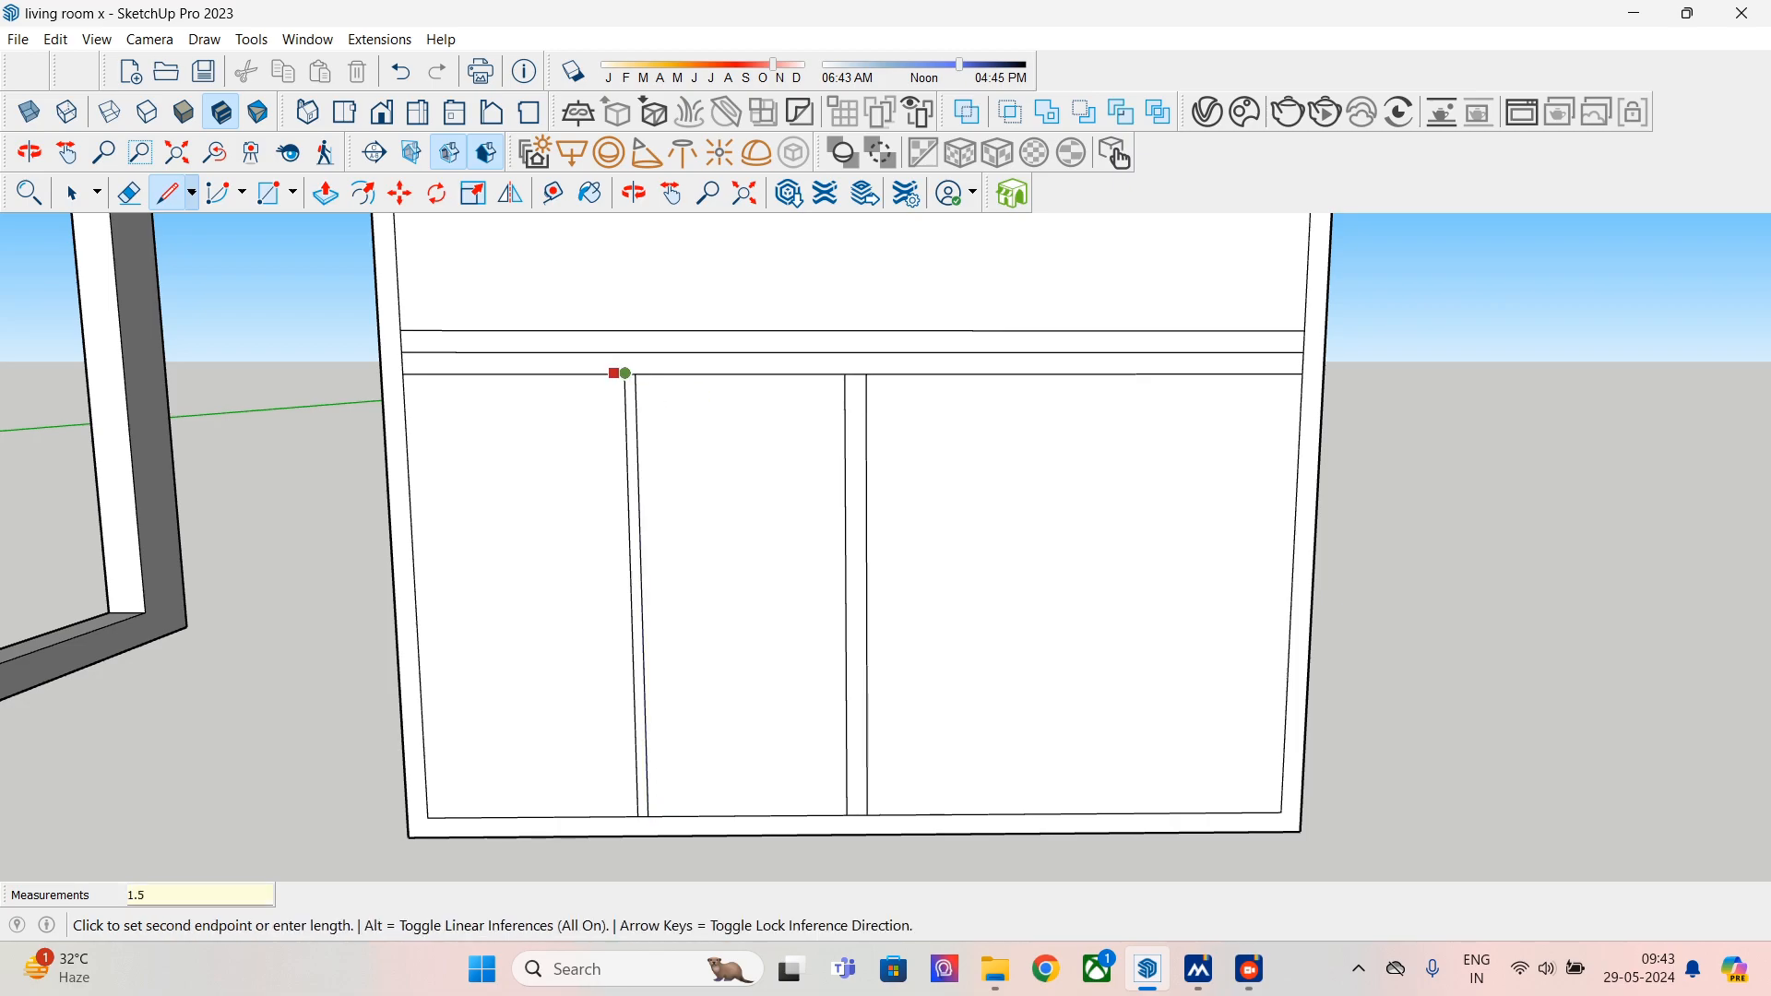
key(Return)
click(624, 373)
key(Escape)
click(614, 373)
click(638, 815)
key(ctrl+z)
- Draw a vertical line from the point left of the pane's center line to the bottom edge, and erase the center line
click(624, 372)
key(Escape)
click(614, 373)
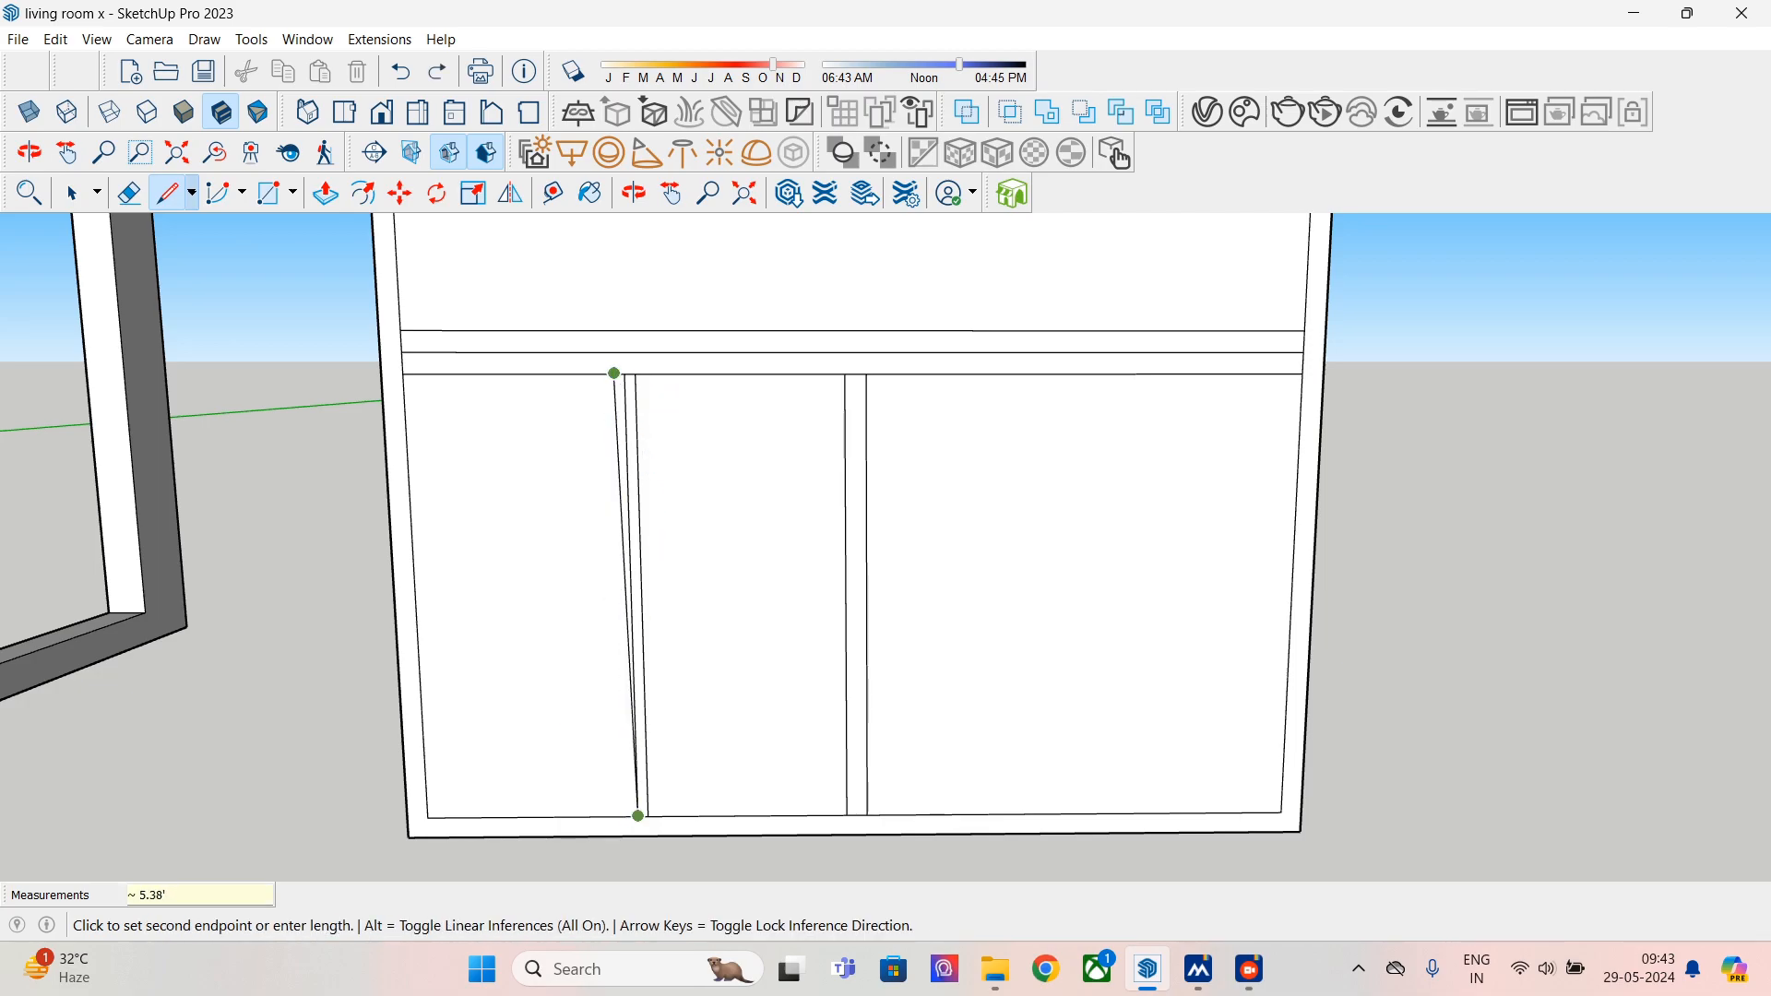
click(628, 817)
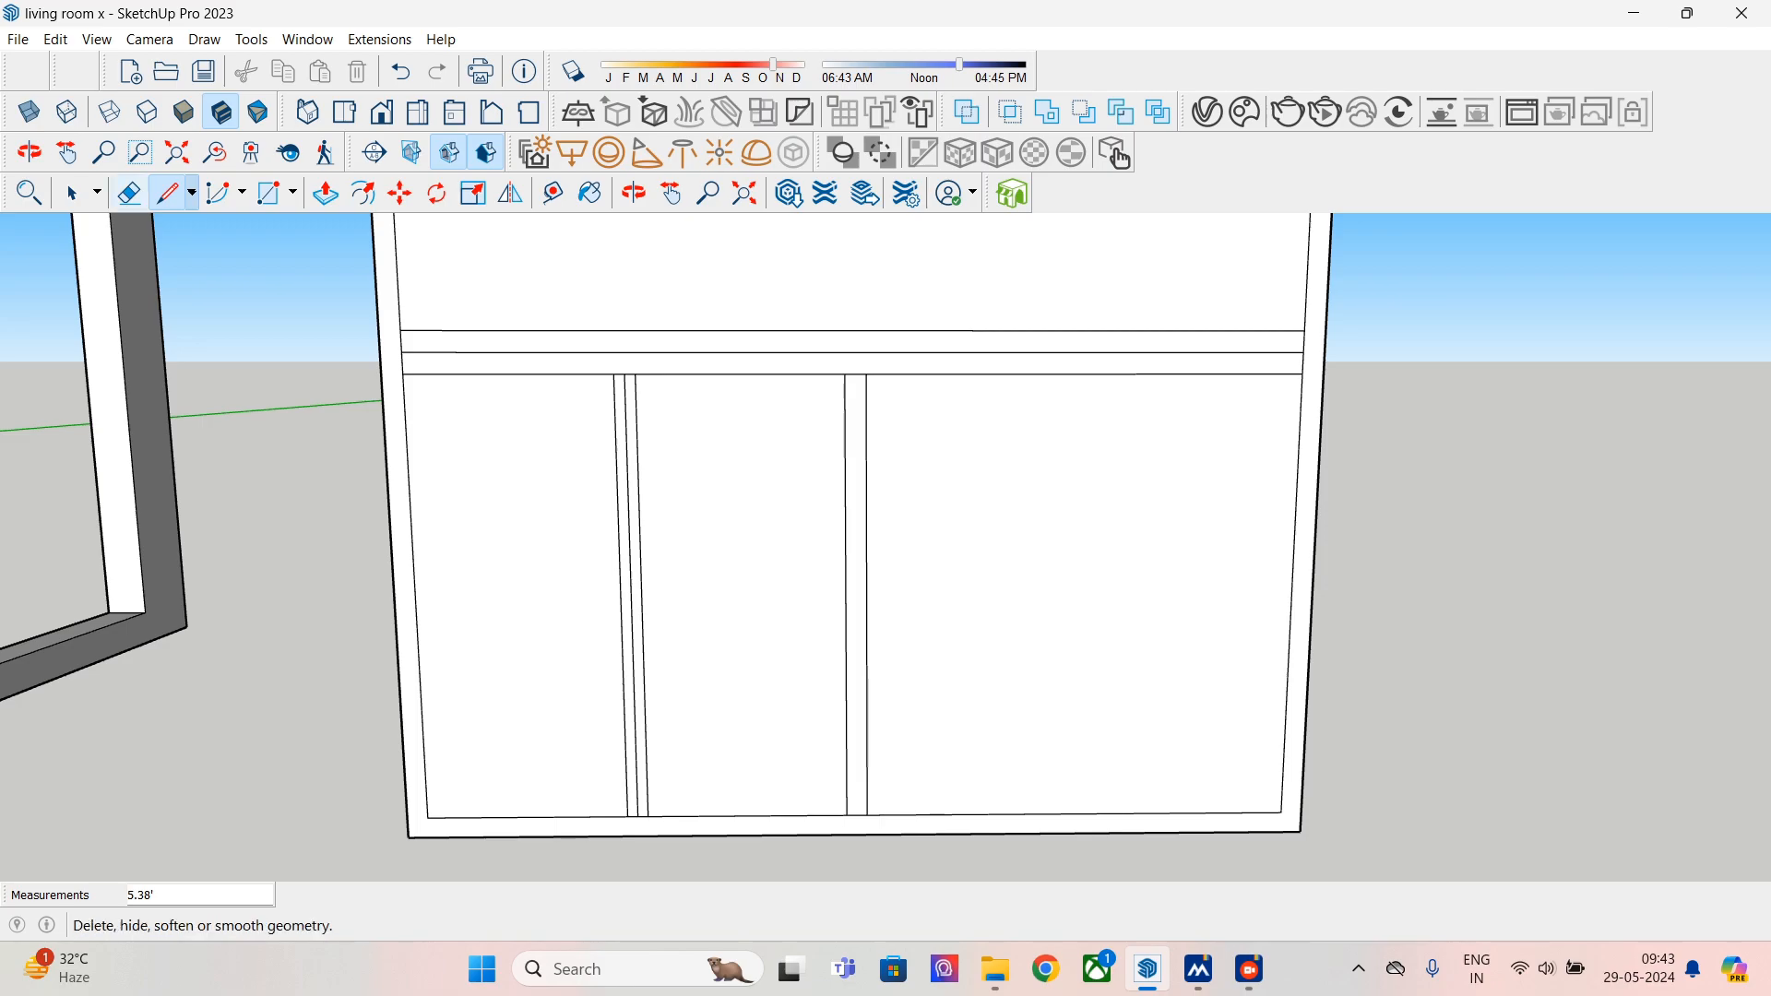
click(129, 192)
click(629, 517)
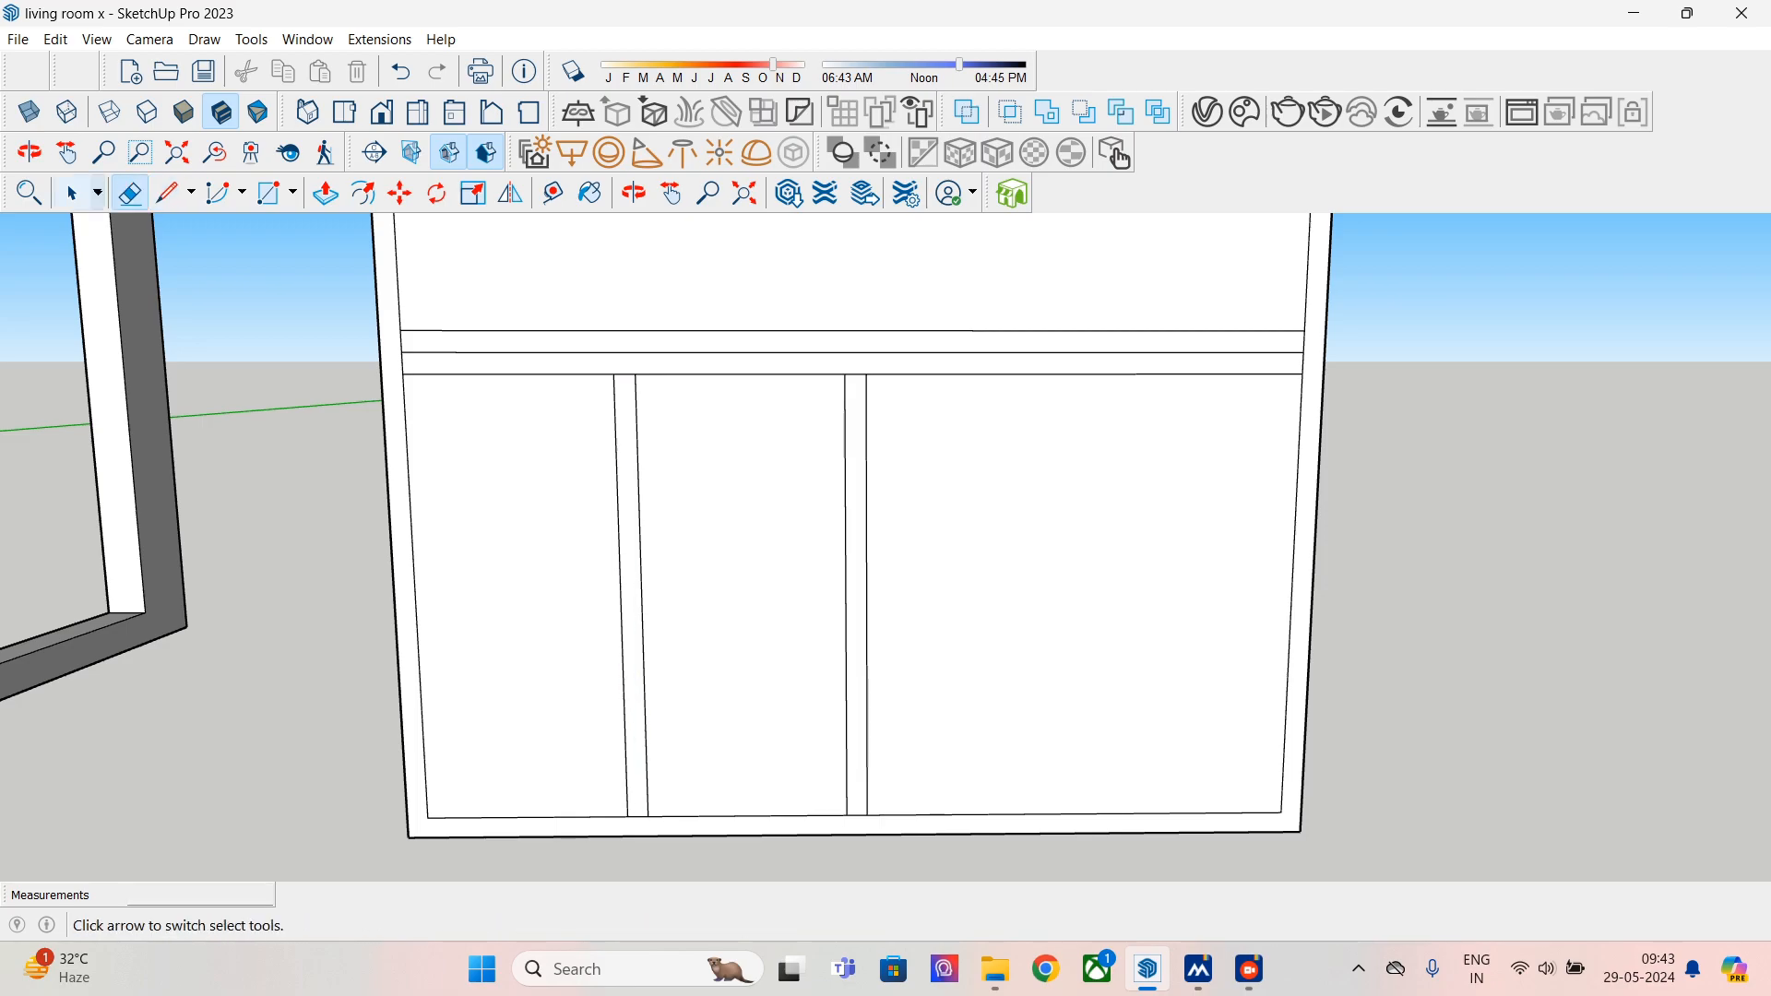
- Draw a center line about 5.38' long from the midpoint of the right lower pane's top edge to its bottom edge
click(167, 192)
click(1084, 374)
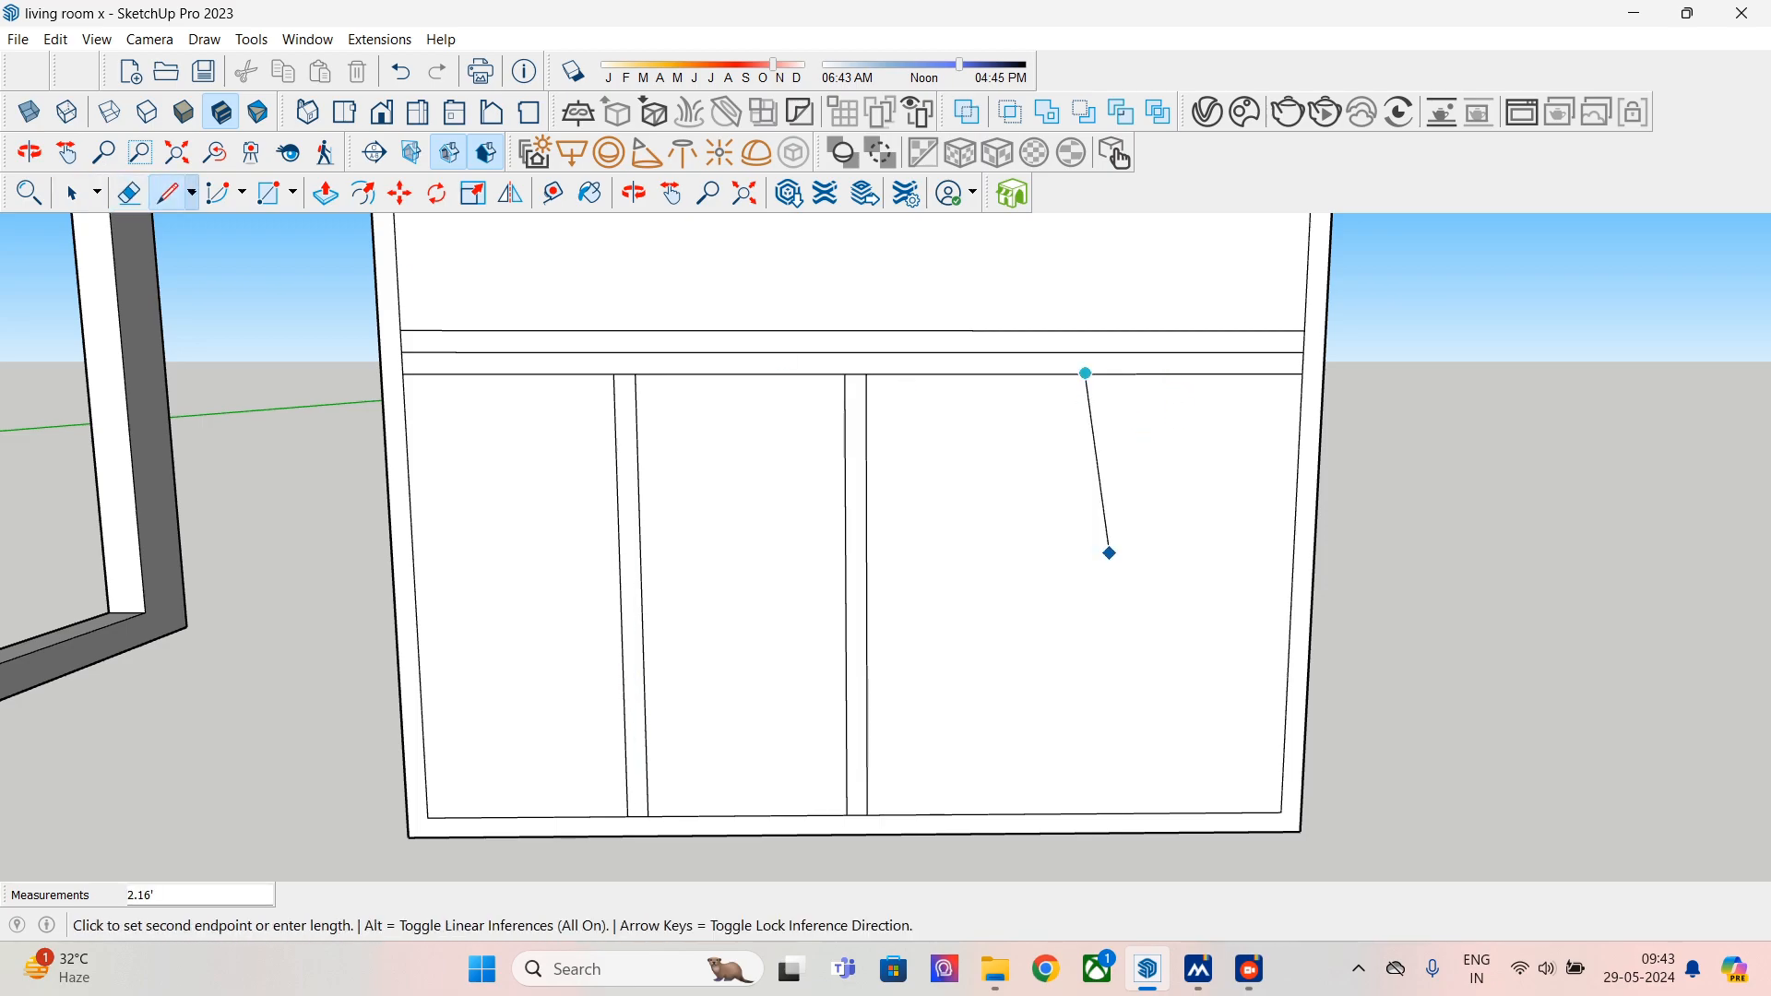
click(1075, 814)
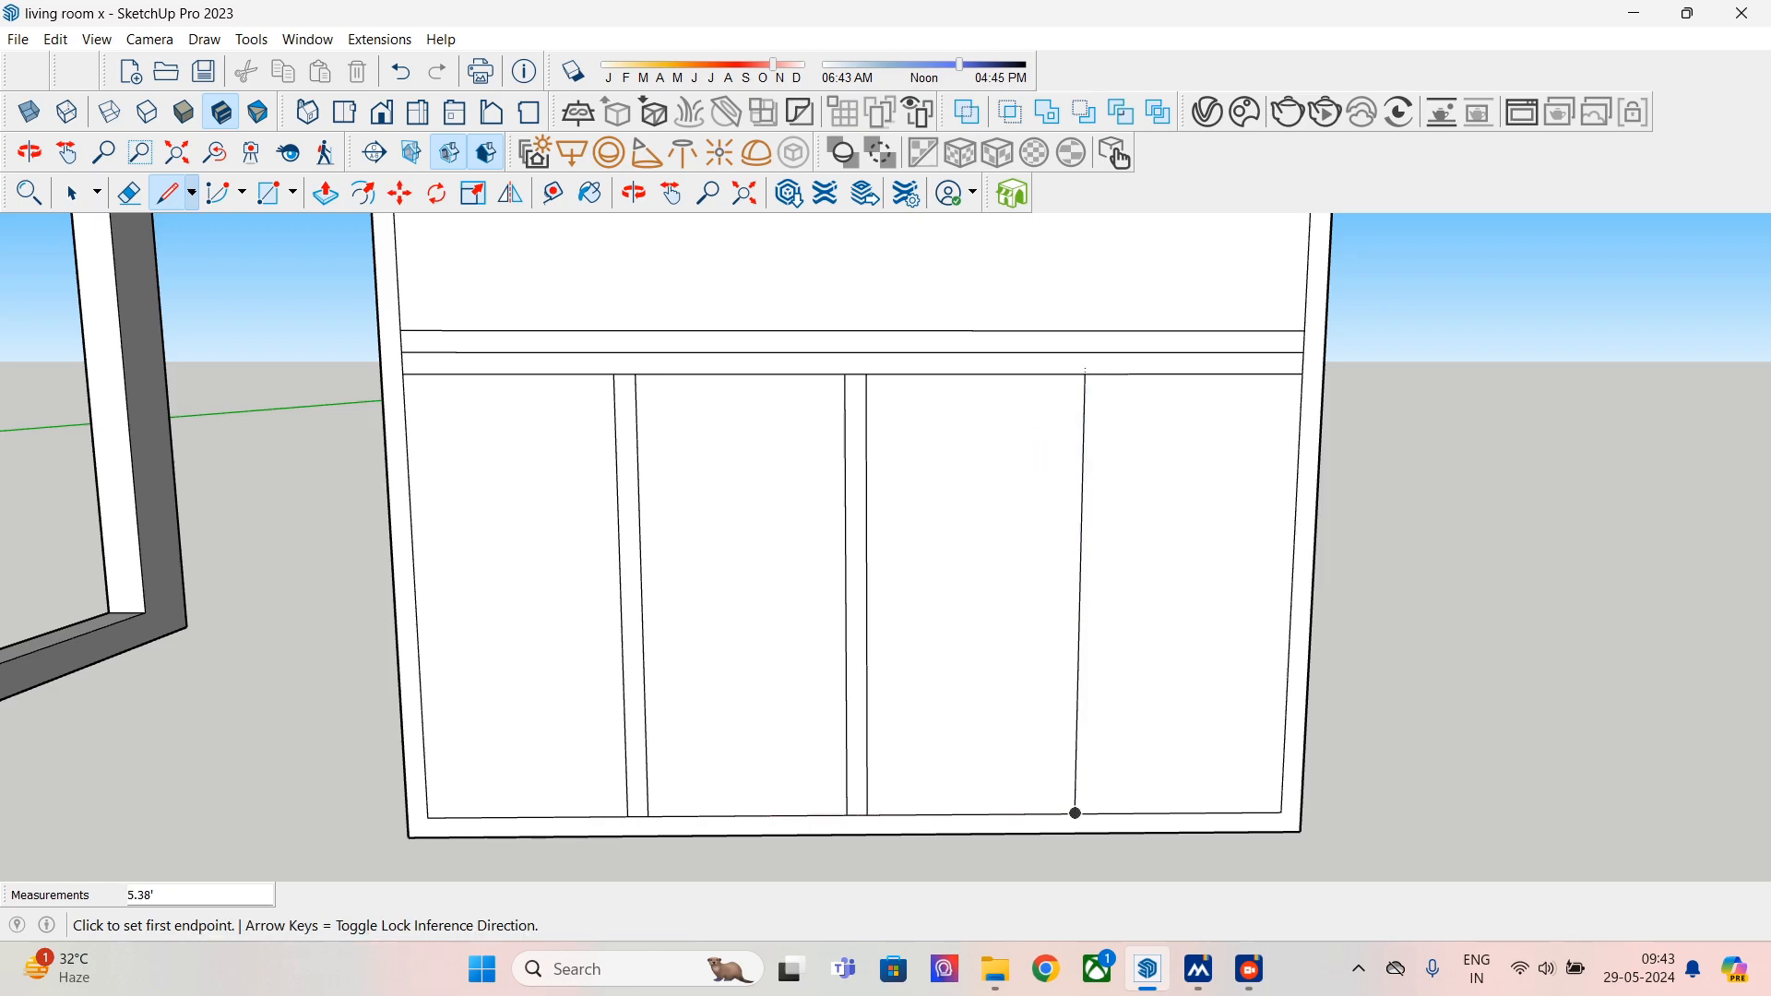
- Mark a point 1.5" right of the right lower pane's center line and draw a vertical line from it to the bottom edge
click(1085, 372)
text(1)
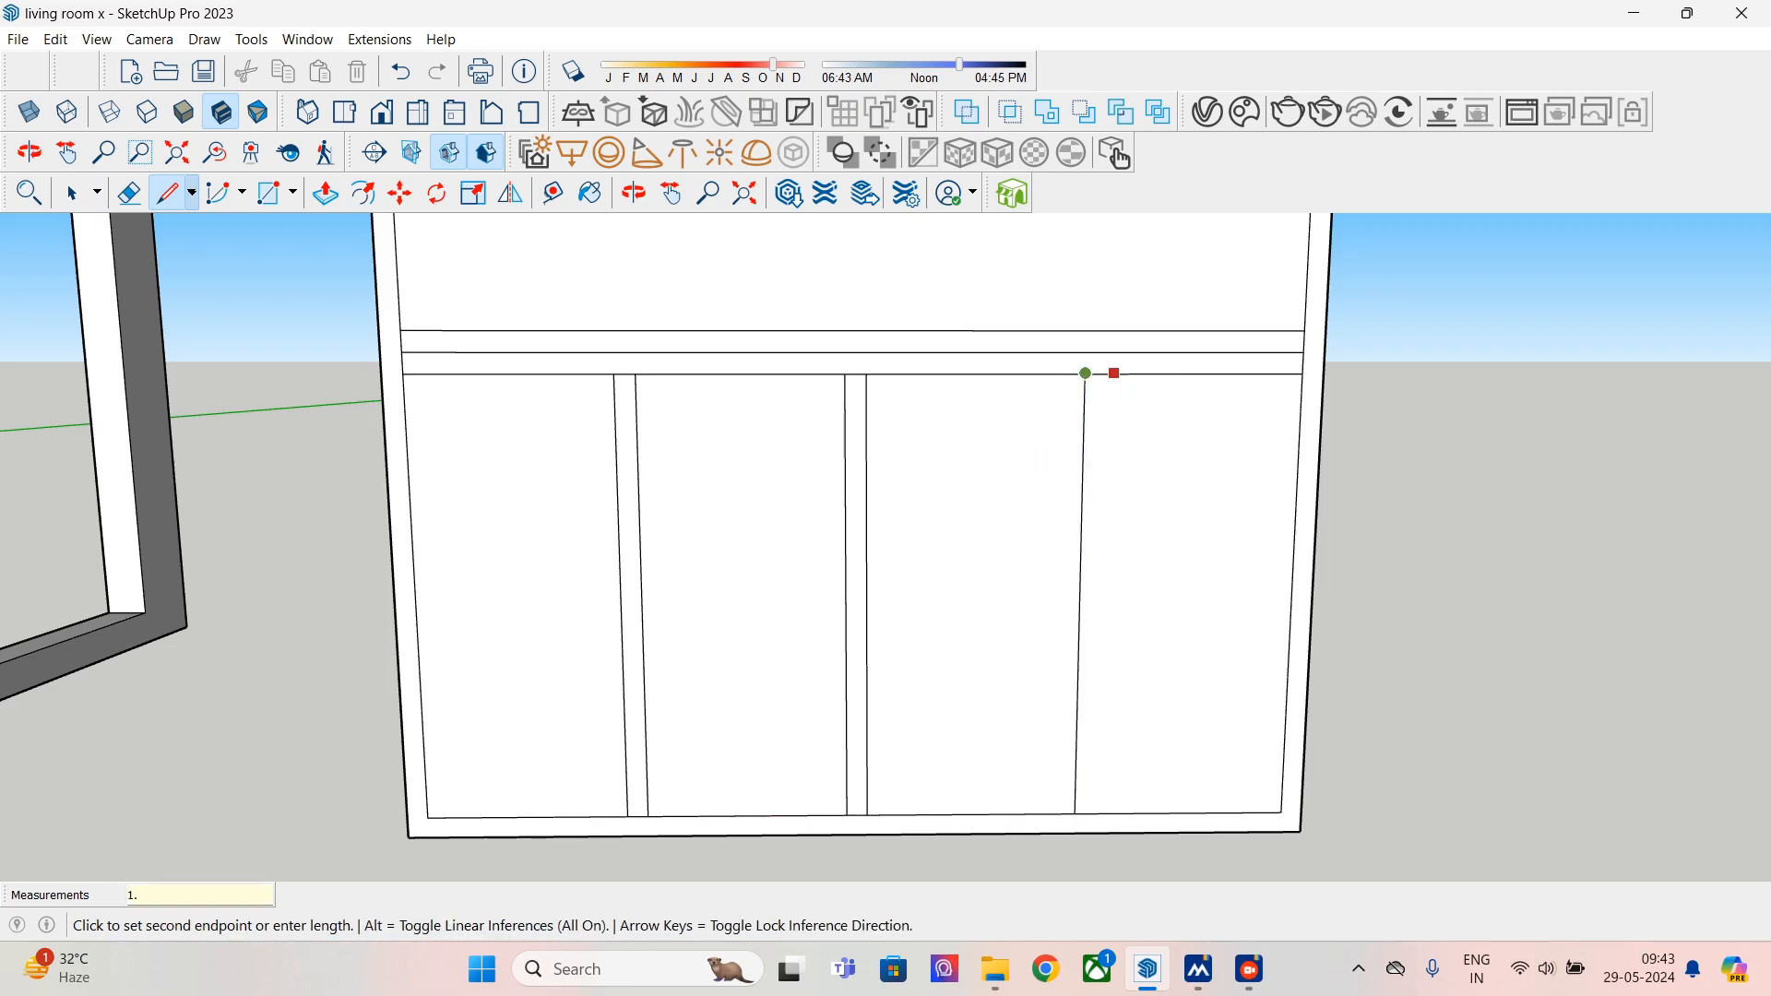
text(.5)
key(Return)
click(1084, 374)
click(1095, 374)
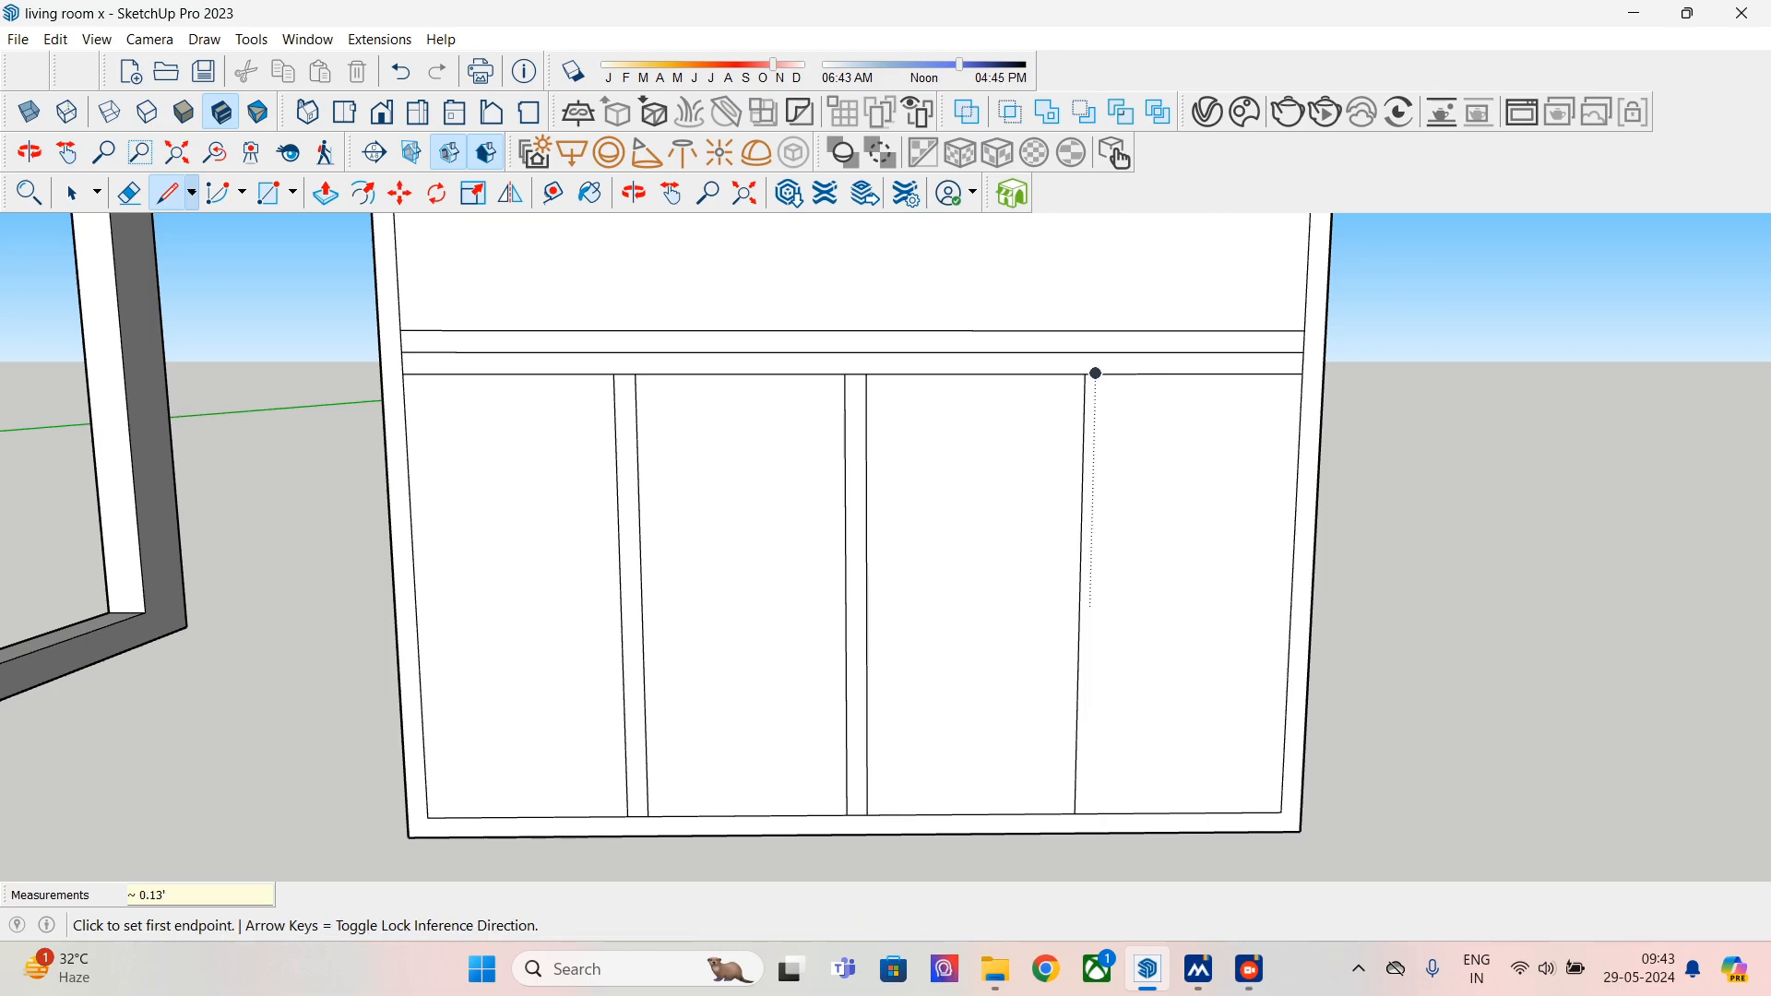
click(1085, 813)
- Draw a matching vertical line 1.5" left of the right lower pane's center line, ending at the bottom edge
click(1095, 374)
click(1084, 373)
text(1.5")
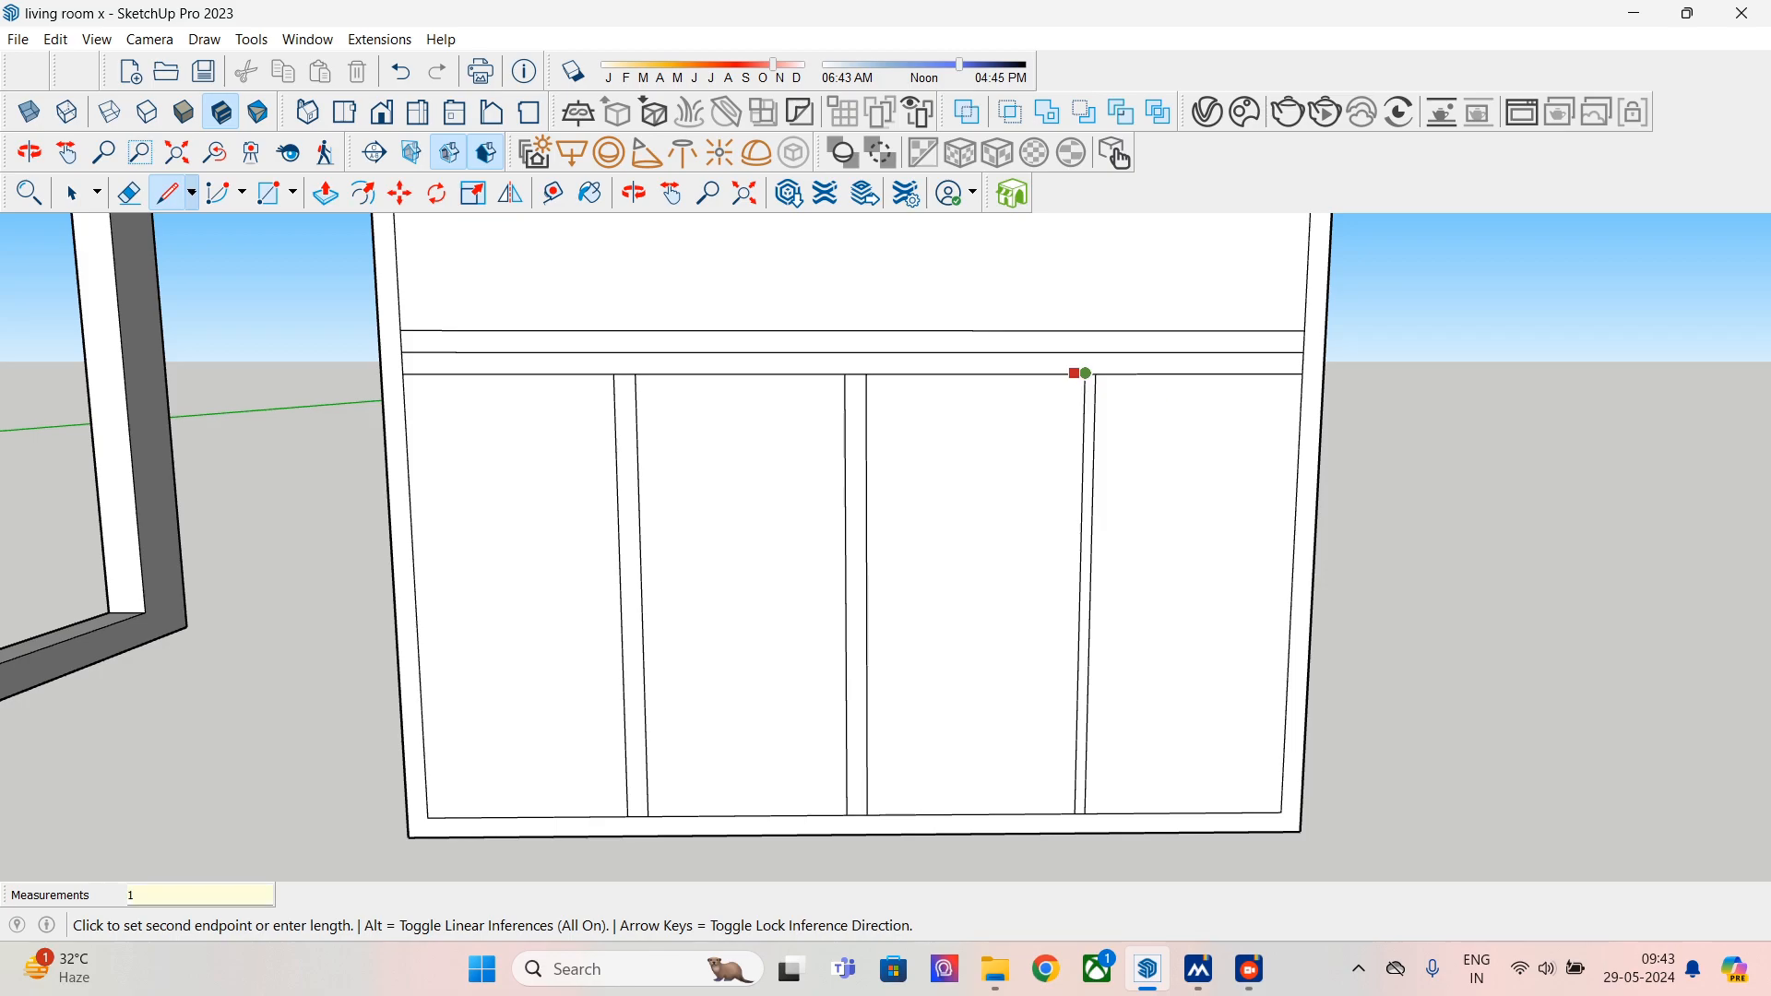
click(1074, 373)
click(1064, 812)
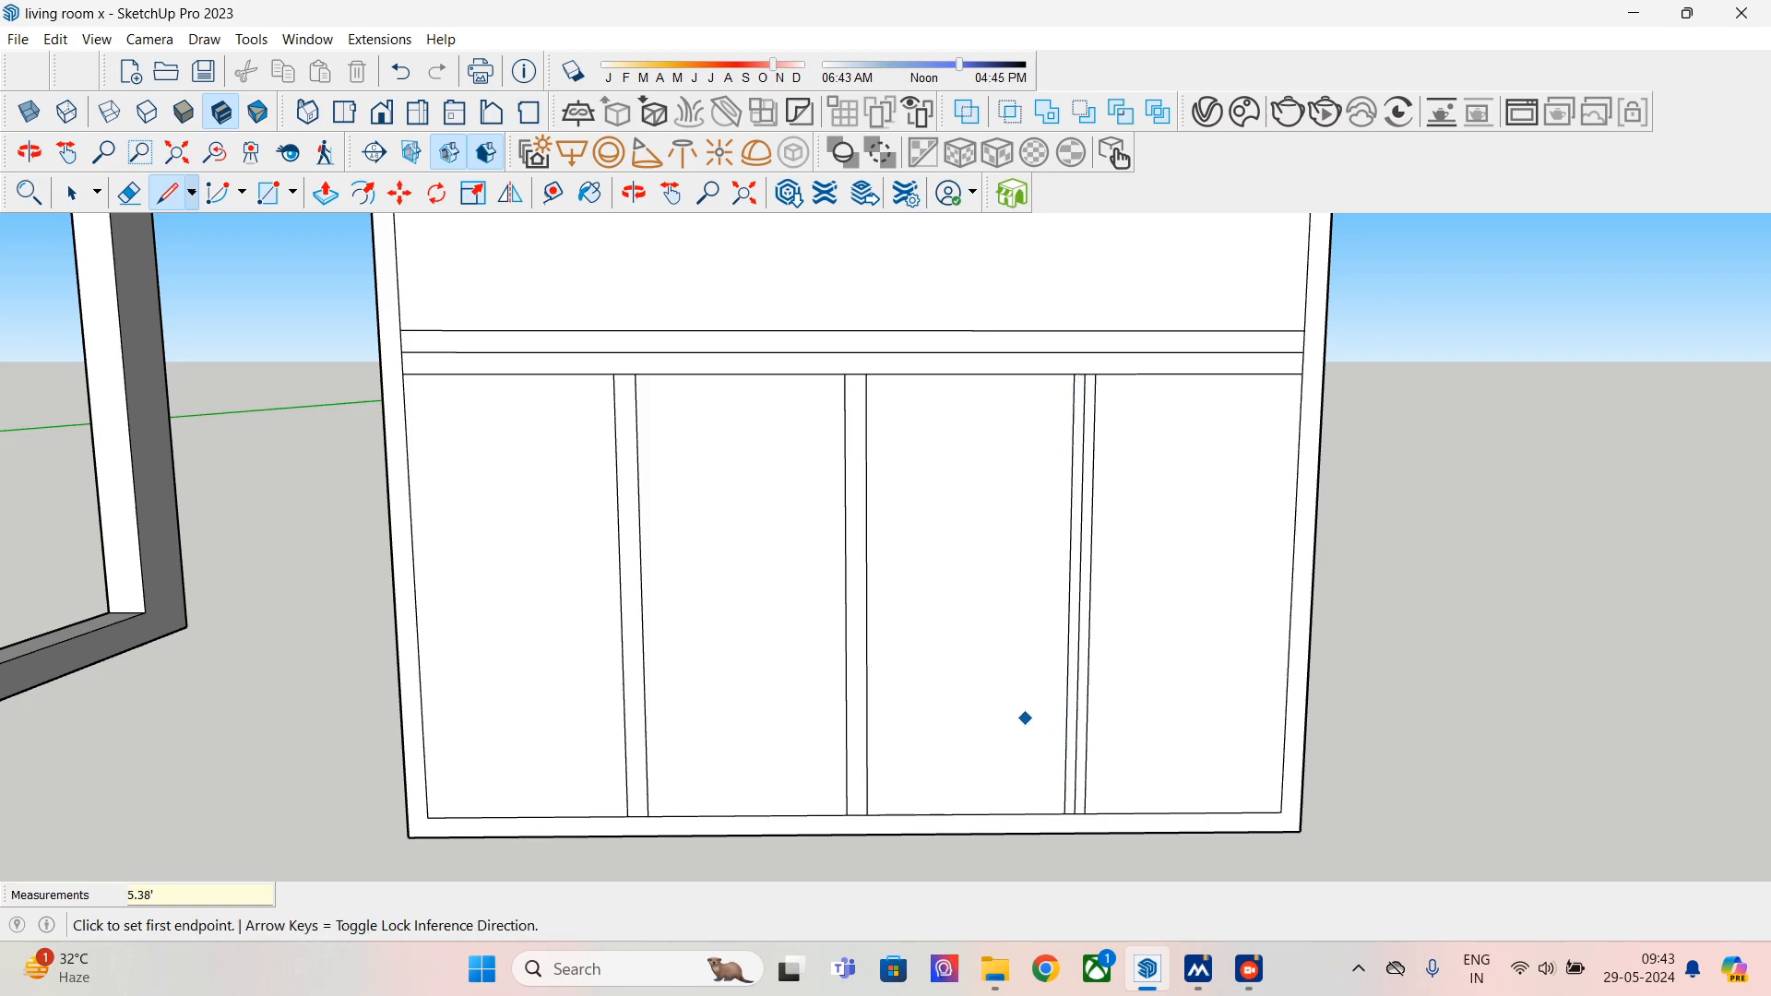
- Erase the center line between the right mullion's two lines and save the model
click(129, 193)
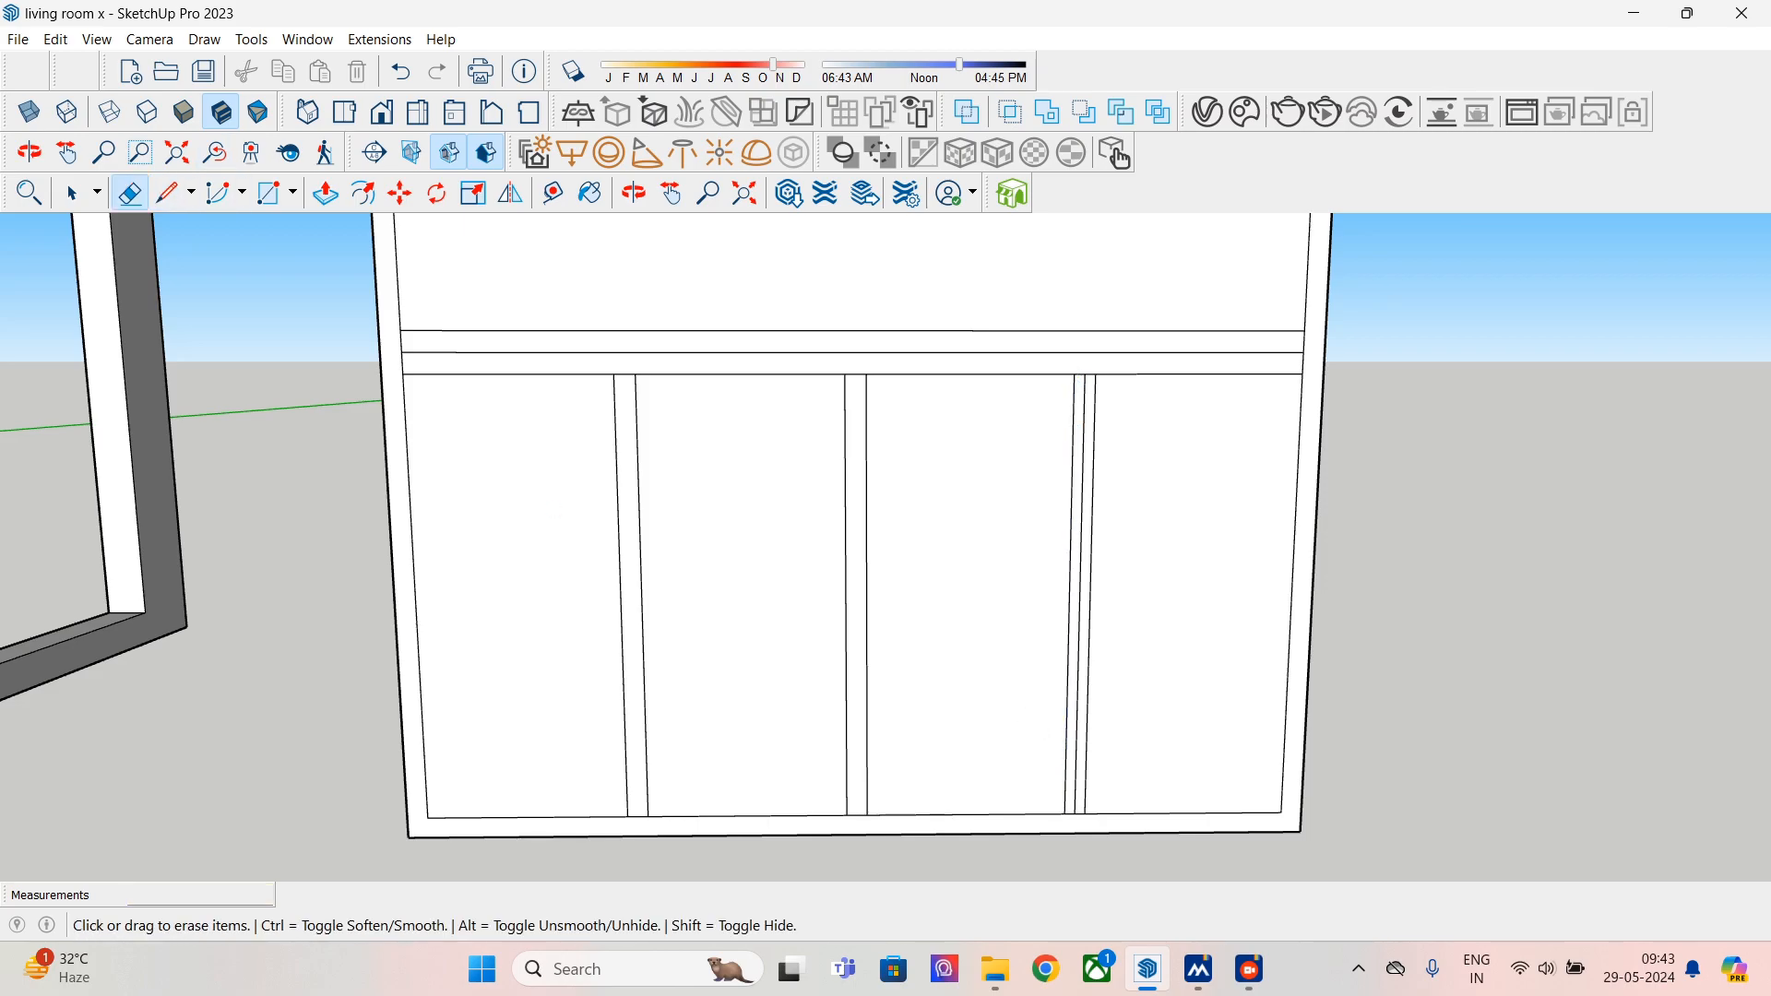
click(1080, 590)
key(ctrl+s)
- Select the faces of the outer frame, both rail strips and all three mullions together
click(74, 193)
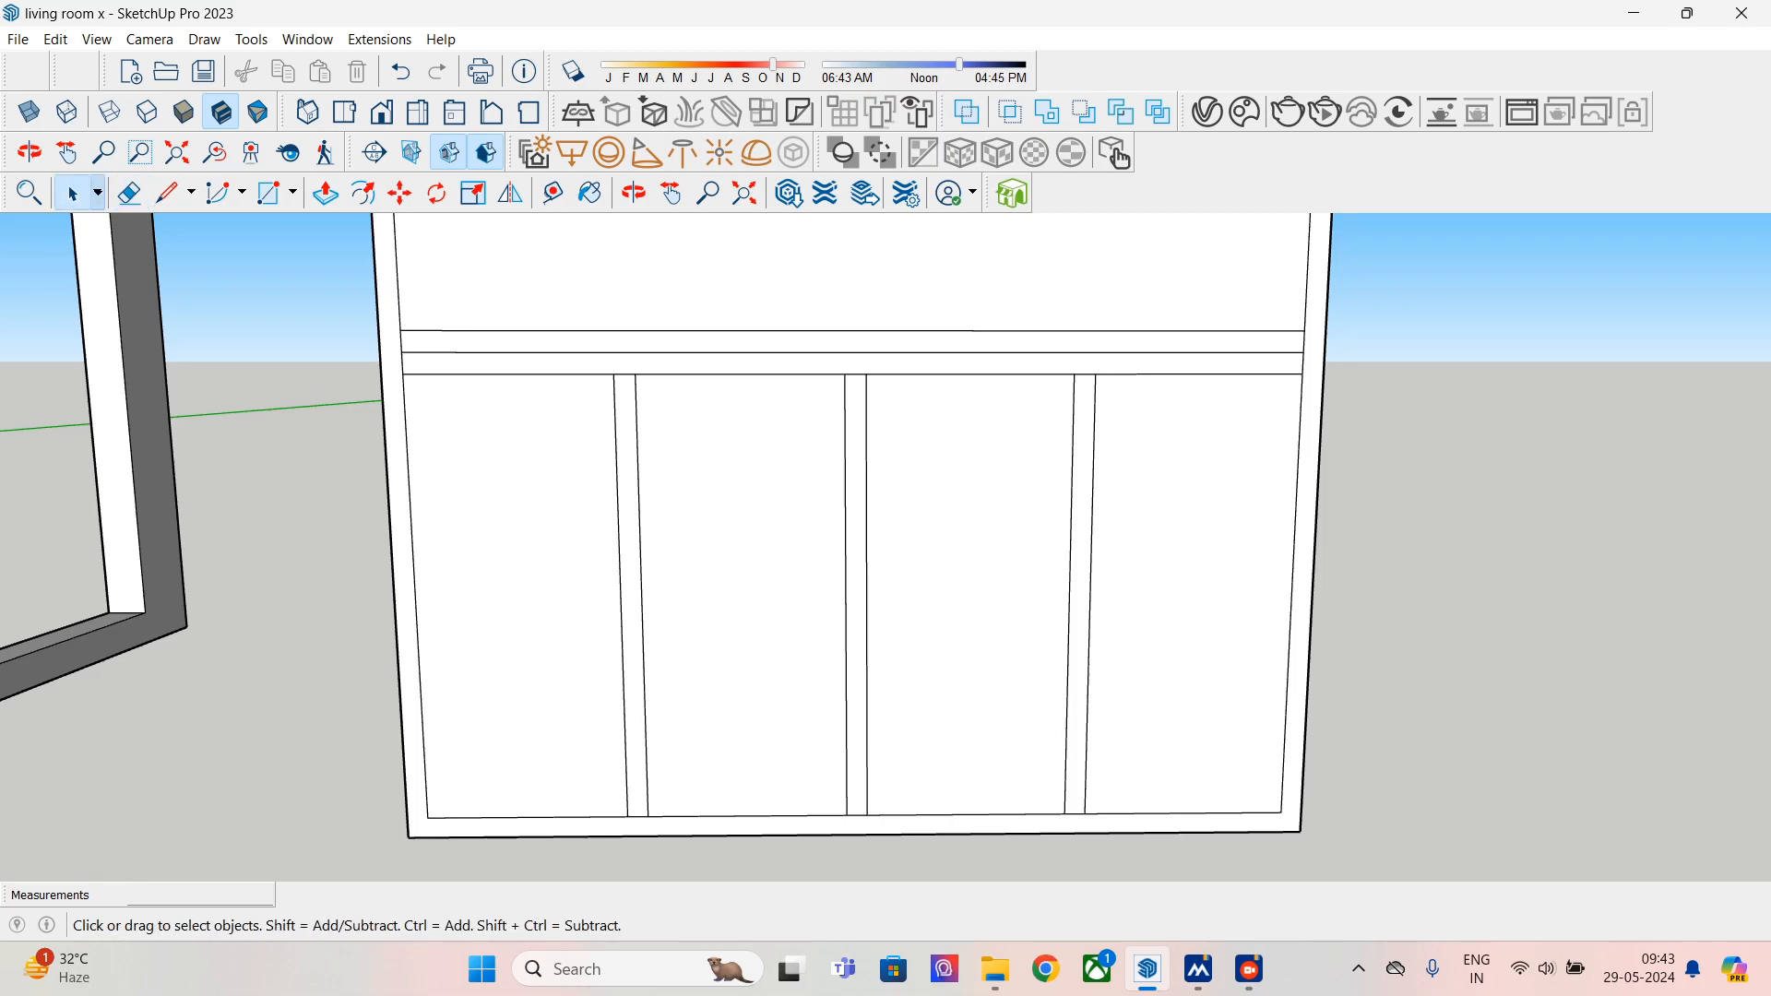
click(854, 826)
ctrl+click(847, 342)
ctrl+click(848, 364)
ctrl+click(635, 641)
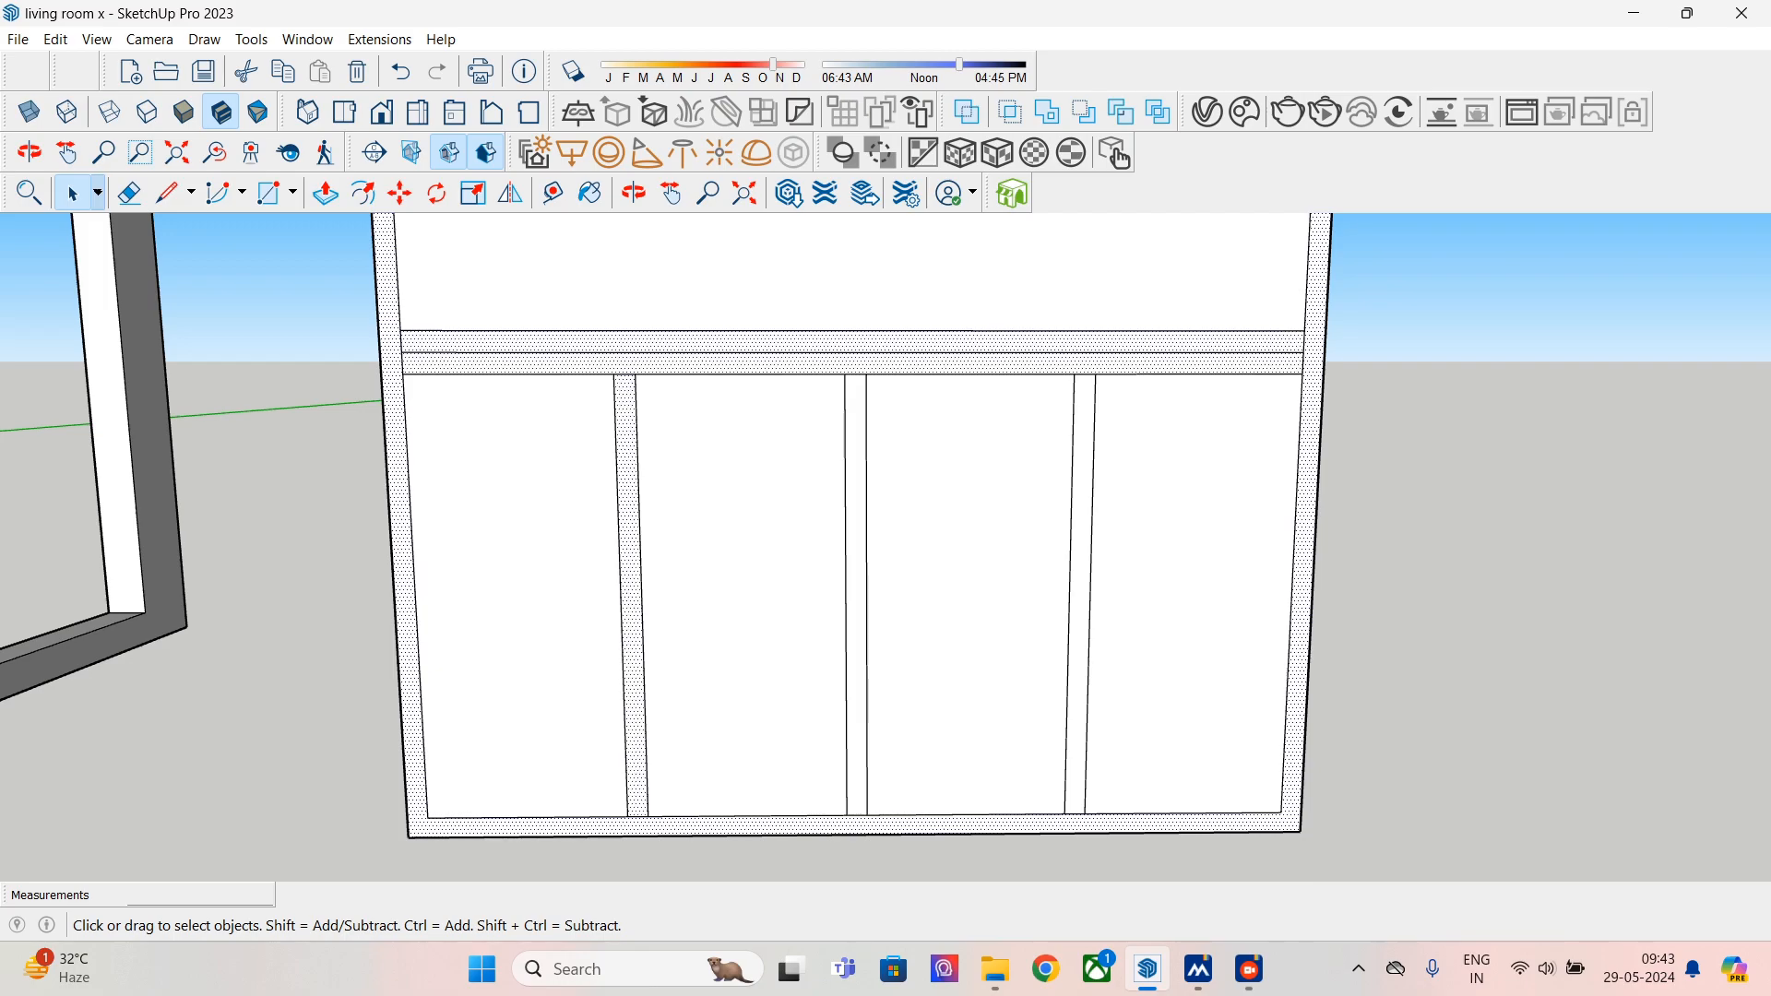
ctrl+click(855, 594)
ctrl+click(1080, 554)
- Extrude the window's outer frame face by 3"
scroll(993, 443, down, 2)
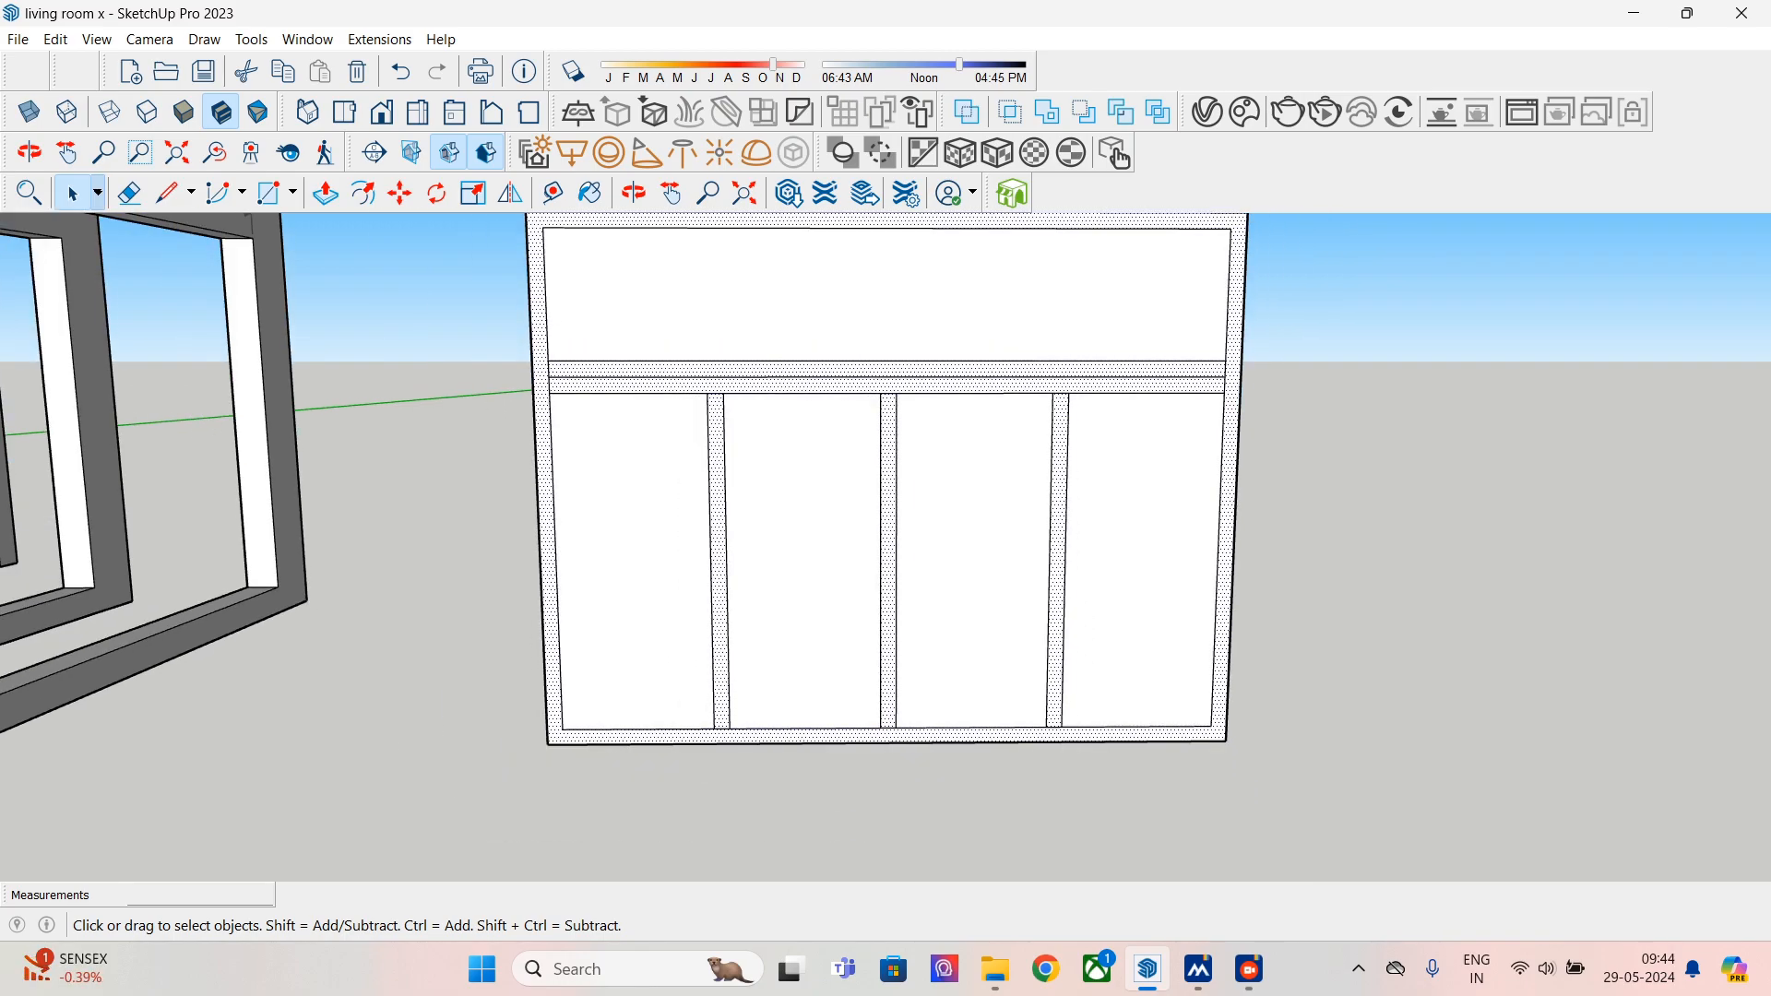
middle_drag(993, 443, 1172, 534)
click(326, 192)
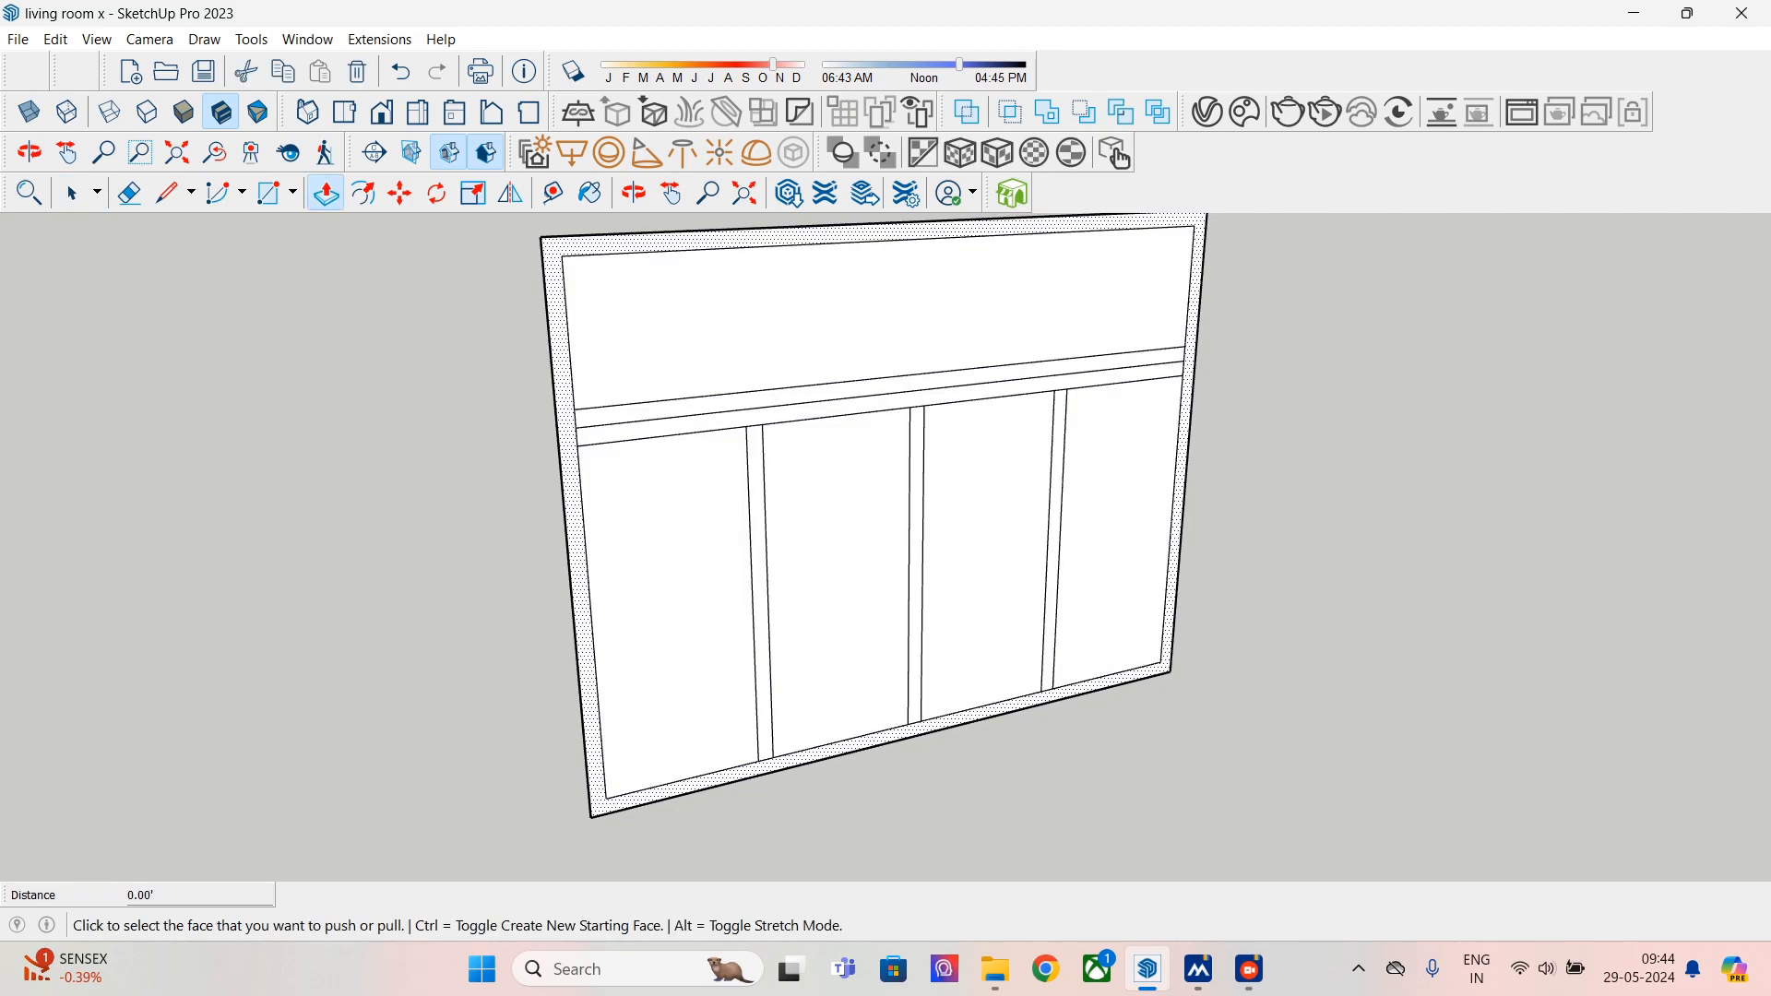
click(566, 434)
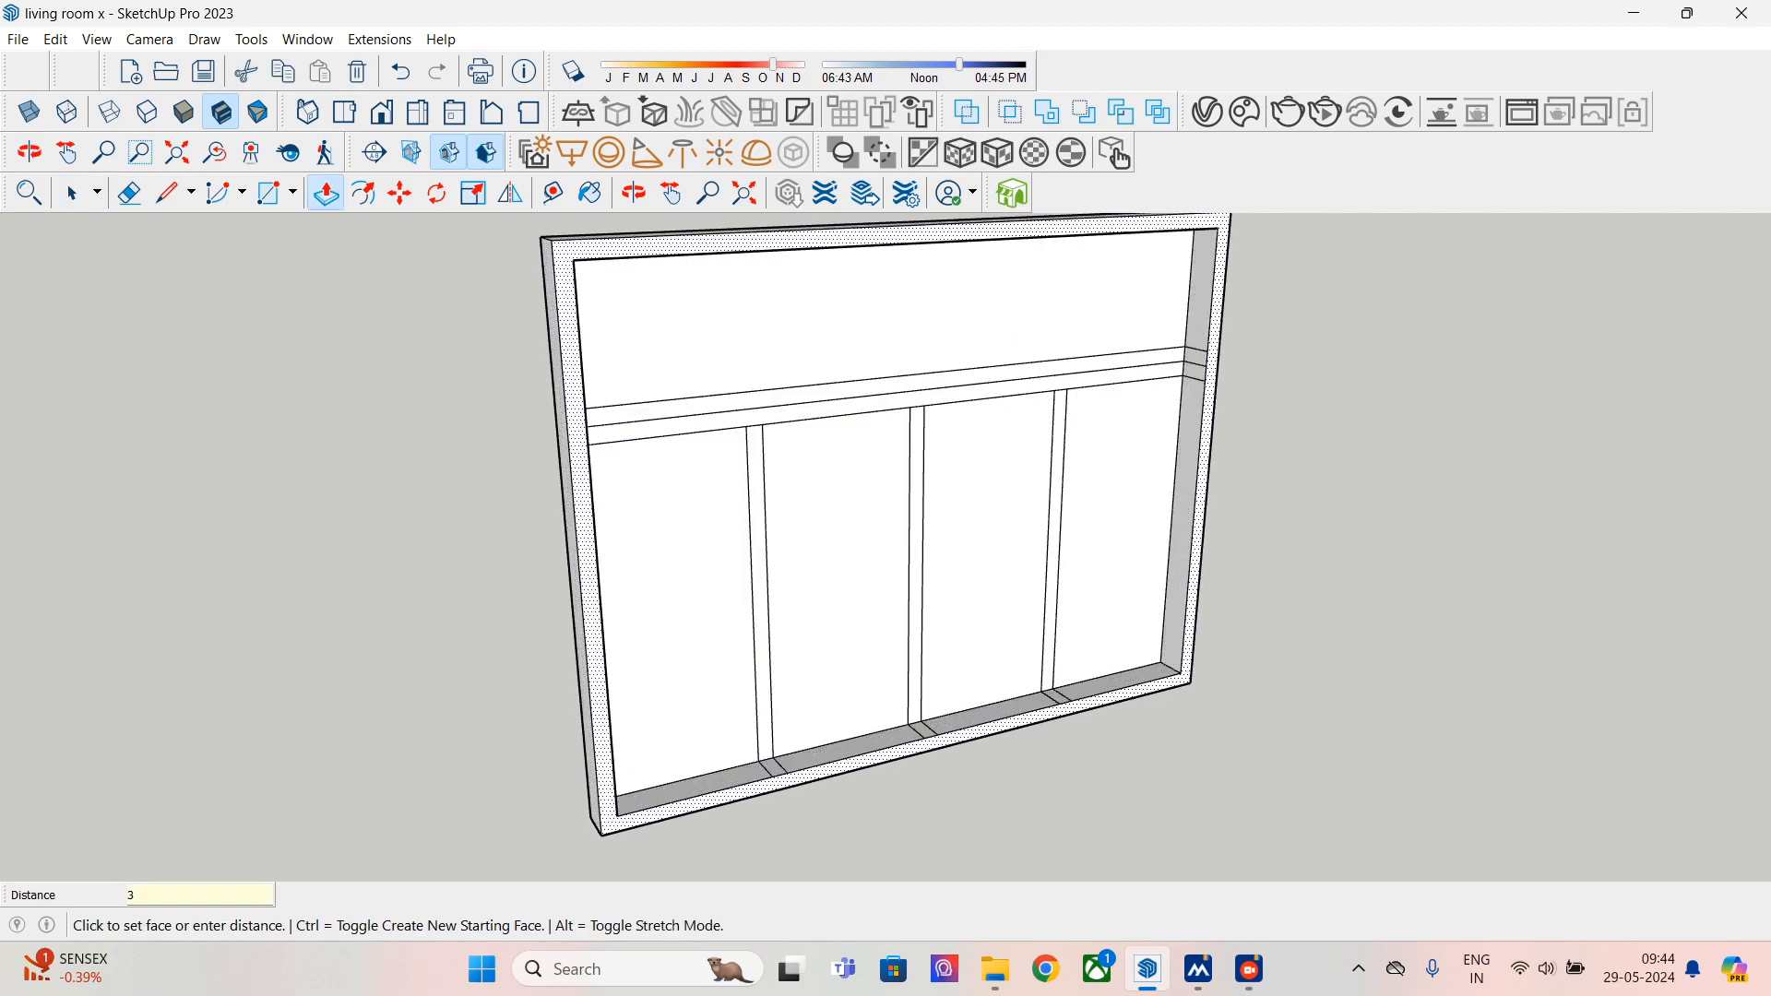
key(Return)
- Extrude both horizontal rail strips 0.25' so they sit flush with the outer frame
click(886, 385)
click(582, 429)
click(631, 431)
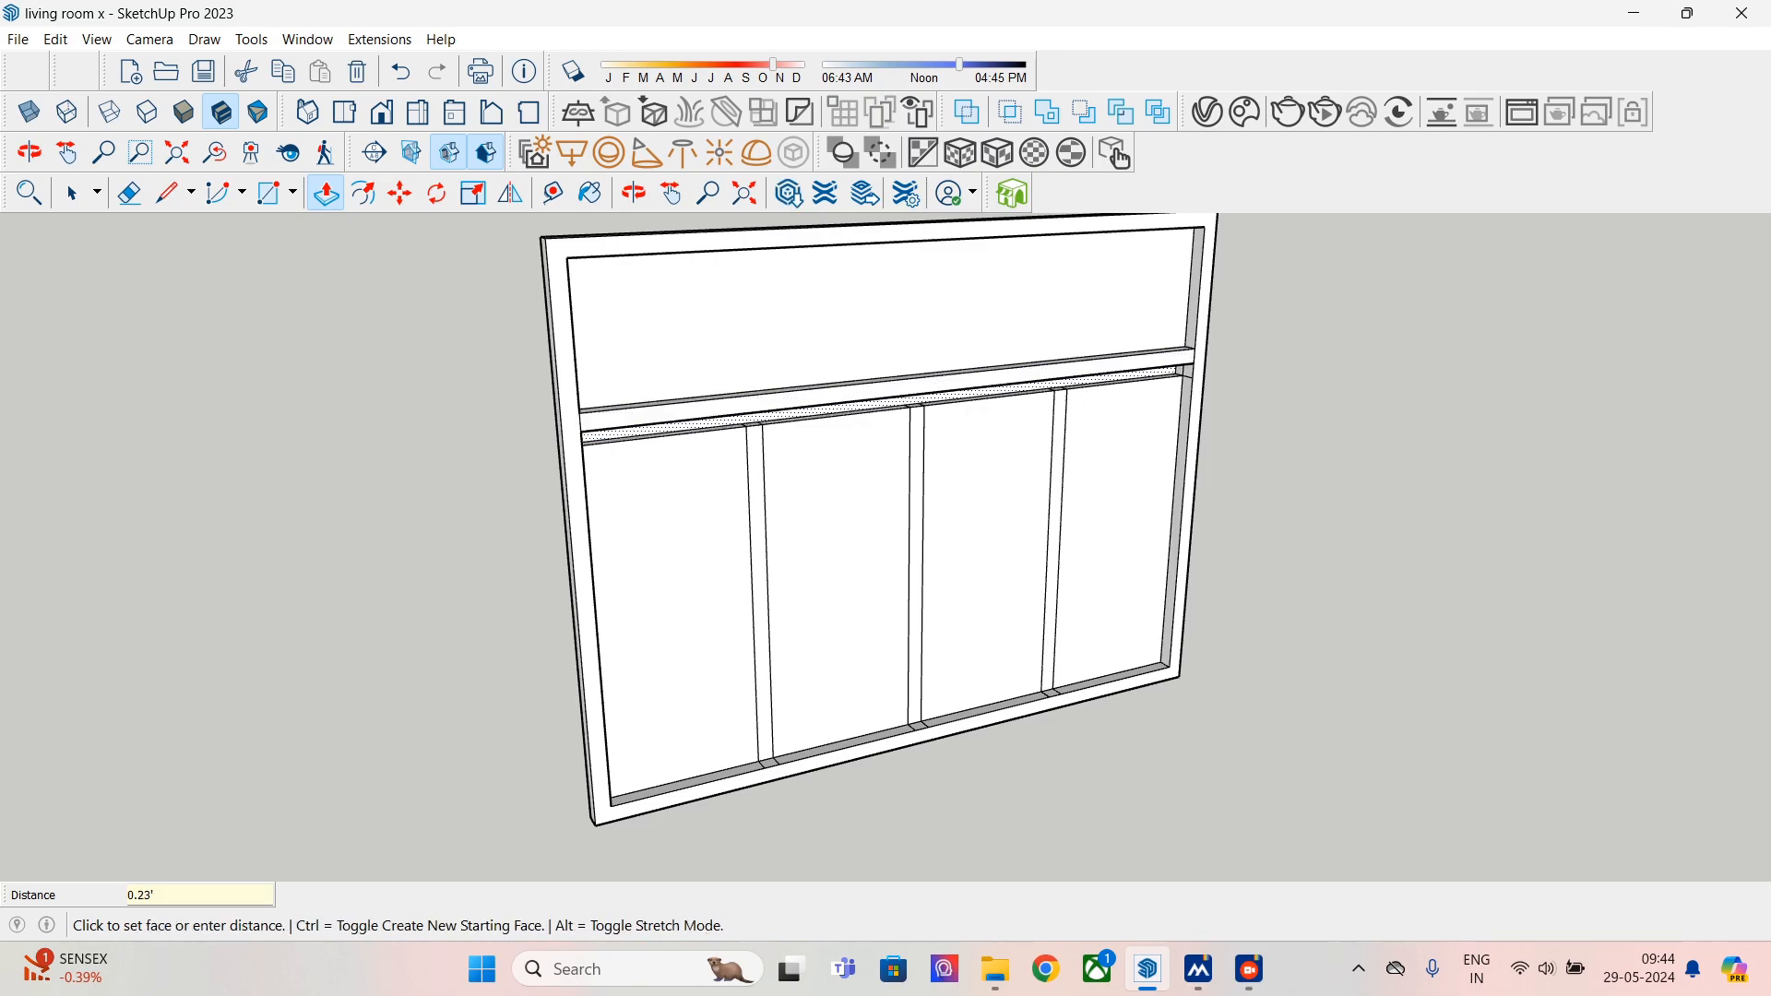
click(582, 449)
scroll(581, 448, up, 3)
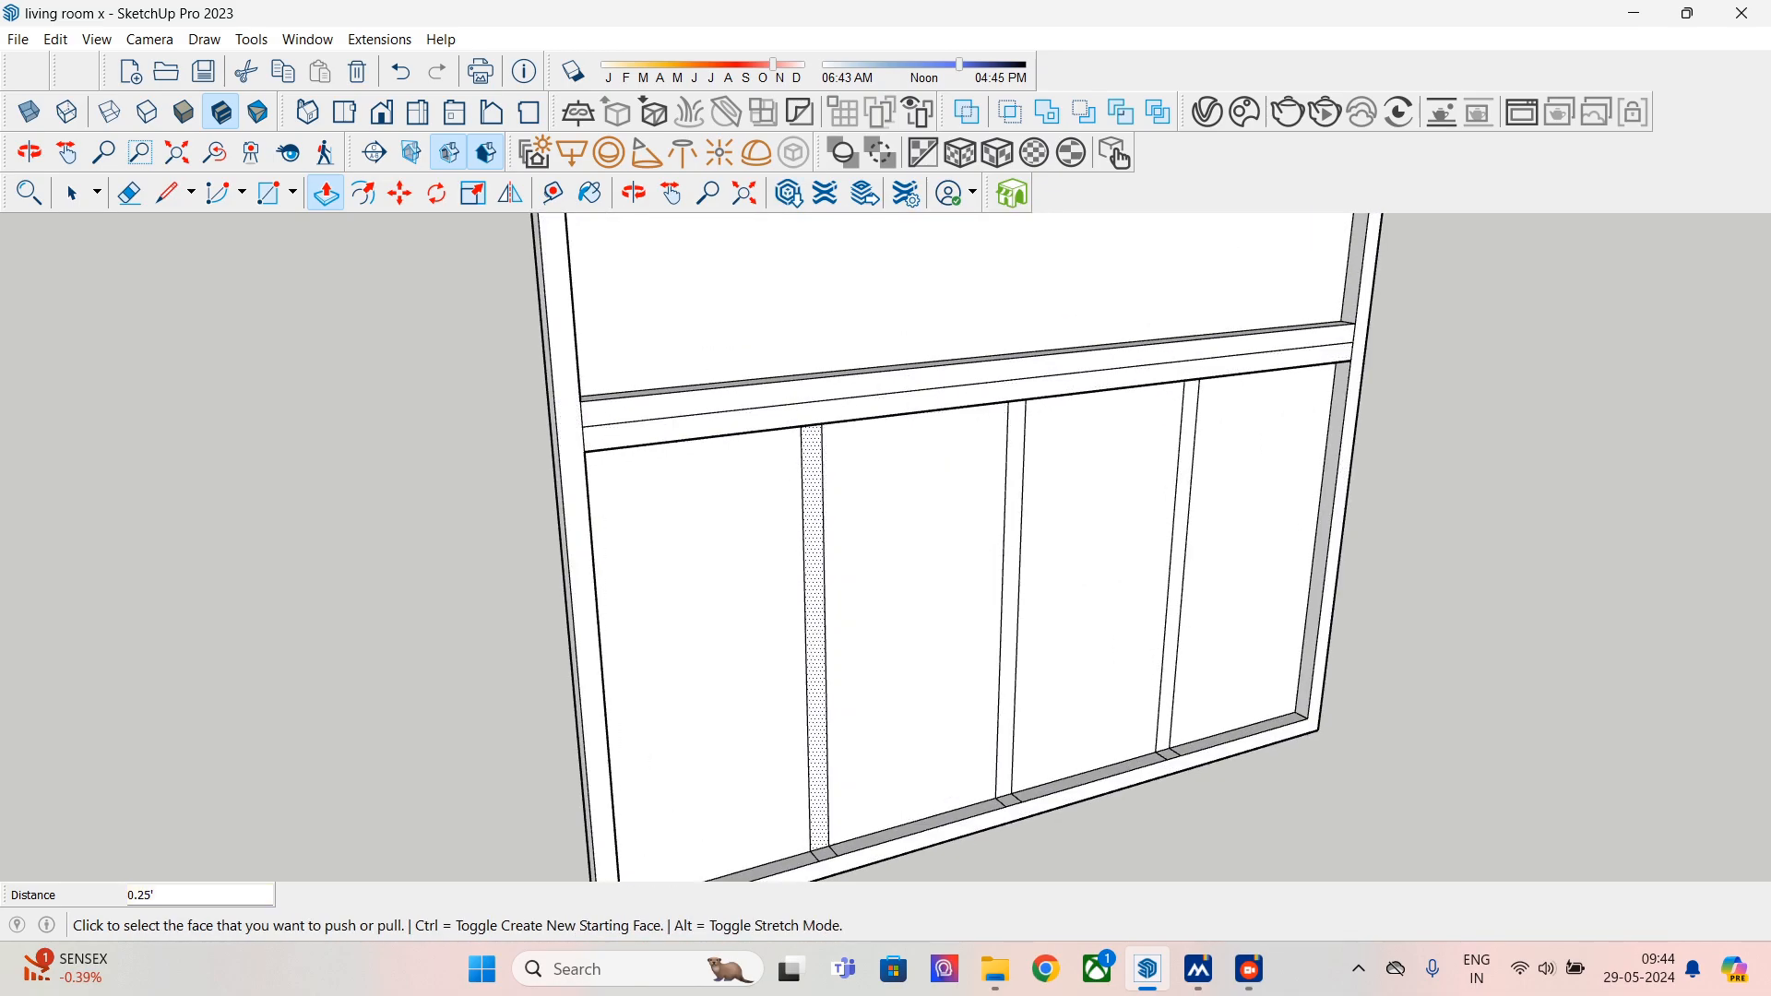
- Extrude the three vertical mullions 0.25' so they sit flush with the rail's face
click(813, 489)
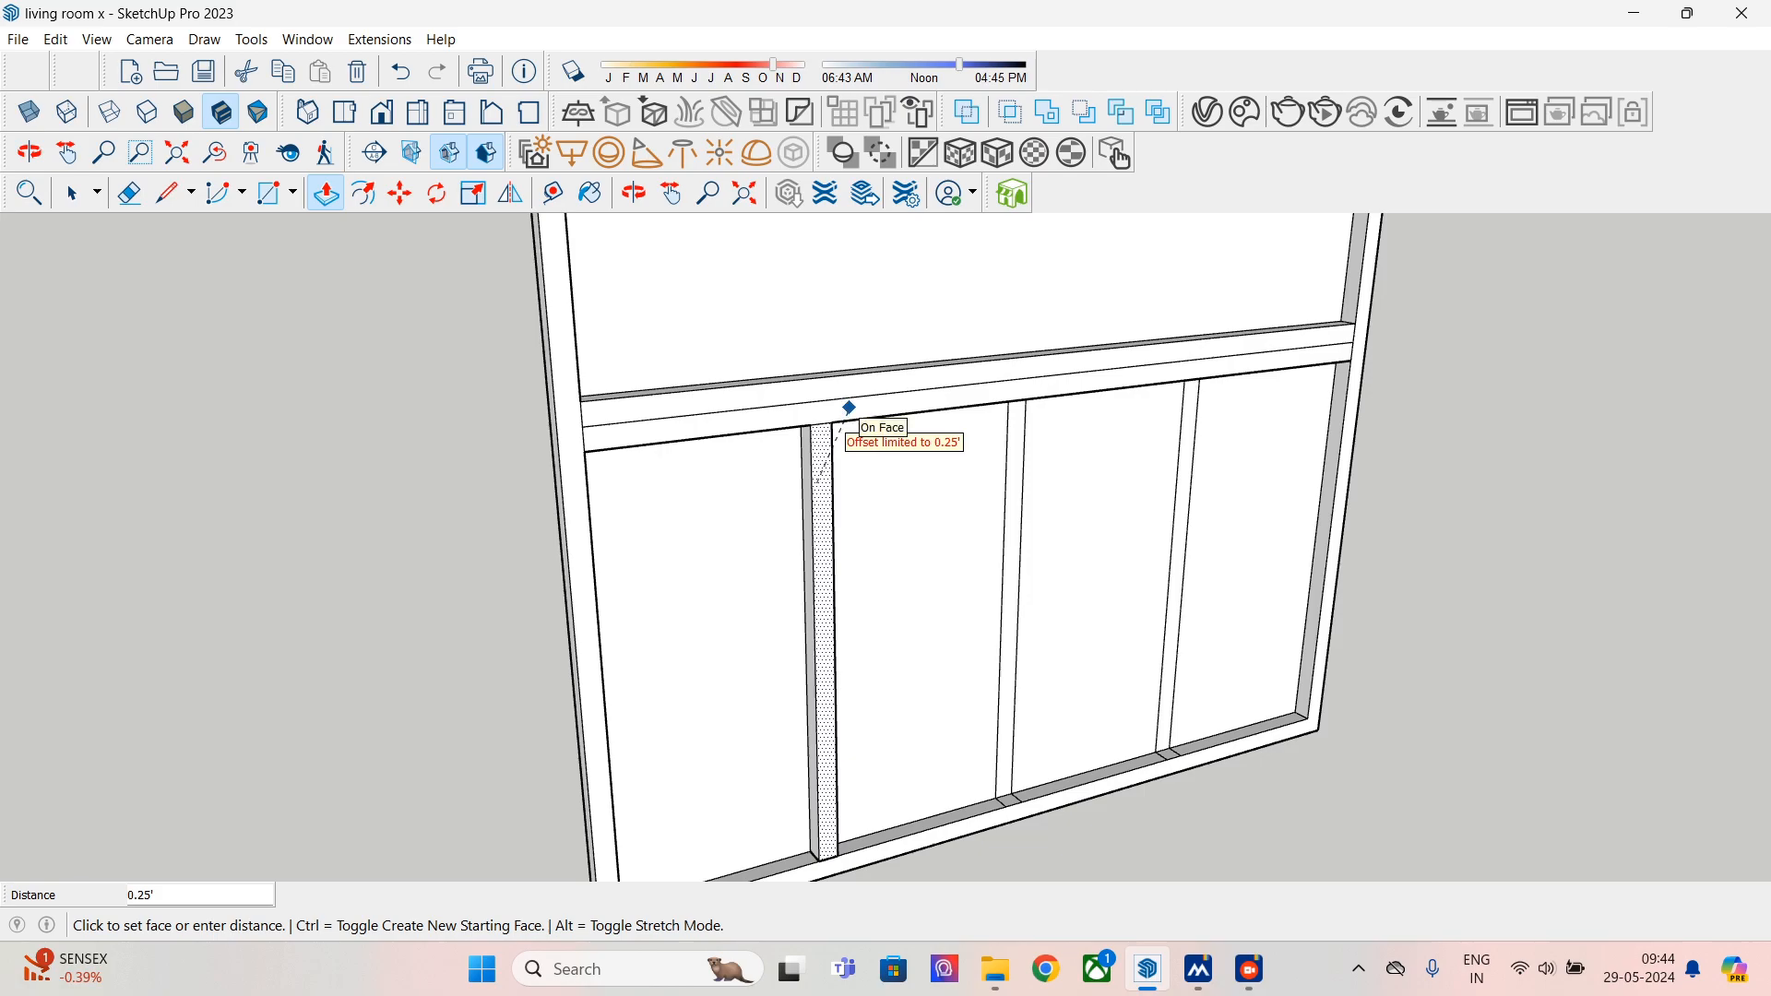
click(846, 410)
click(1020, 434)
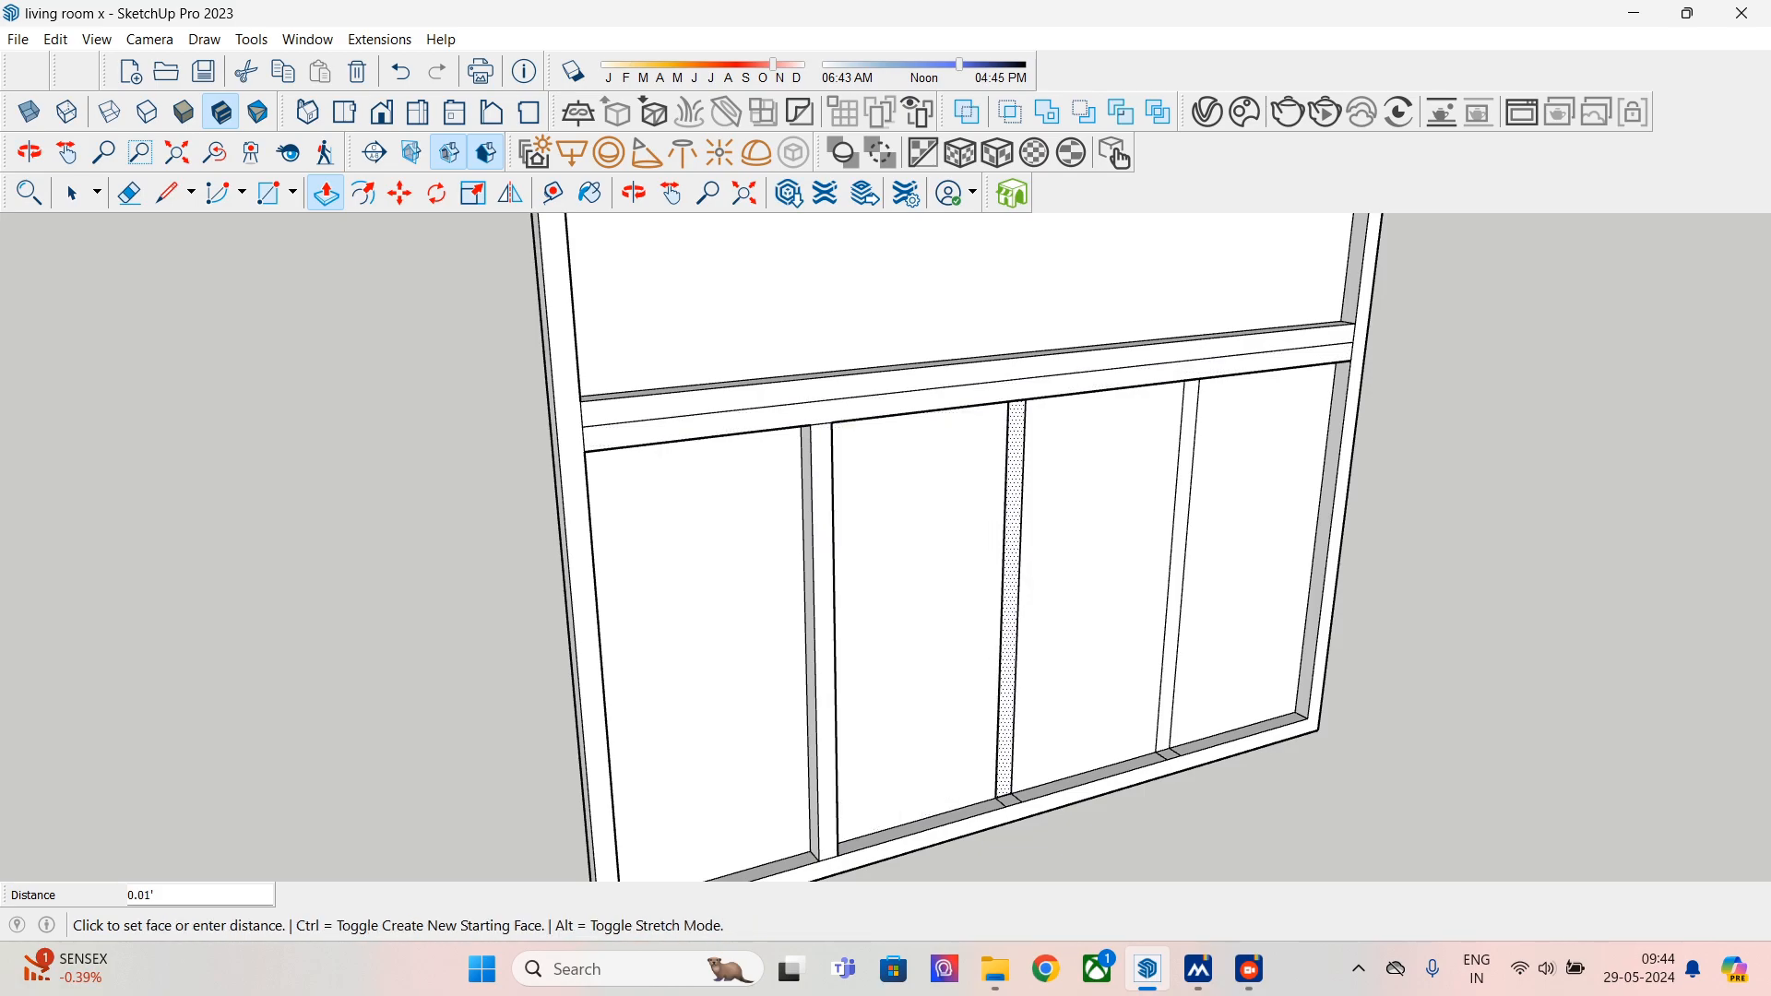
click(1031, 384)
click(1193, 367)
click(1193, 369)
- Draw a 0.50' vertical line across the rail's end on the window's reverse side to close the open back faces
middle_drag(706, 591, 1130, 554)
click(167, 192)
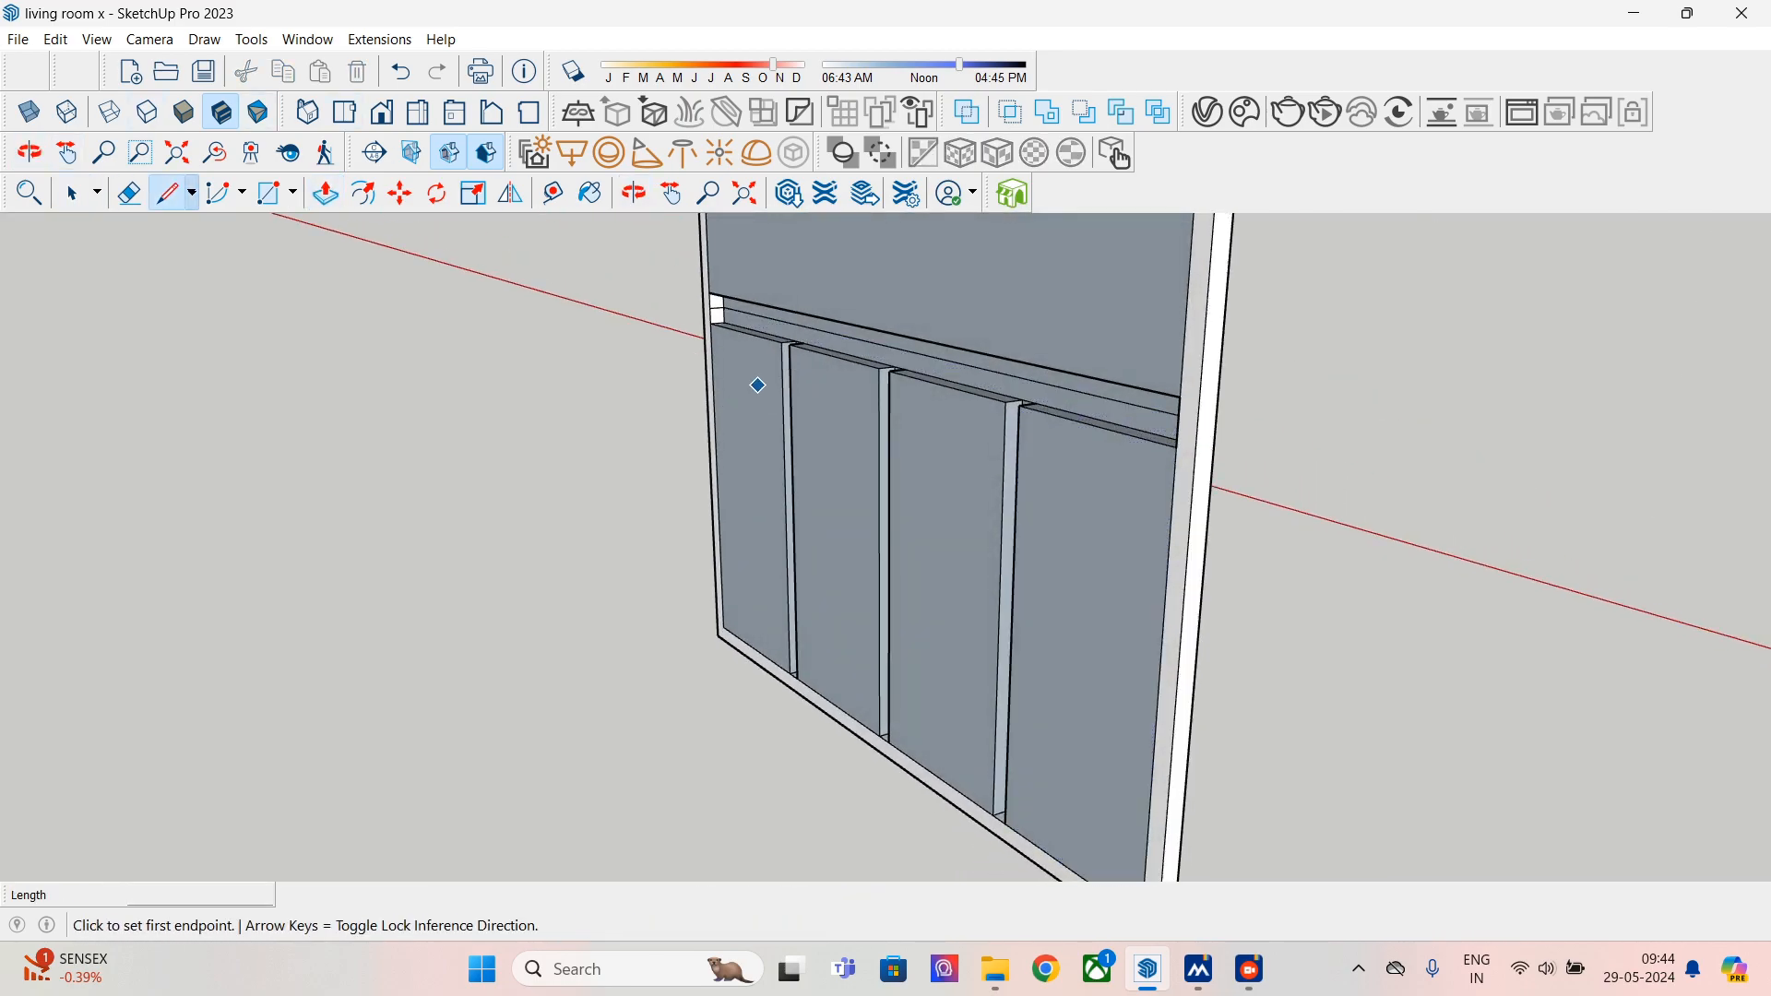
click(712, 300)
click(710, 323)
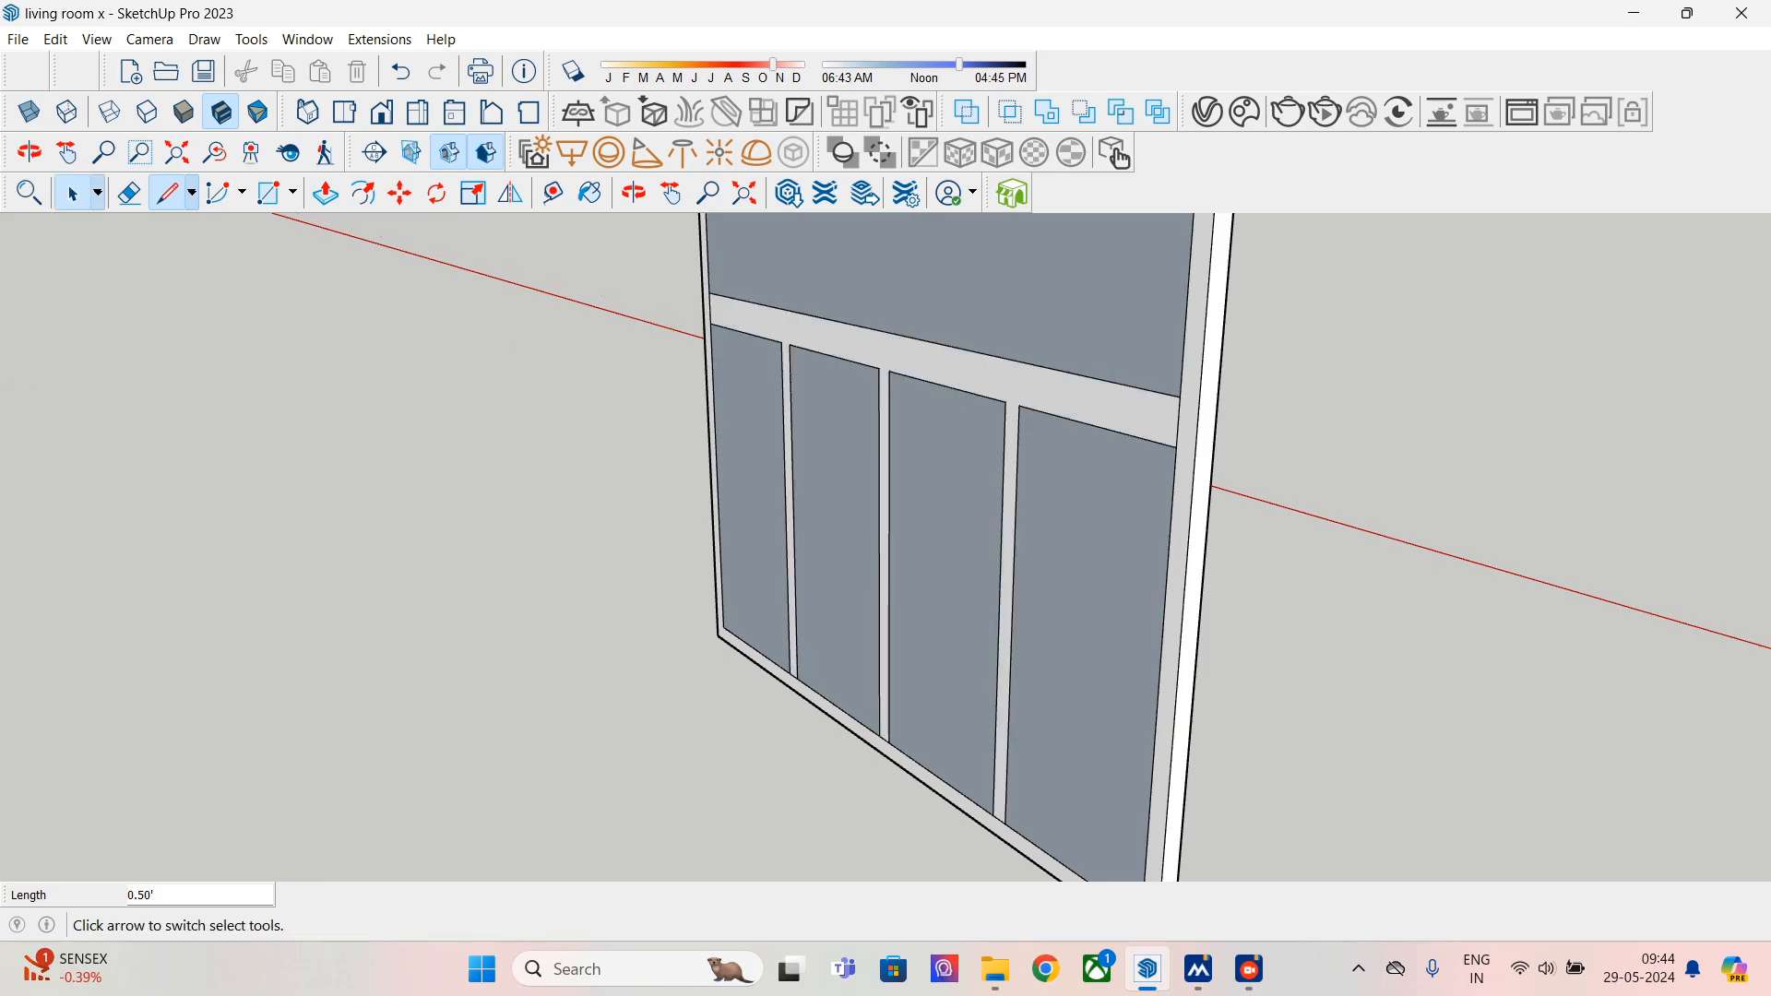
- Pull the first lower pane's face outward to about half the frame's depth
click(74, 194)
middle_drag(1134, 553, 701, 581)
click(730, 609)
shift+click(765, 319)
click(835, 572)
click(731, 600)
key(p)
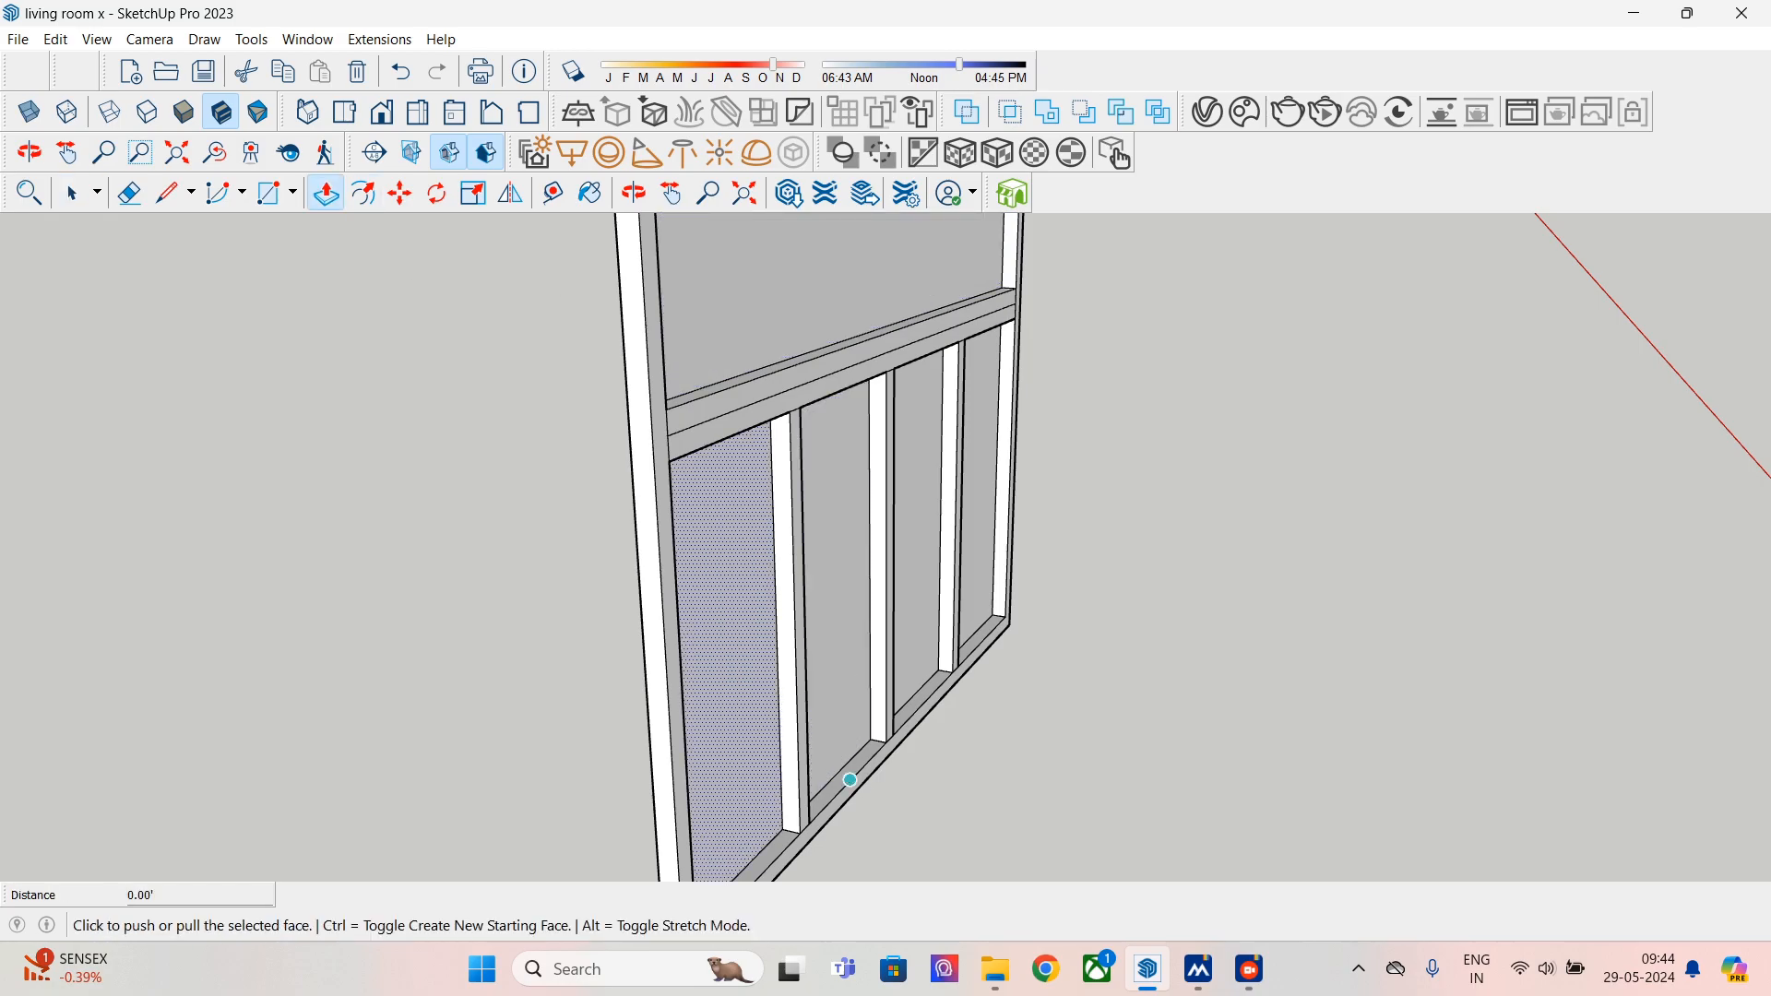
click(753, 758)
click(751, 763)
middle_drag(750, 762, 573, 791)
scroll(950, 742, up, 2)
click(874, 711)
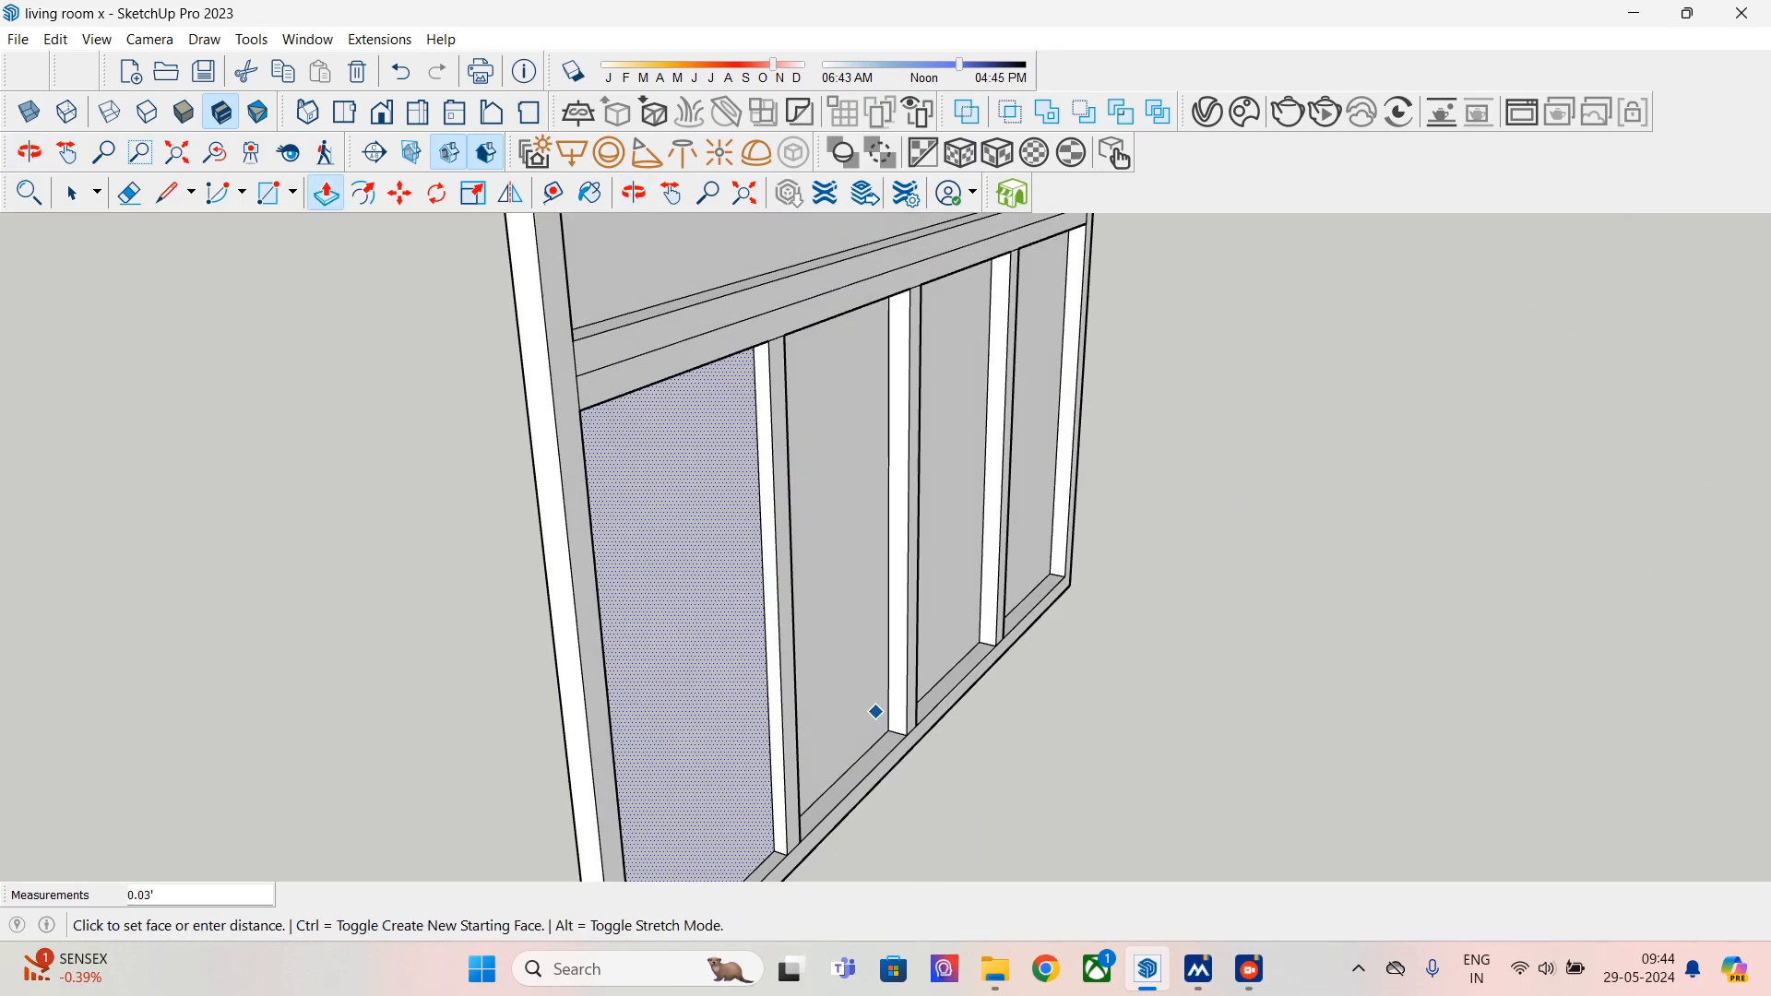
click(878, 713)
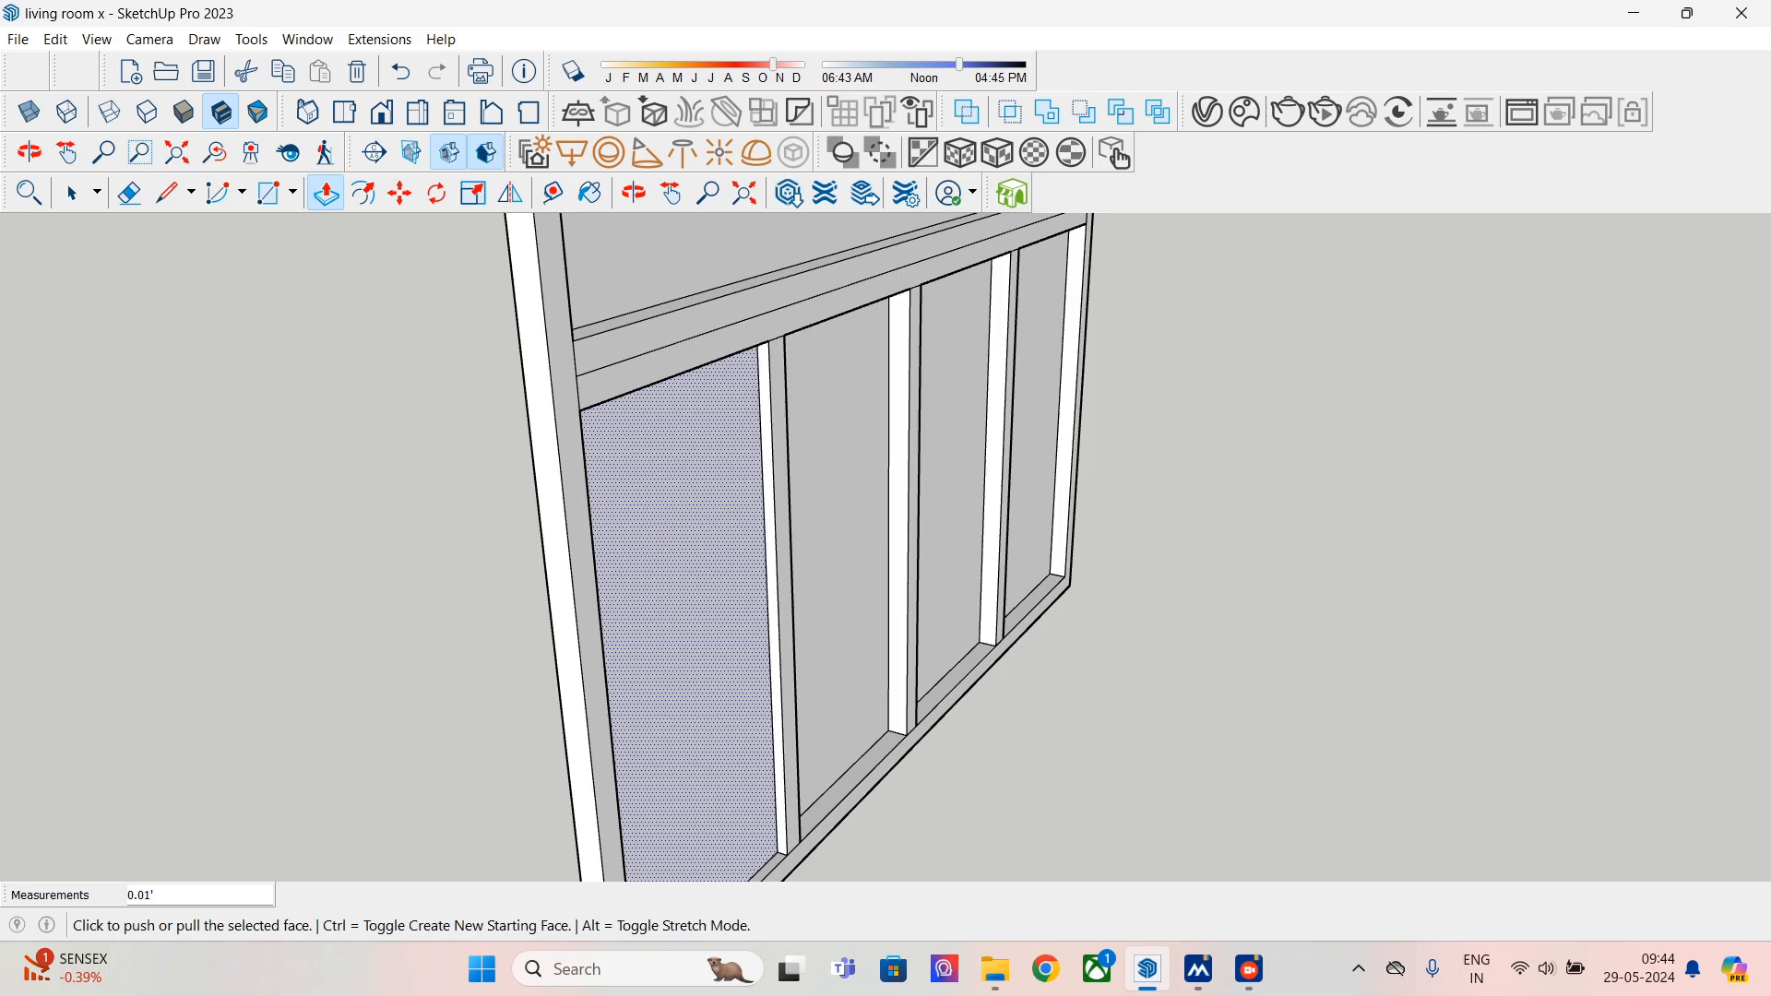
- Pull the second lower pane's face outward 0.13'
click(73, 193)
click(827, 417)
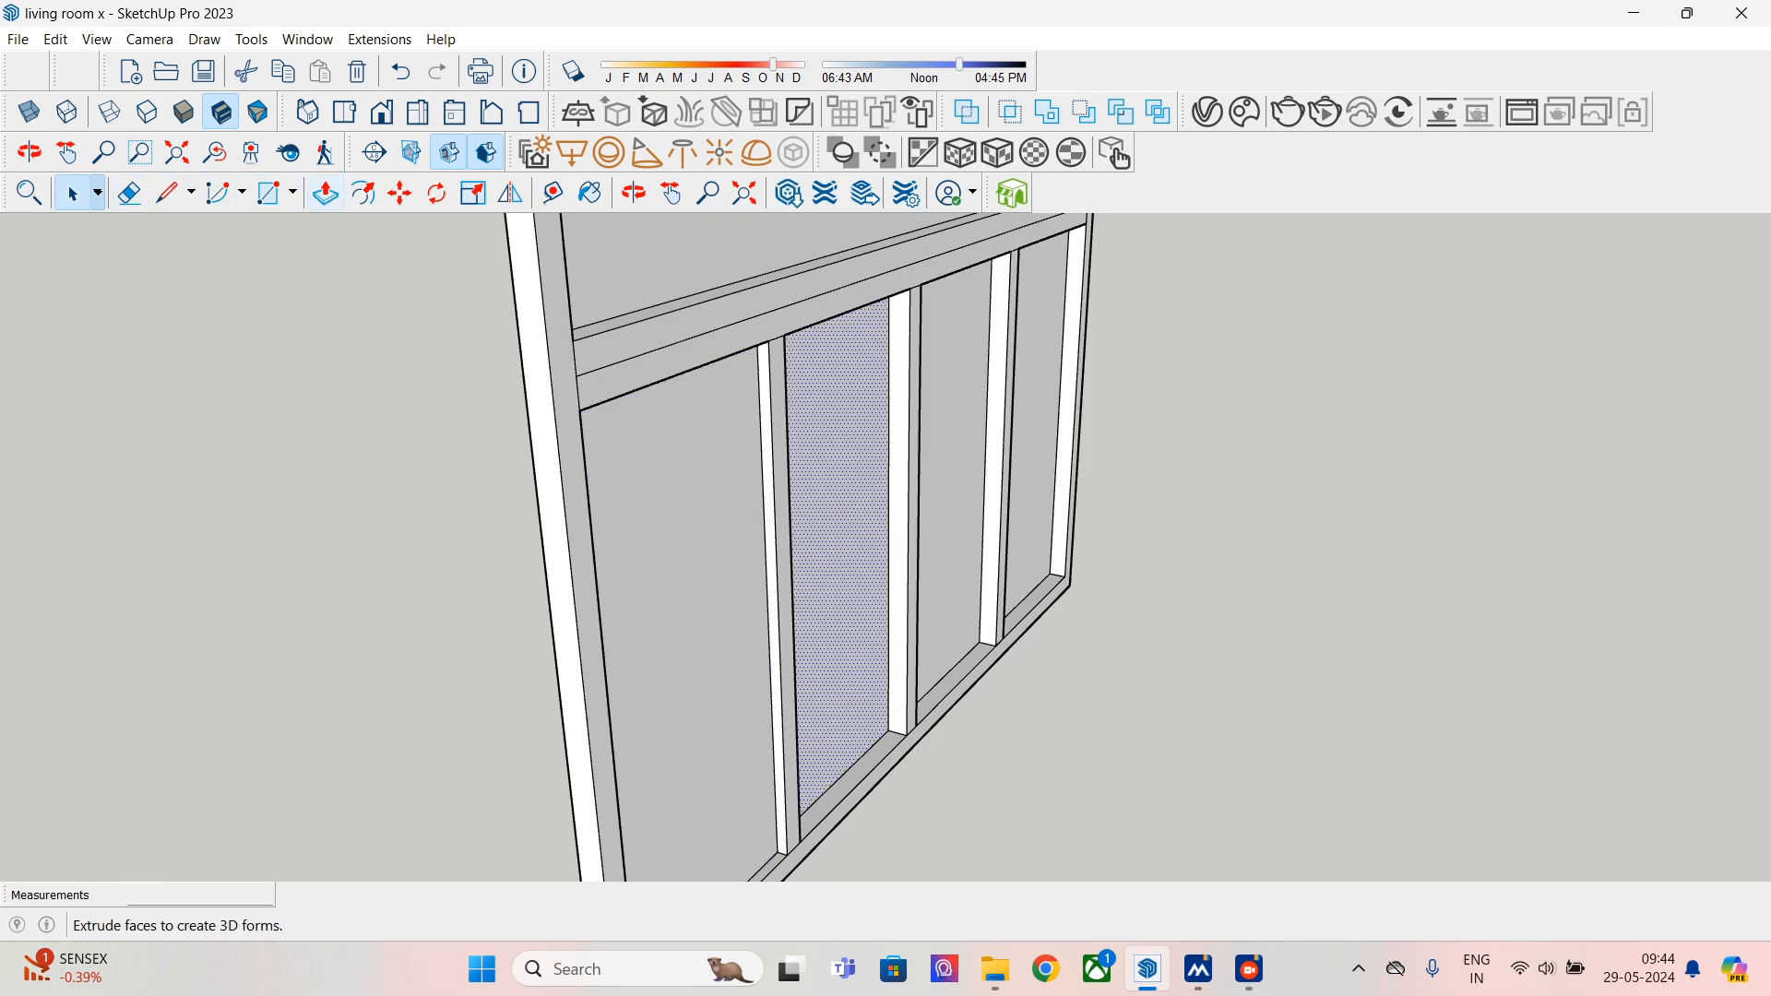
click(326, 192)
click(824, 463)
click(837, 469)
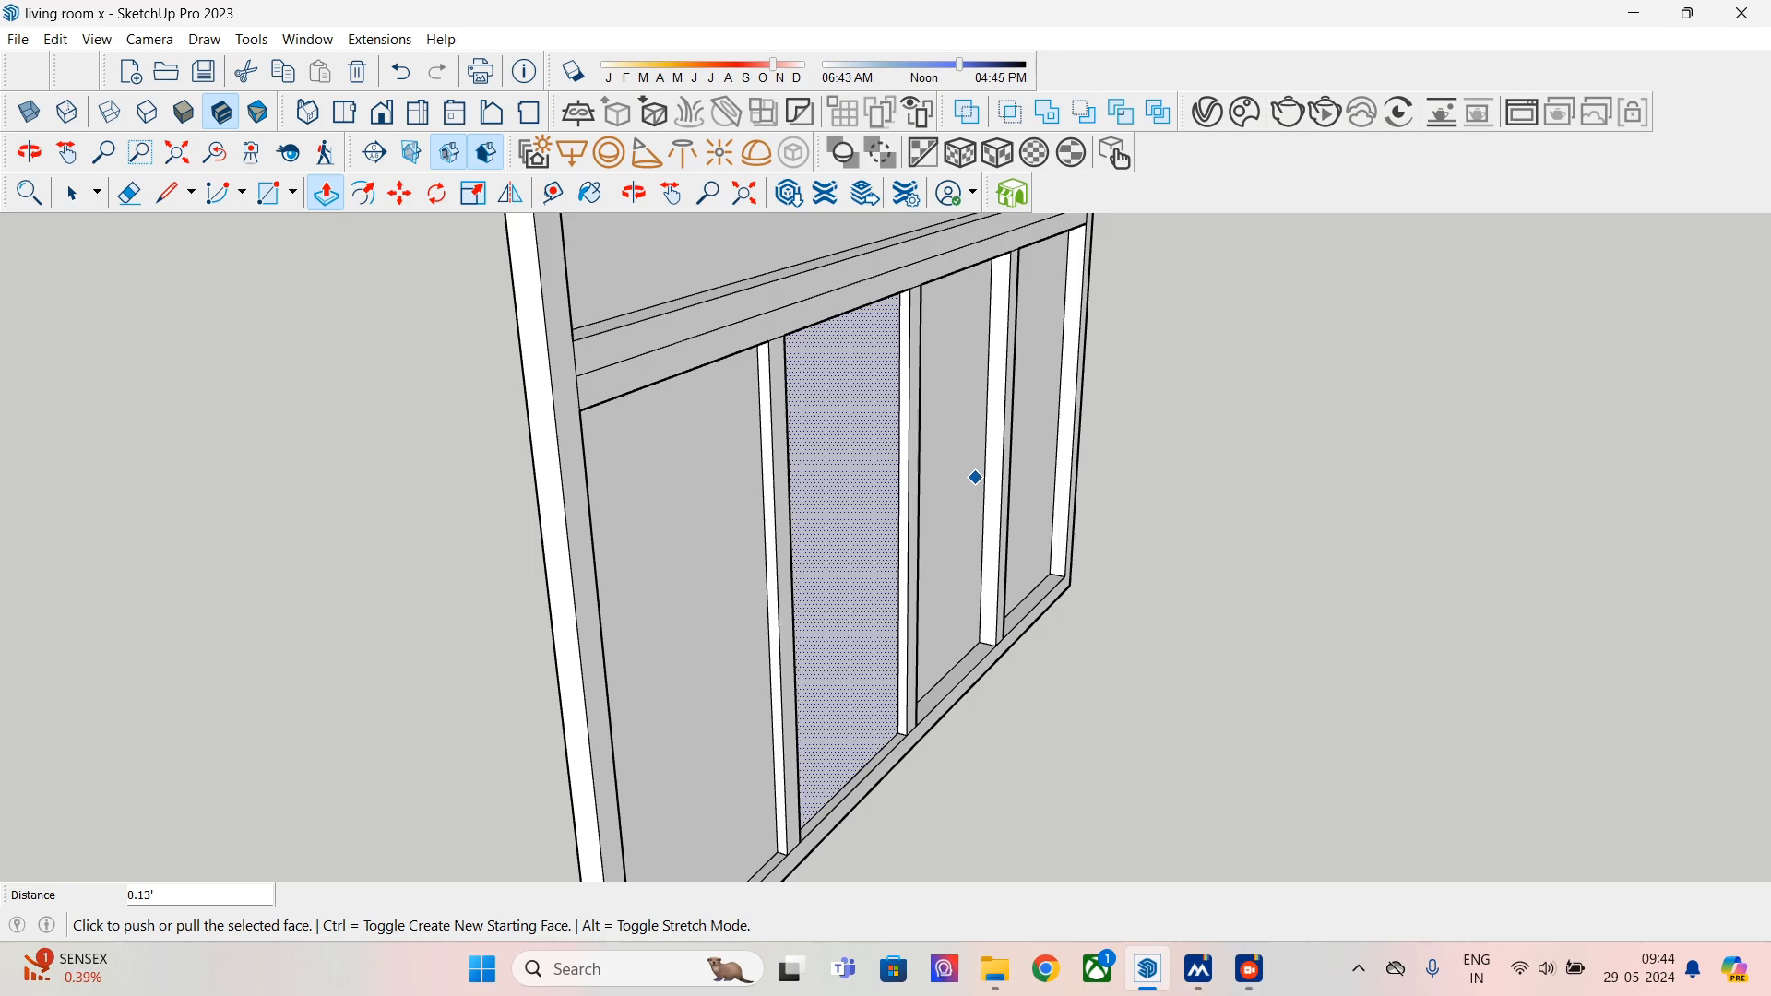
- Pull the large upper pane's face outward 0.13' to match the finished lower panes
click(73, 193)
click(609, 263)
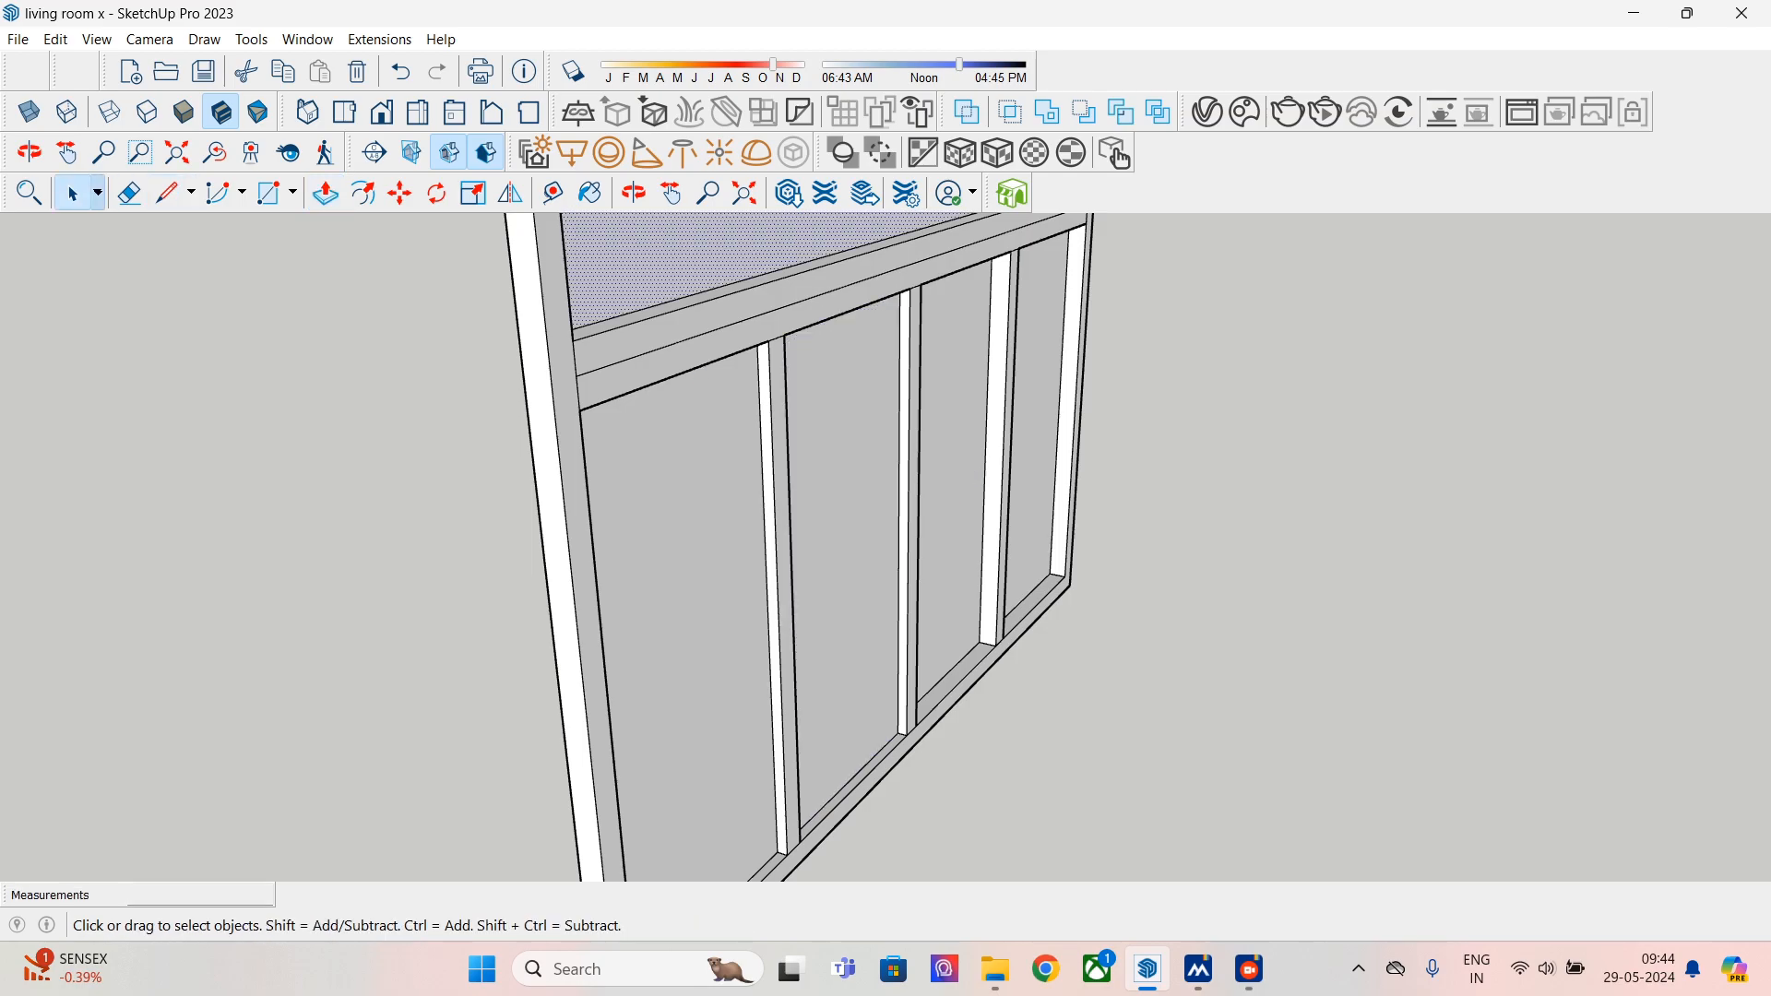
click(325, 193)
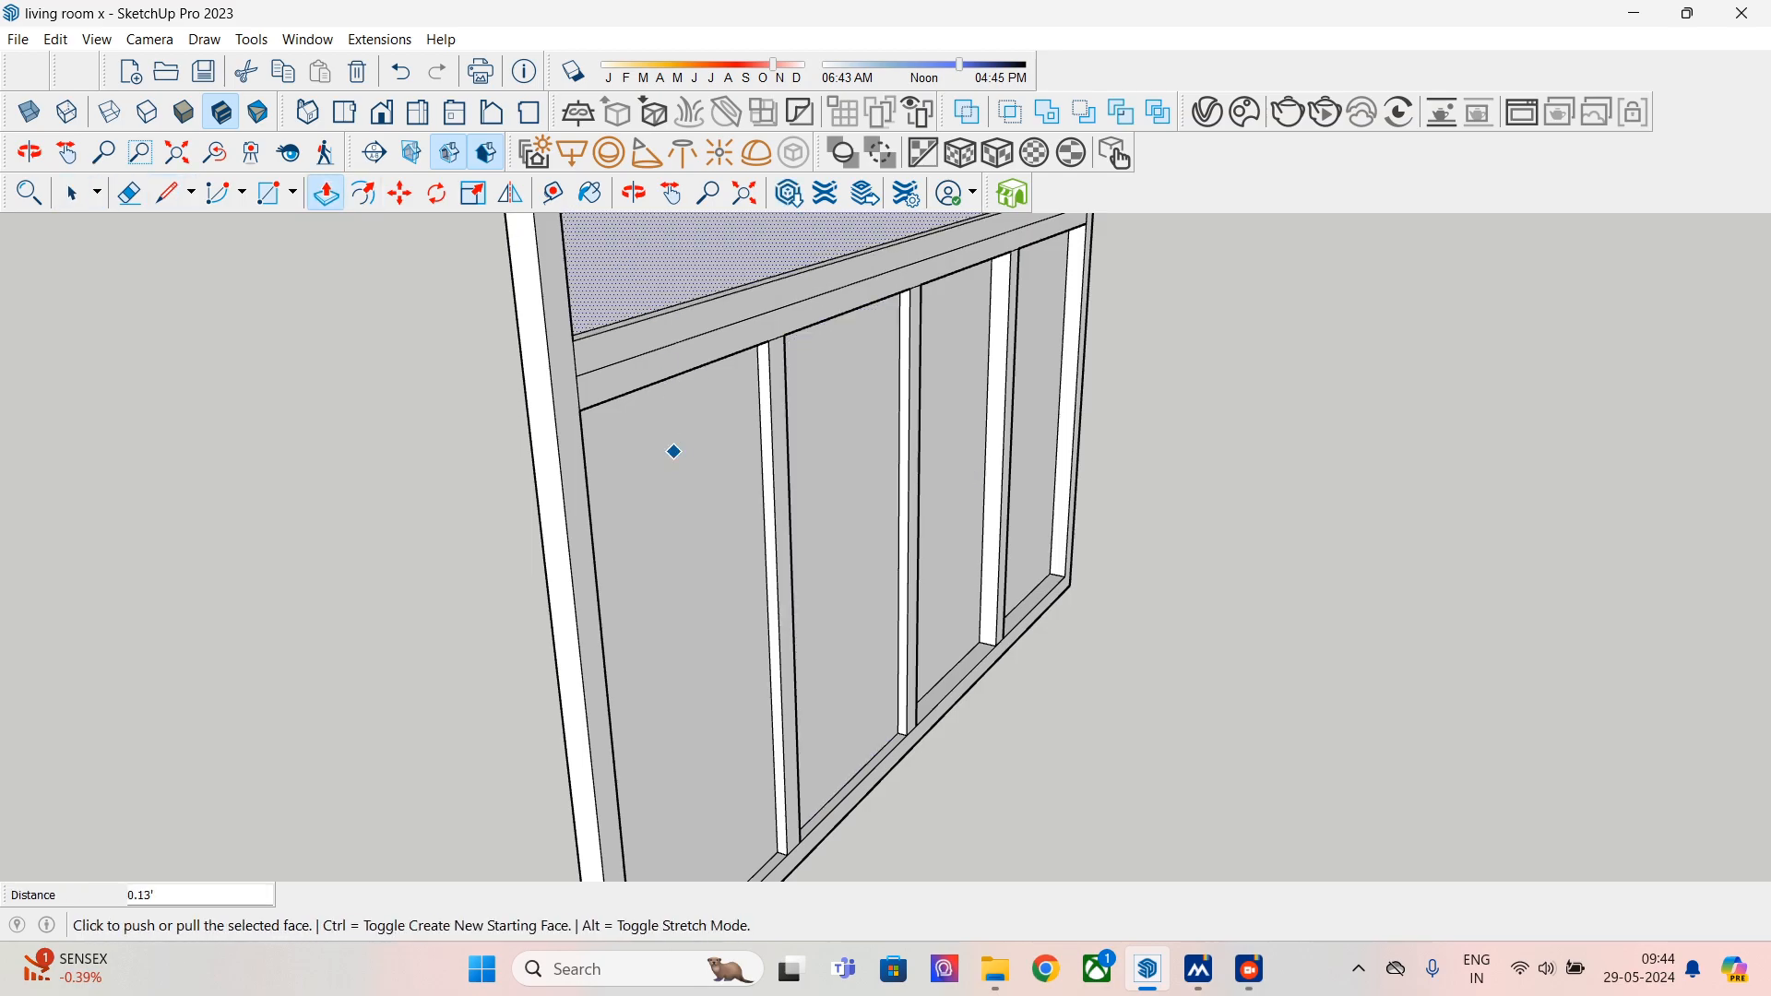
- Pull the third lower pane's face outward 0.13'
click(72, 193)
click(952, 458)
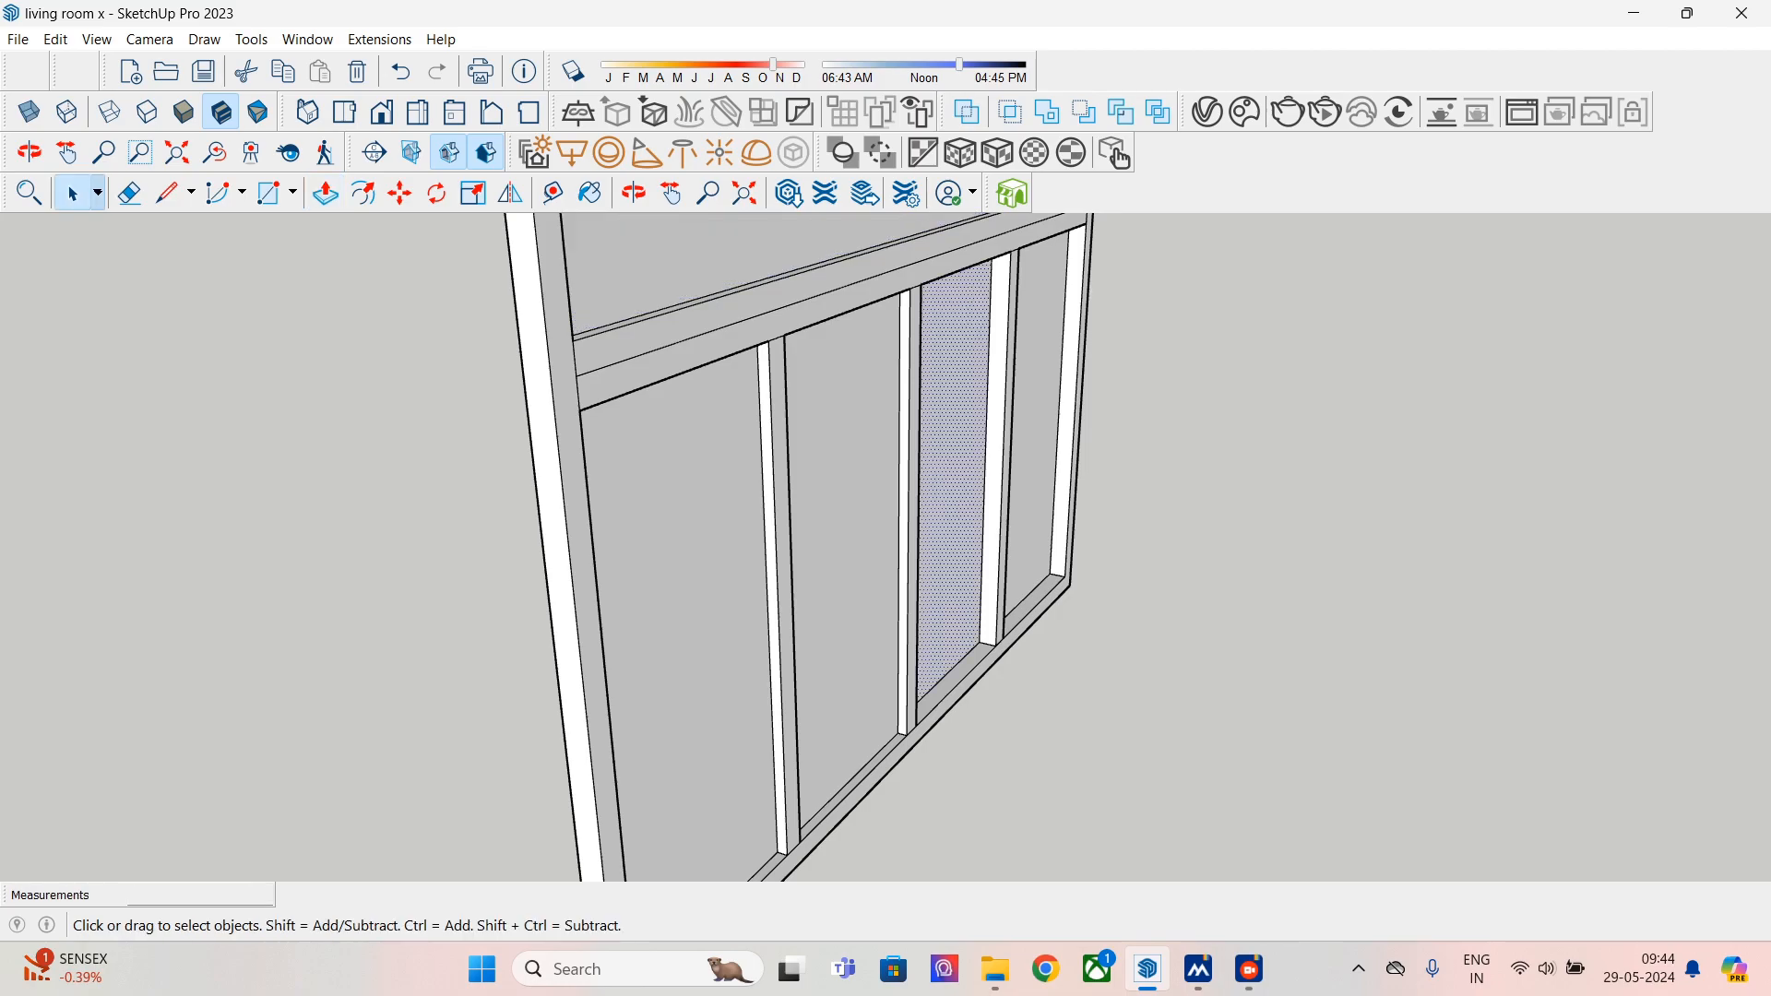
click(326, 193)
click(966, 381)
click(886, 474)
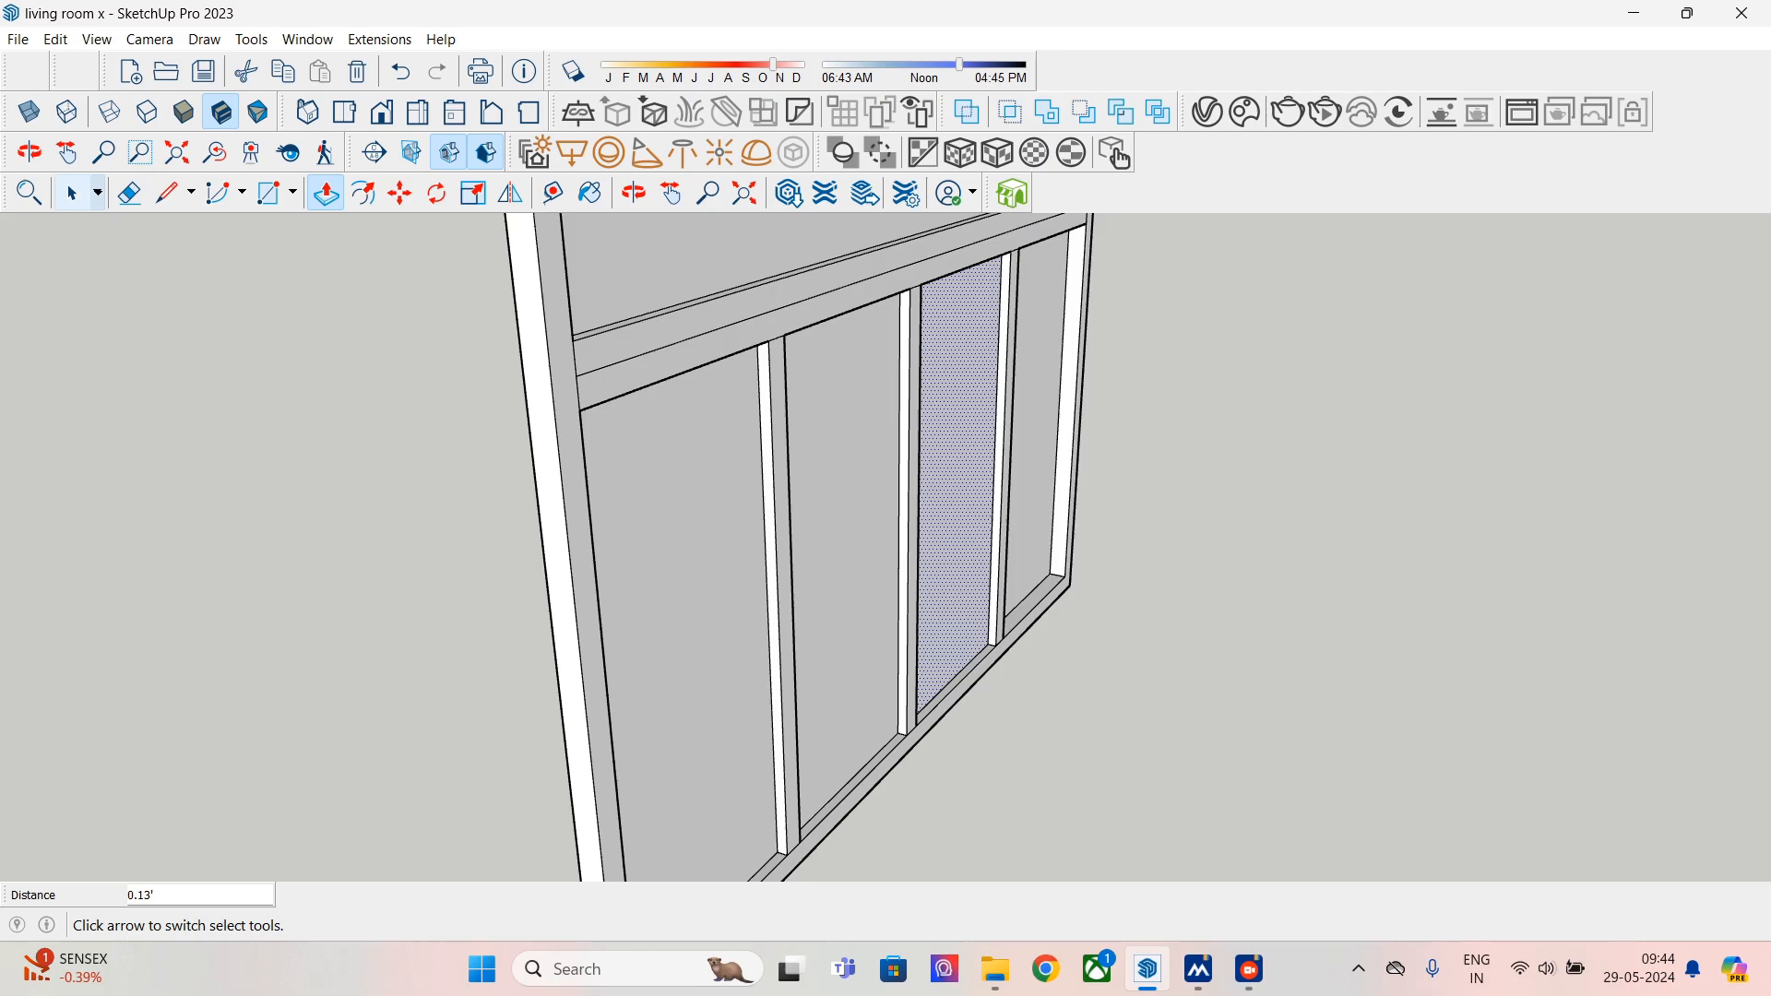
- Pull the fourth lower pane's face outward 0.13'
click(73, 193)
key(ctrl+t)
click(326, 193)
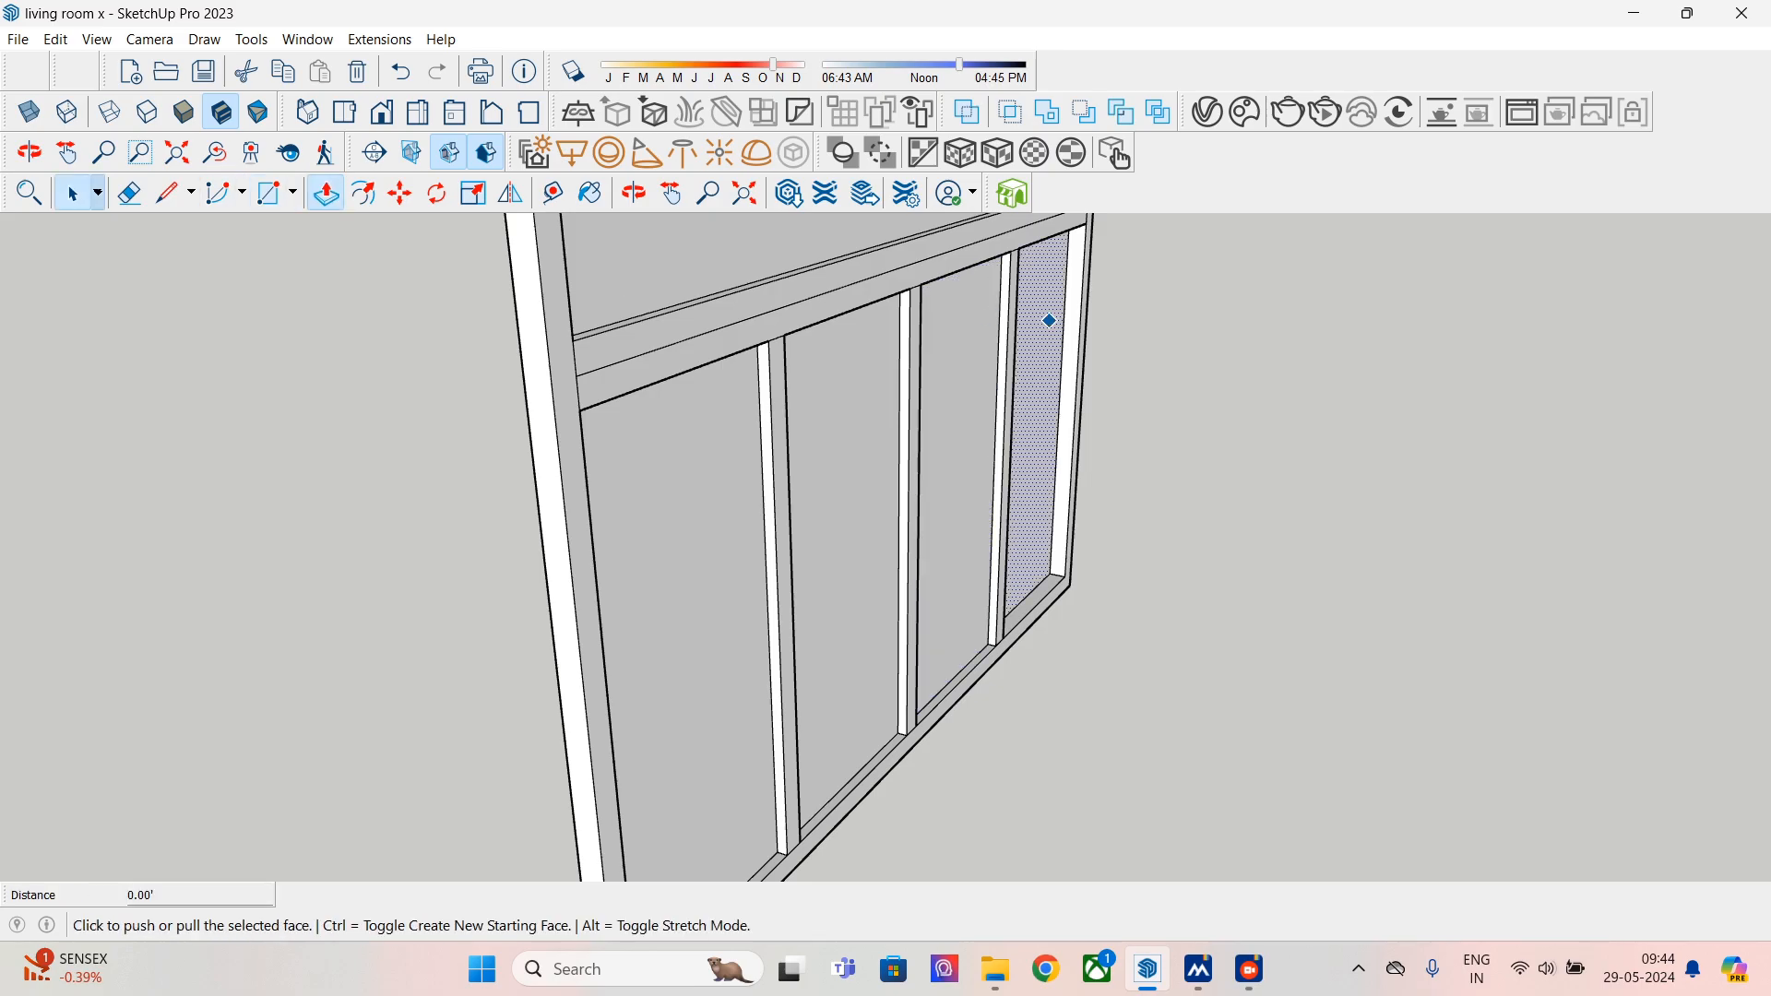
click(1040, 316)
click(950, 411)
scroll(741, 515, down, 2)
key(alt)
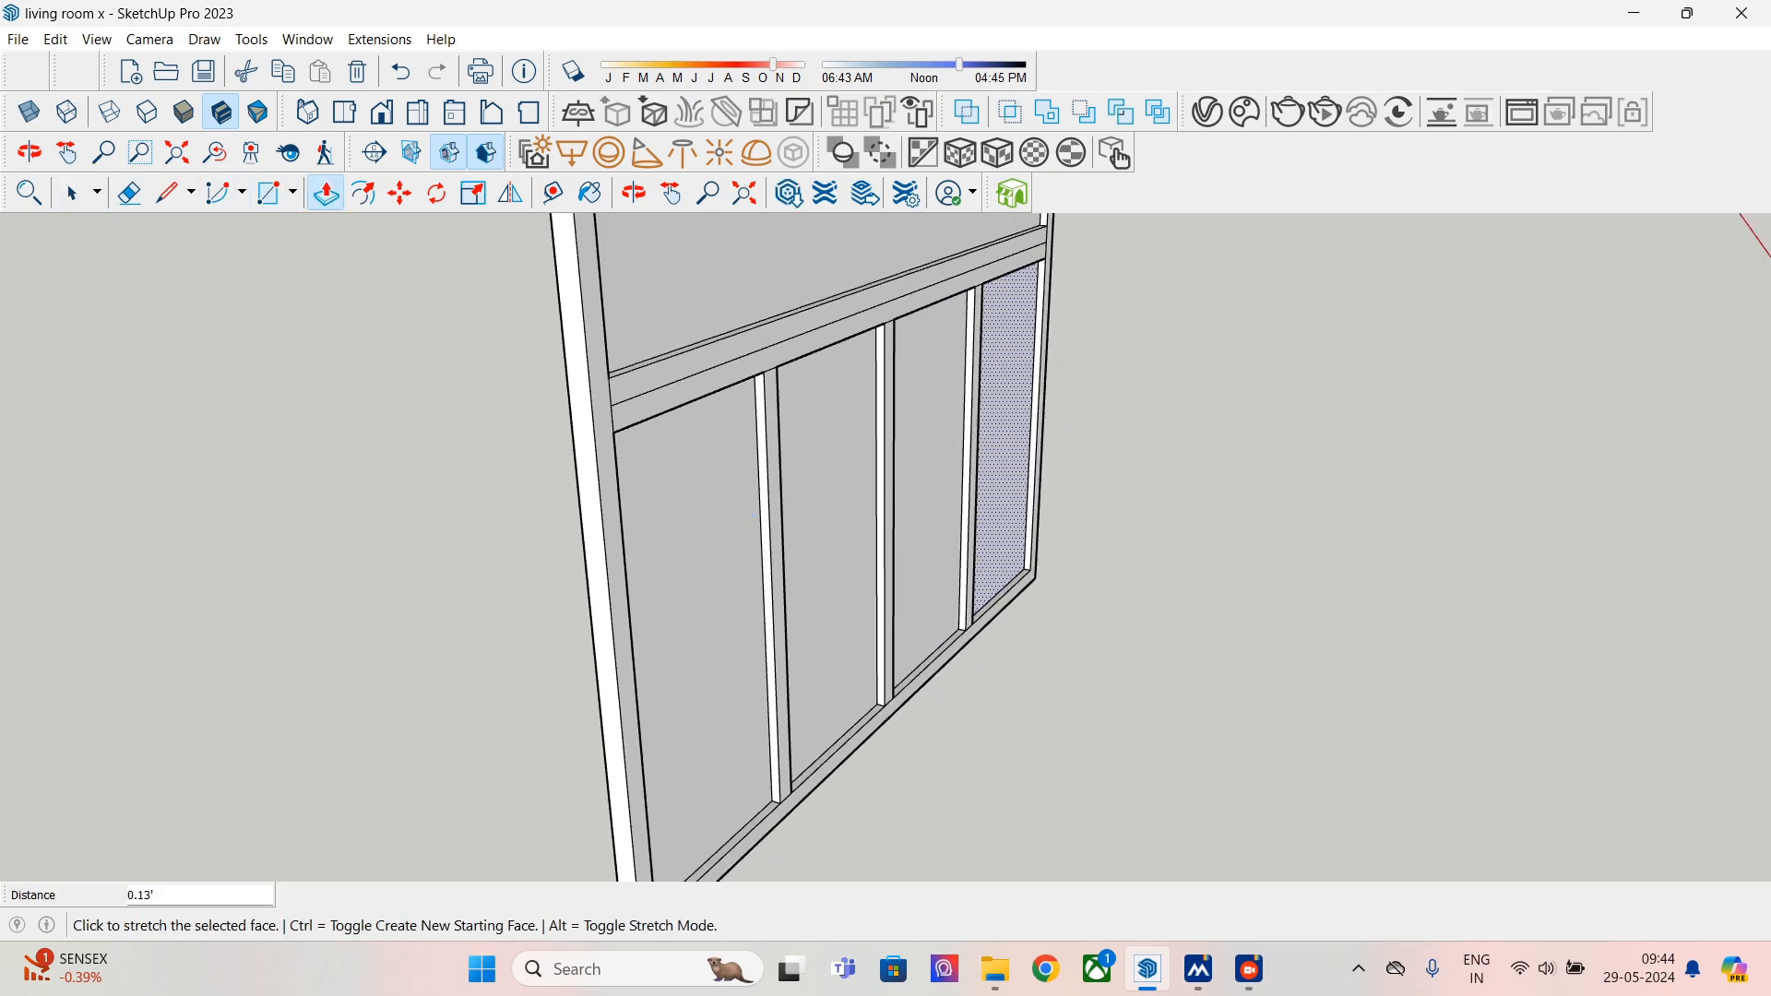
- Reverse the faces of the four lower panes on the window's opposite side
click(72, 193)
middle_drag(646, 517, 1052, 479)
right_click(927, 250)
click(1002, 450)
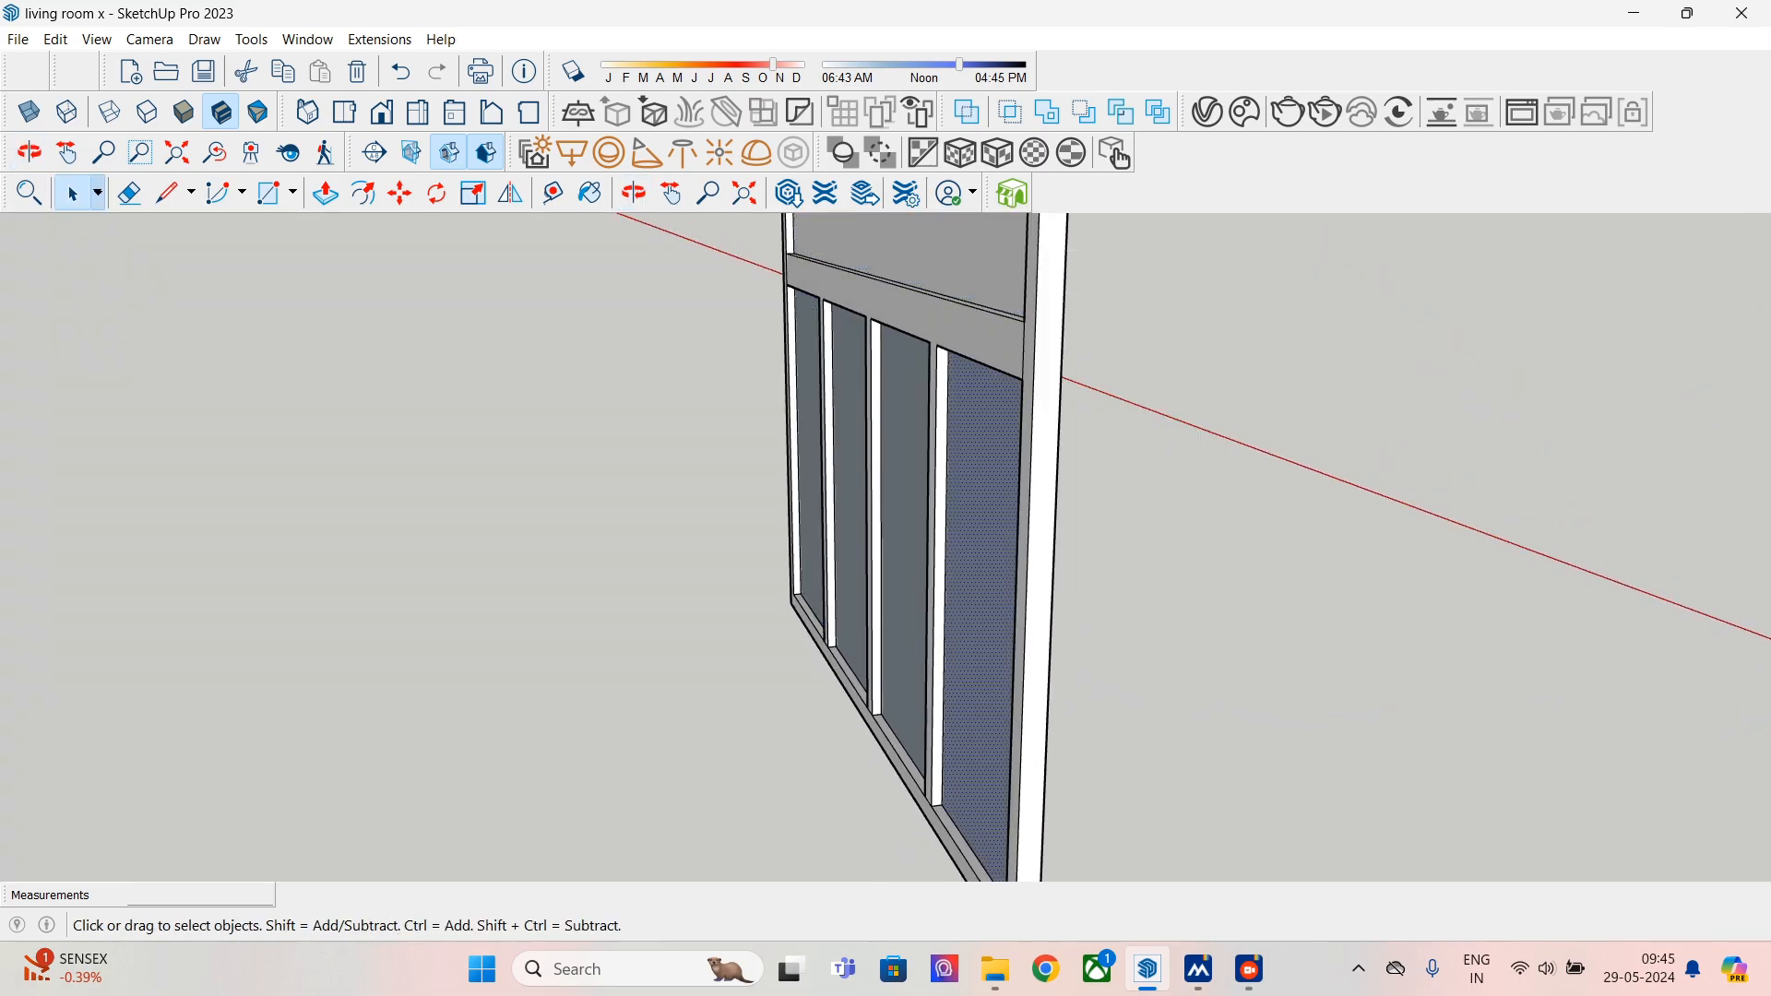
right_click(848, 419)
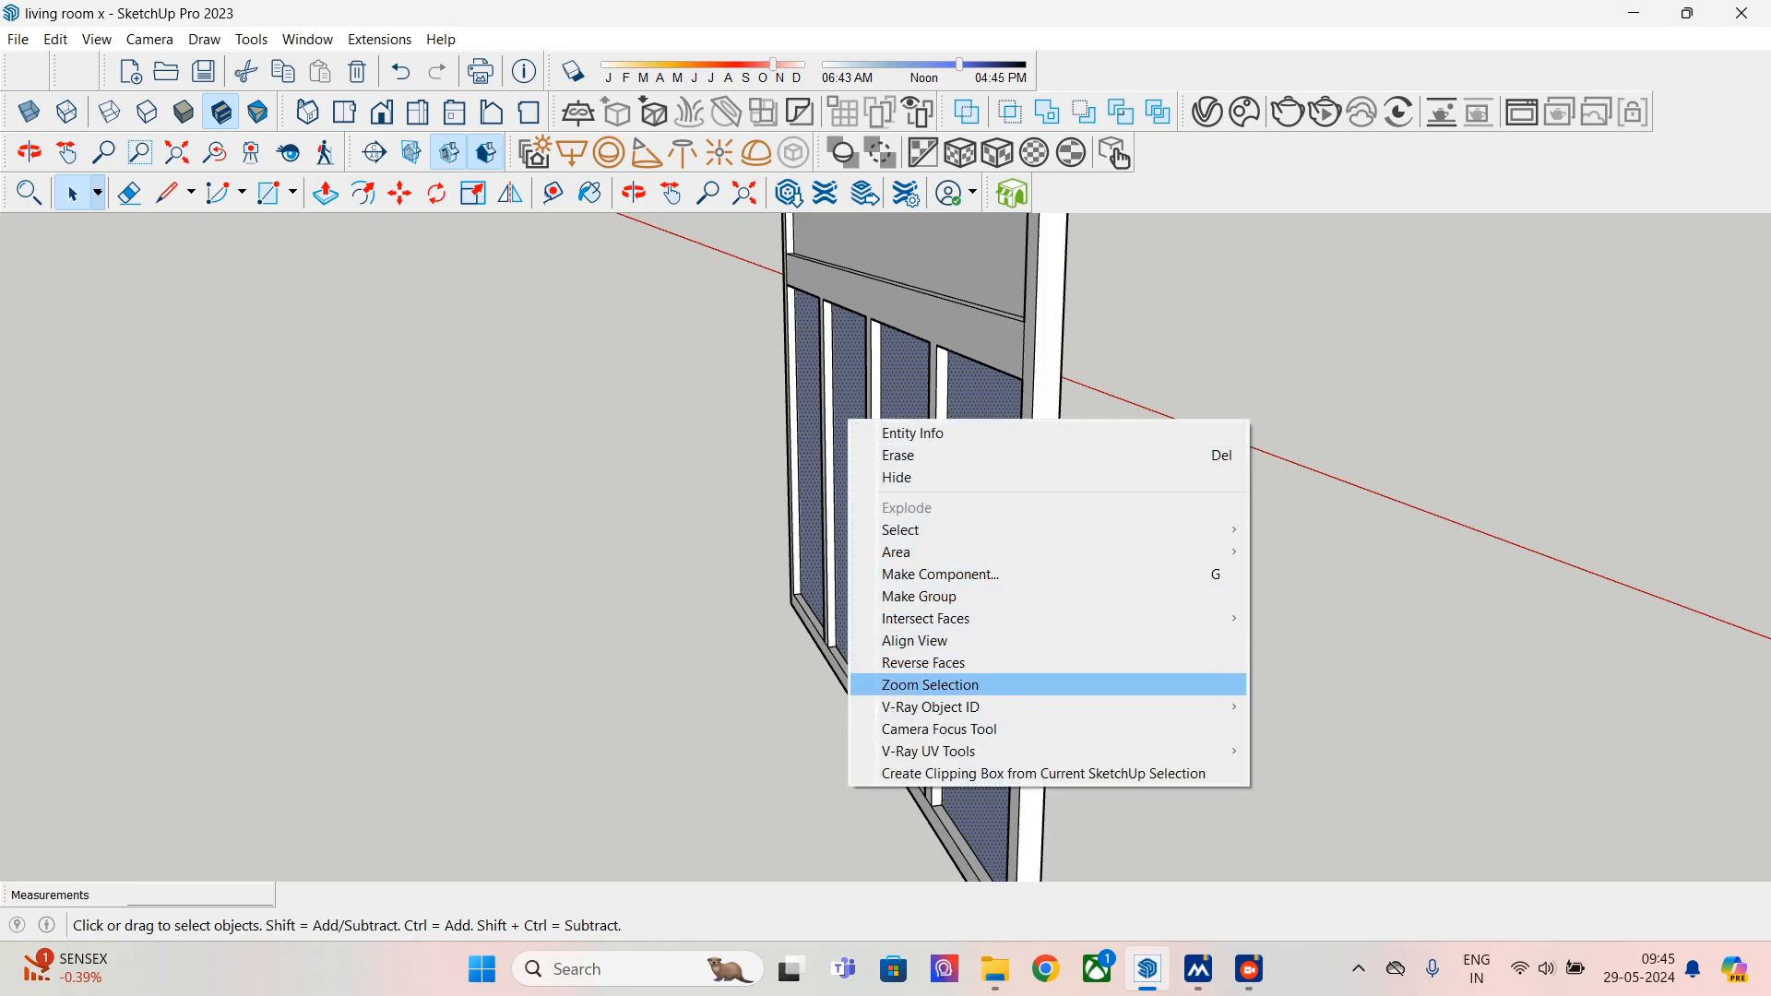
click(922, 662)
scroll(798, 508, down, 3)
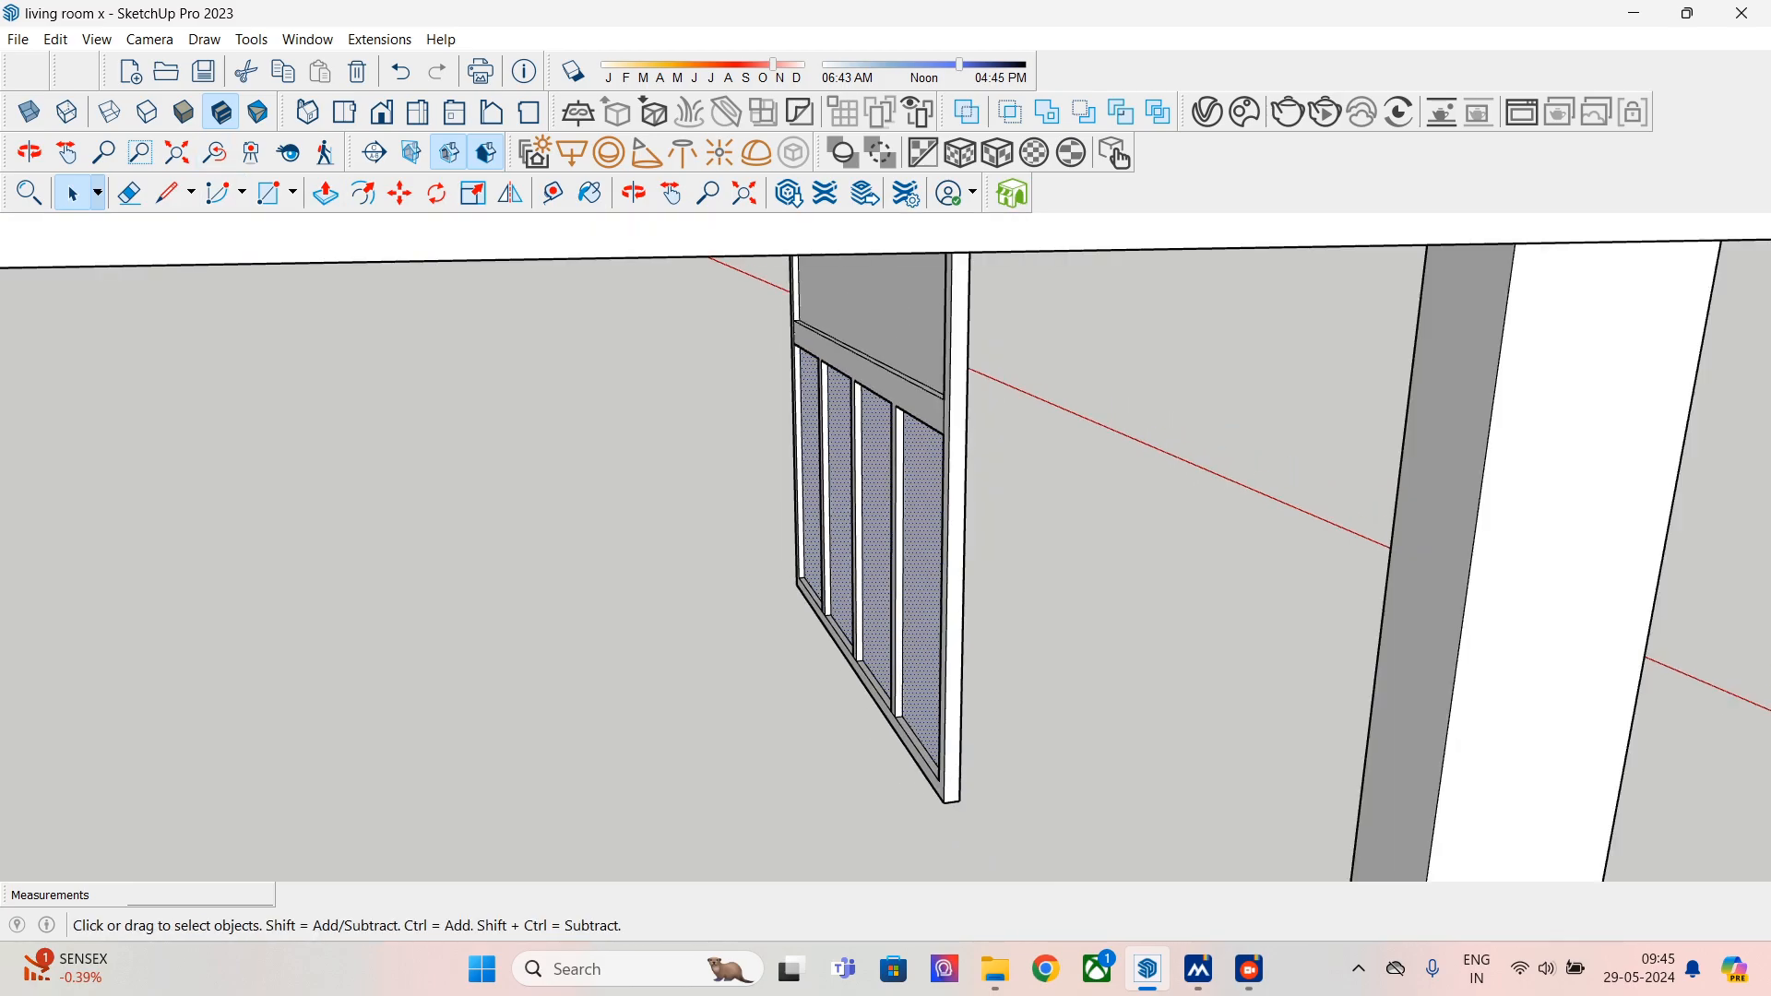
- Select all of the window's connected geometry and make it a group
triple_click(959, 380)
right_click(959, 380)
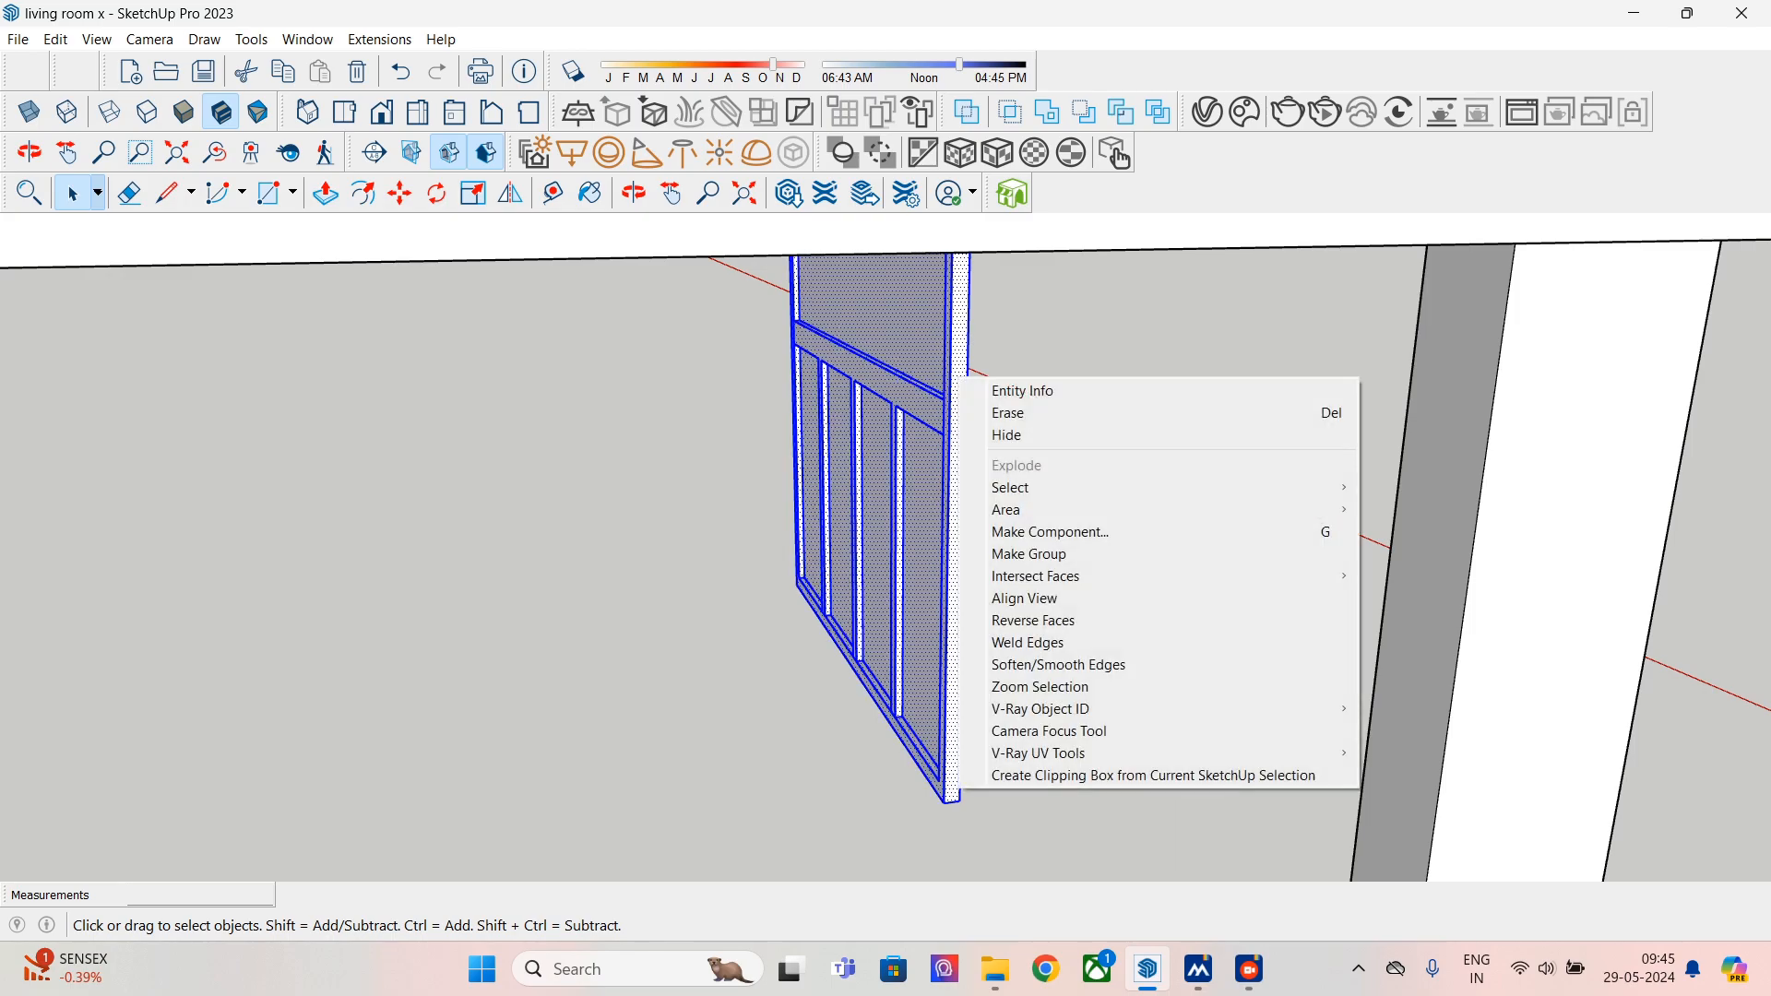
click(1028, 553)
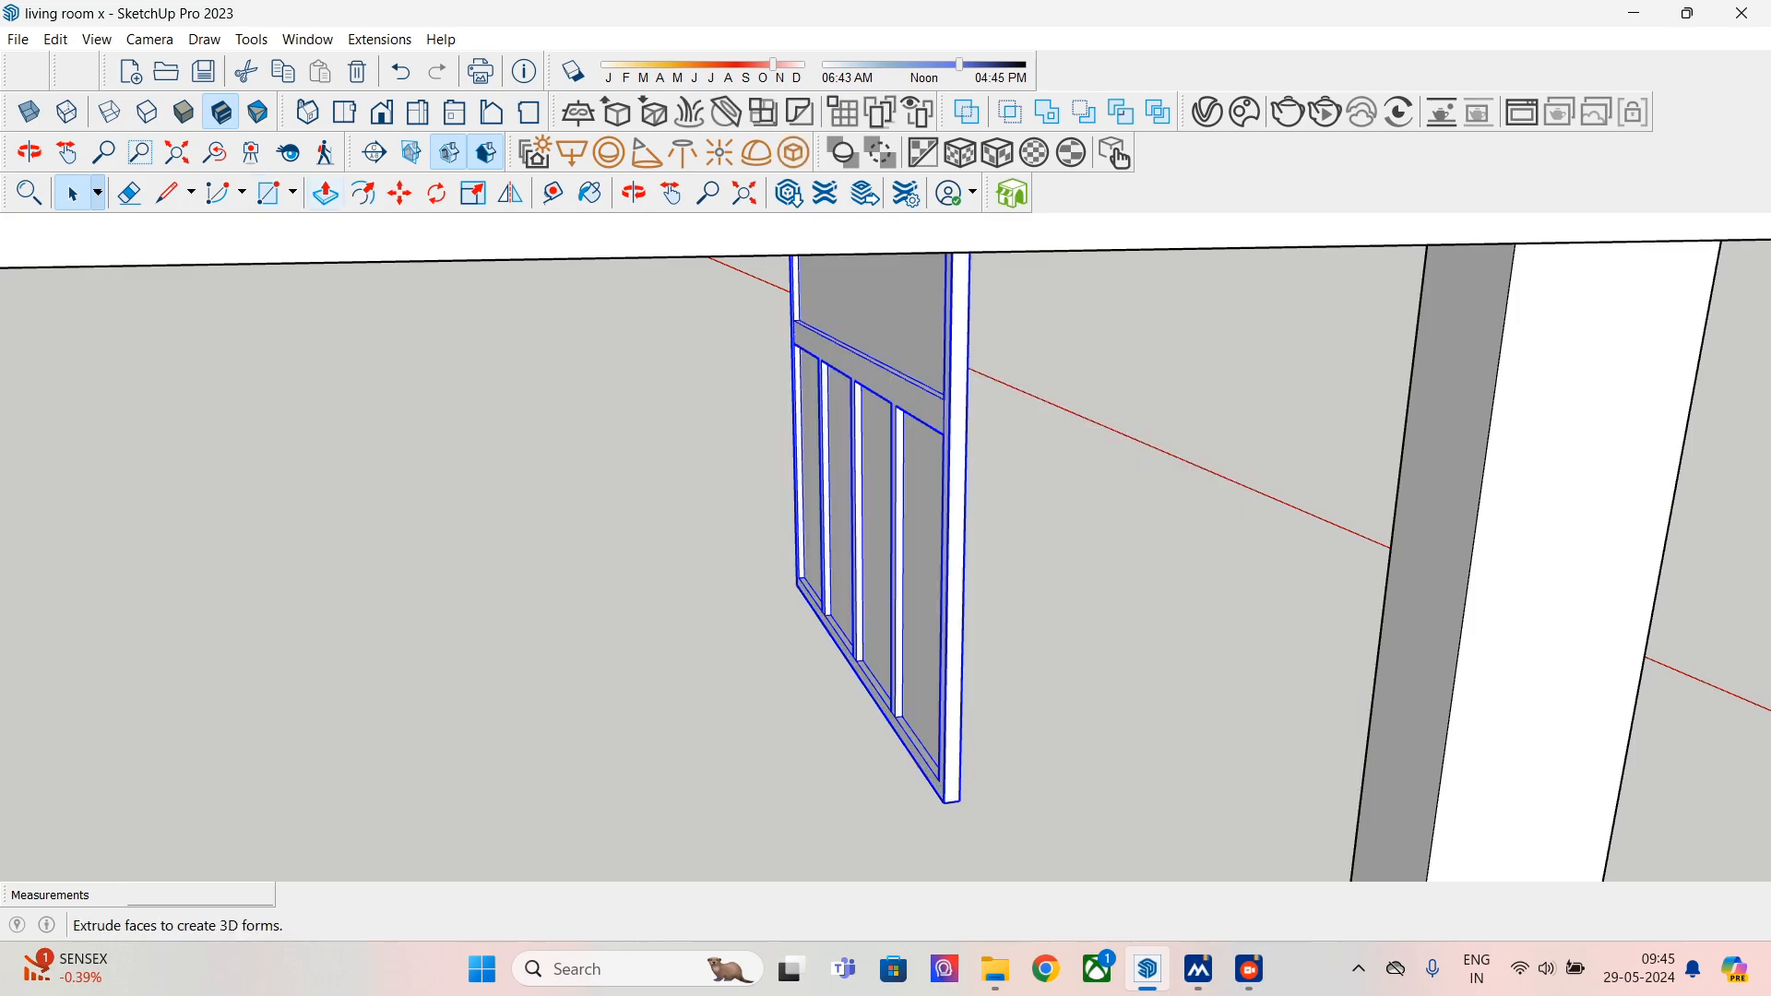
- Copy the window group a short distance sideways so two windows stand parallel
click(399, 193)
click(948, 799)
key(ctrl)
click(749, 799)
- Add two new tags named Left Window and Right Window
click(590, 193)
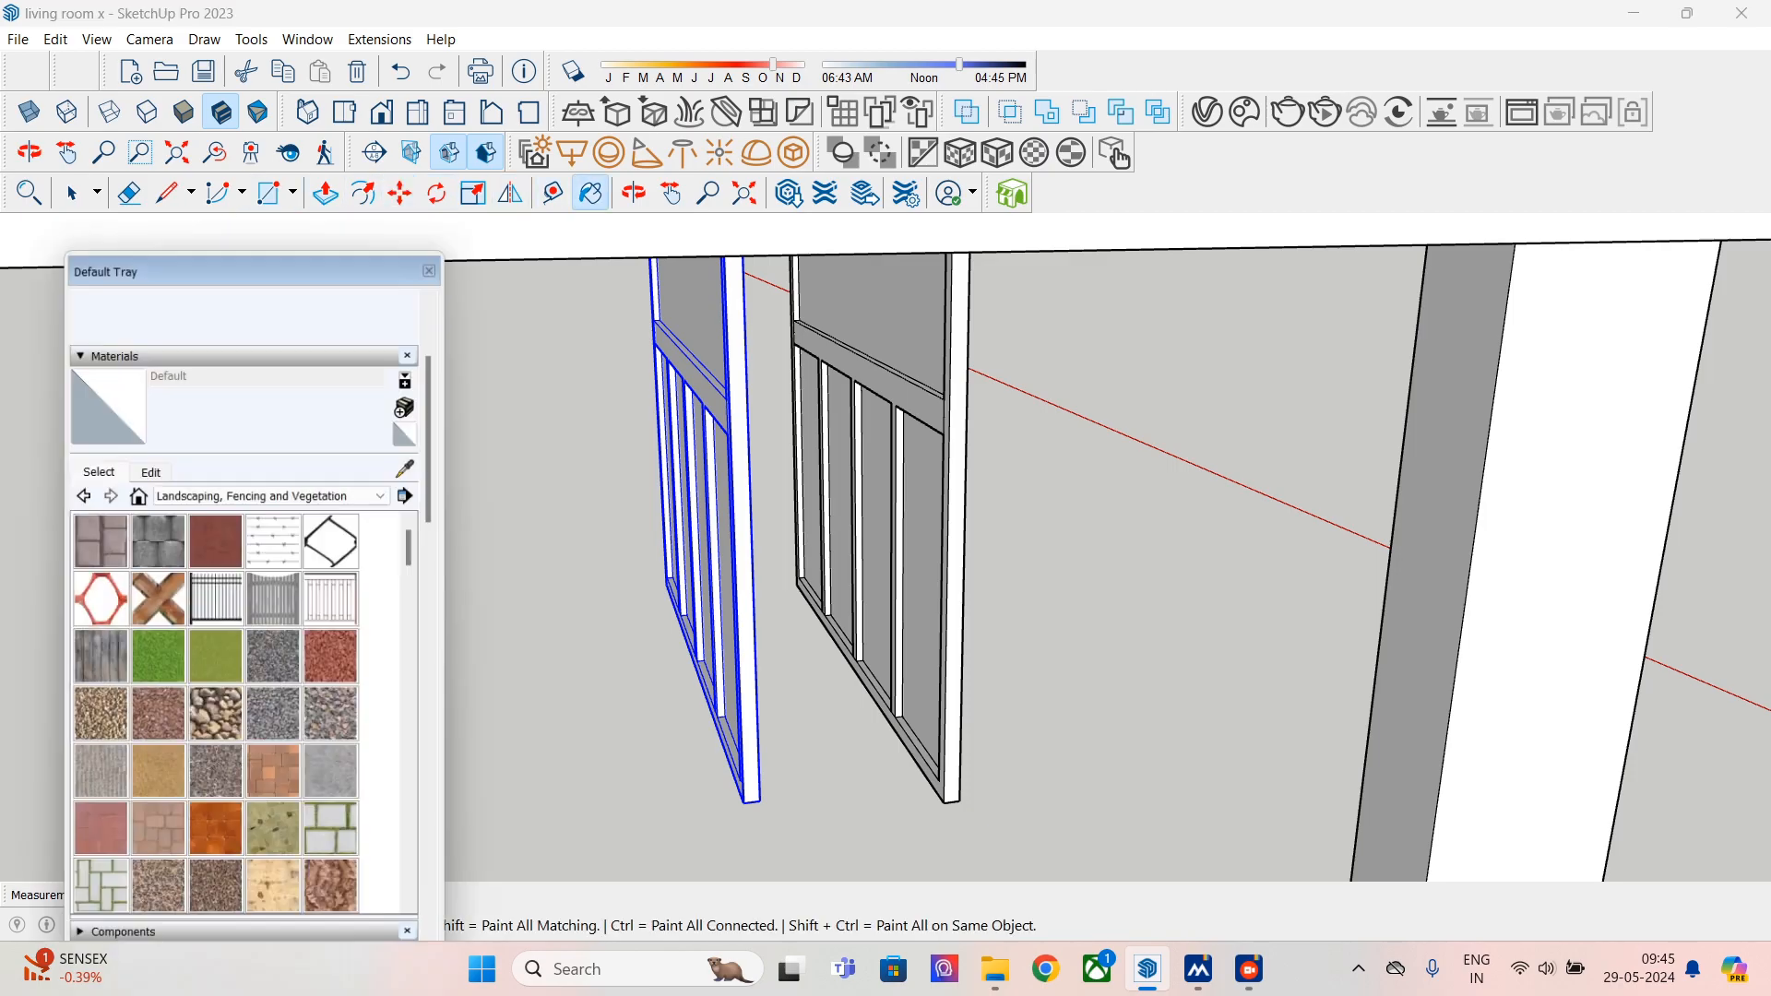
drag(435, 441, 435, 745)
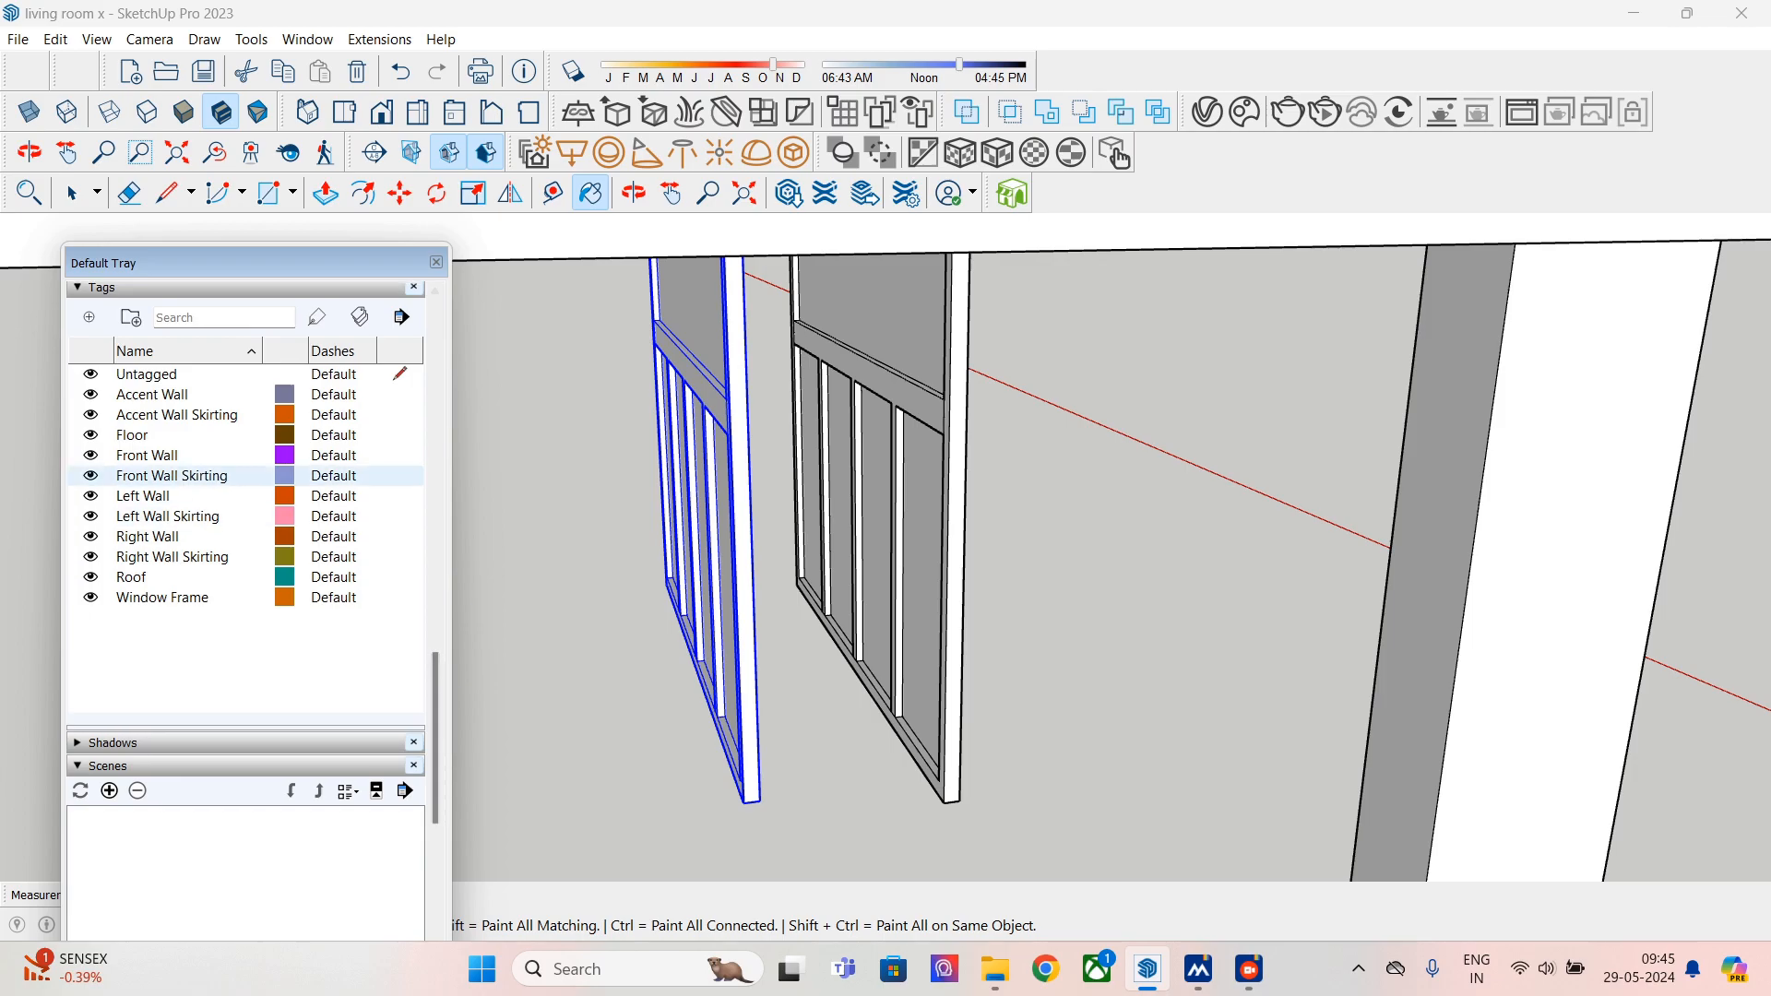
click(88, 317)
text(le)
key(BackSpace)
key(BackSpace)
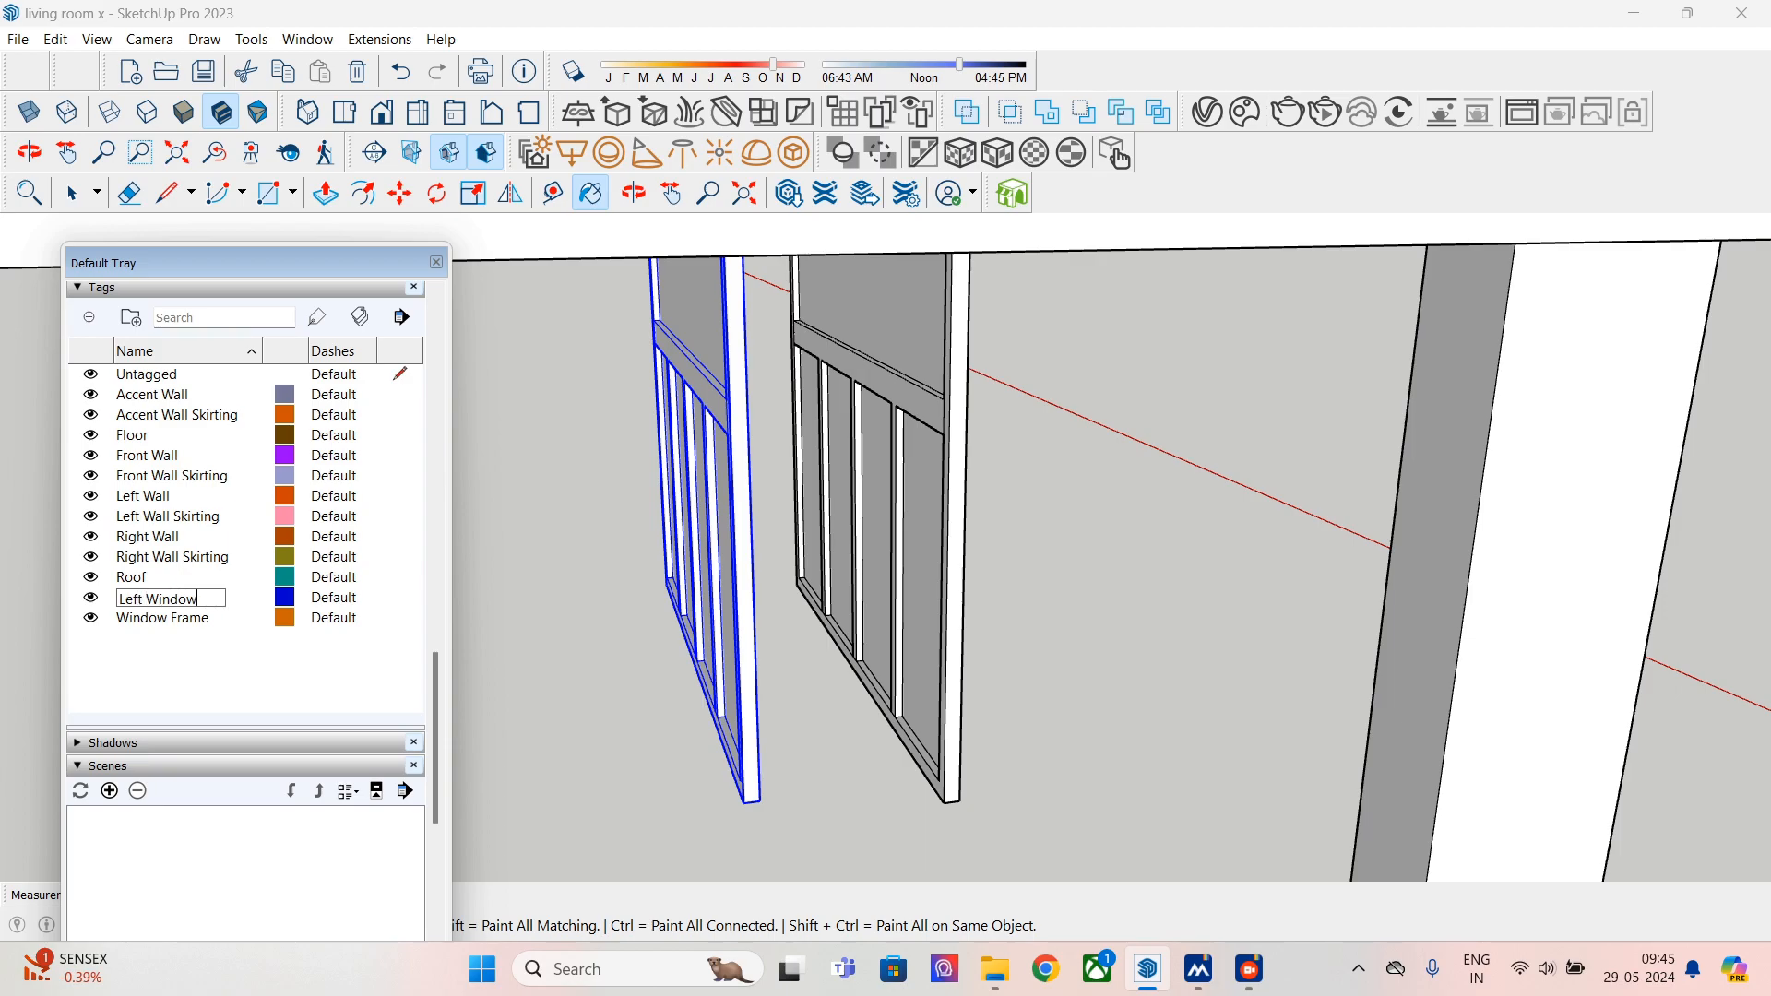
click(89, 317)
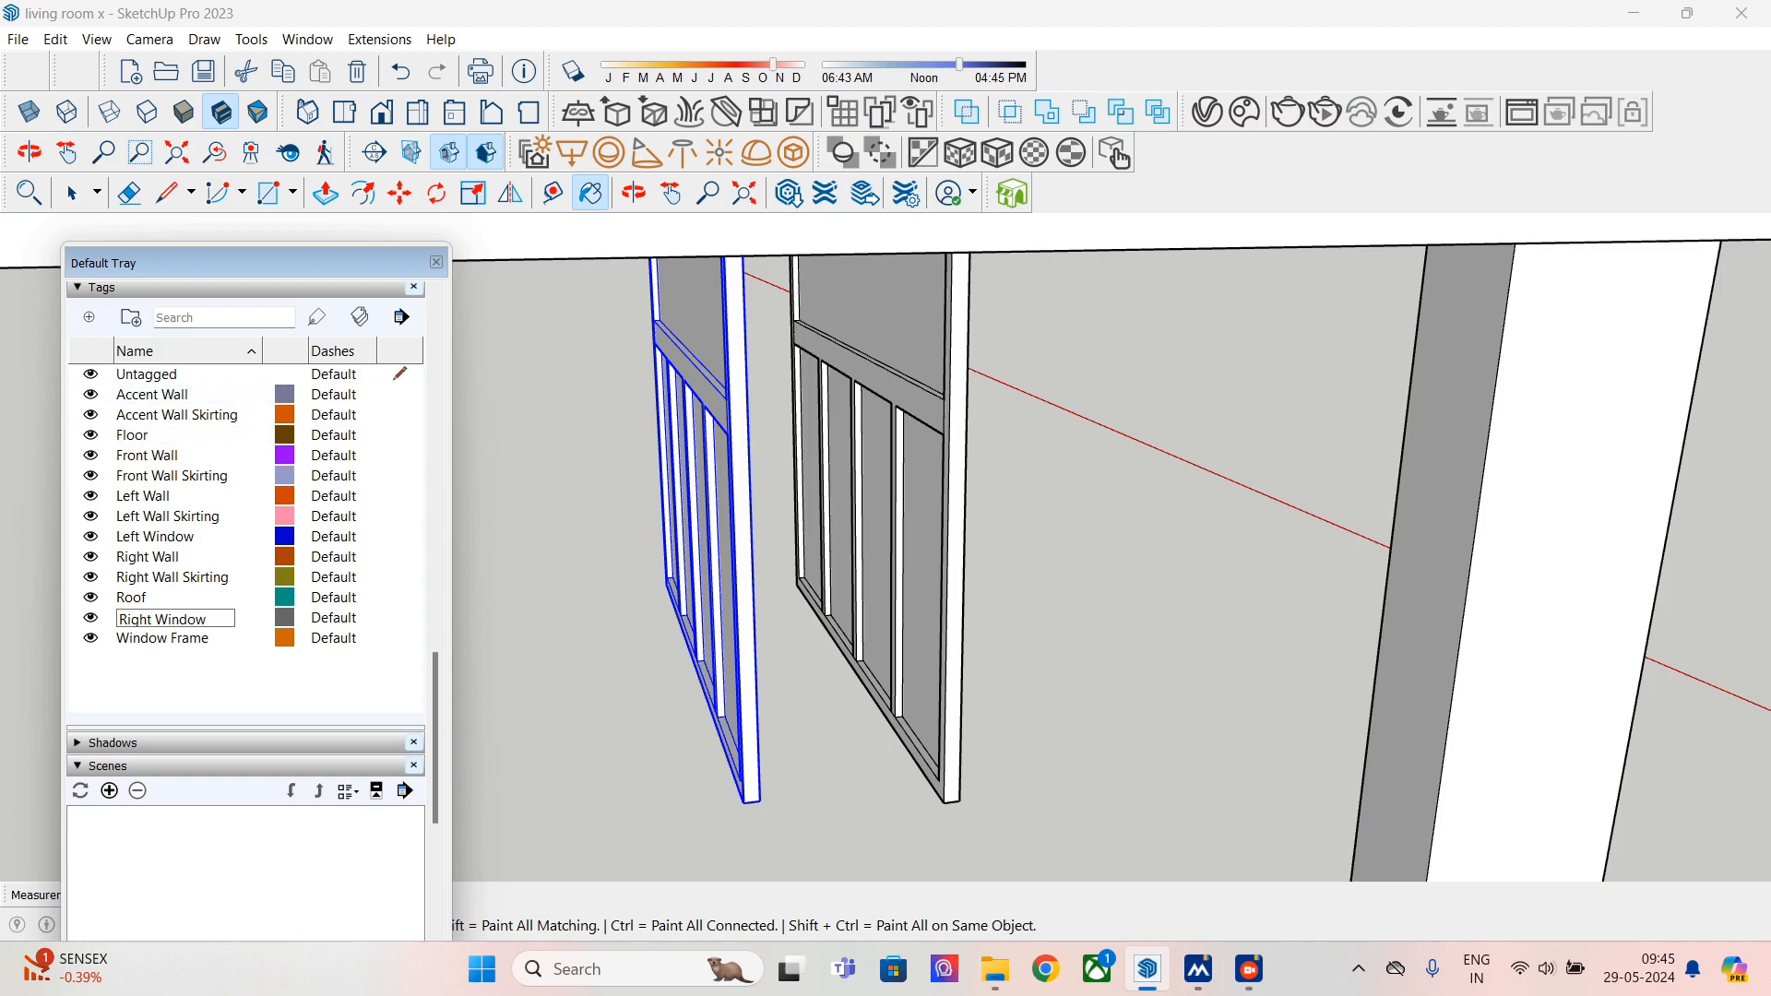
click(436, 262)
key(space)
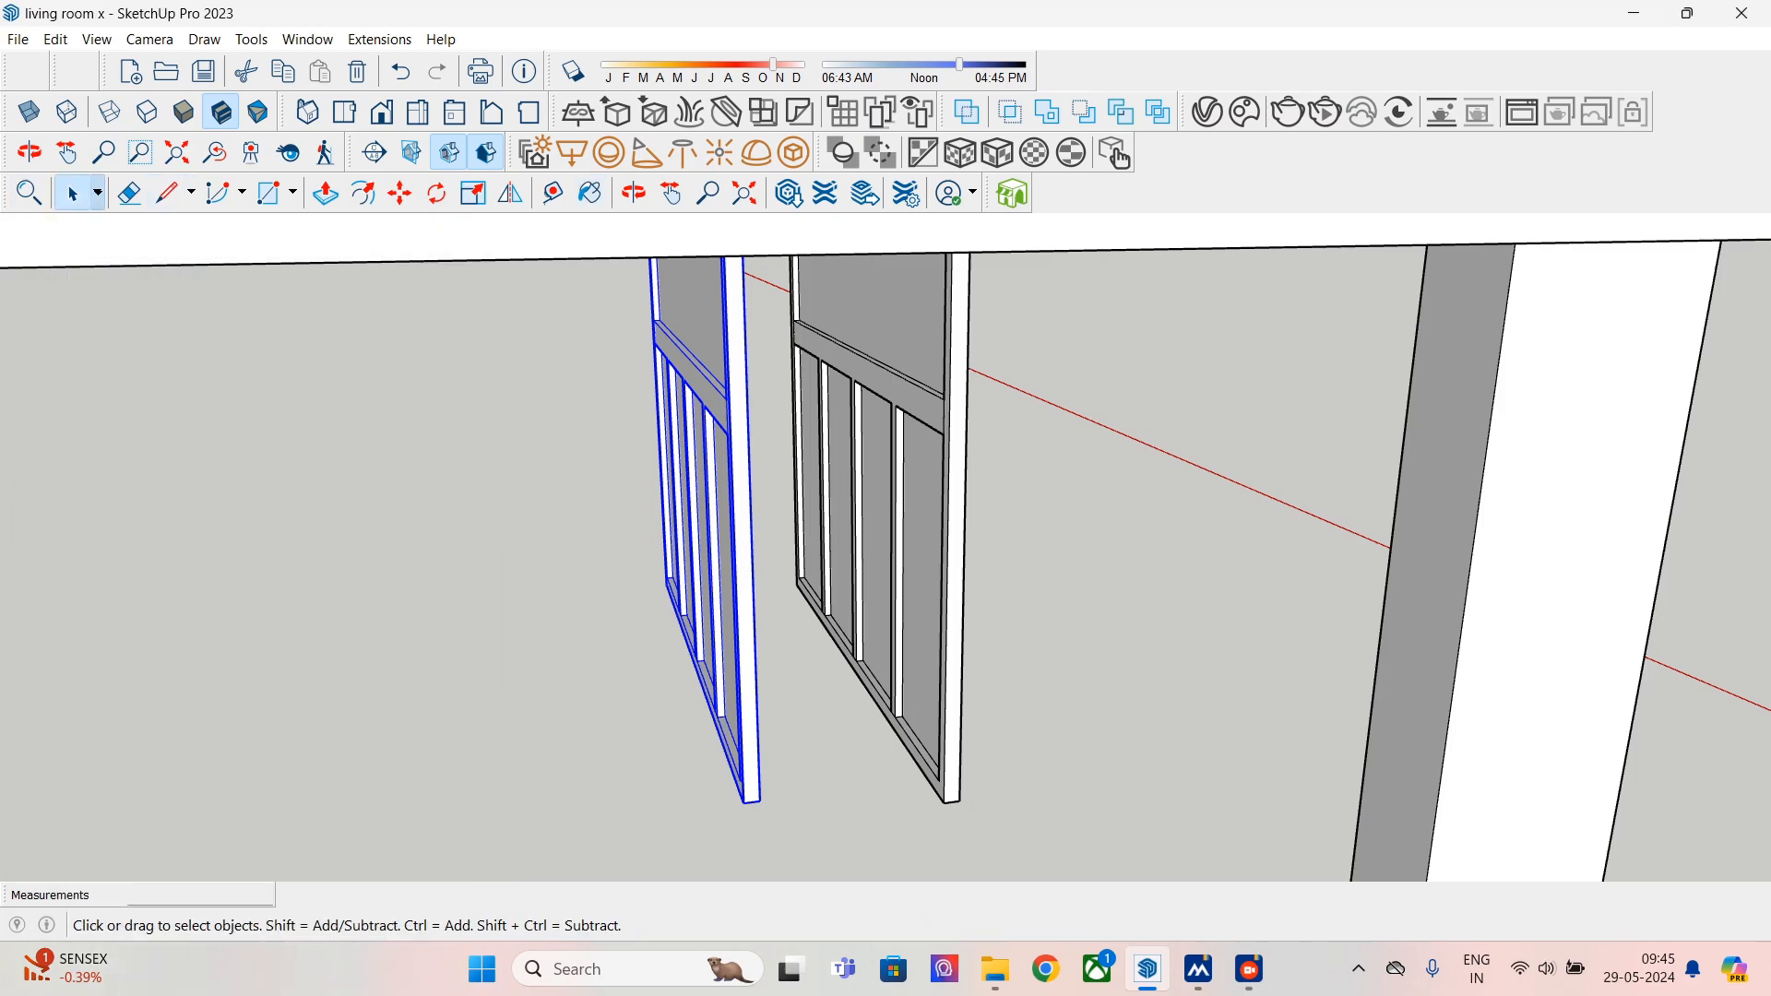
- Assign the copied window group to the Left Window tag
right_click(703, 395)
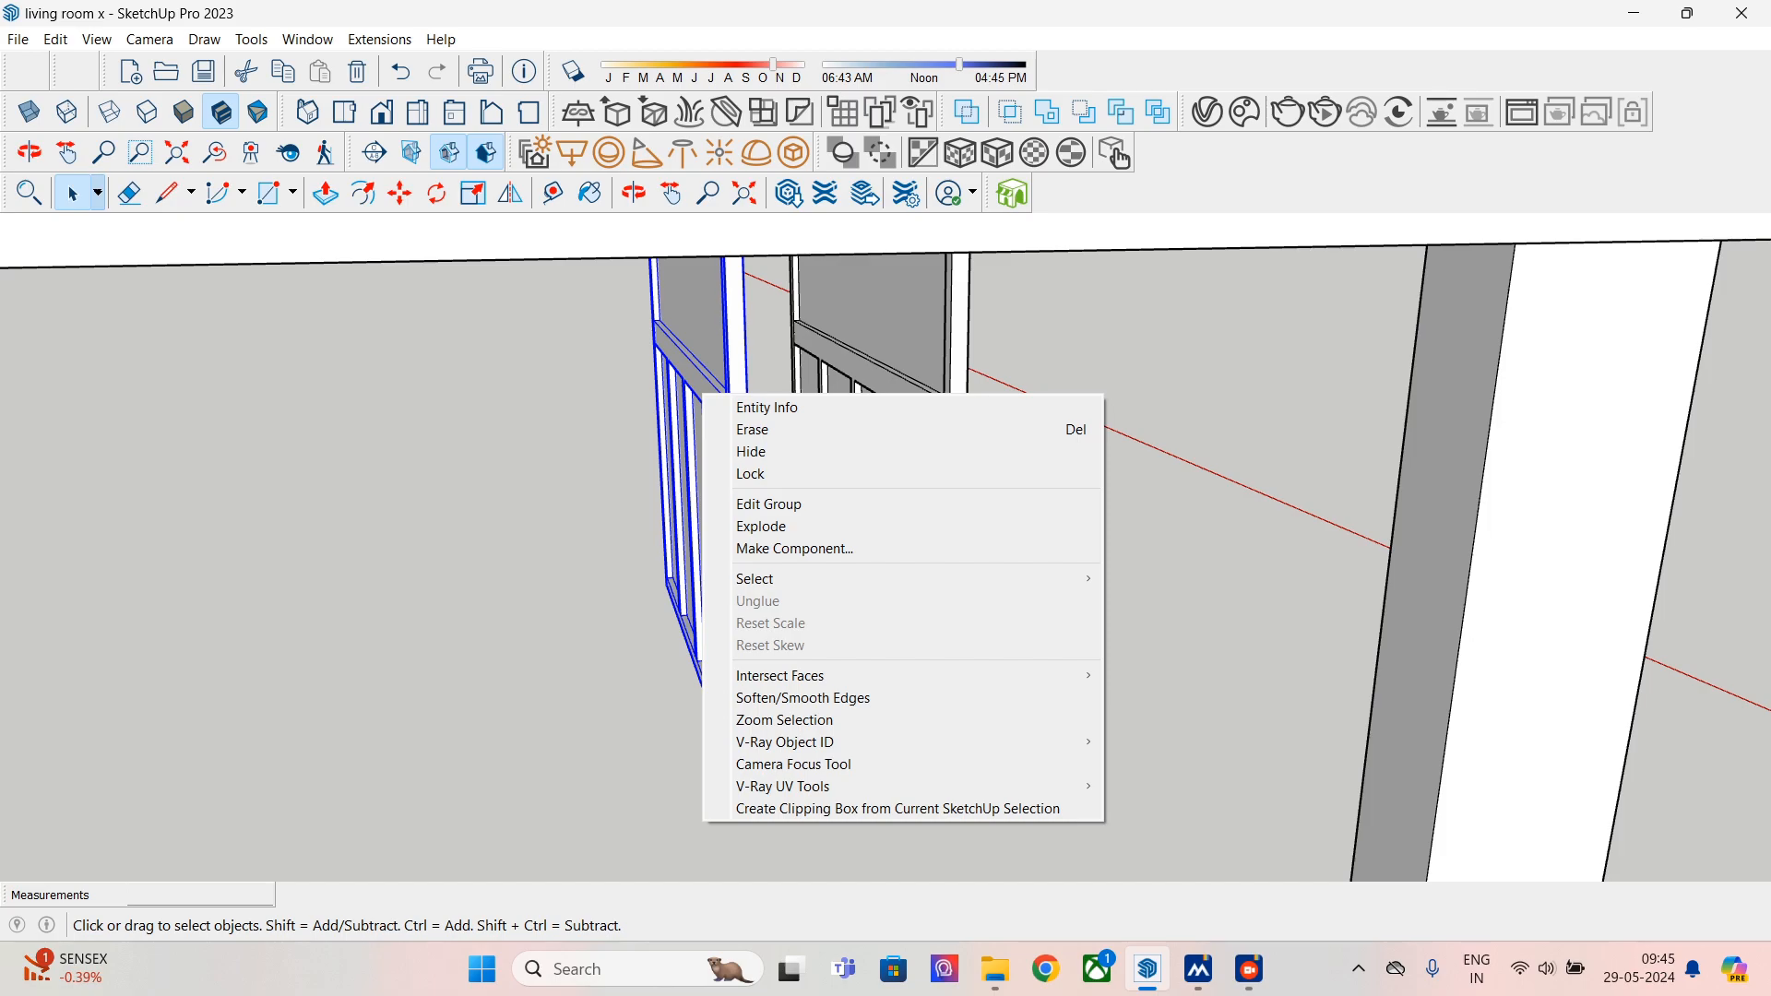
click(590, 192)
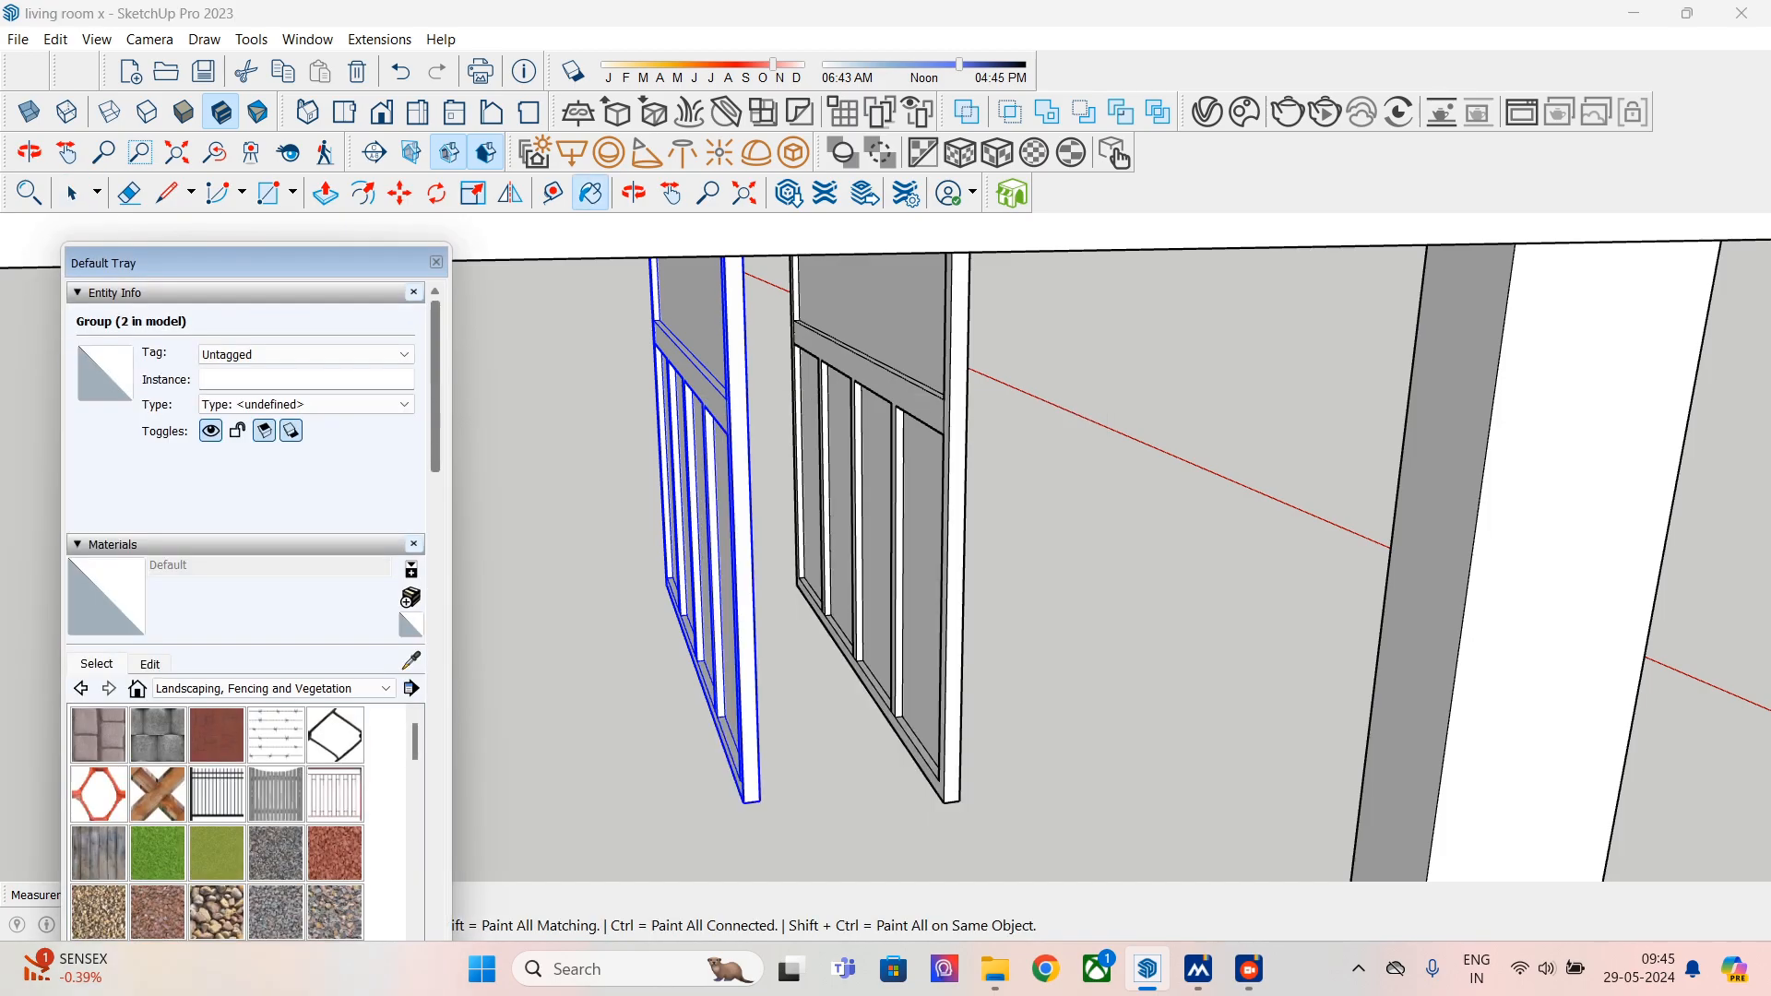
click(304, 354)
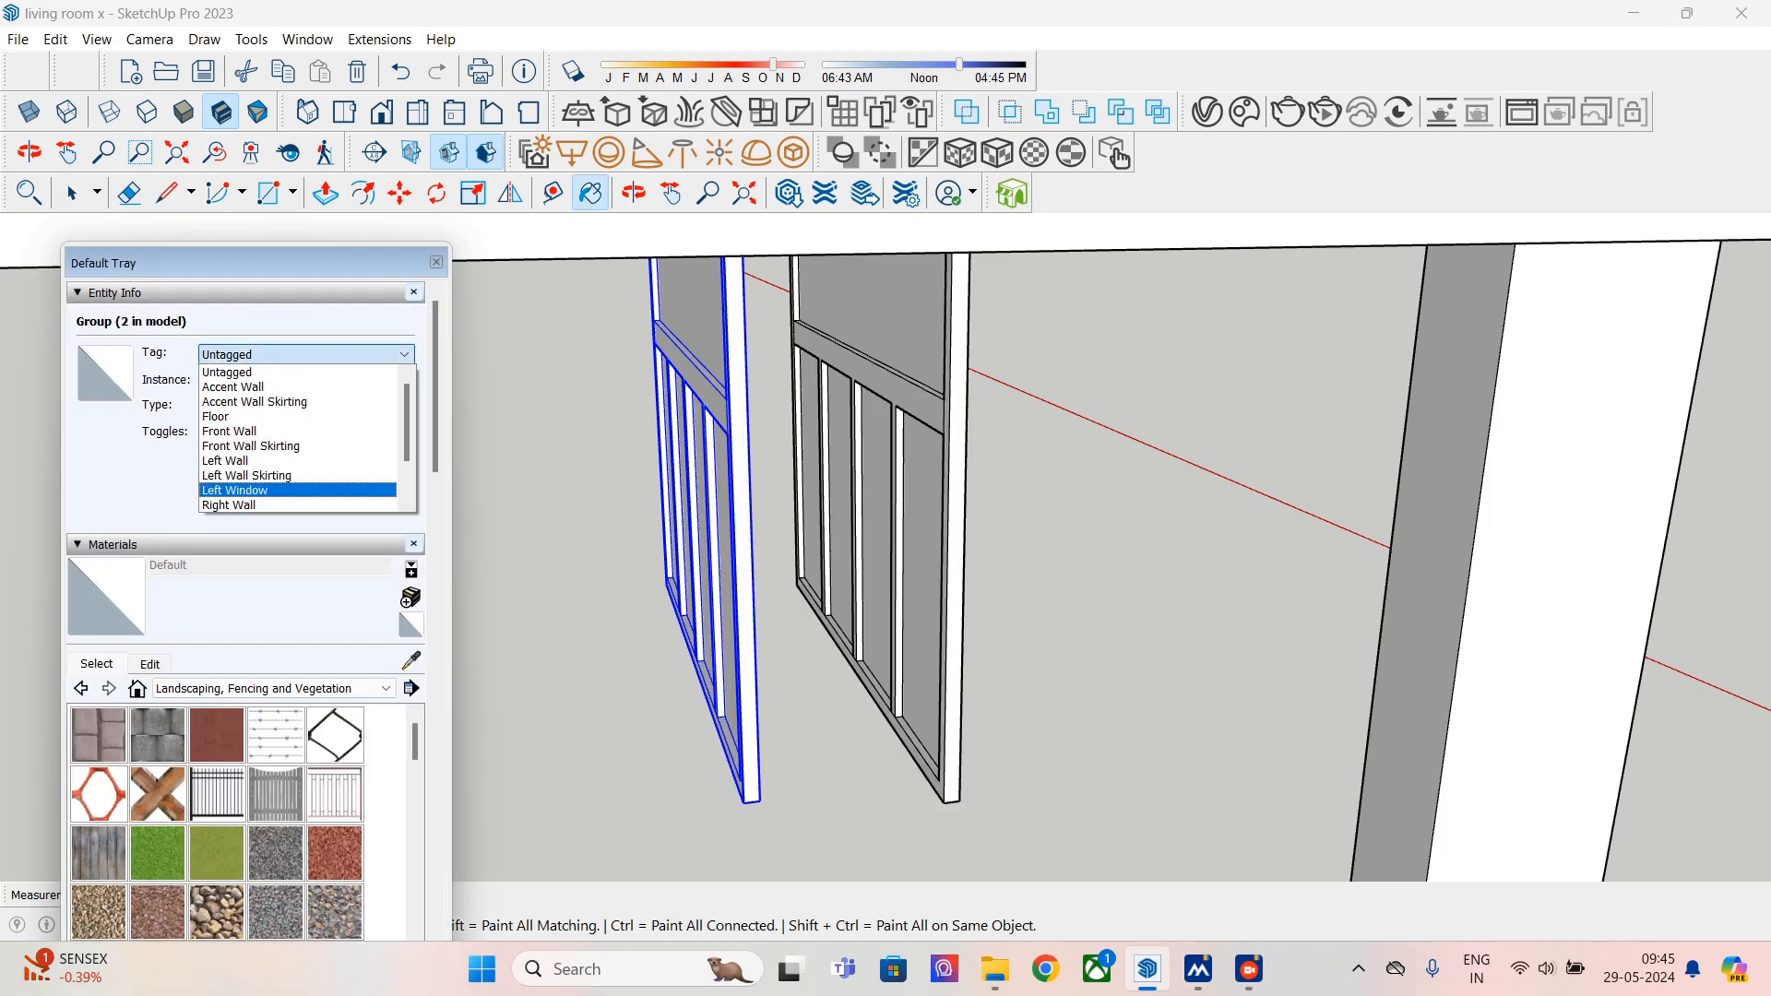
click(235, 490)
- Select the original window group and look through the available tags for Right Window
key(space)
click(876, 535)
click(304, 354)
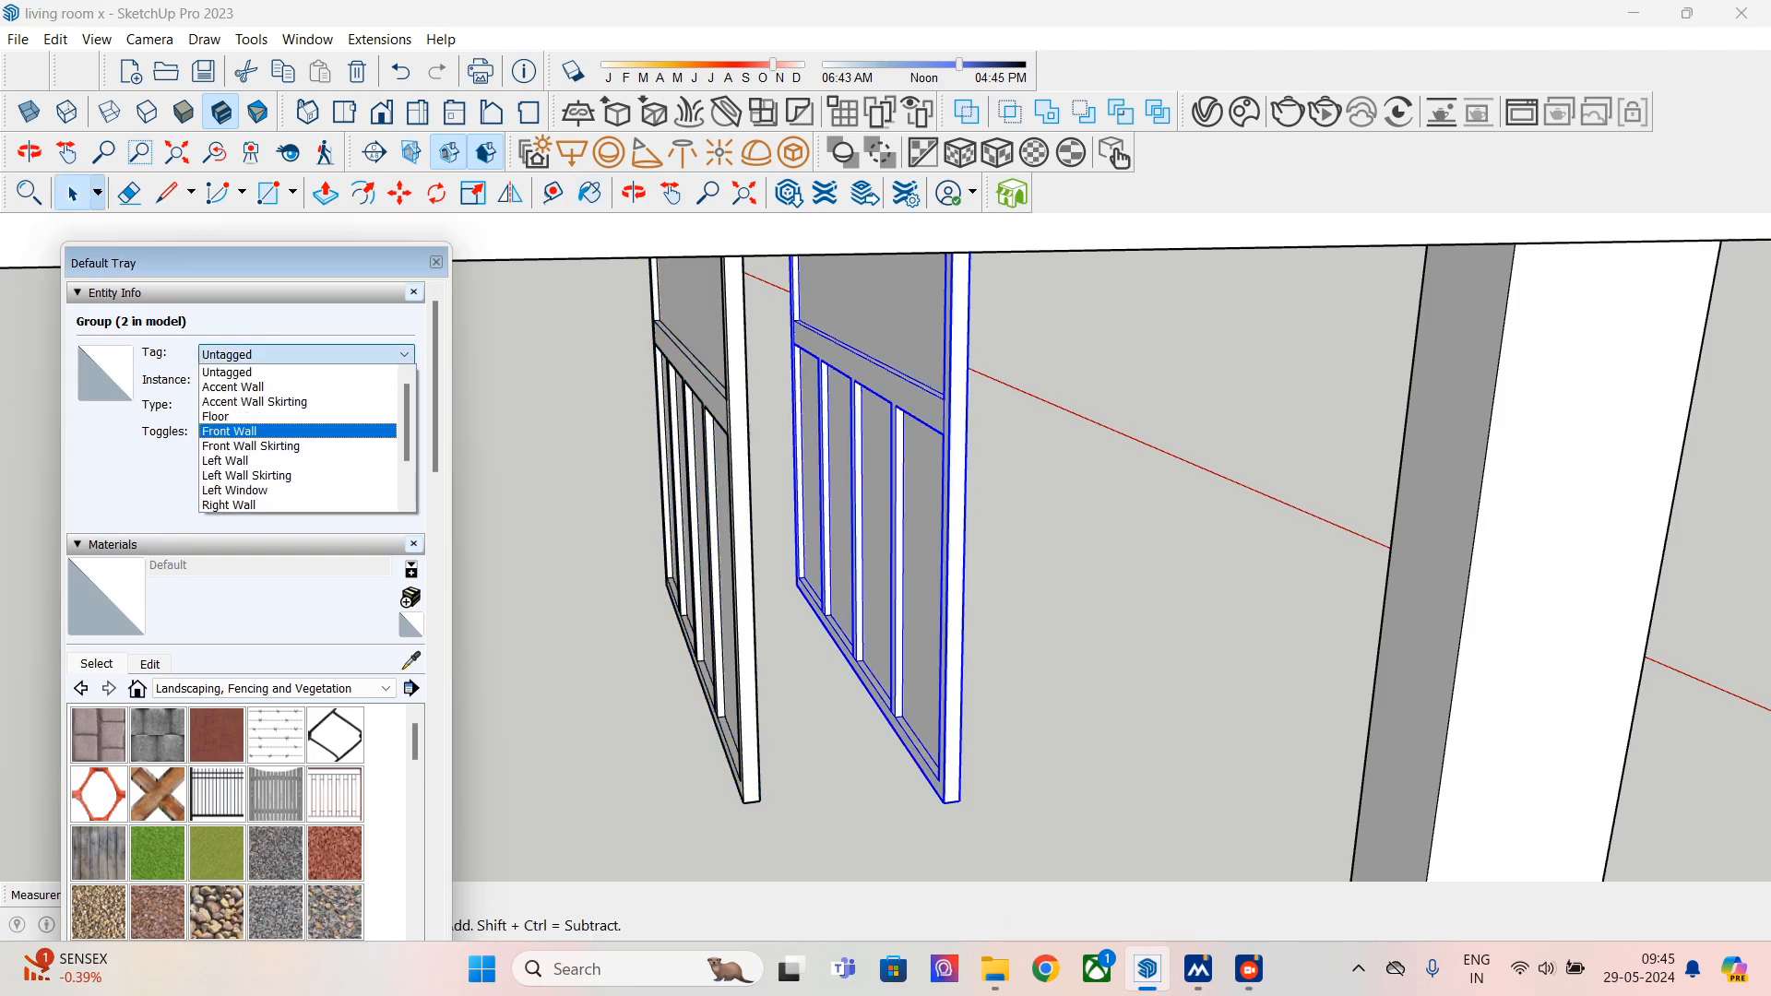
scroll(298, 475, down, 2)
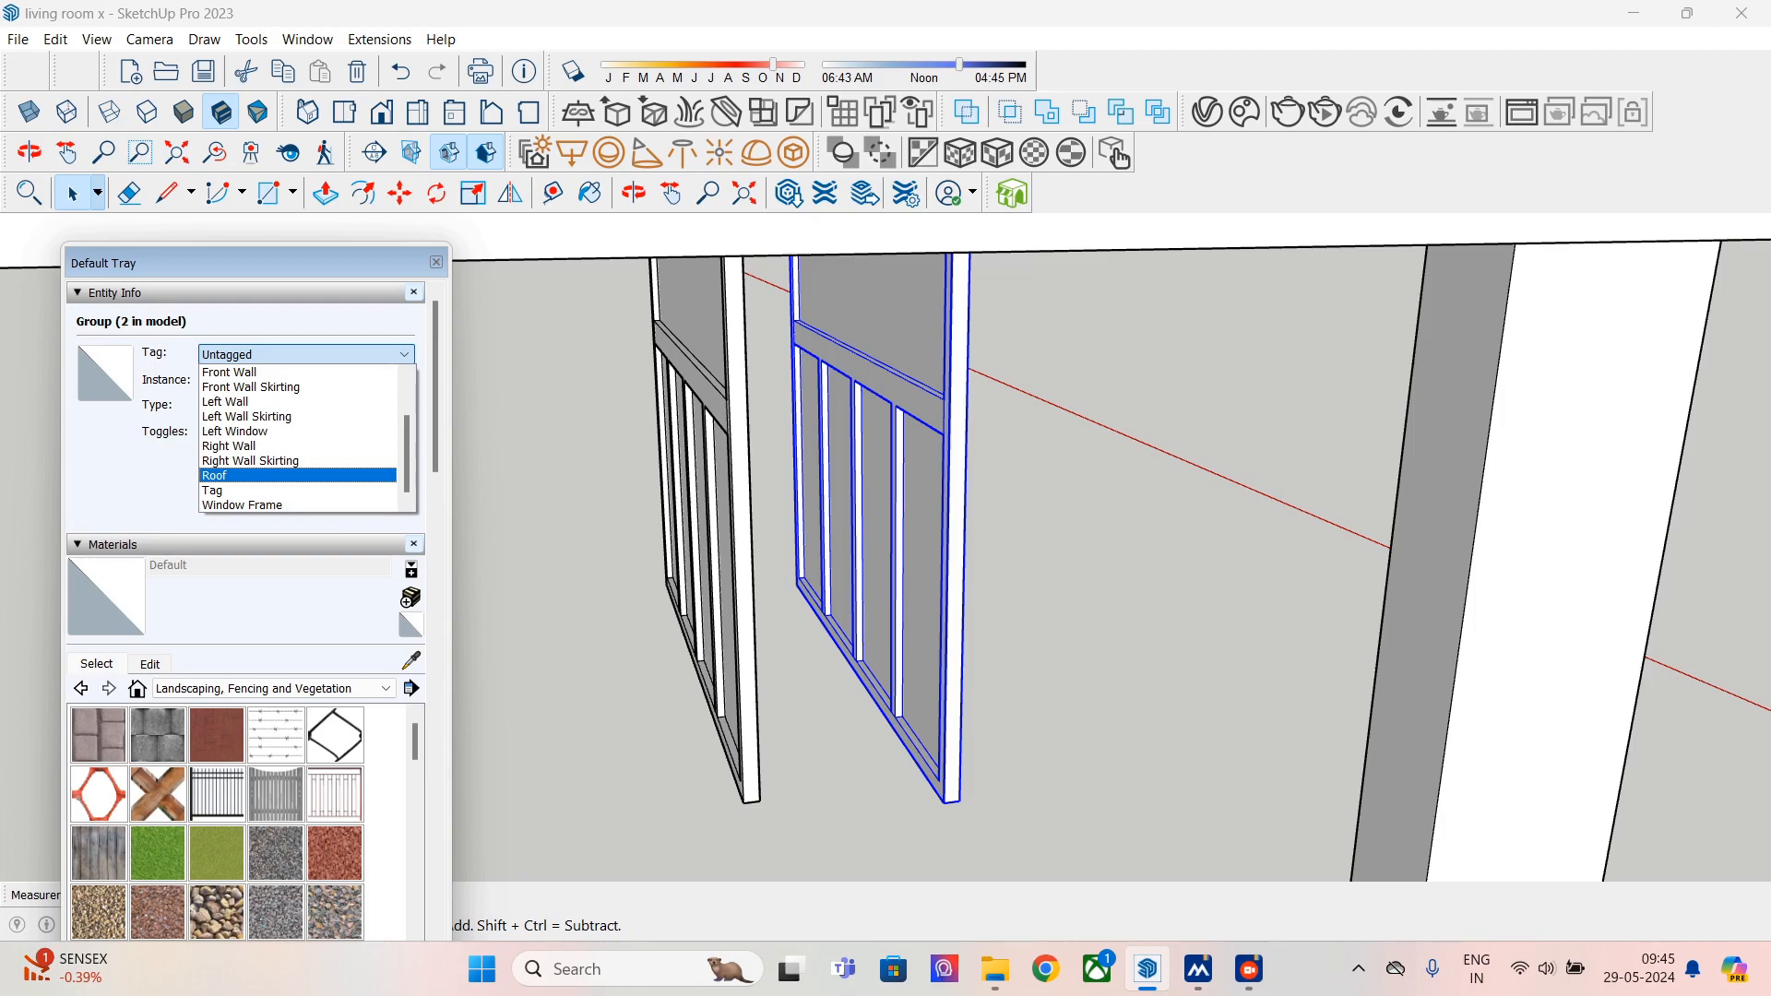
scroll(298, 447, up, 2)
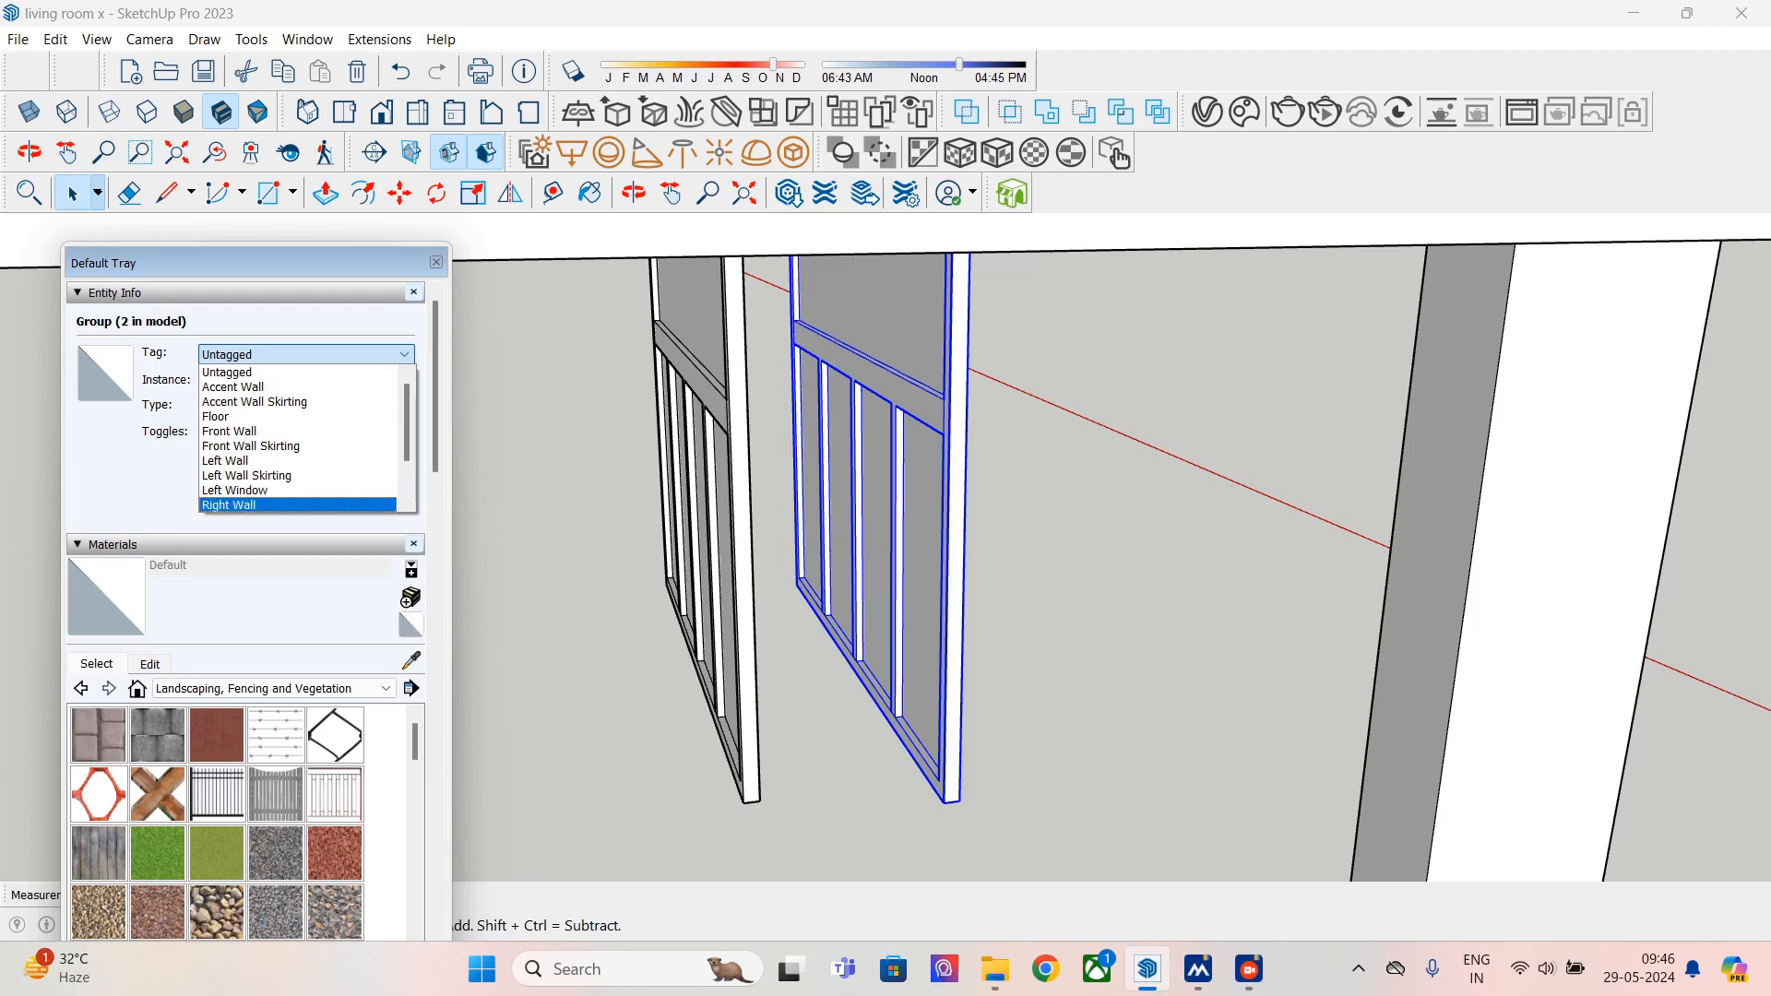
scroll(298, 438, down, 1)
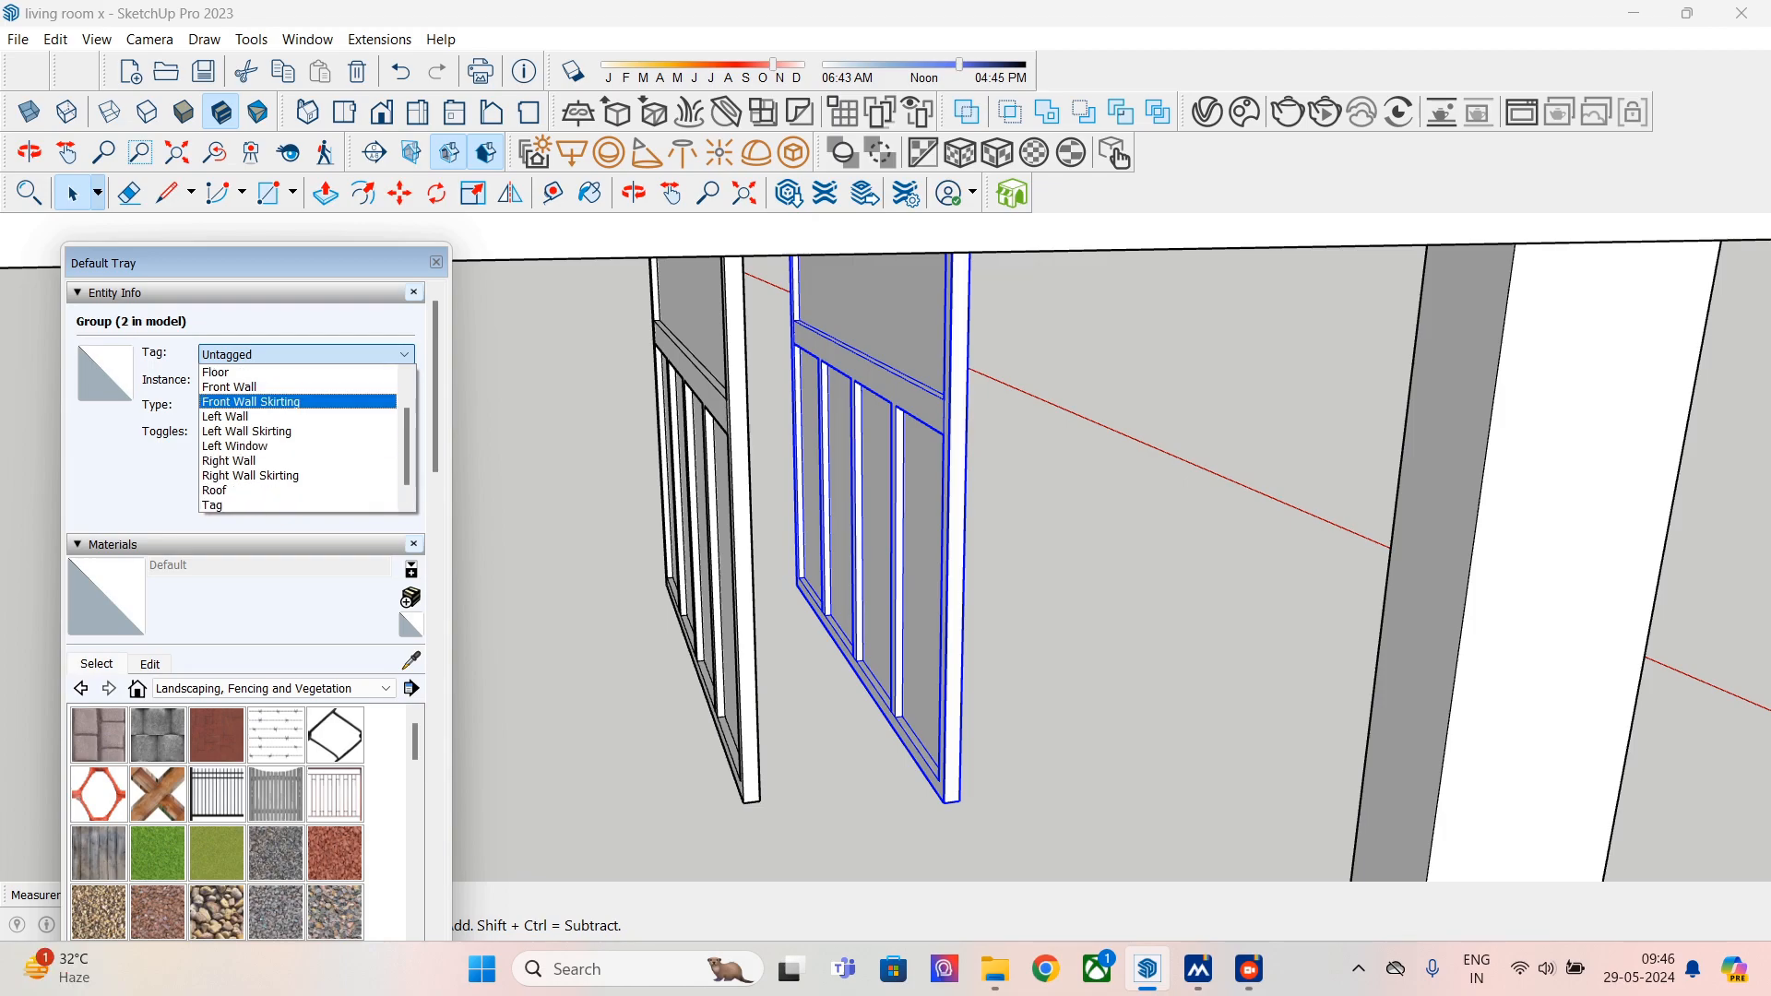
scroll(298, 438, down, 1)
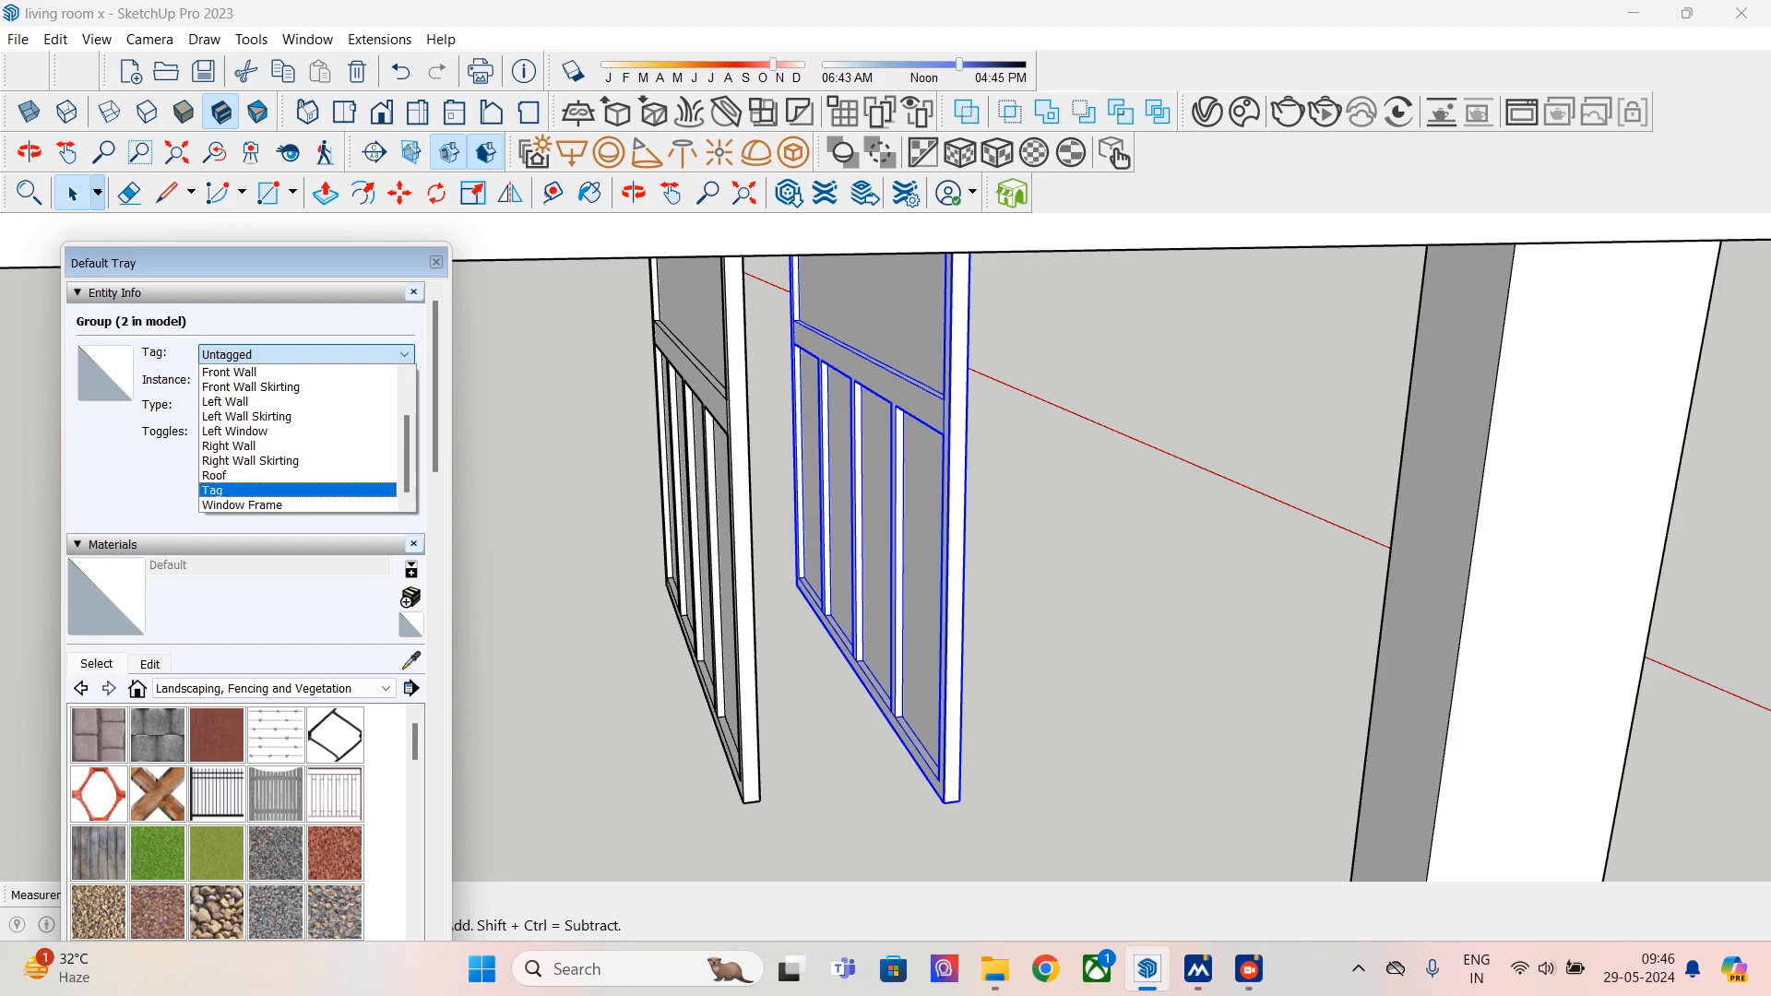
scroll(298, 438, up, 2)
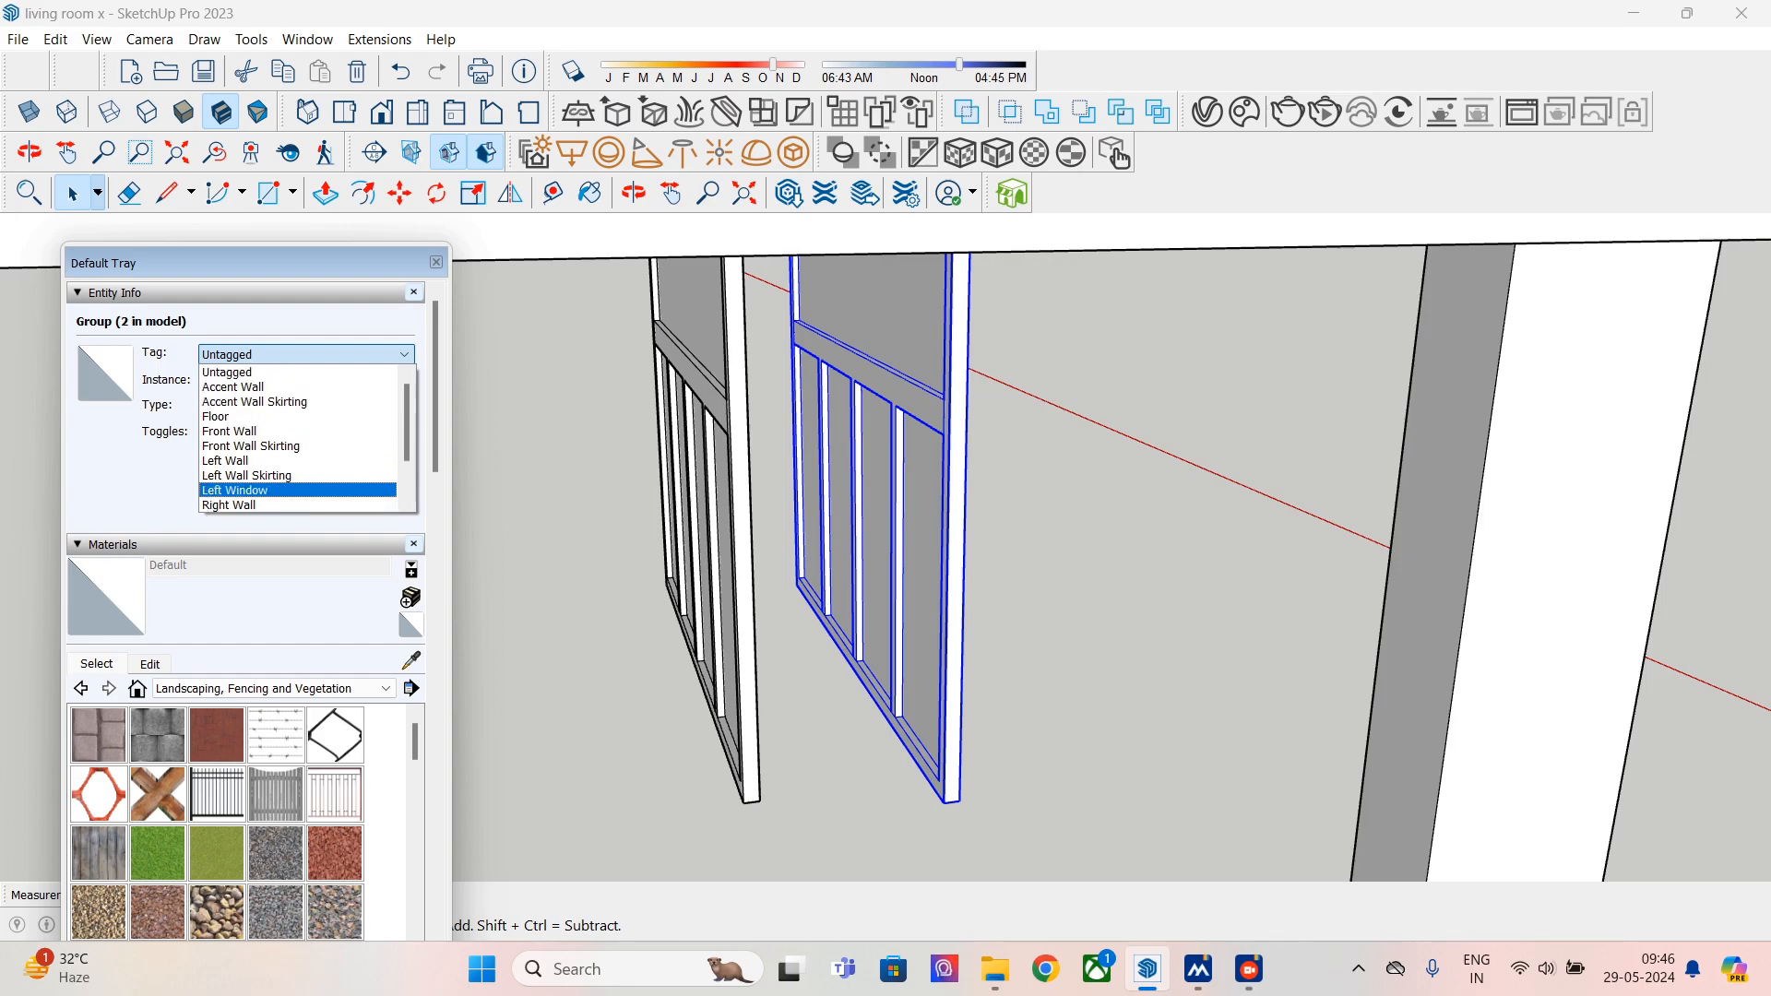
scroll(298, 438, down, 2)
- Rename the tag called Tag as Right Window
drag(436, 432, 435, 747)
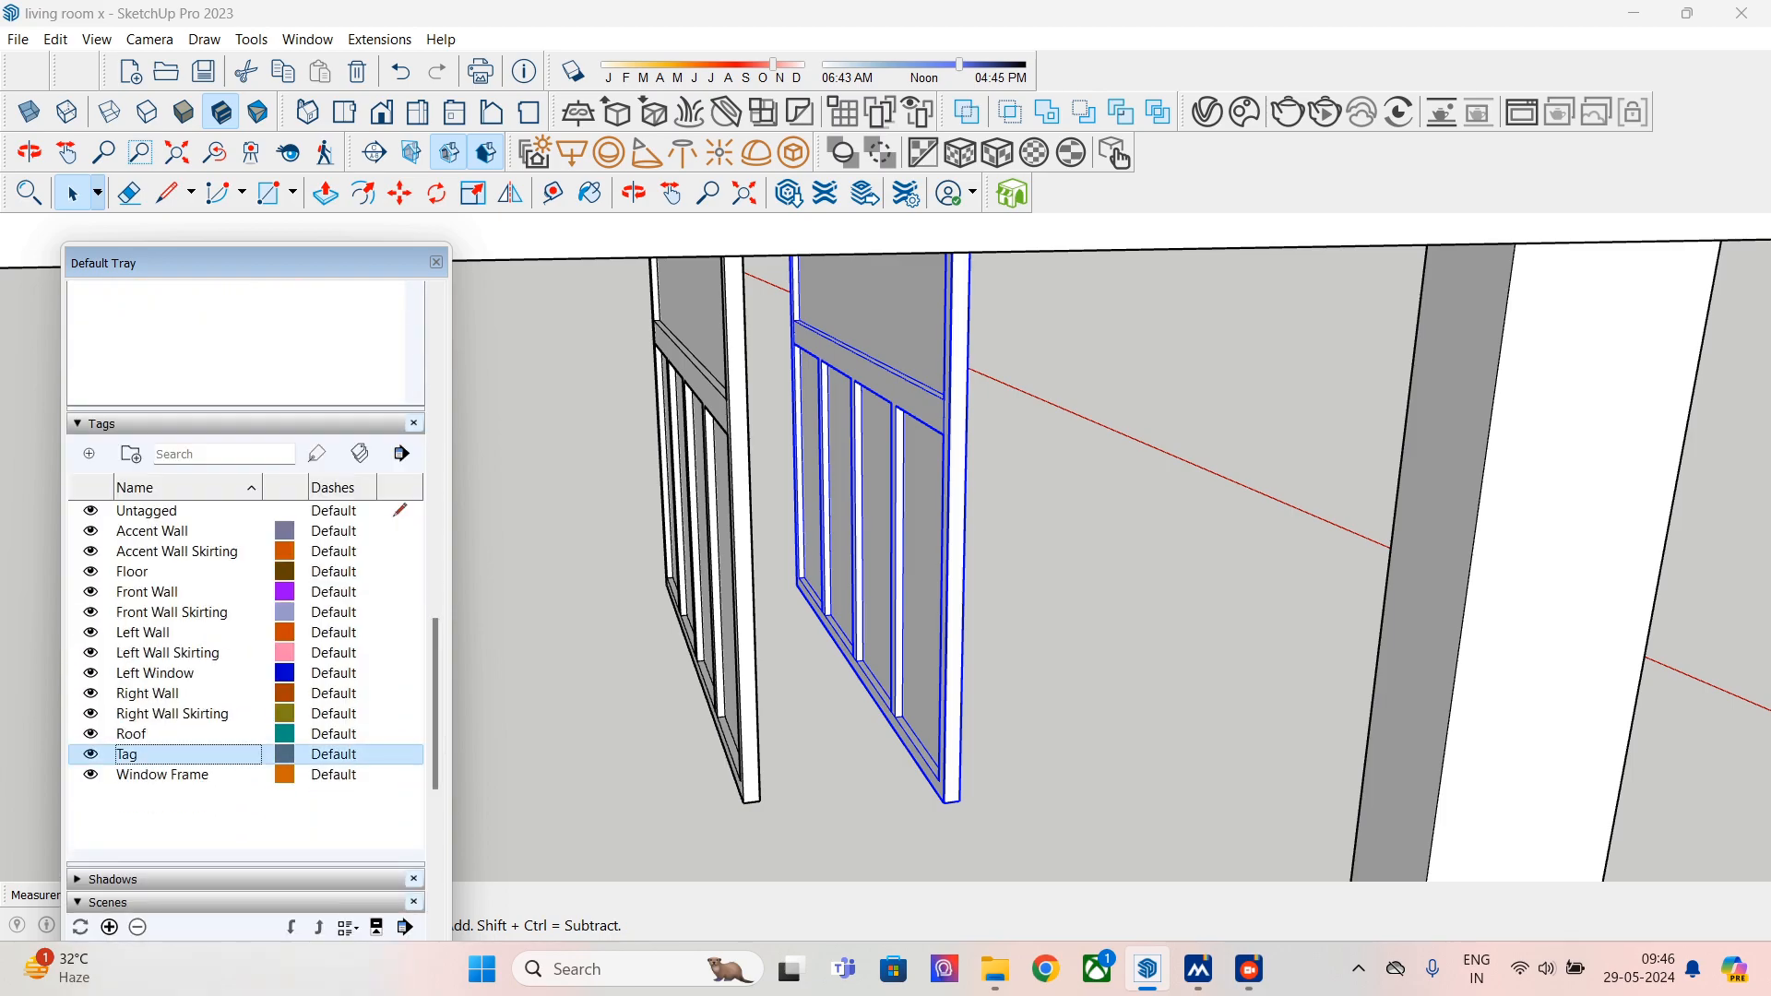
right_click(144, 753)
click(129, 754)
double_click(129, 754)
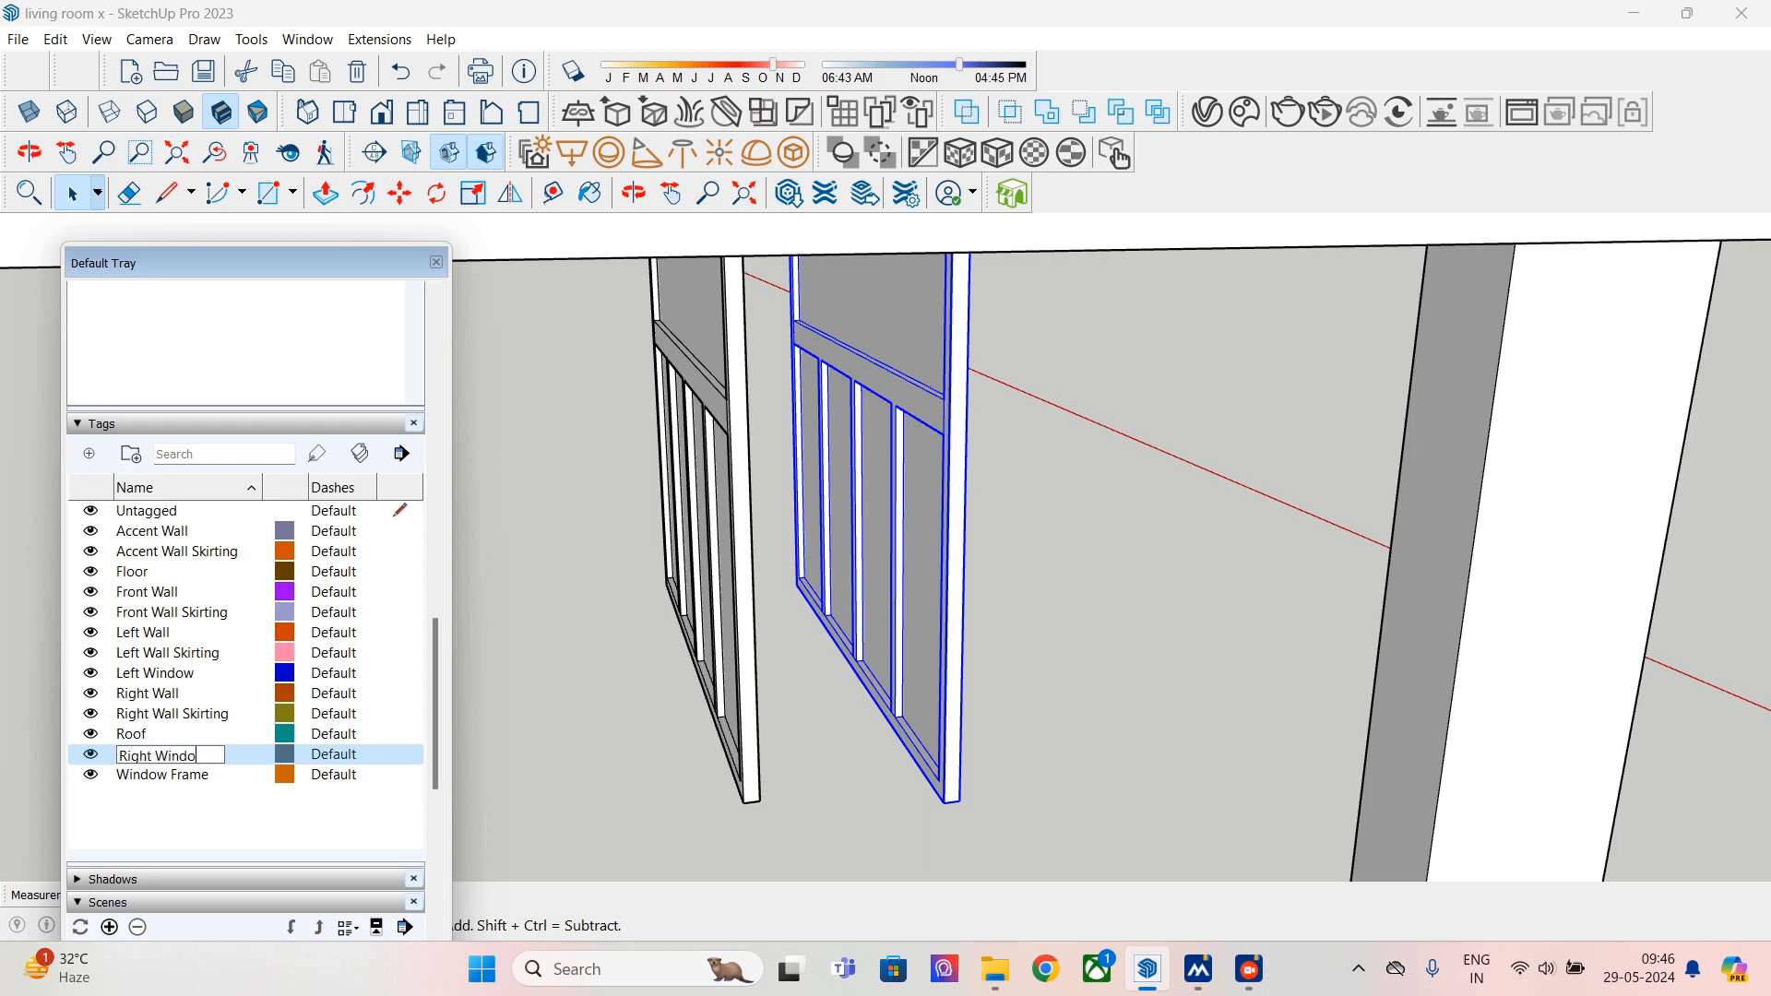
- Assign the original window group to the Right Window tag
drag(435, 666, 435, 346)
click(360, 355)
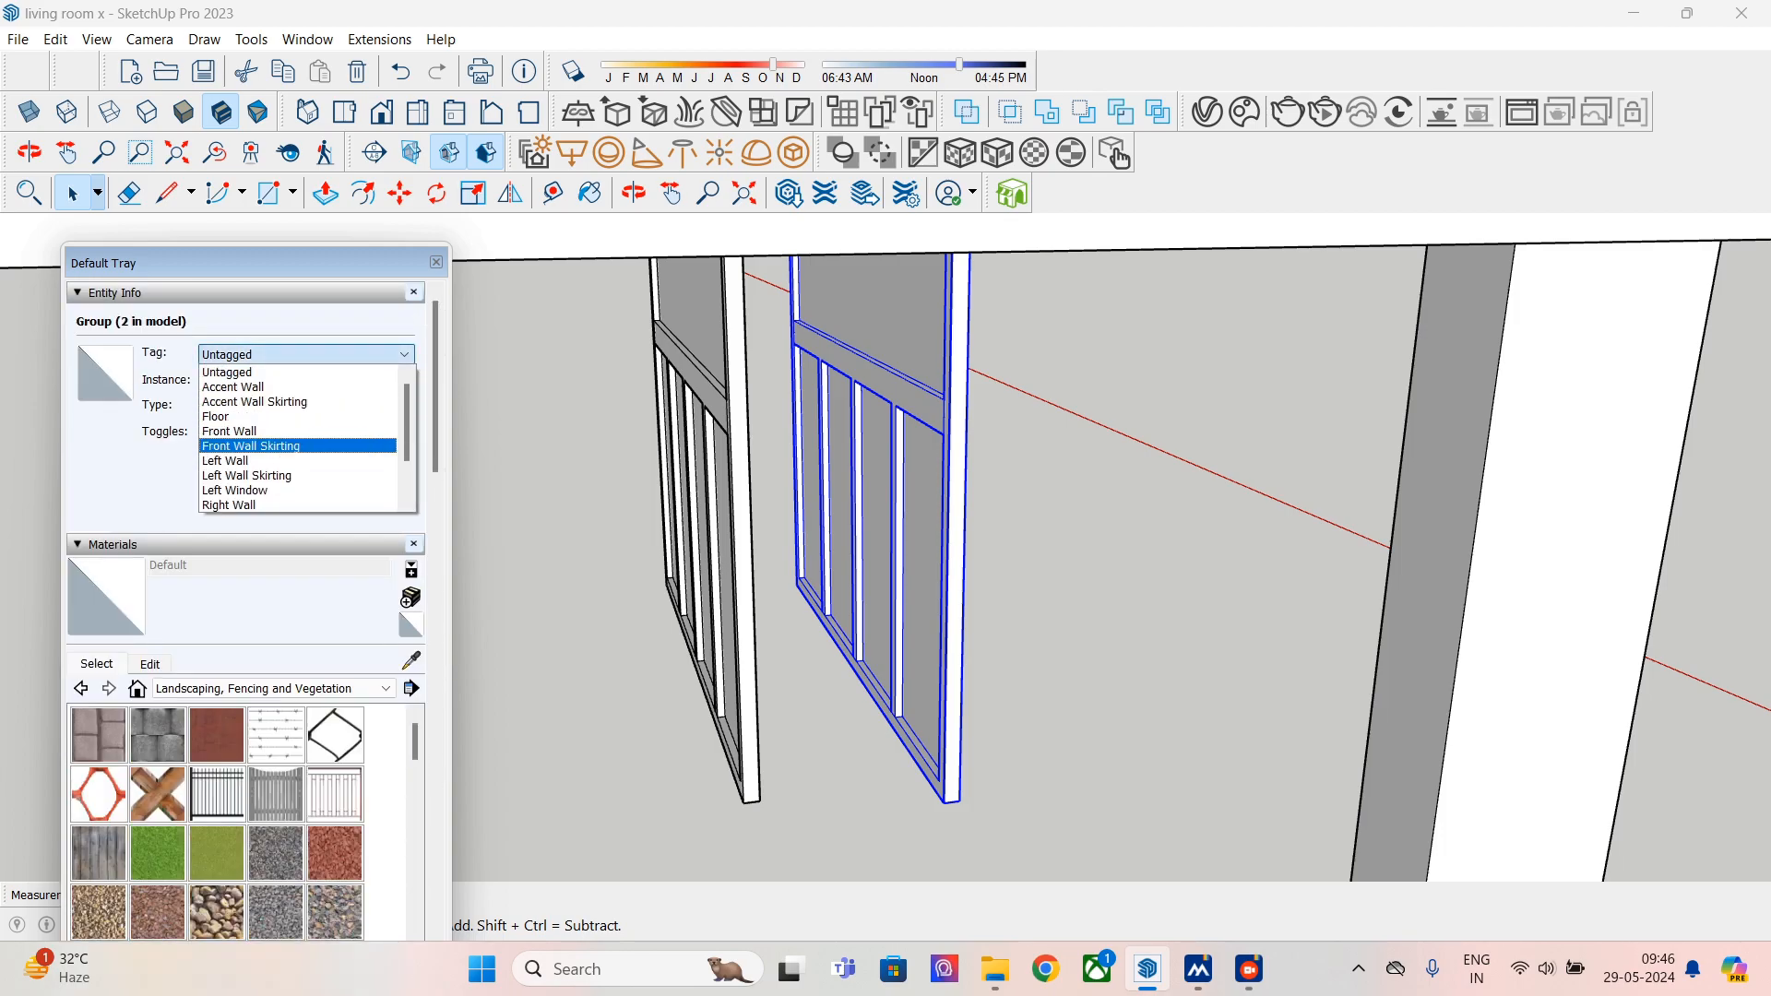
click(277, 476)
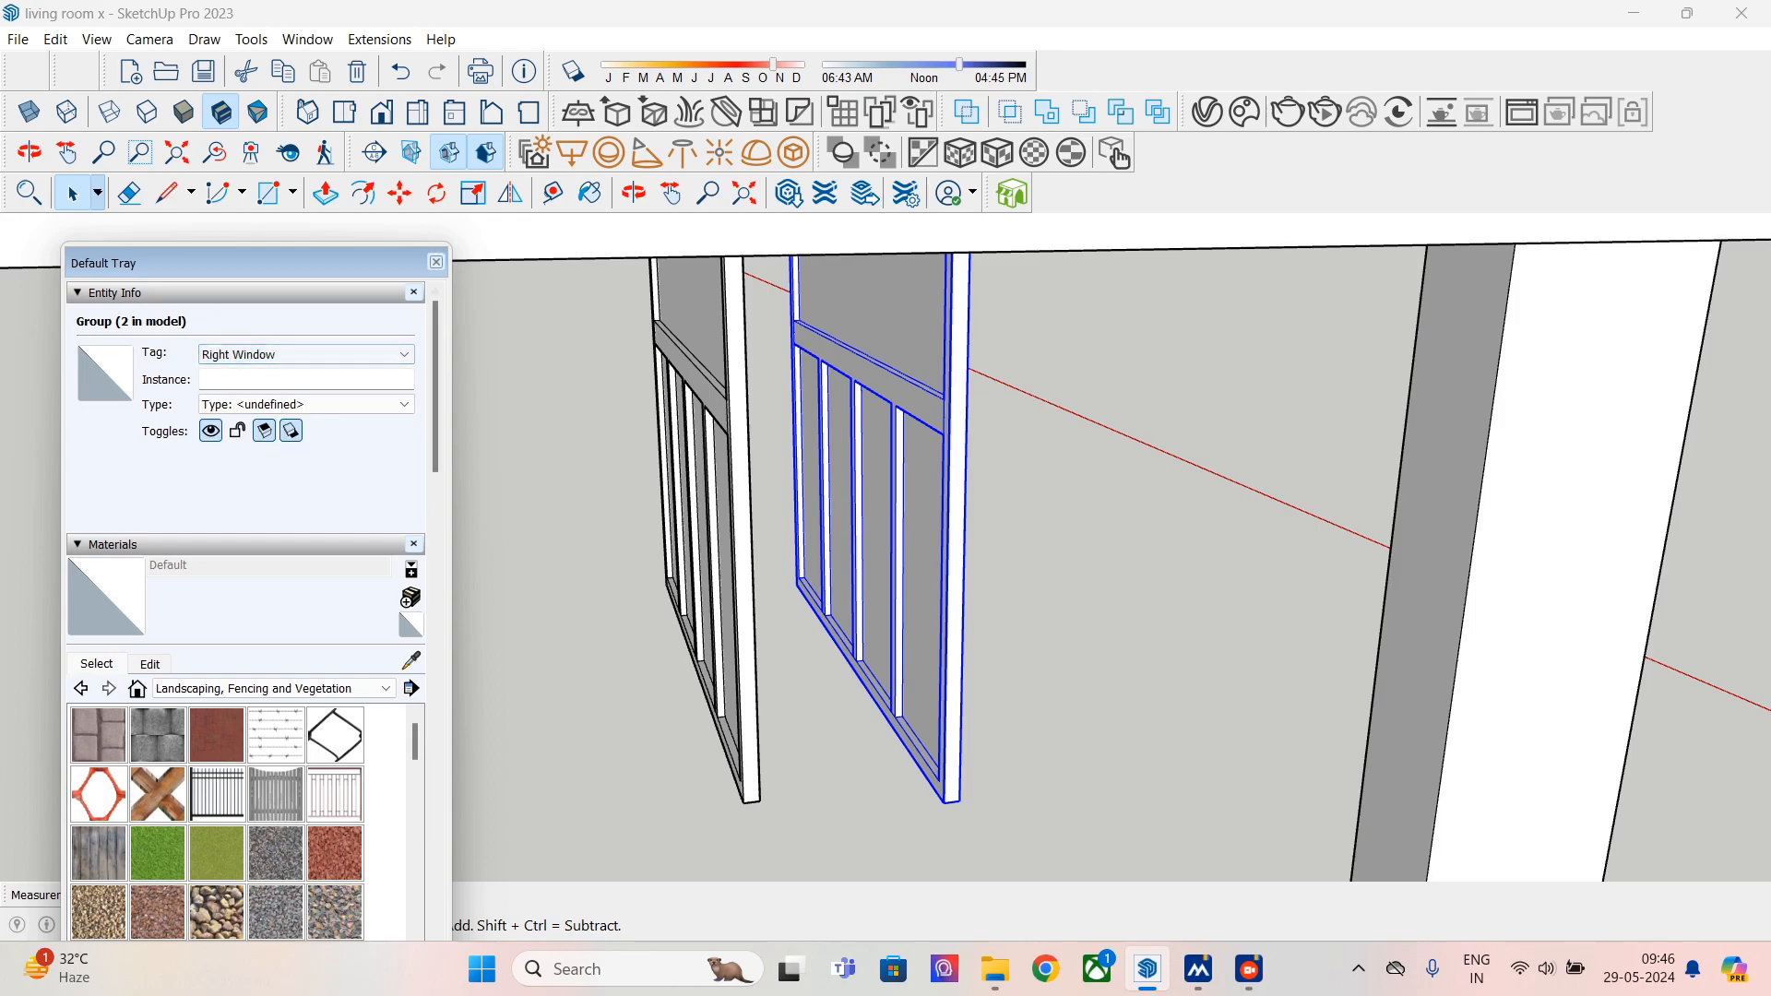
click(436, 262)
- Rotate the Right Window group -90° about its vertical axis so it stands perpendicular to the other window
scroll(565, 590, down, 5)
scroll(581, 590, down, 2)
middle_drag(609, 617, 434, 577)
scroll(589, 549, down, 2)
scroll(731, 318, up, 5)
middle_drag(720, 318, 695, 398)
click(399, 193)
scroll(619, 417, up, 3)
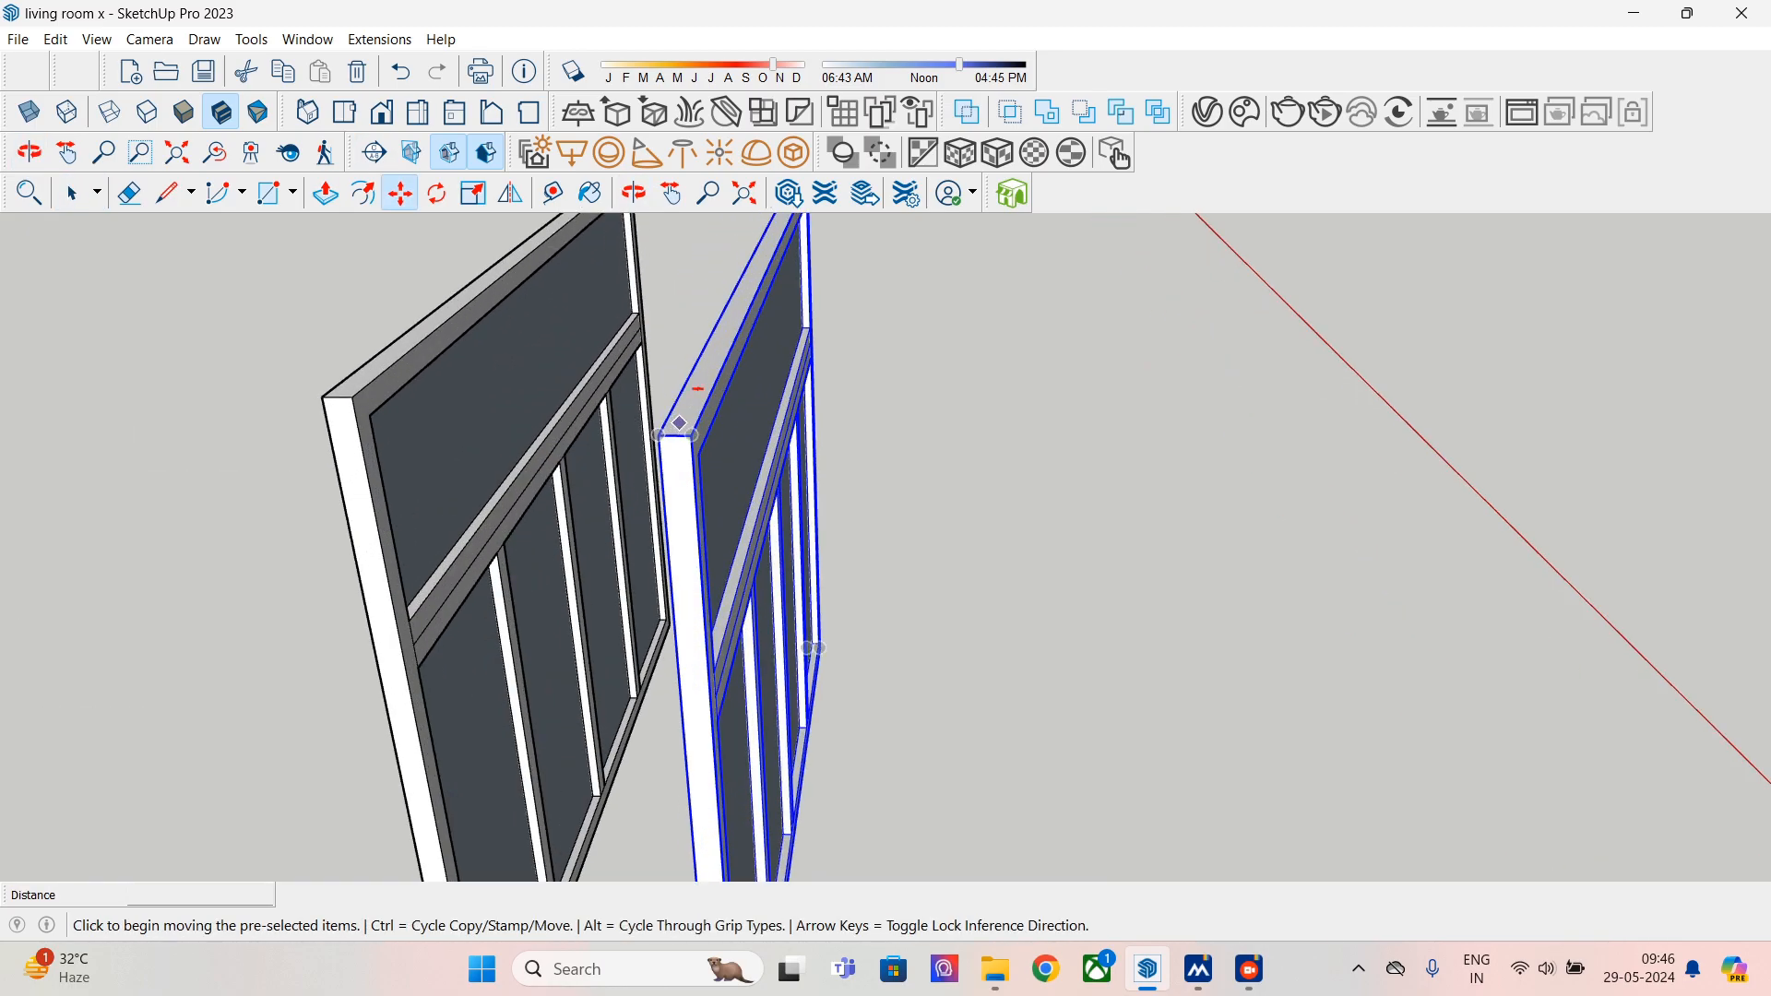
click(698, 388)
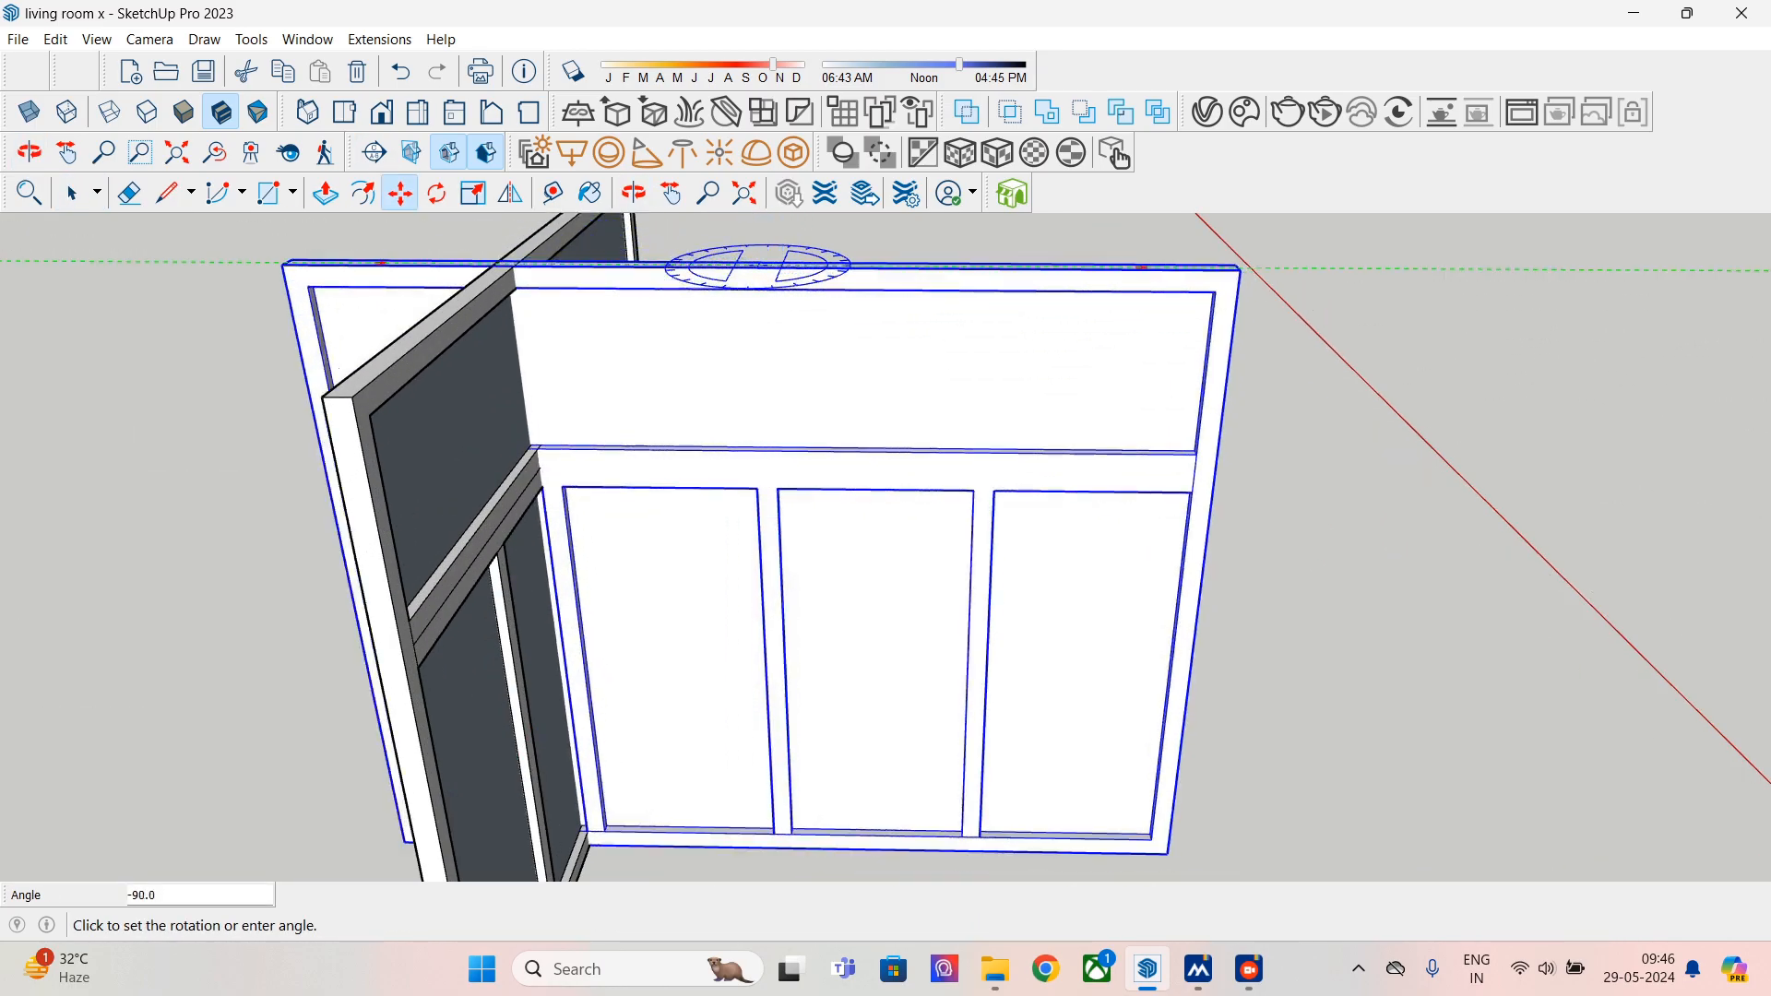
click(615, 366)
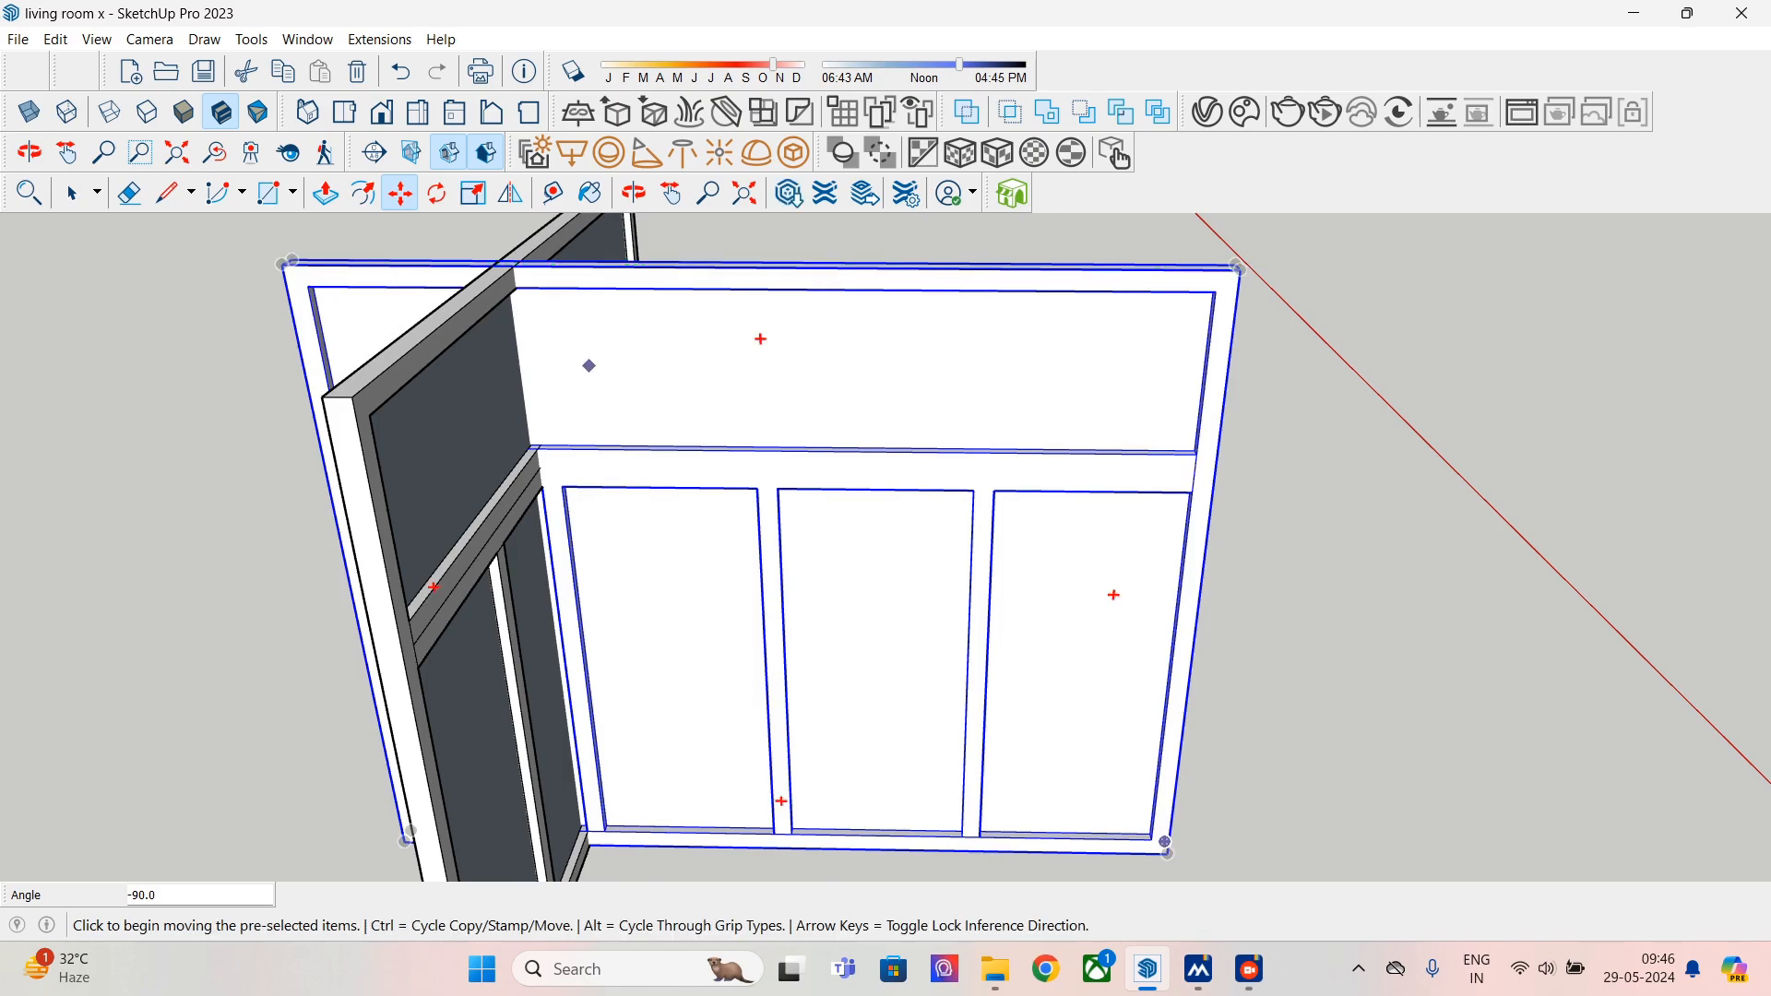
- Check which tag the rotated window group is assigned to
scroll(669, 583, down, 5)
mouse_move(668, 582)
middle_down()
mouse_move(442, 489)
mouse_move(637, 426)
middle_up()
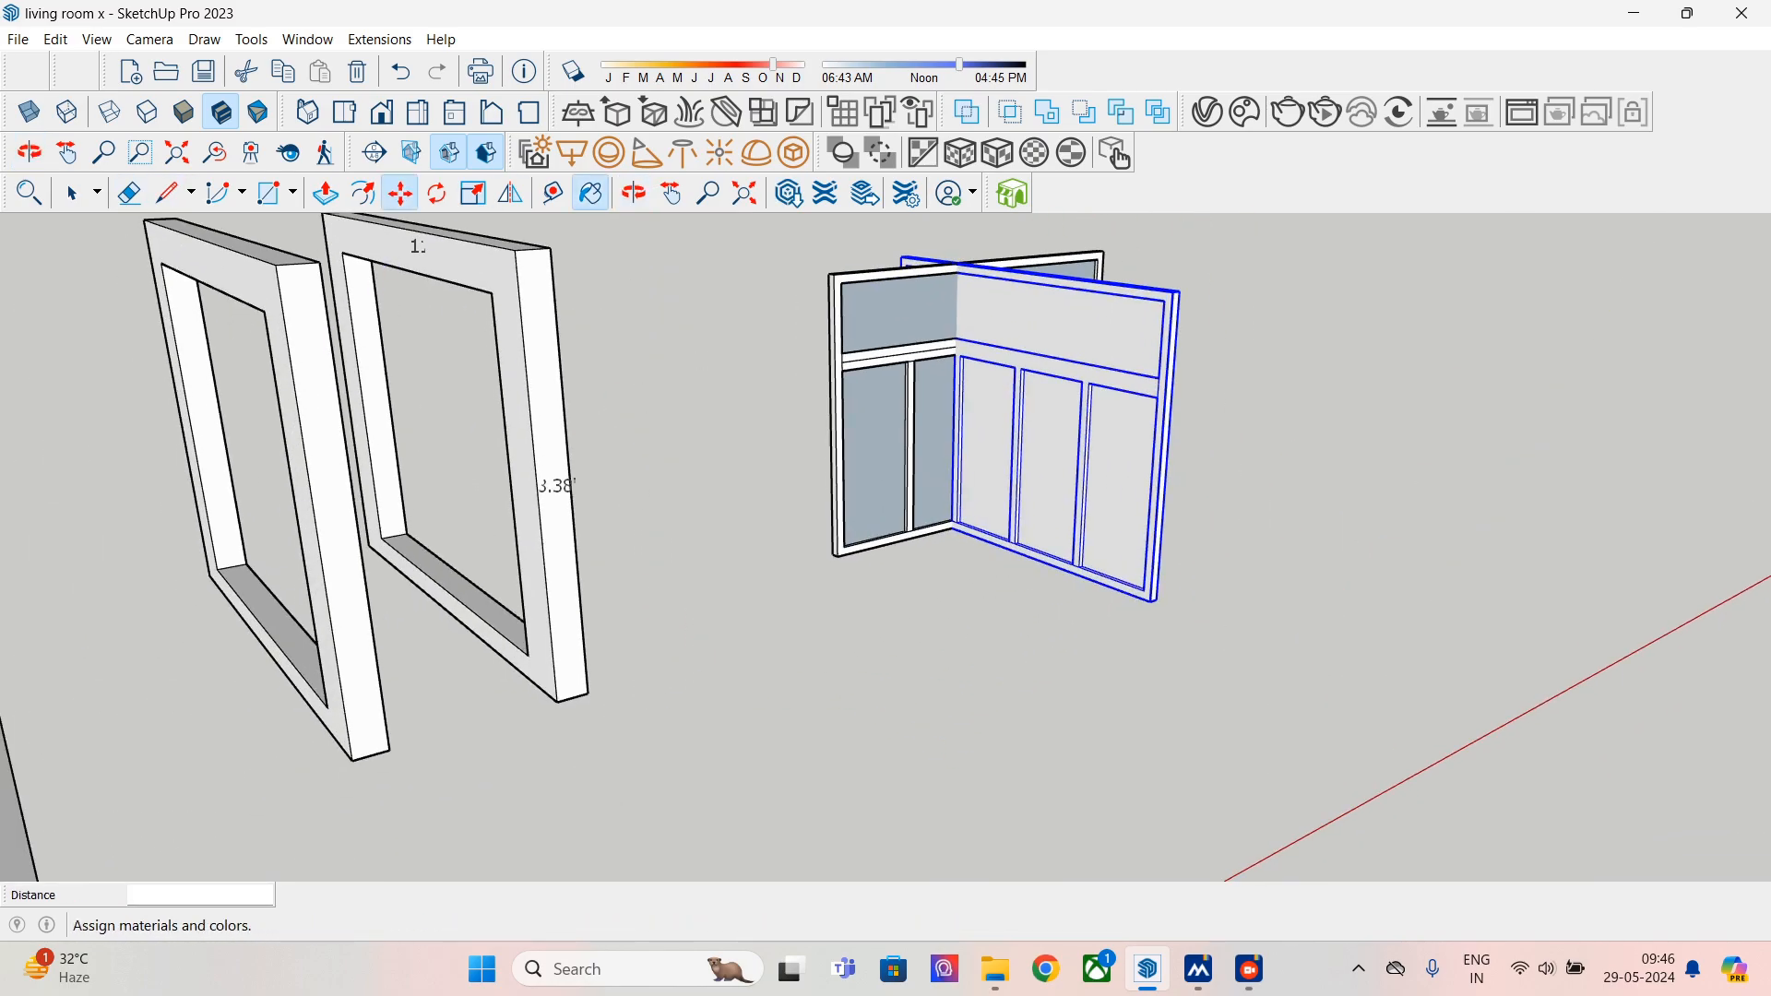
click(590, 193)
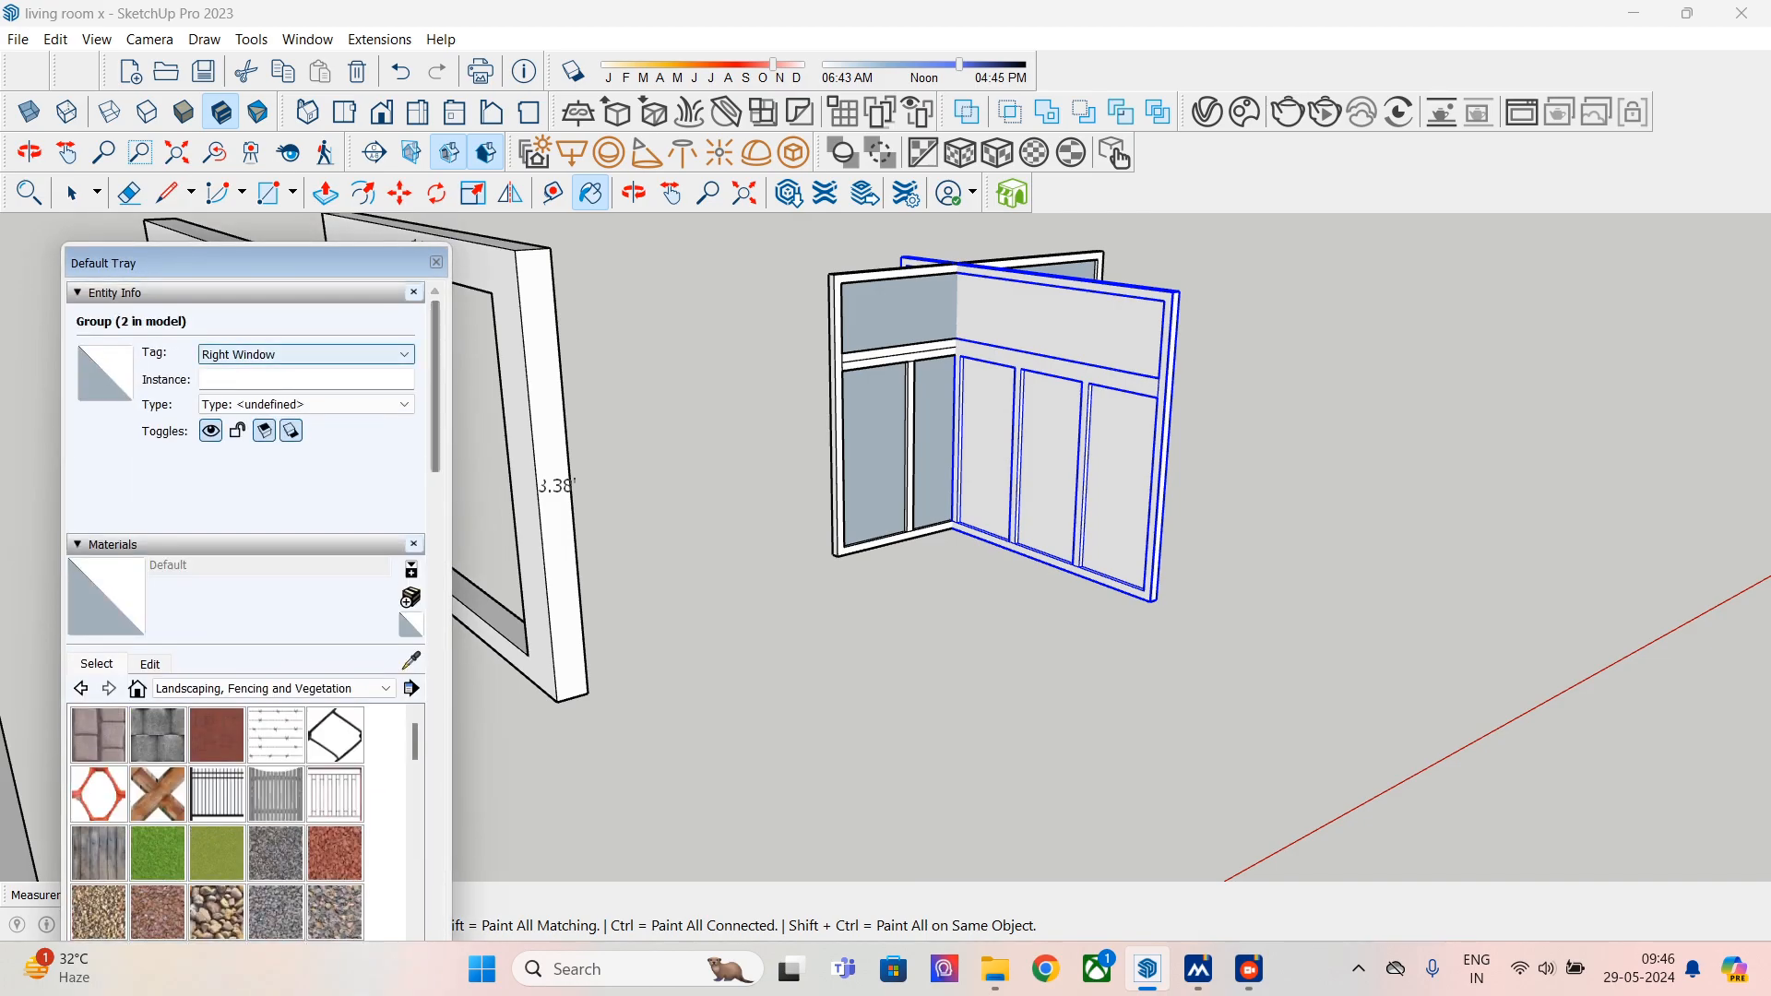
click(437, 263)
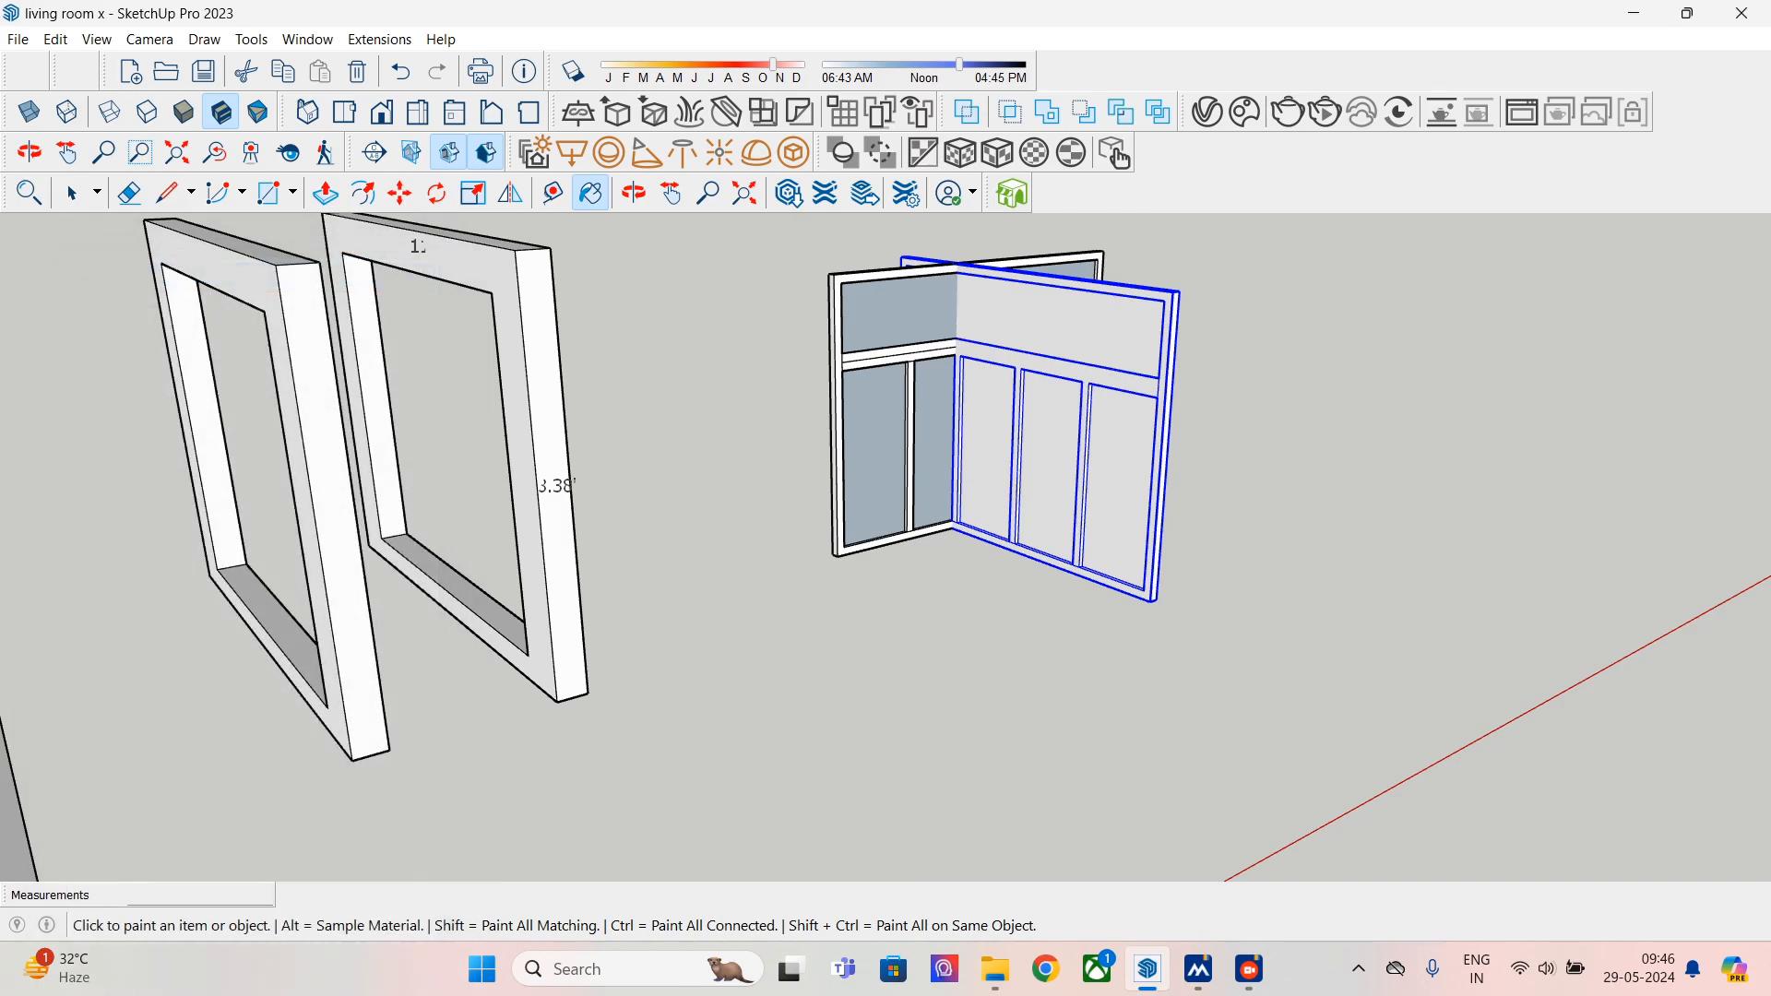
- Move the selected window by its lower outer corner onto the matching lower corner of the dimensioned wall's opening
key(m)
click(1153, 601)
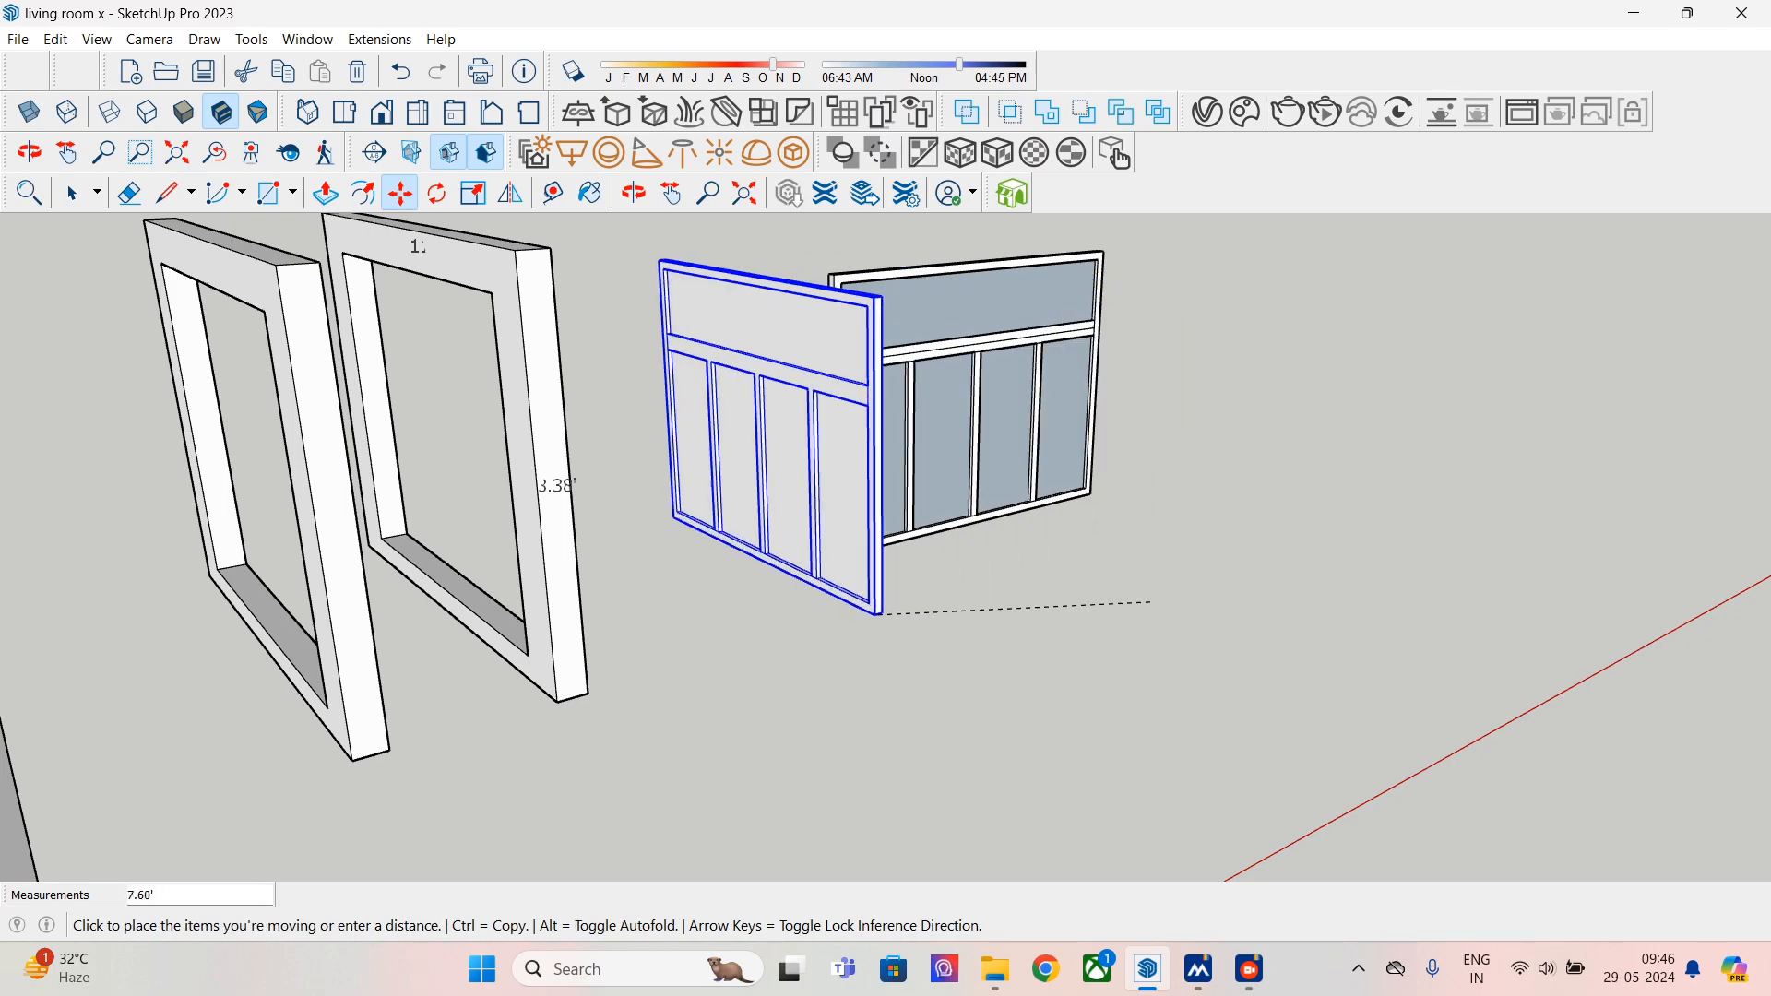
click(531, 652)
- Rotate the remaining freestanding window about its vertical axis so it lines up parallel with the wall openings
click(72, 192)
click(904, 273)
scroll(904, 275, up, 3)
middle_drag(904, 275, 899, 324)
scroll(800, 280, up, 2)
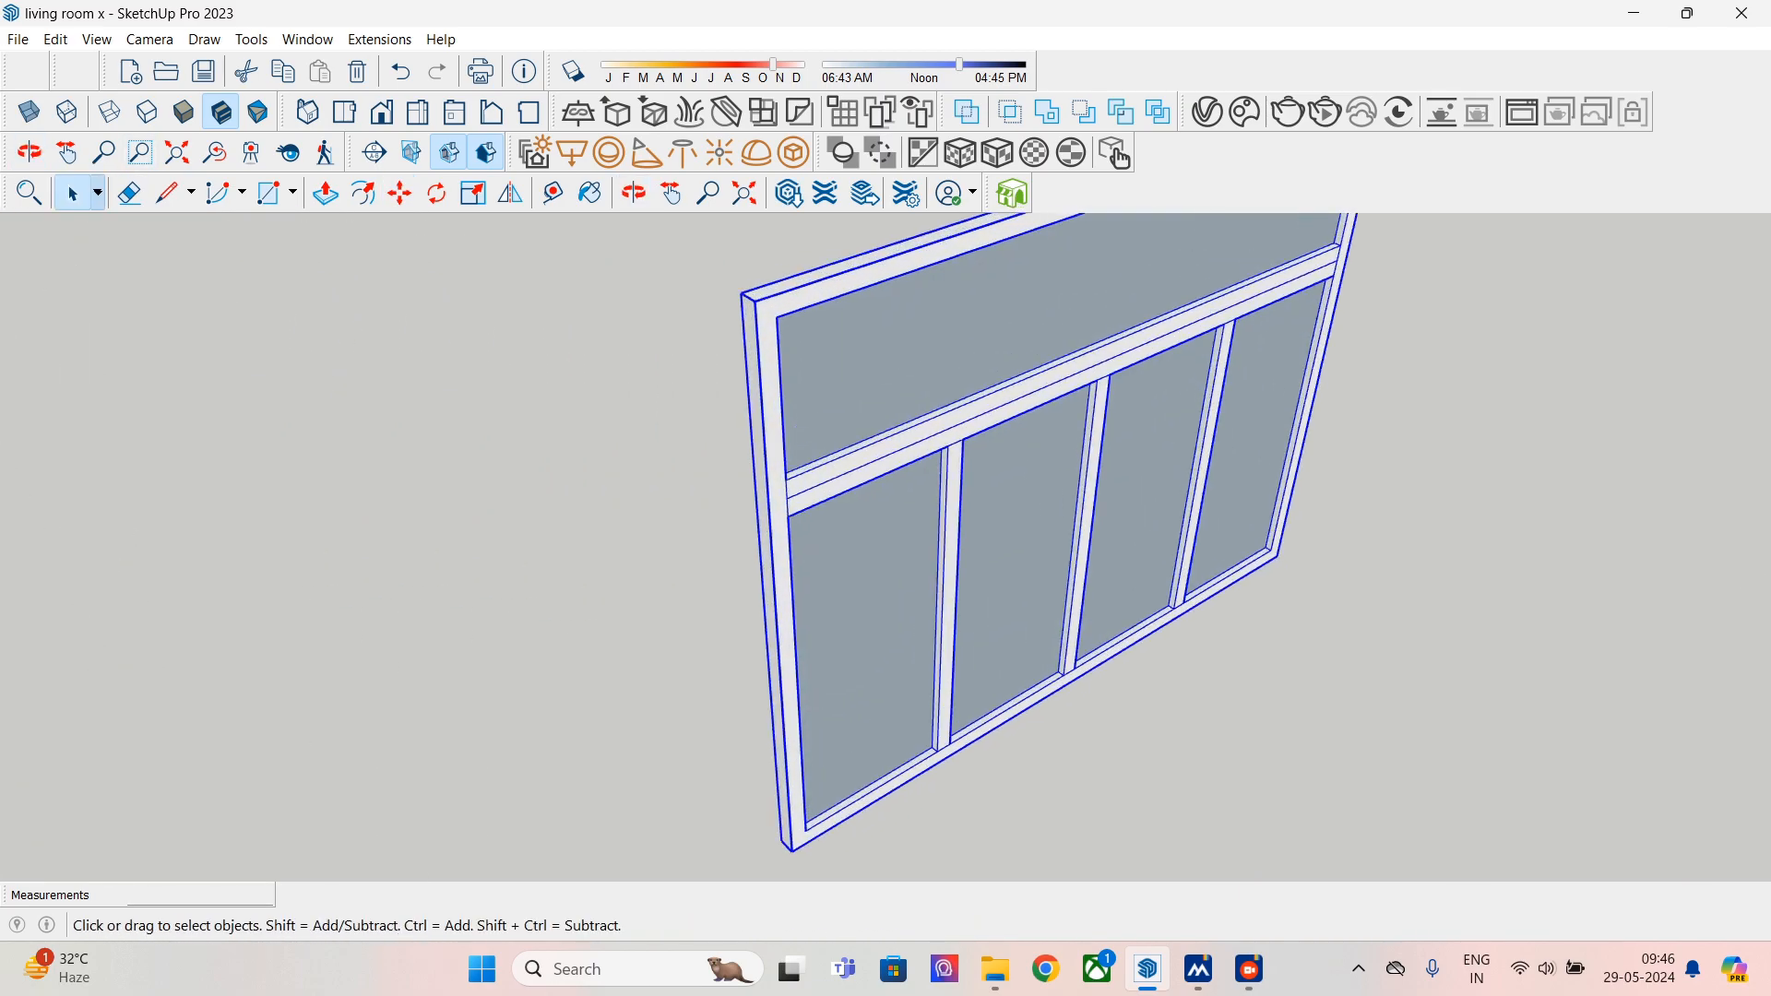
key(m)
scroll(785, 308, up, 2)
middle_drag(784, 302, 799, 593)
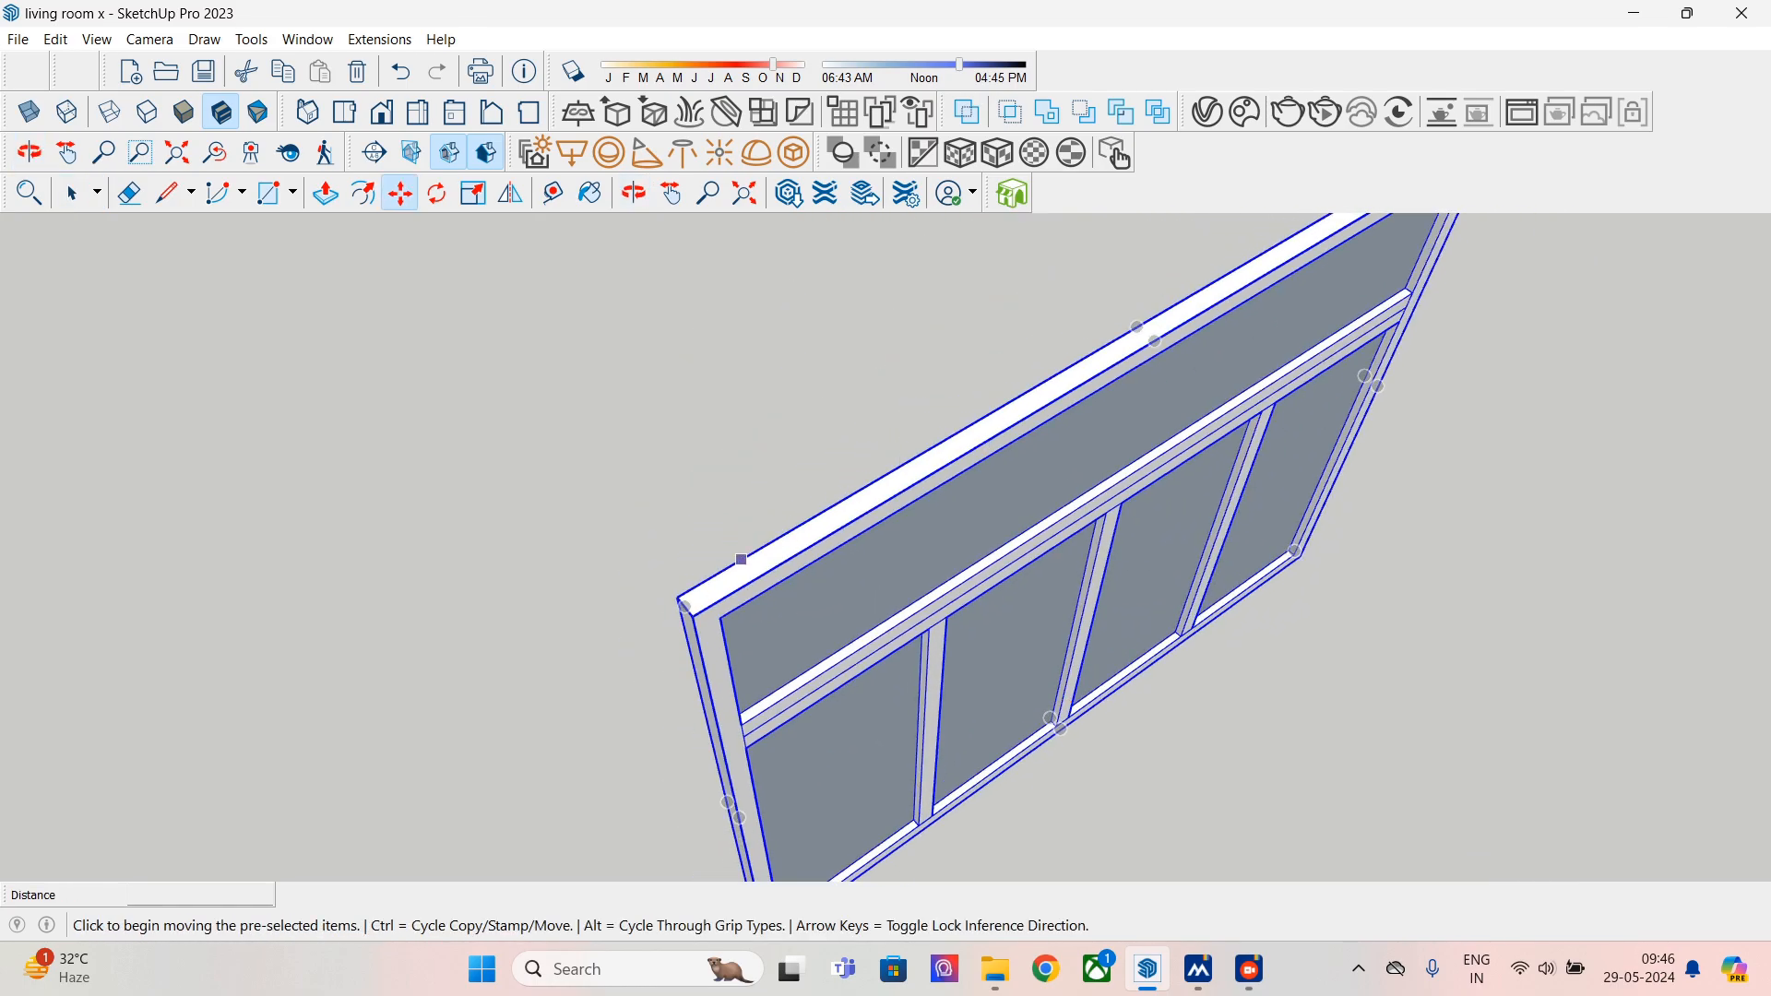
click(789, 545)
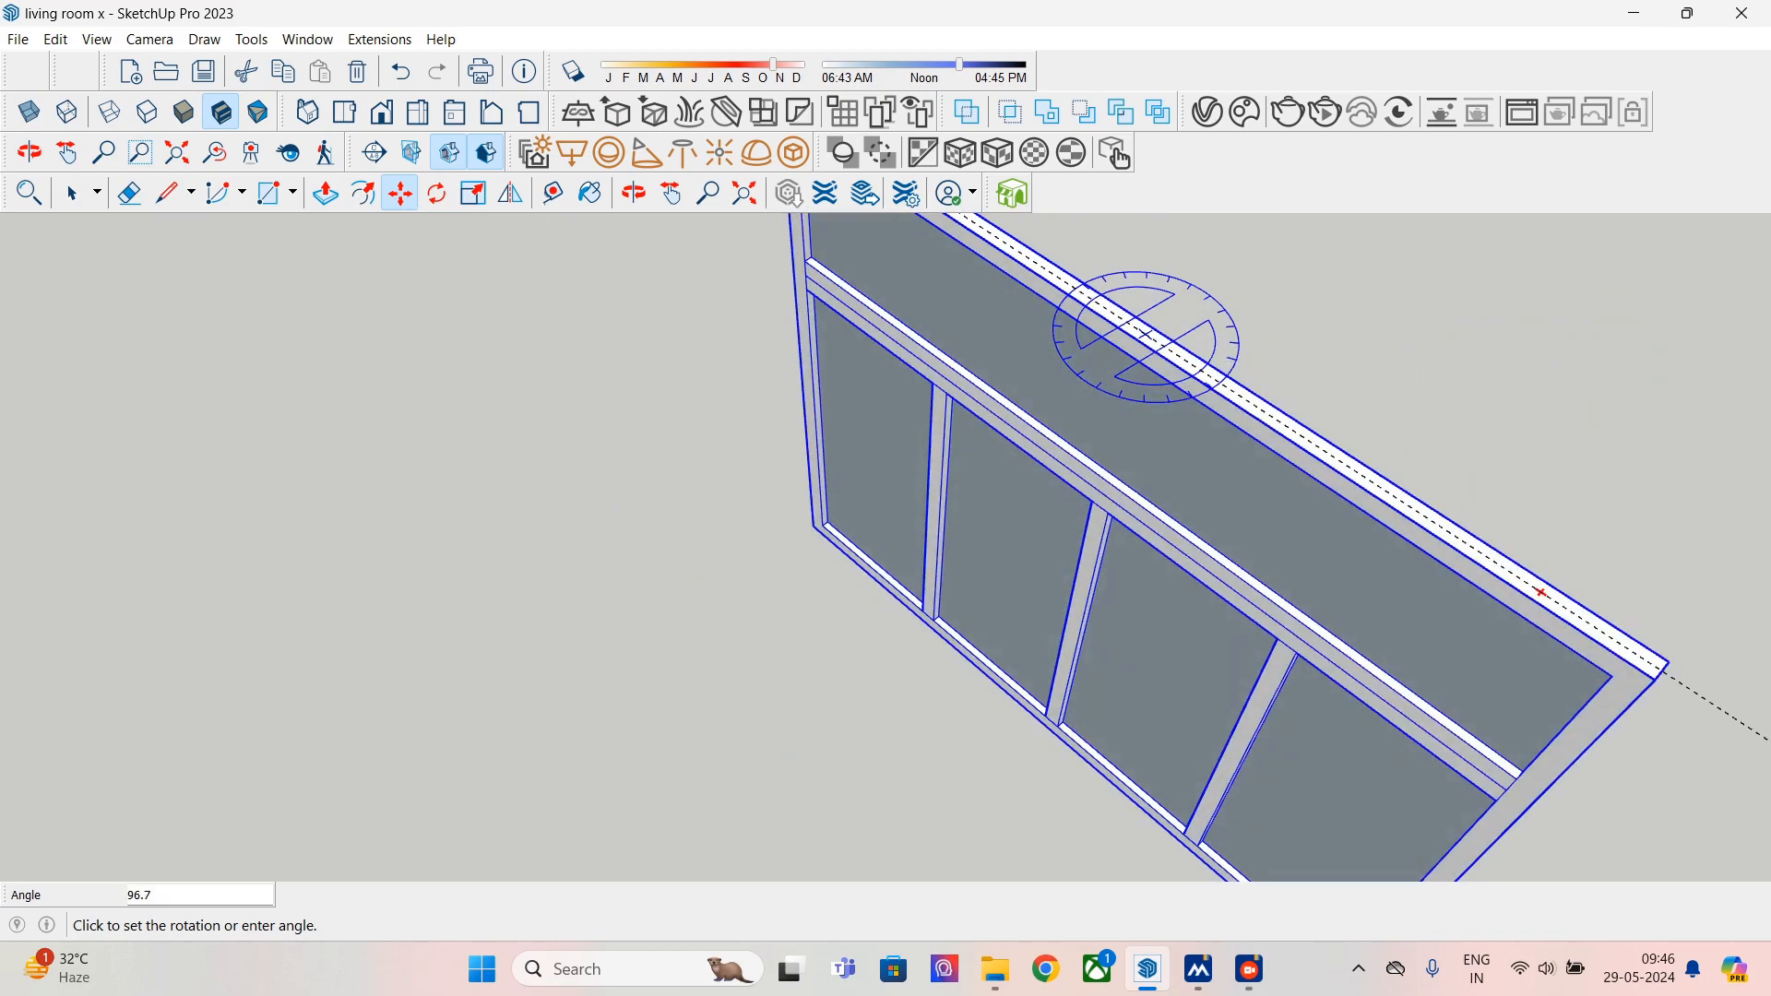
click(841, 505)
- Move the rotated window by its bottom corner onto the bottom corner of the other wall's empty opening
scroll(1043, 504, down, 5)
middle_drag(1044, 505, 1031, 355)
shift+middle_drag(978, 590, 1084, 249)
scroll(1337, 542, up, 2)
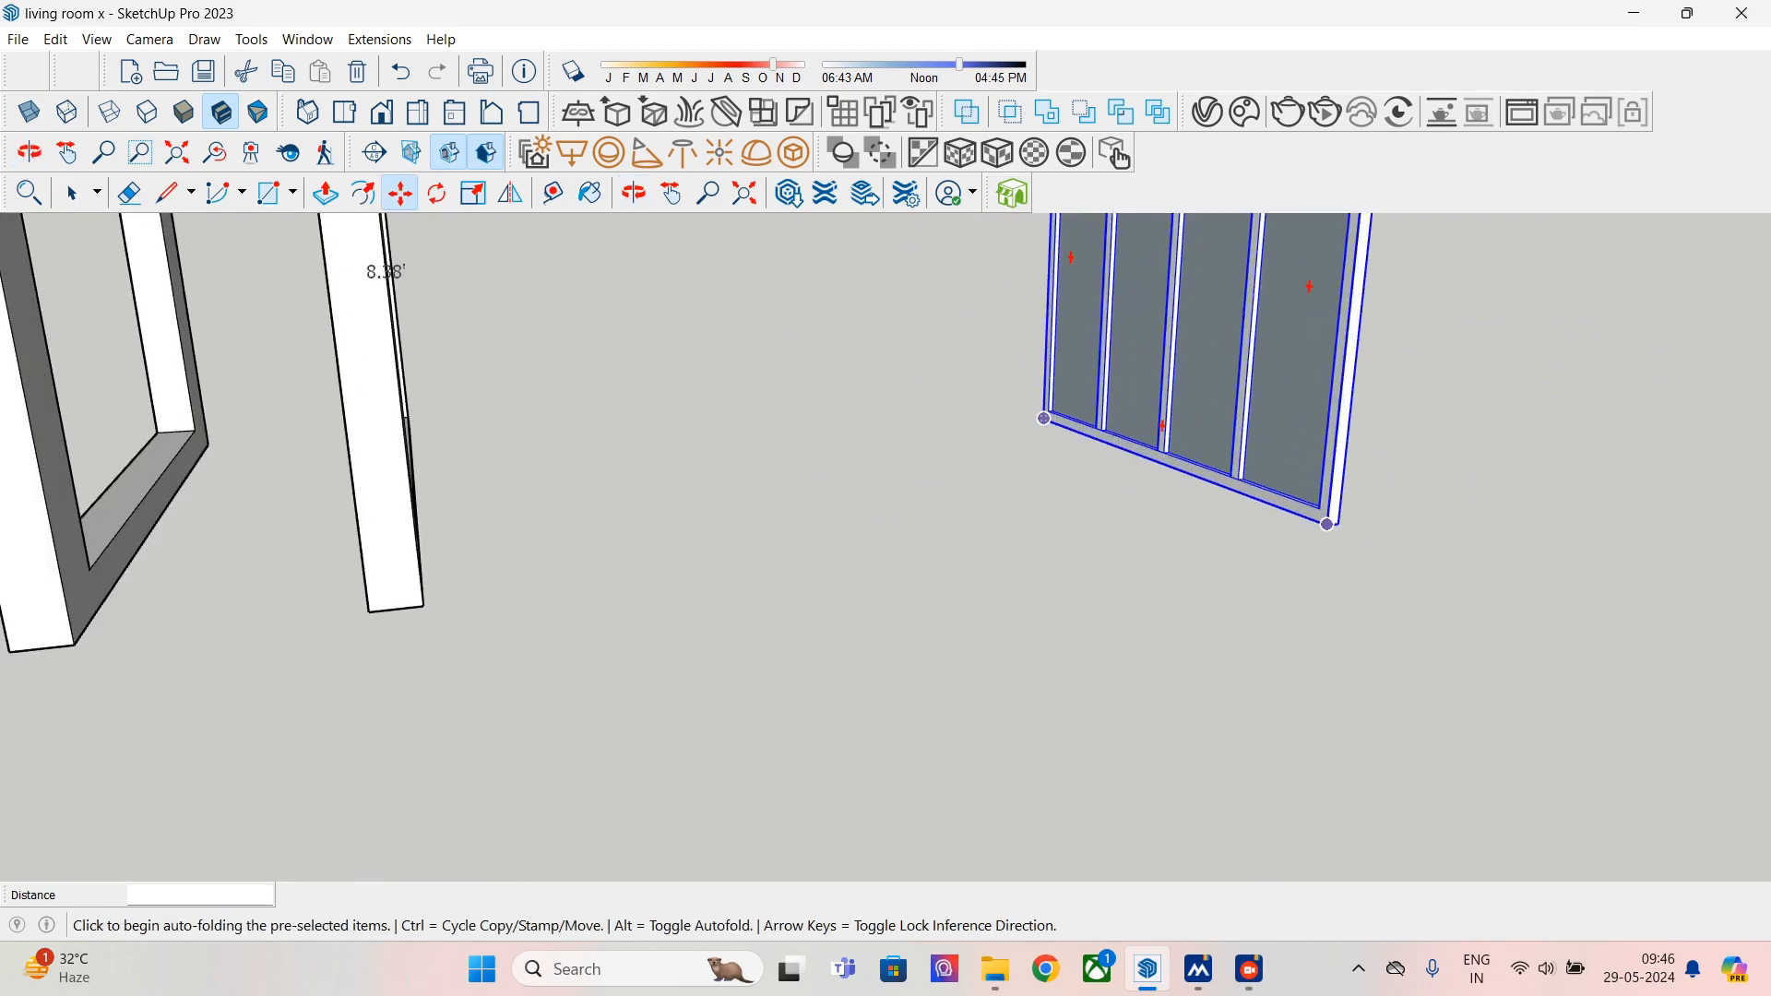
click(1329, 523)
middle_drag(298, 642, 636, 590)
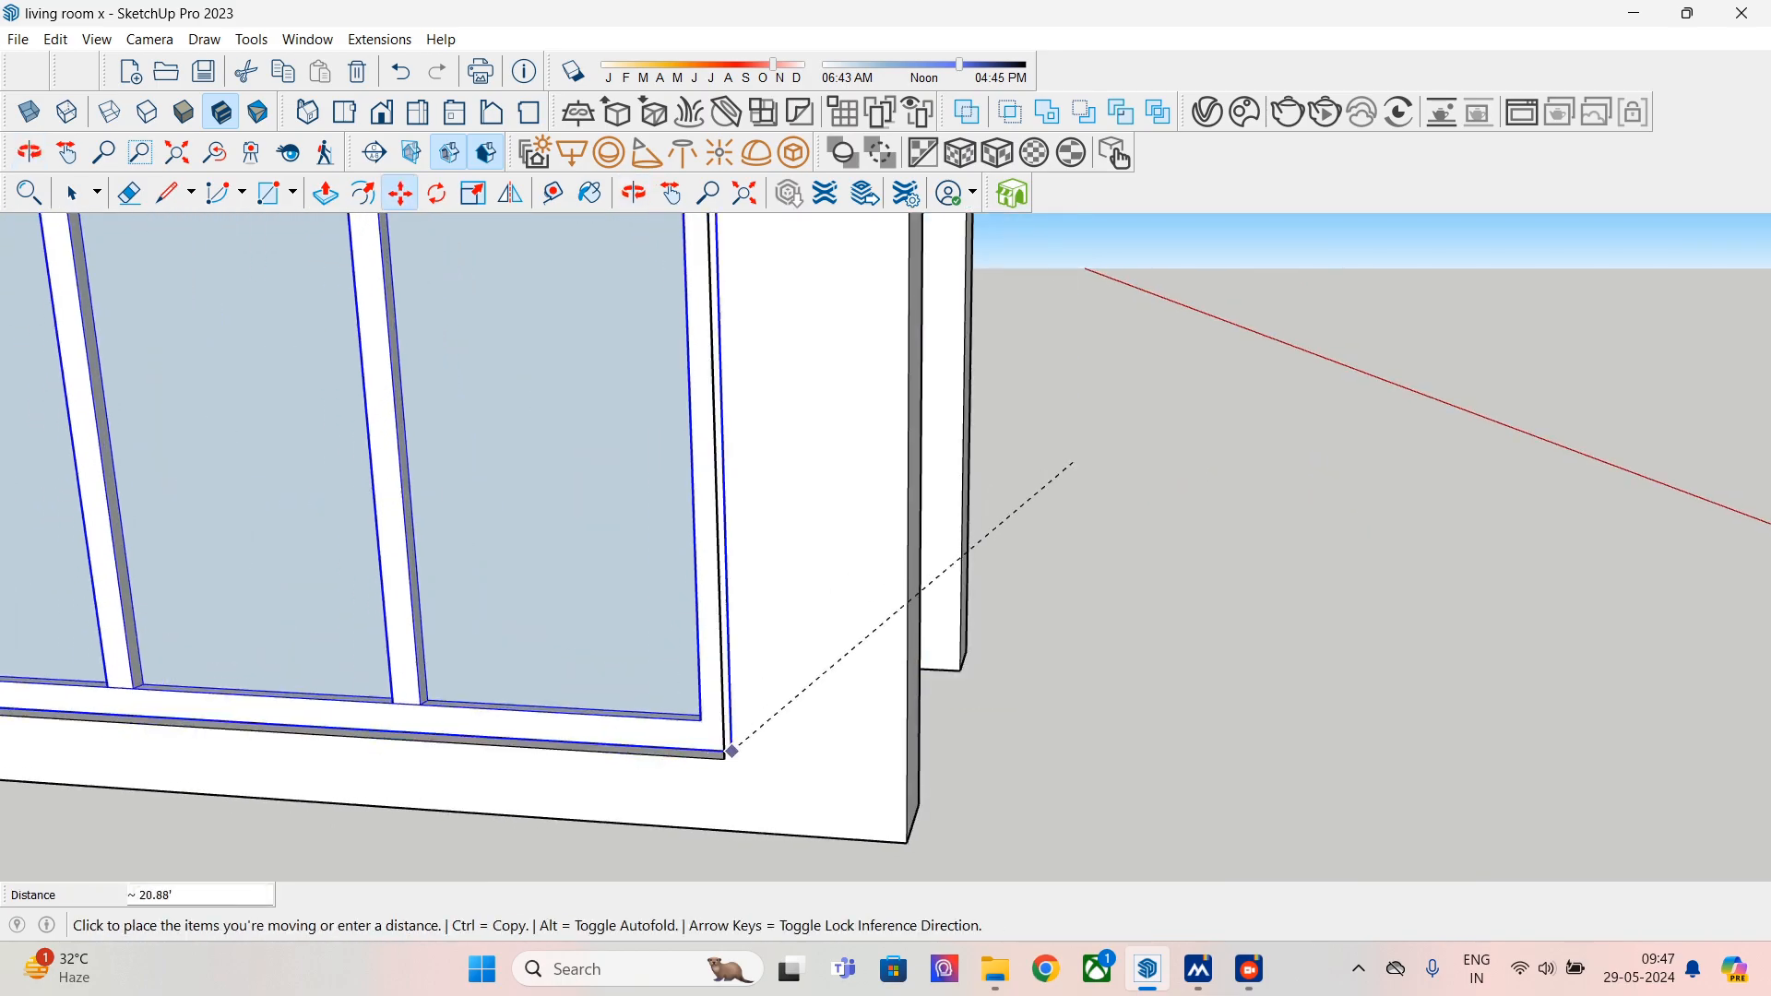
click(724, 755)
- Recess the window in the nearer wall about 0.20' into its opening
scroll(735, 707, down, 2)
scroll(735, 706, down, 3)
middle_drag(735, 705, 670, 703)
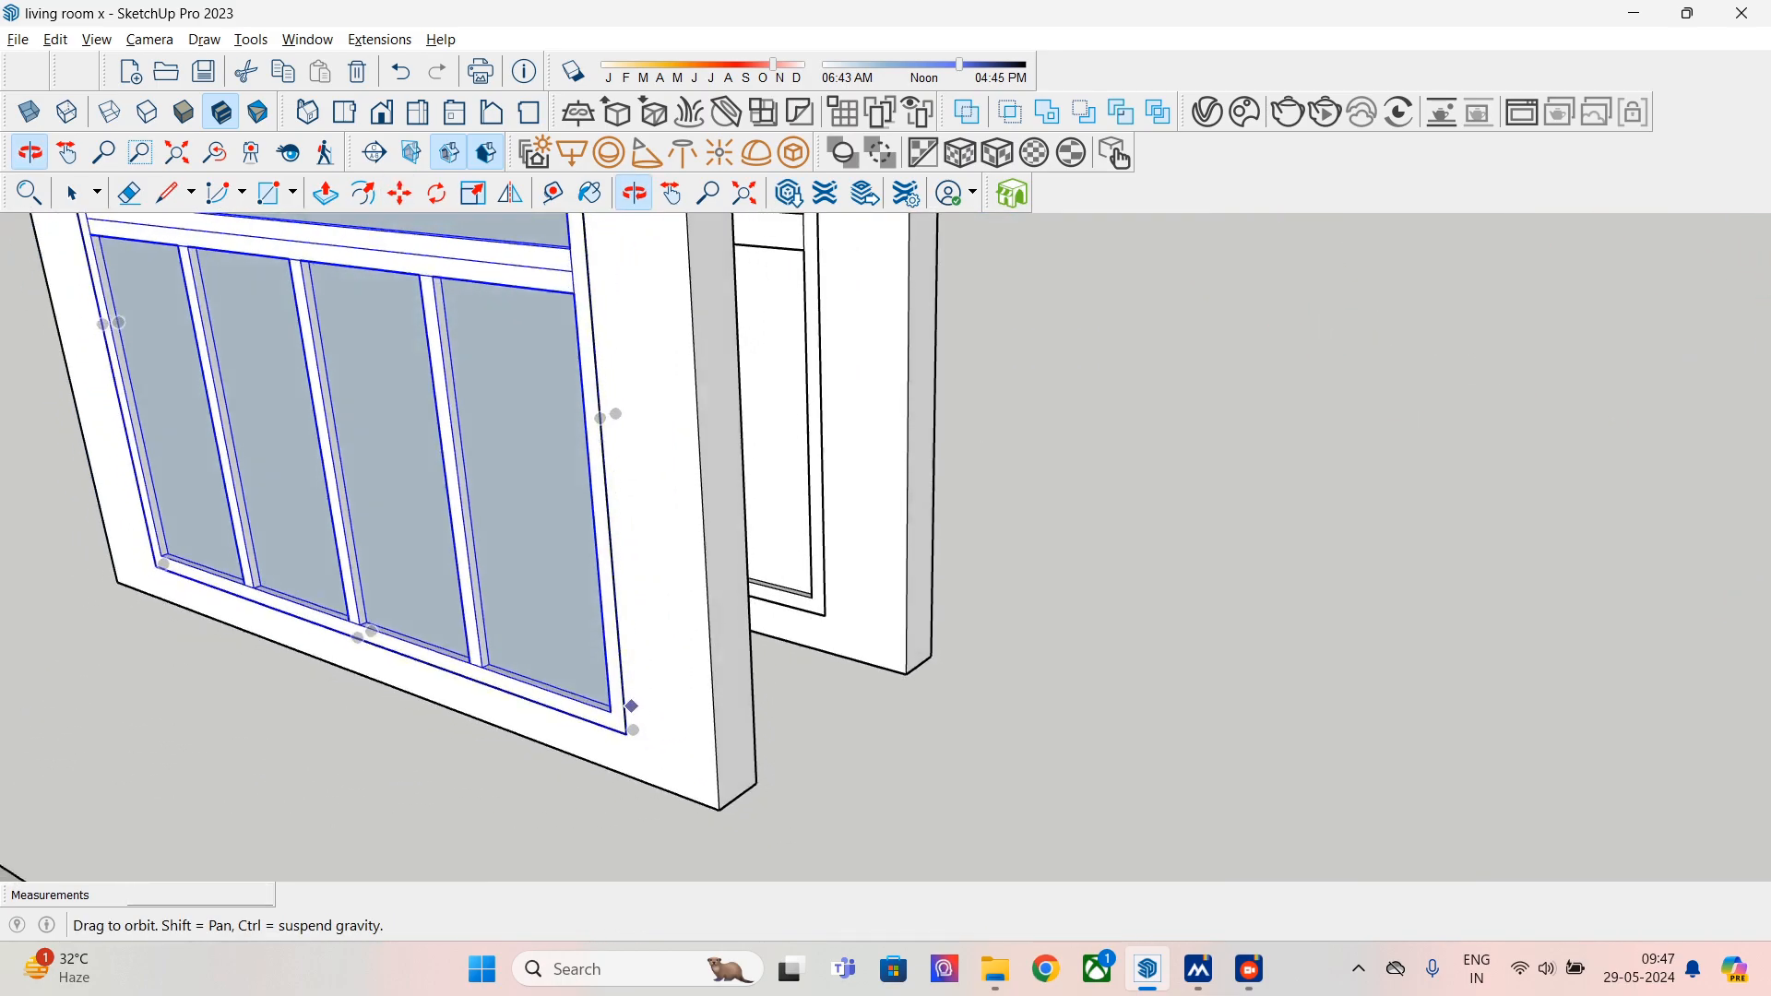
scroll(671, 702, down, 3)
scroll(671, 701, up, 5)
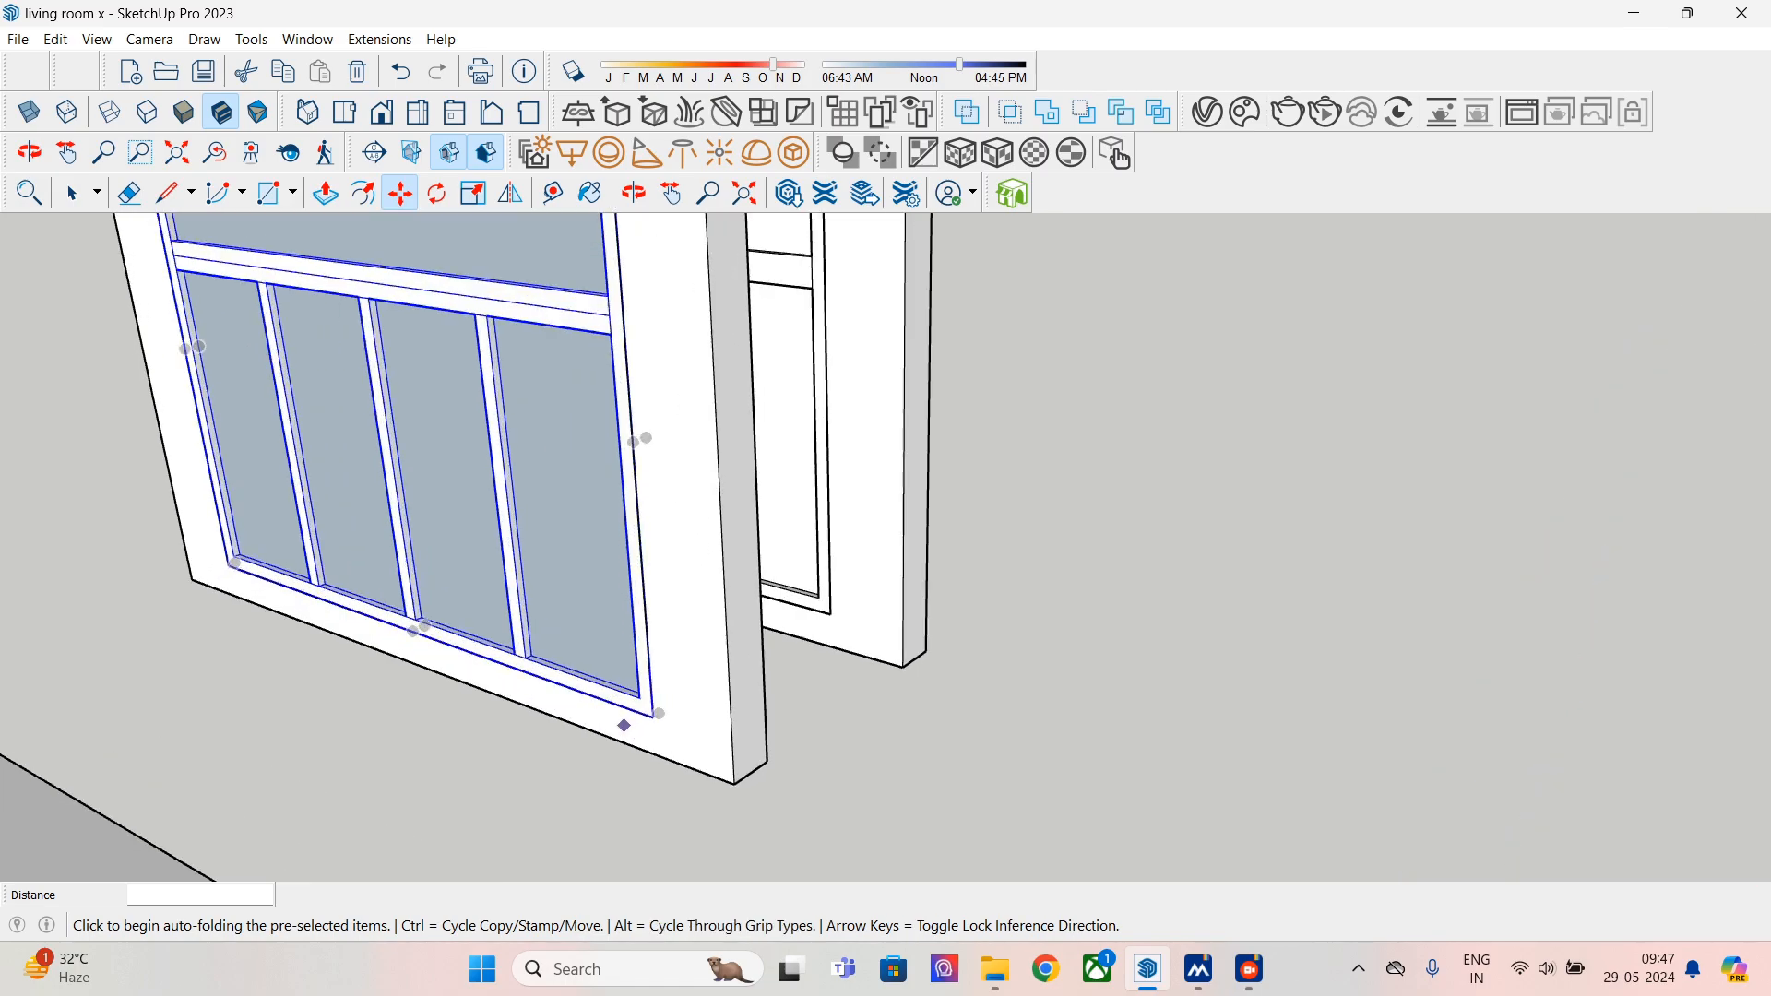
click(666, 705)
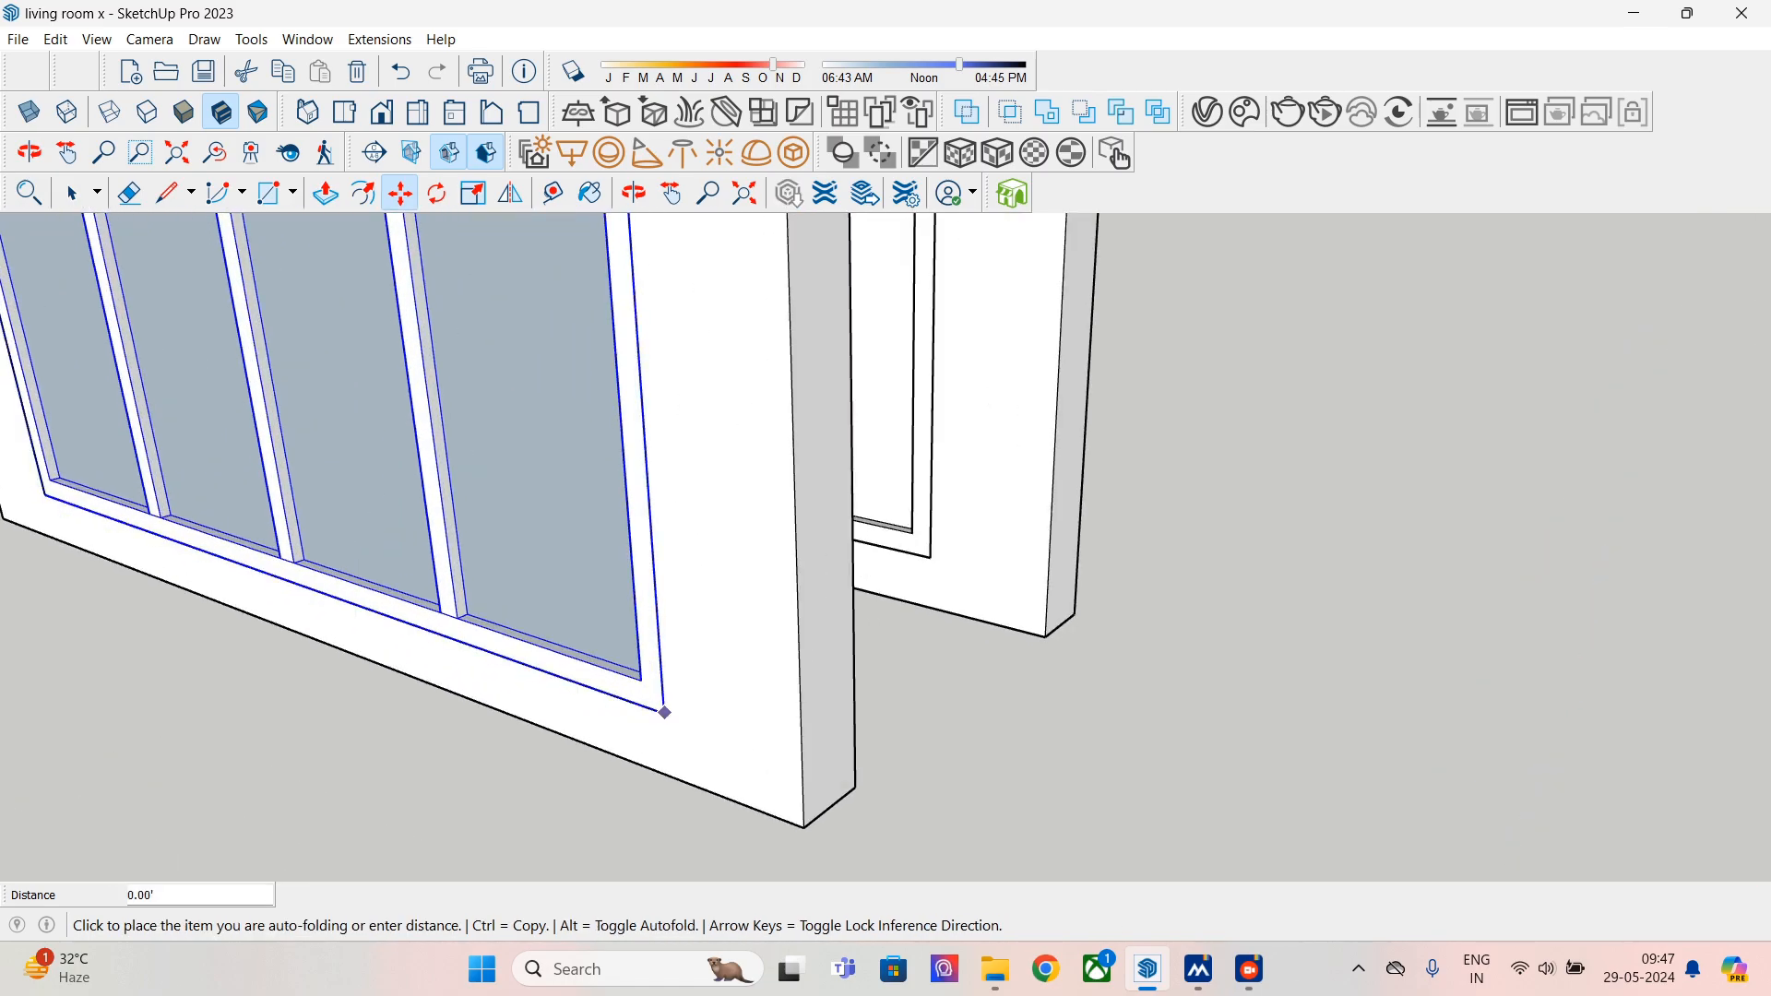
scroll(666, 708, up, 2)
click(666, 708)
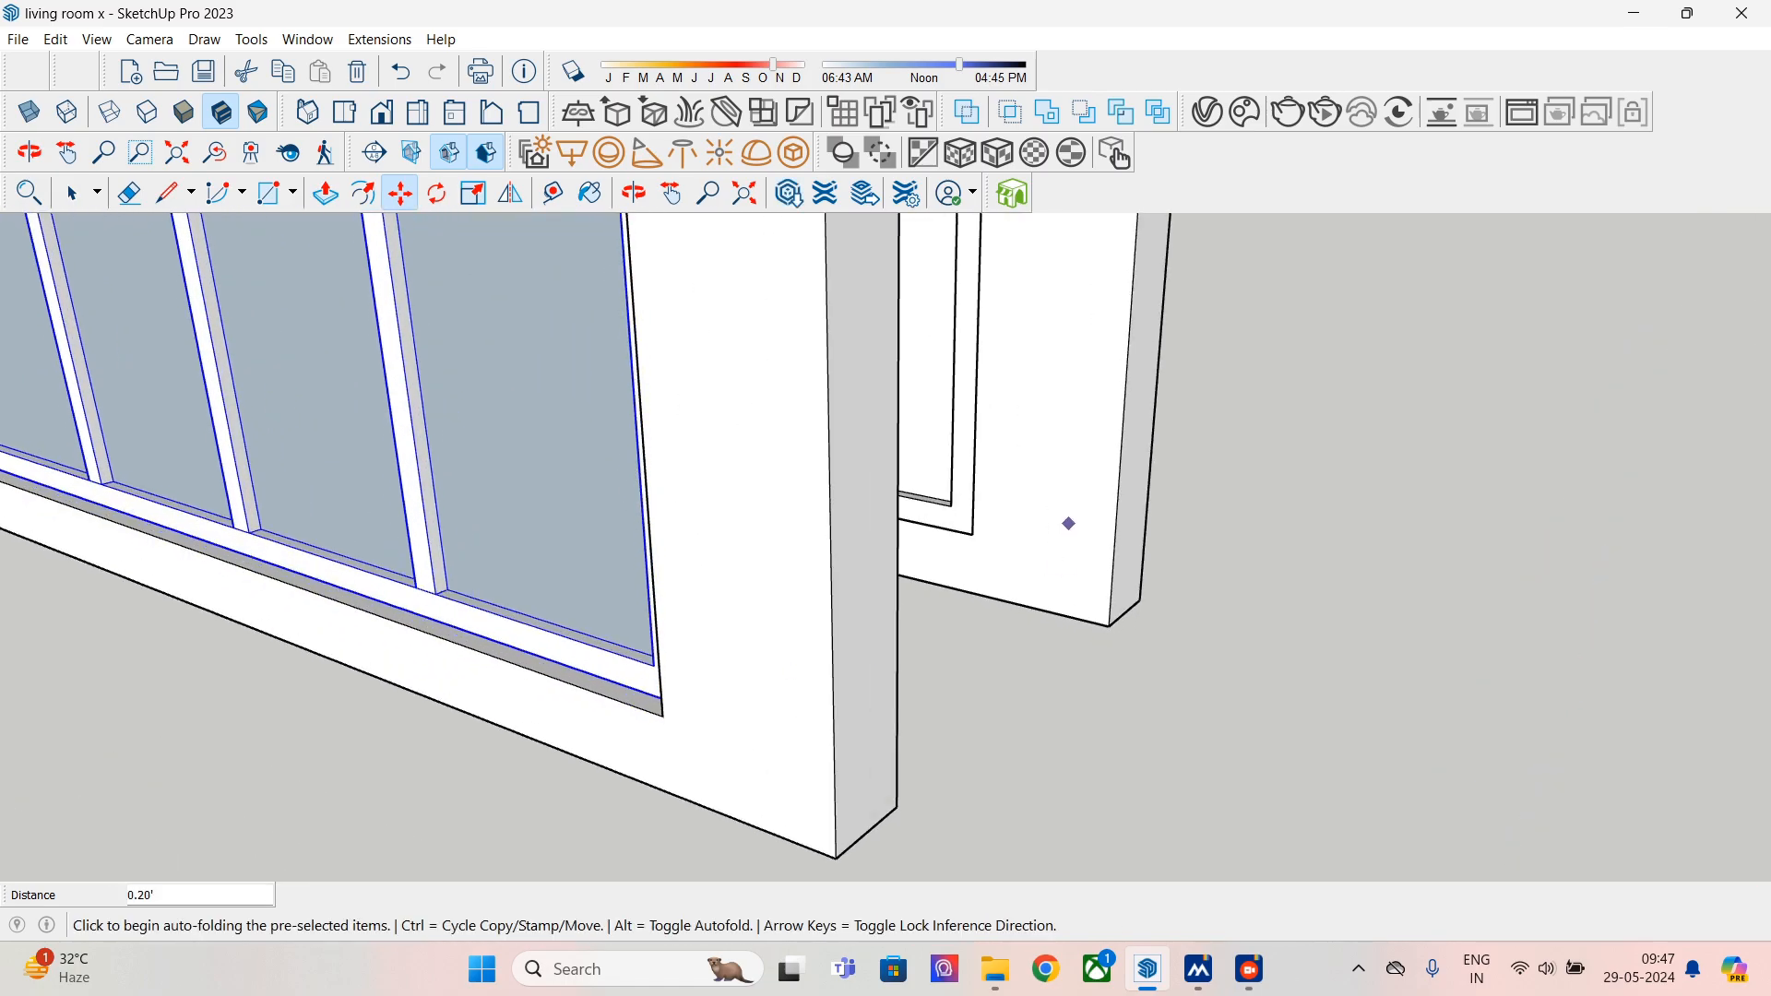
- Recess the window in the farther wall about 0.16' into its opening
click(72, 192)
click(962, 450)
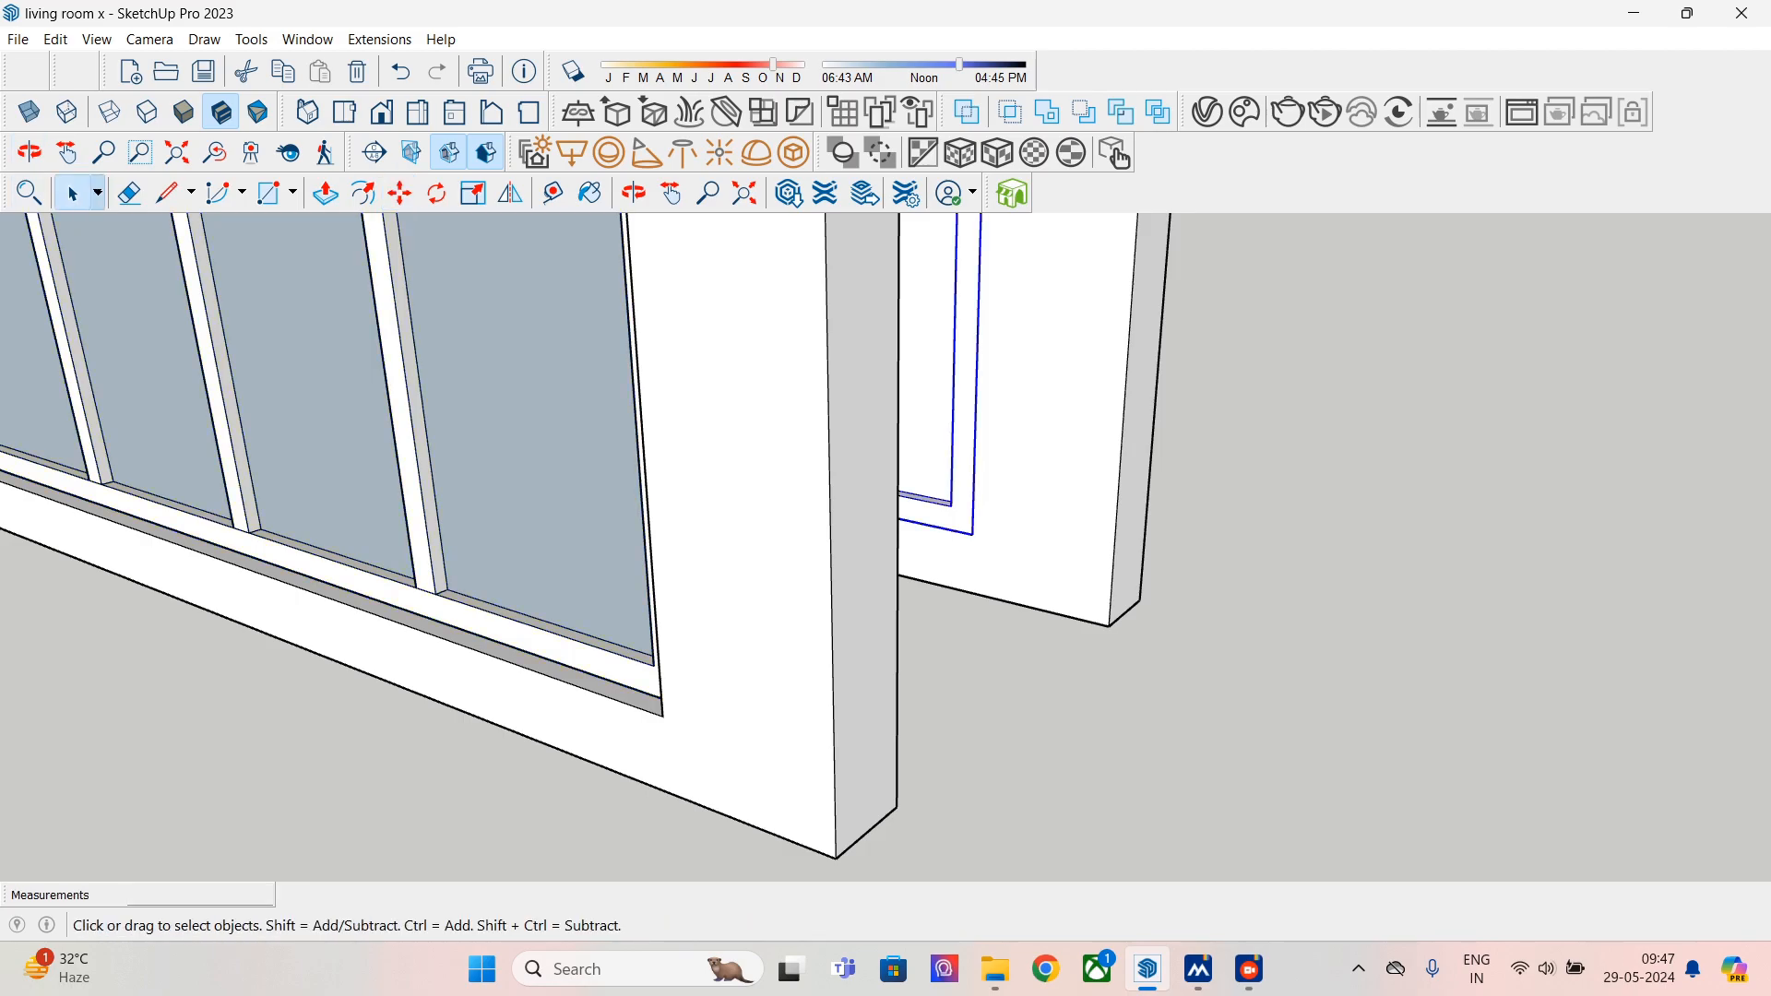
scroll(961, 450, up, 3)
middle_drag(962, 450, 775, 442)
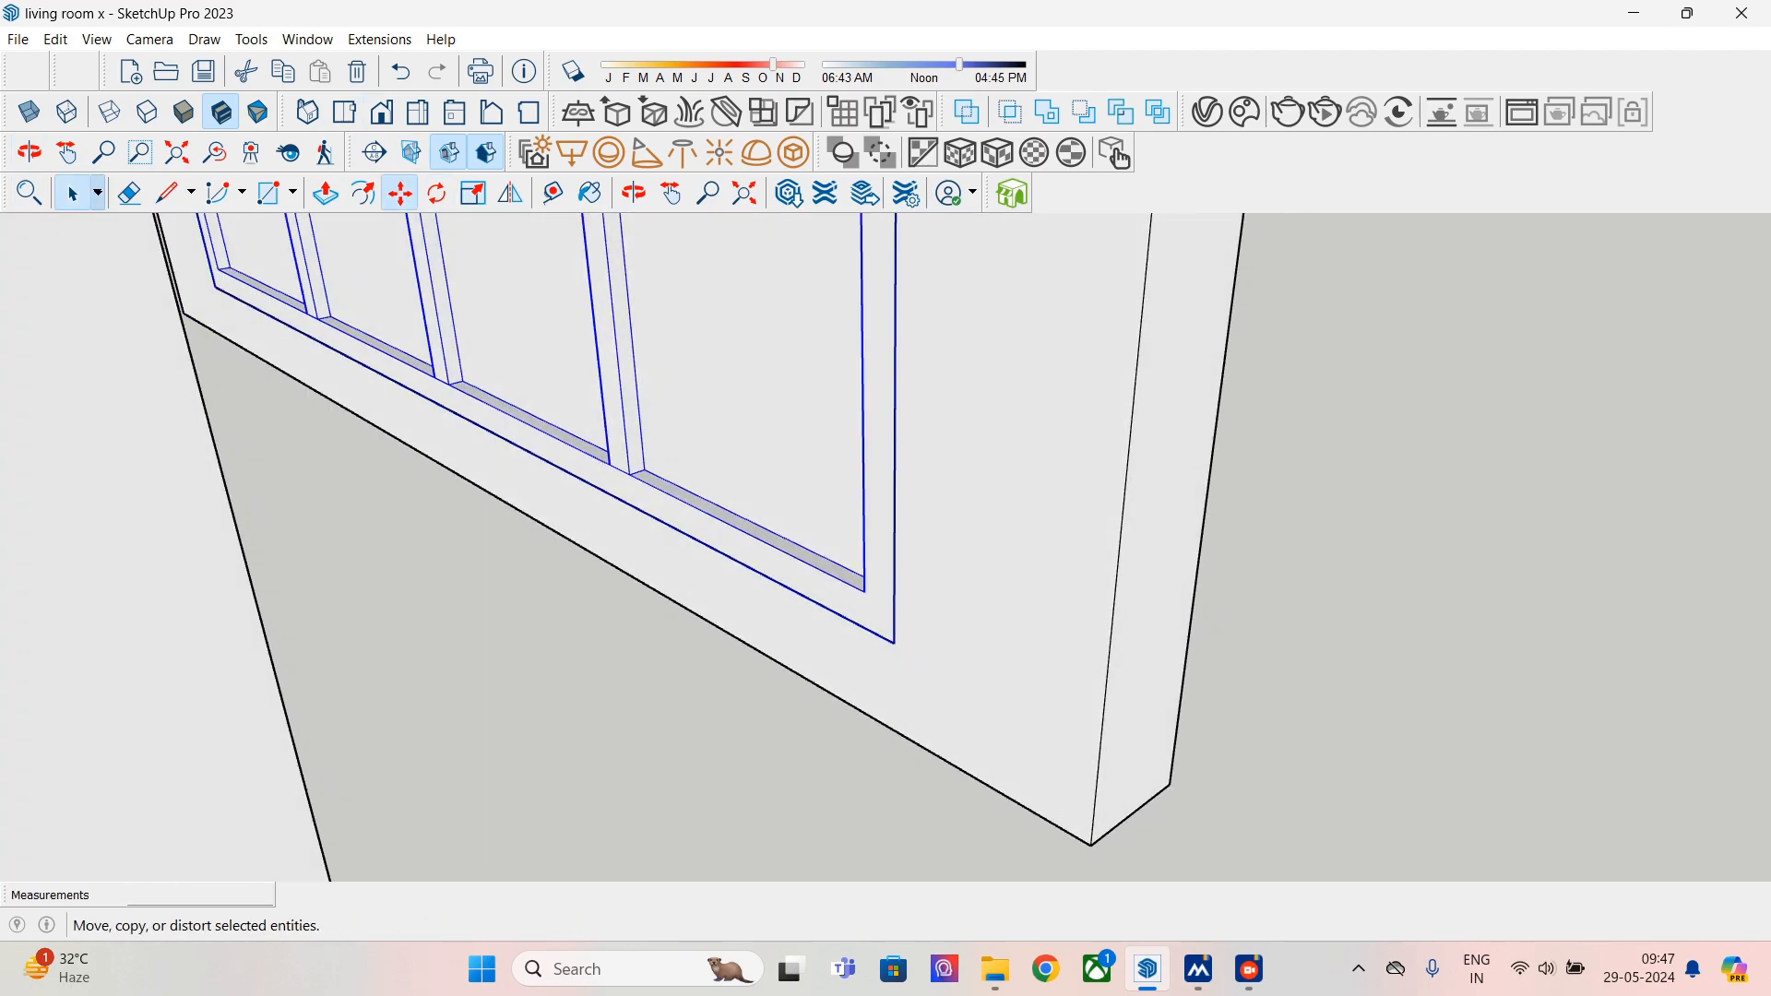
click(400, 193)
click(893, 642)
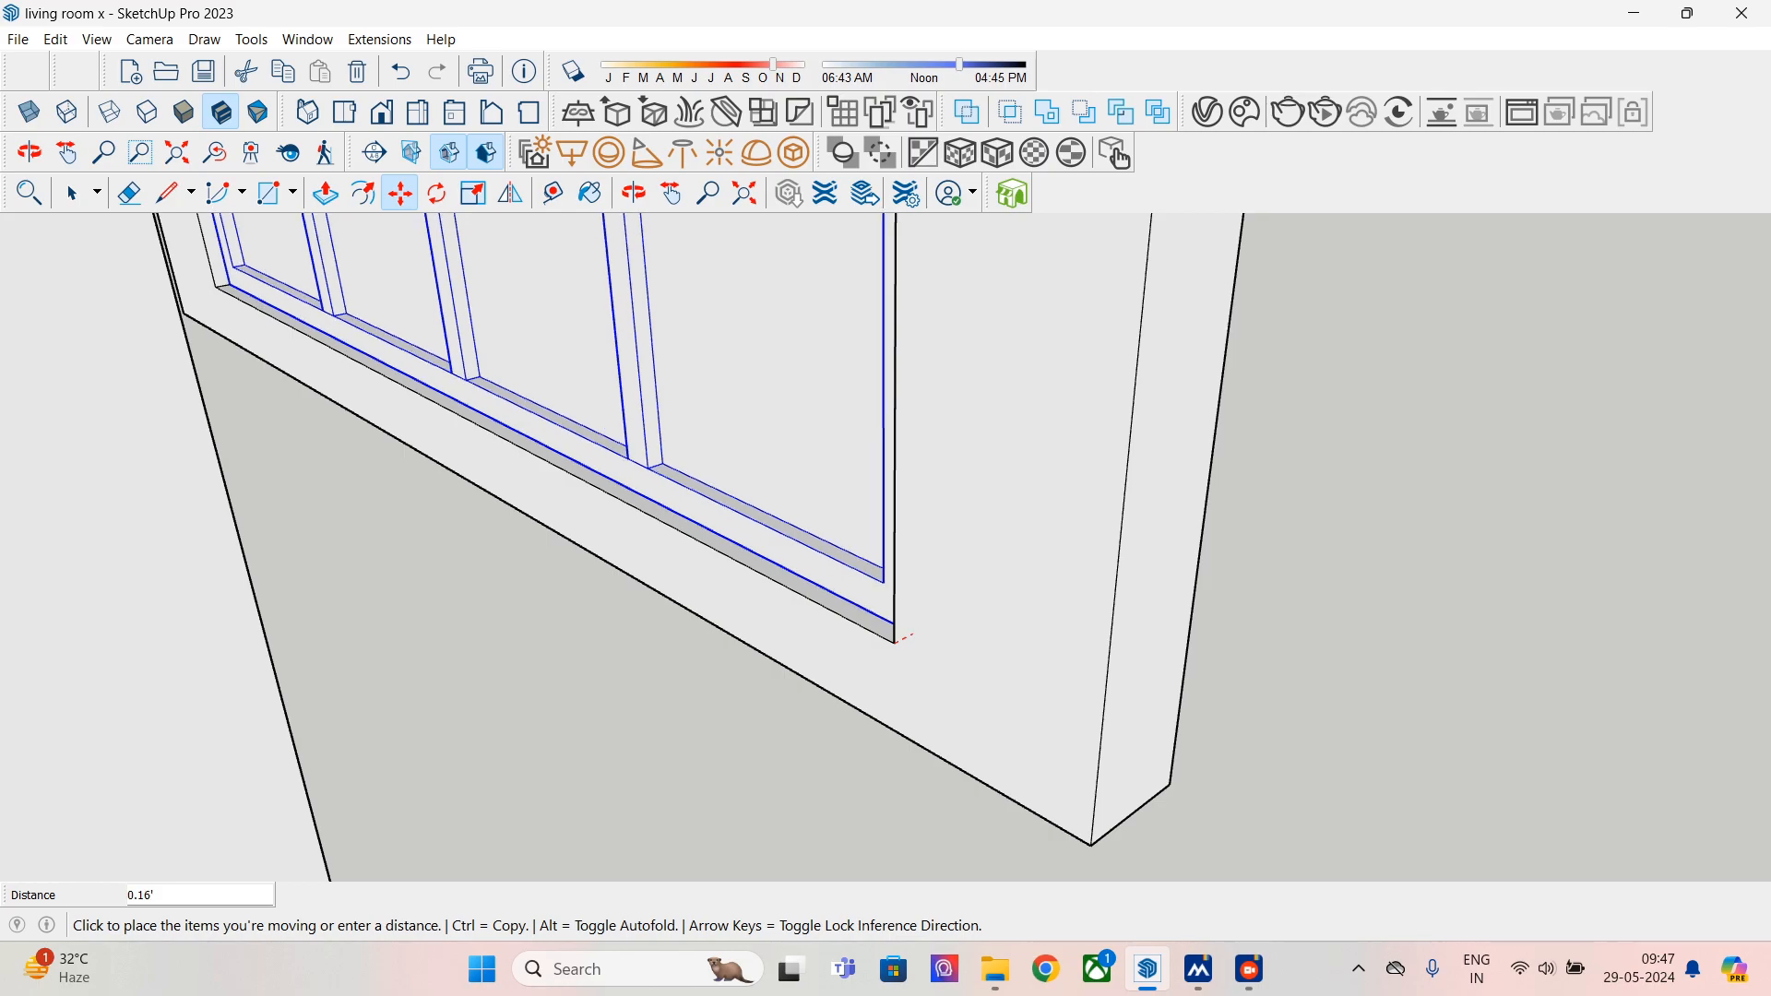
click(913, 633)
- Push the farther wall's window another 0.14' deeper into its opening
scroll(666, 595, down, 3)
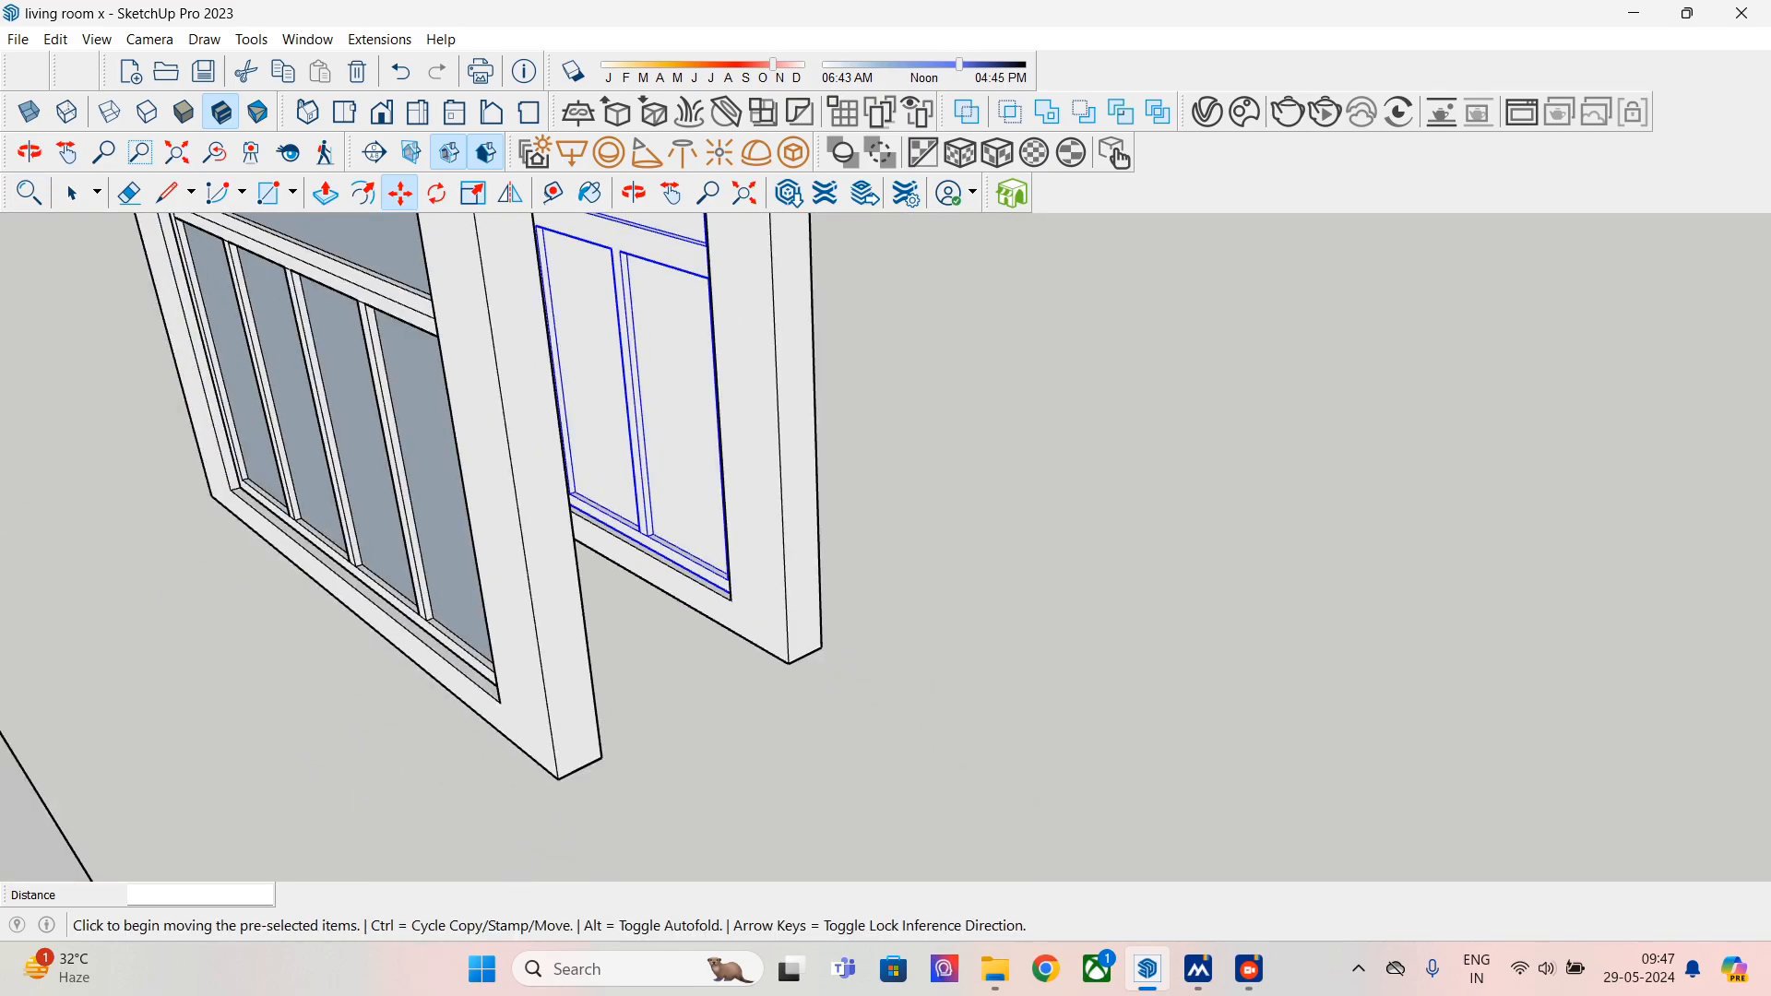
click(731, 601)
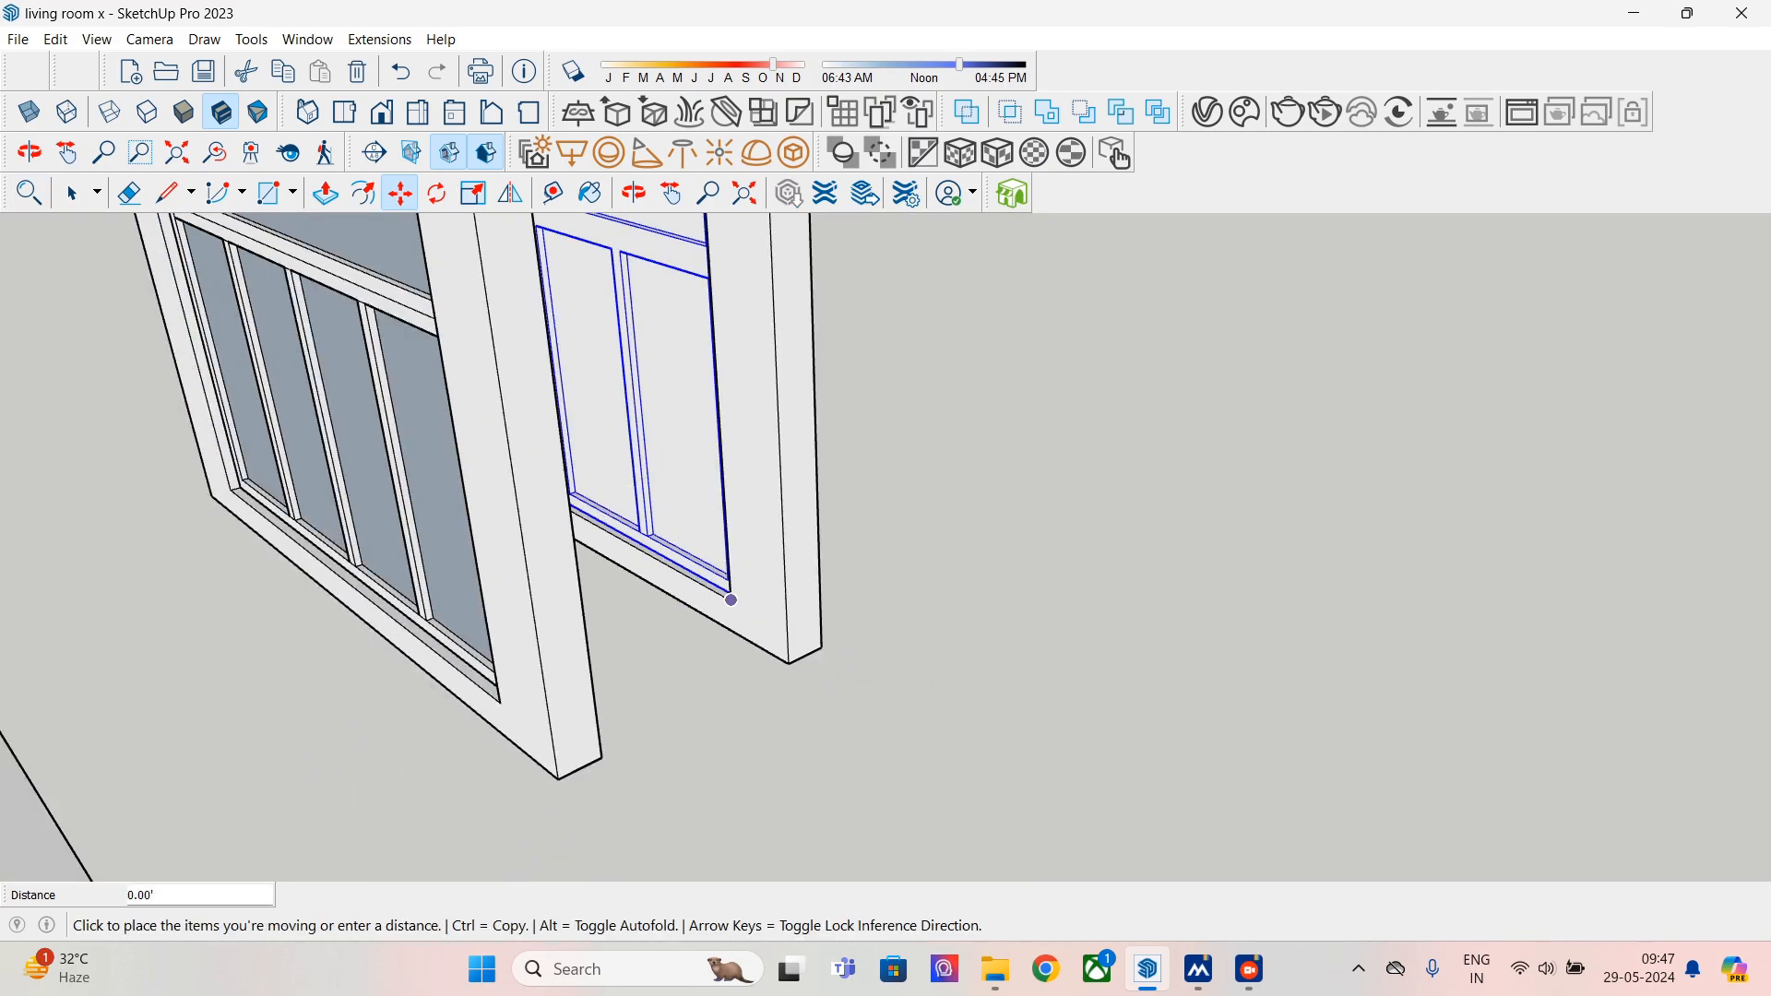
scroll(731, 600, up, 3)
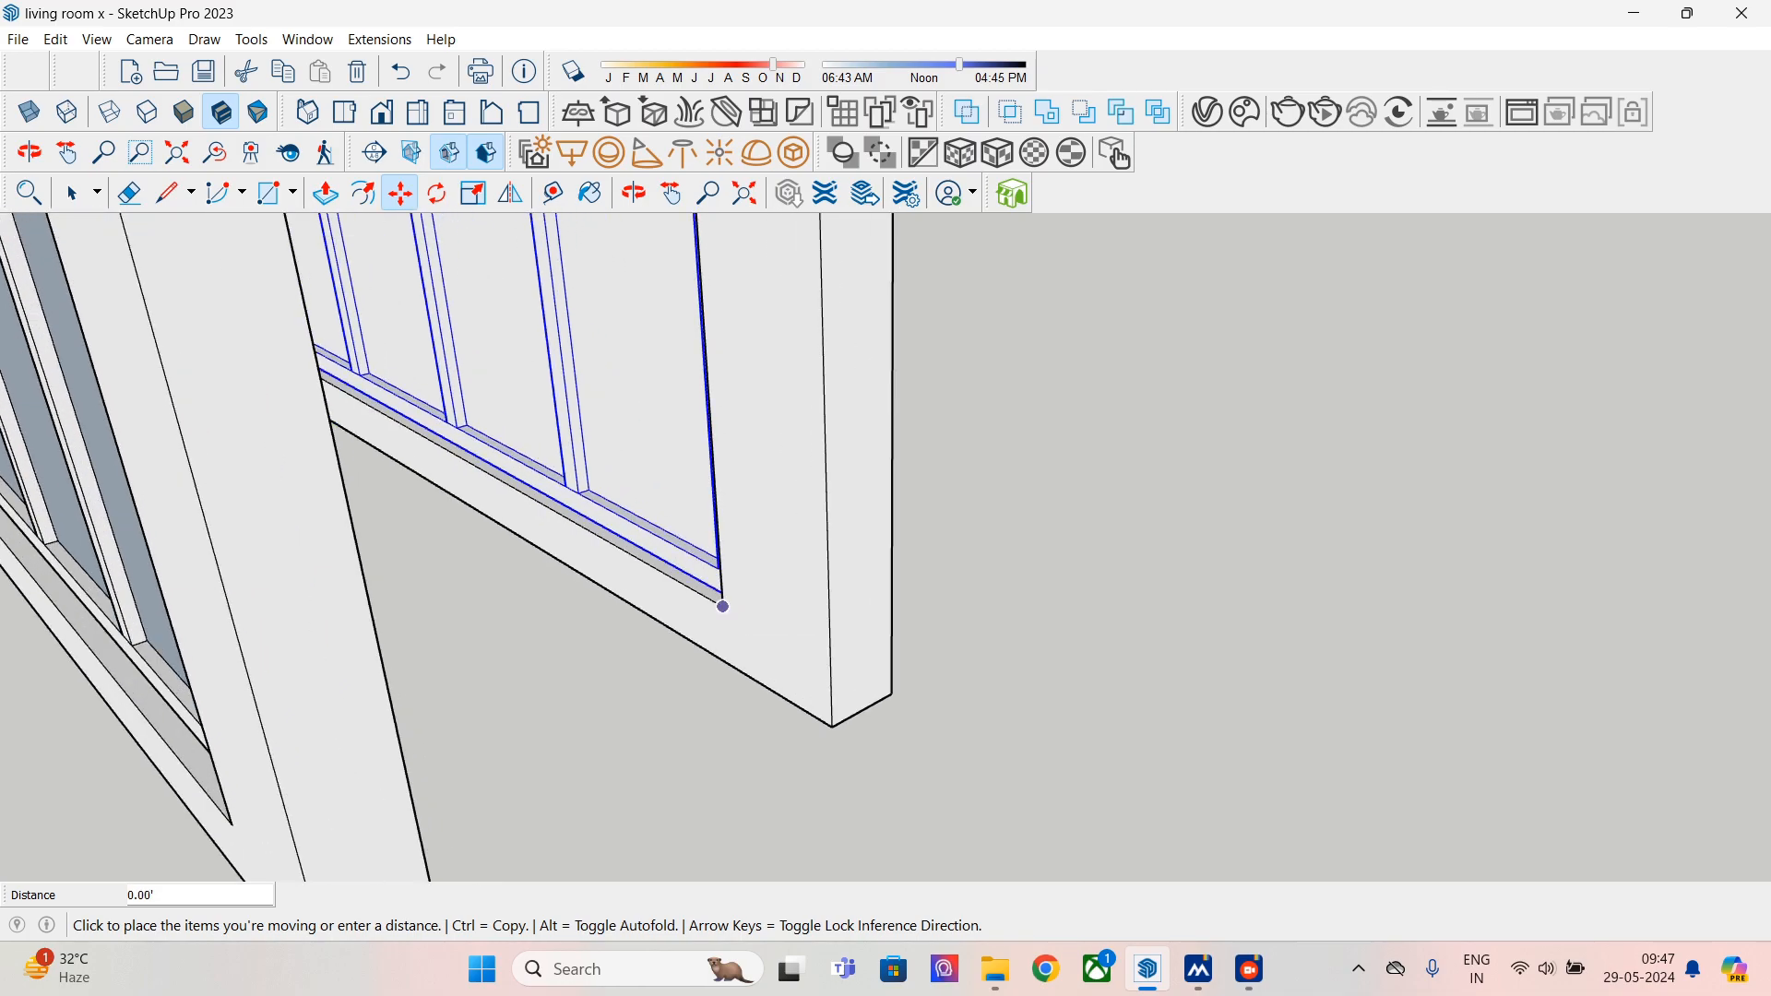
click(731, 601)
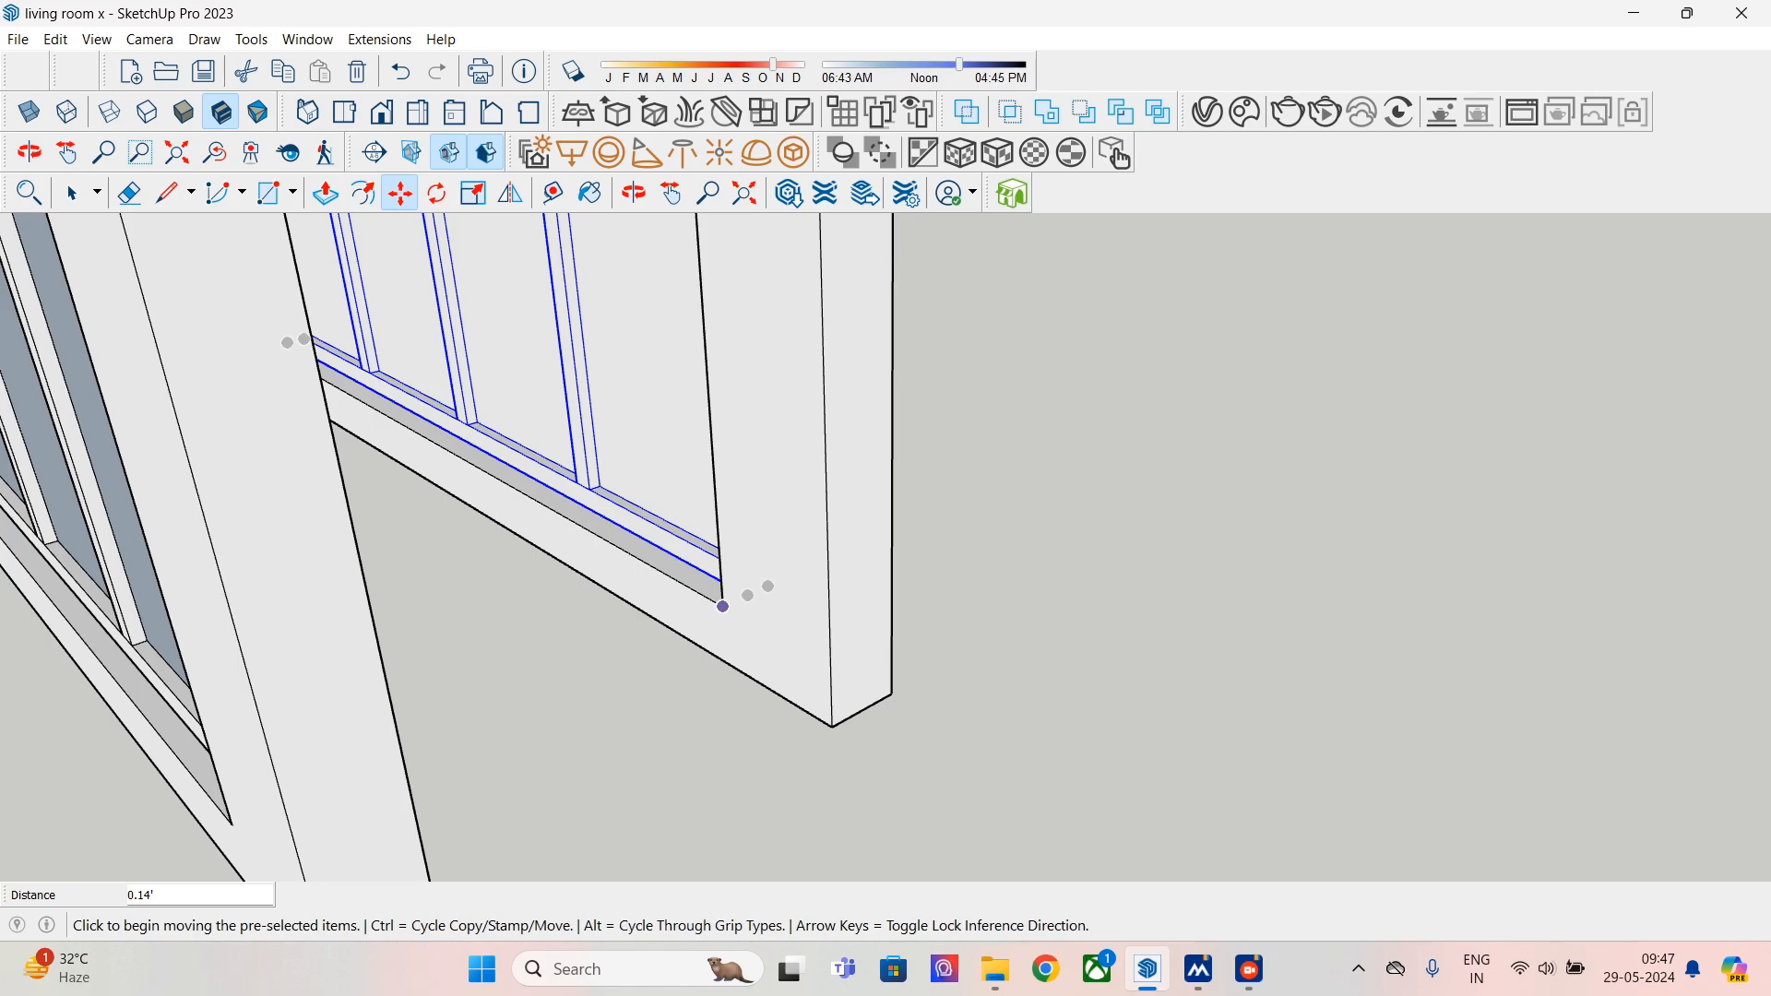
scroll(692, 507, down, 5)
key(space)
click(72, 193)
click(343, 355)
scroll(323, 304, down, 3)
right_click(317, 310)
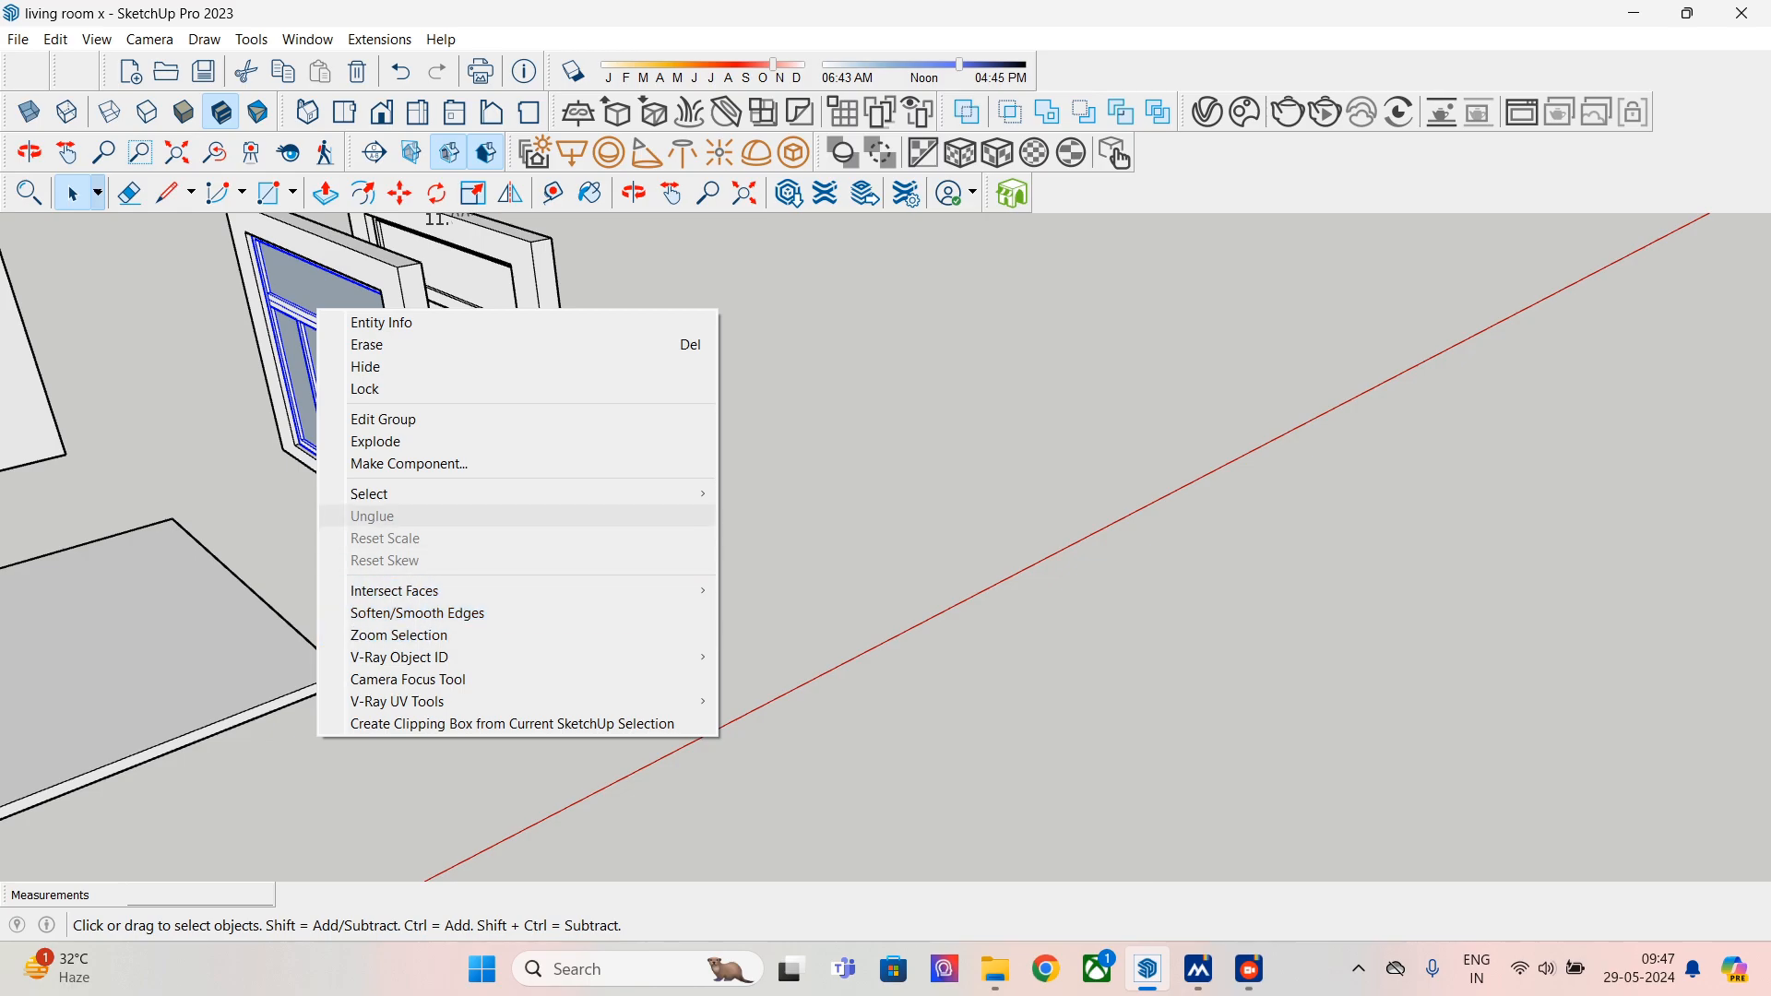
key(Escape)
right_click(296, 312)
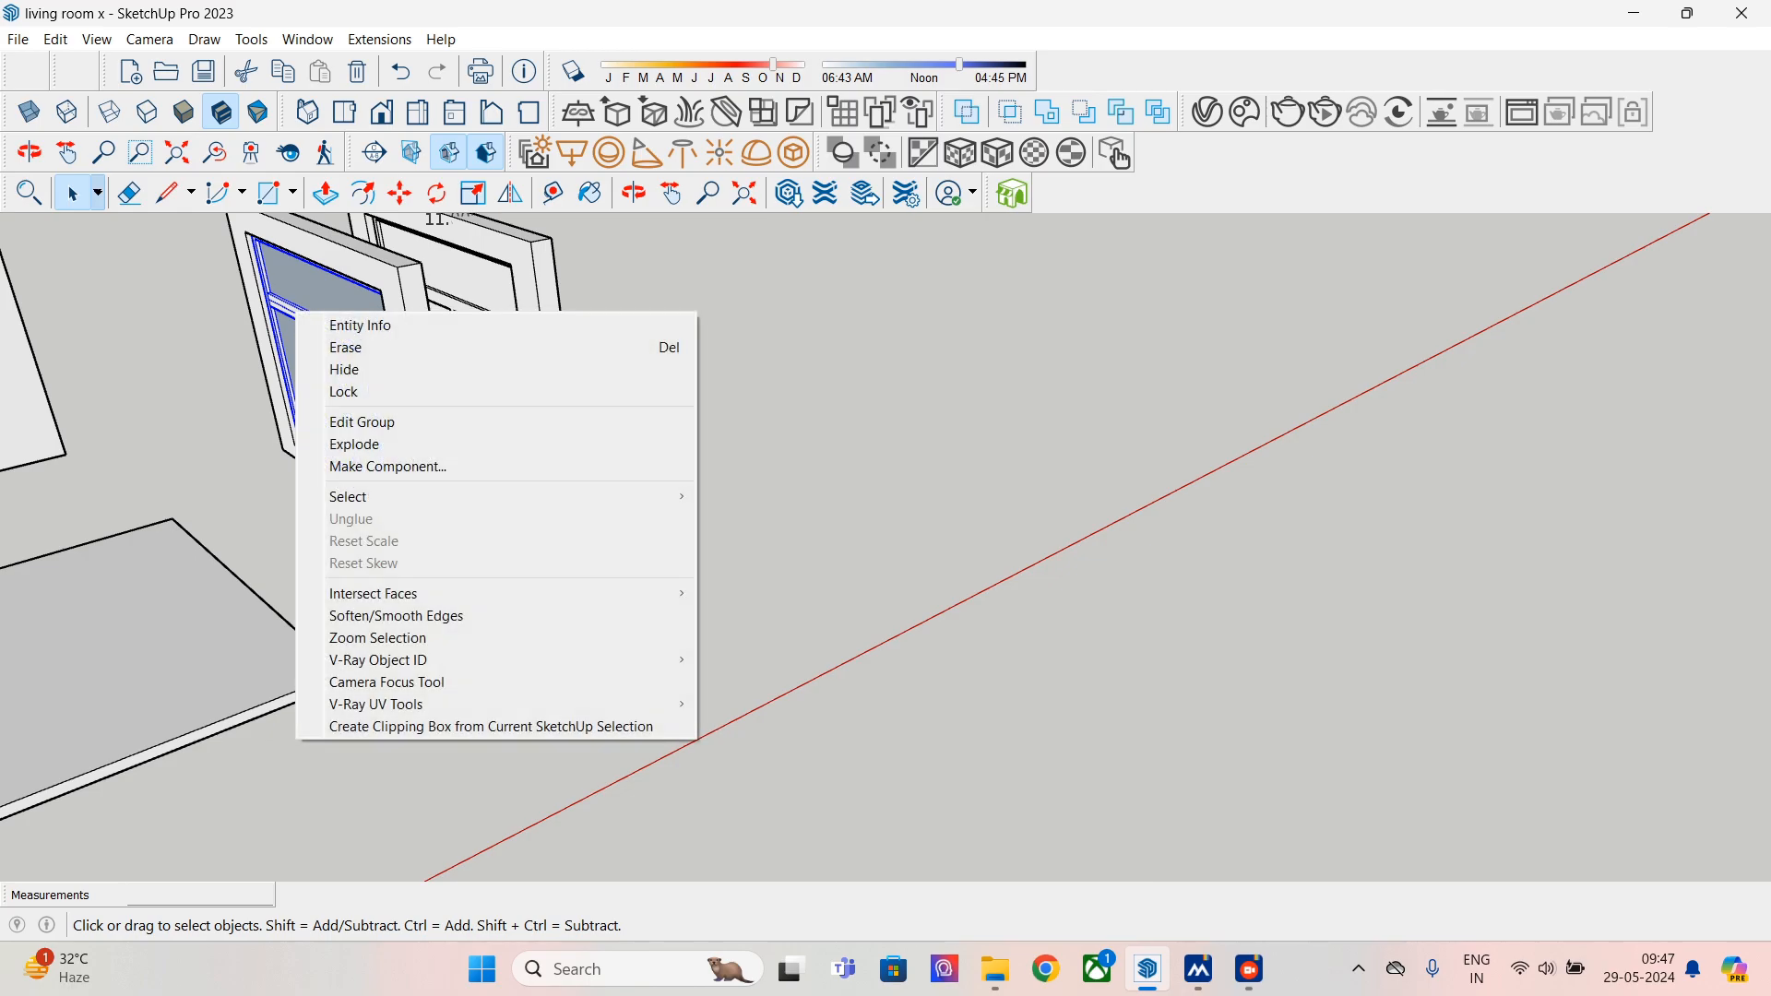
click(259, 458)
click(259, 459)
- Flip the nearer wall's window about its green plane so its opposite side faces outward
scroll(259, 458, down, 2)
middle_drag(259, 458, 636, 415)
click(710, 378)
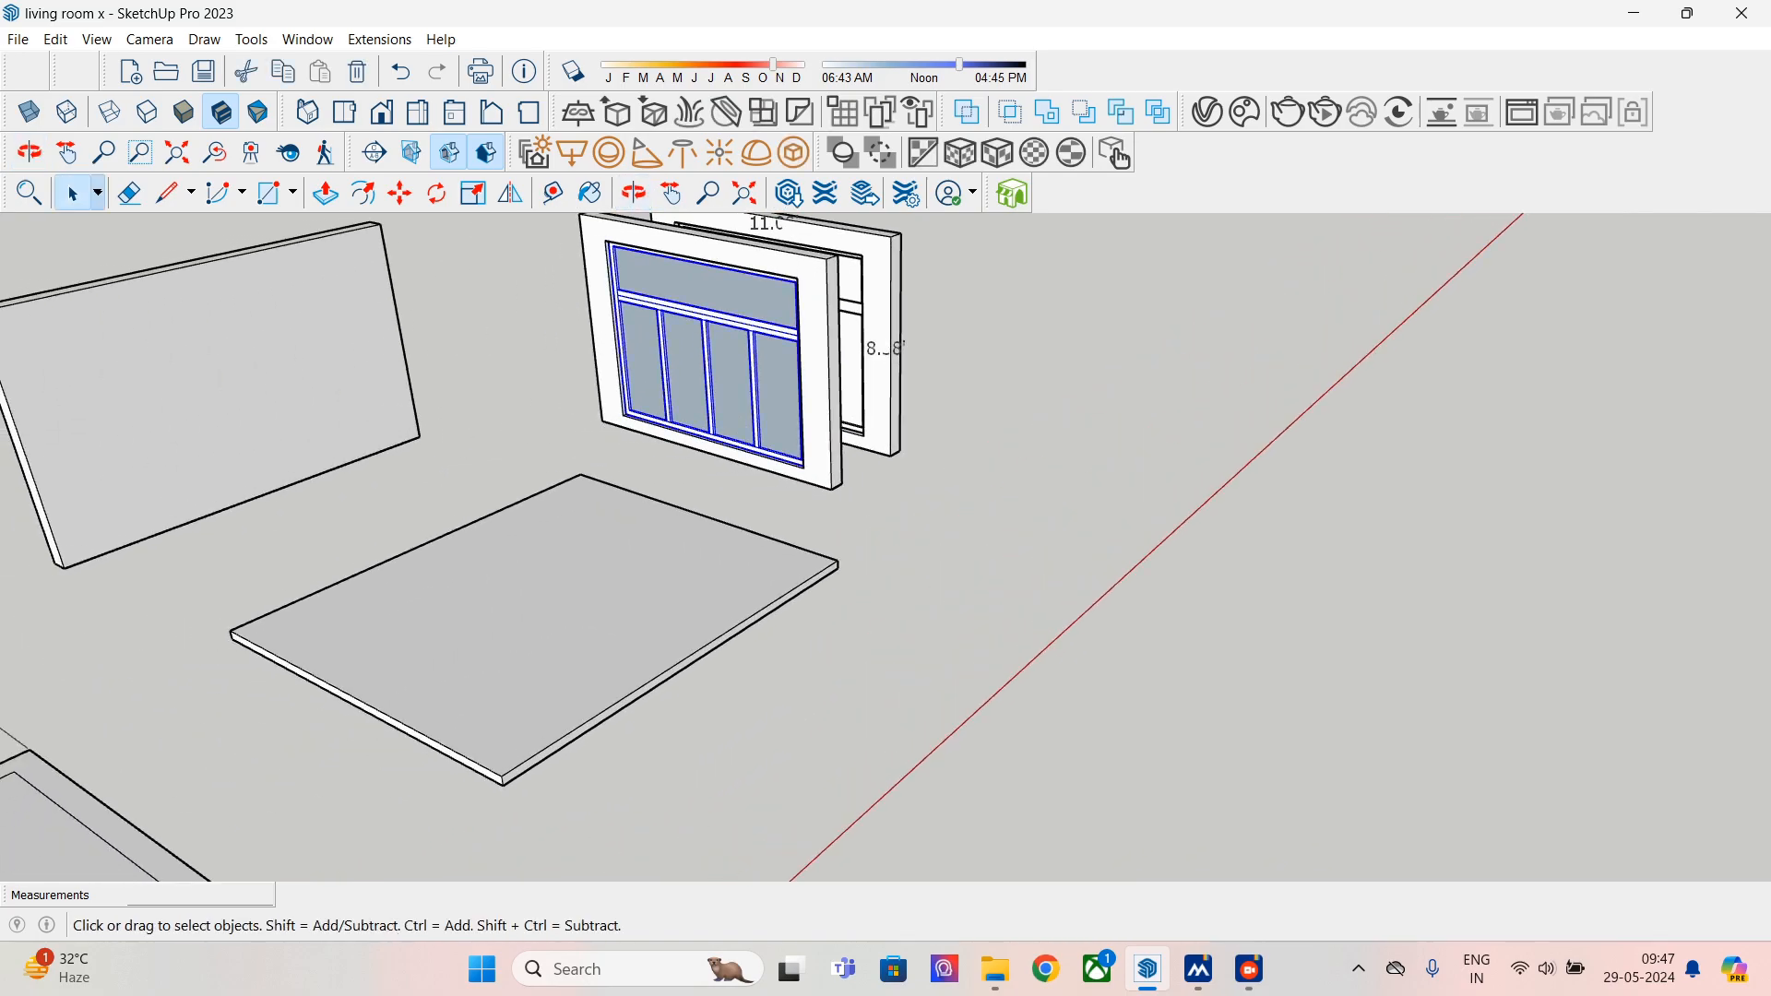
key(shift+f)
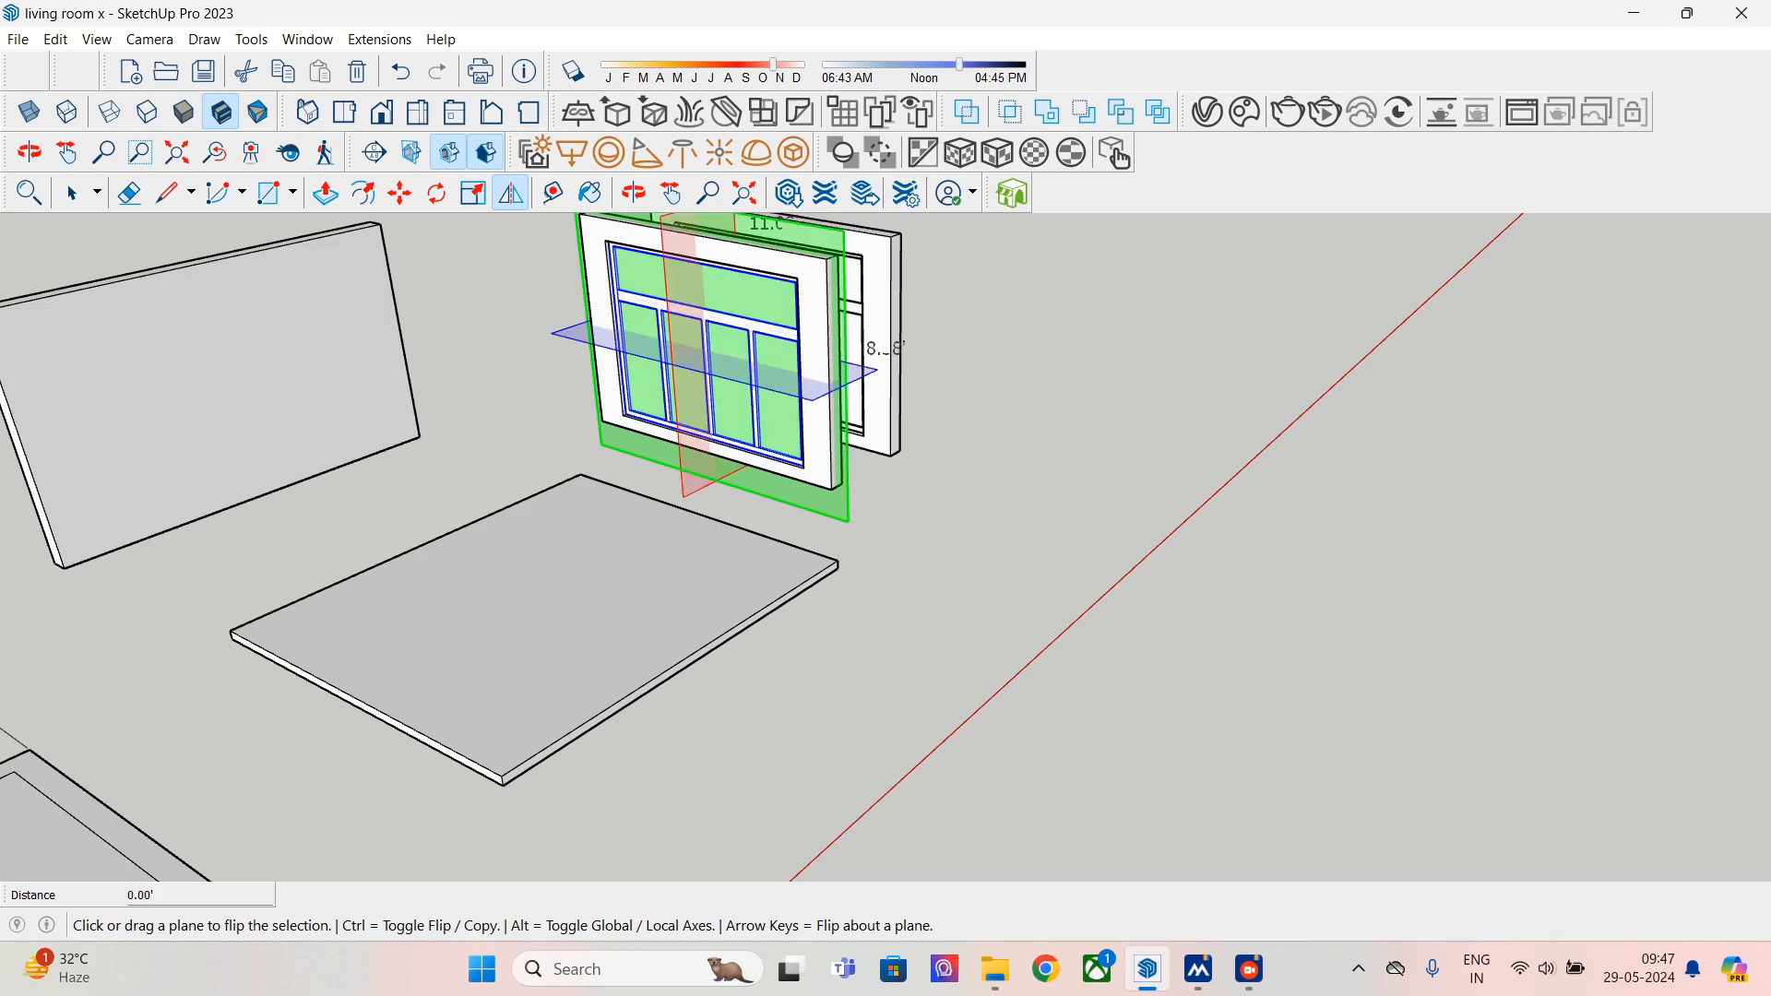
click(72, 193)
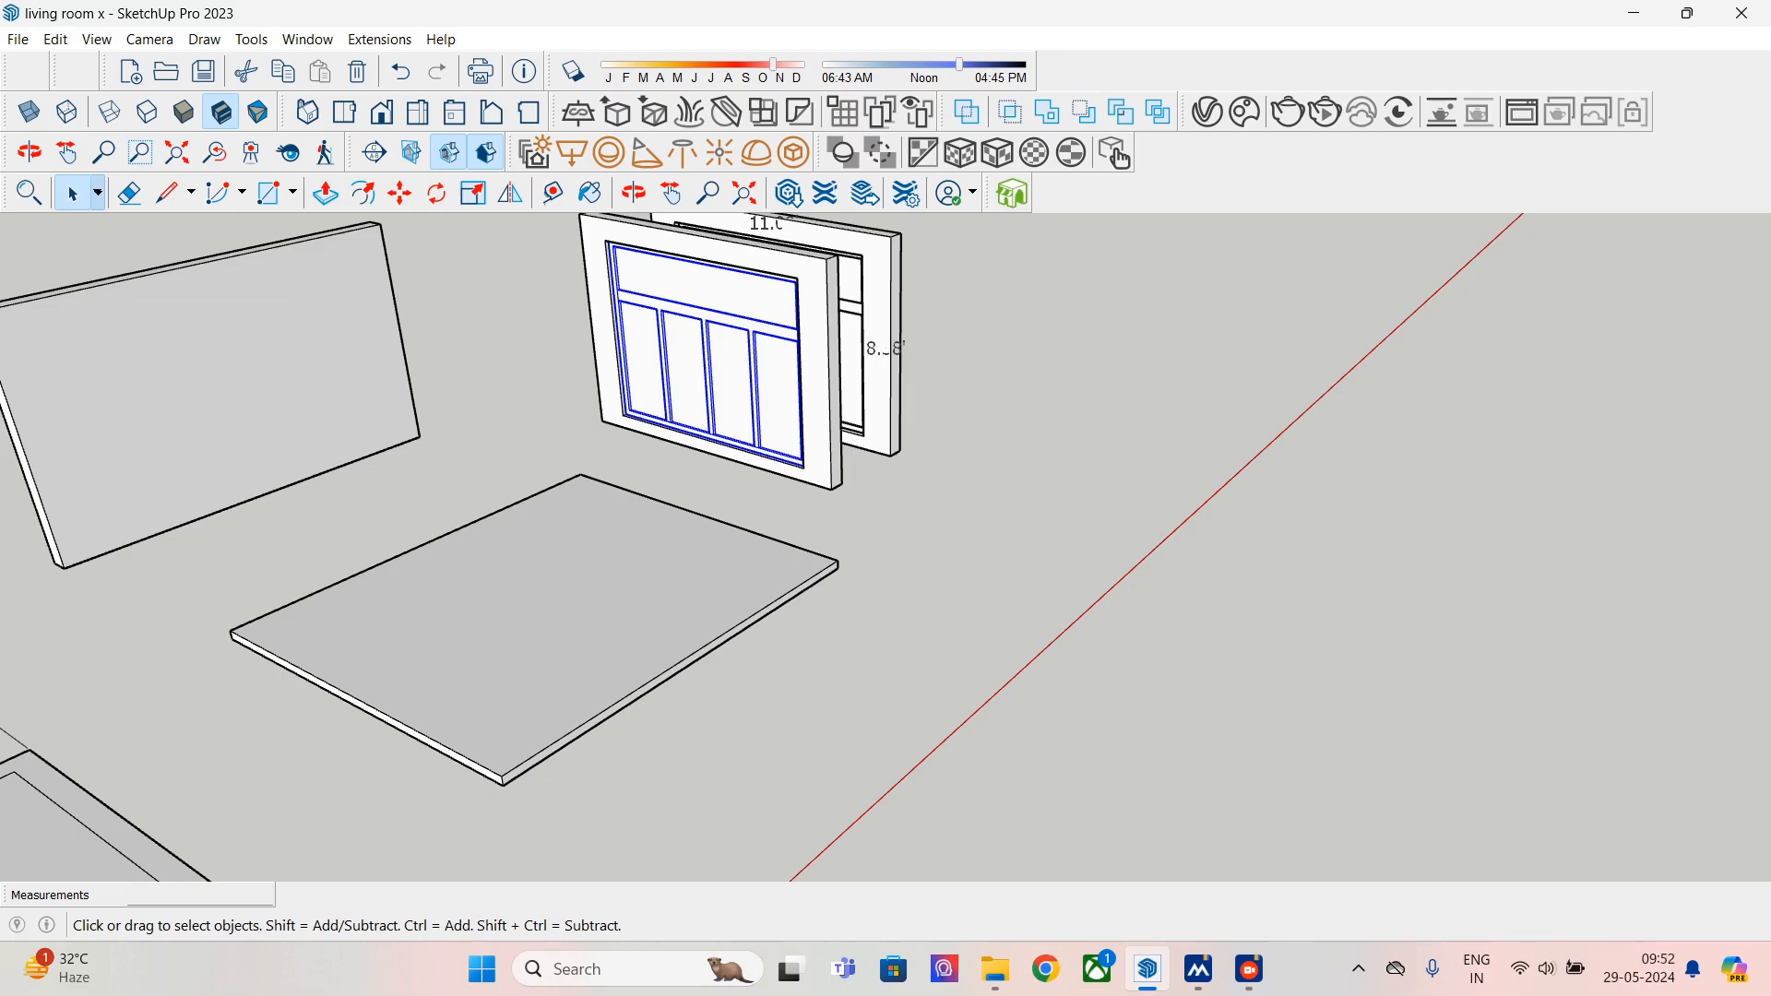
- Draw a straight line parallel to the red axis on the empty ground in front of the window walls
click(191, 193)
click(191, 193)
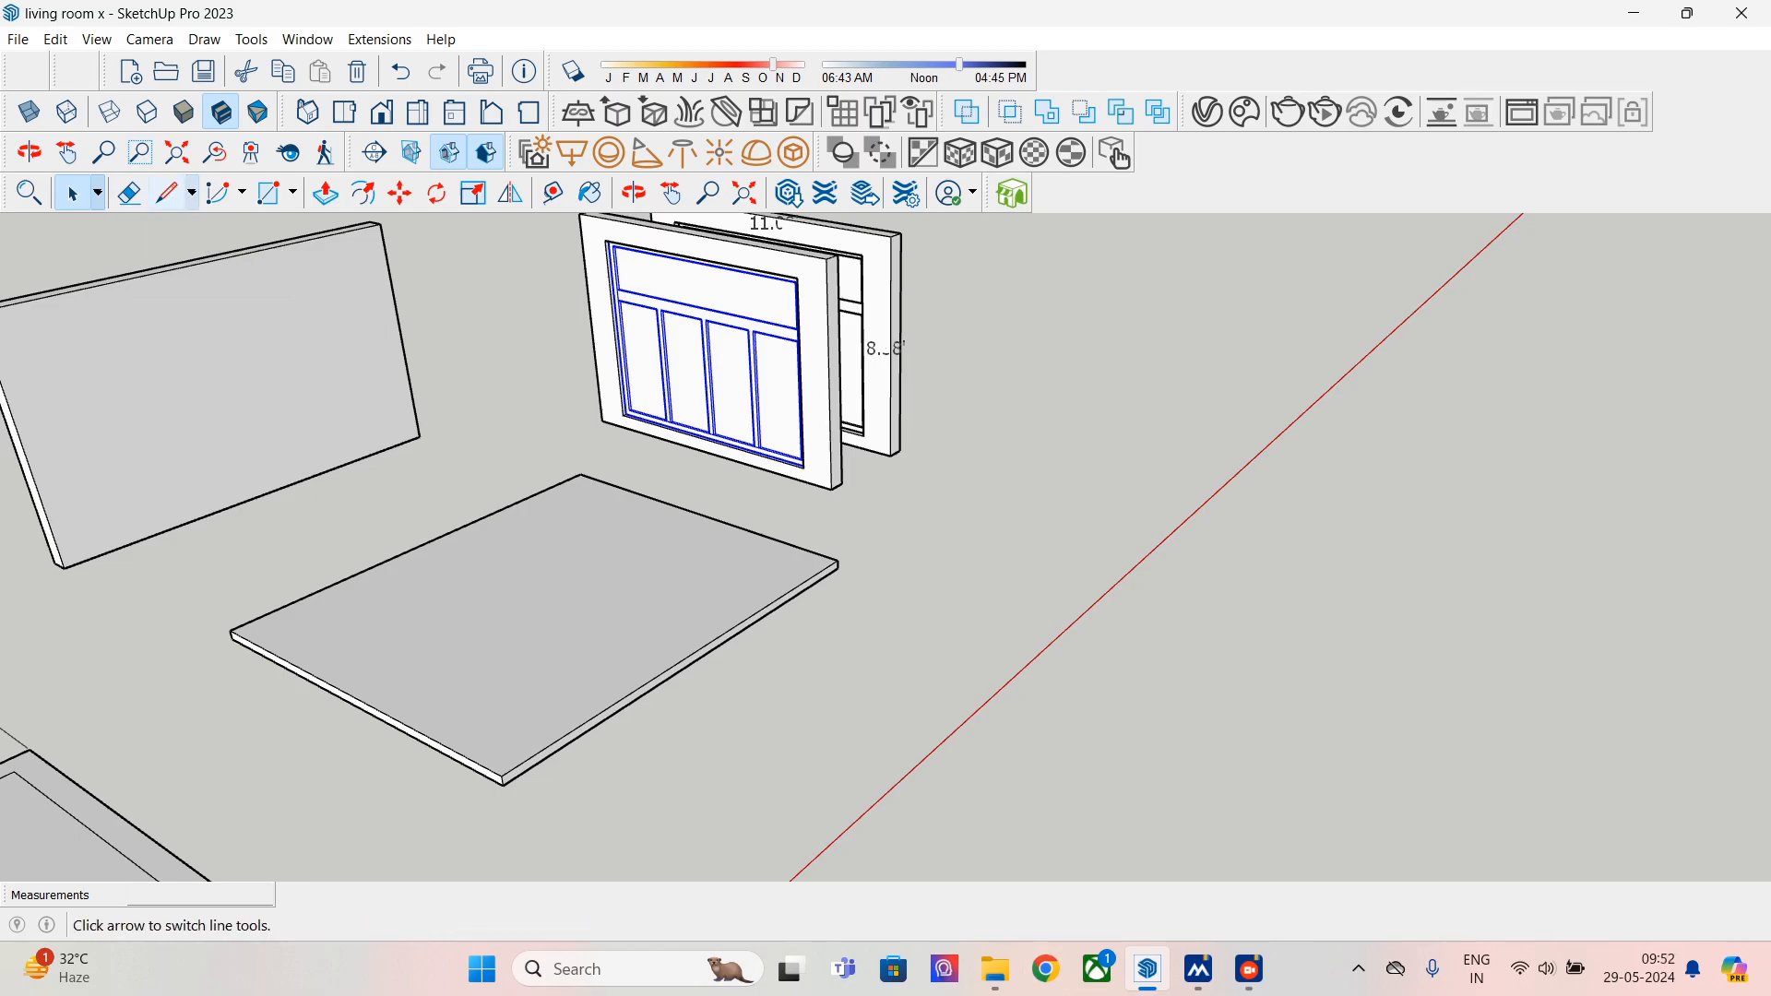
click(167, 193)
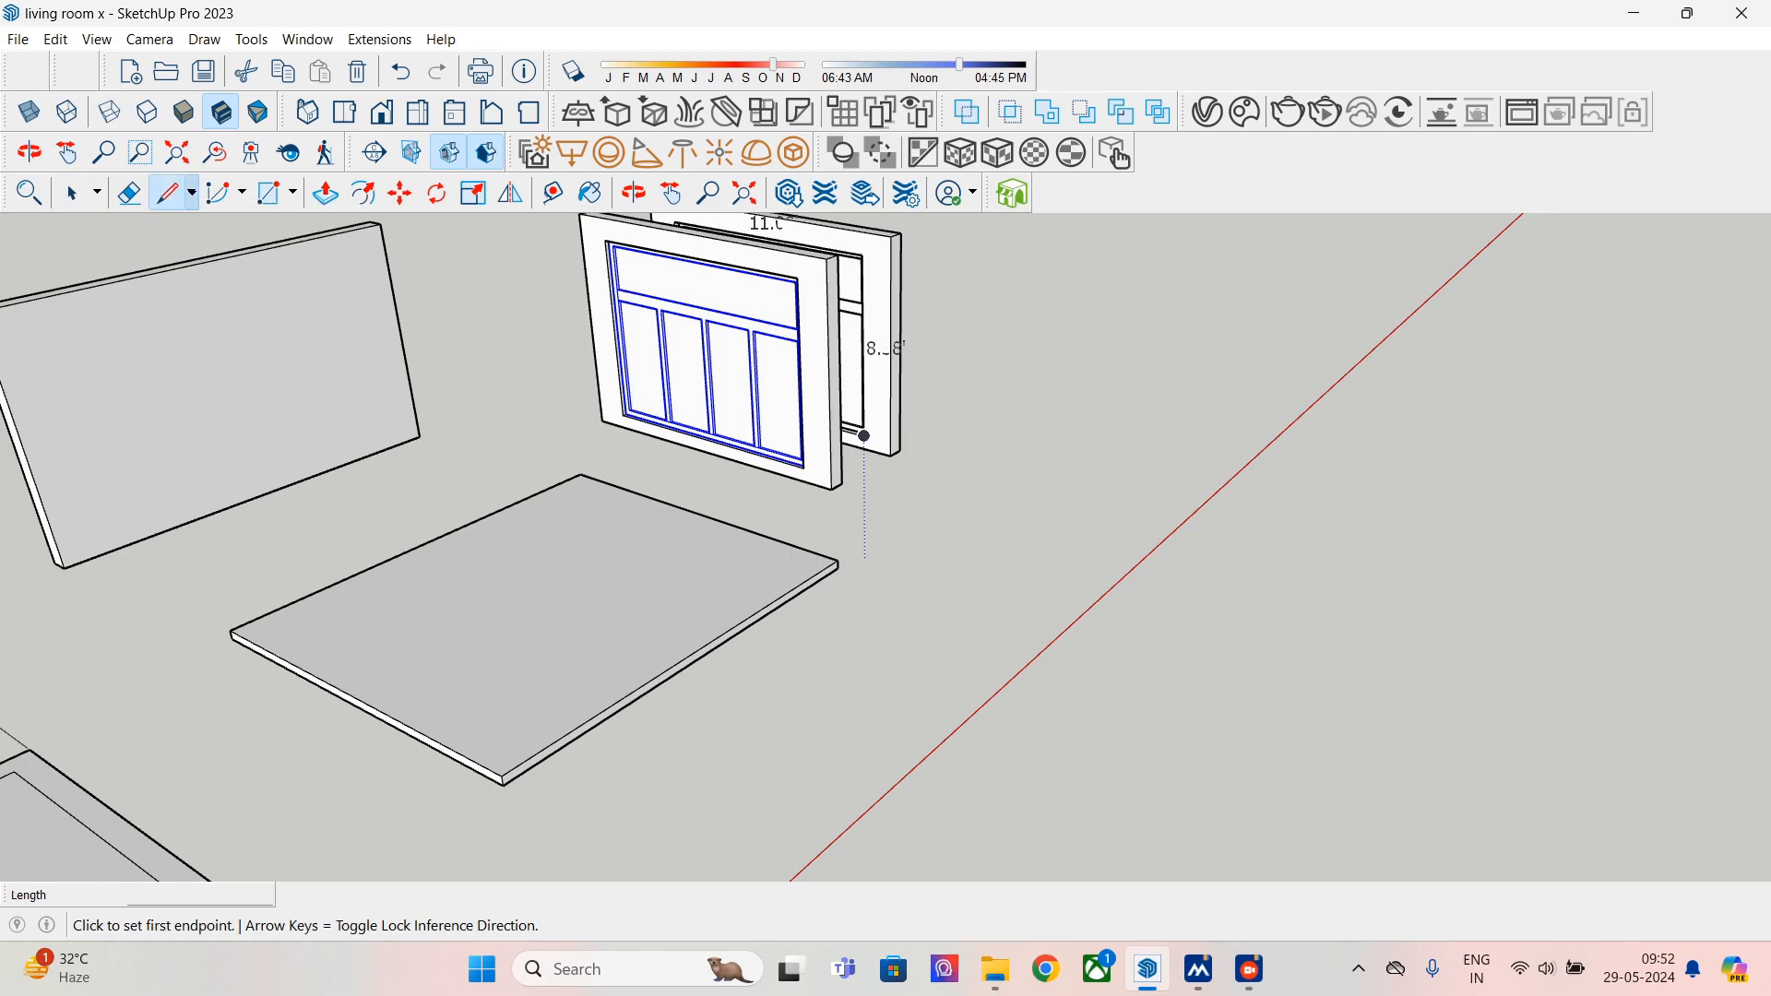
scroll(865, 443, down, 2)
scroll(865, 588, down, 2)
middle_drag(865, 591, 830, 587)
middle_drag(424, 692, 278, 692)
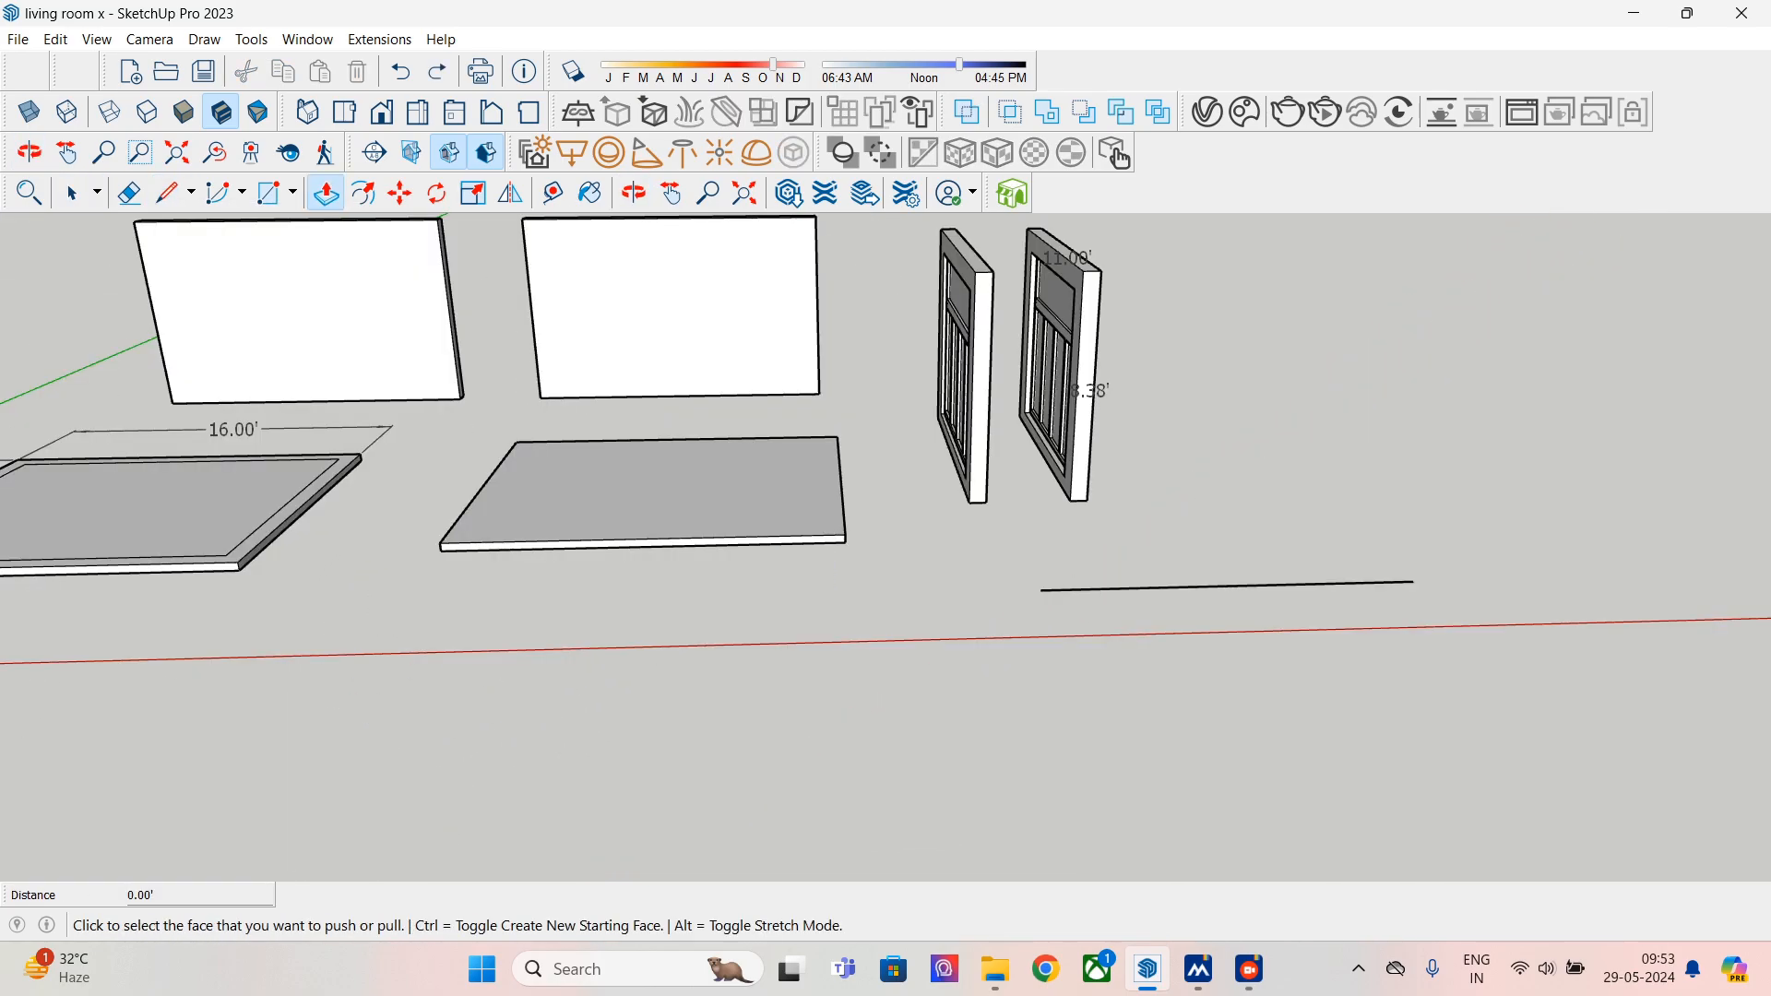
- Draw a closed upright profile 6" high and 2" wide at the near end of the ground line
click(167, 193)
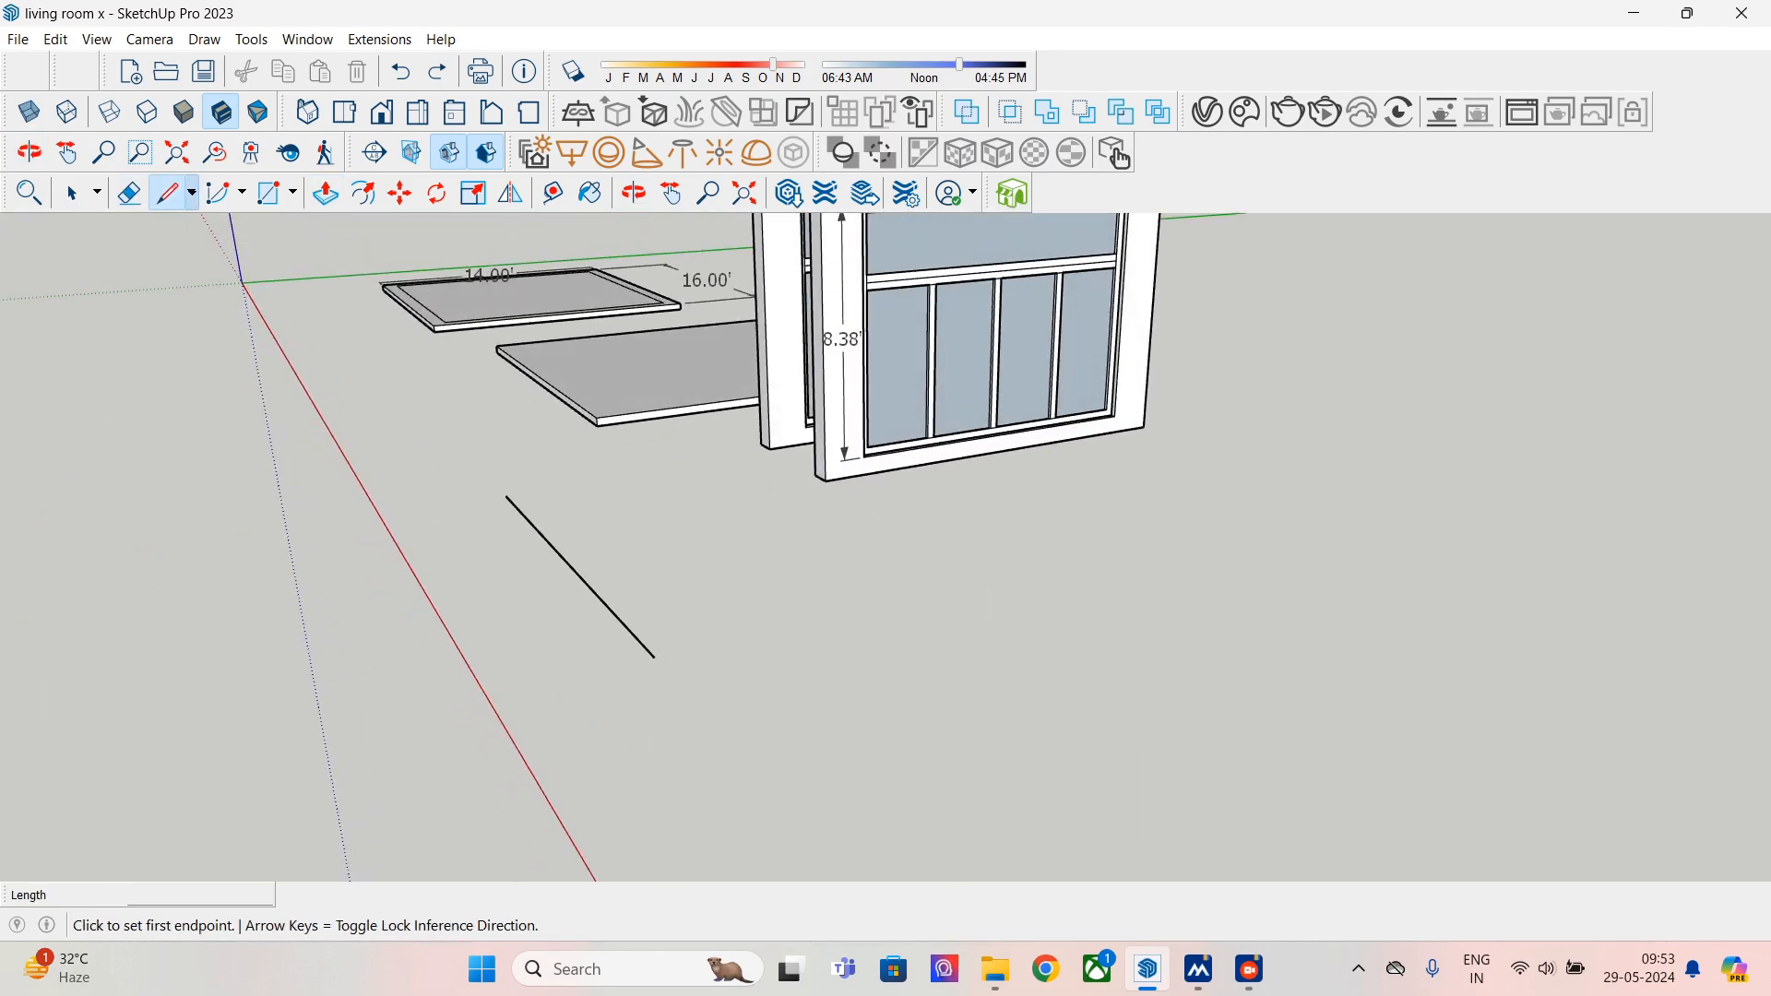
click(654, 657)
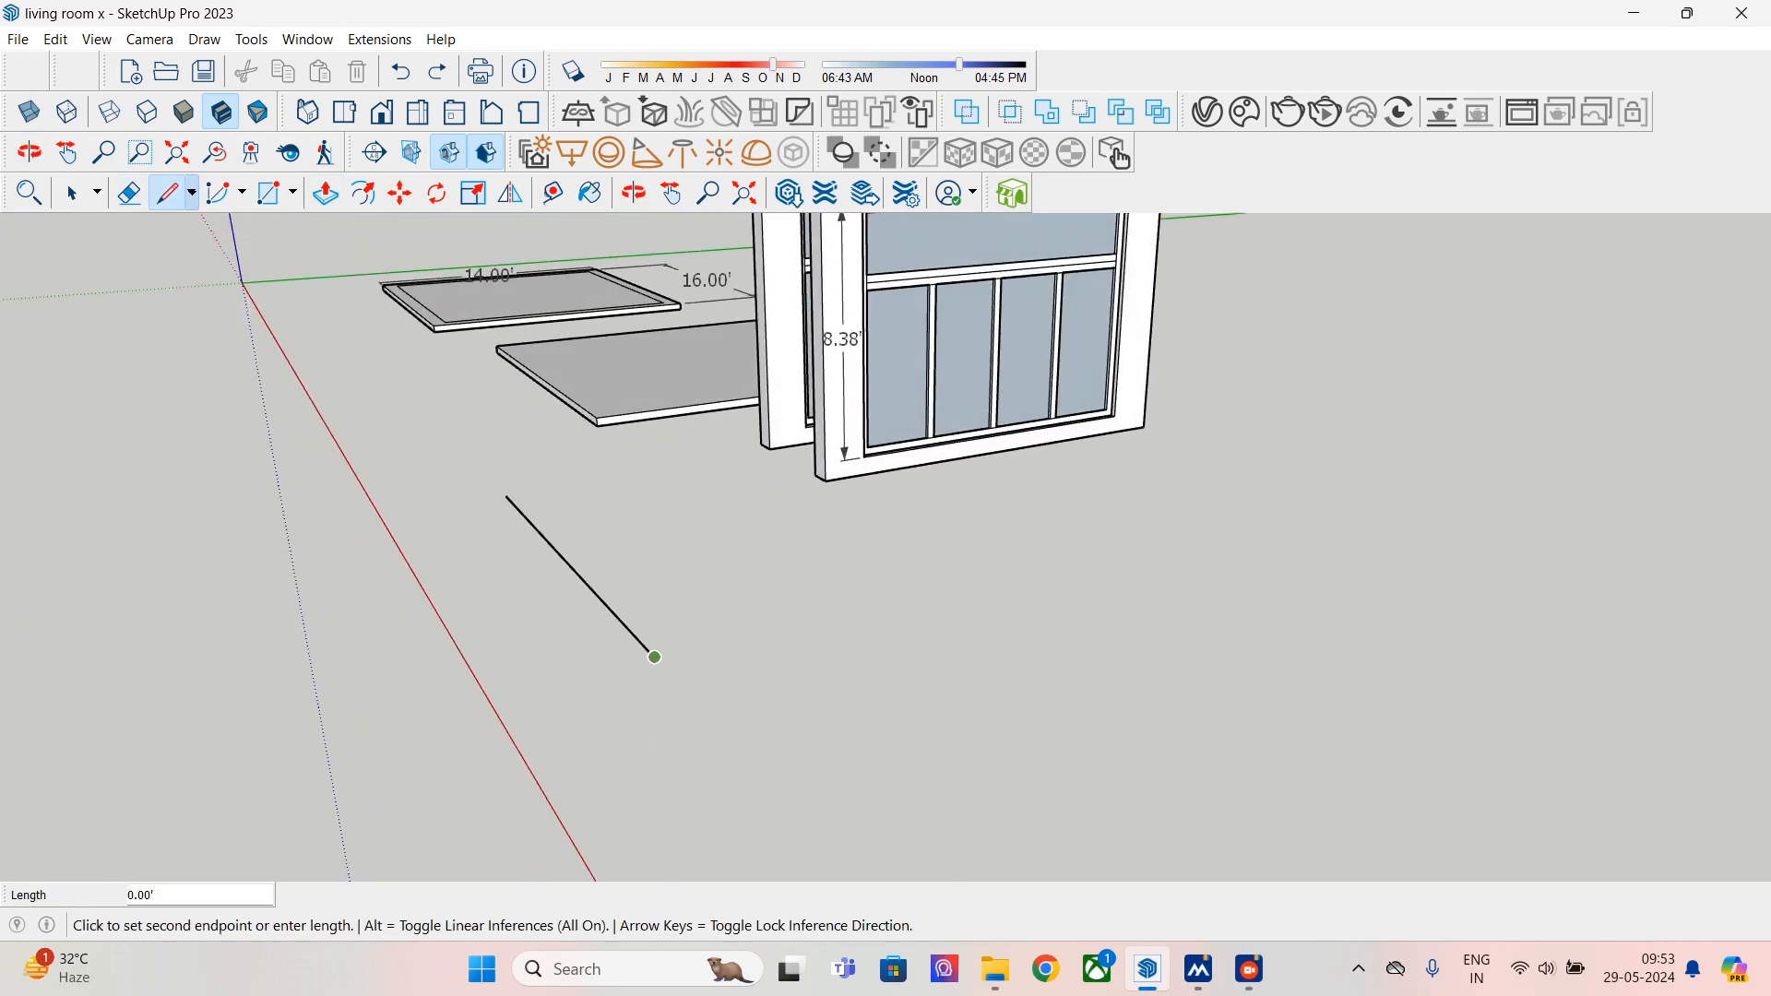
scroll(653, 653, up, 2)
text(6)
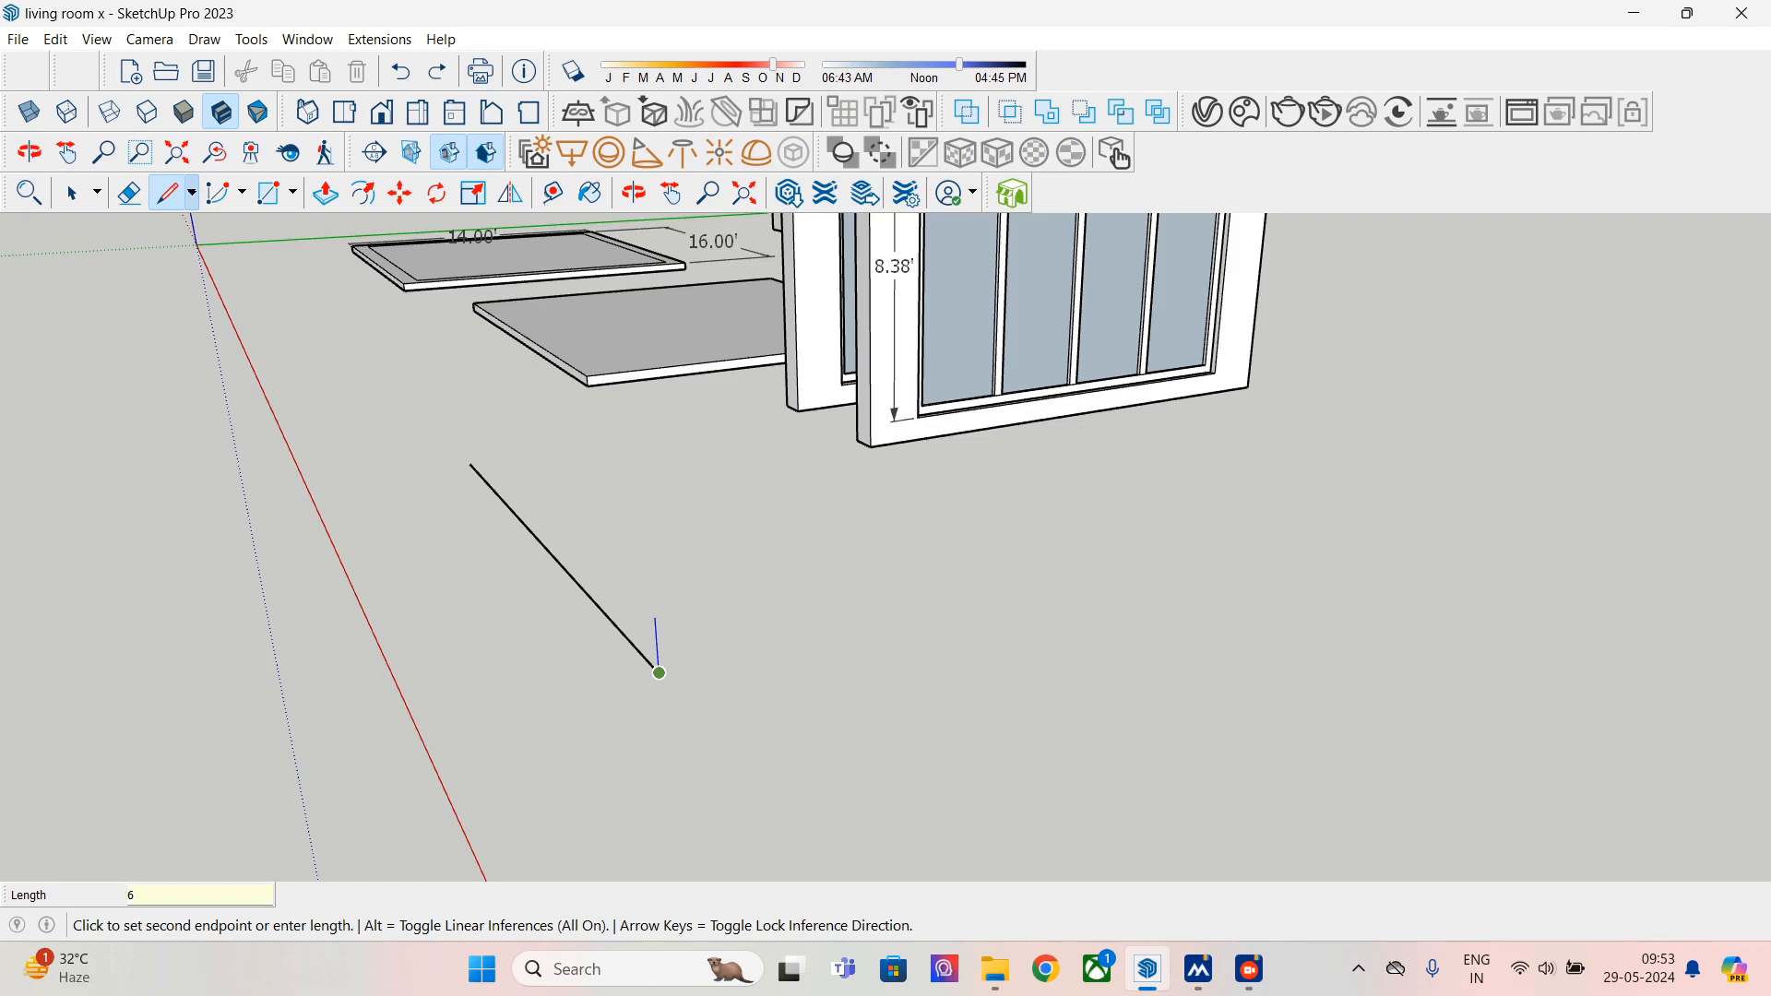
text(")
key(Return)
text(2")
key(Return)
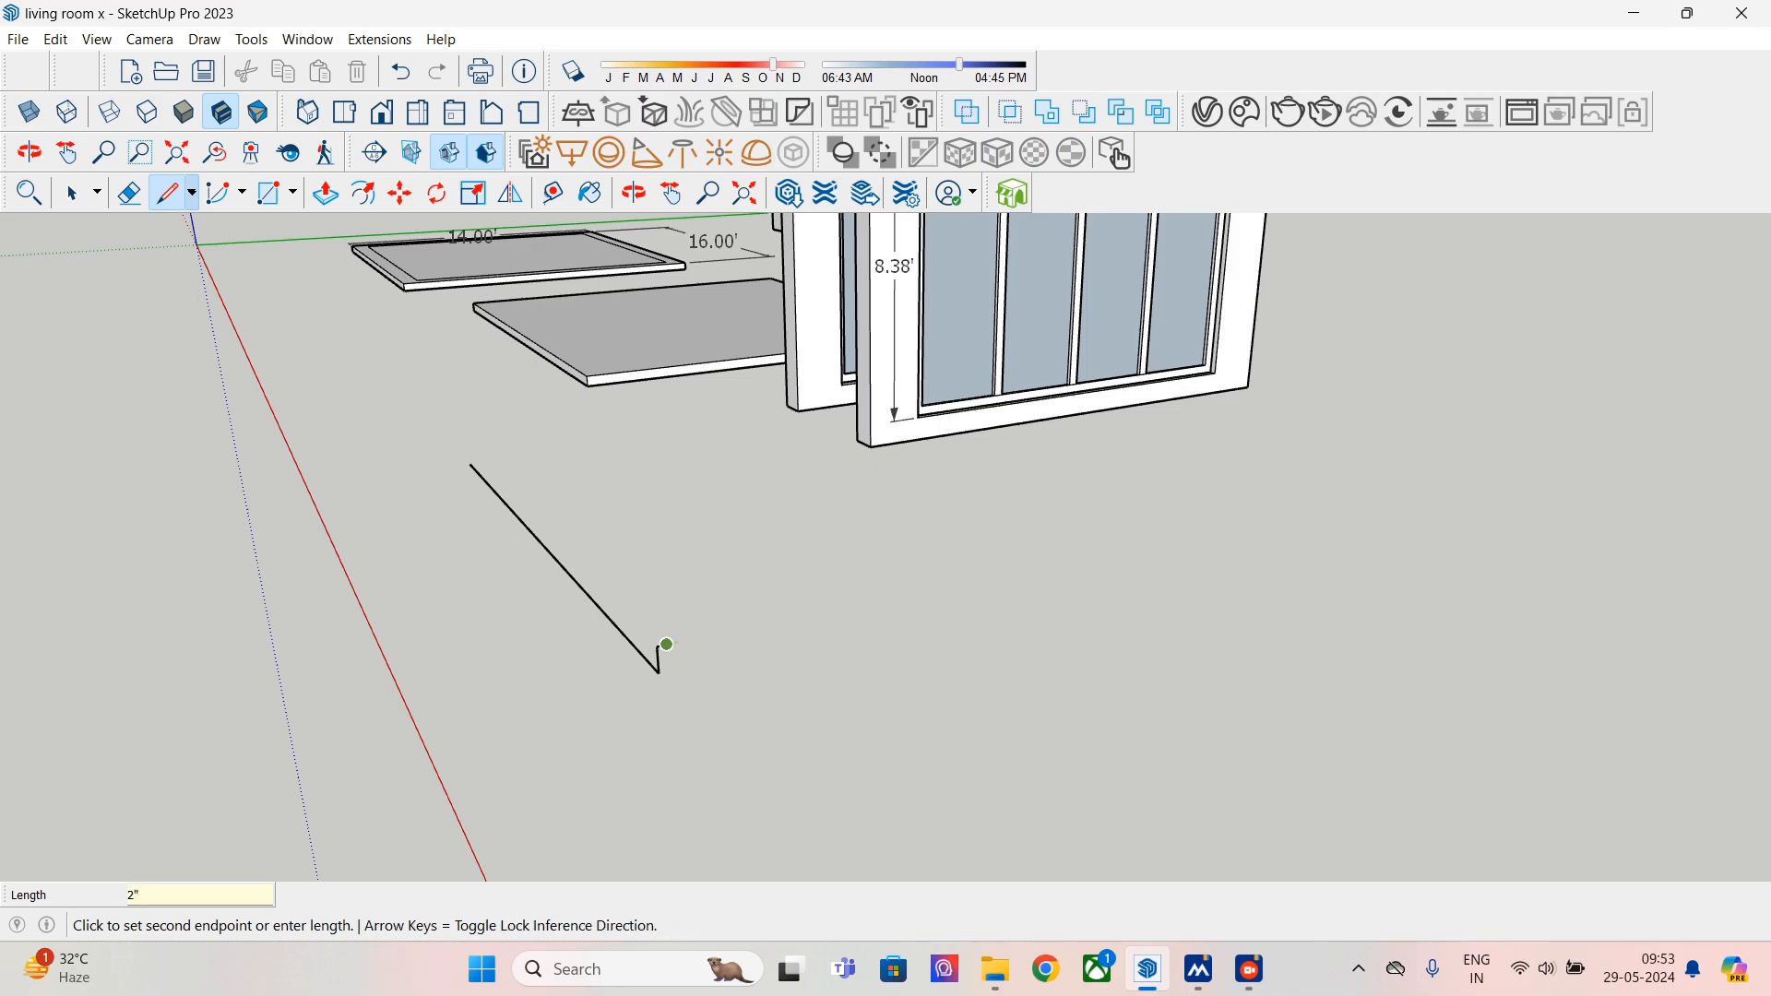
scroll(659, 672, up, 2)
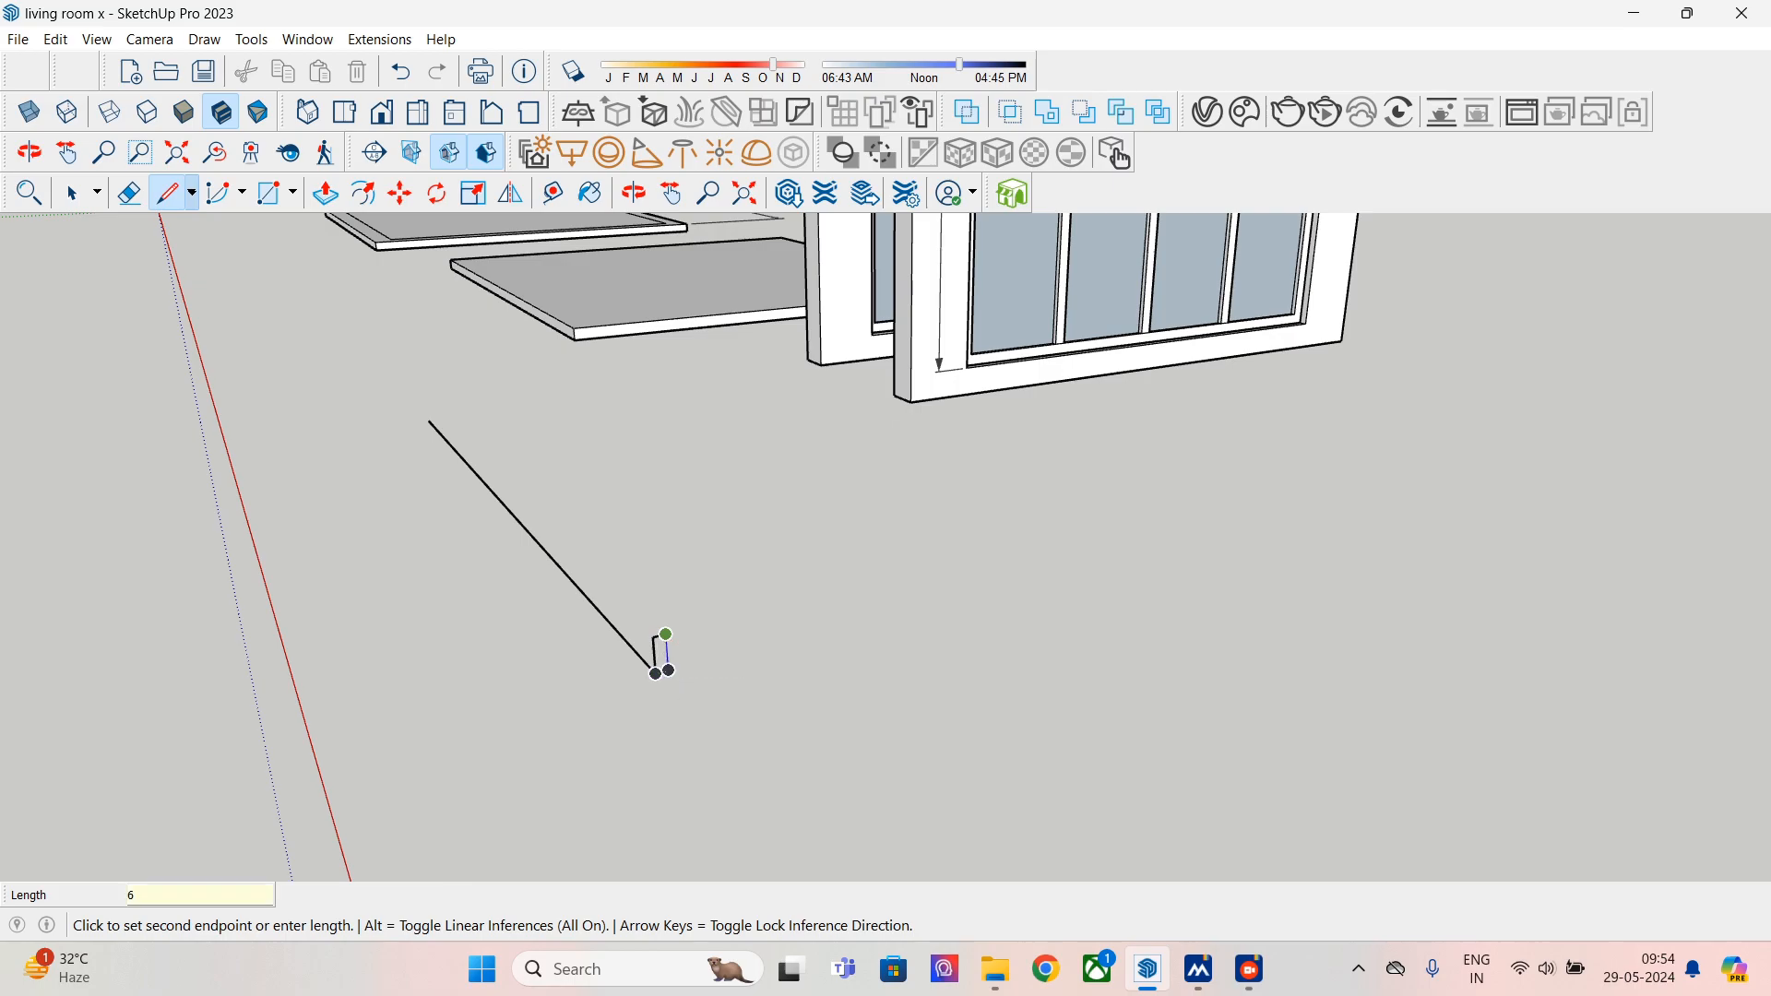
click(657, 673)
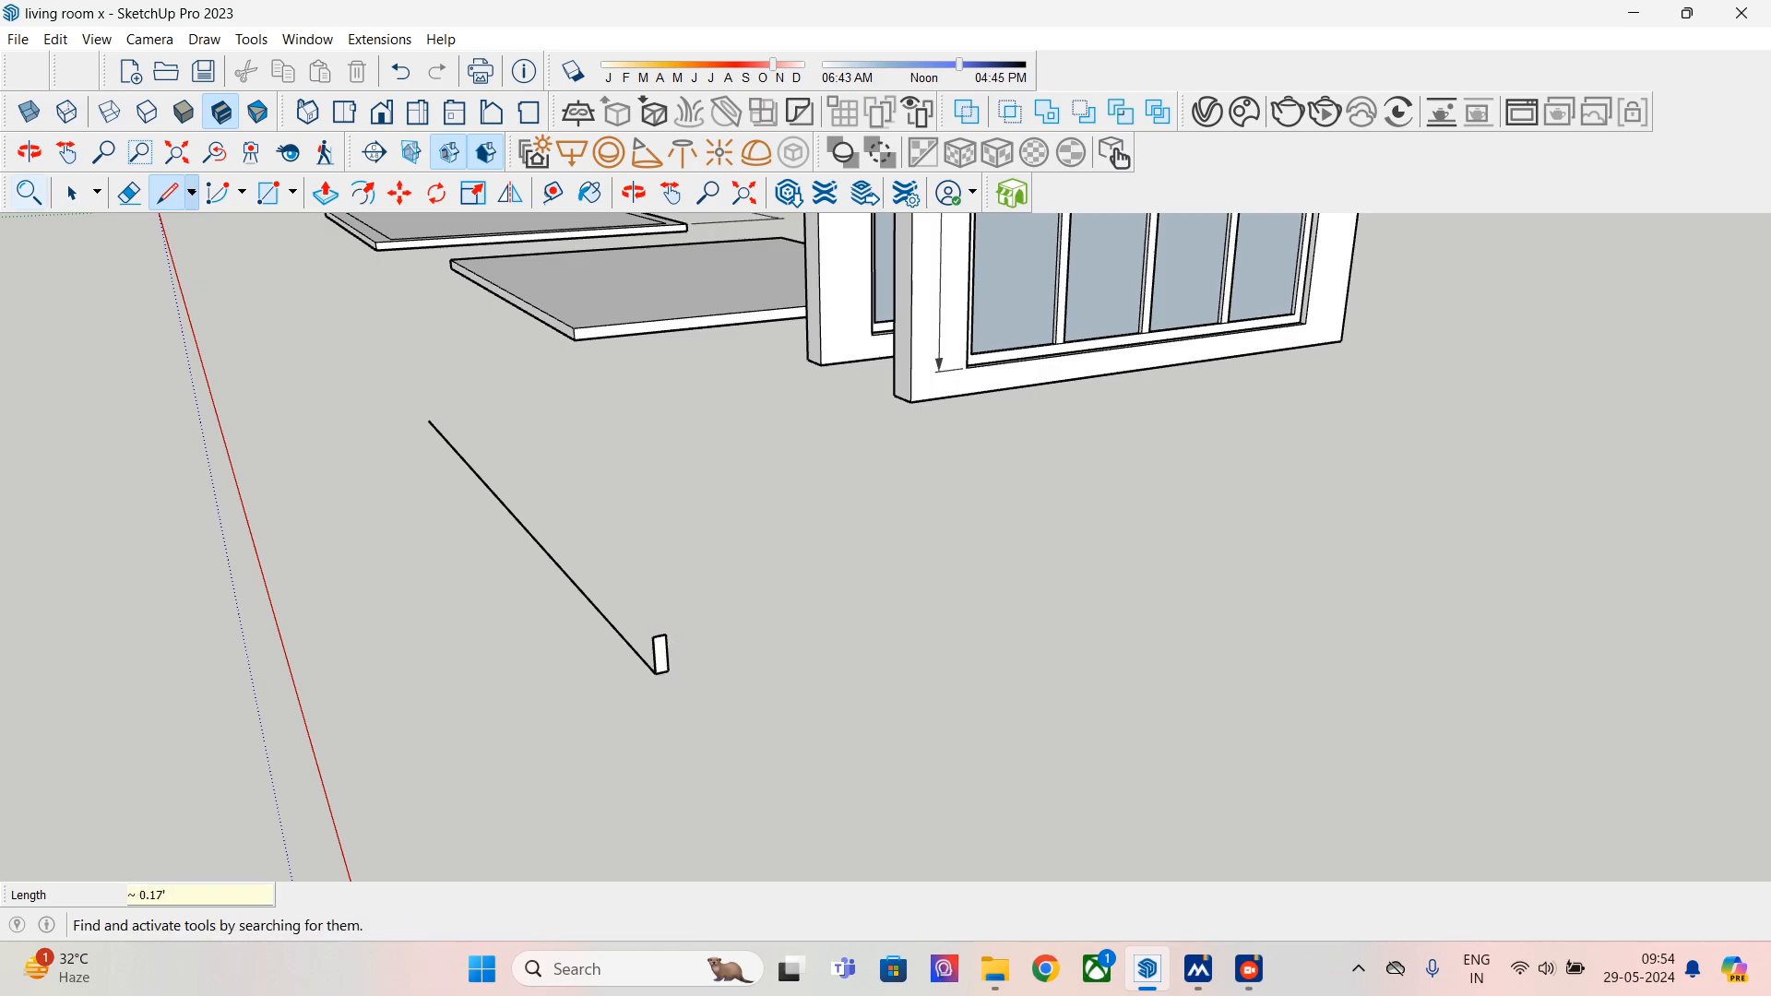
- Extrude the 2" by 6" profile along the ground line with Follow Me
click(74, 194)
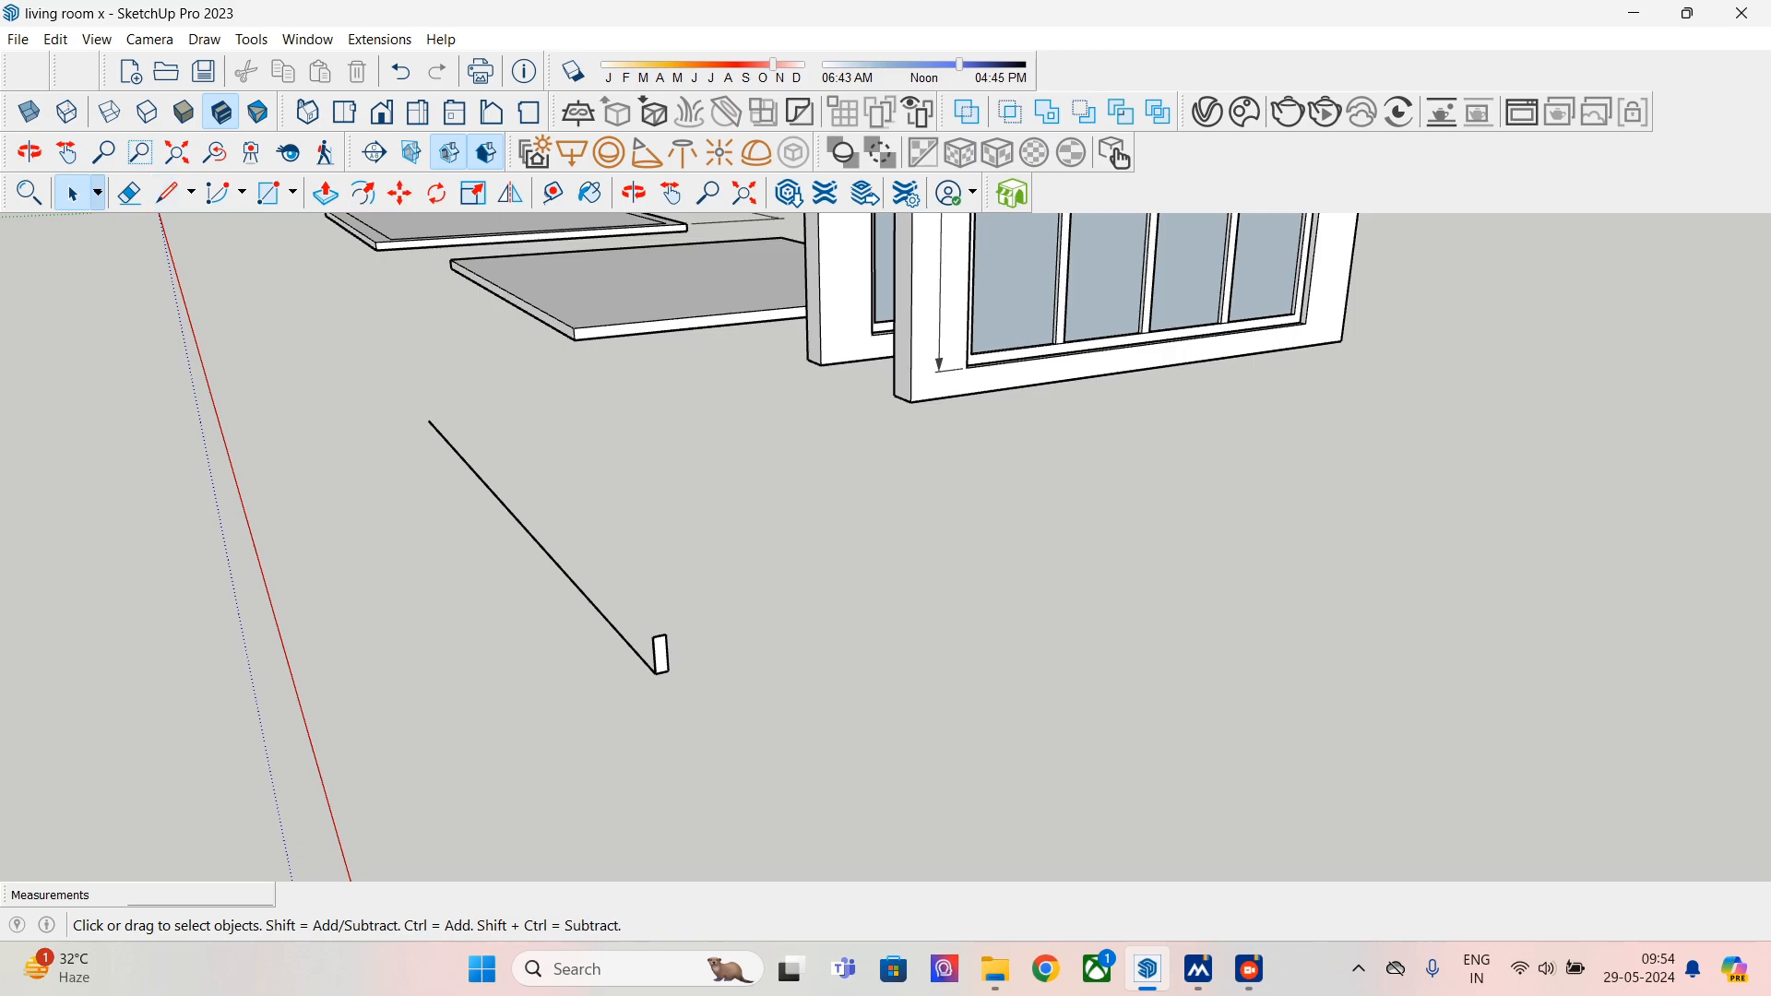
click(516, 519)
click(251, 40)
click(303, 303)
click(251, 40)
click(295, 296)
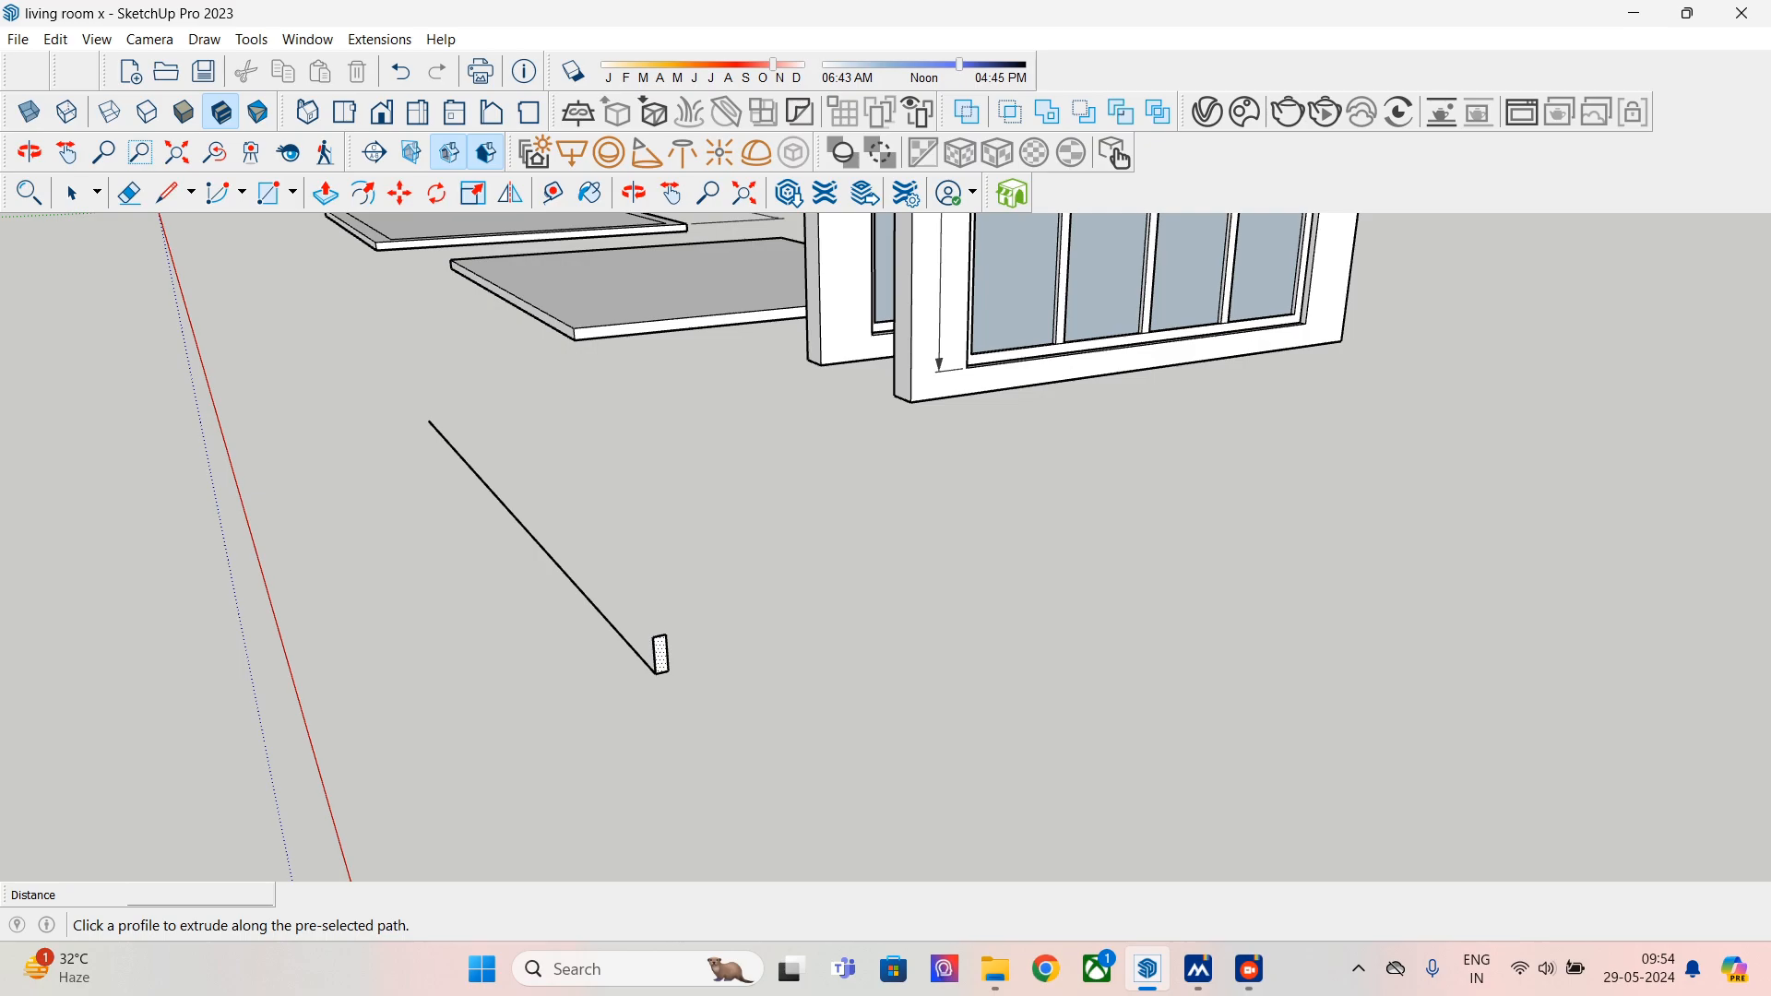
click(661, 655)
- Copy the whole extruded 2" by 6" bar about 0.84' sideways, parallel to the original
key(space)
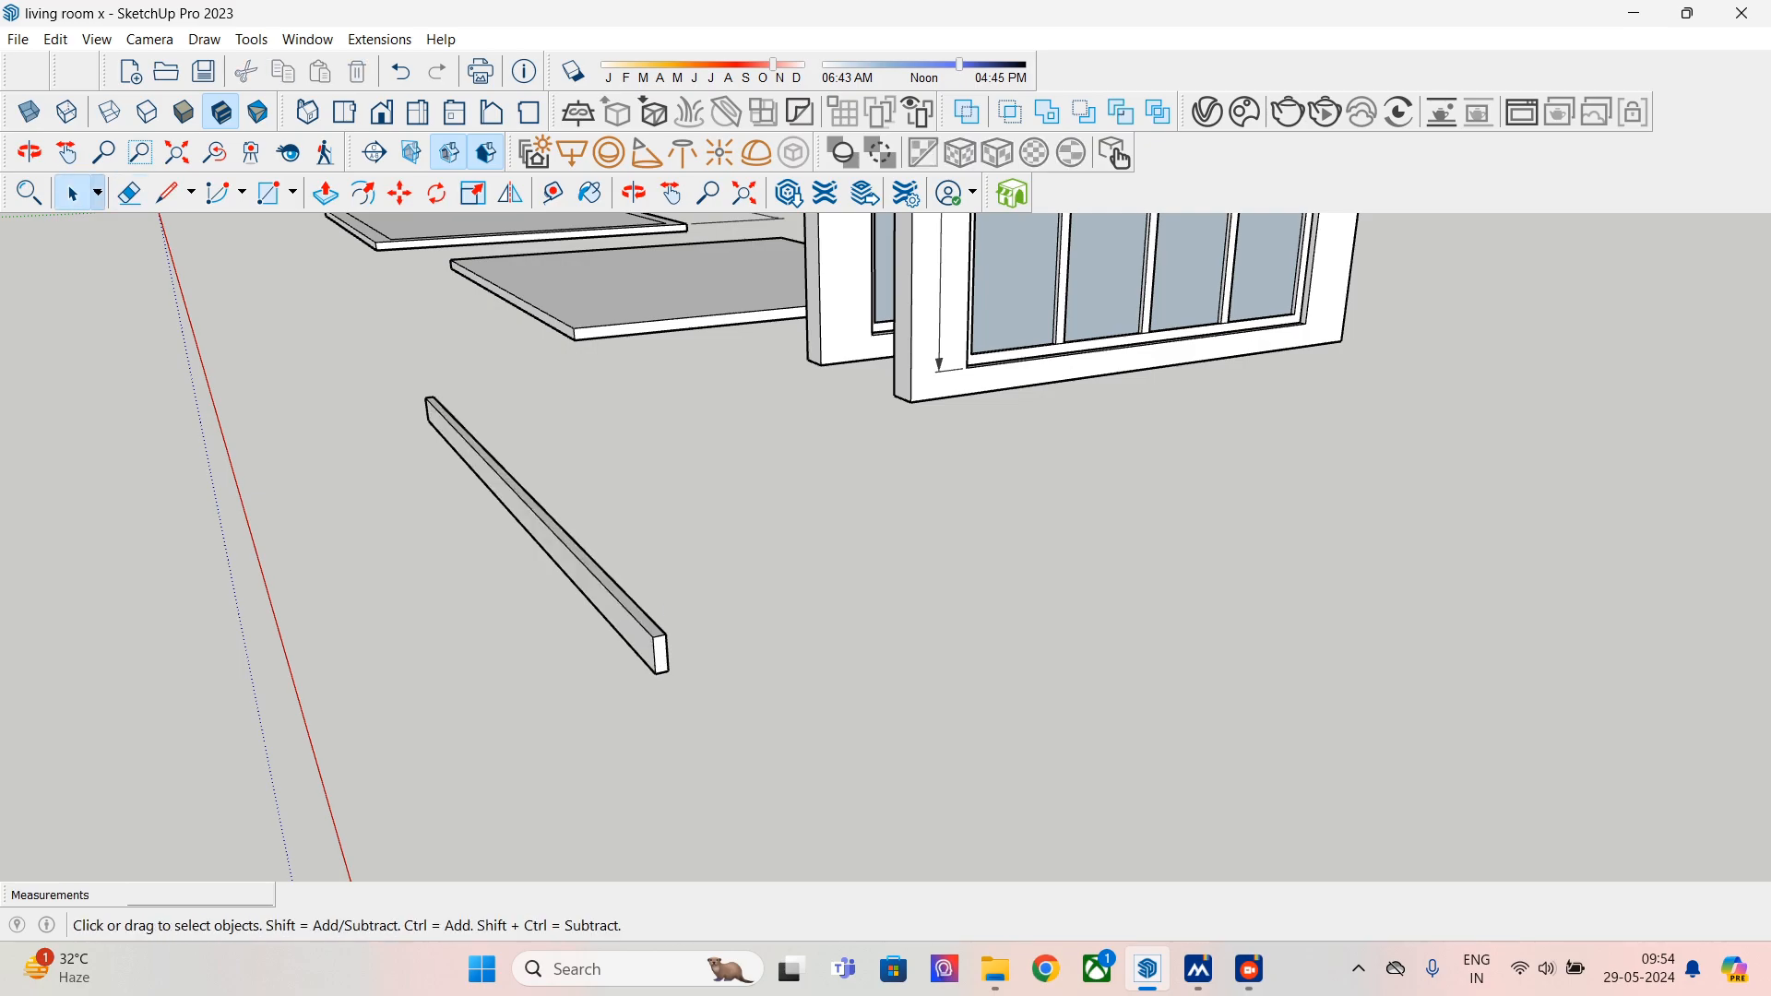
triple_click(574, 566)
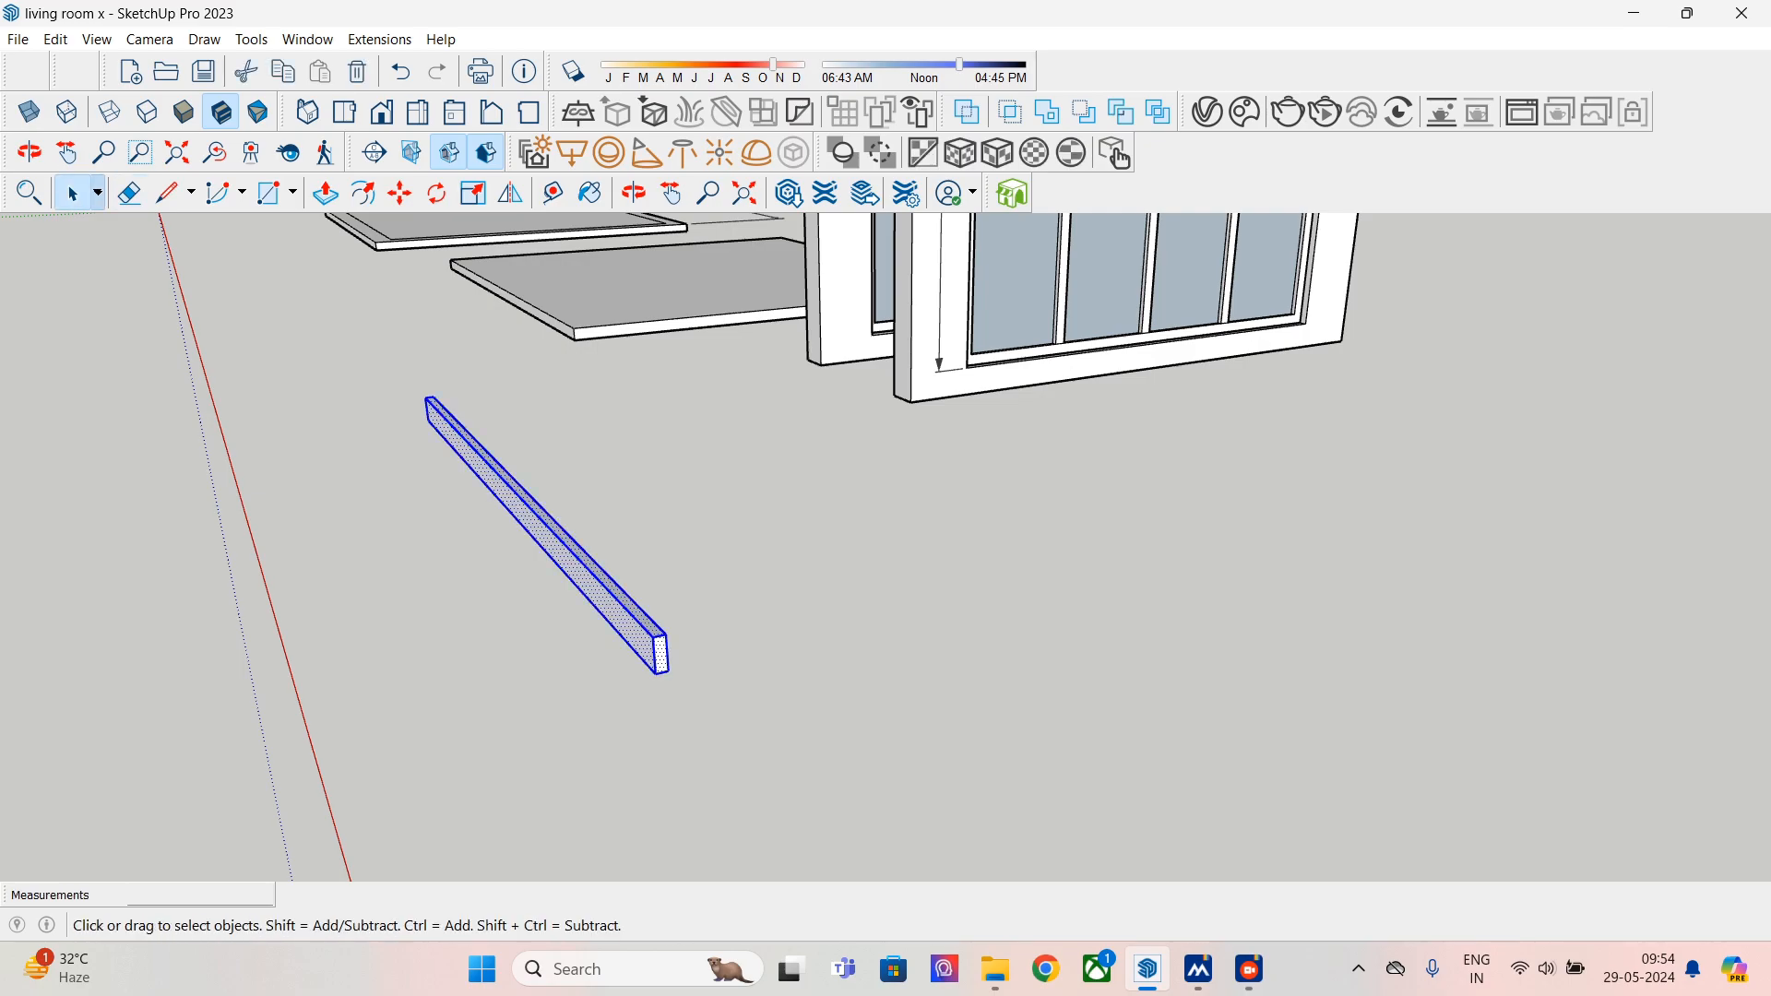
click(400, 192)
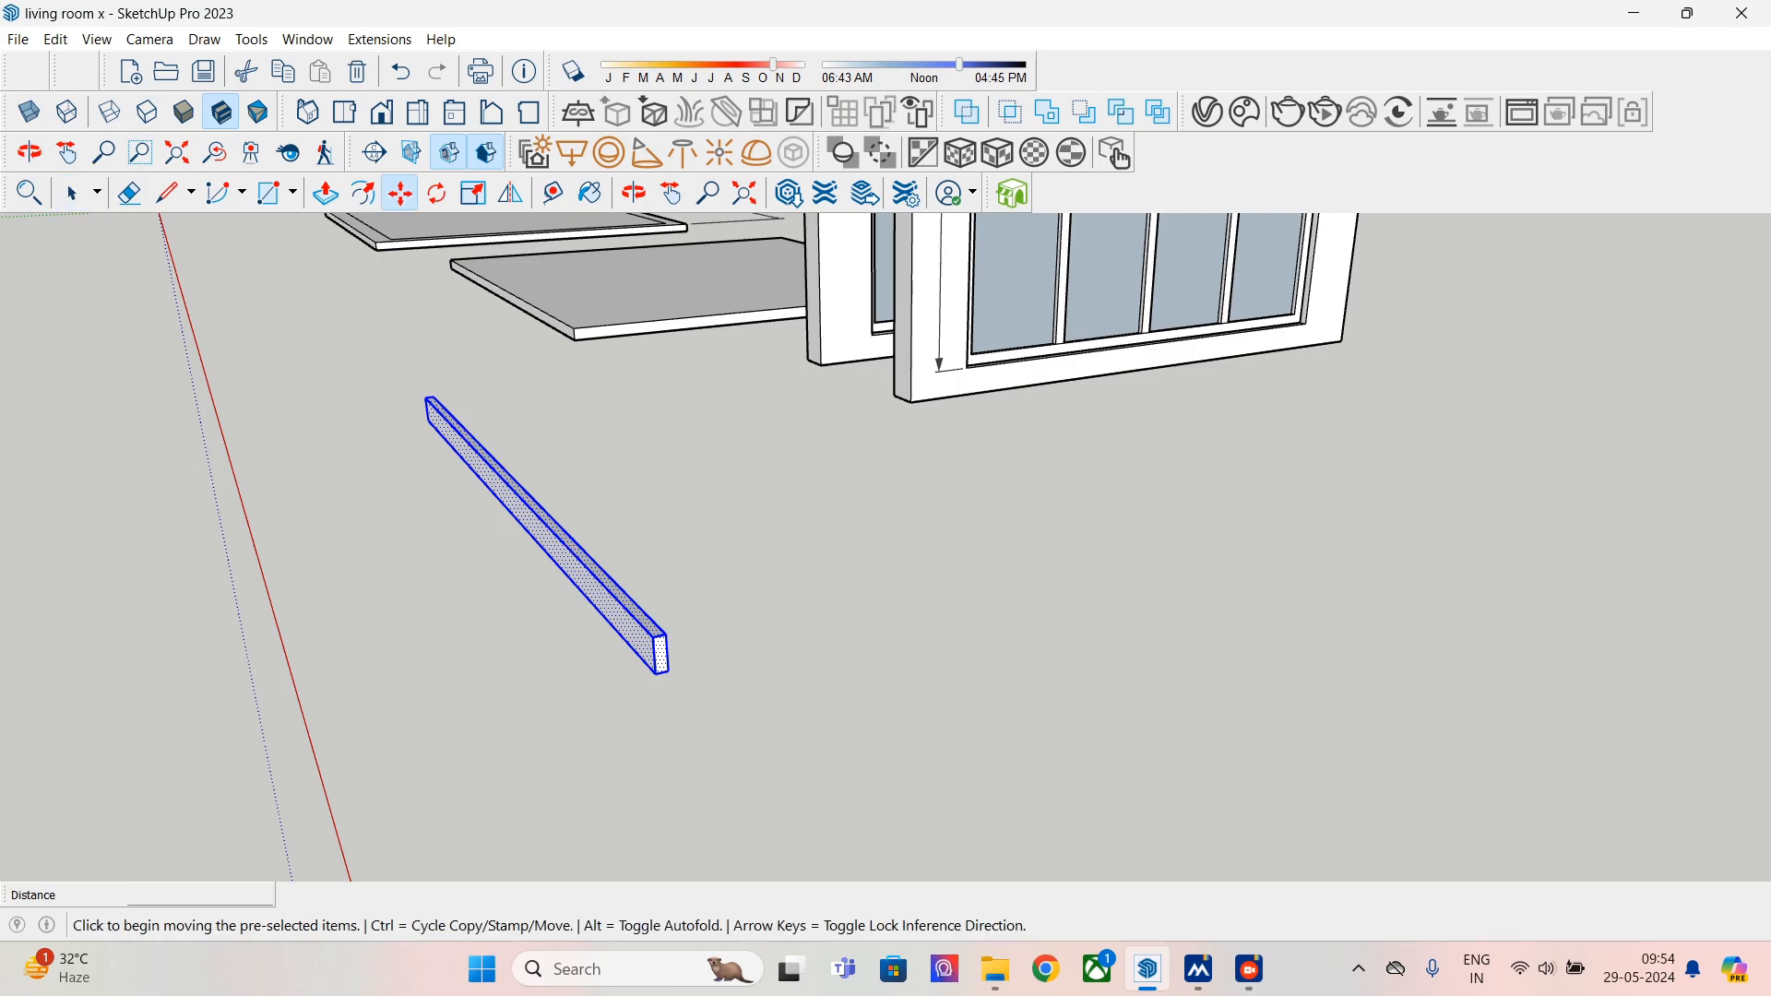
key(ctrl)
click(655, 673)
click(594, 687)
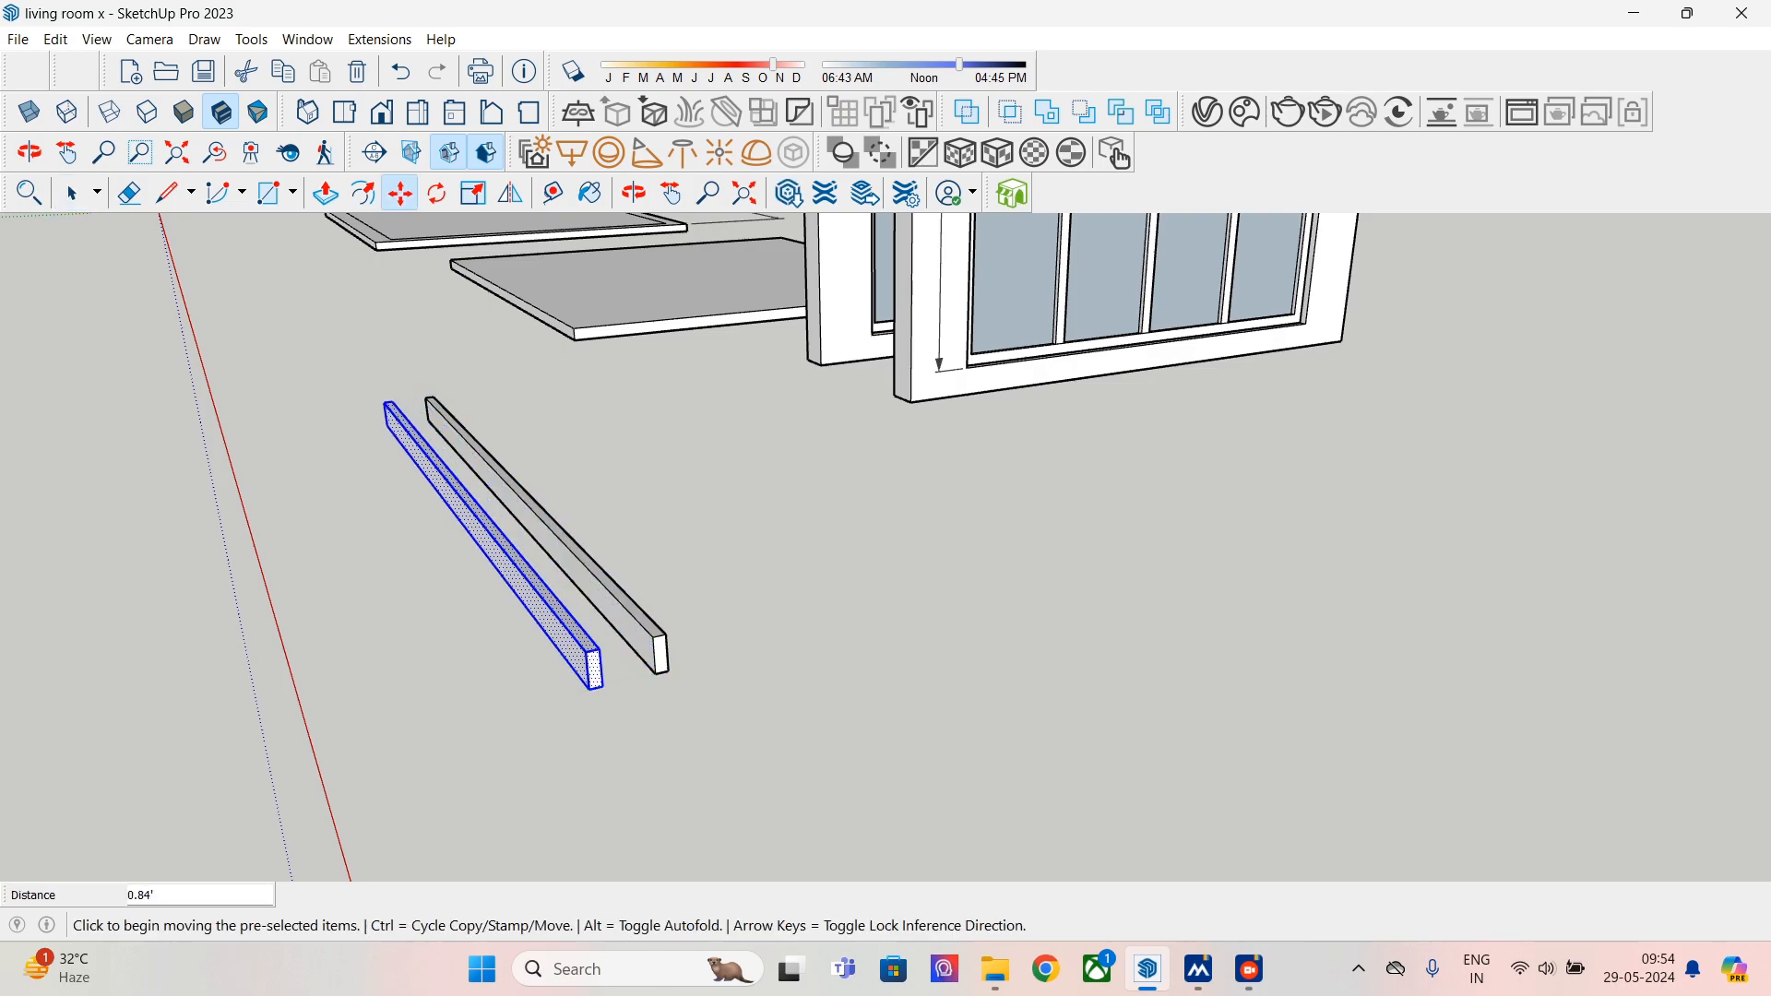
- Make the copied bar and the original bar into two separate groups
right_click(544, 608)
click(613, 371)
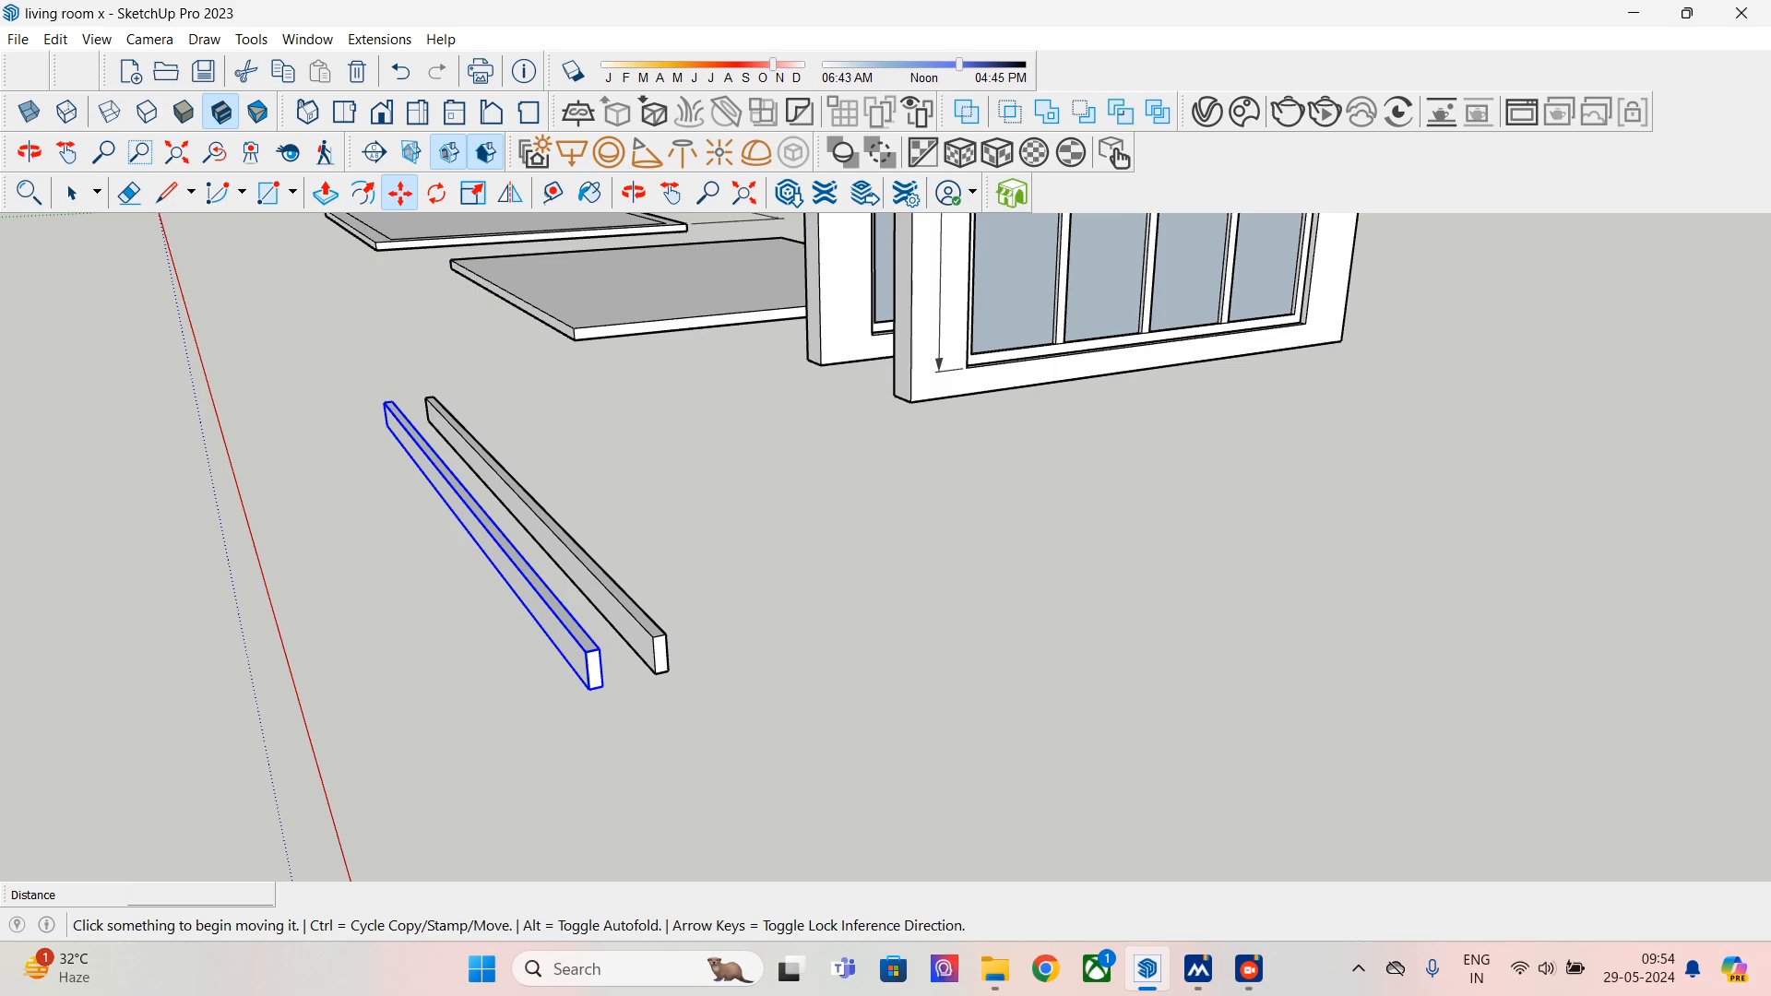
click(74, 192)
triple_click(544, 521)
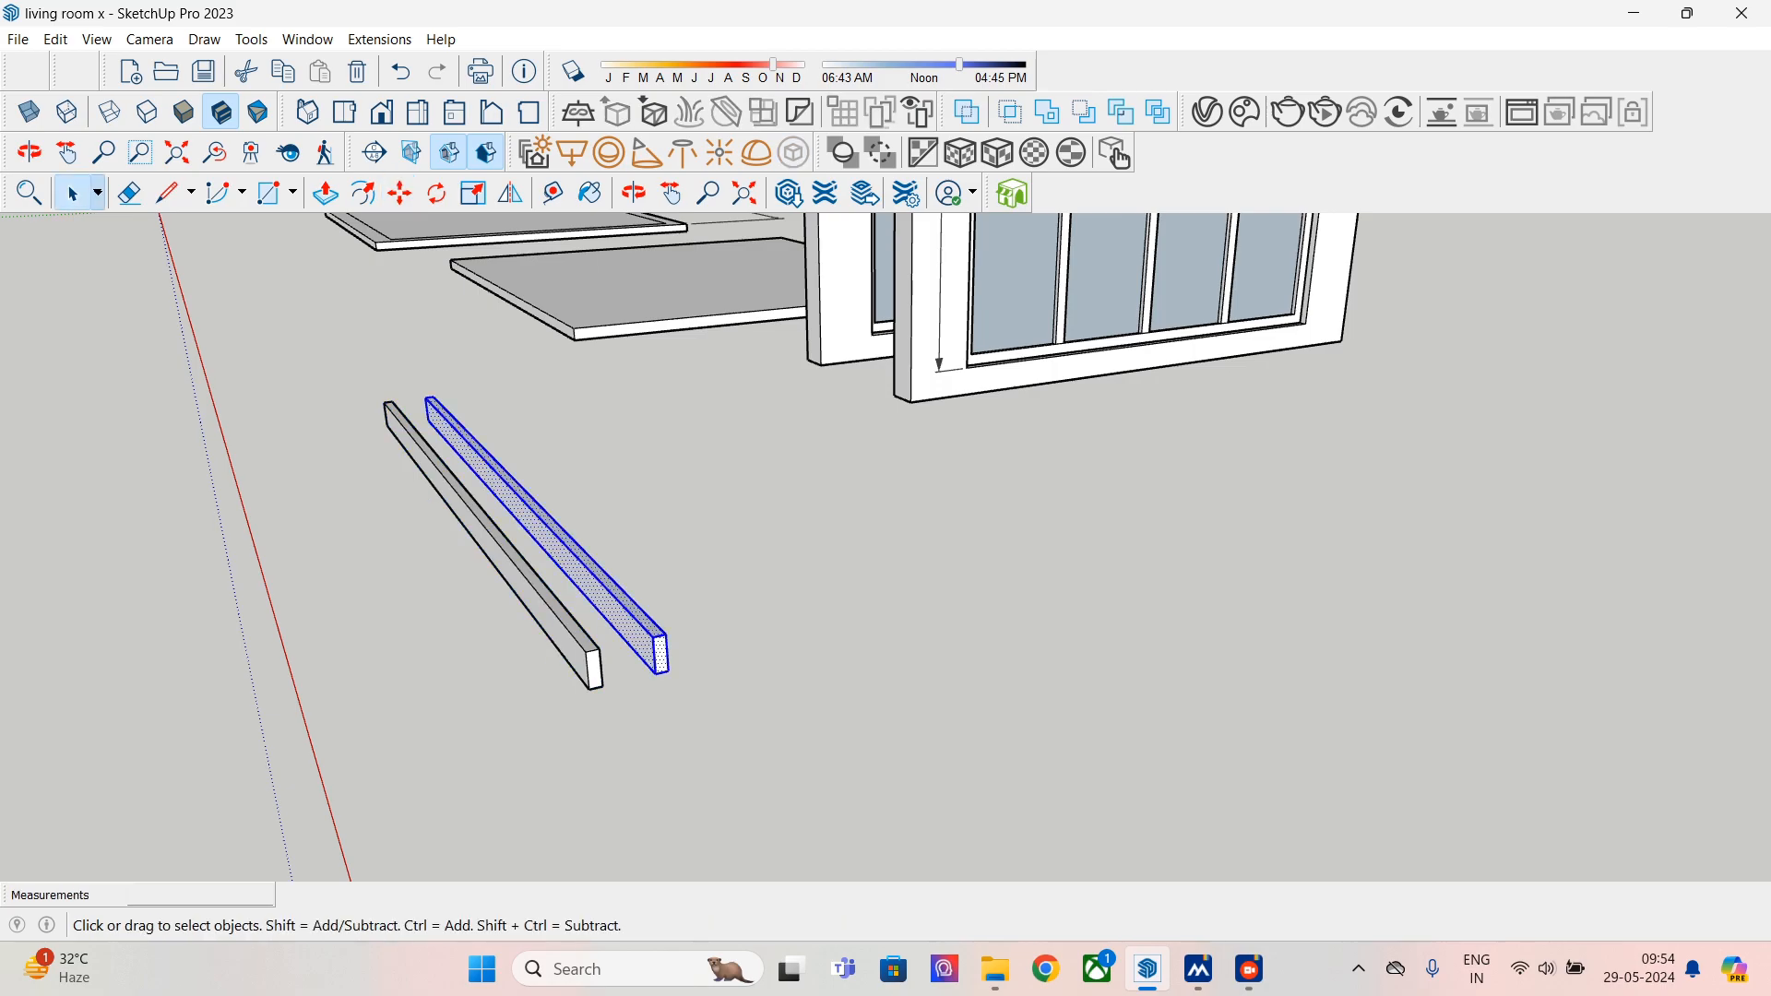
right_click(578, 584)
key(Escape)
right_click(637, 634)
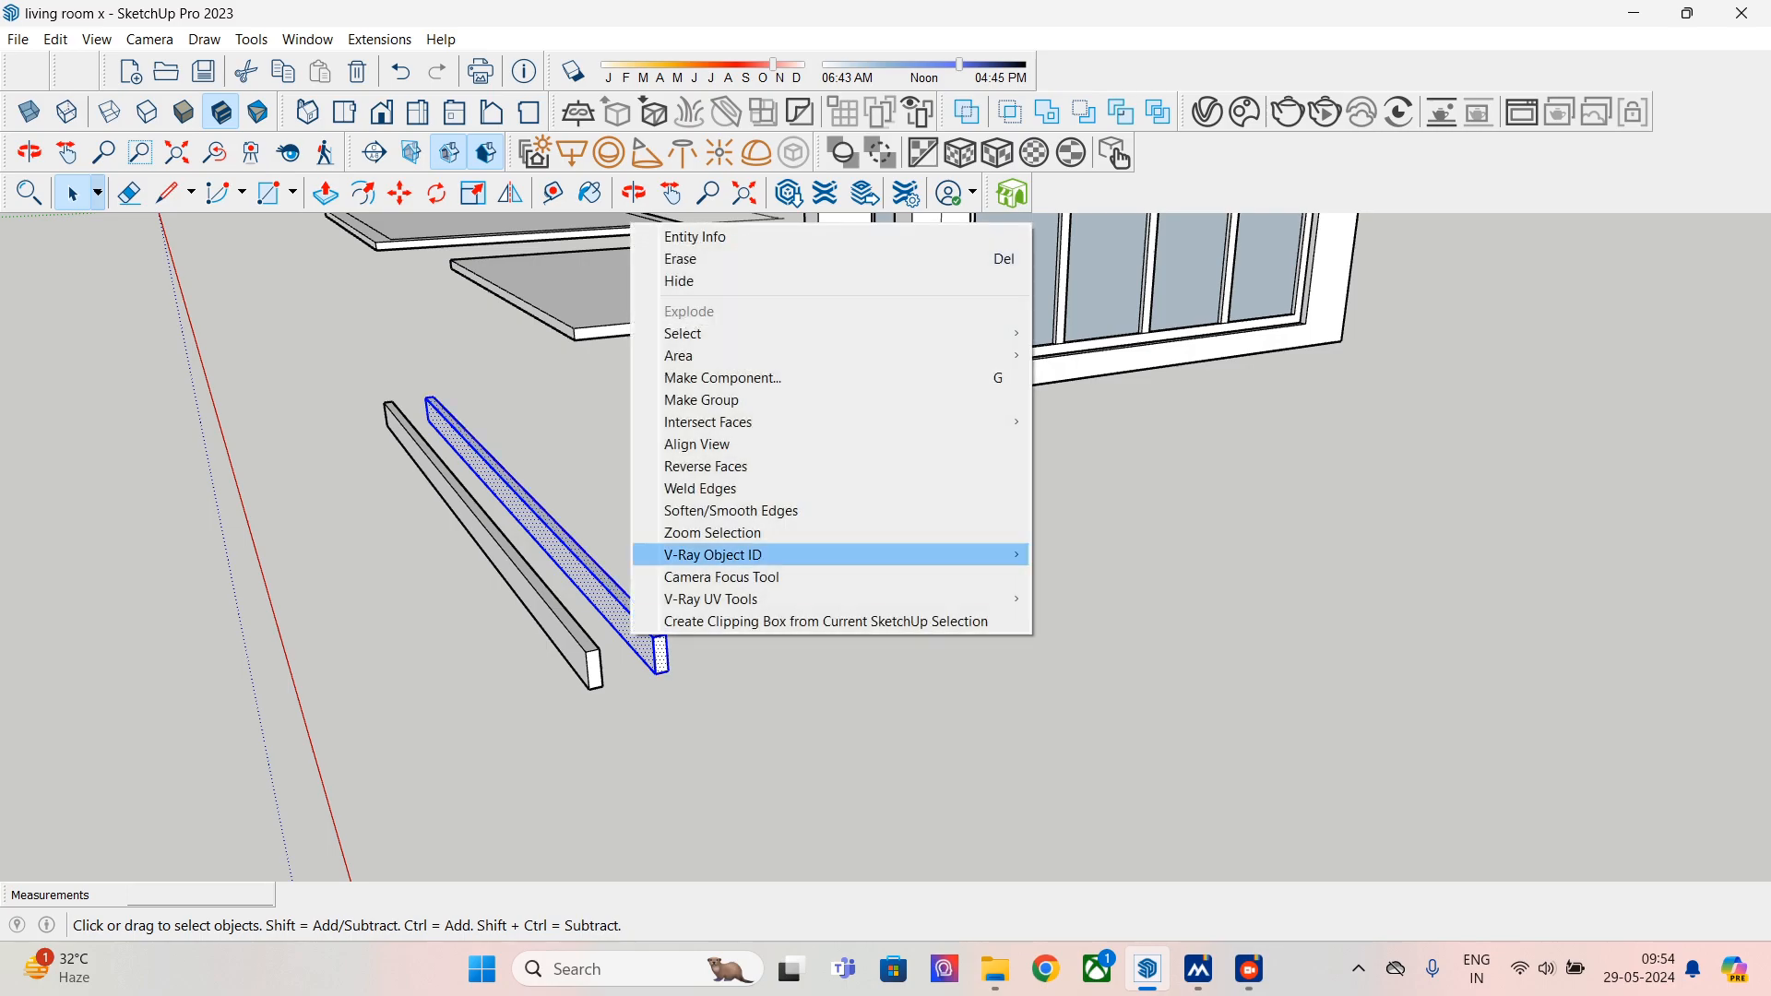
click(700, 399)
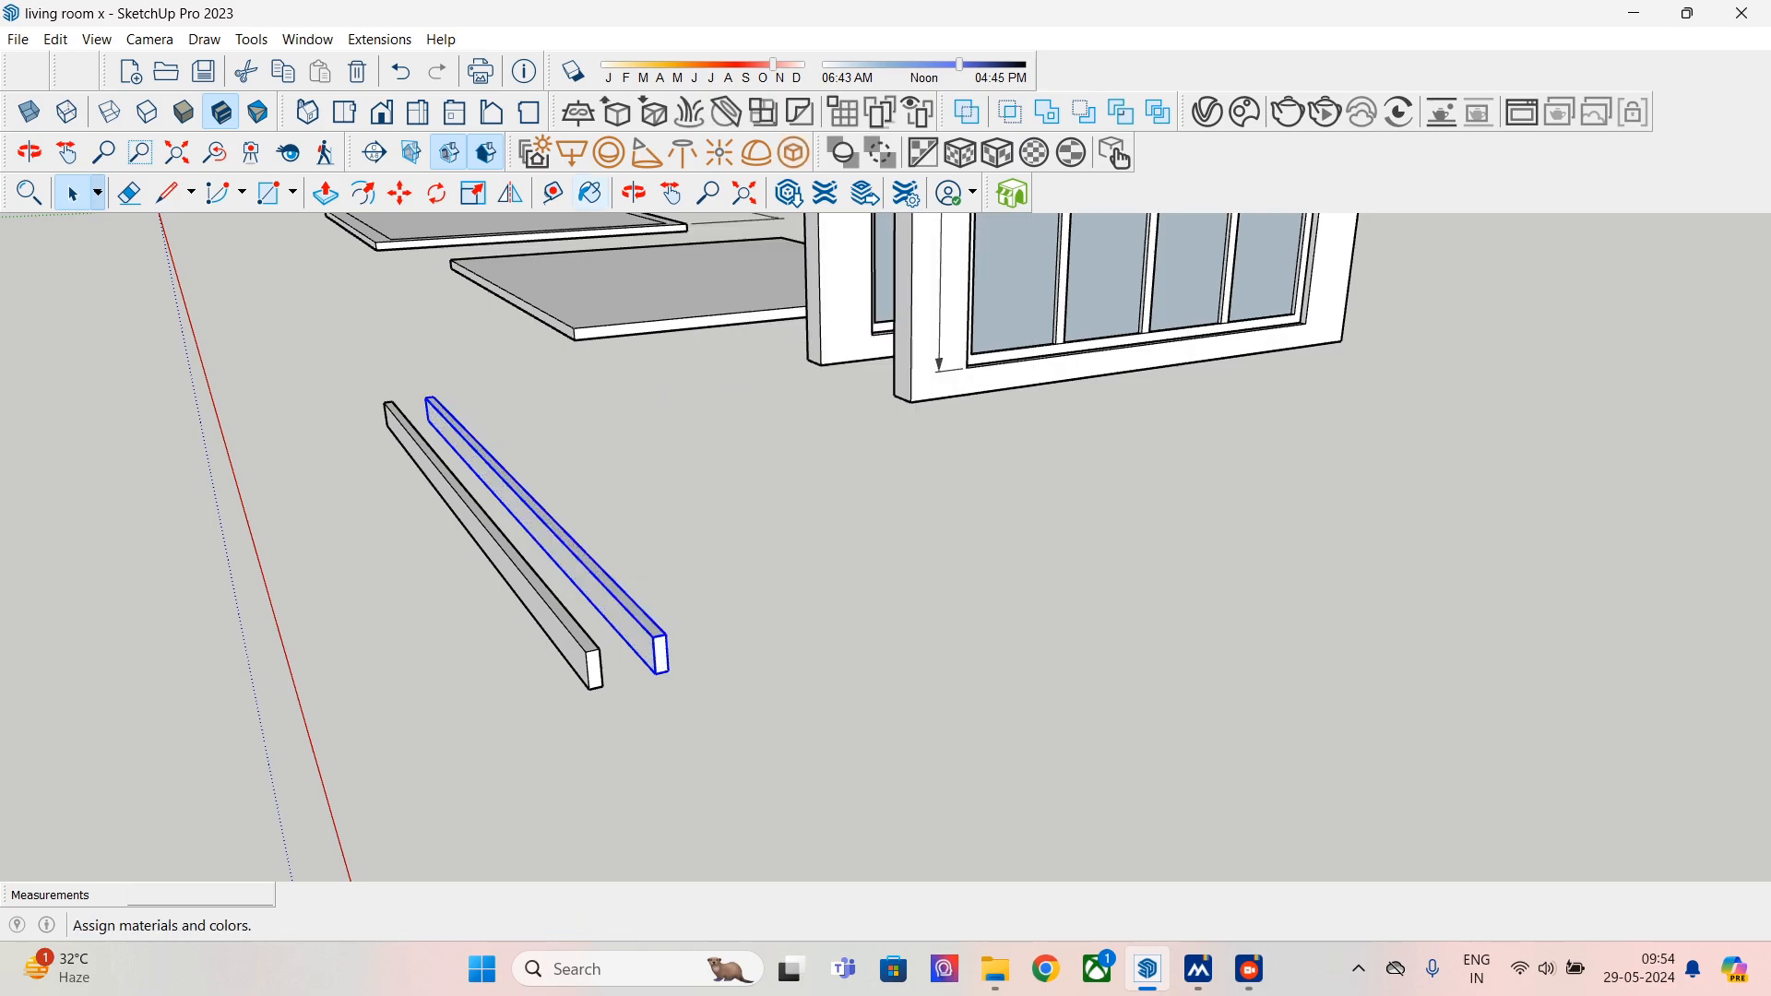
- Assign the Accent Wall Skirting tag to the original bar's group
click(590, 192)
drag(435, 425, 435, 373)
click(360, 356)
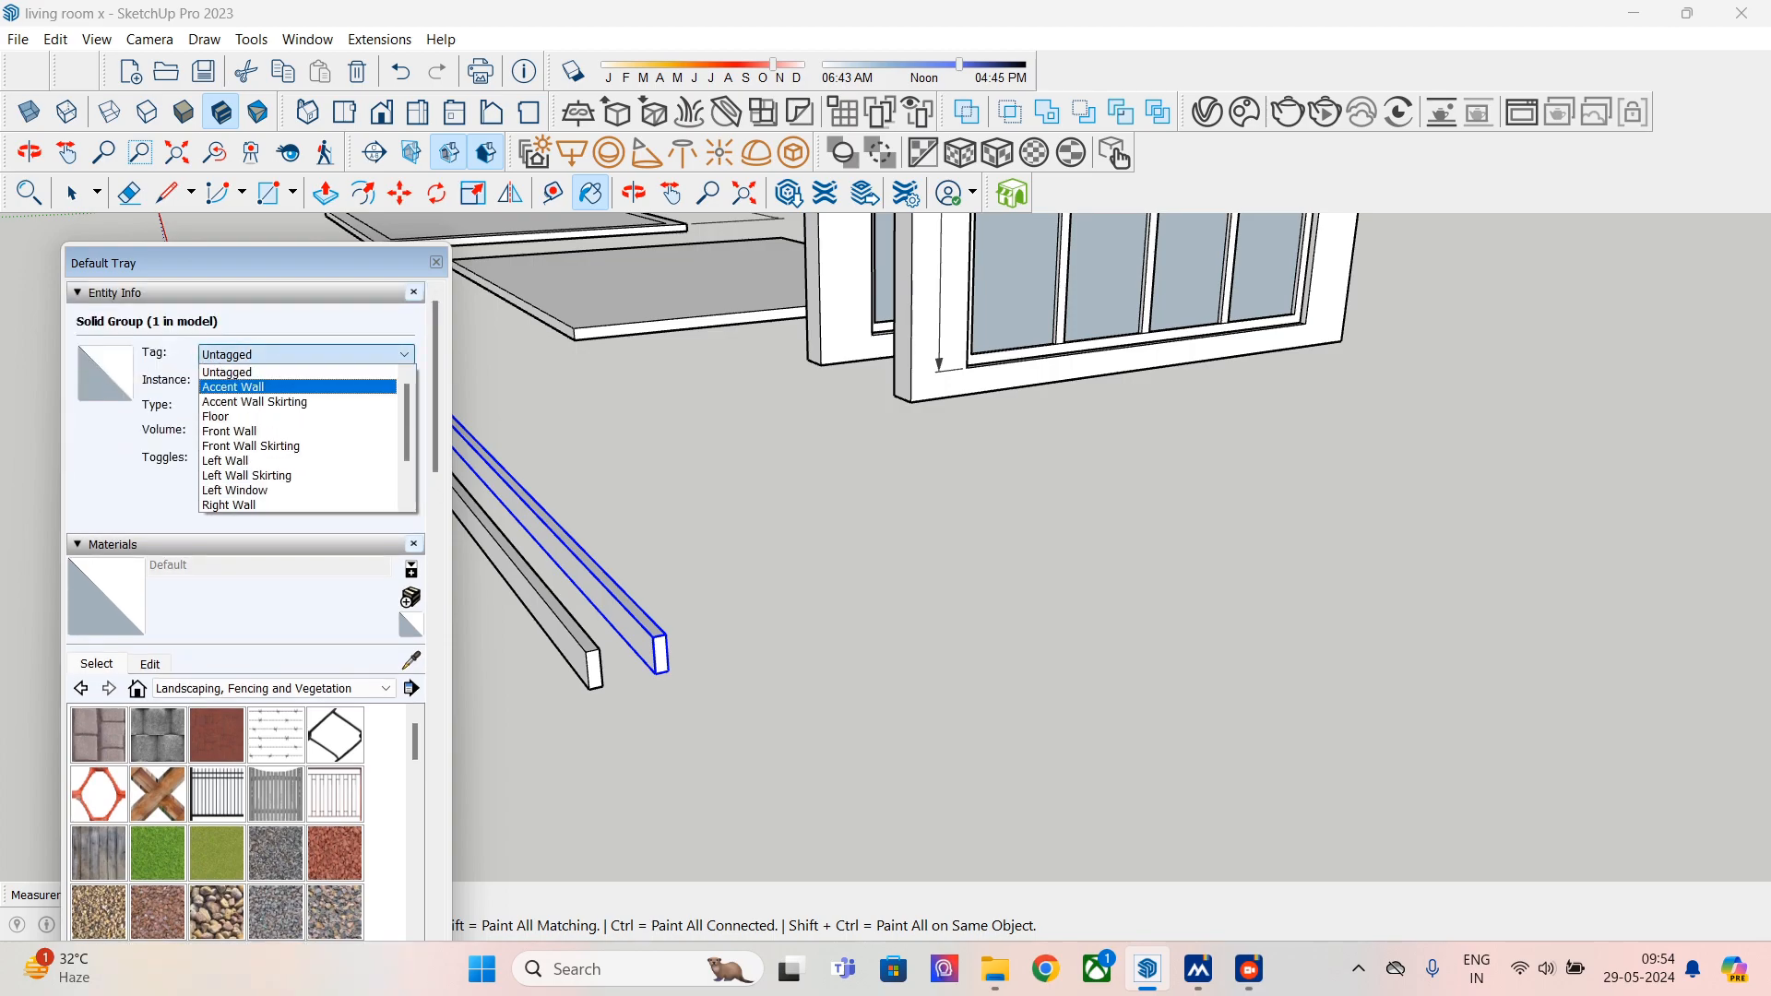
click(254, 402)
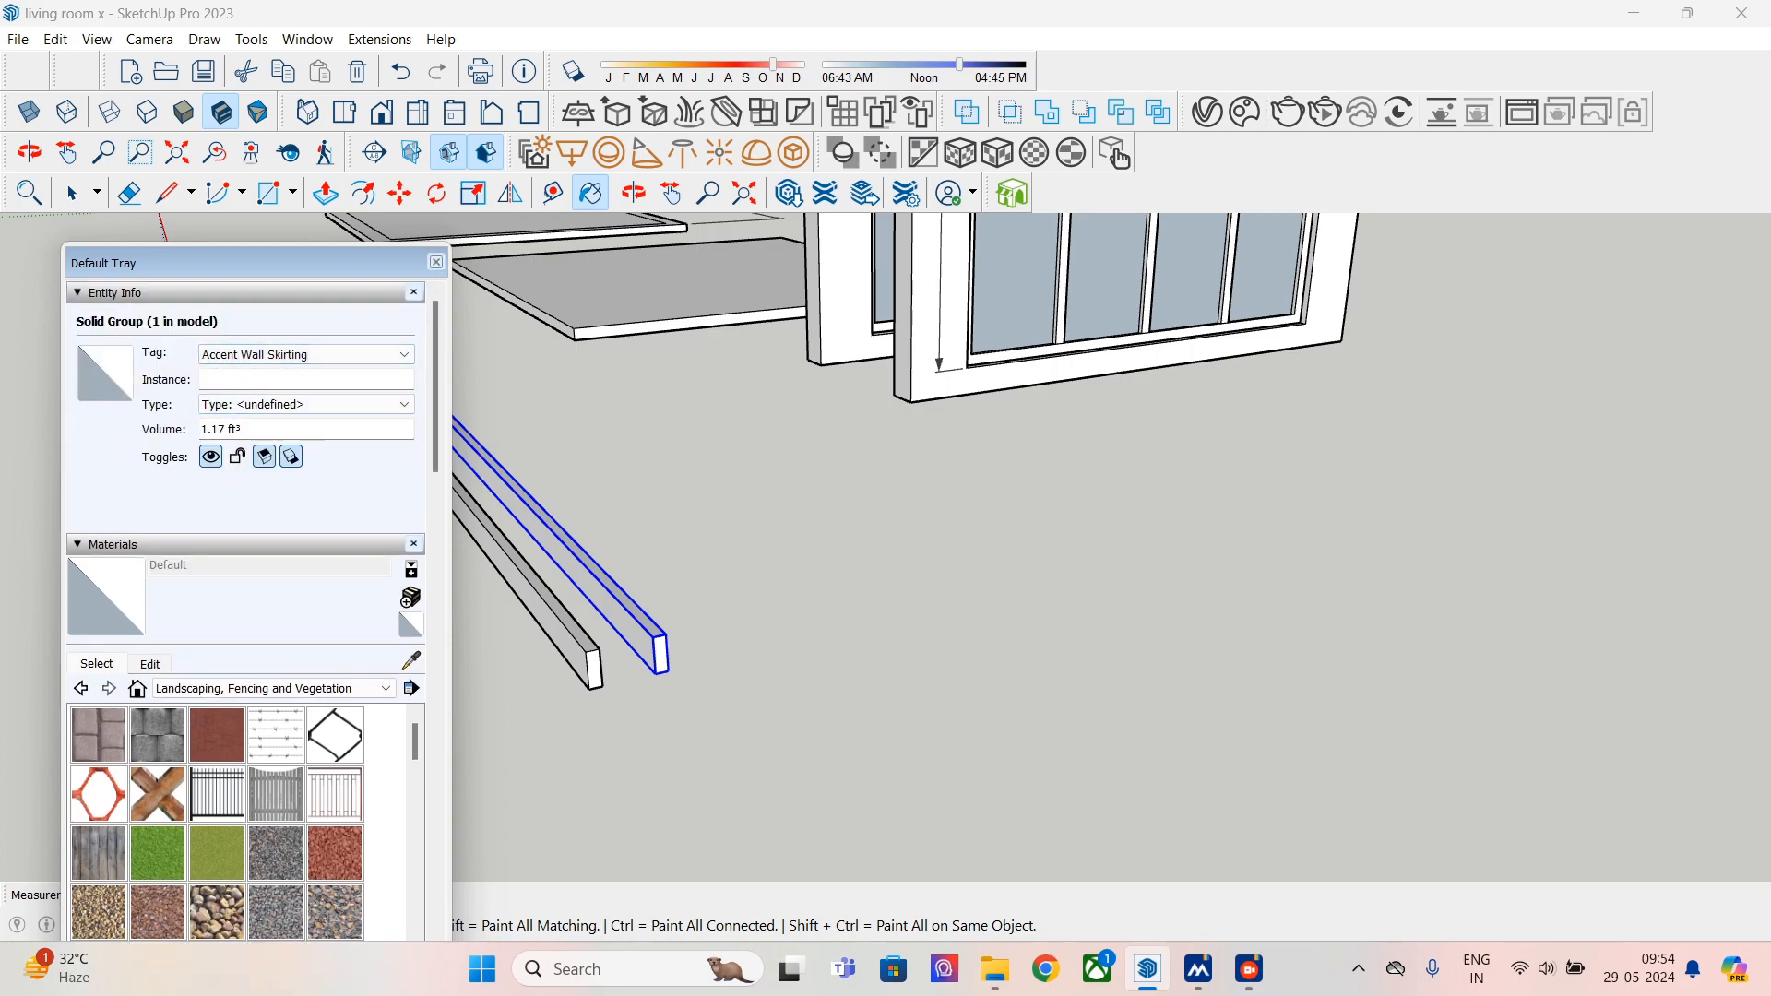
- Assign the Front Wall Skirting tag to the copied bar's group and close the tray
key(space)
click(555, 616)
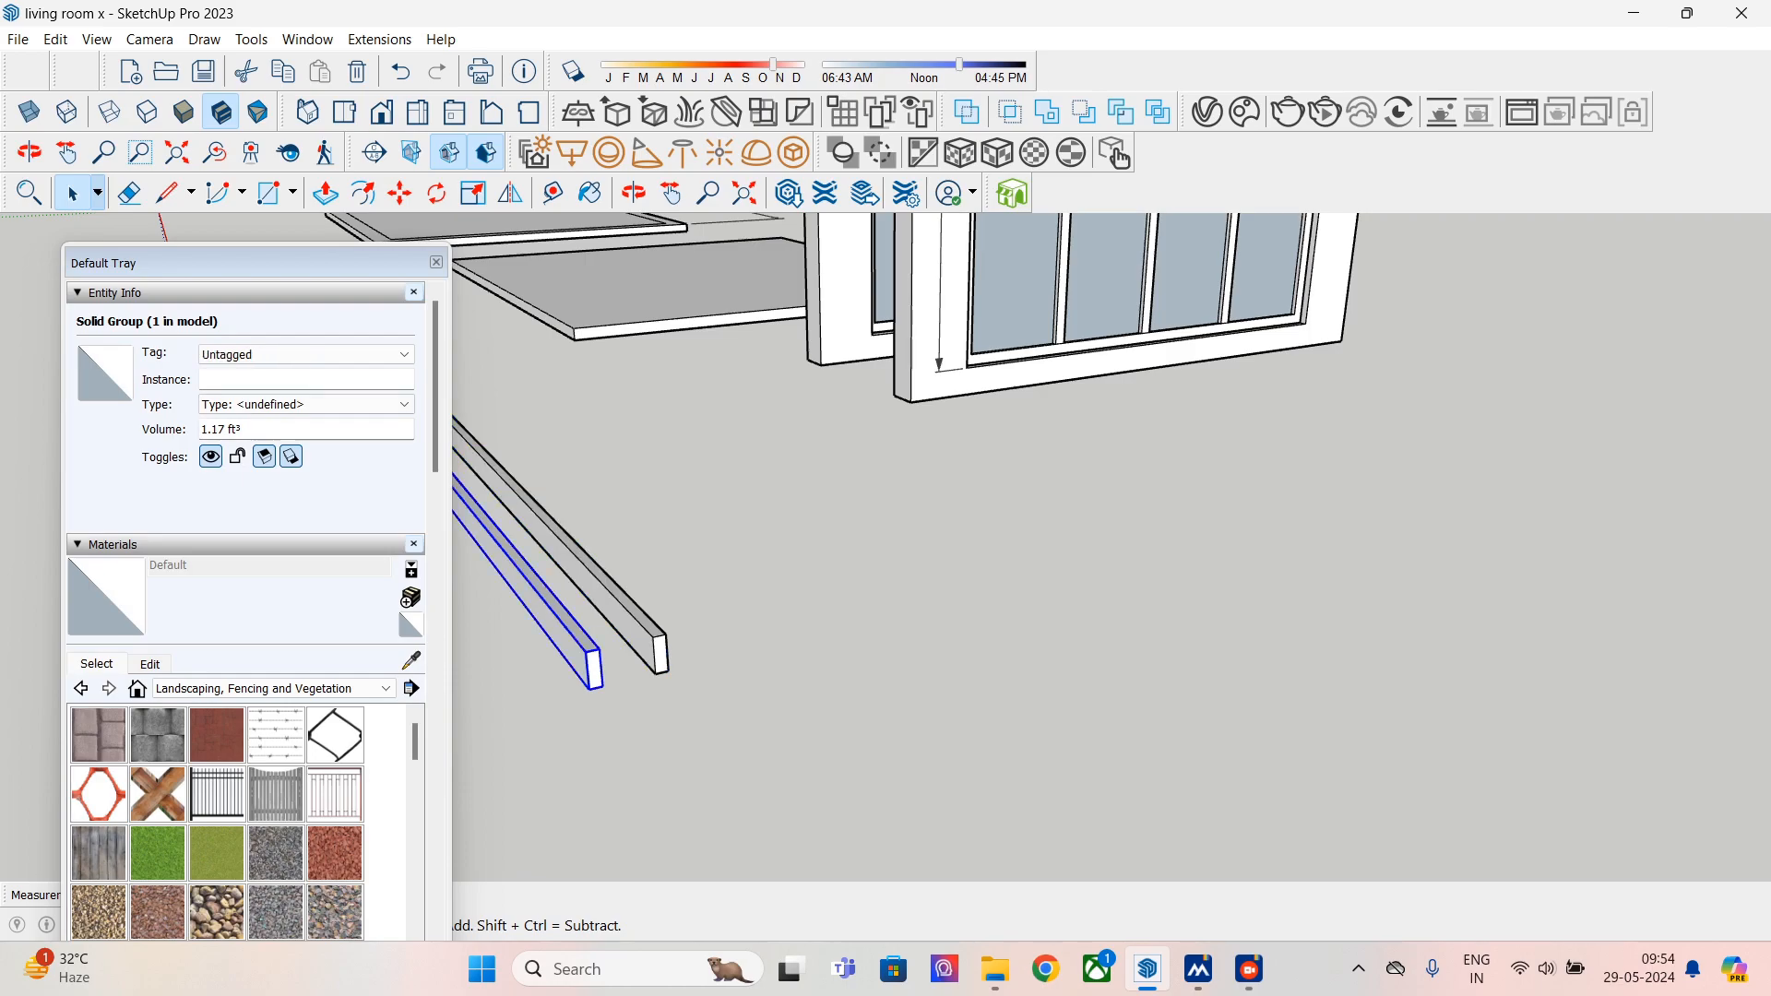
click(355, 355)
click(250, 446)
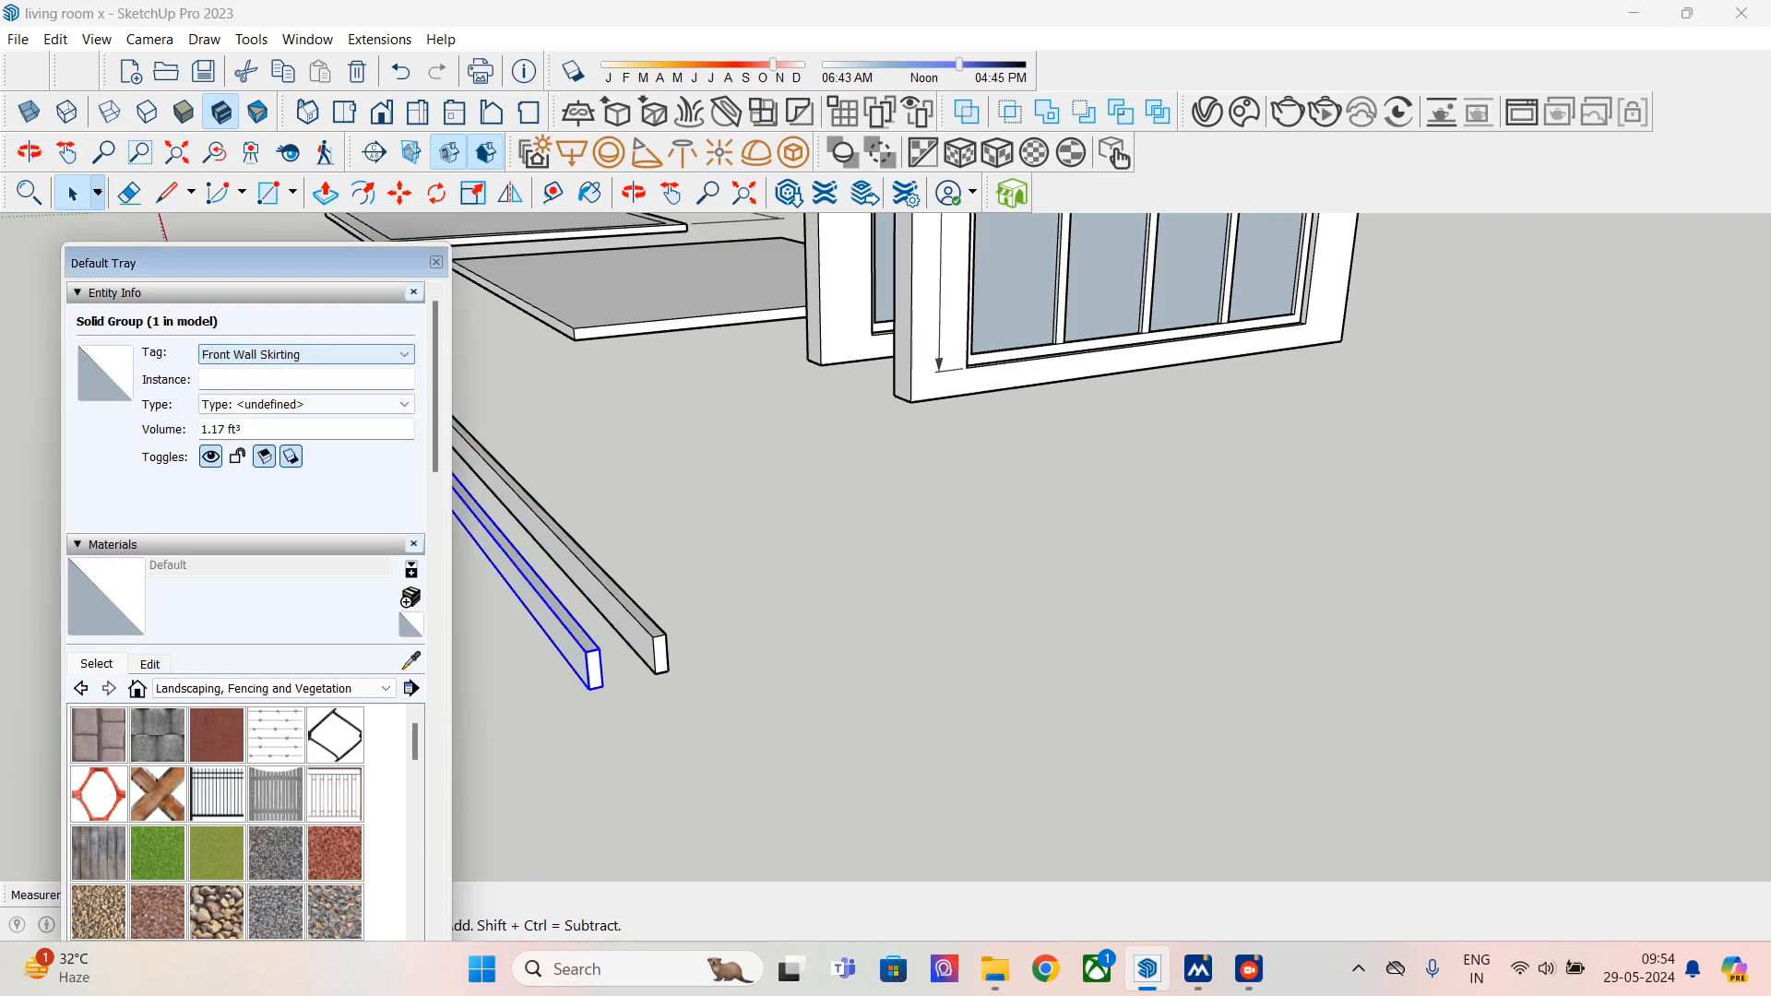
click(437, 262)
- Draw a 14' line parallel to the green axis on the empty ground beside the window walls
middle_drag(461, 480, 890, 609)
scroll(930, 498, down, 4)
click(169, 194)
scroll(869, 543, down, 3)
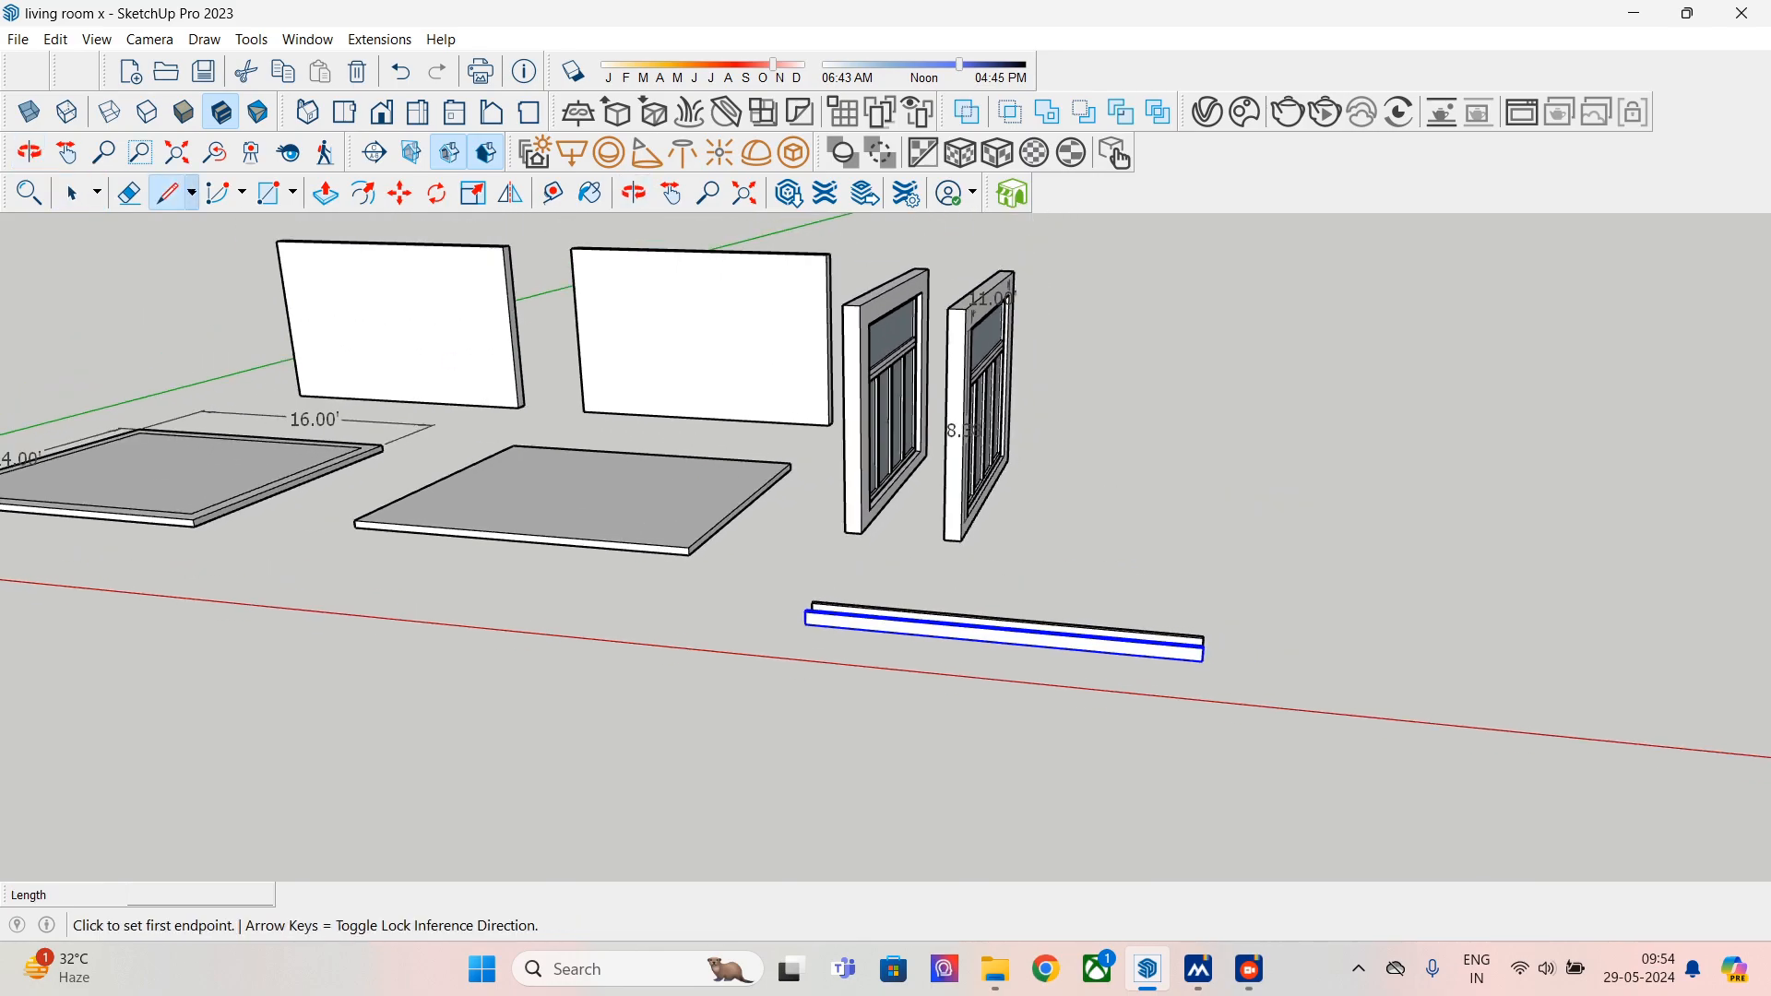
click(1026, 558)
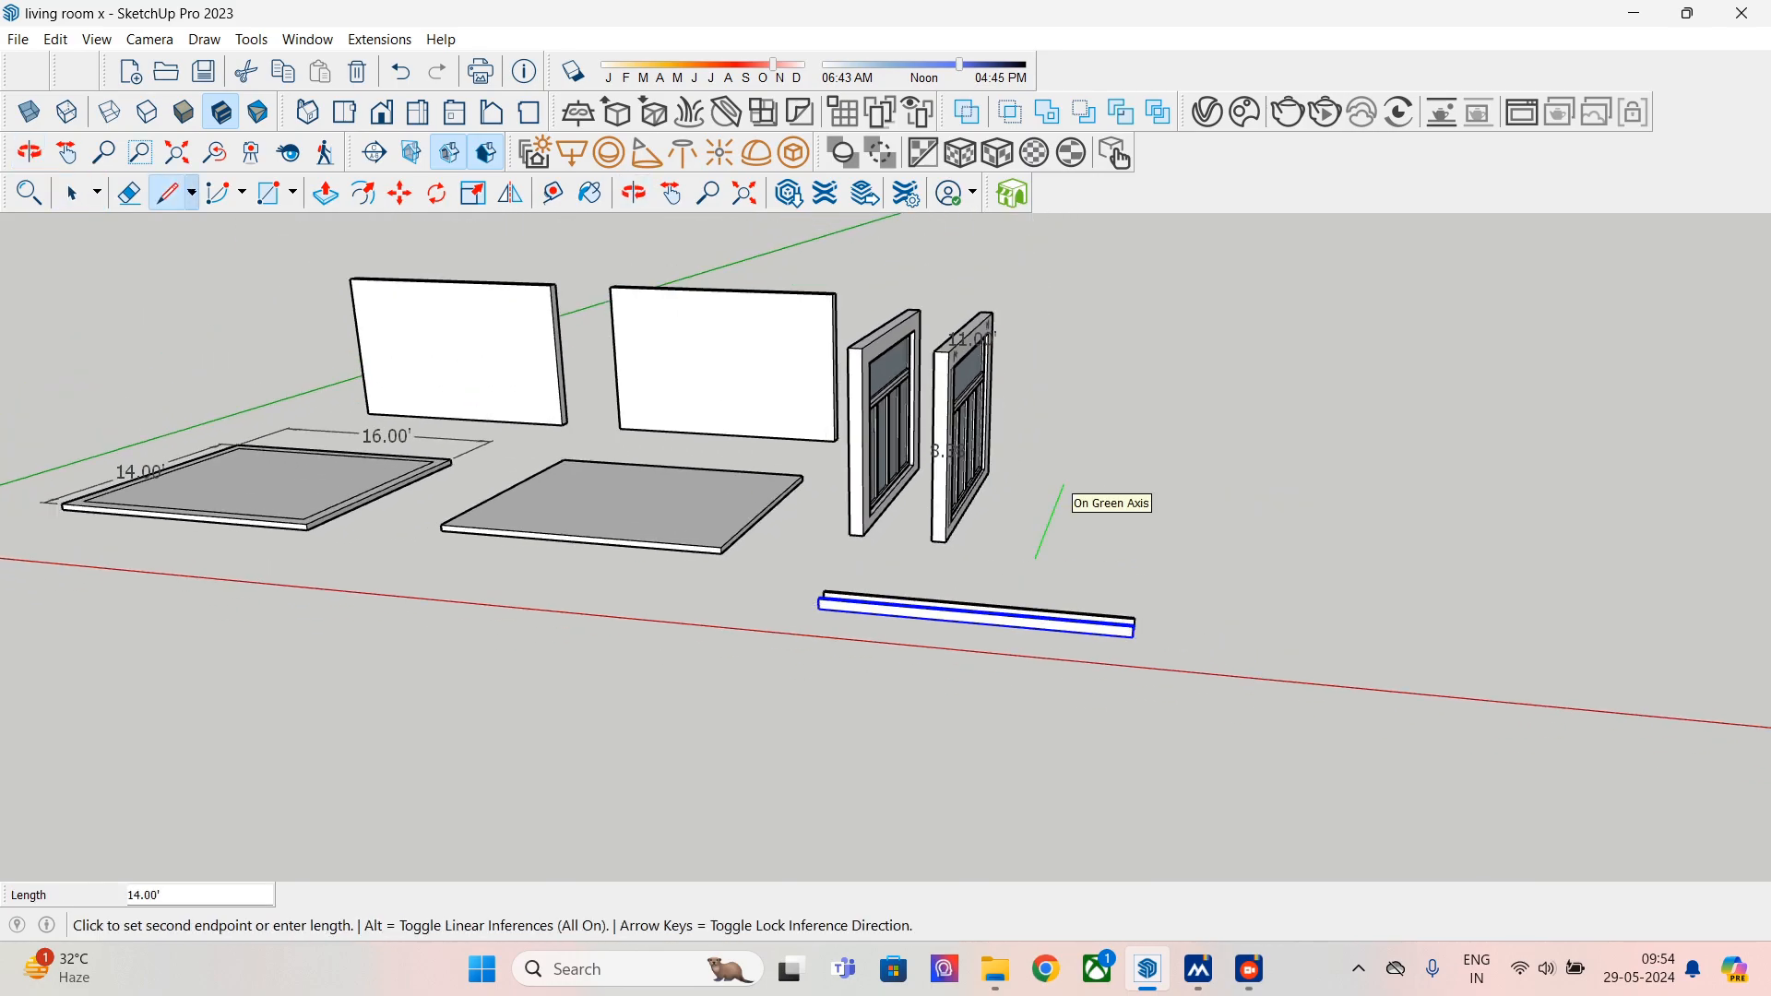
- Draw a closed upright rectangular profile about 0.5' high and 0.17' wide at the near end of the 14' line
scroll(1063, 486, up, 4)
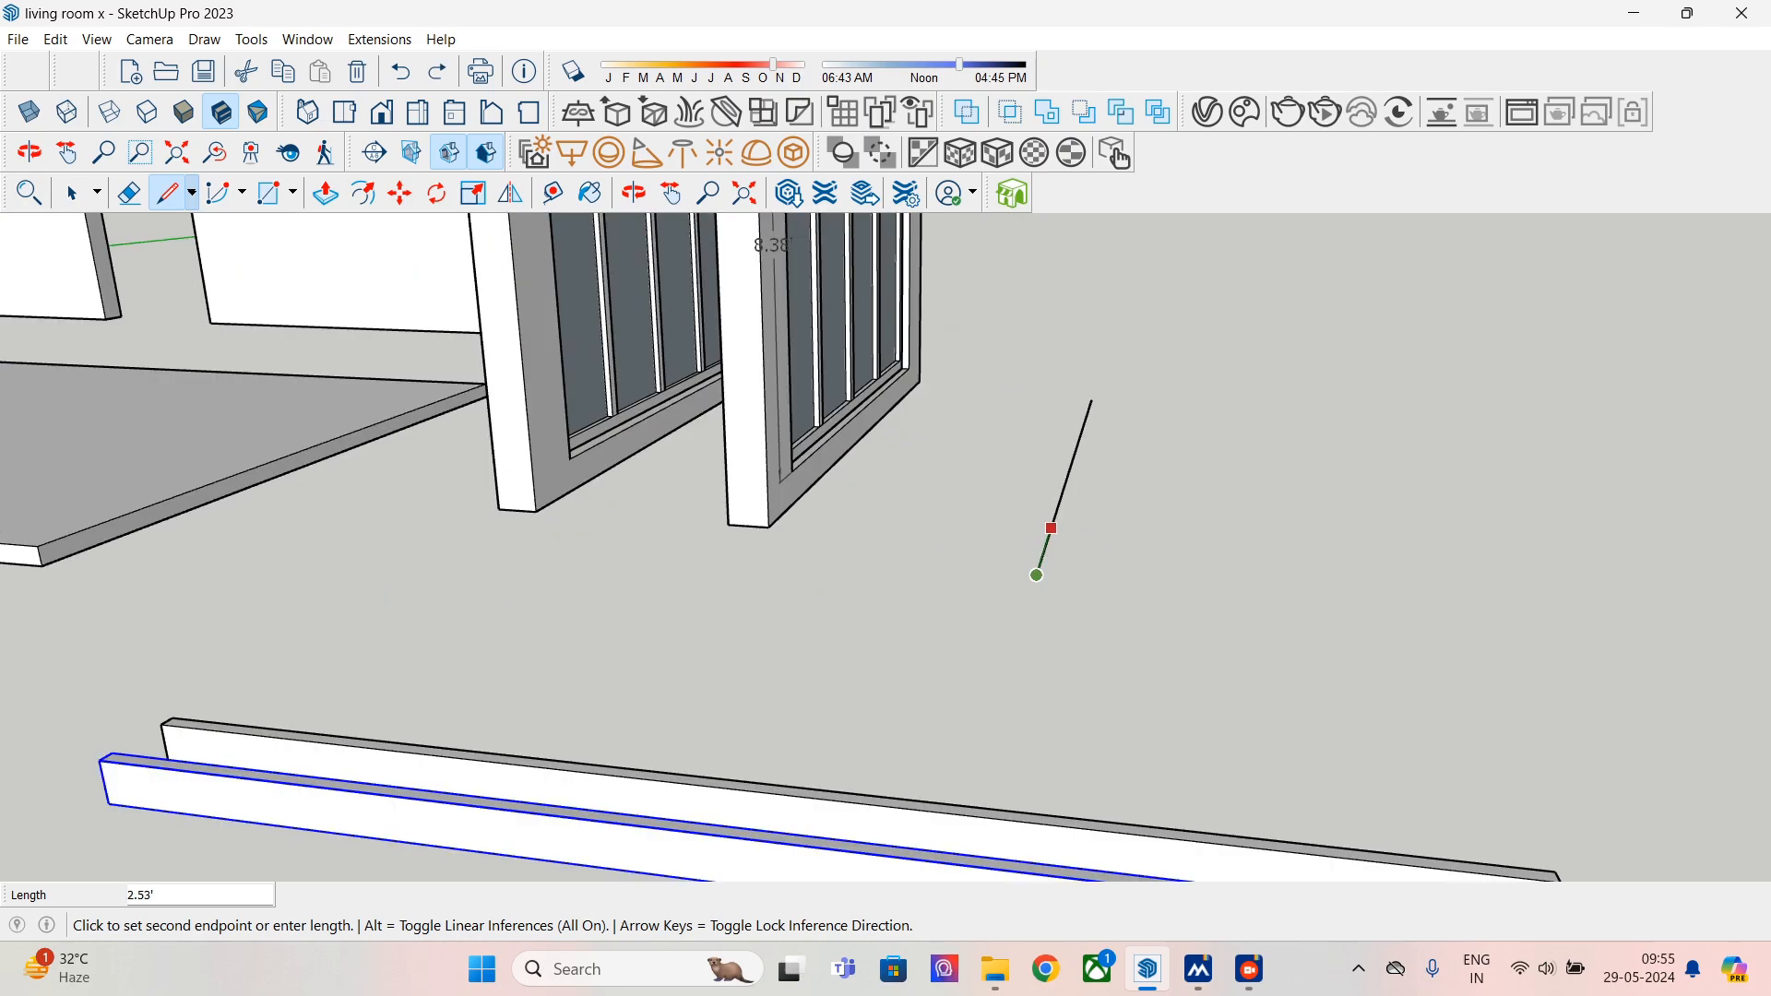
scroll(1036, 575, up, 3)
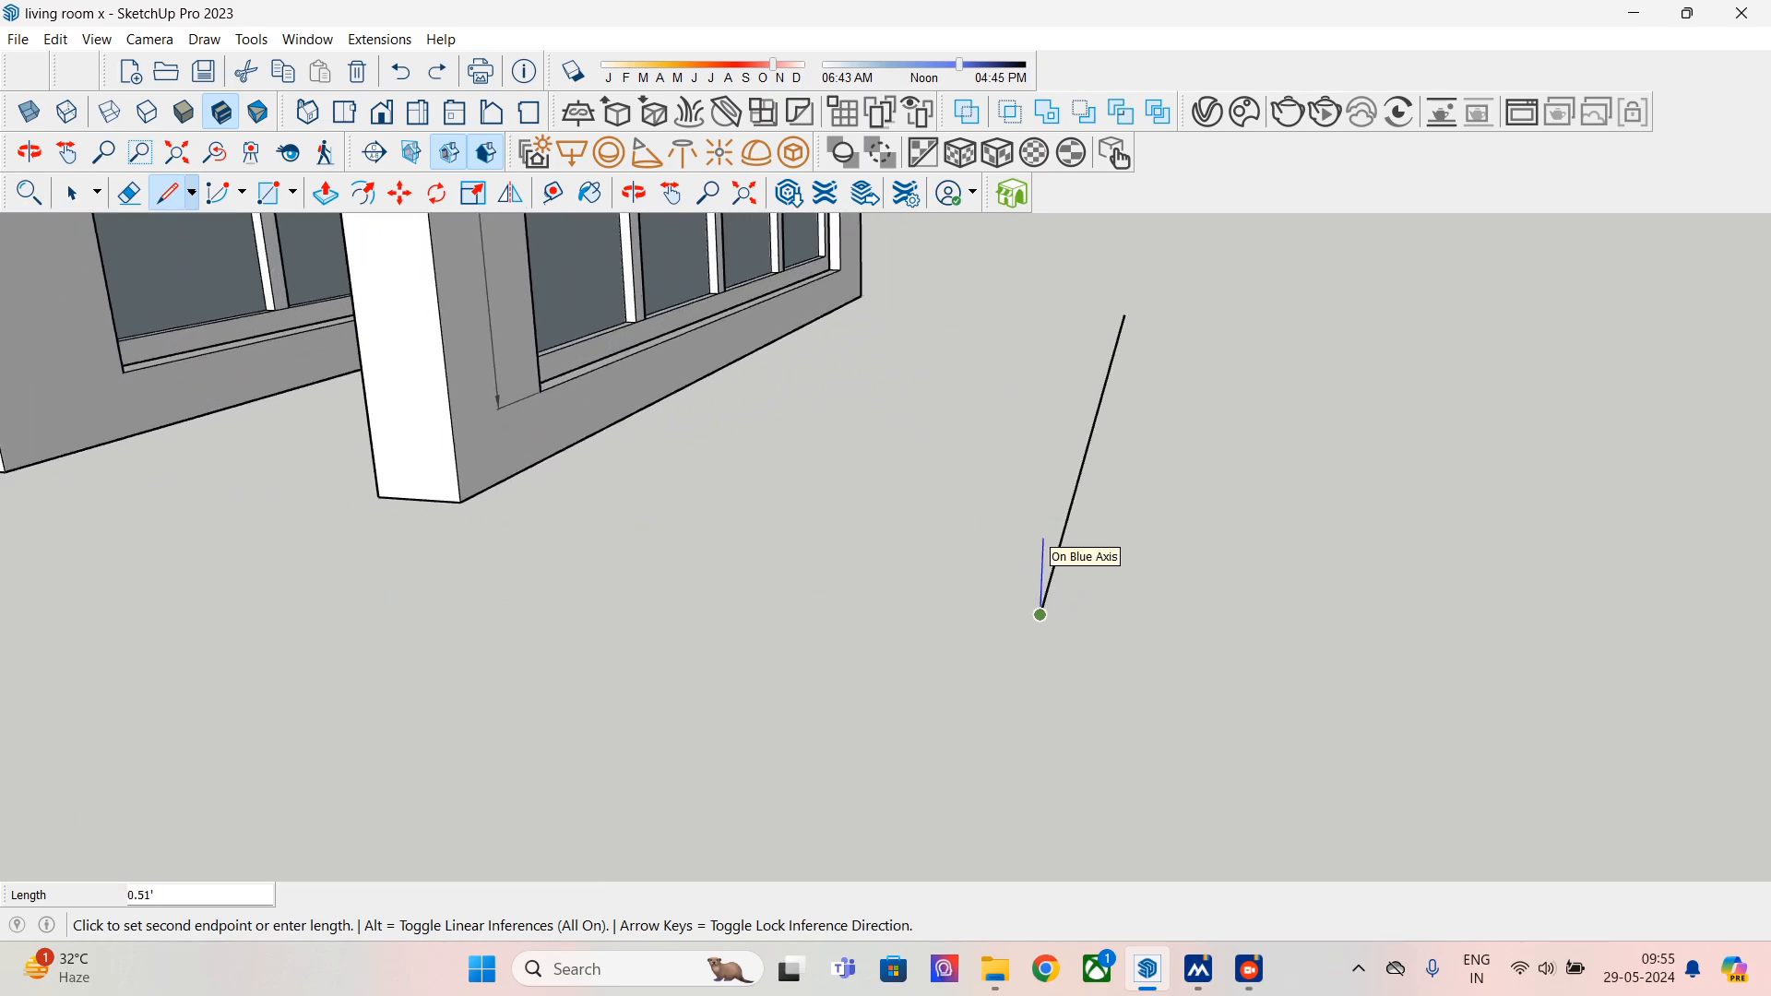
click(1040, 616)
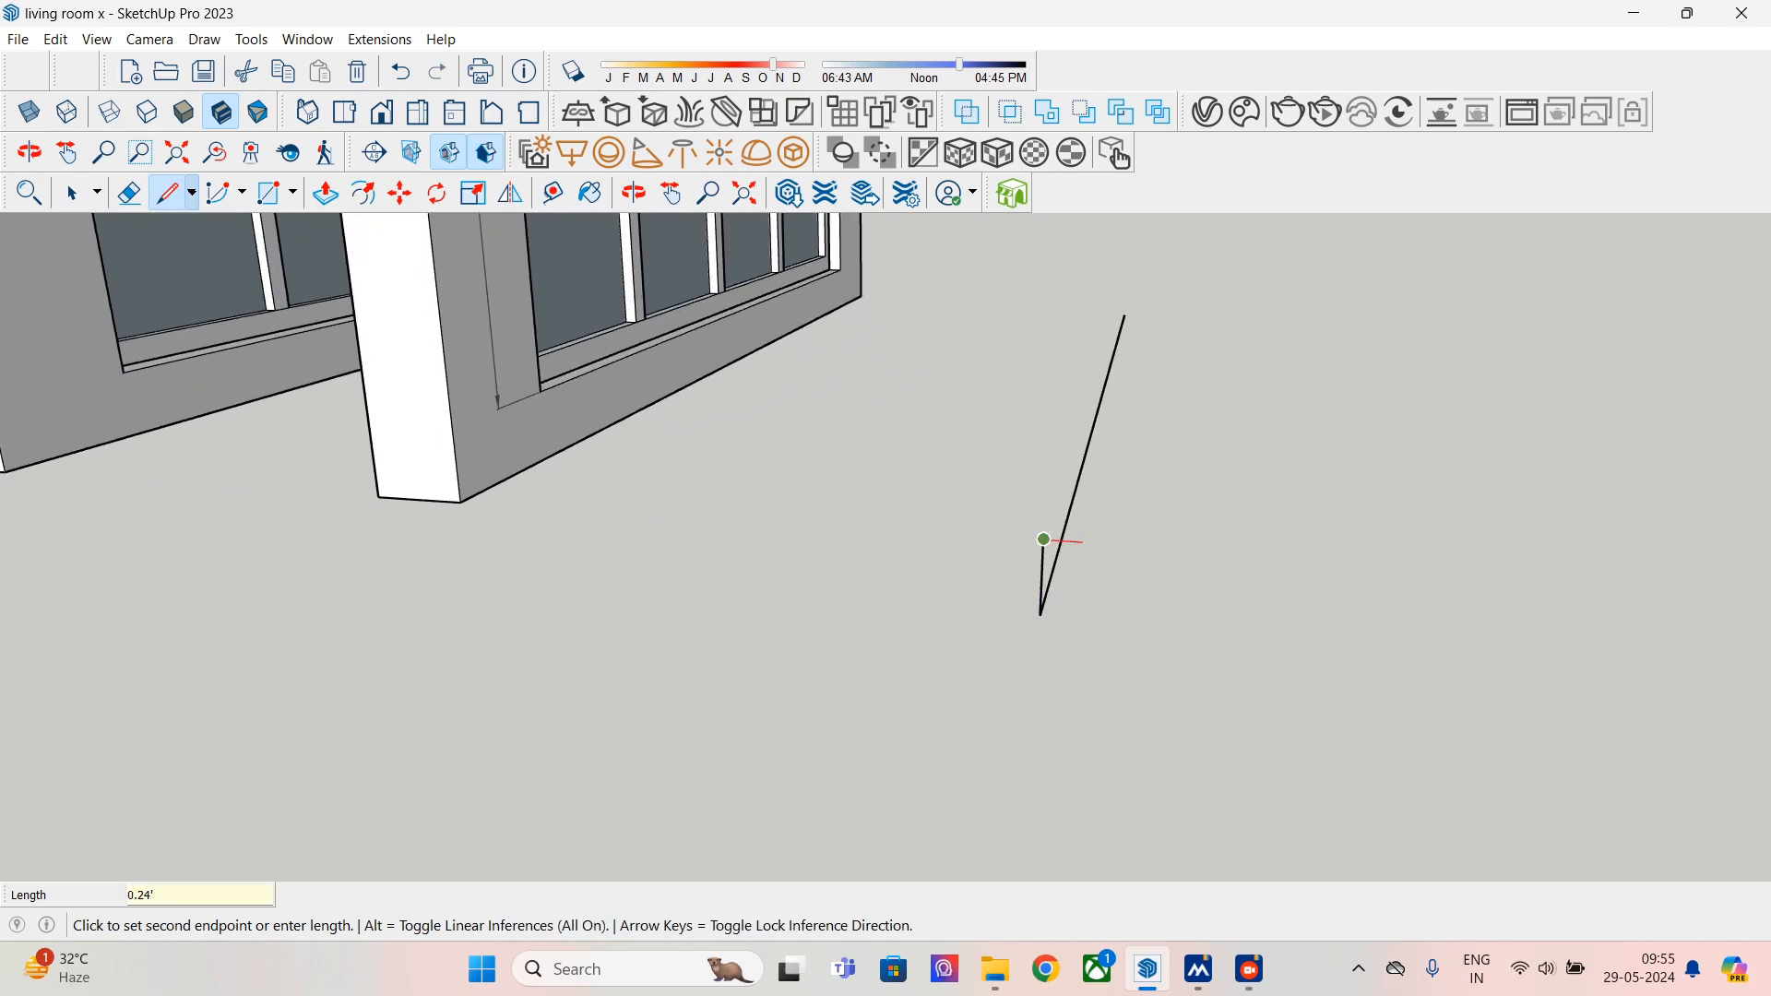
key(Return)
click(1040, 615)
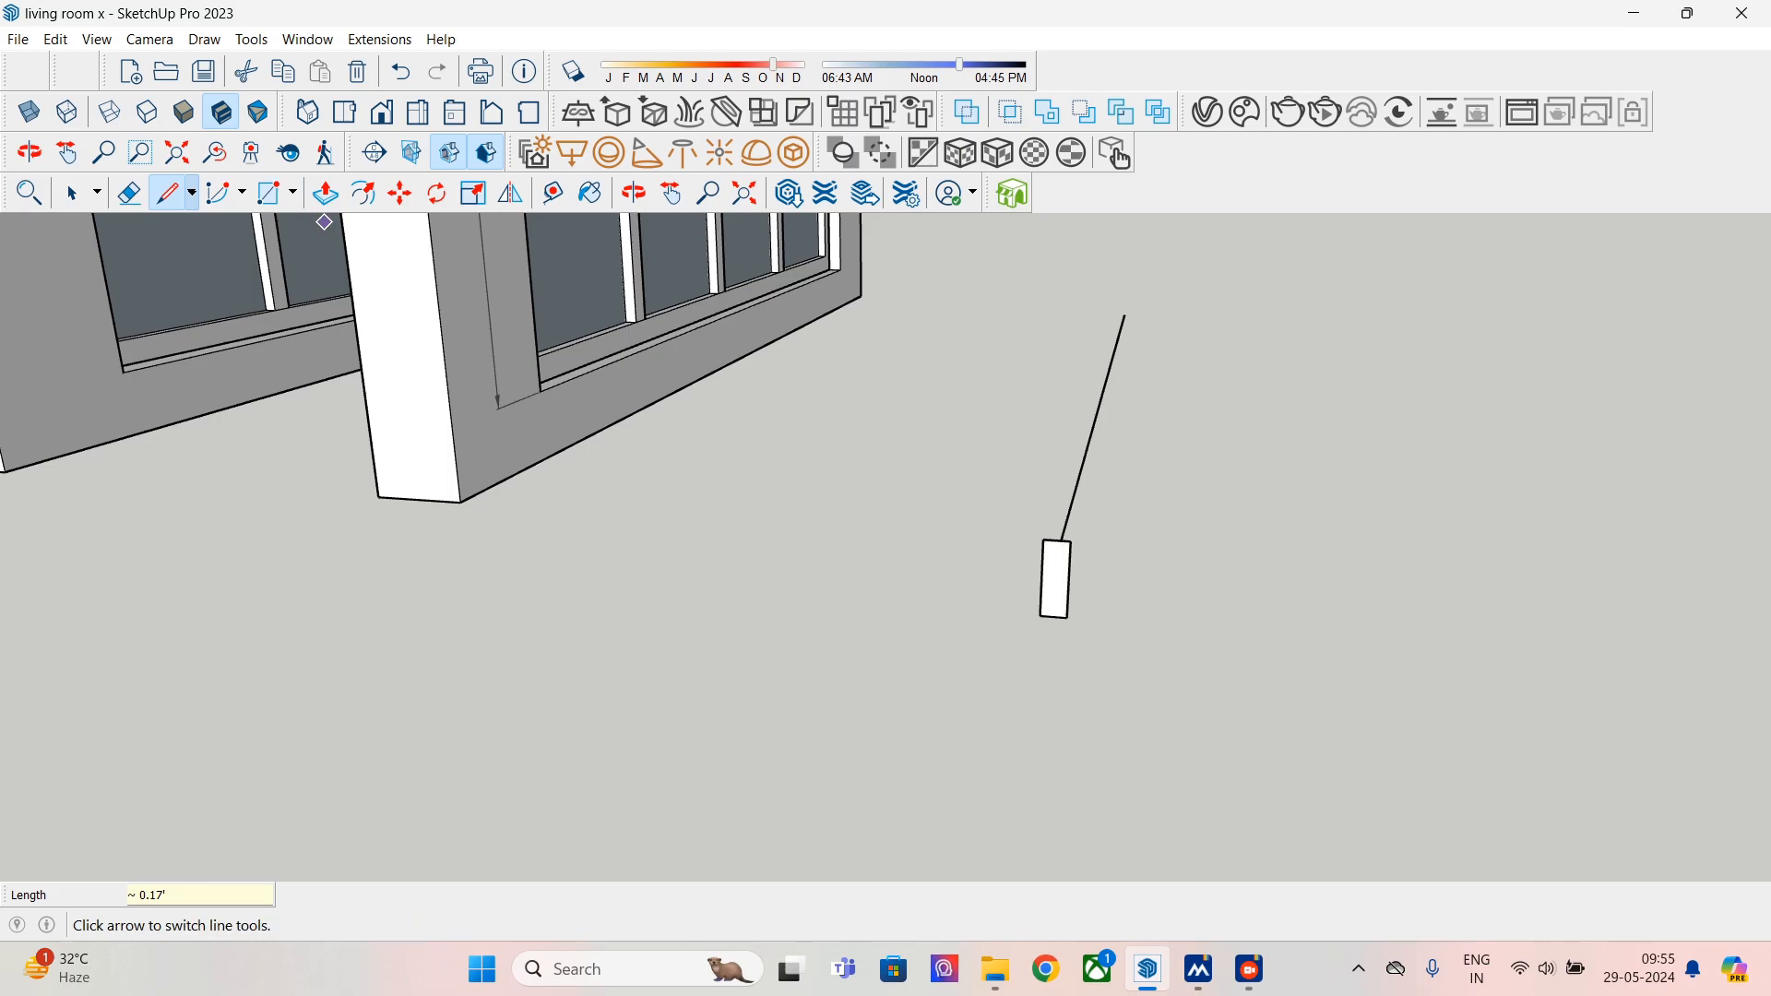
- Extrude the upright profile along the 14' ground line with Follow Me
click(73, 193)
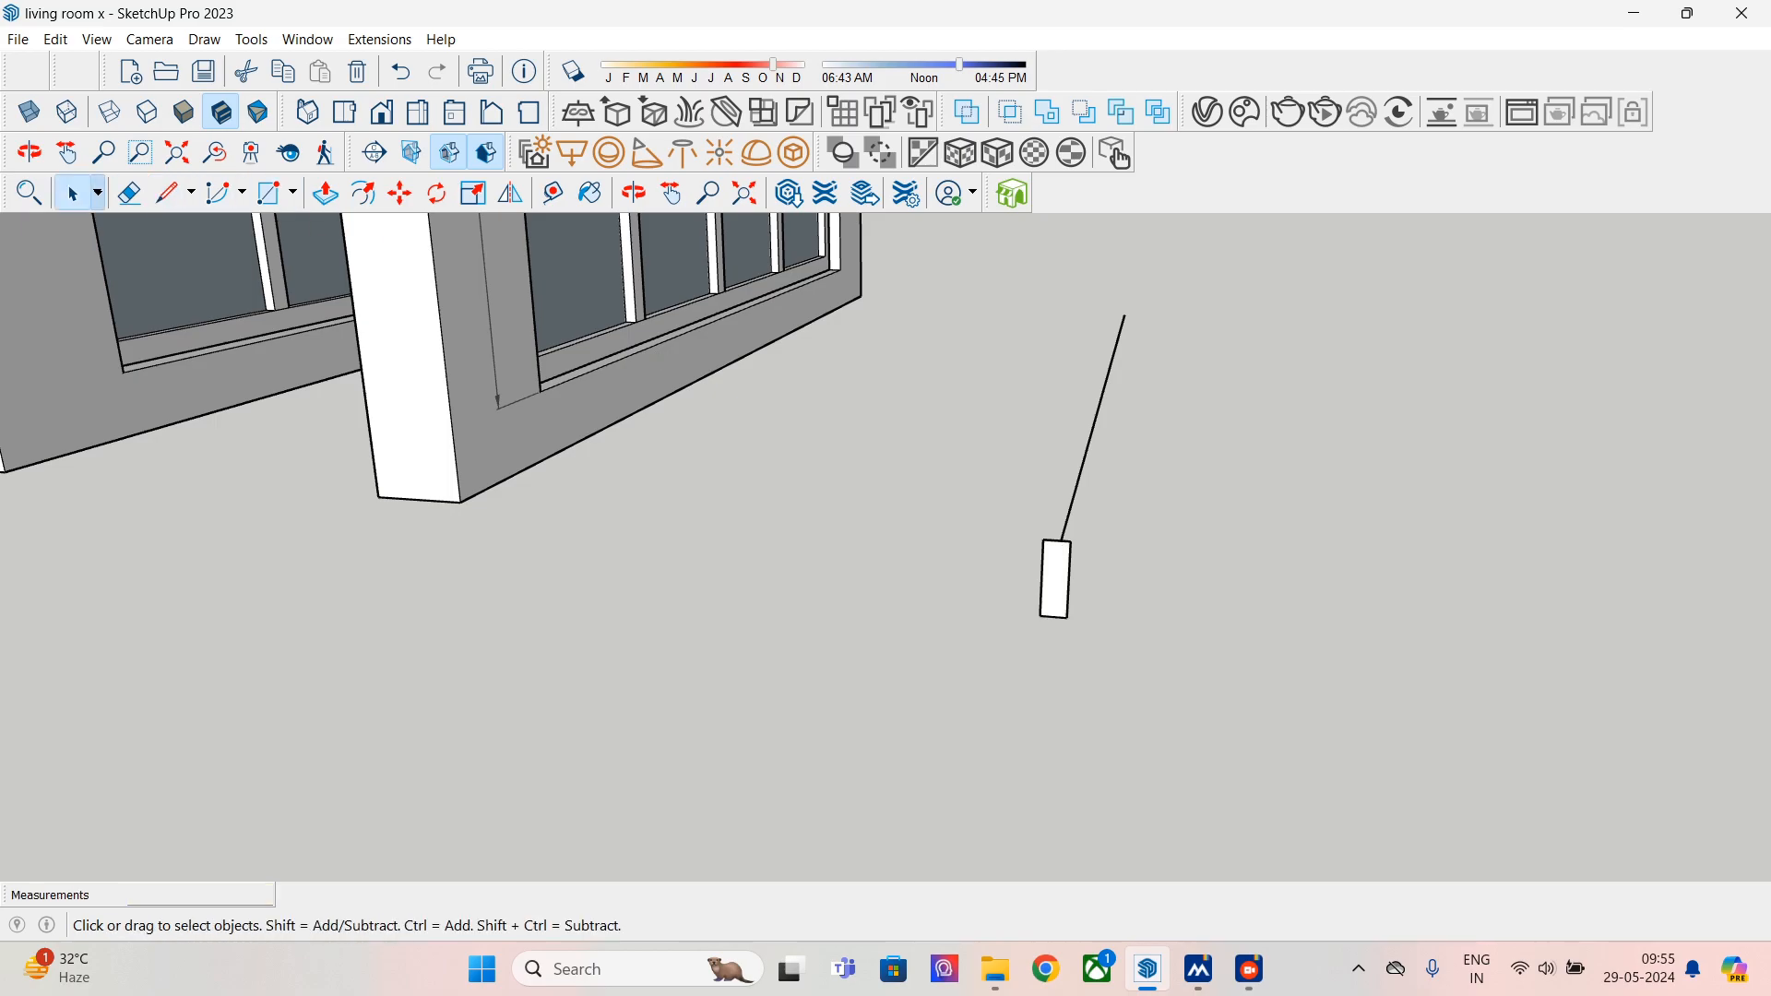
click(1093, 429)
middle_drag(1093, 429, 871, 420)
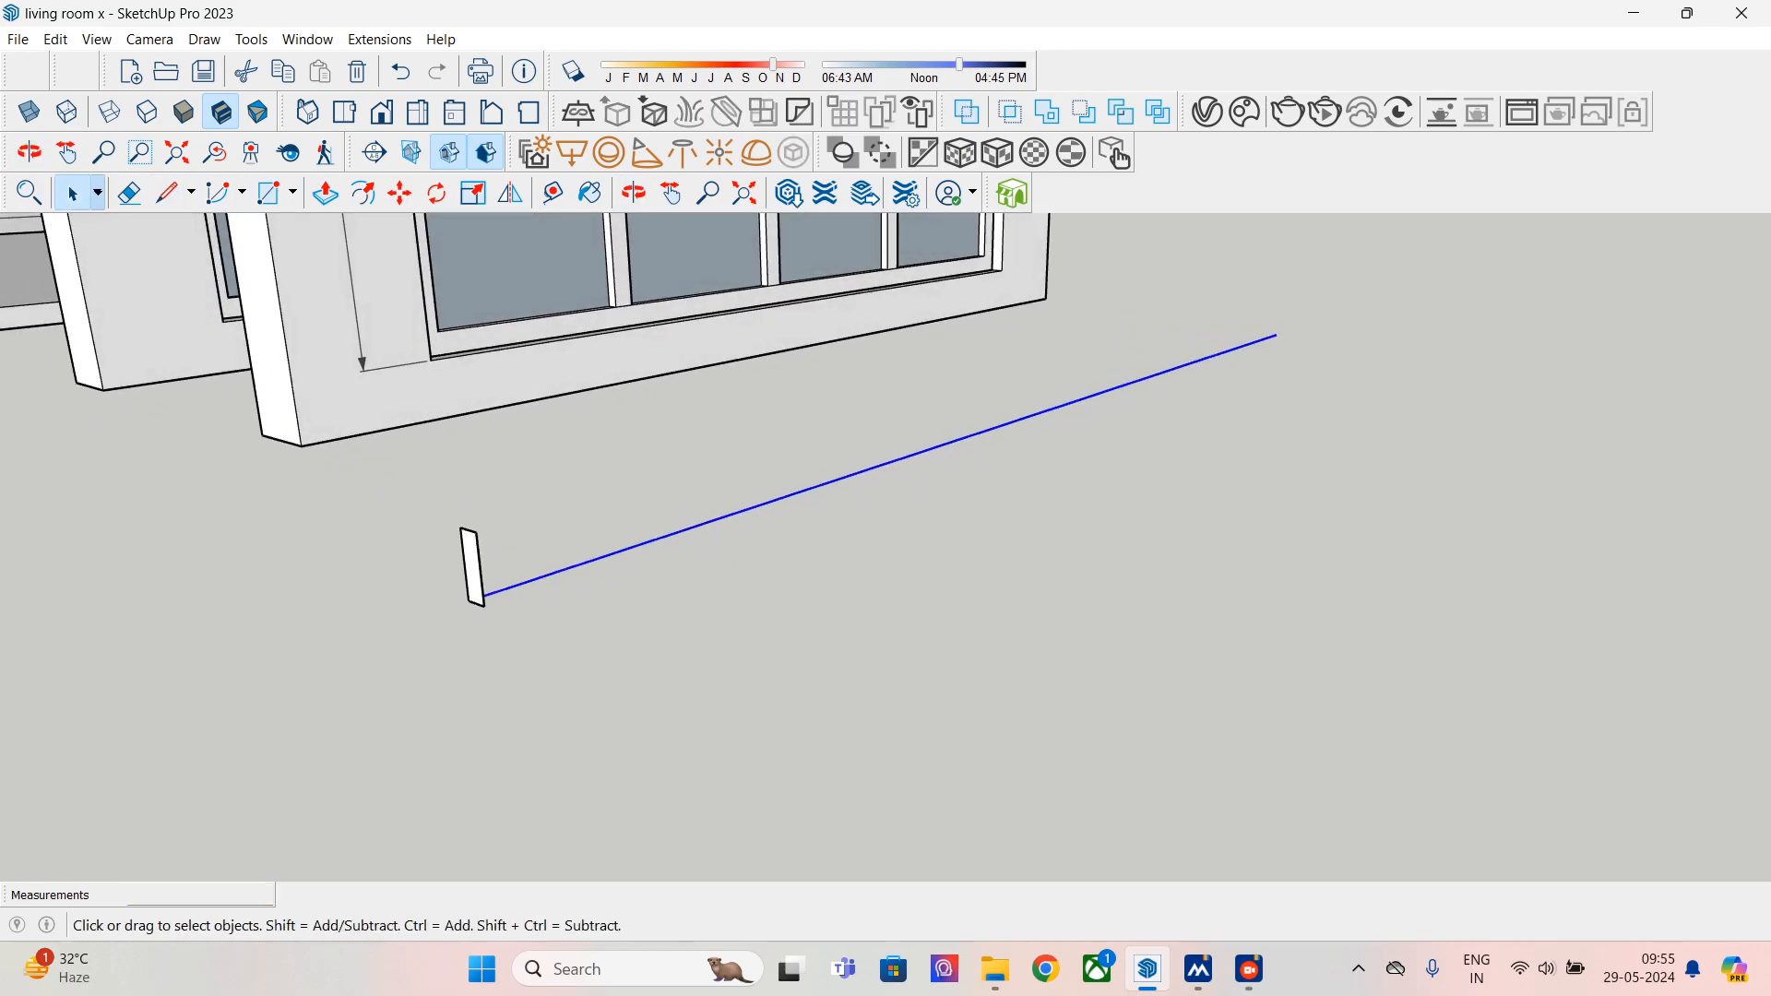
click(251, 40)
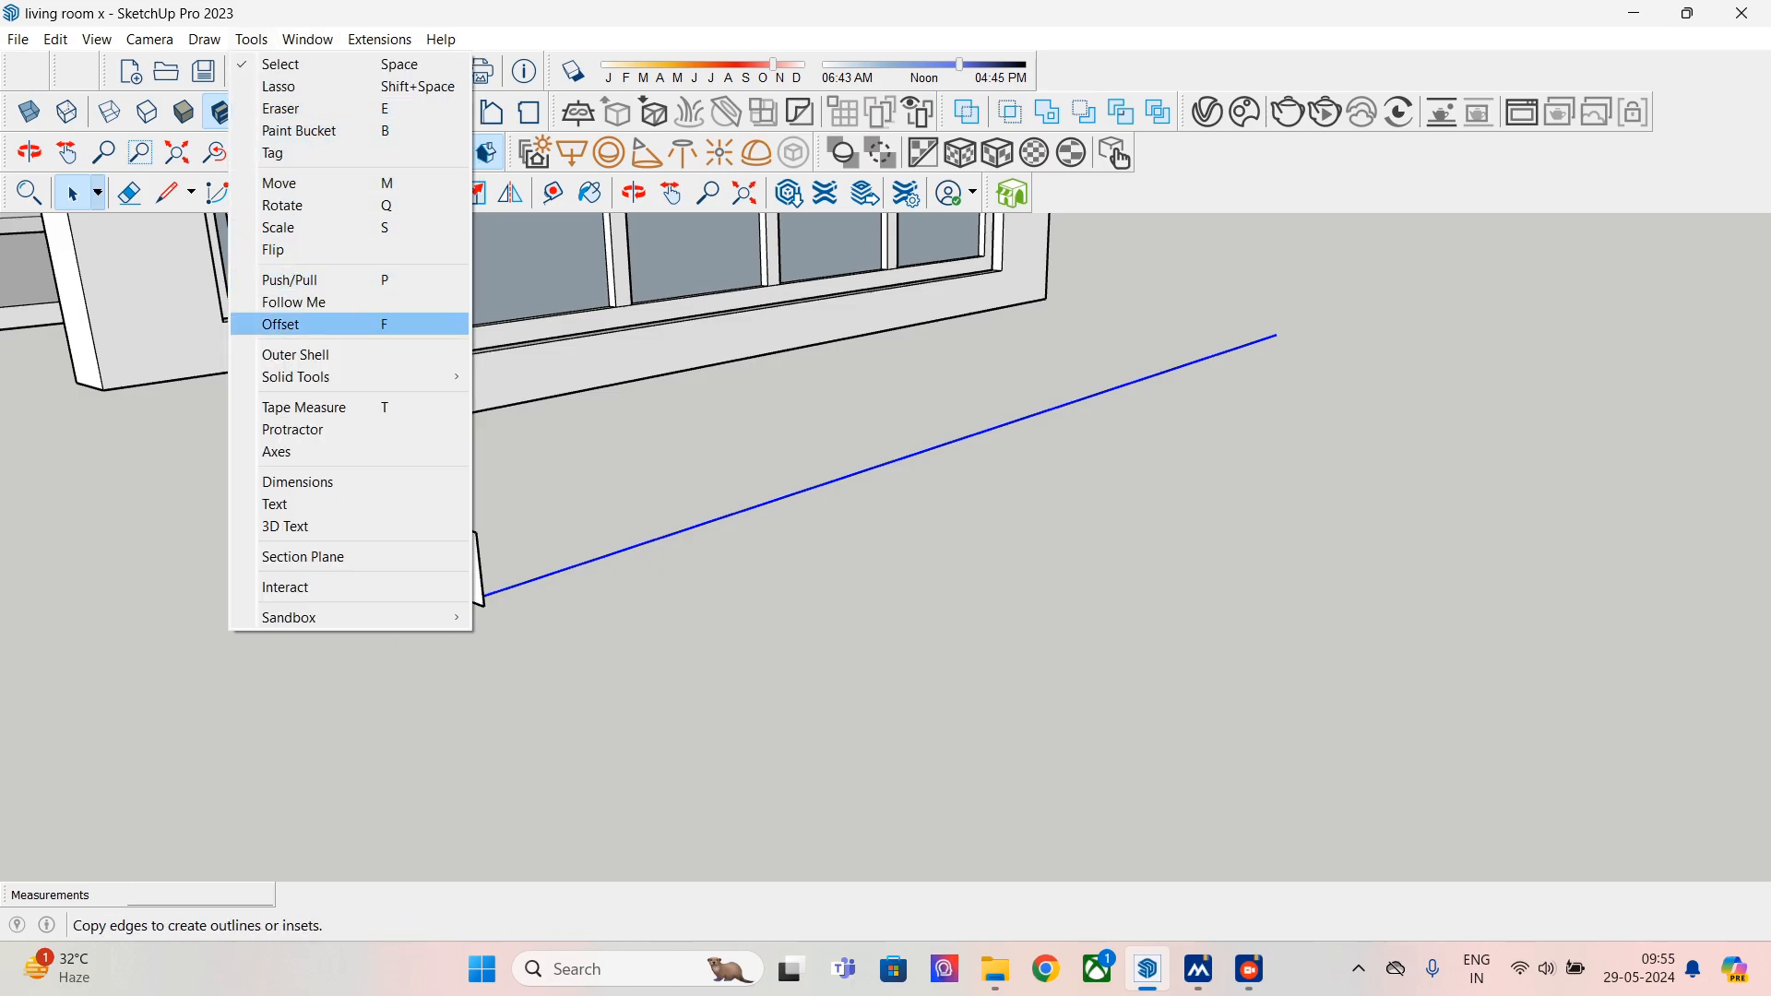
click(293, 302)
click(471, 567)
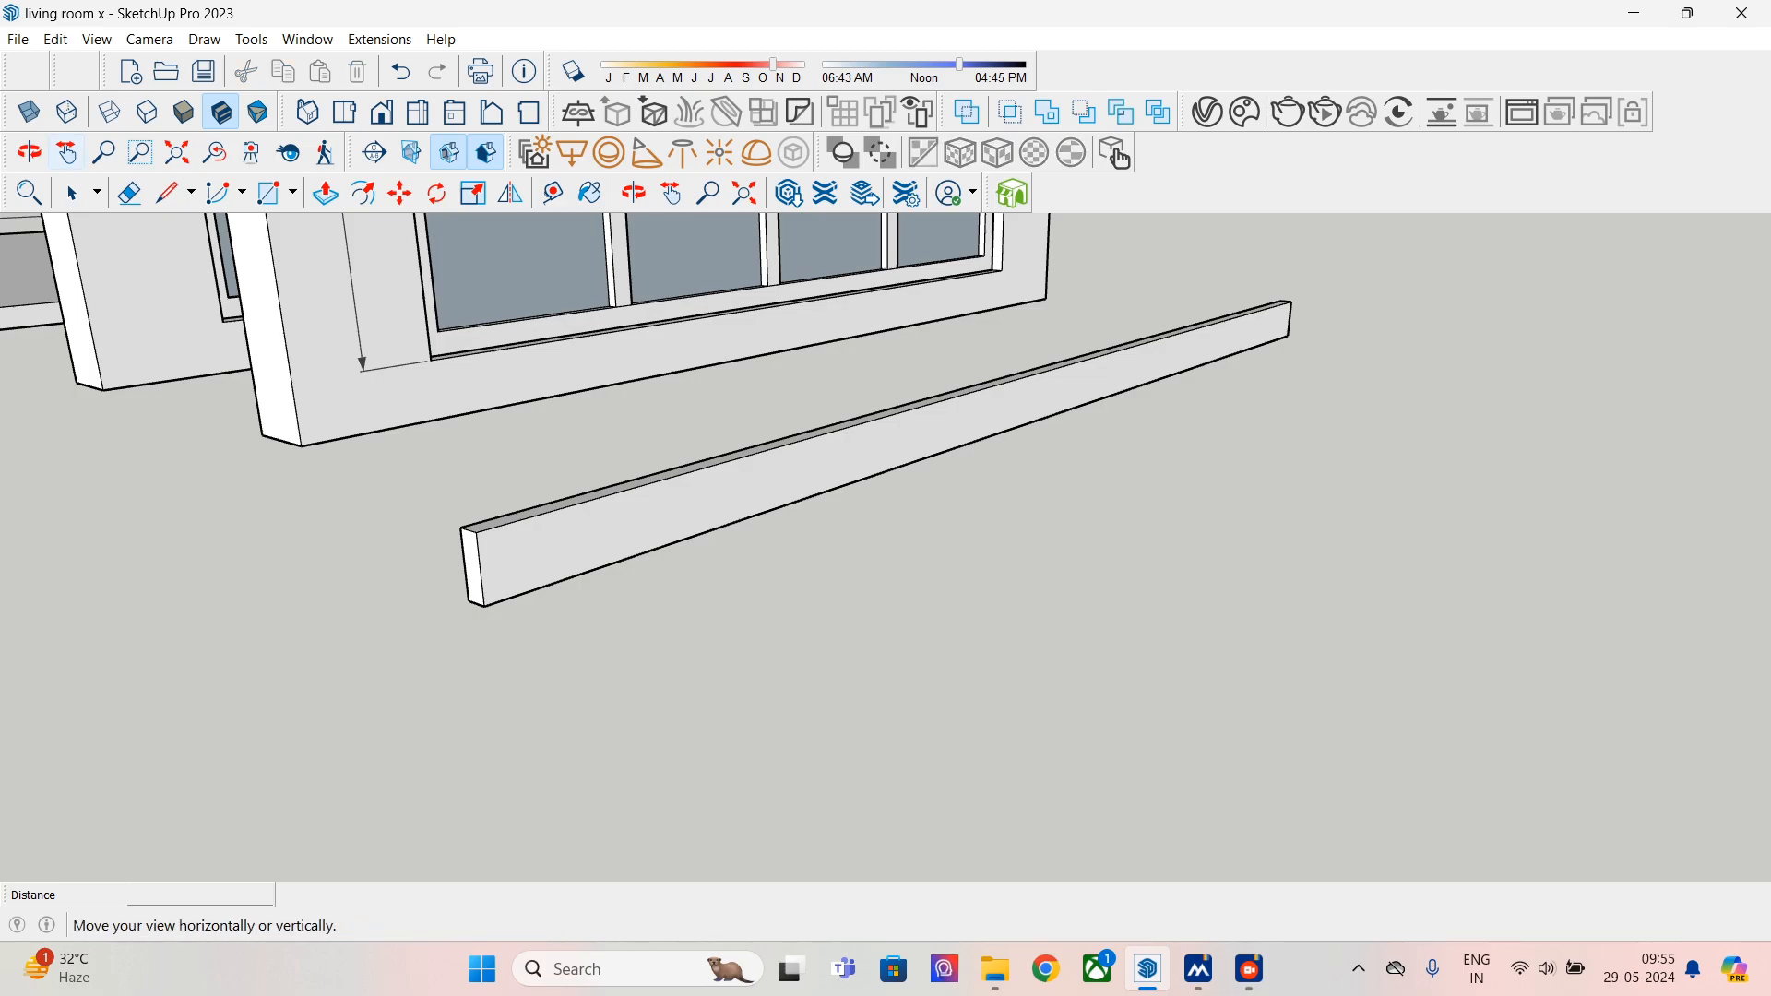
- Copy the whole 14' bar about 0.50' along the red axis, away from the window walls
click(72, 193)
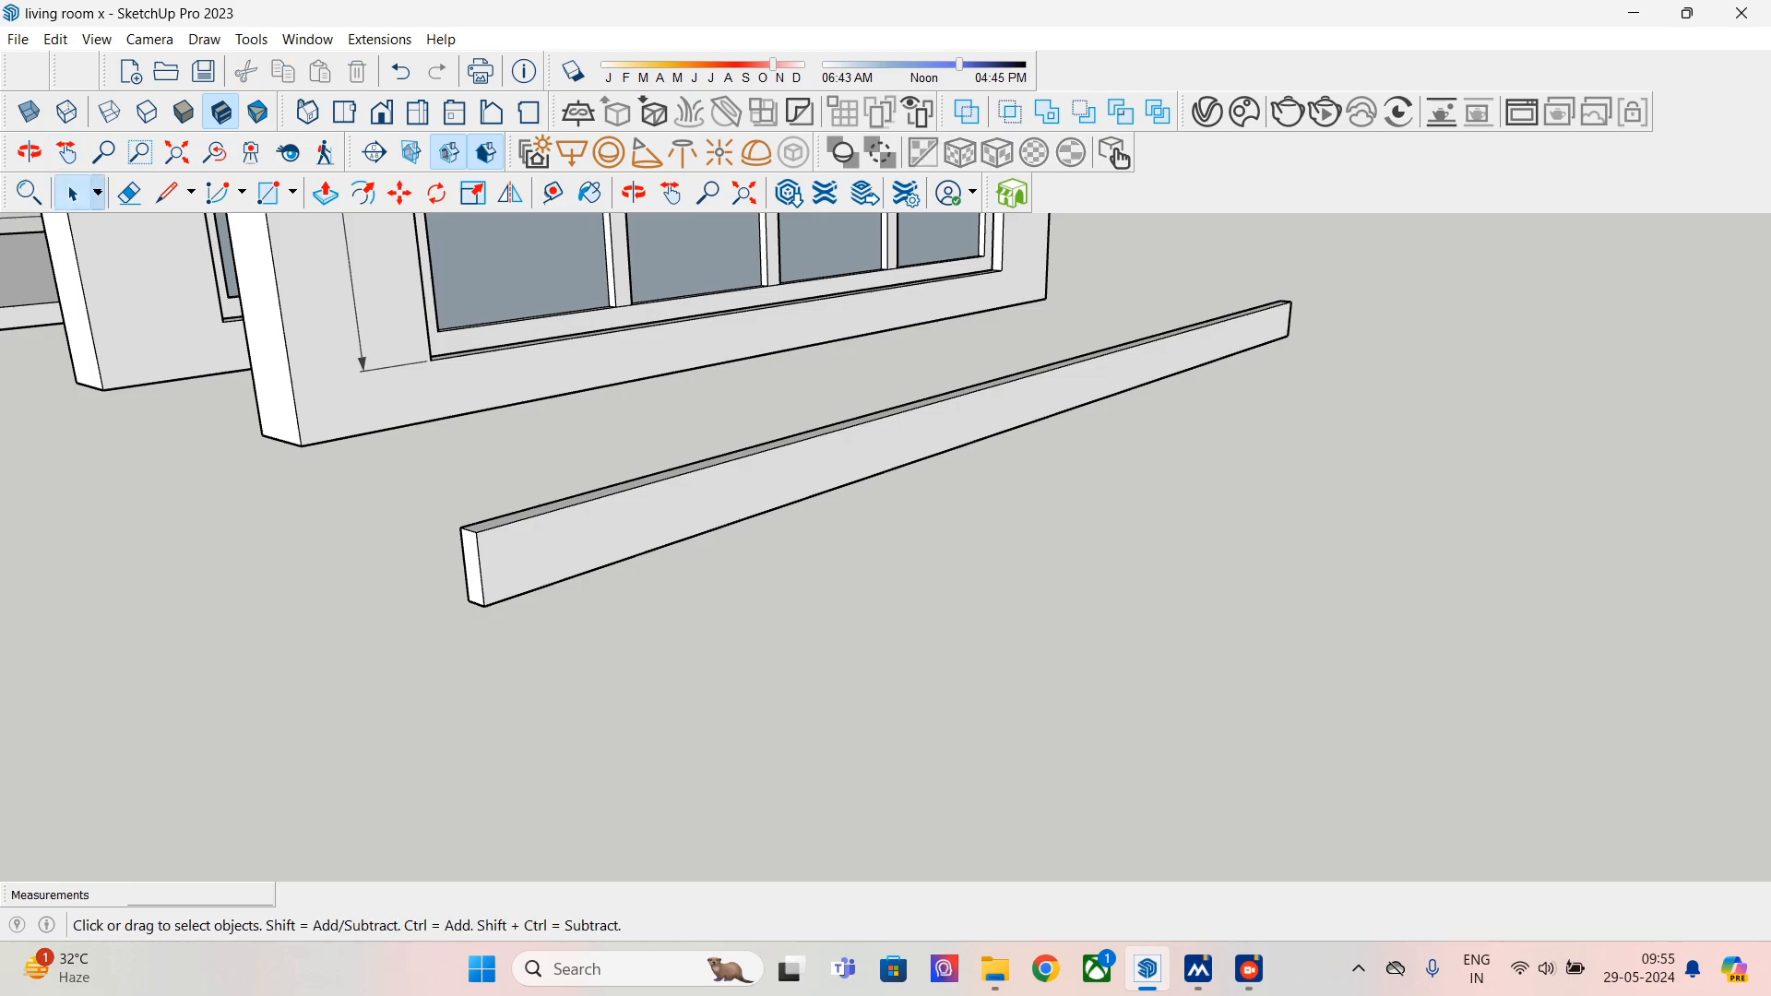
triple_click(701, 501)
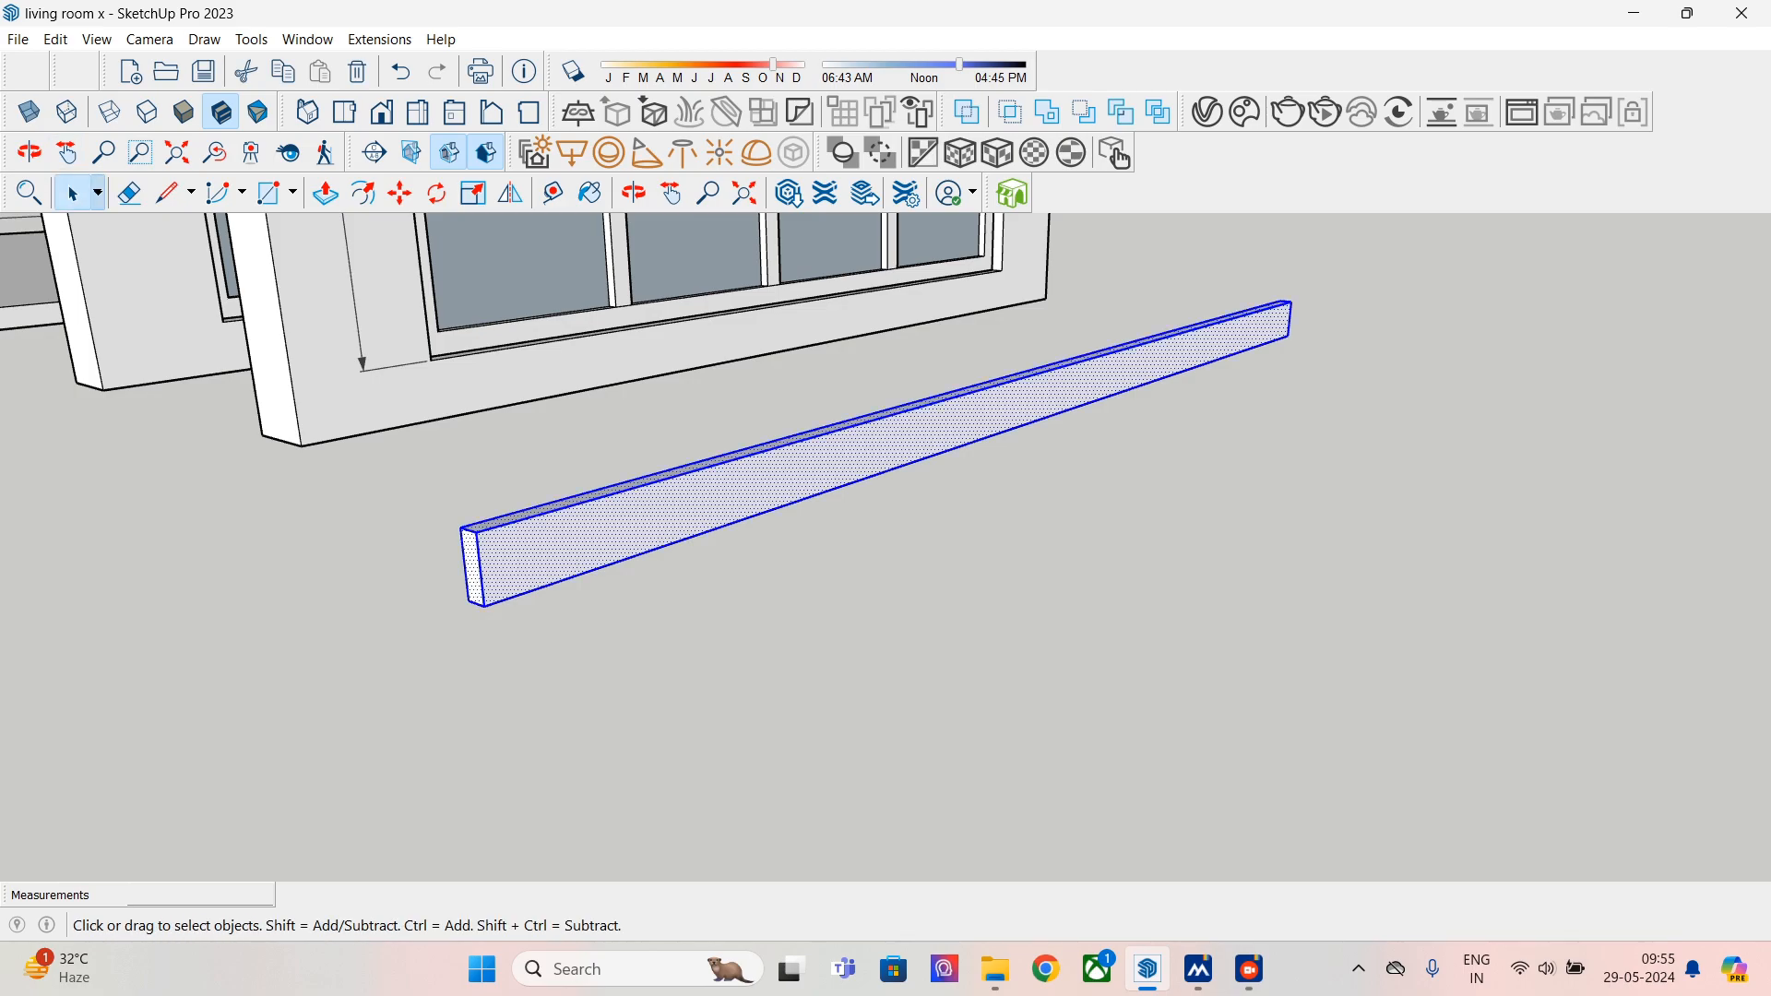
scroll(991, 411, down, 1)
middle_drag(991, 411, 1215, 446)
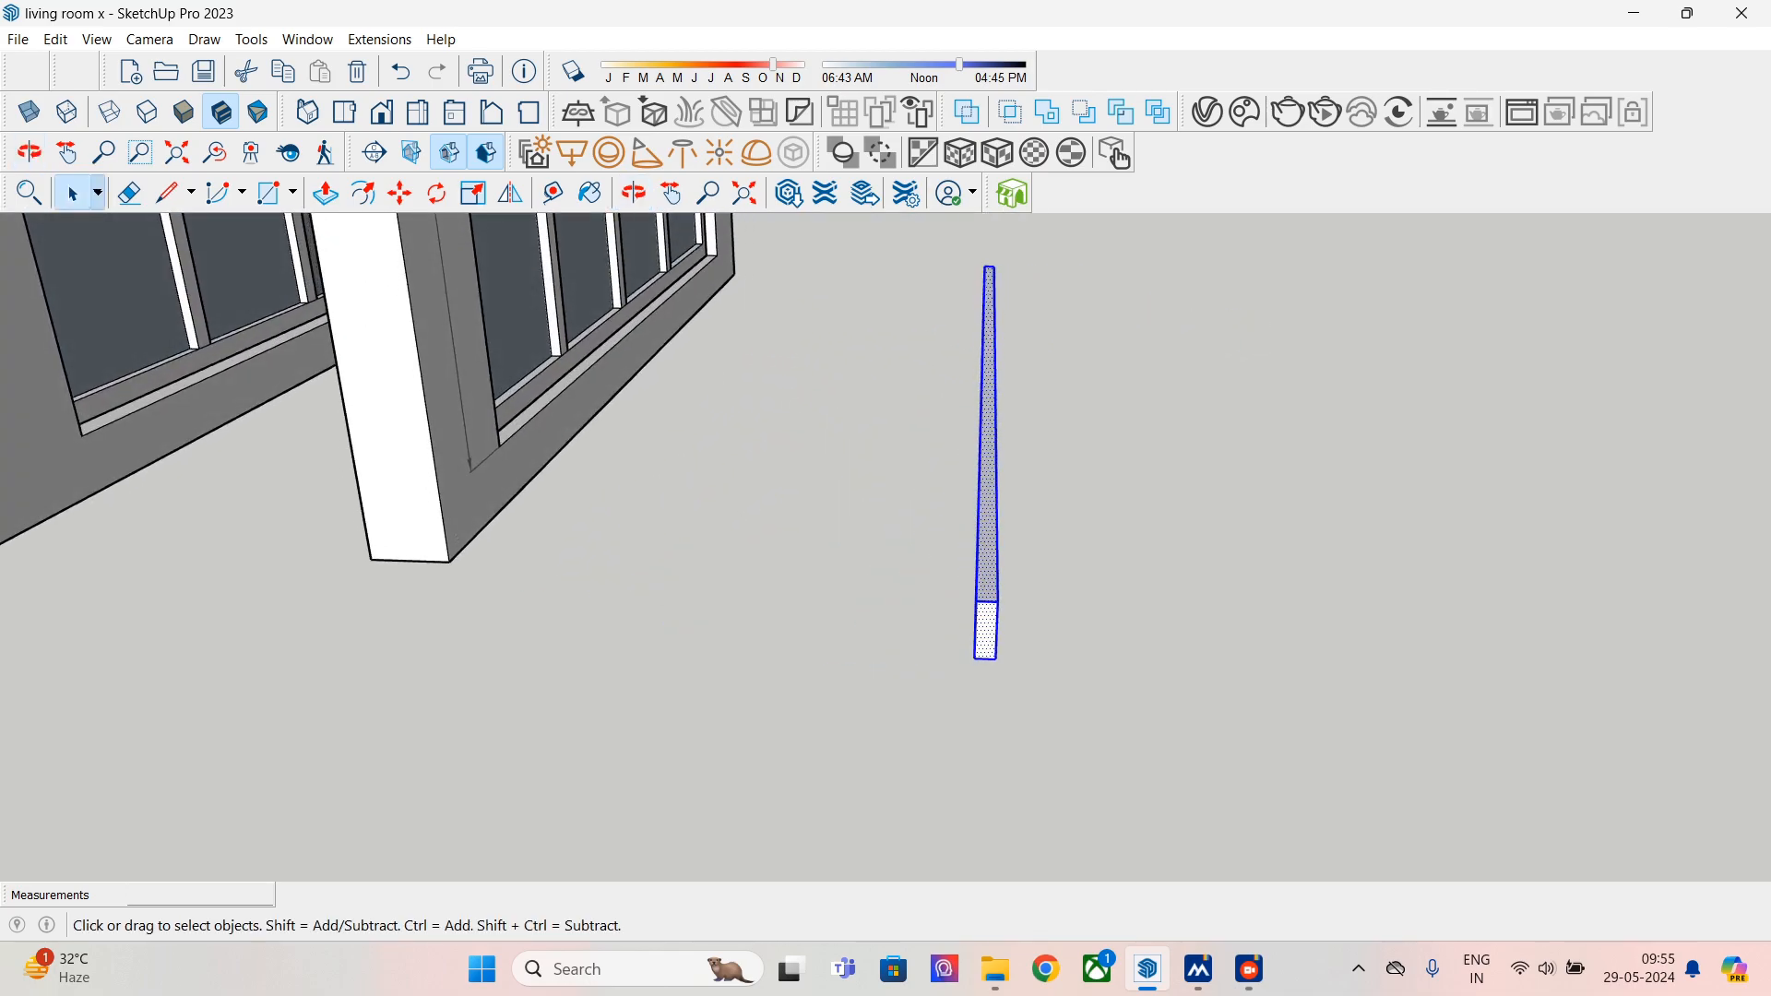
click(399, 192)
click(995, 658)
key(ctrl)
click(1060, 662)
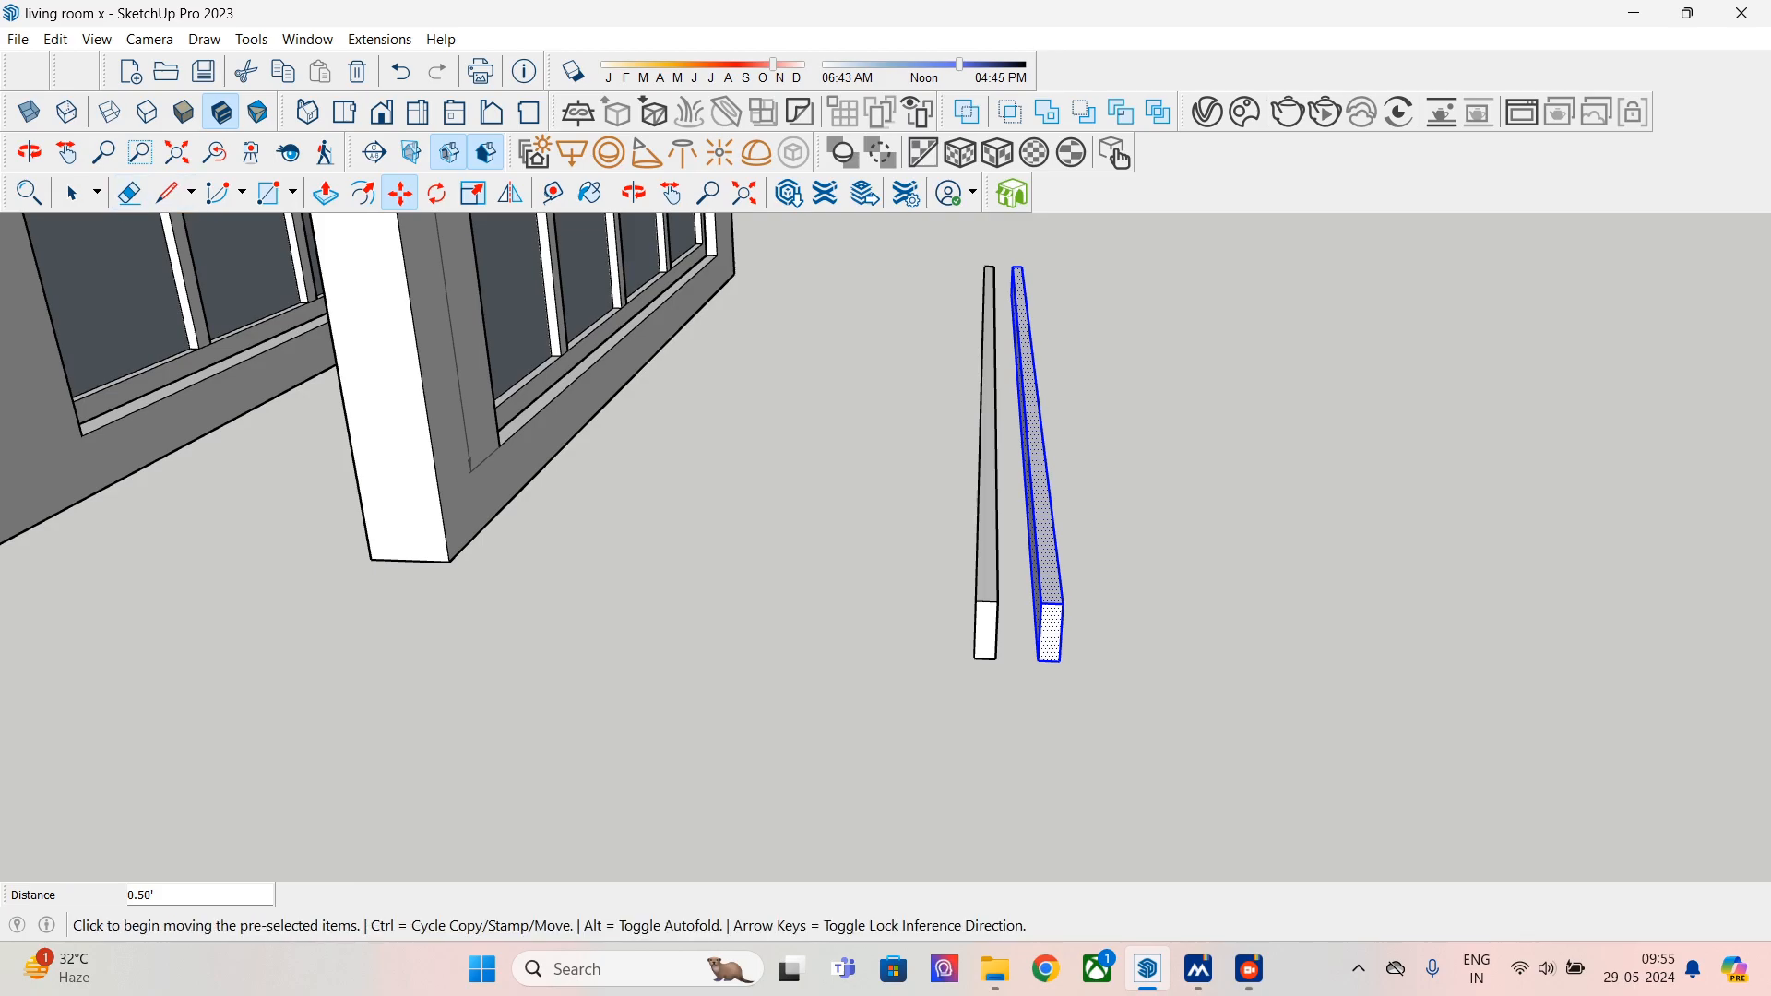
- Make the copied 14' bar and the original 14' bar into two separate groups
right_click(1049, 488)
click(1093, 667)
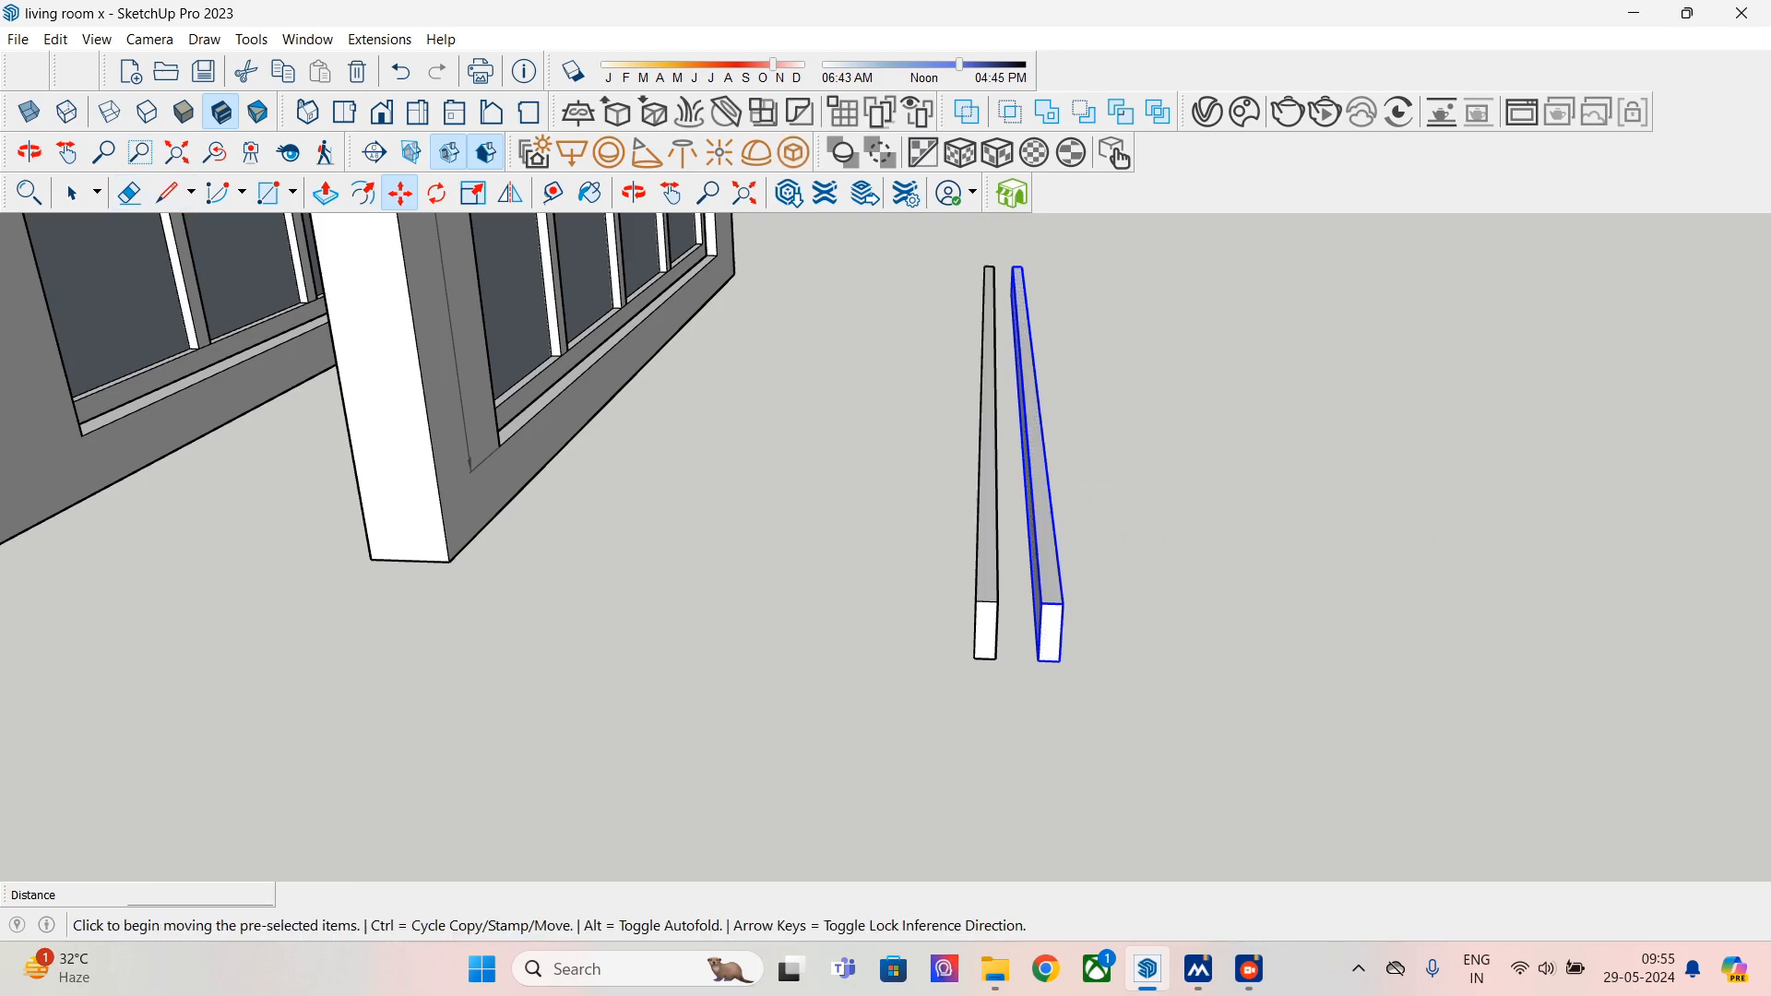
click(73, 193)
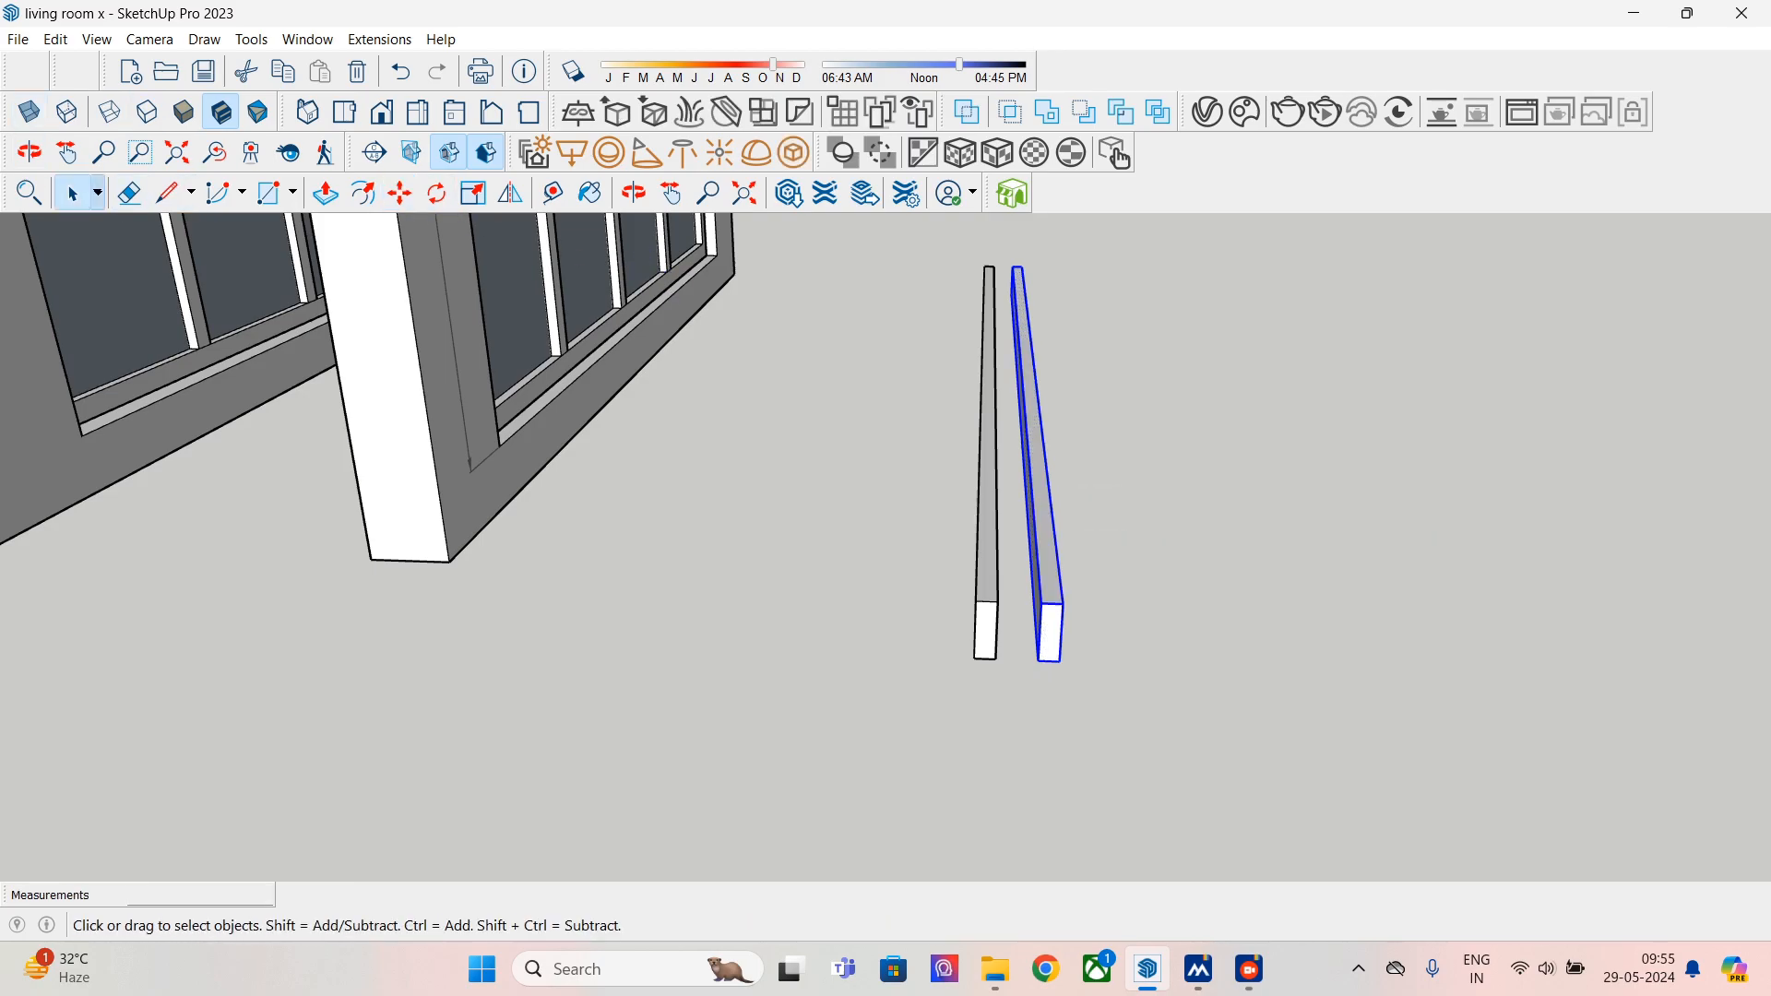
double_click(978, 481)
triple_click(989, 634)
right_click(991, 636)
click(1062, 400)
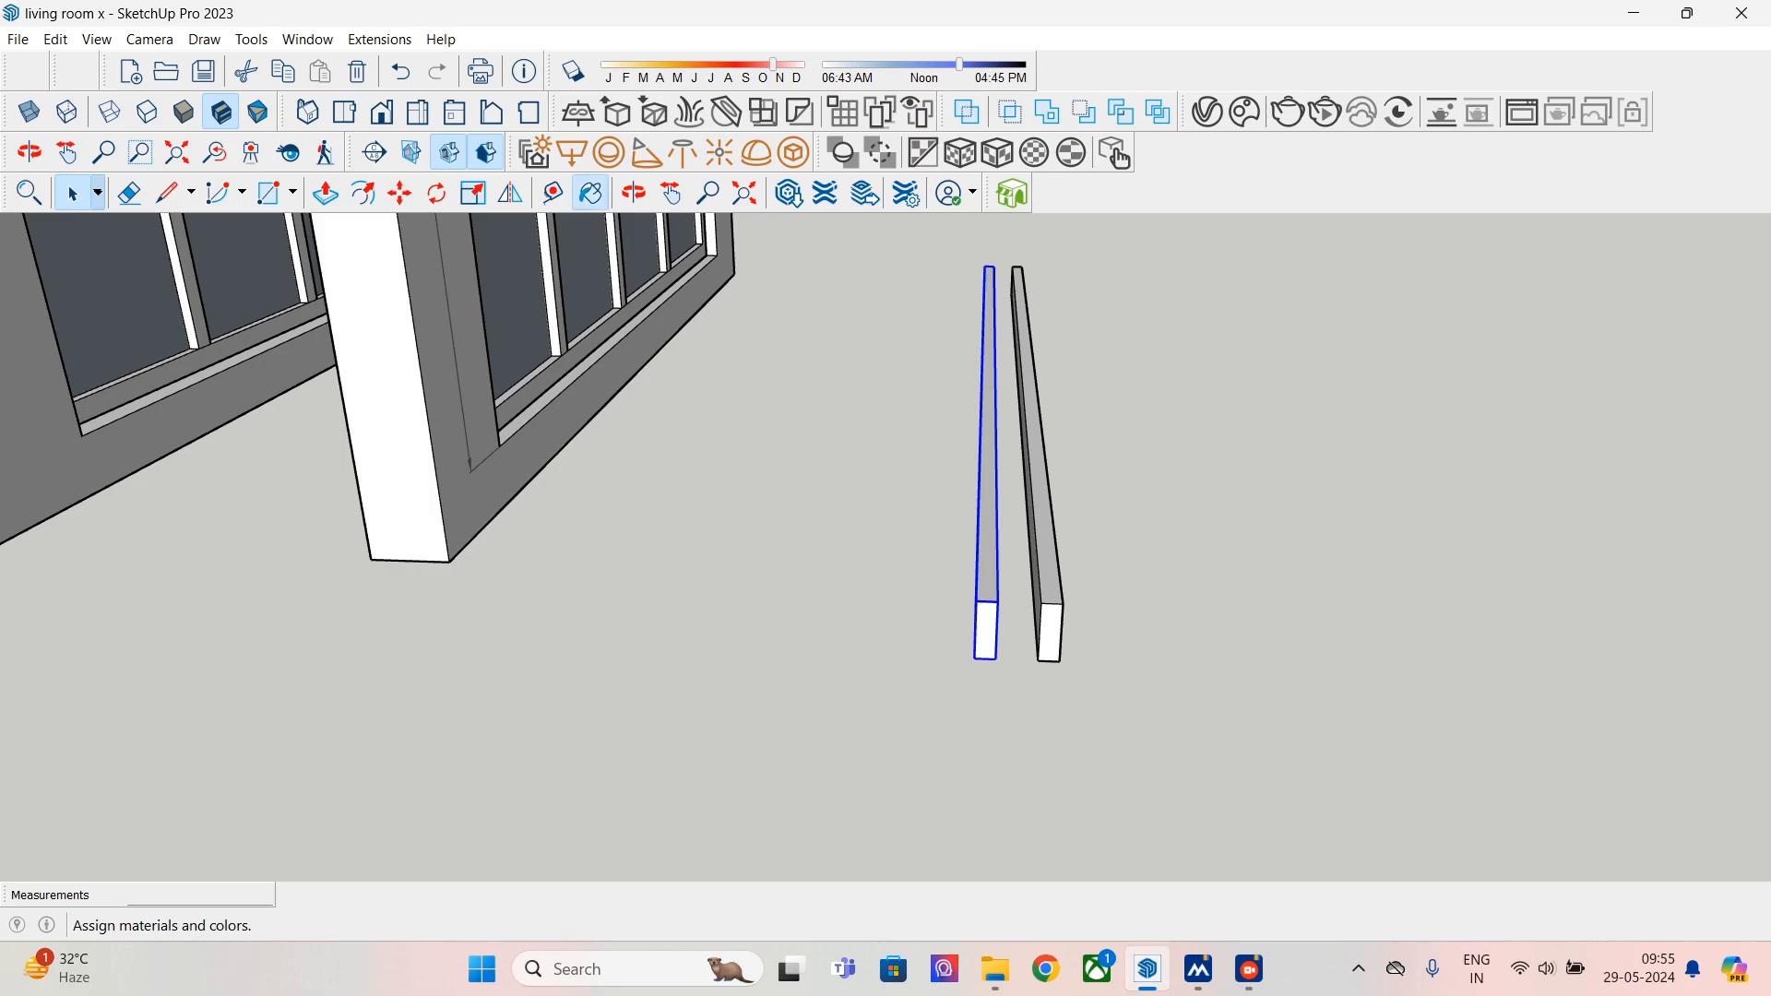
- Assign the Left Wall tag to the original 14' bar's group
click(591, 193)
scroll(245, 609, down, 15)
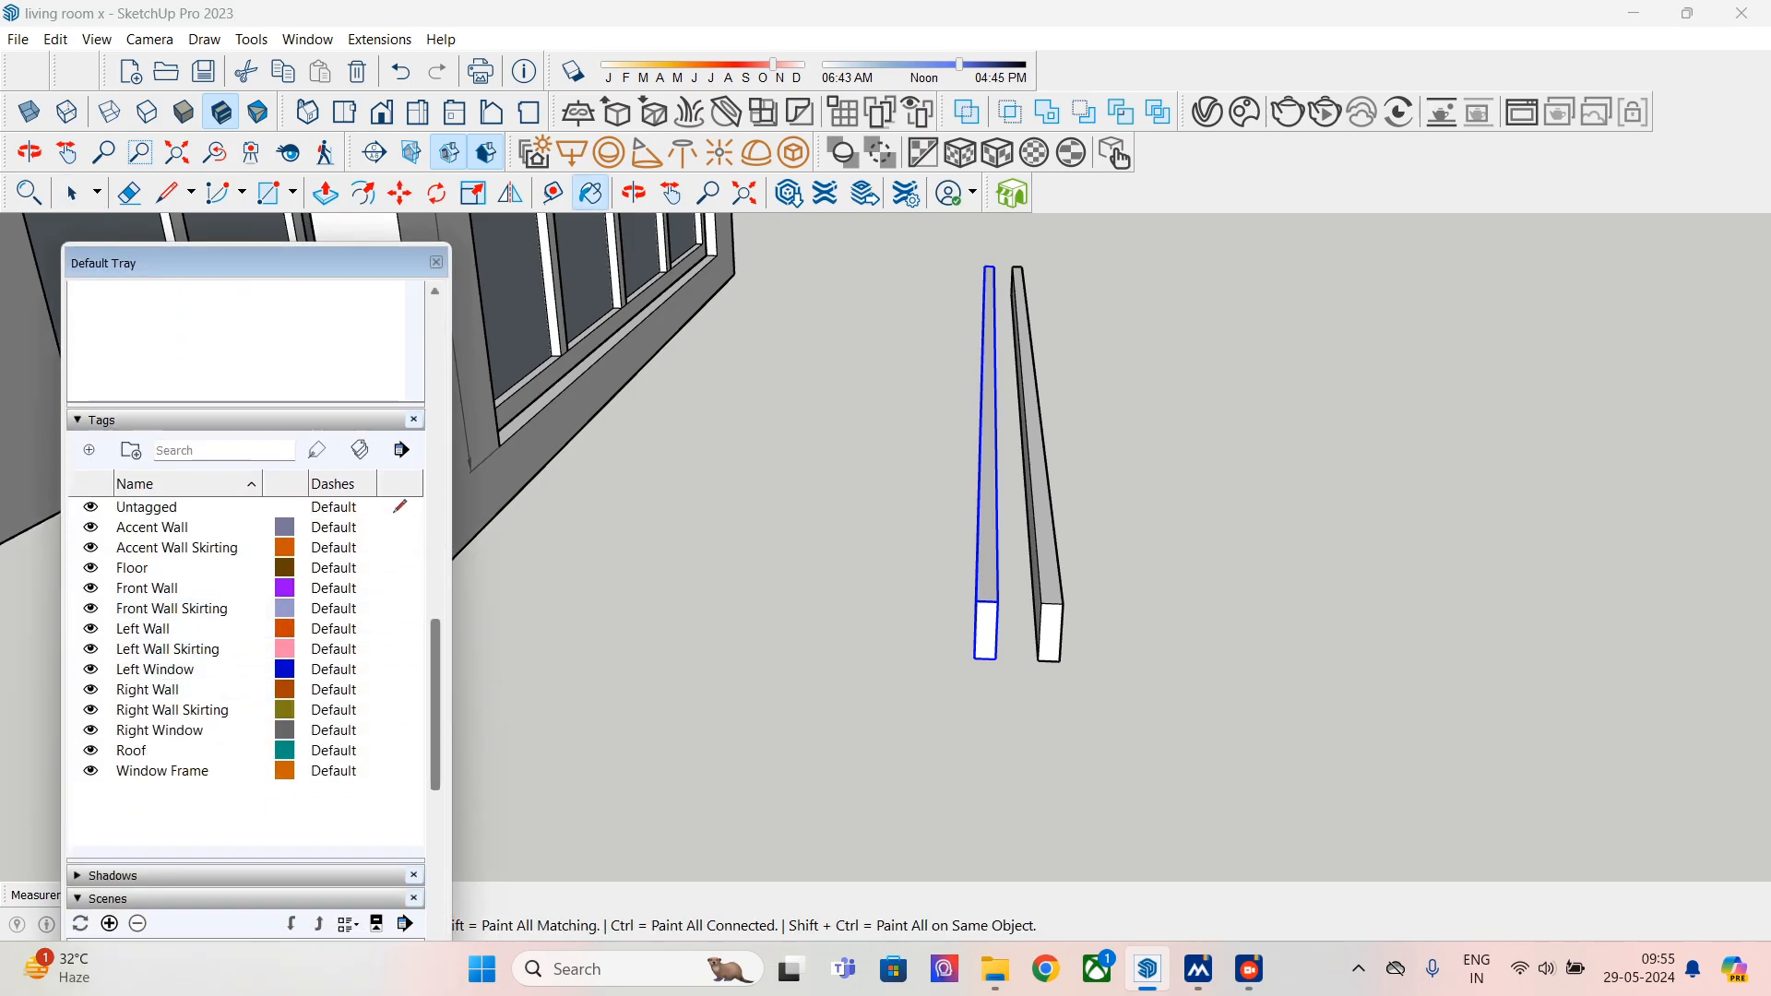
scroll(157, 669, up, 15)
click(304, 354)
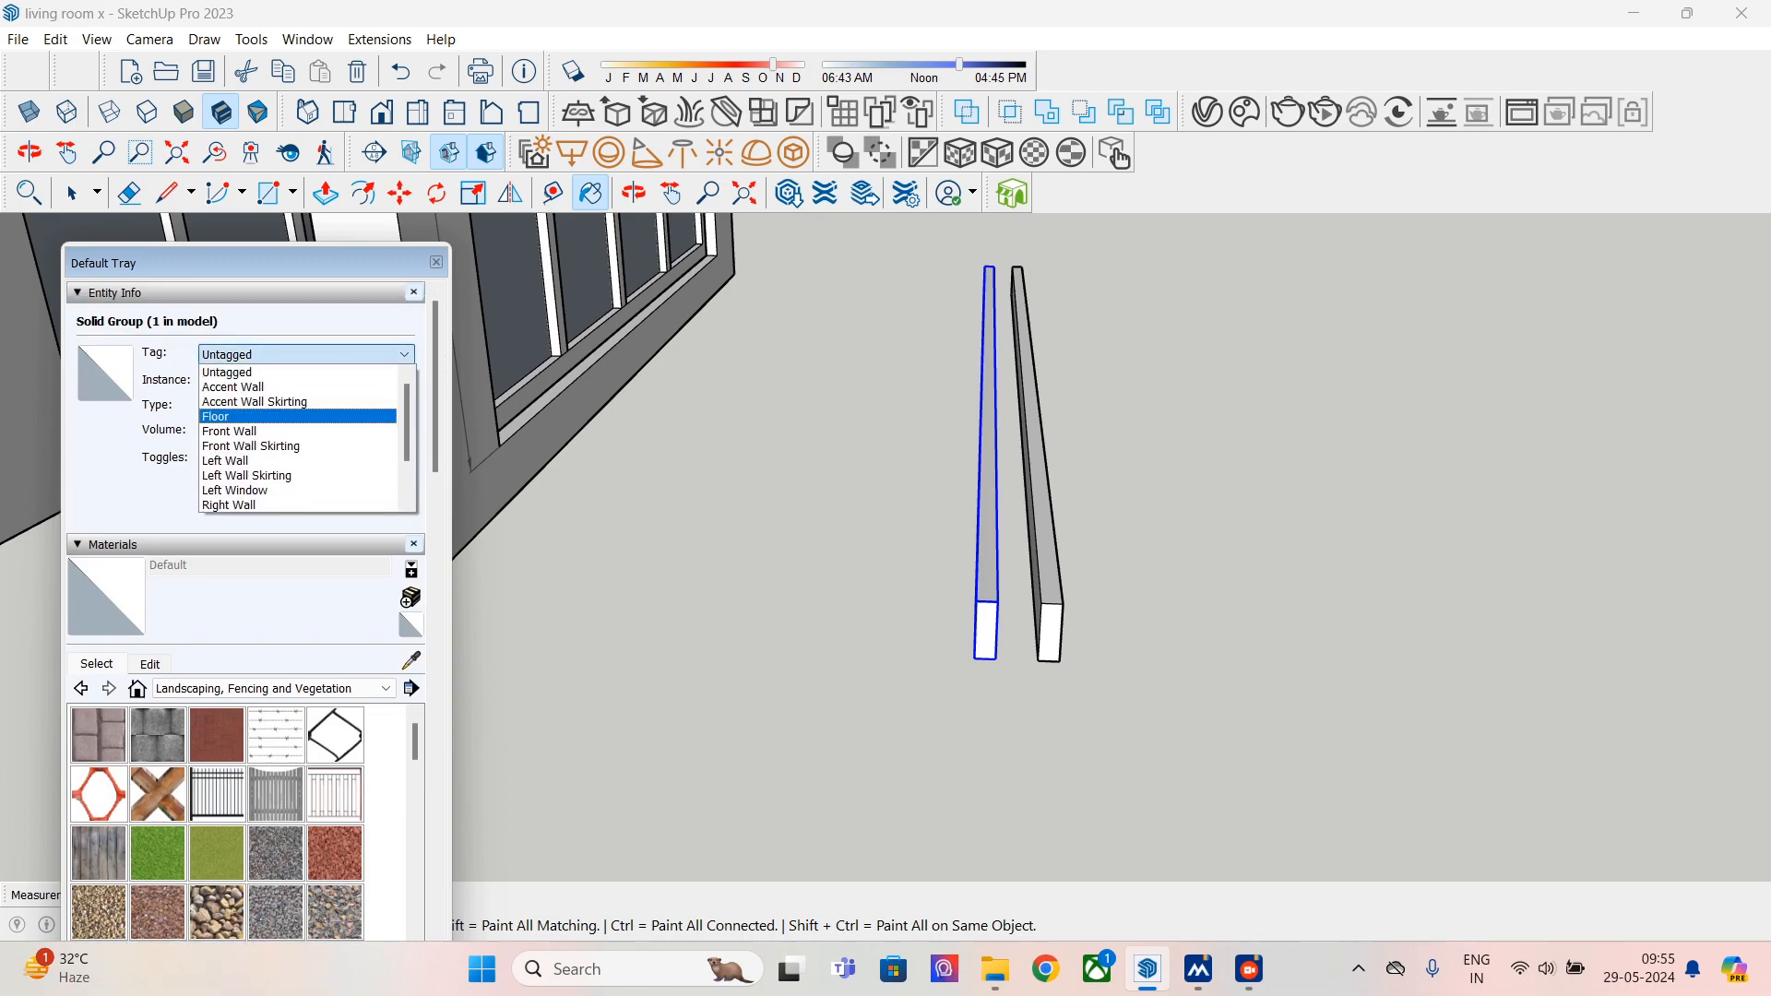
click(226, 461)
- Assign the Right Wall Skirting tag to the copied 14' bar's group
click(72, 193)
click(1046, 572)
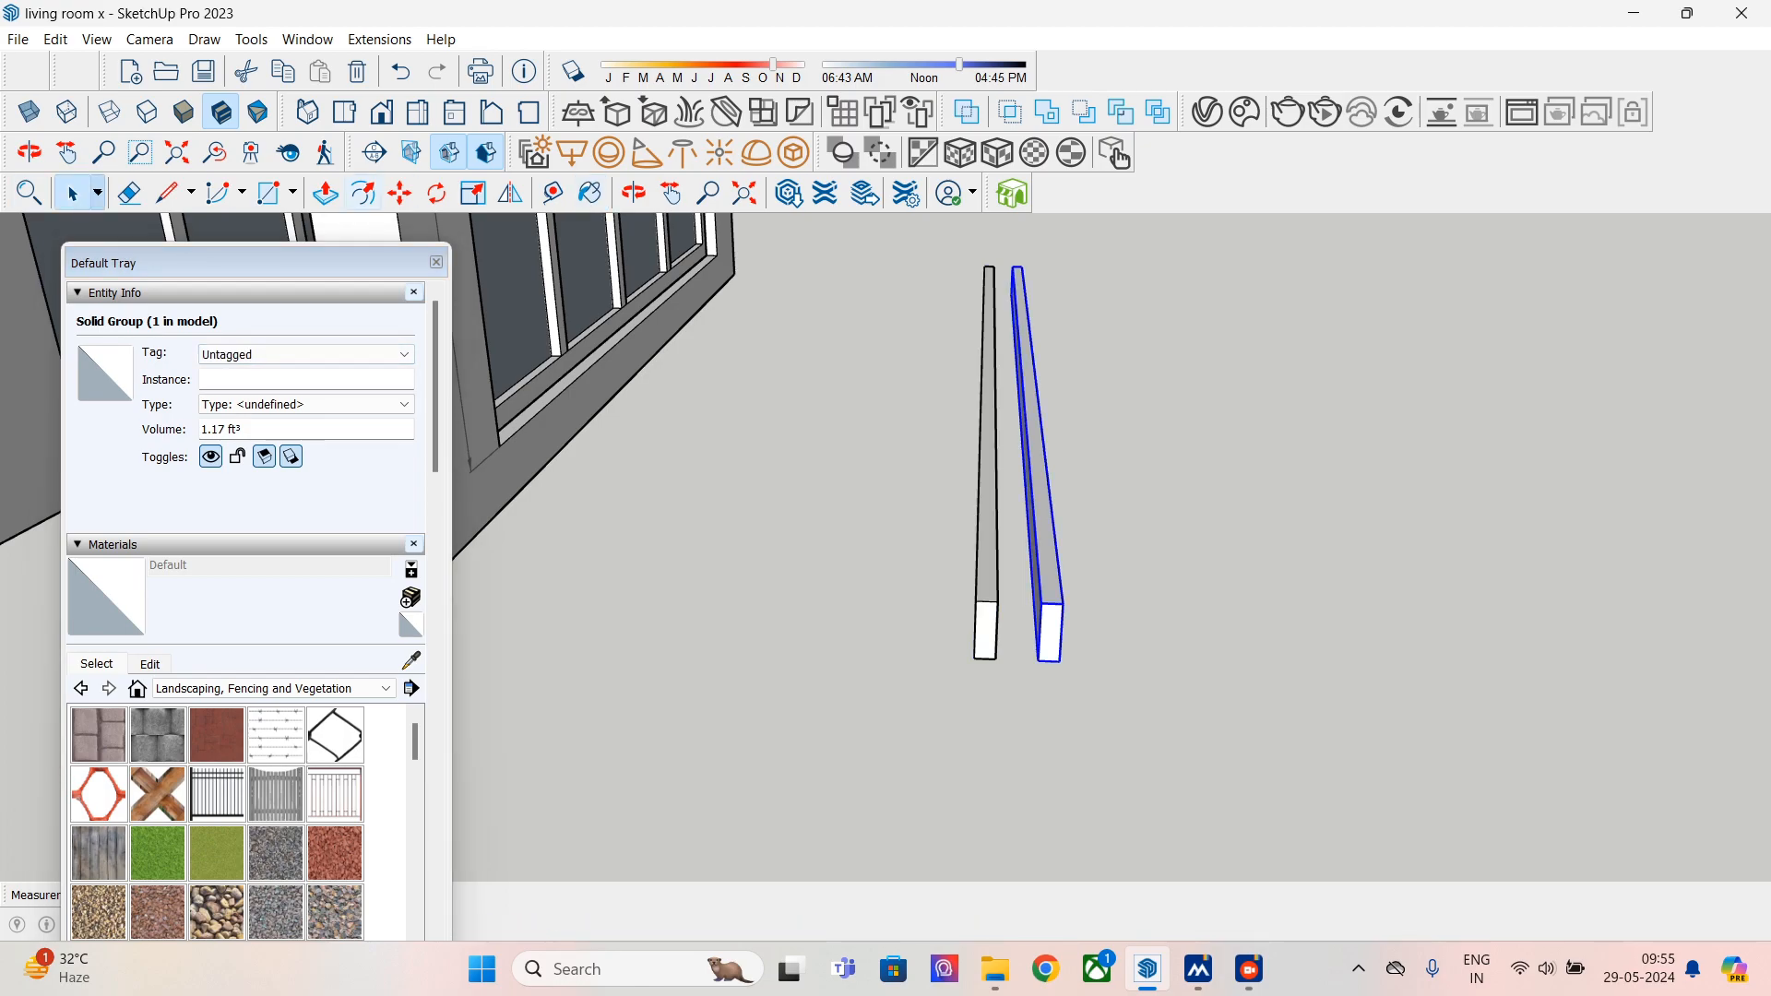
click(305, 354)
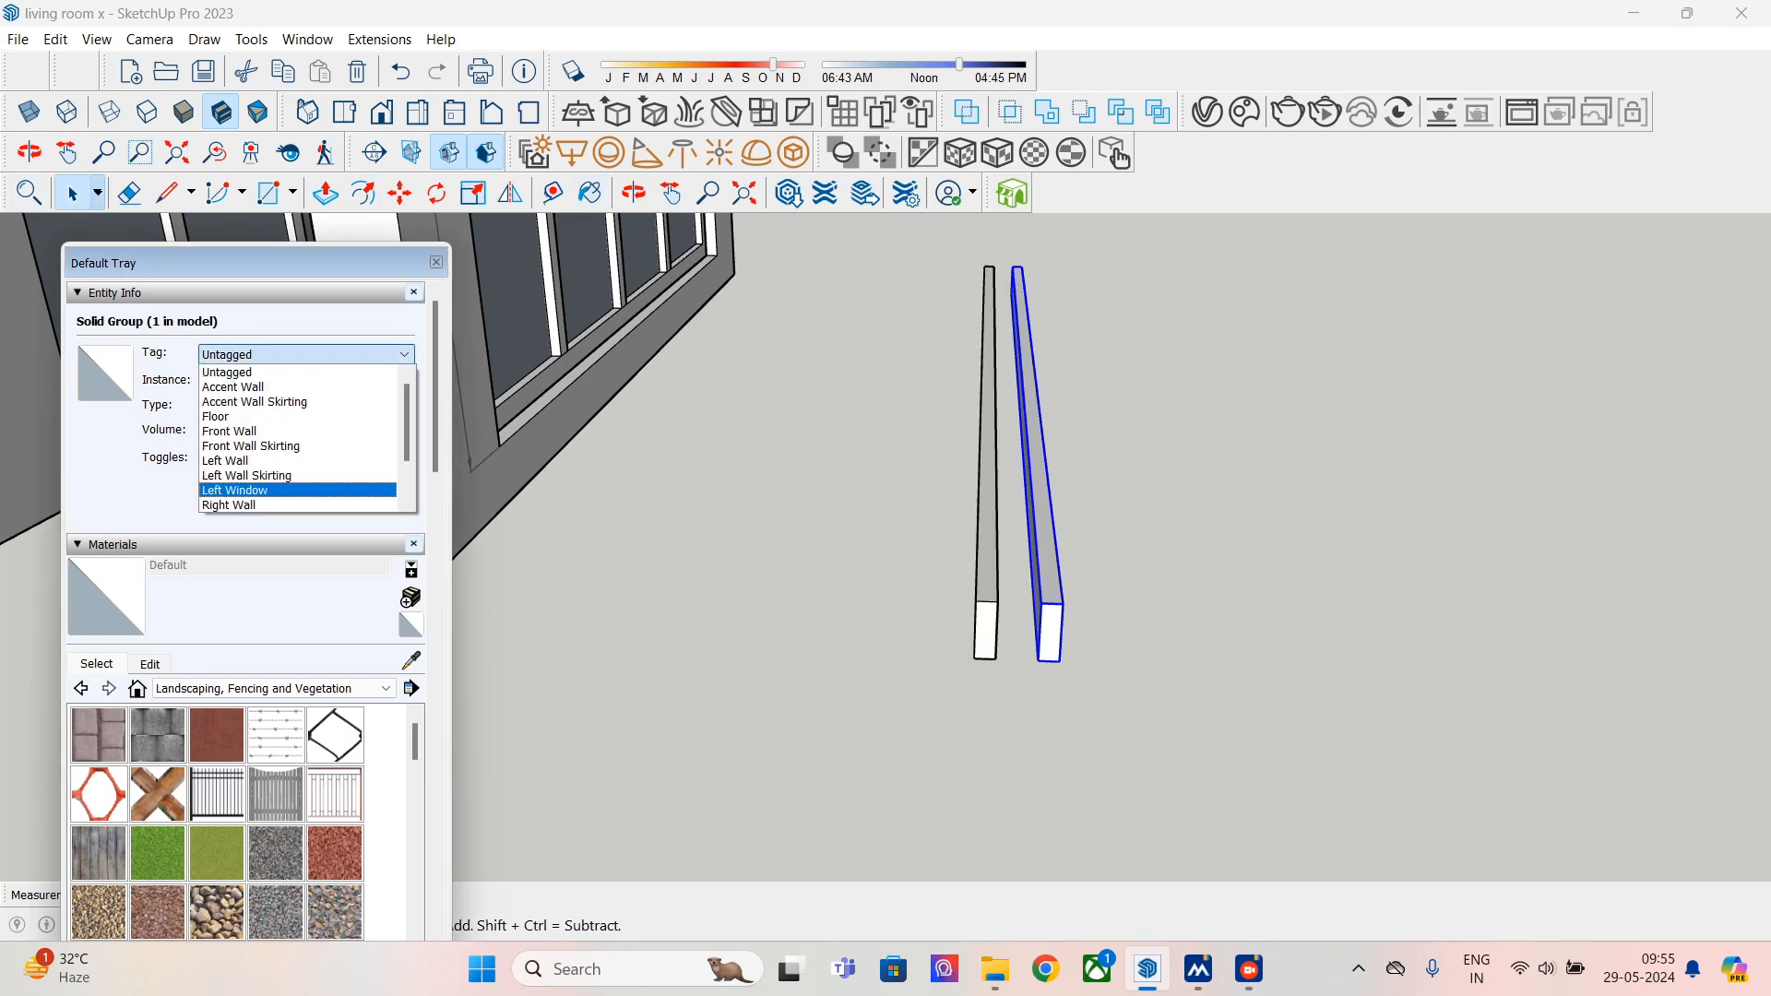
scroll(297, 416, down, 2)
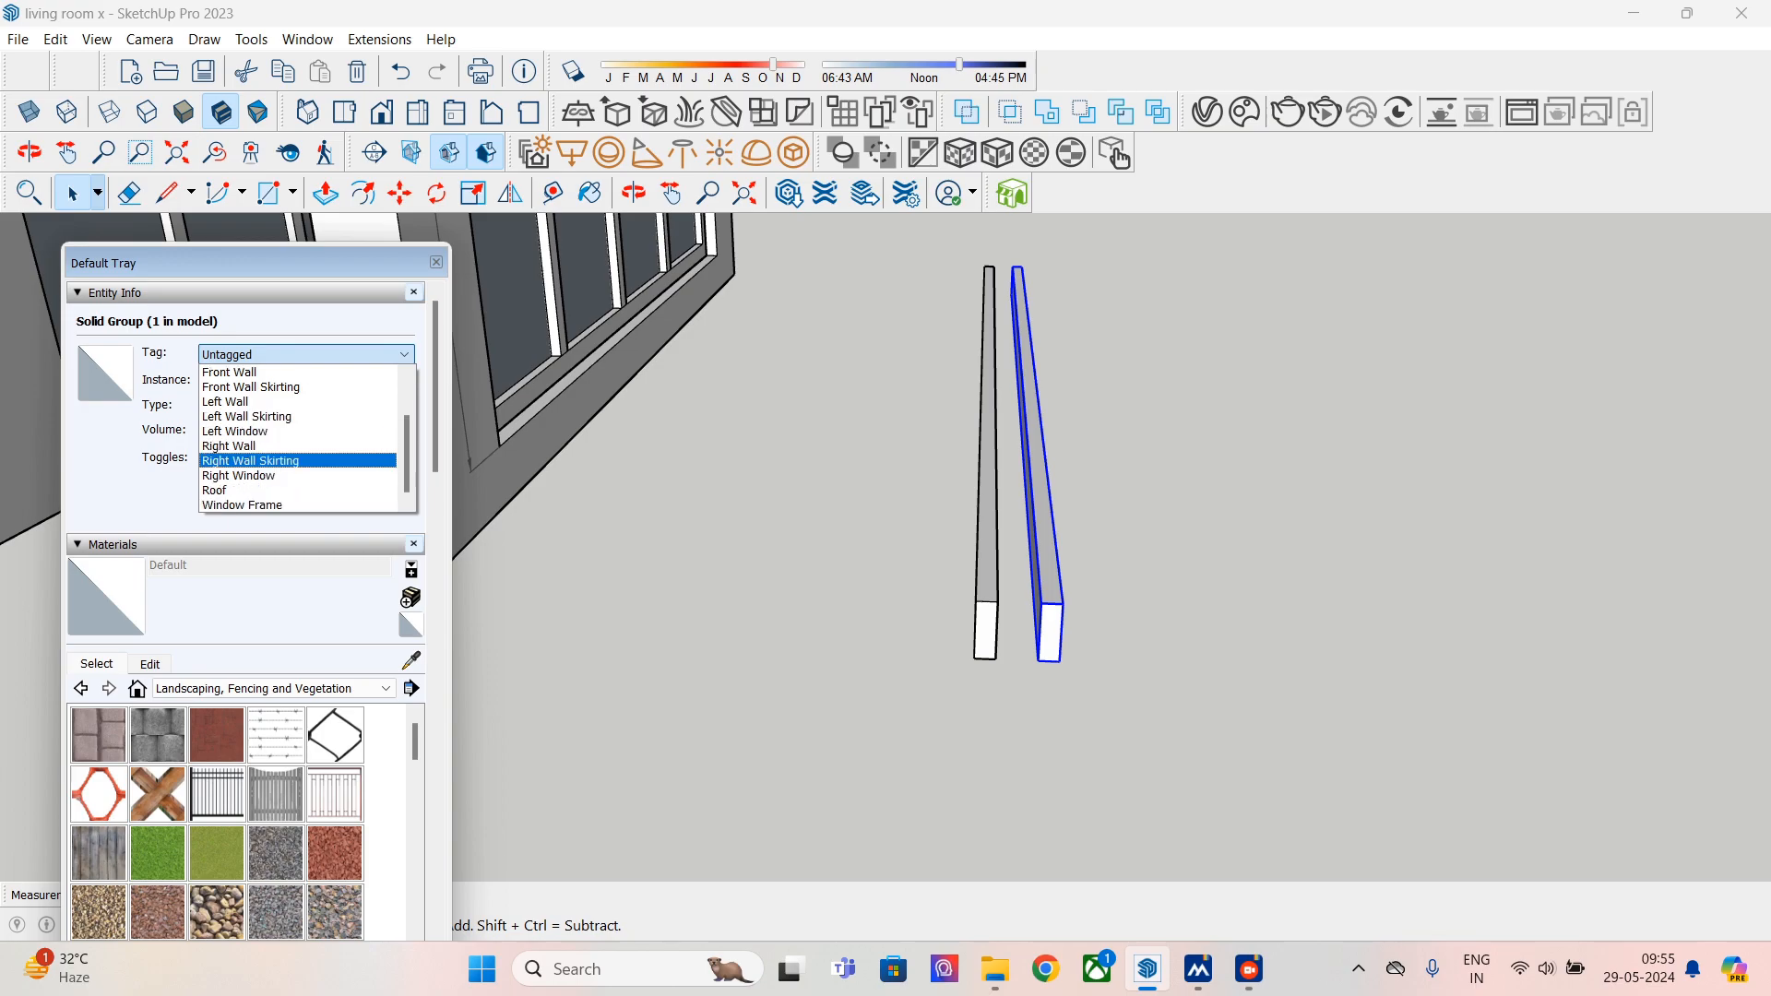
click(250, 461)
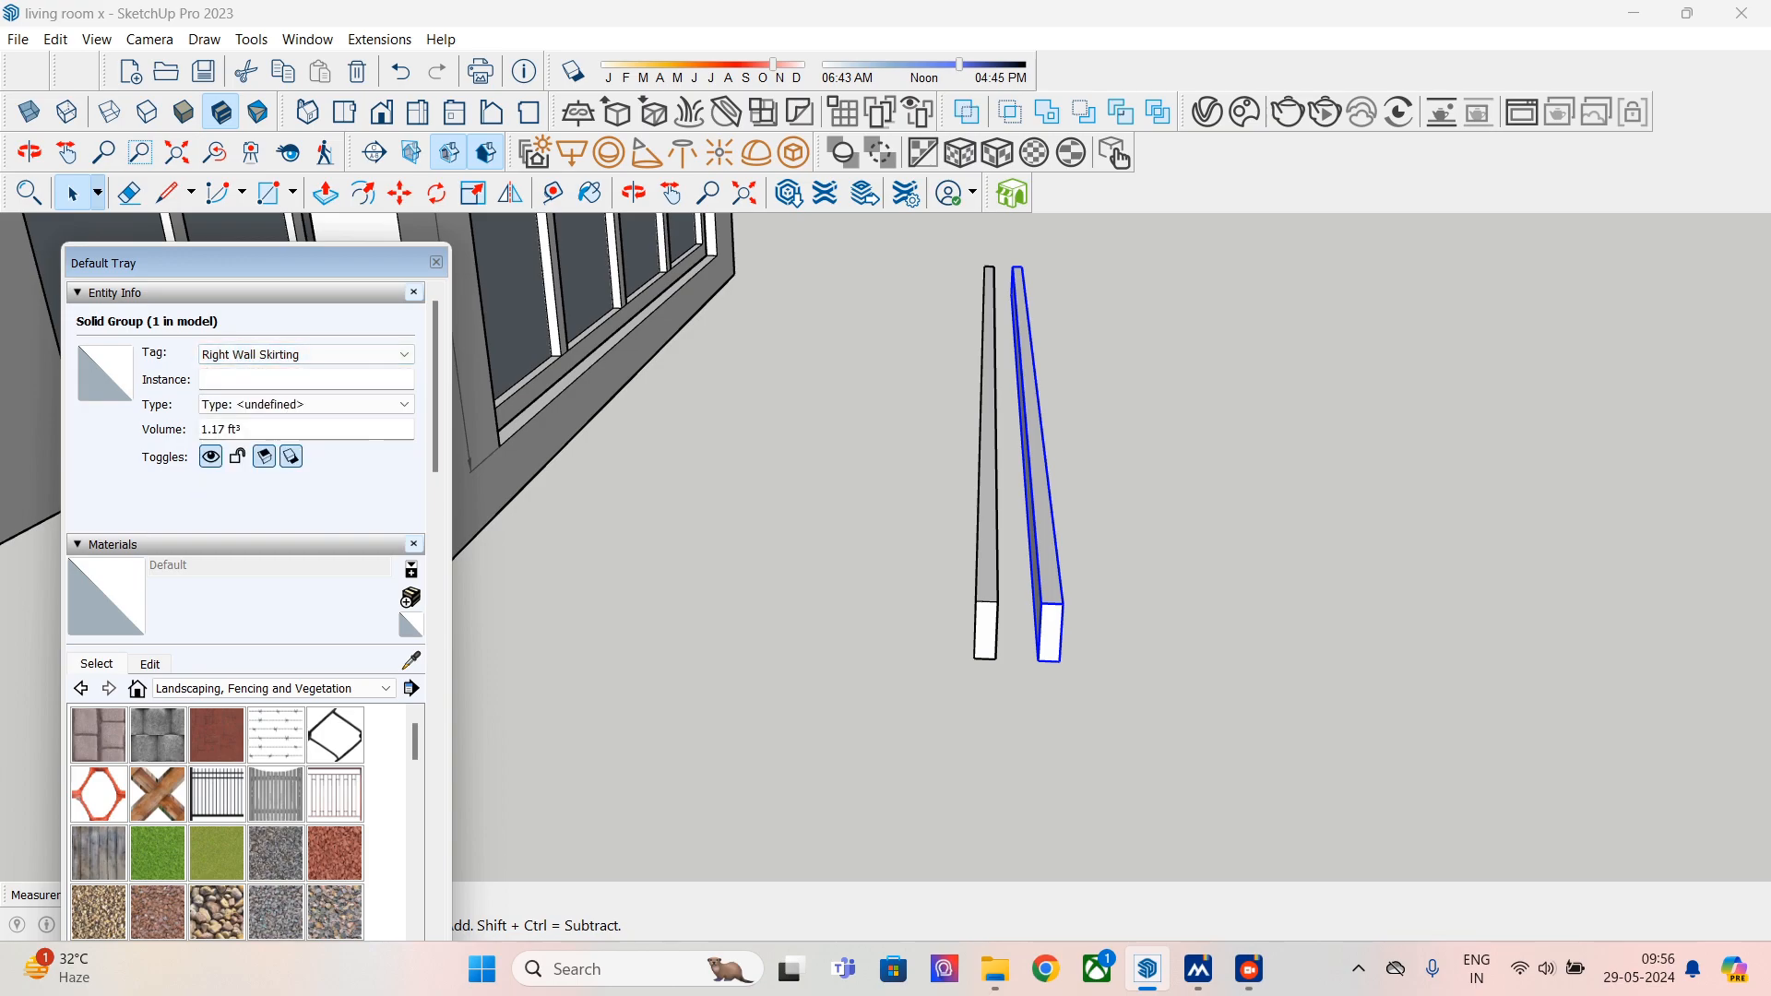
- Move the first window wall with its window frame onto the floor's left 14' edge, aligned with the front corner
click(437, 262)
scroll(656, 448, down, 2)
middle_drag(656, 447, 908, 452)
scroll(1097, 524, down, 3)
scroll(600, 529, down, 3)
shift+middle_drag(599, 529, 1393, 590)
scroll(858, 533, down, 1)
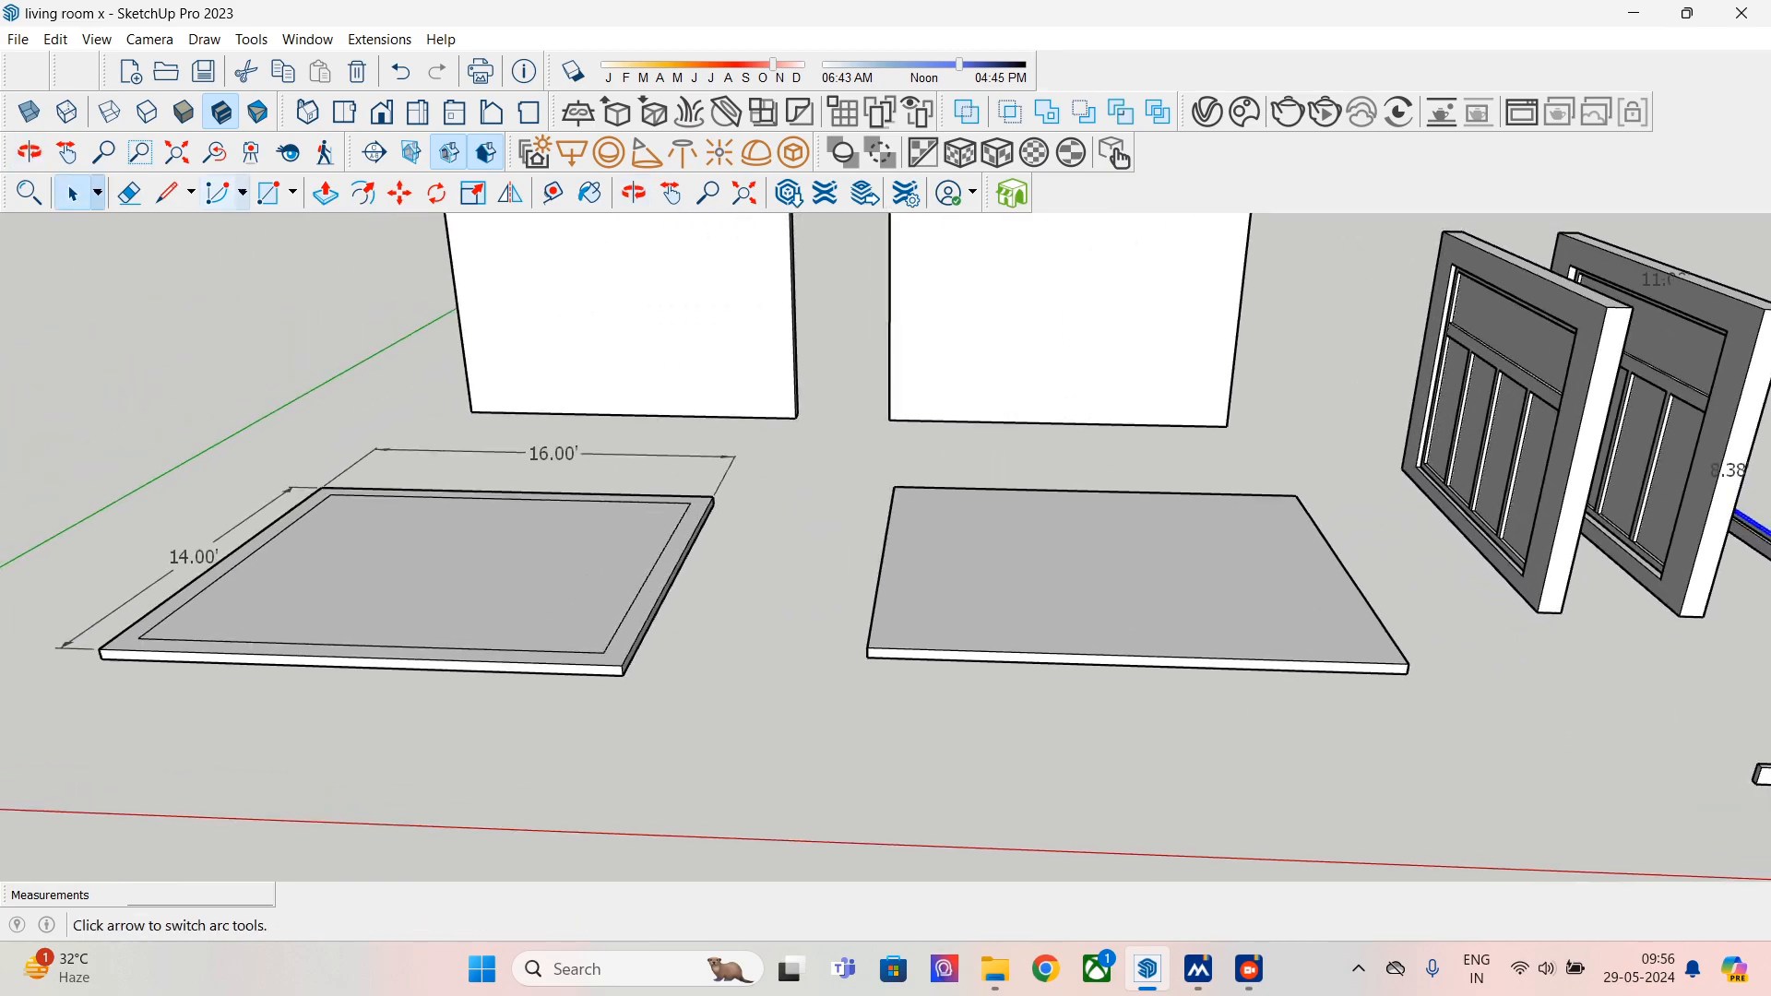
key(m)
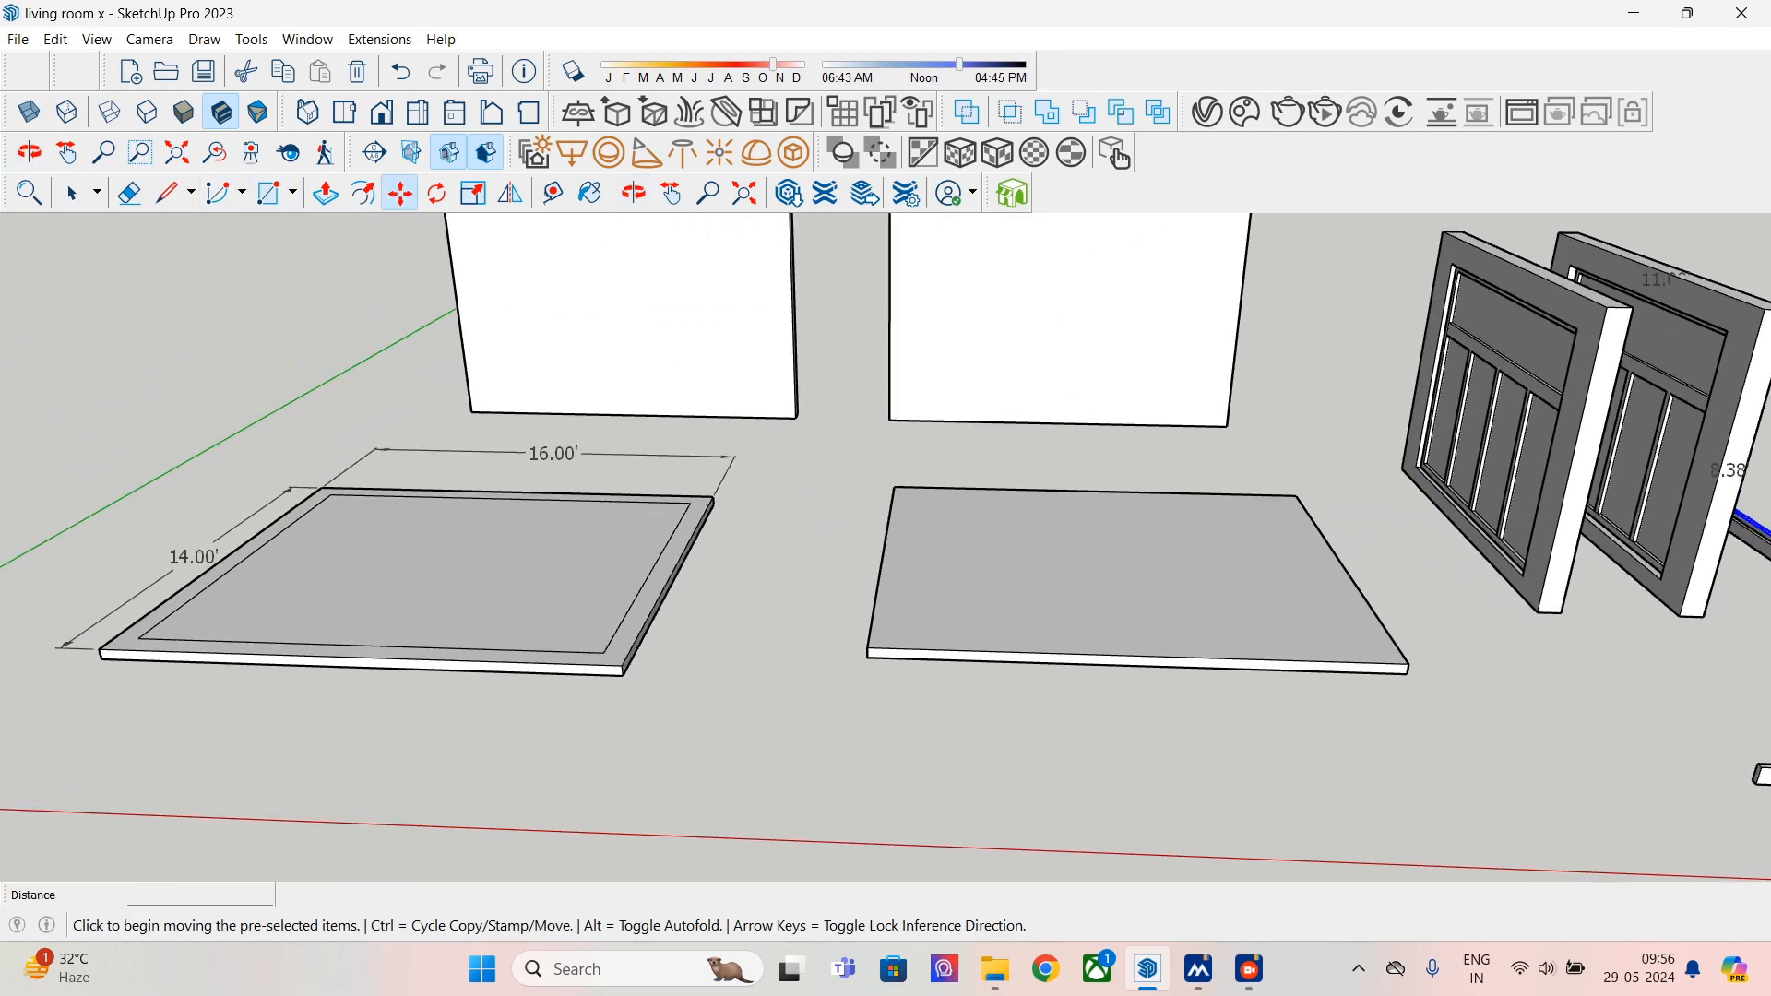
key(space)
click(1579, 398)
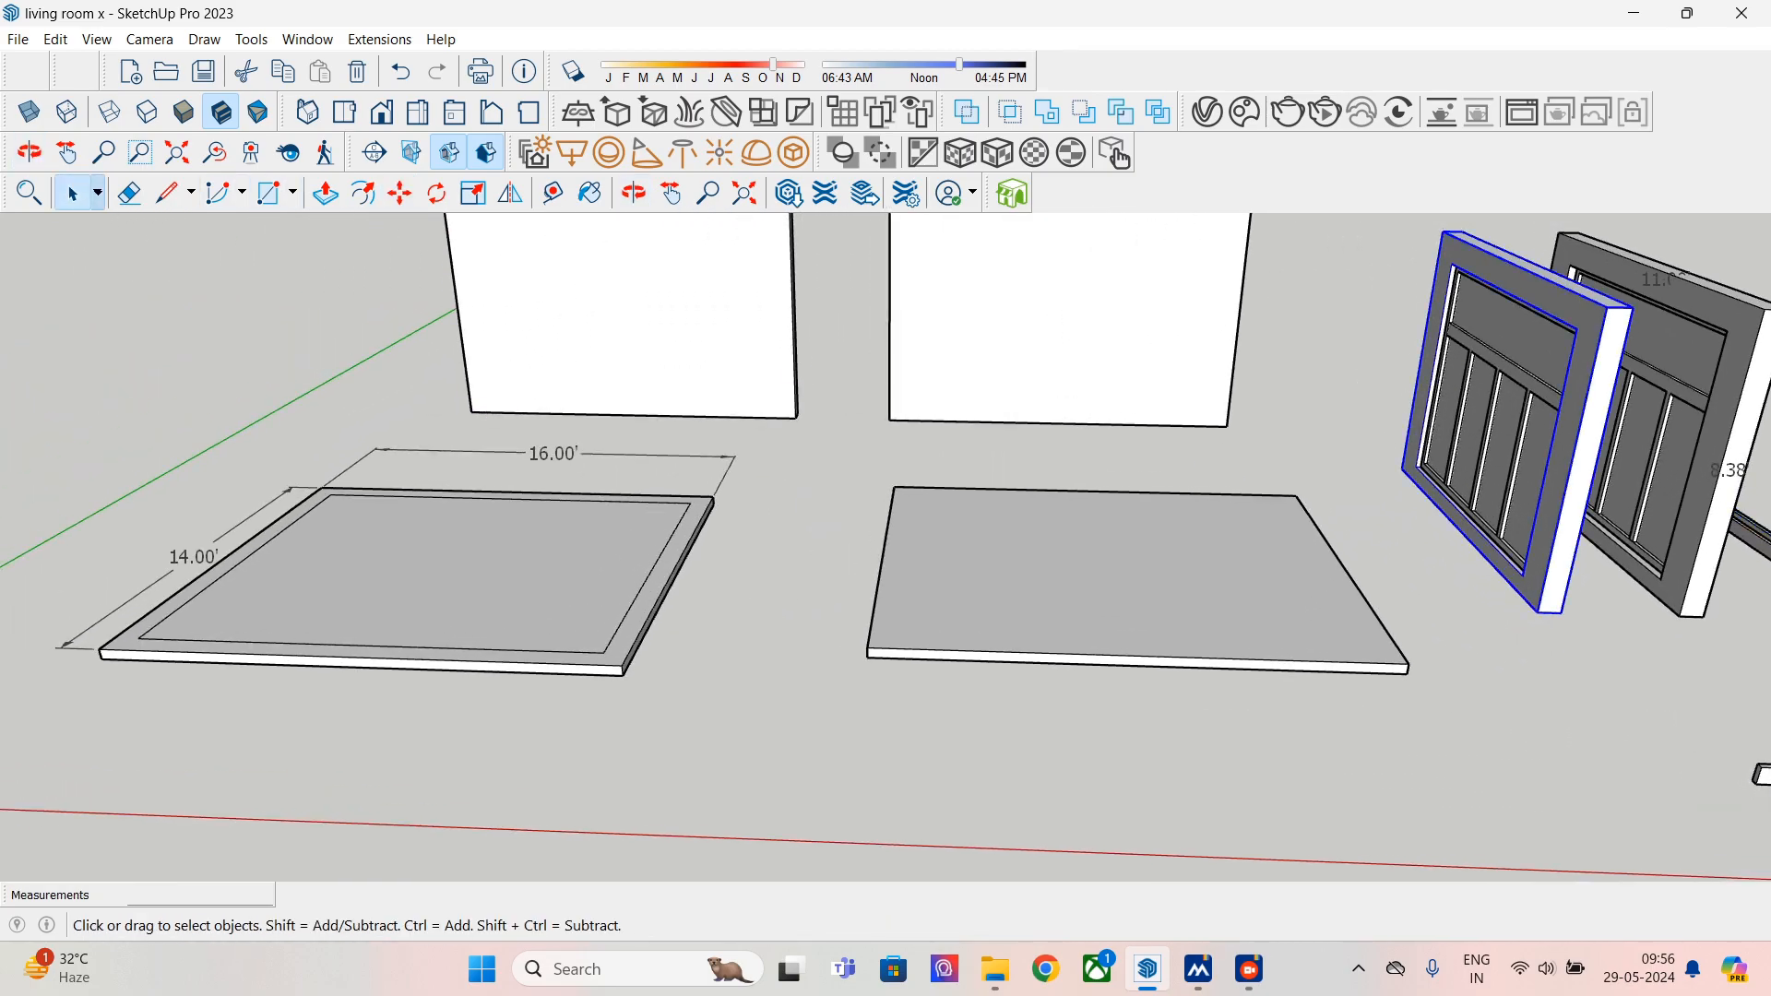
shift+click(1531, 349)
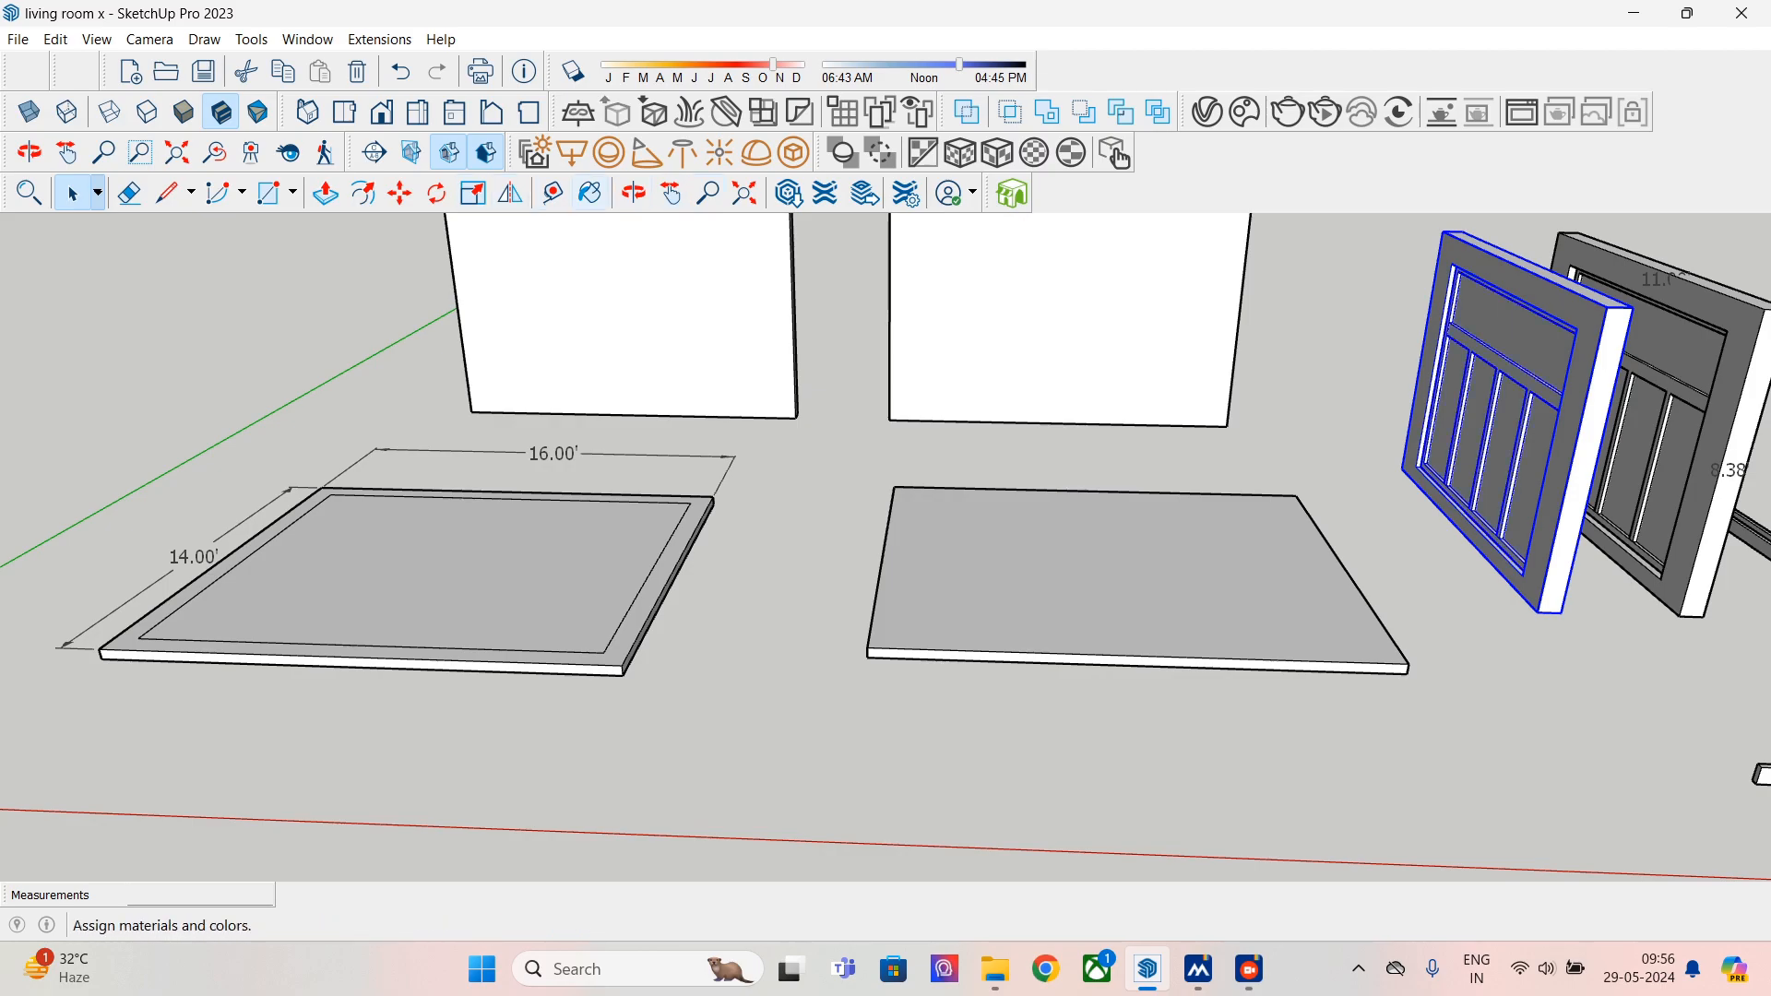
click(399, 193)
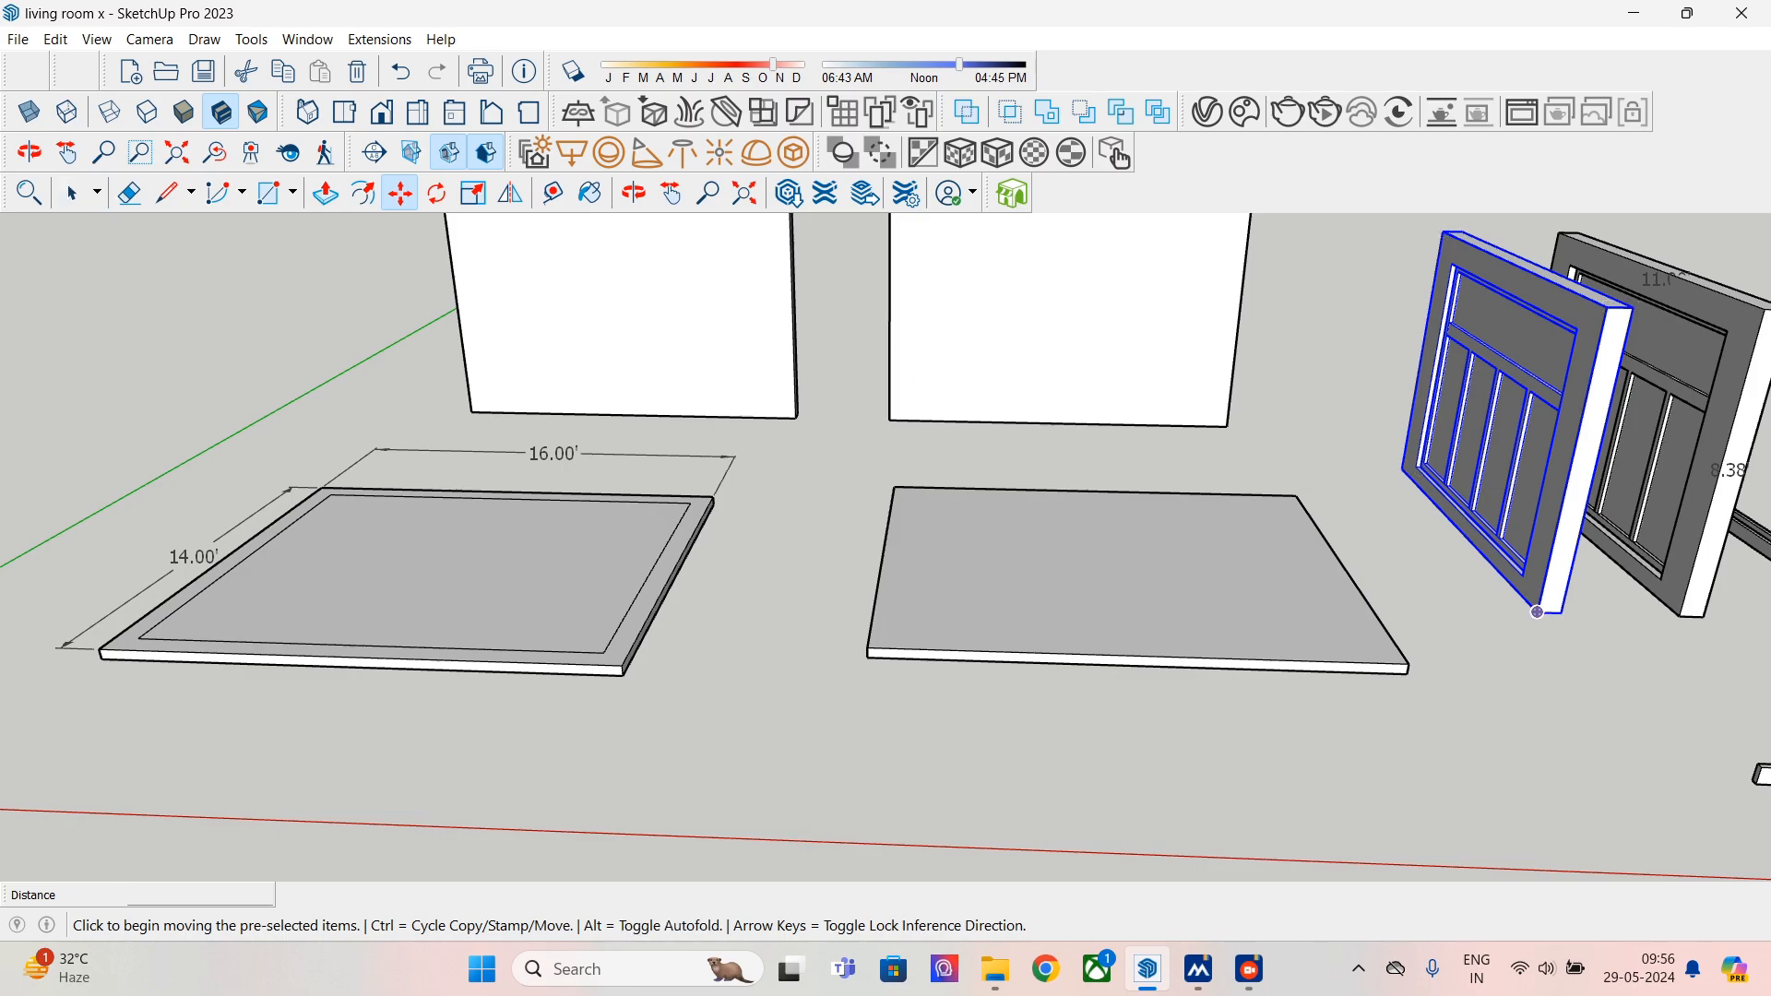
click(1537, 612)
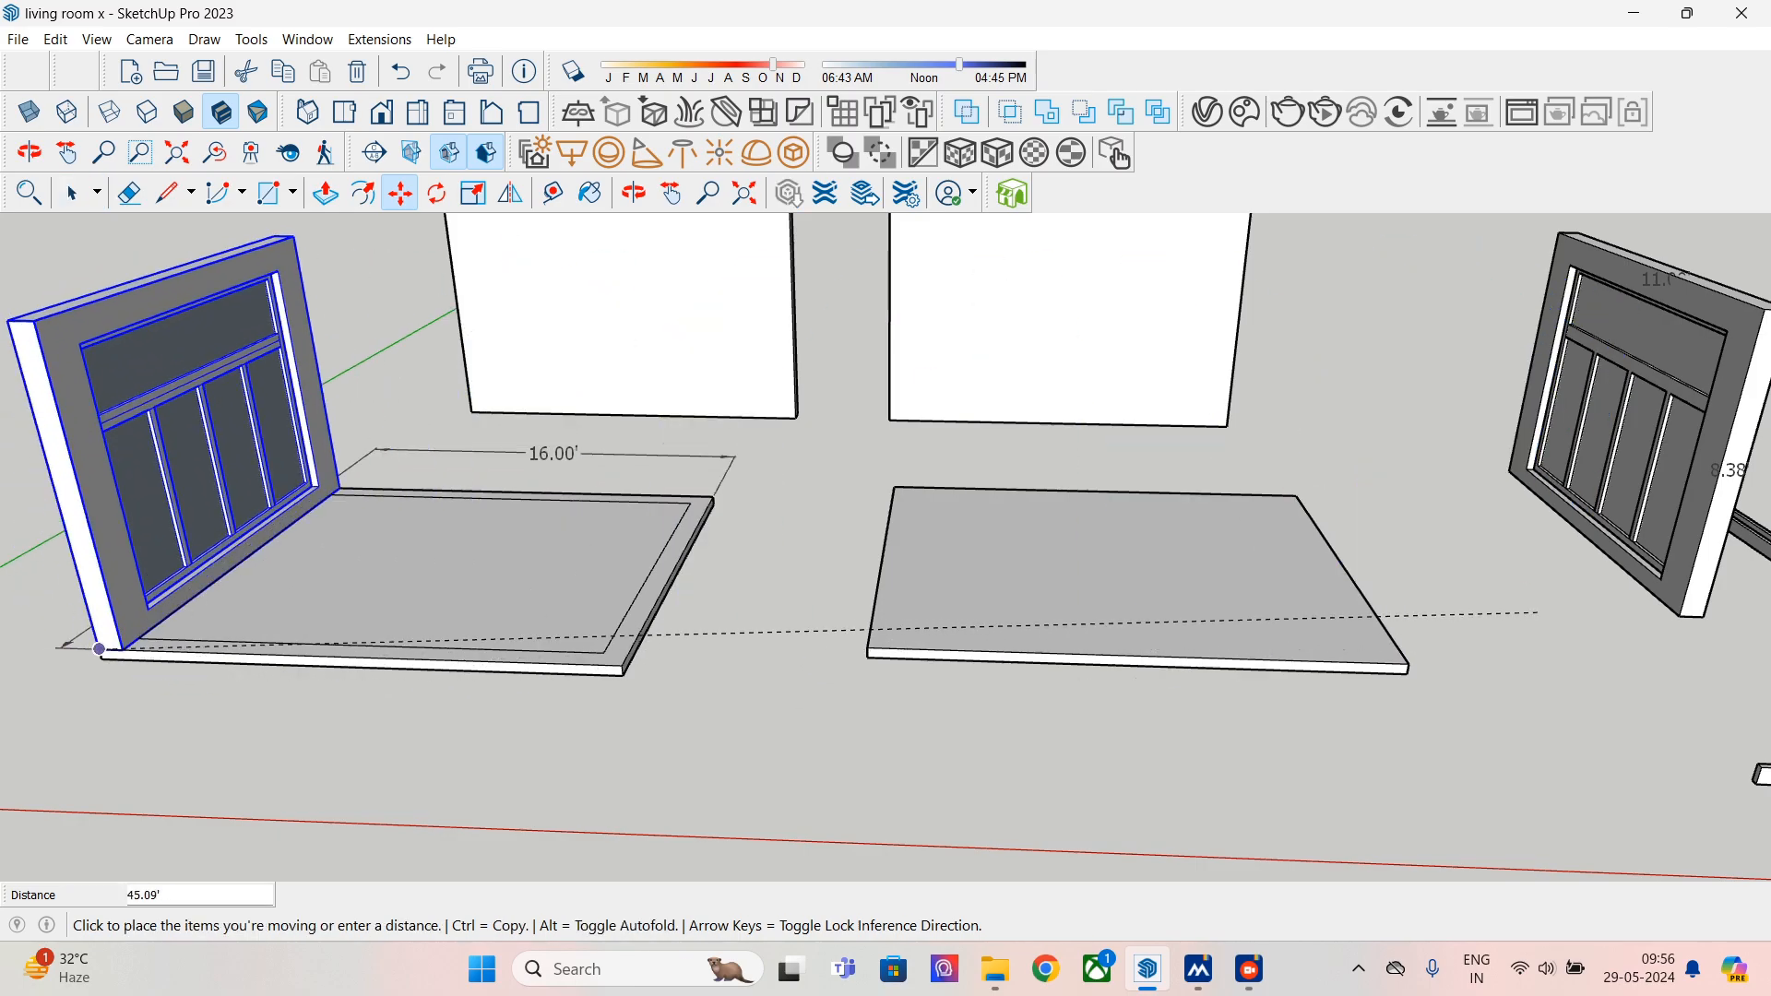
click(99, 650)
click(72, 193)
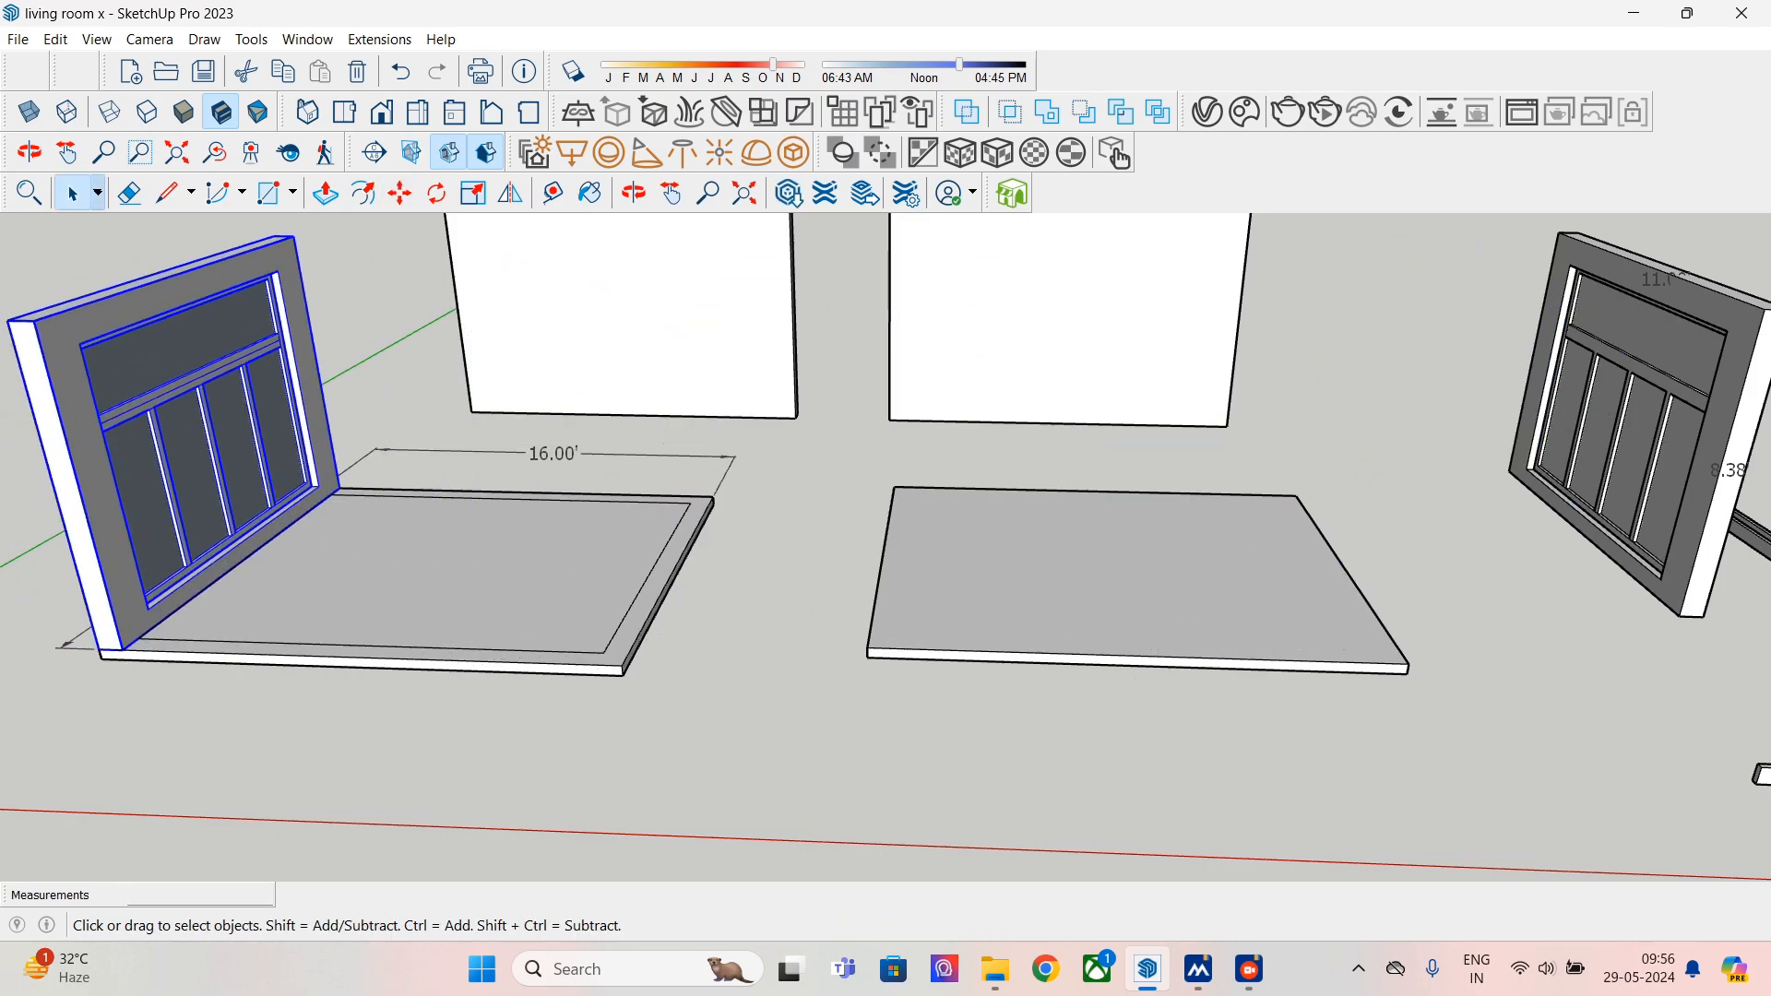
- Move the remaining window wall with its frame and dimensions onto the floor's right 14' edge, opposite the first wall
shift+middle_drag(700, 553, 606, 570)
drag(1656, 295, 1549, 425)
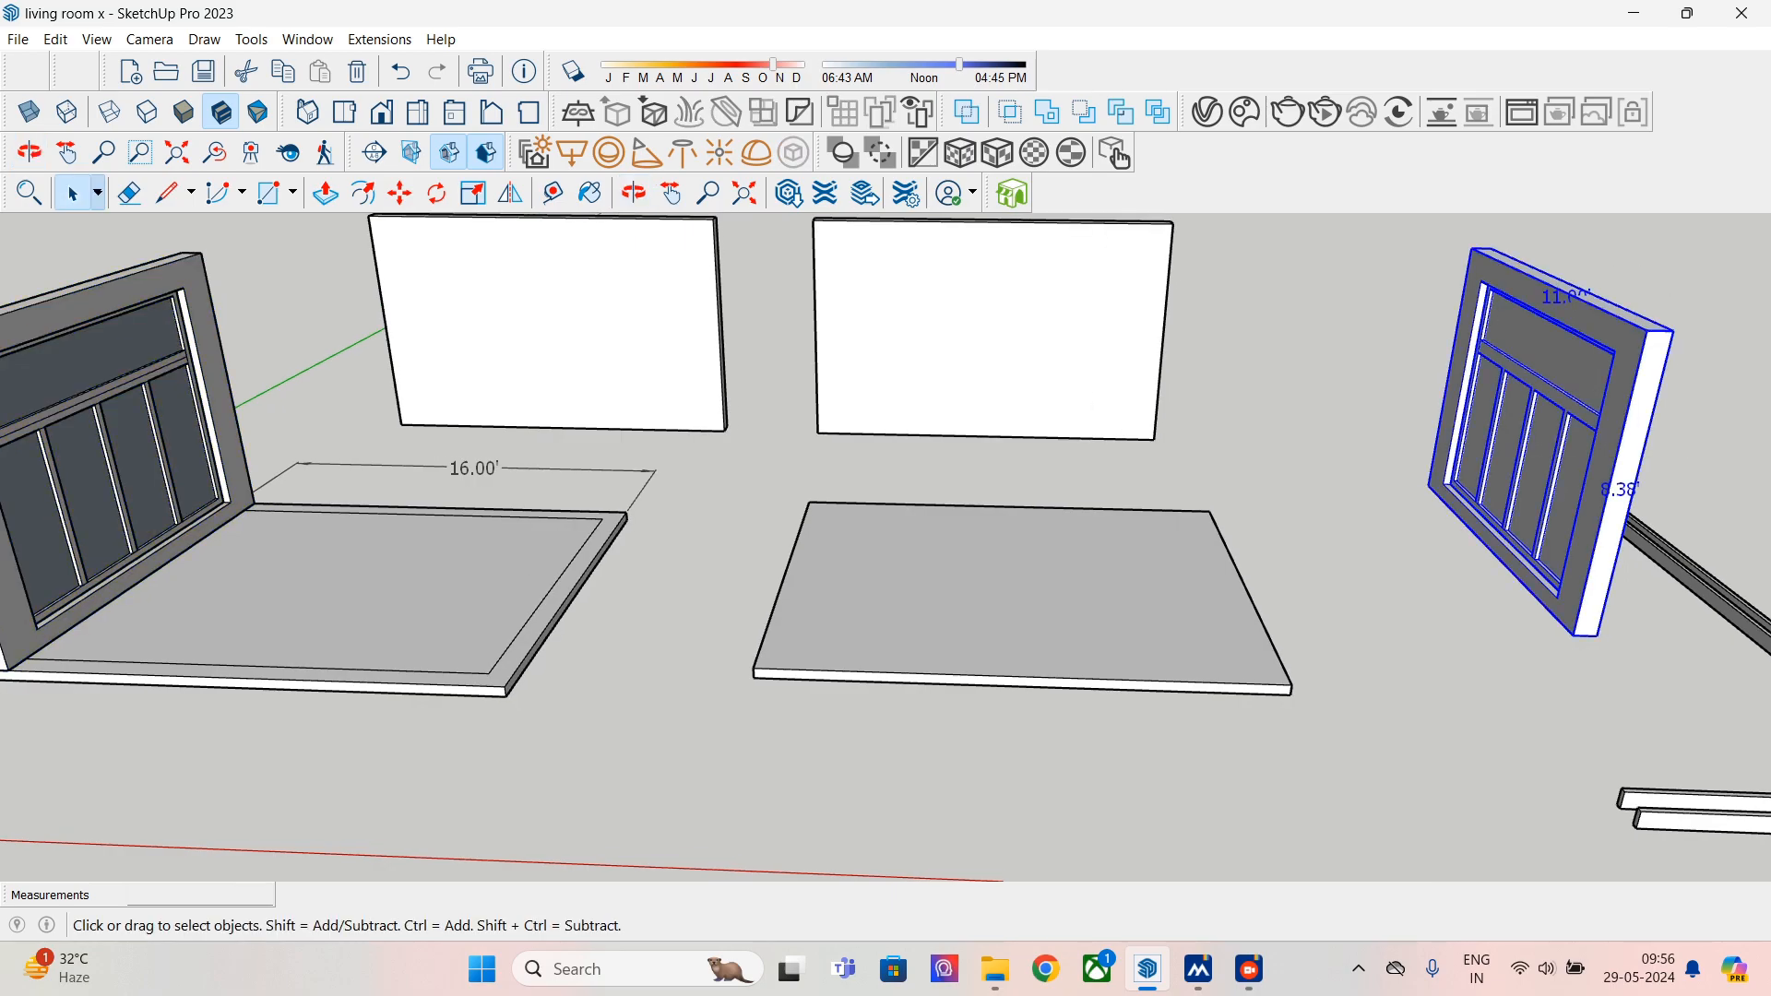
click(399, 193)
click(1572, 635)
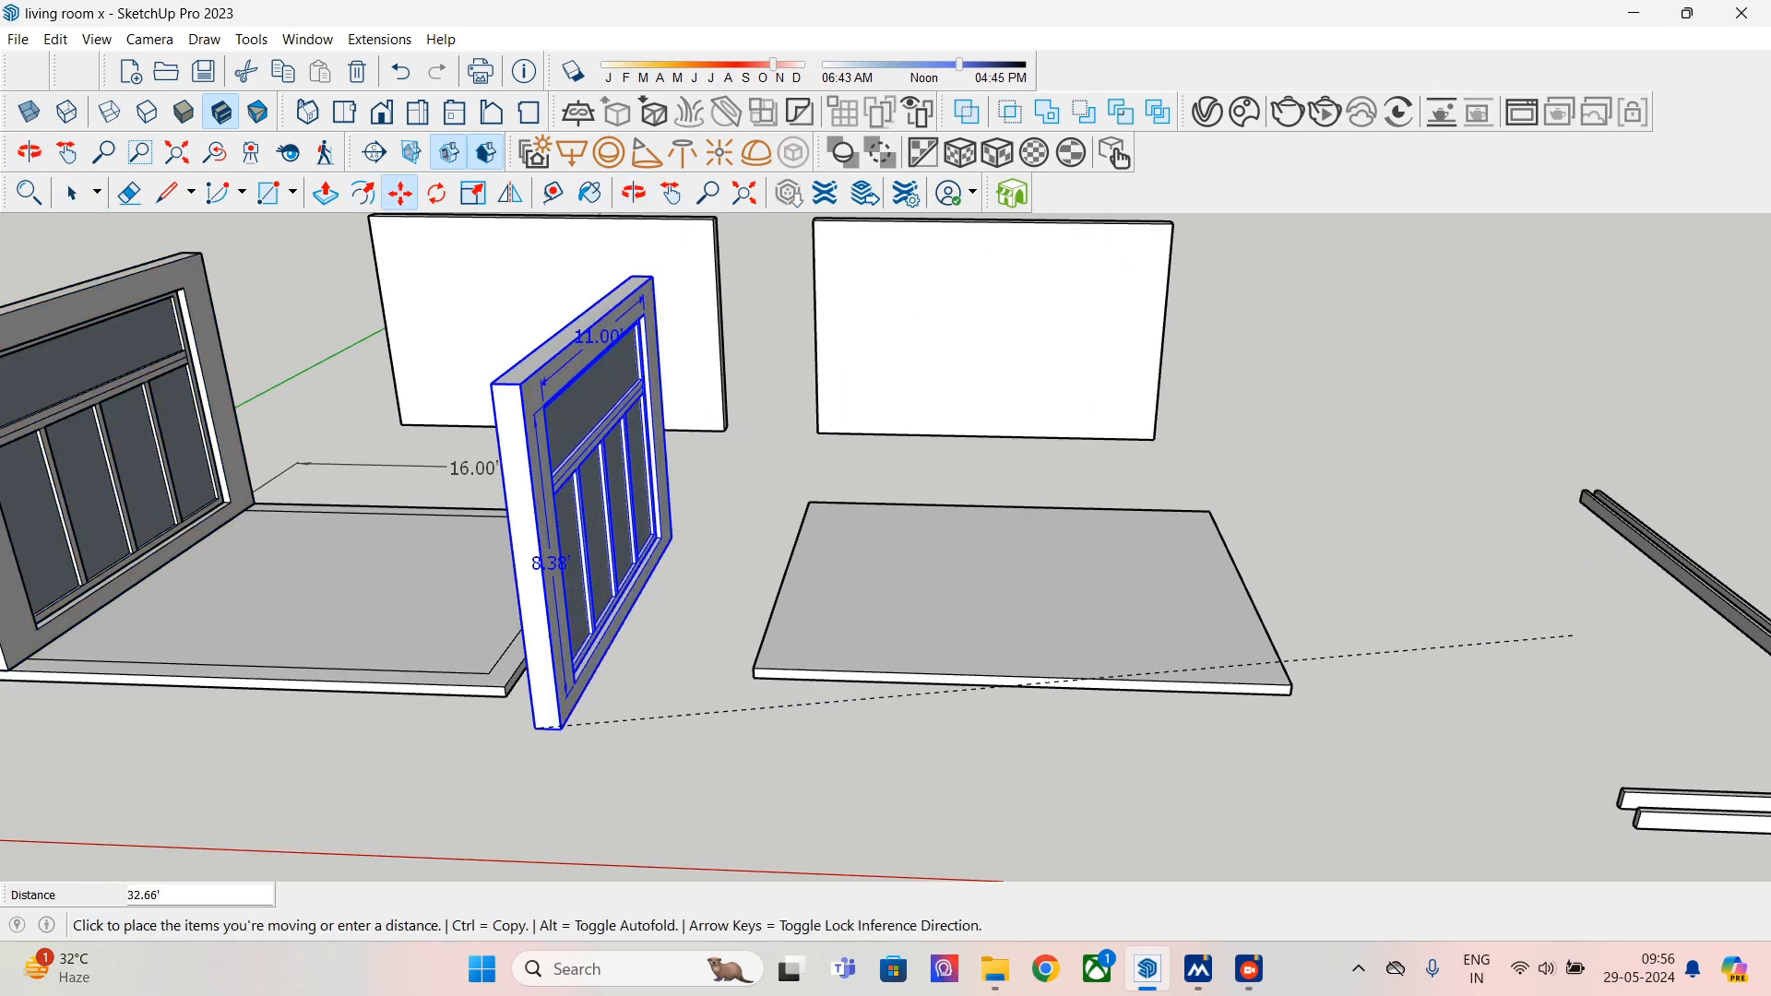
click(480, 684)
shift+middle_drag(479, 684, 630, 673)
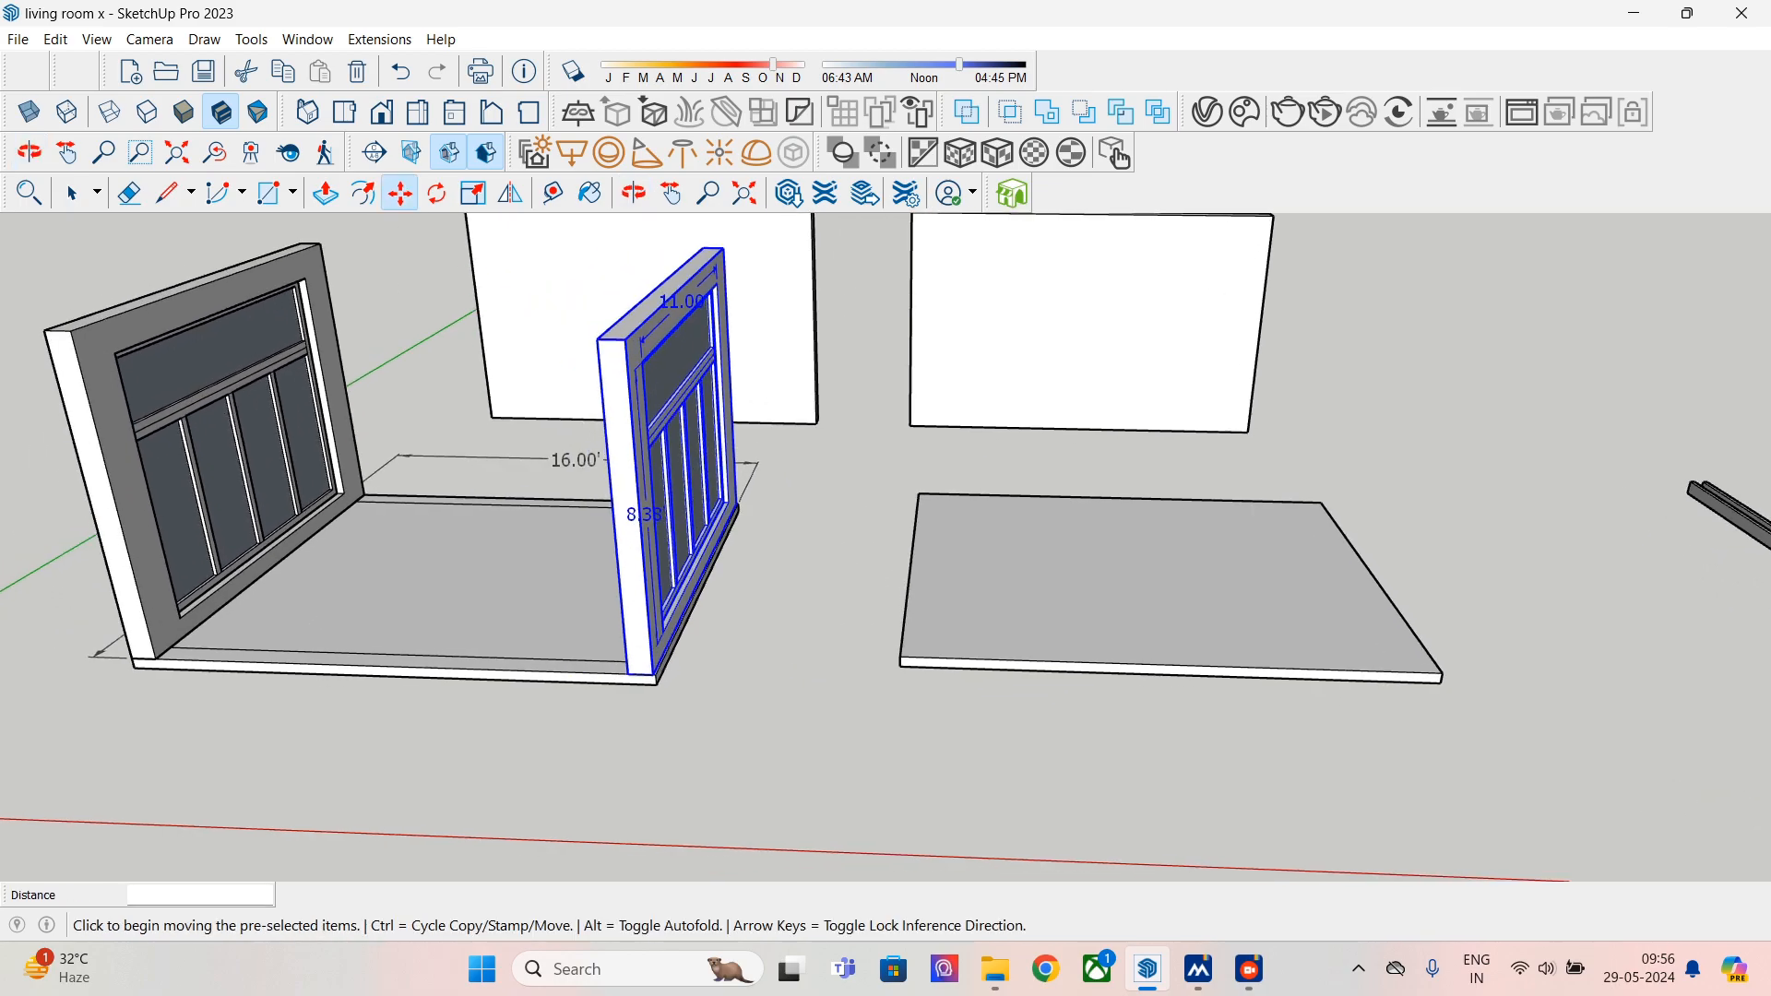
key(space)
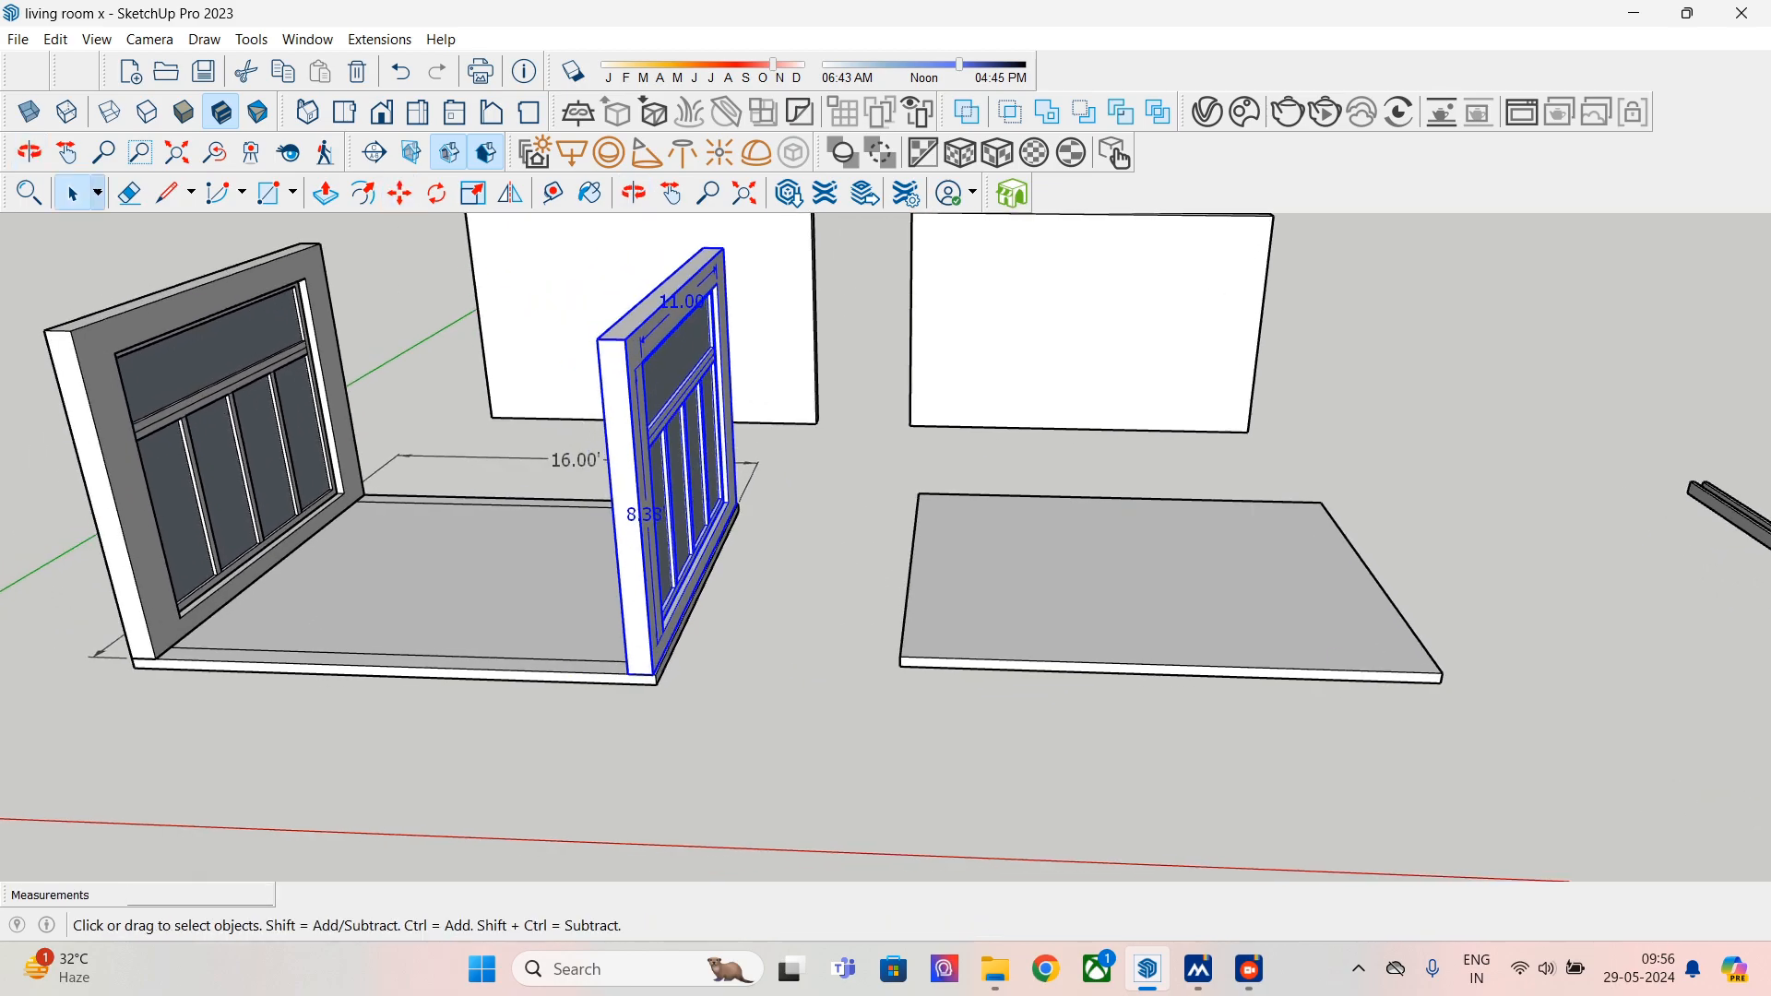
- Move the left one of the two 14' skirting bars to the inner base of the left window wall
click(1738, 523)
shift+middle_drag(1738, 523, 1267, 493)
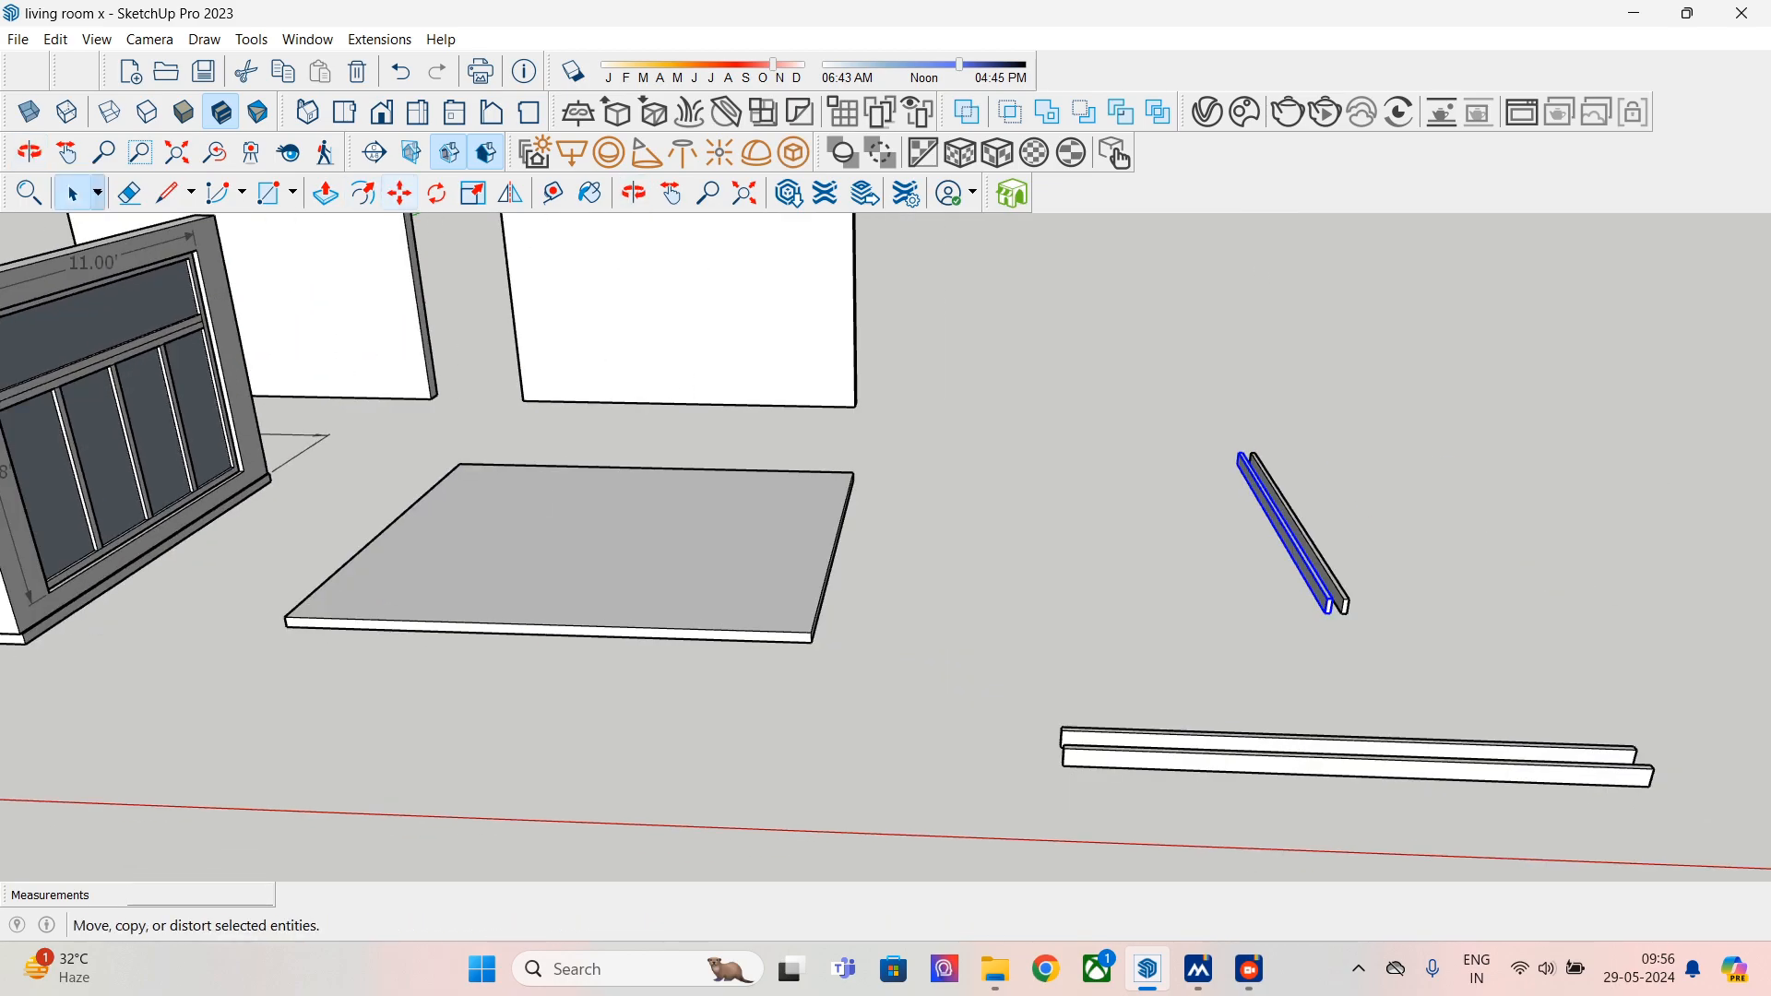
click(399, 193)
scroll(1317, 610, up, 2)
click(1315, 609)
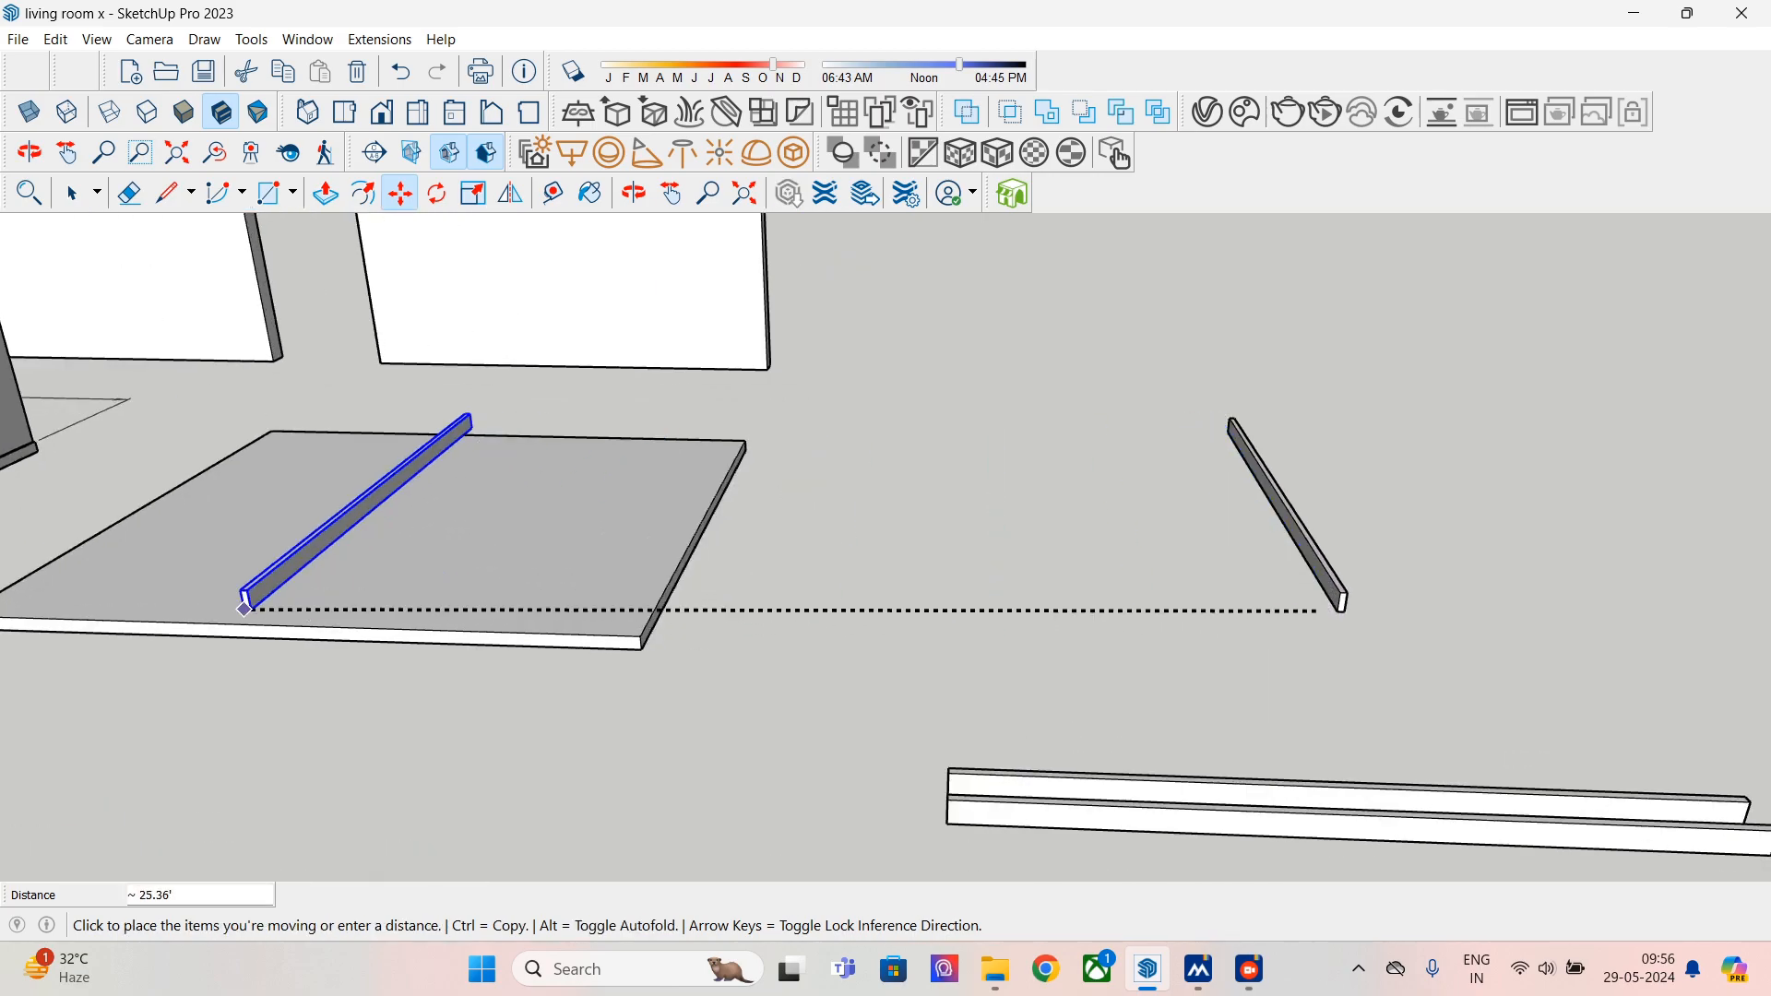
shift+middle_drag(245, 605, 1403, 633)
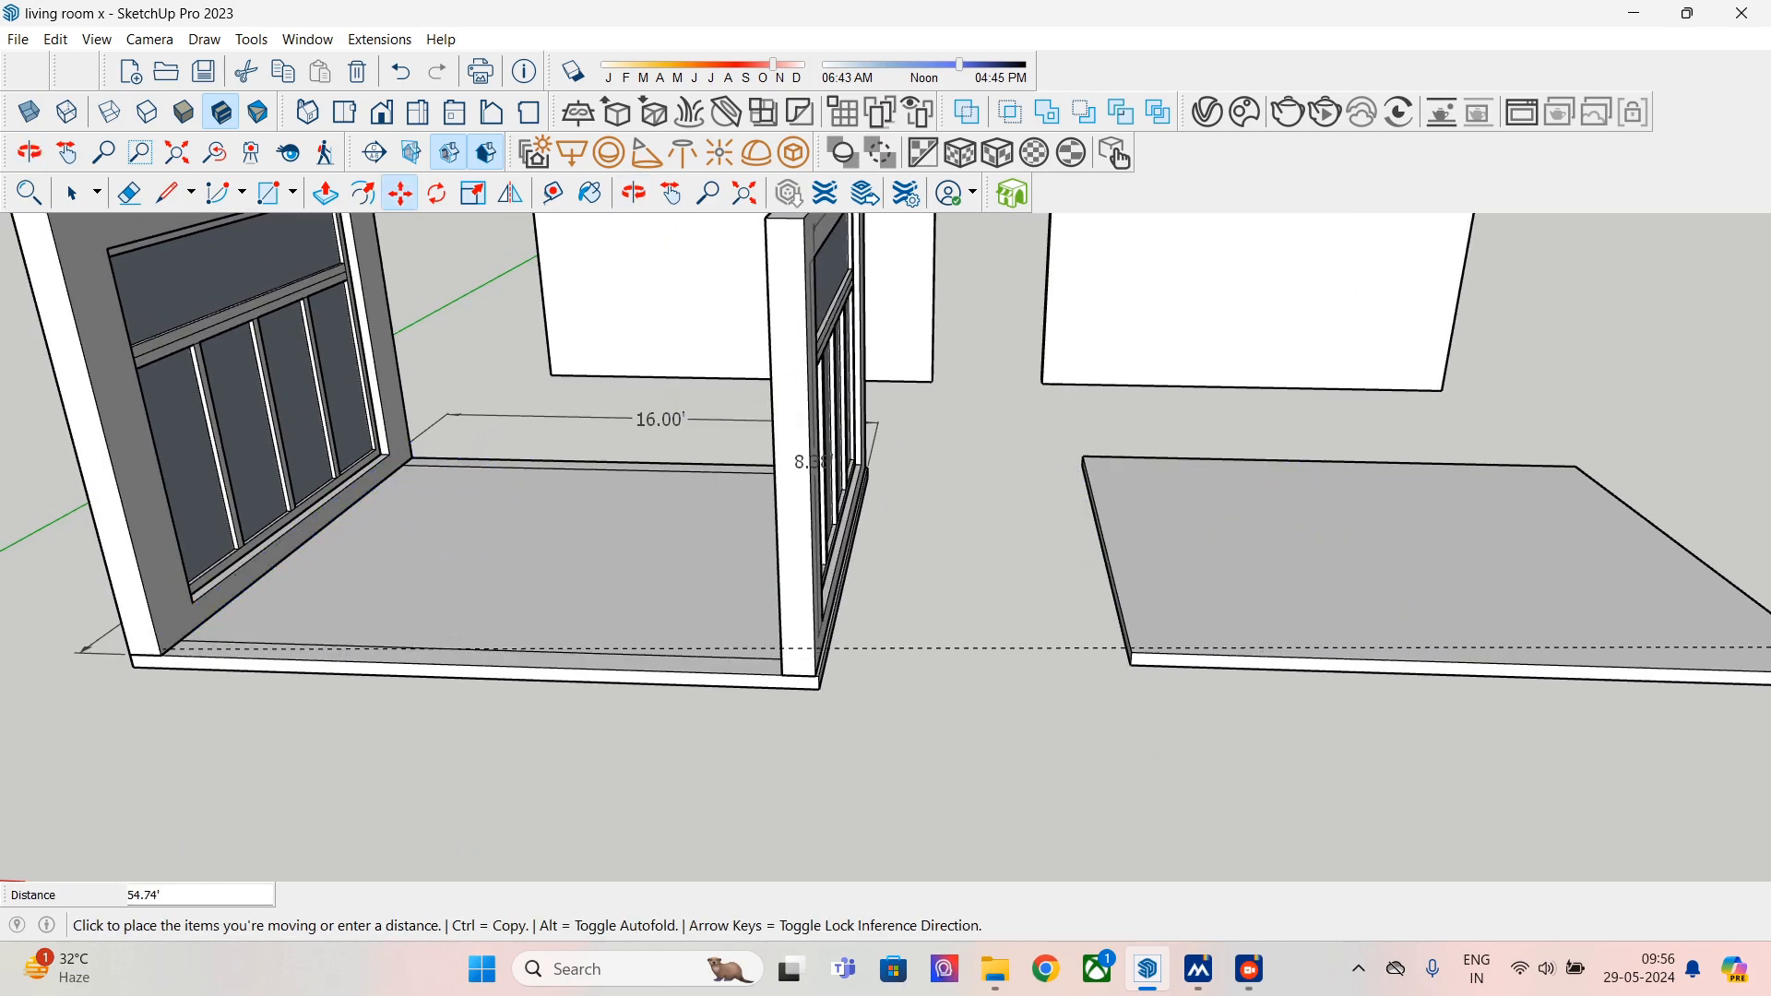
scroll(161, 657, up, 2)
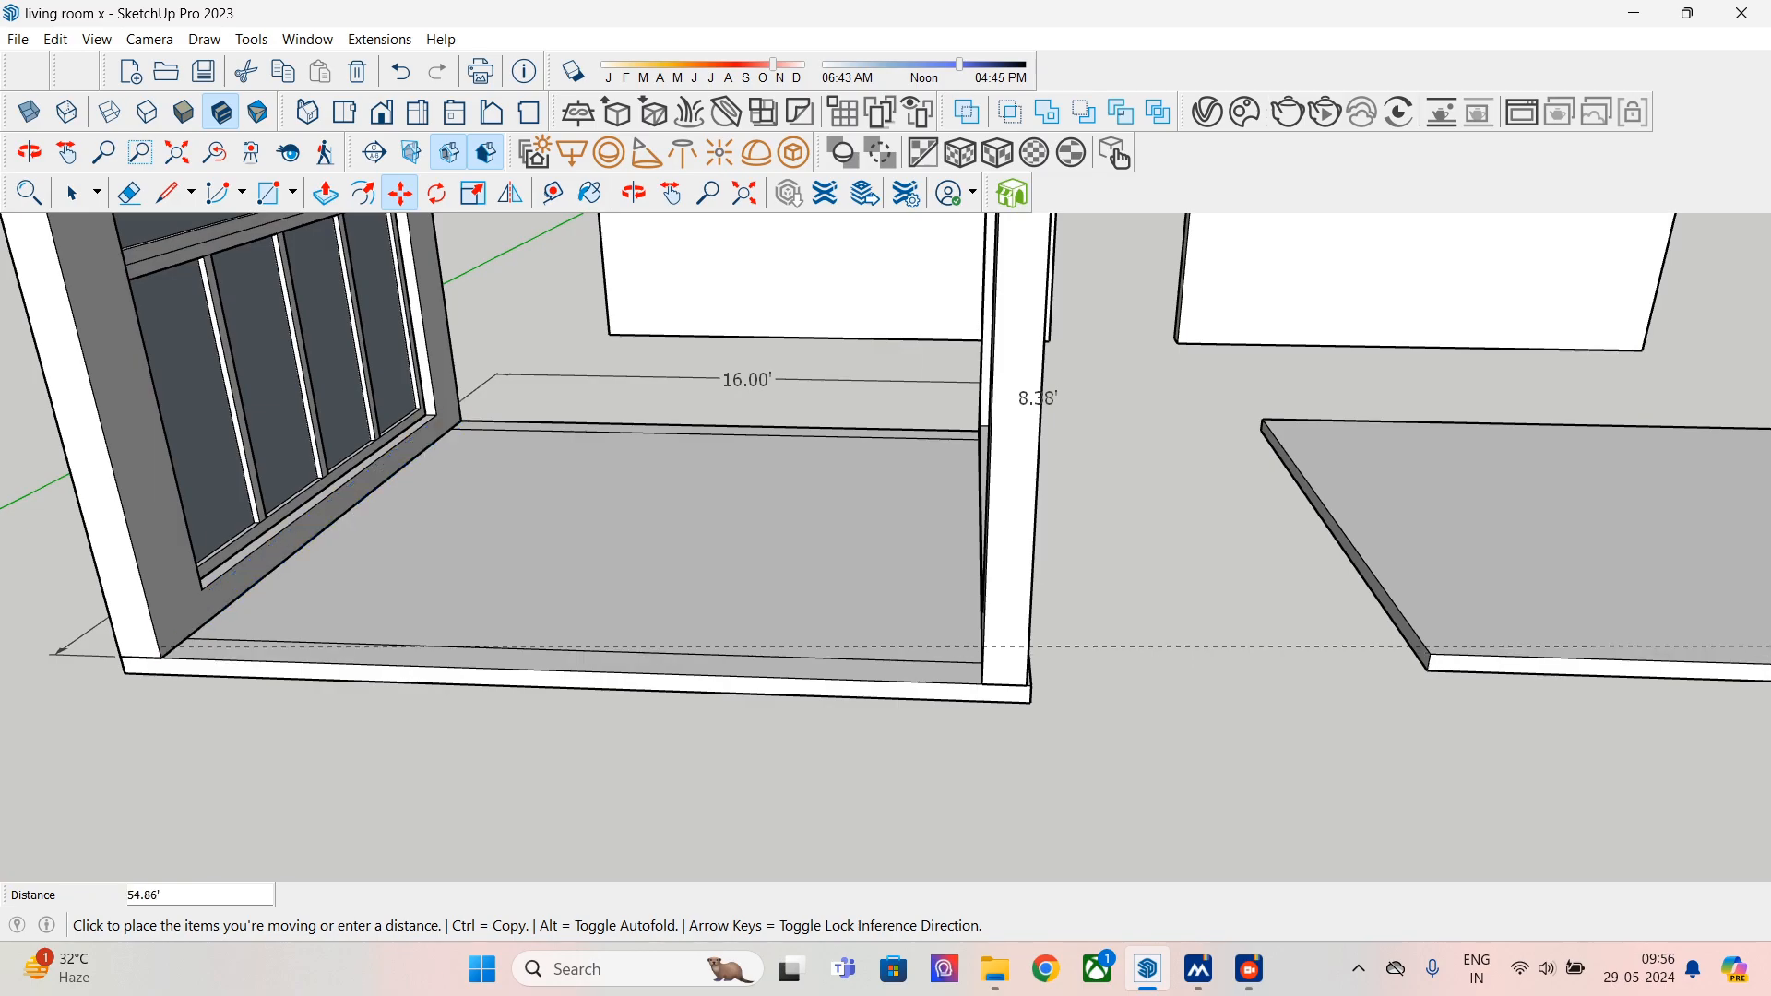
click(161, 656)
shift+middle_drag(892, 679, 414, 662)
scroll(414, 662, down, 2)
scroll(720, 607, down, 2)
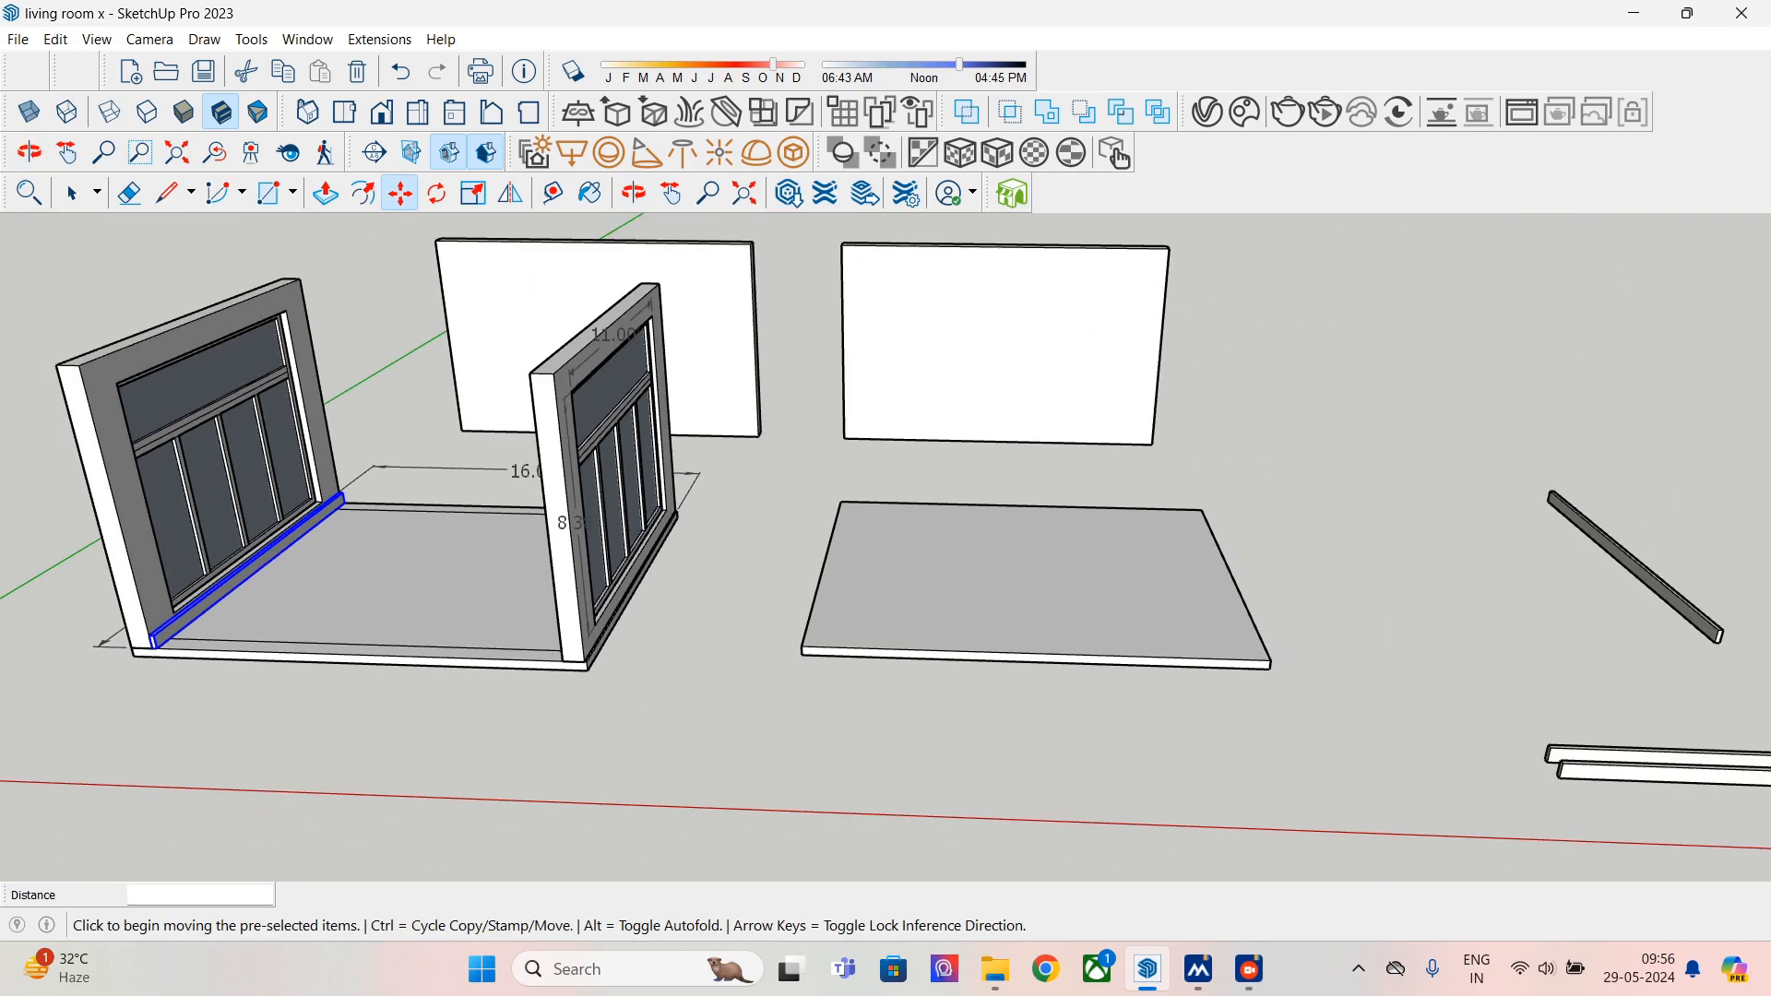
- Move the remaining 14' skirting bar onto the floor, flush against the inner base of the right window wall
click(72, 193)
click(1632, 565)
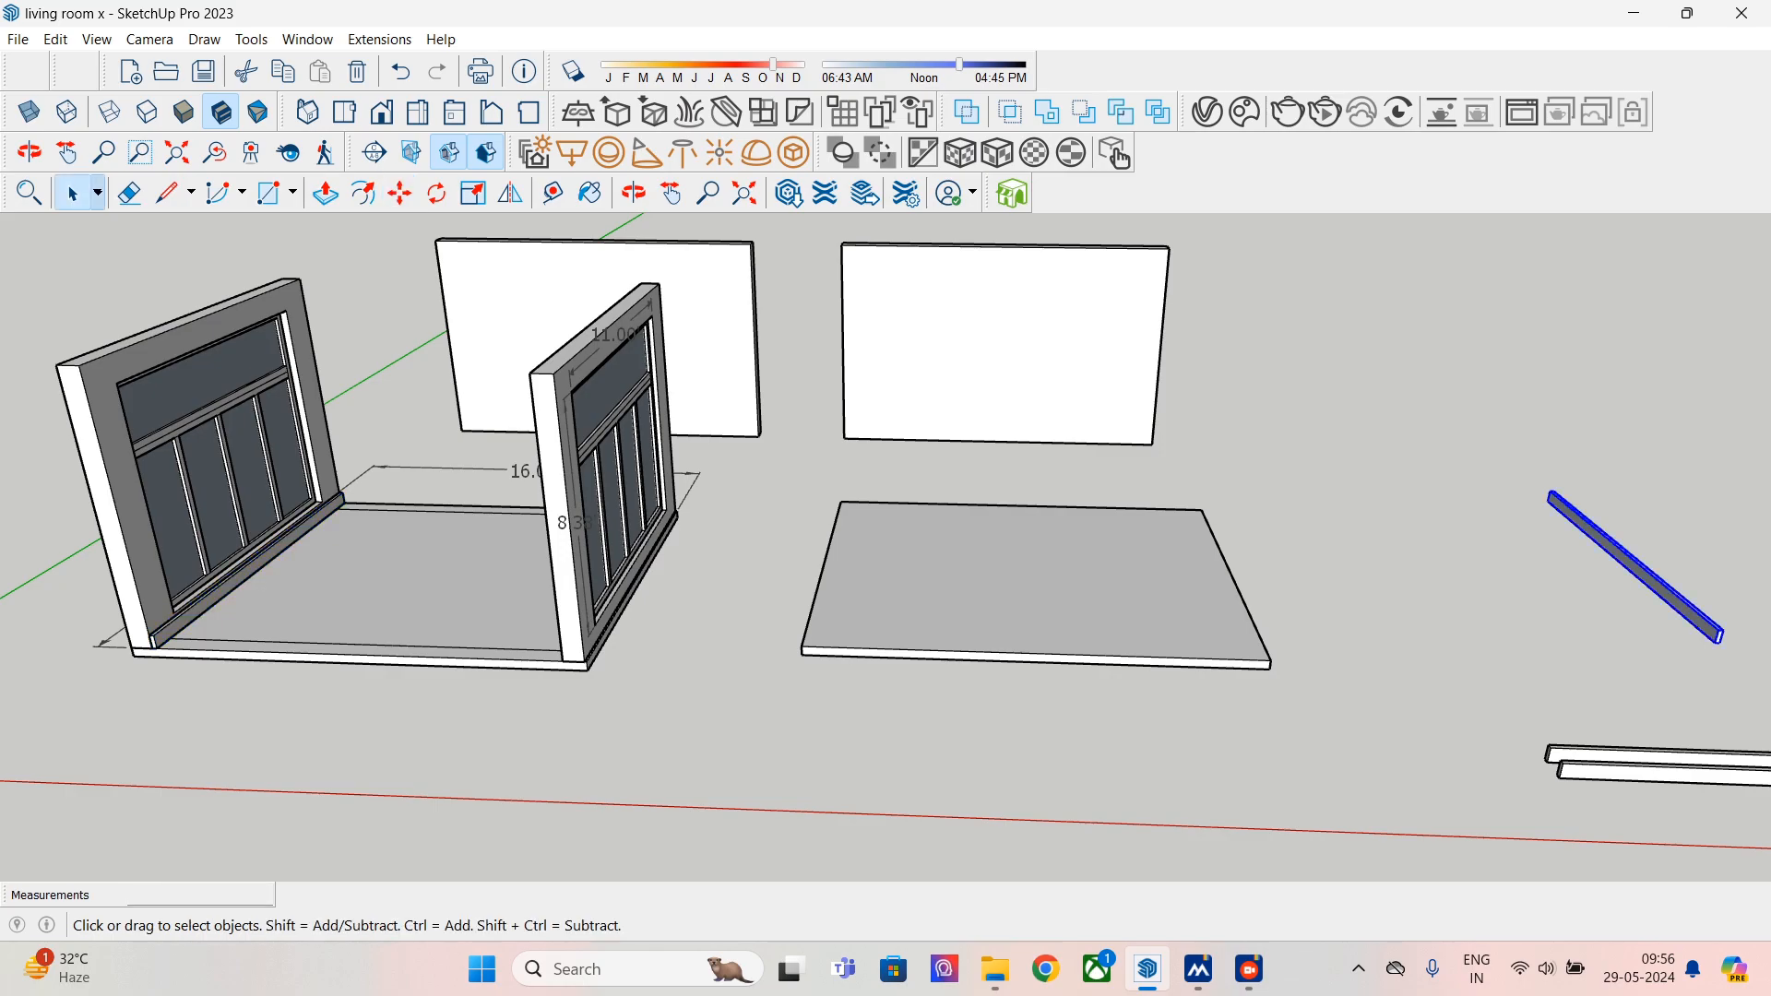
click(399, 192)
scroll(1715, 636, up, 1)
scroll(1713, 636, up, 2)
click(1714, 636)
shift+middle_drag(648, 701, 1743, 689)
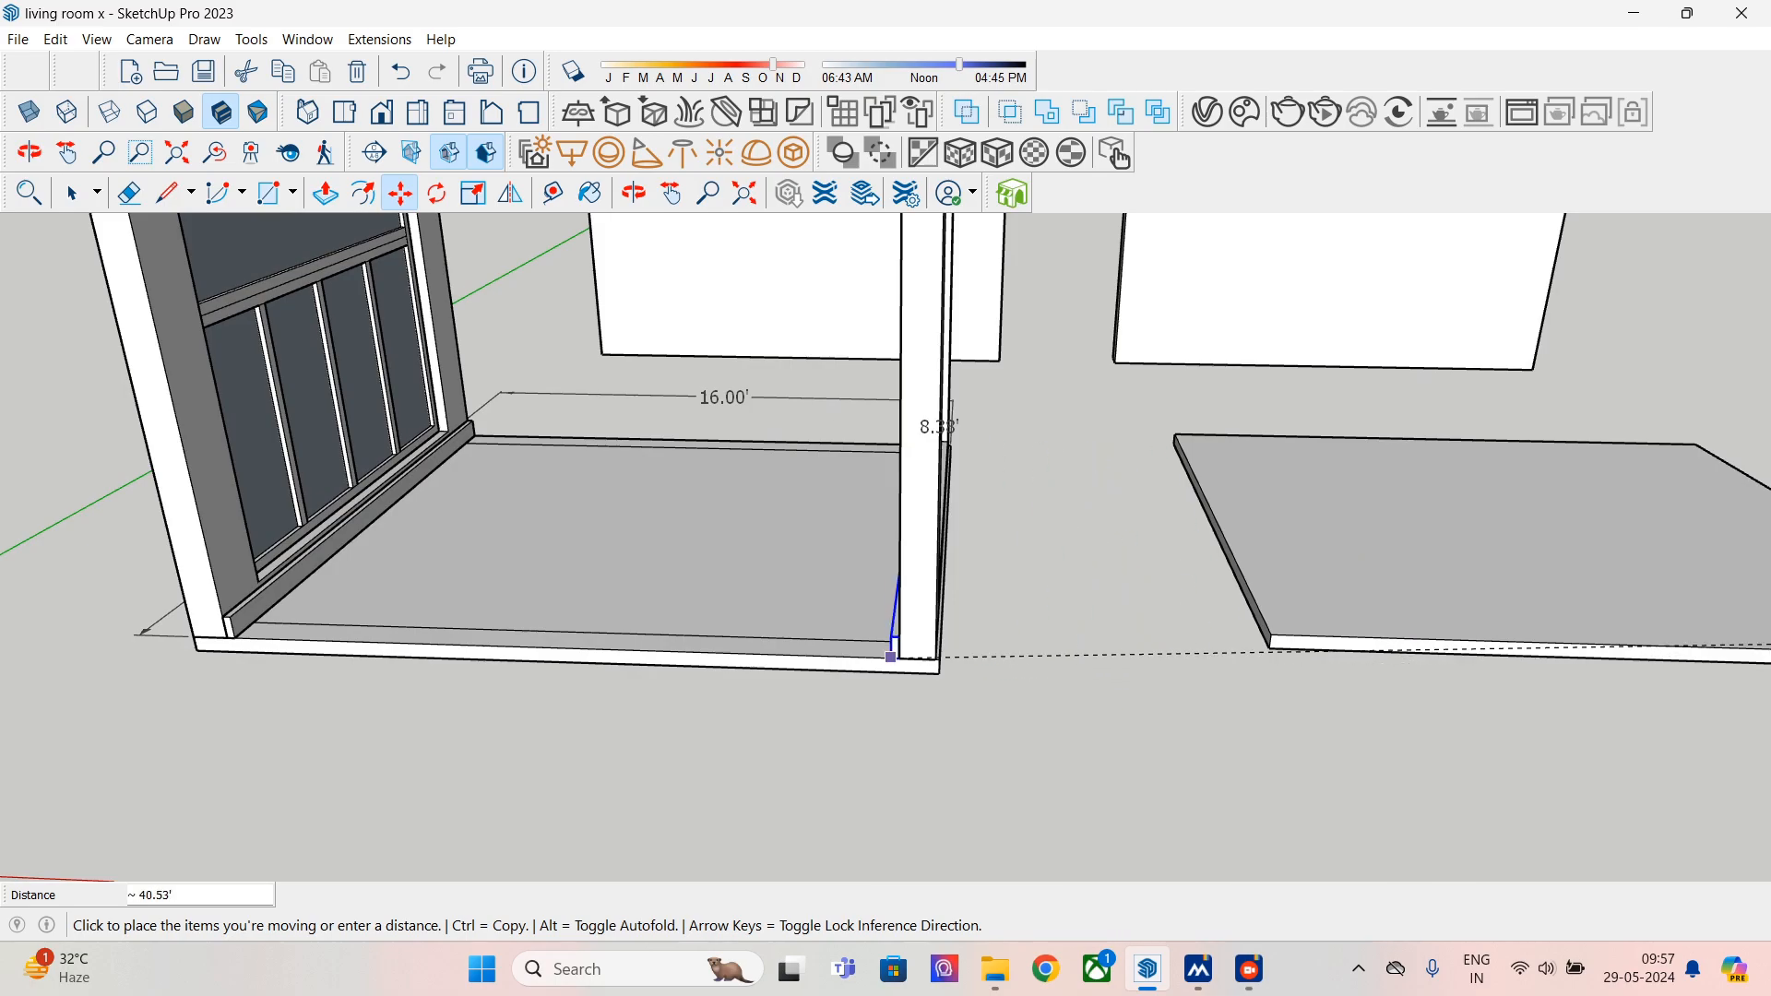
scroll(899, 658, up, 2)
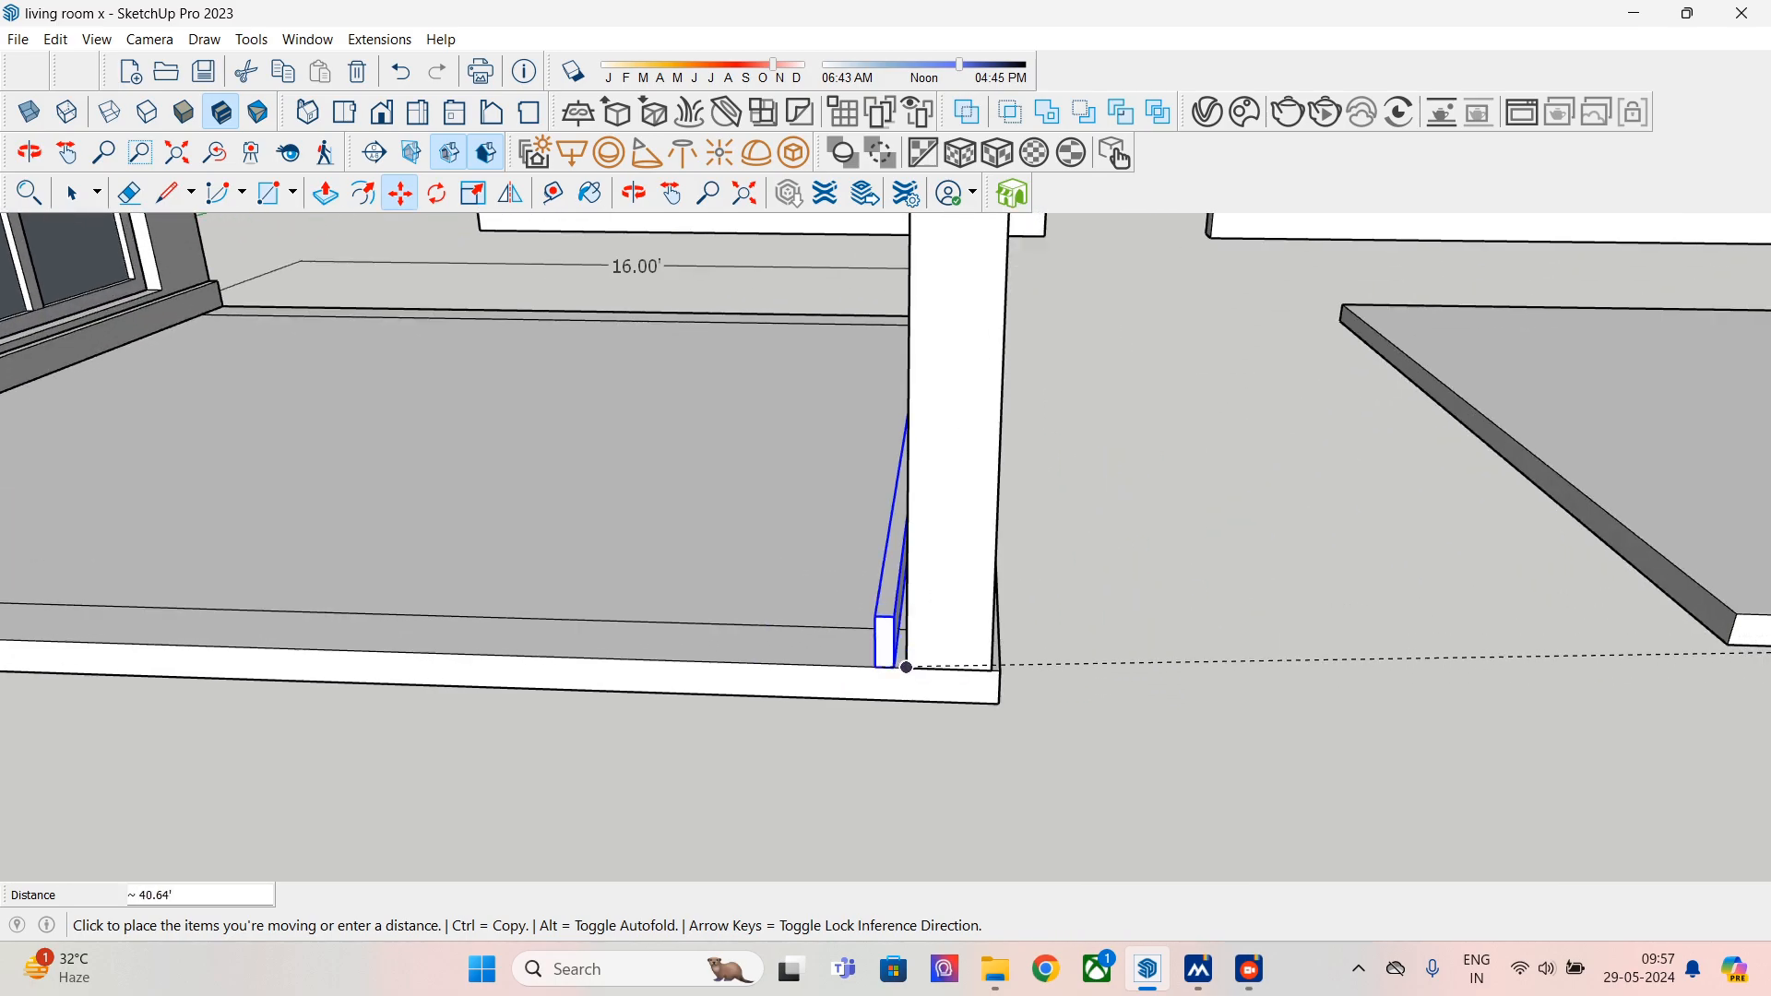
click(874, 666)
click(893, 666)
click(906, 667)
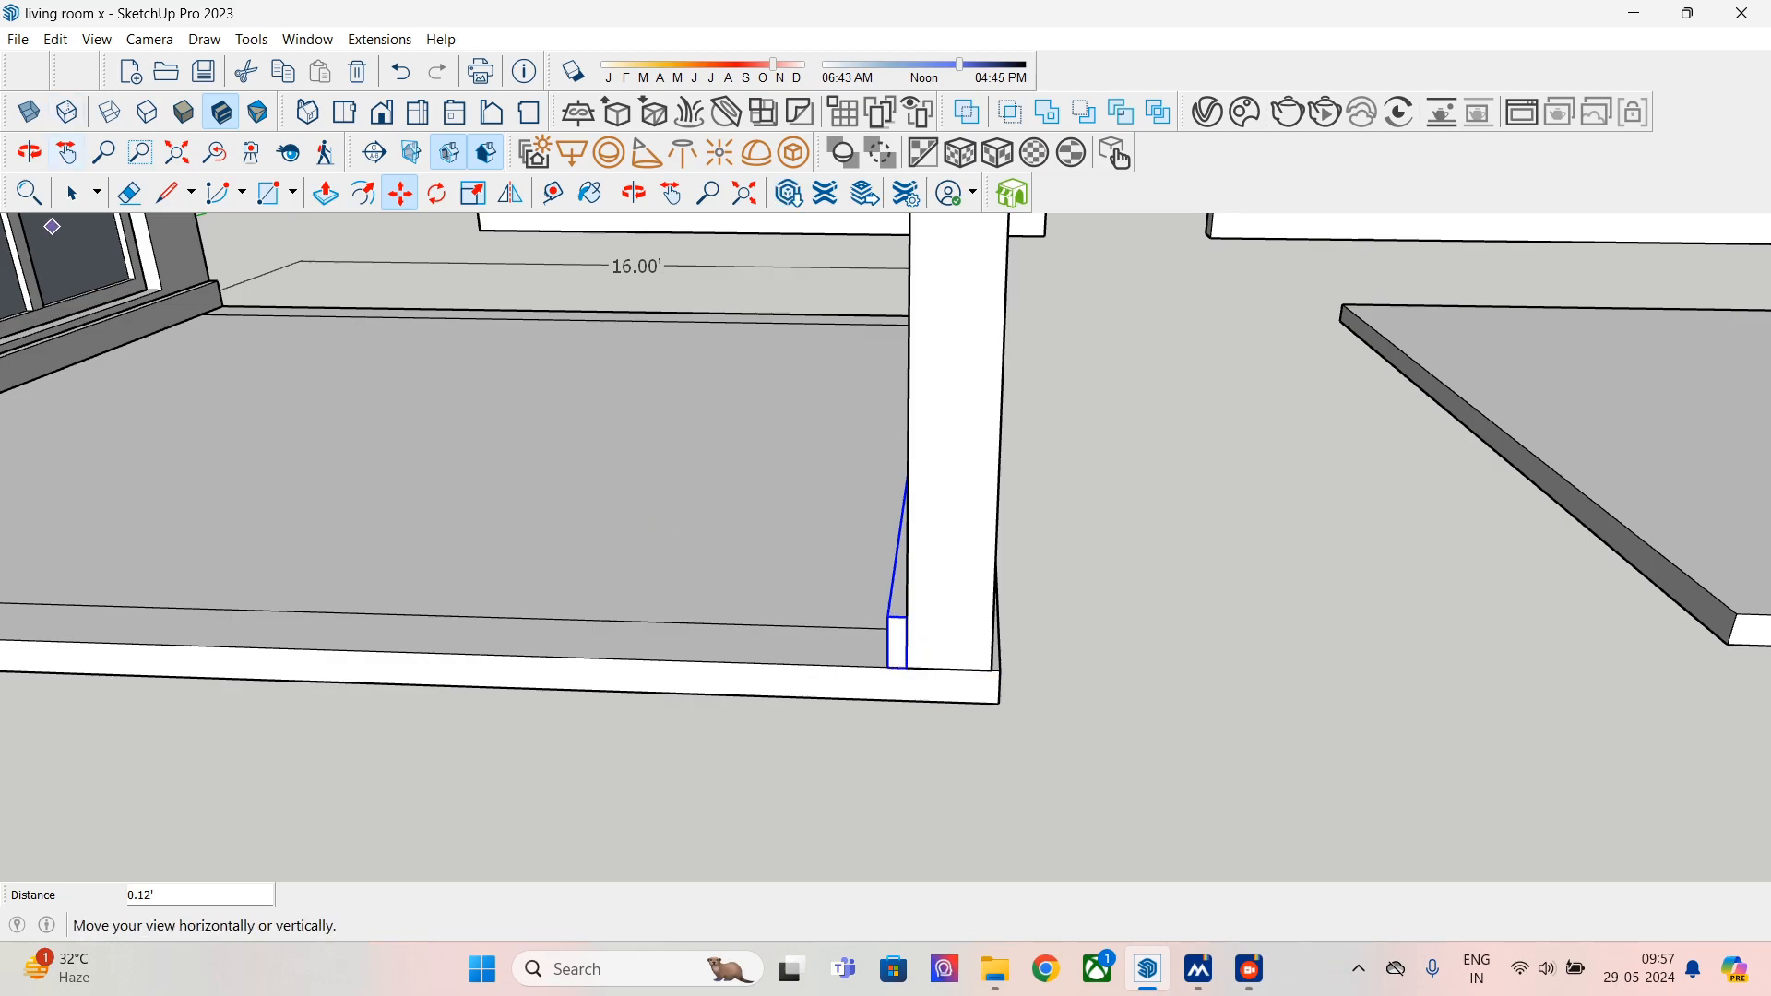
- Select the accent wall, bring up its entity info, and shift the Default Tray aside to free the view
click(72, 193)
scroll(993, 451, down, 2)
scroll(994, 450, down, 2)
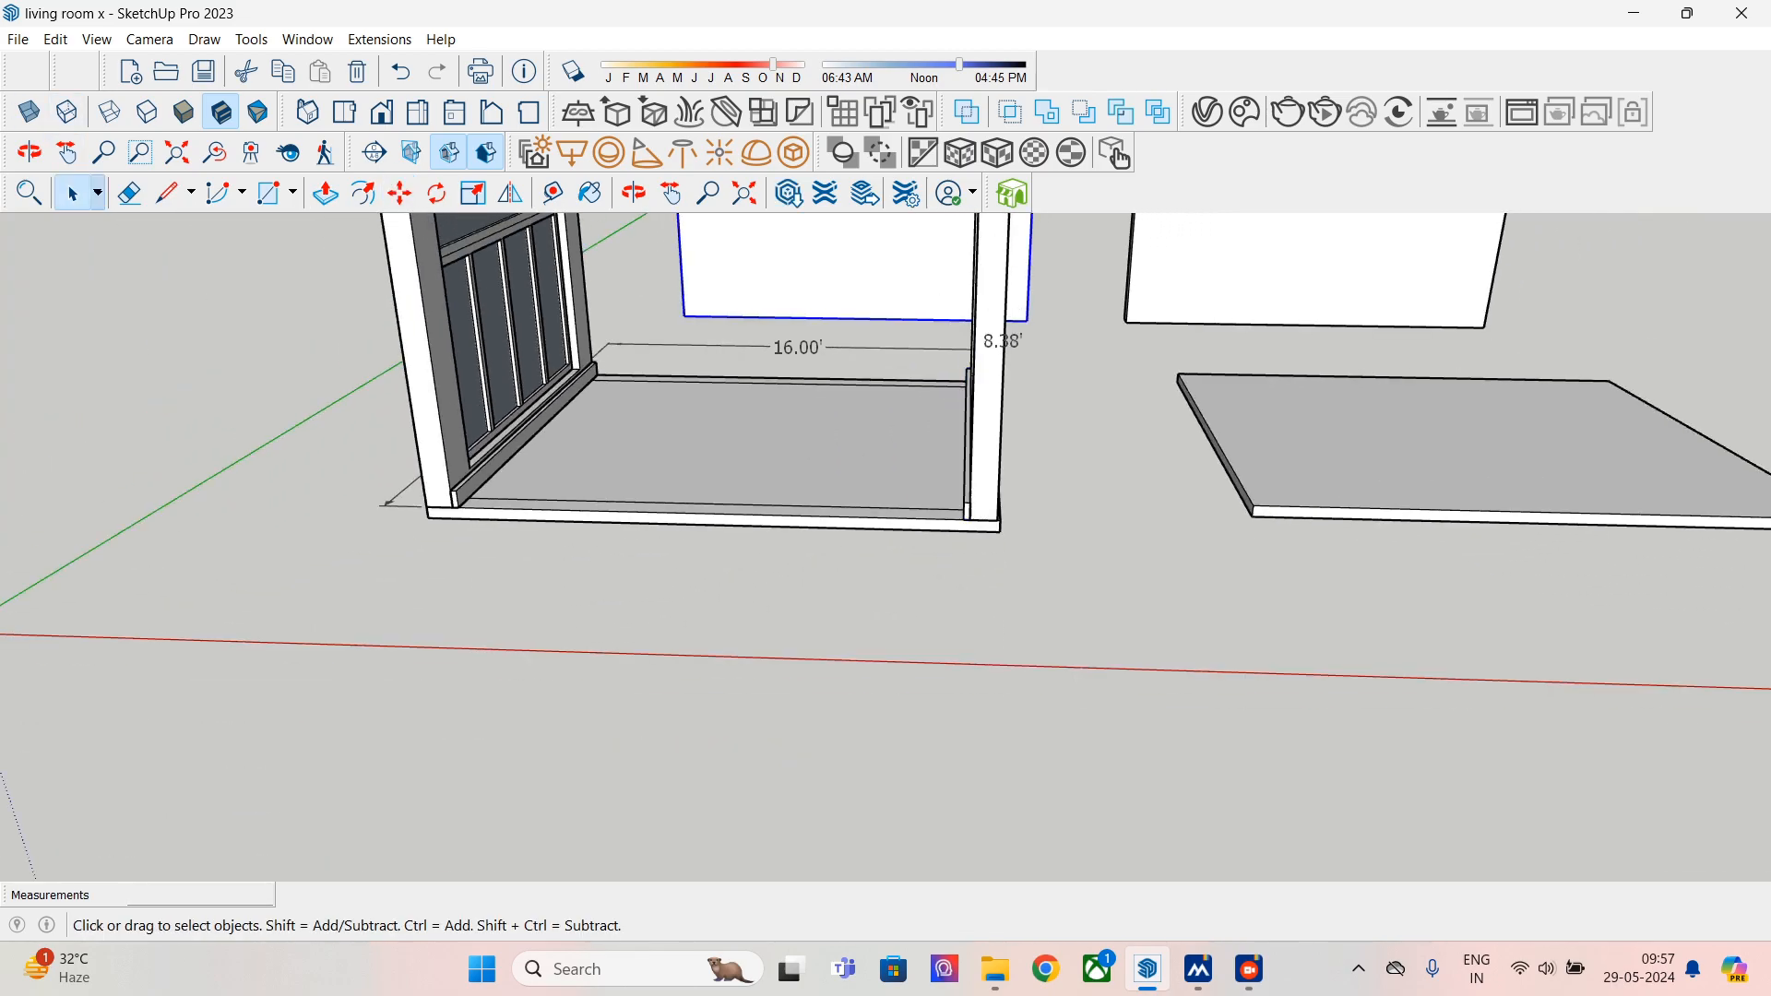
click(590, 194)
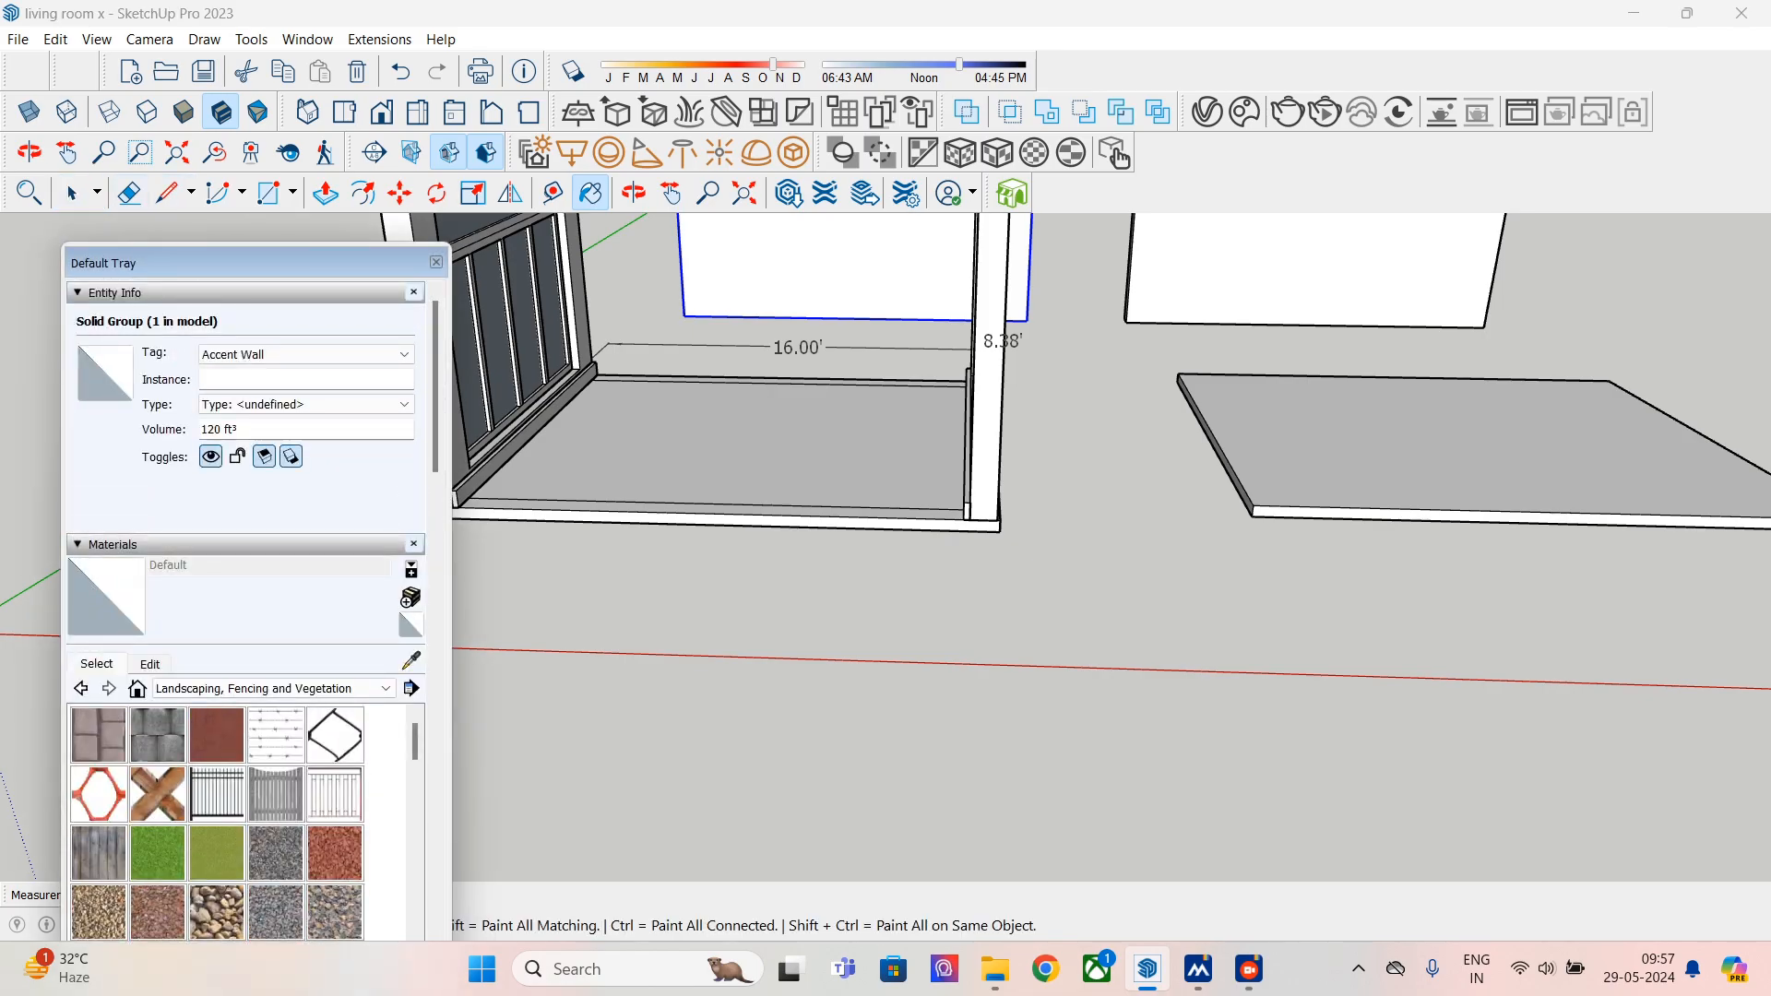
drag(258, 263, 165, 234)
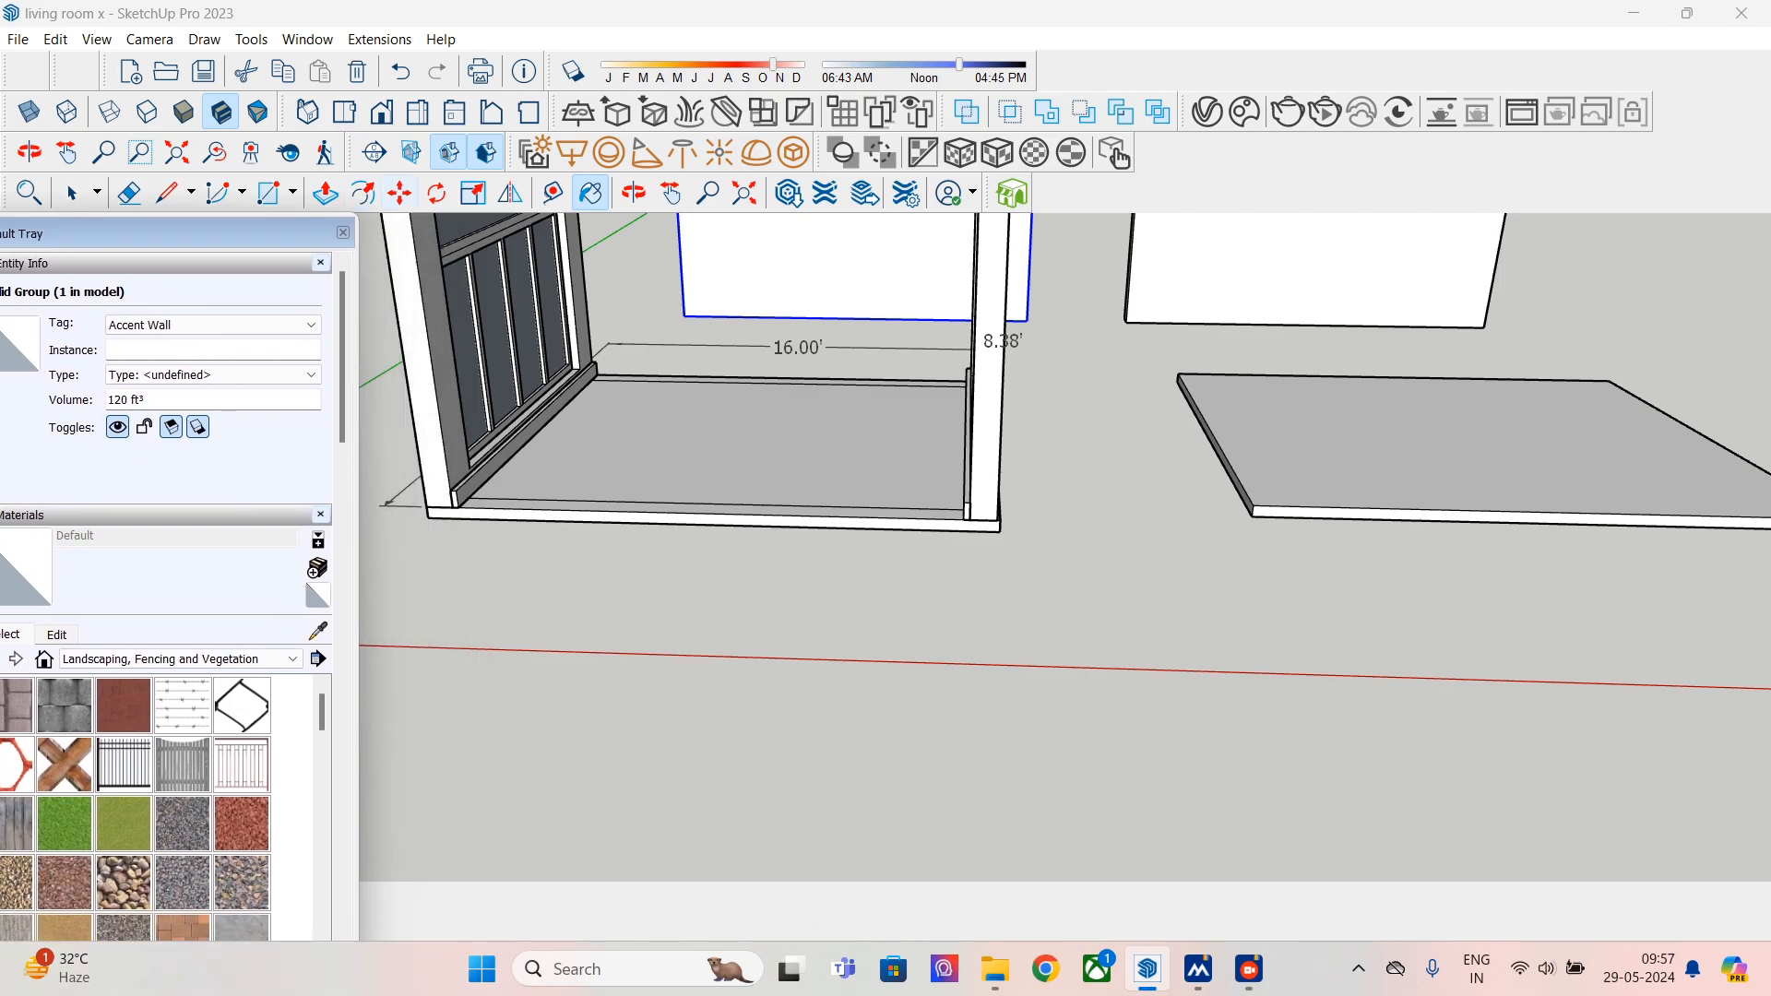
- Move the accent wall onto the floor's back 16' edge, flush with the ends of both window walls
click(399, 193)
middle_drag(1328, 285, 1162, 319)
scroll(1162, 318, up, 2)
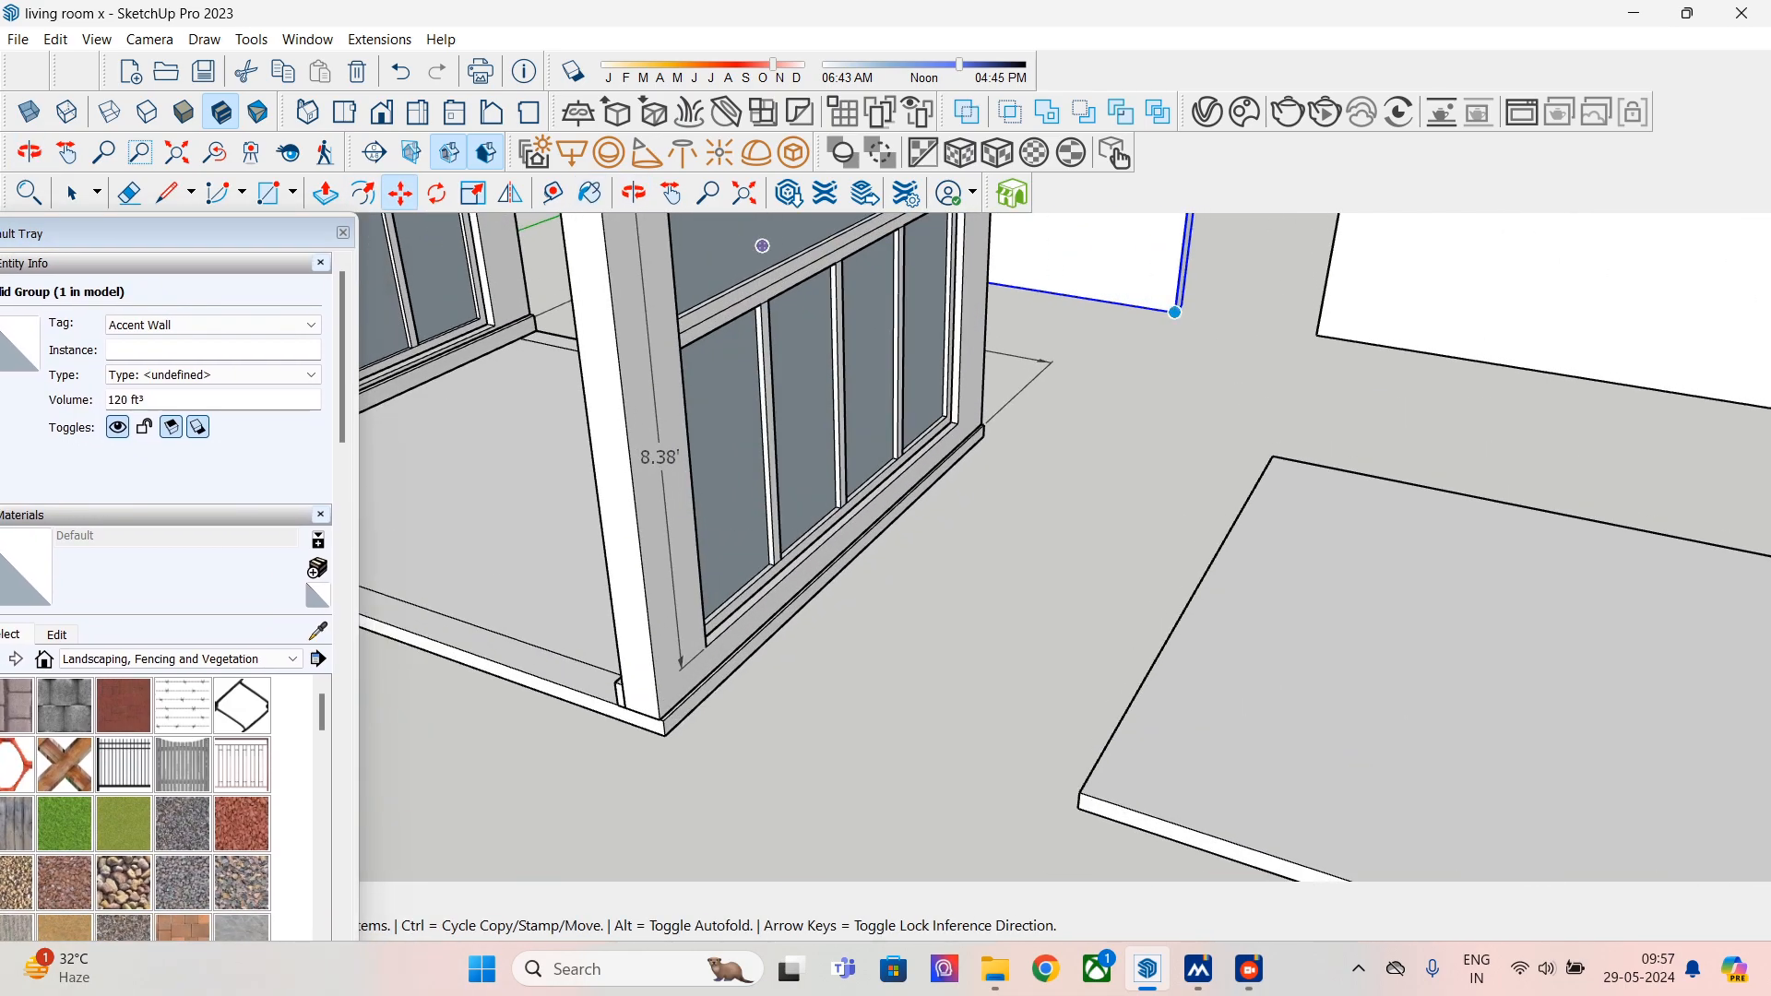
click(1175, 312)
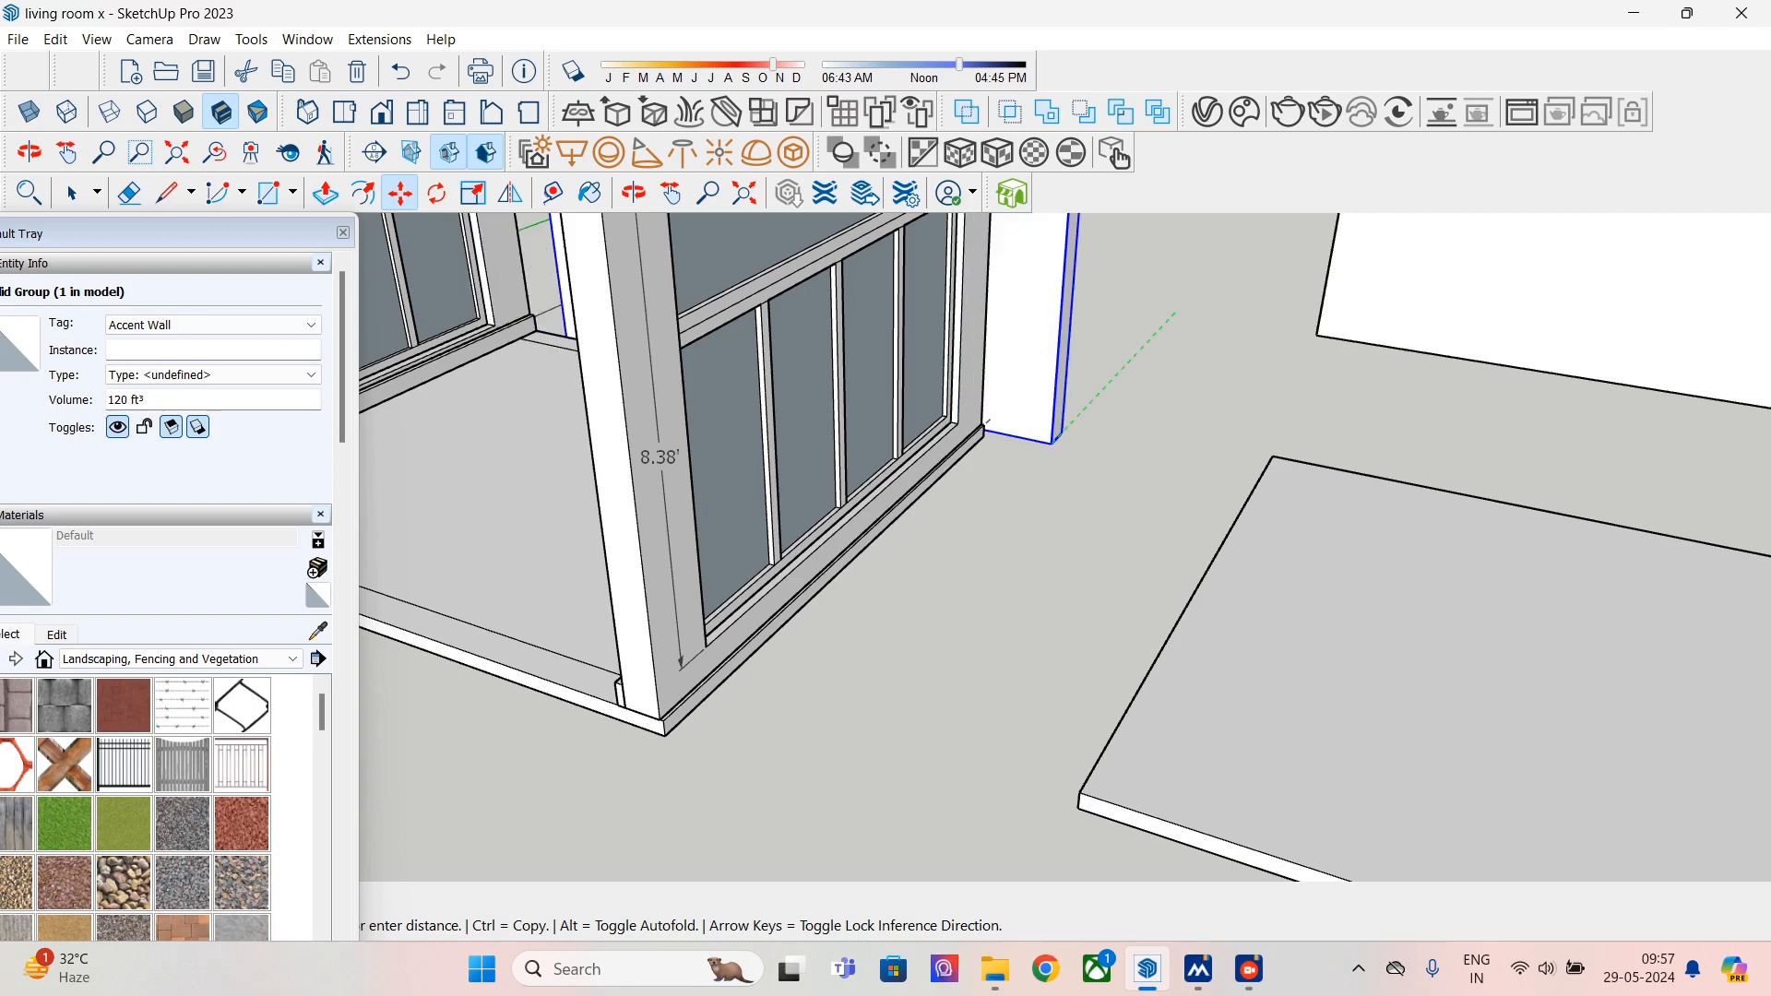
click(1057, 375)
middle_drag(1057, 375, 976, 497)
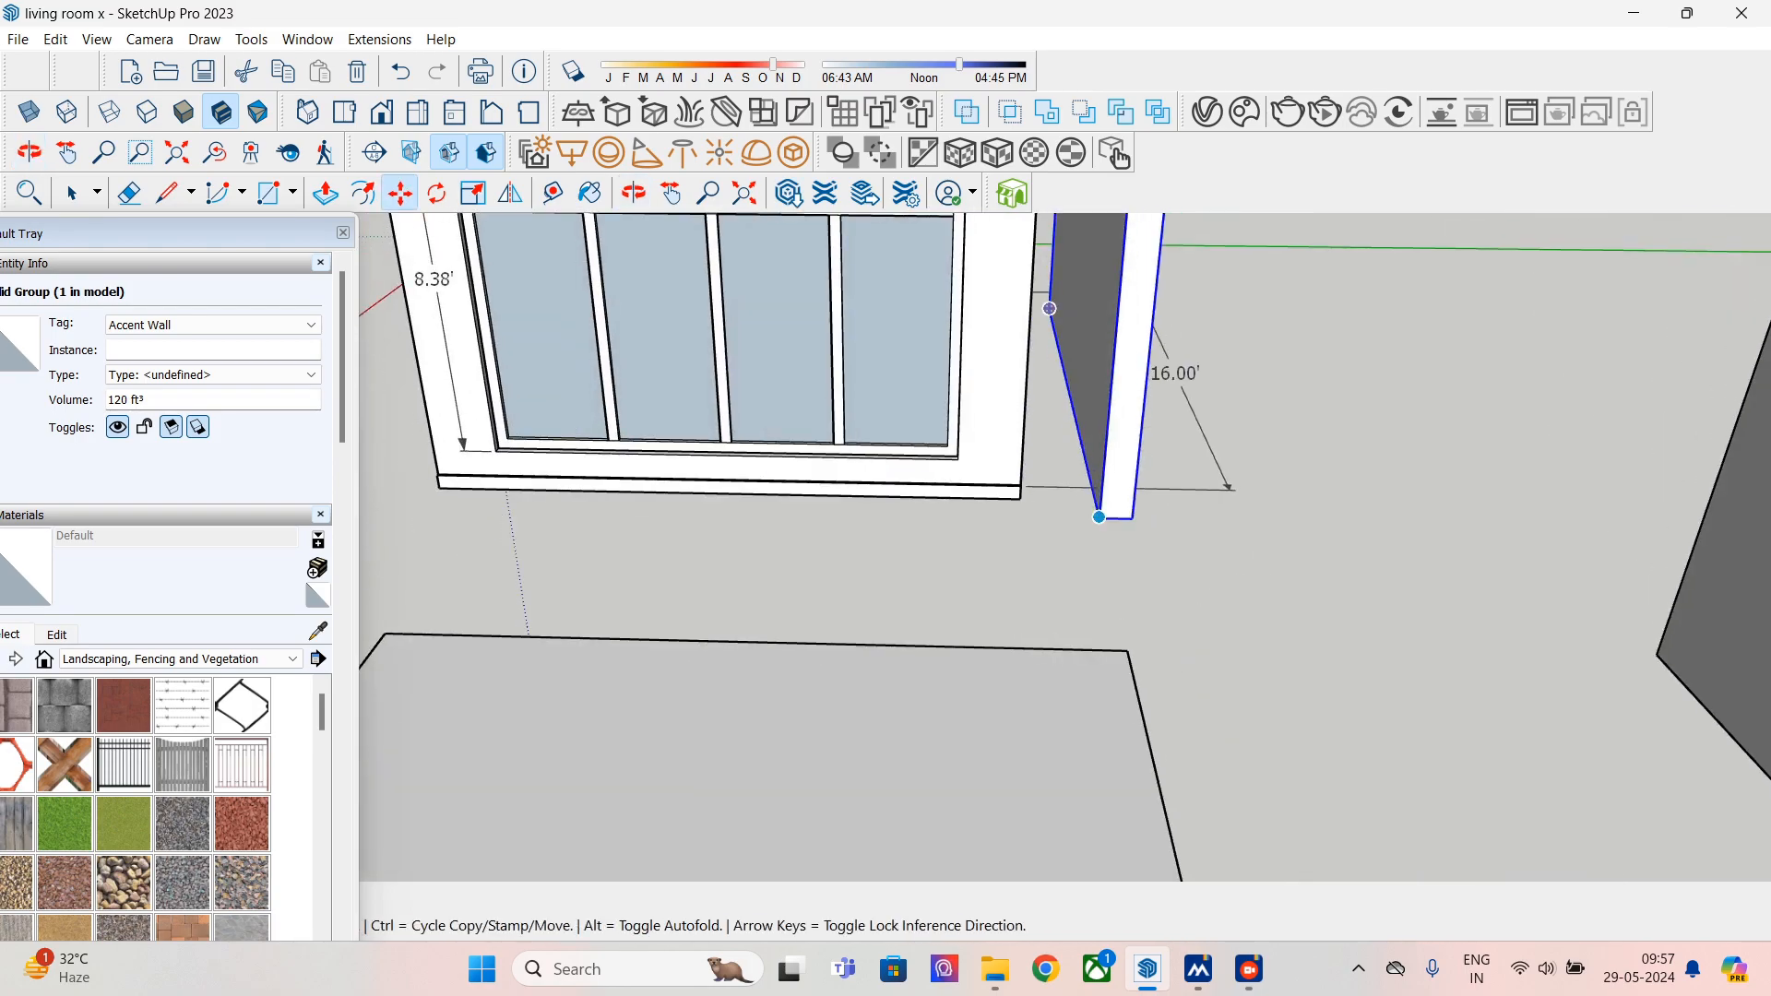
click(1099, 517)
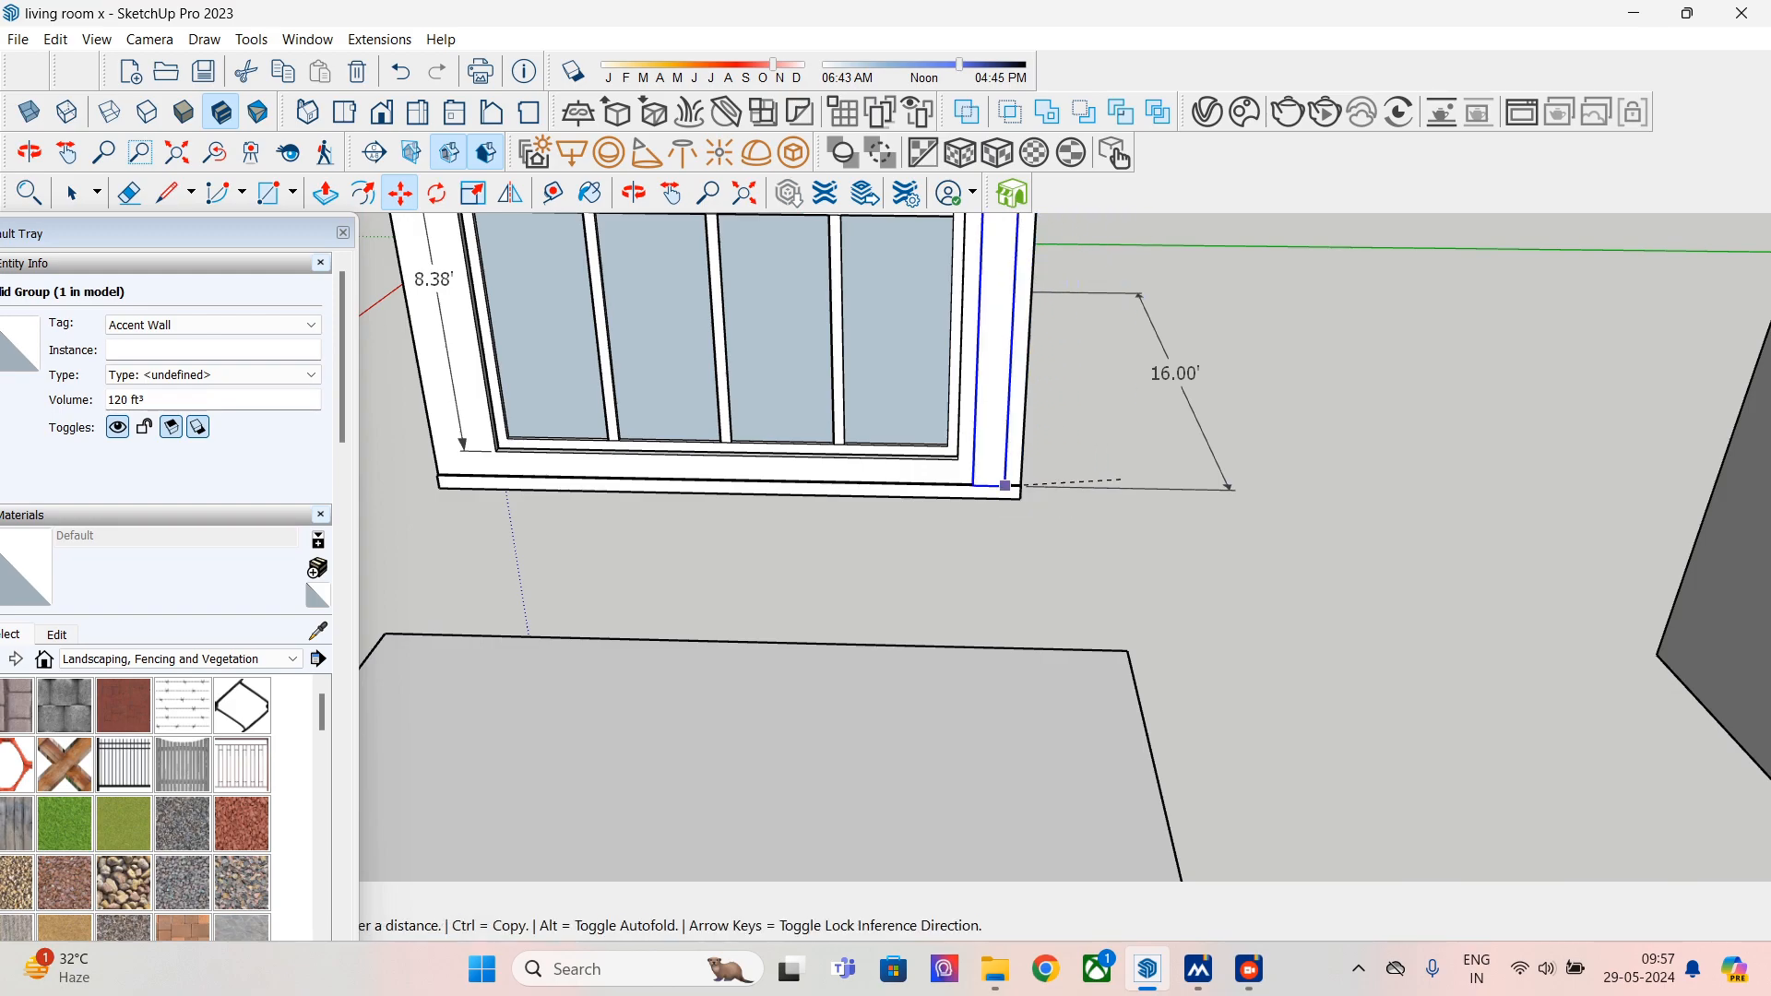
click(1001, 489)
middle_drag(1001, 489, 1480, 550)
scroll(1028, 505, down, 3)
- Move the front wall onto the floor's front 16' edge to close the room between the two window walls
key(space)
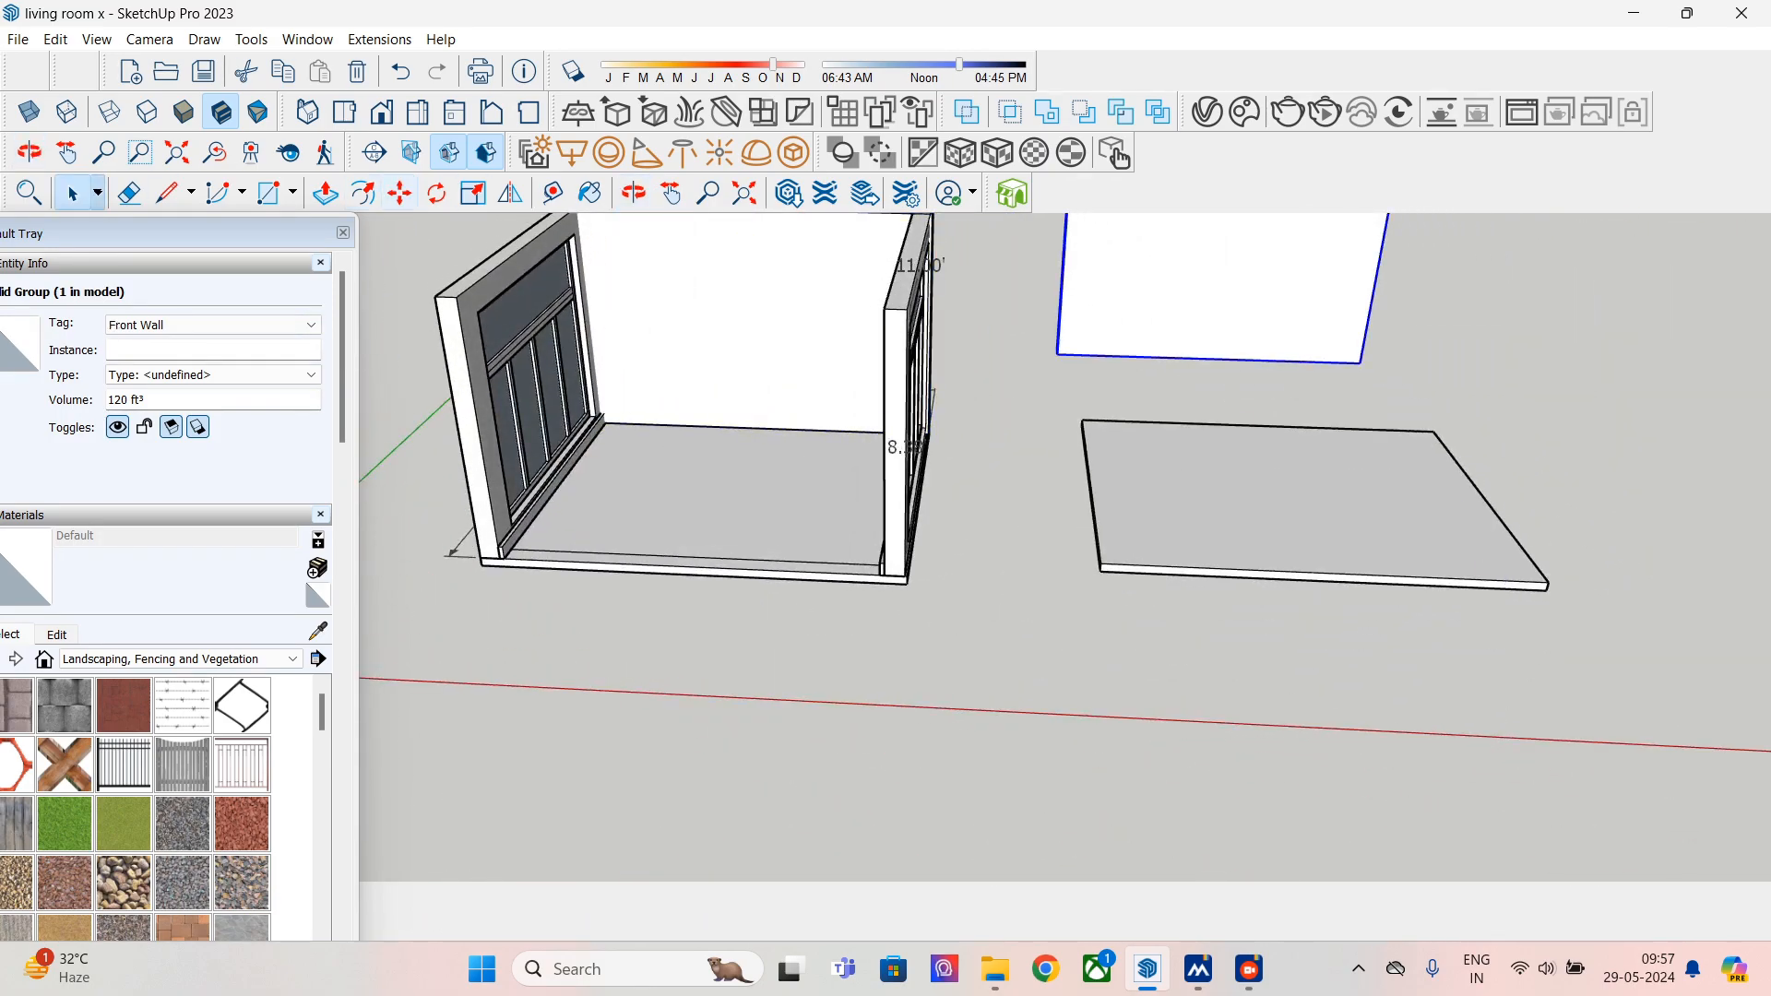
click(399, 193)
middle_drag(637, 406, 465, 384)
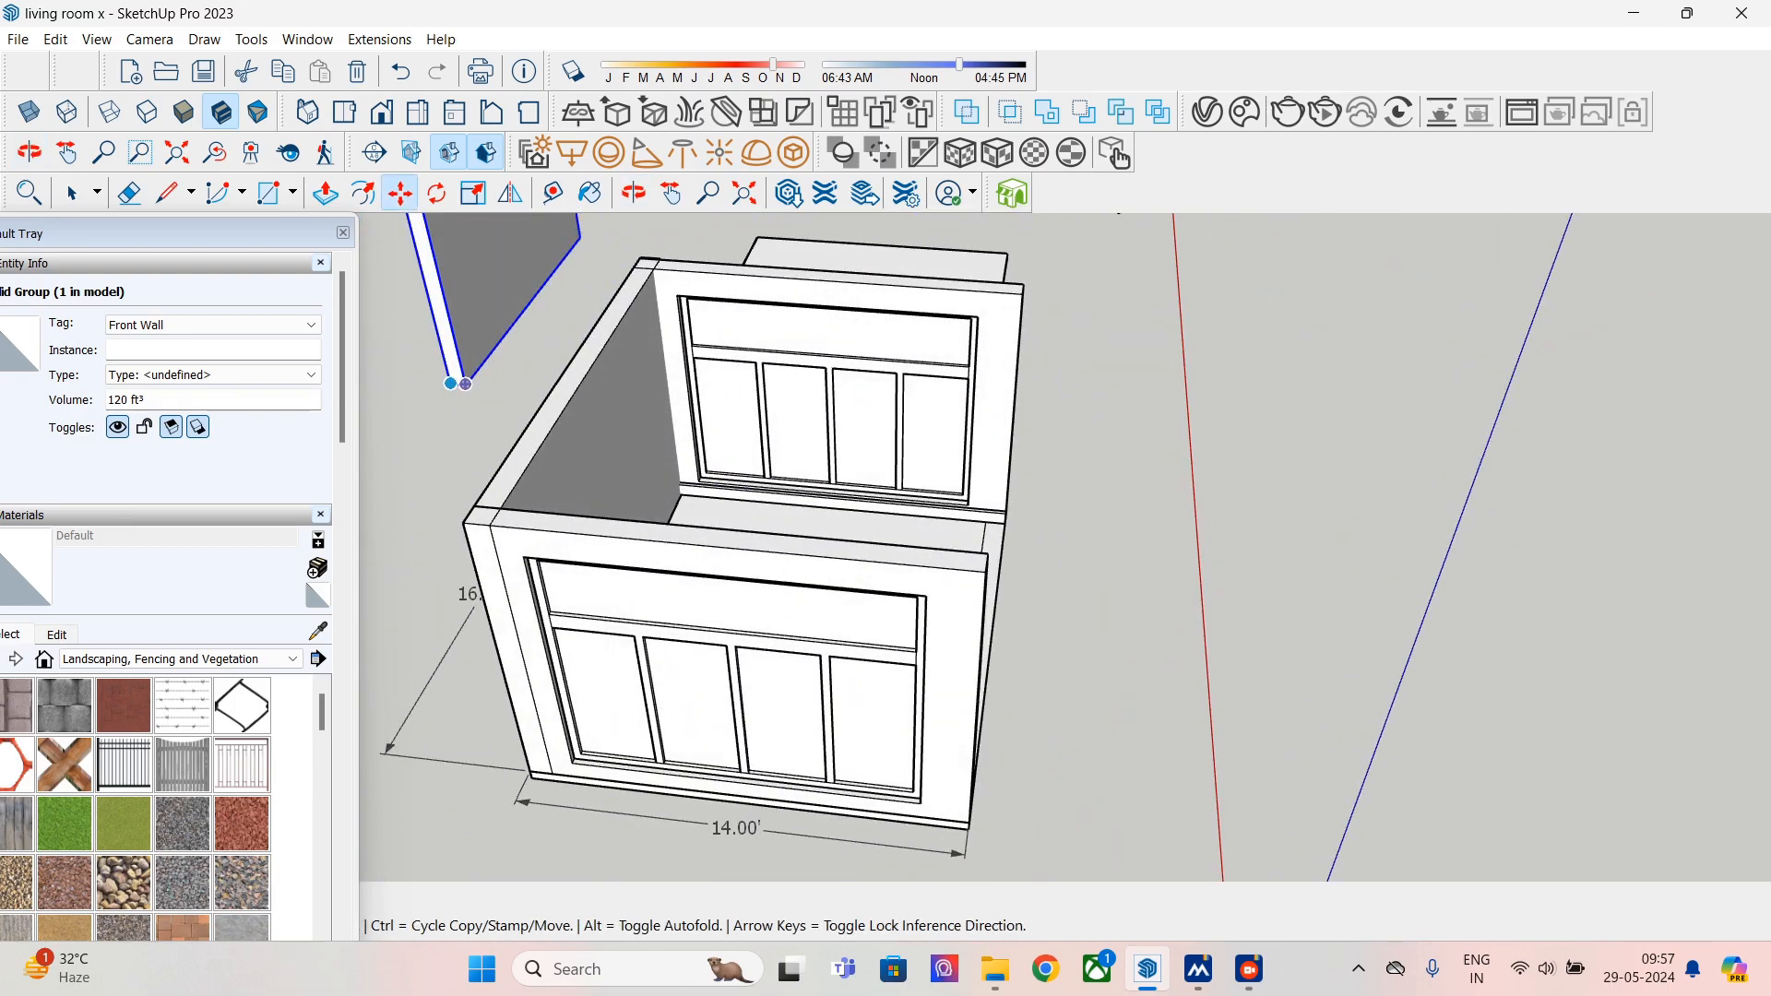
click(968, 821)
middle_drag(984, 590, 594, 332)
click(72, 193)
- Move the Front Wall Skirting bar to the inner base of the front wall, snapping it at the bottom corner
shift+middle_drag(1384, 599, 1245, 608)
scroll(1020, 550, down, 4)
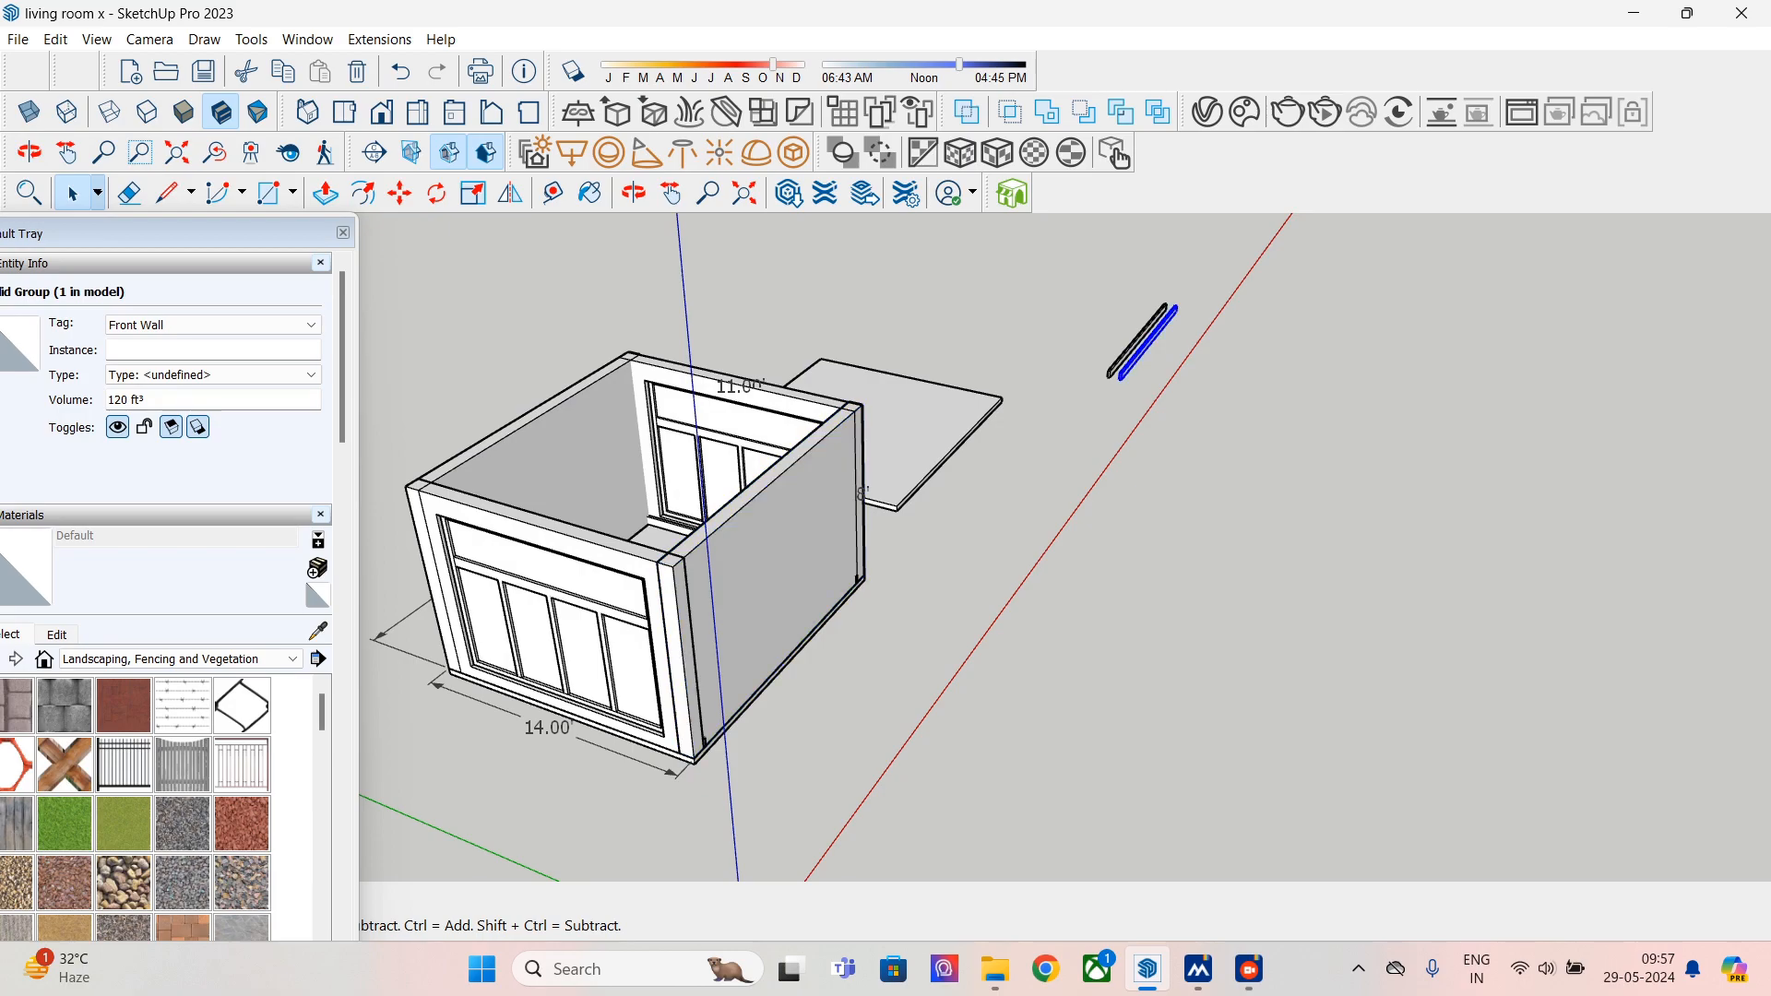
click(1136, 359)
scroll(1137, 359, up, 5)
middle_drag(1136, 359, 1240, 270)
scroll(1240, 270, down, 3)
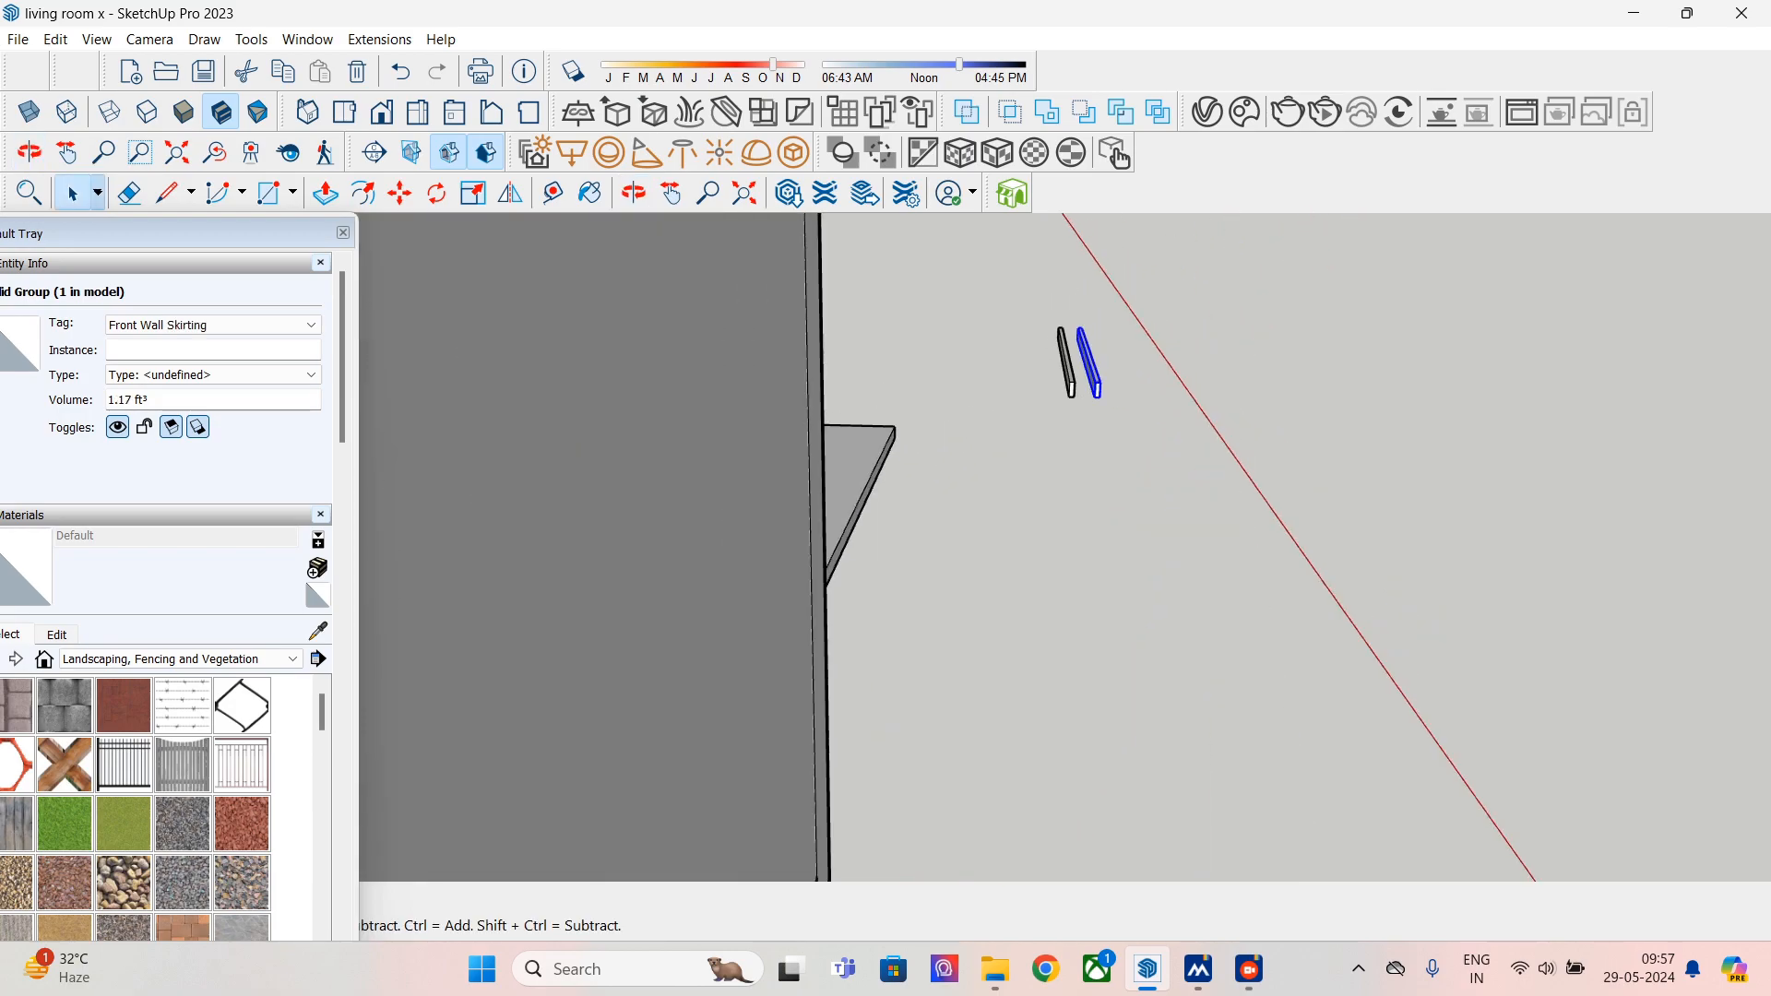
click(399, 192)
scroll(1055, 390, up, 4)
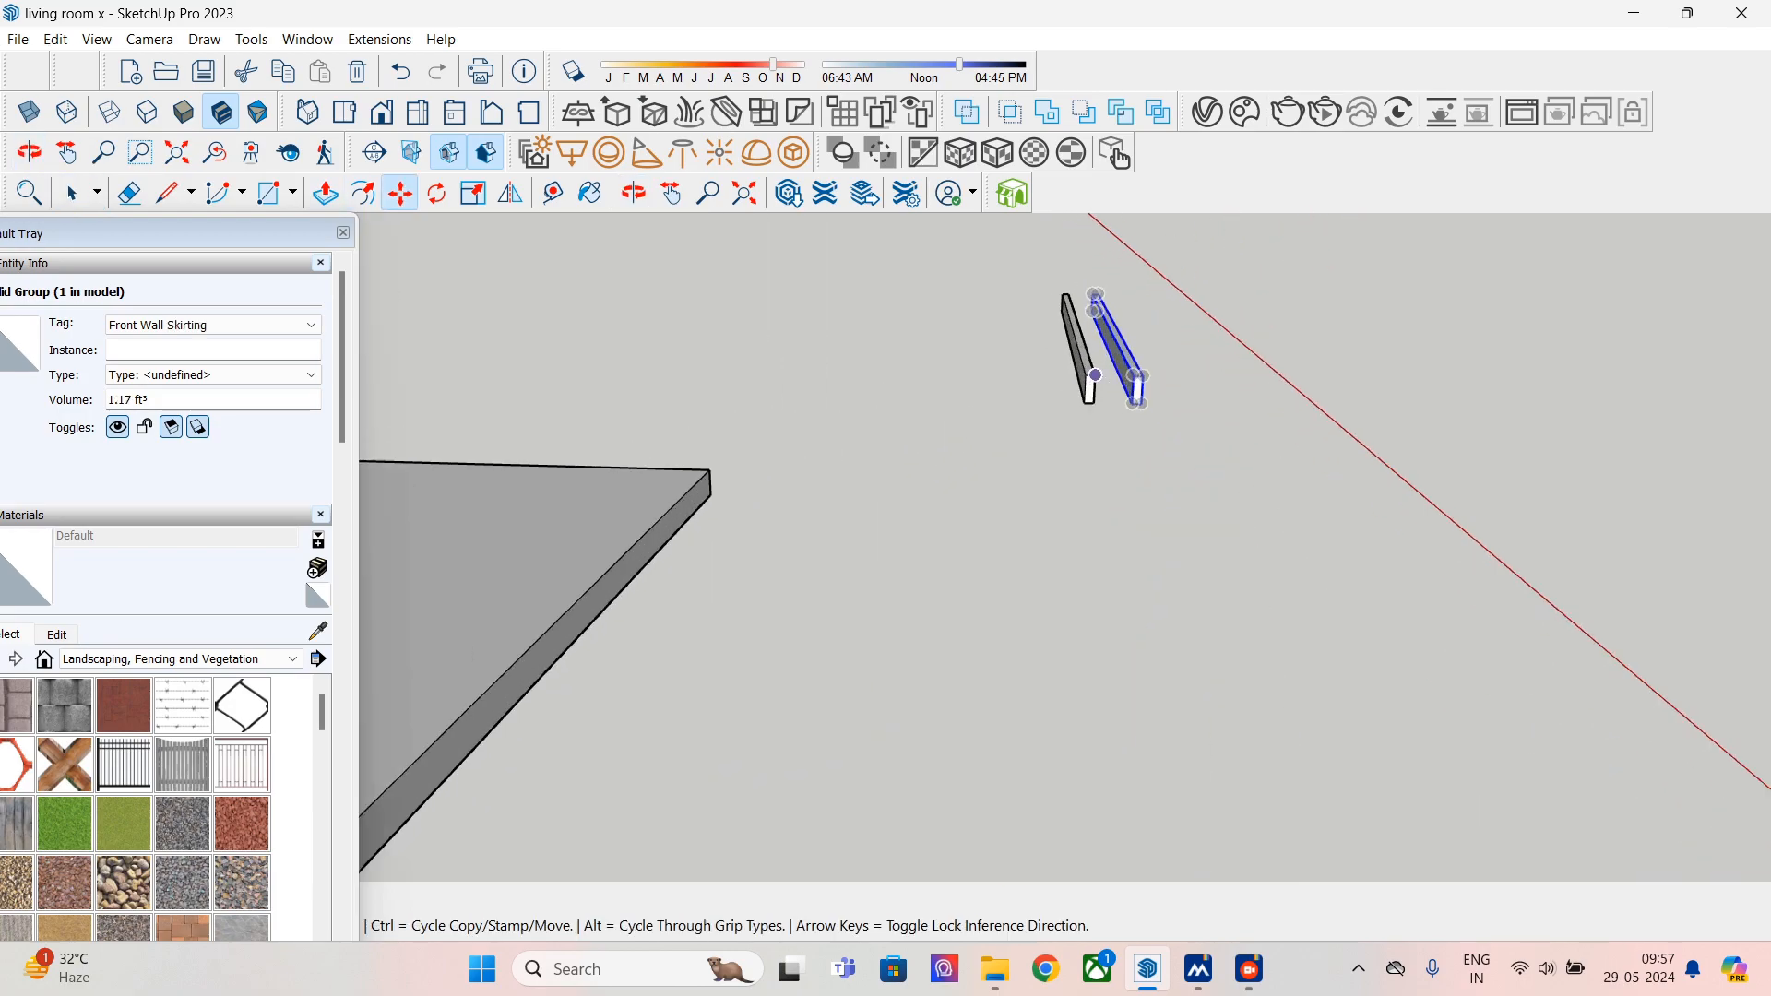
click(1136, 405)
scroll(1059, 651, down, 7)
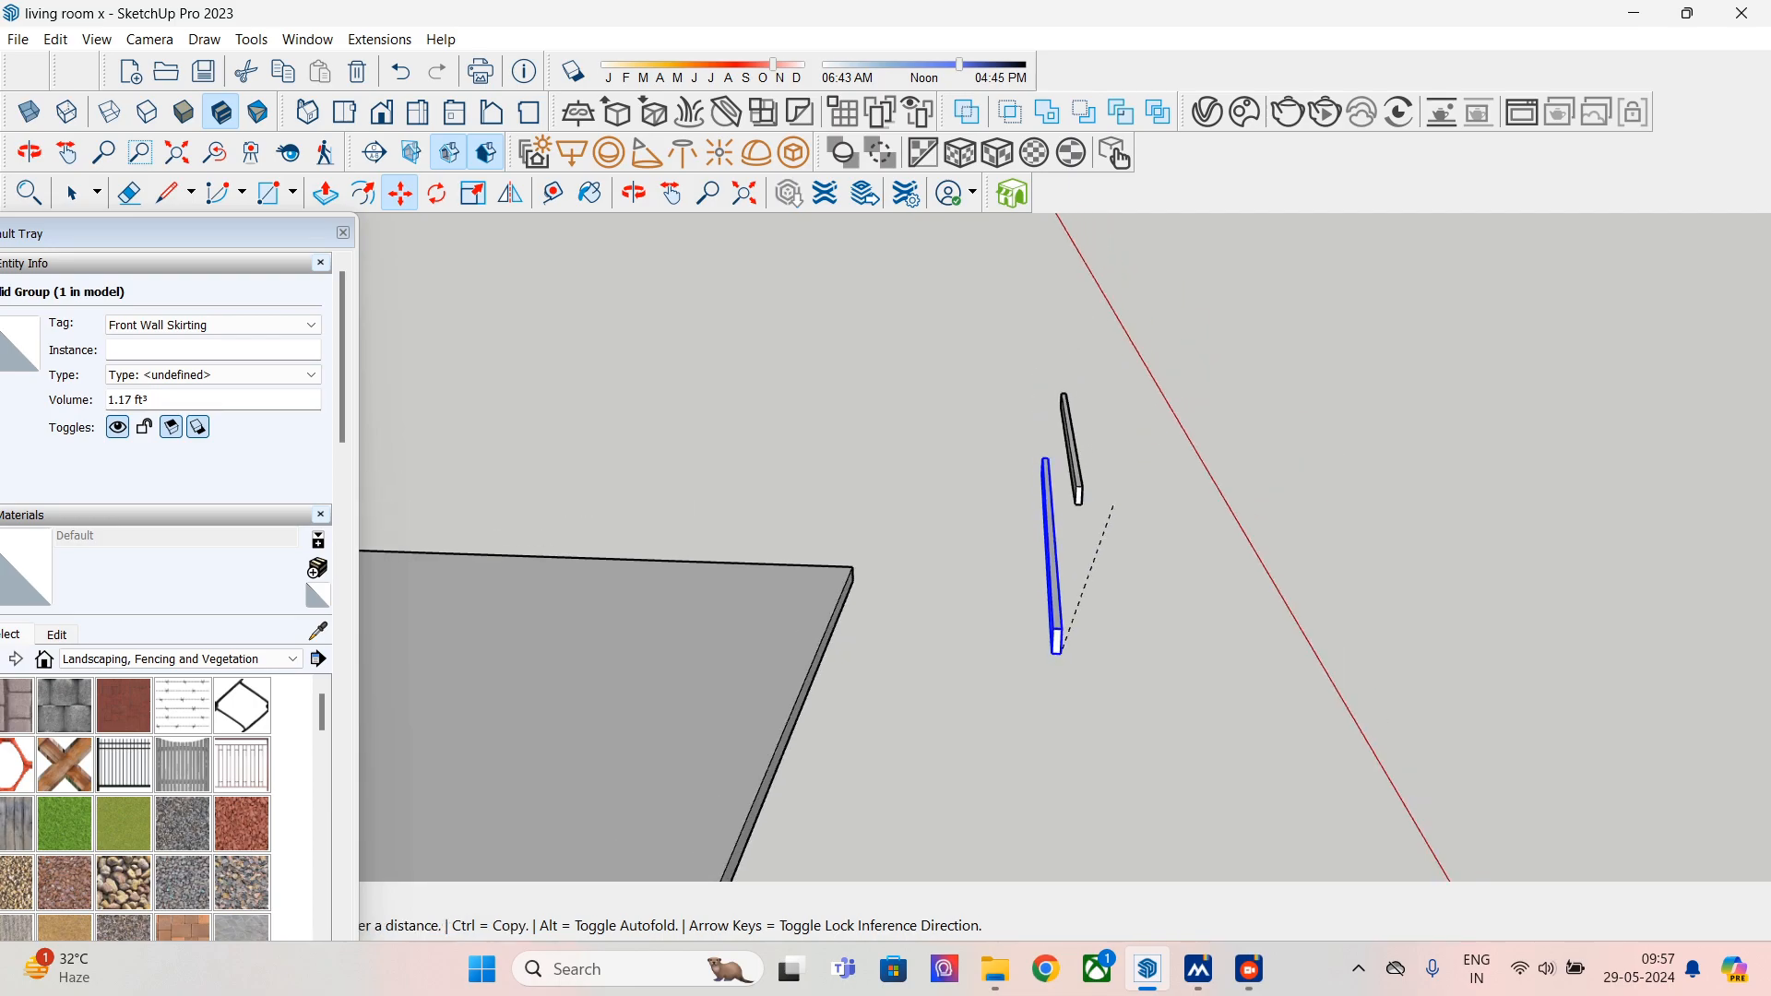
middle_drag(961, 740, 962, 678)
middle_drag(962, 616, 979, 681)
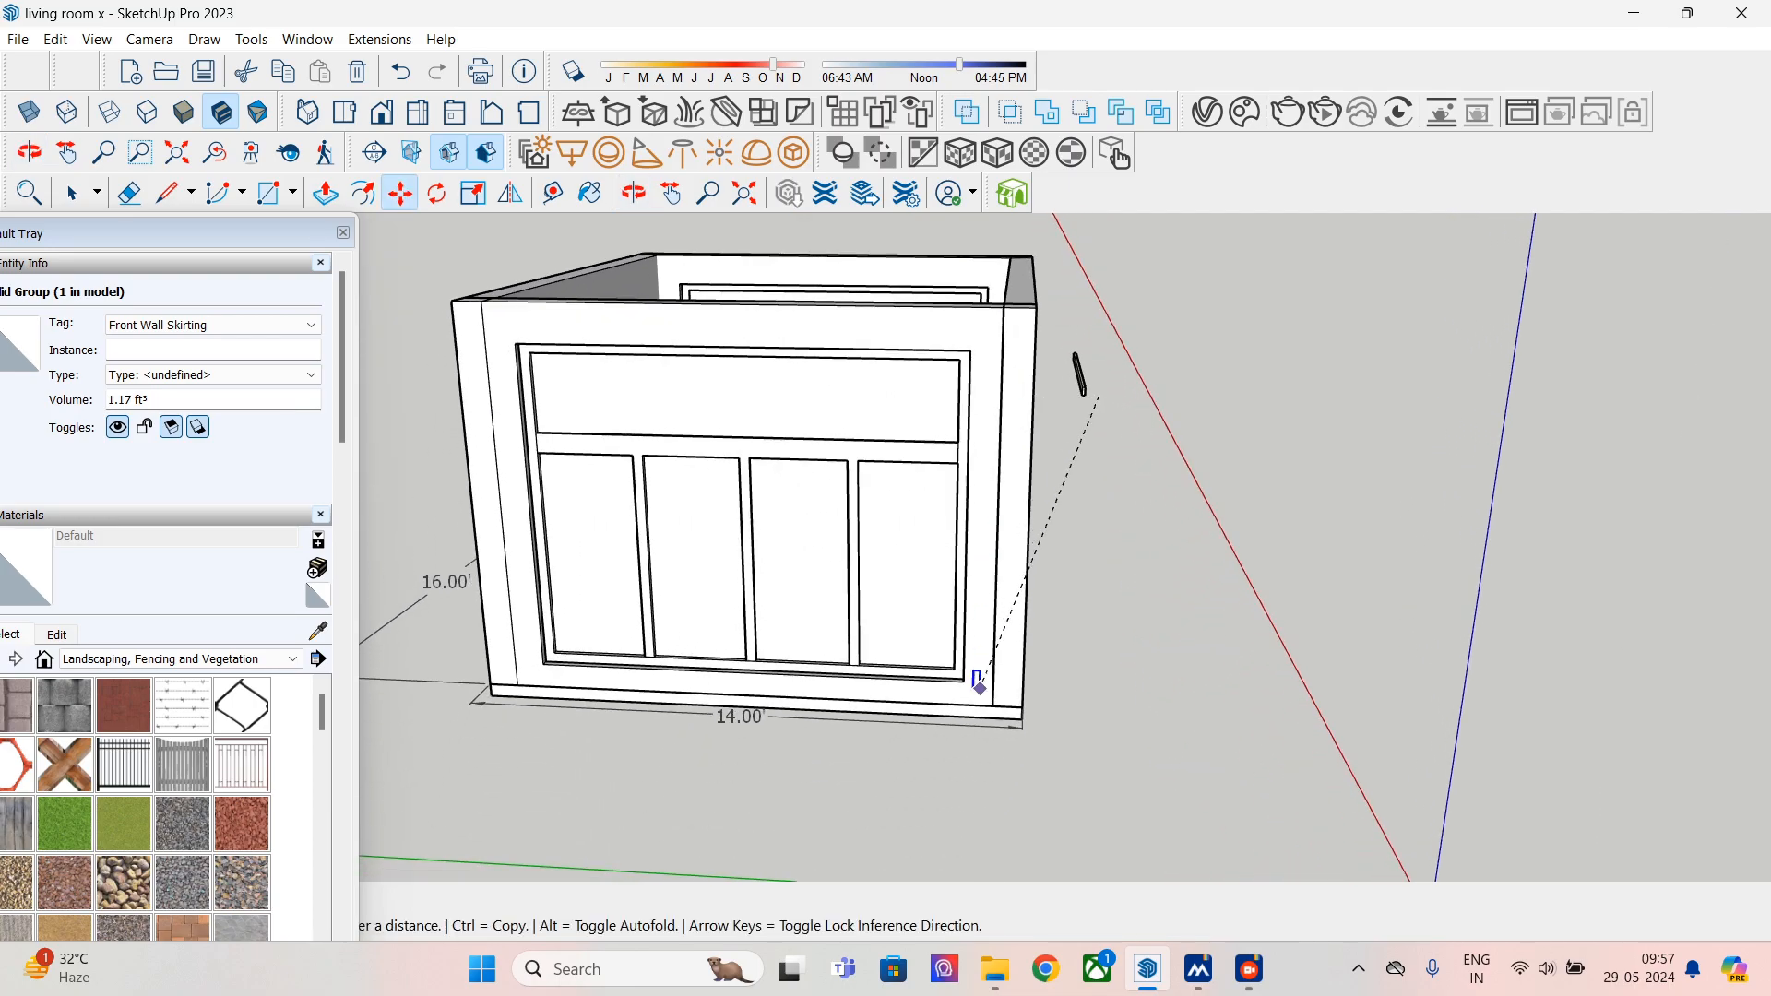
scroll(993, 705, up, 1)
click(993, 707)
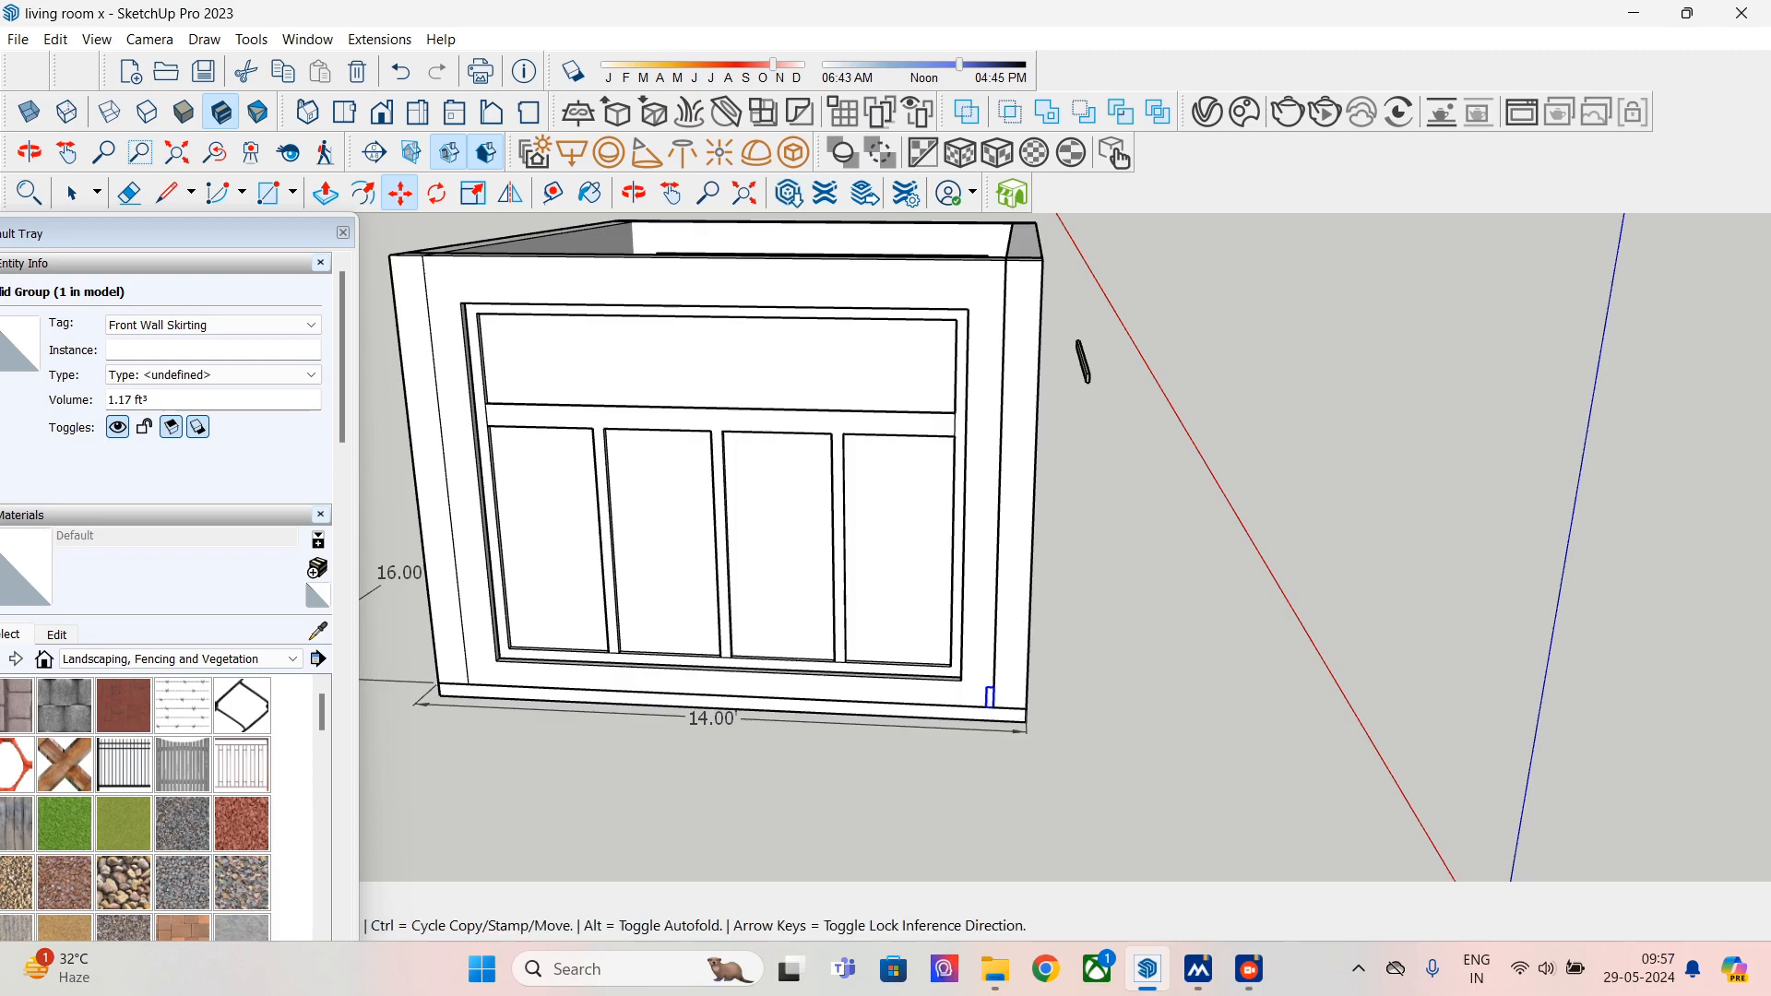
scroll(1087, 379, up, 3)
scroll(1087, 380, down, 3)
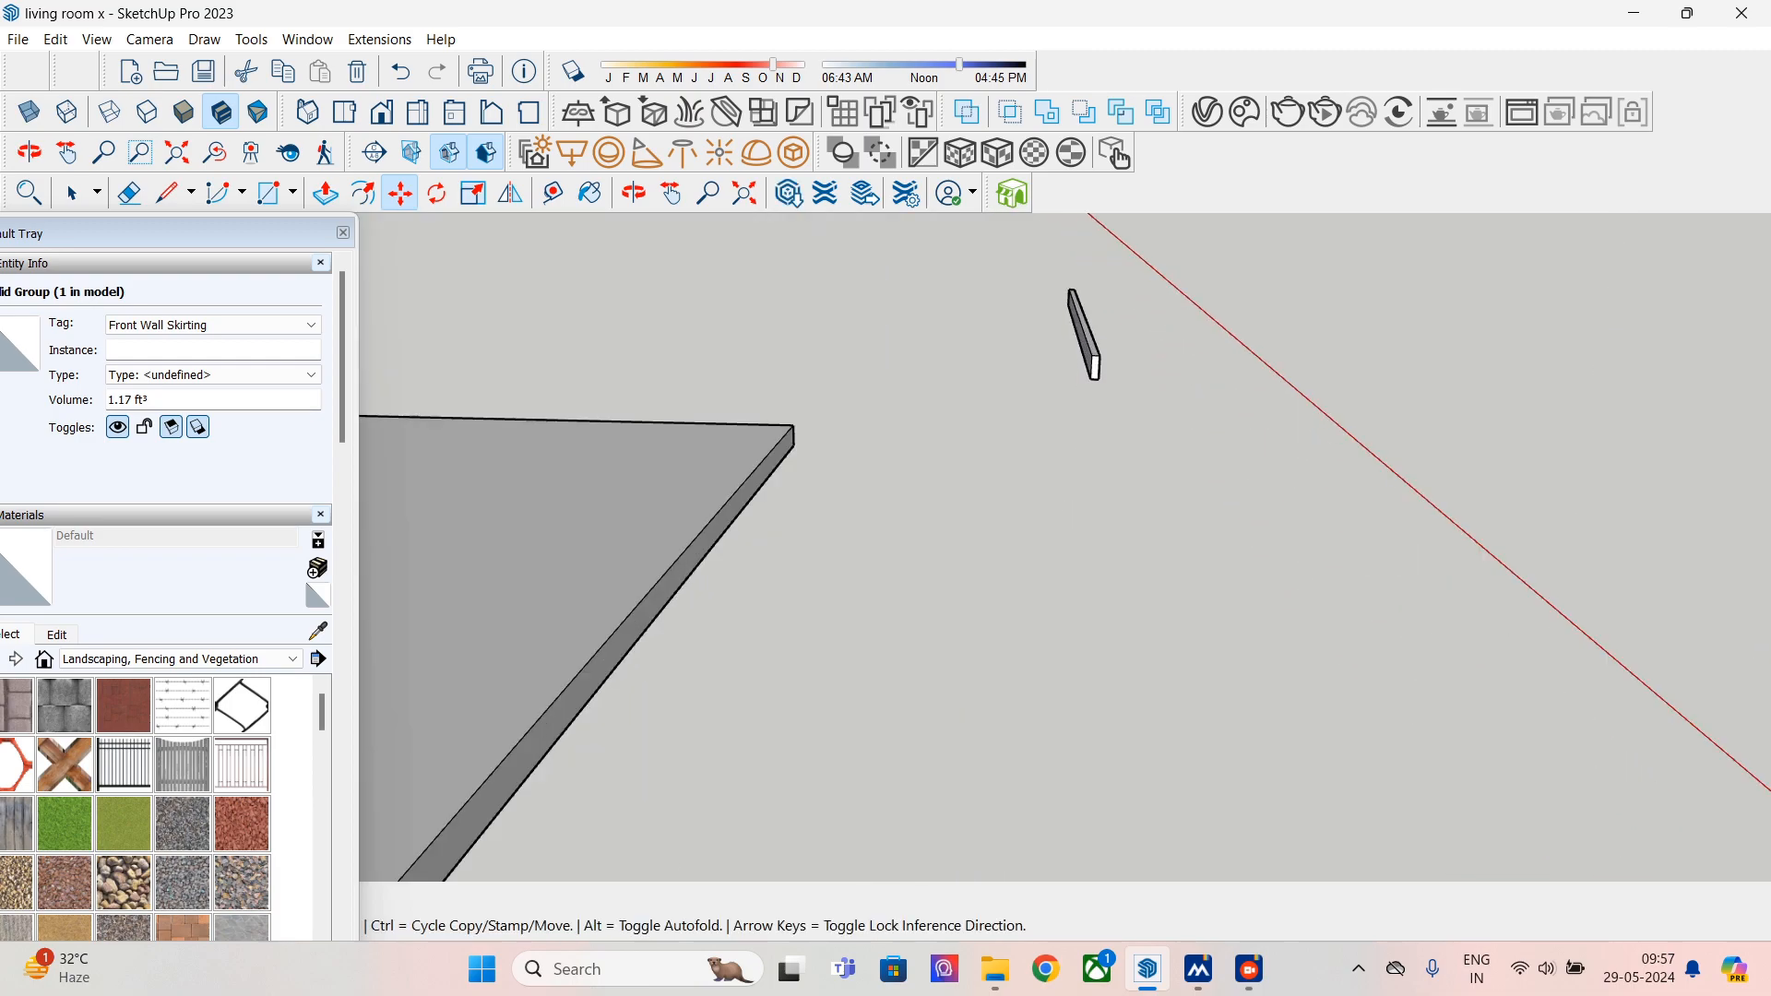
click(1091, 378)
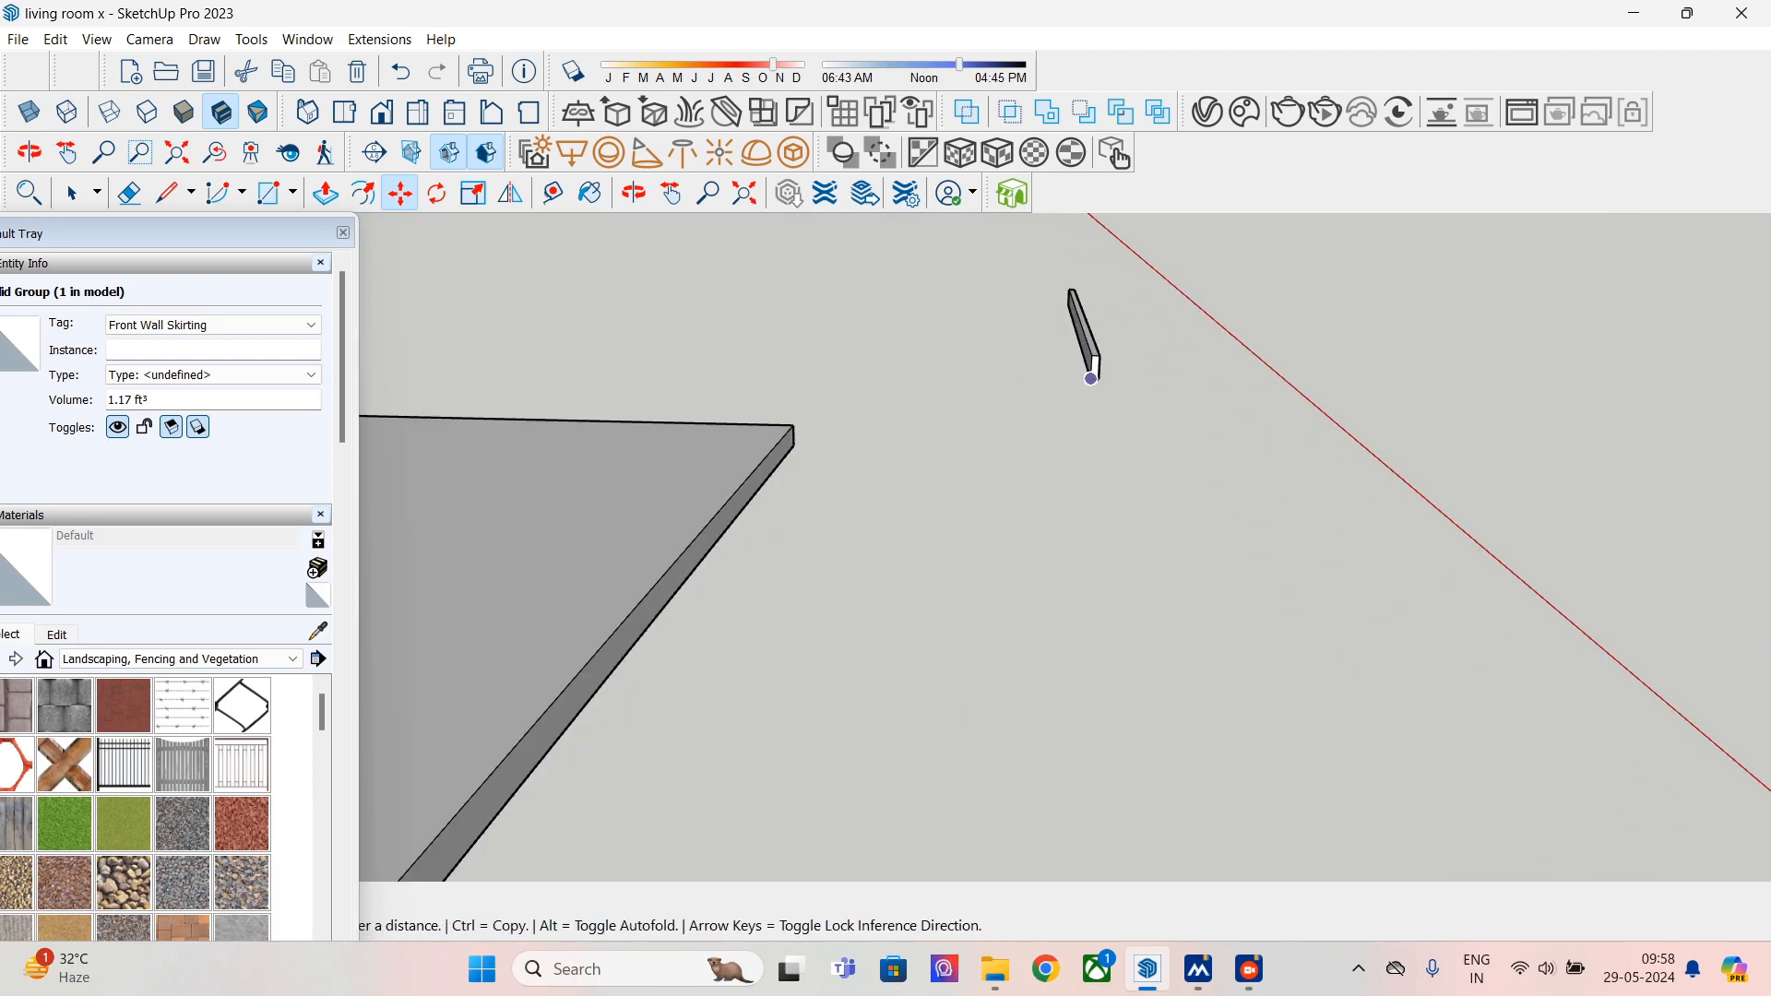
key(ctrl)
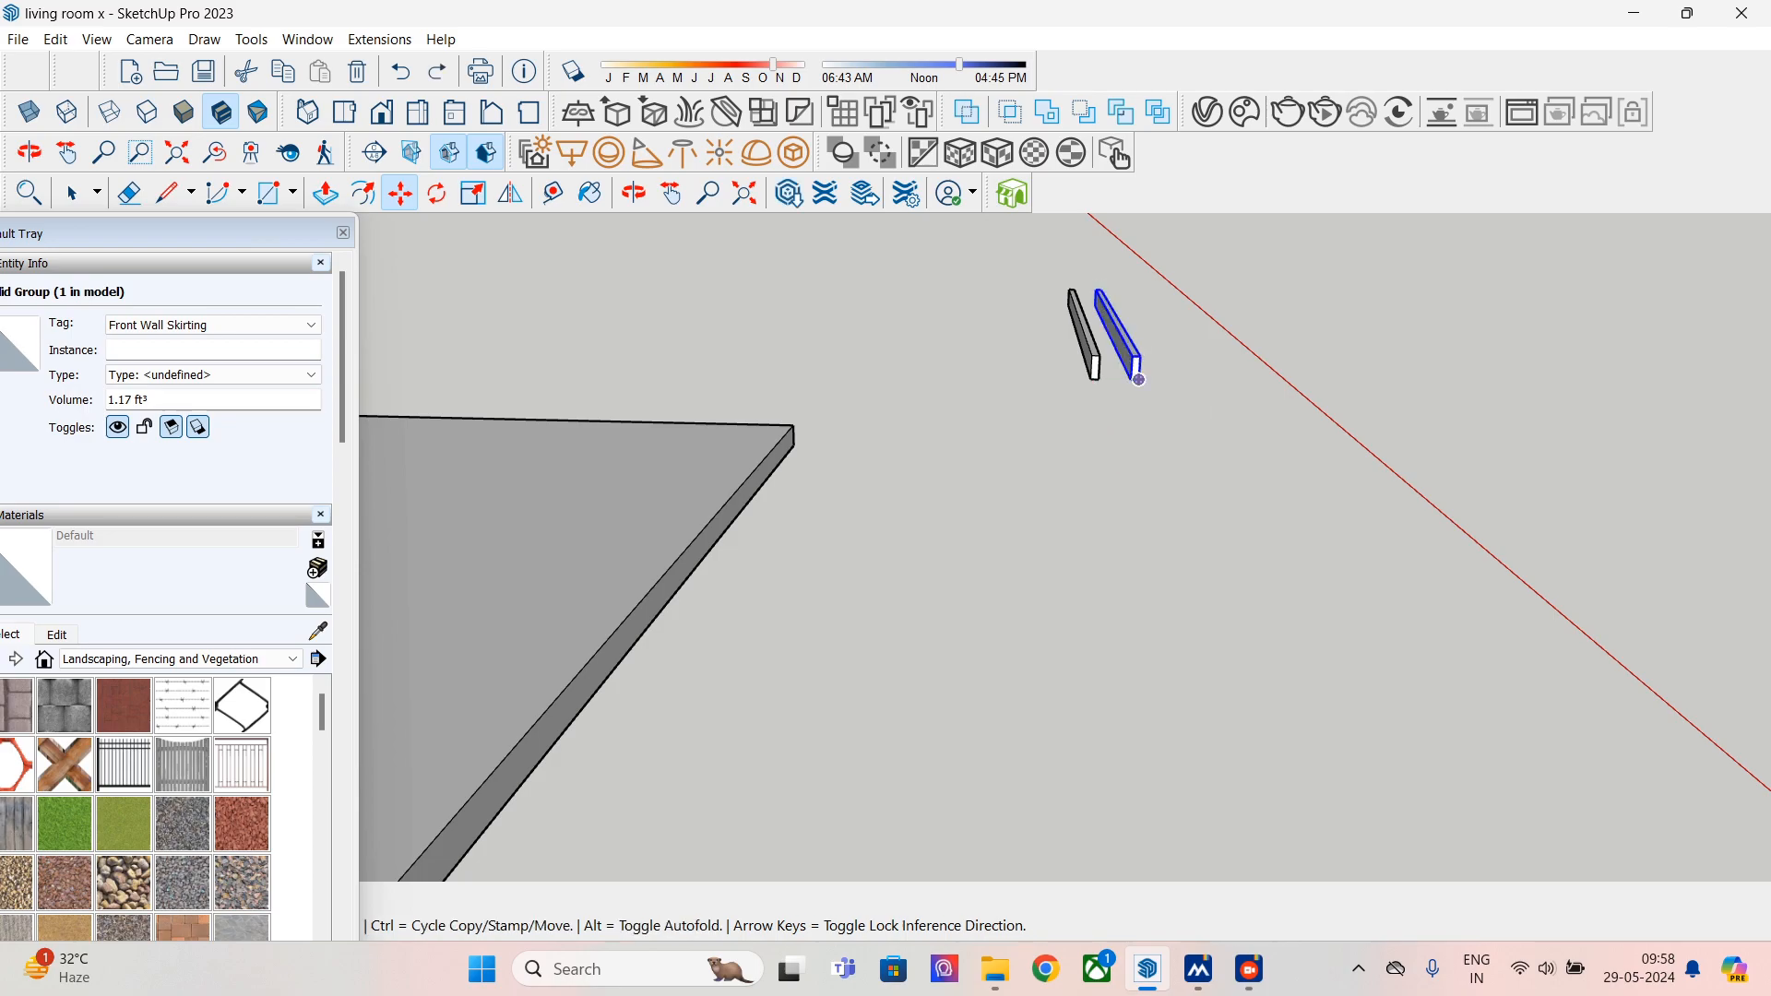
key(space)
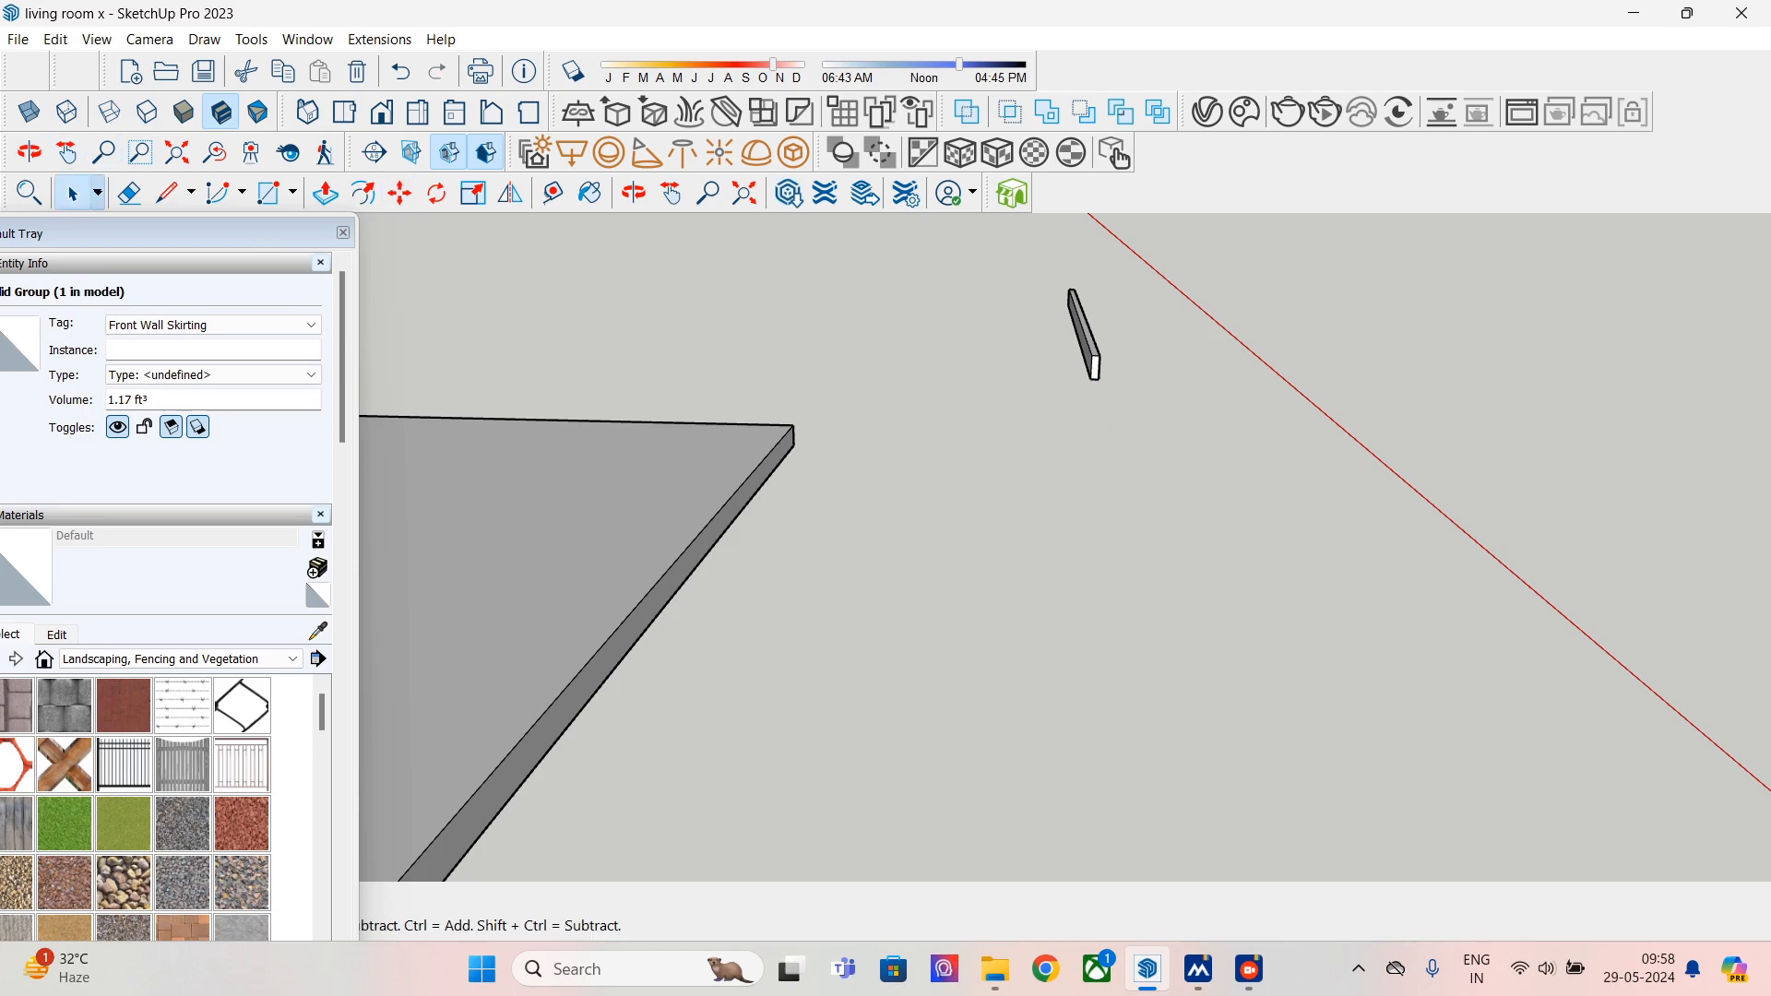
- Move the Accent Wall Skirting bar to the inner base of the accent wall, snapping it at the bottom corner
click(175, 358)
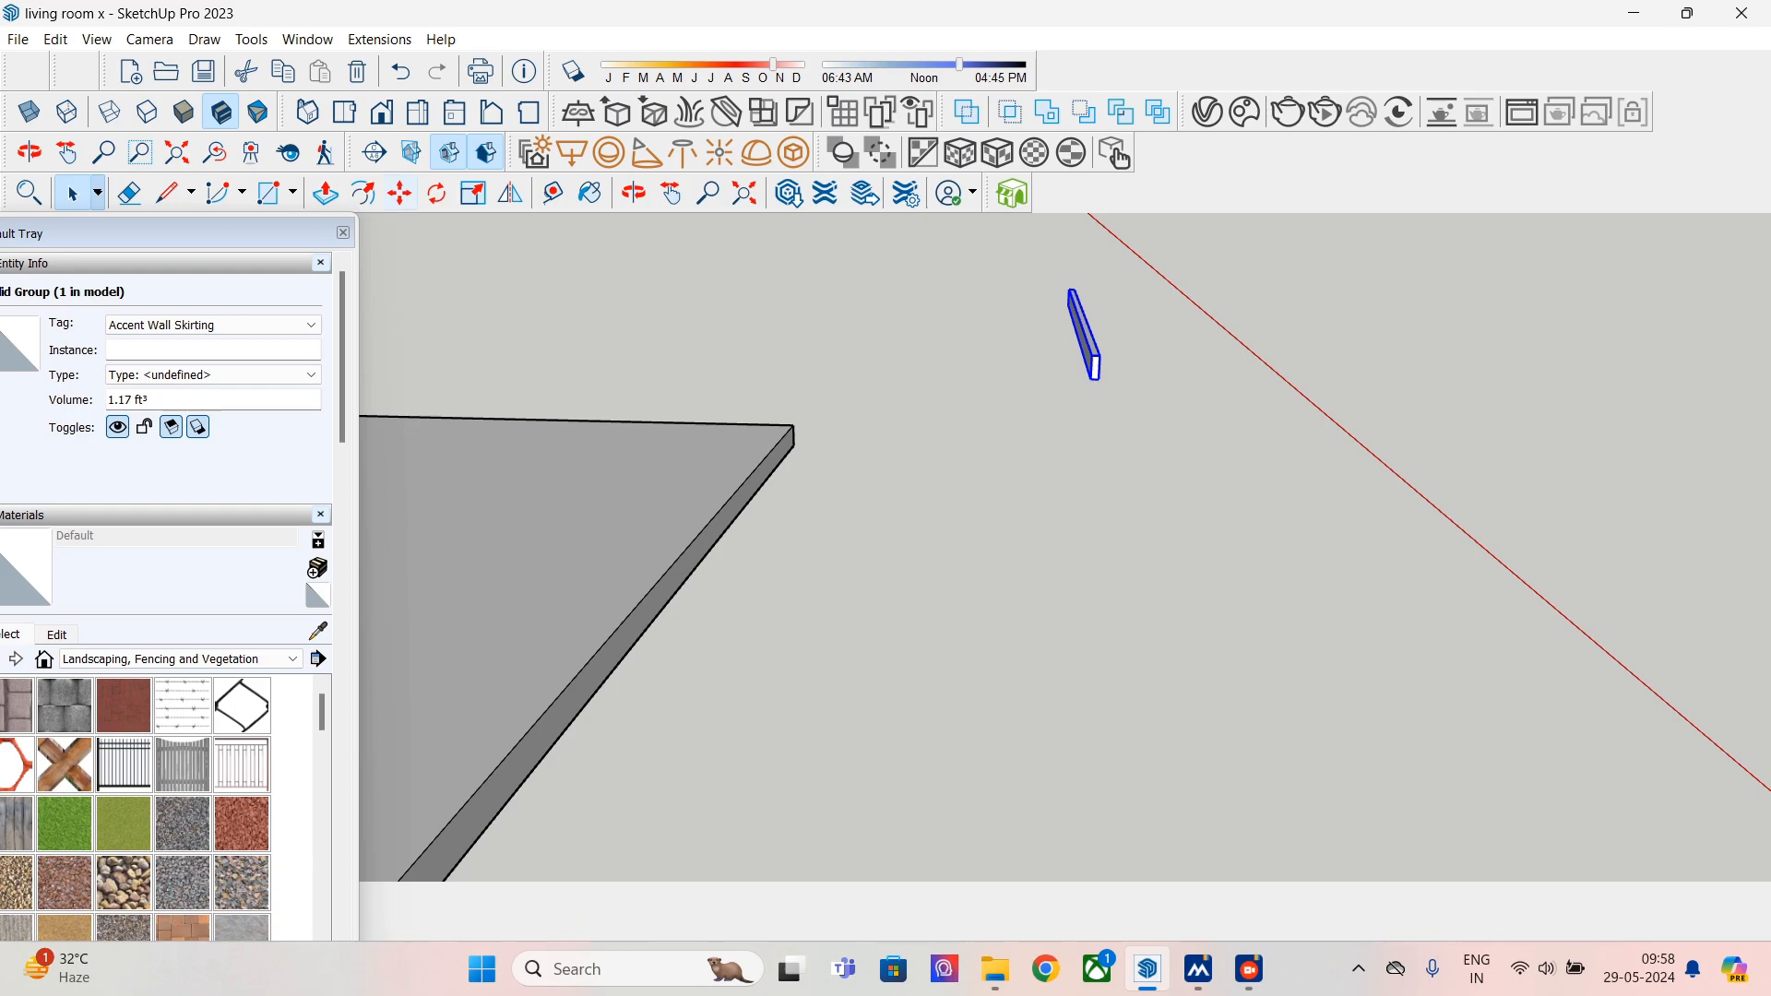
key(m)
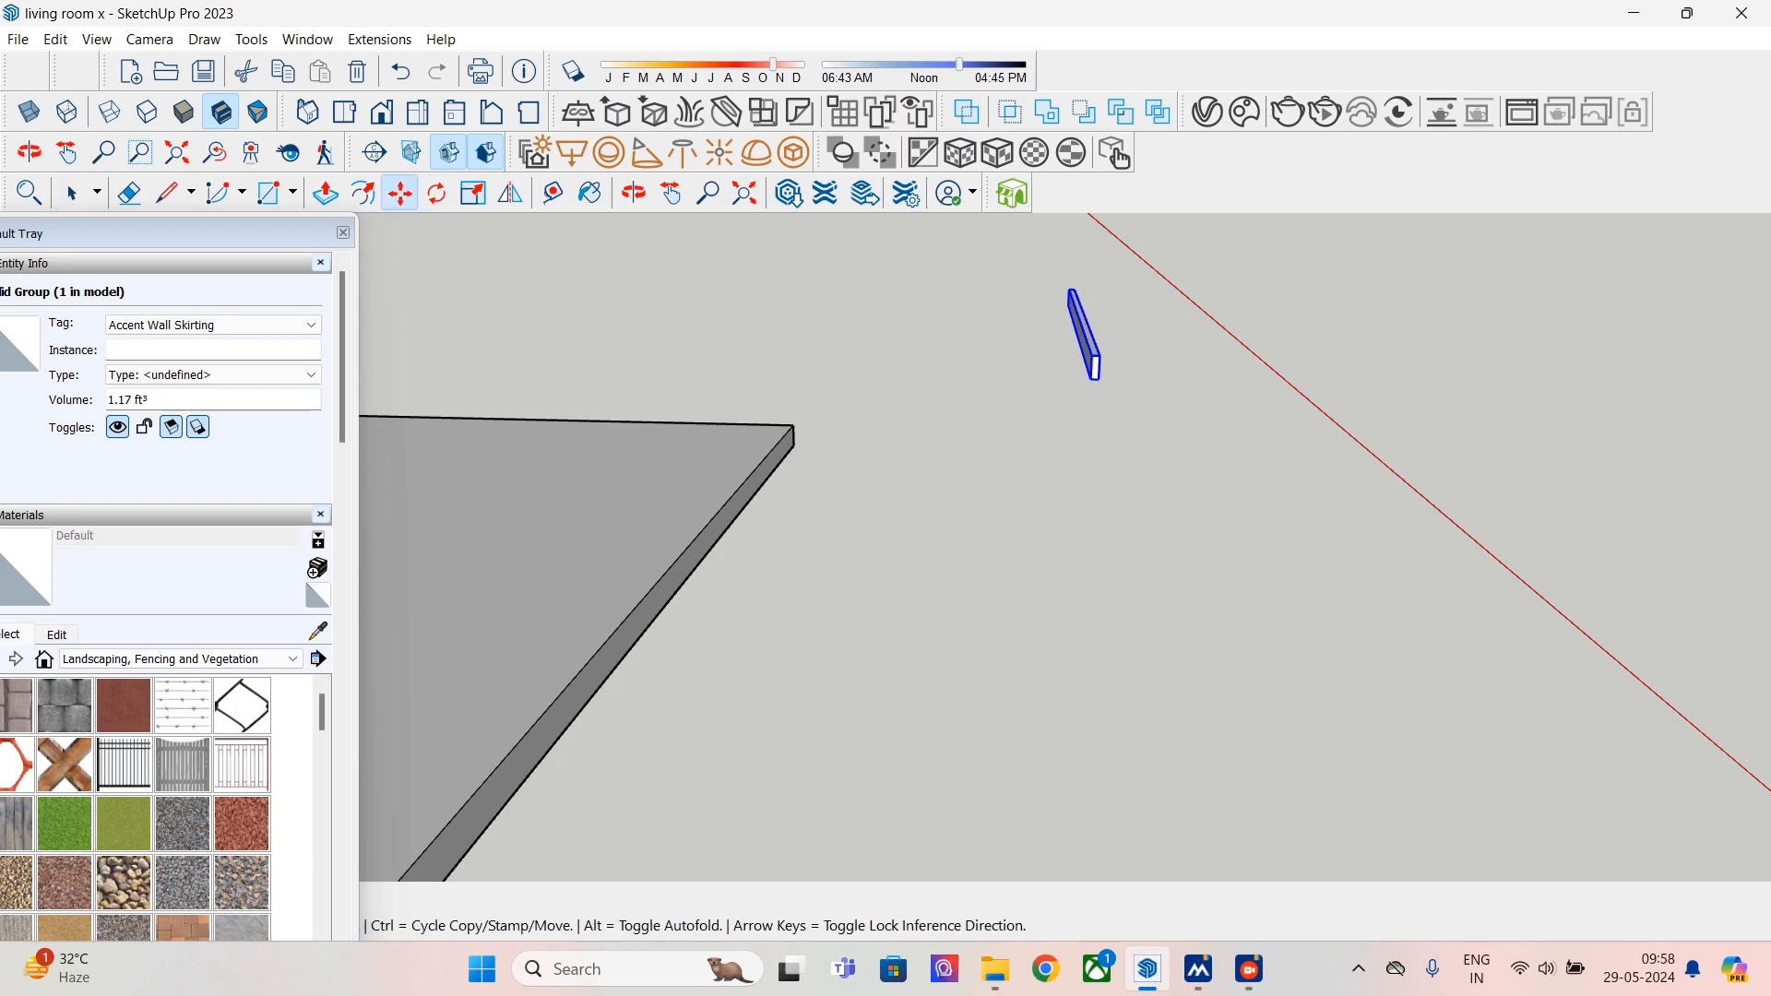
click(1095, 379)
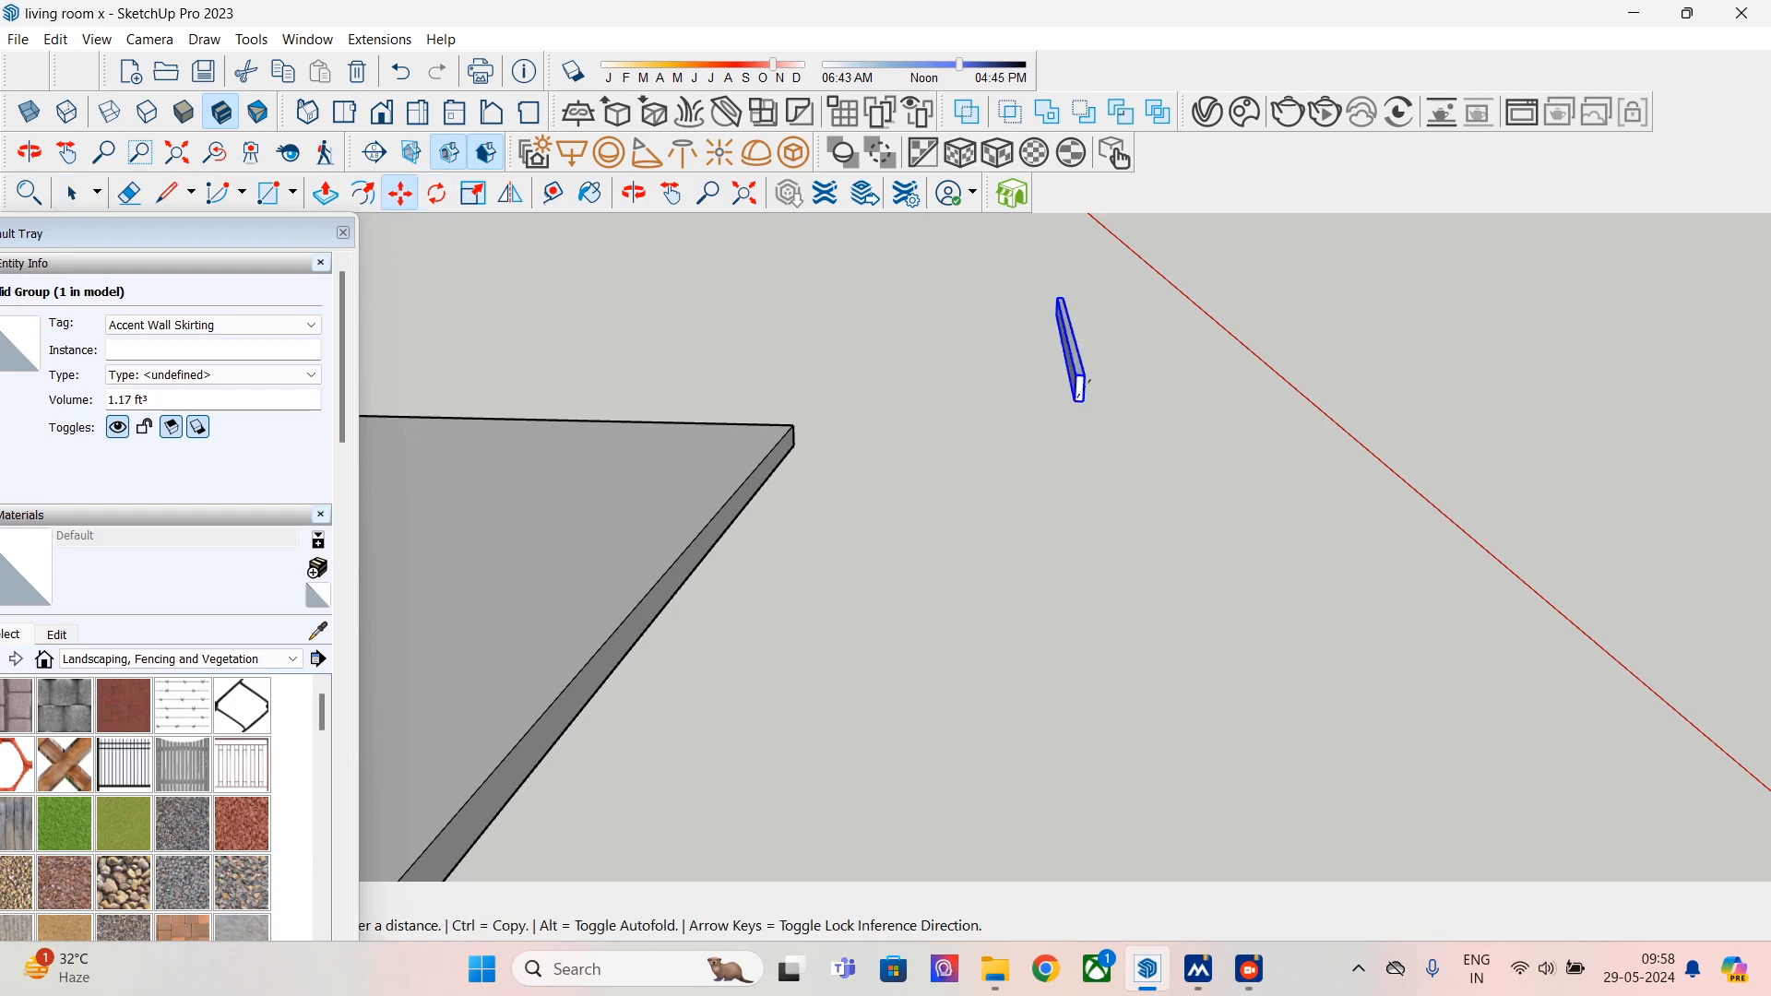
scroll(595, 609, down, 5)
scroll(596, 612, down, 10)
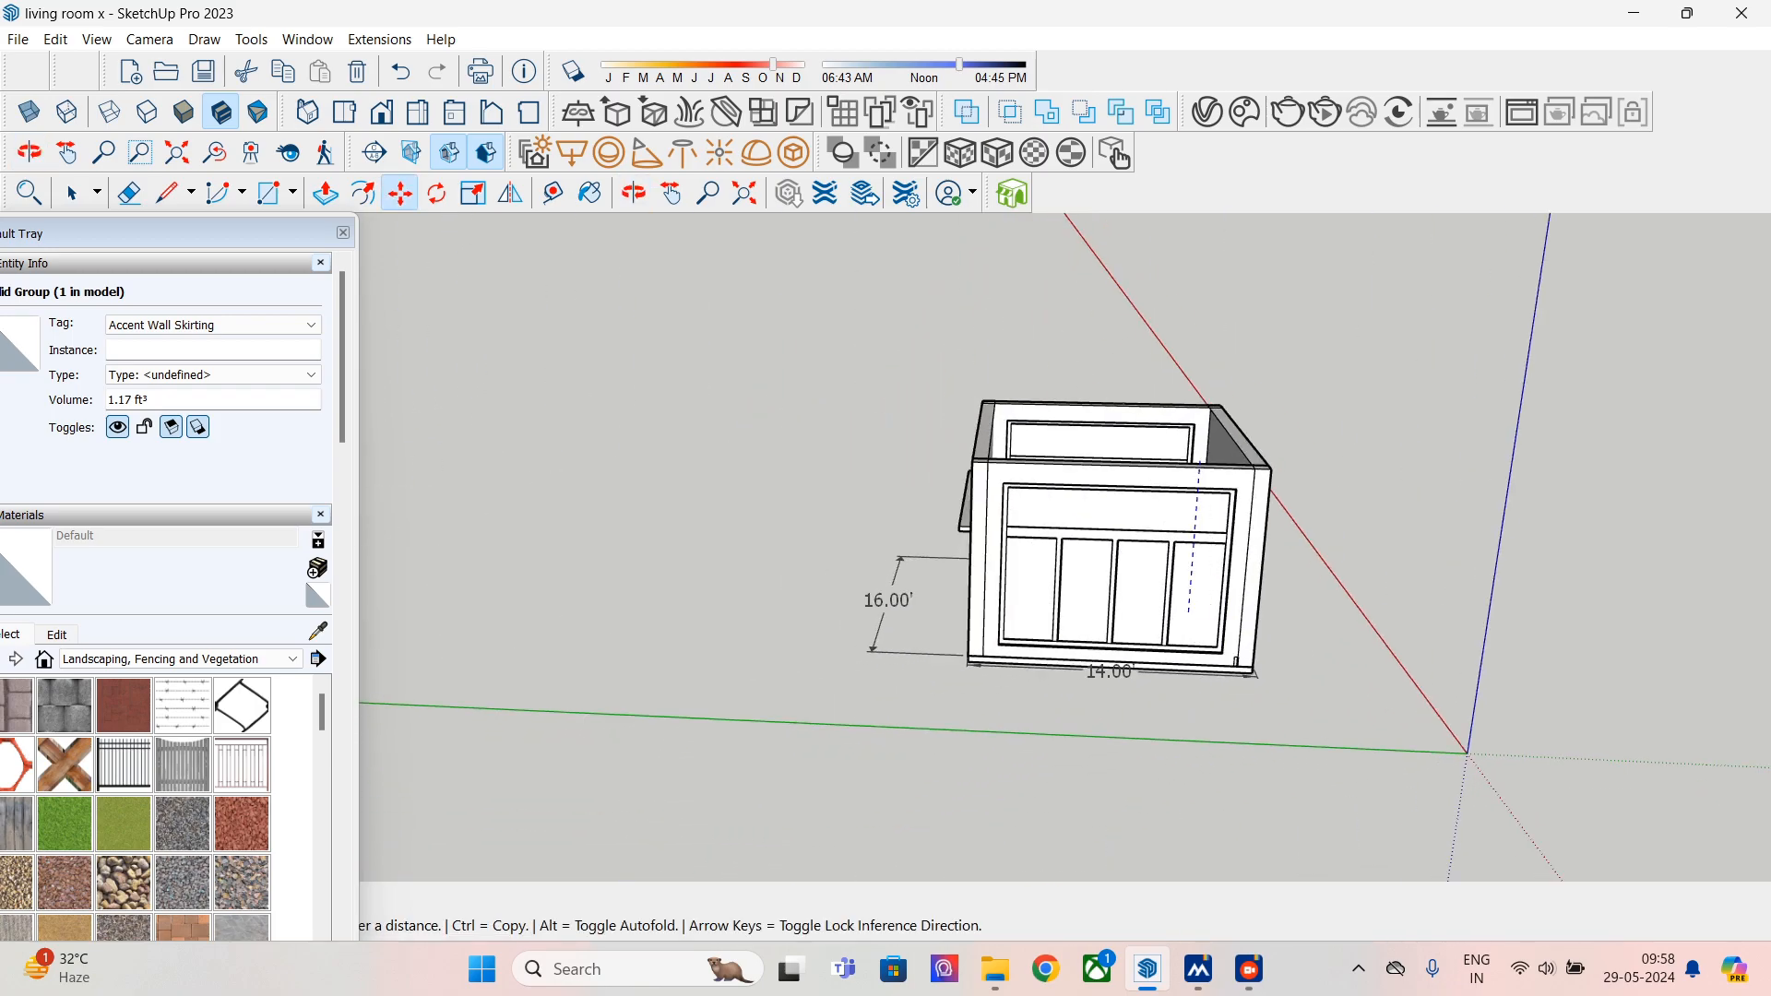
scroll(1005, 636, up, 8)
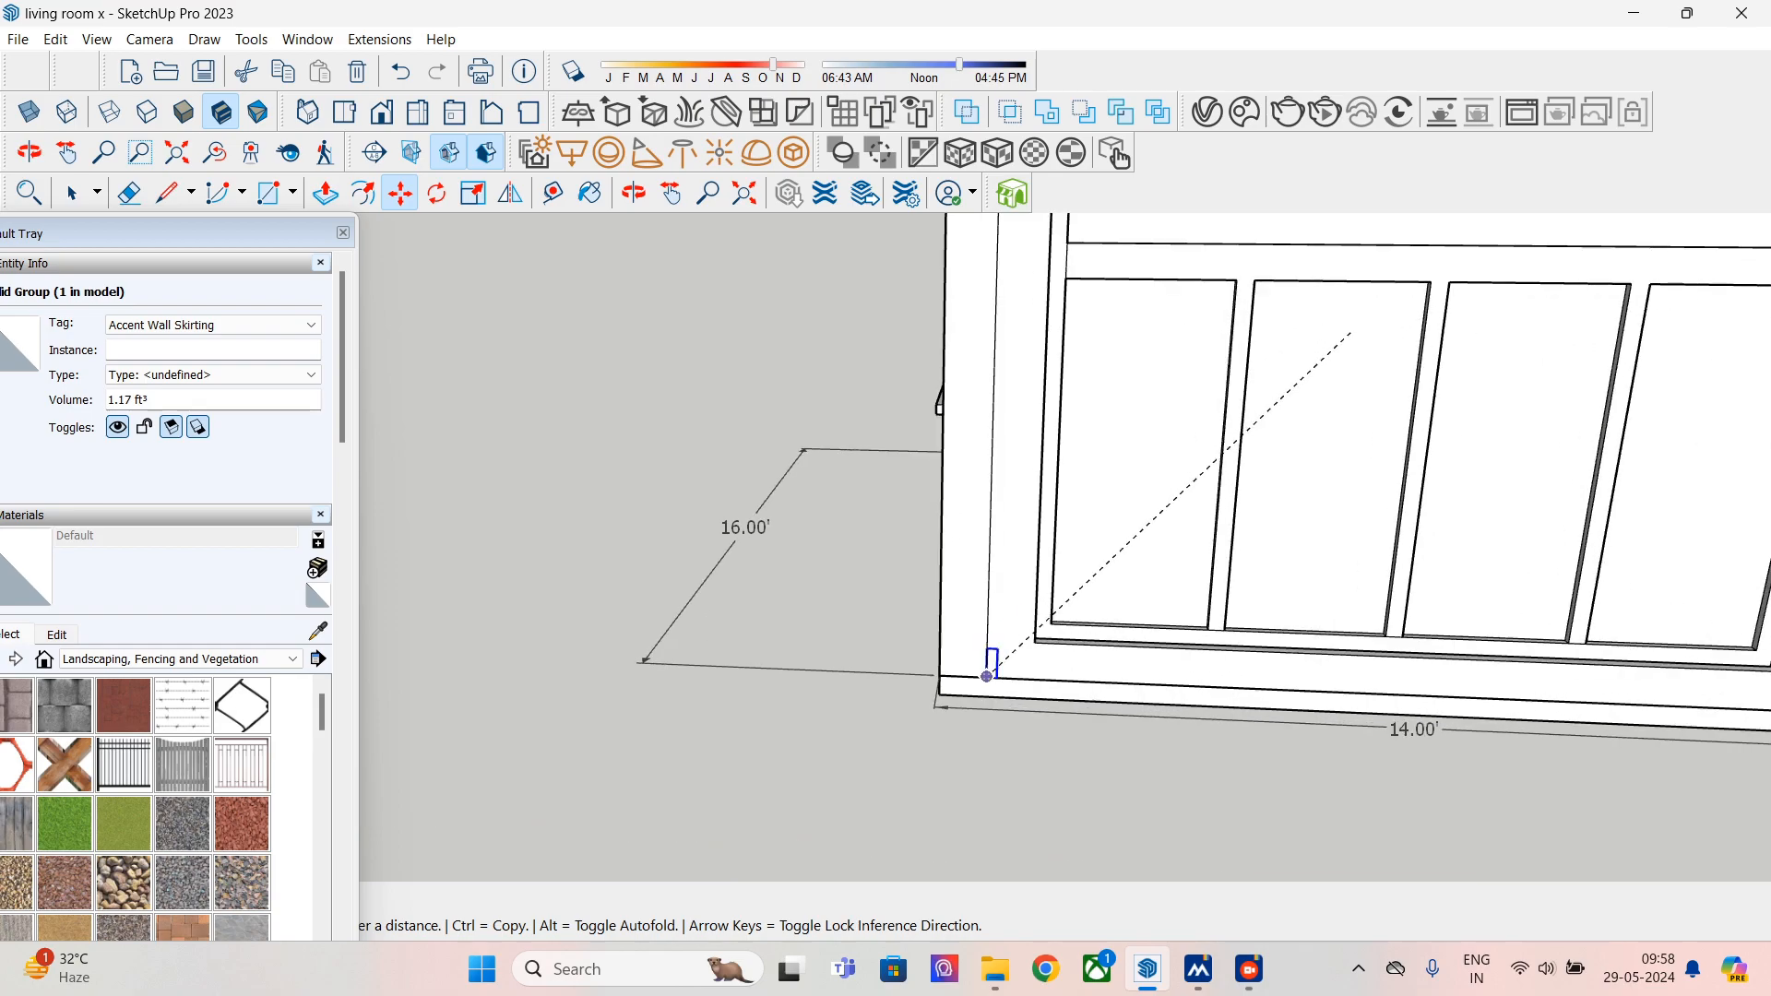
click(989, 682)
scroll(989, 657, down, 4)
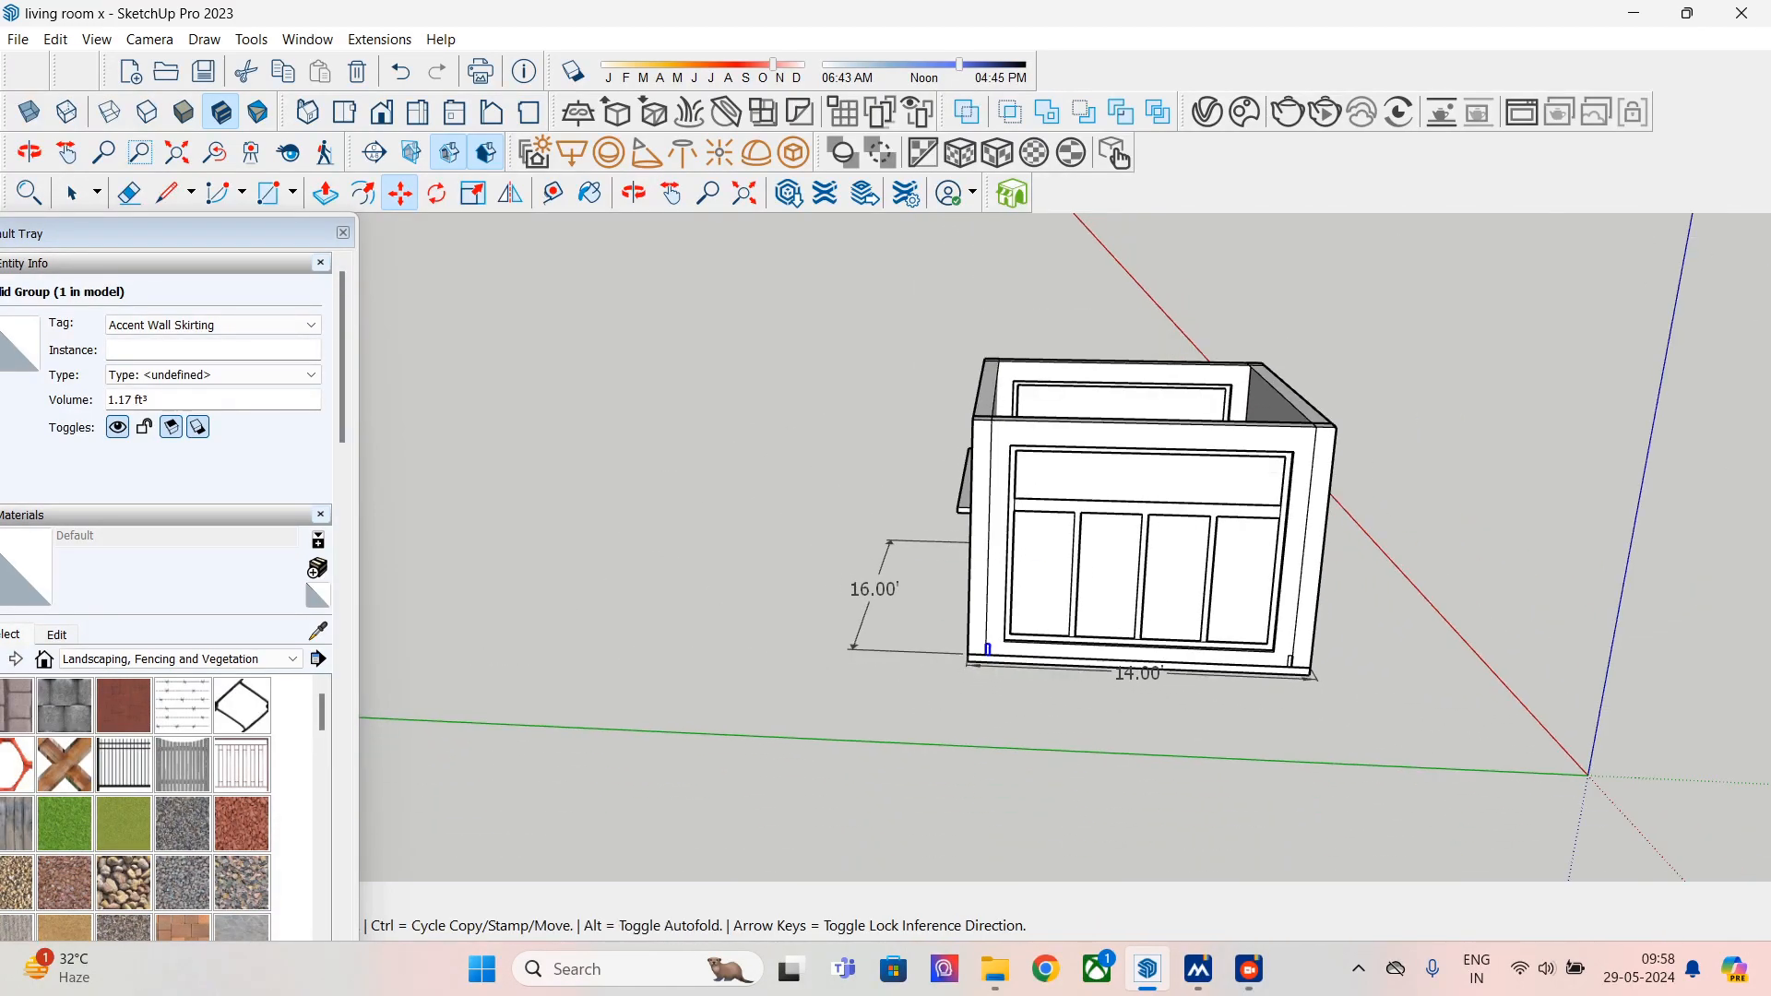
- Hide the Front Wall tag to open up the room's interior, and close the Default Tray
middle_drag(1090, 437, 678, 443)
drag(184, 234, 213, 107)
drag(371, 231, 370, 575)
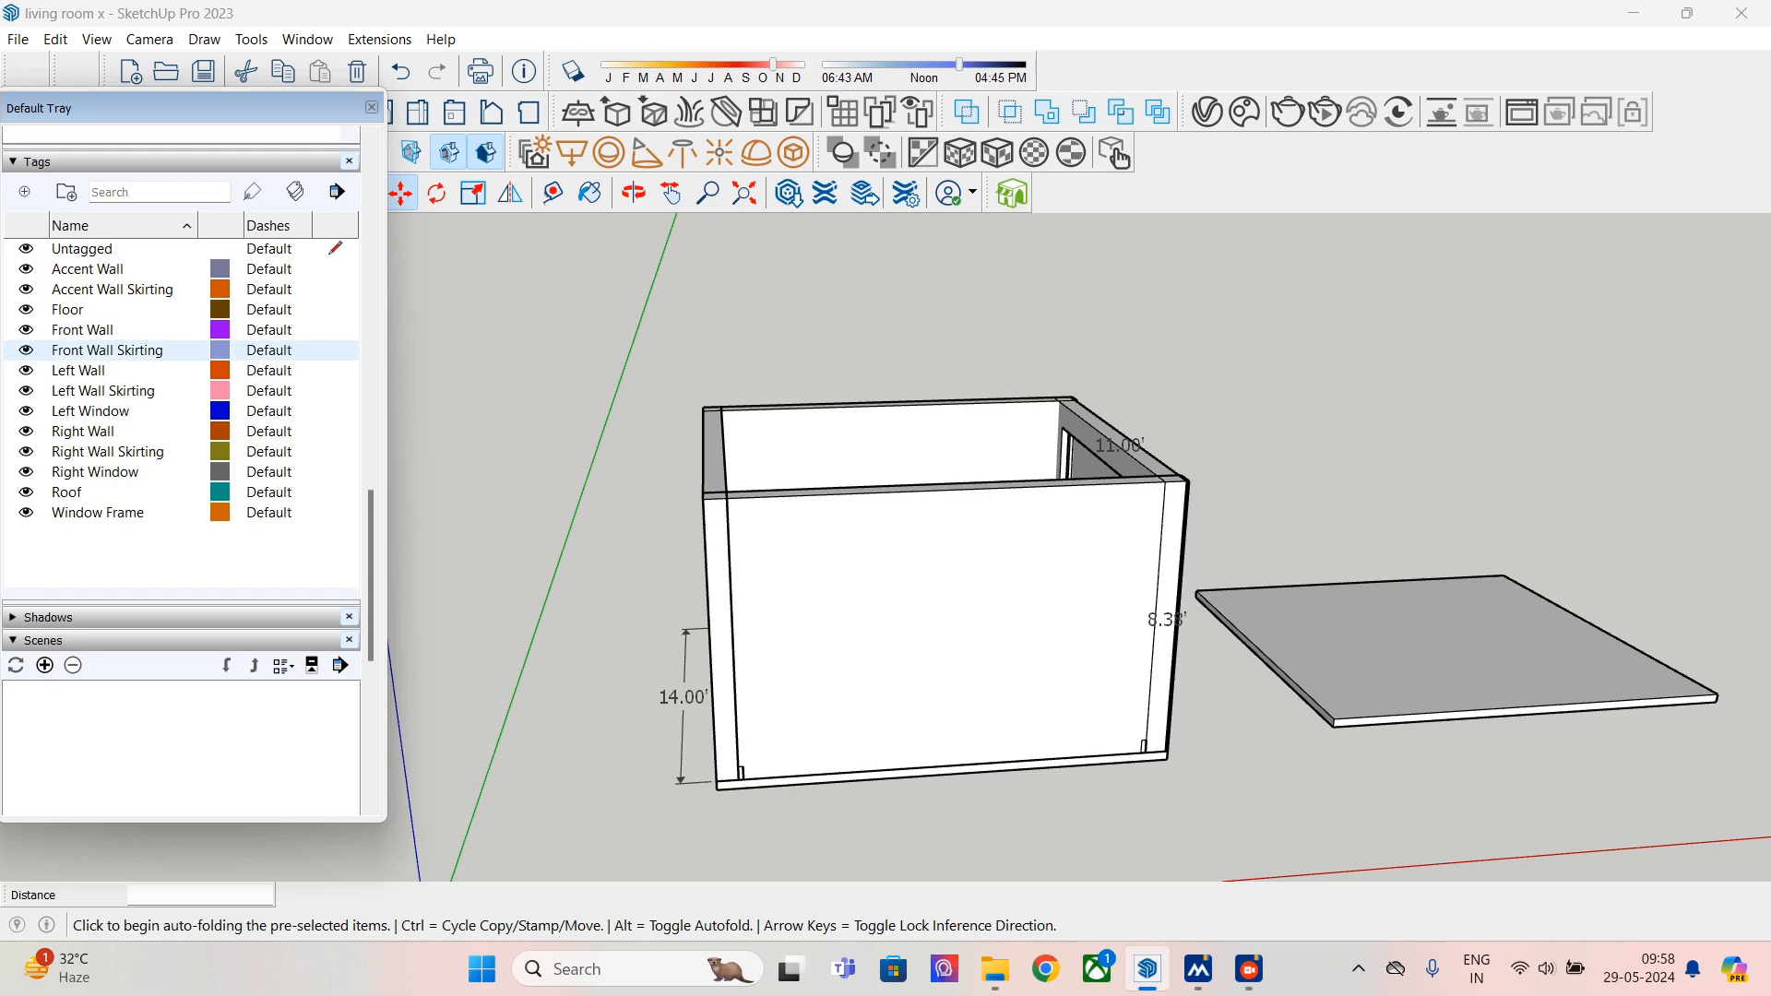
click(25, 329)
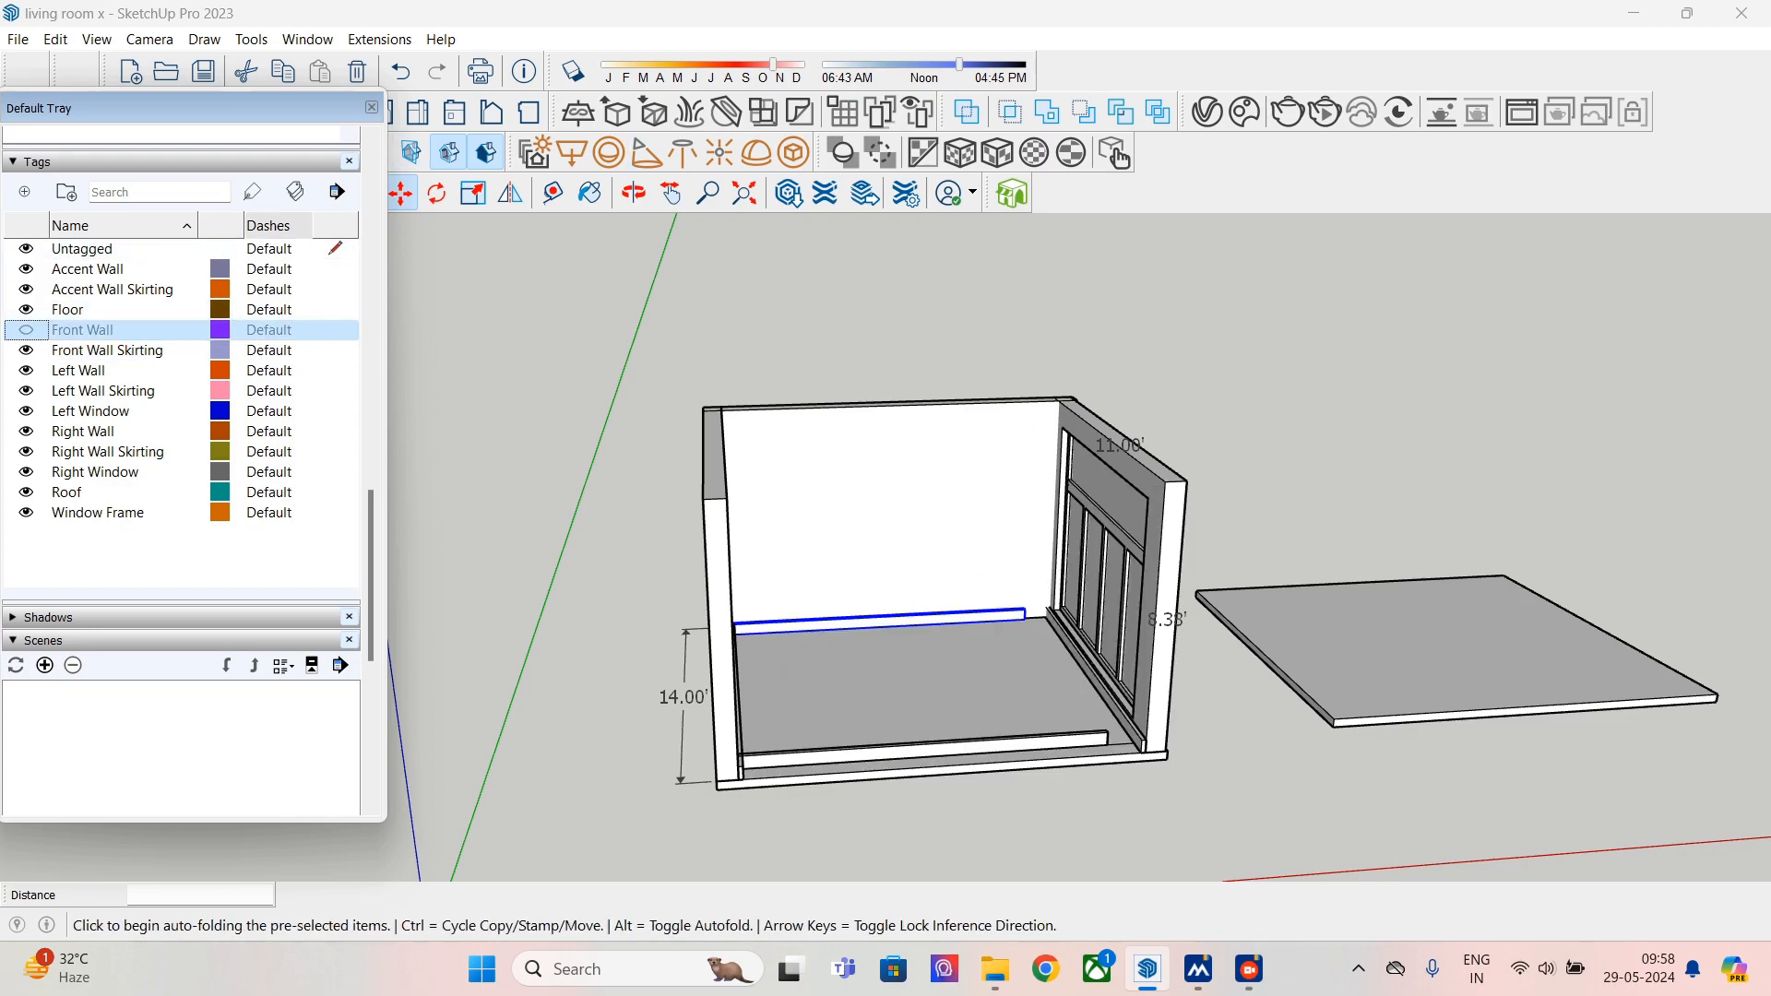
click(372, 107)
- Move the Accent Wall Skirting bar out of the room onto the open ground beside the left-hand window wall
click(72, 193)
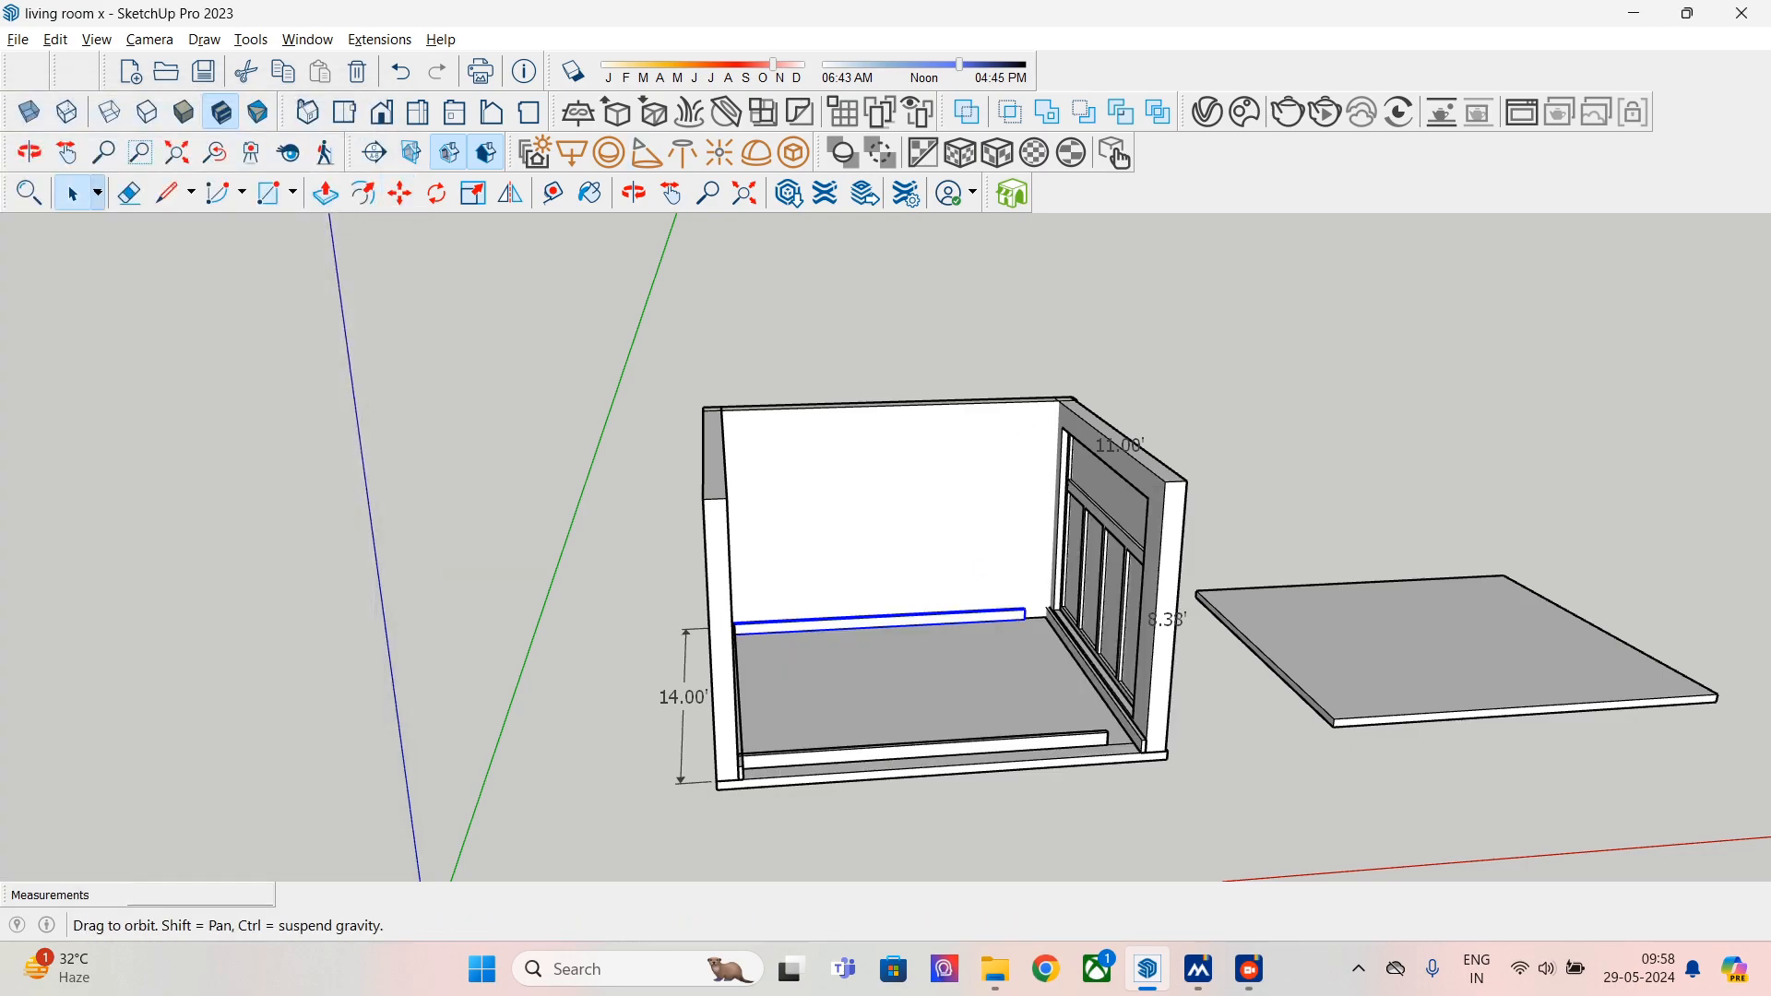
click(400, 193)
scroll(929, 633, up, 3)
click(1114, 602)
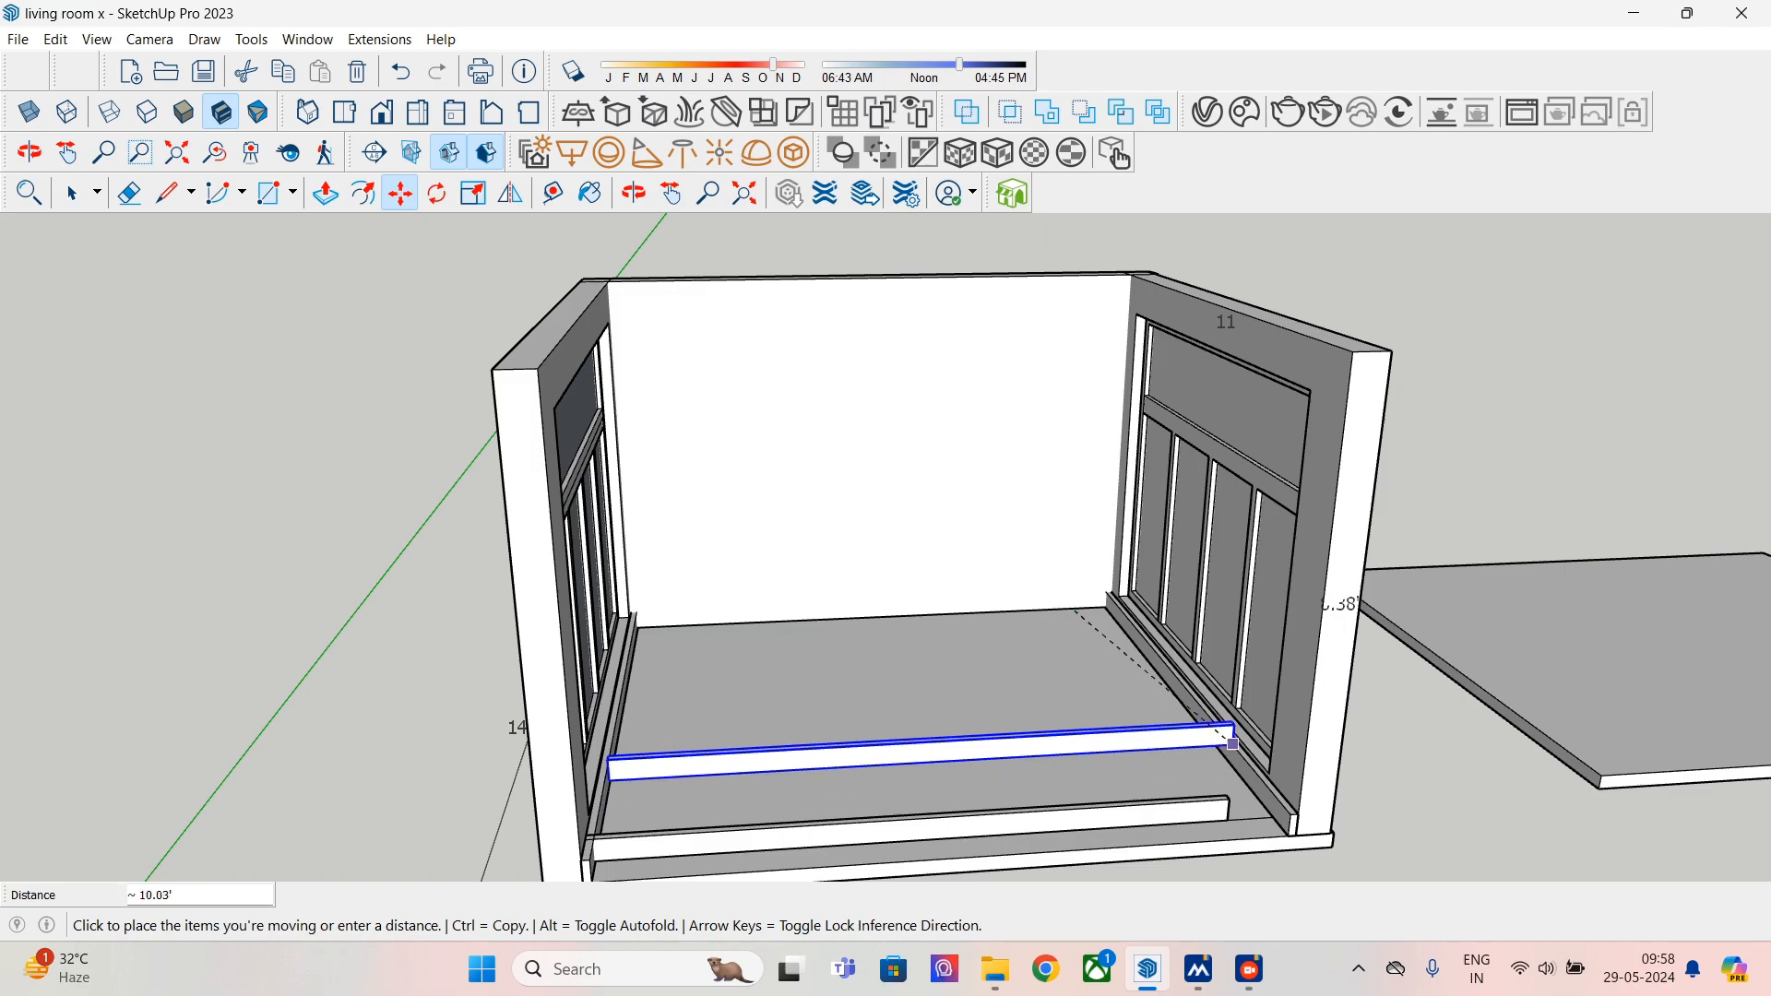
click(494, 688)
middle_drag(1207, 736, 452, 681)
key(alt)
middle_drag(739, 673, 852, 756)
key(m)
middle_drag(1092, 788, 1107, 723)
key(alt)
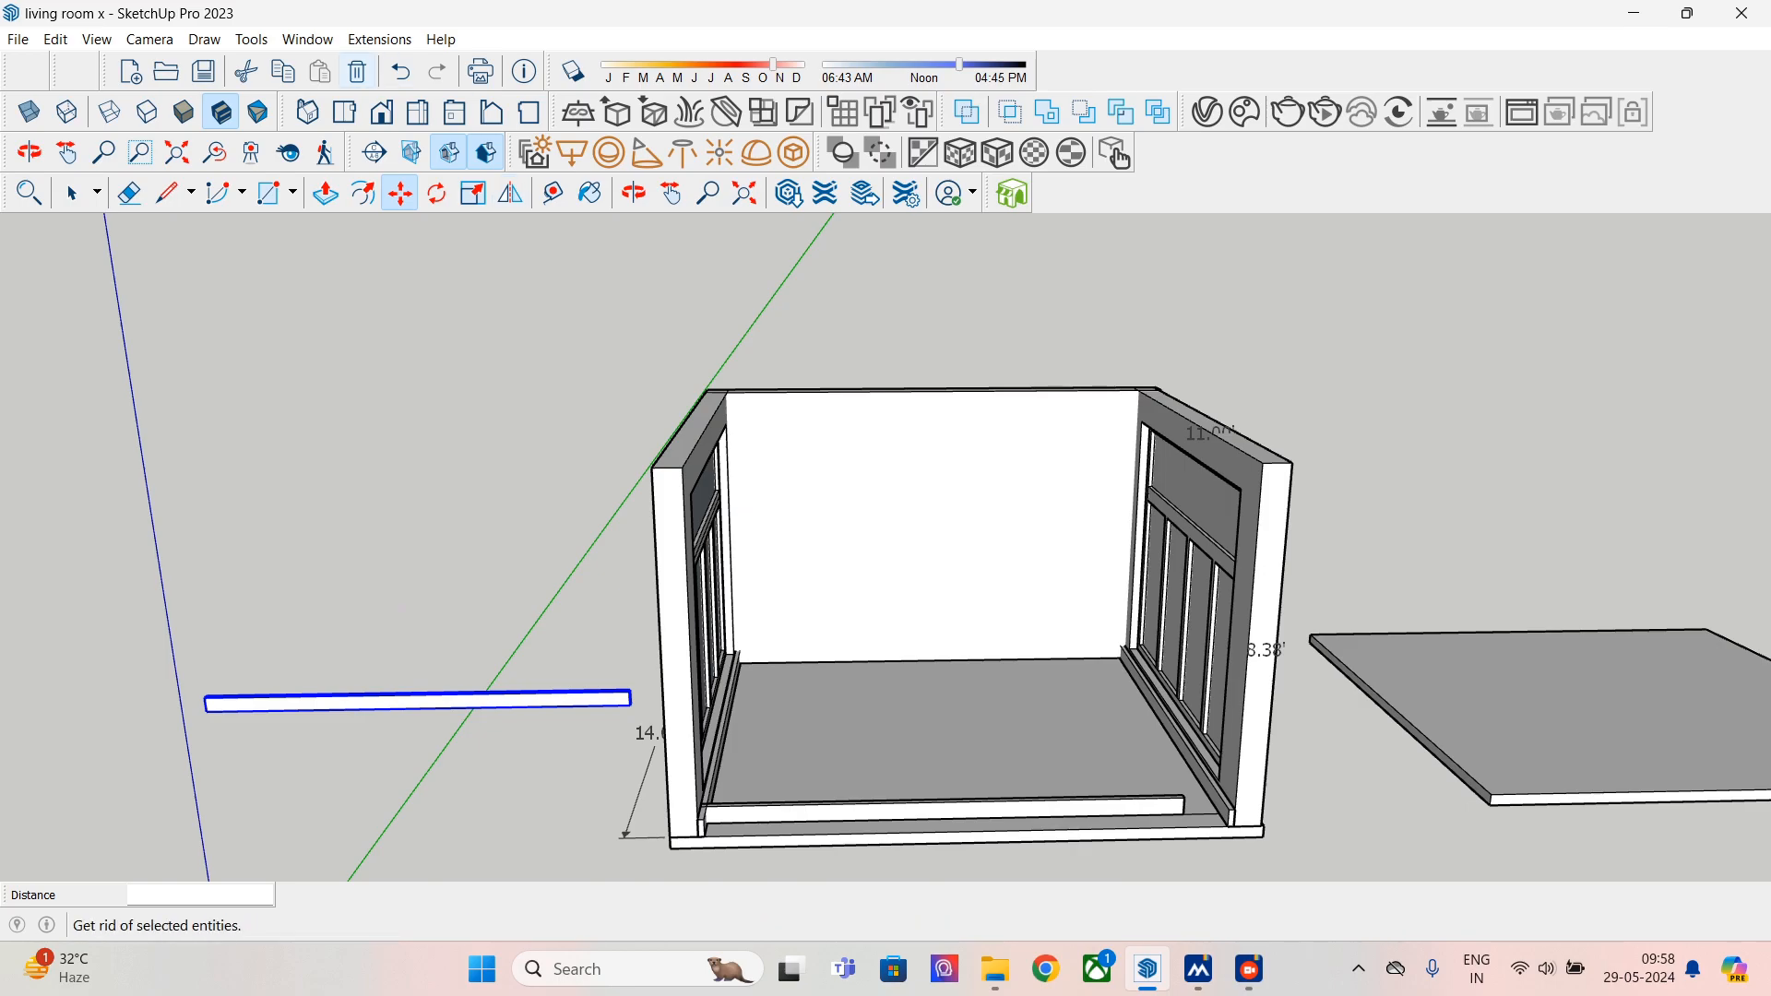
- Dimension the length of the loose Accent Wall Skirting bar, start a second dimension inside the room, and undo the dimensioning
click(251, 39)
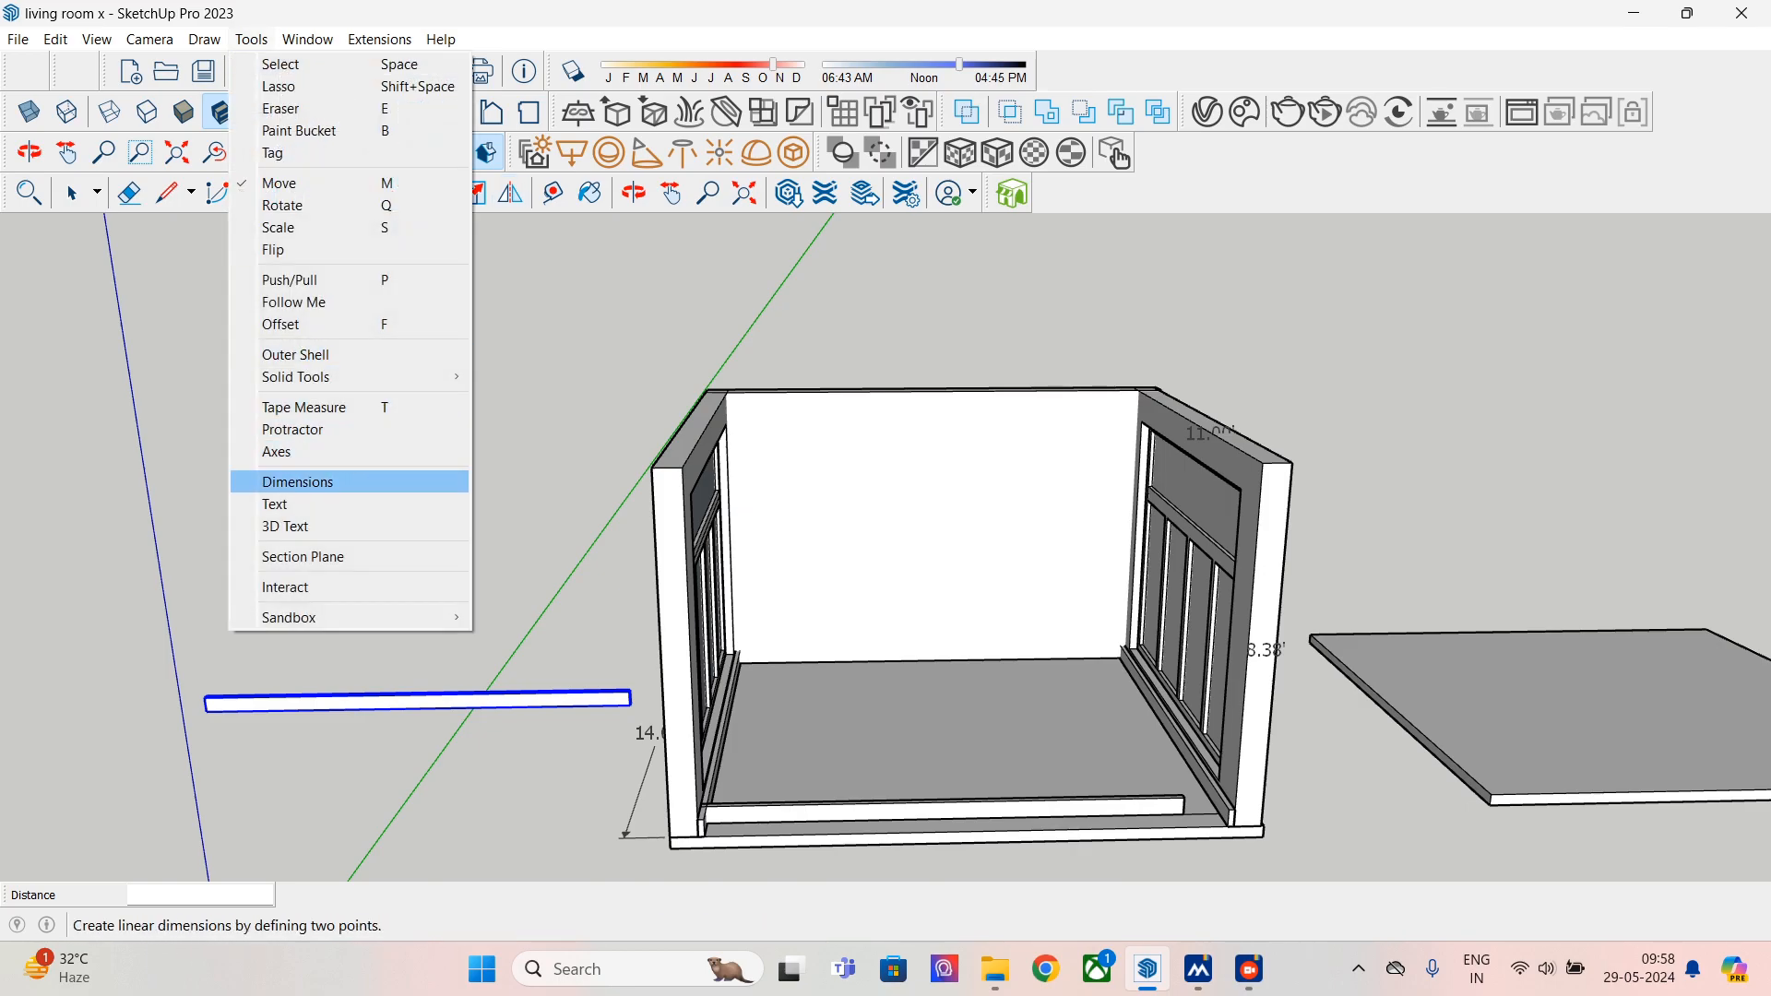
click(277, 482)
click(203, 697)
click(631, 693)
click(636, 660)
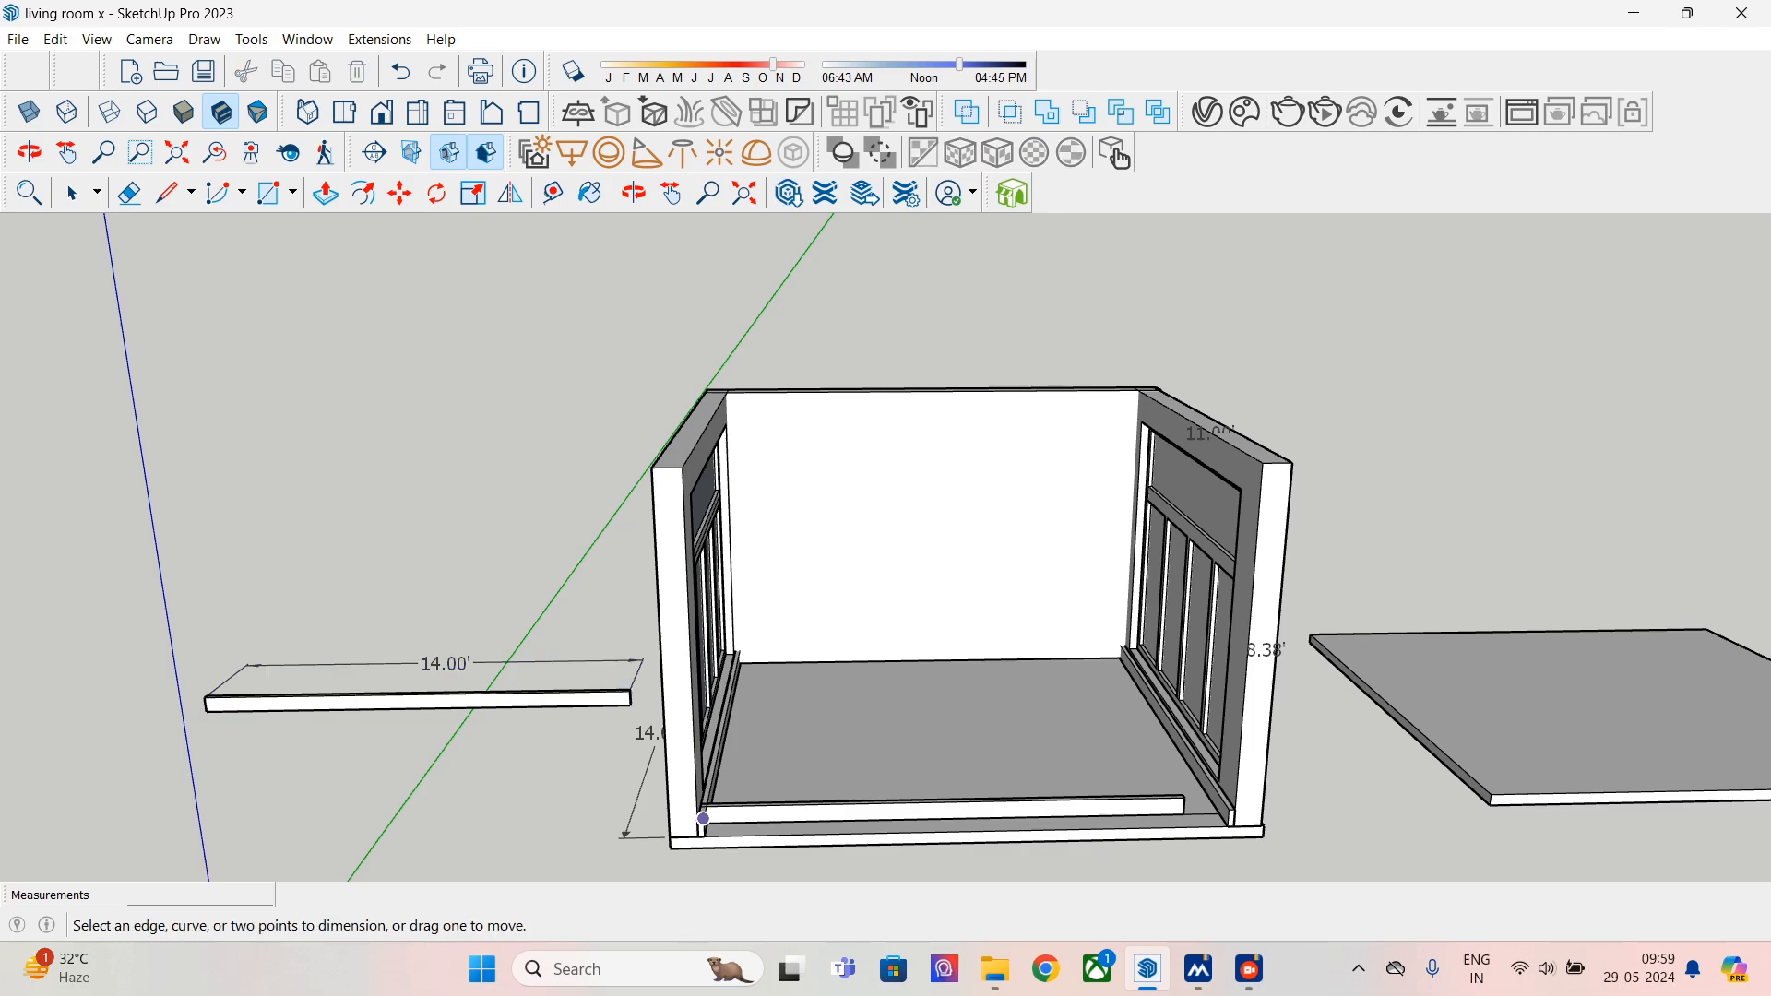
click(703, 818)
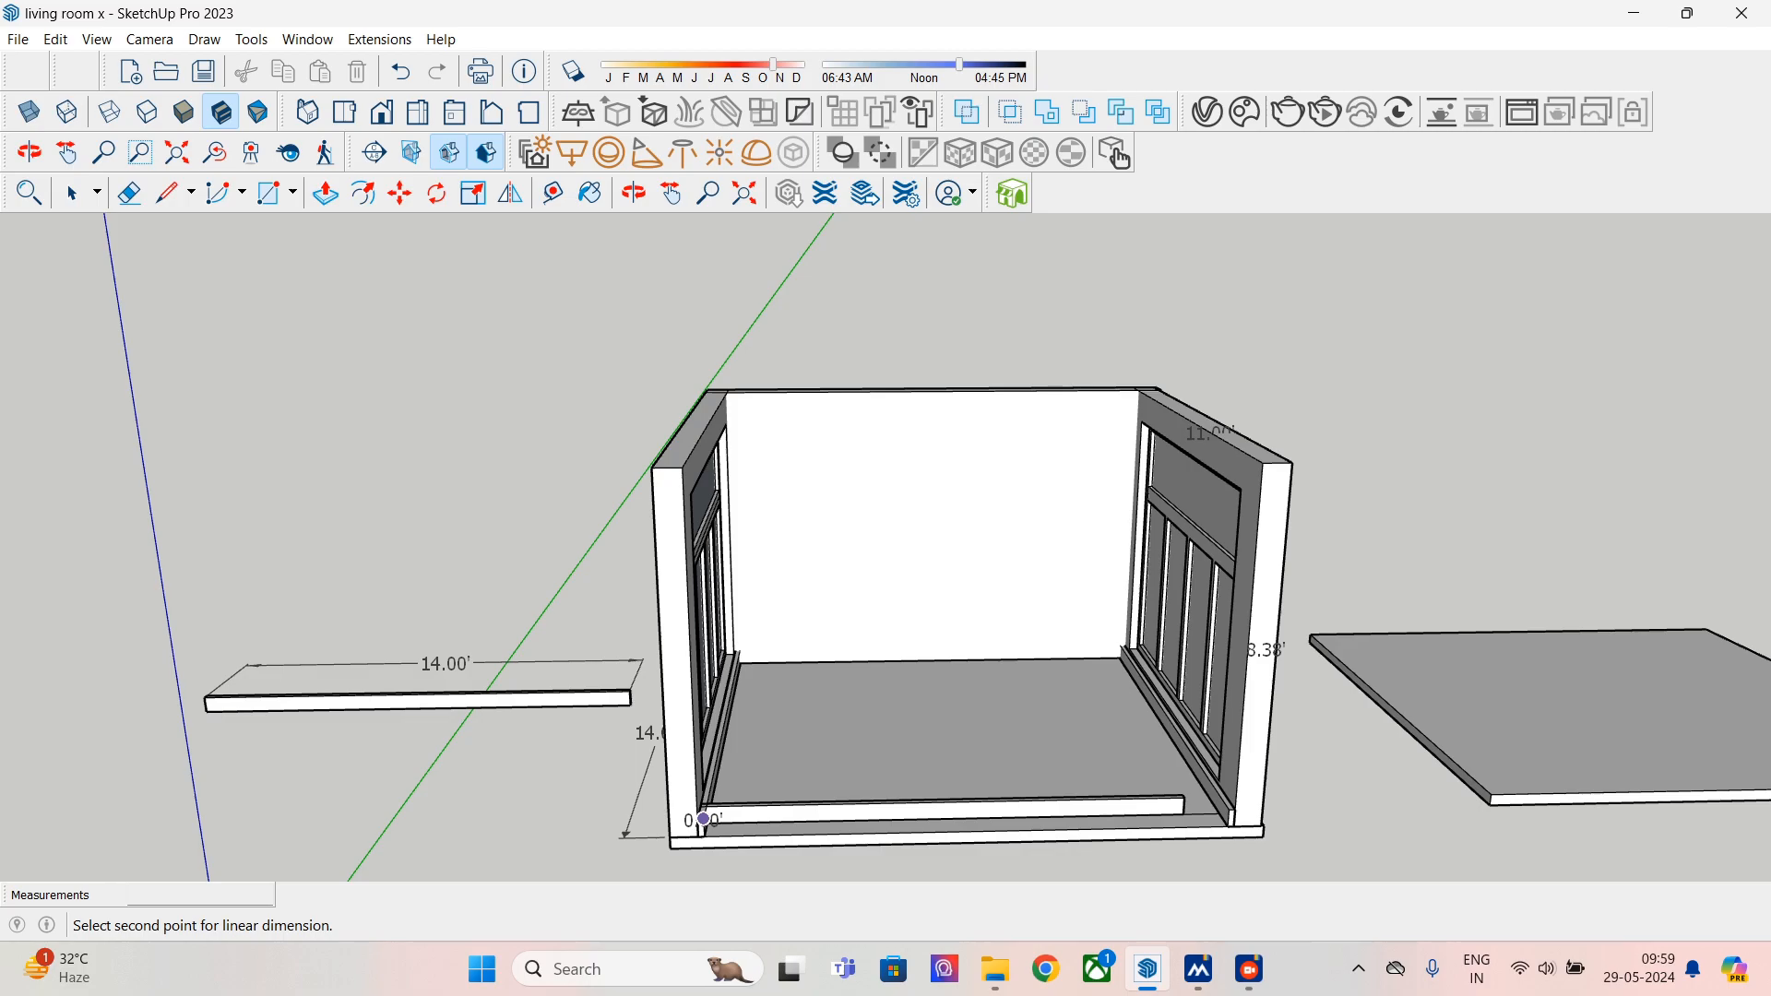
key(ctrl+z)
click(29, 193)
click(72, 193)
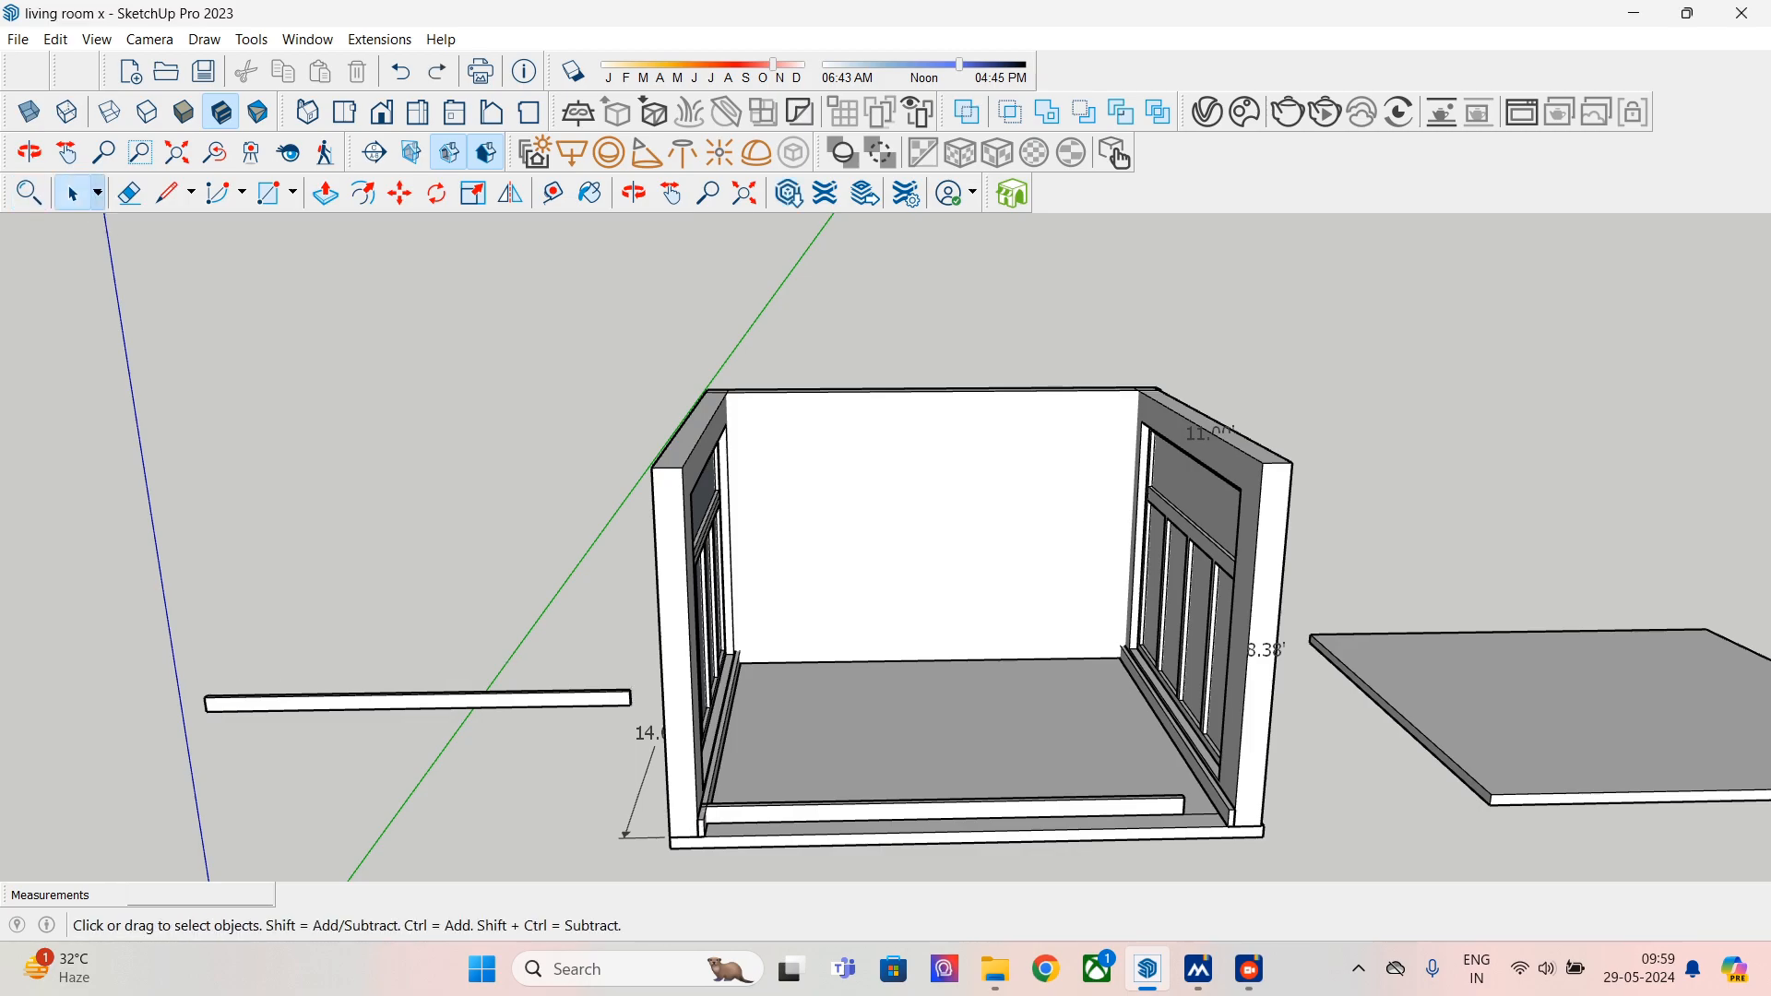
- Move the skirting bar of the left-hand window wall about 4.14' out of the room, beside the loose accent wall bar
click(722, 737)
key(m)
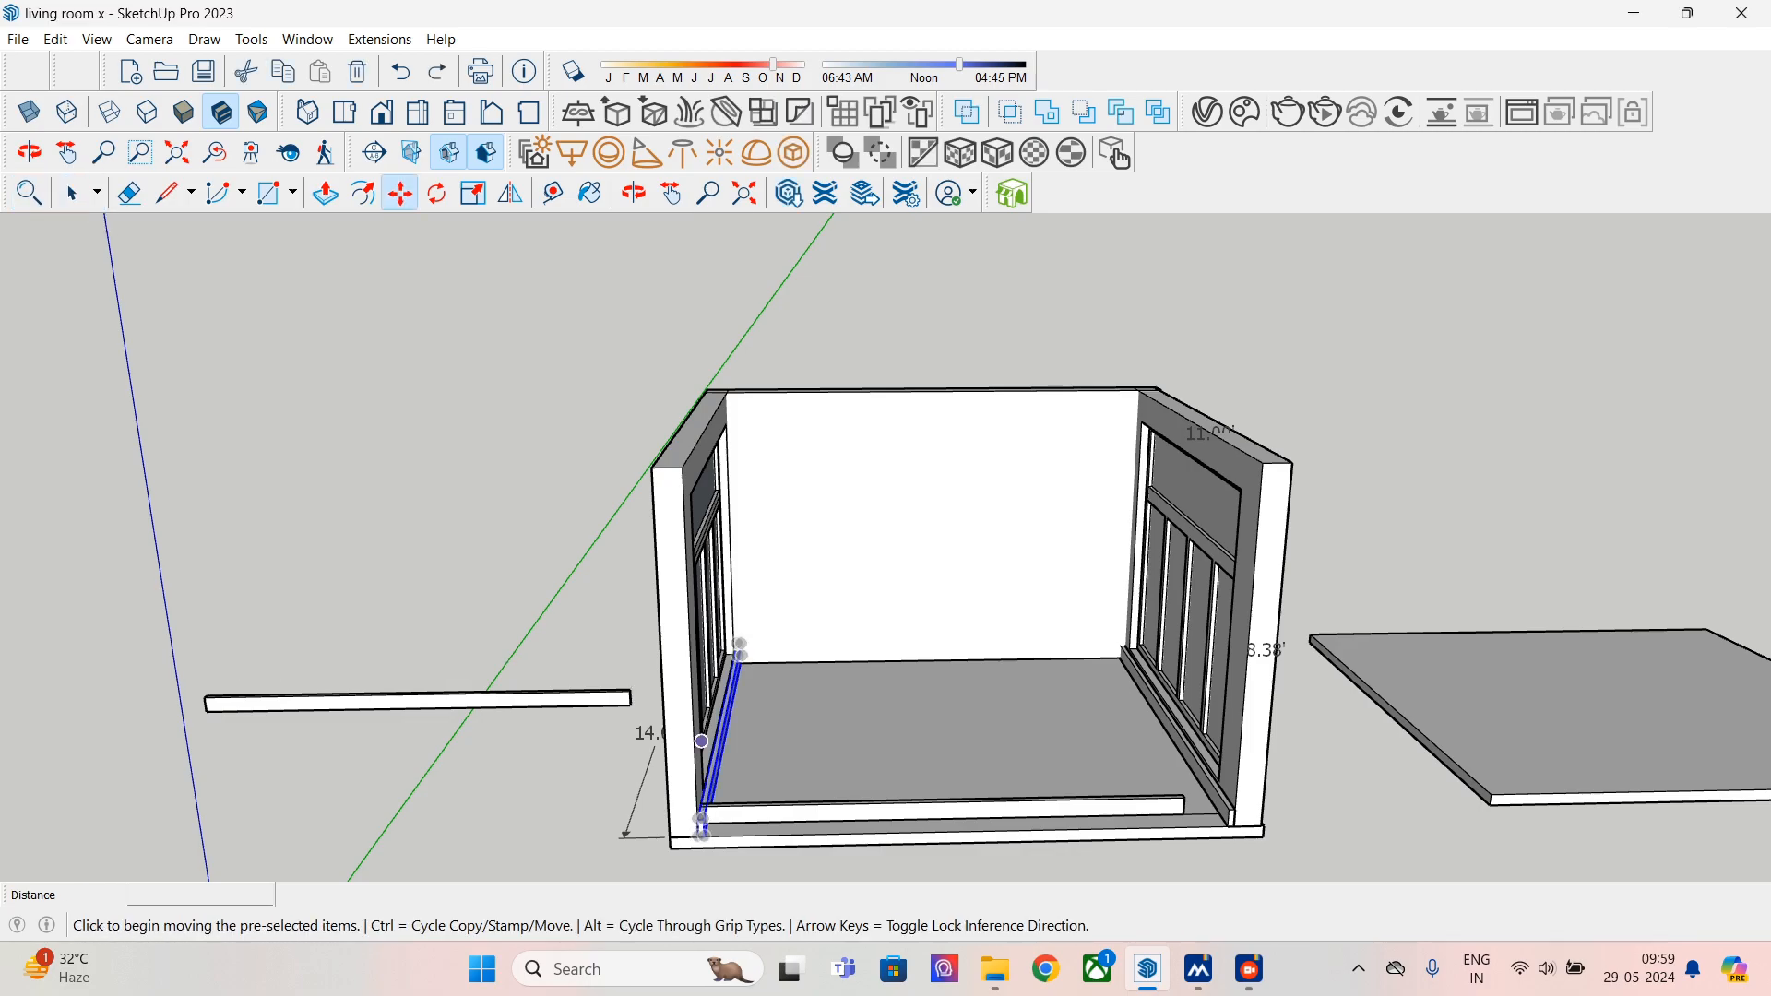
click(700, 836)
click(558, 818)
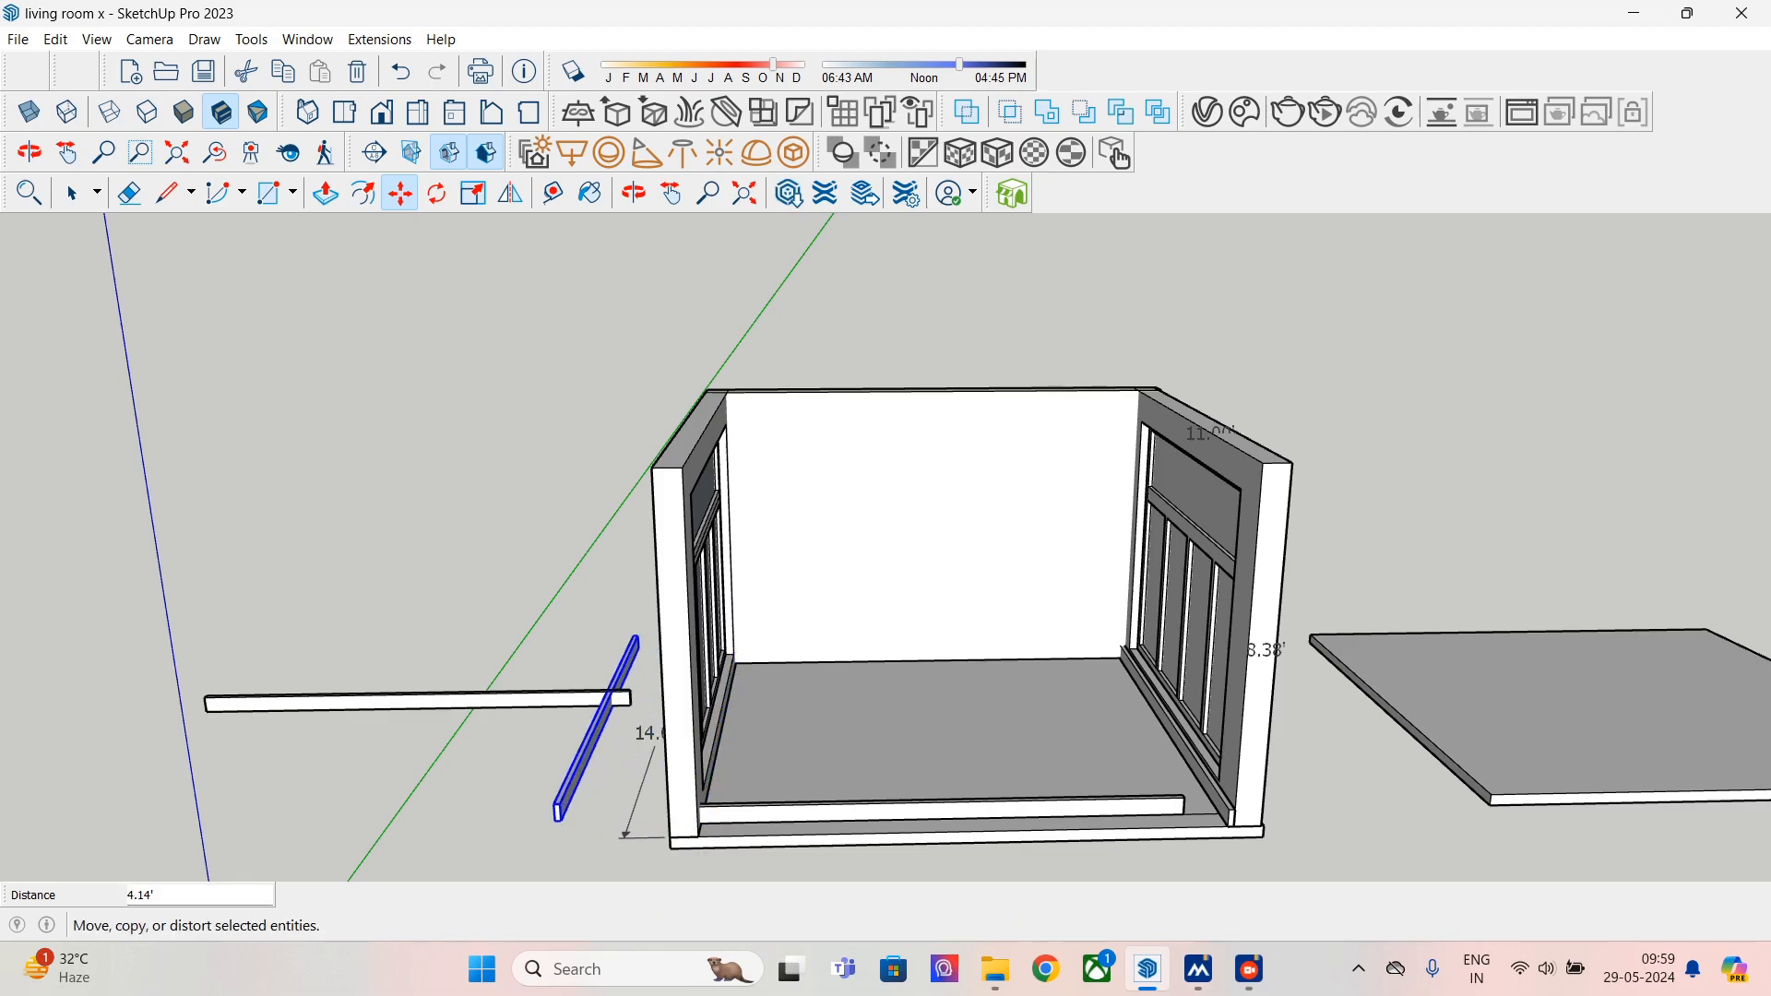
- Dimension the length of the window wall skirting bar standing outside the room
click(251, 39)
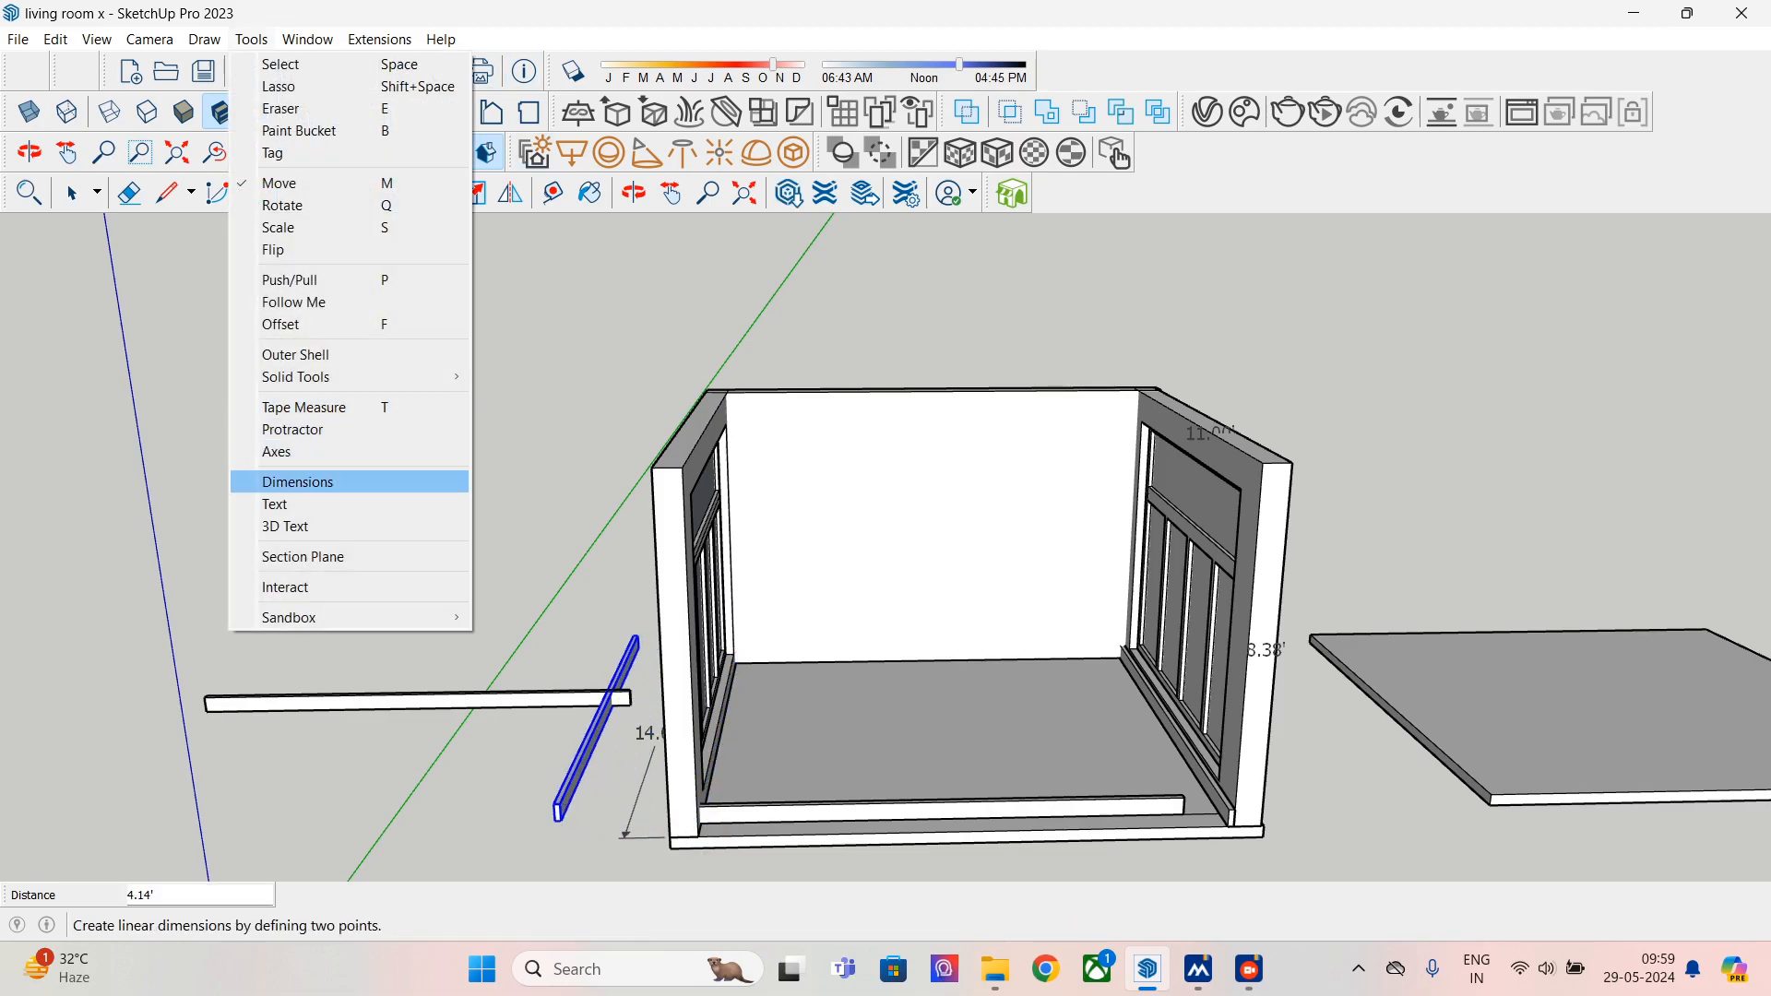
- Measure the length of the loose side skirting strip with the Dimensions tool
click(267, 481)
click(554, 804)
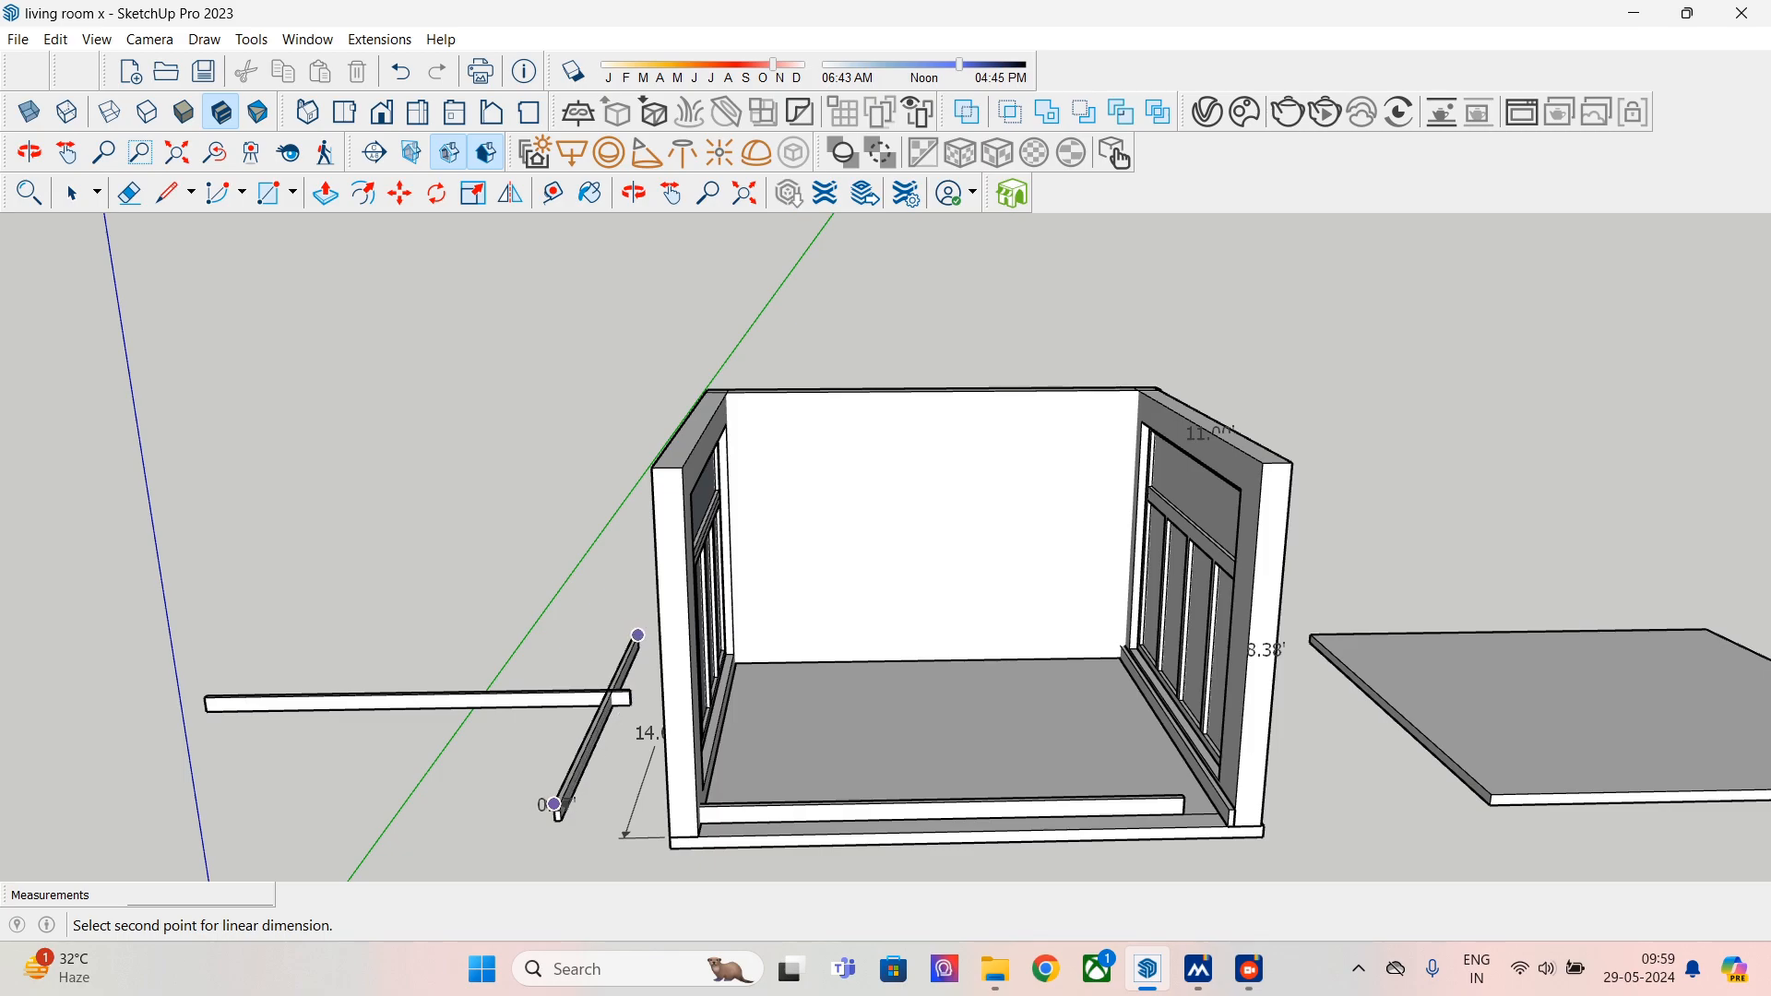
click(638, 636)
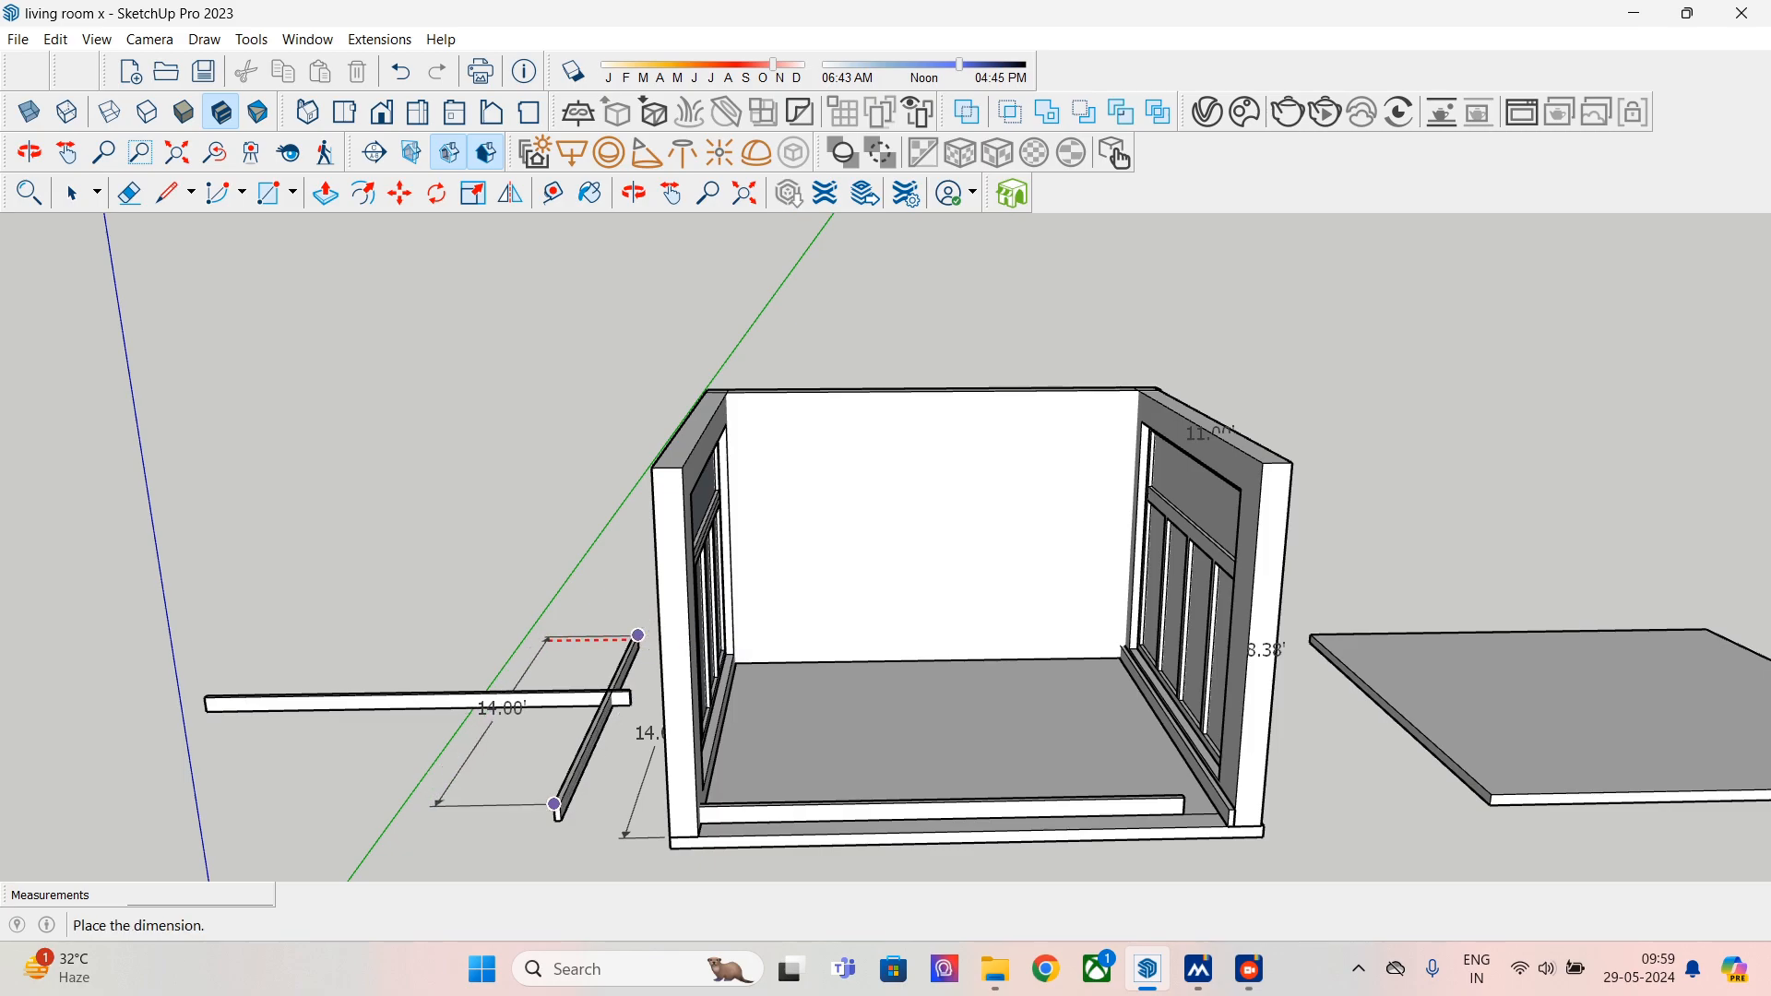
key(Escape)
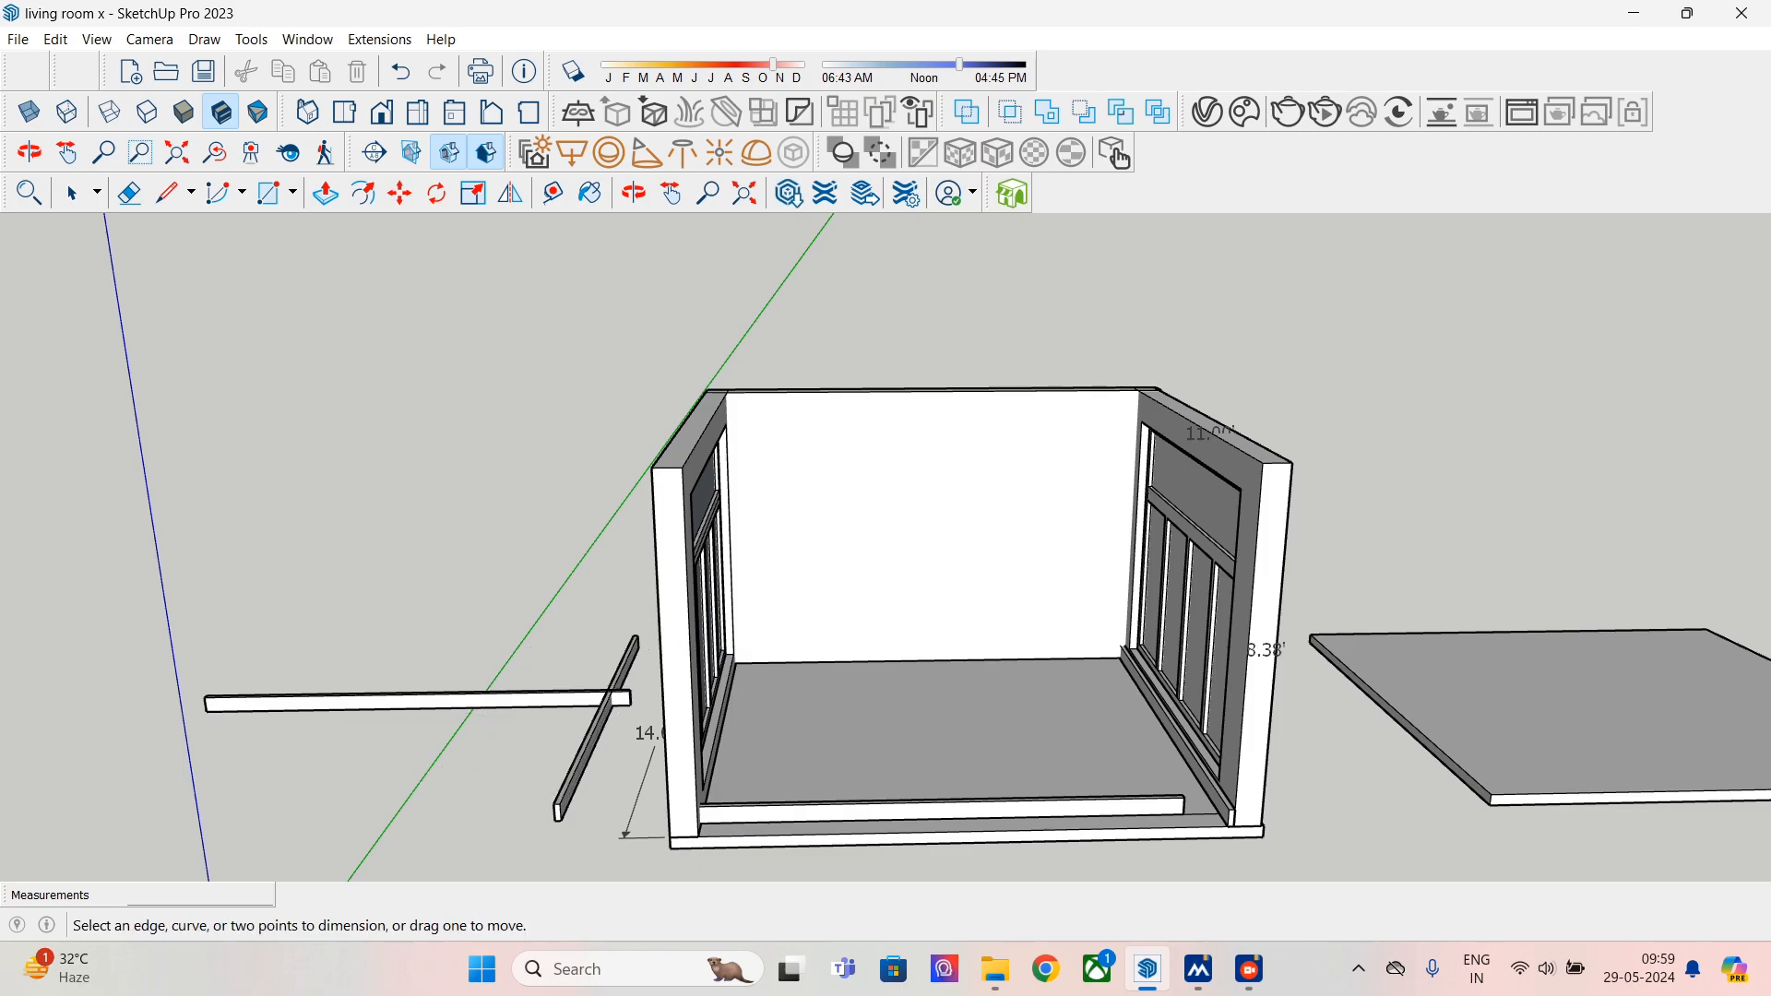
- Undo the side skirting strip's last move and delete the loose long strip and the skirting along the room's open front
key(ctrl+z)
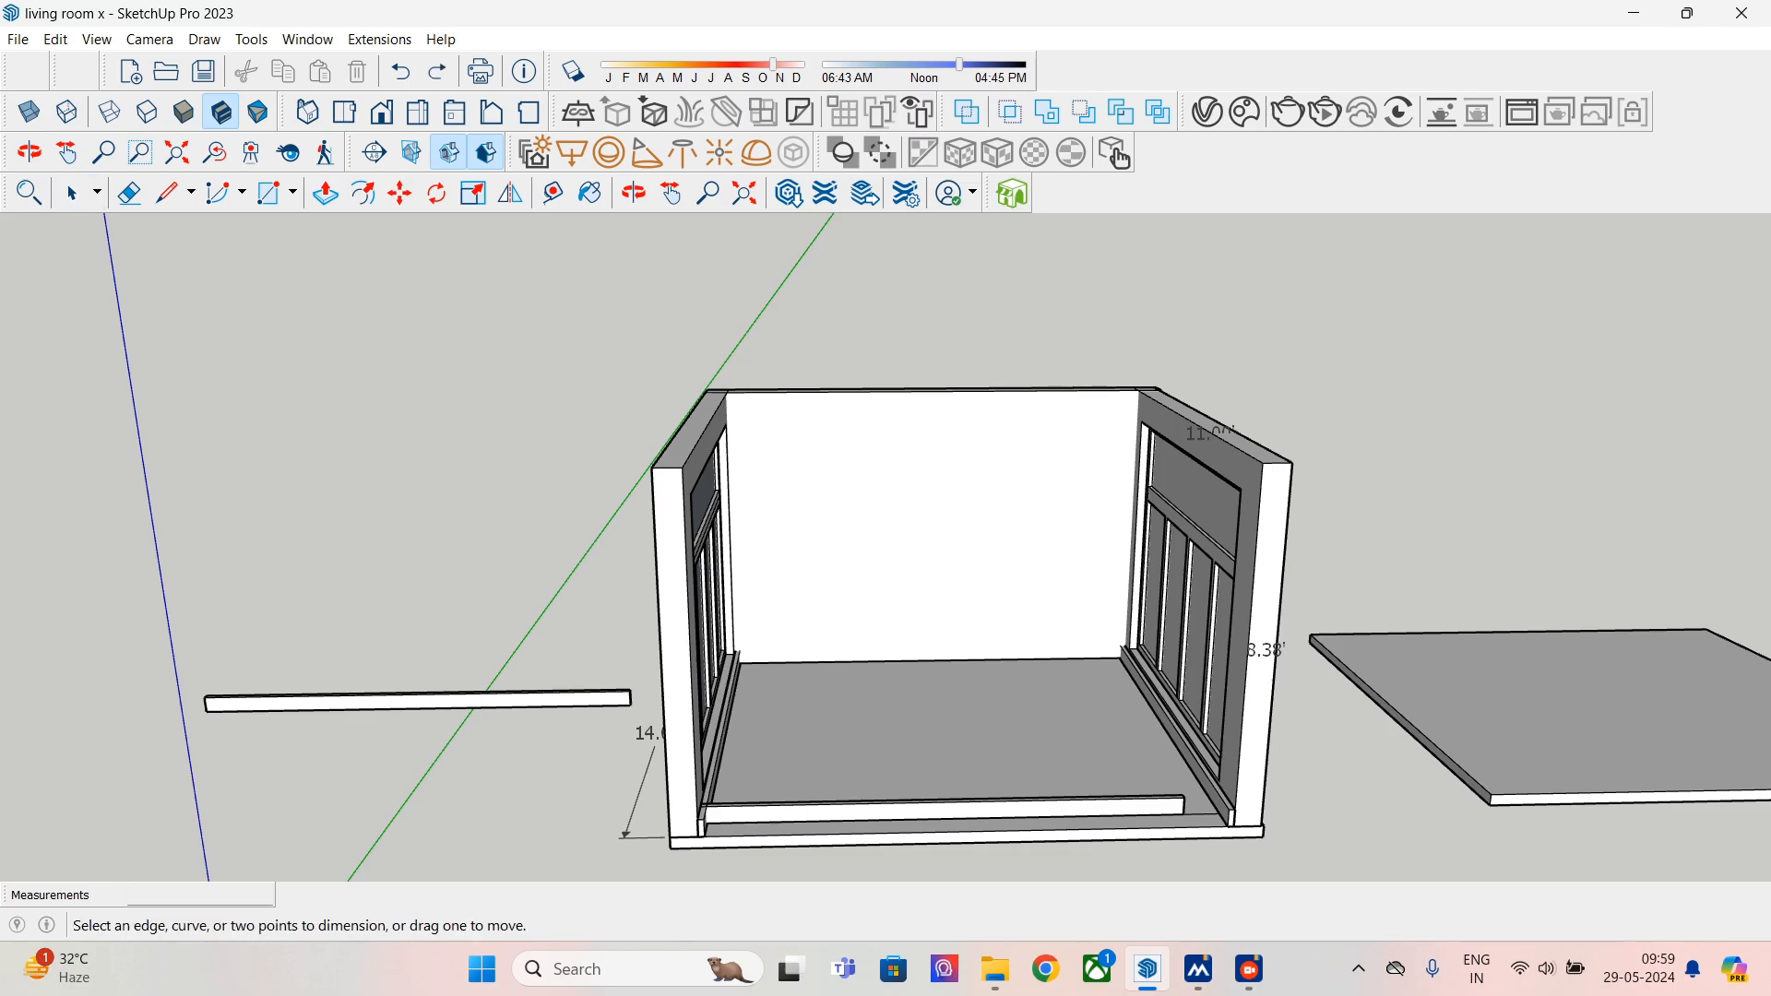
key(space)
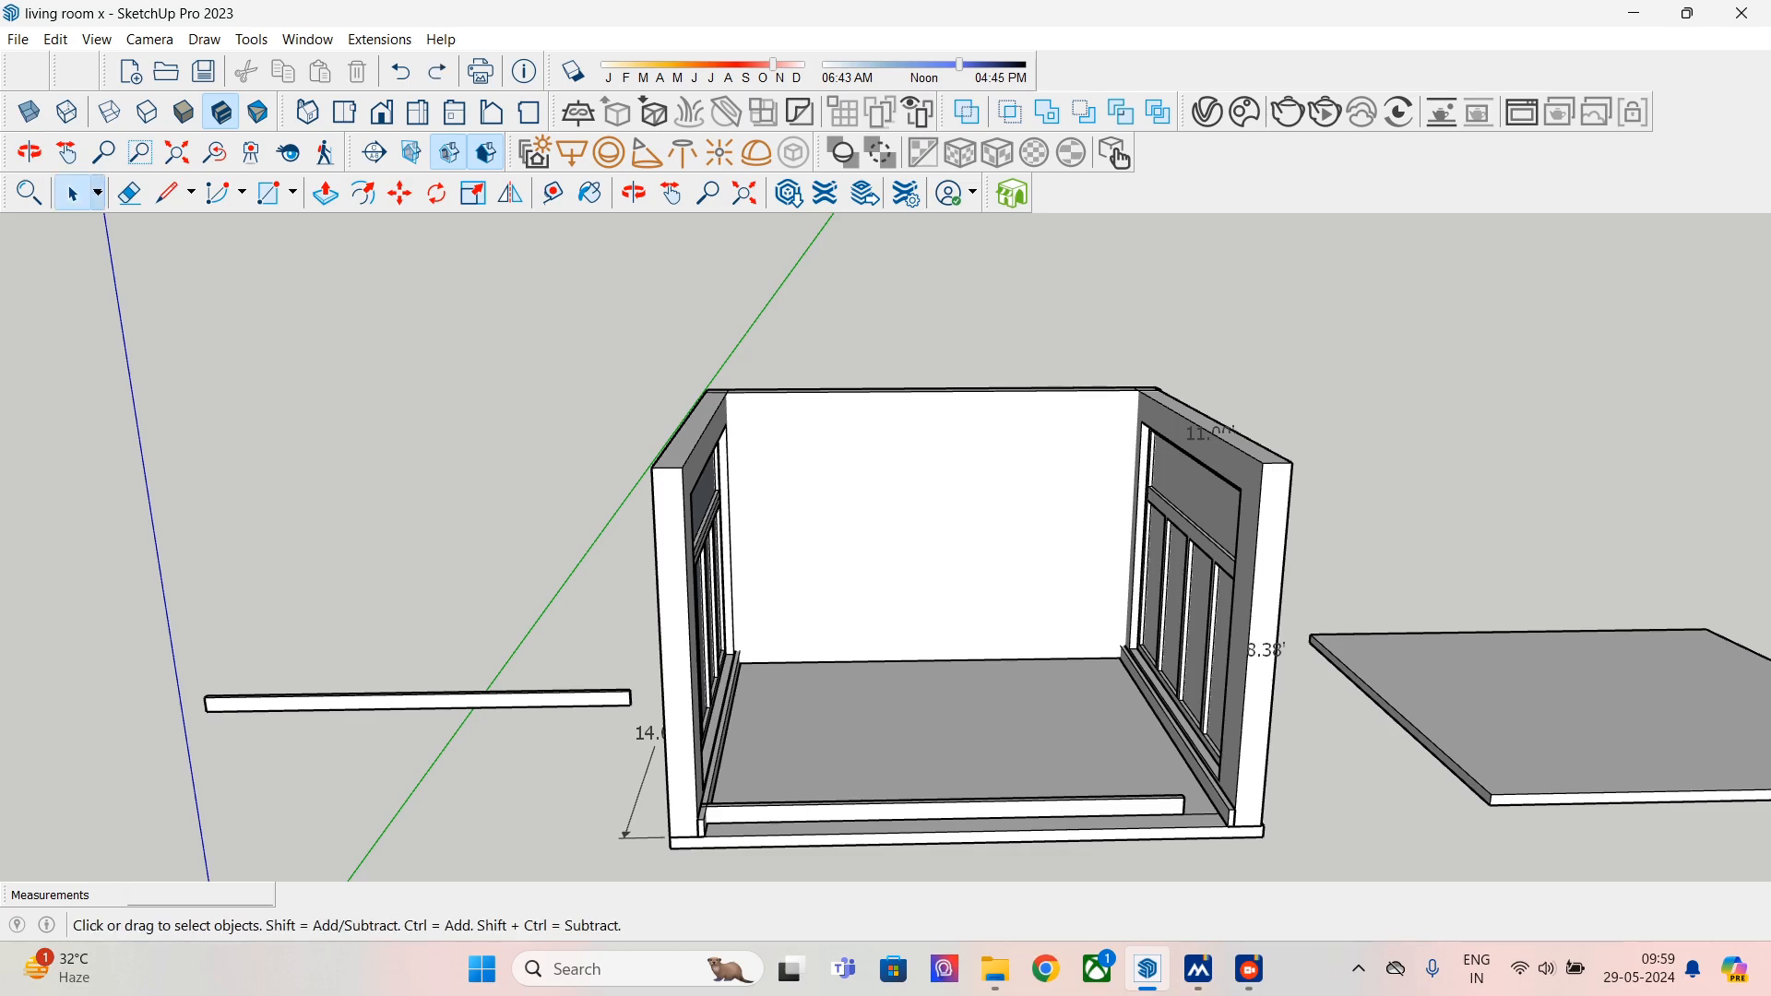
click(418, 702)
key(Delete)
click(943, 811)
key(Delete)
- Draw a 16' line along the red axis in the empty area beyond the detached slab
scroll(1189, 729, down, 1)
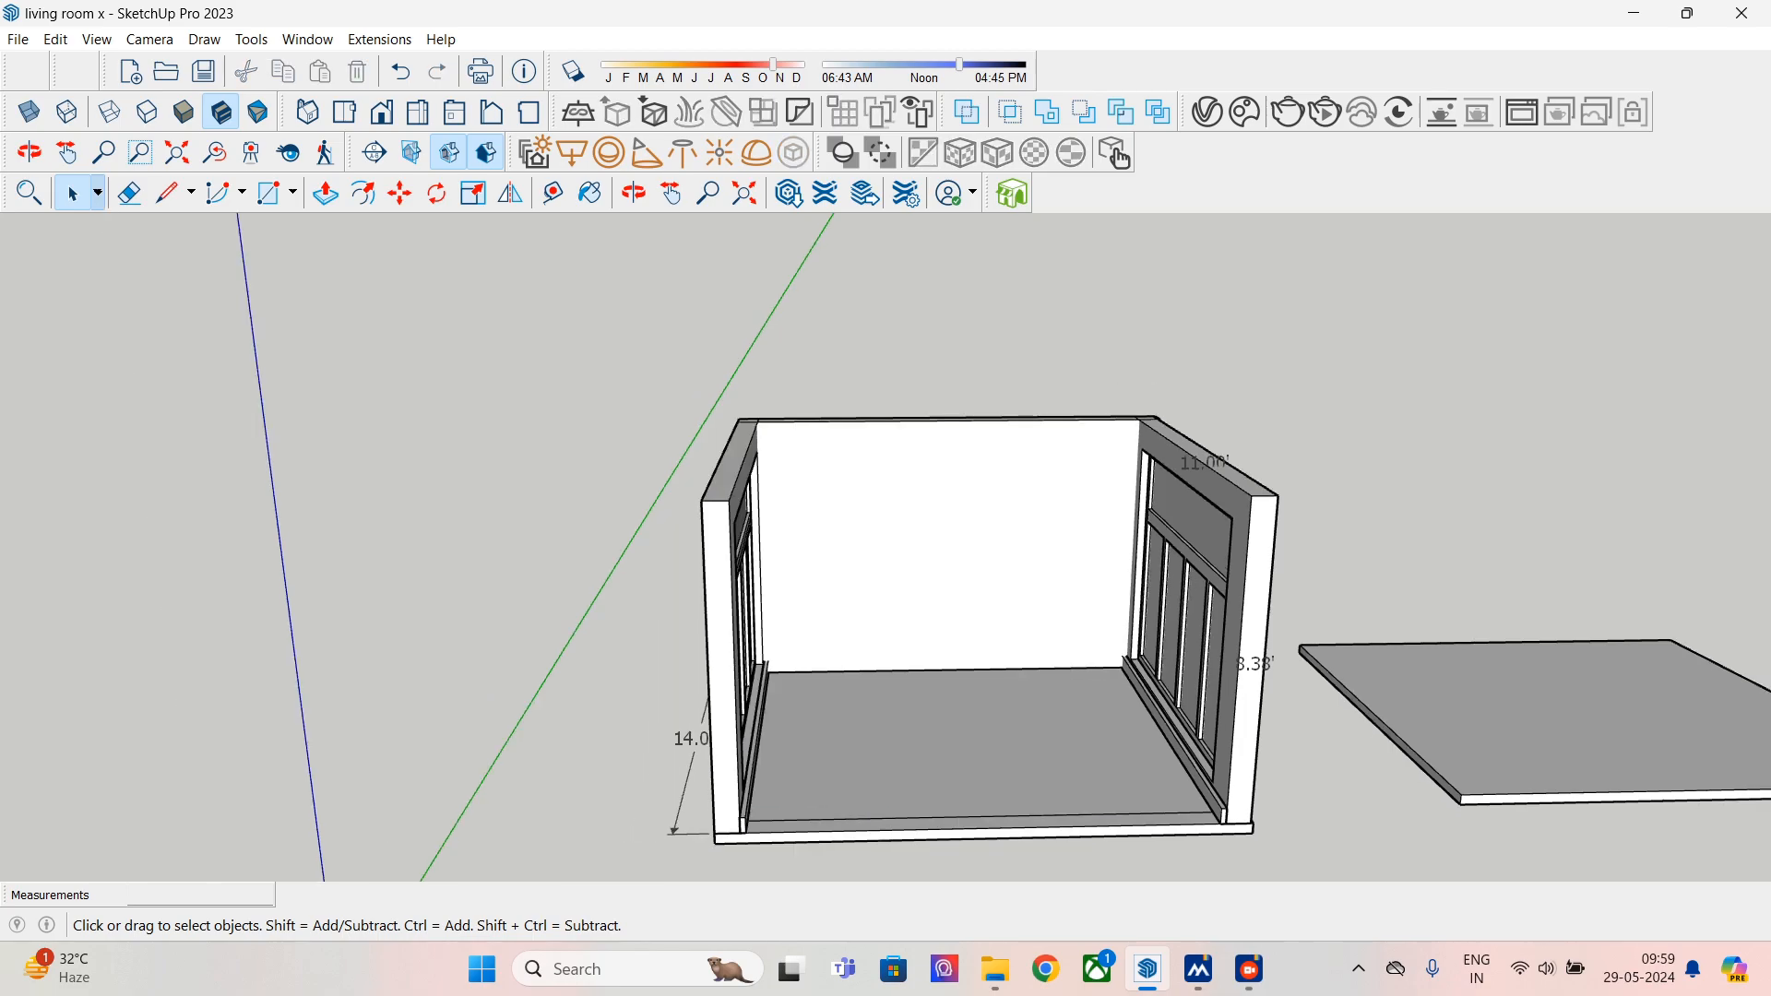
shift+middle_drag(1189, 729, 904, 709)
middle_drag(666, 753, 645, 728)
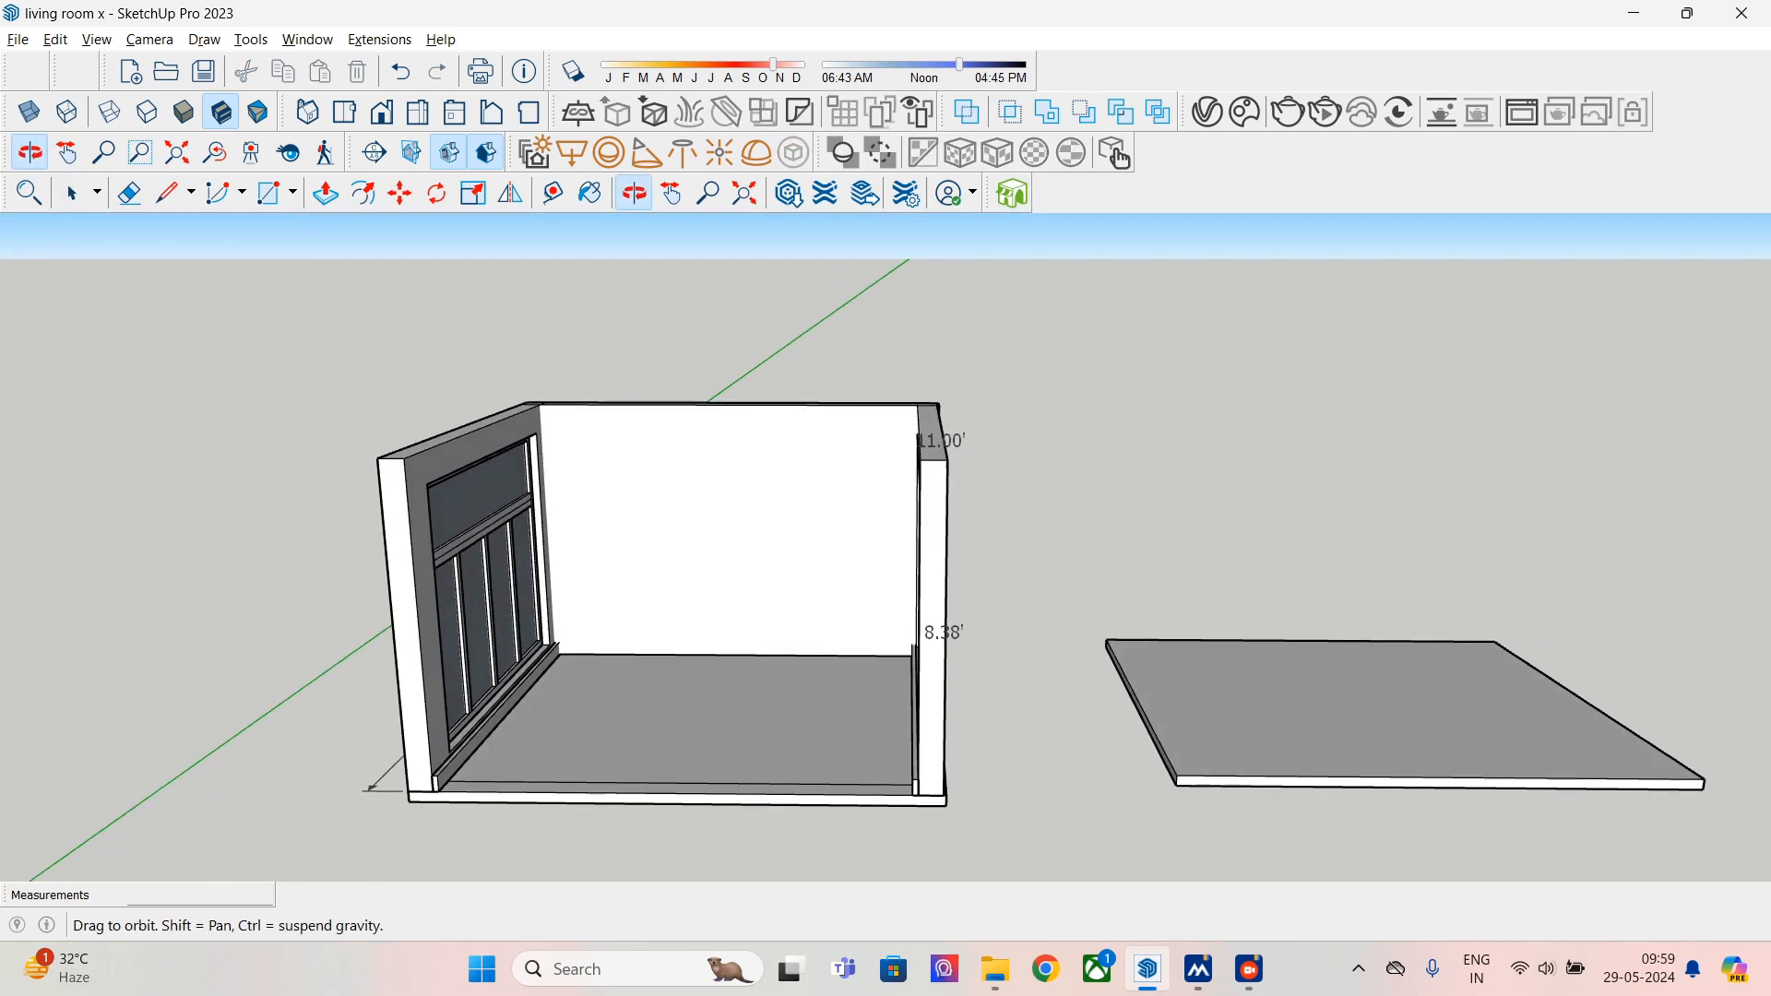
scroll(646, 728, up, 2)
shift+drag(645, 728, 566, 742)
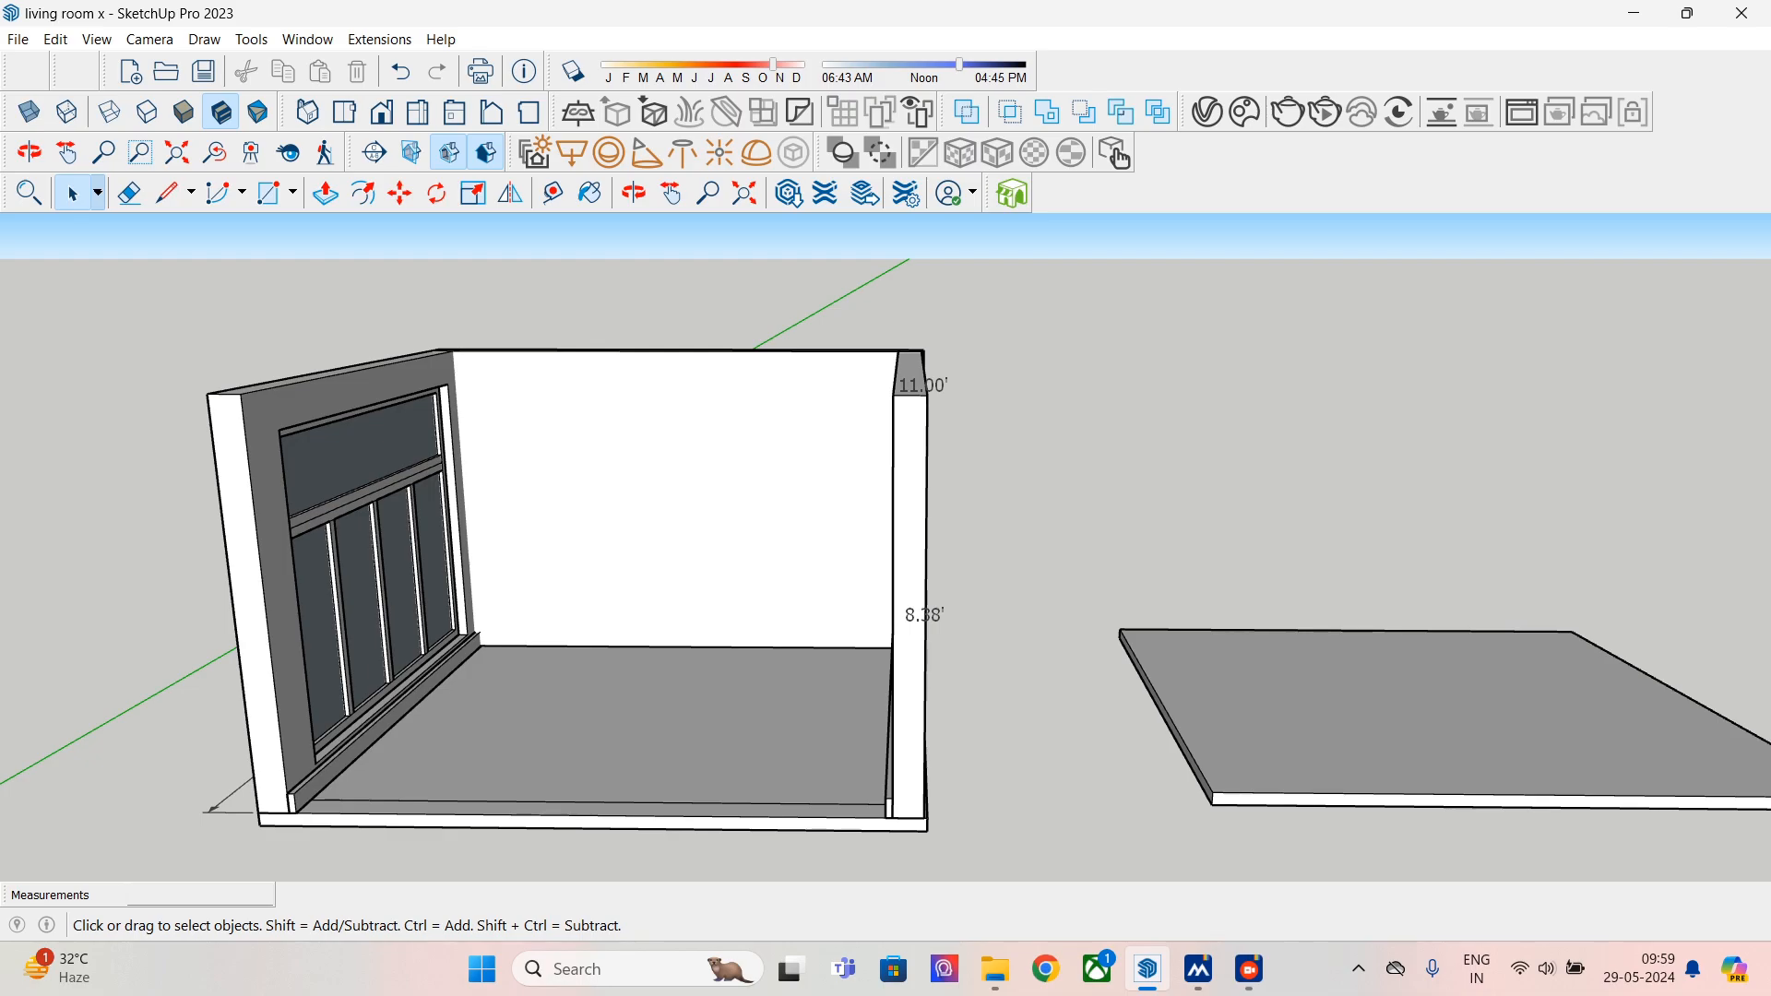
click(167, 193)
middle_drag(636, 553, 634, 554)
shift+middle_drag(742, 529, 700, 527)
shift+middle_drag(1054, 553, 901, 531)
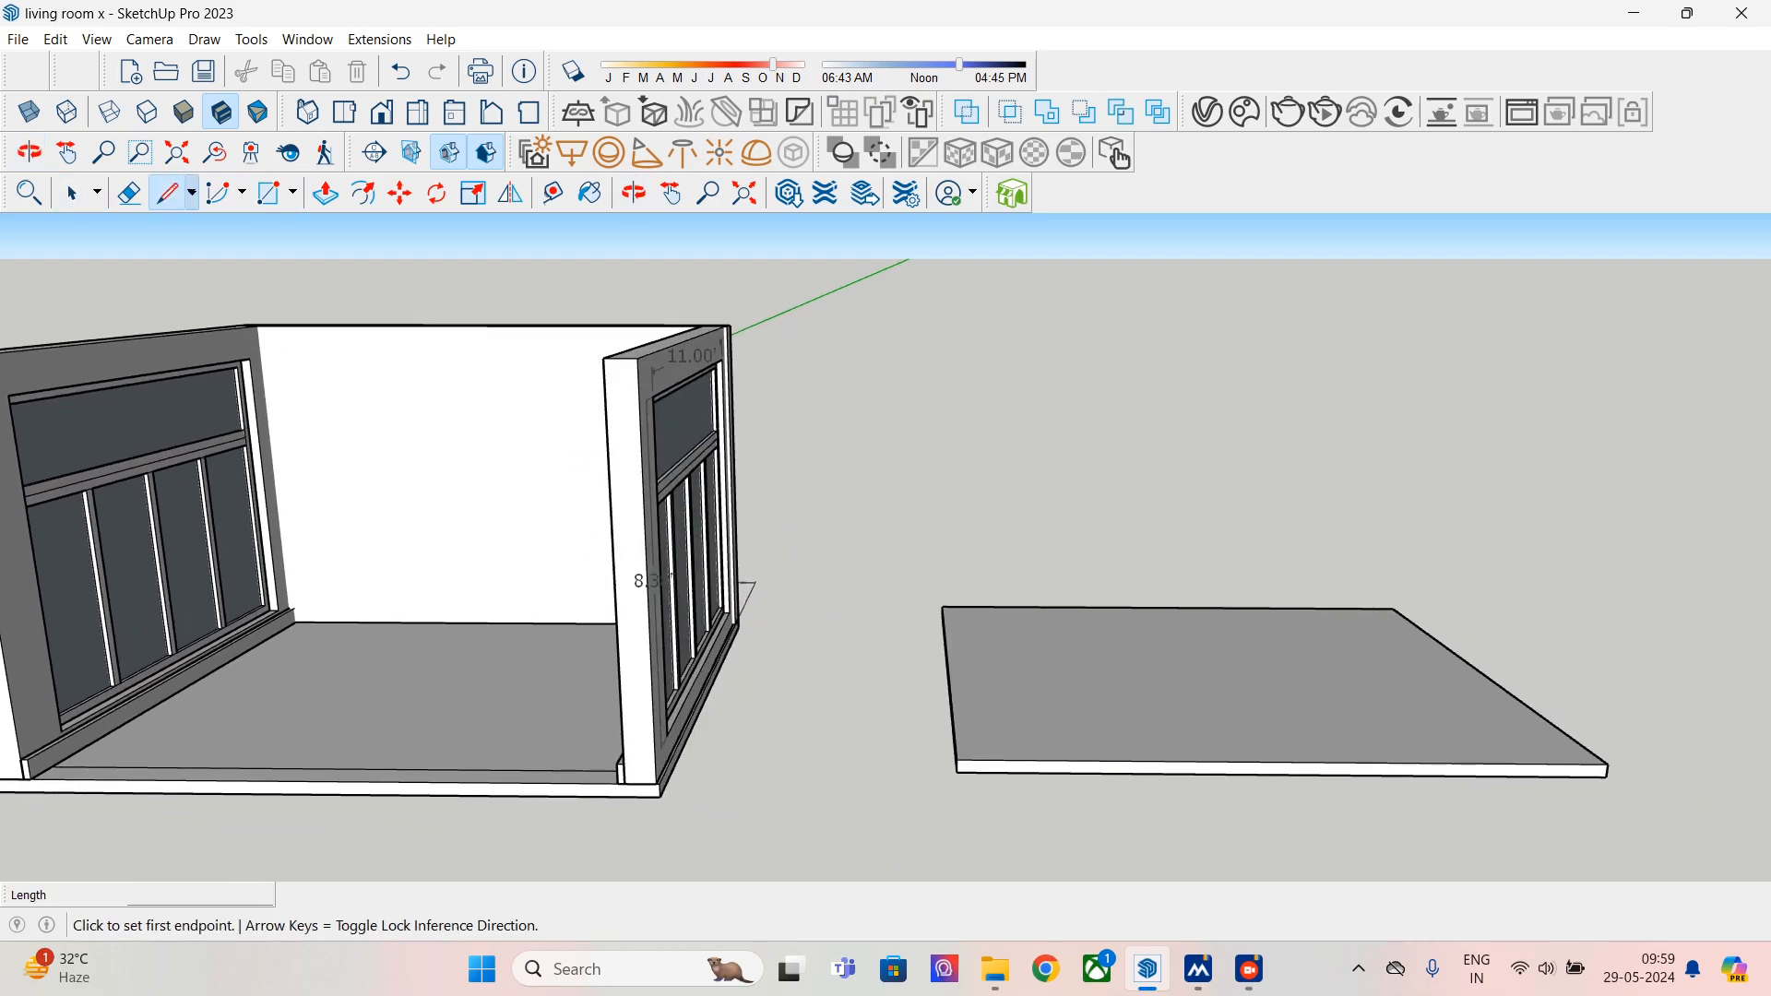
click(901, 531)
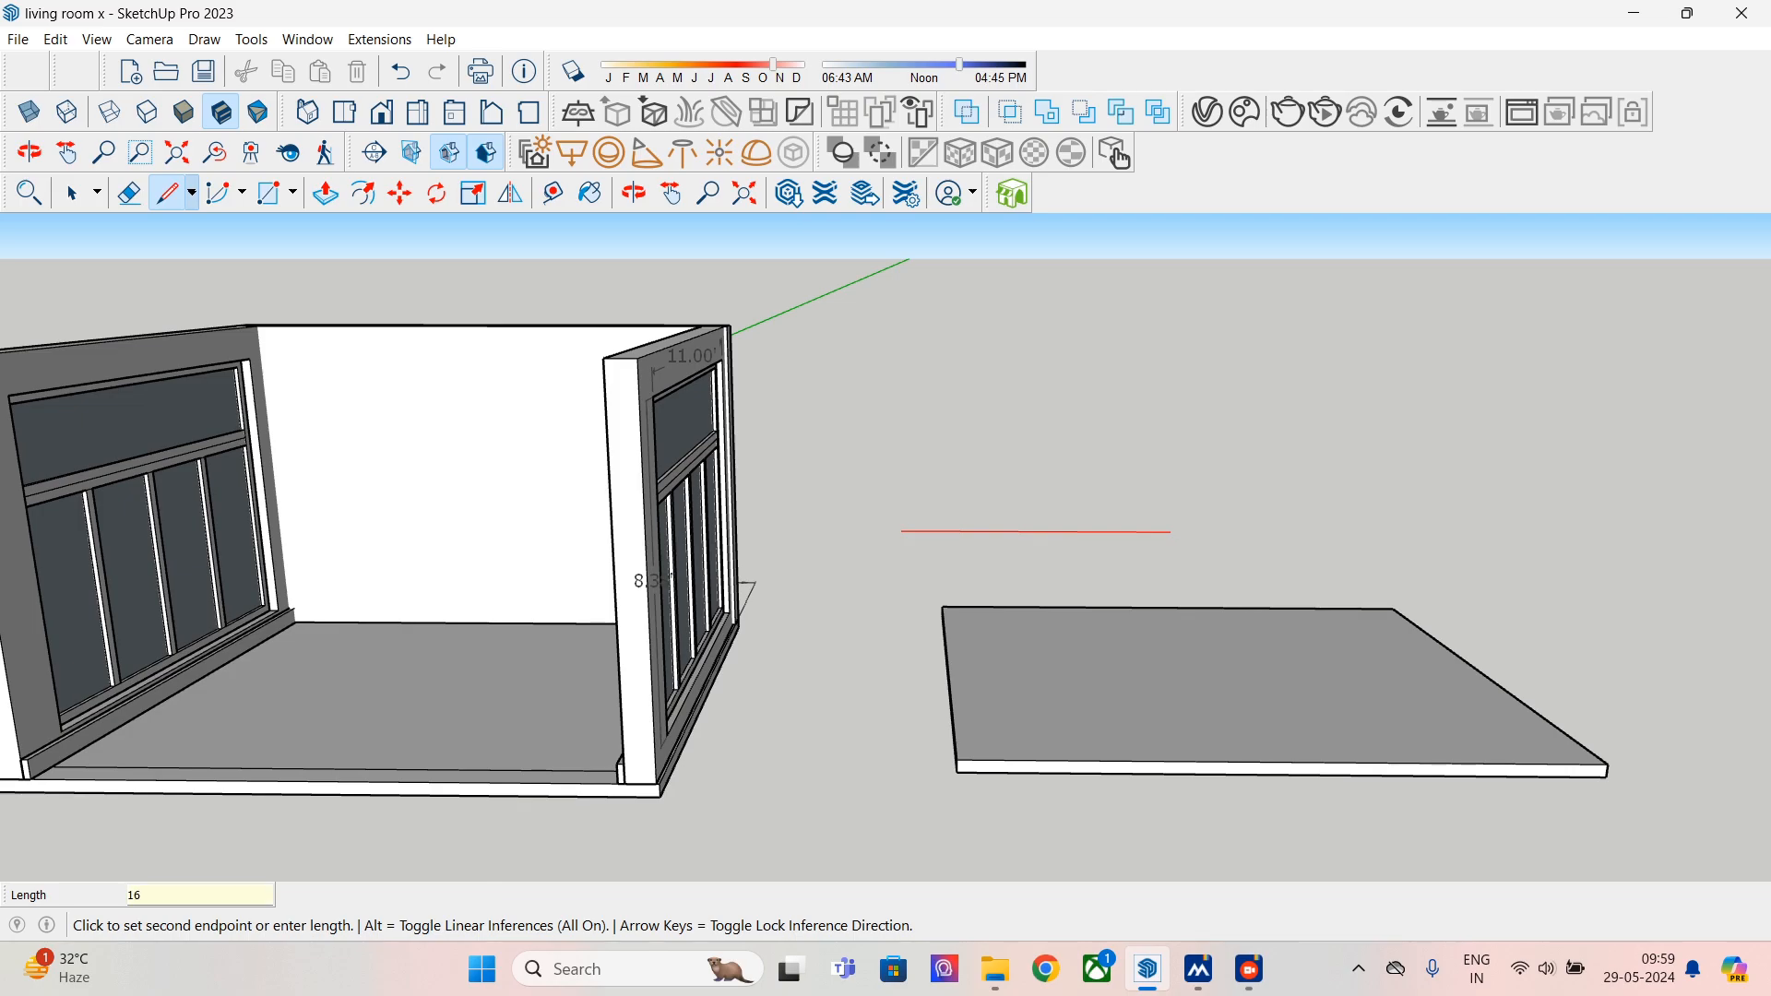
click(1243, 531)
- Draw a closed upright rectangular profile 6" high and 2" wide at the end of the 16' line
scroll(1243, 531, up, 4)
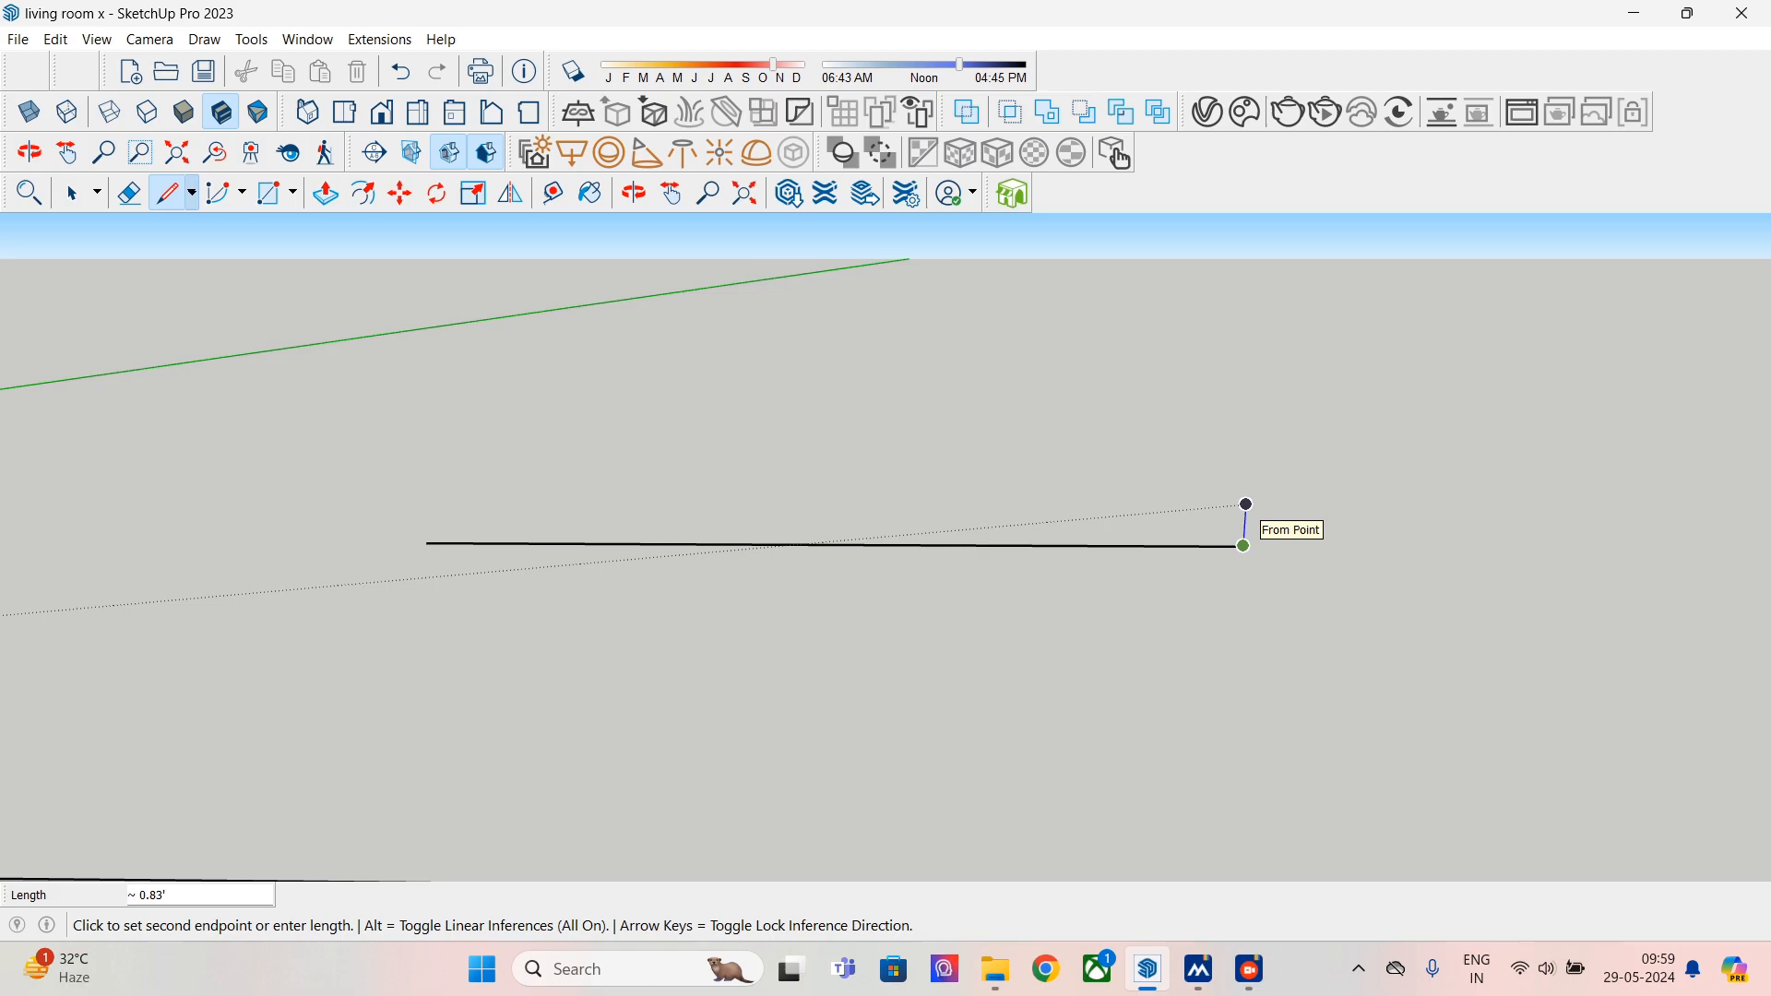
scroll(1245, 503, up, 1)
text(6")
key(Return)
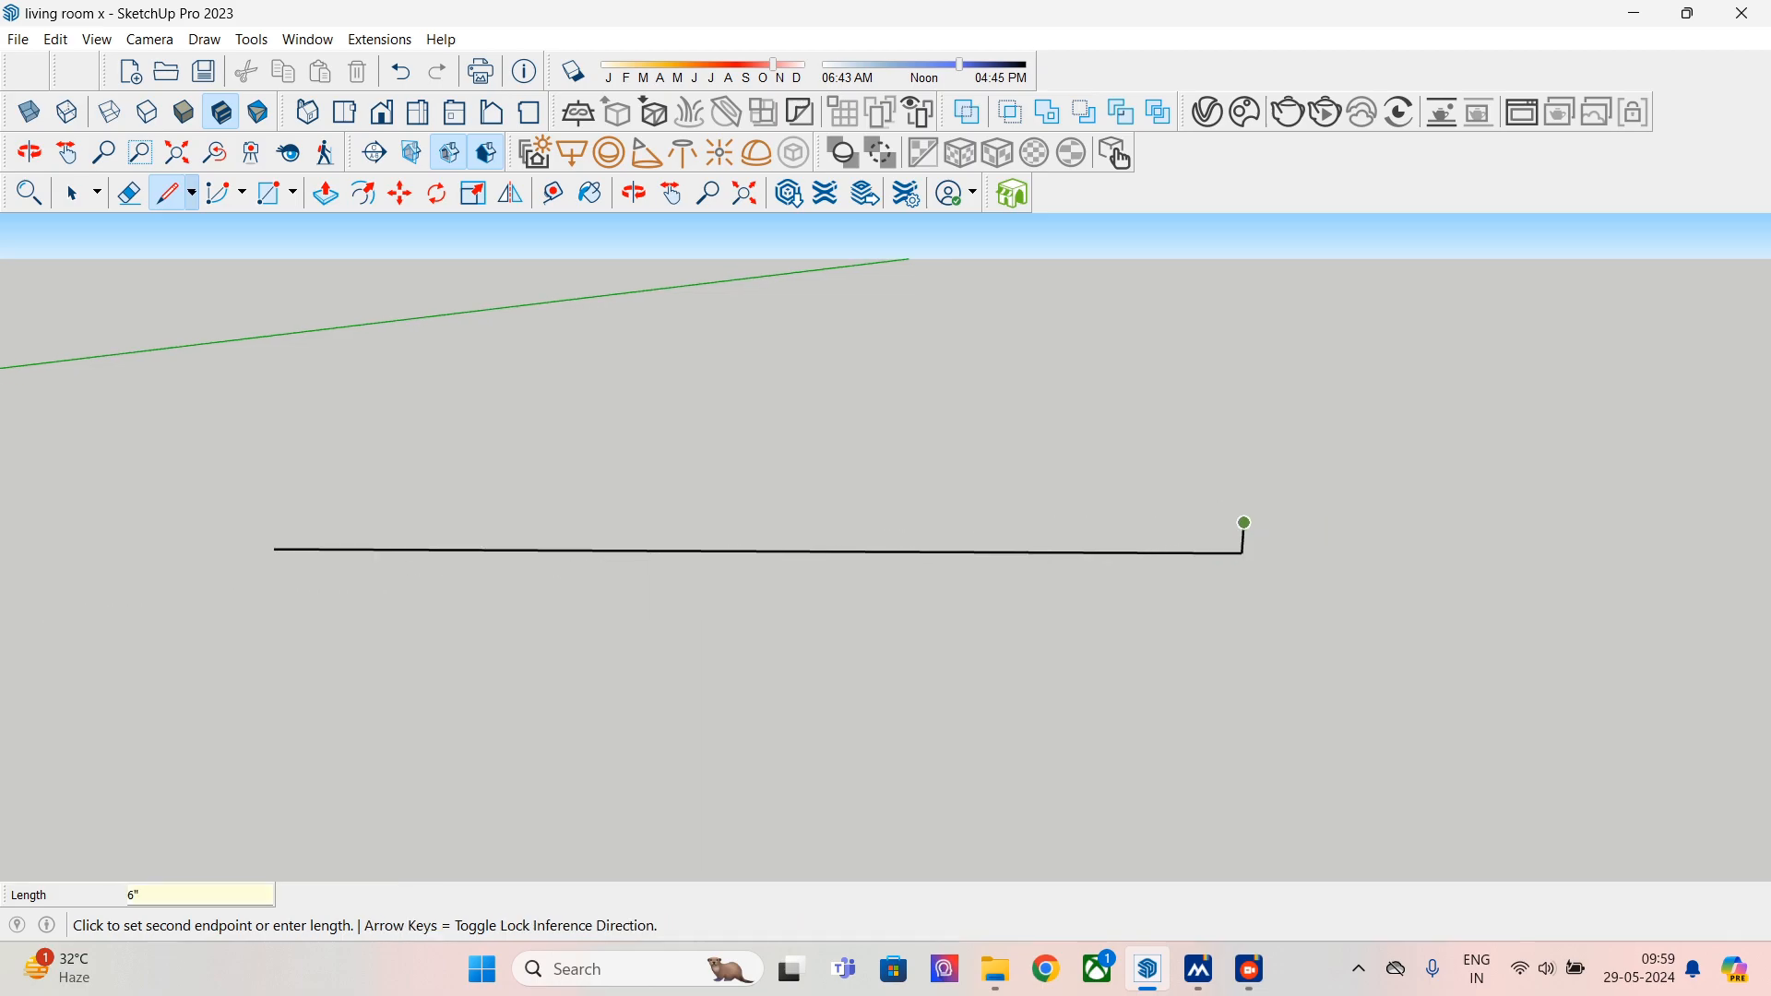
scroll(1244, 512, up, 2)
middle_drag(1244, 512, 1049, 647)
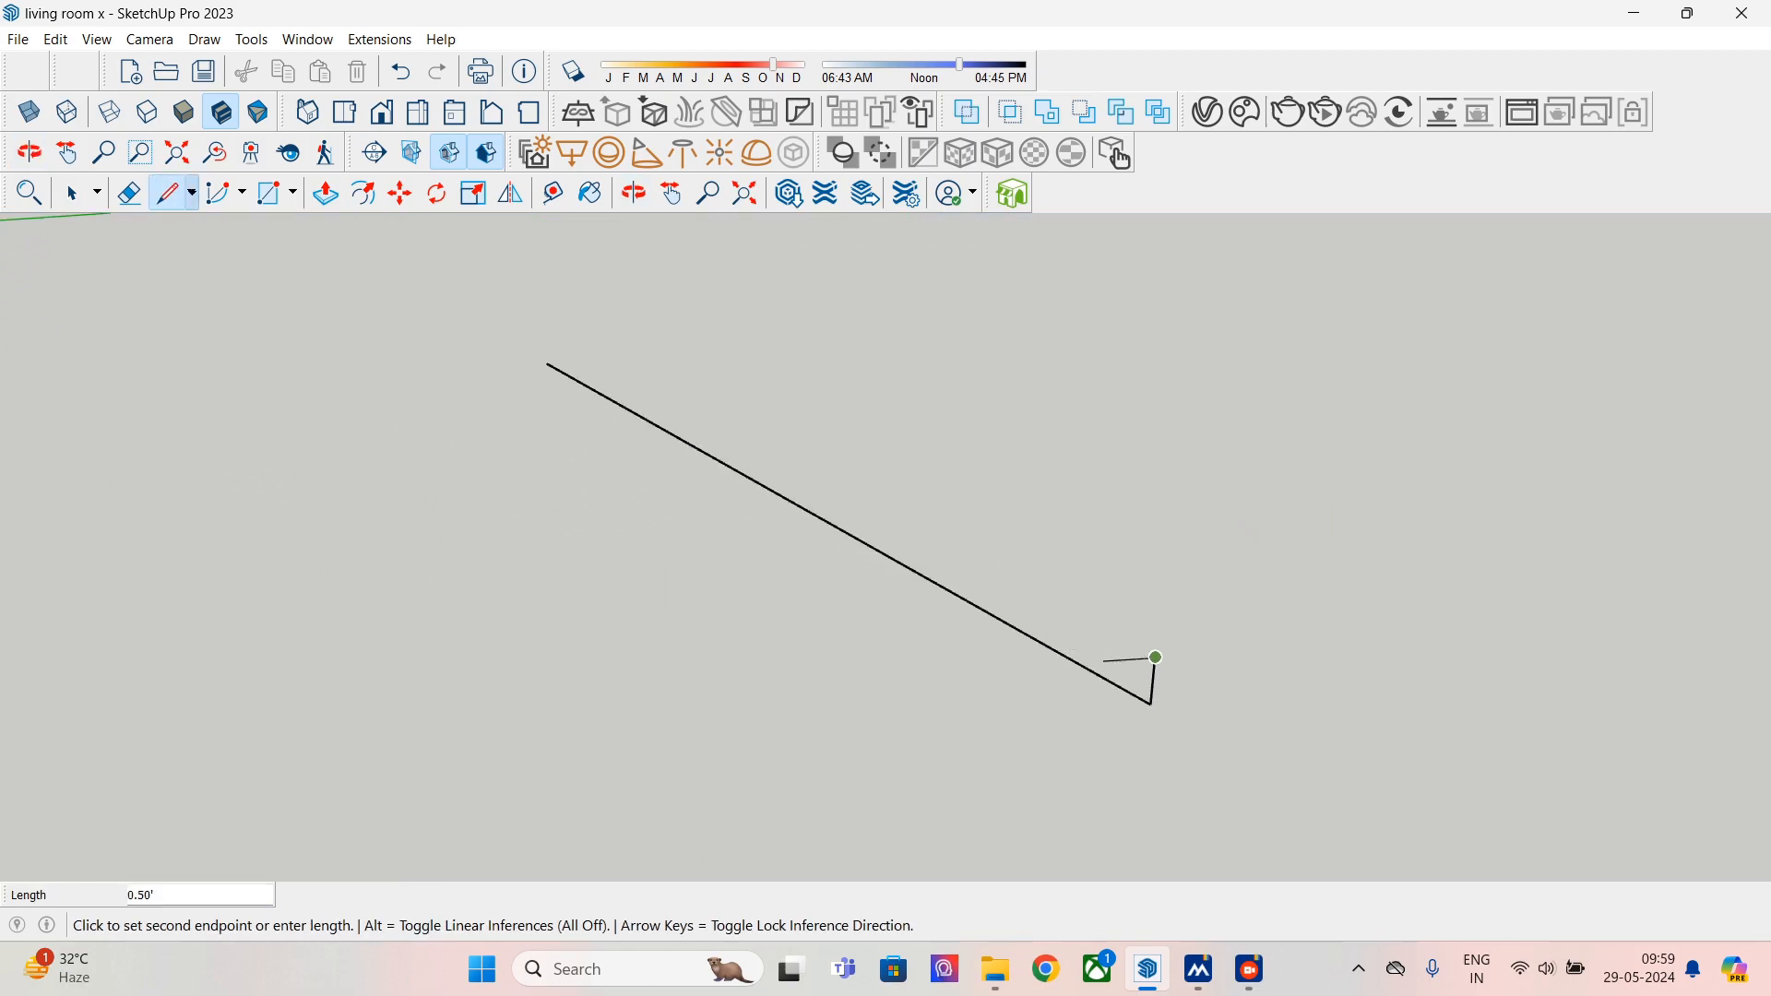
middle_drag(1166, 658, 791, 641)
text(2)
key(Return)
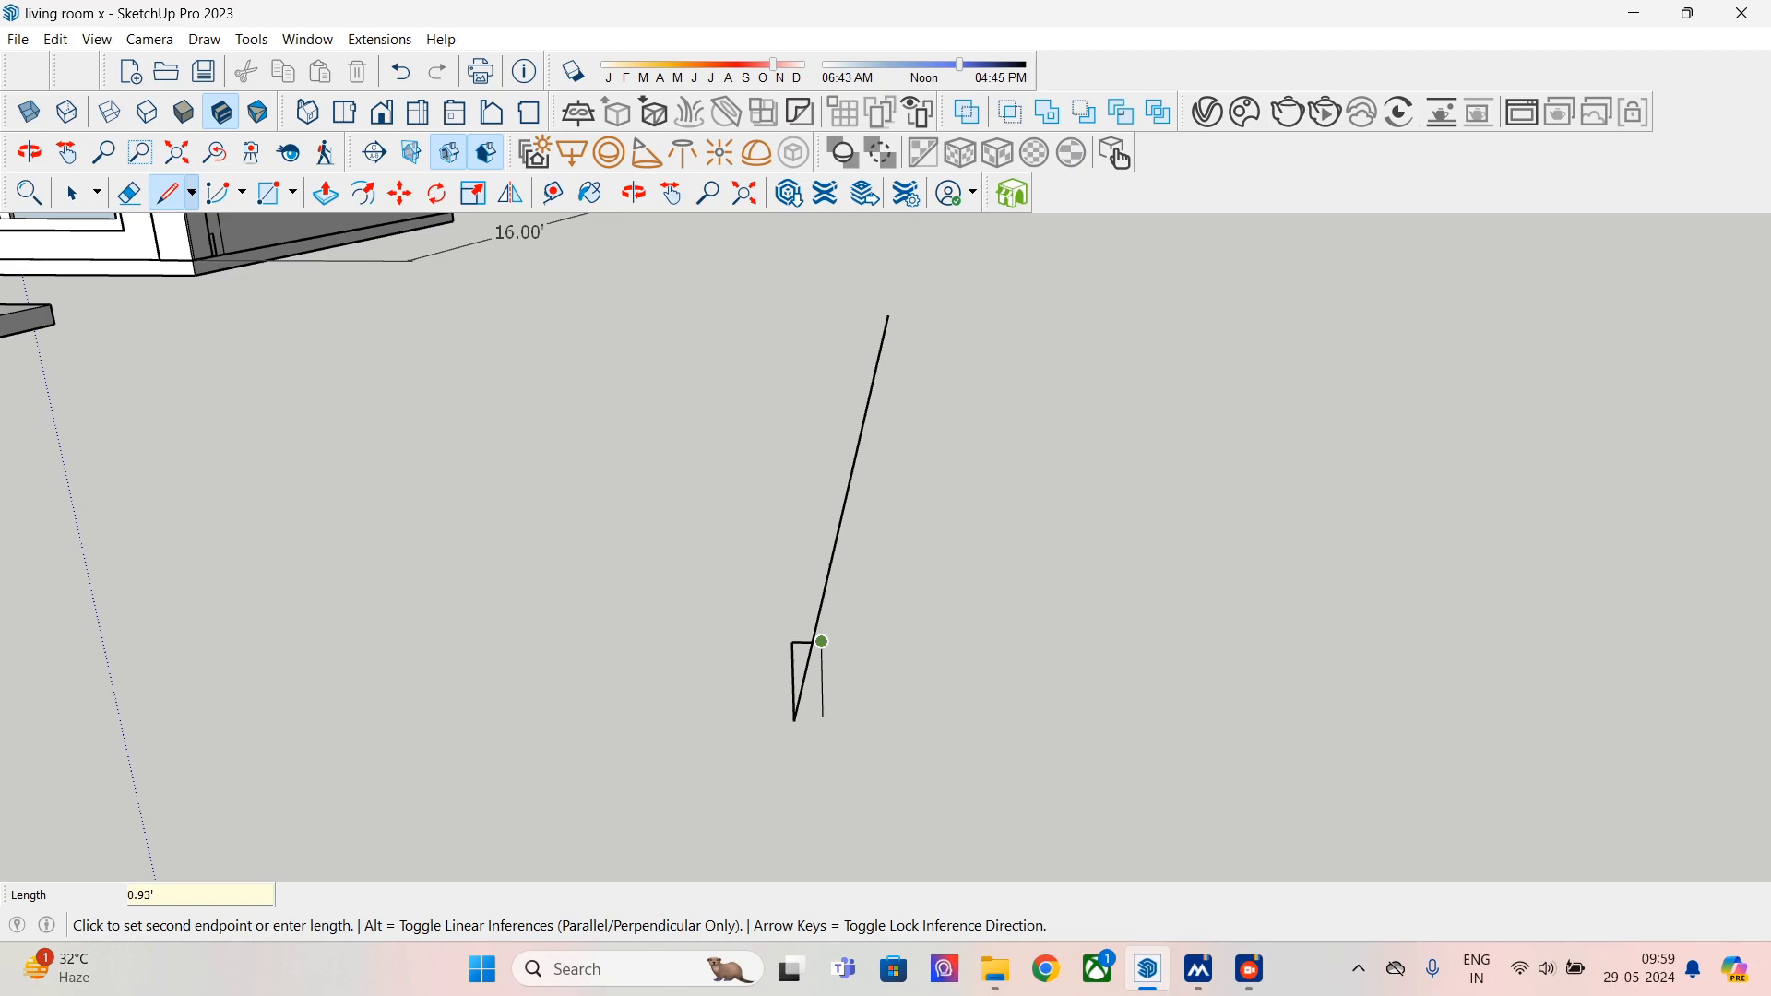
scroll(812, 713, up, 1)
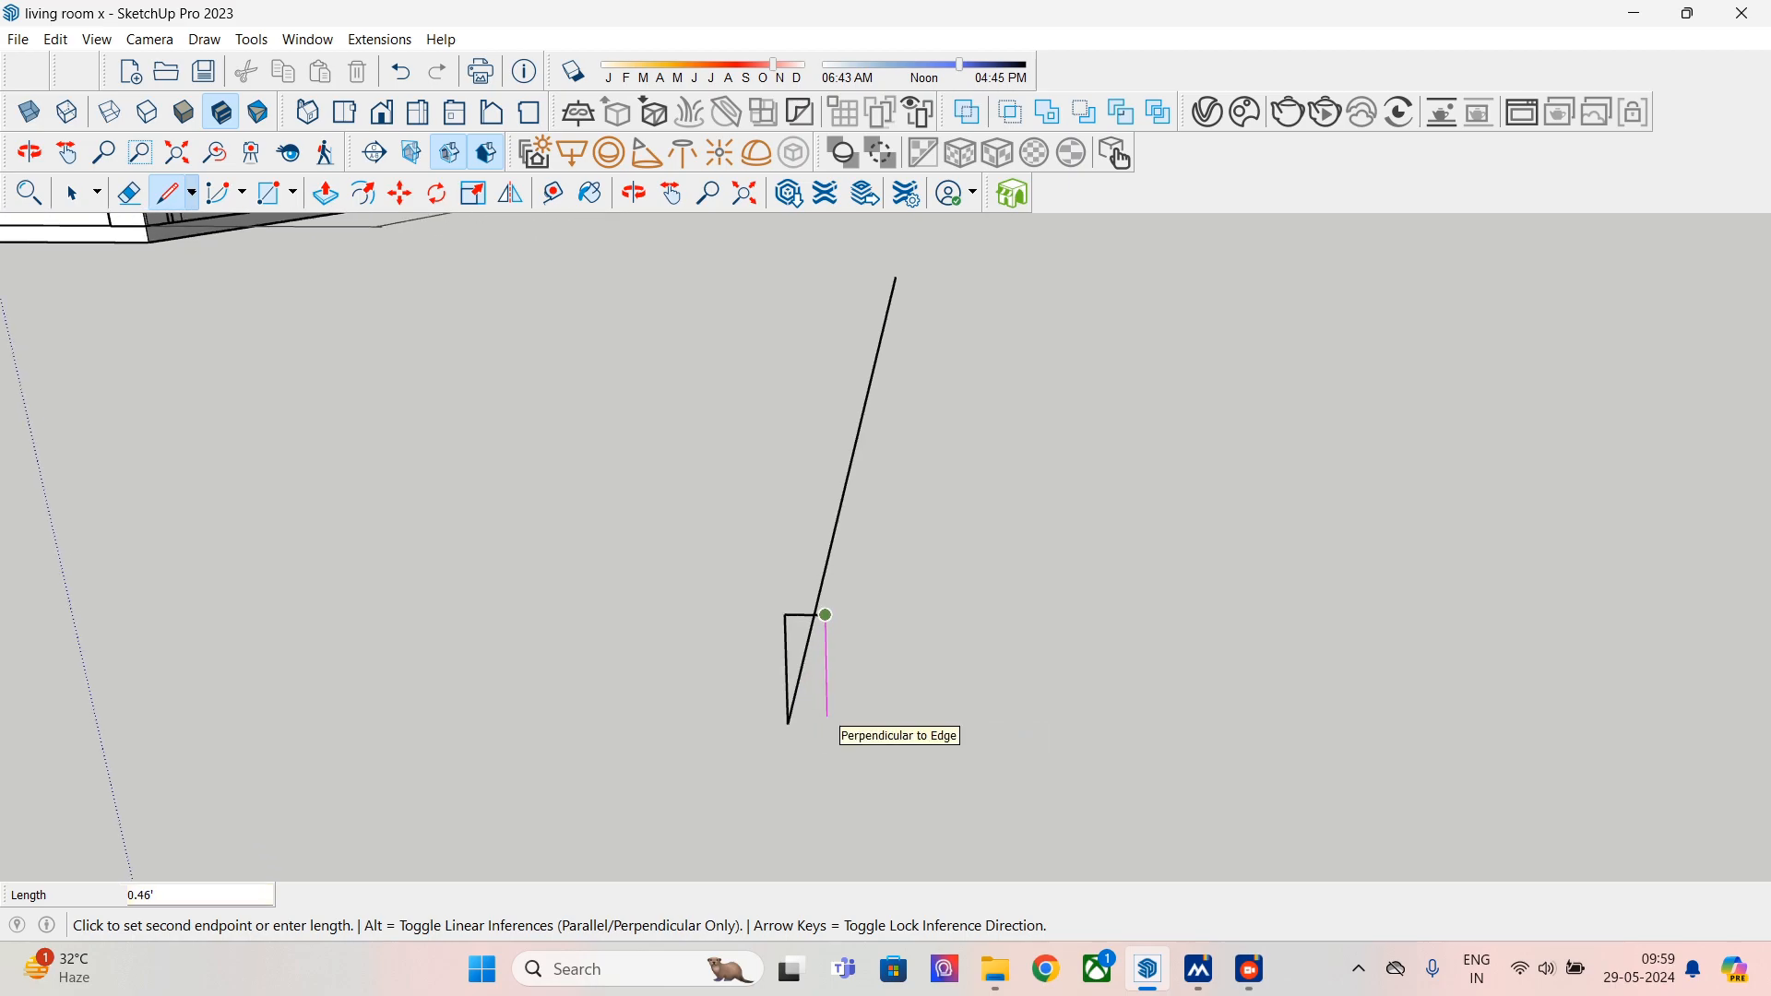
click(827, 725)
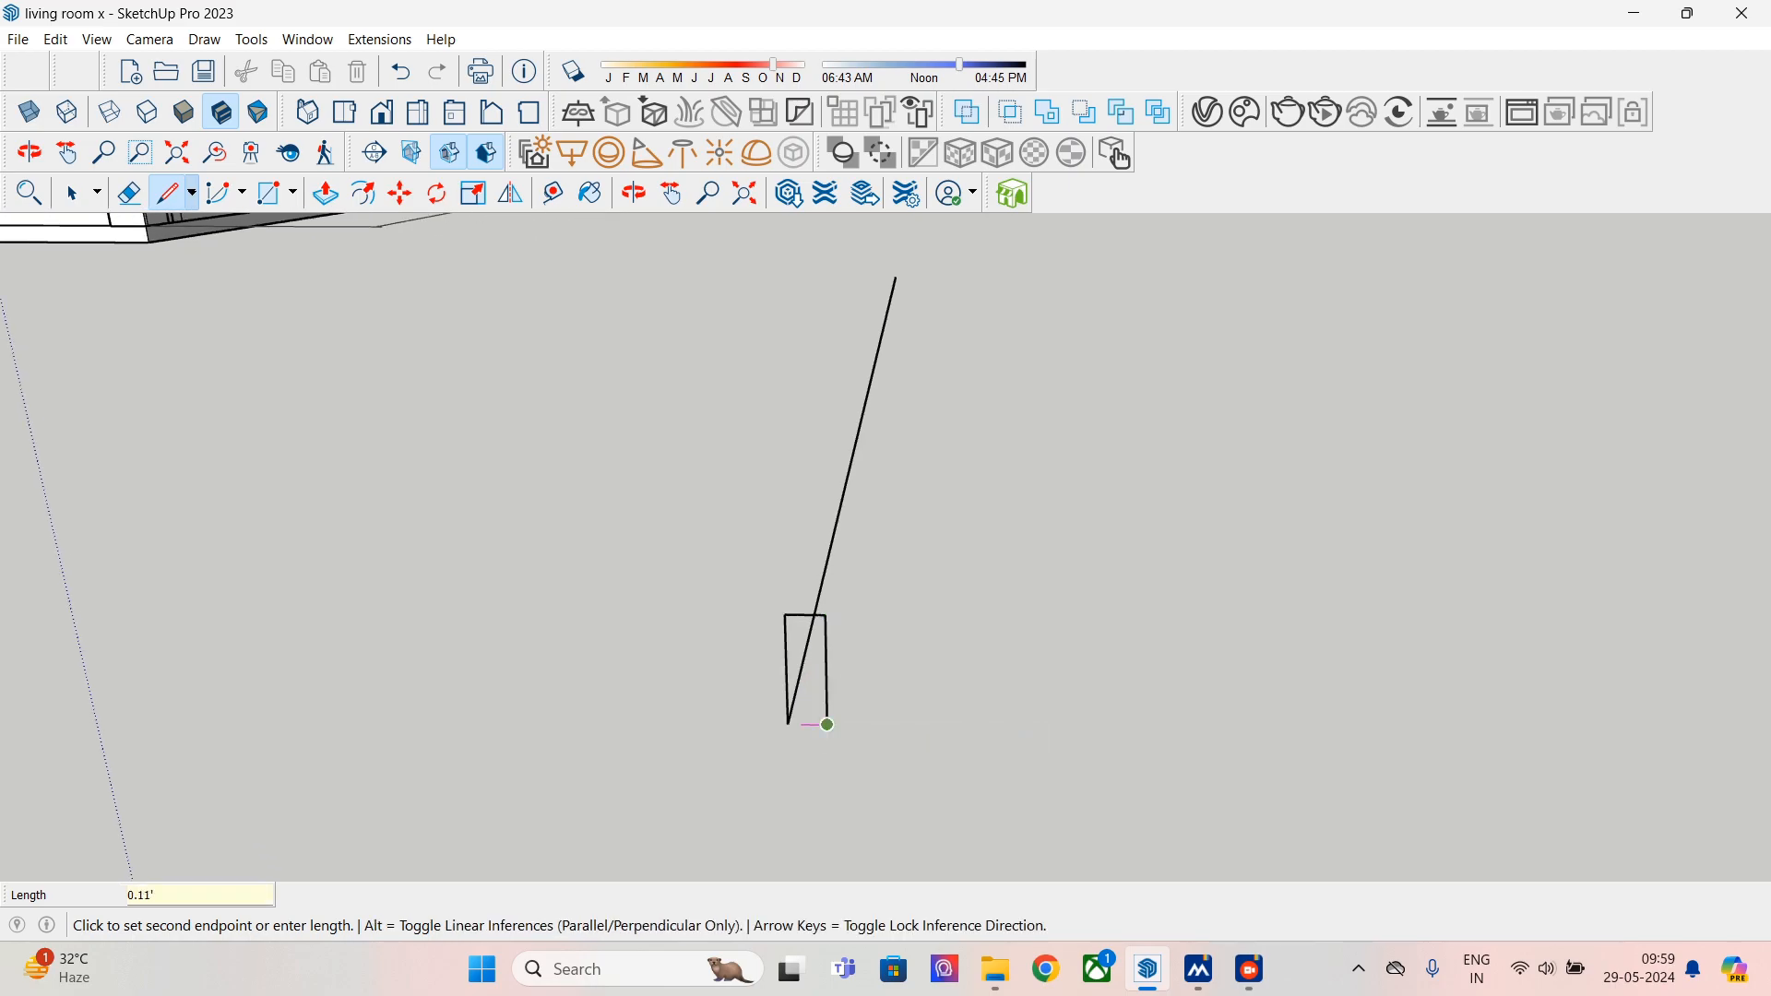
click(787, 725)
- Extrude the rectangular profile along the 16' line with Follow Me to form a skirting strip
click(73, 193)
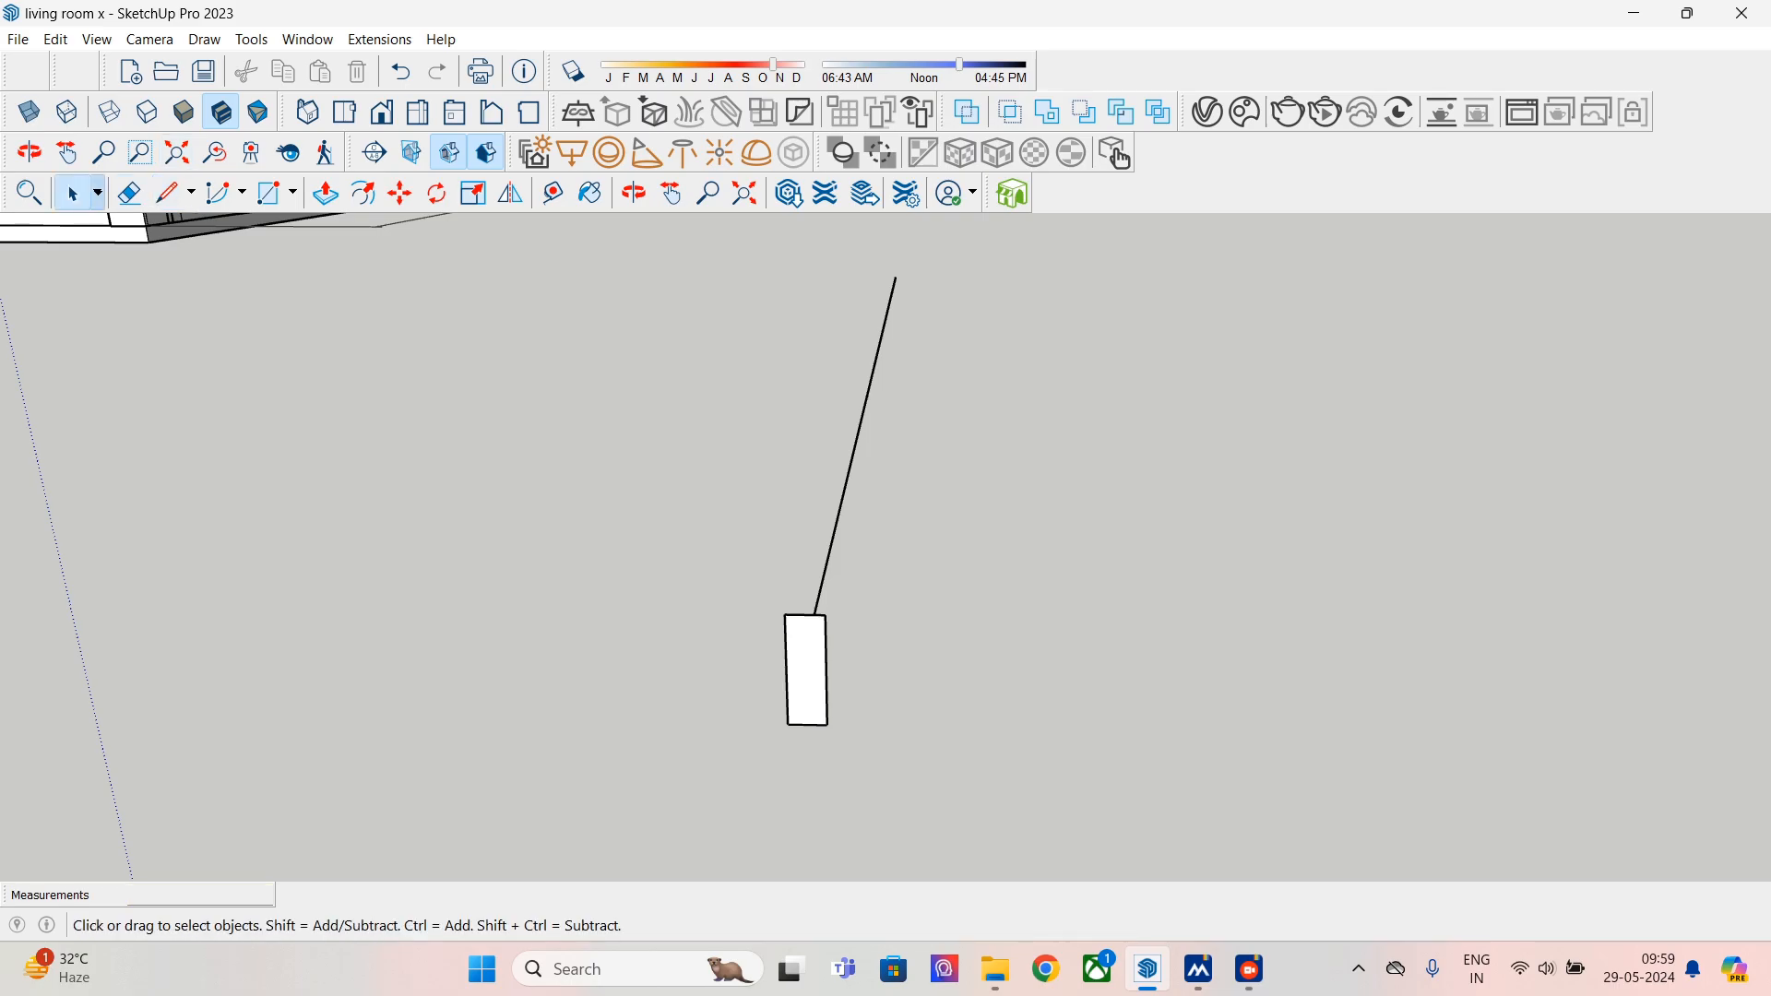
click(854, 450)
middle_drag(854, 450, 1084, 448)
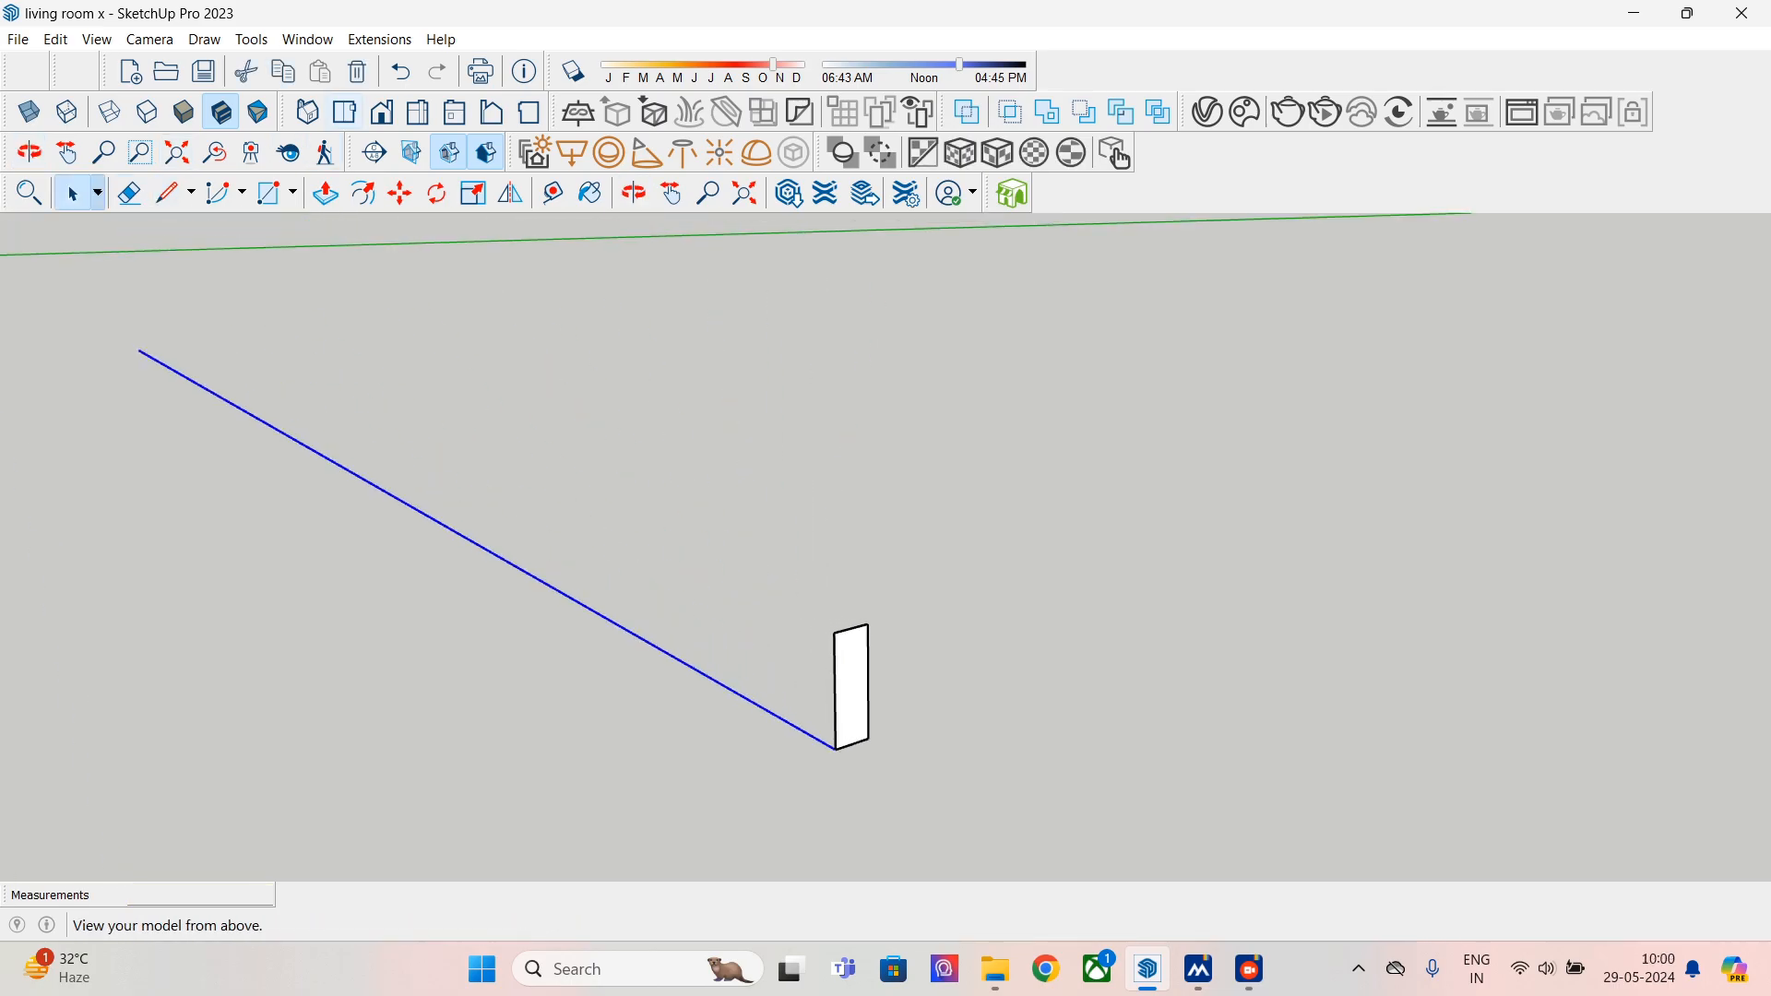
click(252, 39)
click(276, 296)
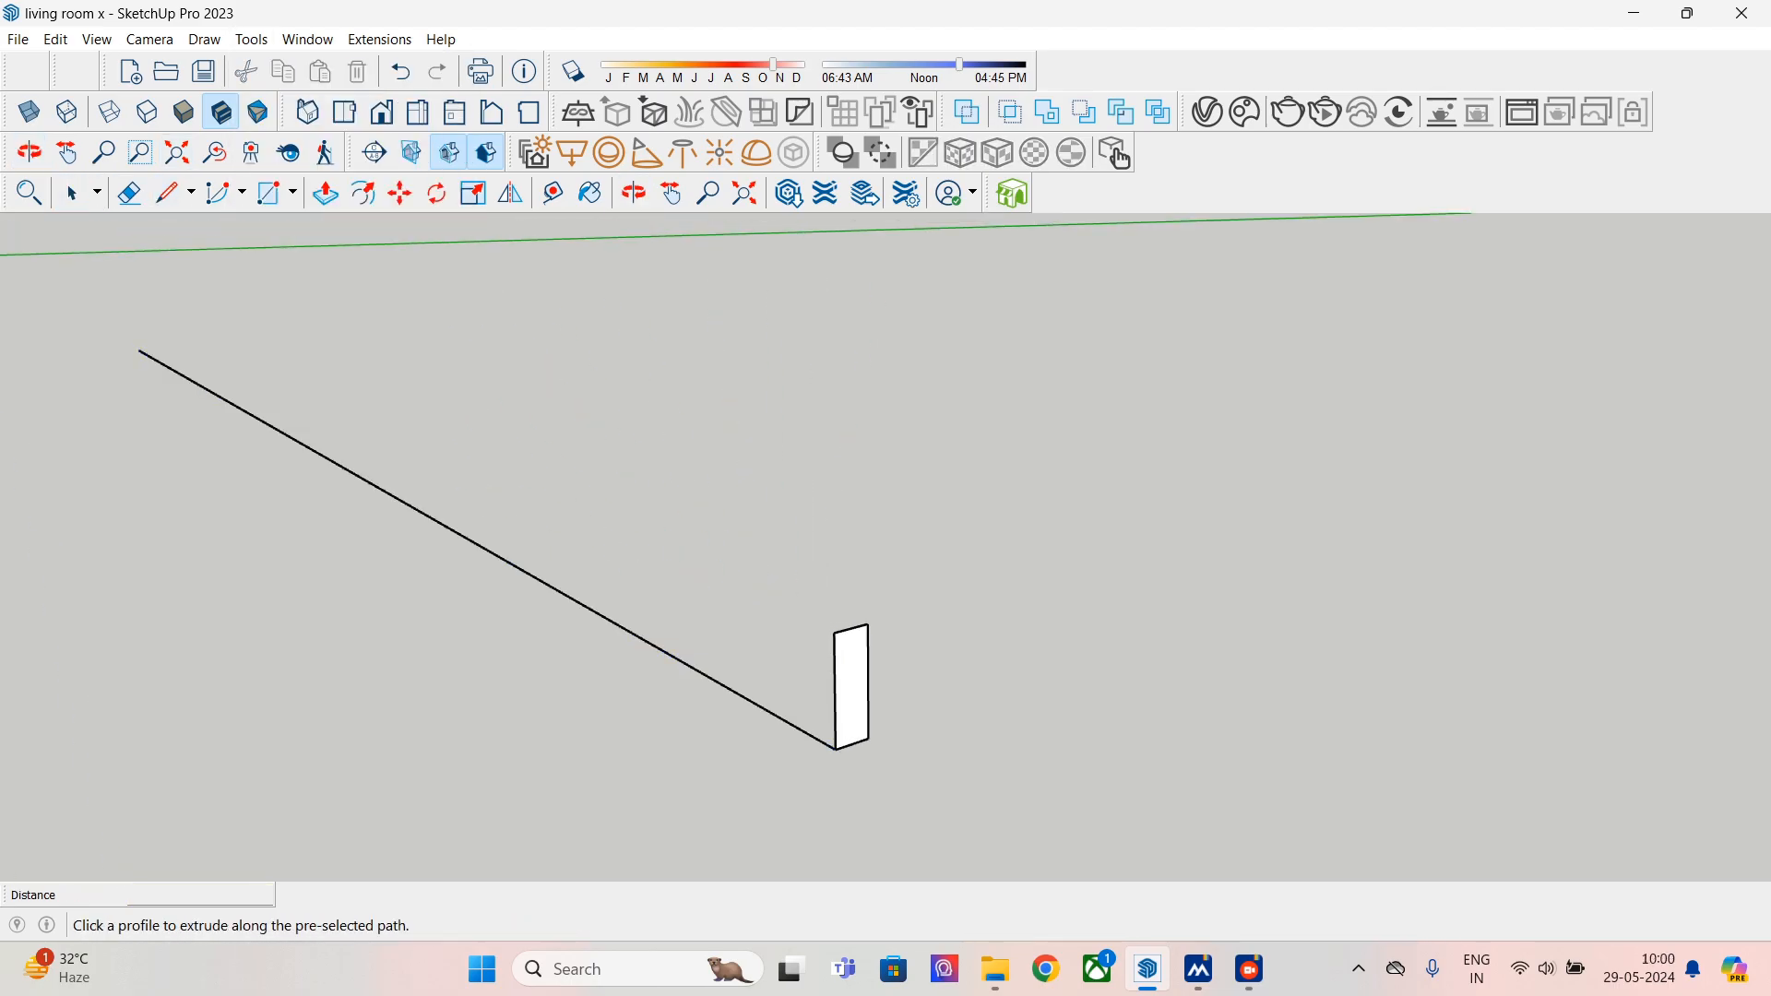
click(851, 687)
- Select the whole skirting strip and make it a group
click(73, 192)
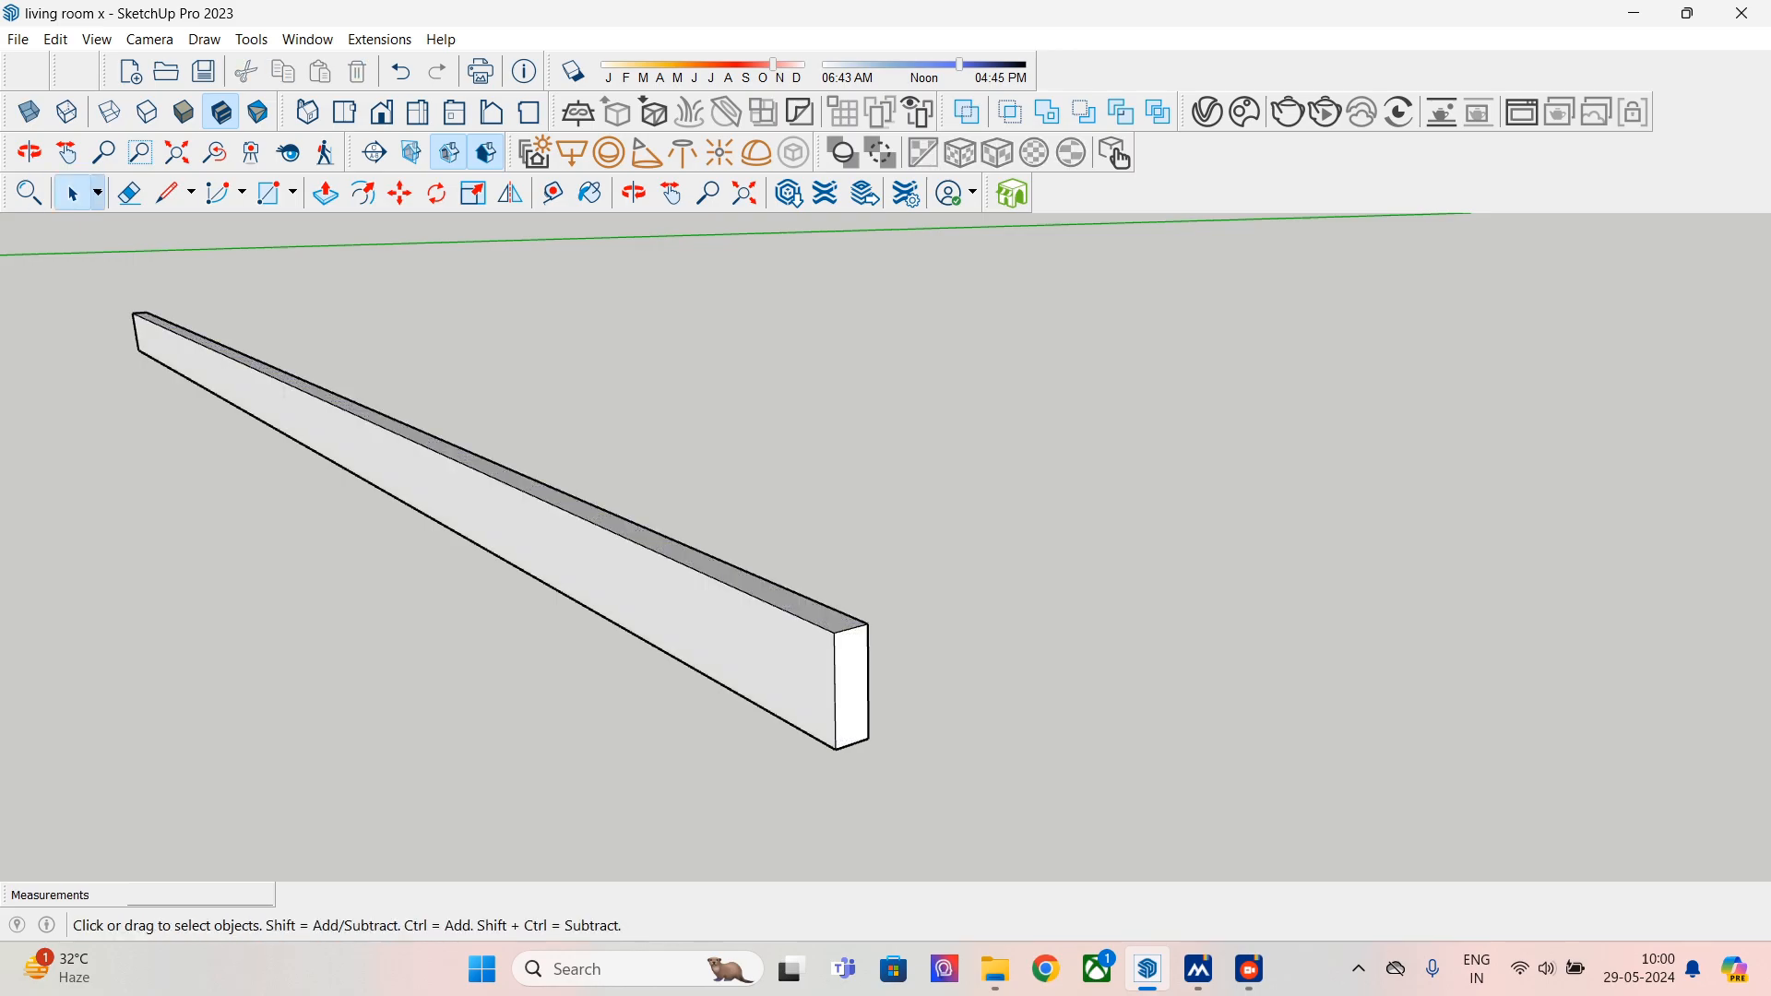
triple_click(553, 546)
right_click(513, 514)
click(553, 688)
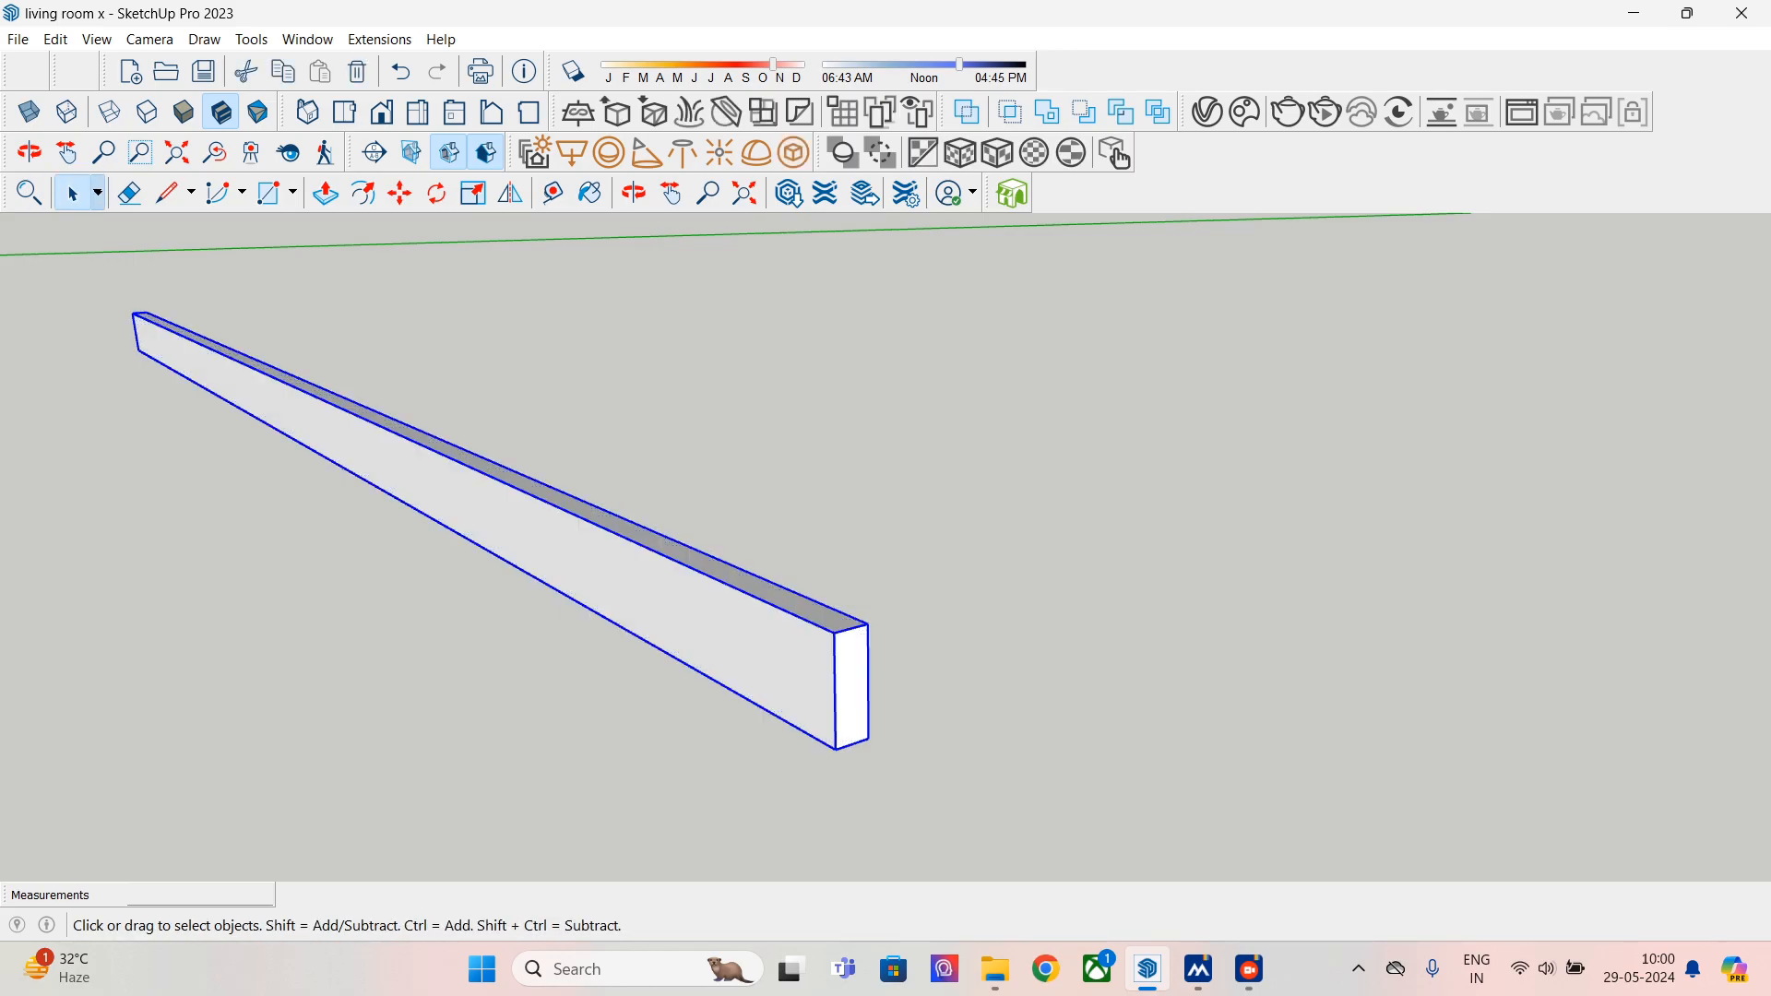
- Copy the skirting group about 1.02' to its side
click(399, 193)
click(836, 749)
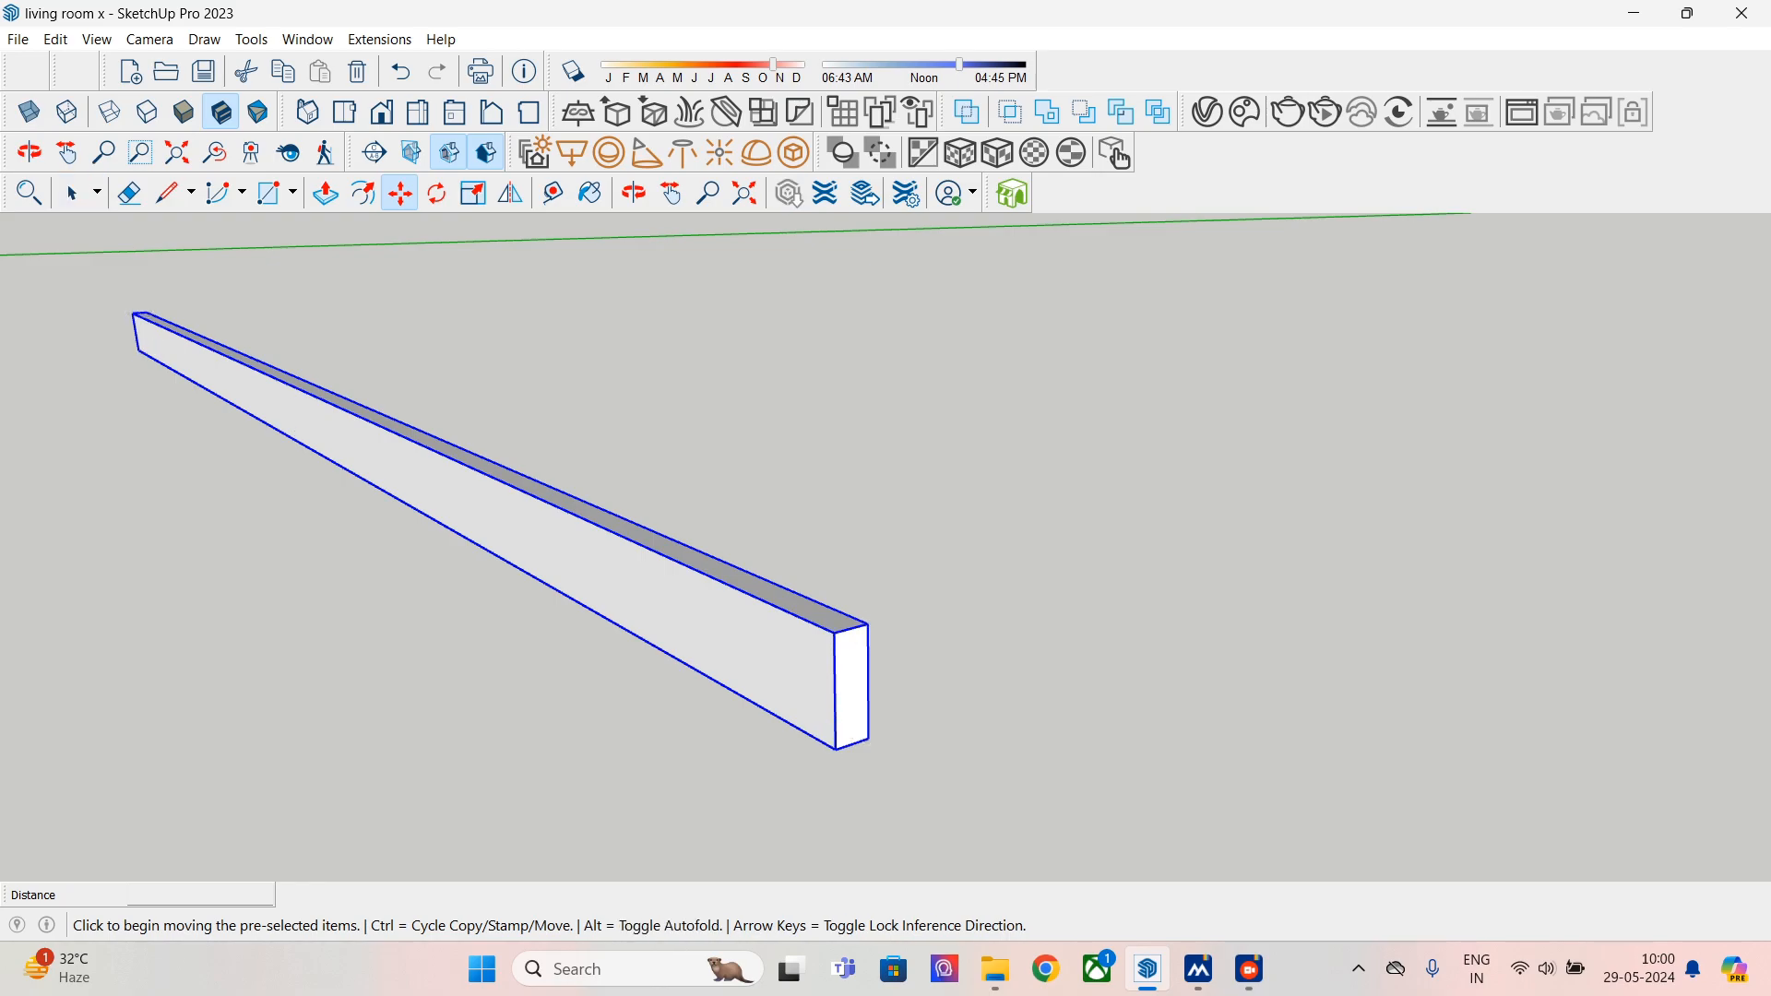
key(ctrl)
click(985, 676)
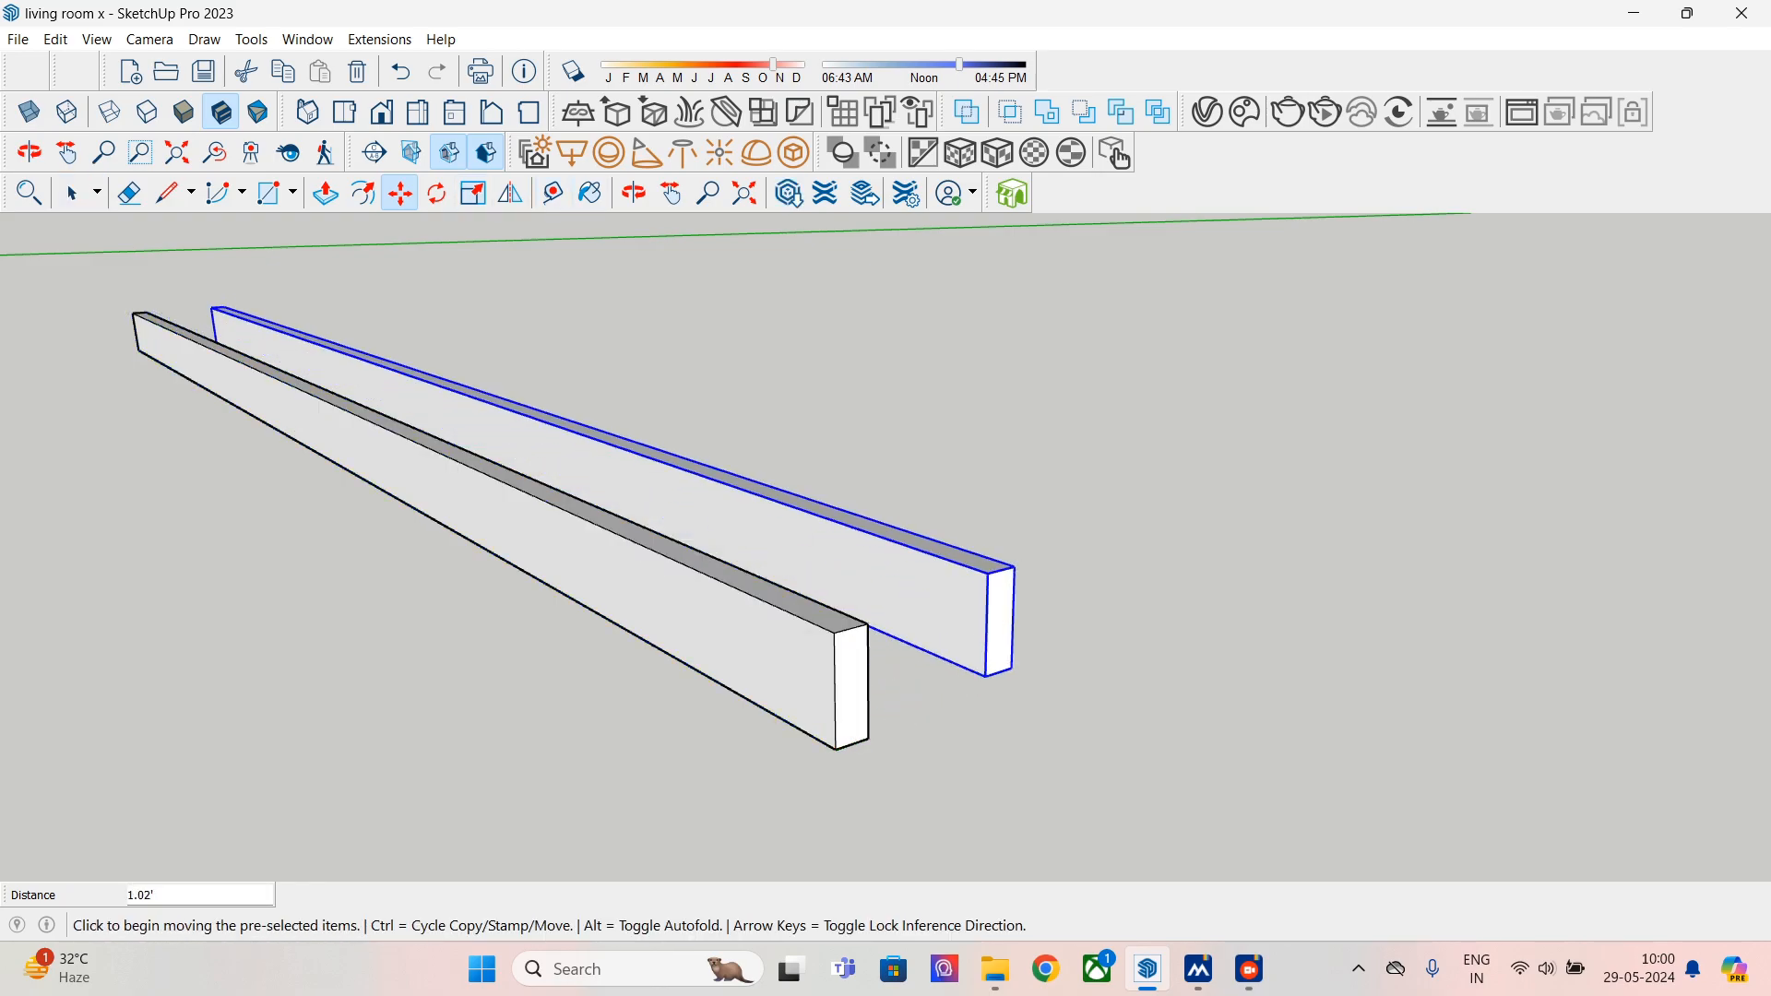
- Assign the Accent Wall Skirting tag to the copied skirting strip
click(590, 193)
drag(370, 267, 371, 214)
click(277, 200)
click(221, 248)
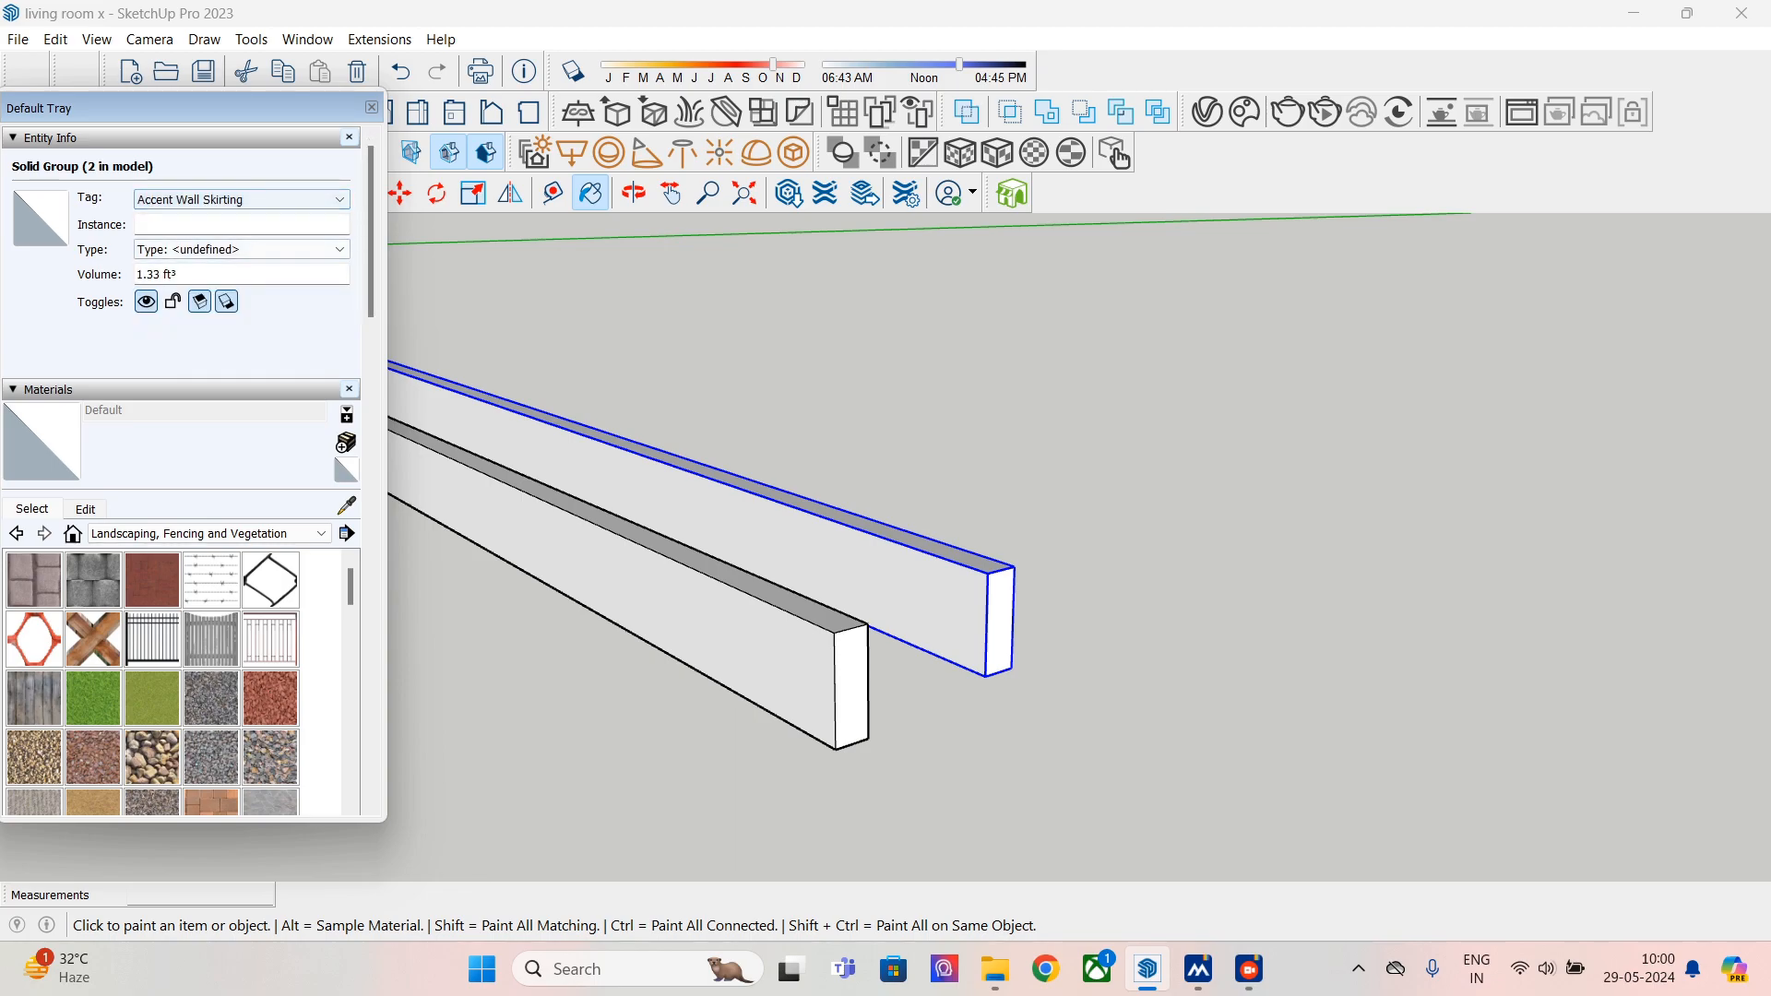
- Assign the Front Wall Skirting tag to the original skirting strip
drag(199, 108, 207, 316)
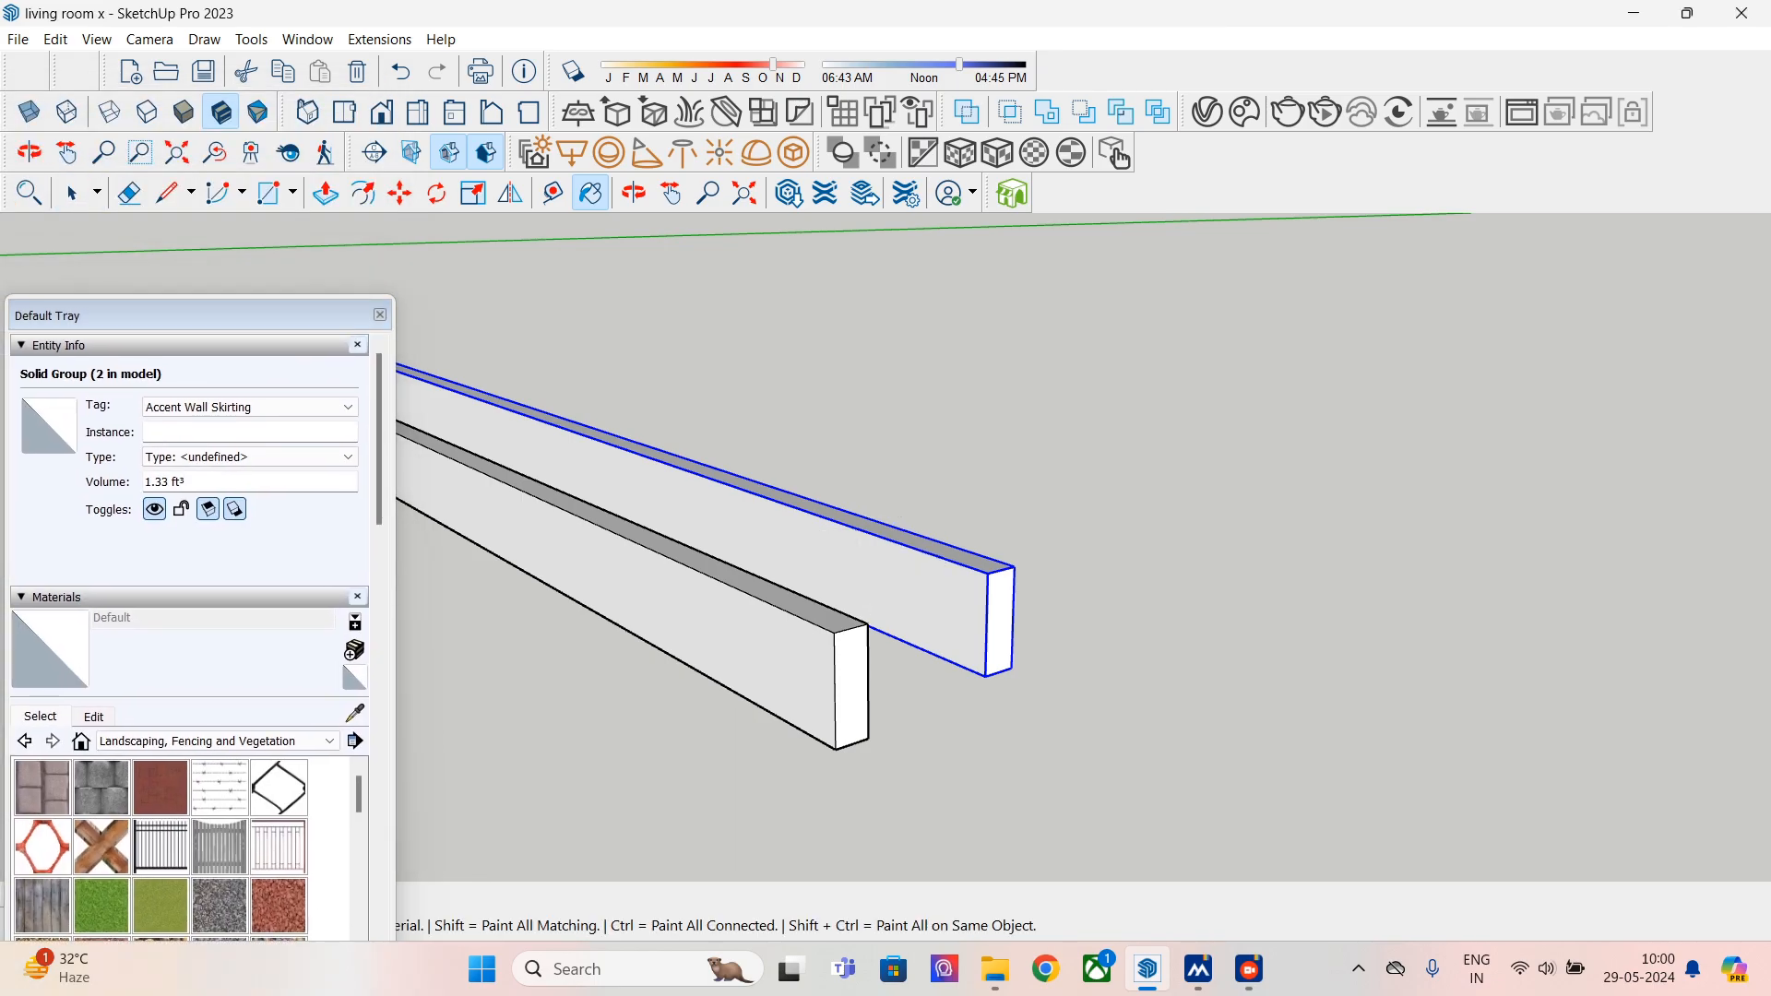
click(627, 583)
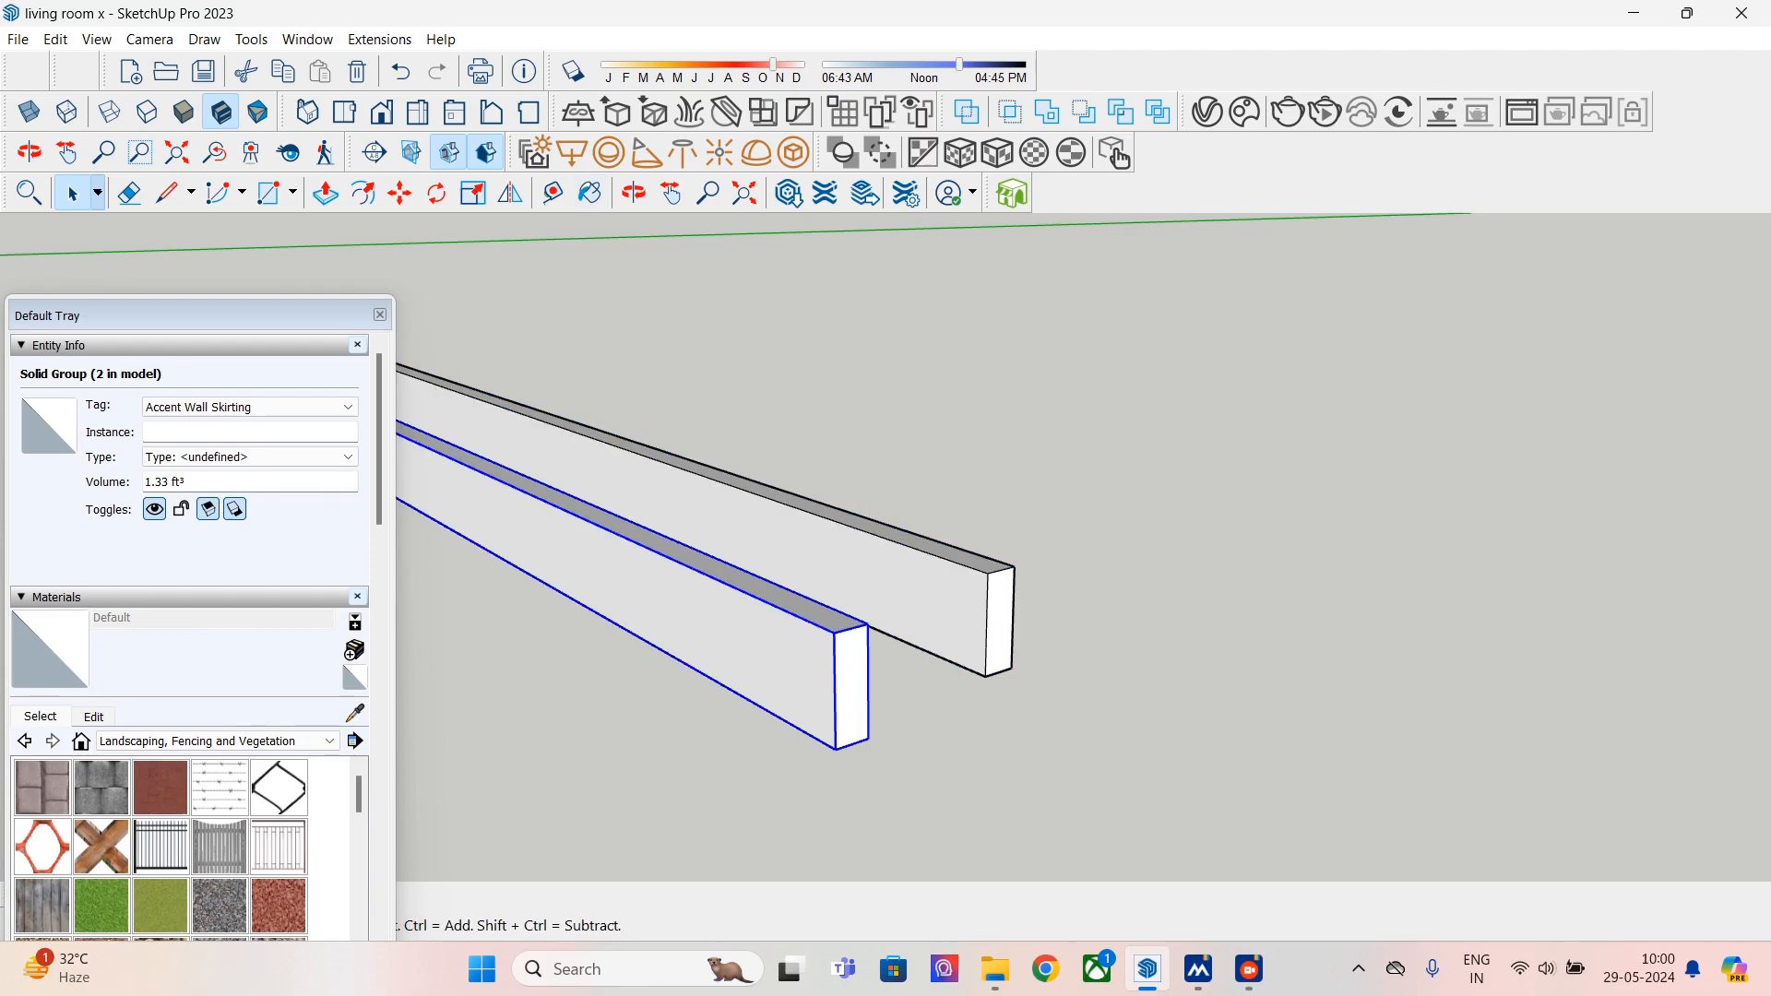
click(267, 407)
click(241, 499)
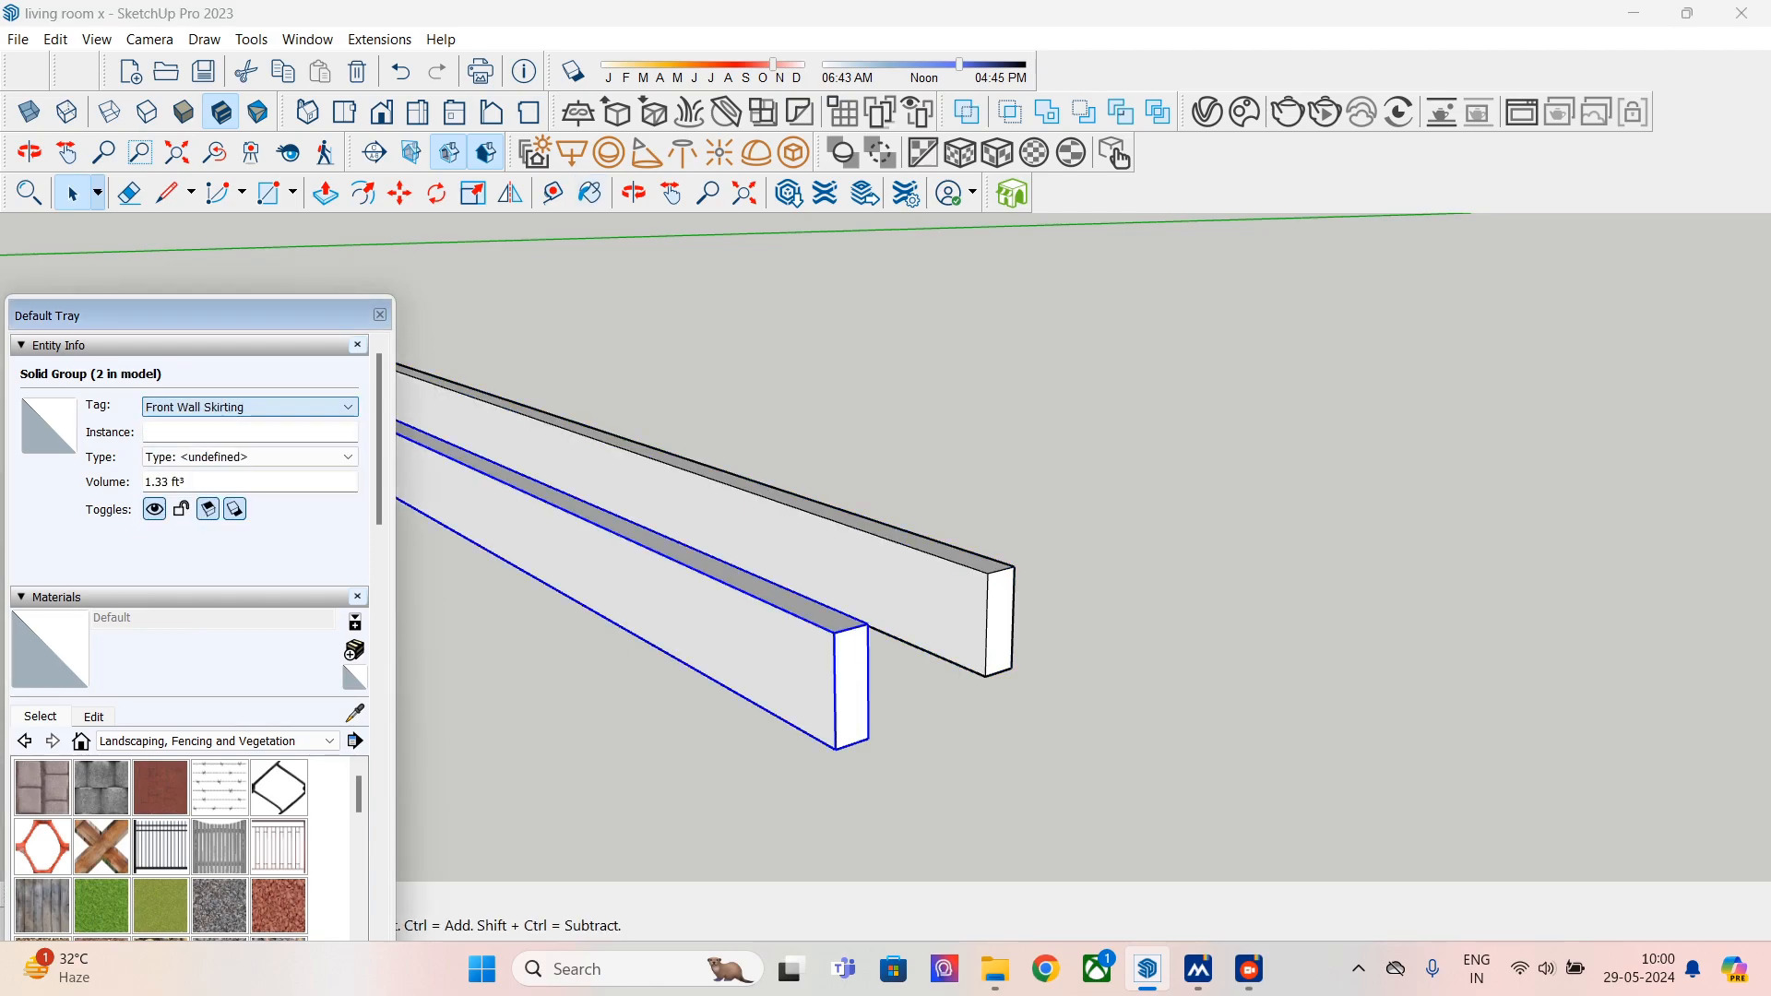
click(380, 316)
- Move the front wall skirting about 8.65' away from the accent wall skirting
scroll(354, 493, down, 5)
scroll(346, 487, down, 2)
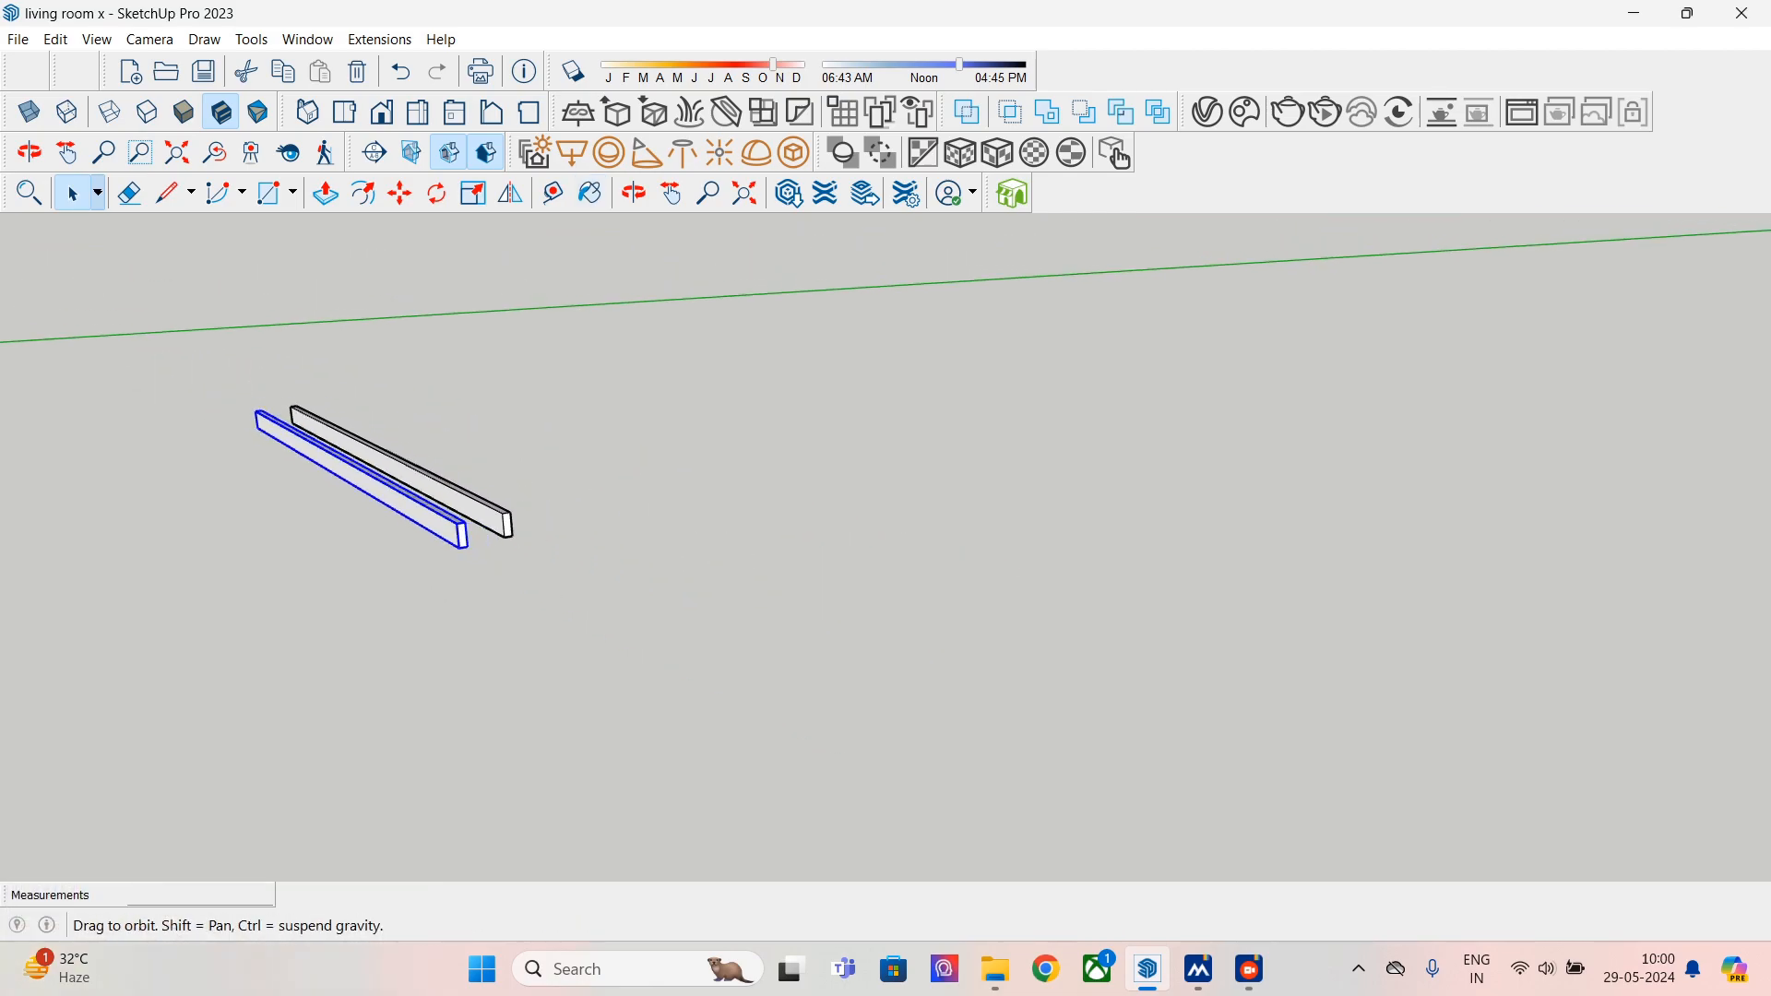
shift+middle_drag(355, 489, 567, 475)
click(399, 193)
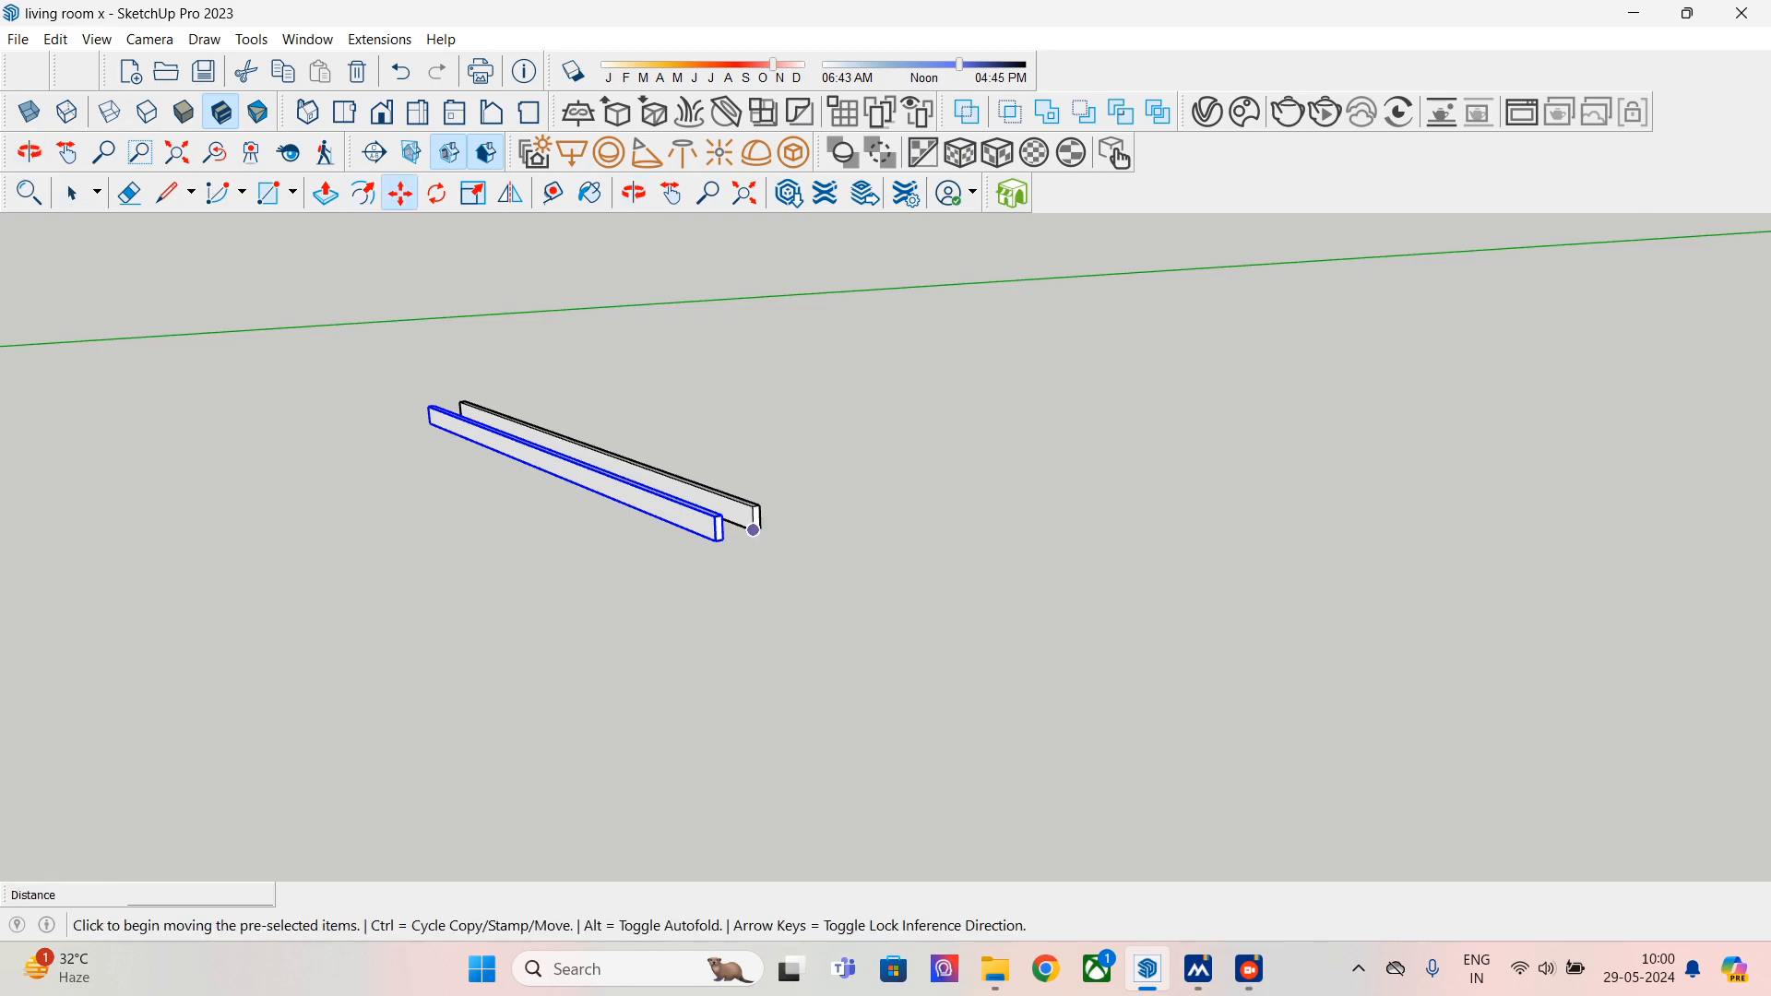
click(753, 530)
click(629, 711)
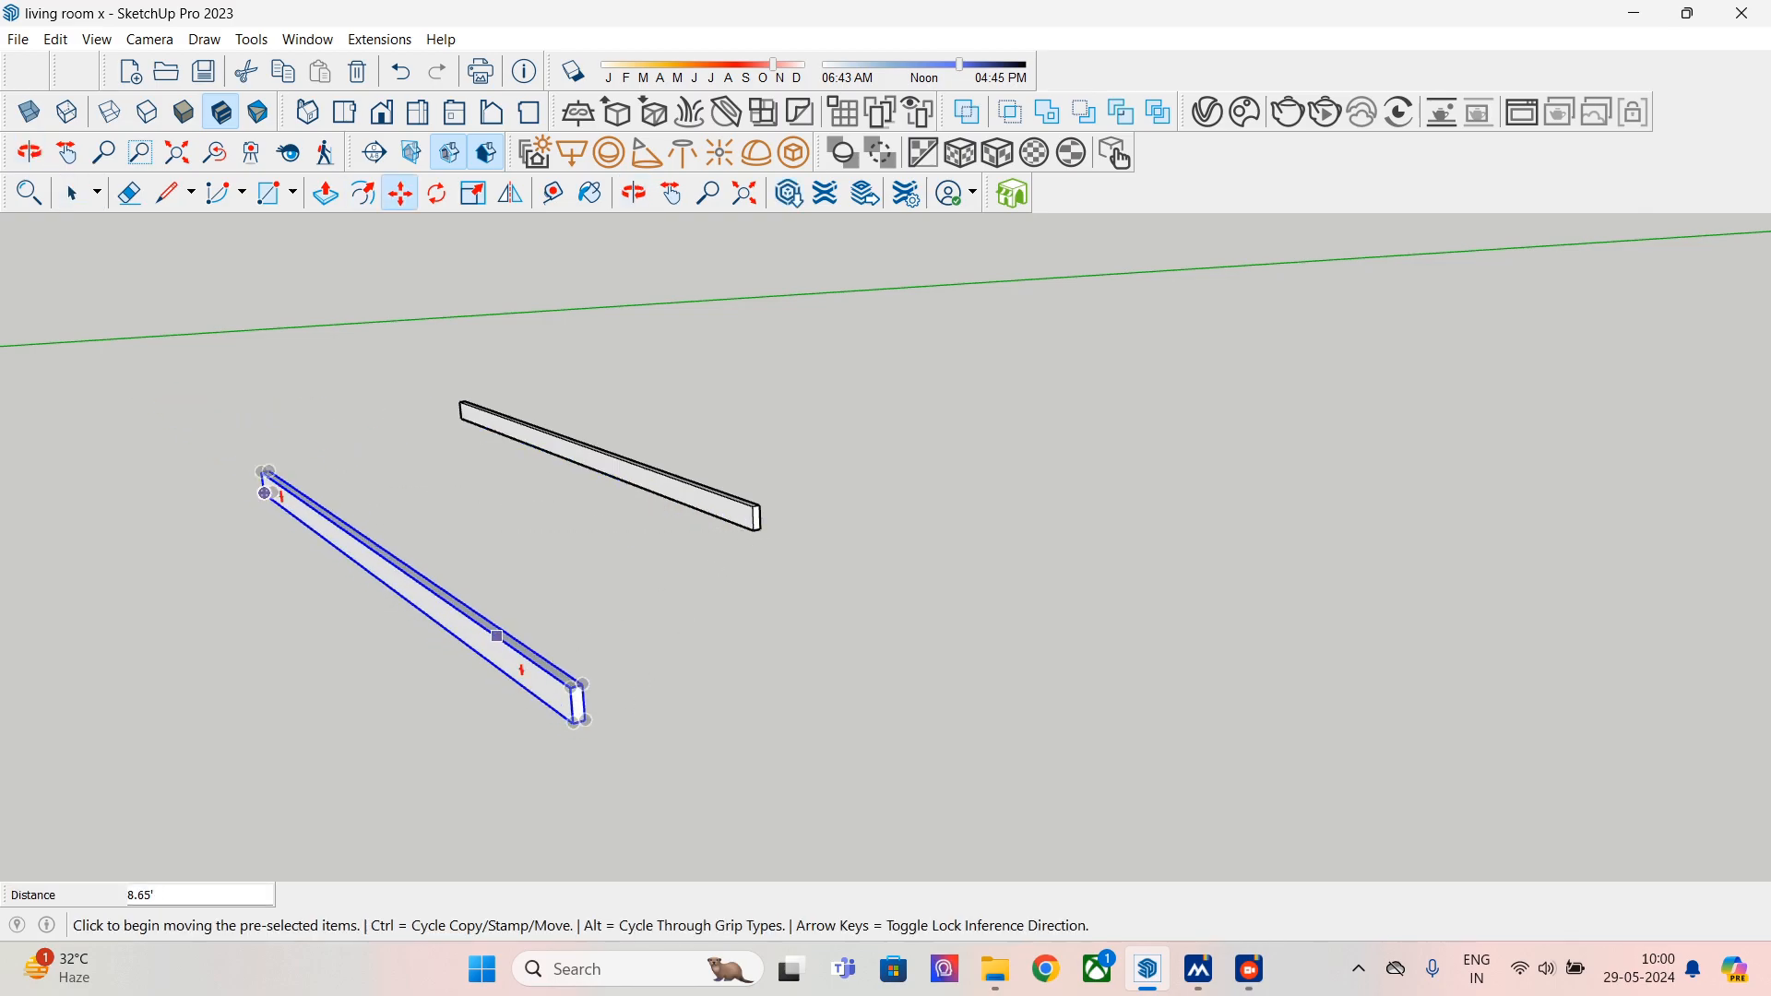
- Move the front wall skirting into the room, placing its end at the bottom corner of the side wall on the open front edge
scroll(554, 608, down, 3)
shift+middle_drag(553, 609, 1175, 527)
click(1241, 558)
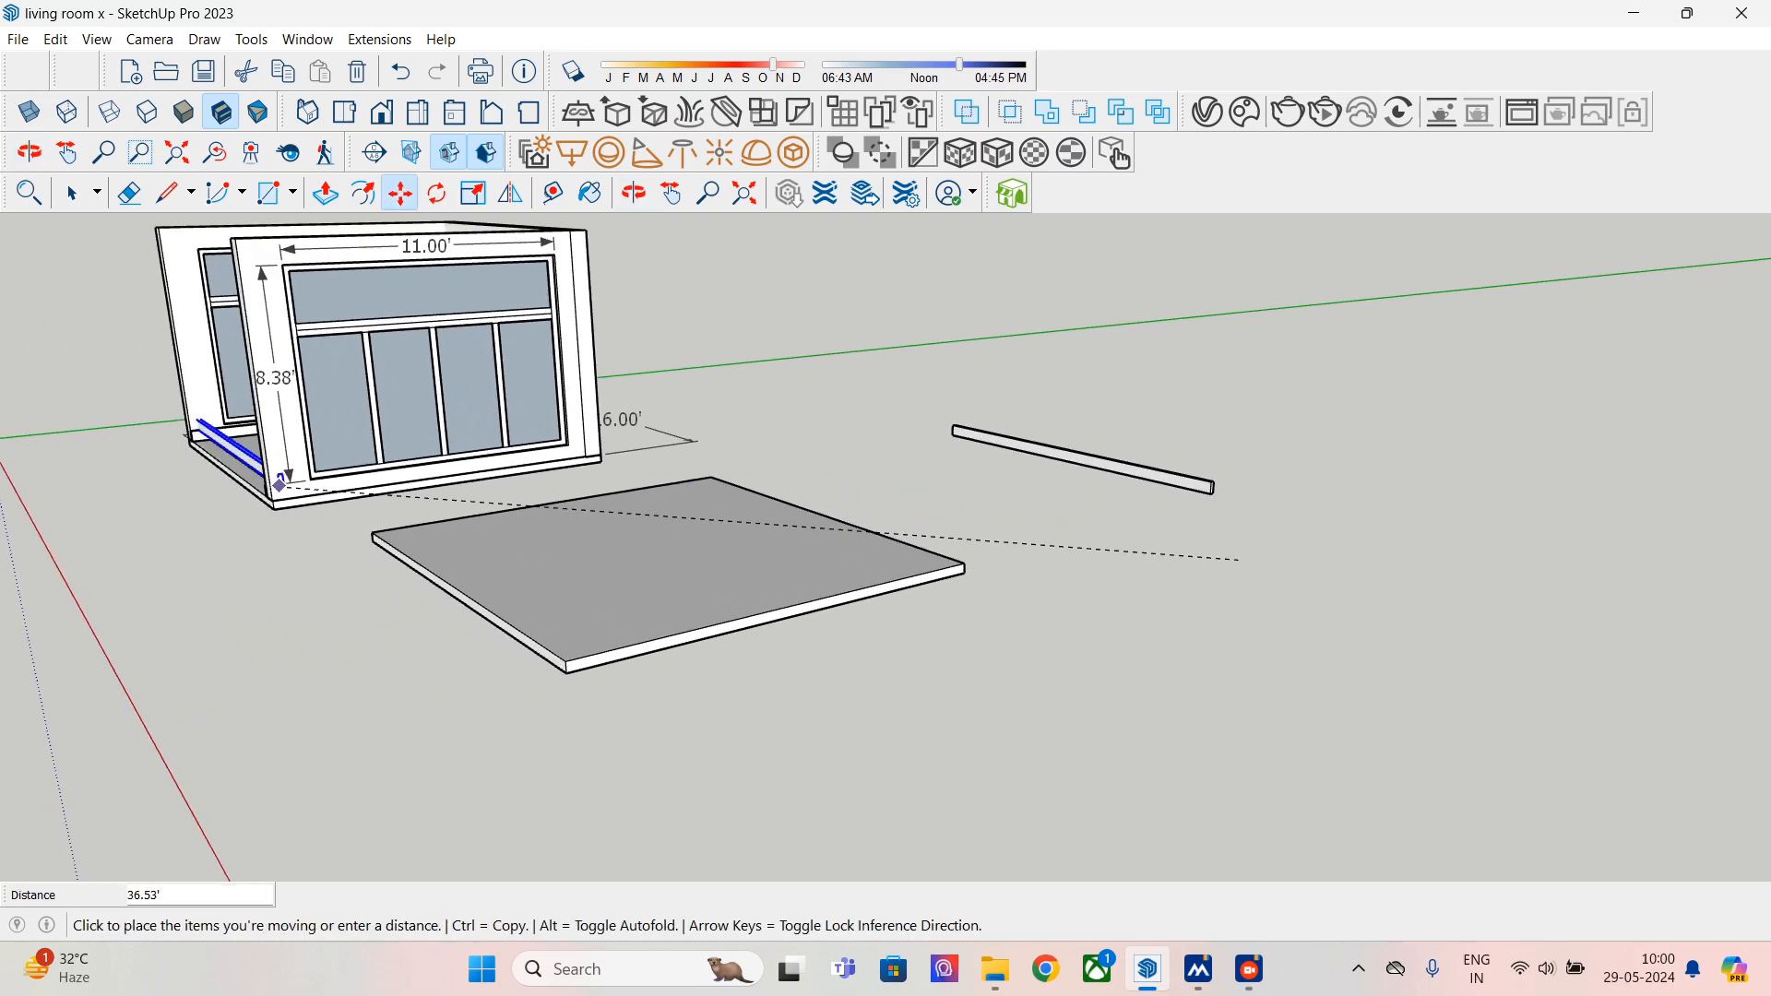
scroll(272, 502, up, 3)
click(268, 506)
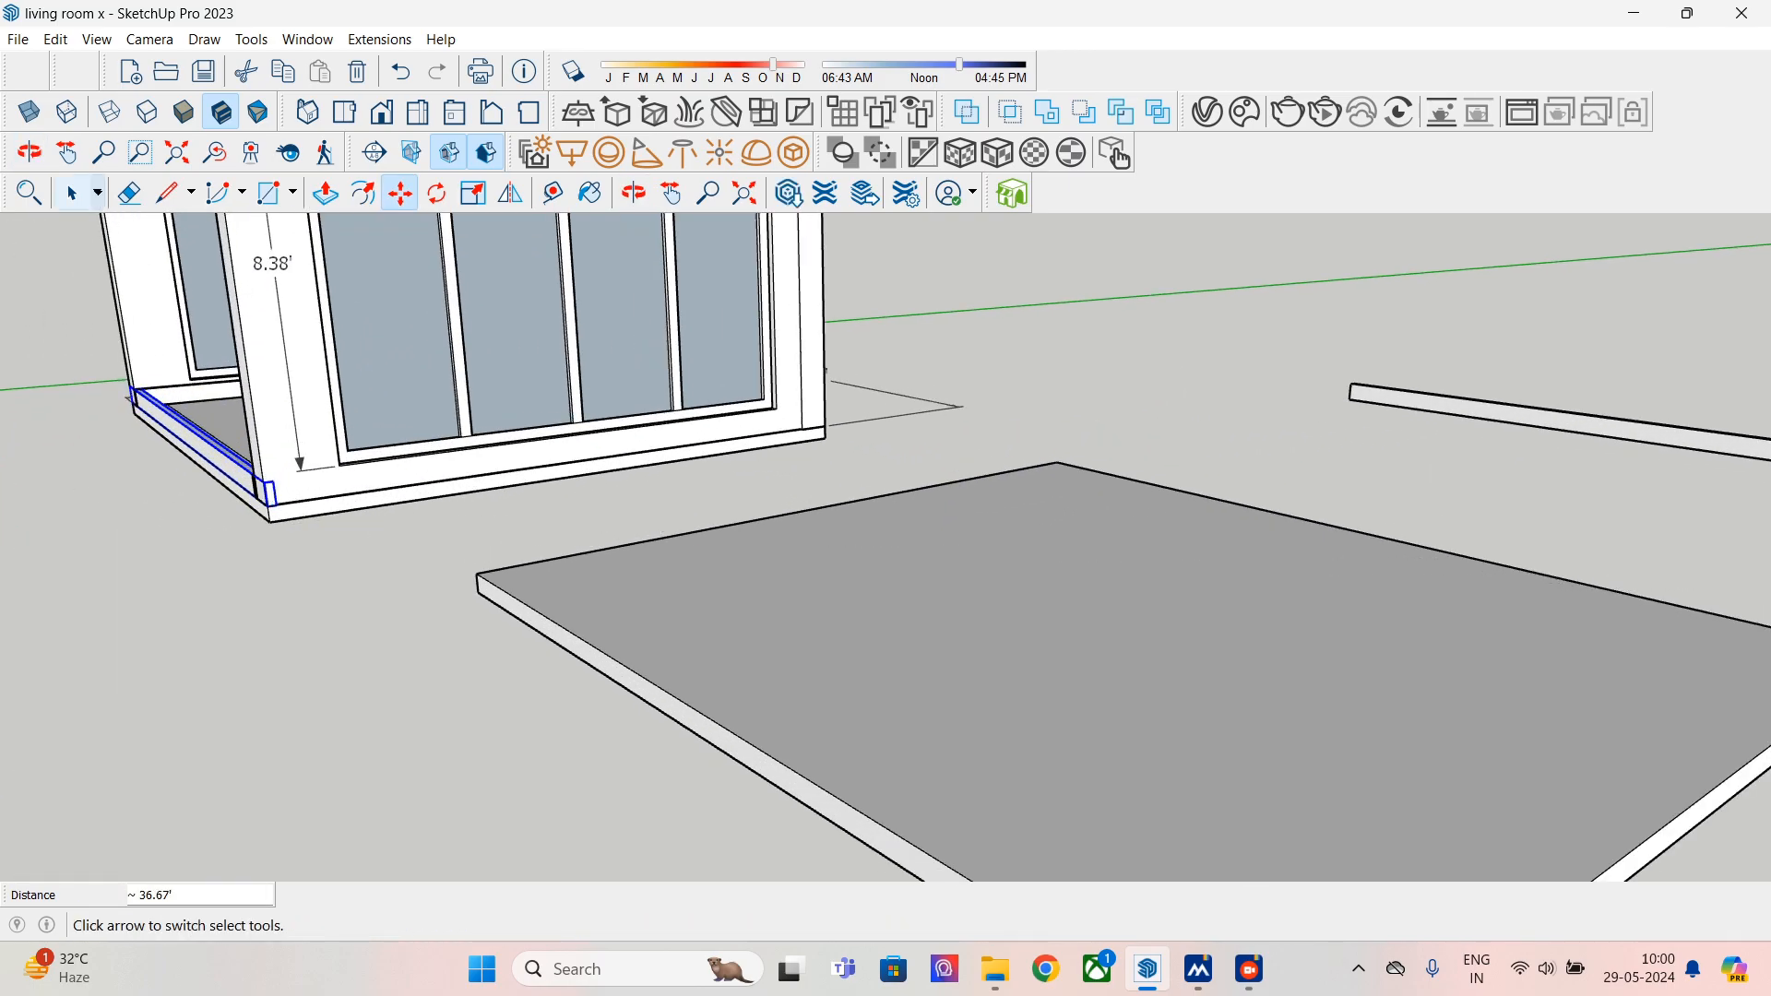
- Move the front wall skirting 0.50' inward along the base edge of the side wall
scroll(269, 507, up, 2)
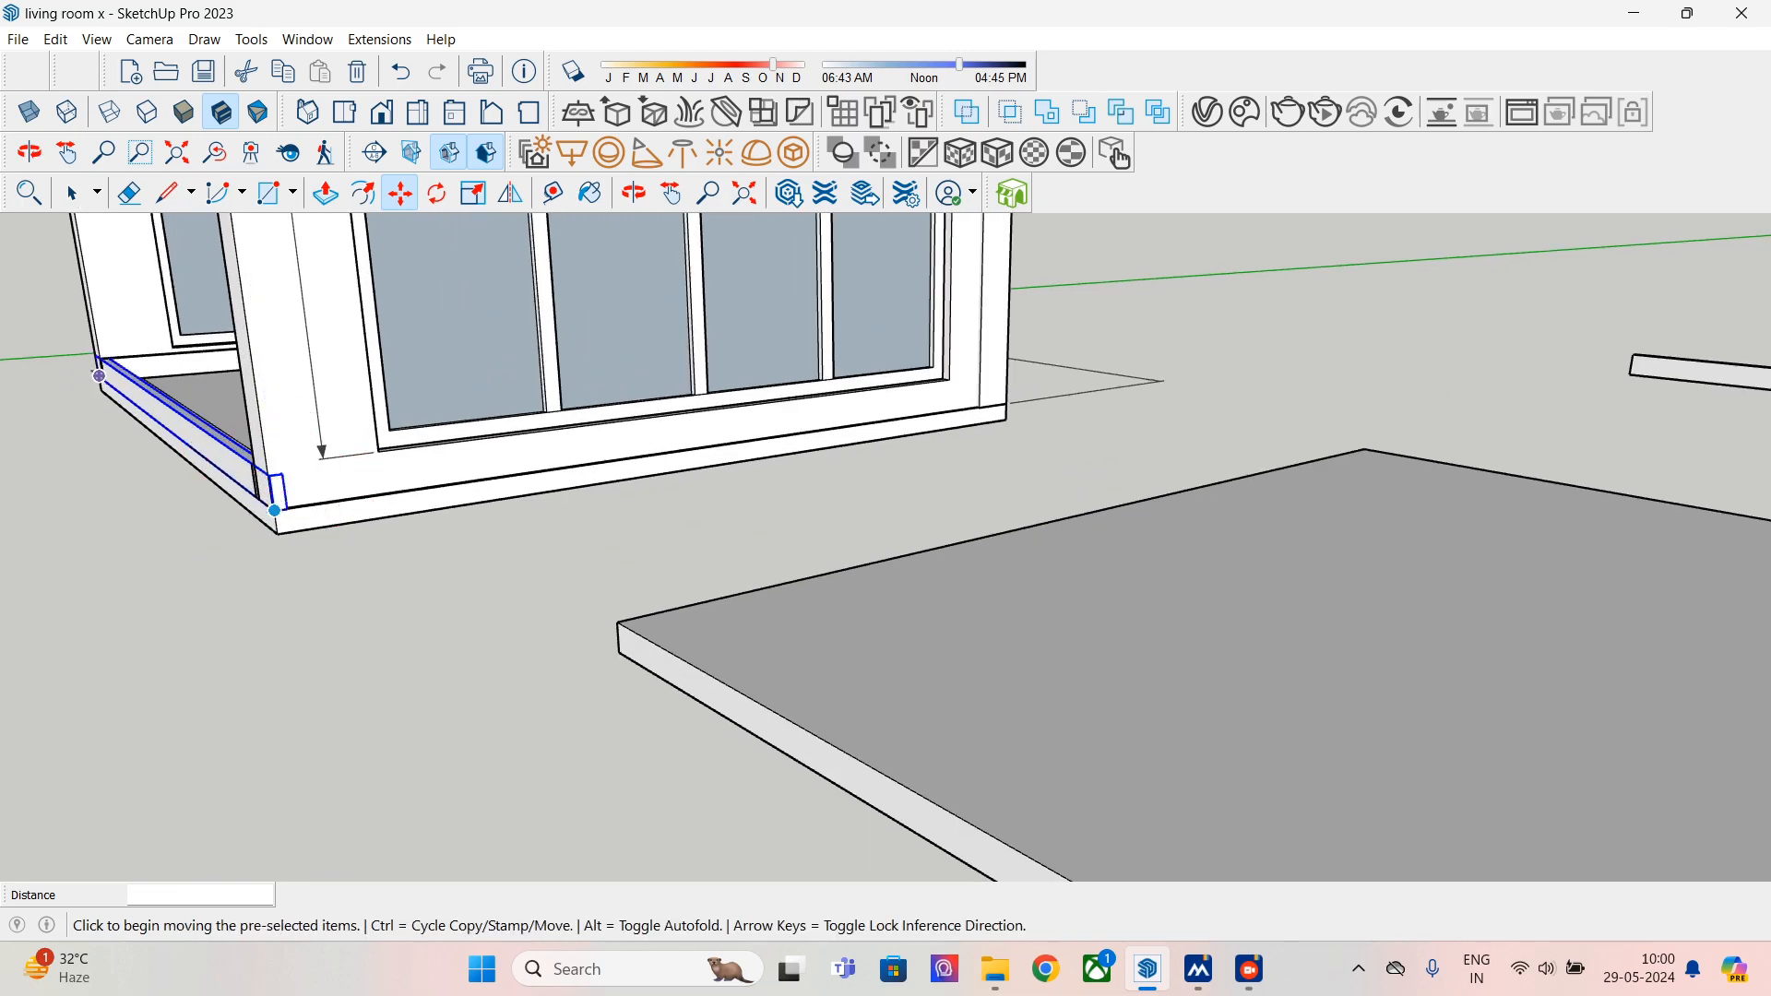
click(274, 510)
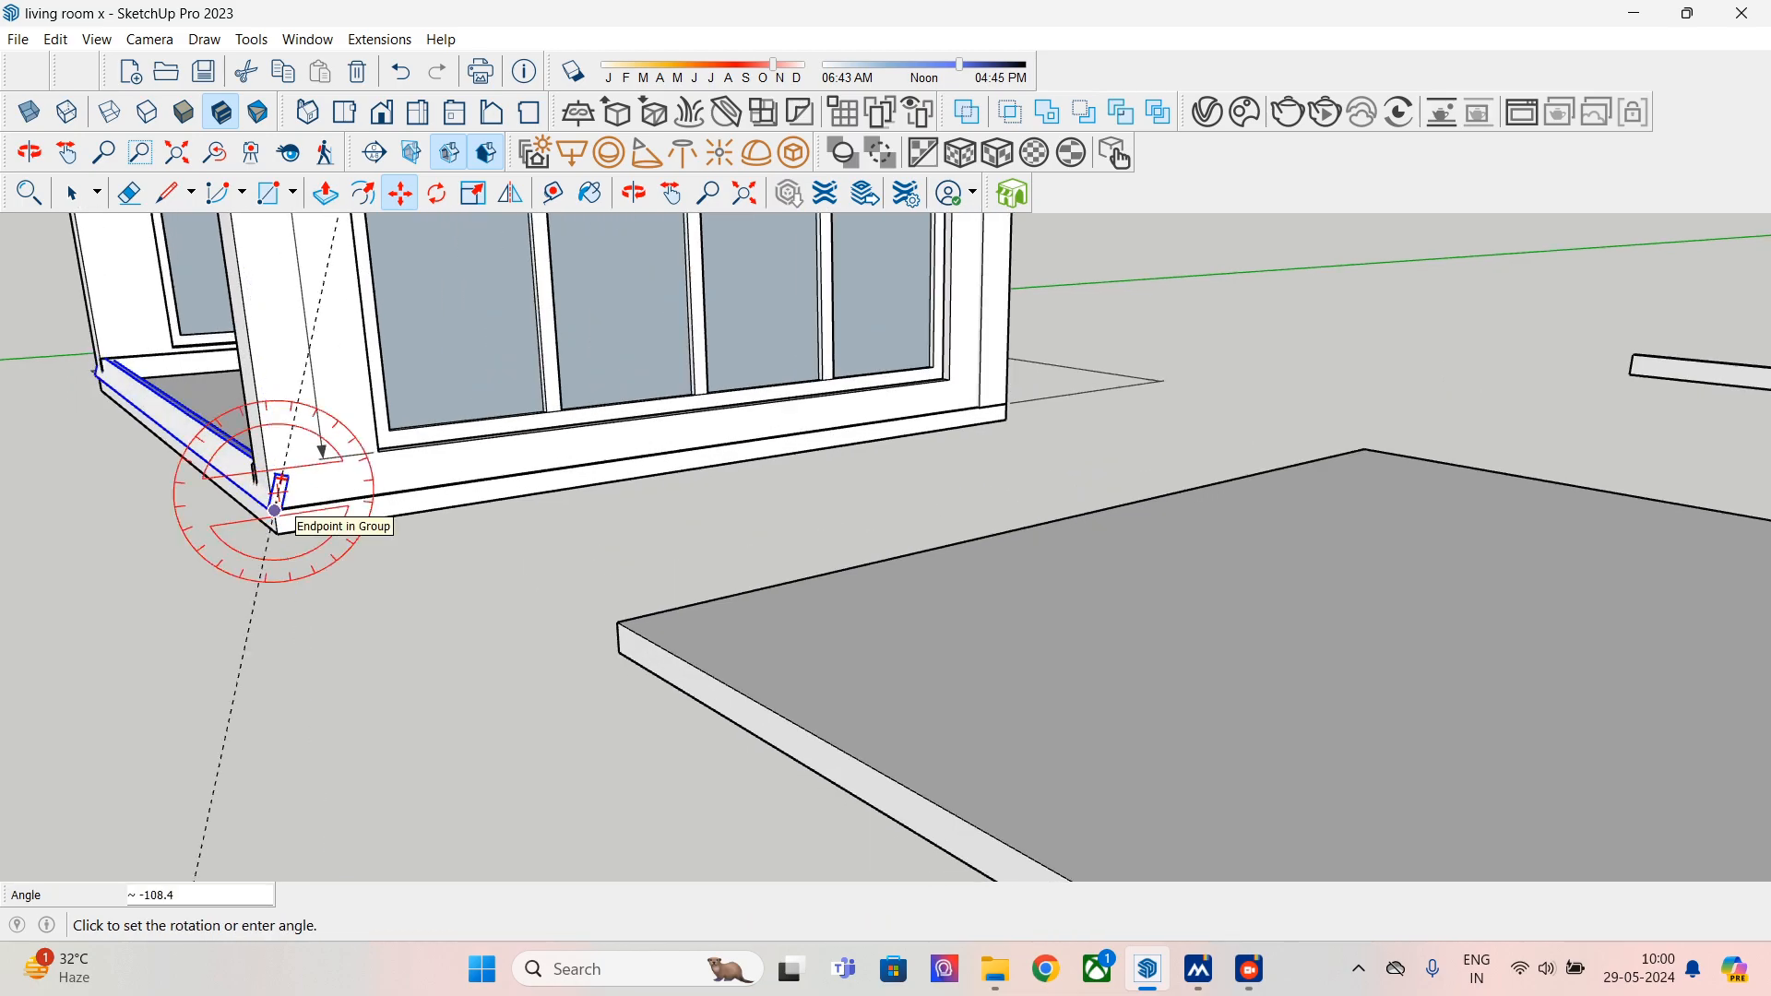
click(99, 375)
click(273, 510)
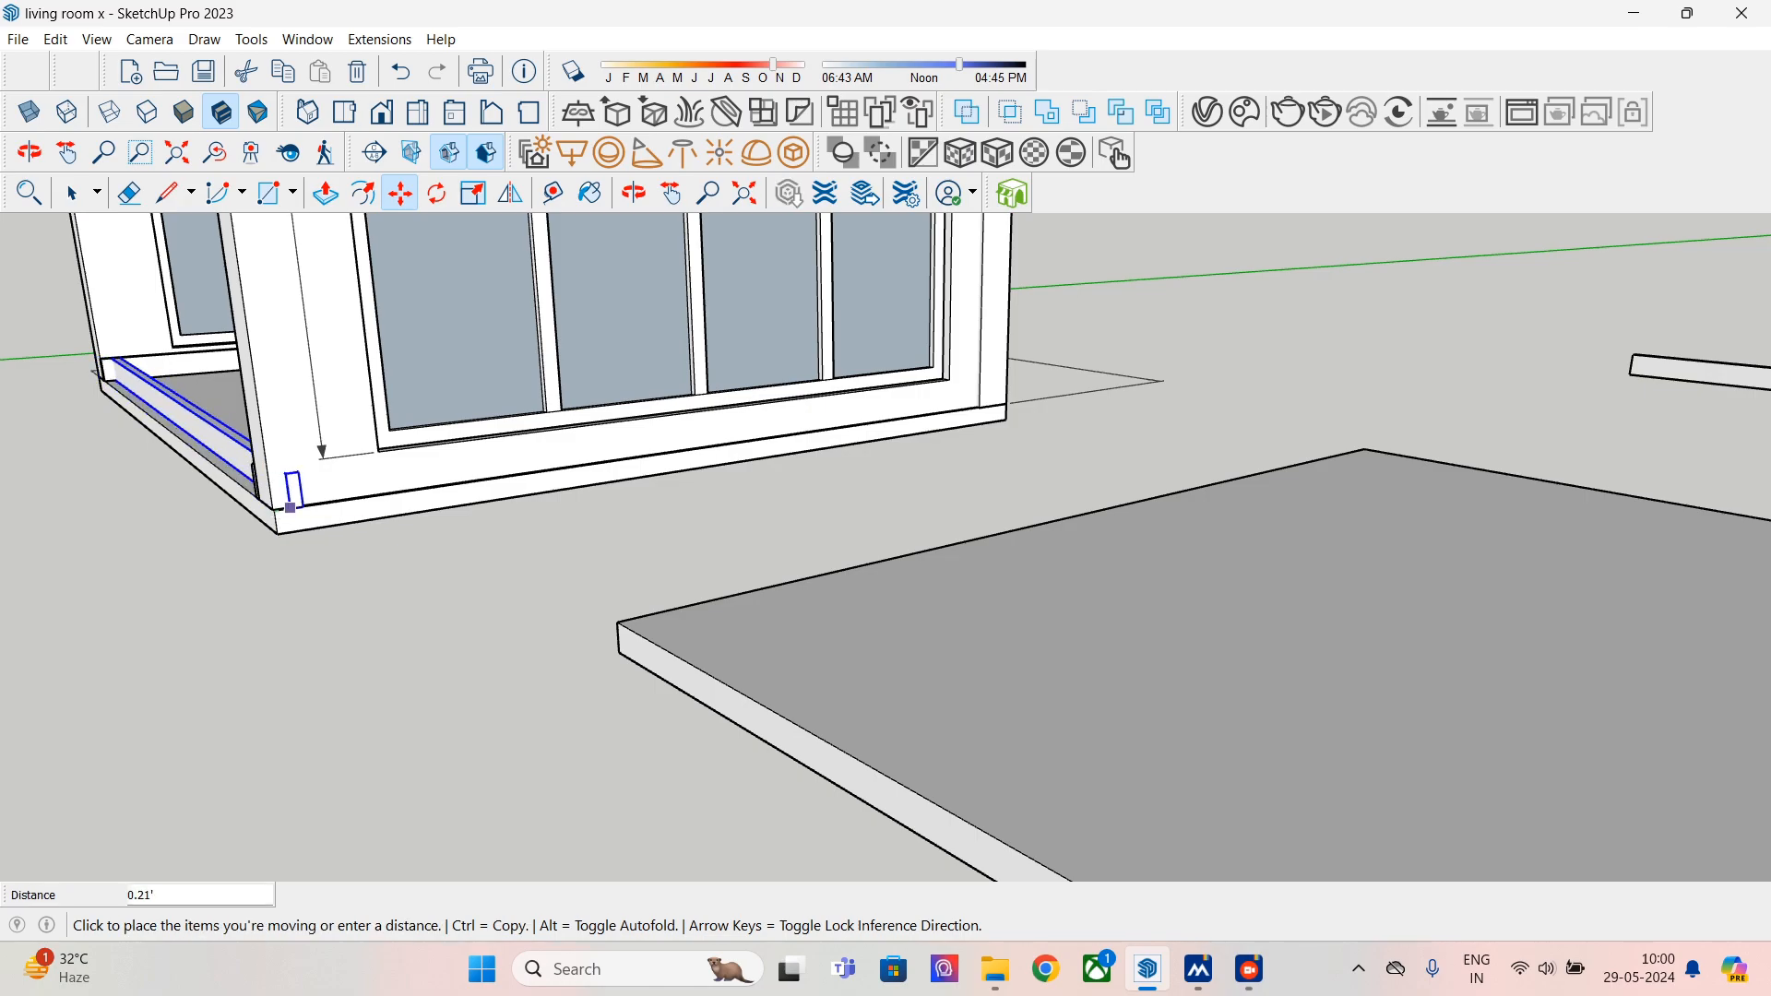
click(274, 510)
click(287, 508)
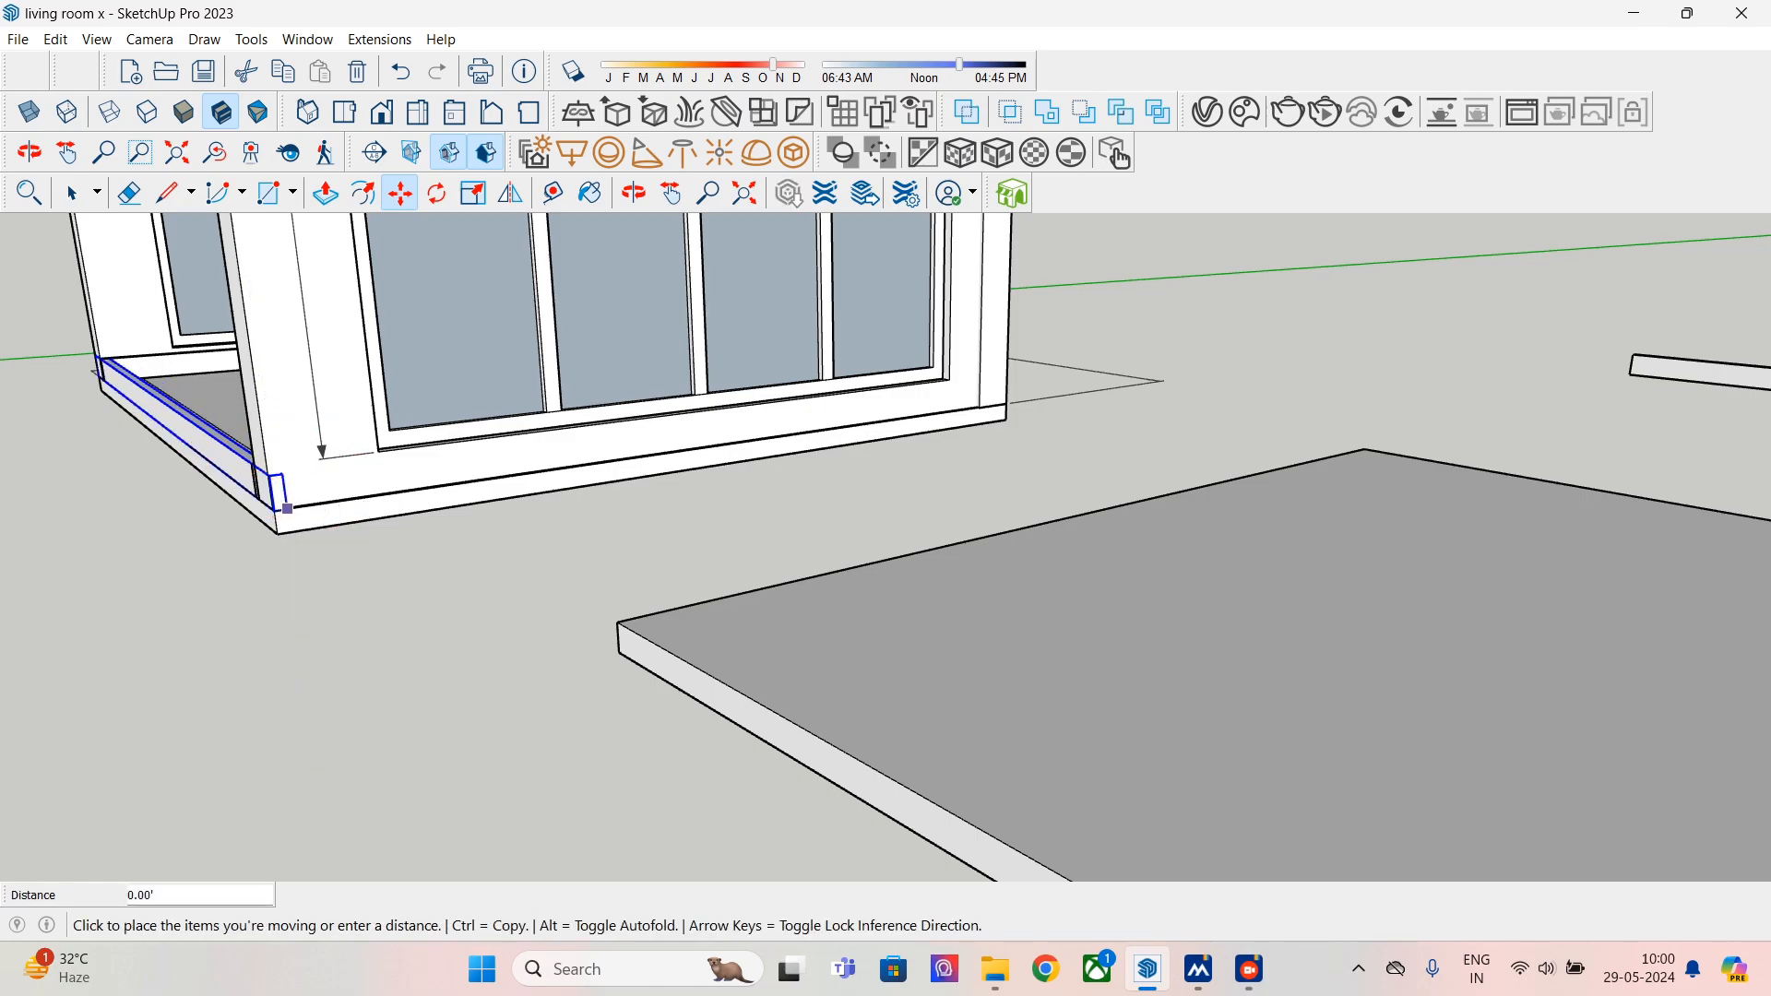
click(316, 505)
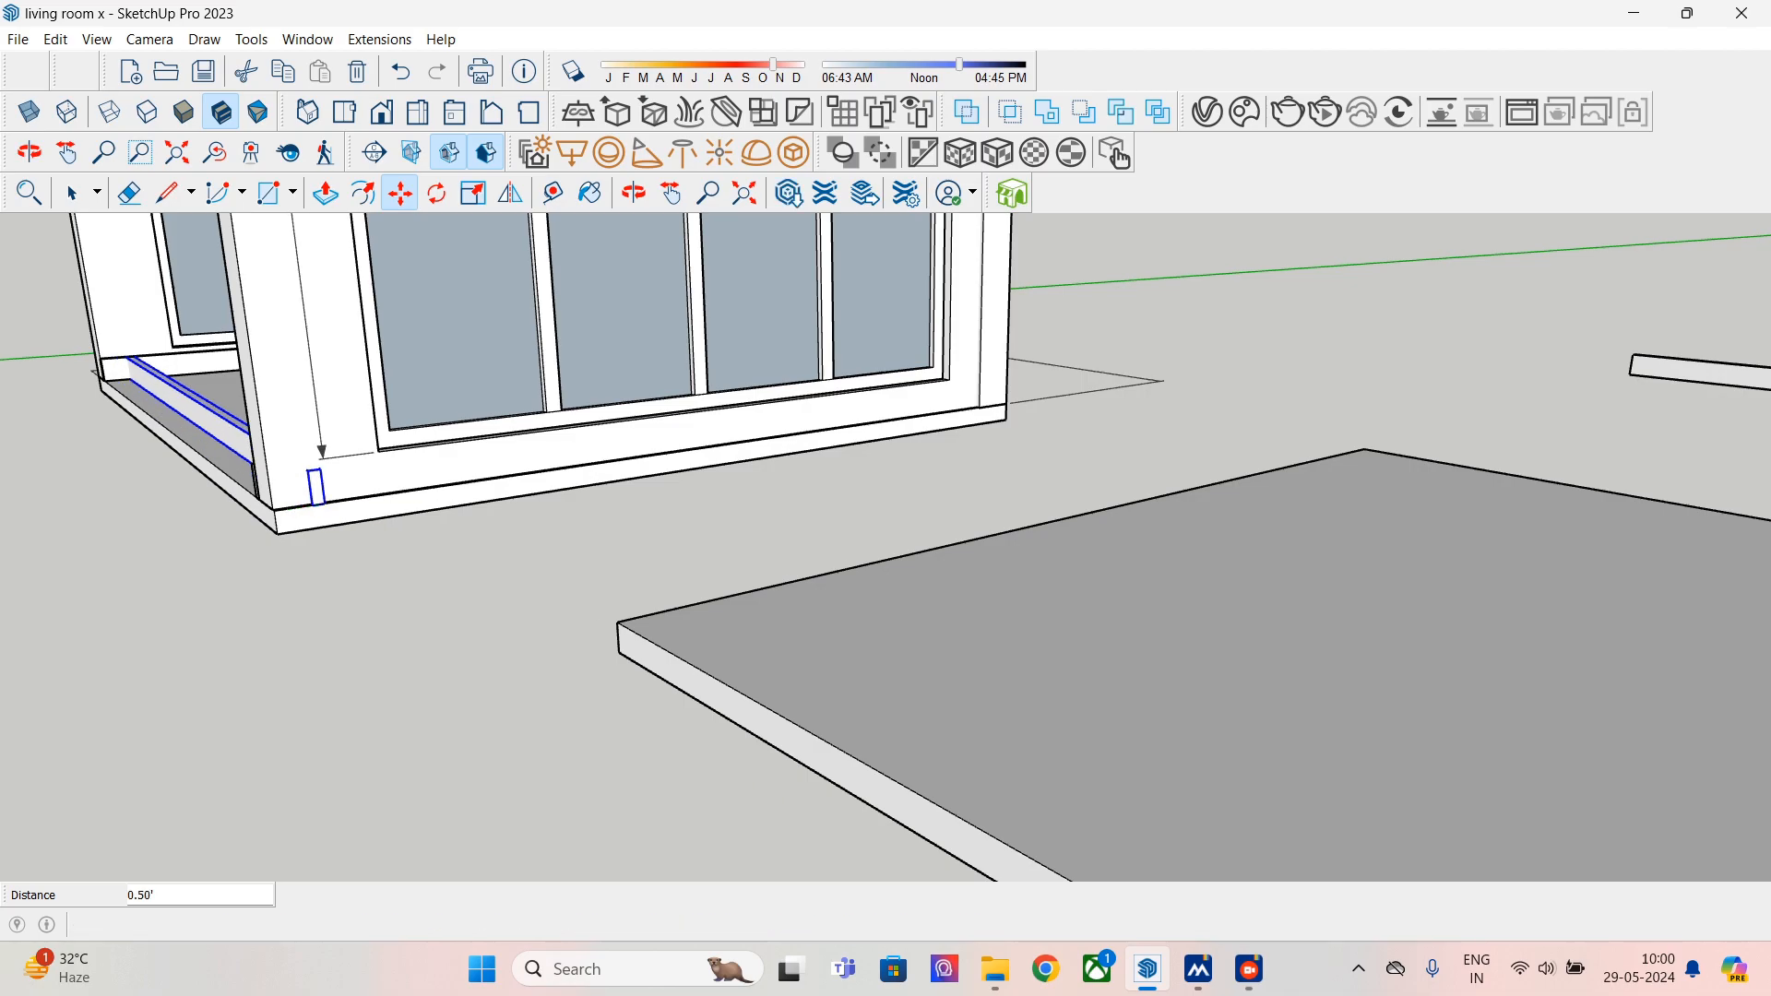
- Move the accent wall skirting from outside into the room, resting it on the floor edge against the accent wall
shift+middle_drag(948, 549, 609, 641)
scroll(1420, 499, down, 2)
middle_drag(1088, 535, 738, 539)
key(alt)
key(space)
shift+middle_drag(923, 553, 590, 452)
click(1314, 659)
click(399, 193)
middle_drag(1227, 609, 1225, 546)
click(1349, 677)
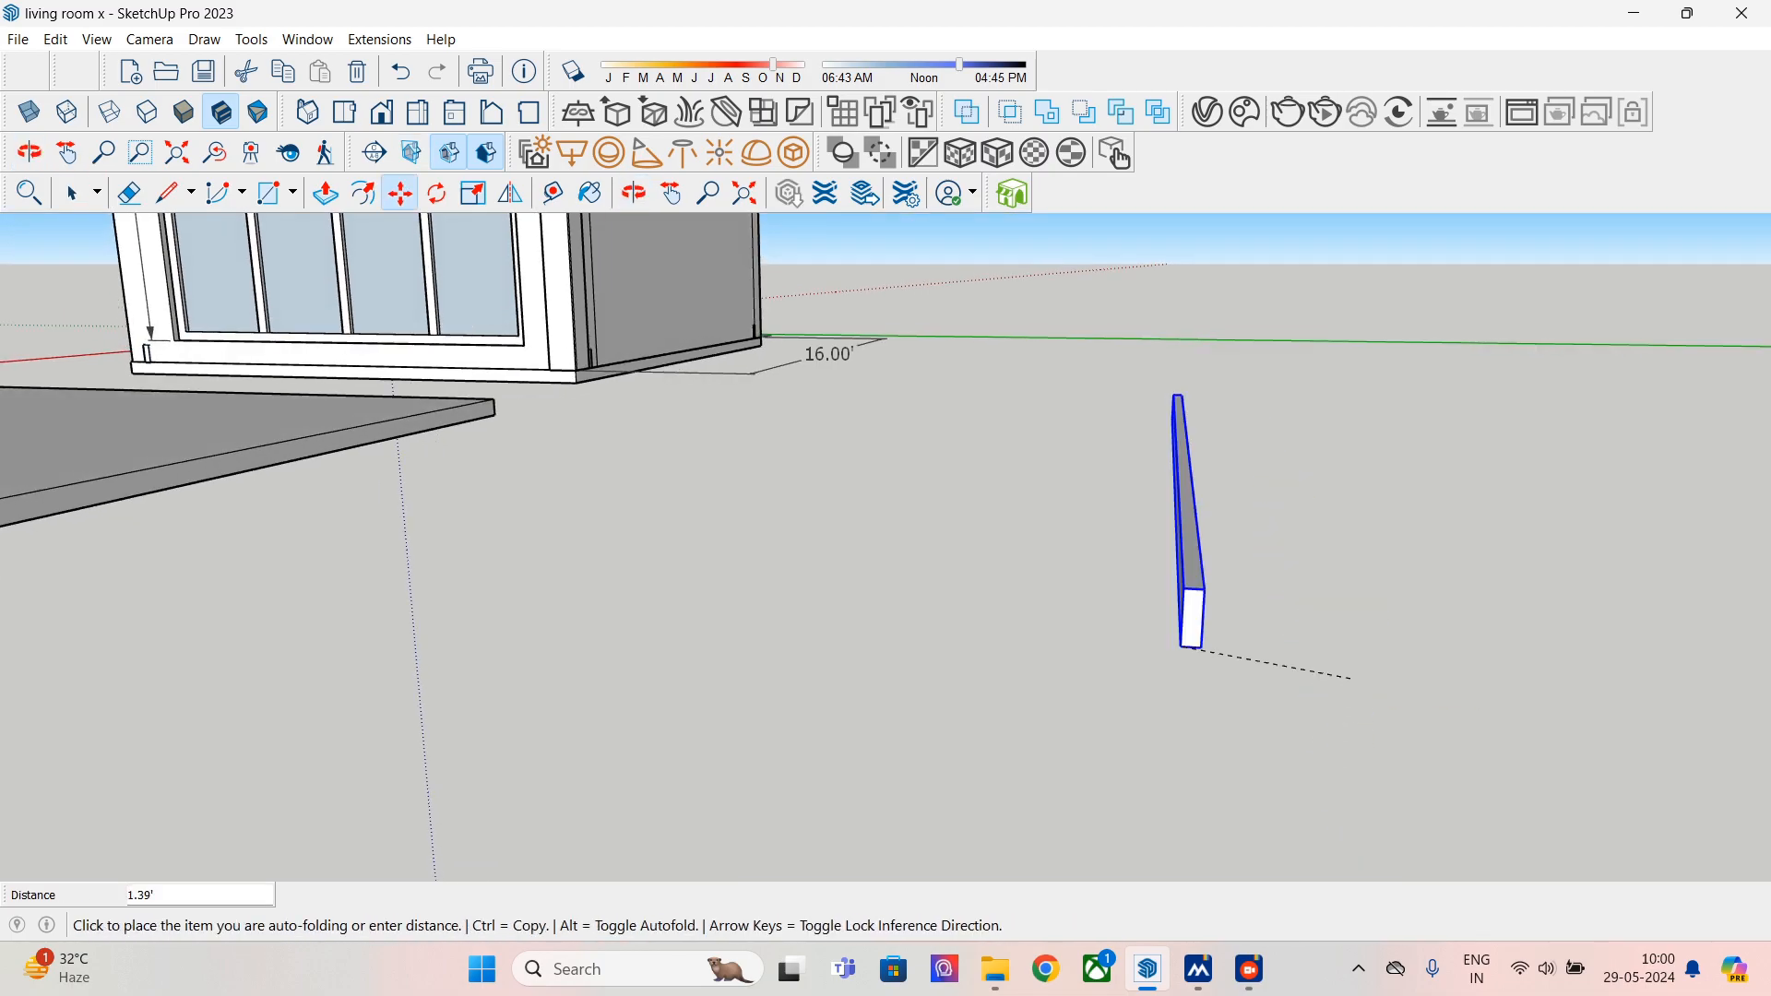
middle_drag(495, 402, 811, 553)
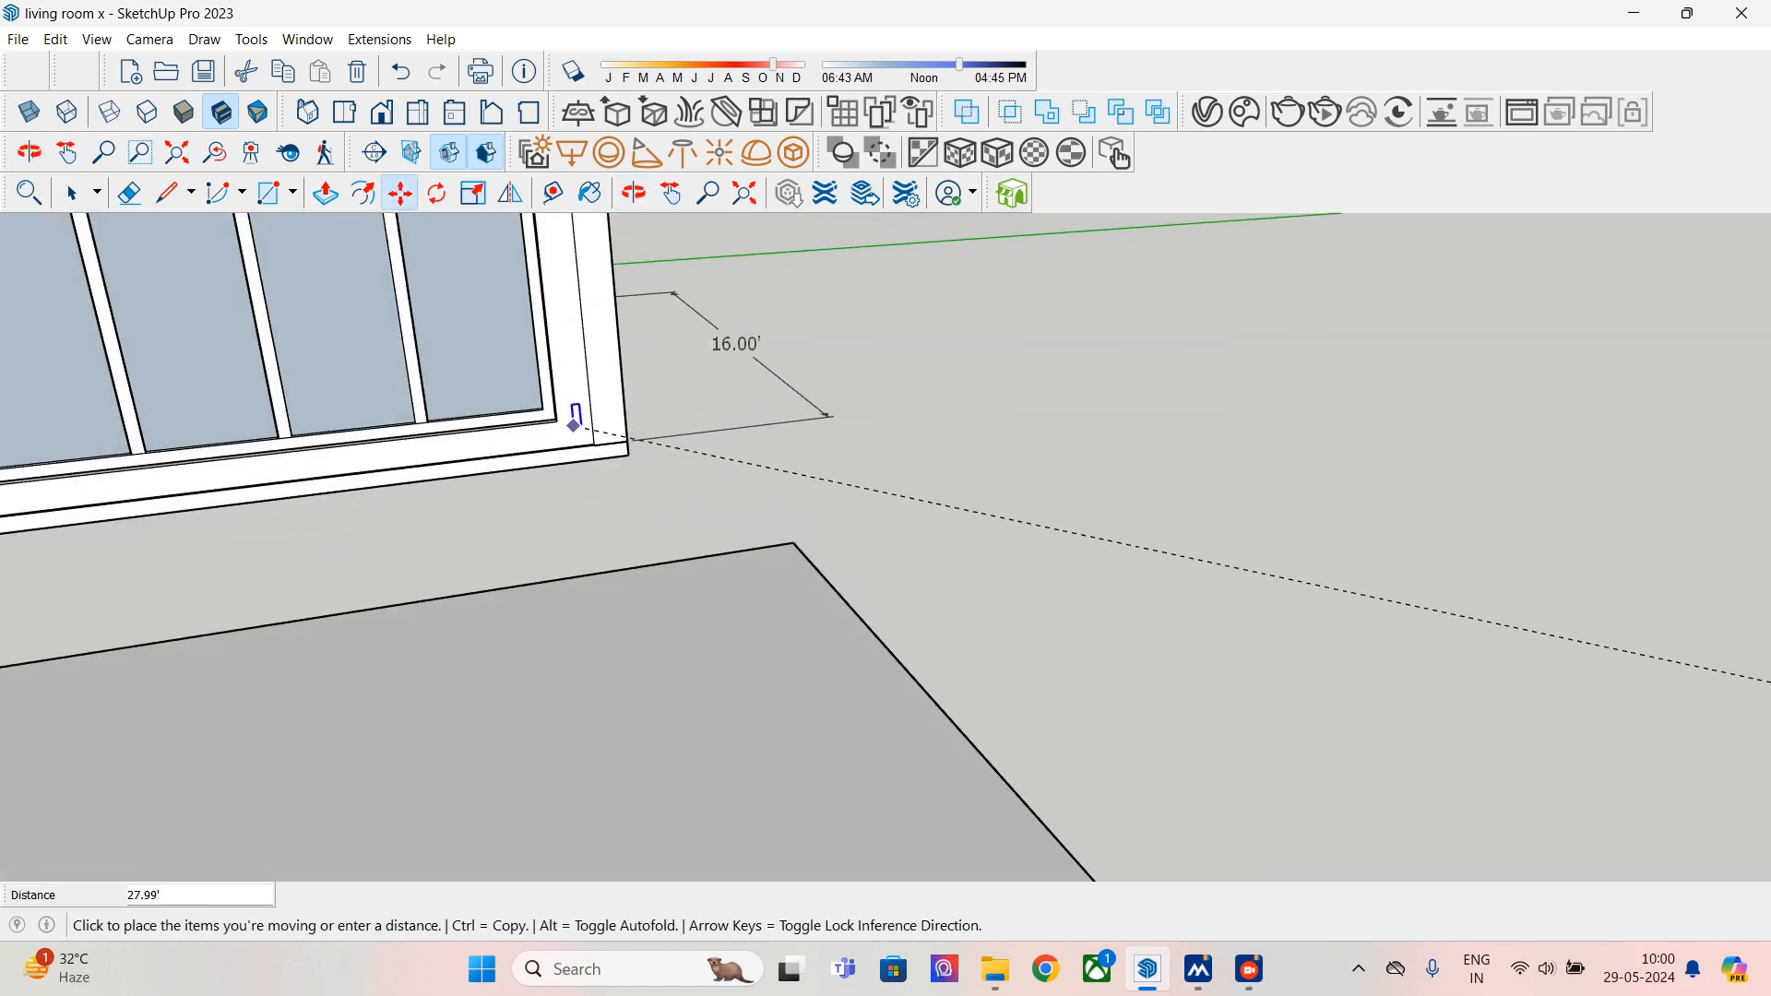
scroll(585, 447, up, 3)
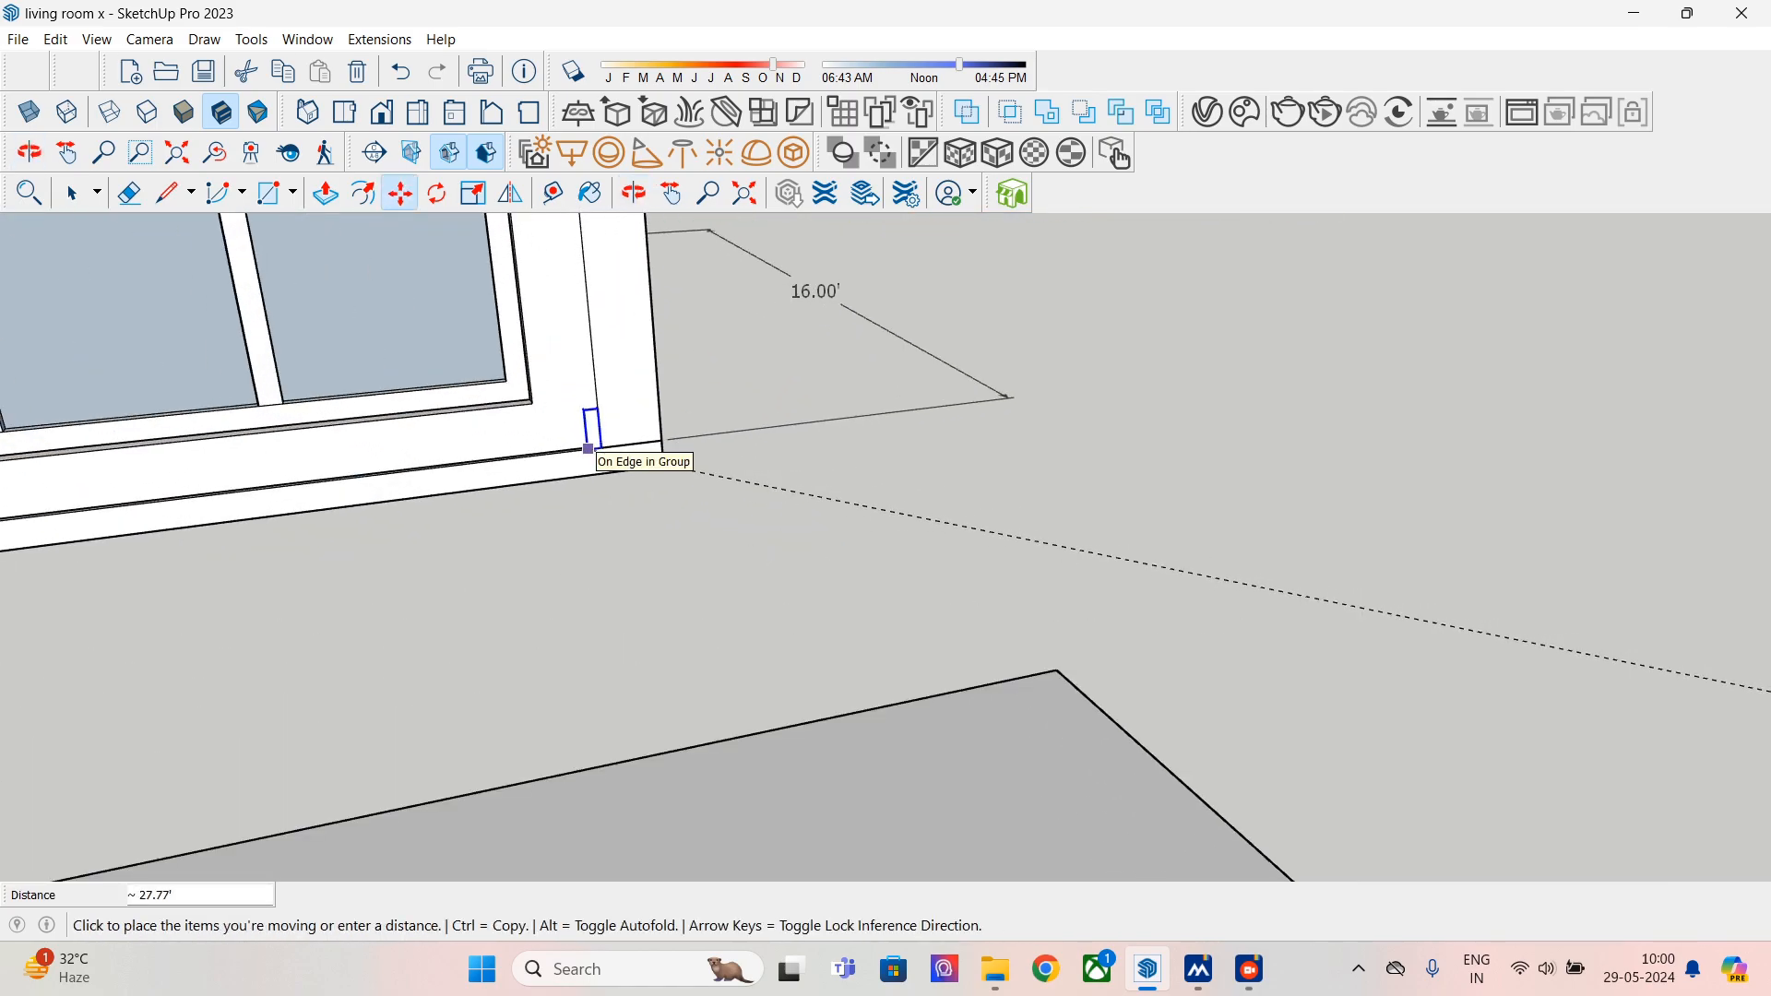
click(587, 449)
scroll(585, 636, up, 1)
- Move the roof slab onto the room, snapping its lower front corner to the top front corner of the side wall
scroll(576, 627, down, 4)
middle_drag(577, 627, 959, 669)
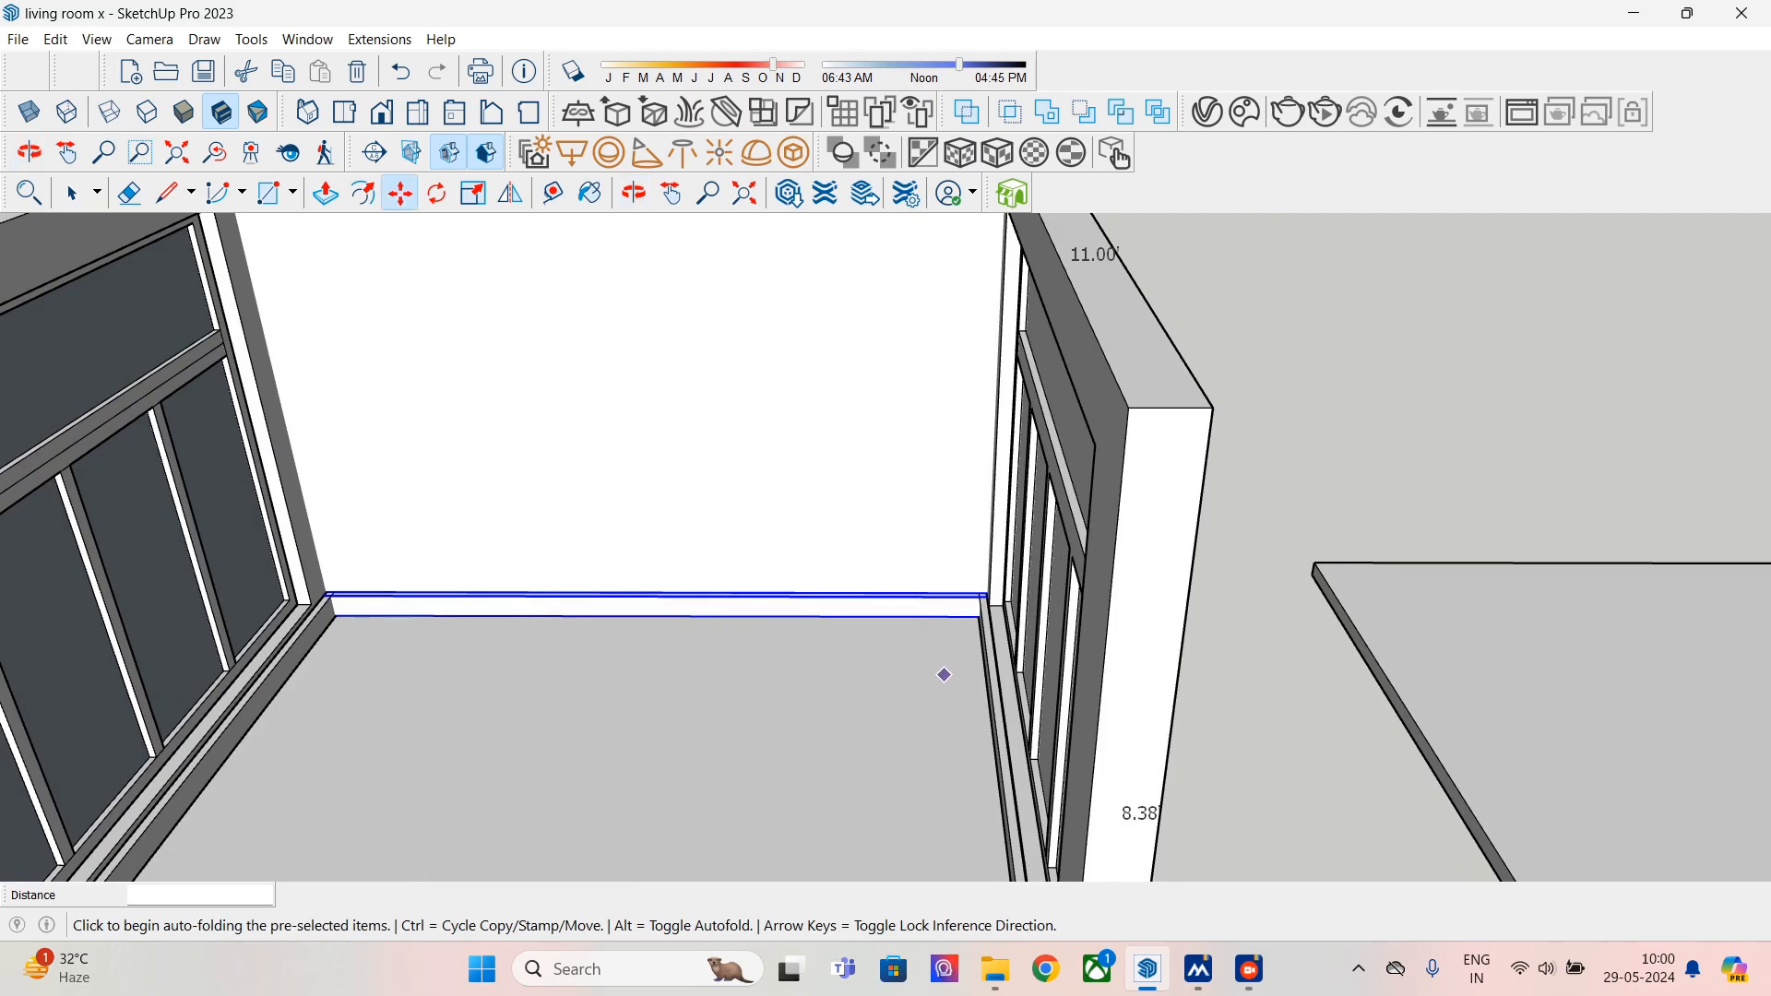
scroll(648, 719, down, 3)
middle_drag(673, 783, 689, 760)
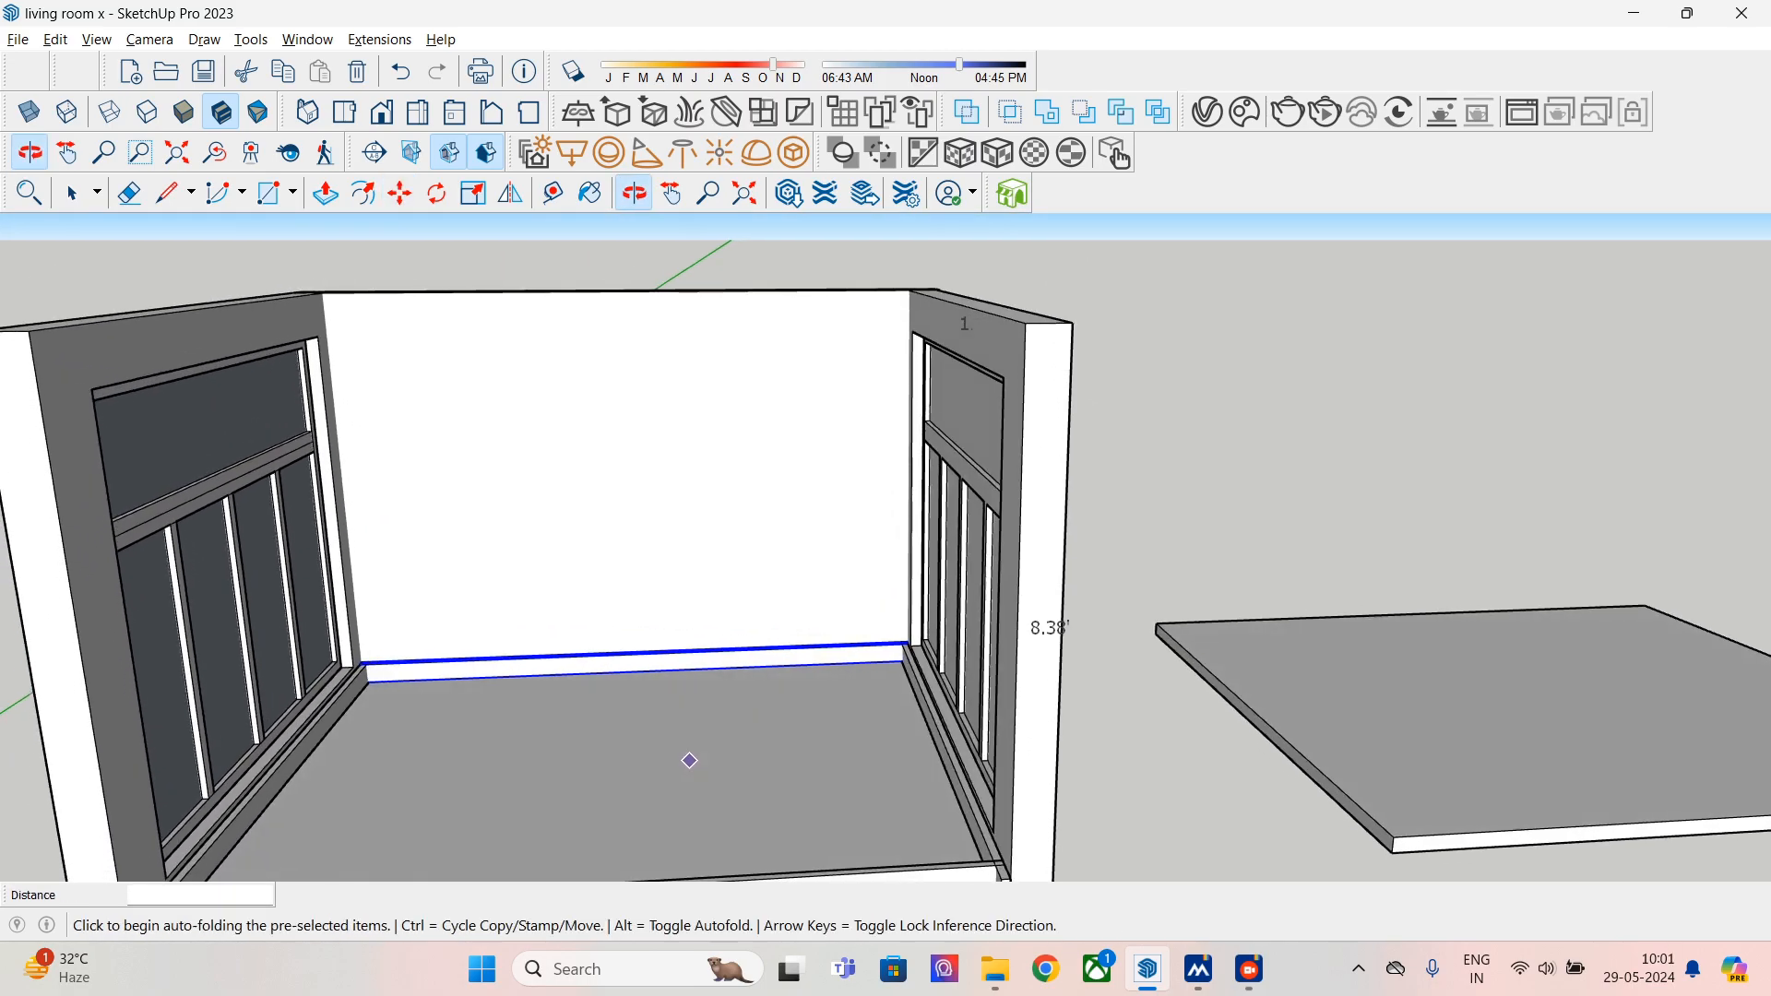
scroll(692, 751, down, 1)
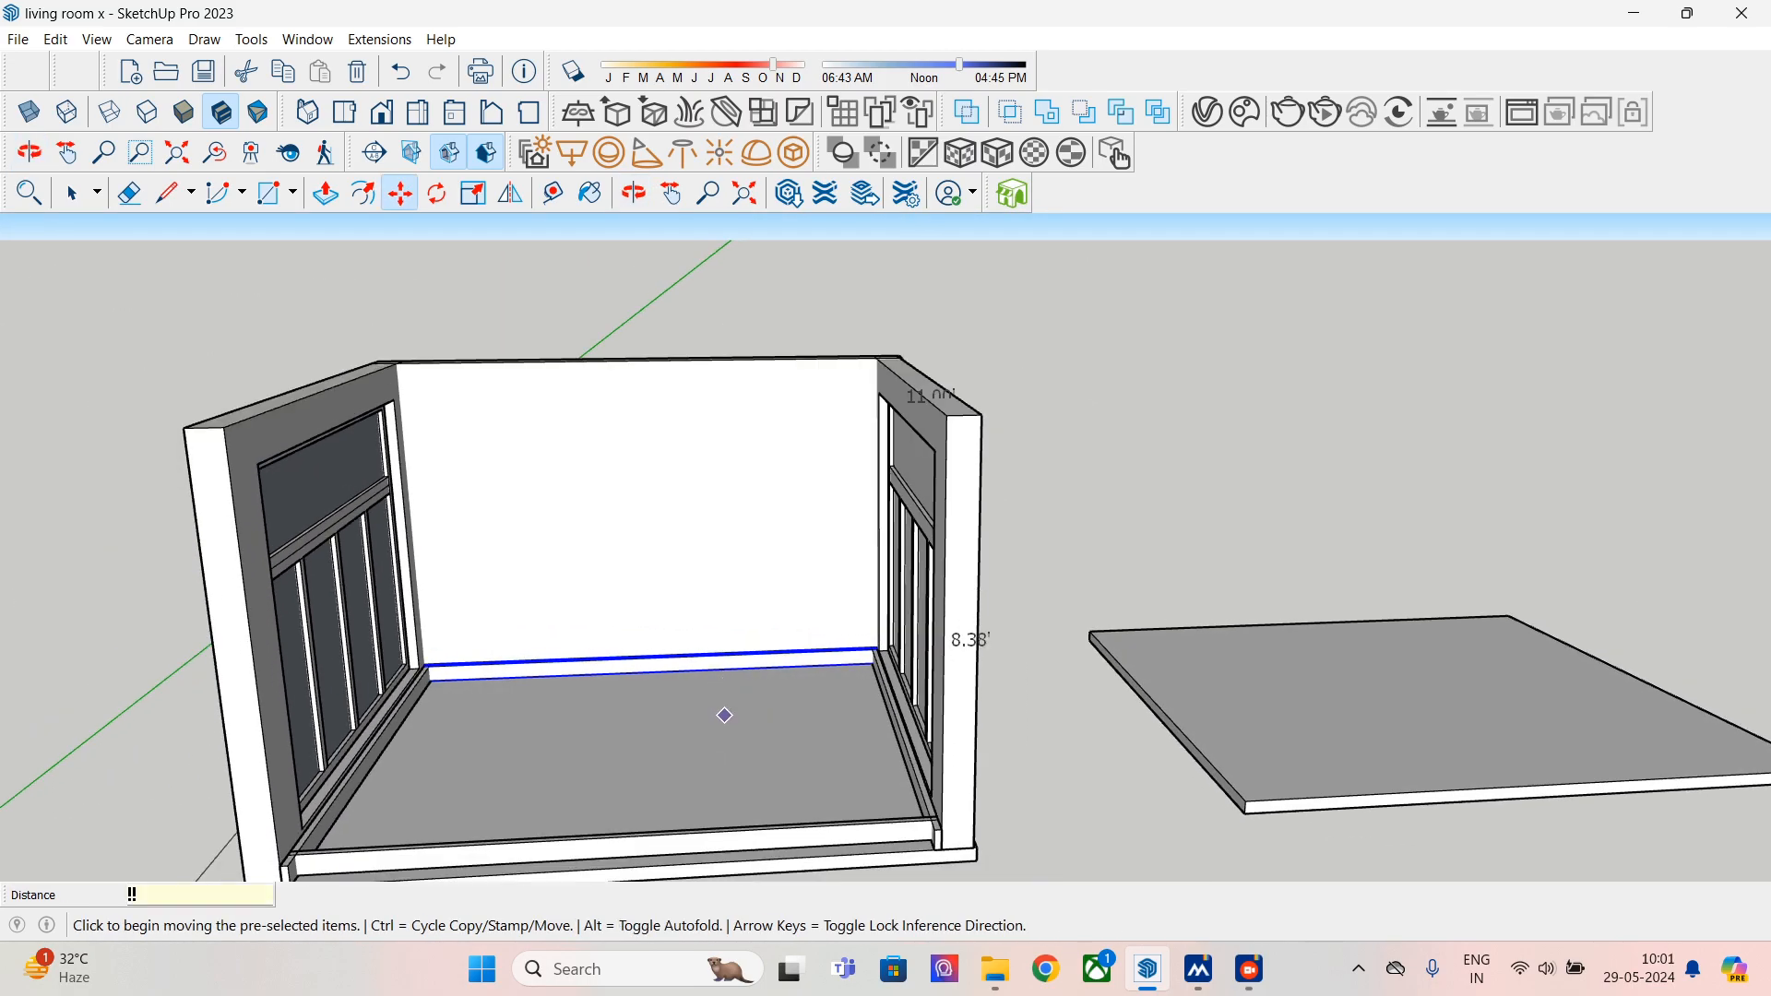
middle_drag(724, 715, 719, 700)
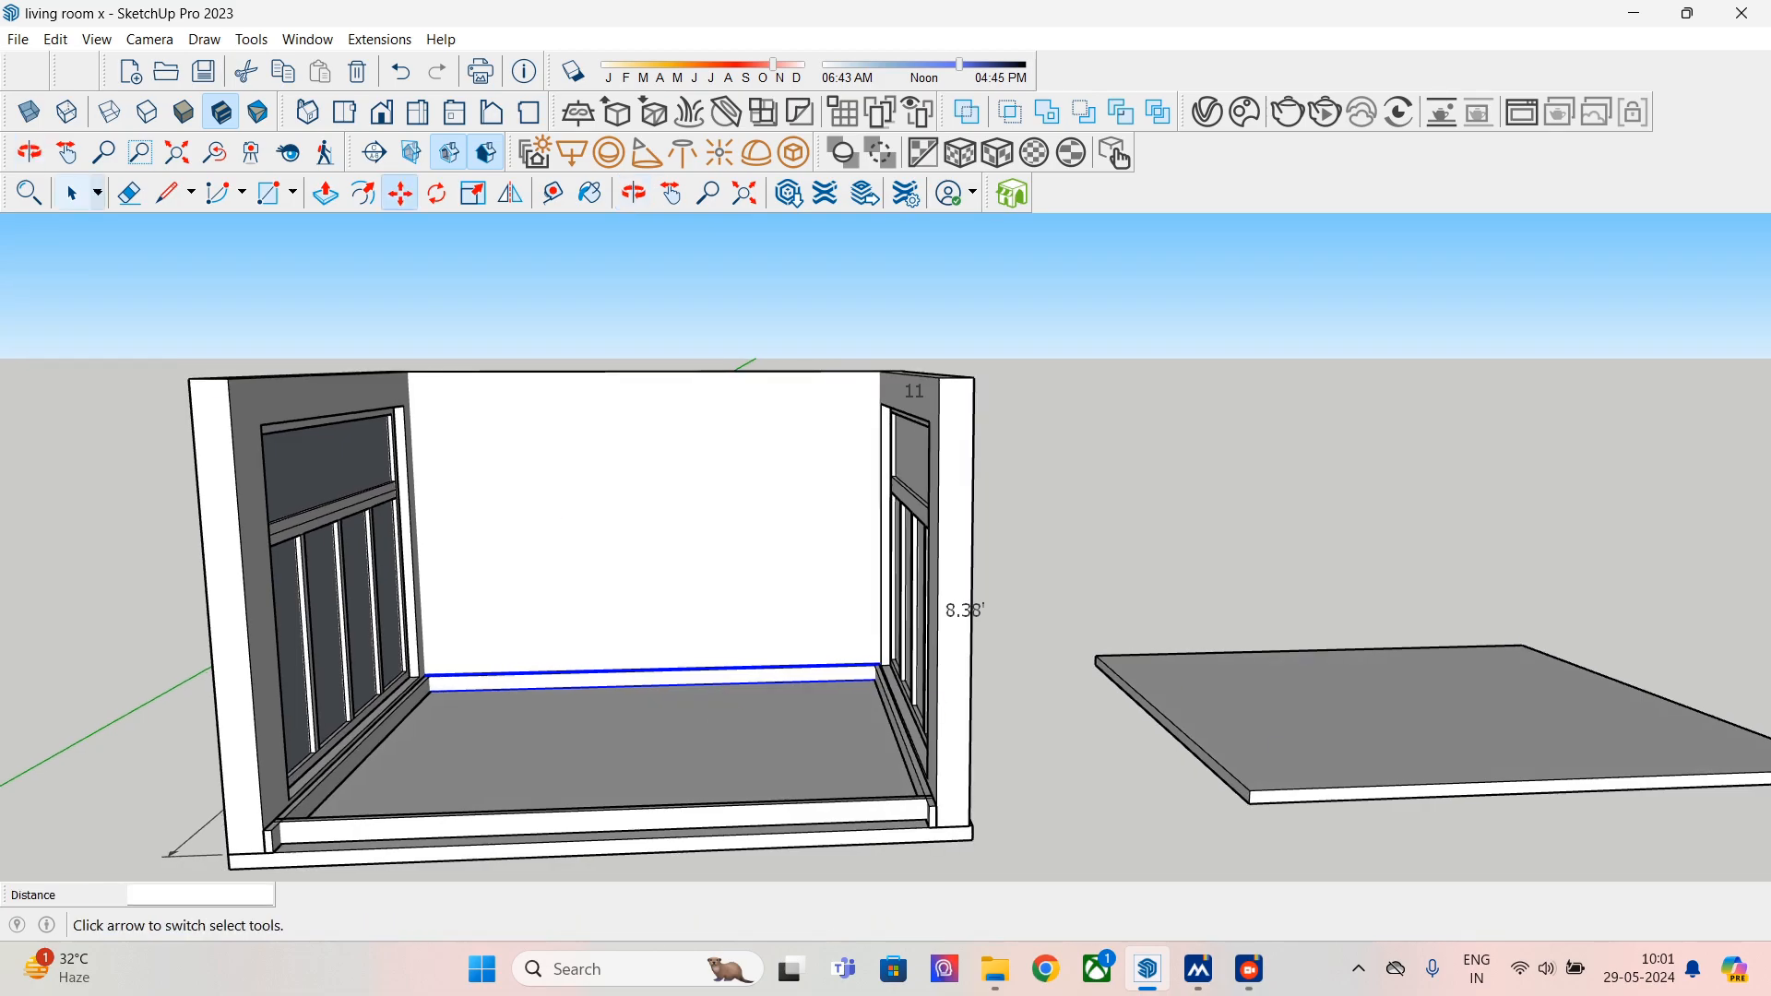
click(72, 193)
key(m)
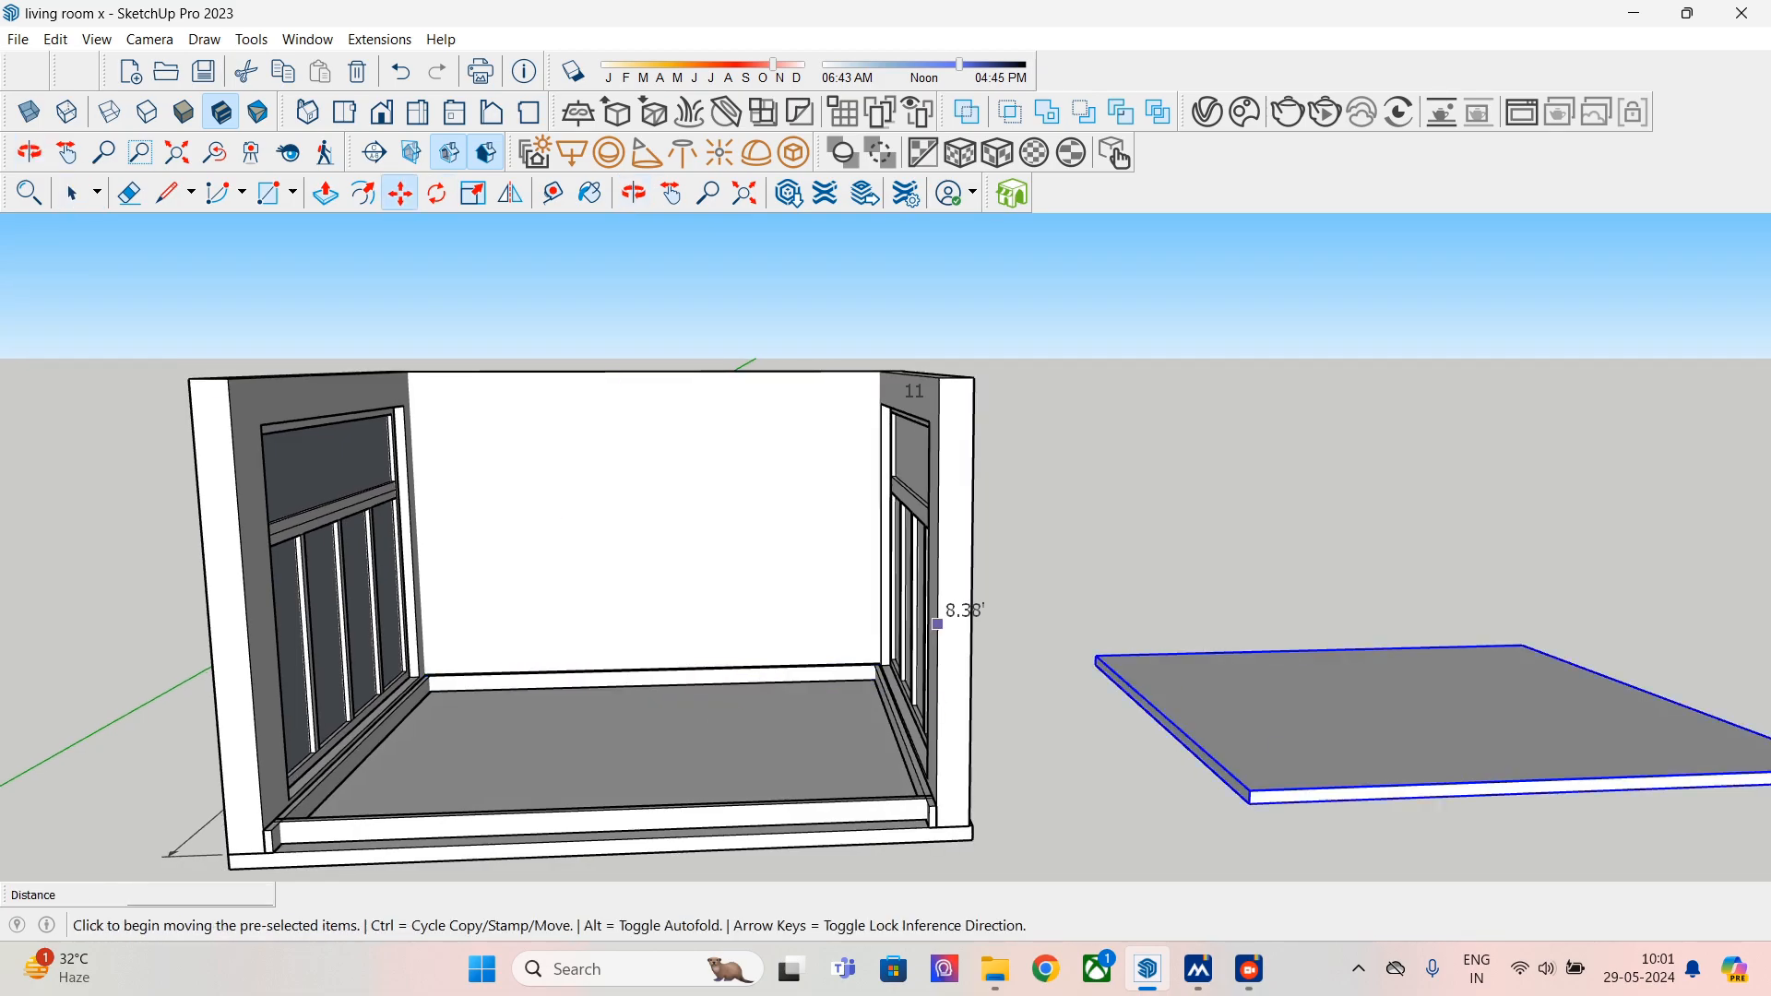
click(1250, 802)
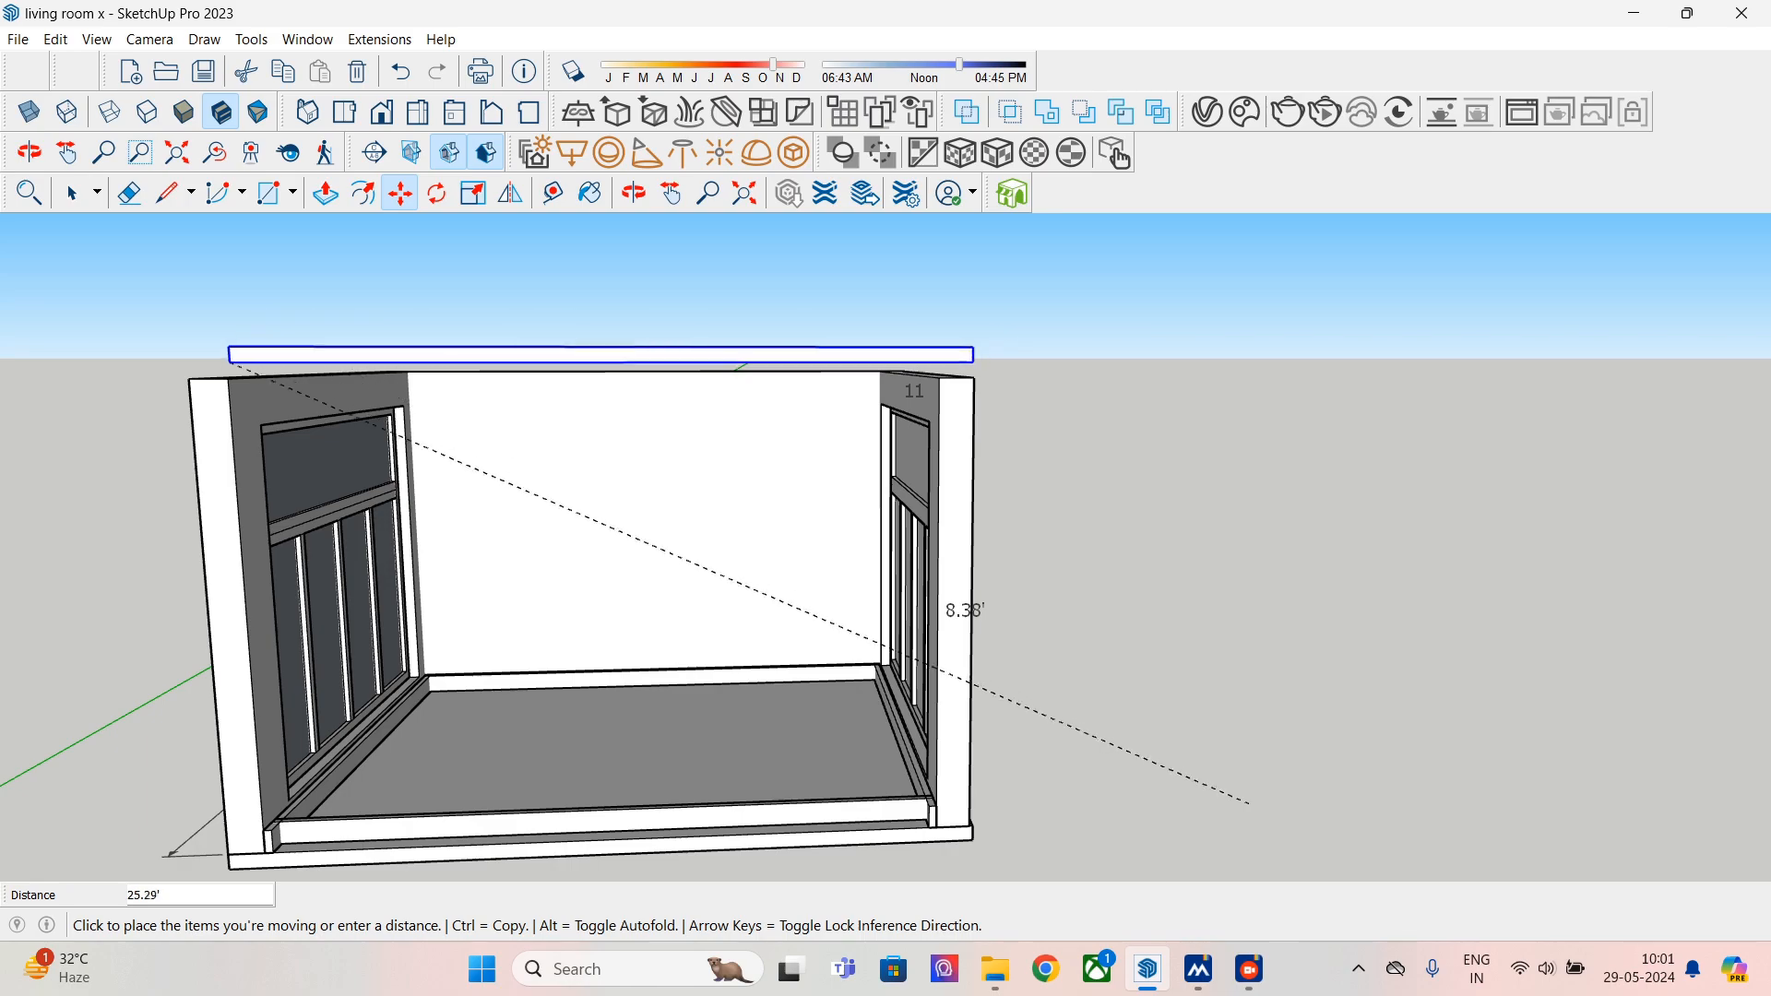
click(189, 378)
middle_drag(443, 482, 508, 545)
middle_drag(662, 681, 874, 652)
- Turn on the visibility of the Front Wall tag
click(74, 194)
scroll(987, 636, up, 2)
middle_drag(885, 590, 970, 557)
scroll(941, 480, up, 4)
scroll(922, 564, up, 1)
scroll(987, 552, up, 1)
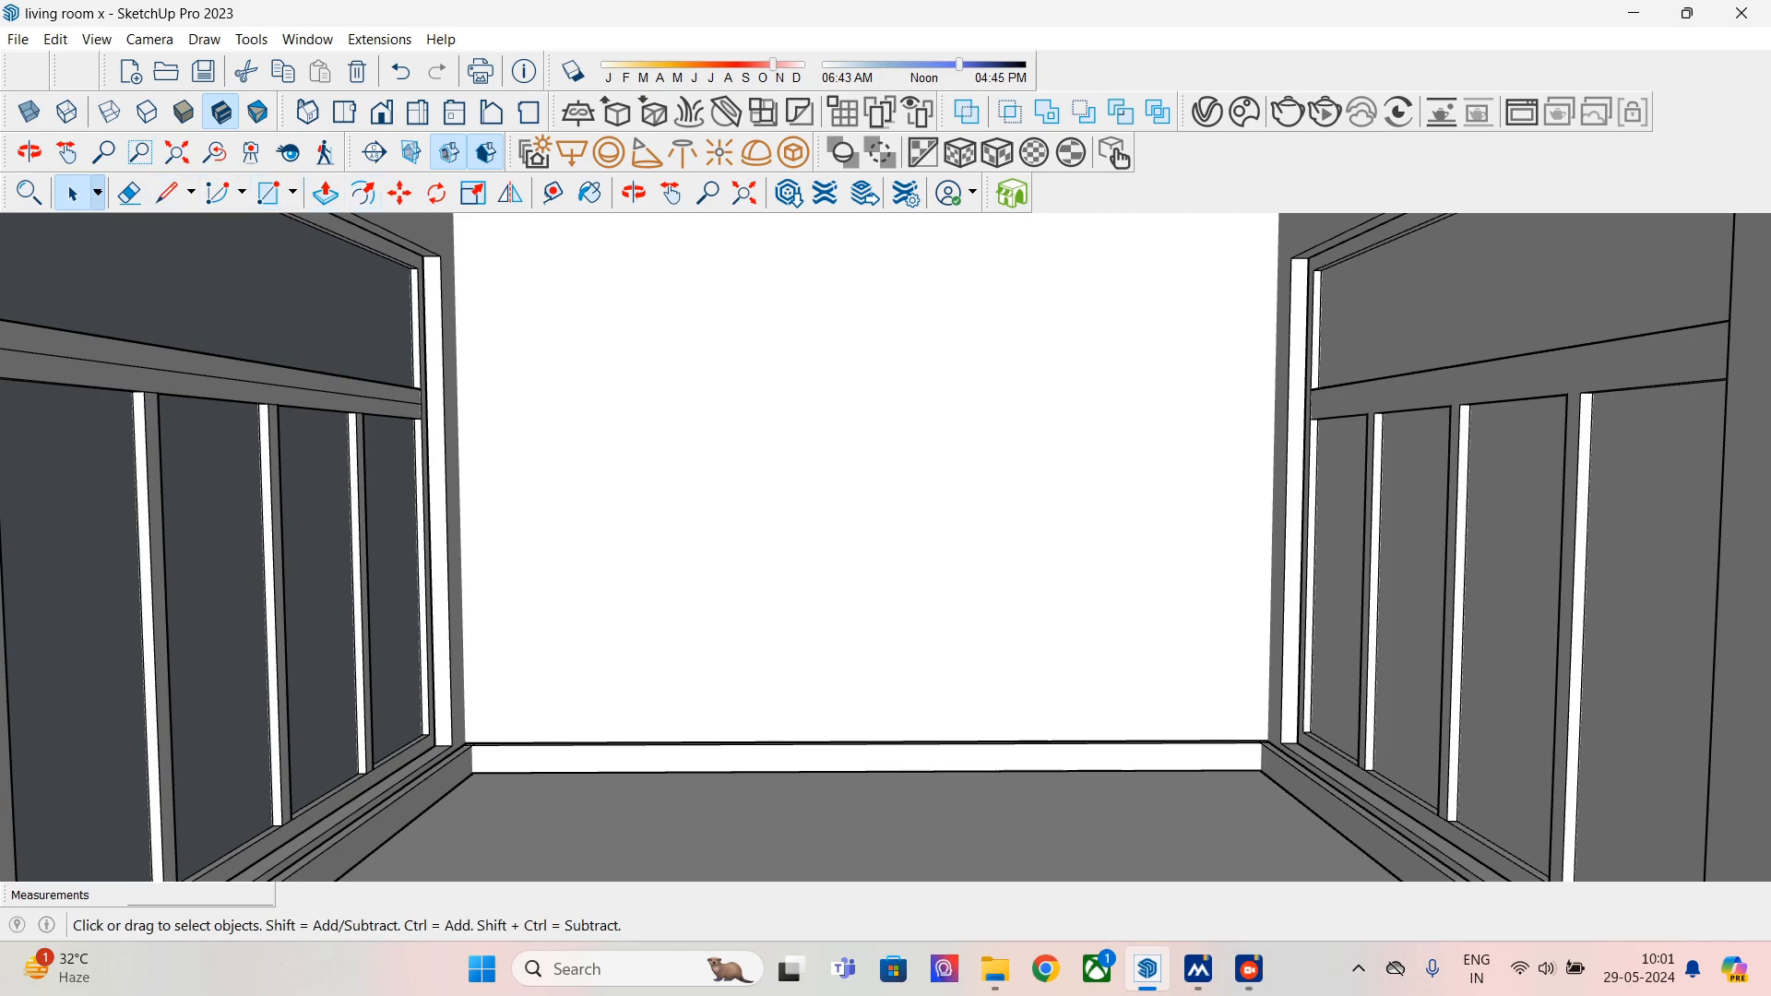
scroll(872, 500, up, 1)
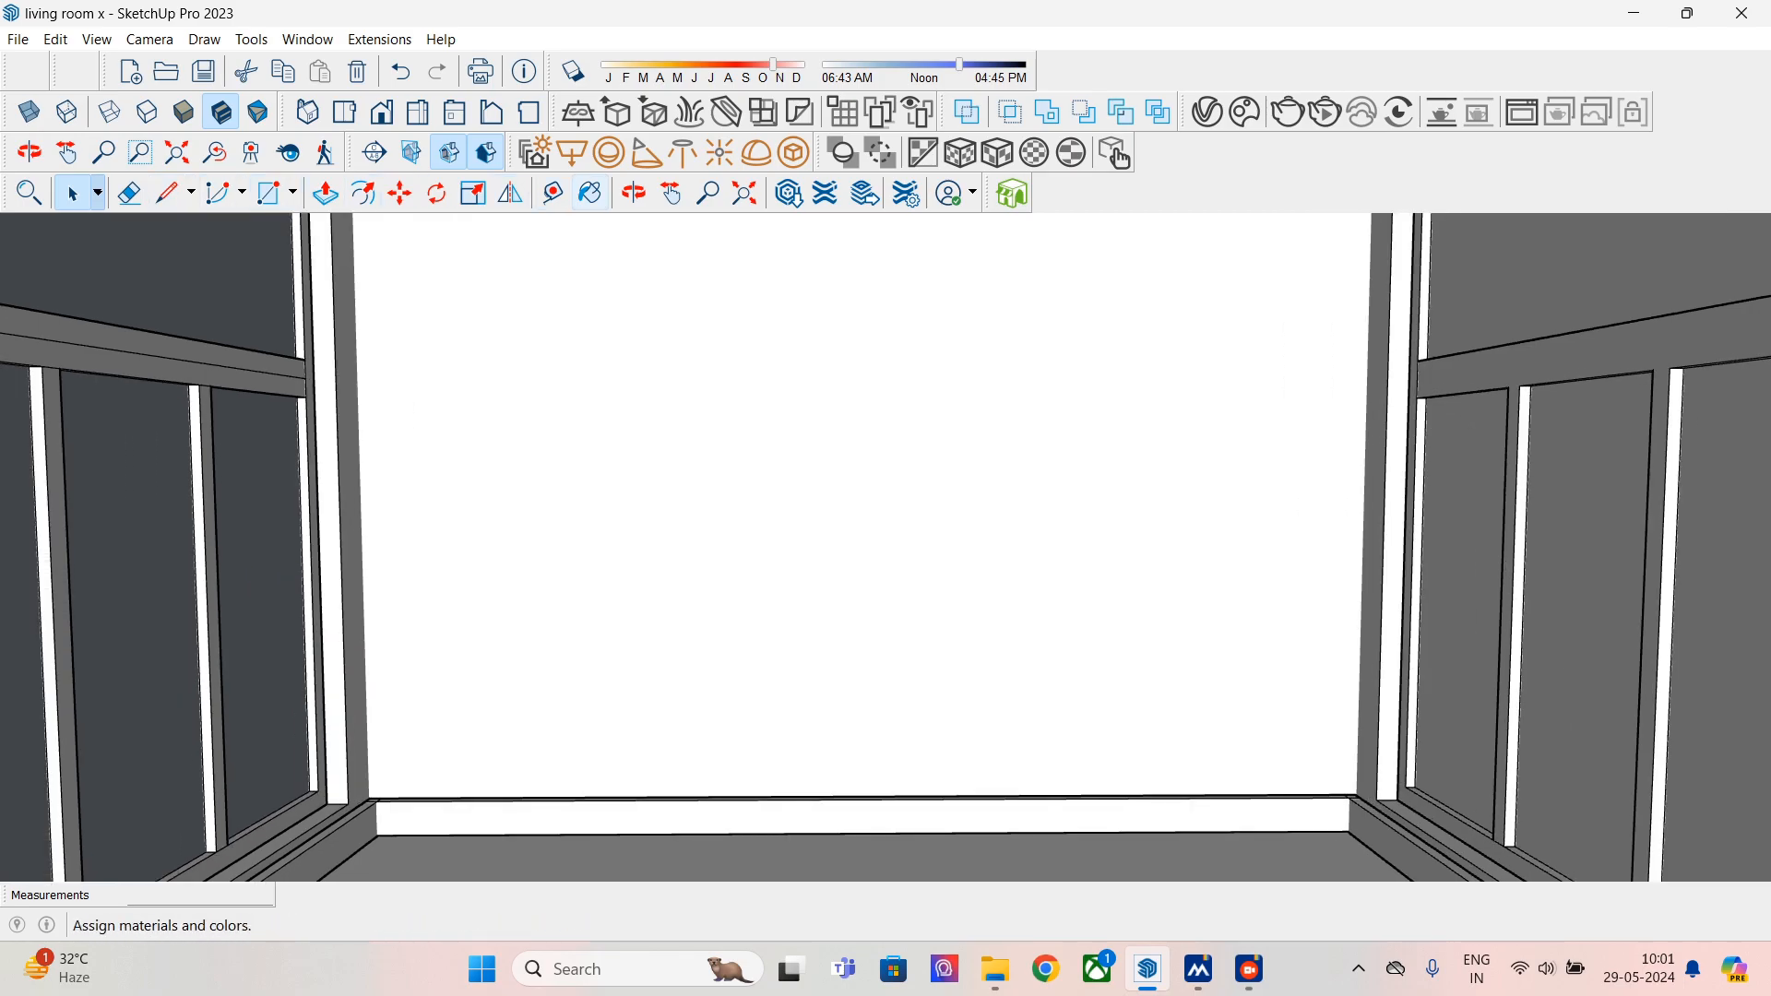
click(591, 193)
drag(379, 487, 379, 775)
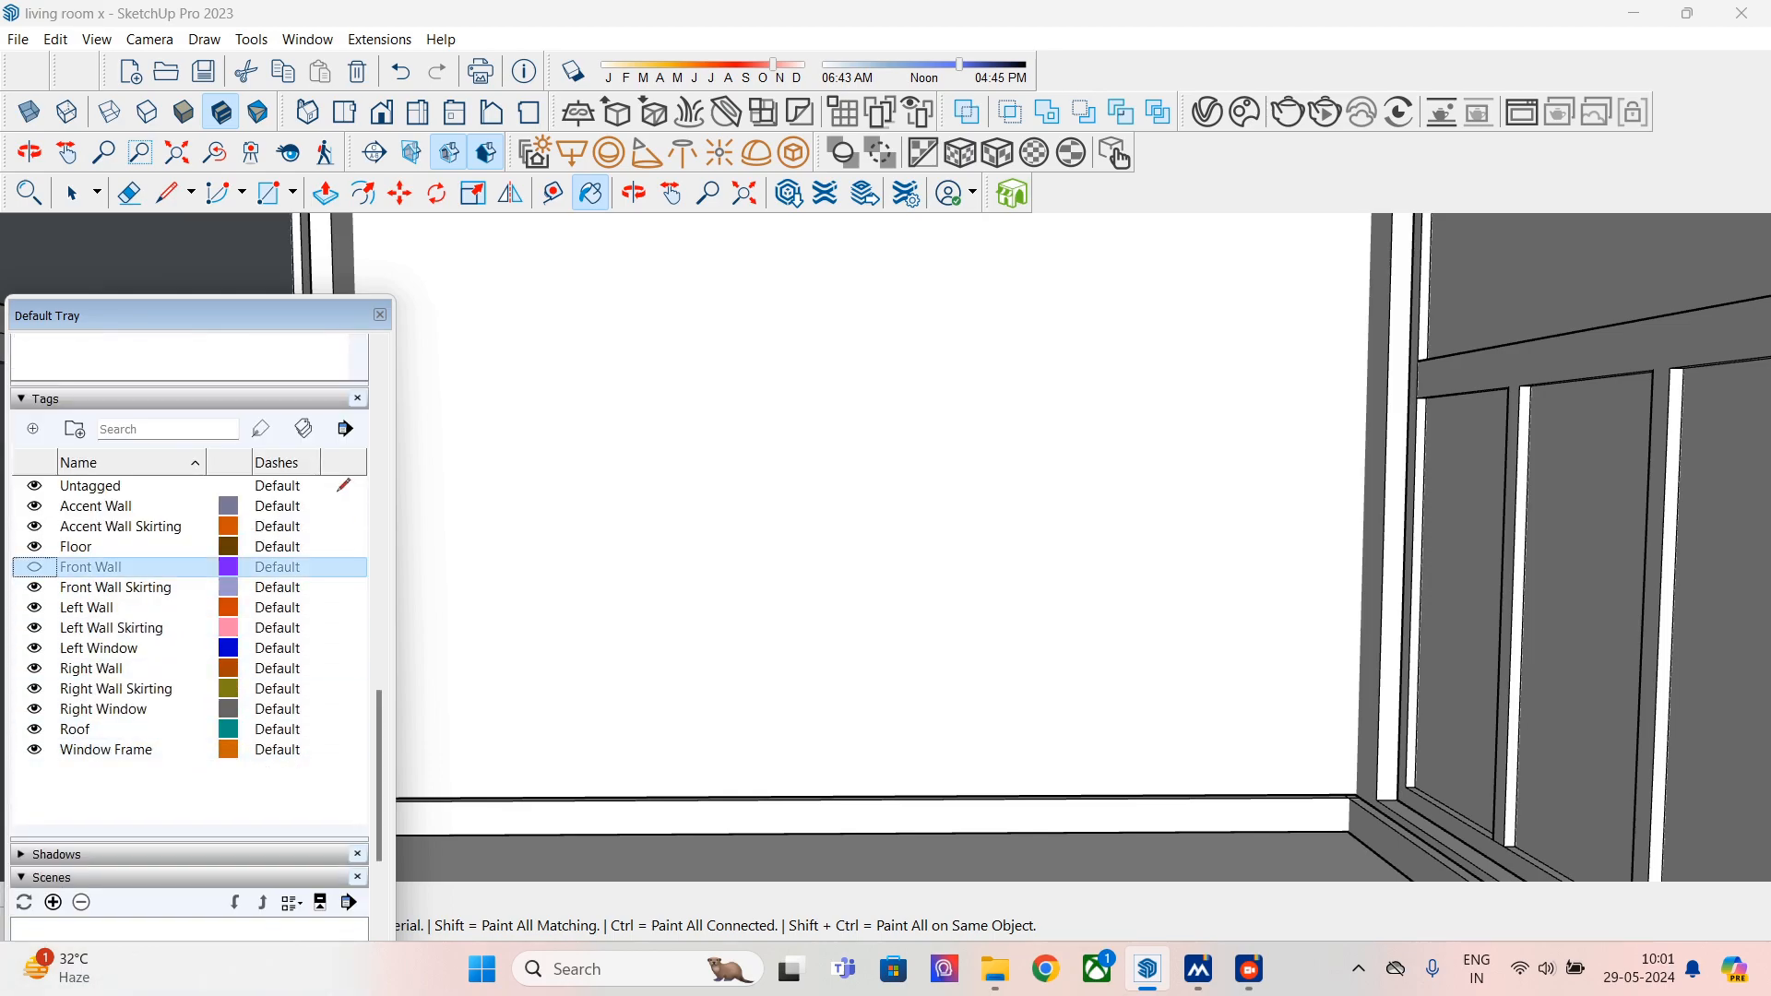
click(34, 566)
click(379, 314)
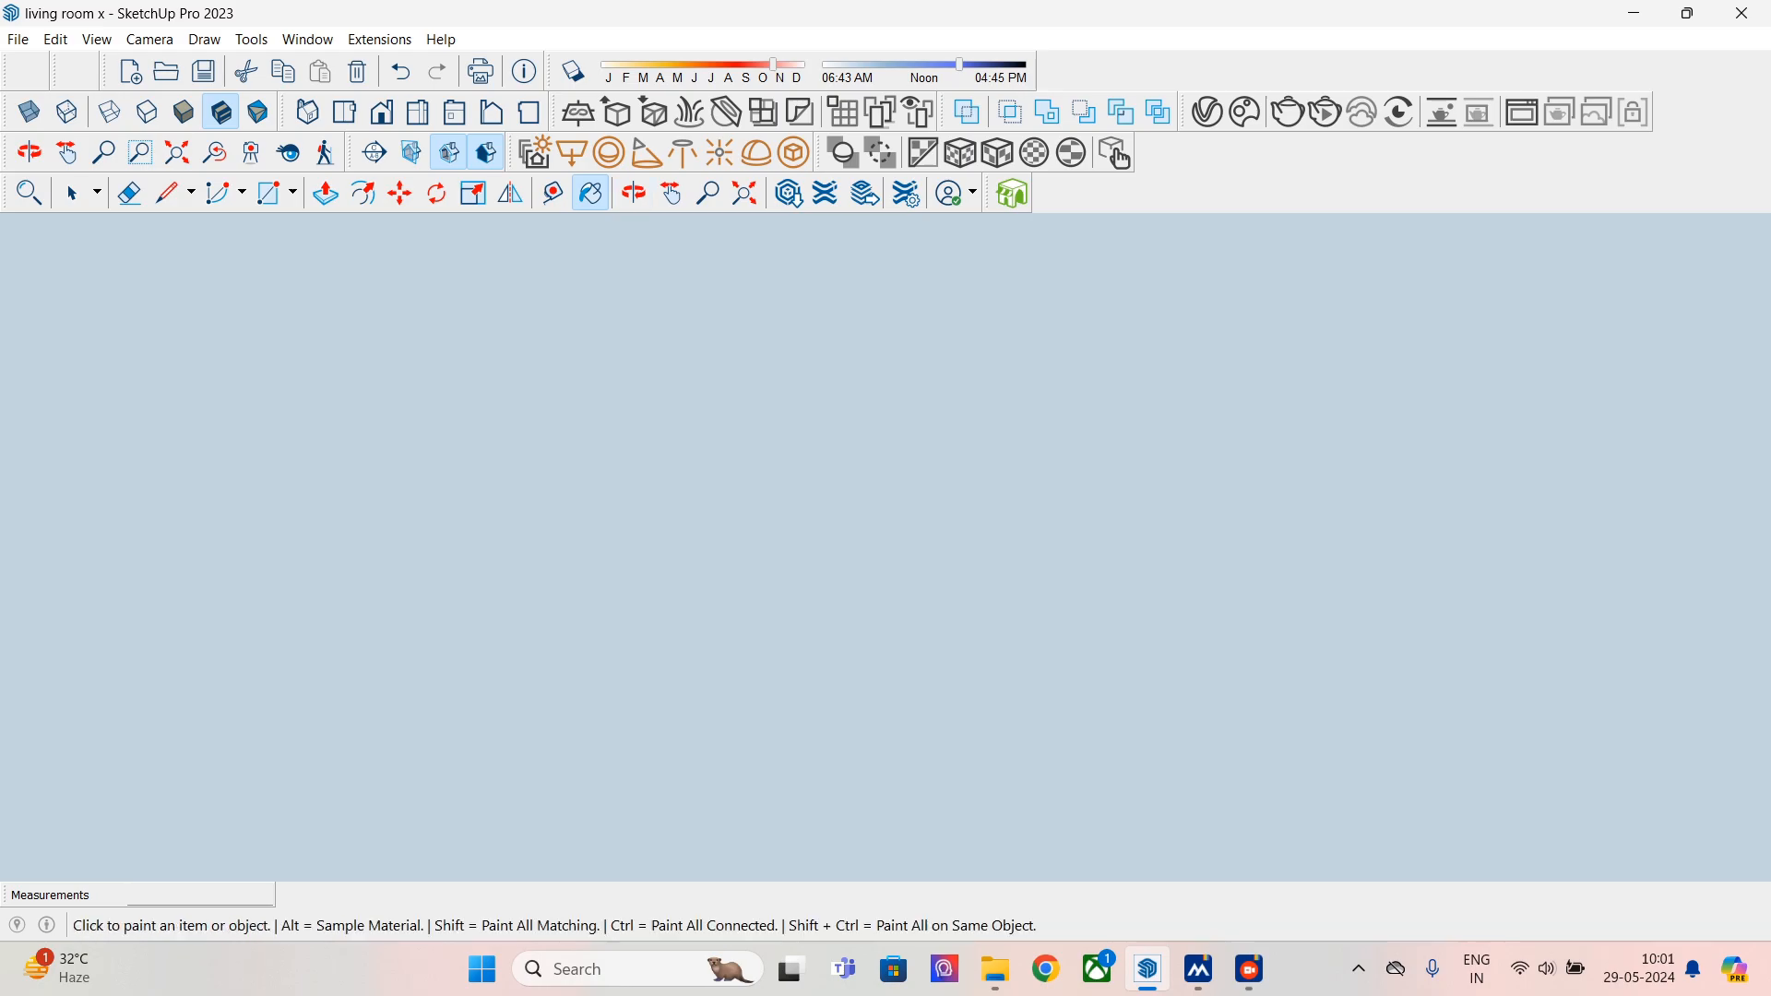
- Hide the Front Wall tag to reopen the view into the room
click(590, 193)
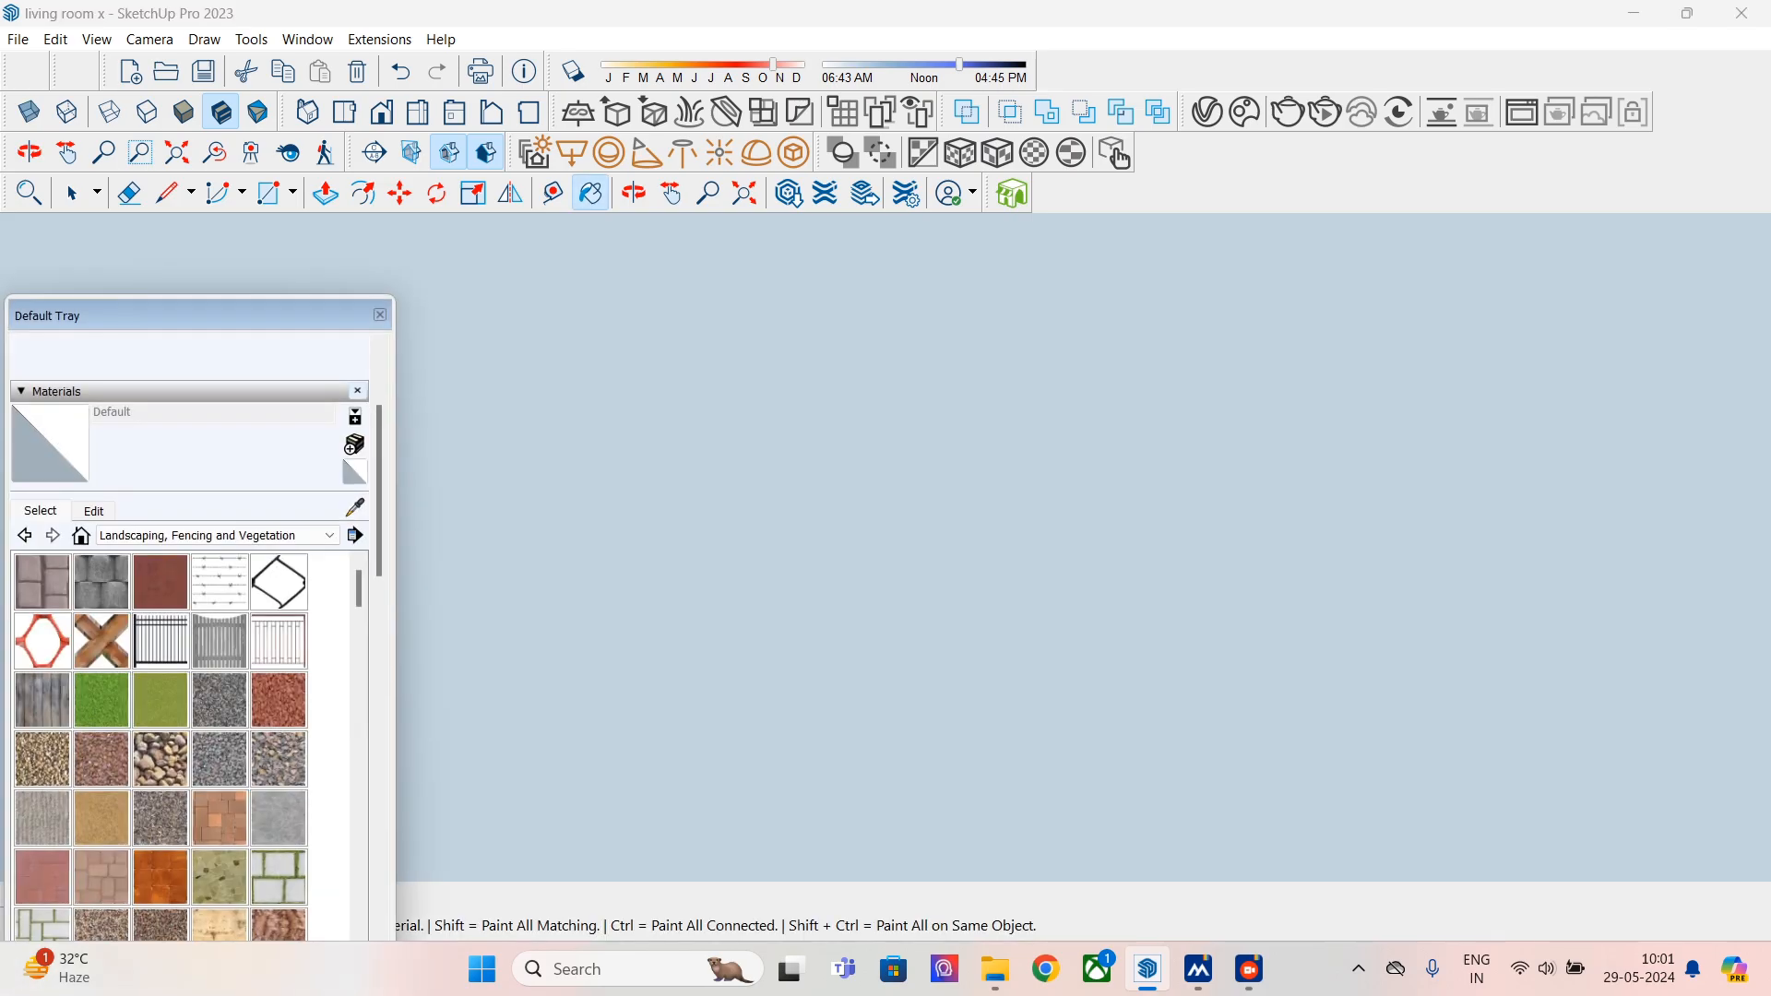
drag(379, 447, 379, 707)
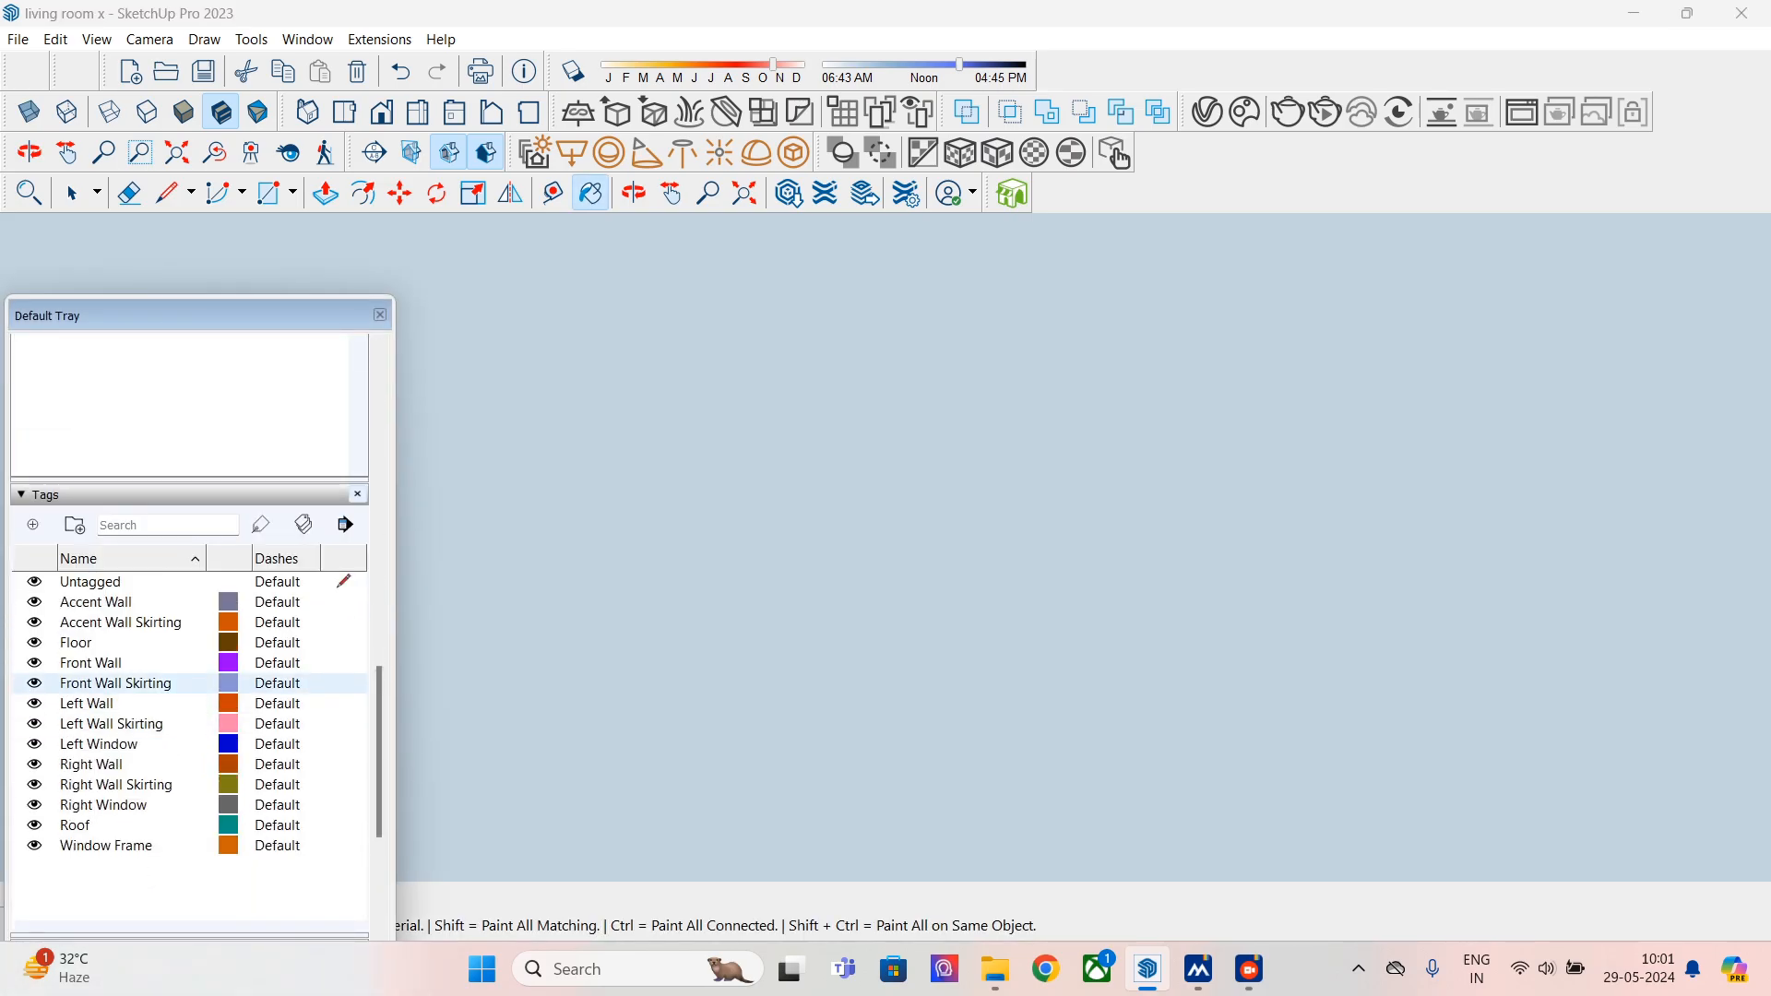
click(34, 662)
click(379, 314)
- Position the camera at the room's open front edge, looking toward the accent wall
scroll(664, 614, down, 6)
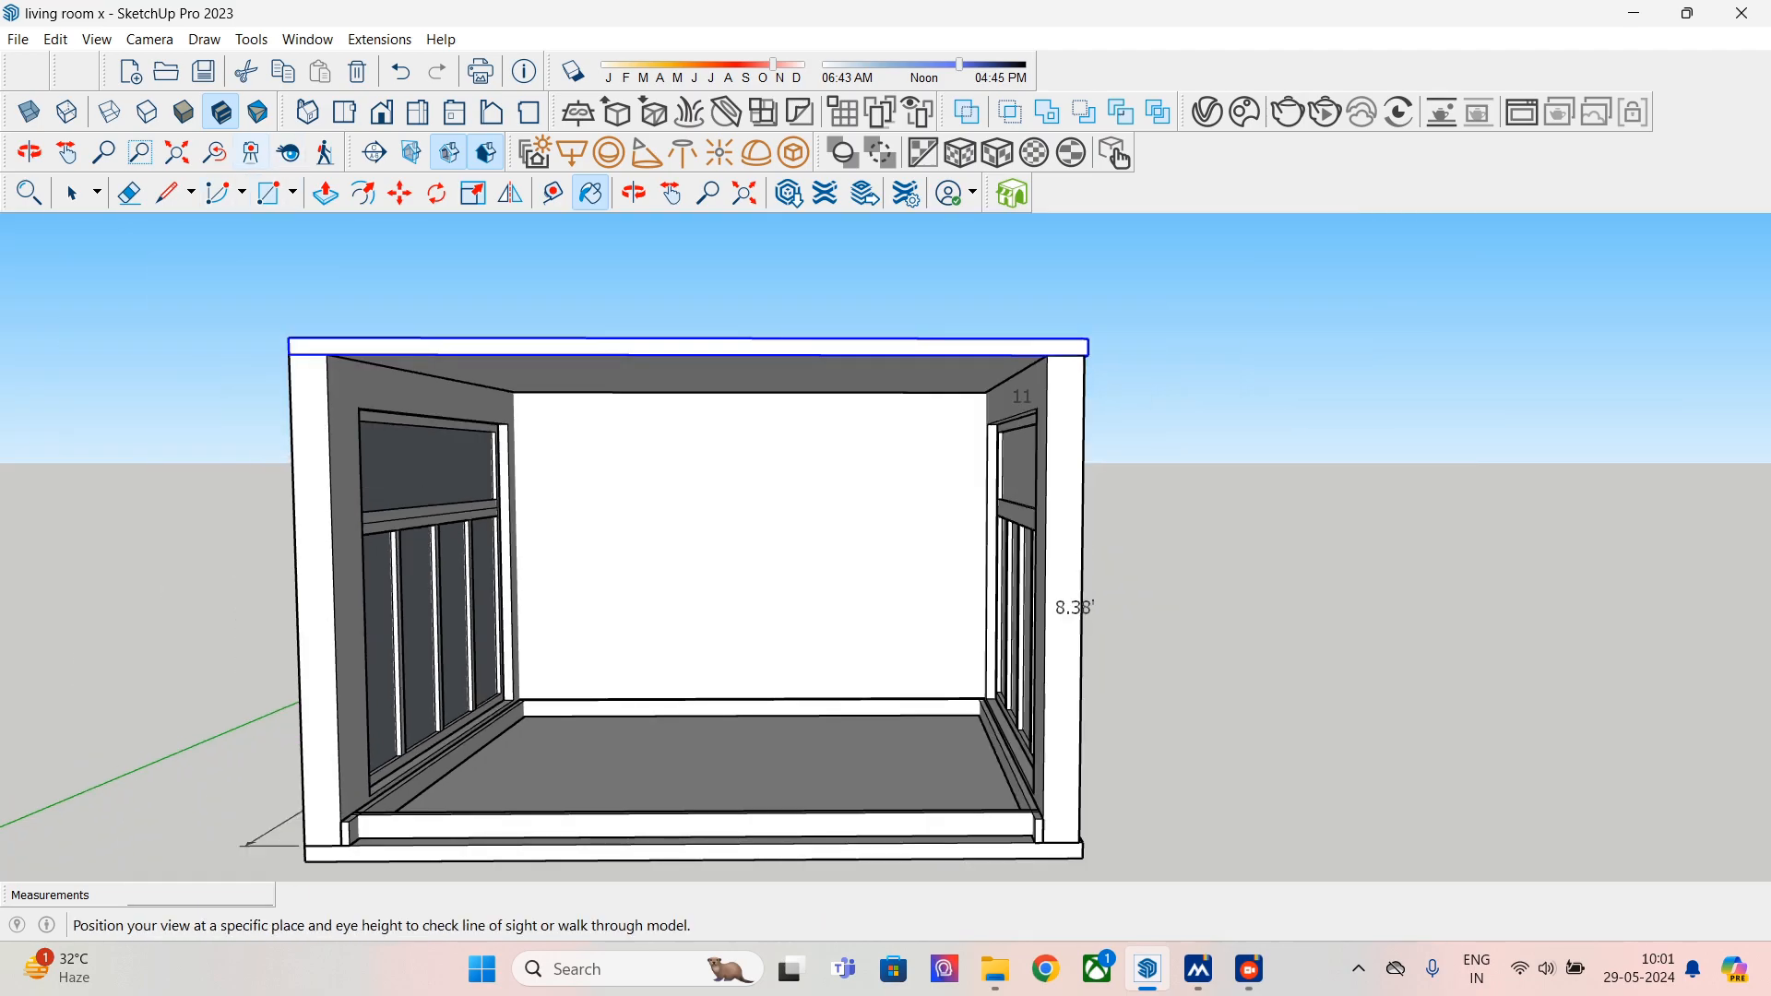
click(251, 152)
click(702, 803)
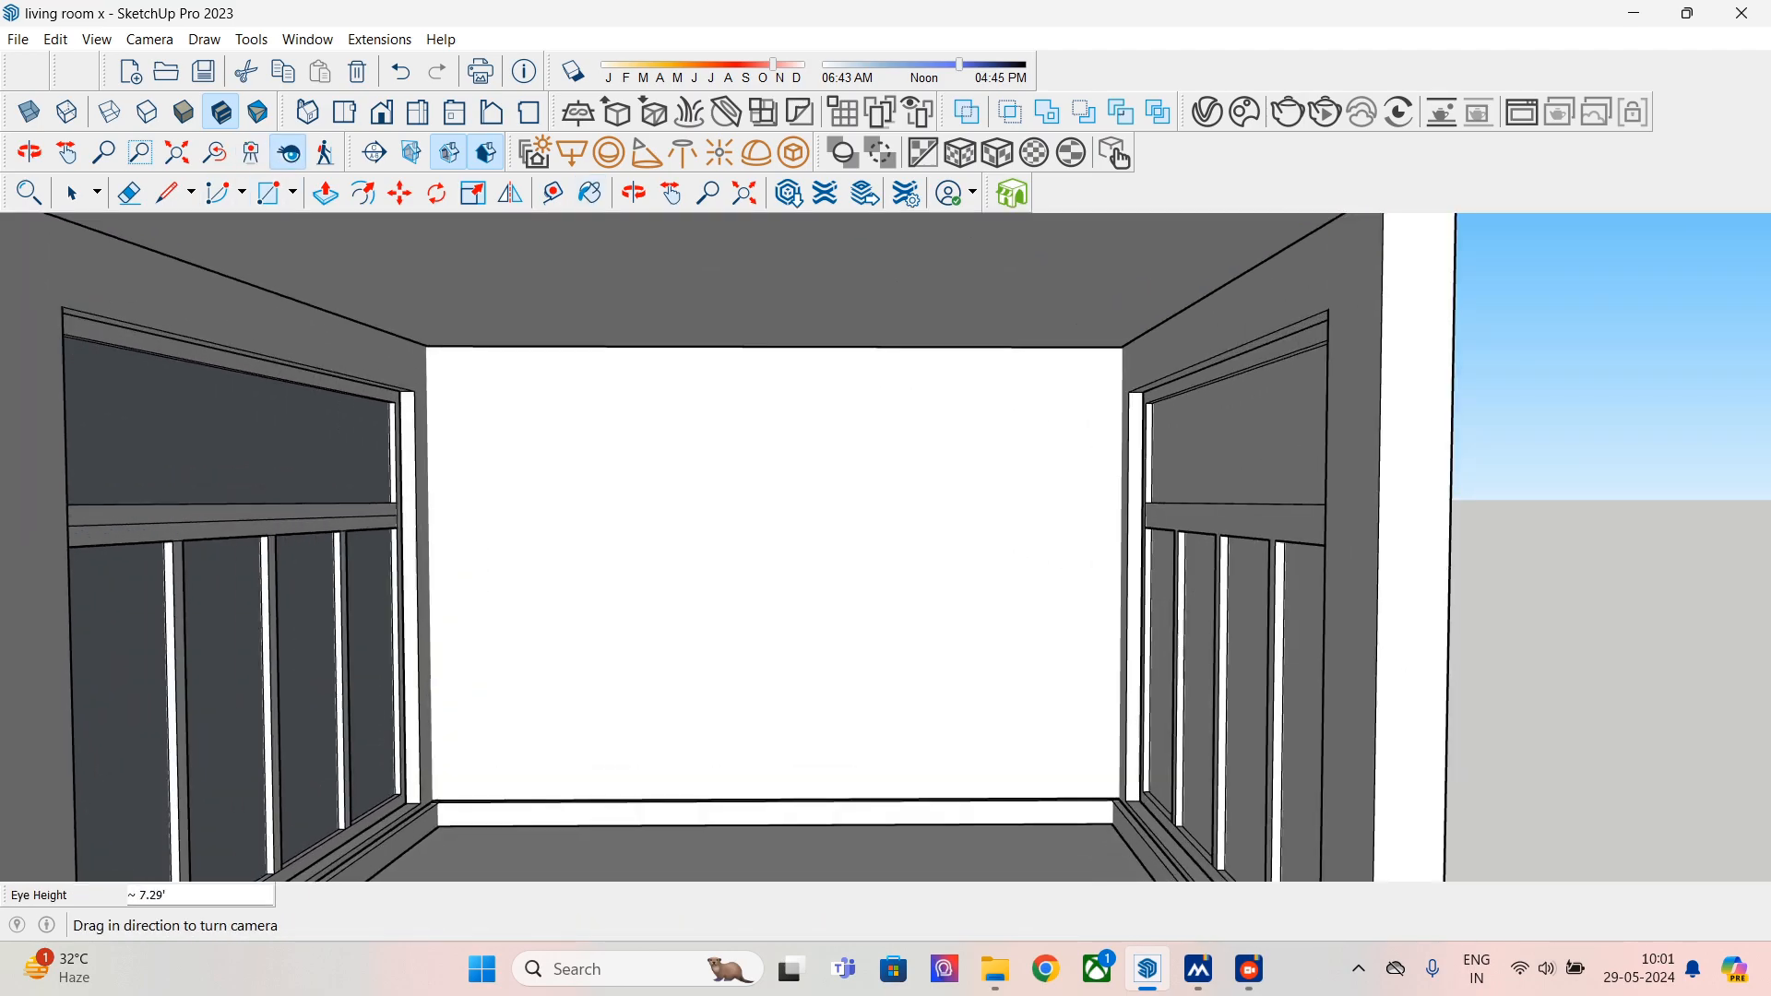
scroll(738, 766, down, 3)
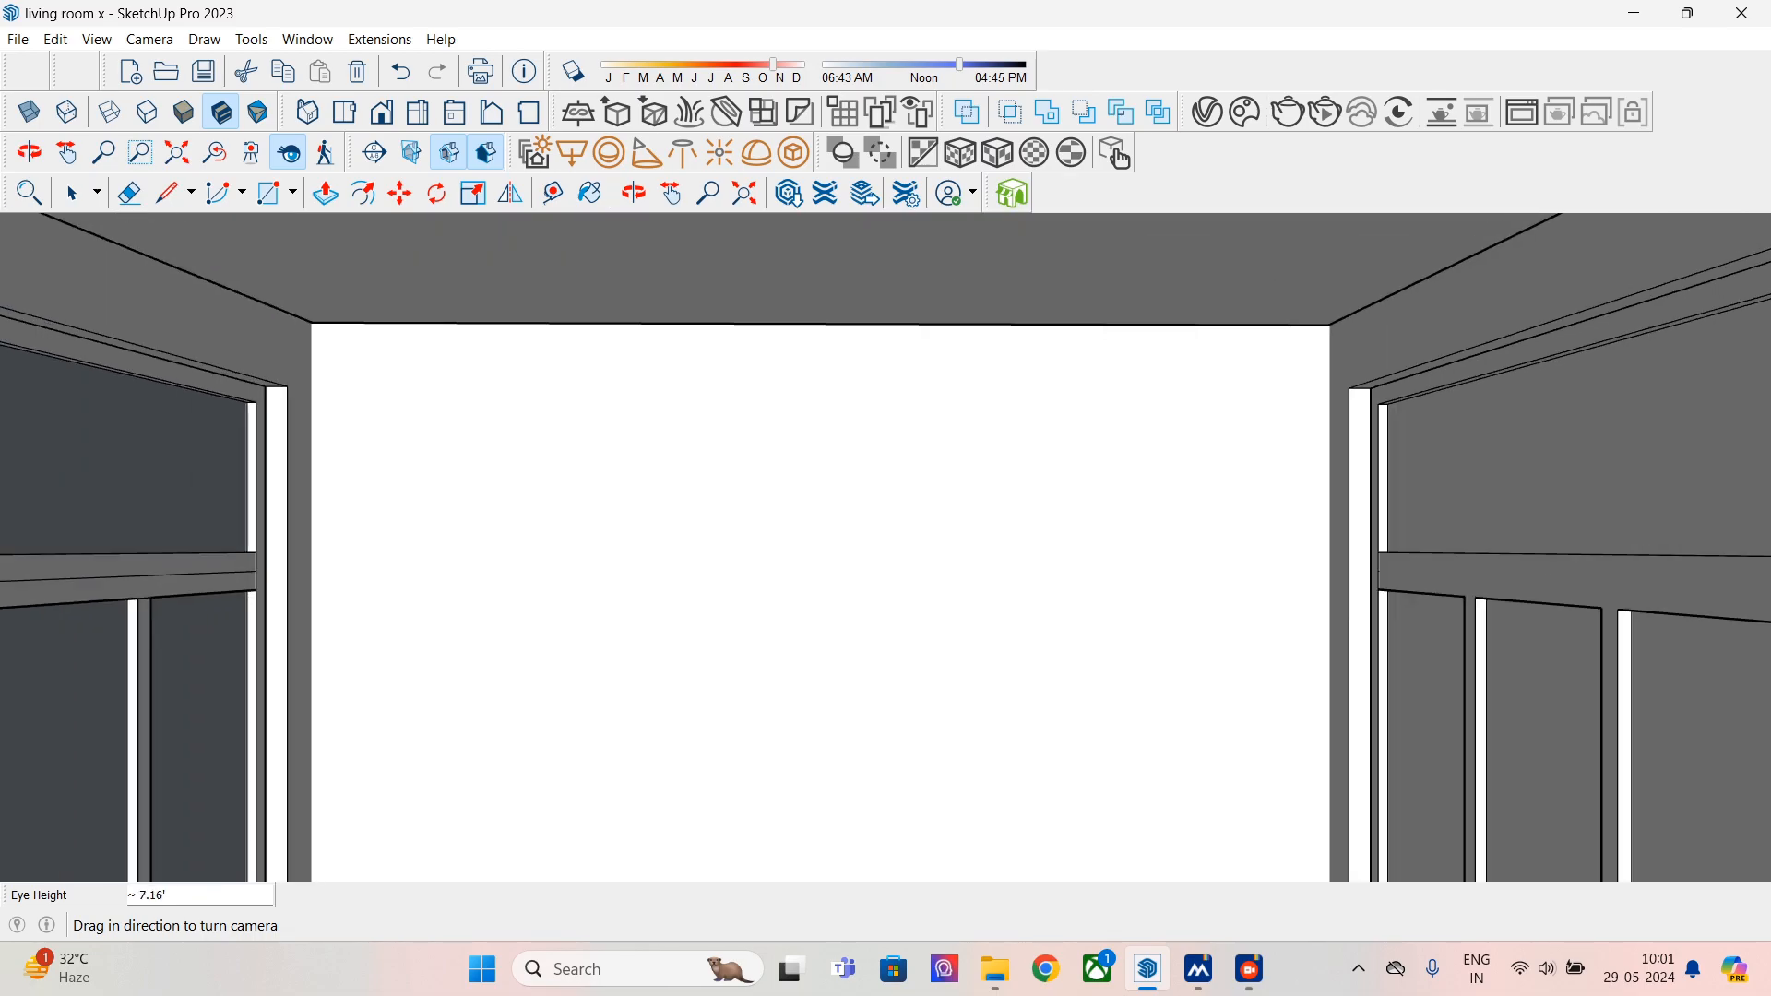
shift+middle_drag(739, 767, 704, 556)
- Frame the accent wall, its skirting and both side windows using Zoom and Walk
click(141, 152)
click(103, 153)
drag(738, 461, 779, 593)
click(325, 152)
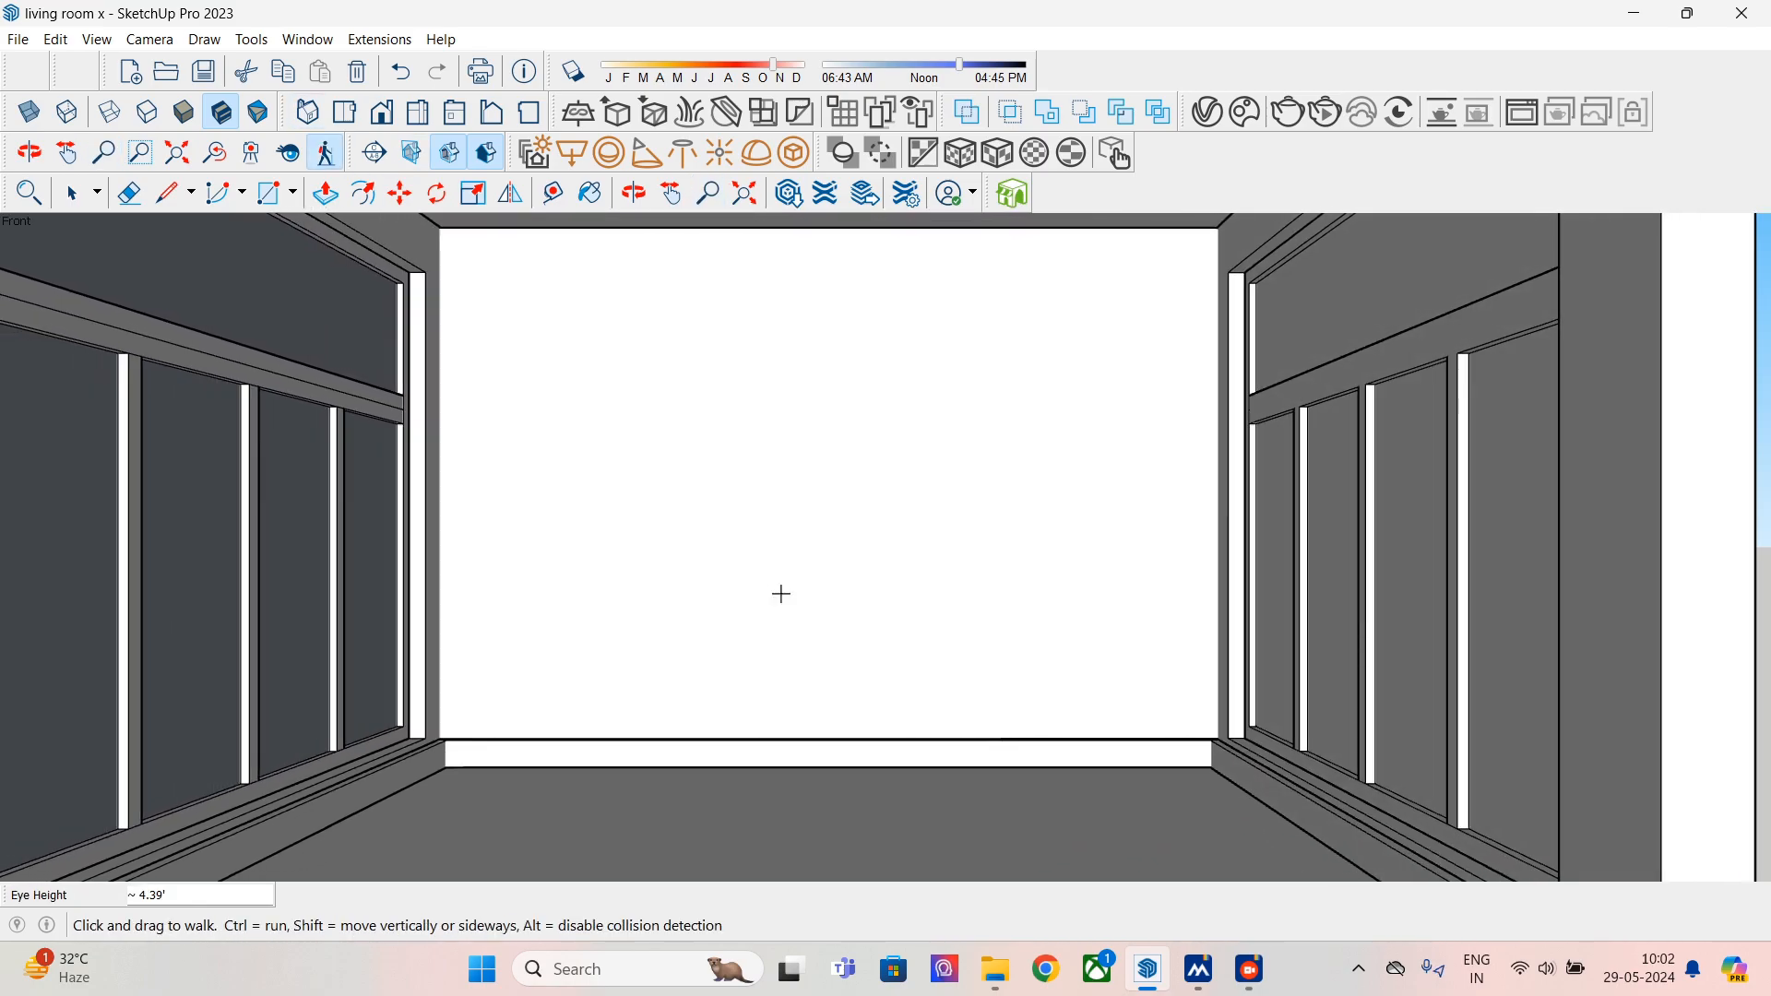
drag(774, 703, 764, 711)
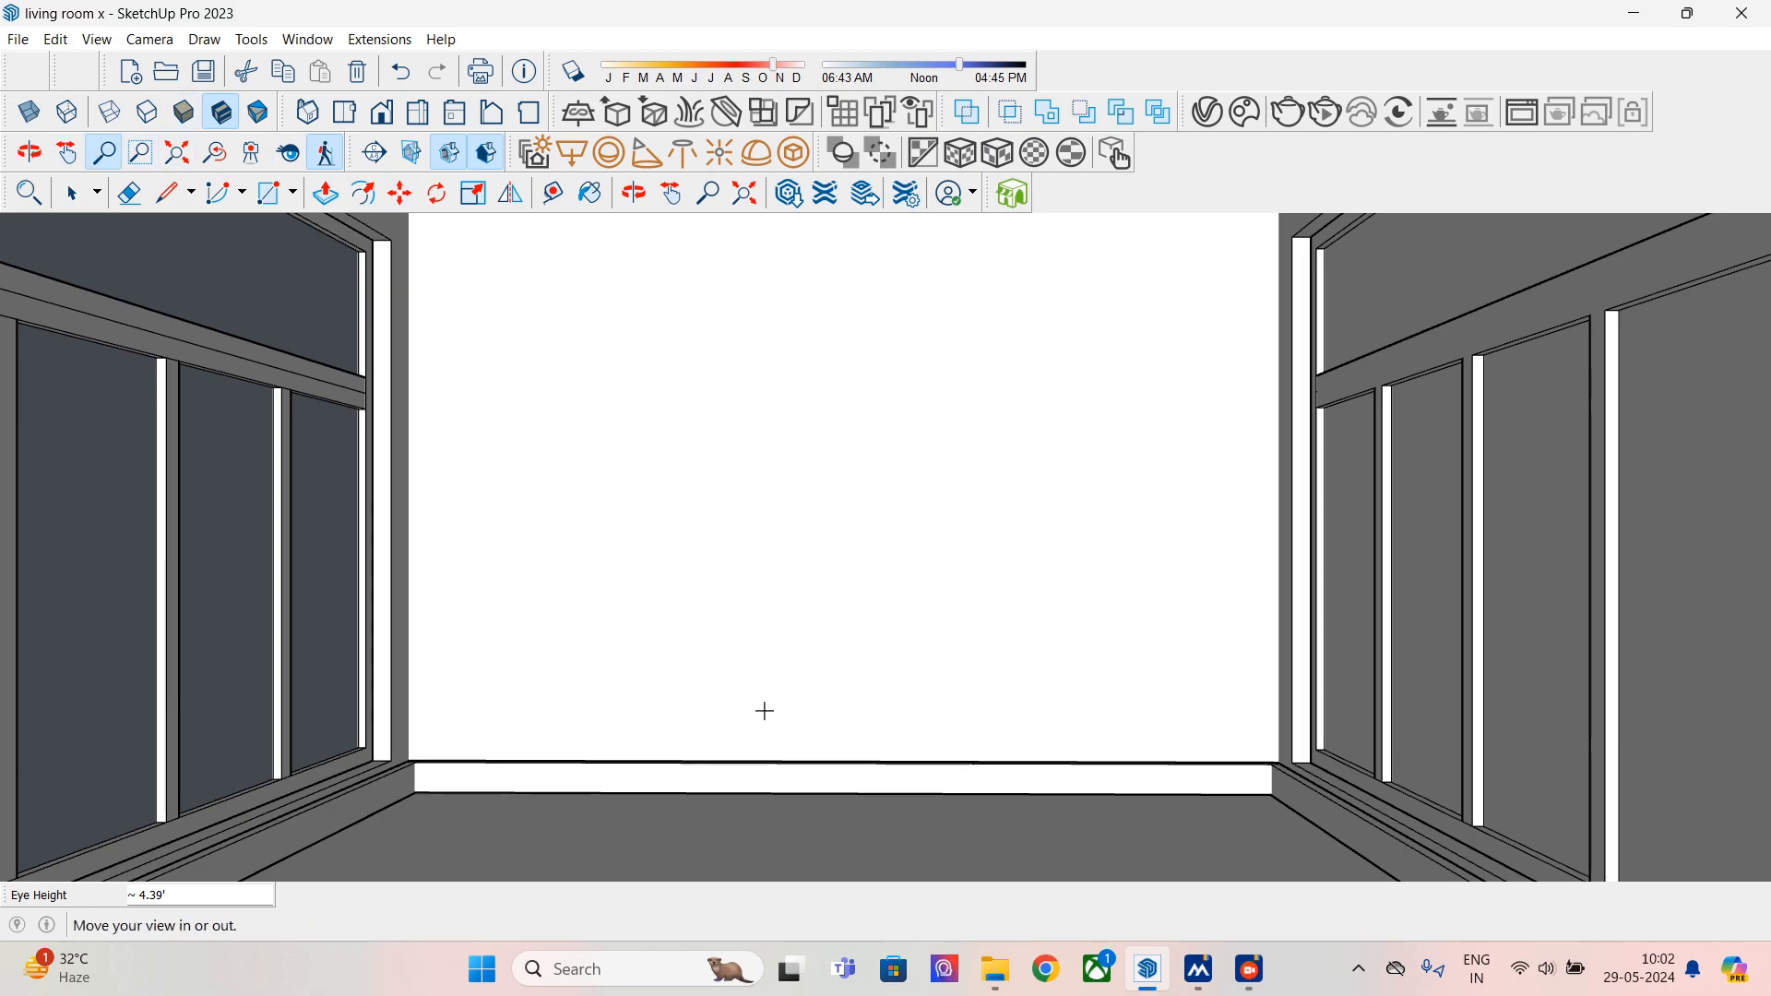
- Try camera fields of view of 45, 40, 39, 38 and 35 degrees for the interior view
click(103, 152)
text(4)
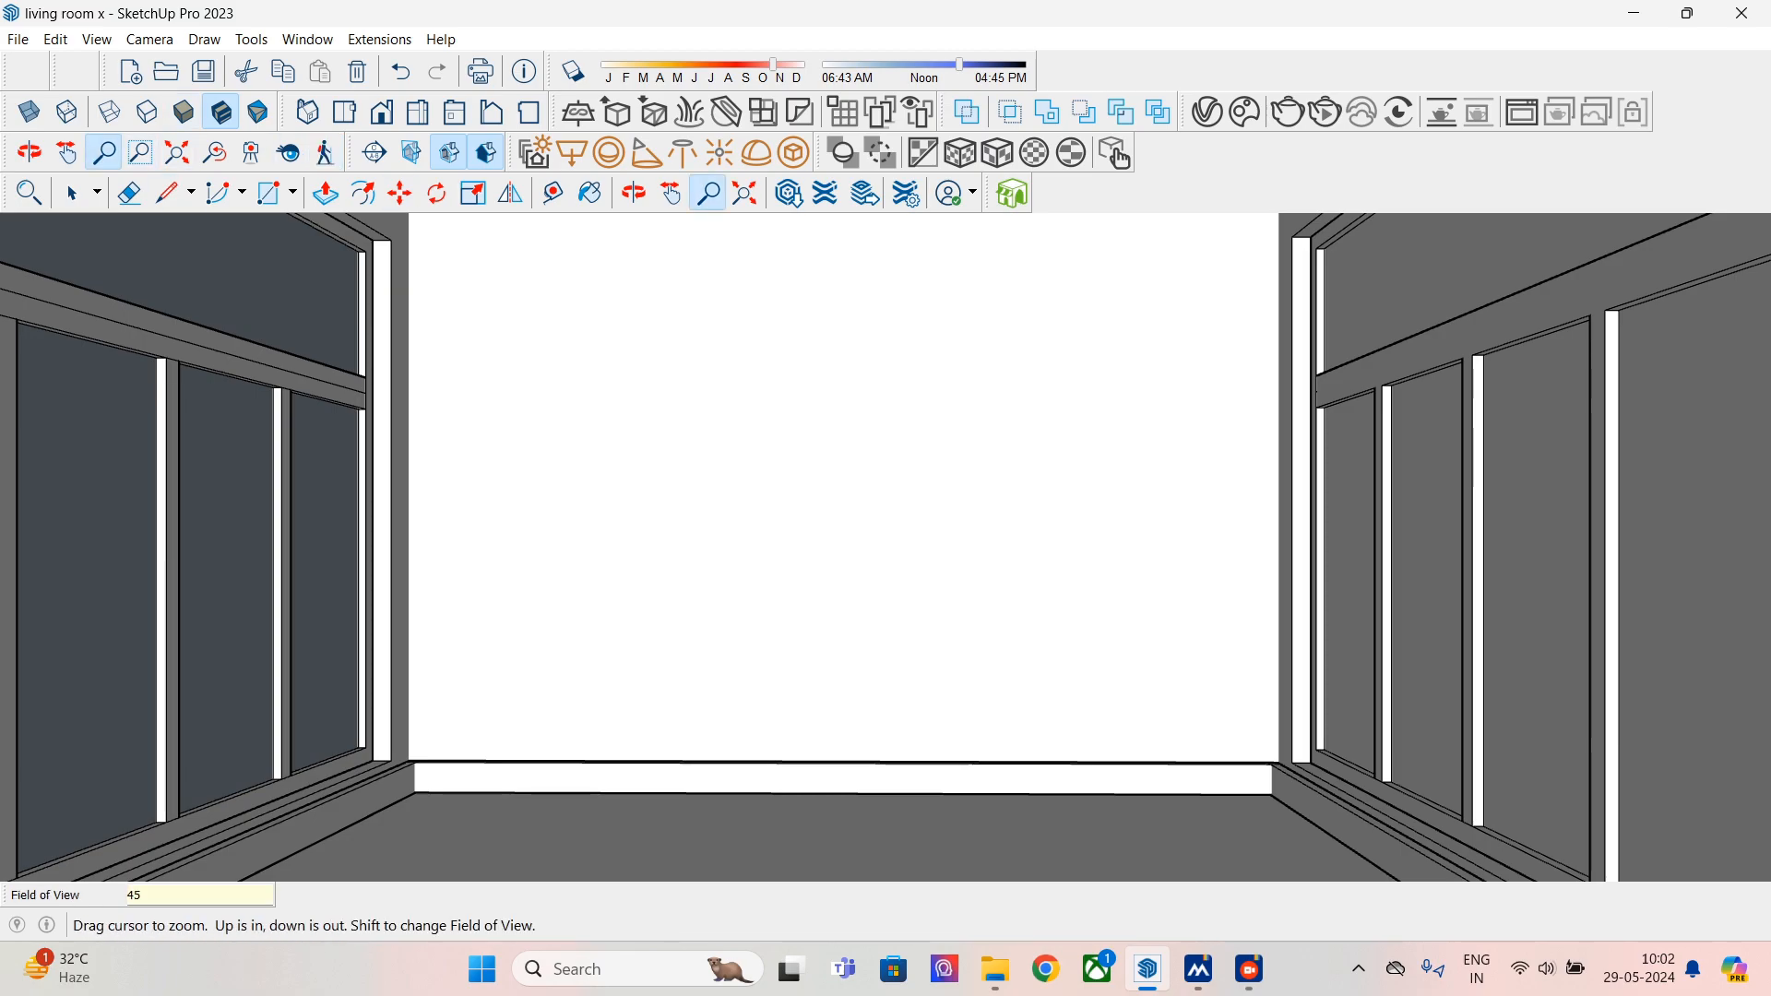
text(5)
key(Return)
text(40)
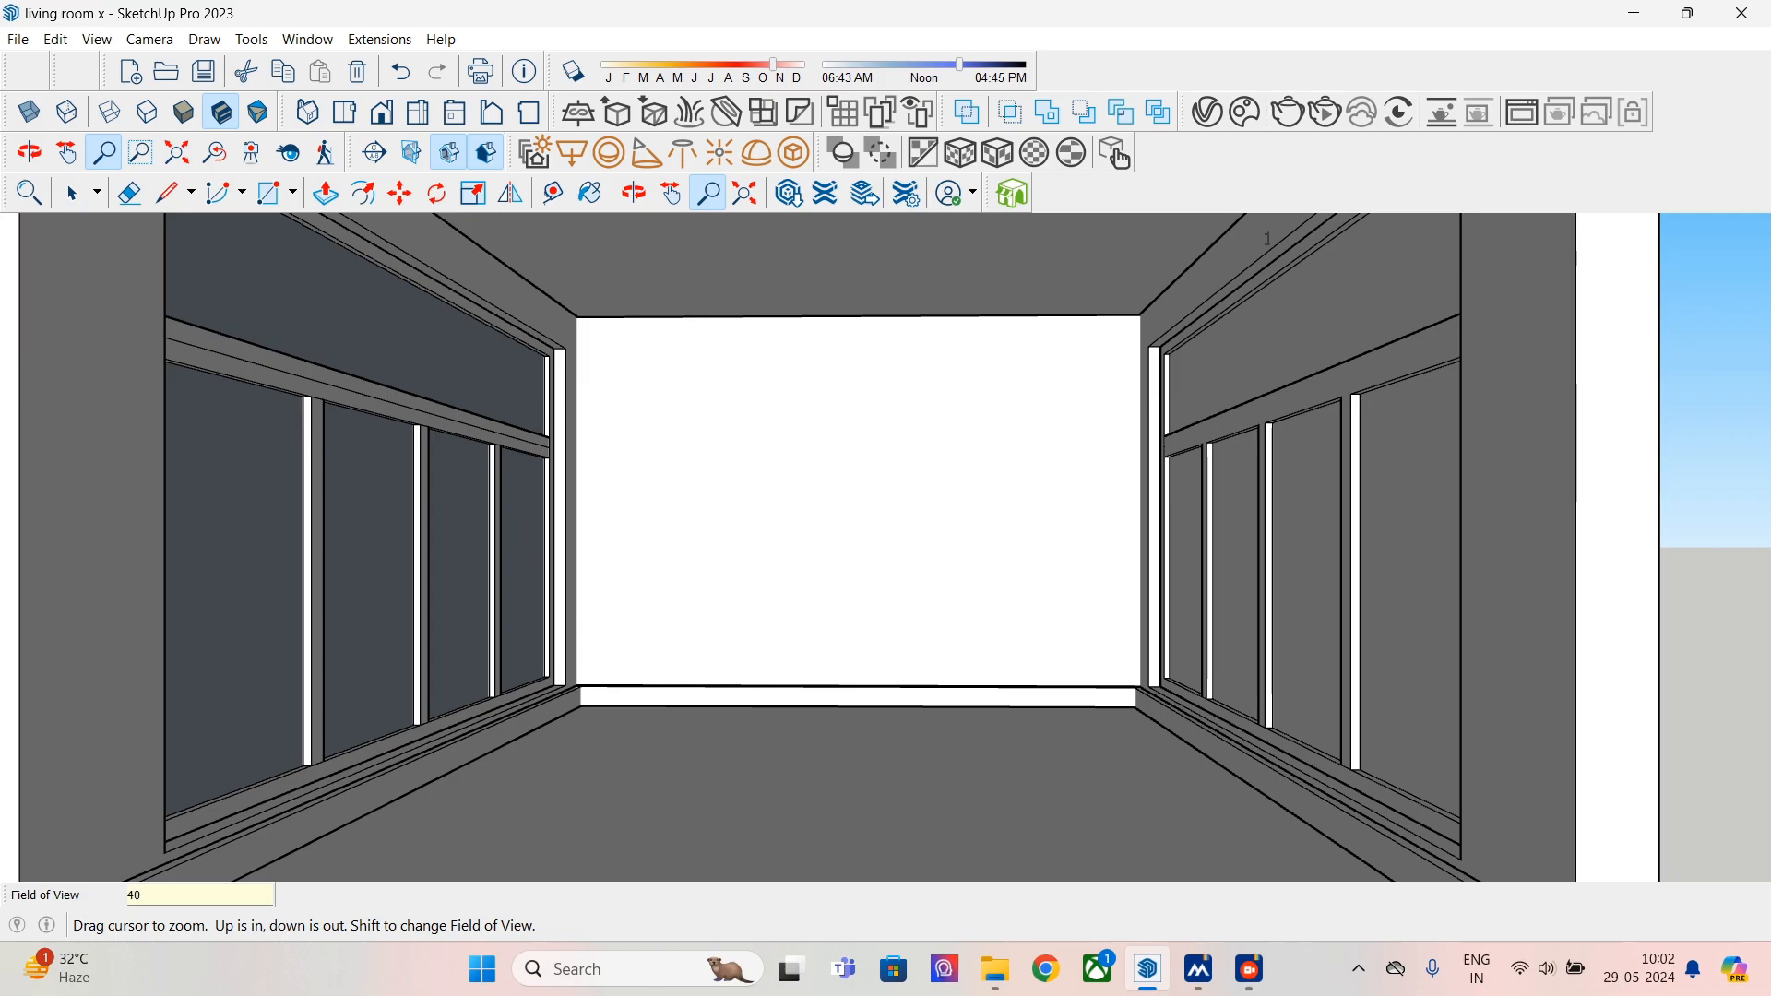
key(Return)
text(39)
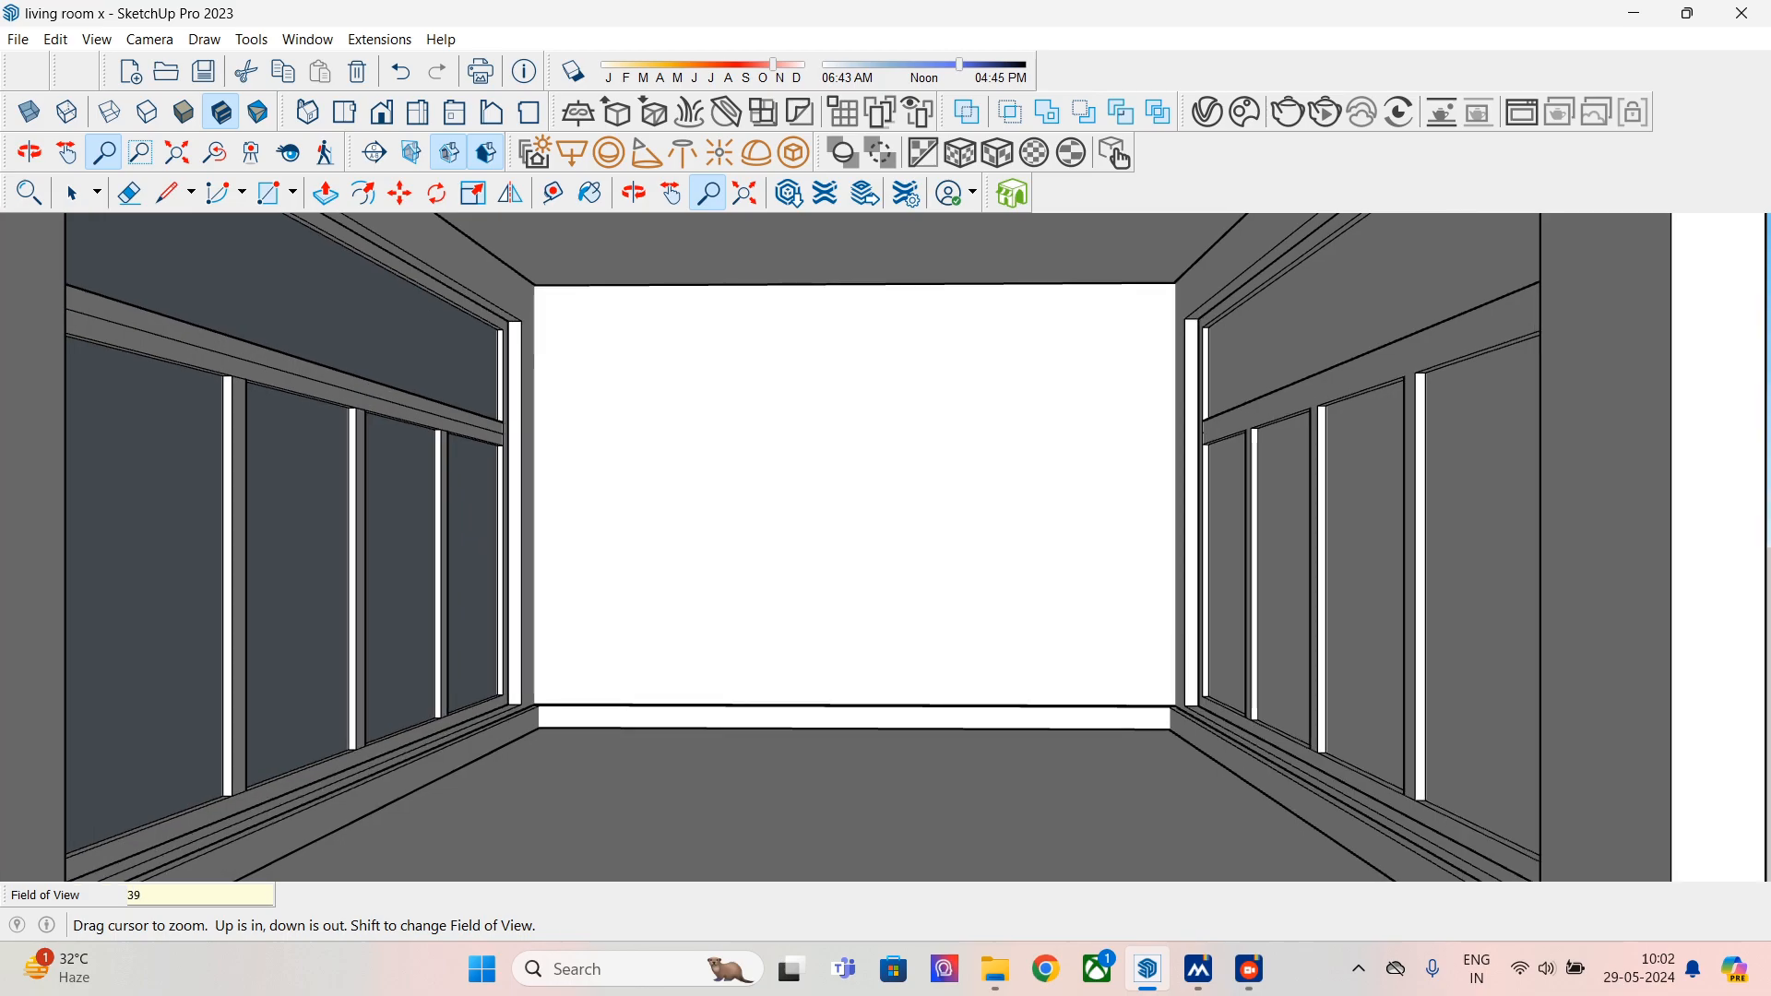
key(Return)
text(38)
key(Return)
text(3)
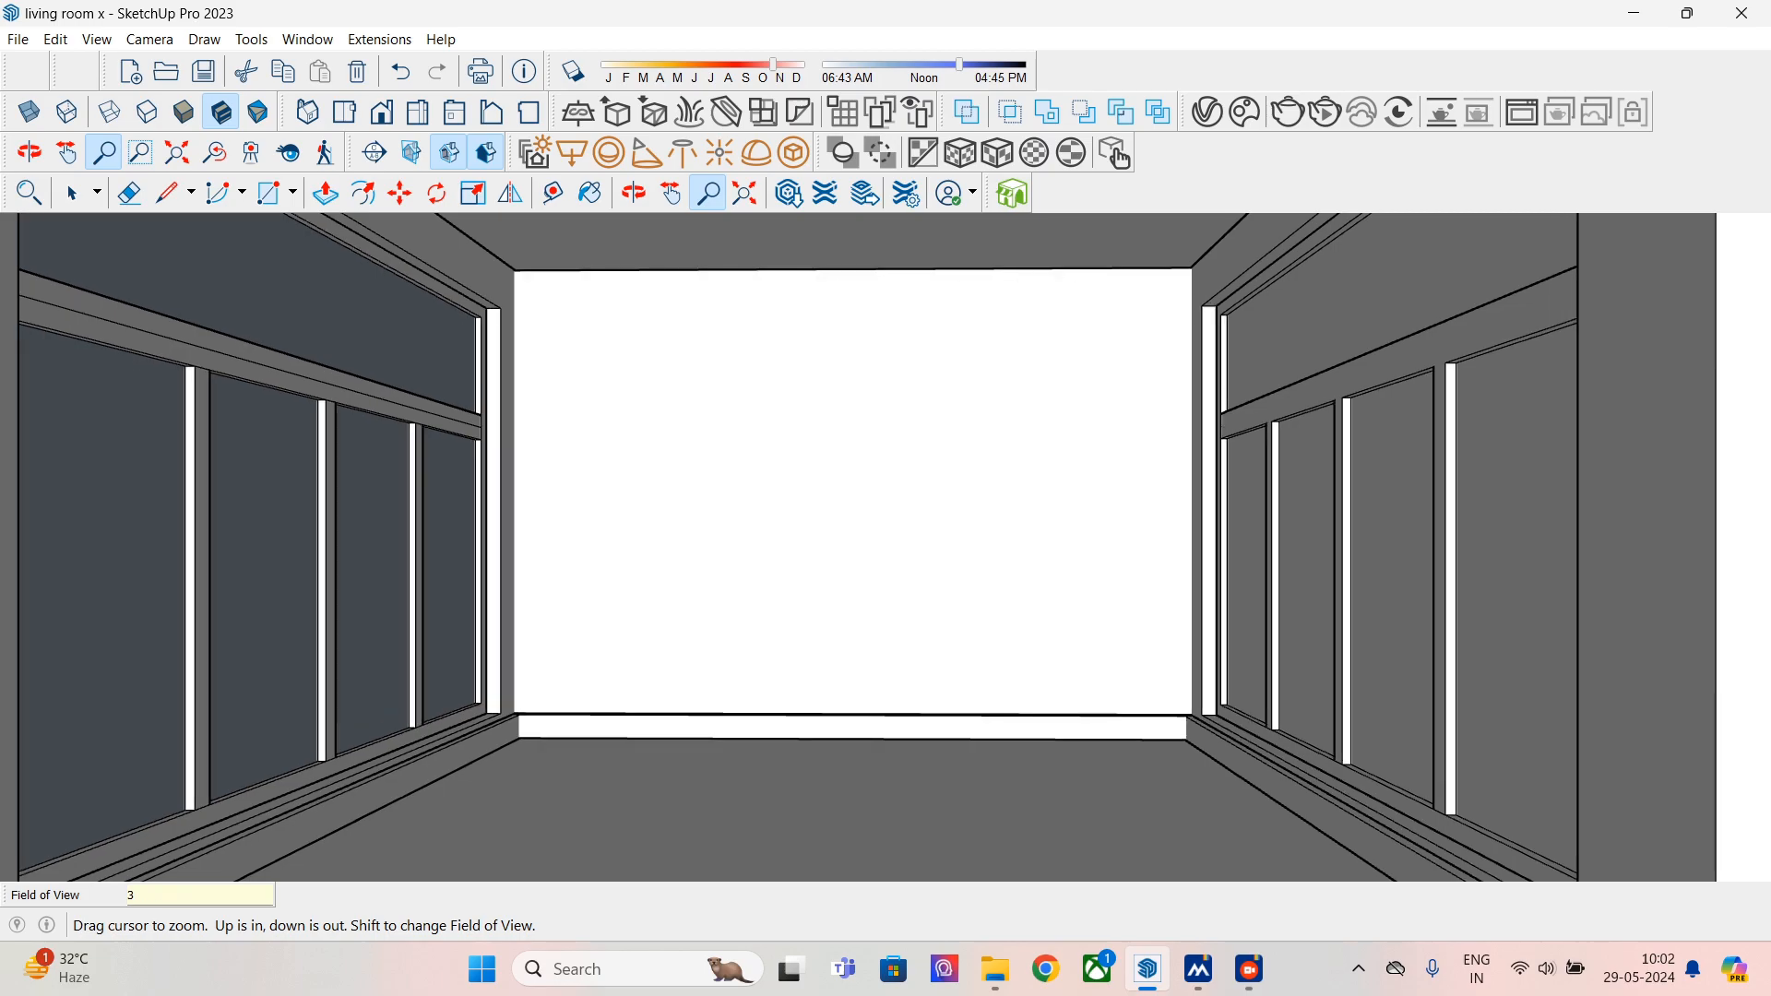
text(5)
key(Return)
- Set the camera's field of view to 34 degrees
text(35)
key(BackSpace)
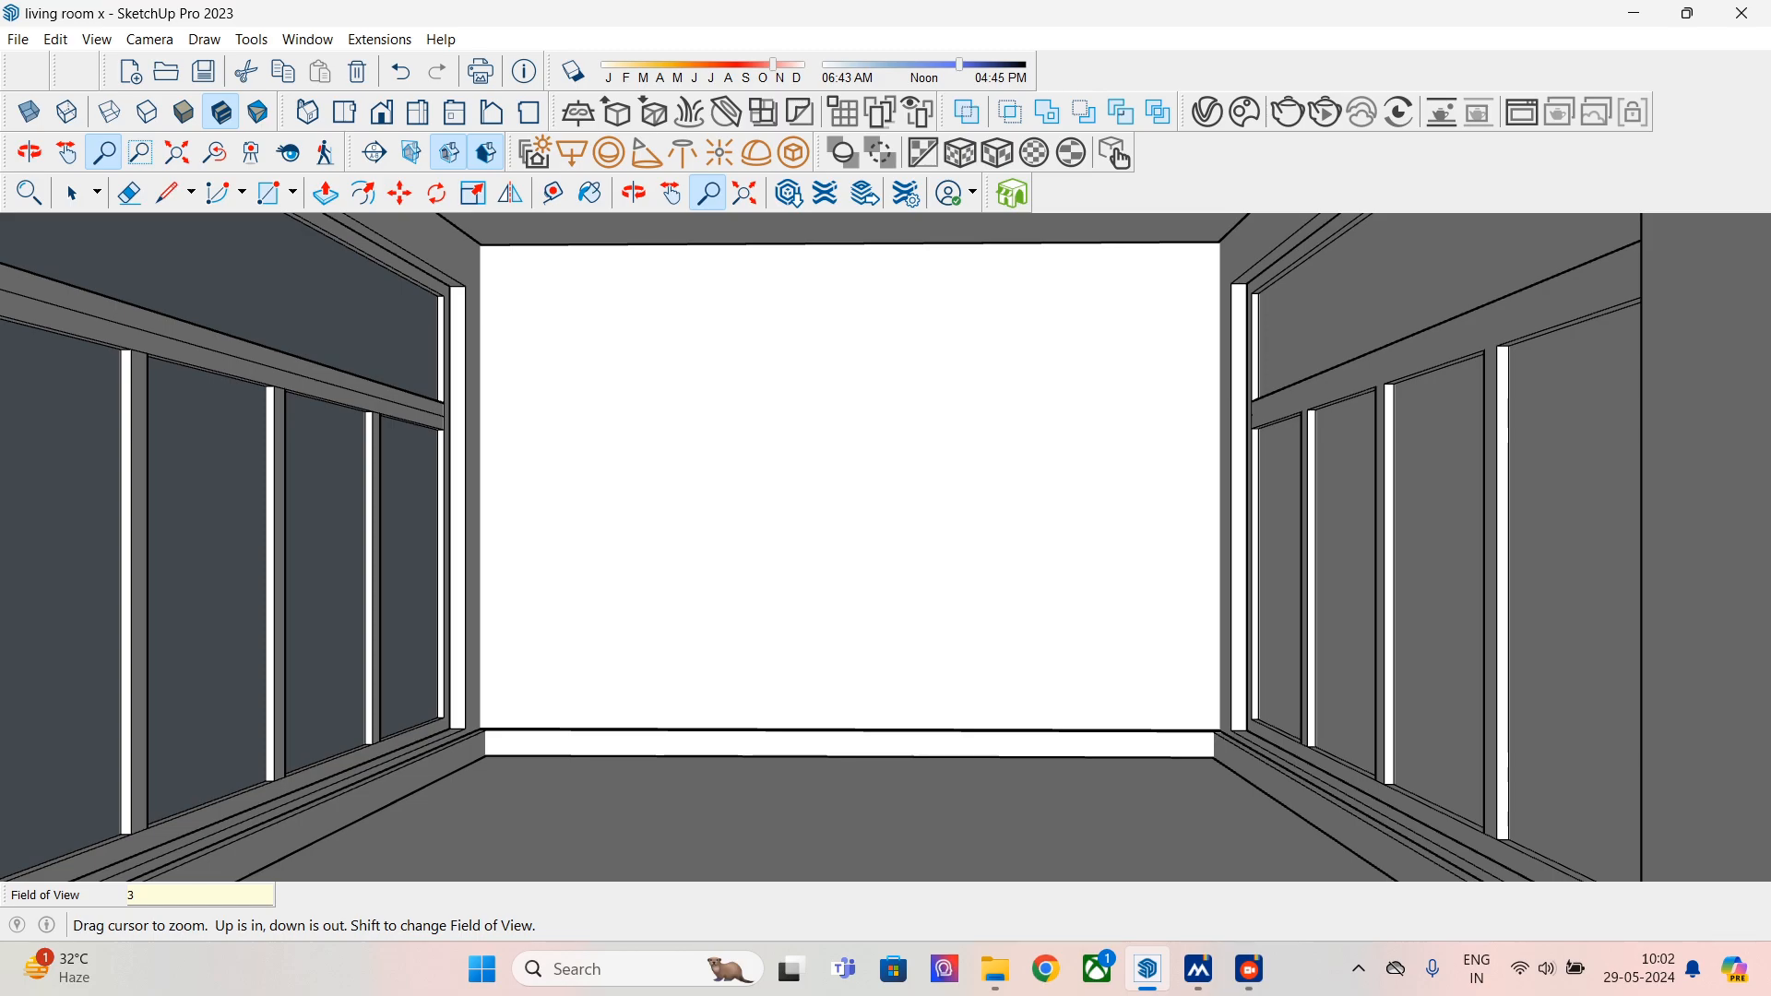
key(Return)
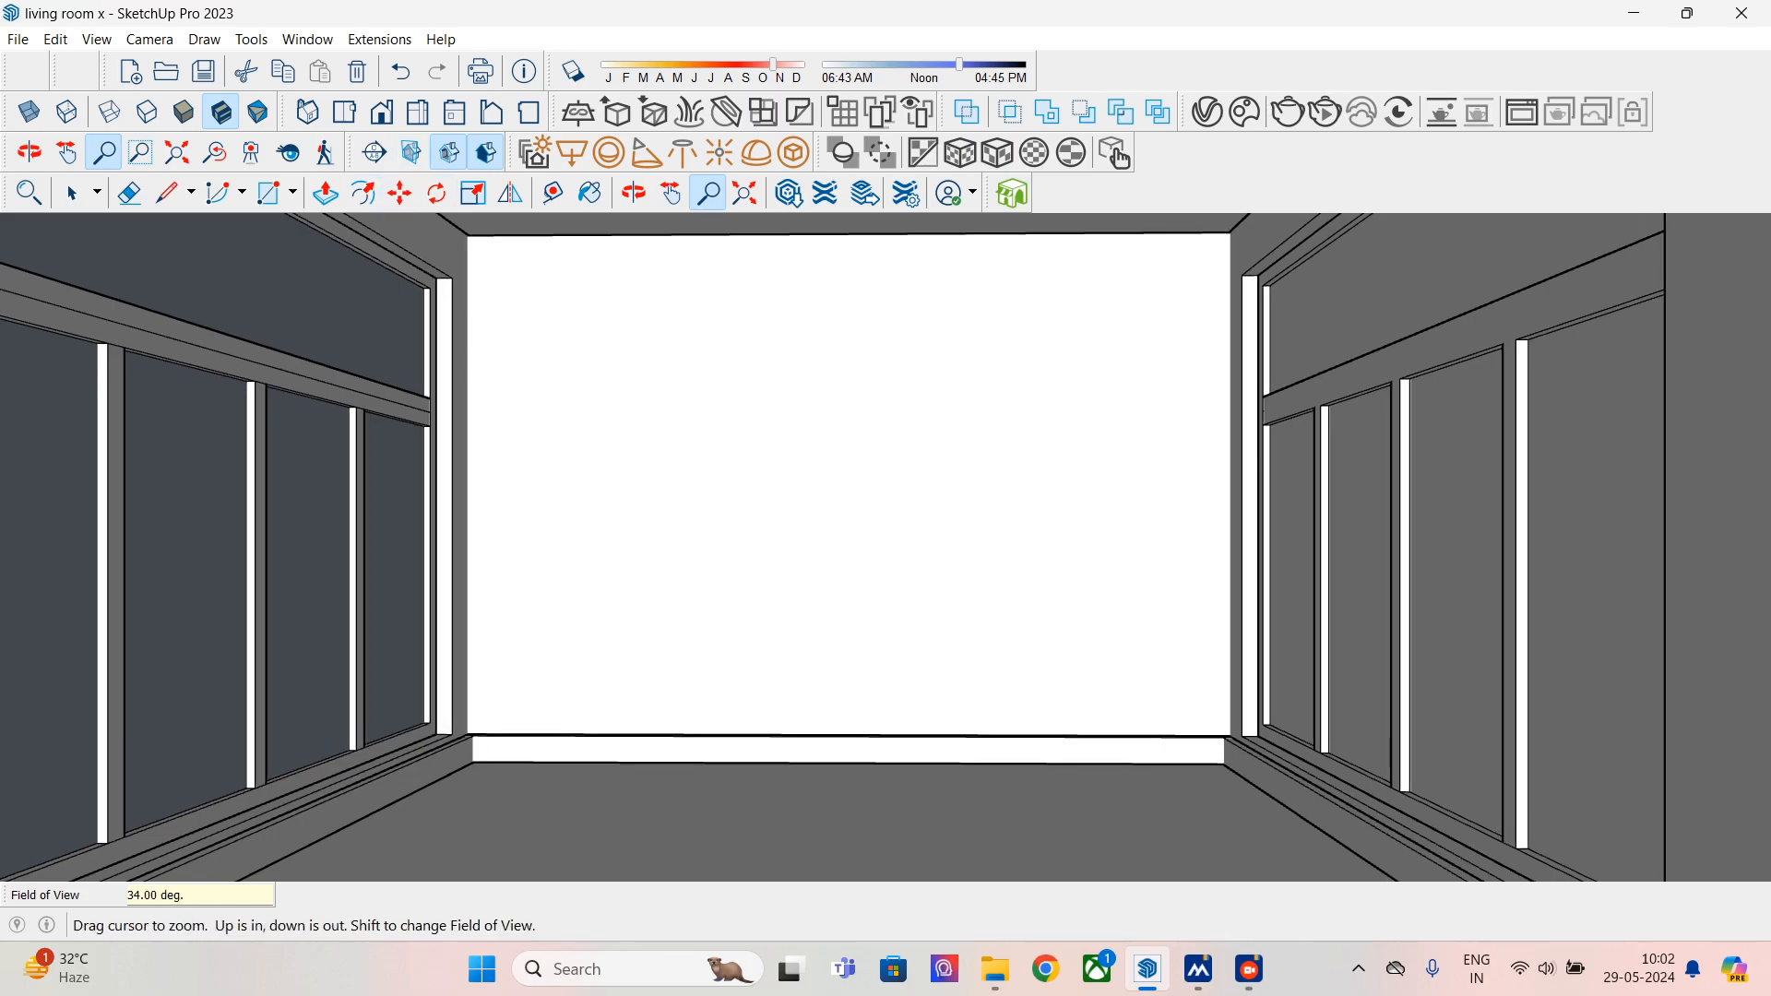
right_click(542, 392)
- Make the Front Wall tag visible again while keeping the framed interior camera position
click(590, 193)
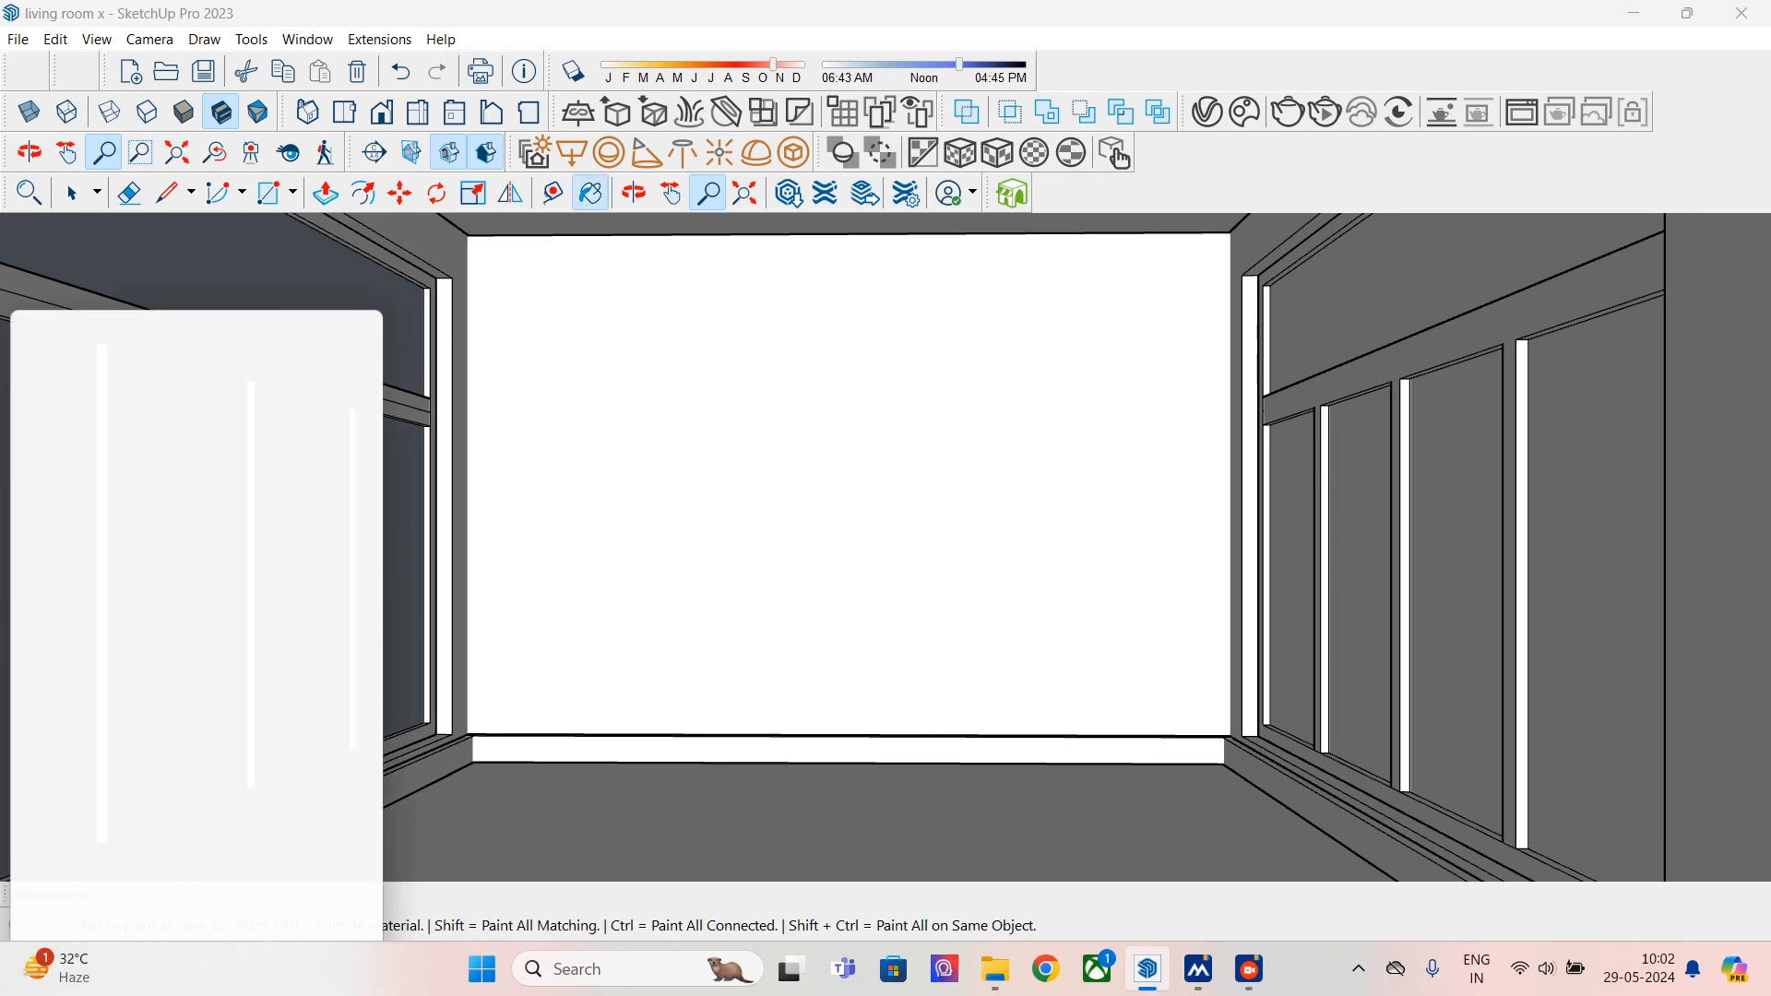
drag(379, 485, 379, 790)
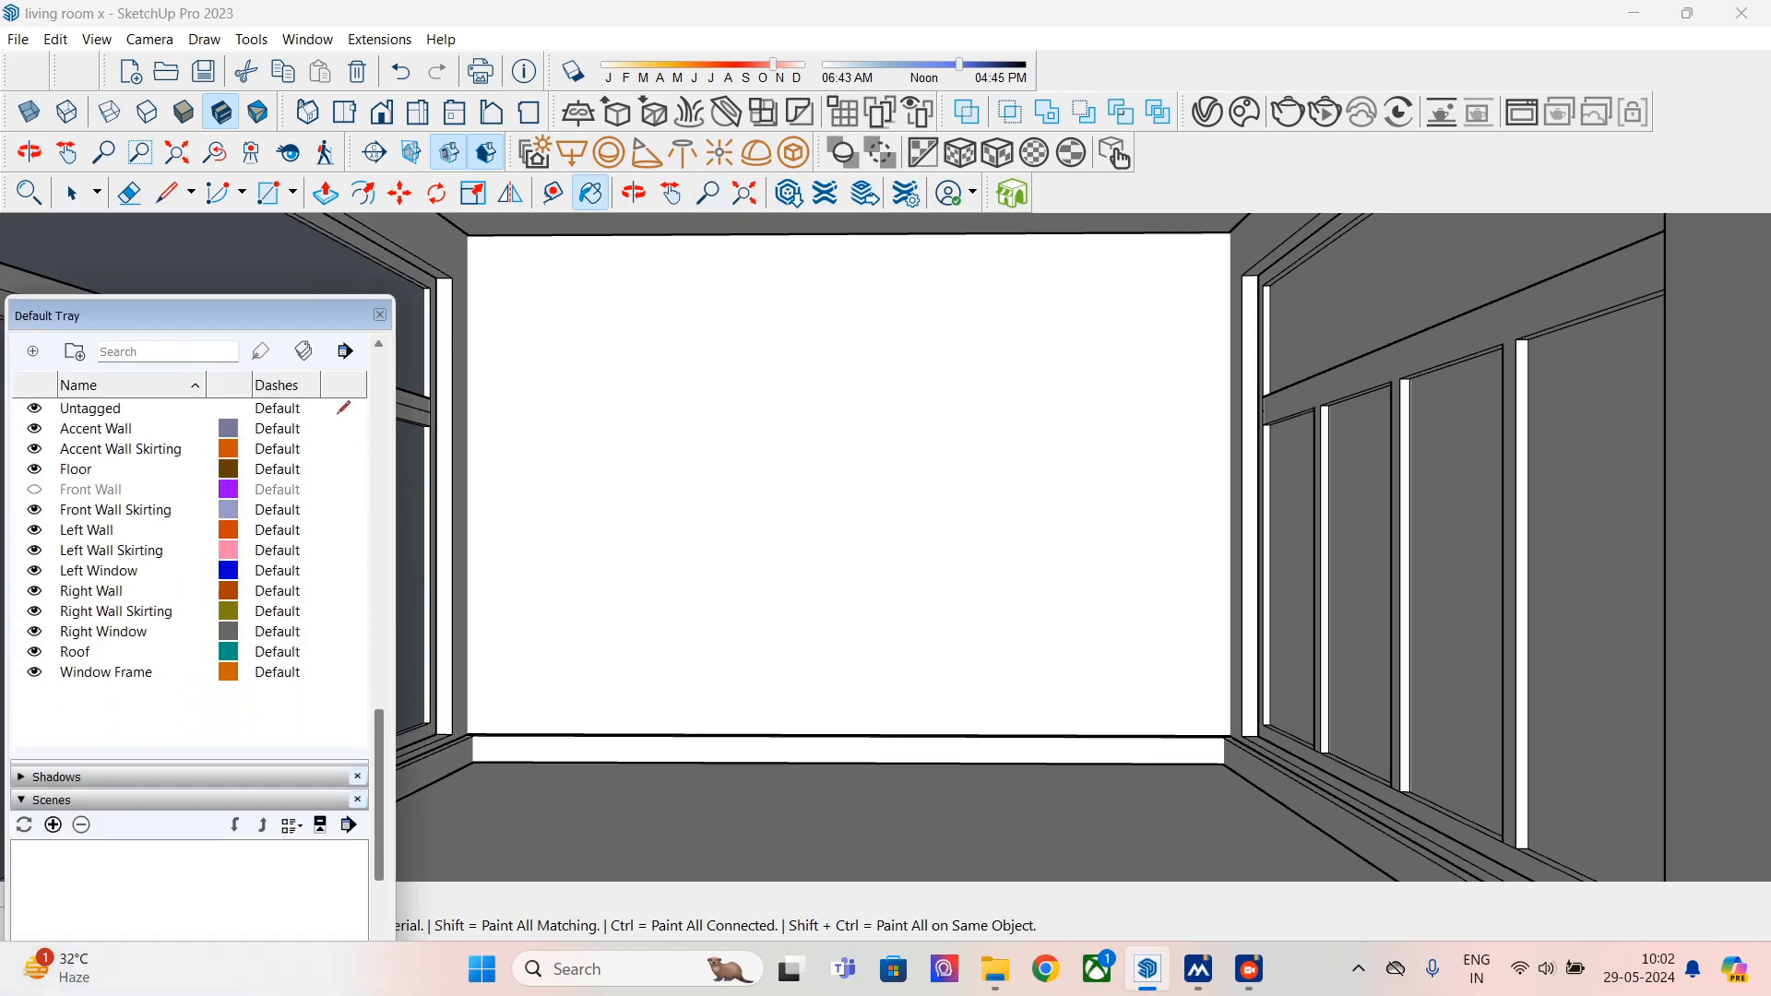
click(34, 488)
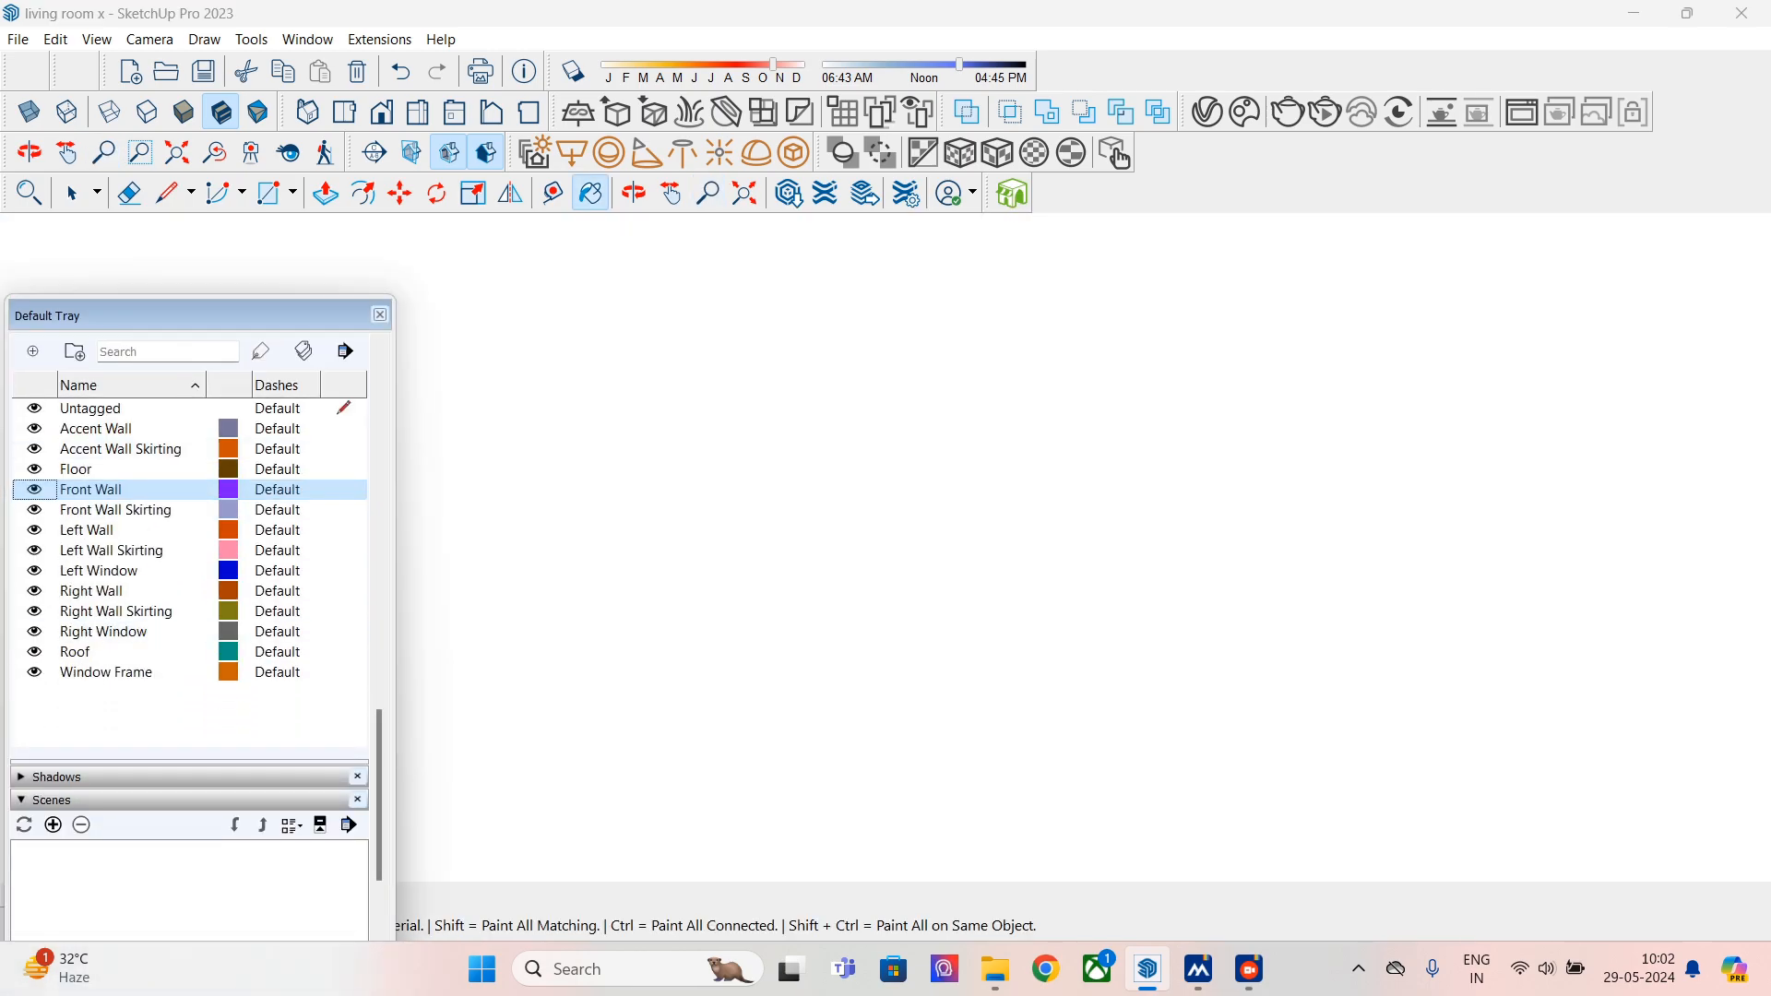
click(379, 314)
click(707, 192)
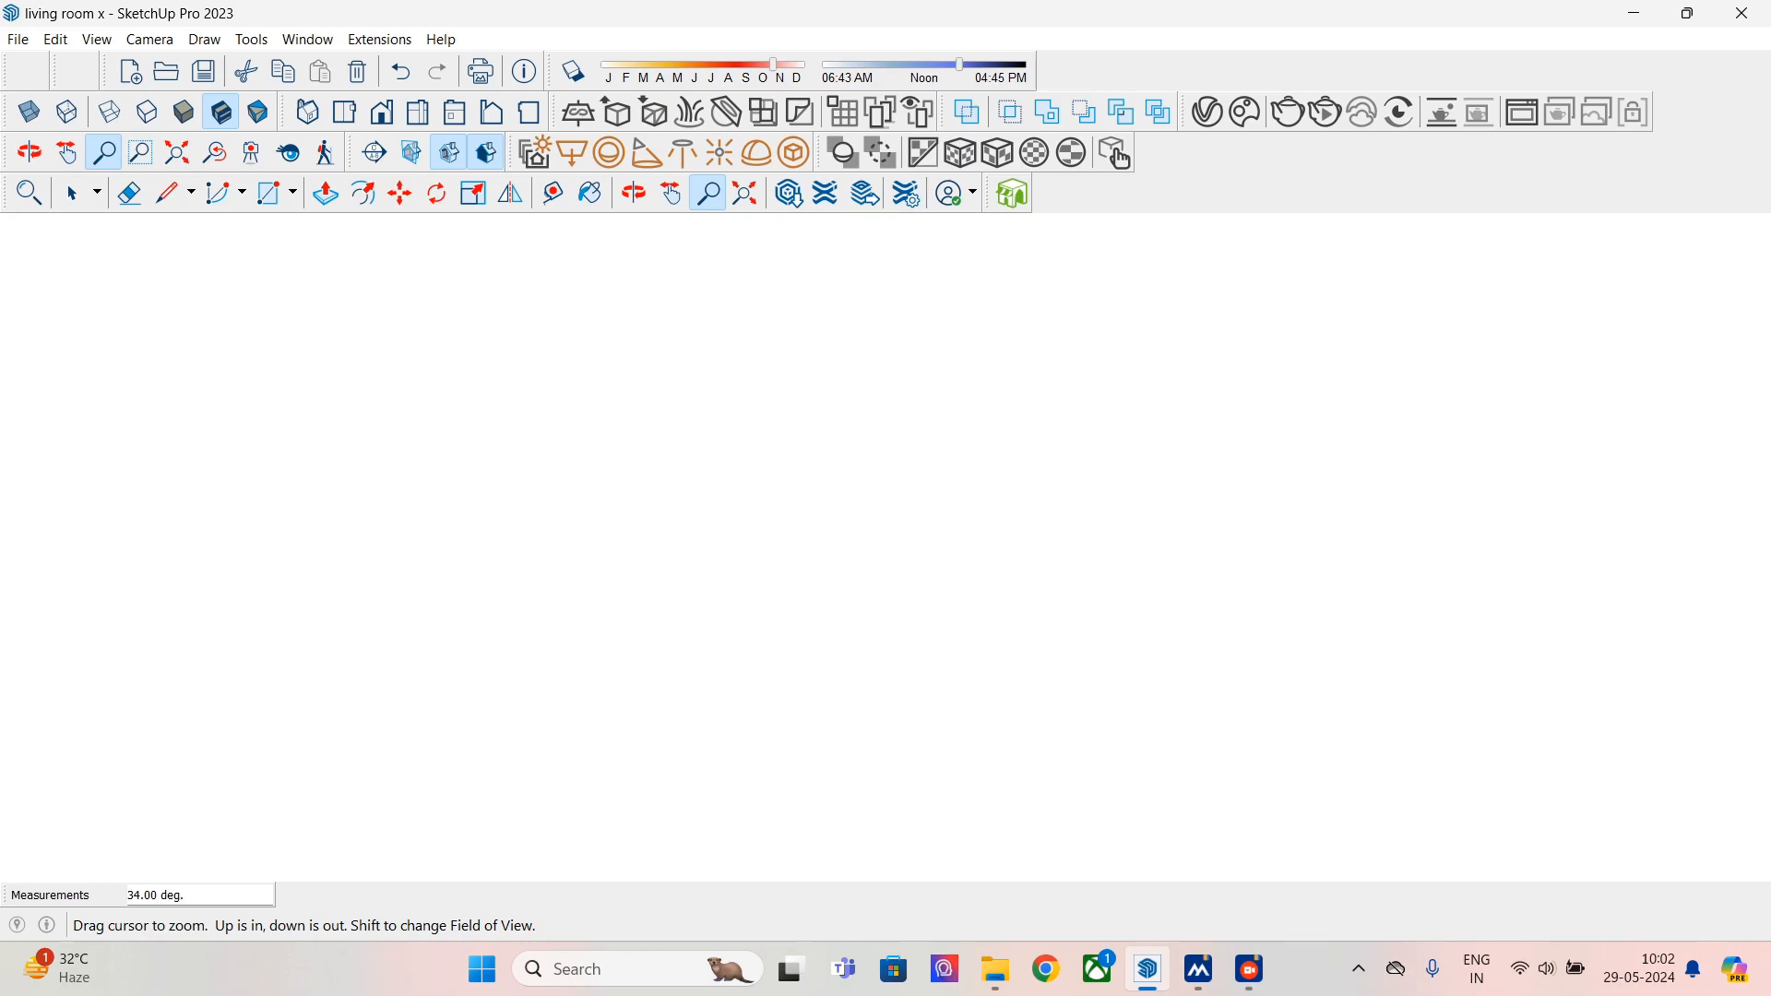
- Save the framed interior view of the accent wall as a new scene
scroll(885, 548, up, 2)
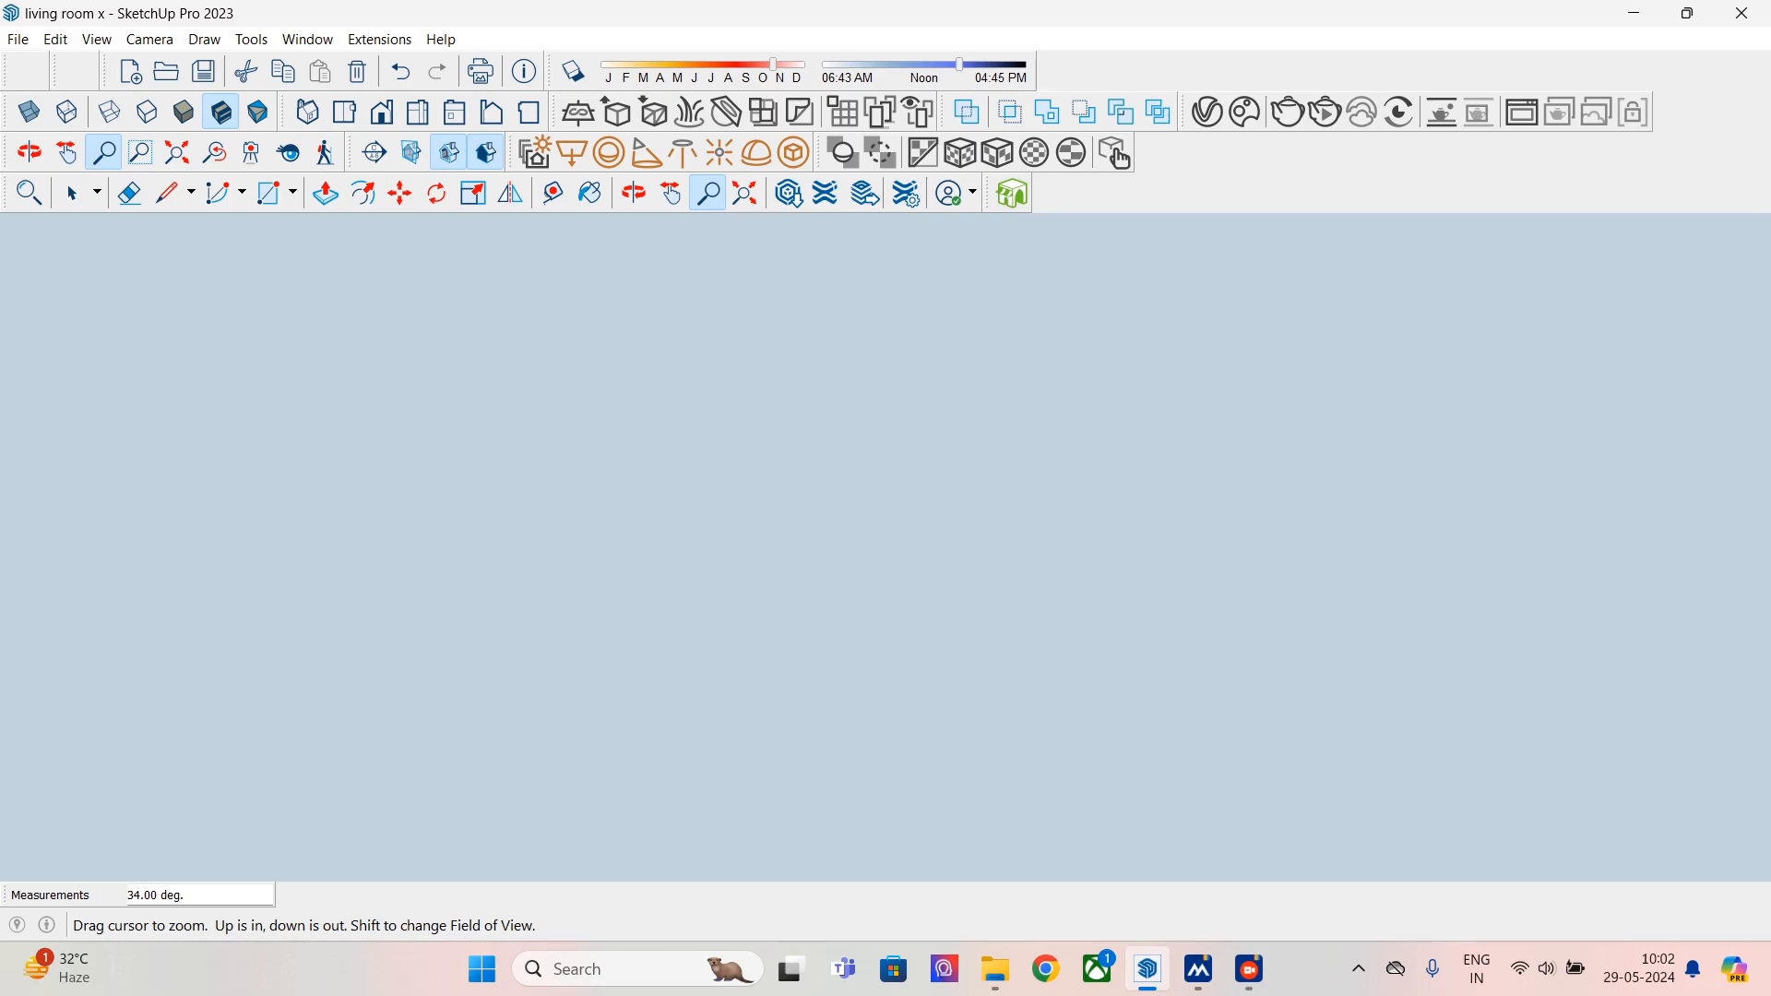
scroll(885, 547, down, 2)
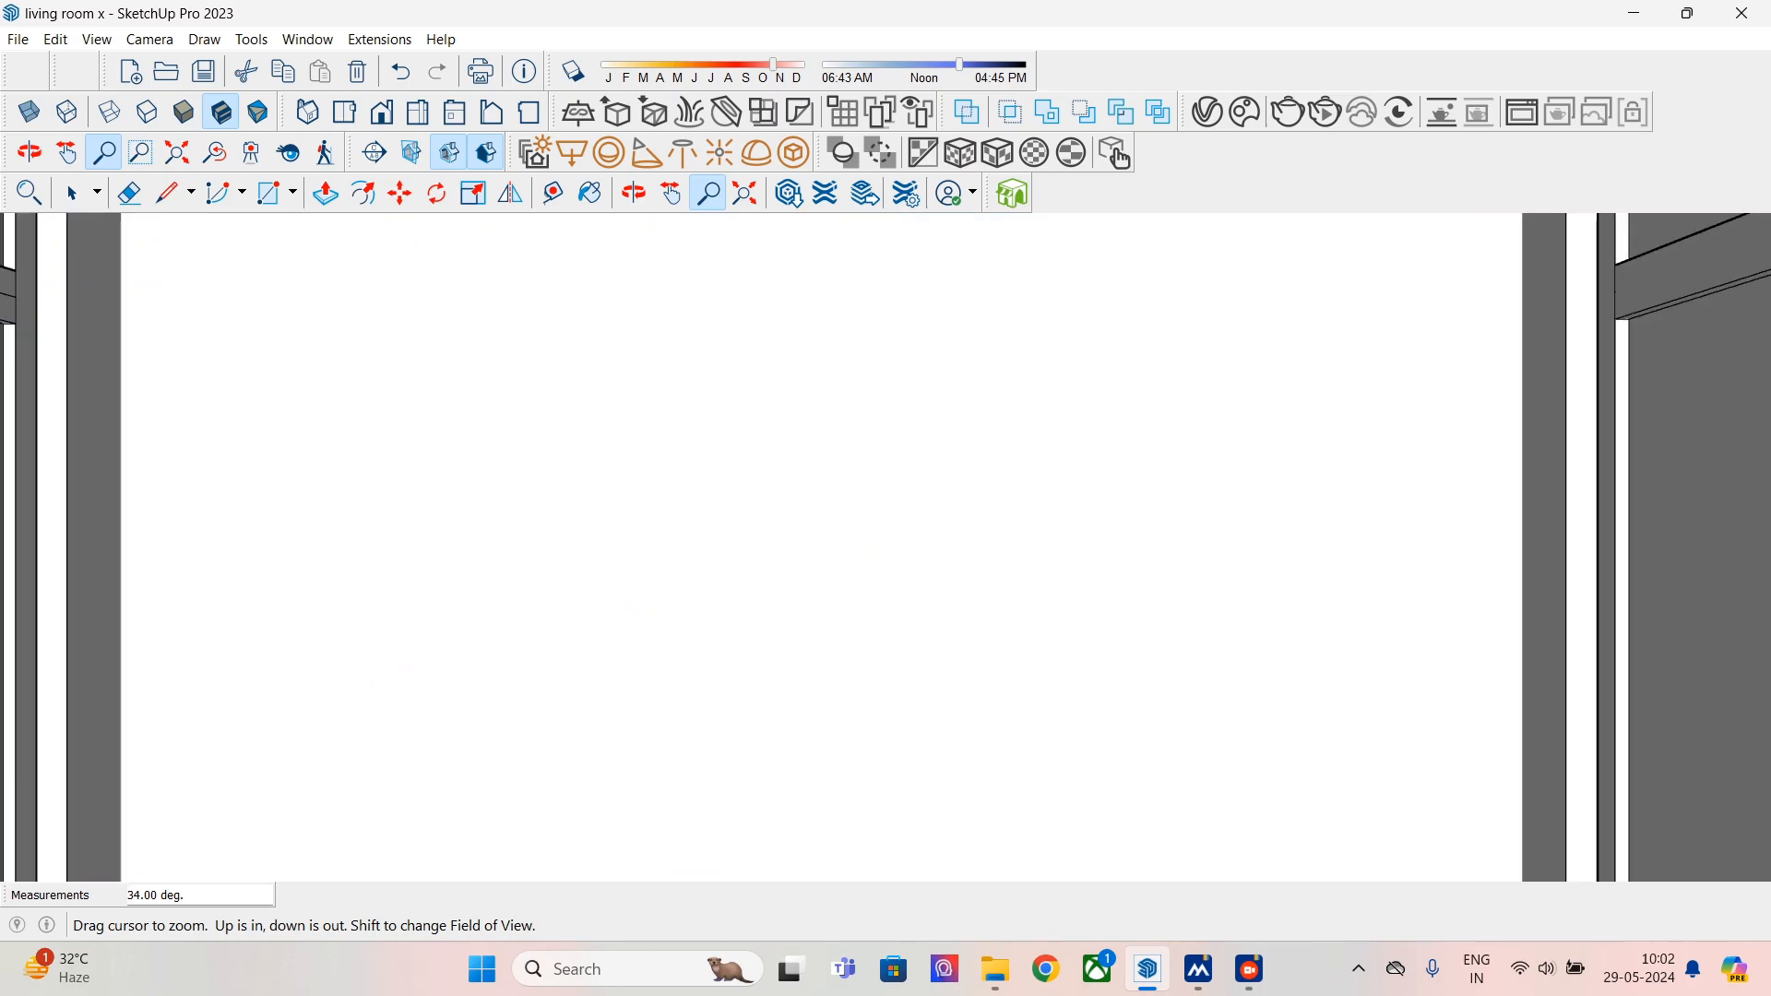
scroll(881, 546, down, 1)
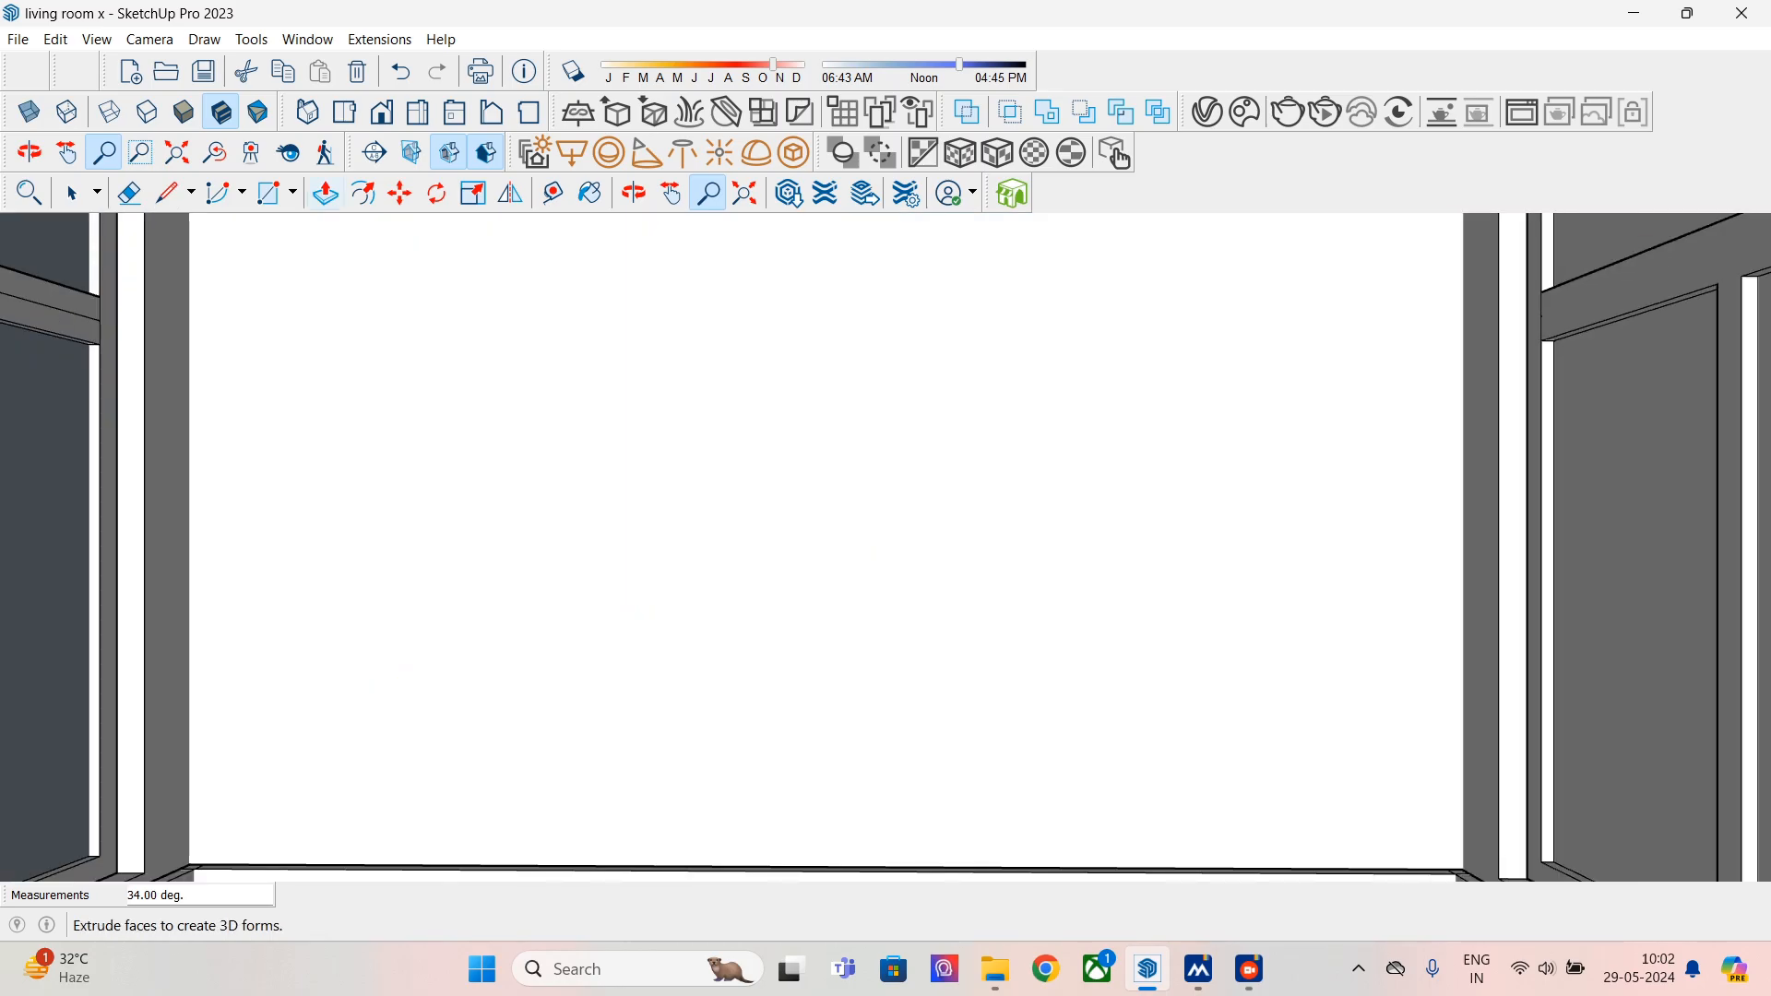
click(95, 39)
mouse_move(184, 407)
click(318, 404)
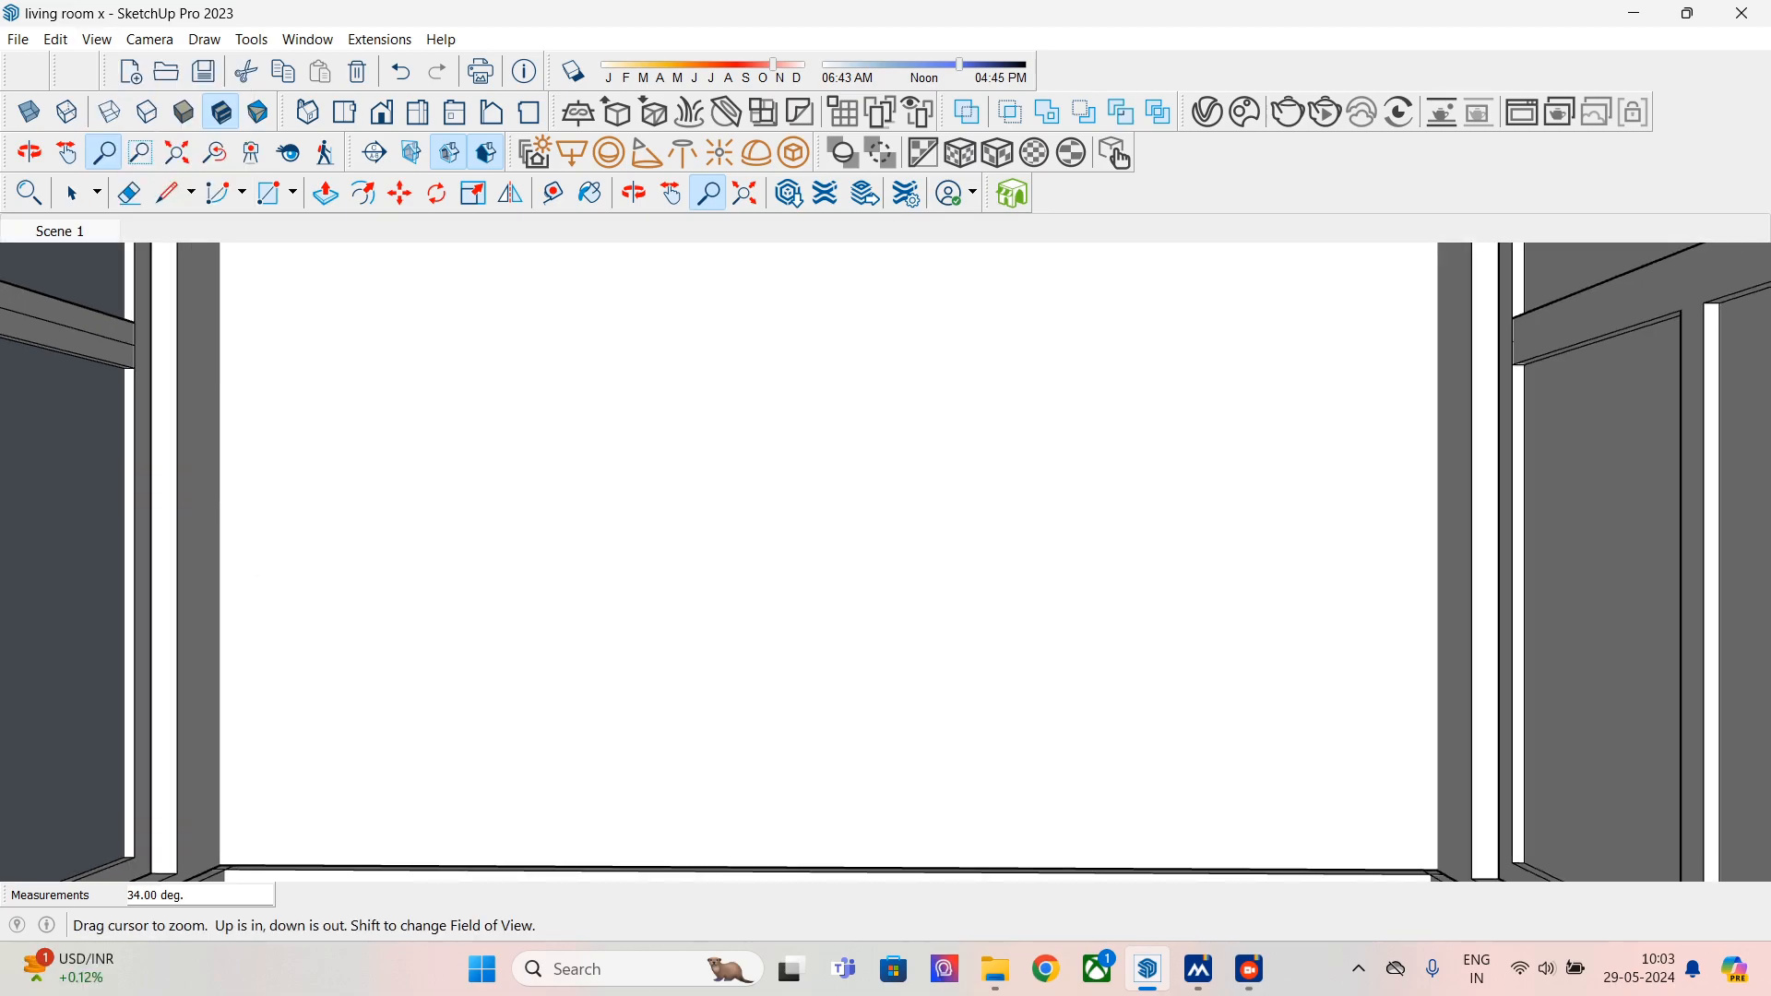
- Set the camera's field of view to 45 degrees and update Scene 1 with this view
scroll(881, 547, down, 1)
scroll(885, 561, up, 2)
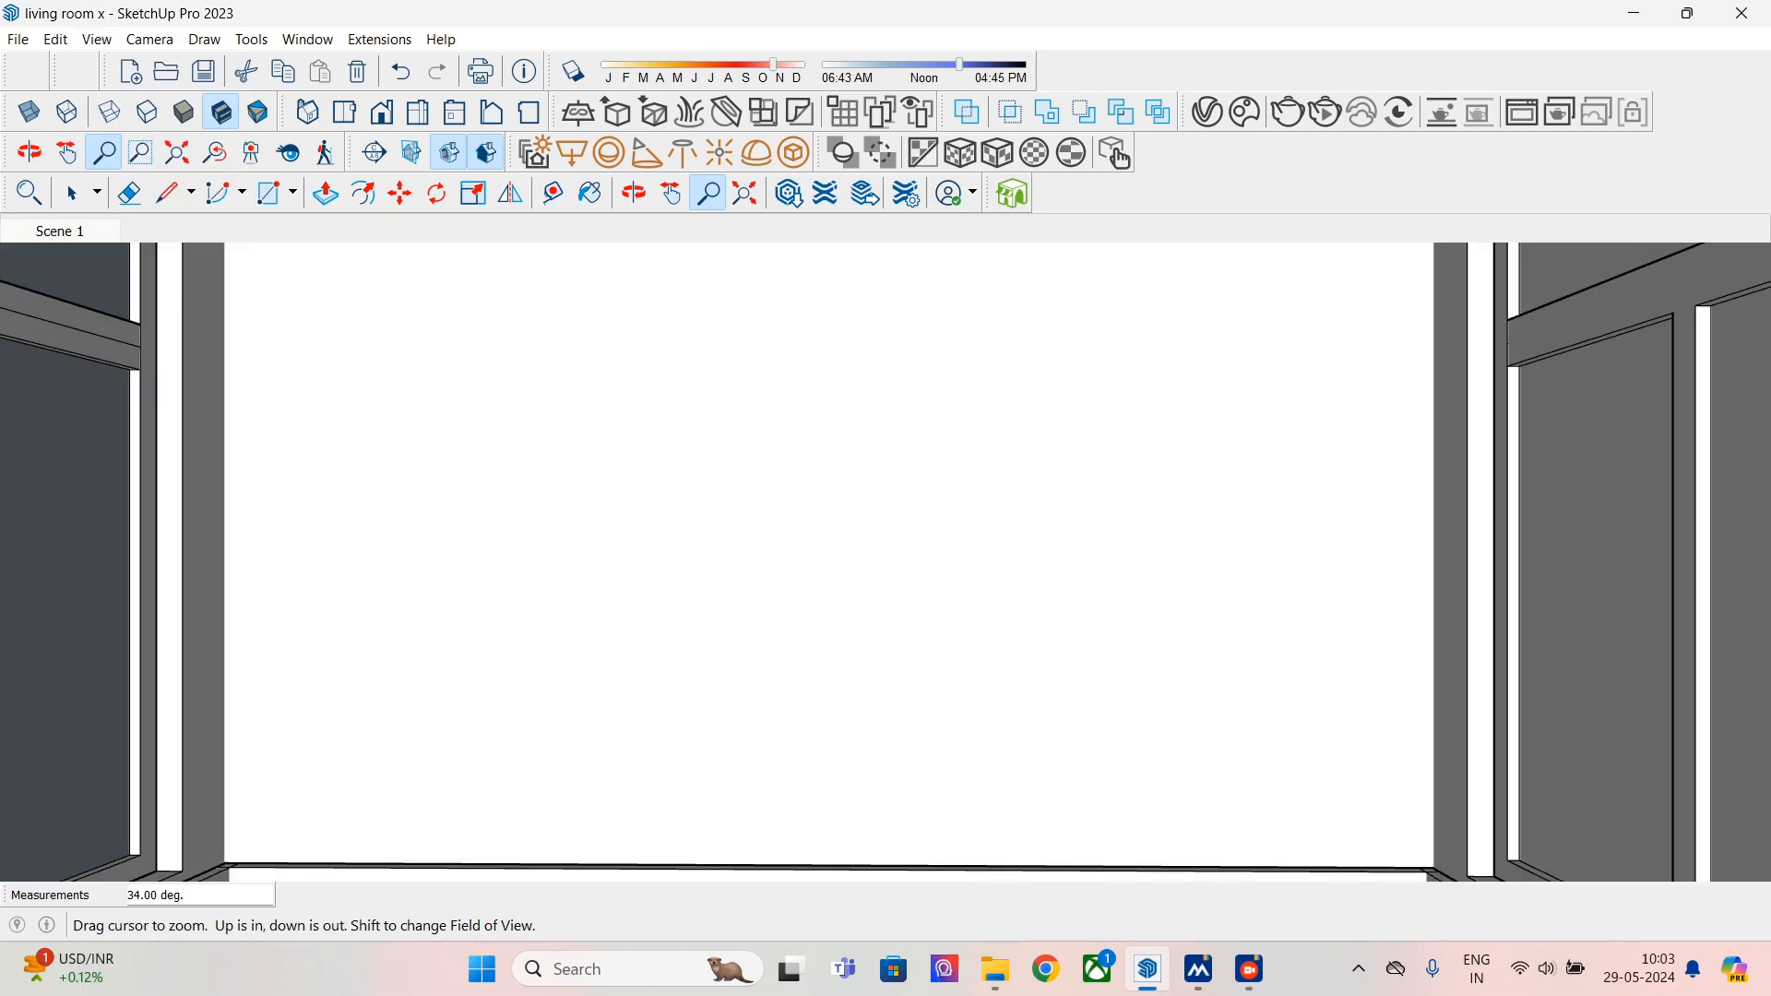
scroll(885, 562, up, 6)
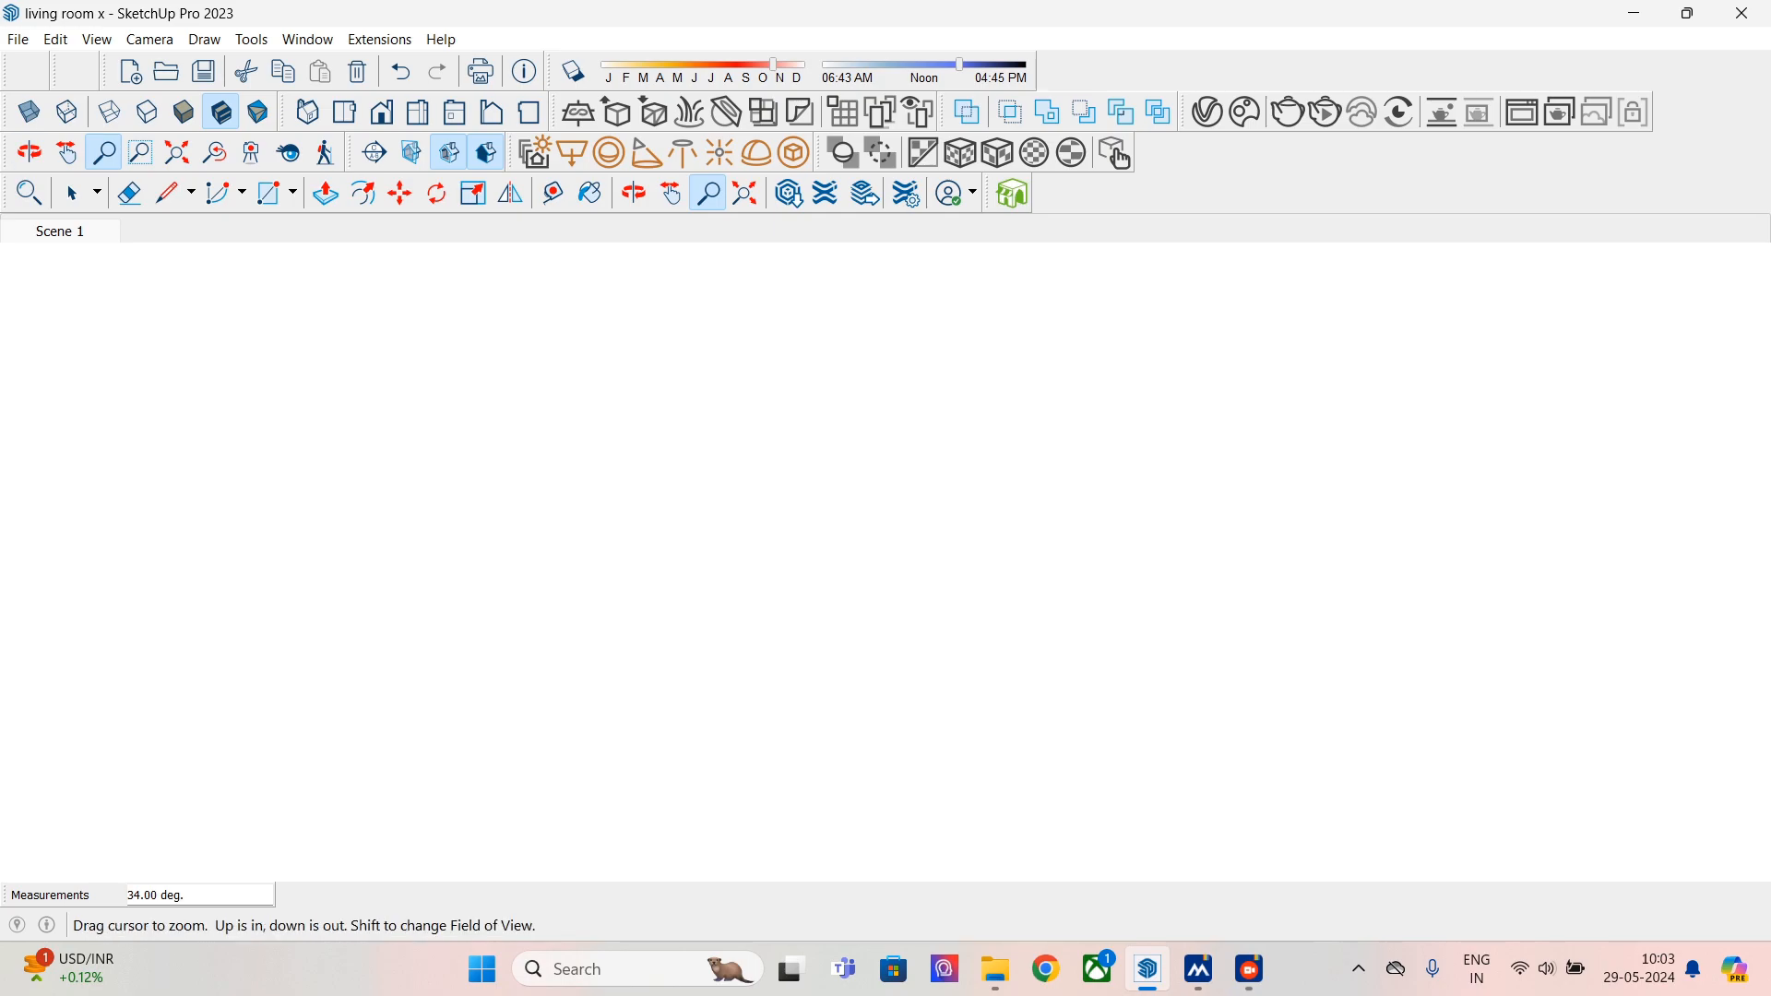
scroll(885, 562, down, 2)
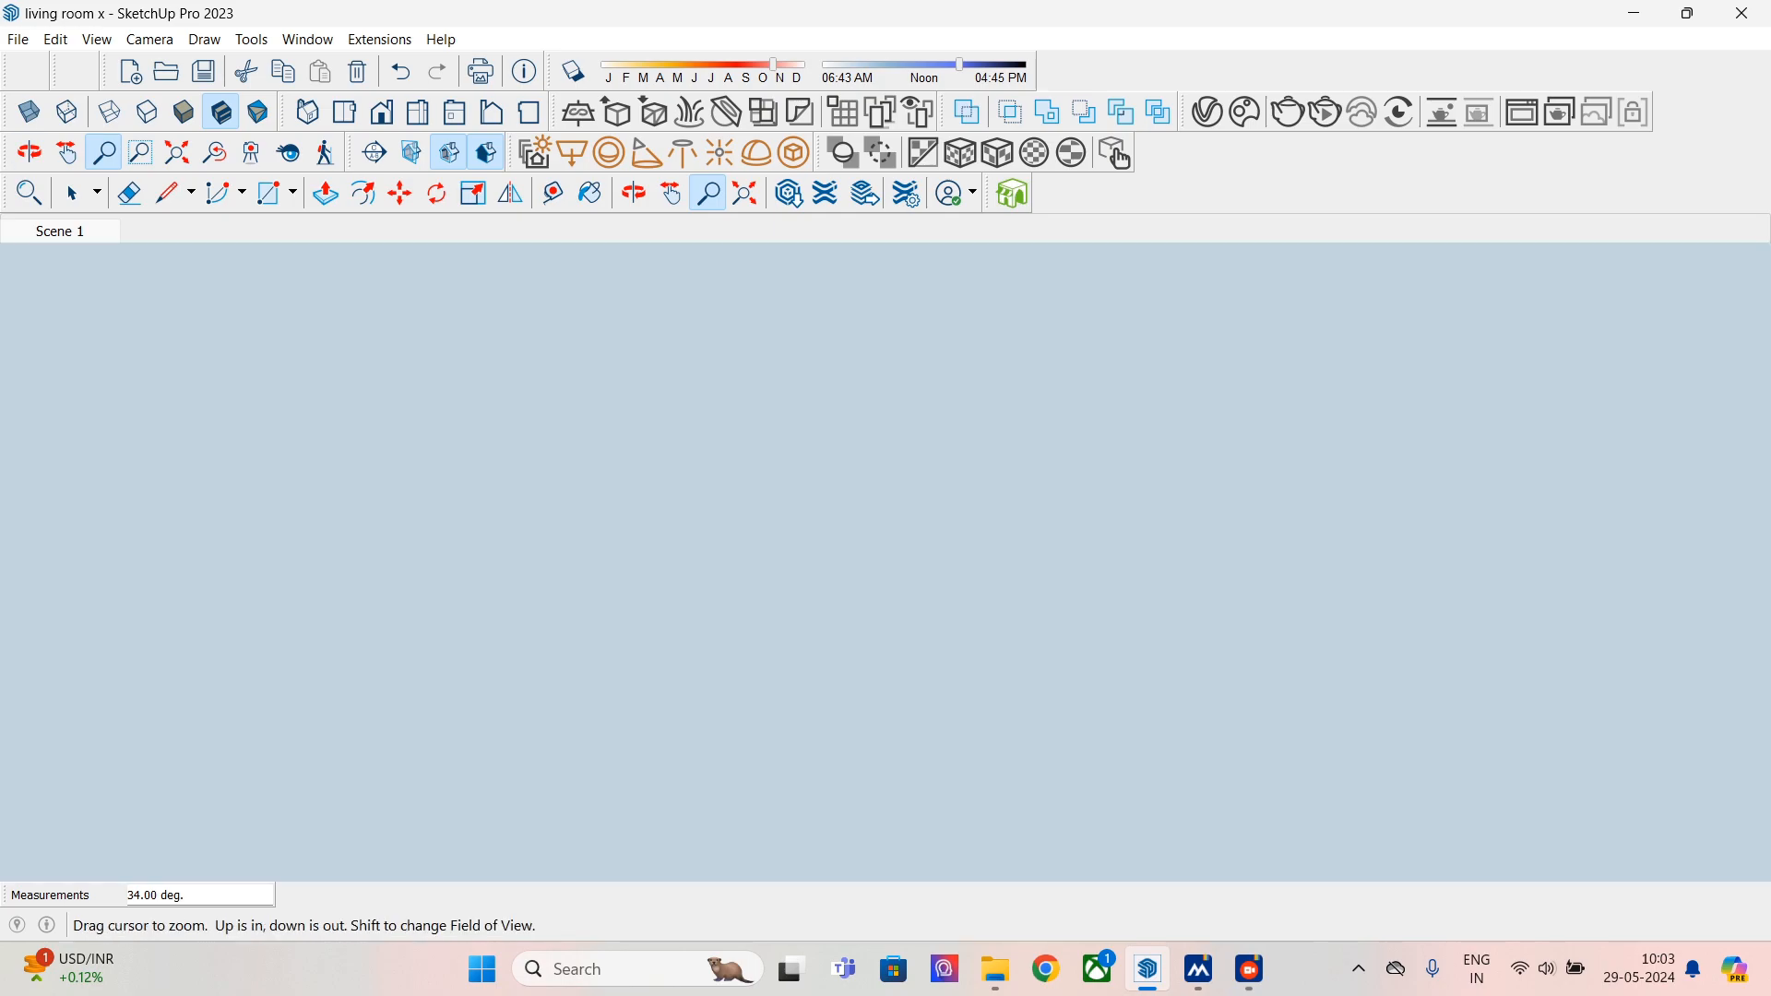
scroll(885, 562, down, 3)
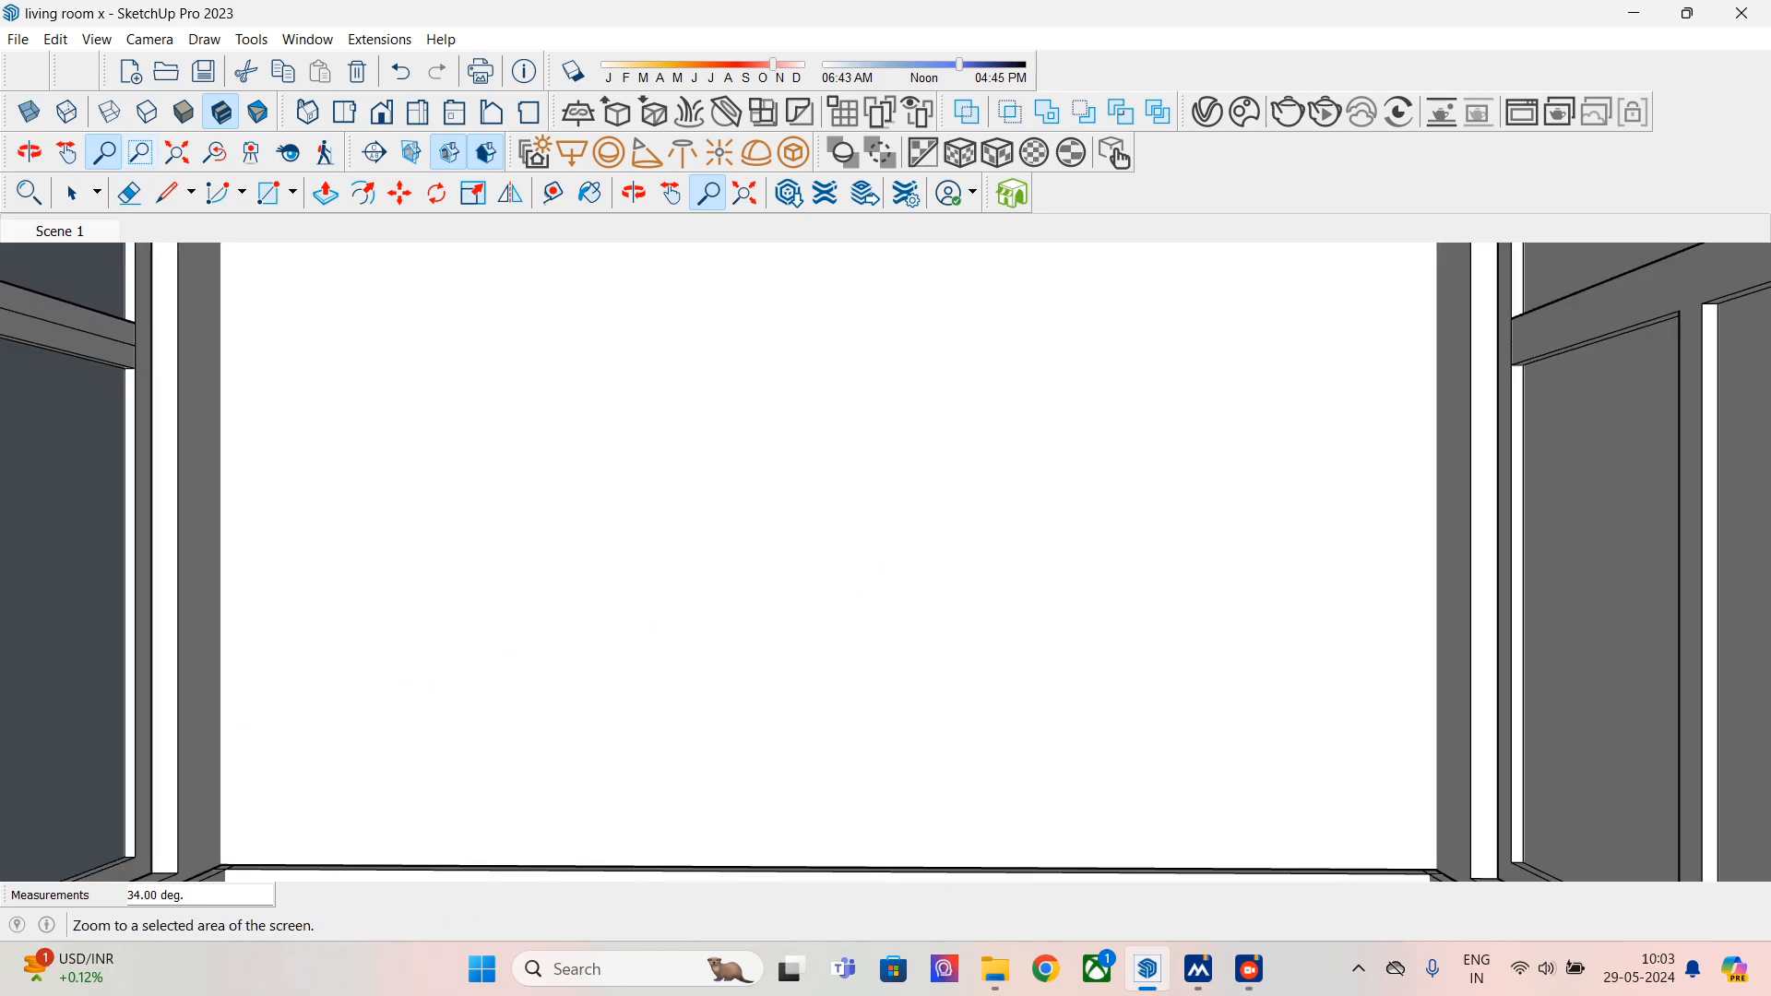
text(3)
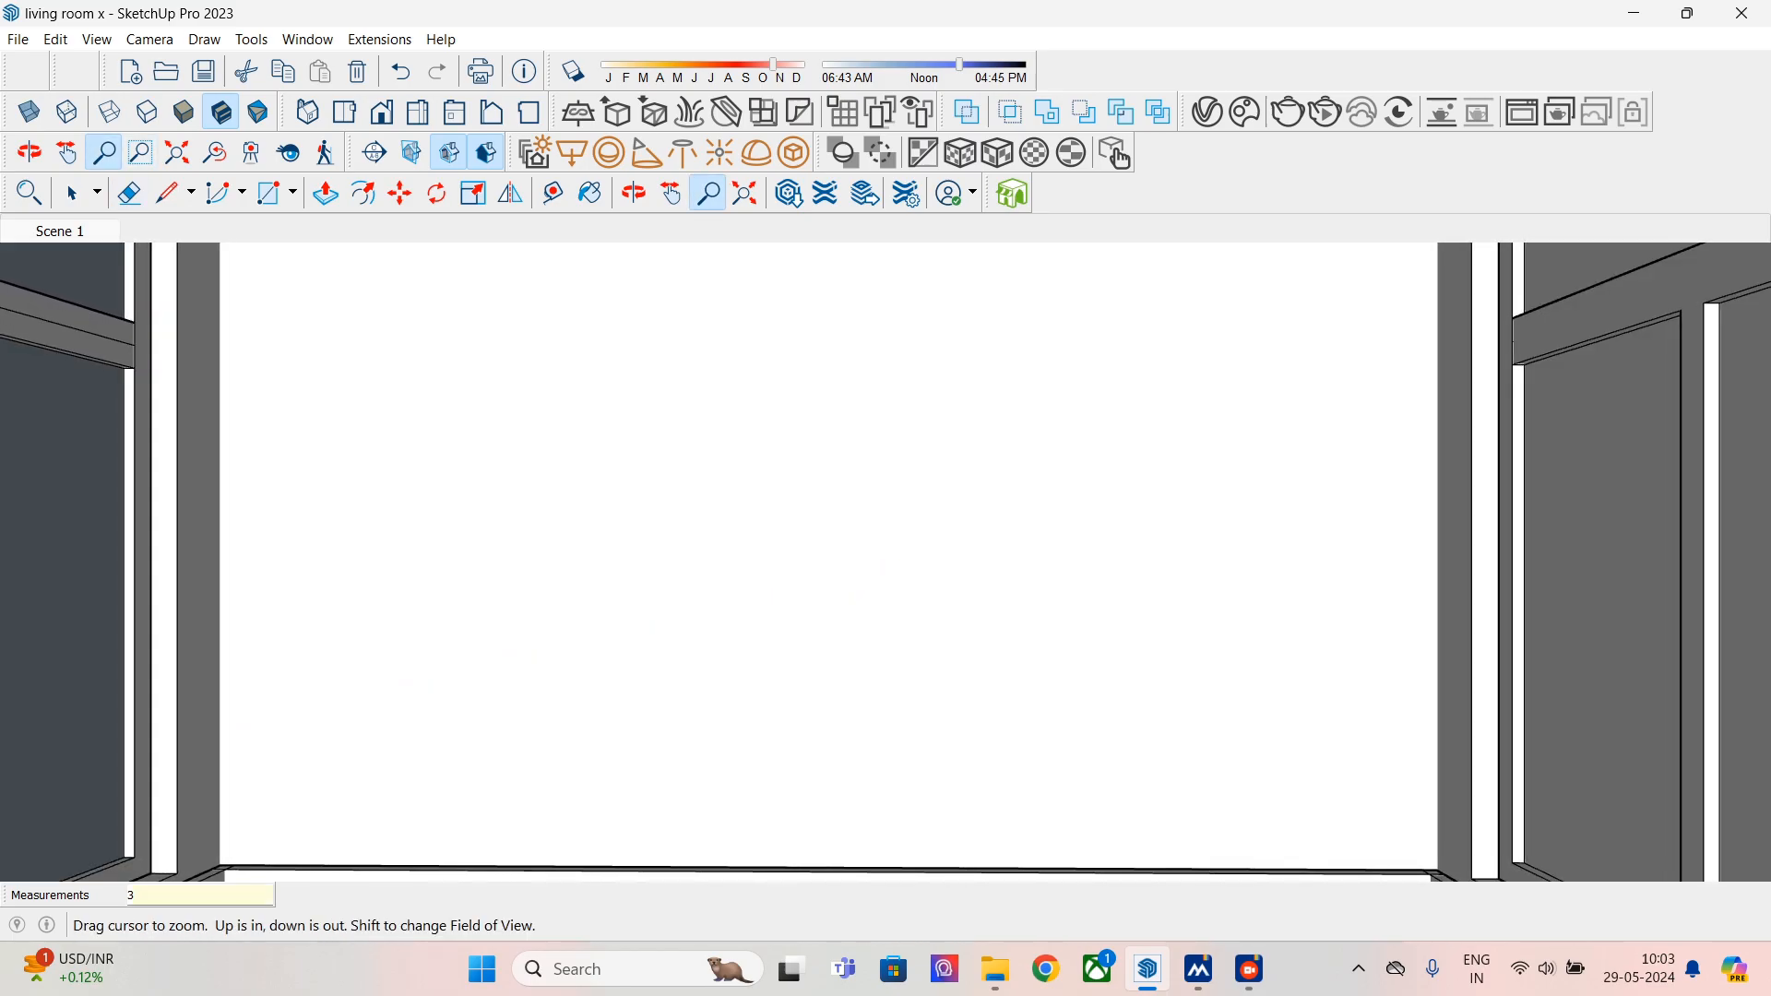
text(0)
key(Return)
text(45)
key(Return)
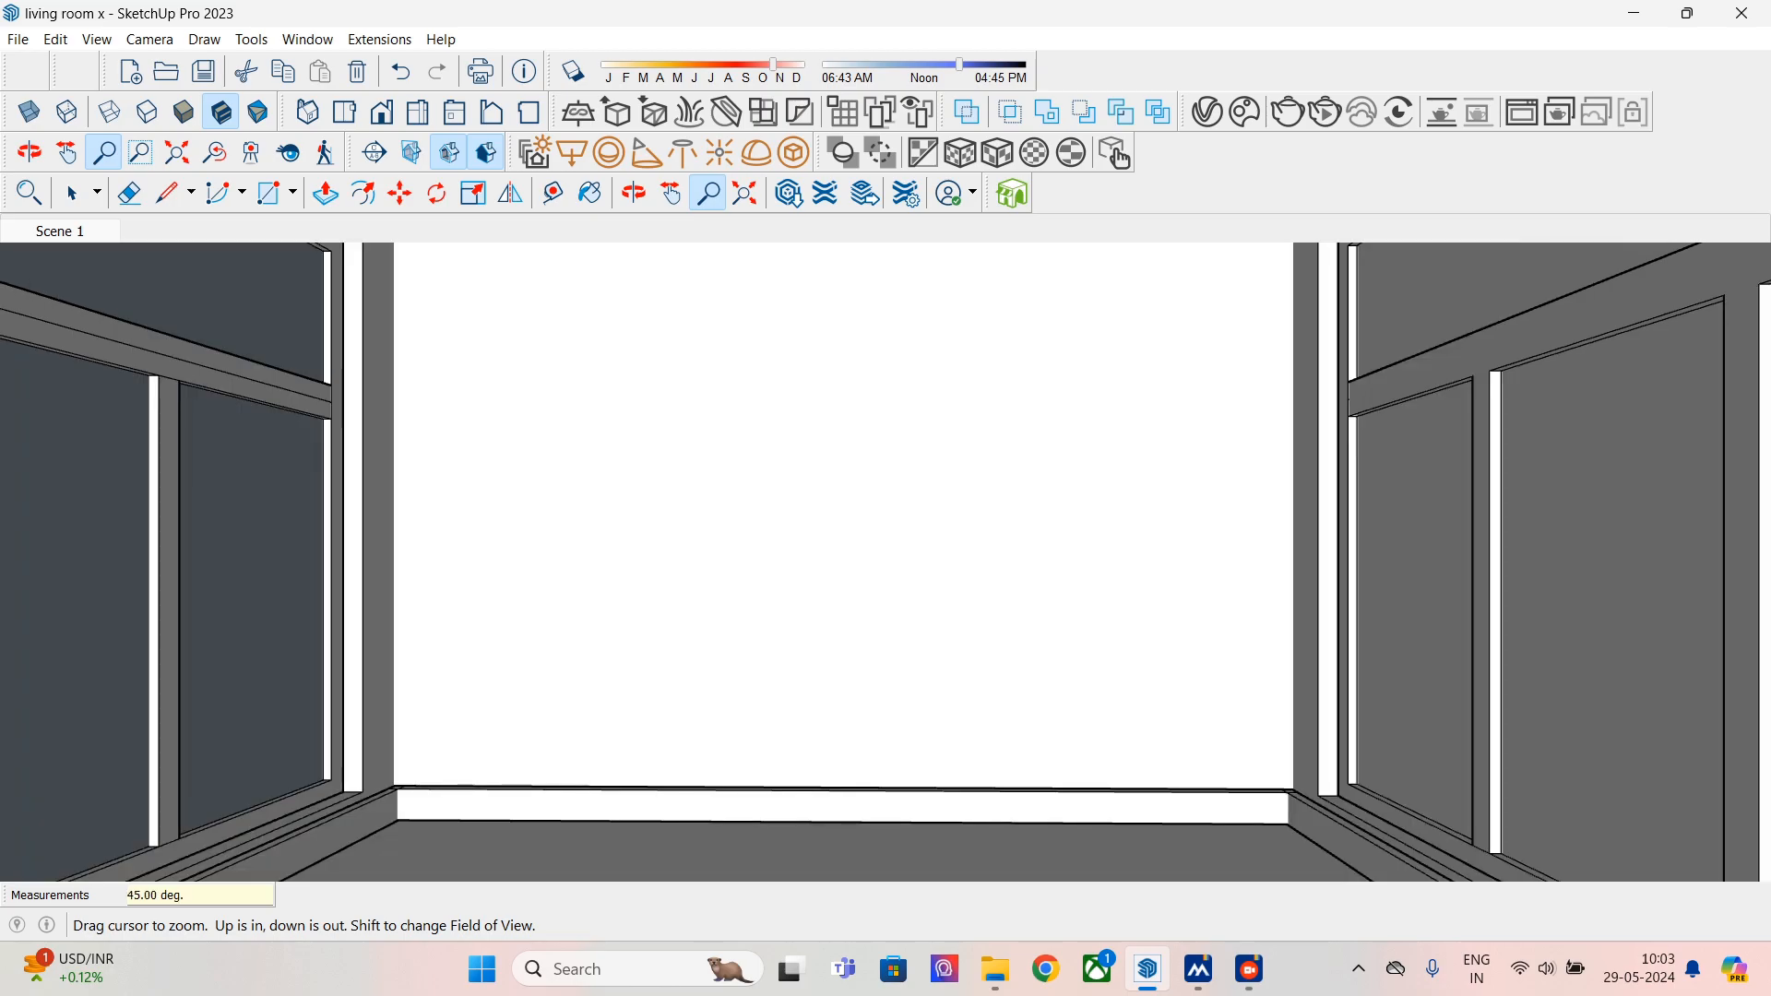
right_click(74, 230)
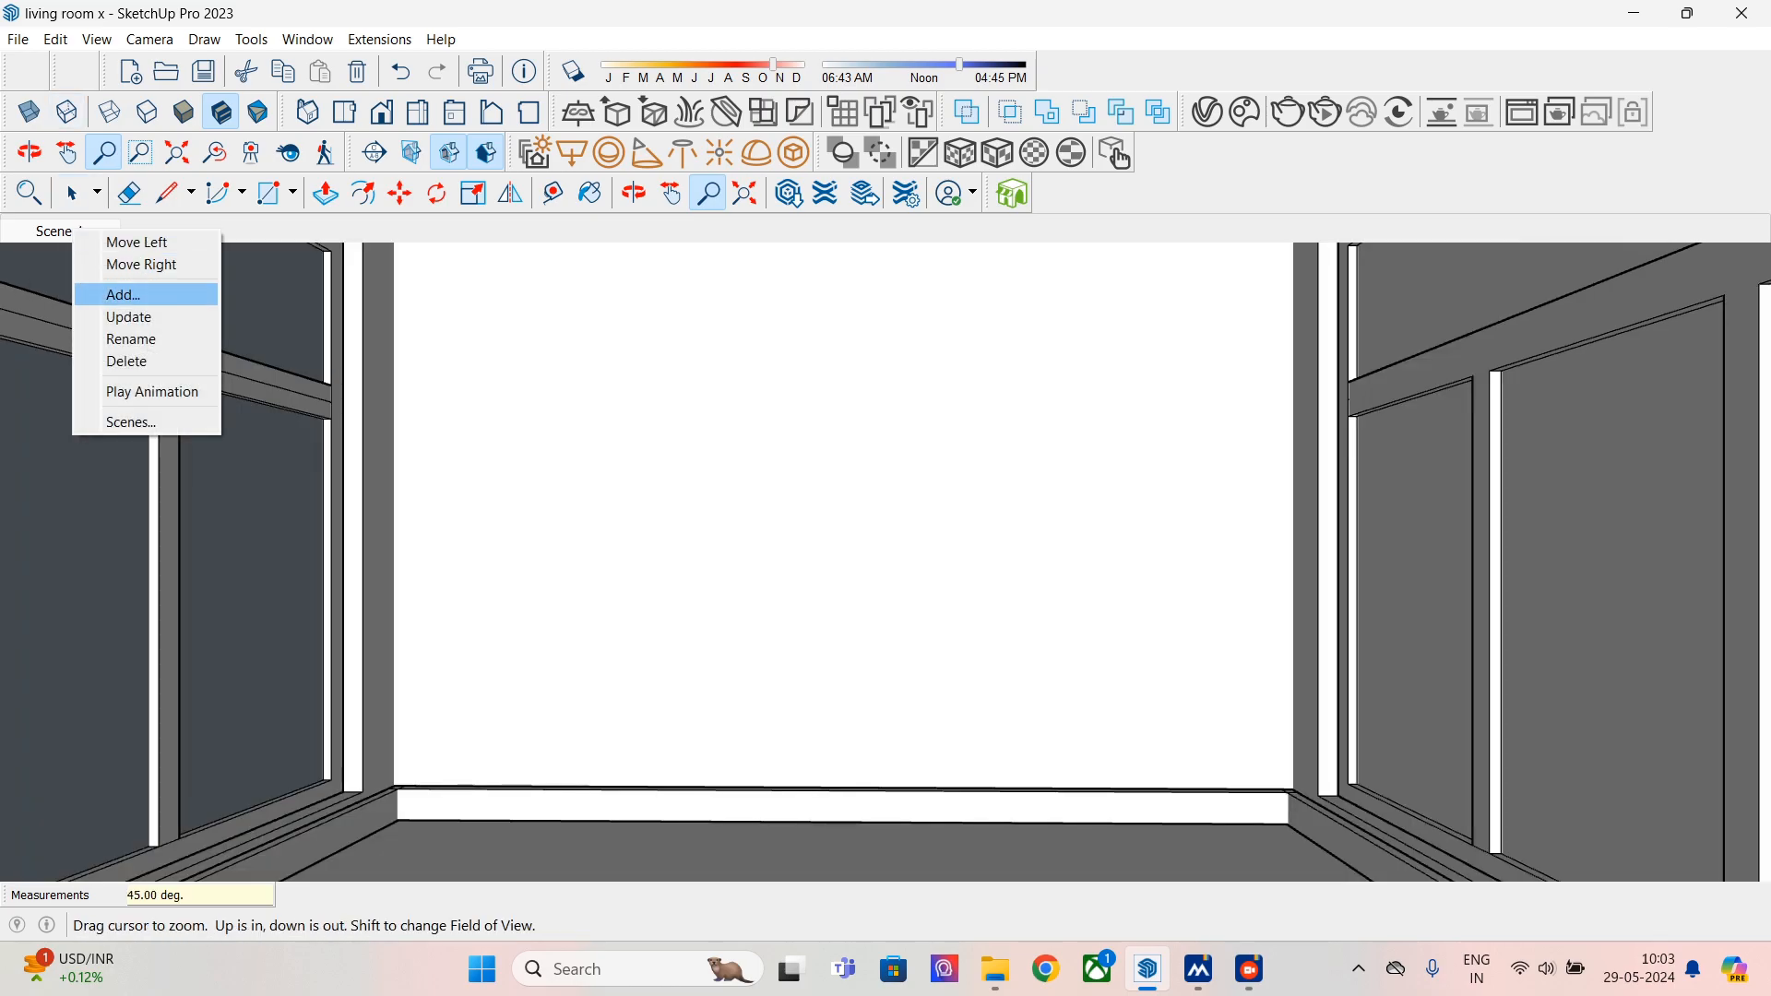
click(101, 318)
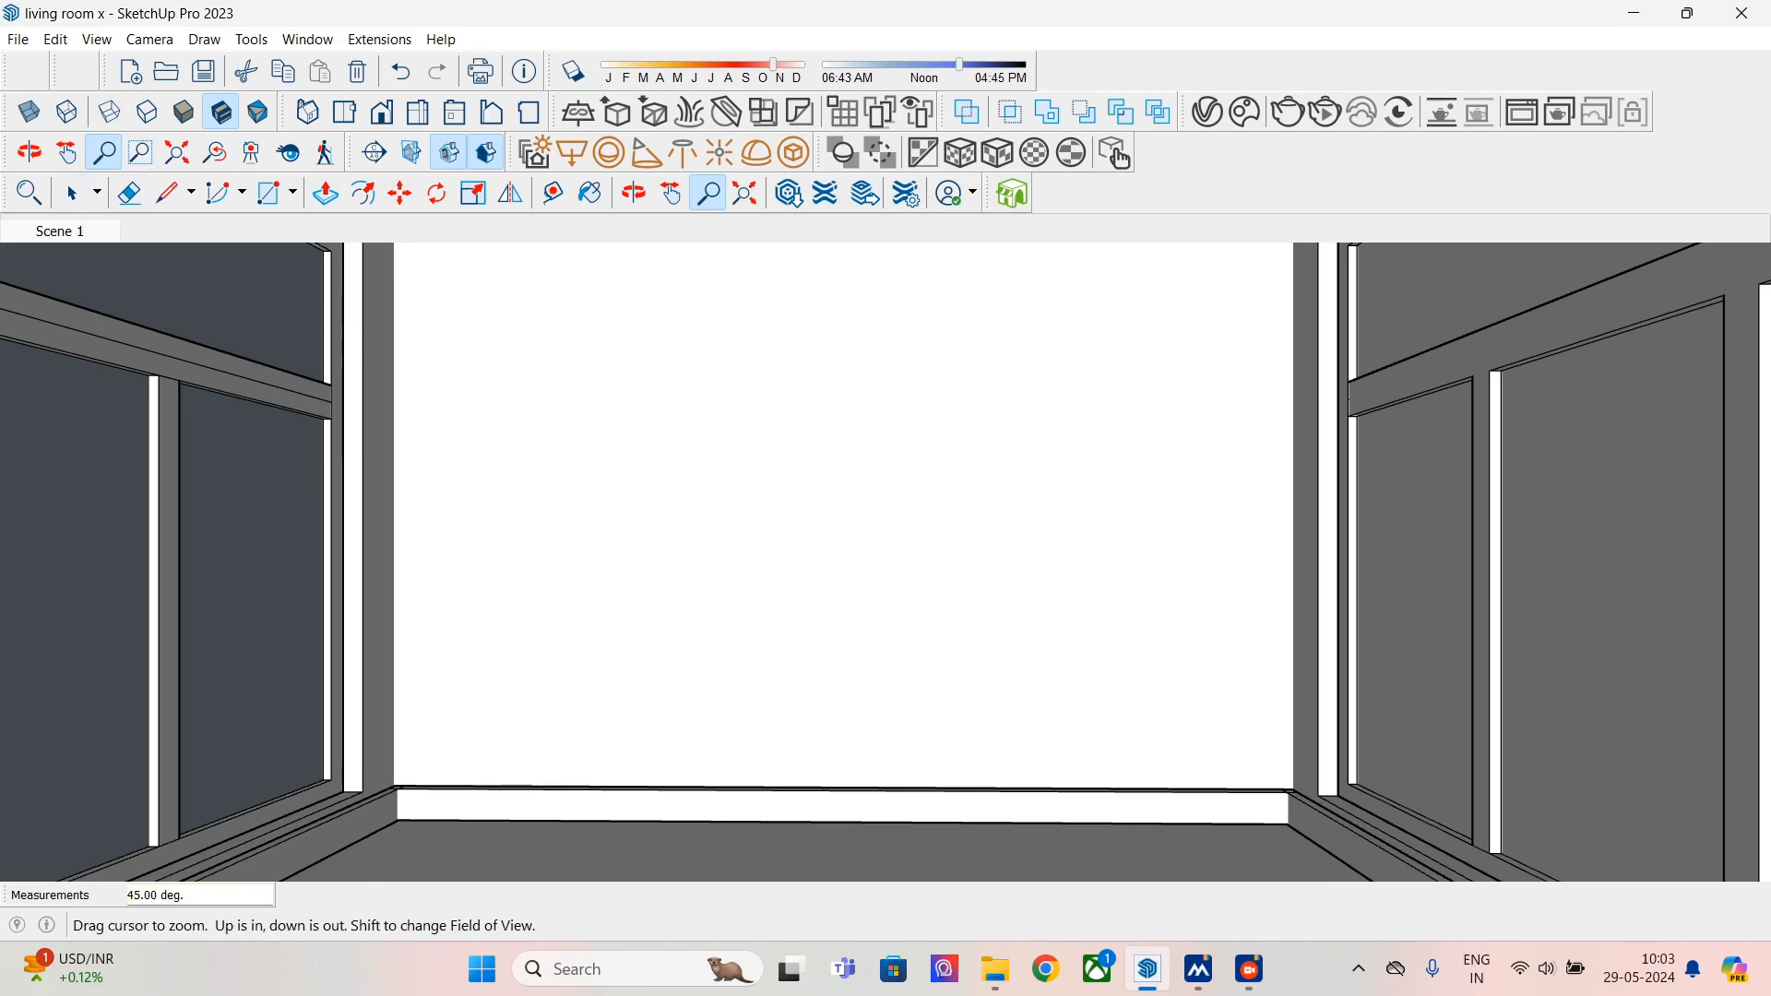
- Try camera fields of view of 43, 47, 48, 49 and 50 degrees for the interior view
text(43)
key(Return)
text(47)
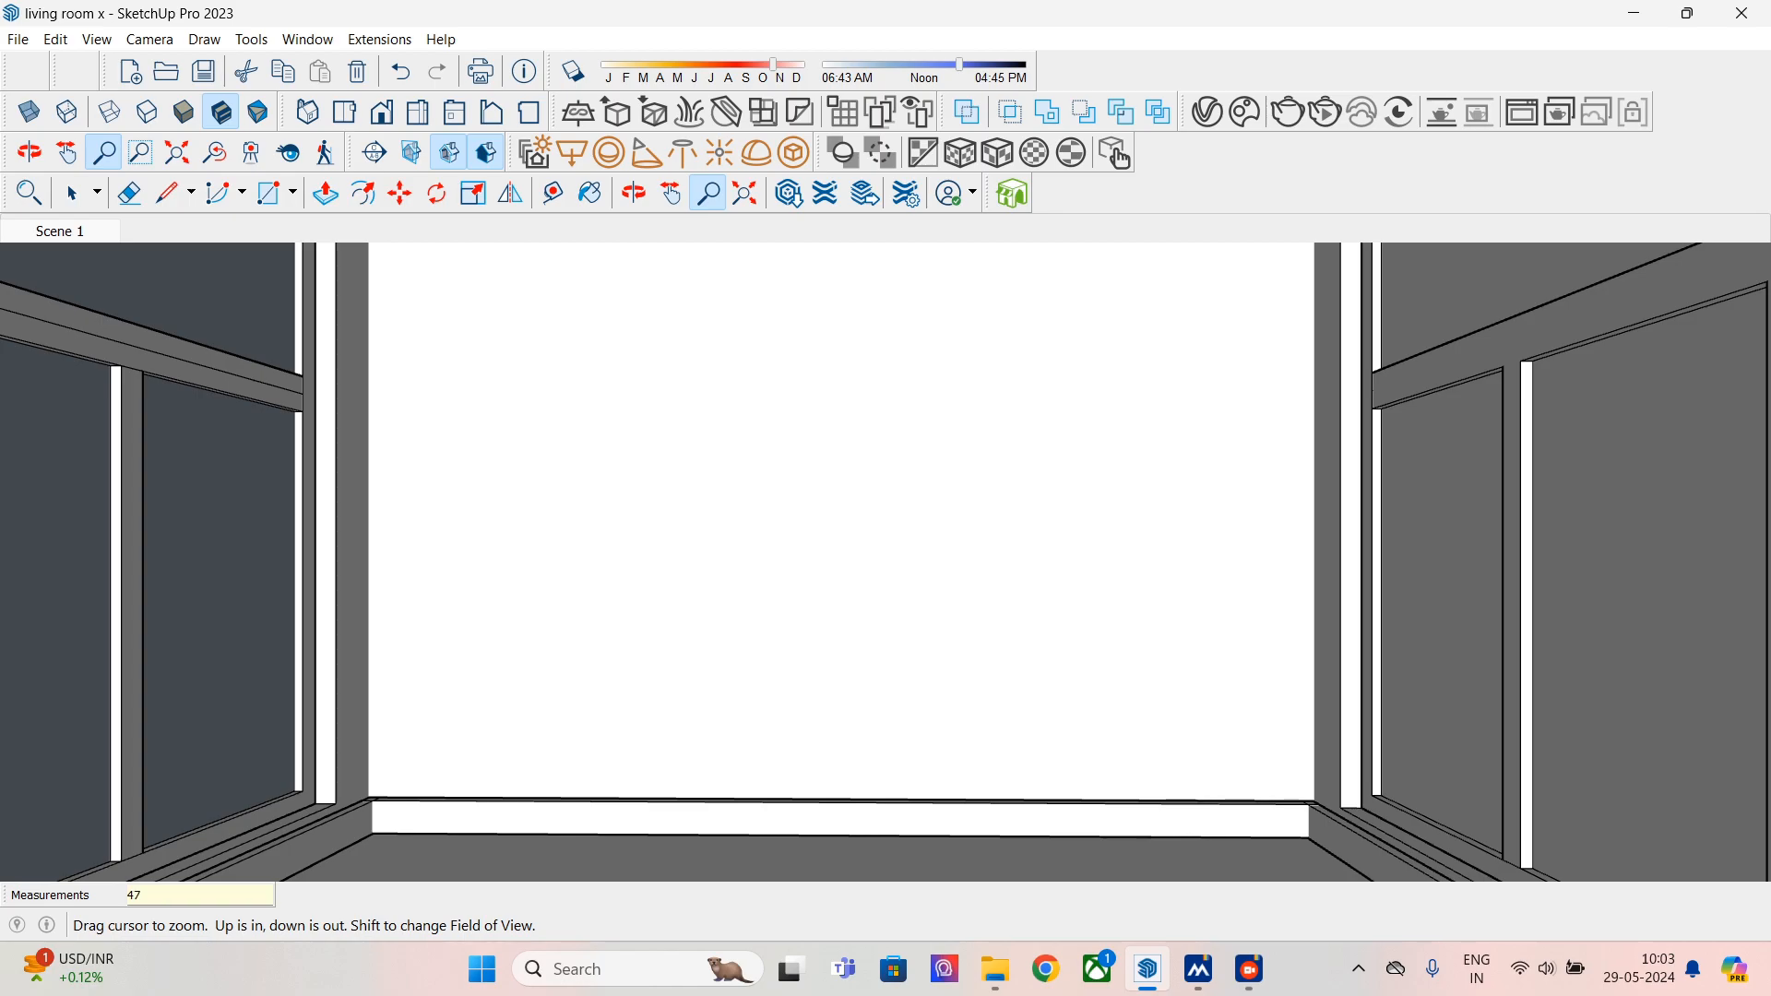
key(Return)
text(48)
key(Return)
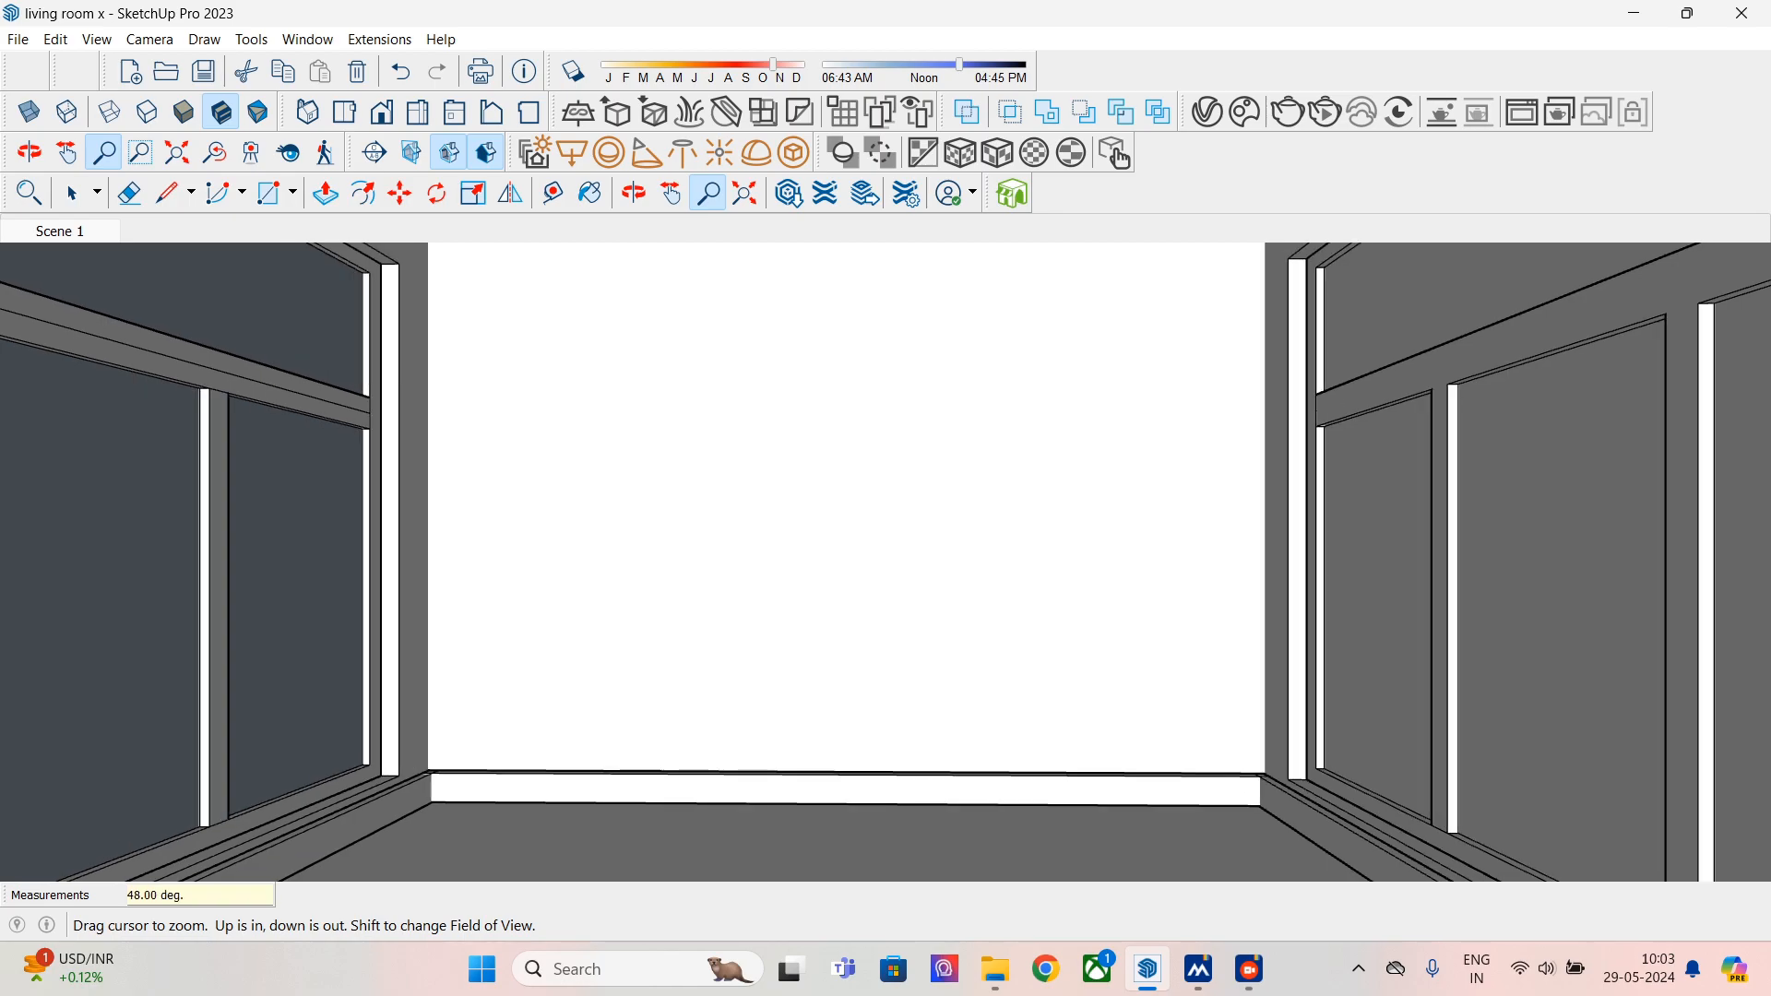
text(49)
key(Return)
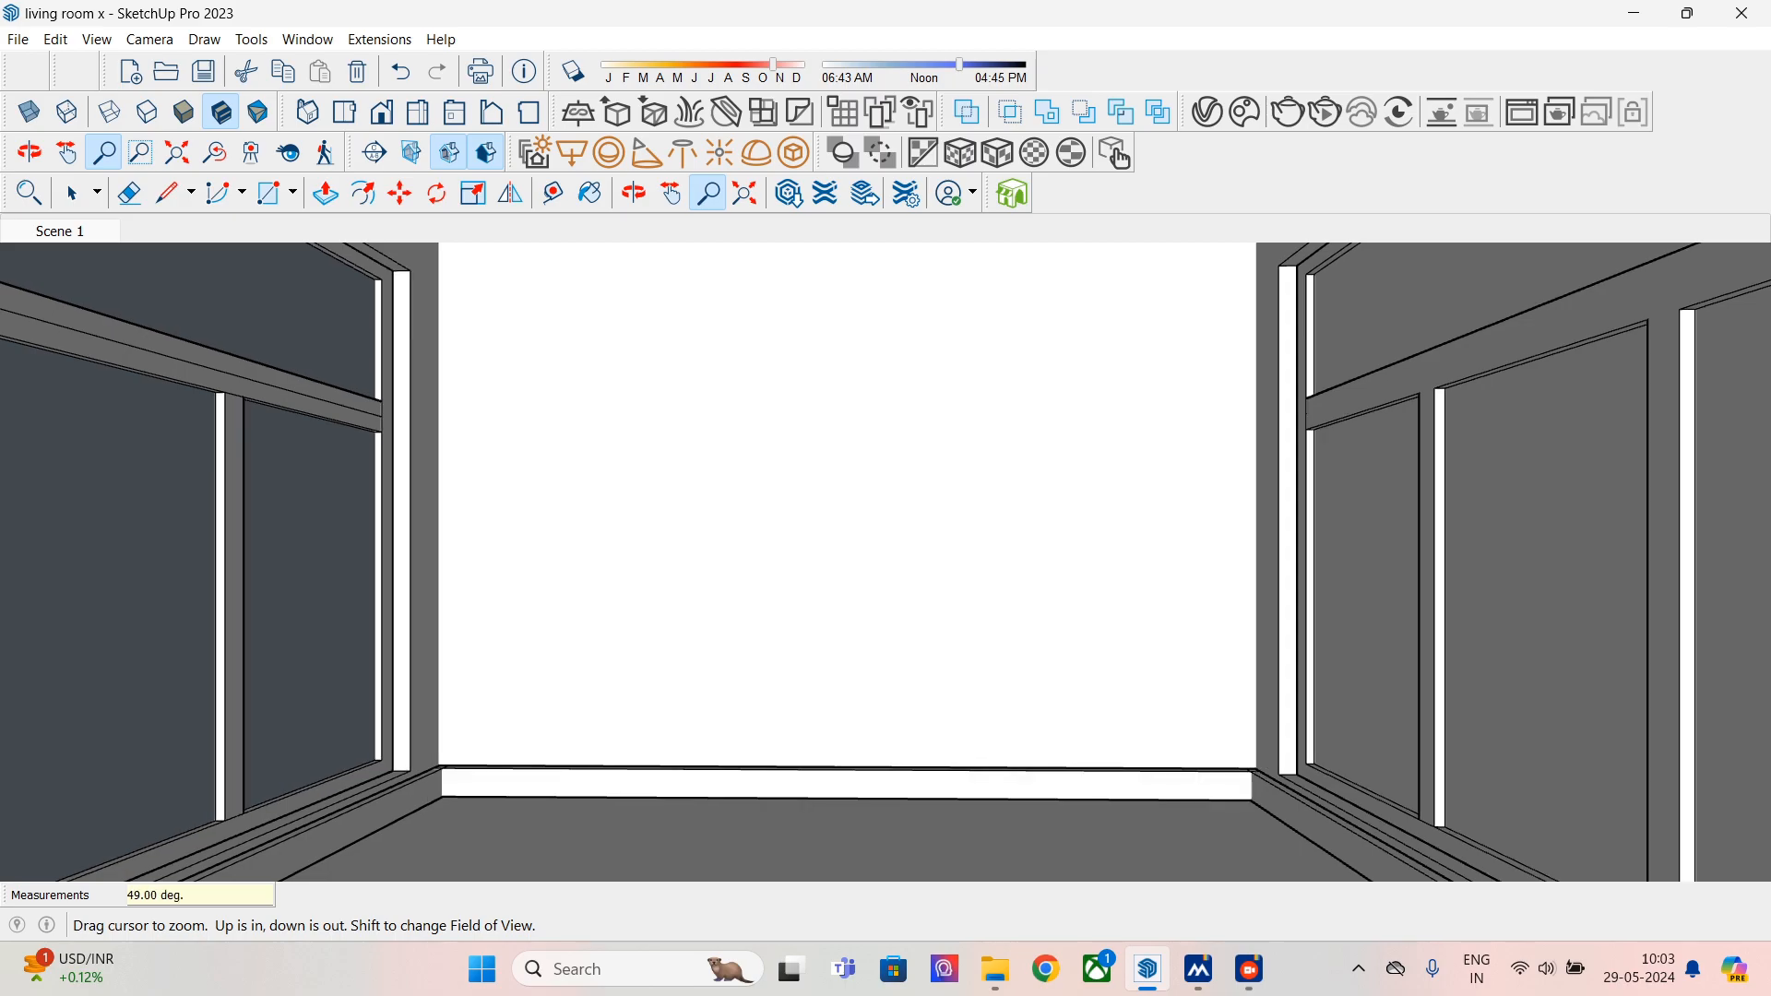
text(50)
key(Return)
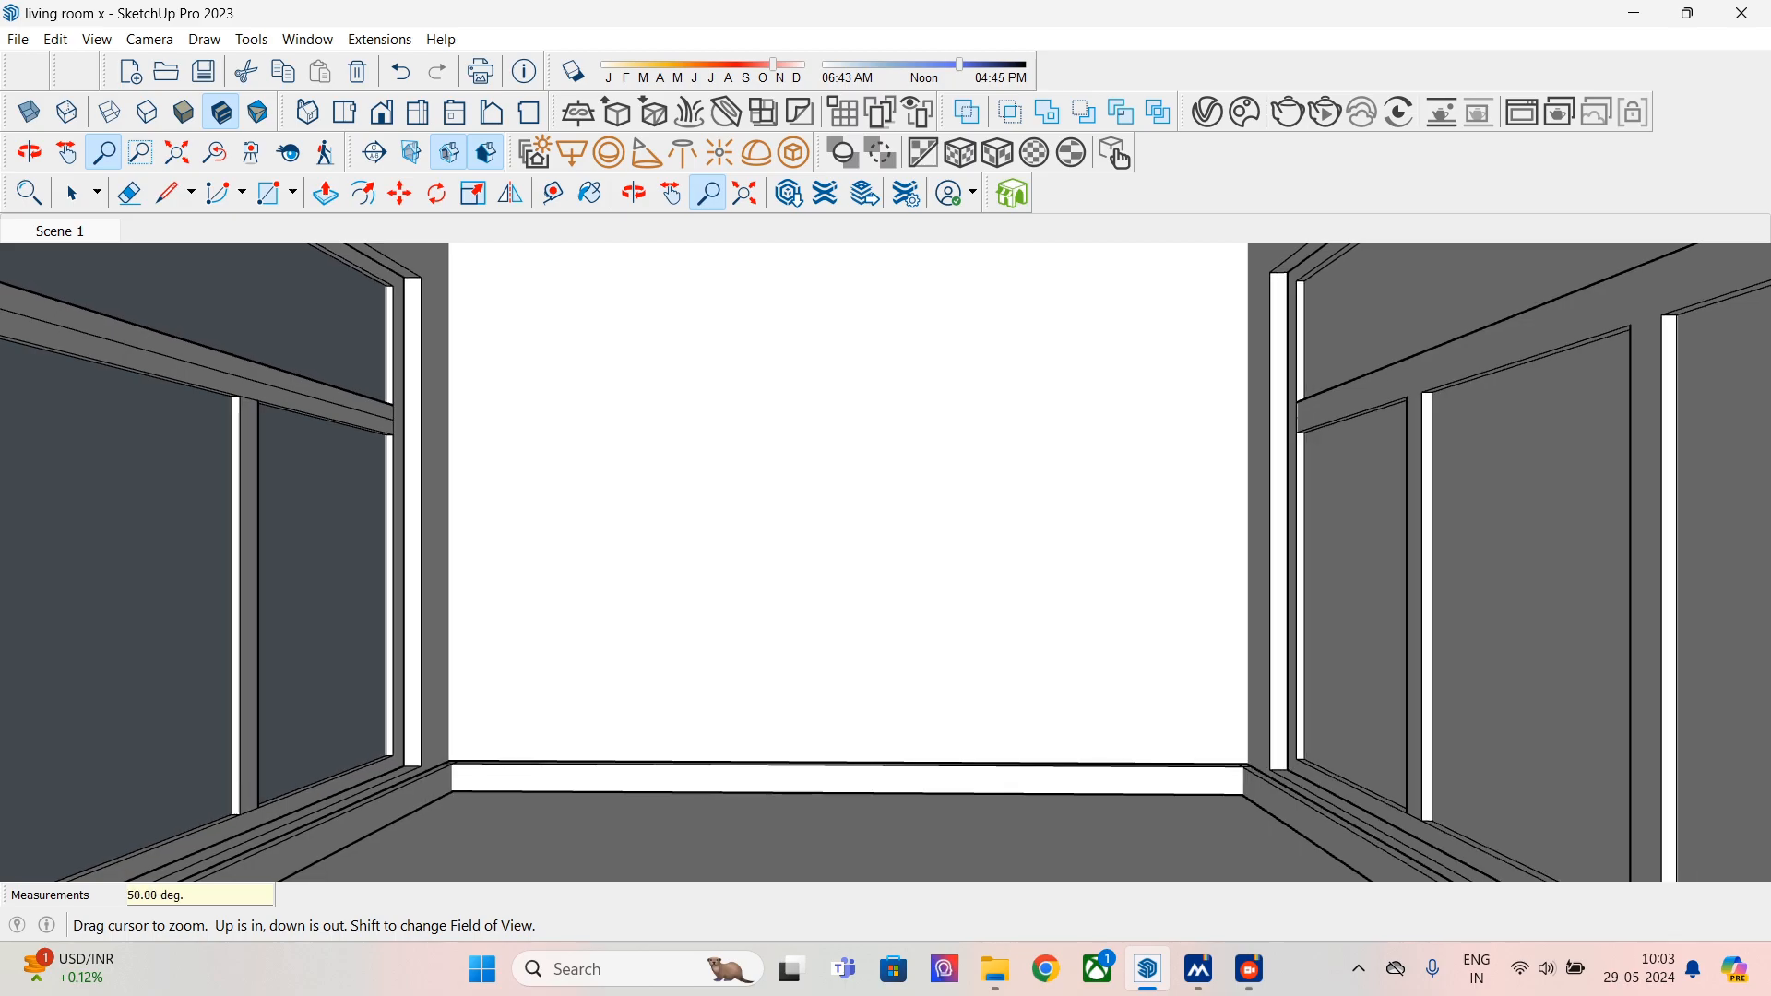
- Try to reposition the camera in front of the accent wall with the Walk tool
click(325, 152)
drag(728, 538, 750, 450)
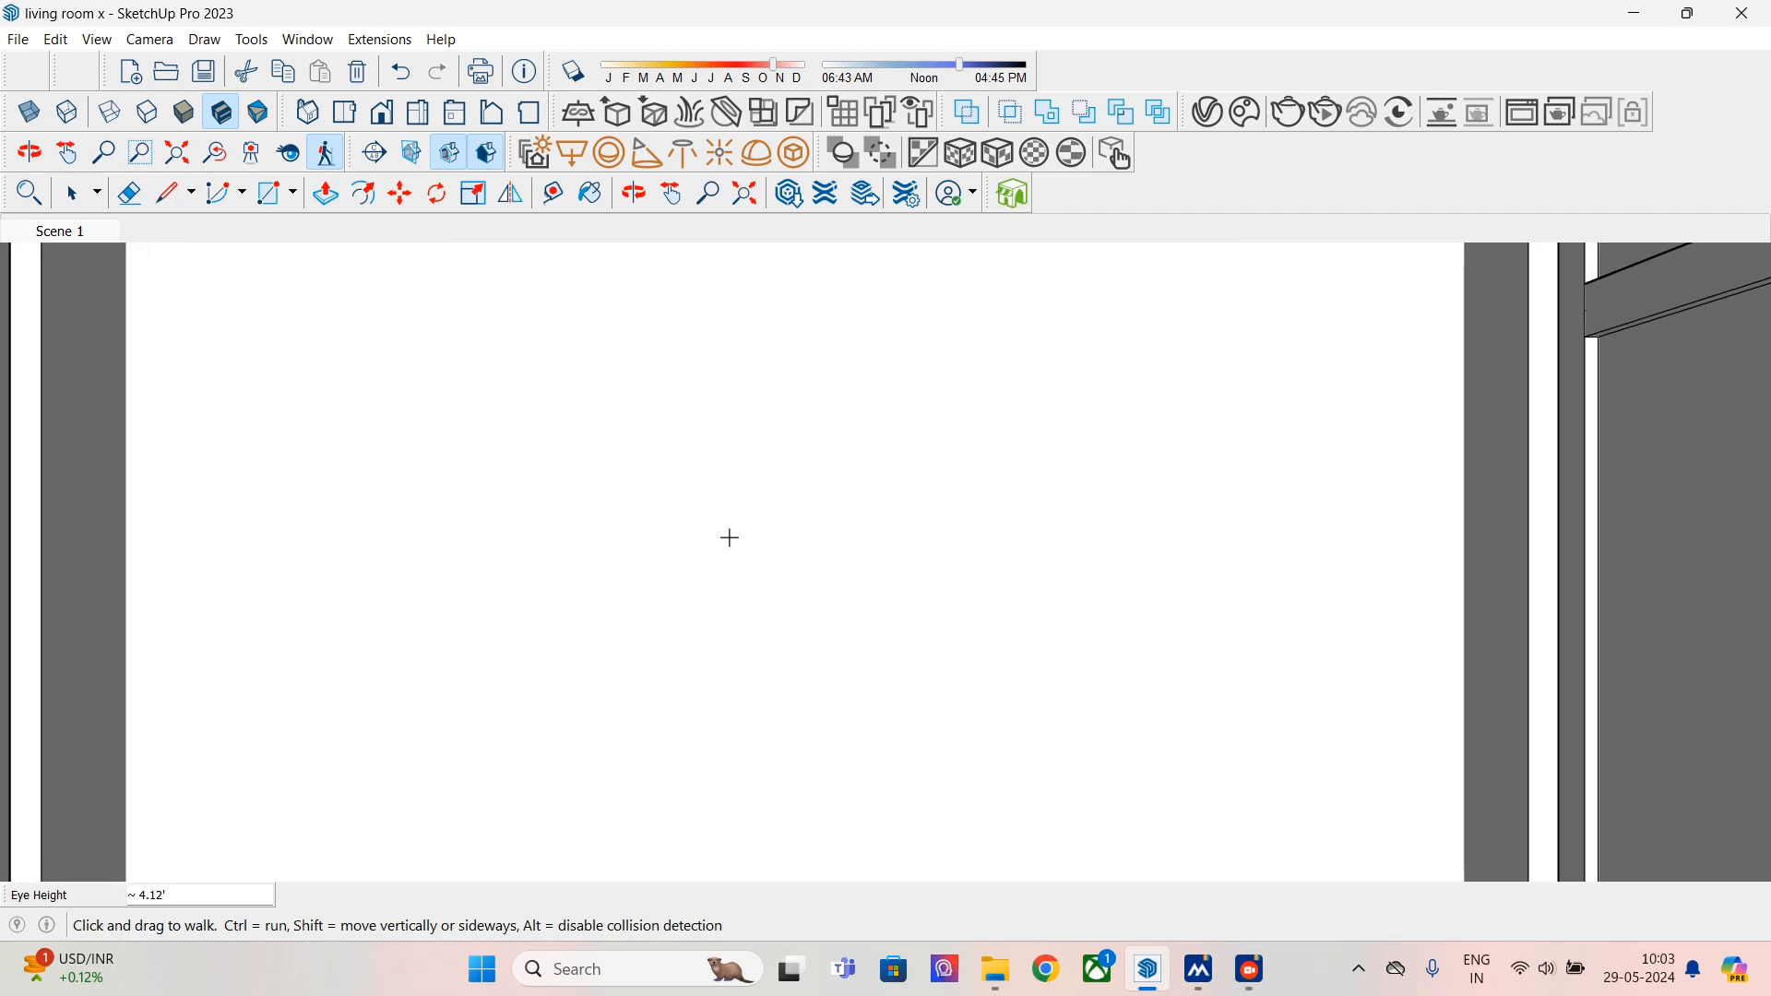
drag(729, 537, 722, 616)
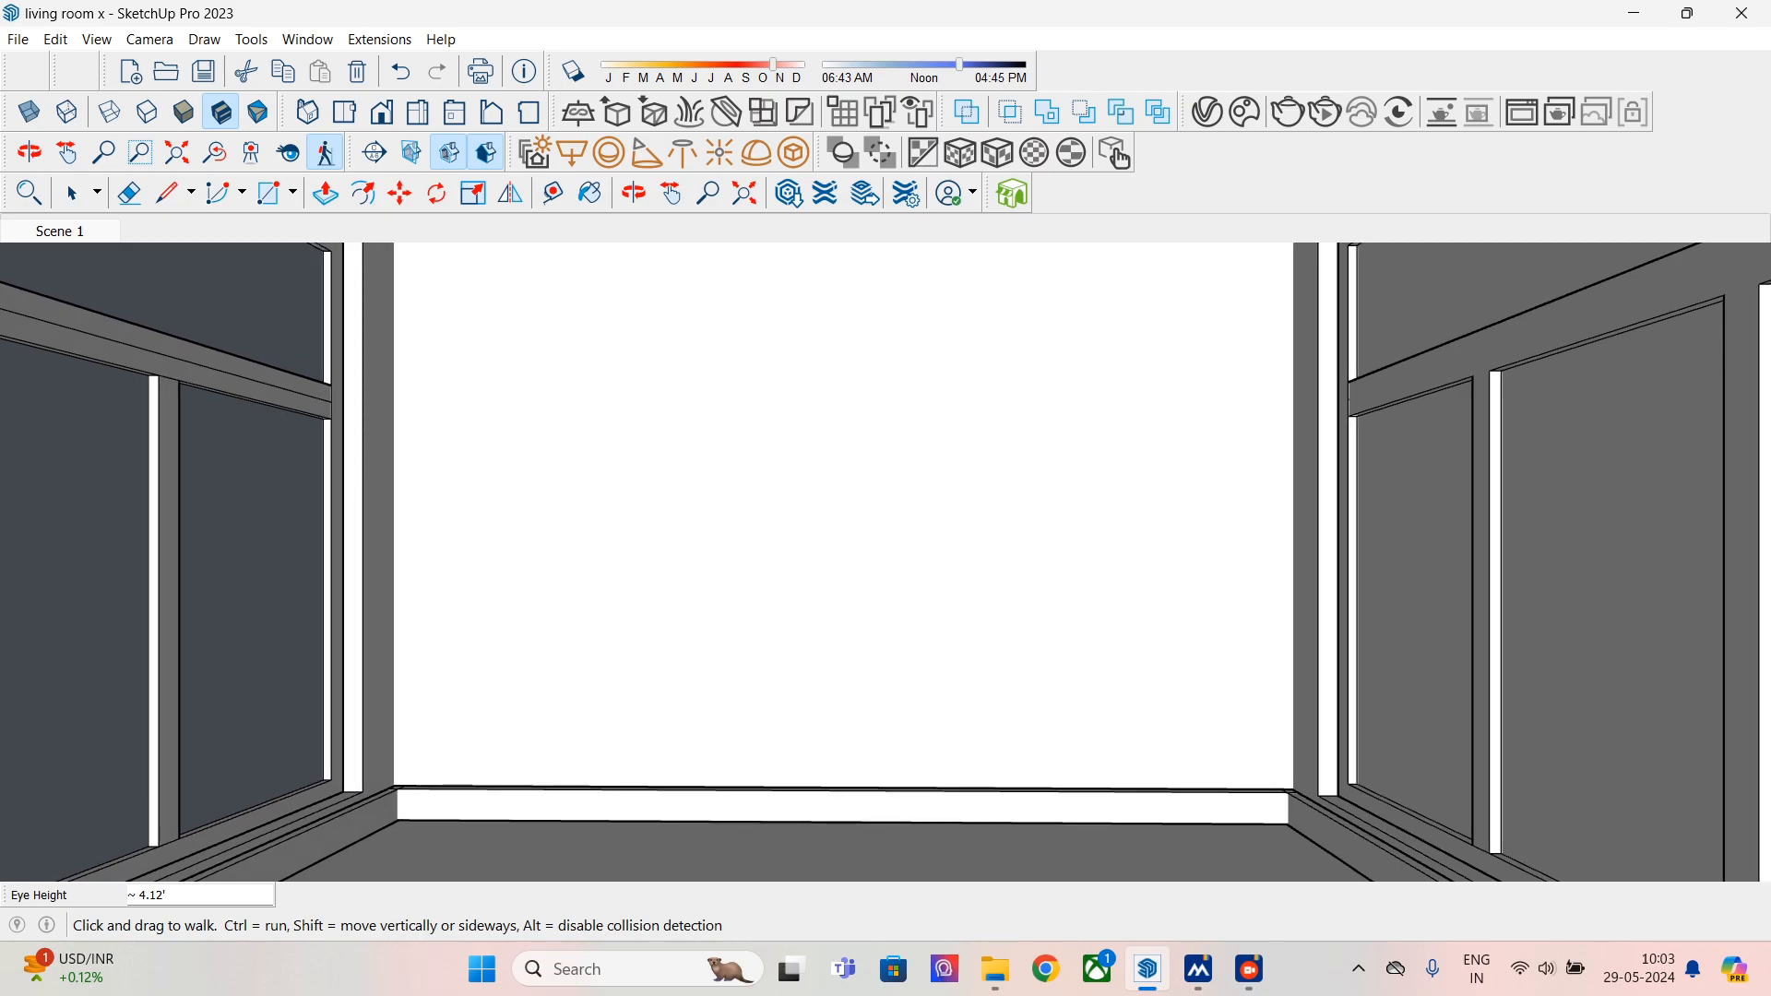
- Set the camera's field of view to 50 degrees and update Scene 1 with it
click(103, 152)
text(50)
key(Return)
right_click(54, 229)
click(109, 315)
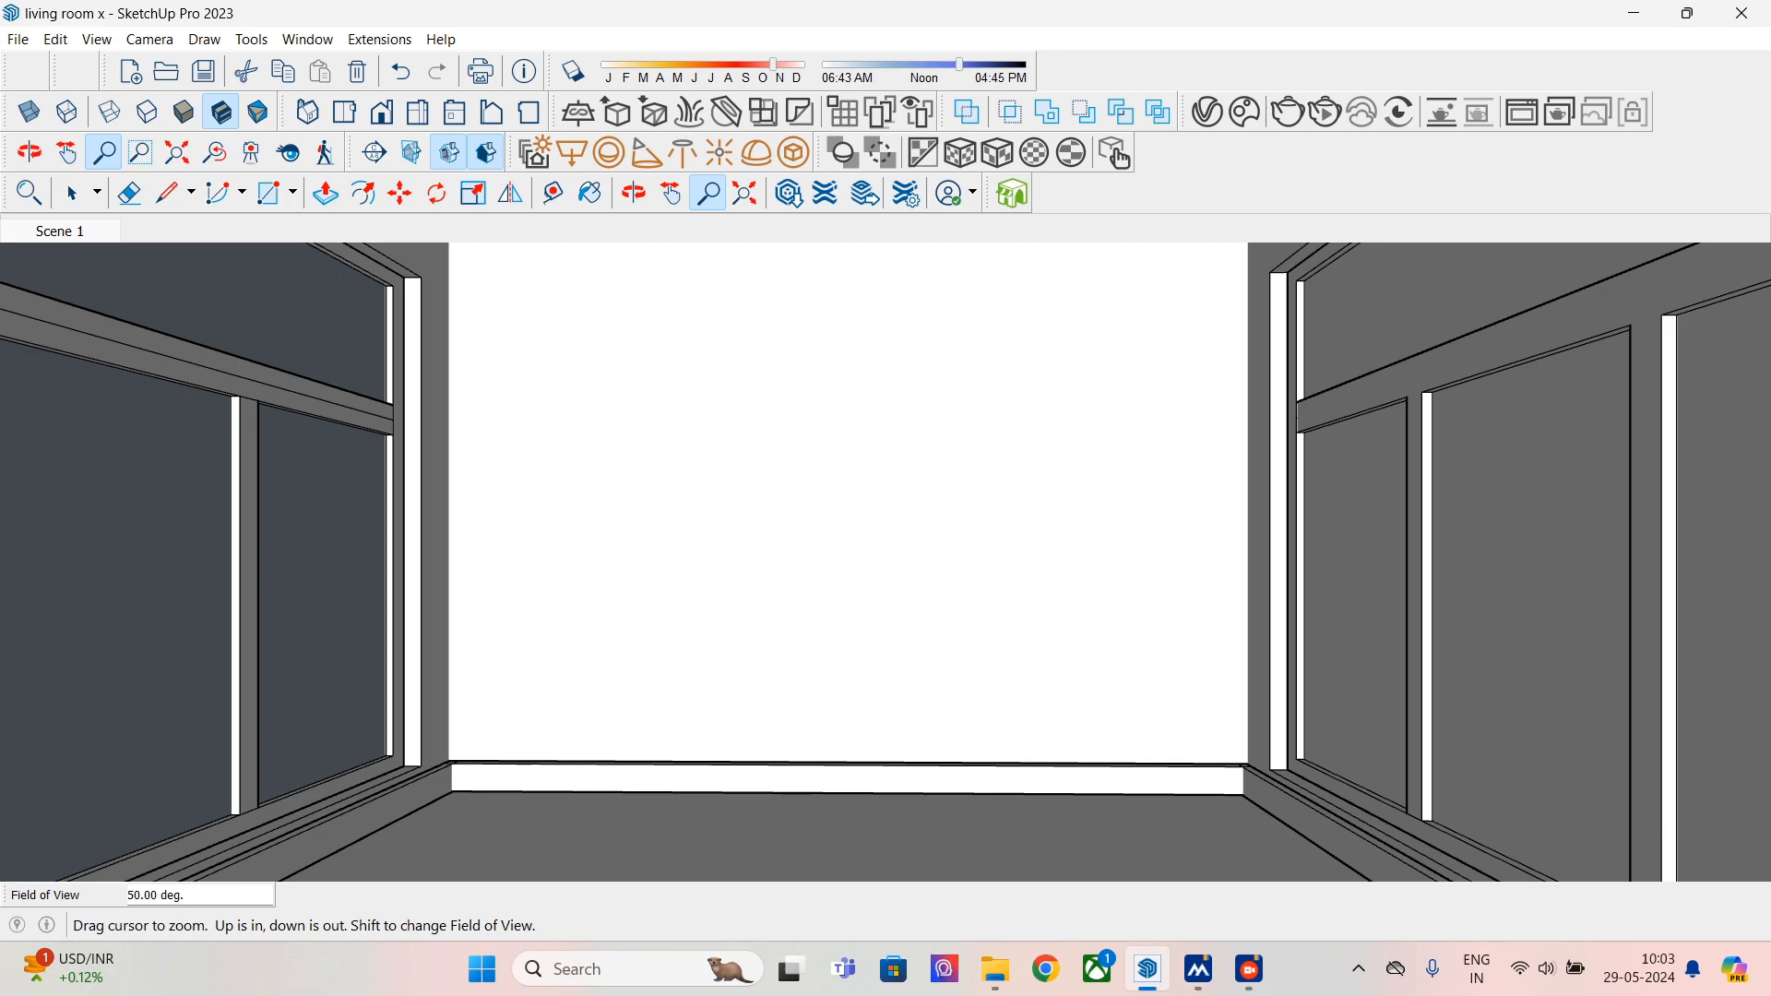
- Frame the accent wall between ceiling and floor with a 55-degree field of view, and update Scene 1
mouse_move(867, 516)
shift+middle_down()
mouse_move(860, 548)
mouse_move(894, 532)
shift+middle_up()
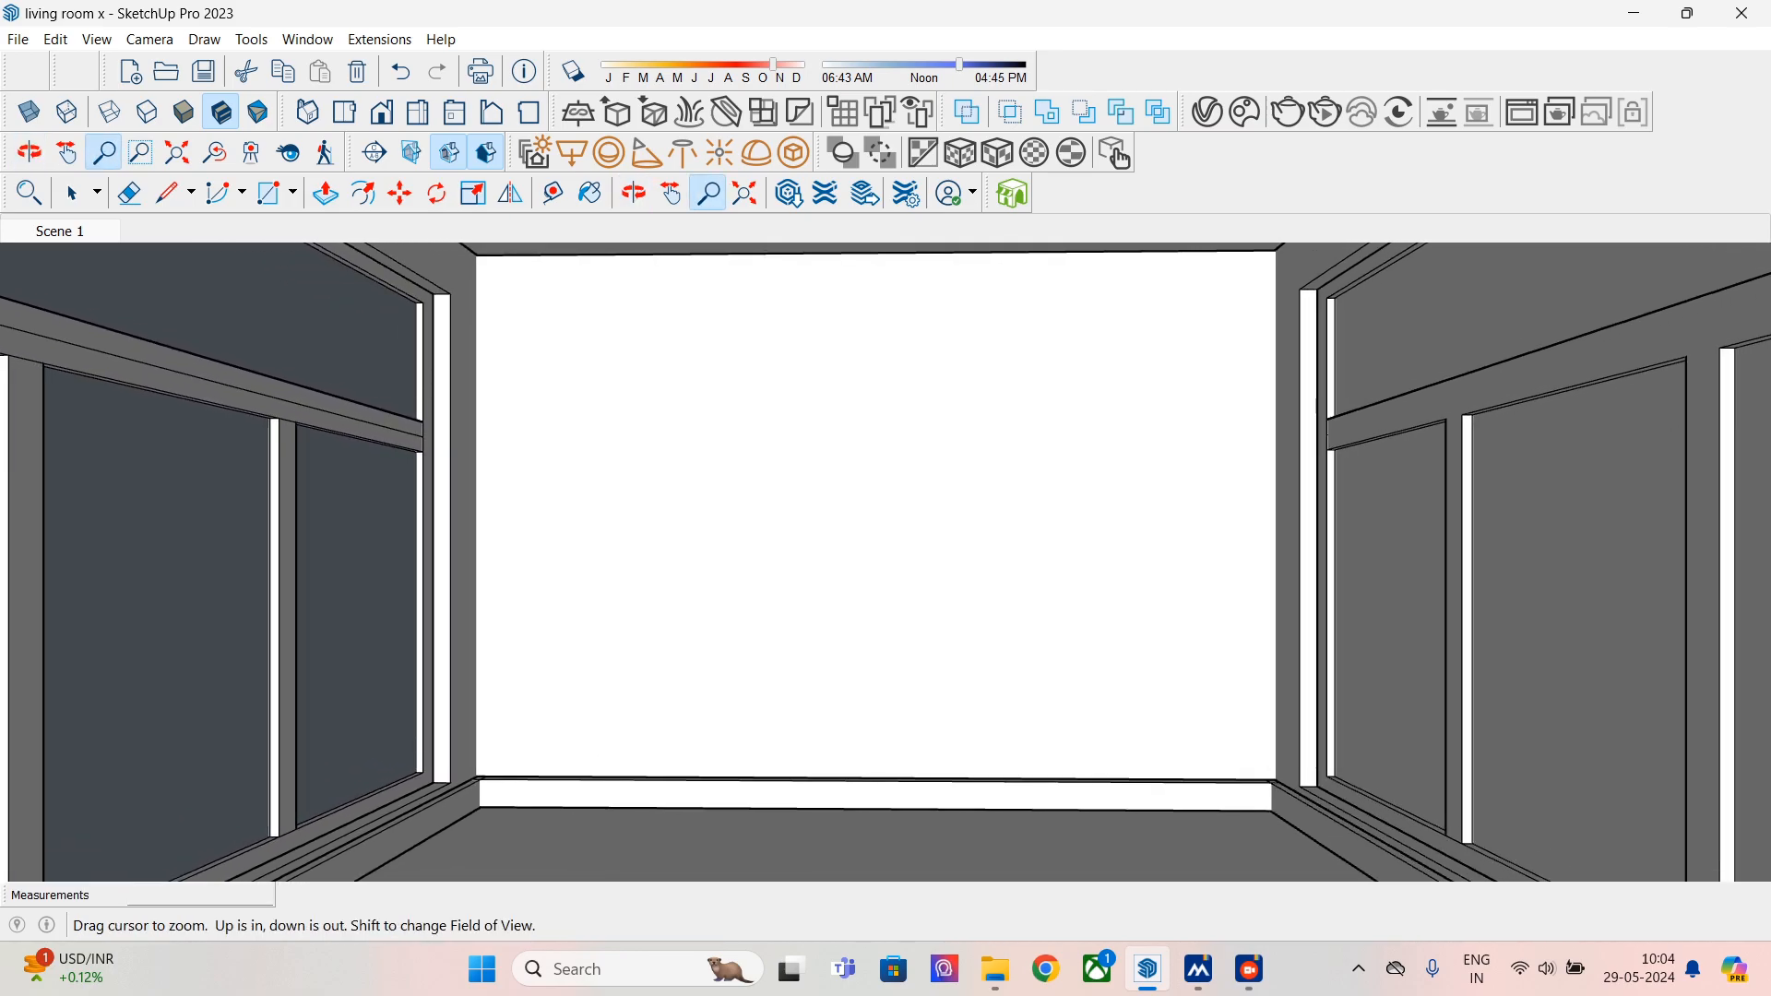
text(55)
key(Return)
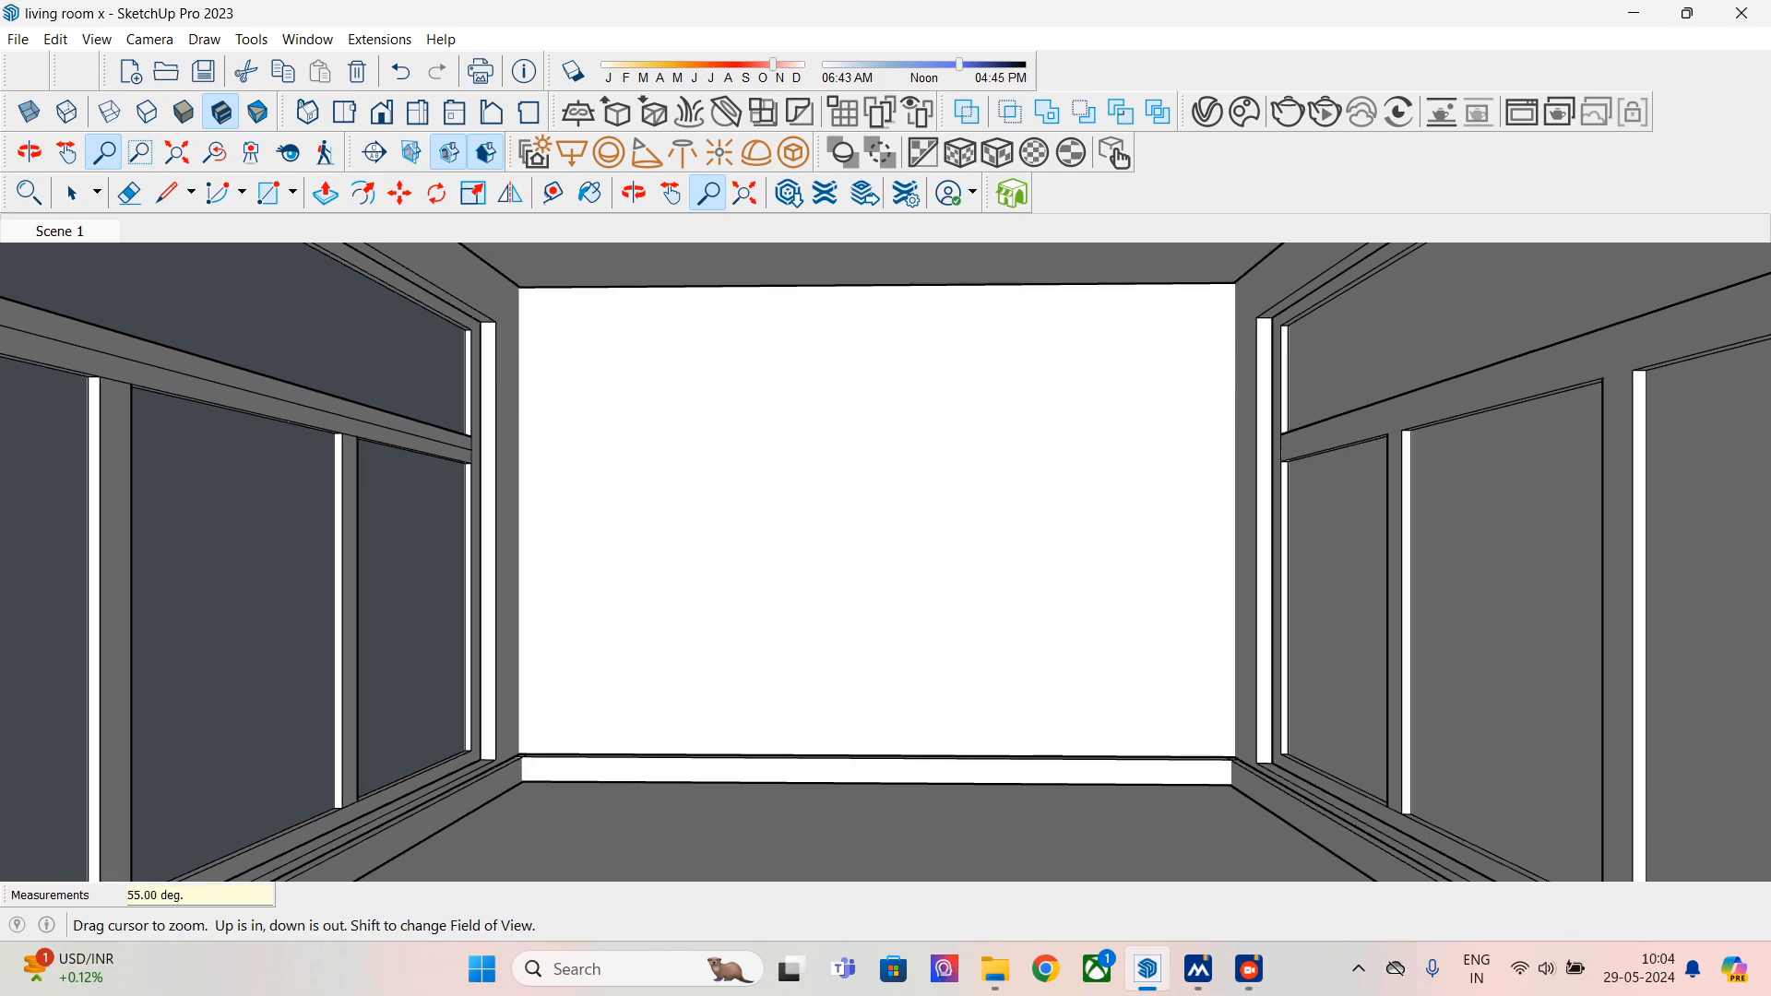
shift+middle_drag(885, 533, 883, 525)
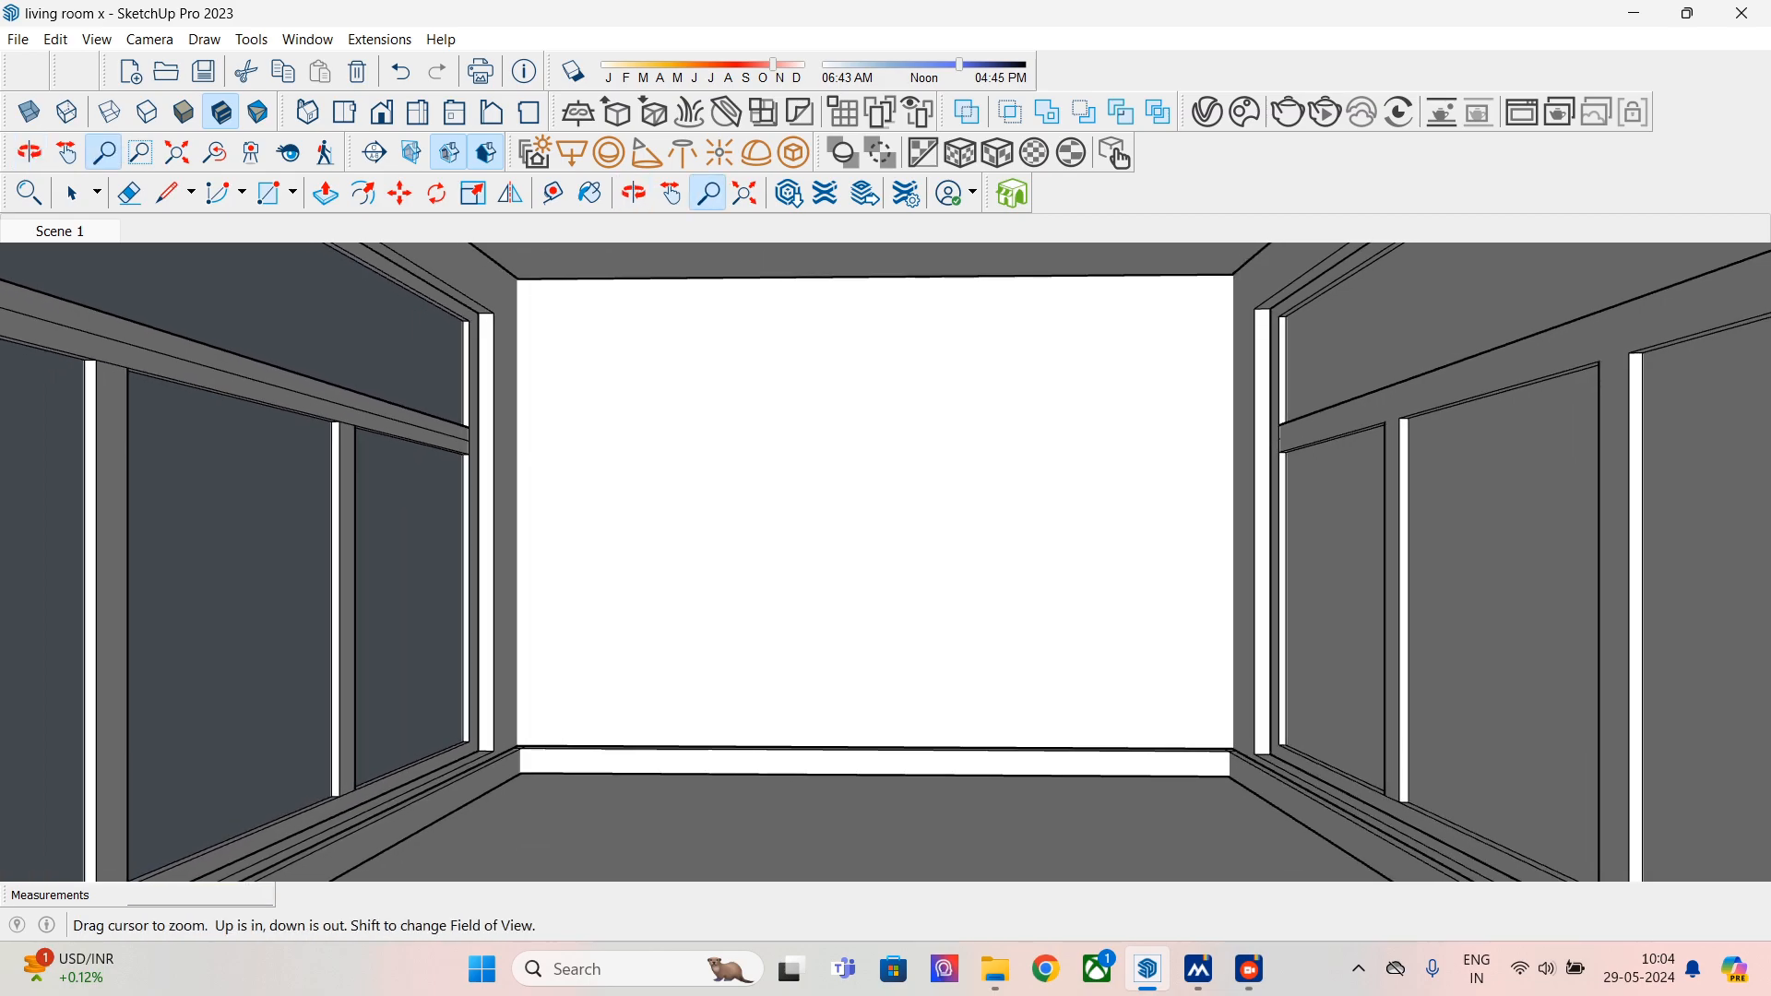
right_click(96, 233)
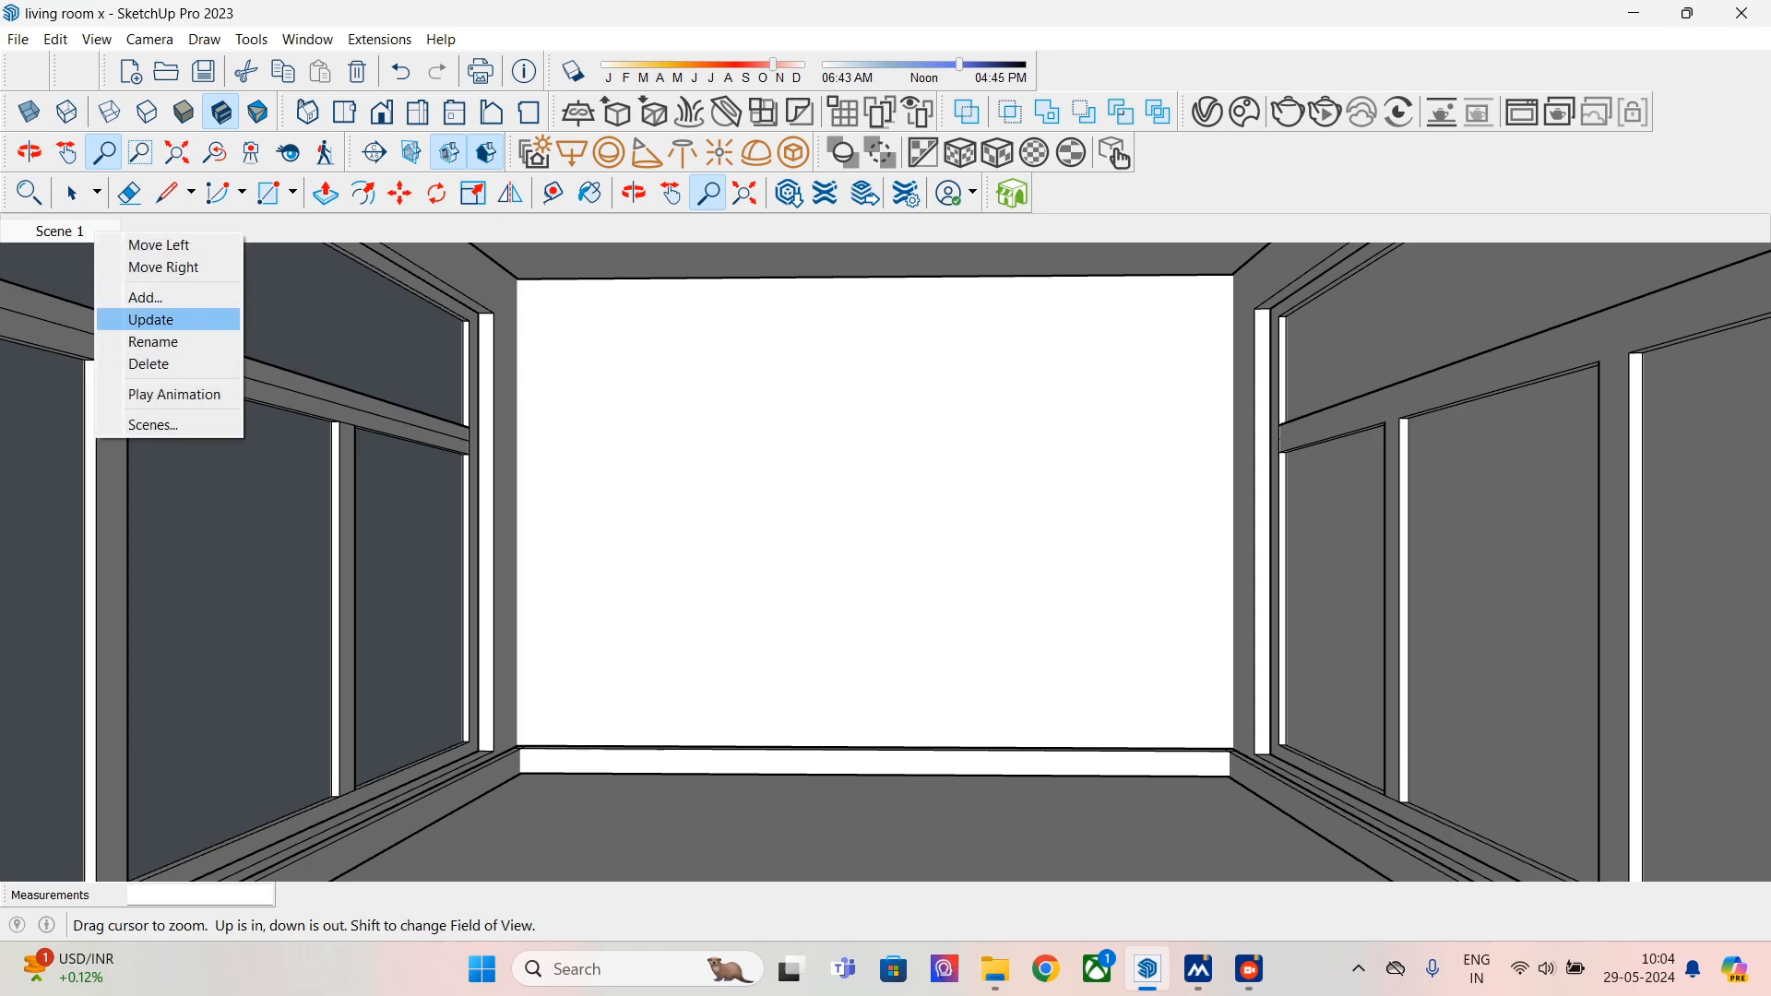
click(151, 319)
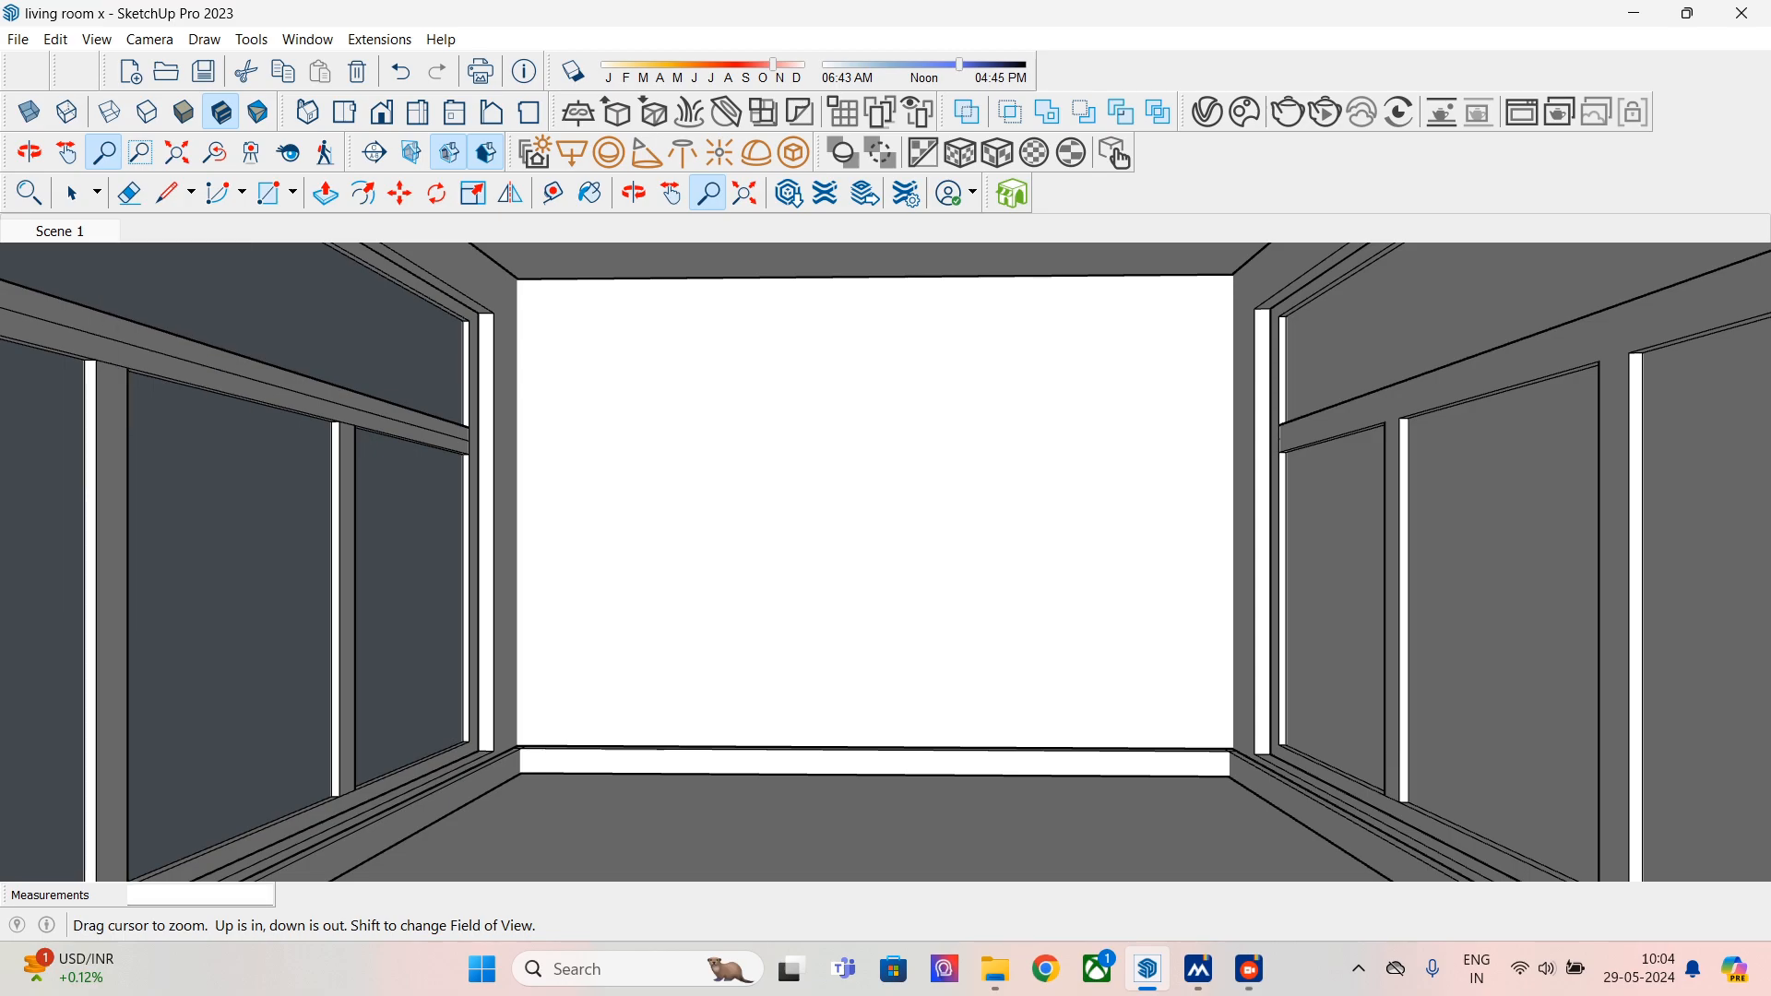
click(71, 193)
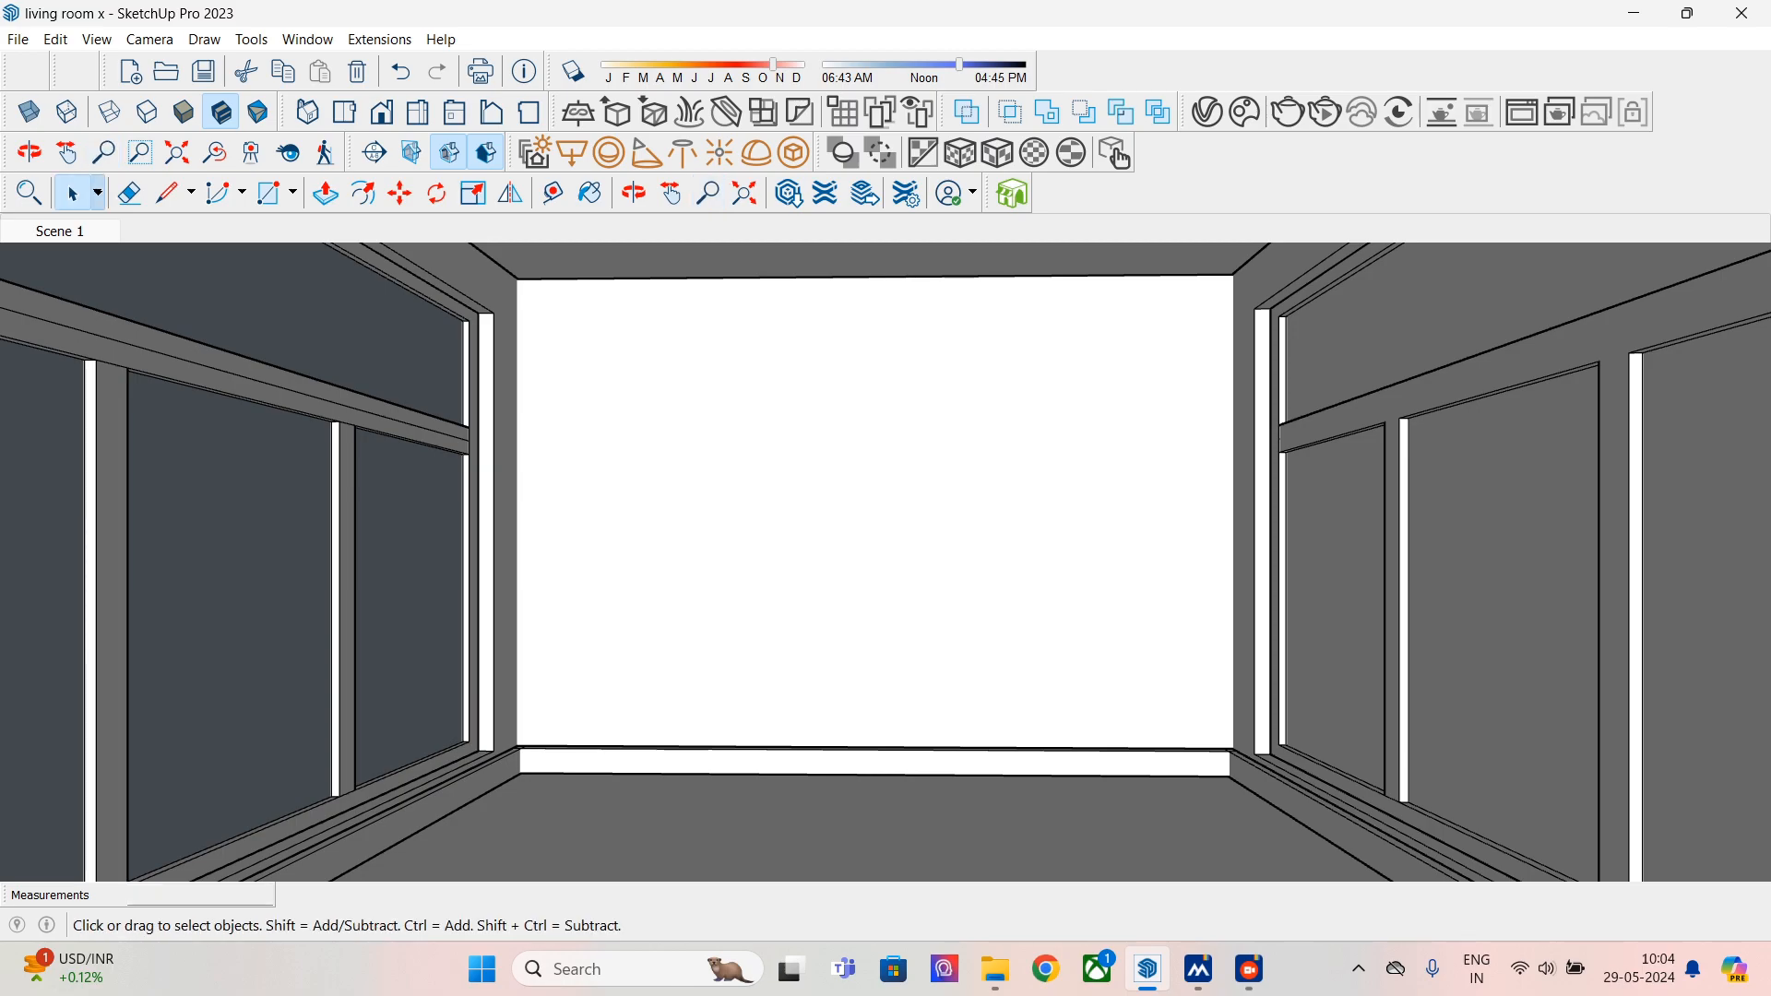
click(1633, 13)
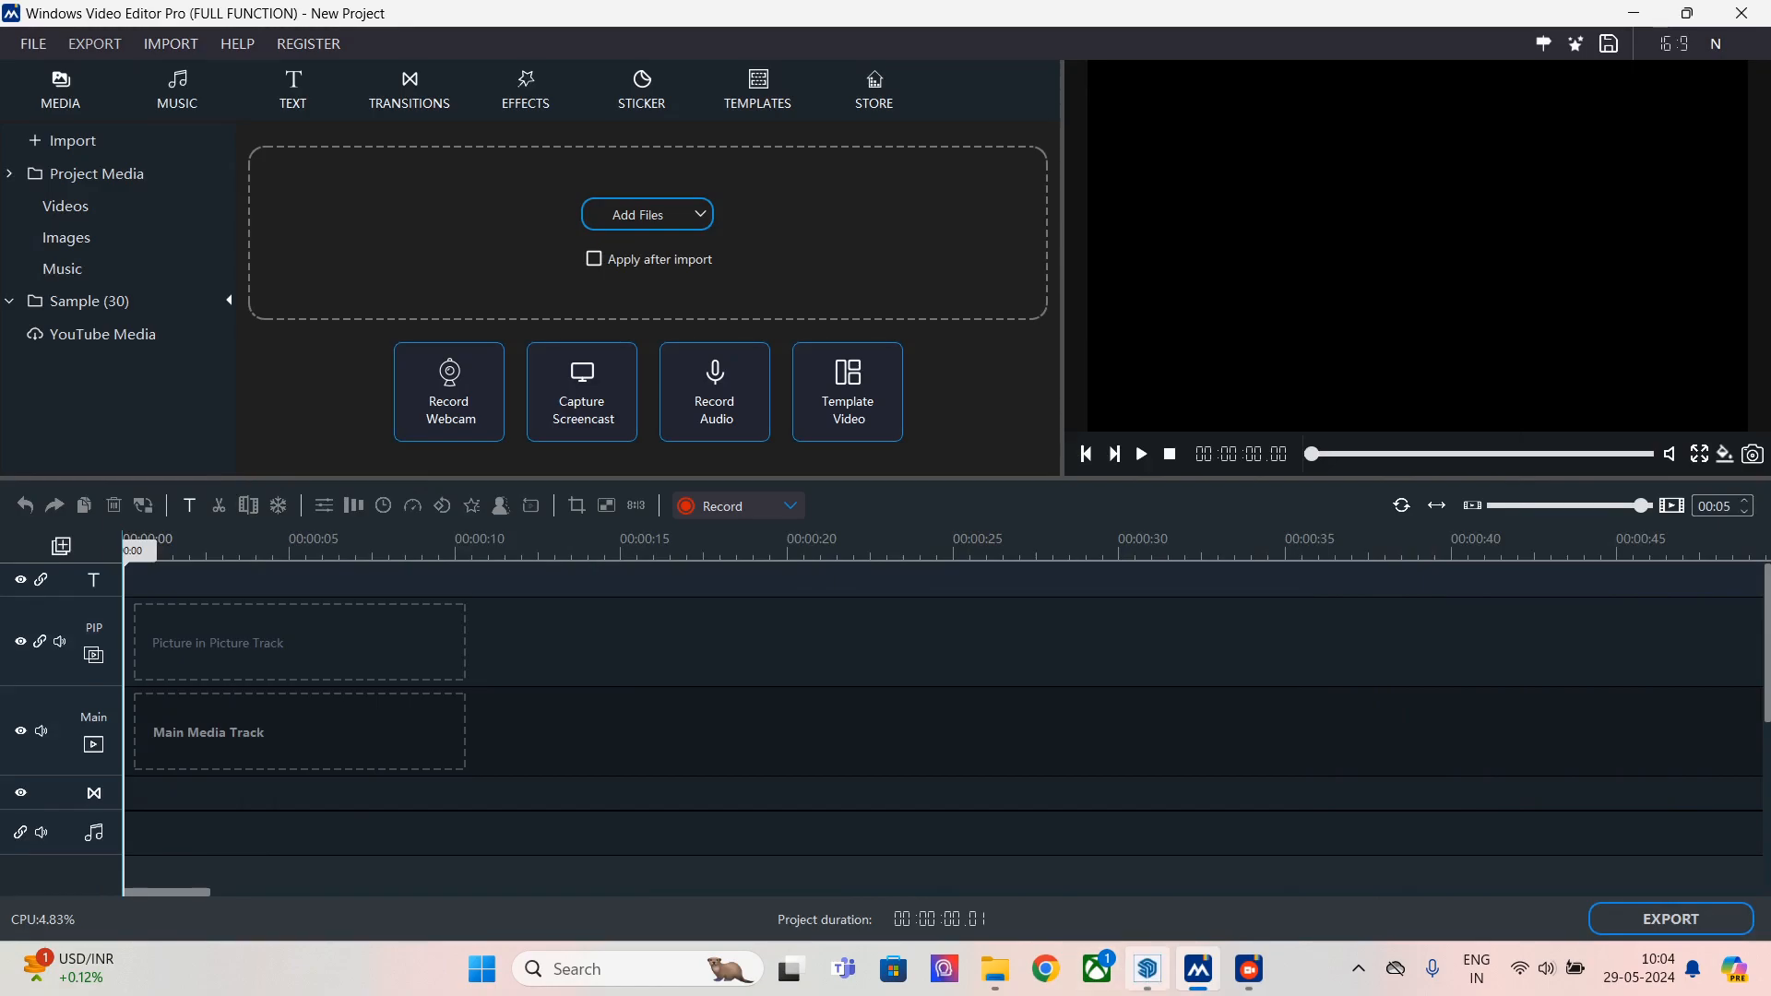
click(1147, 968)
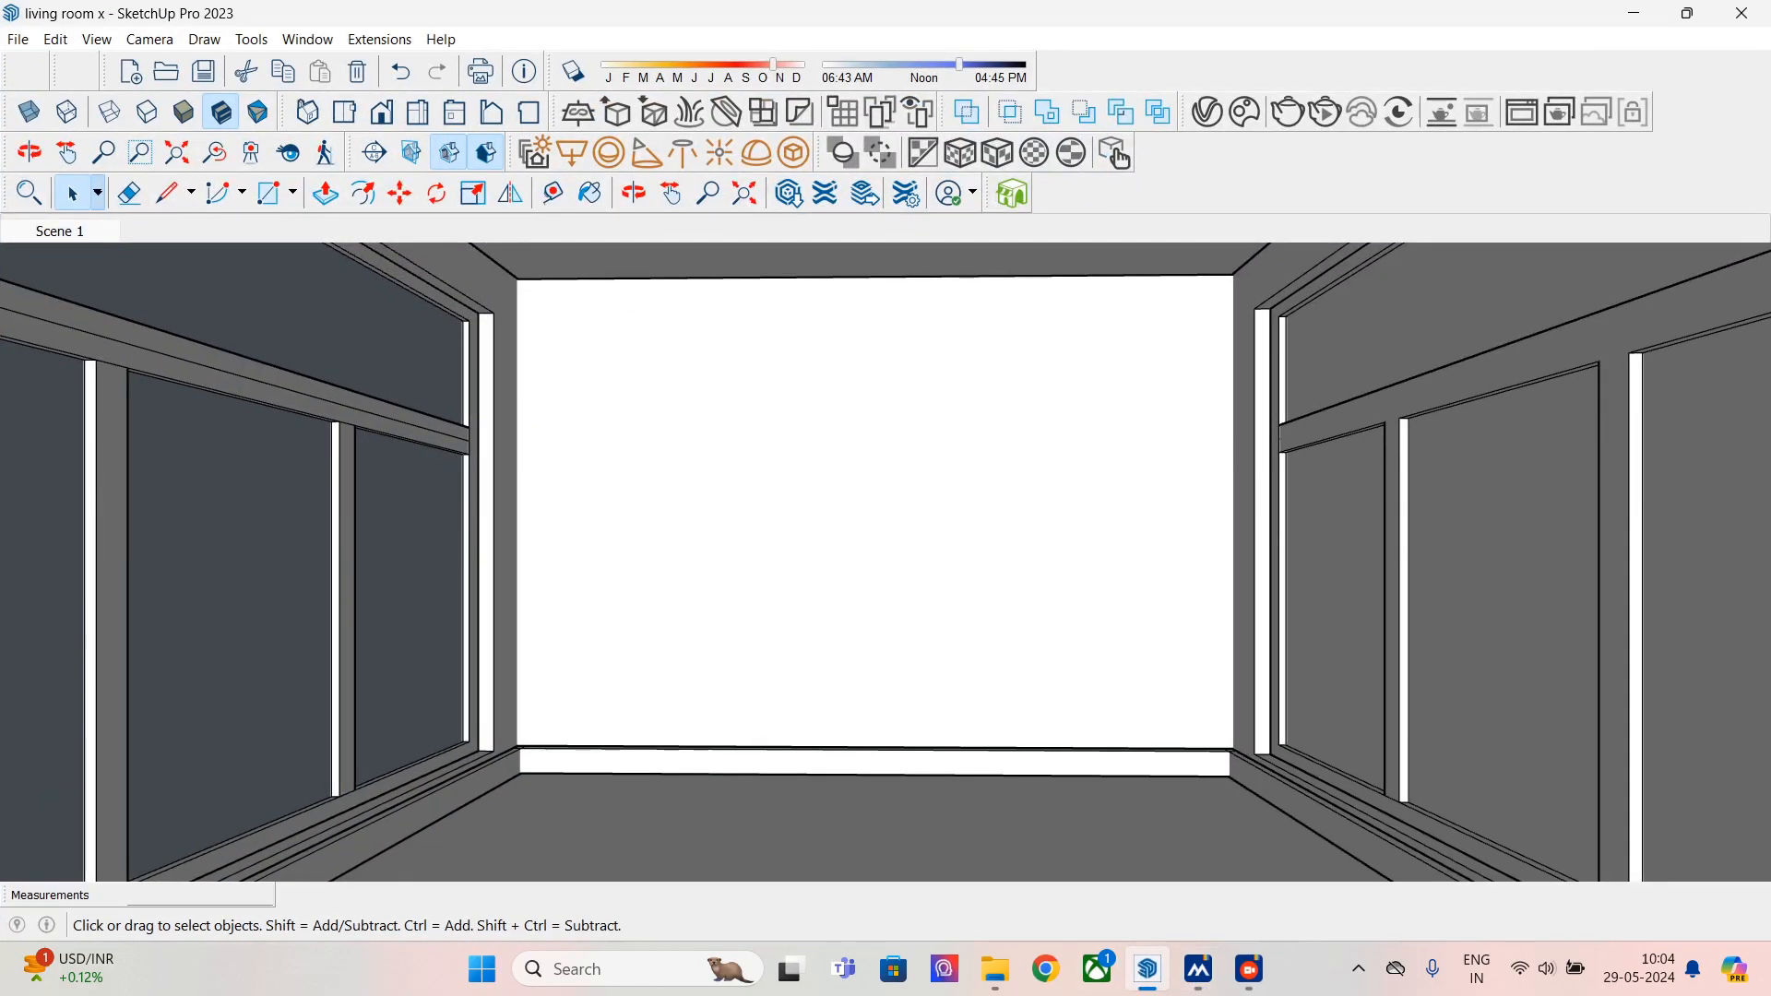
mouse_move(1249, 968)
mouse_move(1245, 893)
click(872, 276)
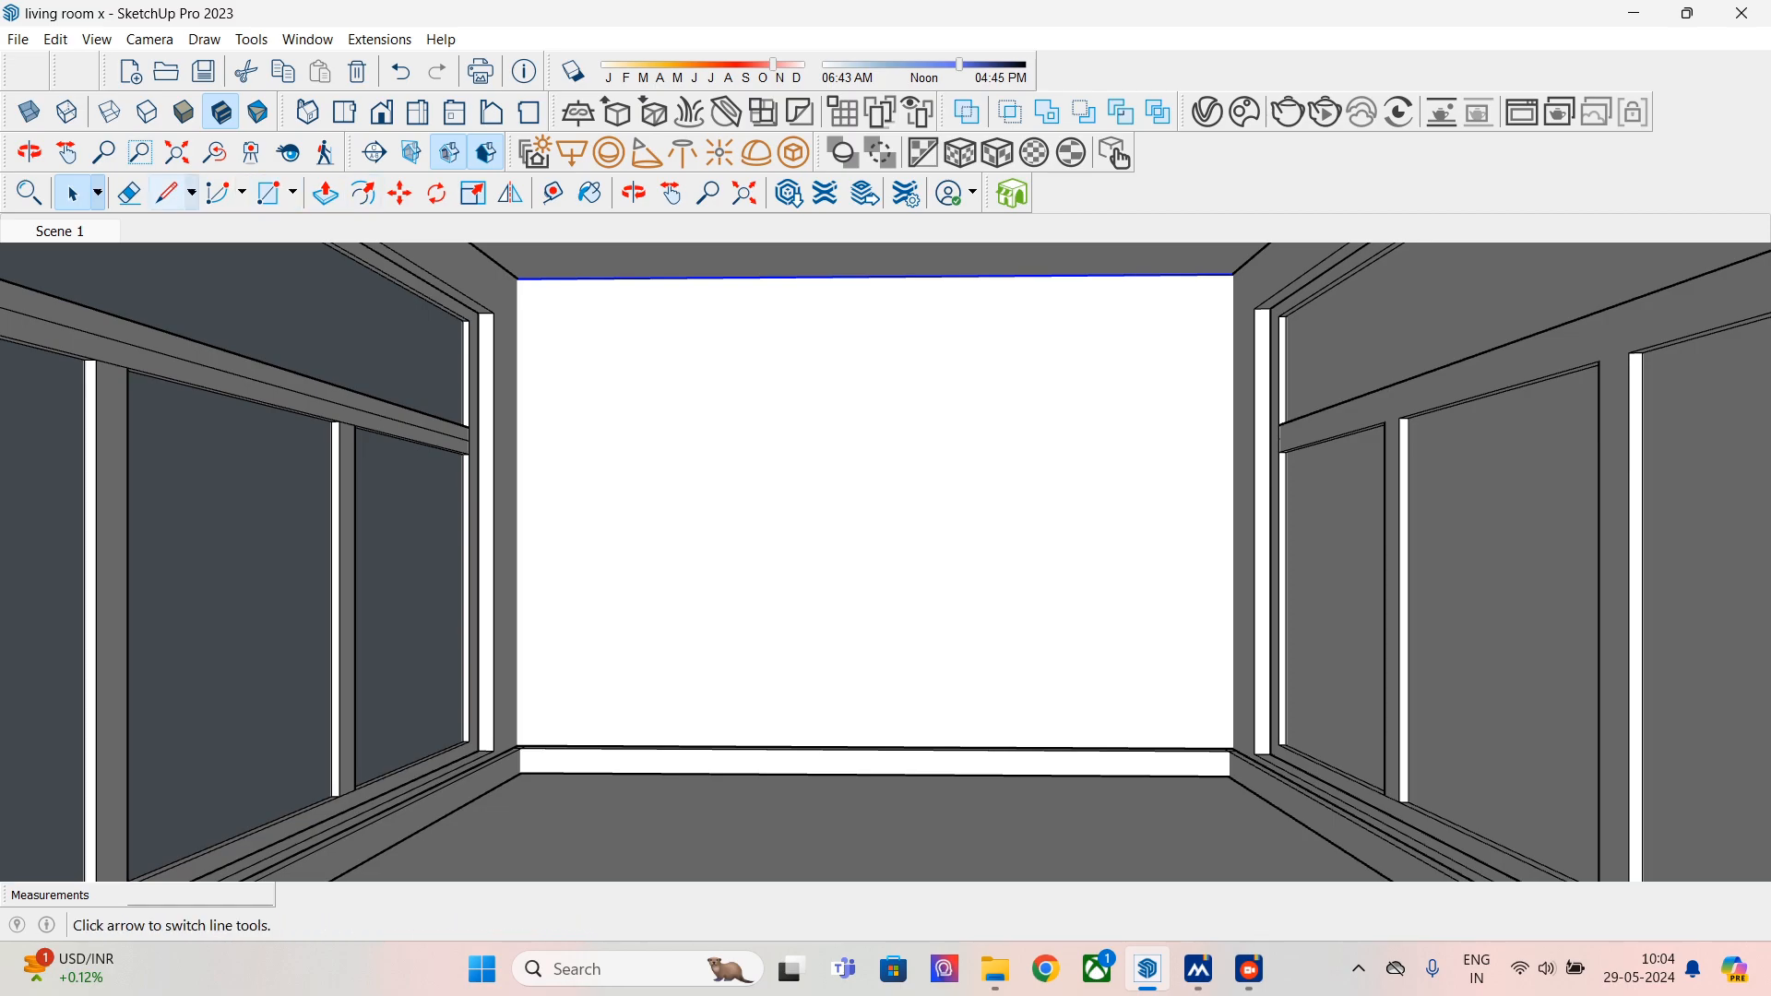
- Draw a closed 30" by 2" horizontal rectangle on the accent wall, starting from its left edge at about mid-height
click(166, 192)
scroll(518, 588, up, 1)
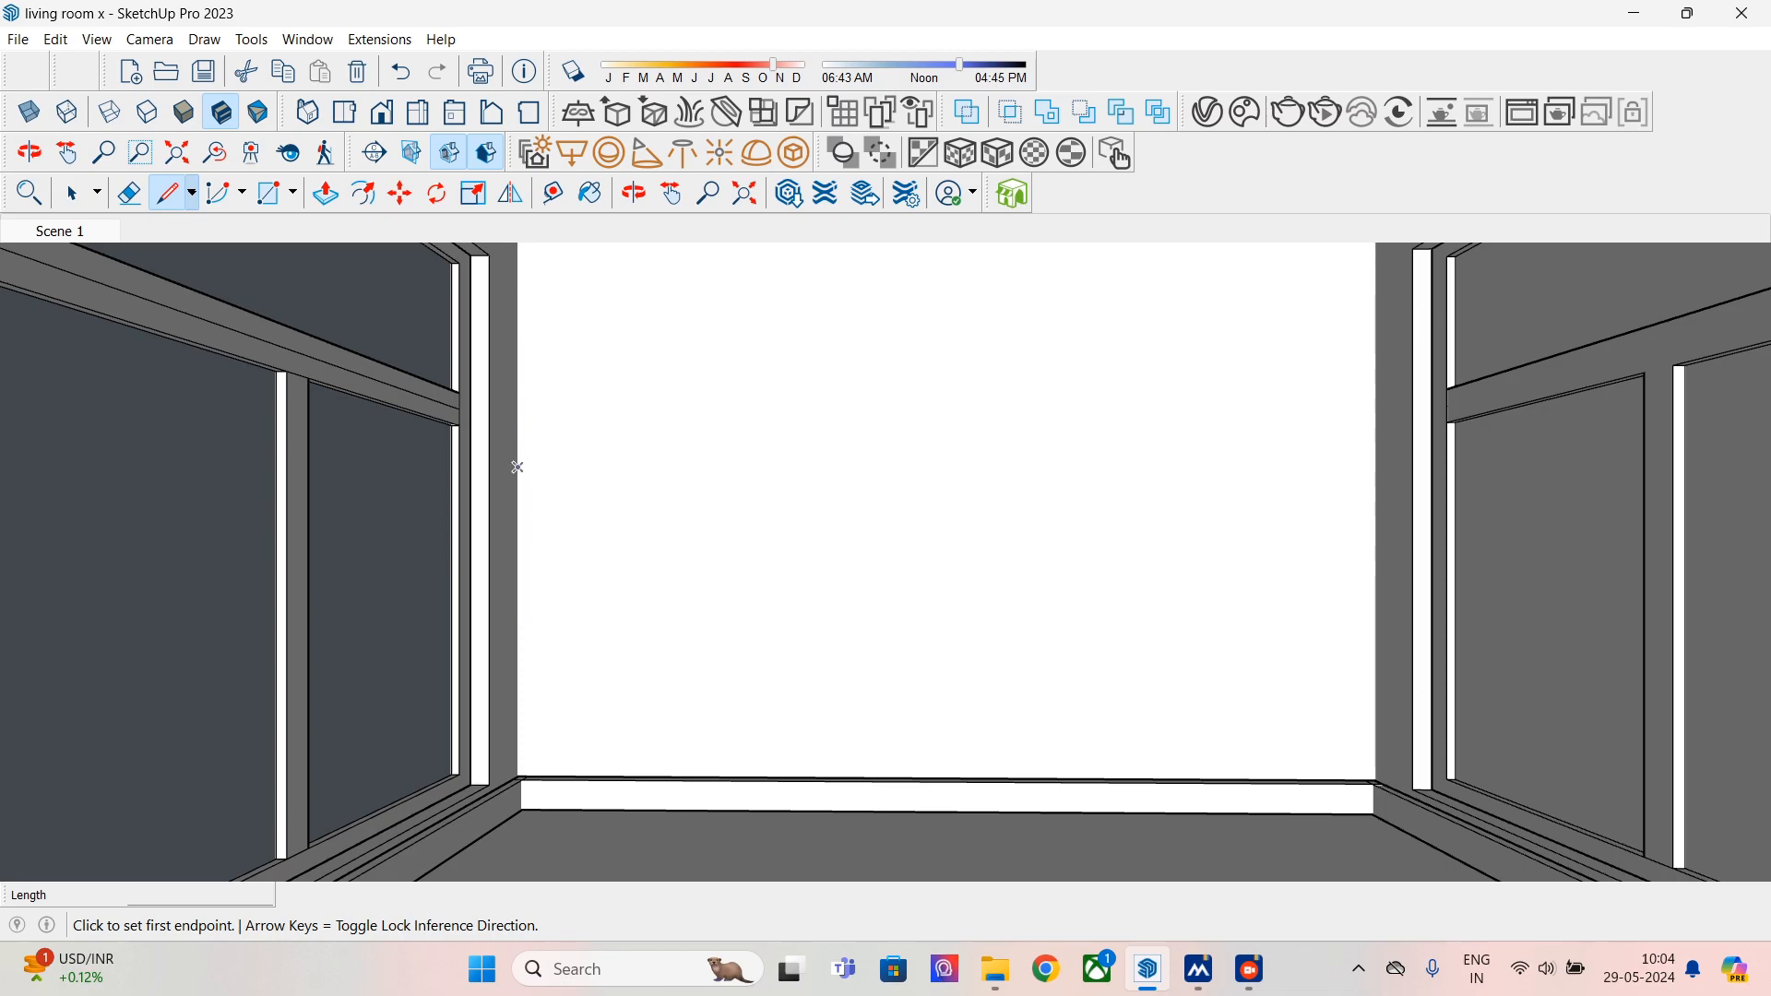
click(518, 531)
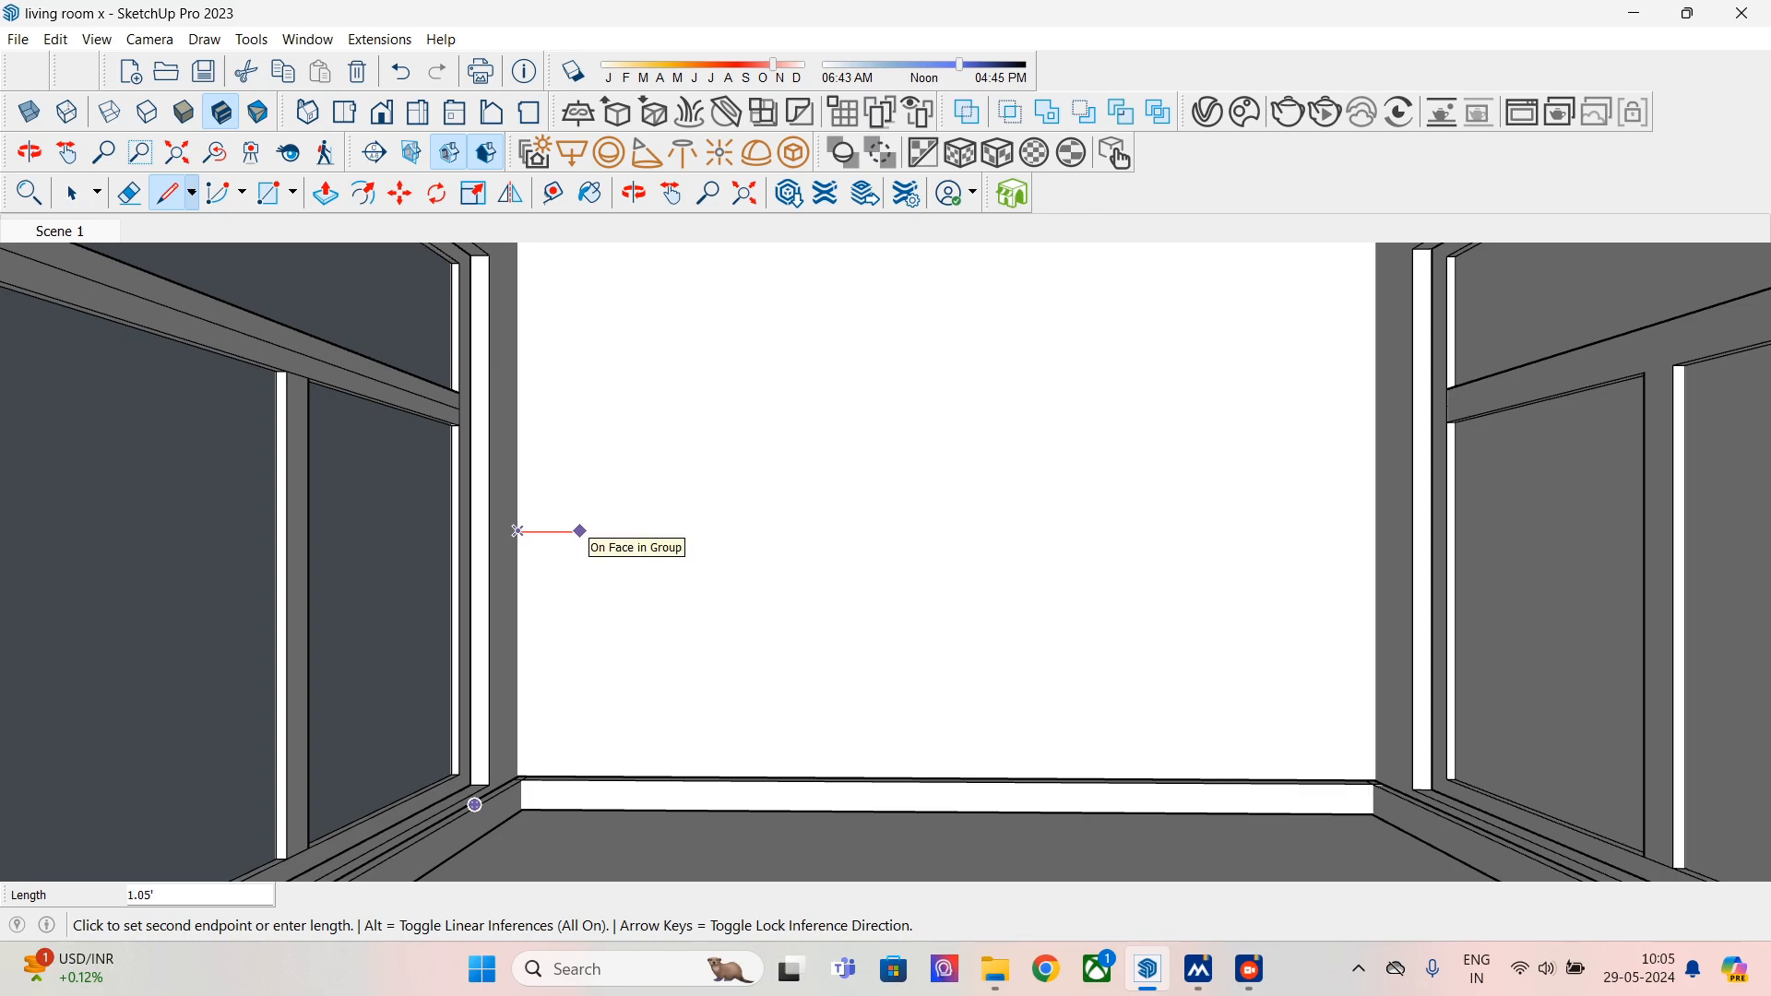
text(30")
key(Return)
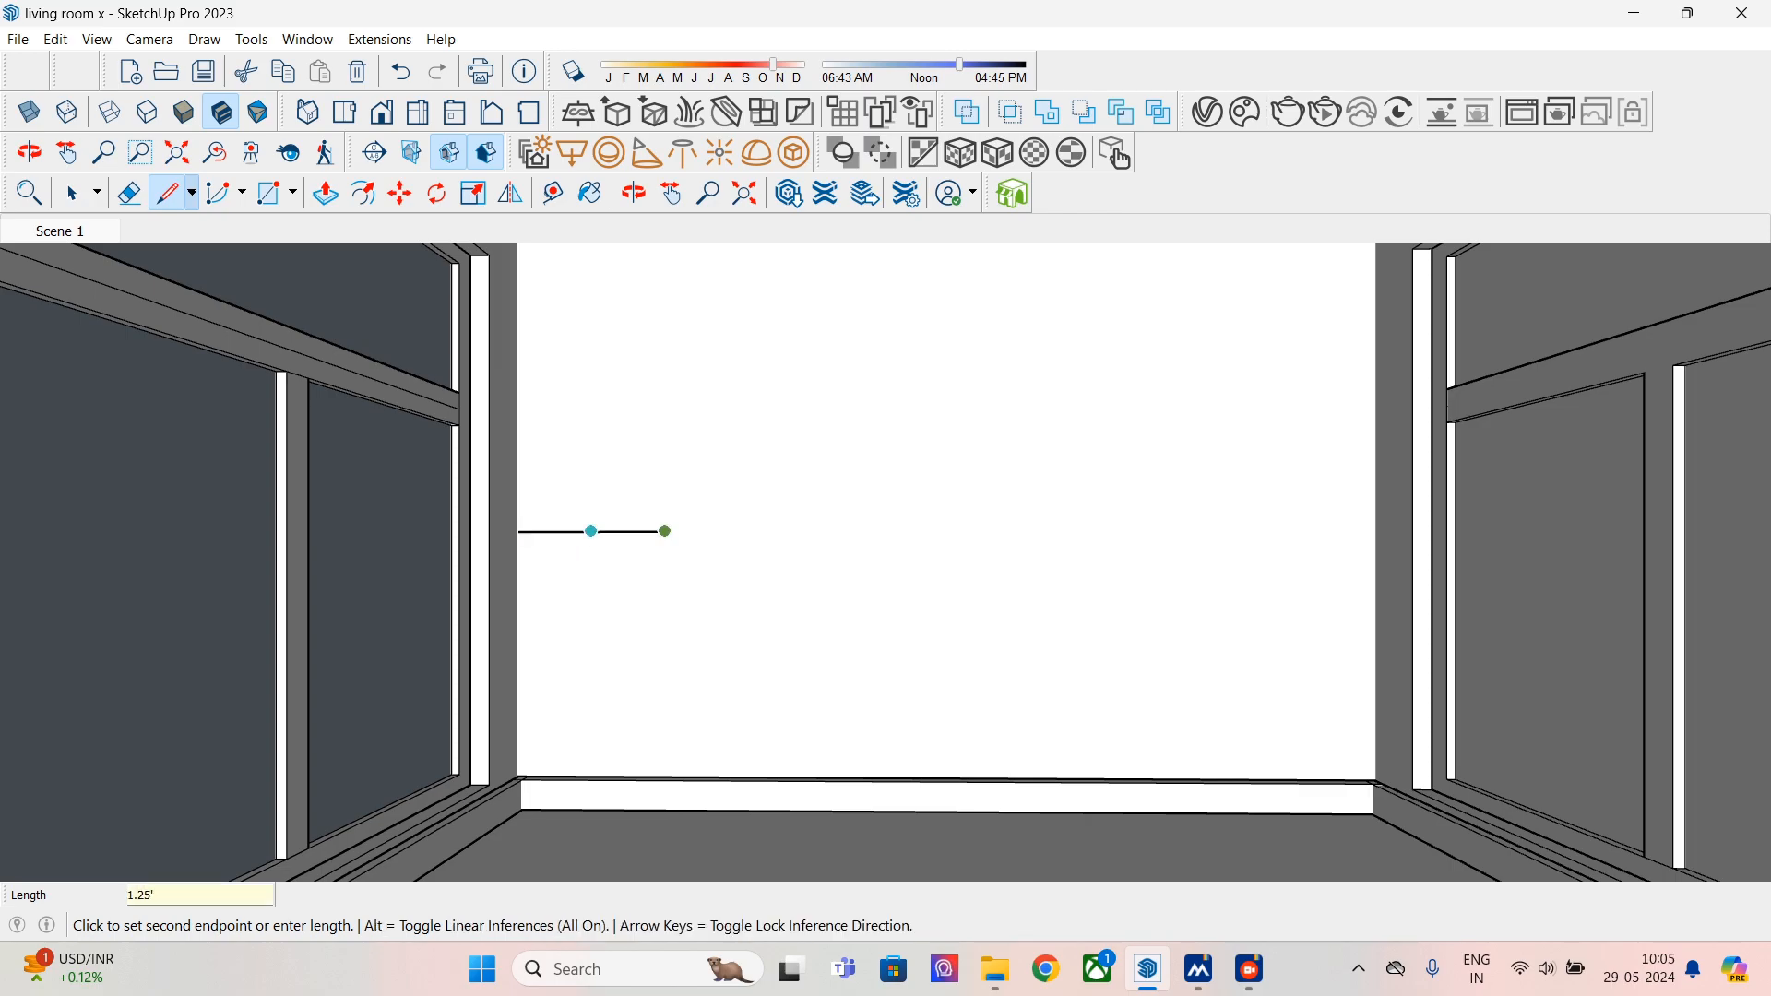
text(2")
key(Return)
click(518, 541)
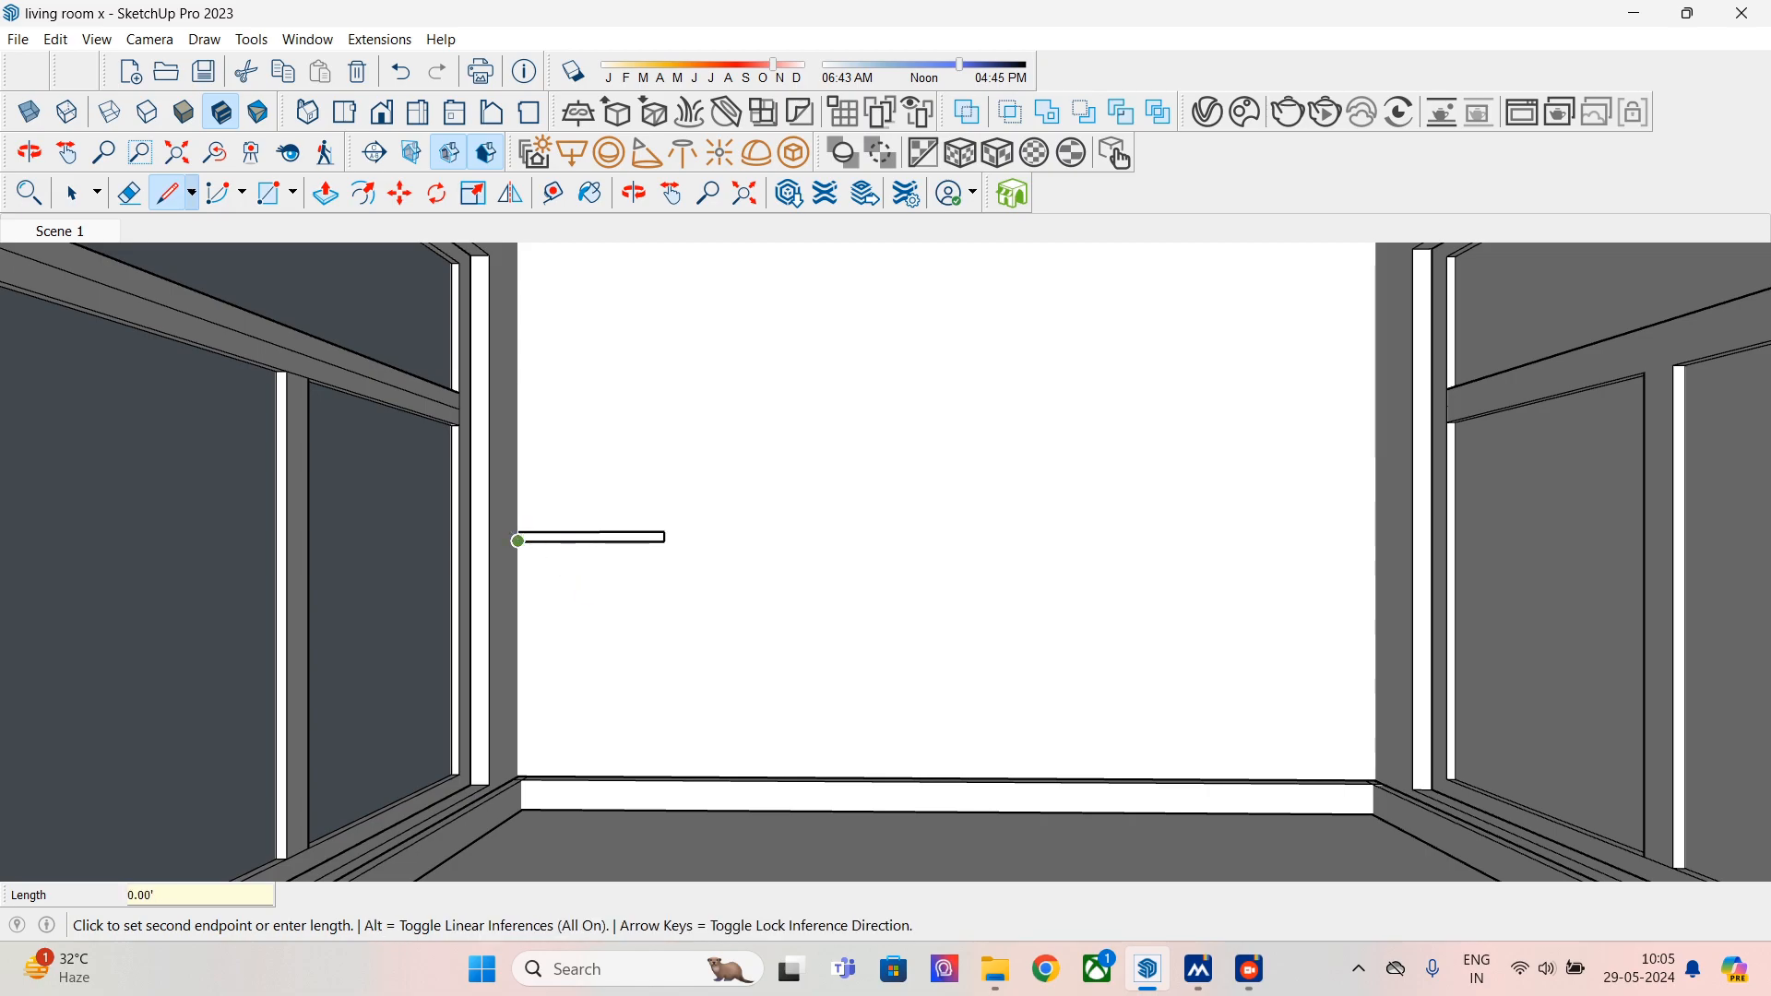
scroll(517, 540, up, 1)
scroll(519, 541, up, 3)
key(Escape)
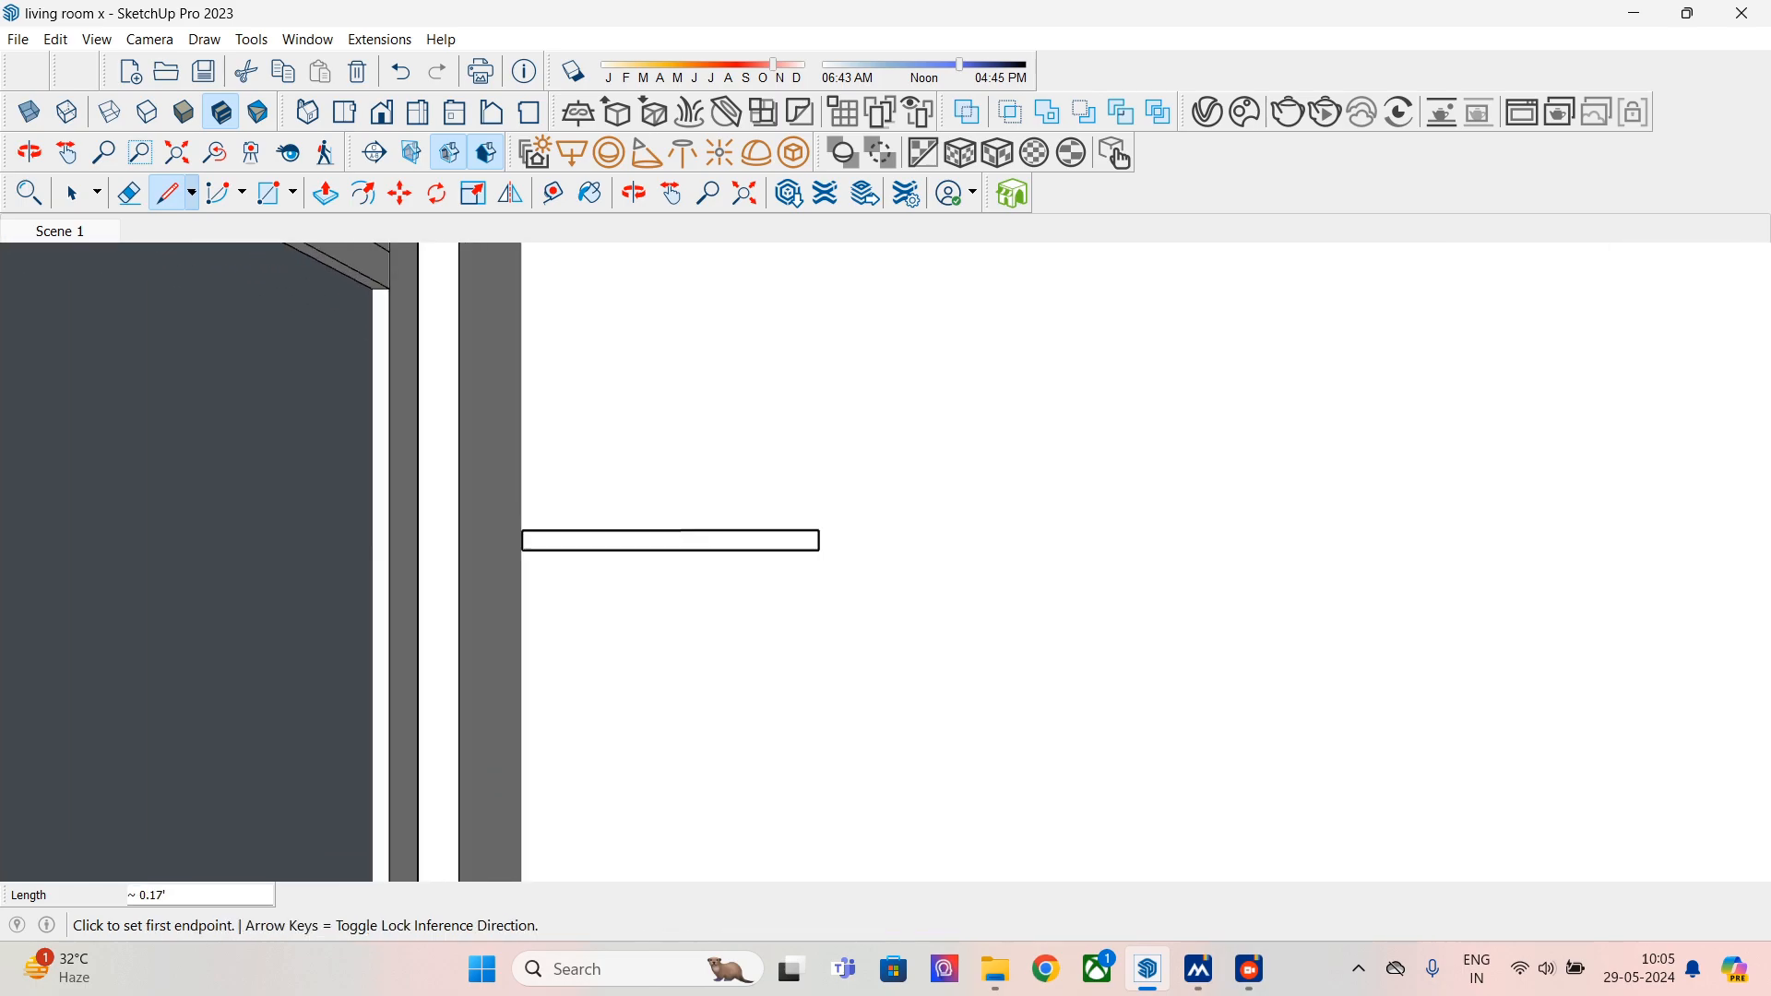
- Push/Pull the thin rectangle outward from the accent wall by 0.75' to form a shelf-like slab
key(space)
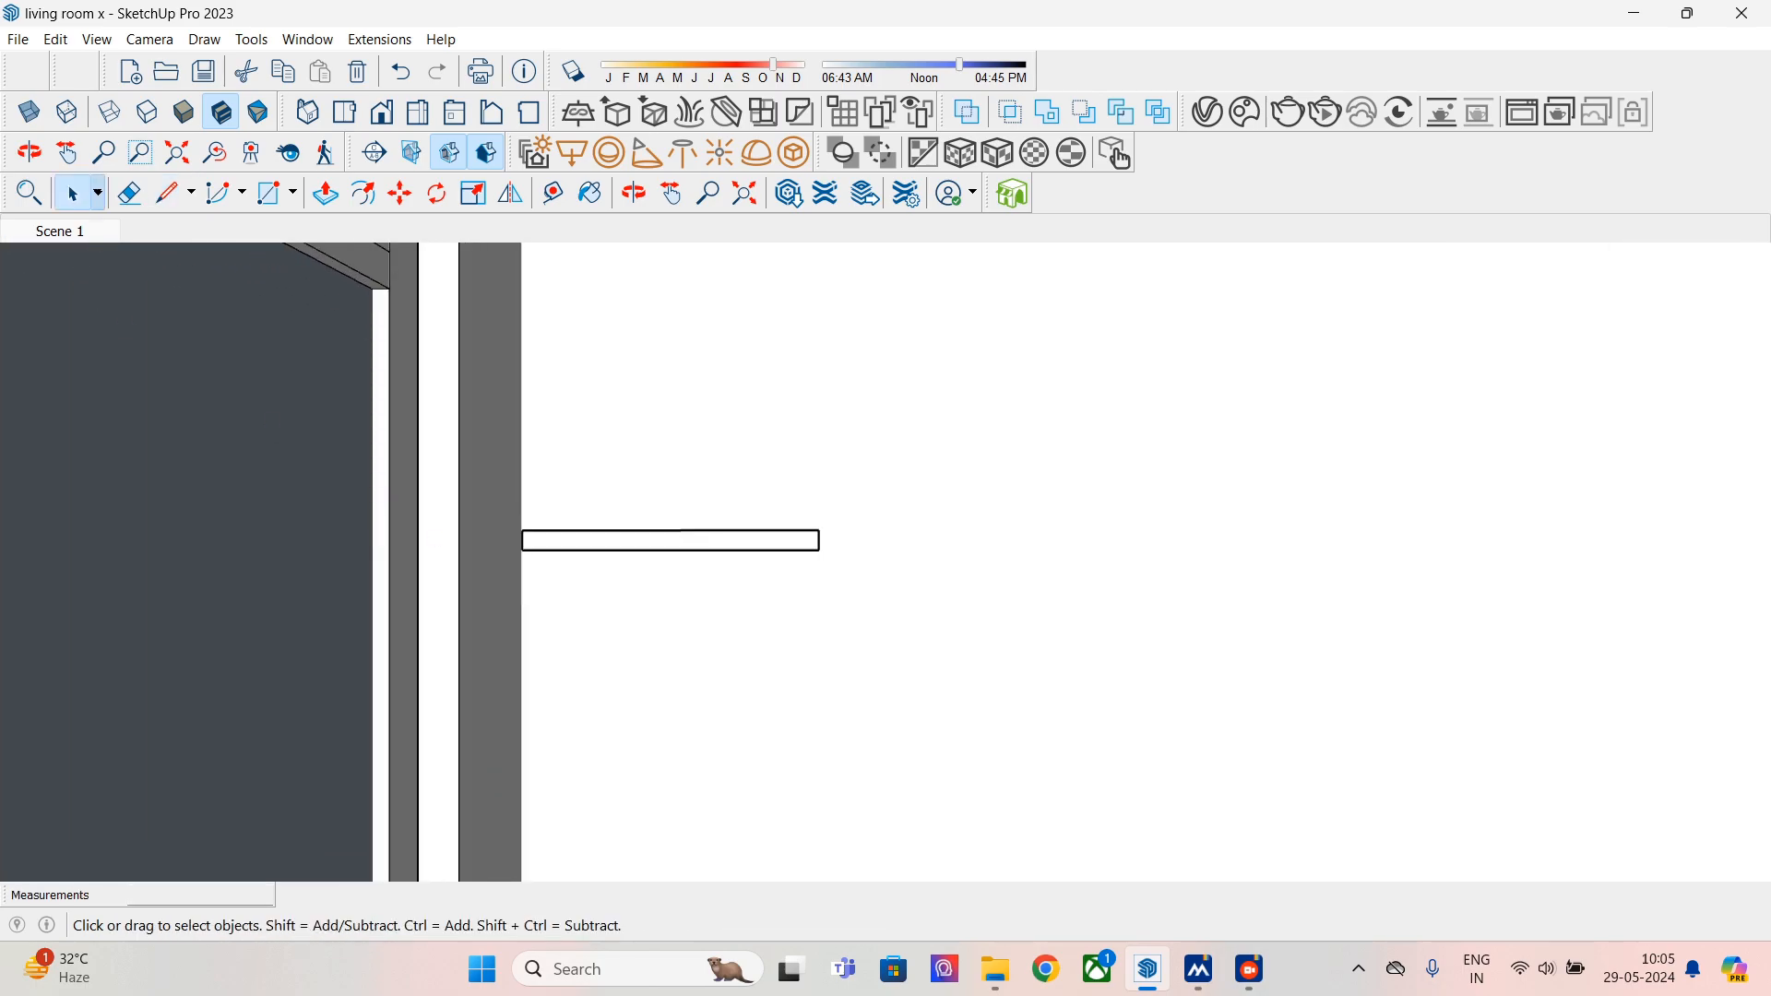
click(645, 541)
click(326, 193)
click(671, 530)
click(429, 407)
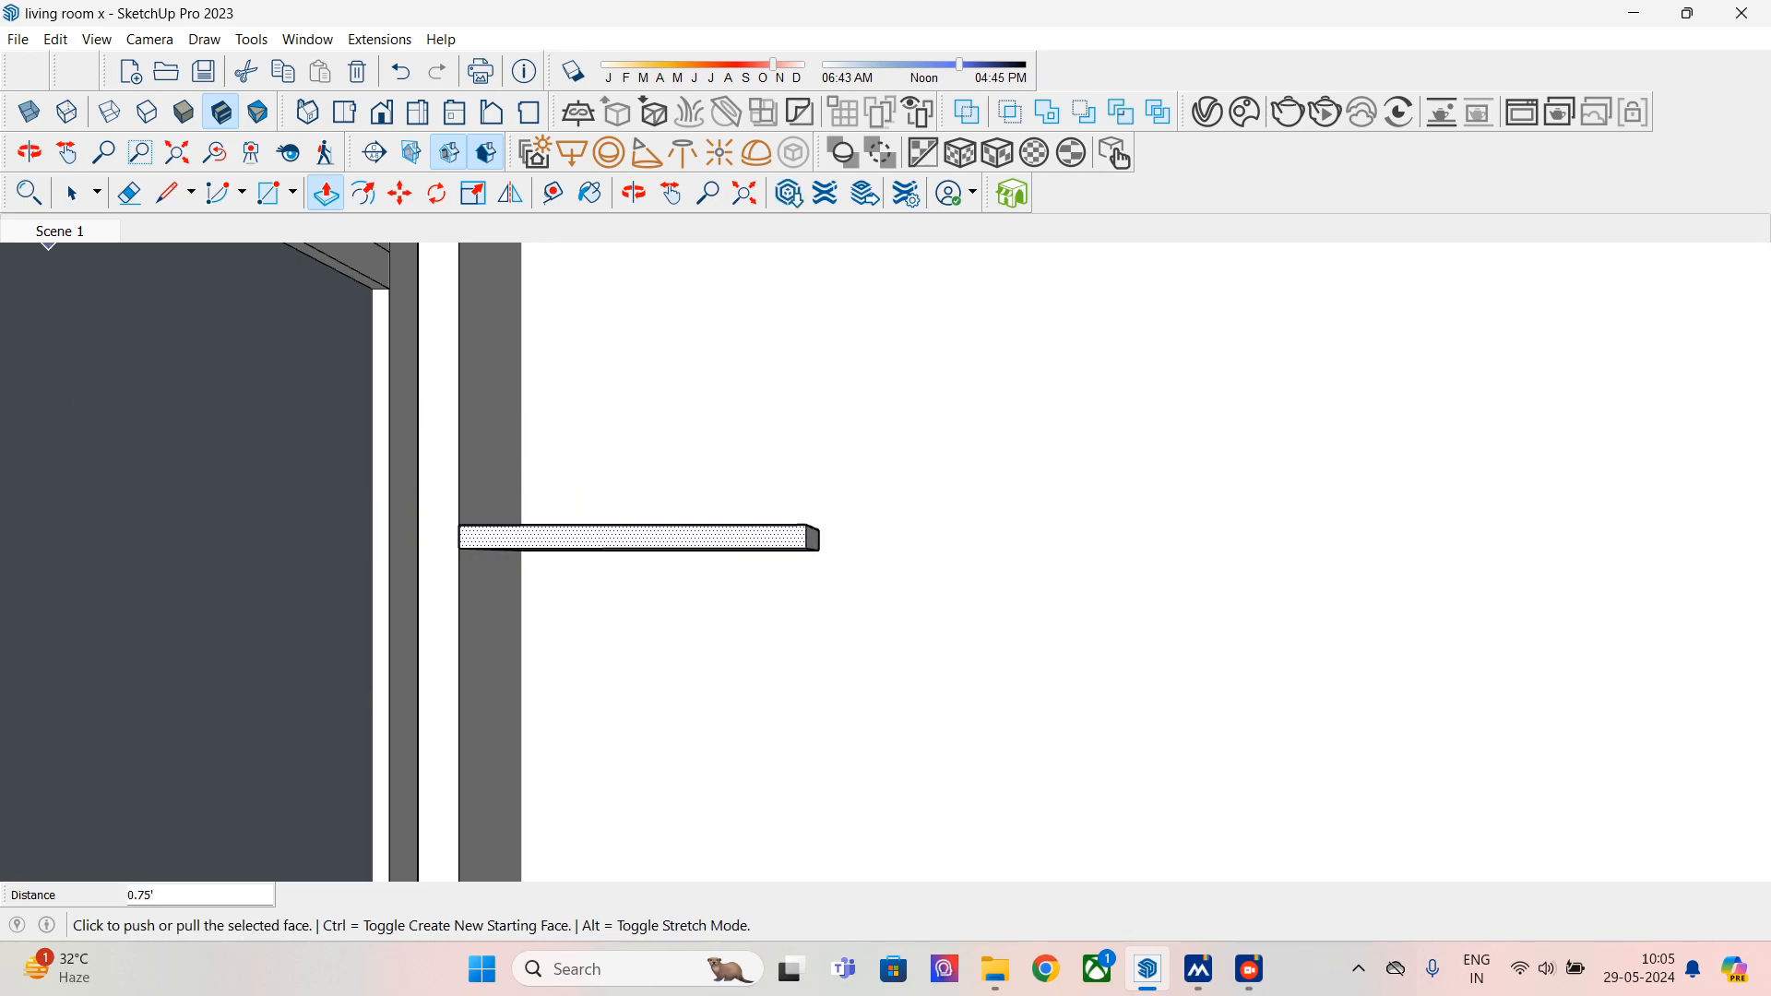
- Draw a vertical guide line down the accent wall from the slab's lower edge and a horizontal line from its end to the wall's edge
click(169, 192)
middle_drag(703, 573, 703, 569)
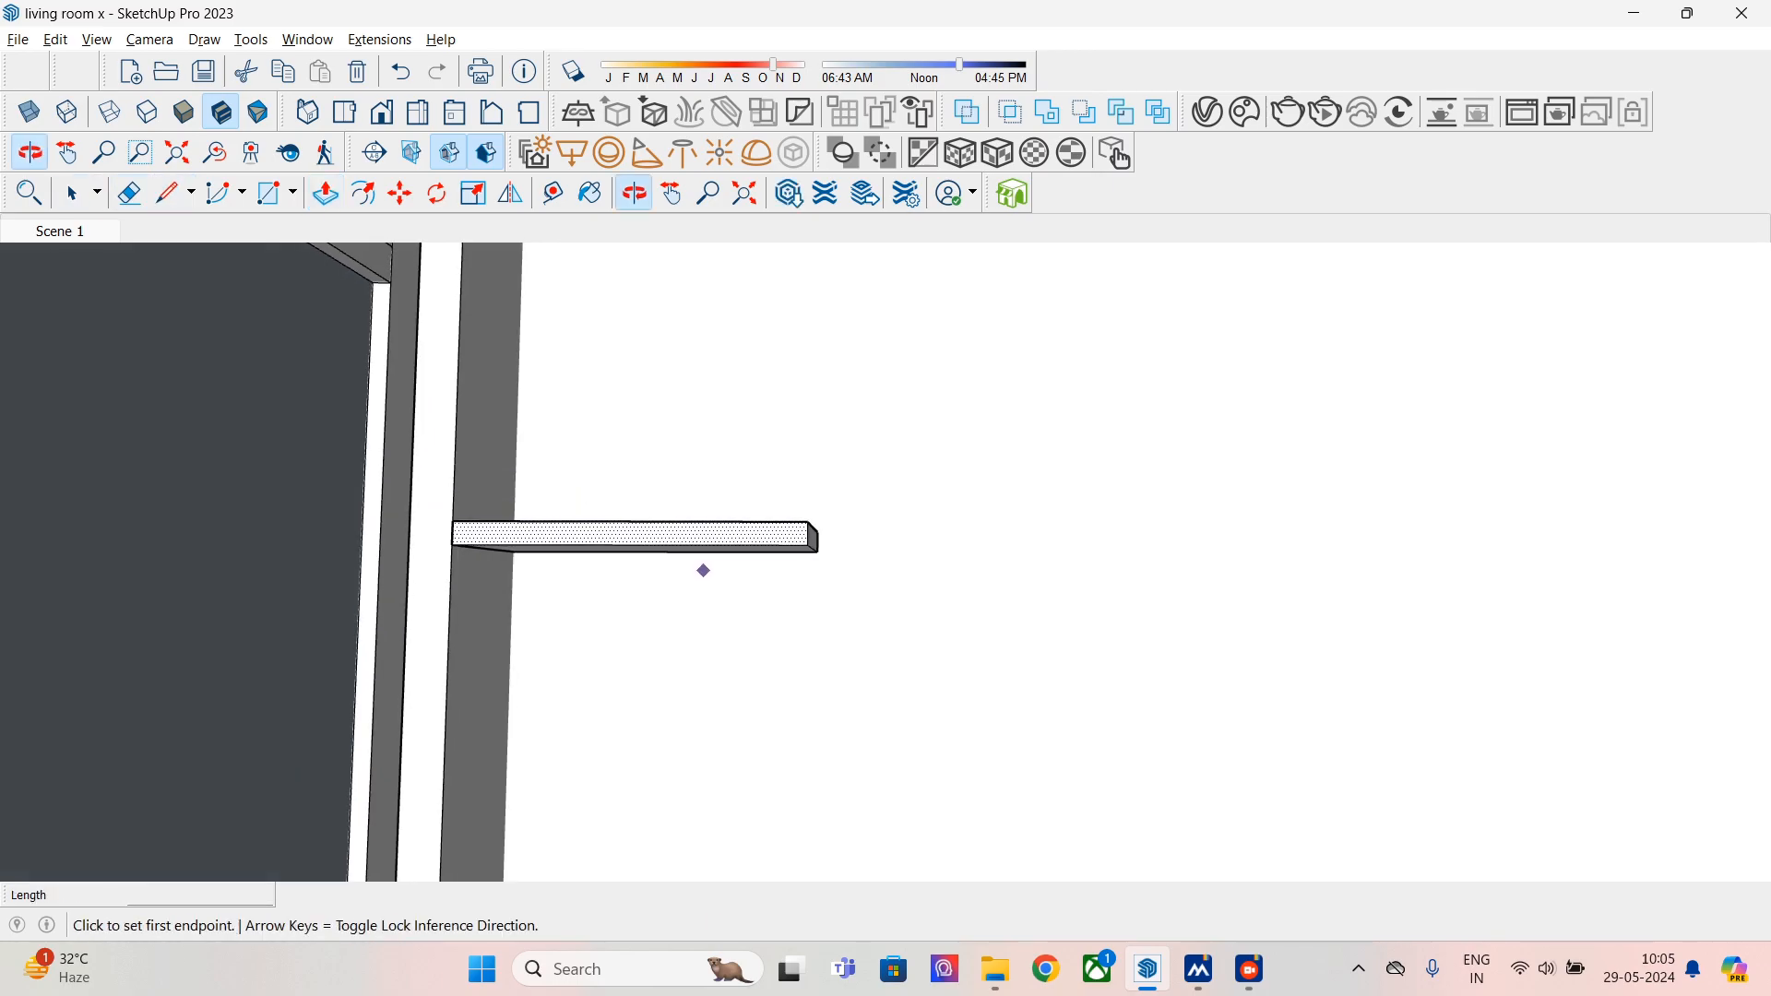
click(713, 551)
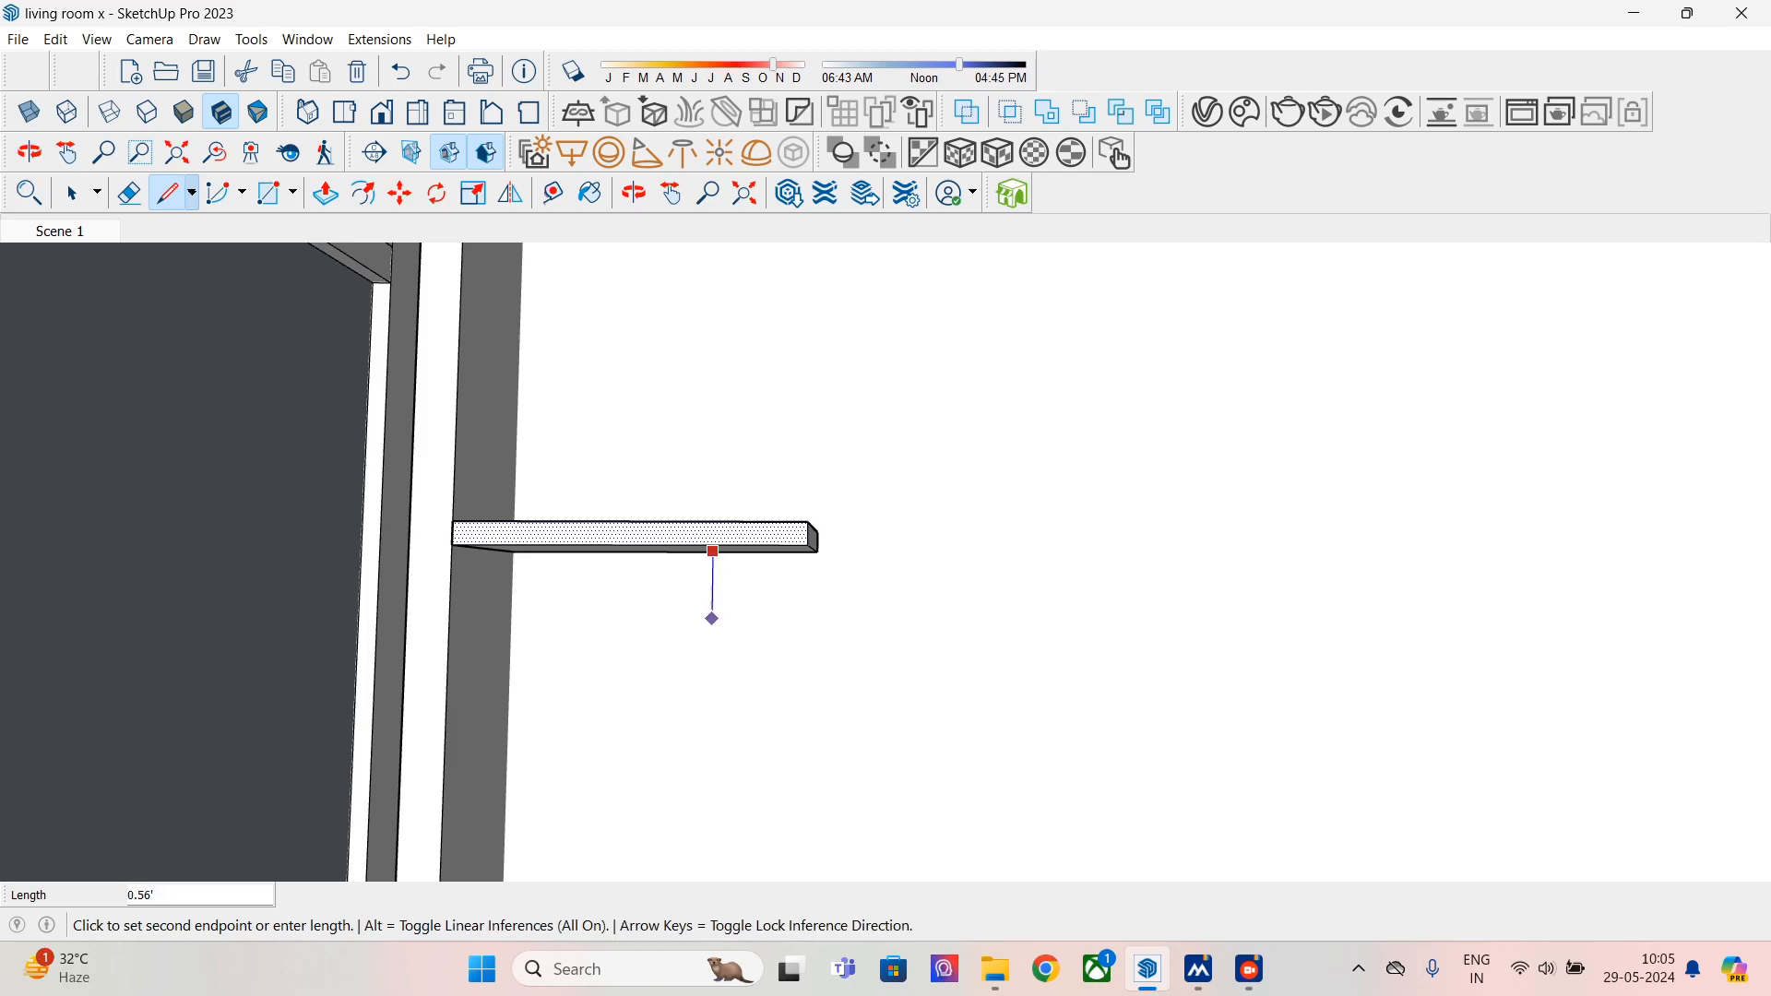
key(Return)
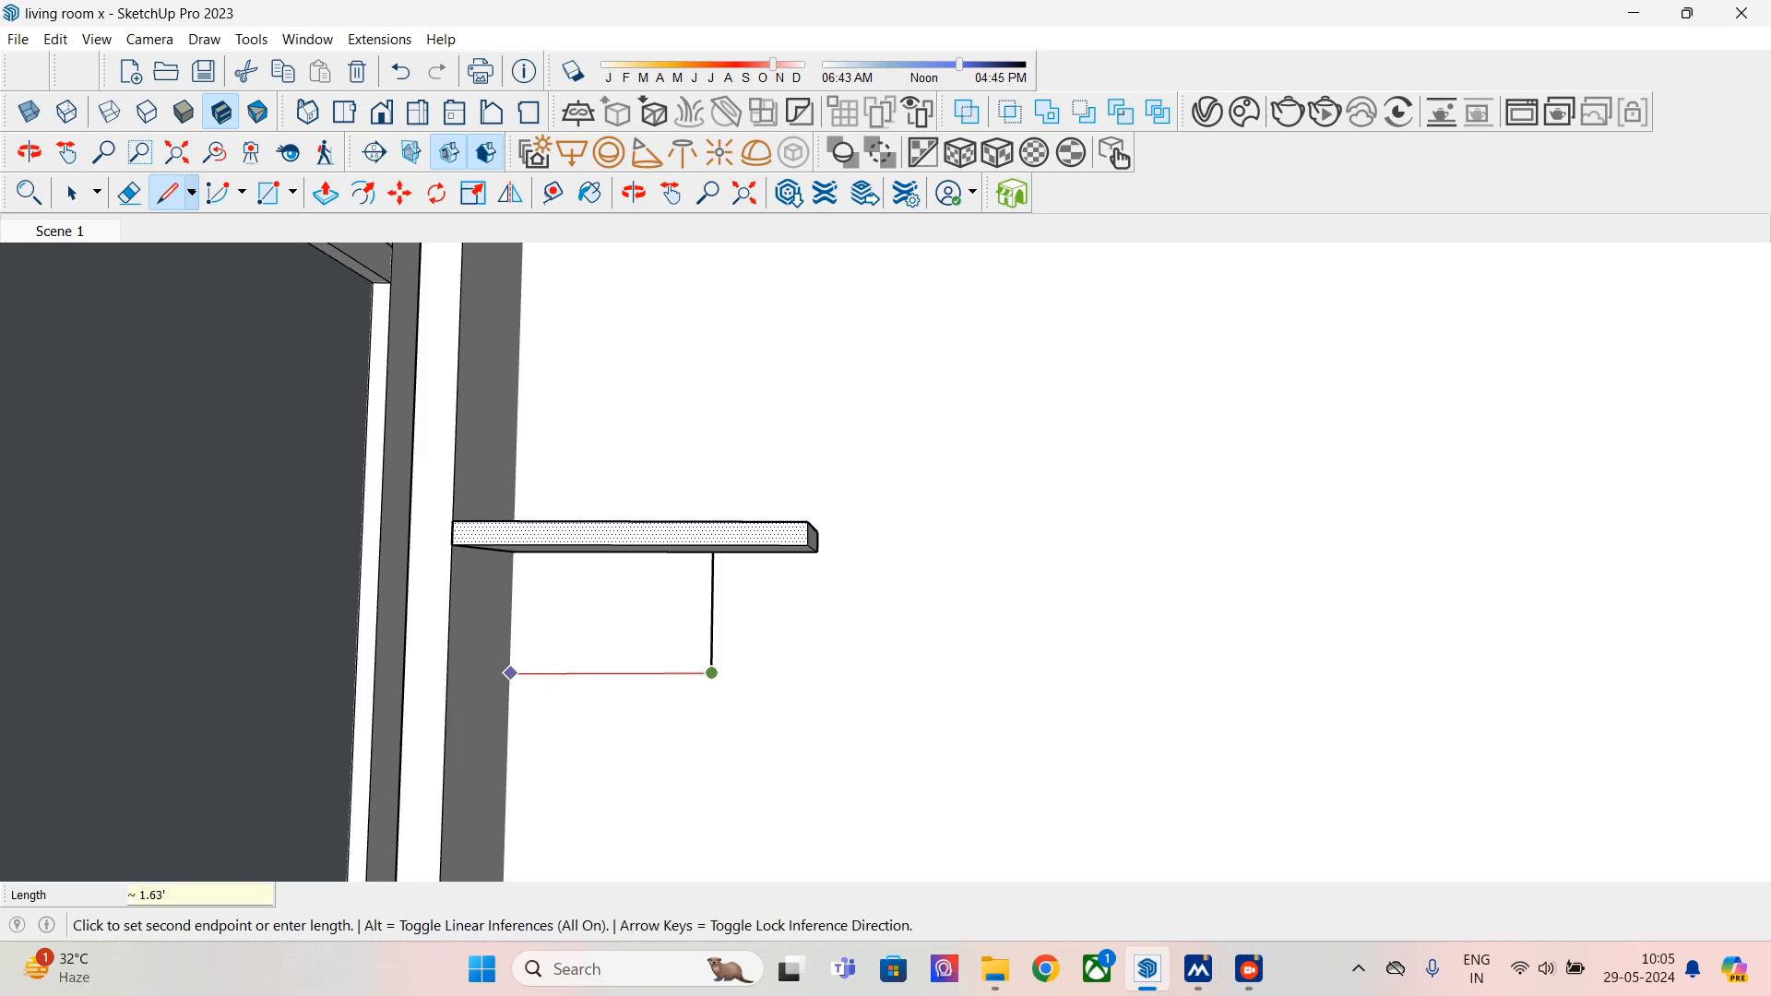
key(Escape)
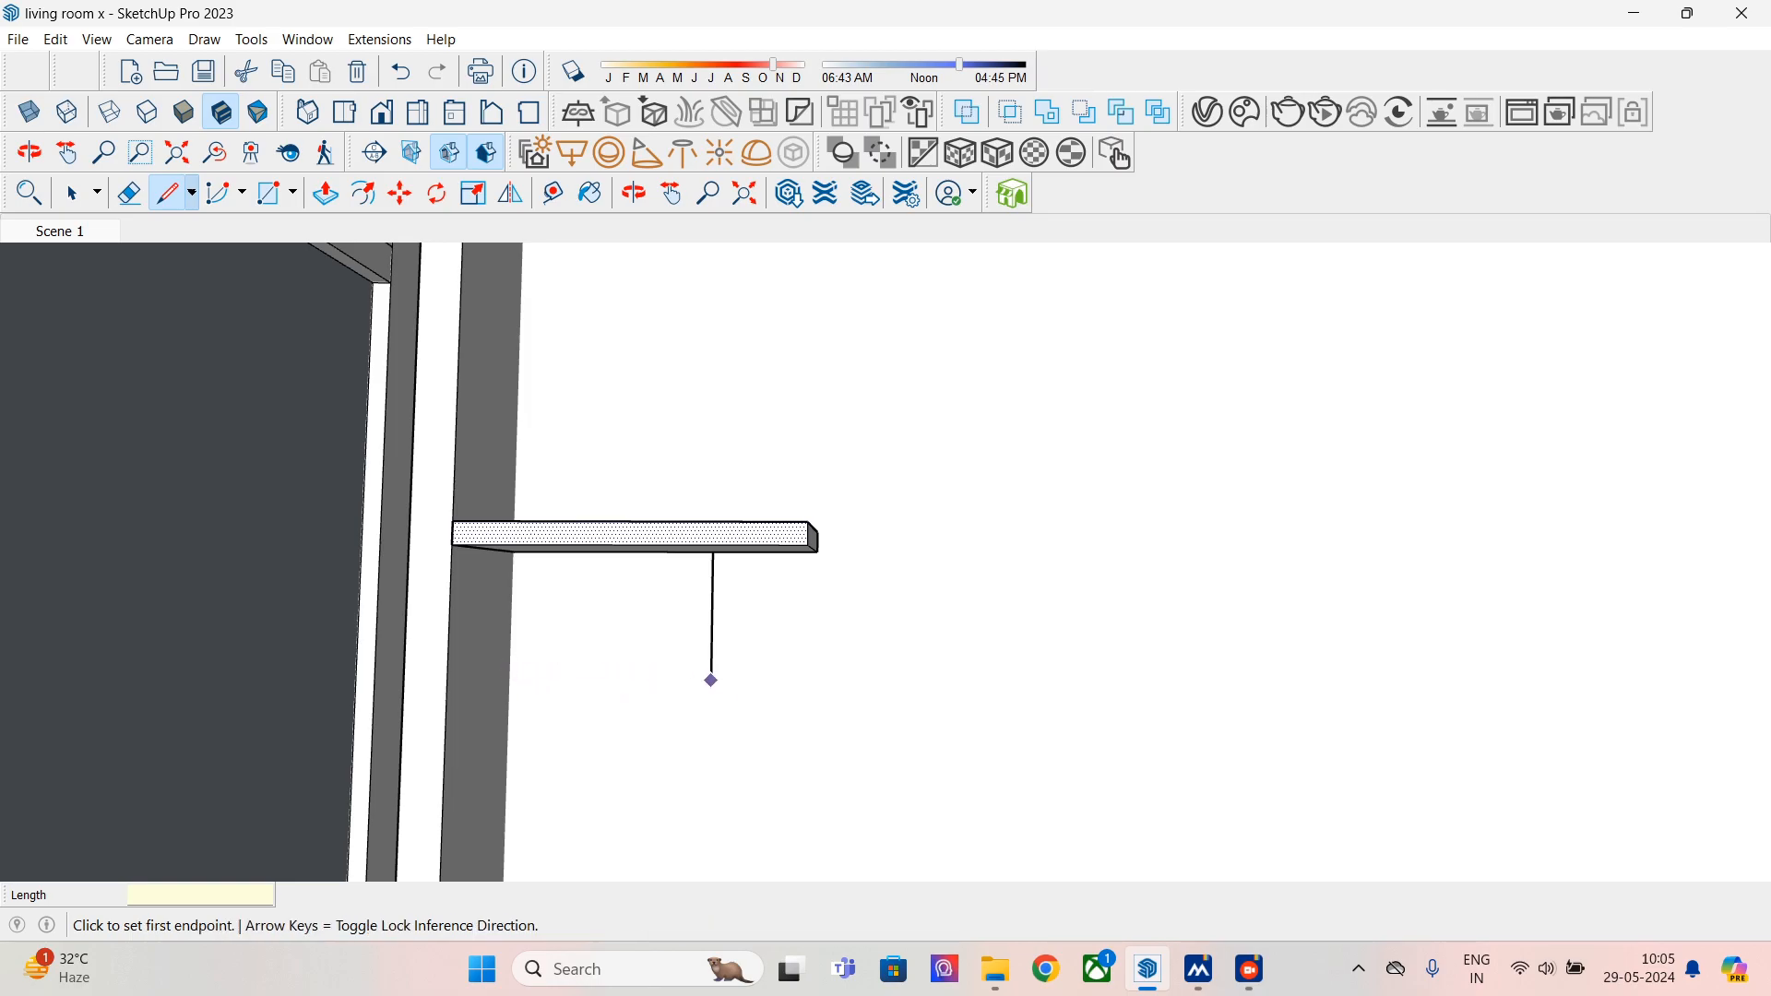
click(712, 673)
click(512, 673)
key(Escape)
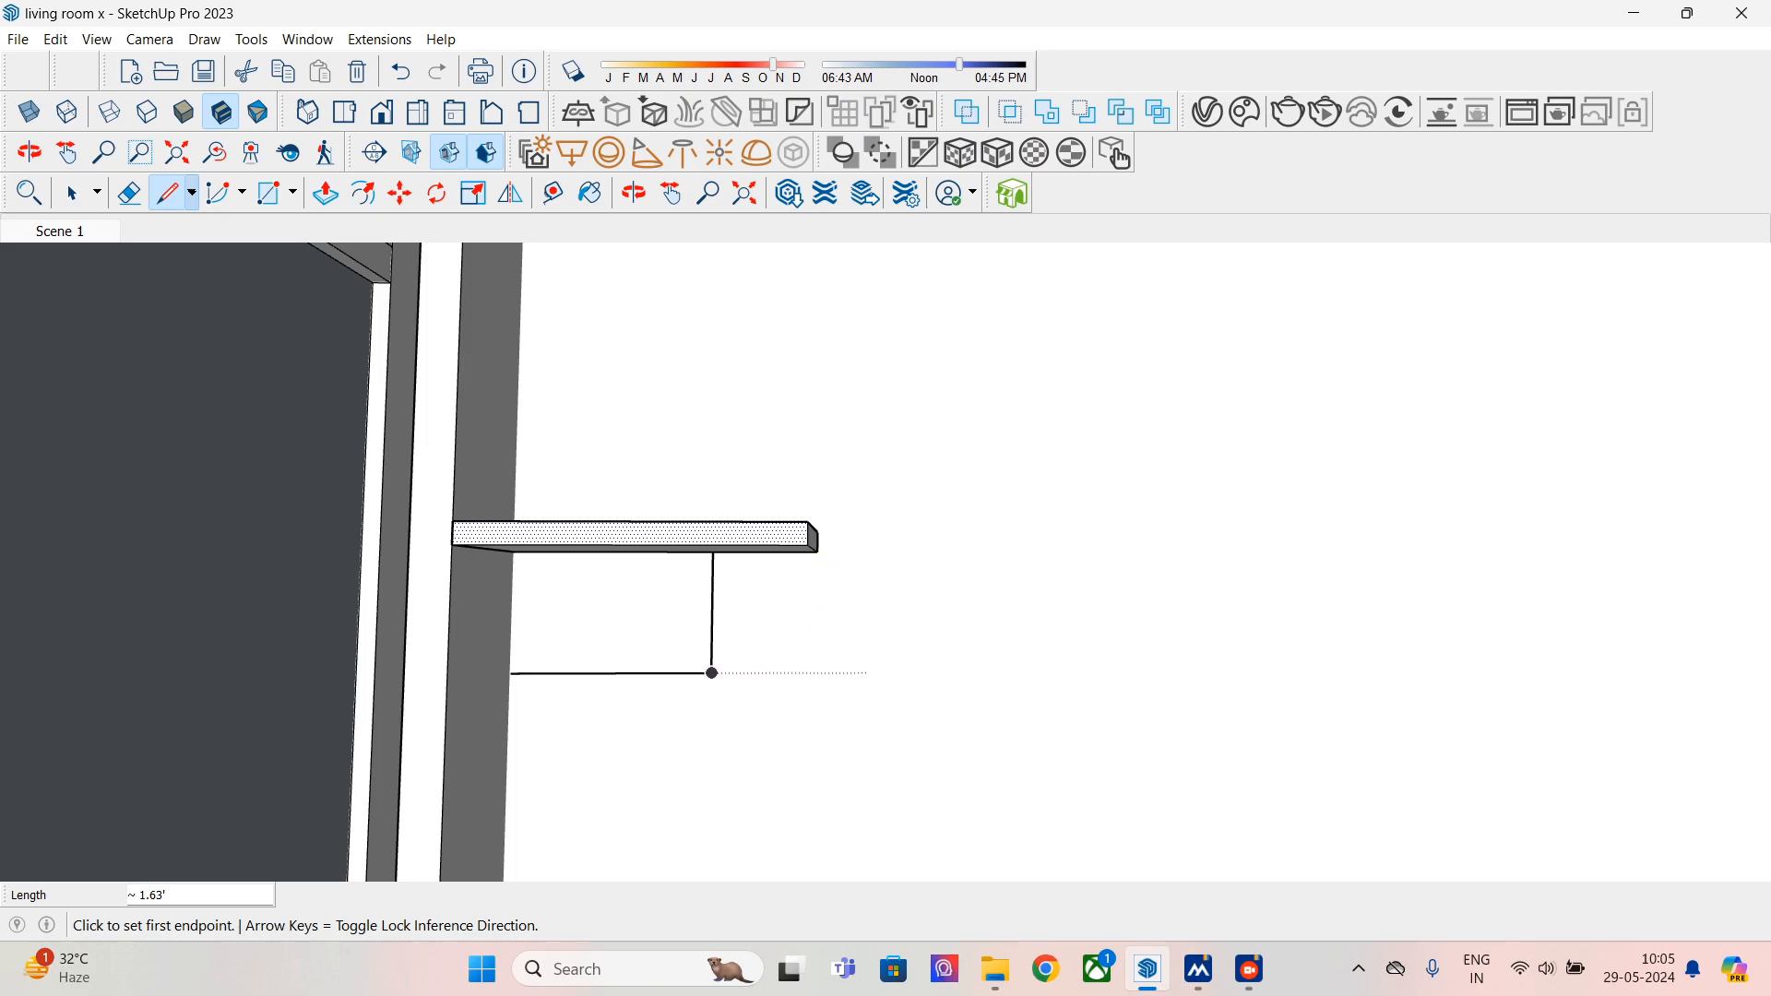
- Draw a closed, thin 30" long horizontal rectangle on the wall below the first shelf, starting at the wall's edge
middle_drag(786, 673, 476, 647)
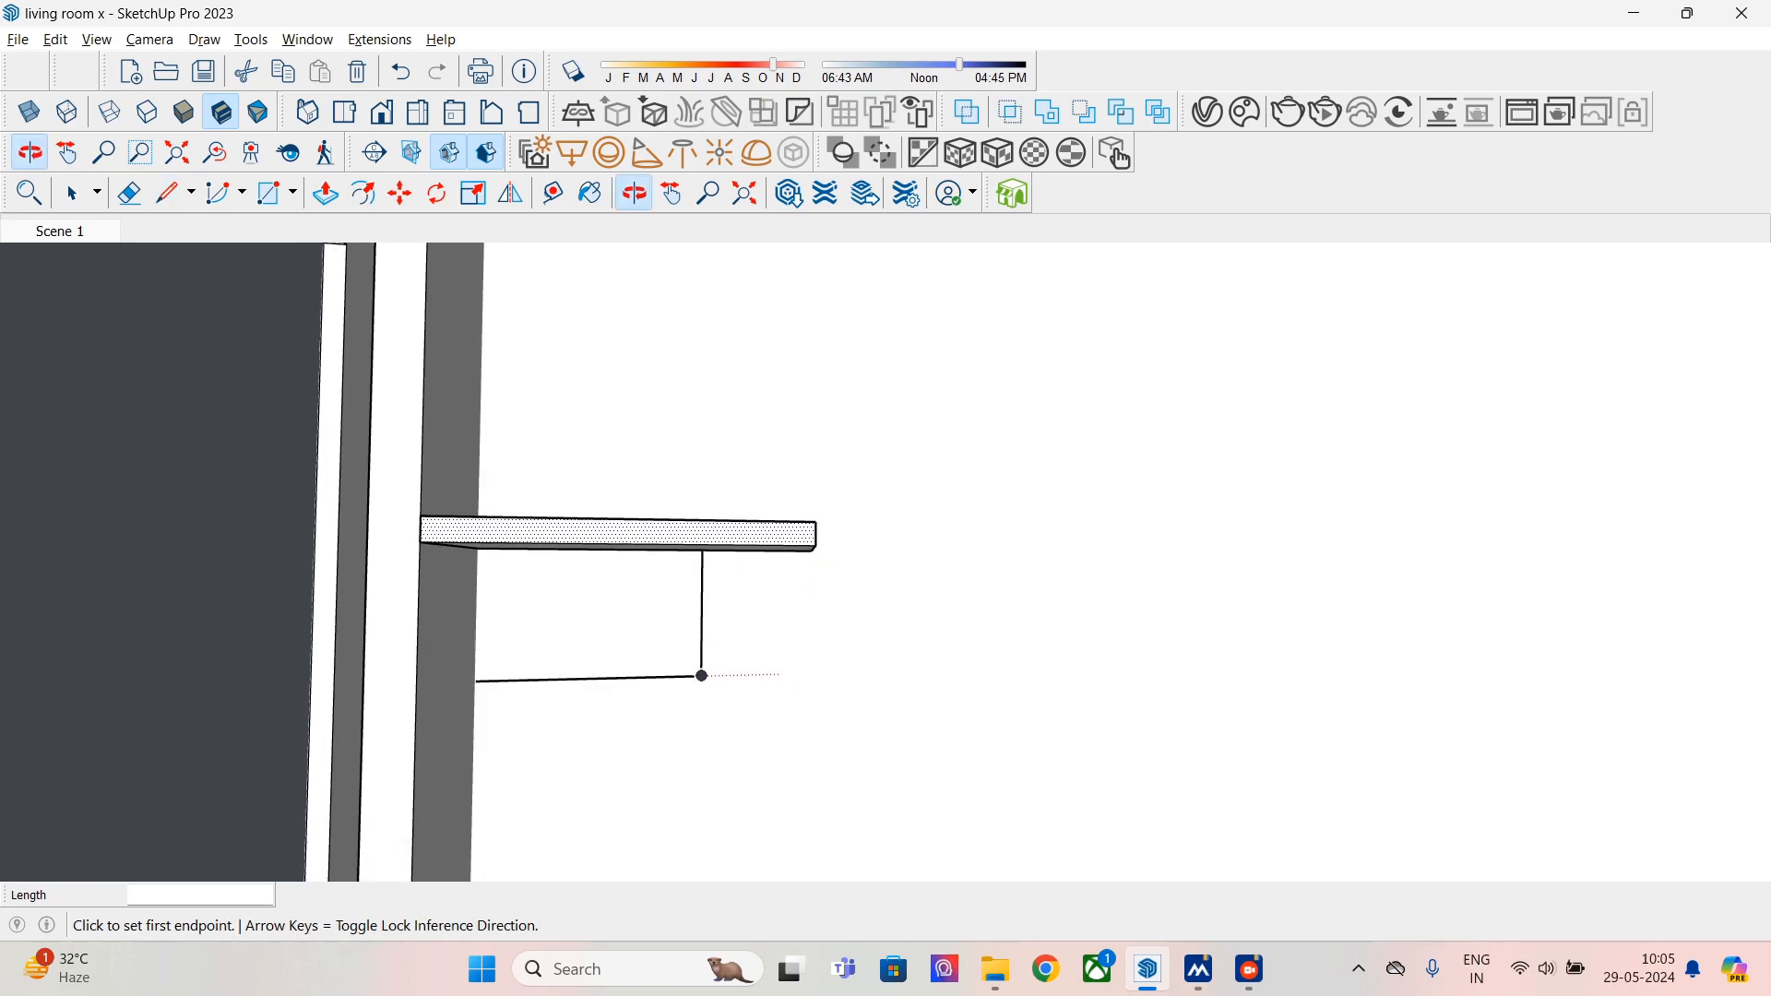
click(476, 680)
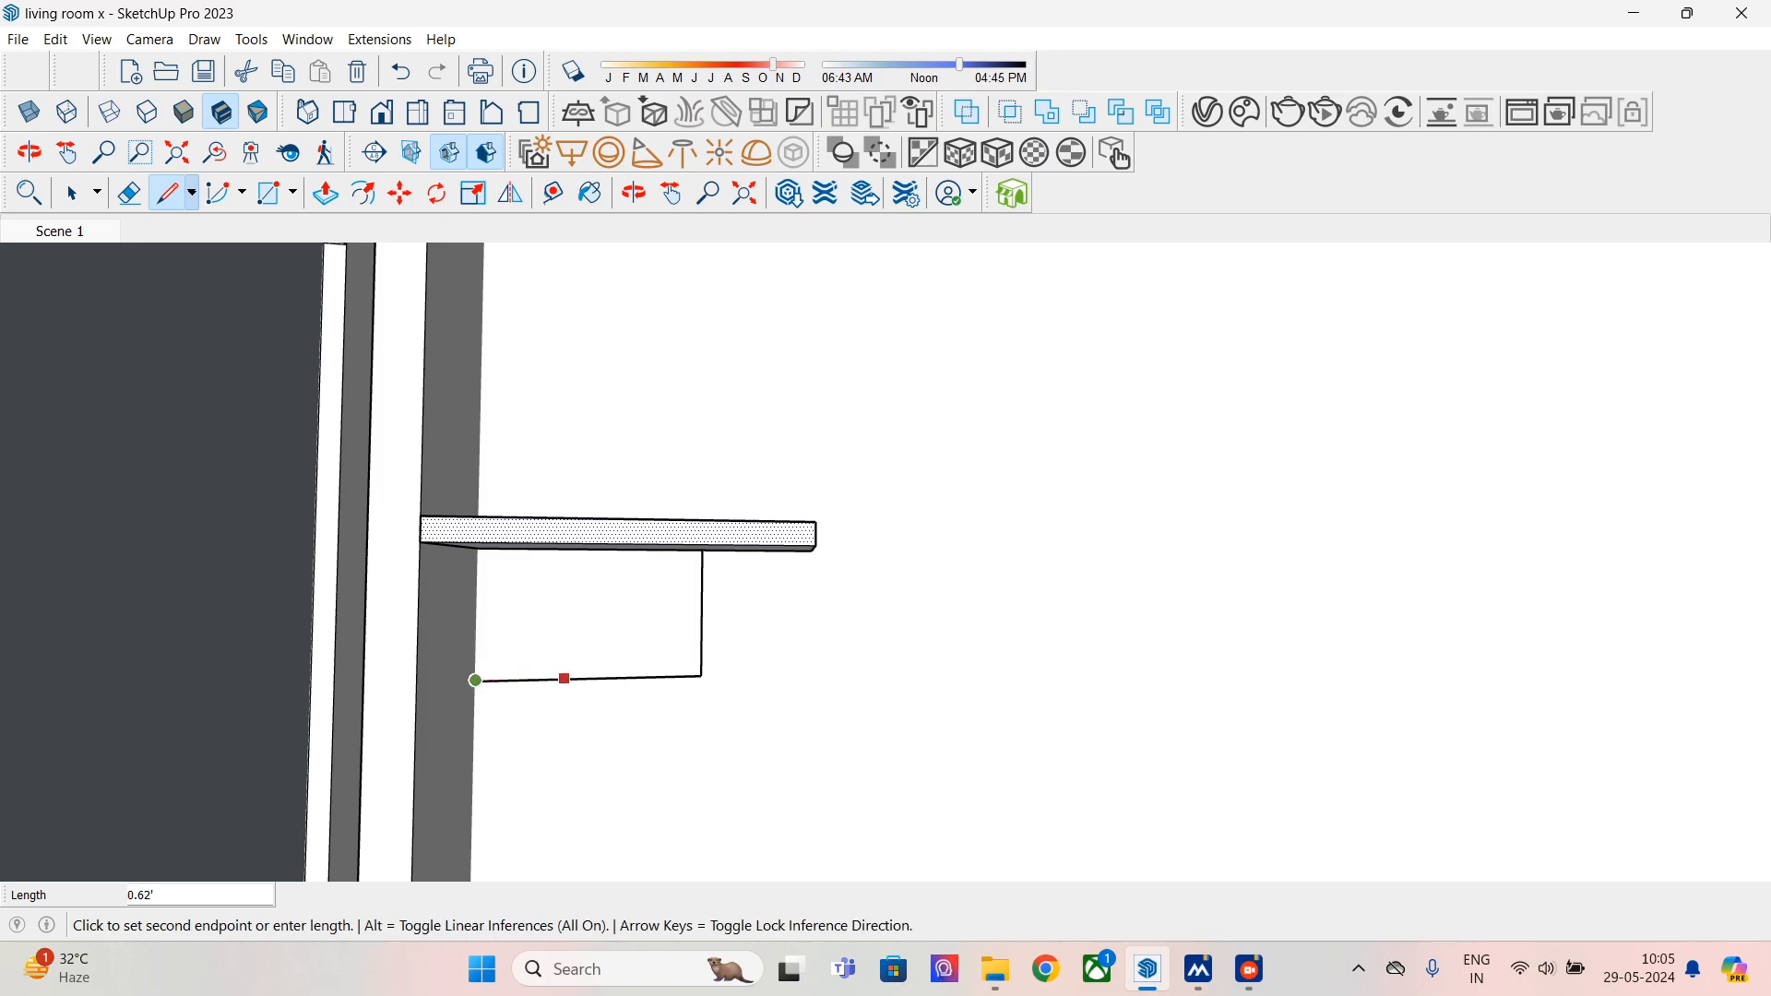
text(30)
key(Return)
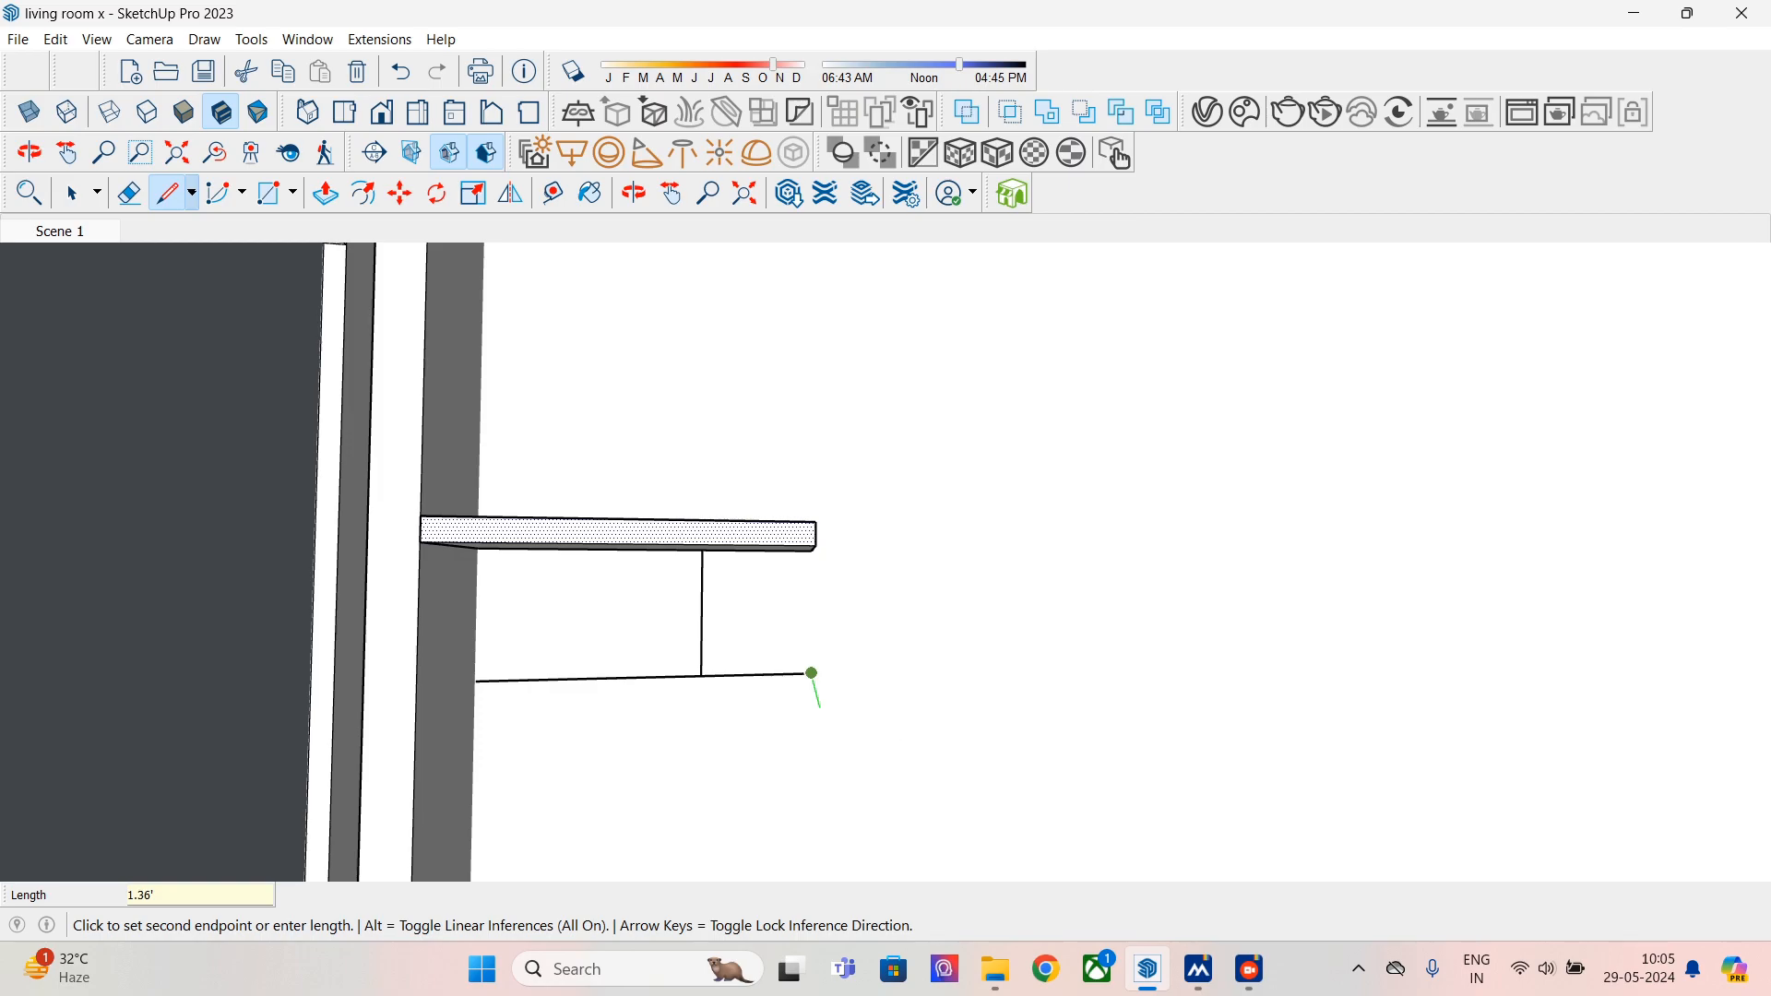
scroll(816, 706, up, 2)
click(811, 689)
click(341, 702)
scroll(541, 711, down, 3)
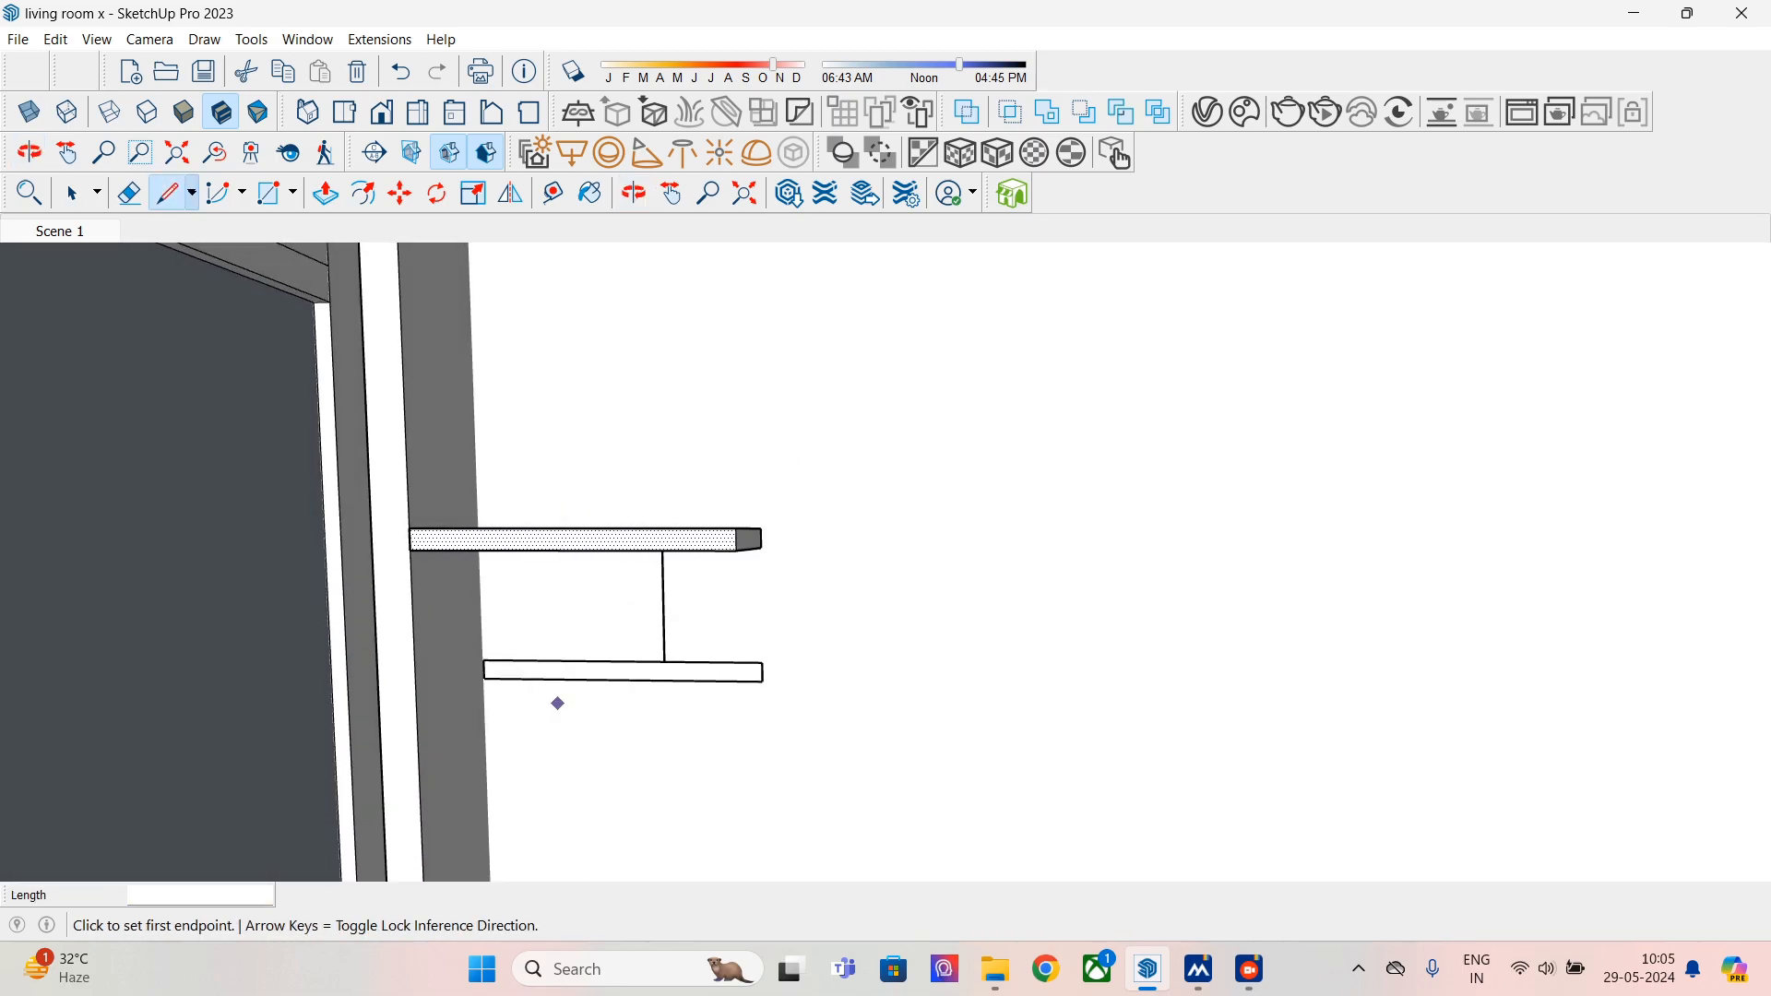
- Push/Pull the lower rectangle outward by 0.75' to form a second shelf, and erase the vertical guide line between the shelves
click(326, 193)
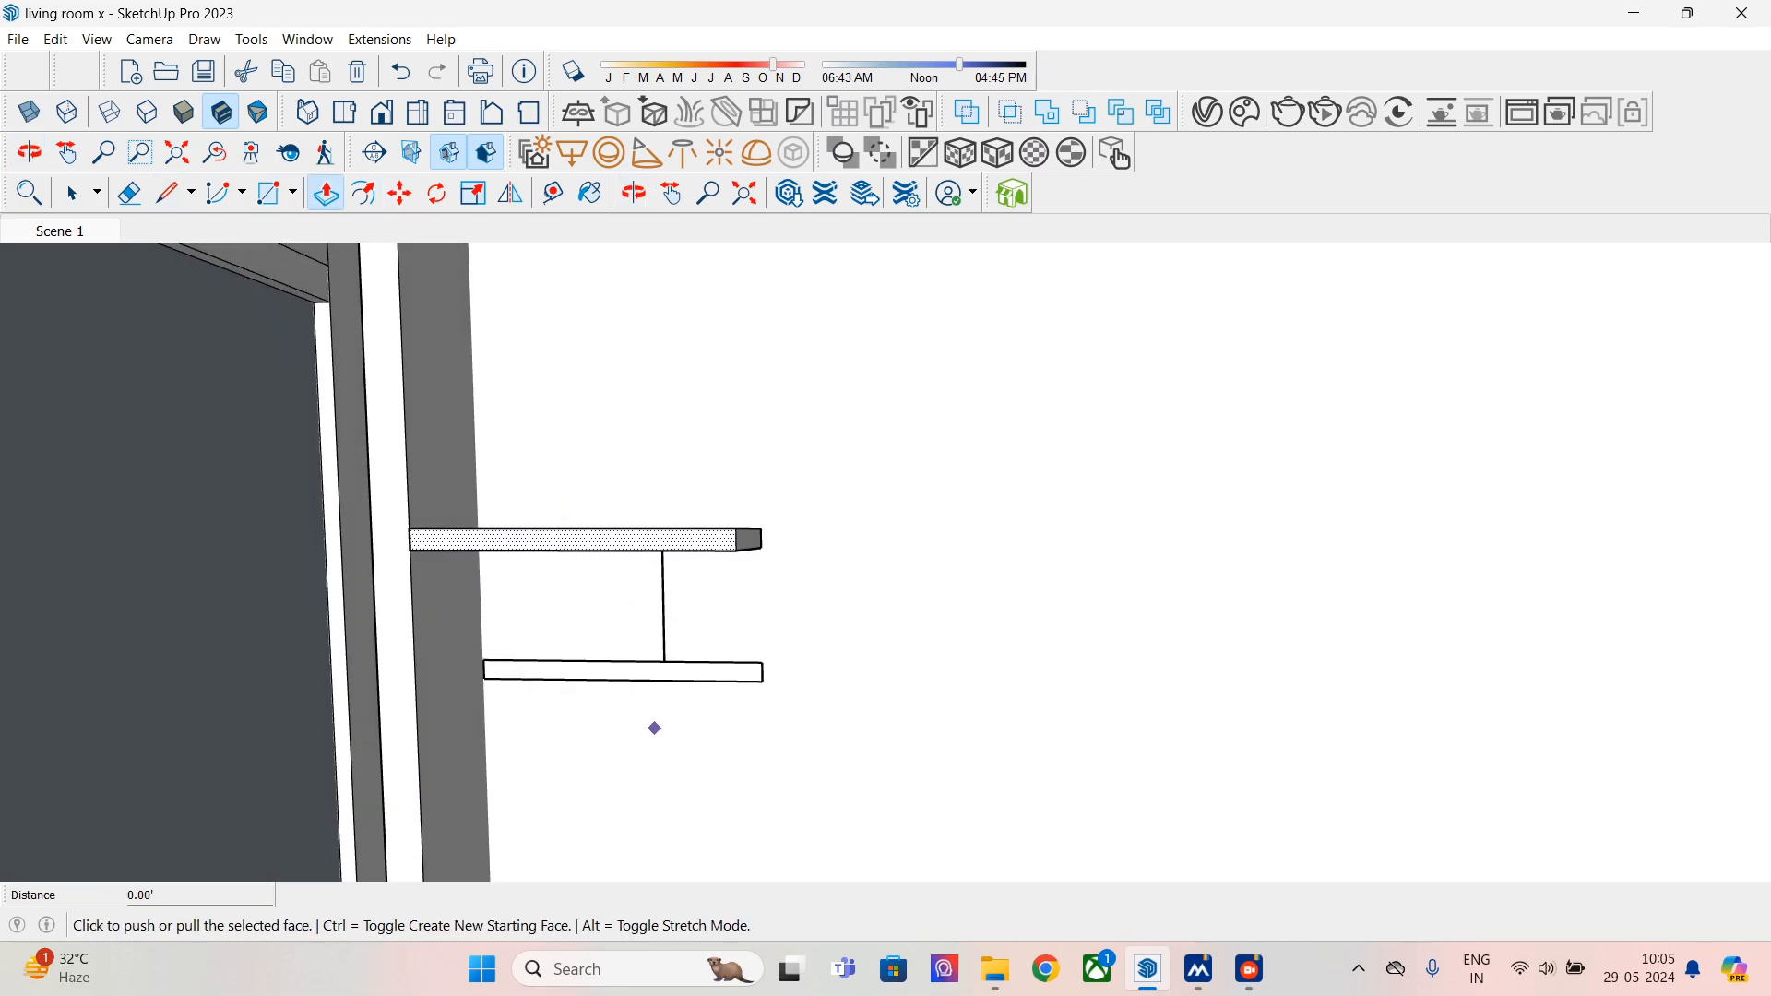
click(72, 192)
click(579, 671)
click(325, 193)
click(664, 661)
click(664, 661)
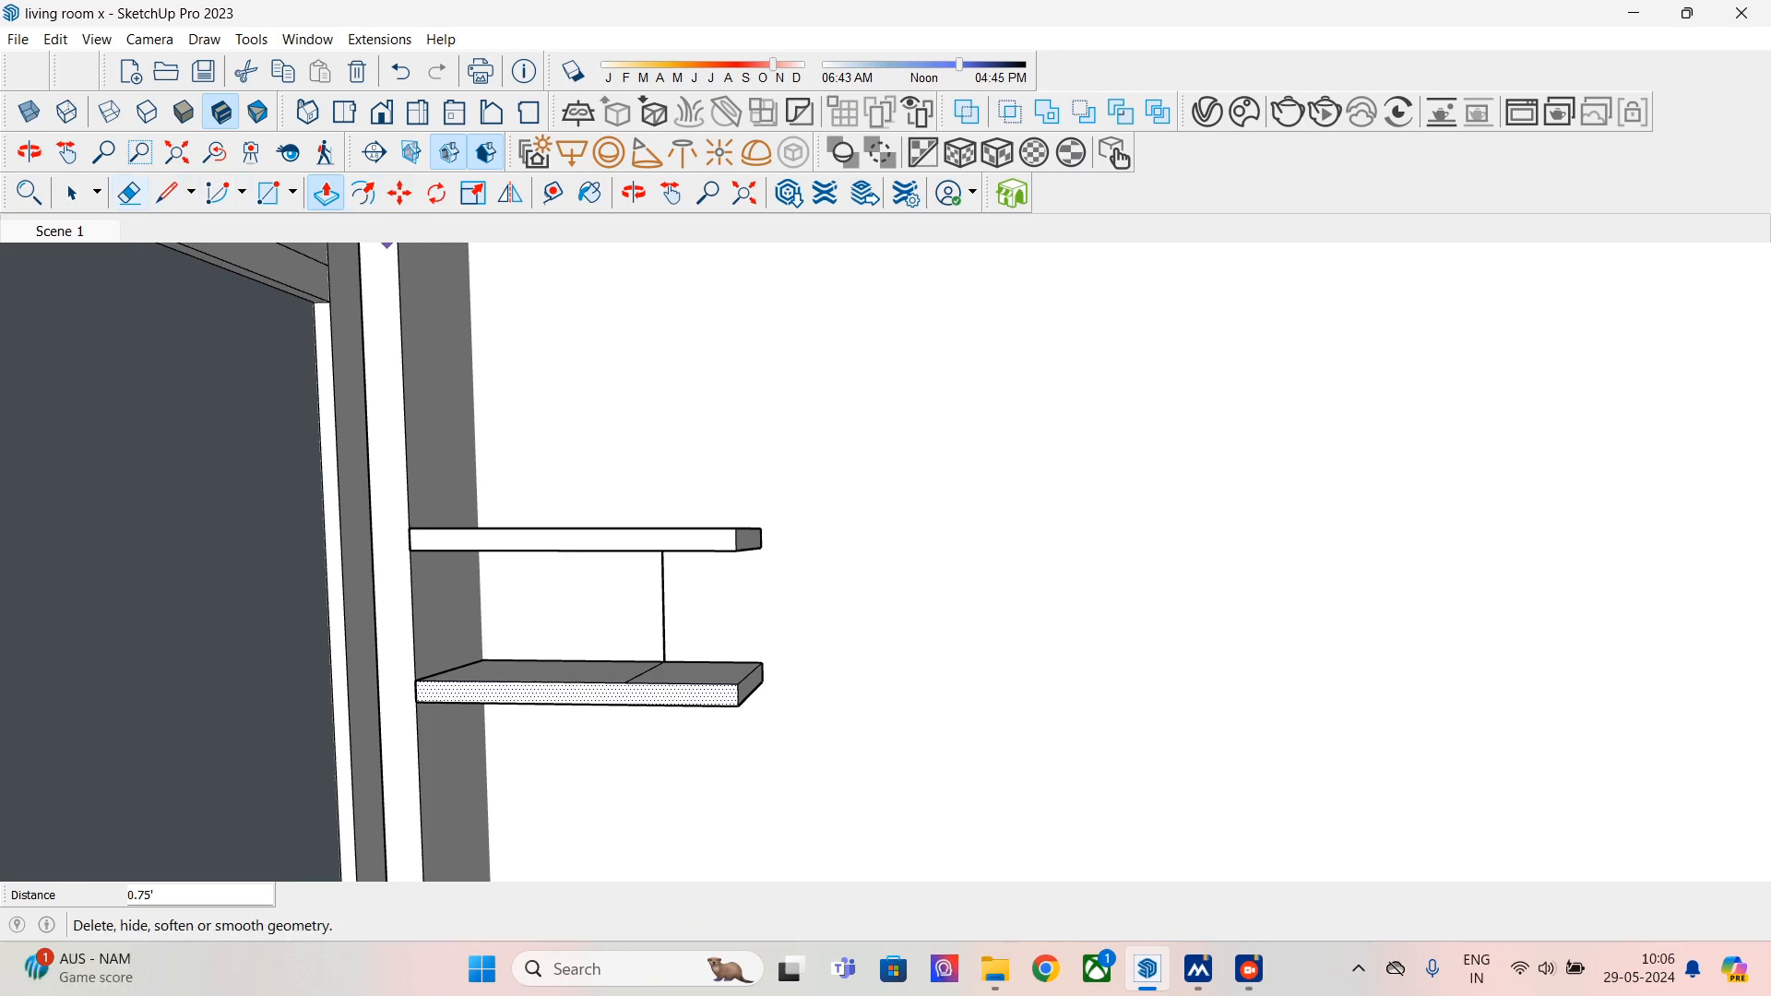
click(129, 193)
click(663, 609)
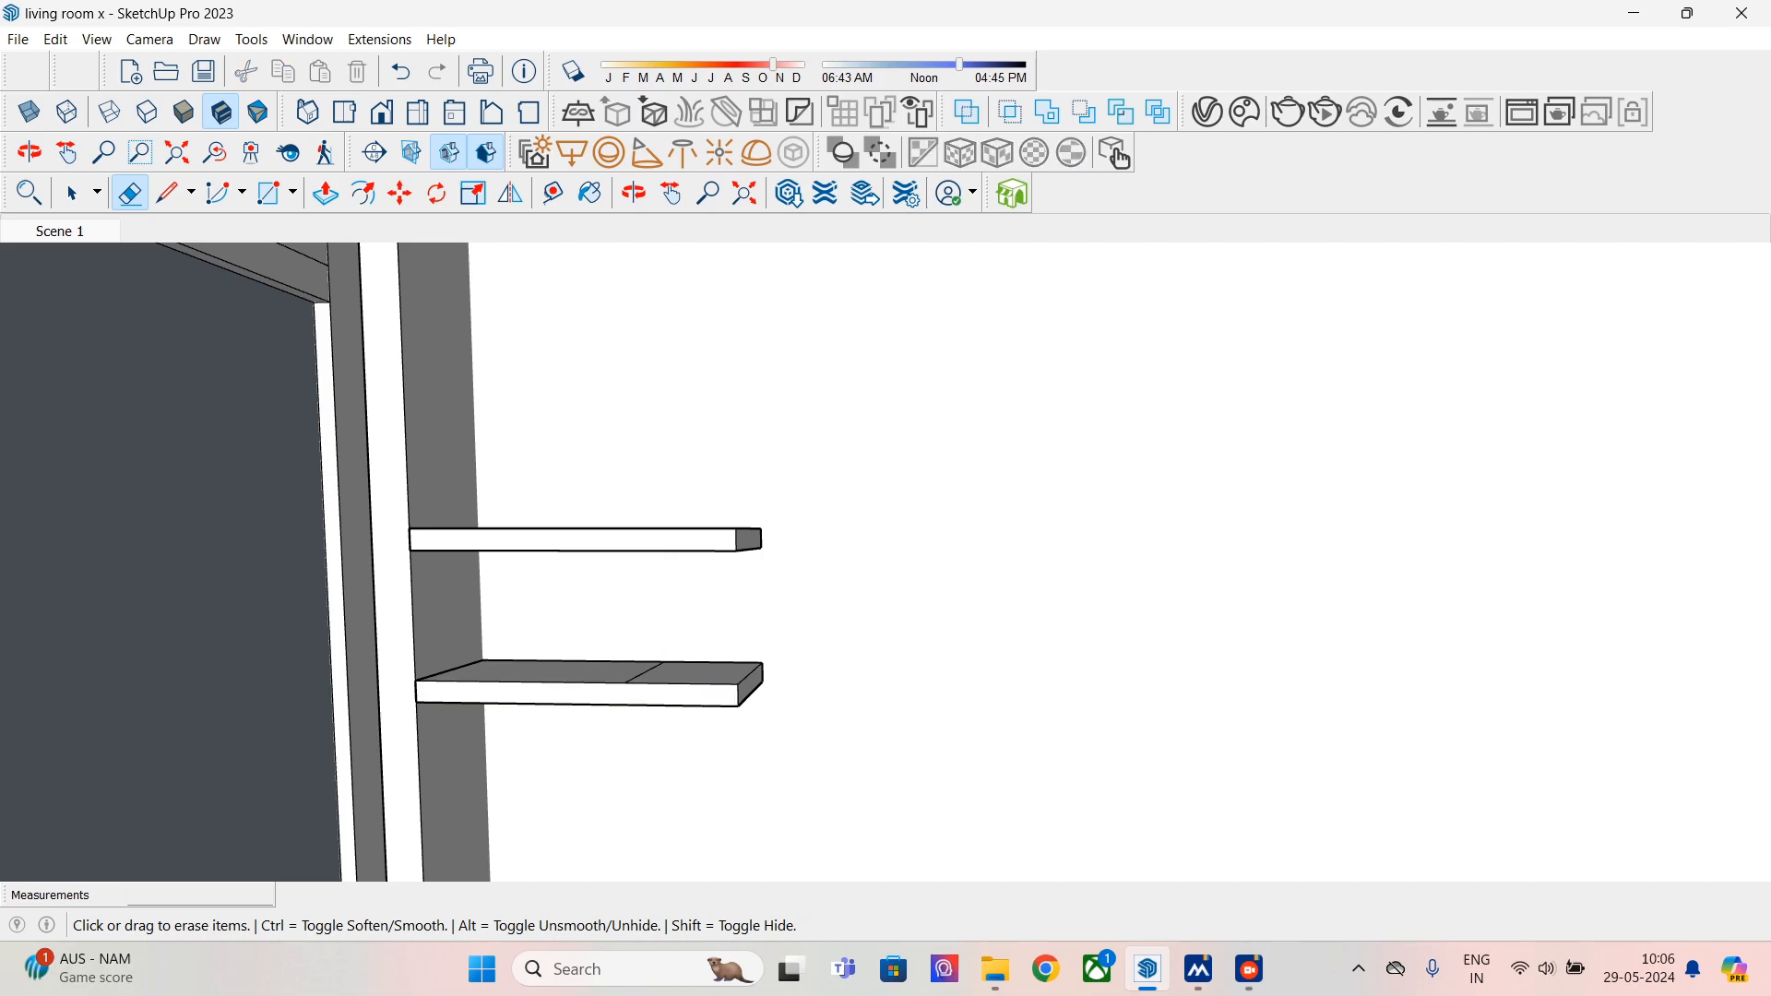
- Draw a vertical line from the upper shelf's back corner to the ceiling and a 1.5' line along the ceiling edge away from the shelves
scroll(567, 564, down, 5)
scroll(535, 530, down, 3)
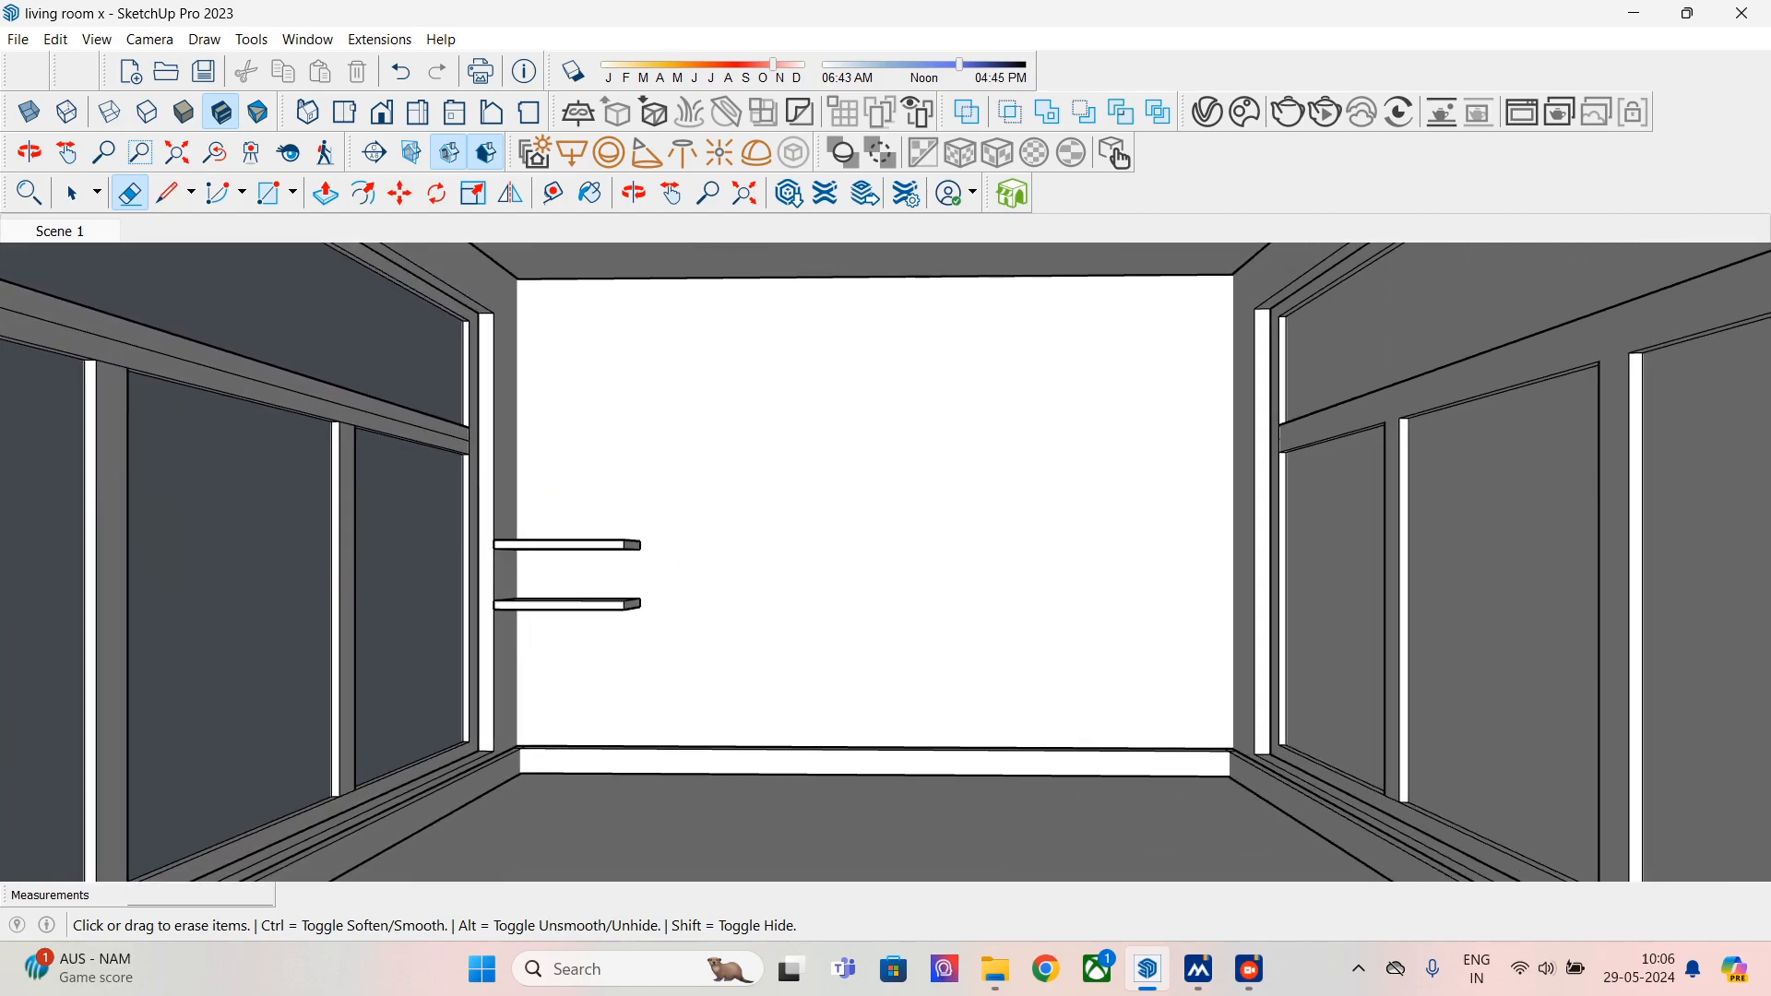
click(166, 193)
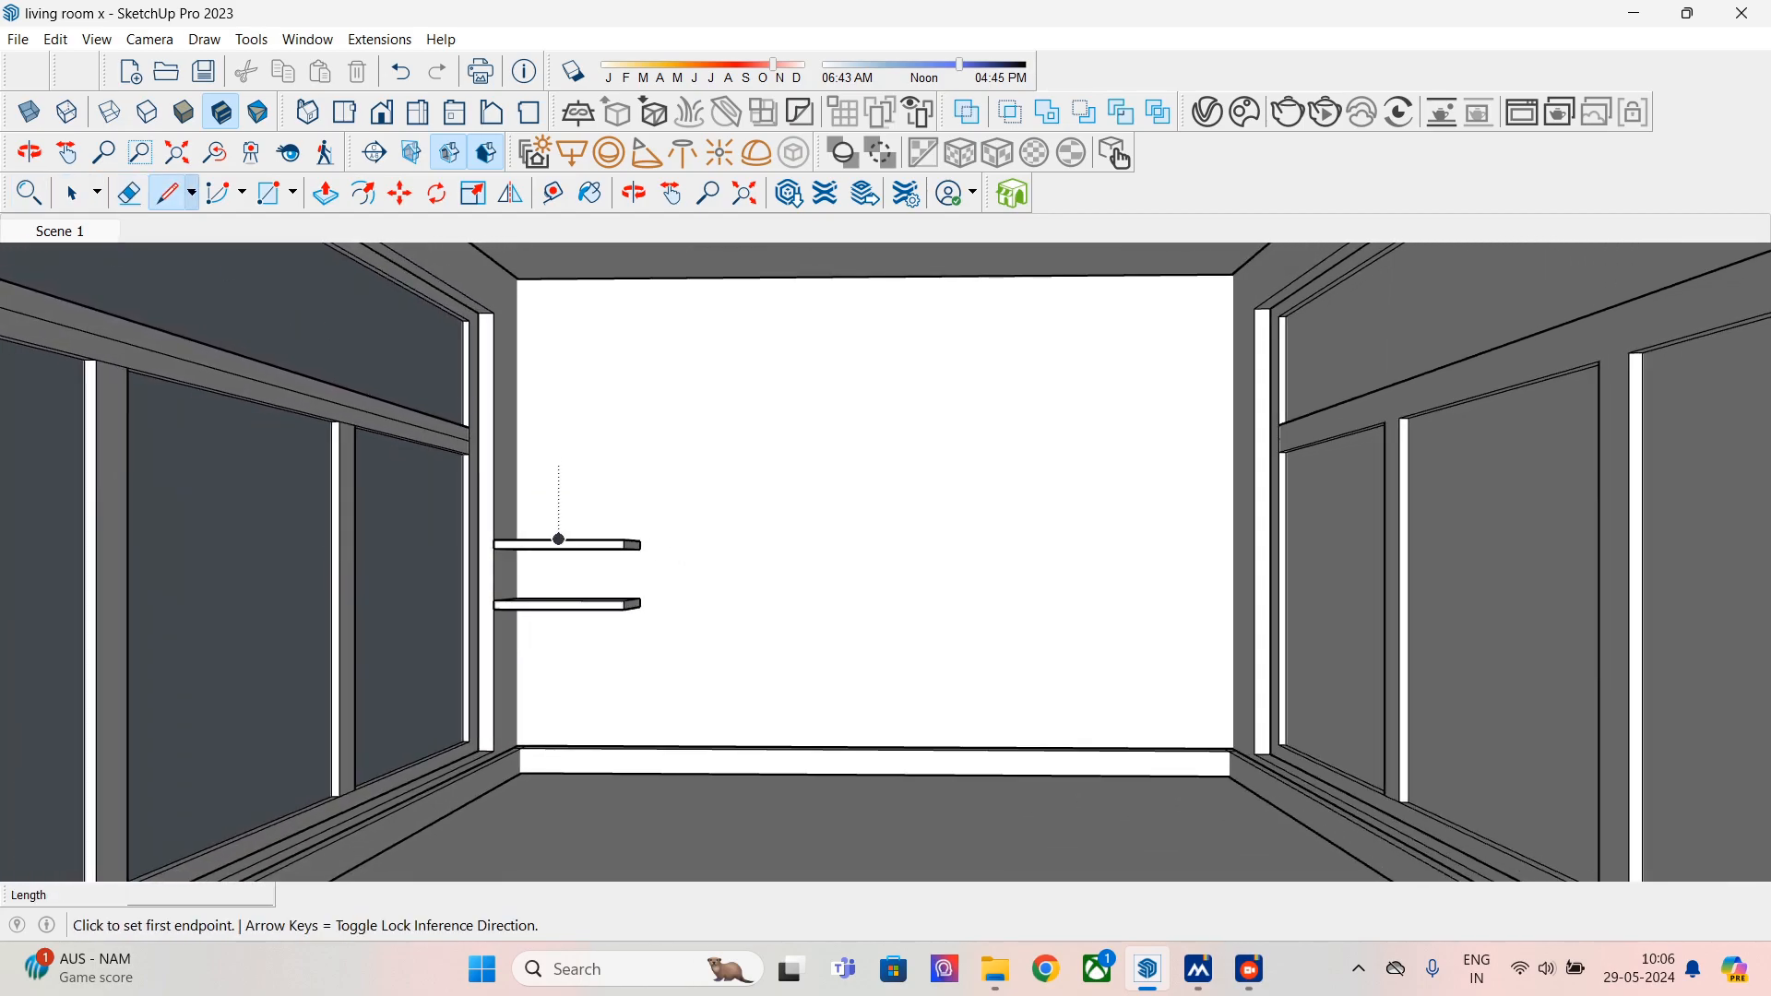
click(640, 541)
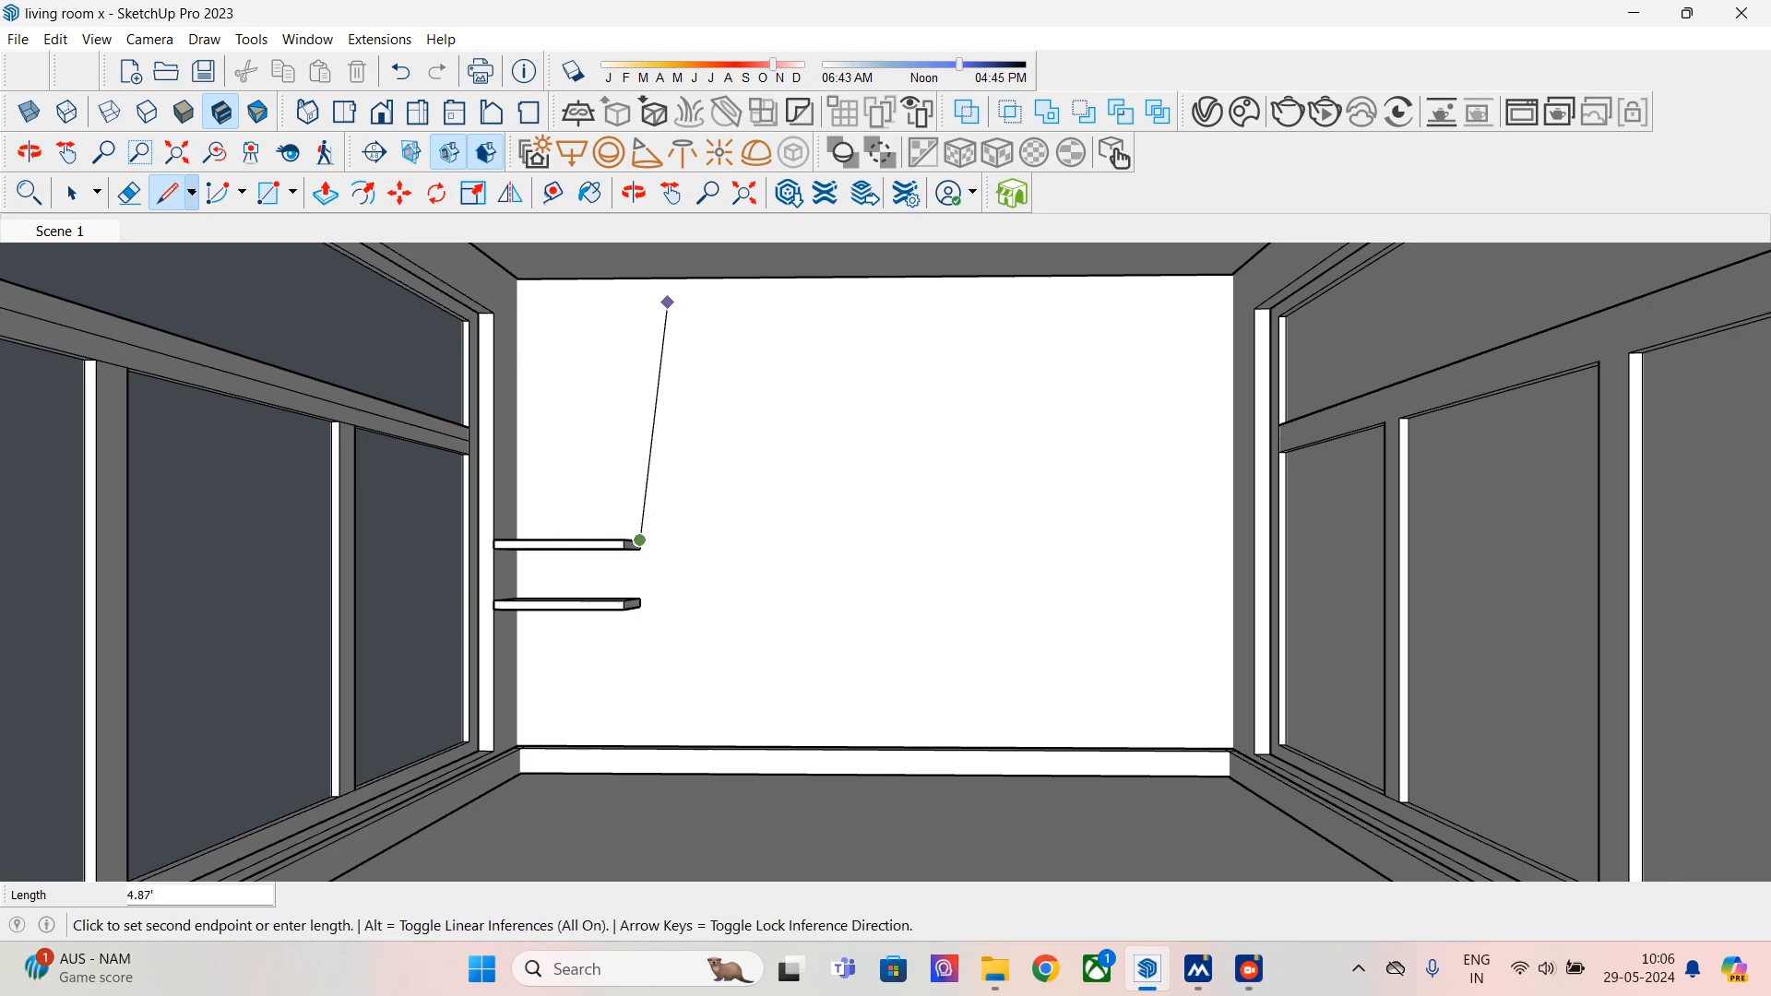
click(640, 277)
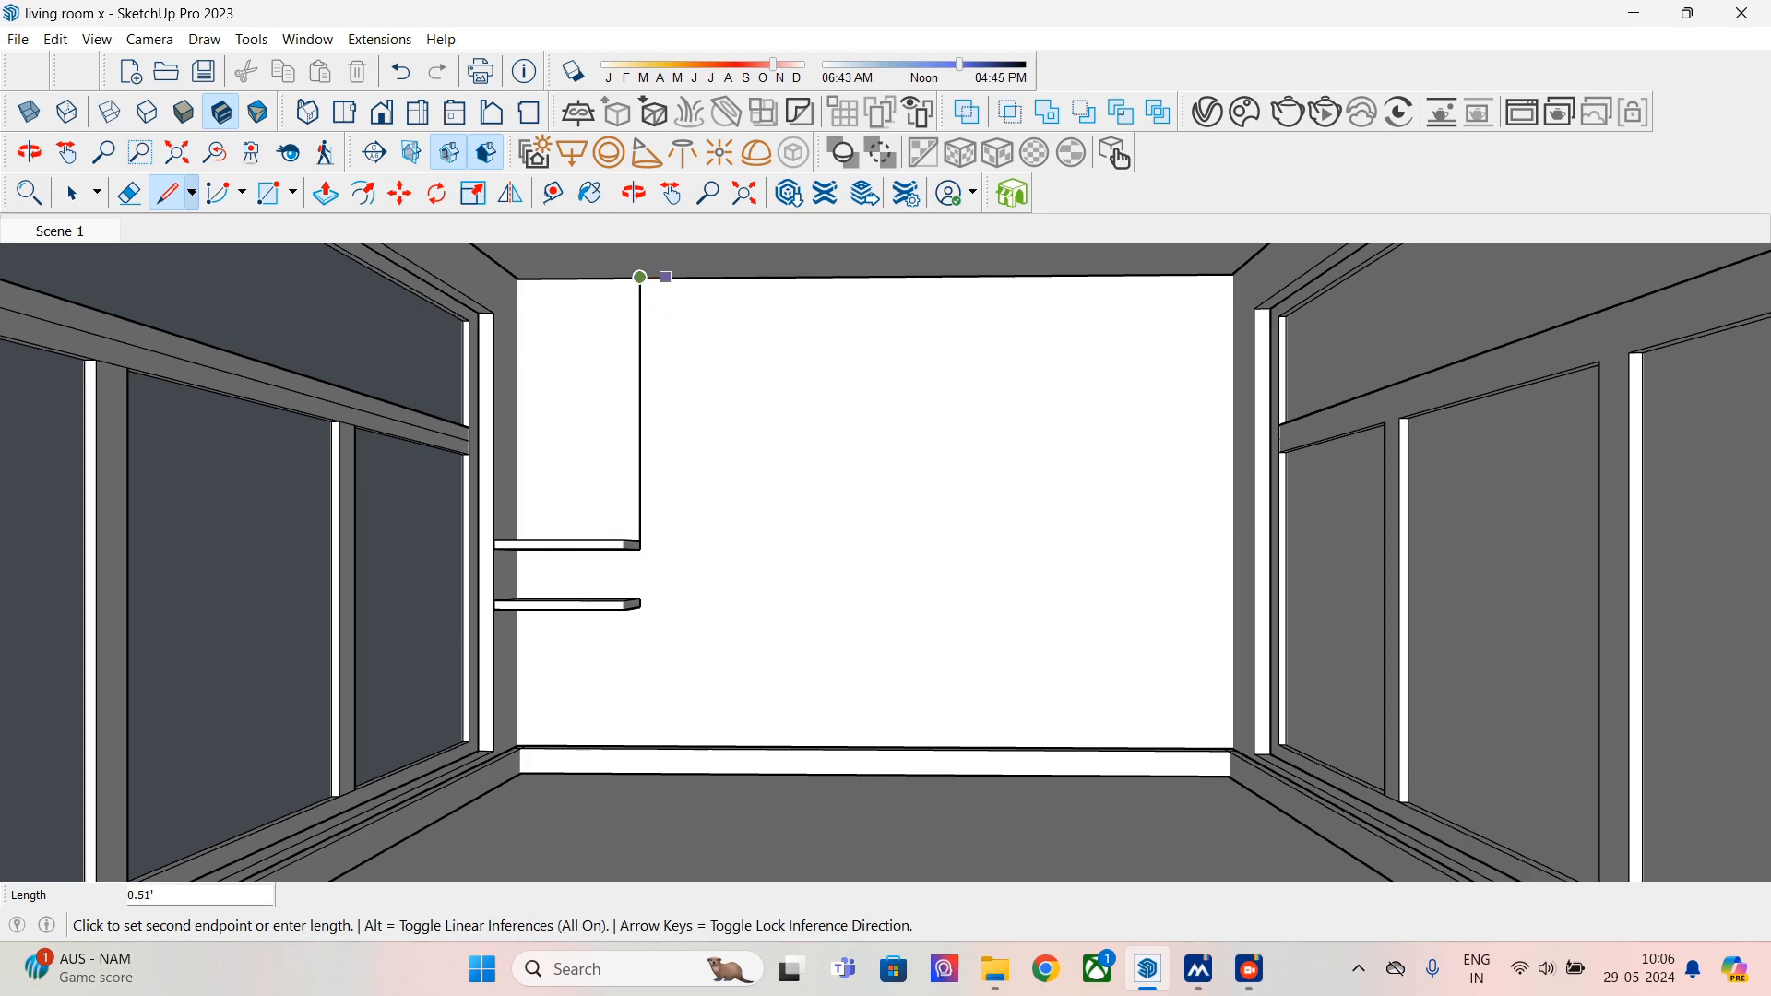
text(1)
key(Return)
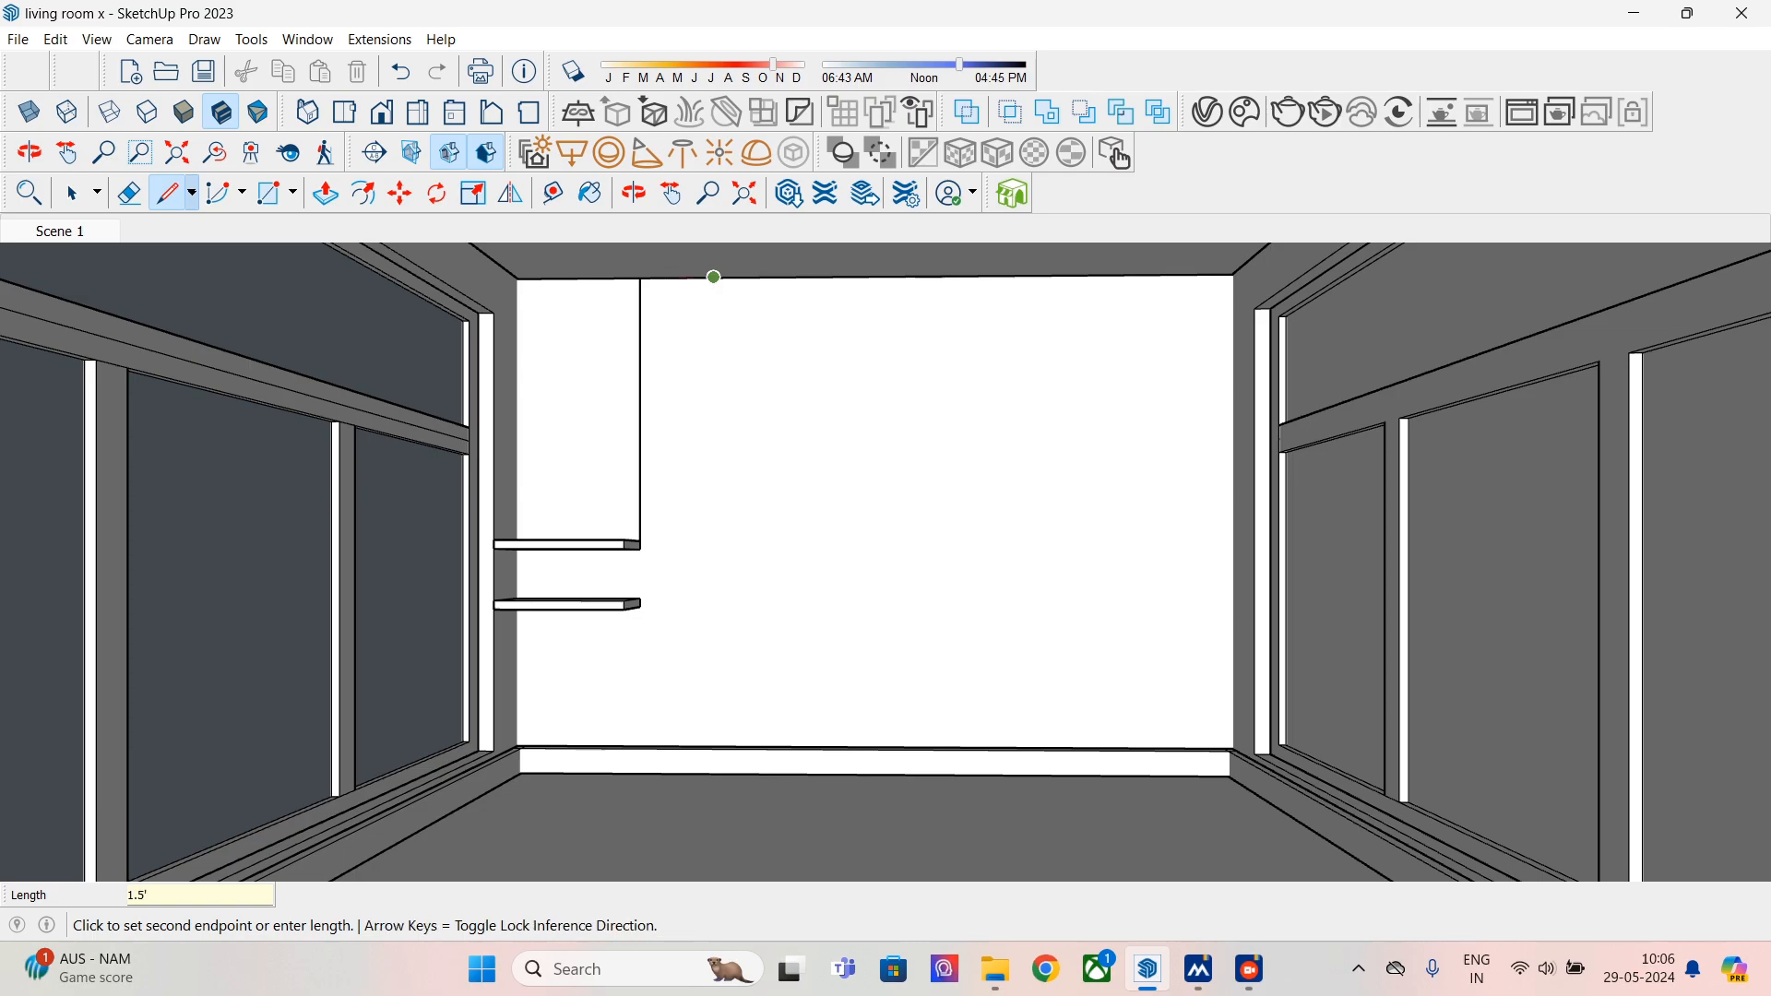
- Complete the strip's outline with a vertical line down to the skirting, a 1.5' line along it, and a vertical line back up past the shelves
scroll(706, 748, up, 2)
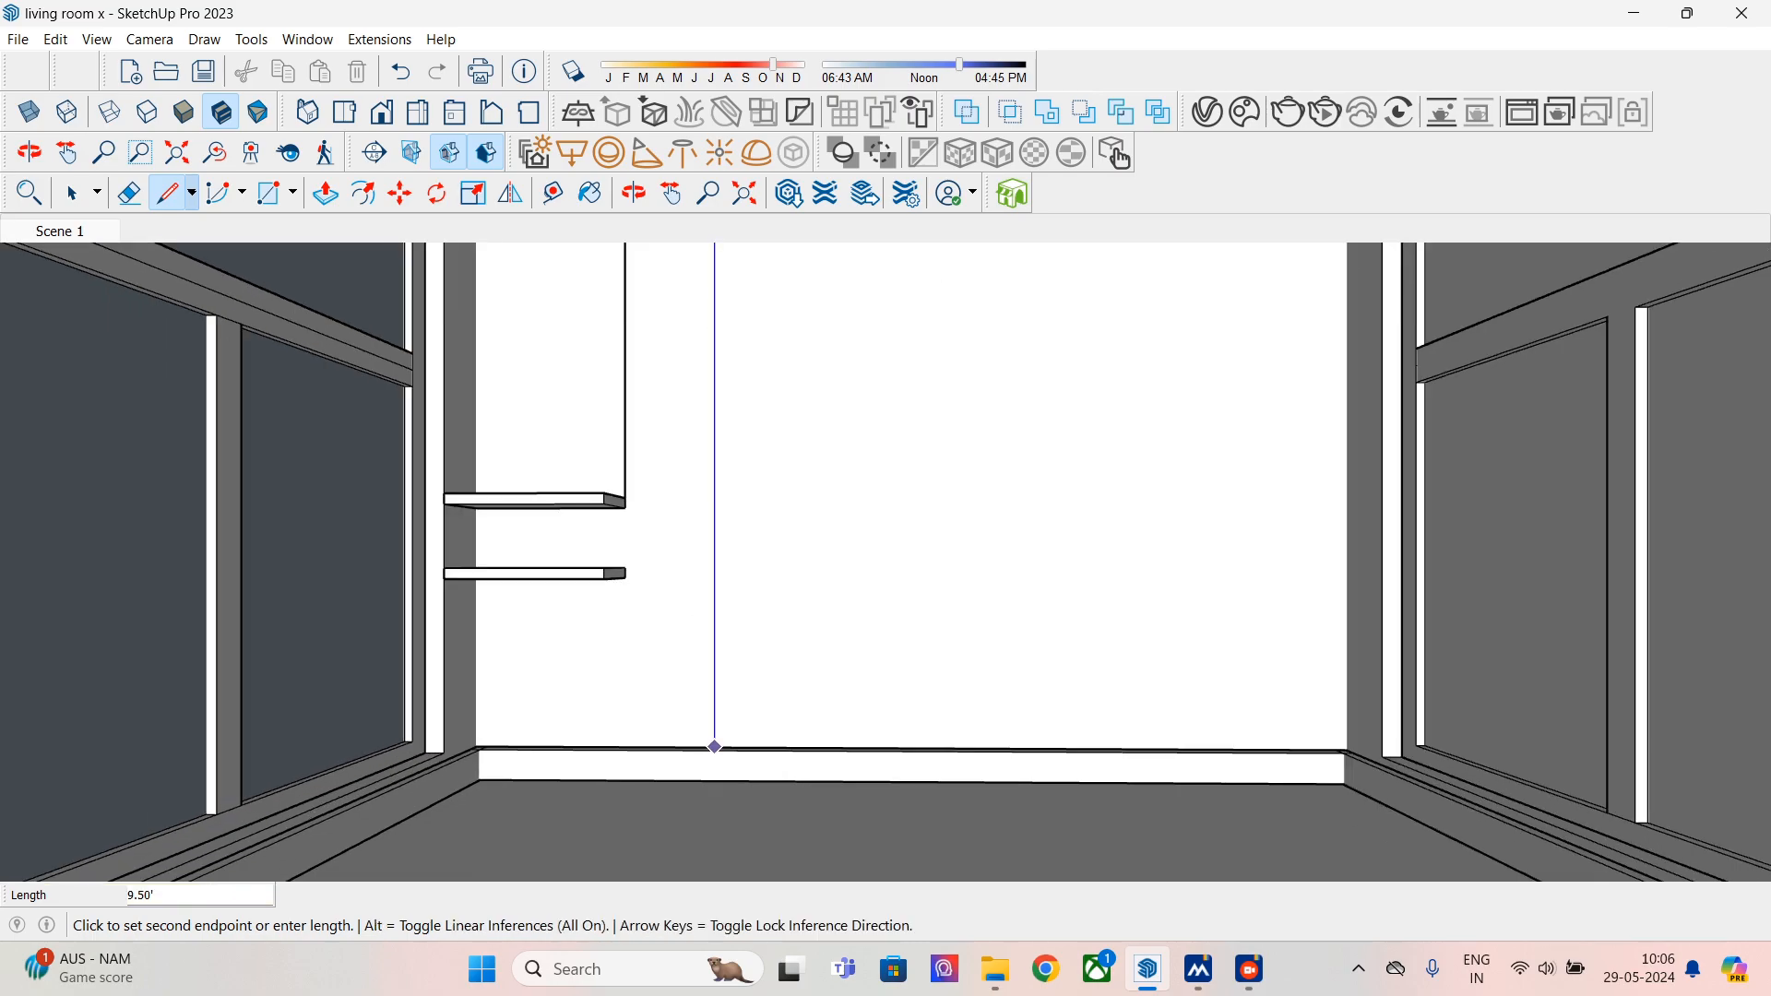
scroll(714, 747, up, 5)
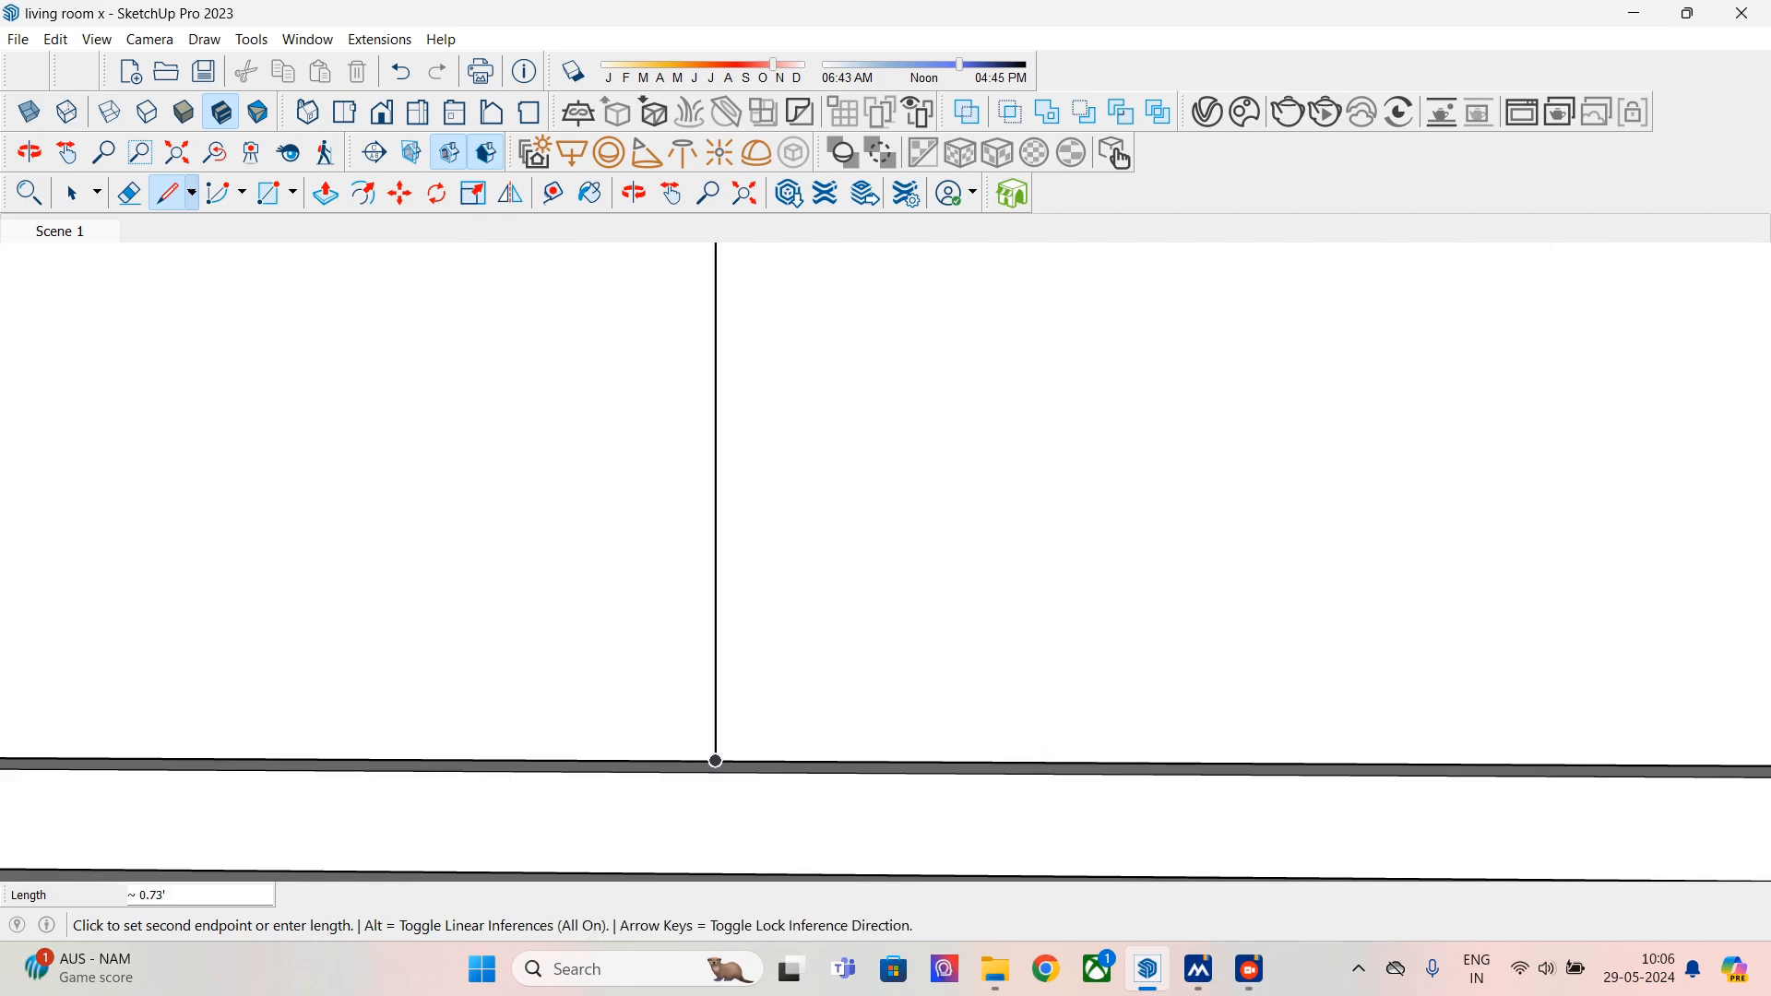
scroll(715, 760, down, 4)
text(1.5)
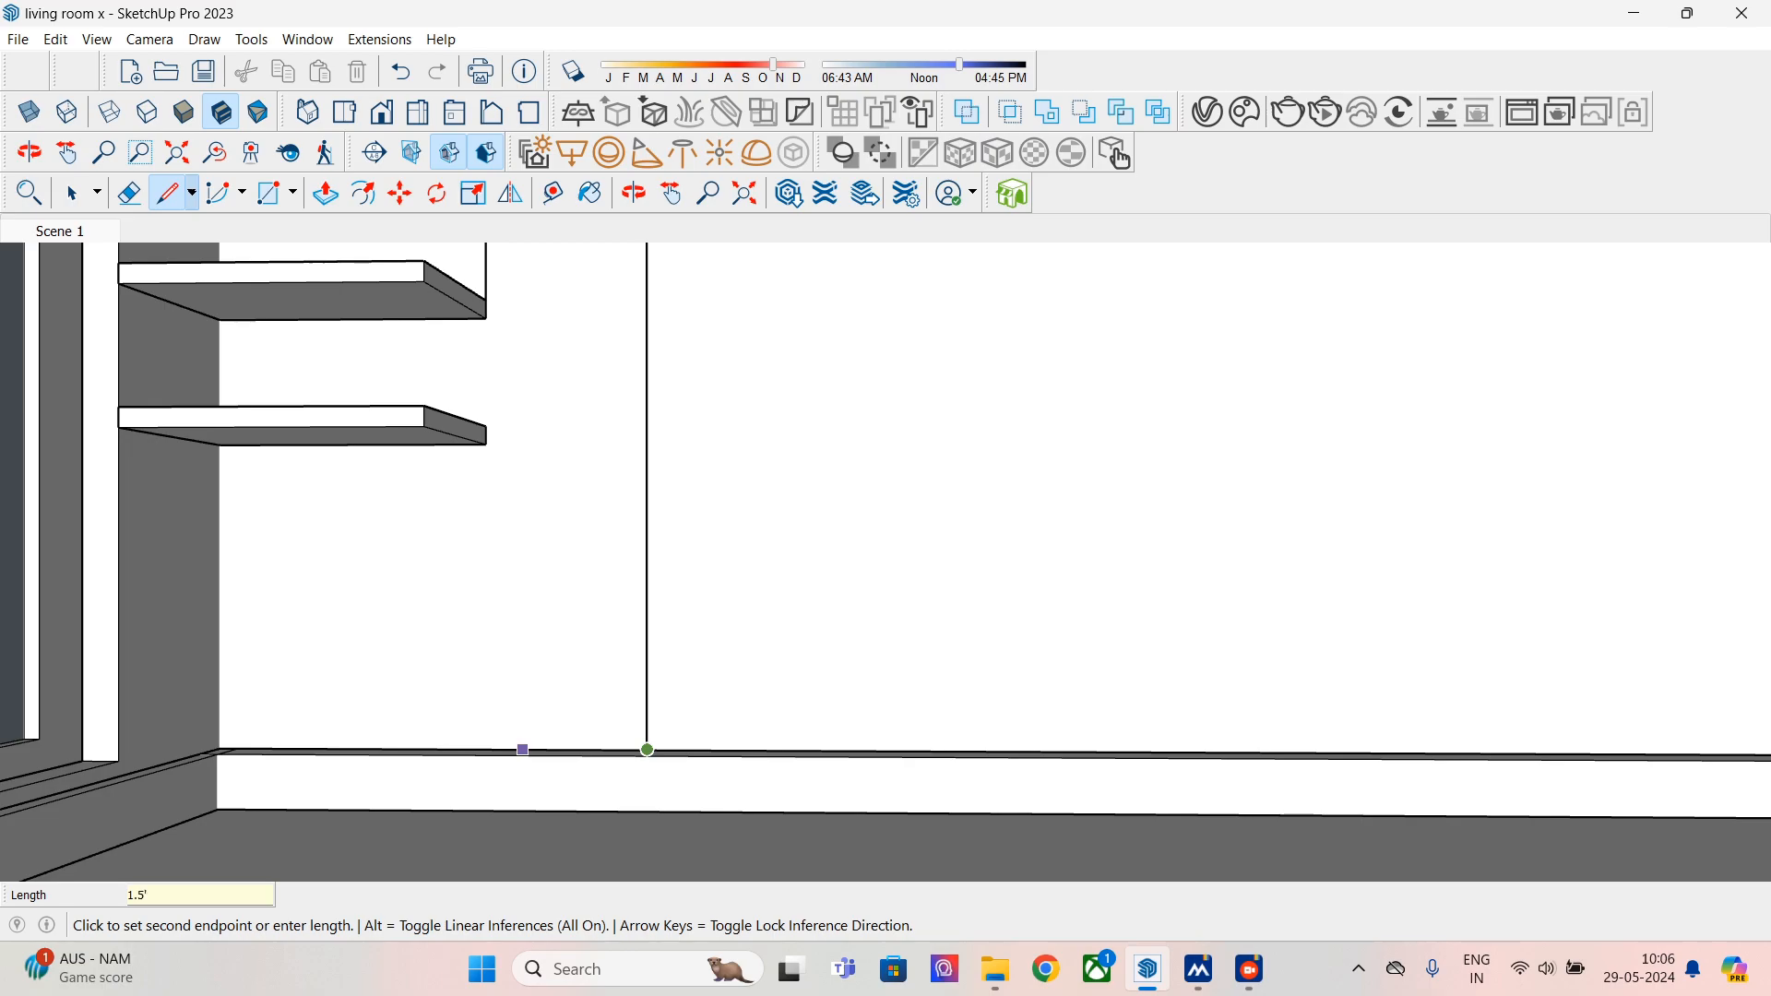
key(Return)
shift+middle_drag(486, 351, 472, 443)
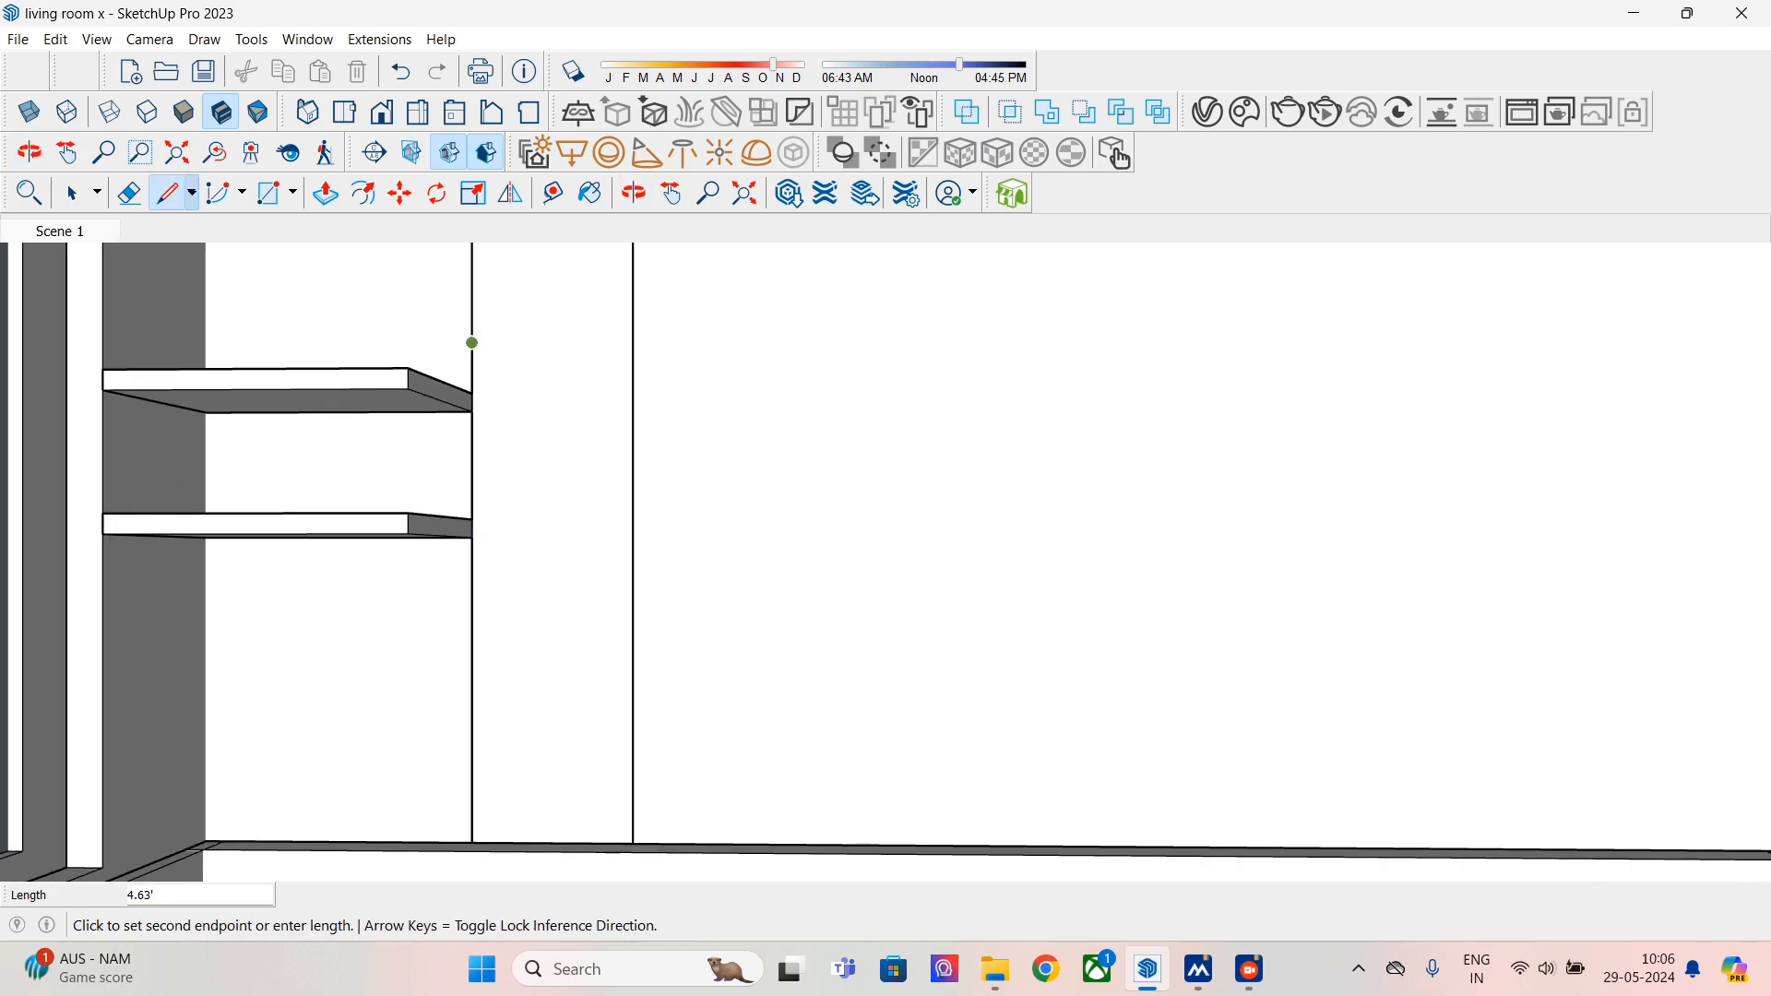
key(Escape)
key(space)
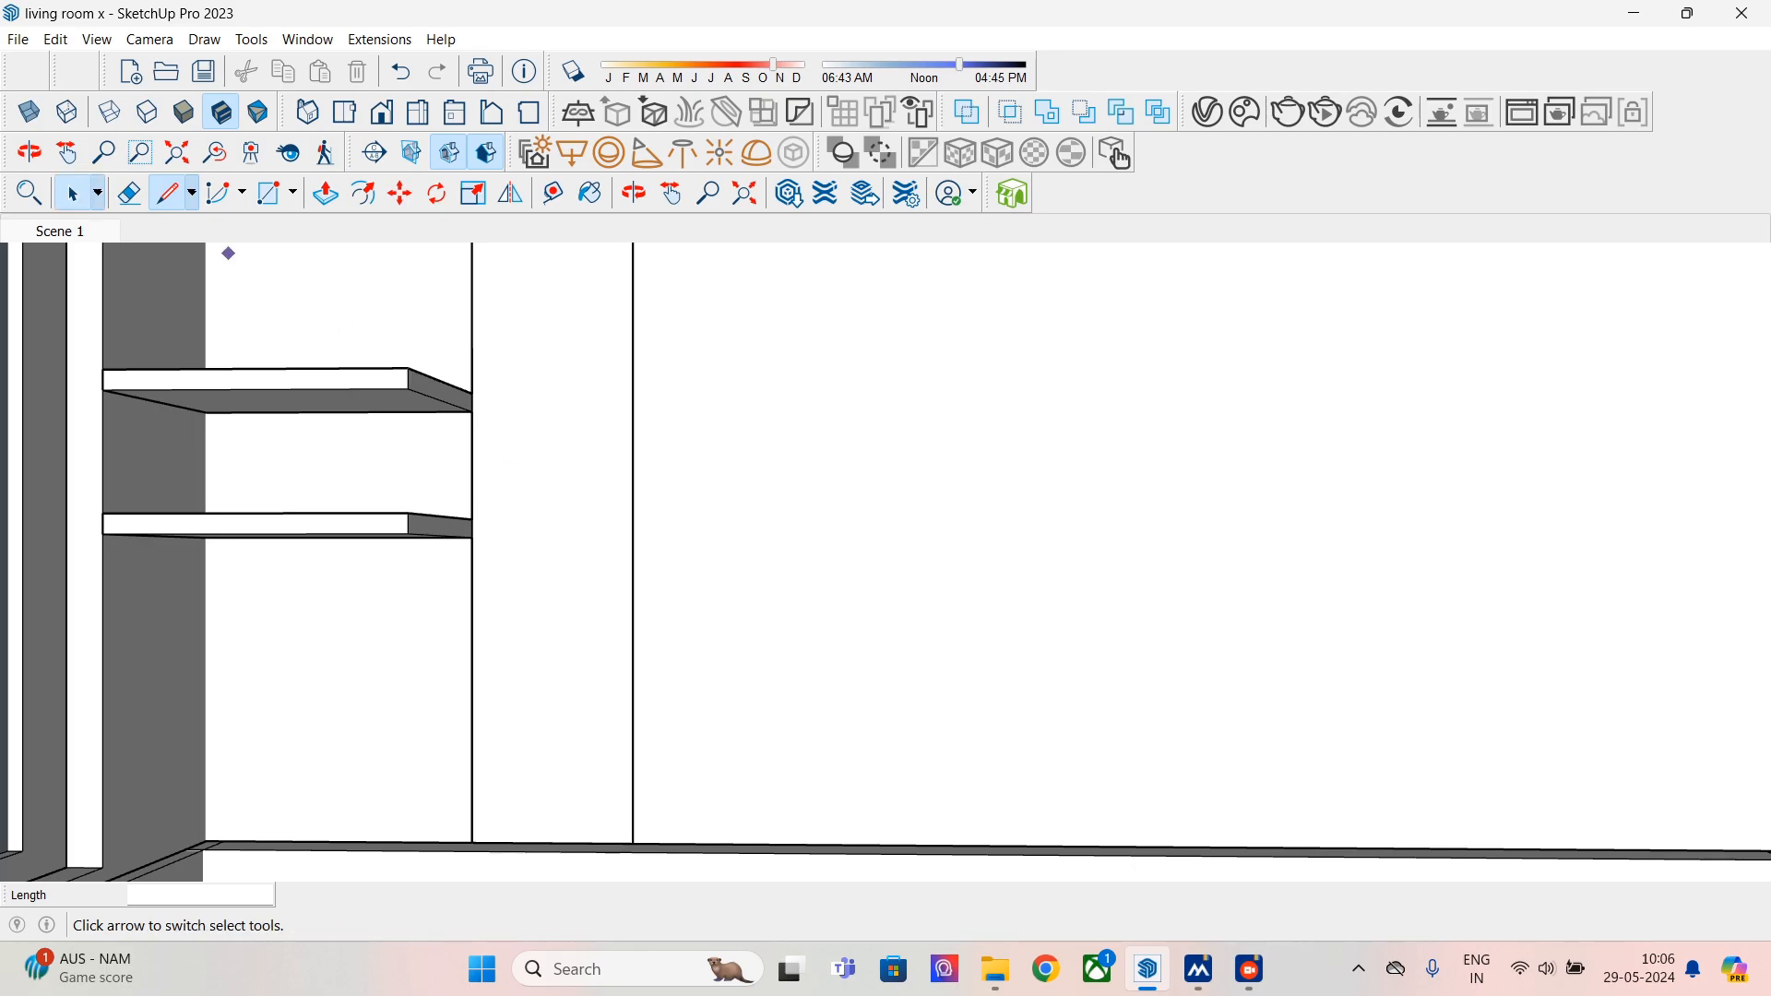
- Draw a 1.50' by 9.50' rectangle over the outlined strip, from the ceiling corner to the opposite corner at the skirting
mouse_move(705, 544)
middle_down()
mouse_move(600, 590)
mouse_move(696, 572)
middle_up()
scroll(595, 581, down, 3)
scroll(561, 572, down, 1)
shift+middle_drag(561, 571, 629, 758)
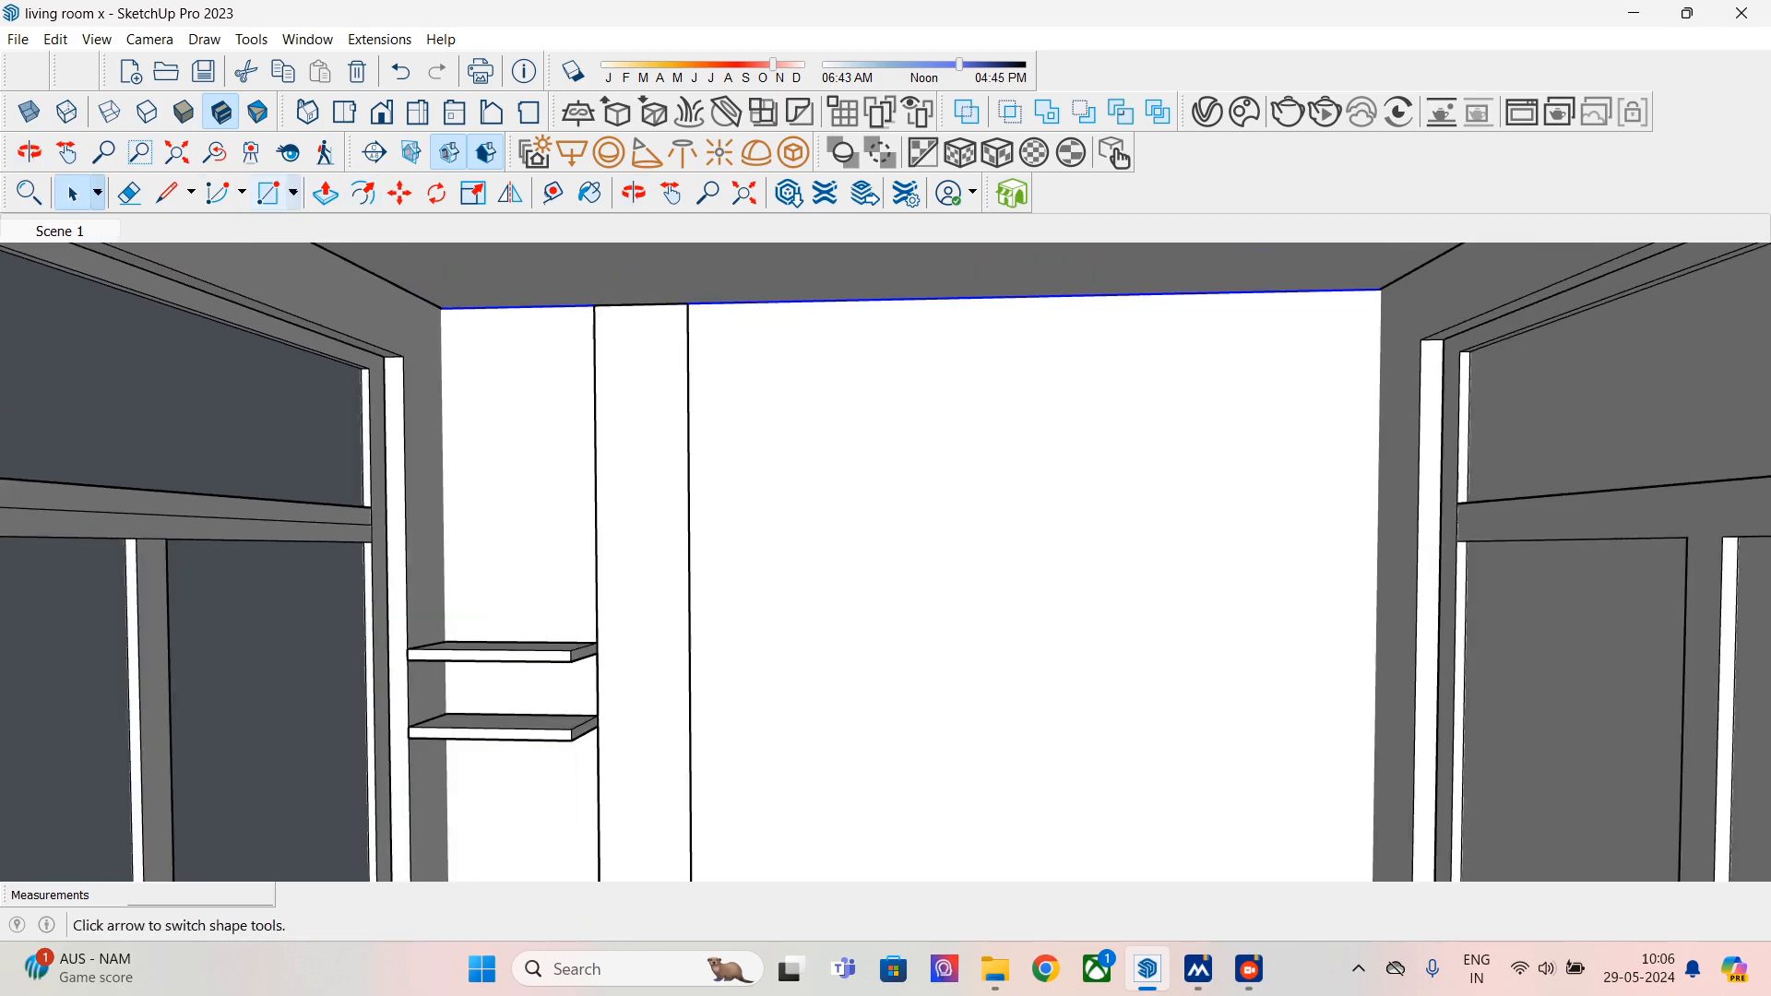
click(268, 192)
click(595, 304)
middle_drag(673, 624, 719, 704)
click(718, 704)
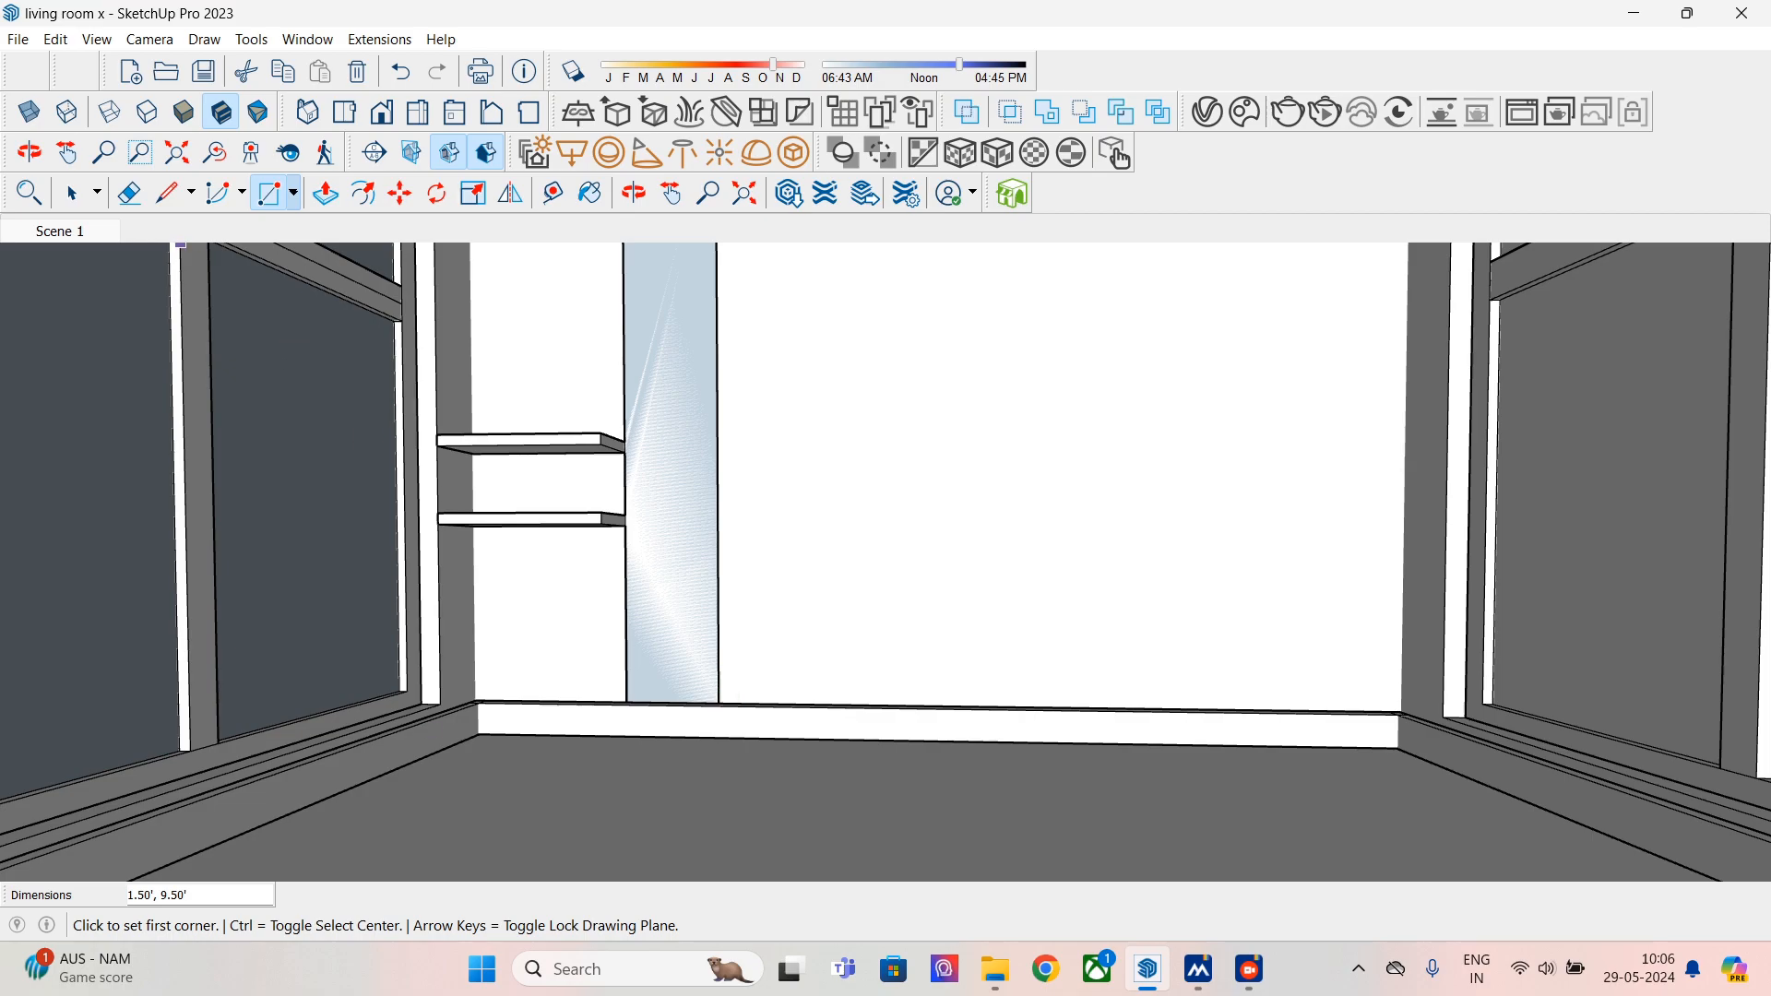
- Push/Pull the vertical strip beside the shelves outward by 2.5" to form a panel
click(325, 193)
click(672, 489)
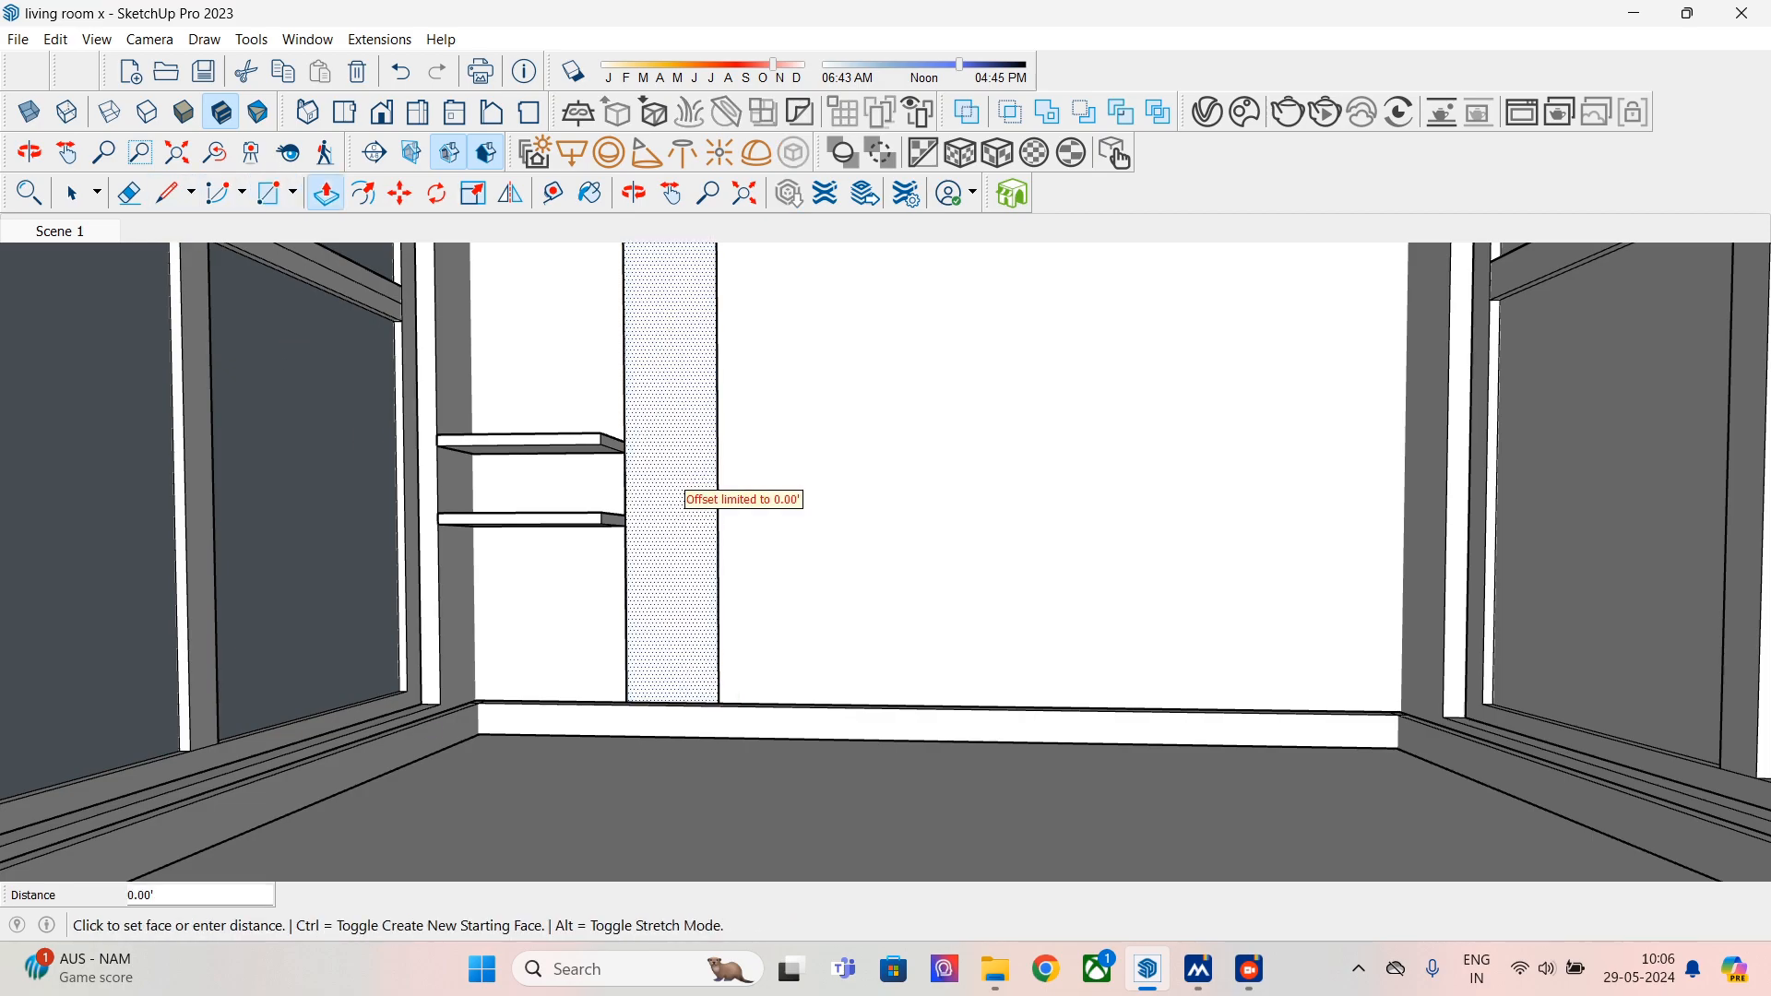
text(2.5")
key(Return)
middle_drag(657, 583, 640, 605)
scroll(663, 634, up, 5)
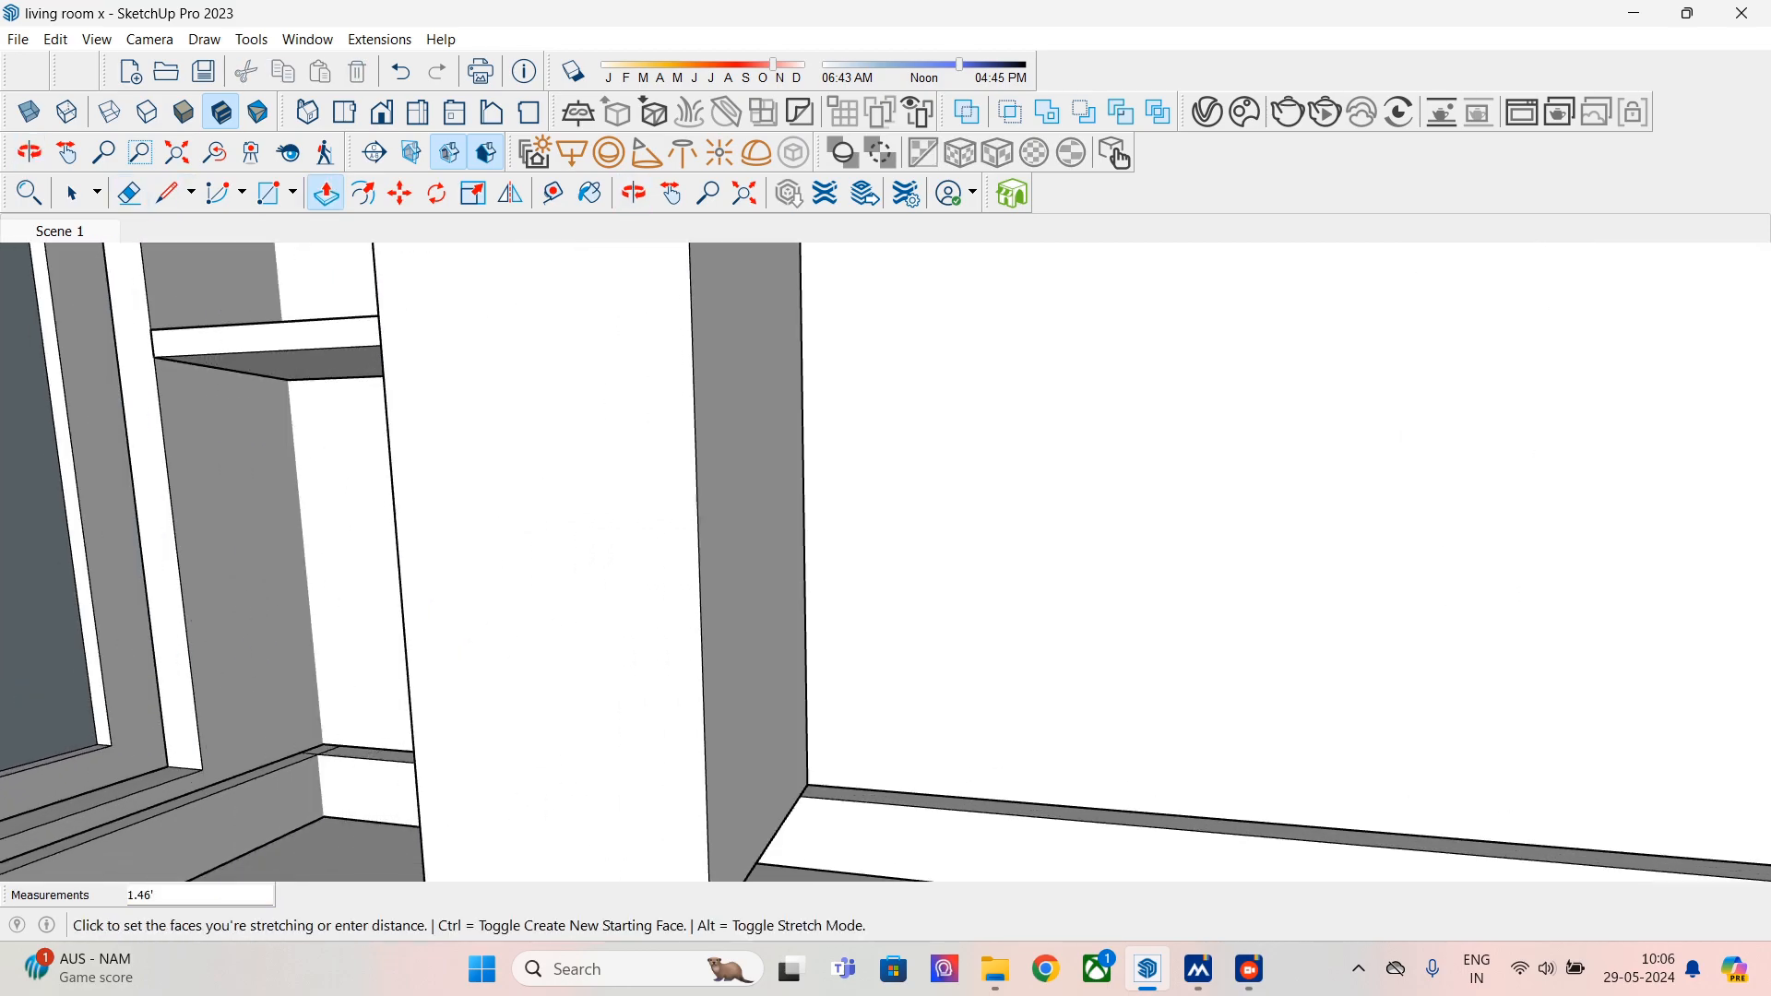
text(2.5)
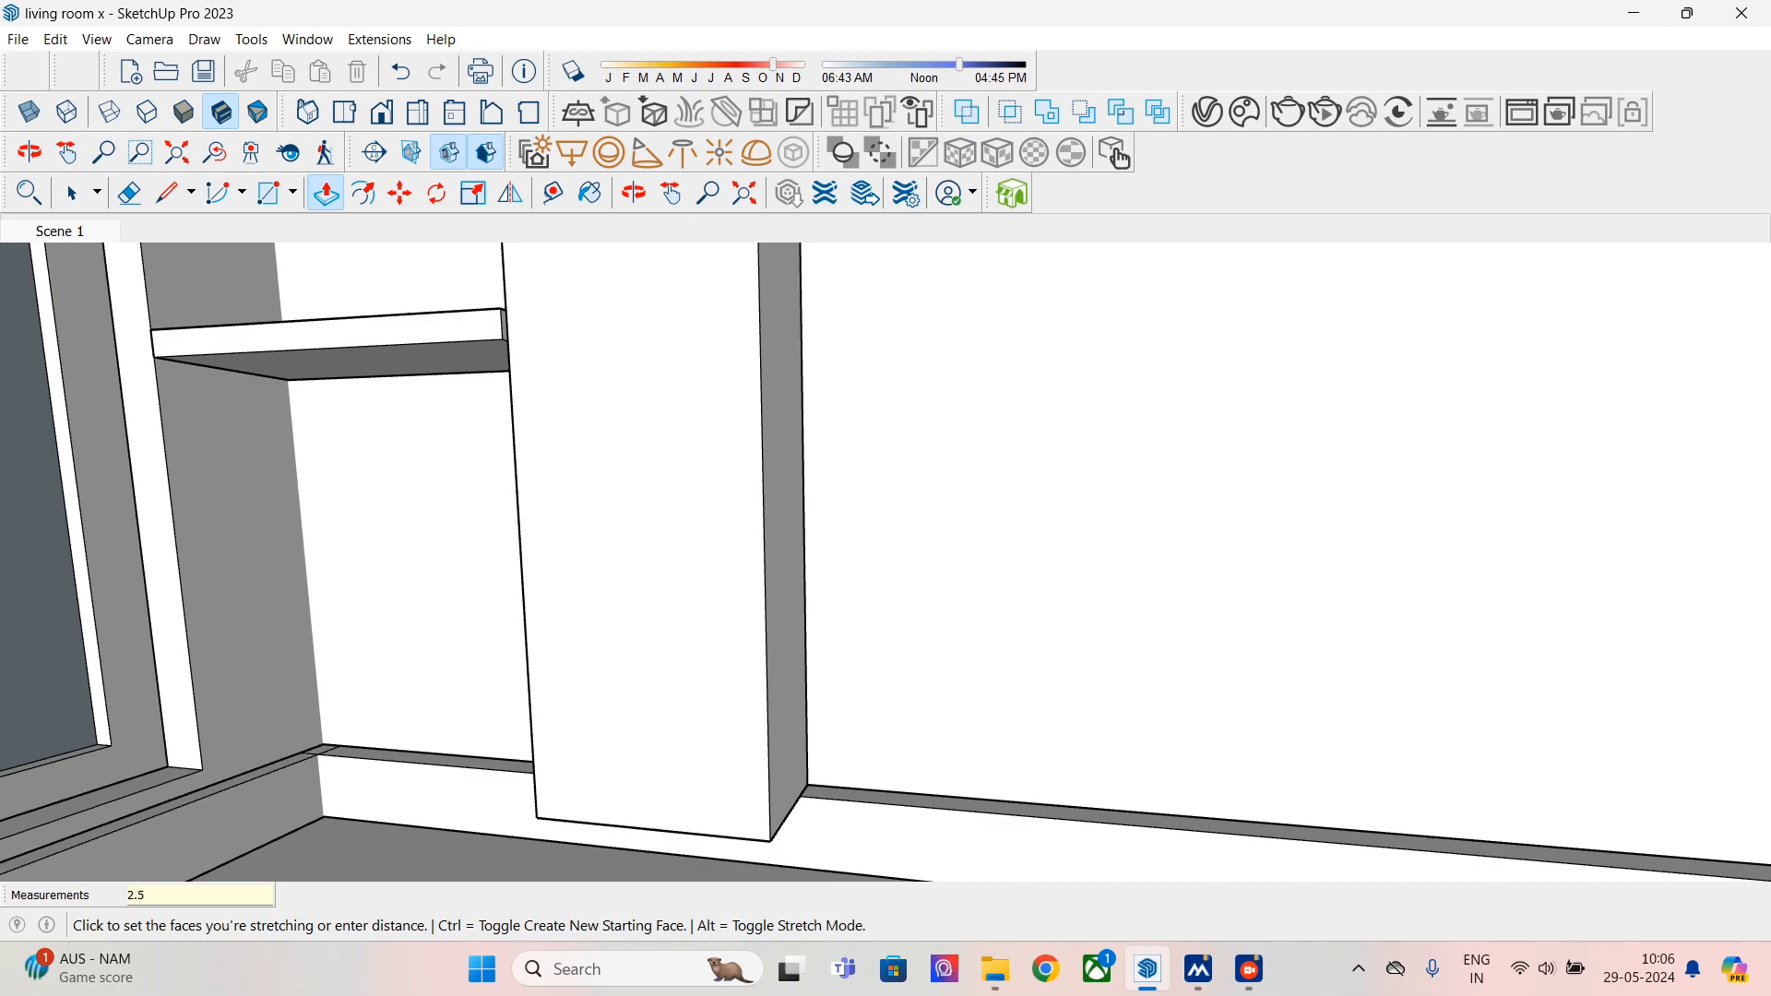
key(Return)
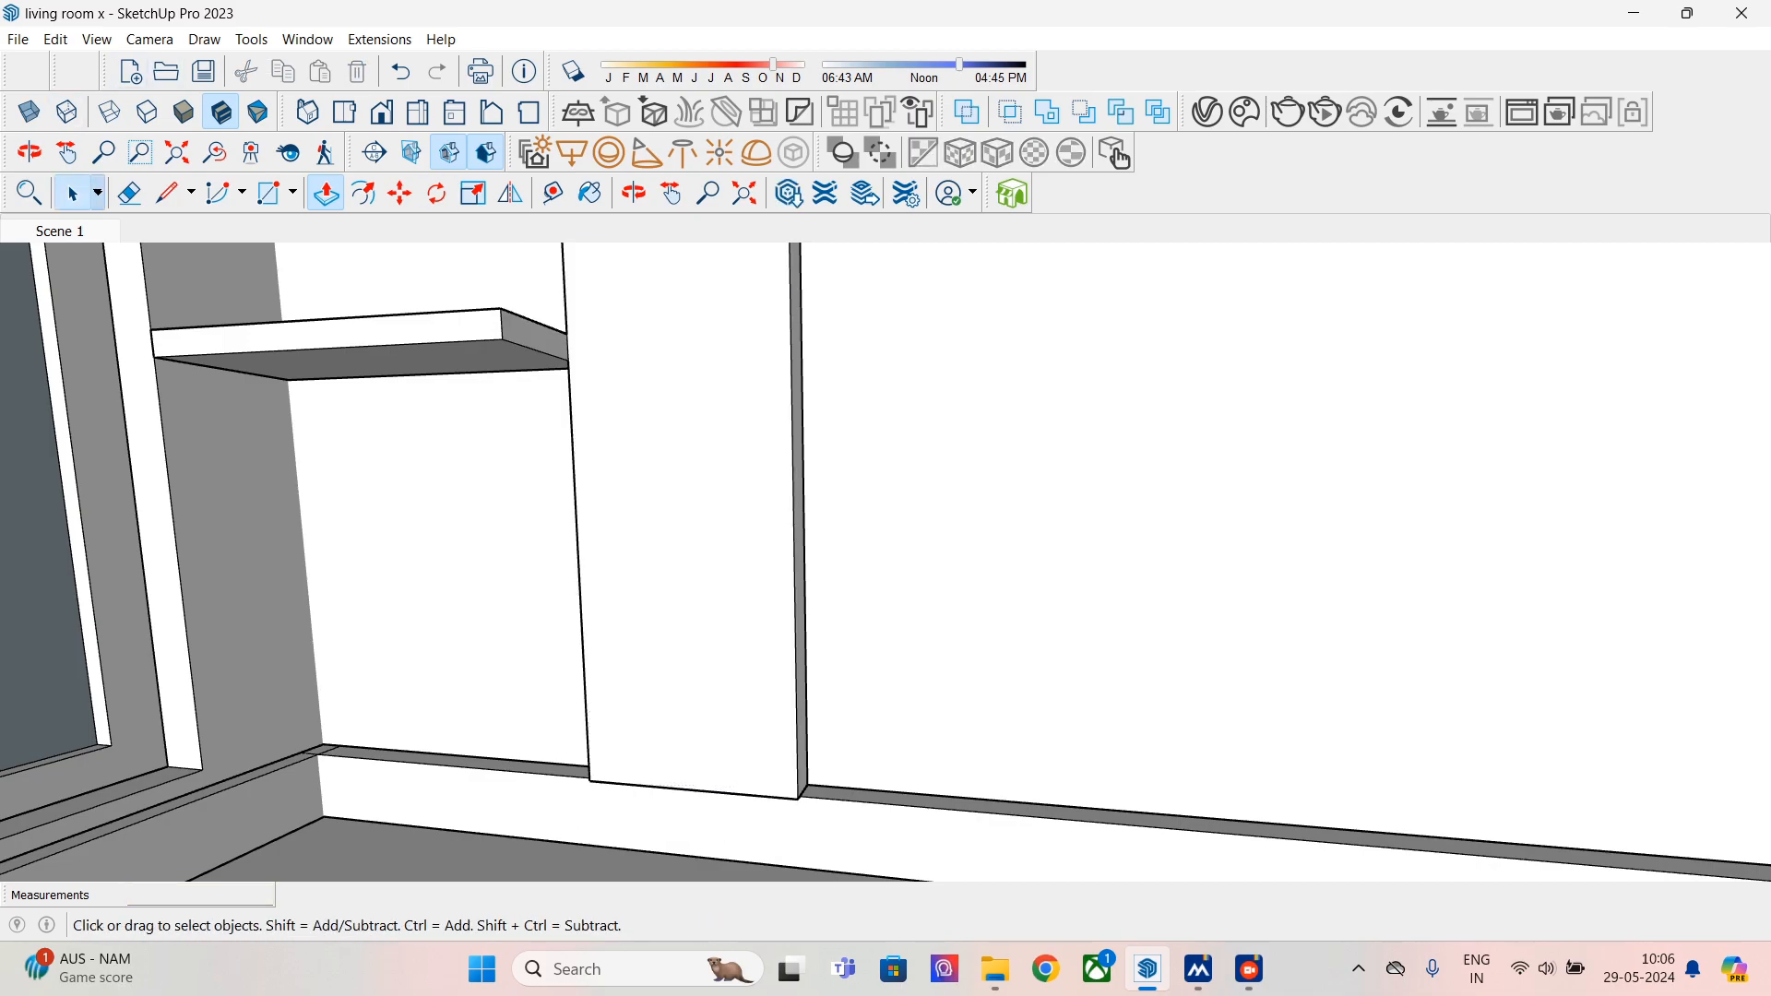
click(72, 193)
- Insert the Kloe sofa from the Chaos Cosmos 3D models into the living room and close the asset browser
scroll(830, 489, down, 2)
middle_drag(567, 738, 636, 756)
scroll(636, 756, down, 3)
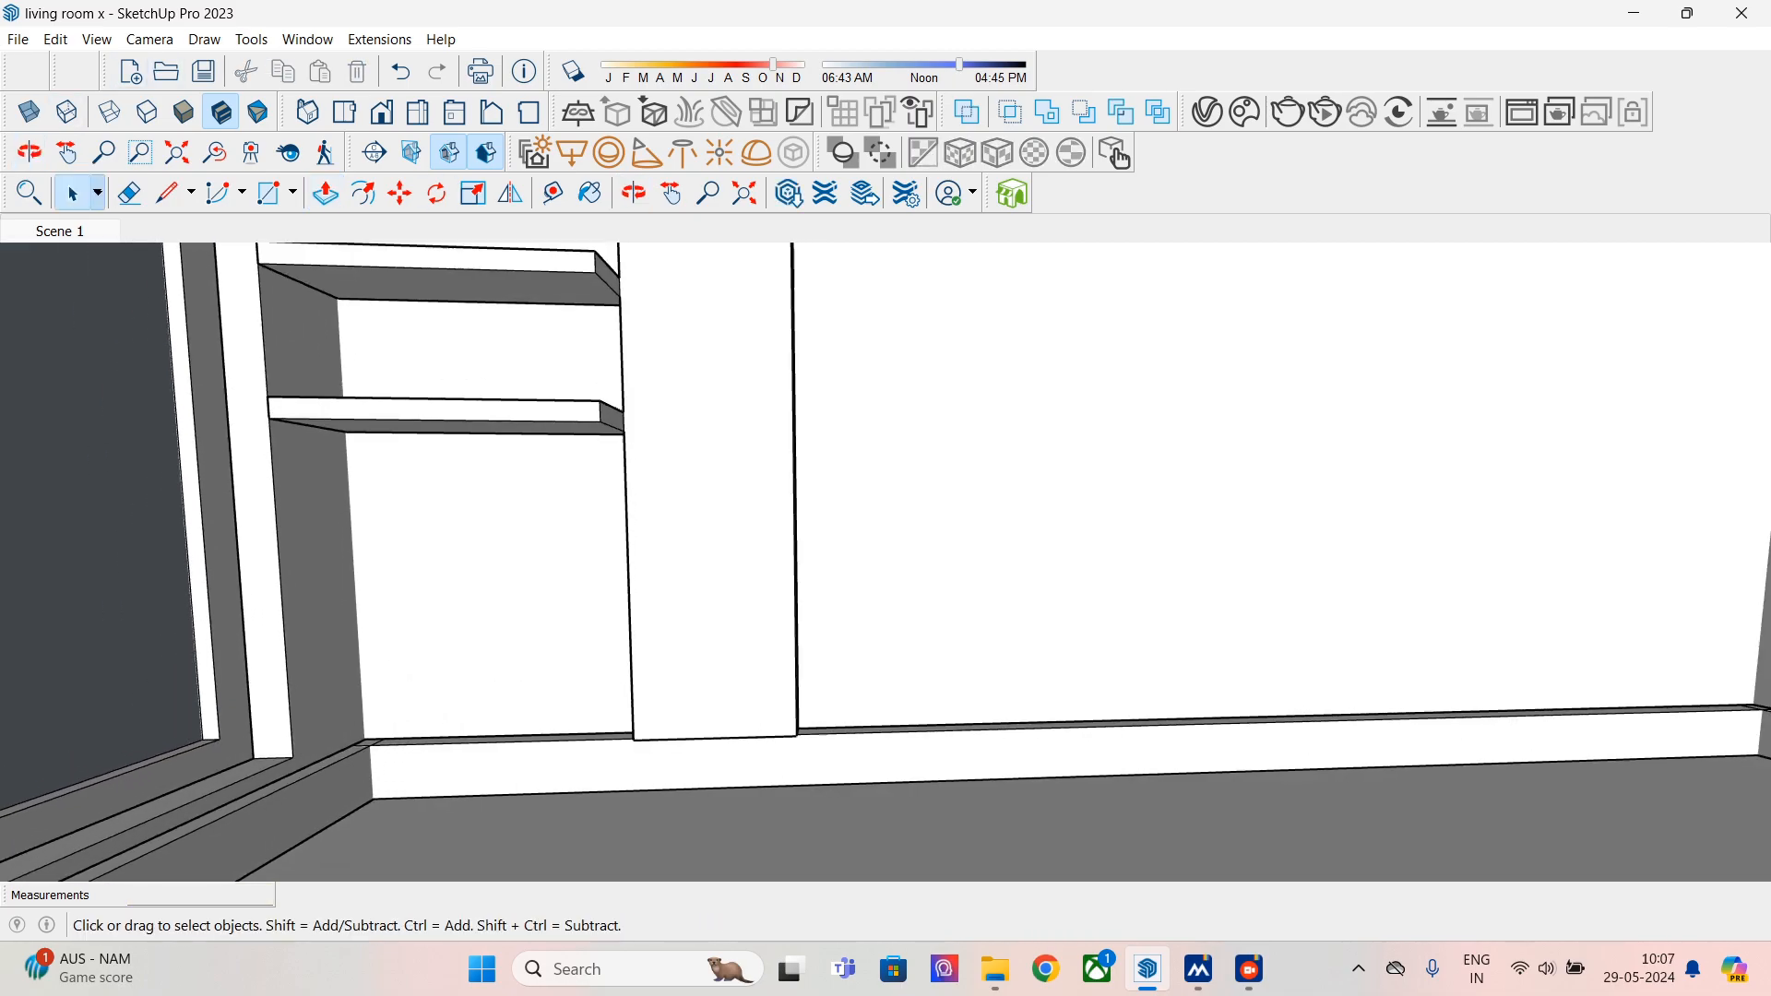
scroll(691, 756, down, 5)
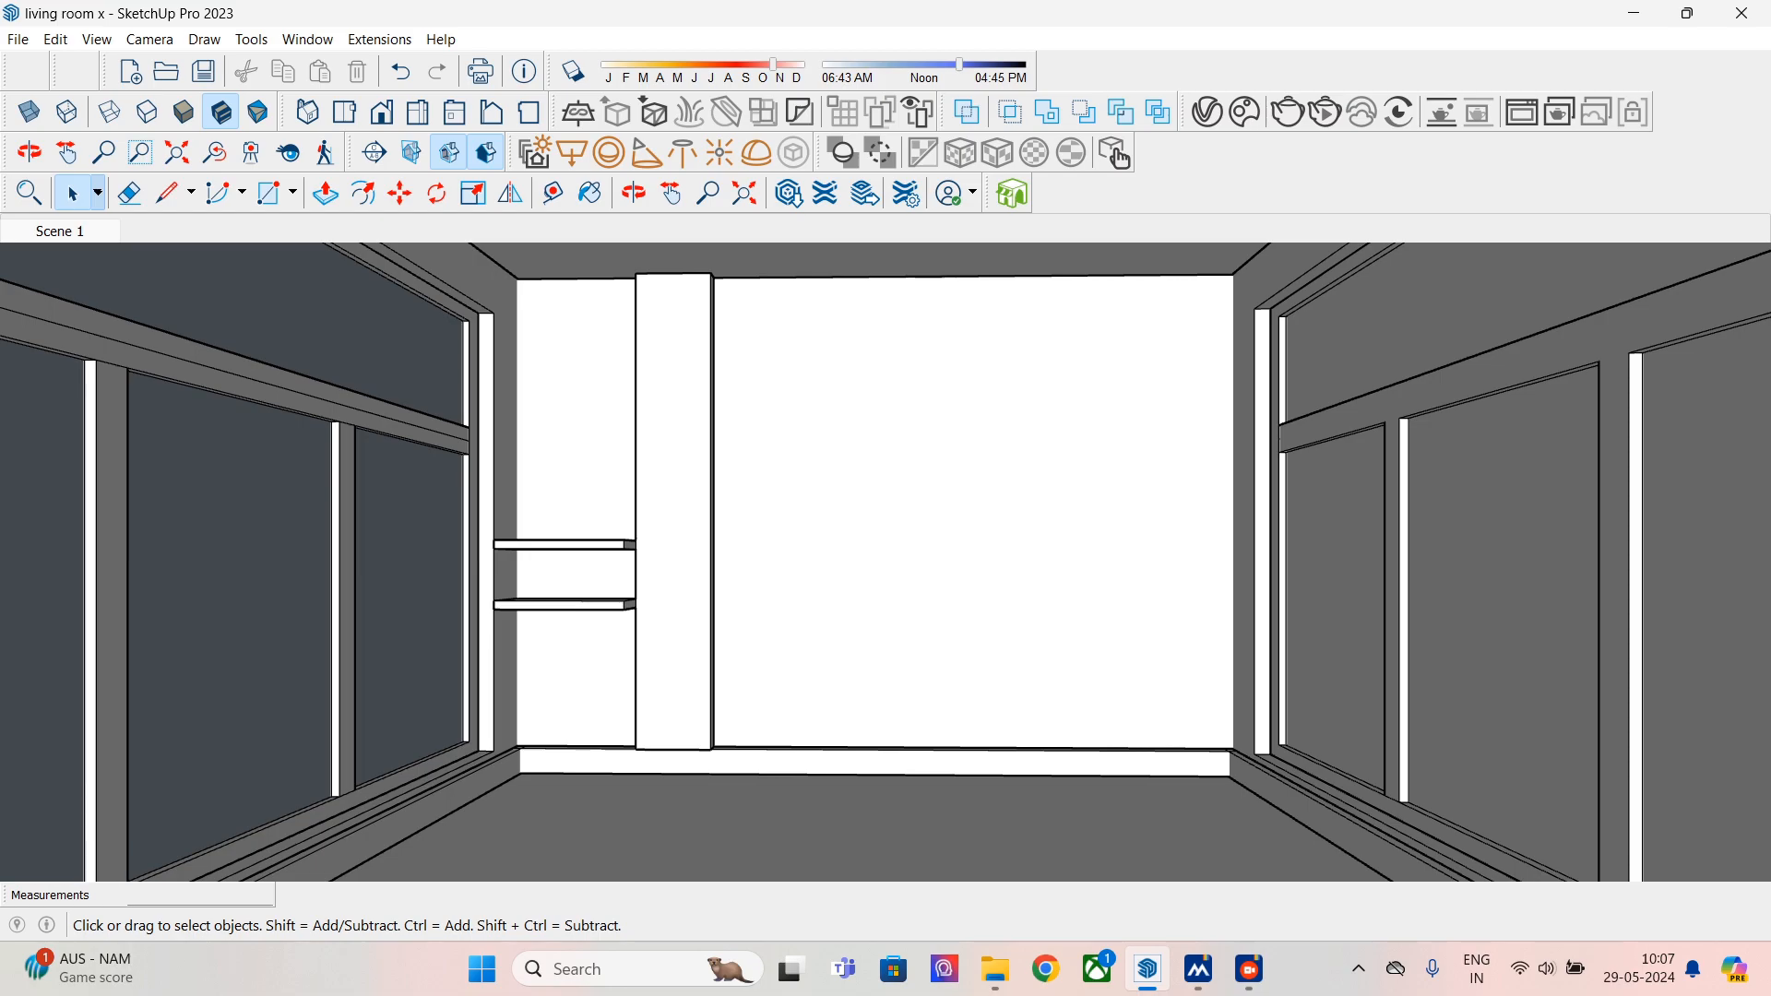
key(l)
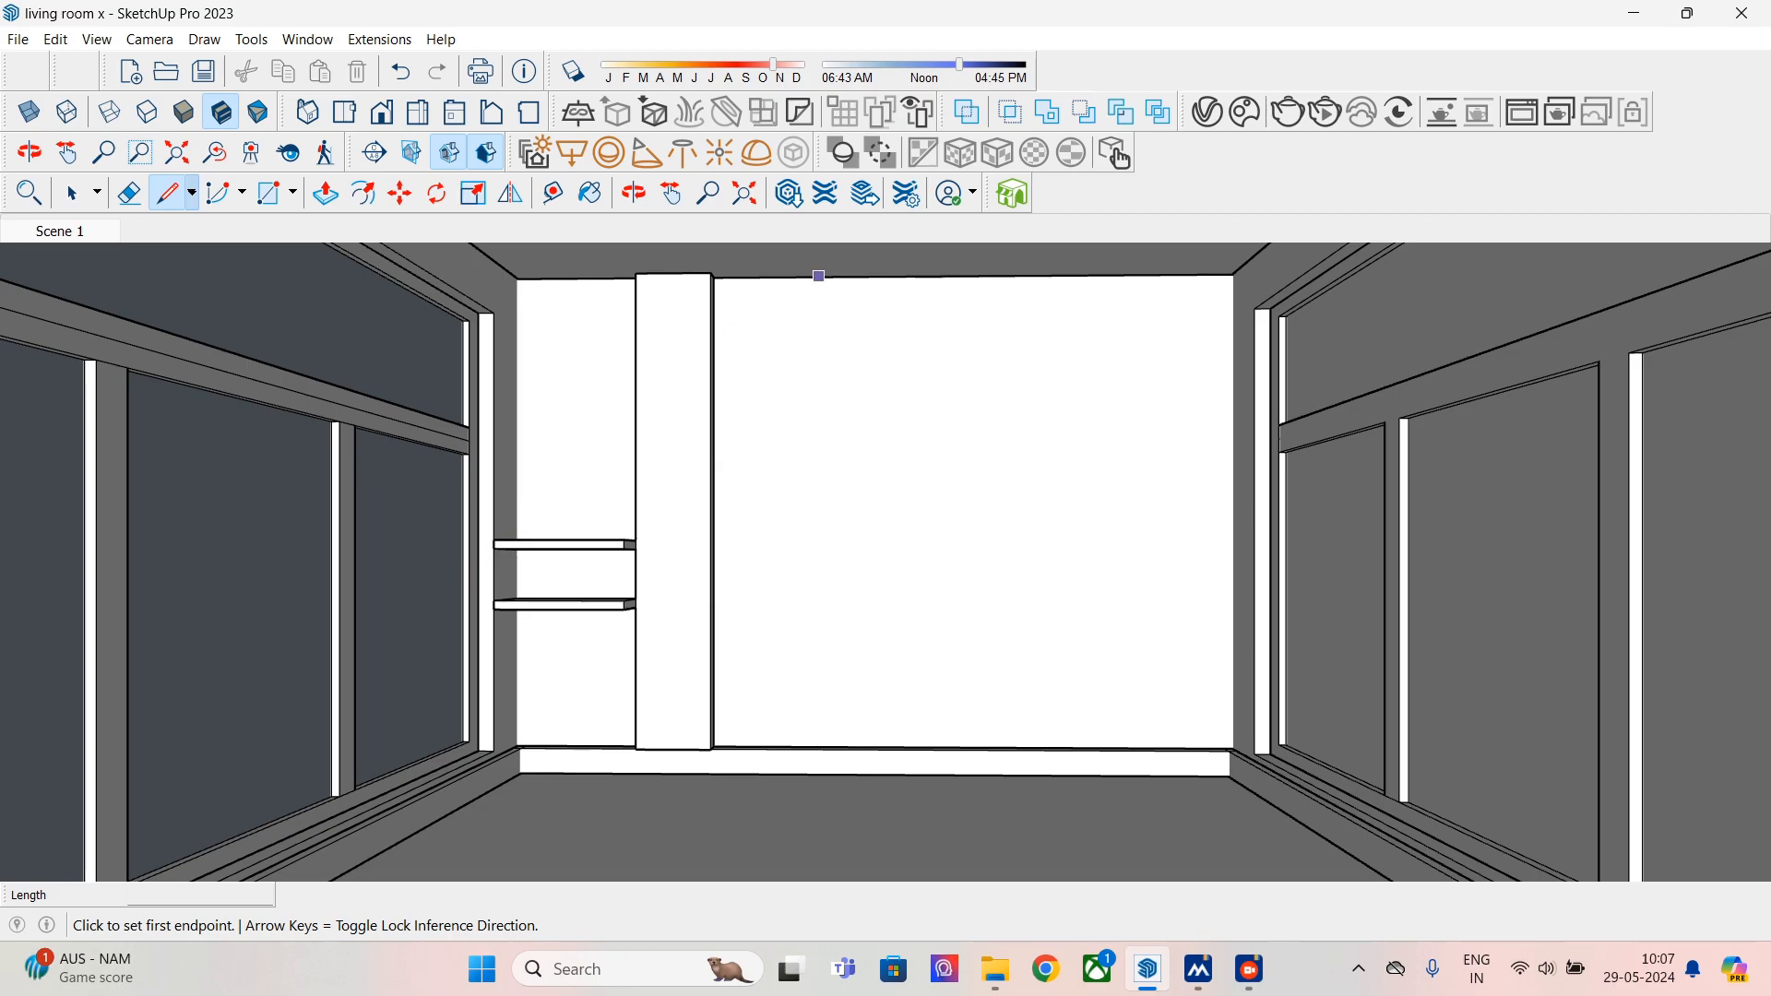
click(1244, 112)
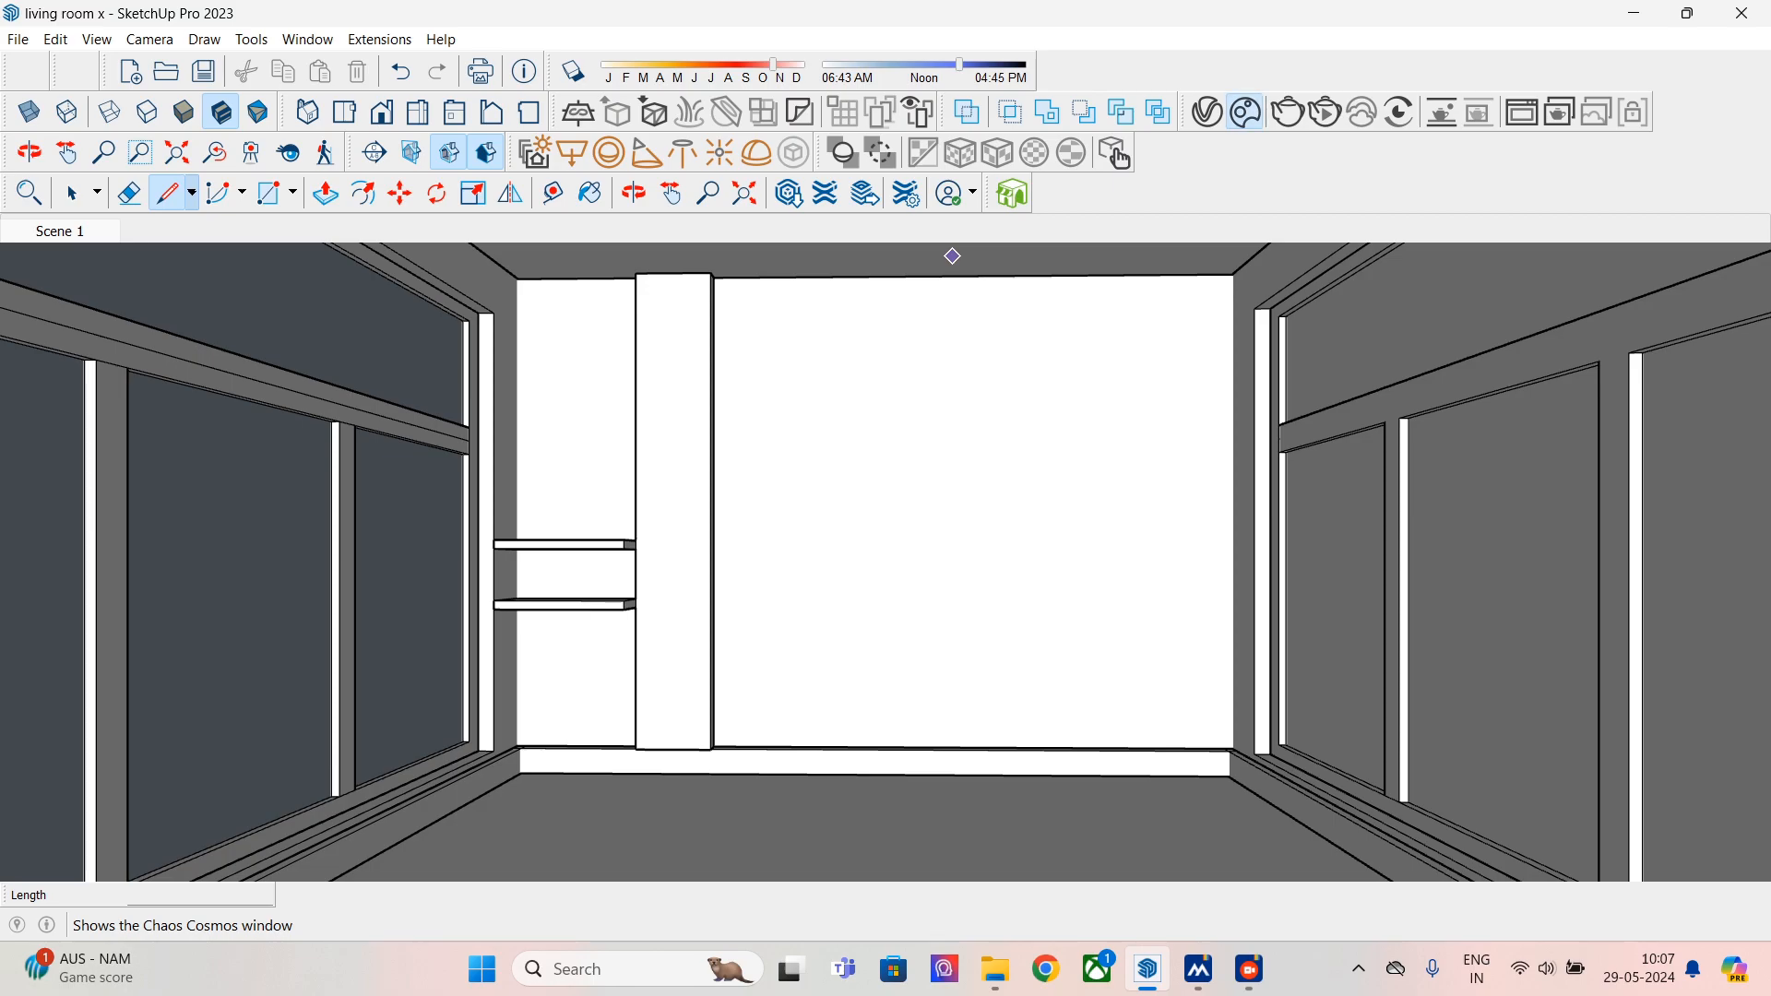
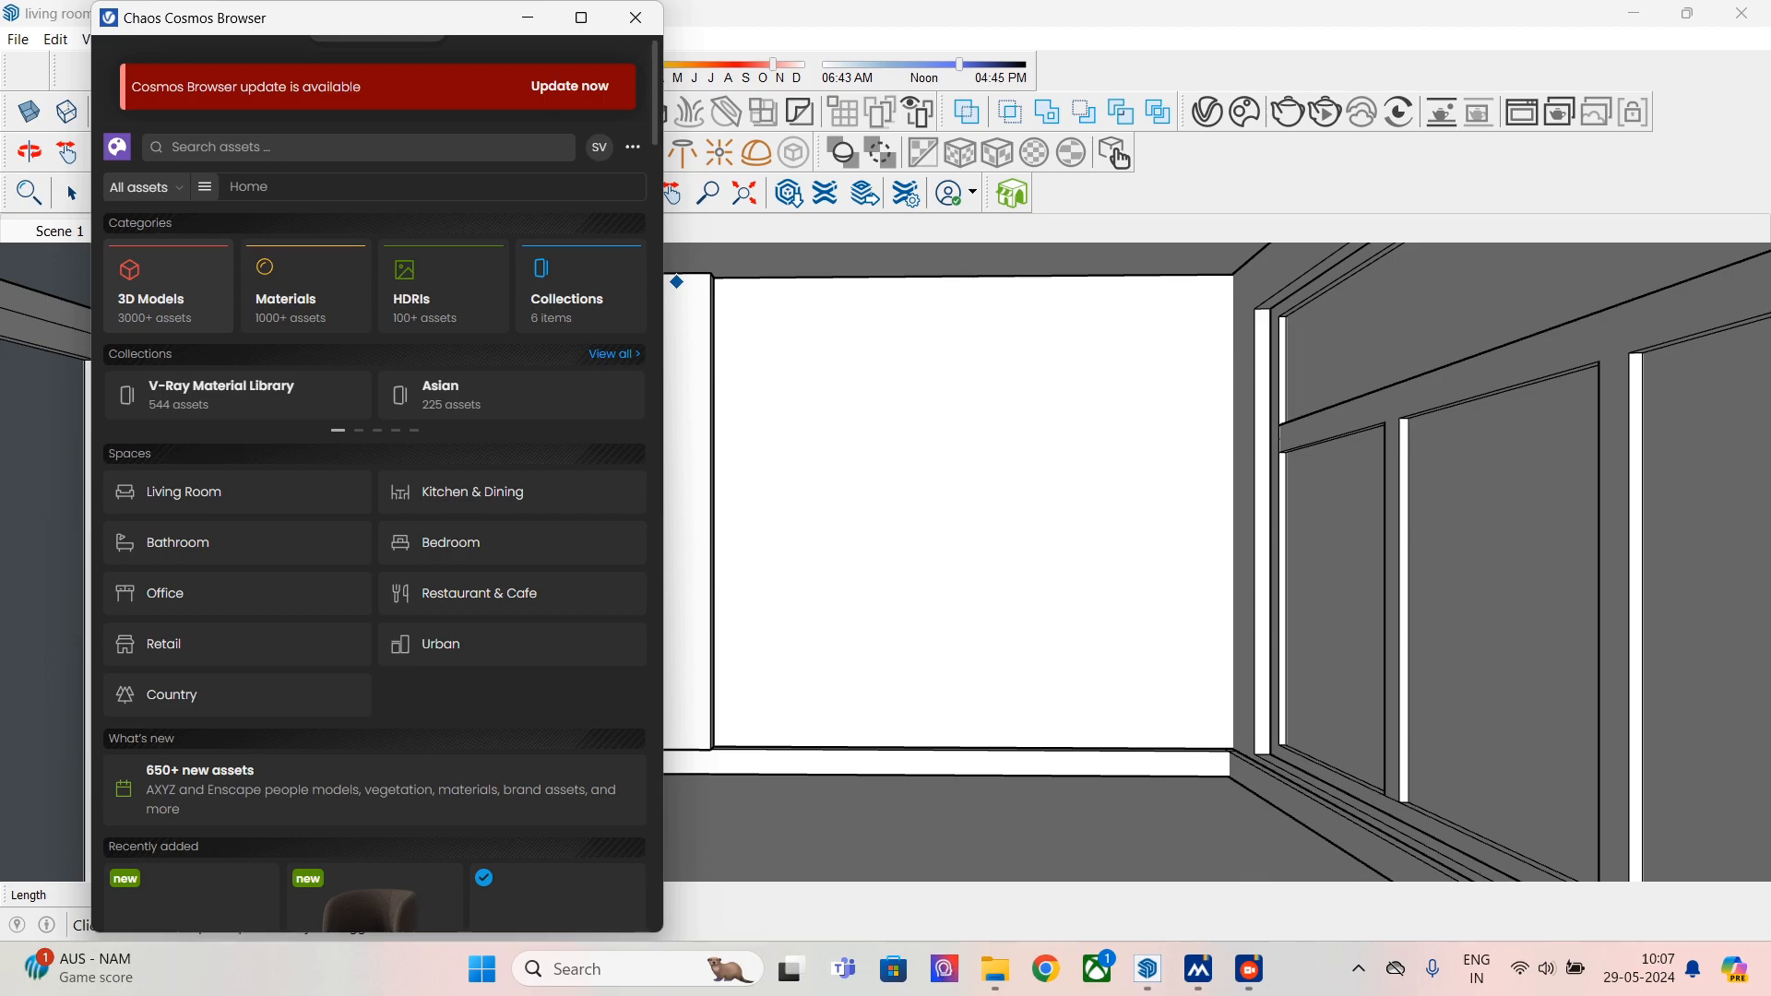
click(168, 287)
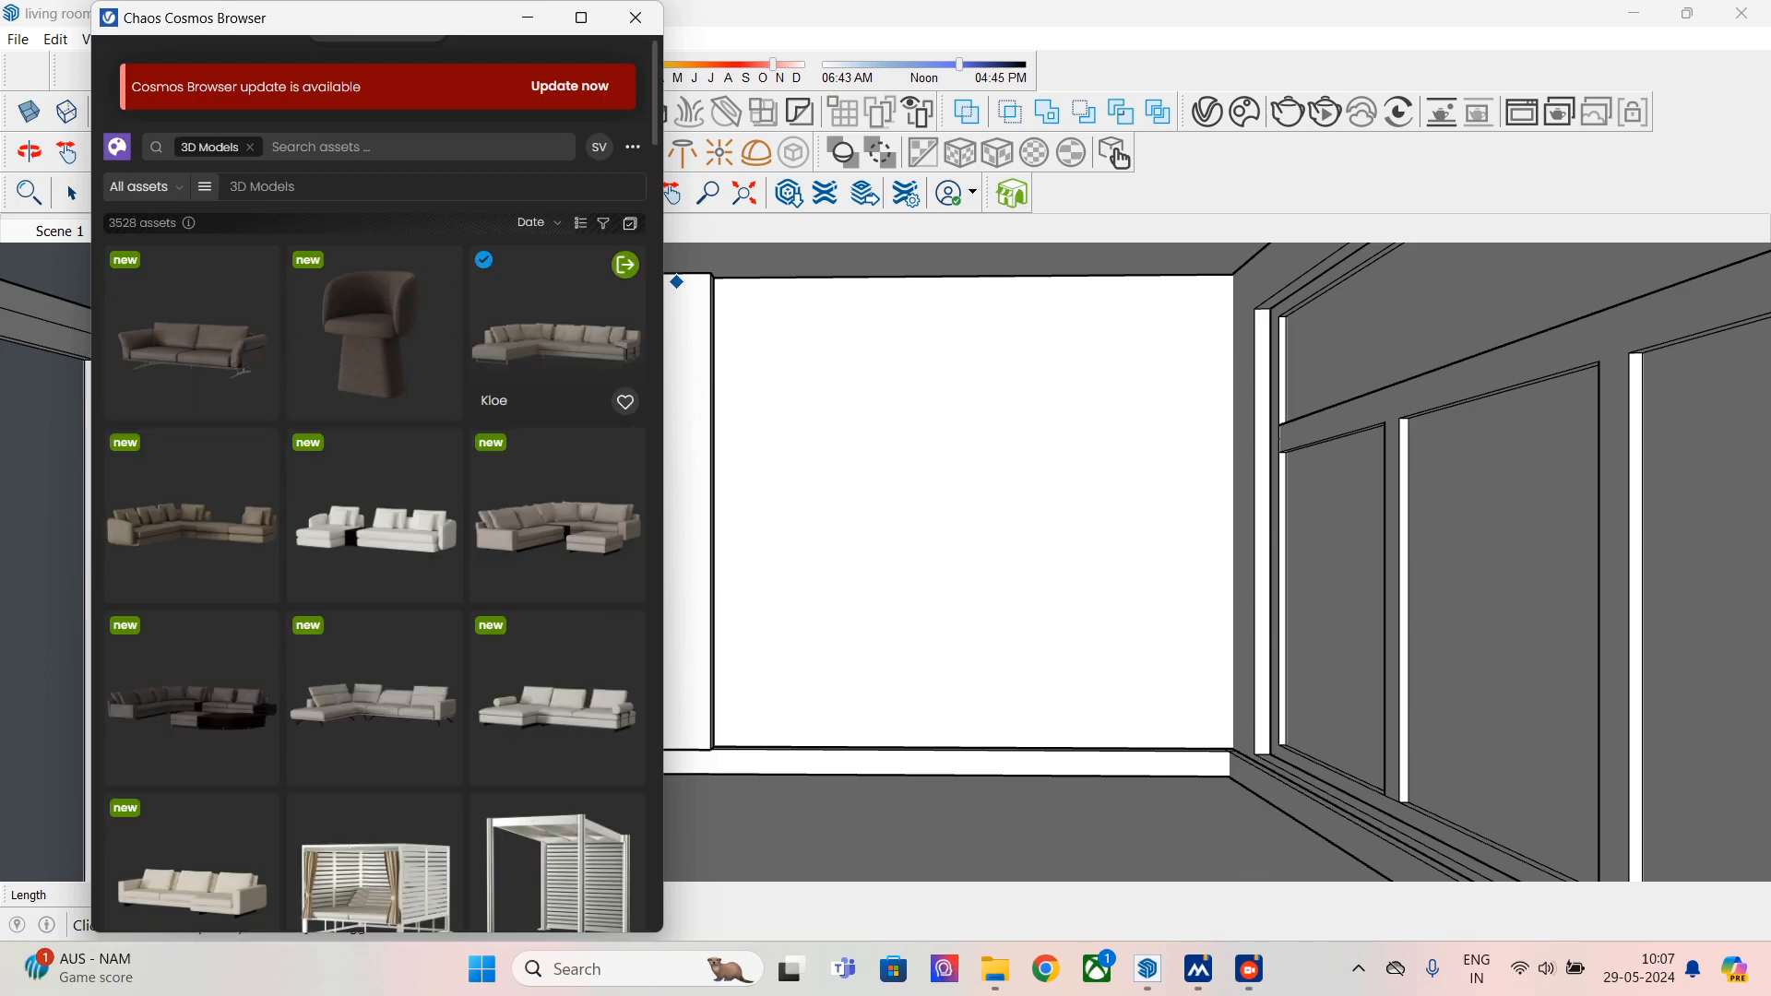
click(625, 266)
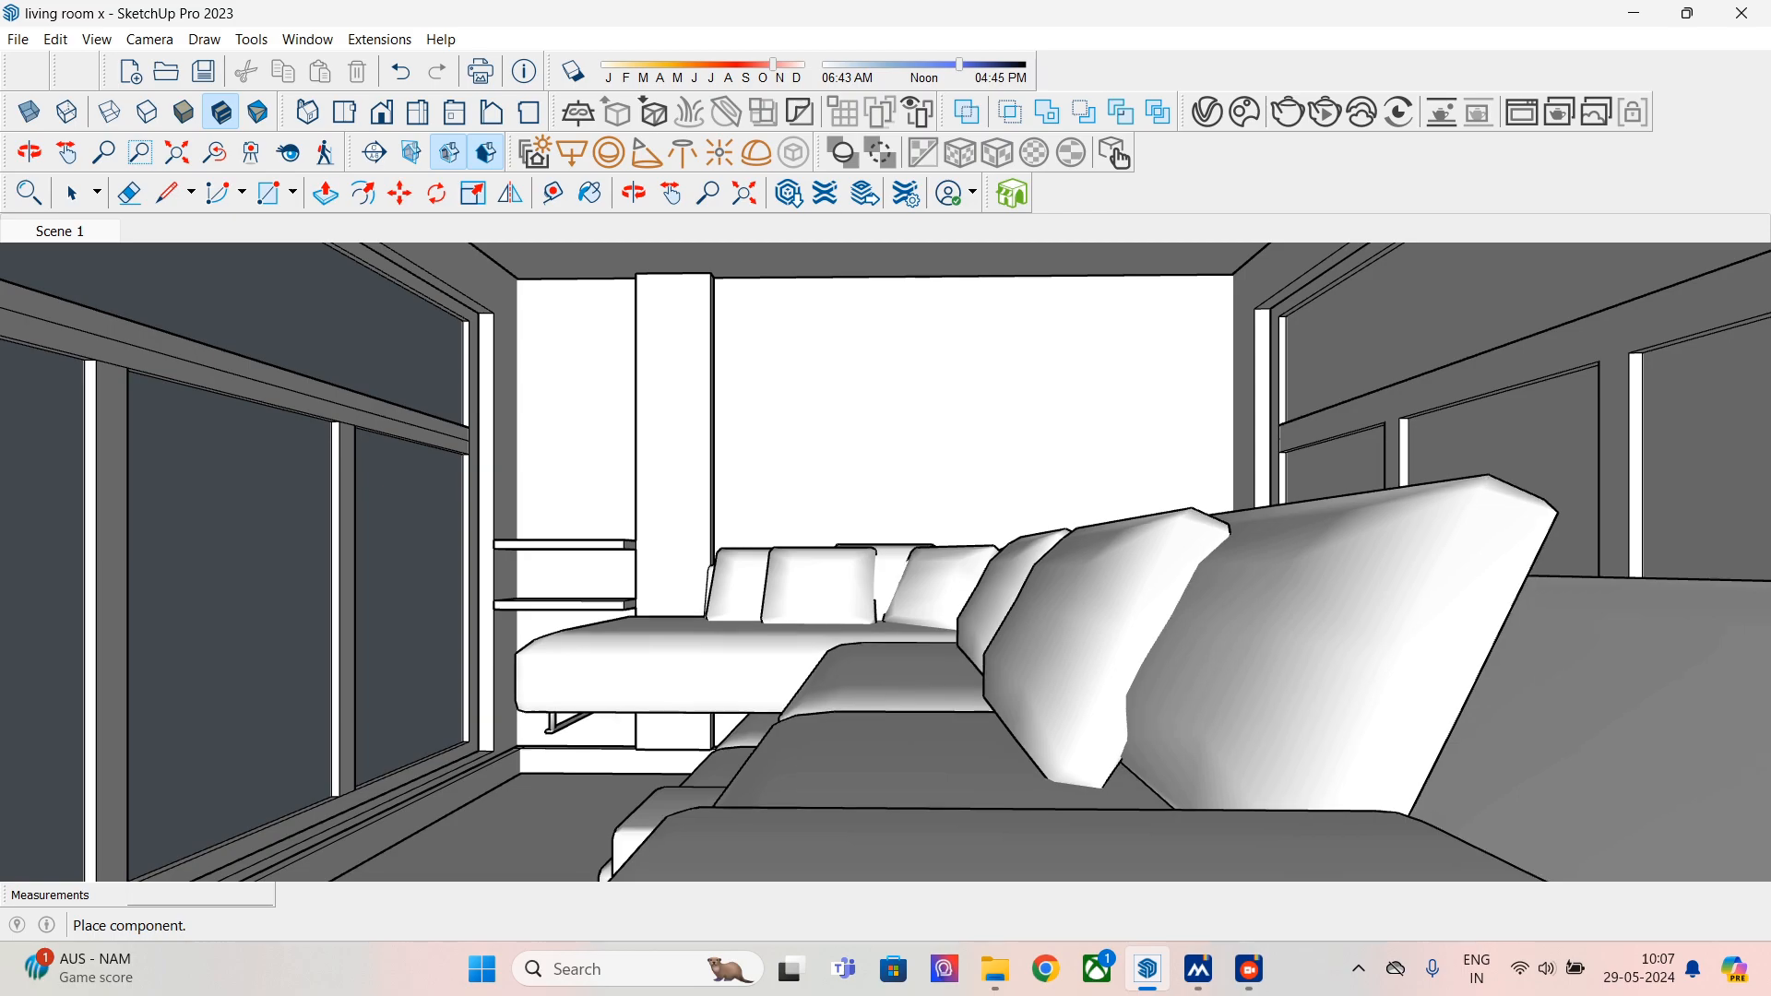
key(Escape)
click(638, 16)
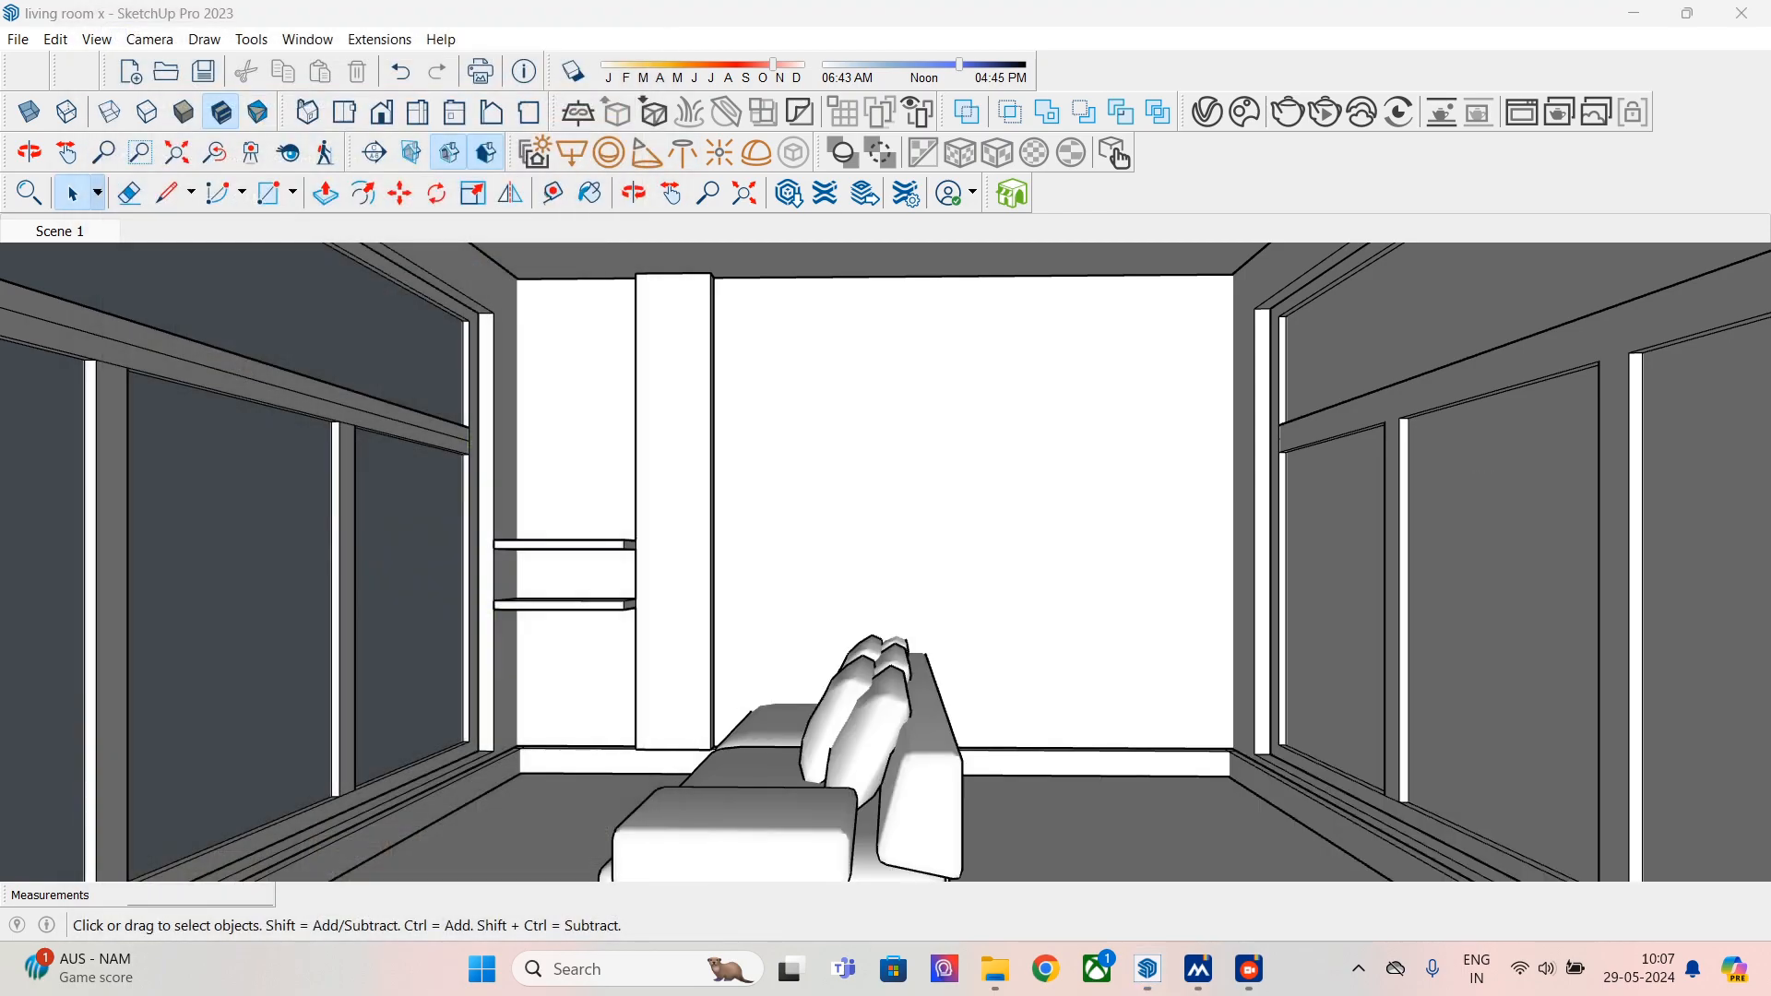
- Flip the sofa about its red mirror plane, offset by about 3.40'
click(766, 800)
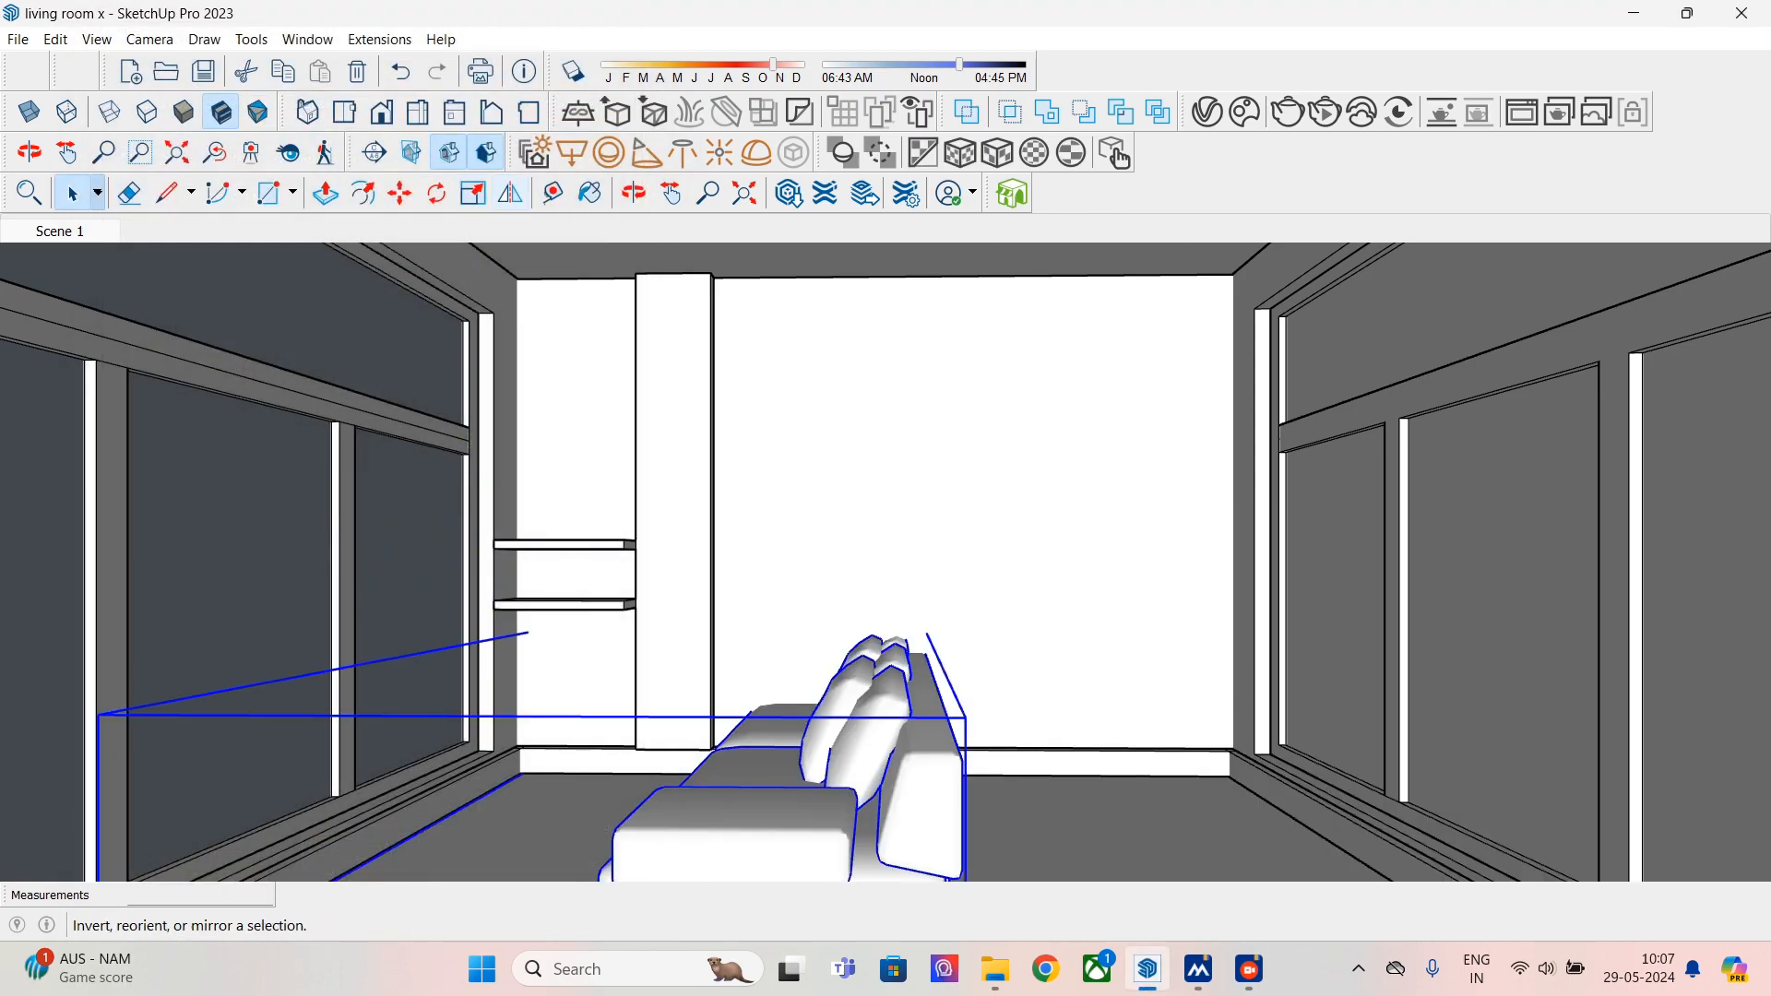
click(510, 193)
click(575, 630)
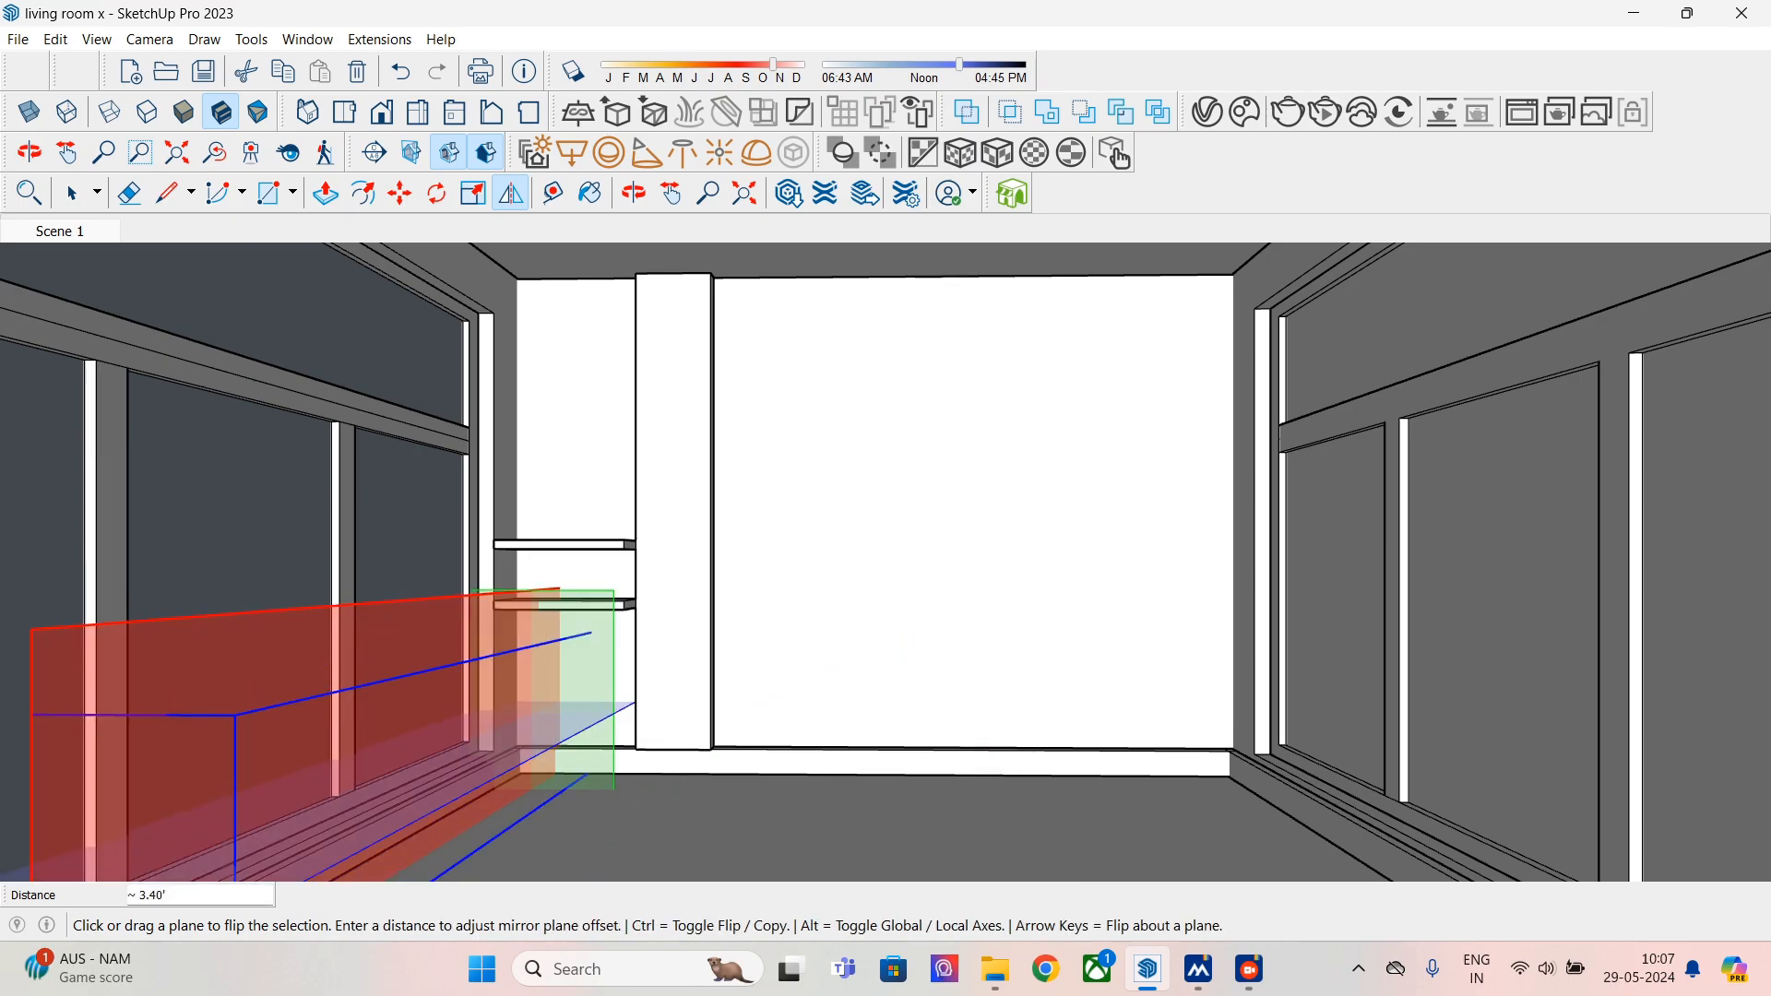
- Show the room in the top view with the wireframe style so the sofa can be positioned in plan
key(m)
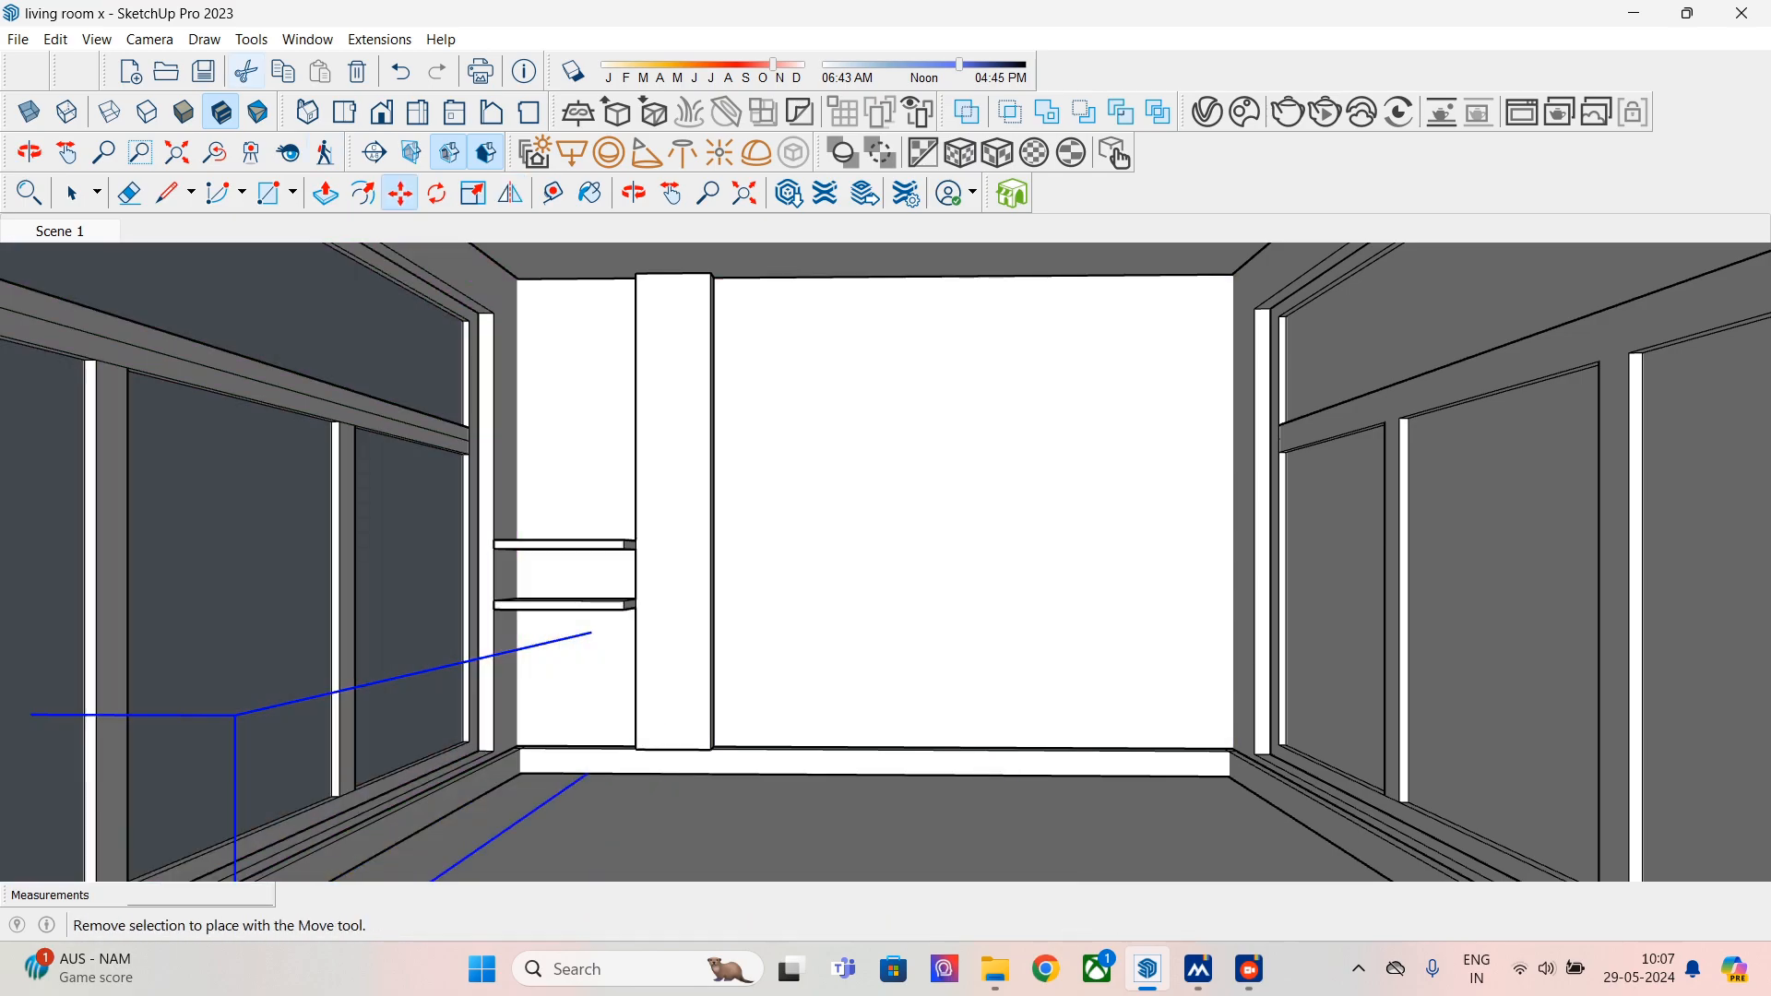
click(344, 111)
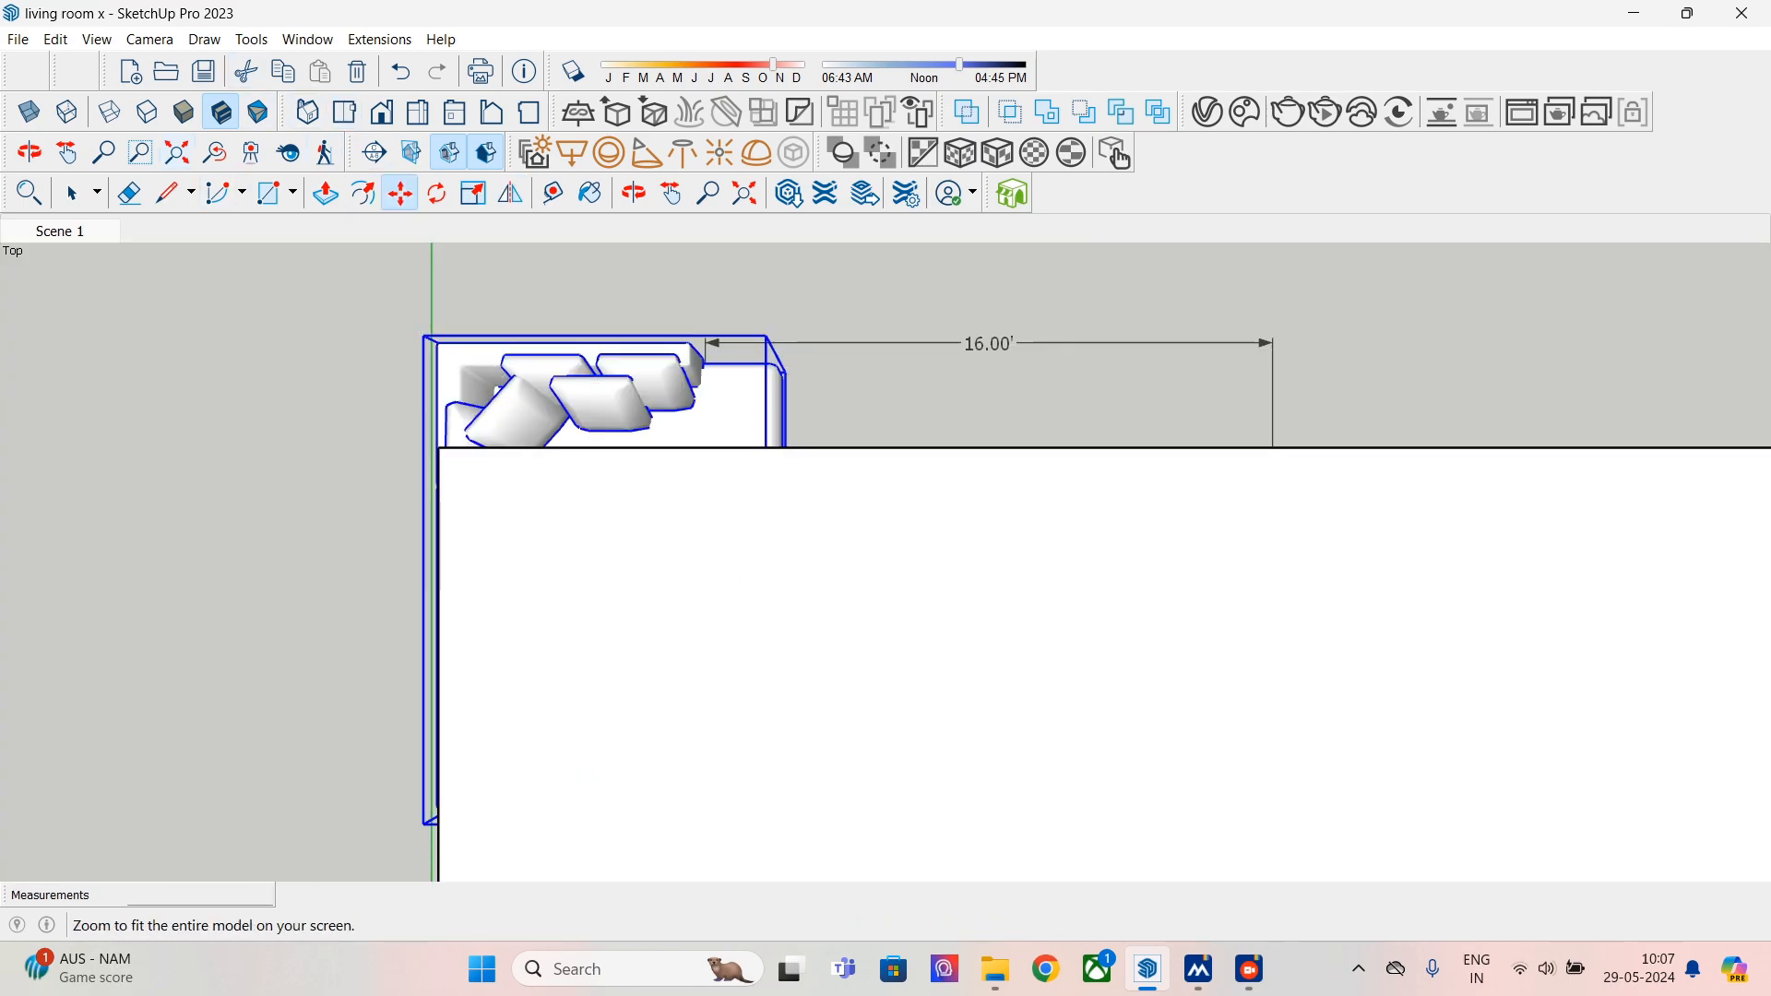
click(109, 112)
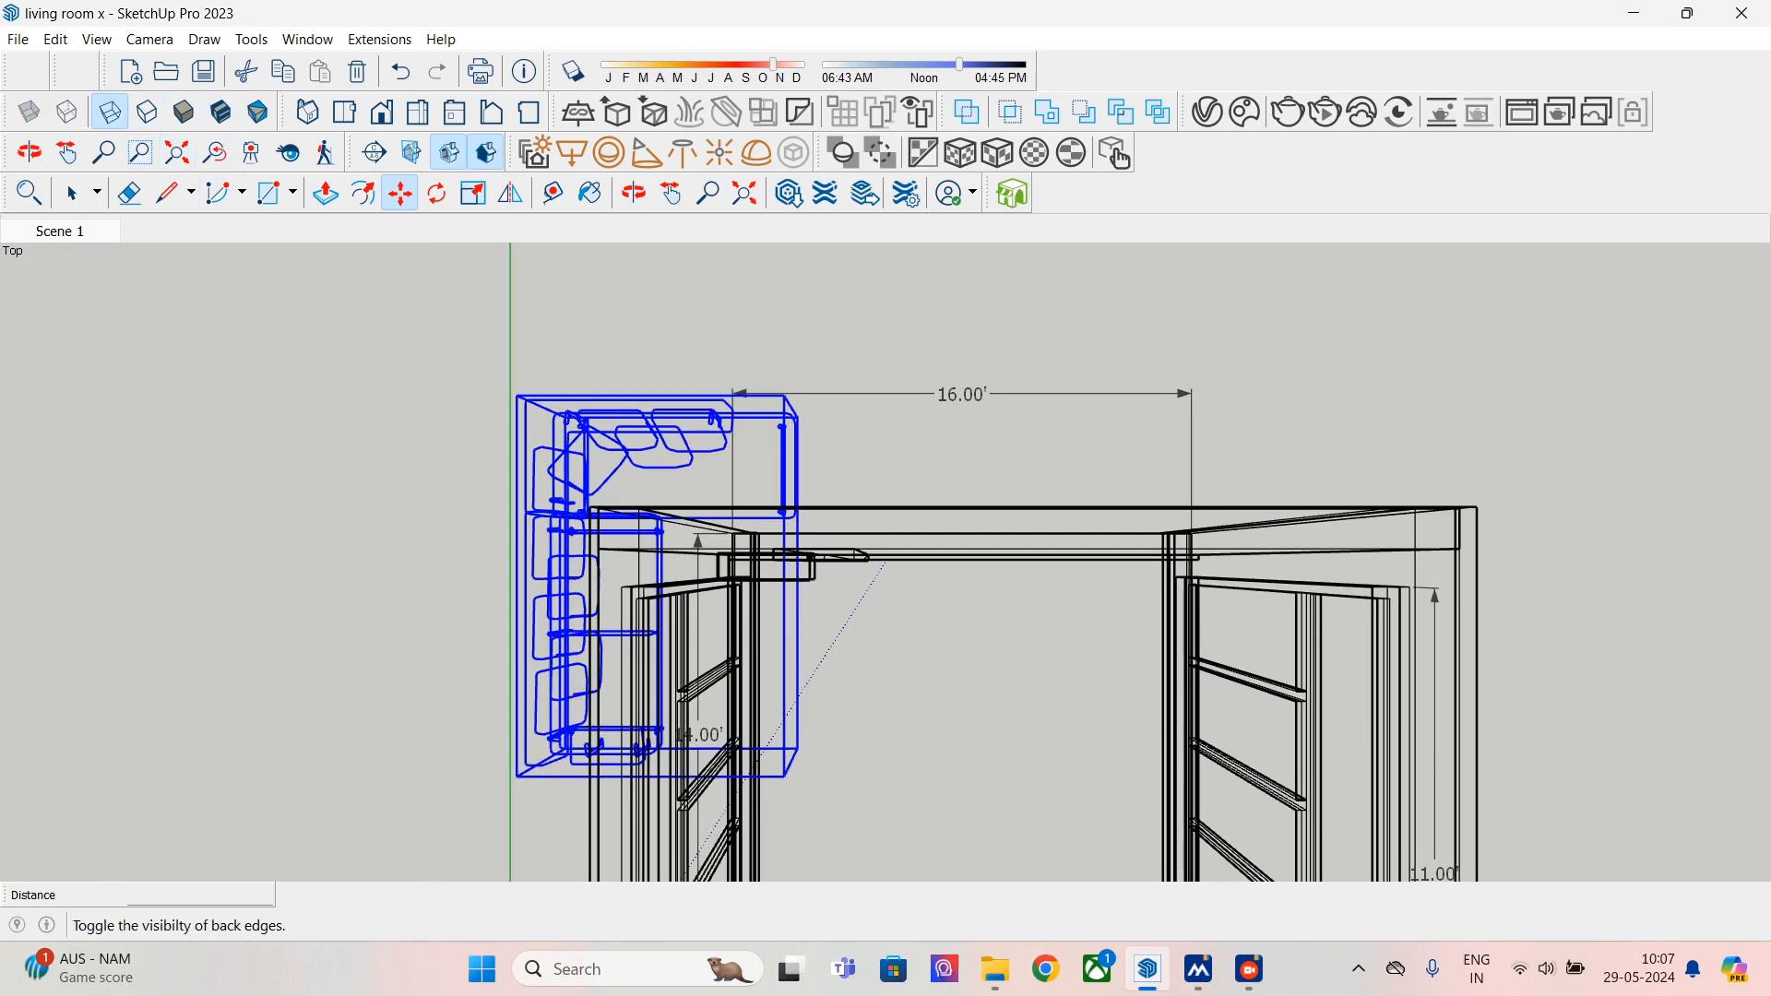
click(146, 112)
click(109, 112)
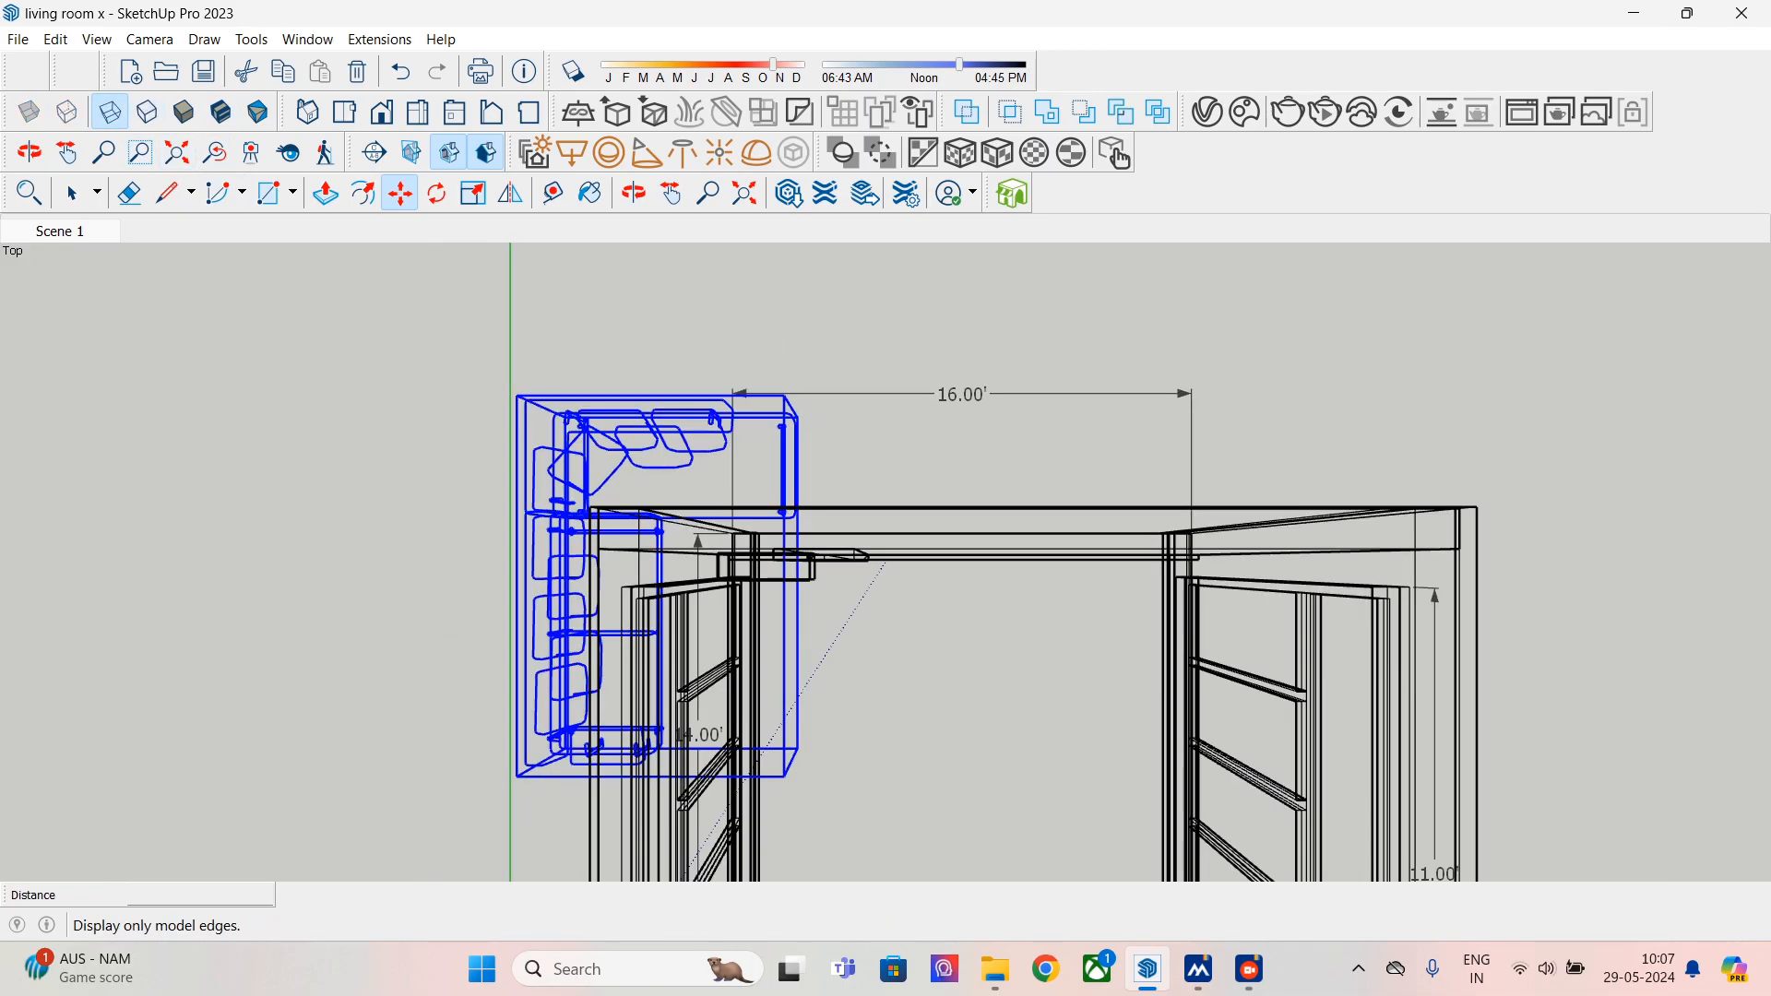
click(147, 112)
click(109, 112)
click(146, 111)
click(67, 111)
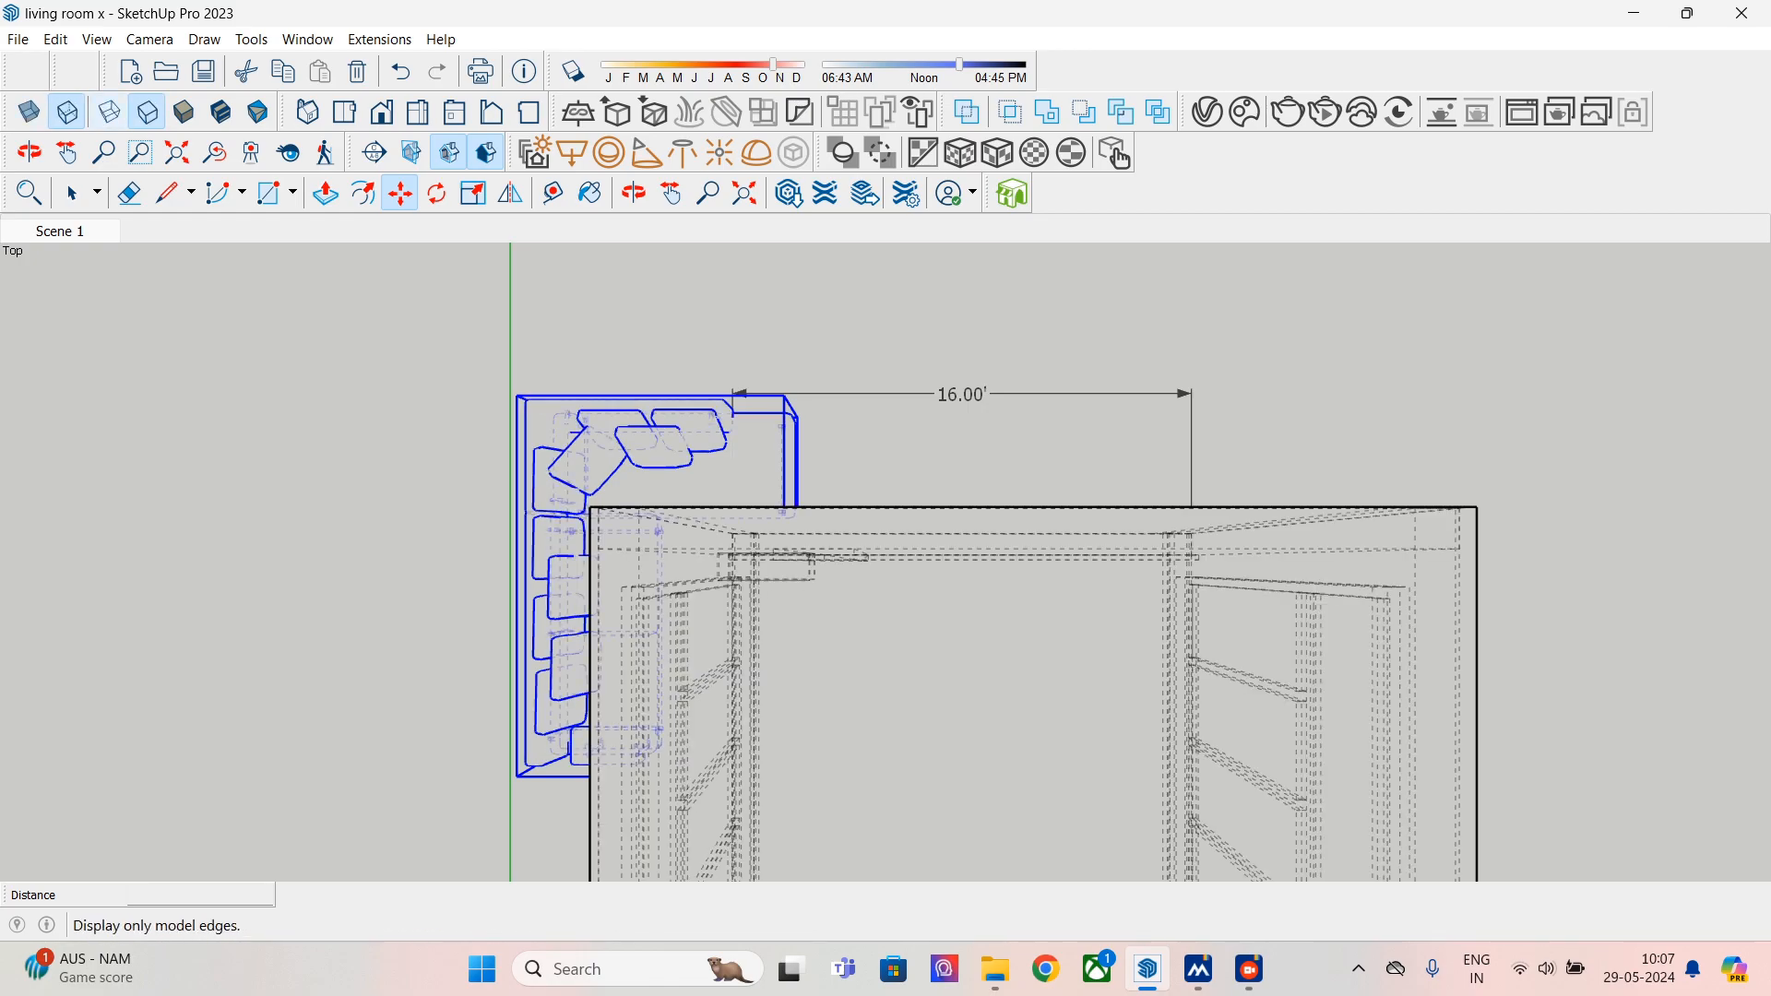
click(109, 111)
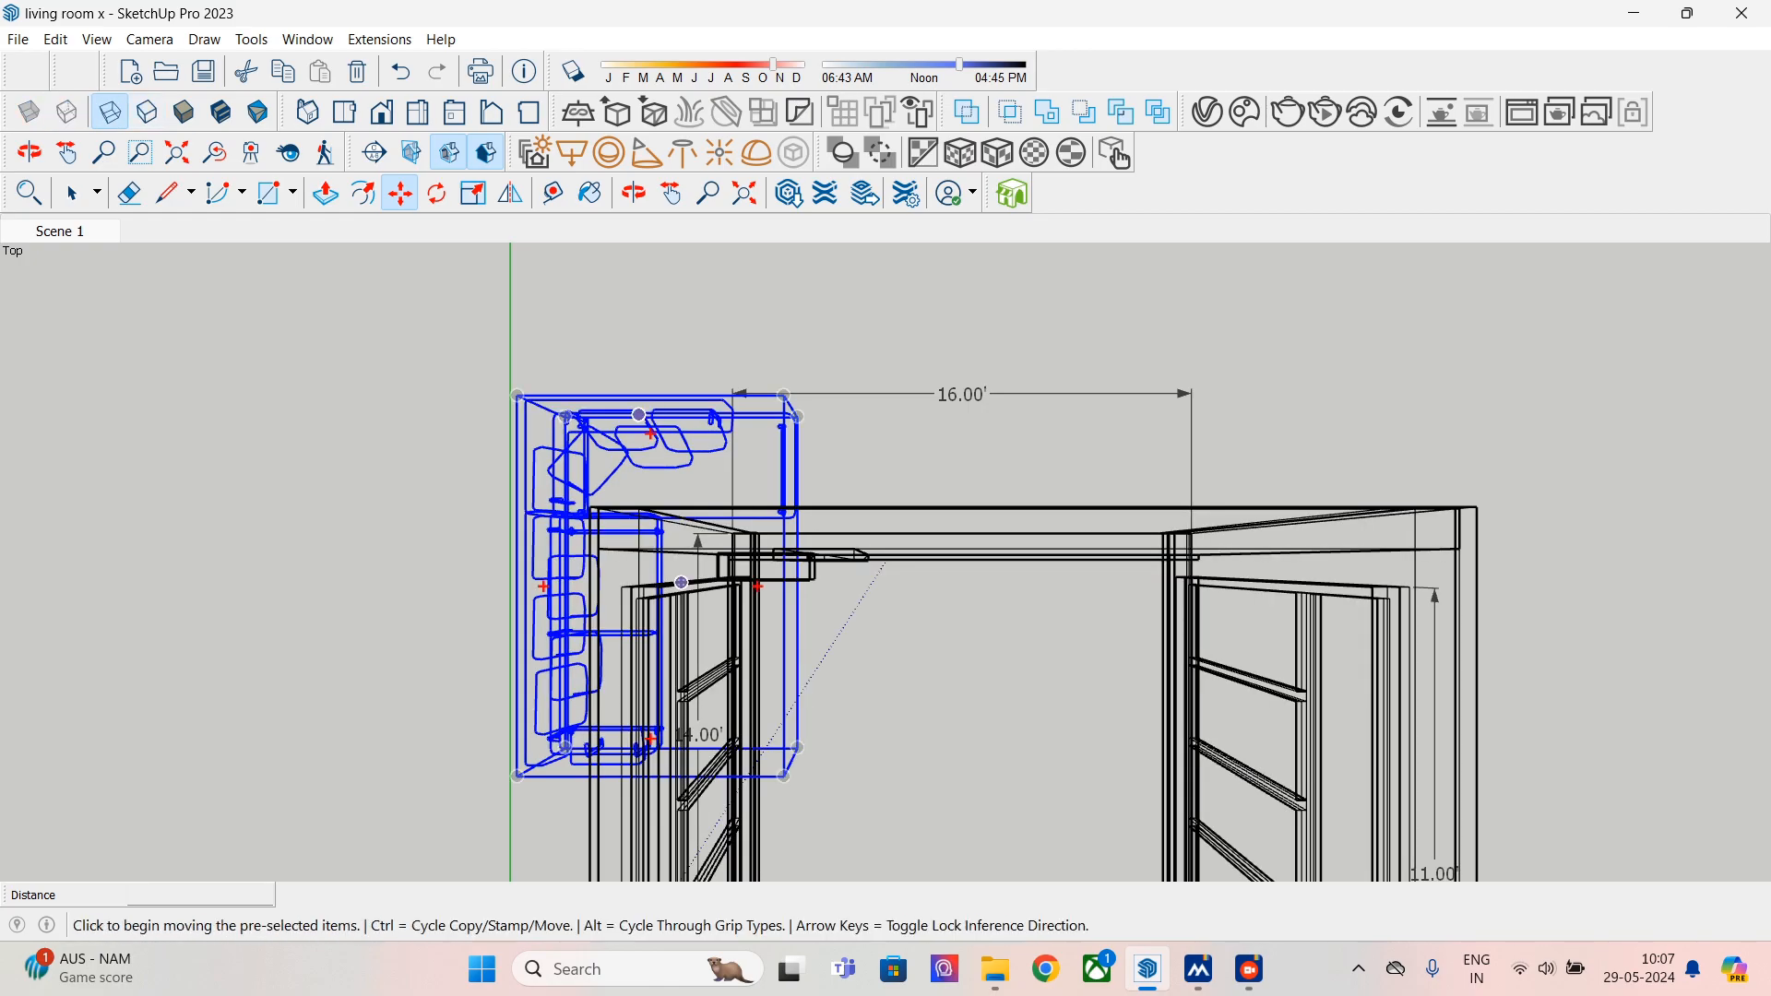
- Move the sofa by its outer back corner about 9.98' into the room, close to the accent wall
click(516, 396)
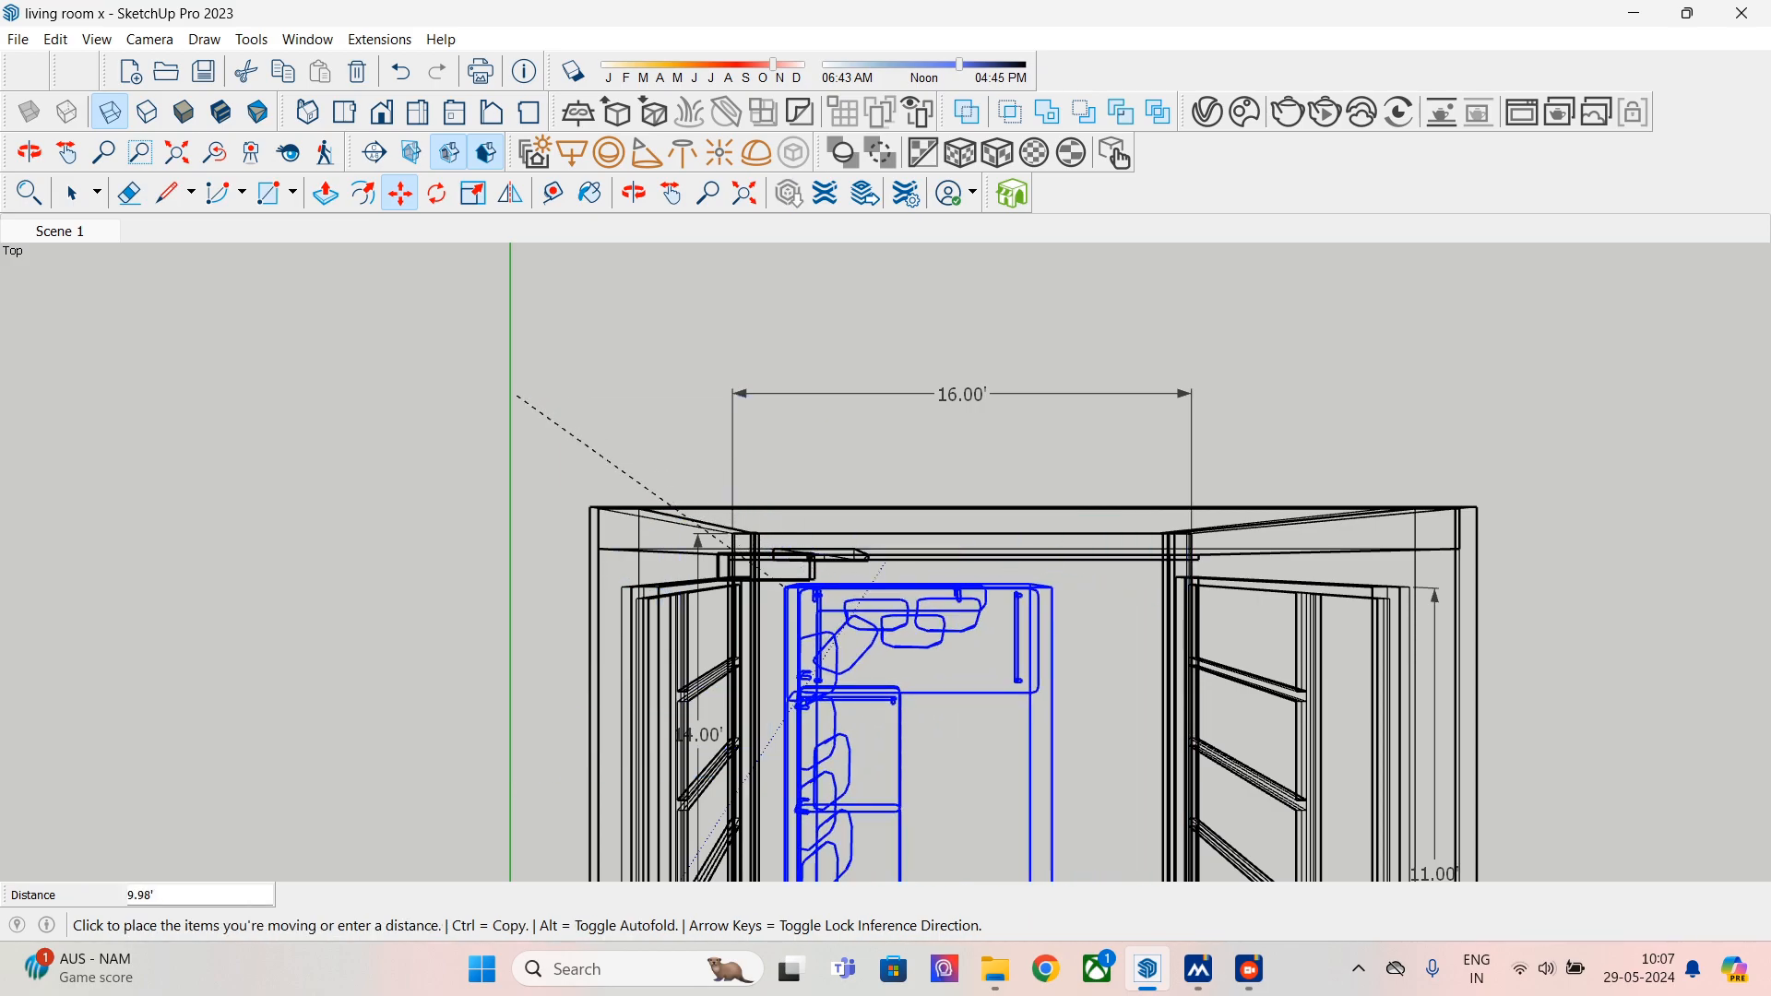
click(780, 585)
- Flip the sofa about its red plane and its green plane so the corner section lies away from the accent wall
shift+middle_drag(830, 677, 801, 489)
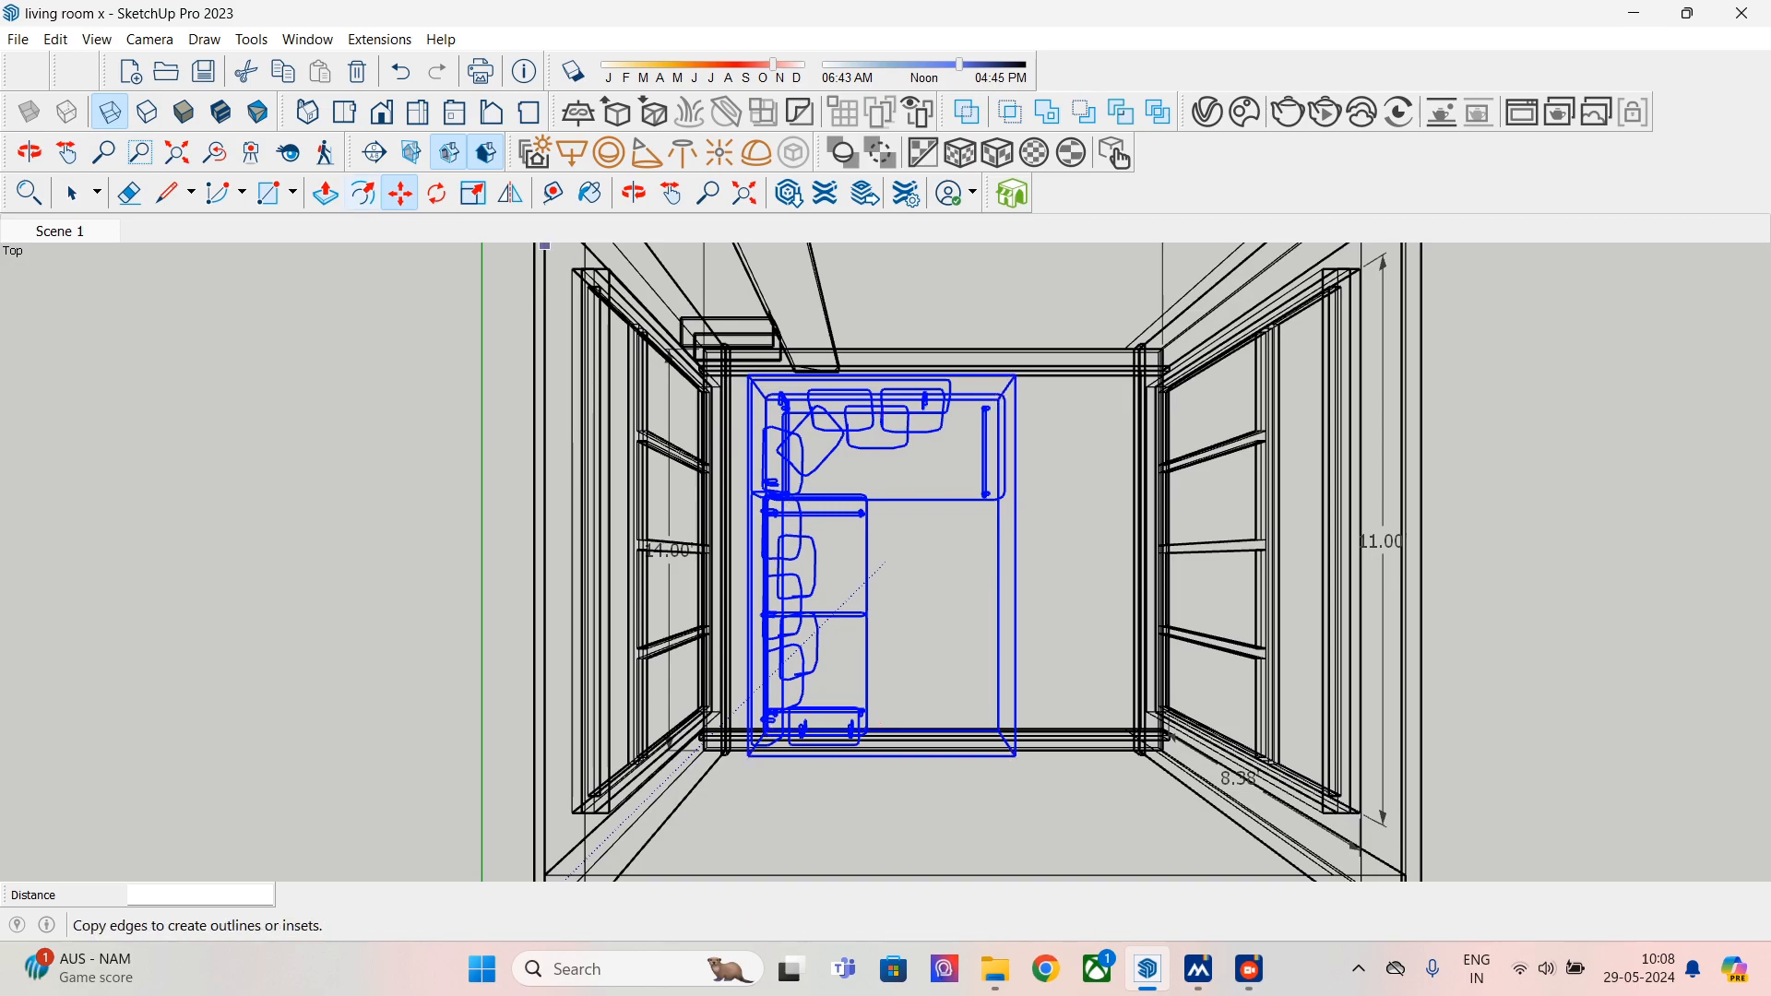
click(510, 193)
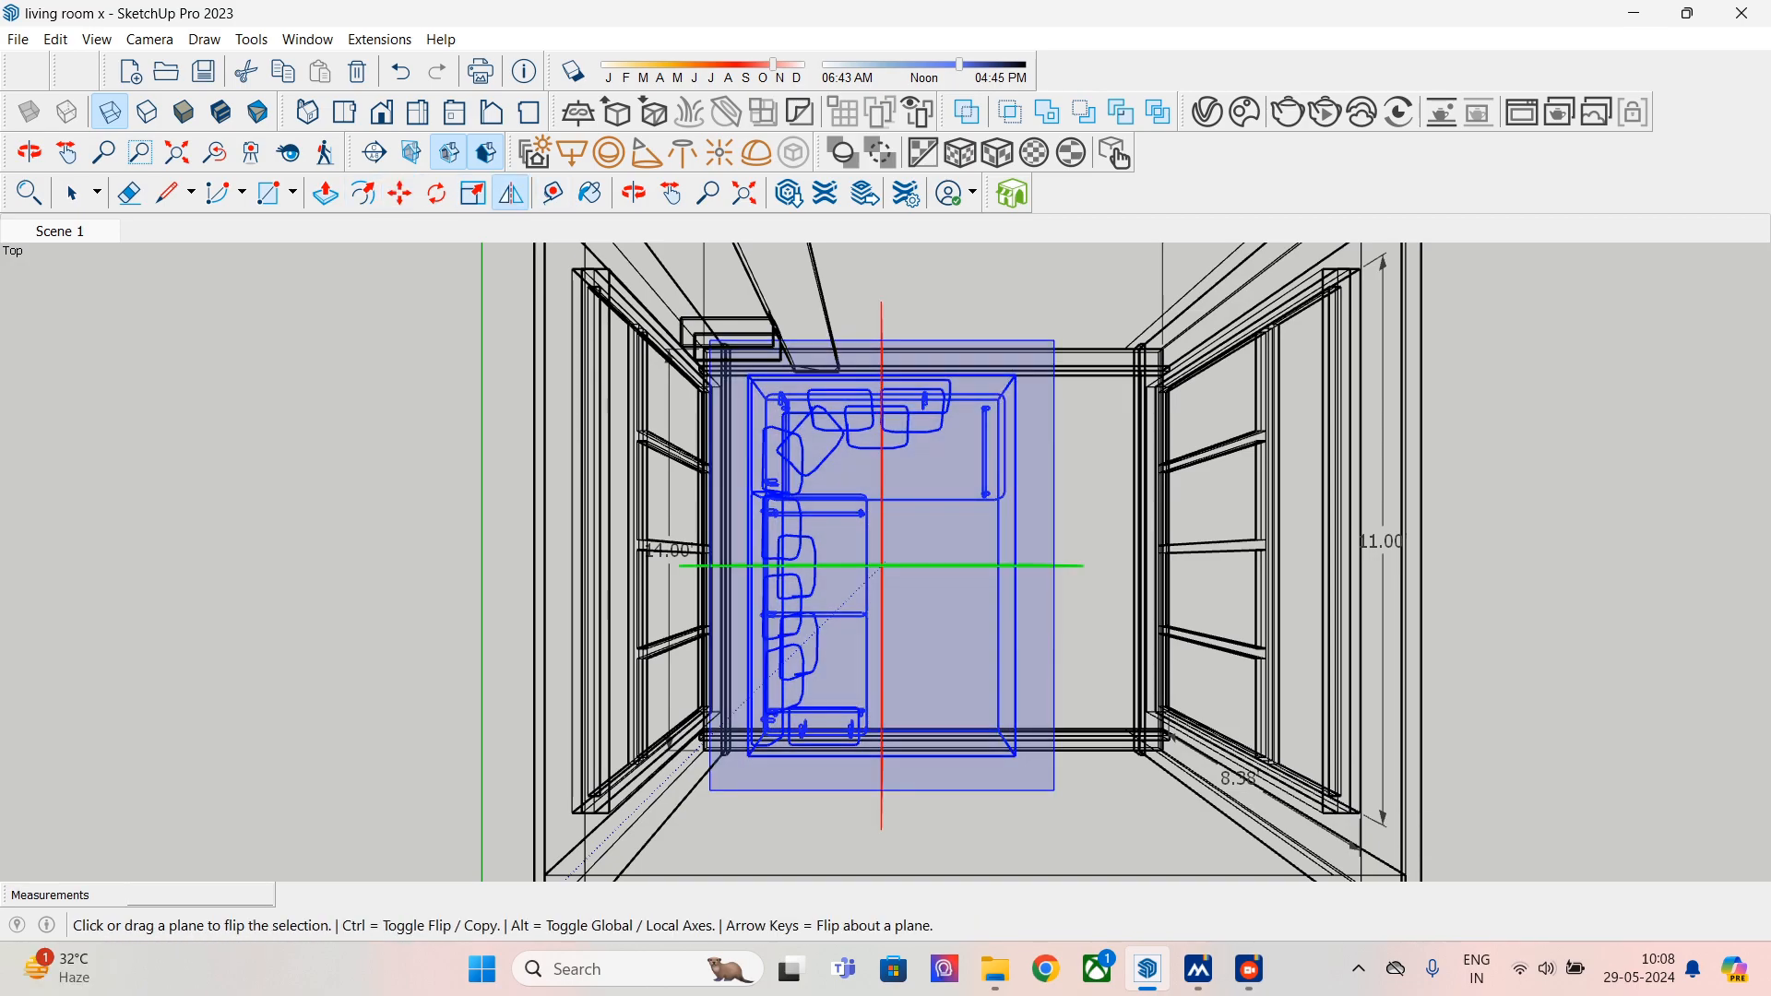
click(881, 517)
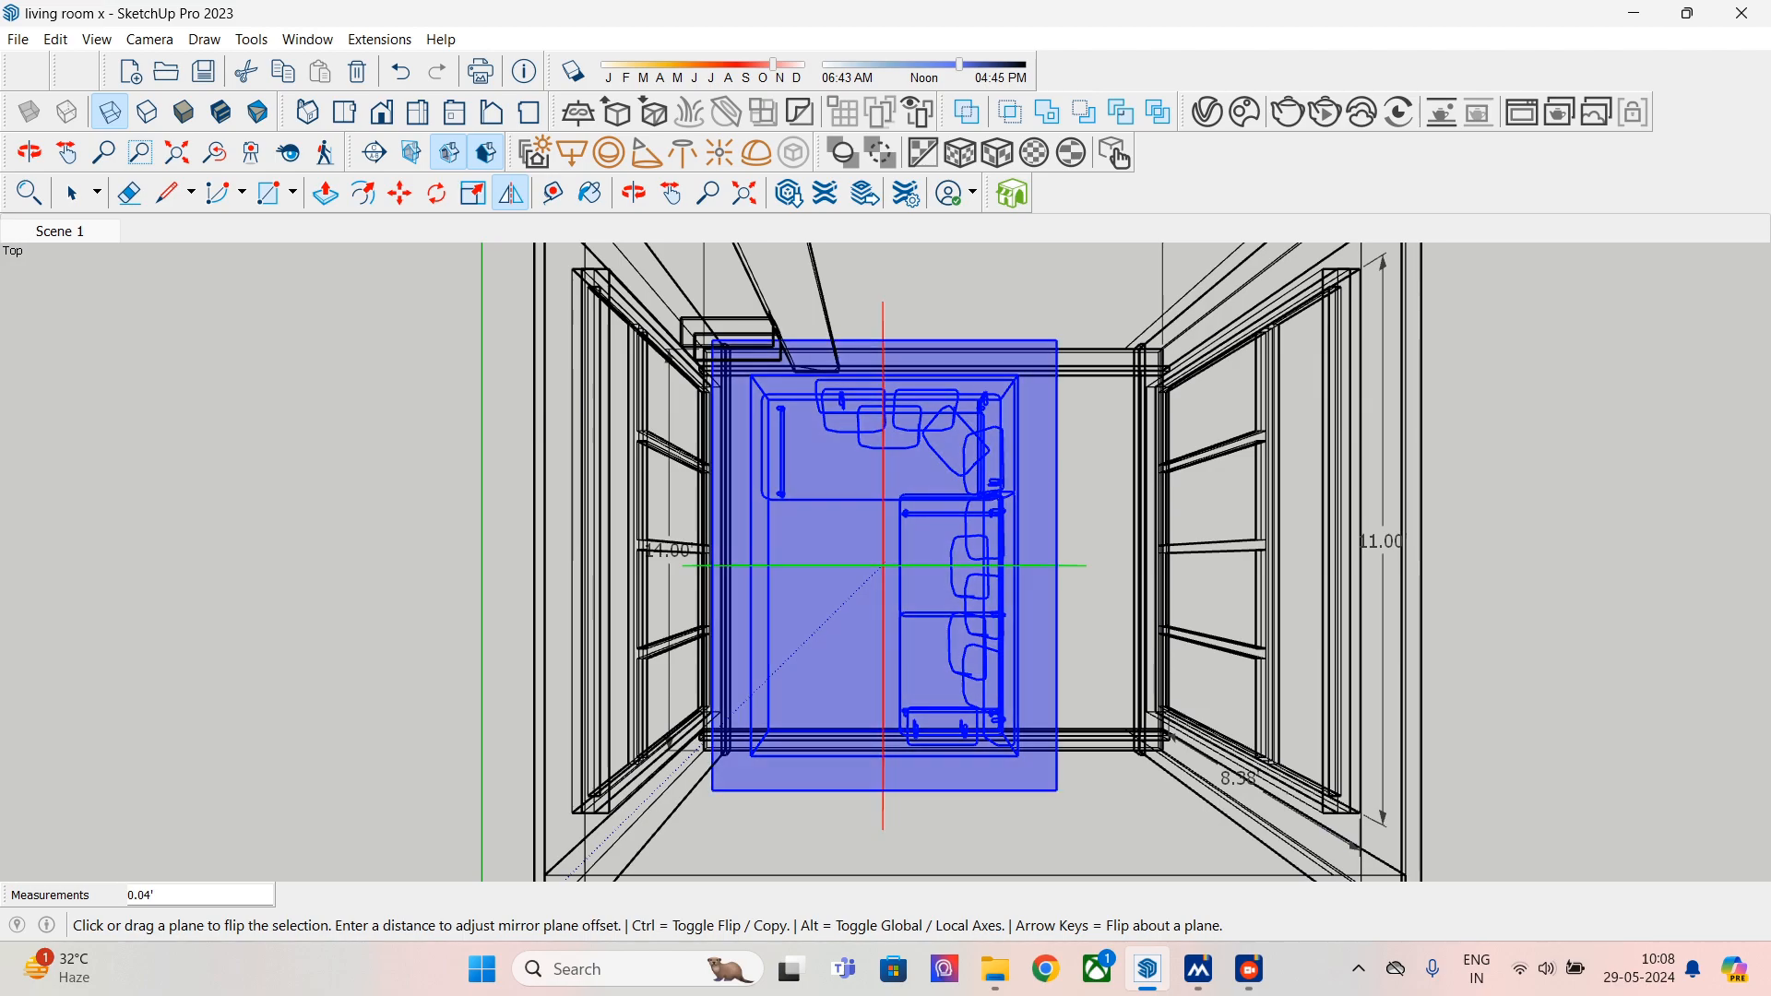
click(850, 566)
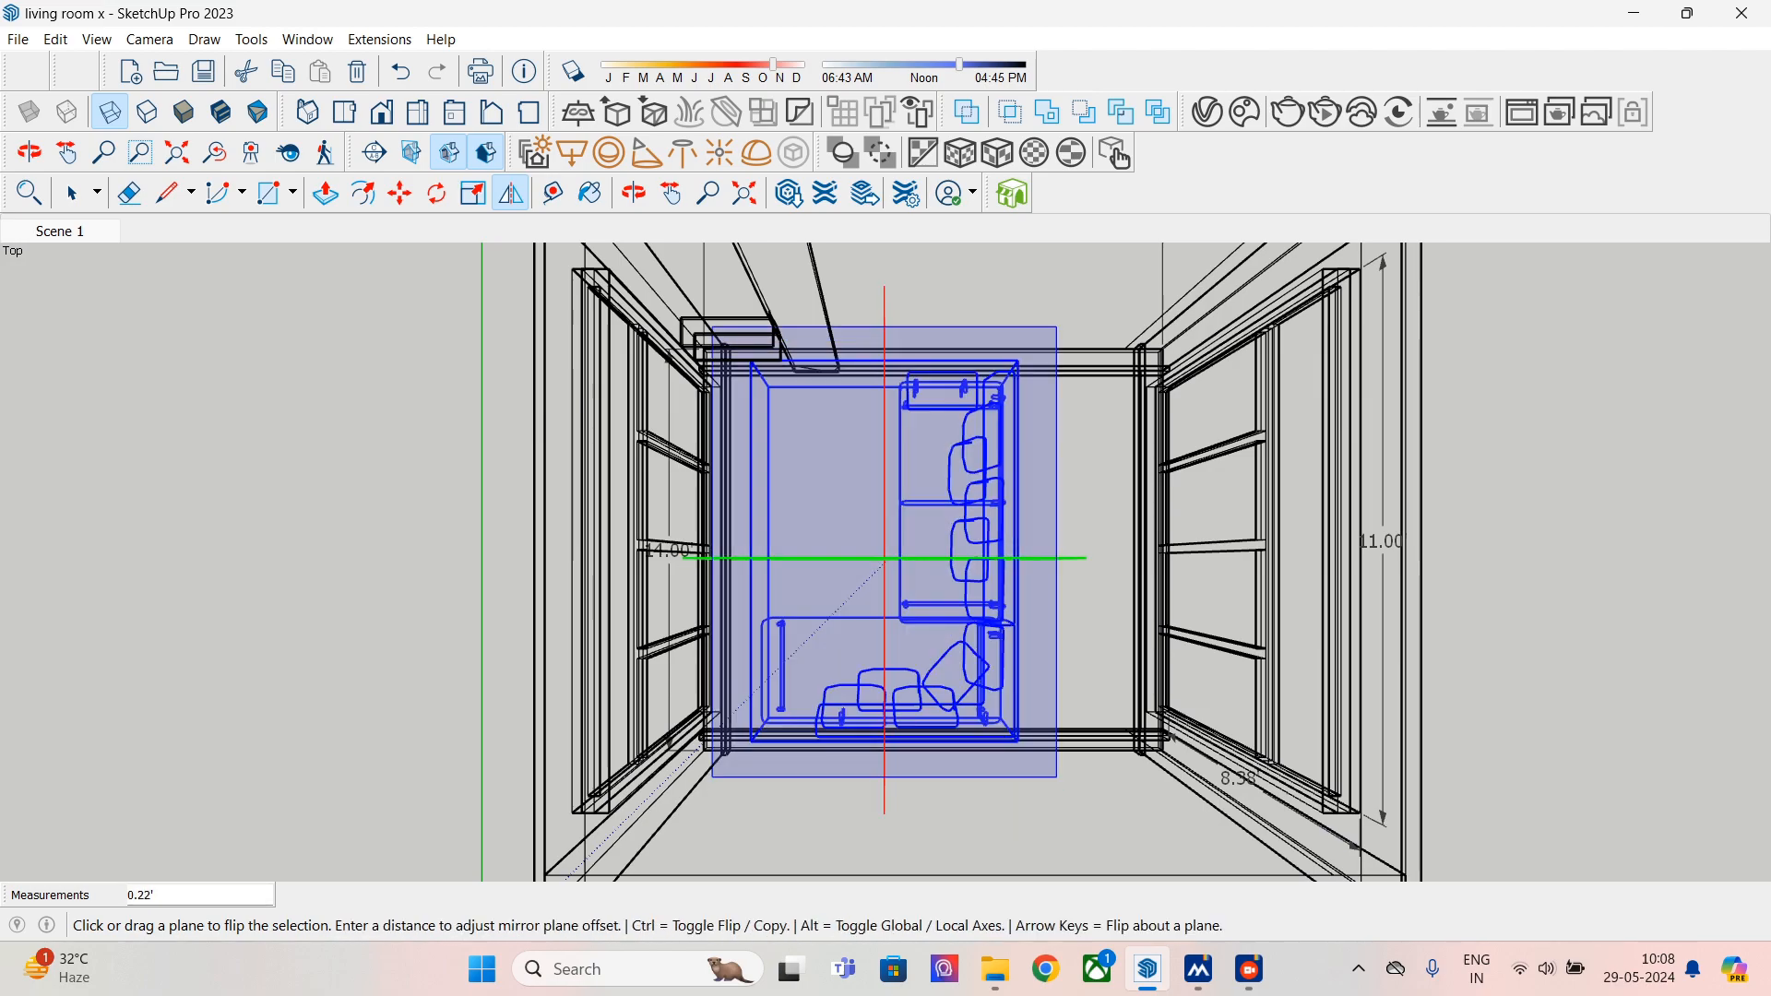
- Rotate the sofa about its centre so that its long section runs parallel to the accent wall
middle_drag(835, 627, 857, 498)
click(399, 192)
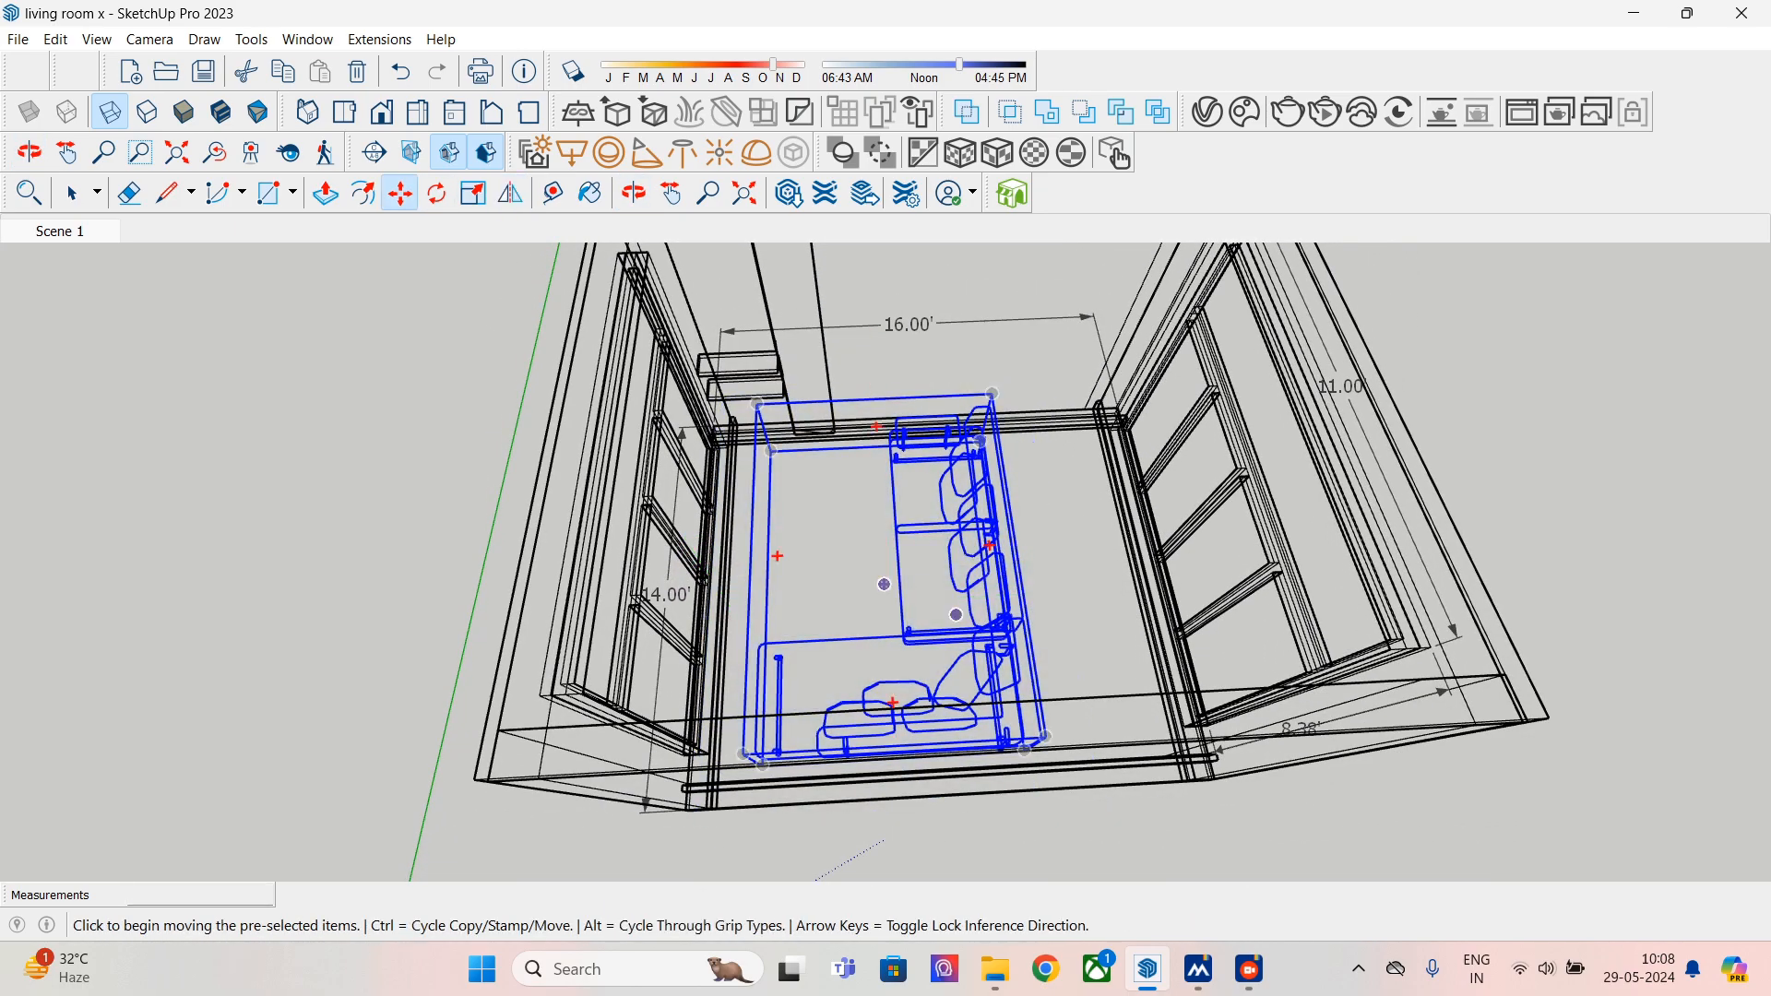
mouse_move(883, 552)
click(883, 552)
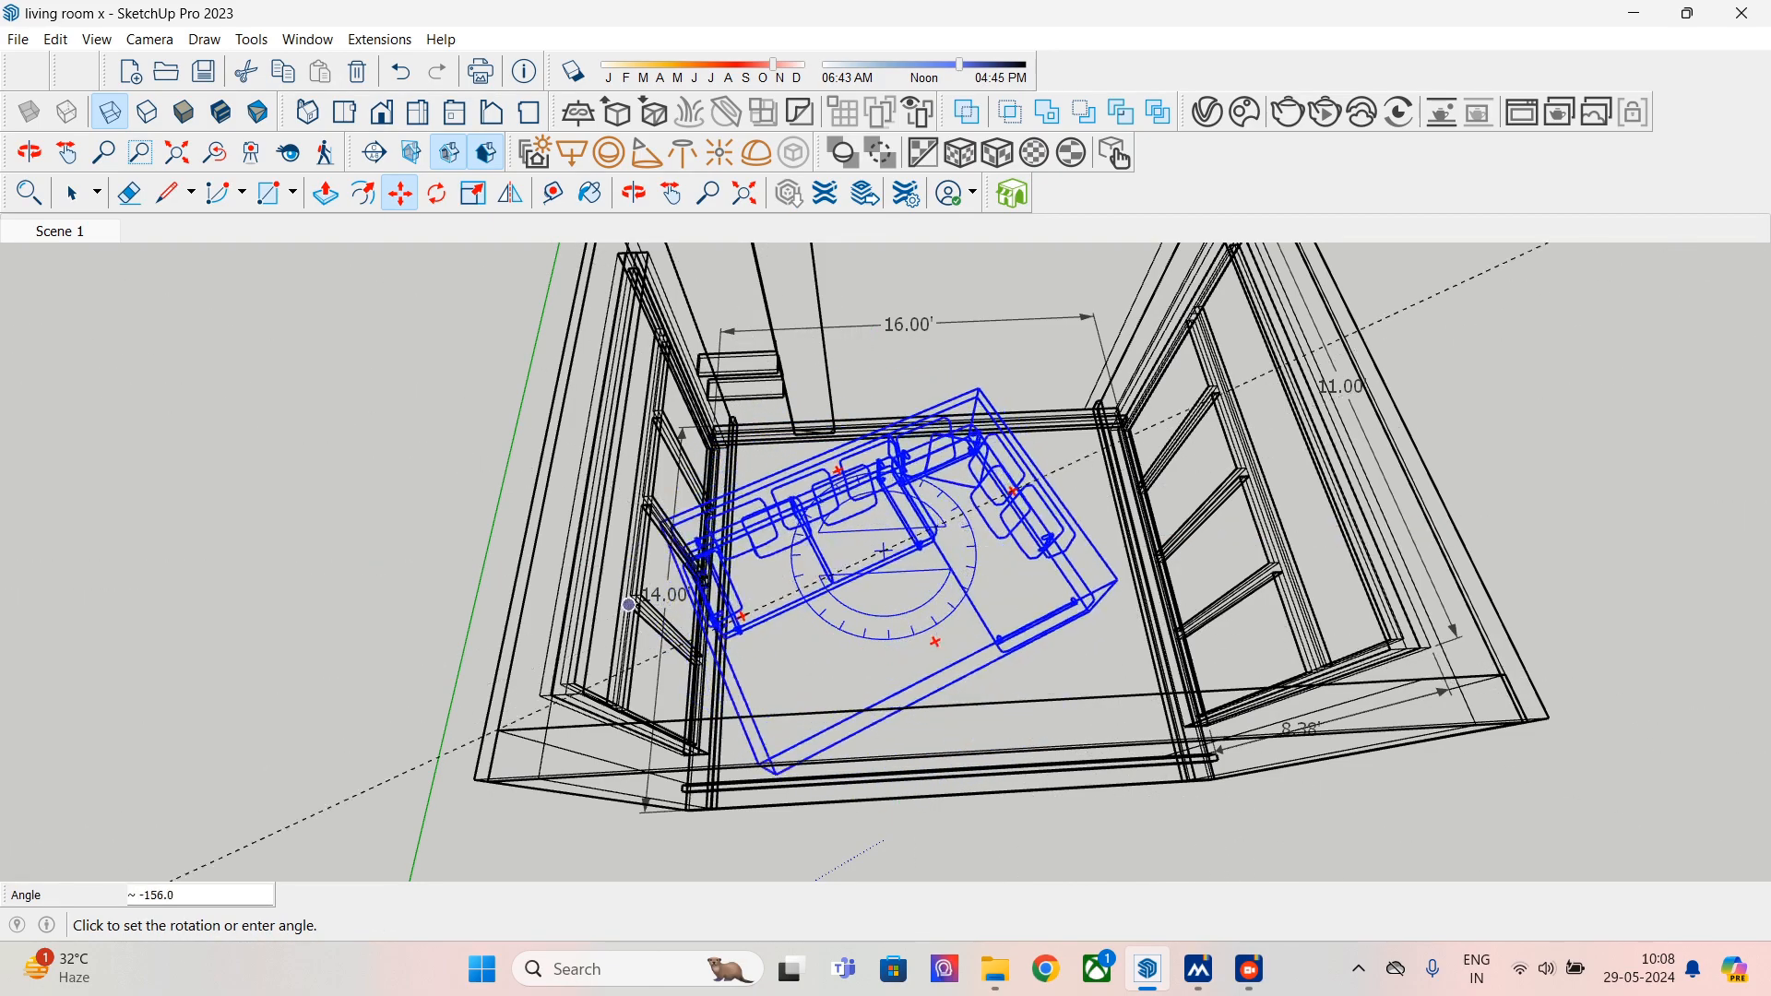
click(883, 583)
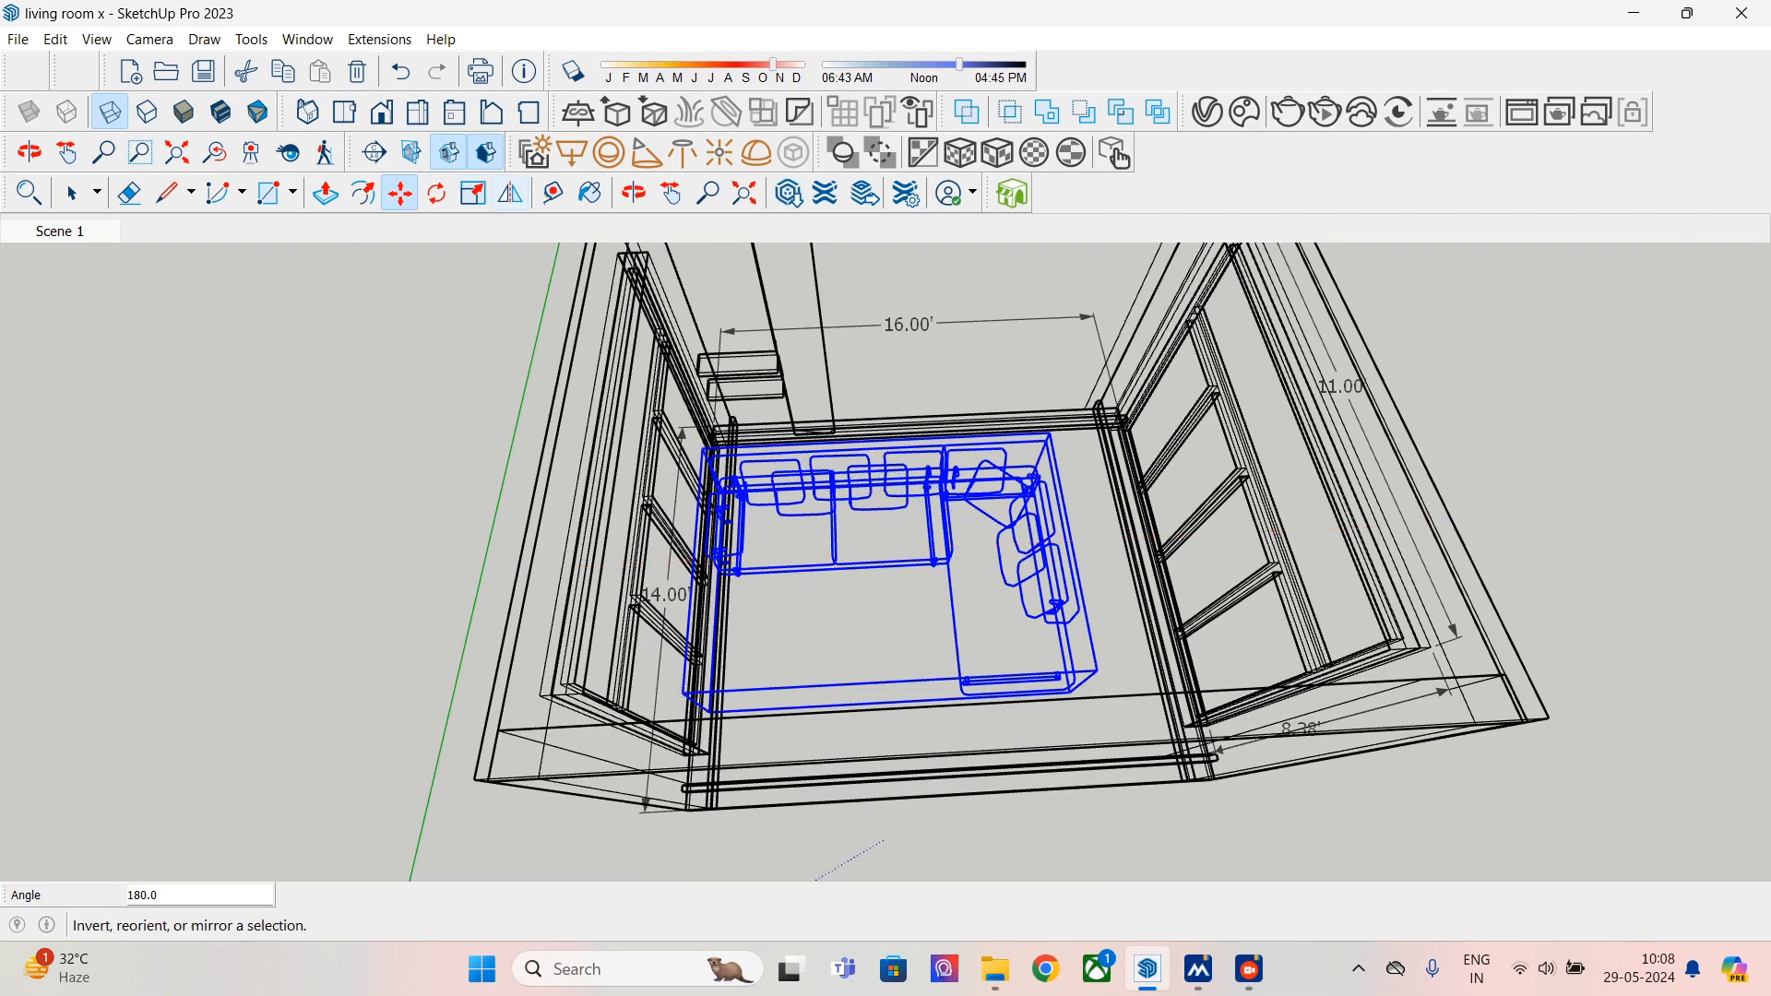
- Flip the sofa so its chaise lies on the shelf side, and move it about 2.55' toward the accent wall
click(510, 193)
click(884, 565)
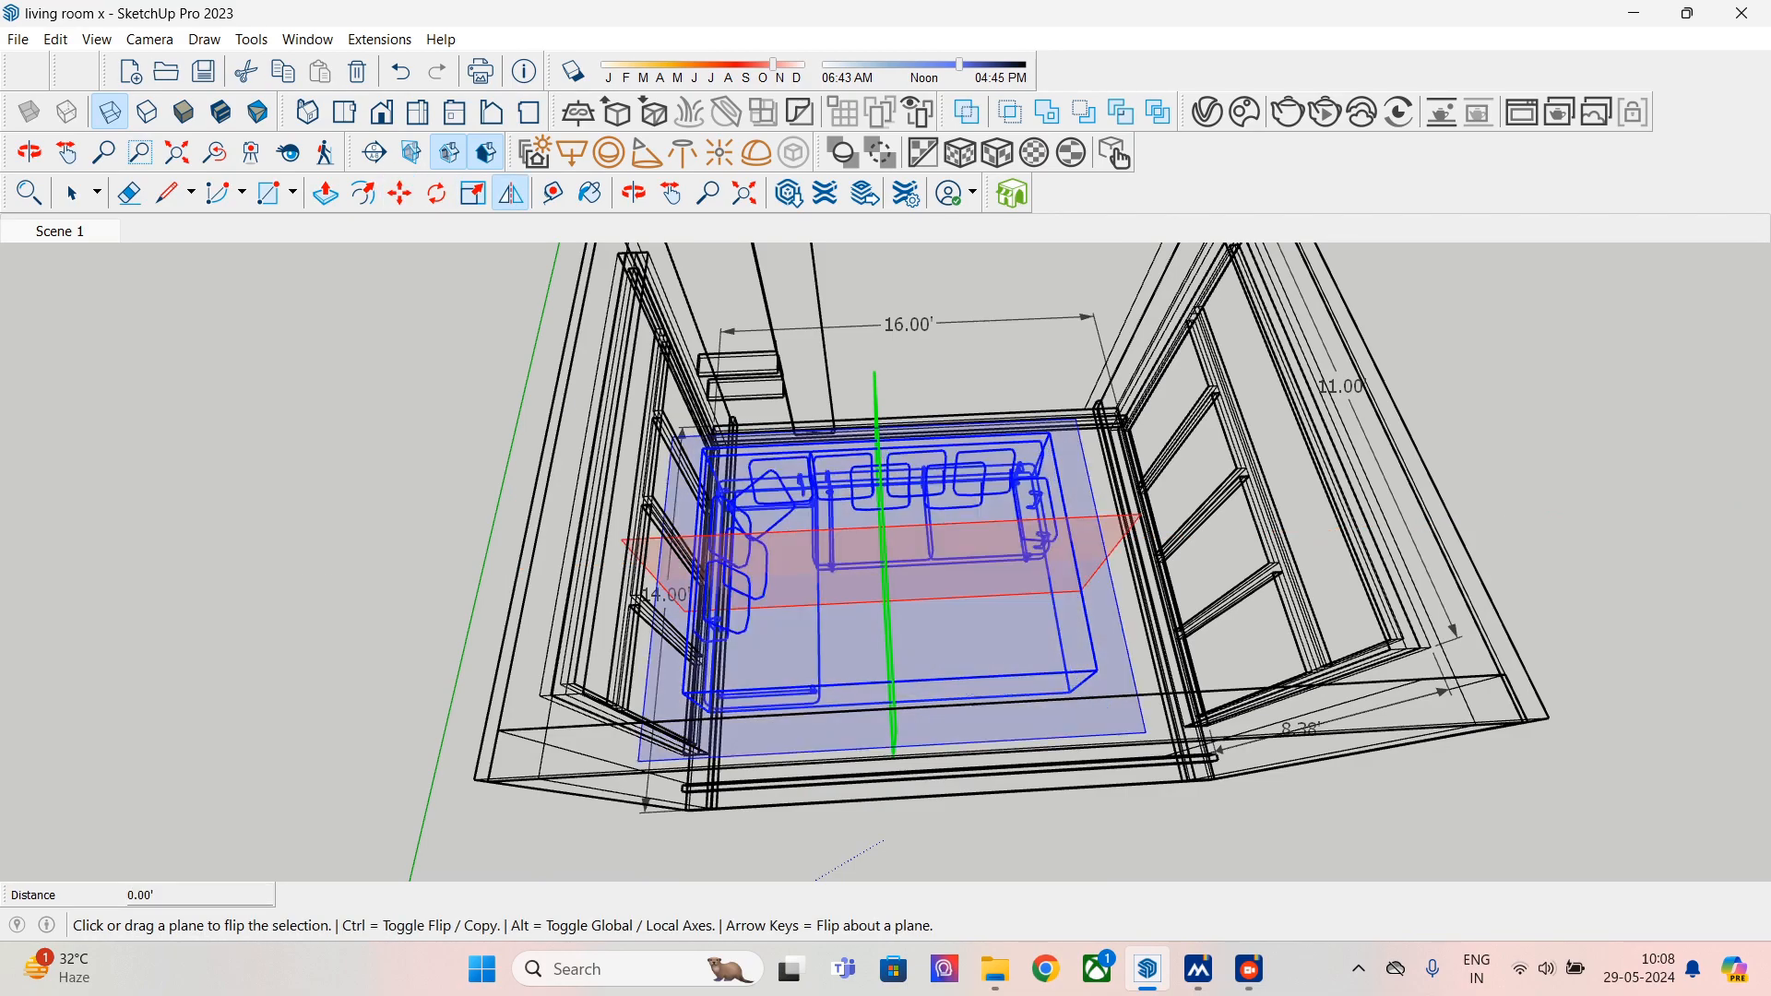
click(399, 193)
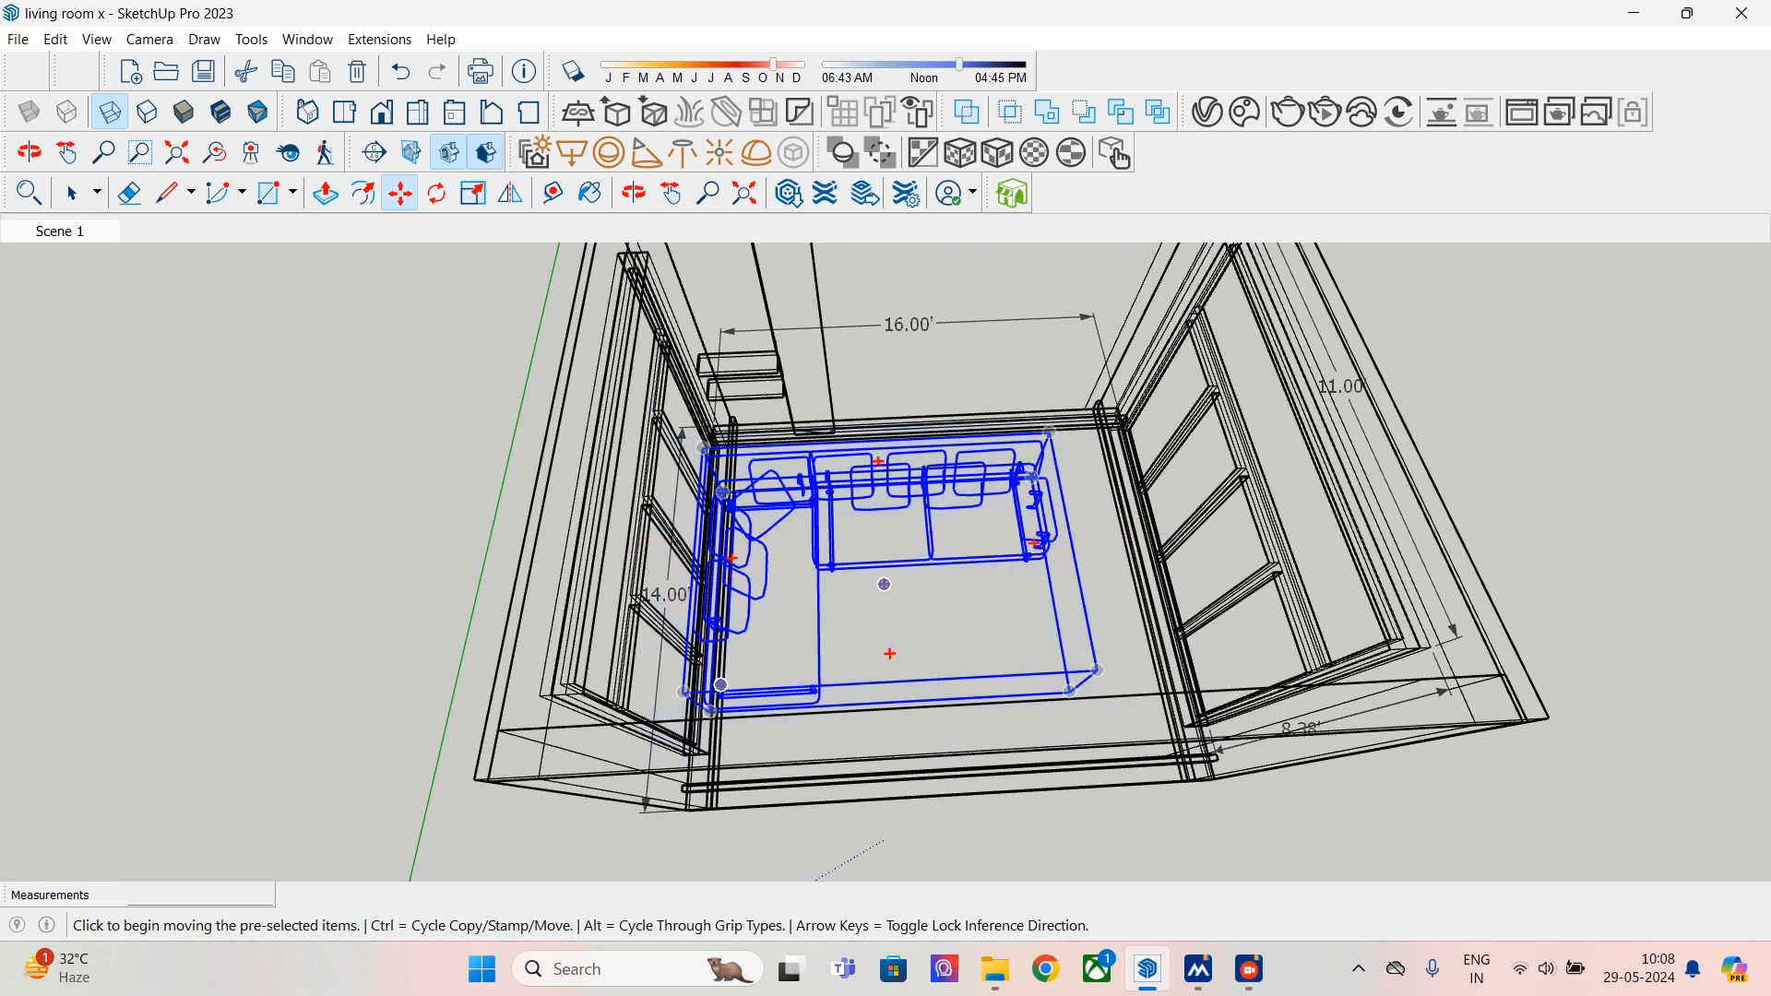
click(682, 692)
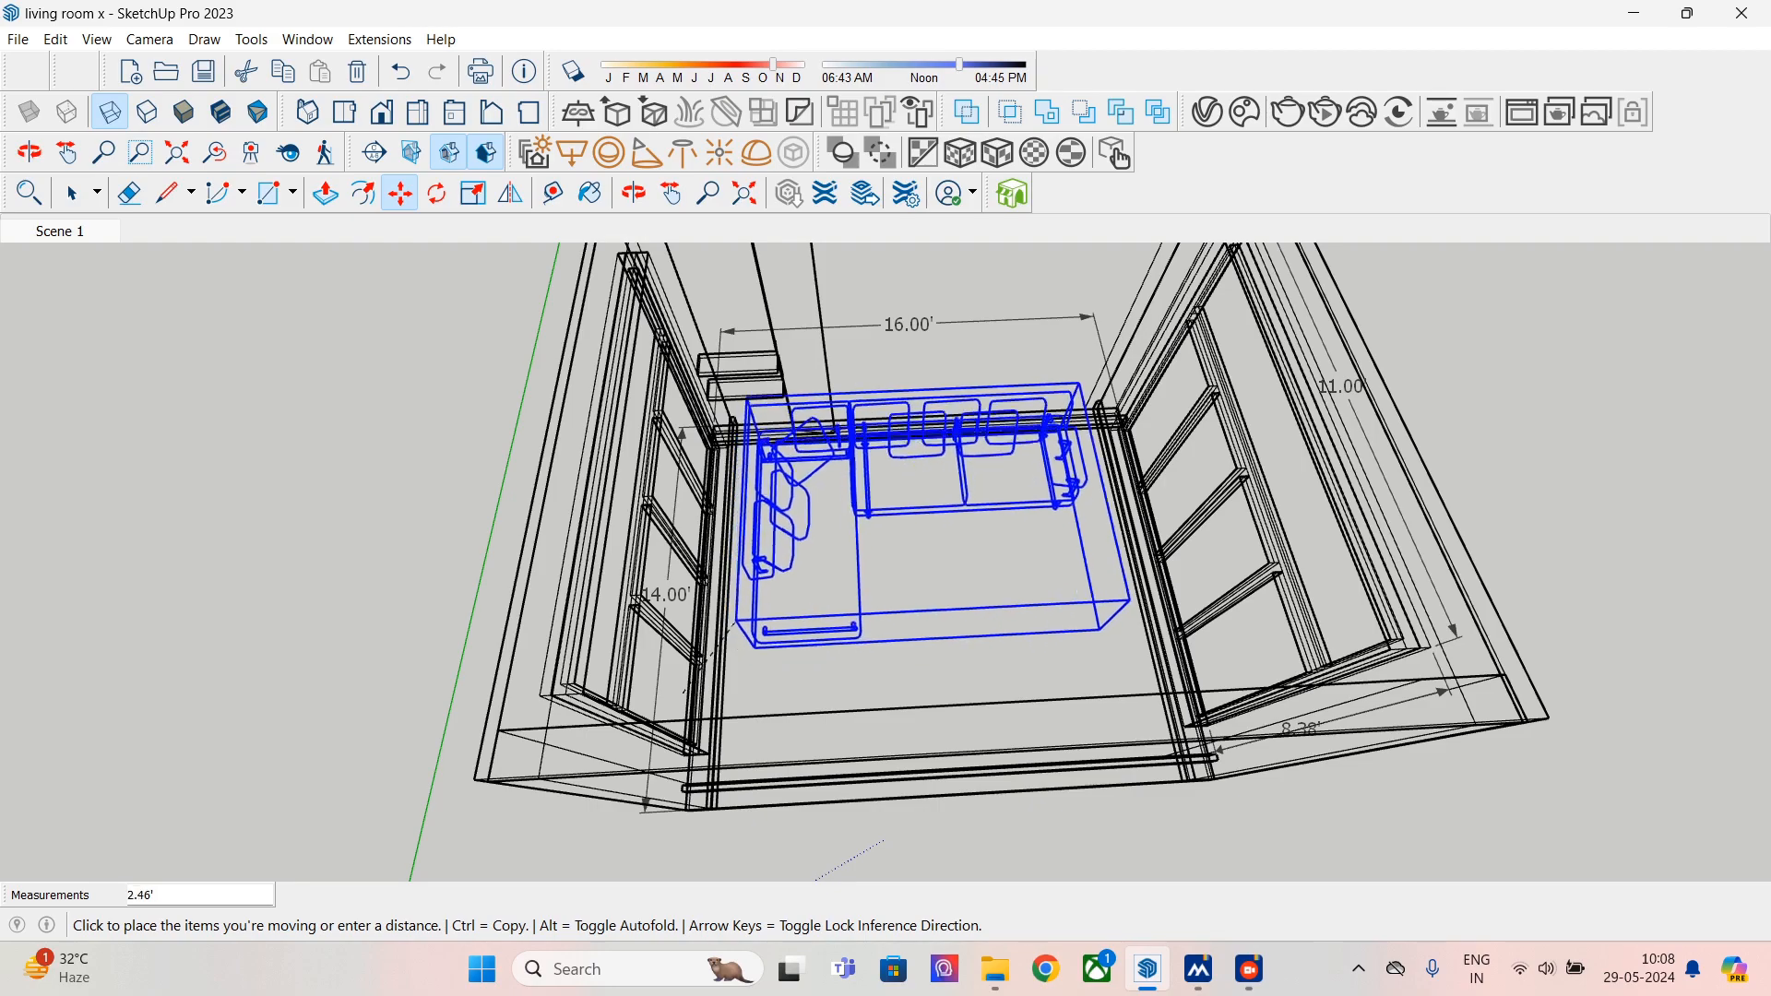
click(701, 585)
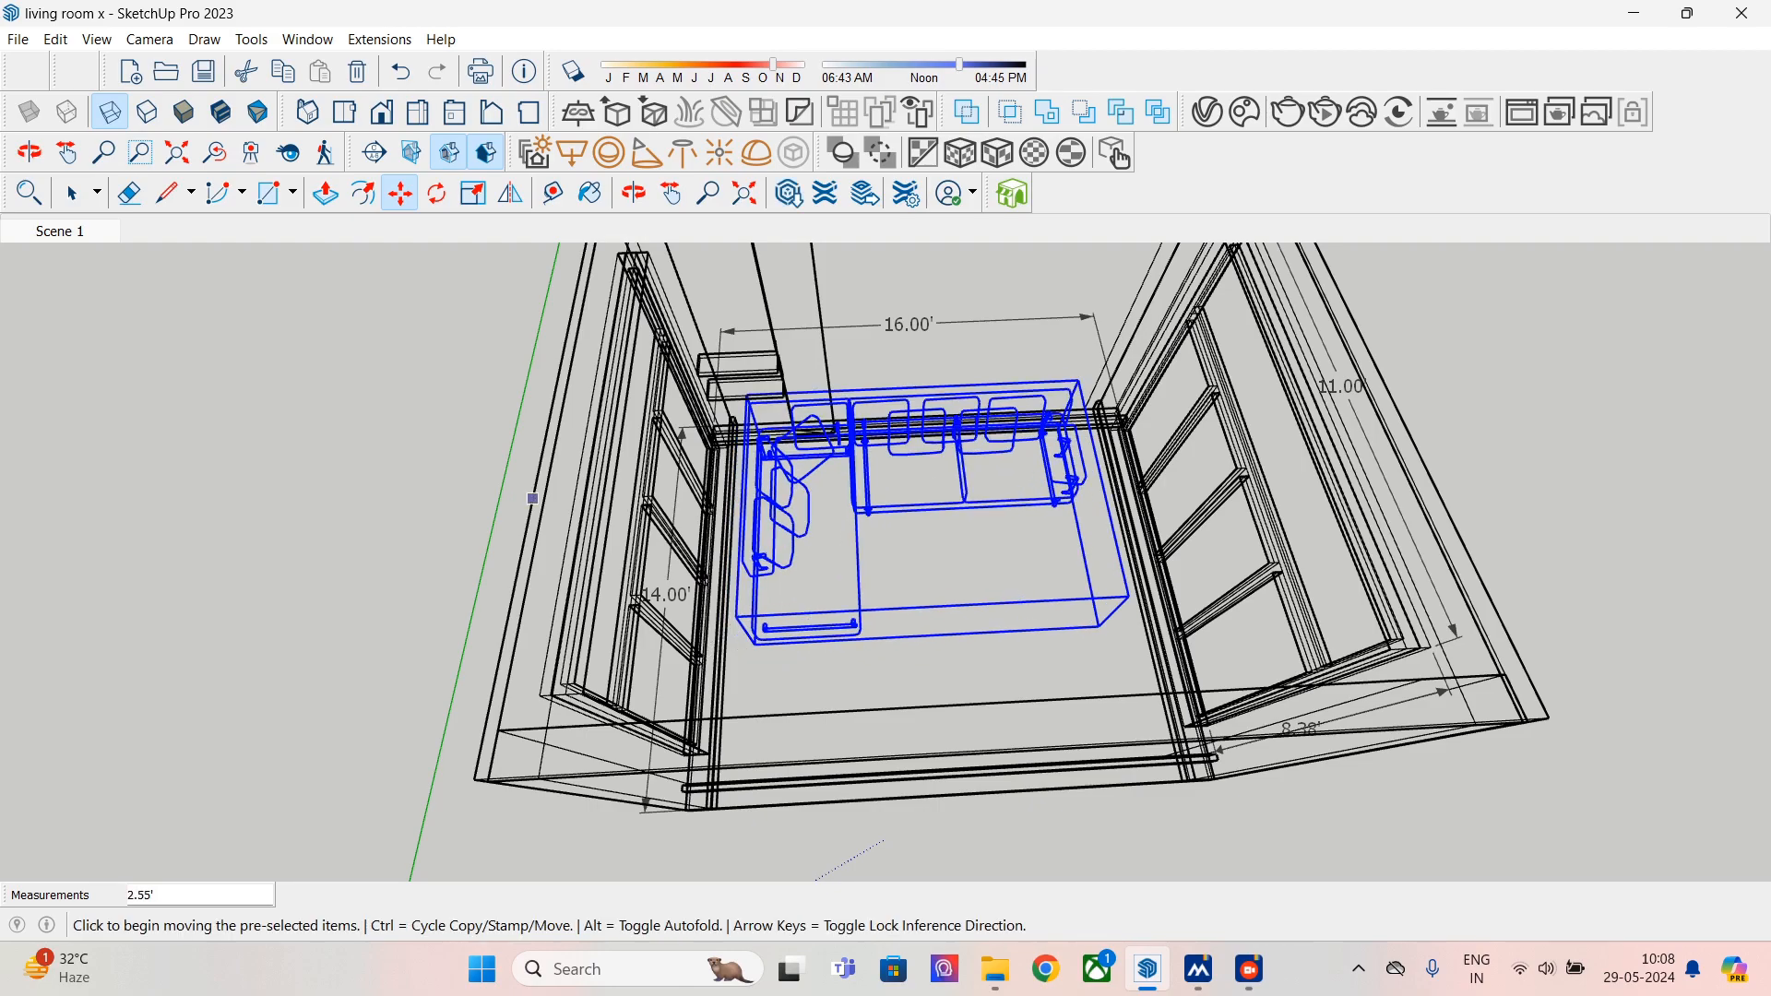
- Return to Scene 1 and scale the sofa down uniformly to about 0.87
click(60, 232)
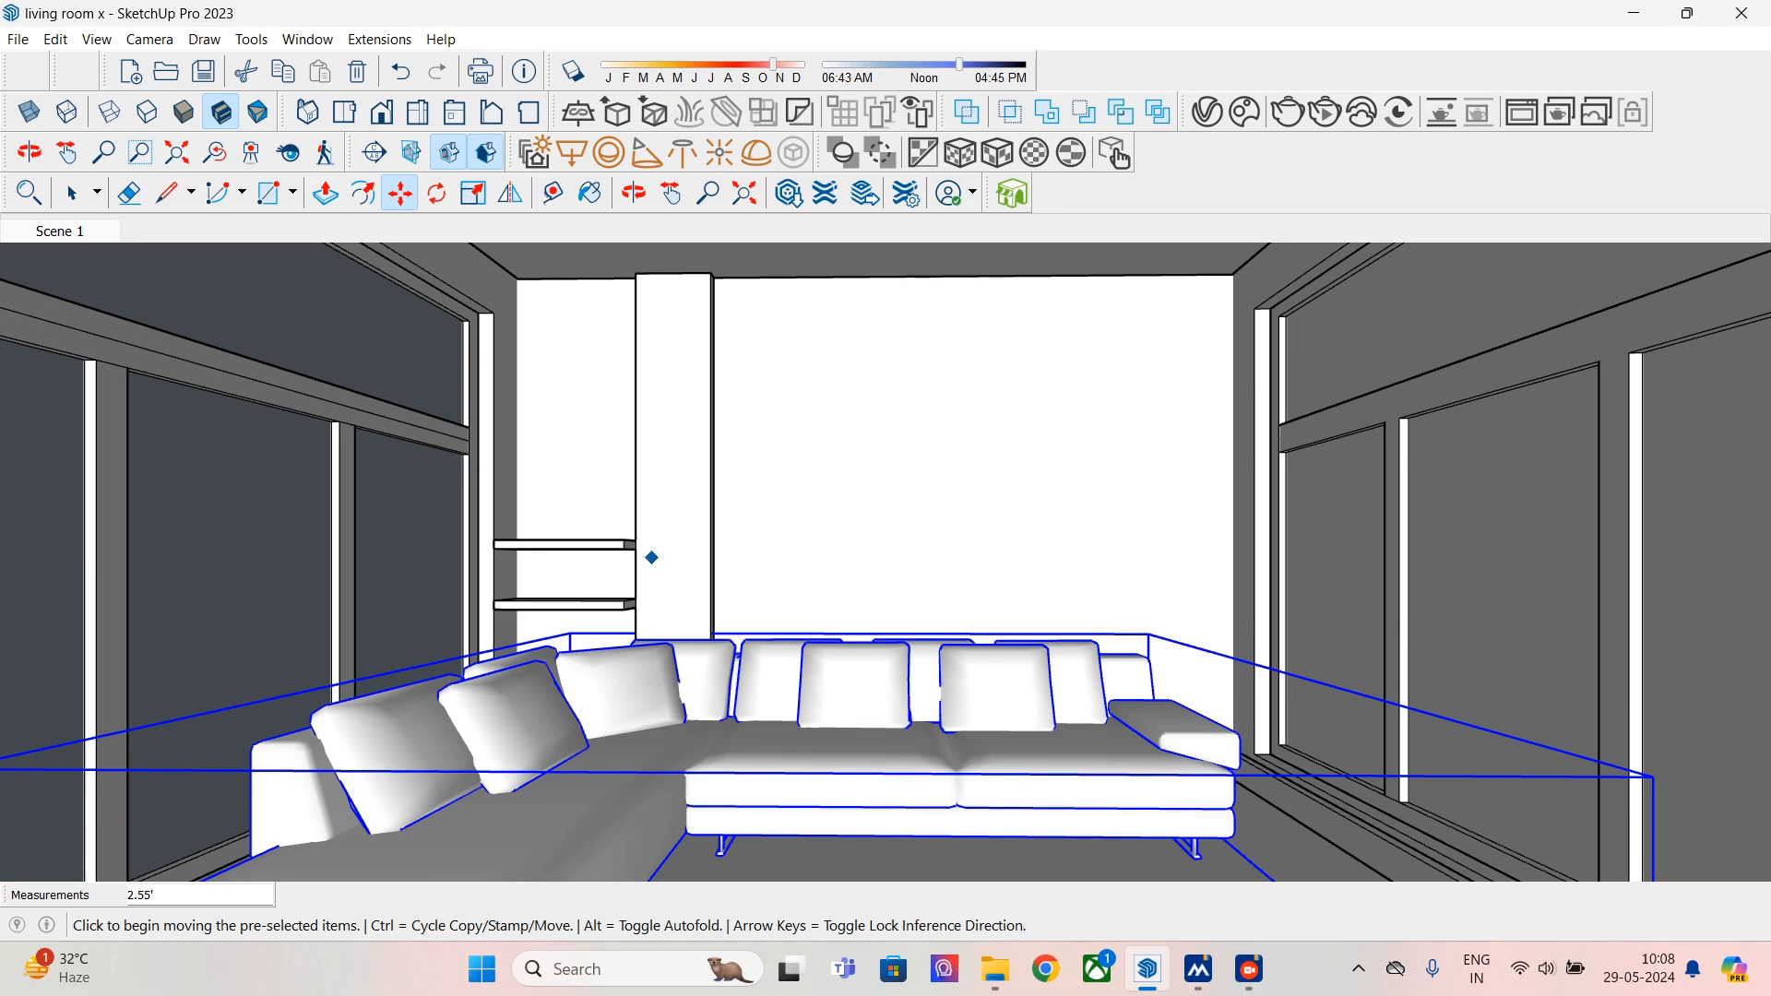
mouse_move(842, 755)
middle_down()
mouse_move(861, 723)
mouse_move(853, 738)
middle_up()
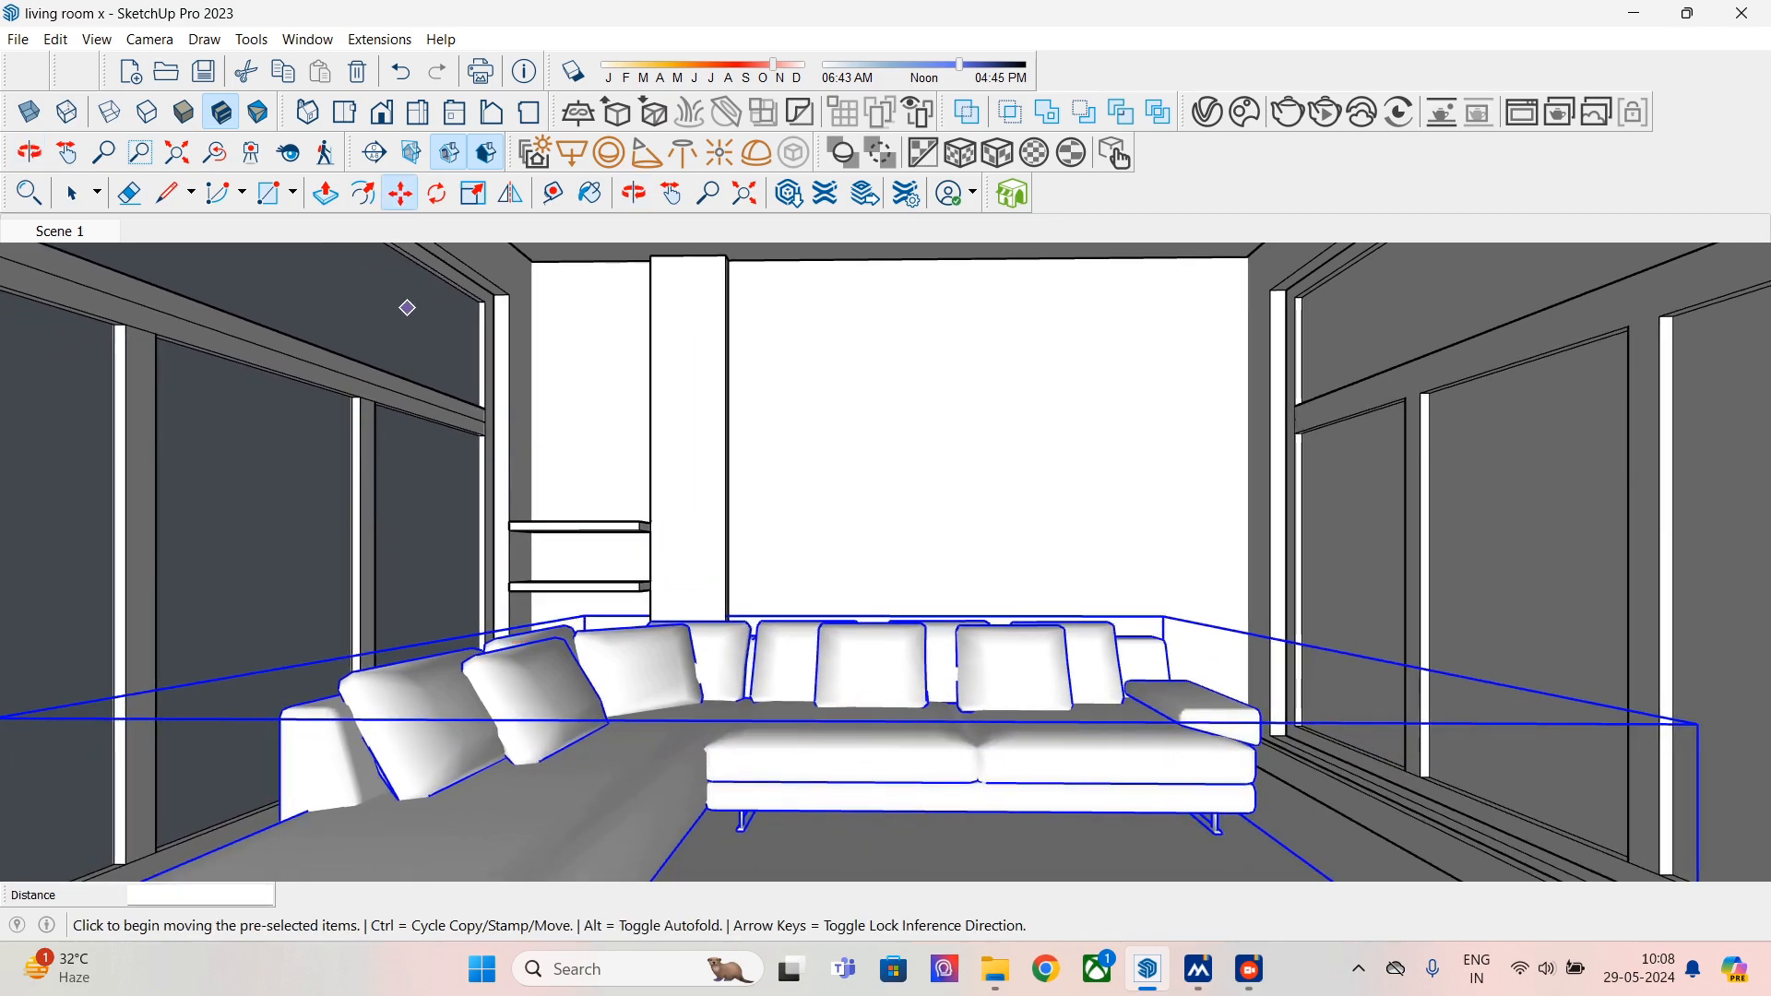
click(473, 194)
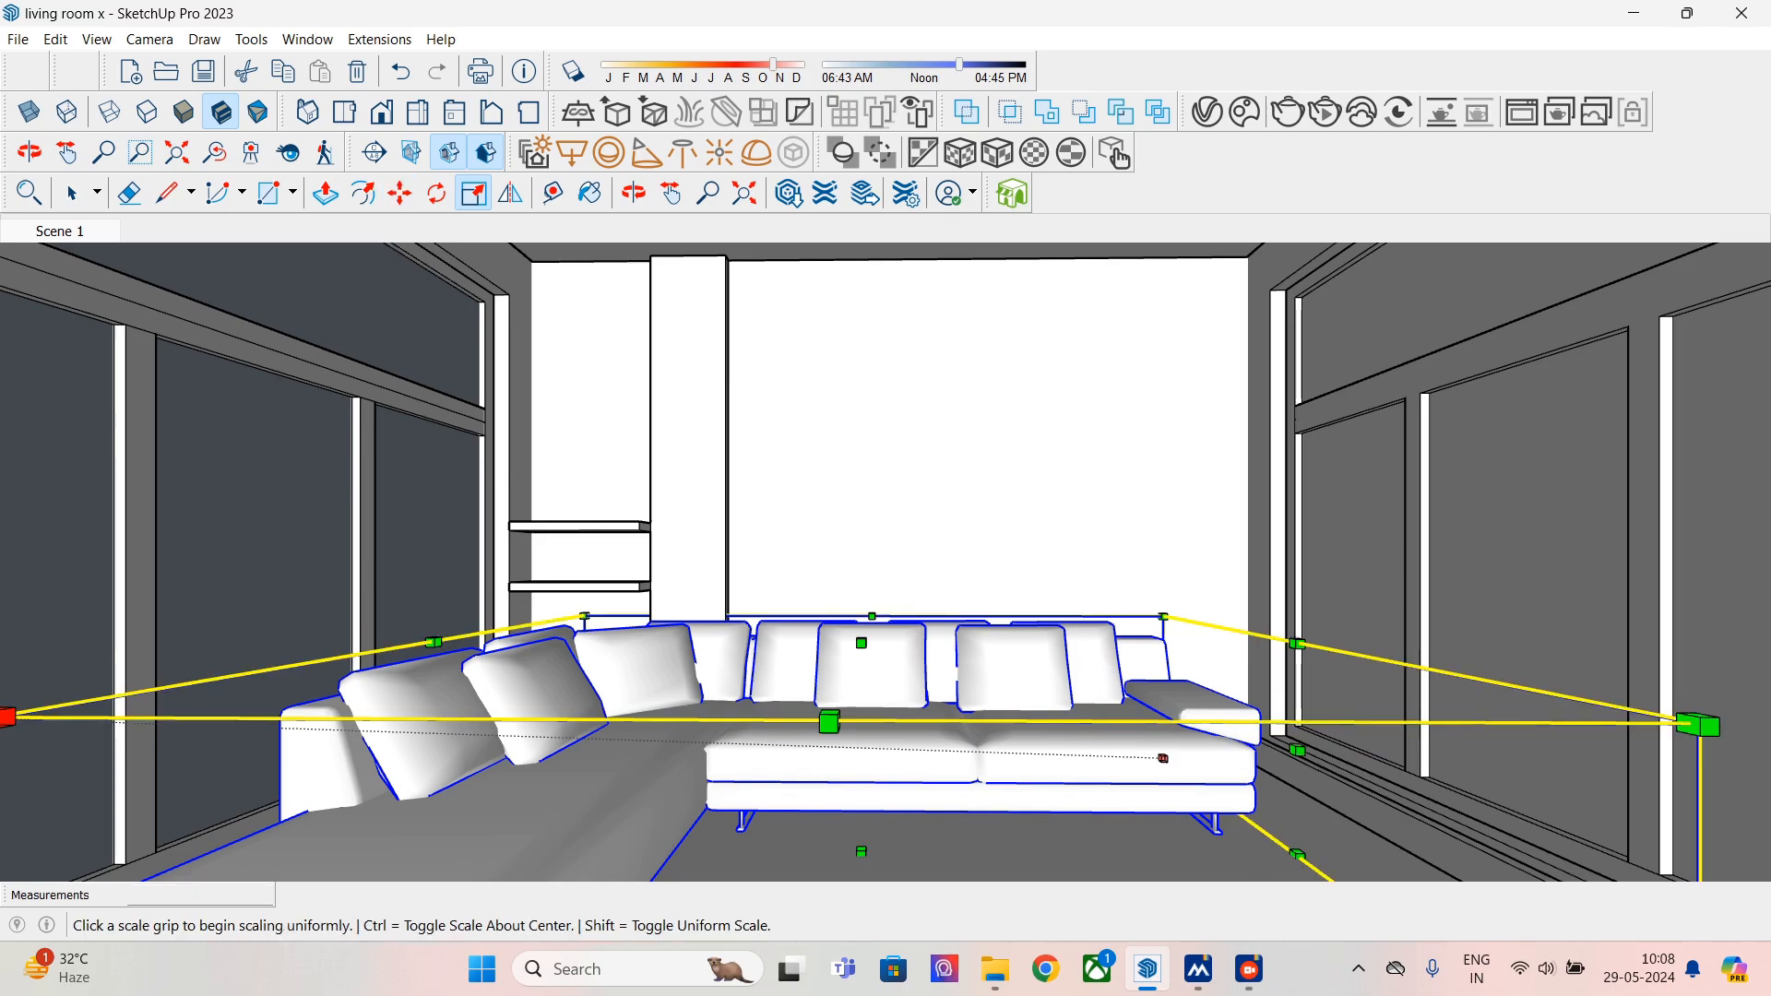
click(8, 717)
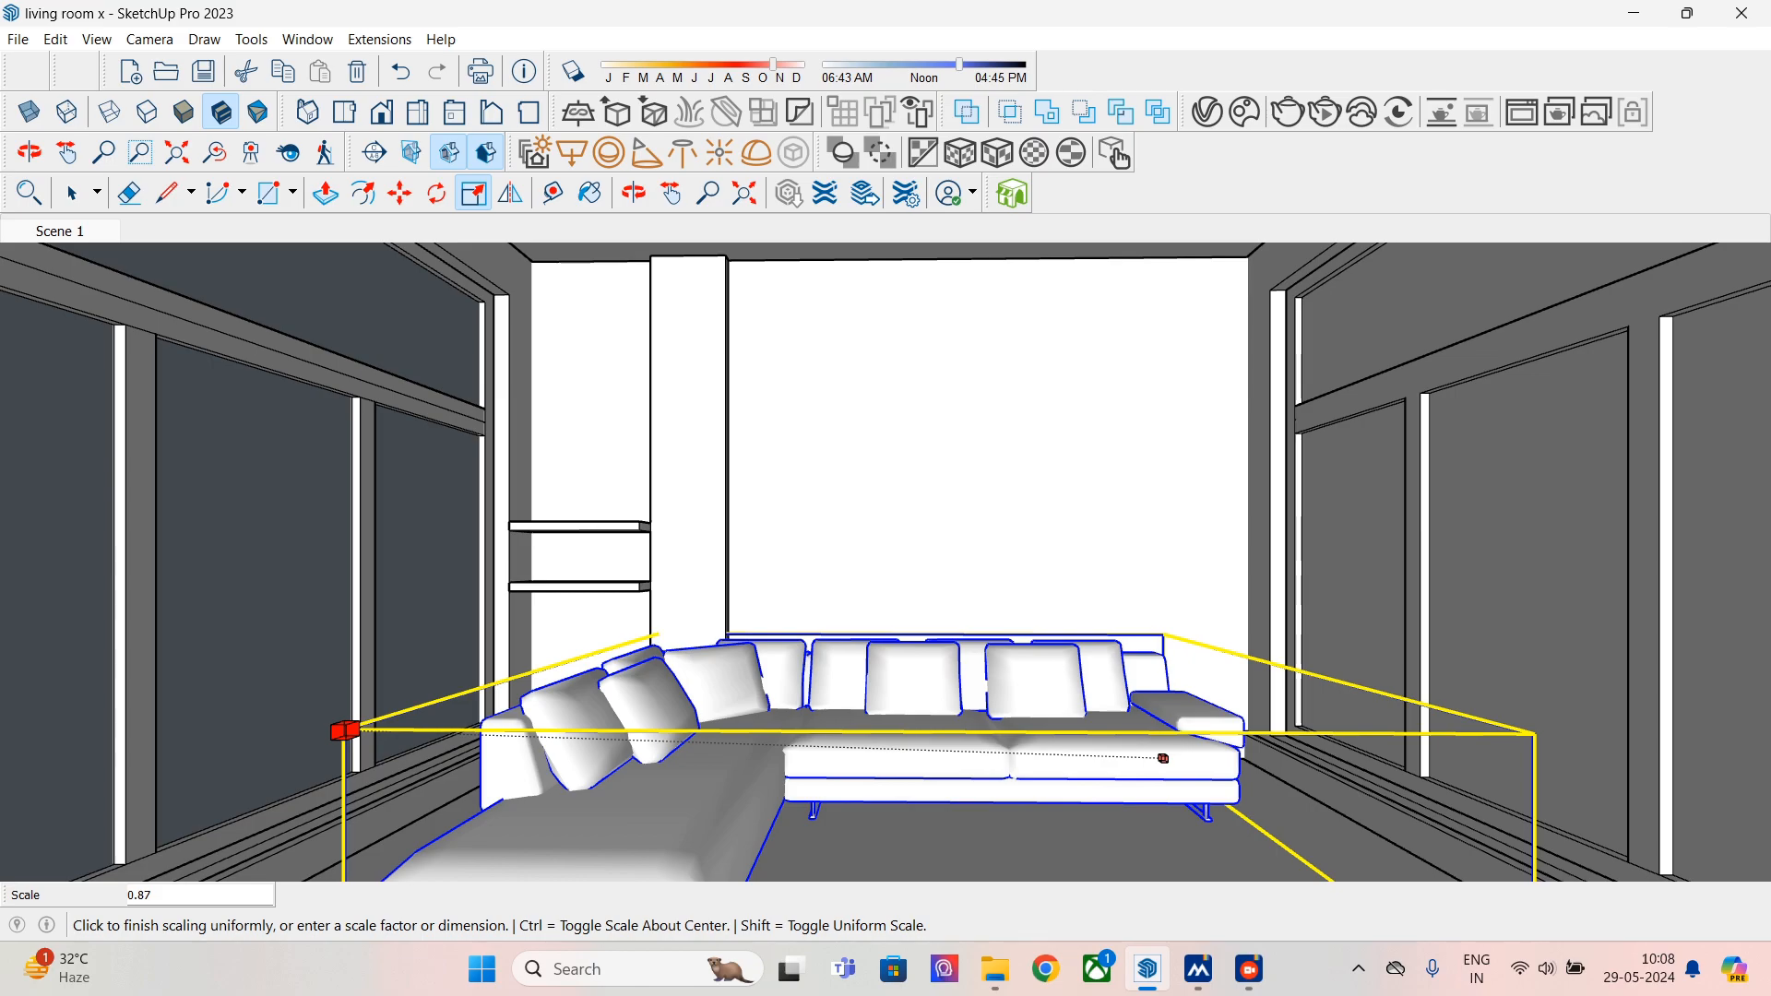
click(343, 732)
- Move the corner sofa about 1.10' toward the shelf side, parallel to the accent wall
click(399, 192)
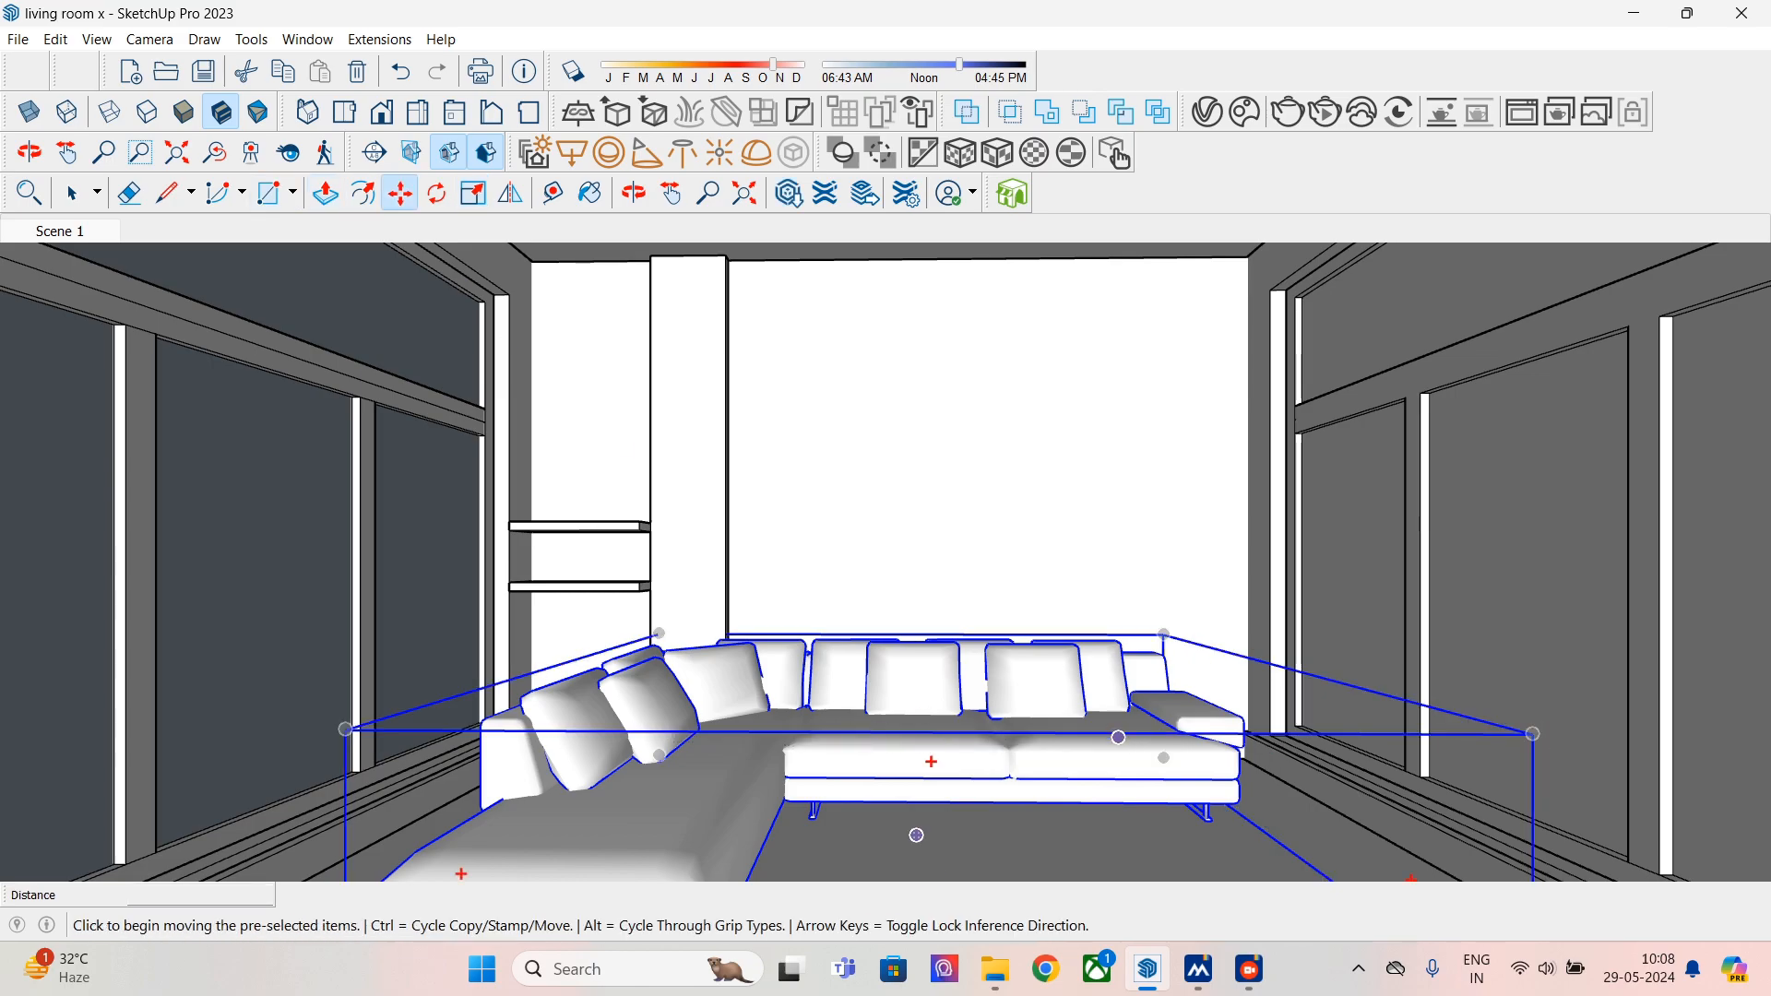
click(1532, 733)
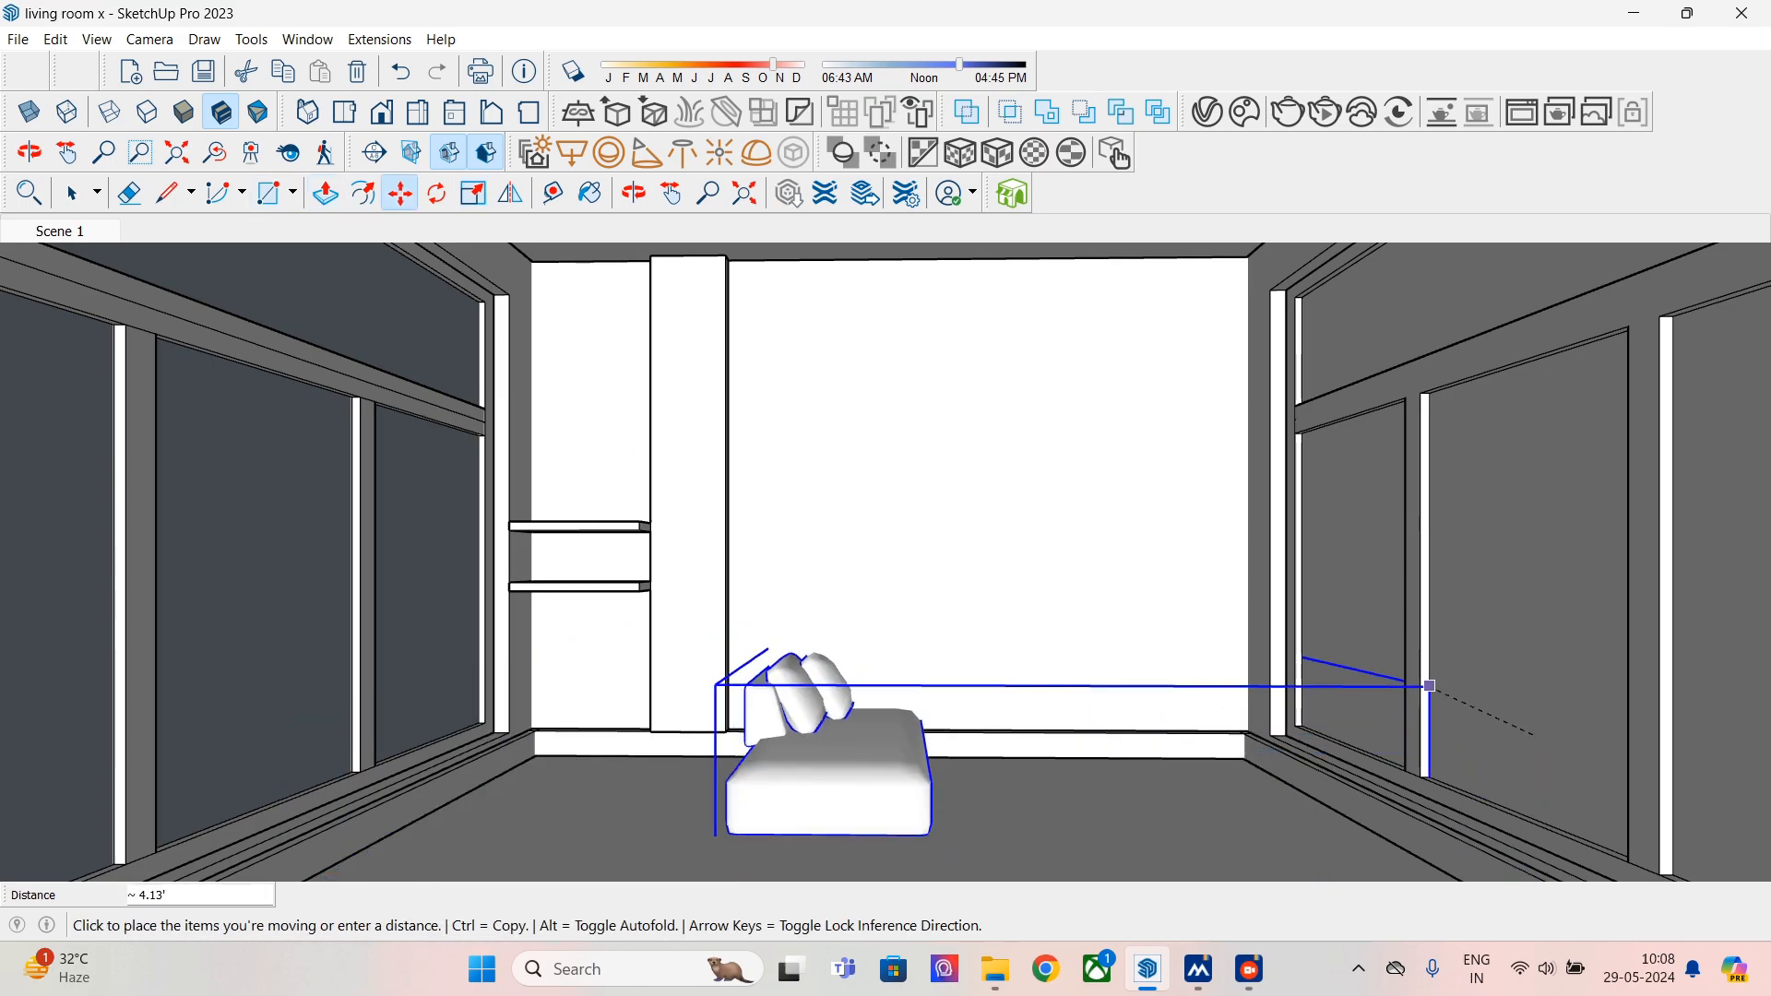
key(Escape)
click(1140, 766)
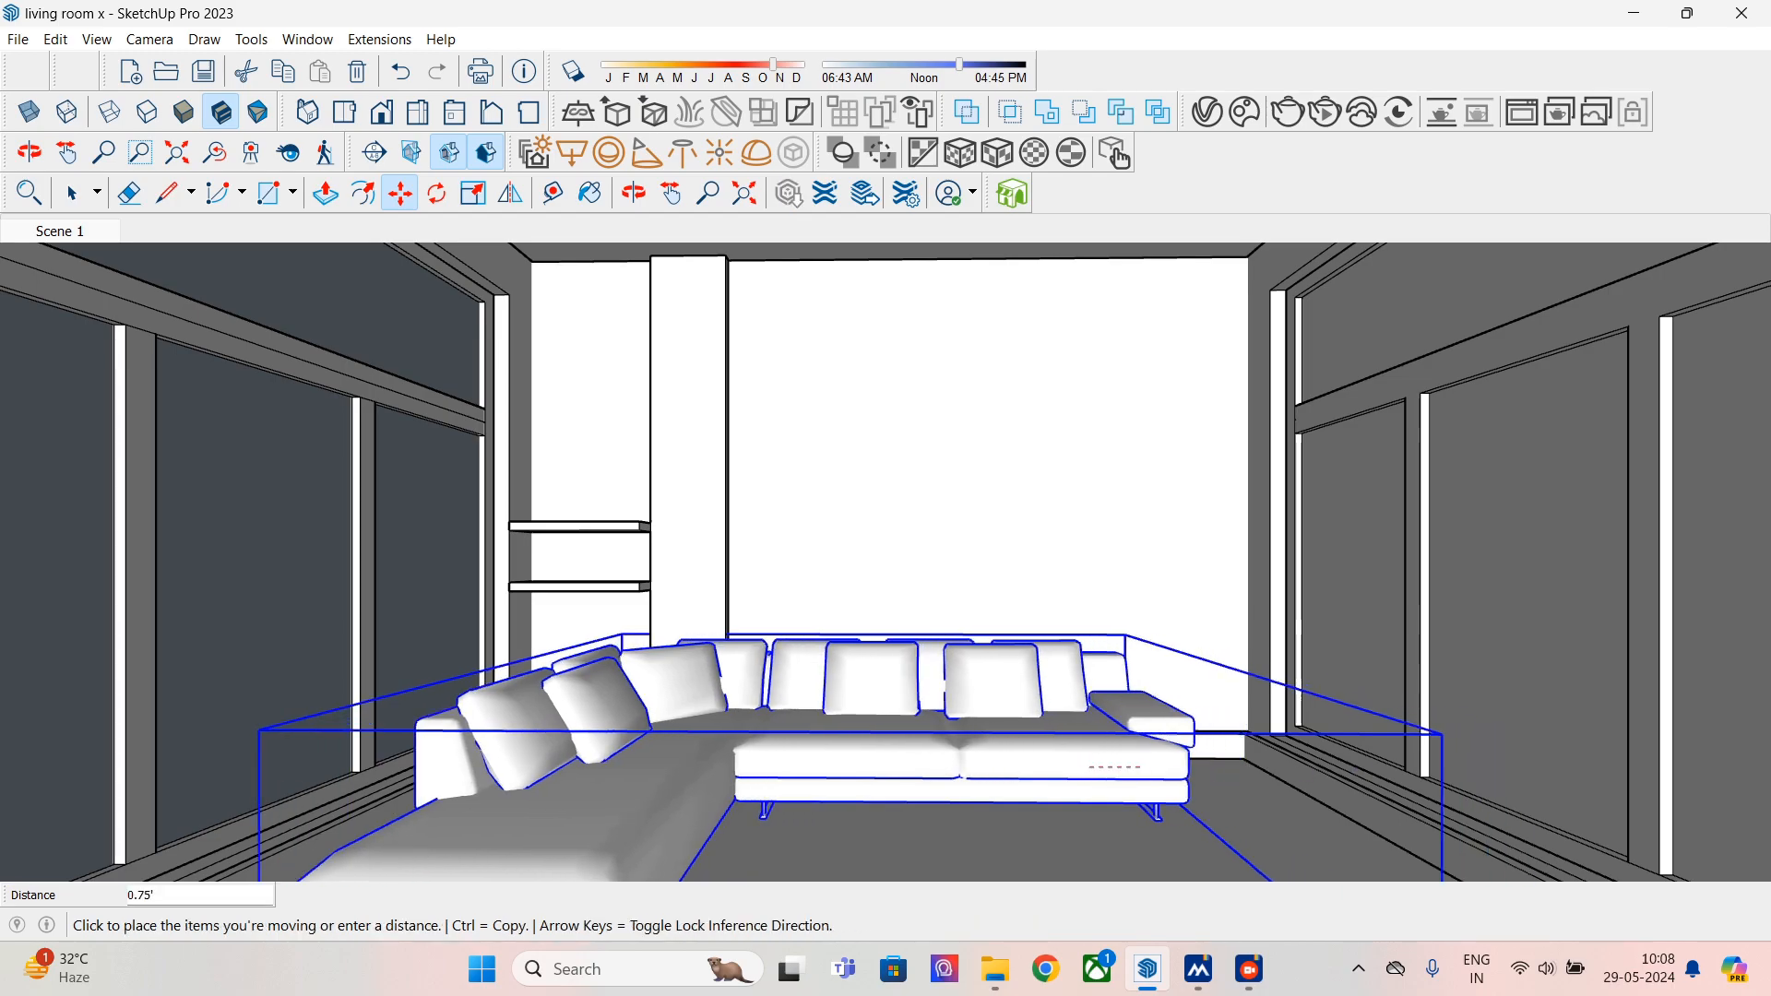
click(1066, 766)
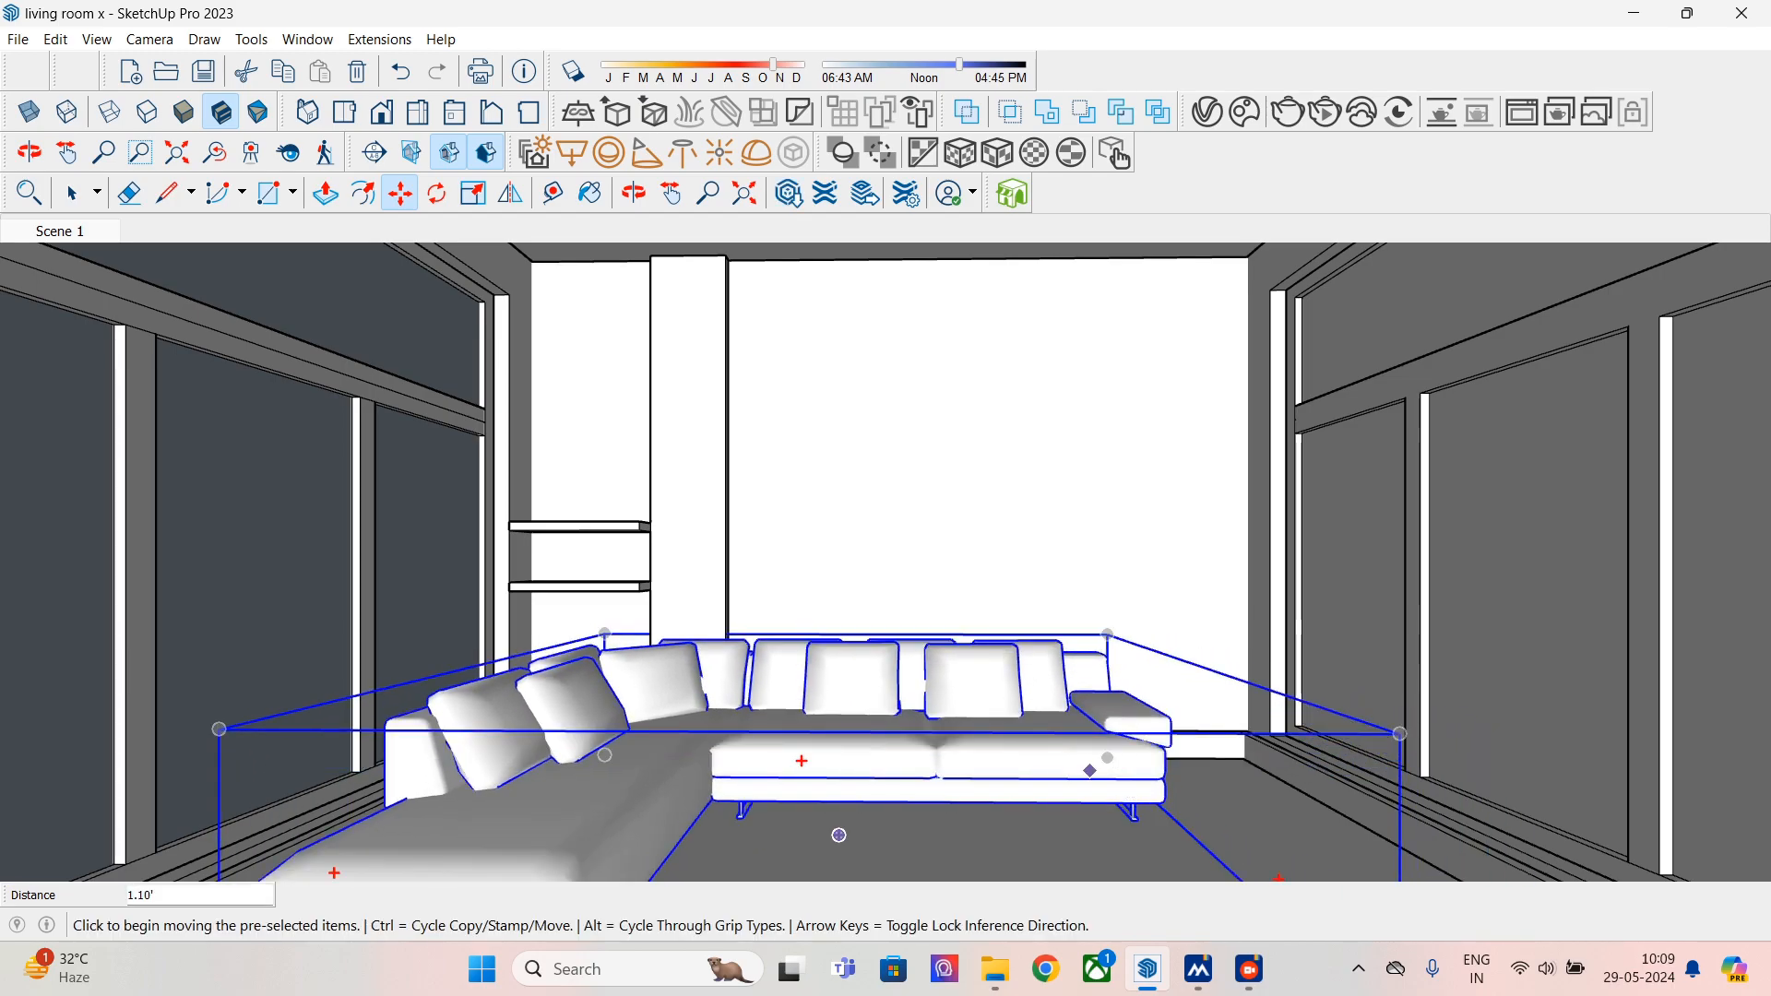
middle_drag(839, 835, 905, 830)
scroll(889, 821, down, 2)
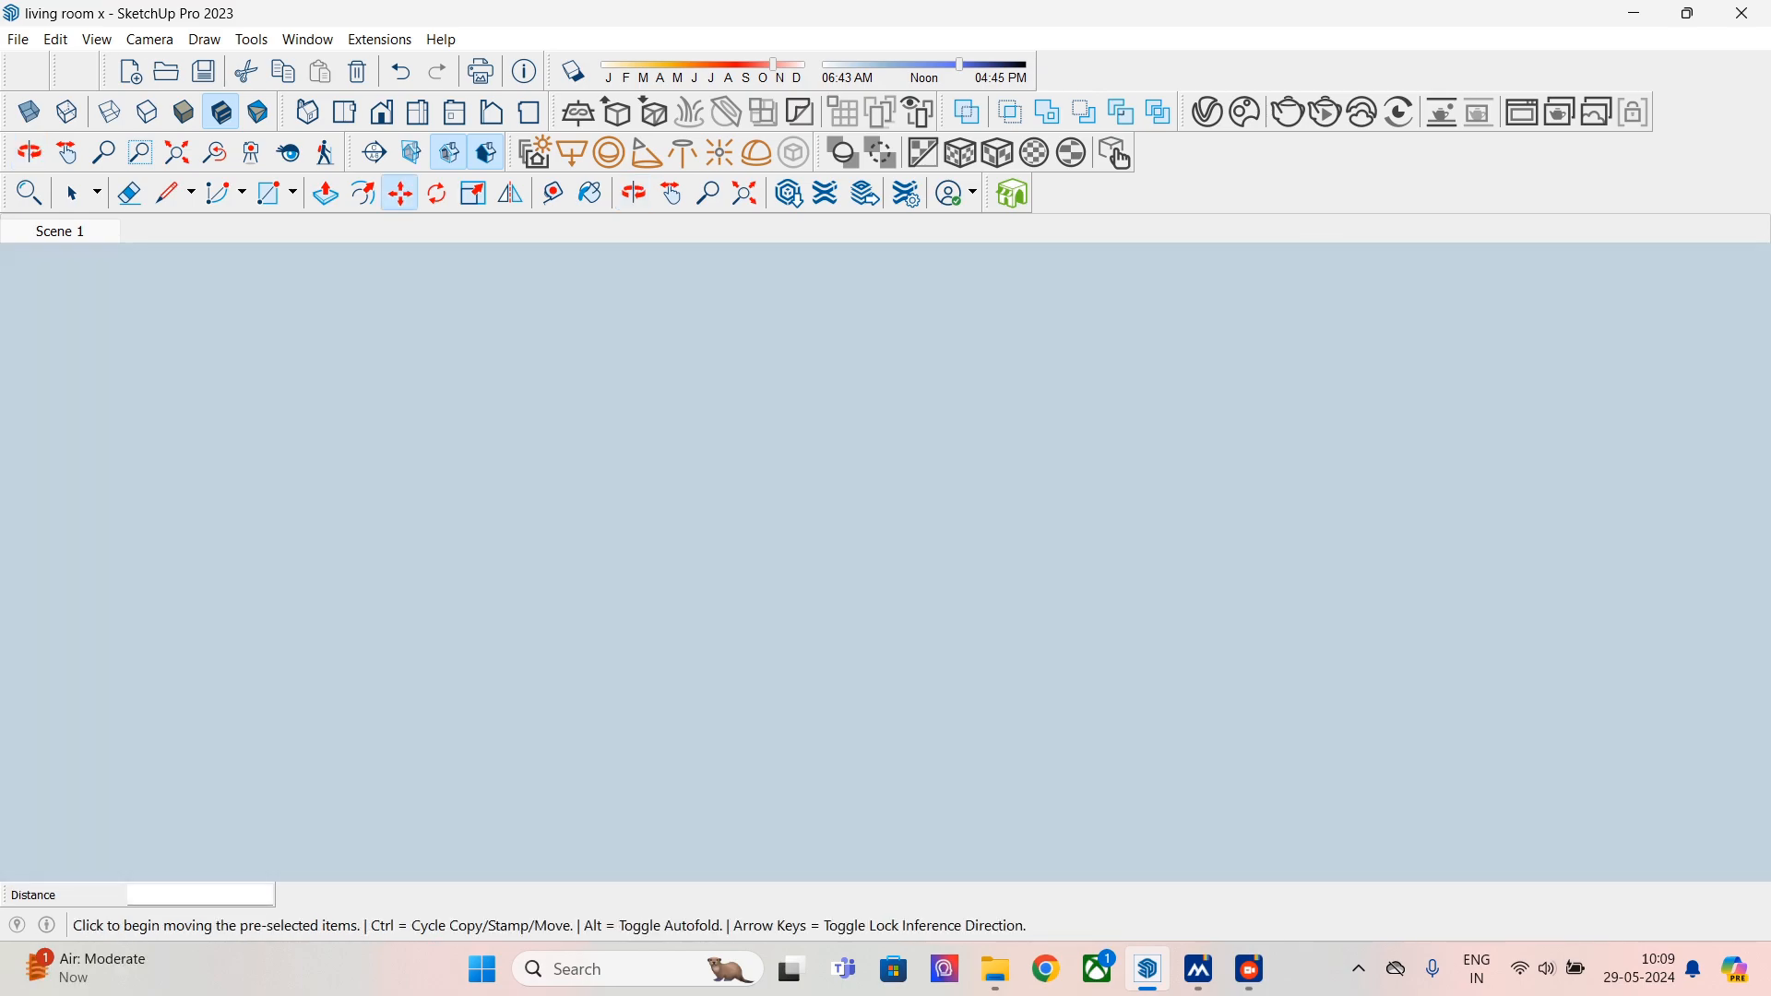
click(60, 231)
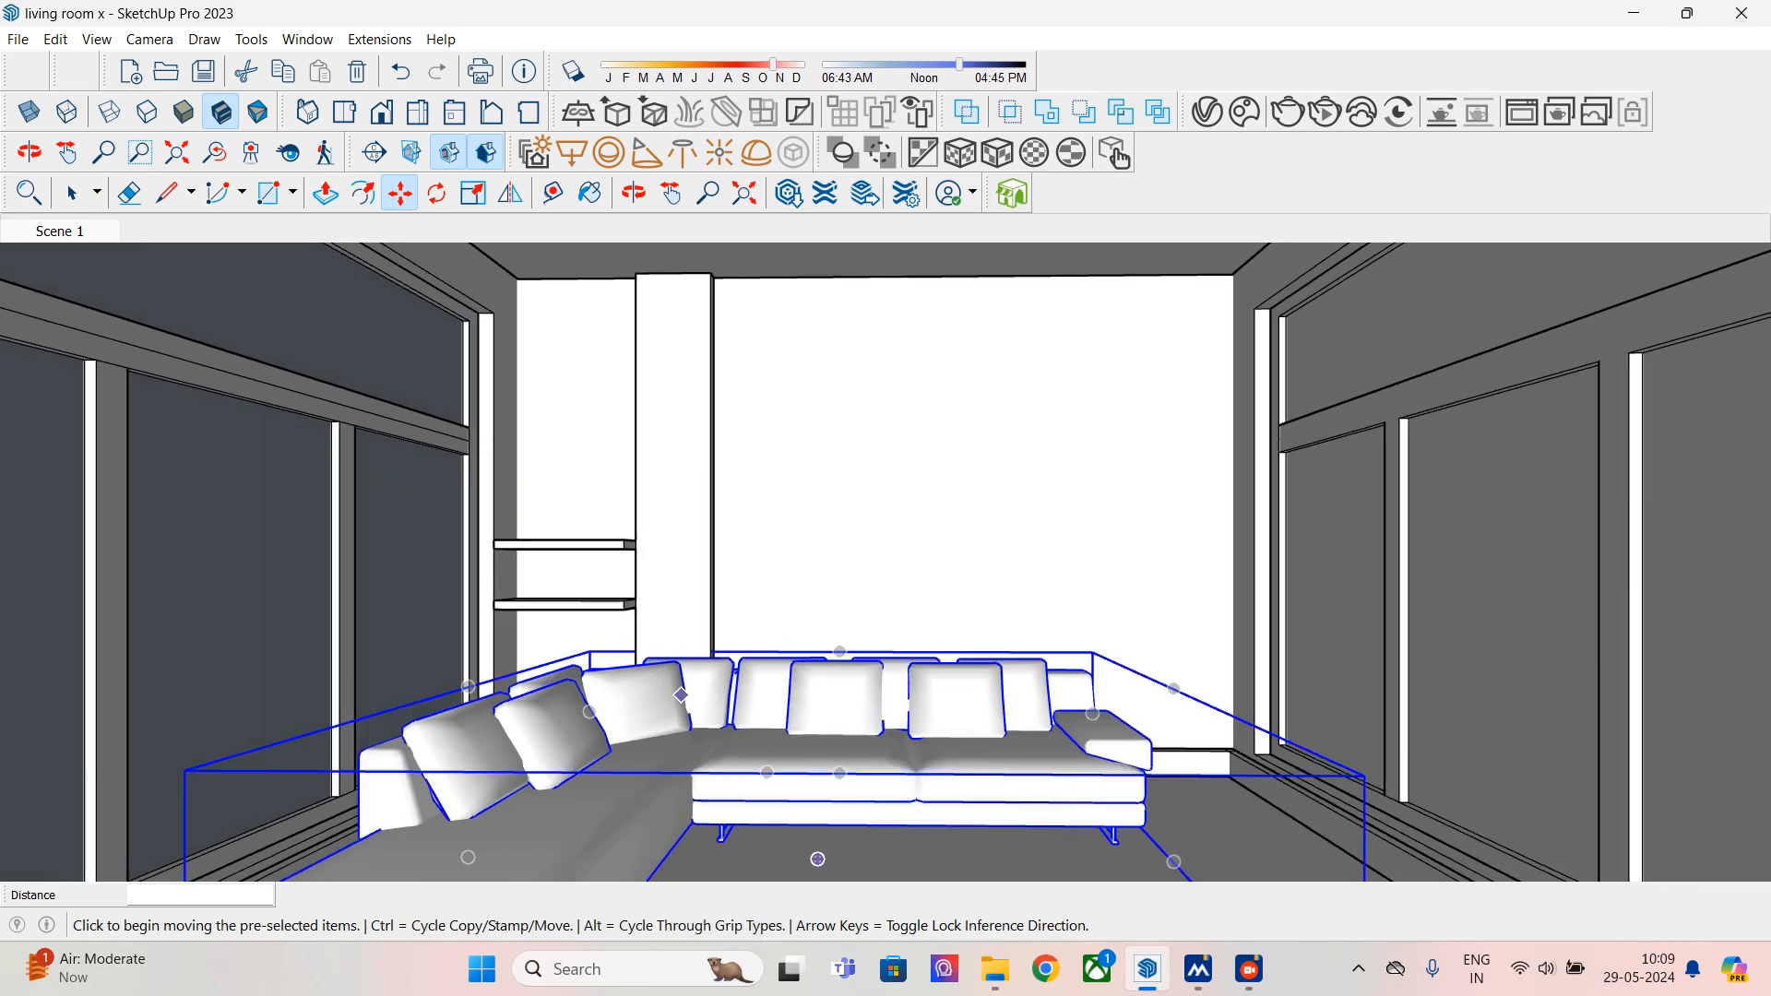
middle_drag(736, 687, 849, 756)
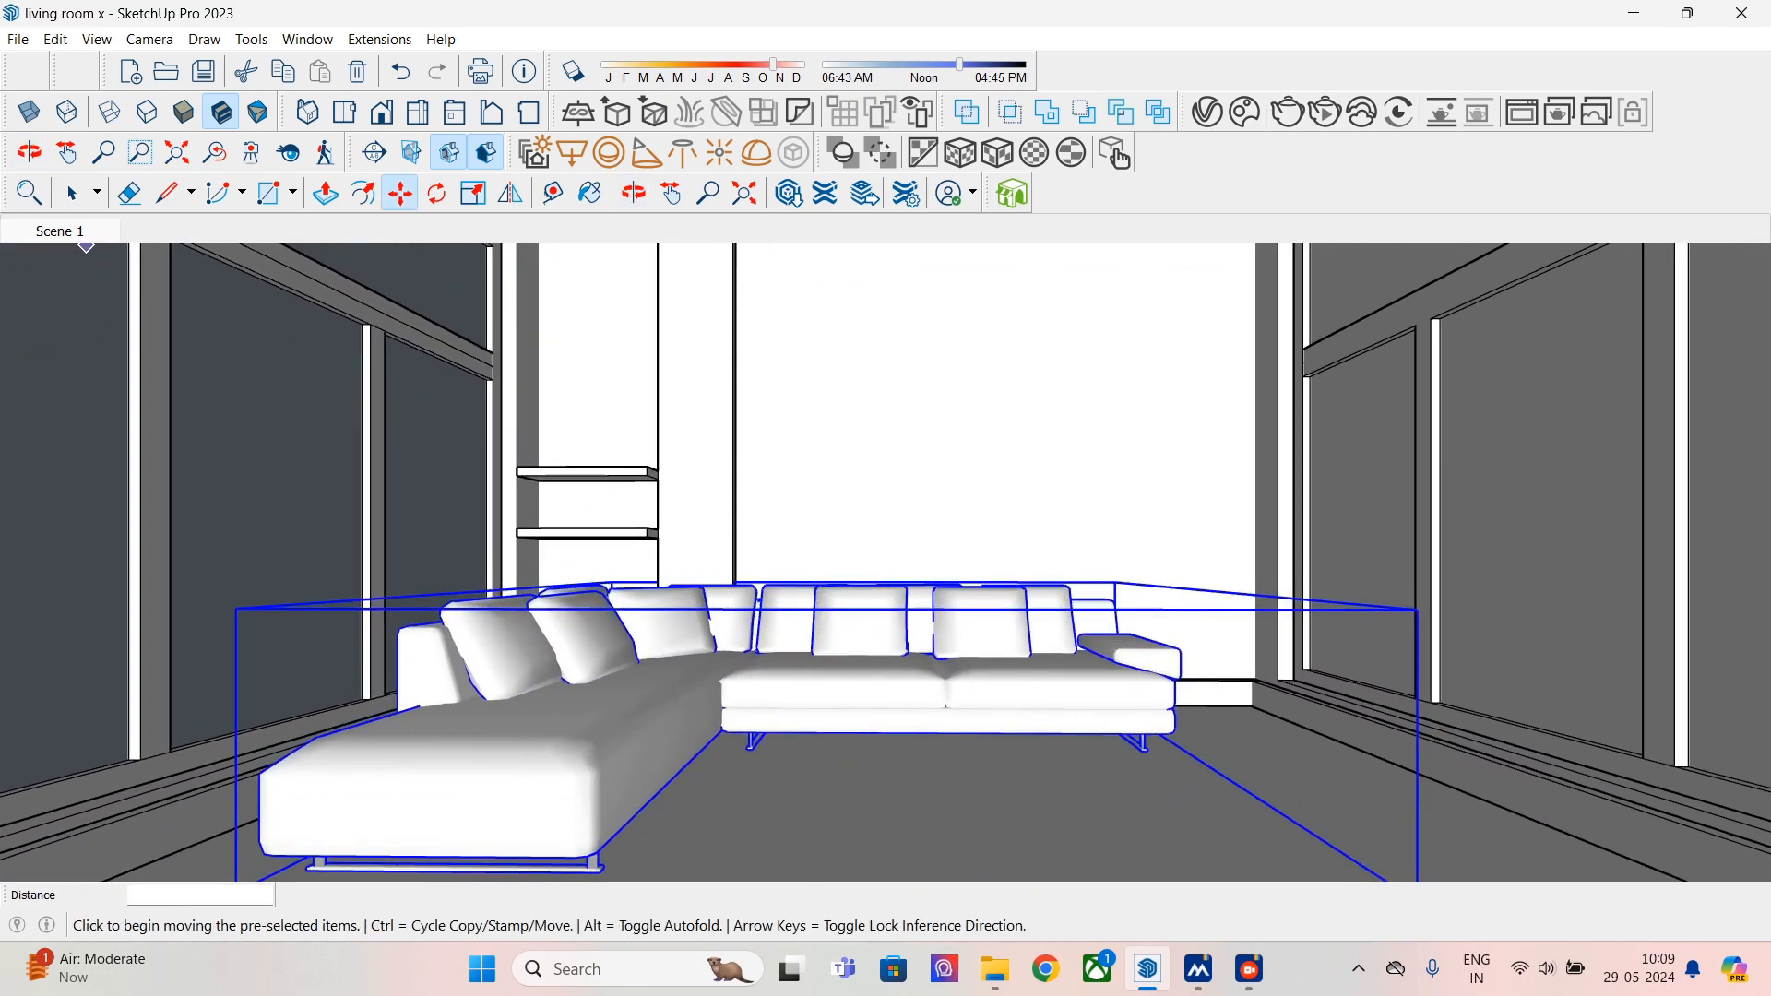
click(79, 234)
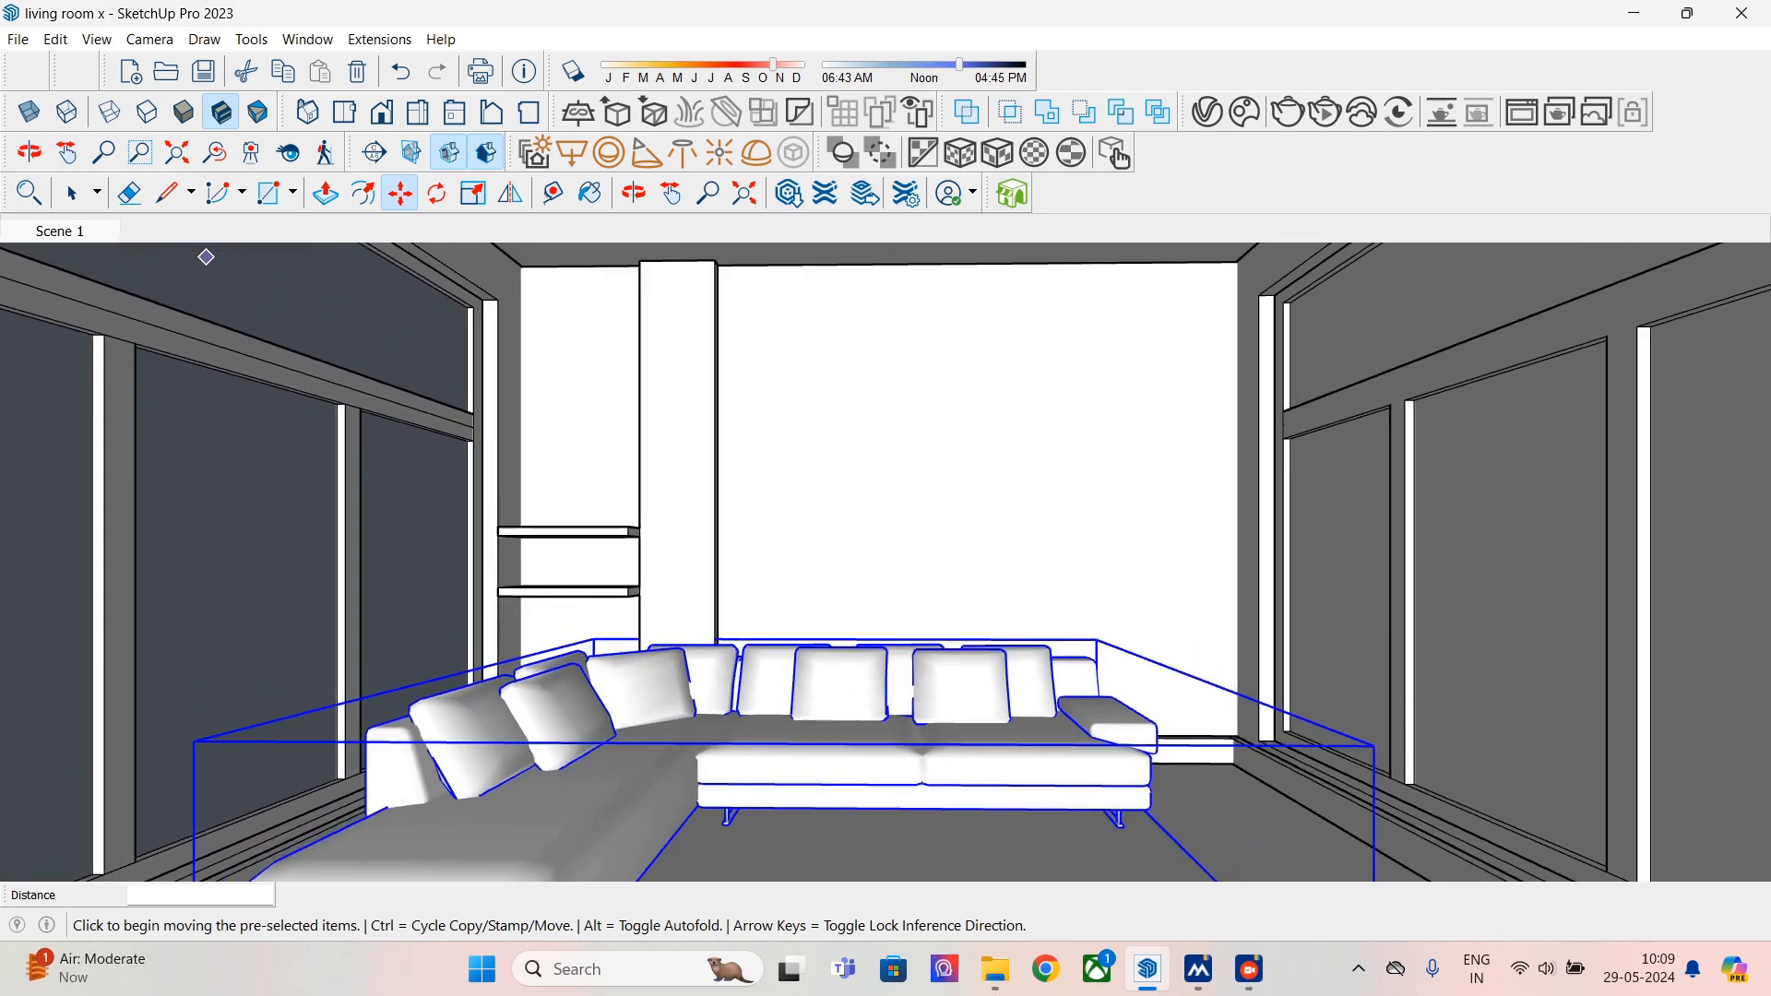
- Tilt the camera slightly downward with Look Around to show more of the sofa, and update Scene 1 with this view
click(289, 152)
drag(885, 535, 896, 587)
middle_drag(897, 586, 897, 554)
drag(896, 553, 902, 517)
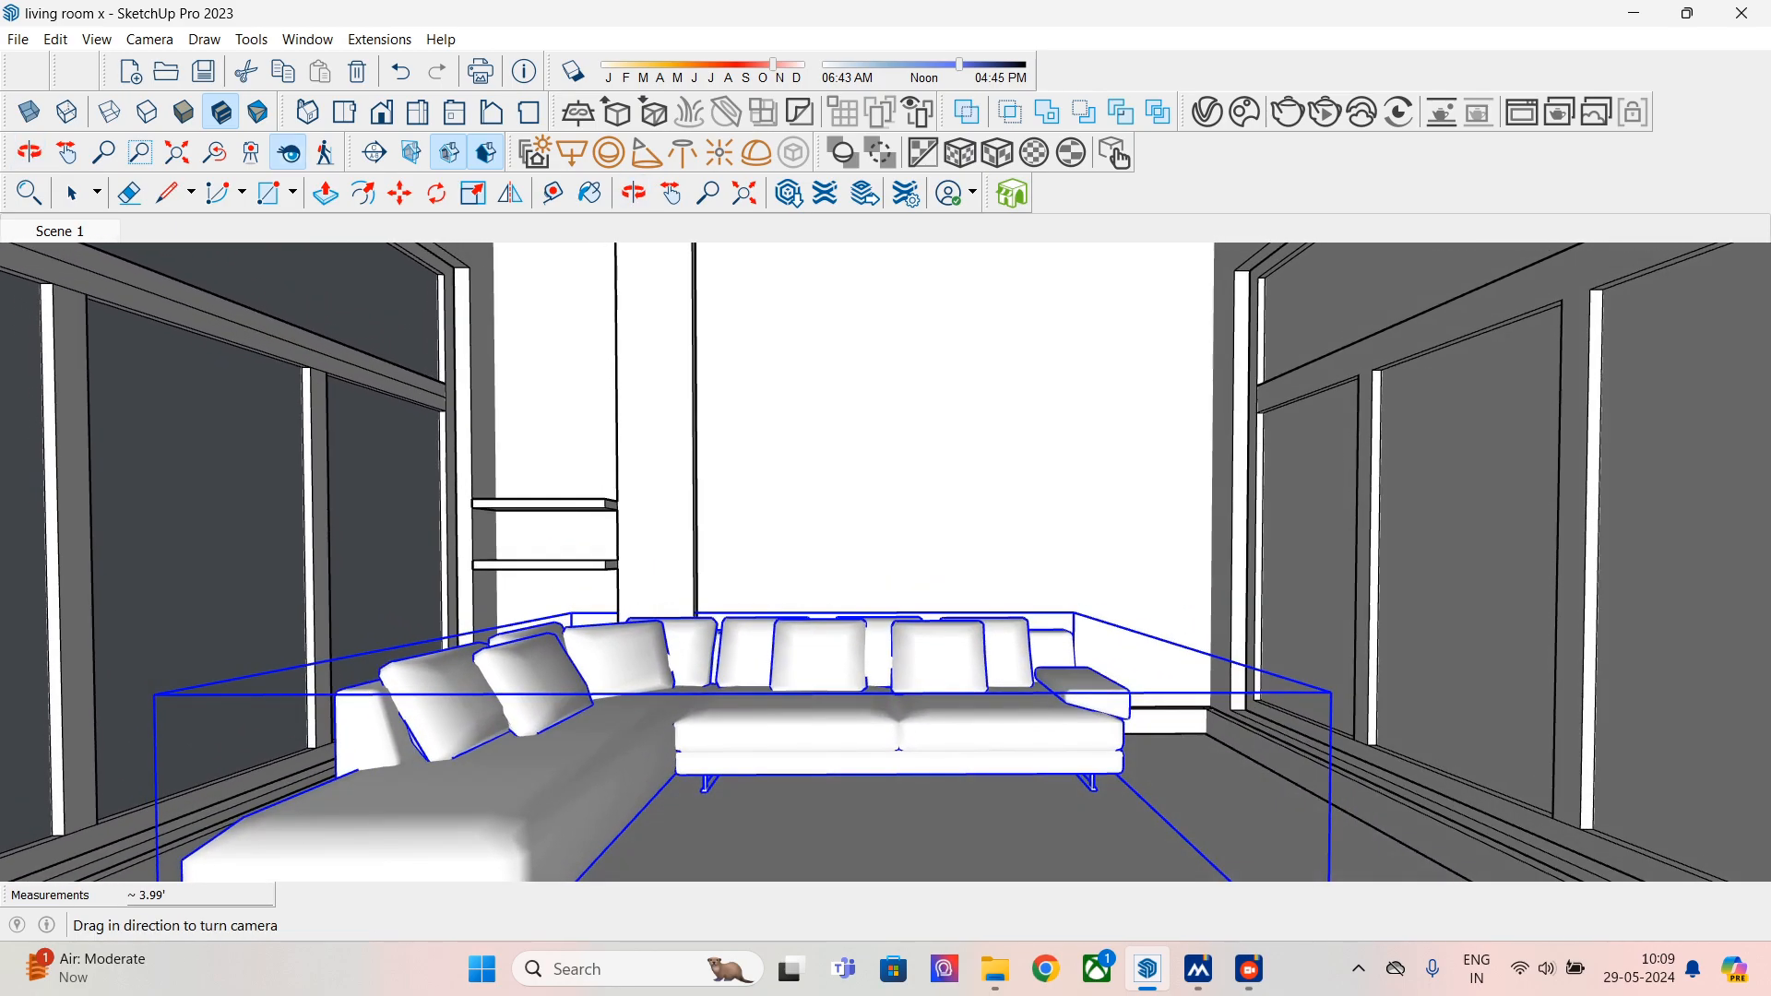
mouse_move(902, 517)
shift+middle_down()
mouse_move(900, 497)
mouse_move(901, 527)
shift+middle_up()
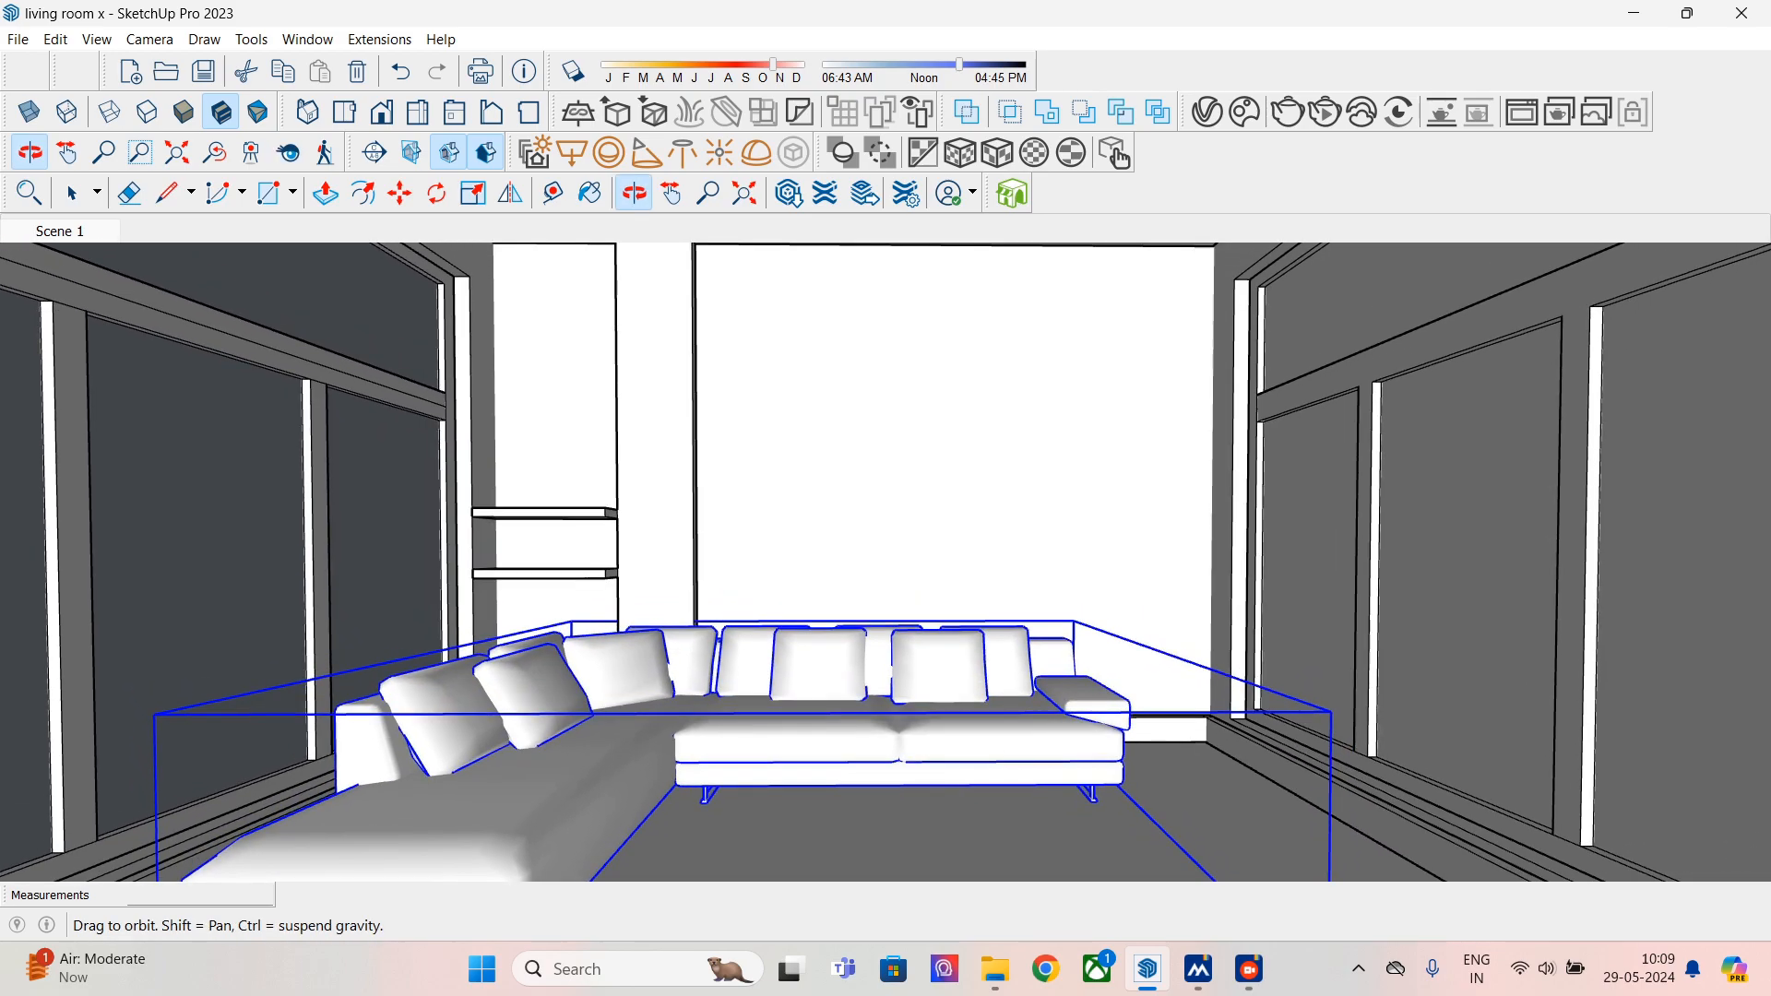
right_click(59, 230)
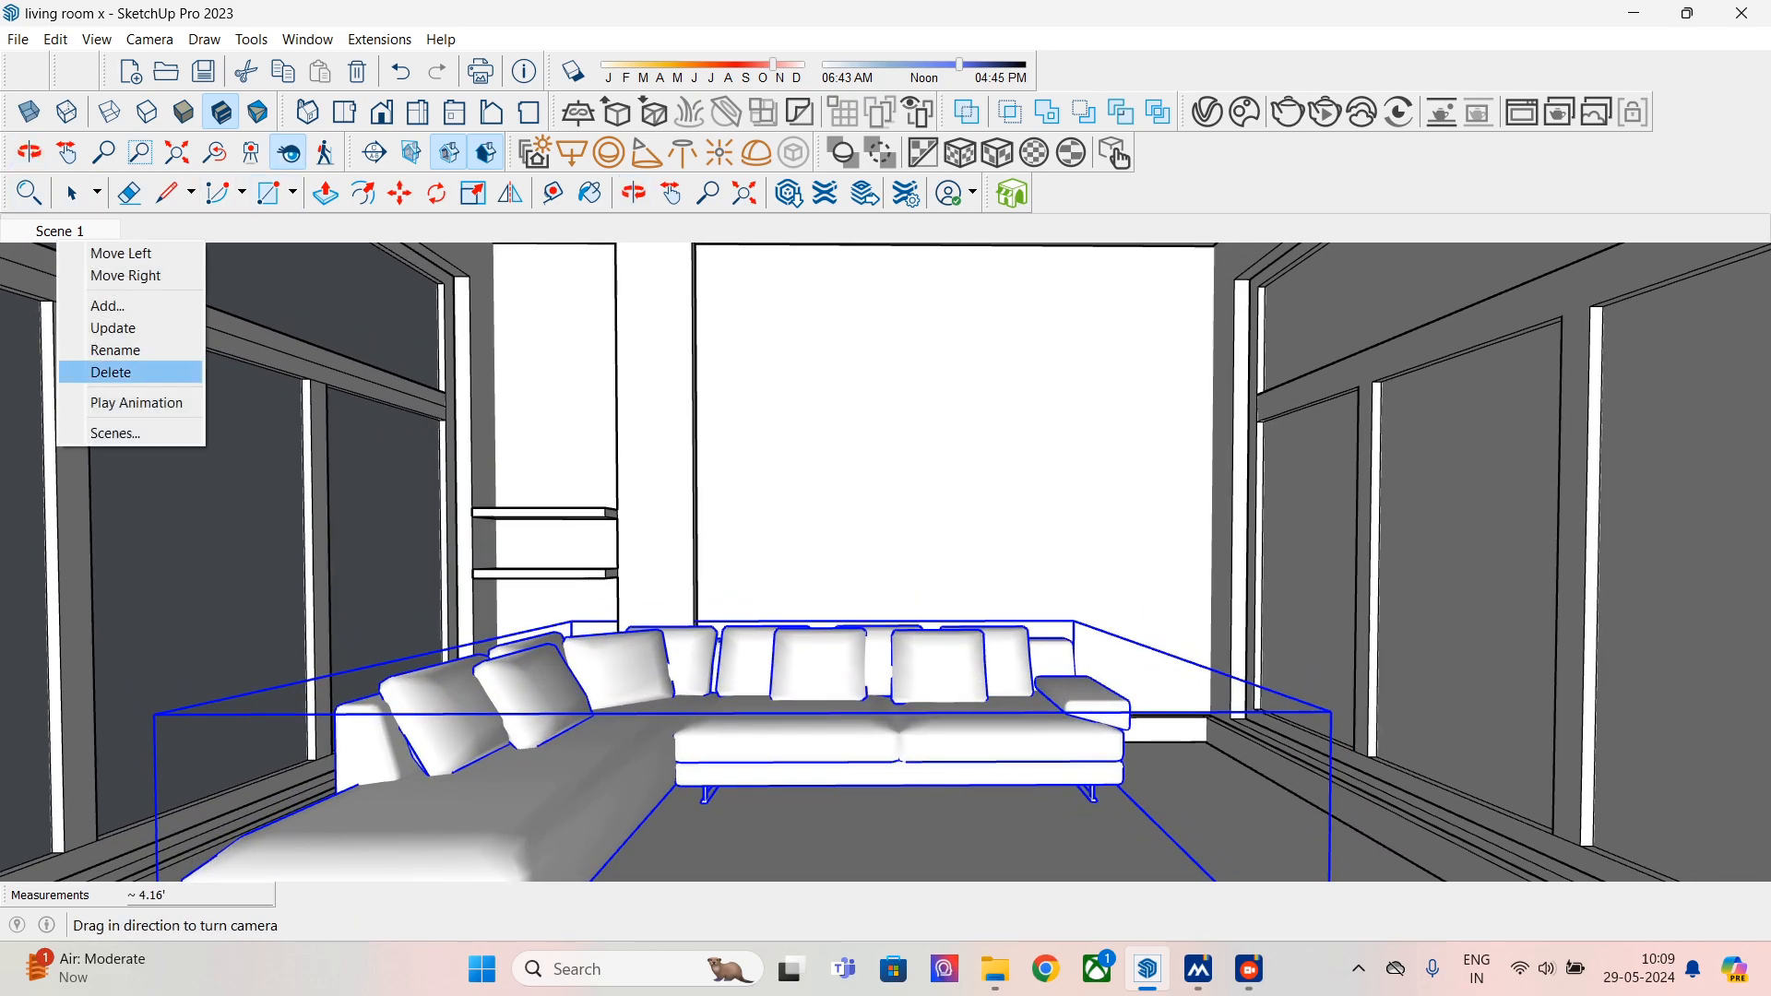
click(113, 328)
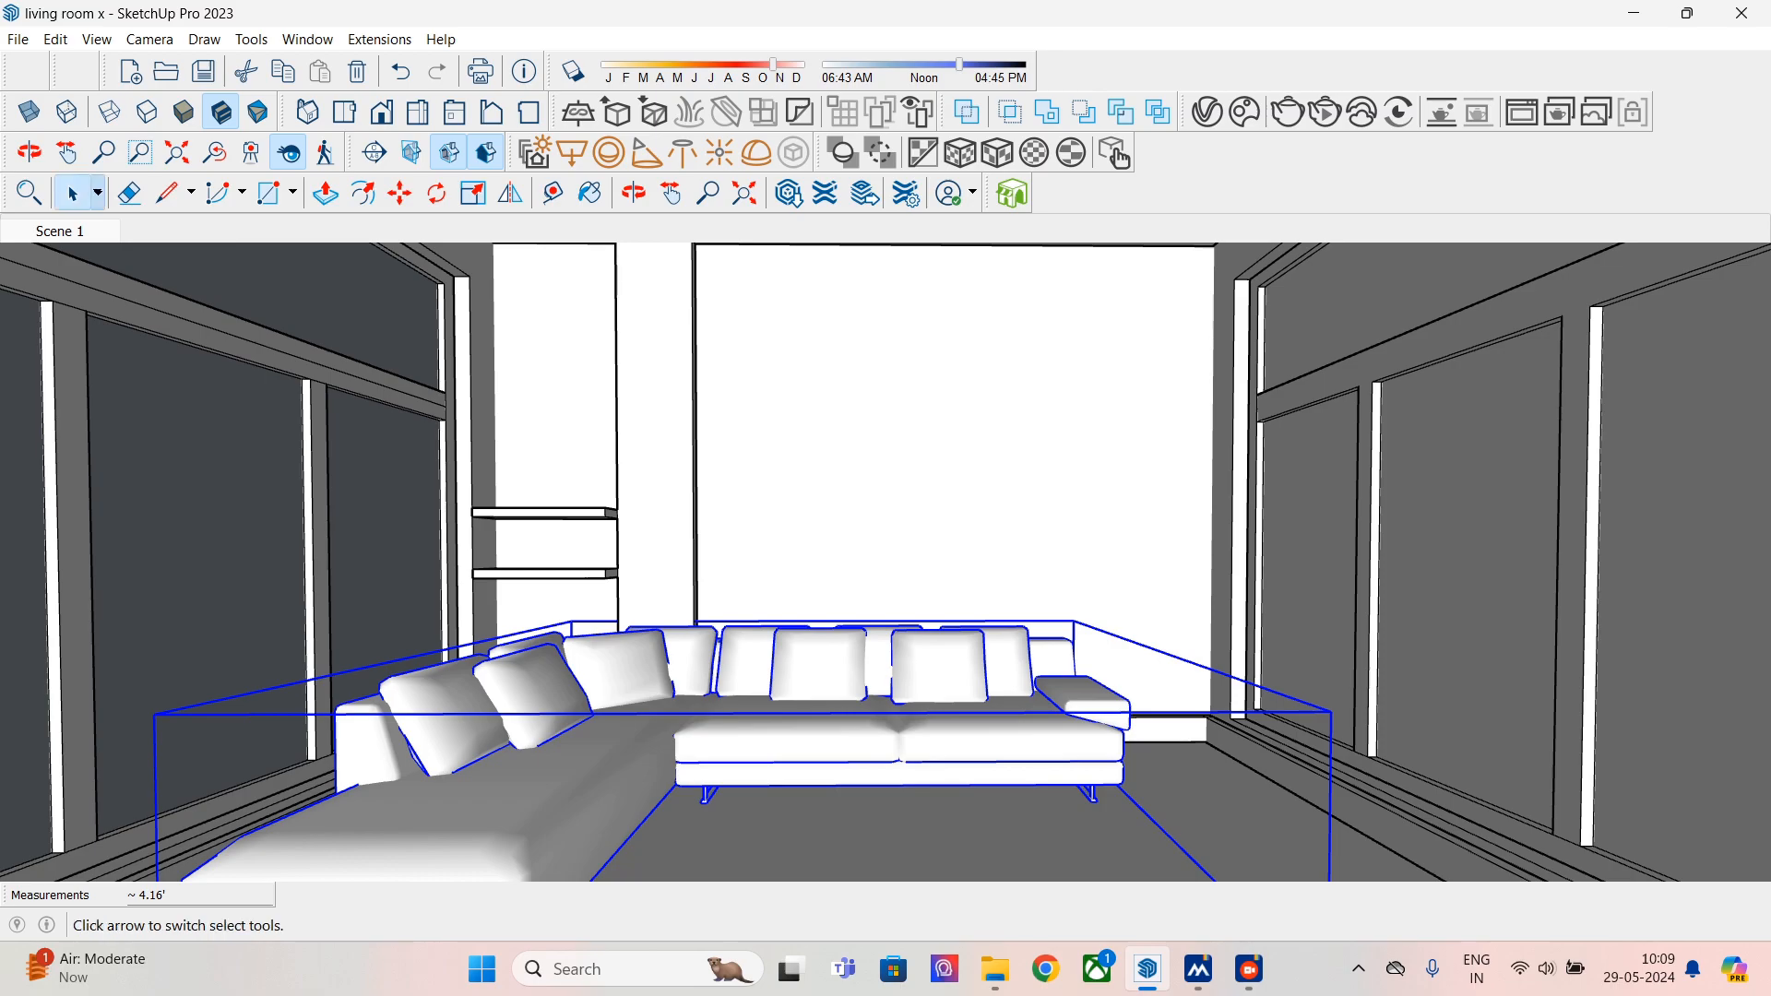
- Move the sofa another 0.32' toward the shelf side
click(74, 193)
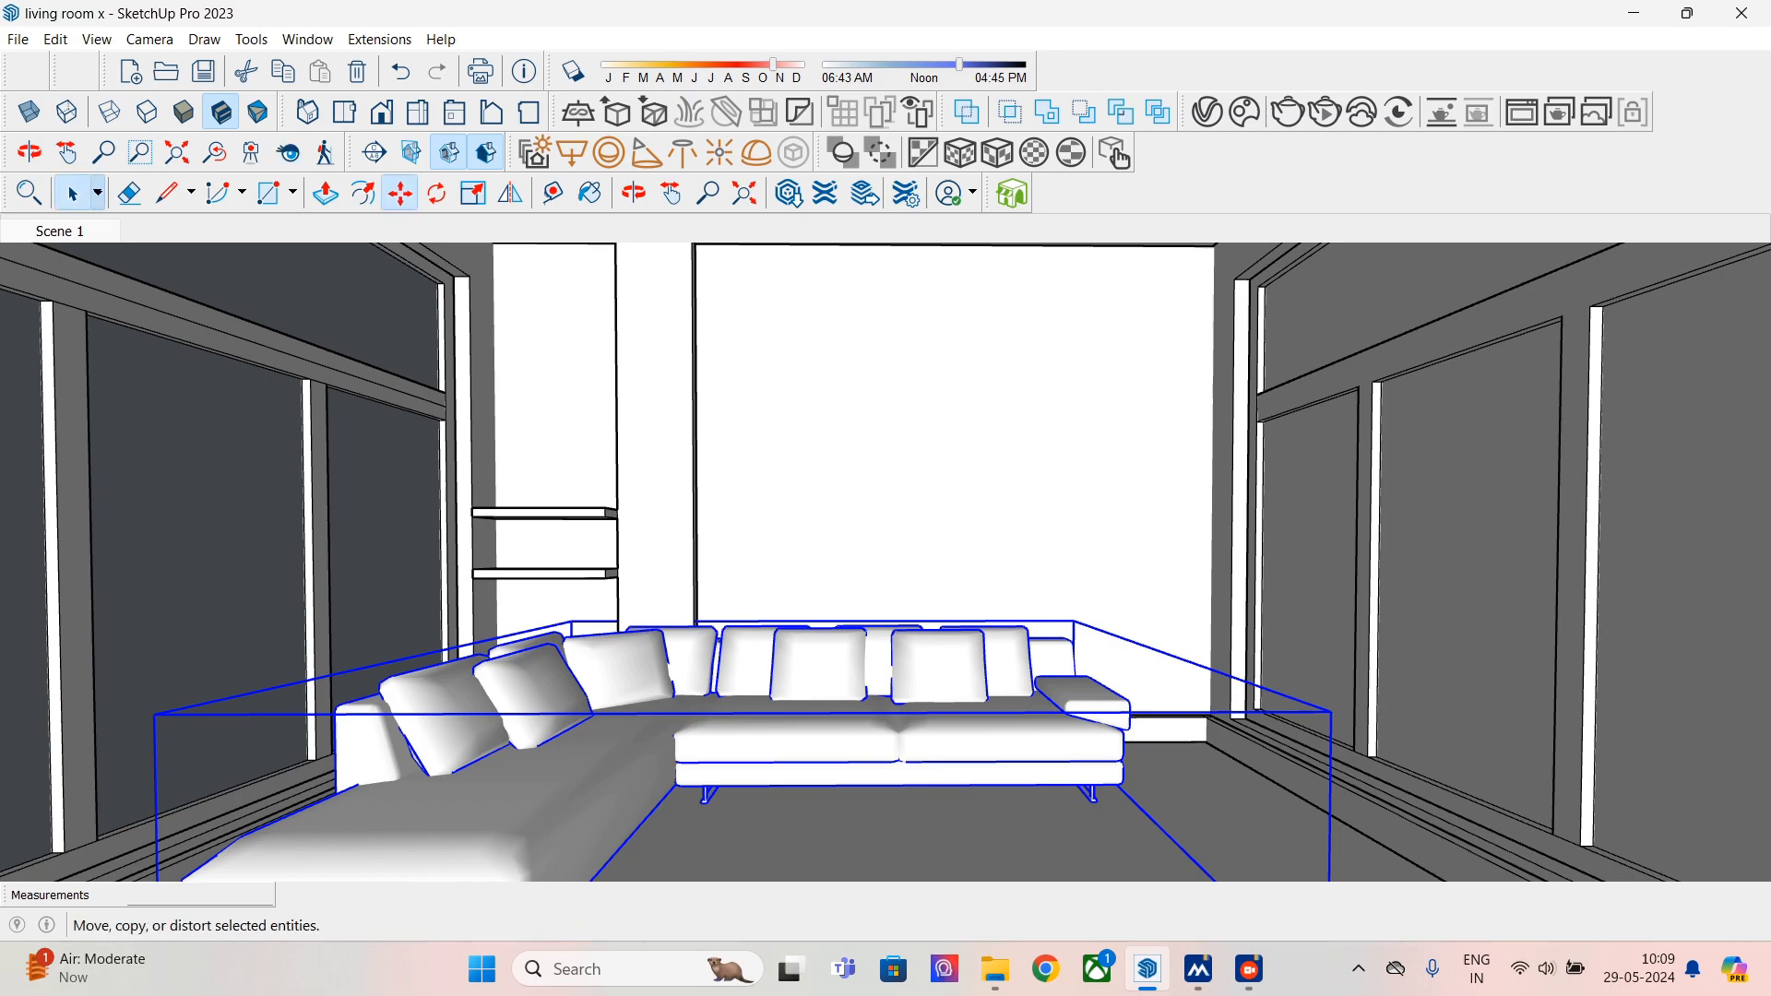
click(399, 193)
click(627, 733)
click(616, 735)
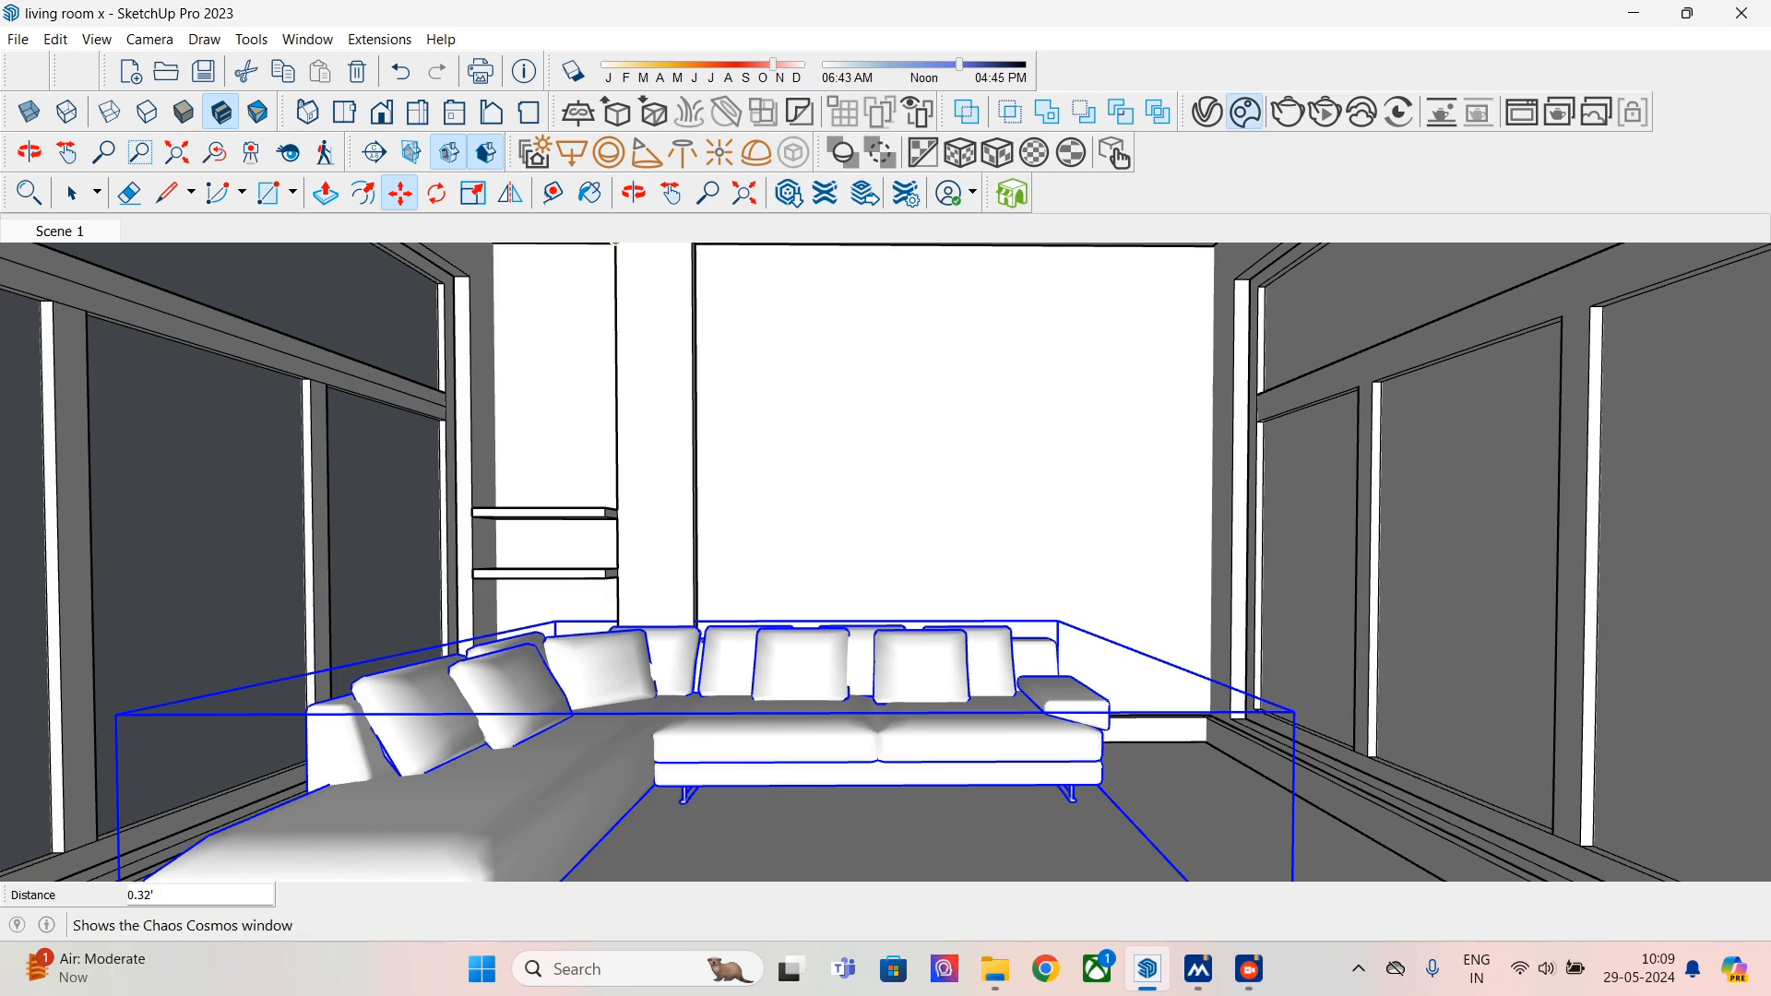
- Browse the furniture tables in the Chaos Cosmos Browser and limit them to downloaded assets
click(1245, 112)
click(581, 18)
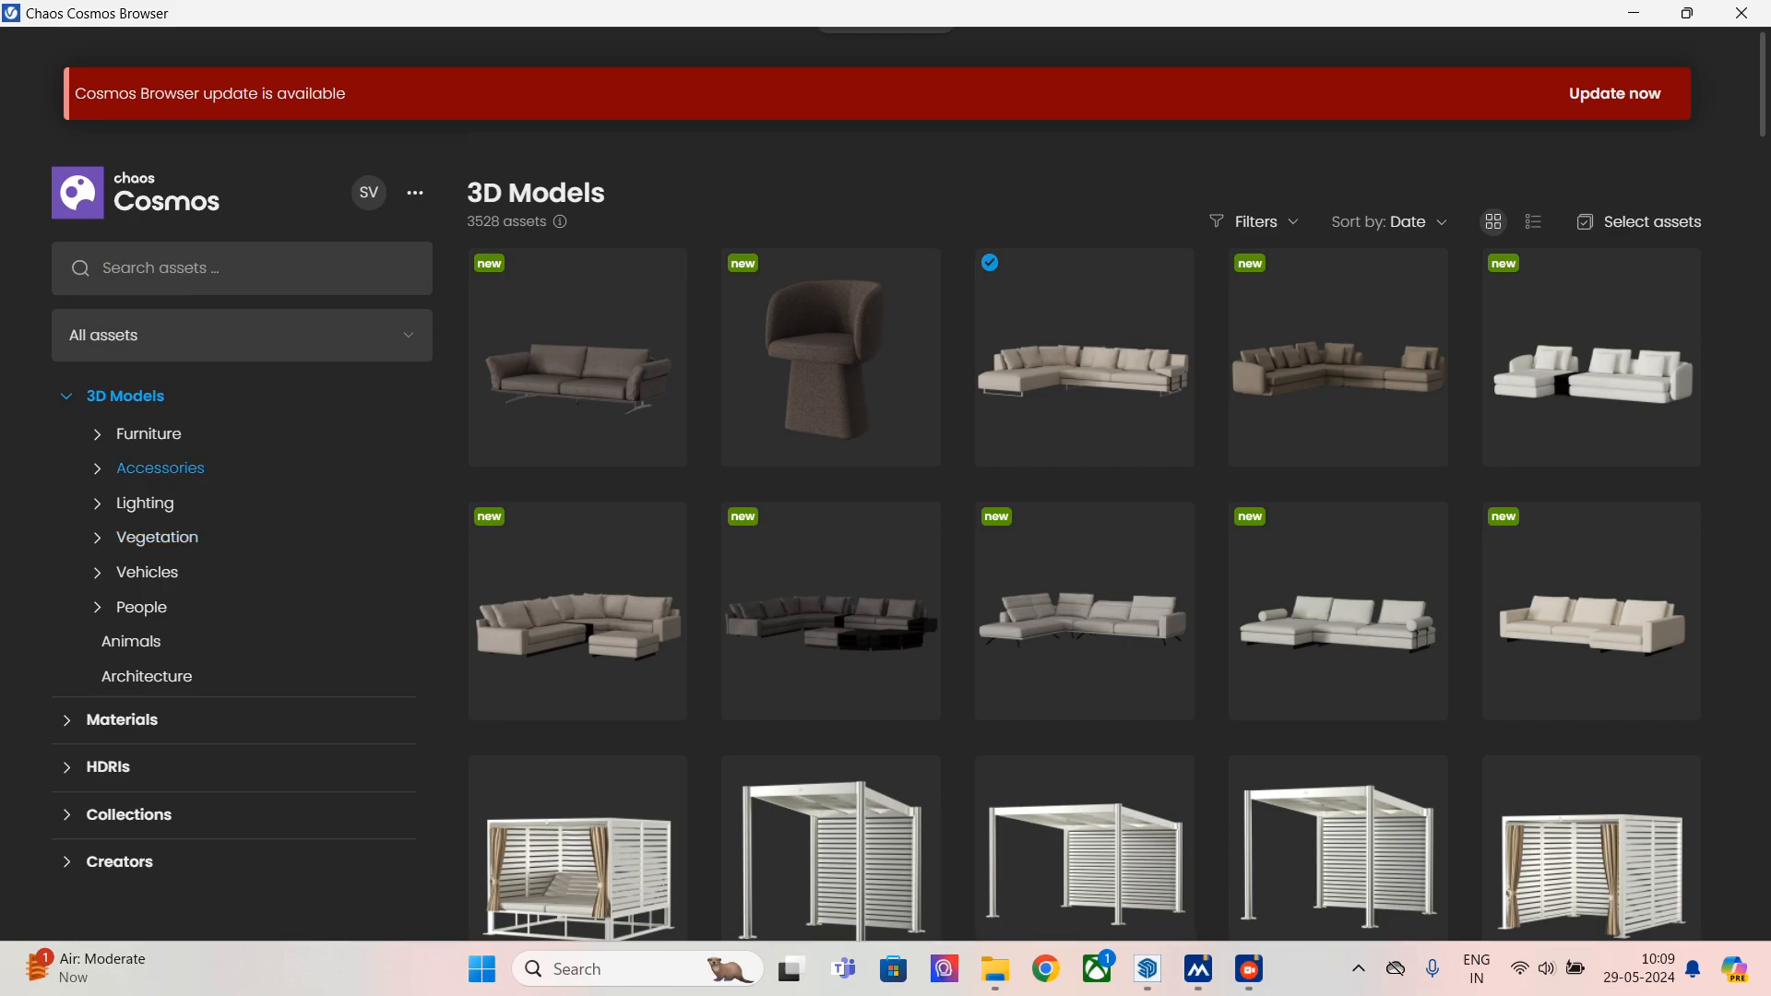
click(147, 433)
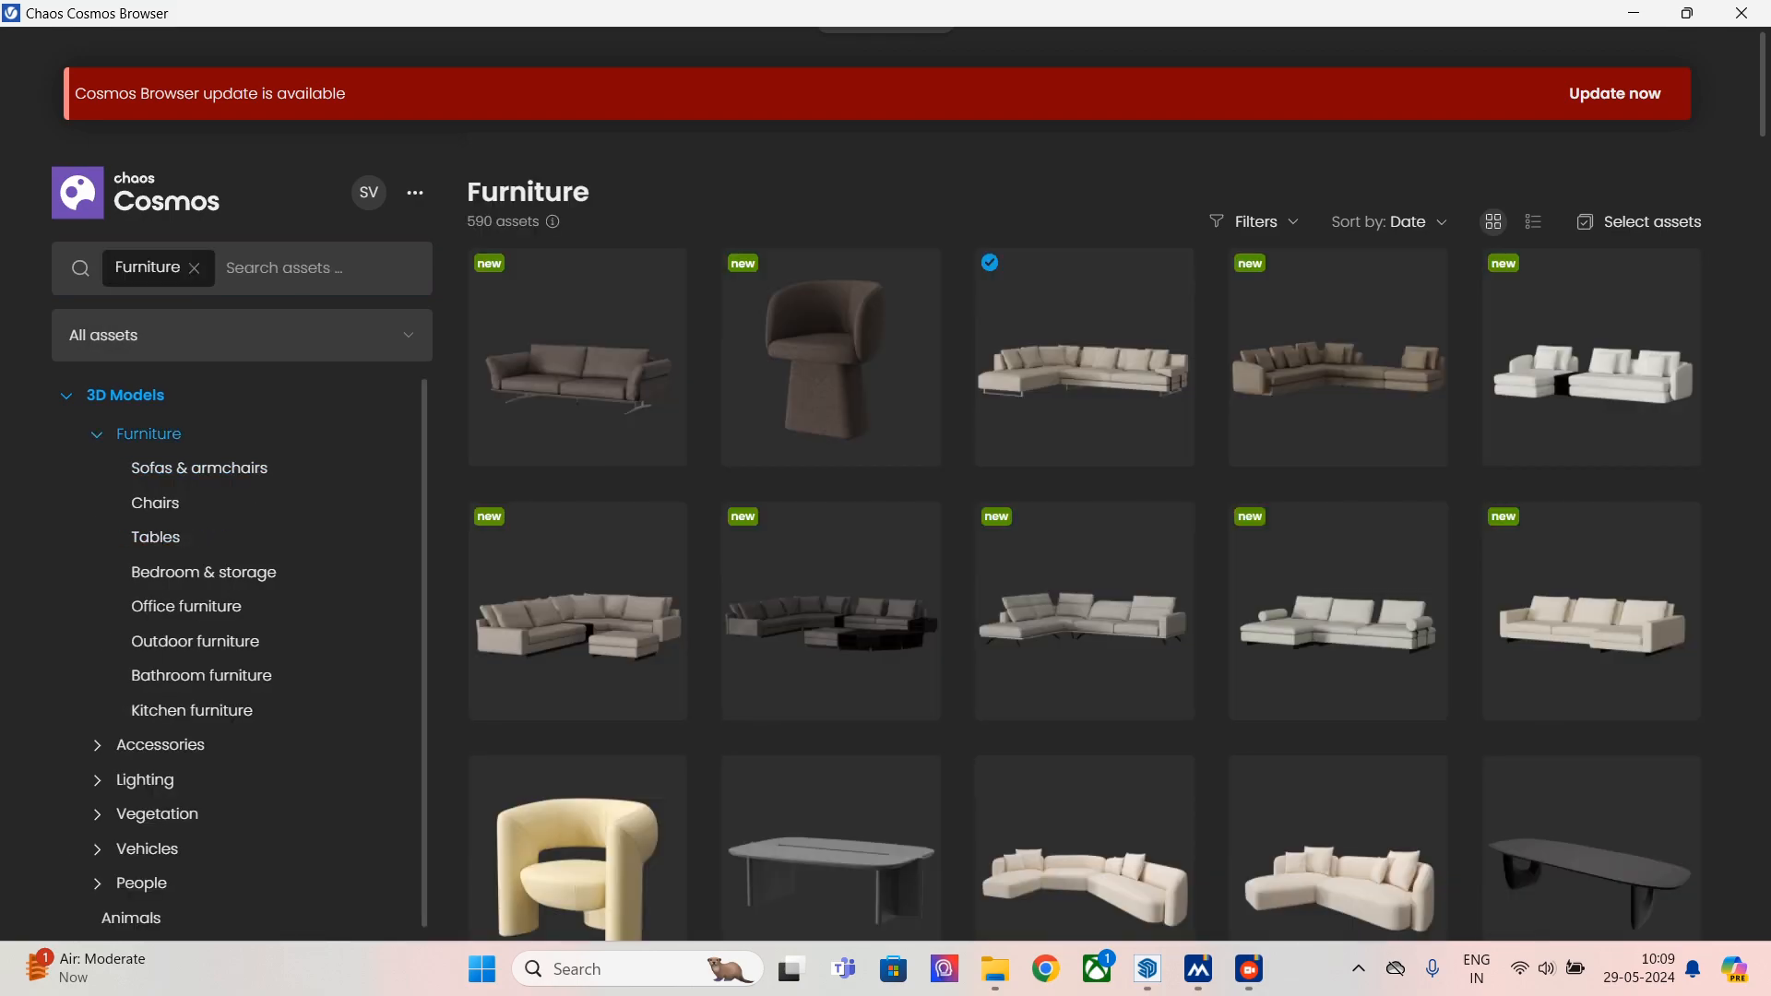
click(155, 537)
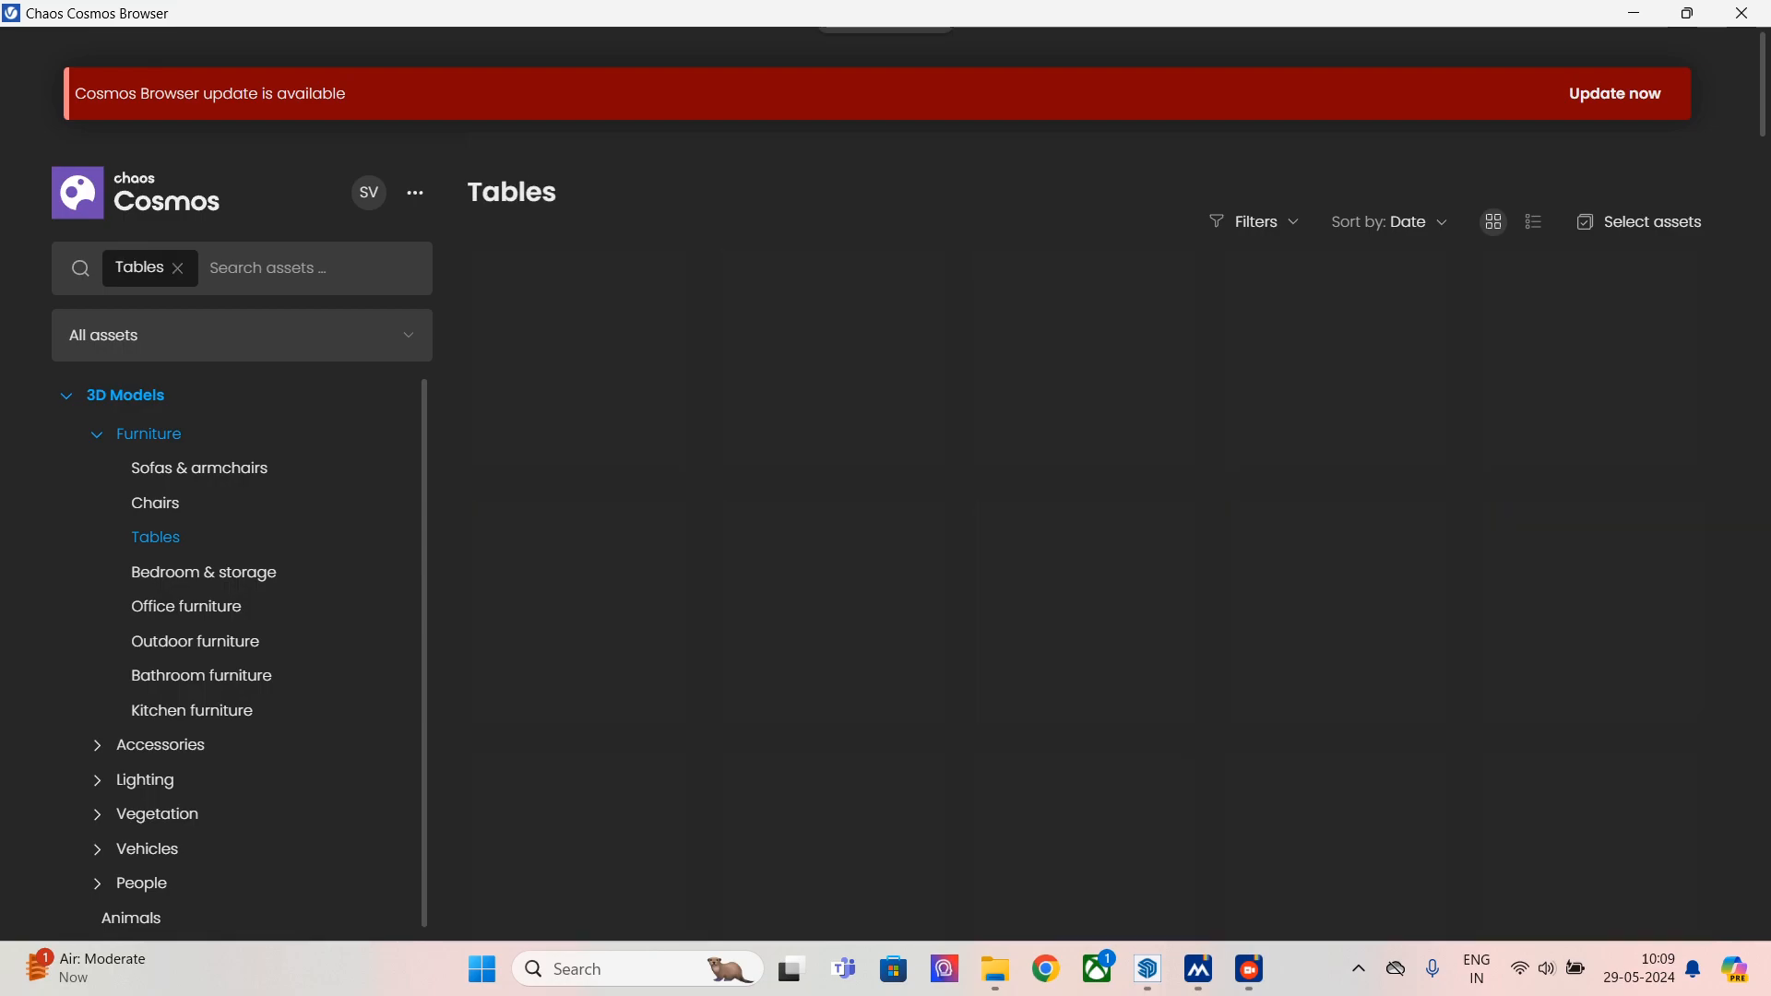
scroll(1046, 452, down, 5)
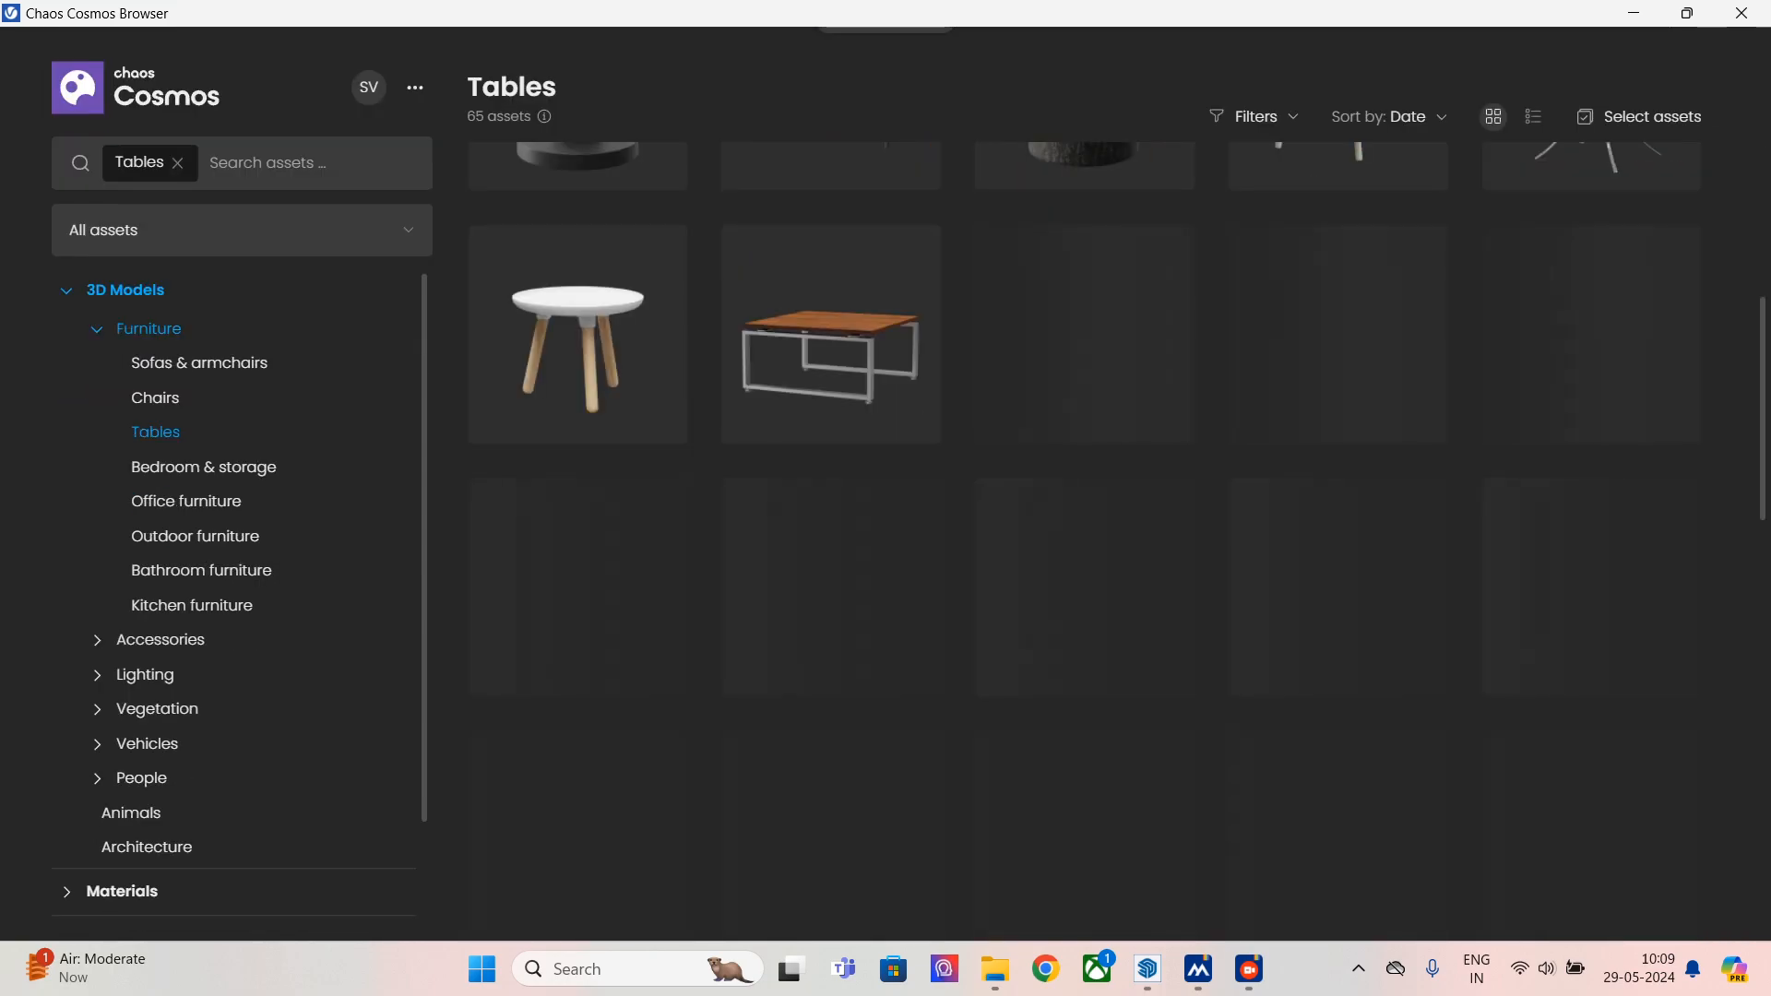
scroll(1084, 516, down, 5)
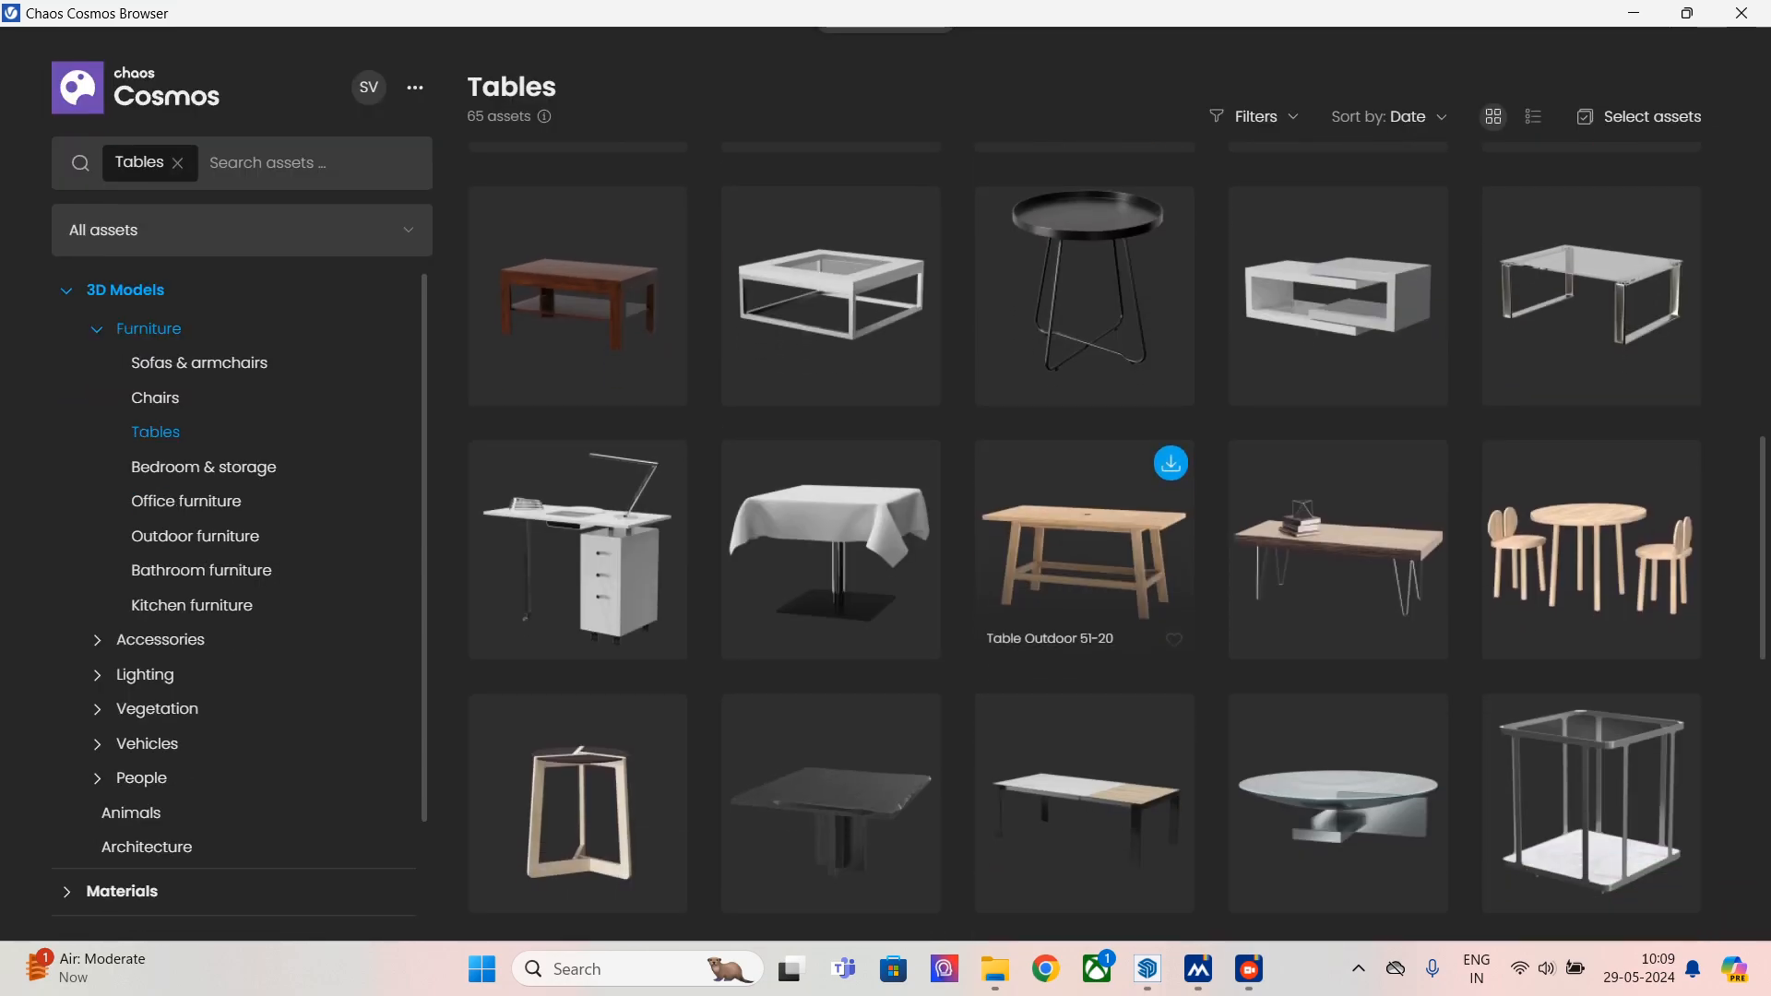
scroll(1084, 516, down, 3)
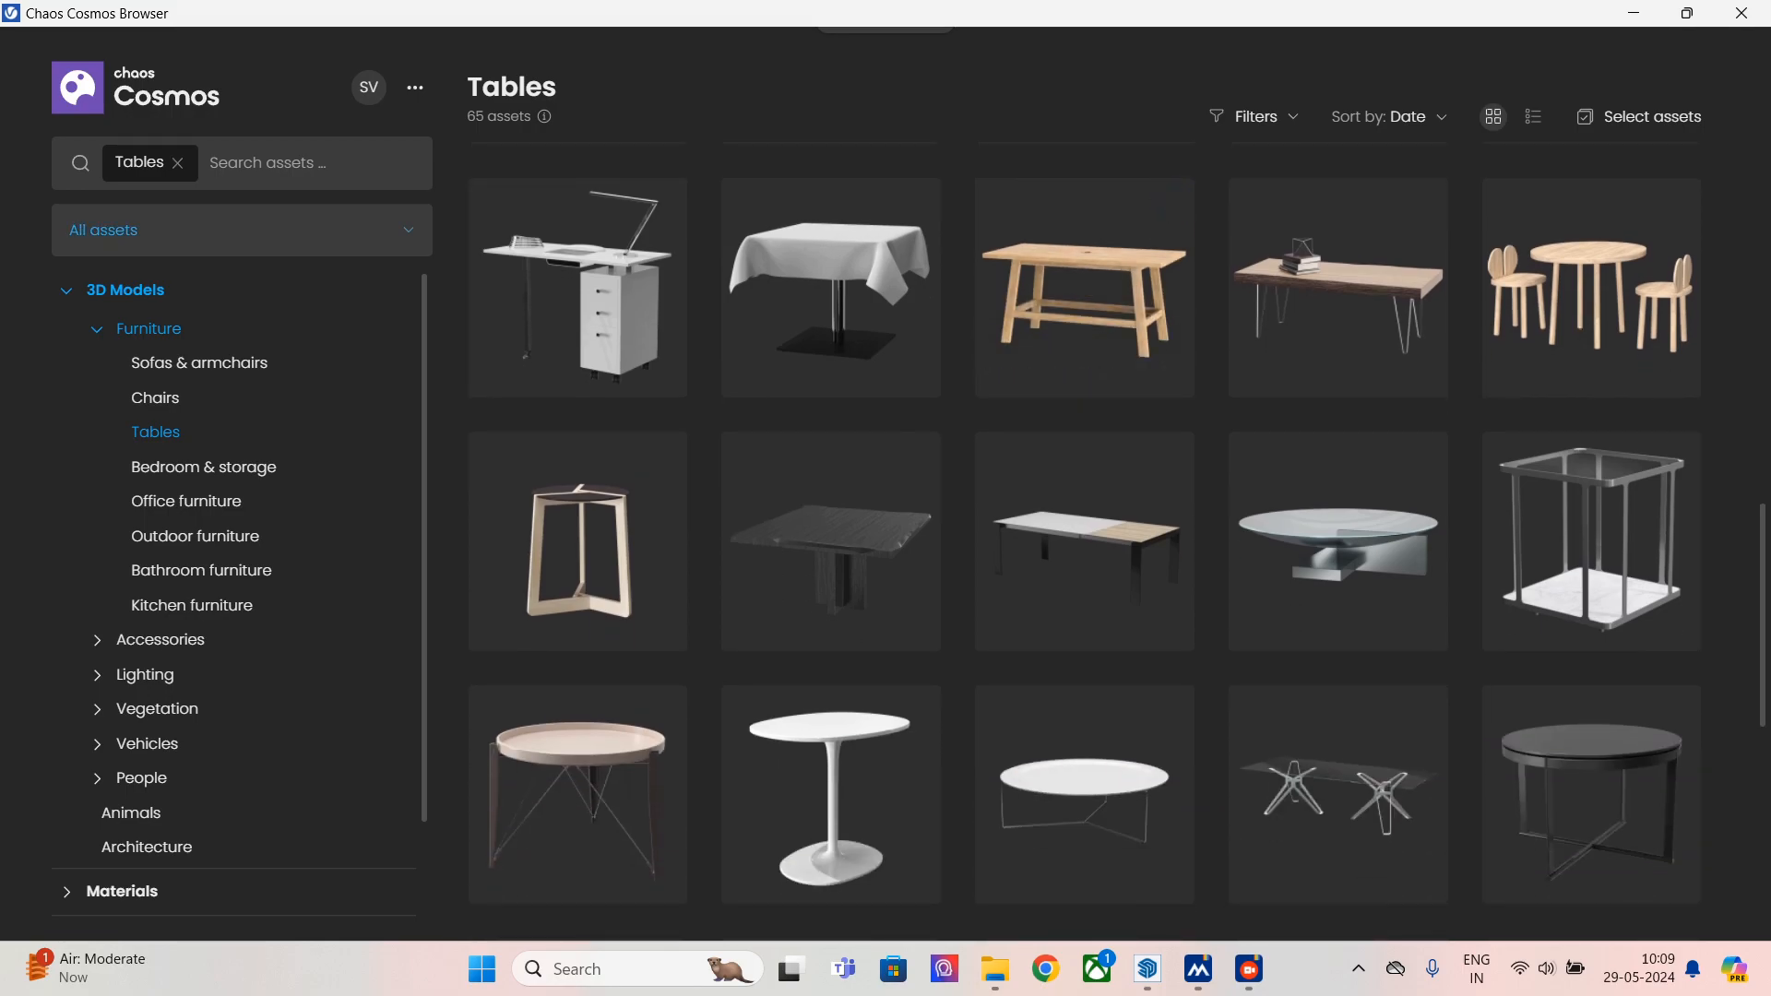
click(241, 231)
click(184, 329)
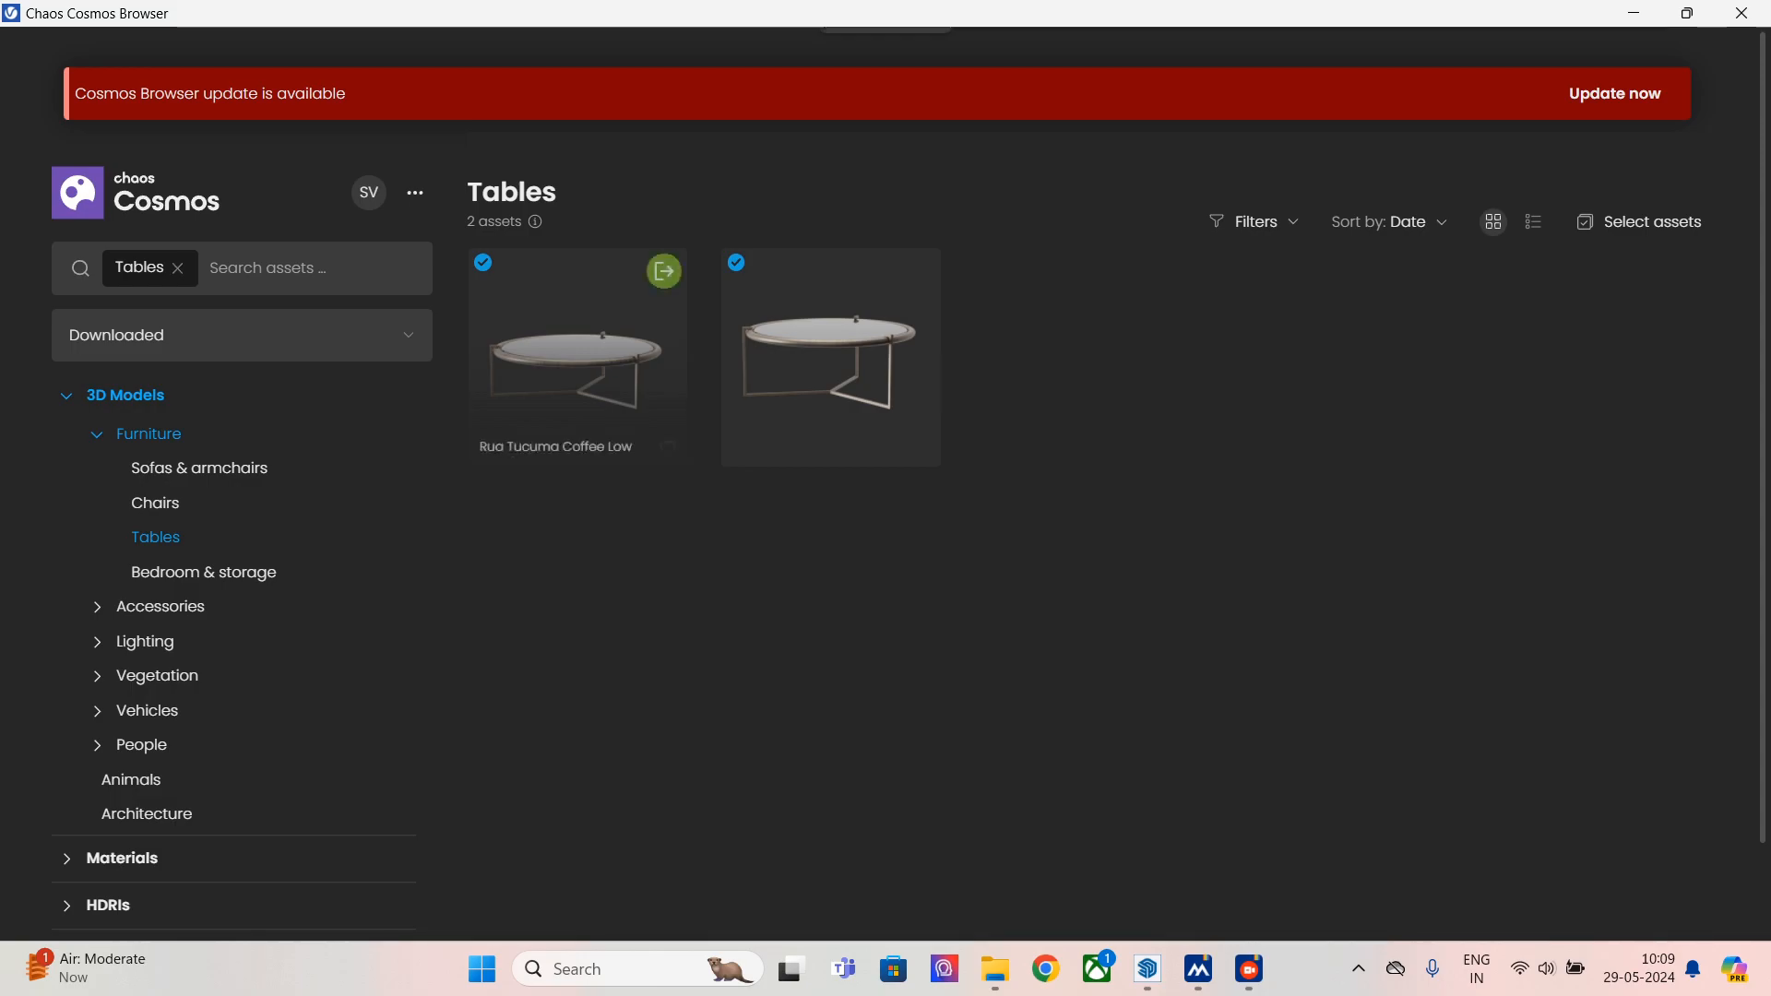
- Import the Rua Tucuma Coffee High table and place it on the floor in front of the sofa's long section
mouse_move(867, 322)
click(916, 270)
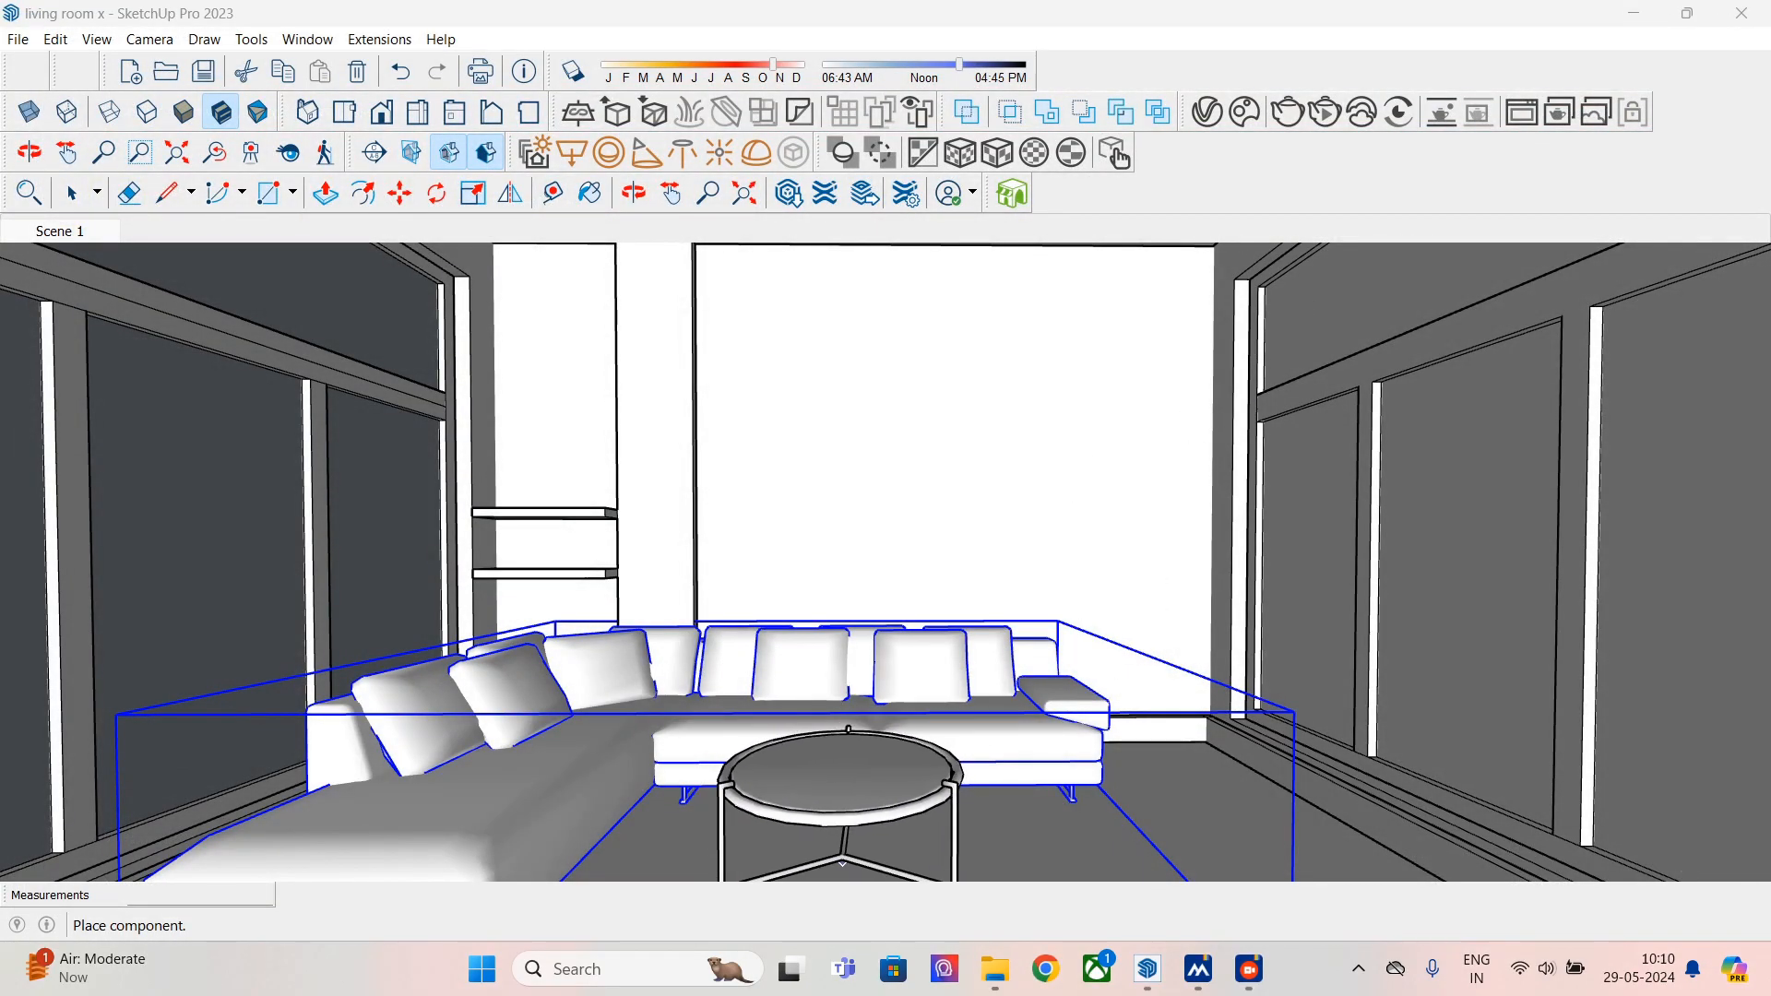
key(Escape)
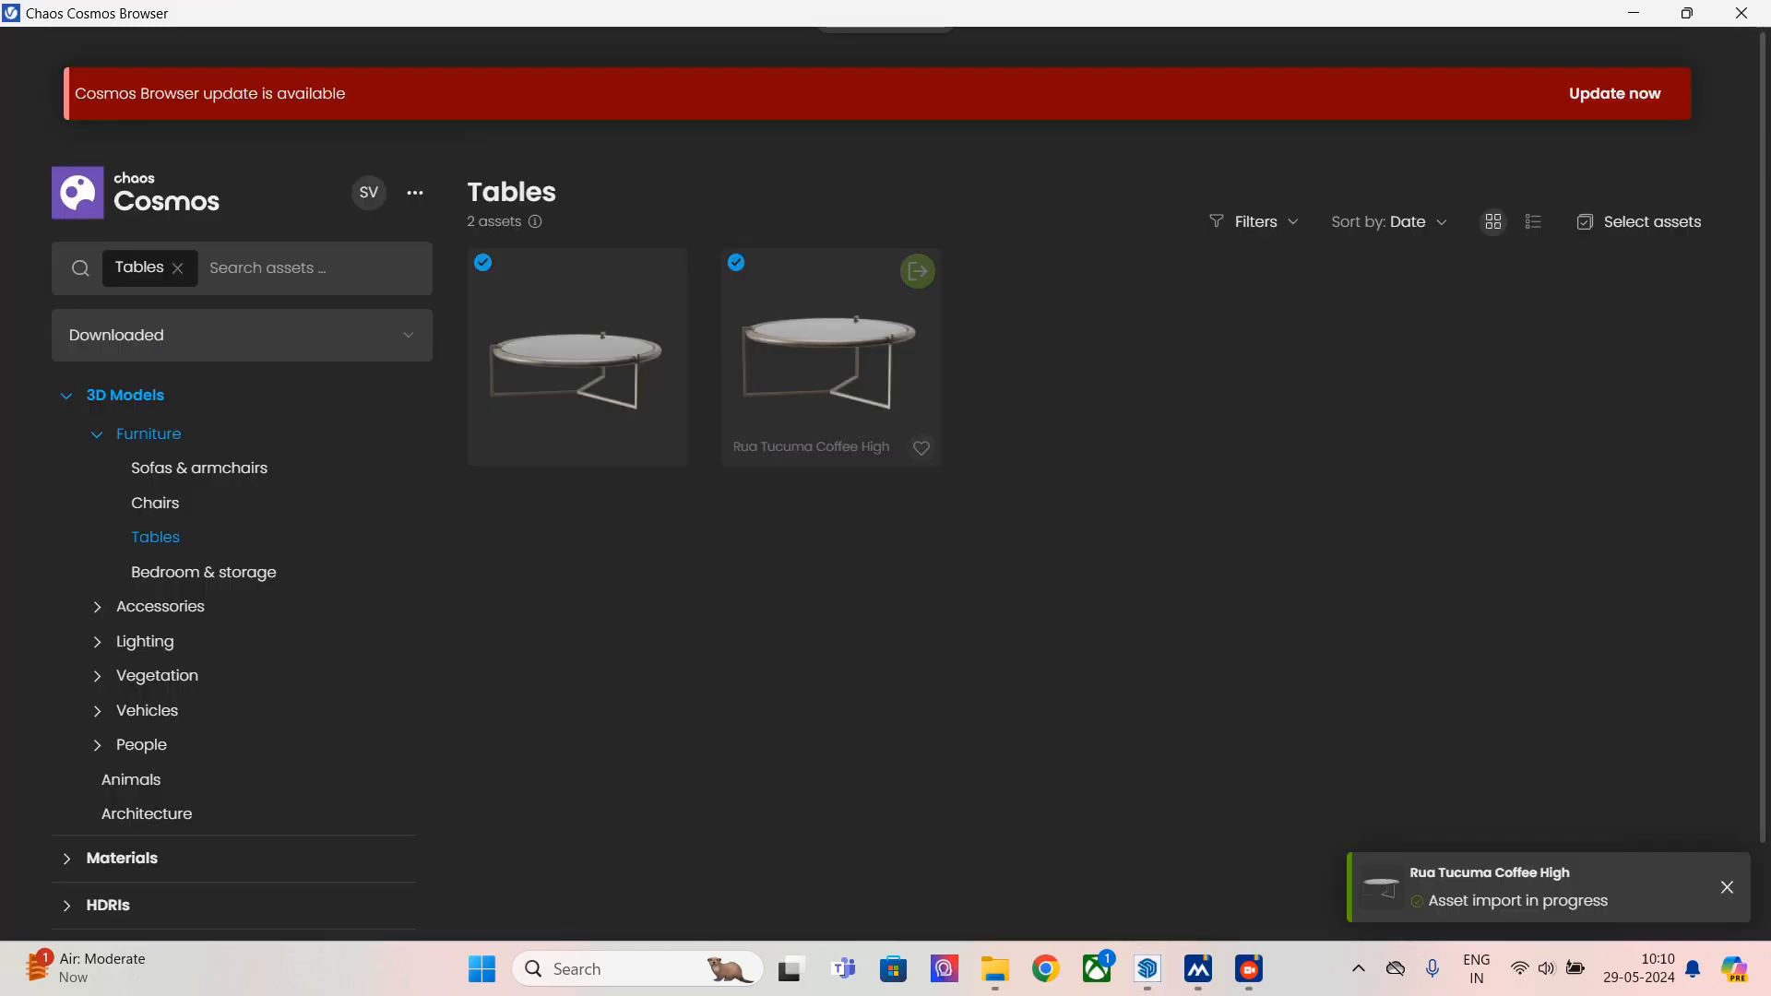
click(1745, 11)
middle_drag(885, 571, 885, 527)
click(853, 735)
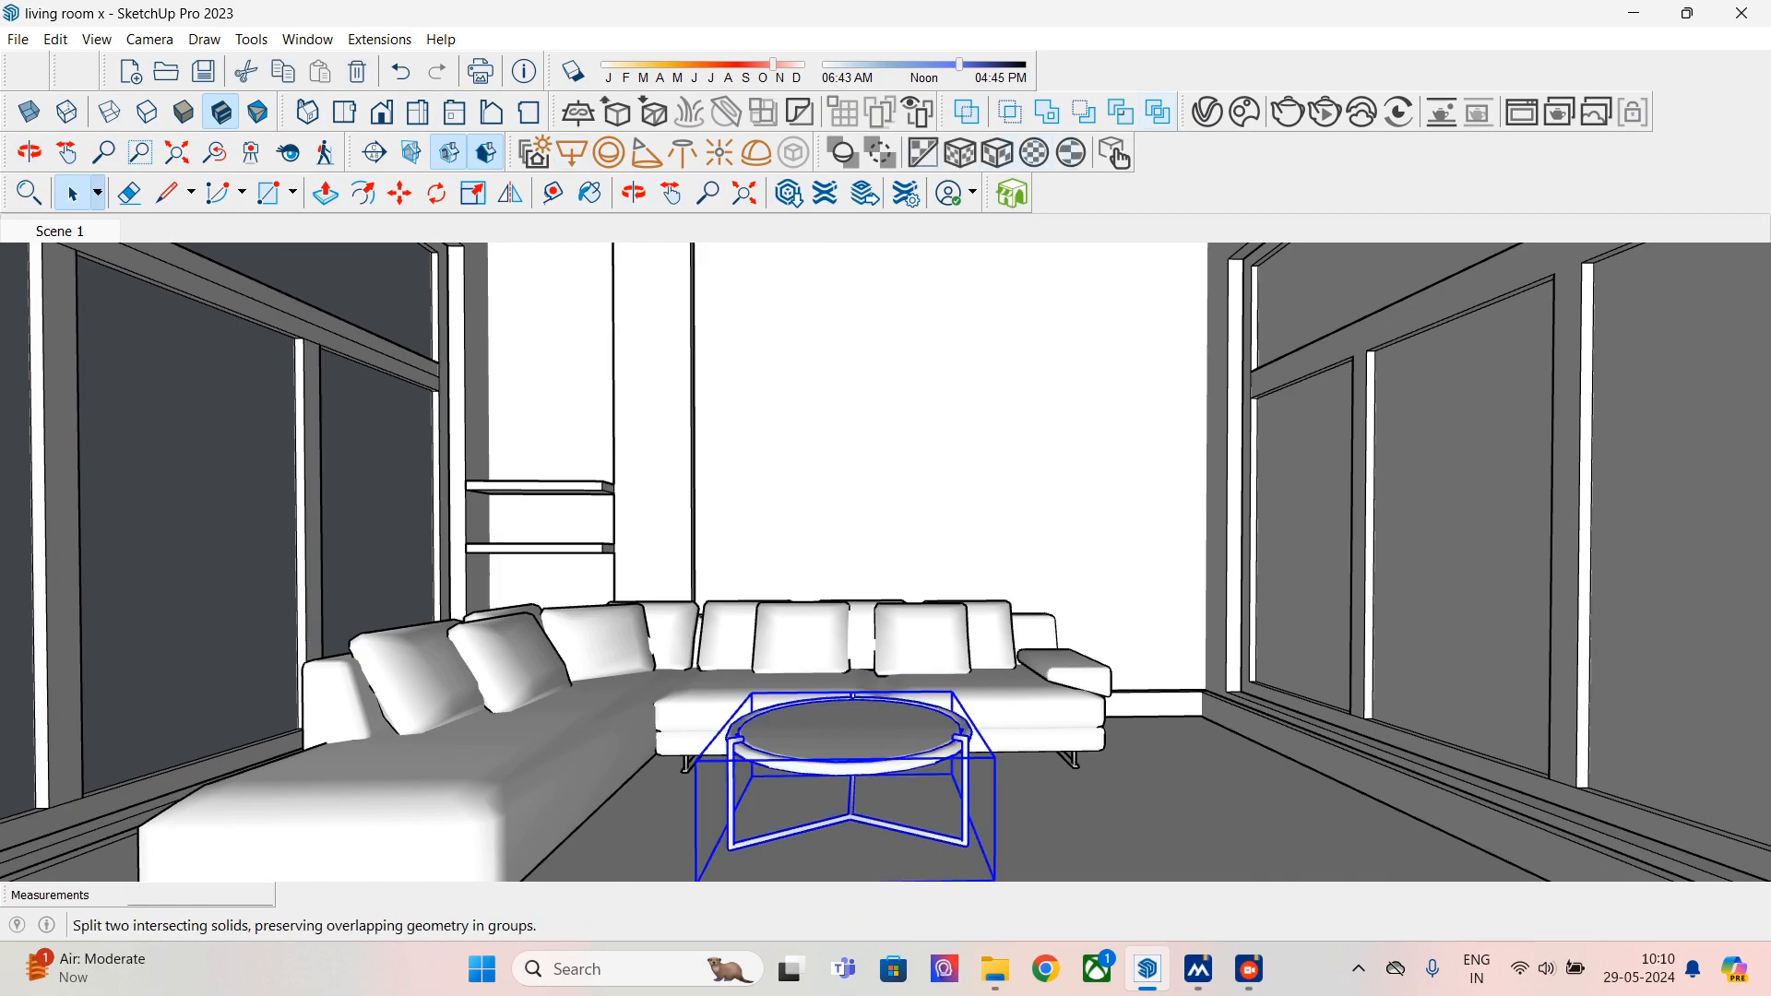
- Import the downloaded swivel armchair with the round wooden base from Sofas & armchairs and place it beside the coffee table, opposite the chaise
click(1244, 113)
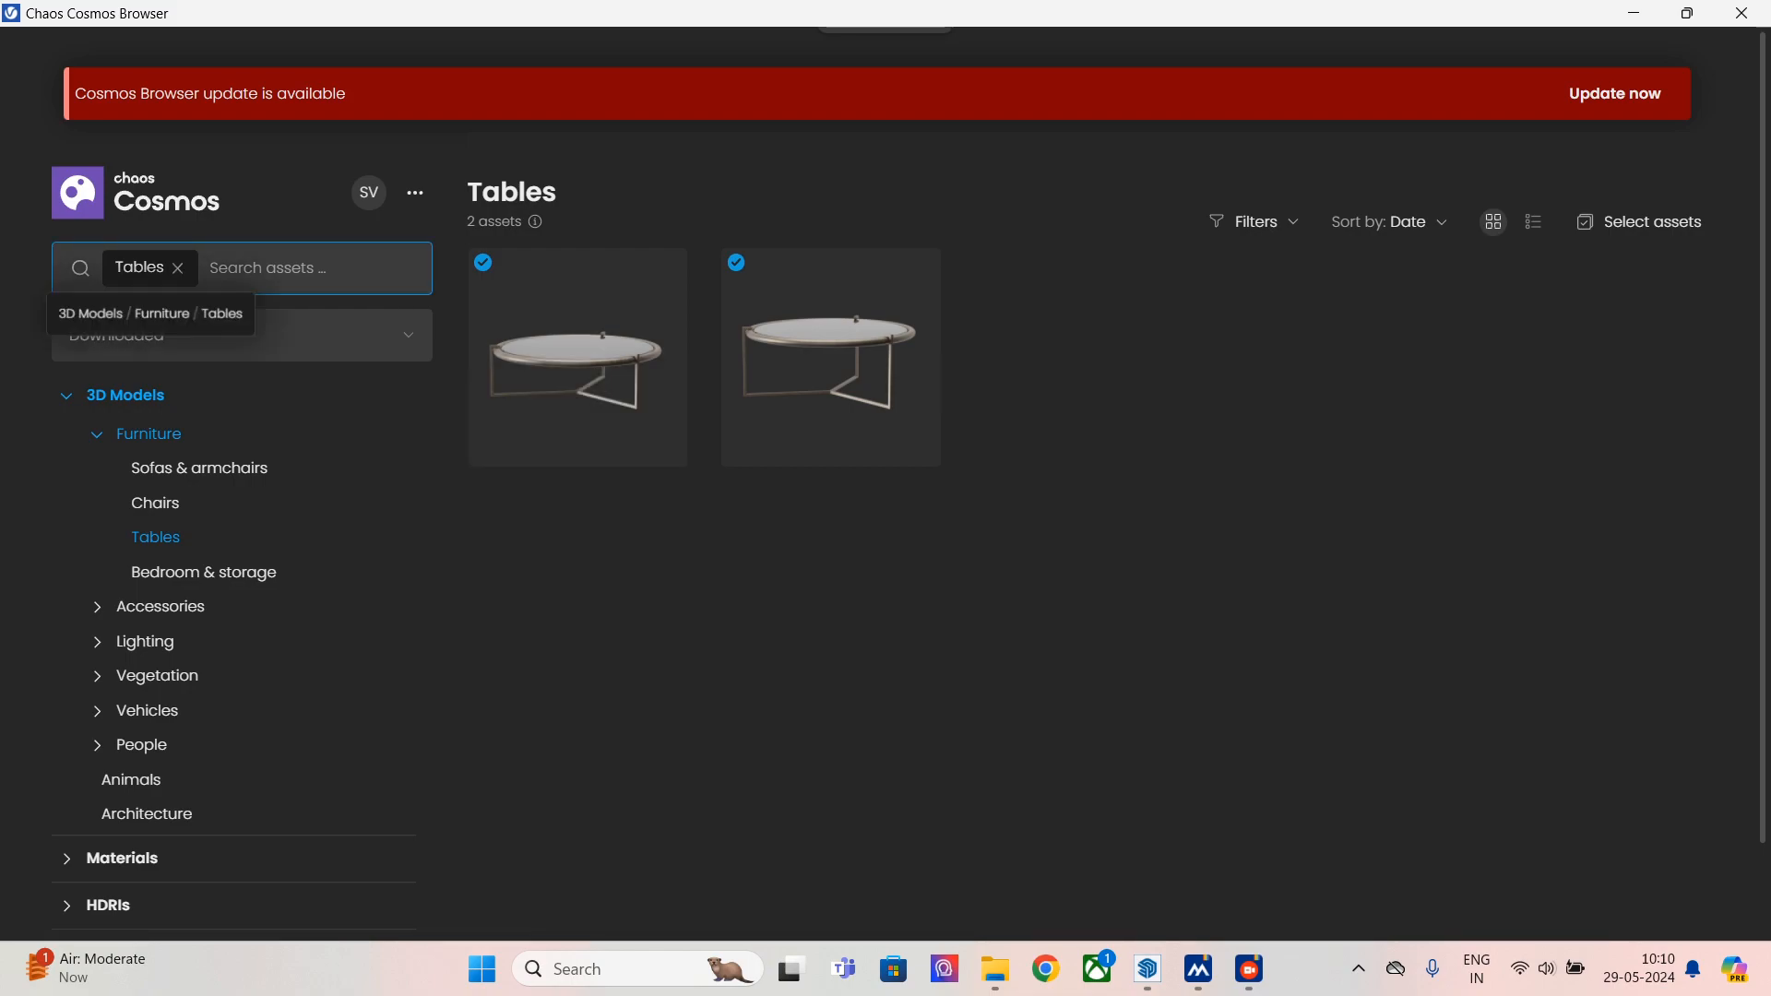
click(178, 267)
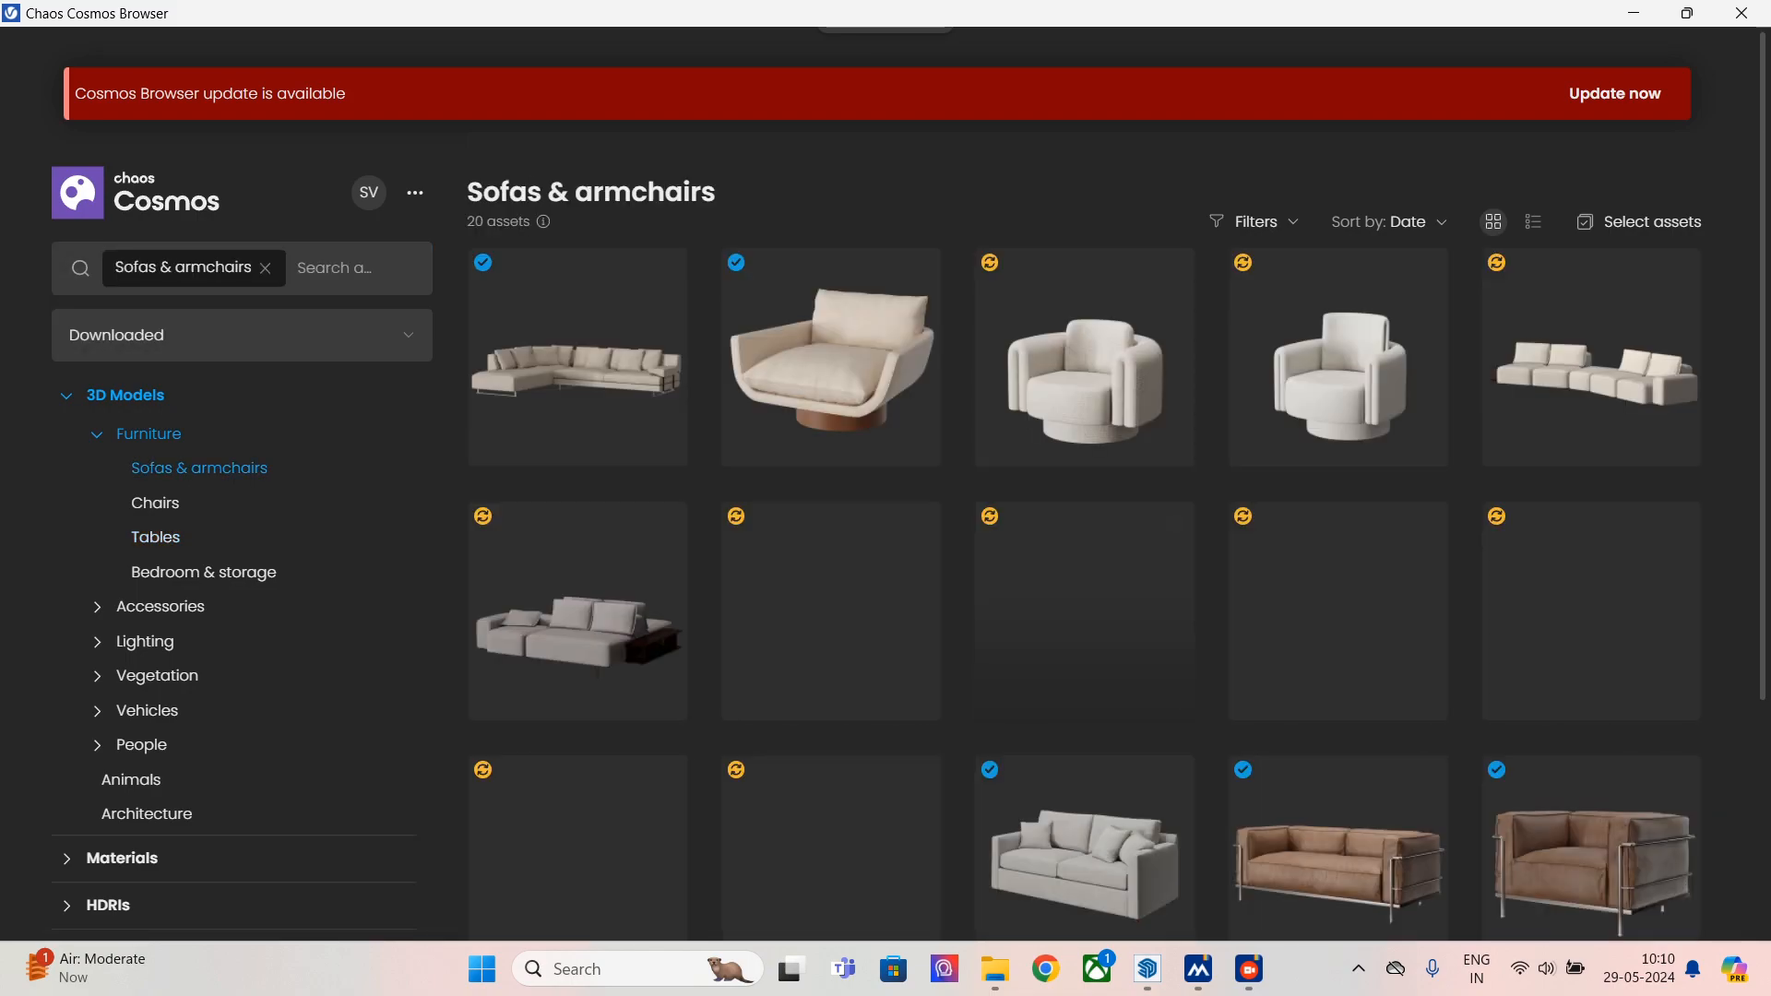
click(917, 271)
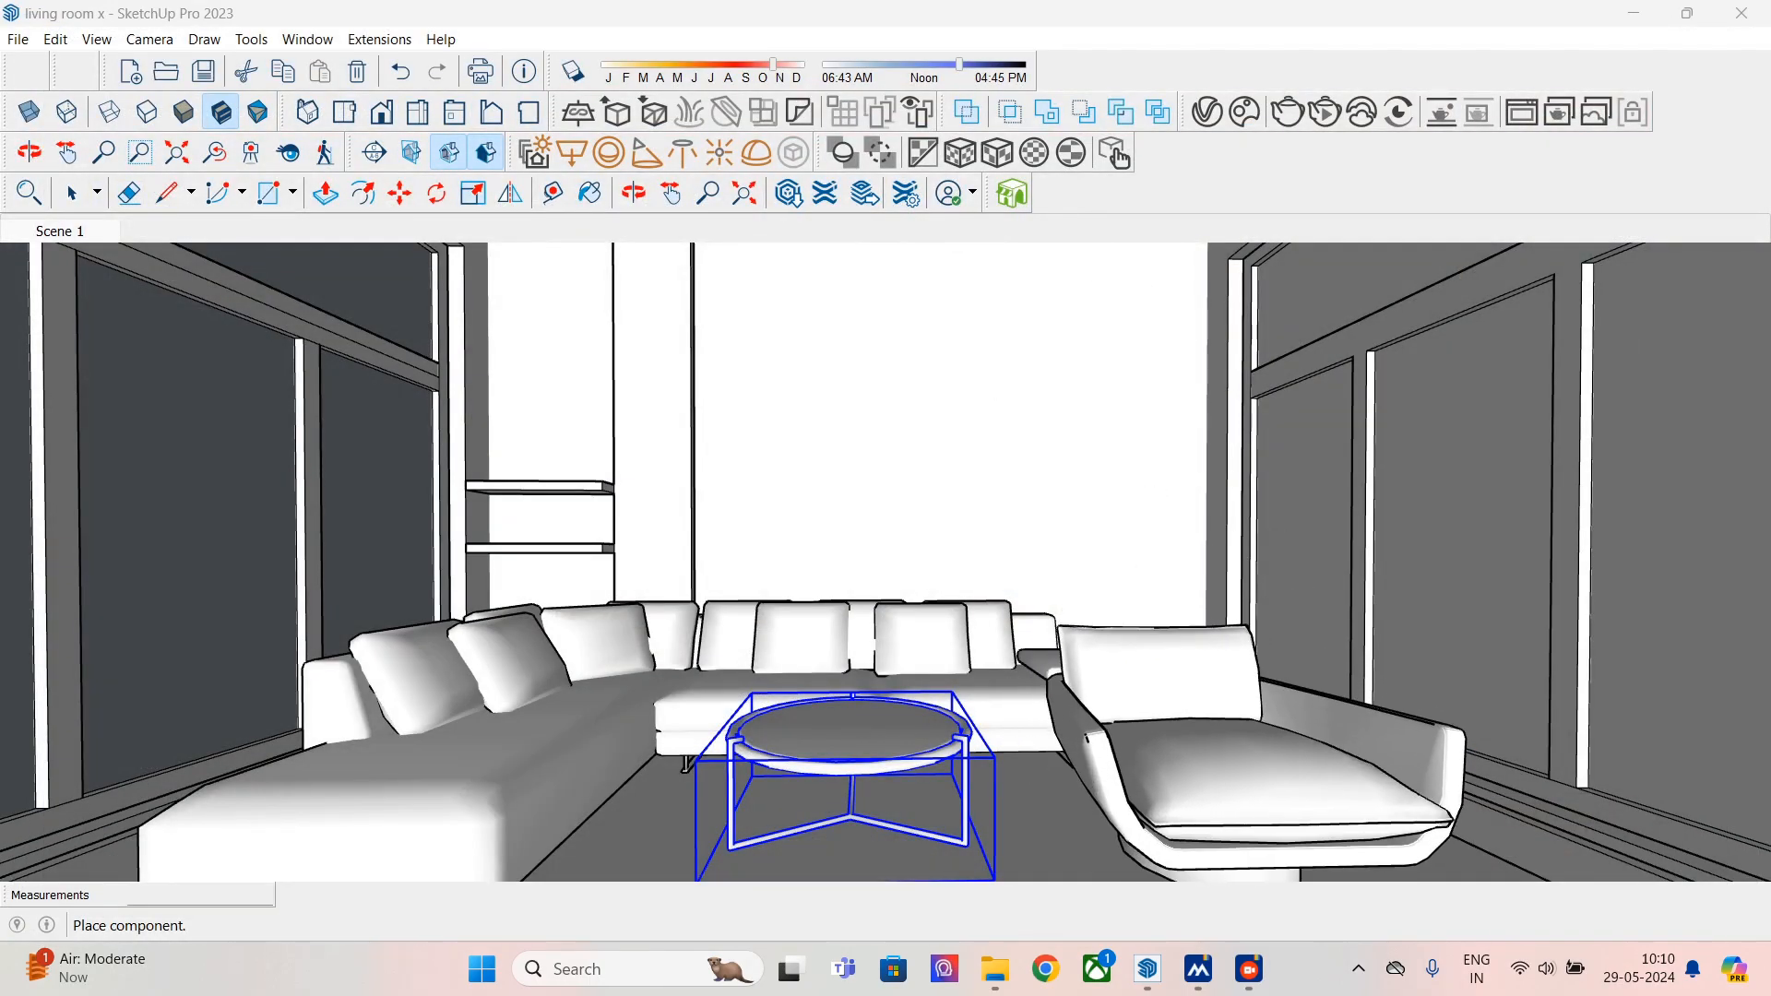
click(1199, 846)
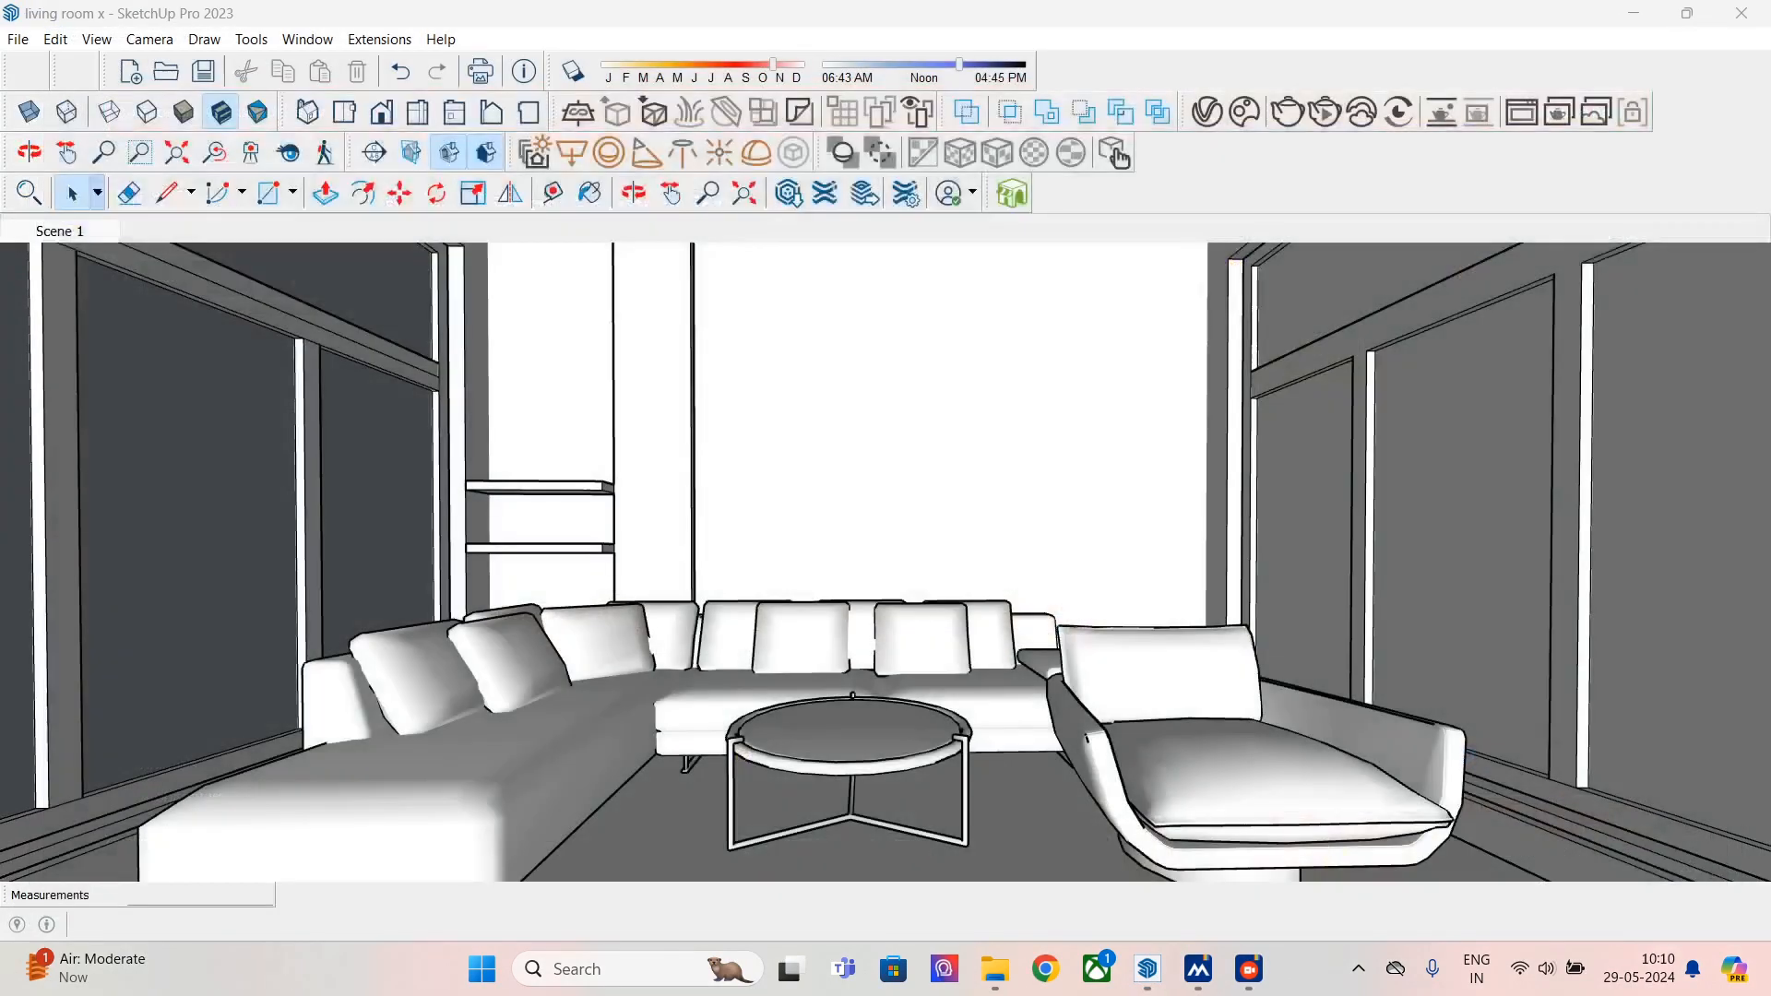
- Scale the armchair down, including green-axis scalings of 0.97 and 0.91
click(1264, 779)
key(q)
key(s)
drag(1100, 662, 1133, 688)
click(1297, 799)
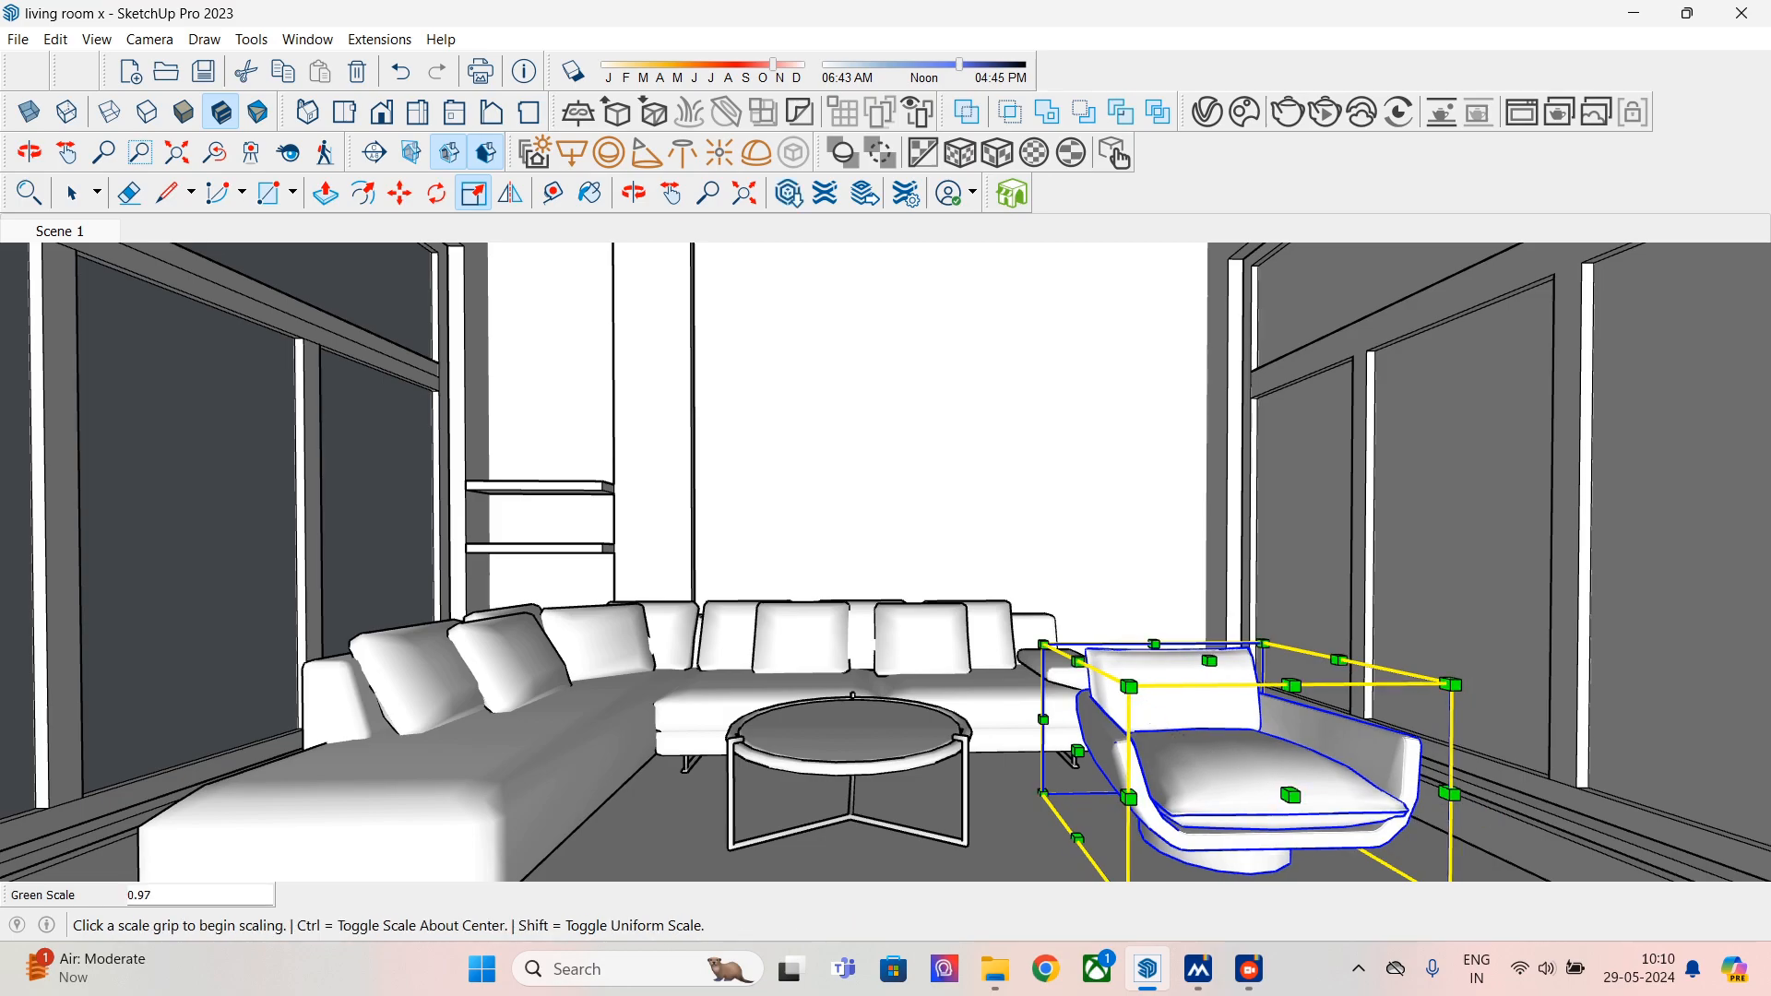
click(1273, 784)
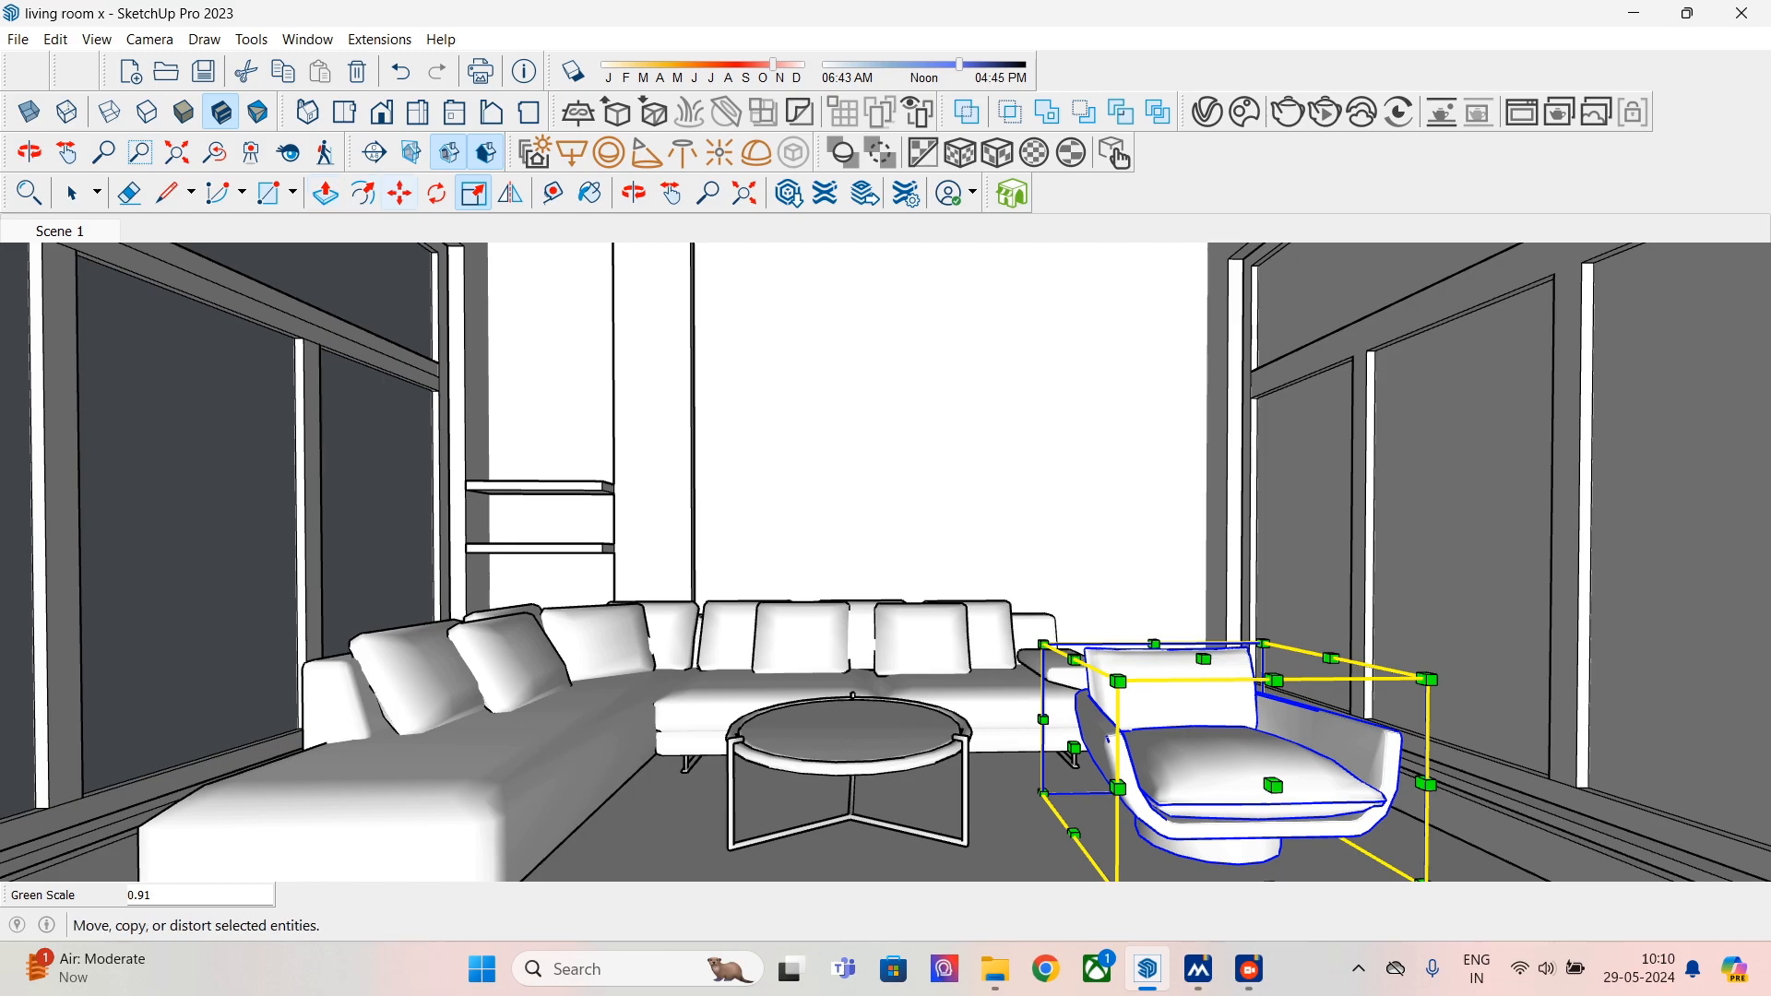
- Rotate the armchair about its vertical axis by about 115.1 degrees
click(399, 193)
middle_drag(1307, 664, 1282, 710)
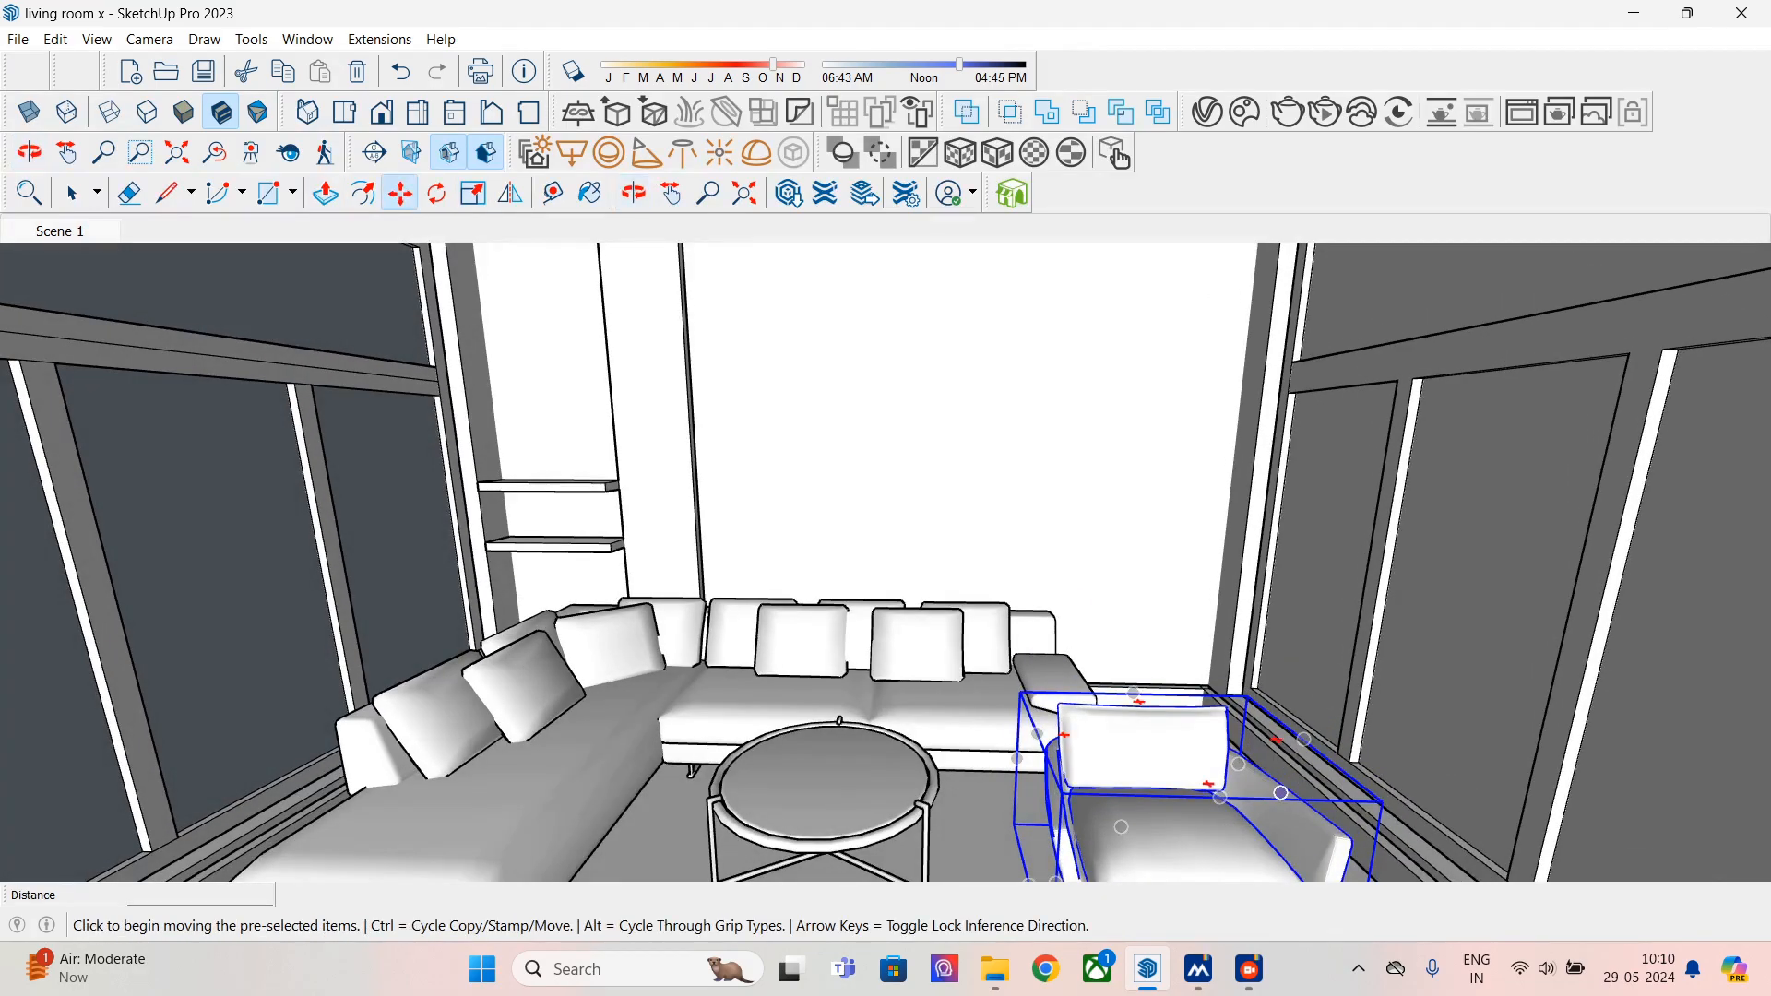
click(1208, 784)
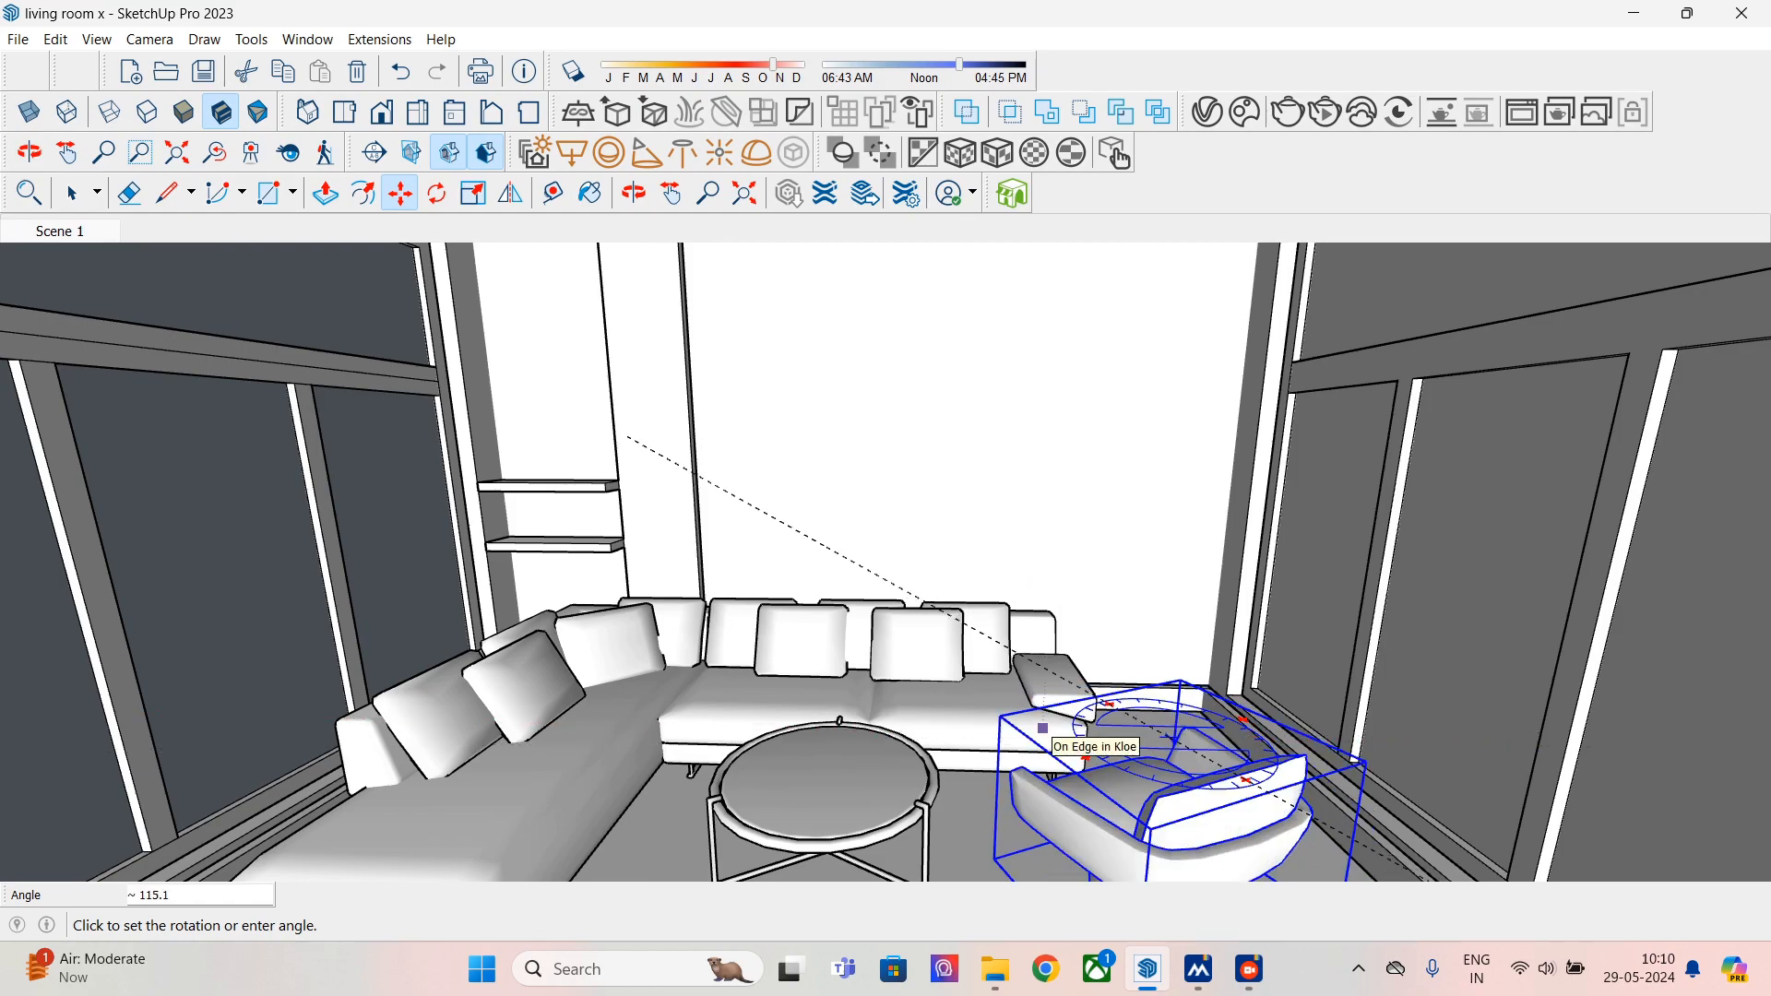
click(1109, 779)
- Switch to a wireframe top view, reposition the armchair near the coffee table and rotate it by 45 degrees
click(344, 112)
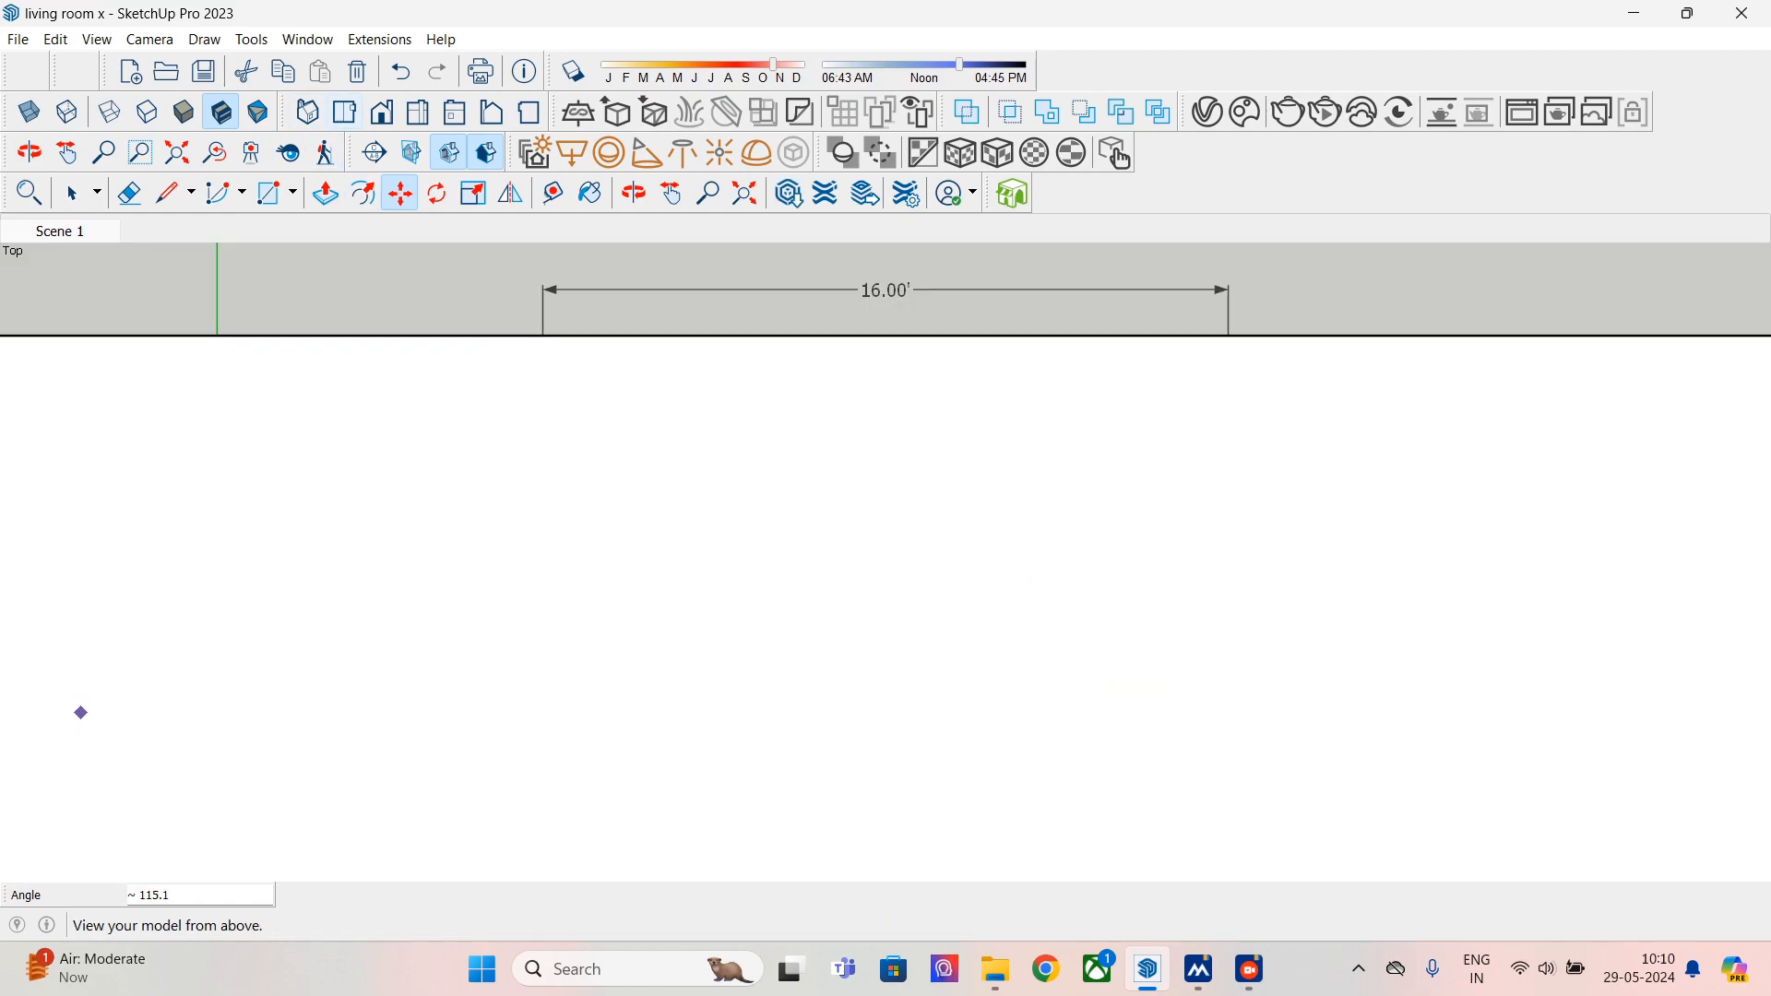
scroll(652, 590, down, 4)
shift+middle_drag(826, 679, 822, 500)
scroll(839, 505, down, 2)
shift+middle_drag(866, 637, 885, 506)
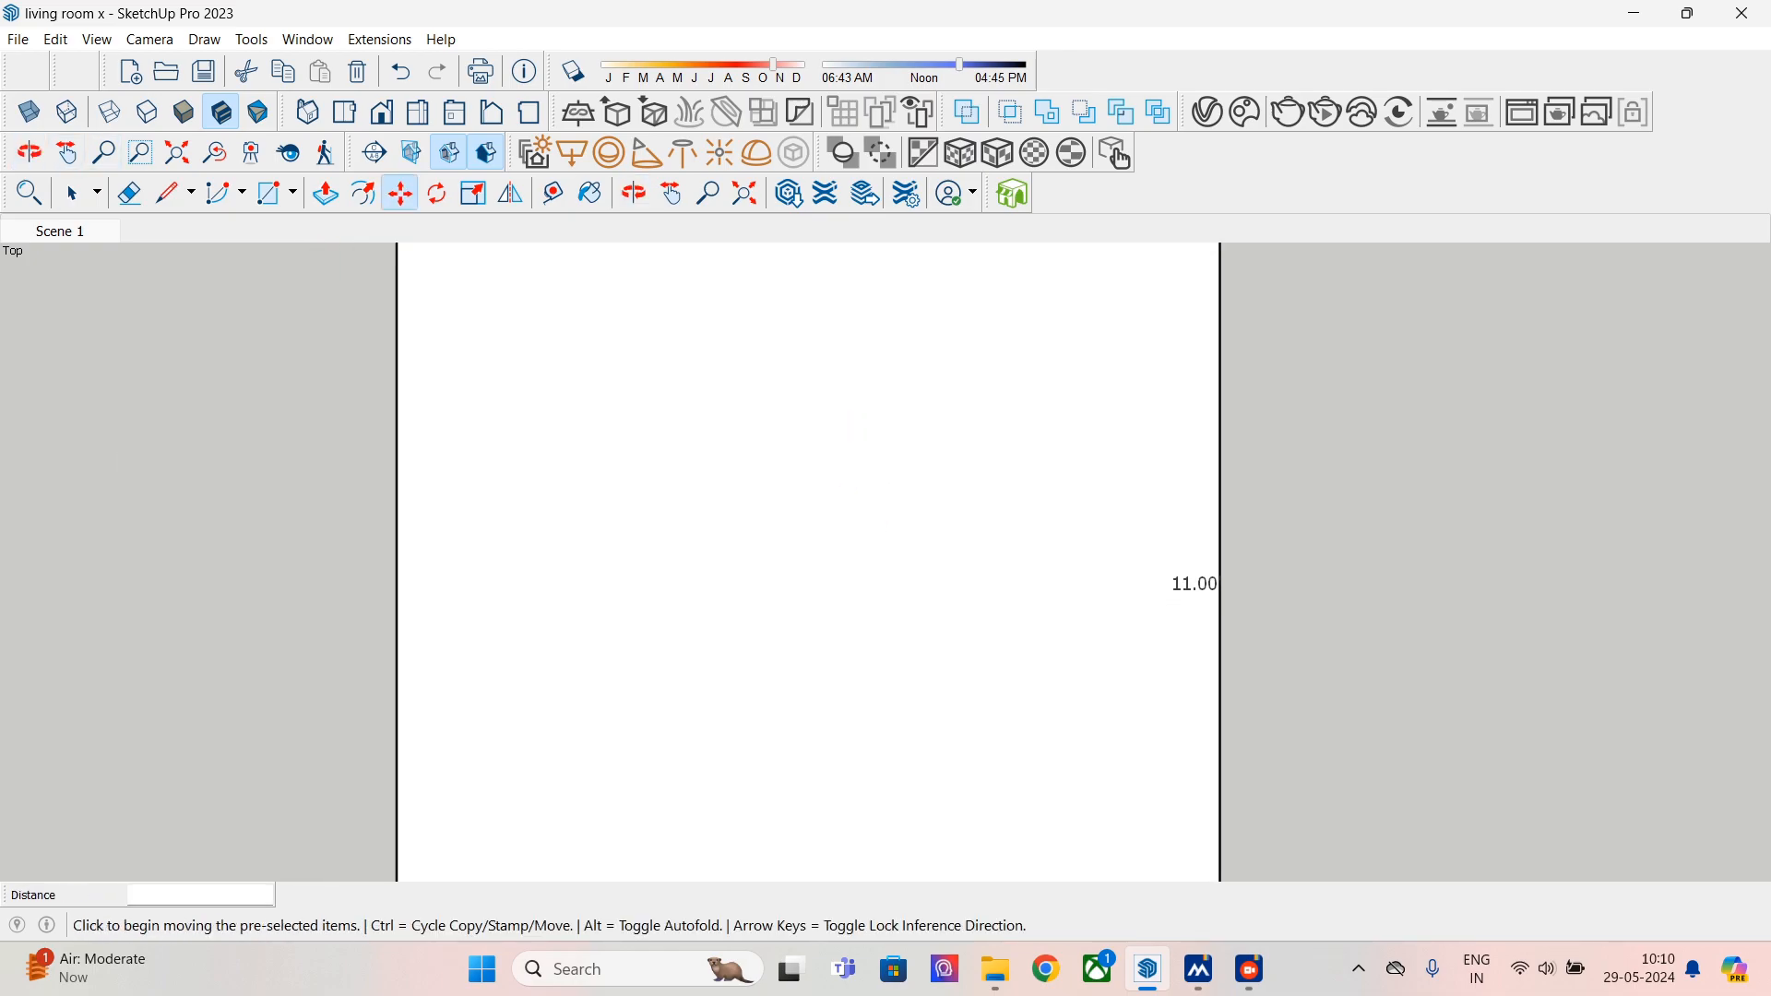
click(110, 111)
click(936, 600)
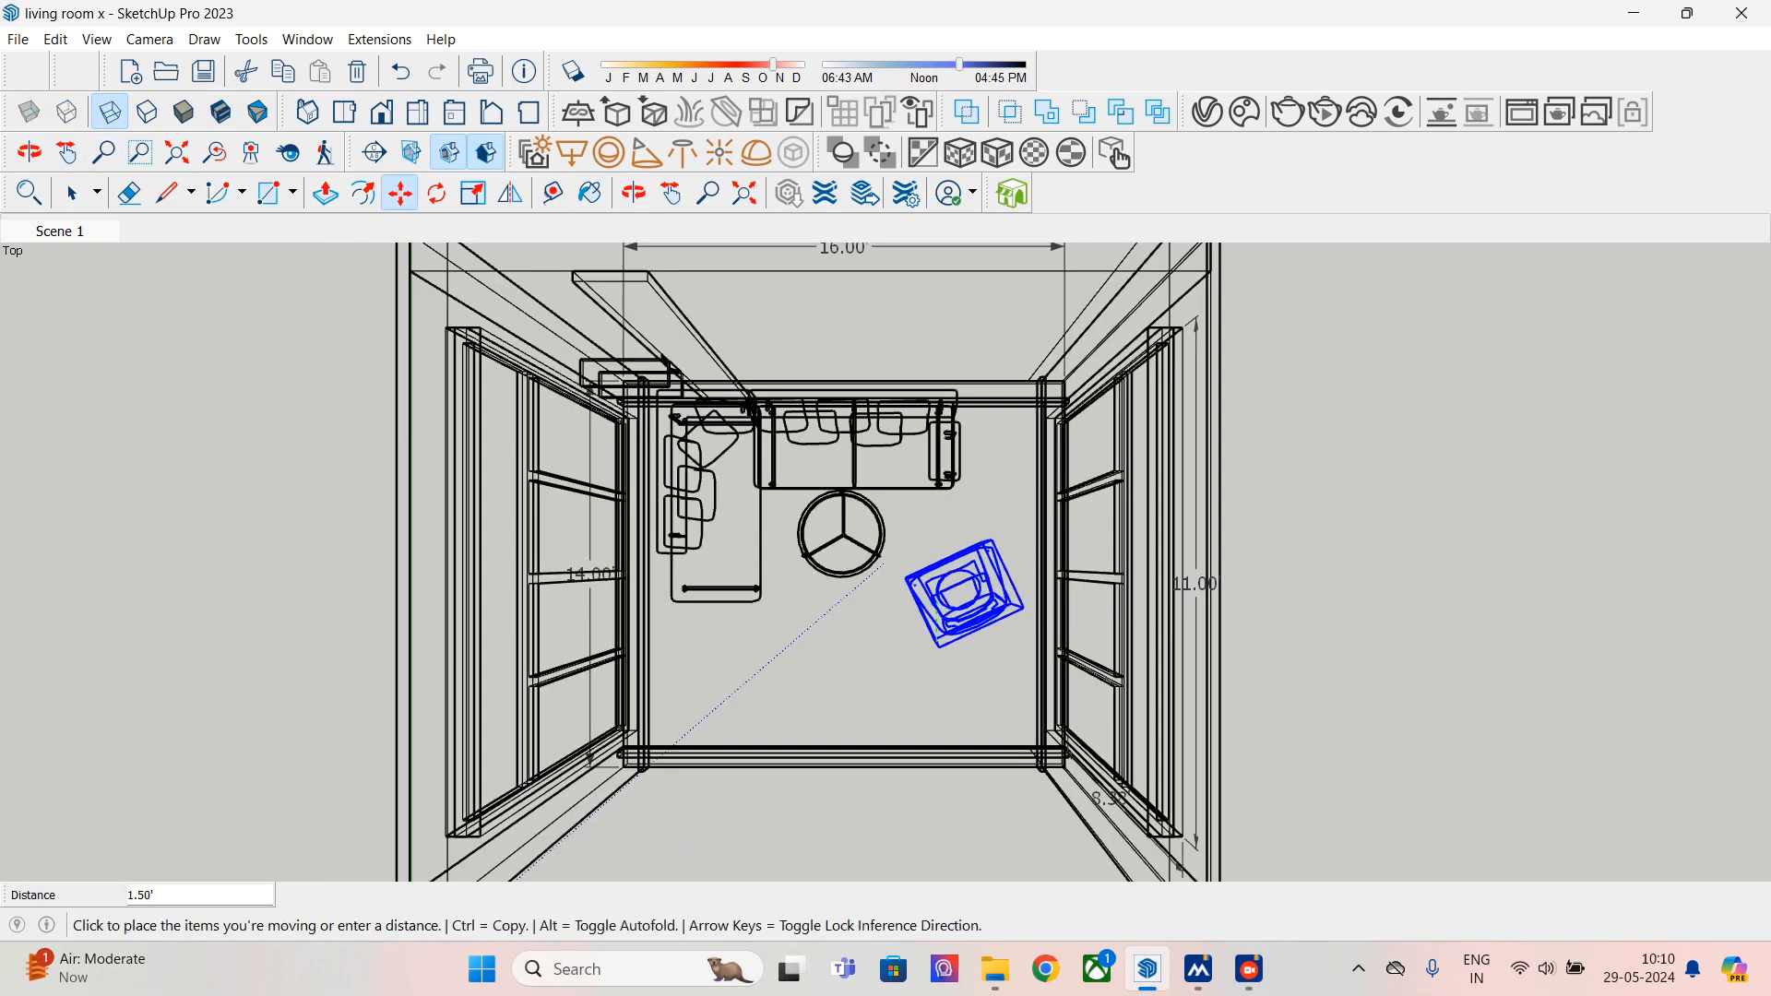
click(953, 630)
click(964, 627)
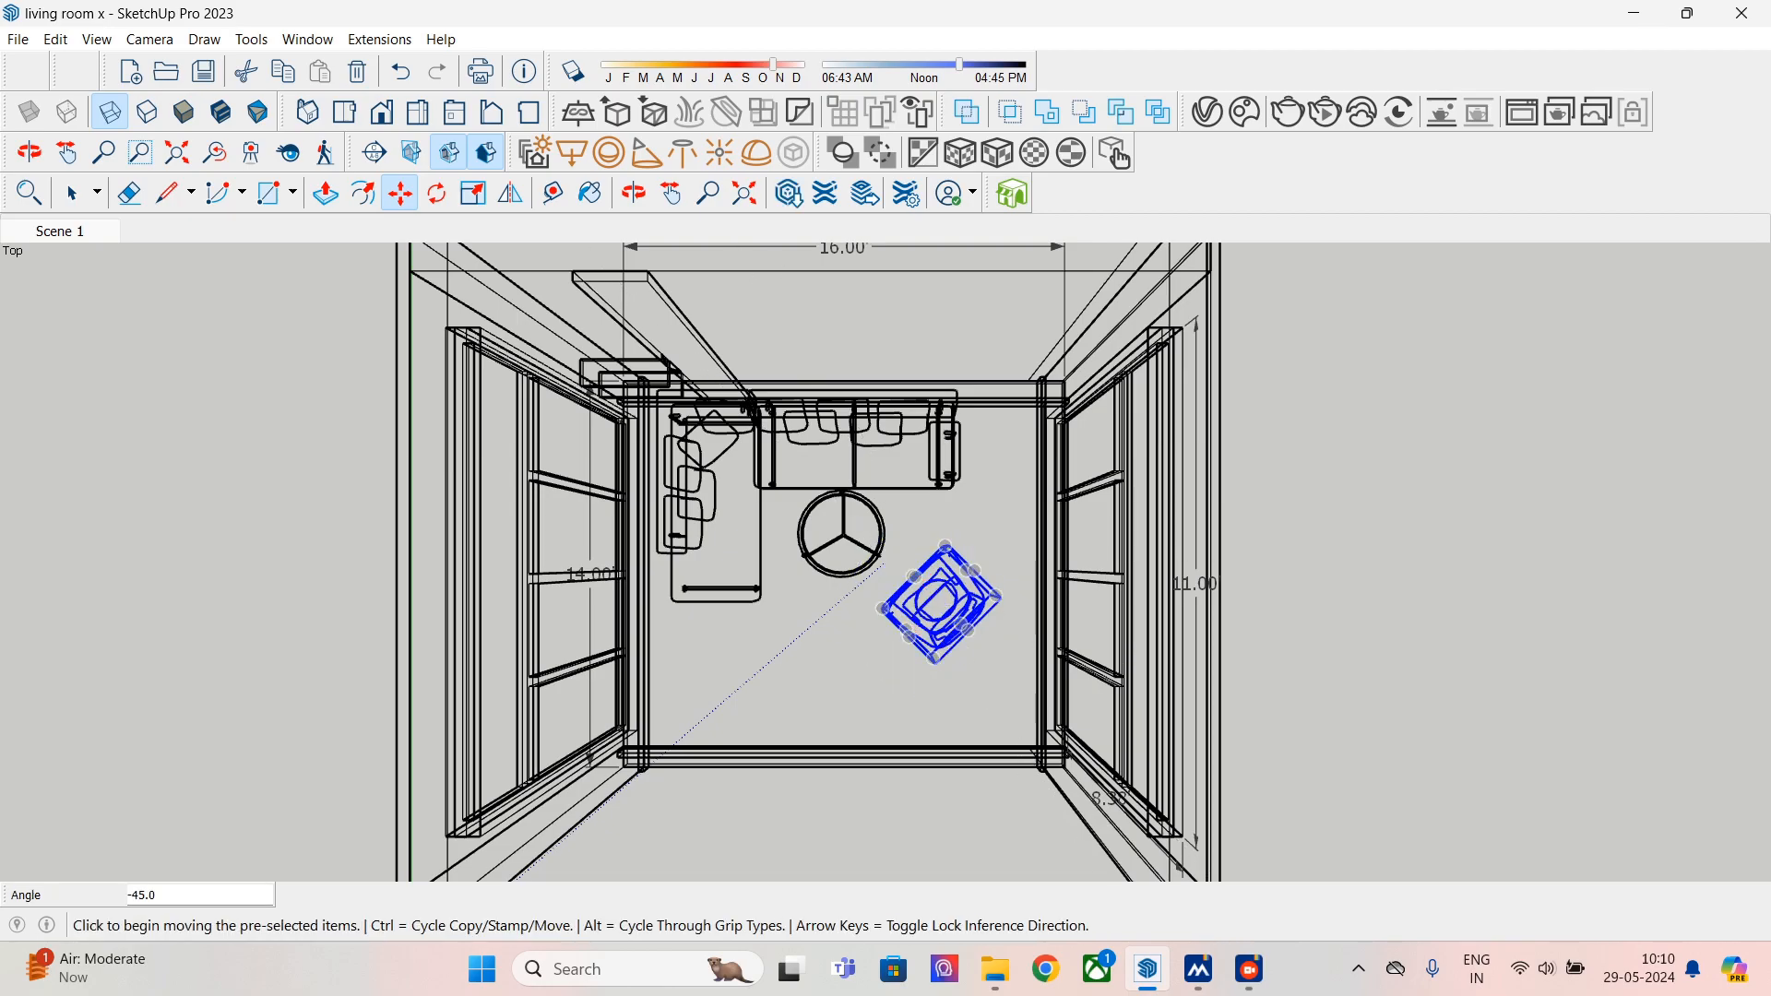
key(space)
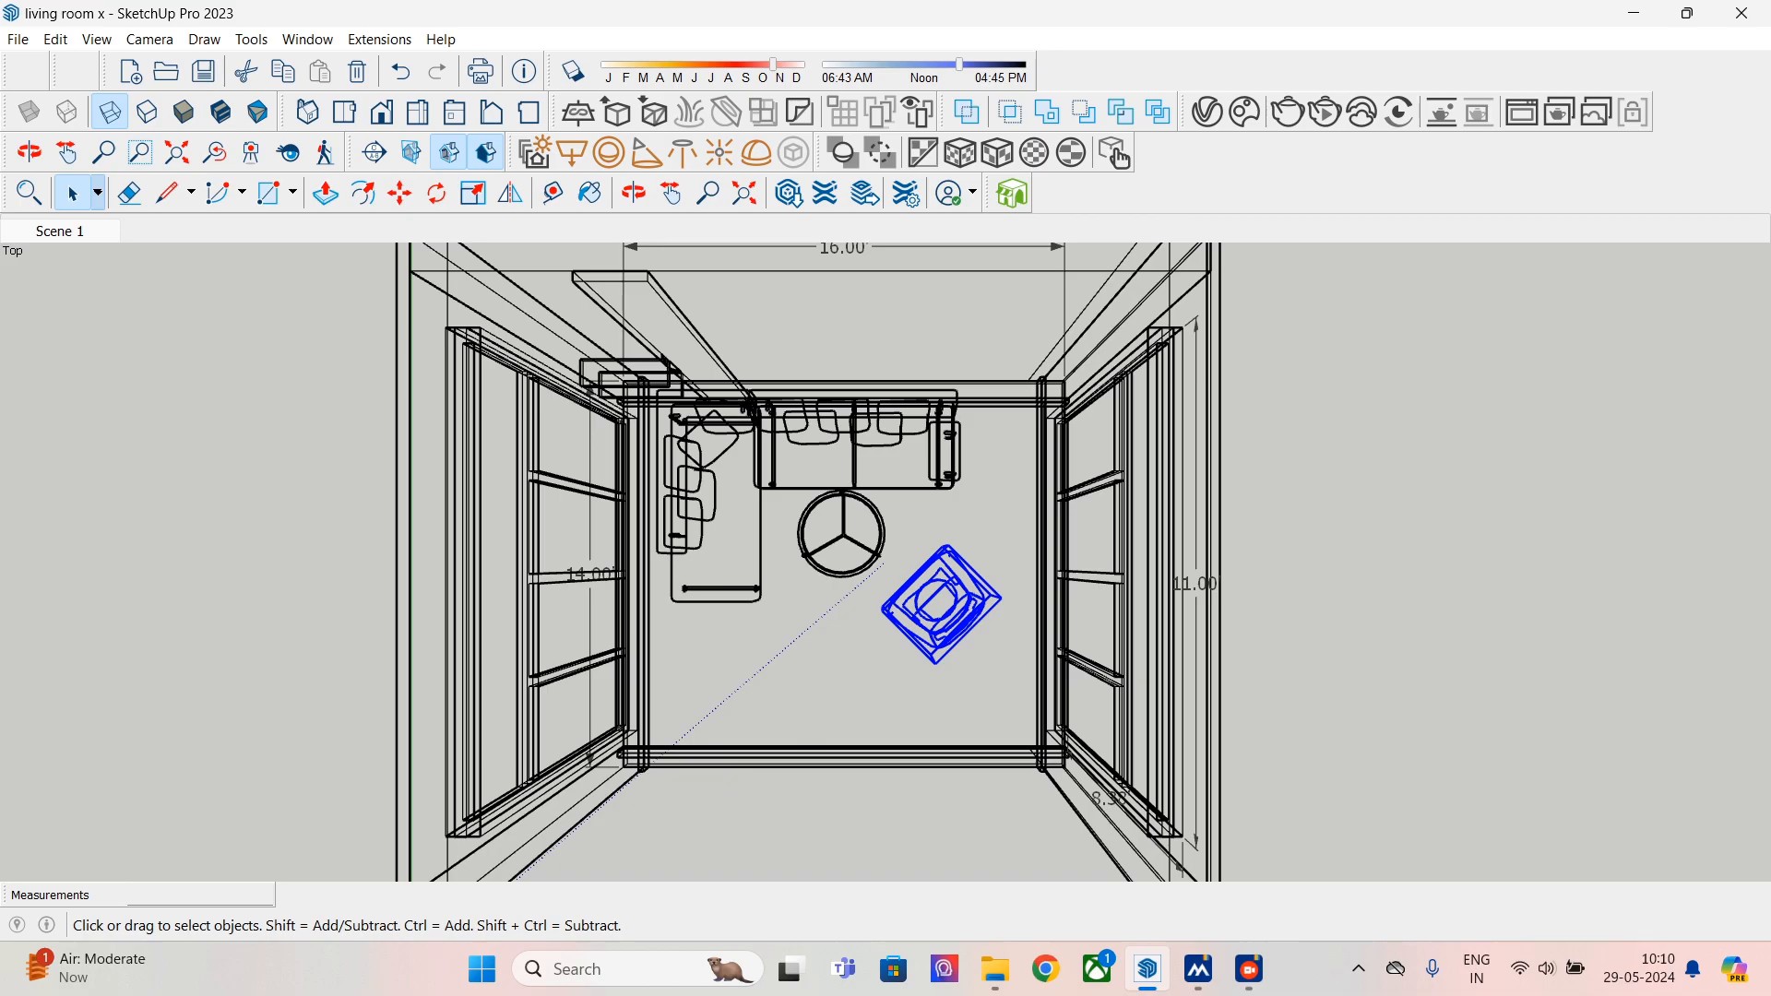
- Move the coffee table about 0.67' away from the sofa's long section, then about 0.35' toward the armchair side
click(841, 533)
click(399, 192)
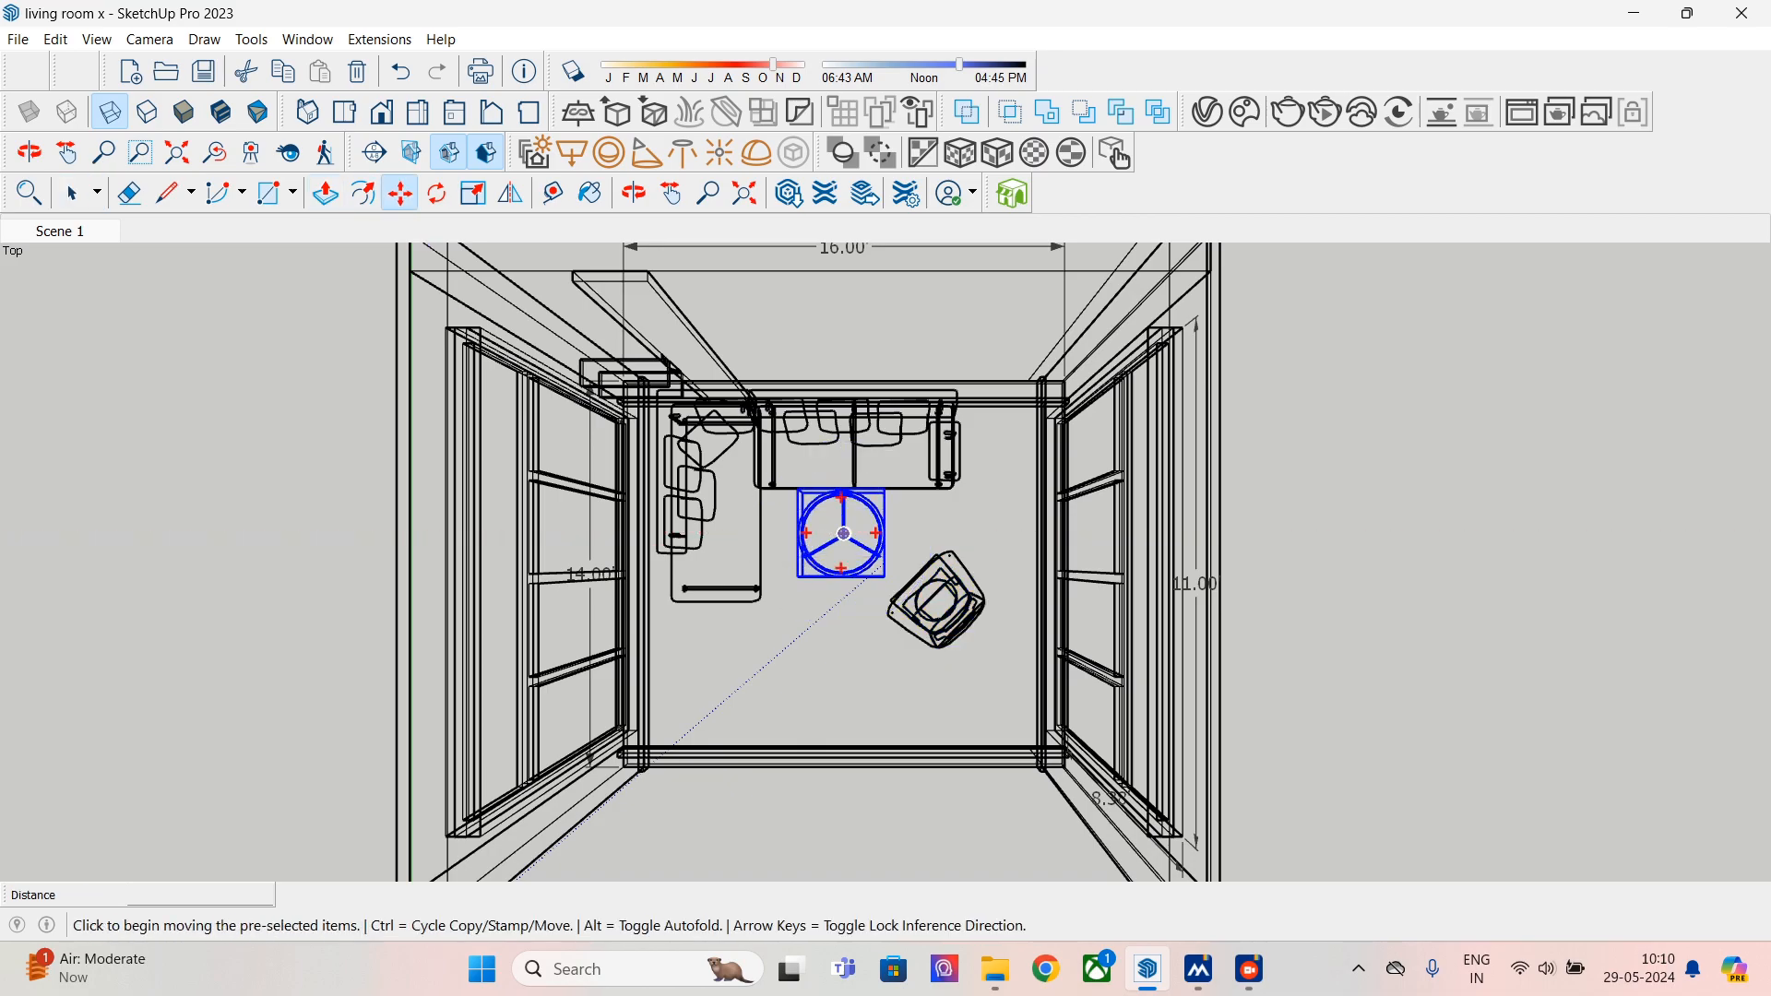
click(841, 533)
click(843, 552)
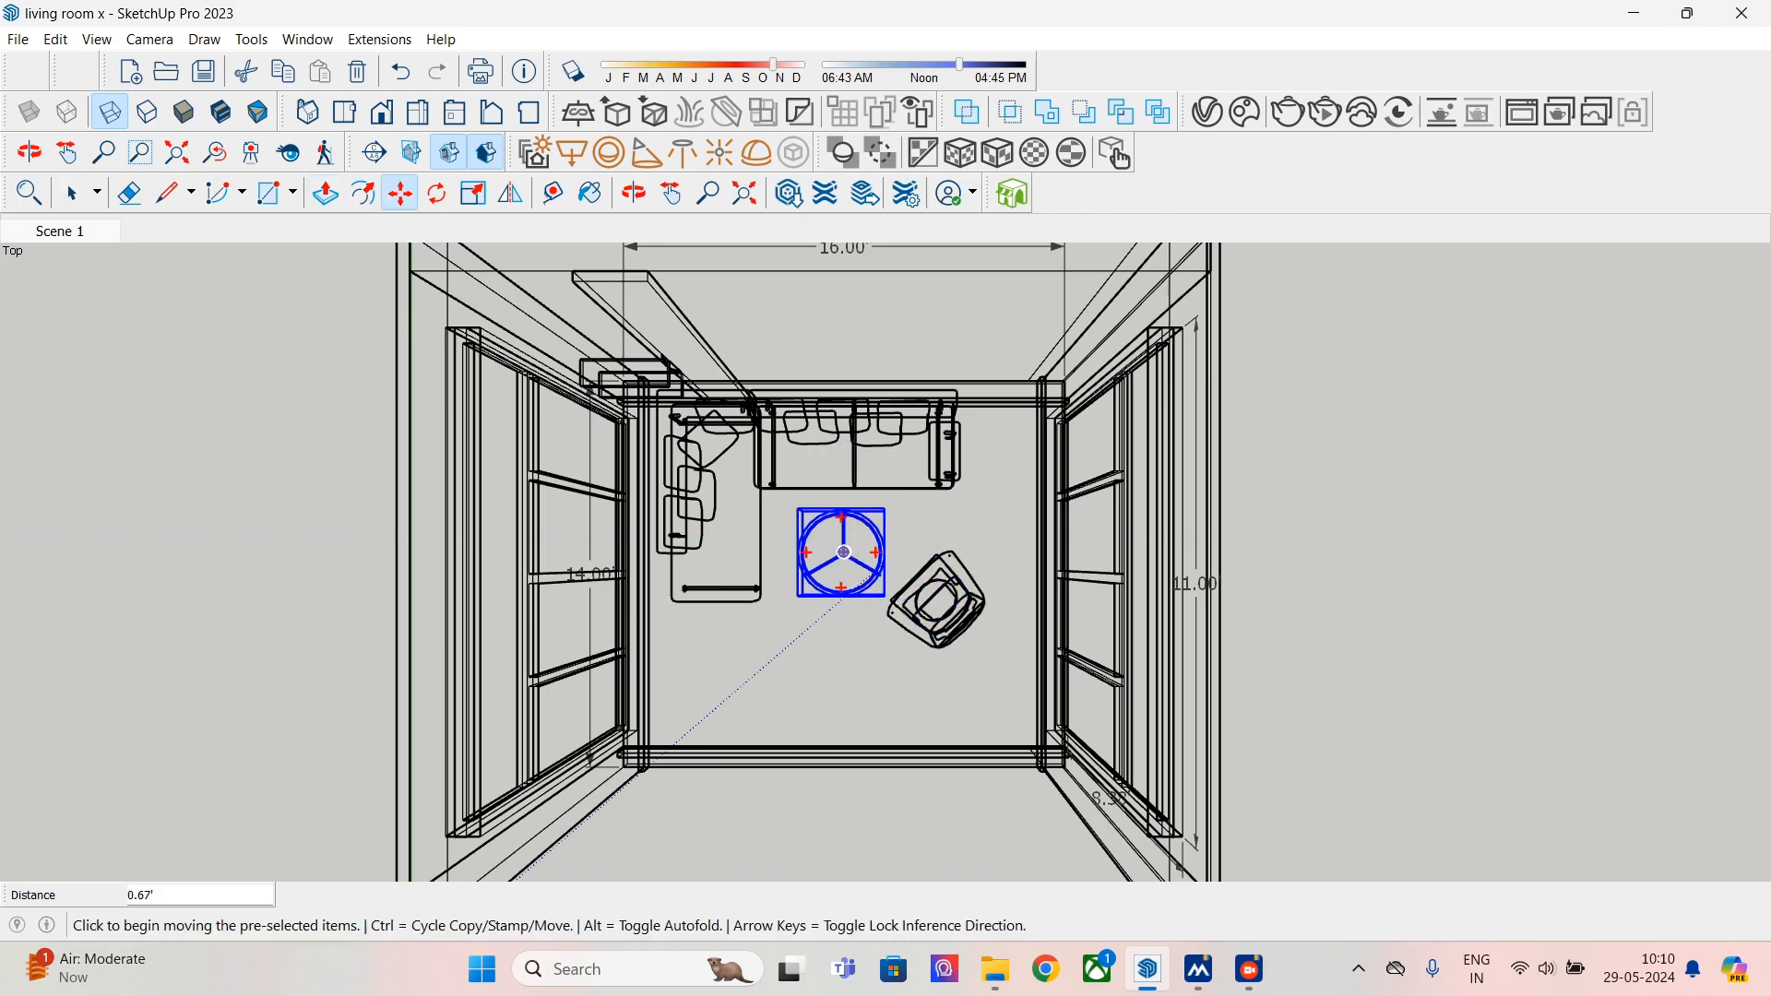
click(843, 551)
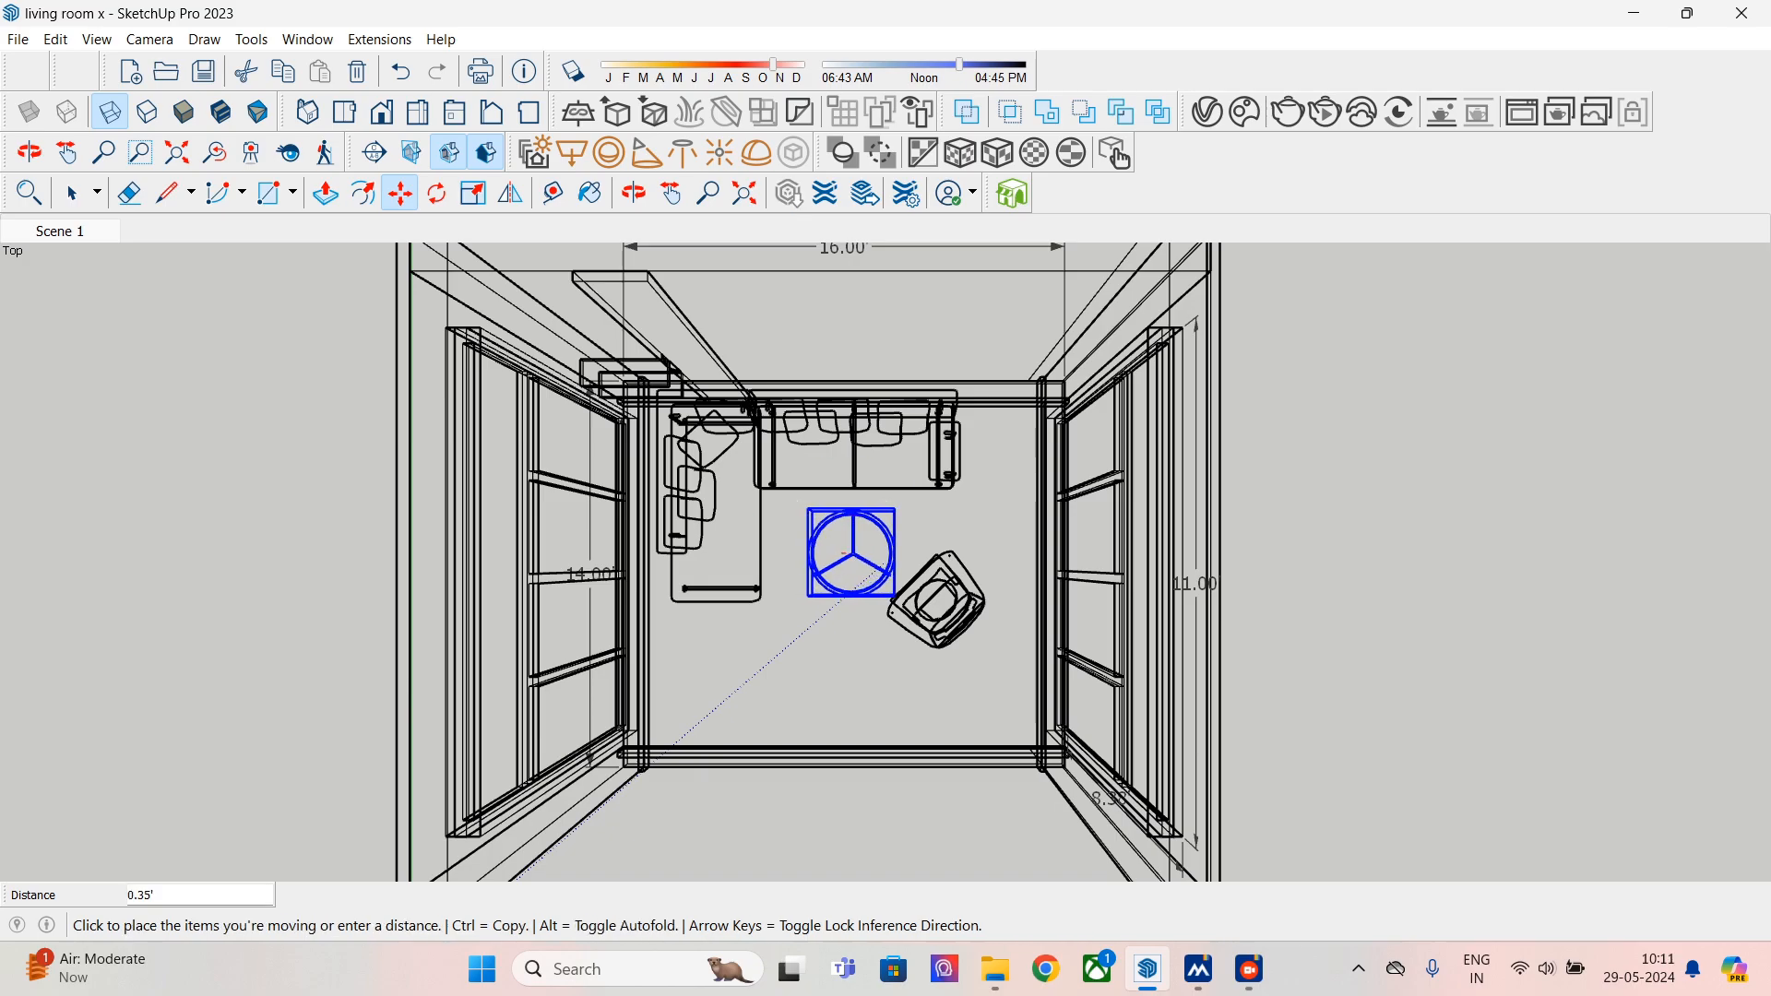
click(852, 552)
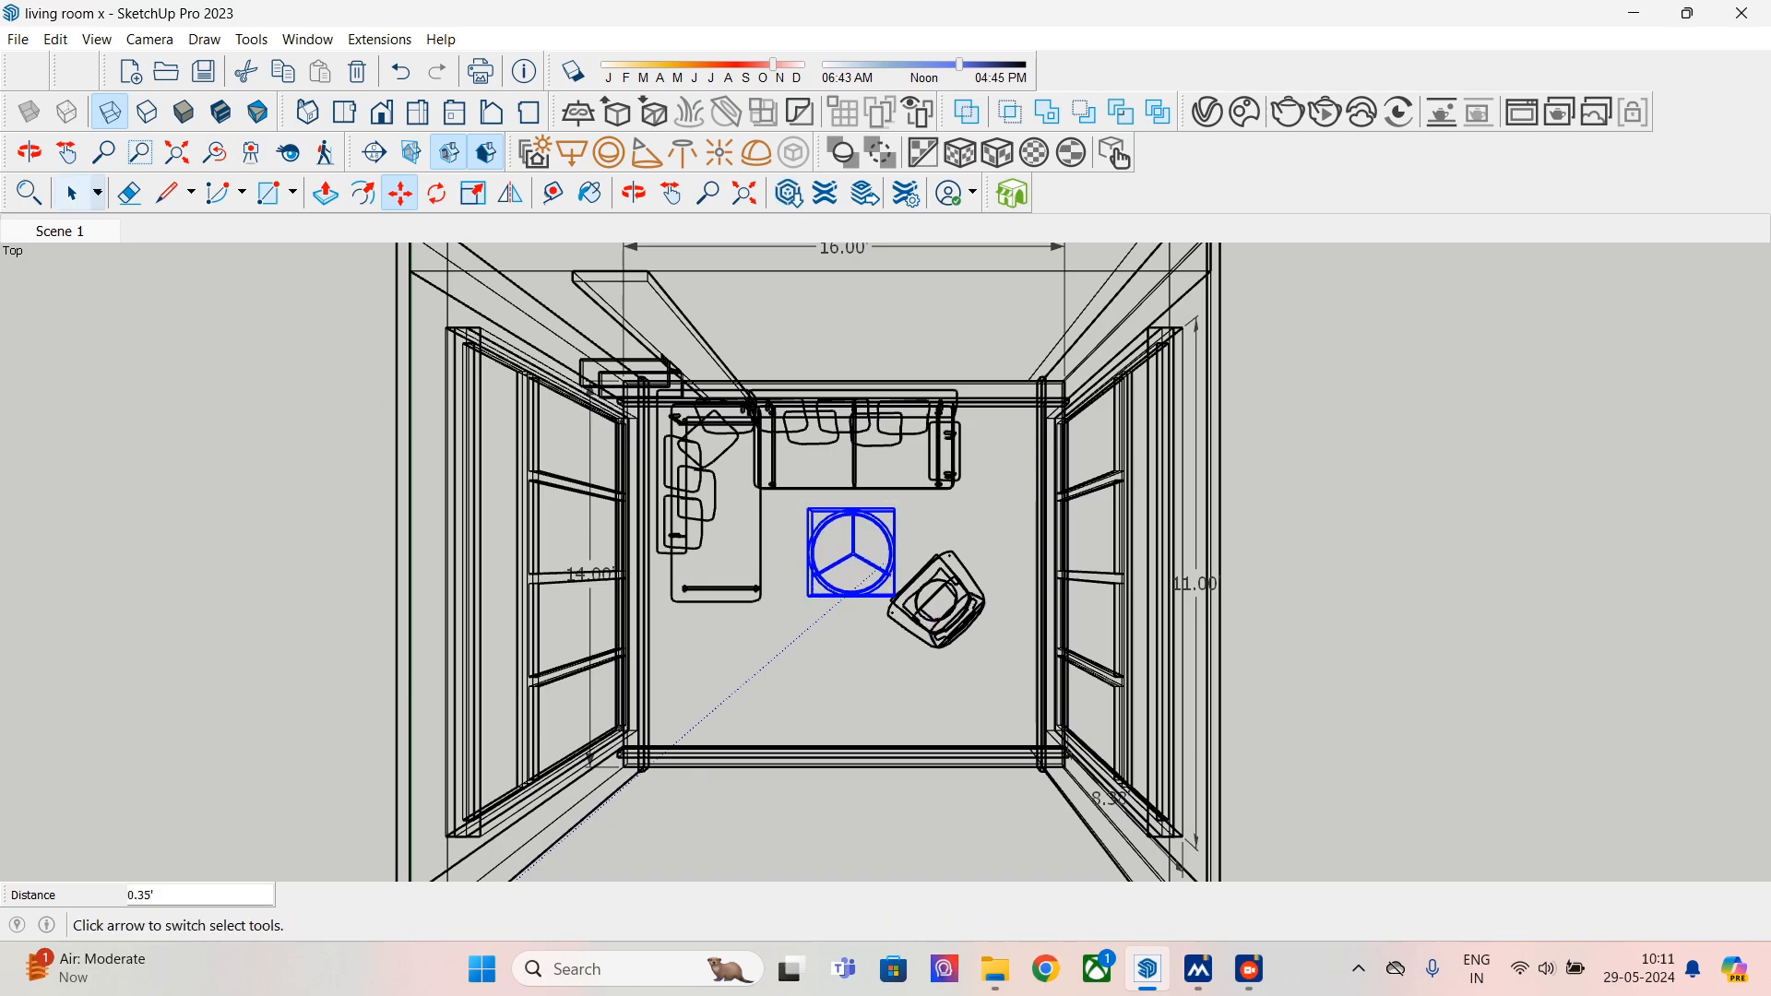
- Move the armchair about 0.26' farther from the coffee table
click(72, 193)
click(936, 600)
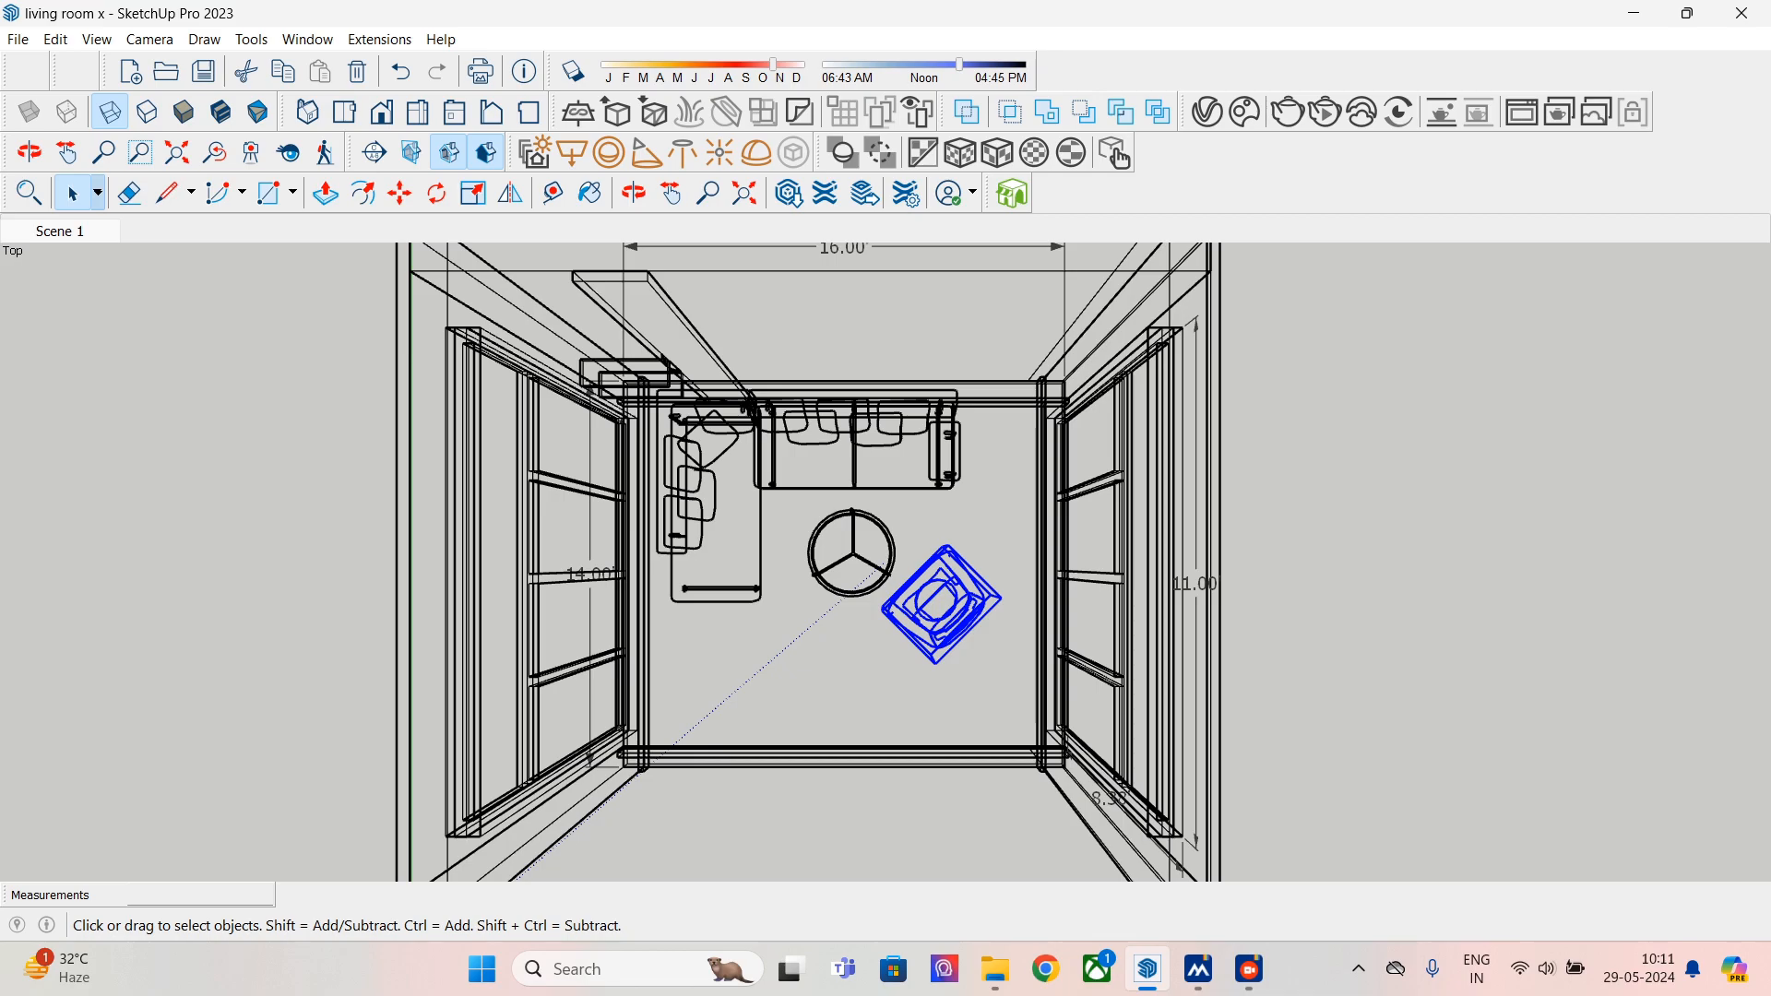
click(399, 193)
click(939, 607)
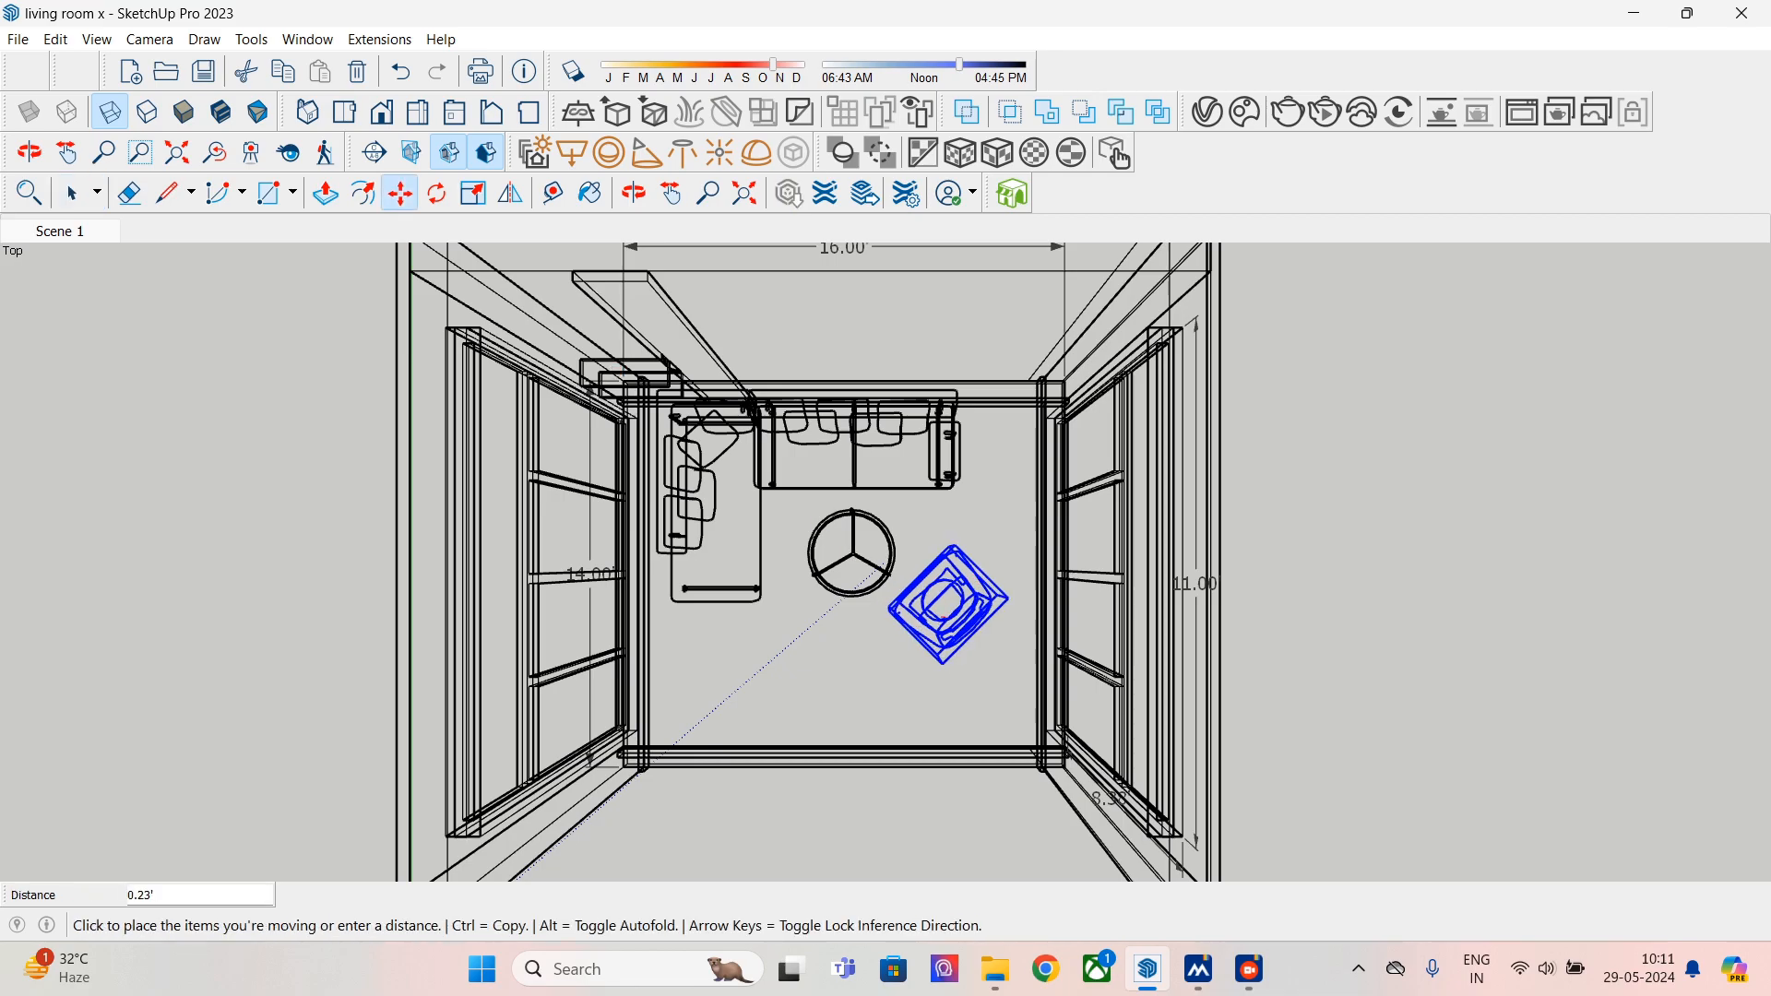
click(944, 614)
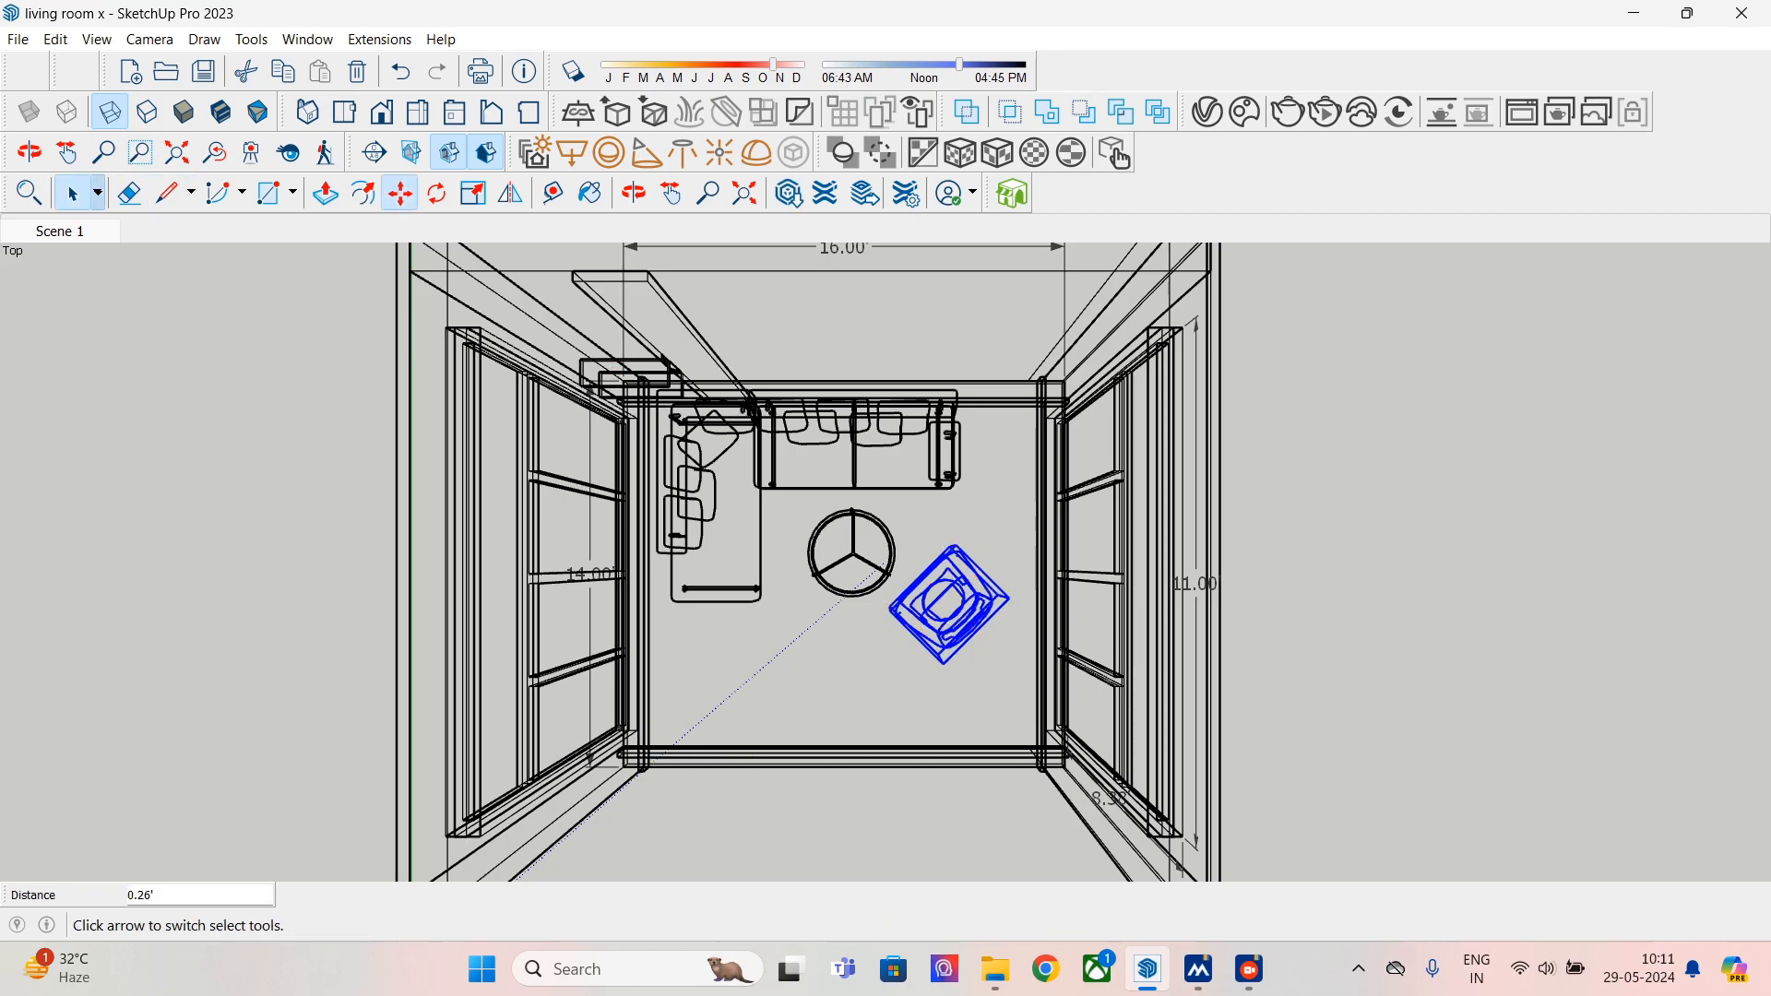
click(73, 193)
- Return to the Scene 1 view, tilt the camera slightly to show more of the furniture and update the scene
click(60, 231)
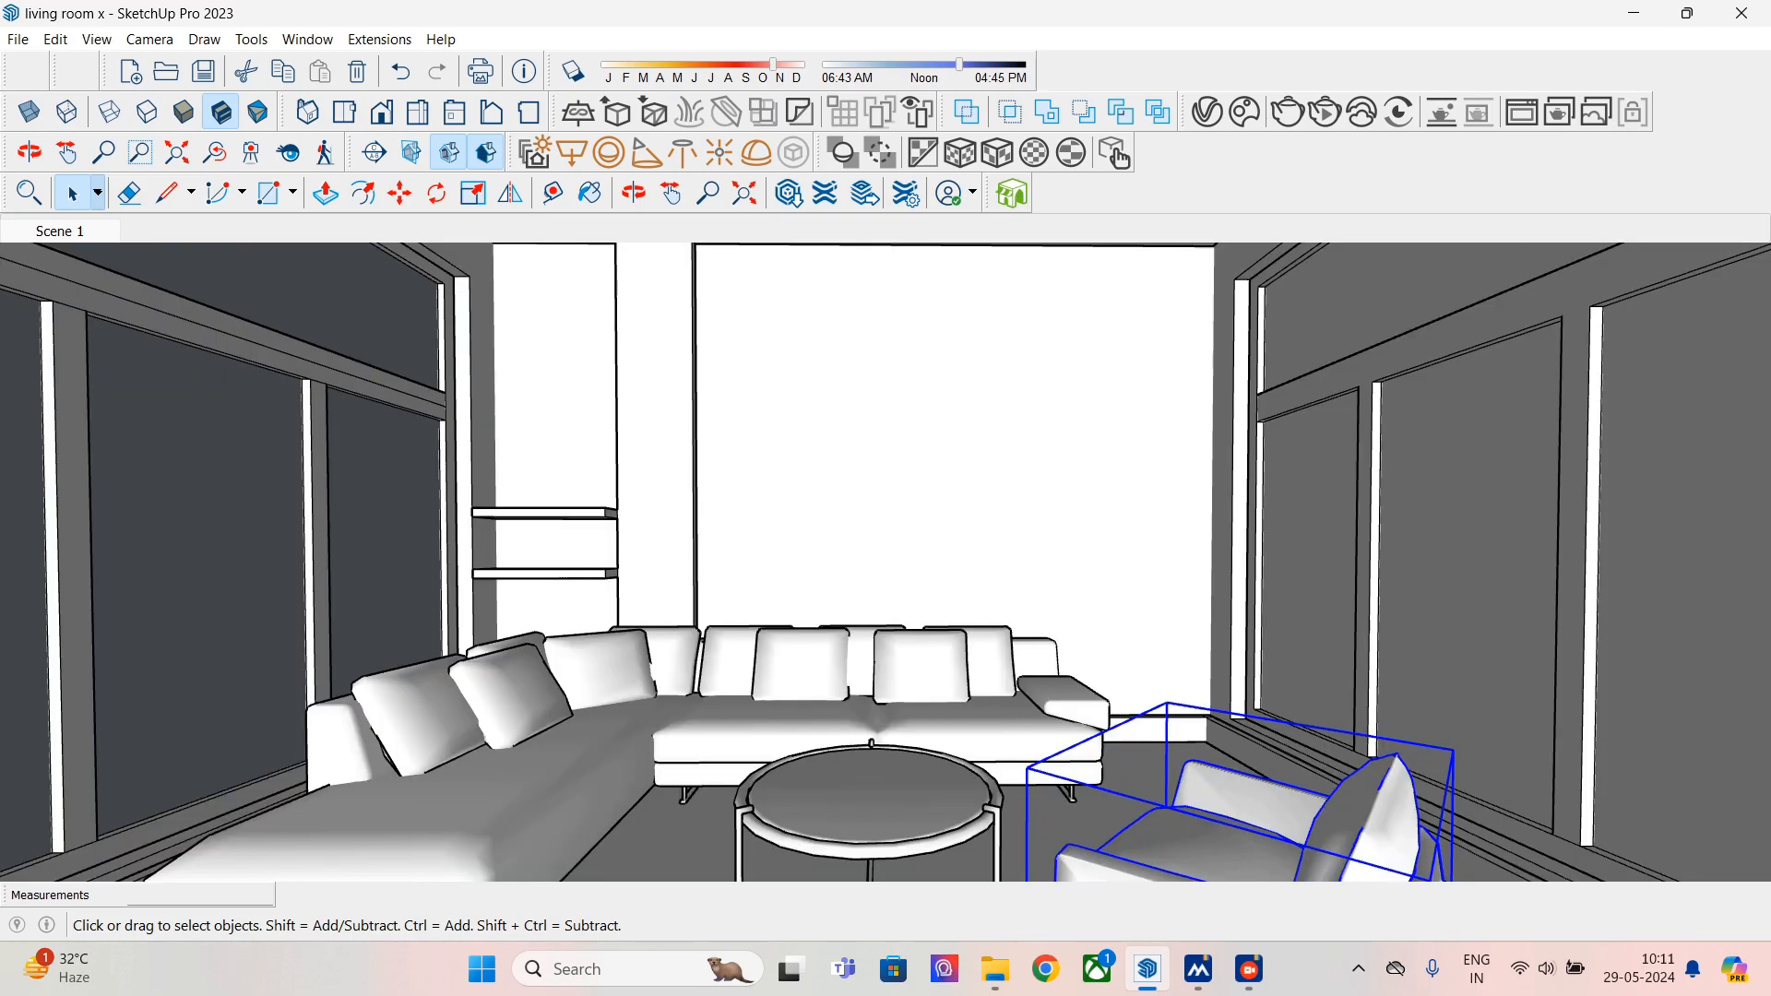
middle_drag(867, 627, 871, 601)
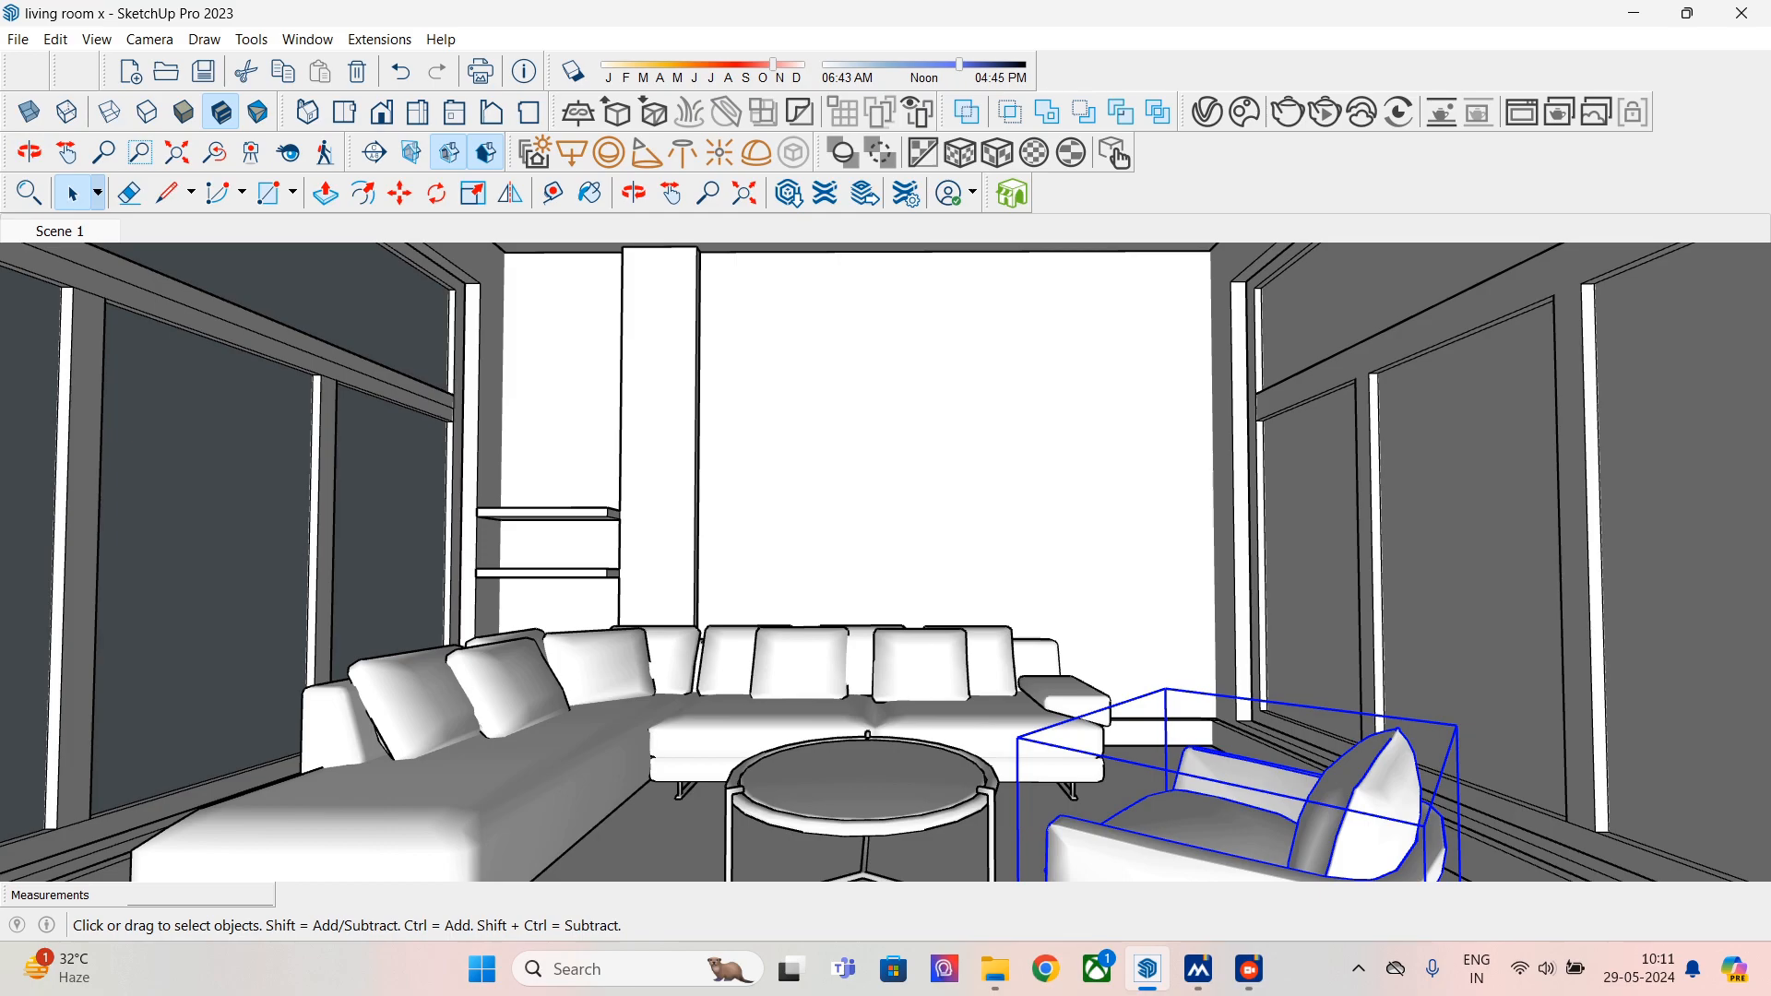
mouse_move(872, 602)
middle_down()
mouse_move(882, 581)
mouse_move(887, 596)
middle_up()
right_click(76, 231)
click(120, 321)
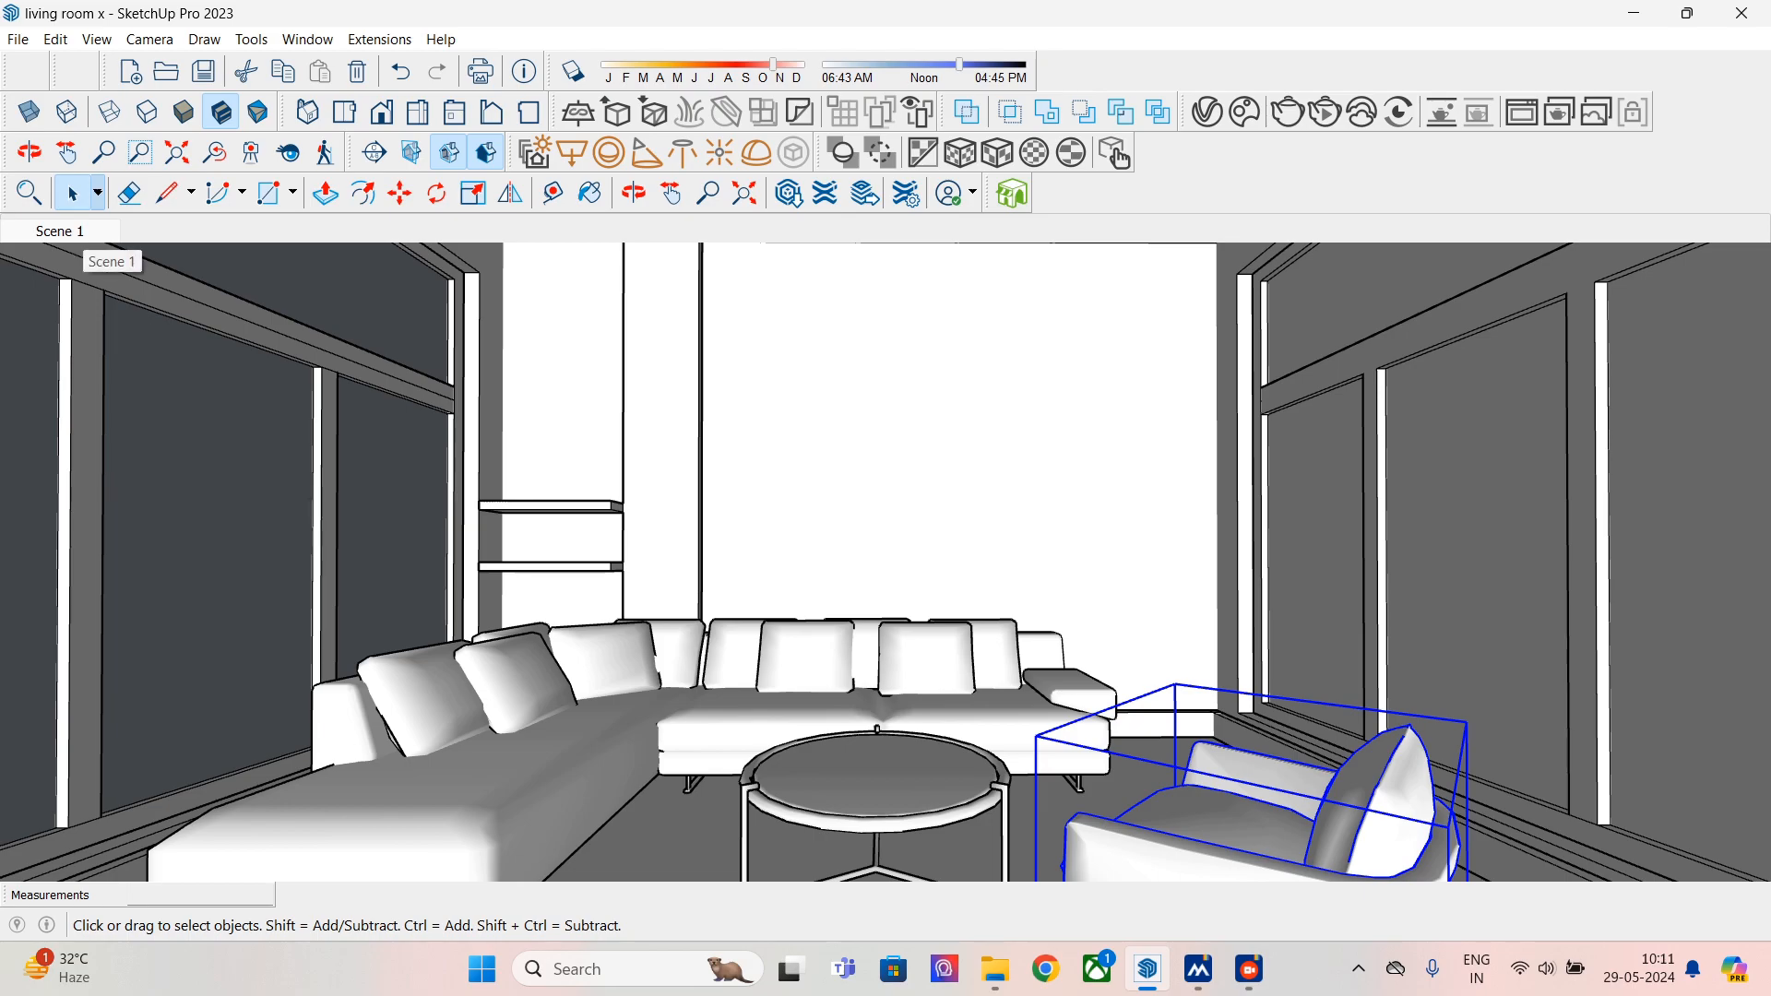
- Open Chaos Cosmos and look through the downloaded Vegetation models and their Indoor plants category for a potted plant
click(1206, 111)
click(1057, 91)
click(1244, 112)
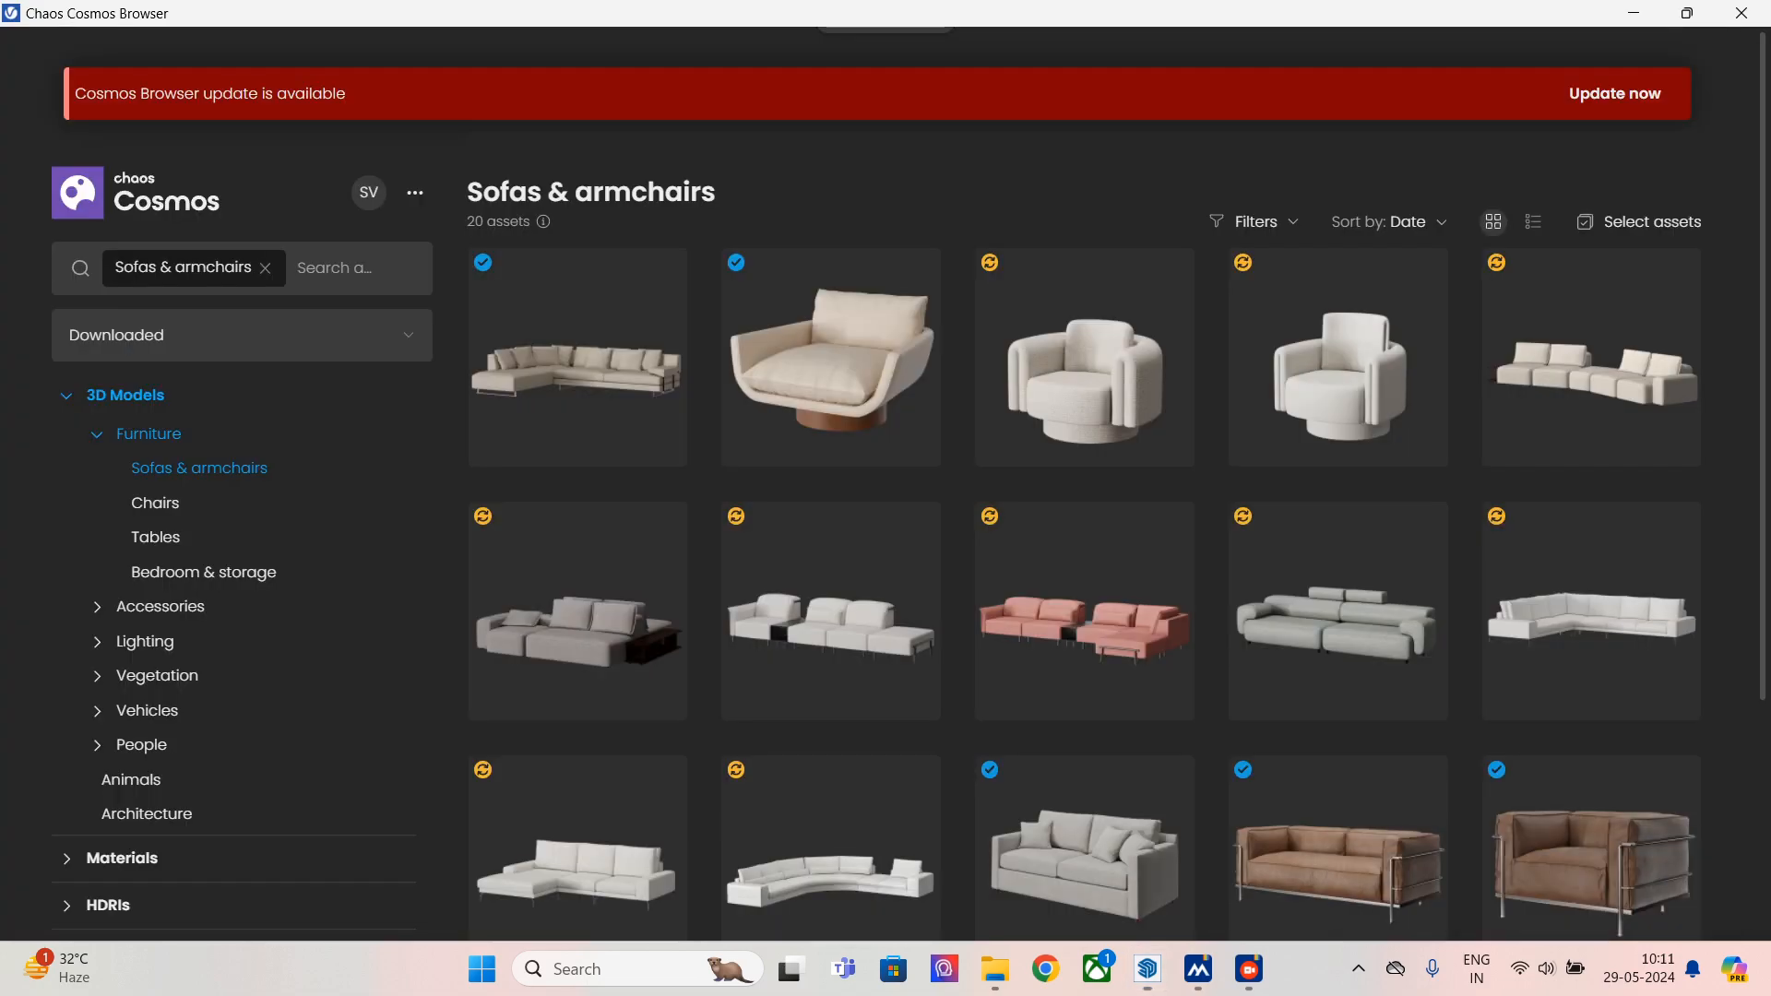
click(126, 396)
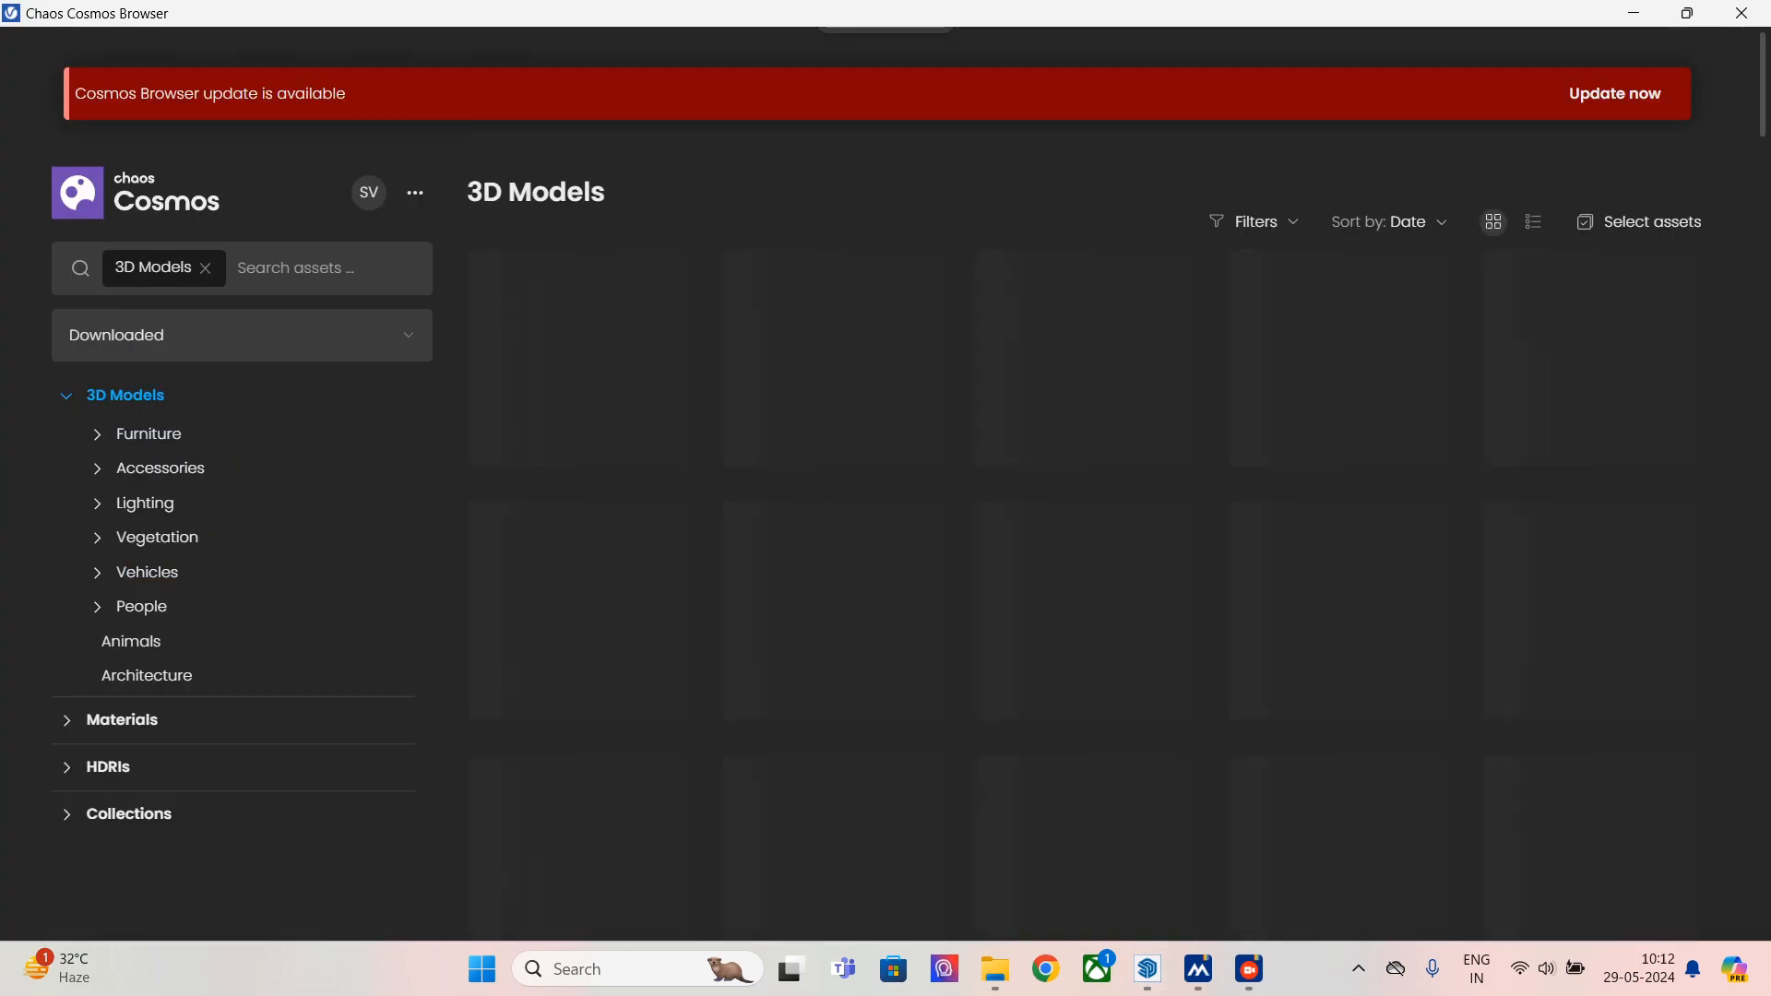
click(157, 537)
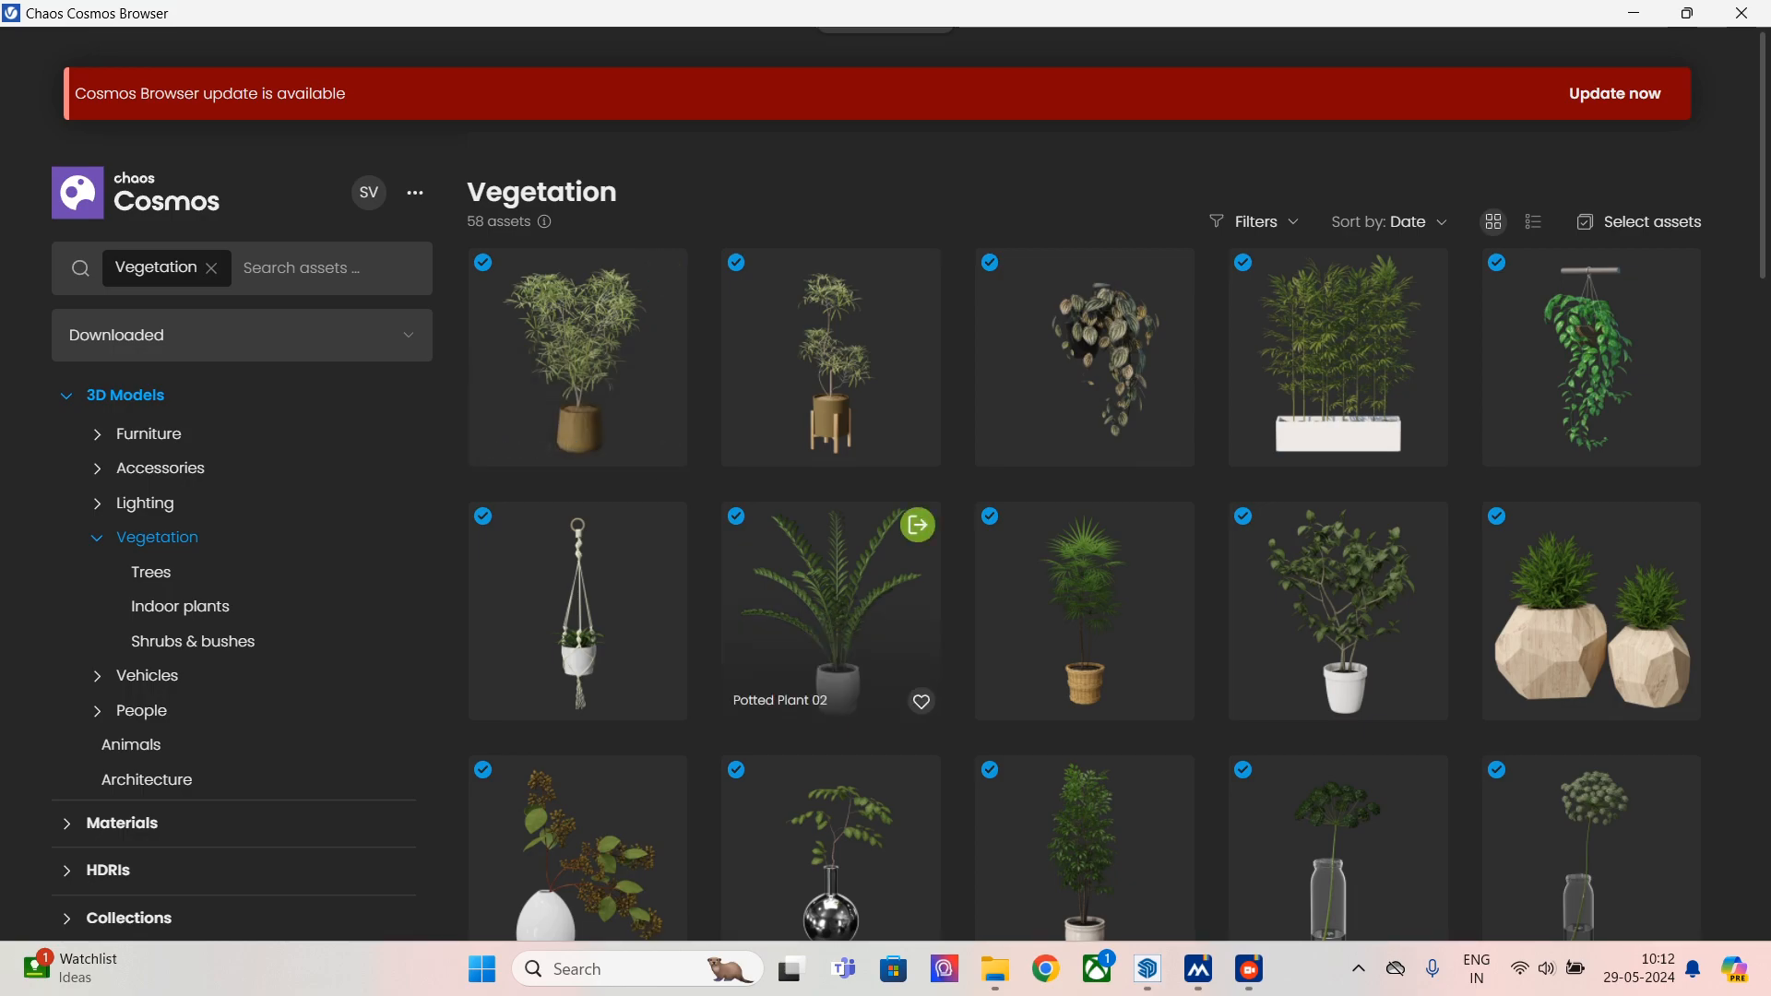
scroll(830, 637, down, 3)
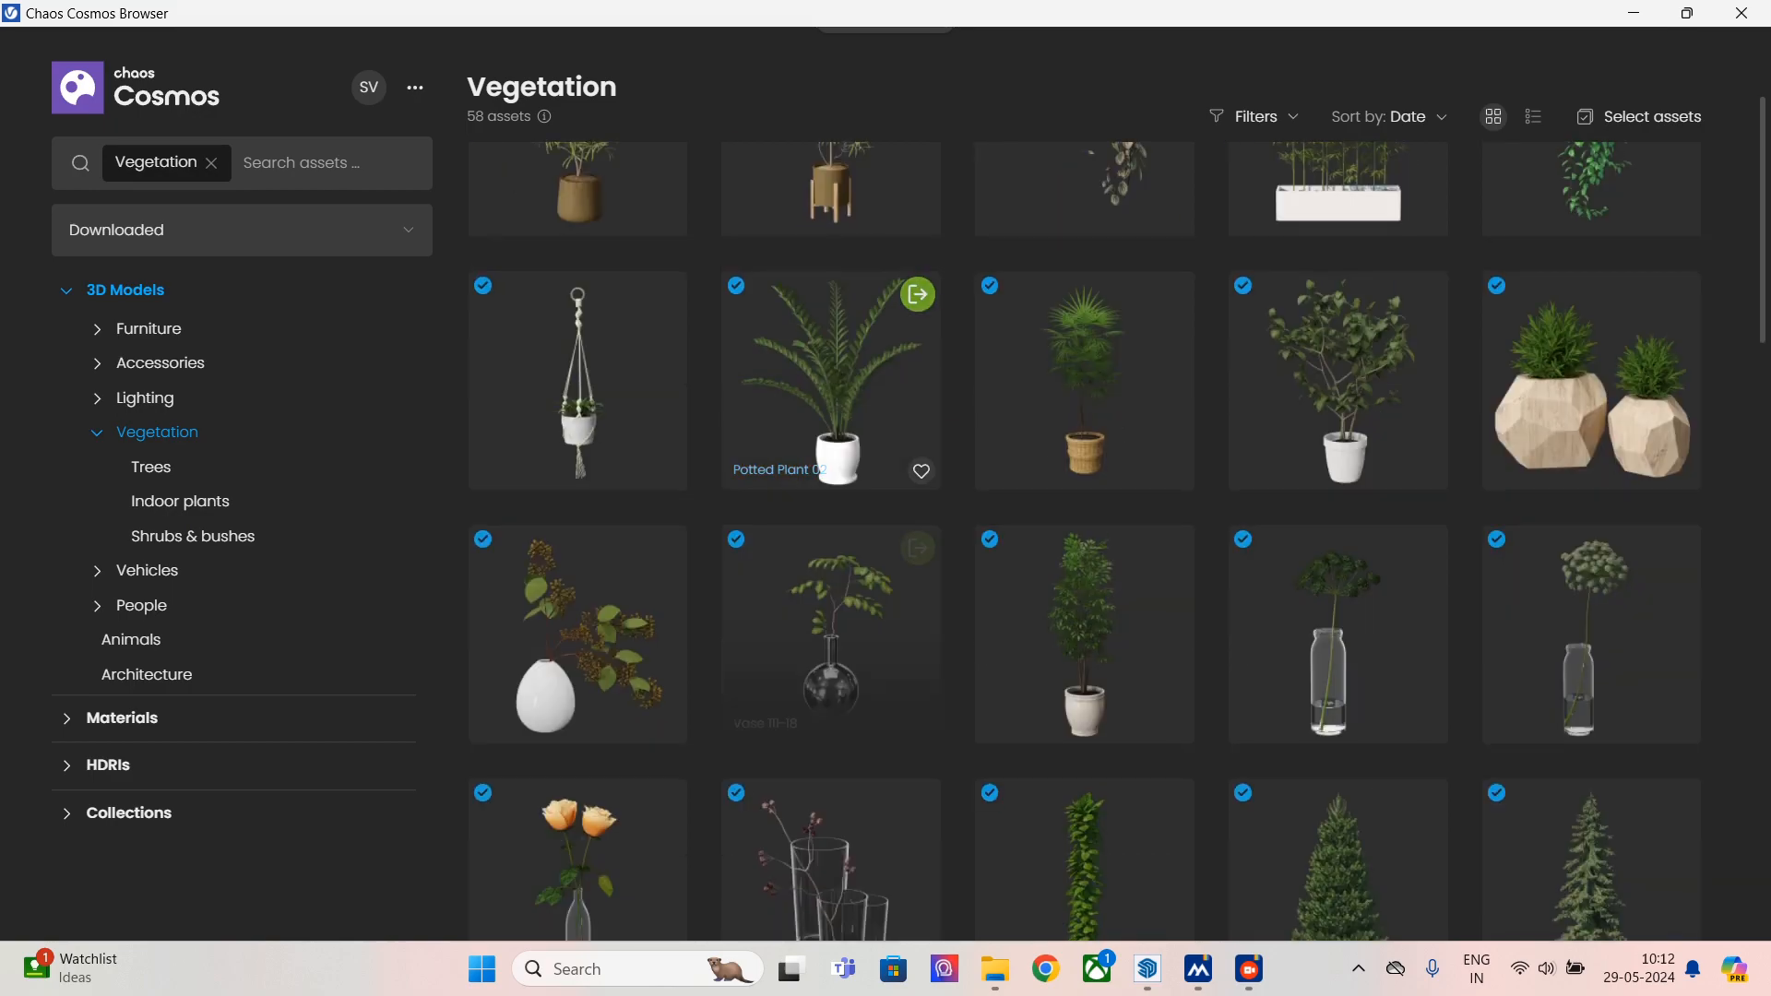
scroll(830, 636, down, 6)
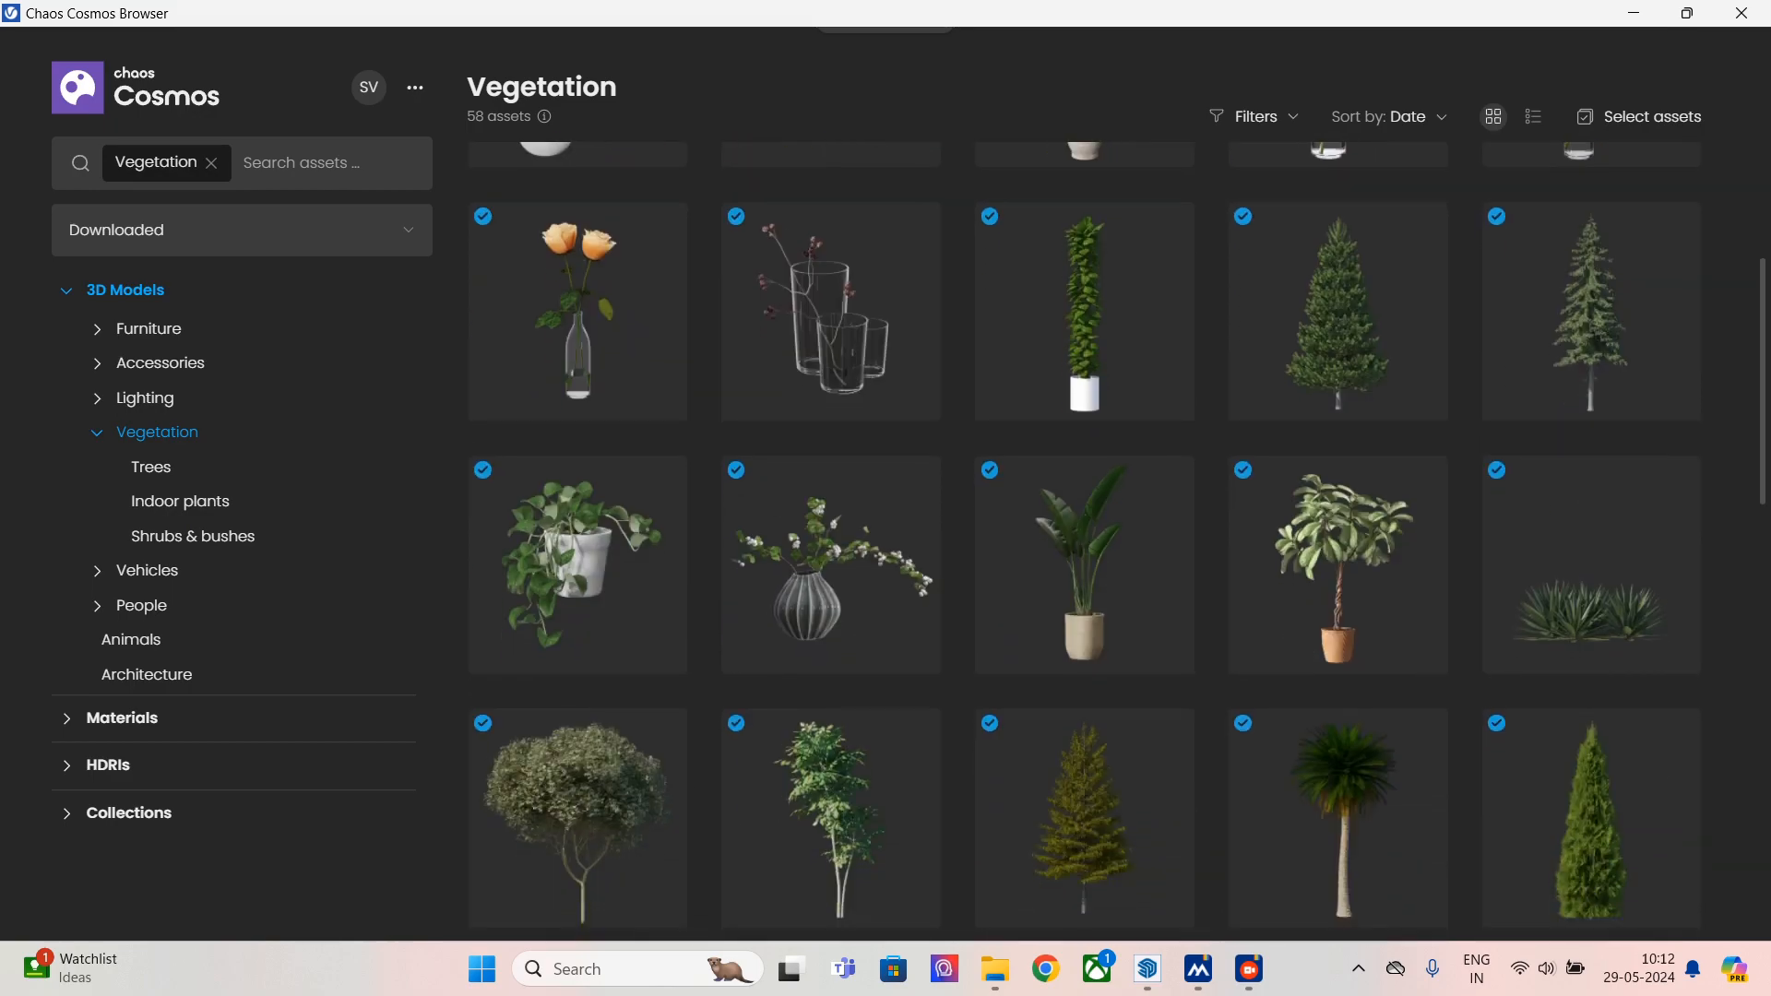
scroll(1084, 544, down, 11)
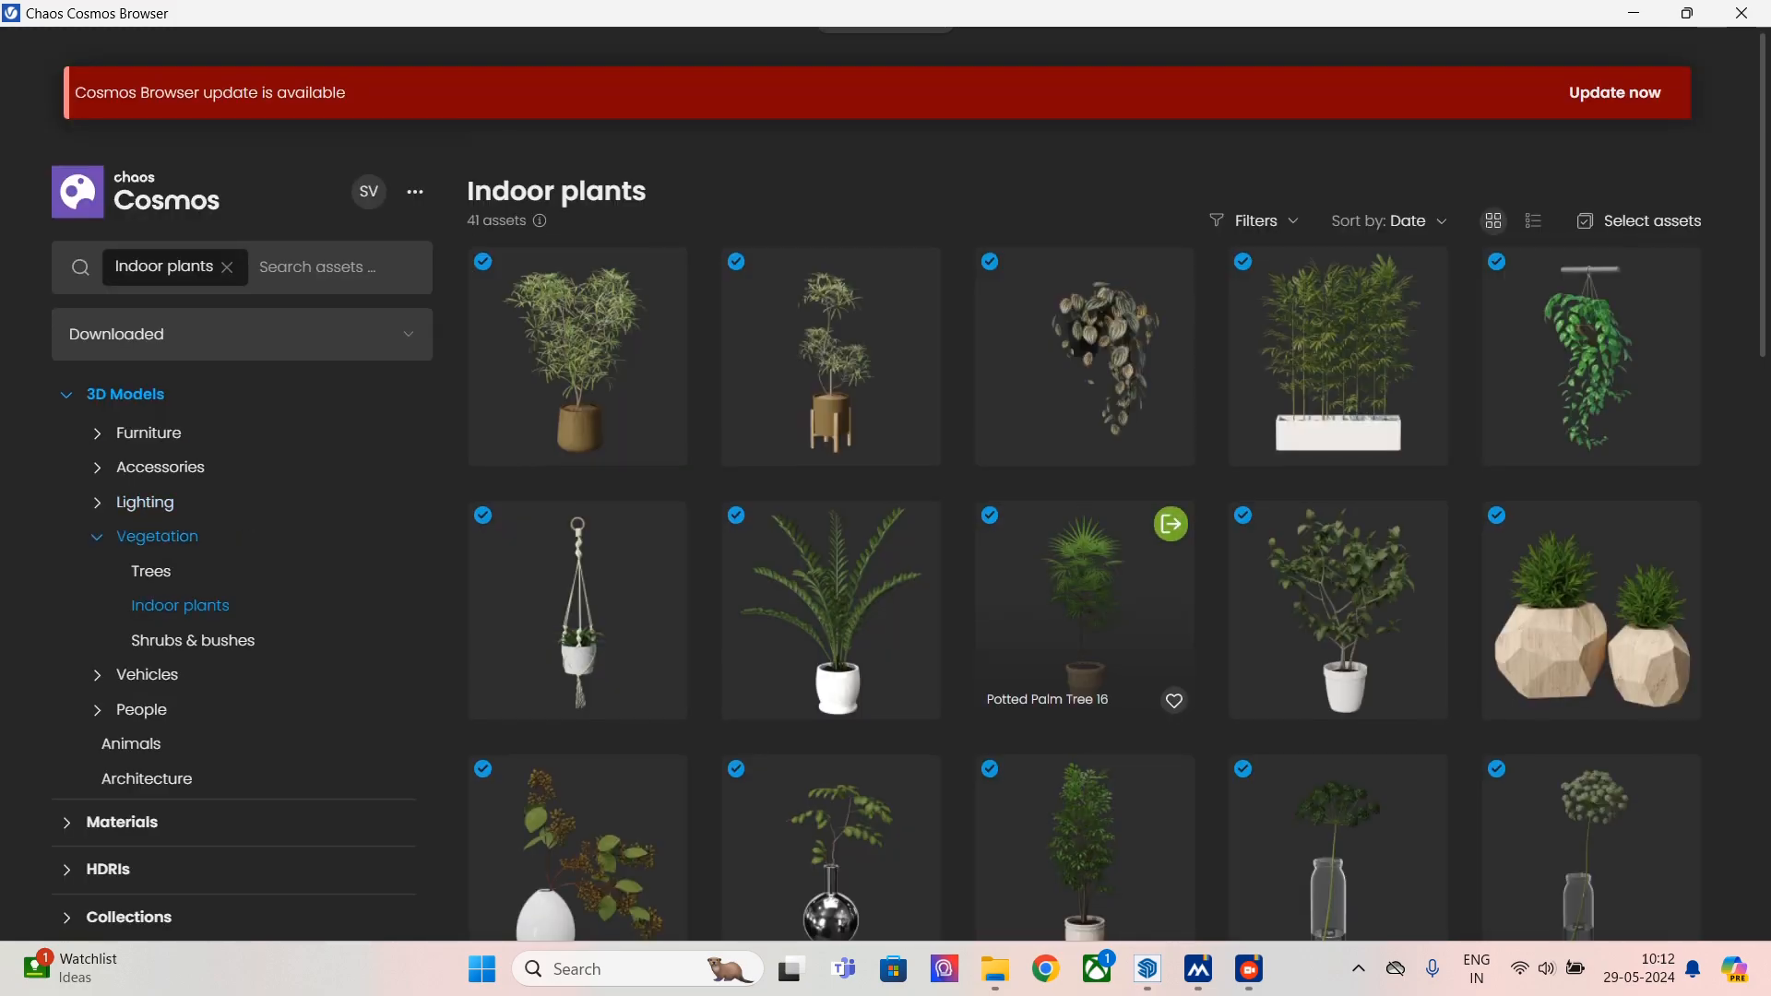
scroll(1083, 627, down, 3)
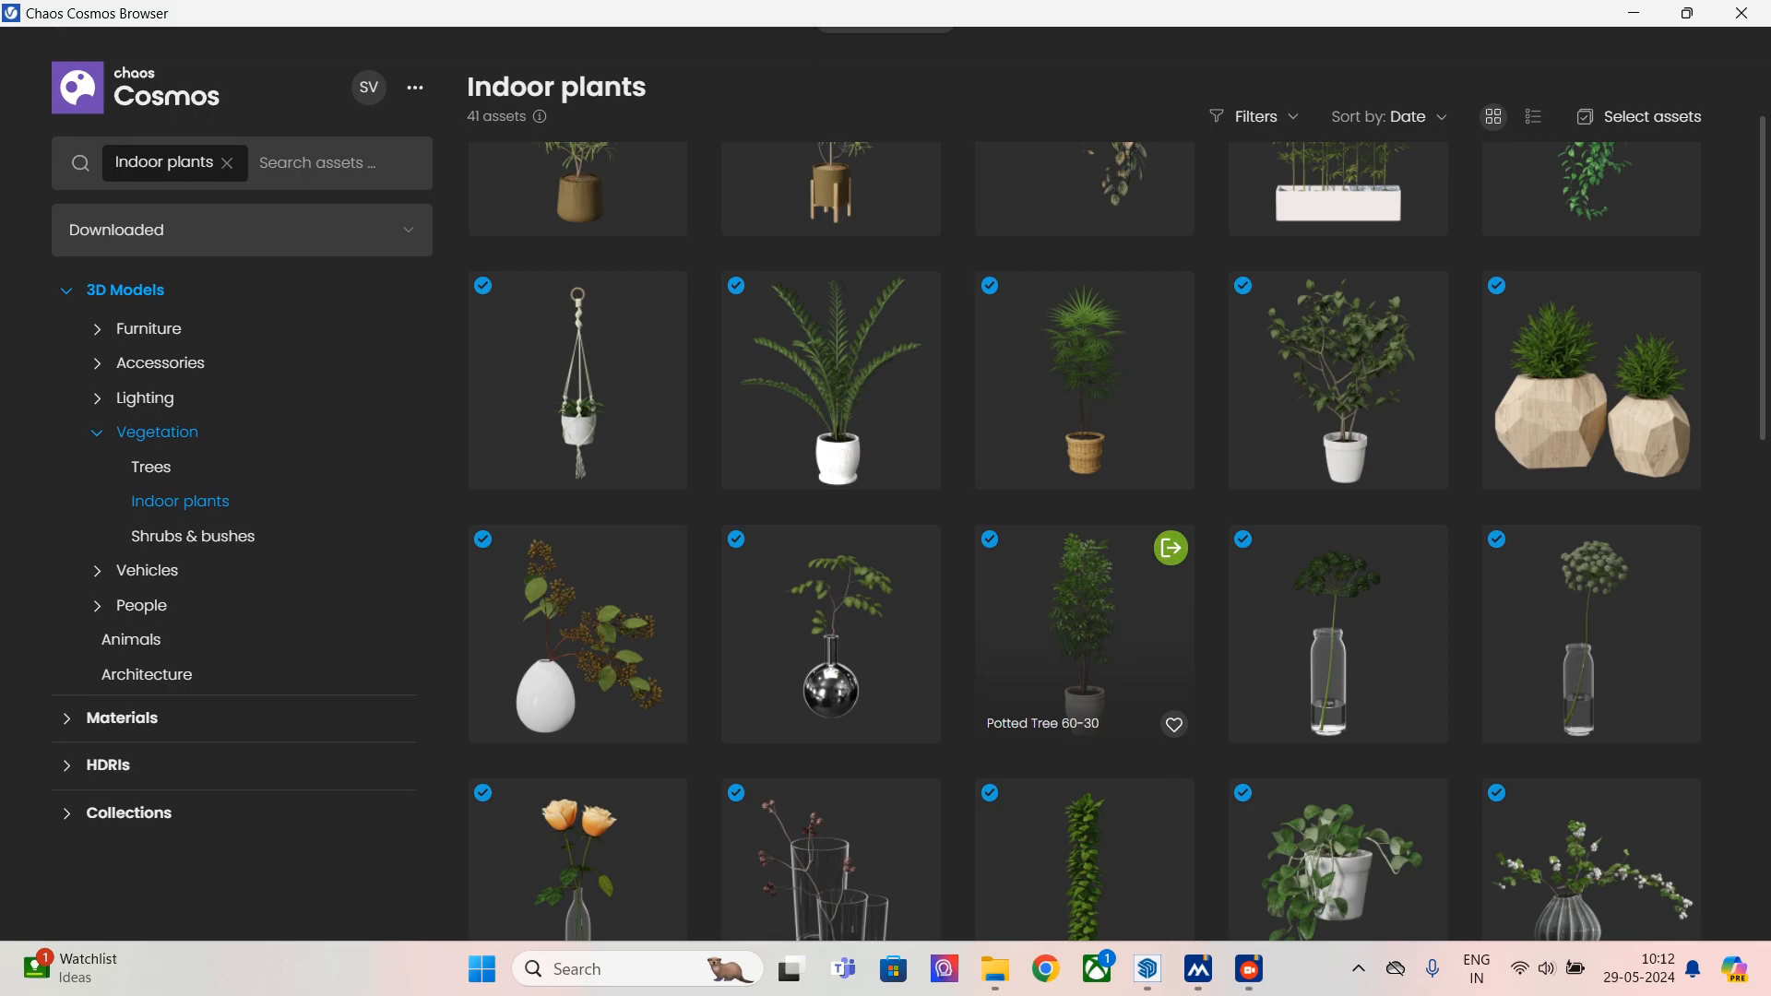
- Import Potted Tree 60-30 and place it on the floor in the back corner between the sofa's end and the armchair
click(1171, 548)
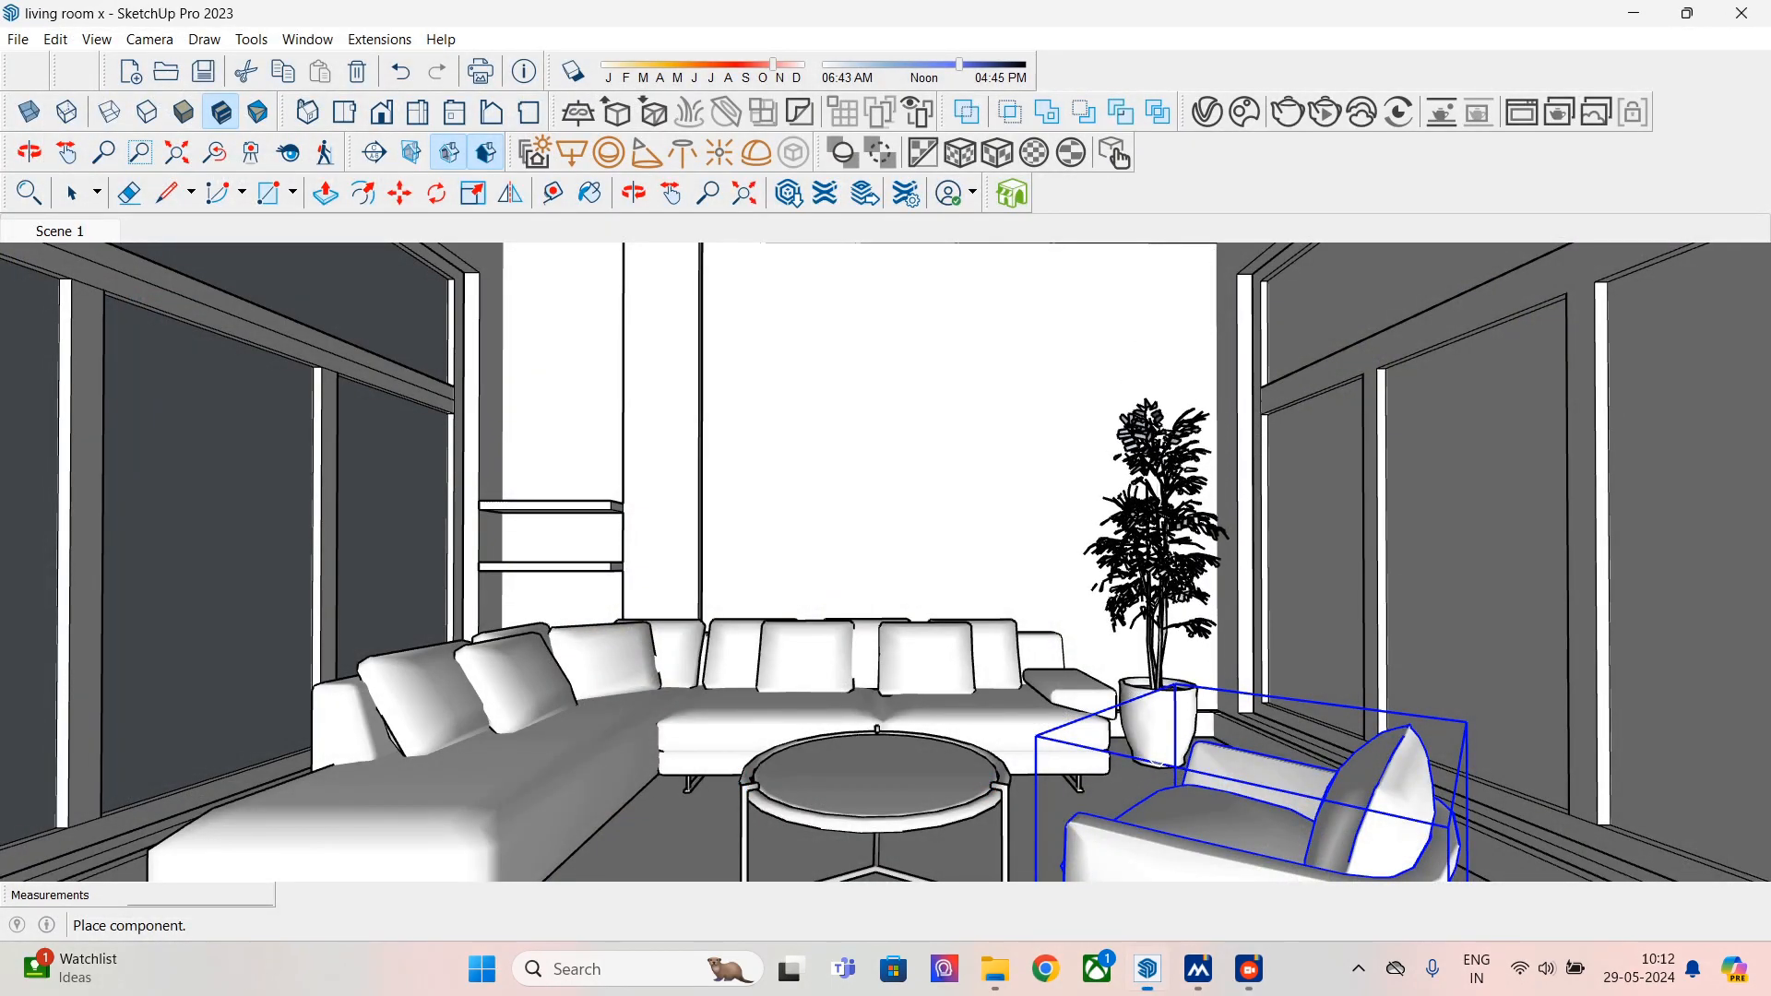
scroll(1164, 770, up, 3)
key(Escape)
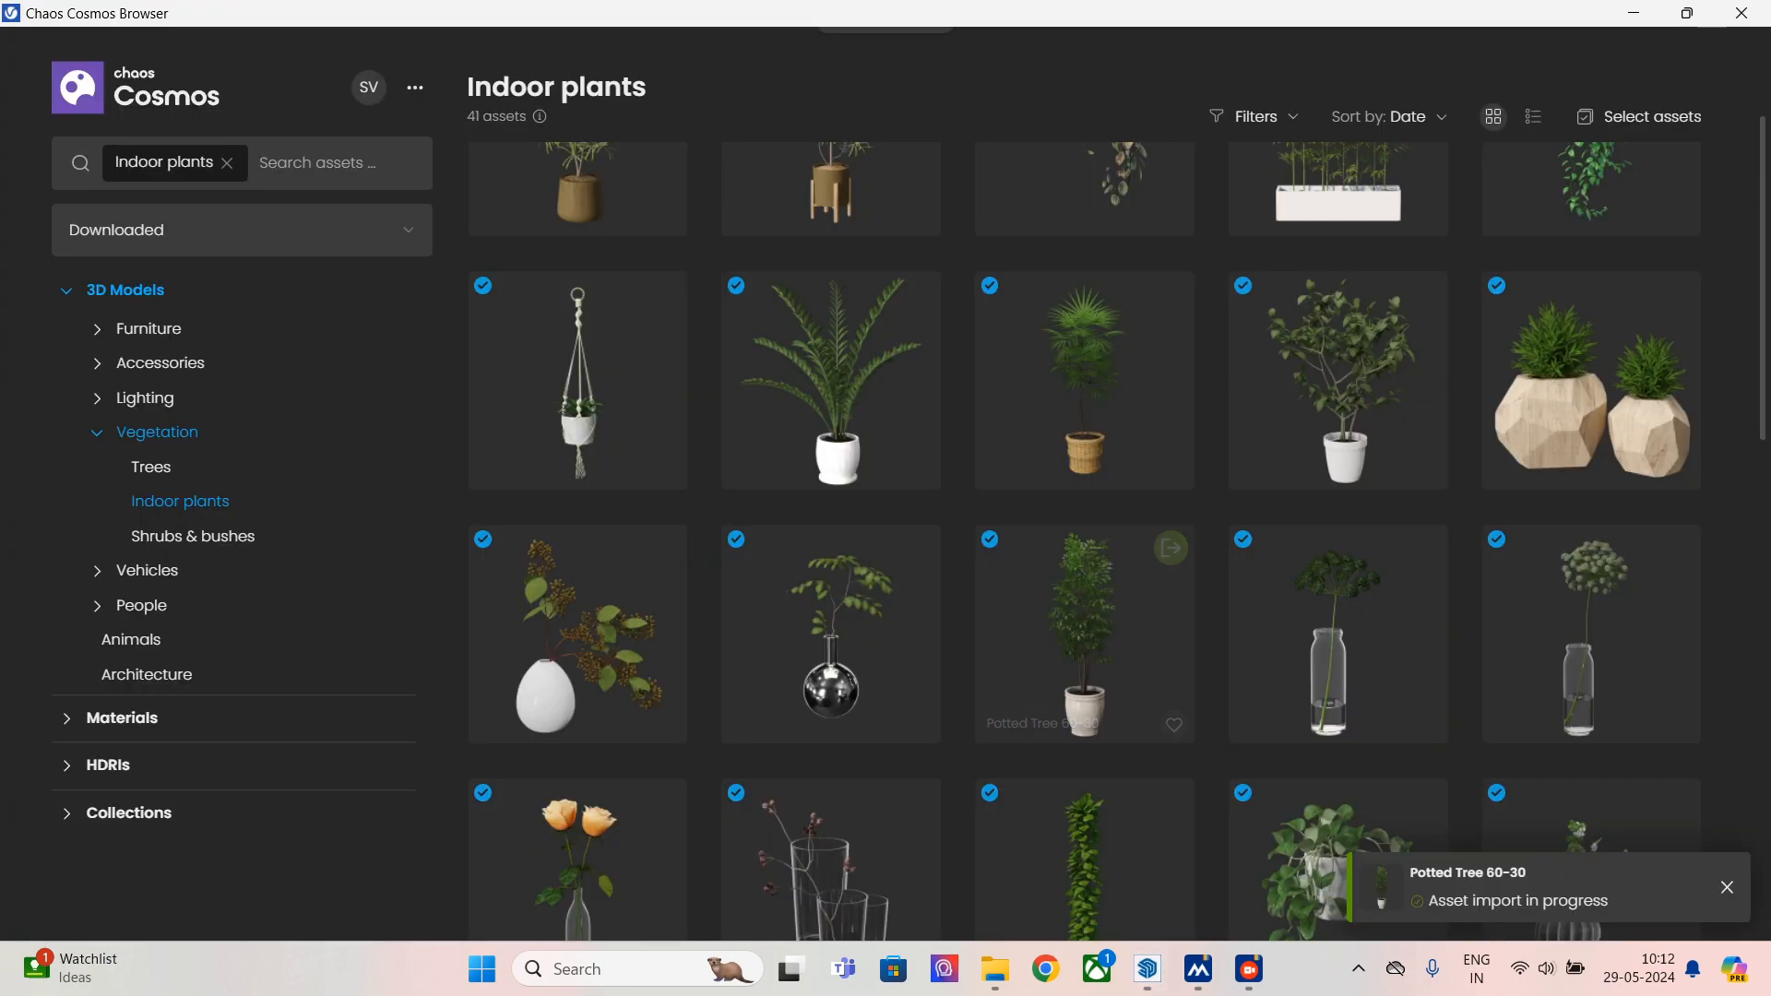
click(1741, 11)
click(1159, 710)
scroll(1148, 766, up, 6)
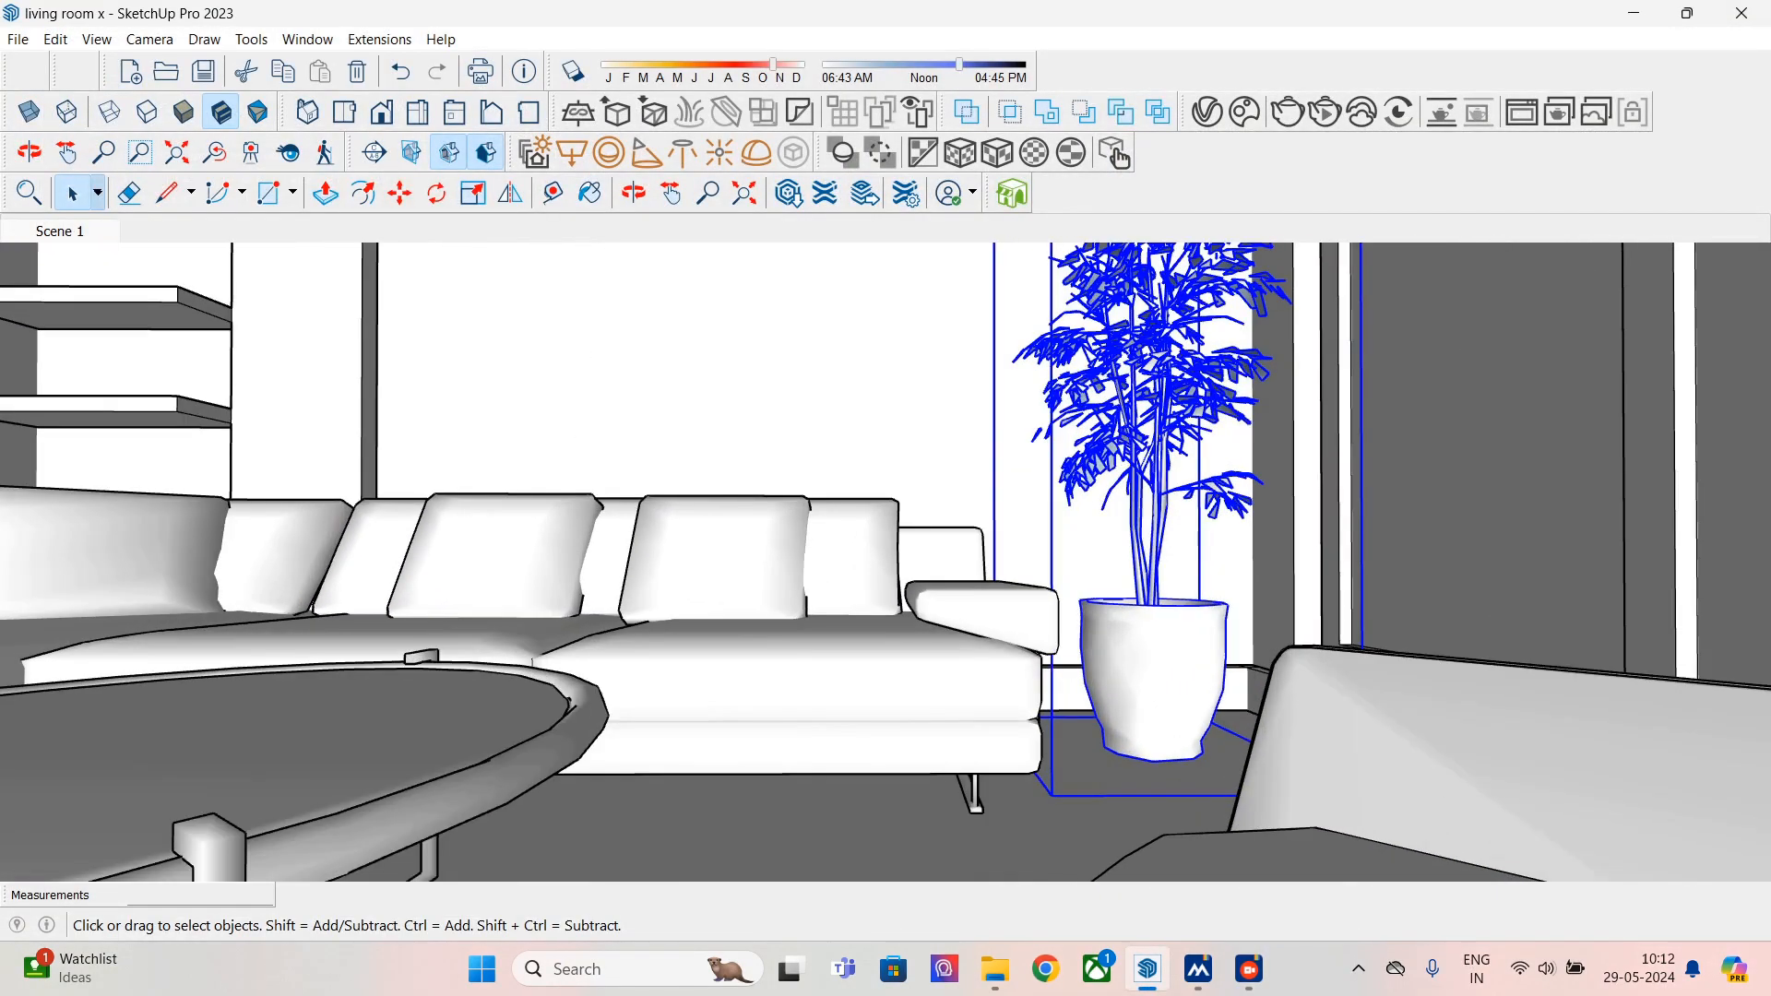
middle_drag(1148, 765, 1147, 690)
scroll(1147, 689, down, 5)
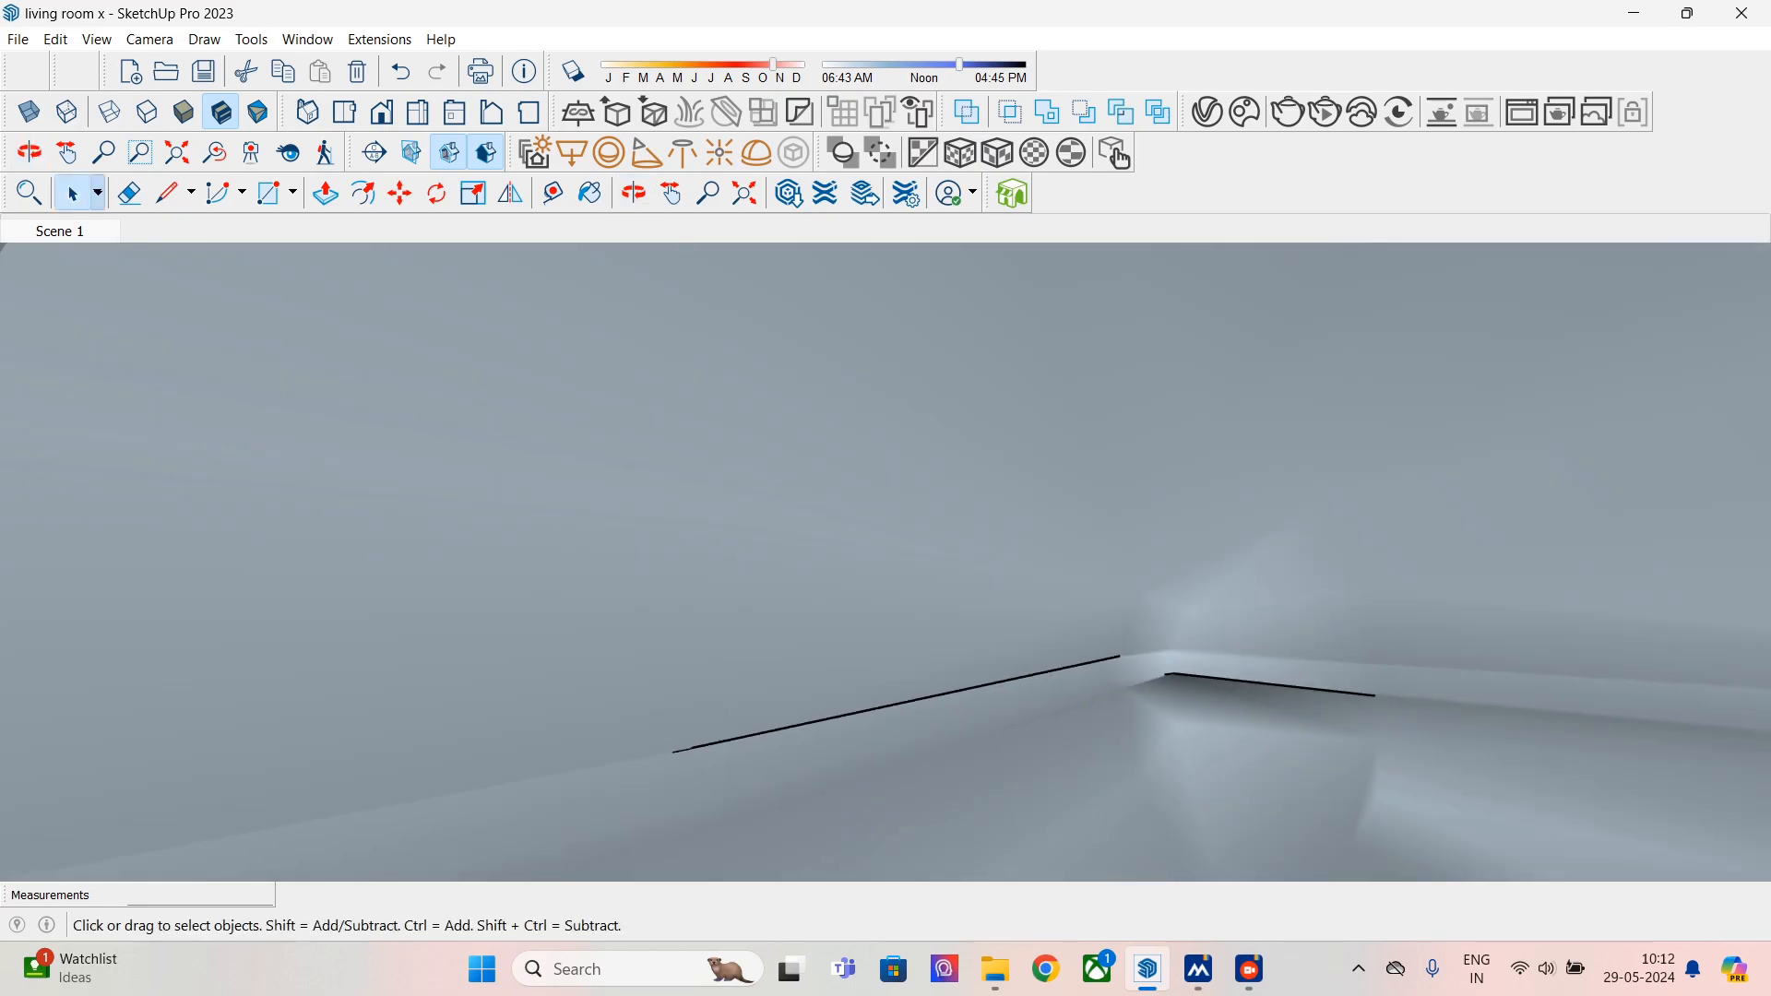
scroll(1148, 690, down, 10)
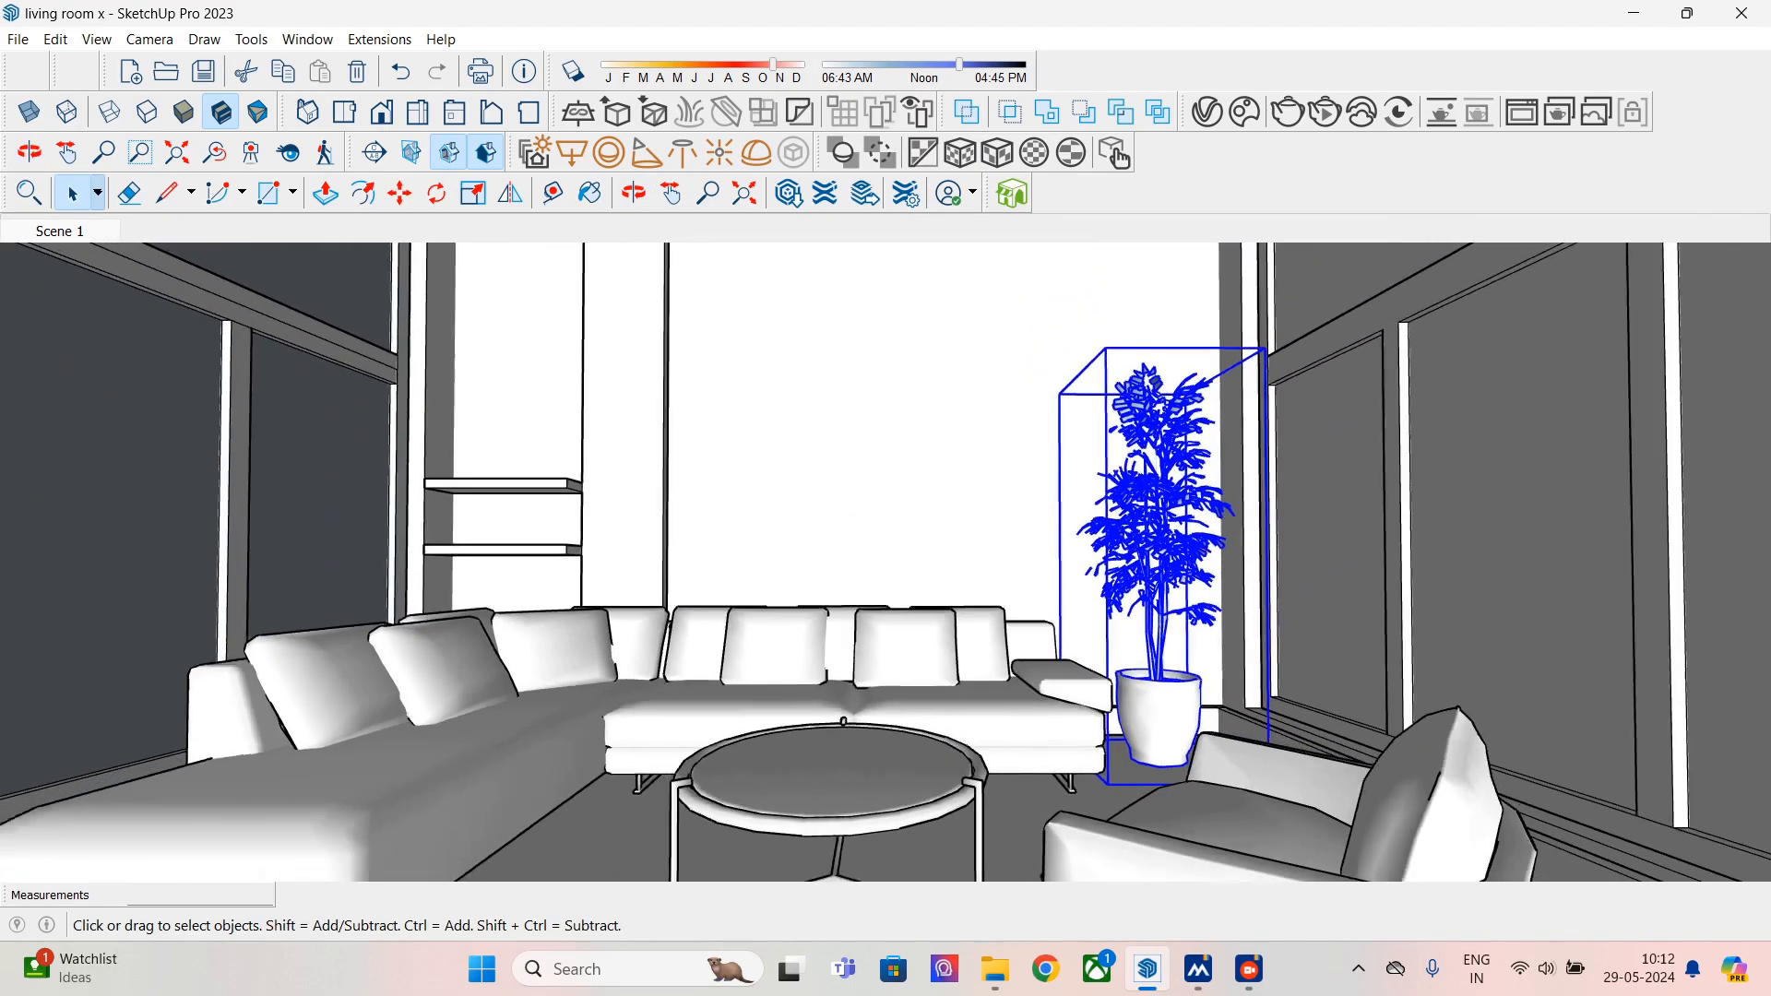
scroll(1153, 719, down, 3)
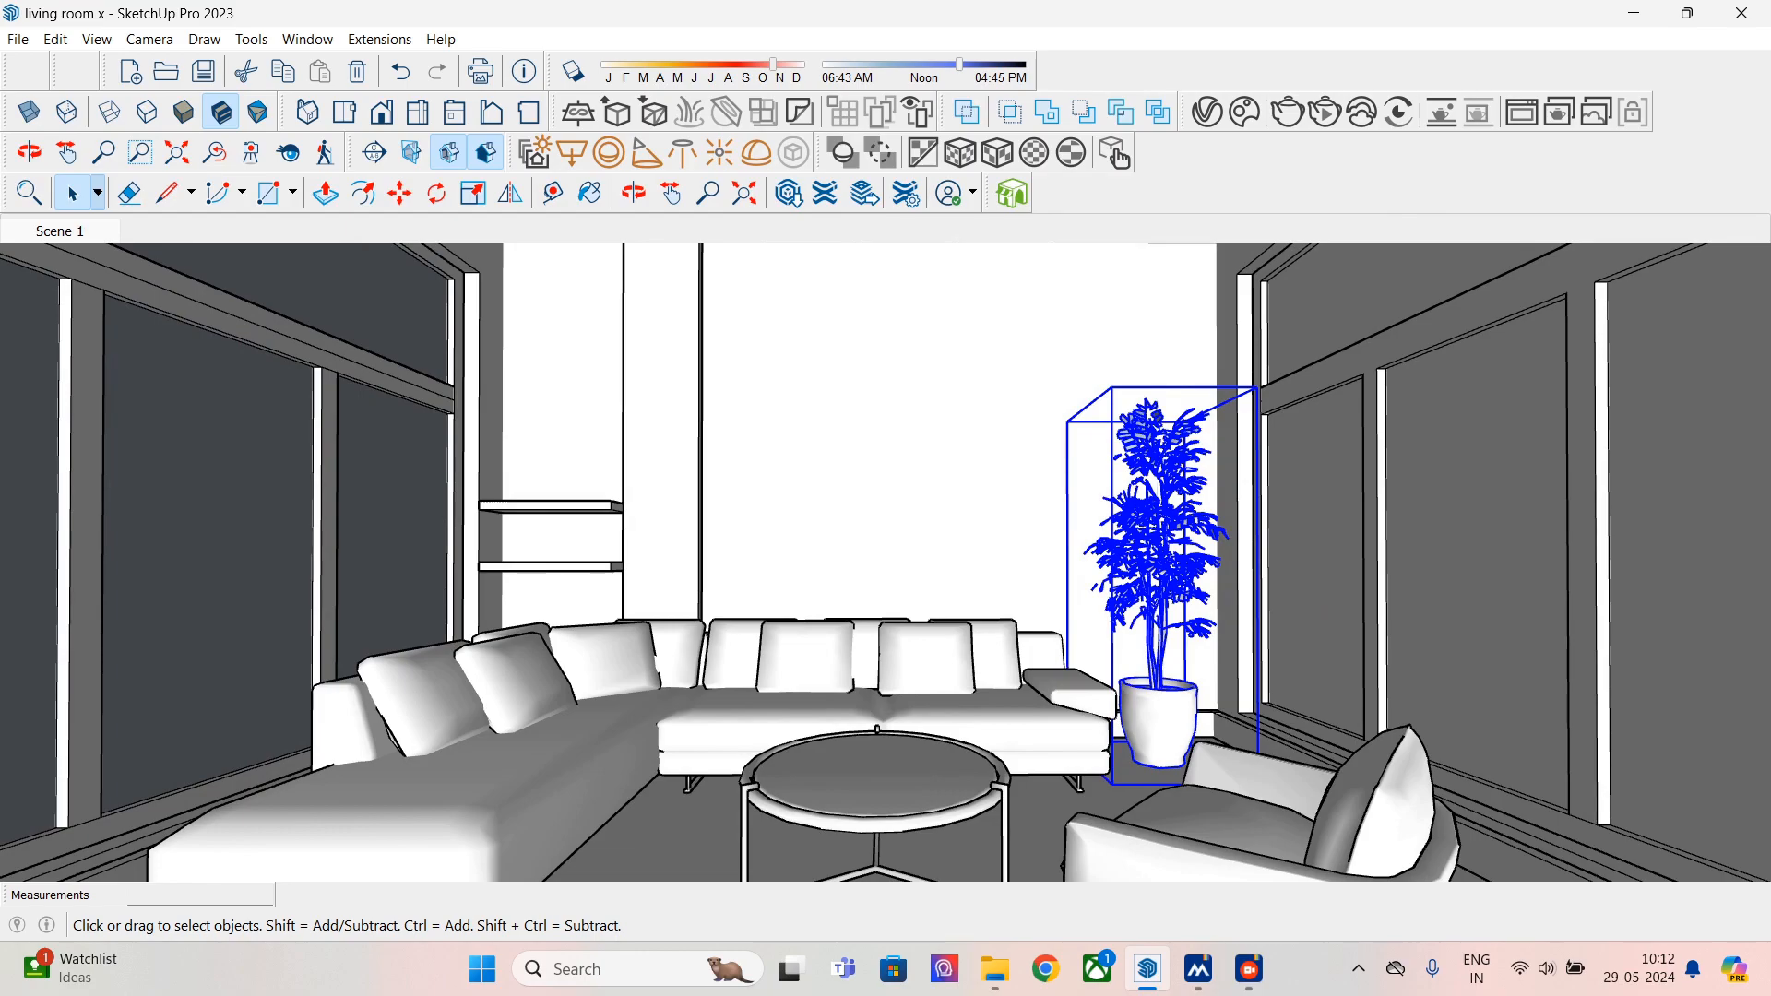
- Draw a horizontal line on the back wall just above the sofa back, from the wall panel's edge to the sofa's end
key(l)
scroll(655, 558, up, 5)
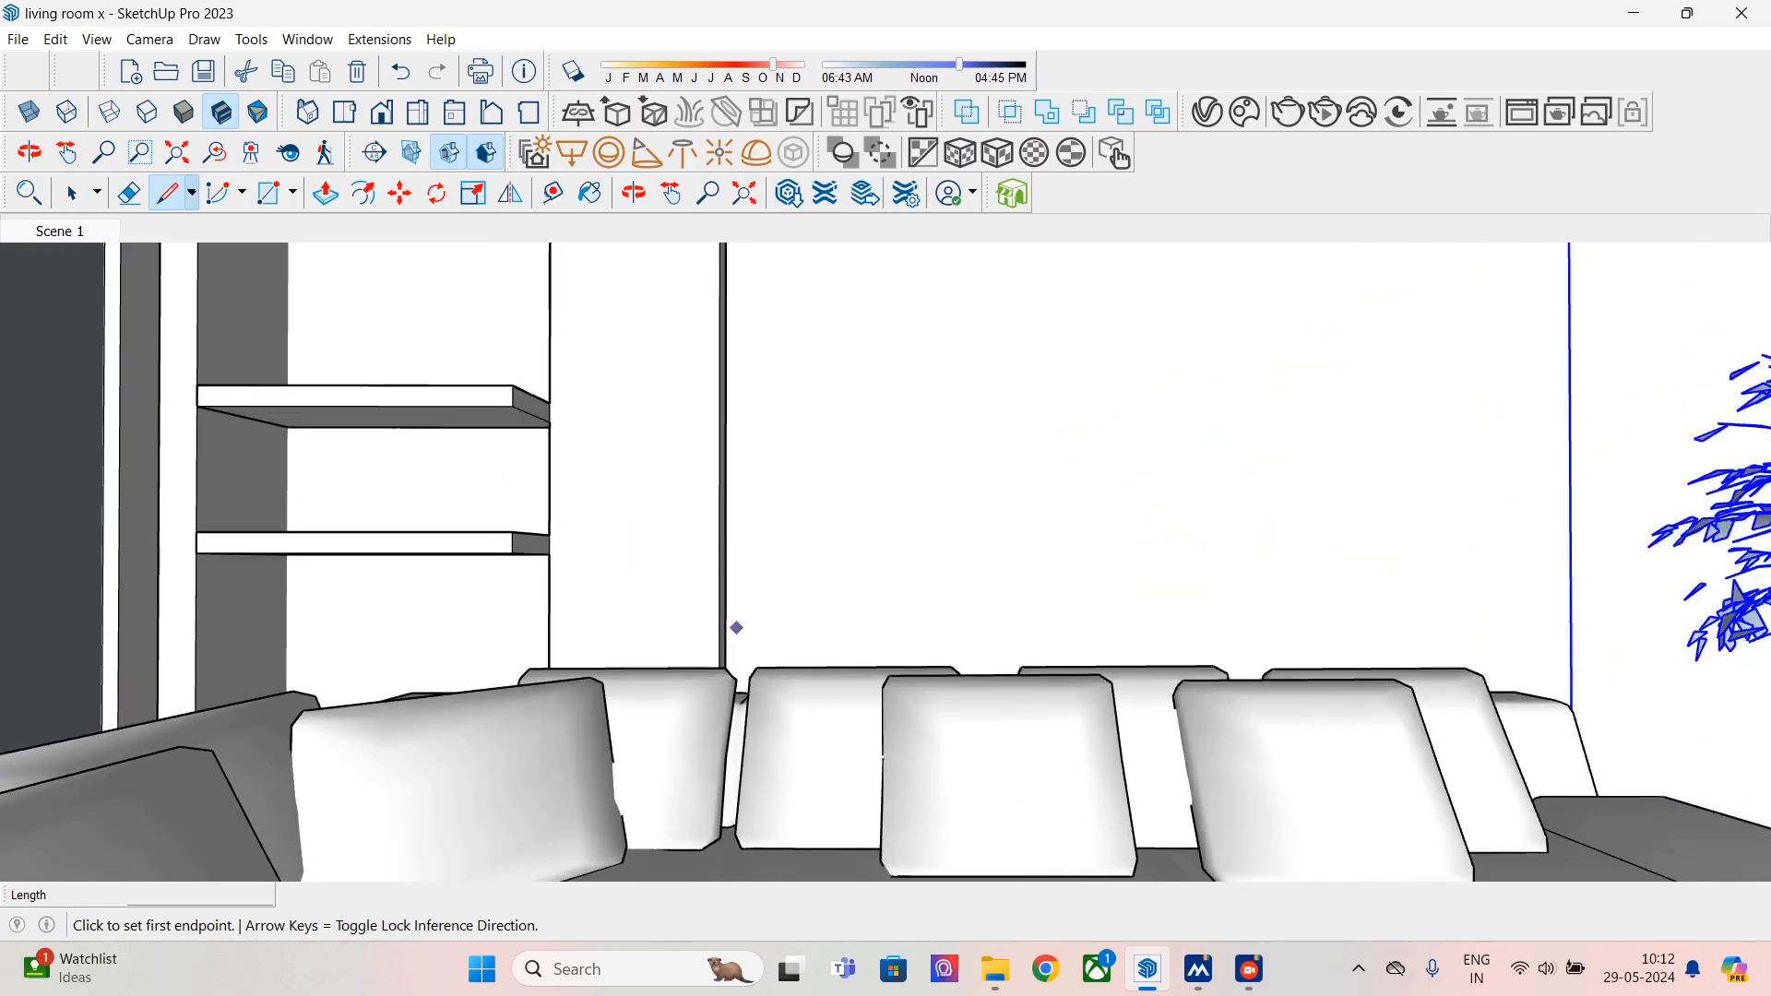
middle_drag(884, 728, 908, 807)
middle_drag(877, 716, 908, 784)
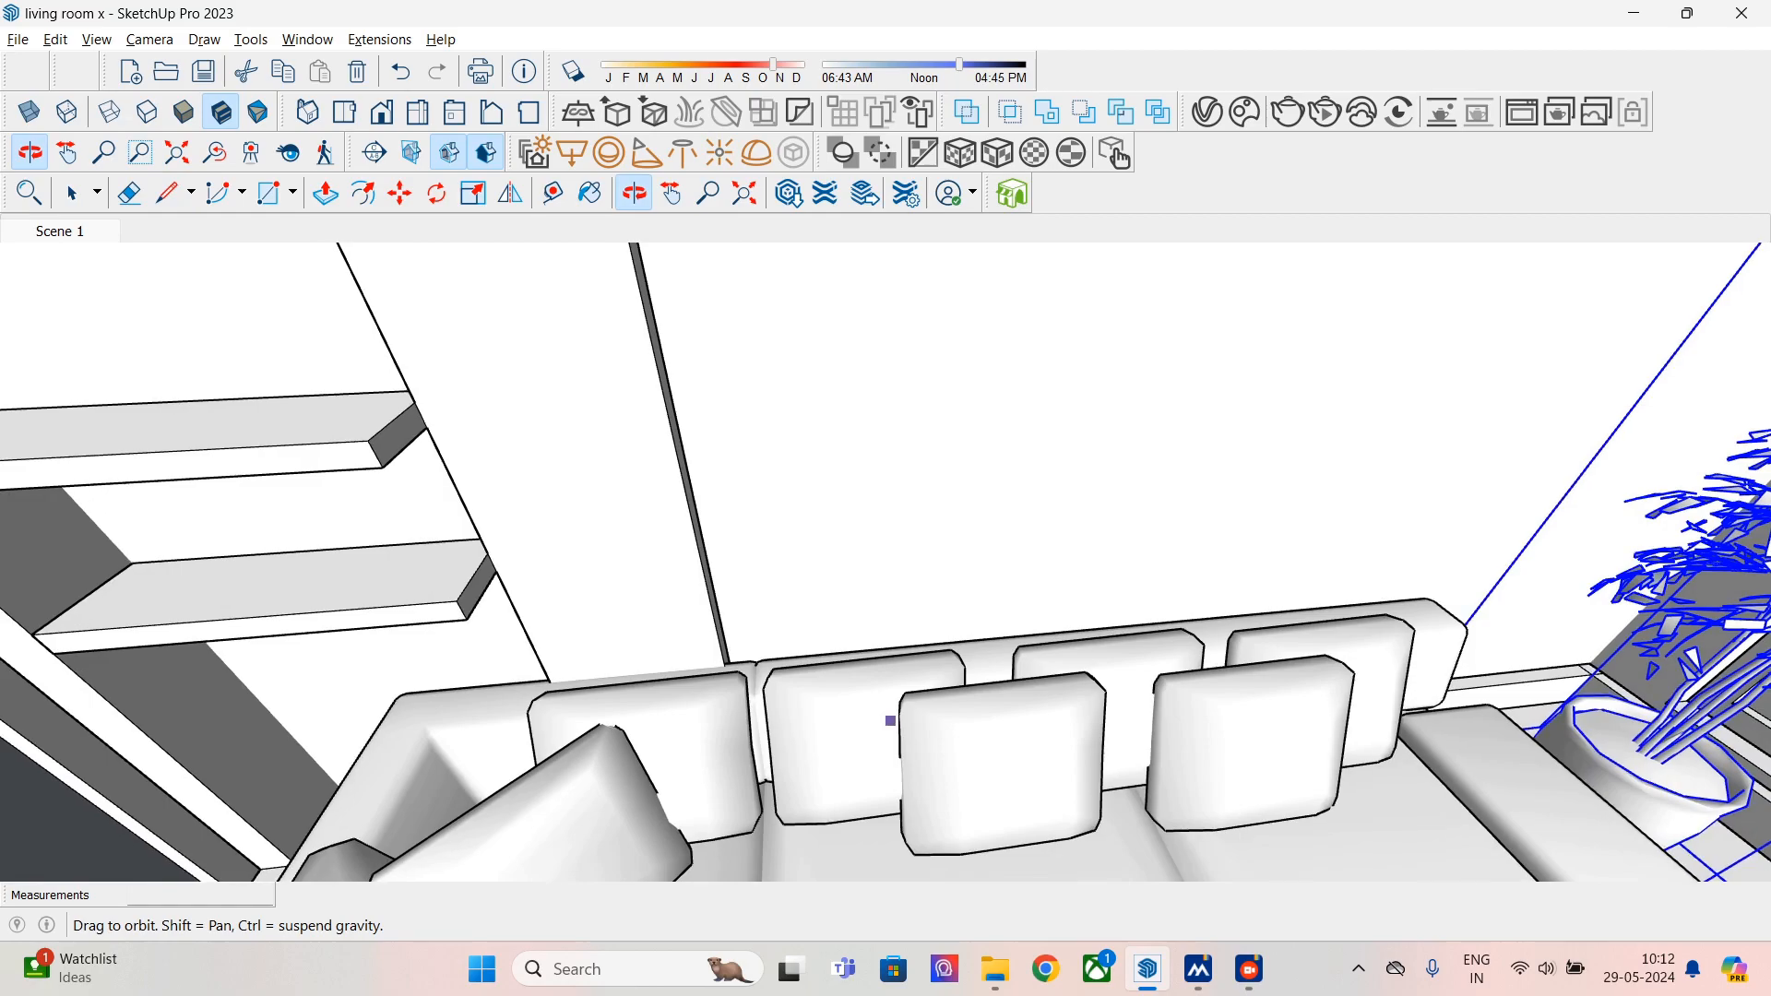
scroll(719, 646, up, 3)
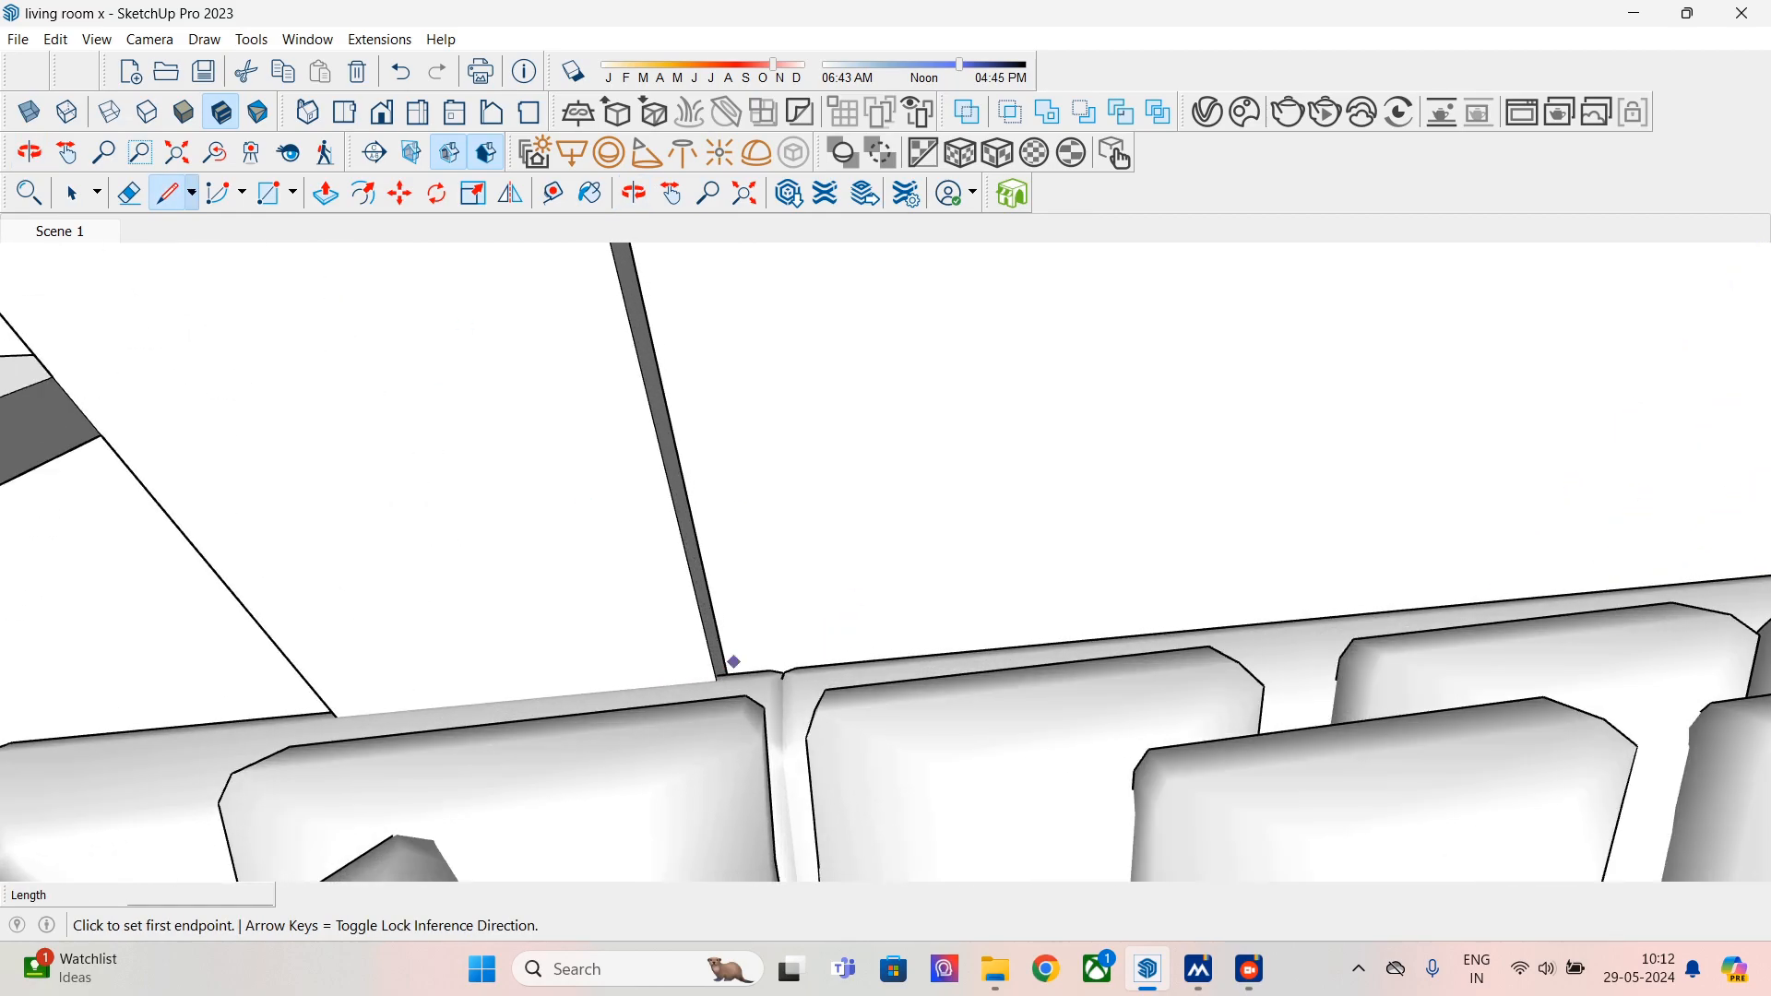
click(722, 655)
middle_drag(1282, 606, 704, 594)
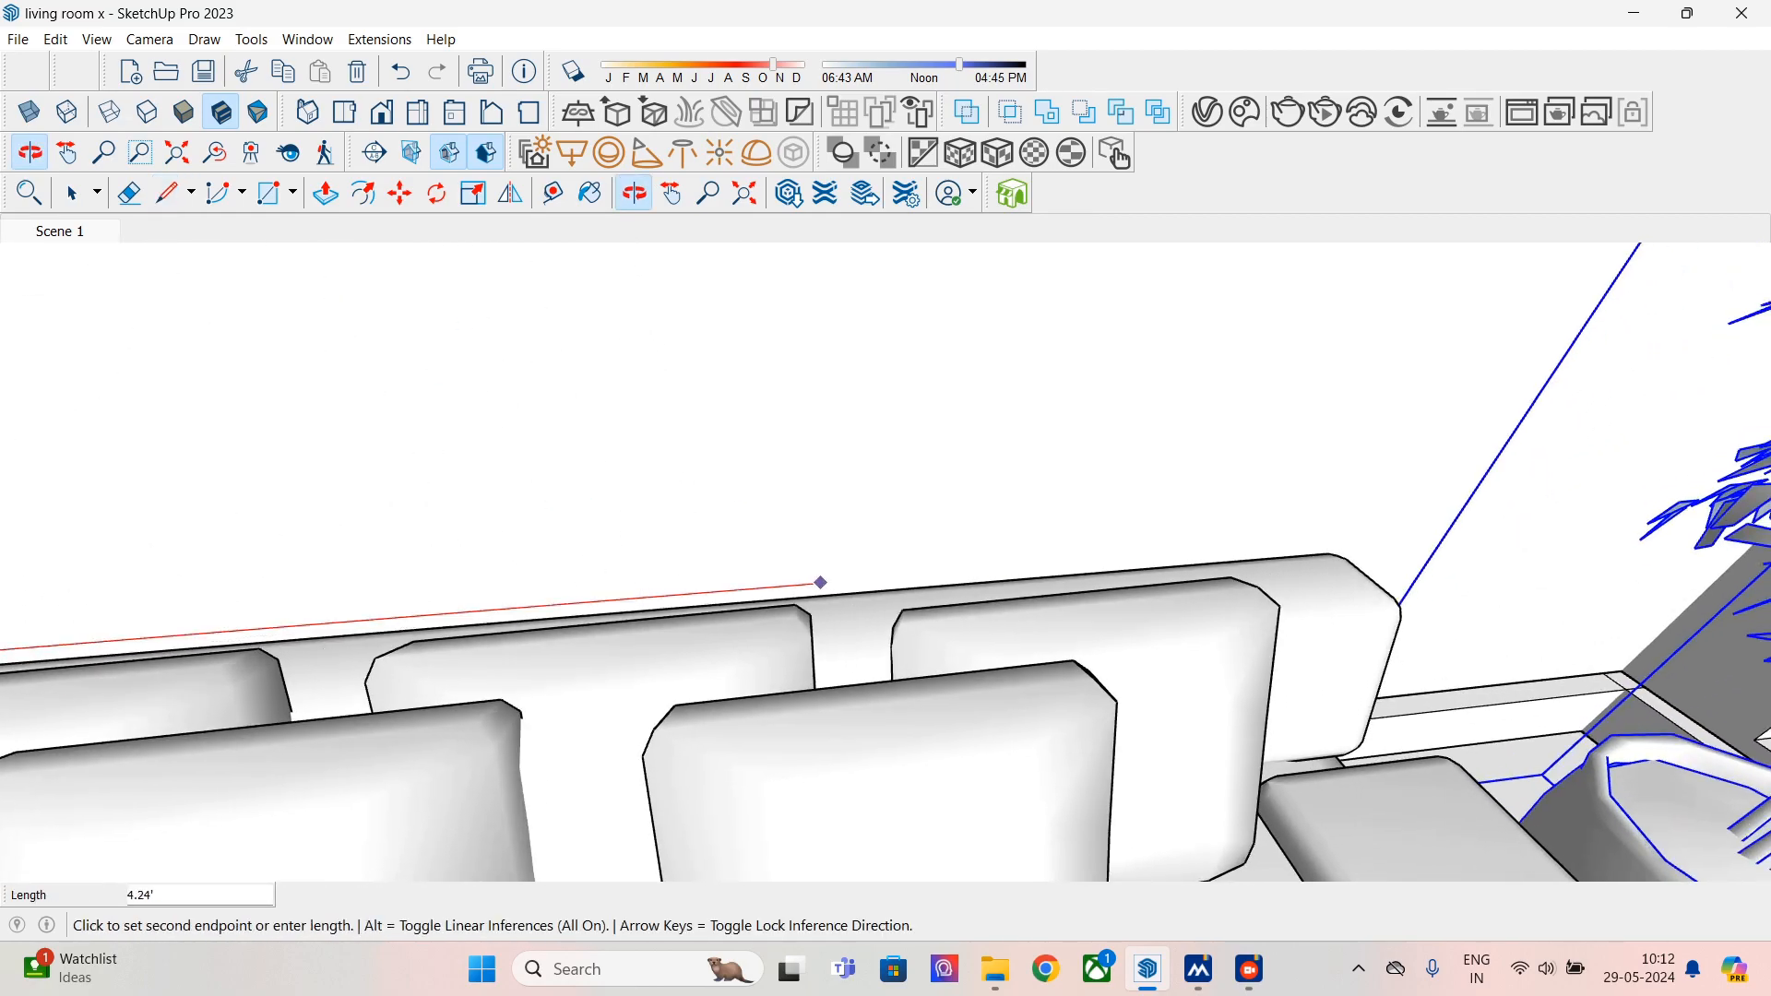
click(1339, 539)
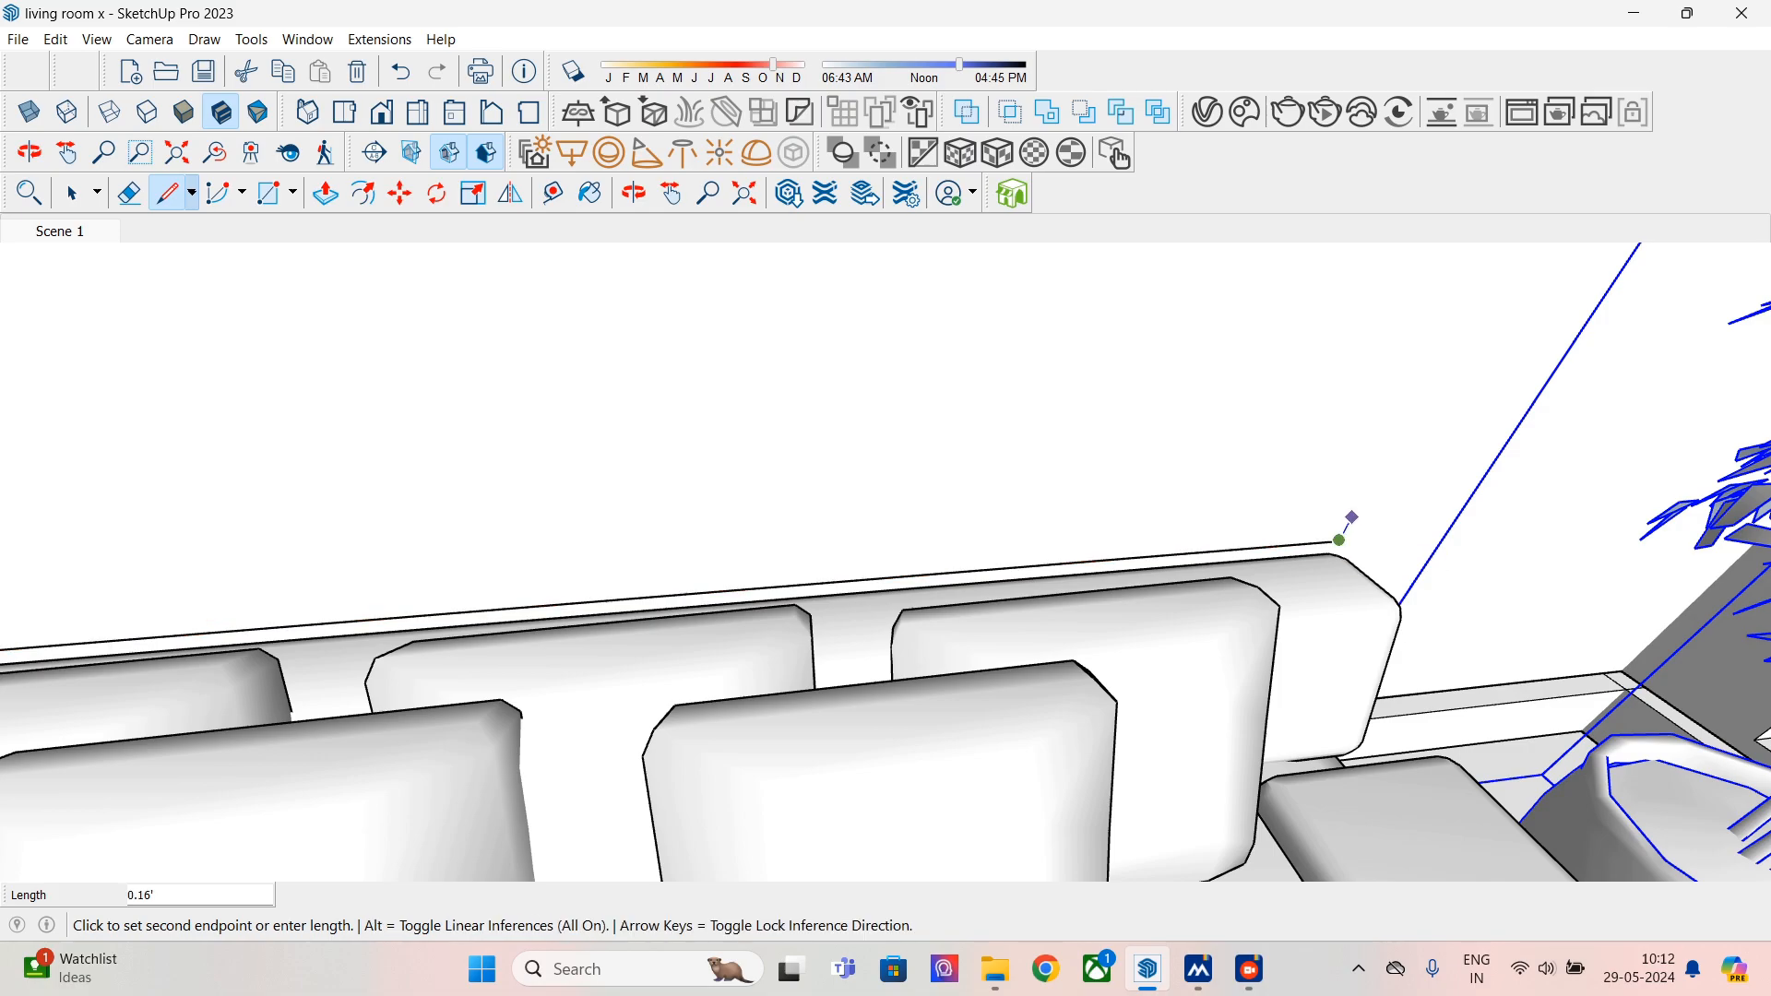
middle_drag(1351, 517, 1357, 503)
key(alt)
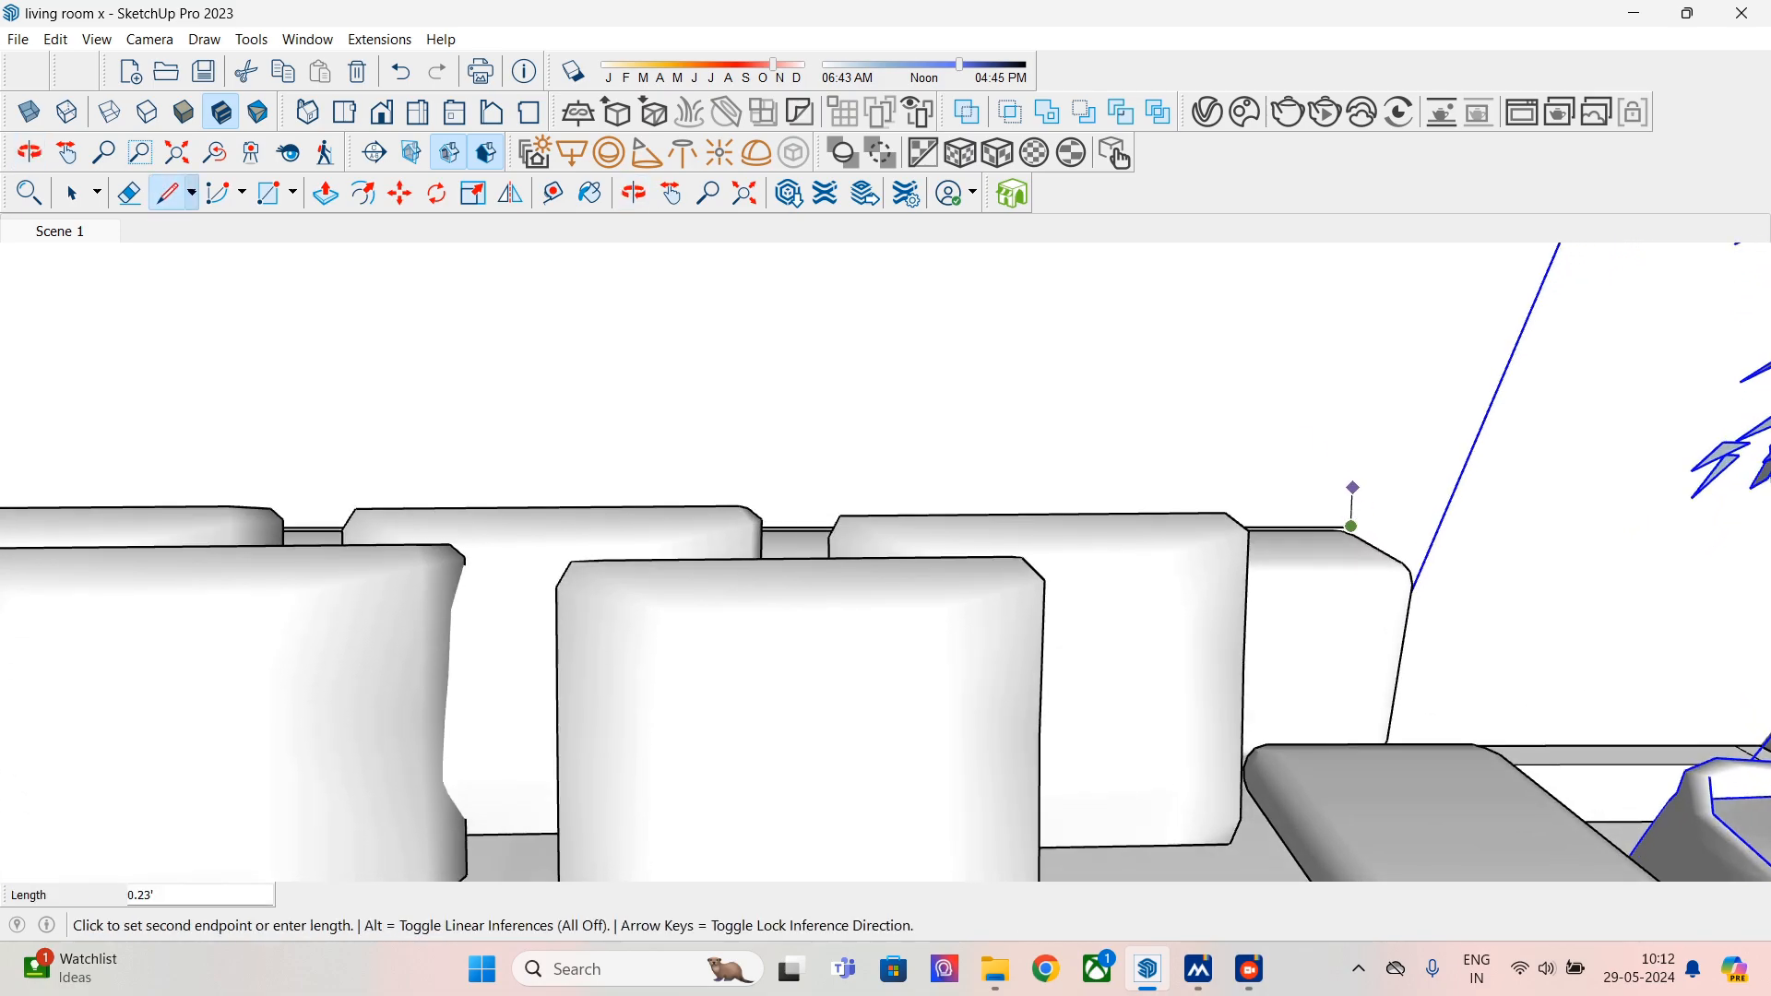
key(Escape)
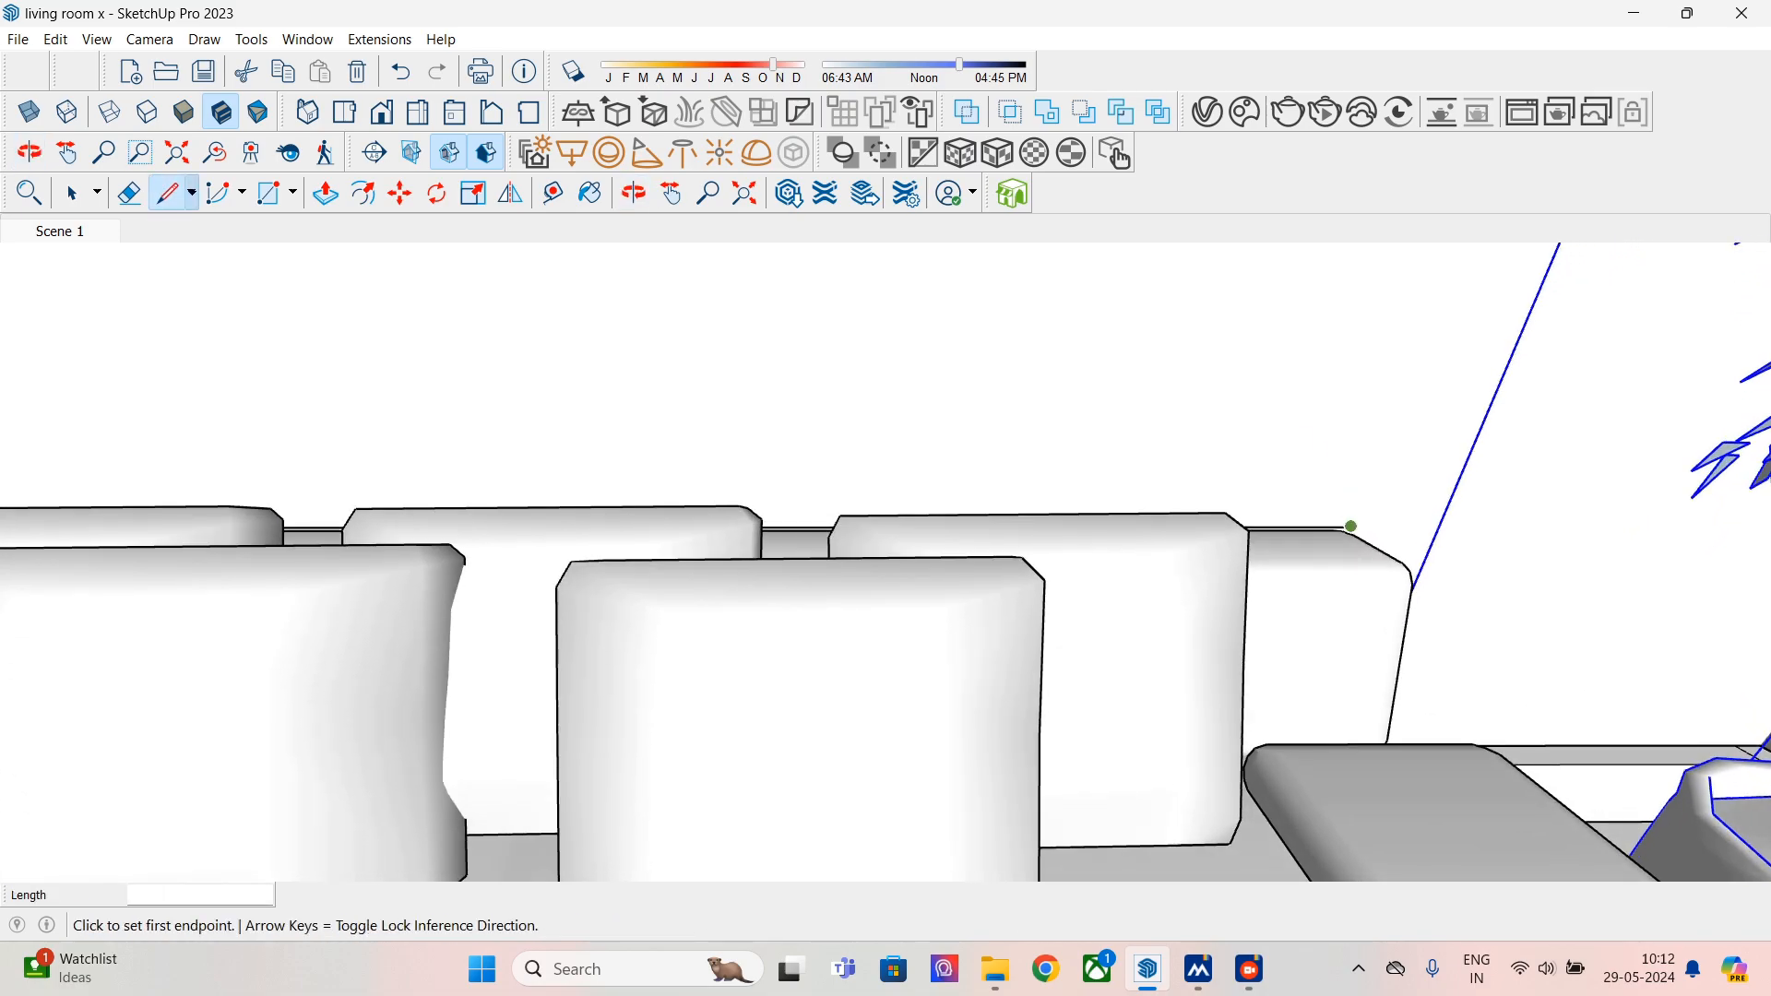
- Draw a second horizontal line about 7.25' long on the back wall, parallel above the first, from the sofa's end to the wall panel's edge
click(1351, 525)
scroll(1349, 517, up, 3)
middle_drag(1346, 526, 1332, 537)
key(alt)
key(Escape)
click(1331, 536)
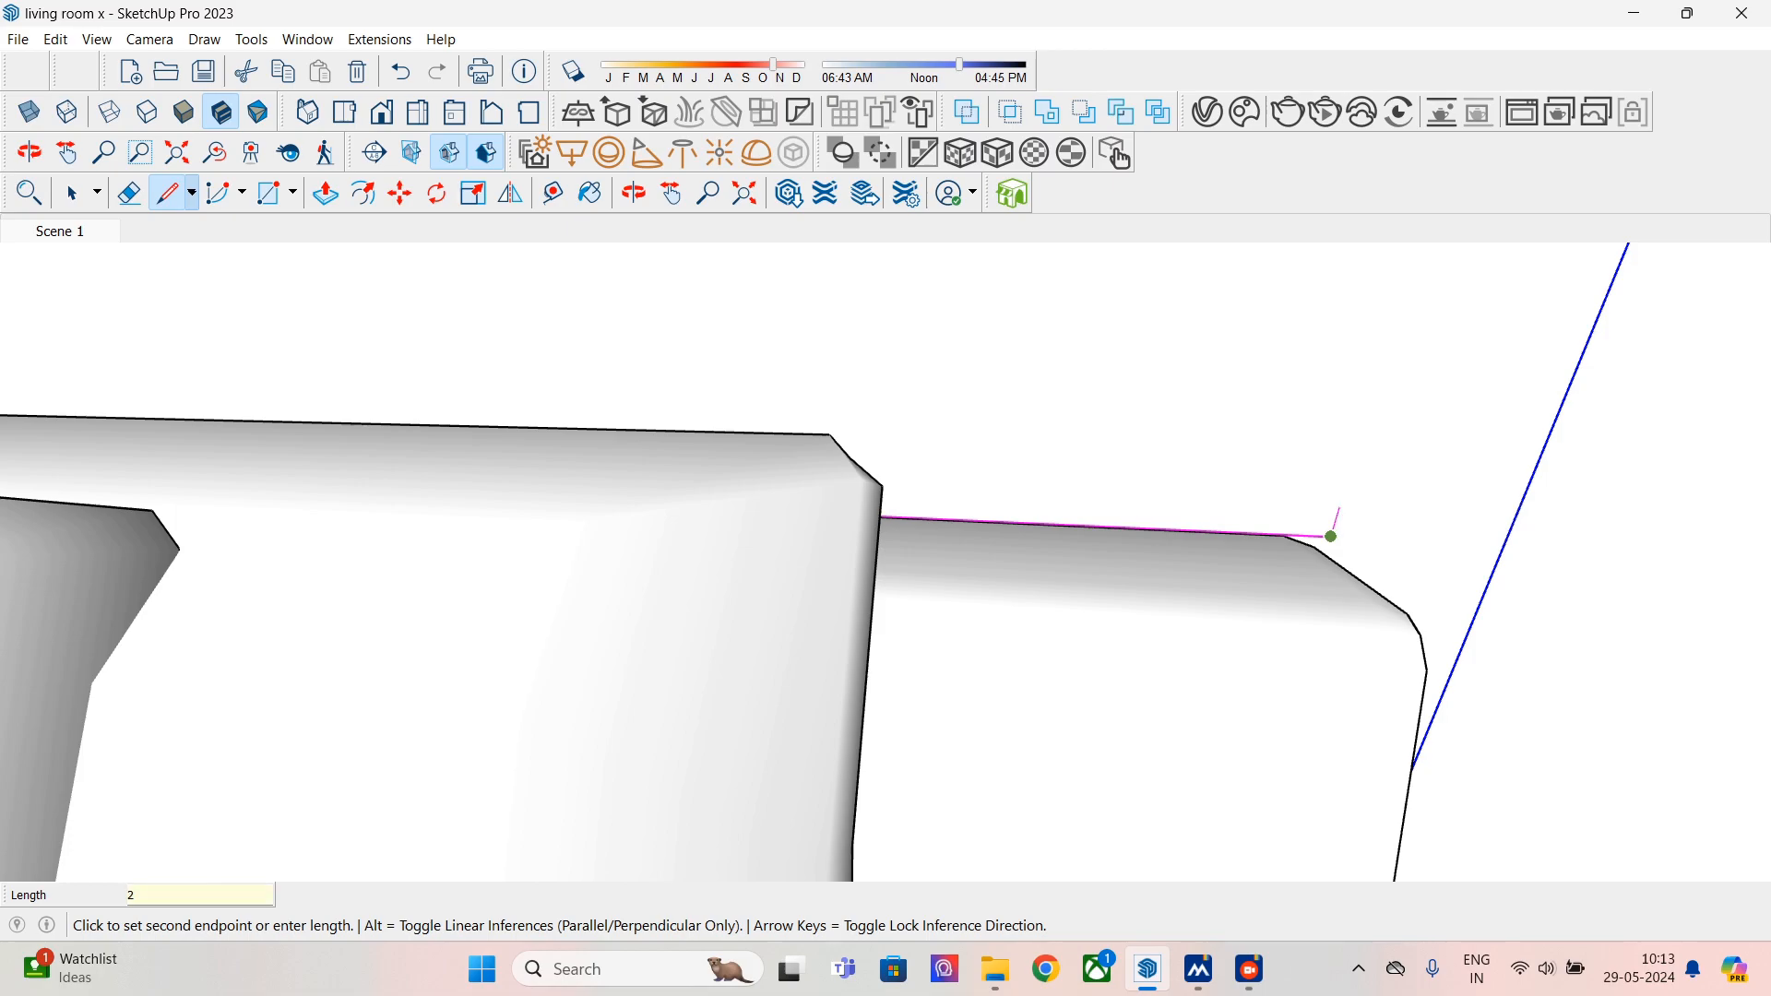
middle_drag(300, 411, 591, 488)
scroll(591, 488, down, 1)
shift+middle_drag(368, 439, 667, 544)
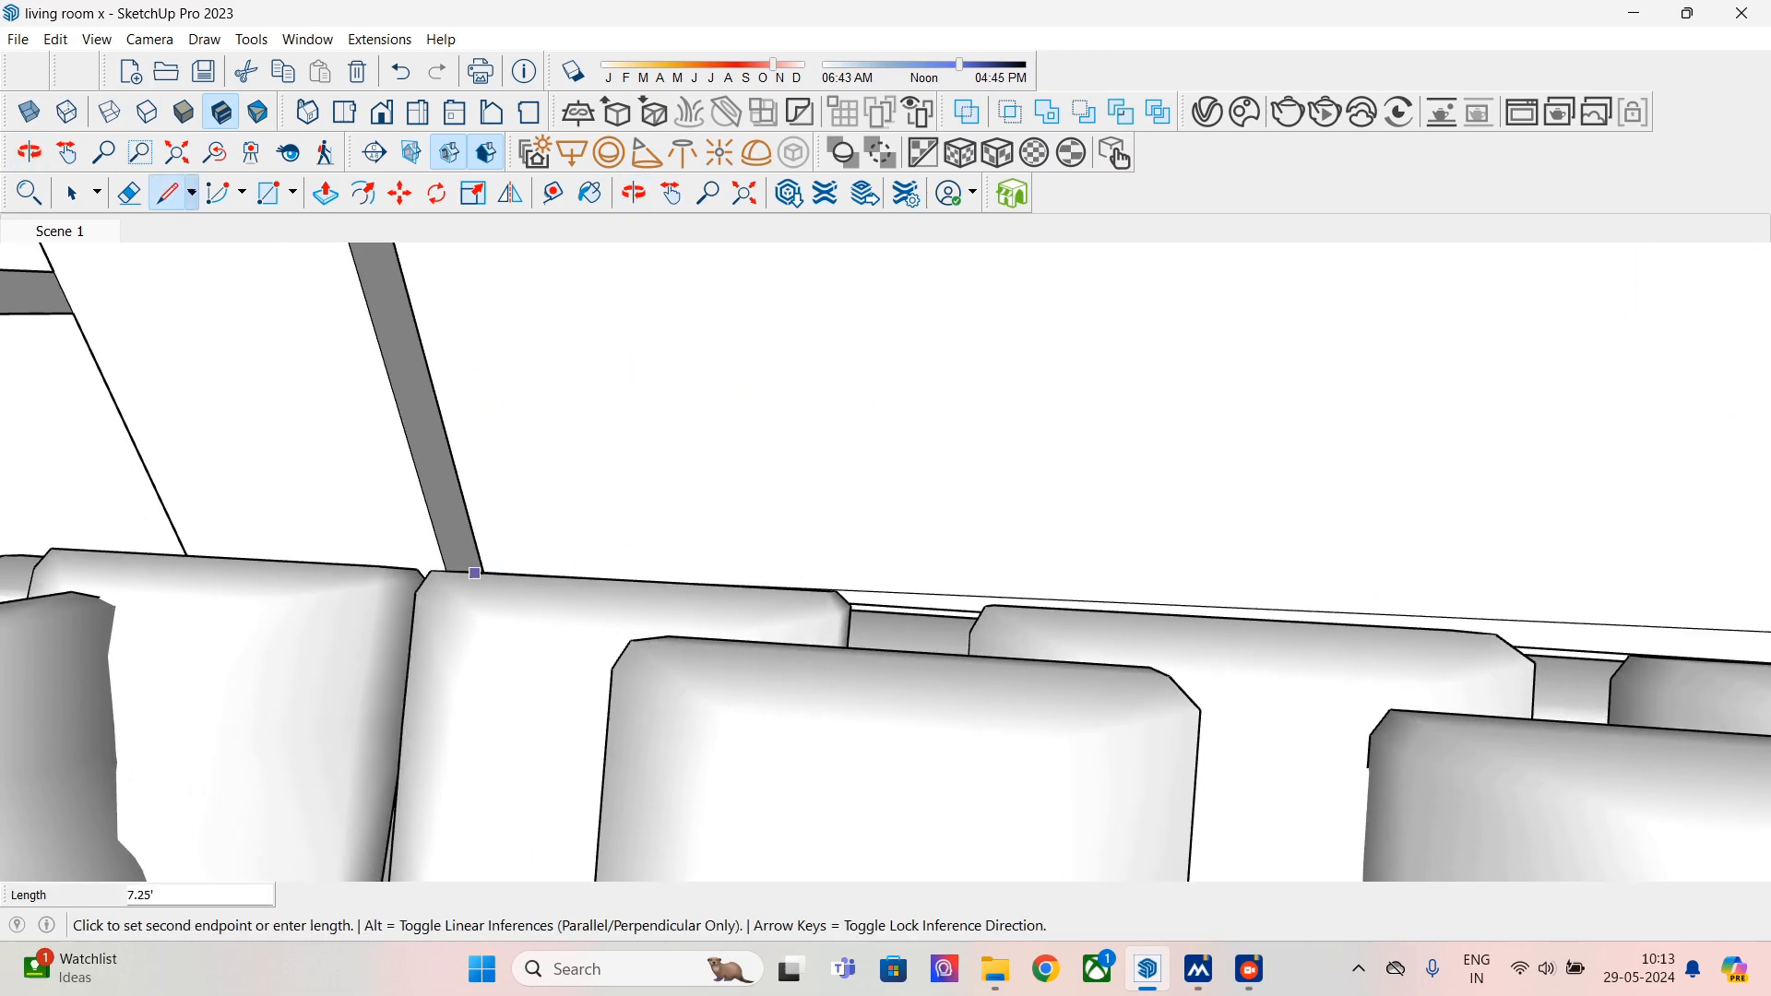
scroll(482, 560, up, 2)
middle_drag(482, 560, 482, 622)
key(alt)
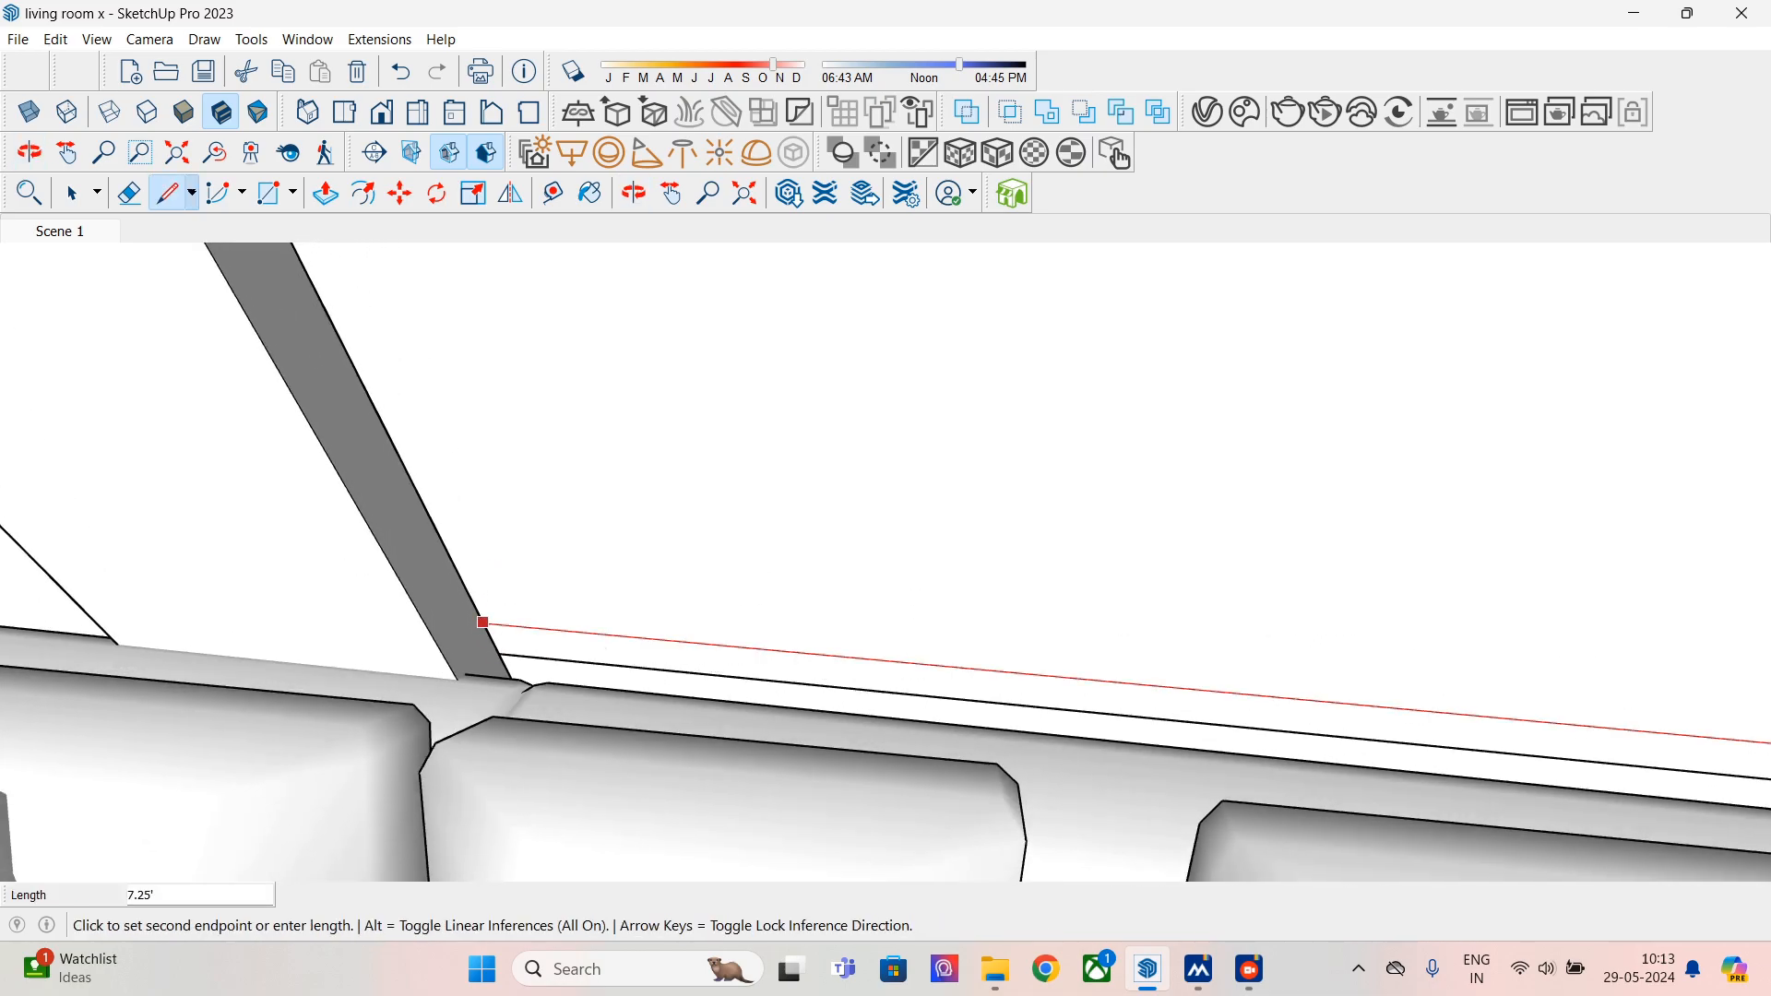
click(482, 623)
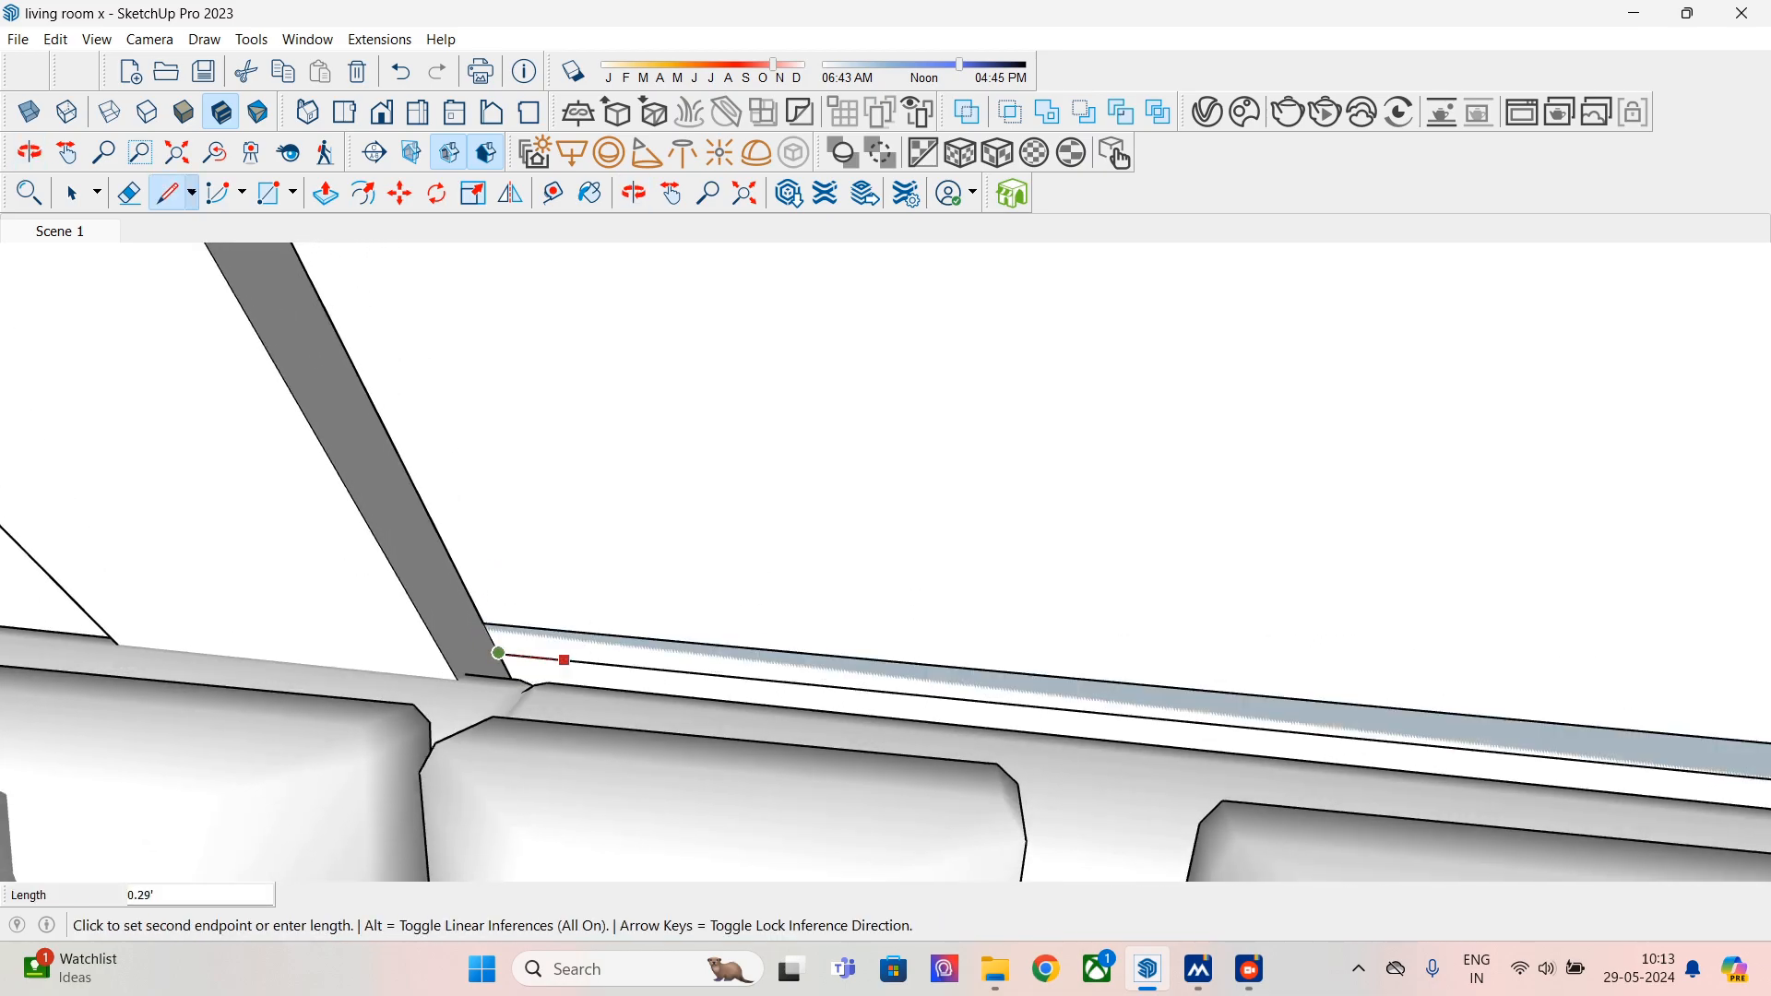
- Push/Pull the narrow strip behind the sofa out from the back wall by about 0.51' to form a ledge
key(Escape)
key(p)
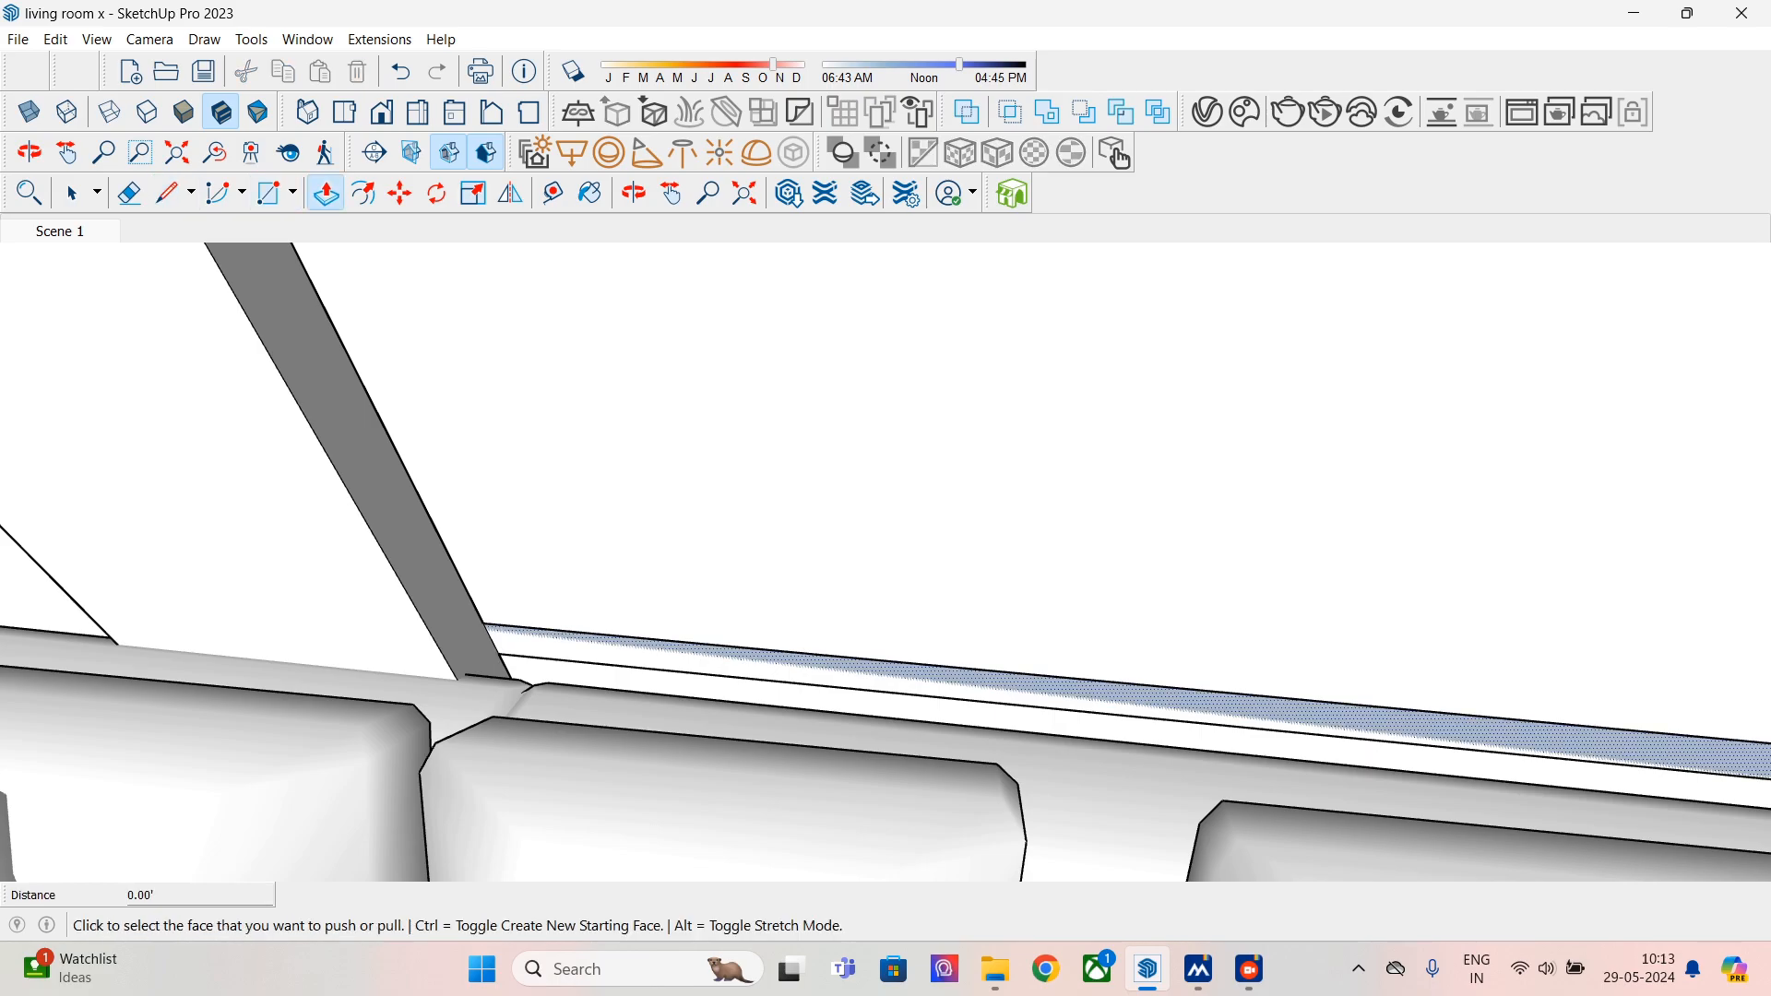
click(483, 623)
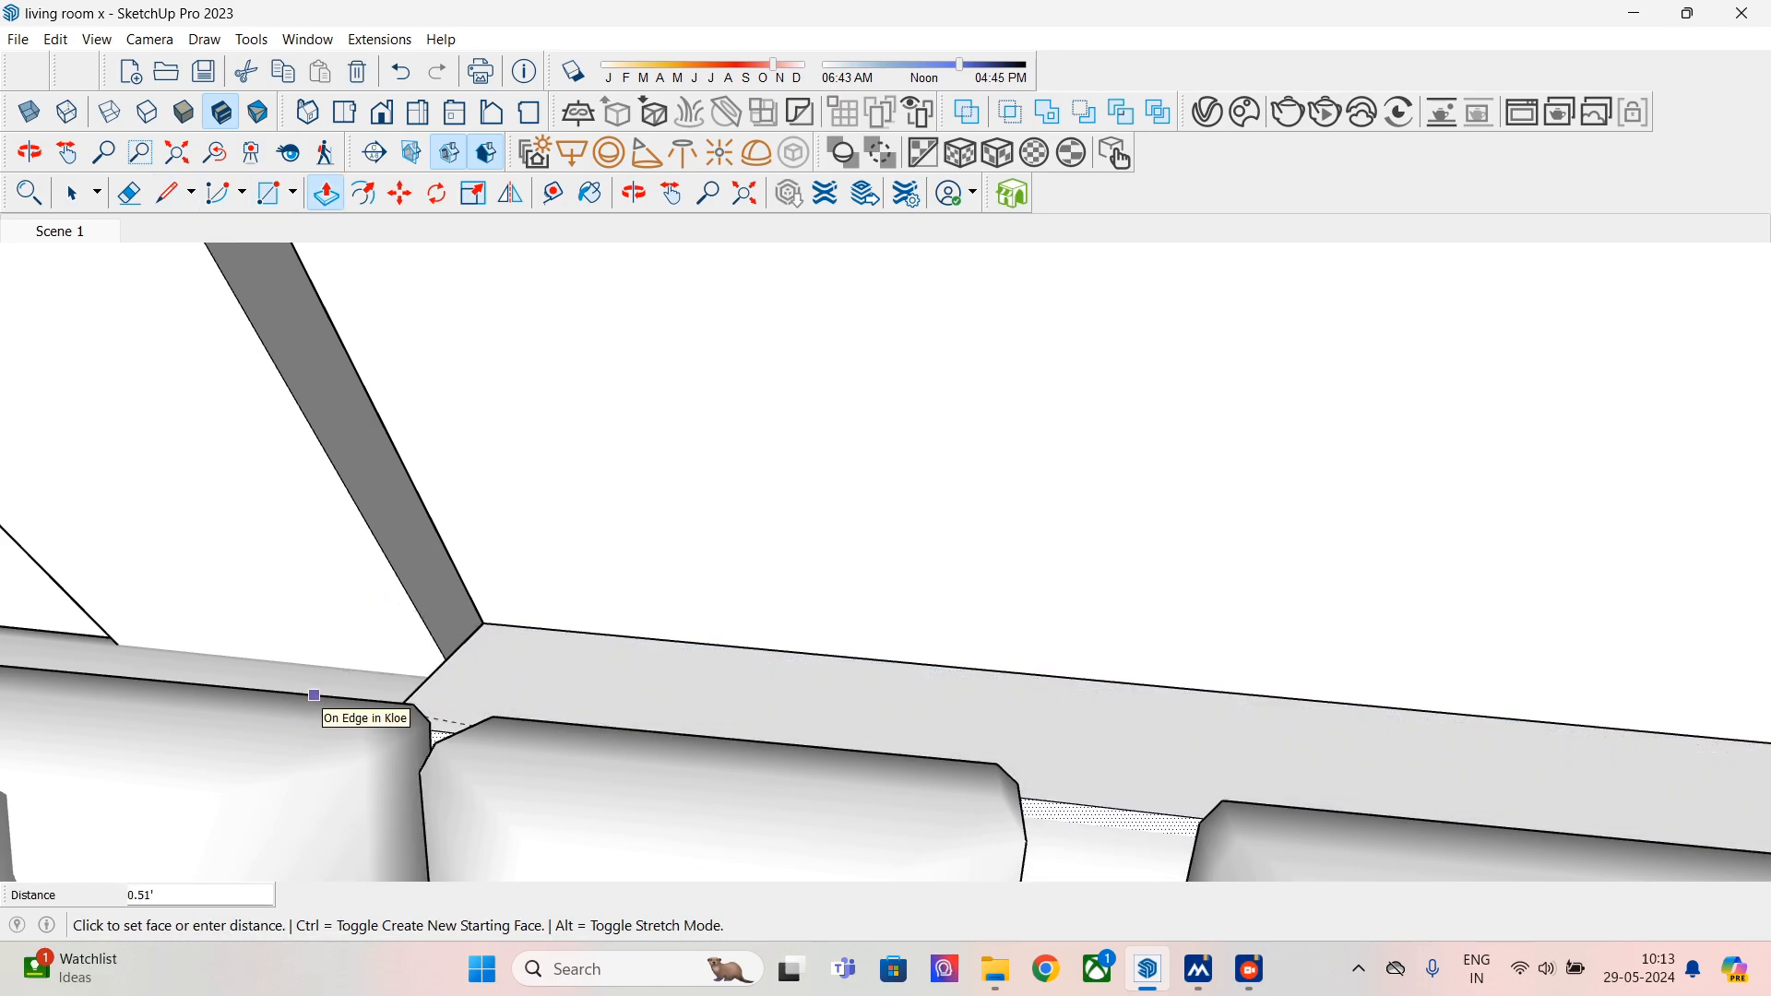
click(313, 695)
scroll(632, 770, down, 3)
middle_drag(631, 770, 691, 636)
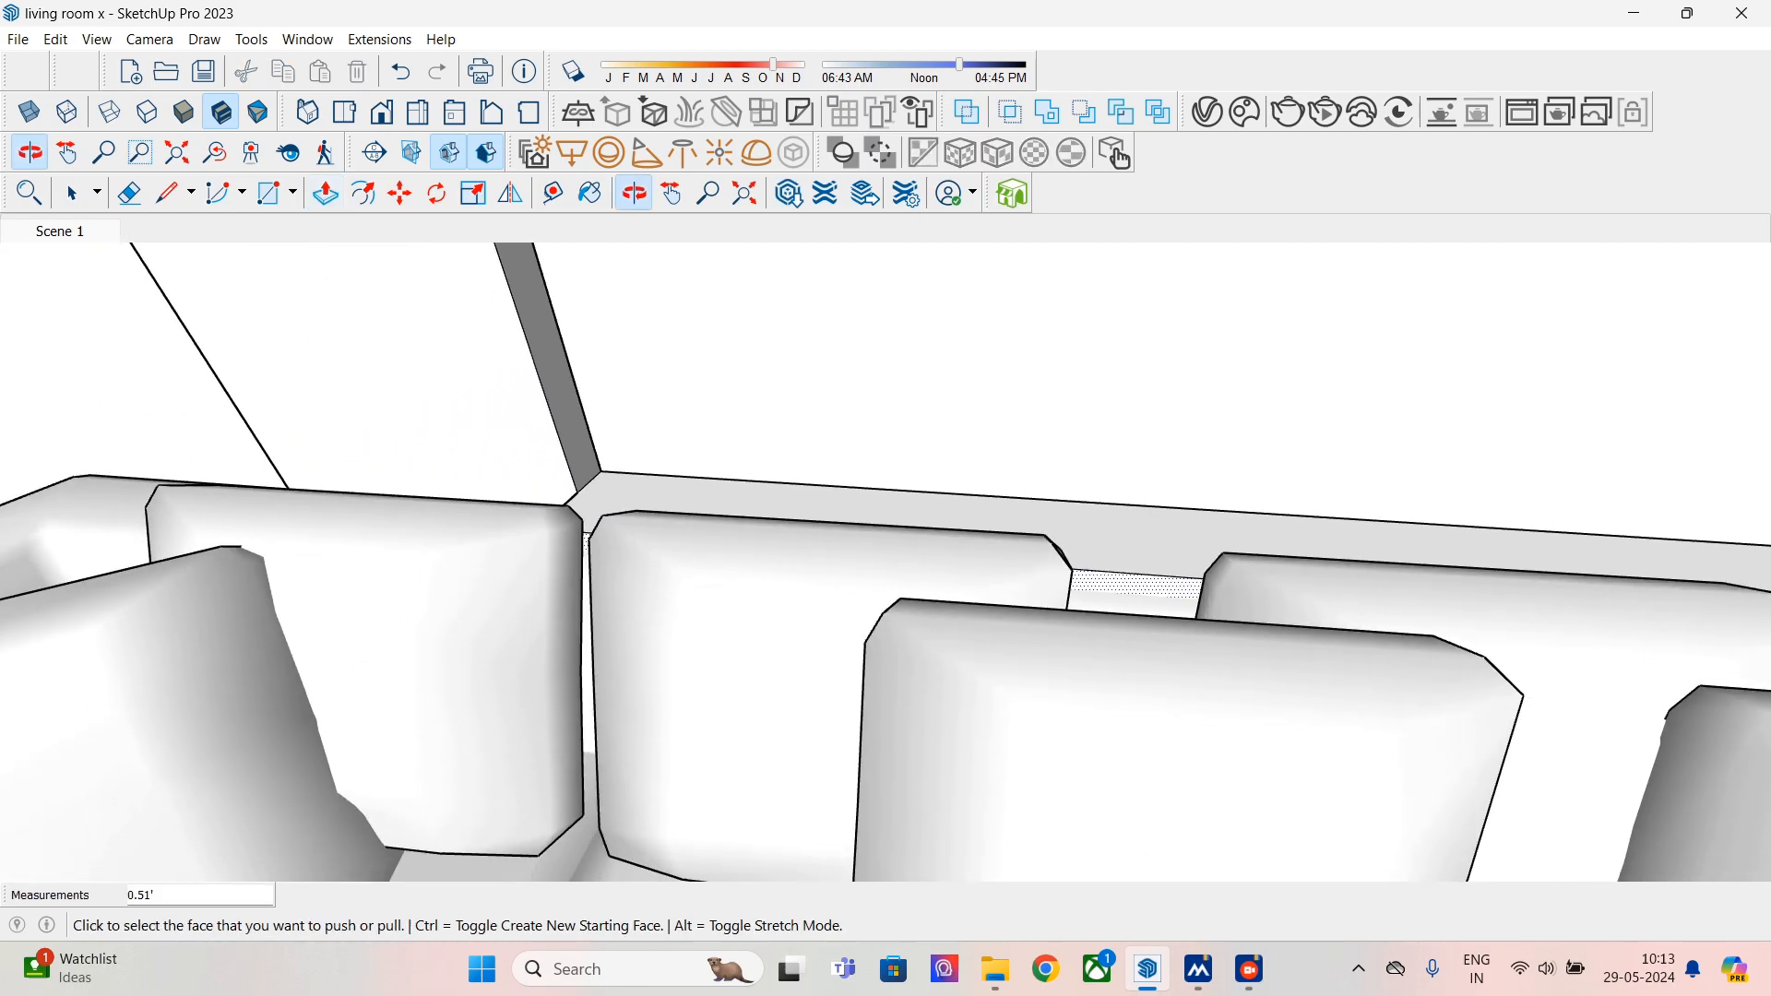
scroll(843, 555, down, 3)
- Check the furniture layout from the top in wireframe and return to the Scene 1 view
click(344, 112)
click(110, 111)
scroll(710, 558, down, 5)
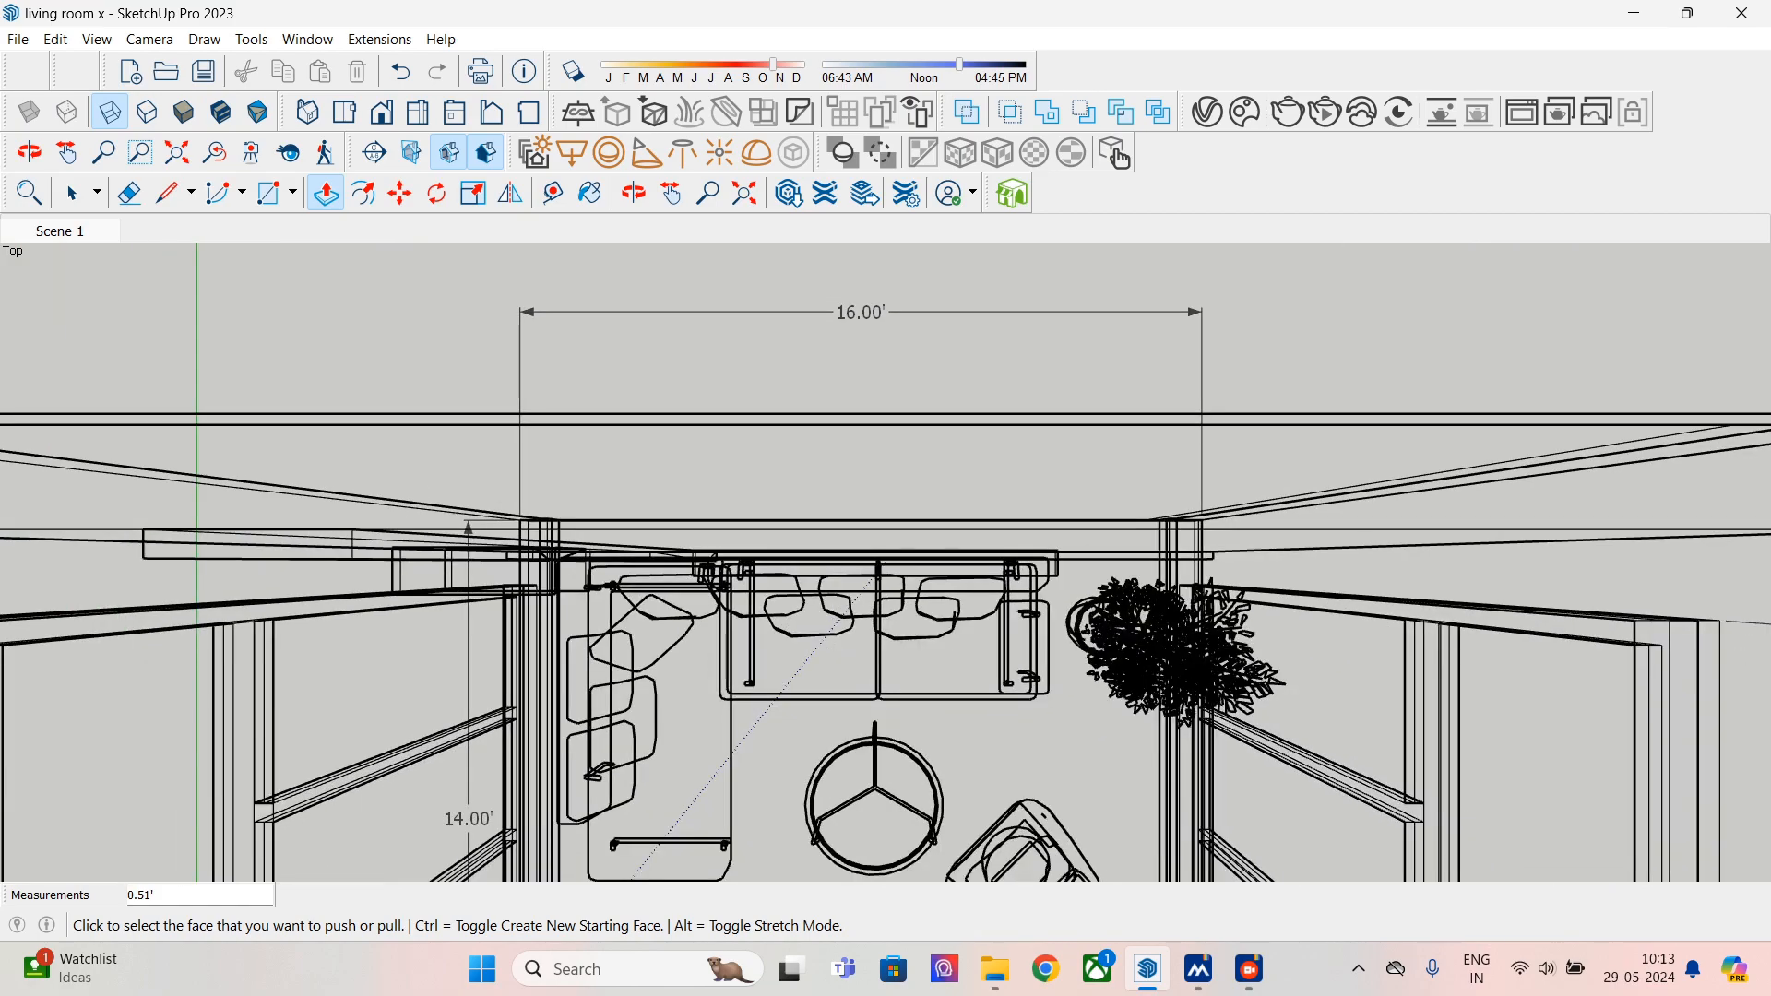
click(74, 193)
shift+middle_drag(875, 801, 913, 544)
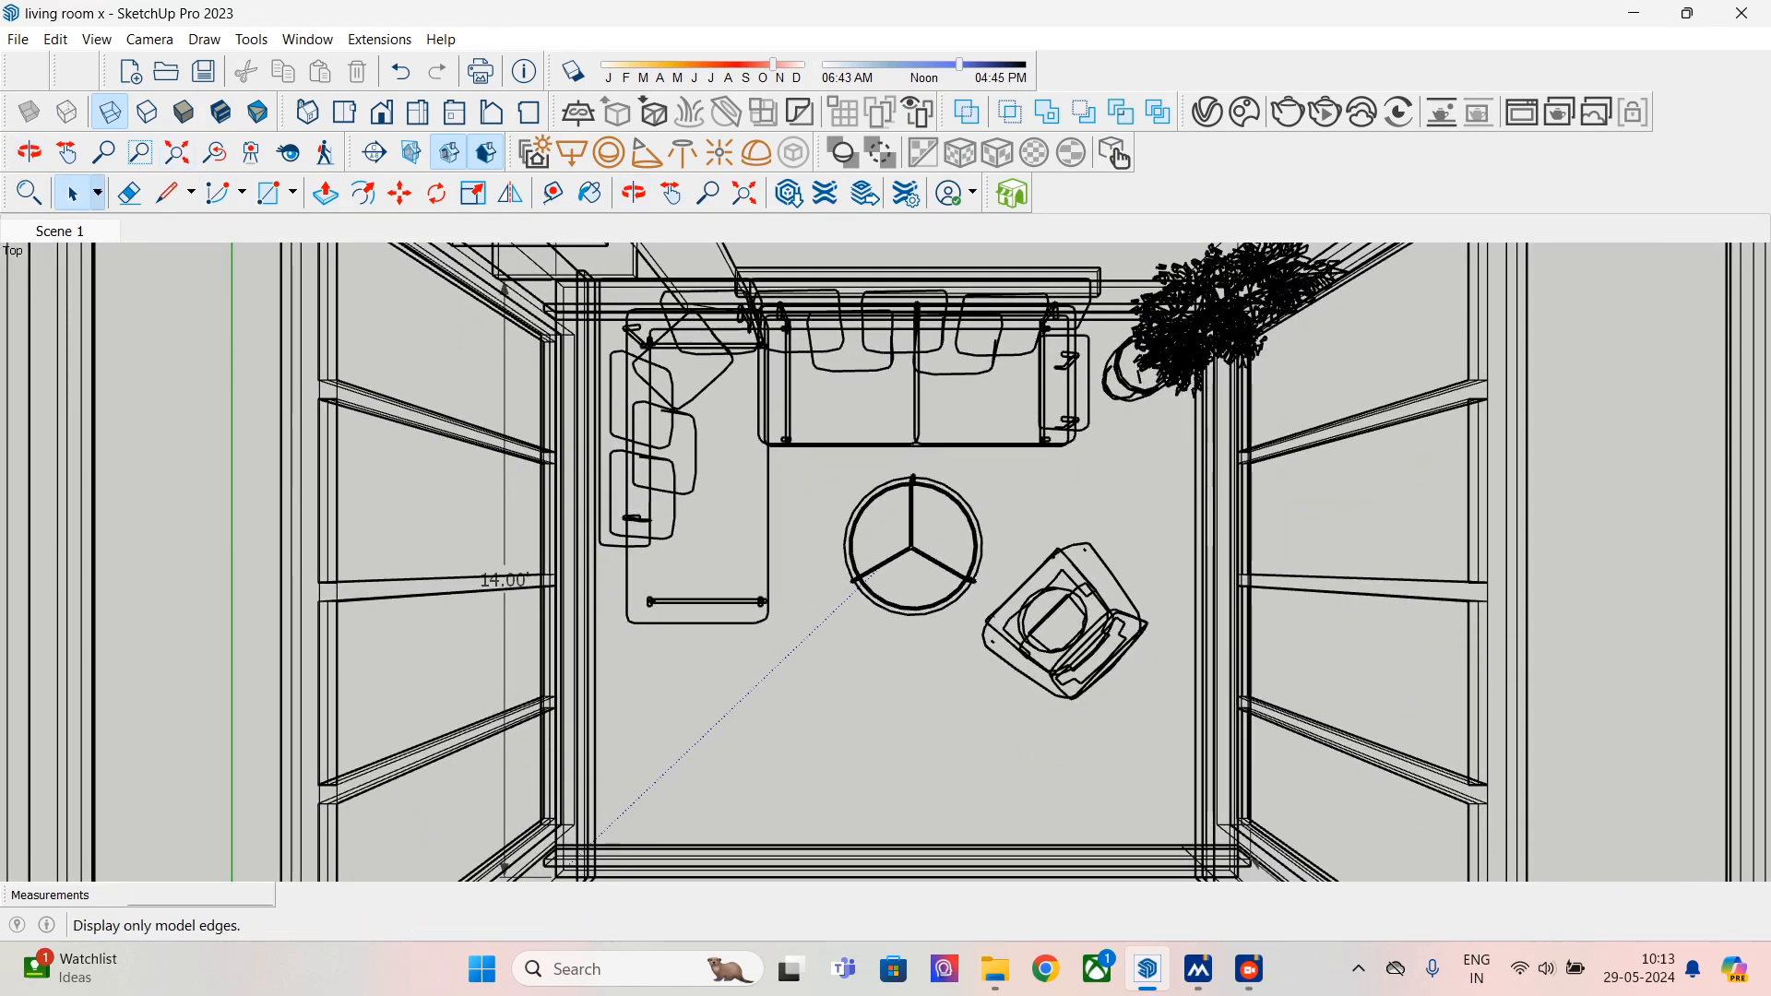
click(148, 112)
click(110, 111)
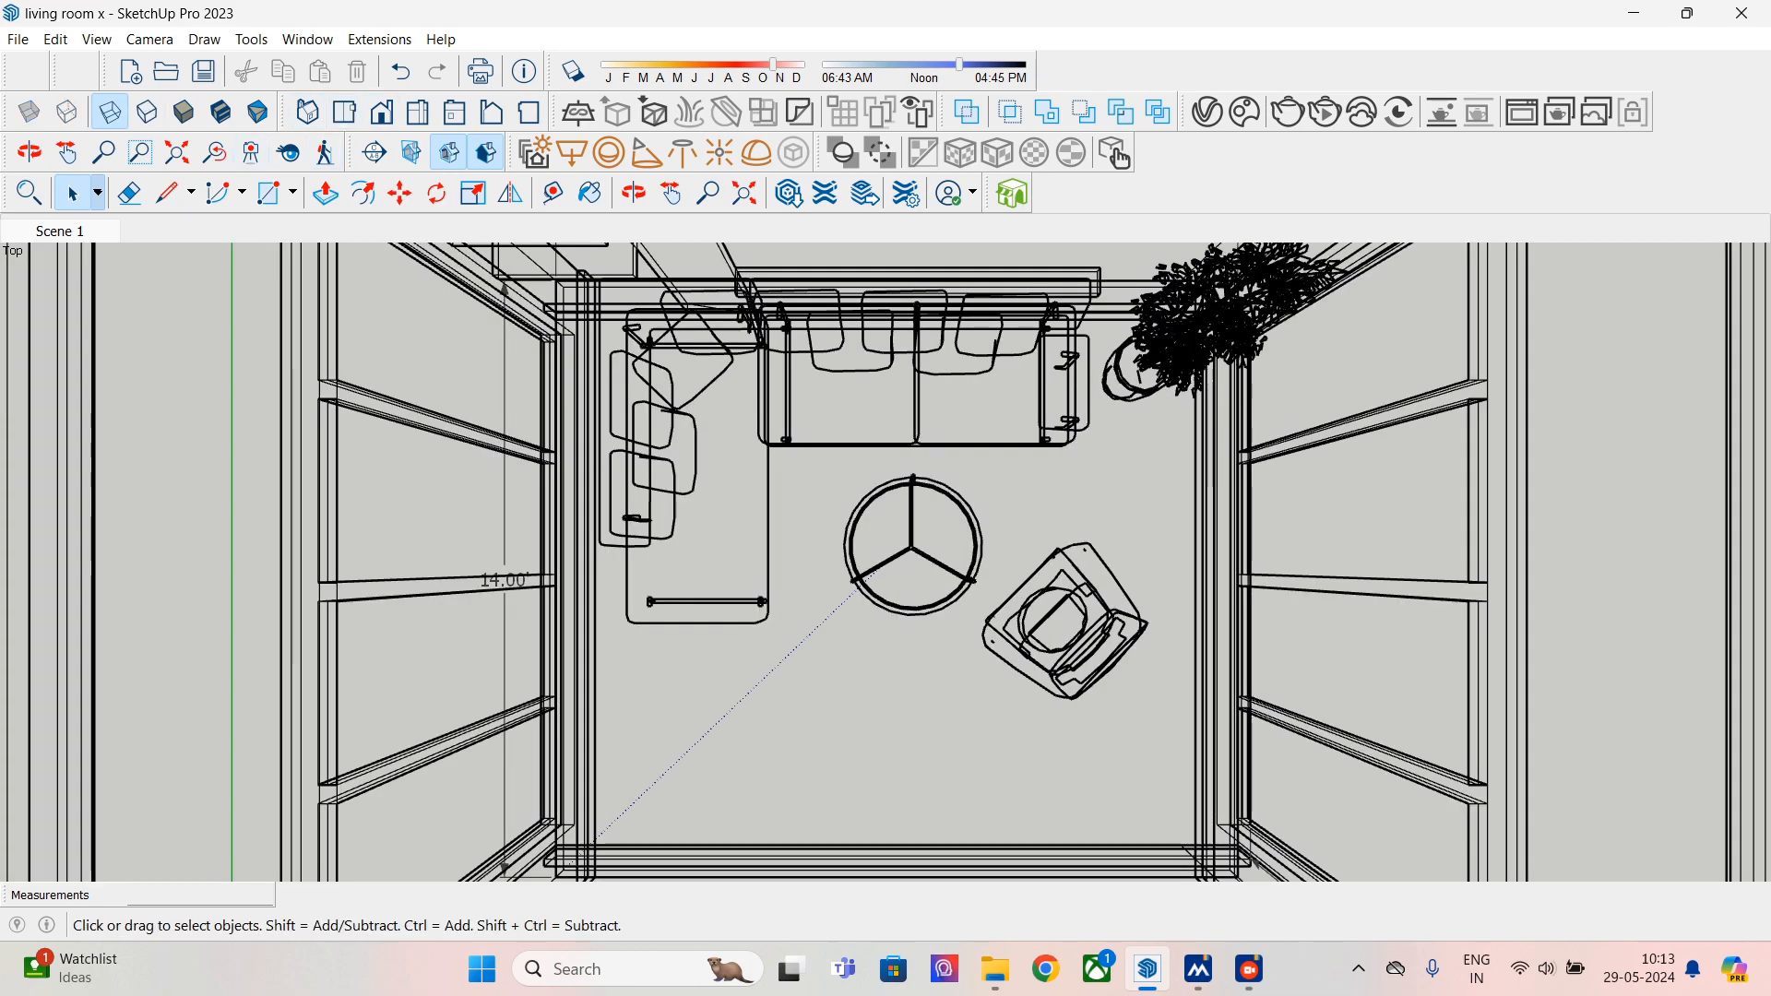
click(60, 232)
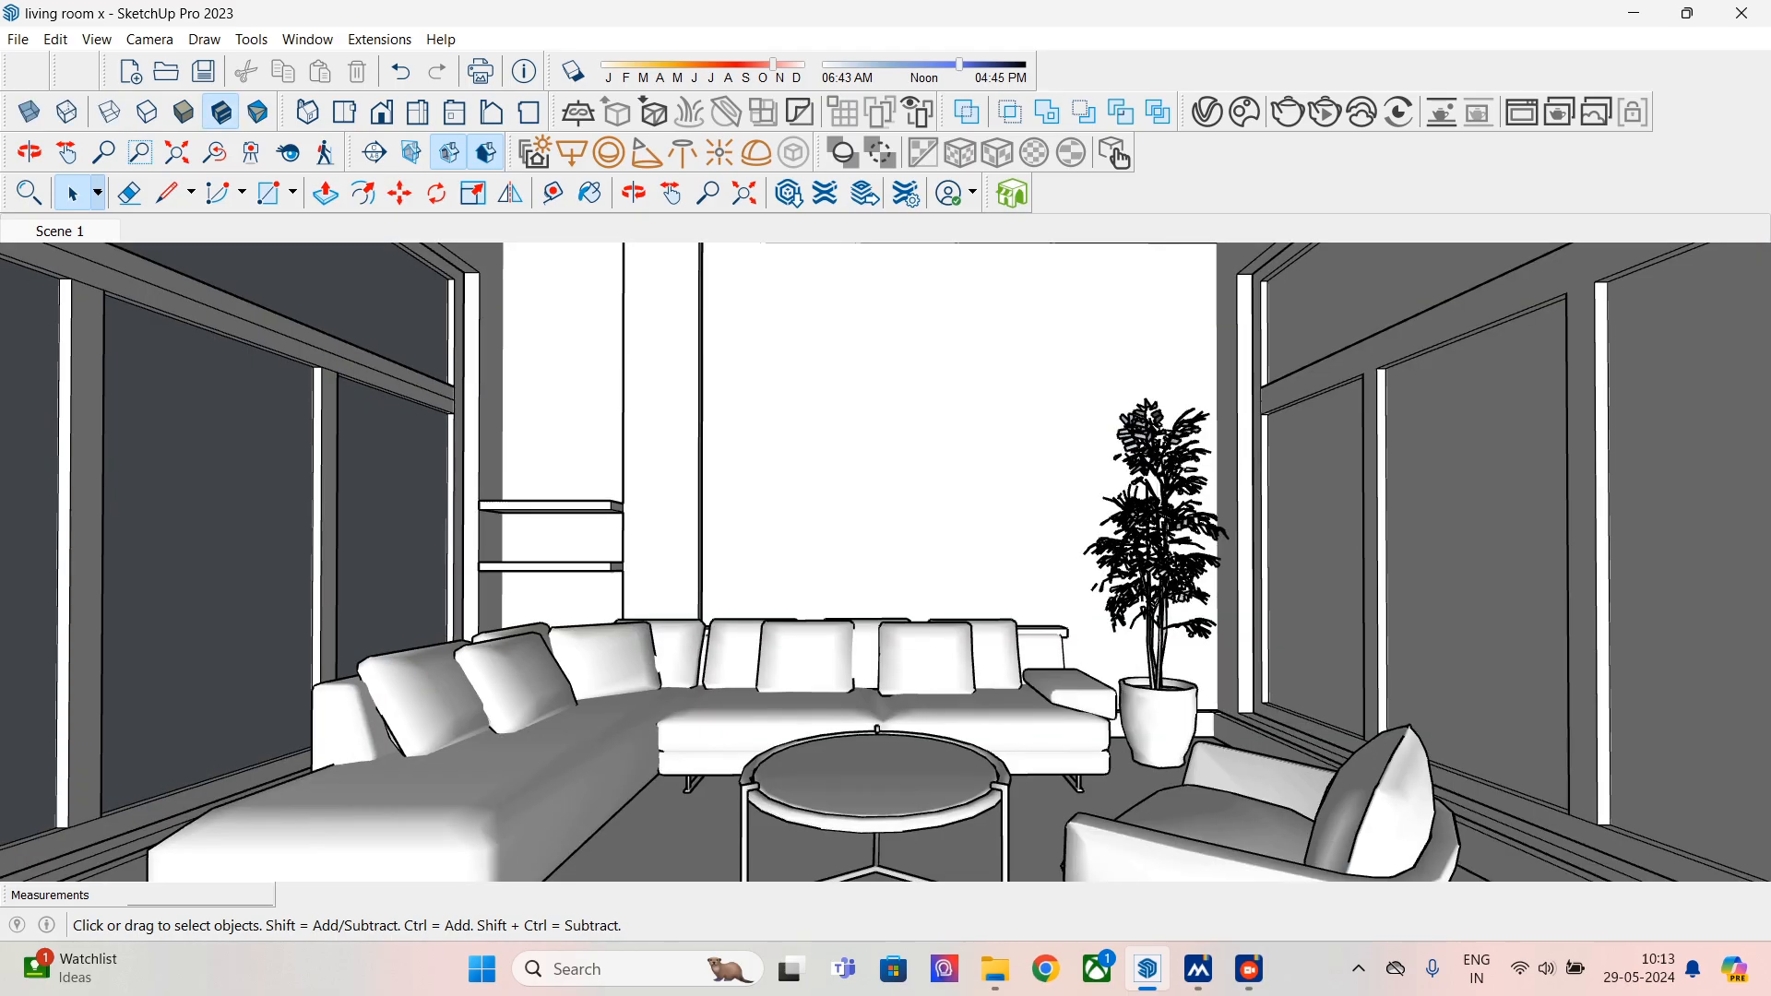
- Move the sectional sofa about 0.63' forward along the floor, away from the back wall and its ledge
click(590, 742)
click(399, 193)
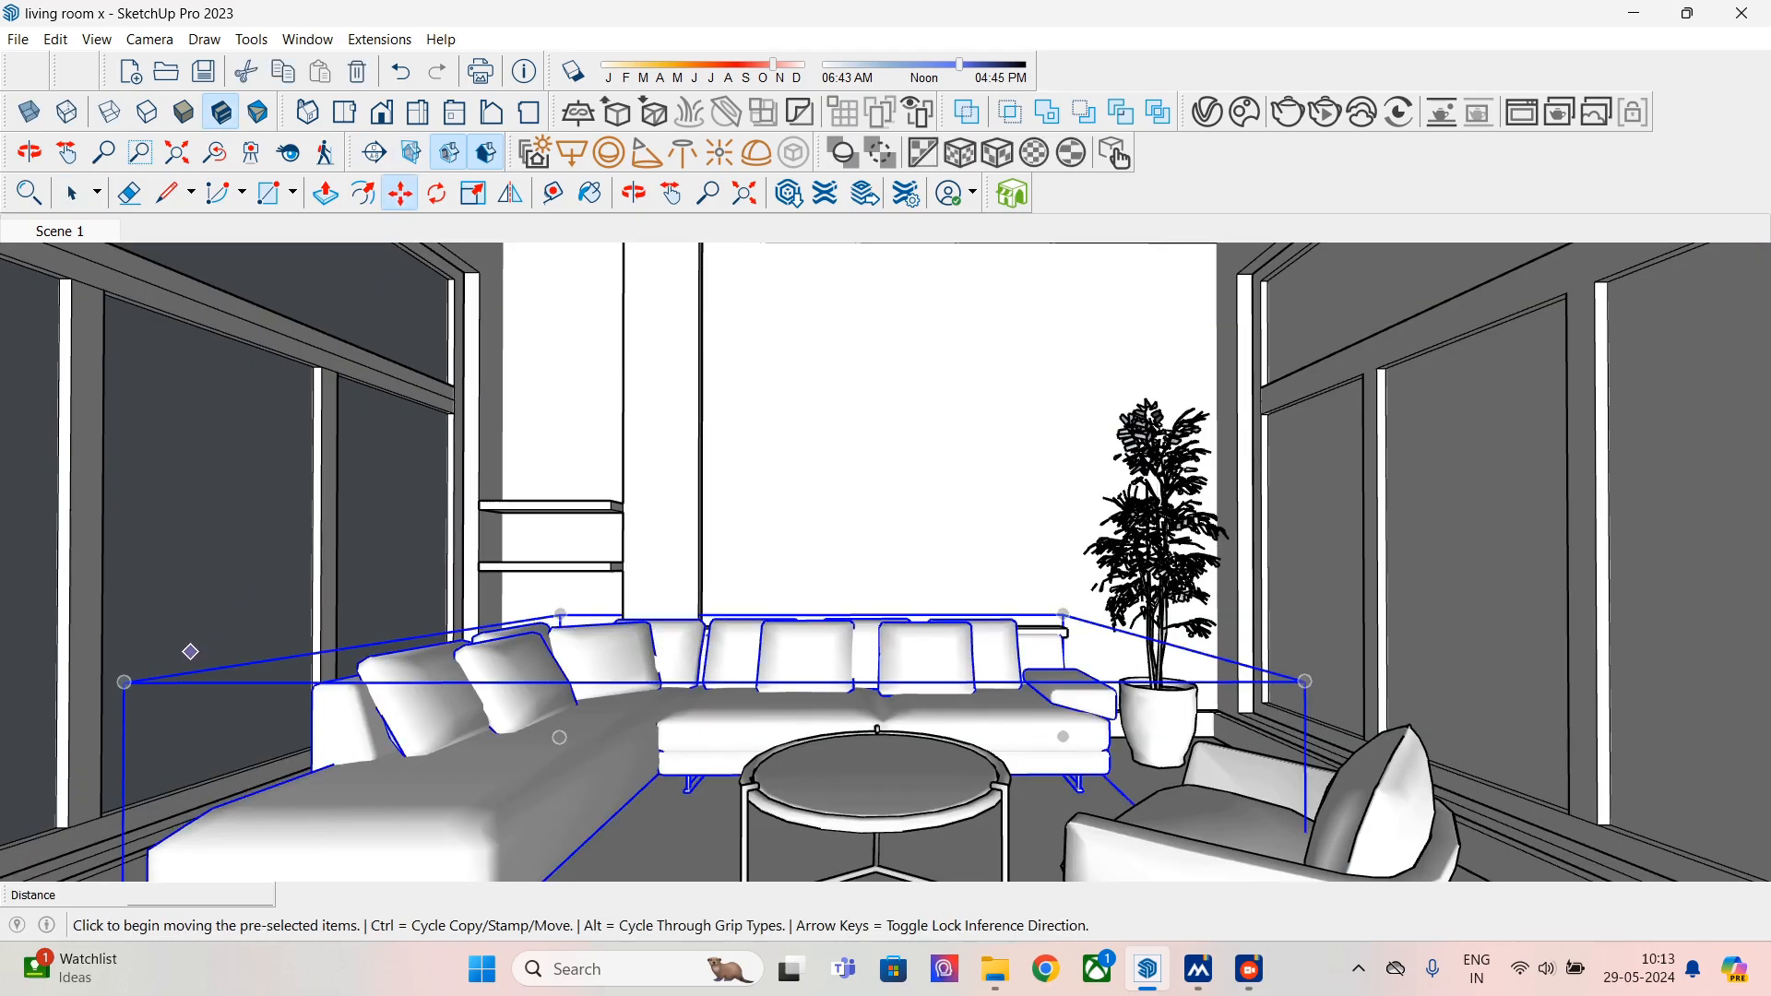
middle_drag(677, 813, 658, 817)
click(771, 806)
click(864, 725)
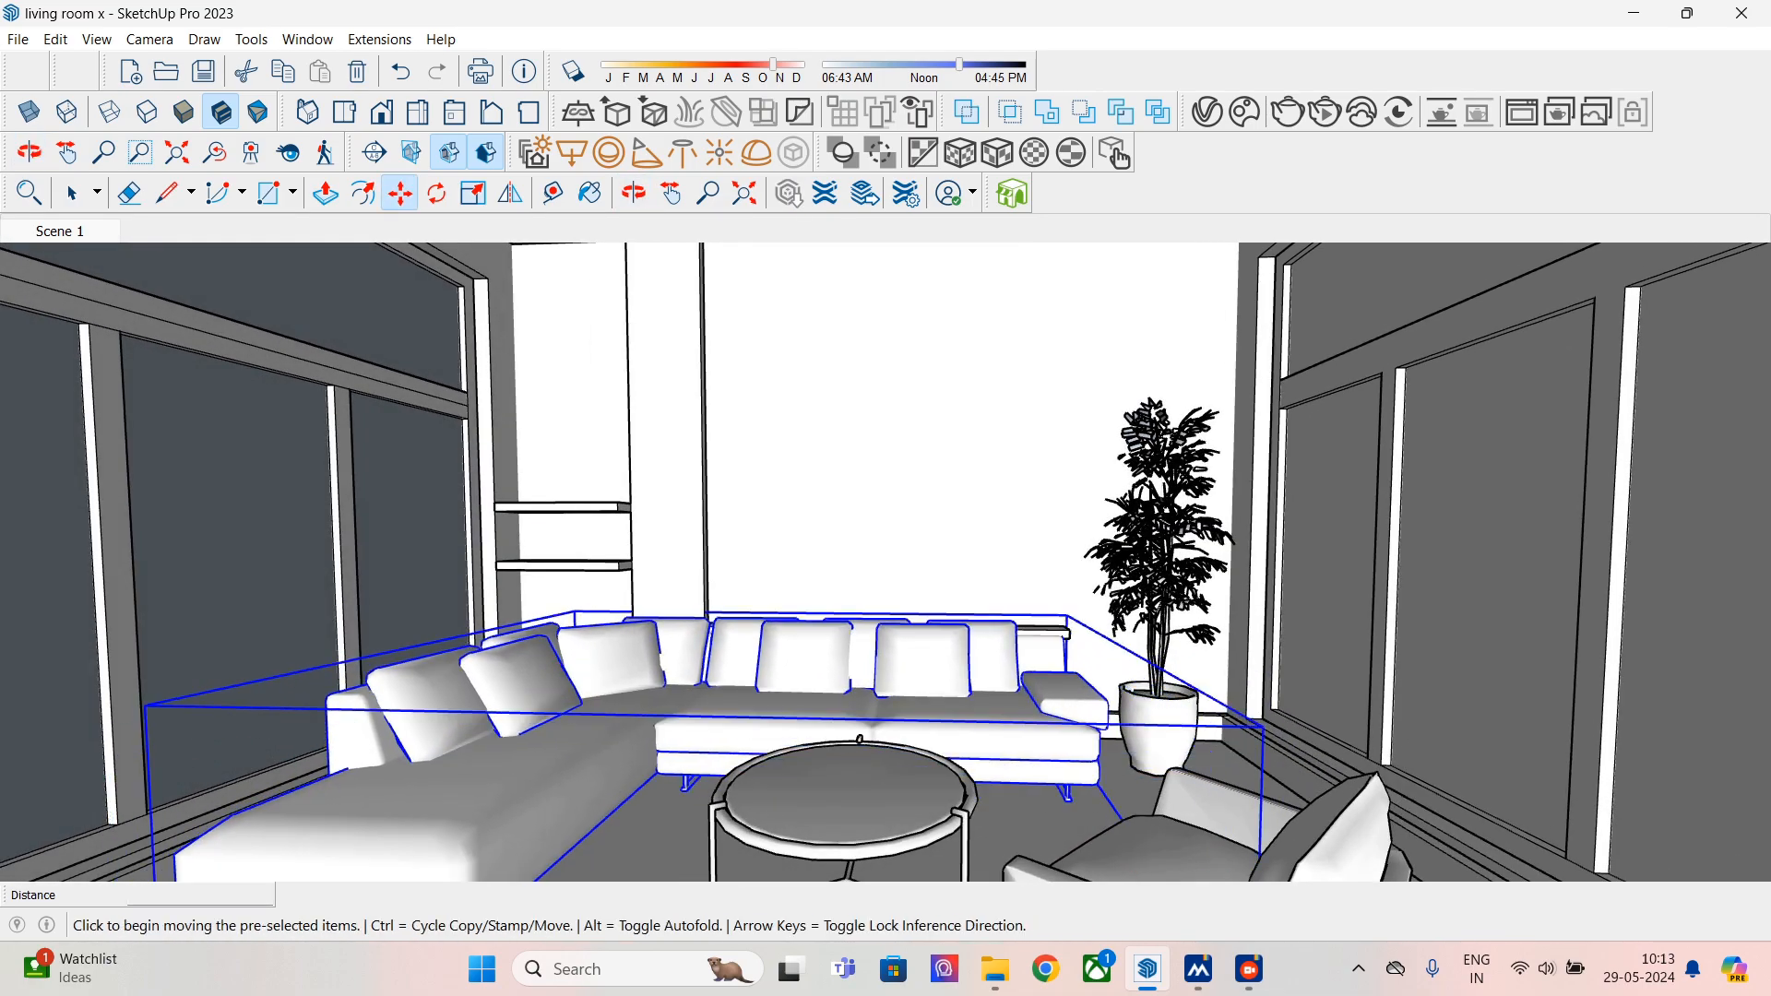
middle_drag(567, 792, 573, 734)
click(274, 816)
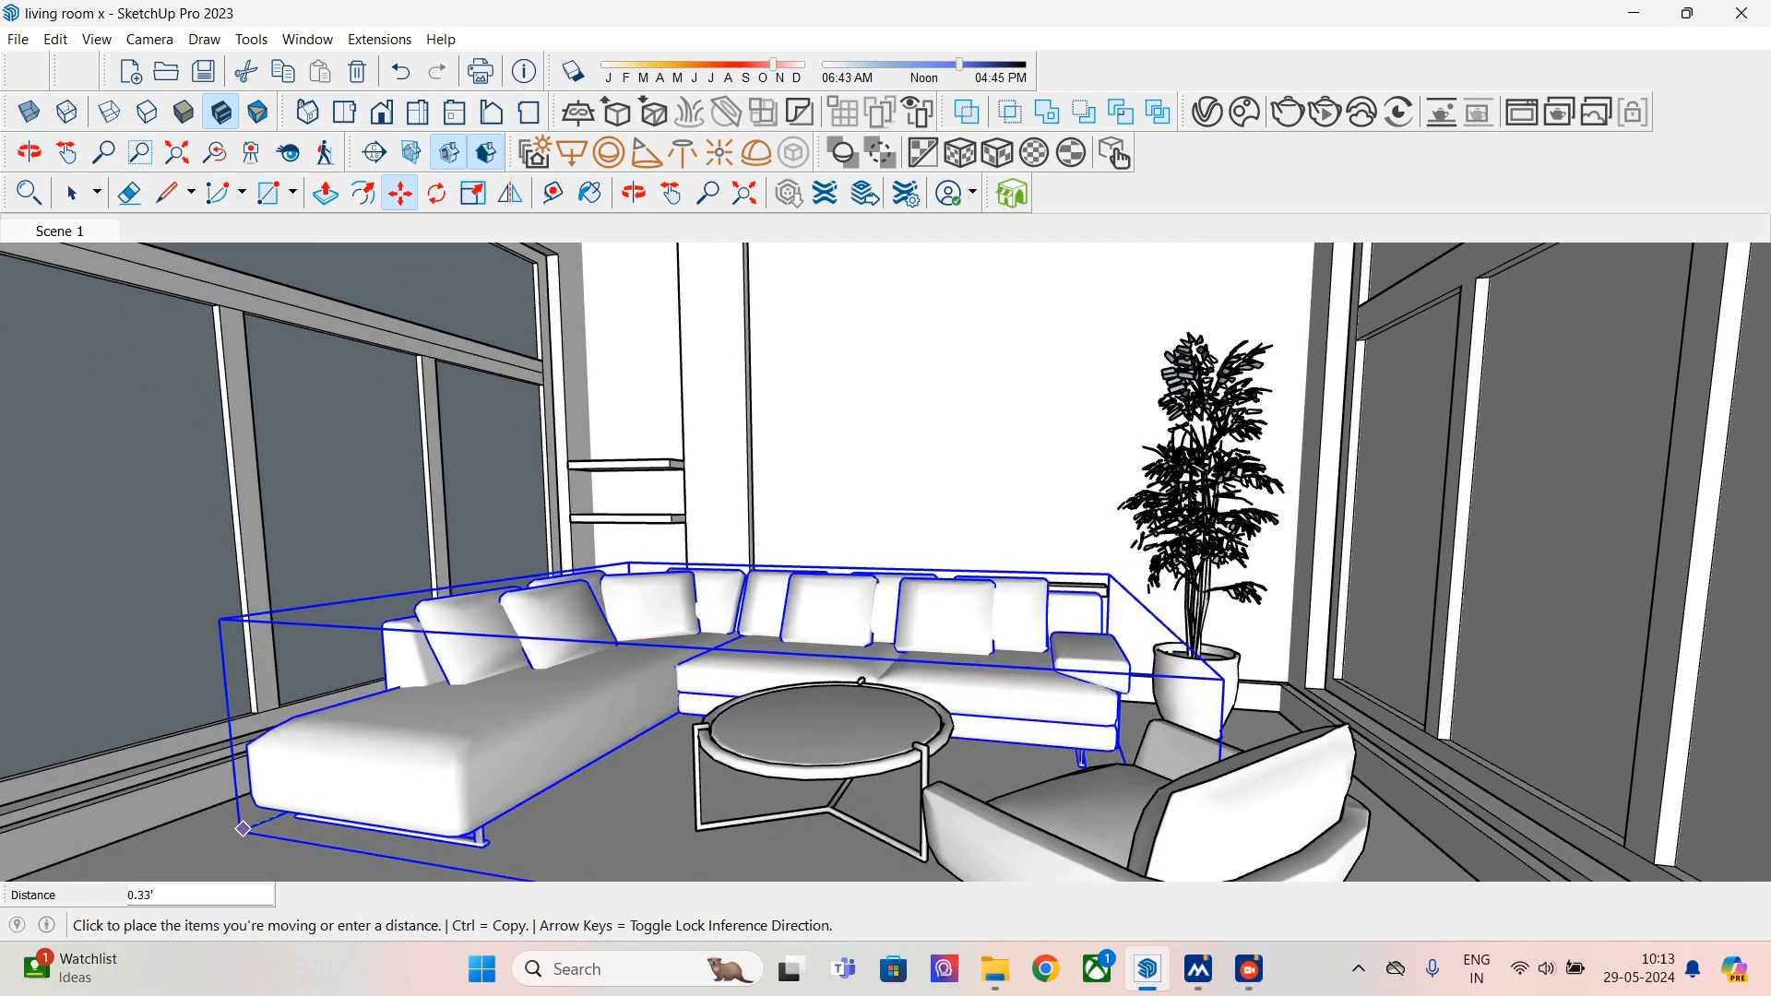
click(210, 843)
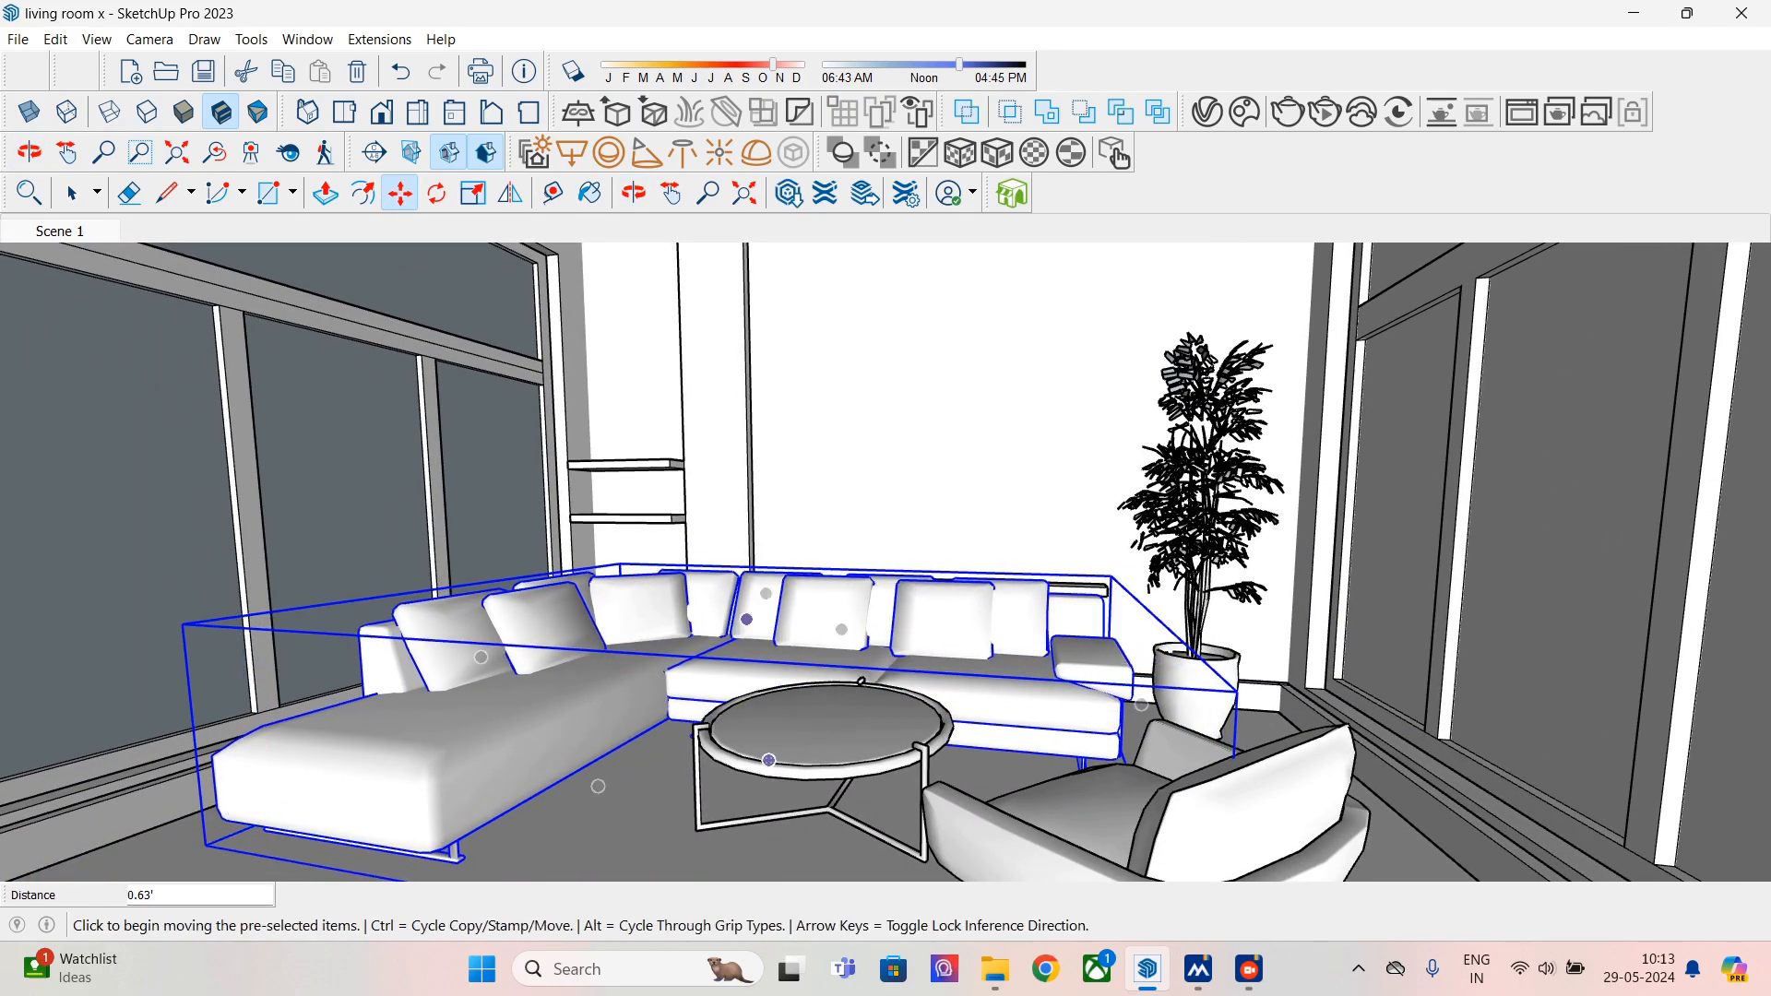
scroll(749, 616, up, 3)
middle_drag(857, 590, 879, 650)
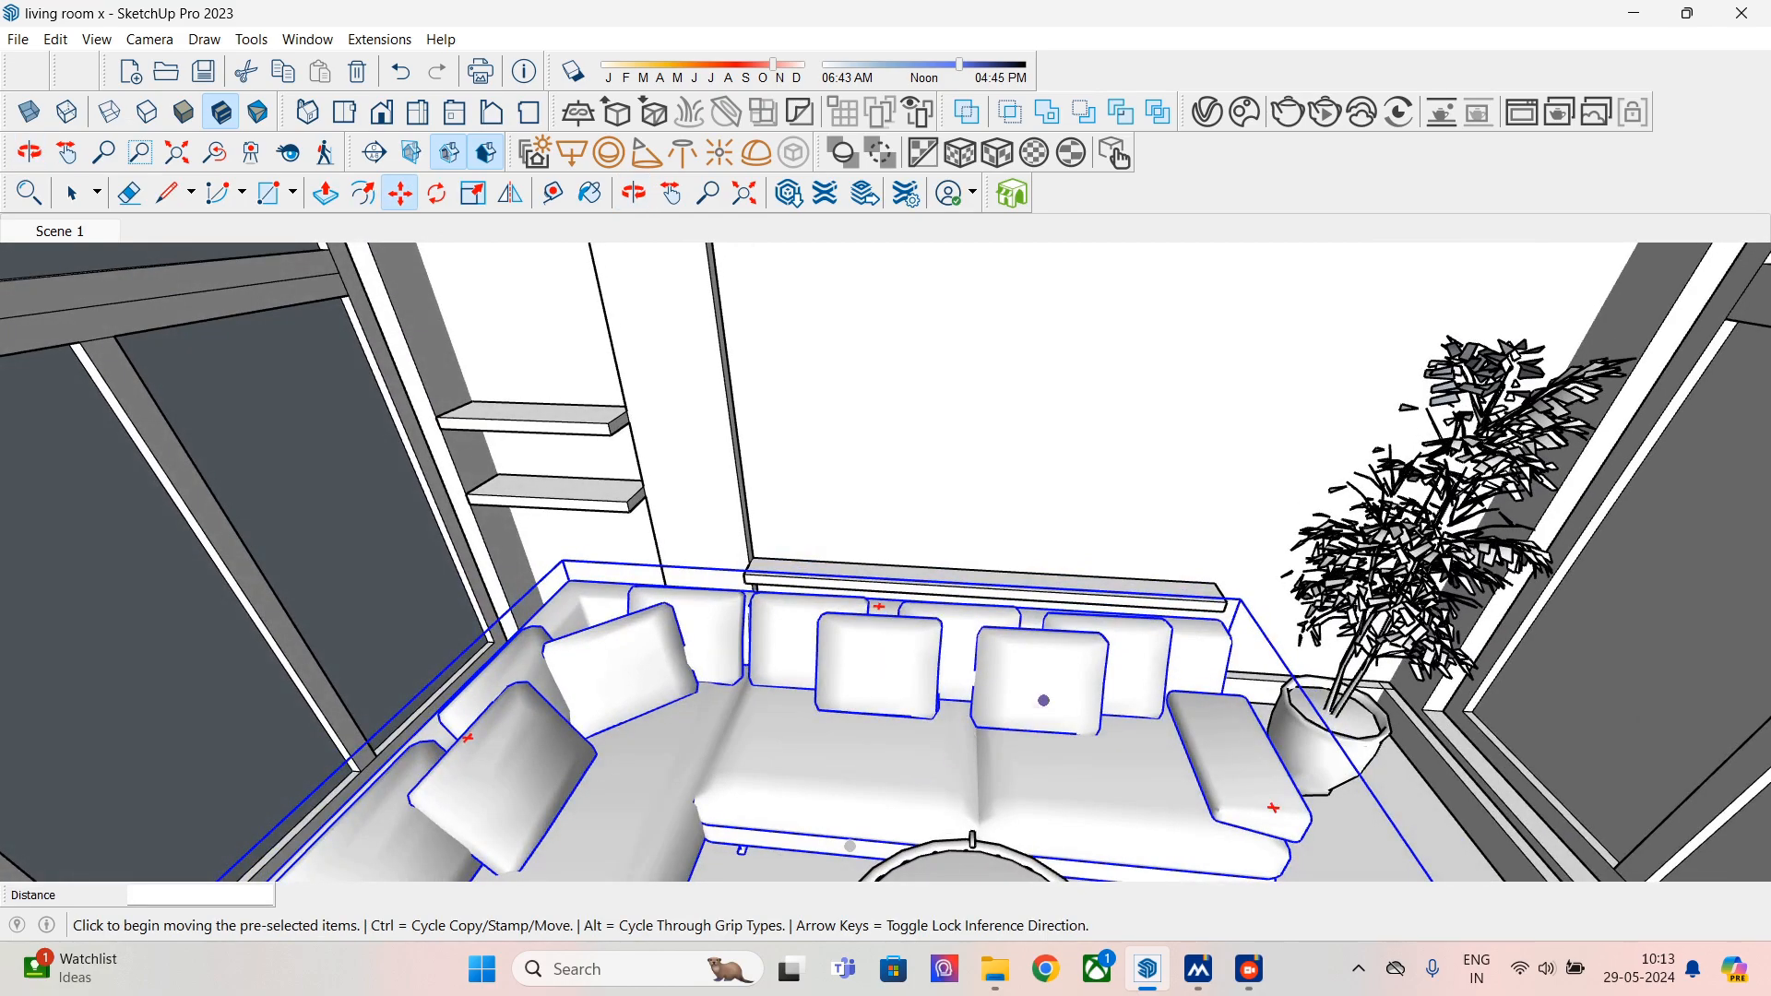
key(space)
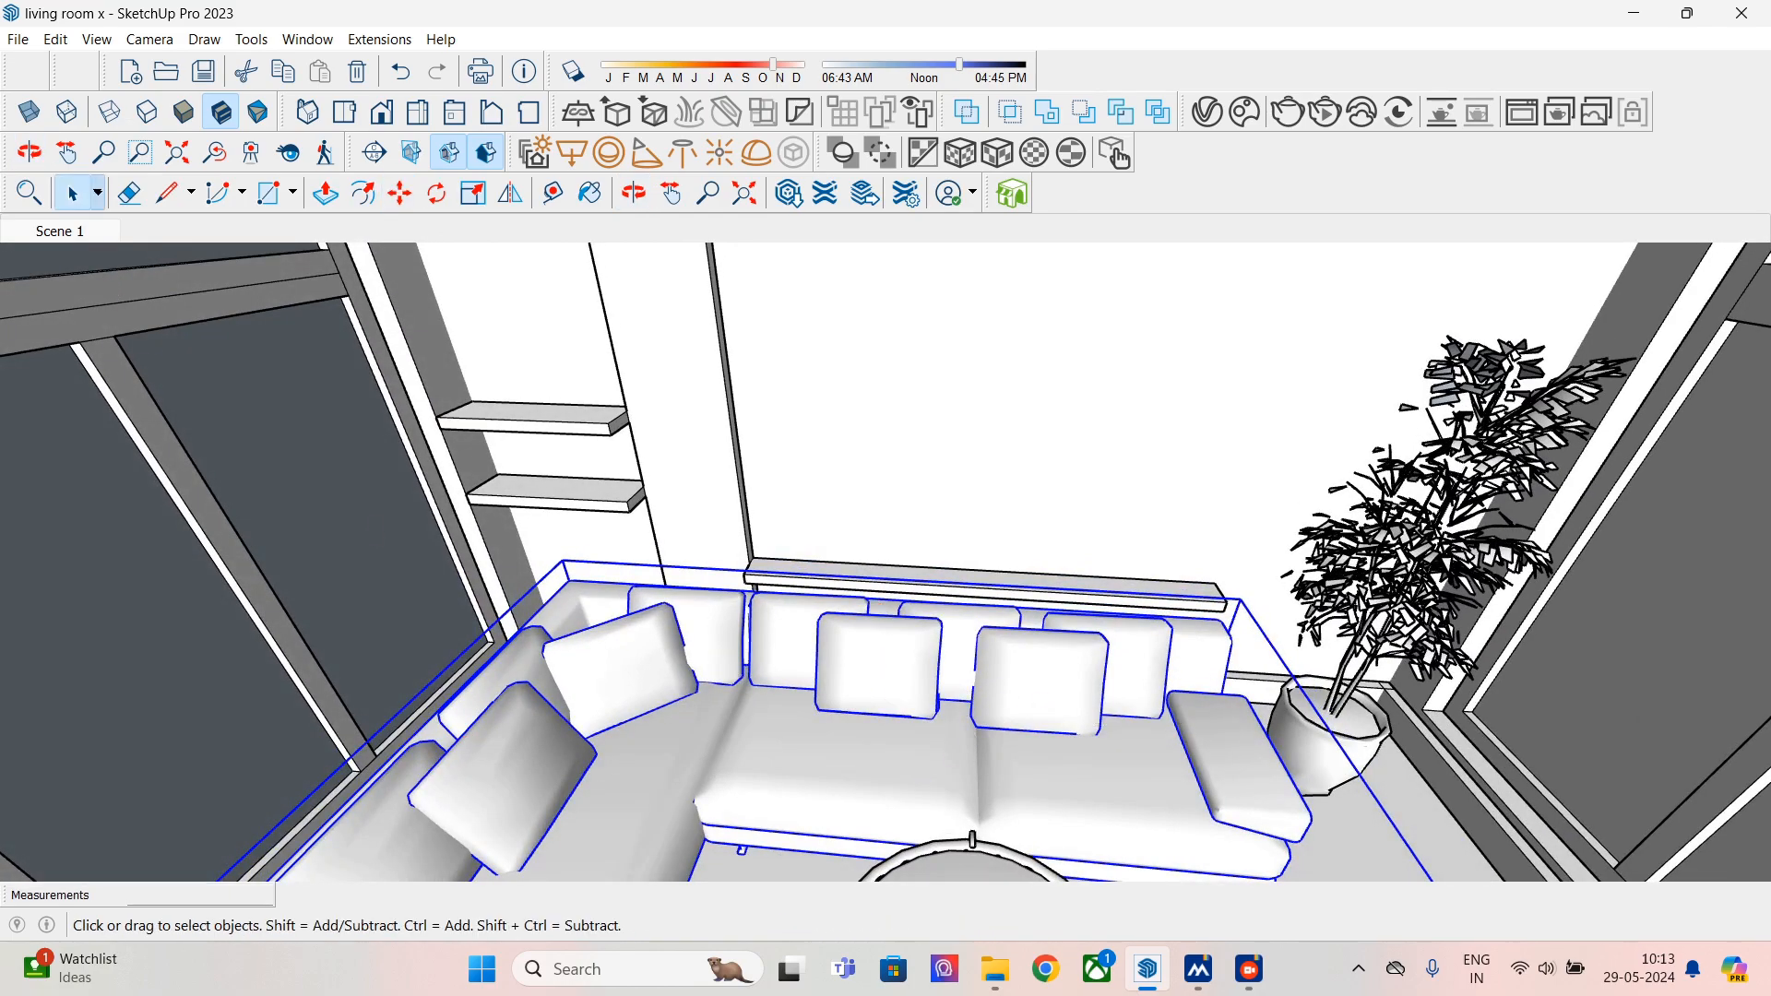
- Push/Pull the front face of the ledge behind the sofa outward by about 0.12' and go back to the Scene 1 view
scroll(996, 641, up, 3)
middle_drag(908, 545, 1014, 489)
scroll(876, 599, up, 4)
scroll(869, 572, up, 4)
click(1015, 471)
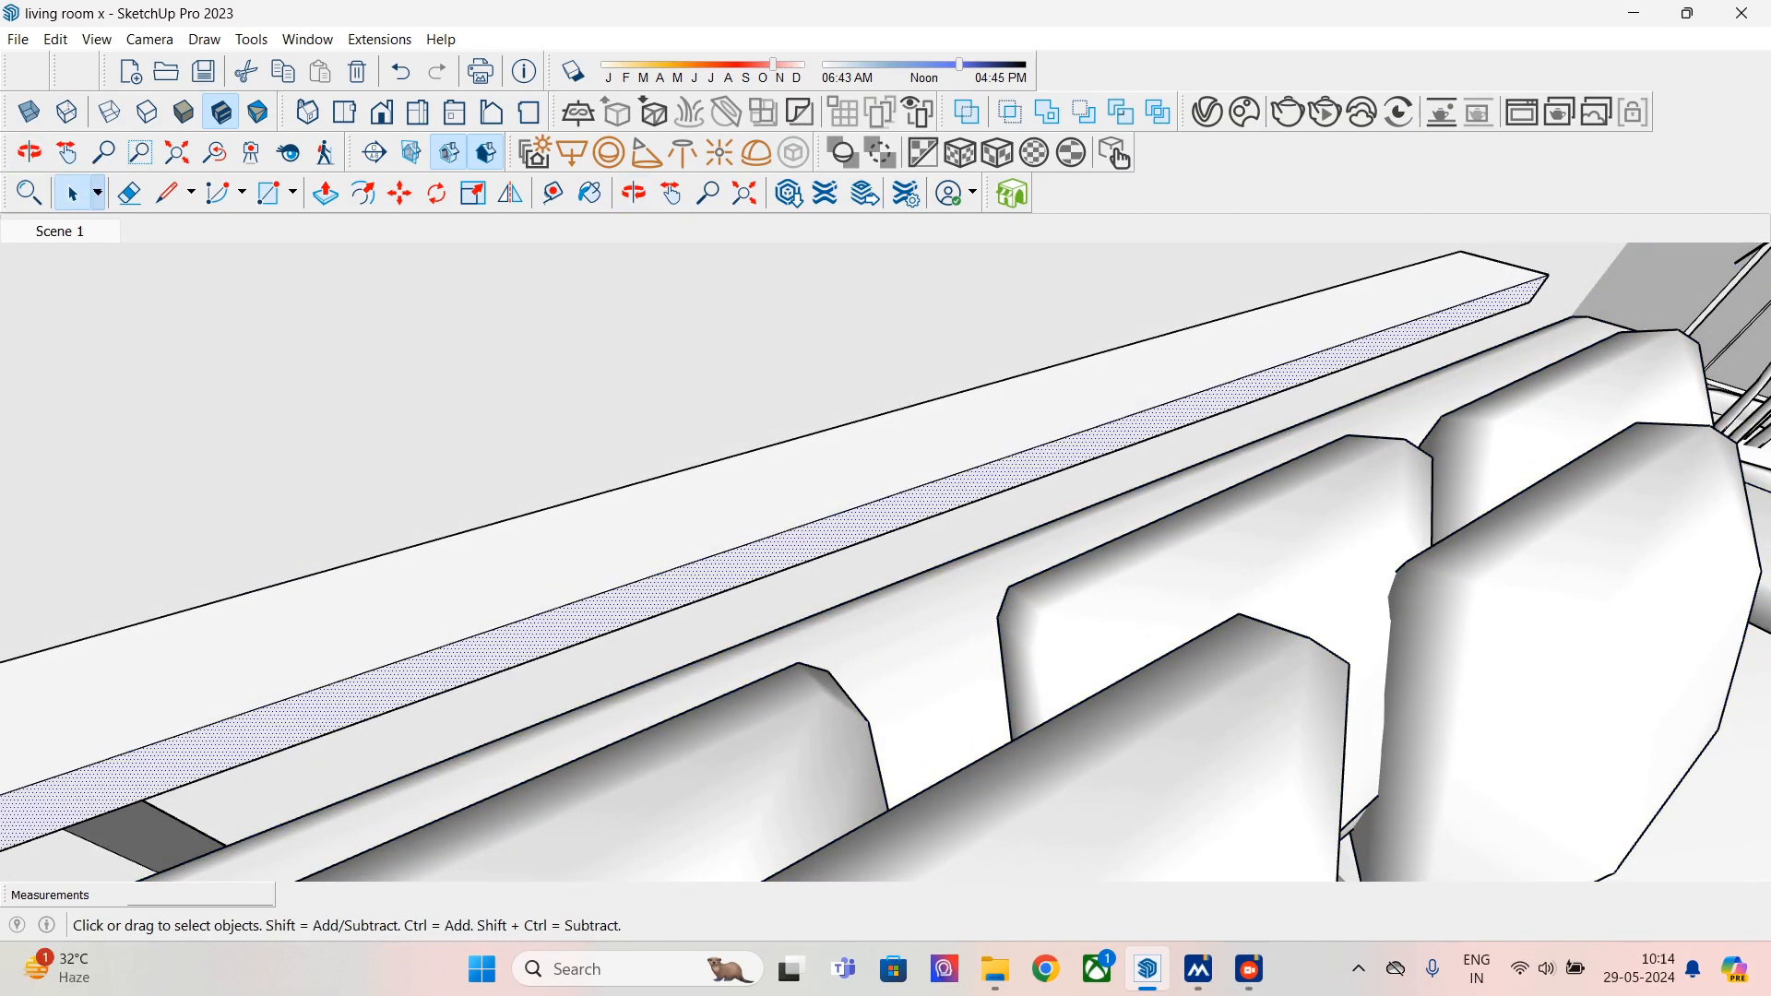
key(p)
click(581, 609)
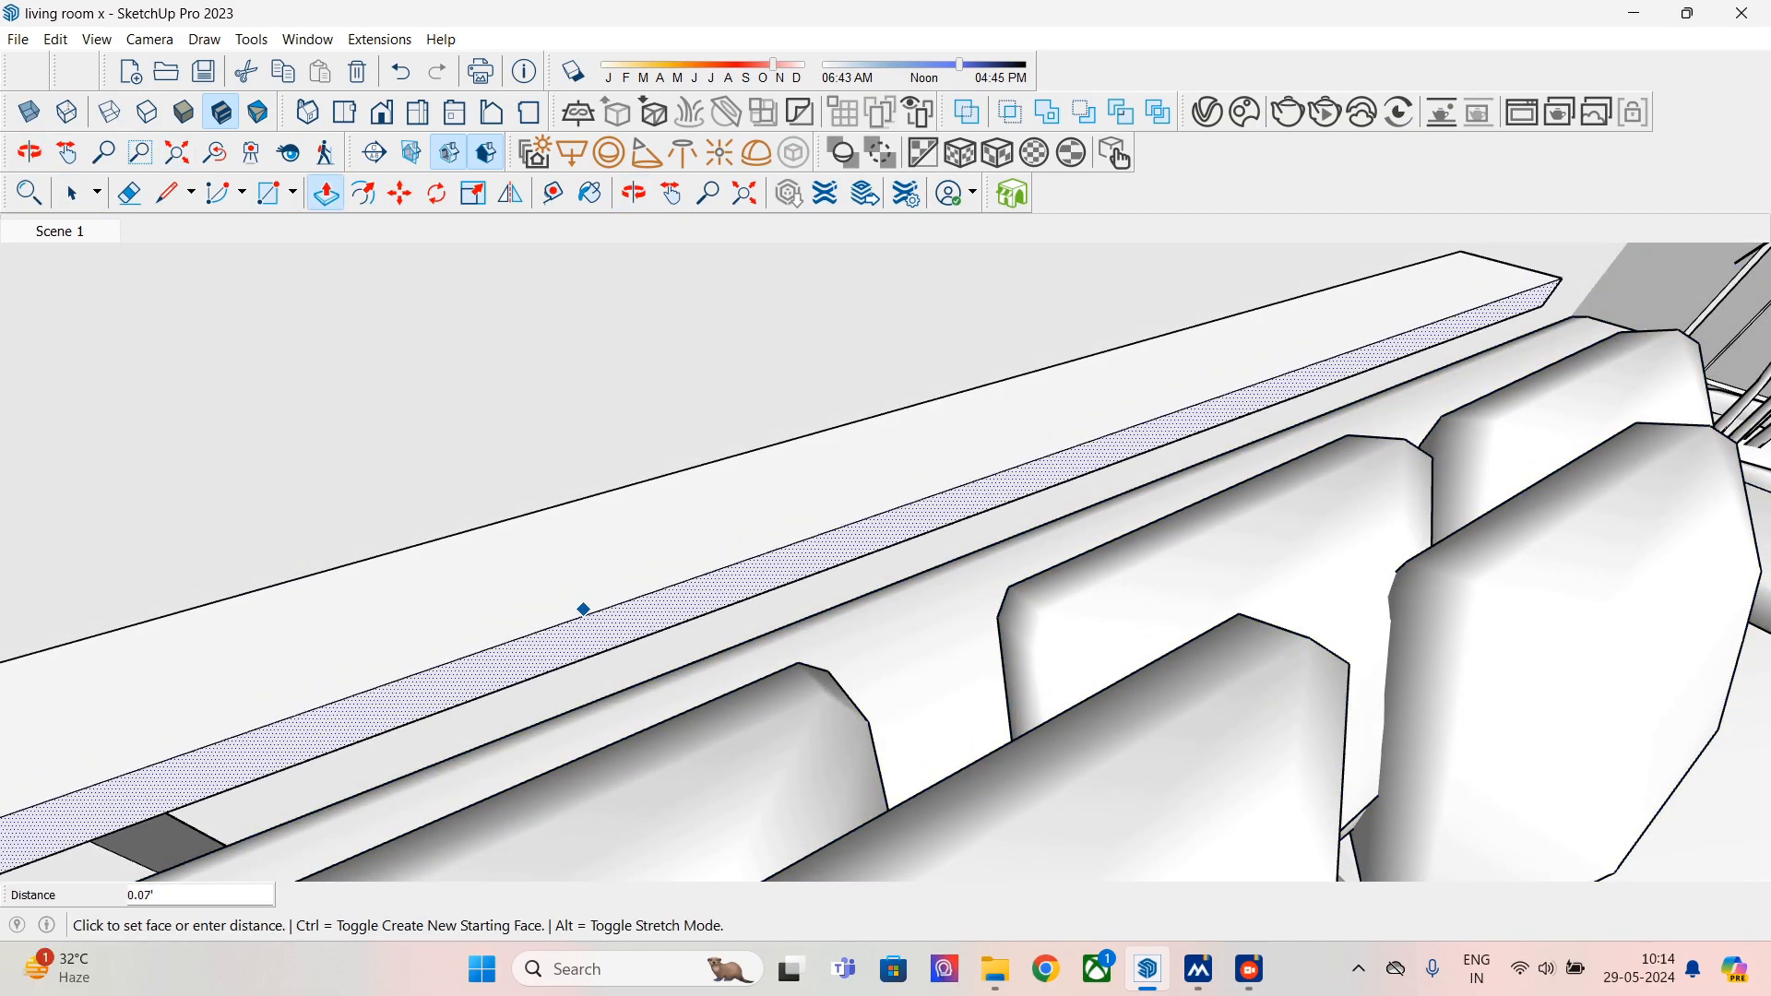
click(581, 607)
middle_drag(581, 607, 652, 600)
click(720, 612)
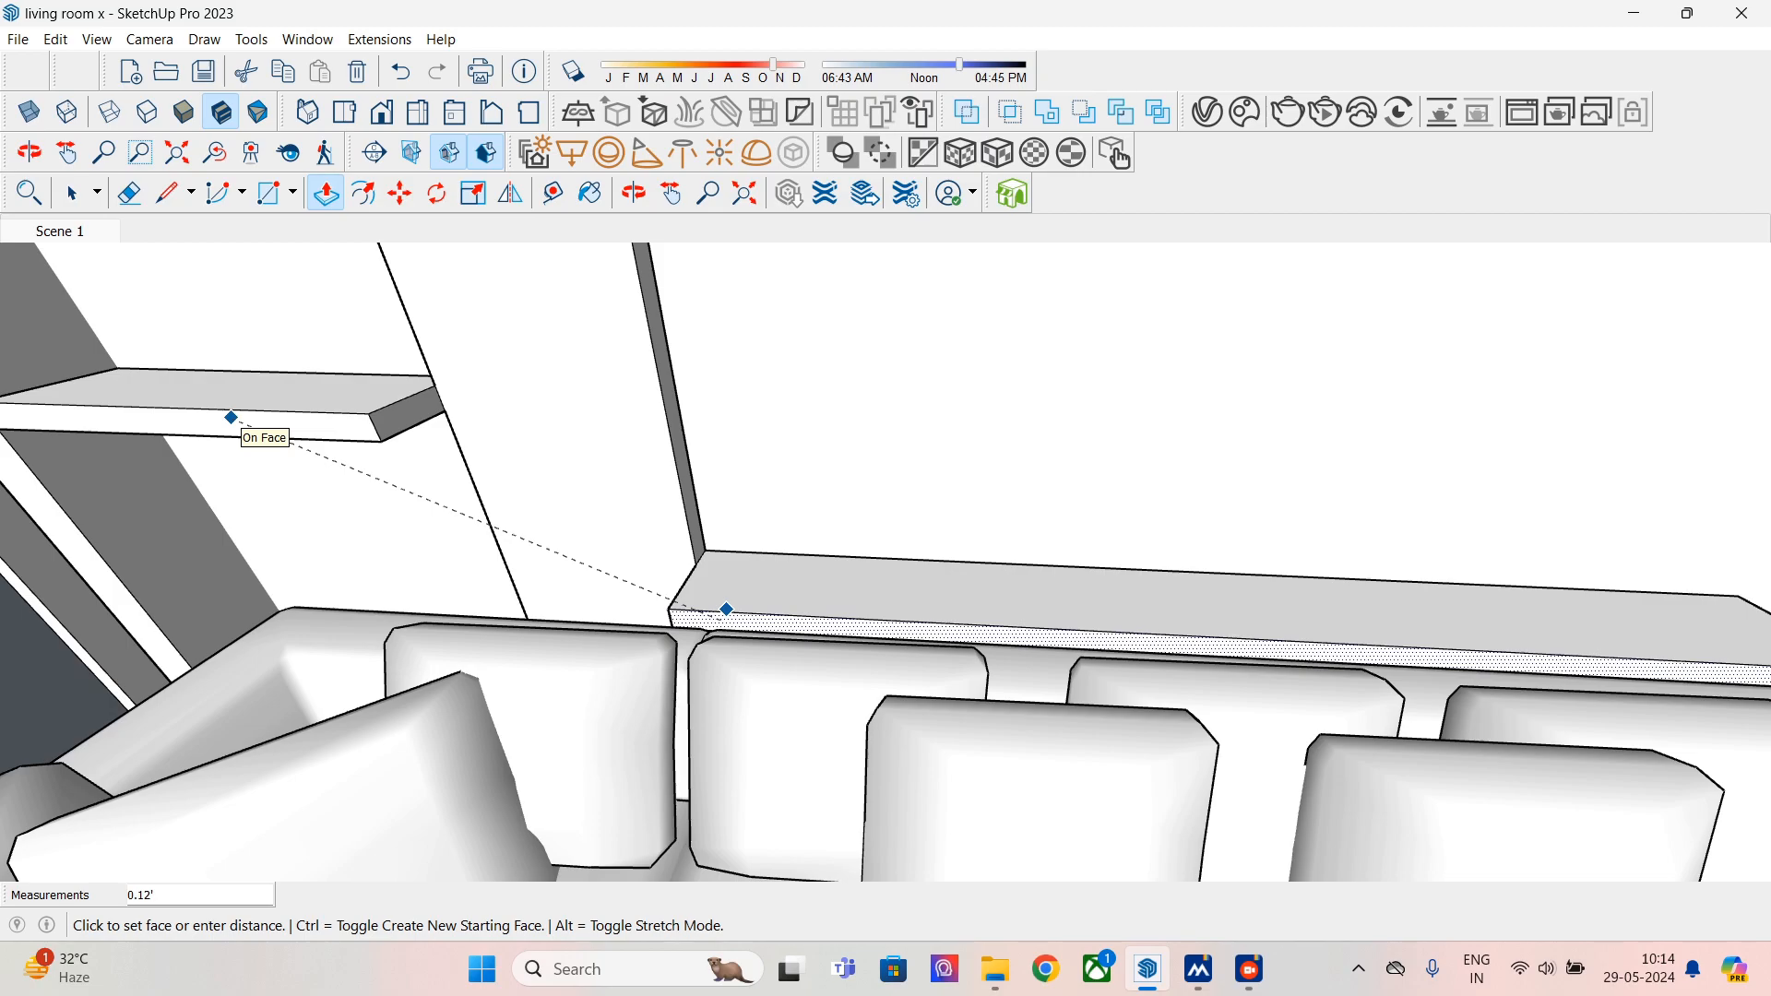
click(727, 609)
middle_drag(948, 753, 958, 666)
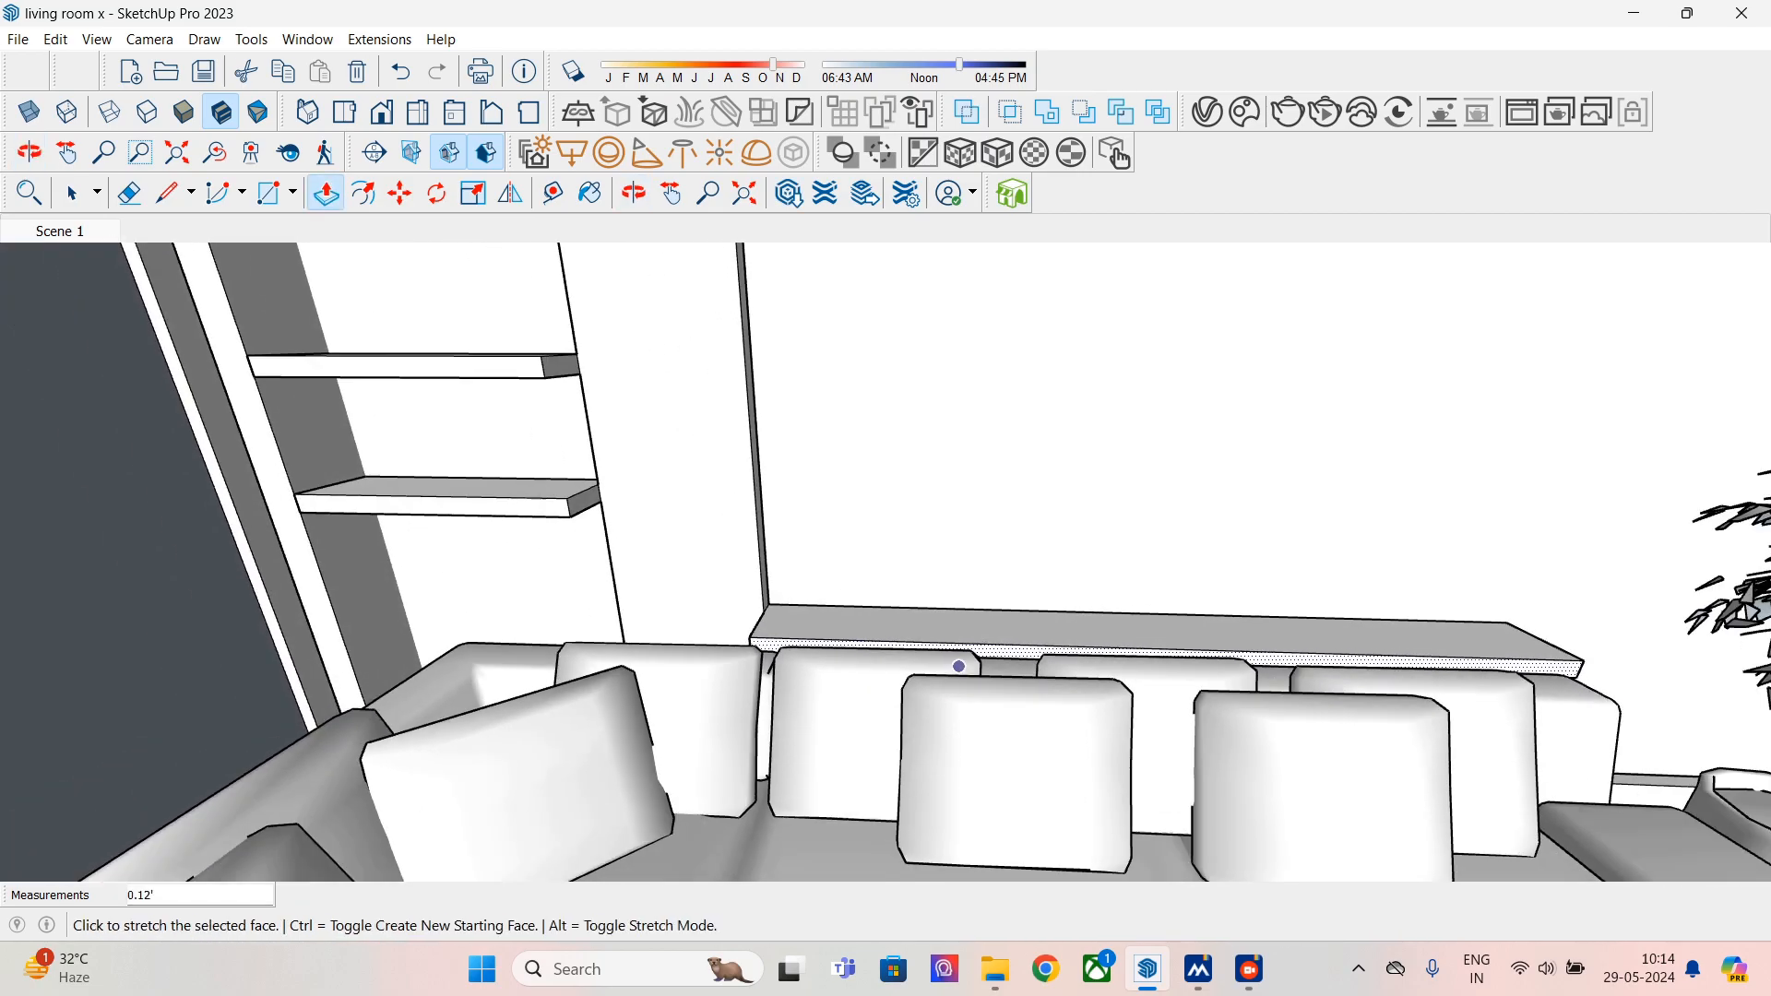
scroll(958, 666, down, 1)
scroll(162, 268, down, 4)
scroll(323, 588, down, 4)
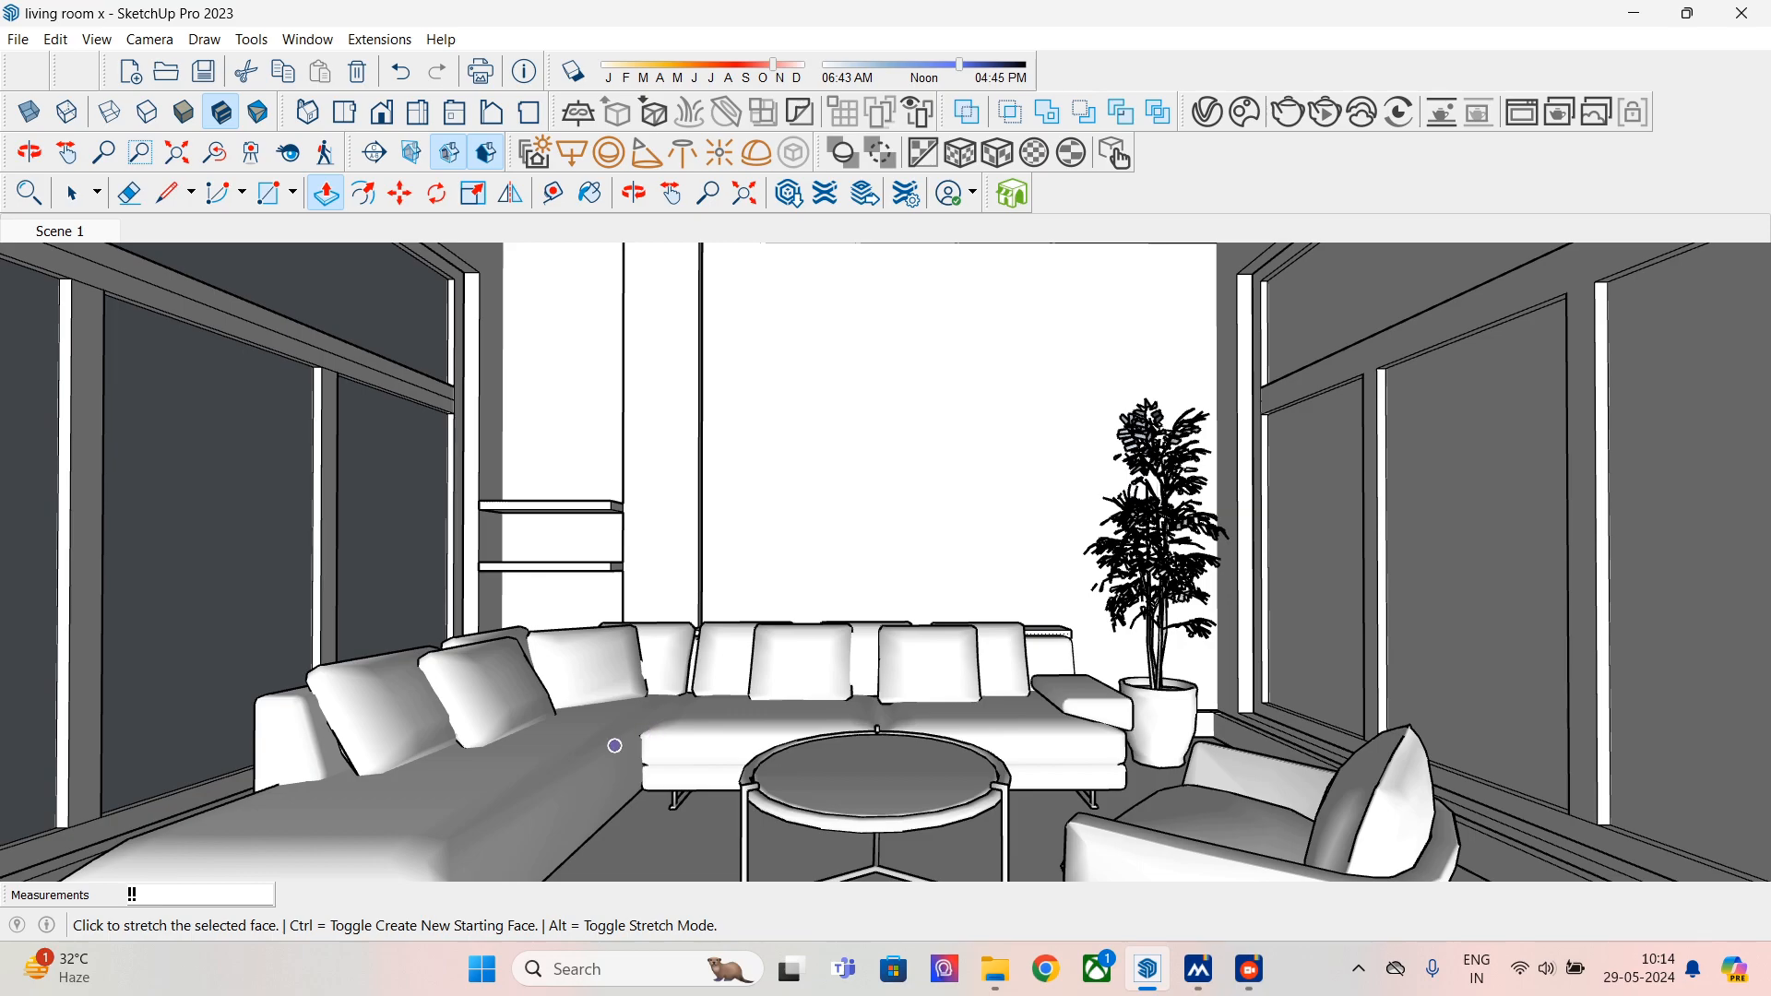
- Import Clock Wall 006 from the downloaded Chaos Cosmos models and place it standing on the upper wall shelf
click(72, 193)
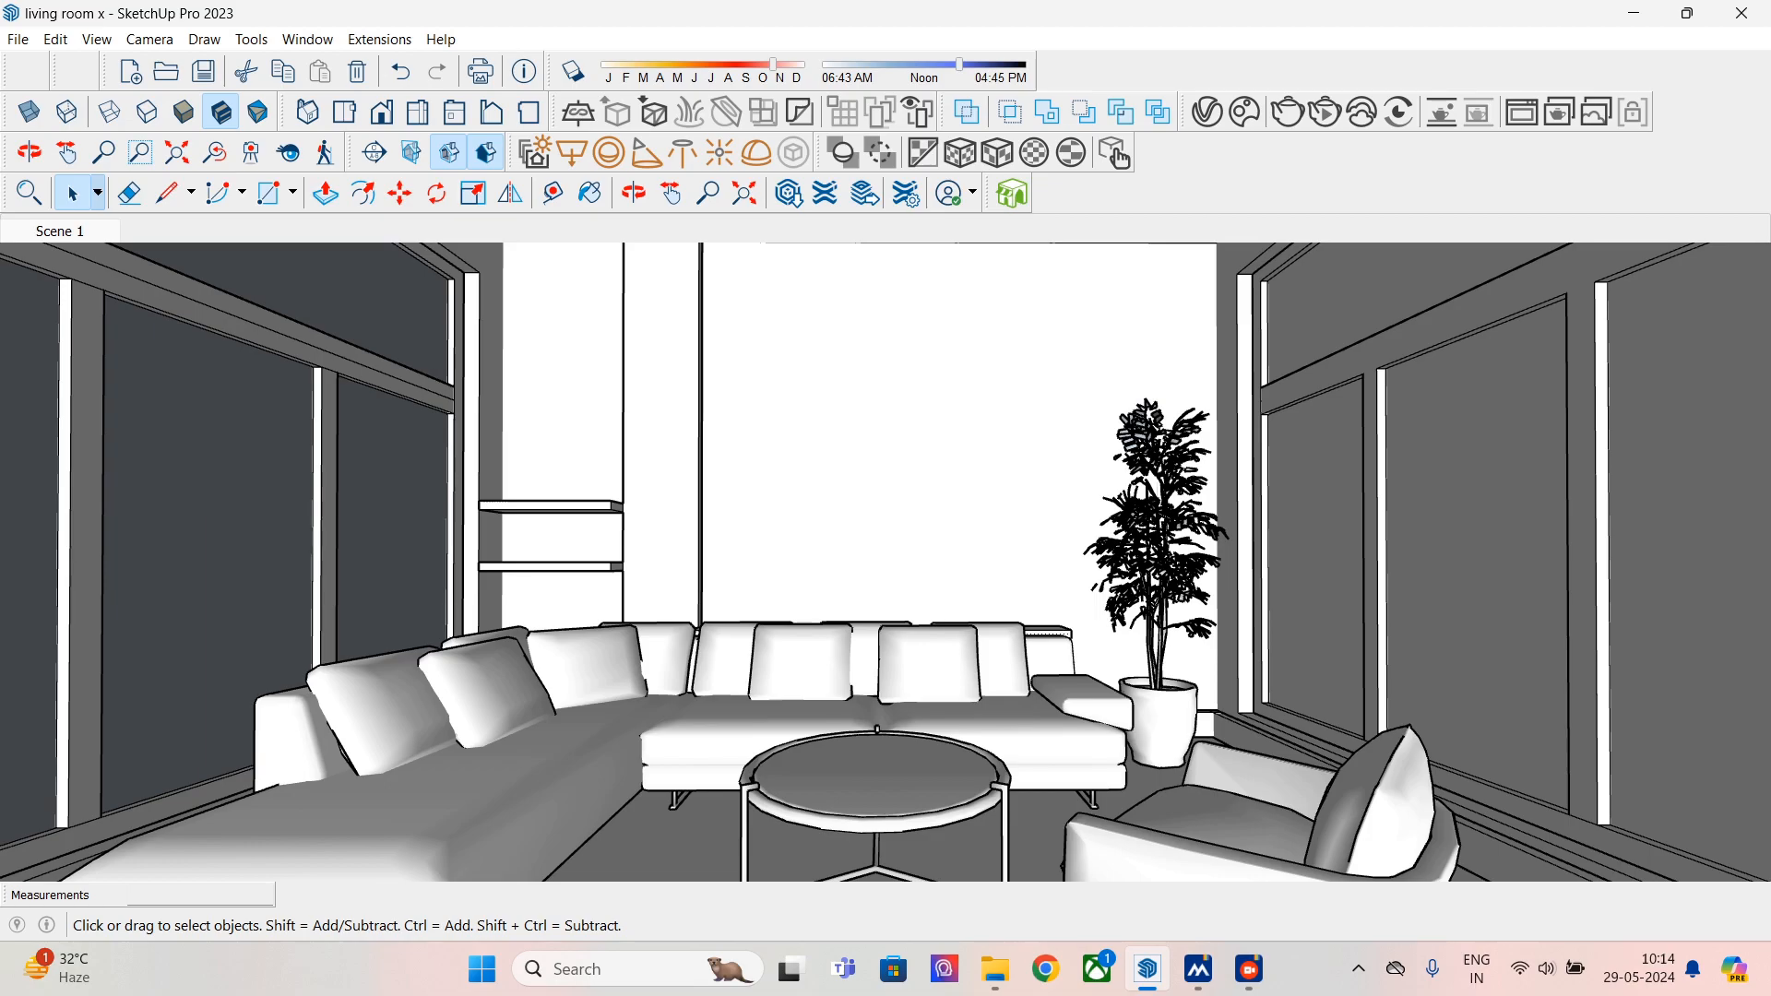
click(1244, 112)
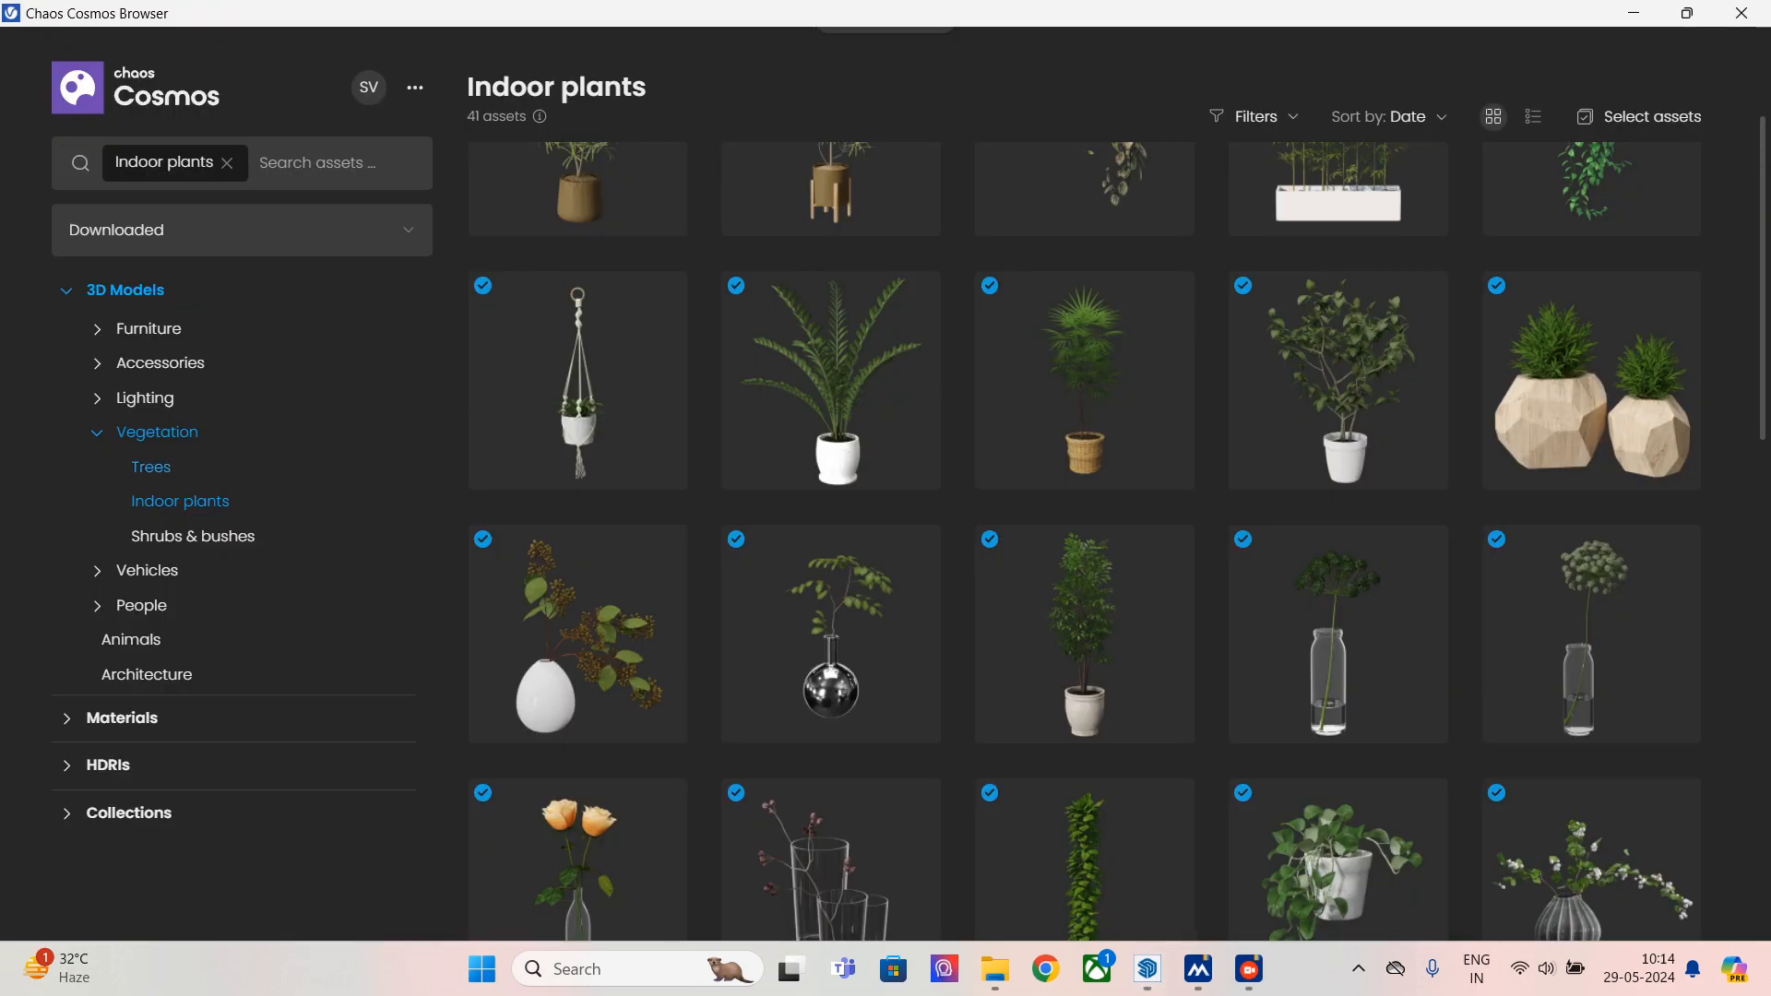
click(148, 328)
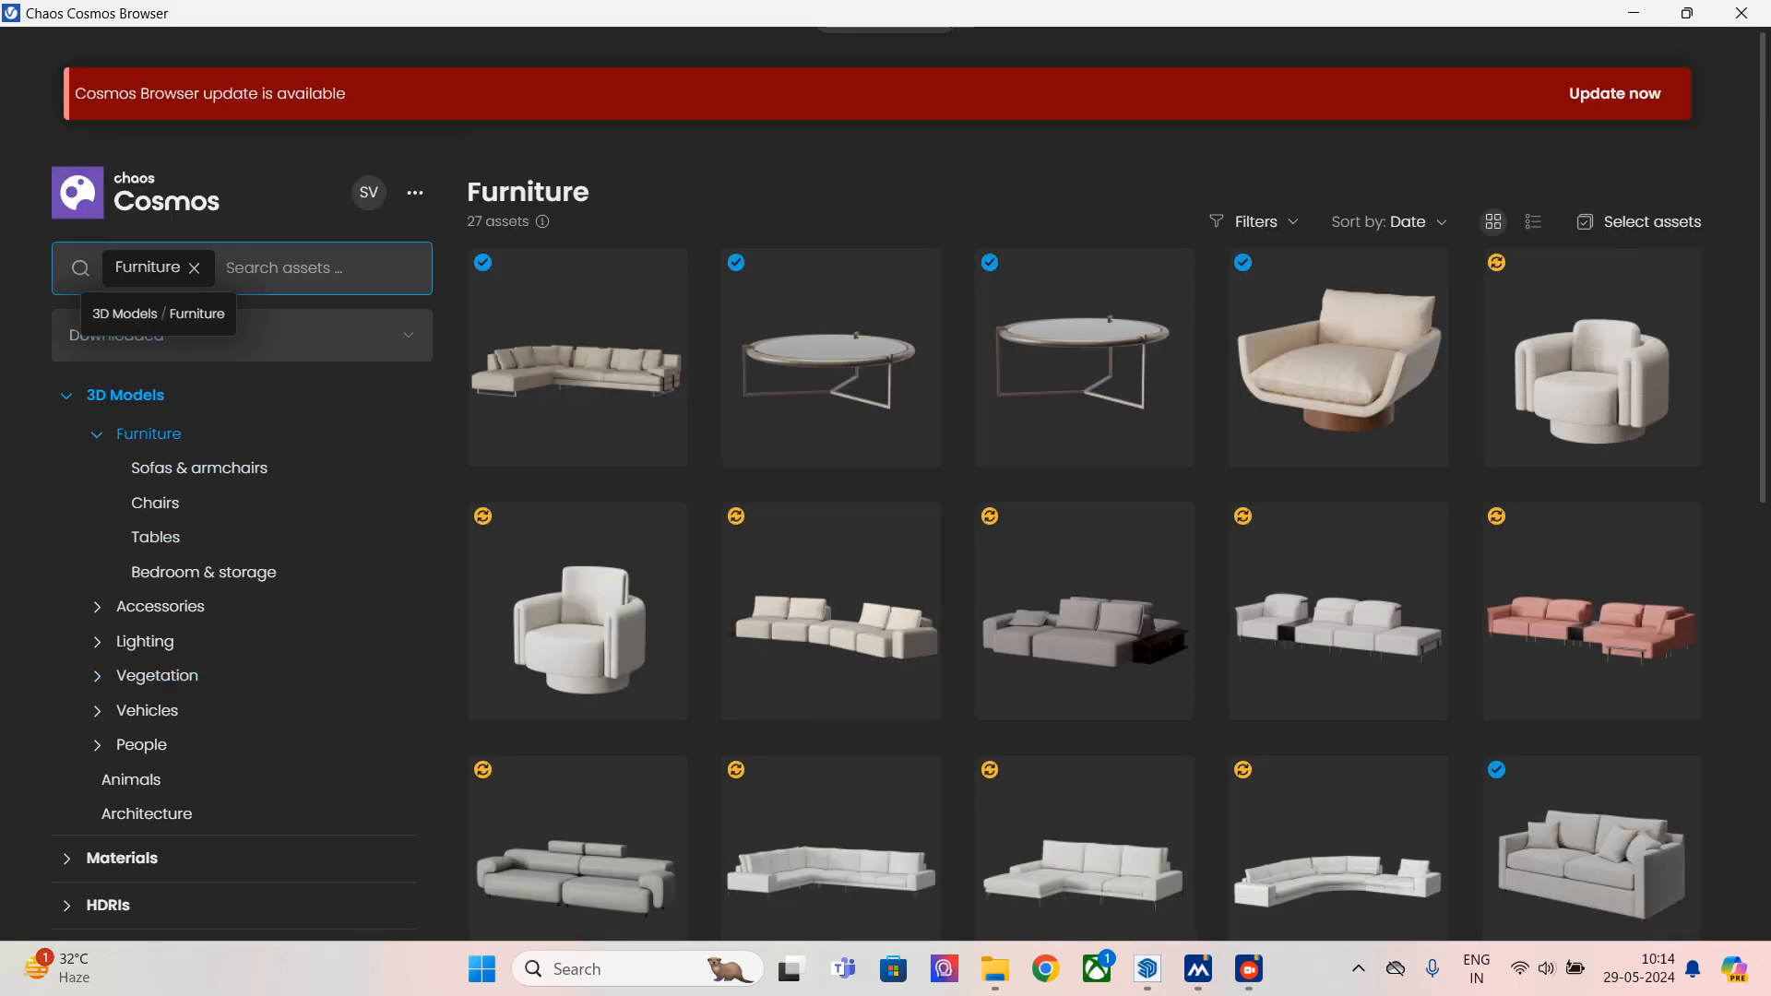
click(194, 268)
click(148, 433)
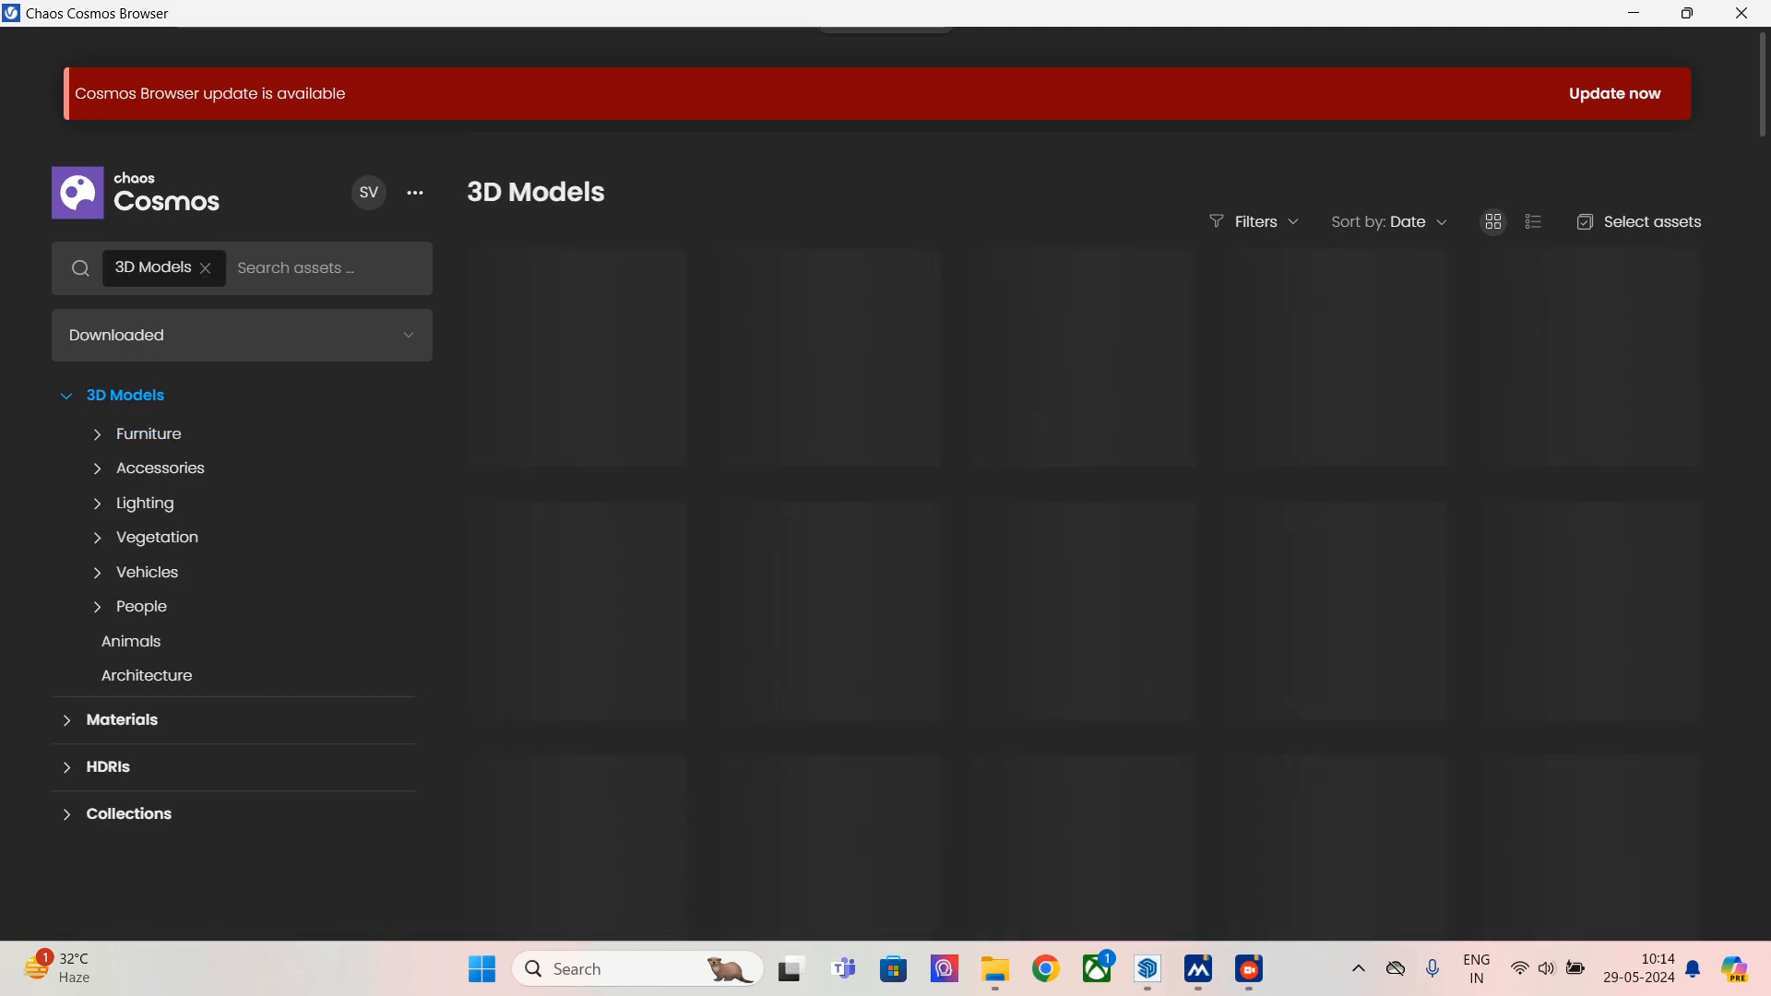
click(664, 525)
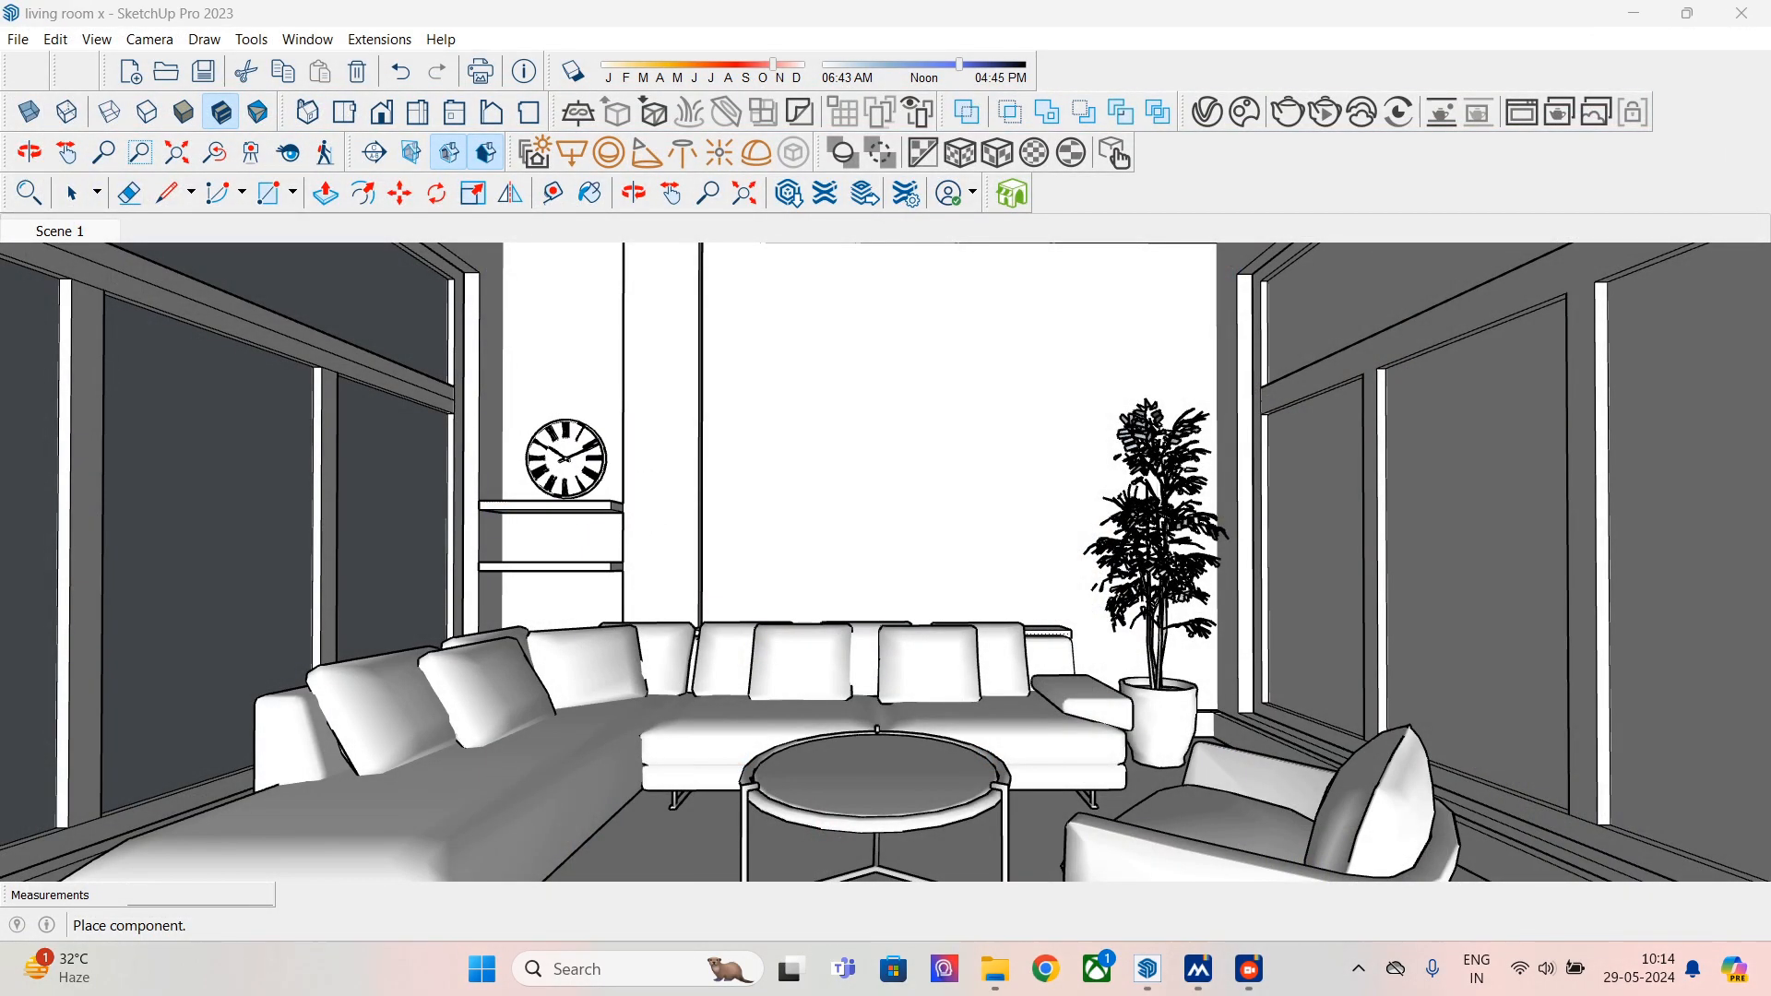
click(565, 459)
key(Escape)
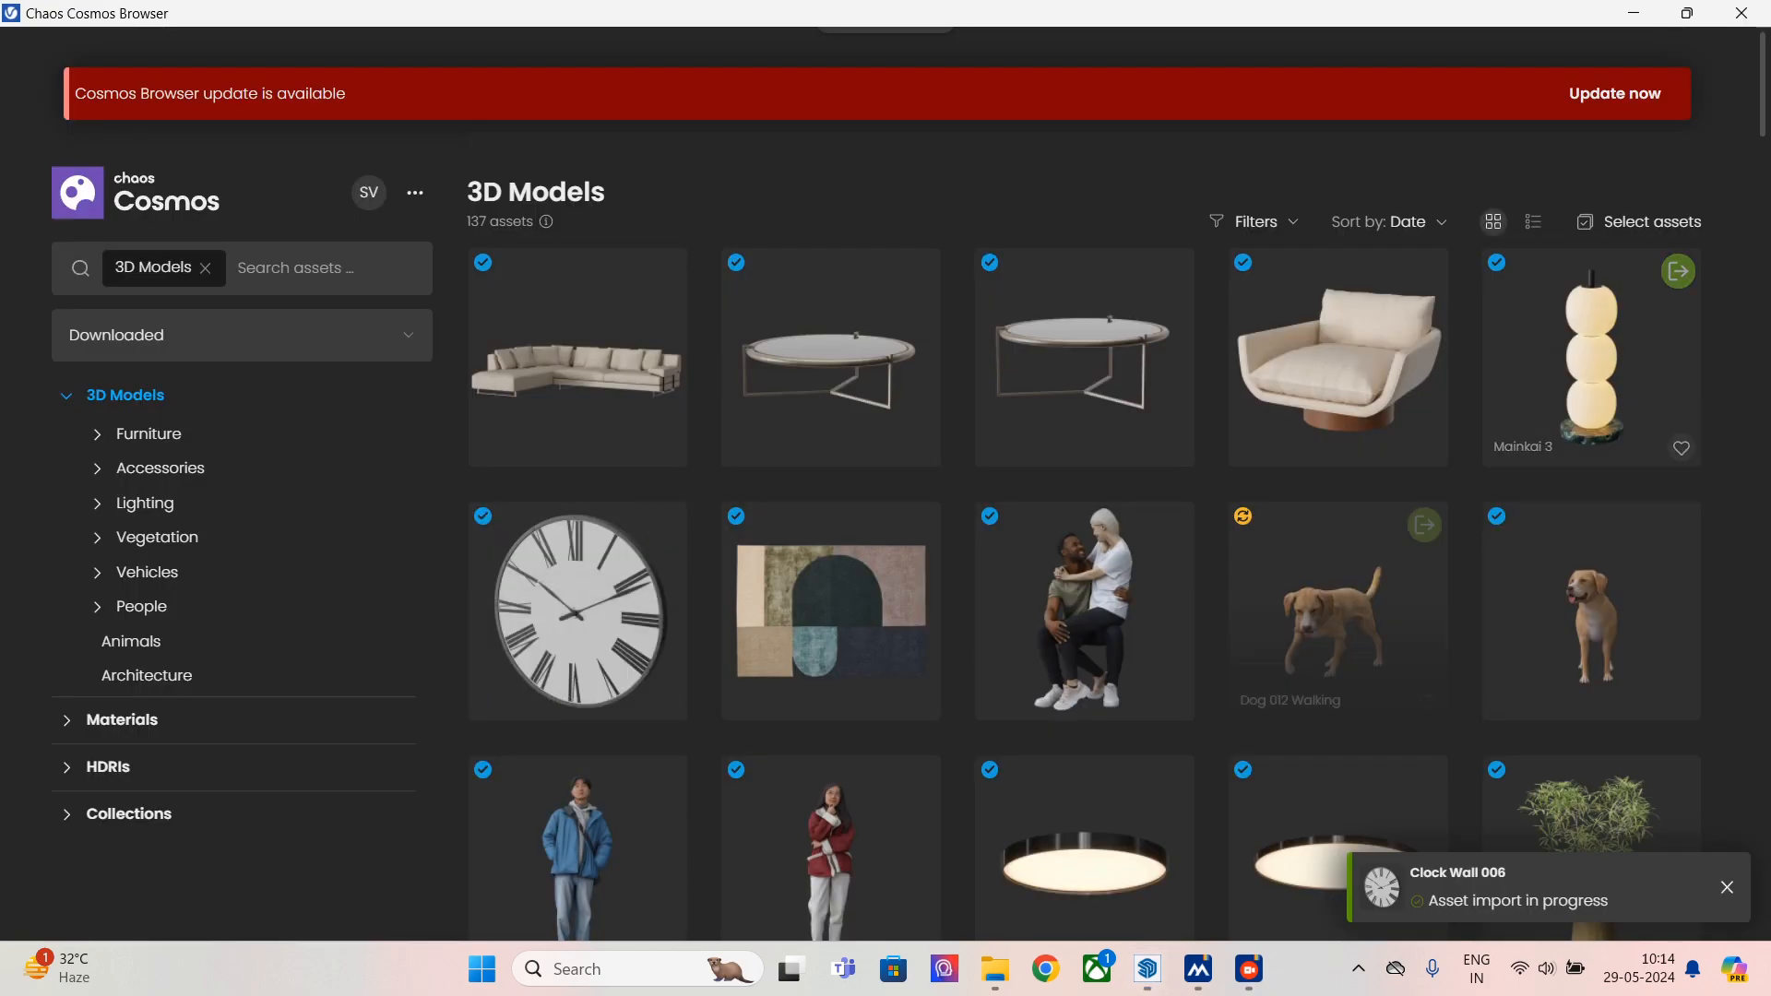
- Look through the downloaded 3D models in Chaos Cosmos for more decor and close the browser
scroll(1337, 553, down, 1)
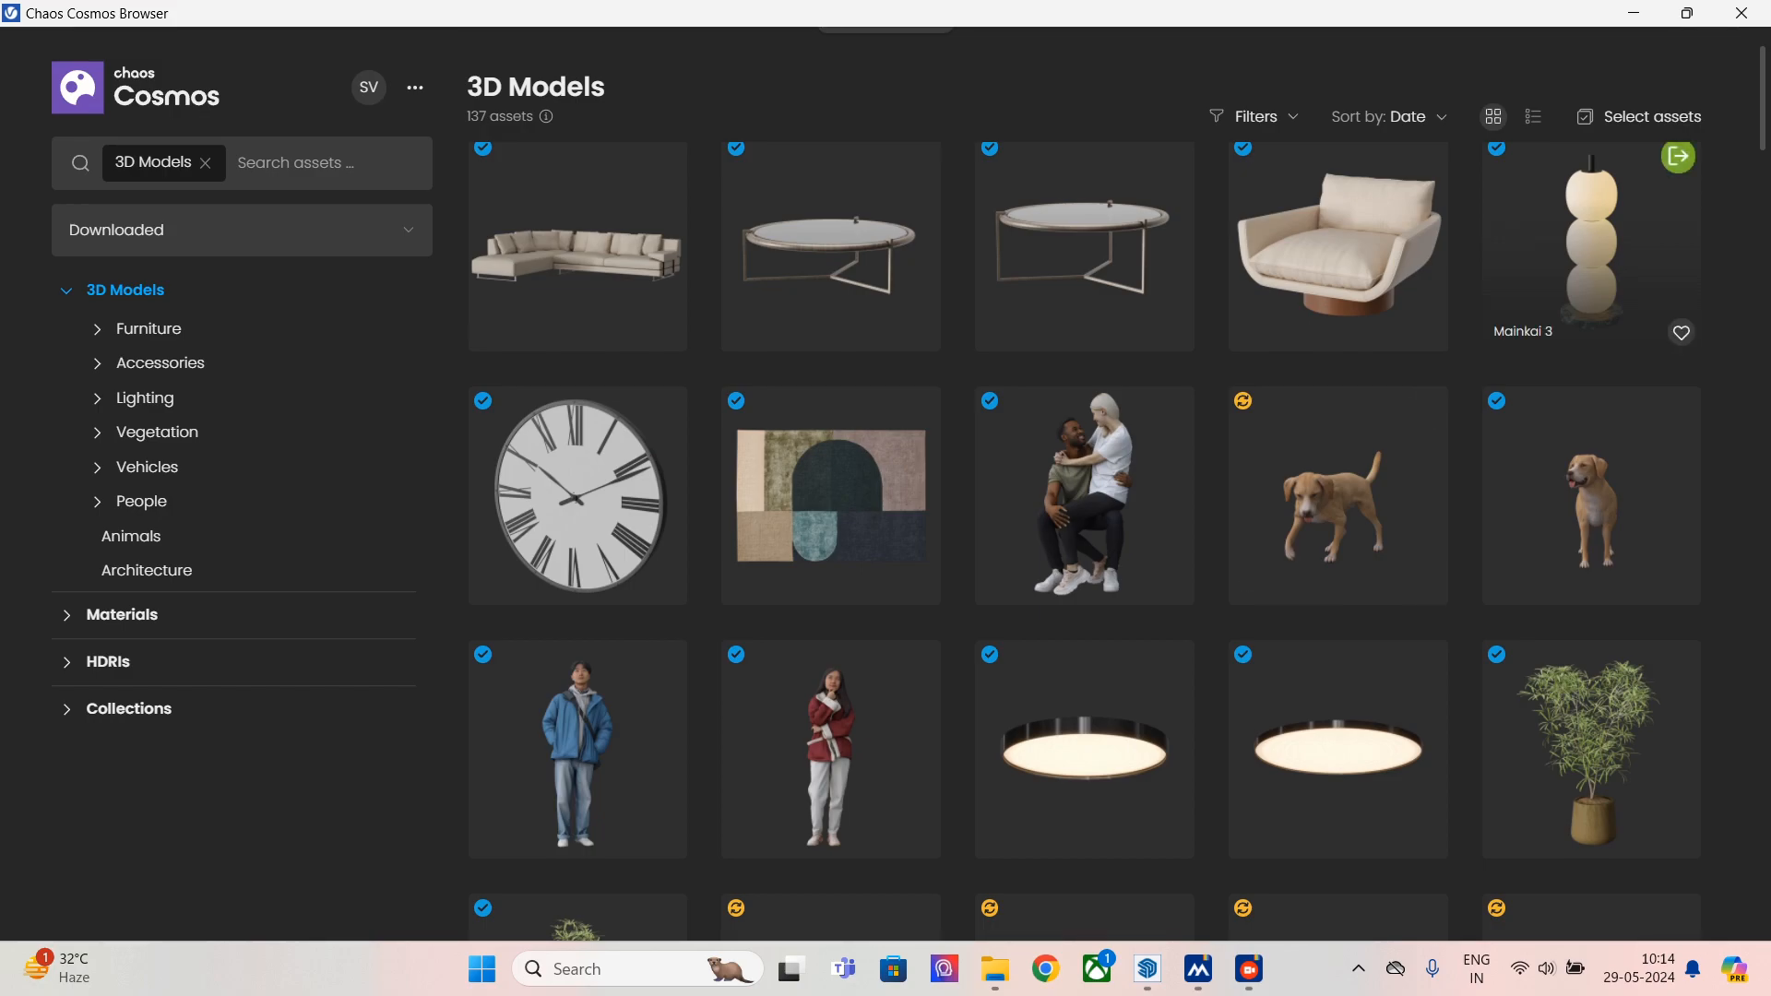
scroll(1084, 572, down, 9)
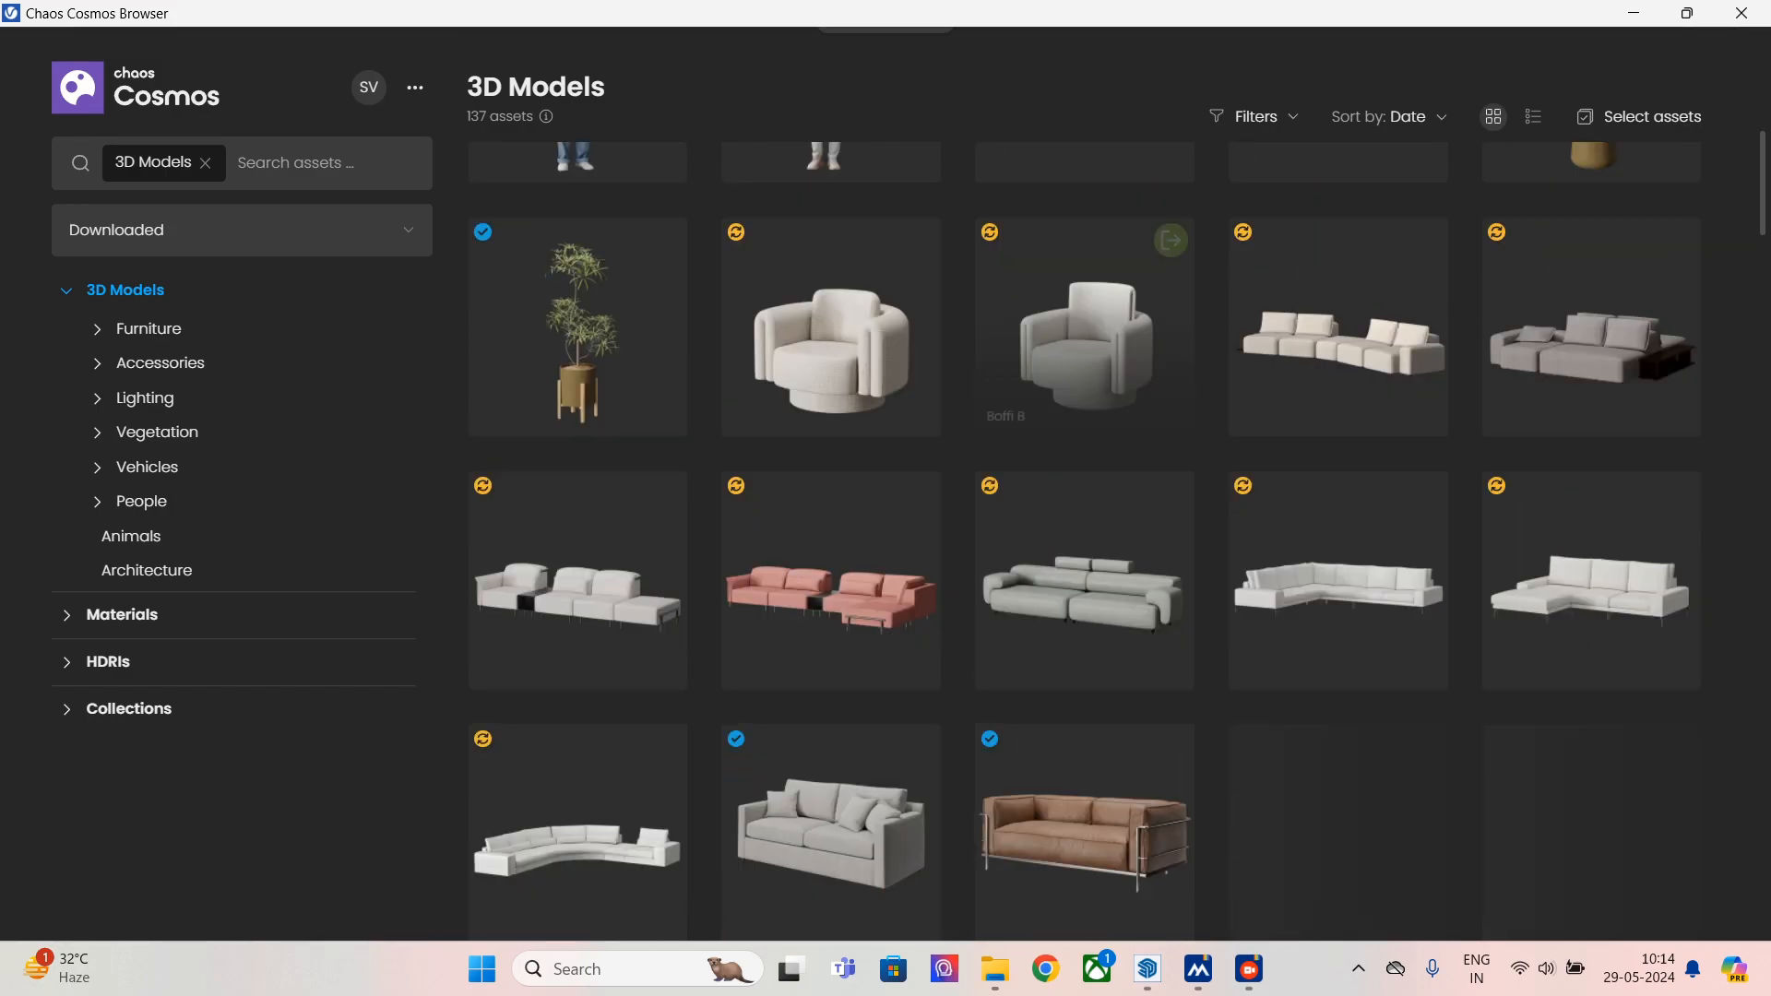
scroll(1083, 572, up, 10)
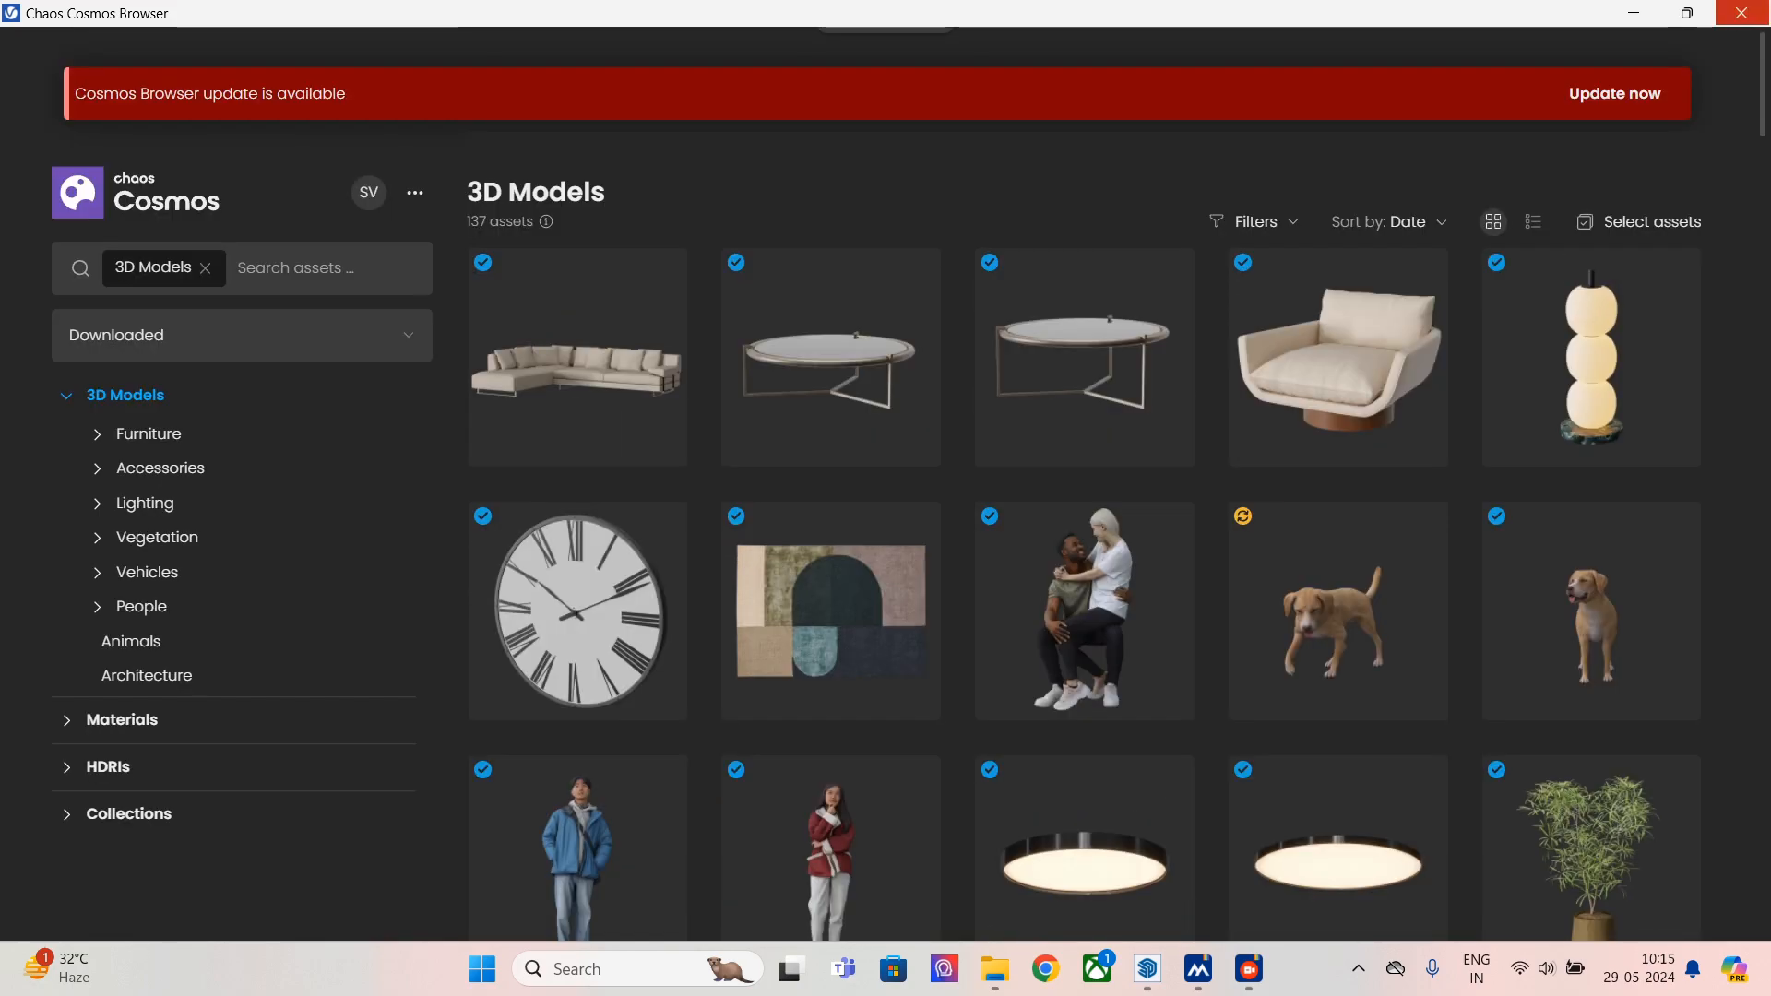
click(1741, 12)
- Select the wall clock and nudge it slightly so that it sits on top of the upper shelf
click(572, 466)
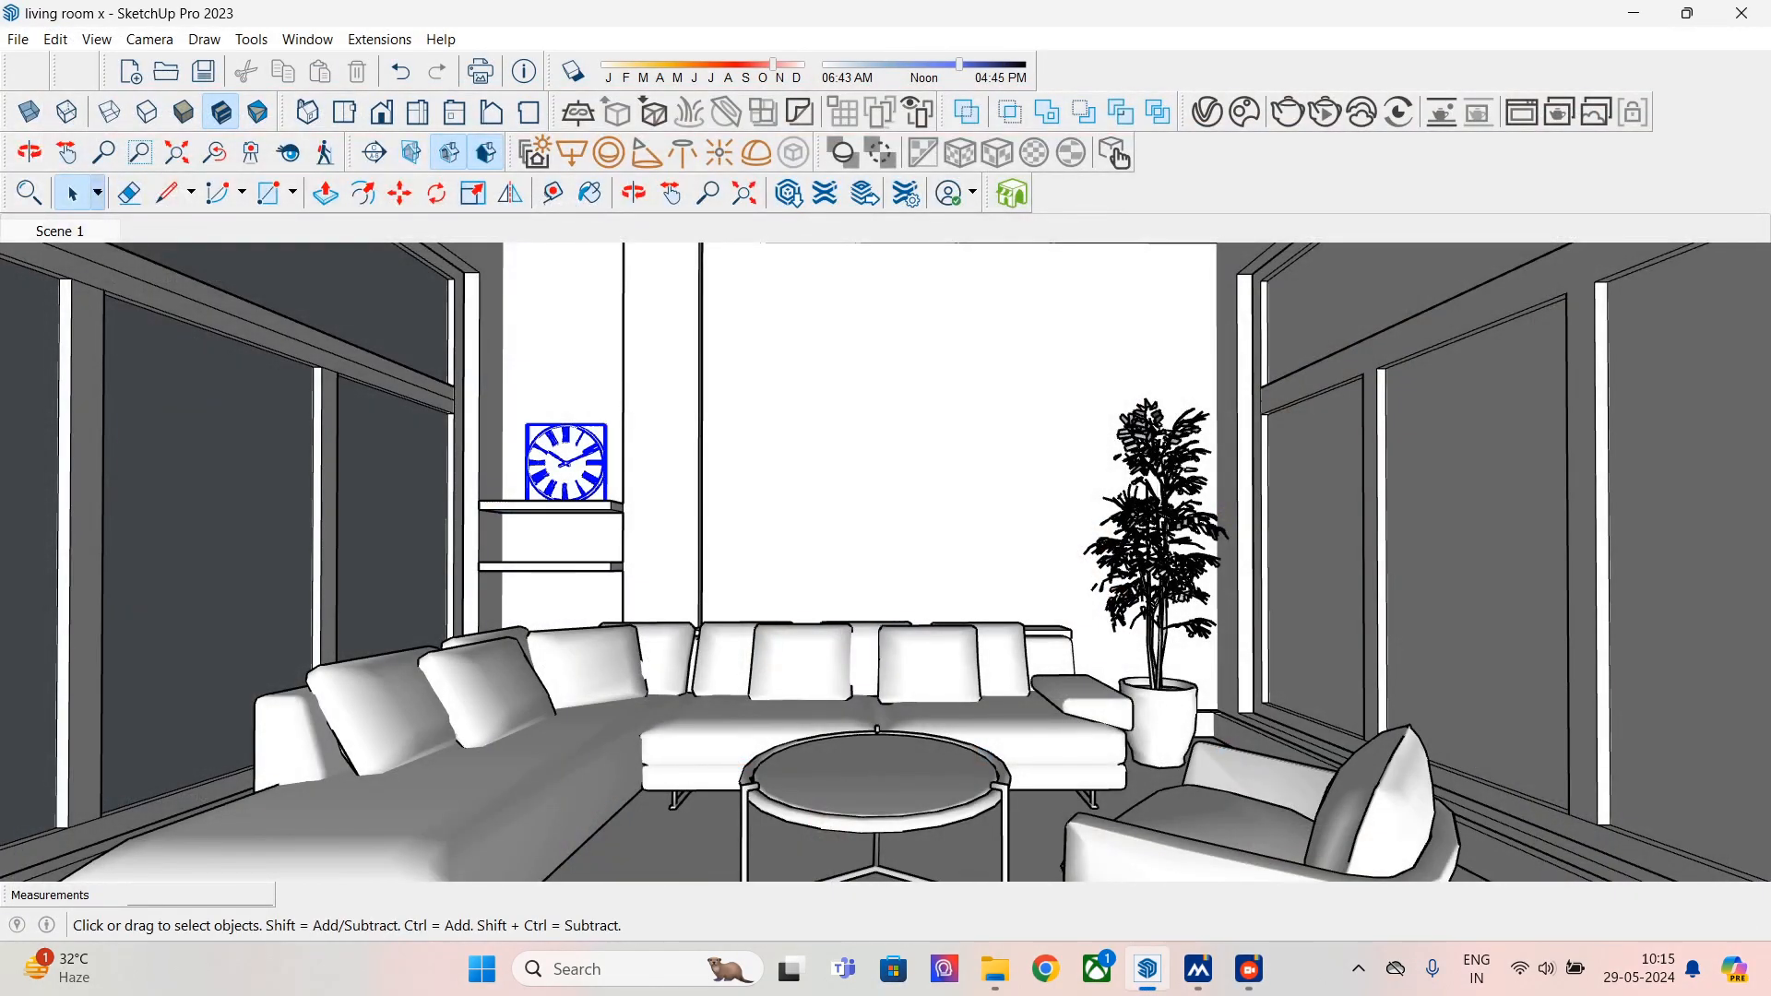
scroll(578, 472, up, 5)
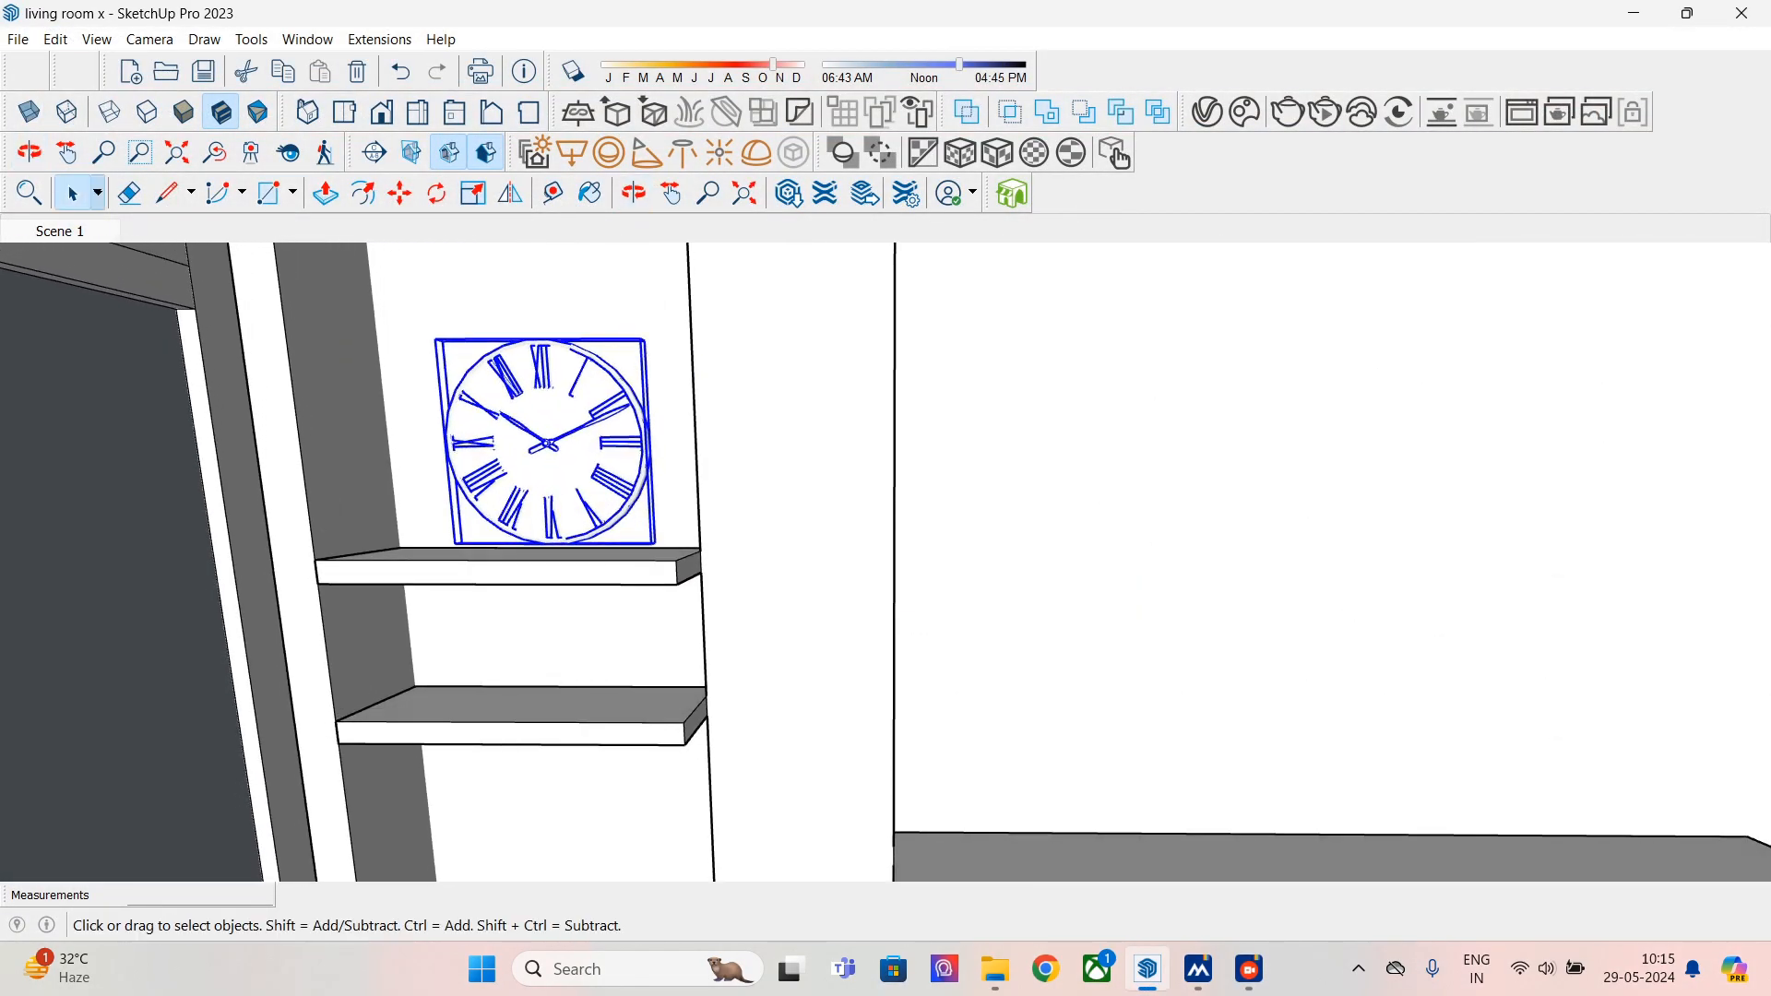
click(399, 193)
click(550, 443)
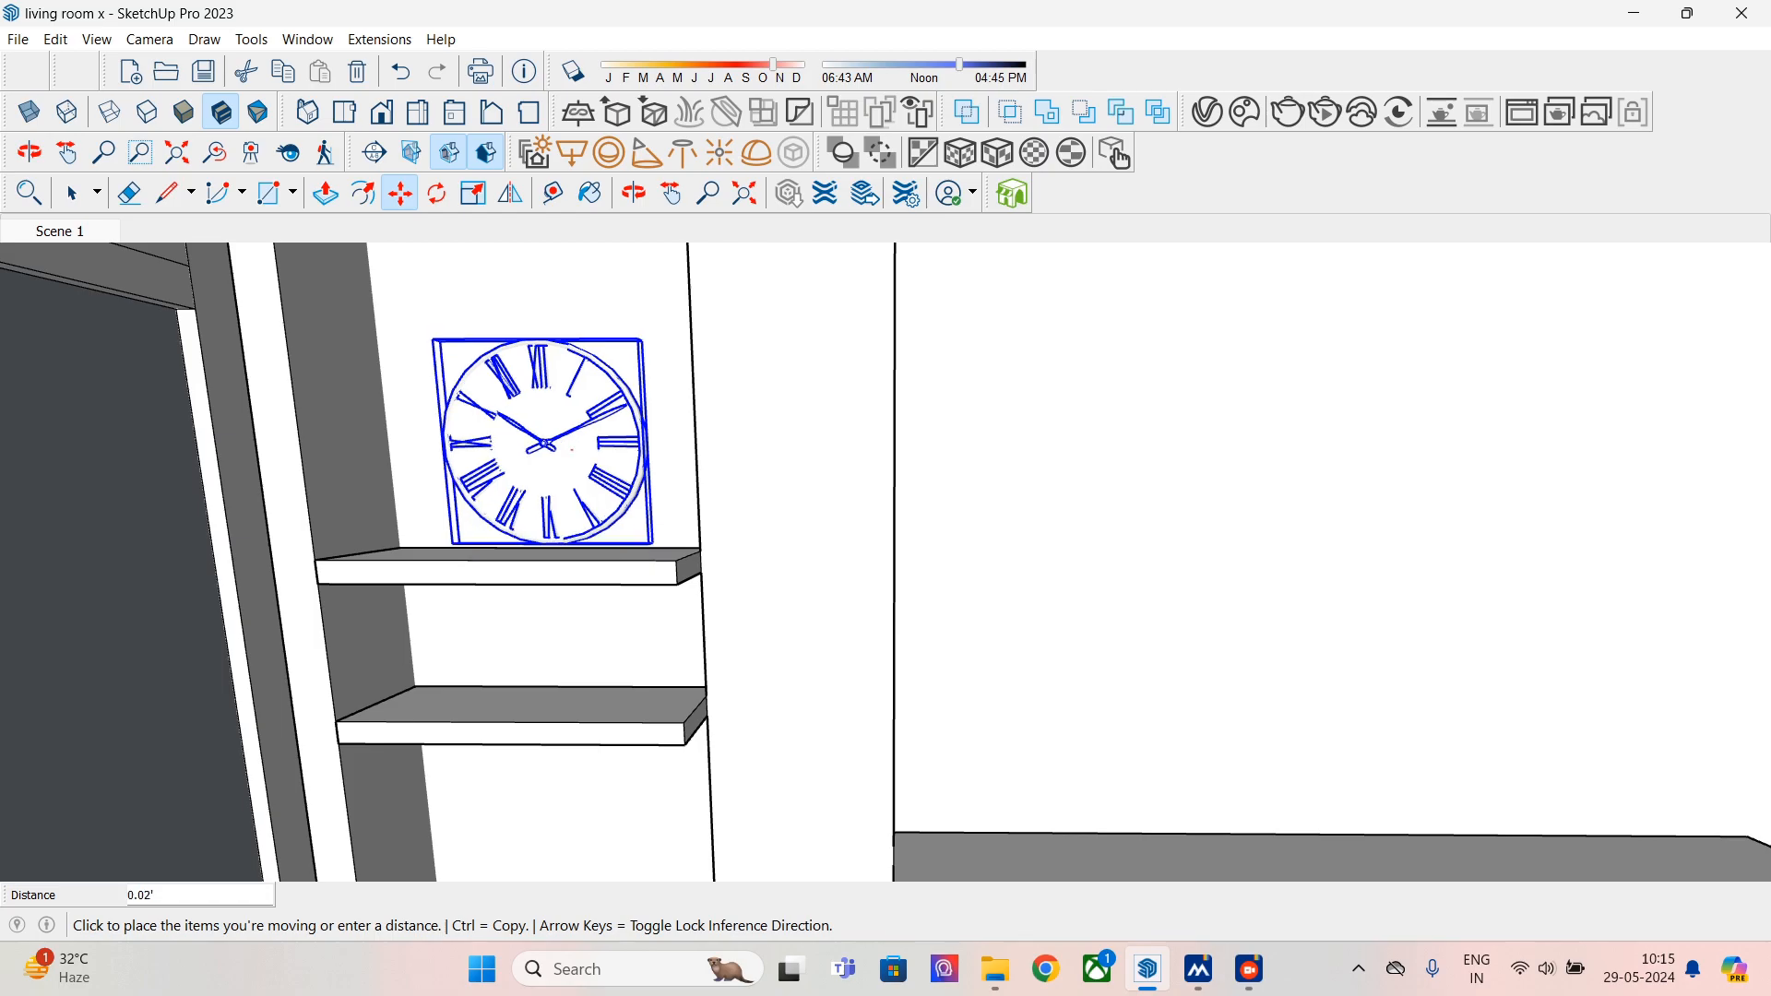
click(572, 450)
click(567, 452)
click(570, 456)
click(72, 193)
scroll(941, 518, down, 2)
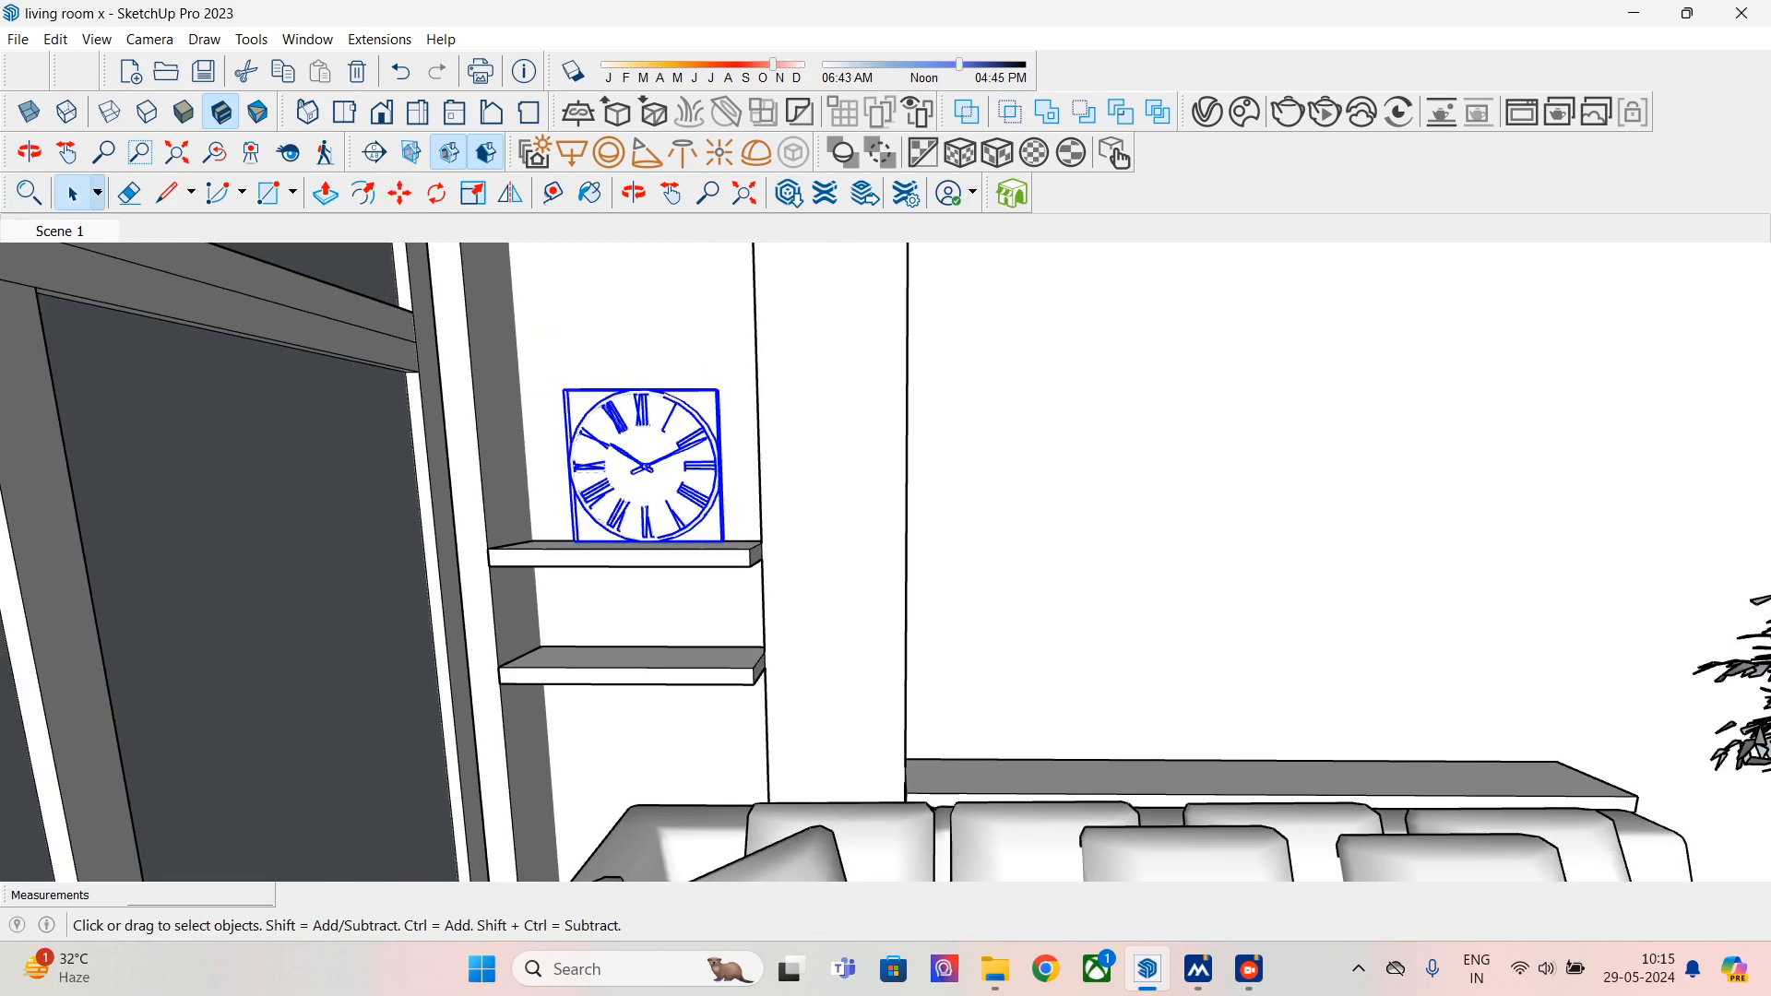
- Import Books 001 from the downloaded Accessories in Chaos Cosmos and place it on the lower wall shelf in the Scene 1 view
click(60, 232)
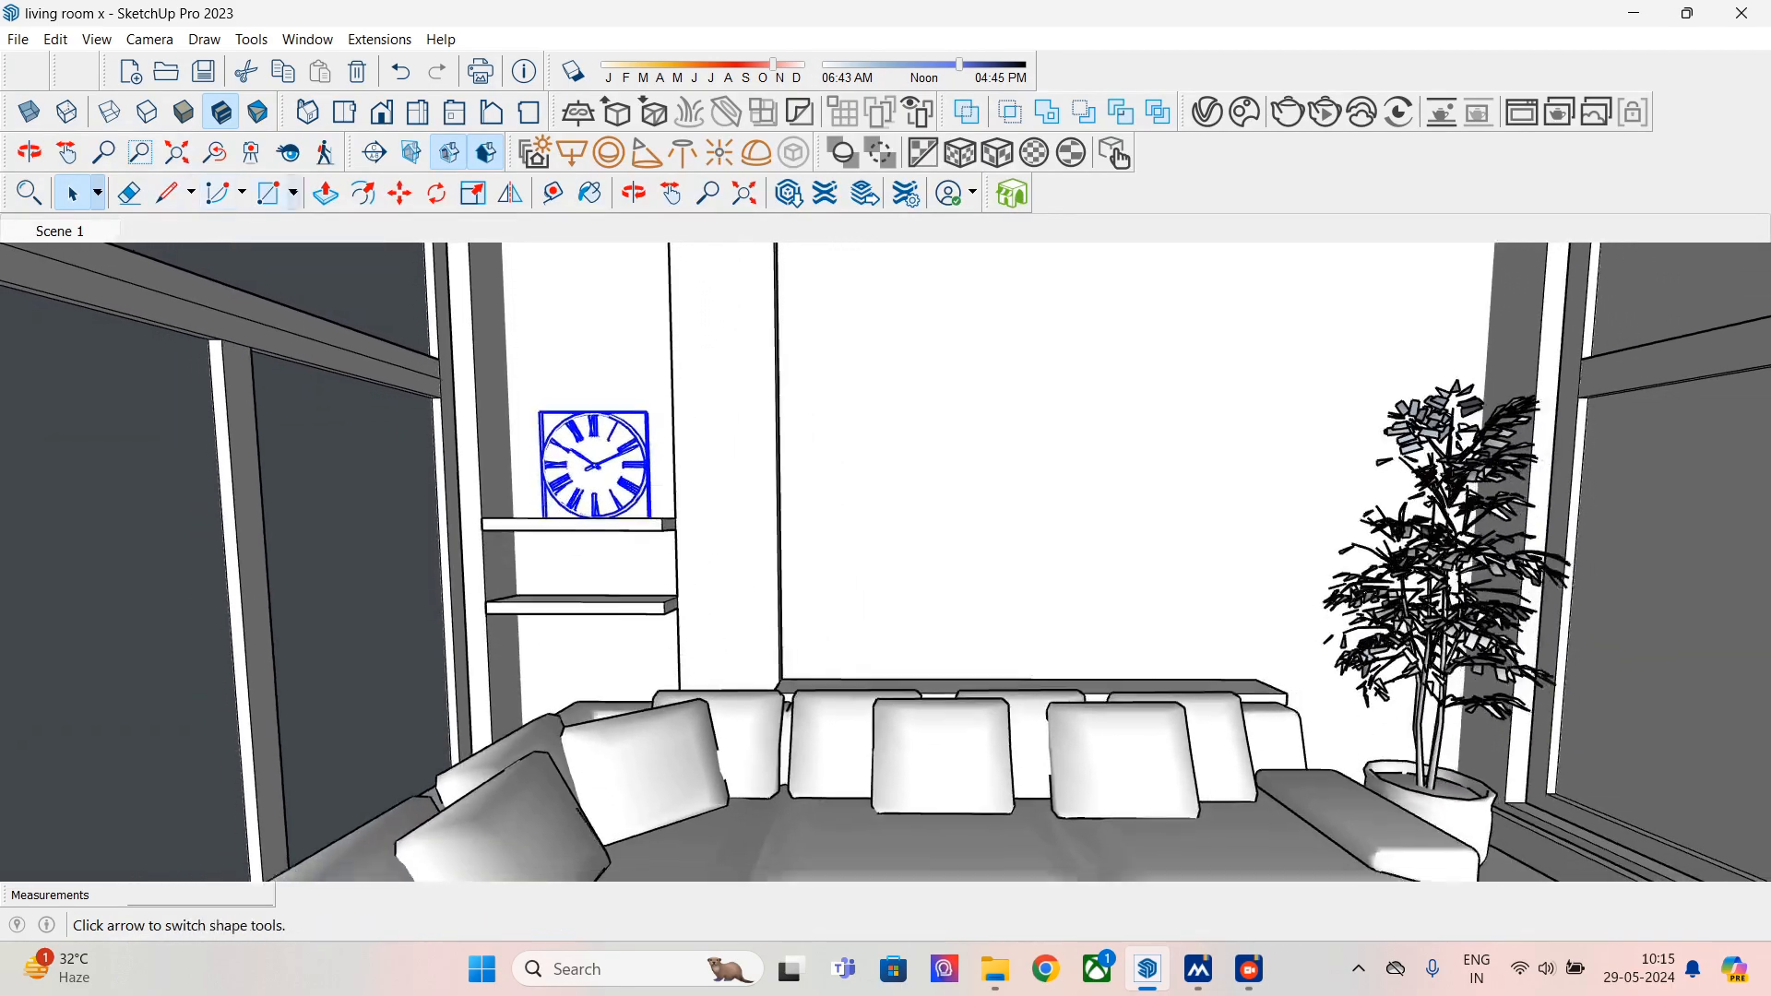
click(1114, 154)
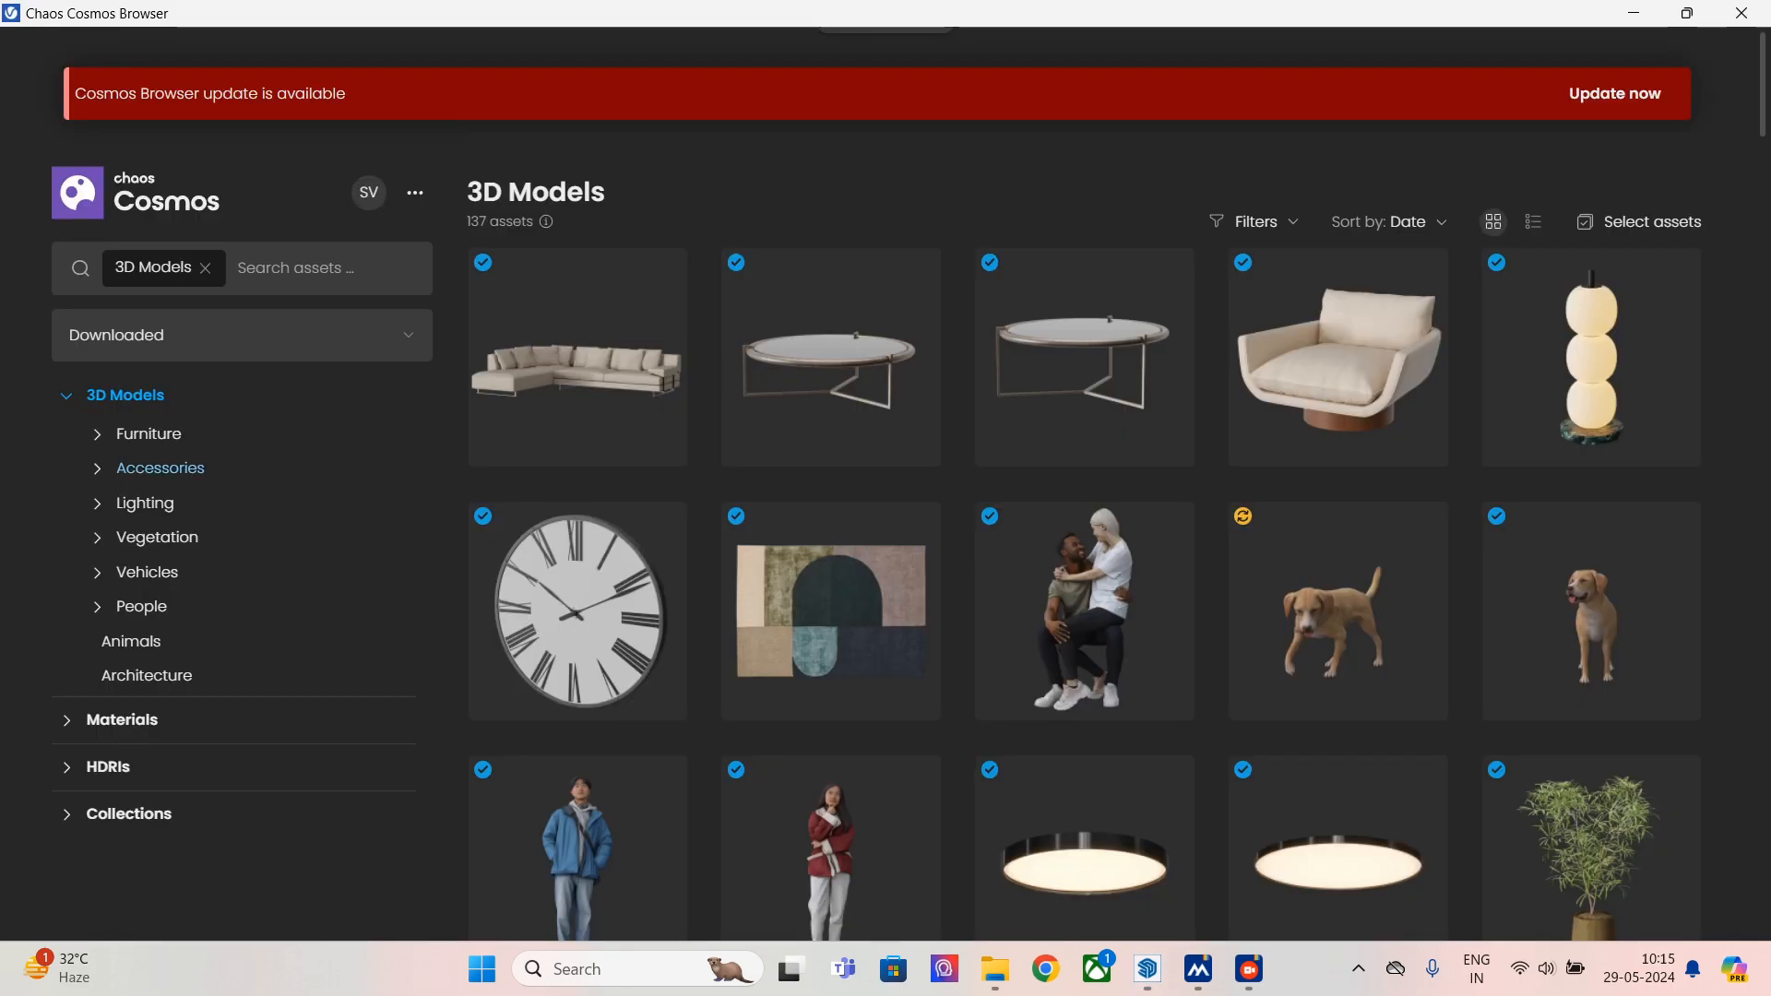
click(159, 468)
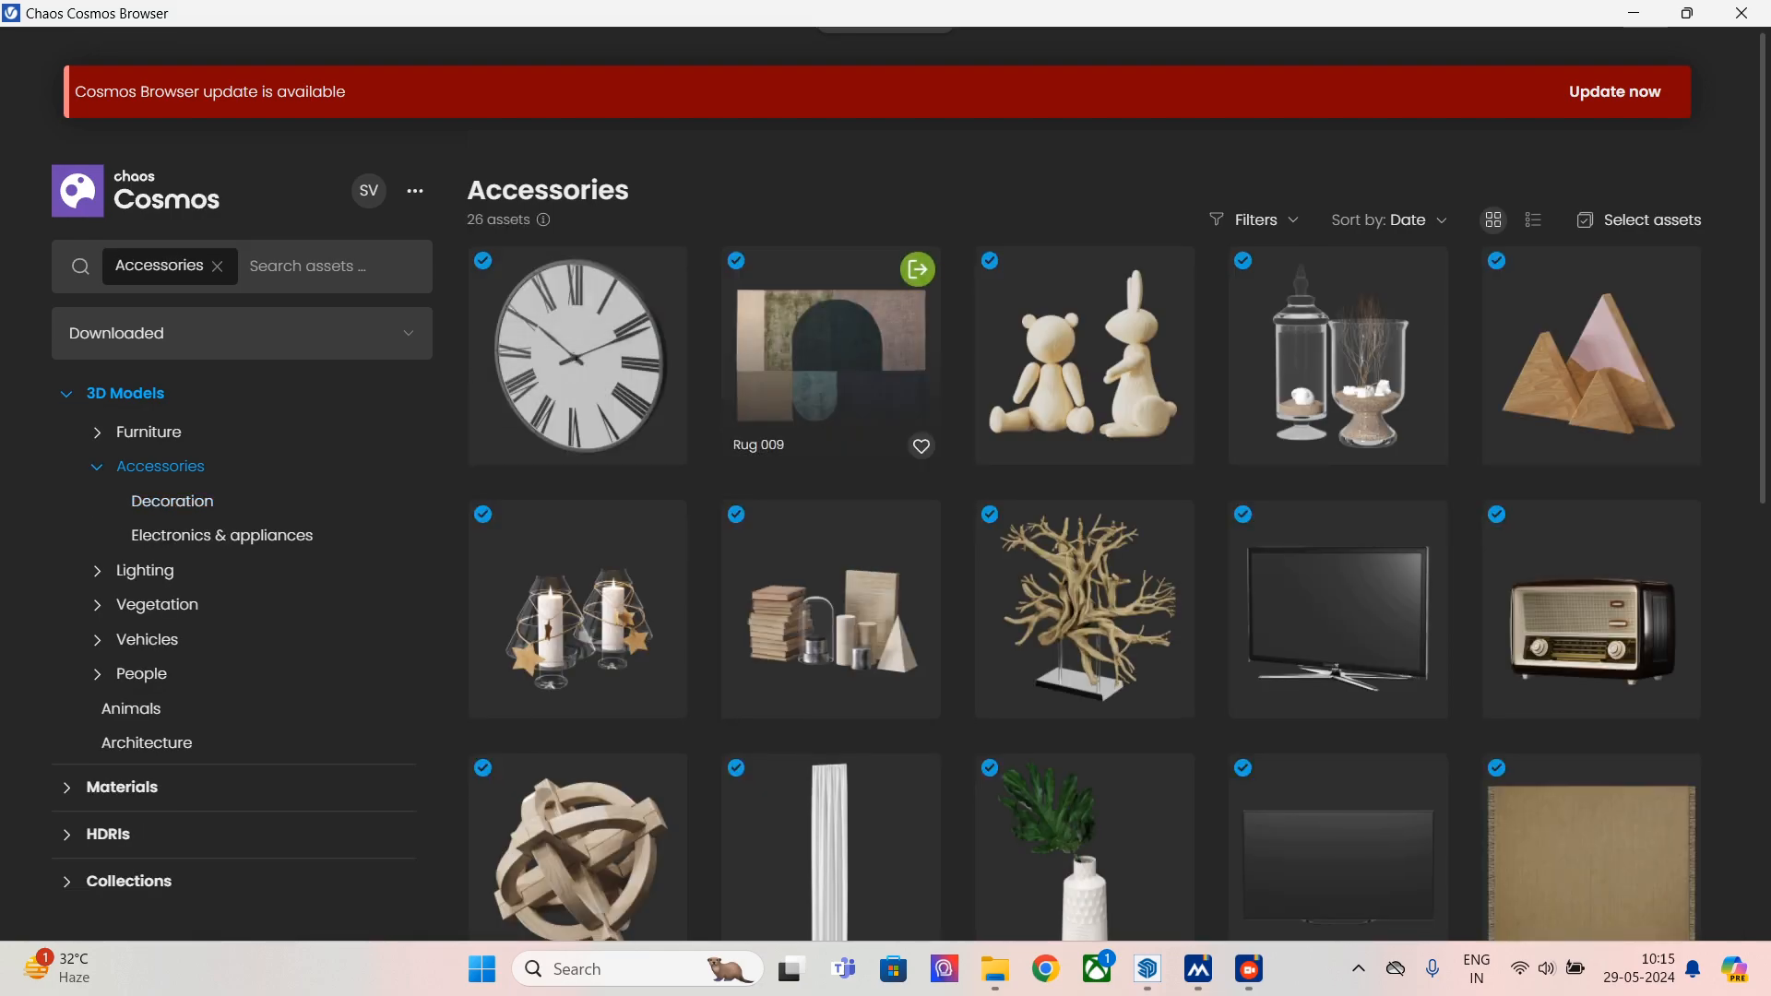
scroll(830, 388, down, 6)
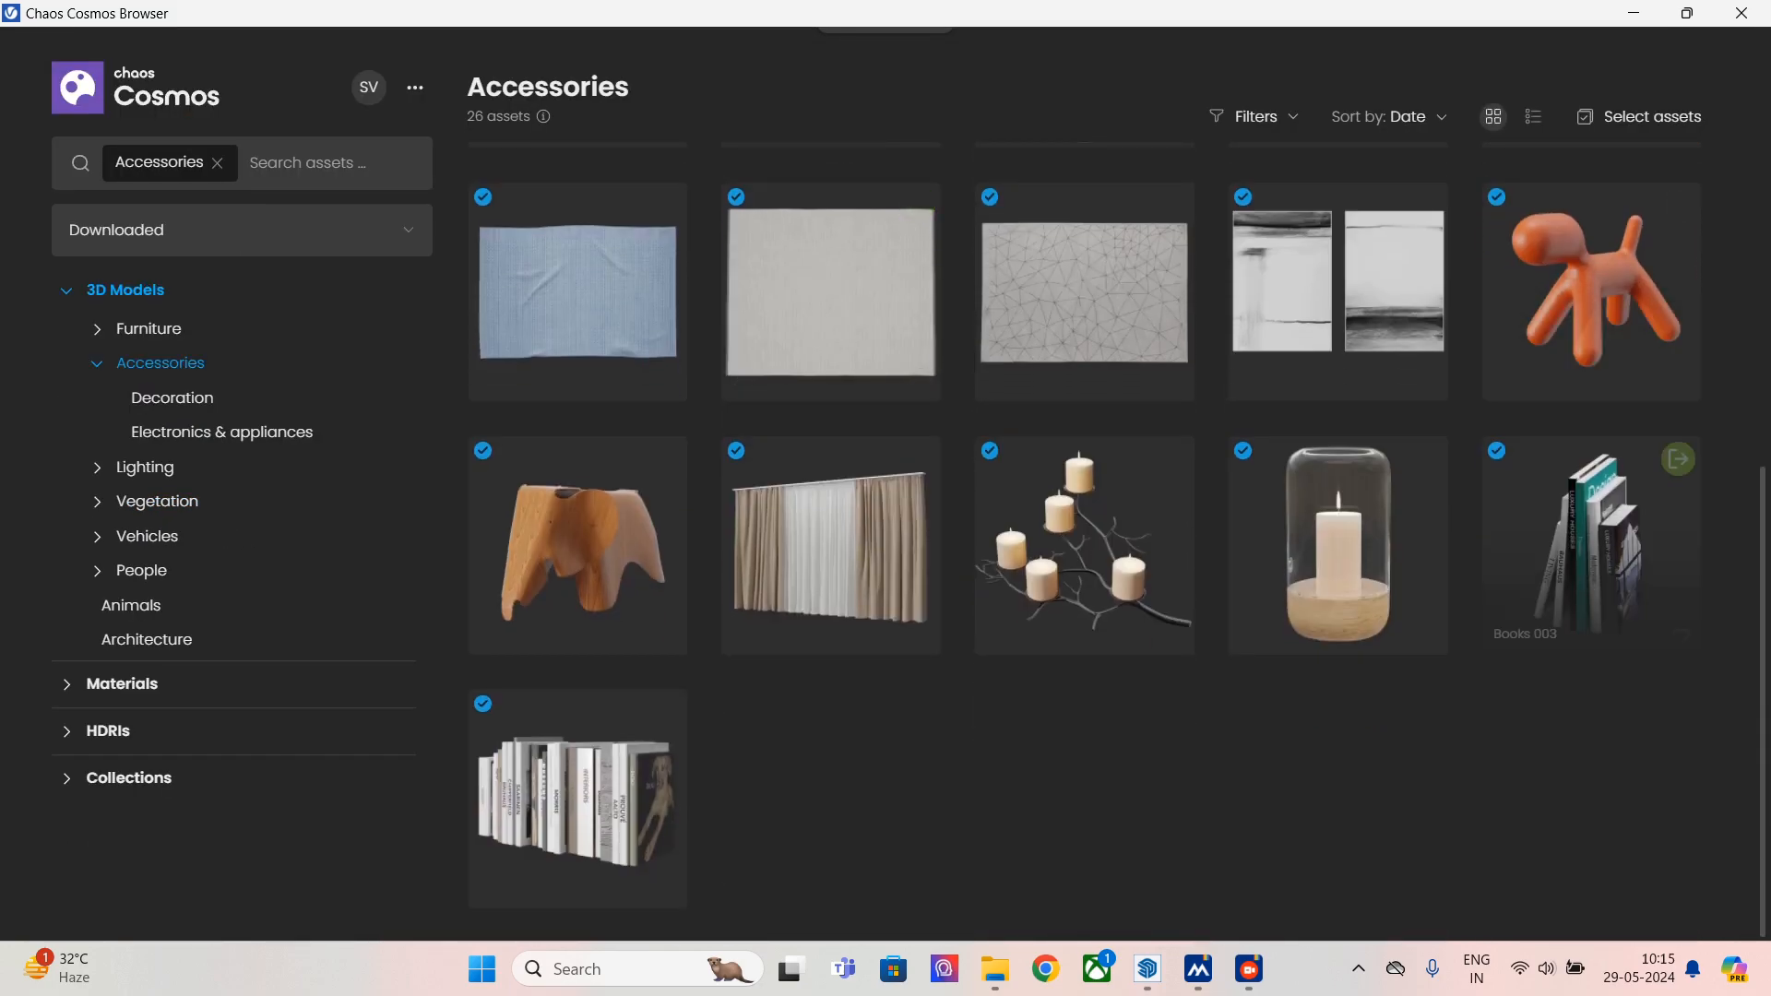
click(663, 712)
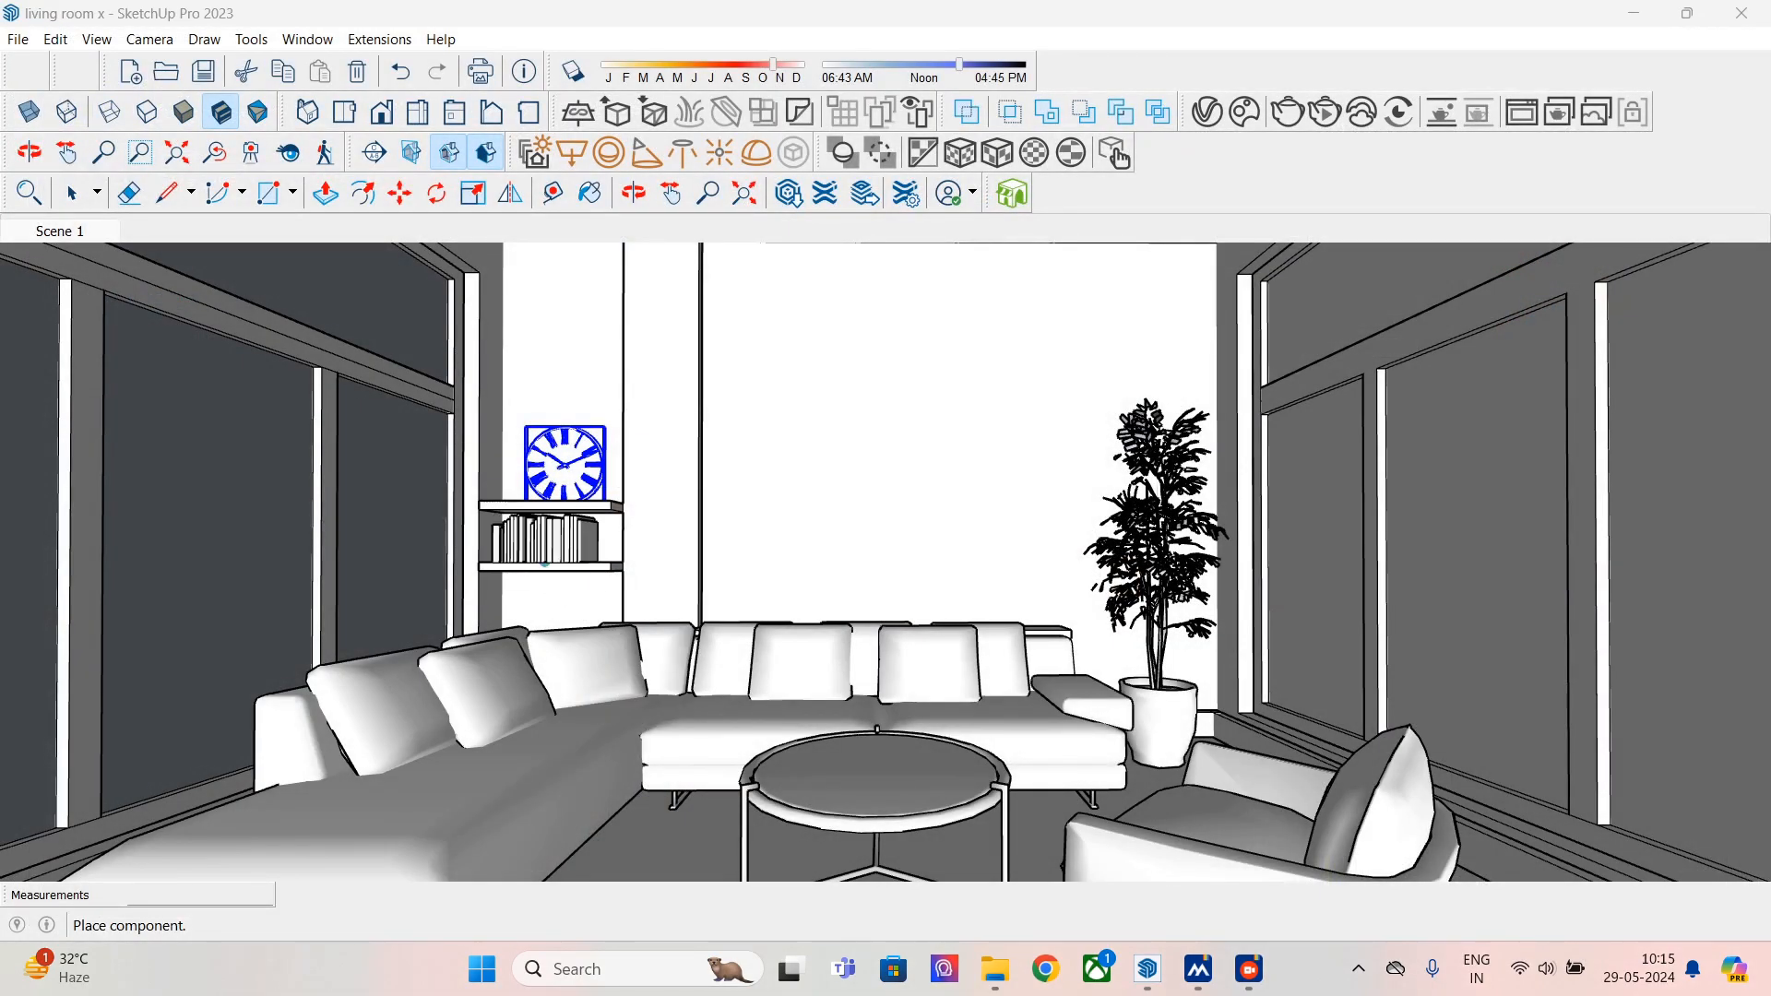
click(544, 563)
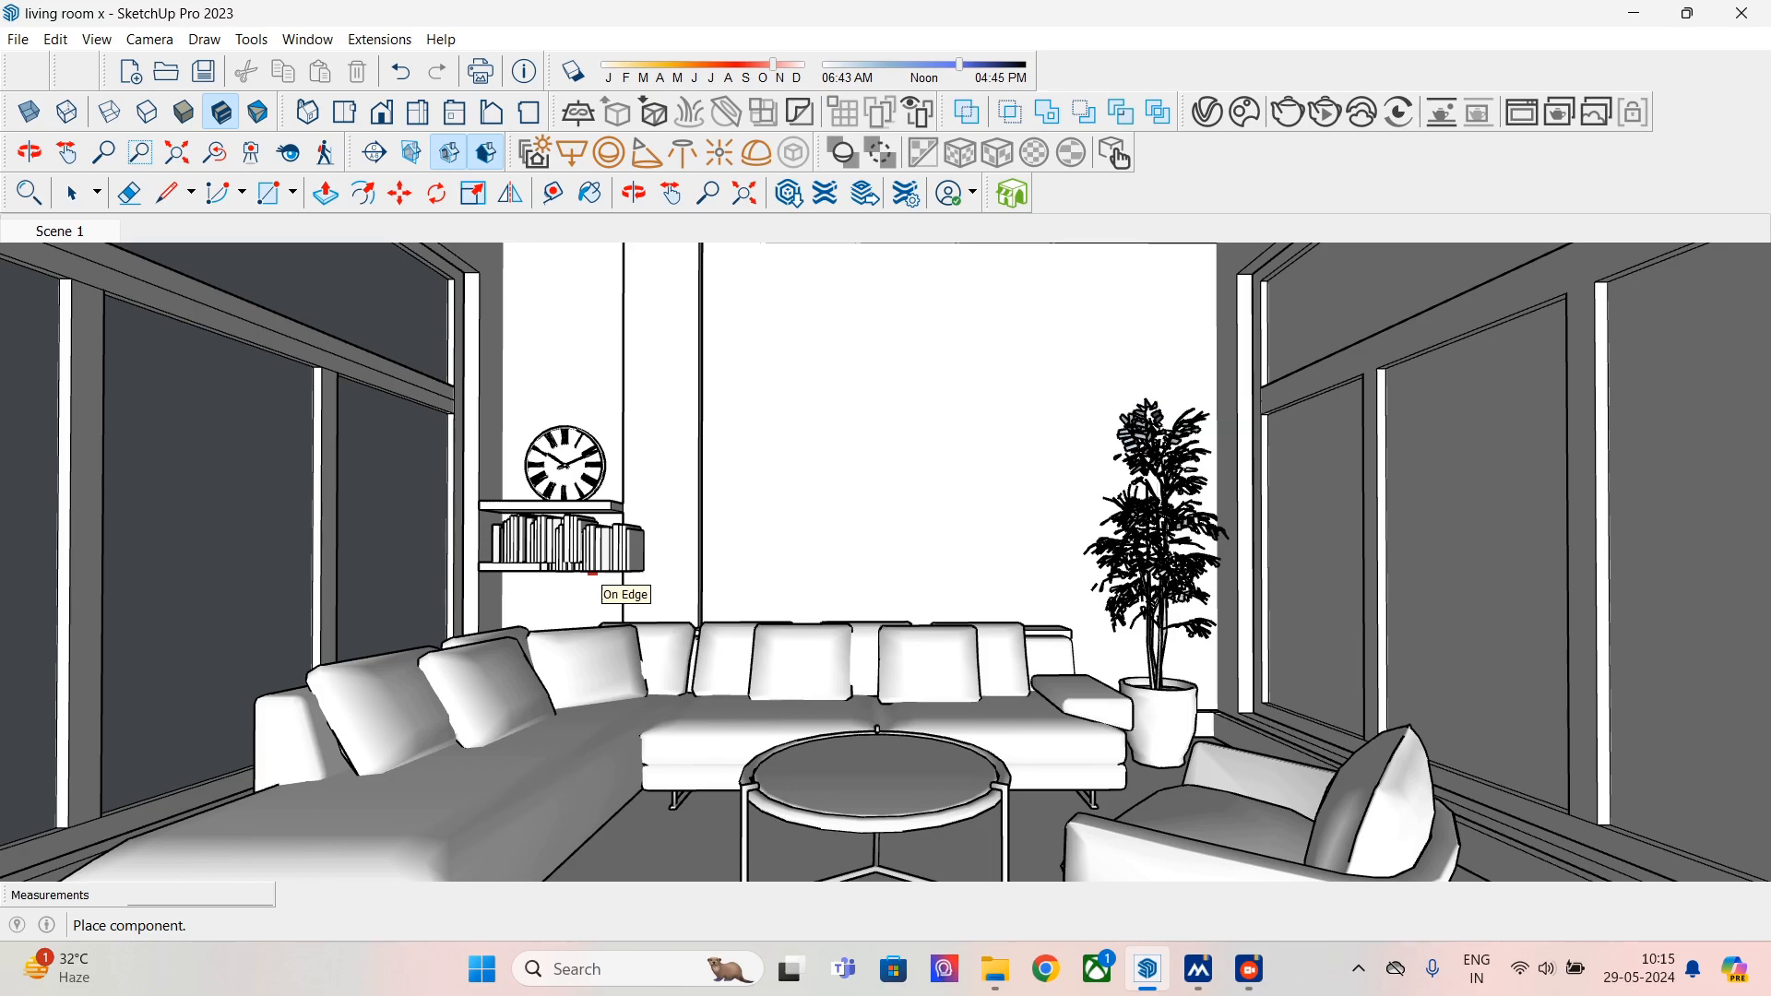
key(Escape)
click(1741, 13)
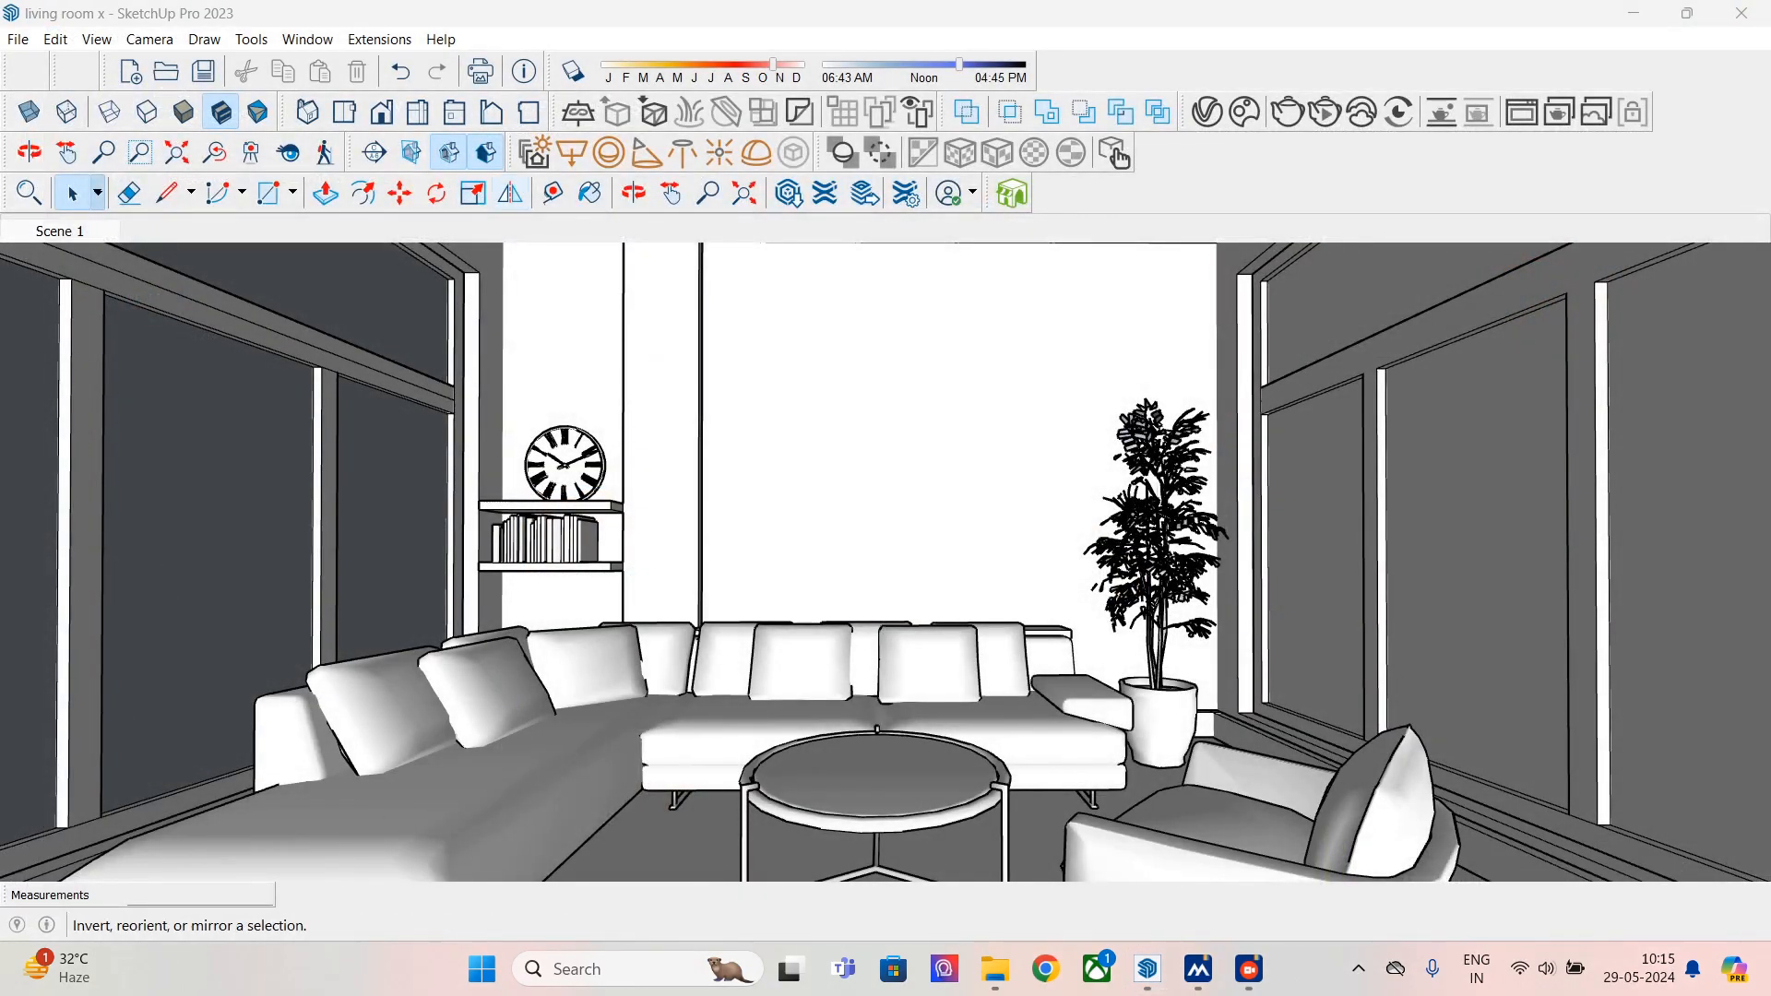
- Flip the row of books on the lower wall shelf with the Flip tool
click(510, 193)
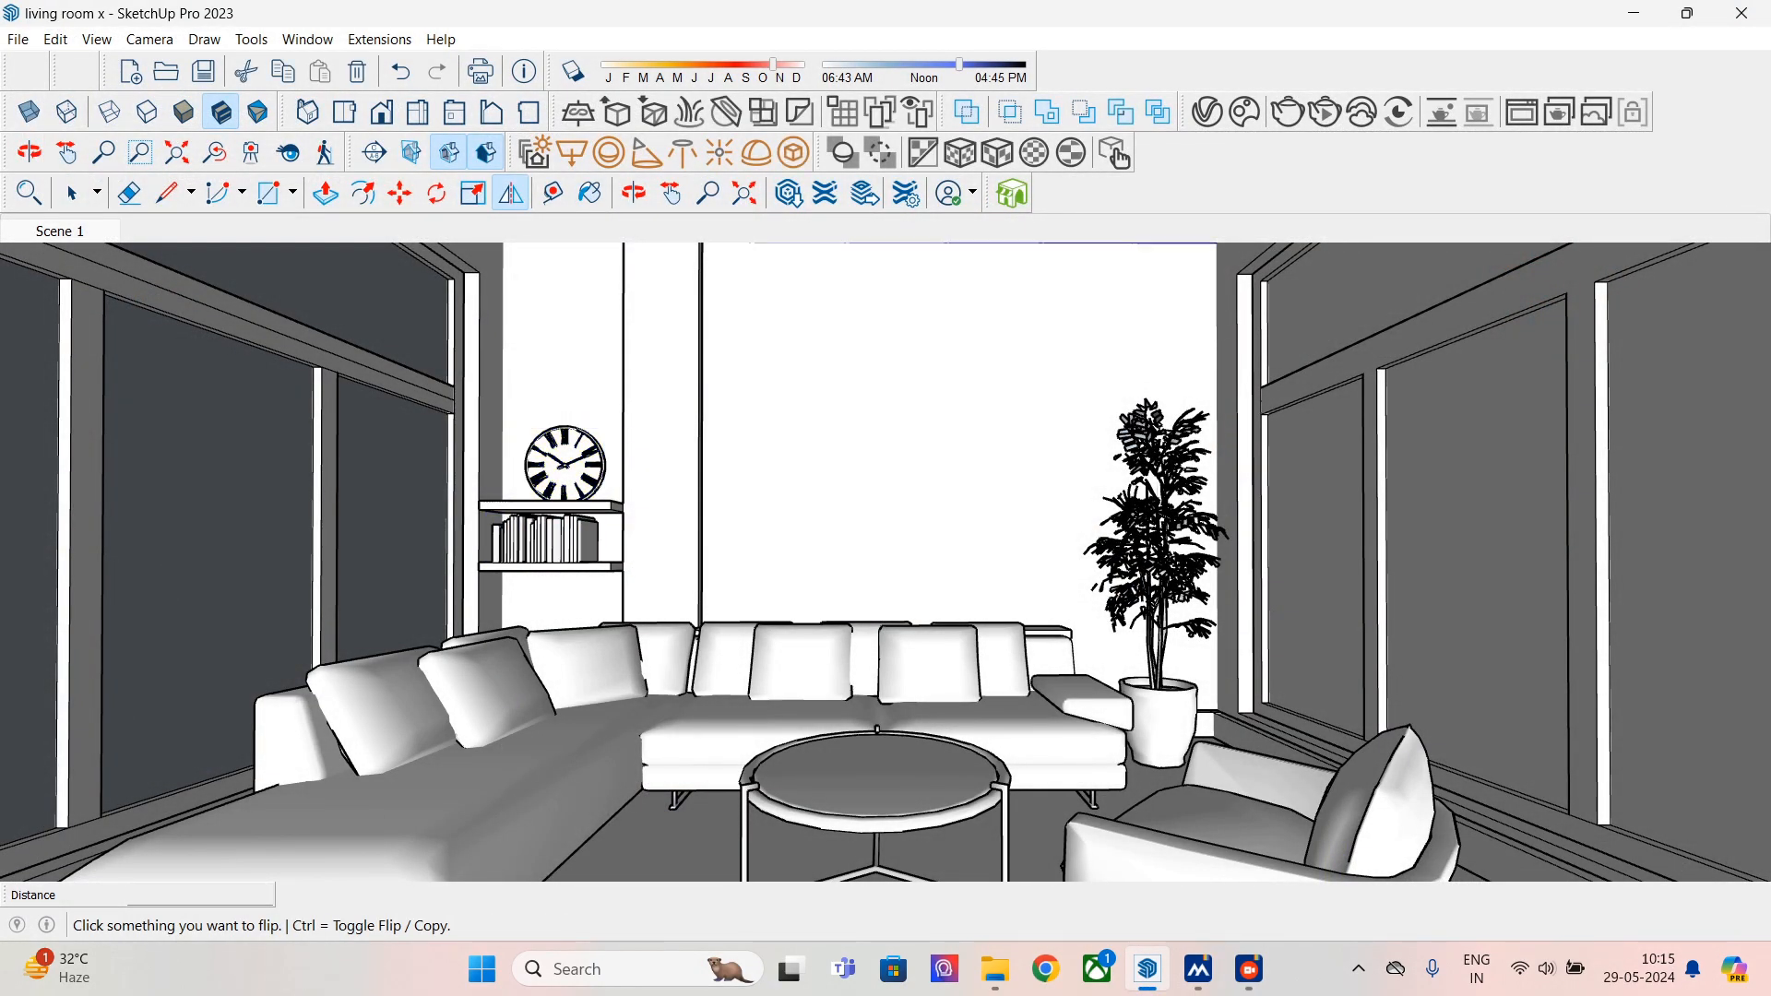
click(542, 539)
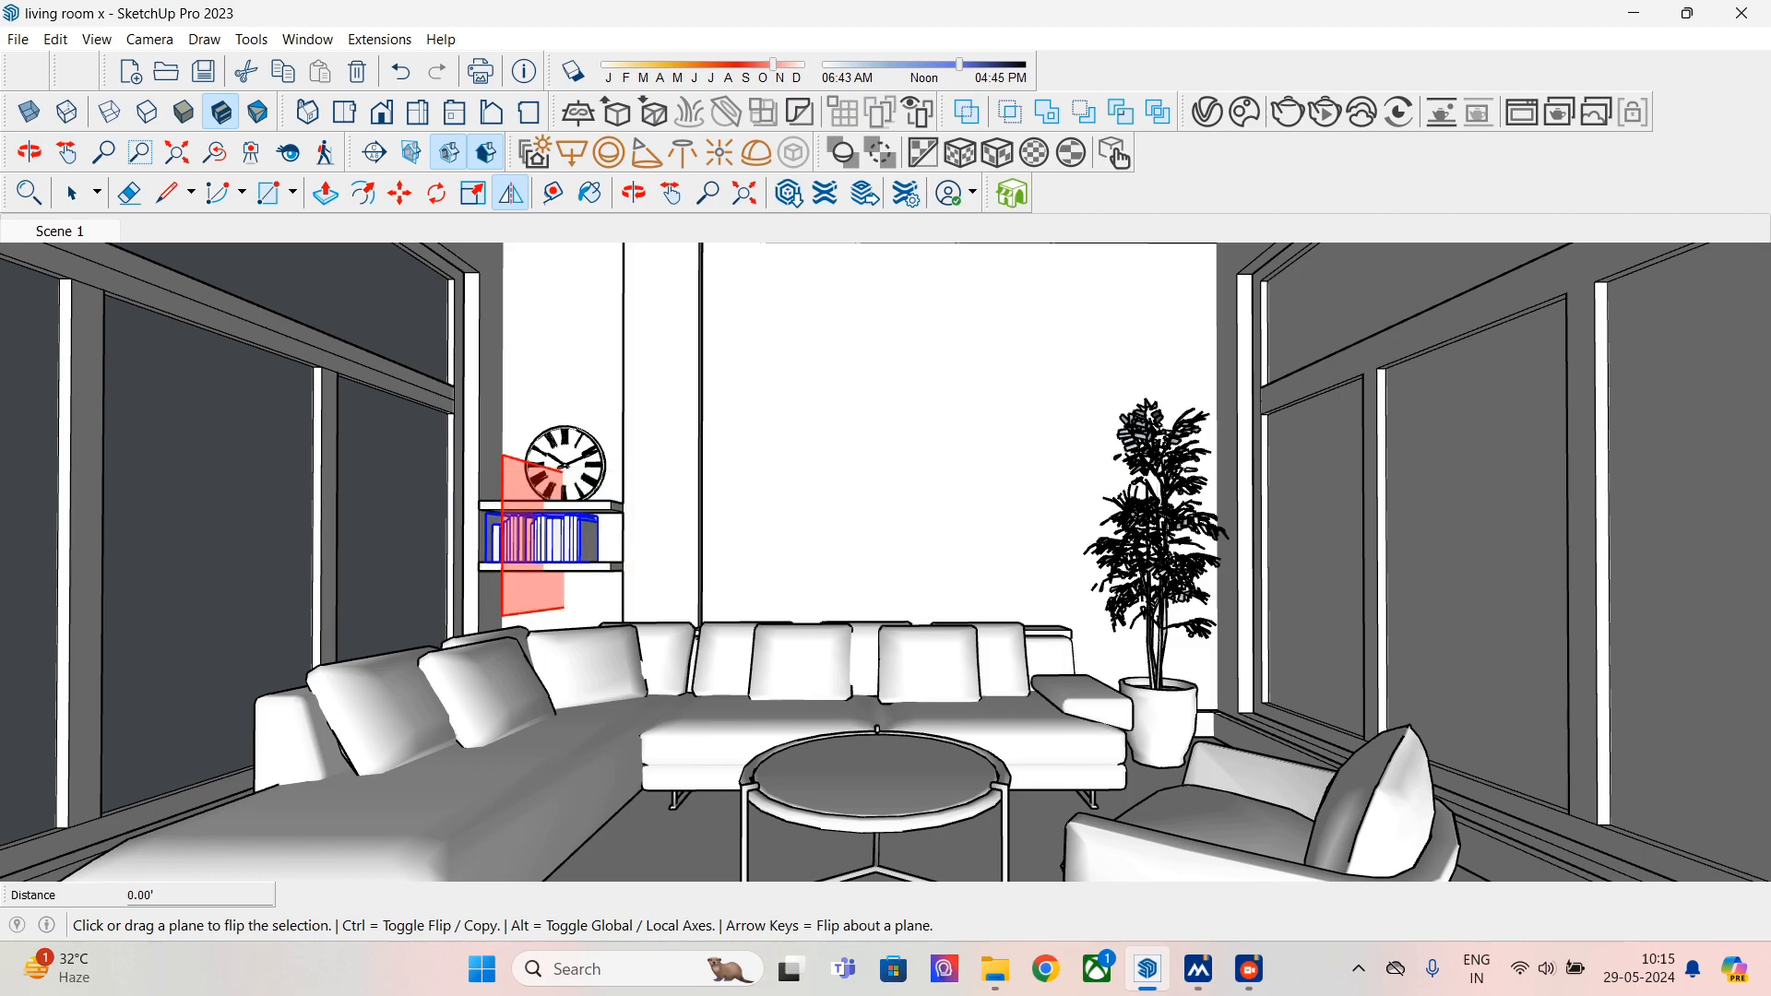
key(space)
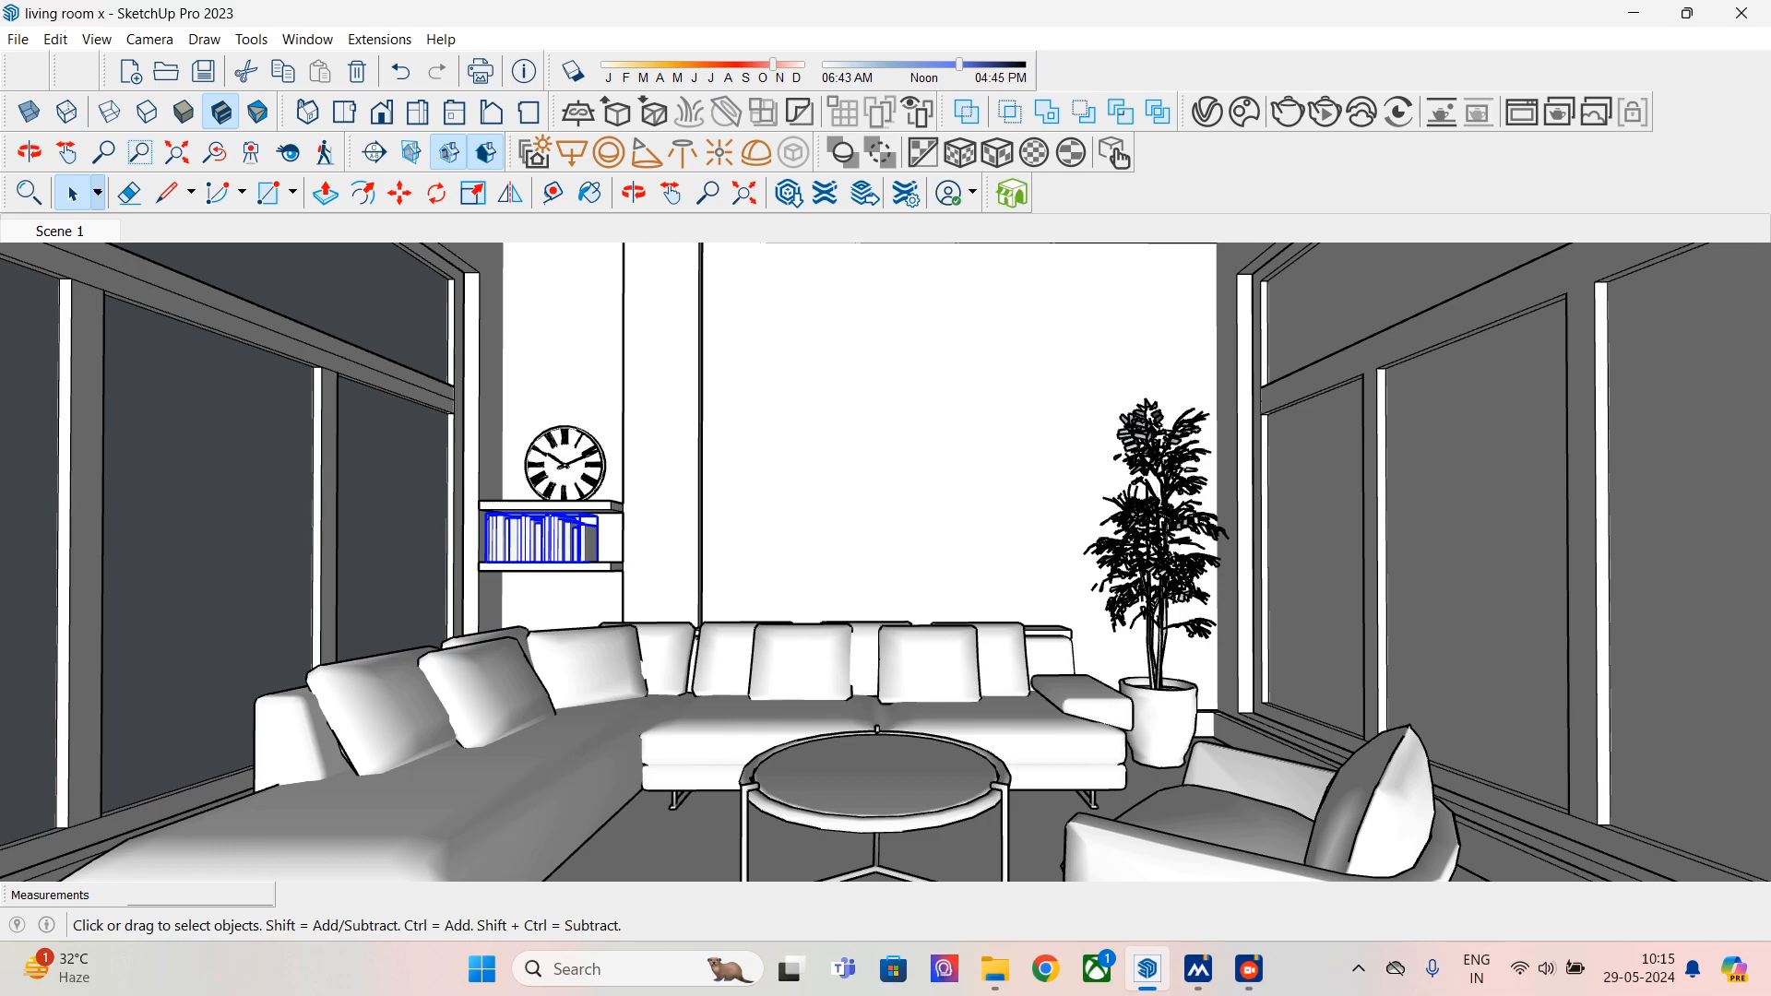
- Import Books 003 from Chaos Cosmos and place it on the ledge behind the sofa, at the end nearest the wall shelves
click(1245, 111)
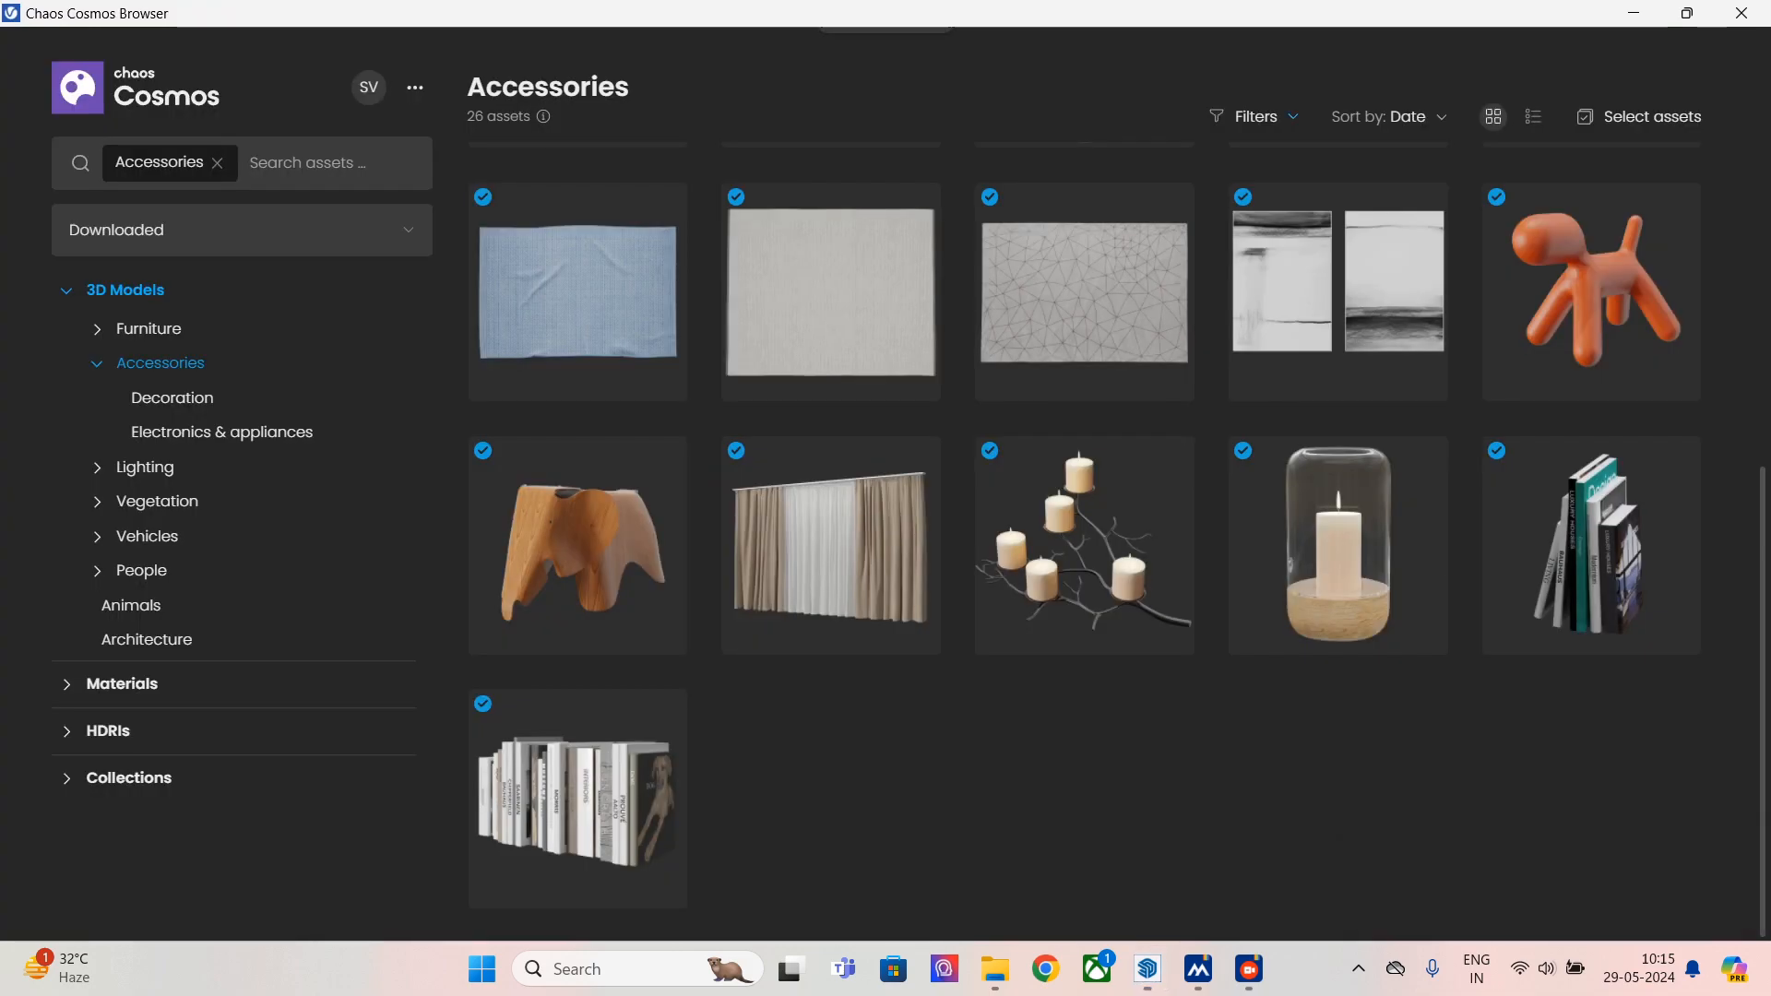
click(1679, 458)
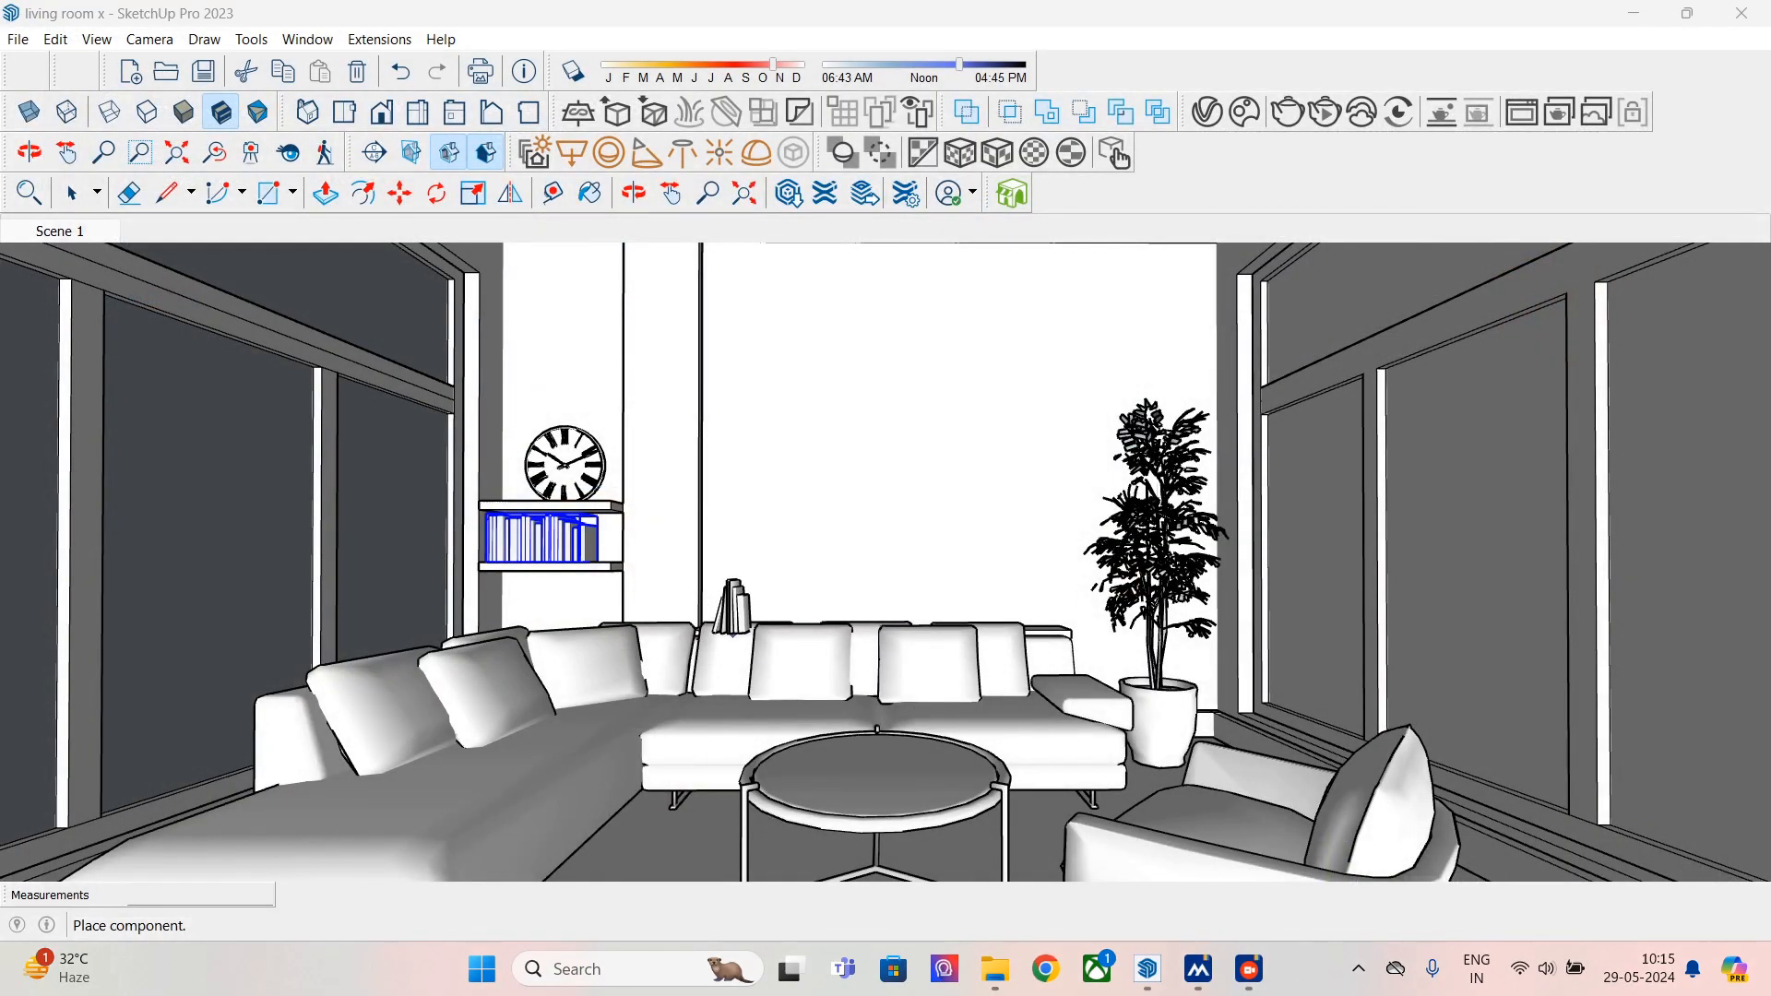
middle_drag(728, 634, 703, 649)
scroll(705, 635, up, 6)
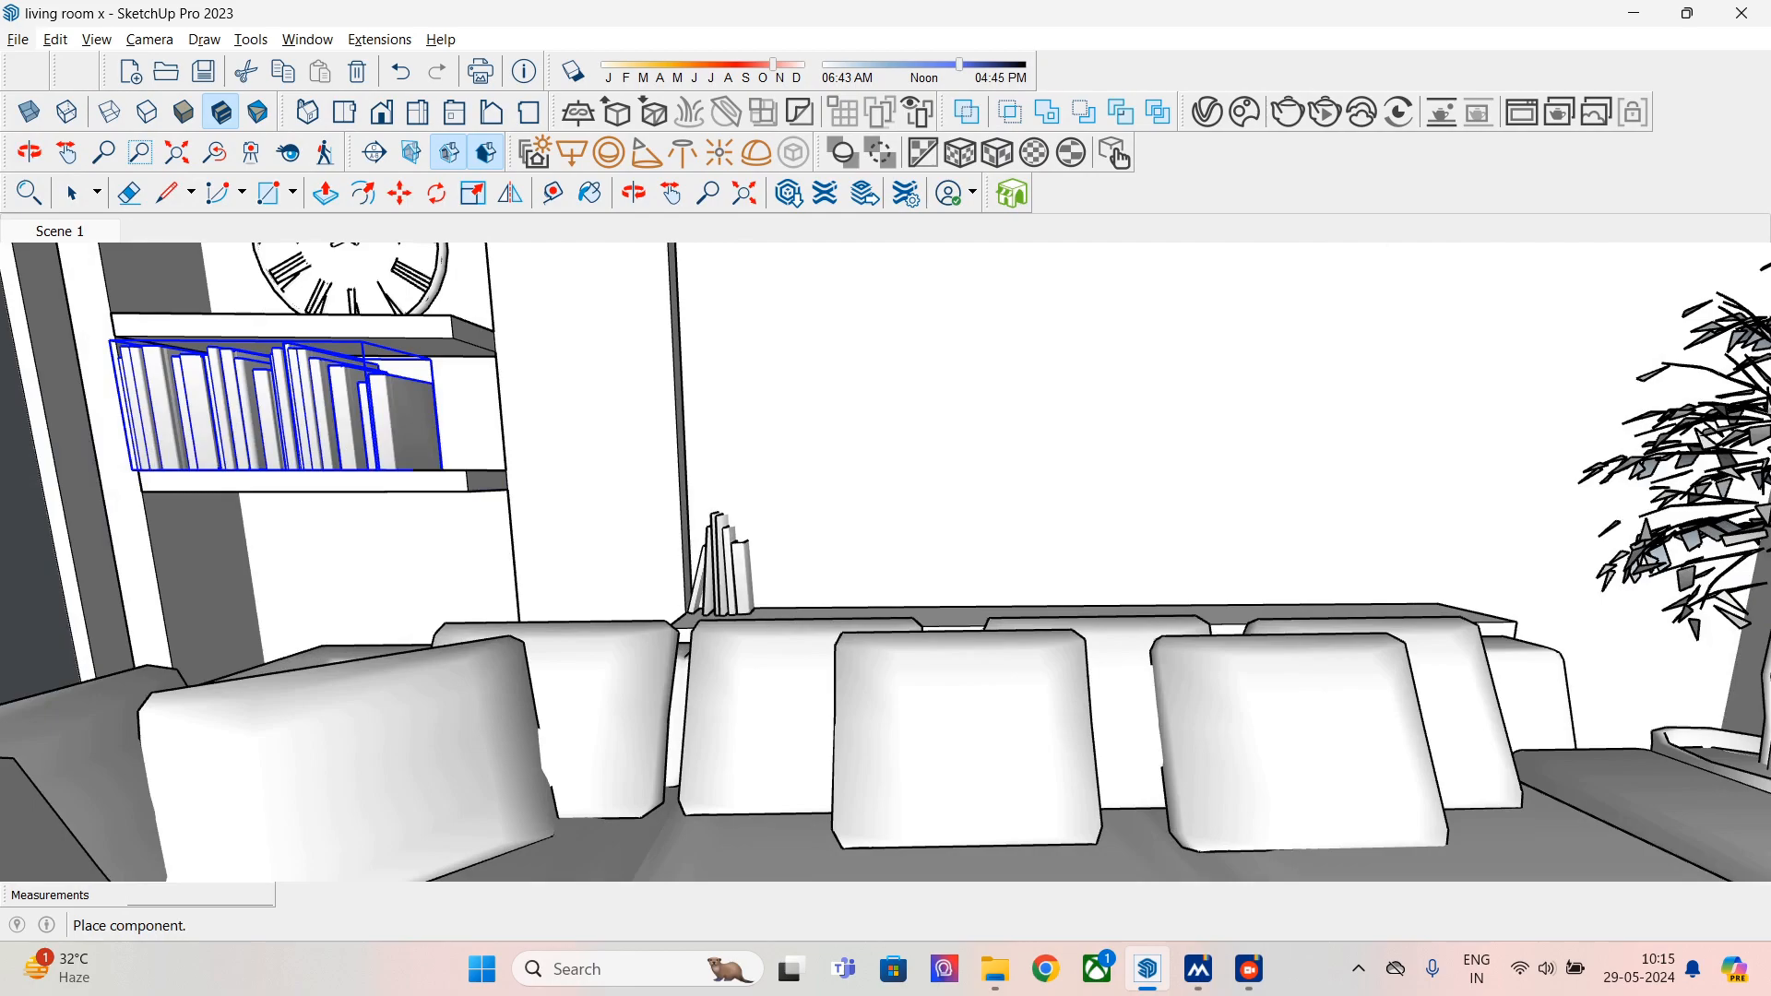
scroll(707, 622, up, 5)
middle_drag(673, 684, 693, 715)
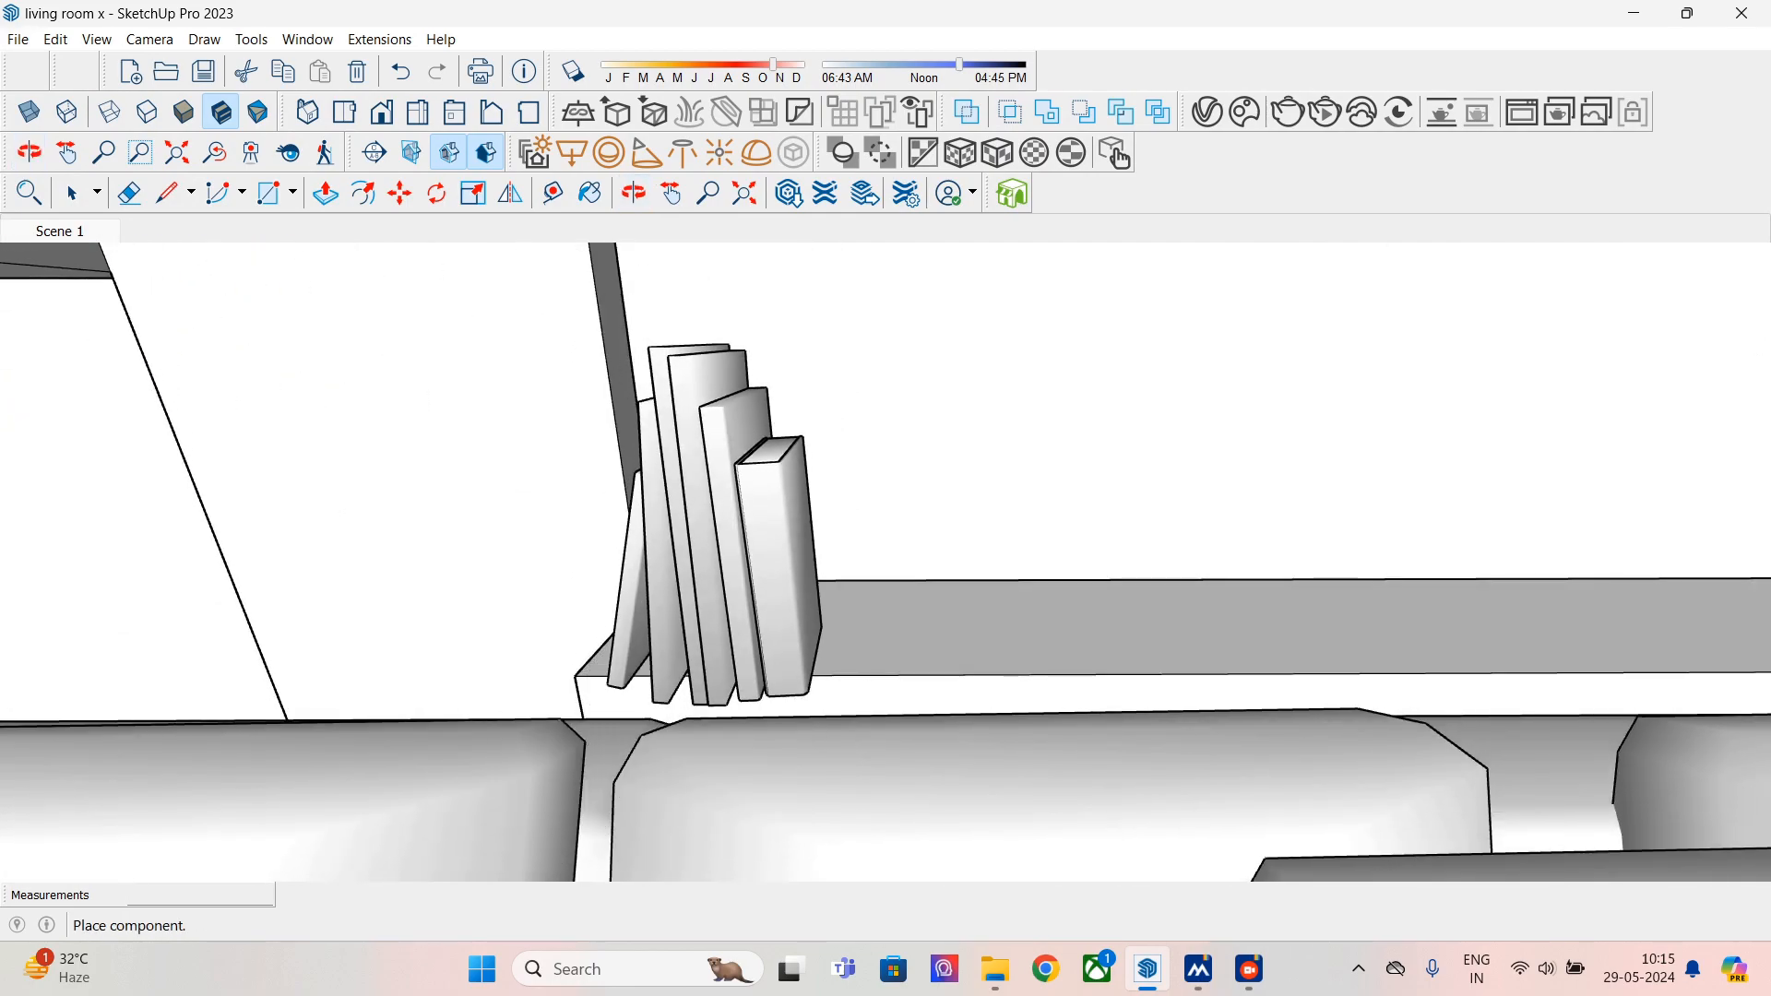
scroll(738, 637, up, 3)
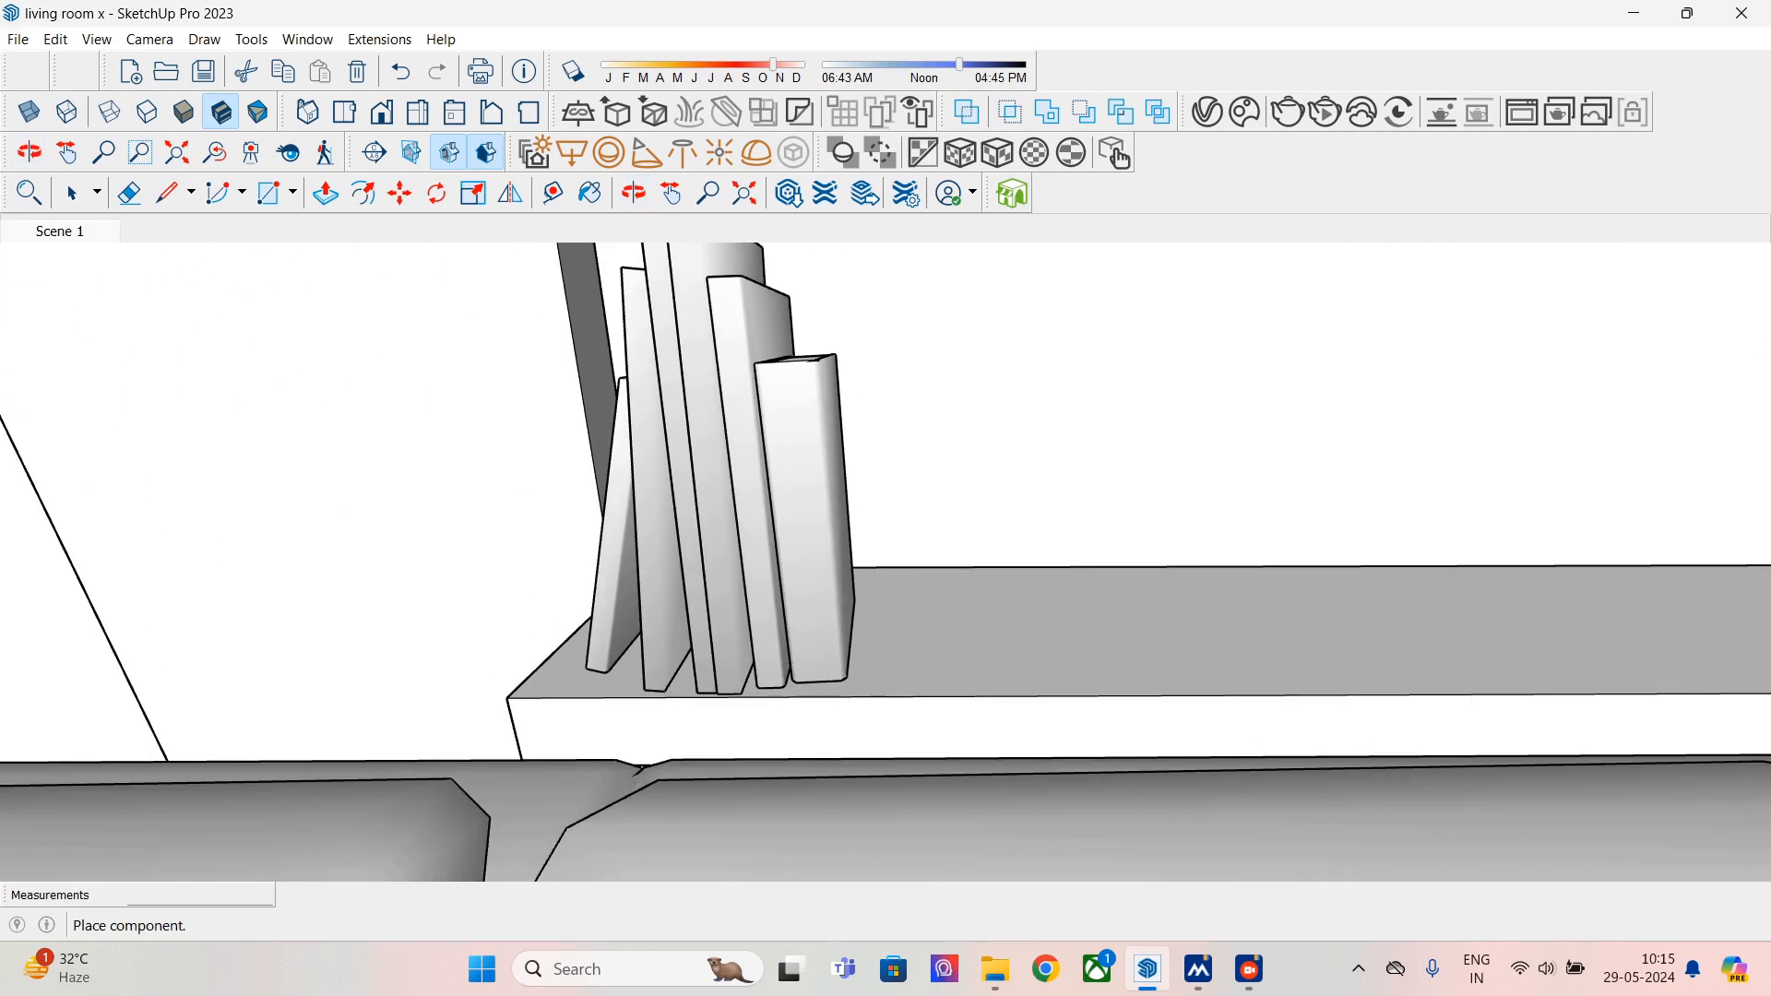
click(72, 194)
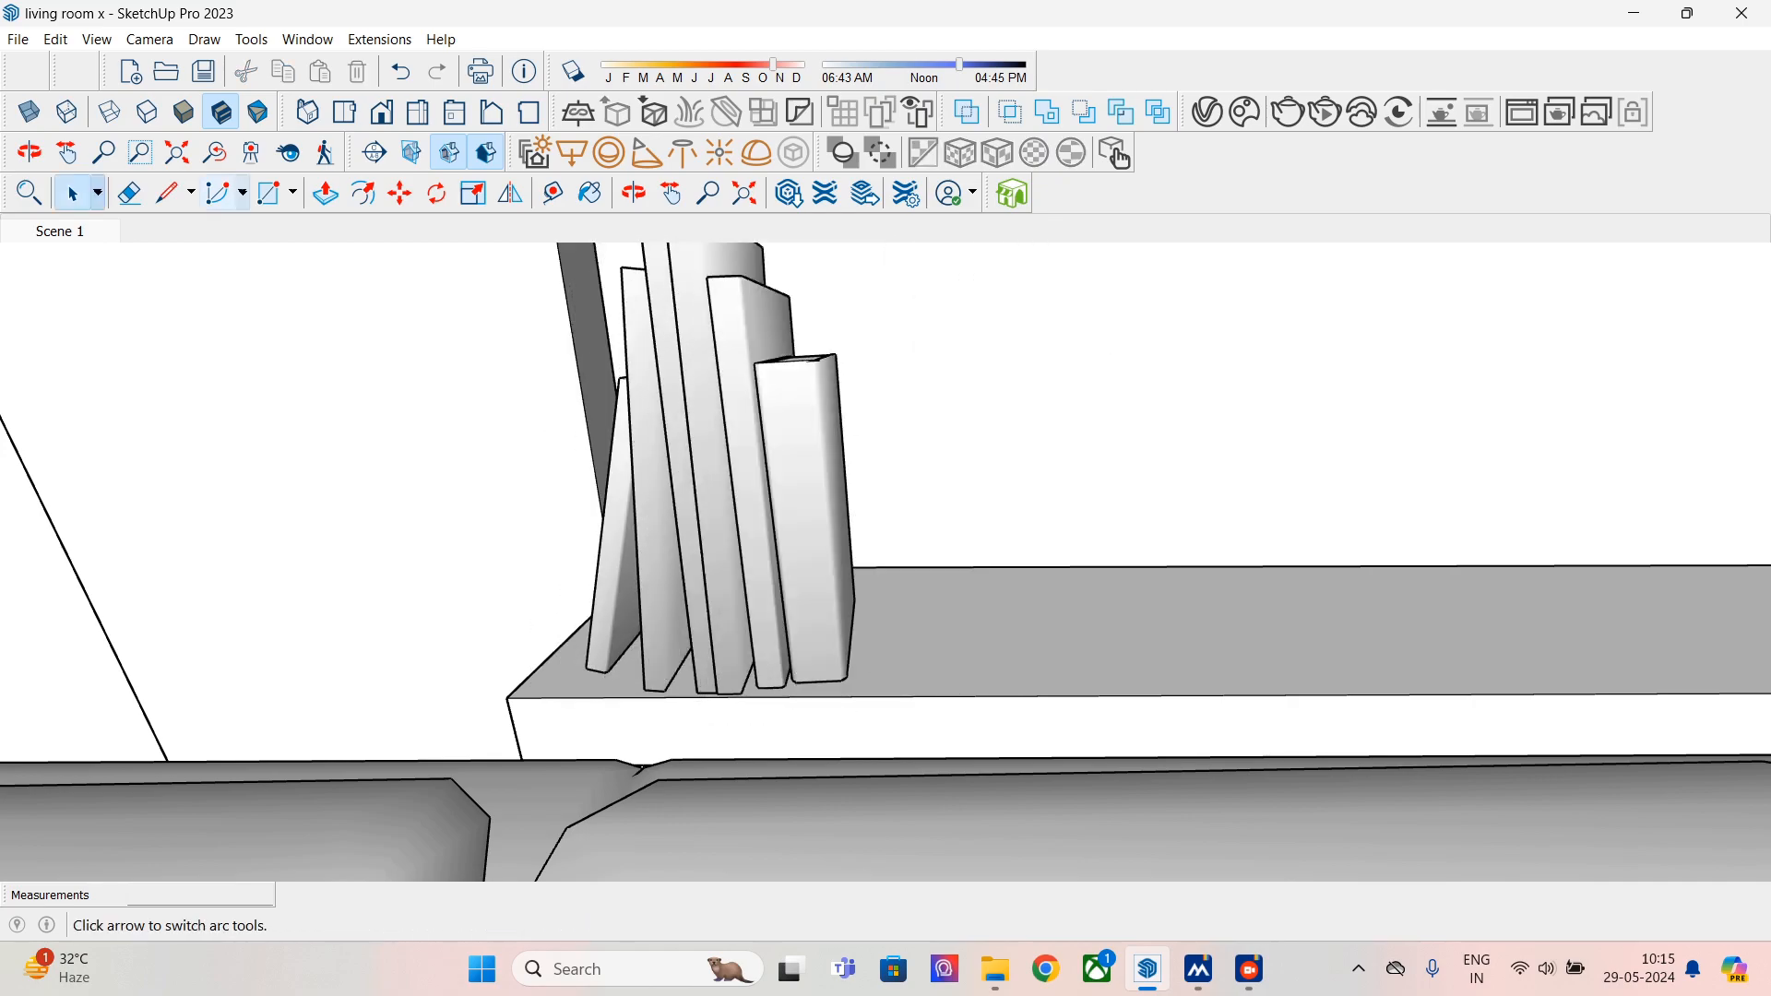
- Flip the leaning books on the ledge across the red plane
click(510, 193)
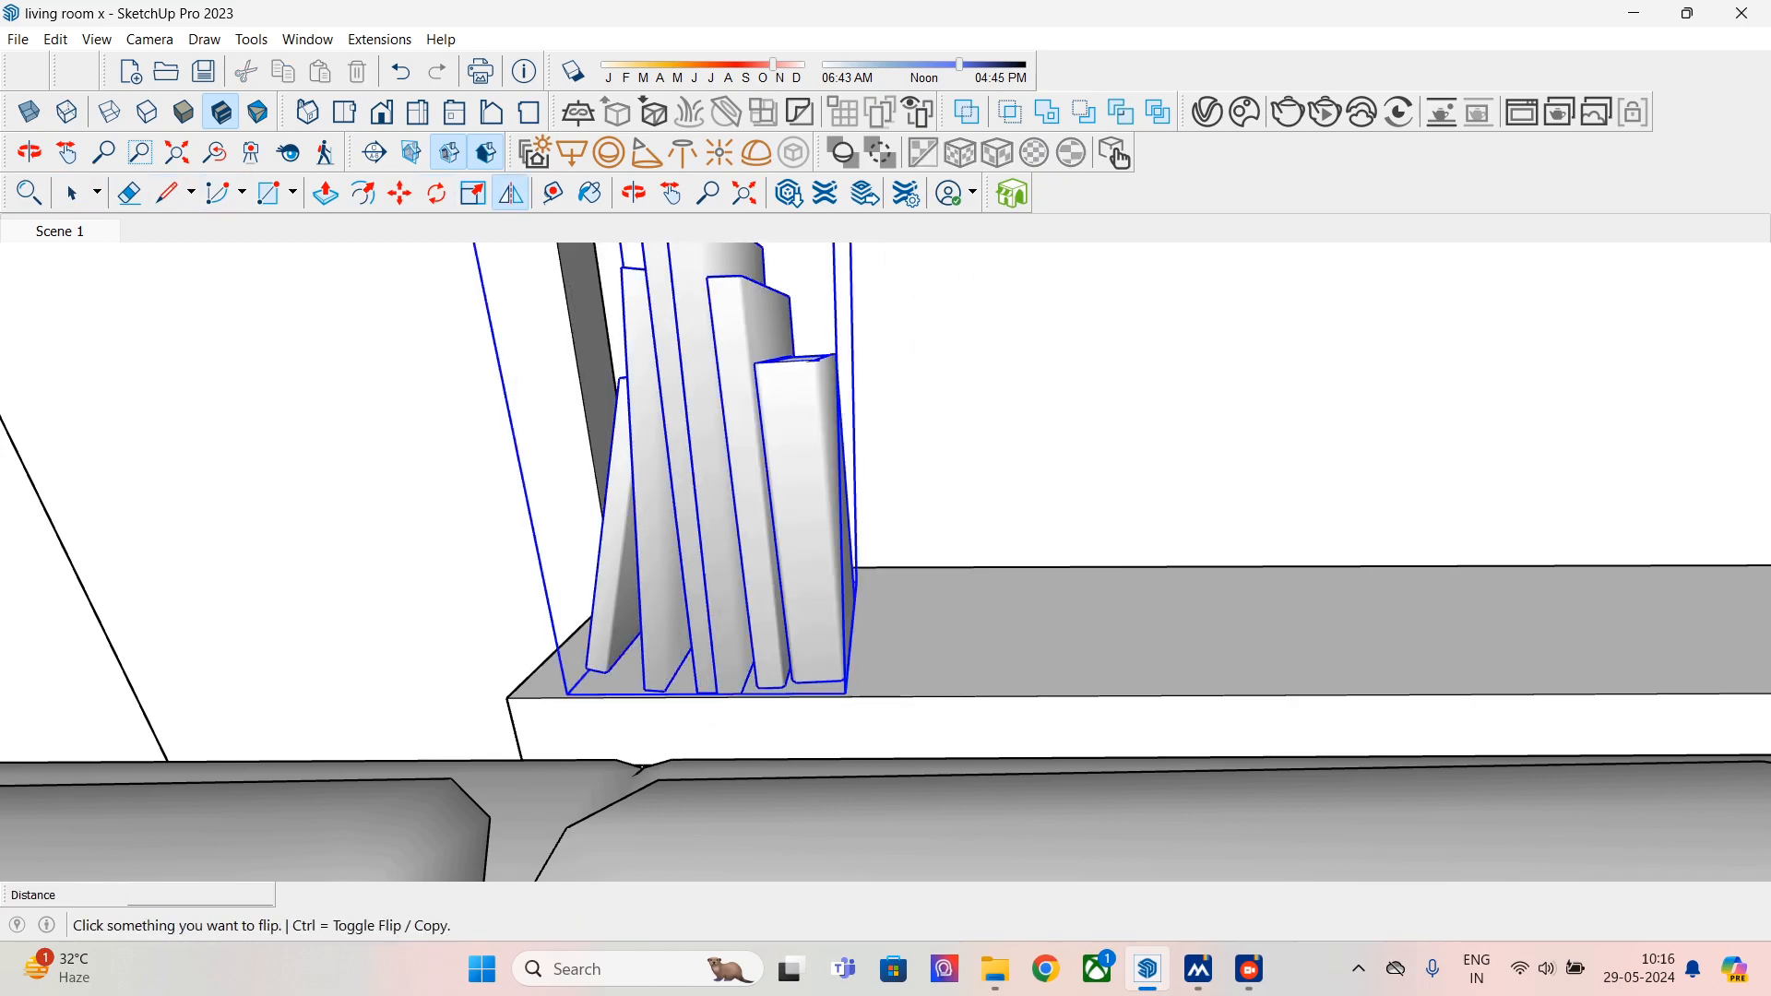
click(735, 625)
click(661, 429)
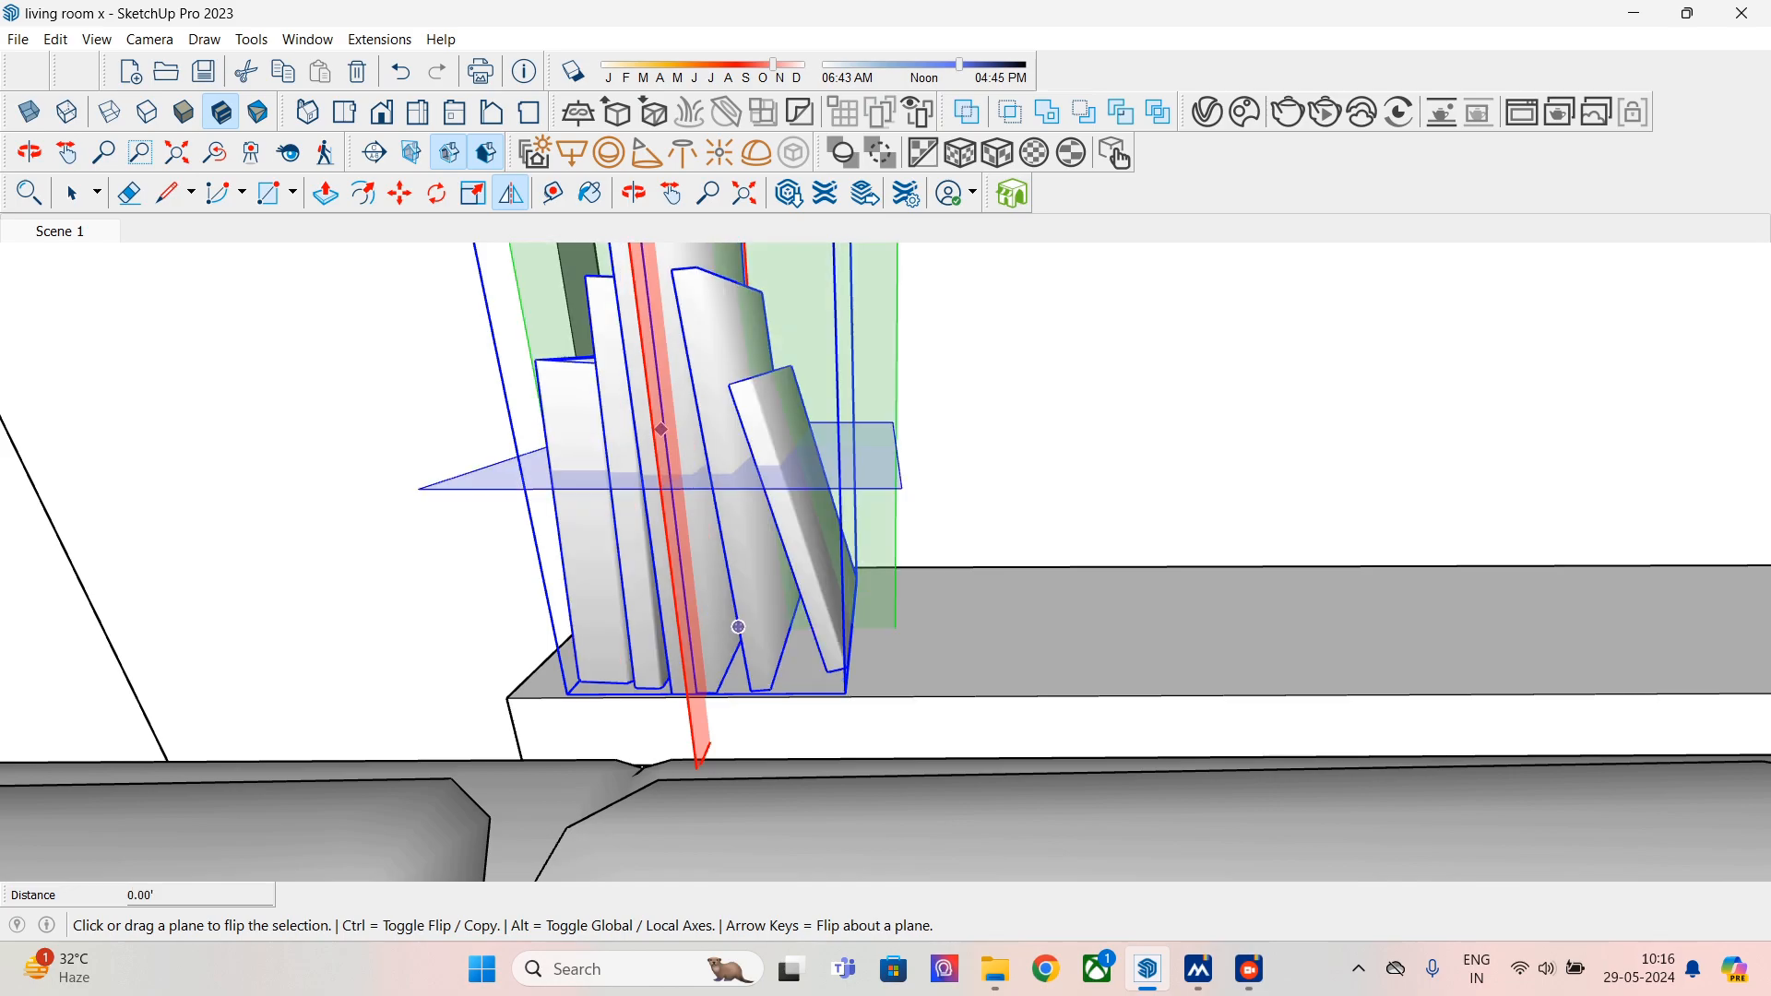
click(73, 194)
middle_drag(784, 600, 843, 544)
scroll(780, 557, down, 5)
scroll(780, 558, down, 3)
scroll(844, 544, down, 3)
scroll(844, 544, down, 4)
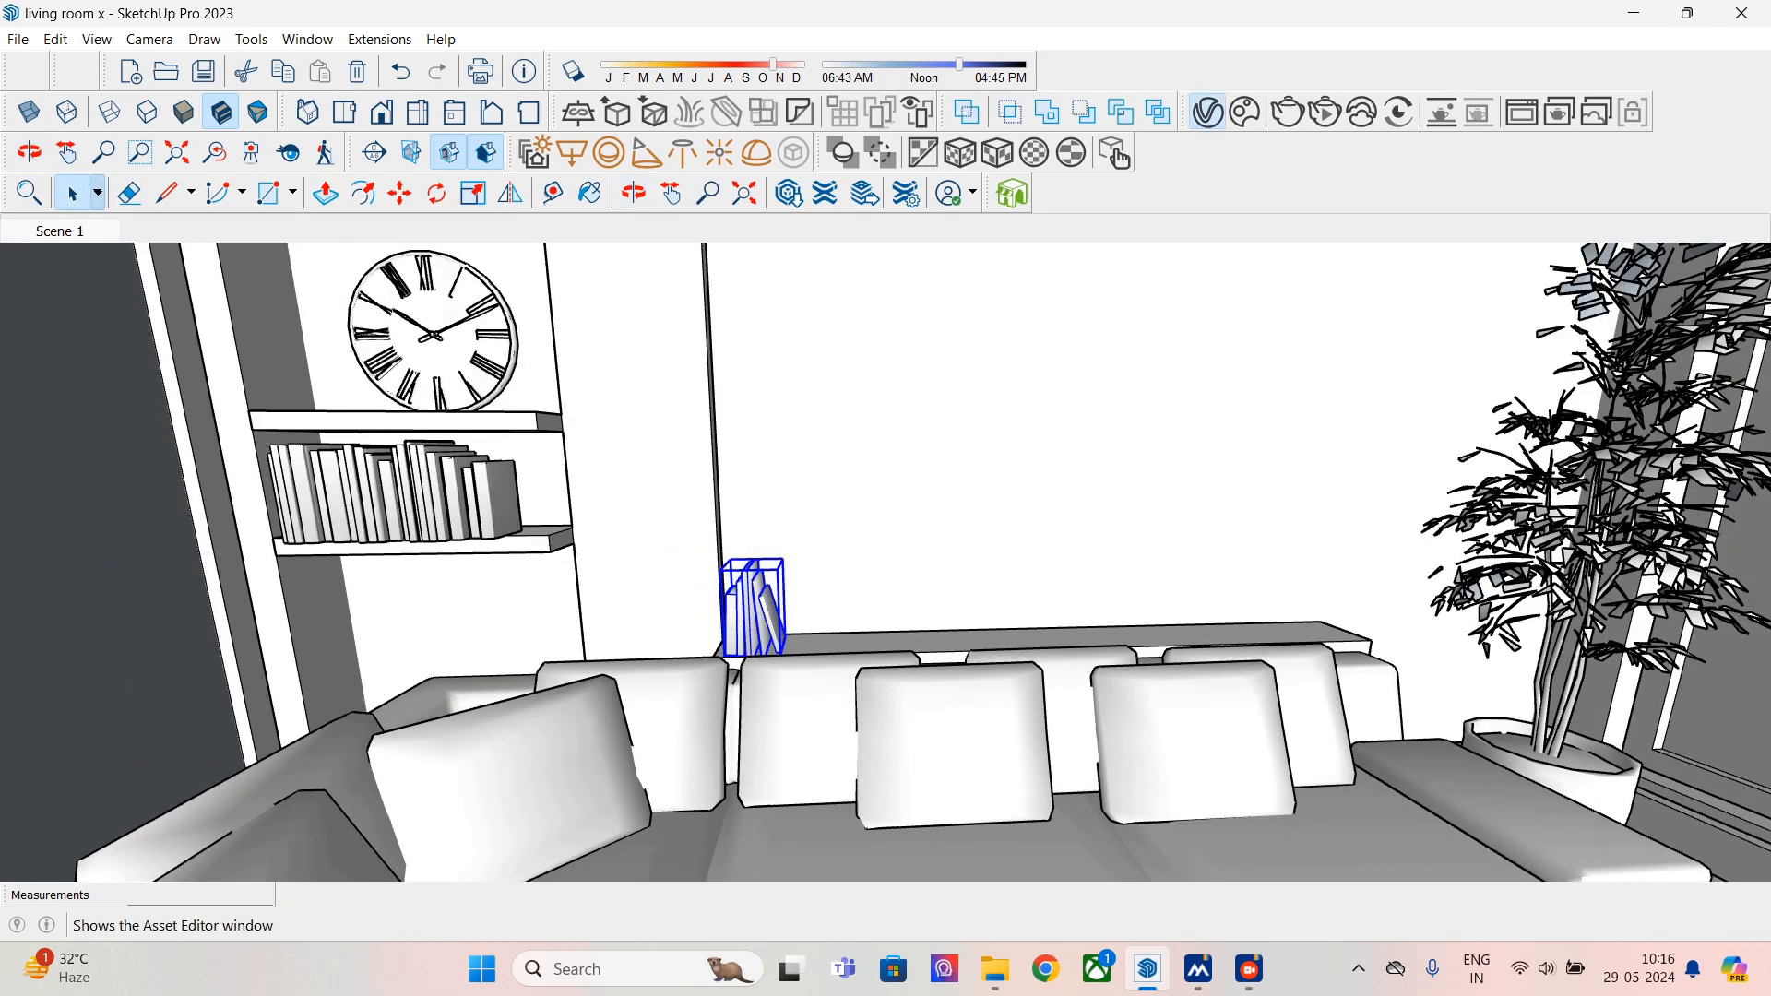
- Browse the downloaded Indoor plants under Vegetation in Chaos Cosmos for a vase for the ledge
click(1207, 111)
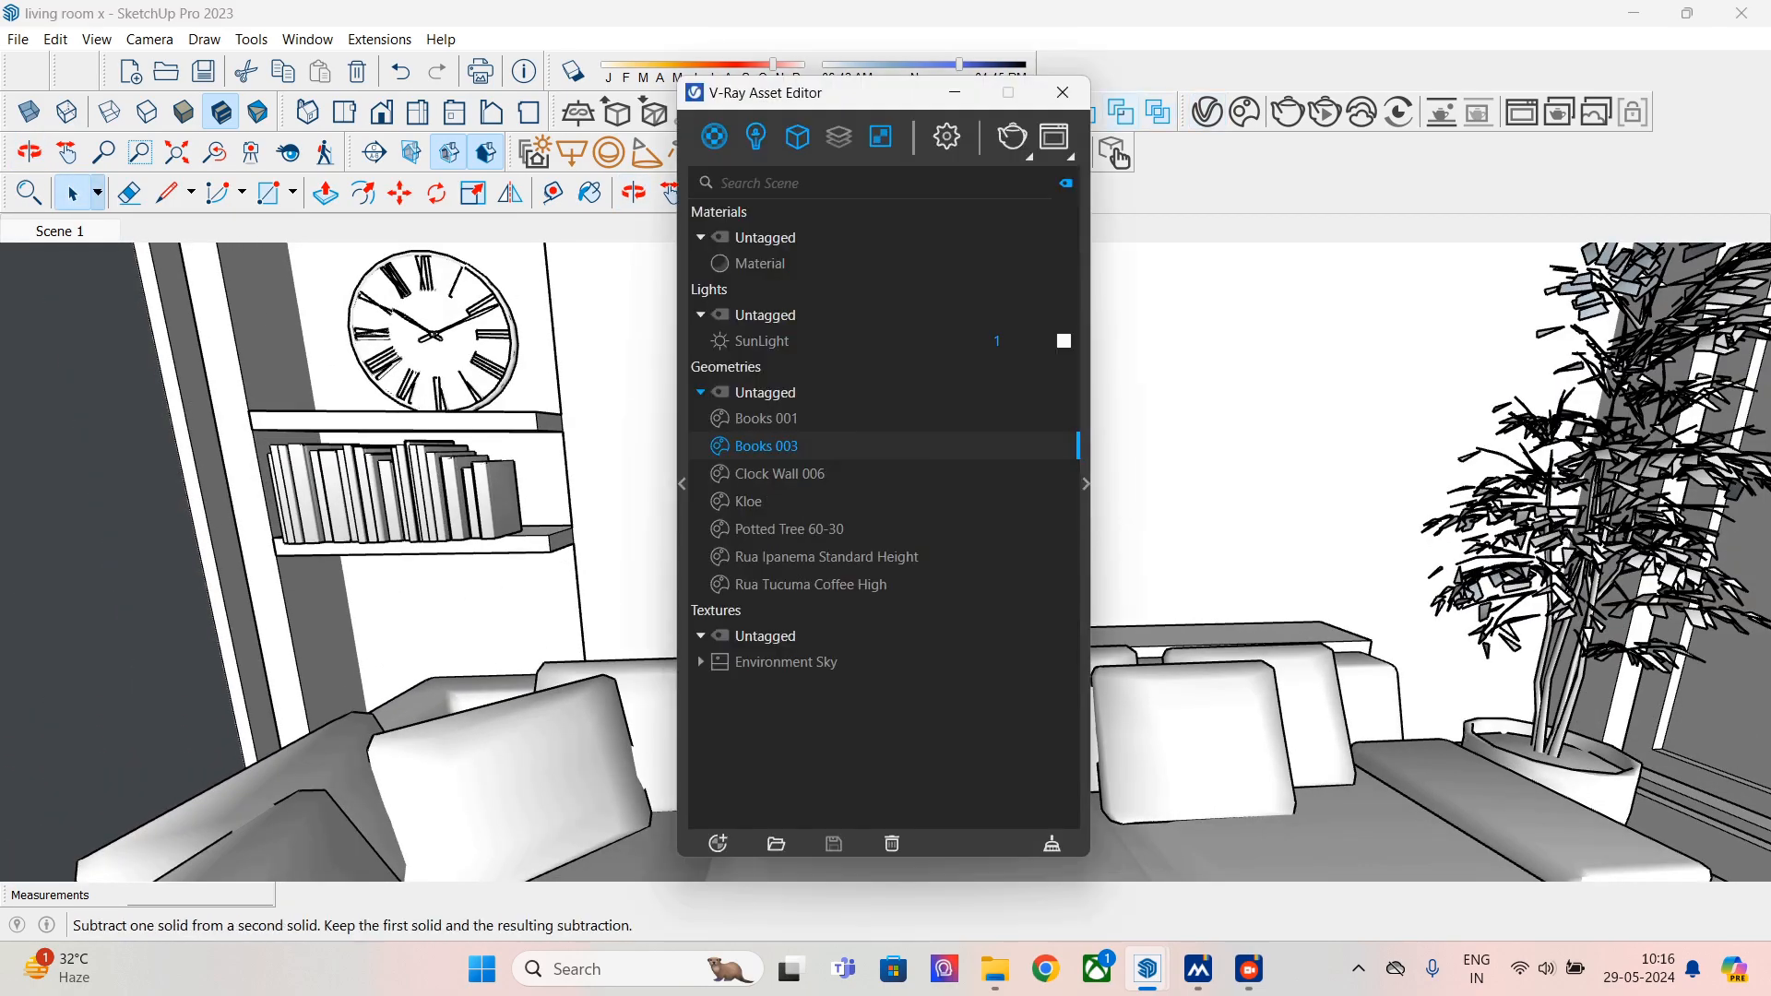
click(1063, 92)
click(1244, 111)
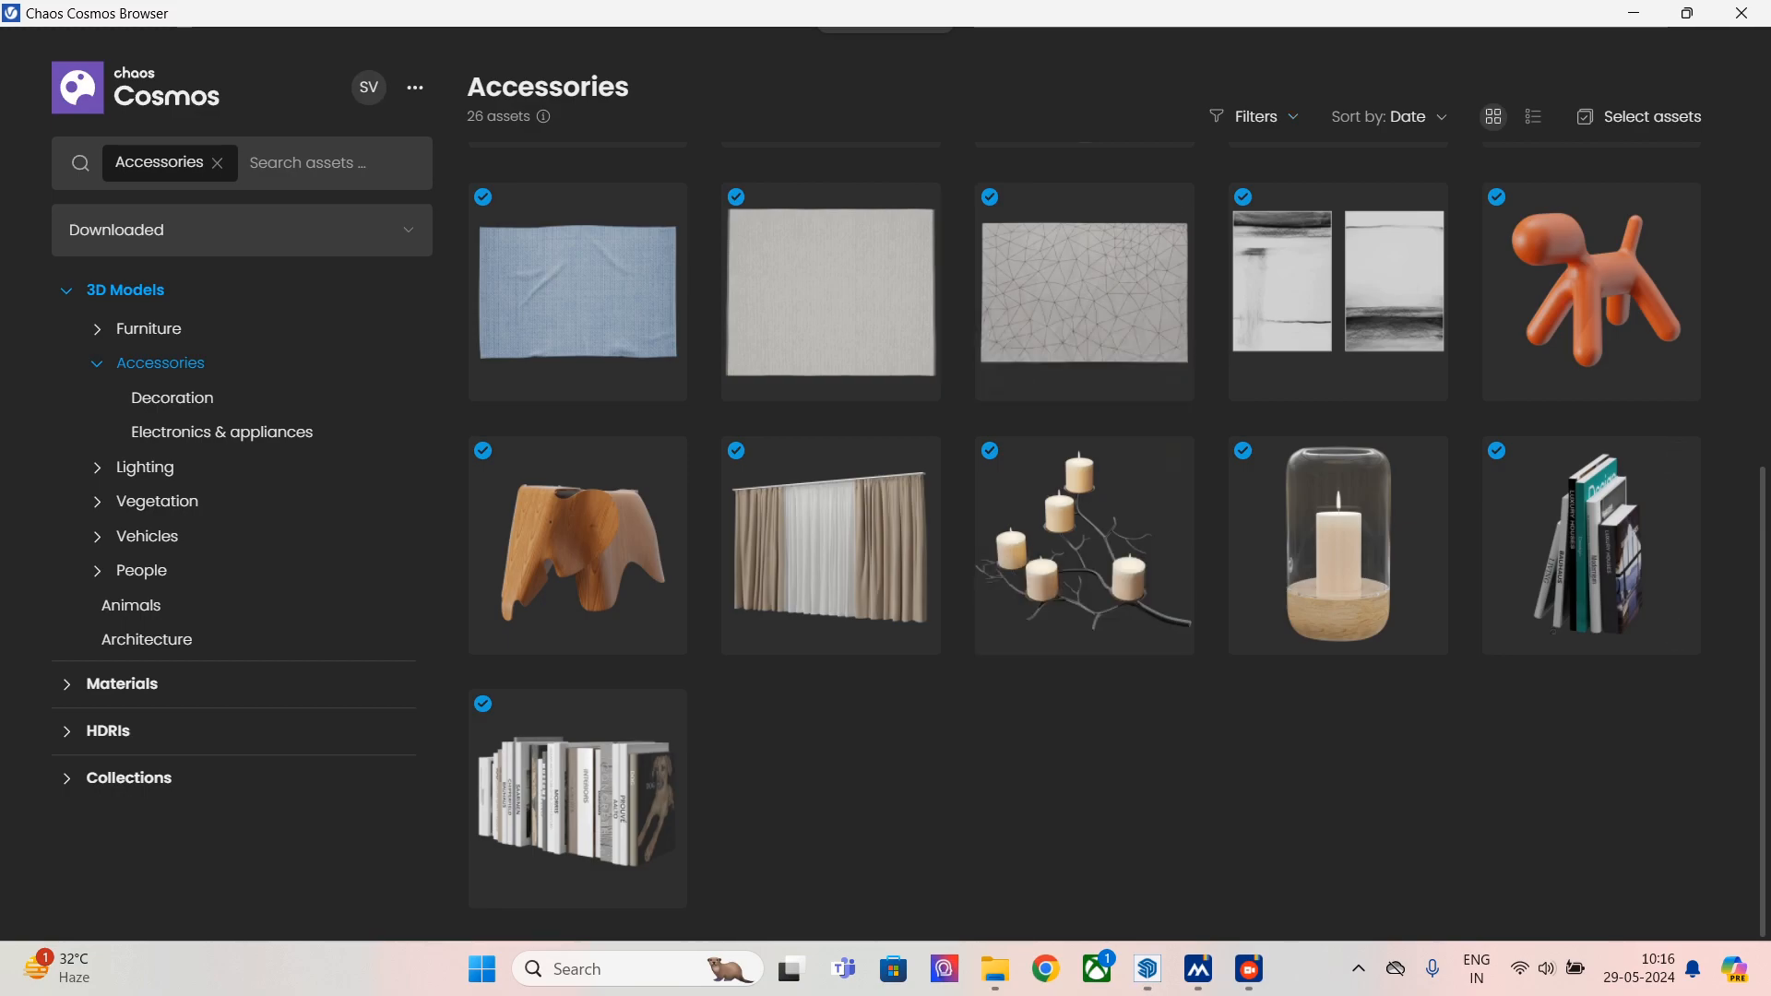
scroll(1337, 683, up, 3)
scroll(1337, 692, up, 6)
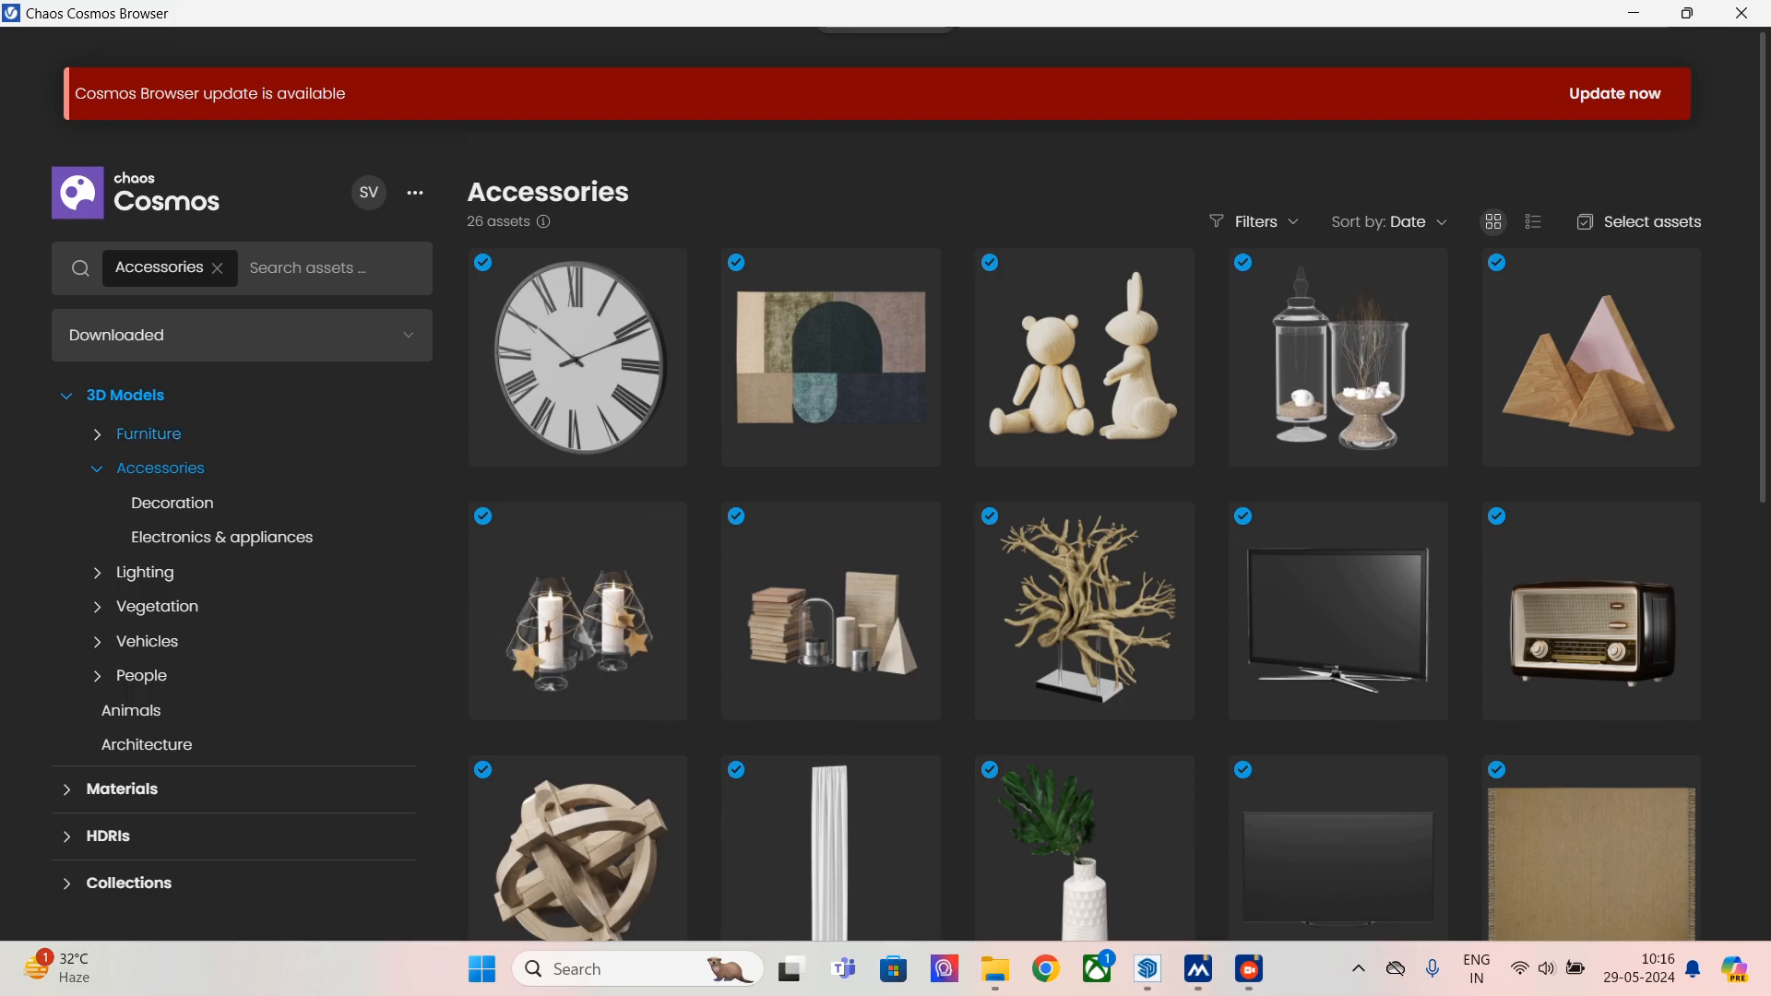
click(157, 606)
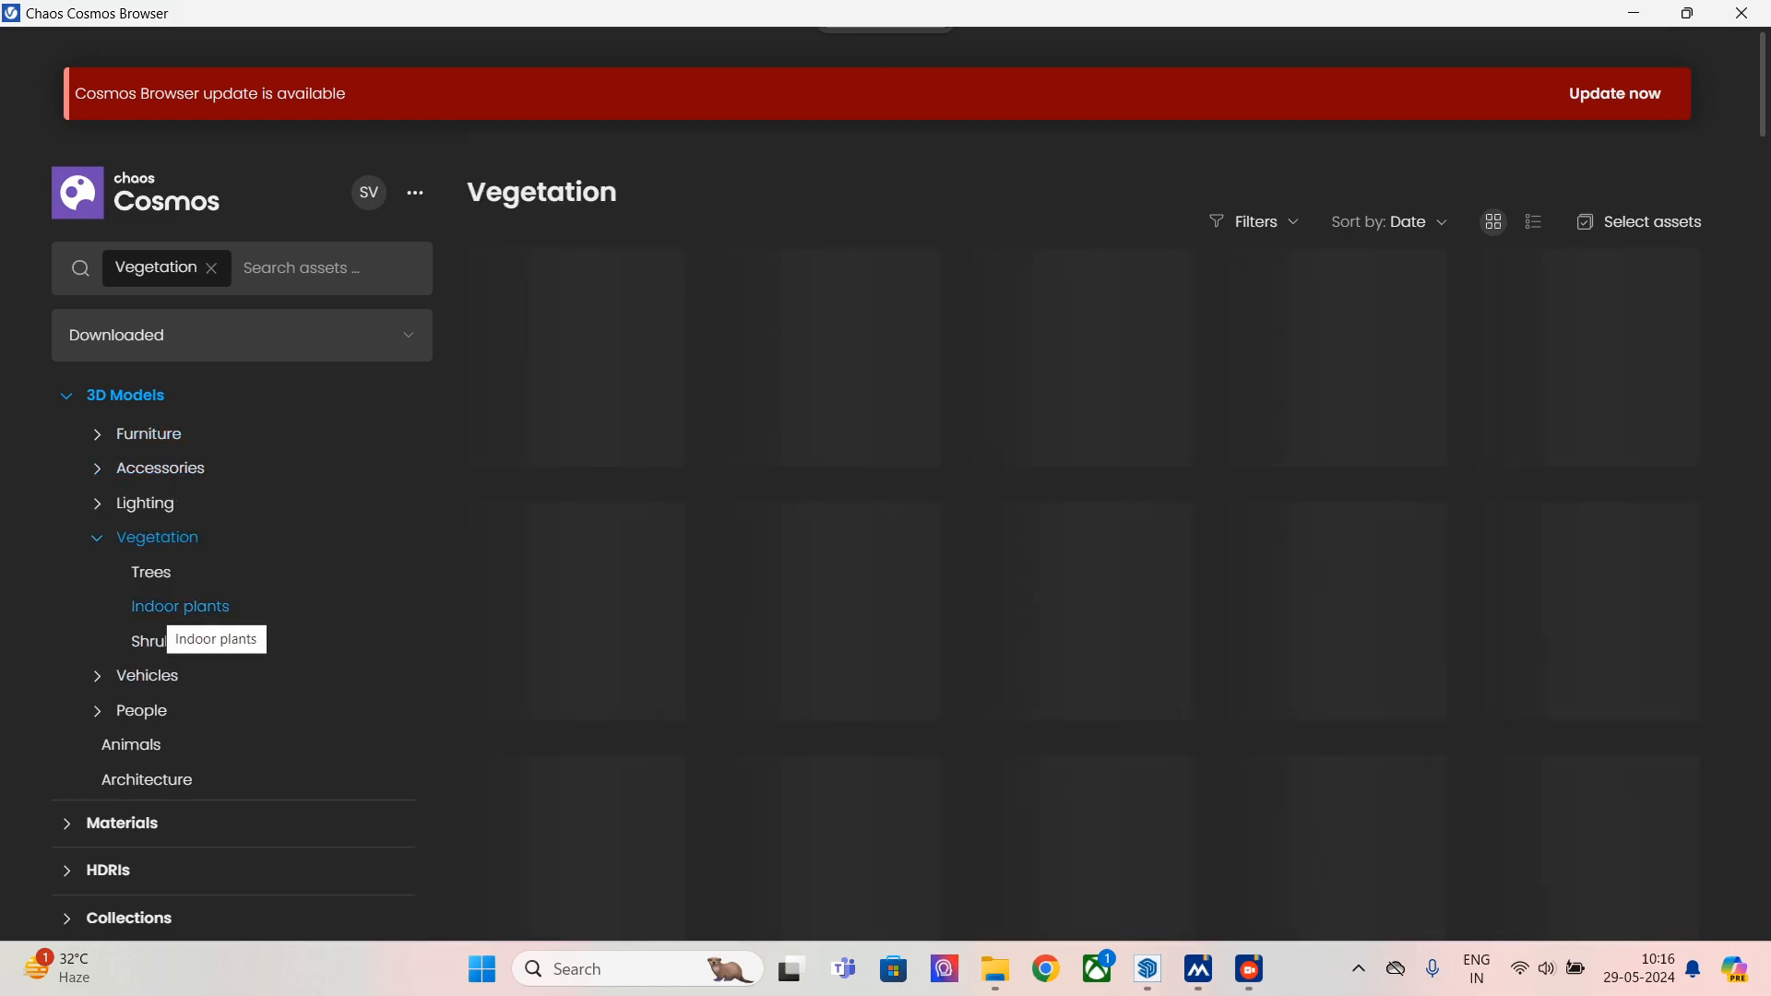
click(180, 606)
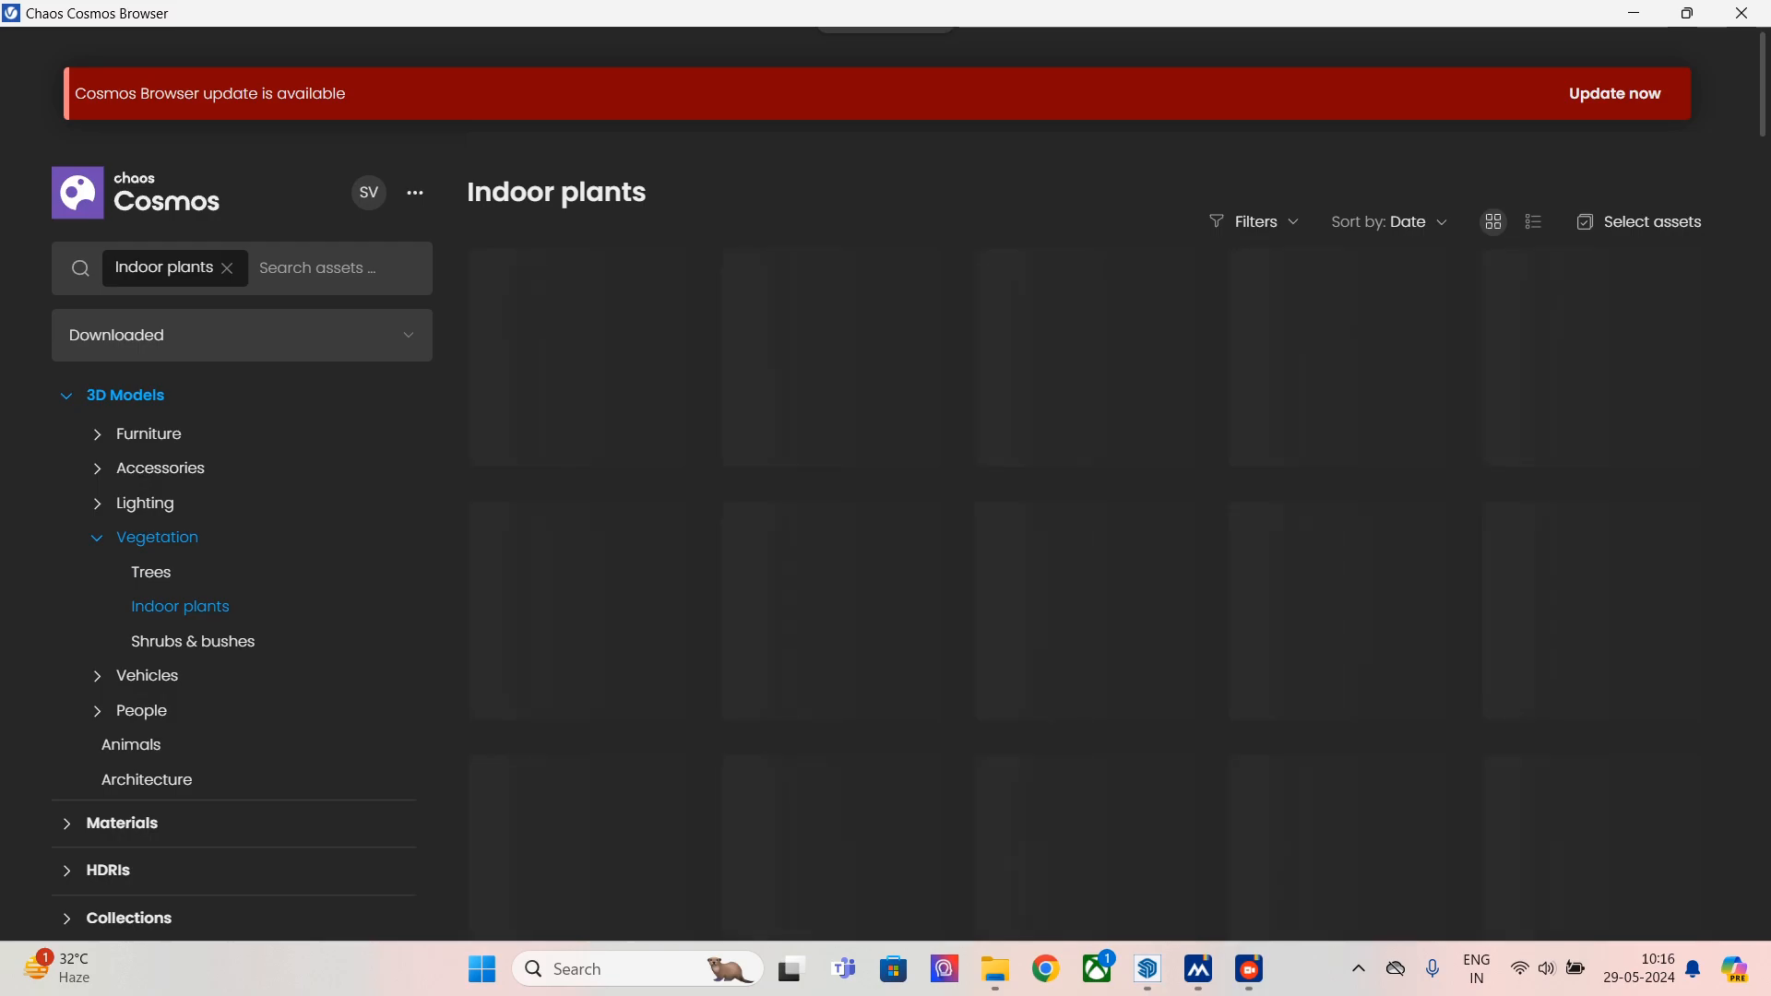
scroll(1083, 554, down, 4)
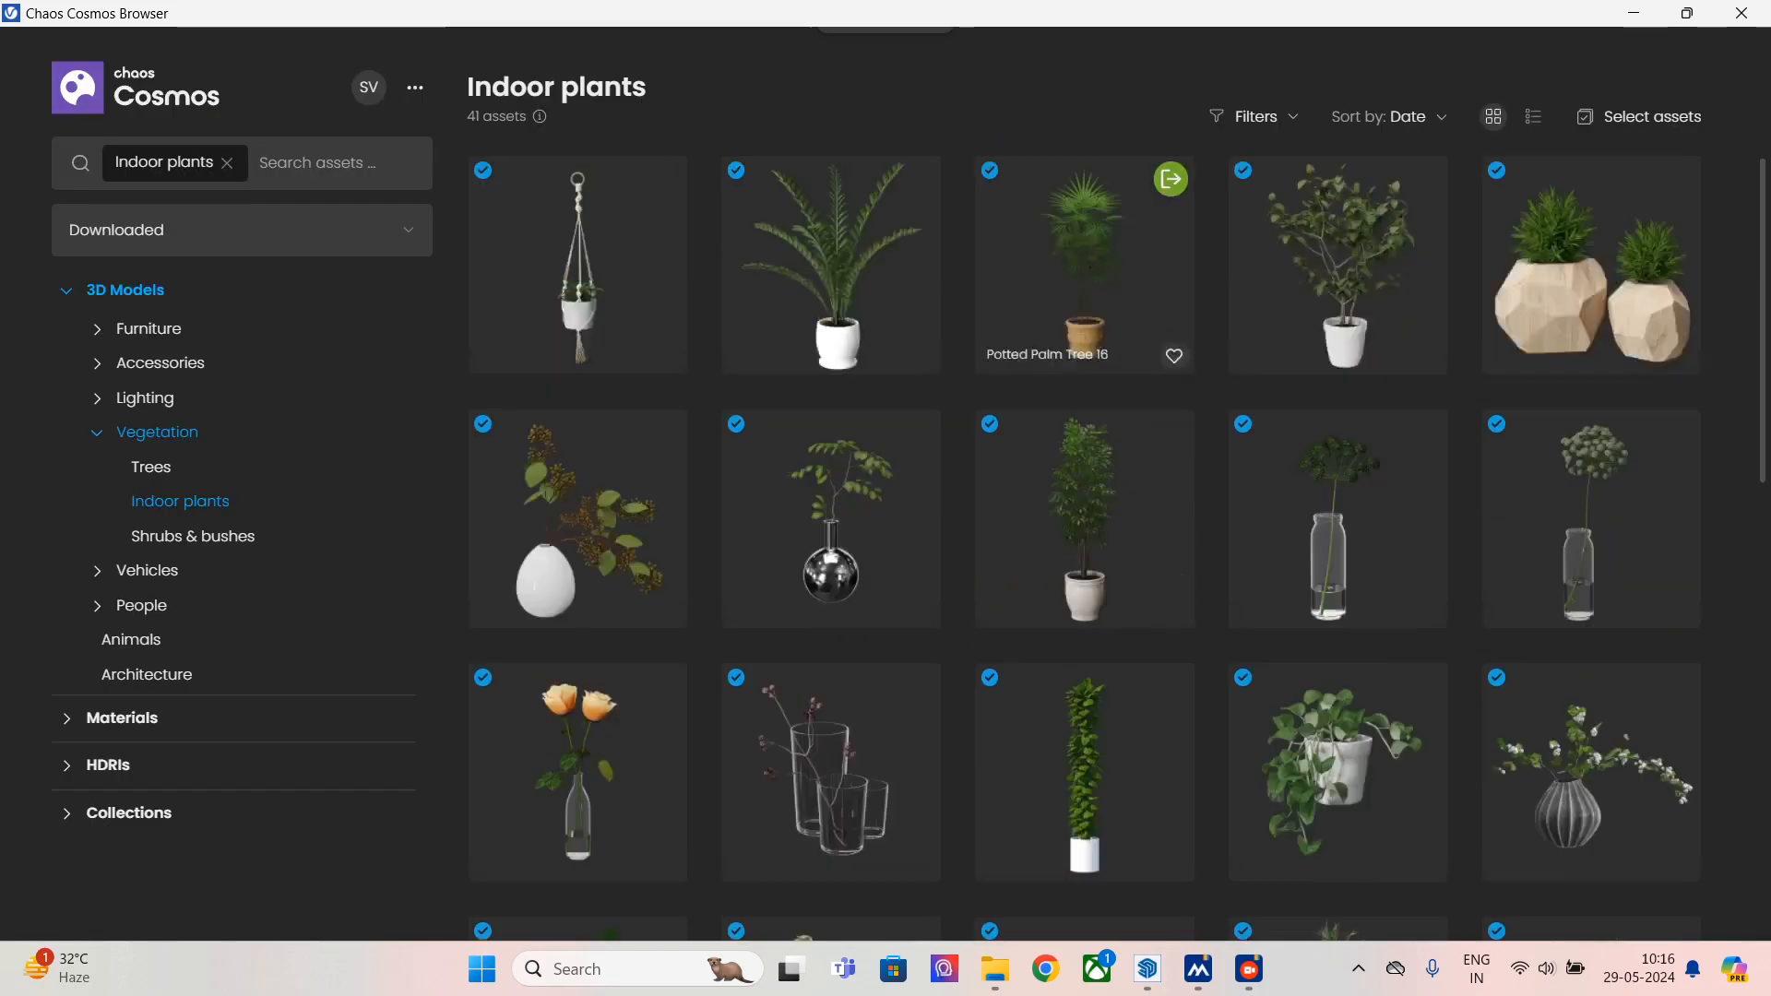
scroll(1586, 387, down, 7)
scroll(1586, 388, up, 3)
- Import the ribbed vase with flowering branches, place it beside the books on the ledge, and undo the stray extra copy
click(1677, 224)
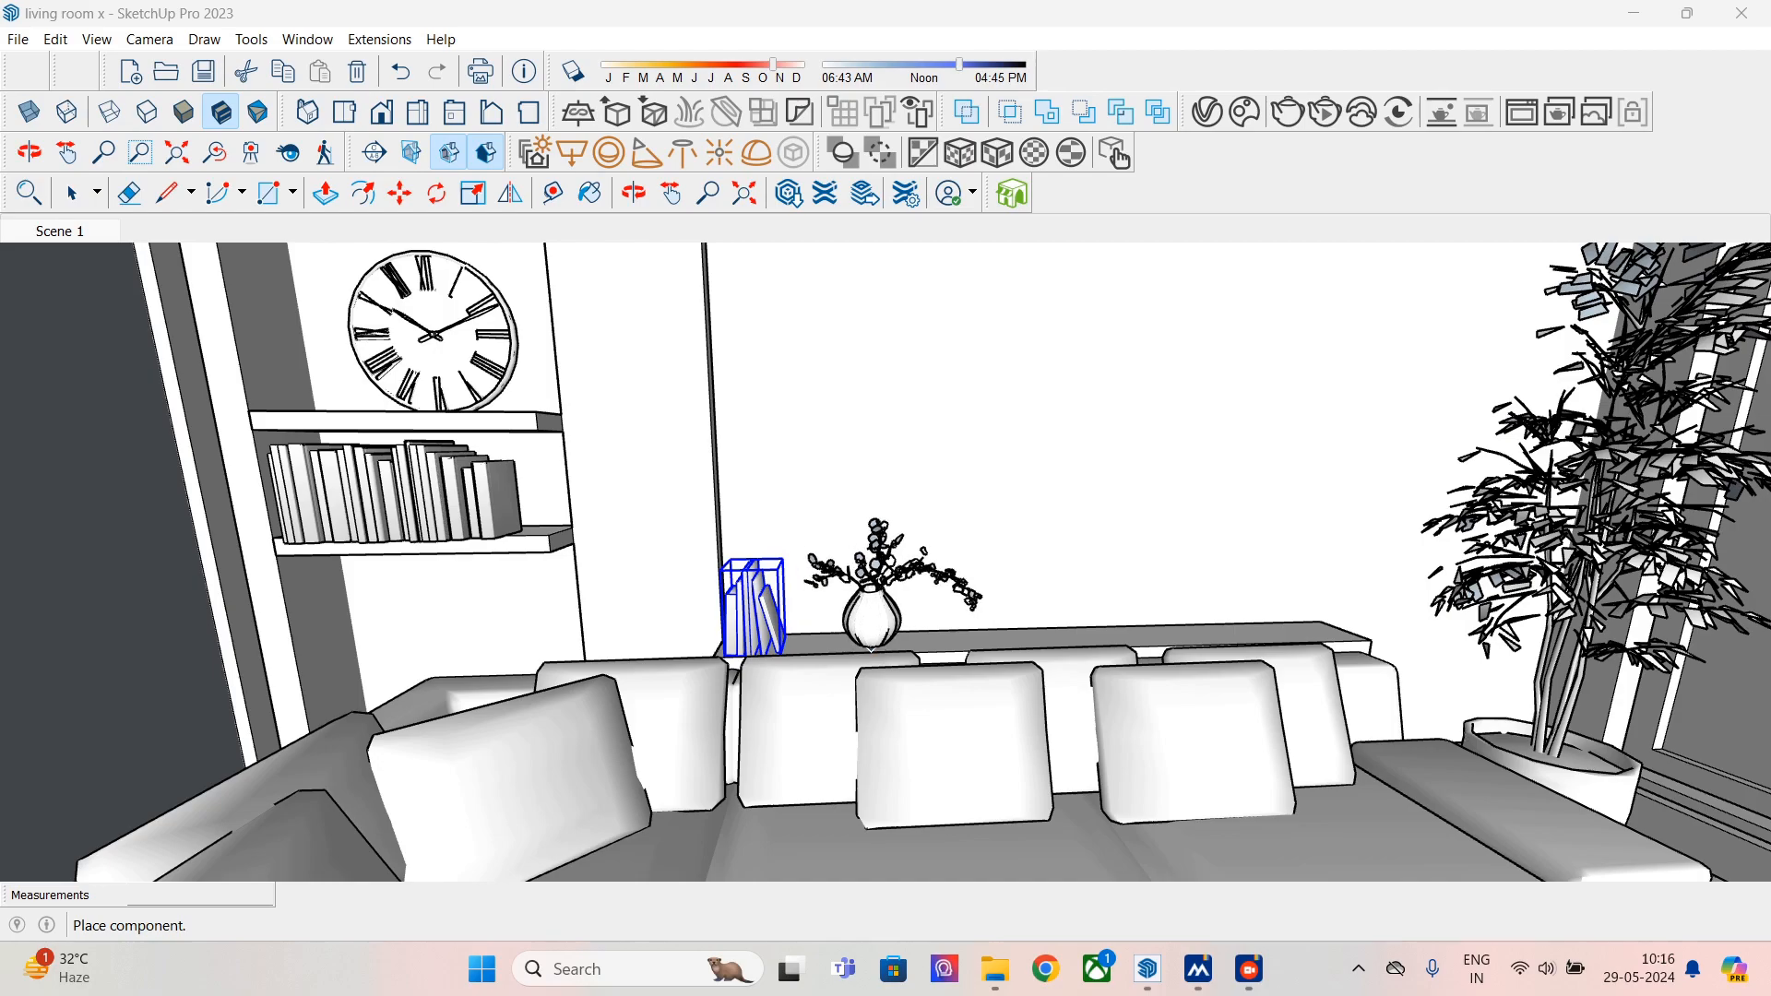
middle_drag(870, 650, 870, 651)
scroll(869, 651, up, 5)
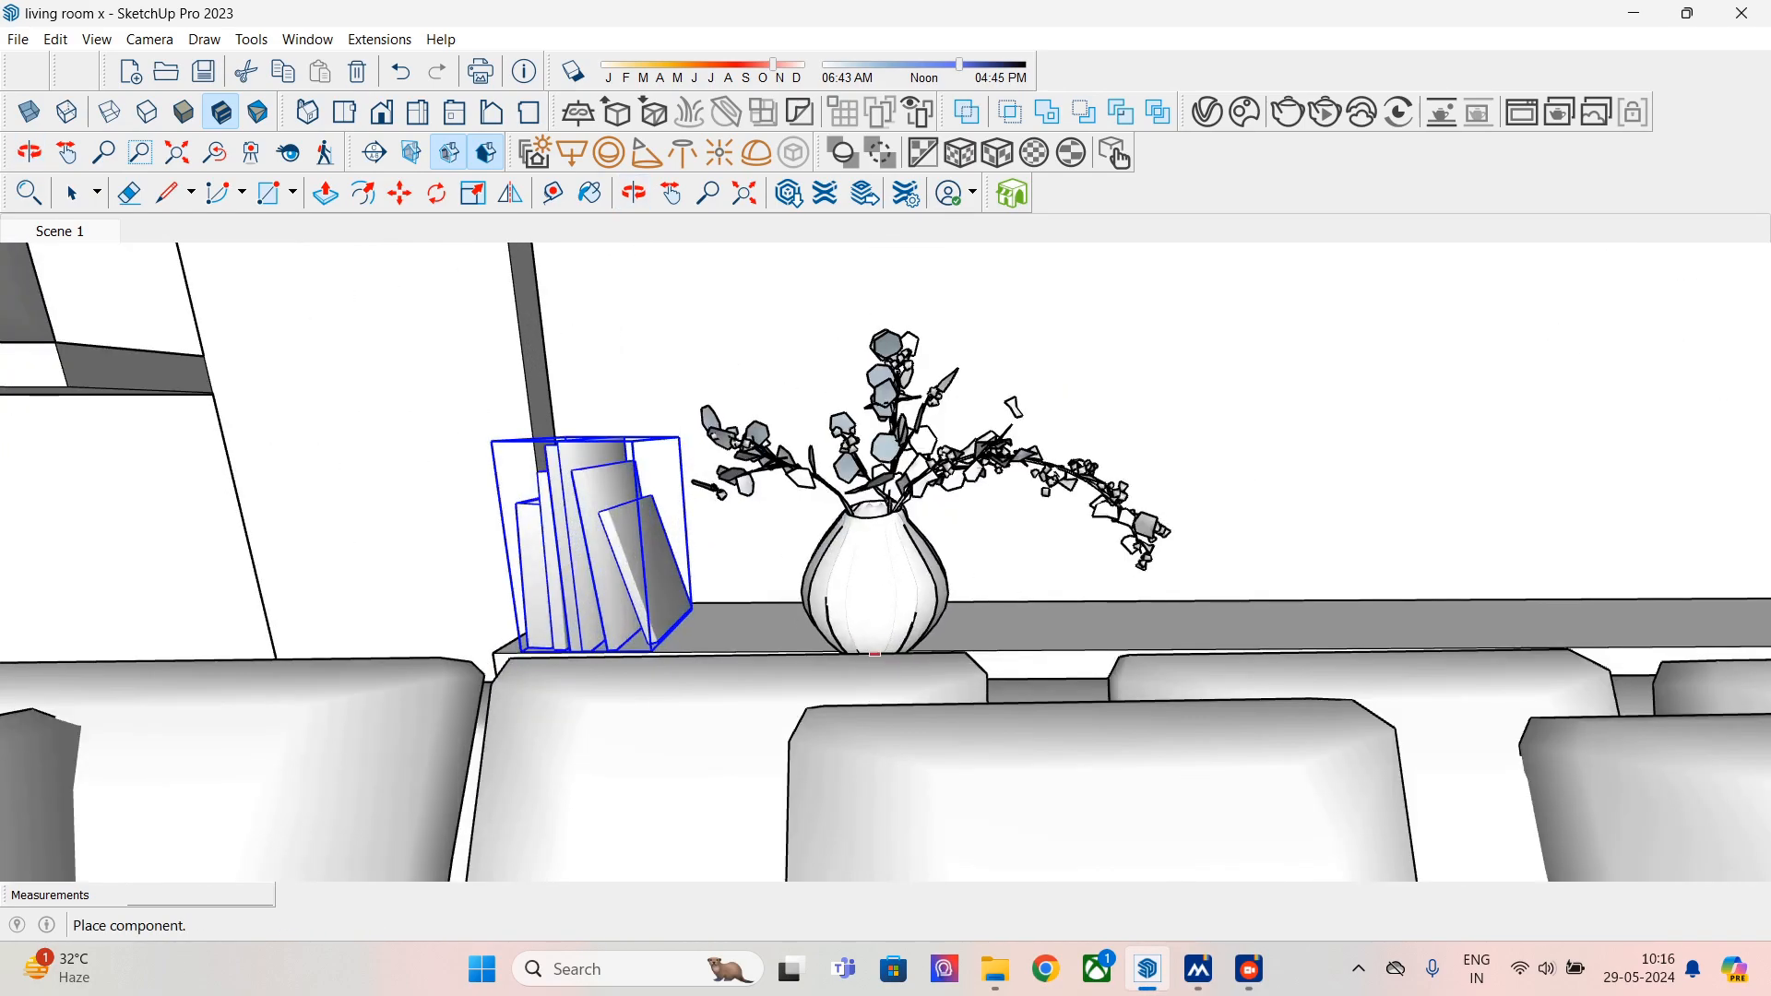
click(867, 636)
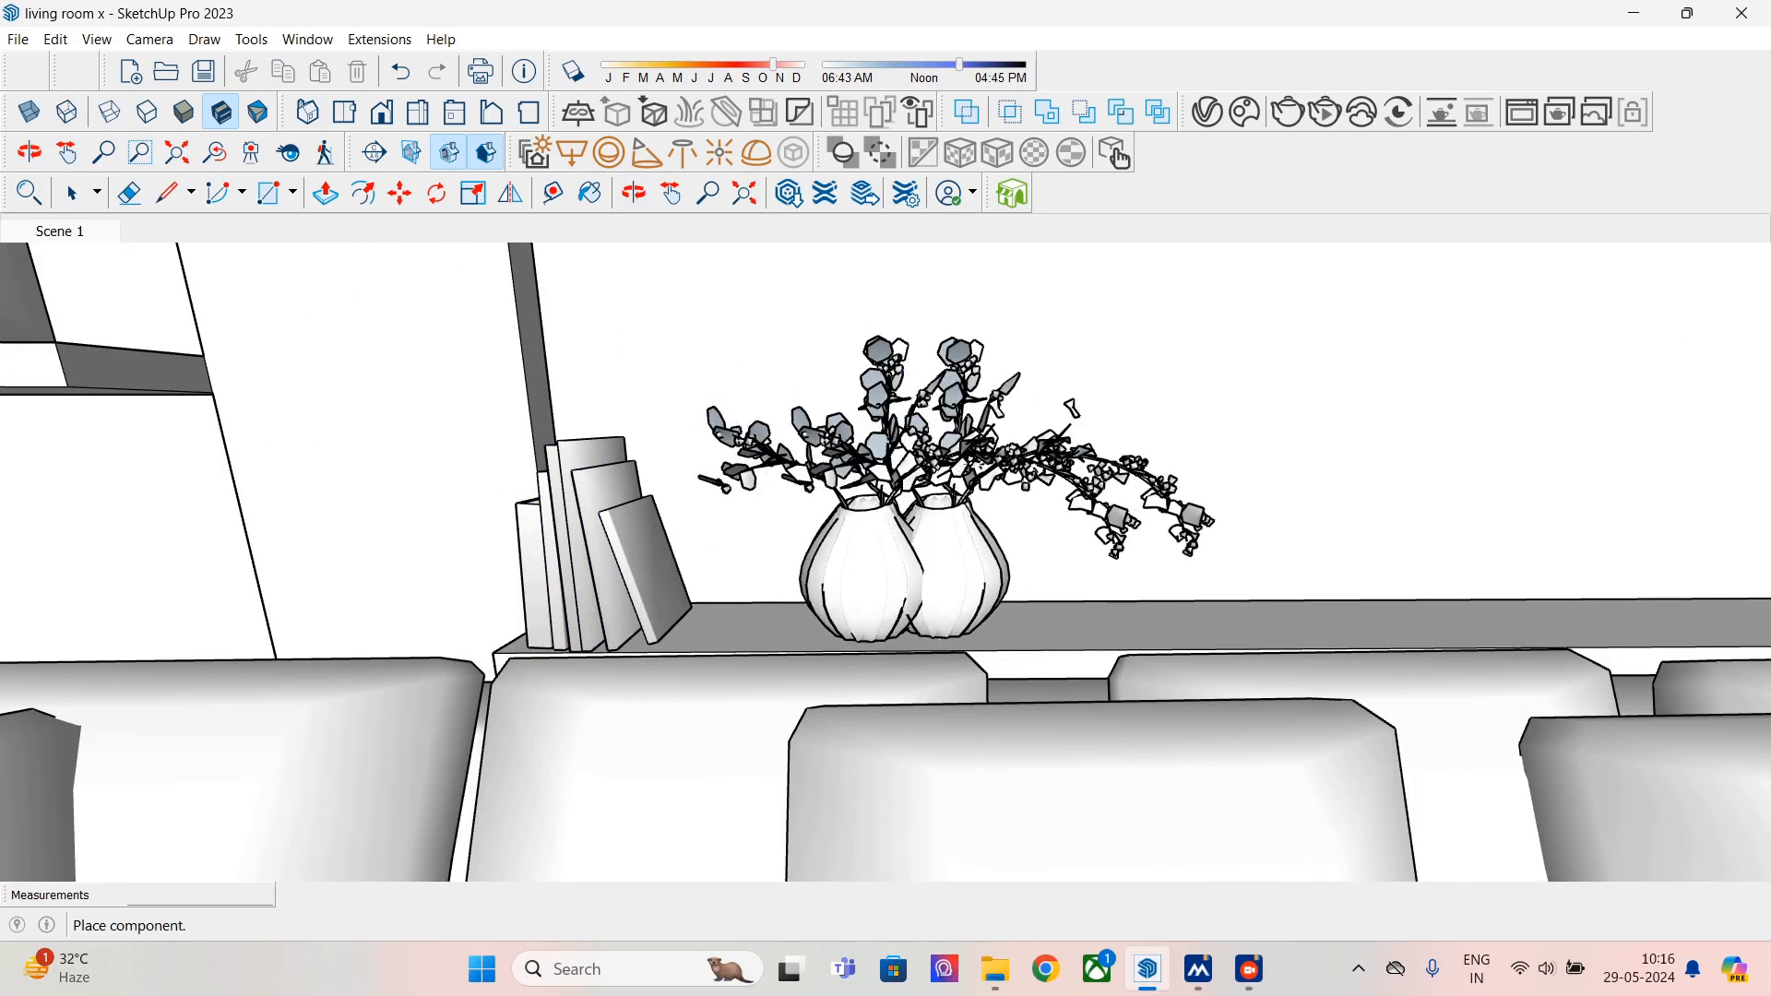
right_click(938, 632)
click(1684, 379)
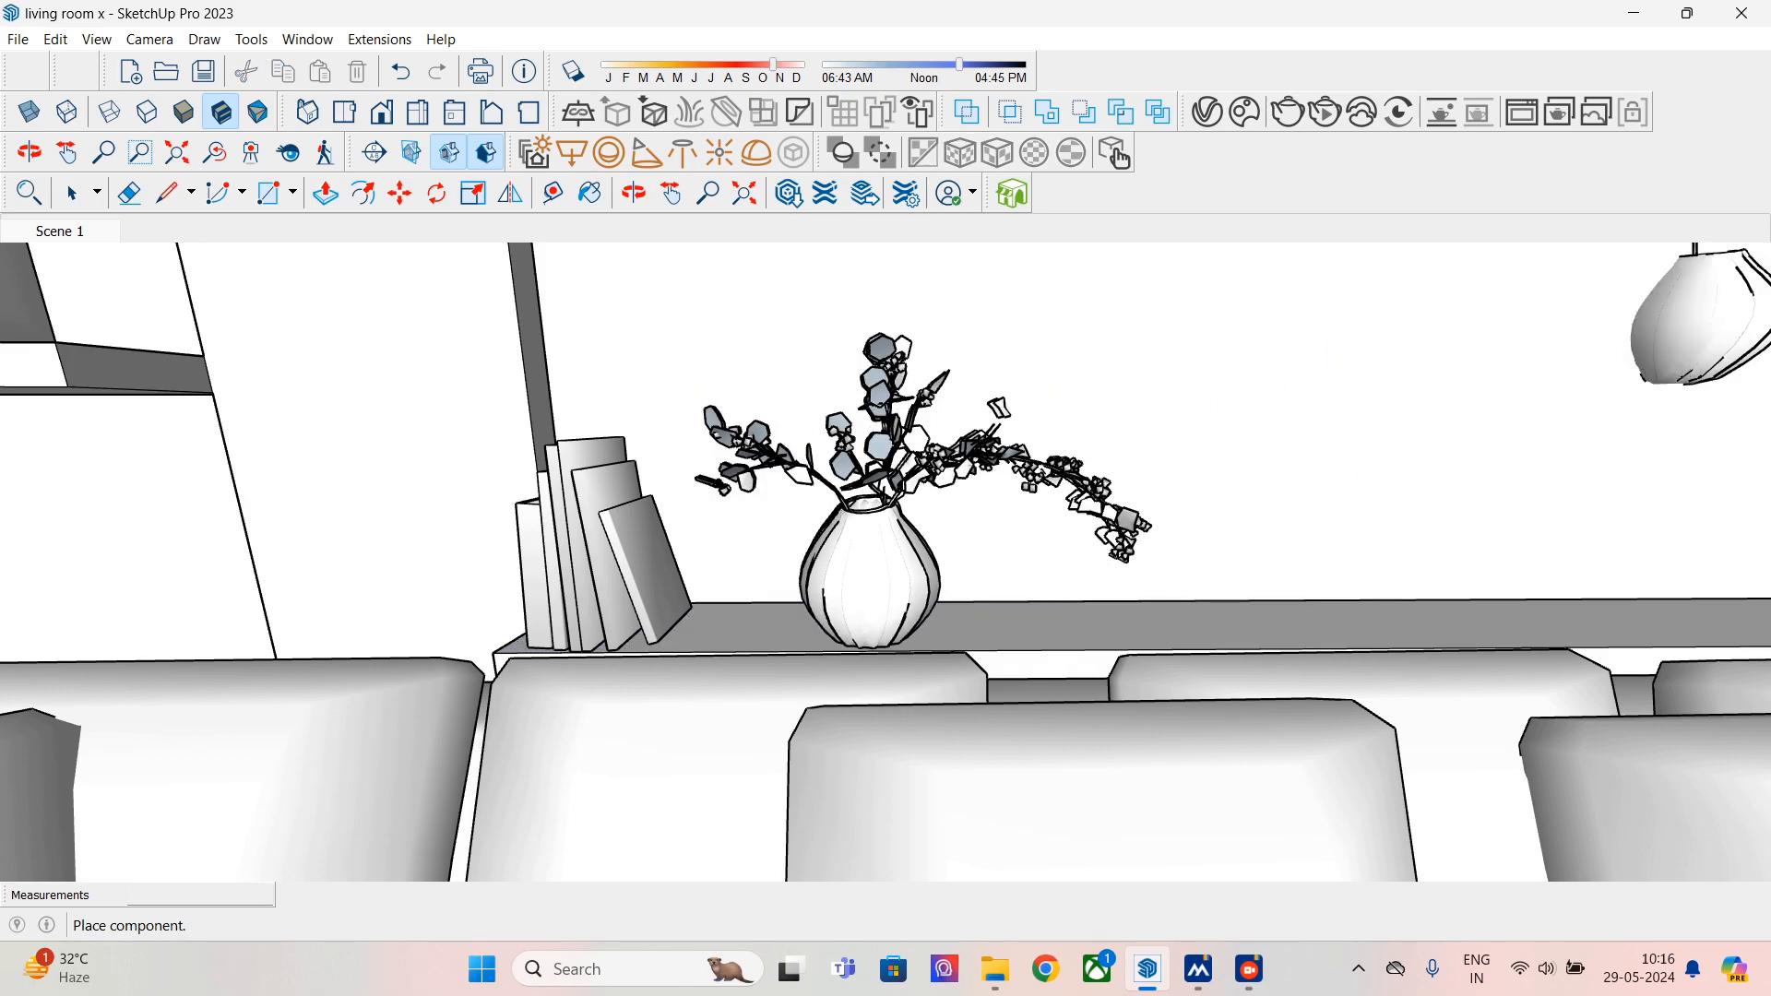
key(ctrl+z)
- Select the flower vase and check its placement on the ledge behind the sofa from near and far
click(908, 597)
scroll(923, 611, up, 3)
middle_drag(922, 610, 906, 561)
scroll(904, 561, down, 4)
scroll(906, 560, down, 5)
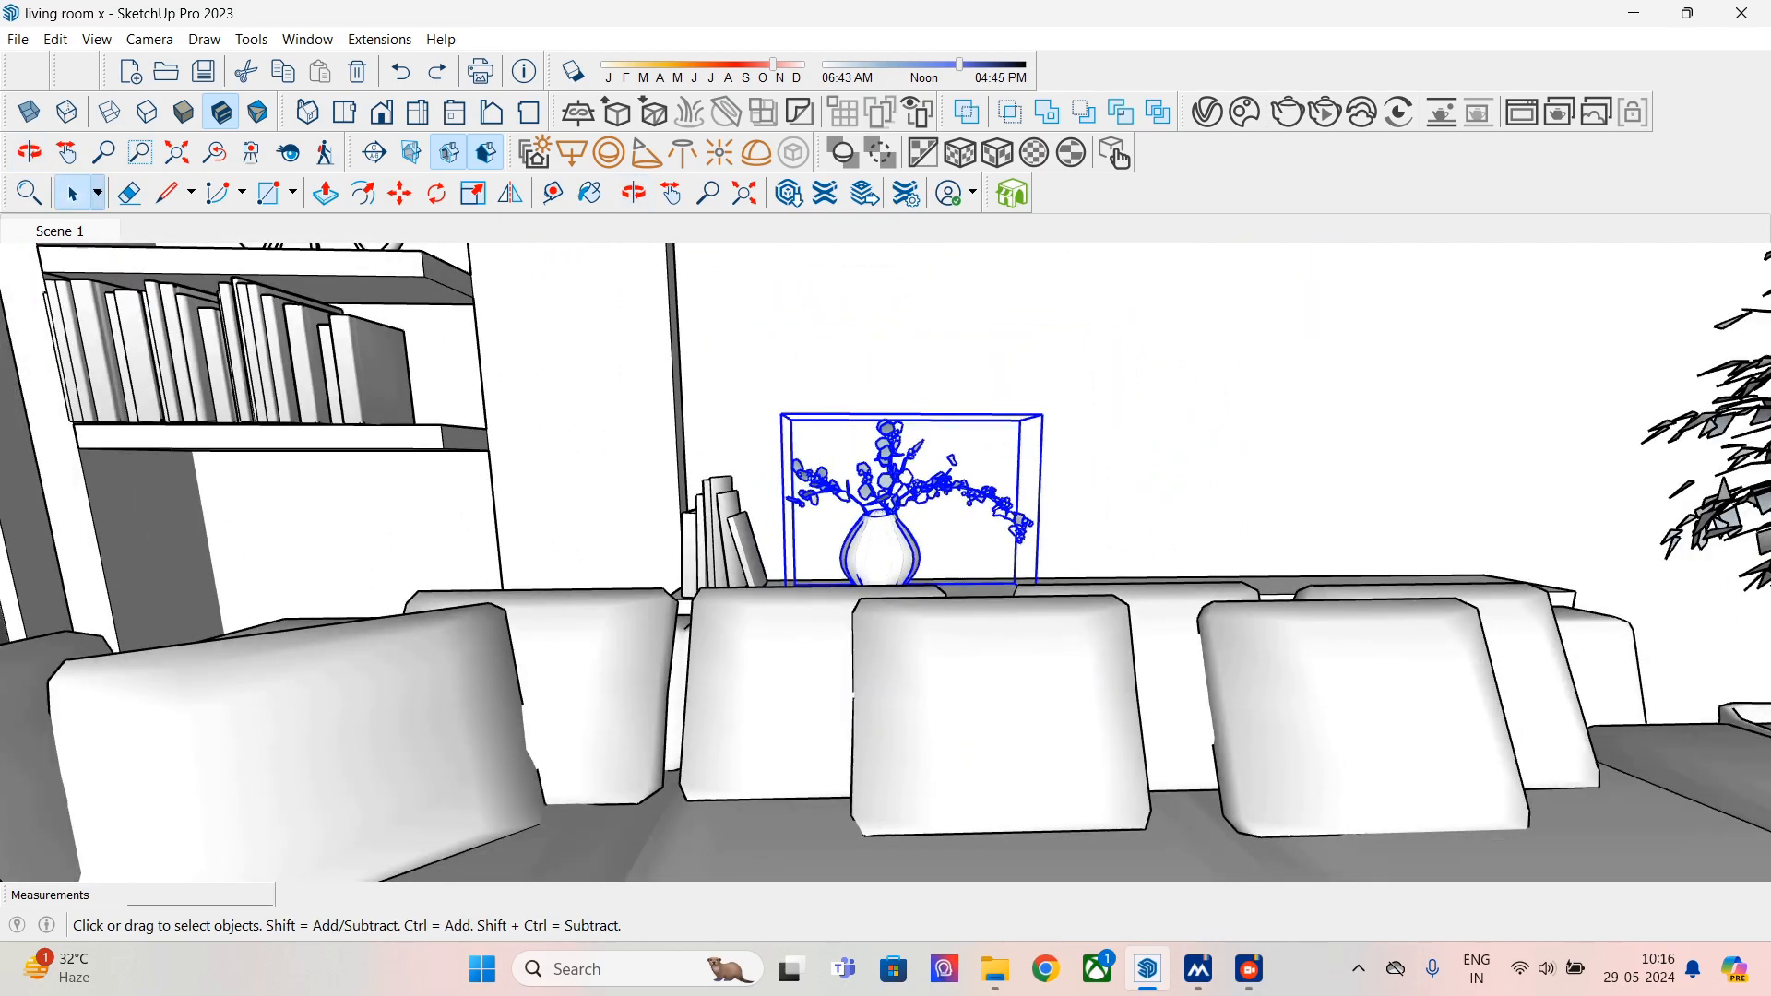
middle_drag(1012, 565, 946, 581)
scroll(945, 581, down, 1)
scroll(963, 609, down, 1)
mouse_move(1202, 875)
middle_down()
mouse_move(1217, 858)
mouse_move(1183, 889)
middle_up()
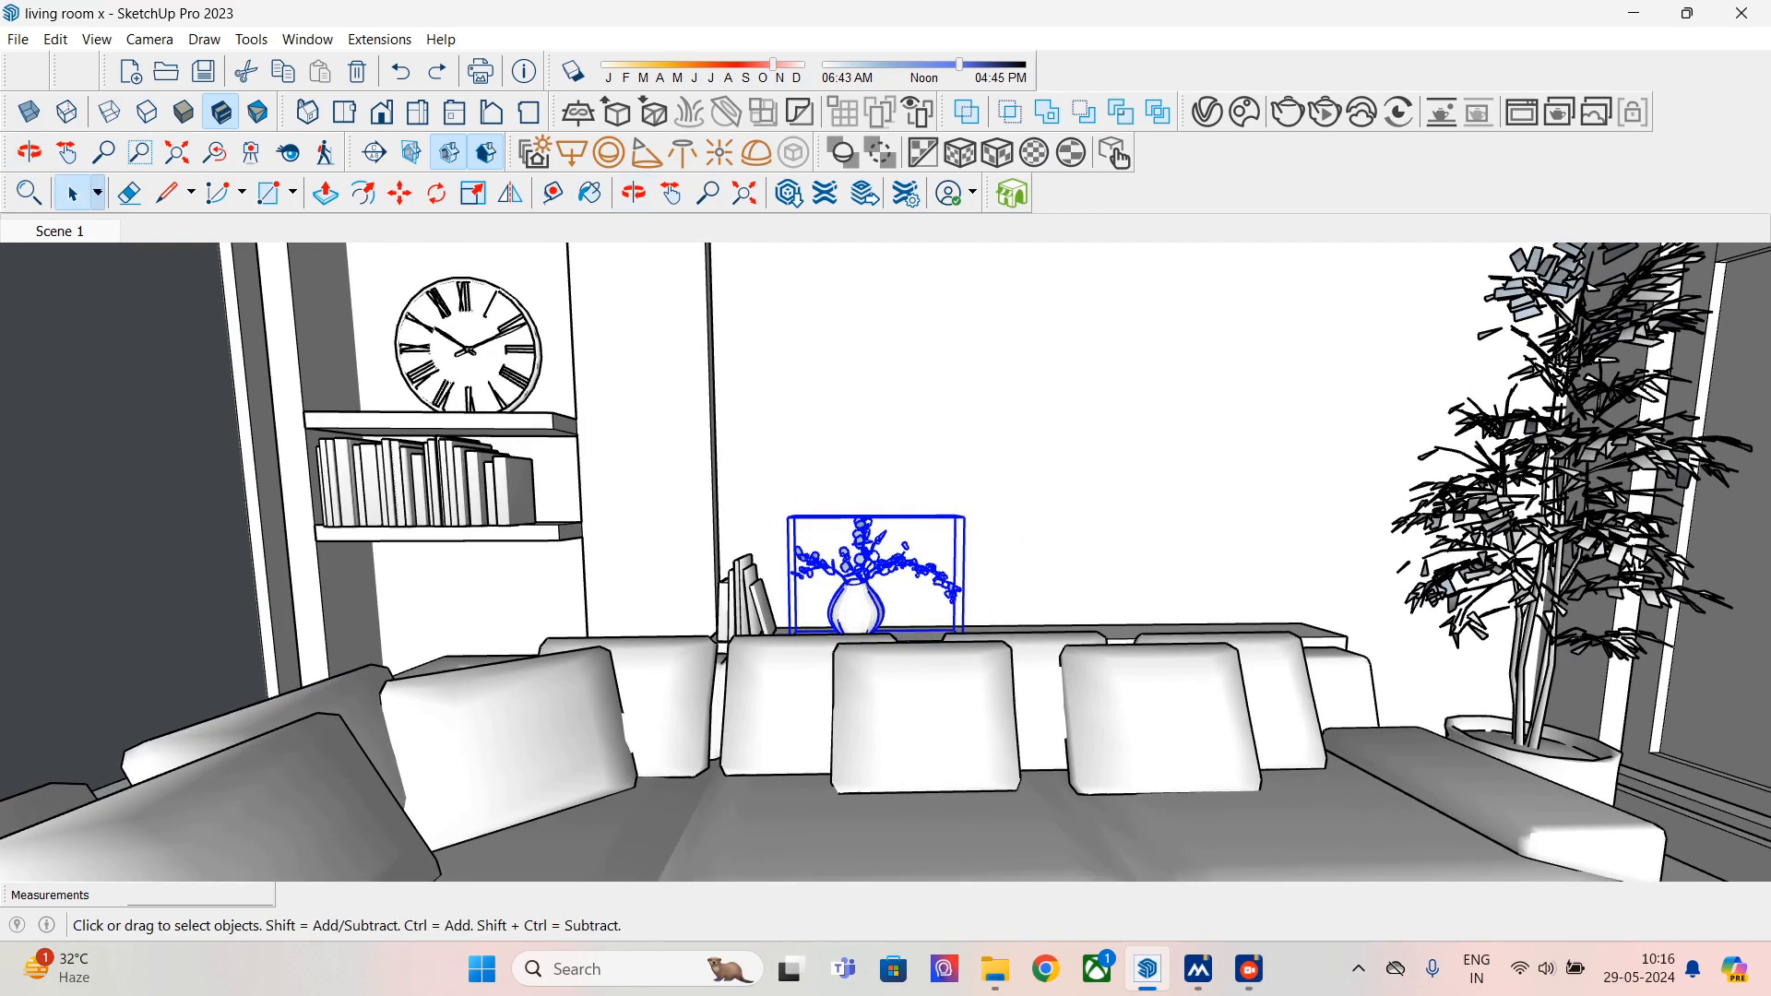
- Look through the downloaded indoor plants in Chaos Cosmos for more decor and minimize the browser
click(1243, 112)
scroll(830, 595, down, 5)
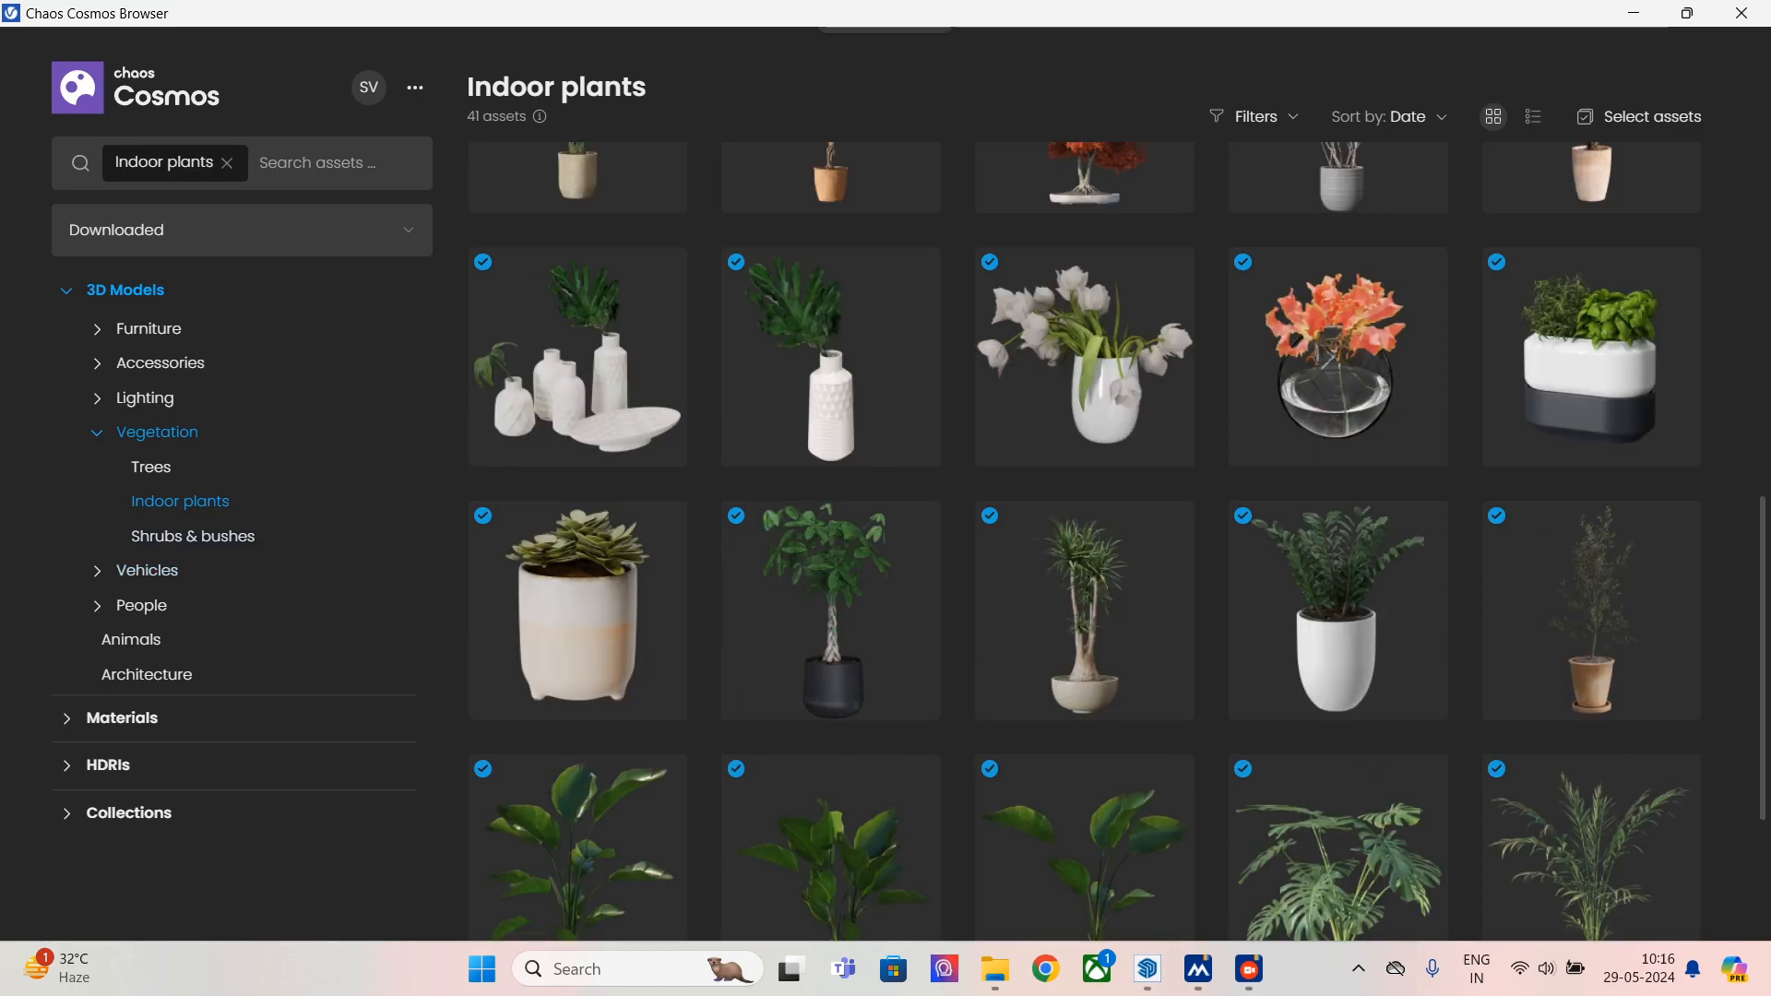
click(1633, 13)
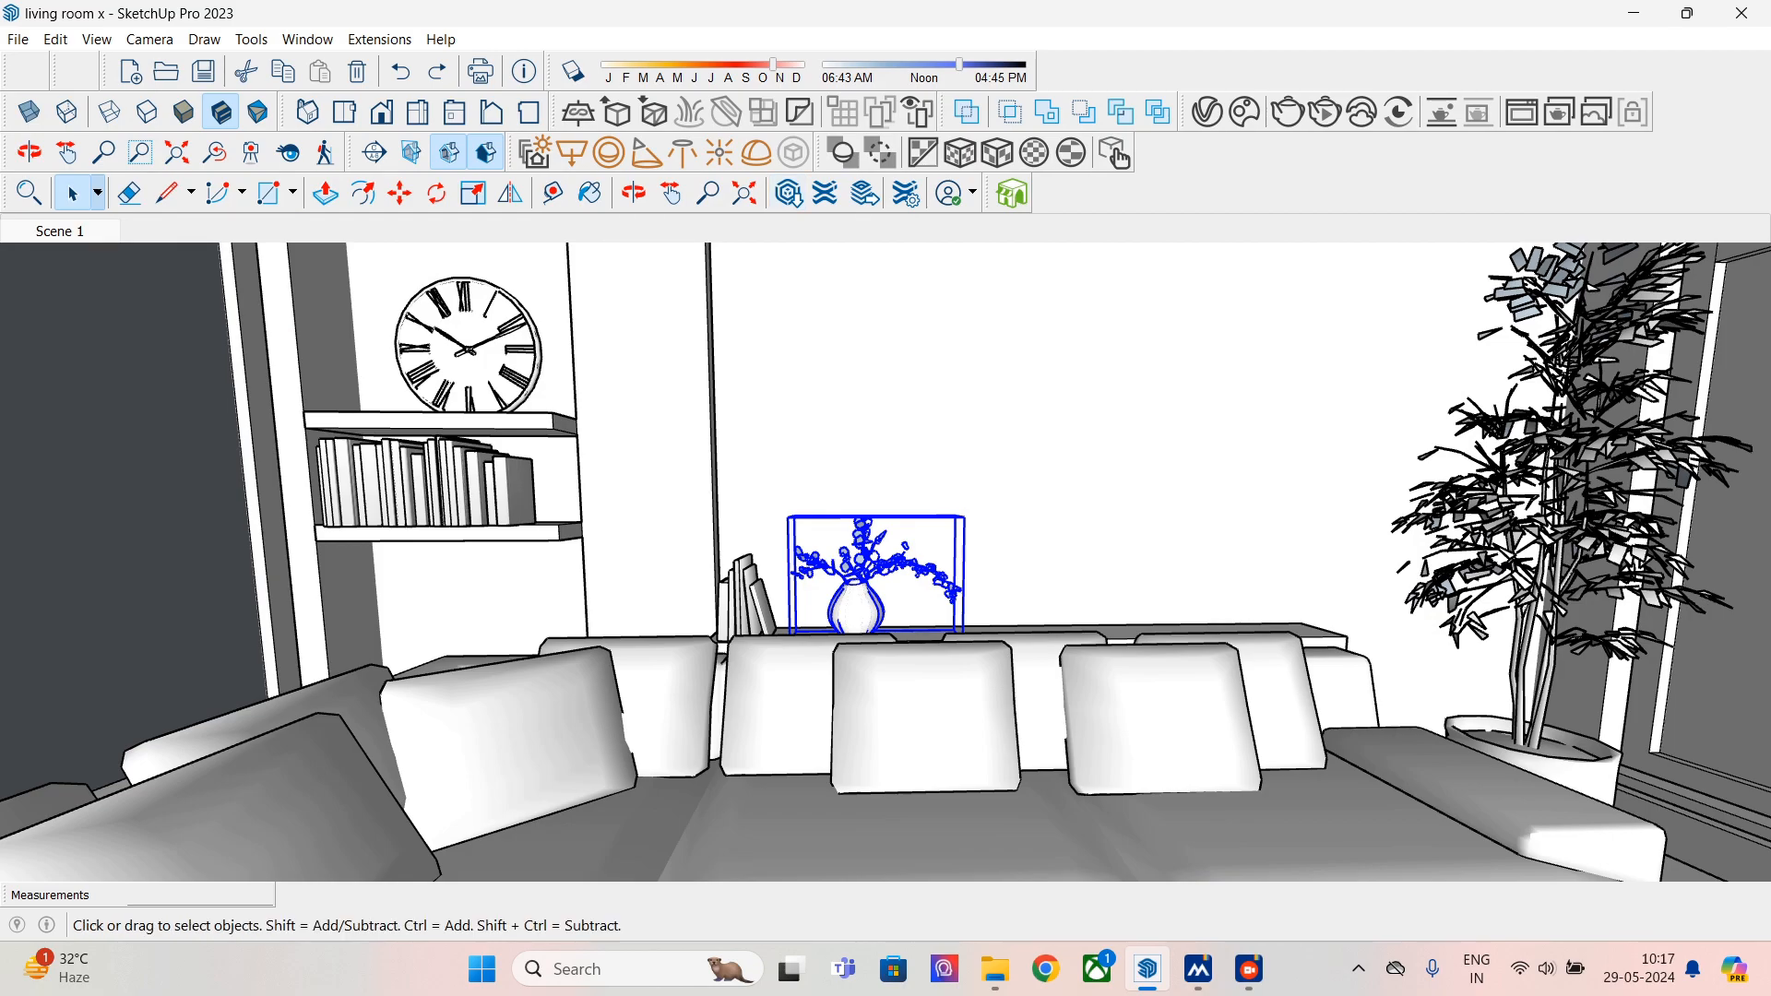
scroll(1557, 314, down, 5)
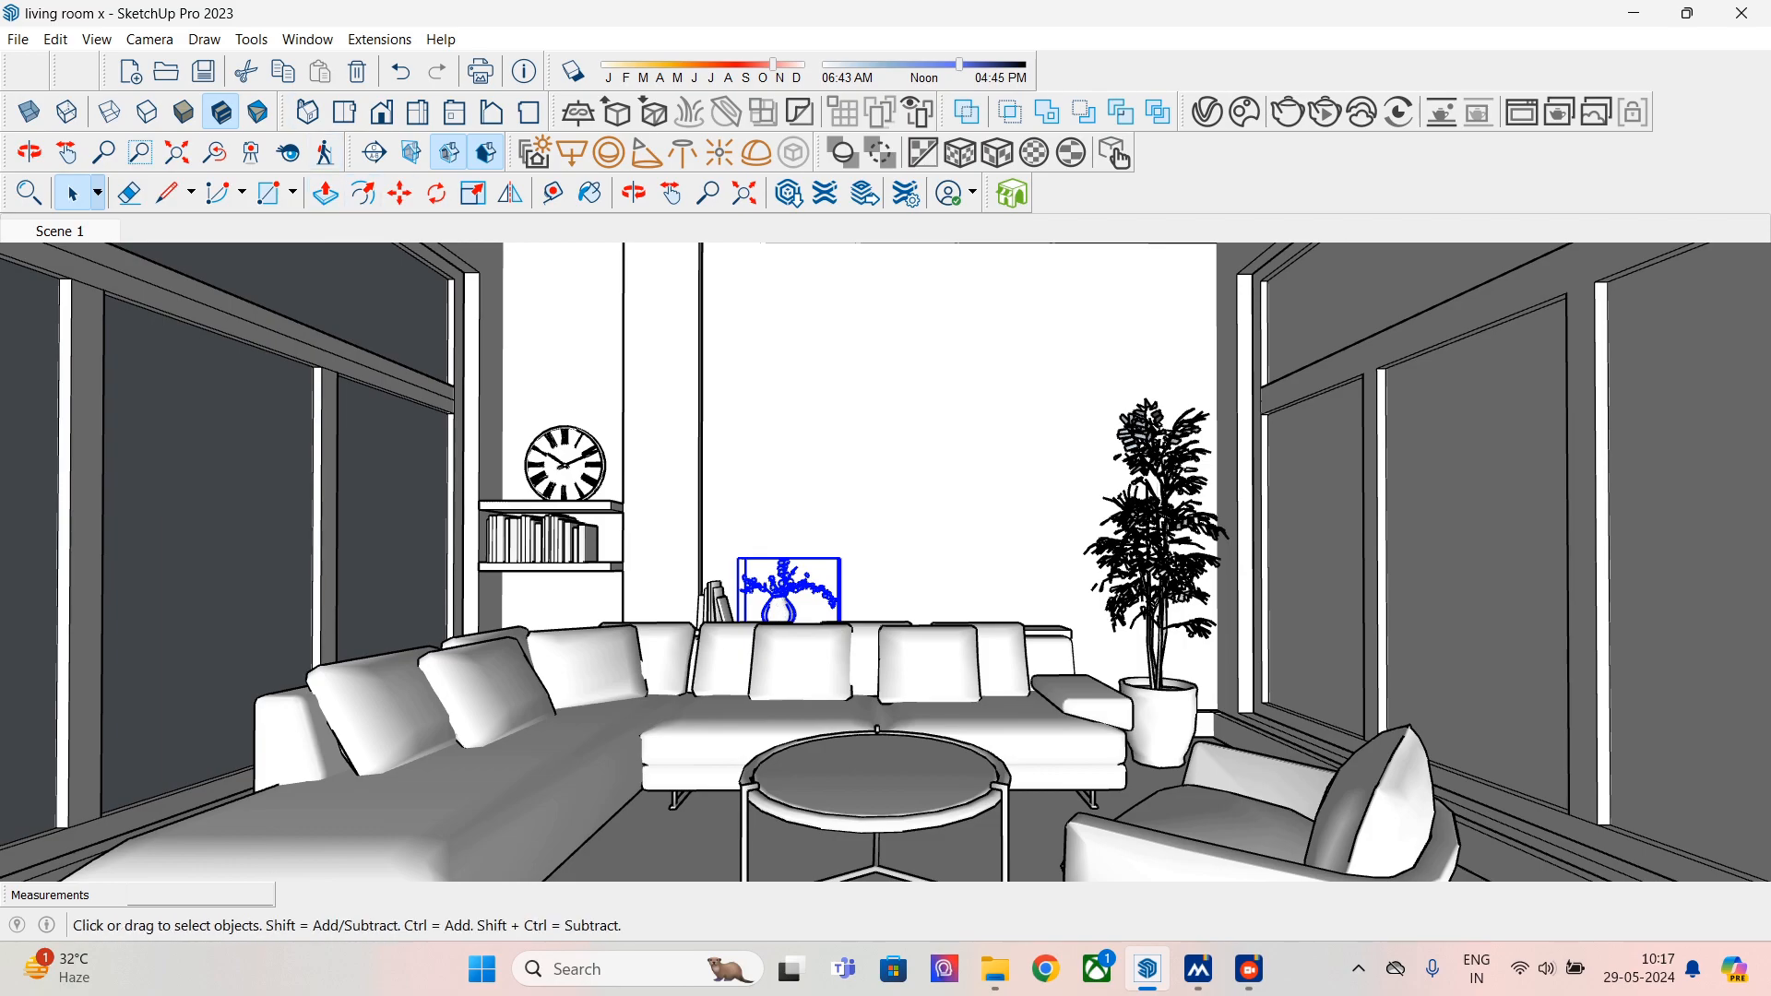
click(18, 39)
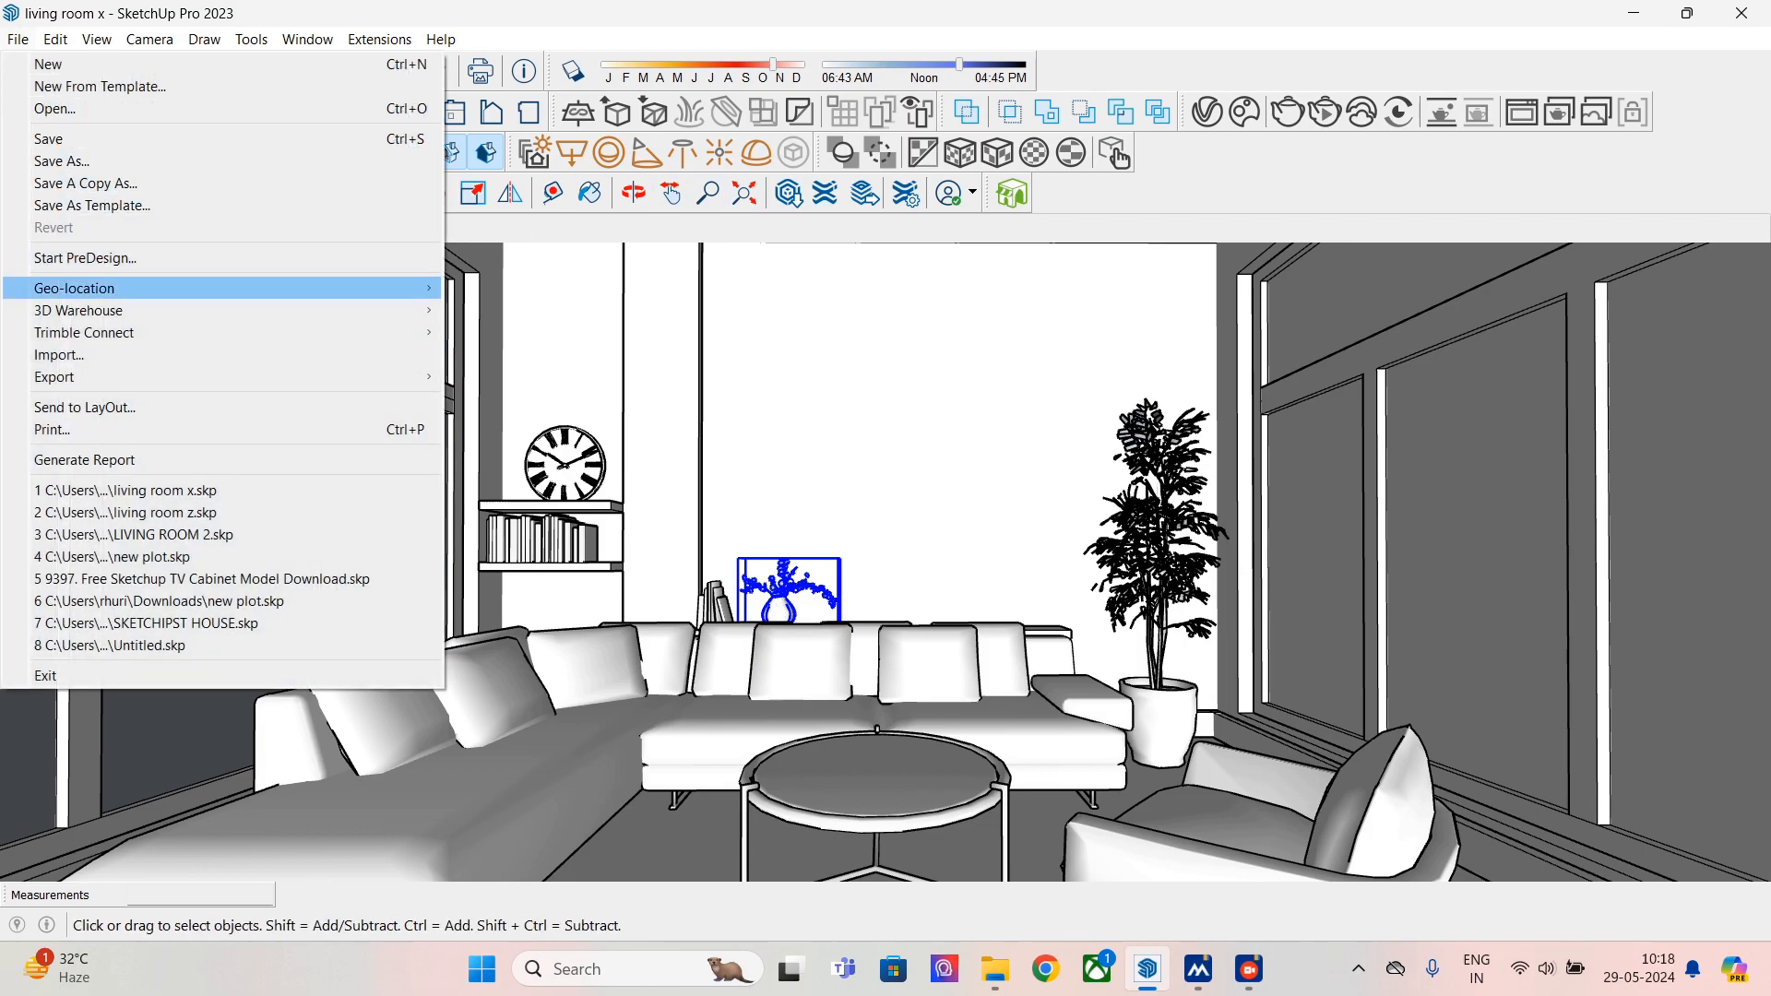
click(61, 354)
click(106, 304)
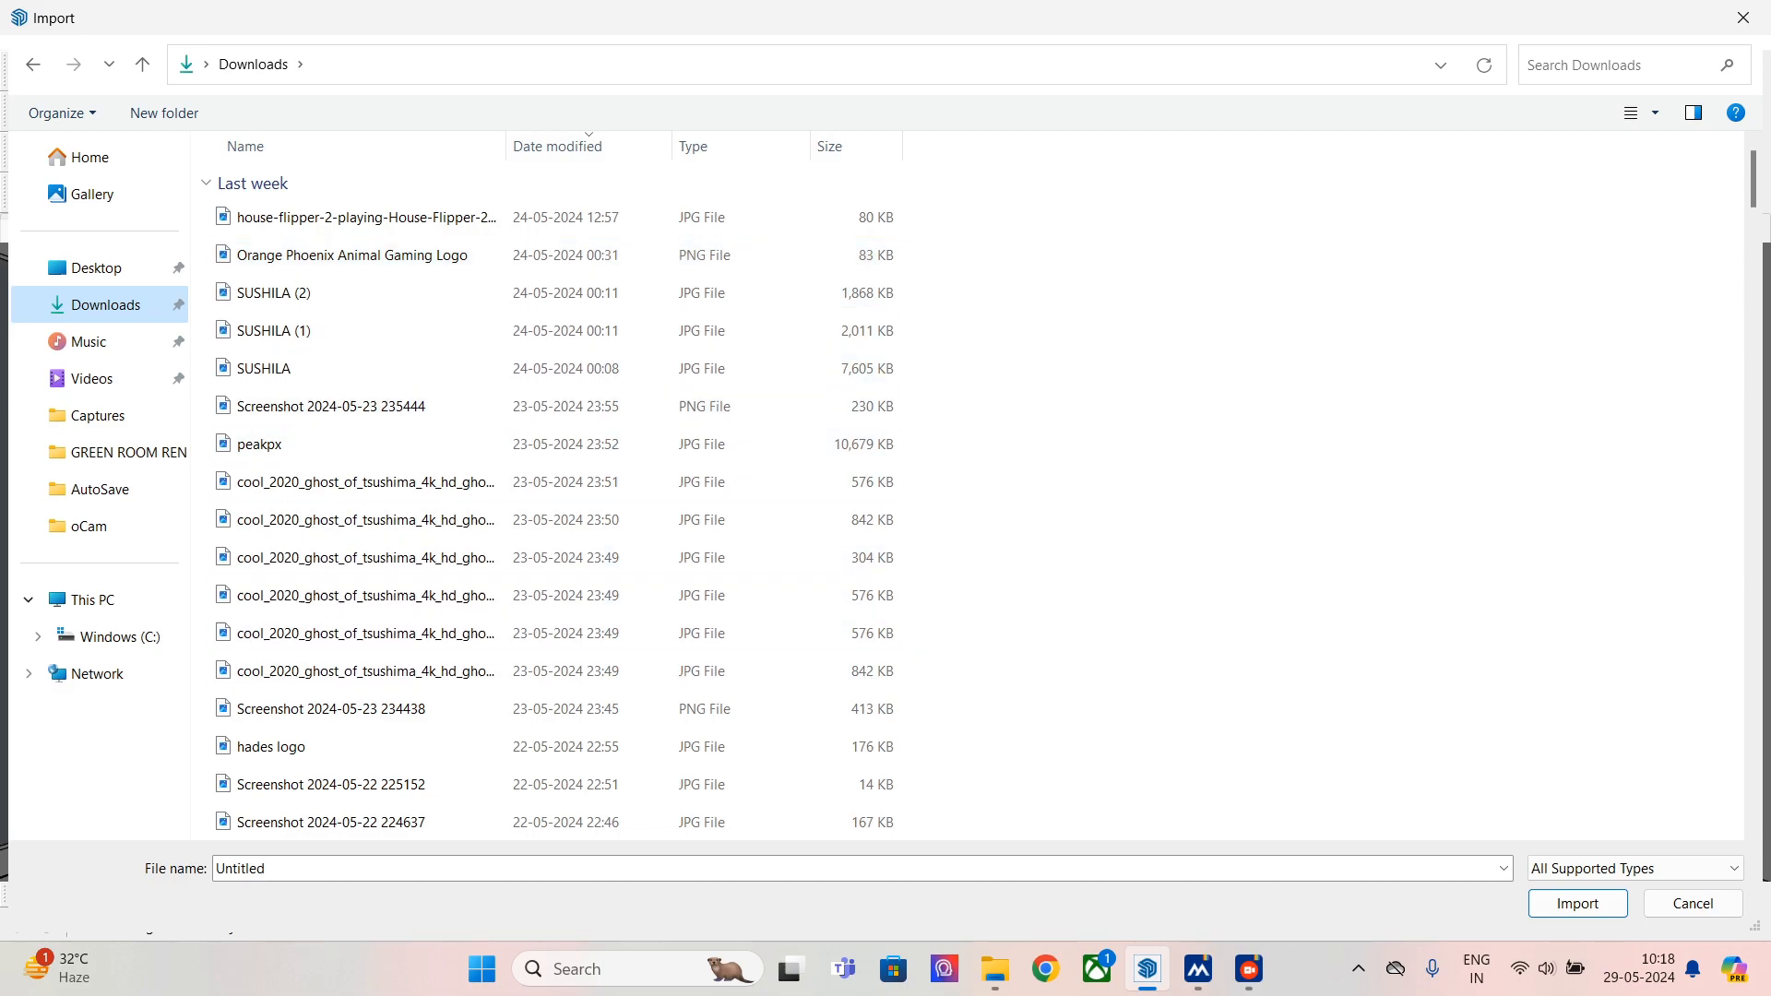
scroll(553, 498, down, 6)
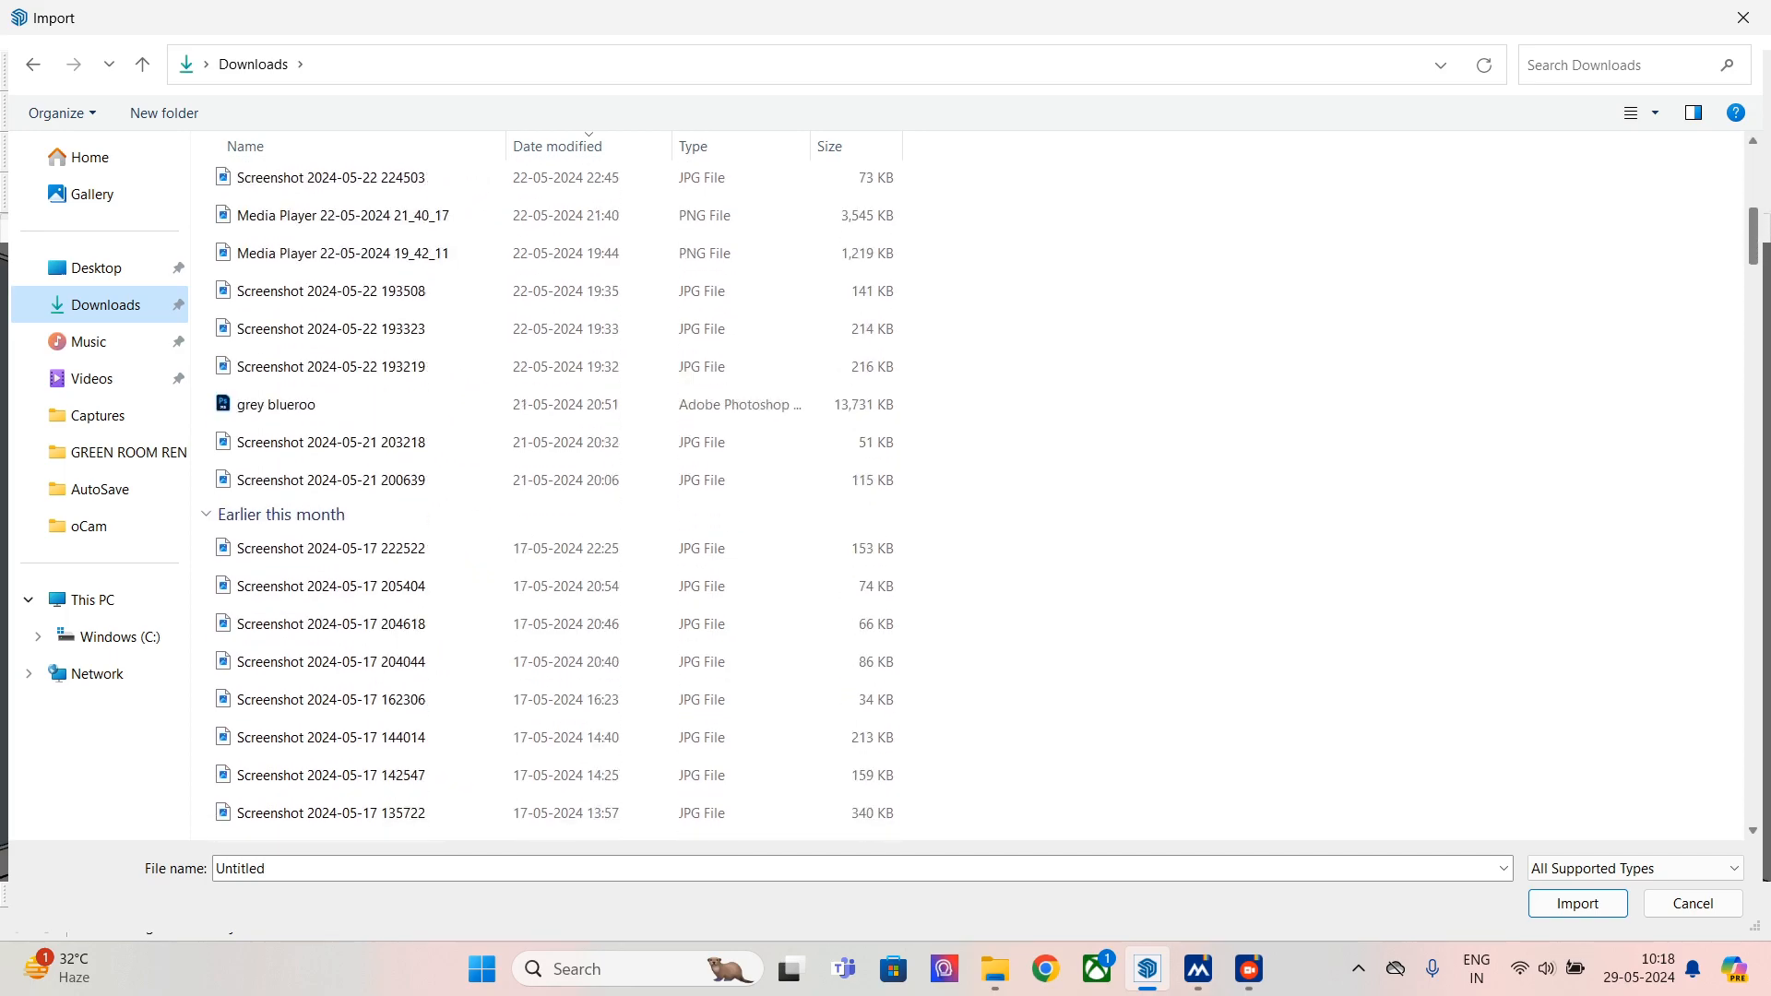
scroll(553, 498, up, 6)
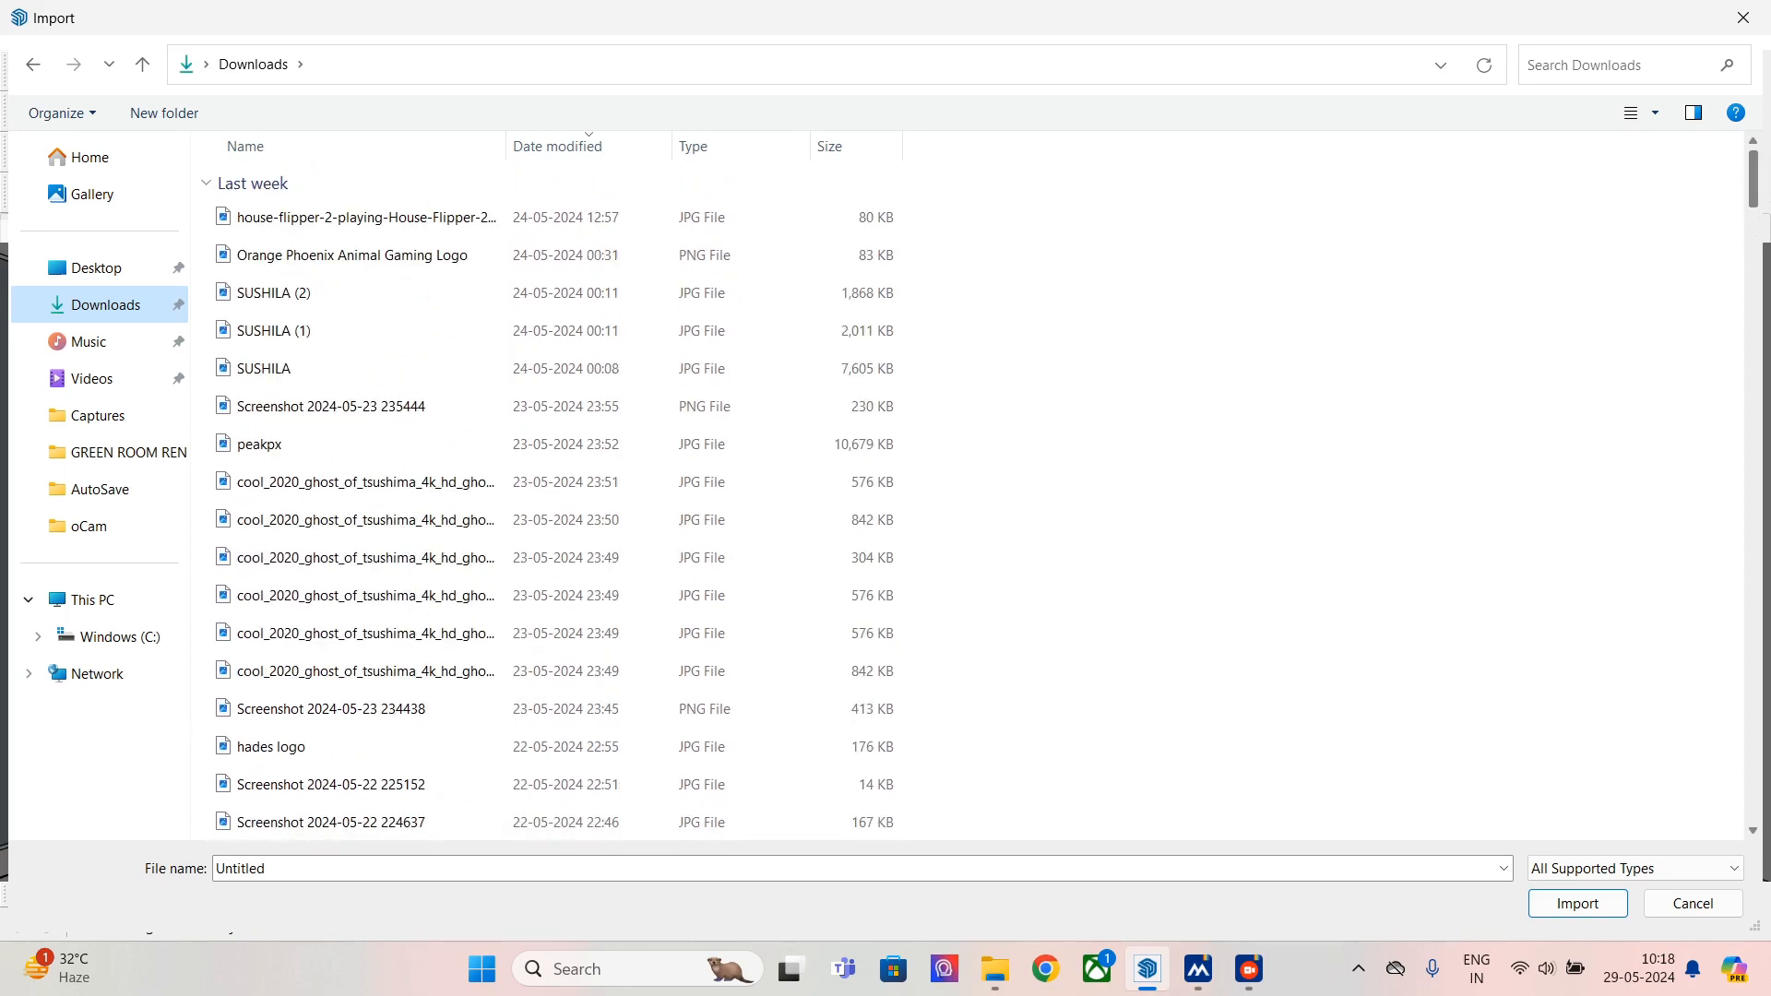
click(1743, 17)
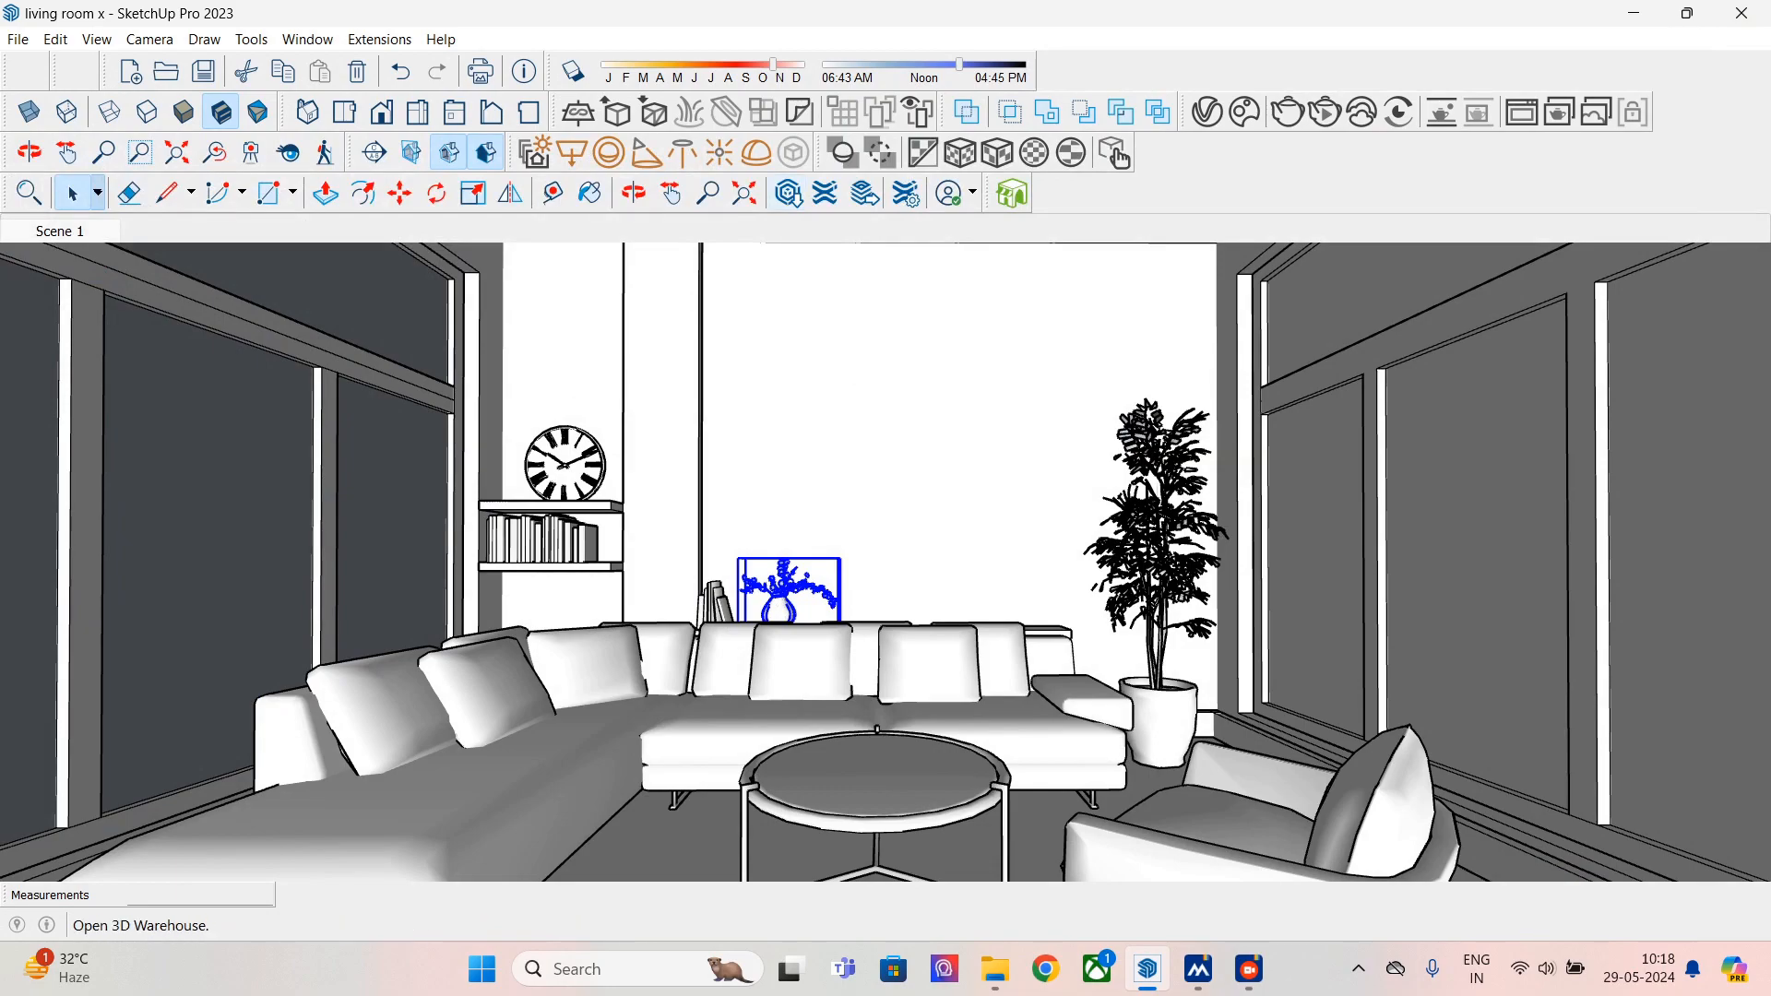
click(1113, 153)
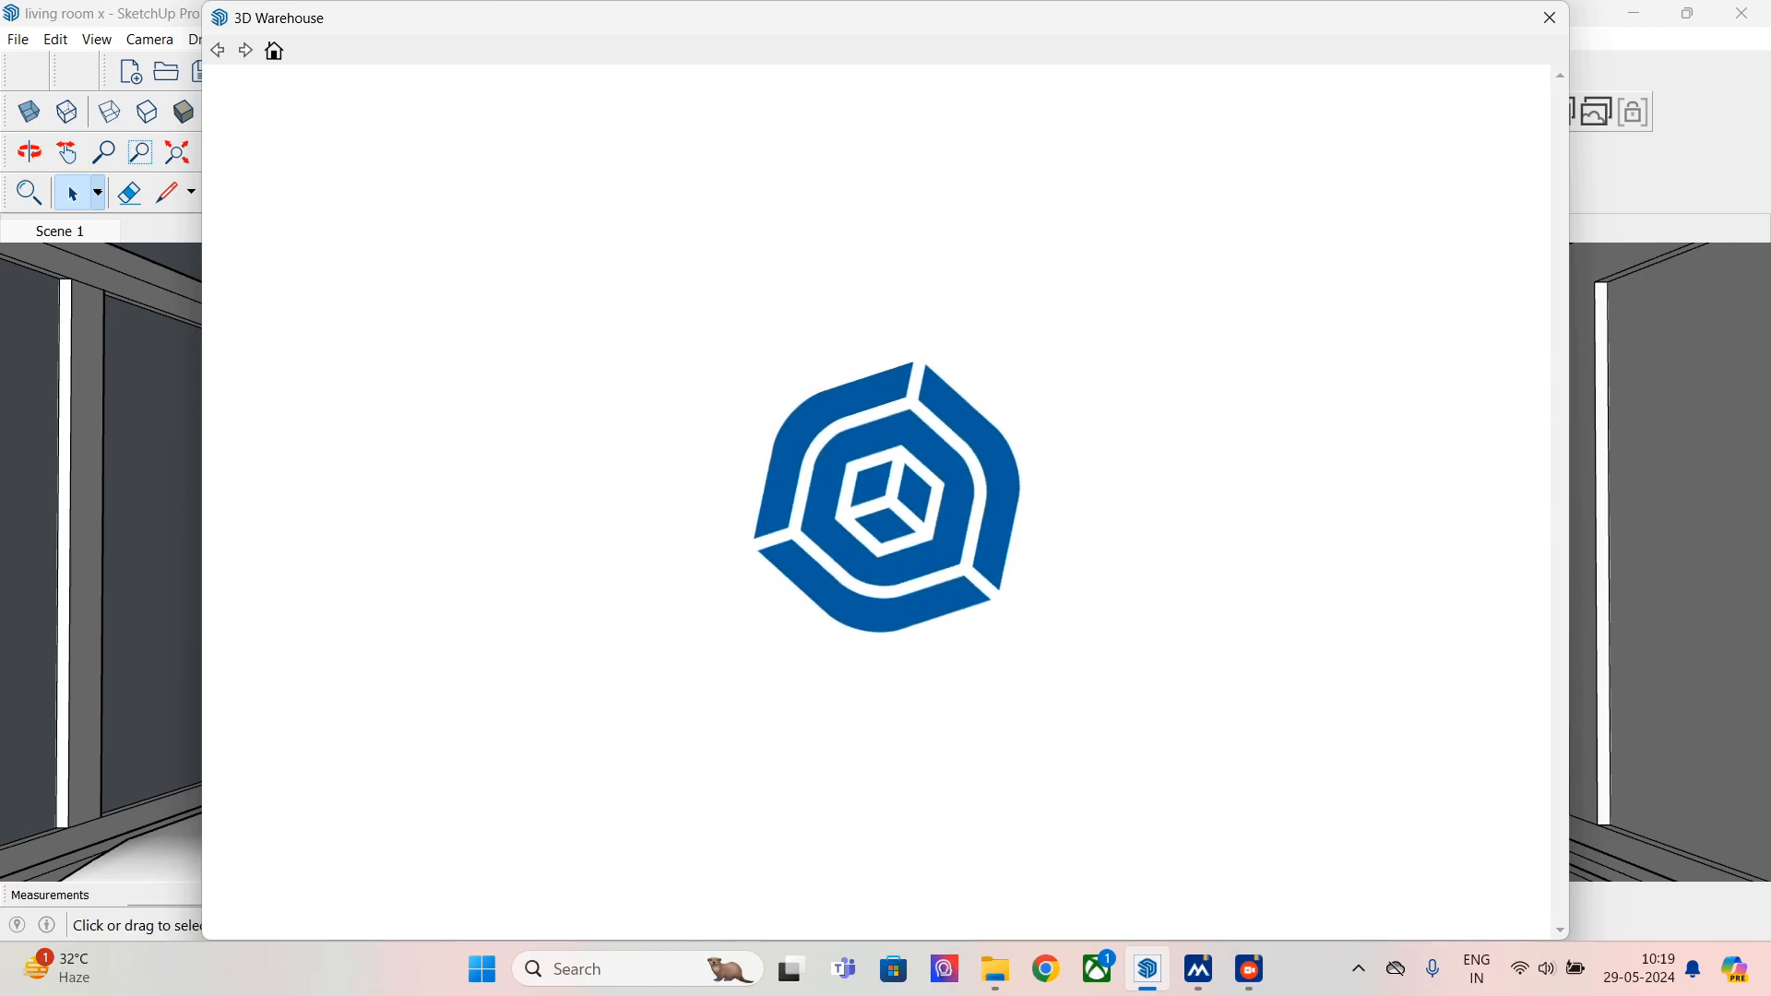
click(1549, 18)
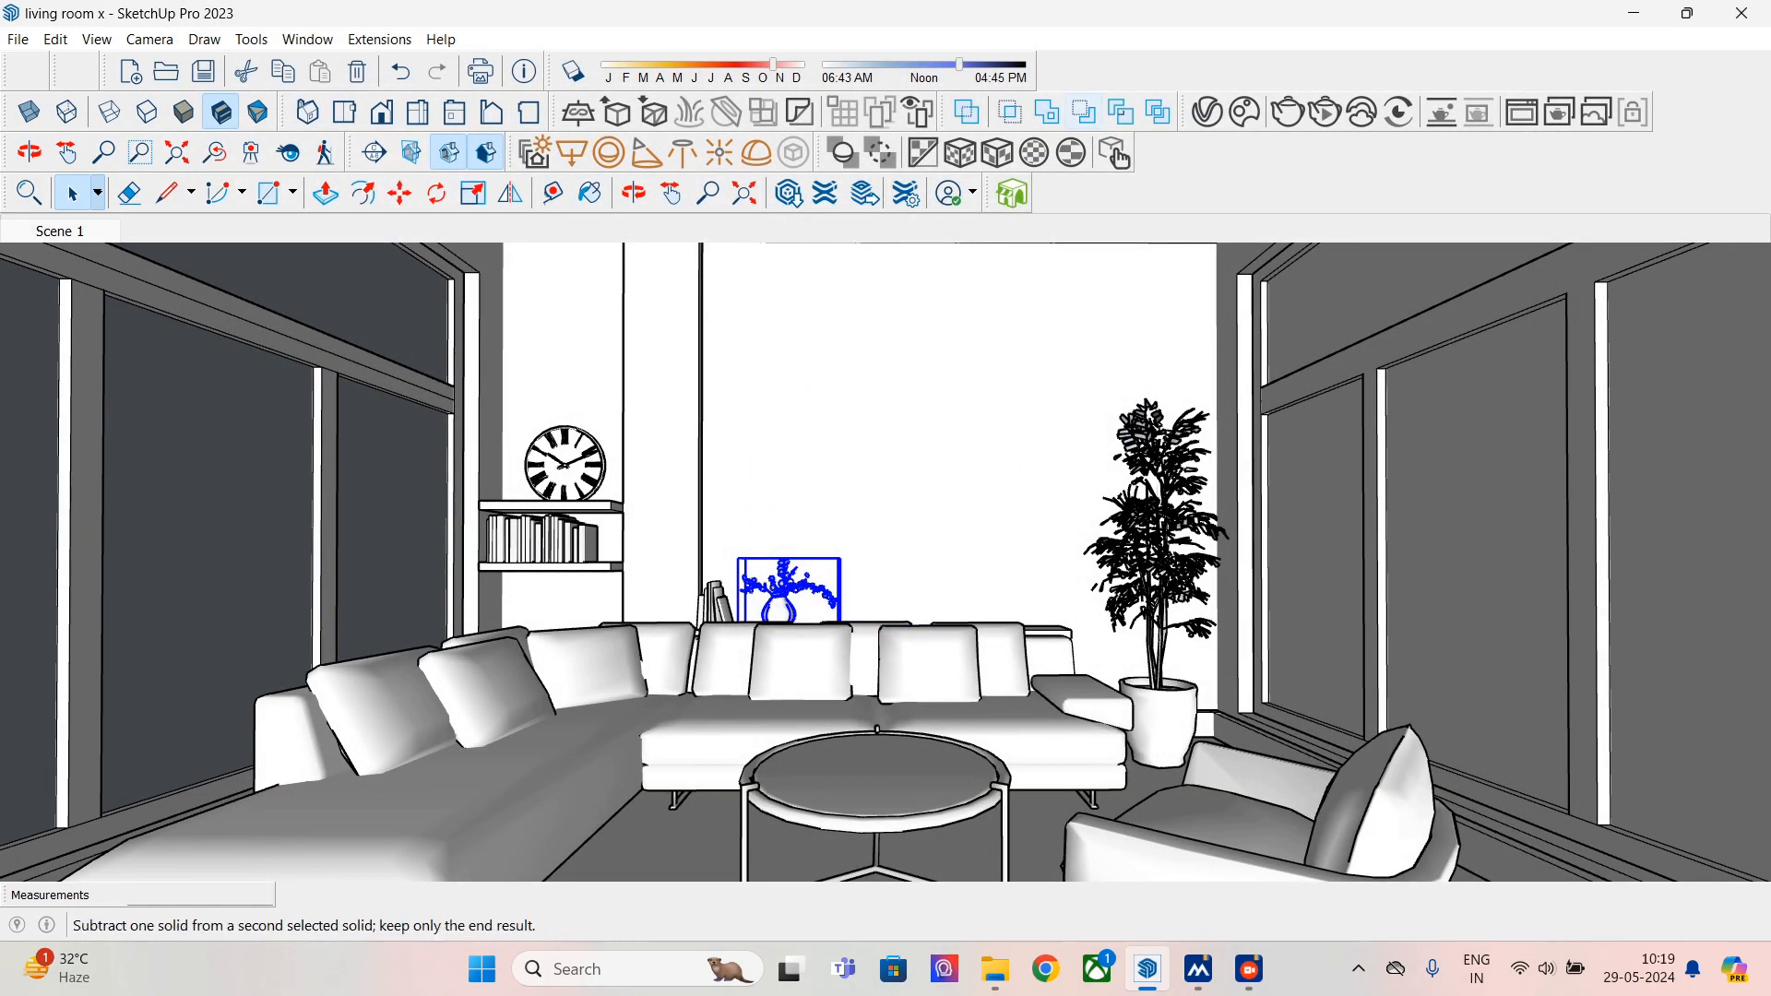
- Look through the downloaded Accessories in the Chaos Cosmos browser for more decor
click(1244, 111)
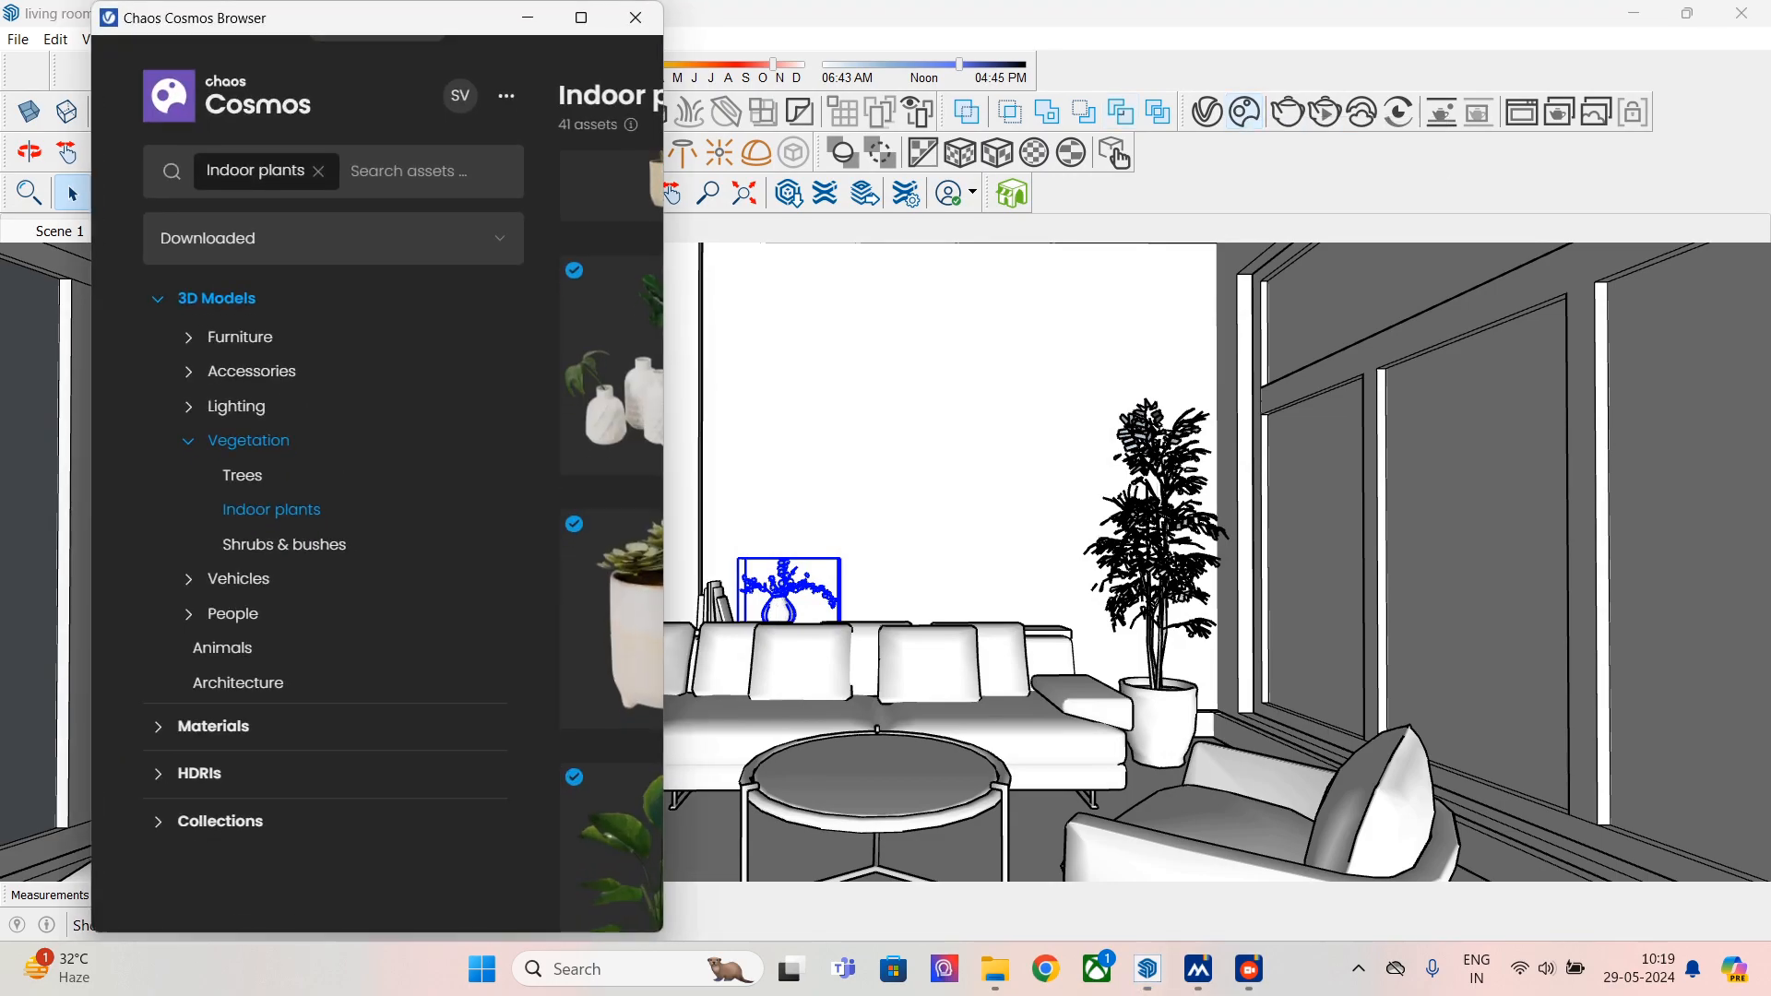
click(581, 18)
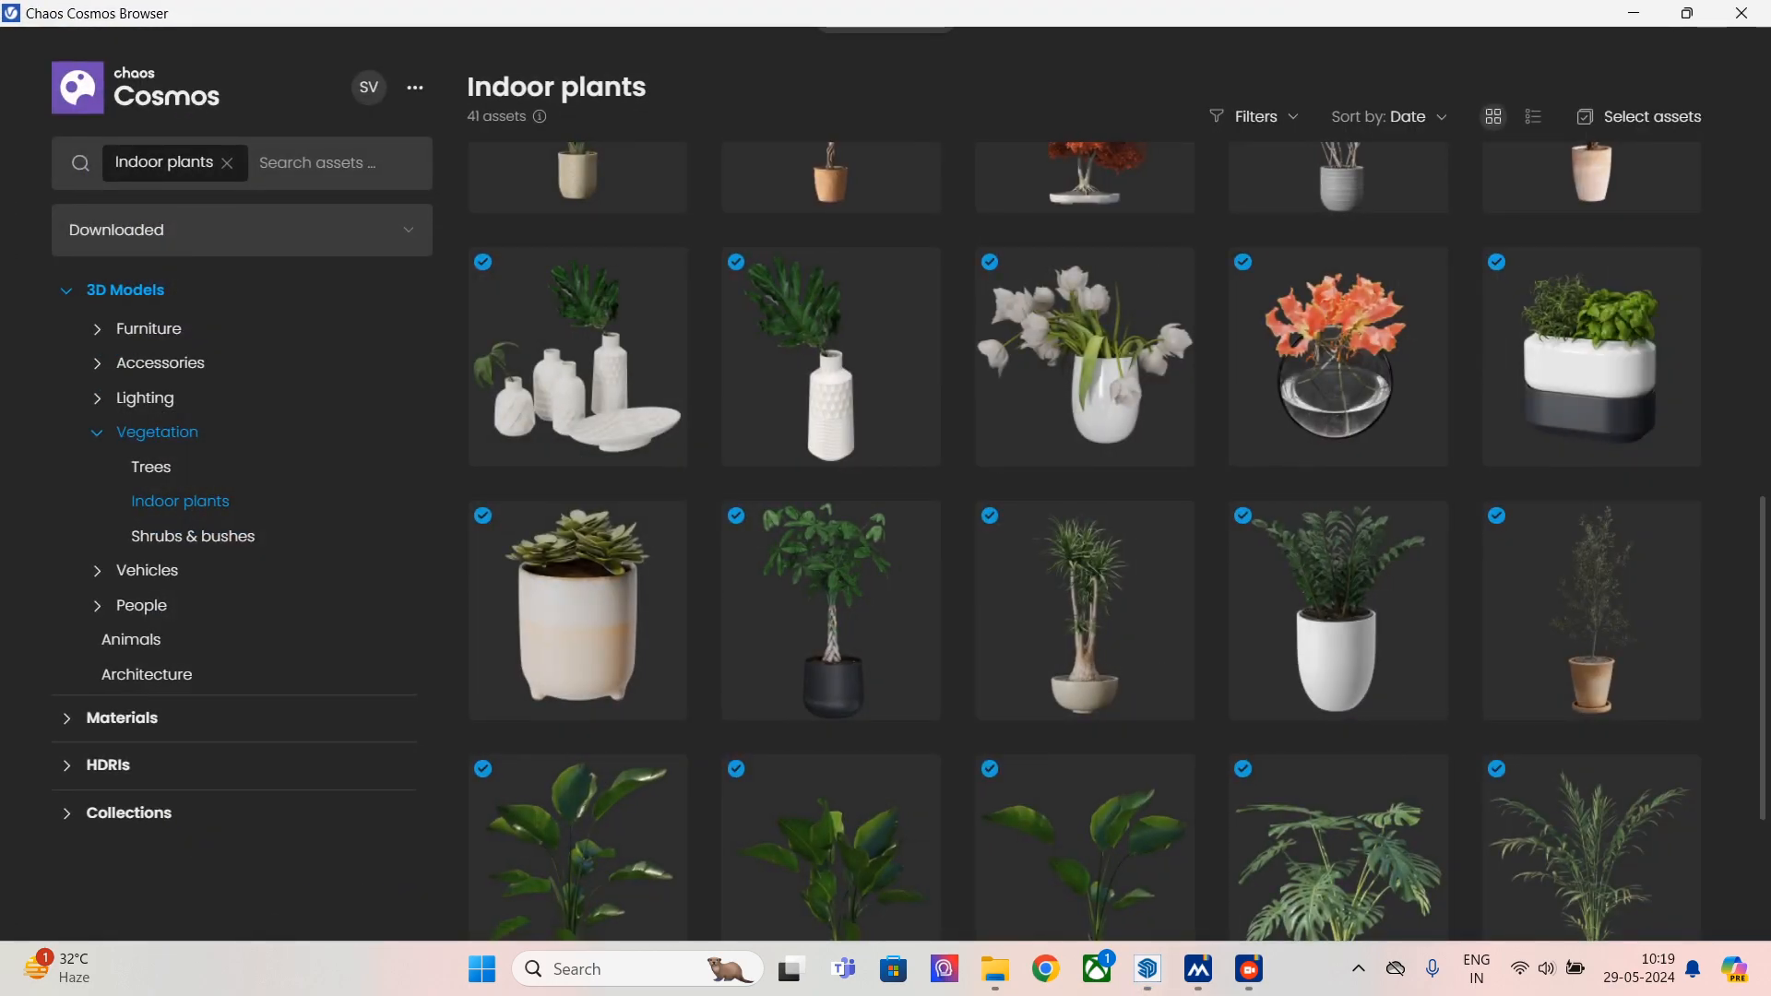
click(1687, 13)
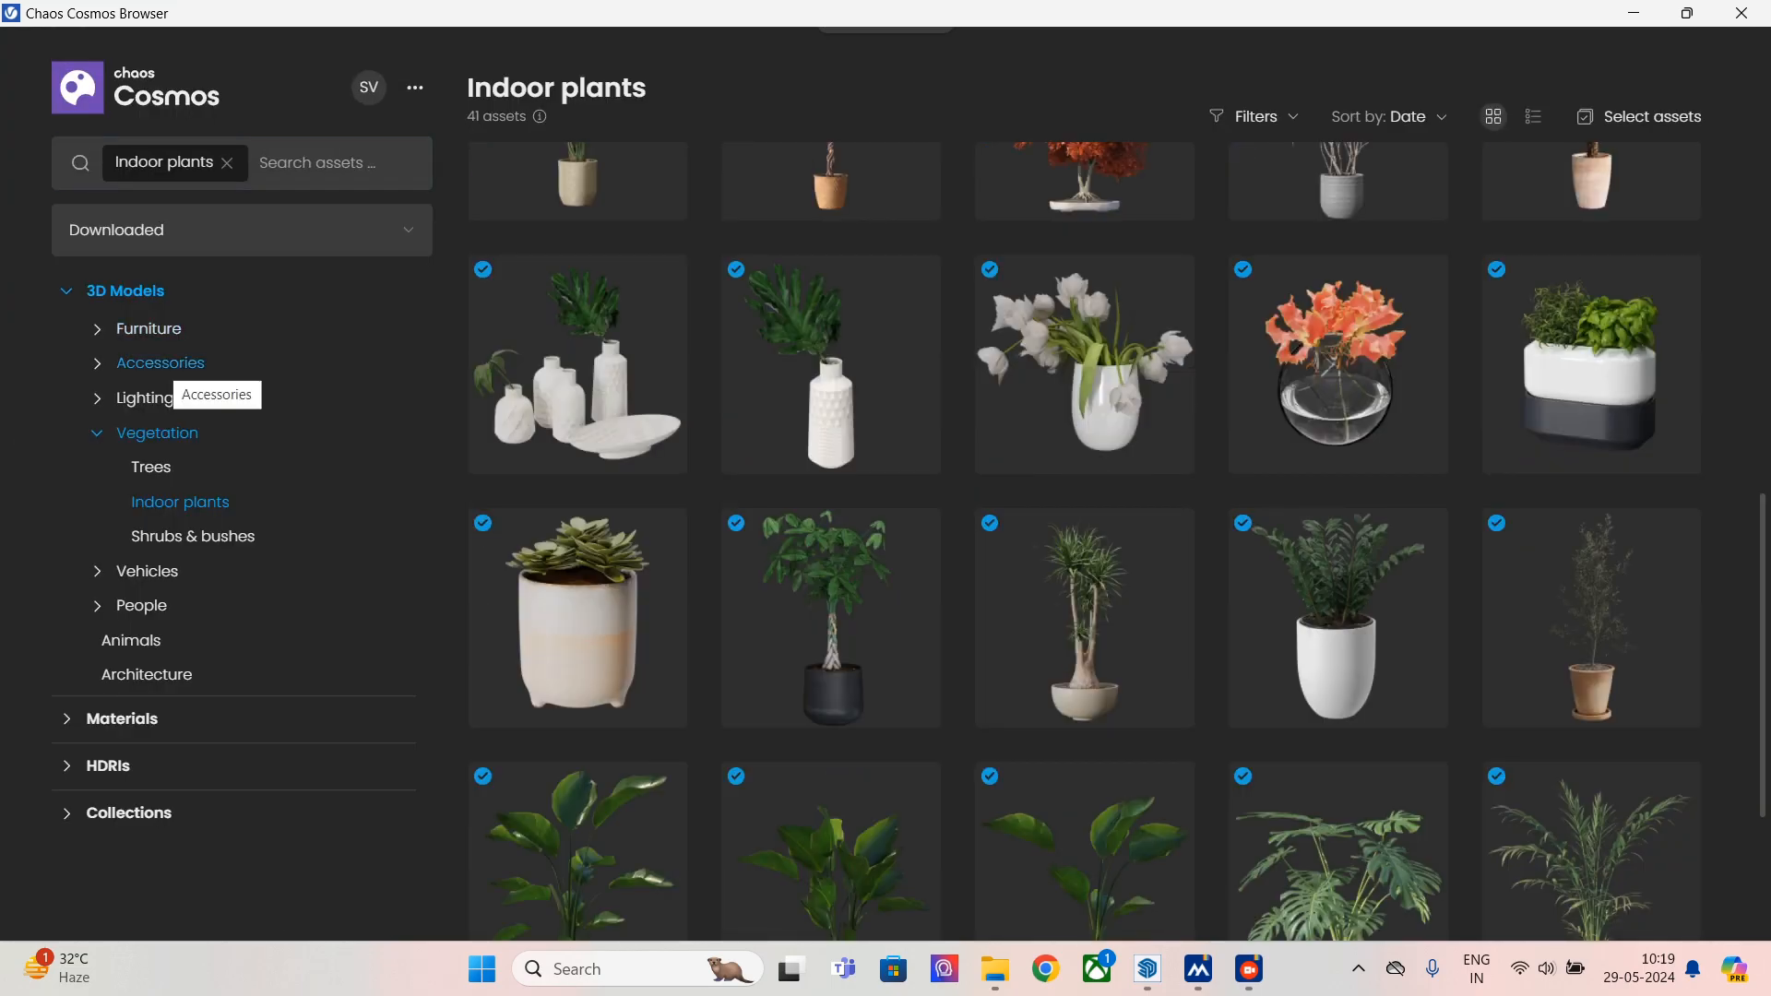
click(160, 362)
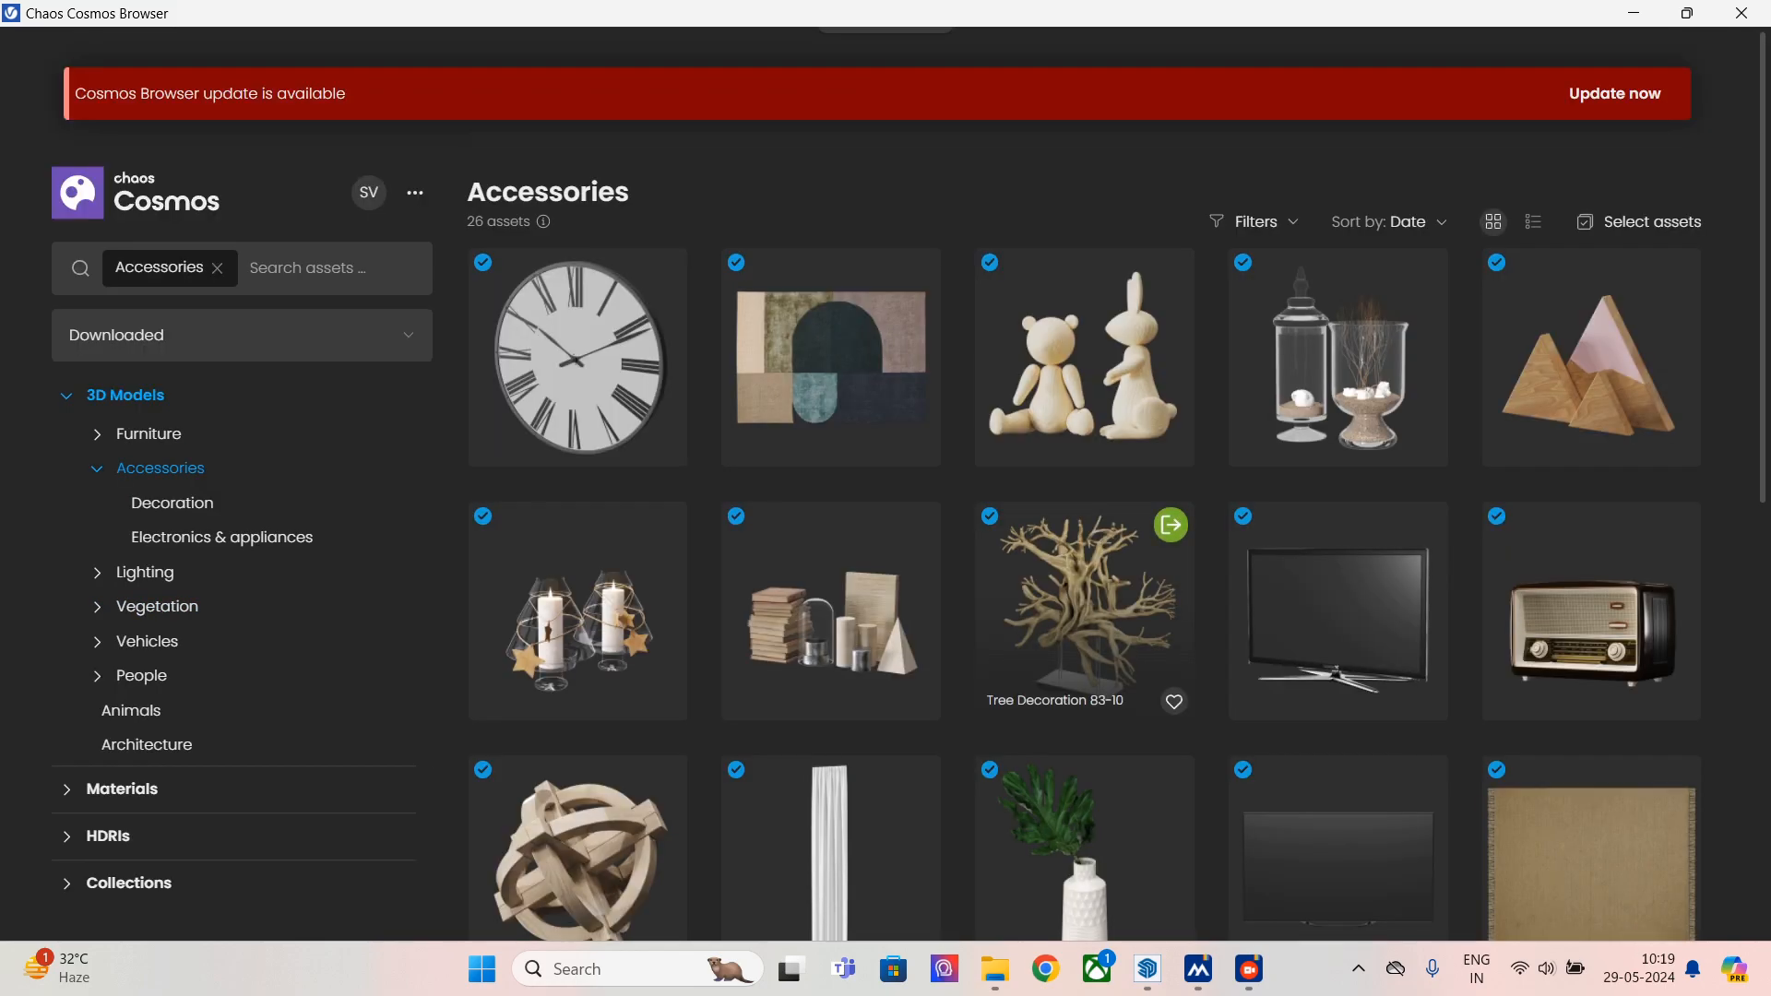
scroll(1084, 553, down, 3)
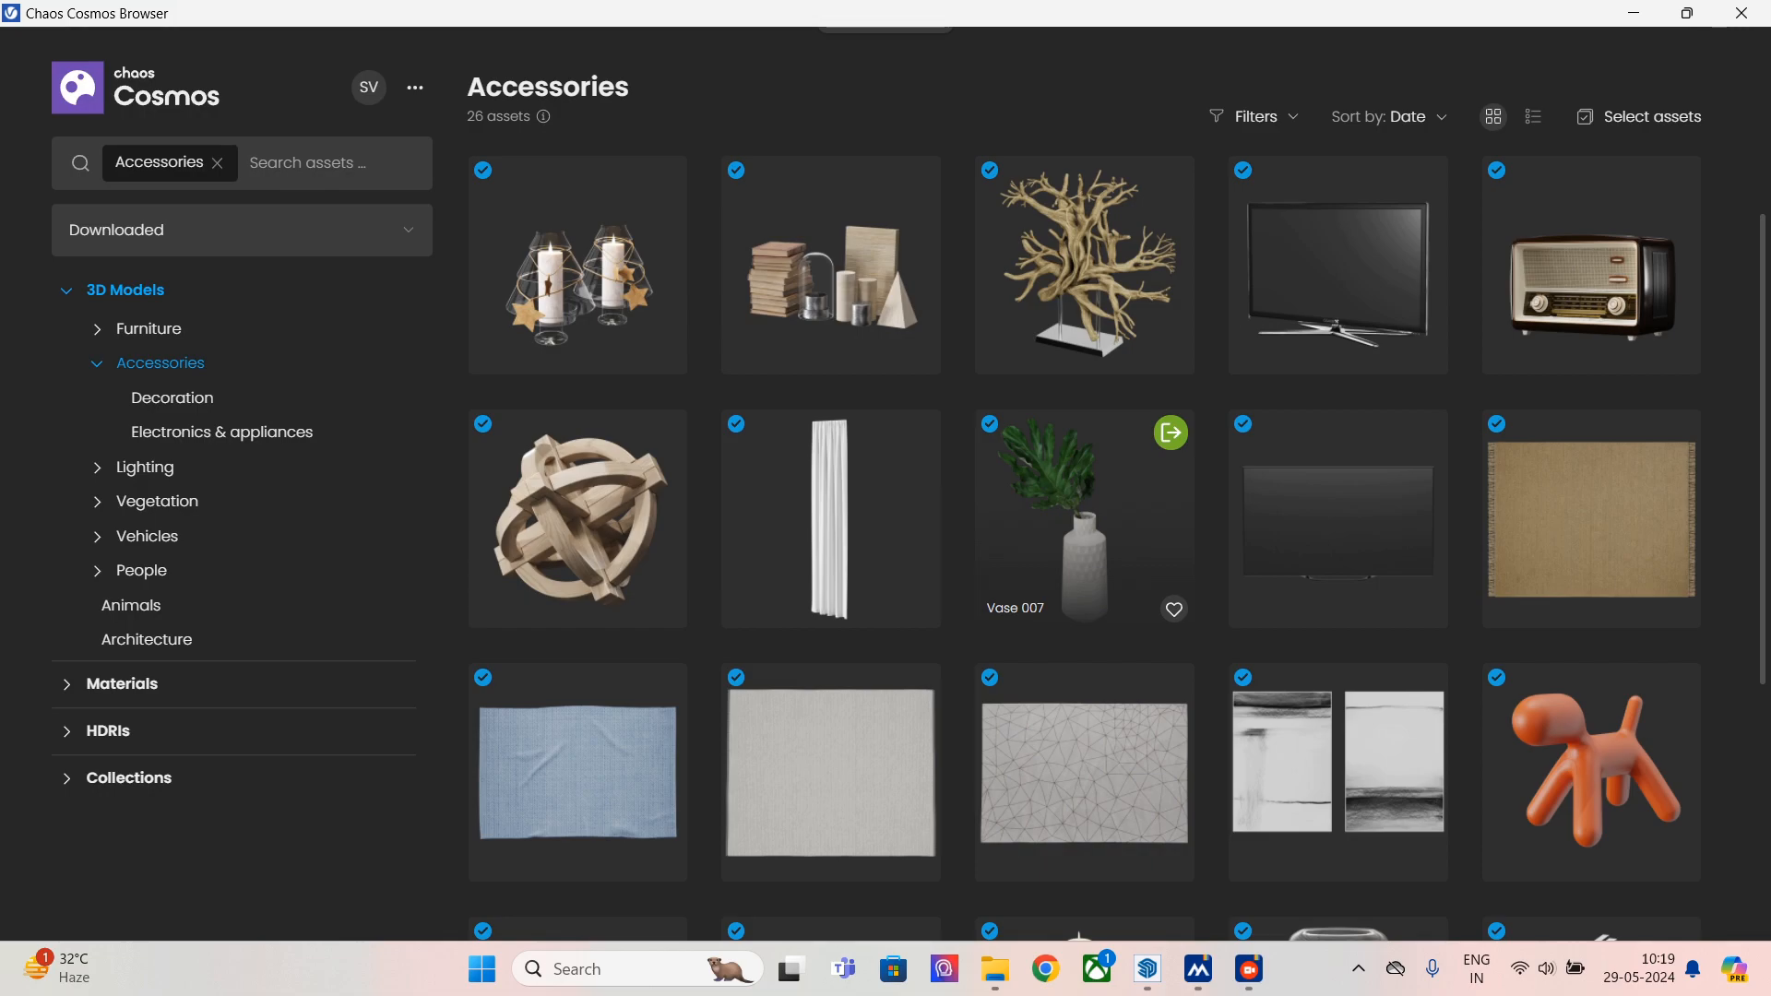
scroll(1084, 516, down, 5)
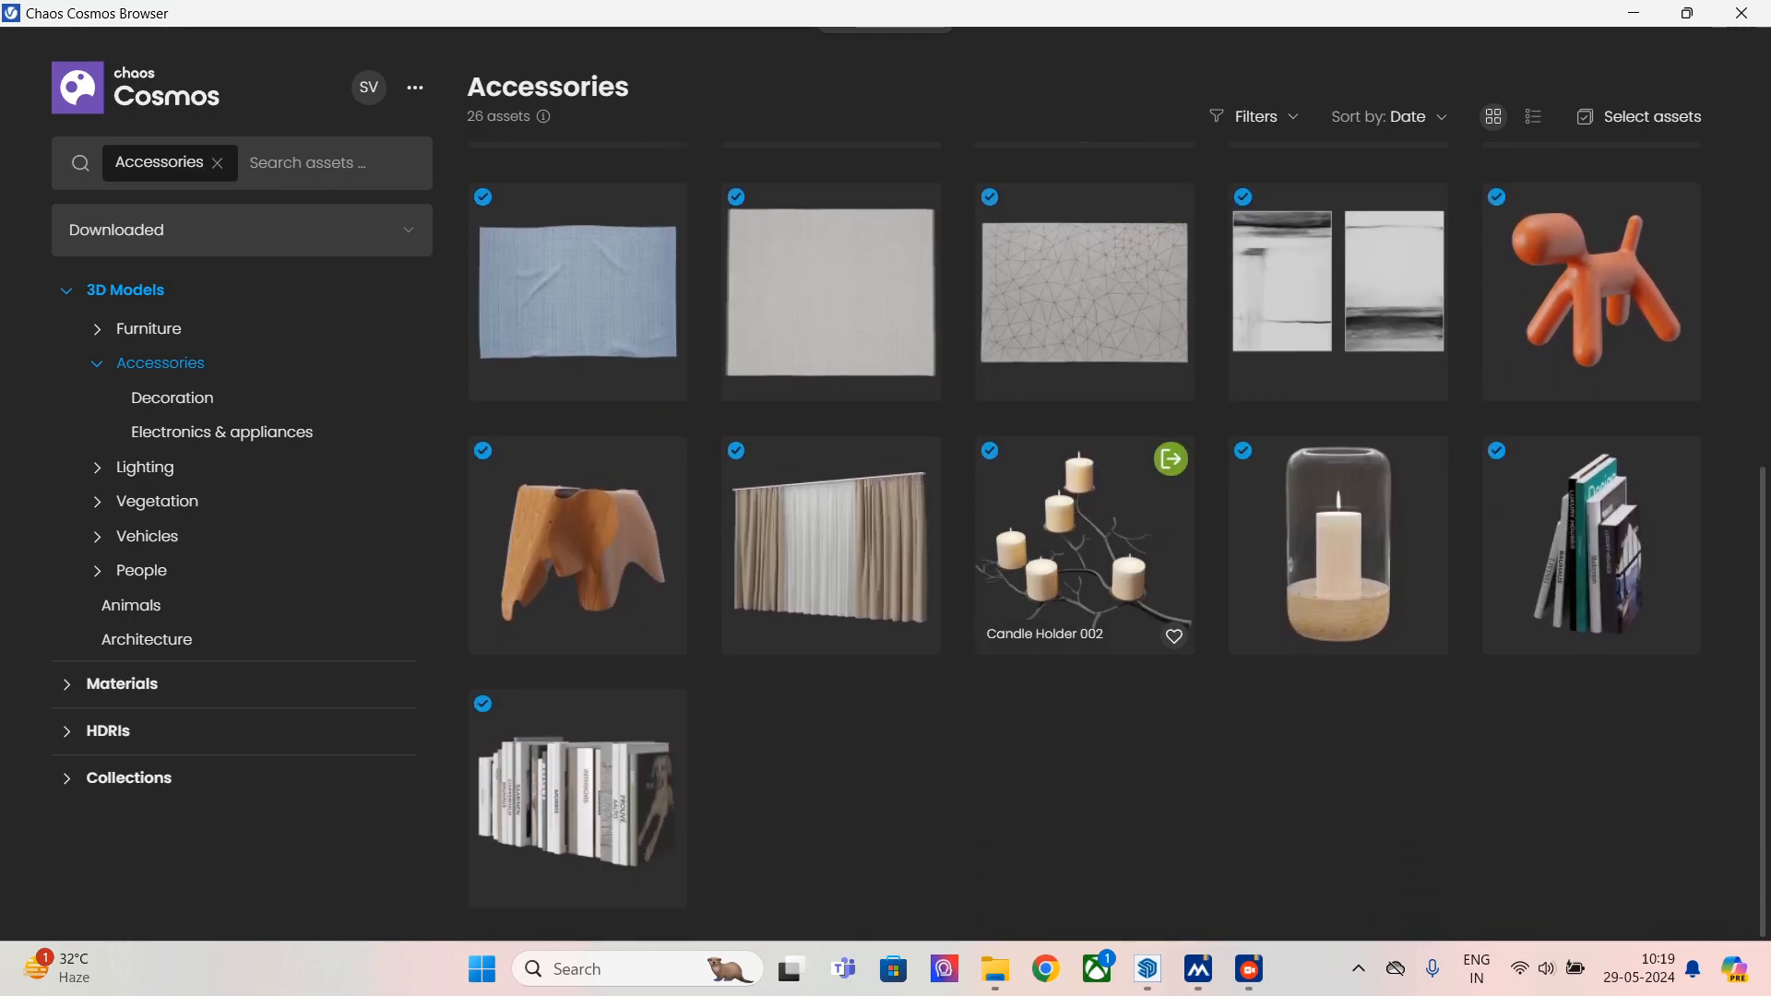
- Widen the Chaos Cosmos listing to all assets and look through the Accessories for a decor piece
click(242, 231)
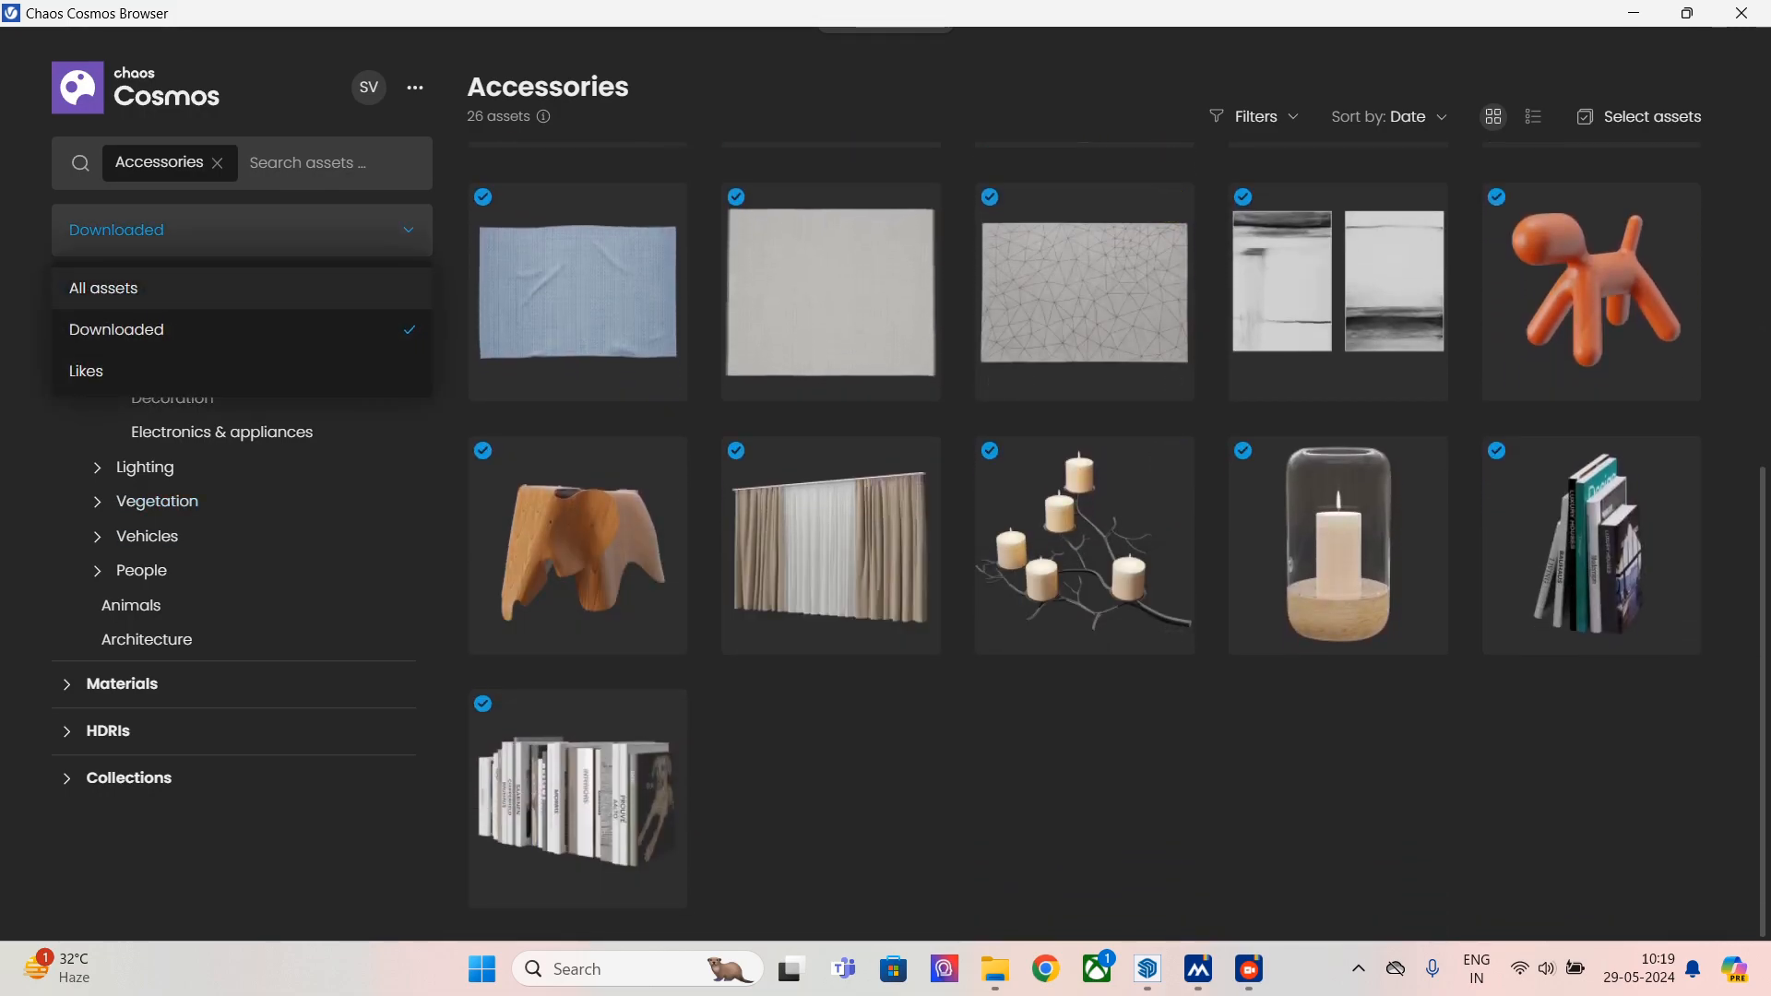
click(139, 287)
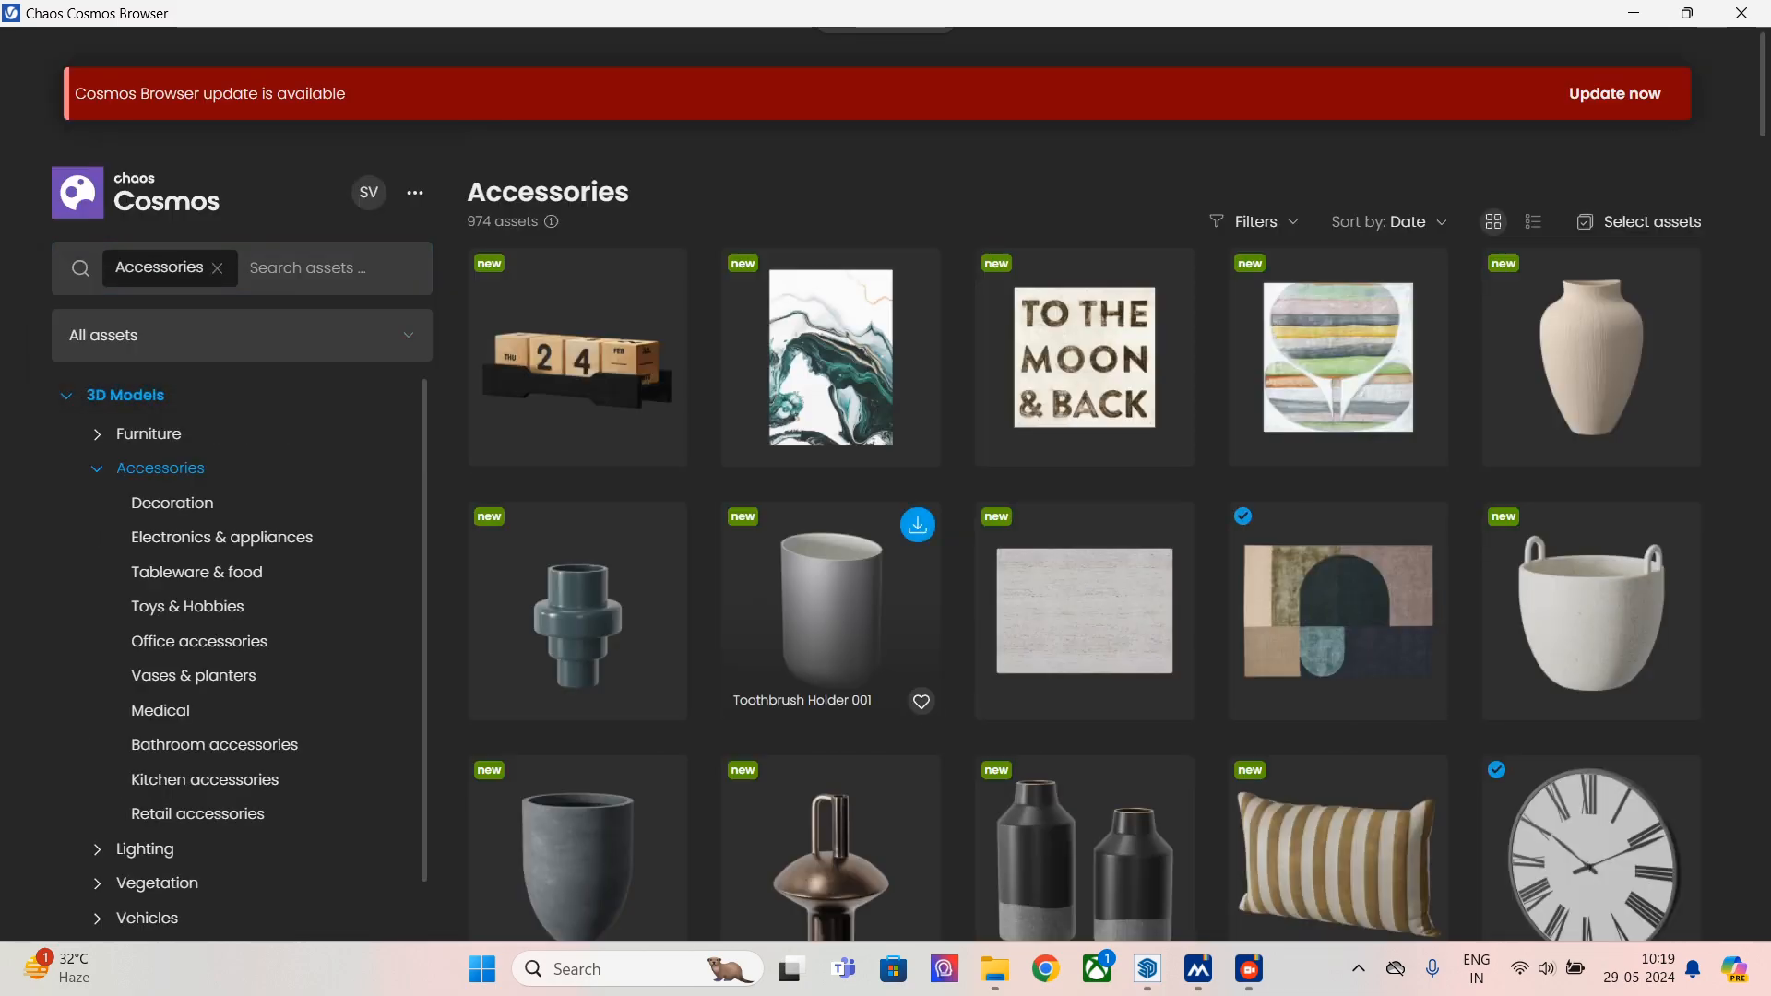
scroll(830, 572, down, 4)
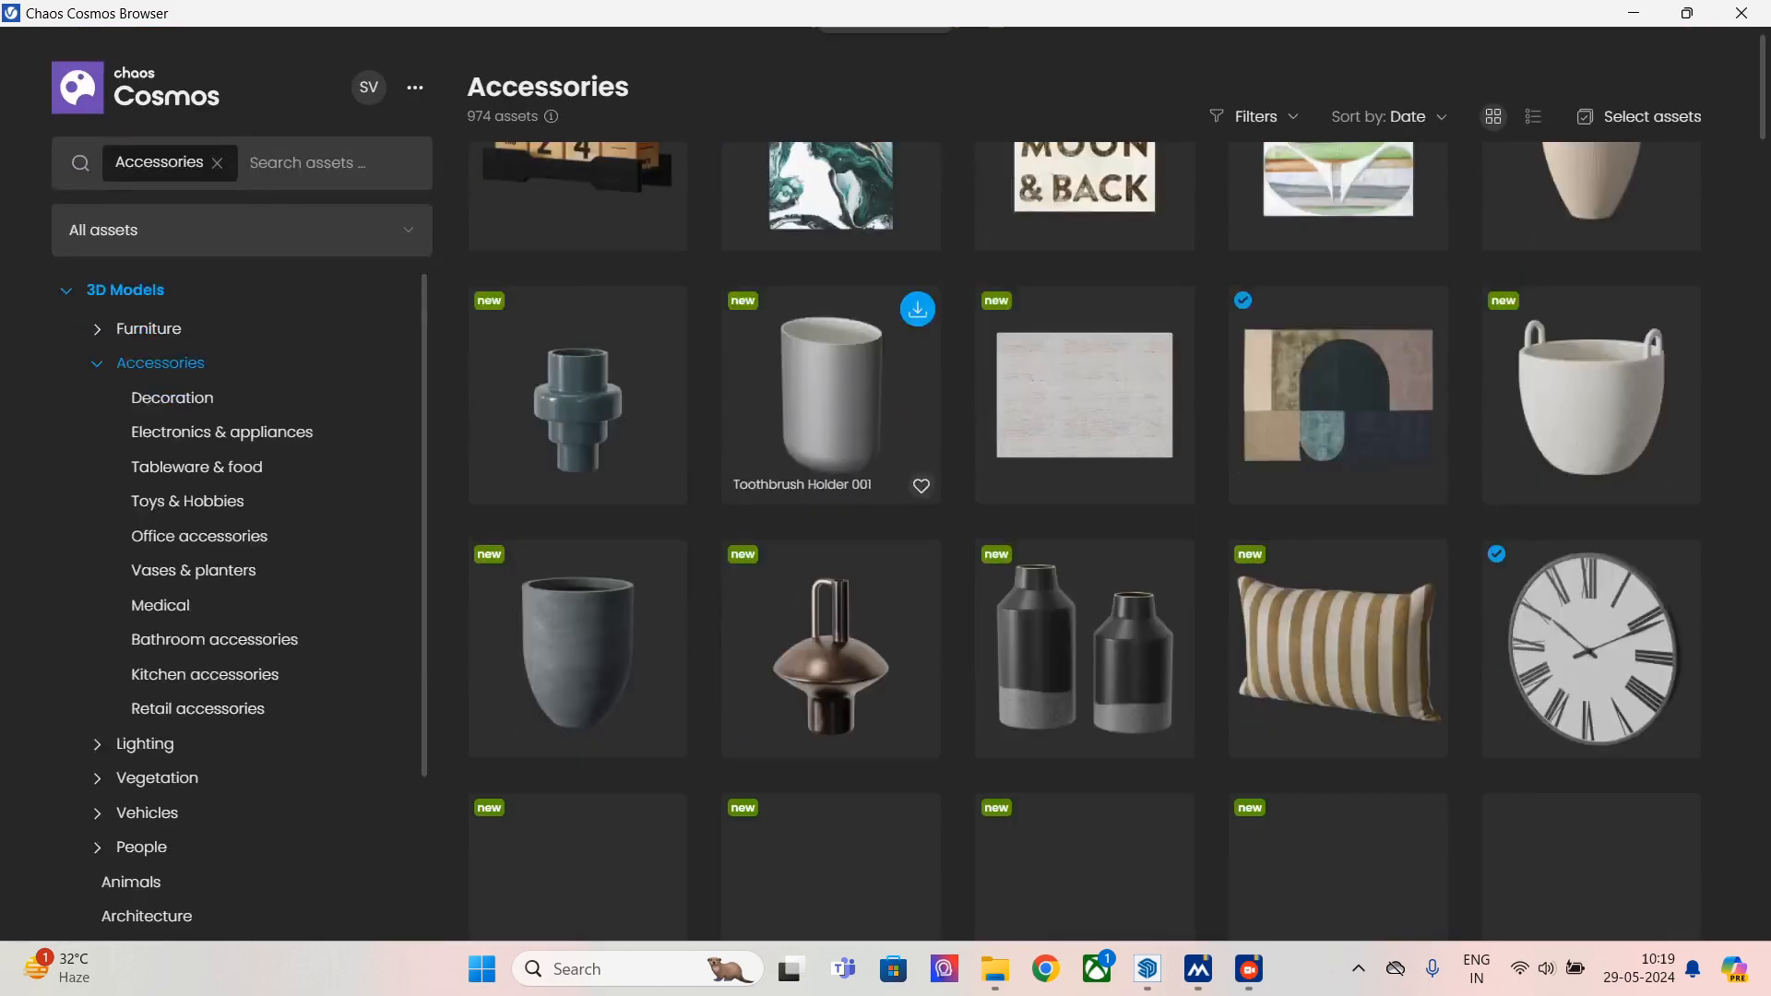
scroll(830, 425, down, 10)
scroll(830, 415, down, 12)
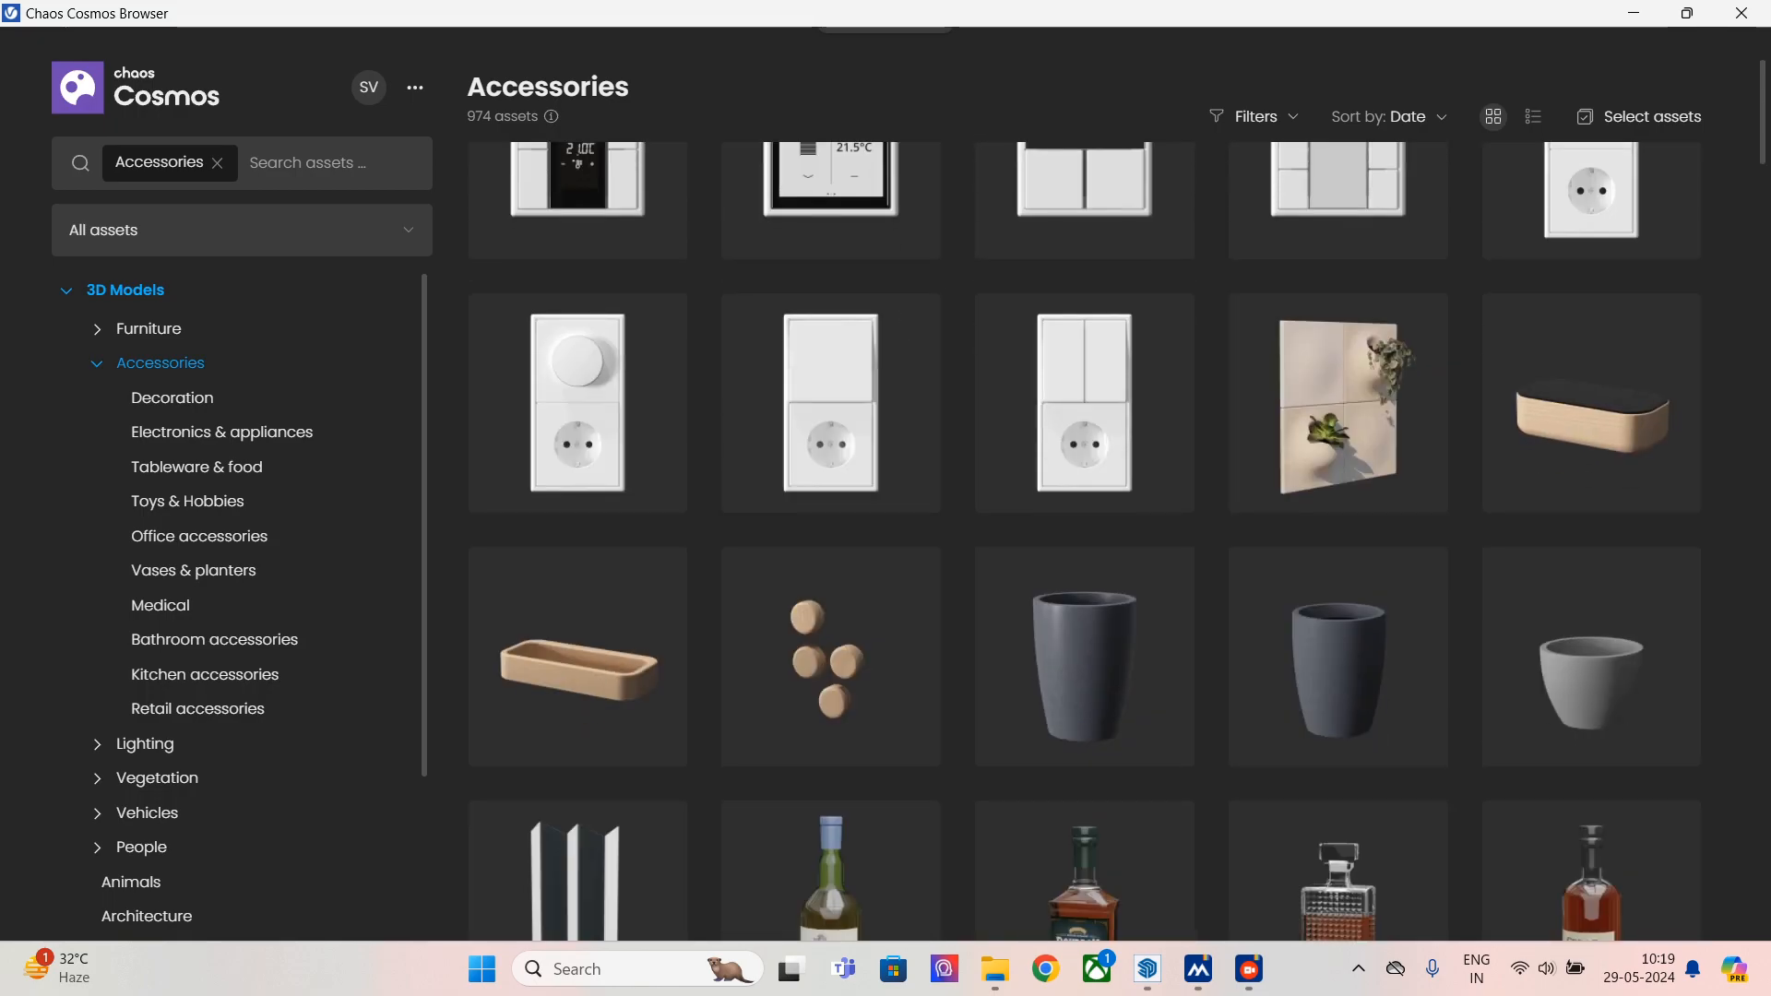
scroll(830, 359, down, 15)
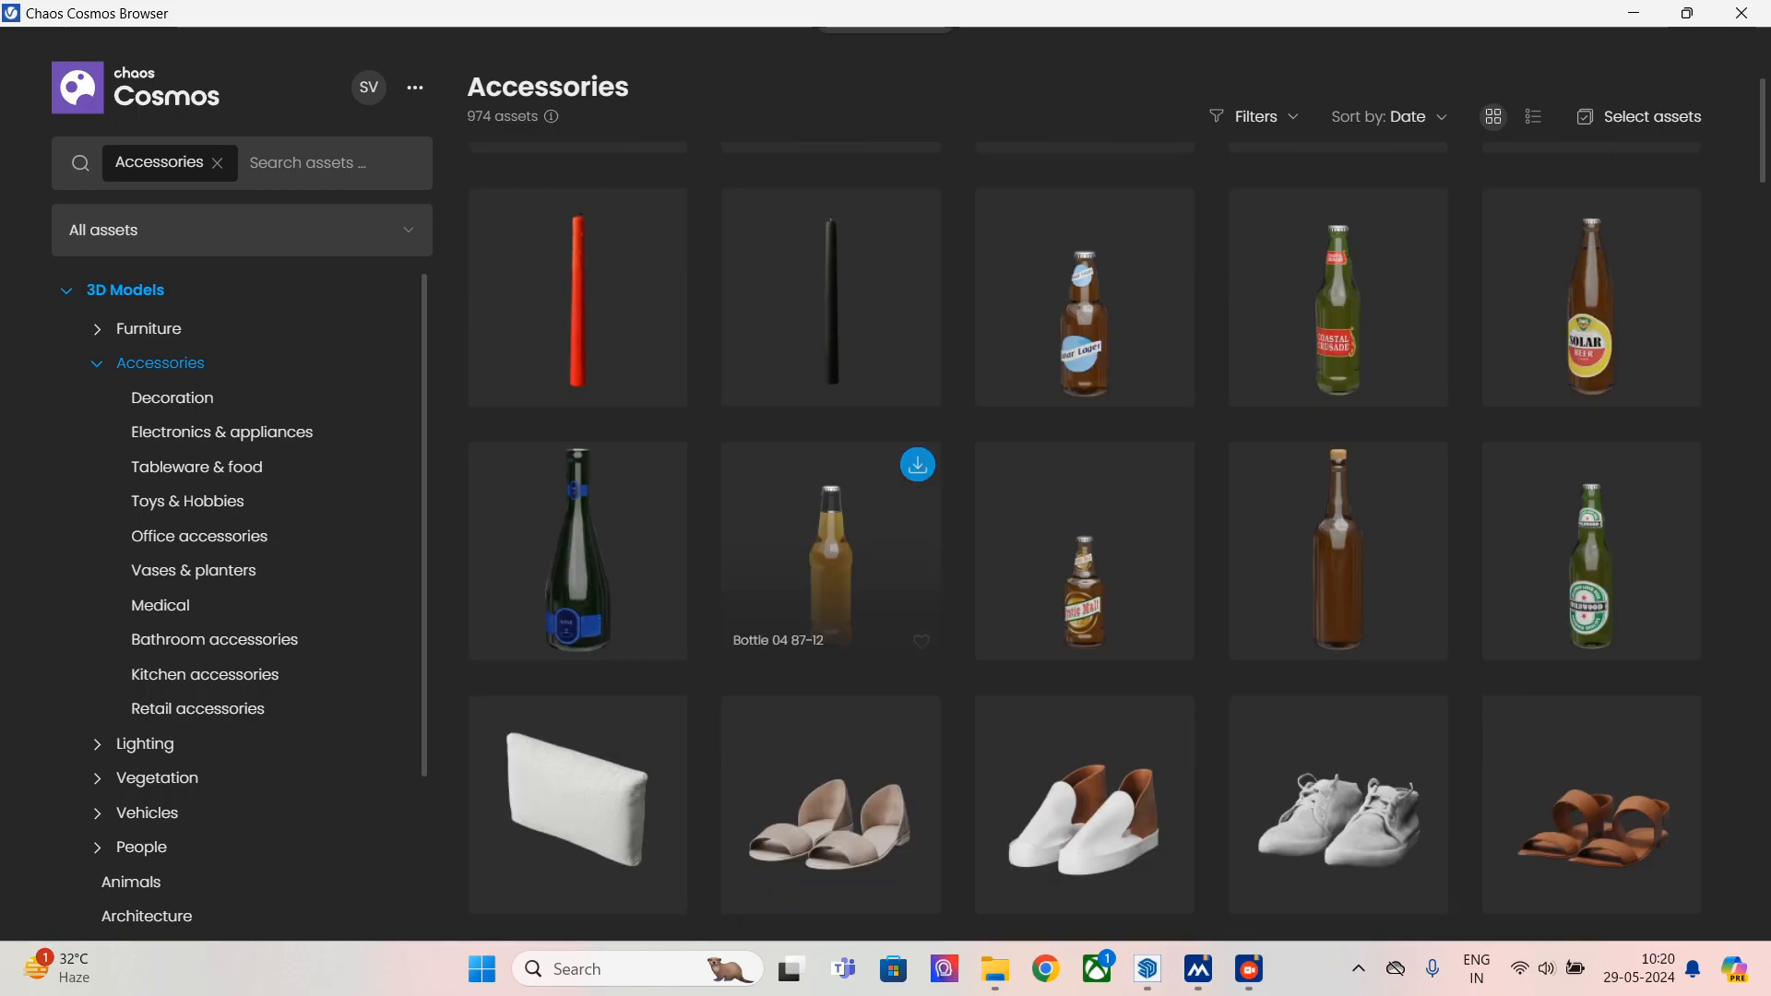
scroll(830, 627, down, 5)
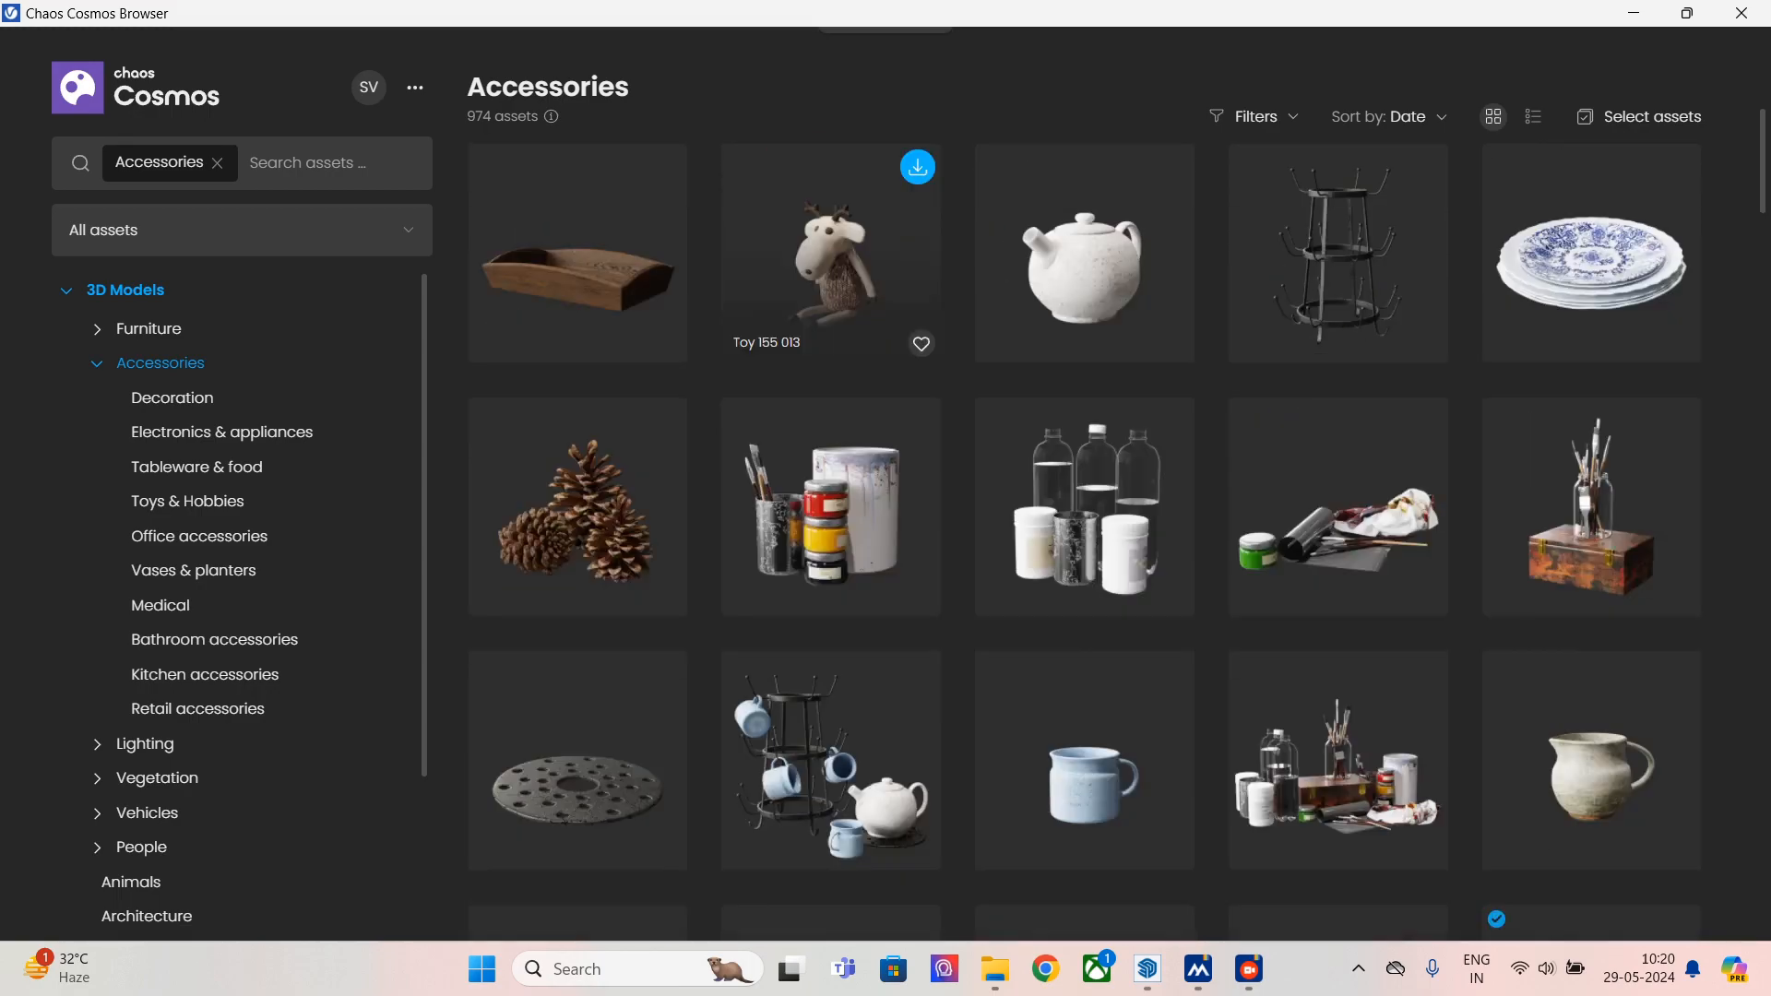
scroll(830, 599, down, 3)
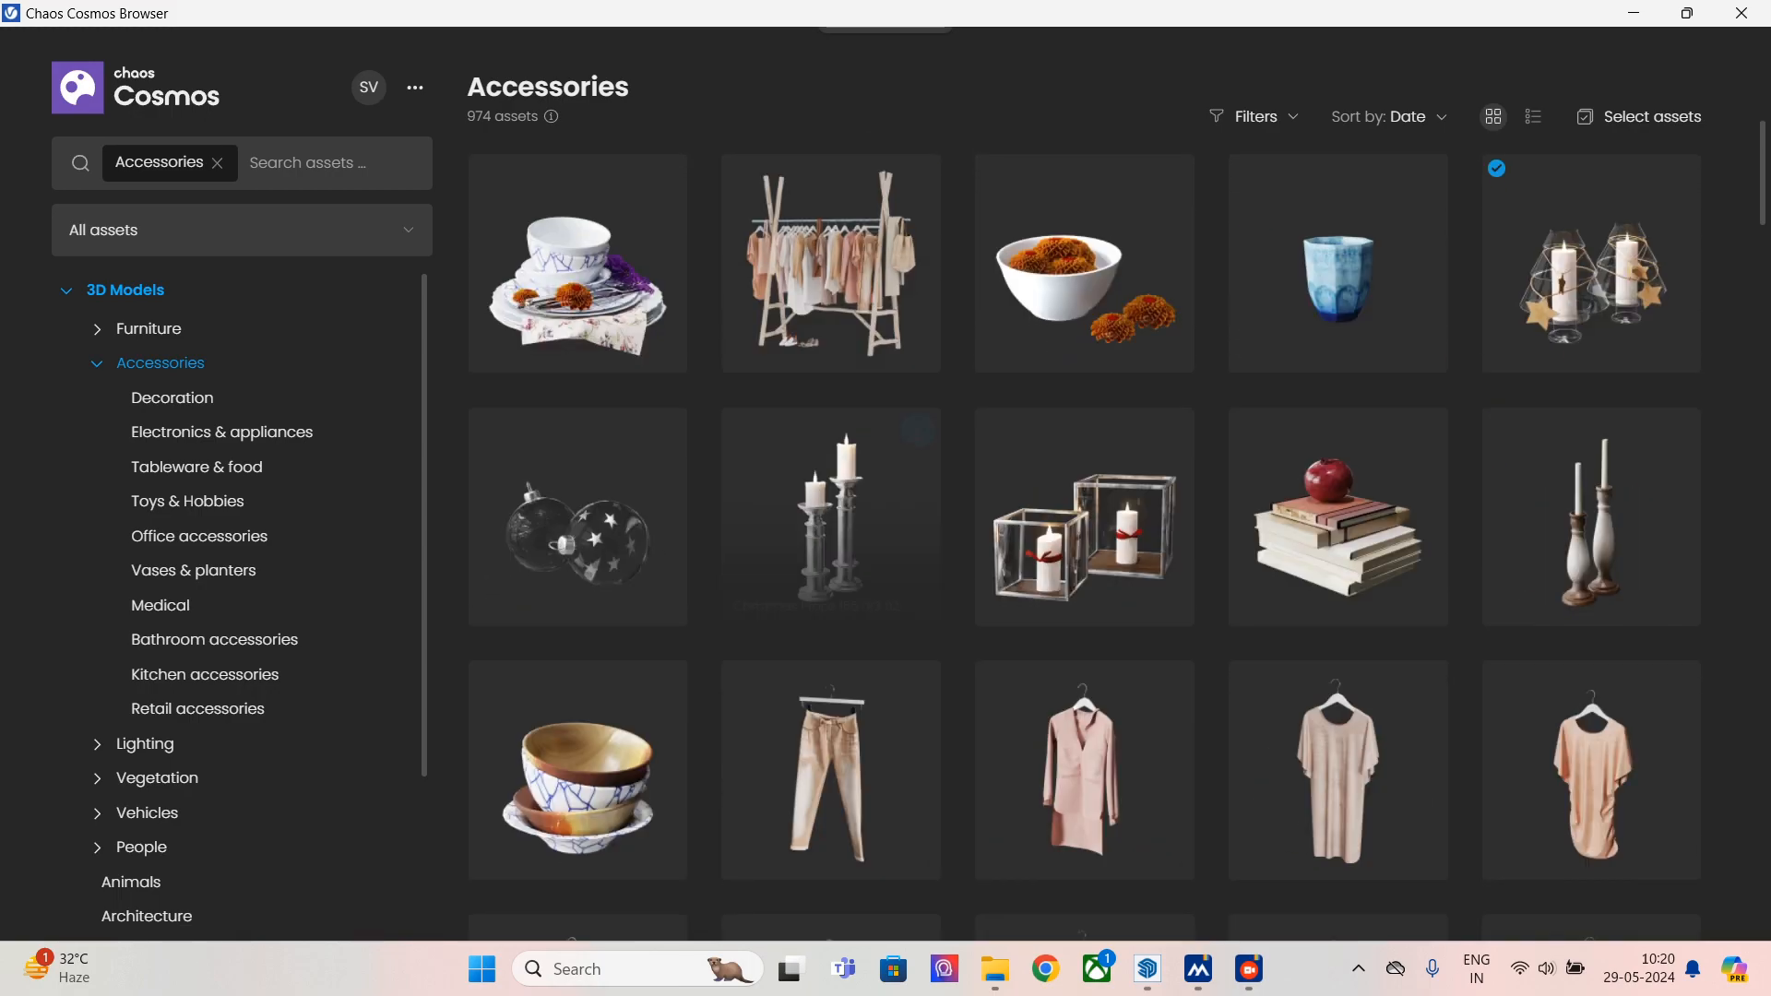
- Find the downloaded wooden mountain decoration among the Decoration accessories and import it into the model
click(172, 398)
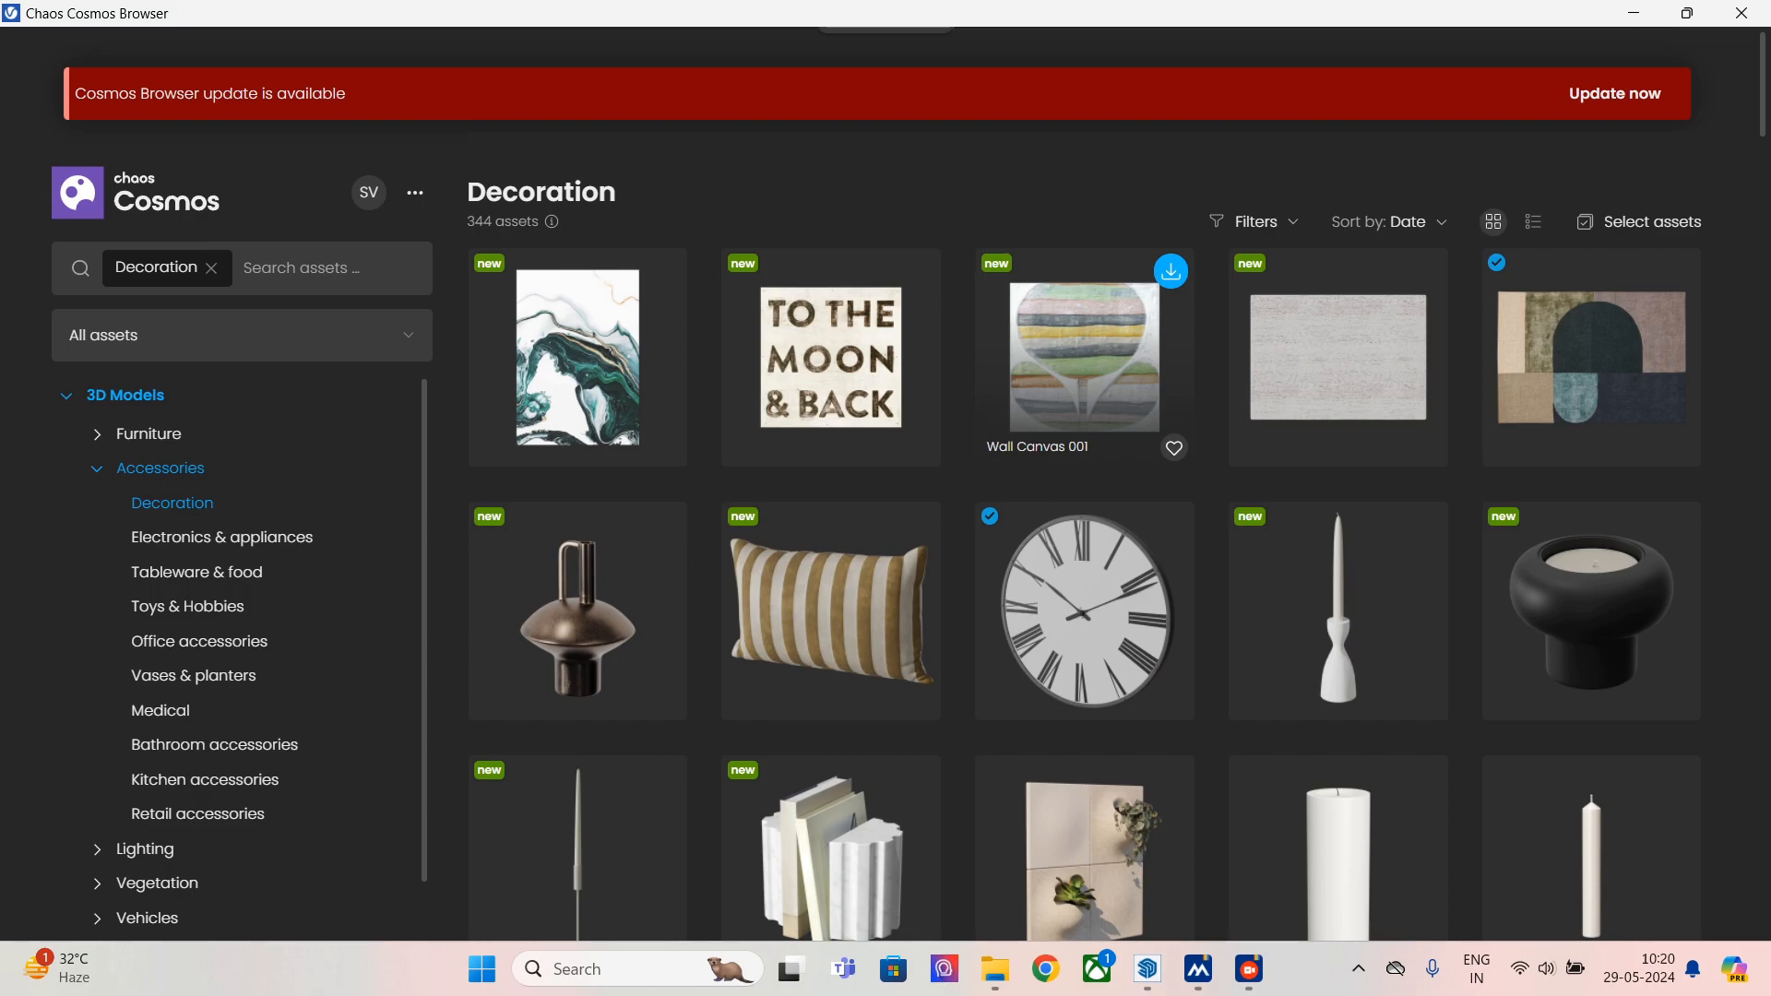
scroll(1084, 369, down, 3)
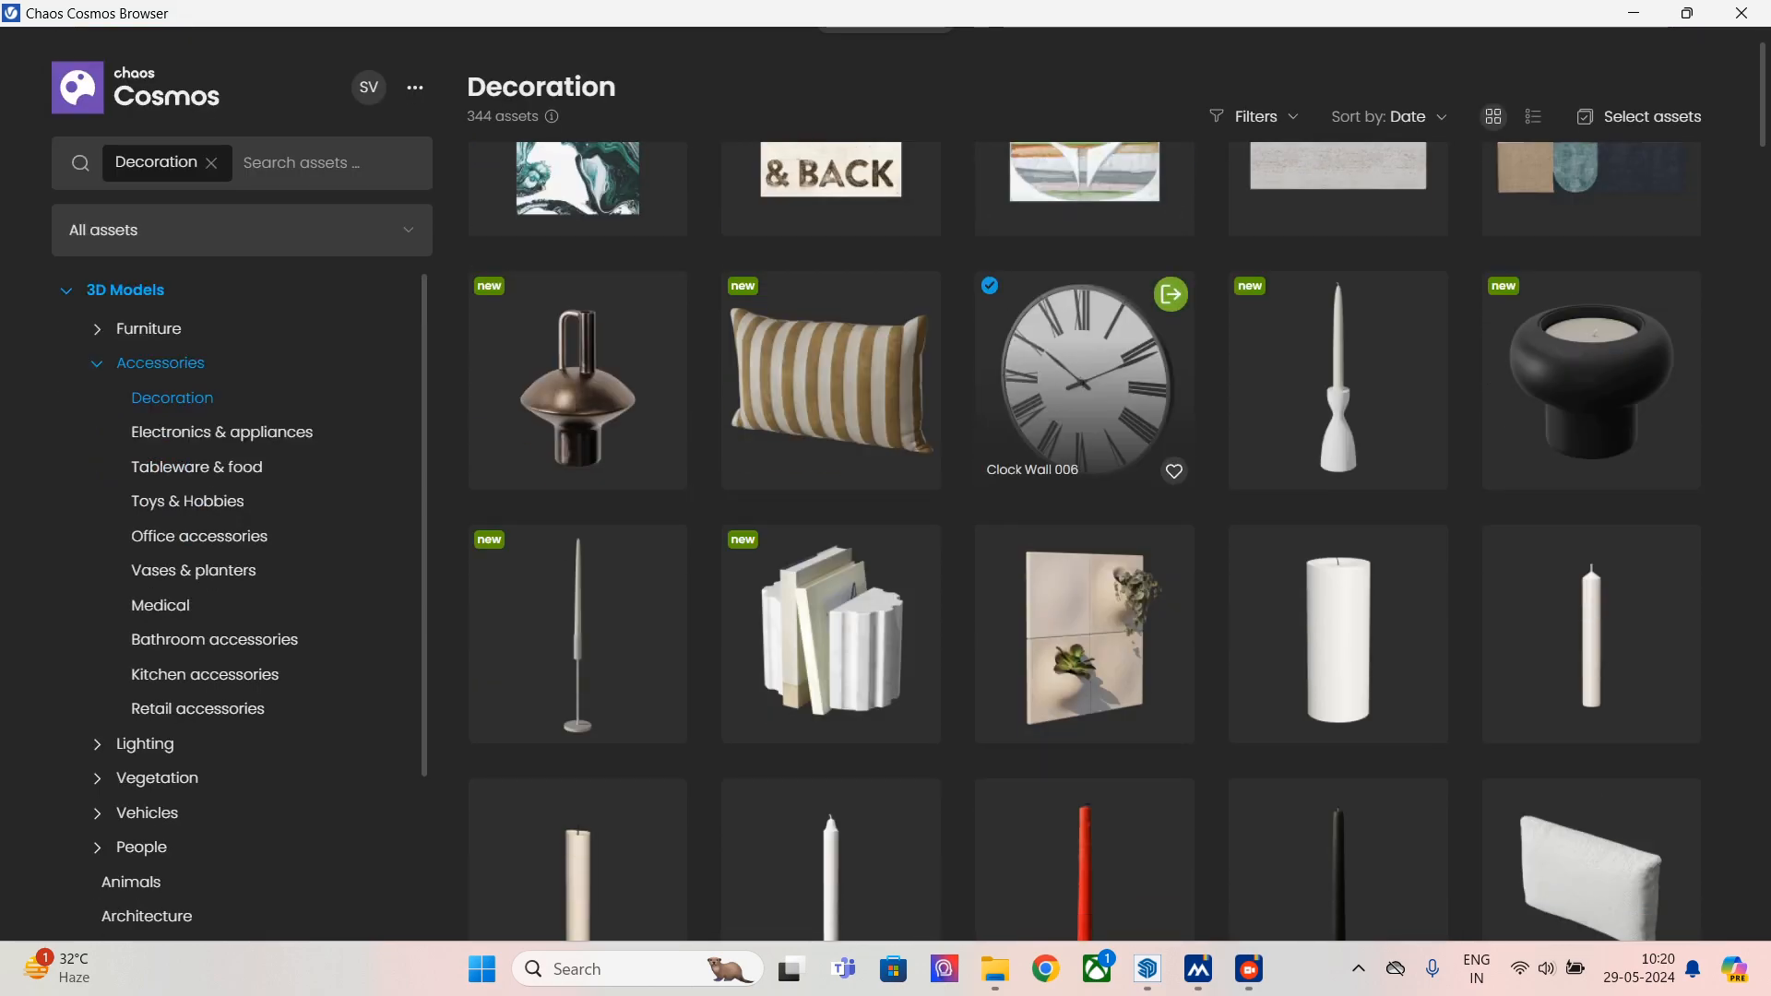
scroll(1083, 415, down, 10)
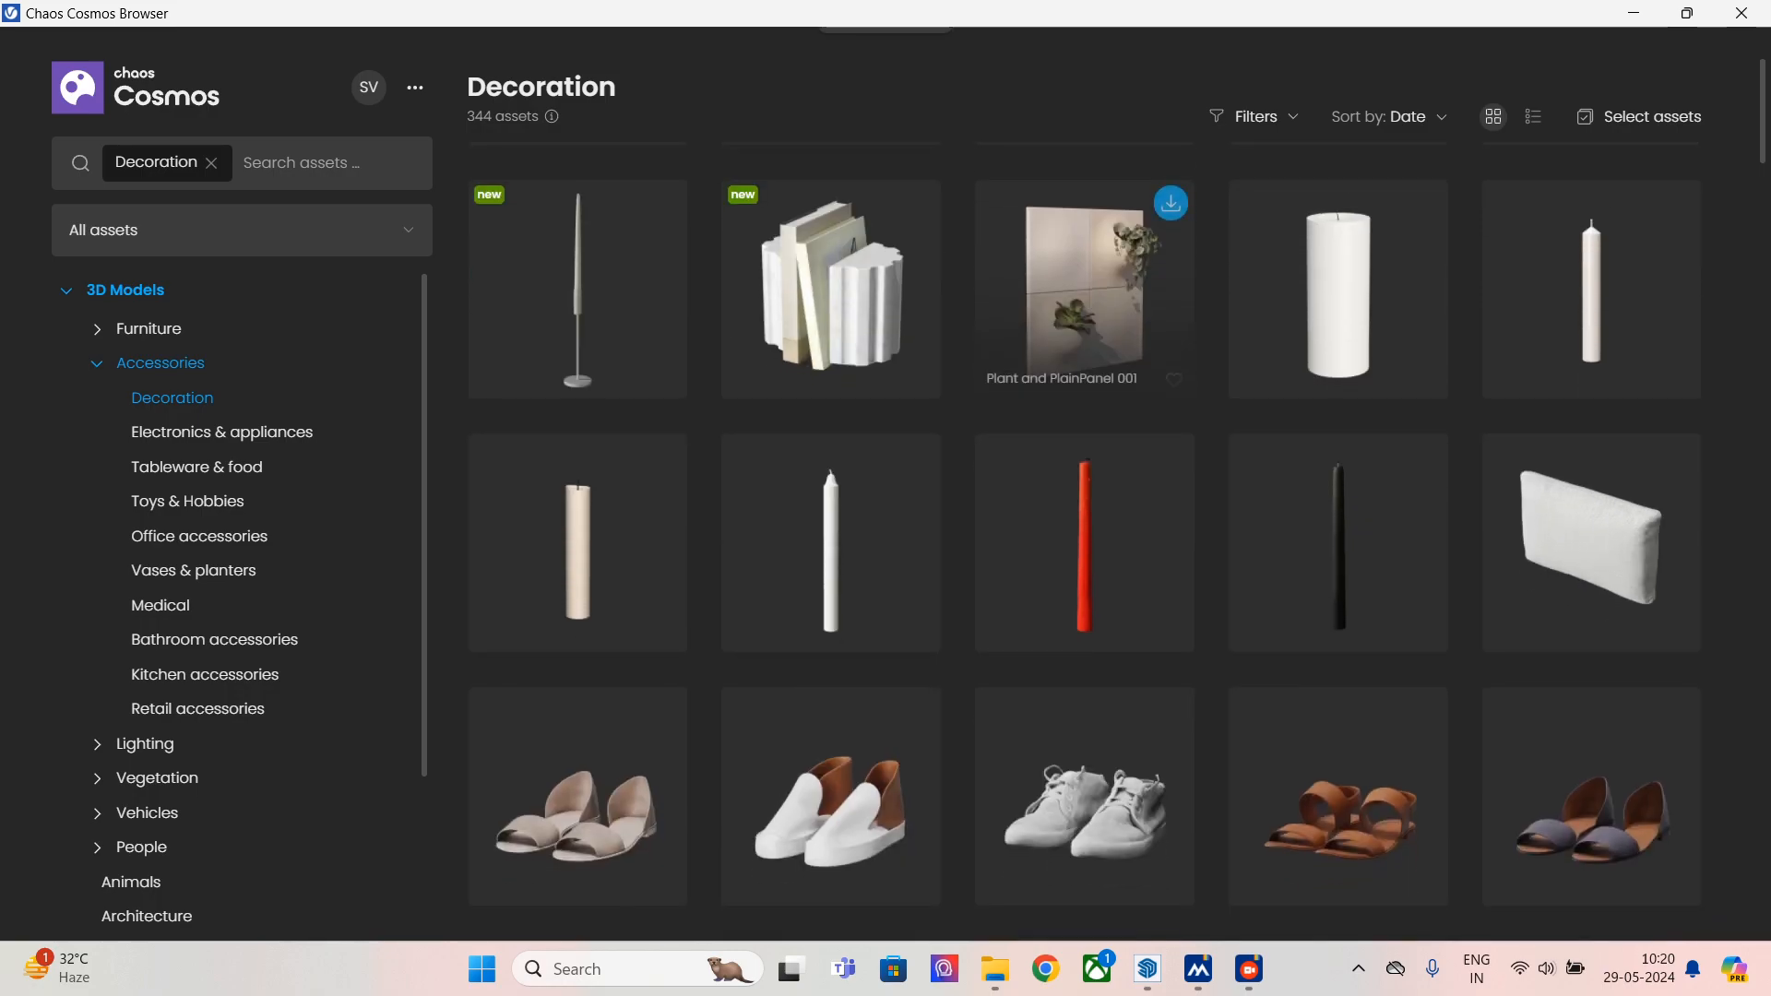
scroll(1084, 470, down, 3)
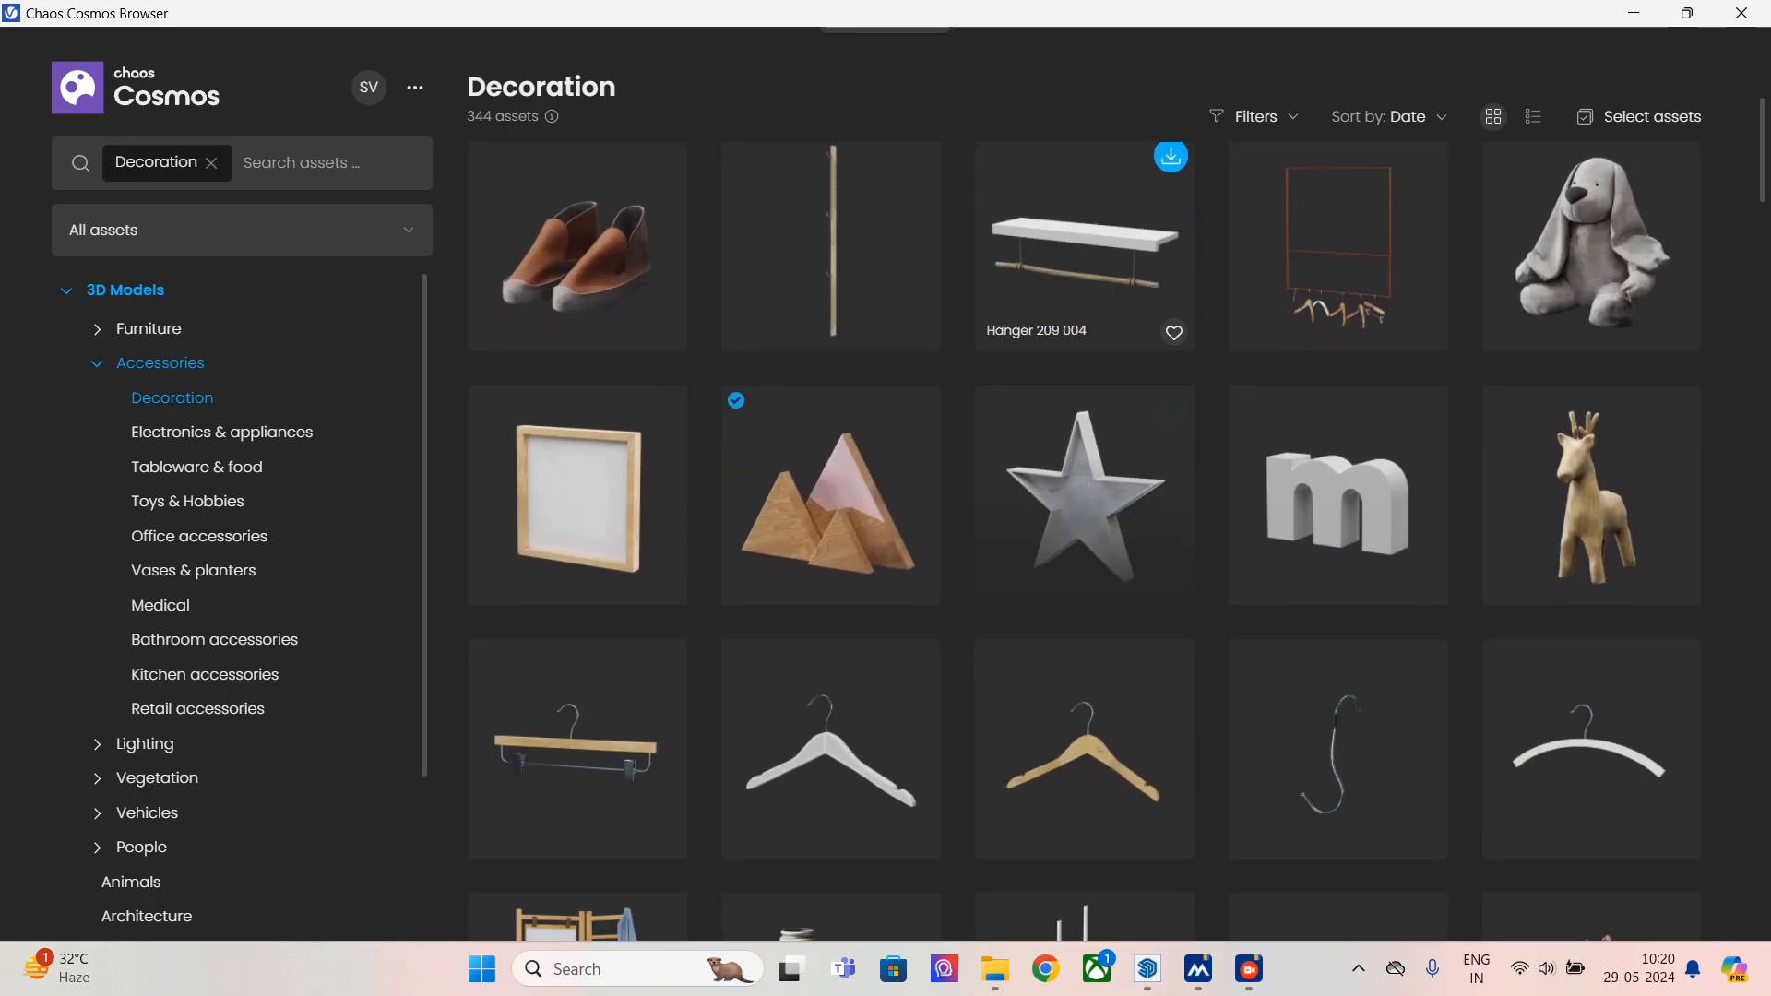
scroll(1084, 471, down, 3)
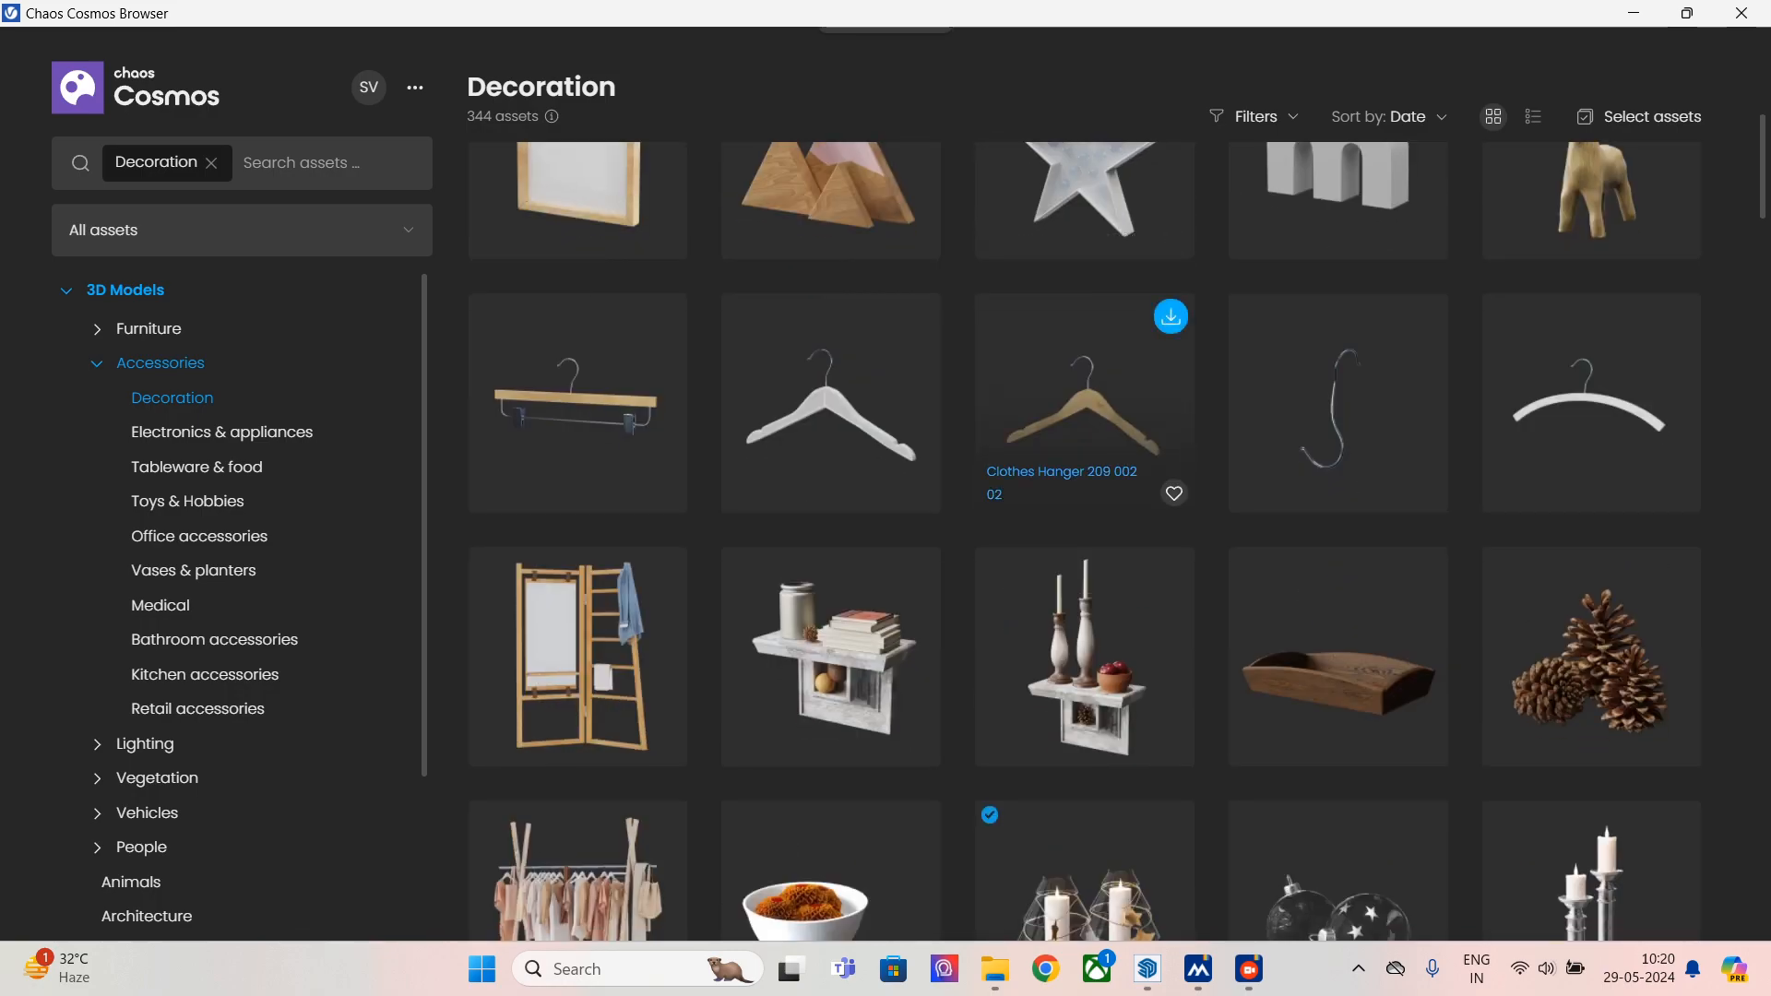
scroll(1083, 471, up, 3)
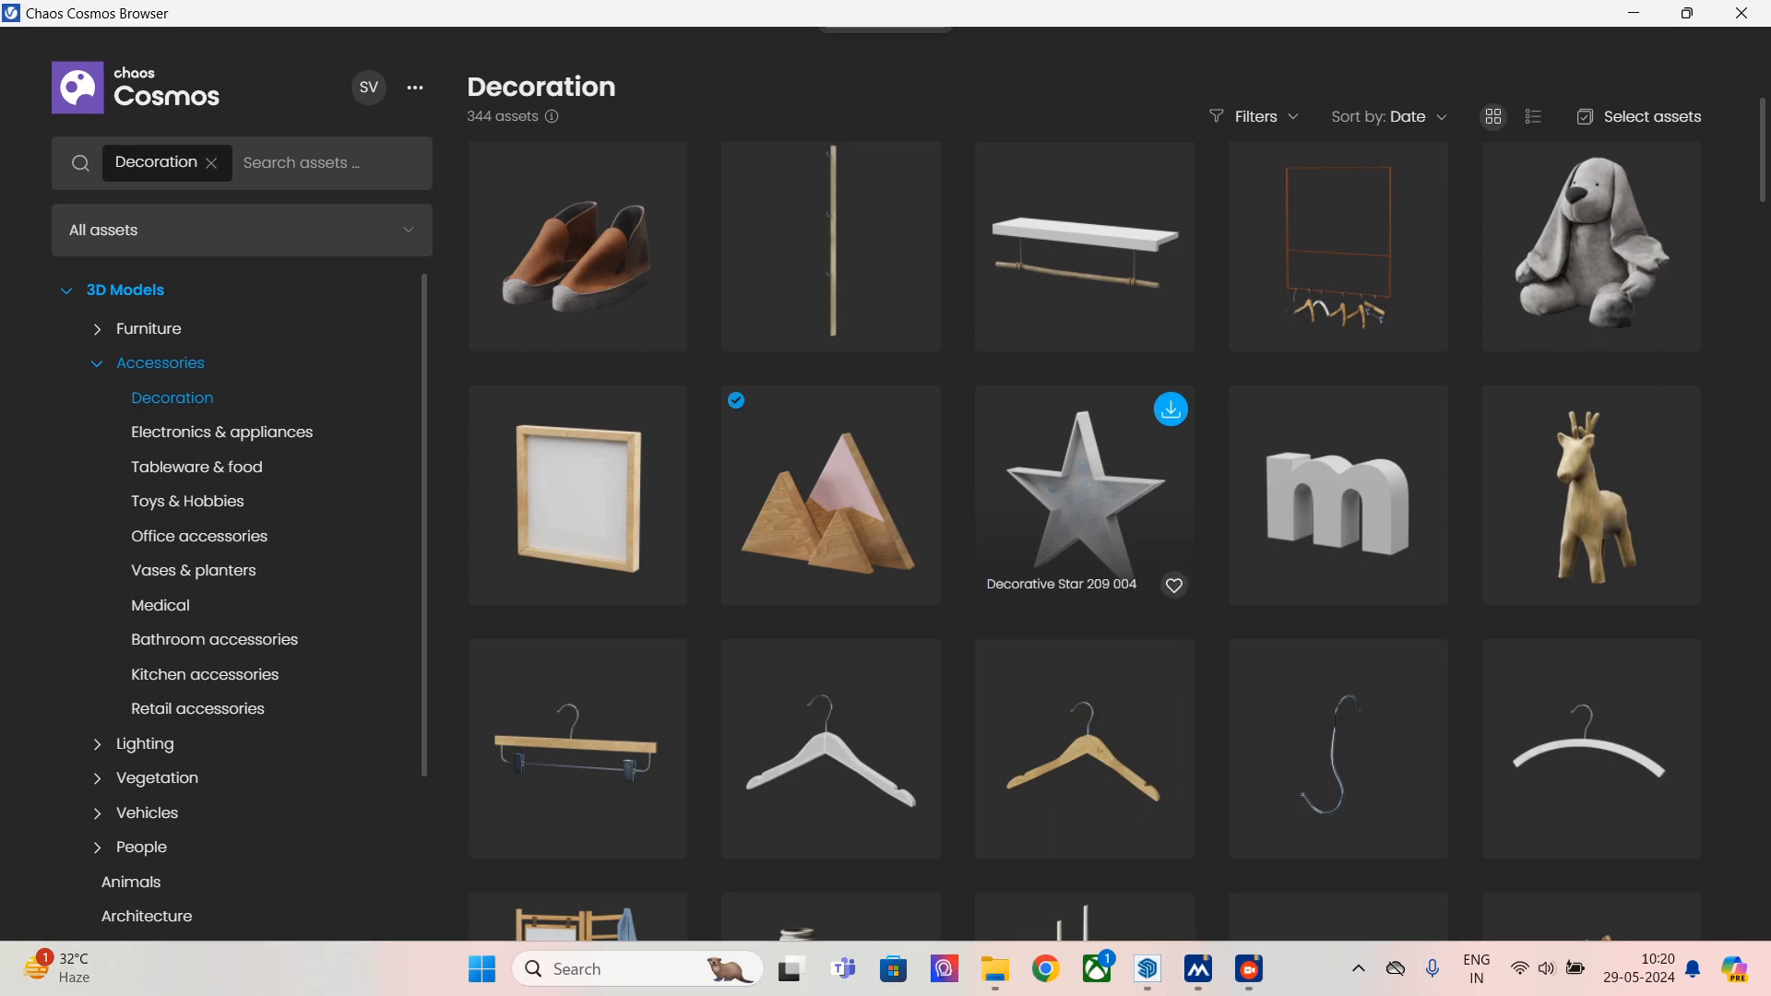
click(918, 409)
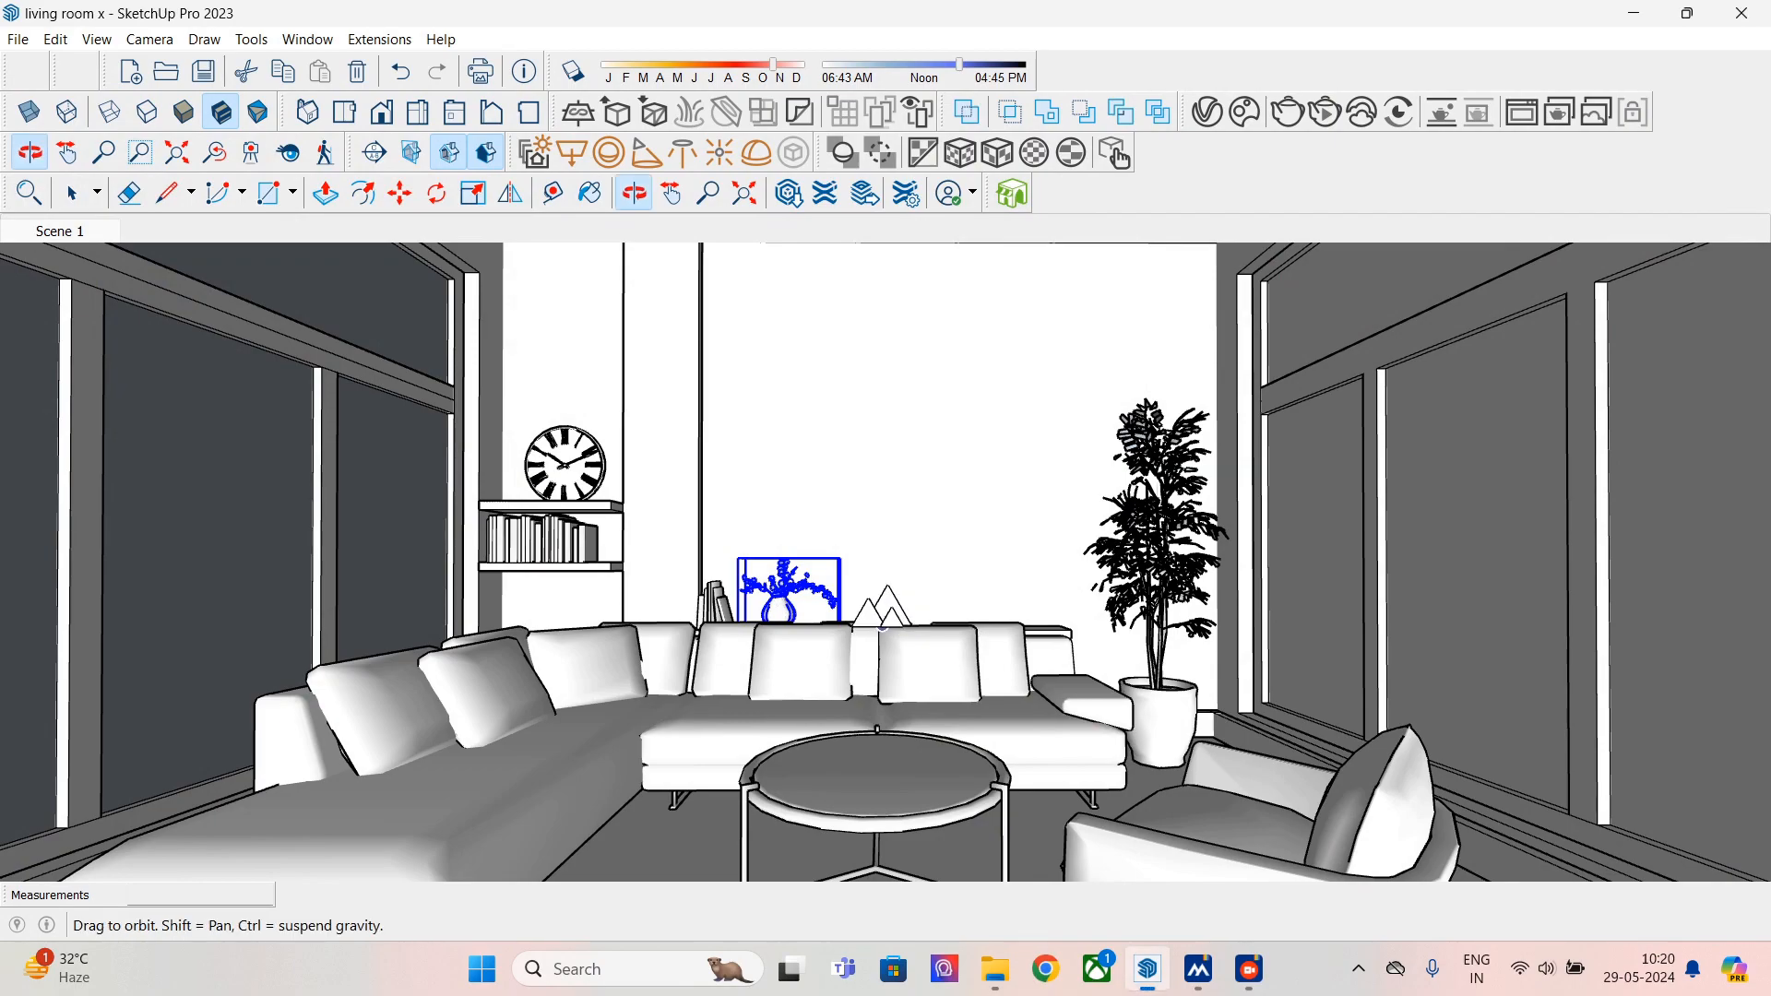
- Place the mountain decoration on the ledge behind the sofa, beside the flower vase, and end the placement
scroll(906, 625, up, 6)
scroll(908, 620, up, 4)
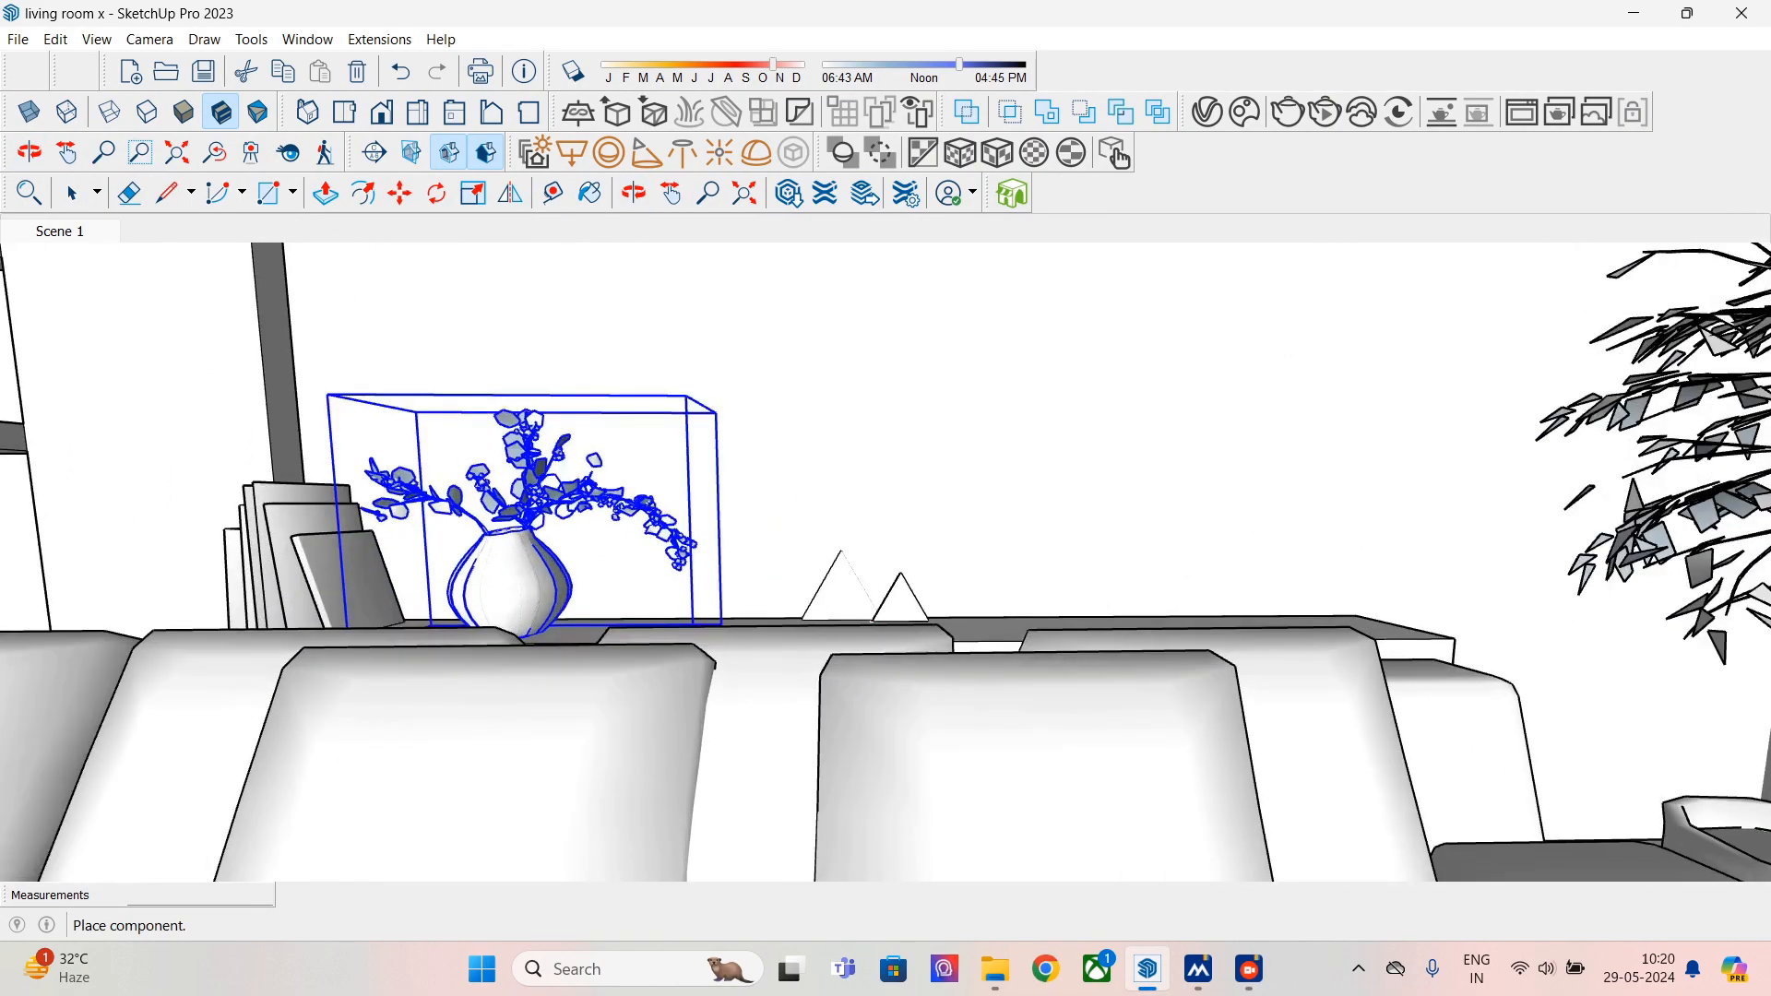
scroll(848, 624, up, 3)
mouse_move(849, 623)
middle_down()
mouse_move(811, 673)
mouse_move(828, 653)
middle_up()
click(828, 653)
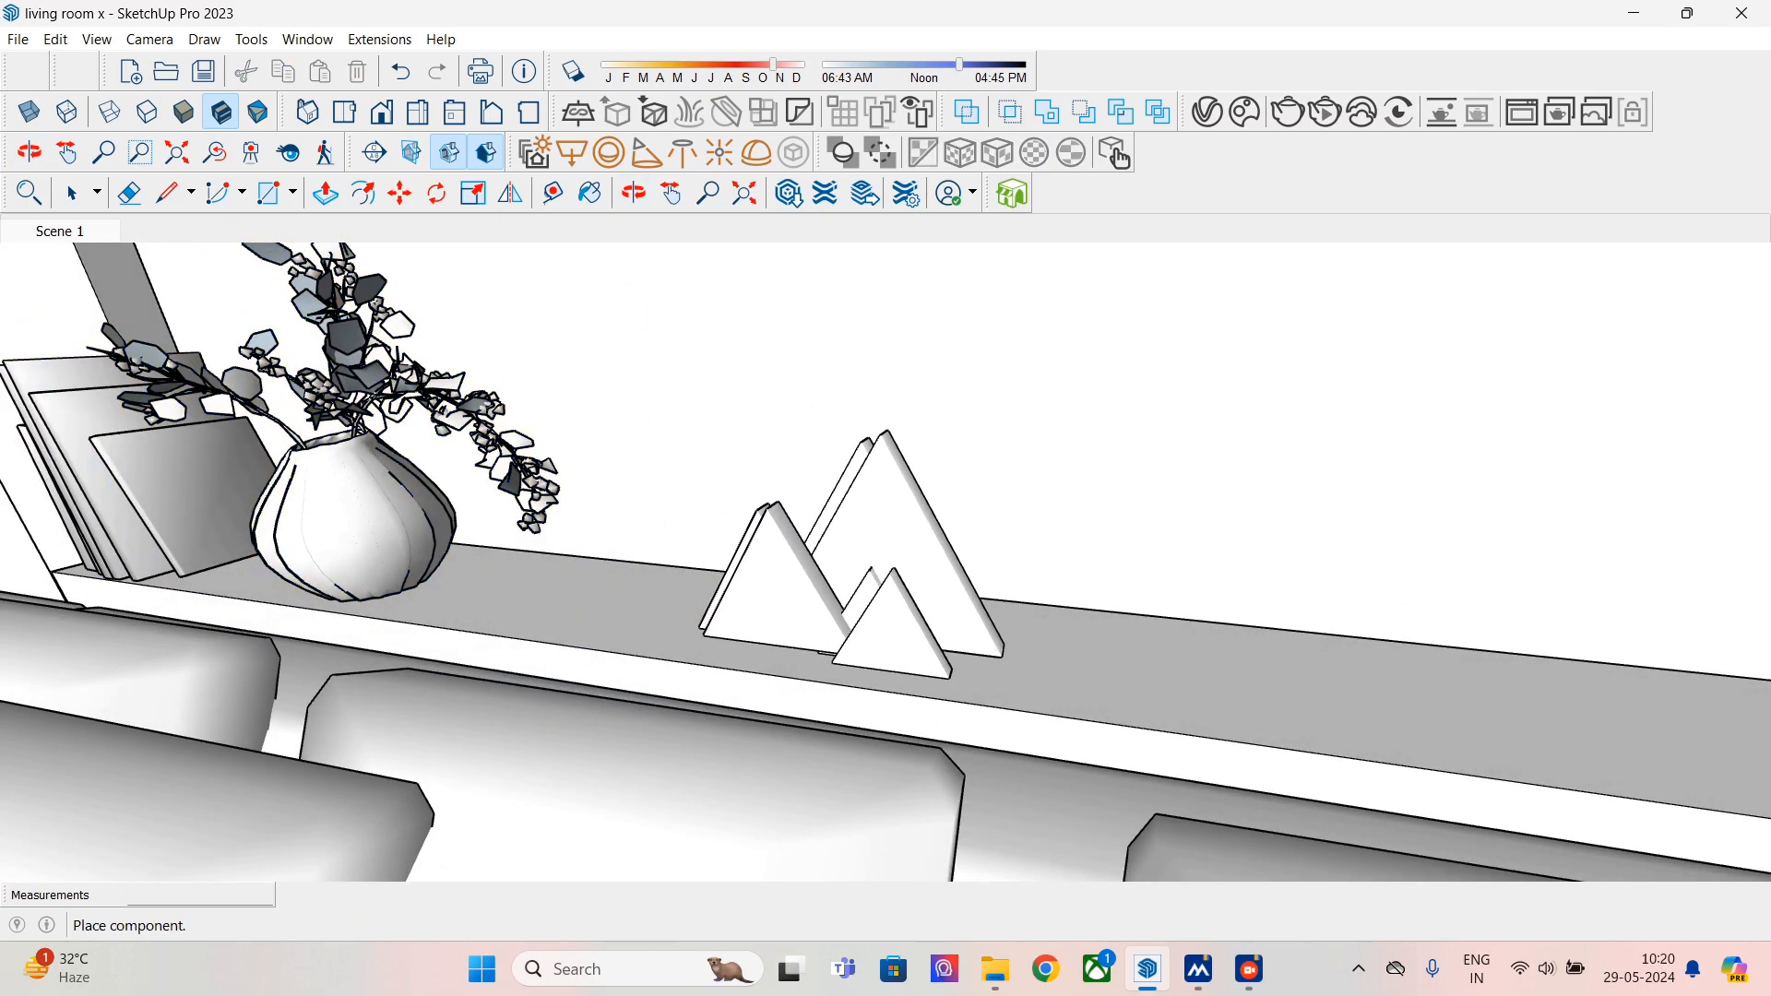
right_click(1038, 669)
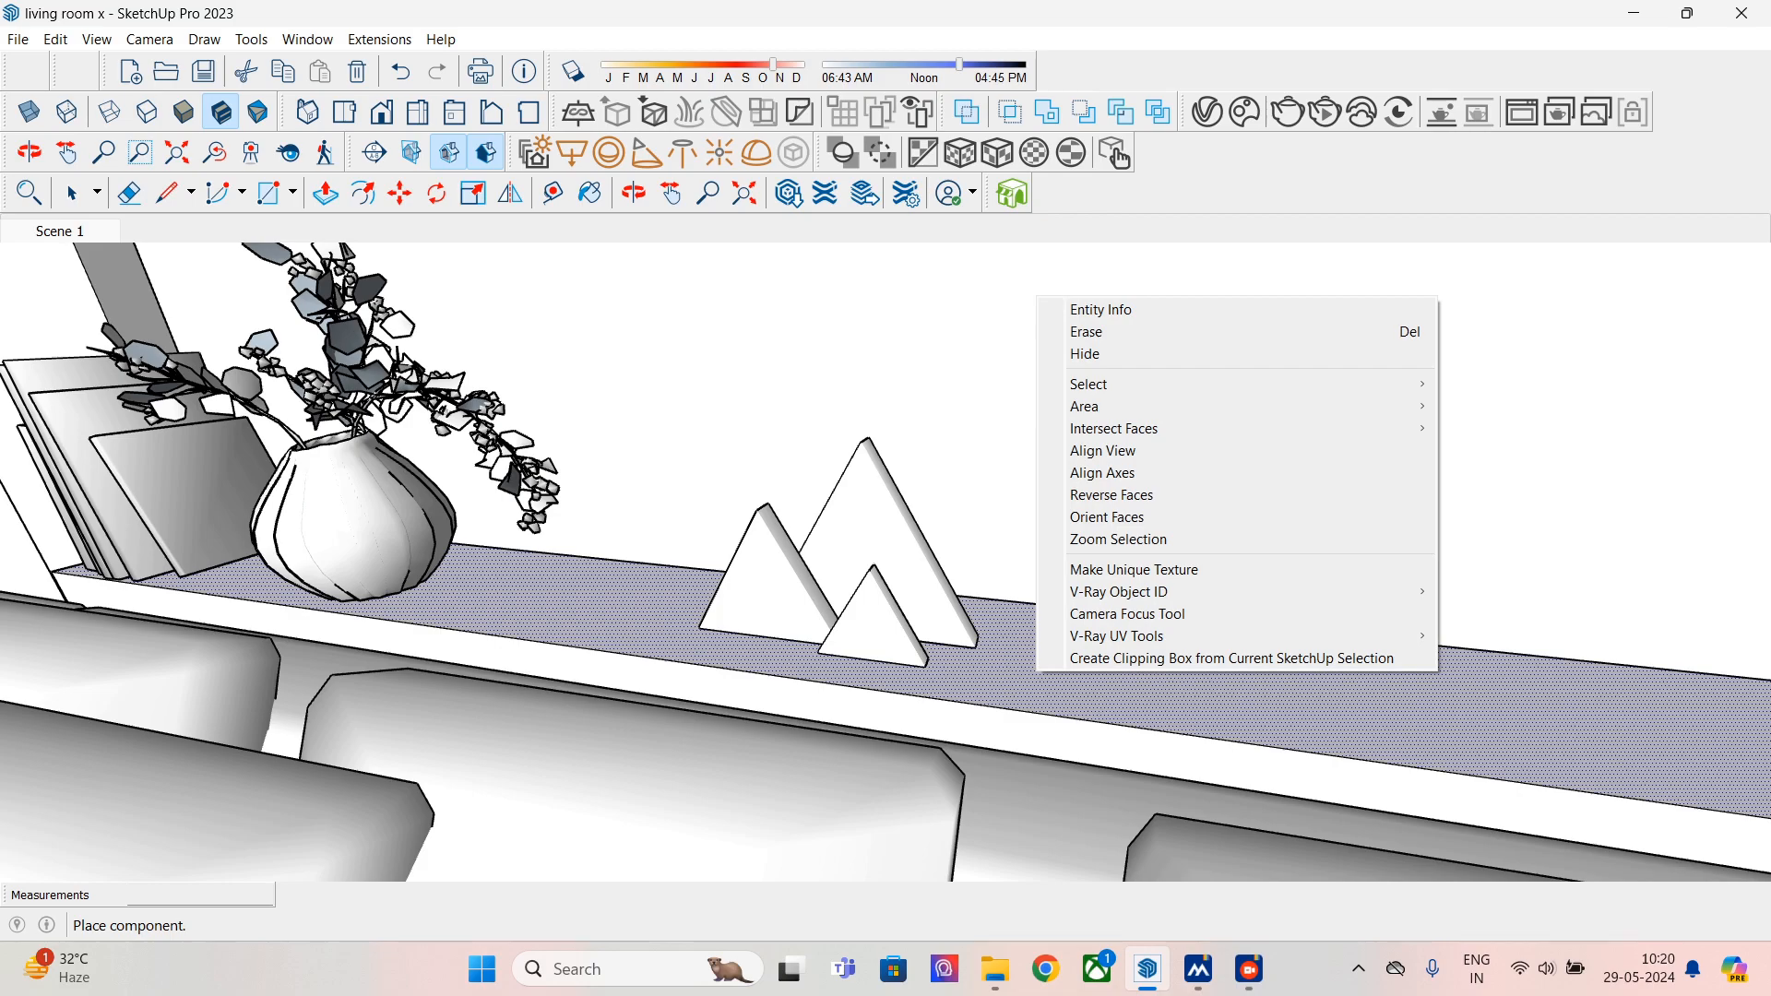
key(Escape)
- Select the mountain decoration on the ledge for resizing
scroll(1014, 669, down, 2)
middle_drag(1014, 669, 1167, 650)
click(931, 572)
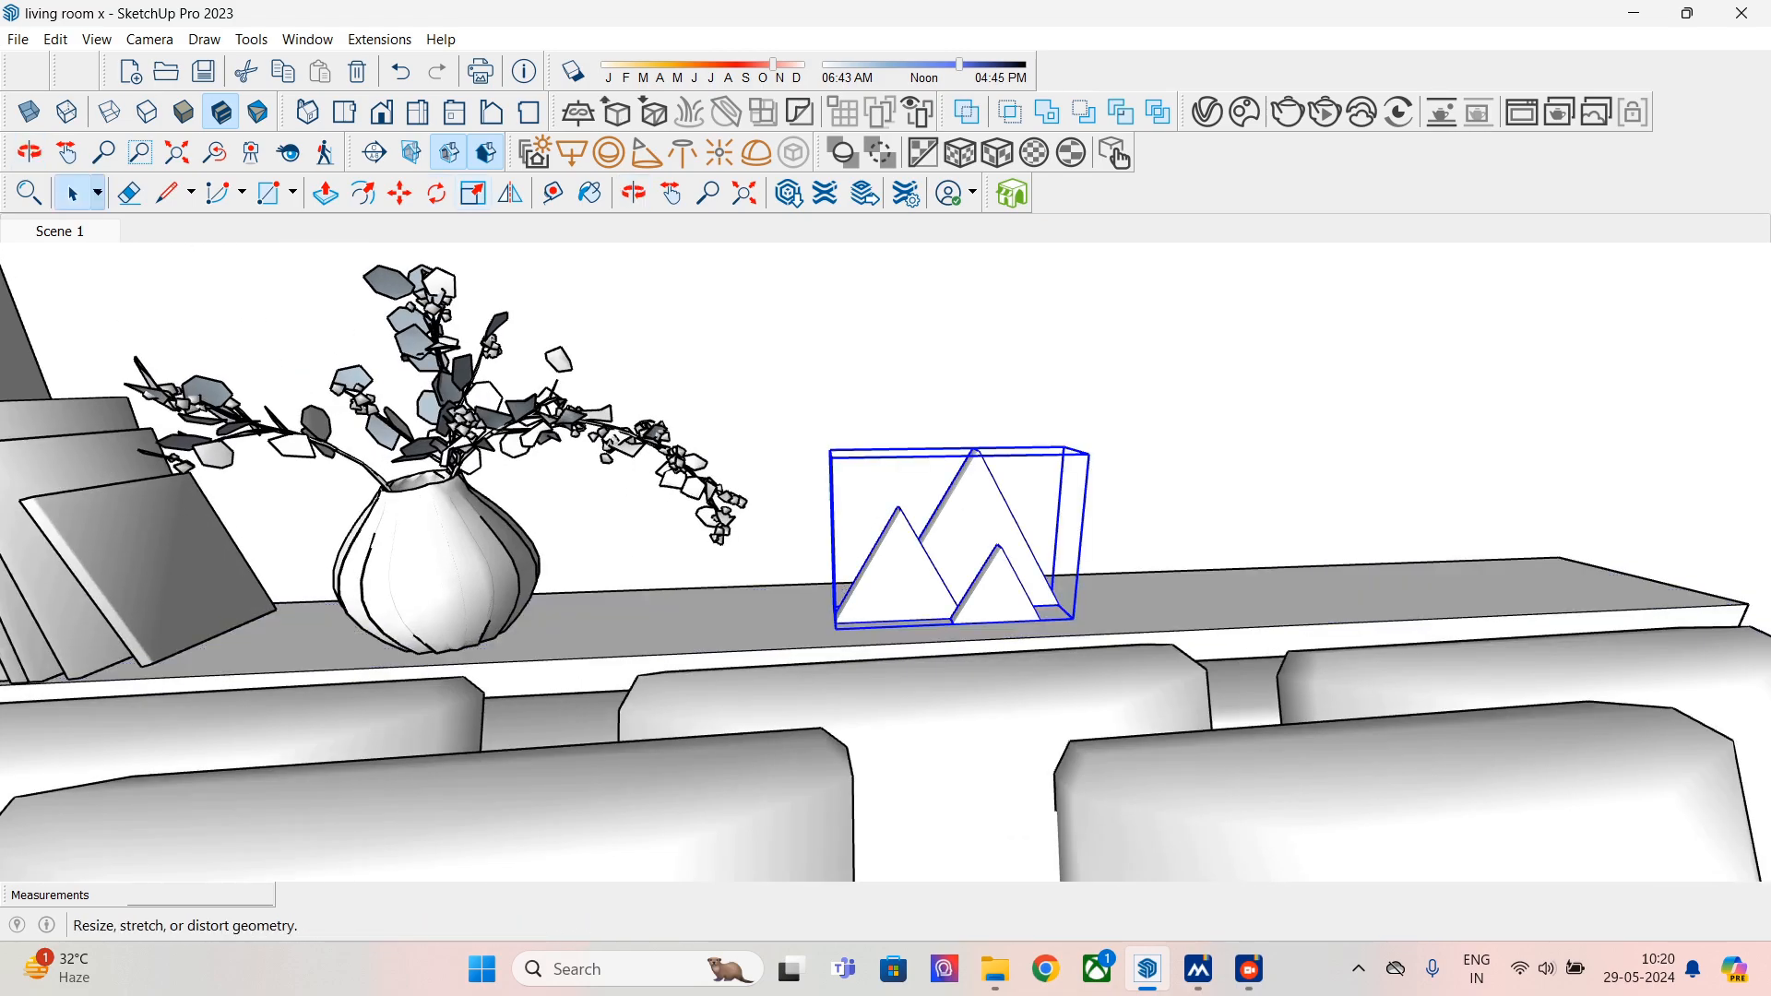
- Scale the triangular mountain ornament up by about 1.24 and move it about 0.28' along the ledge toward the vase
click(473, 193)
drag(831, 457, 764, 413)
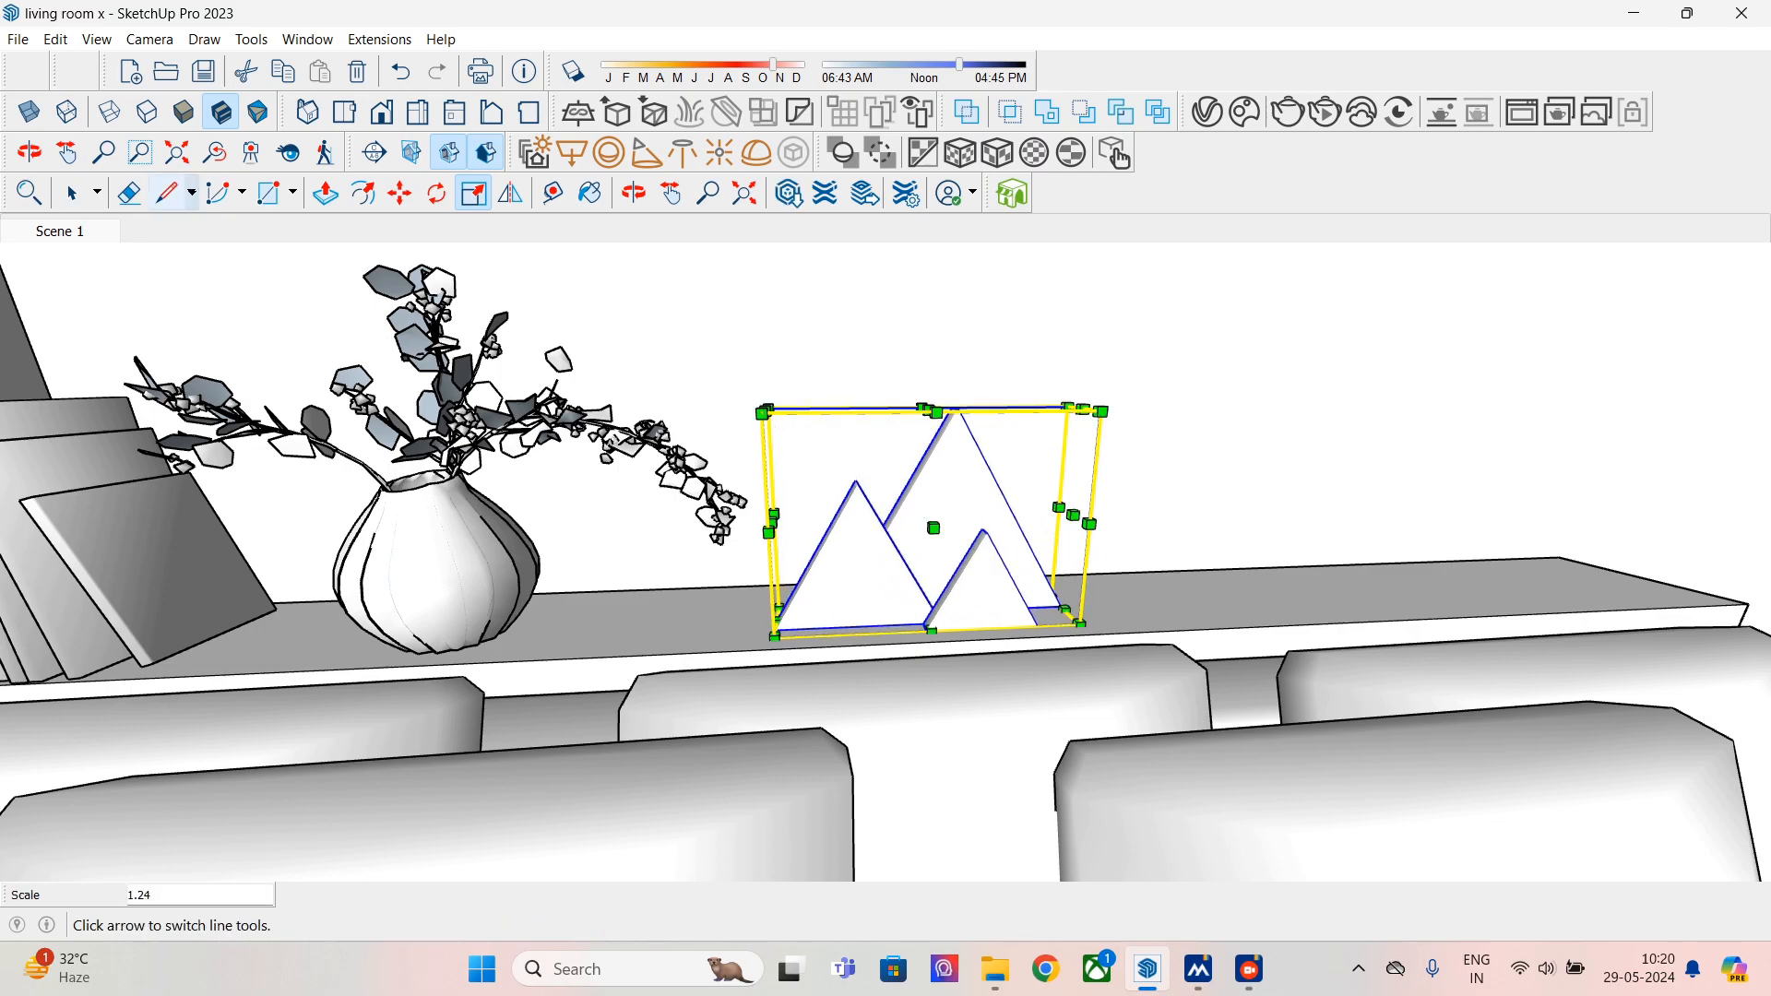
click(399, 193)
click(777, 630)
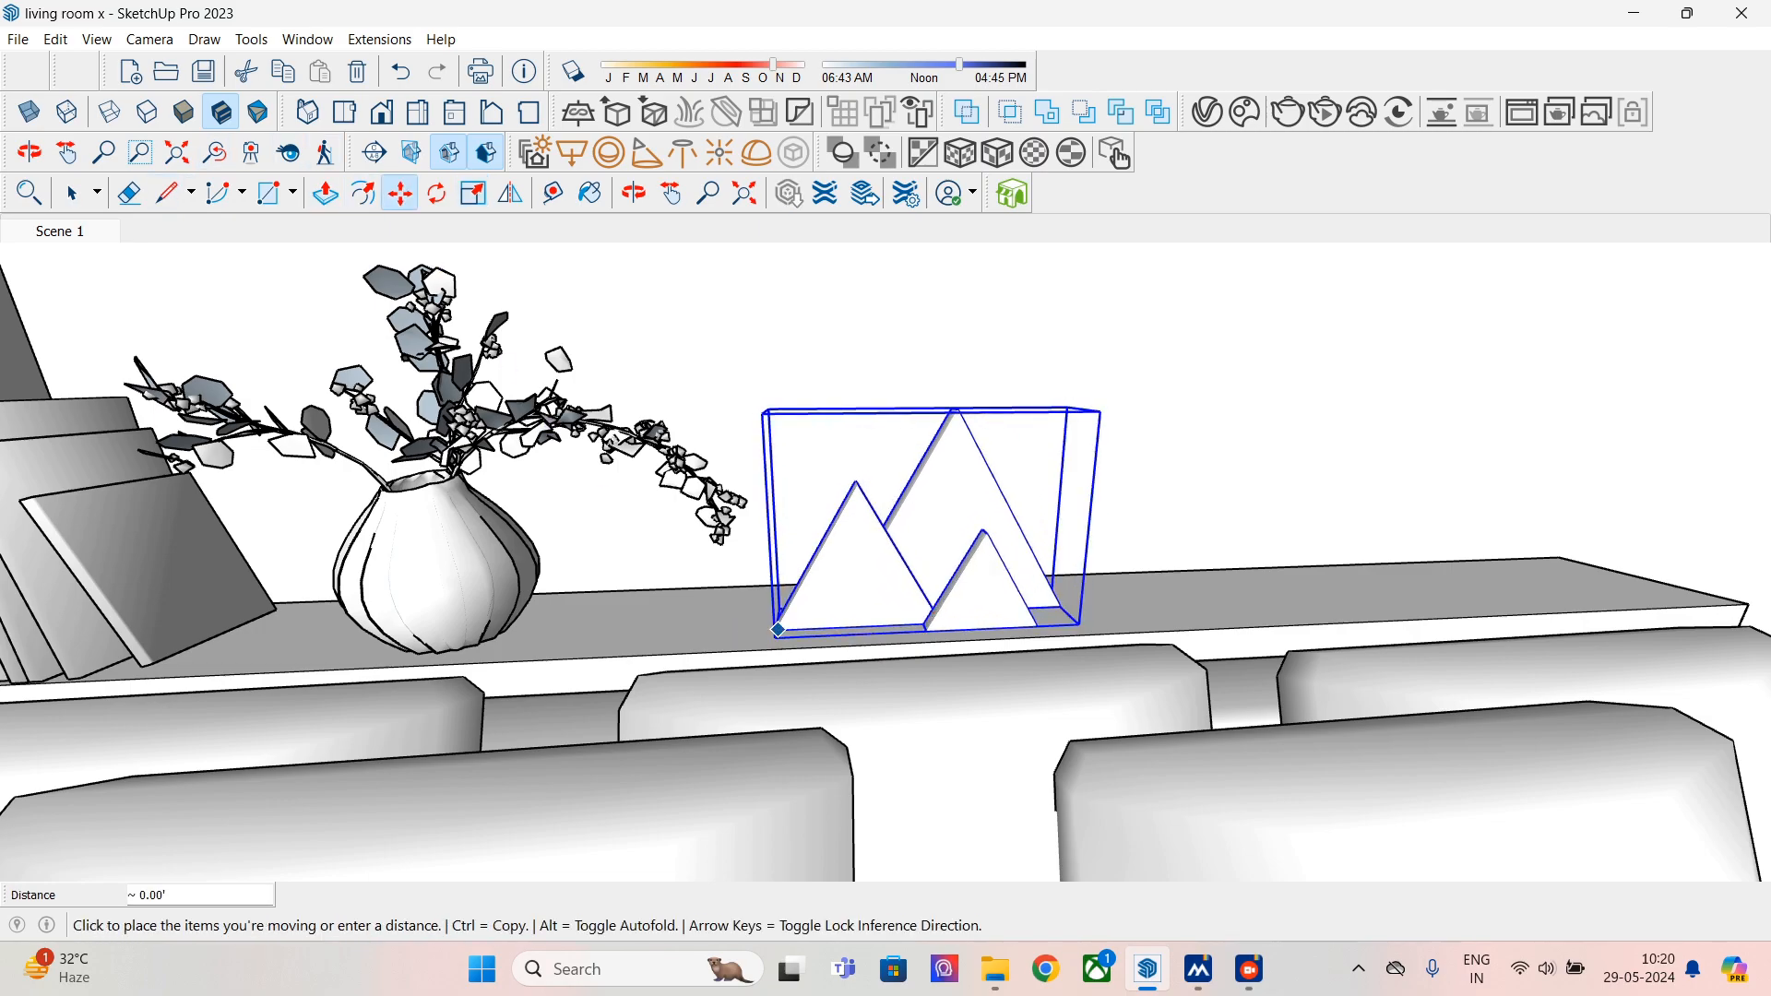
click(777, 630)
click(774, 638)
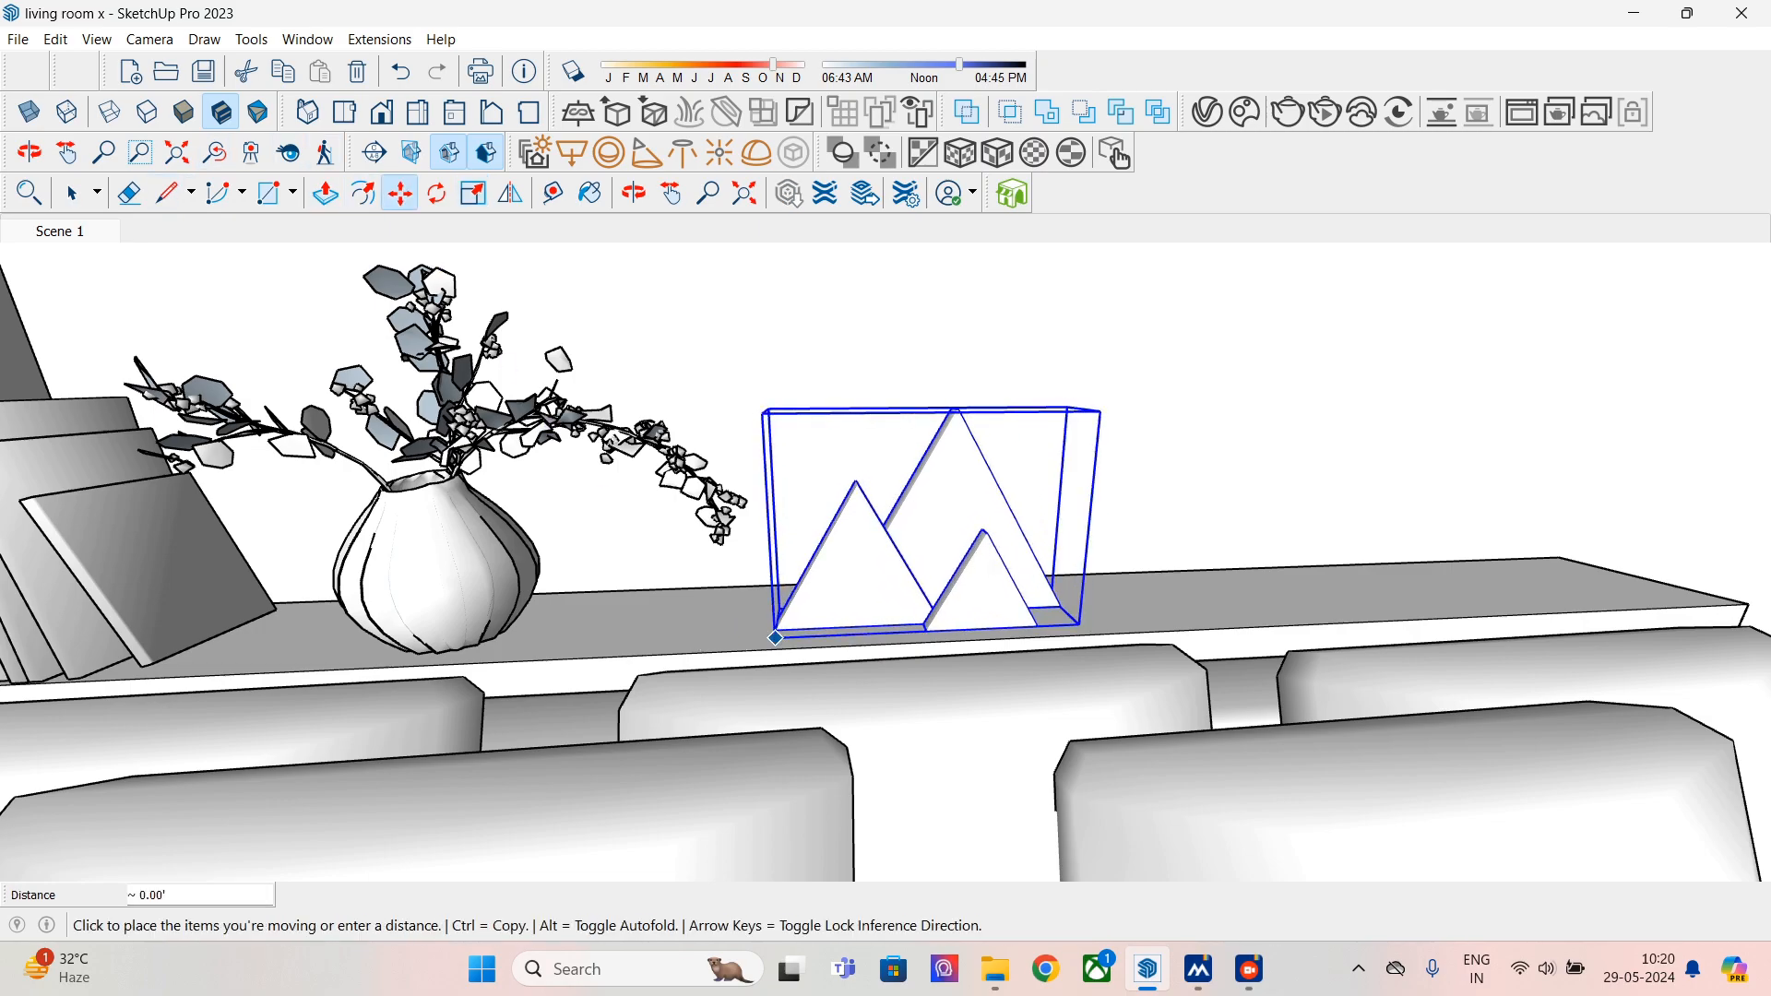
click(703, 638)
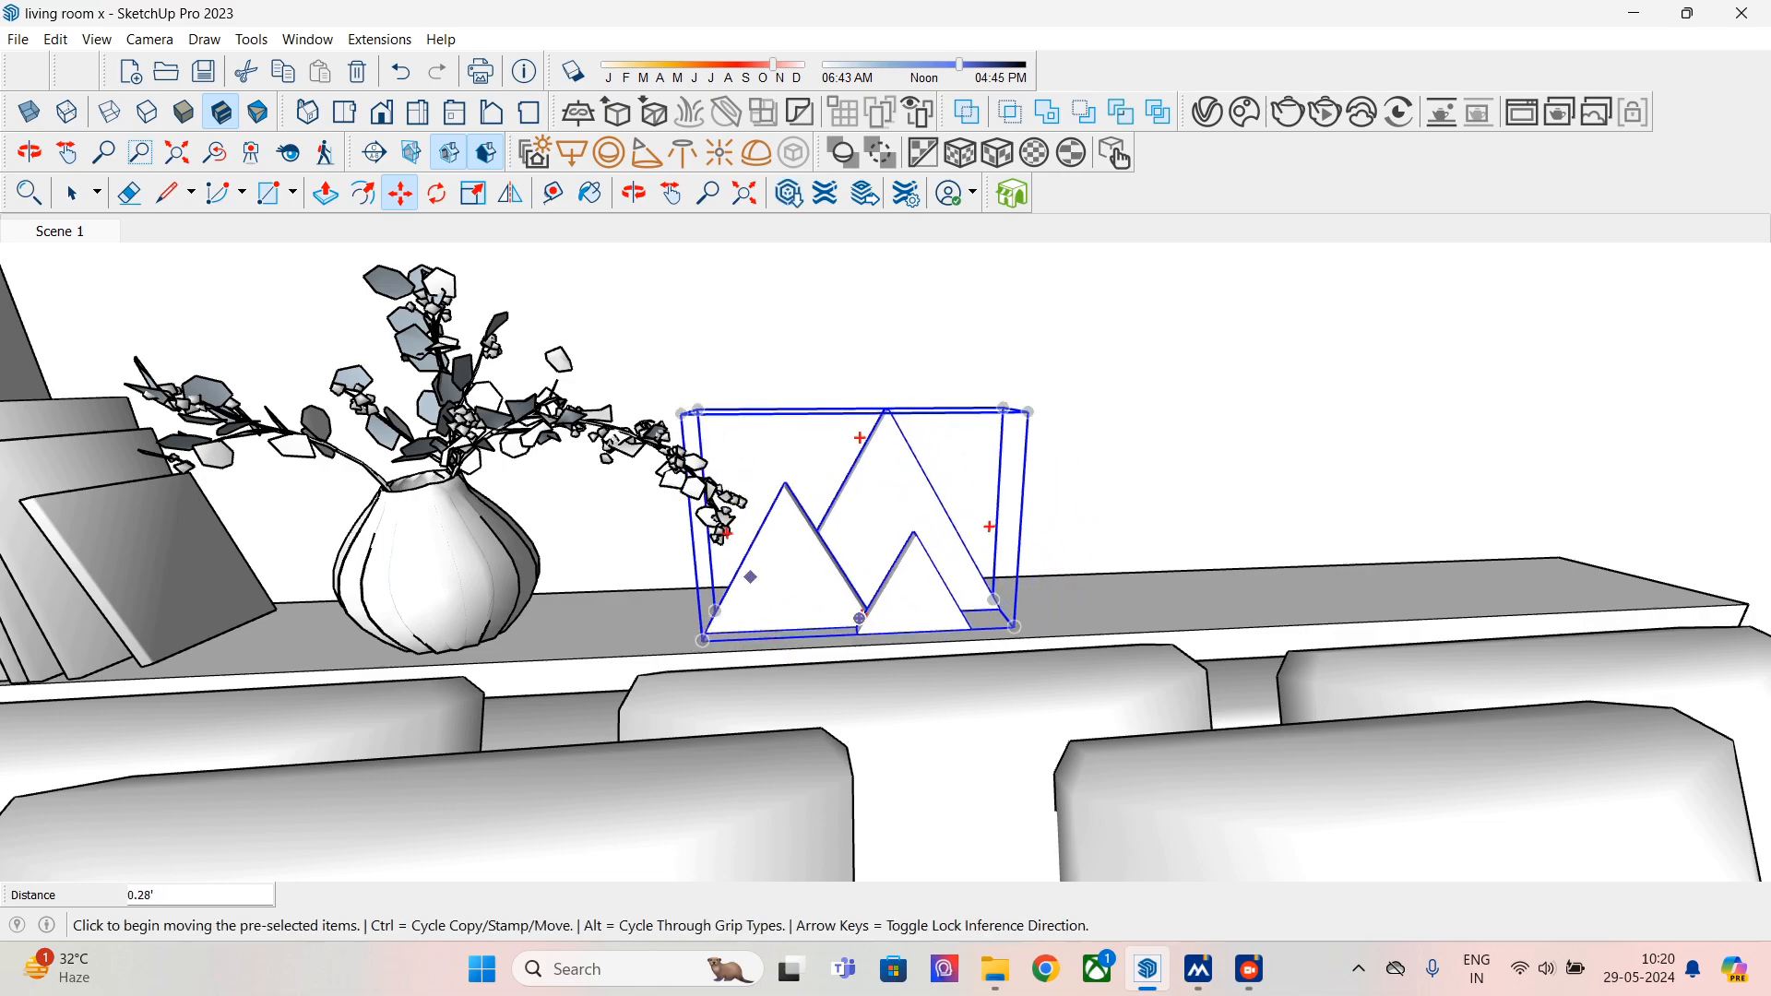
- Try to open 3D Warehouse, first from the modelling program and also through a "sketchup warehouse" search in Chrome
click(1012, 194)
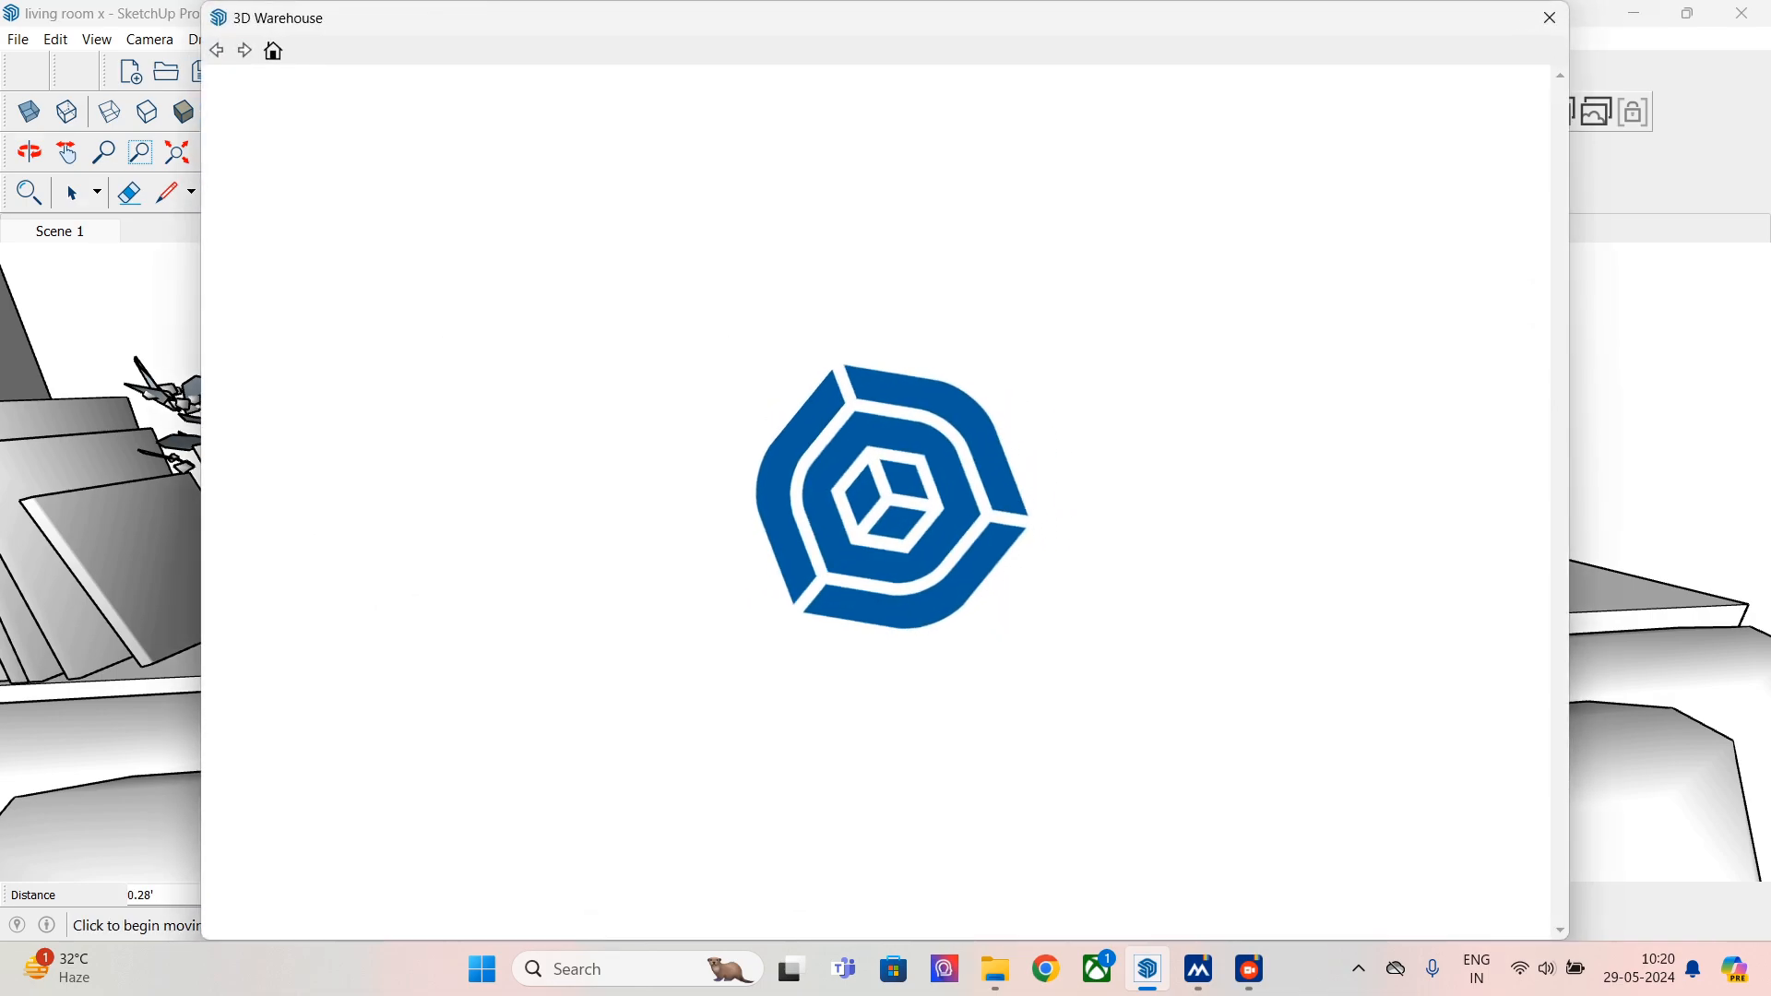
click(1549, 16)
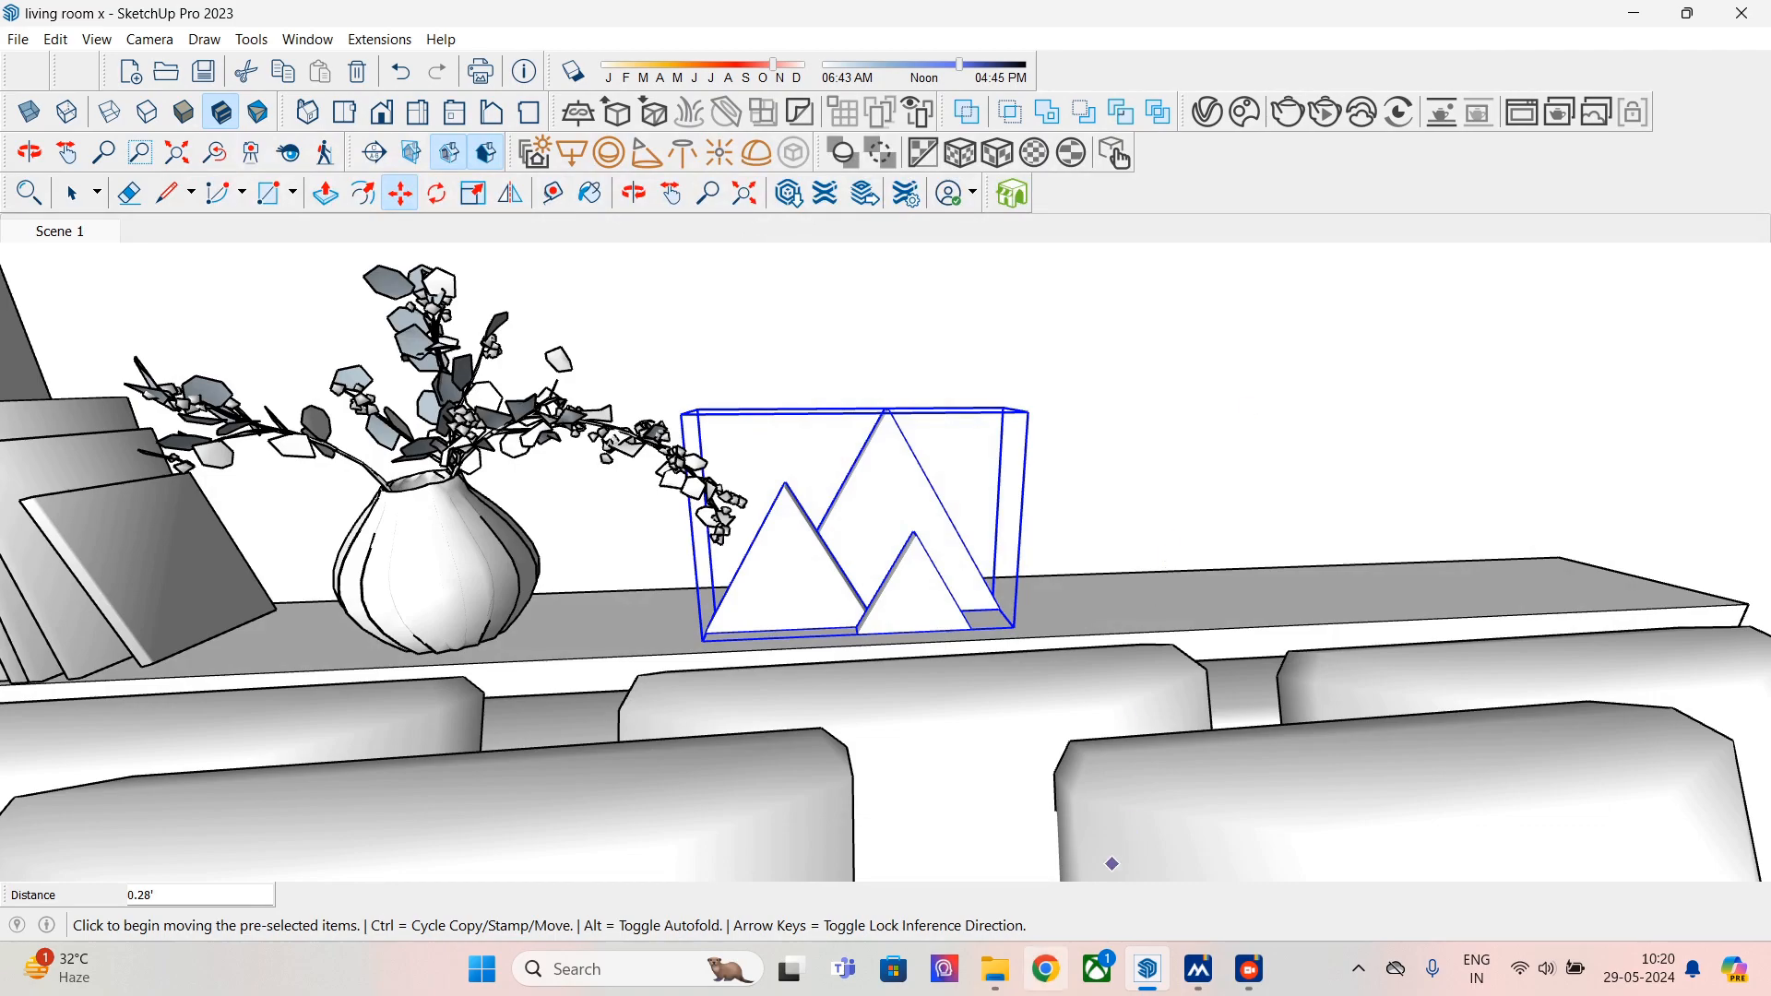
click(1045, 970)
click(795, 583)
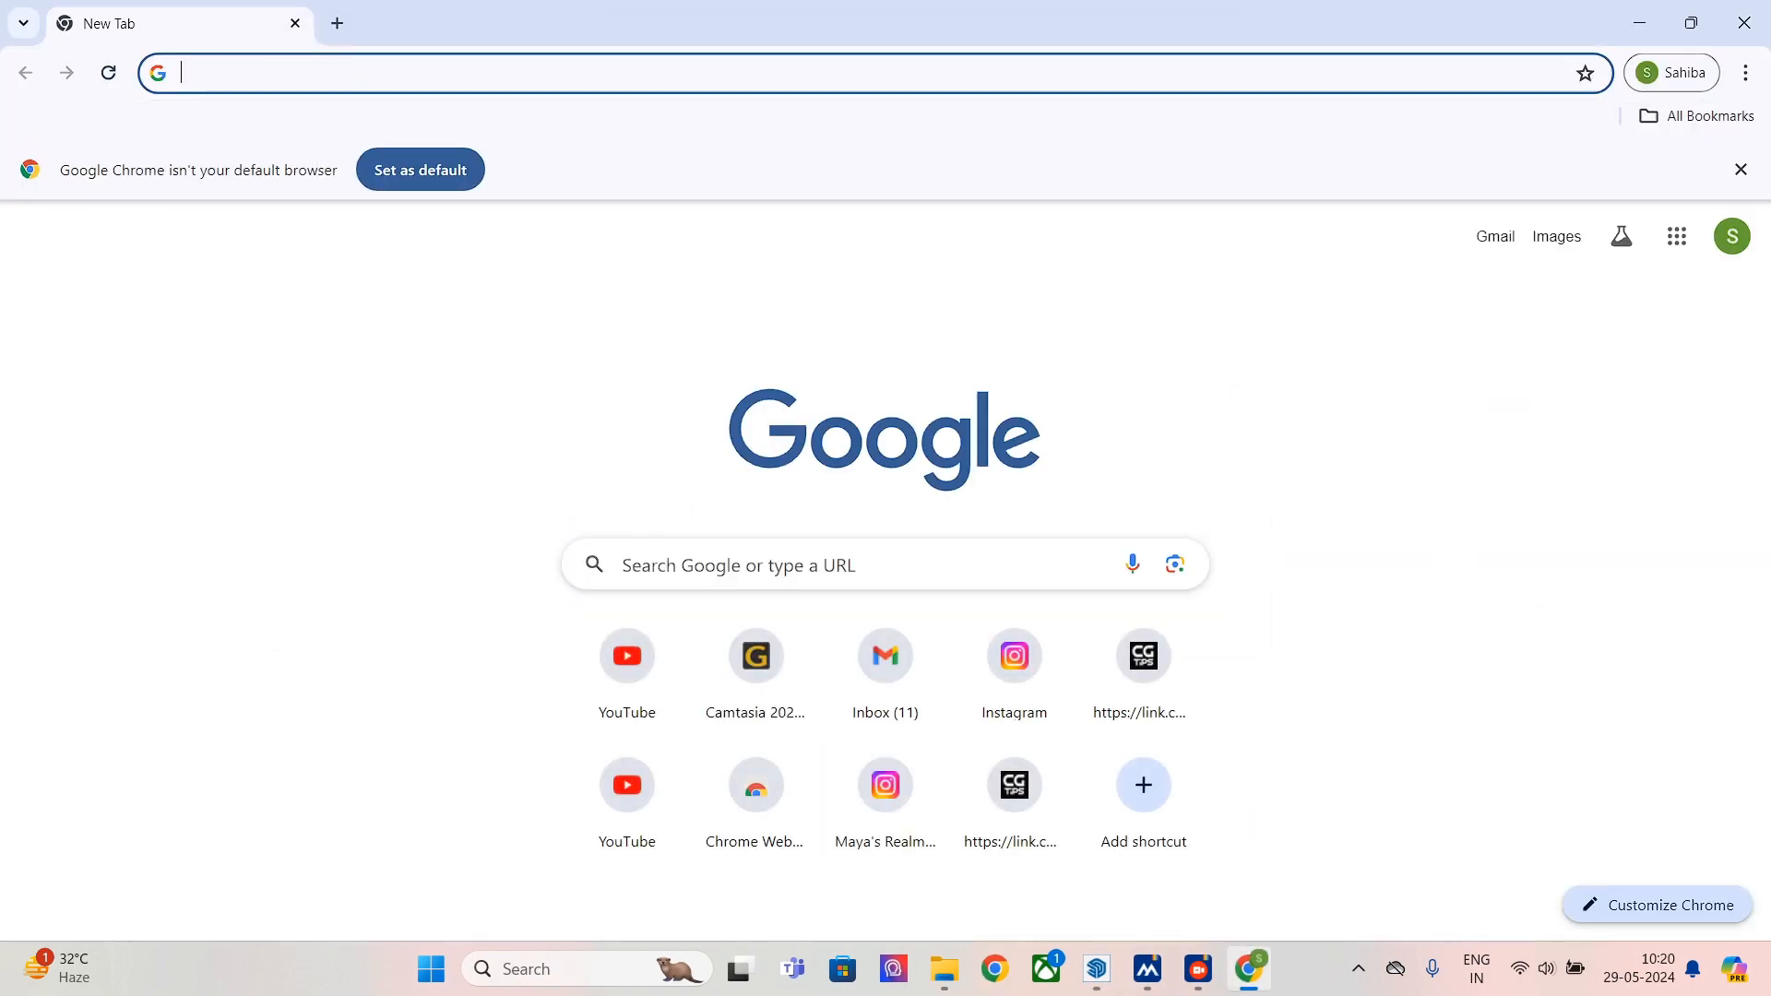
text(ske)
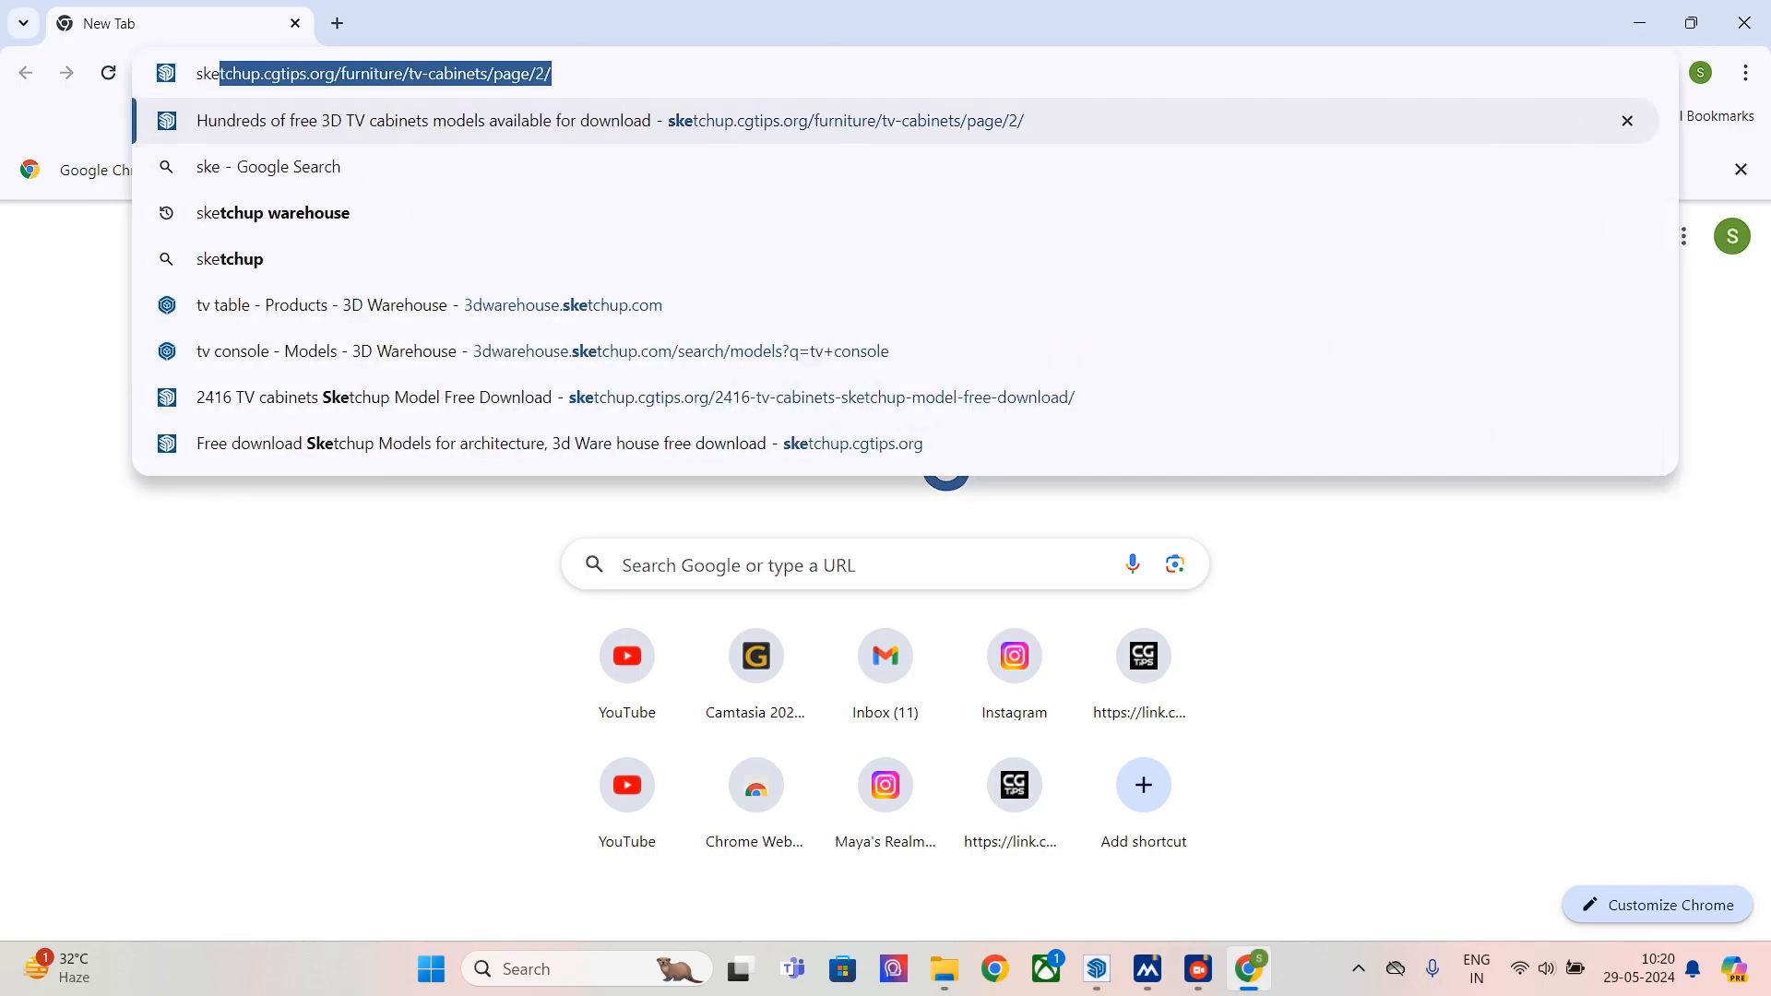
key(Down)
key(Down)
key(Return)
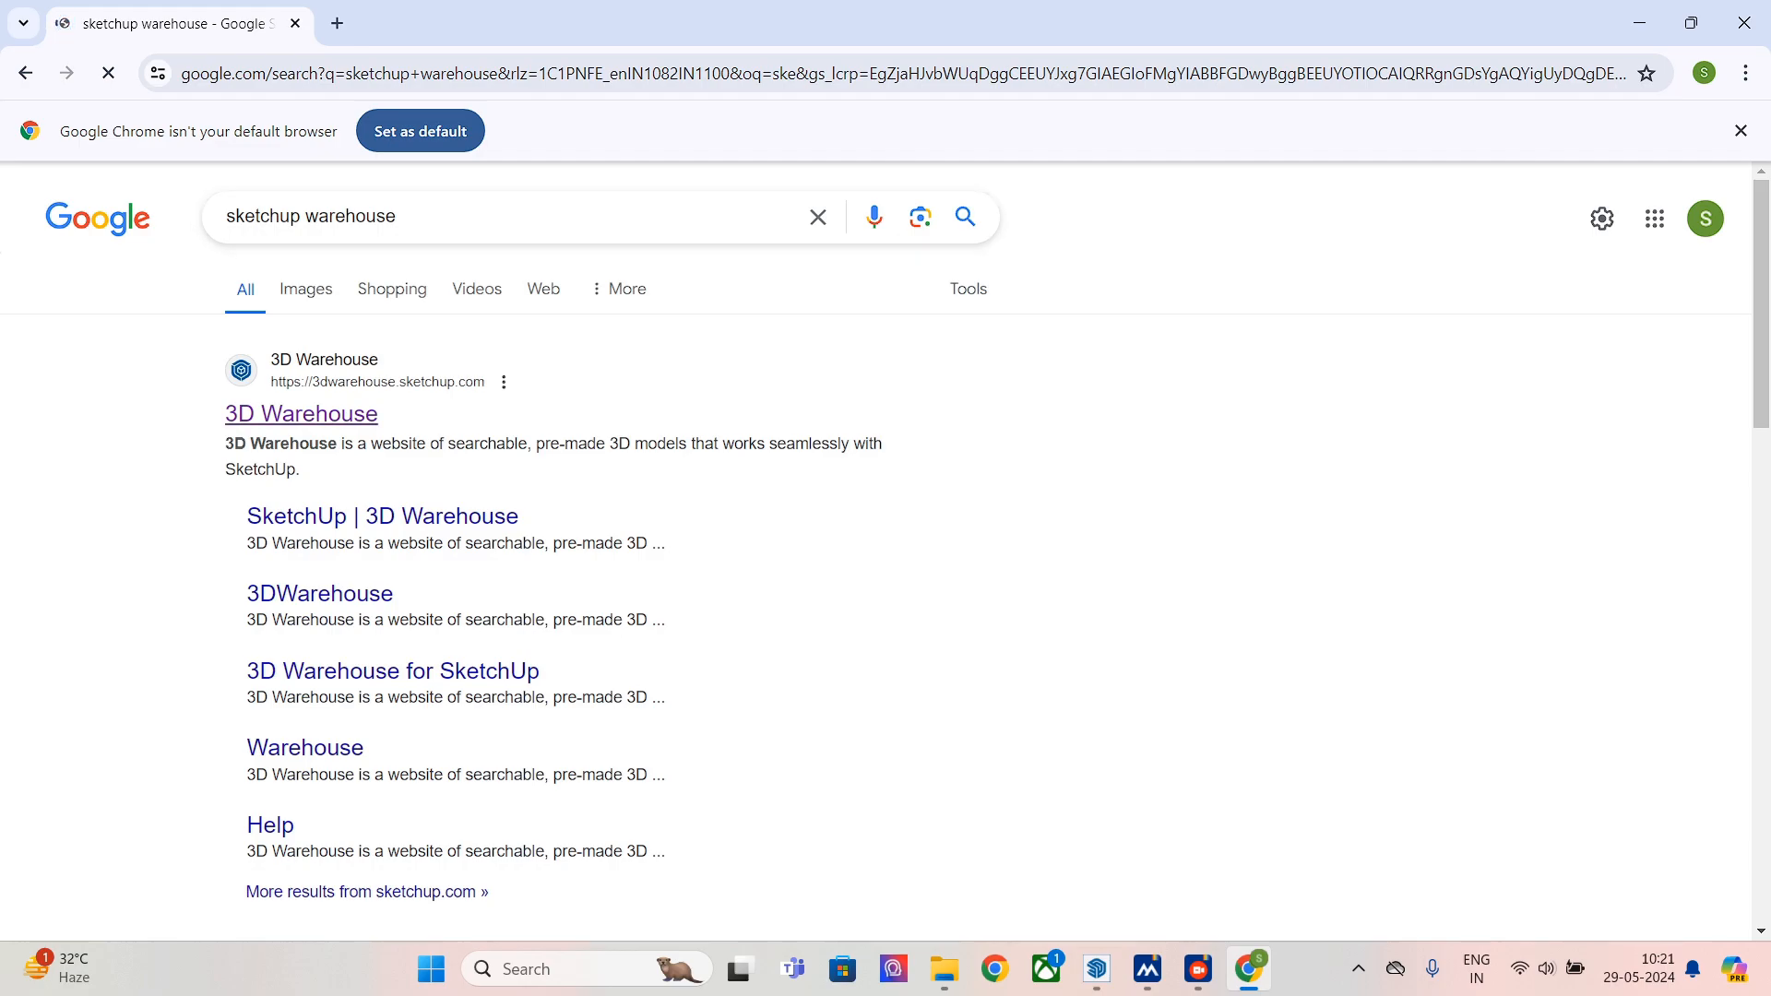
click(300, 413)
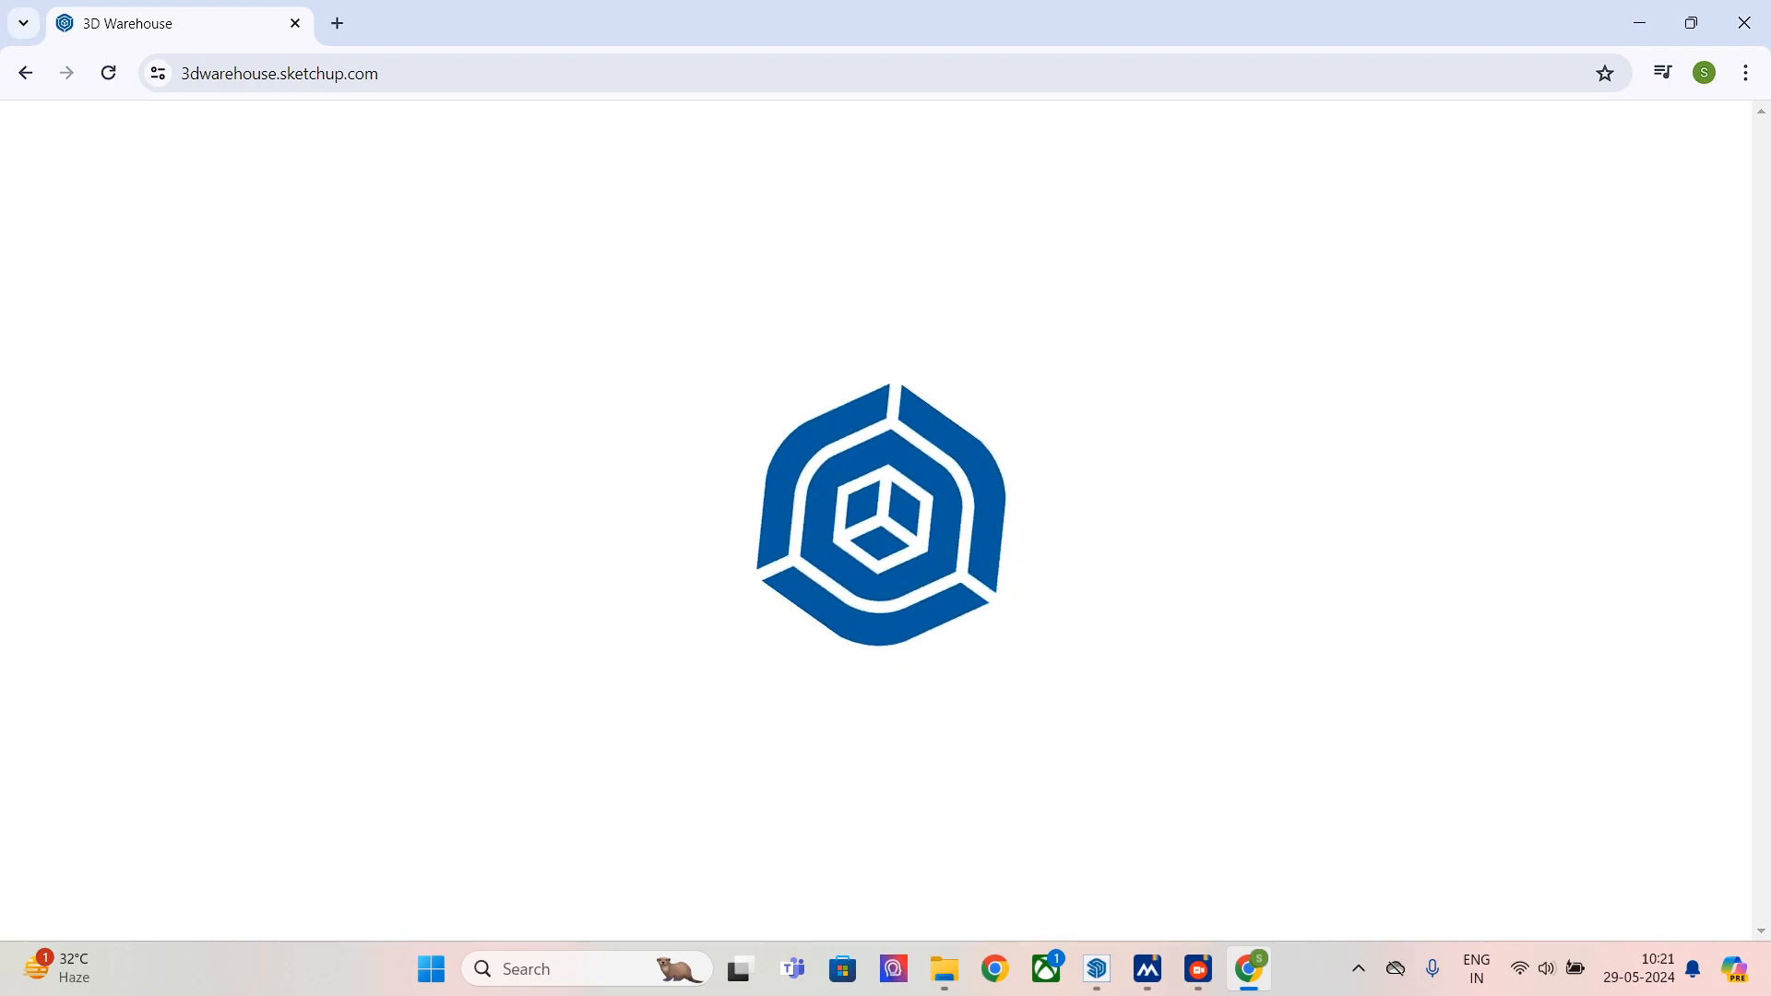
click(1546, 969)
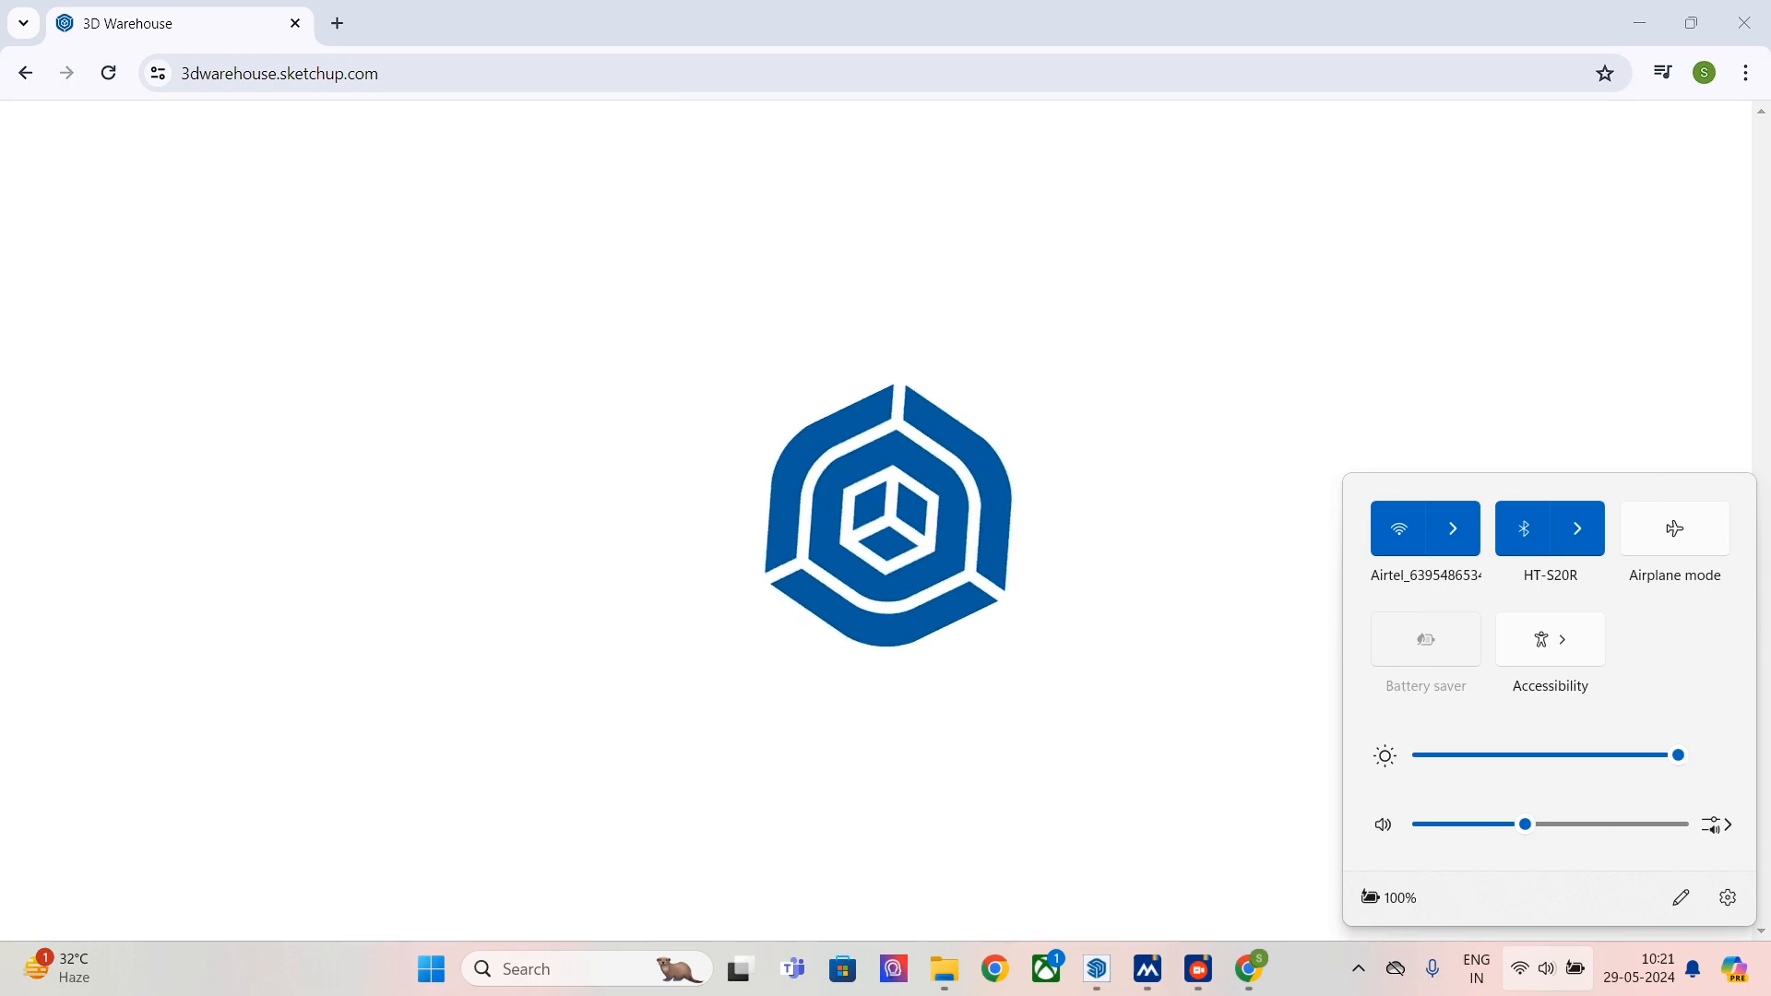
key(Escape)
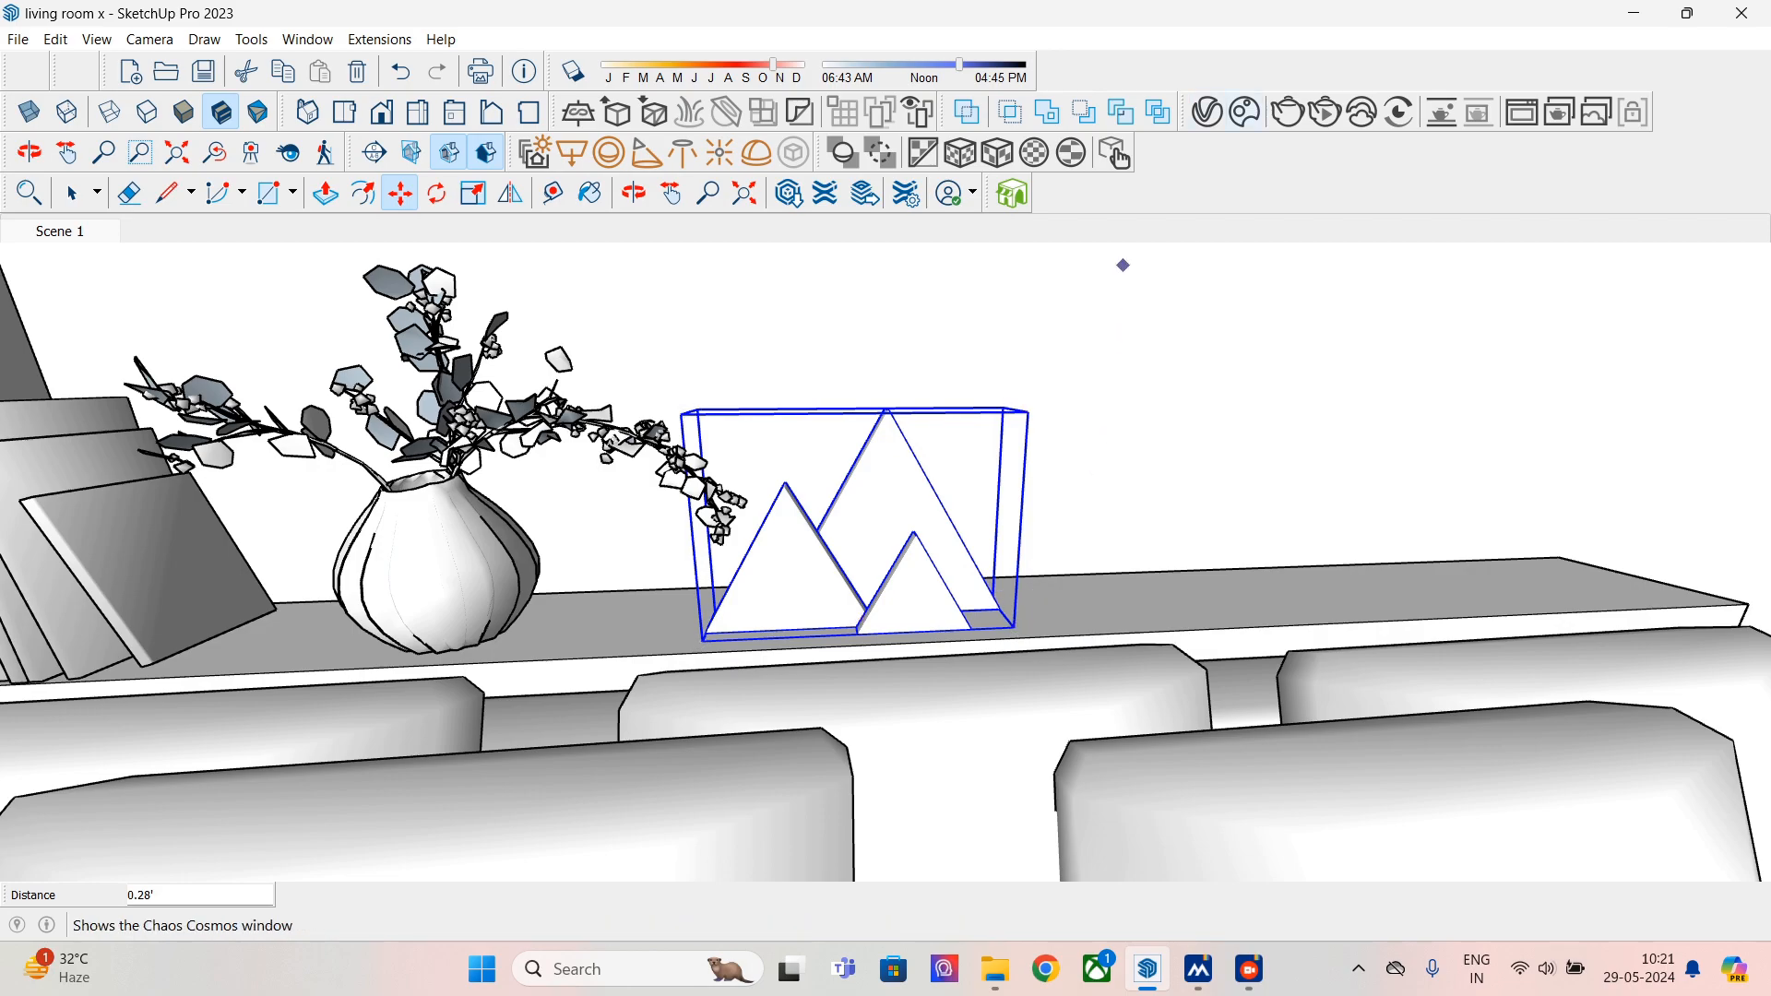
- Insert the three-globe table lamp from the Chaos Cosmos table lamps and place it at the far end of the ledge behind the sofa
click(1244, 112)
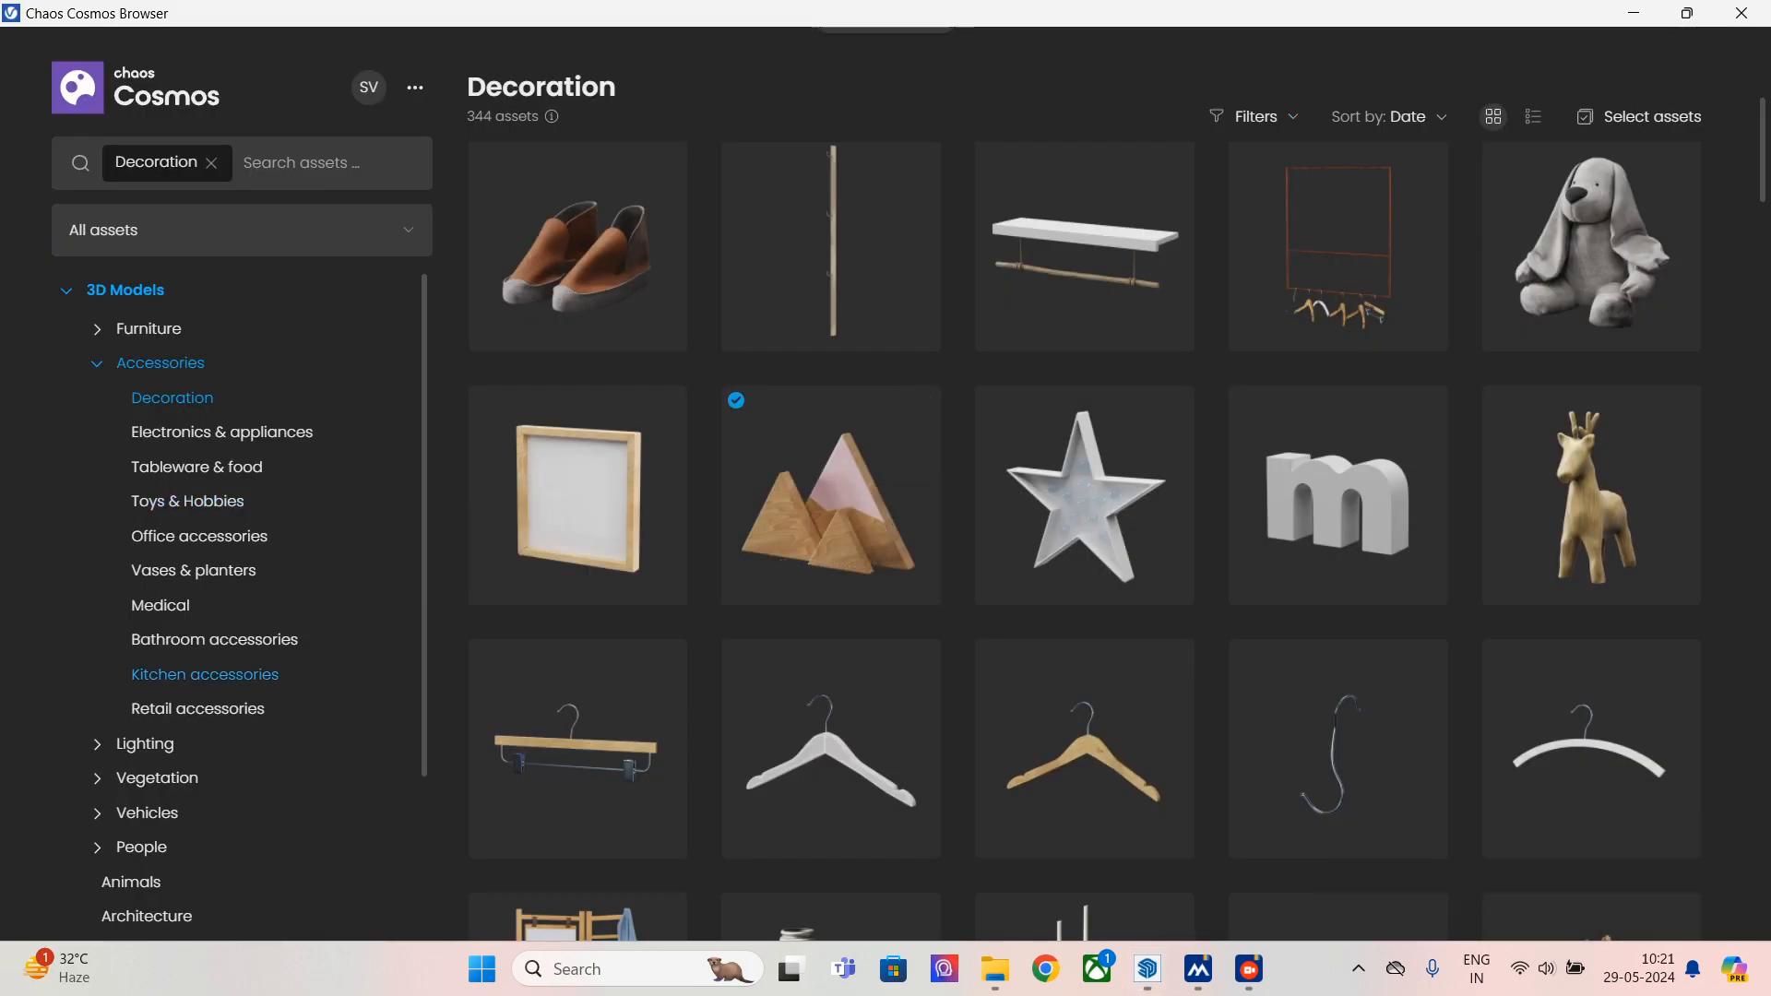
click(144, 744)
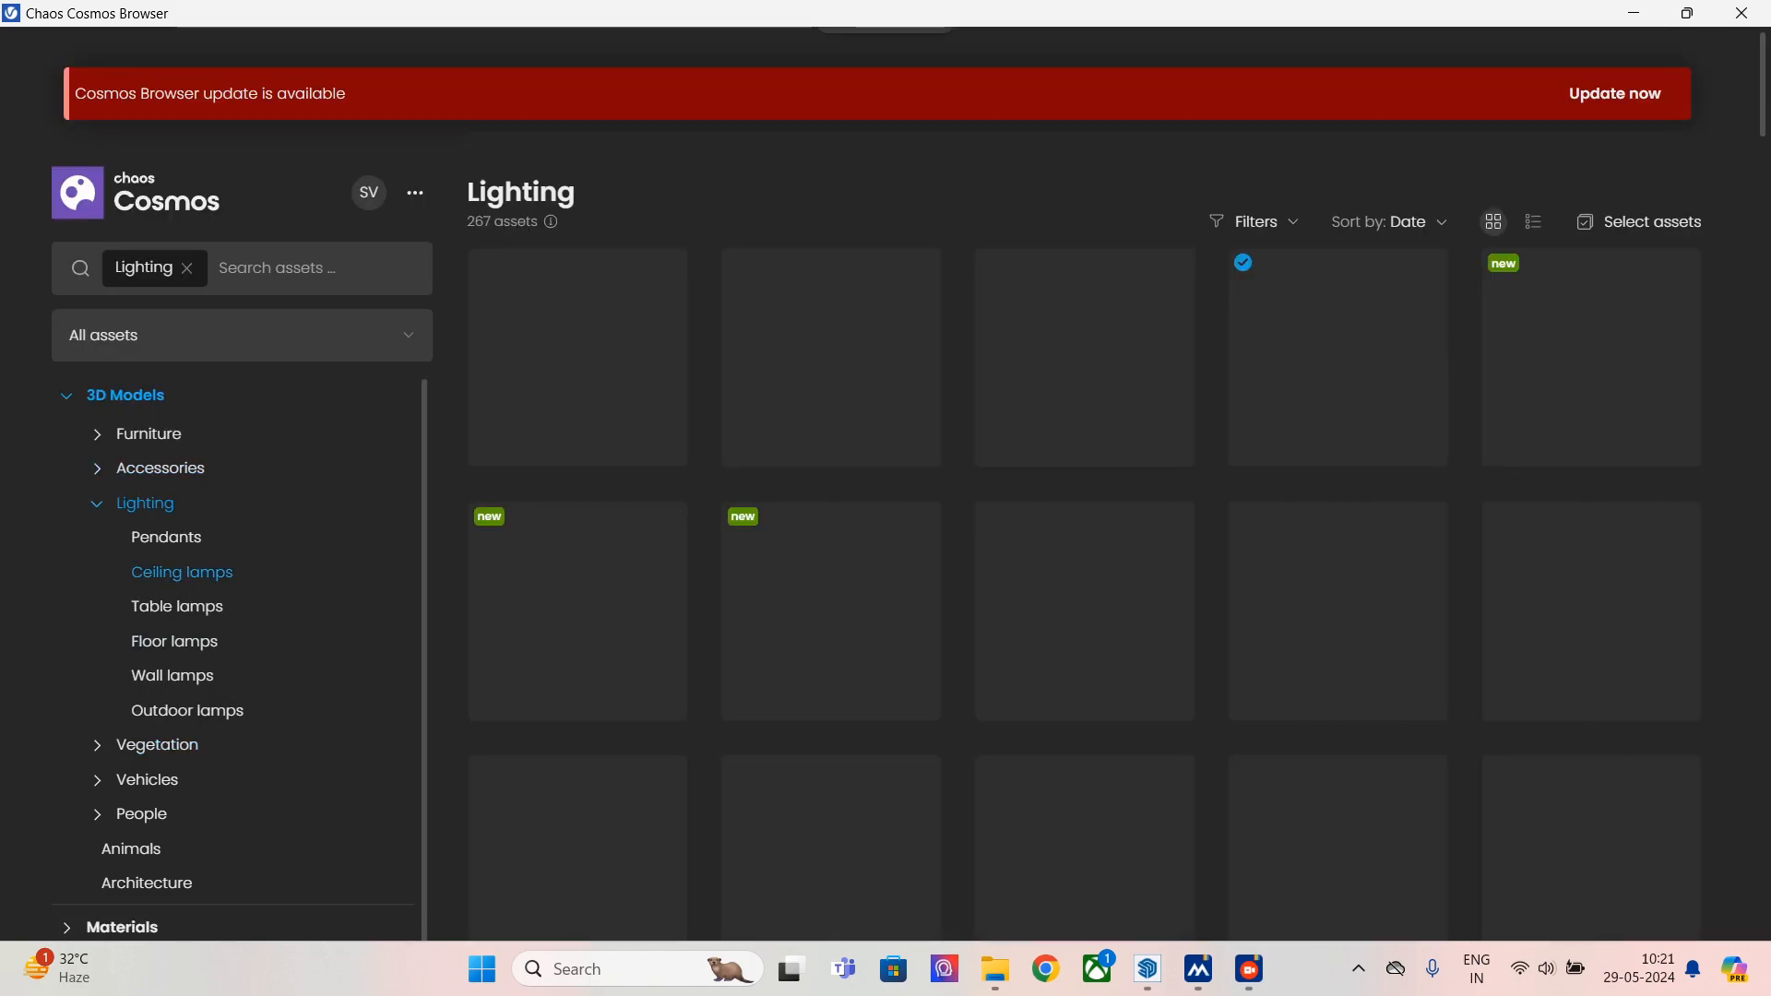
click(177, 606)
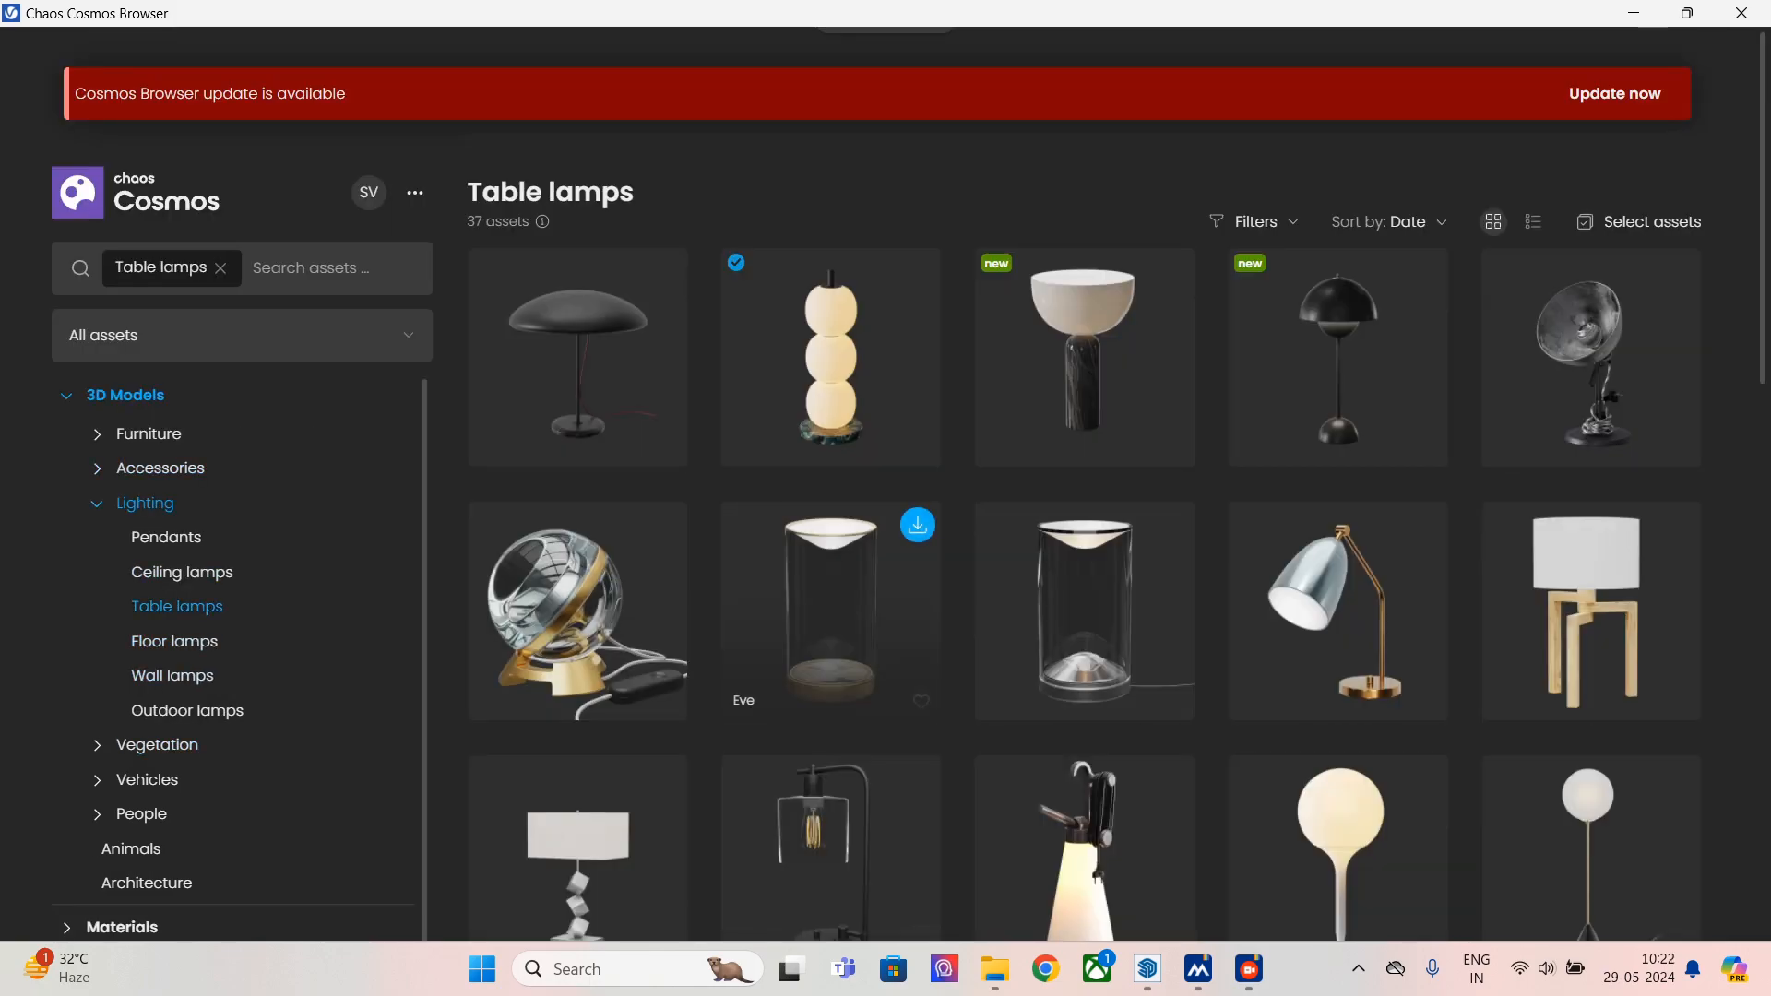
click(917, 271)
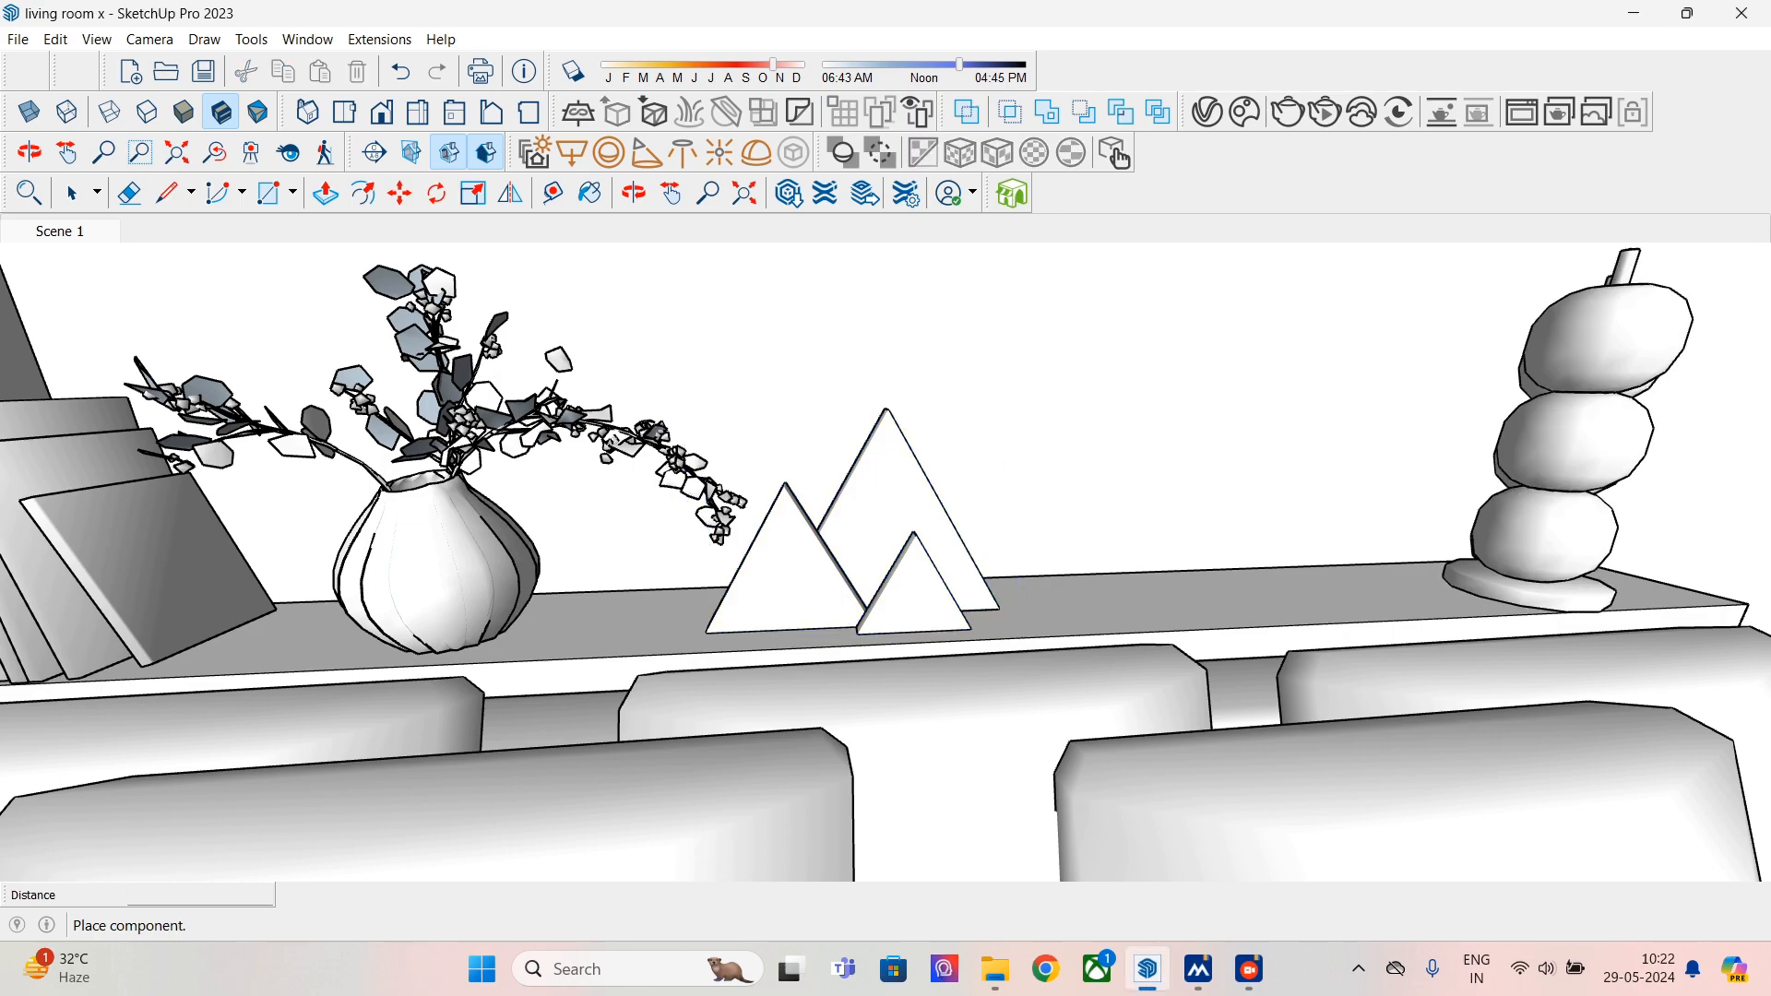
right_click(1371, 564)
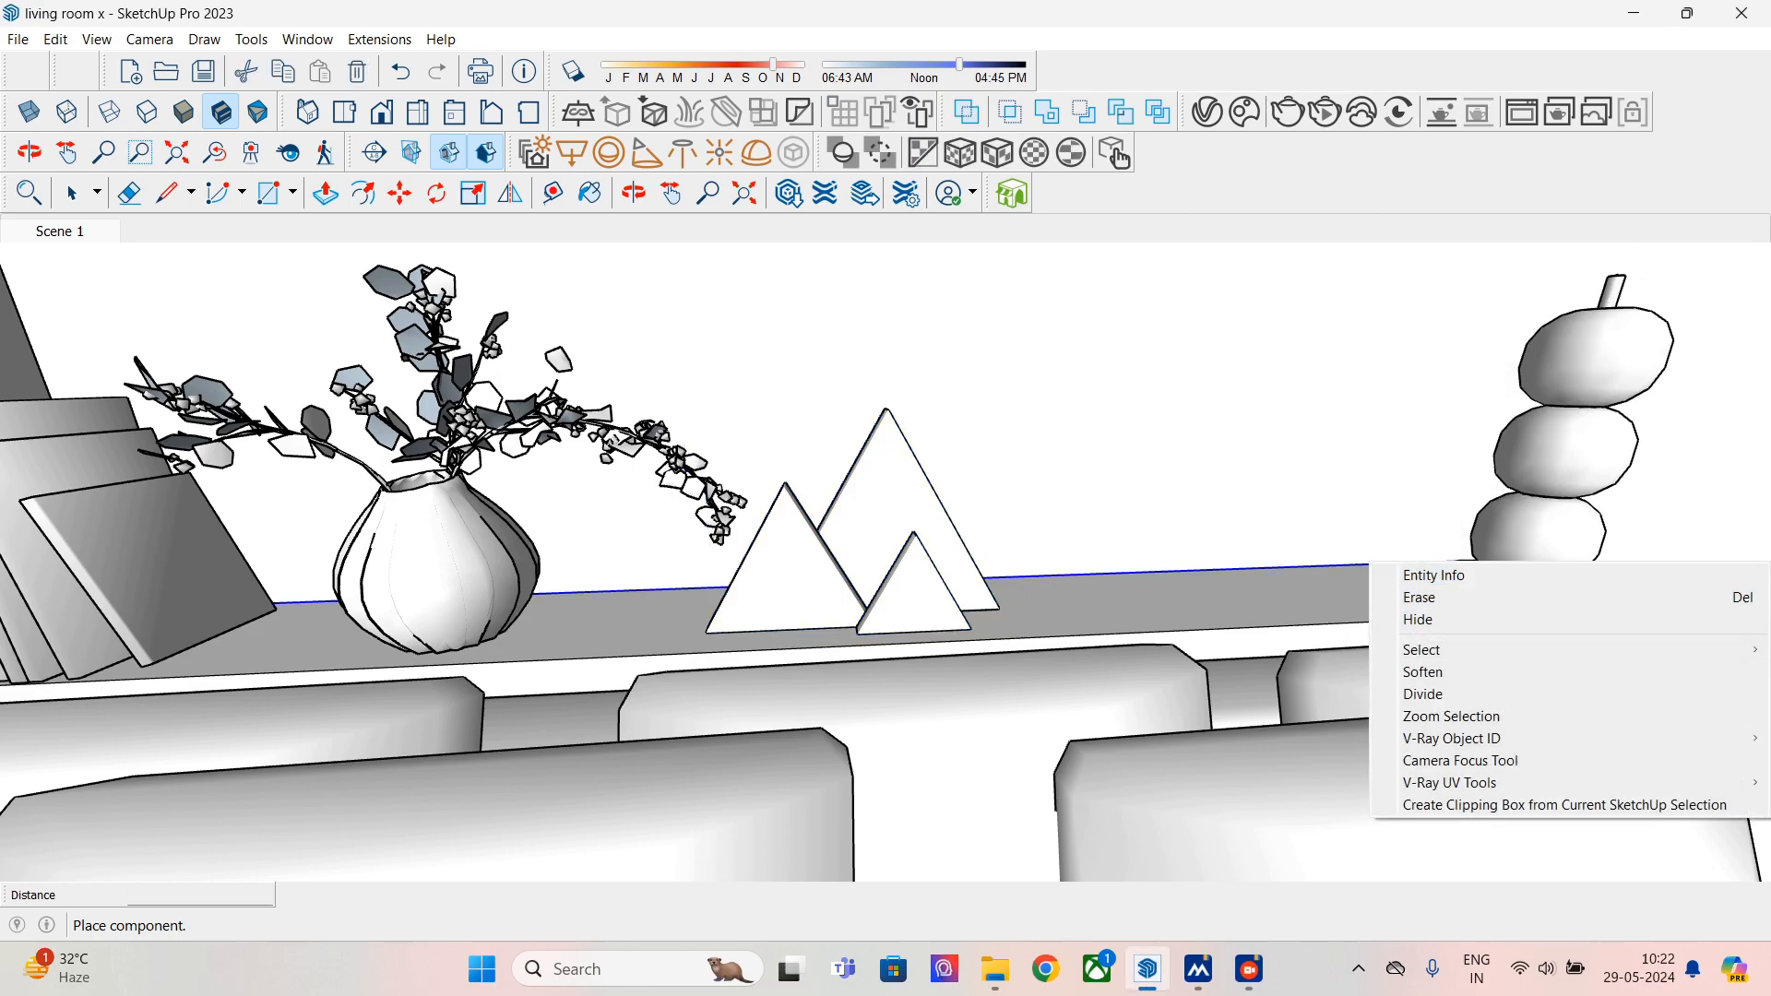
click(862, 369)
click(1633, 13)
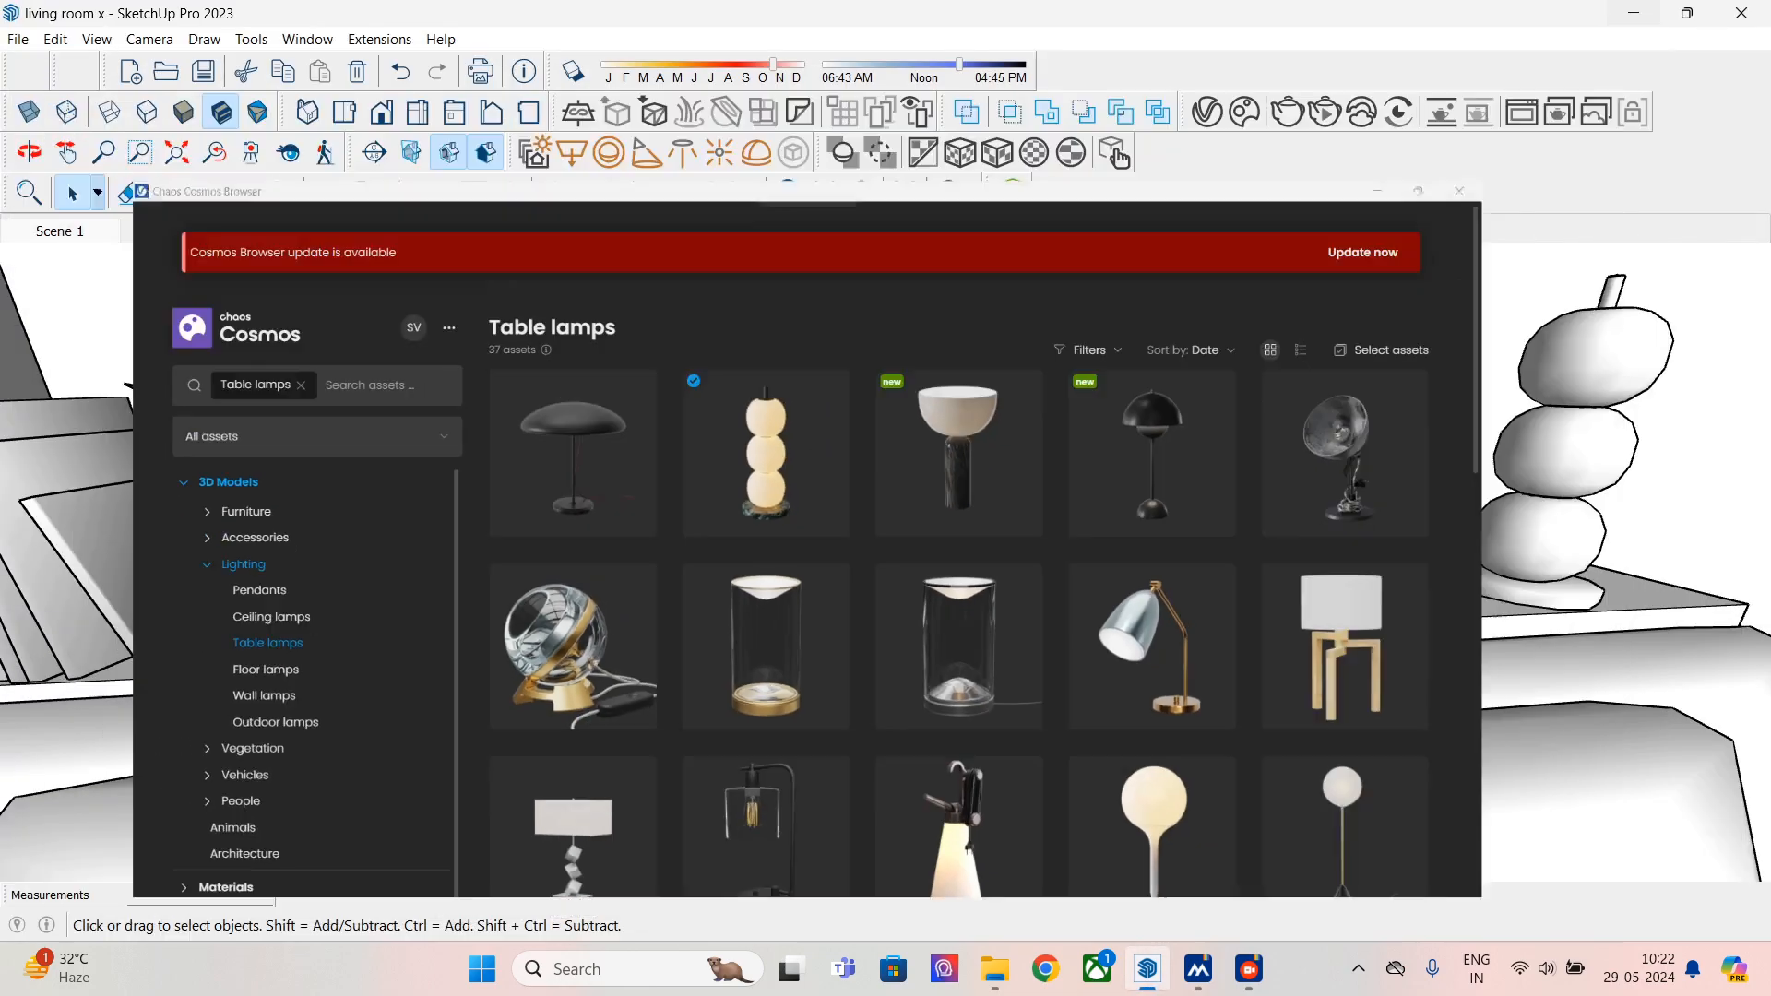
- Scale the mountain ornament up uniformly from its upper corner on the lamp side
click(909, 590)
middle_drag(908, 590, 784, 622)
scroll(784, 622, down, 1)
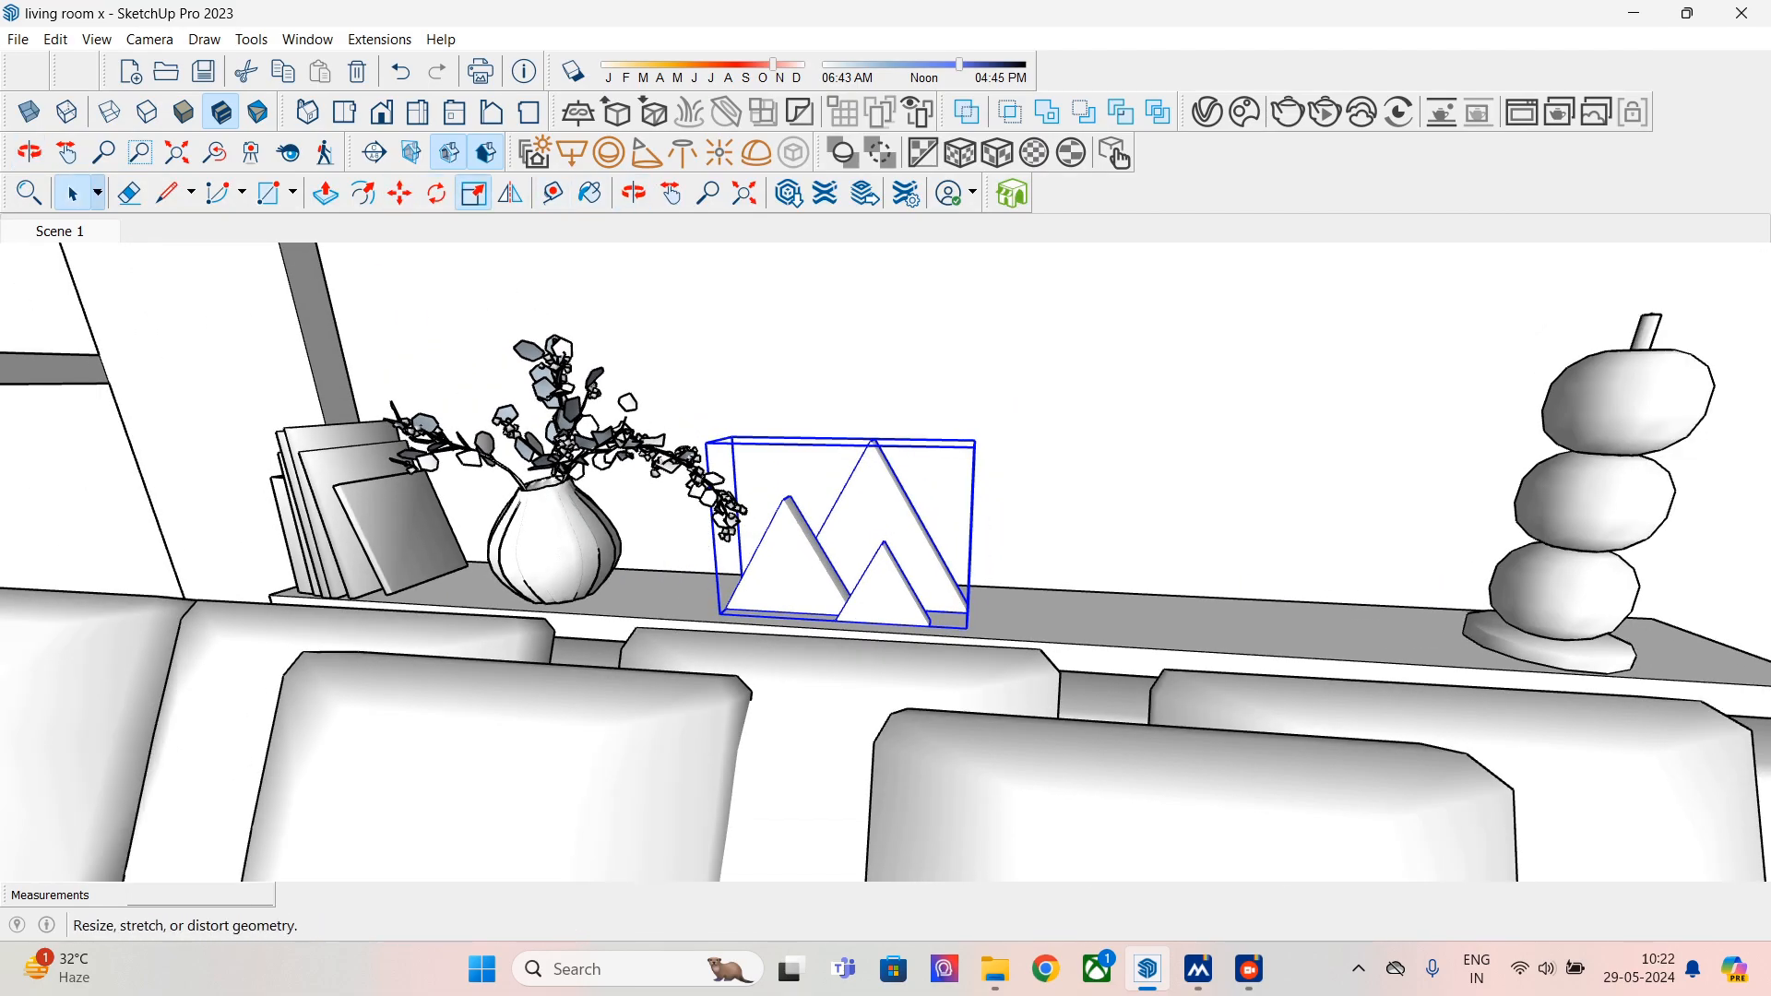
click(473, 192)
click(974, 445)
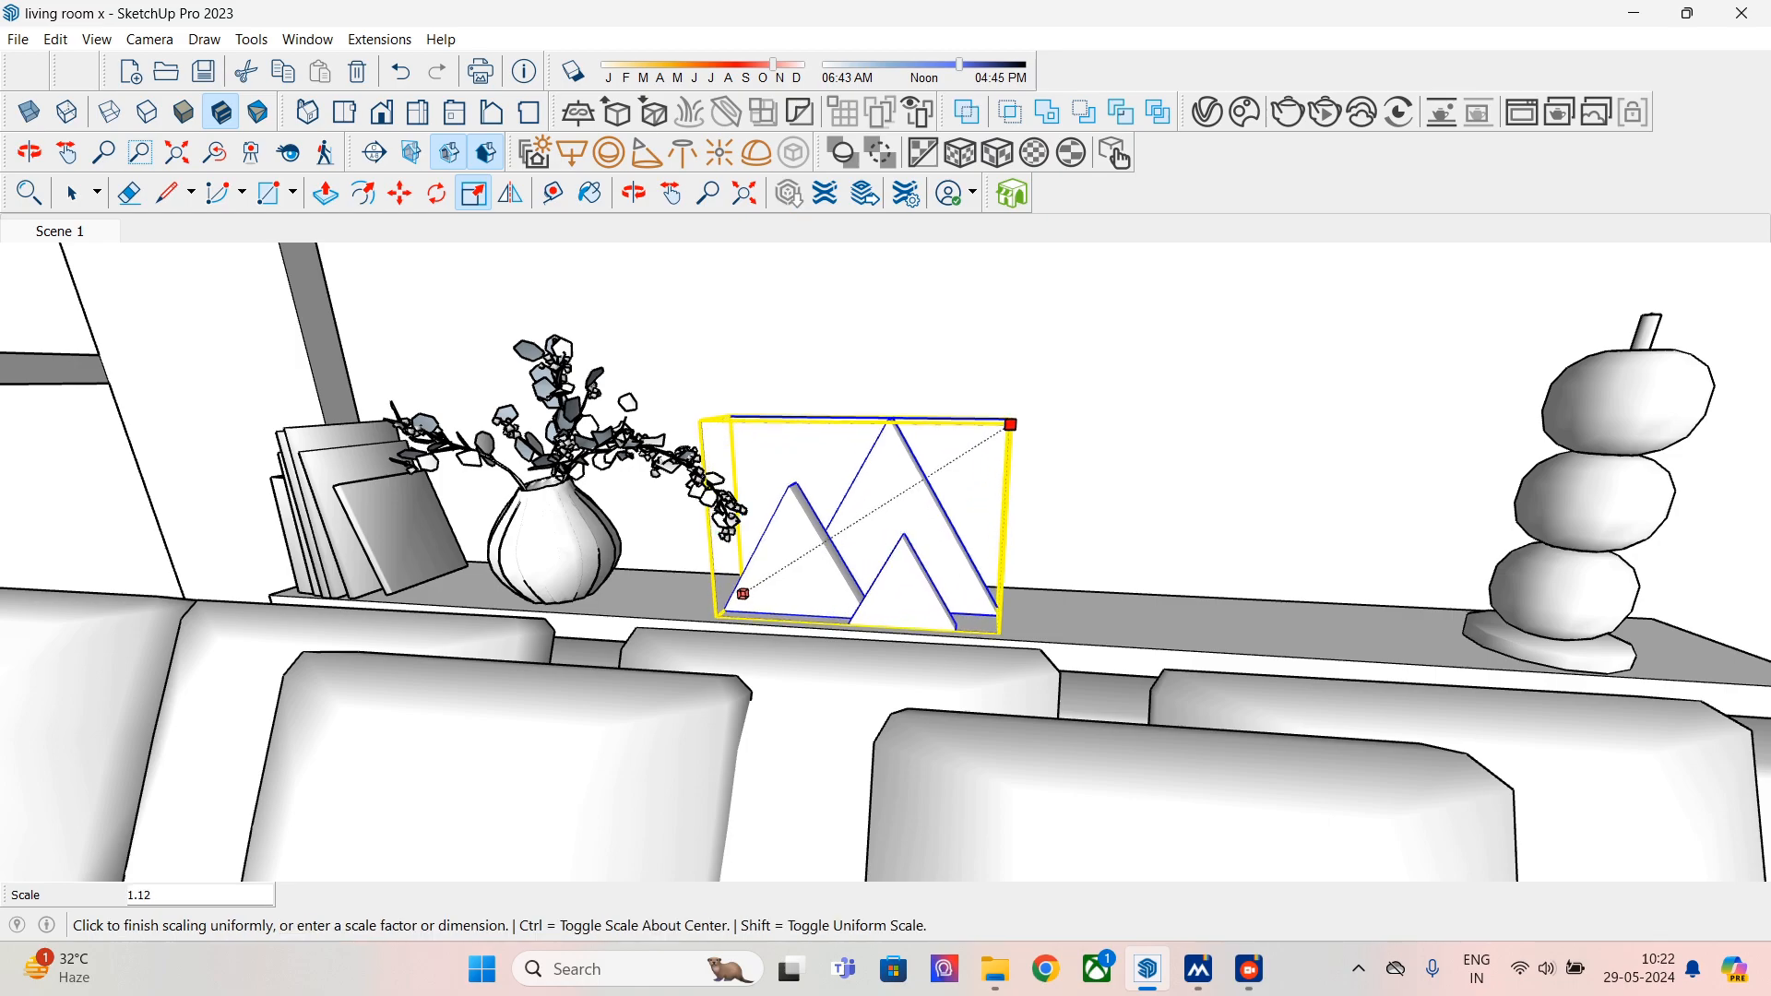
click(1073, 384)
- Move the mountain ornament about 0.69' along the ledge toward the table lamp
click(399, 193)
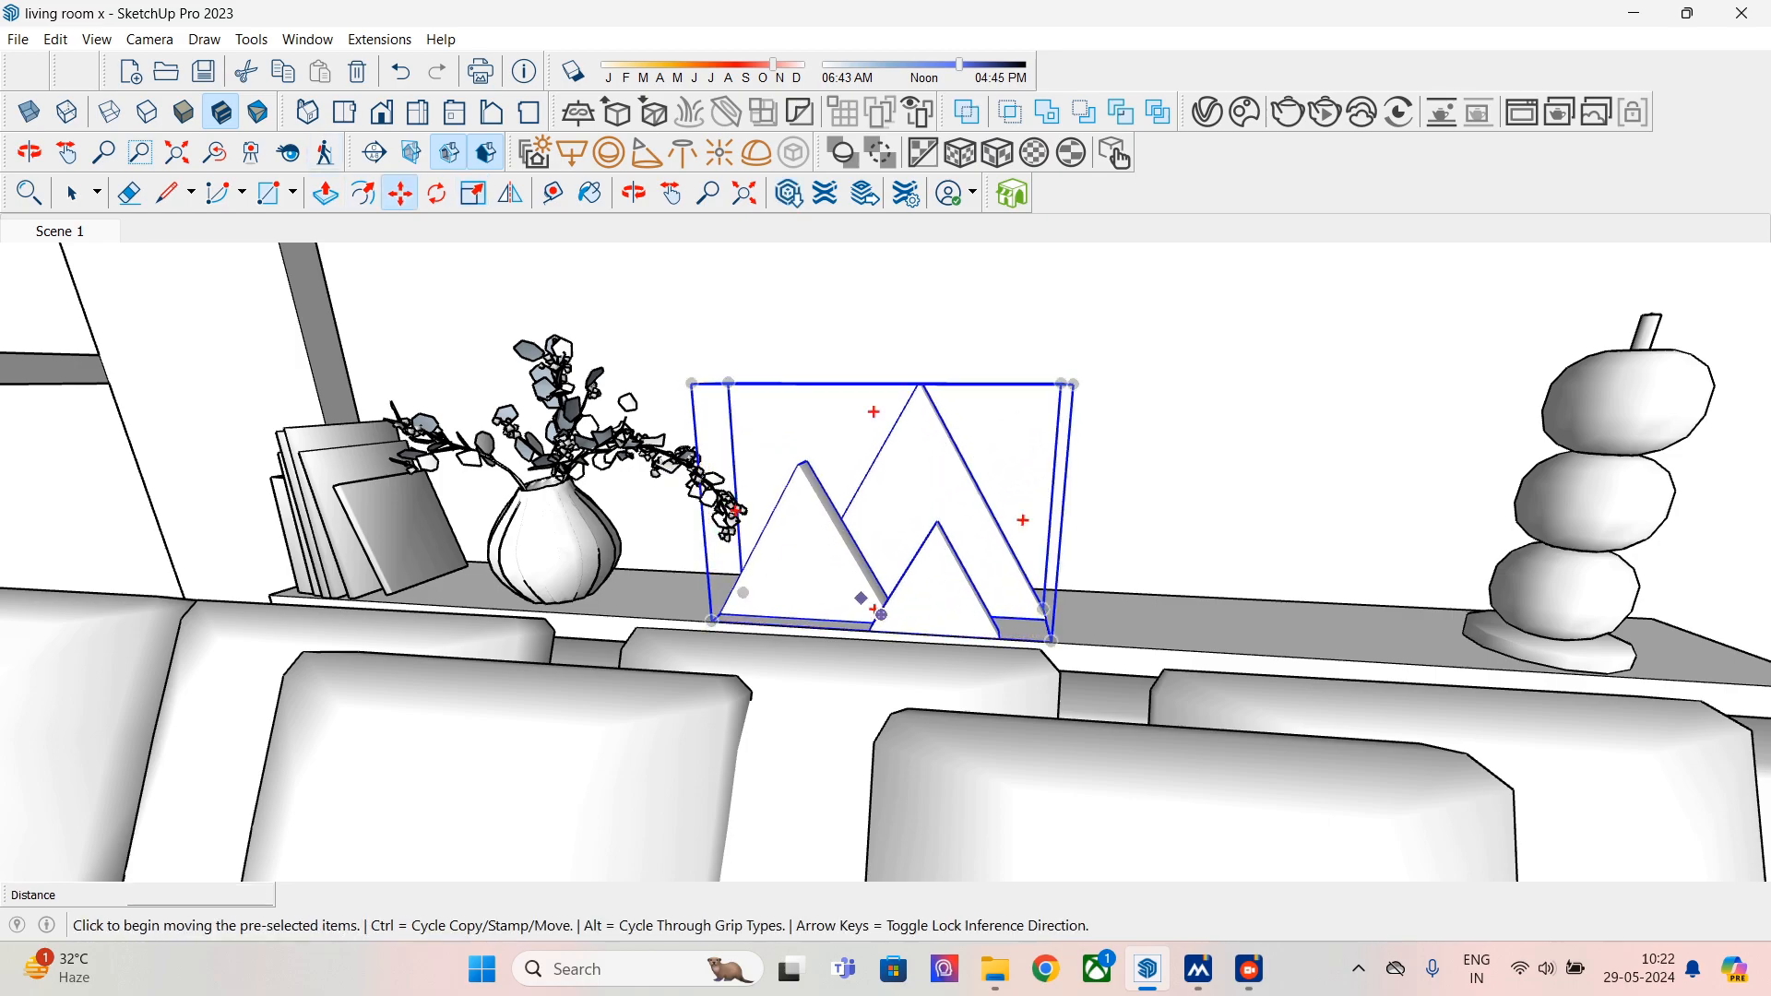
click(872, 593)
click(1019, 595)
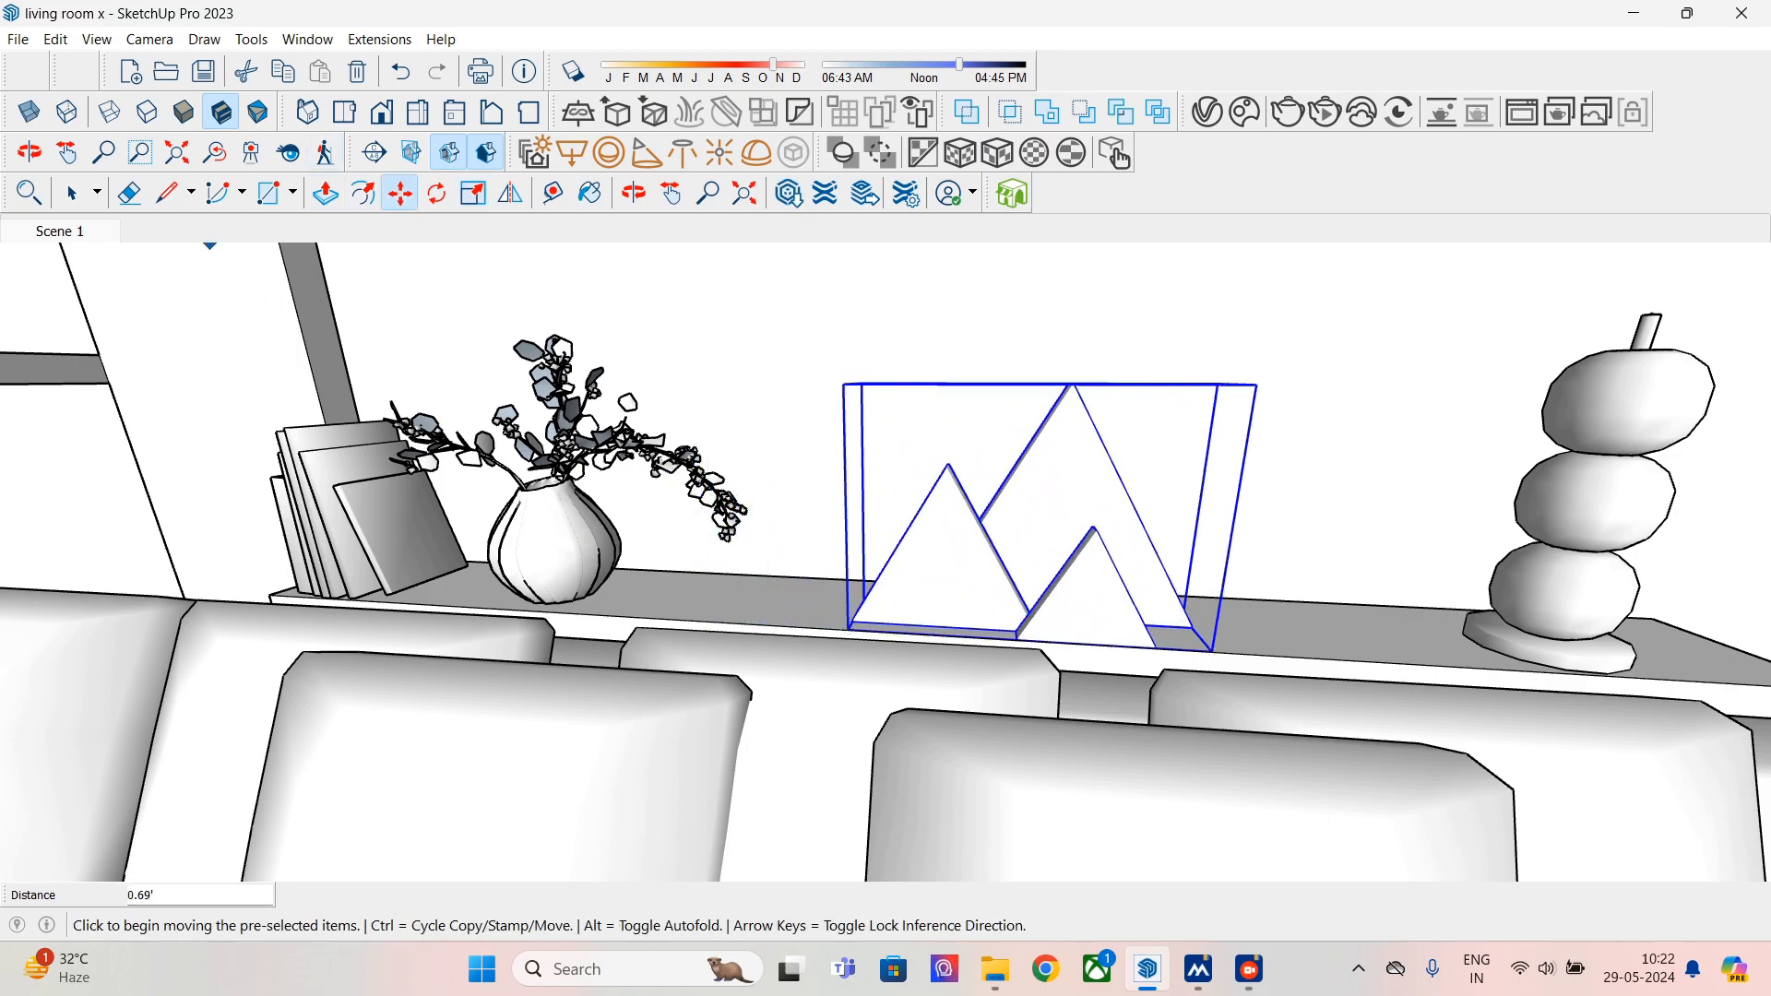
- Move the vase with branches about 1' along the ledge, away from the books and toward the mountain ornament
click(74, 193)
click(553, 548)
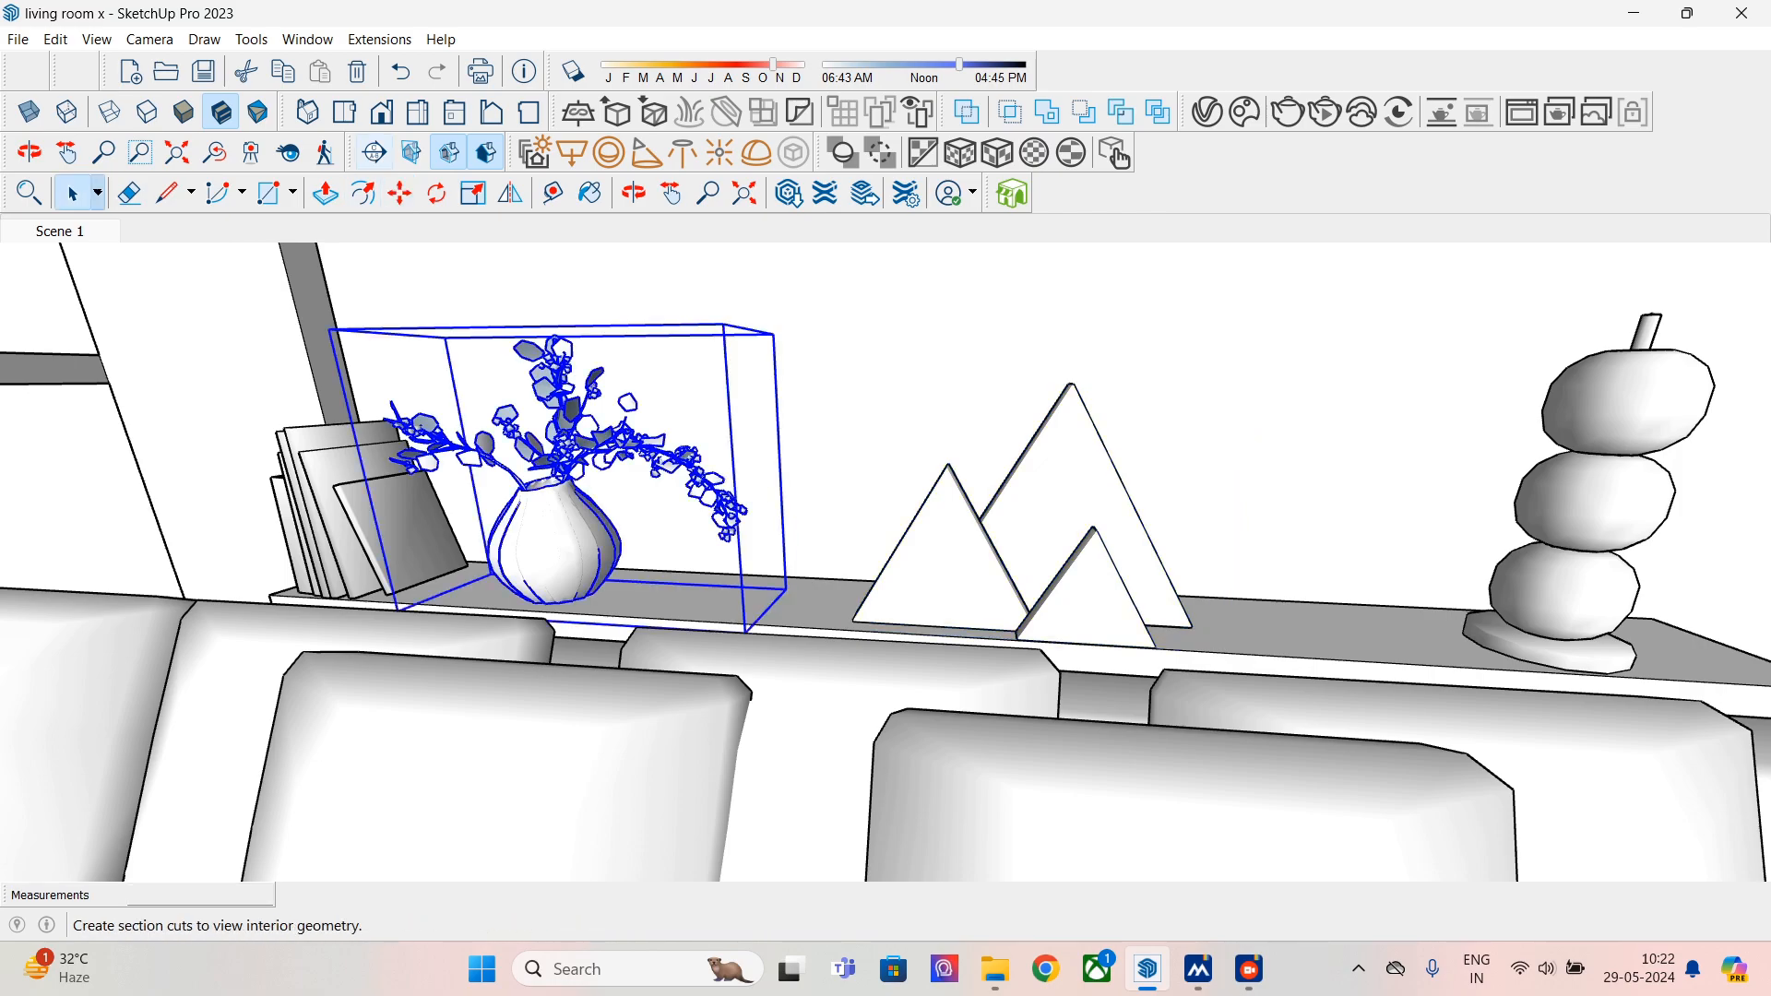
click(399, 193)
click(546, 542)
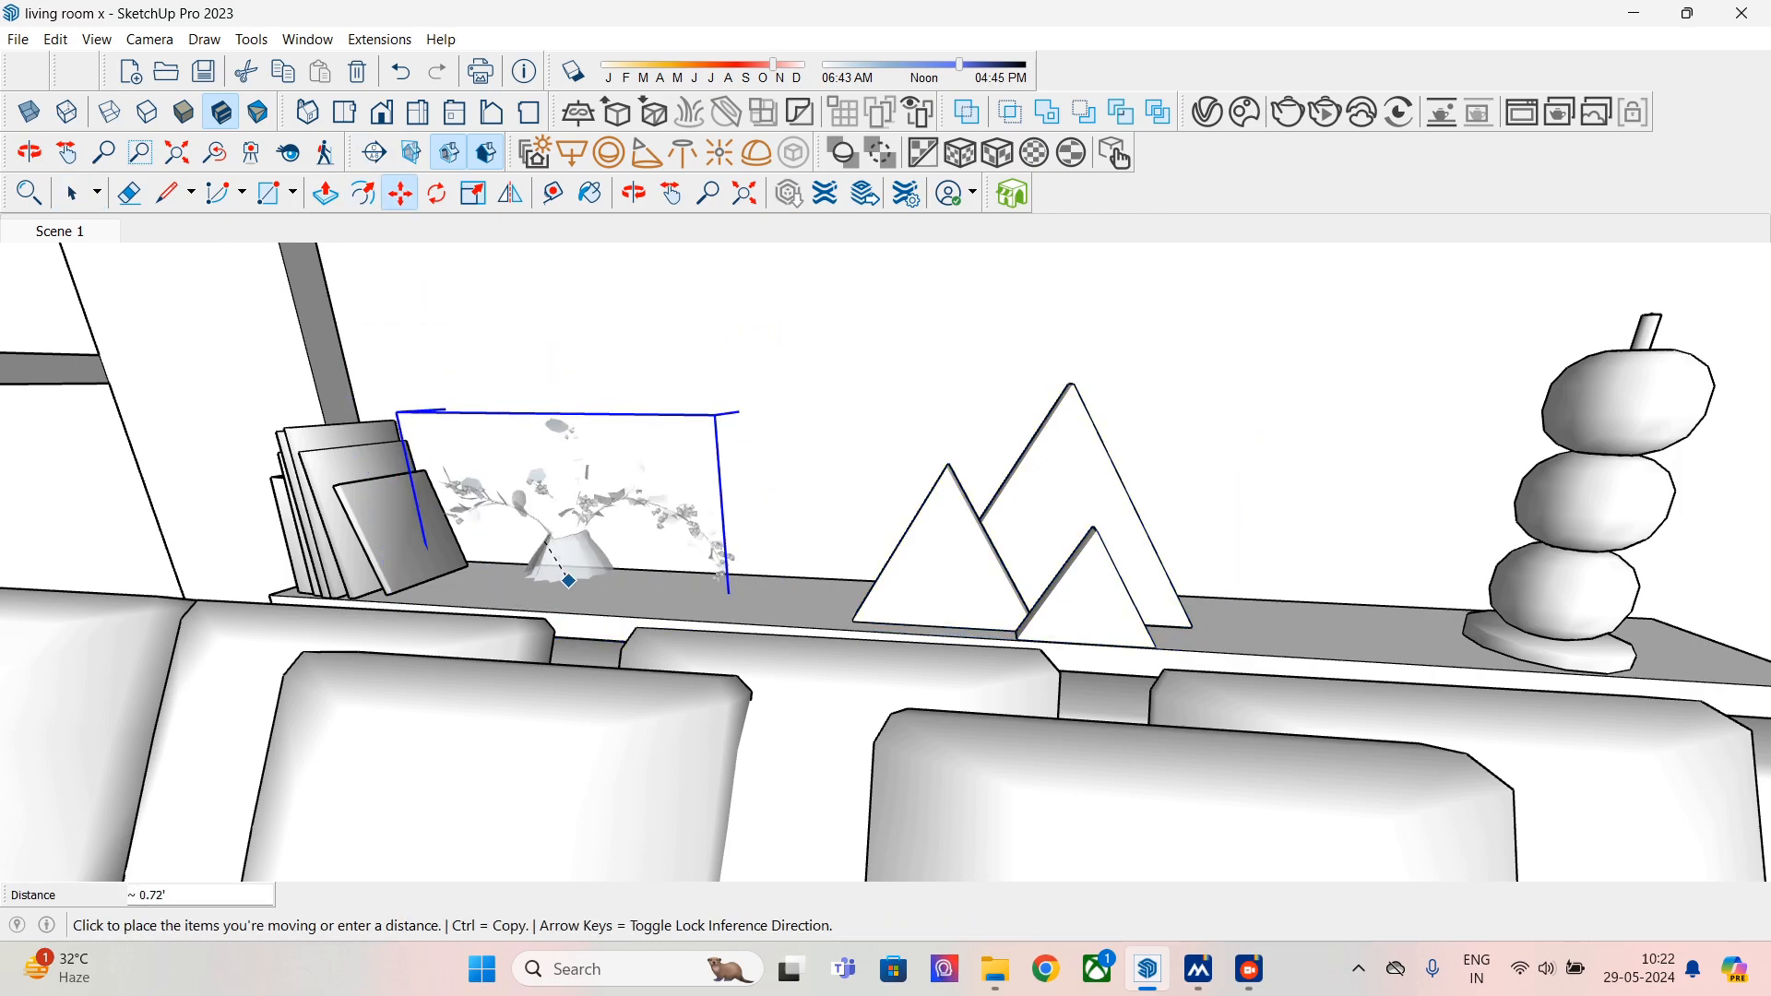
key(Escape)
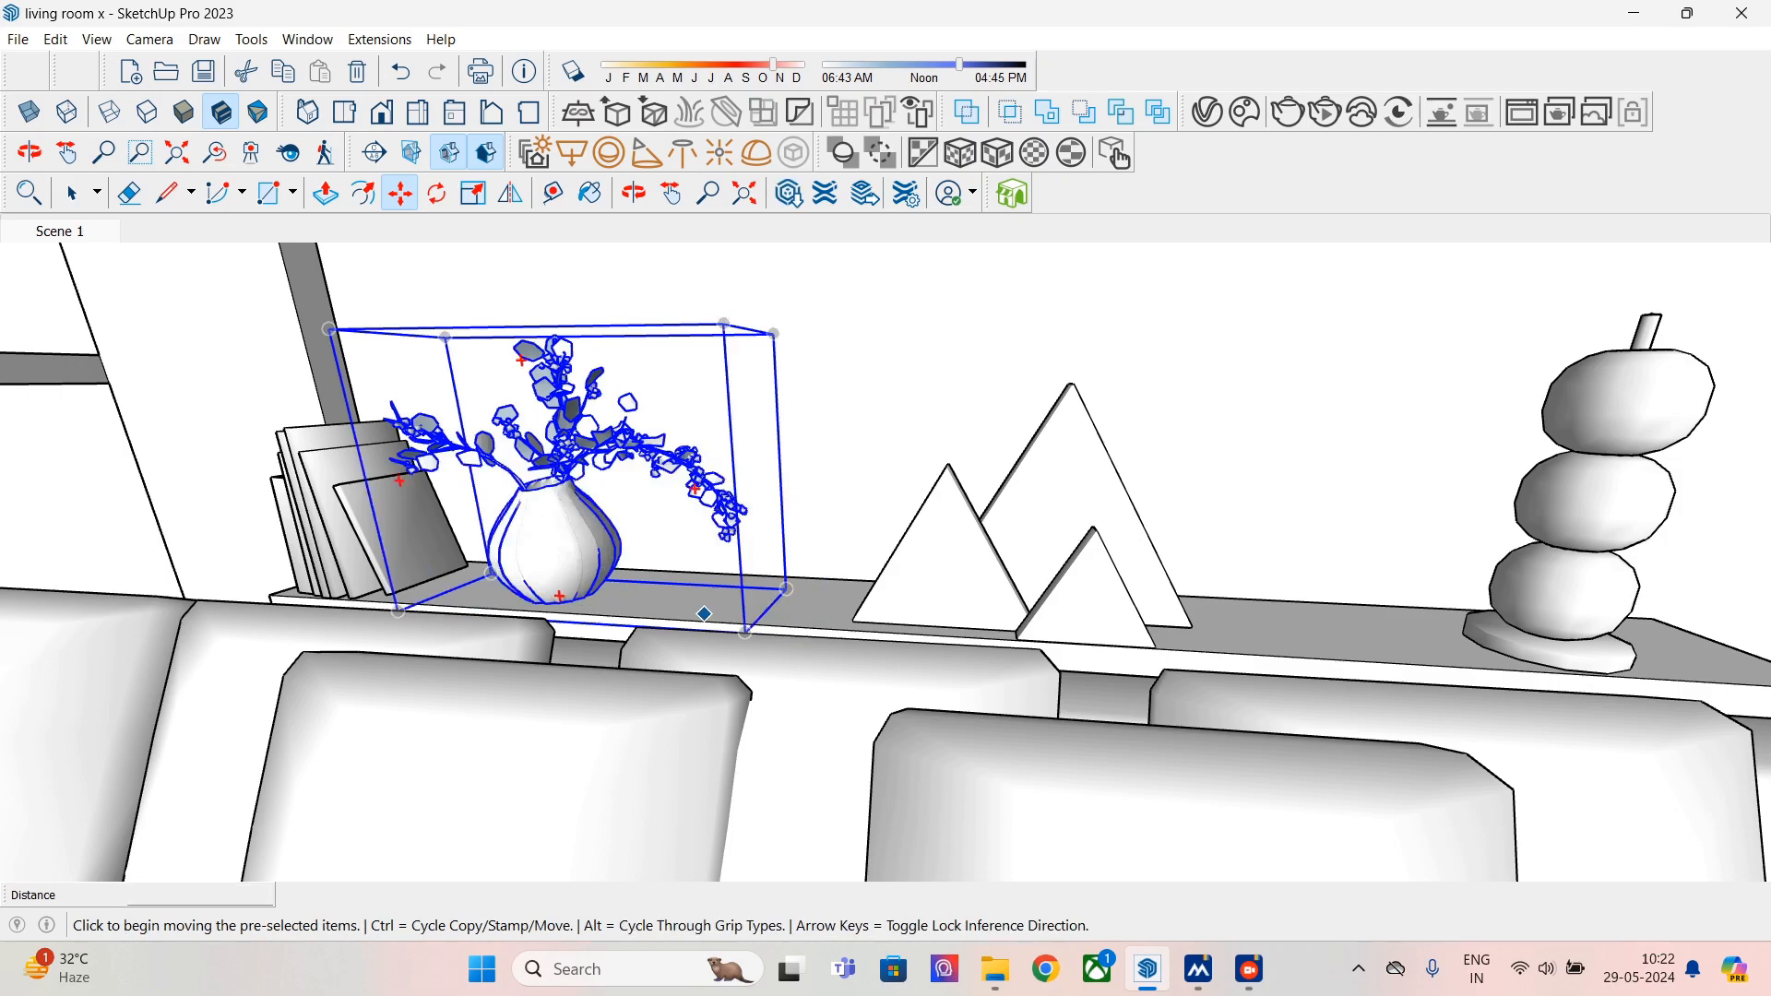
click(745, 631)
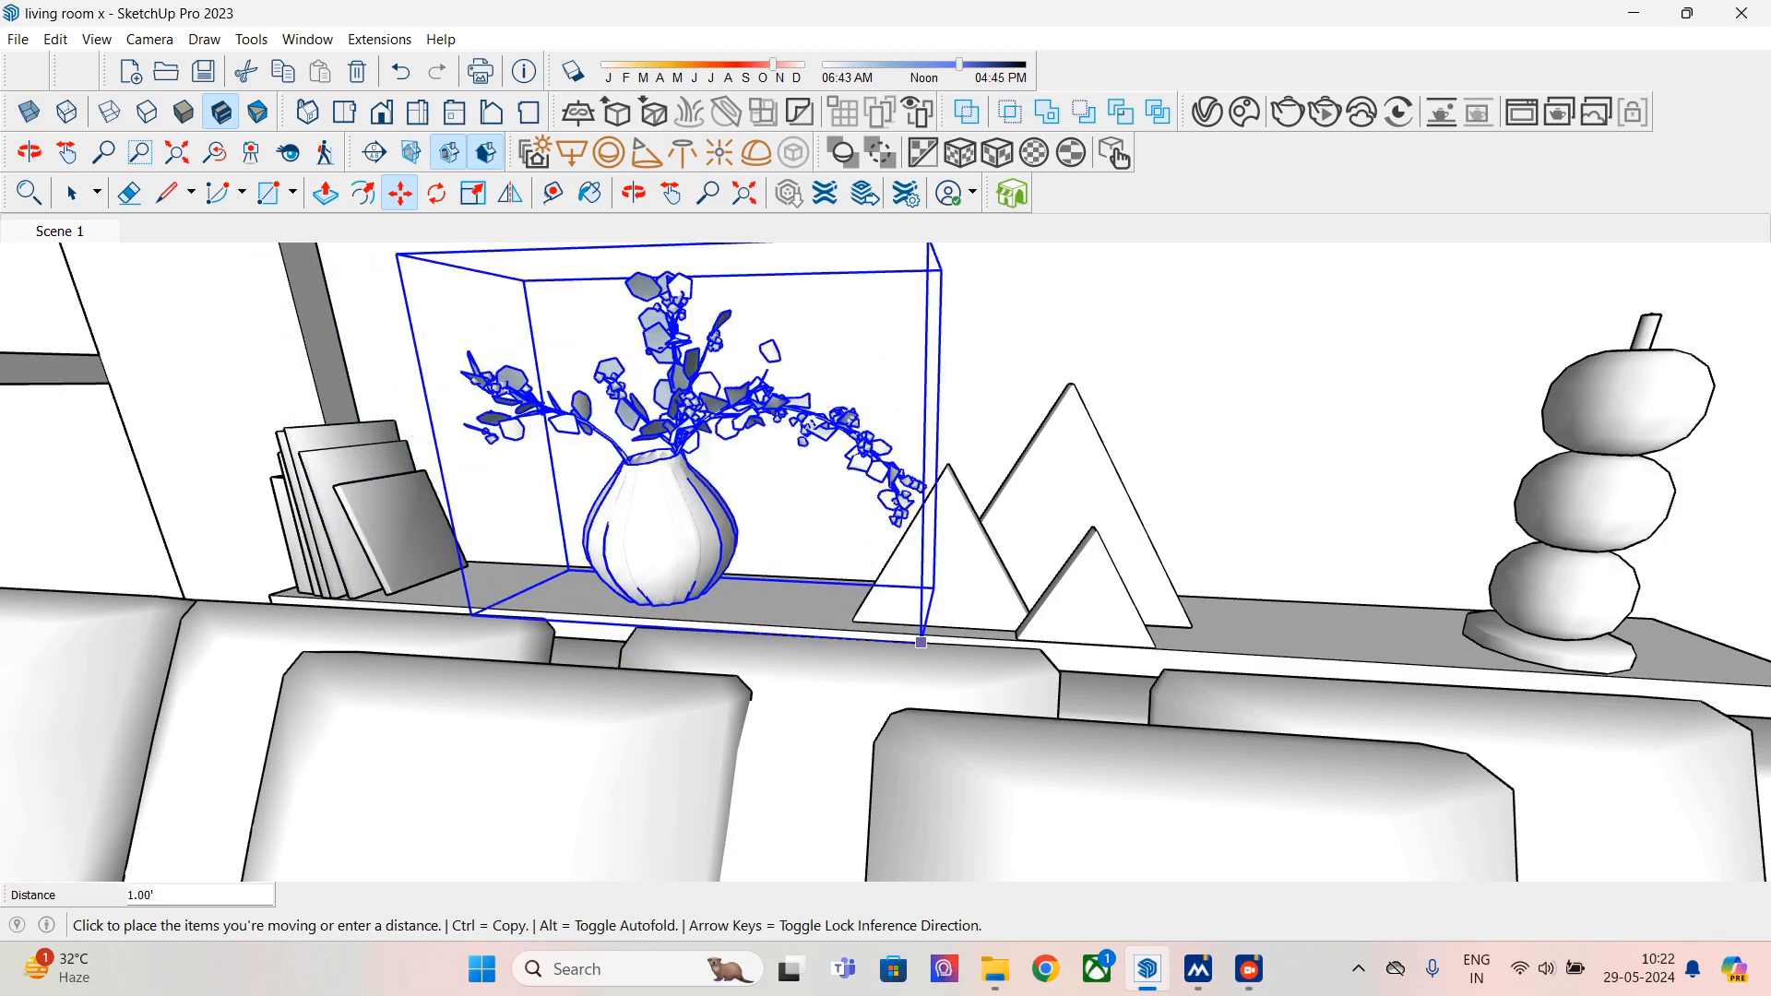
click(928, 657)
scroll(750, 672, down, 5)
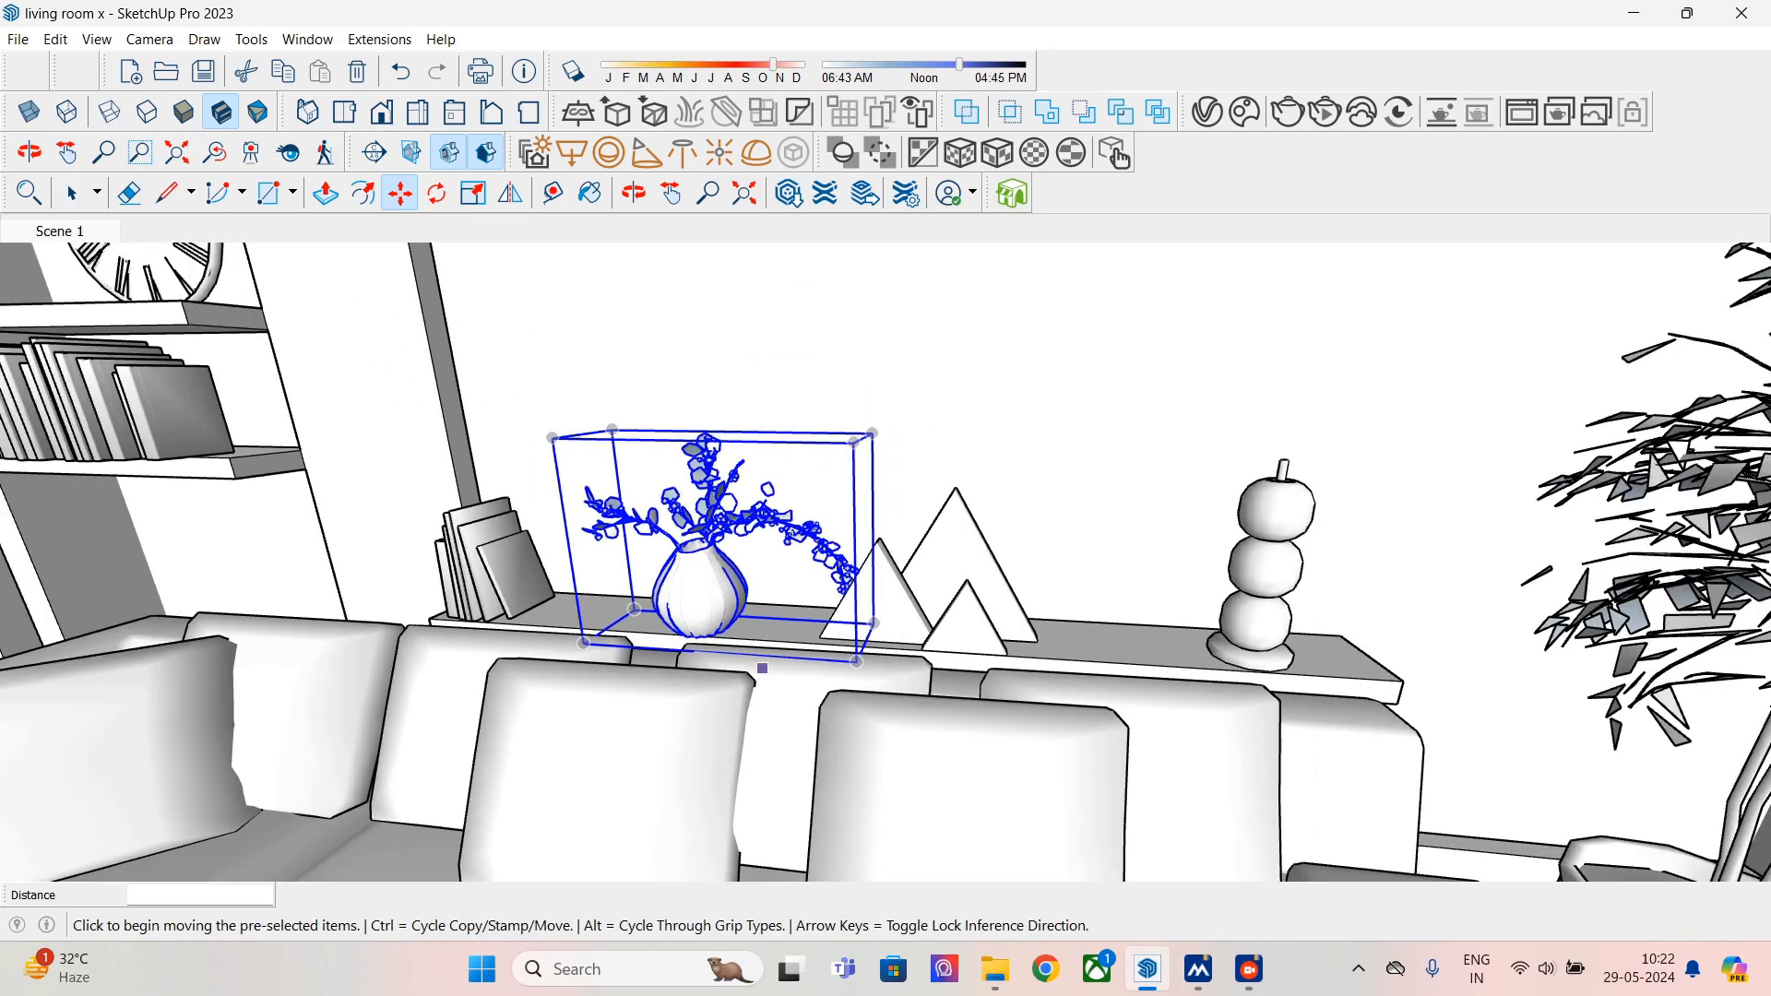
key(space)
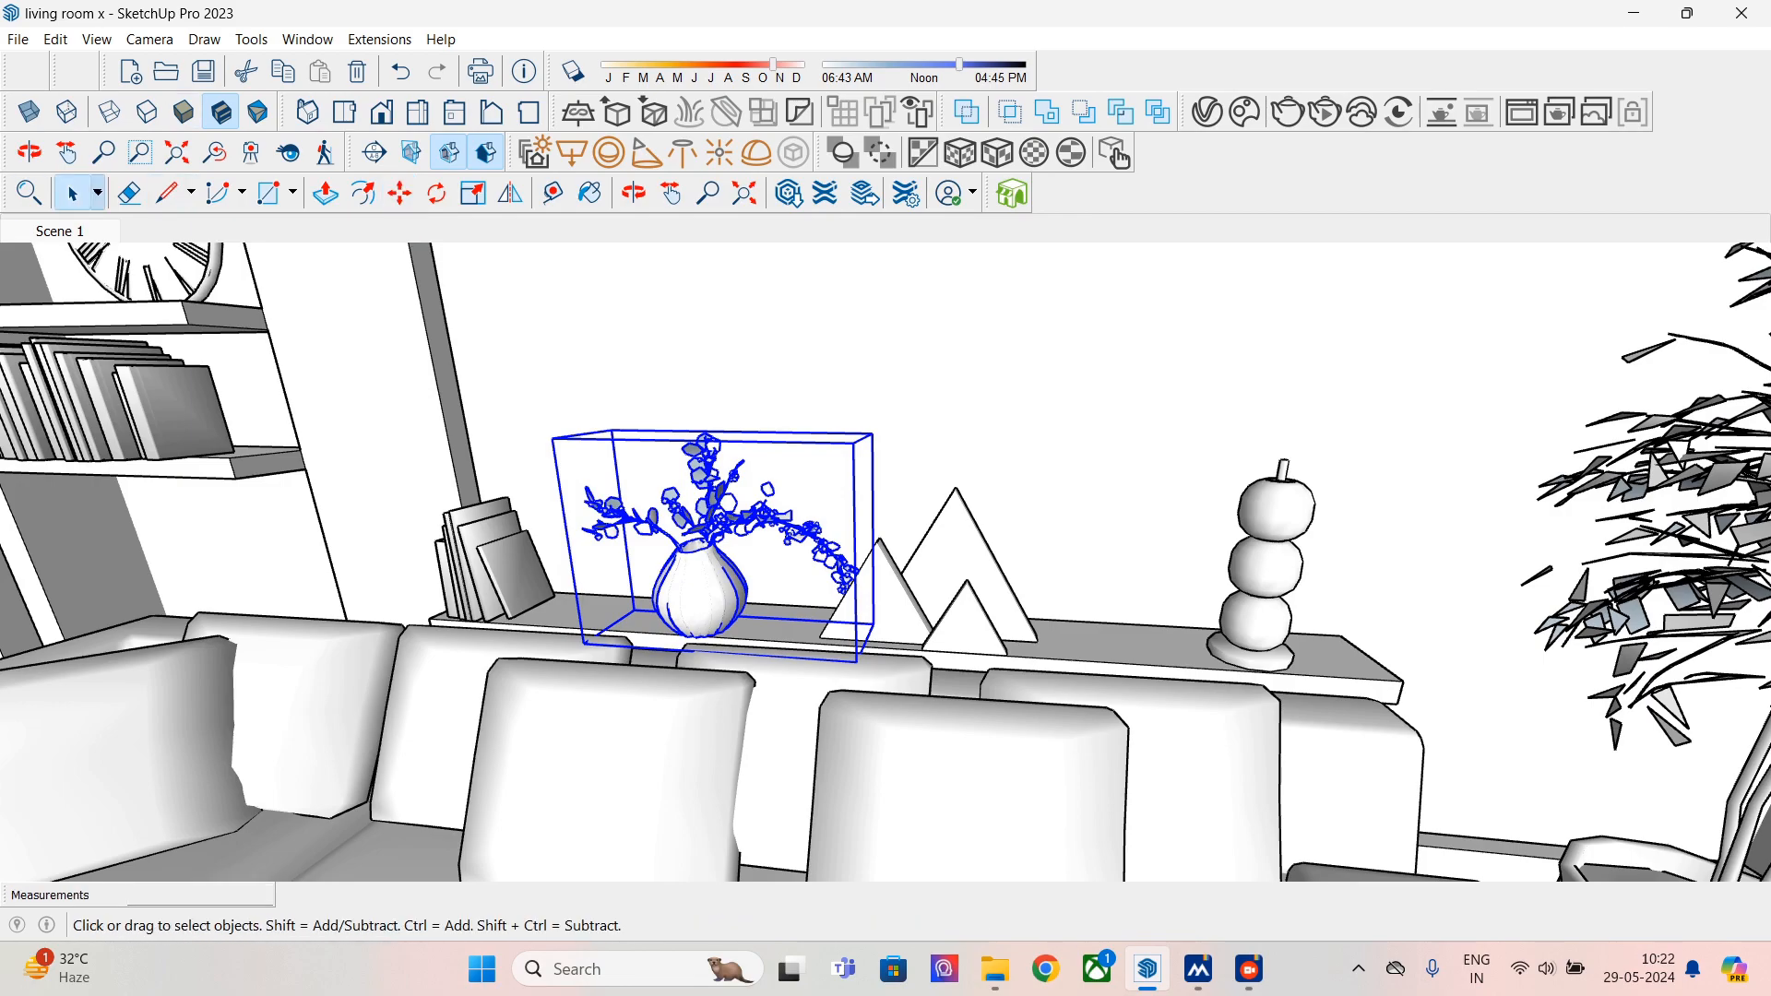
- Run a V-Ray interactive render of the whole living room view and minimise the frame buffer after checking it
scroll(892, 609, down, 10)
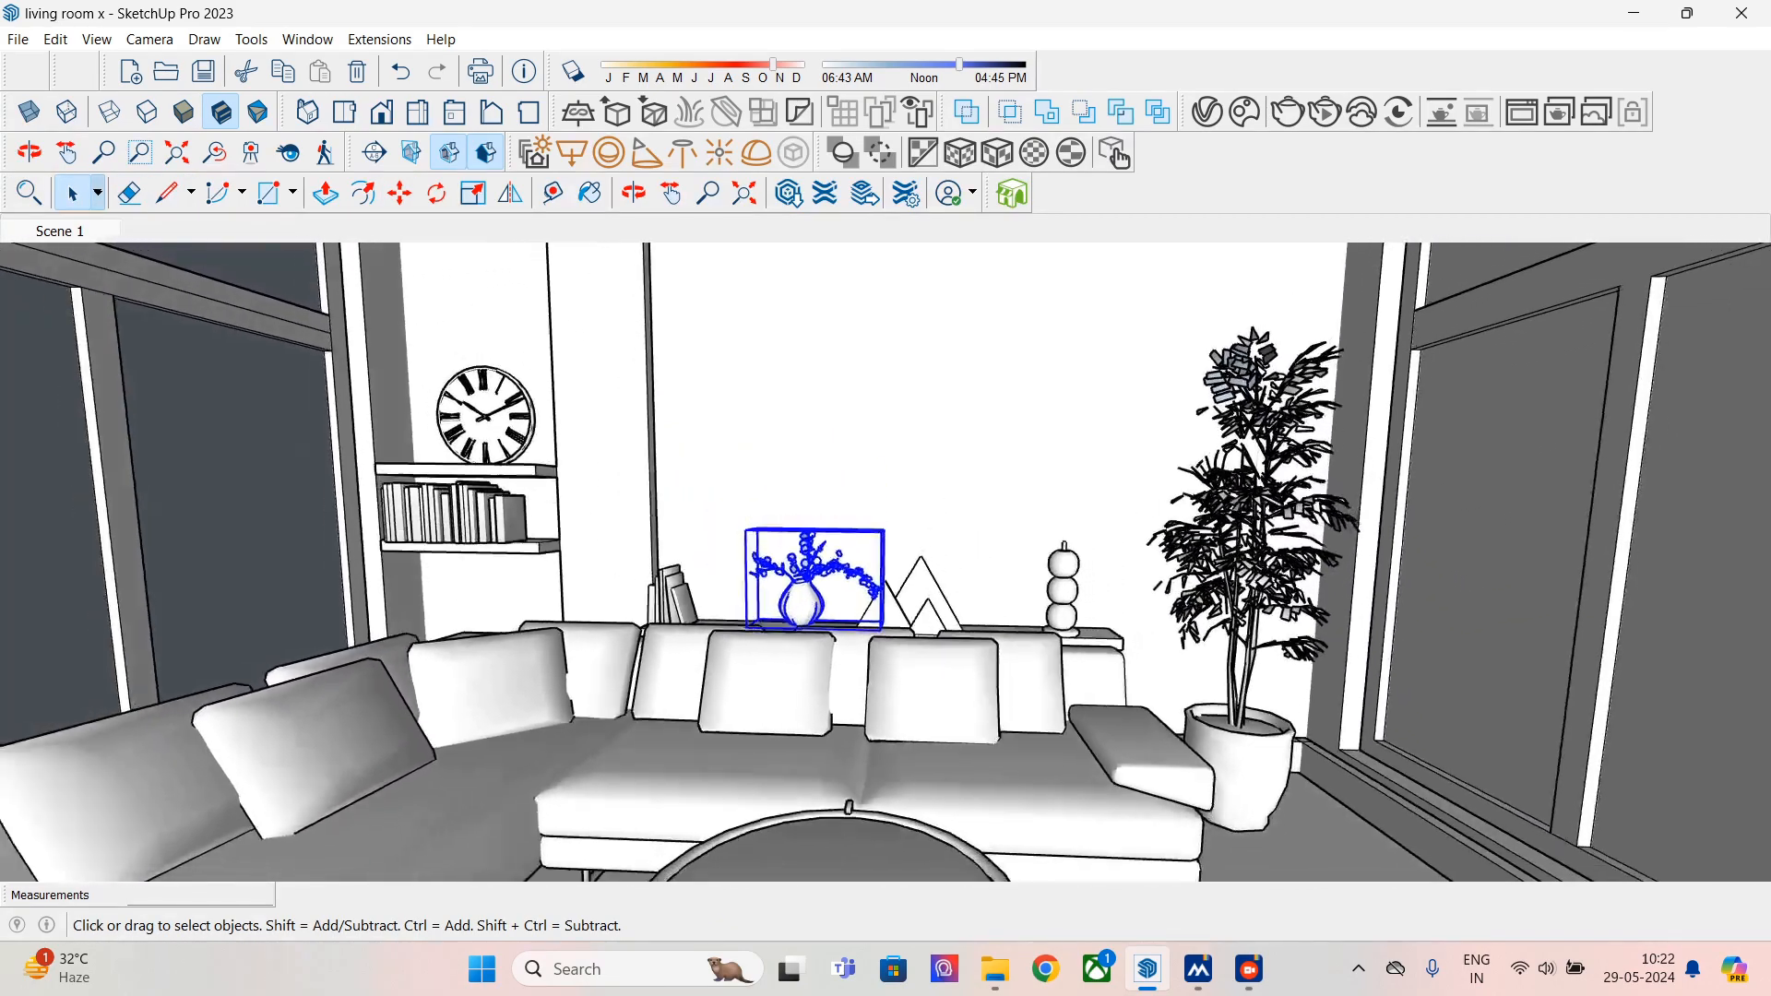
scroll(867, 600, down, 3)
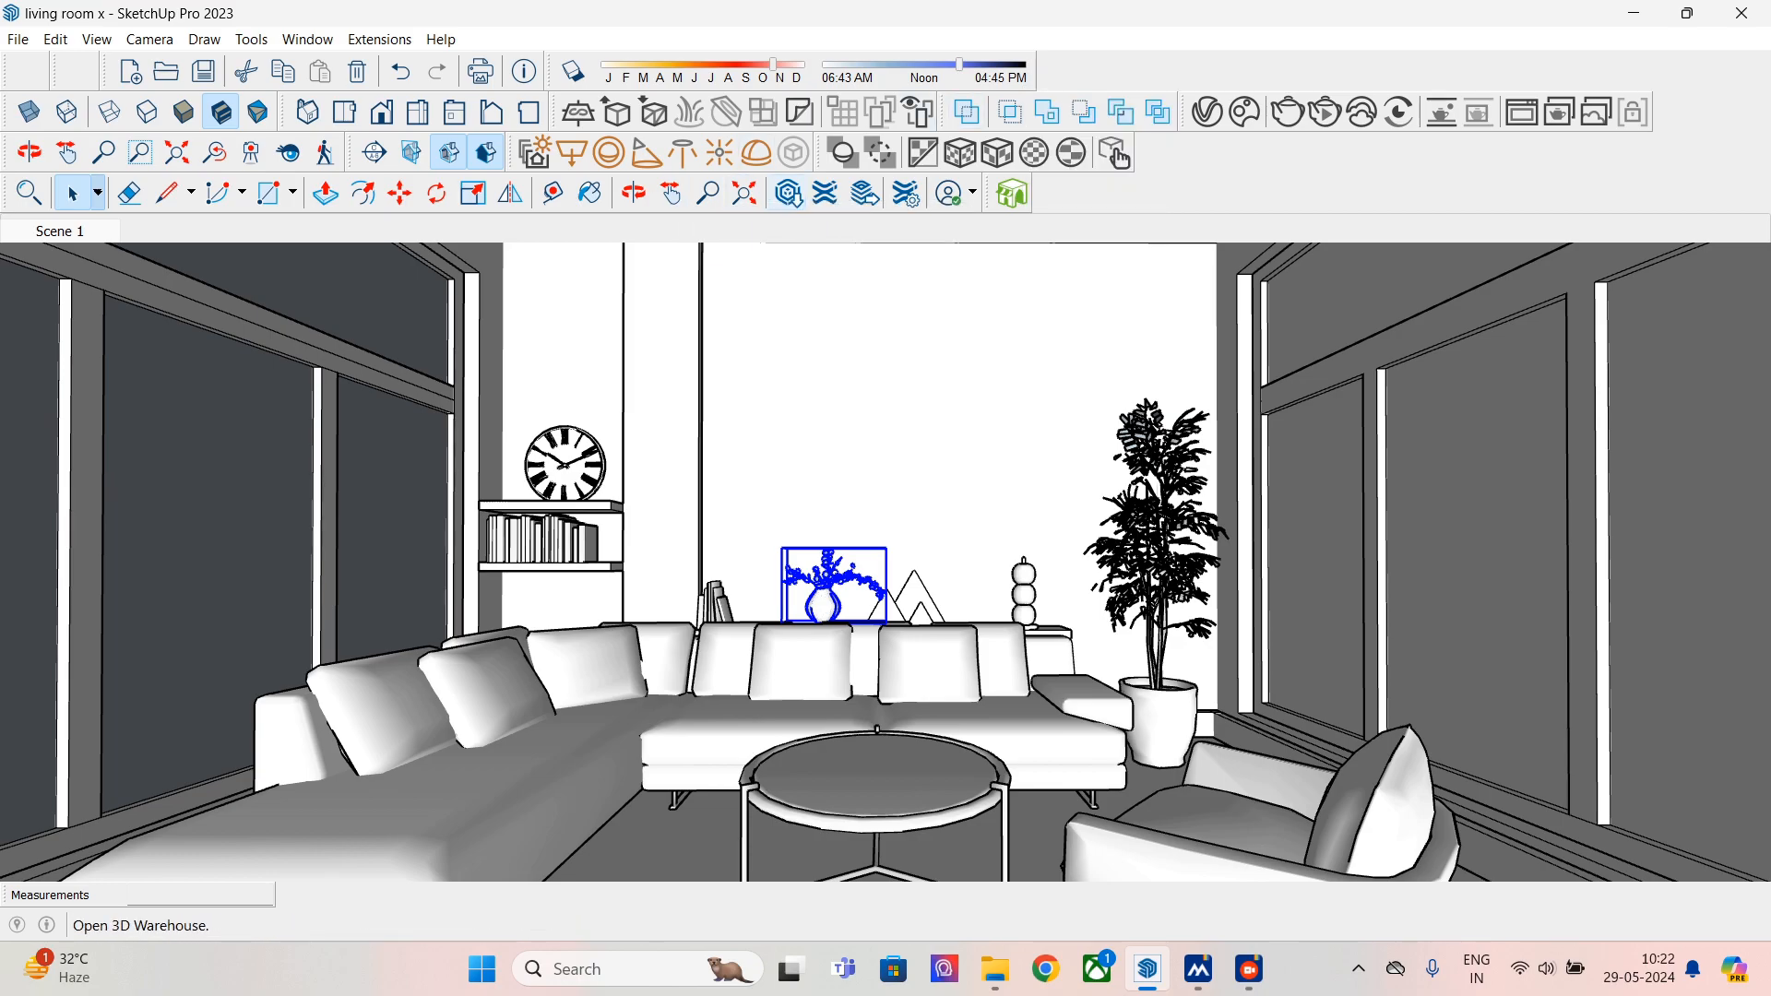
click(1012, 194)
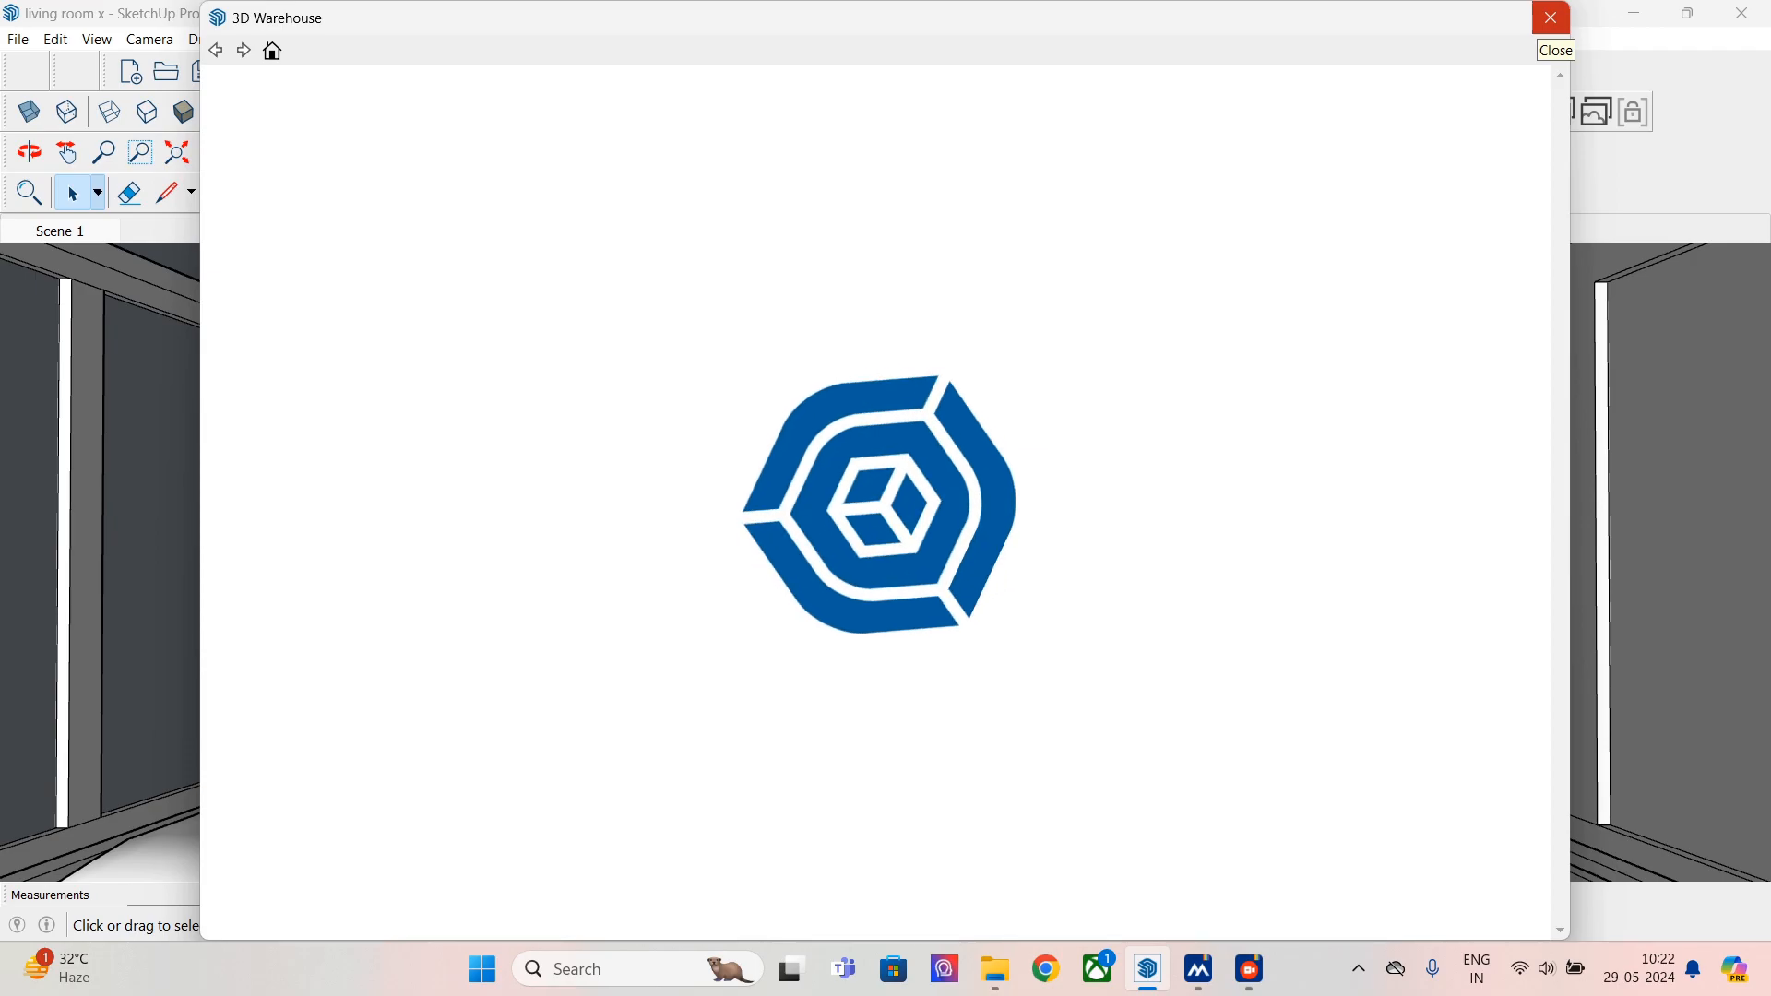
click(1551, 16)
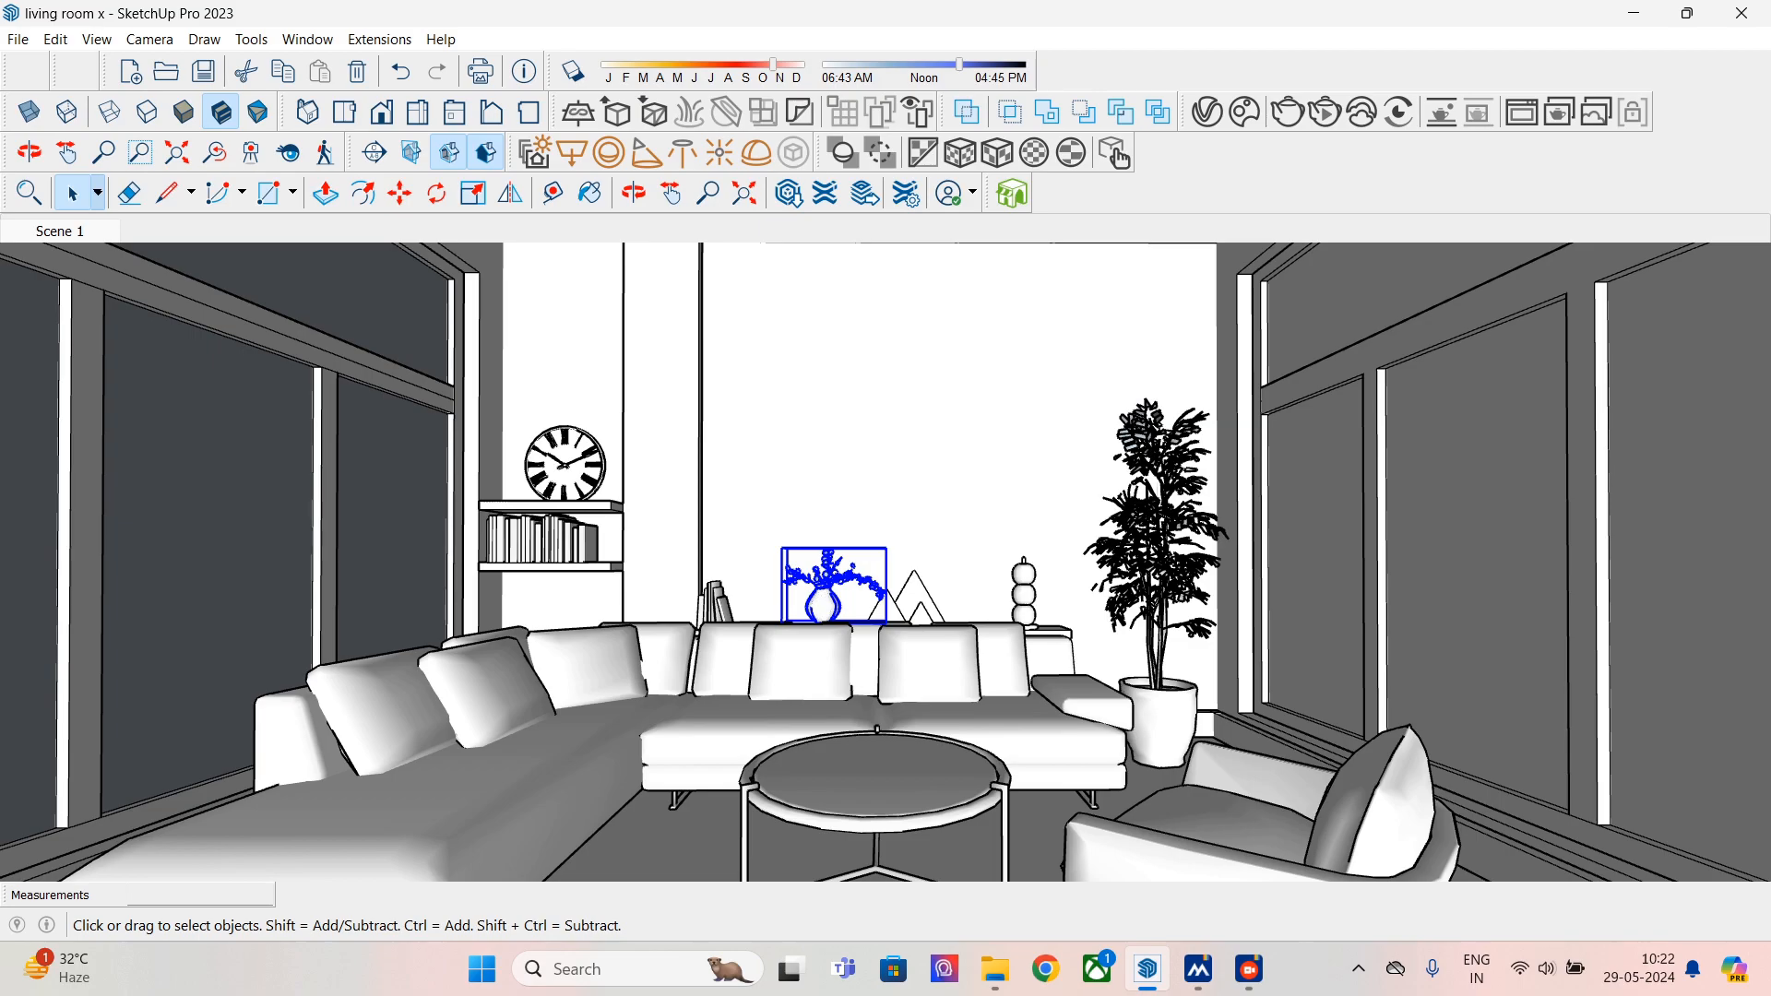
click(1324, 111)
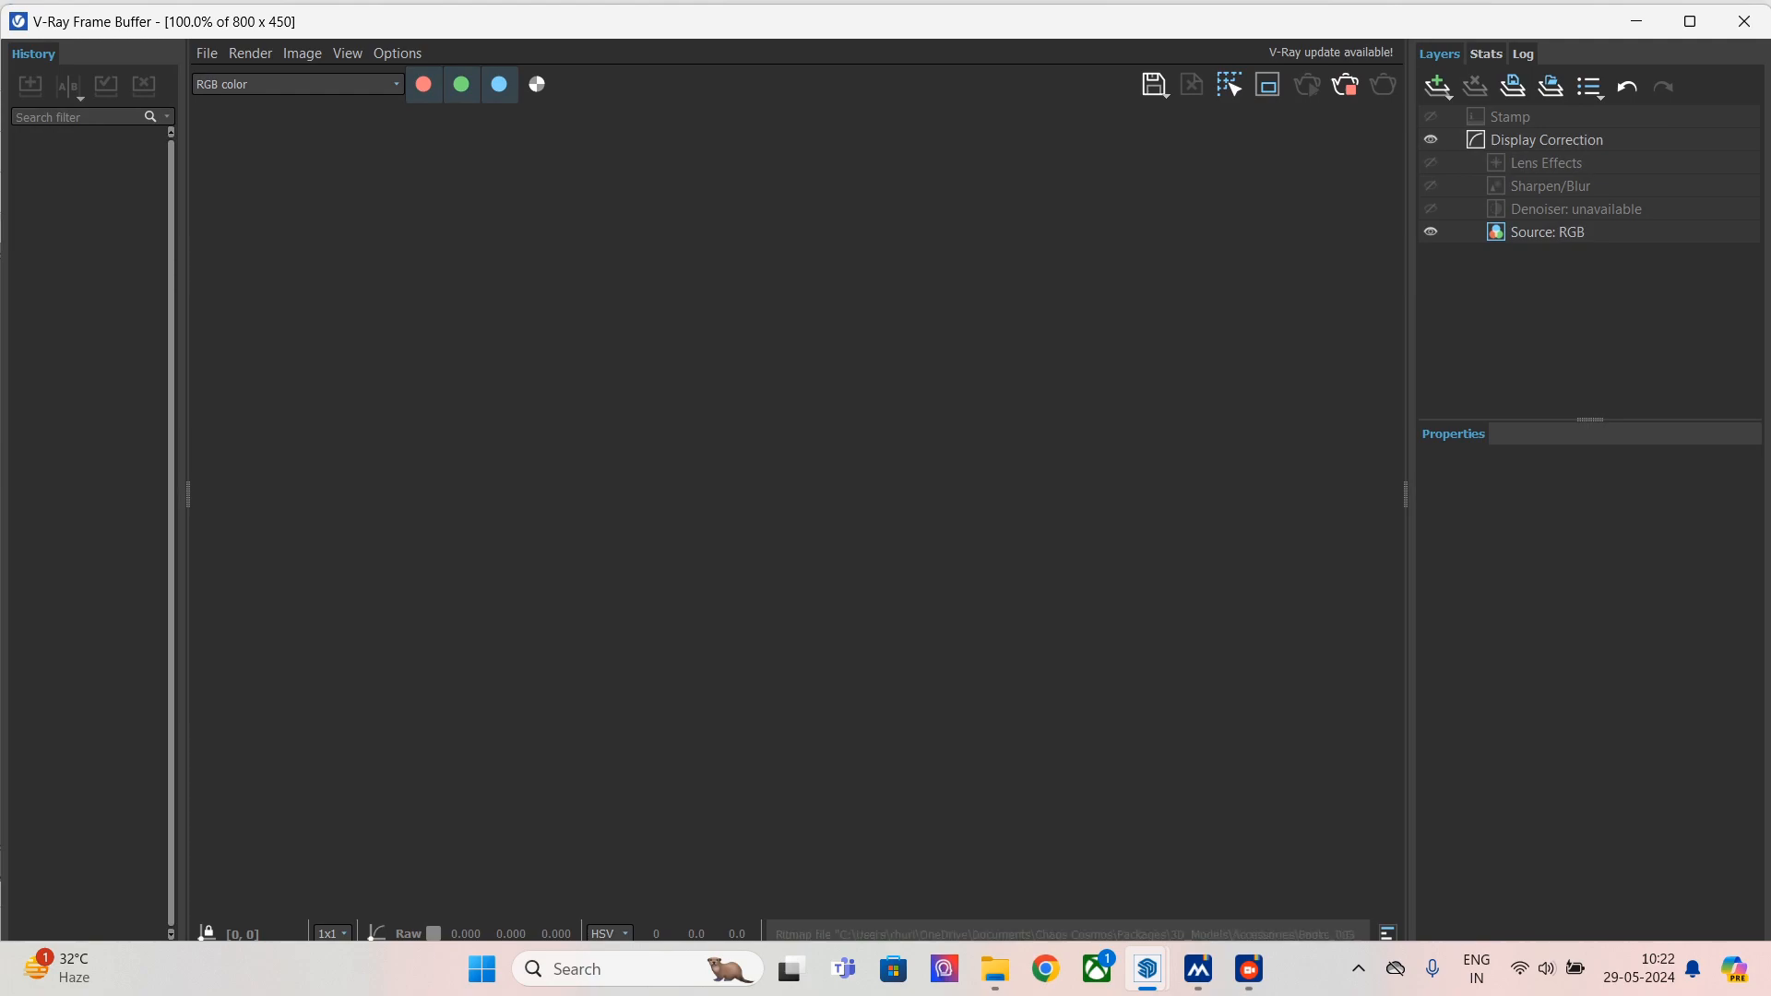
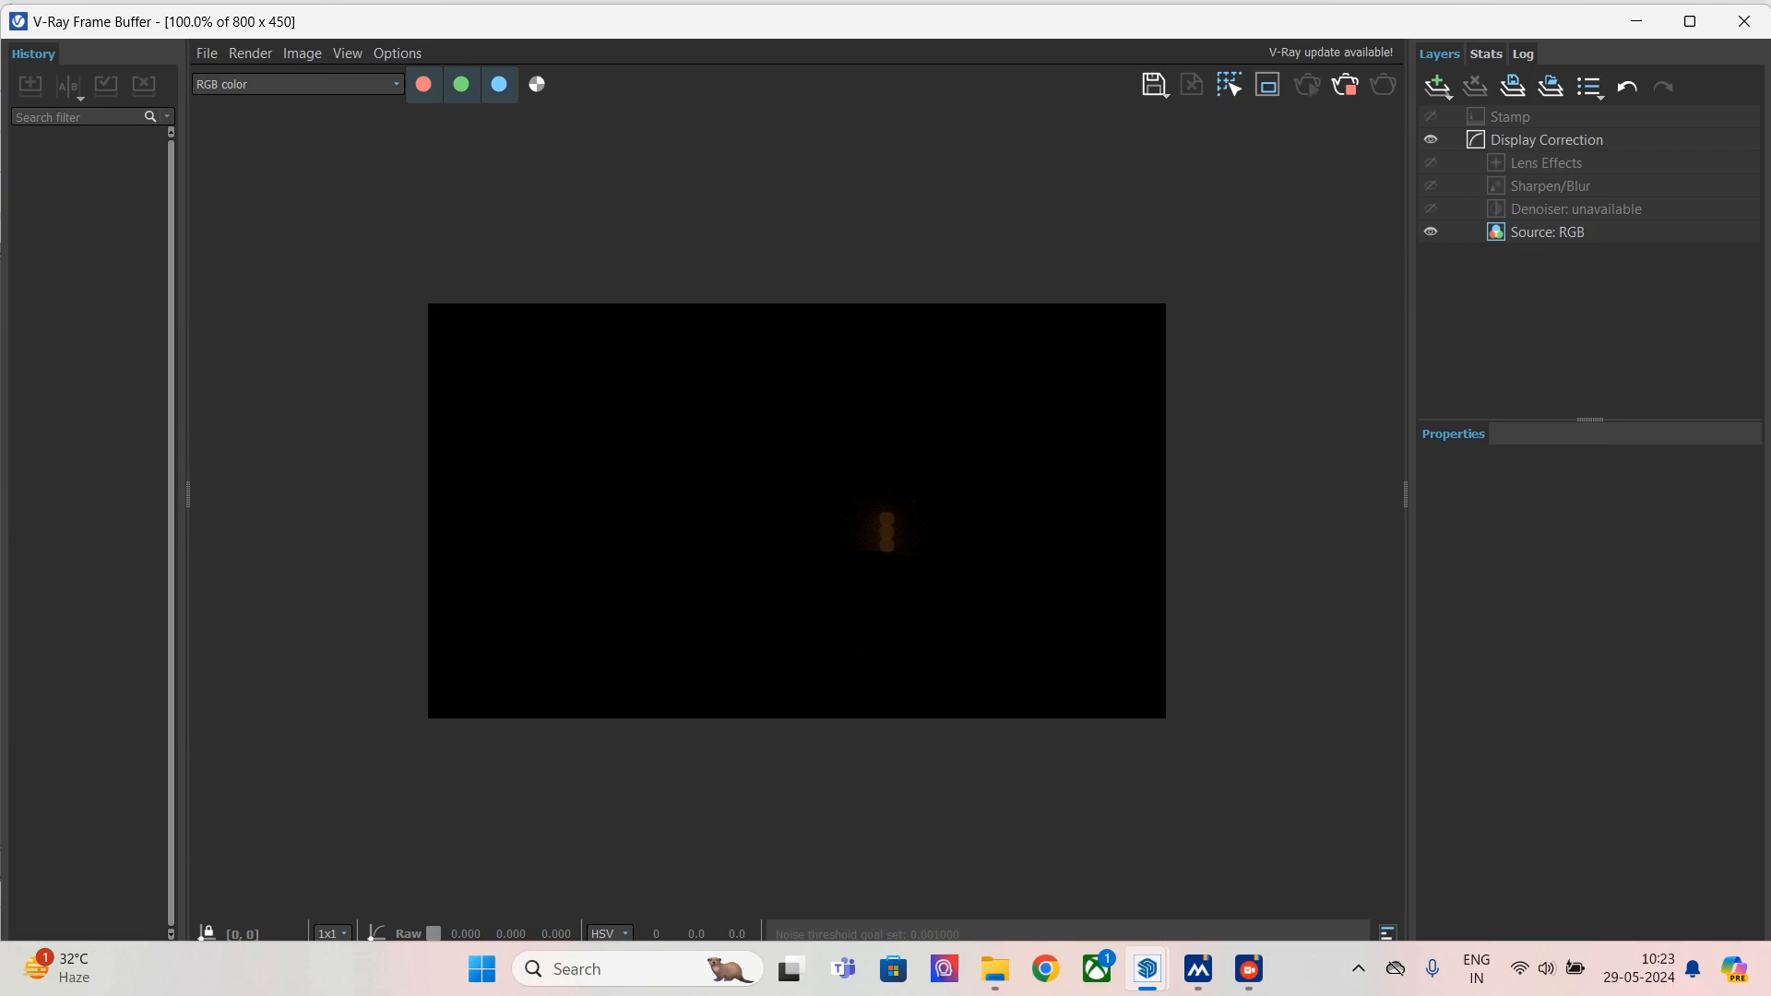
scroll(976, 560, up, 1)
click(1636, 20)
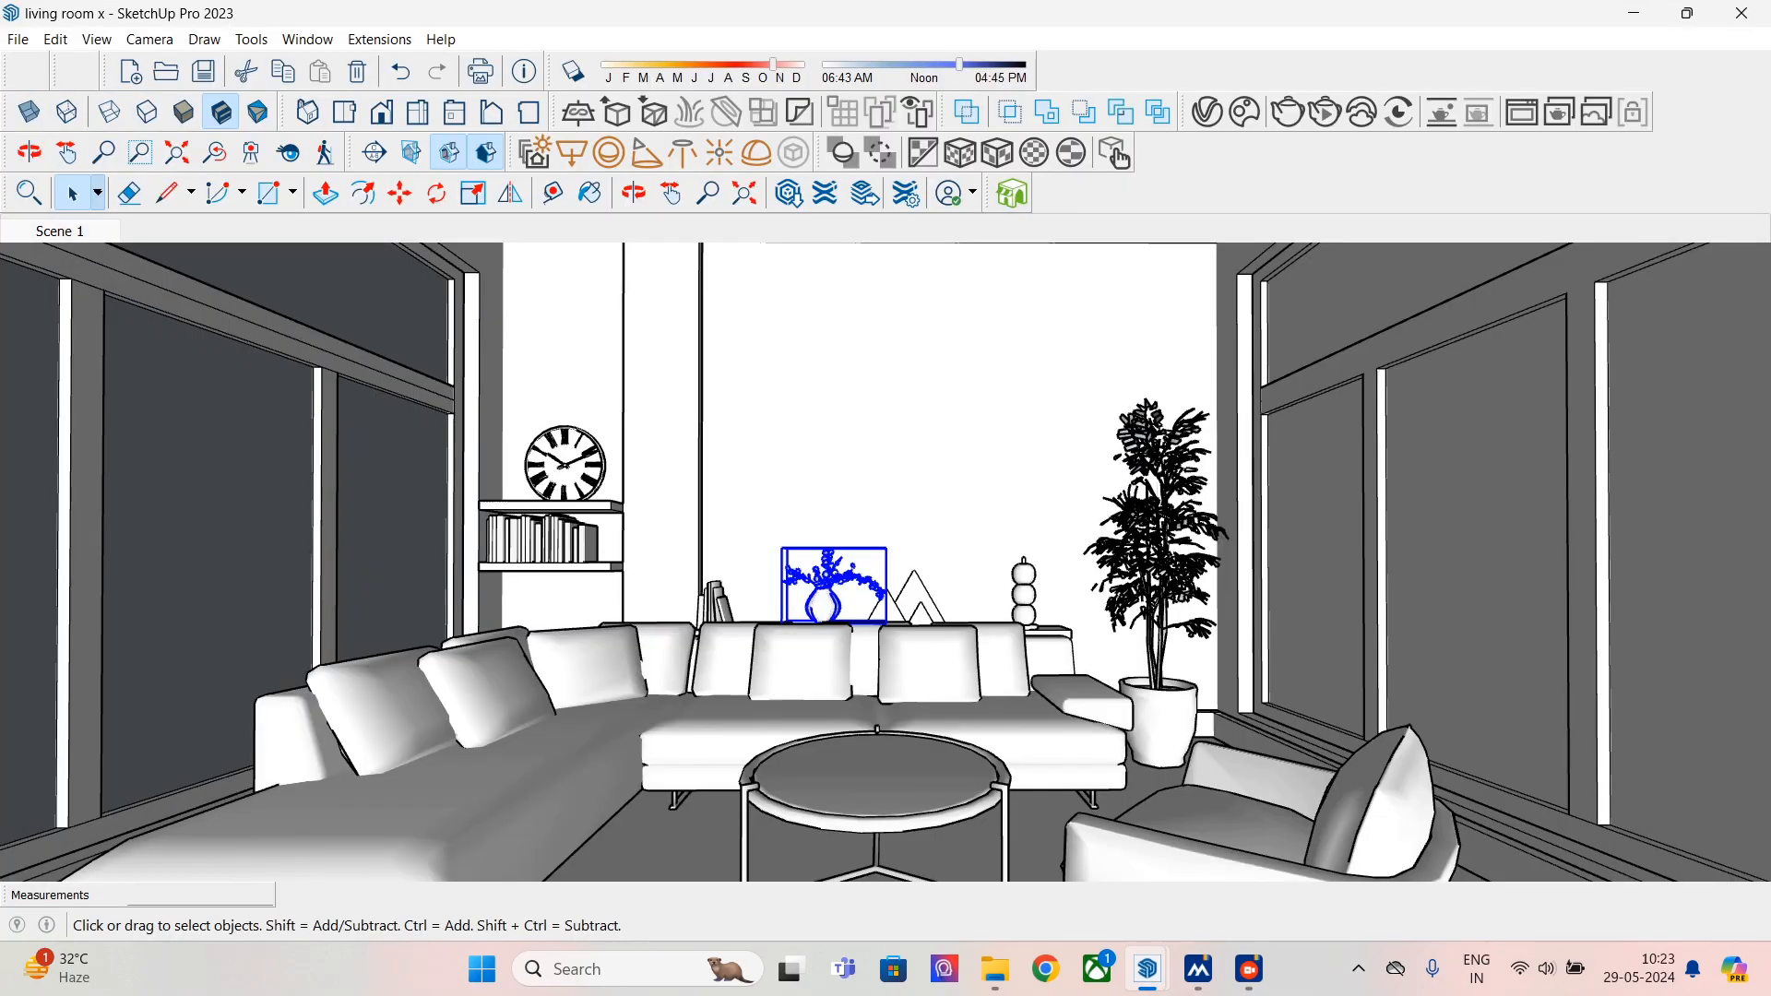
- Explode the window wall group on the clock side of the living room
click(260, 279)
right_click(260, 278)
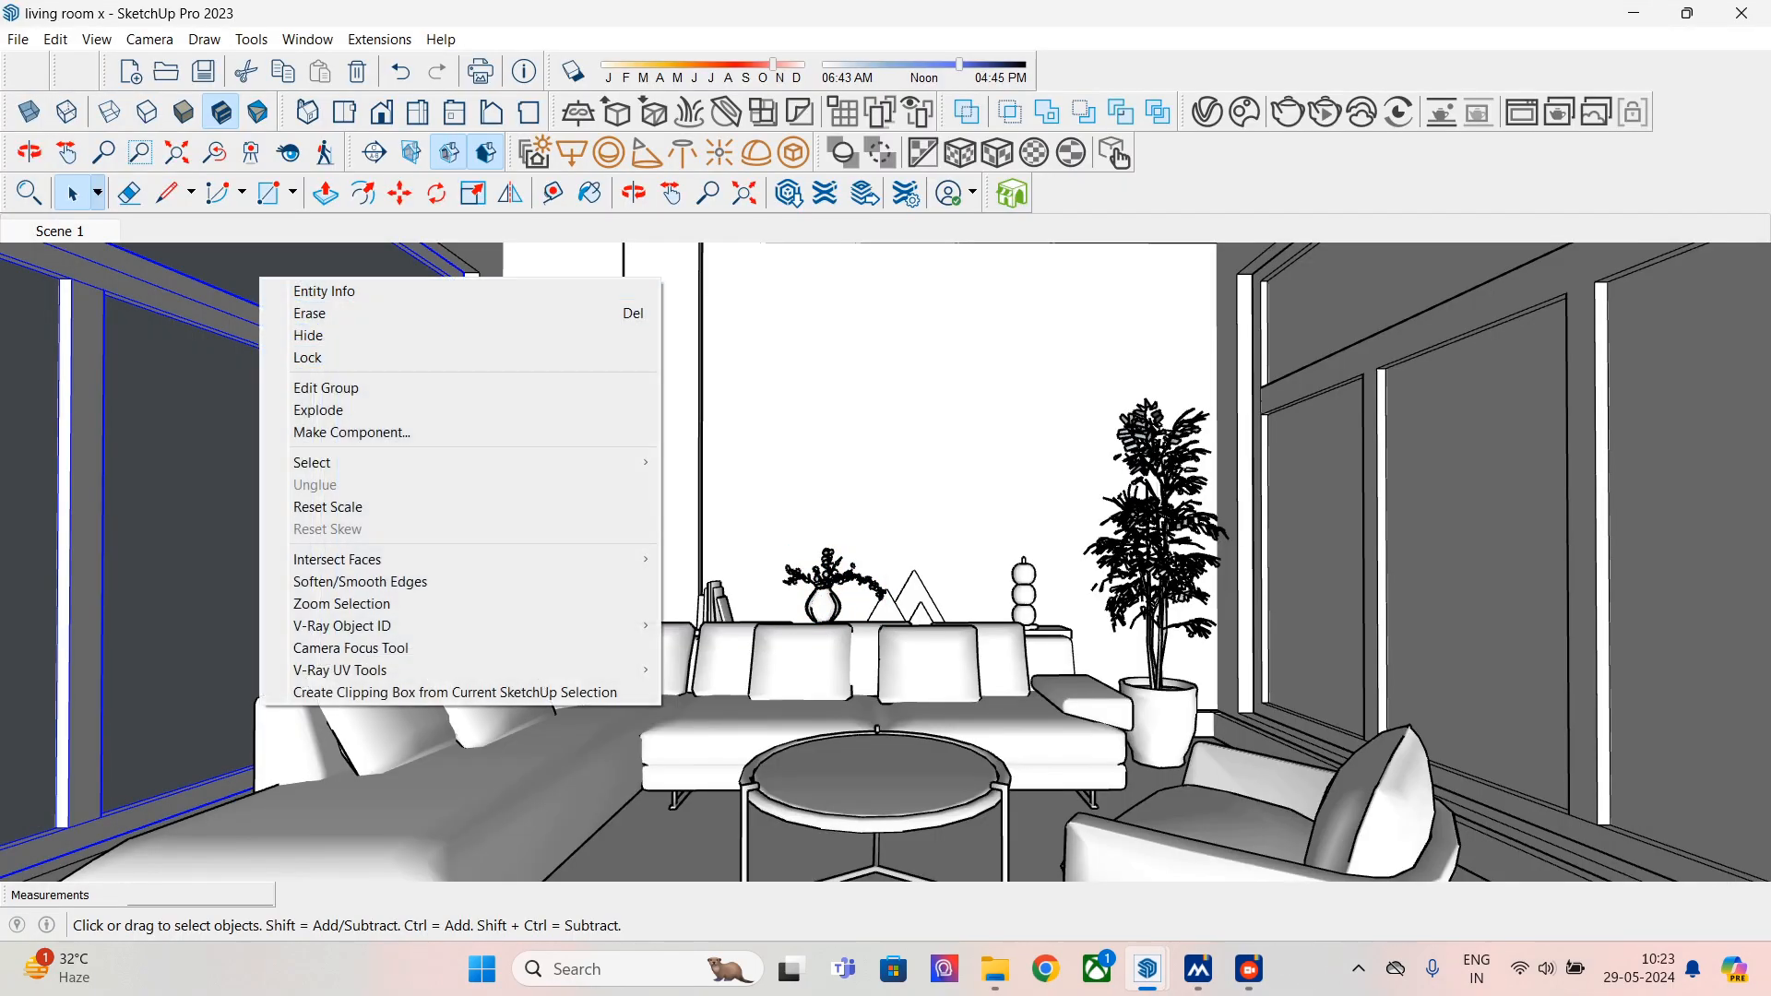
click(318, 409)
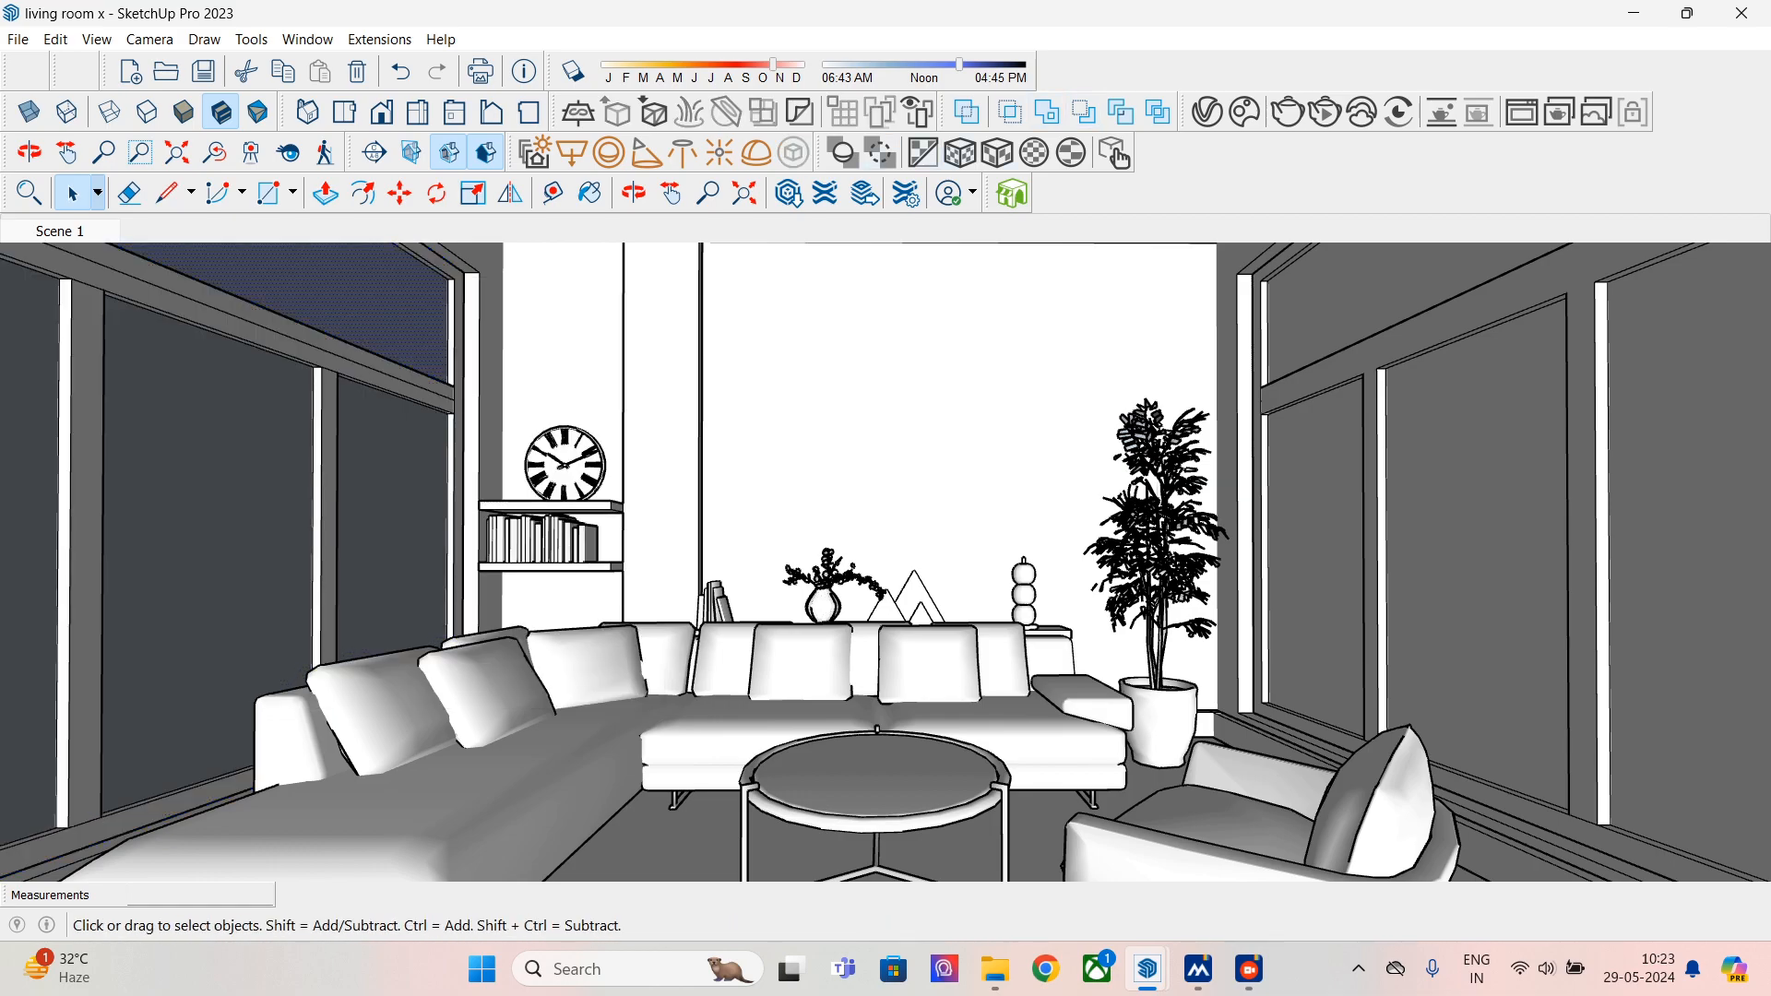
- Paint the upper pane and the three lower panes of the clock-side window wall with Translucent Glass Blue from Glass and Mirrors
click(590, 192)
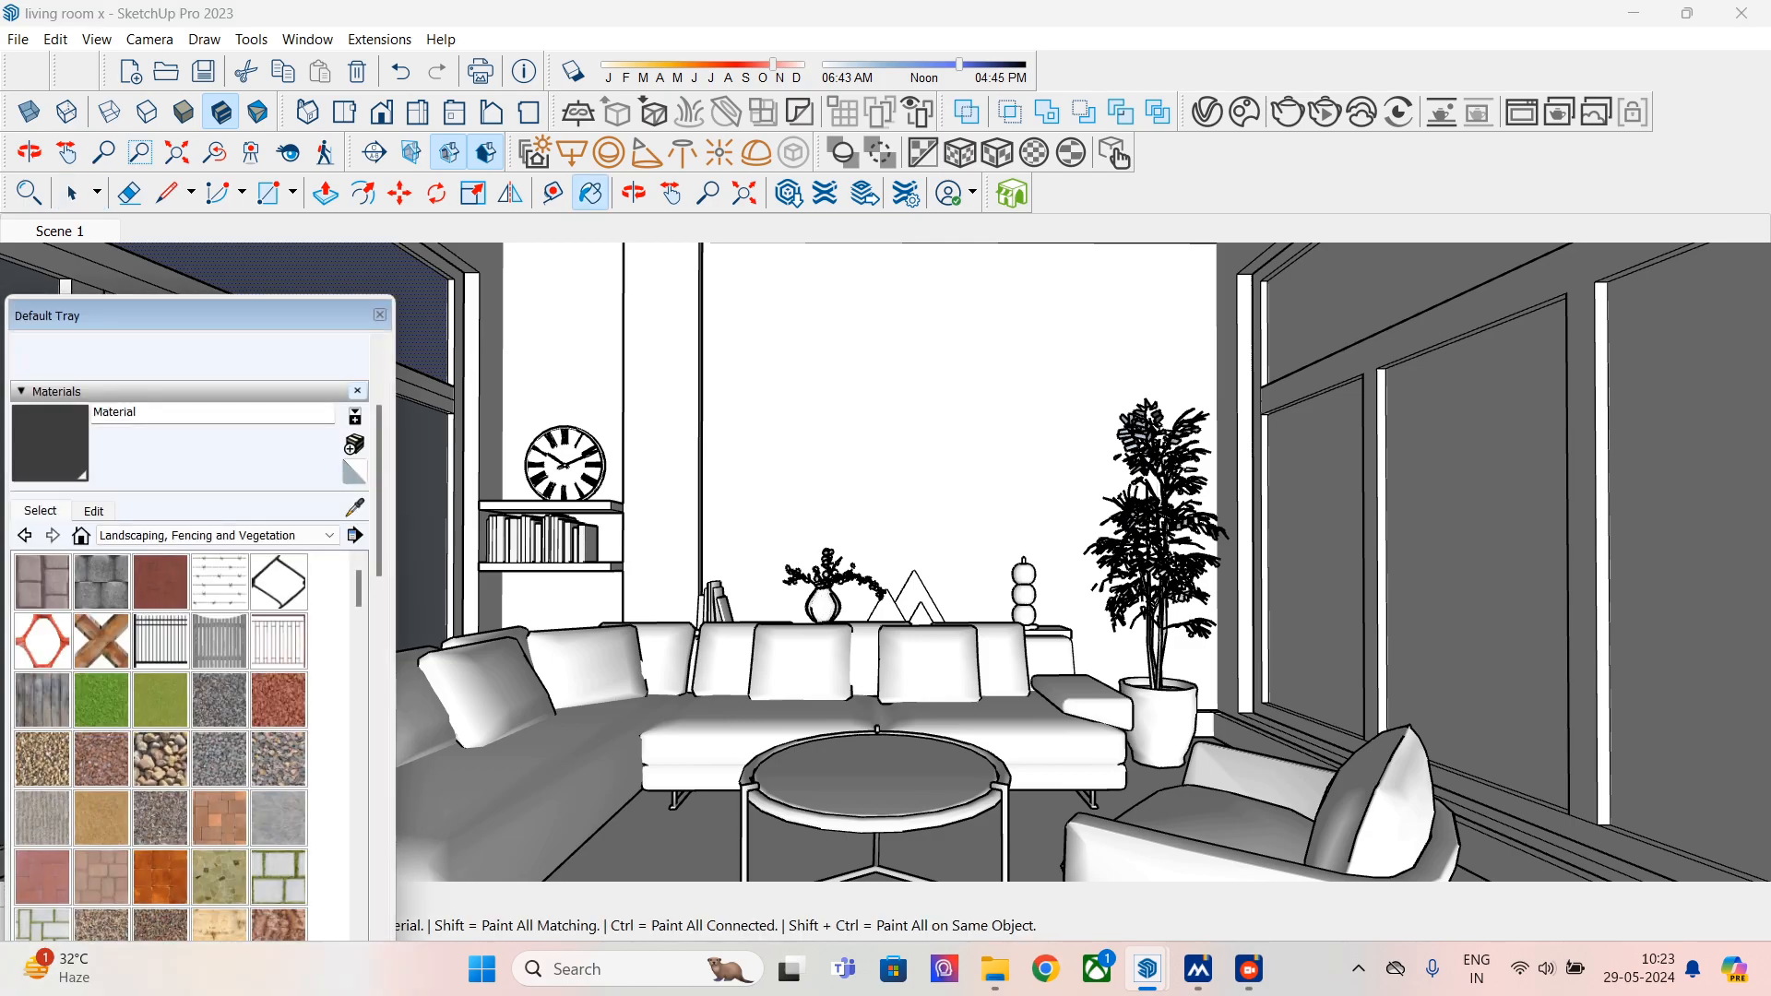
drag(184, 315, 782, 335)
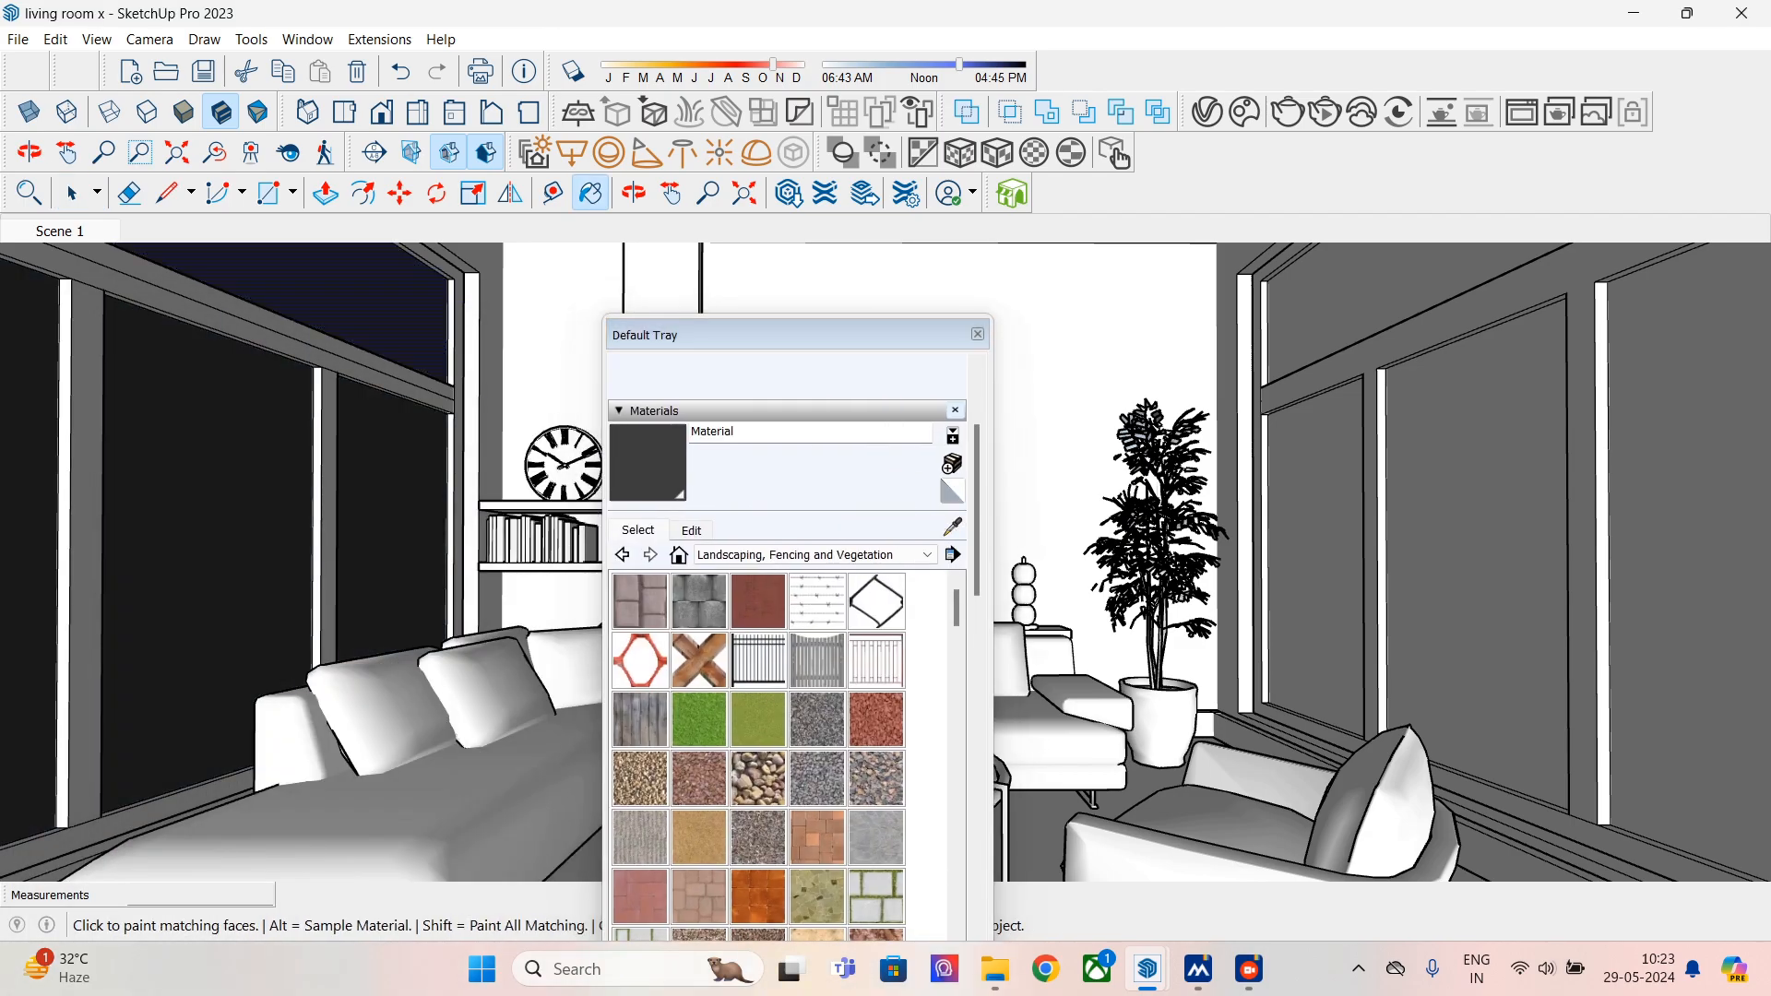
click(811, 554)
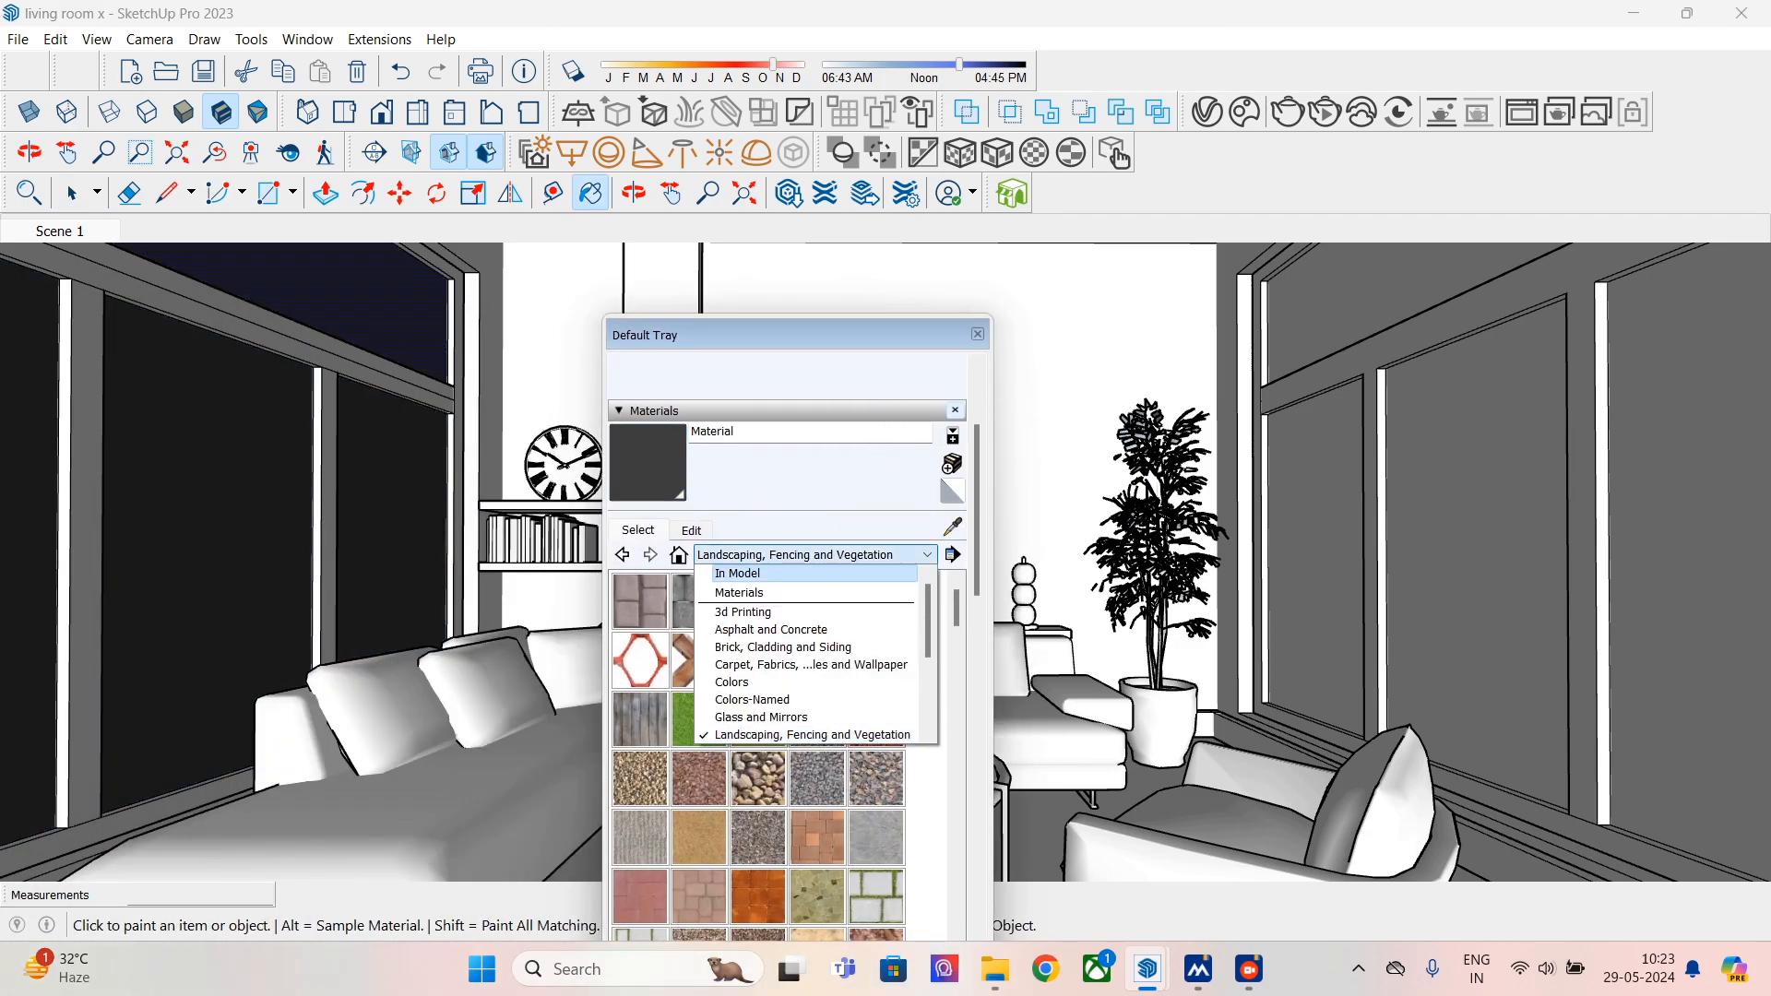
click(793, 718)
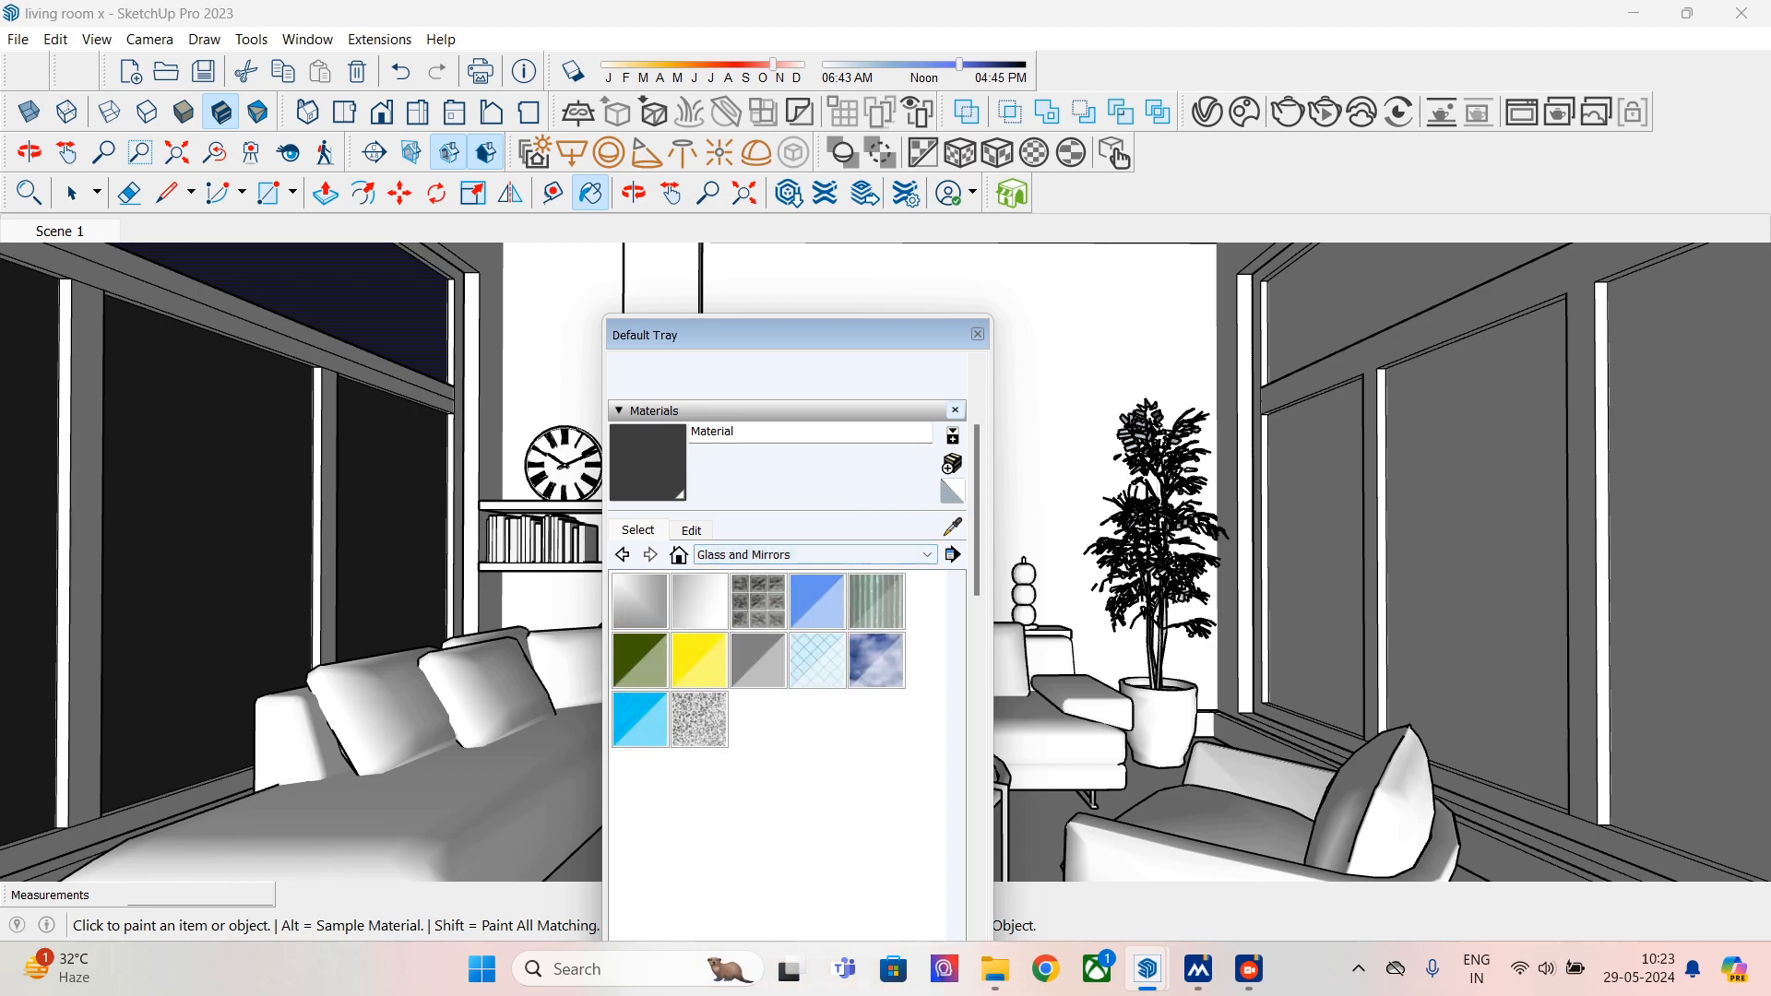
click(817, 602)
click(361, 299)
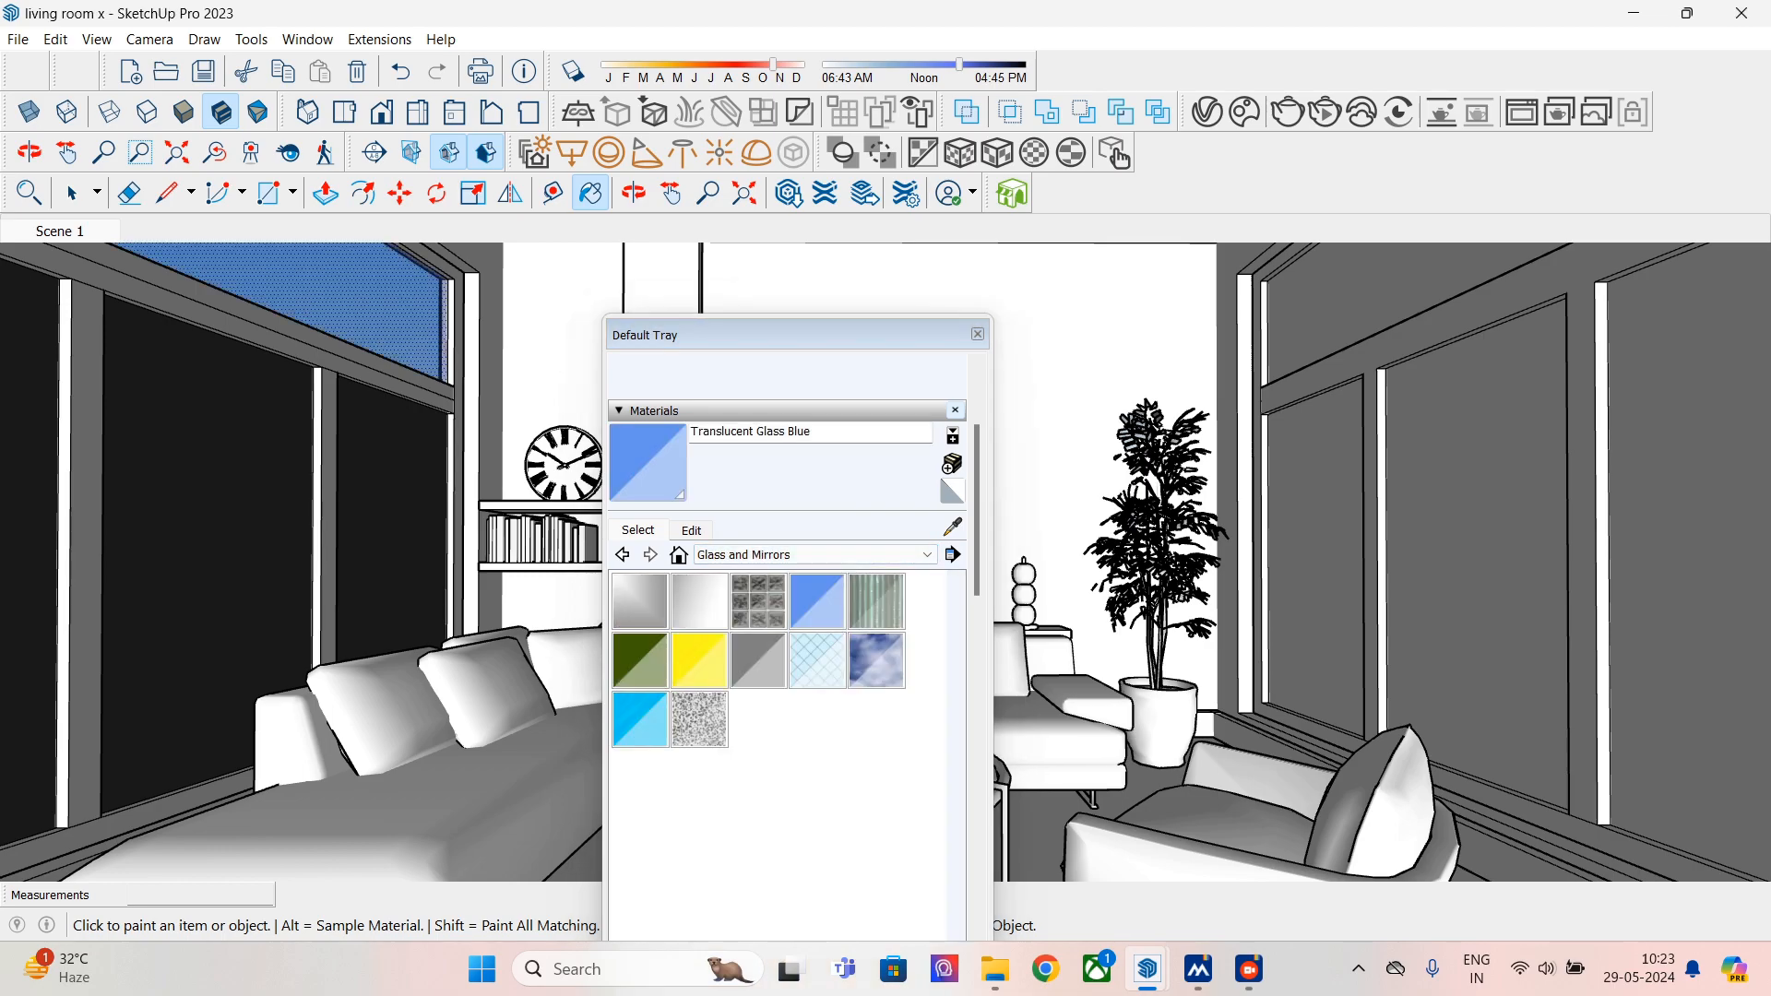
click(393, 498)
click(212, 516)
click(32, 526)
shift+middle_drag(37, 526, 180, 526)
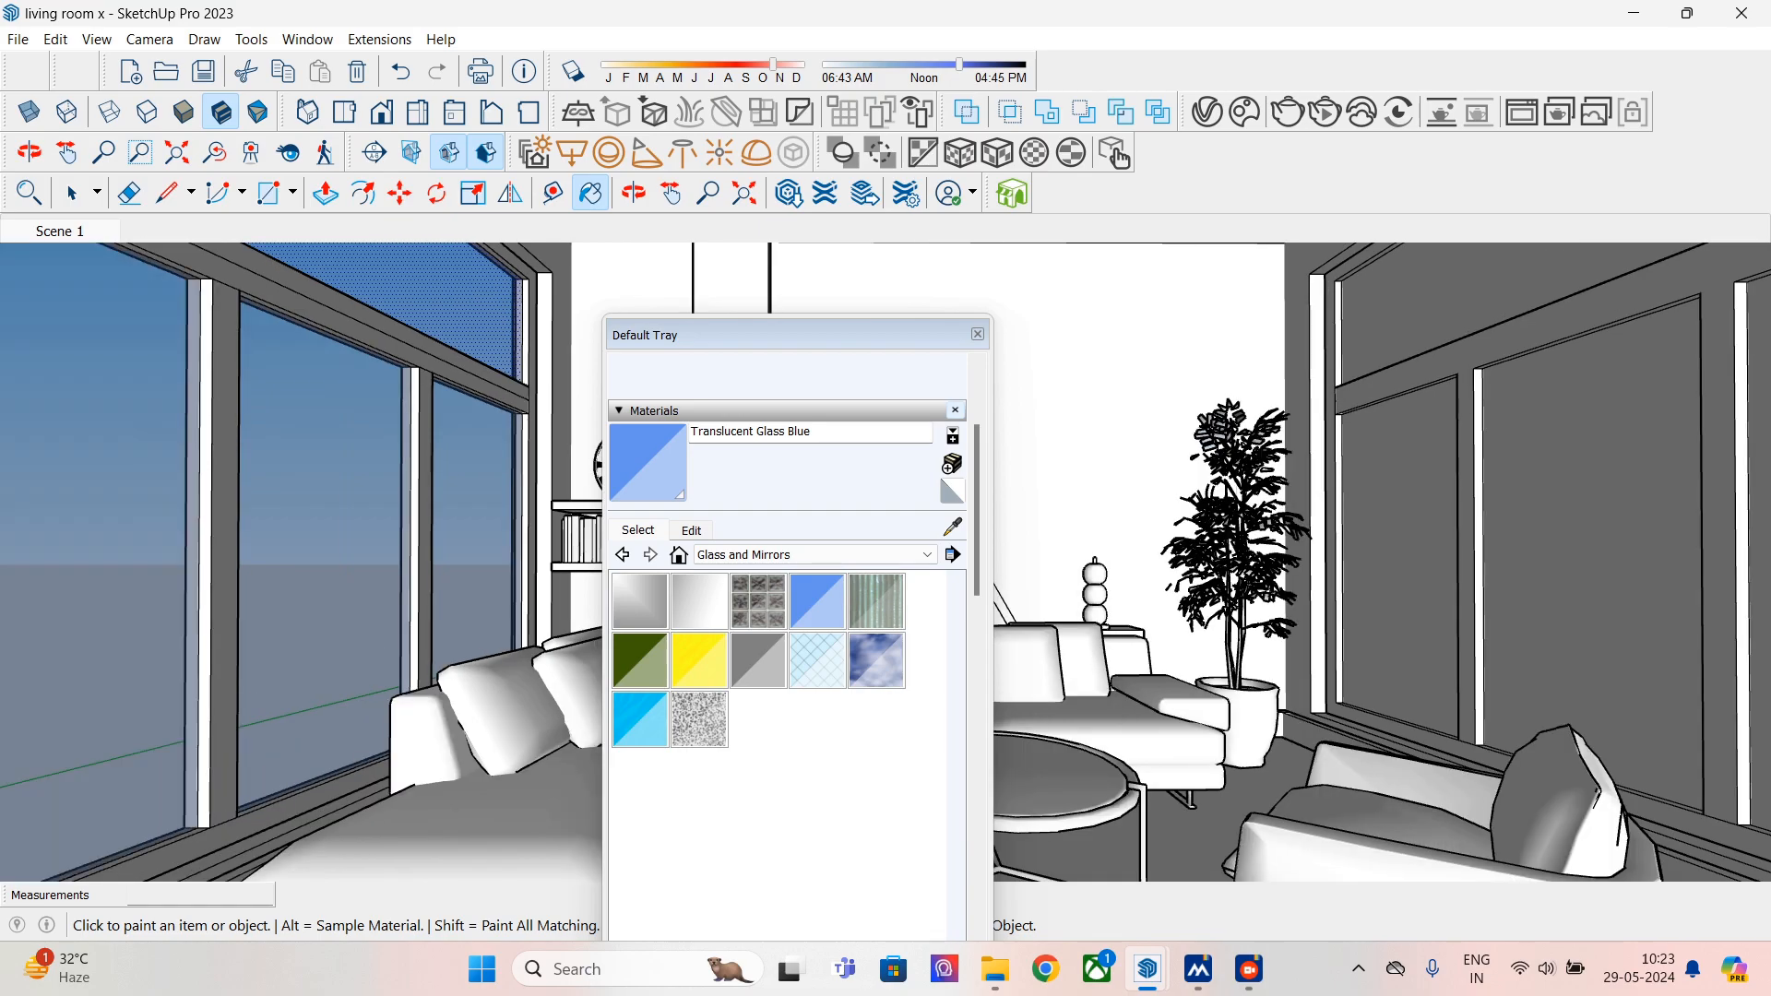
click(1568, 516)
key(ctrl+z)
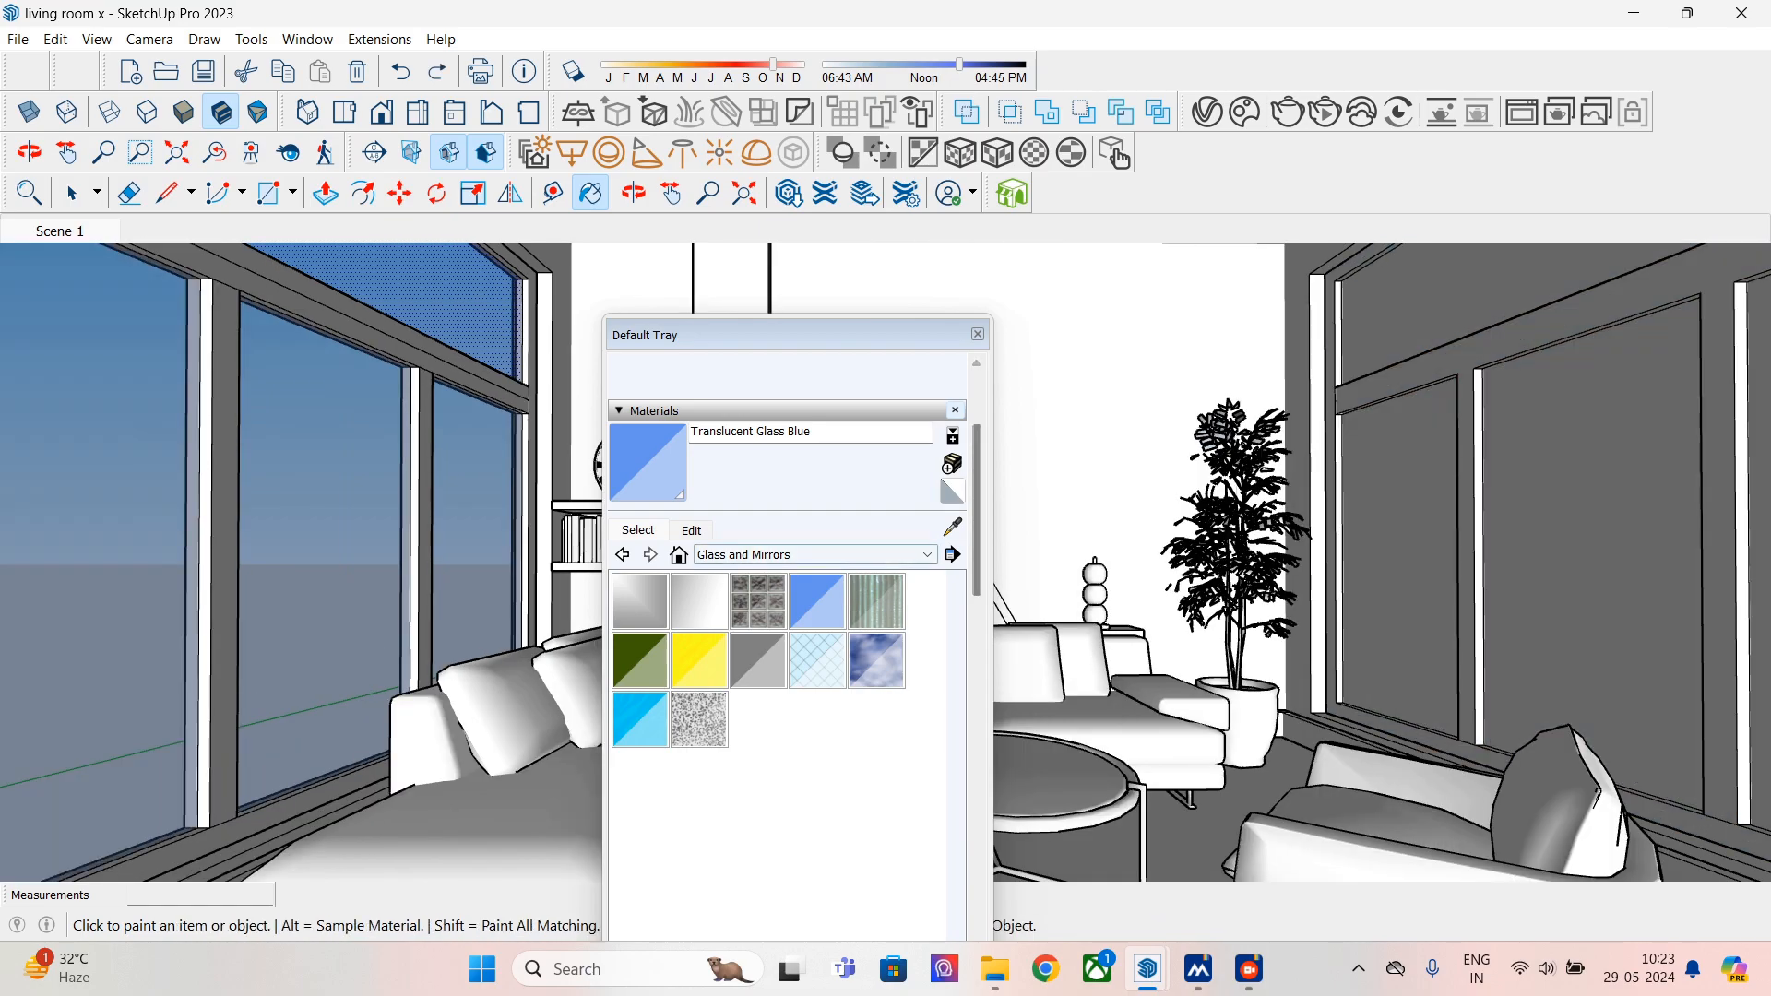
- Edit the Translucent Glass Blue material to a saturation of 18 and an opacity of about 79
click(691, 529)
drag(731, 935, 819, 936)
drag(752, 685, 667, 684)
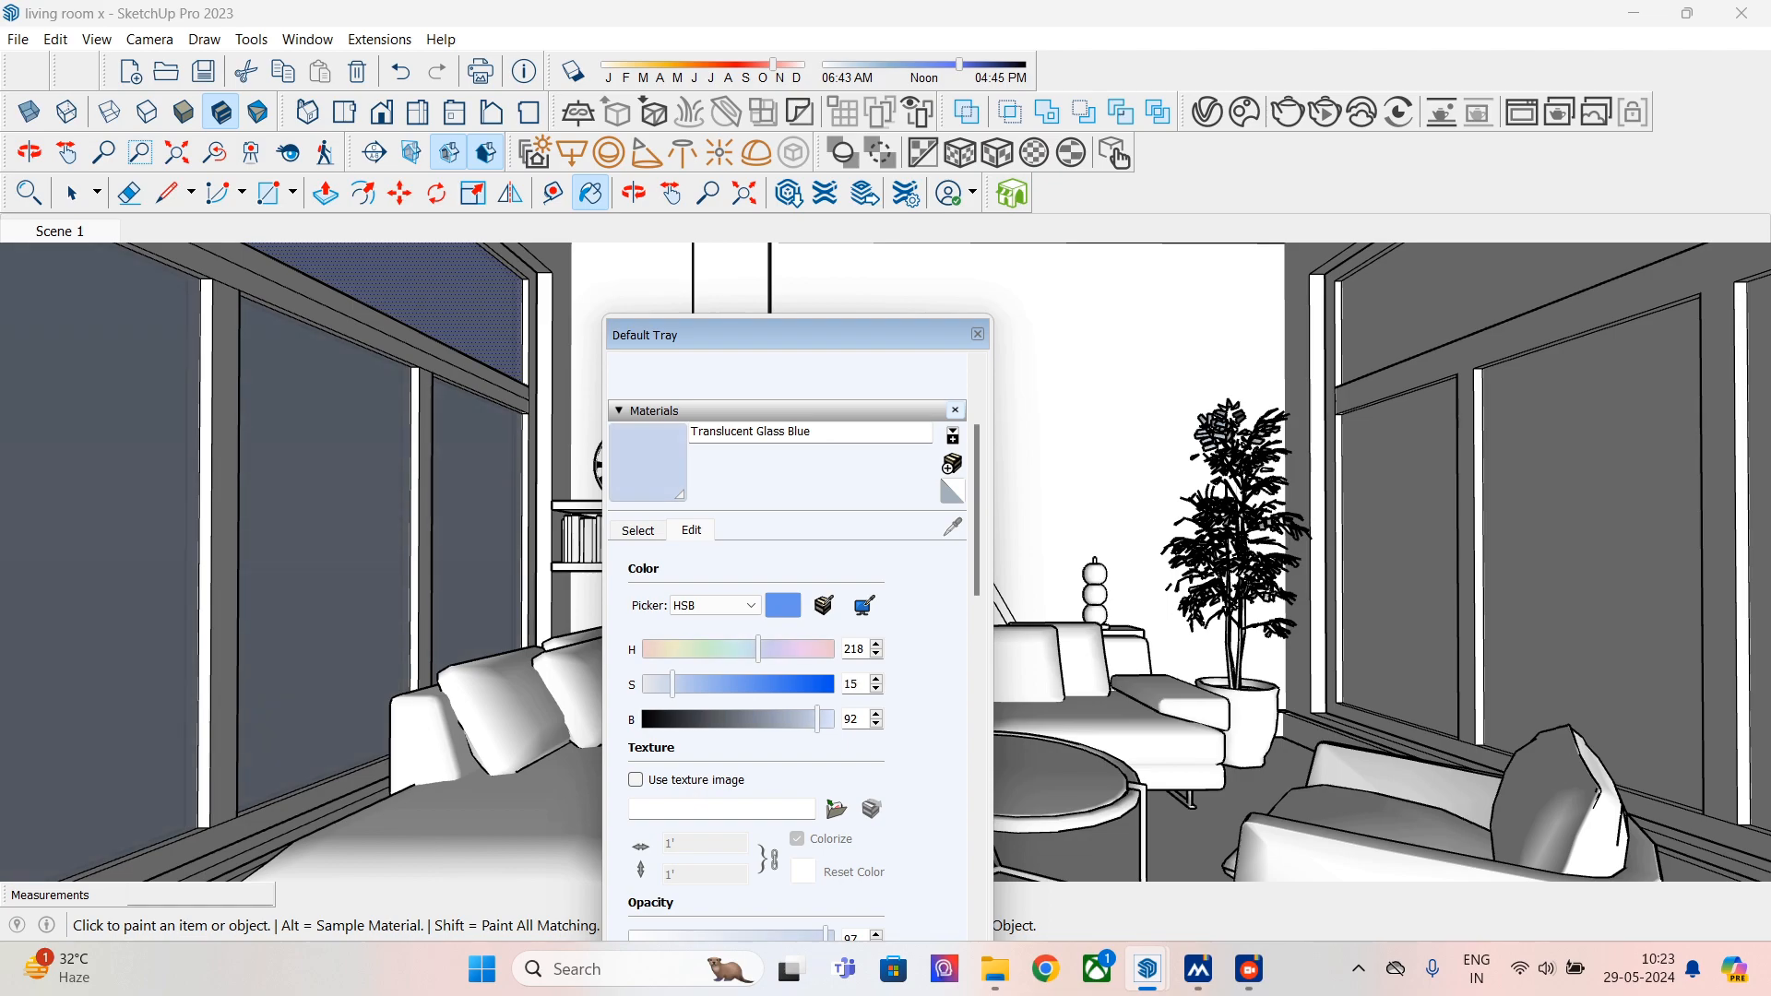
drag(824, 935, 783, 935)
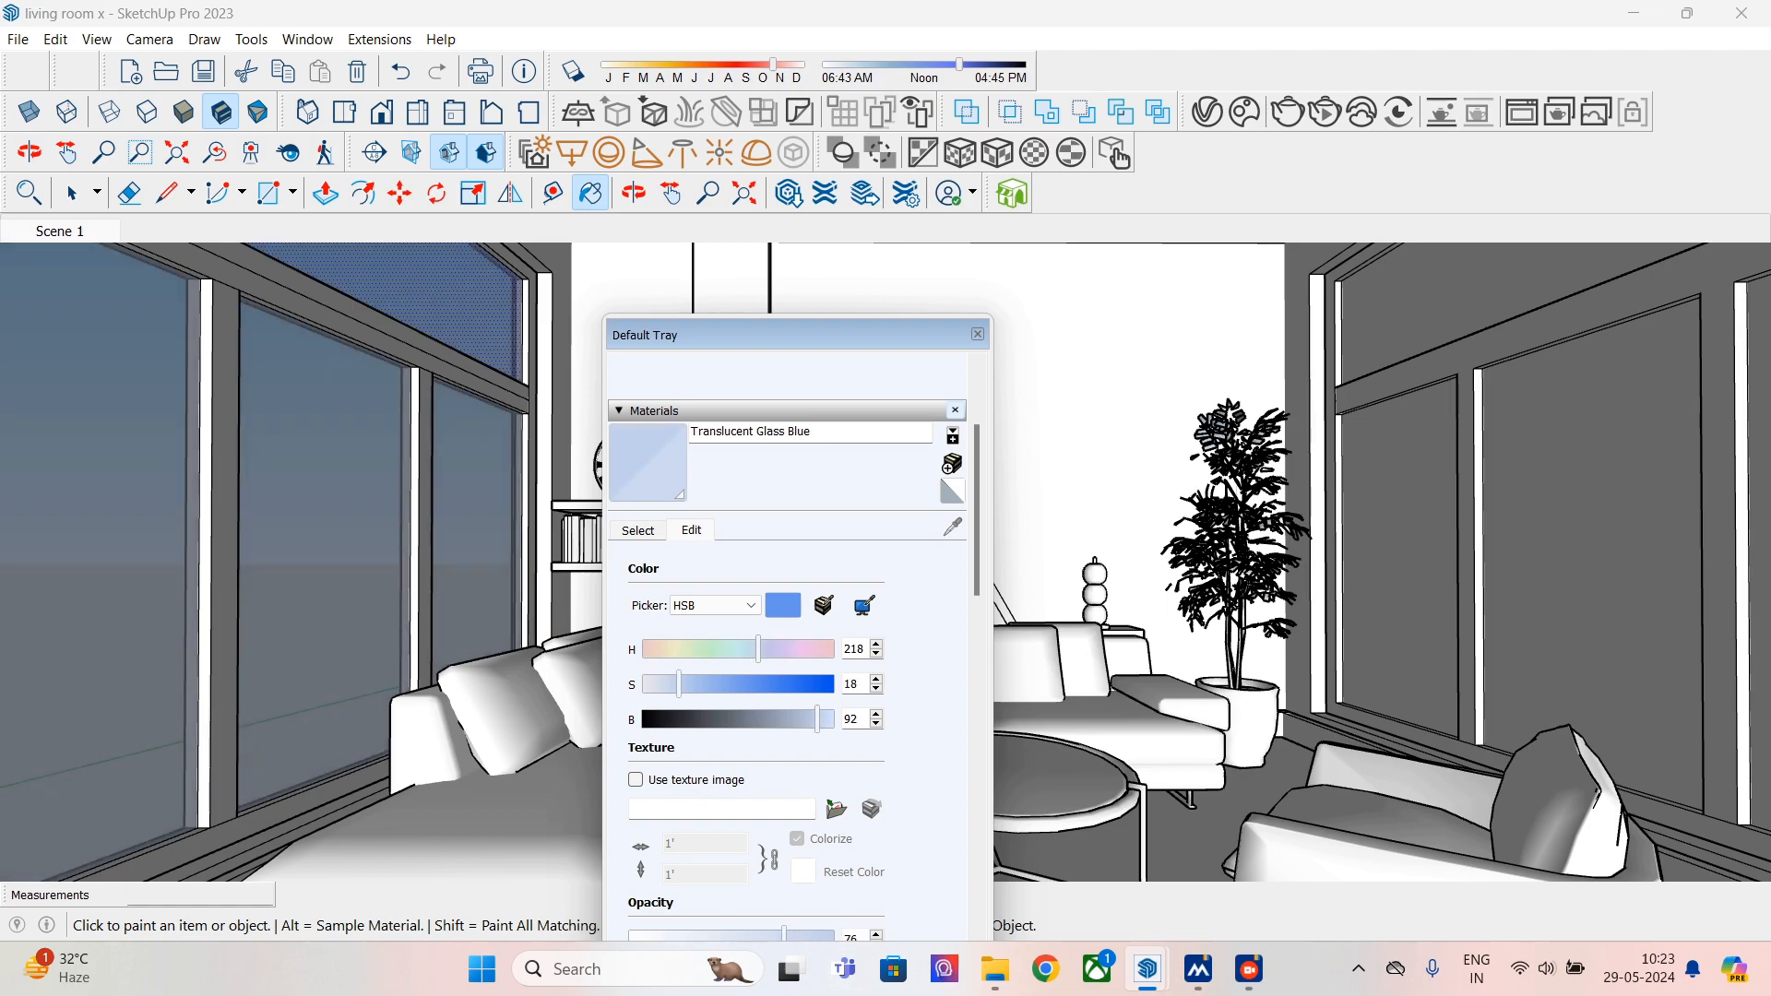
click(978, 335)
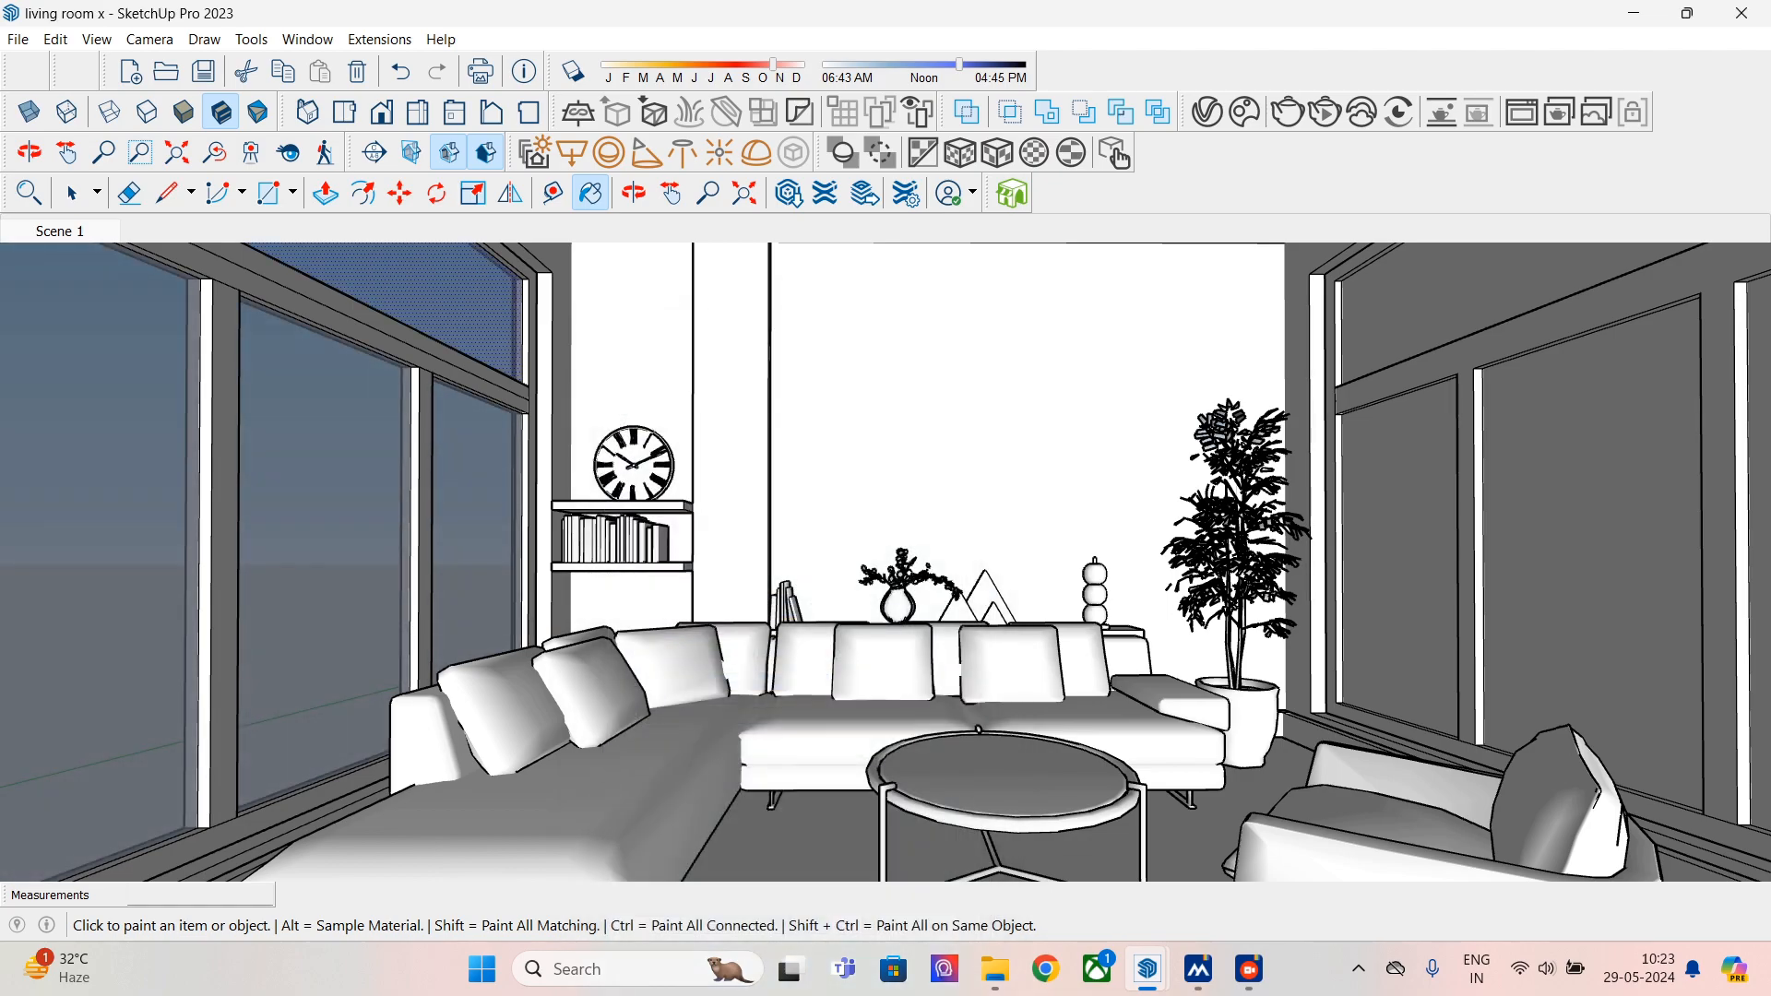
- Explode the window wall group on the potted plant side of the room
key(space)
click(1457, 293)
right_click(1457, 292)
click(1466, 424)
- Select the glass panes of the plant-side window wall, paint them with Translucent Glass Blue and return to the Scene 1 view
click(1457, 310)
click(1408, 498)
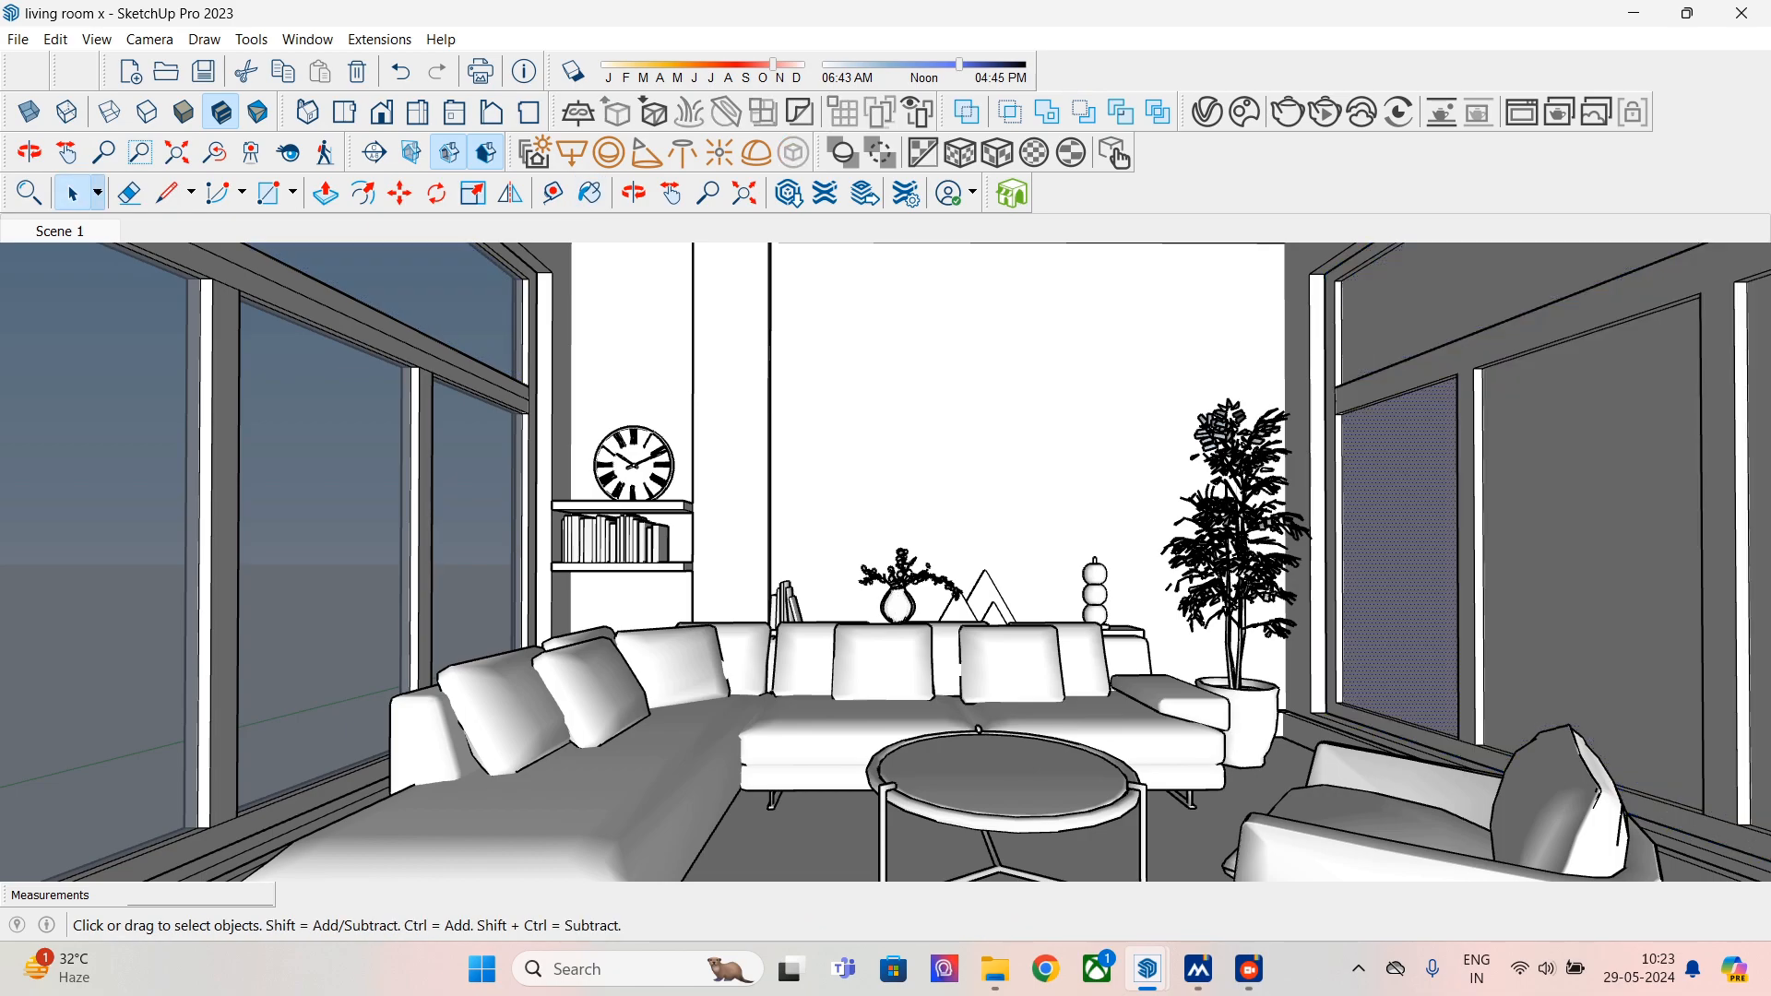
shift+click(1550, 452)
shift+click(1481, 323)
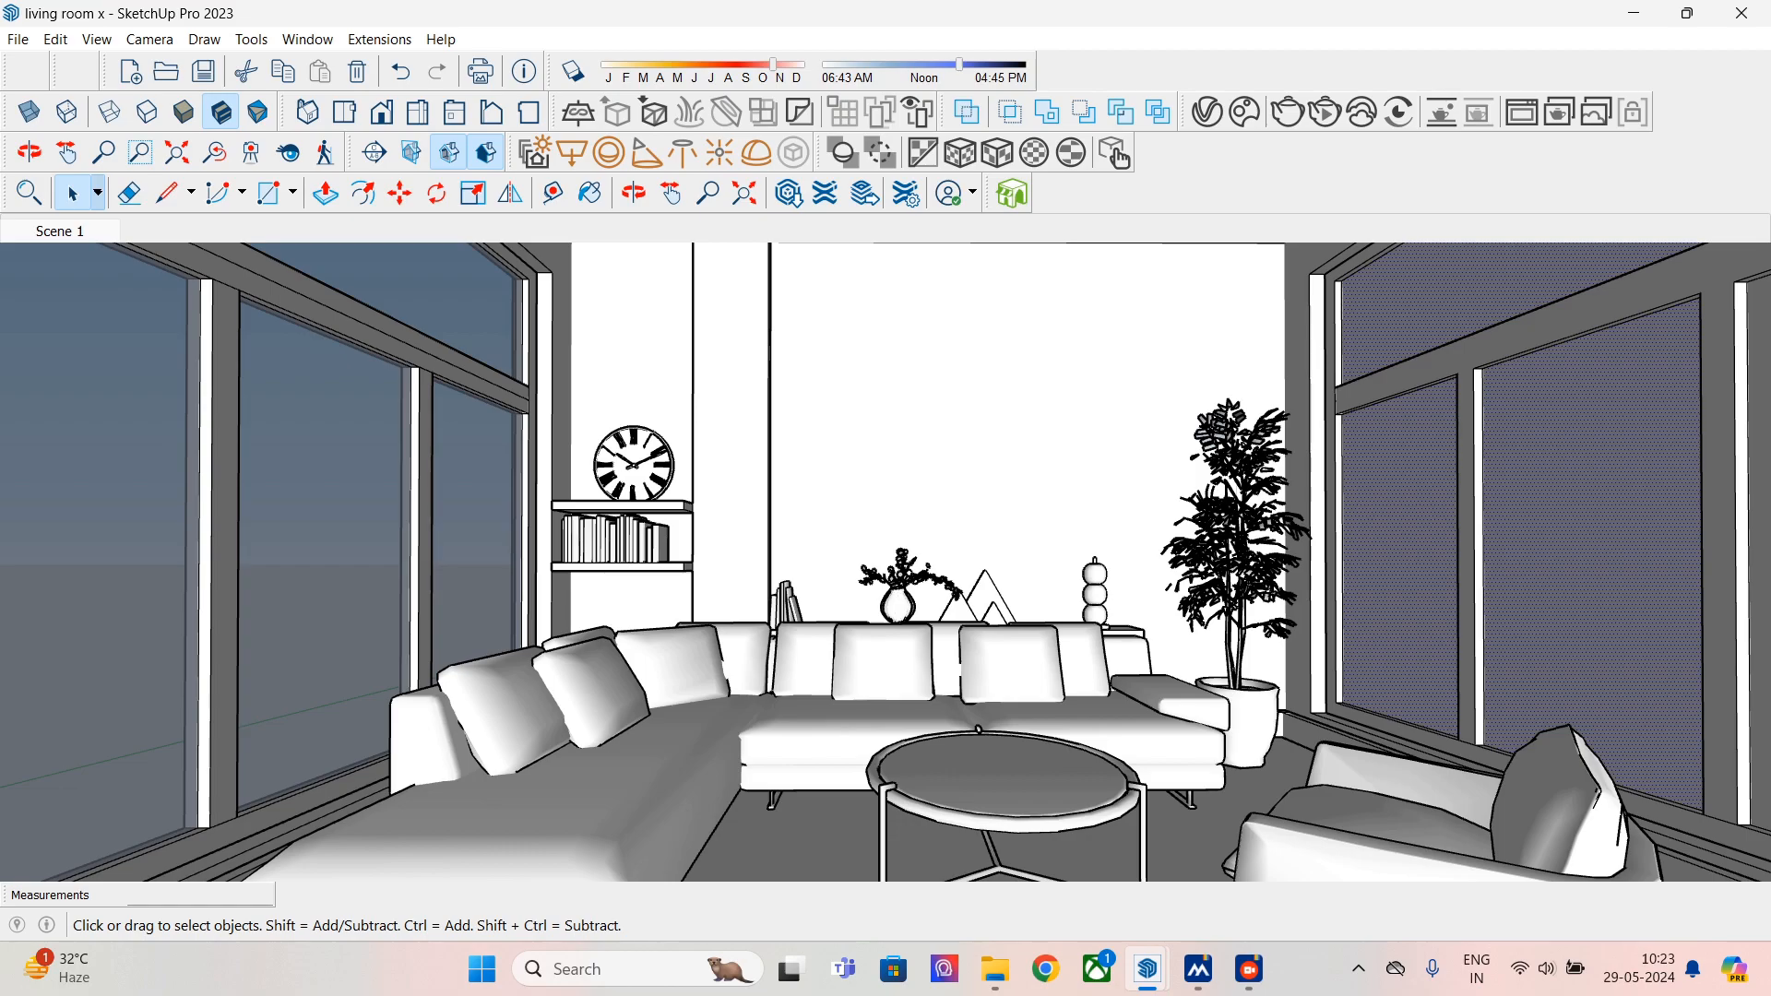
click(590, 192)
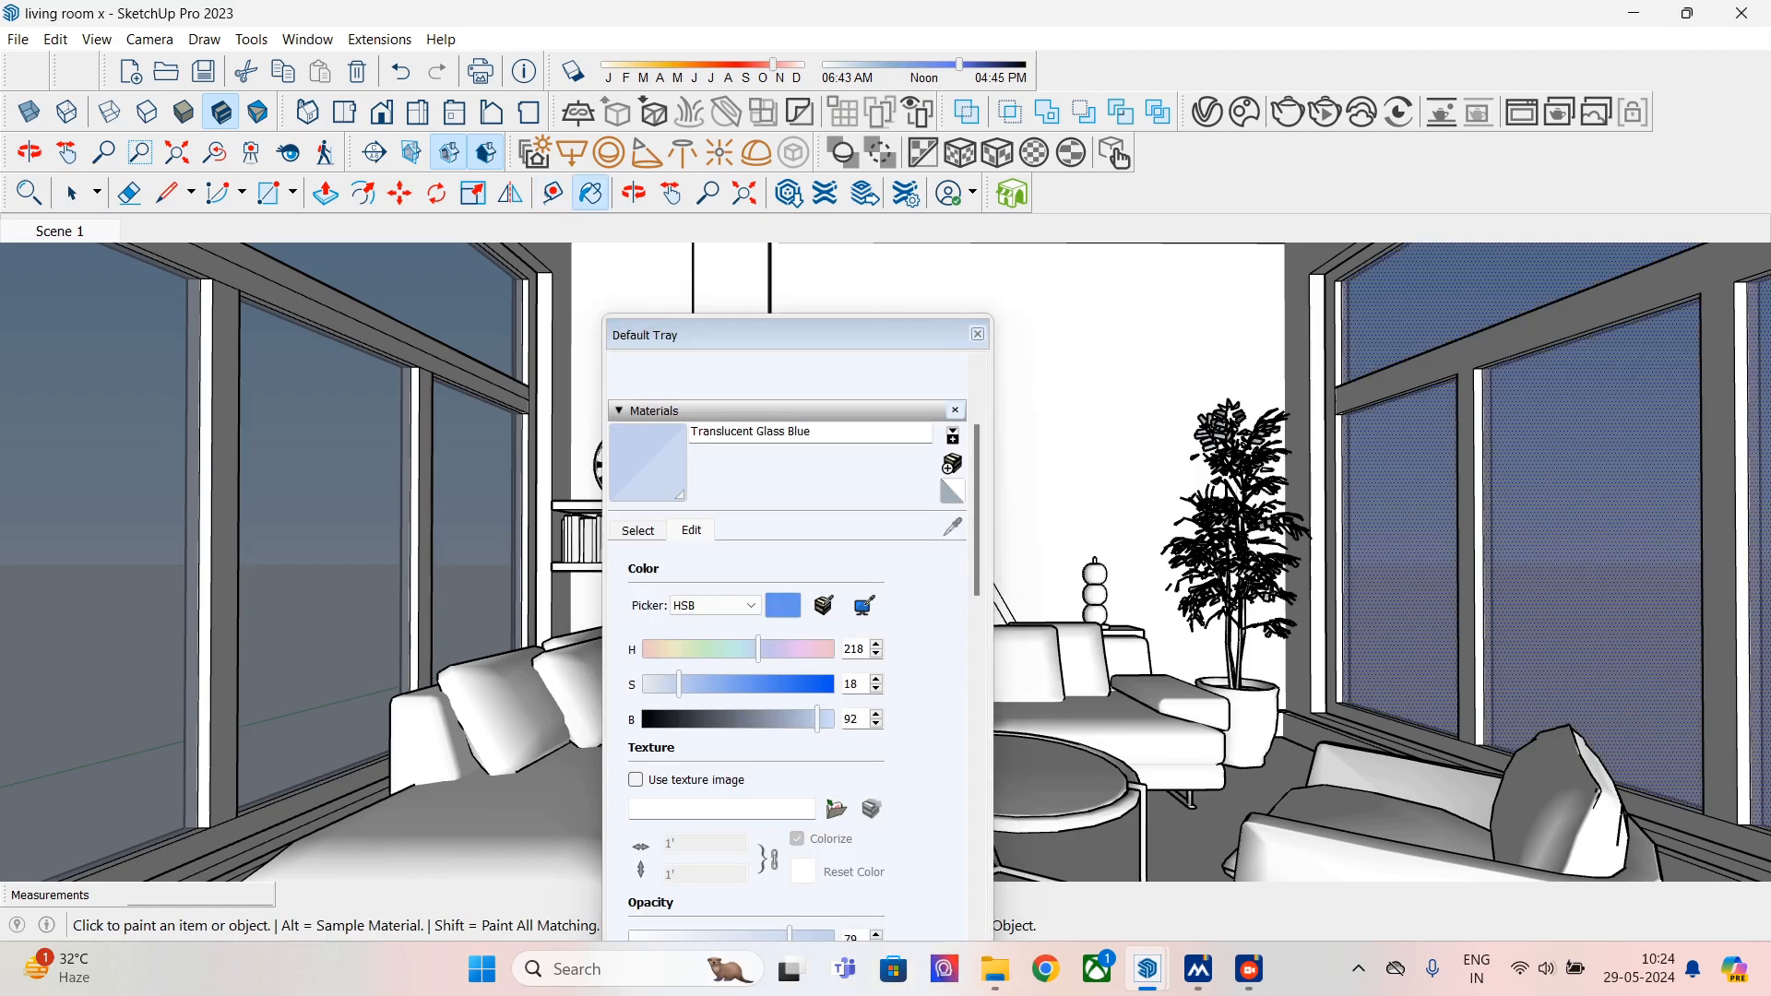
click(978, 334)
key(Right)
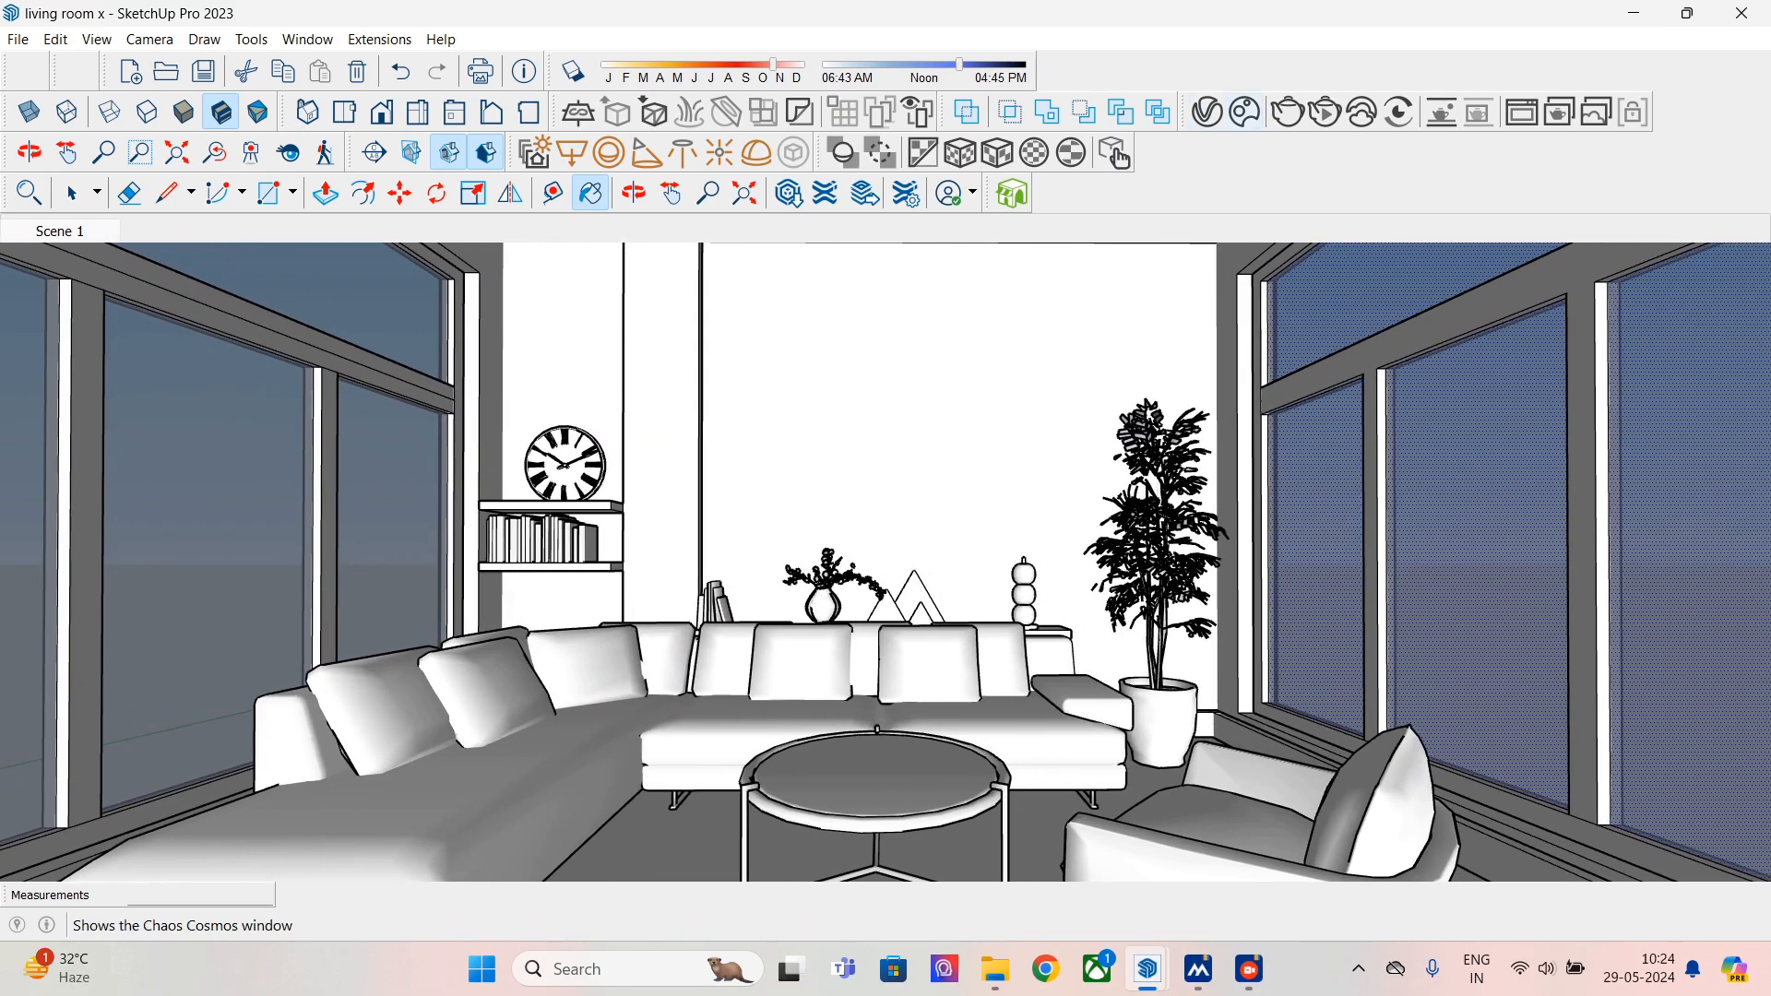
- Run a V-Ray interactive render of Scene 1 to examine the daylight through the glass windows, then abort the rendering
click(1325, 111)
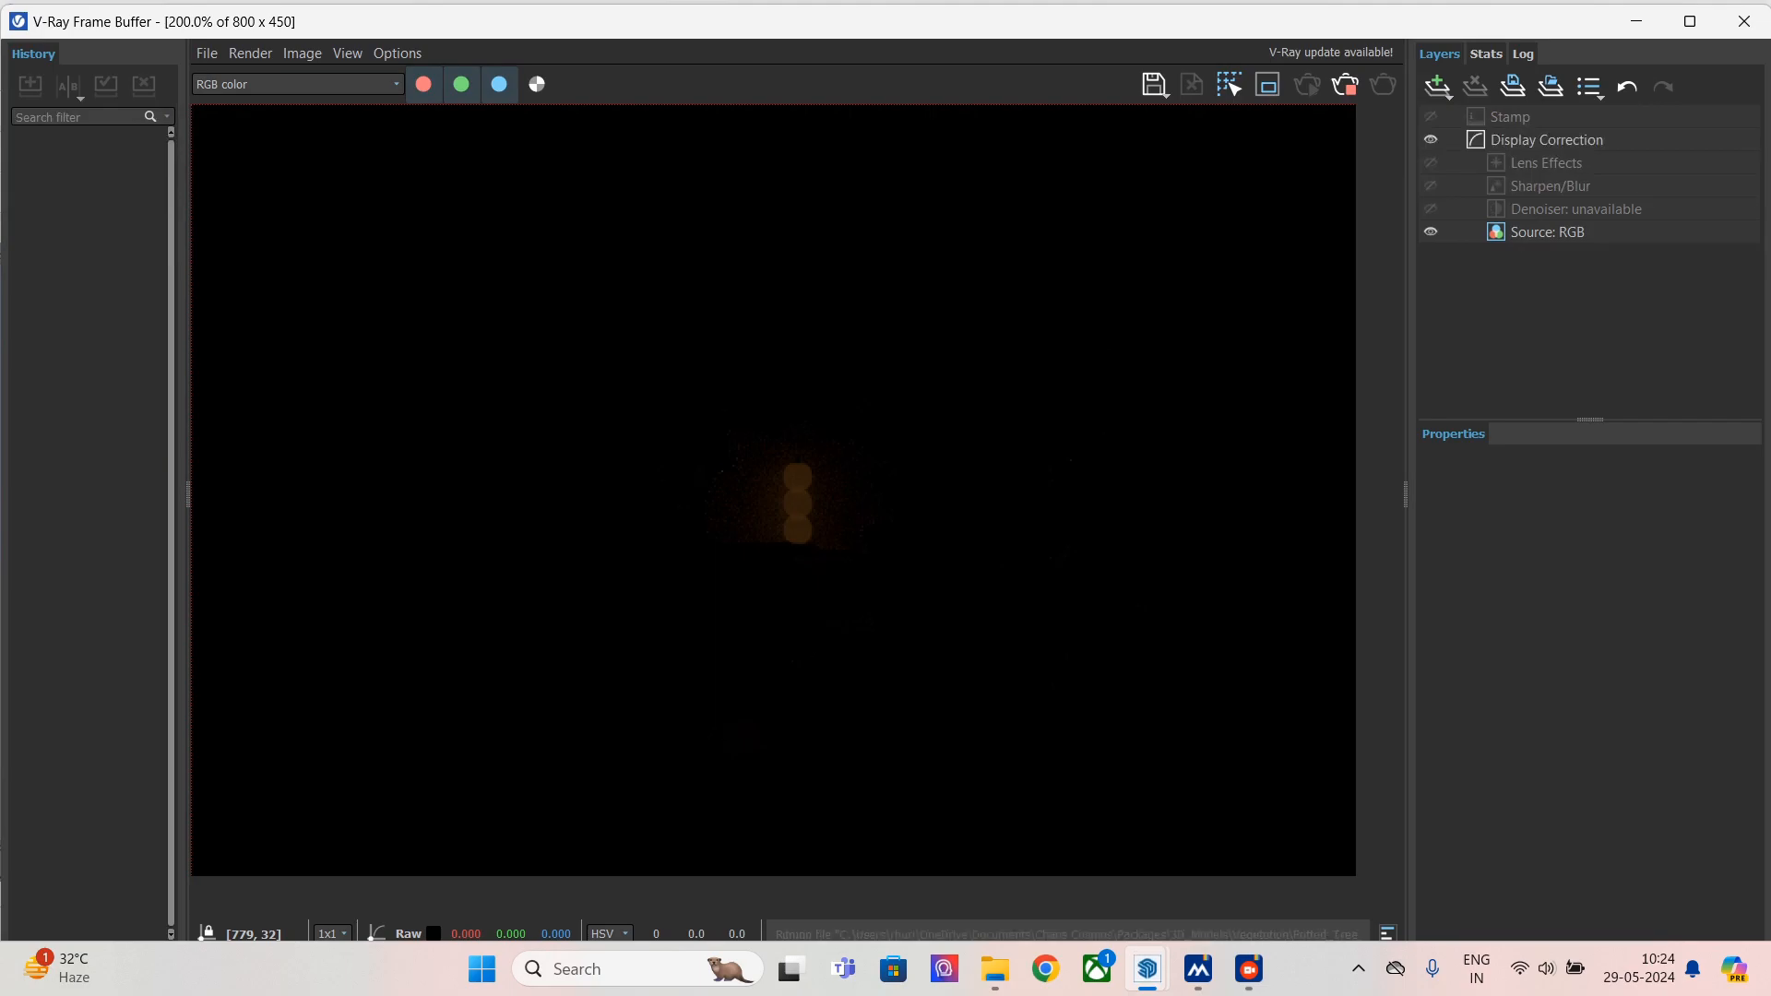
scroll(975, 490, down, 2)
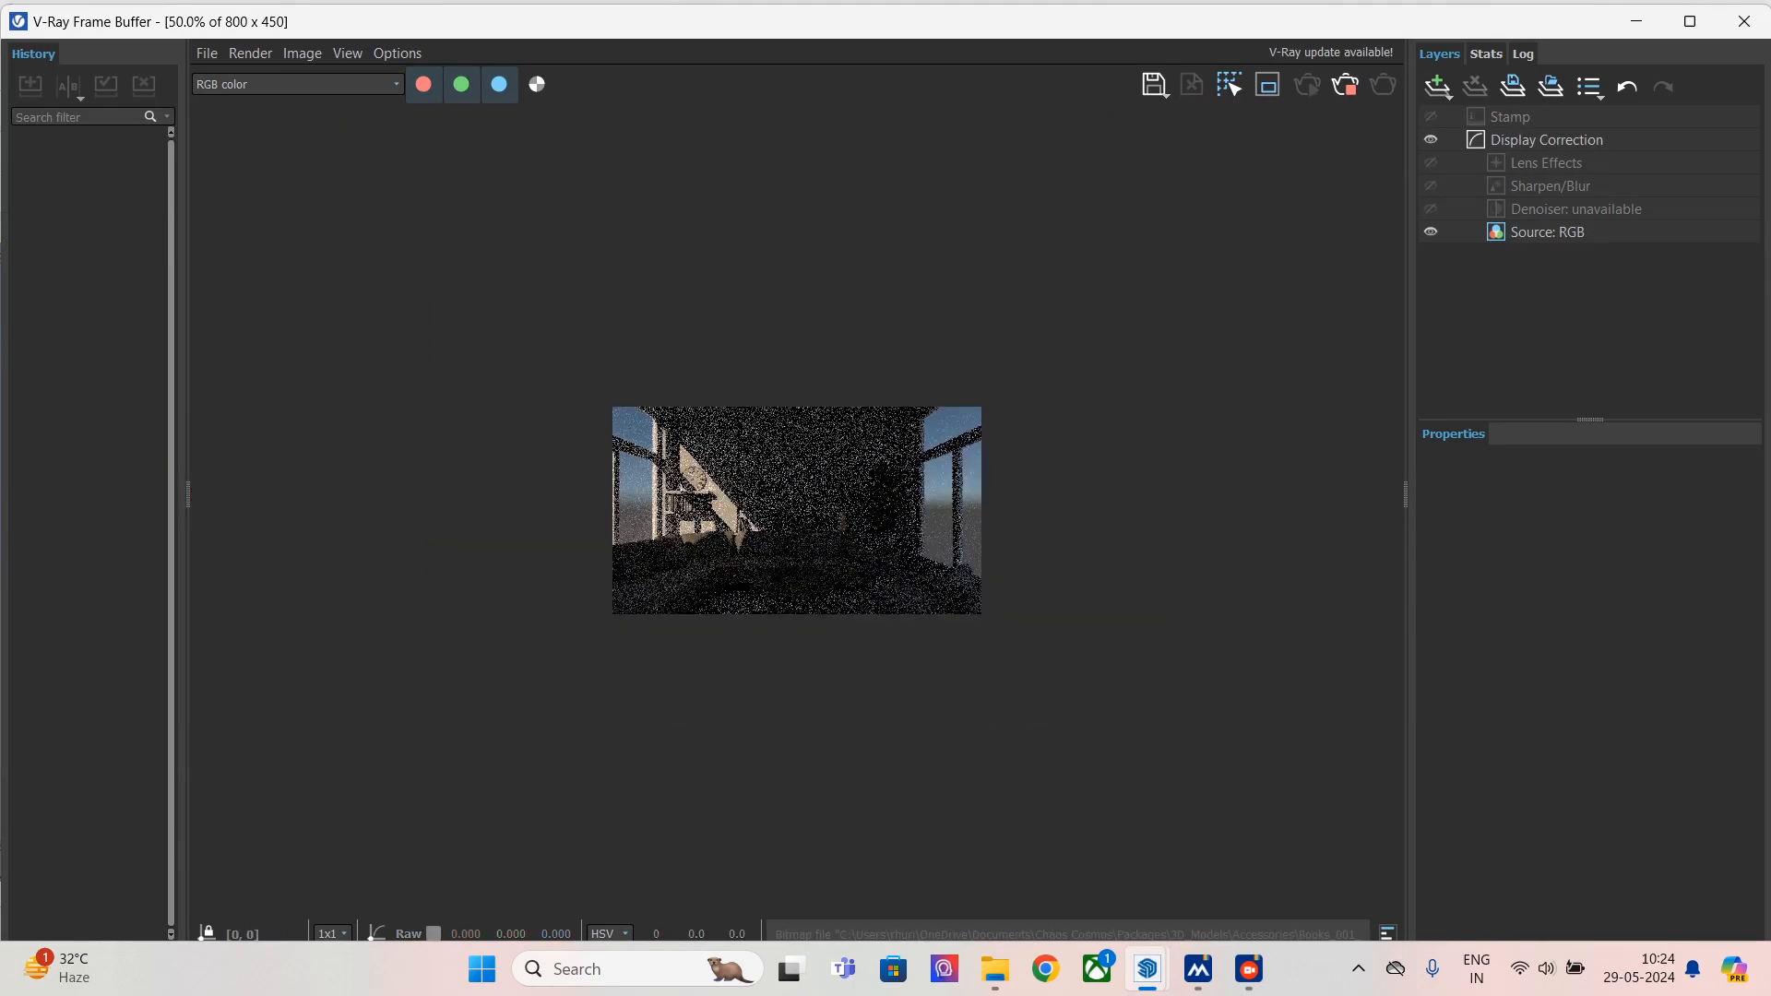
scroll(722, 586, up, 1)
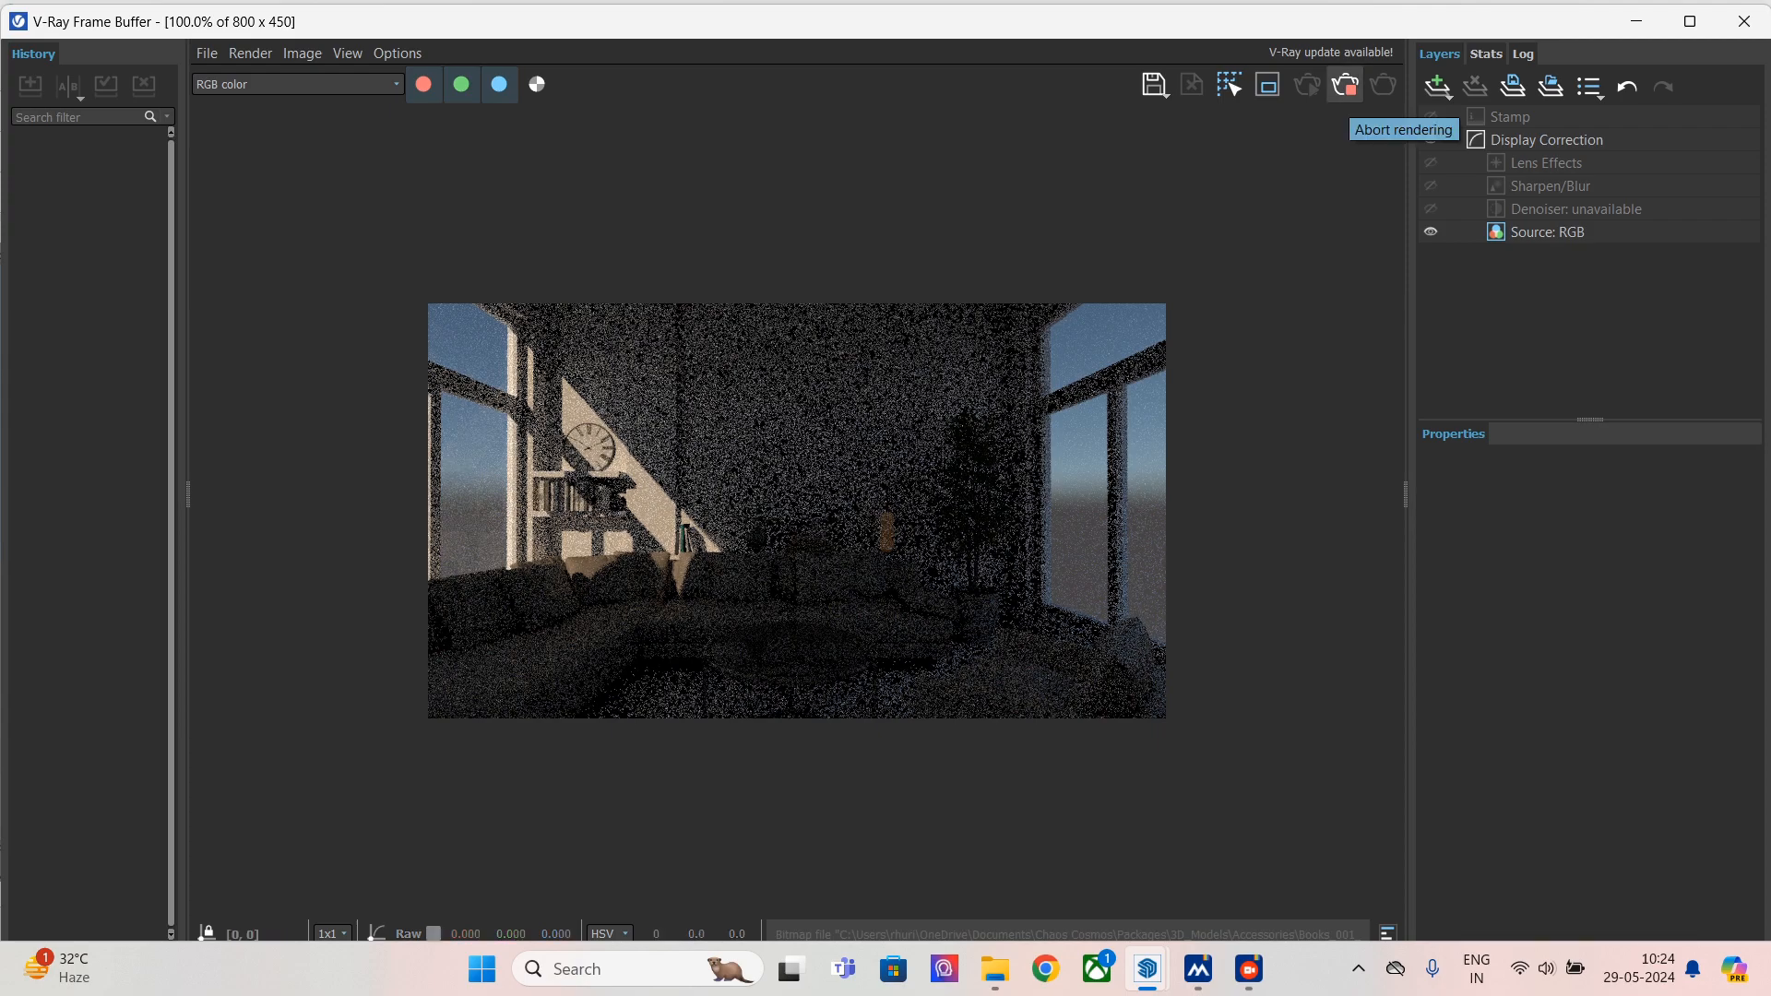
click(1345, 85)
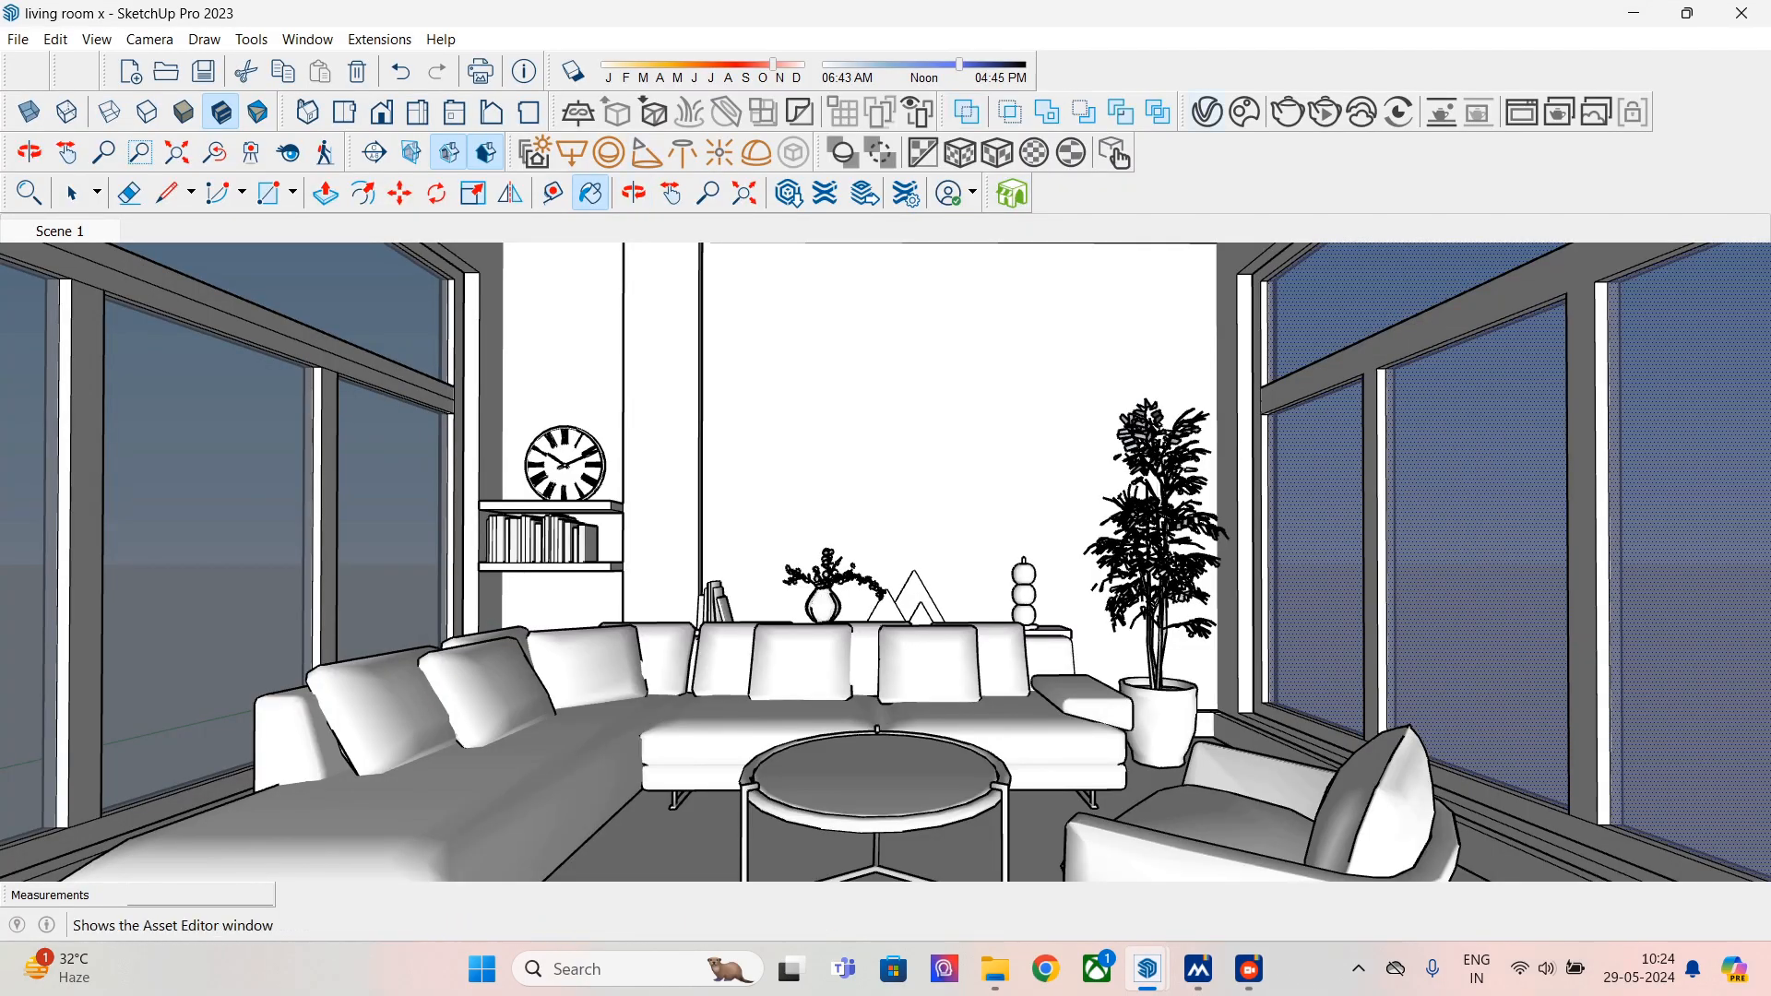
- Switch to the Chaos Cosmos Browser, enlarge it and show the Decoration models under Accessories
click(1207, 112)
click(1244, 112)
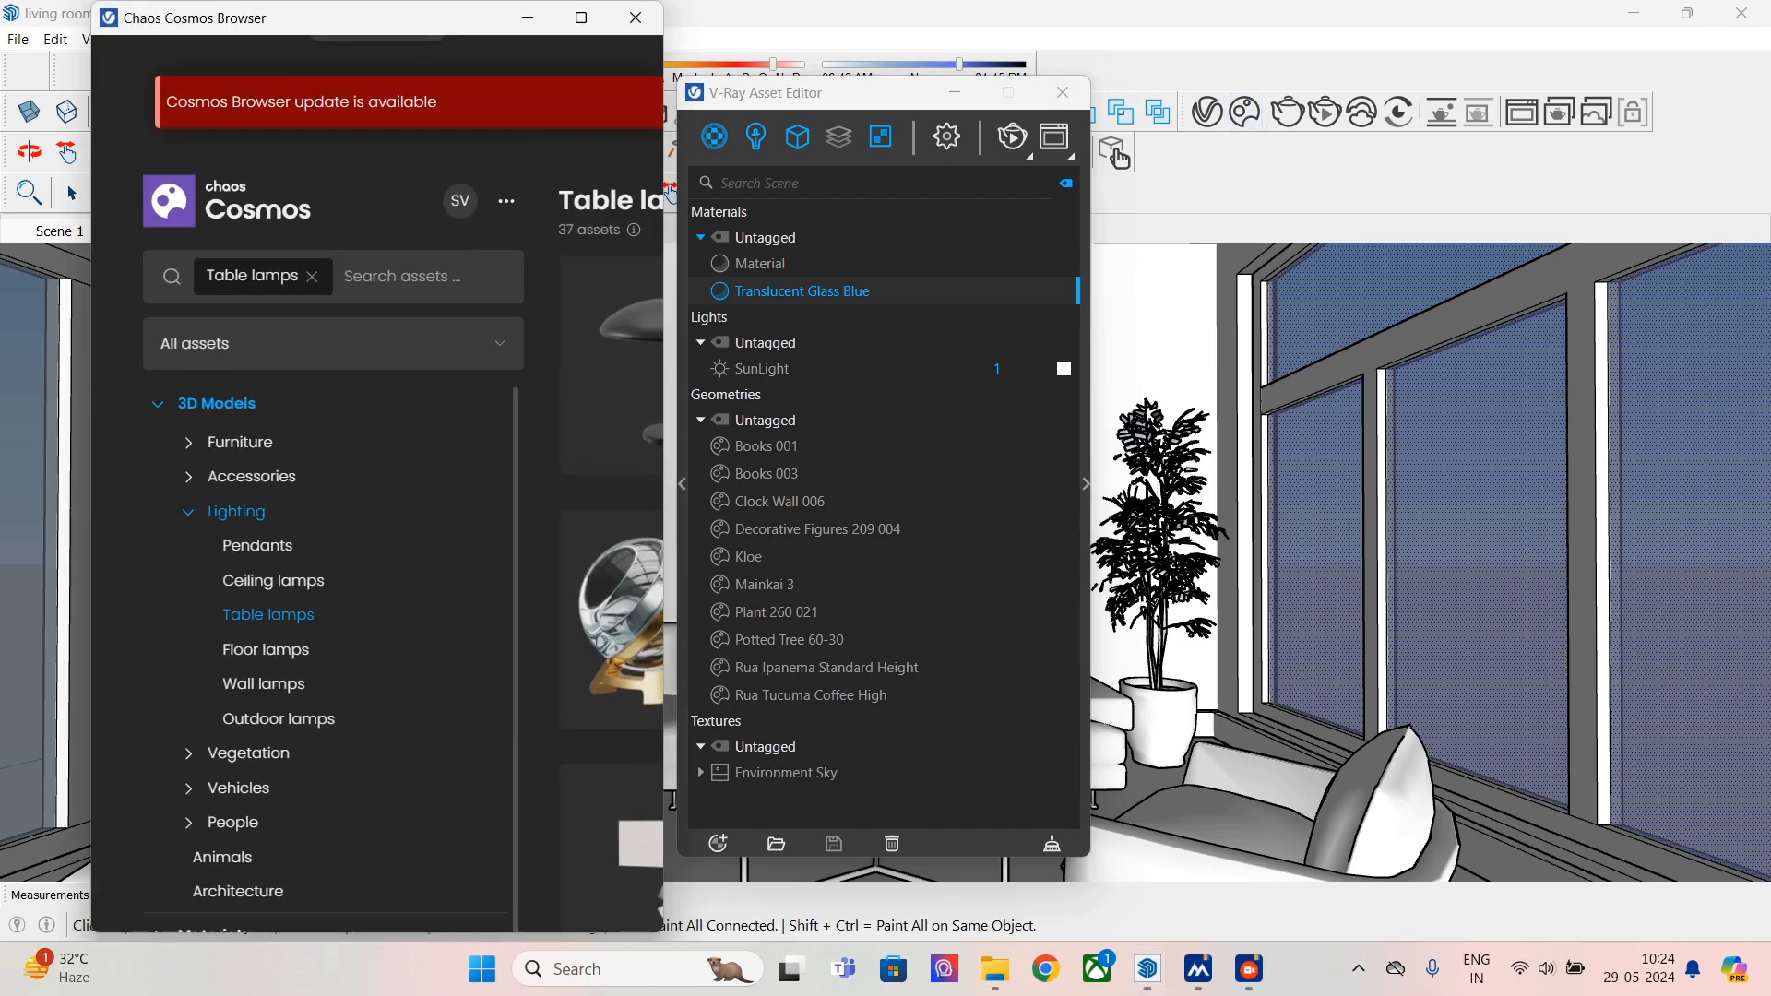
click(1063, 92)
click(581, 17)
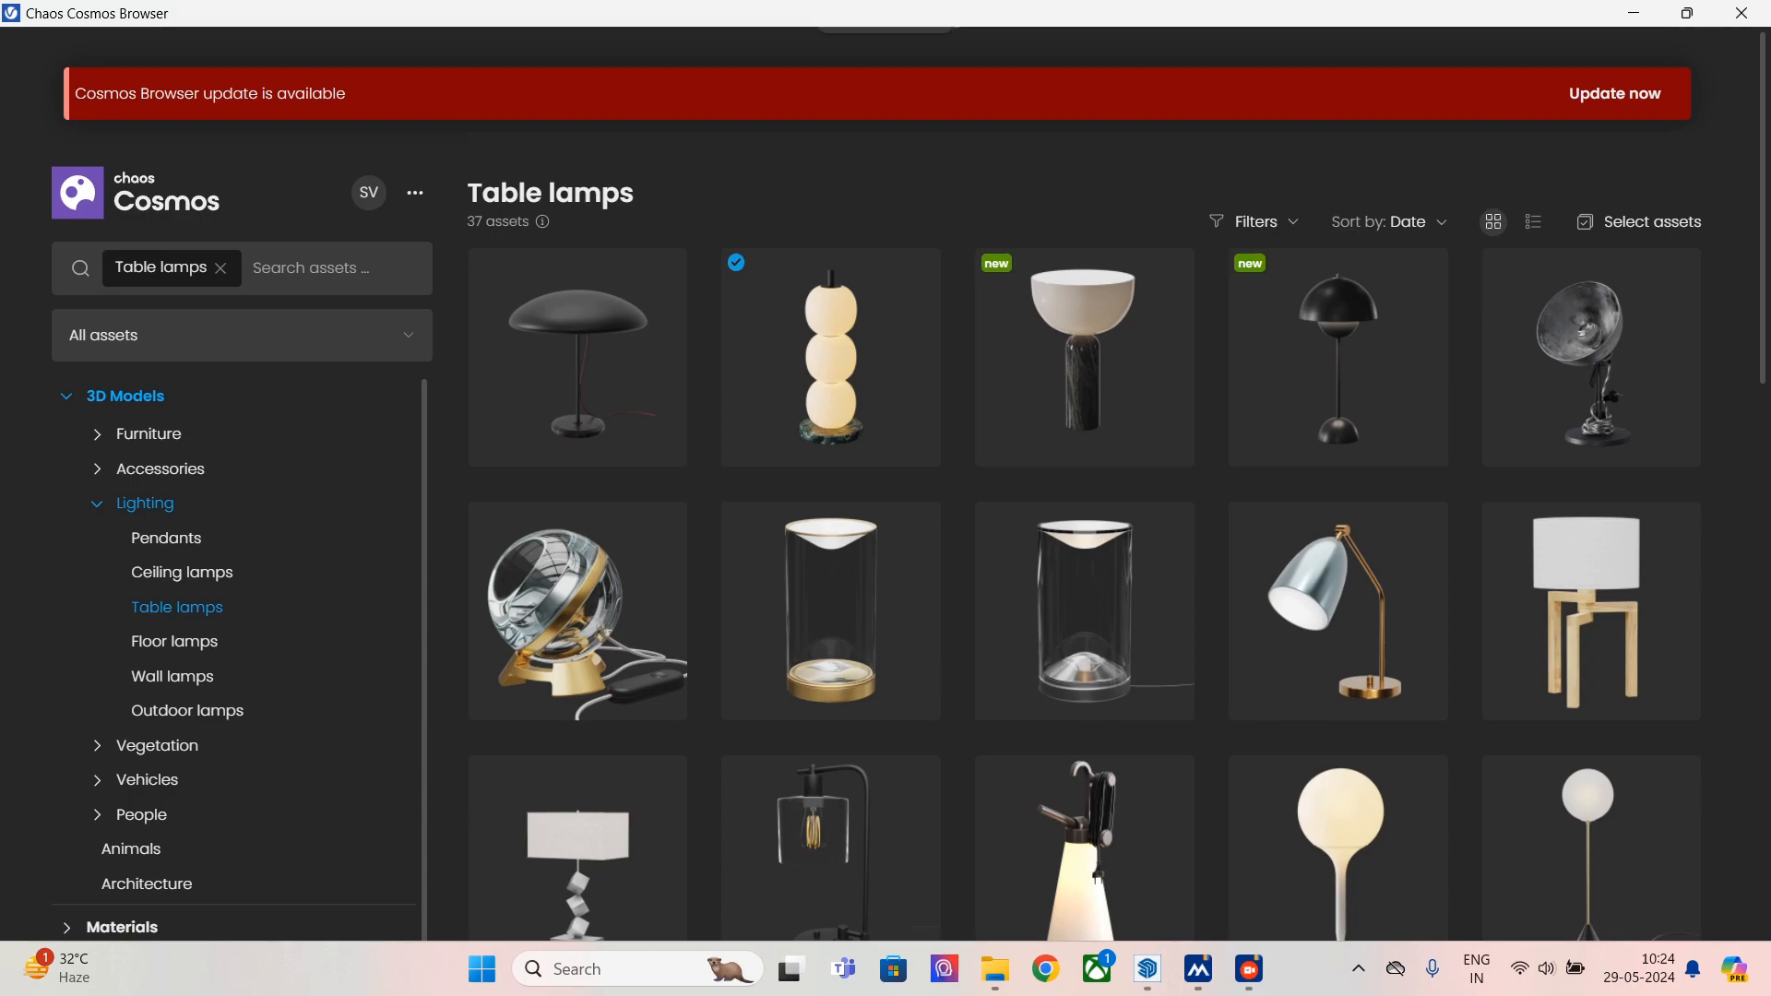
click(144, 503)
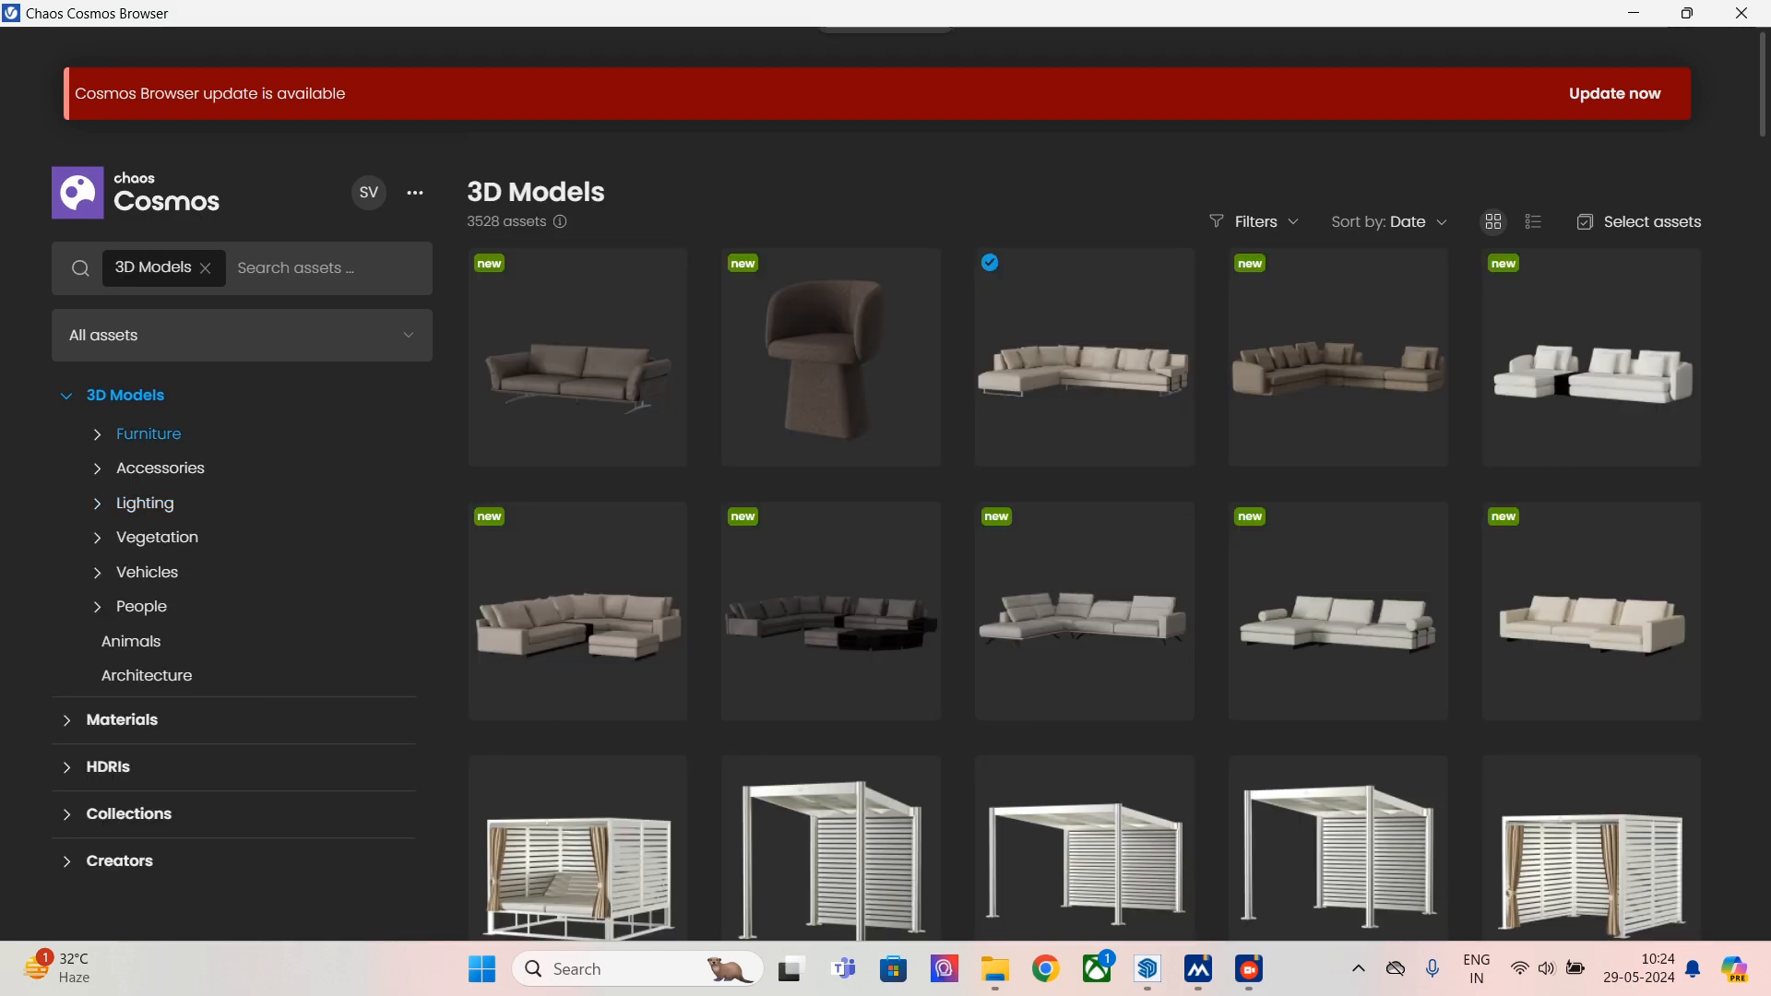
click(160, 468)
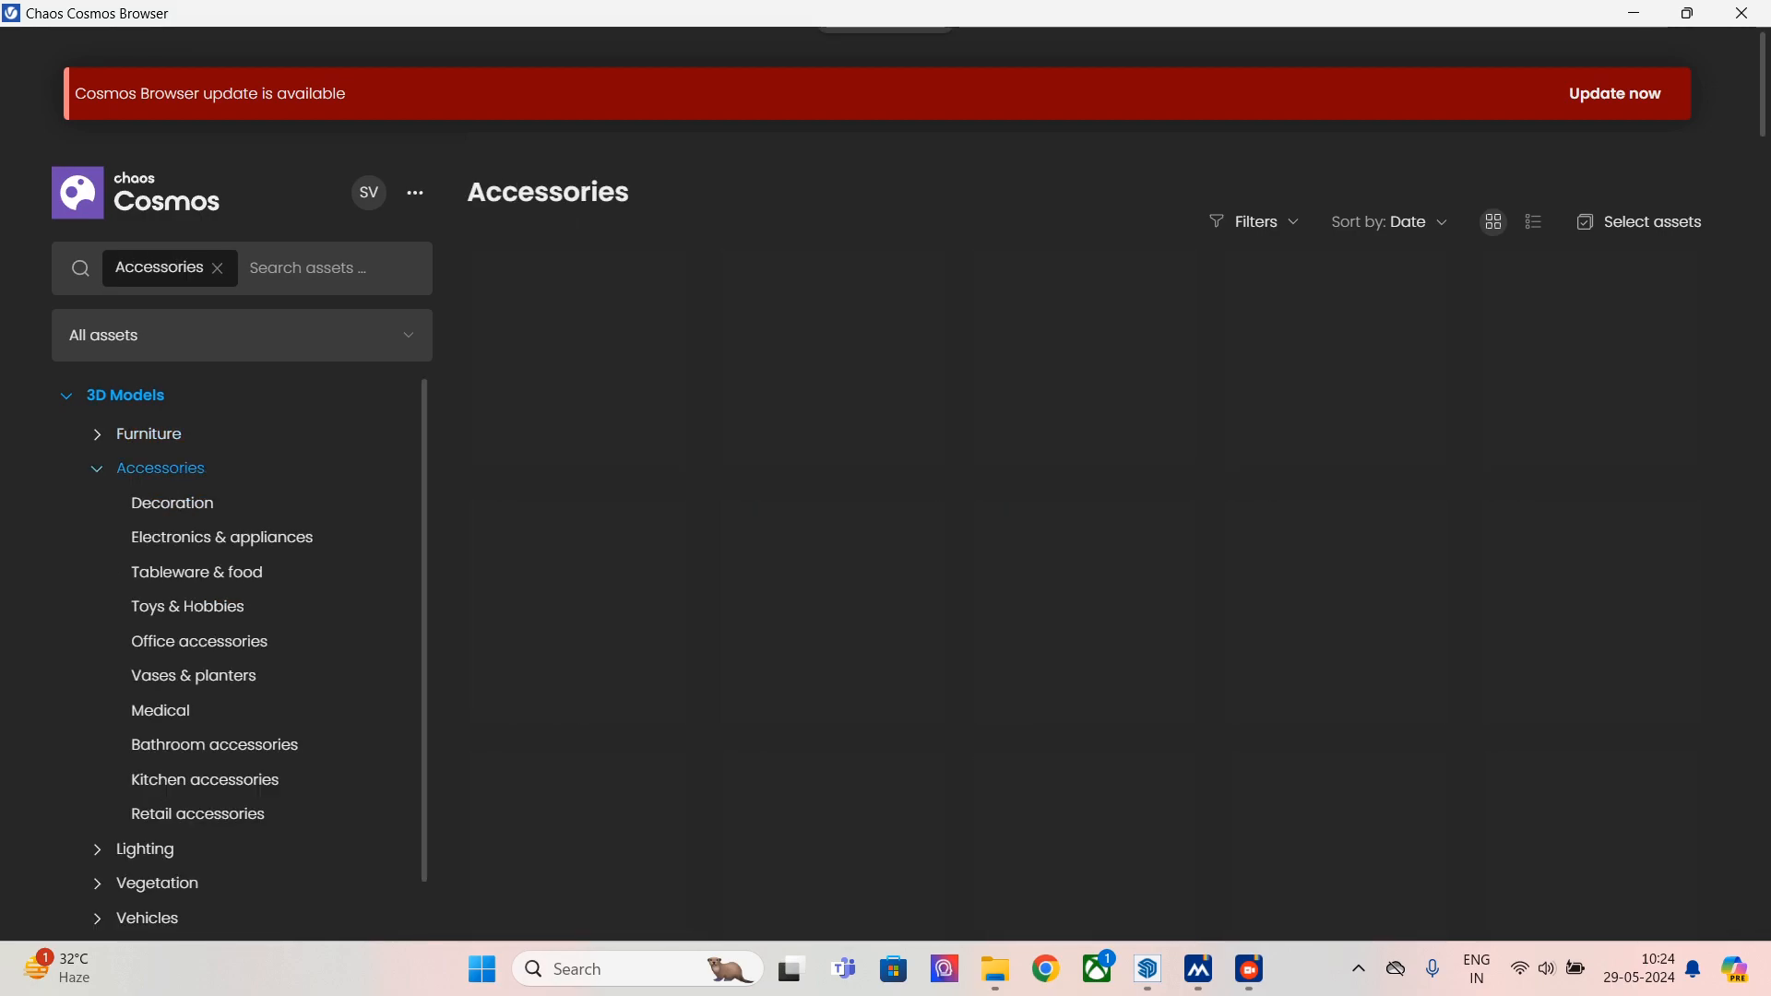
click(171, 502)
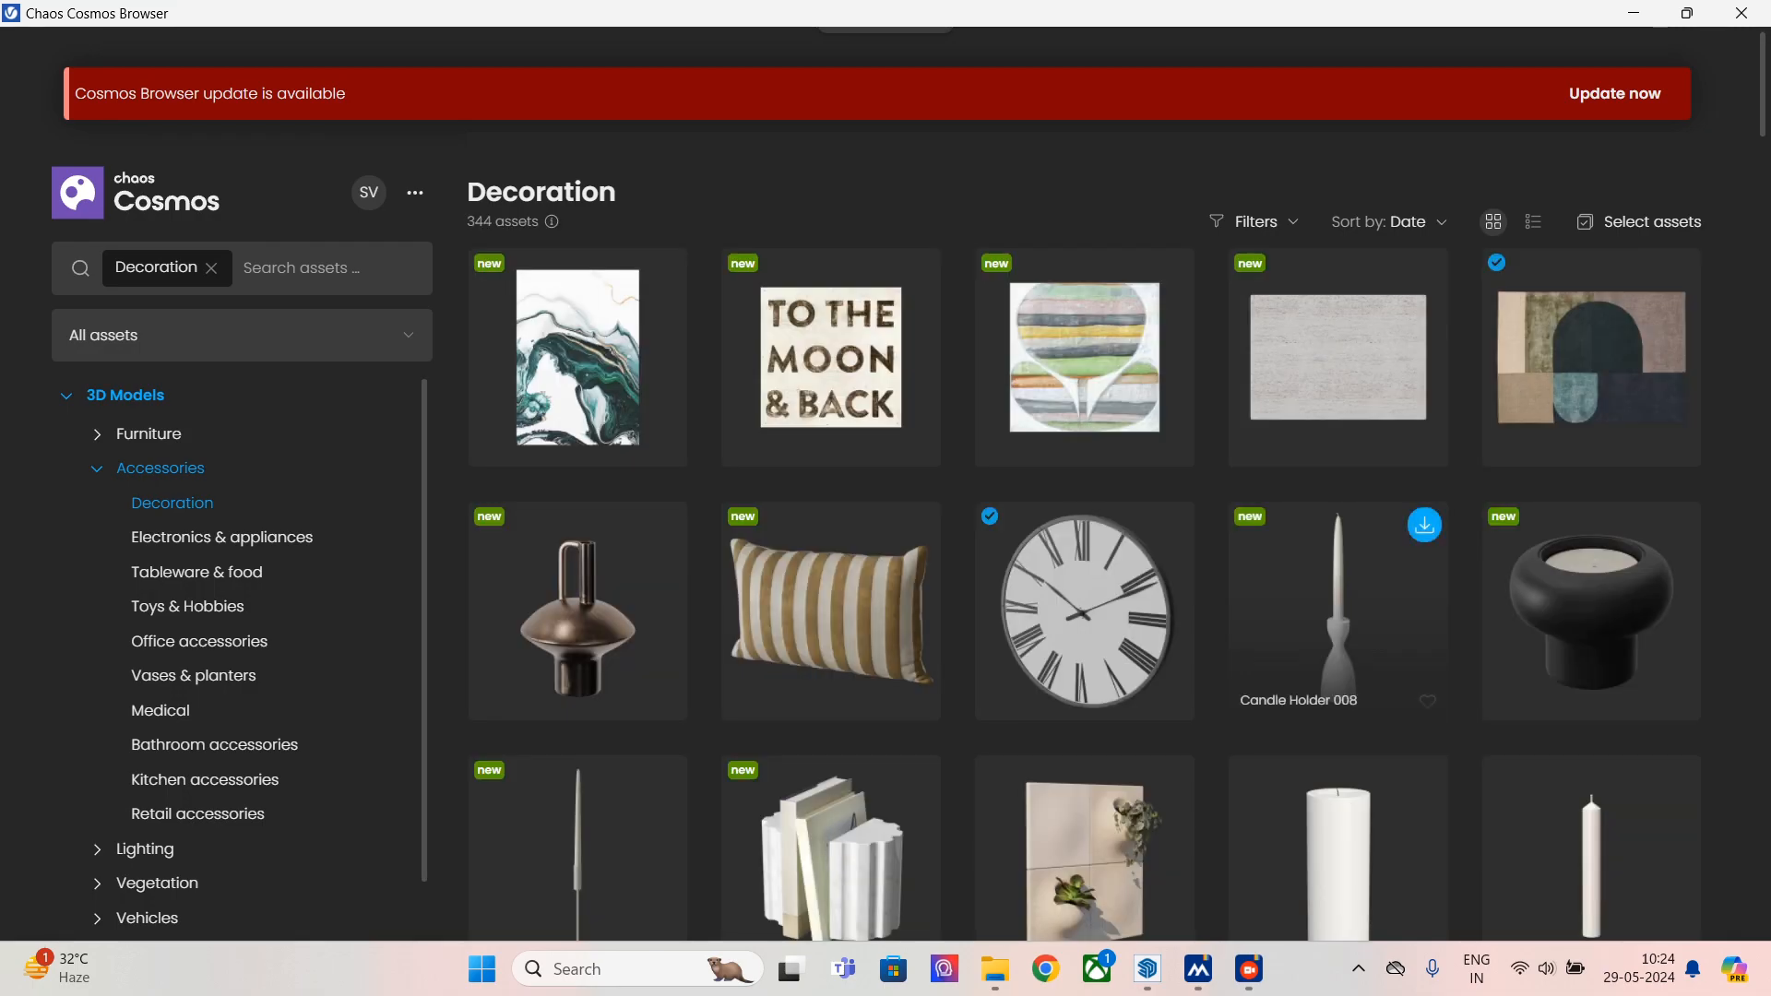
- Browse the Decoration models and download Print Straight Cut Edge 001
scroll(1337, 590, down, 1)
scroll(1337, 554, down, 15)
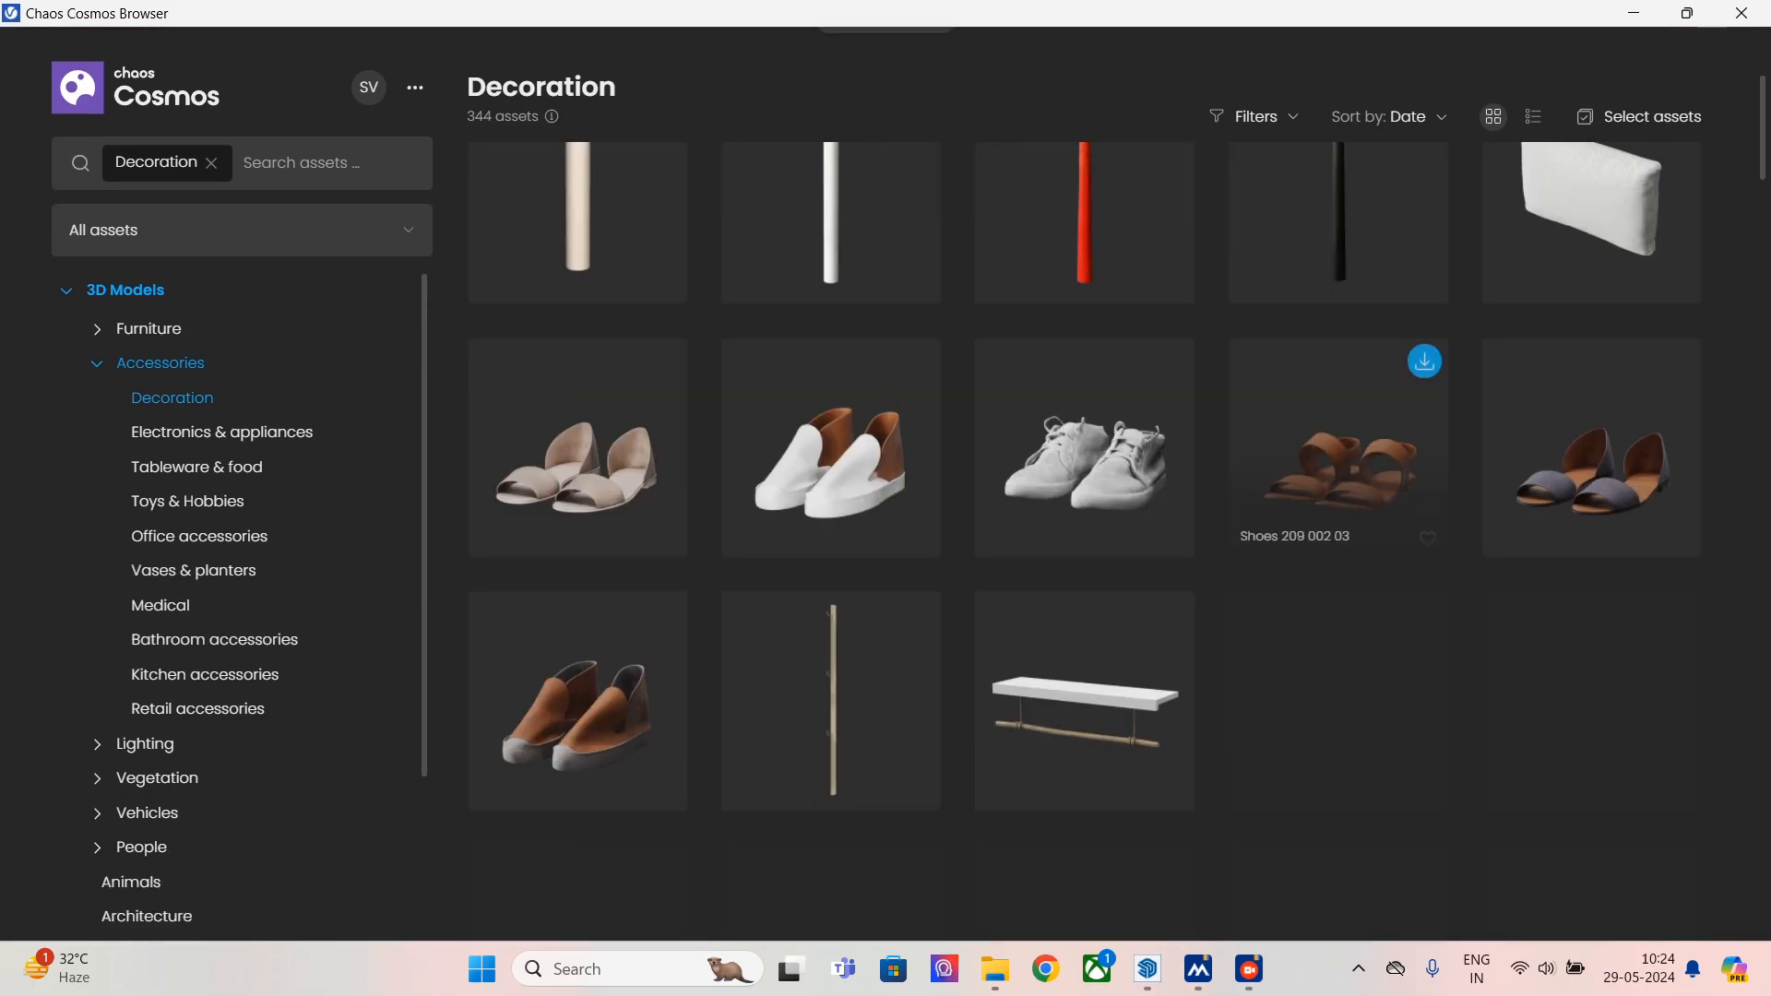
scroll(1084, 544, down, 15)
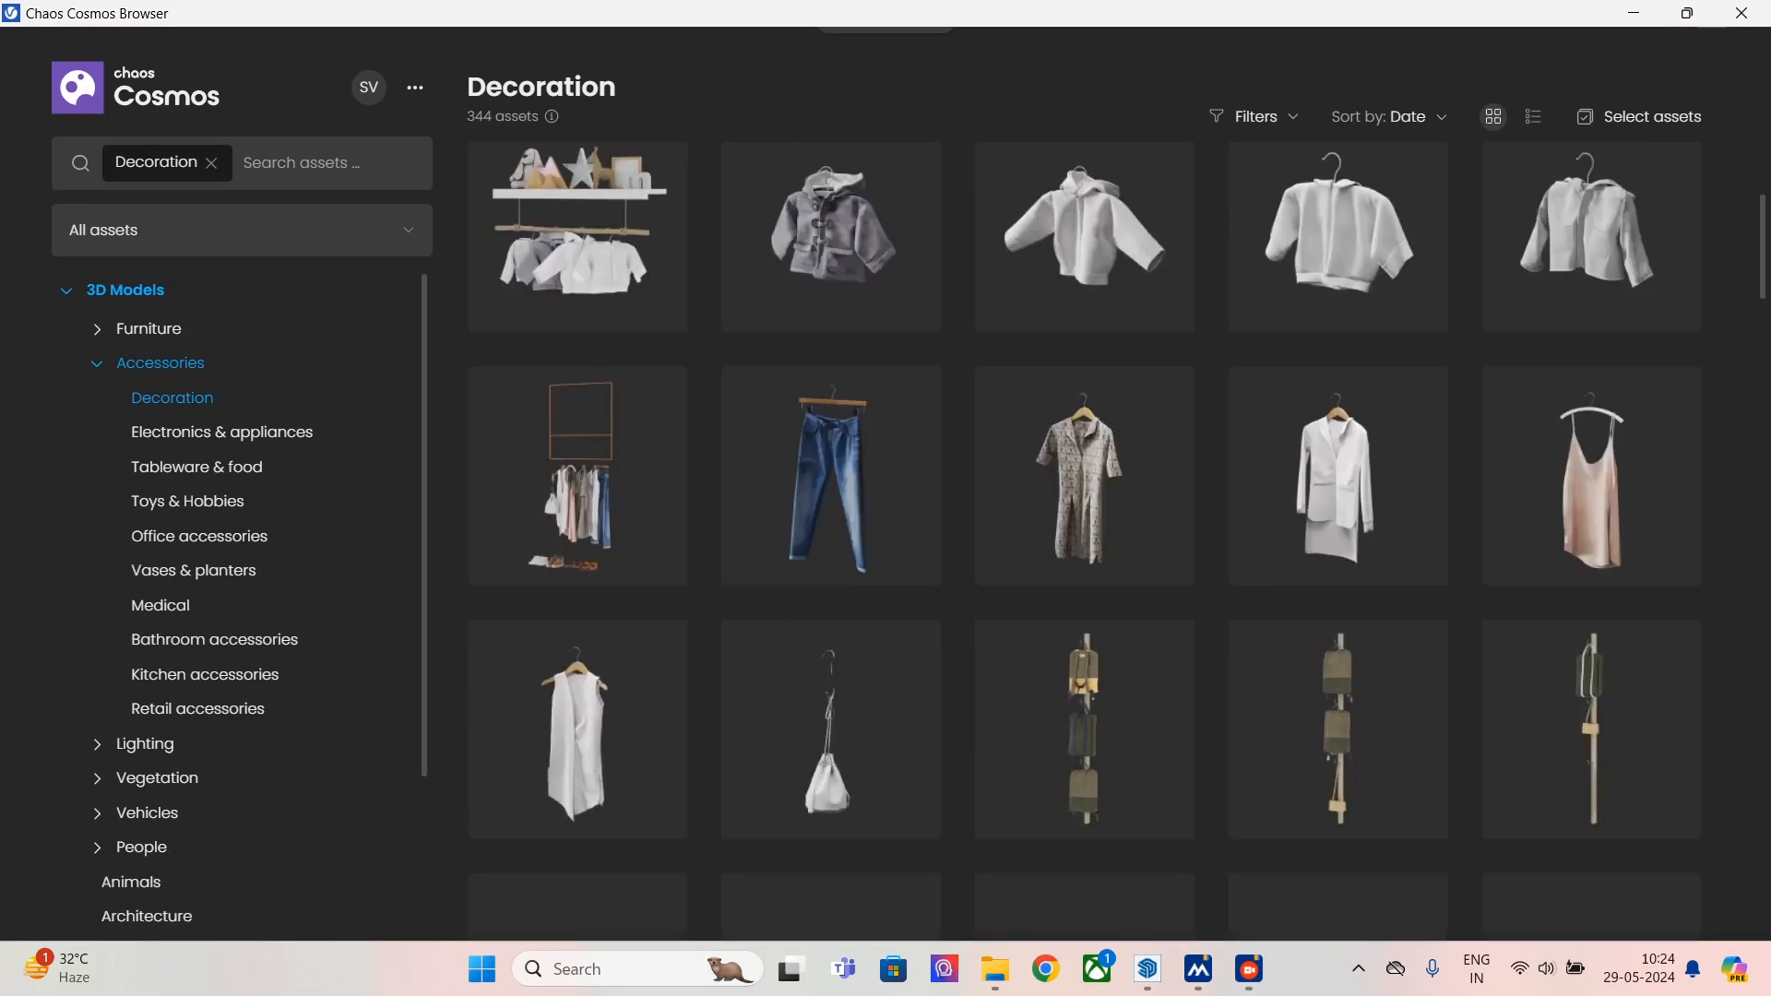
scroll(1085, 544, down, 15)
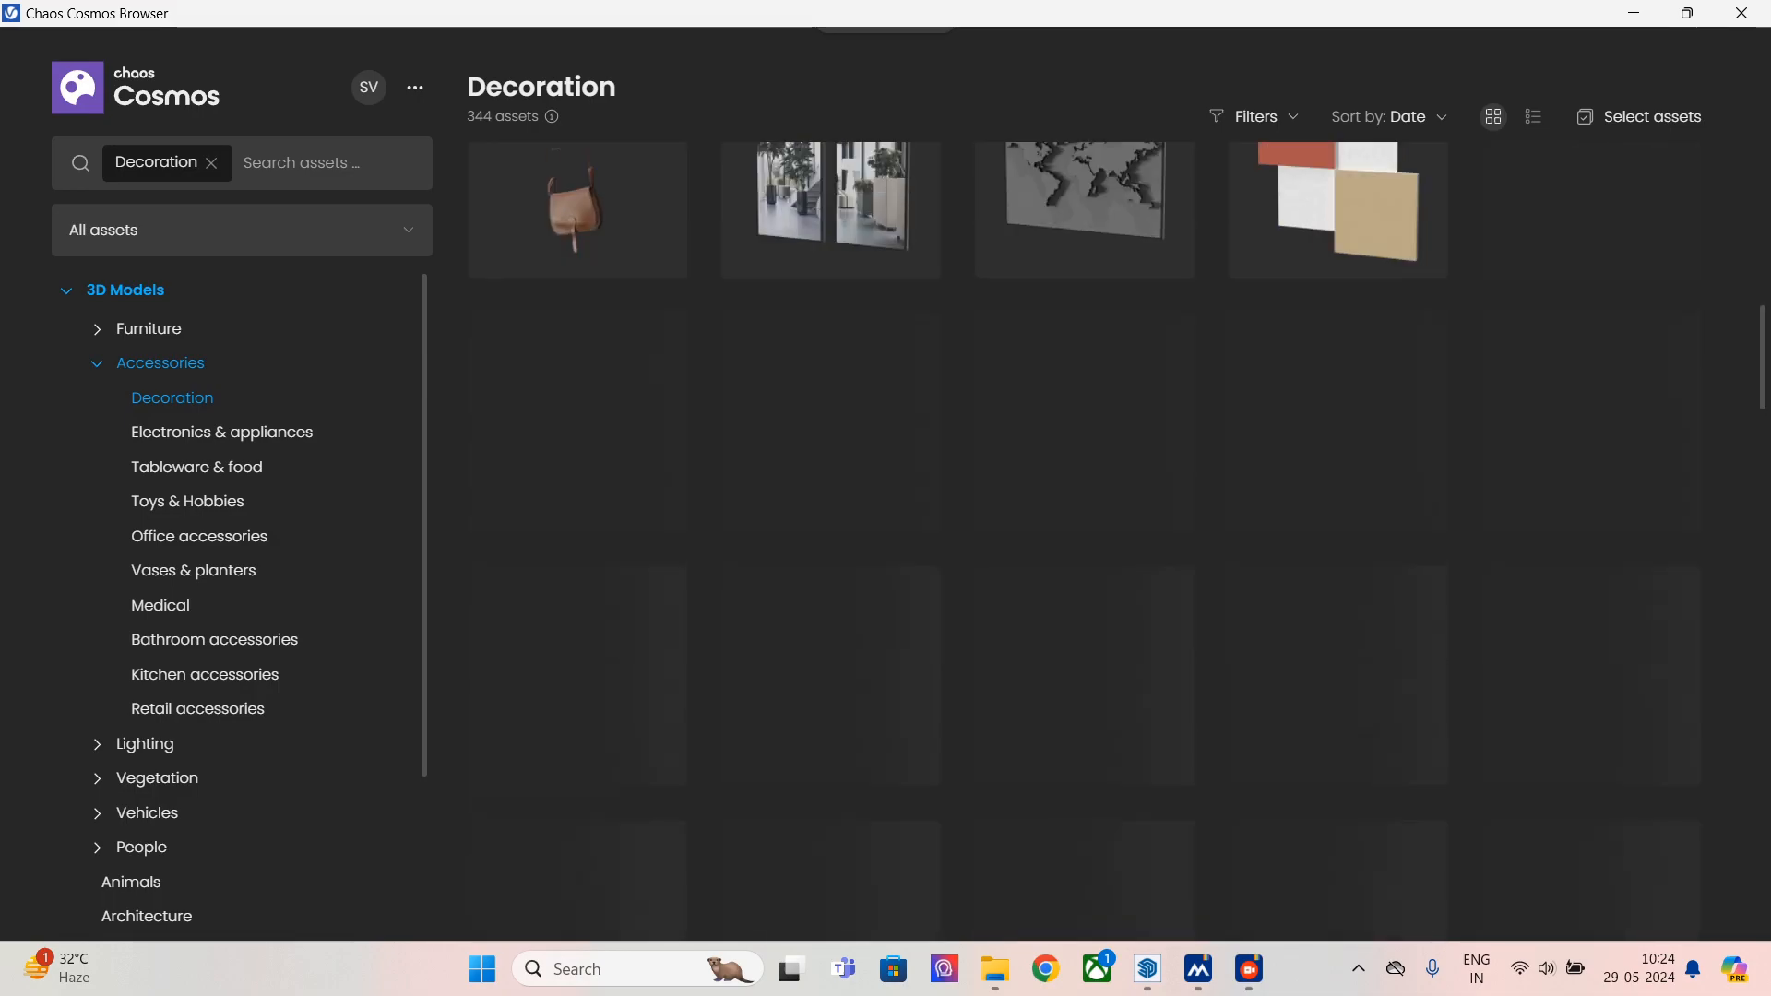
scroll(1073, 543, down, 5)
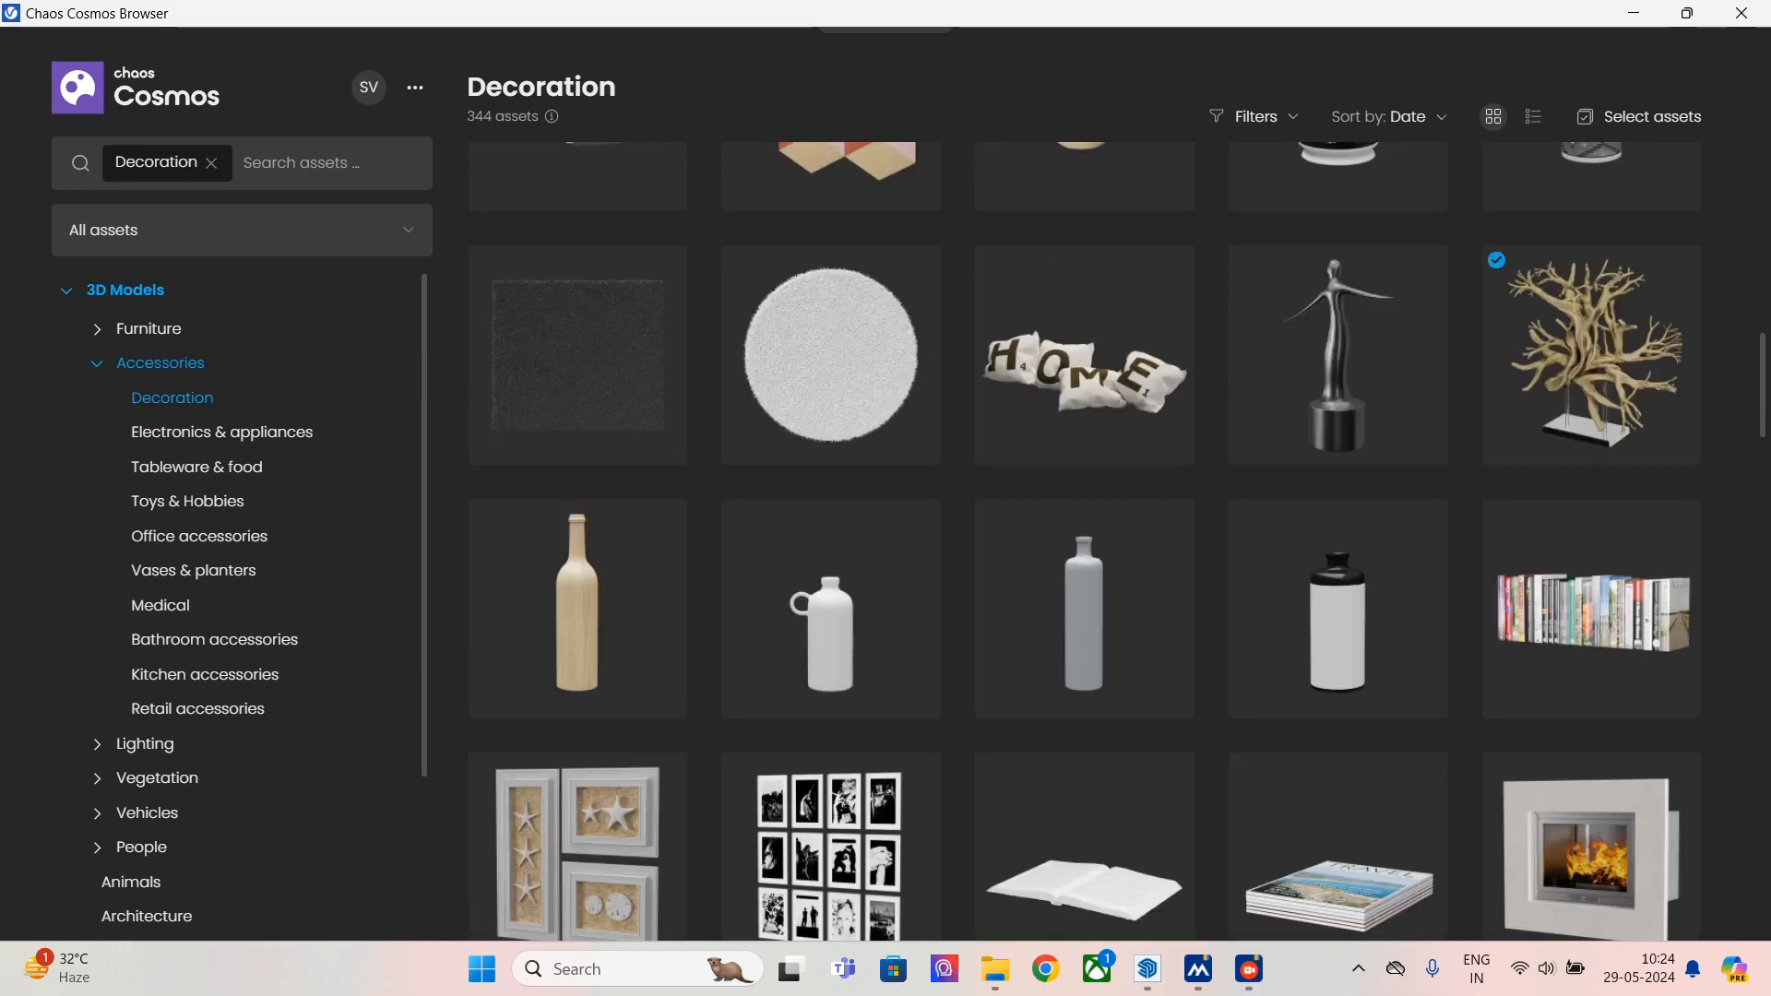
scroll(1084, 544, up, 3)
scroll(1084, 544, down, 11)
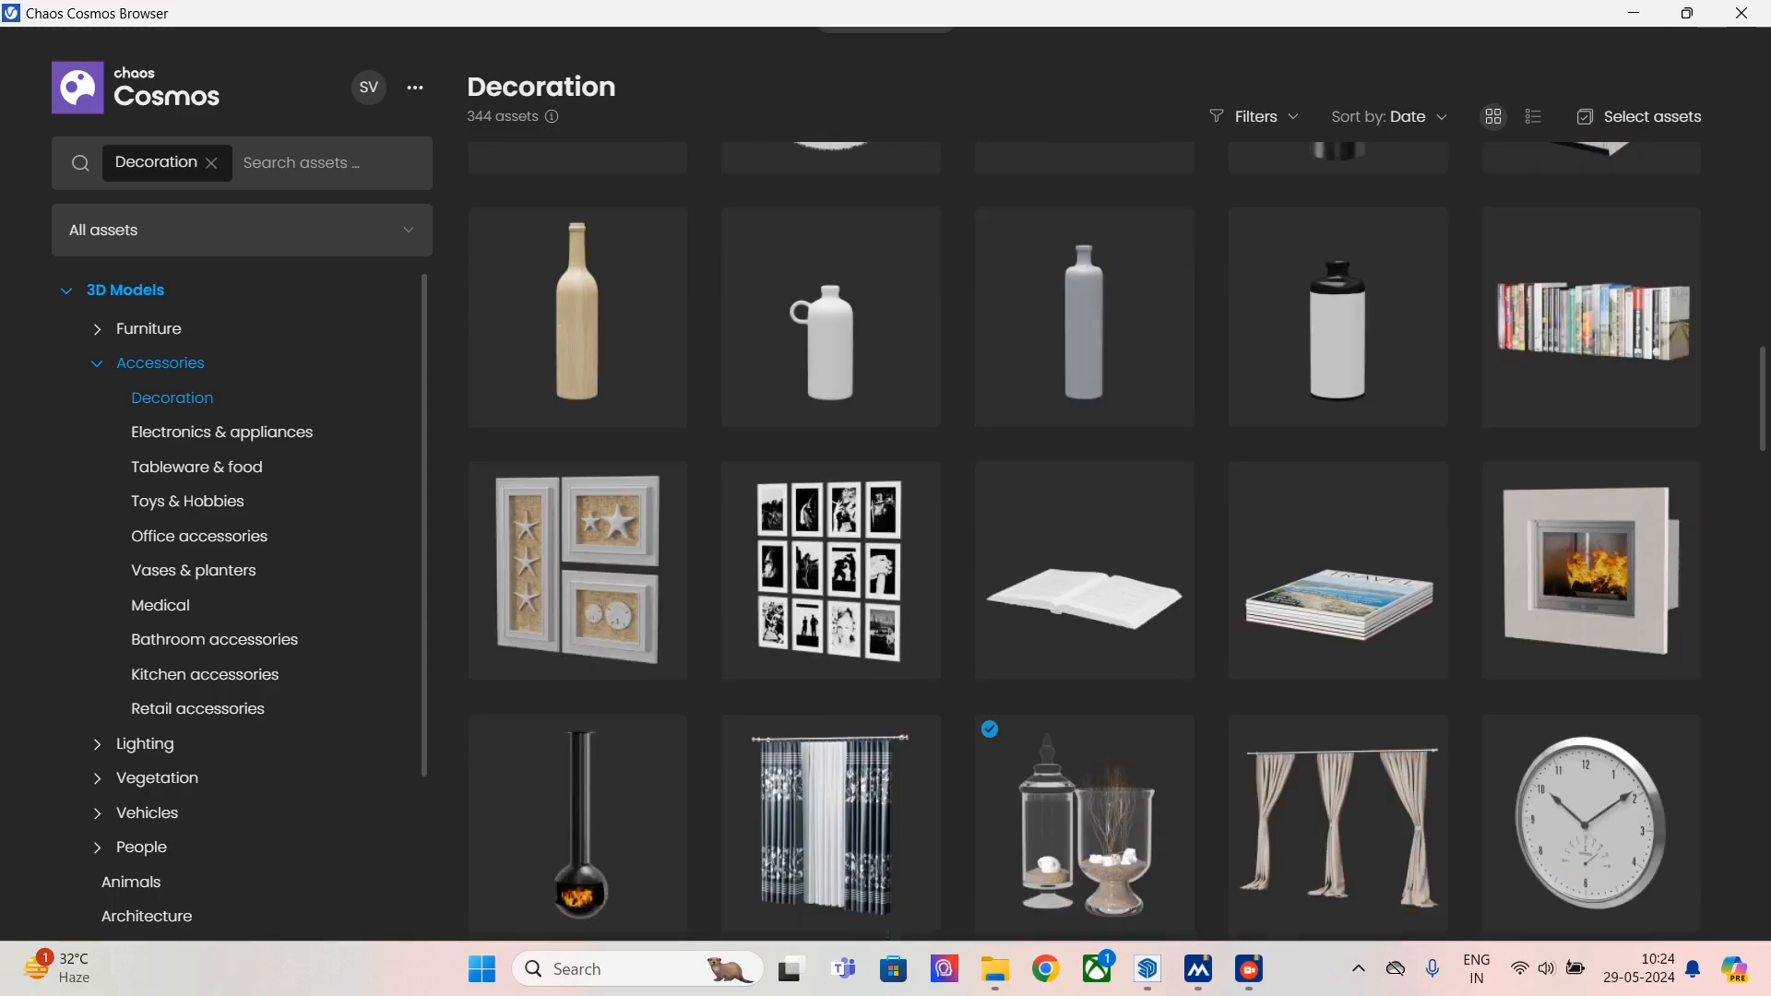
scroll(1084, 544, down, 10)
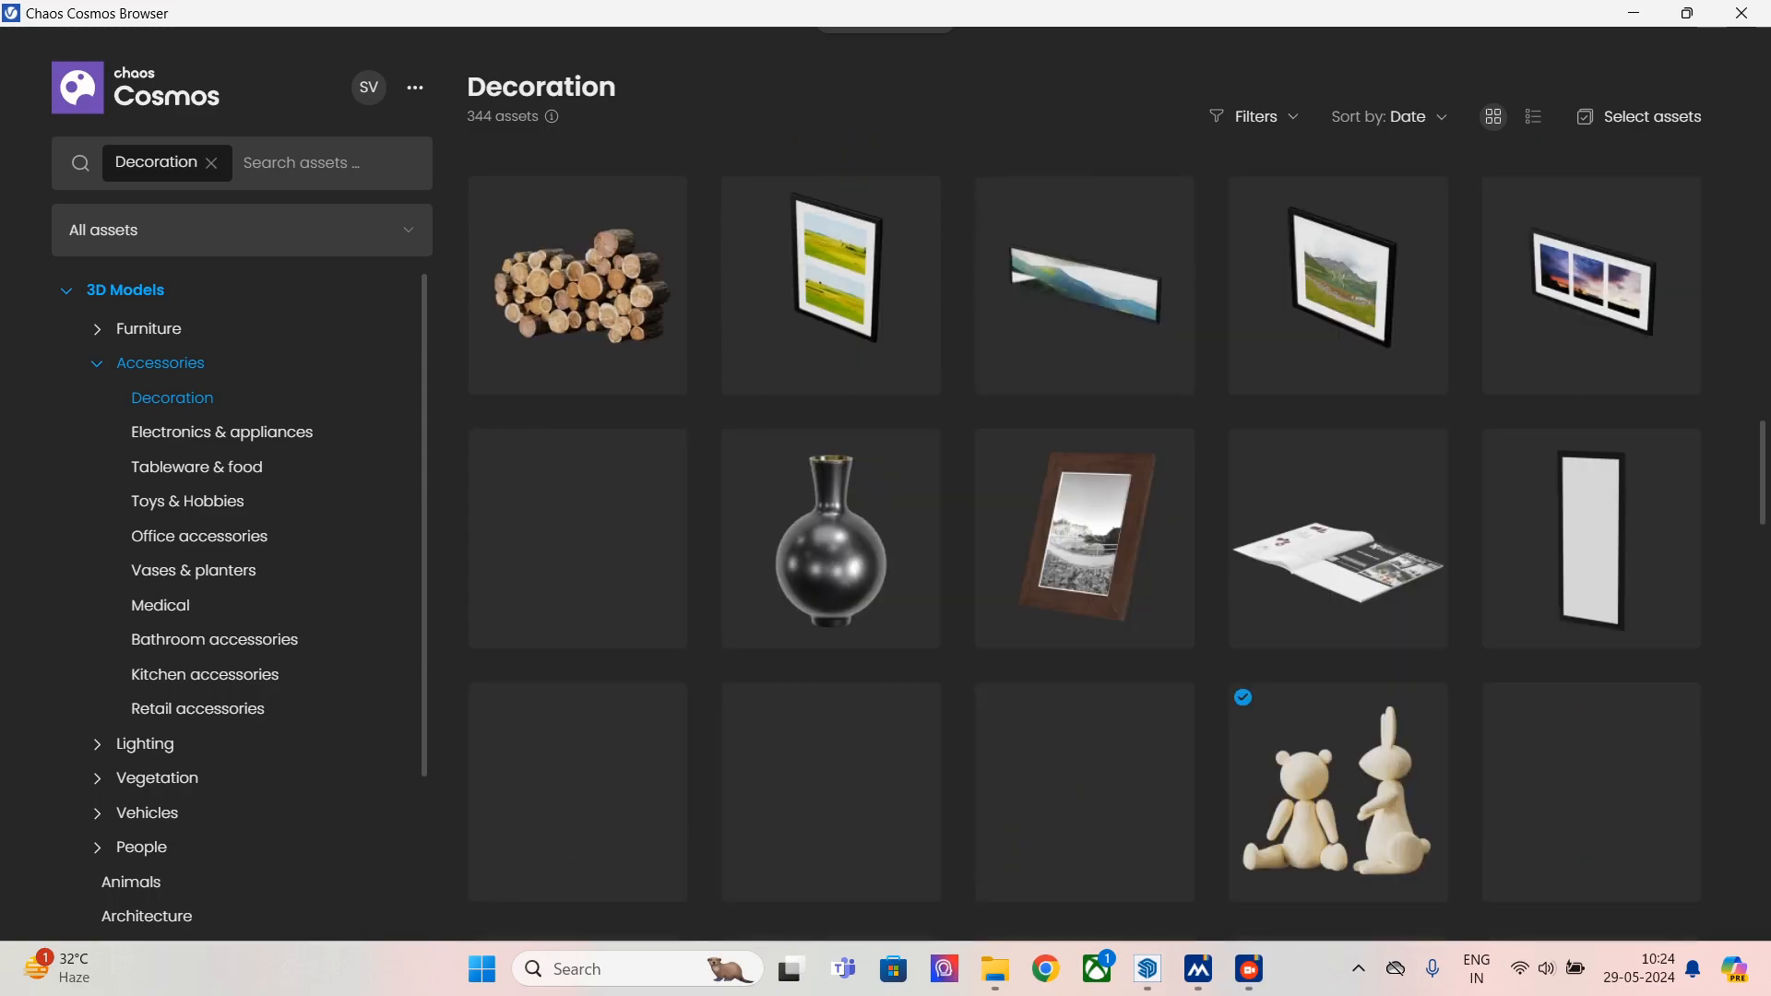
scroll(1084, 544, down, 5)
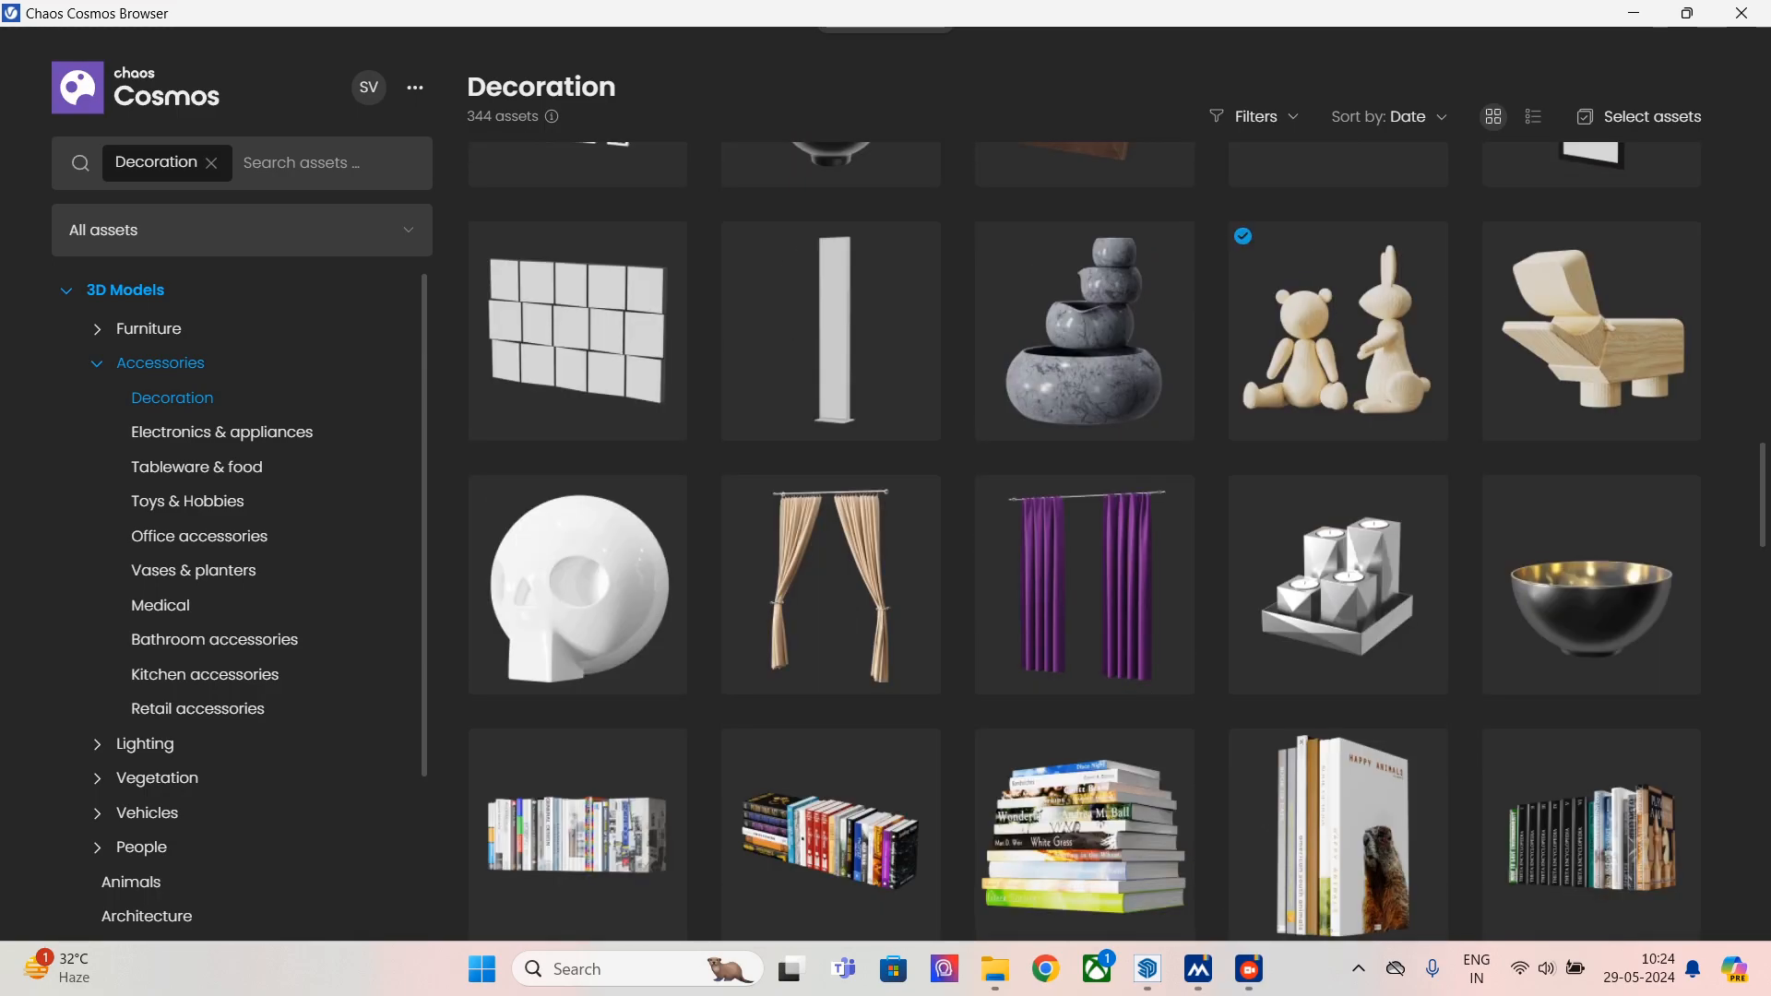
scroll(1084, 544, down, 10)
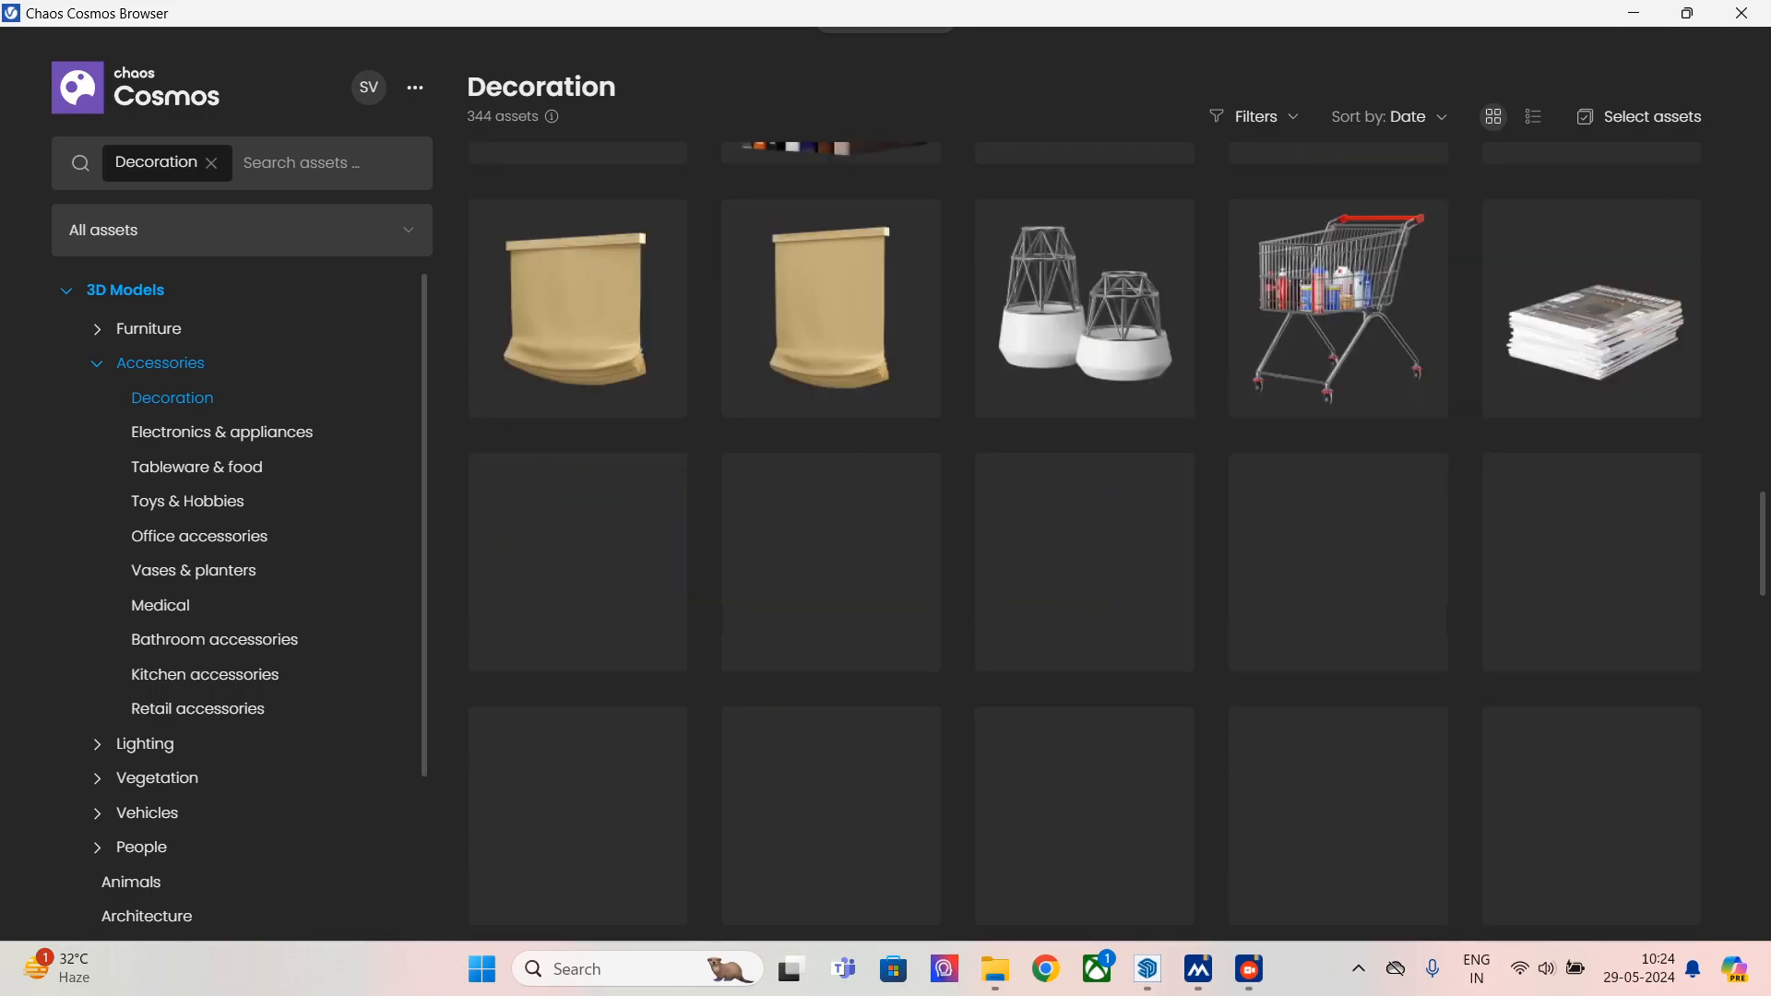
scroll(1085, 784, down, 6)
scroll(1085, 784, up, 10)
scroll(1084, 645, up, 15)
scroll(1085, 691, up, 10)
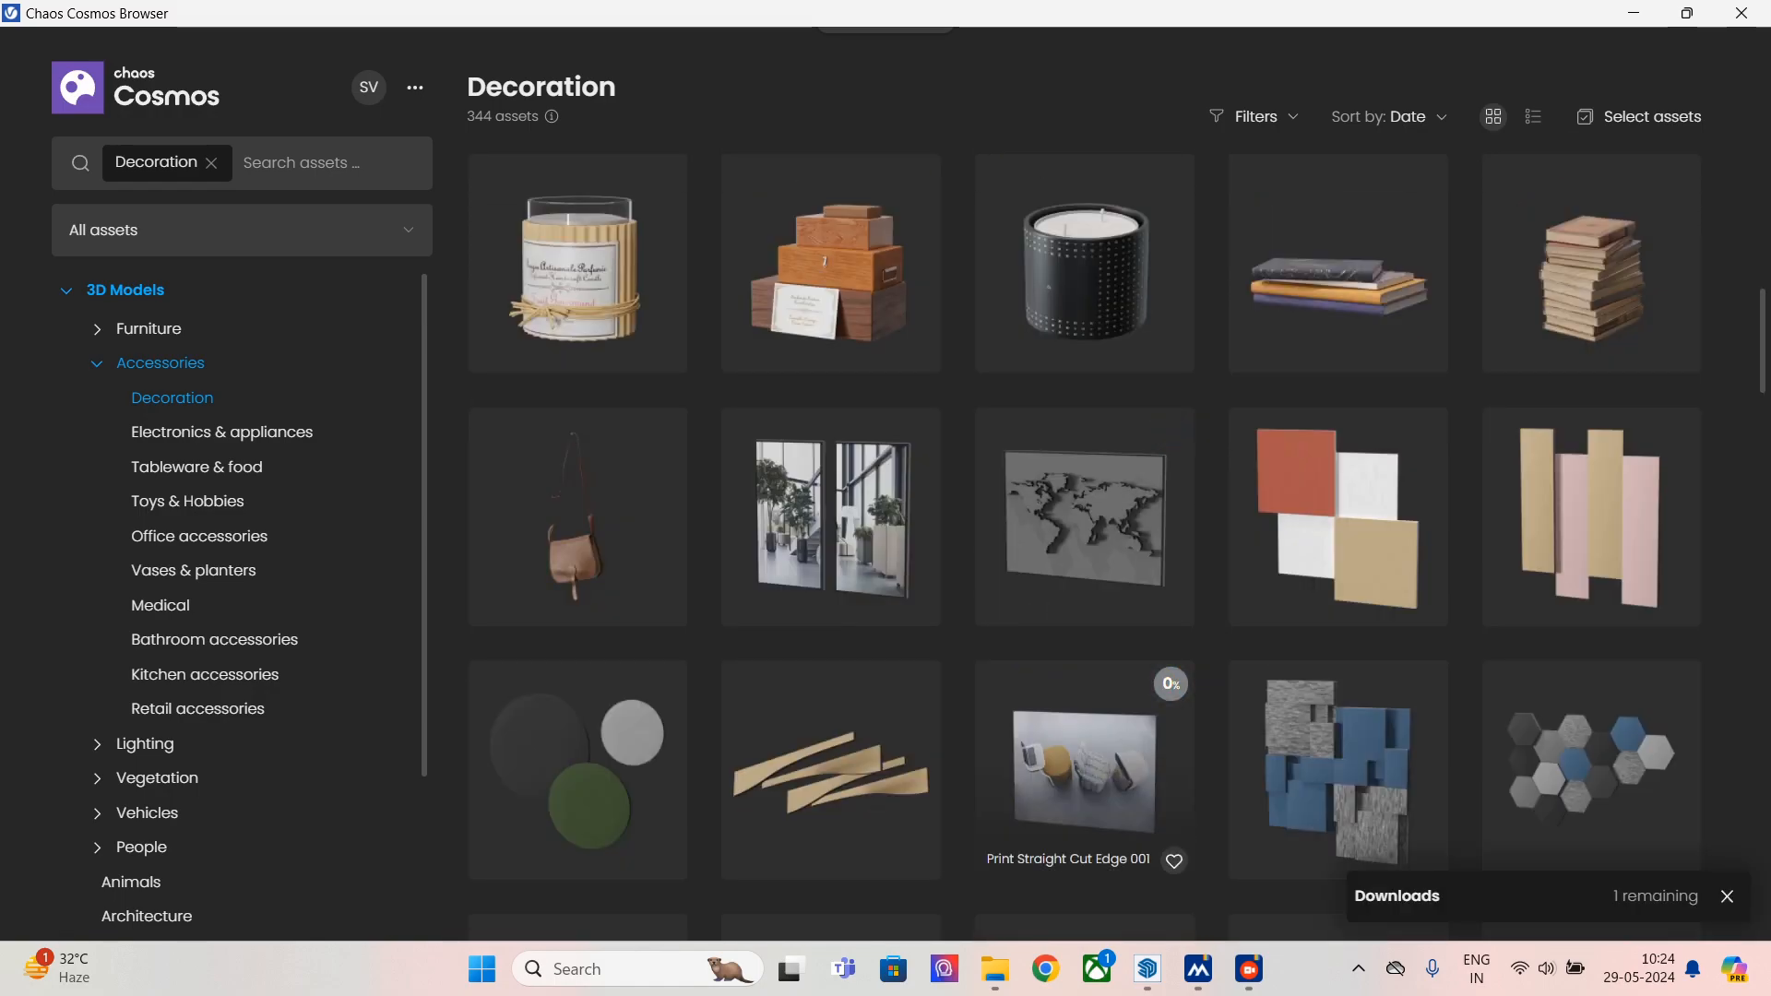
scroll(1085, 562, down, 5)
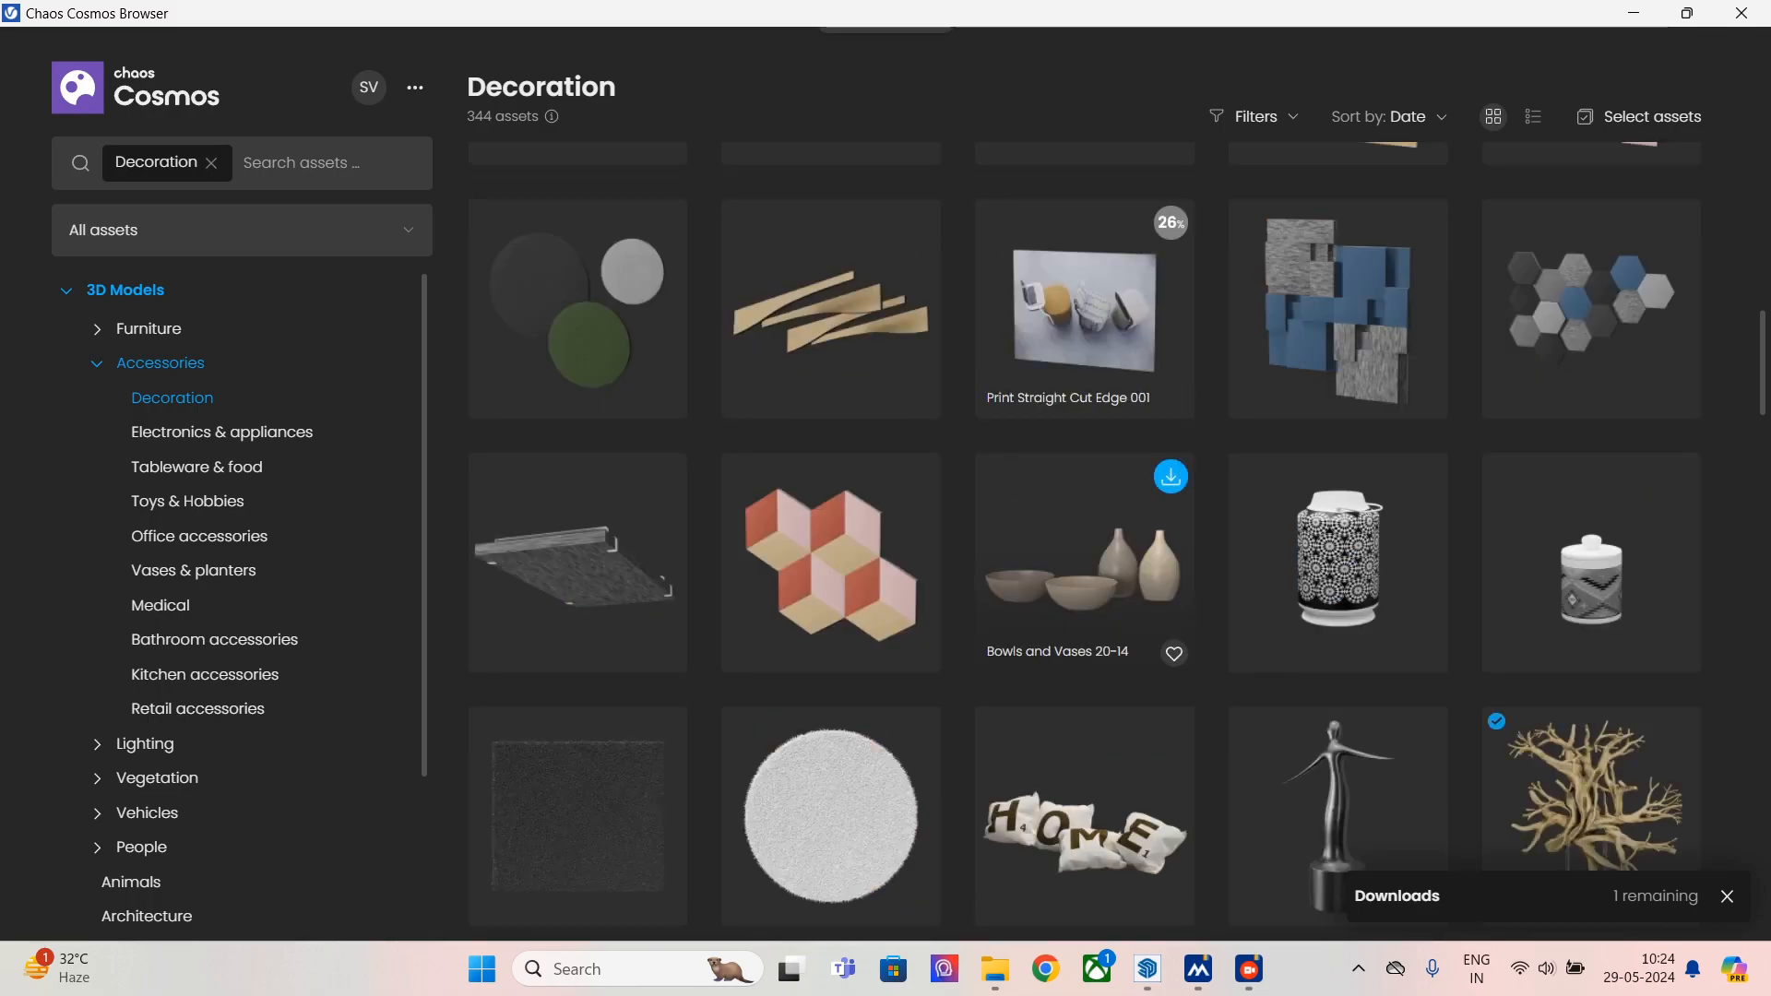
- Import the downloaded Print Straight Cut Edge 001 from Chaos Cosmos and place it on the back wall above the console
scroll(1084, 562, down, 5)
scroll(1085, 646, down, 2)
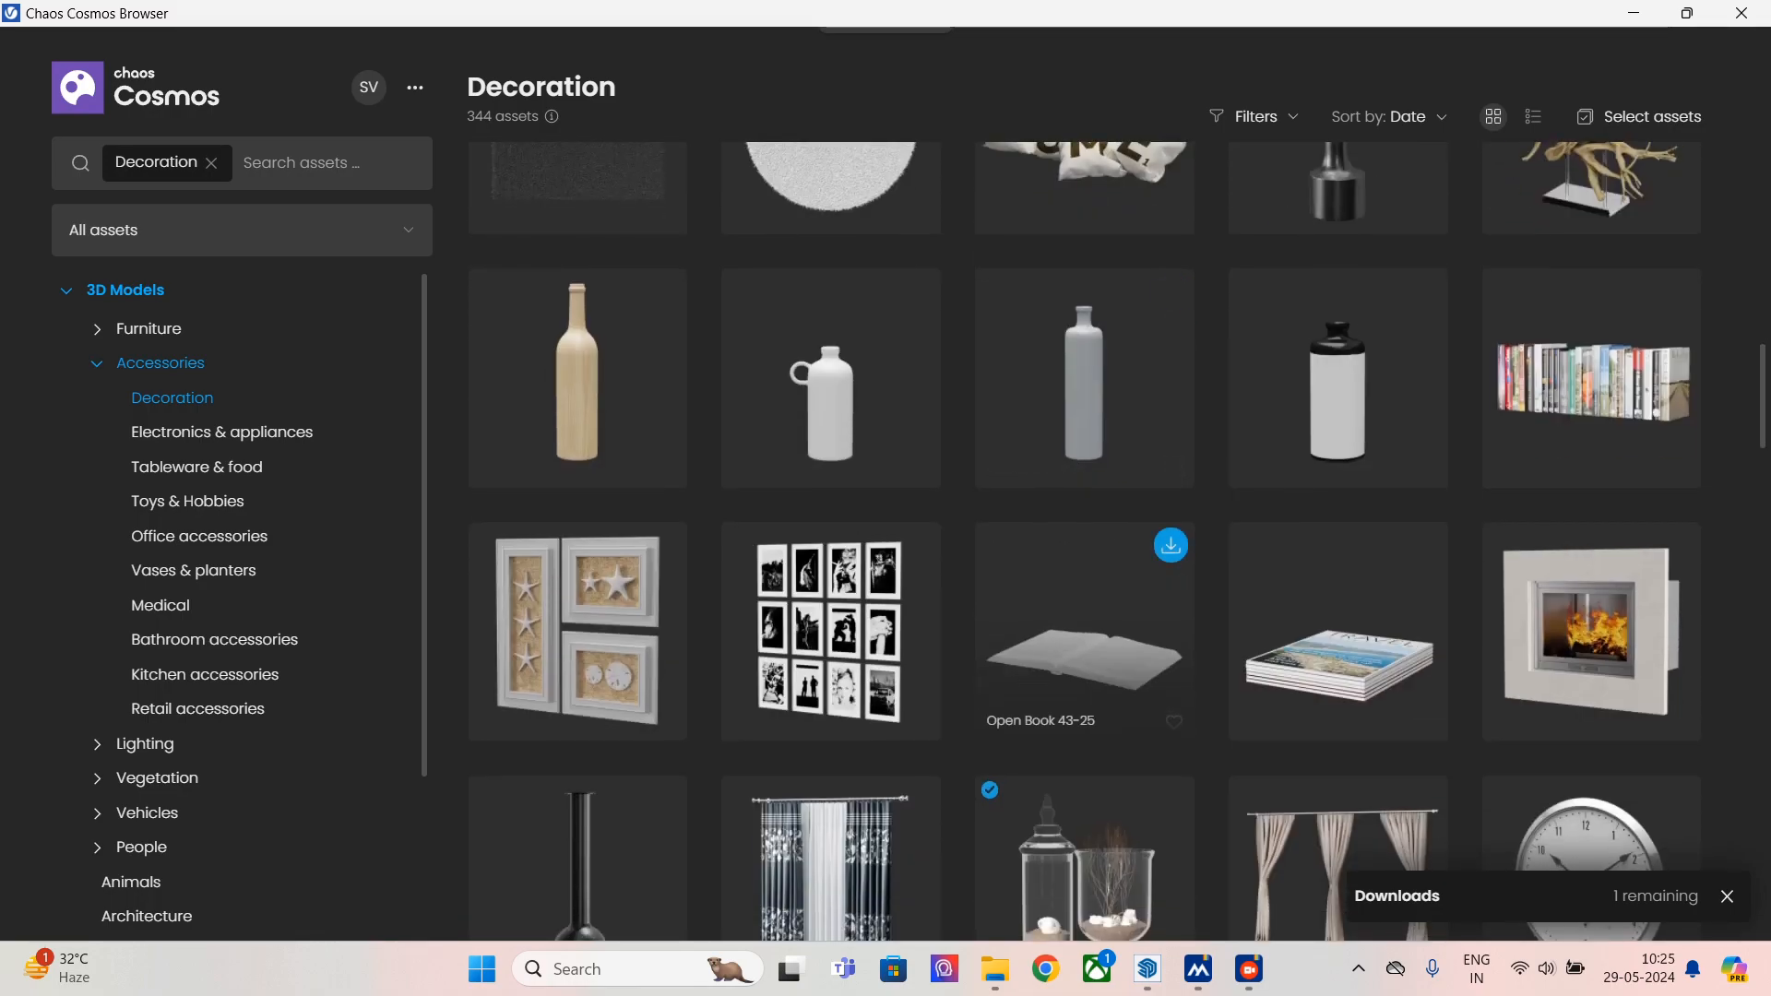
scroll(1084, 646, up, 1)
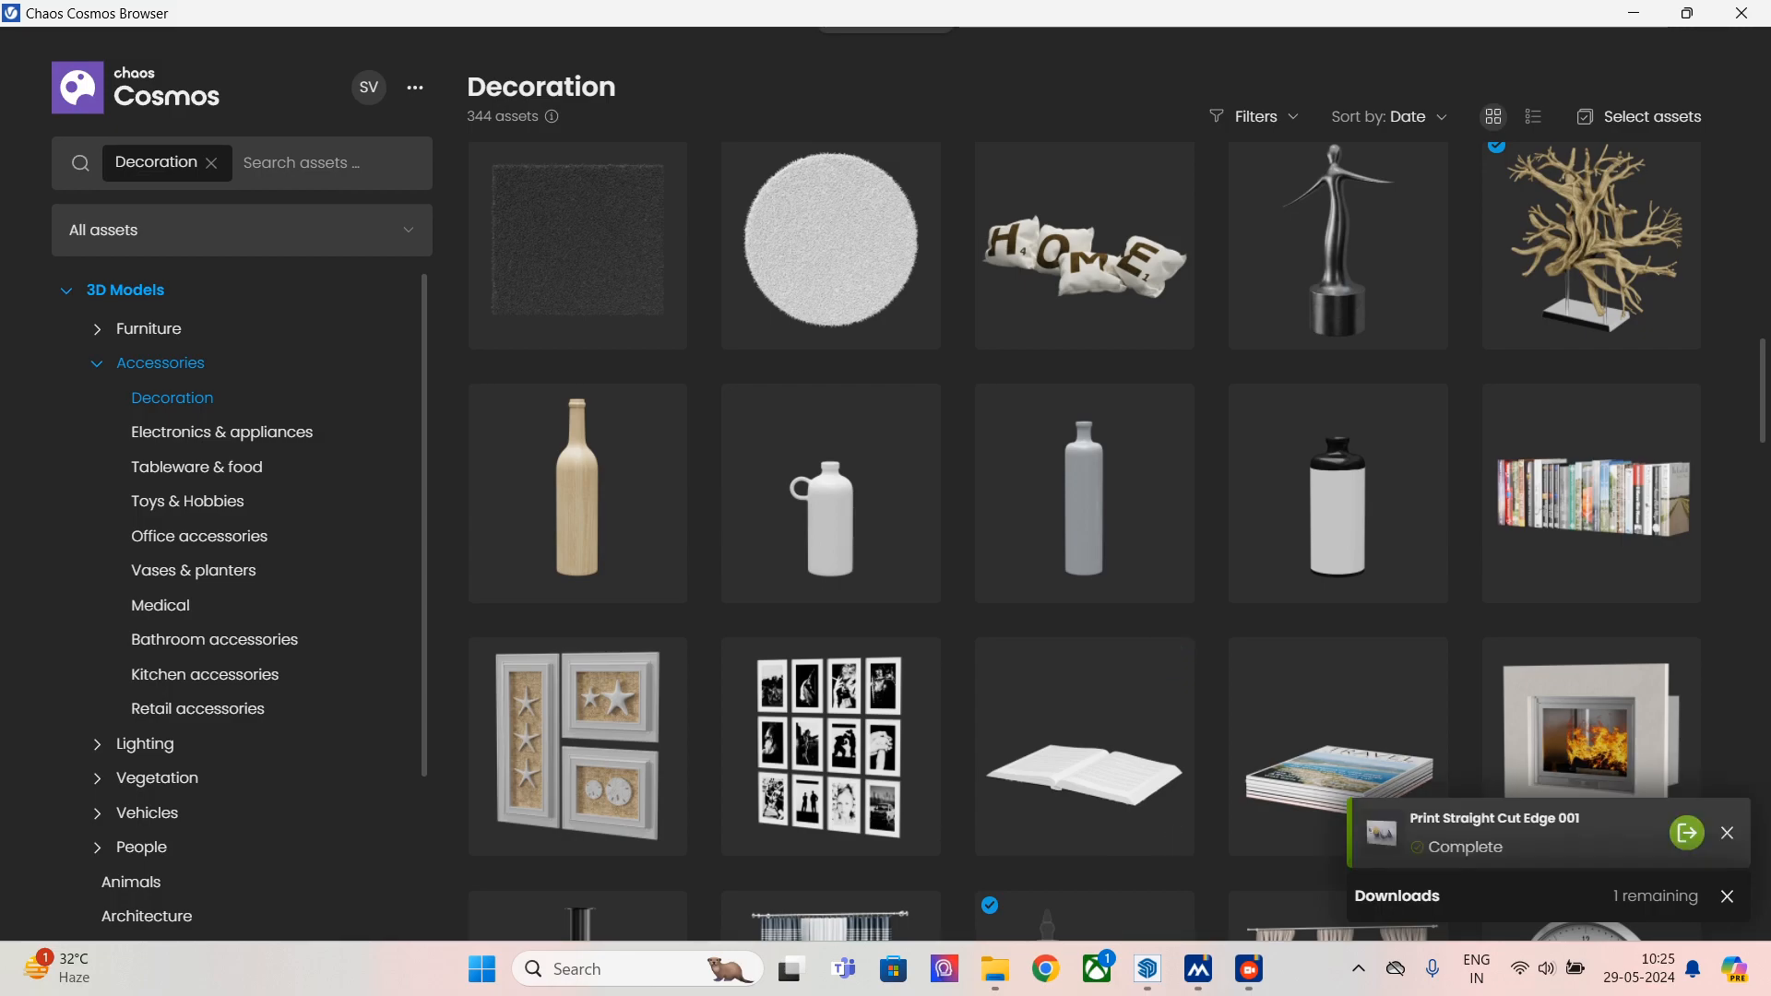
scroll(1085, 388, up, 7)
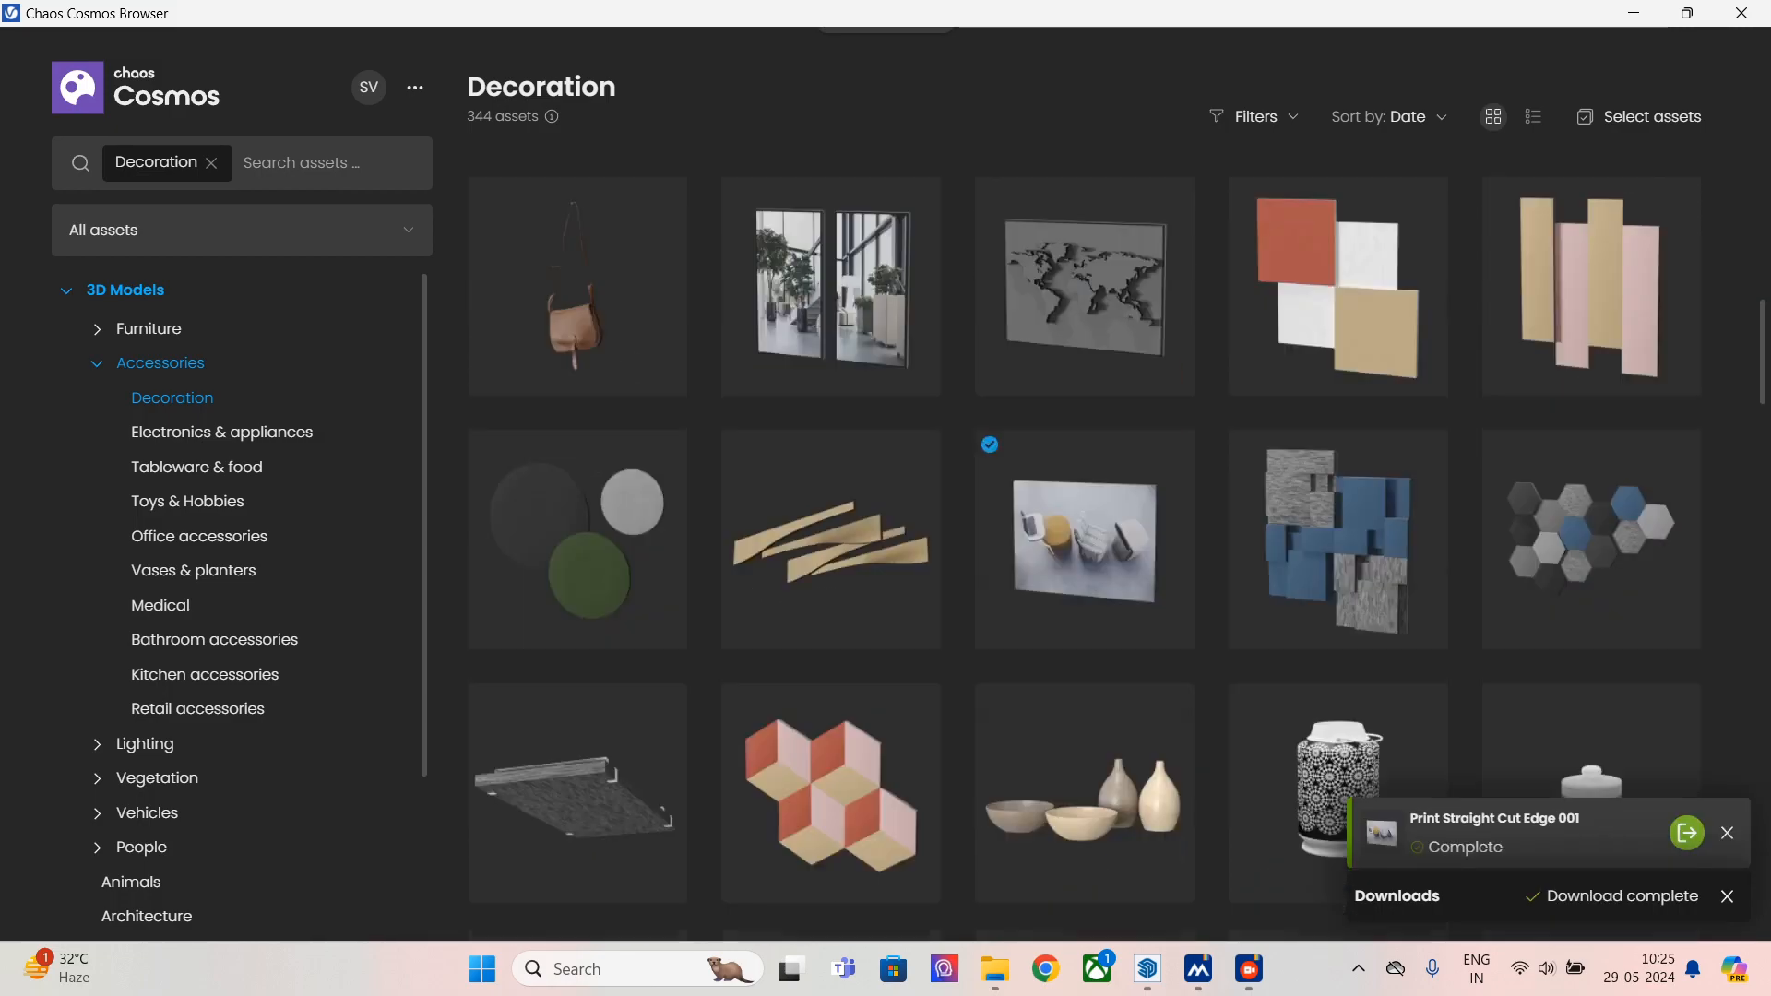
click(1171, 452)
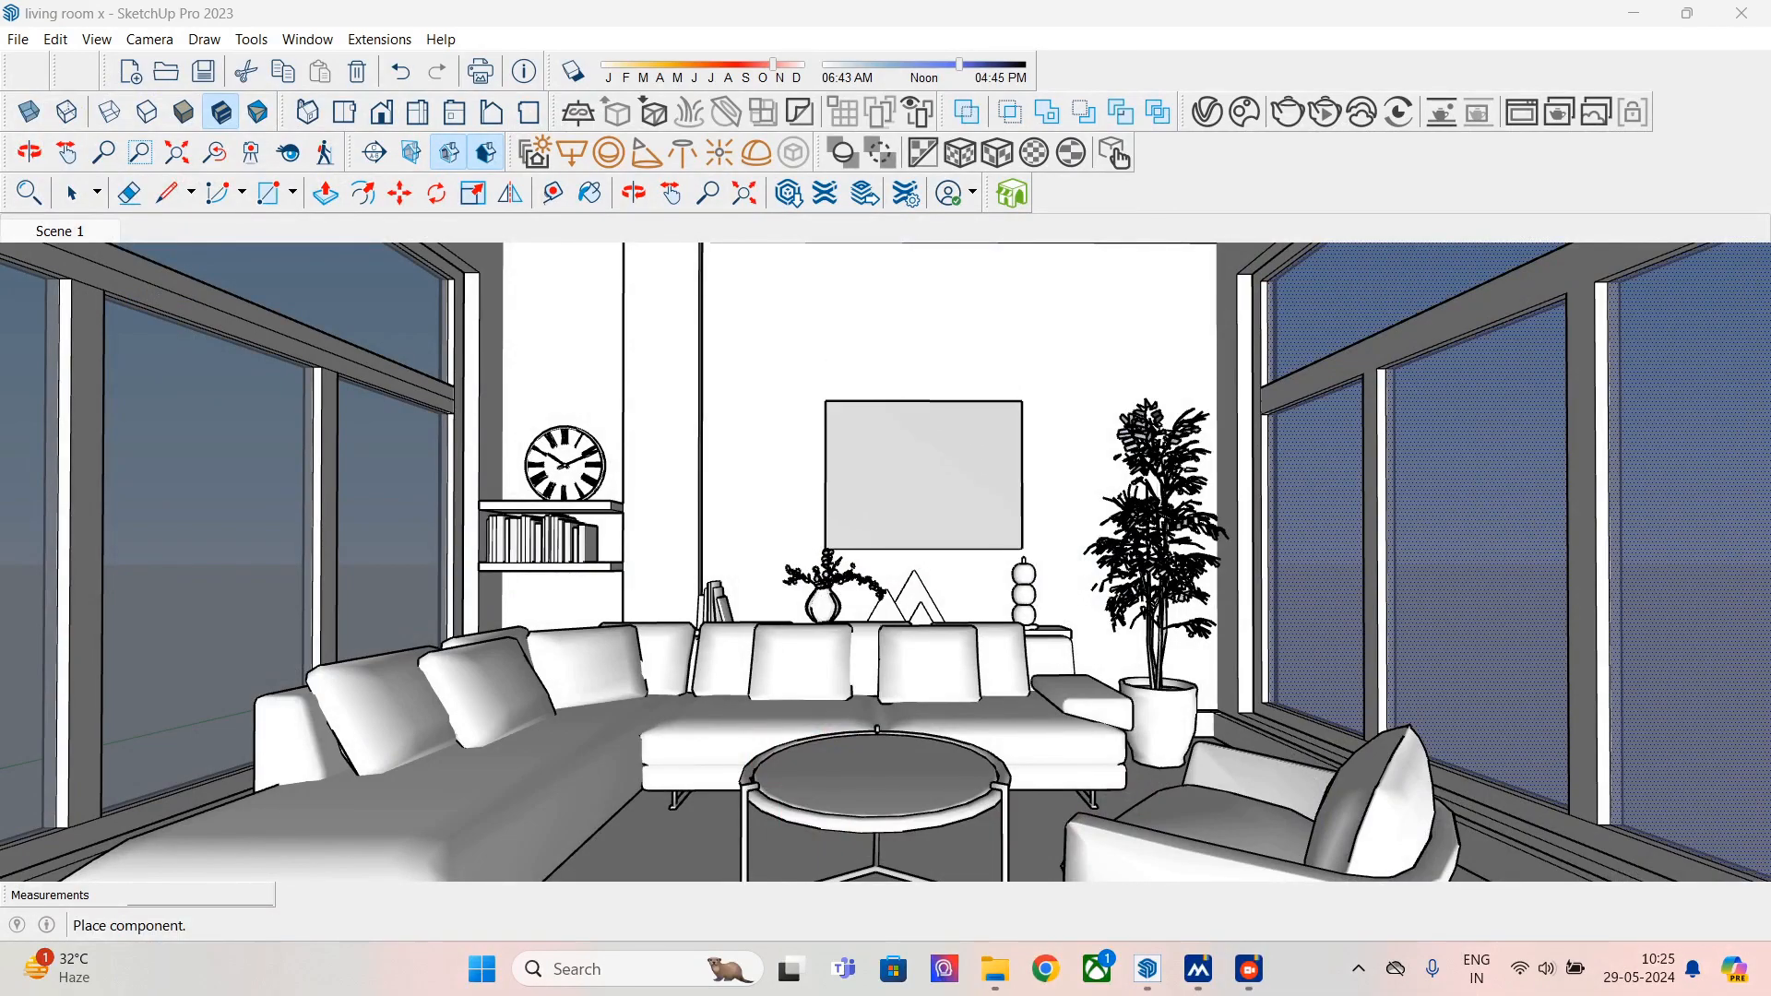
right_click(924, 475)
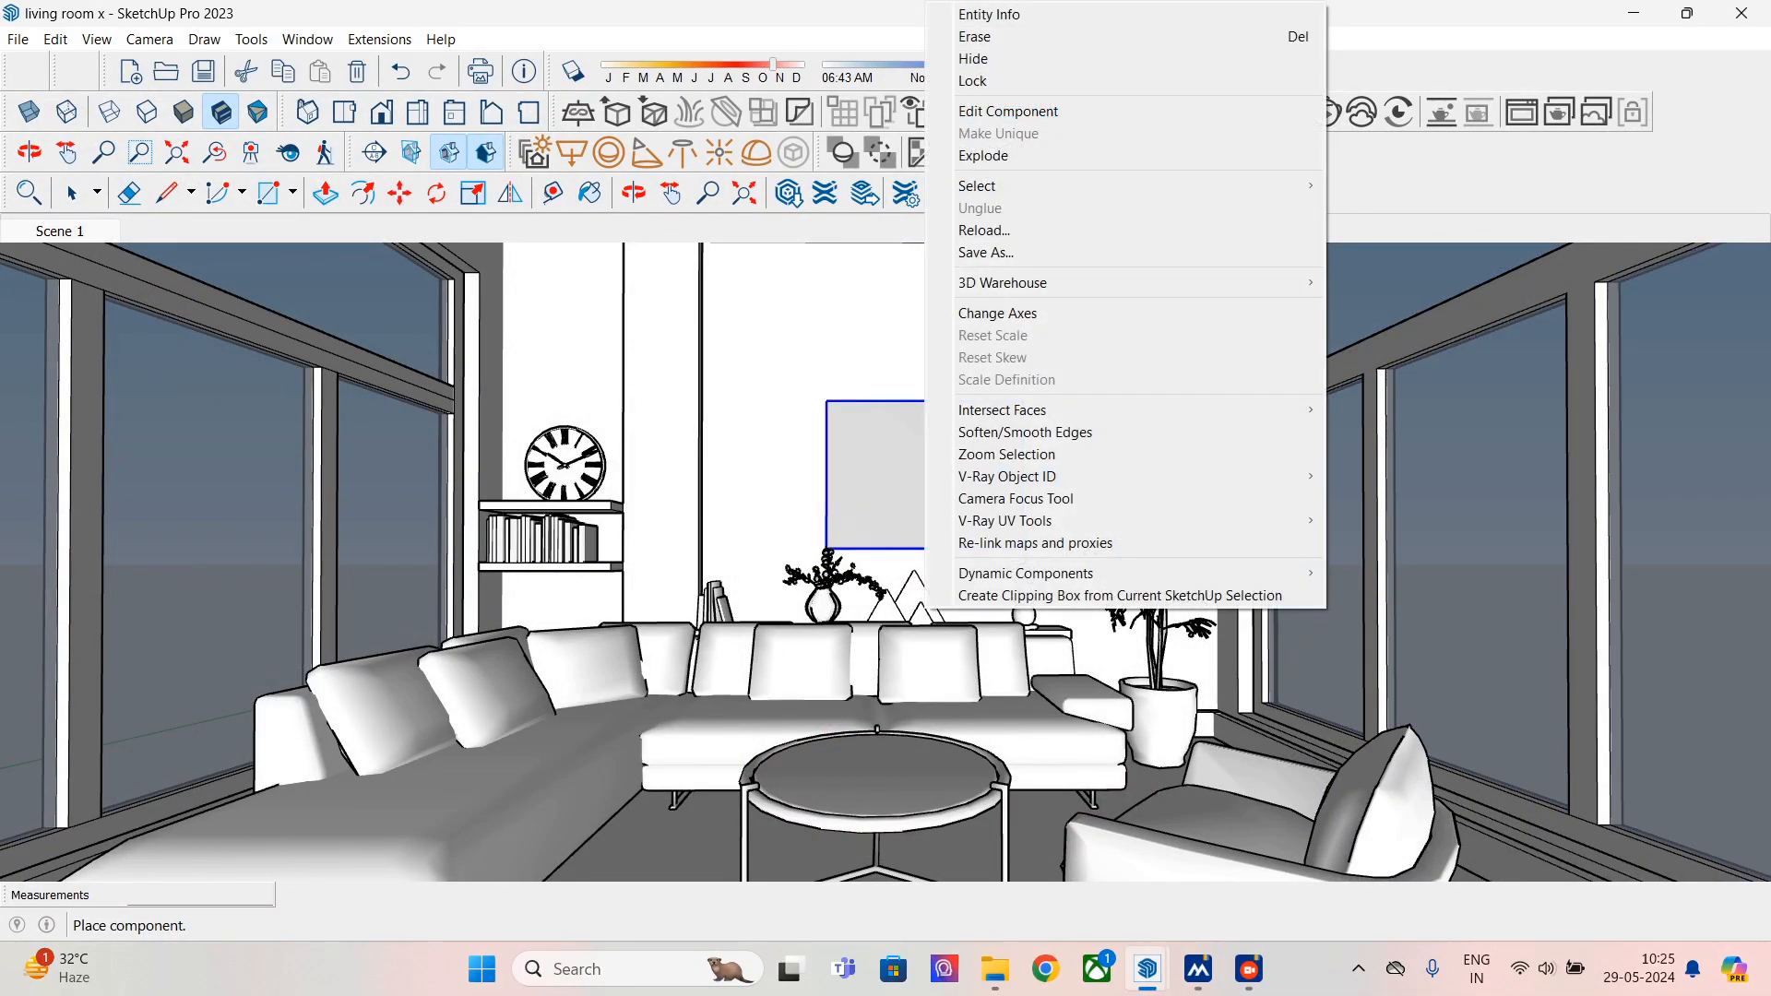
click(72, 193)
click(1743, 11)
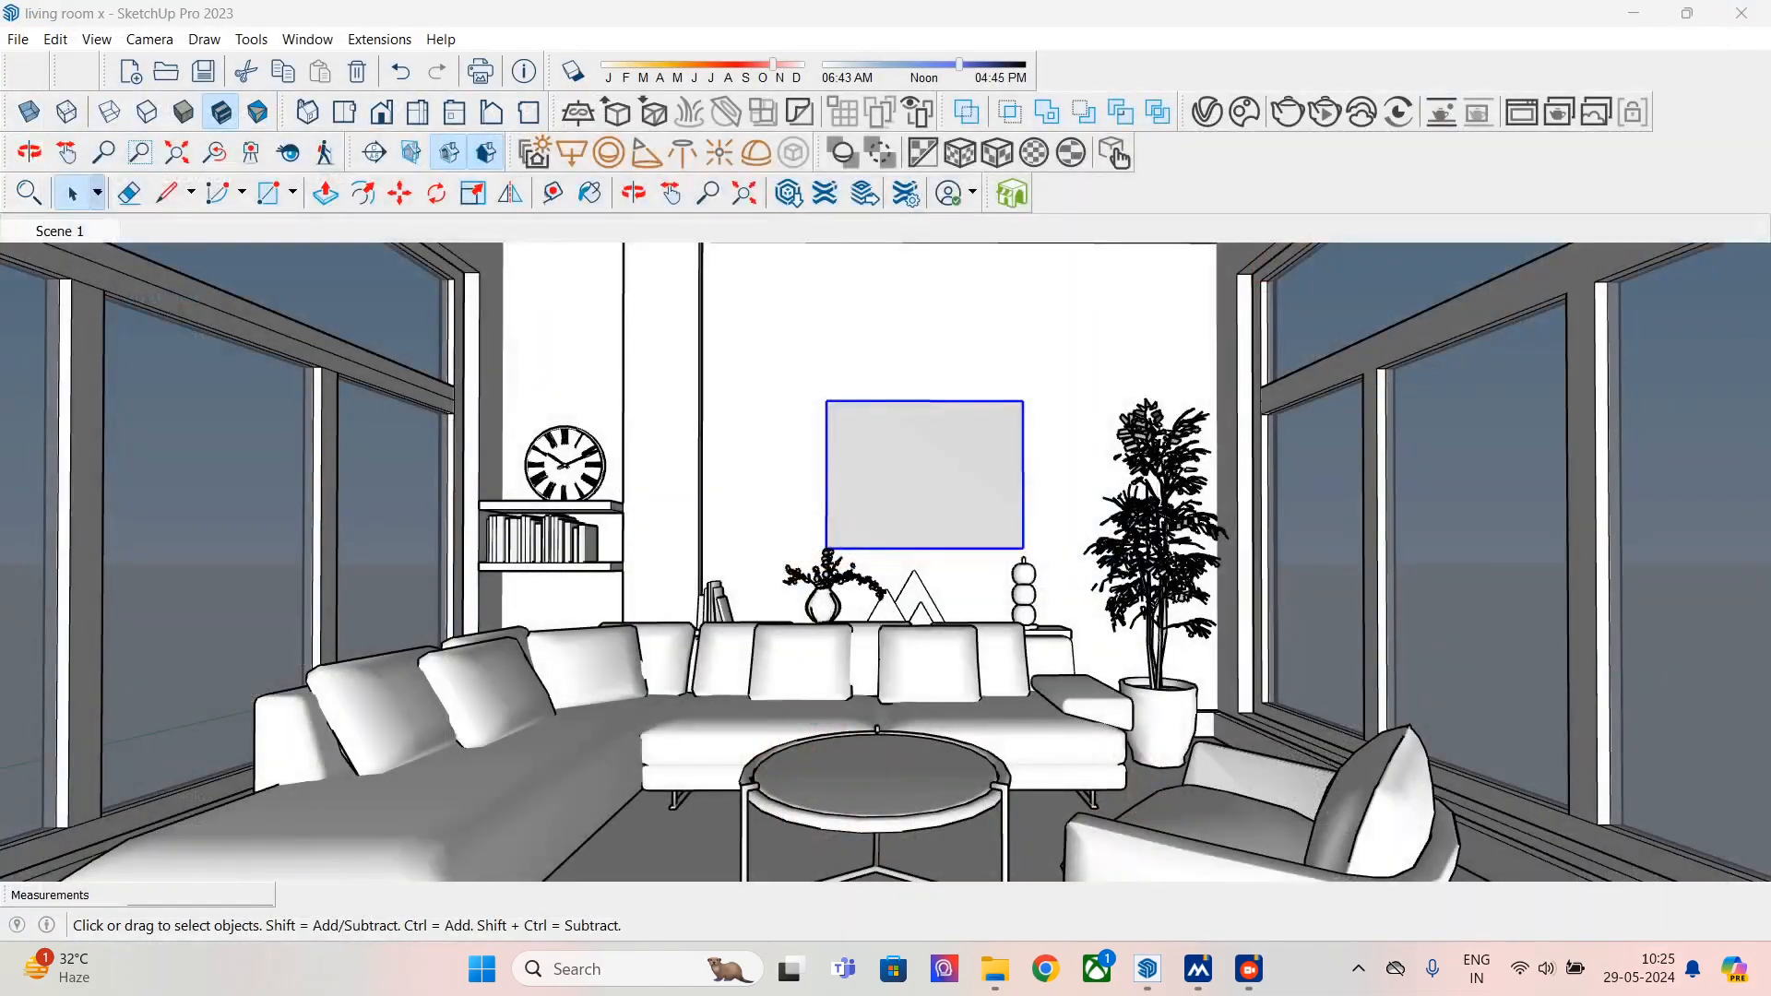
- Draw a vertical line about 7.80' long from the midpoint of the back wall's top edge down to the console
click(166, 193)
middle_drag(889, 290, 948, 322)
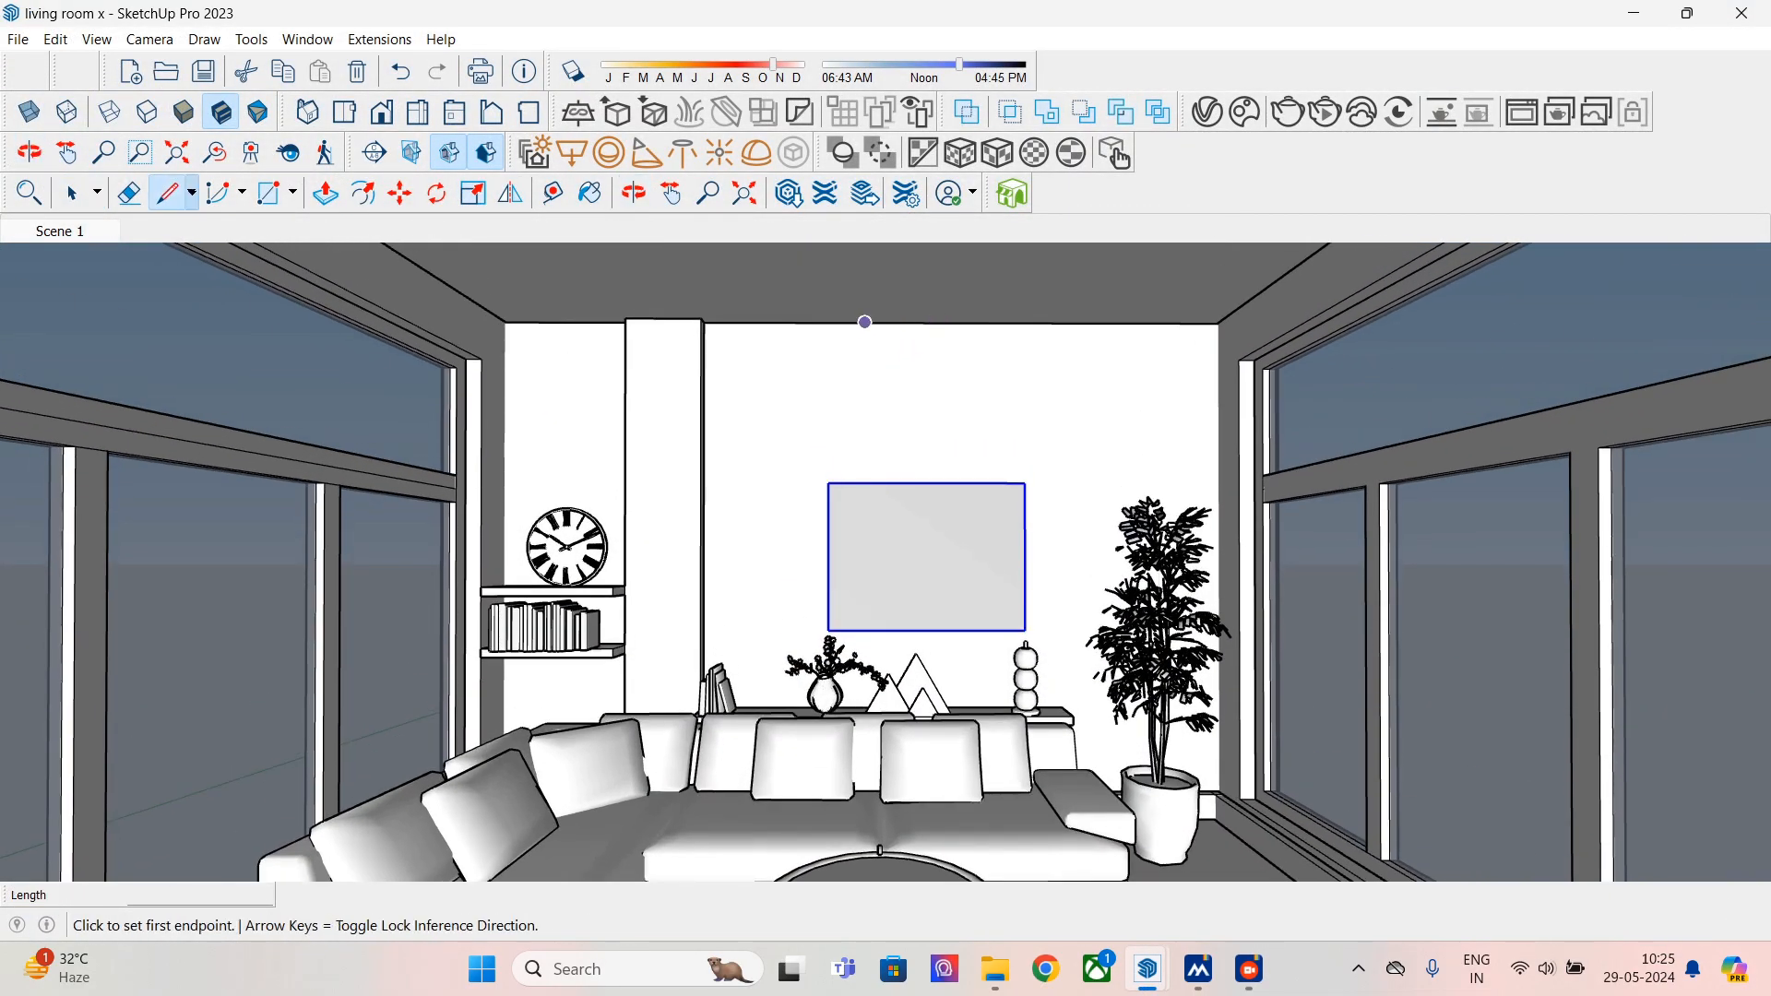
click(705, 321)
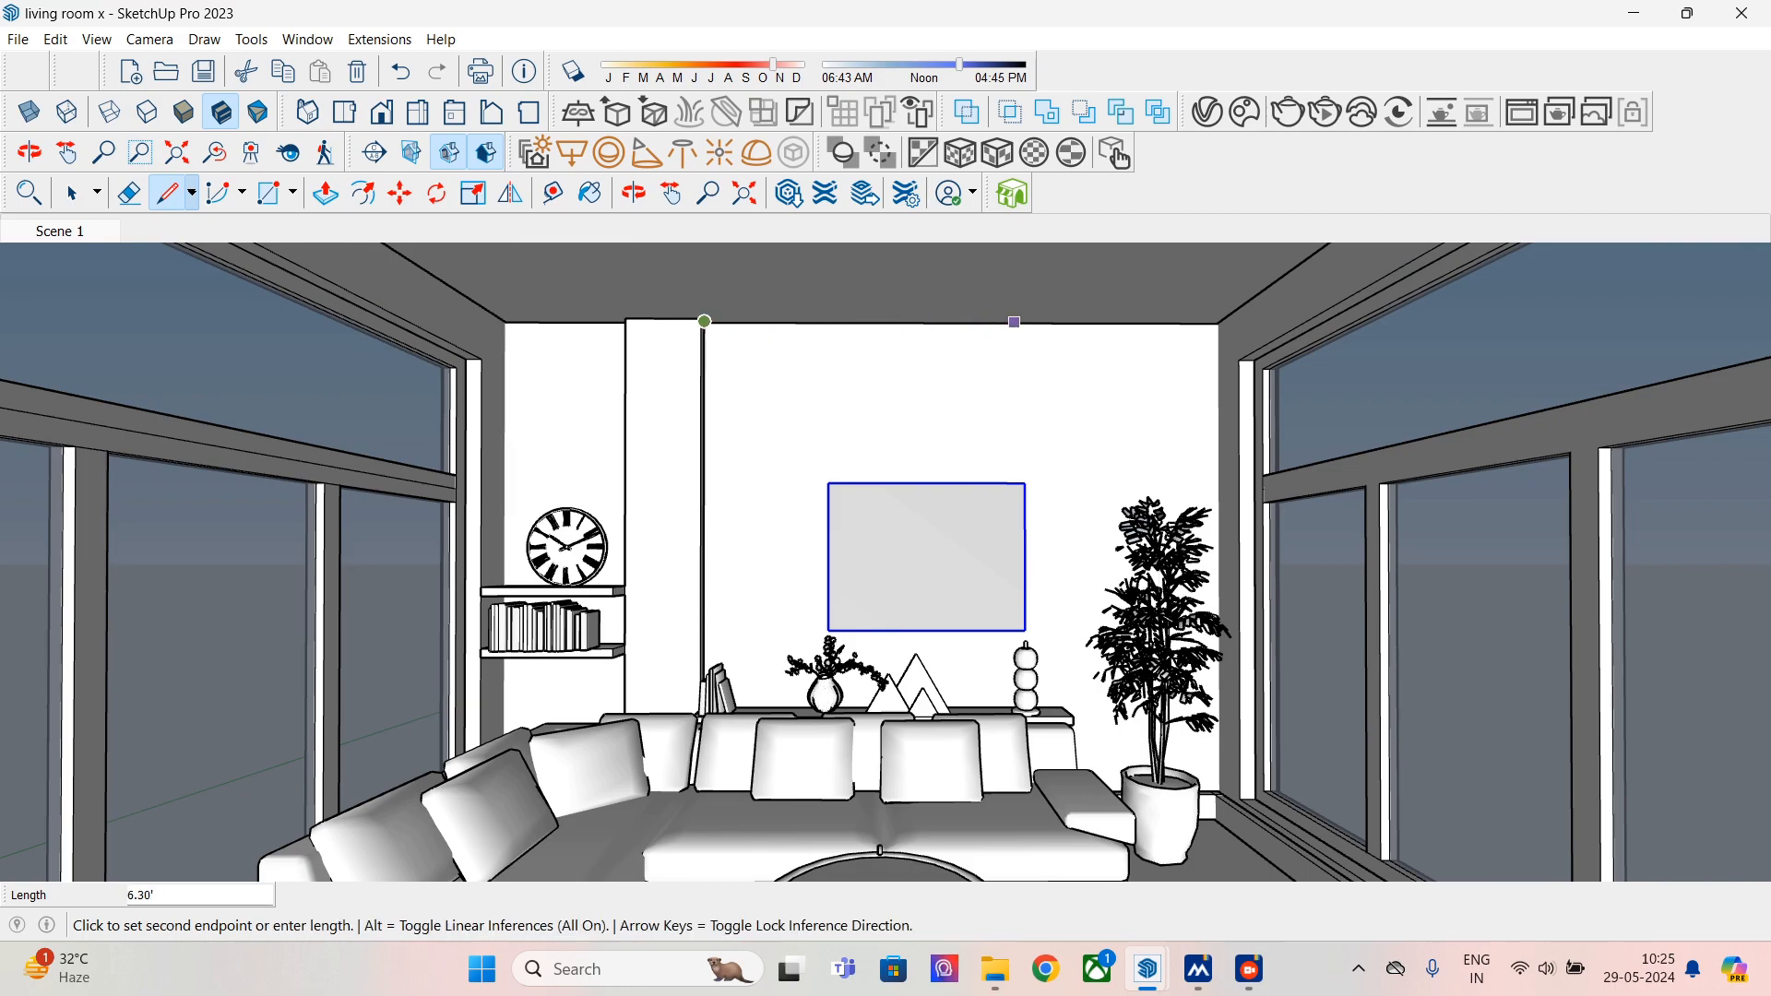
click(1214, 321)
click(1216, 322)
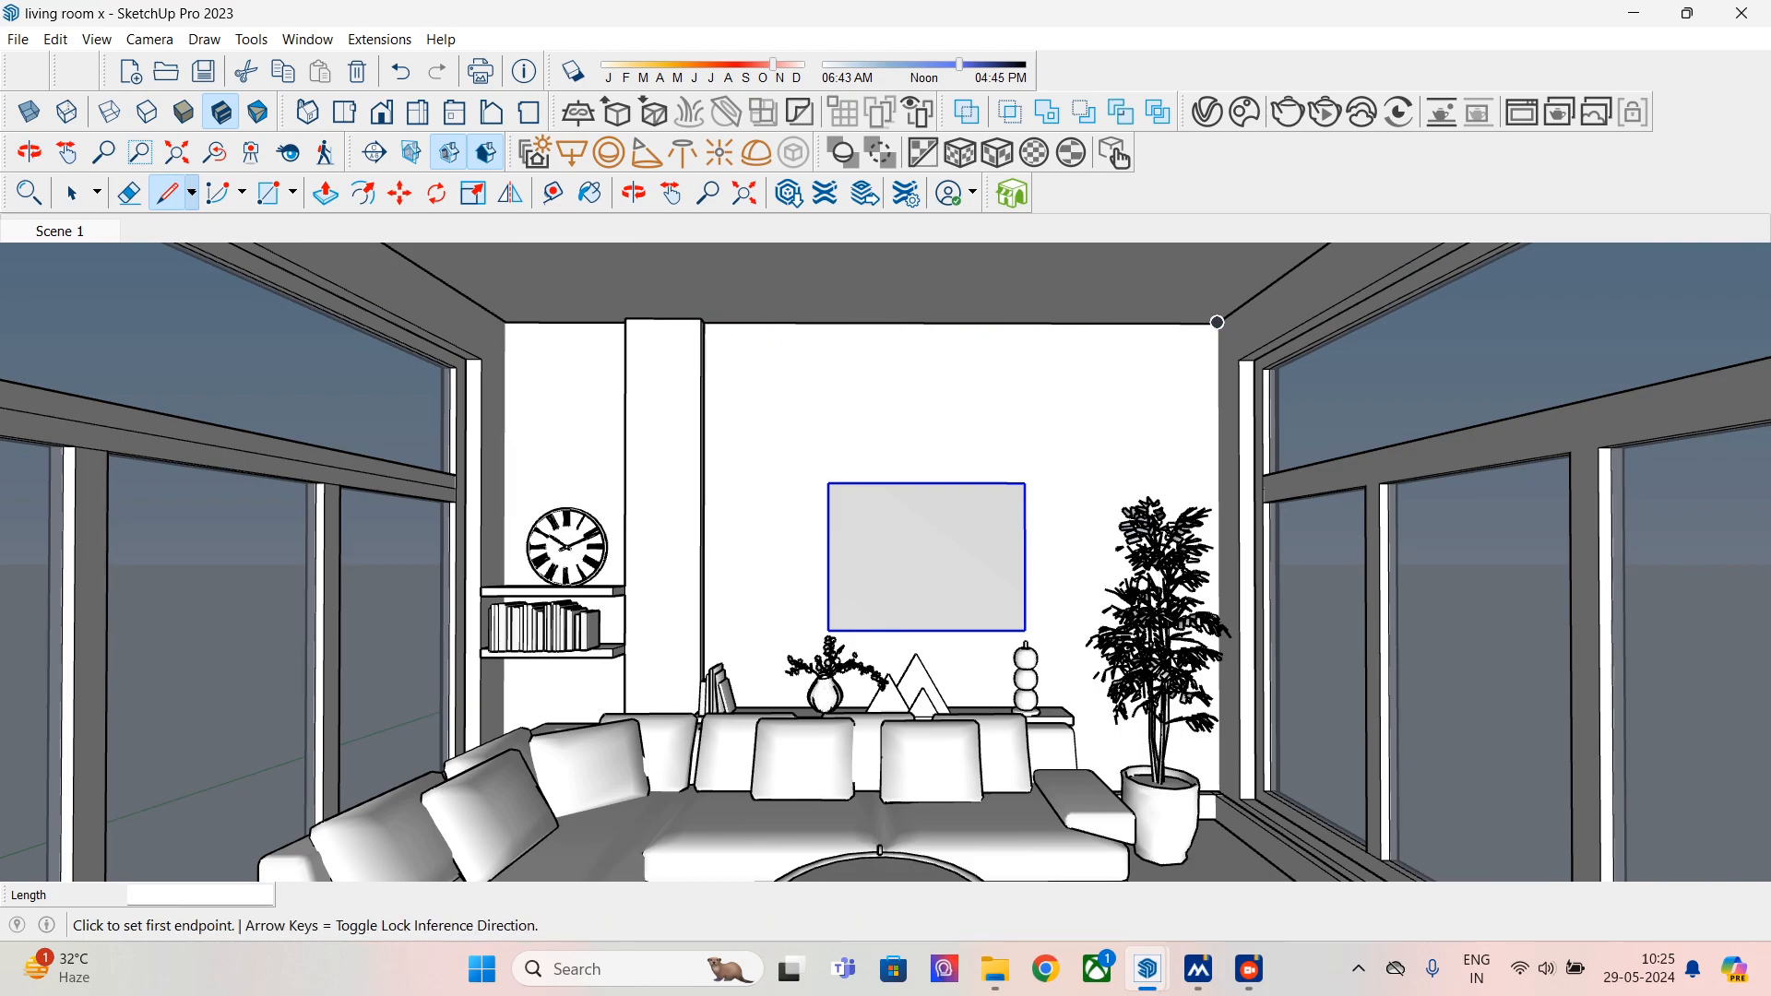
click(960, 322)
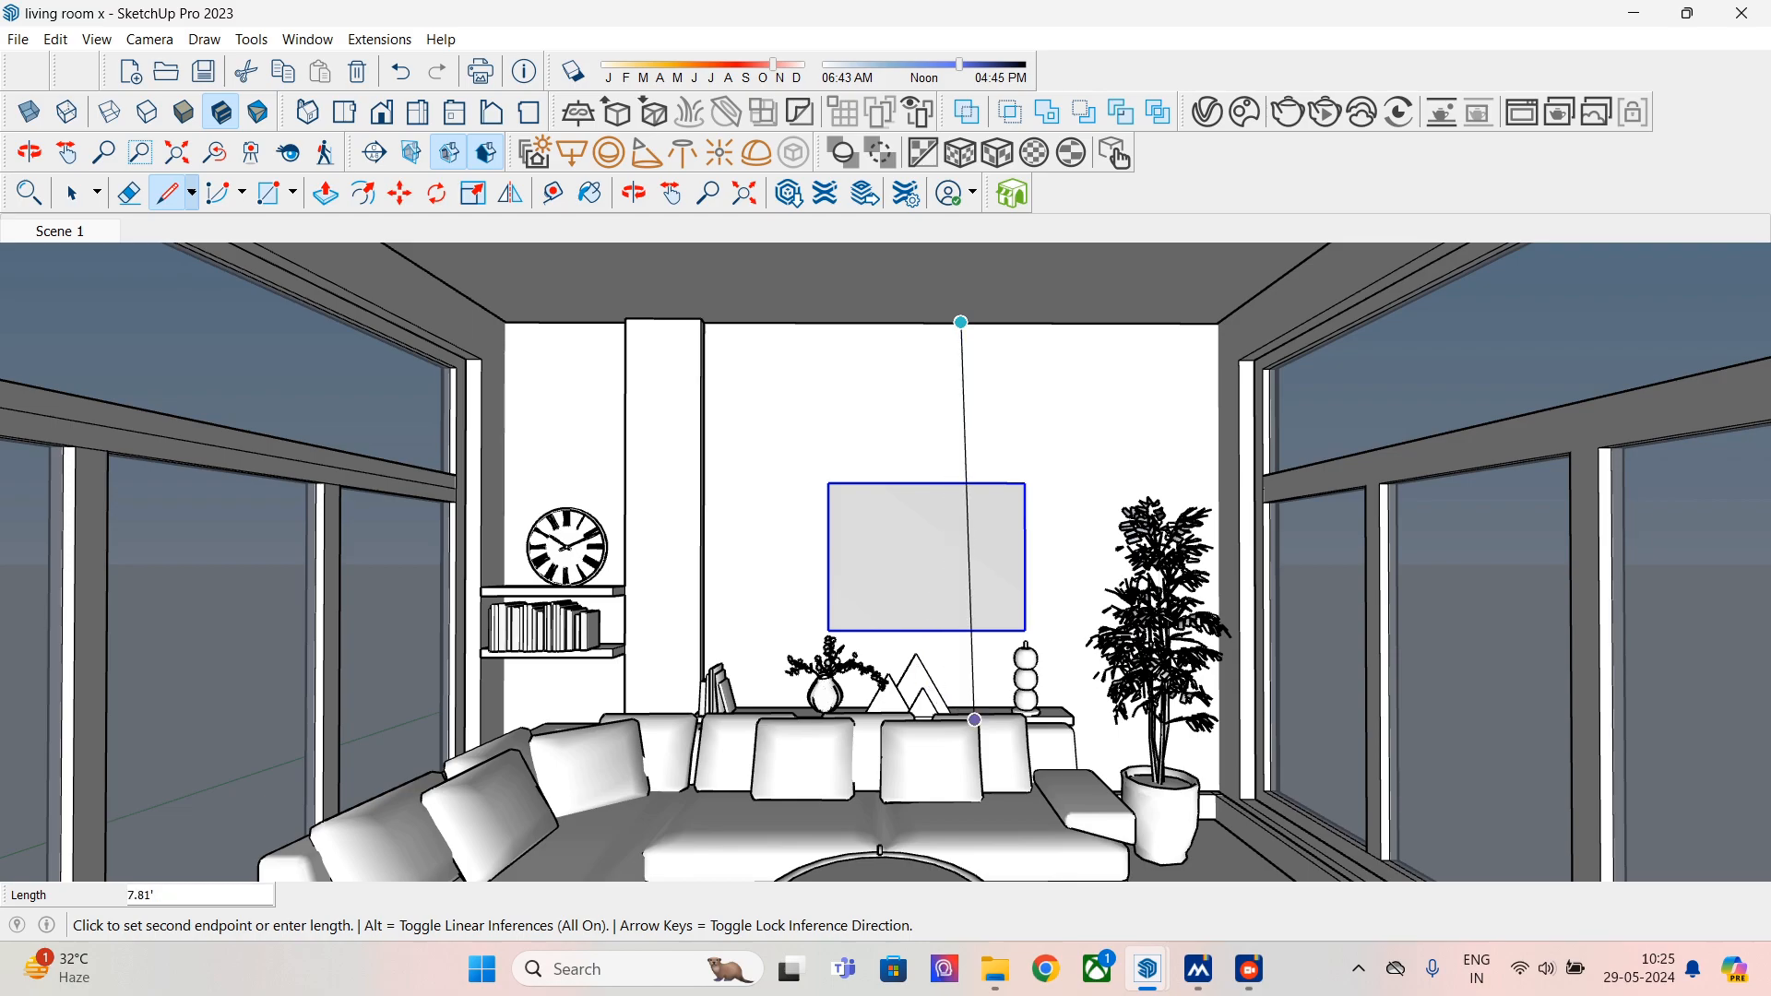
click(962, 707)
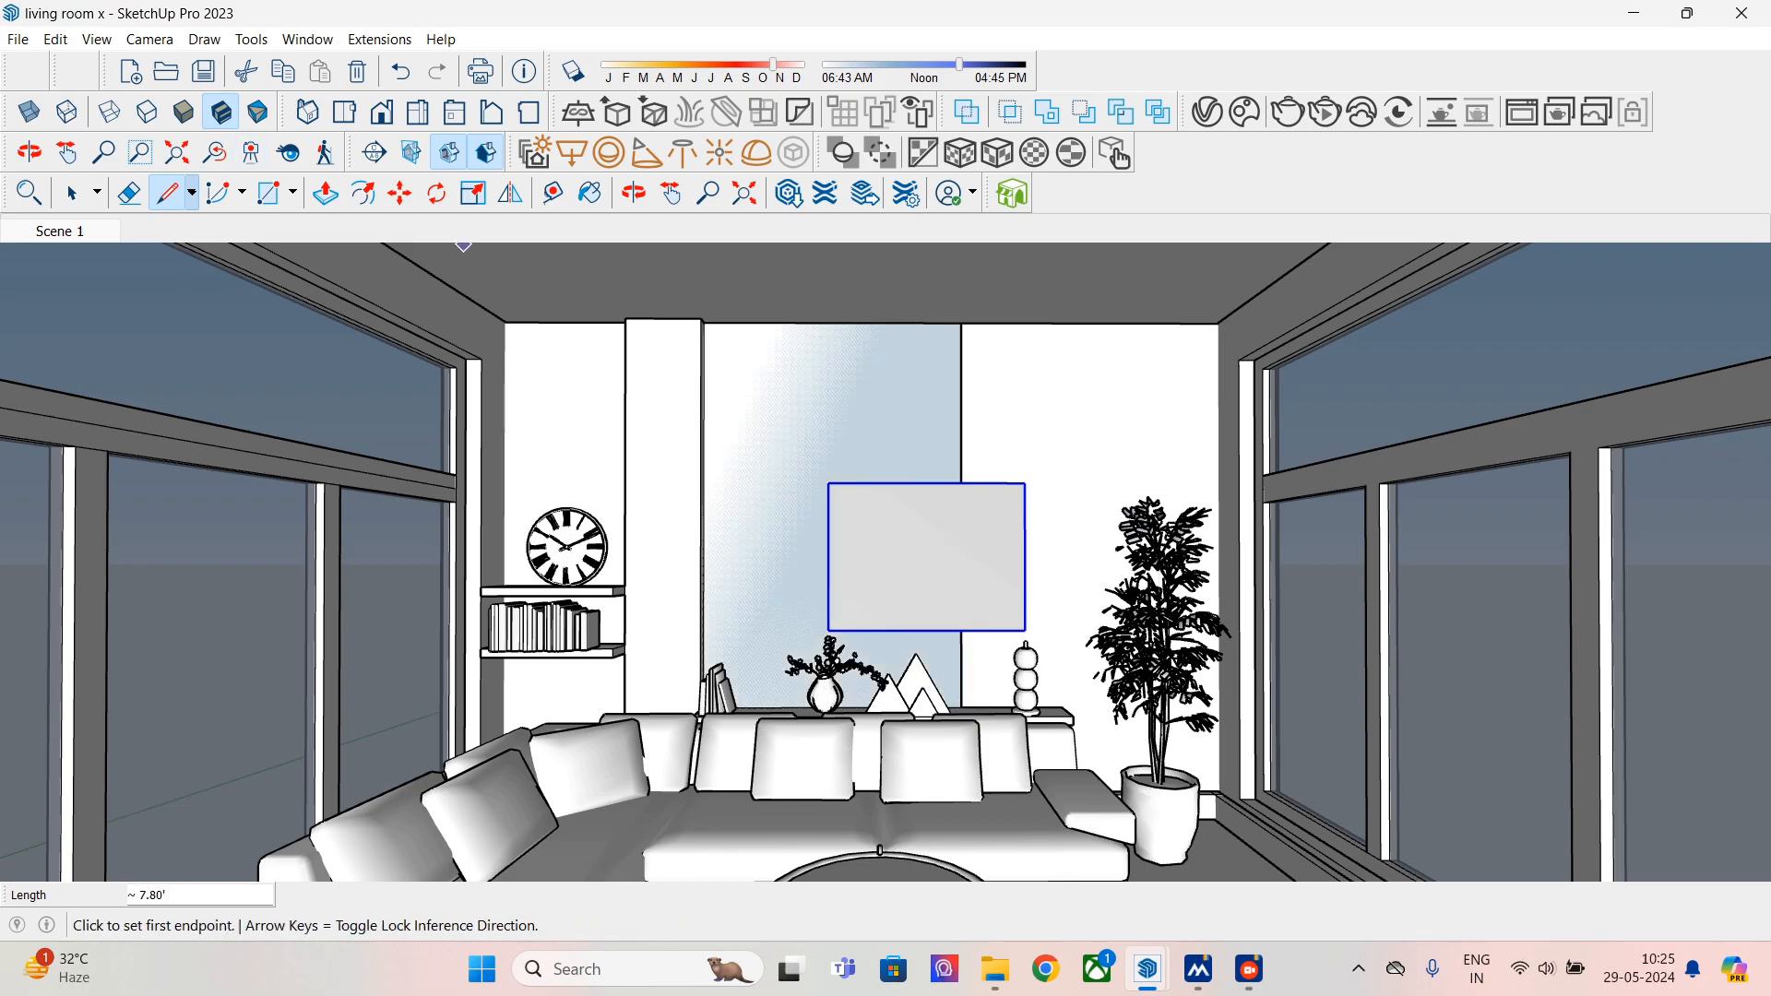
- Move the wall print about 0.71' along the wall toward the plant, roughly centring it on the vertical line
click(73, 194)
click(399, 193)
click(925, 556)
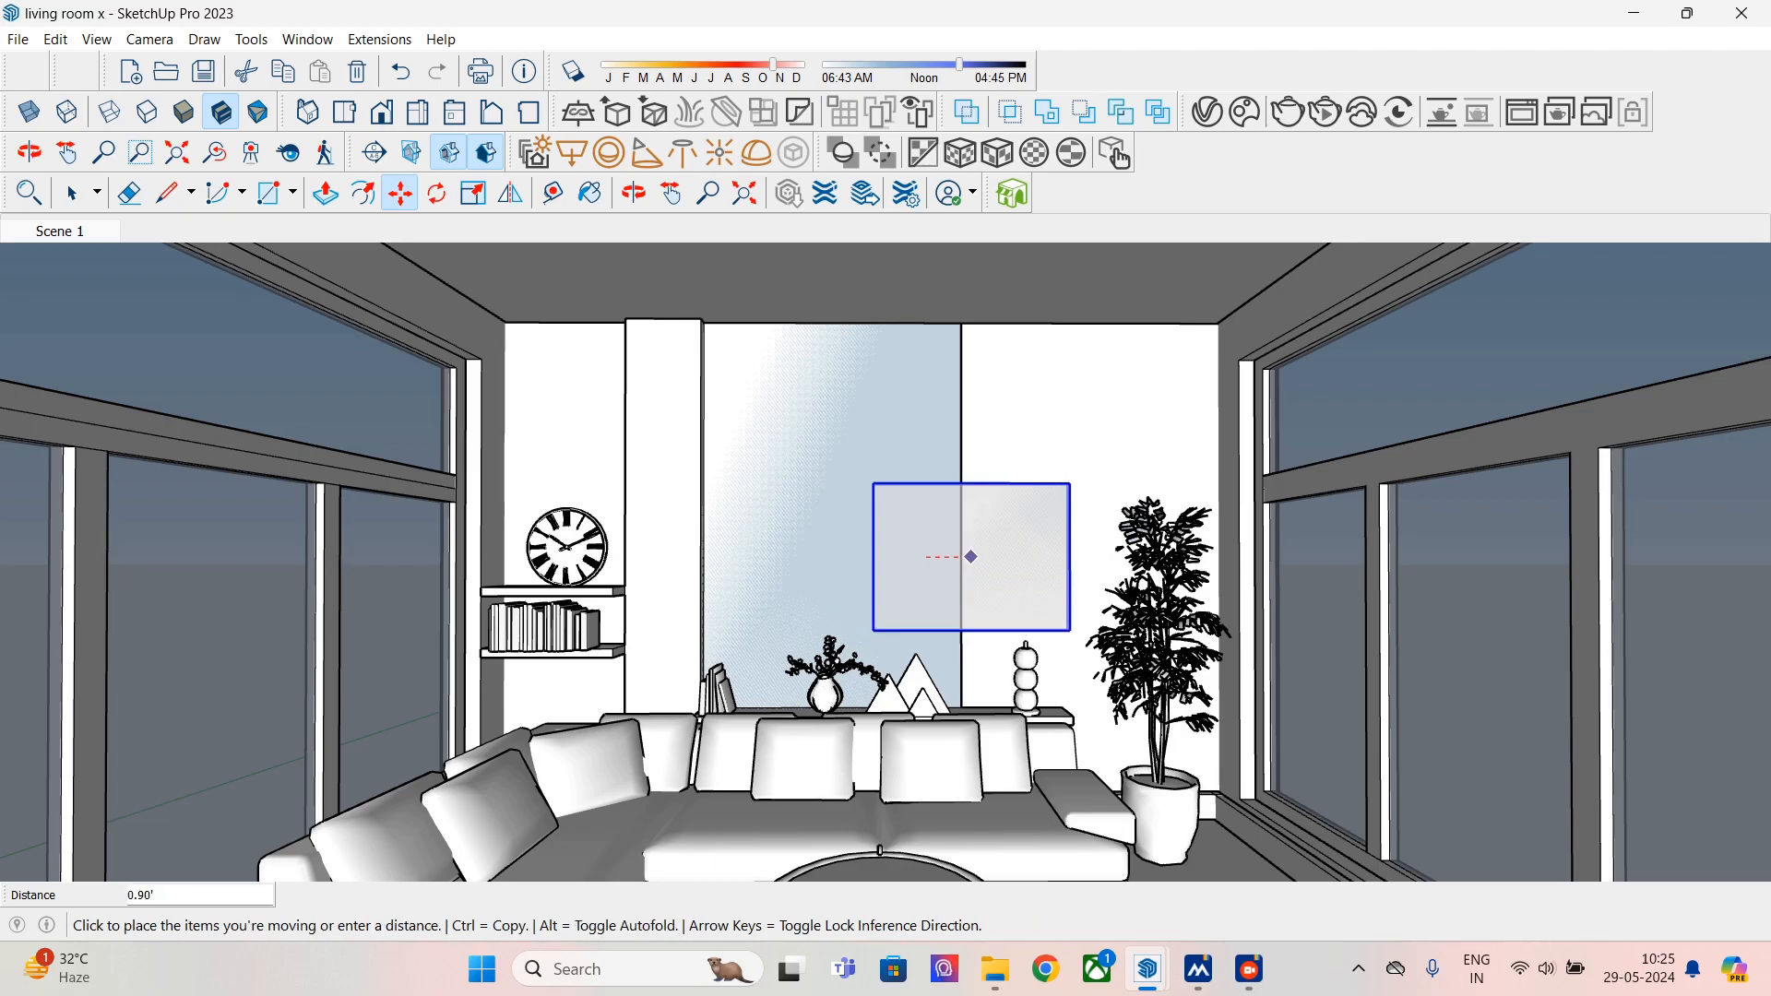
click(960, 556)
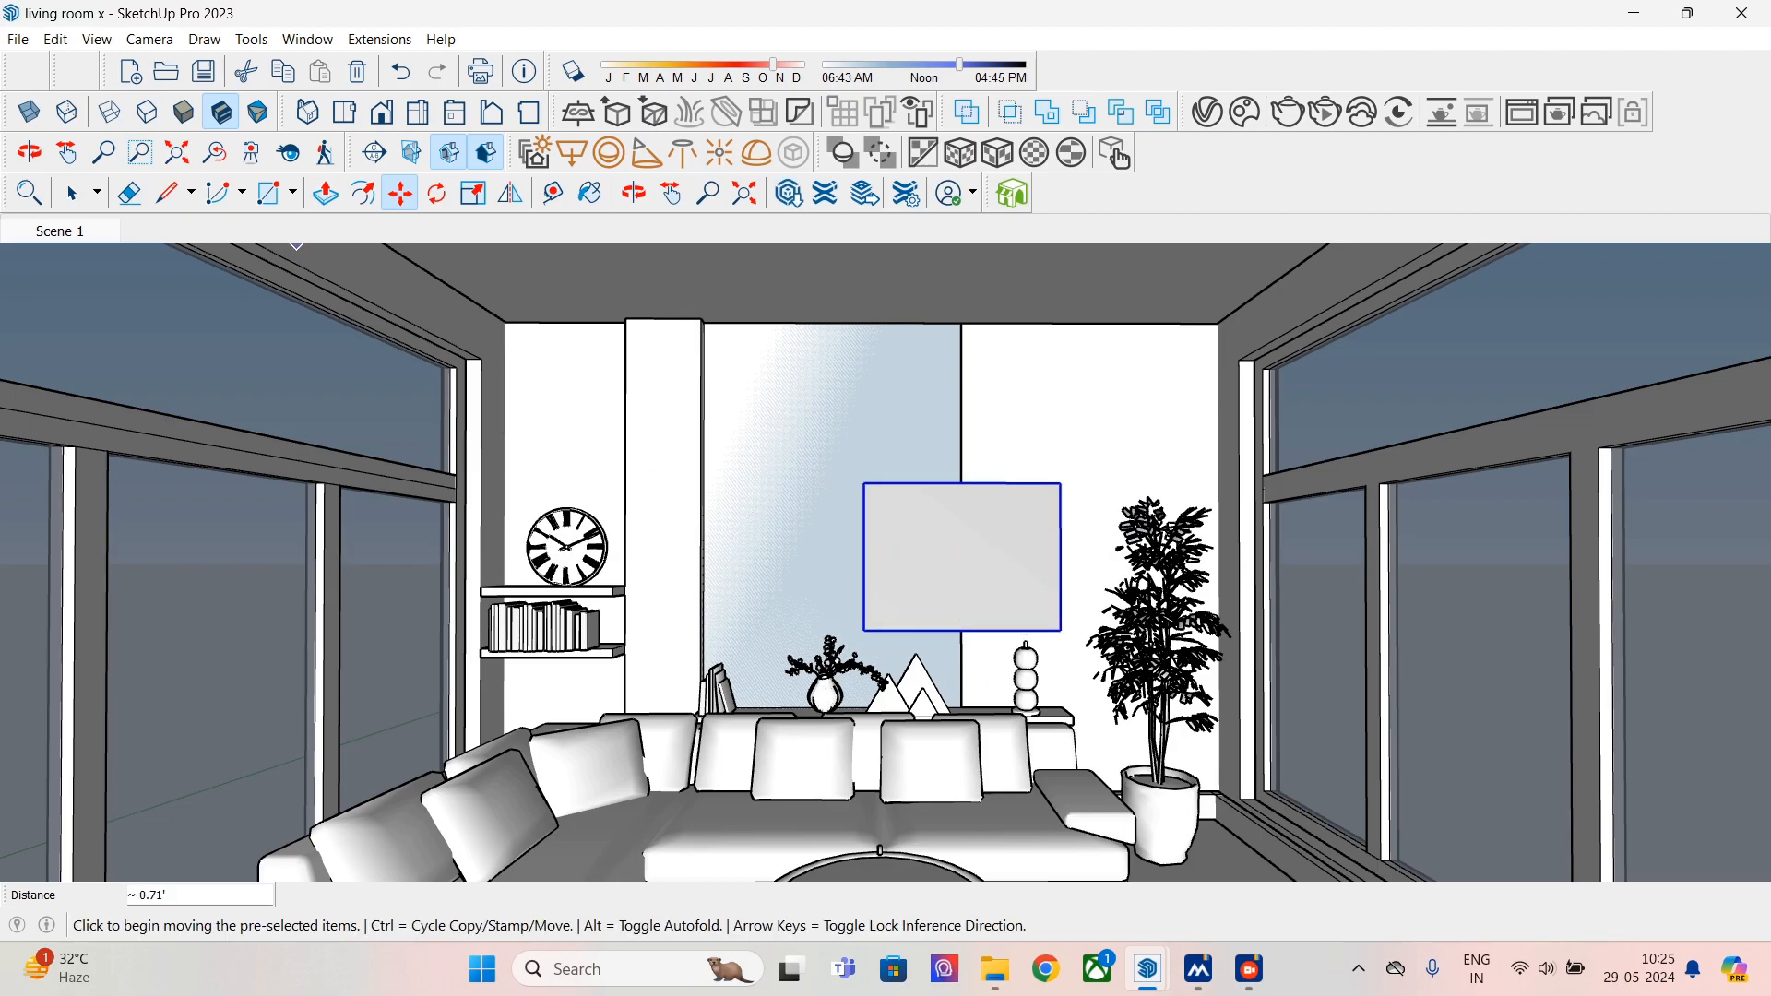
- Enlarge the wall print uniformly from its upper corner, and by about 1.09 from the diagonally opposite lower corner
key(s)
click(863, 483)
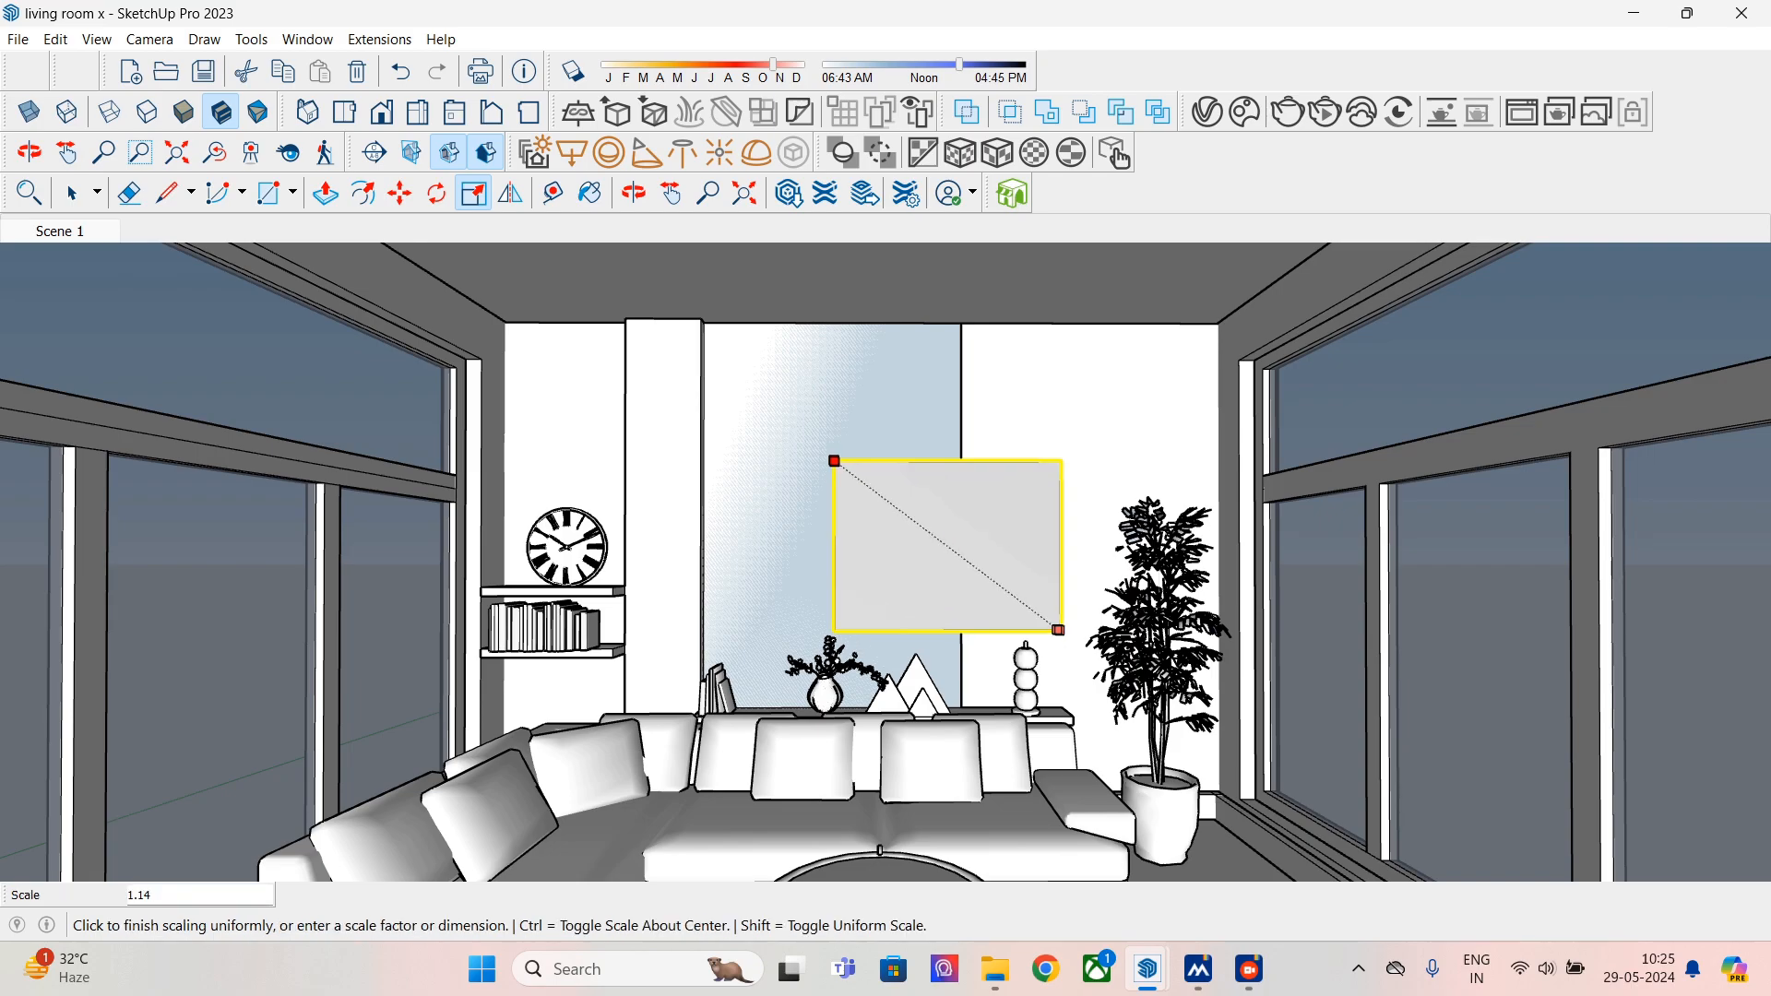
click(807, 439)
click(807, 440)
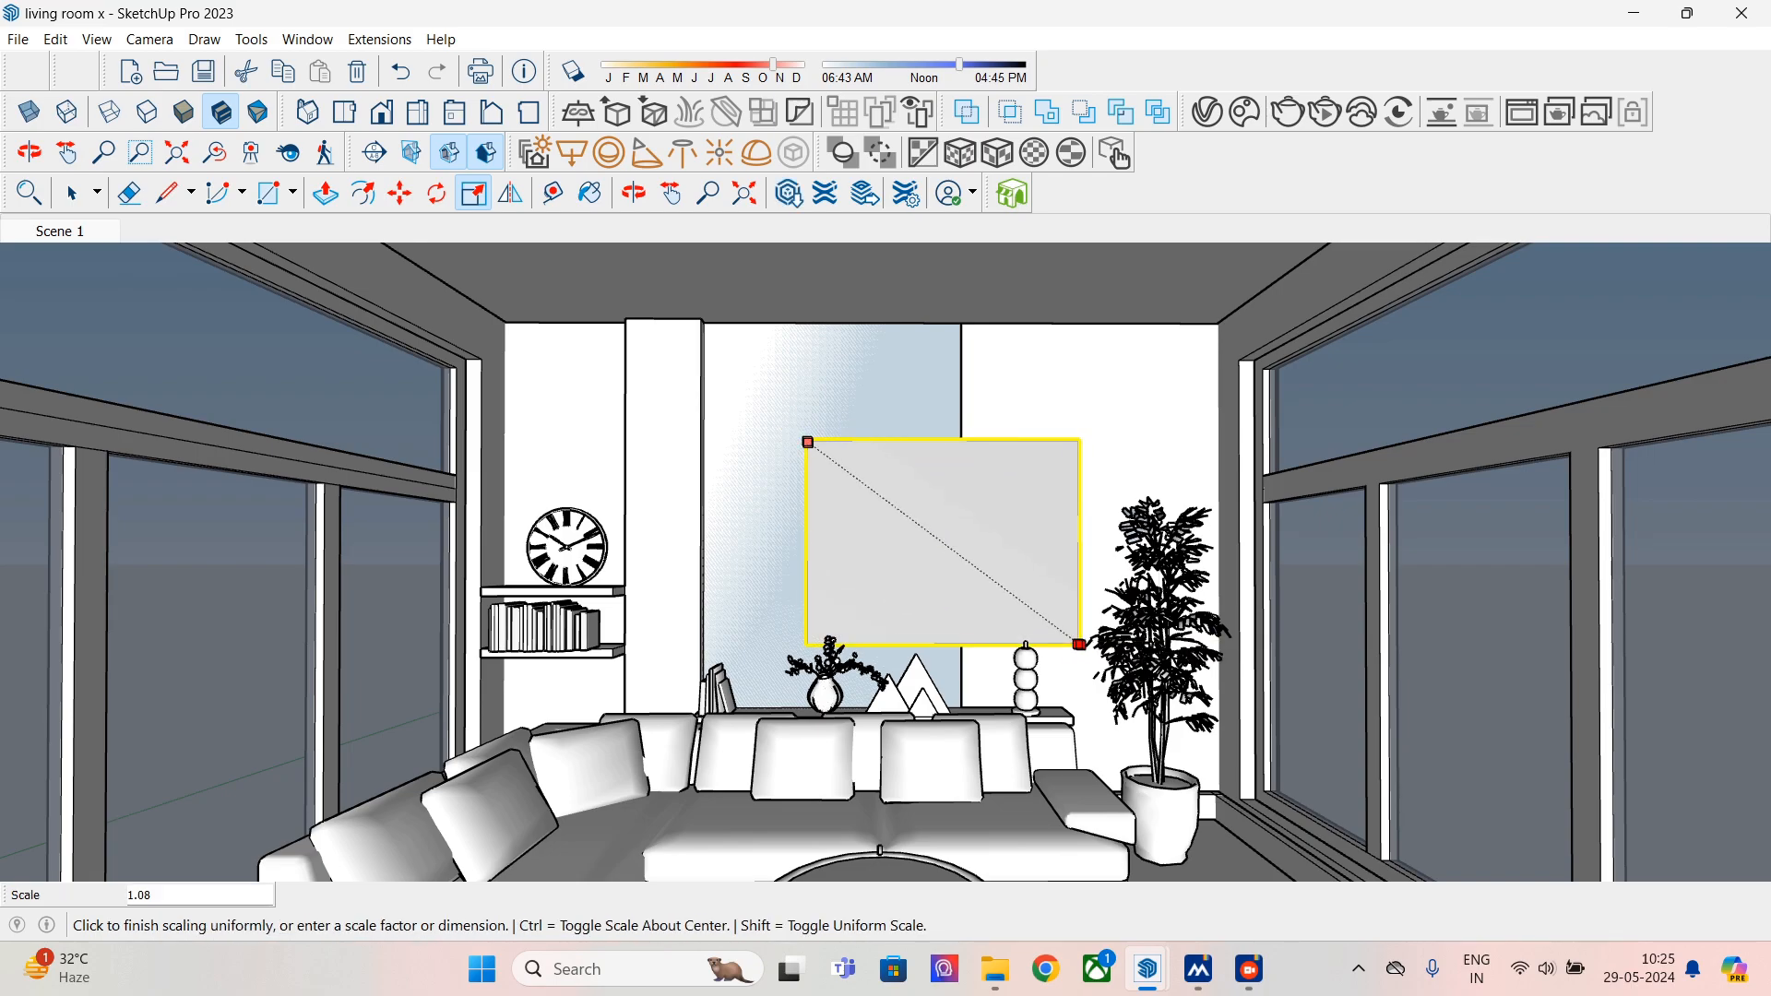
click(1086, 648)
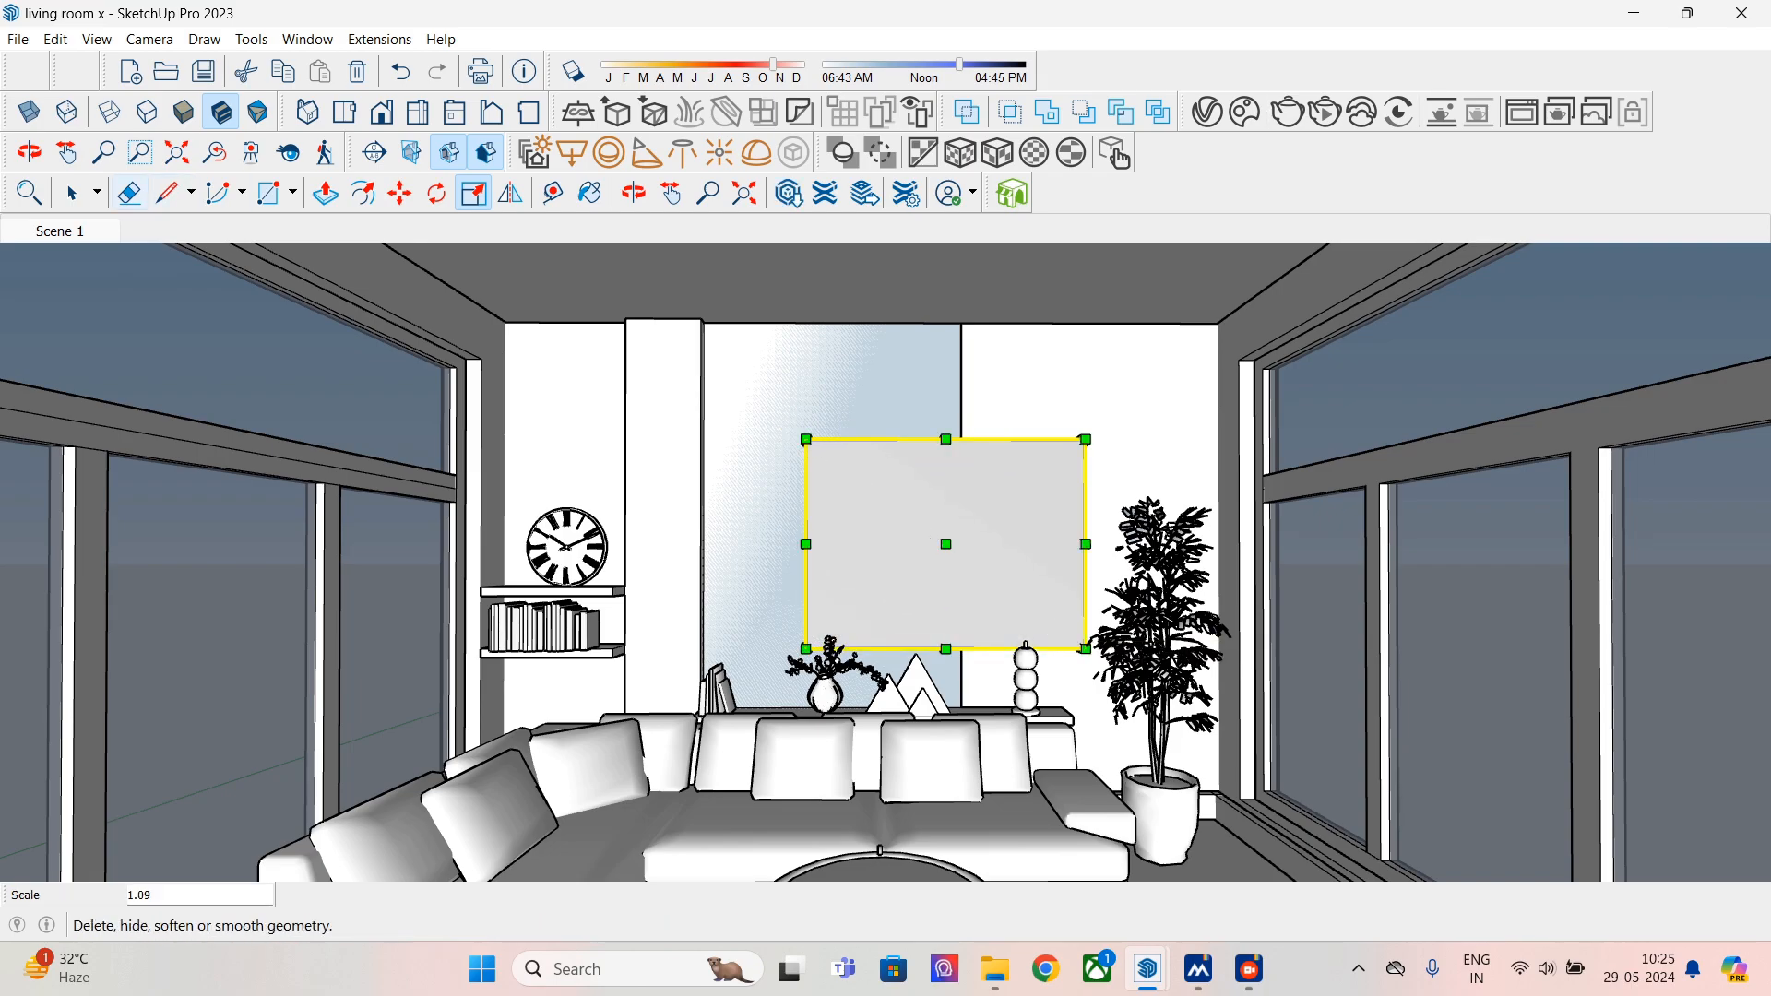
- Move the enlarged print about 0.44' toward the plant to centre it on the vertical line, and erase that line
click(129, 193)
click(400, 193)
click(978, 584)
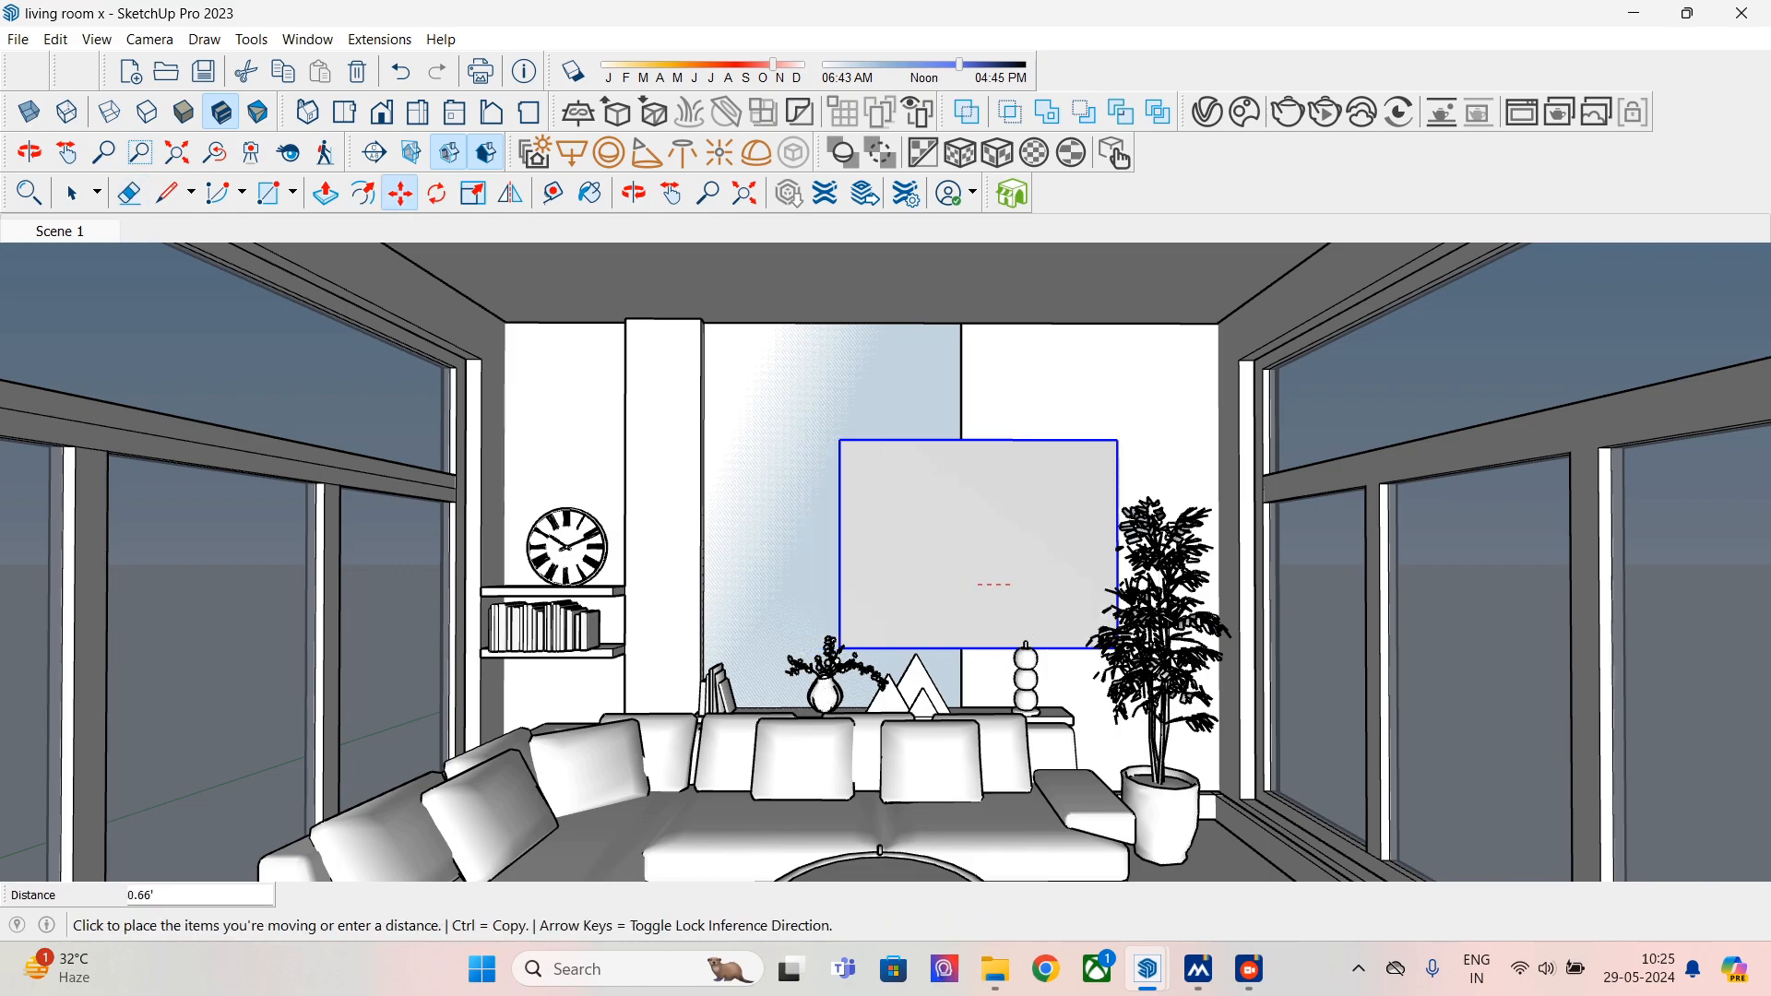
click(1006, 614)
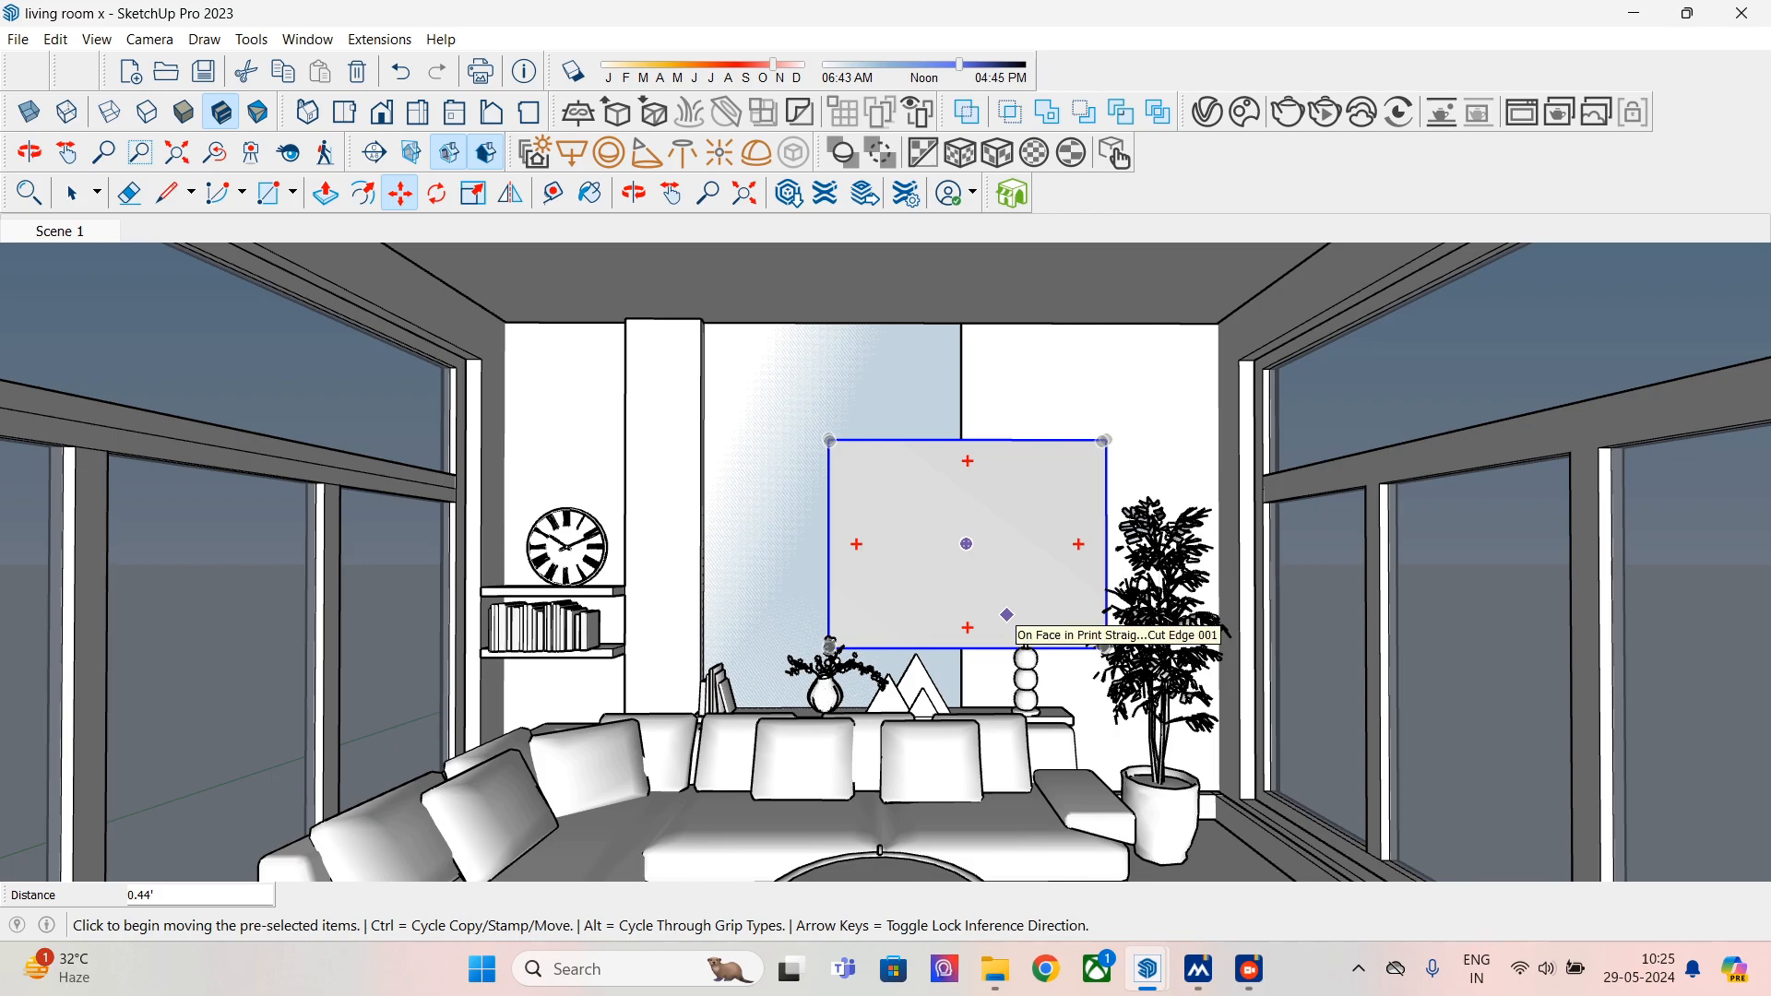
click(129, 193)
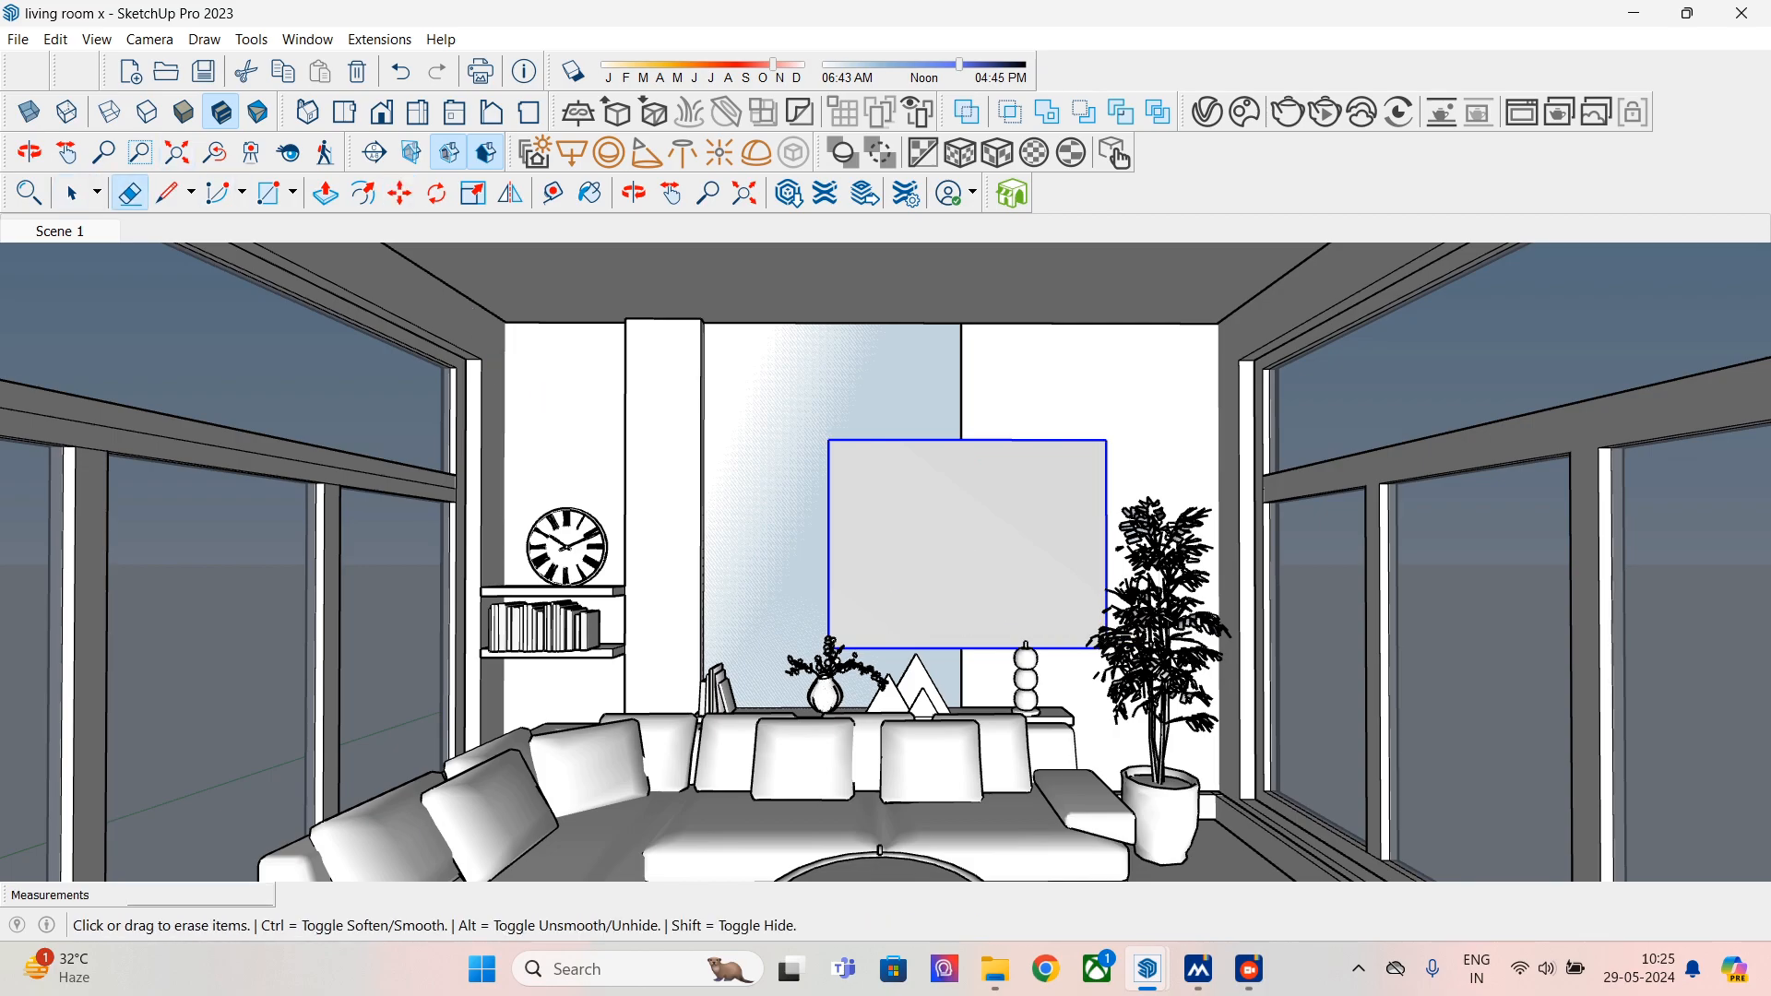
click(961, 394)
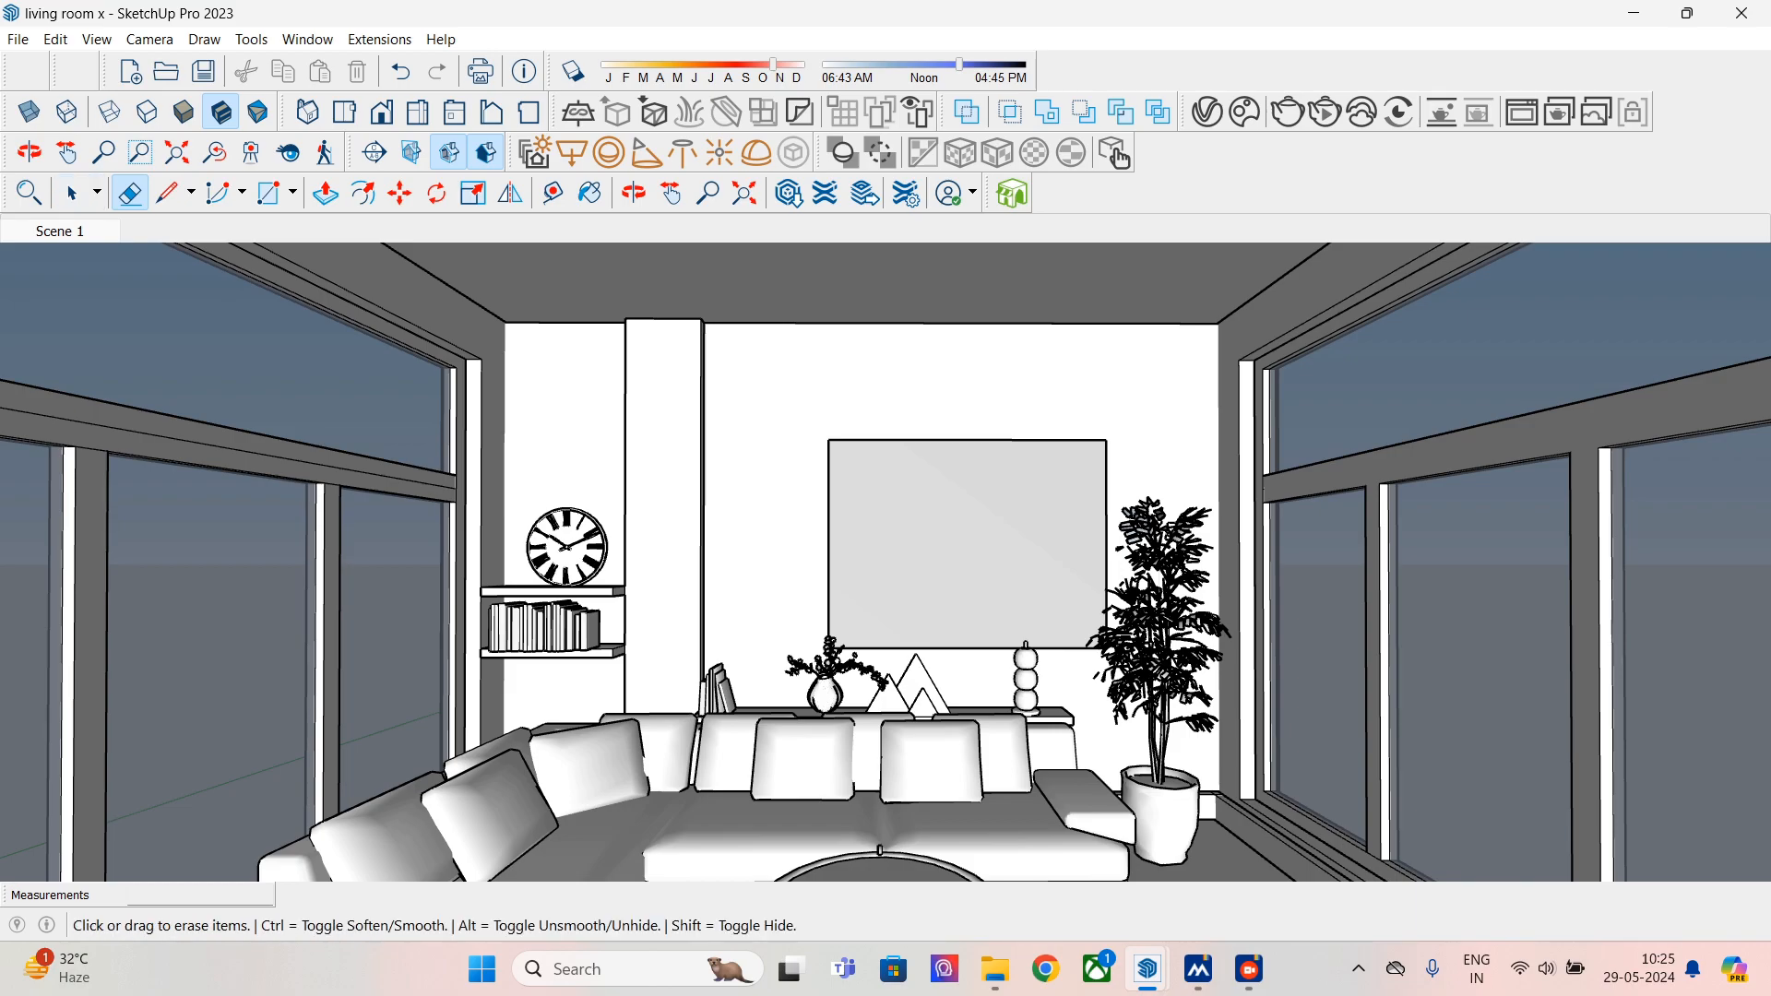
- Move the potted plant about 0.6' away from the print toward the adjacent window wall
click(71, 192)
click(1158, 645)
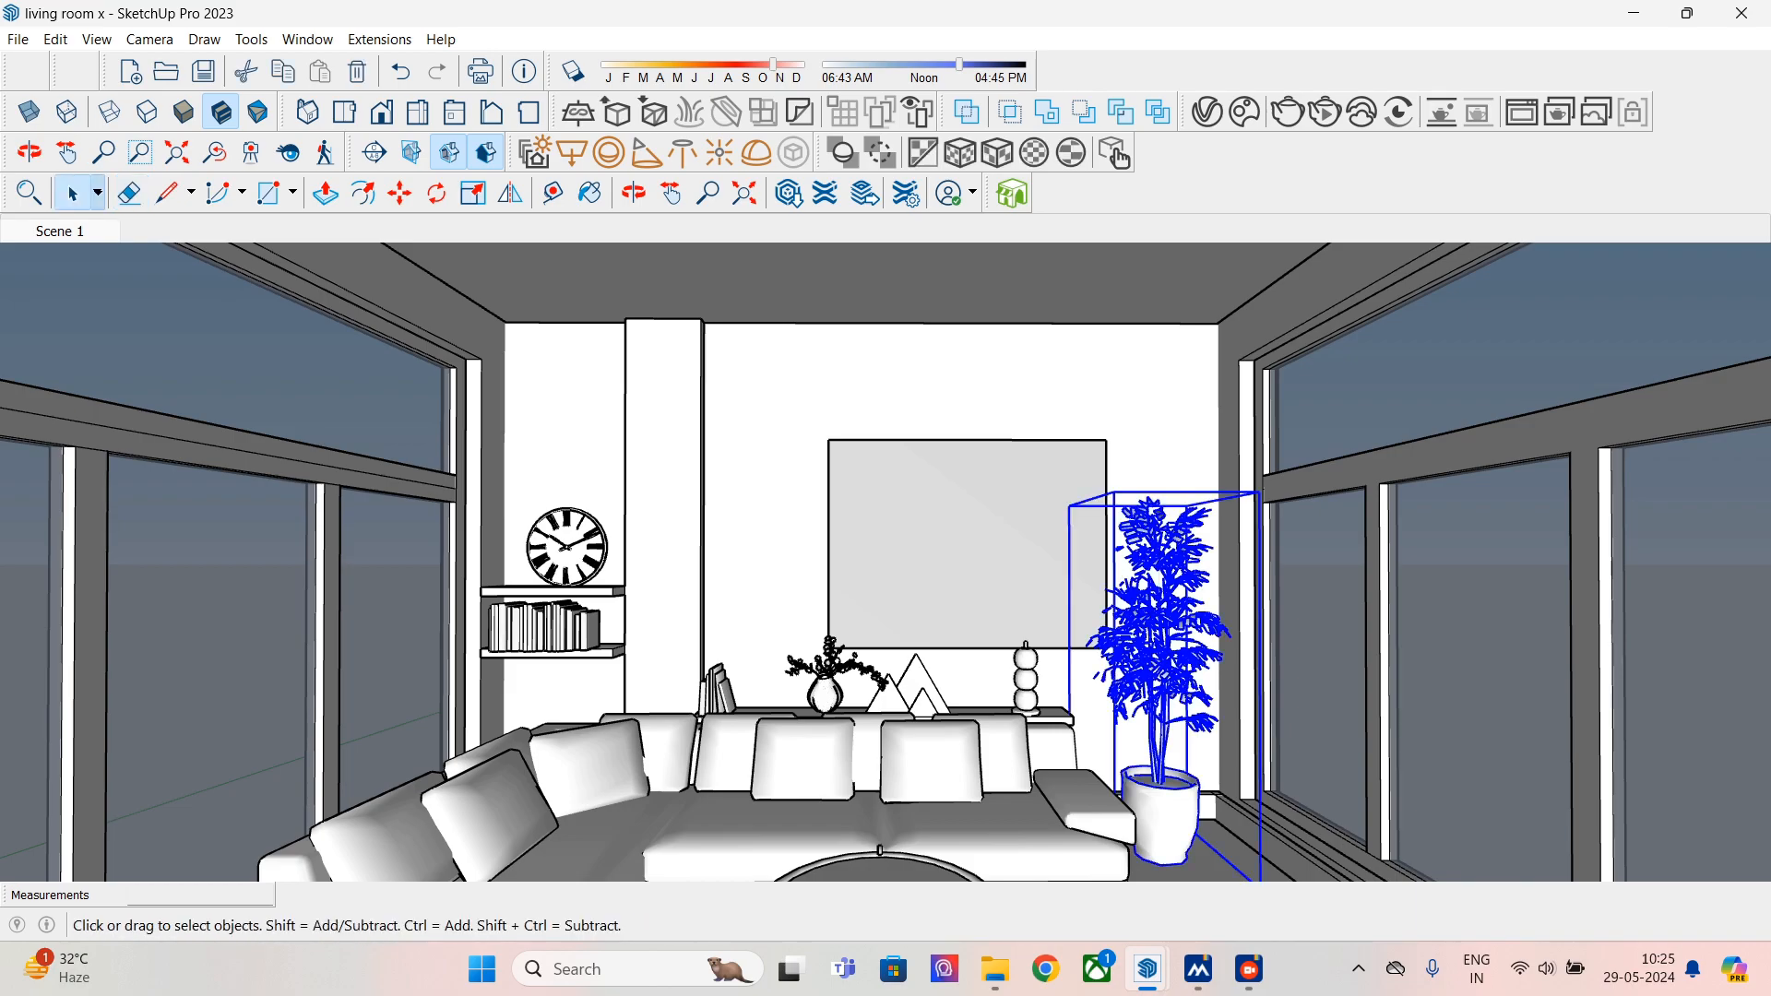
key(m)
click(1160, 815)
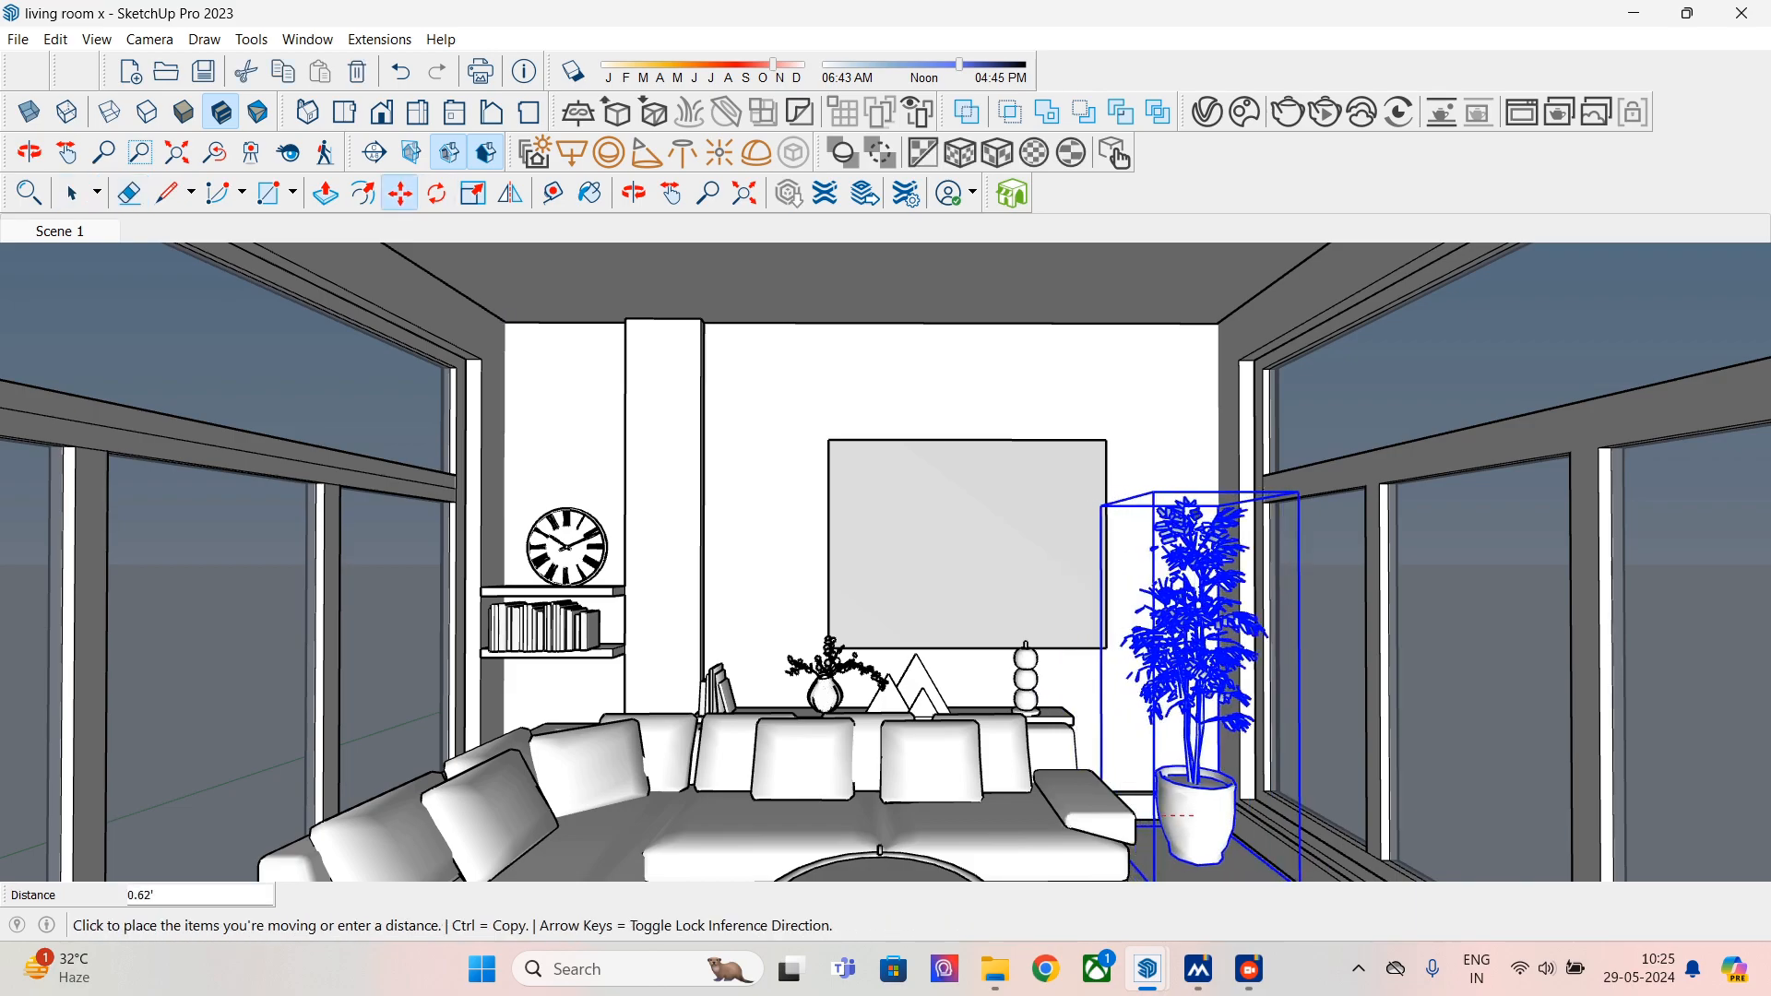
click(1198, 817)
click(72, 192)
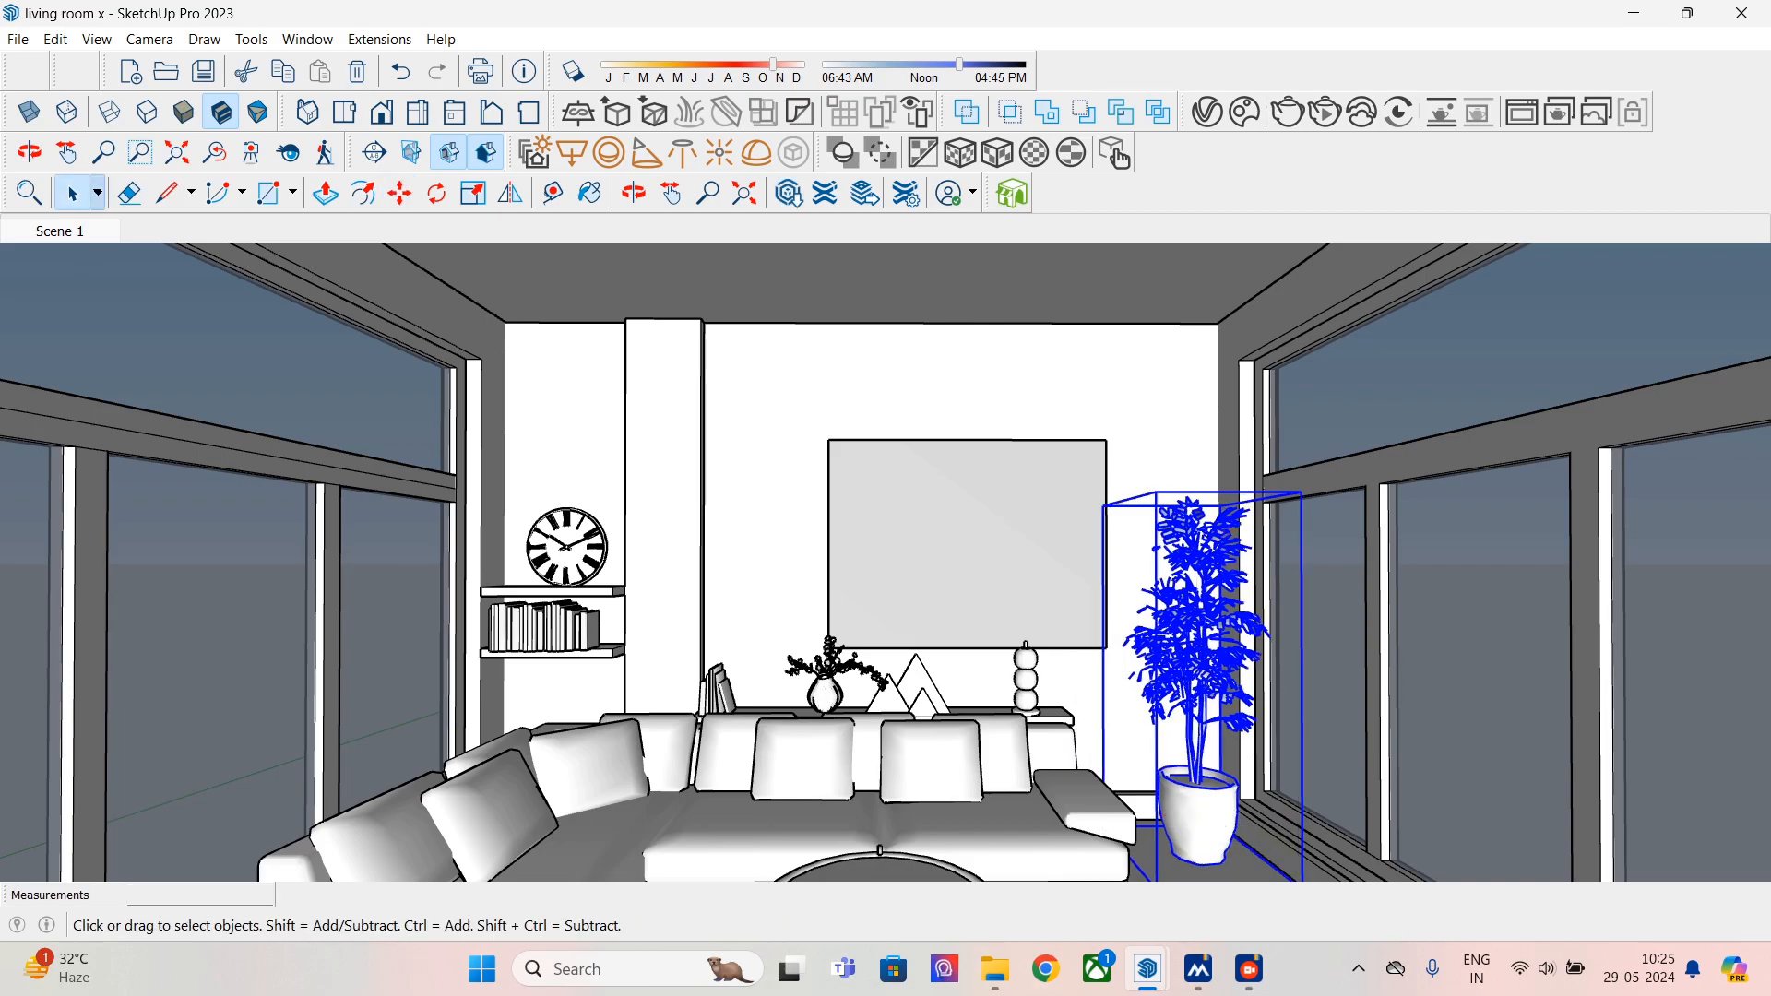
- Try shifting the wall print about 0.17' toward the plant, and move it back to its centred position
shift+middle_drag(922, 646, 921, 550)
click(964, 461)
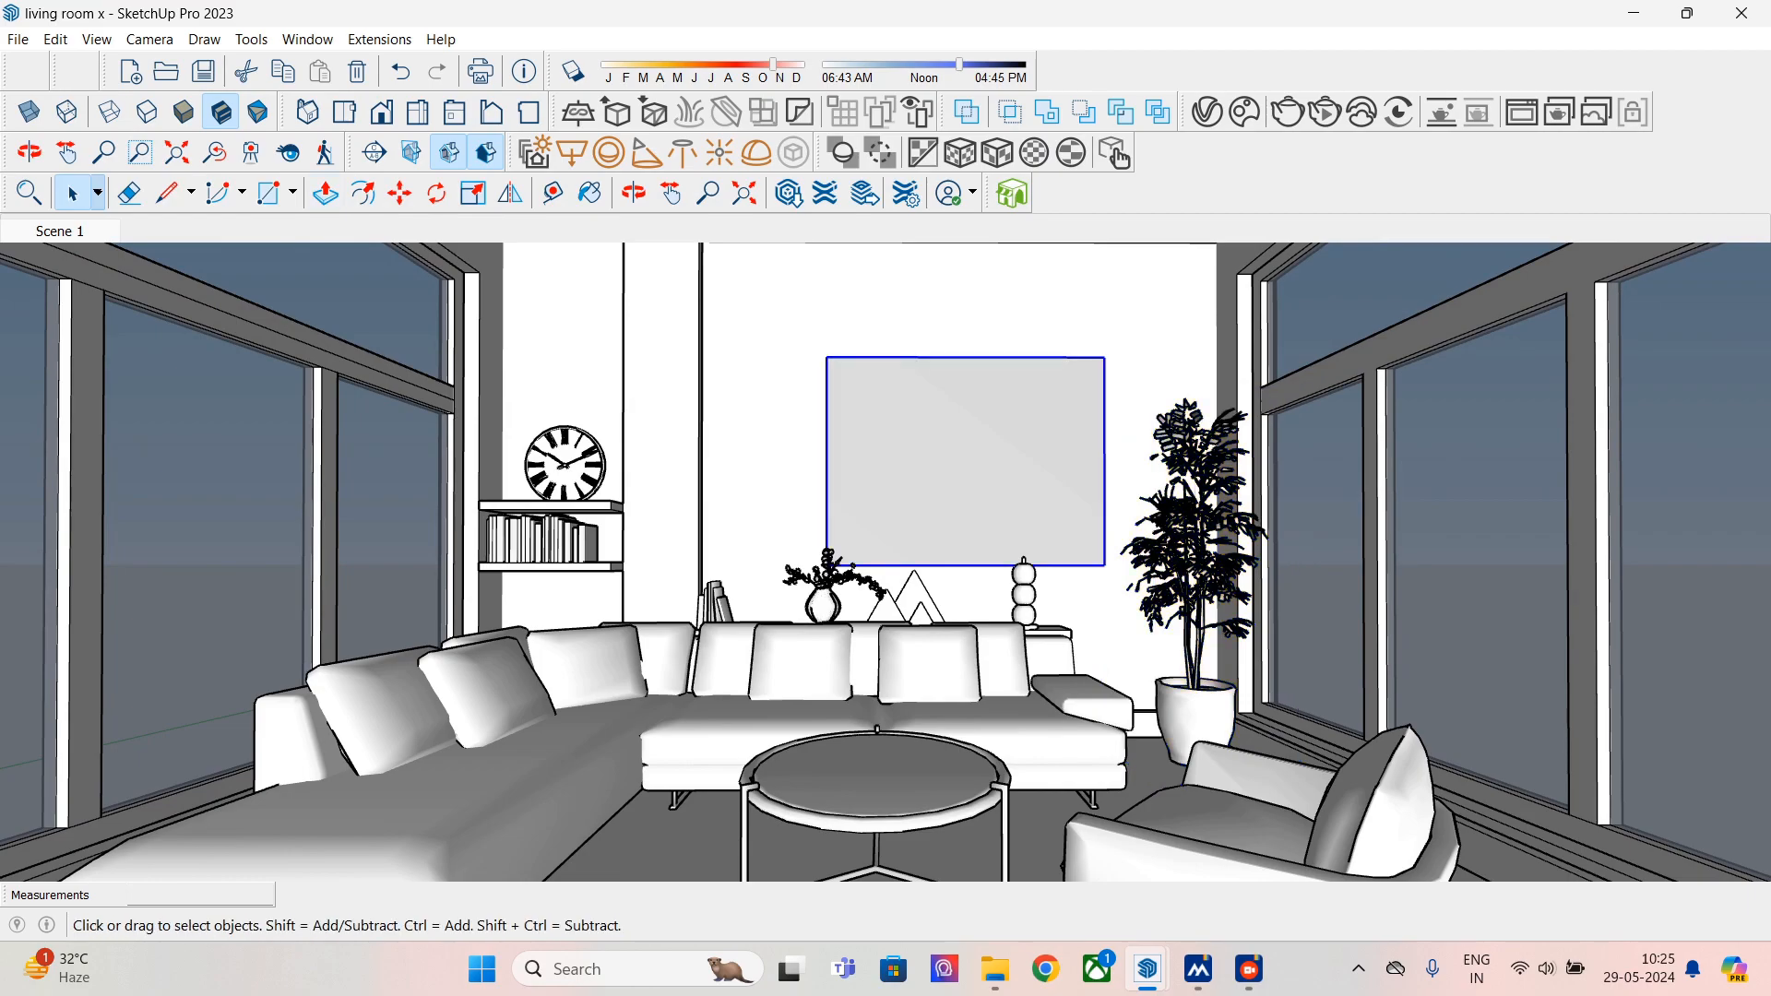
click(400, 193)
click(975, 506)
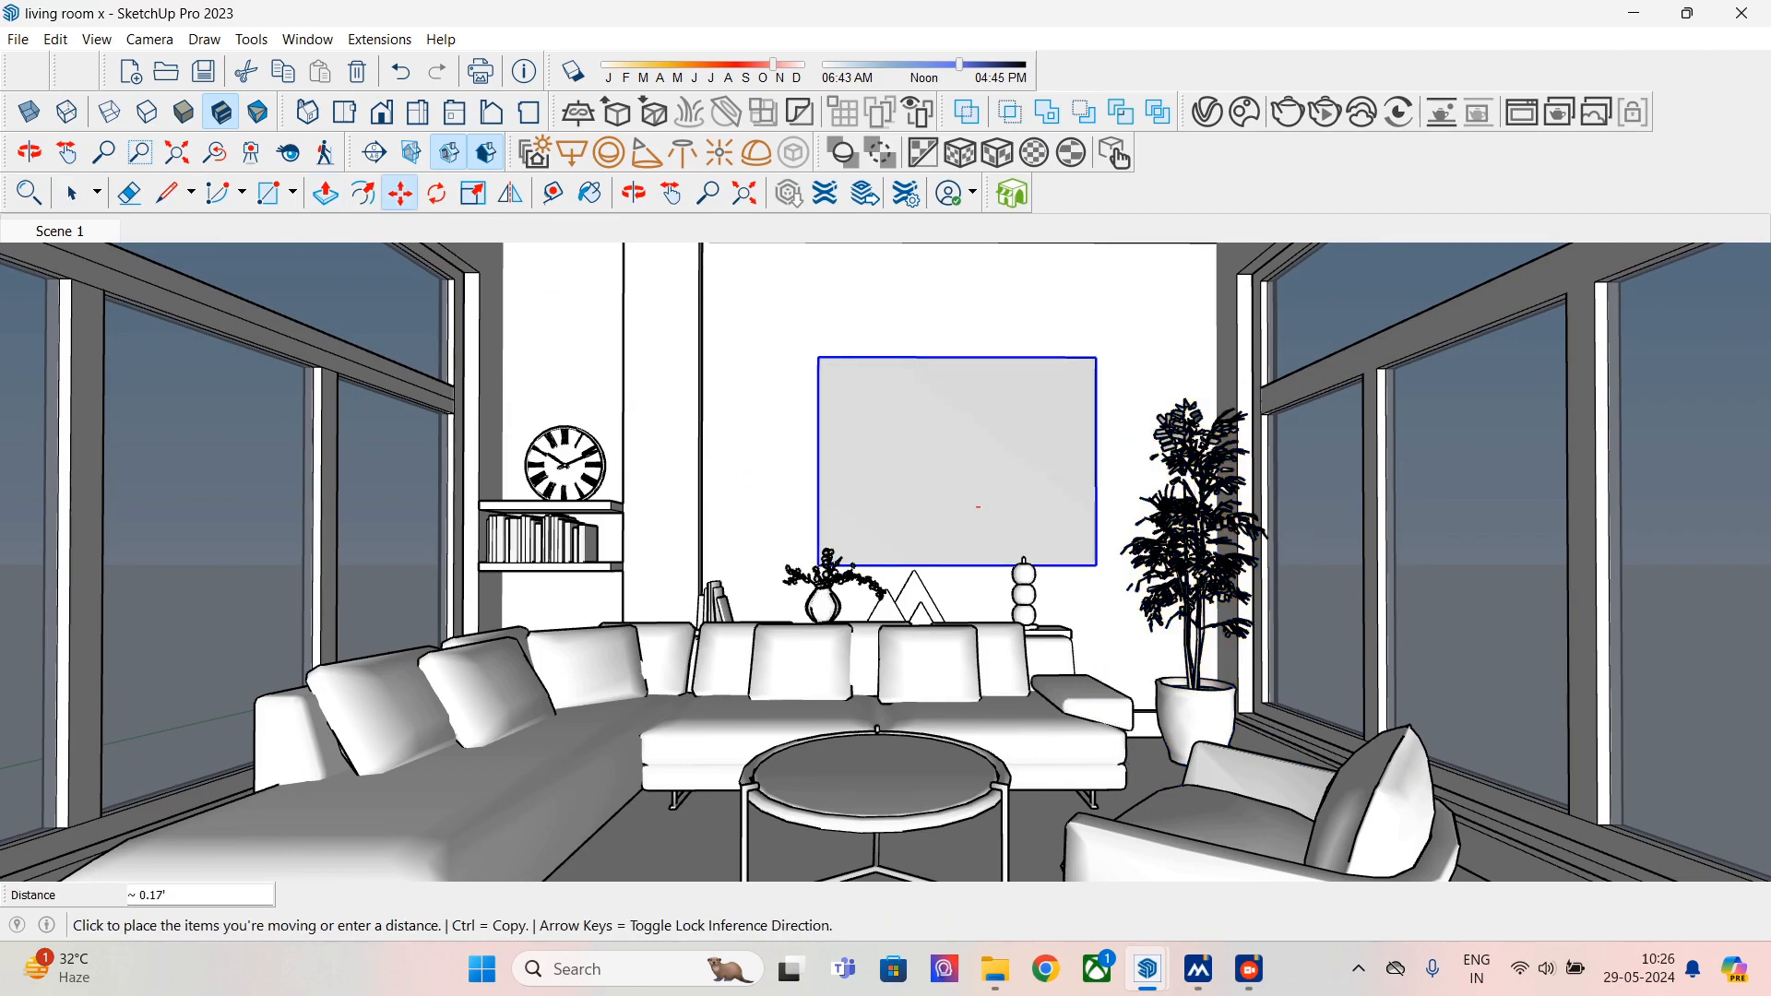
click(983, 506)
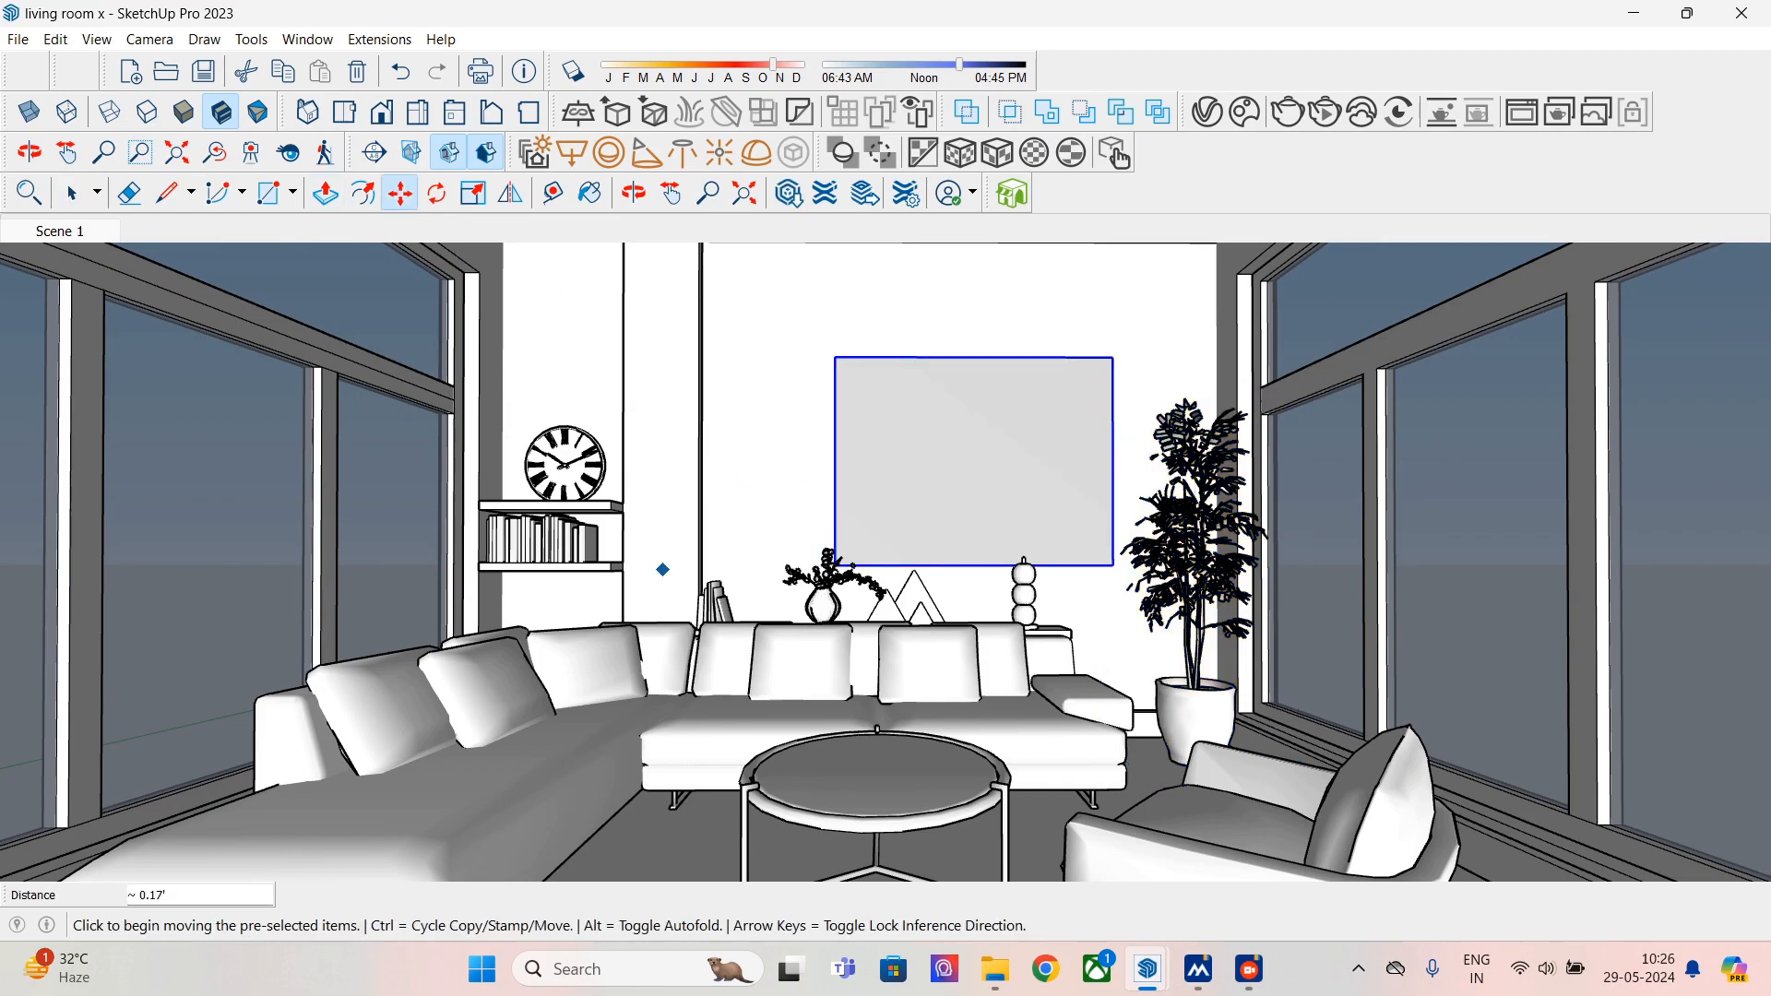
click(920, 518)
click(915, 518)
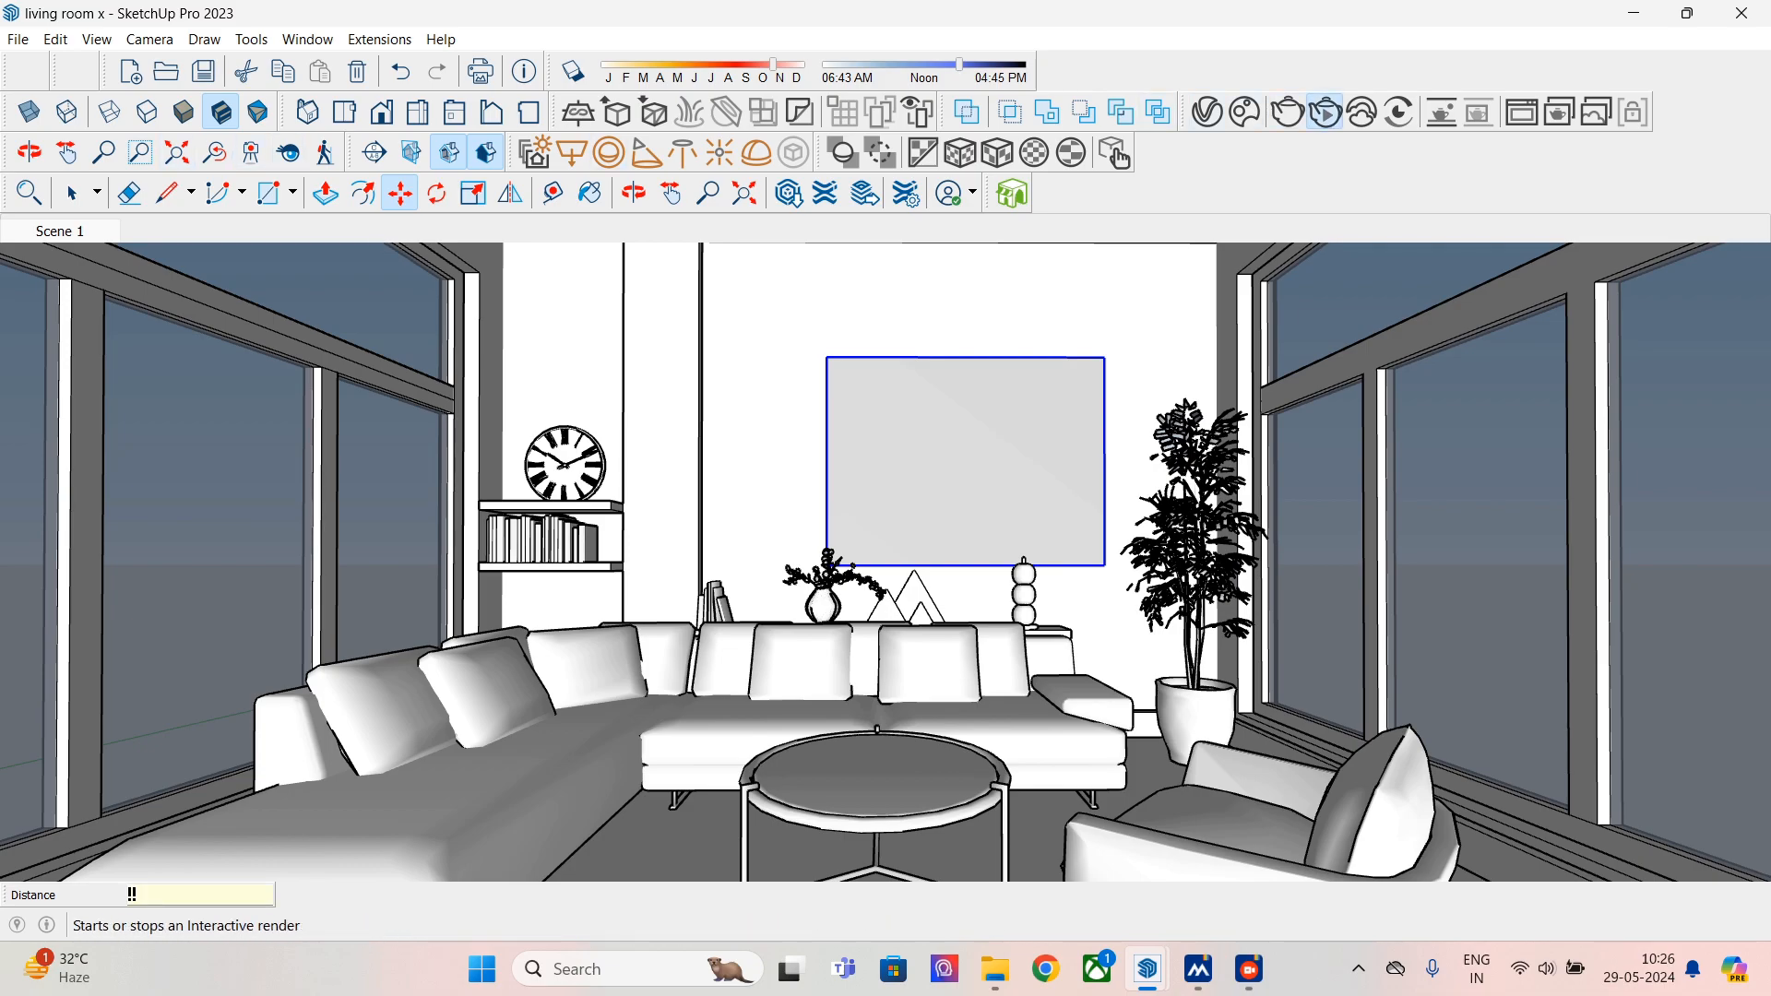
- Run a V-Ray interactive render to examine the print on the back wall, and close the frame buffer
click(1325, 112)
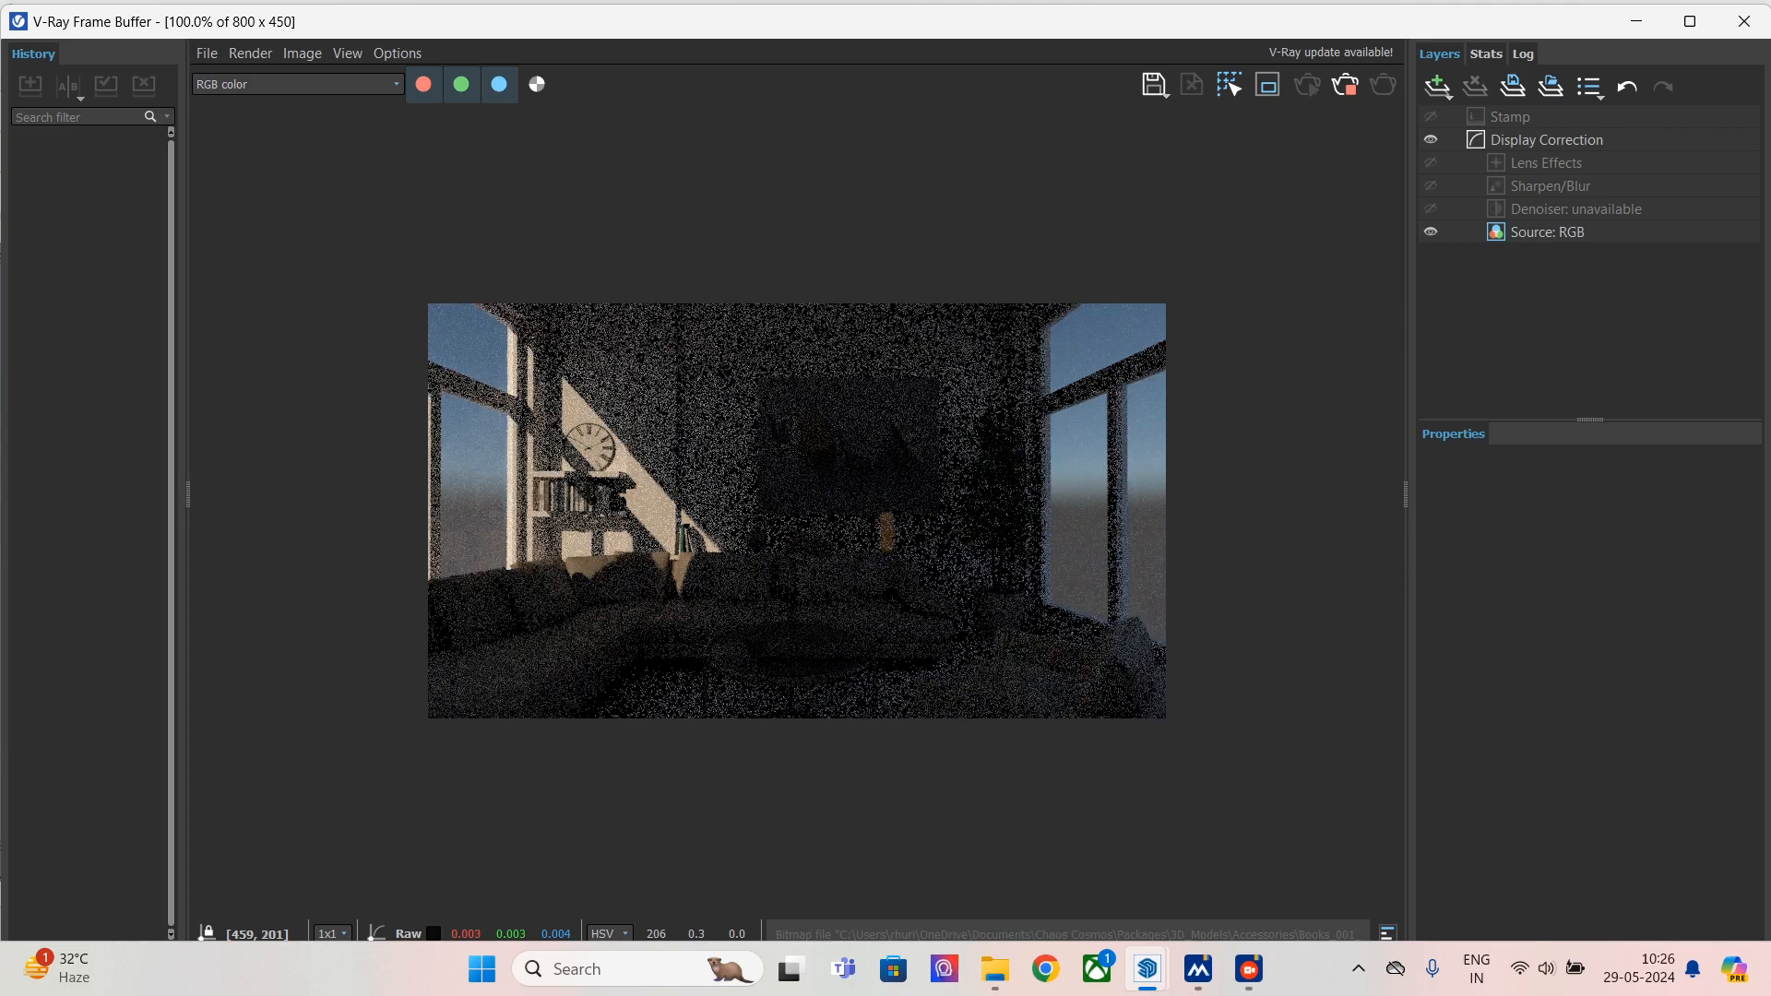
click(1743, 21)
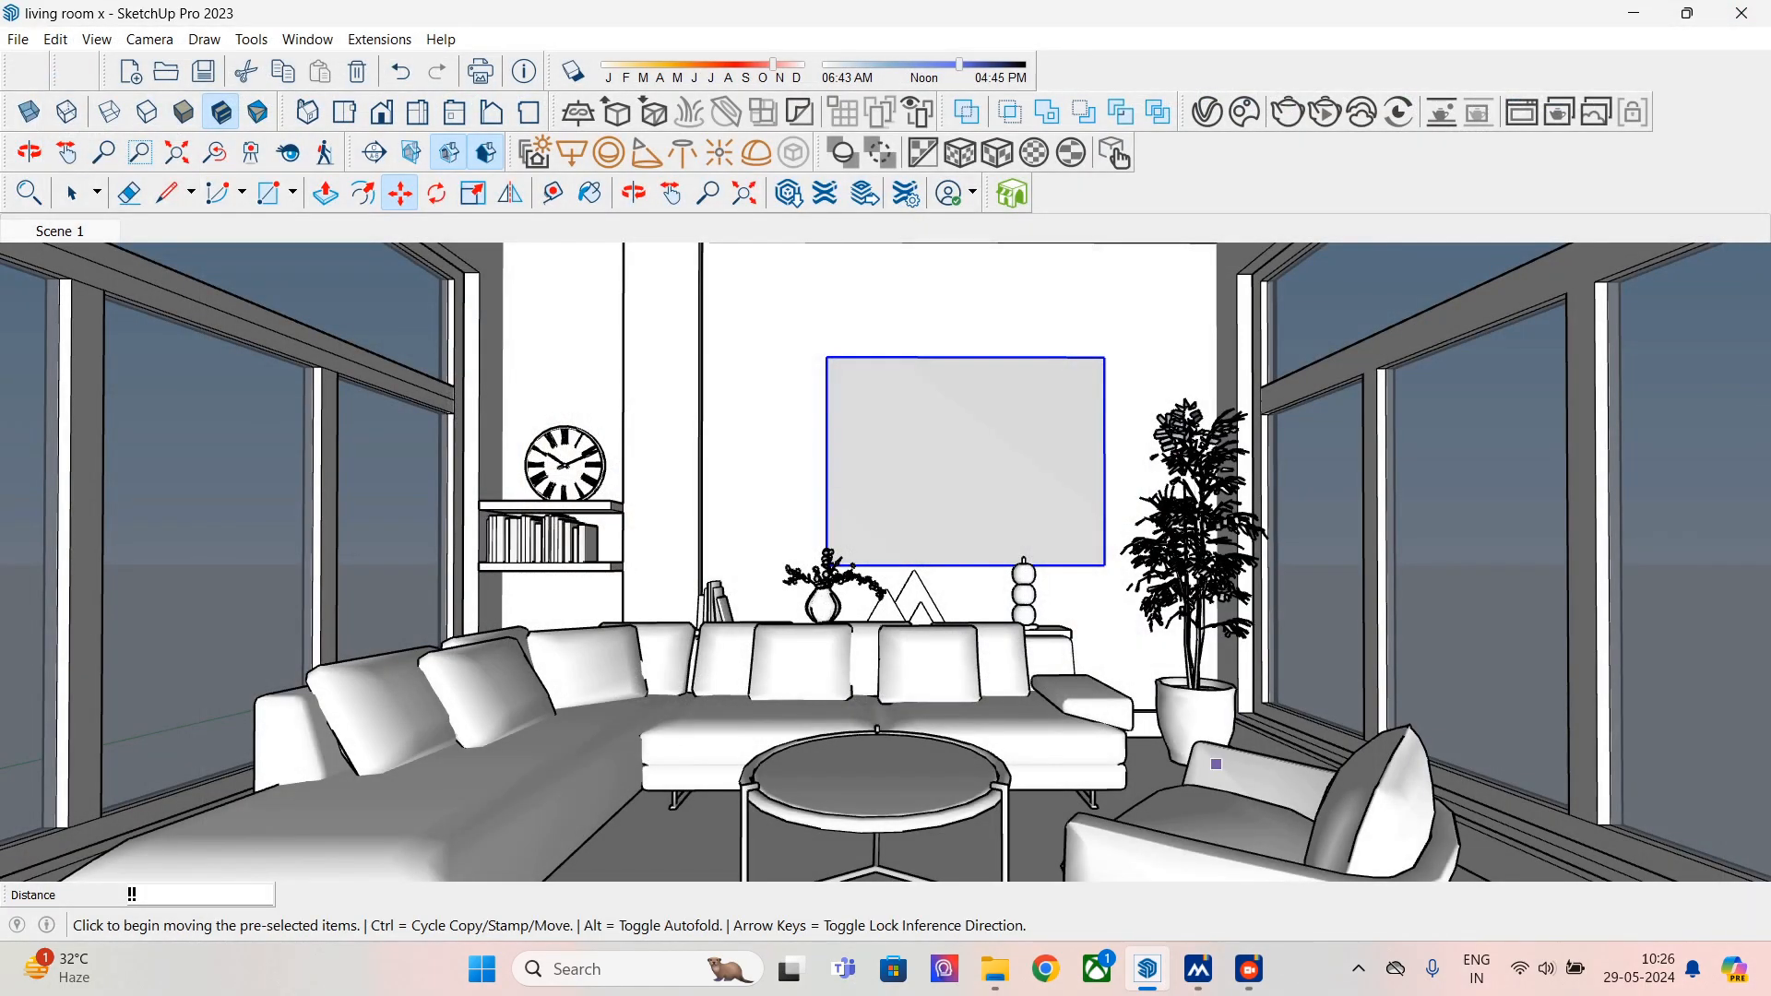
key(space)
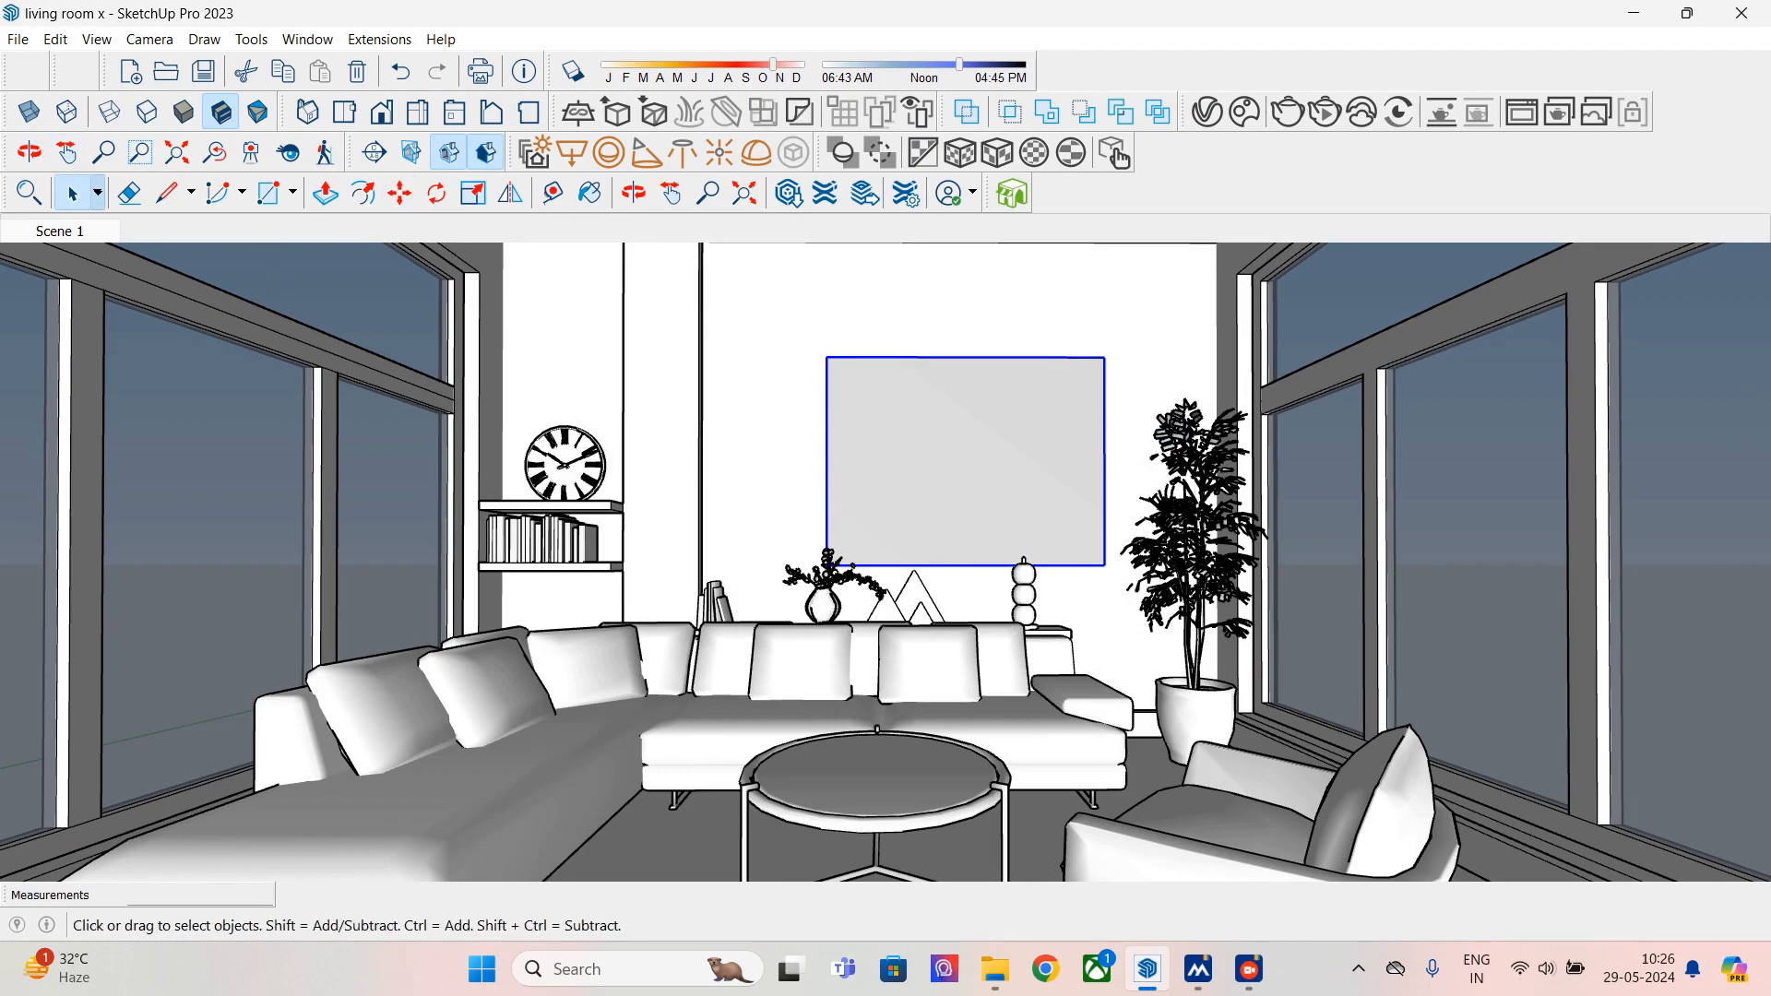
- Orbit to an angled view showing the sofa, coffee table and back of the armchair, and save it as a new scene
middle_drag(968, 636, 854, 623)
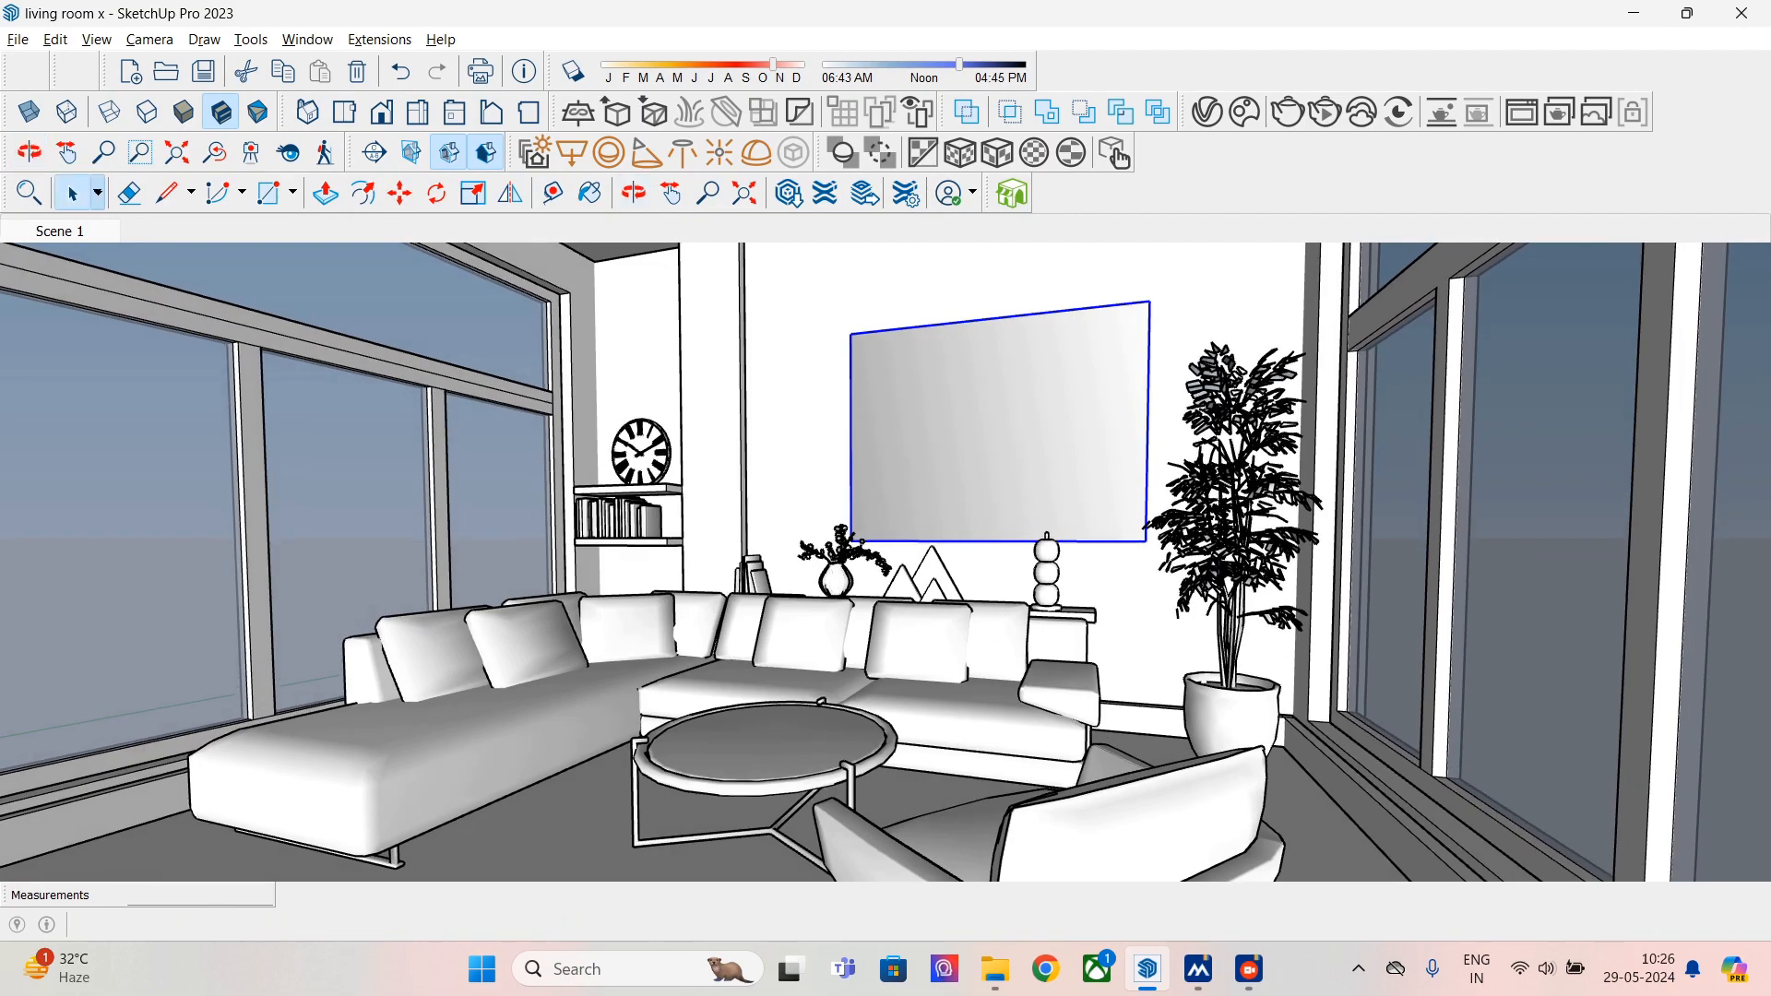
click(95, 39)
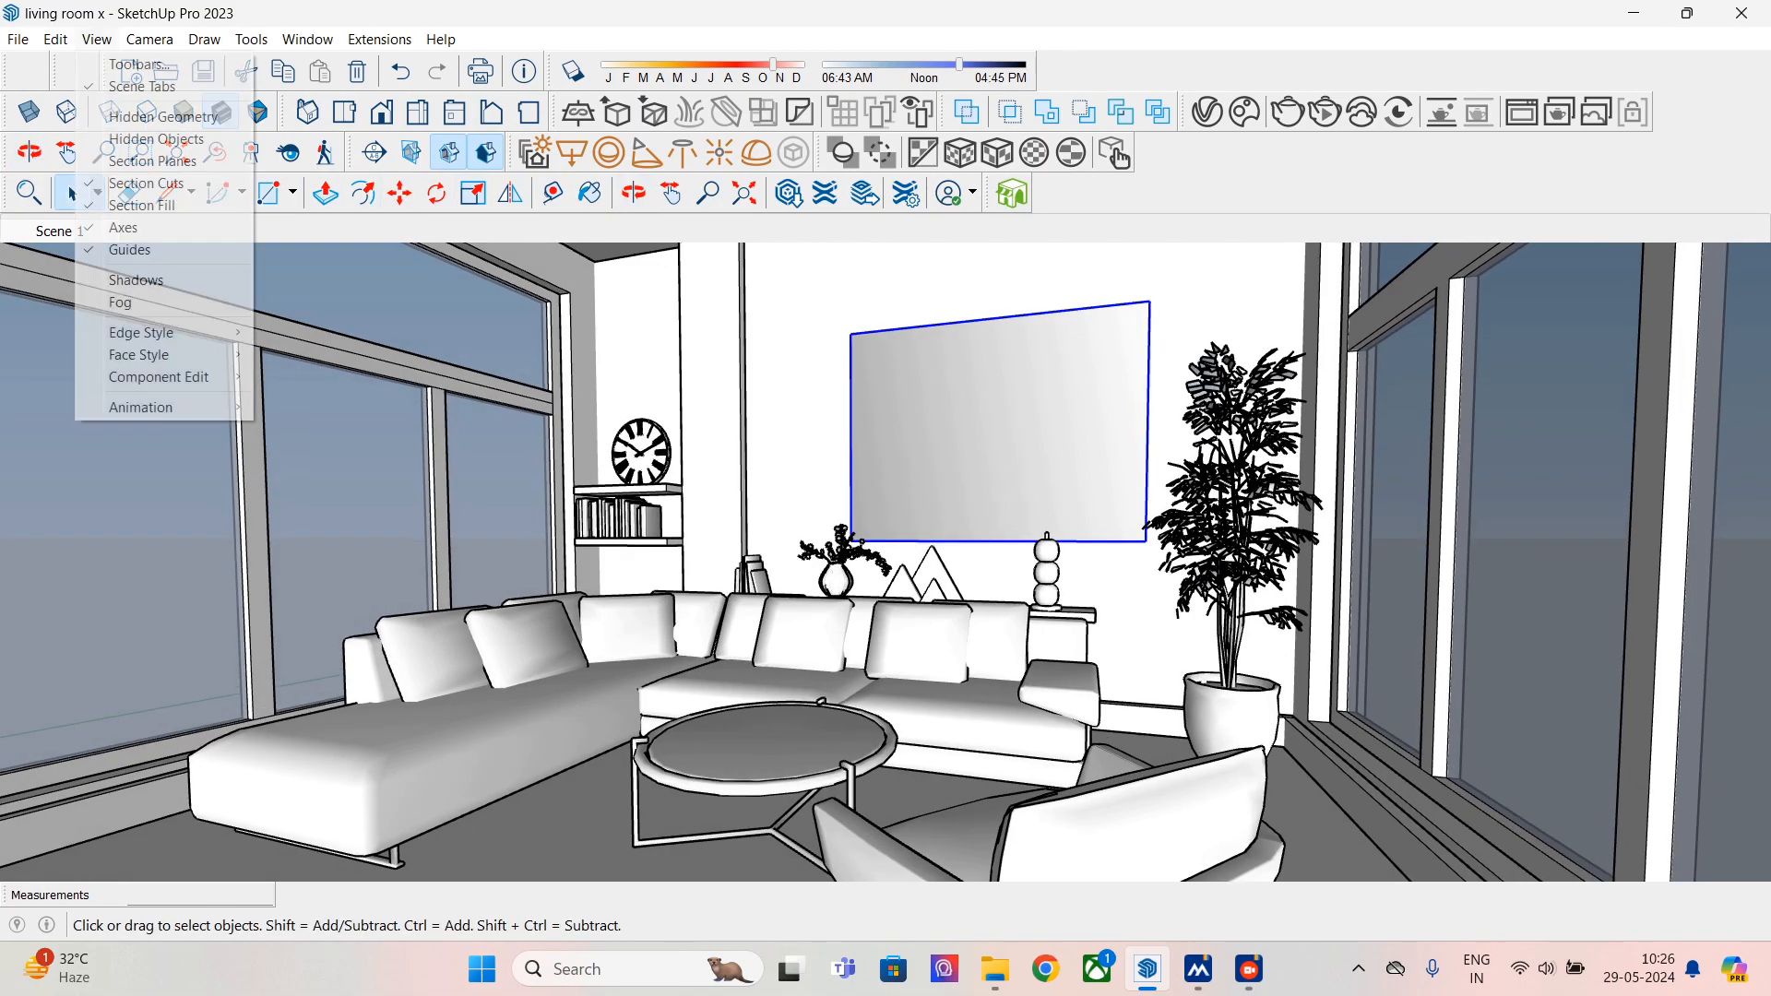
mouse_move(184, 407)
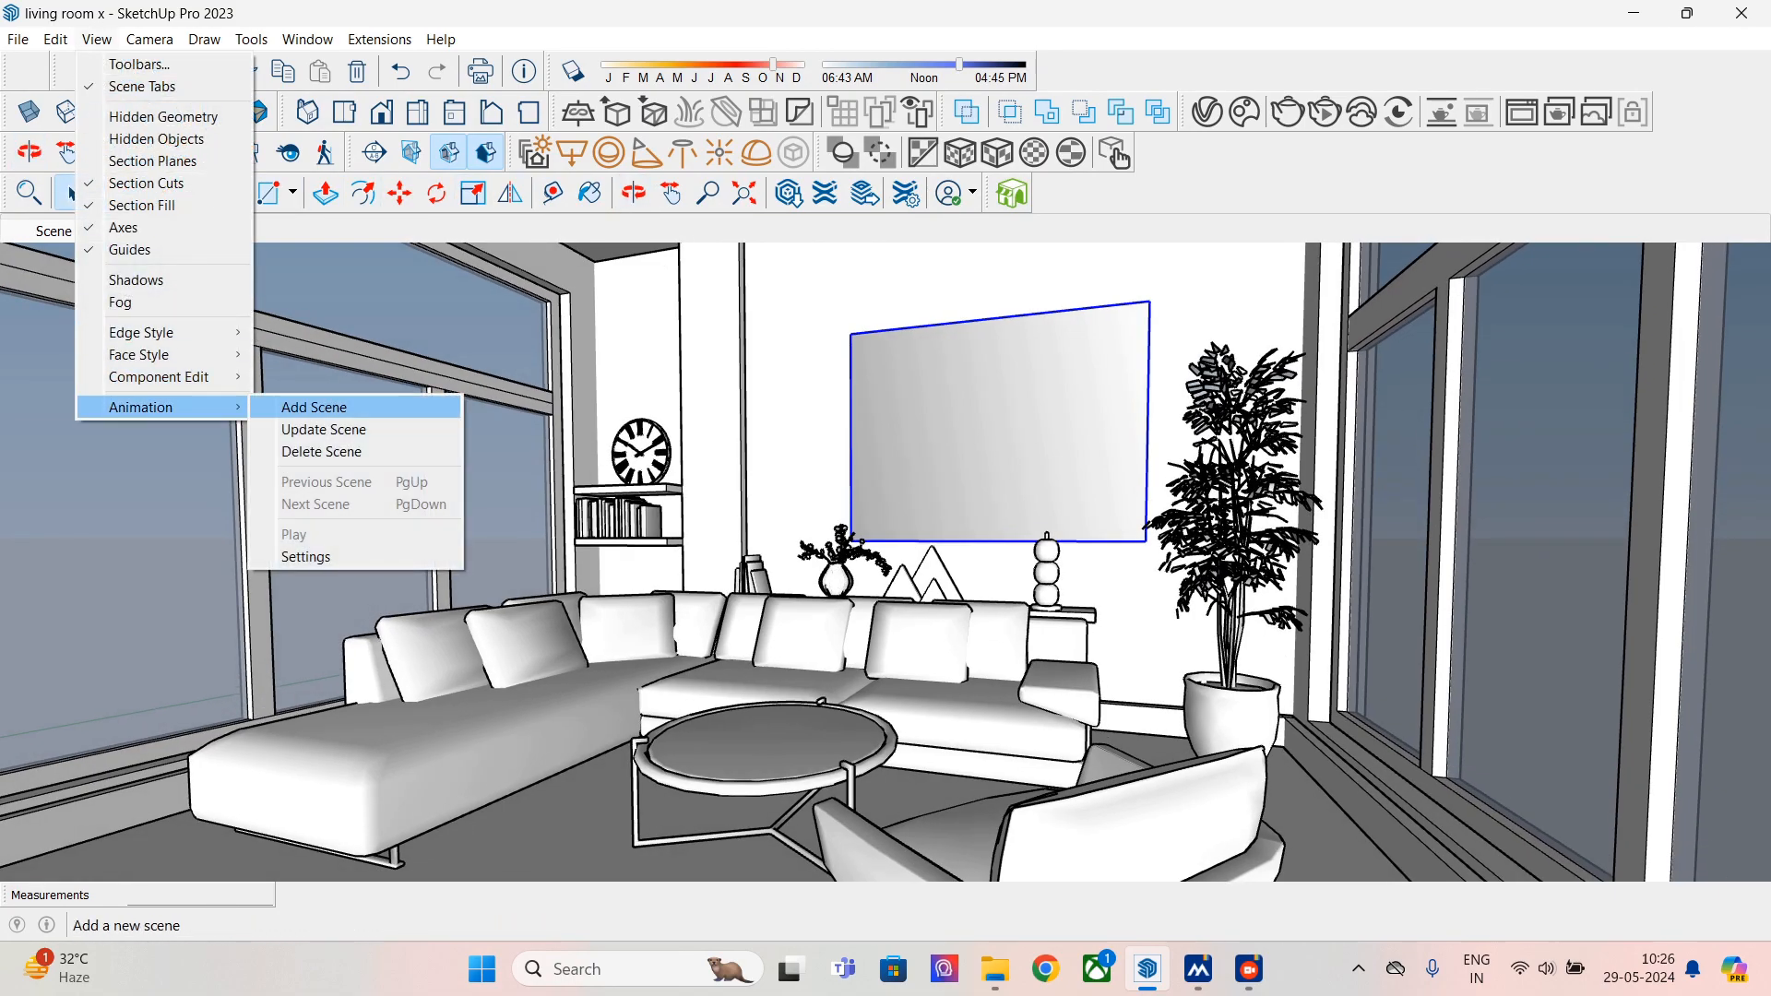
click(396, 403)
middle_drag(890, 576, 1106, 575)
middle_drag(886, 572, 898, 573)
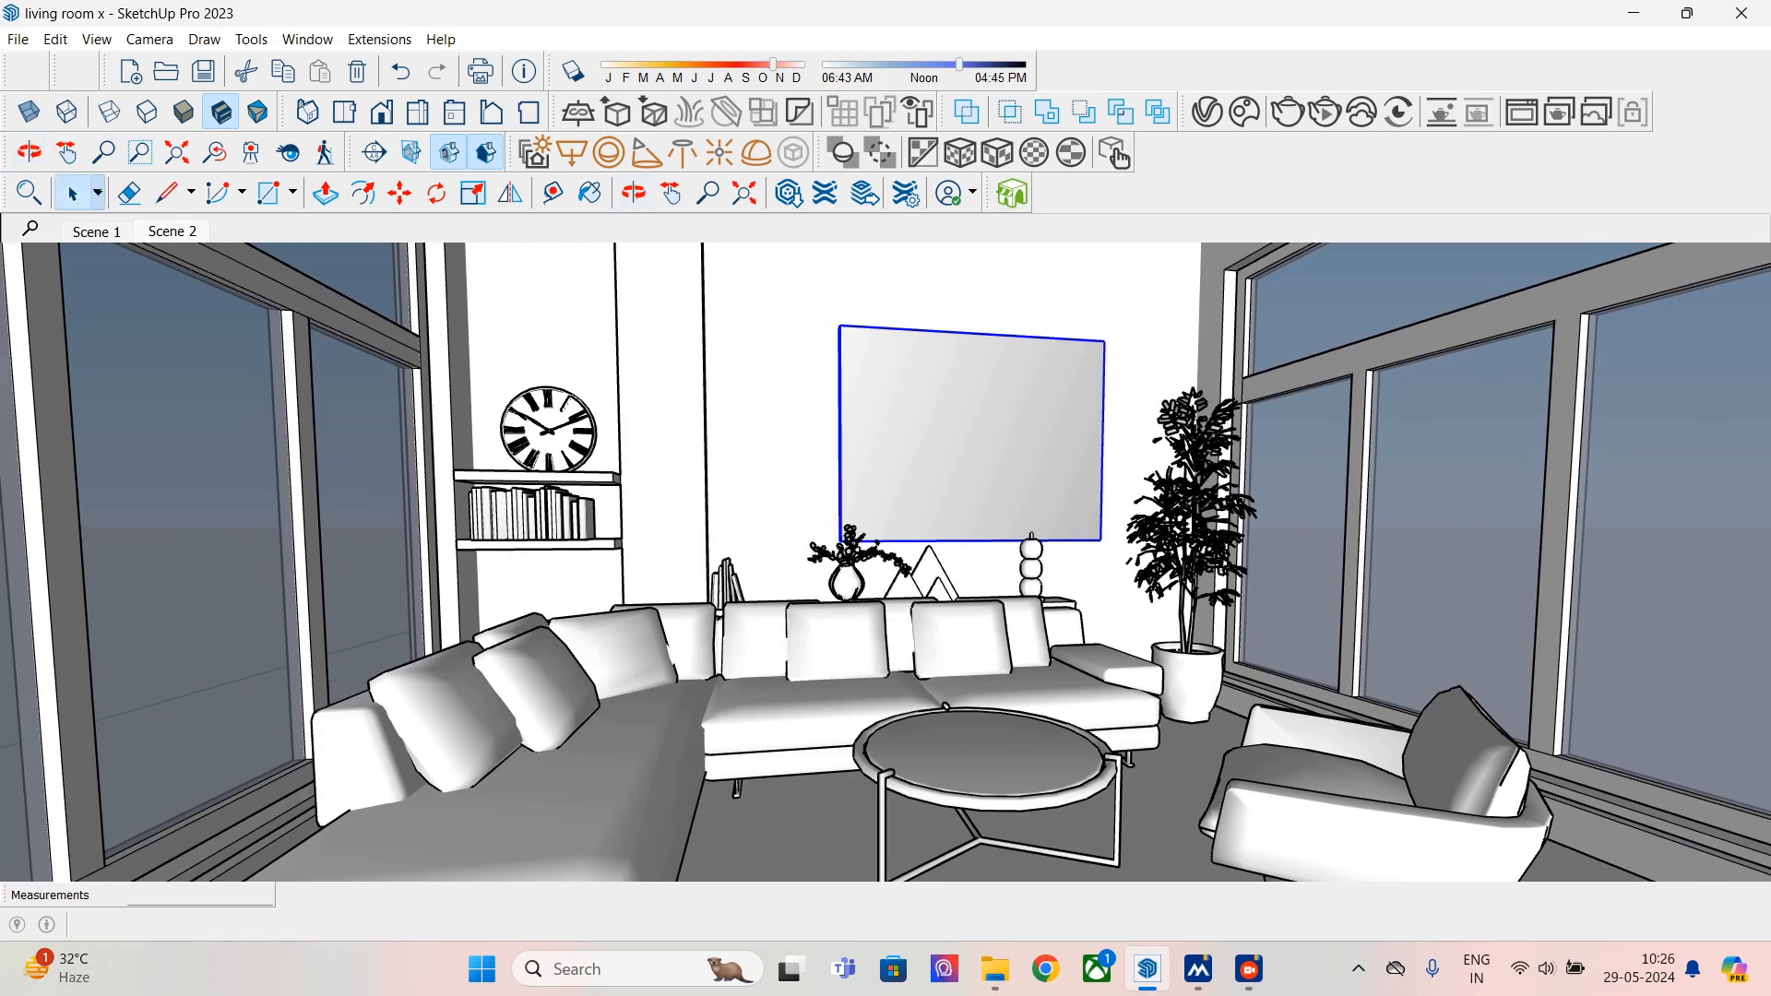
scroll(898, 572, down, 1)
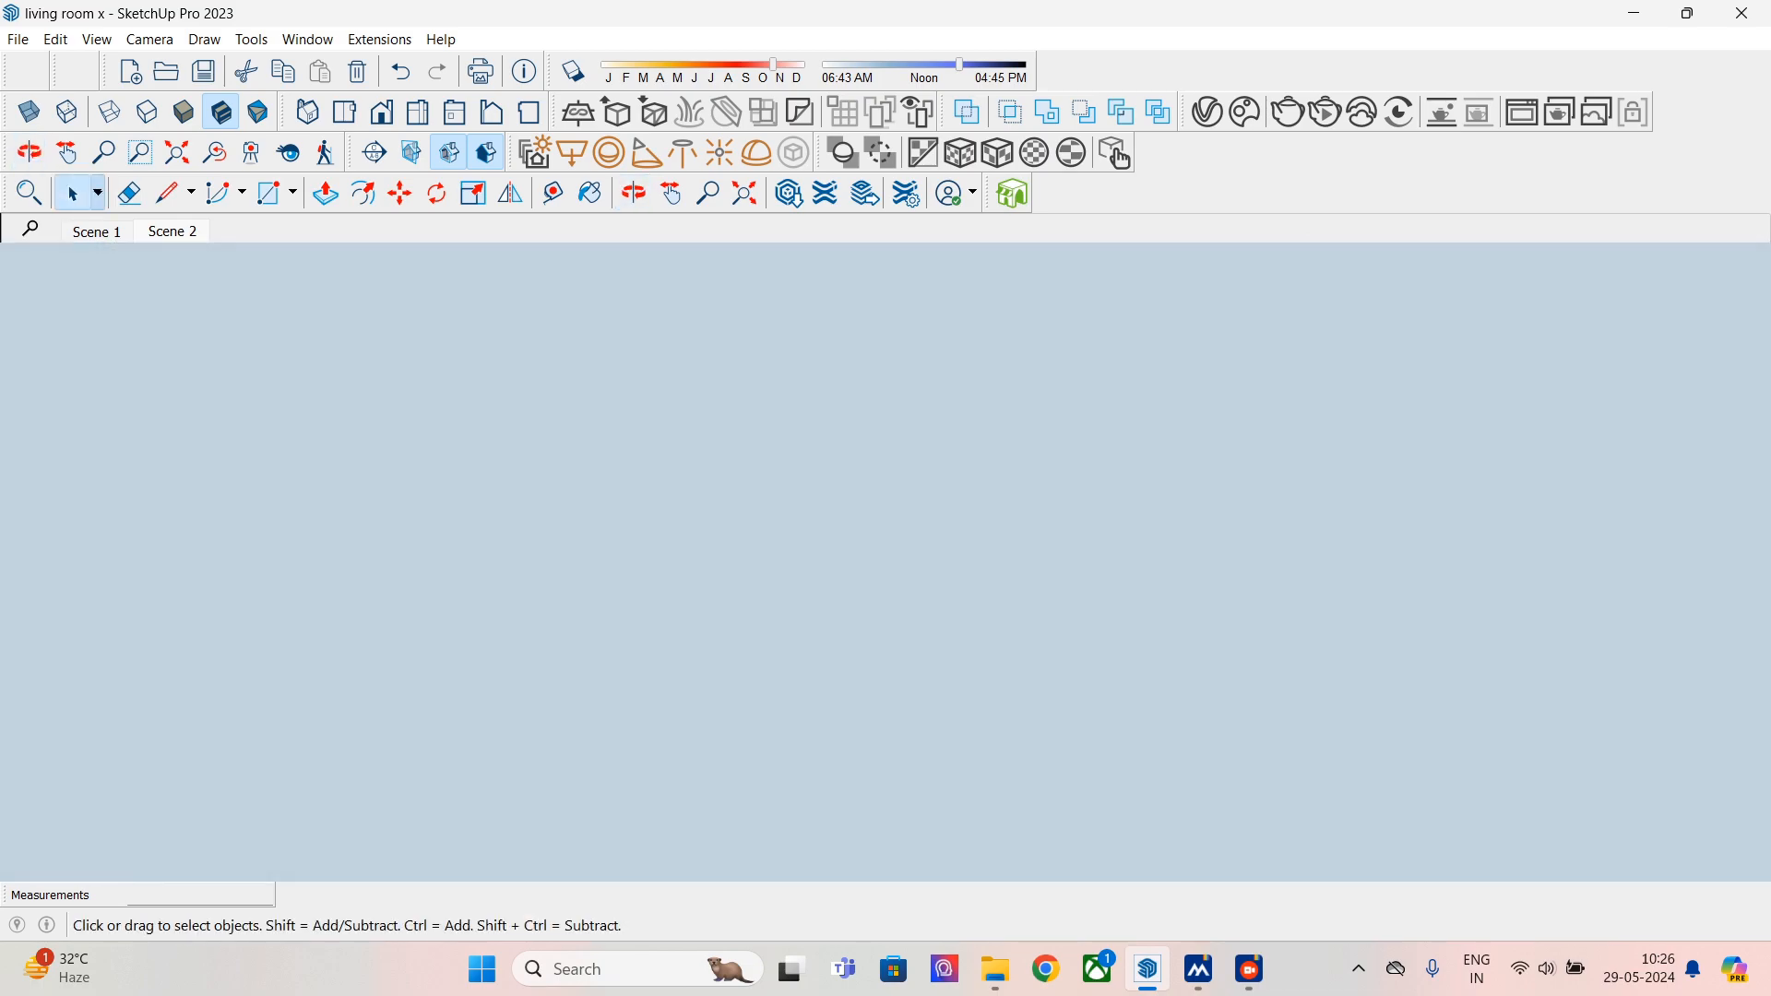
click(173, 231)
- Orbit to a view across the sofa with the clock shelves, coffee table and armchair, and save it as a new scene
middle_drag(885, 572, 936, 580)
middle_drag(830, 553, 870, 546)
middle_click(885, 544)
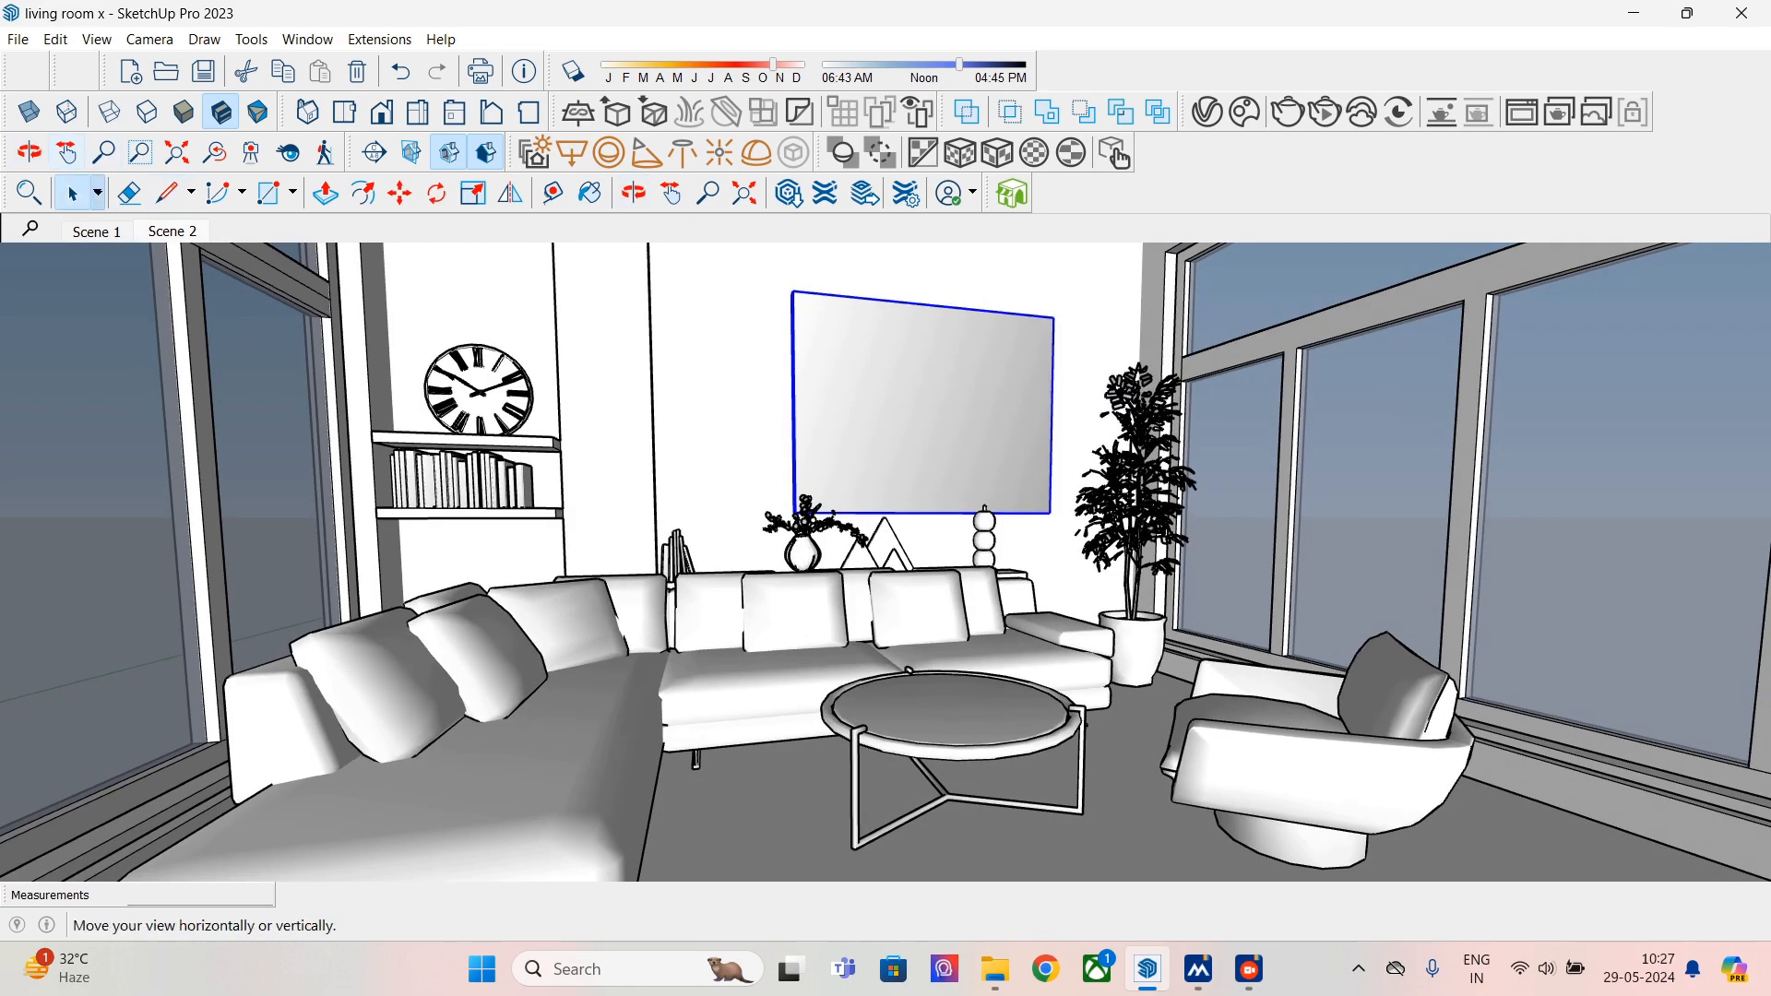
click(96, 39)
mouse_move(166, 406)
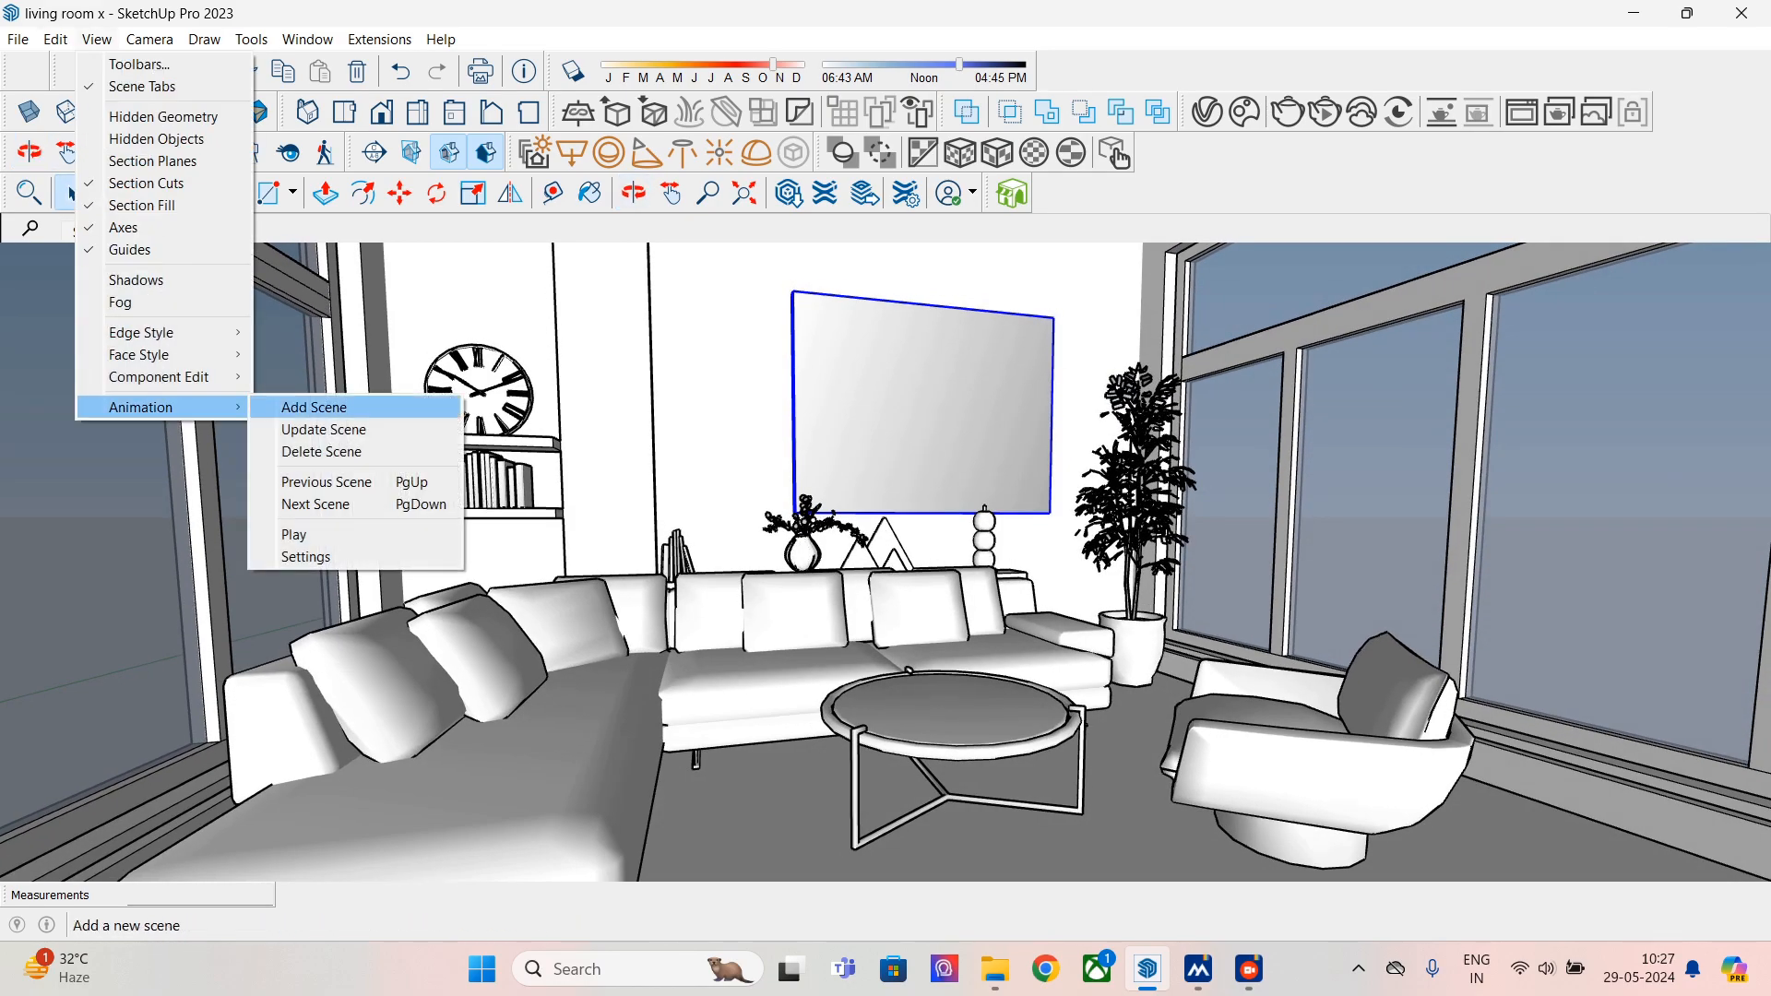
click(314, 407)
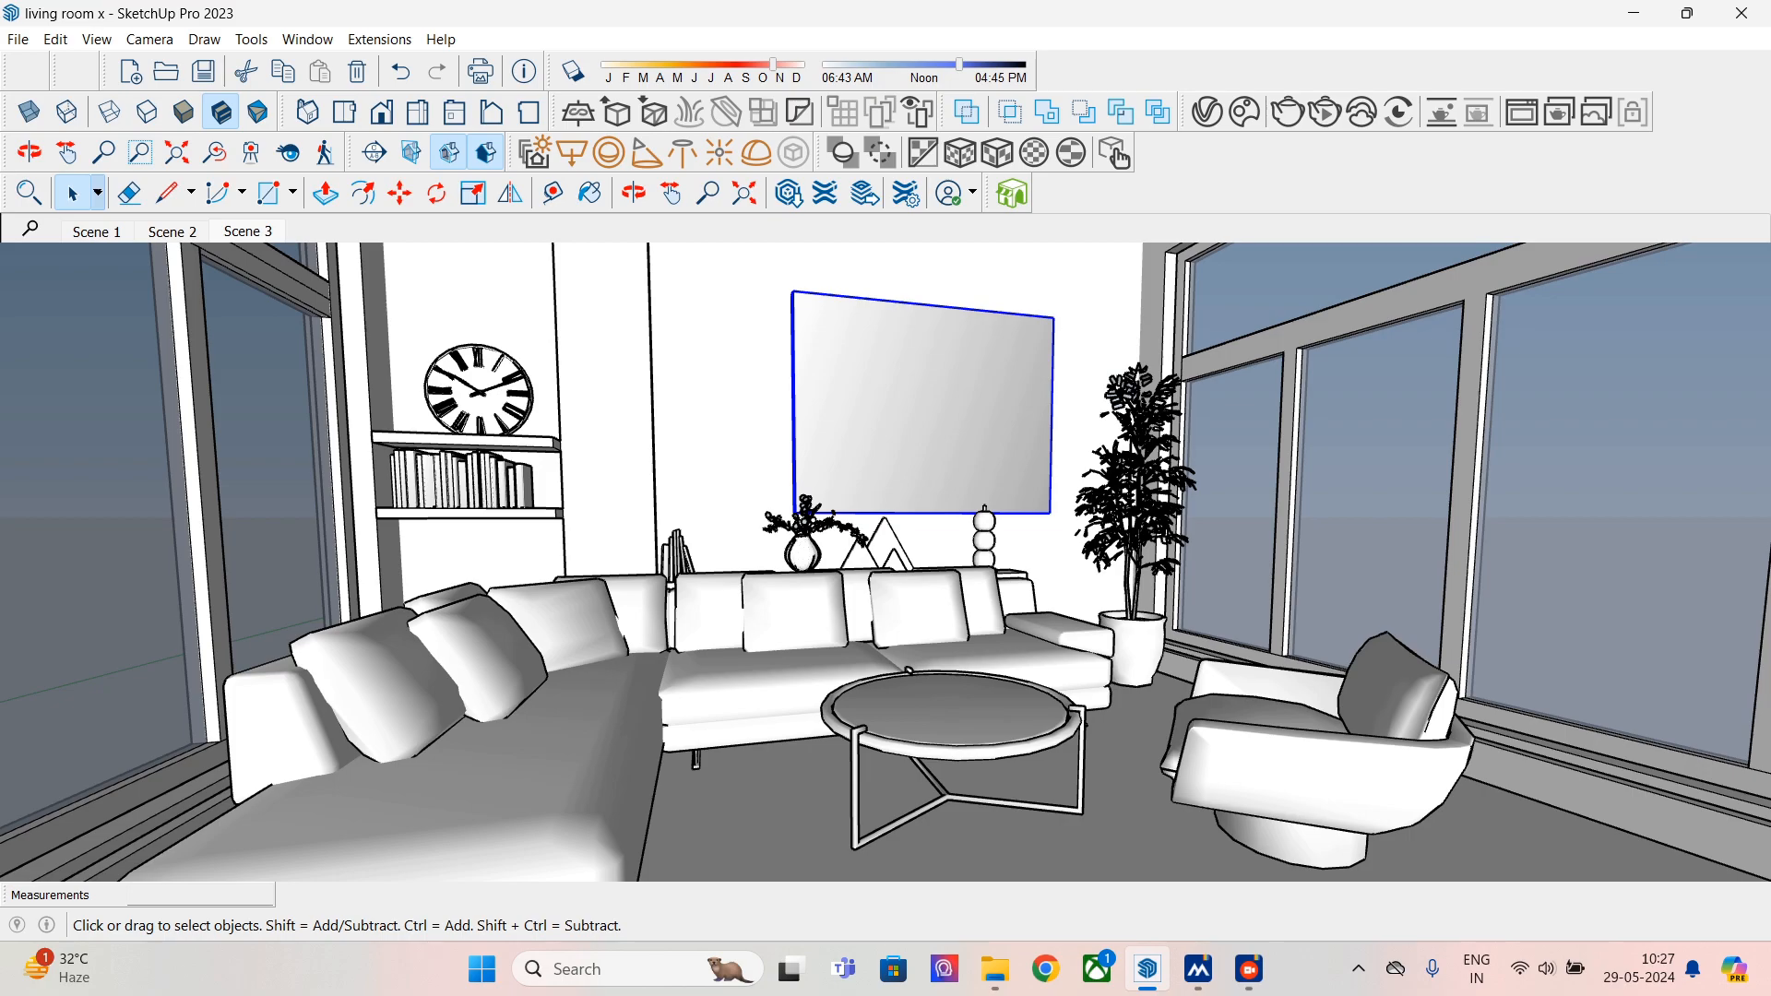
- Paint the remaining window pane beside the armchair with Translucent Glass Blue, and close the tray
middle_drag(636, 572, 369, 351)
click(249, 230)
middle_drag(636, 553, 706, 551)
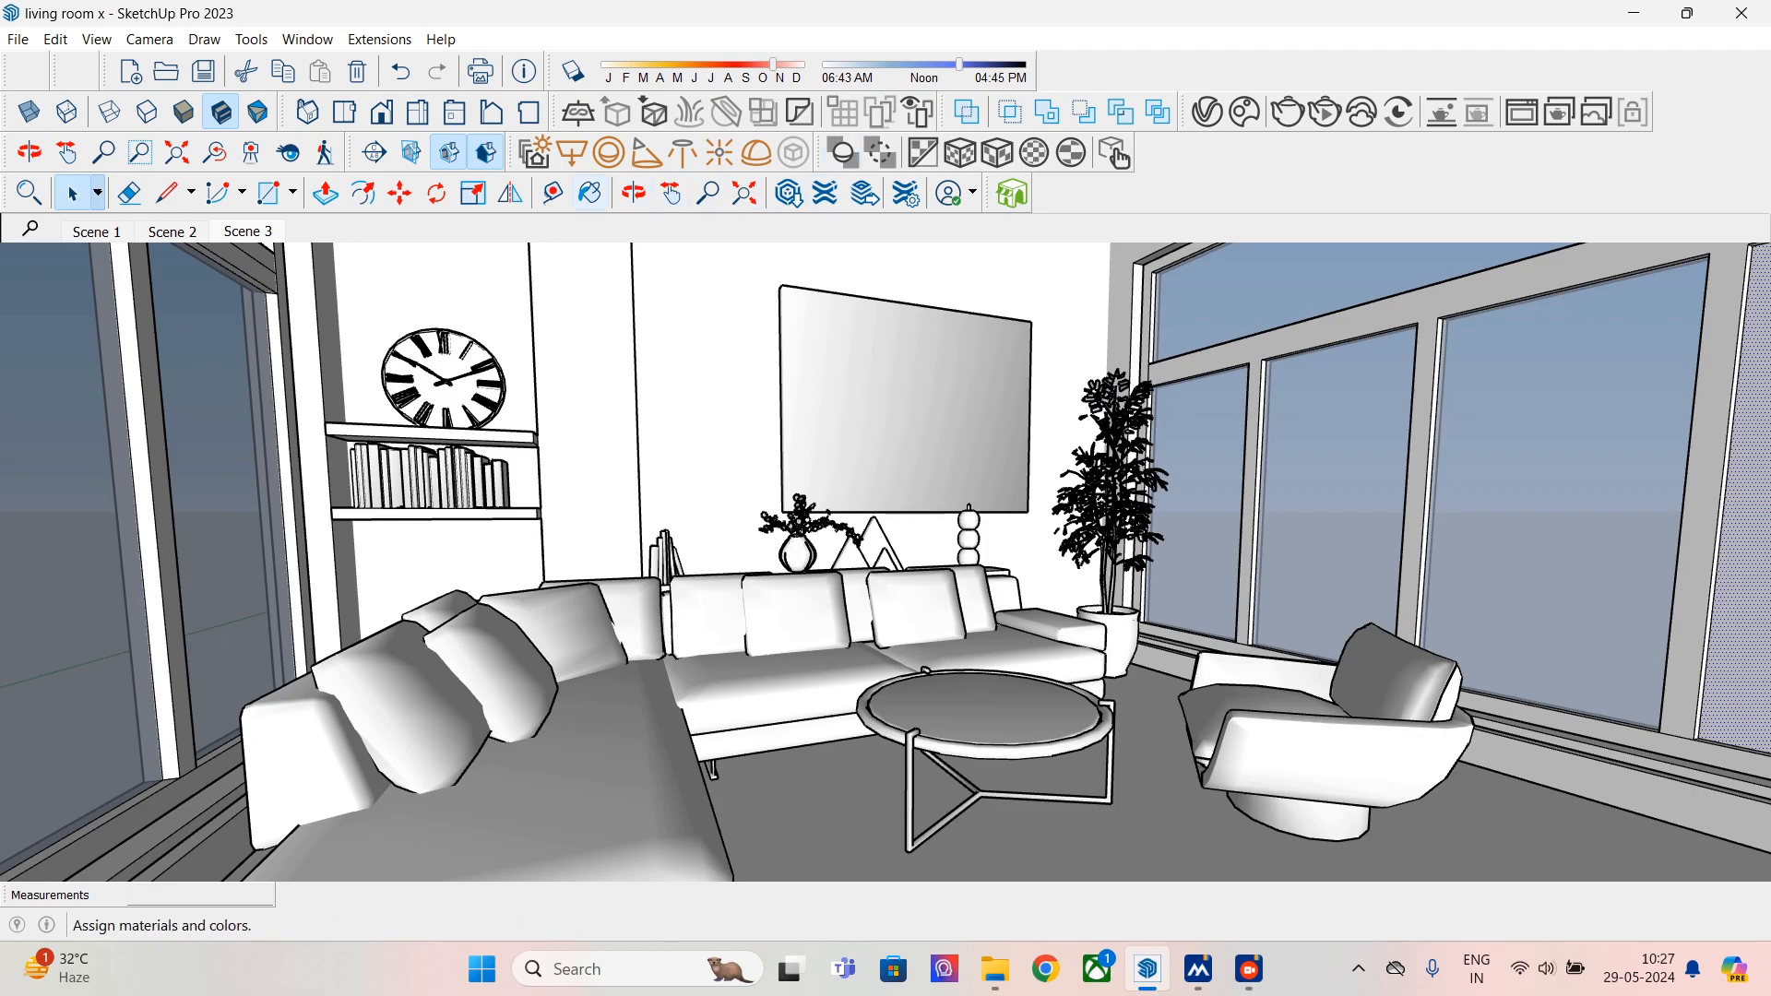
click(591, 193)
click(1745, 517)
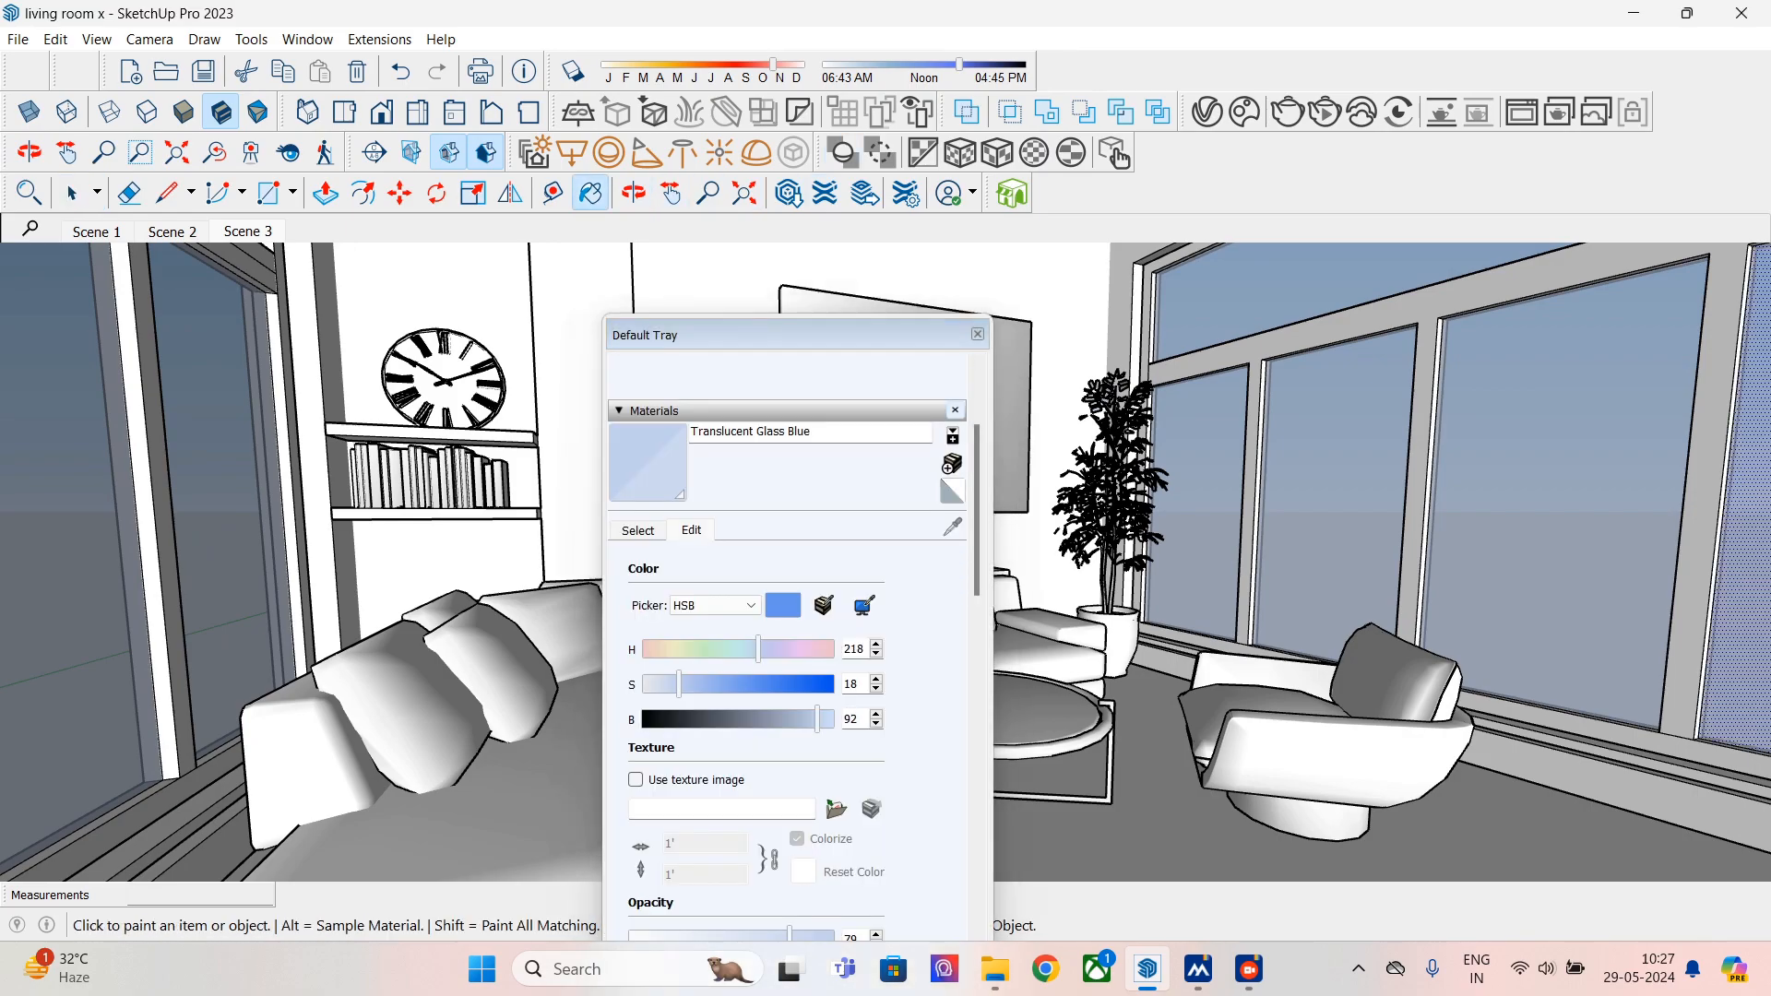
click(978, 334)
click(72, 193)
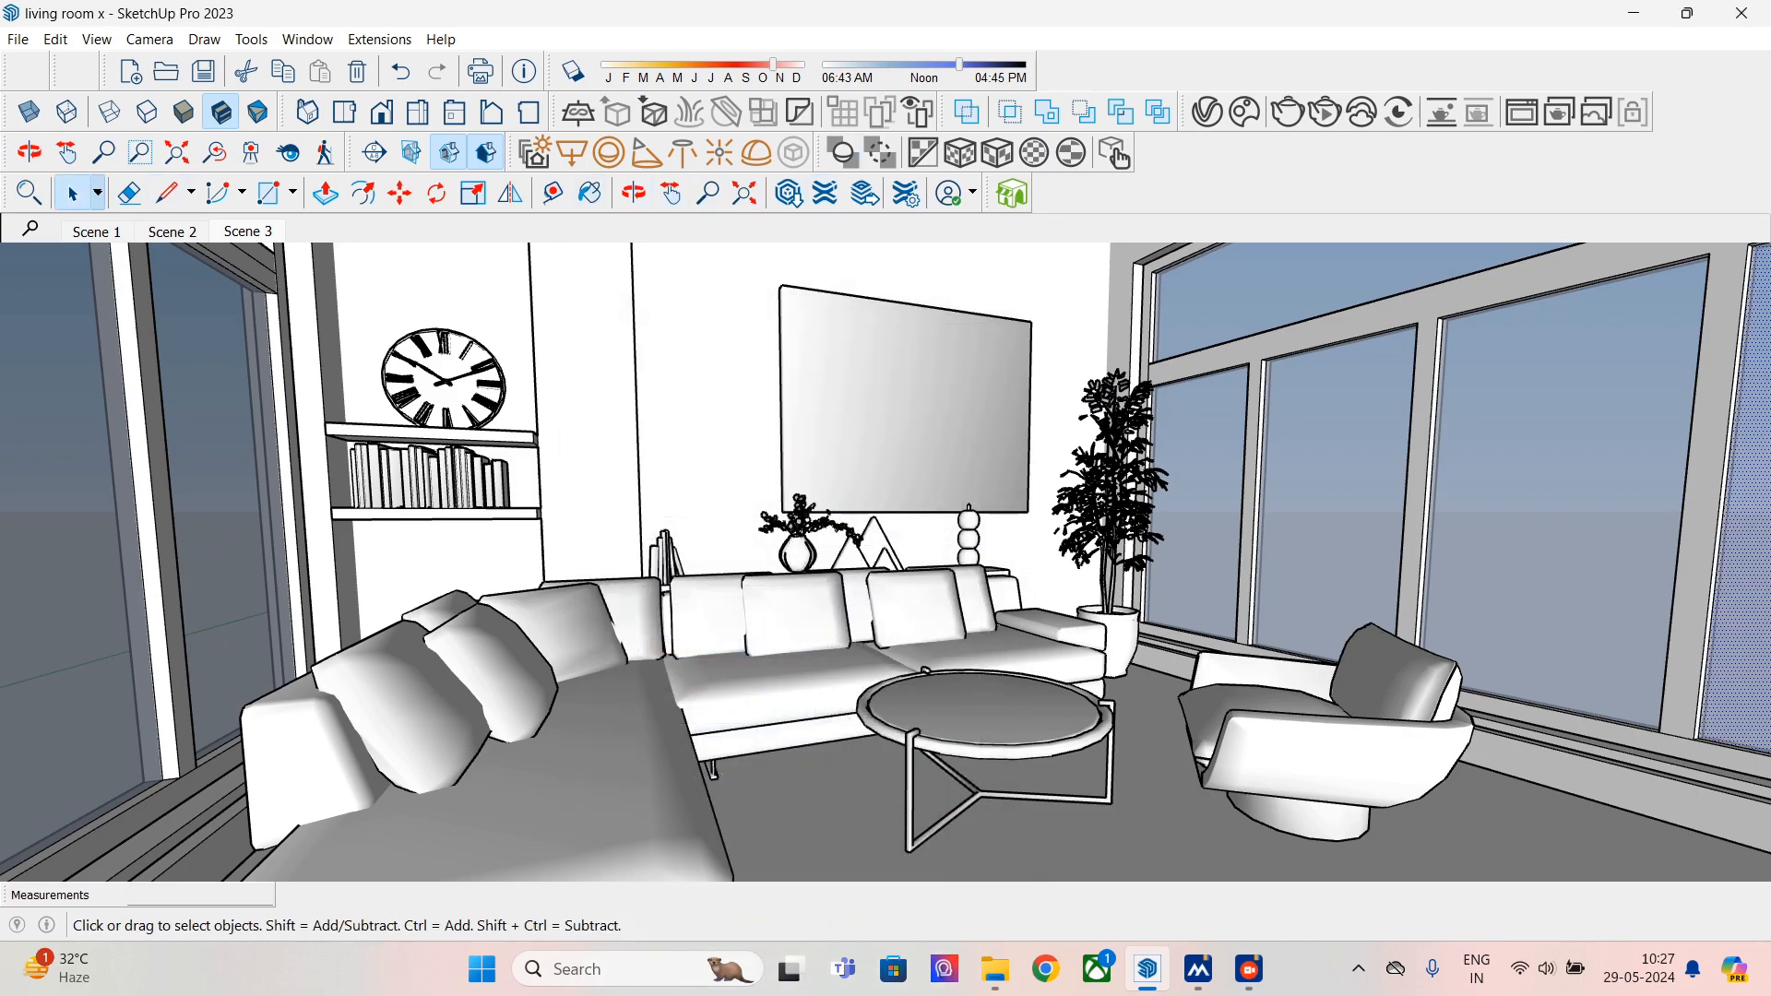
click(908, 405)
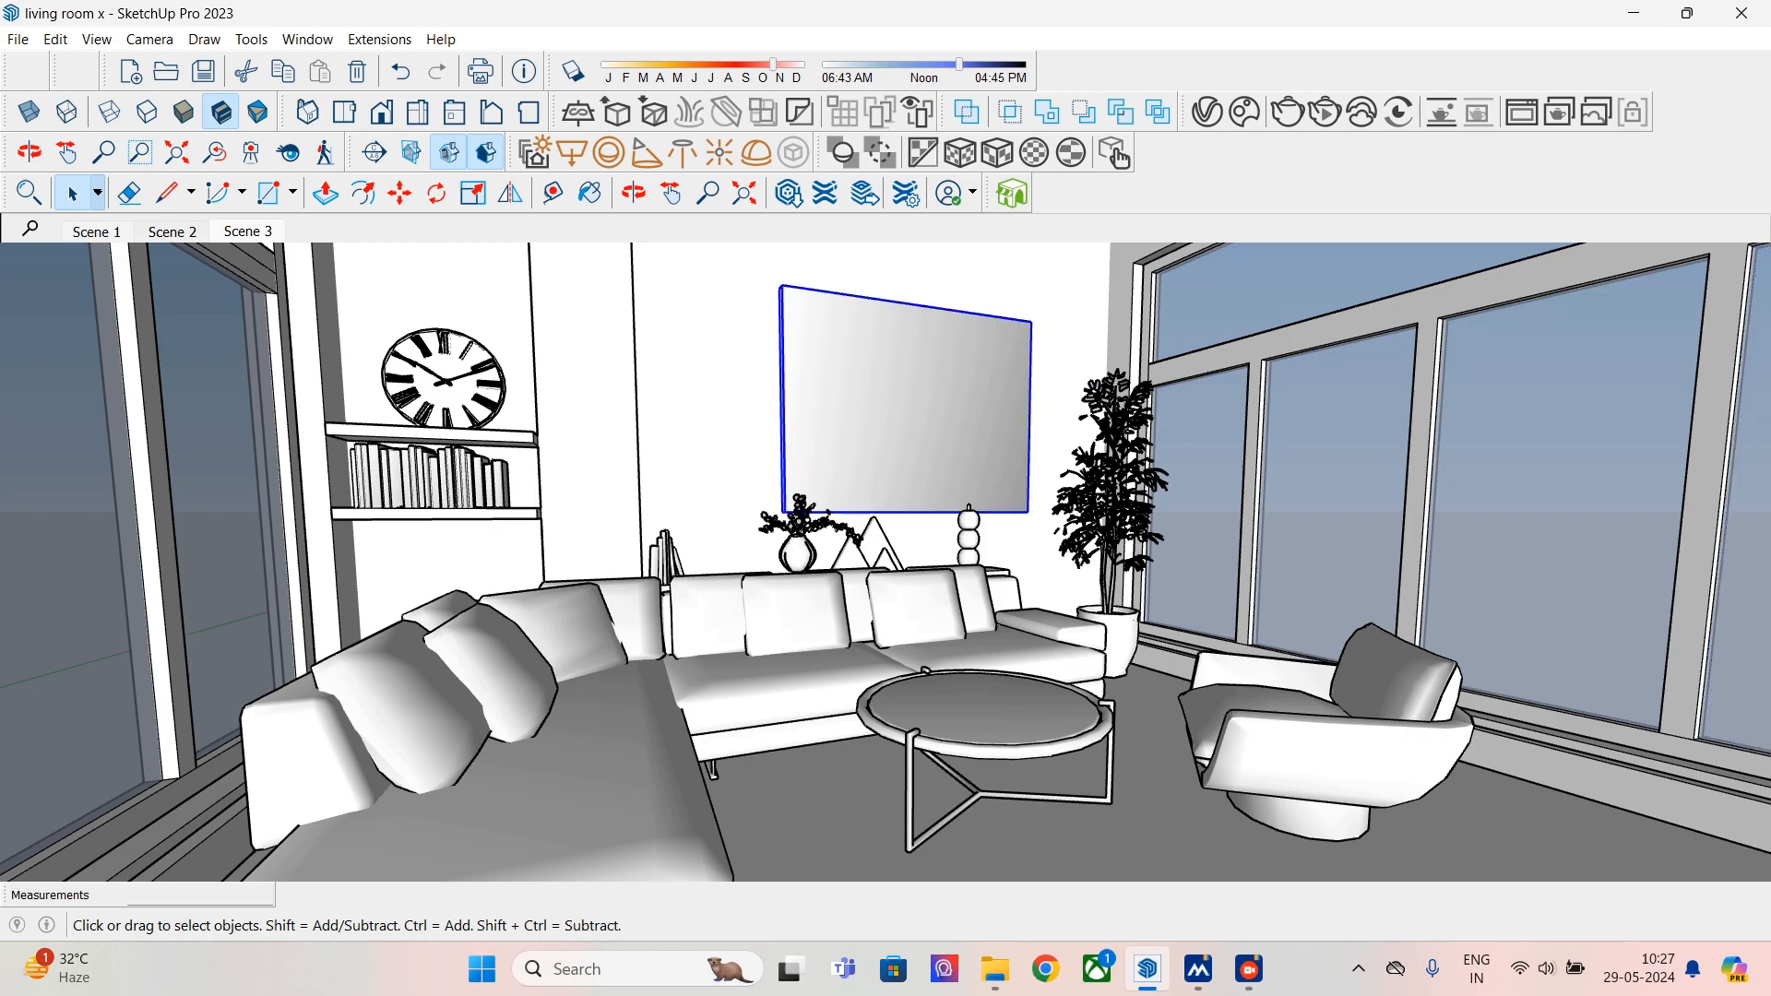
key(Page_Up)
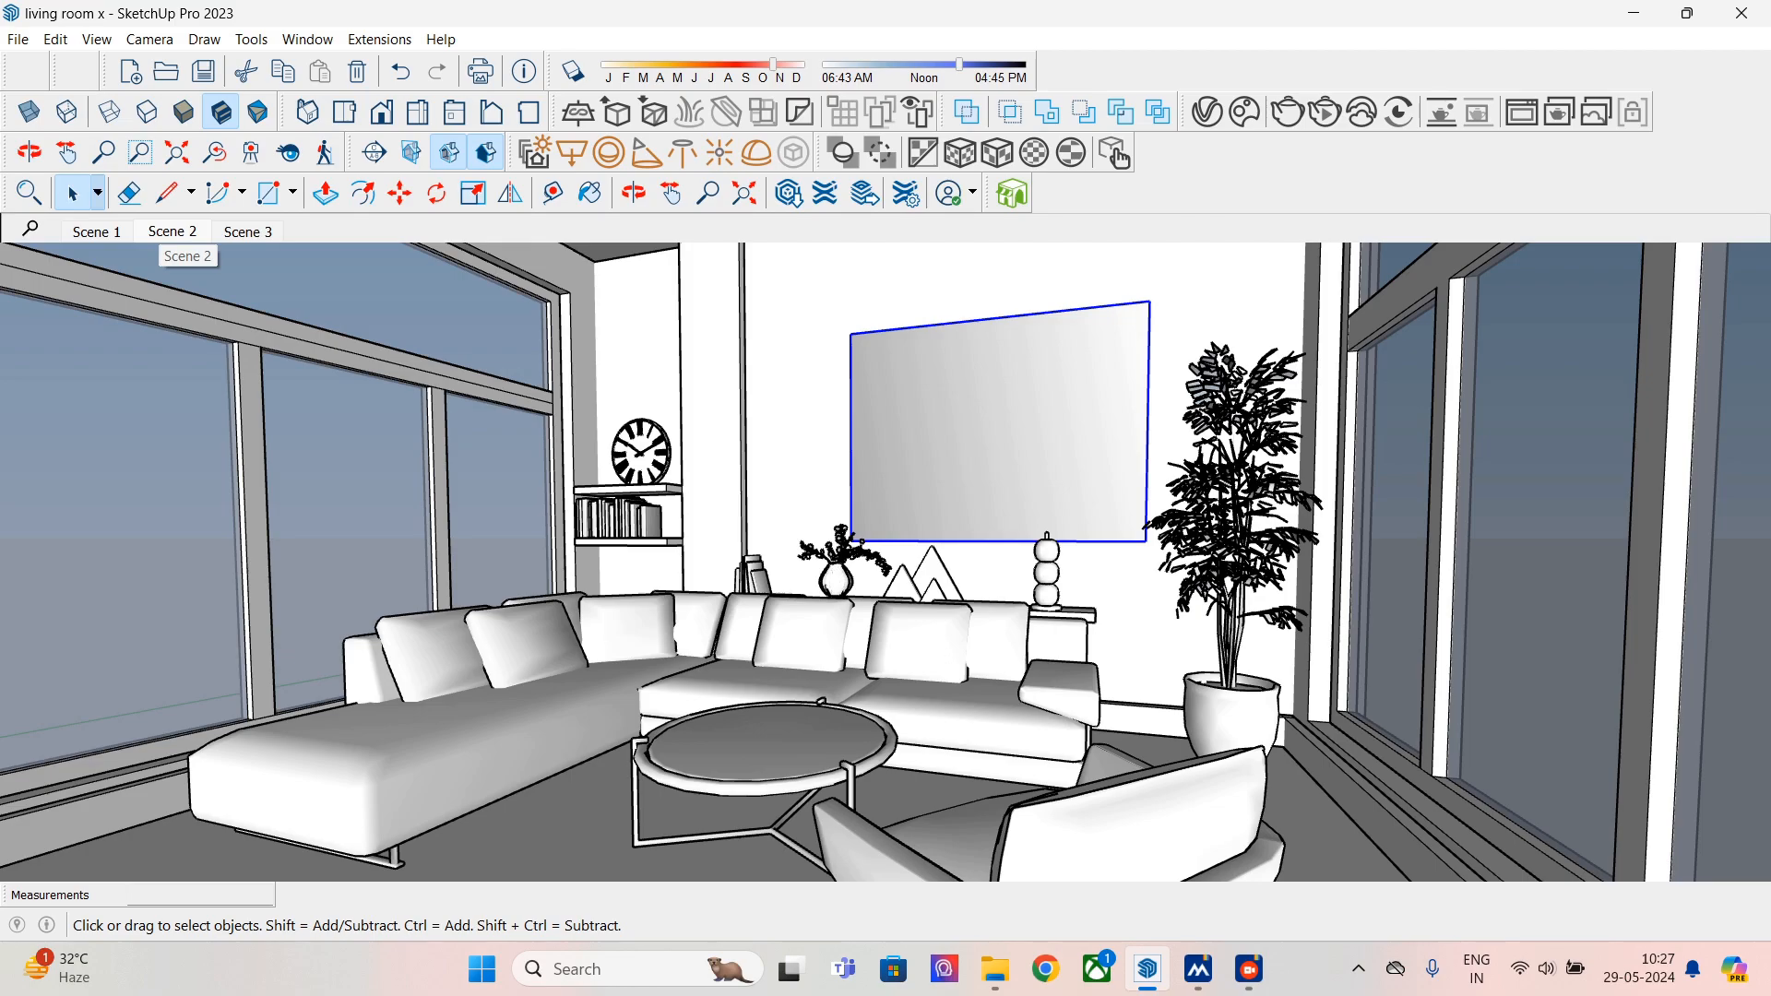
click(18, 39)
key(Escape)
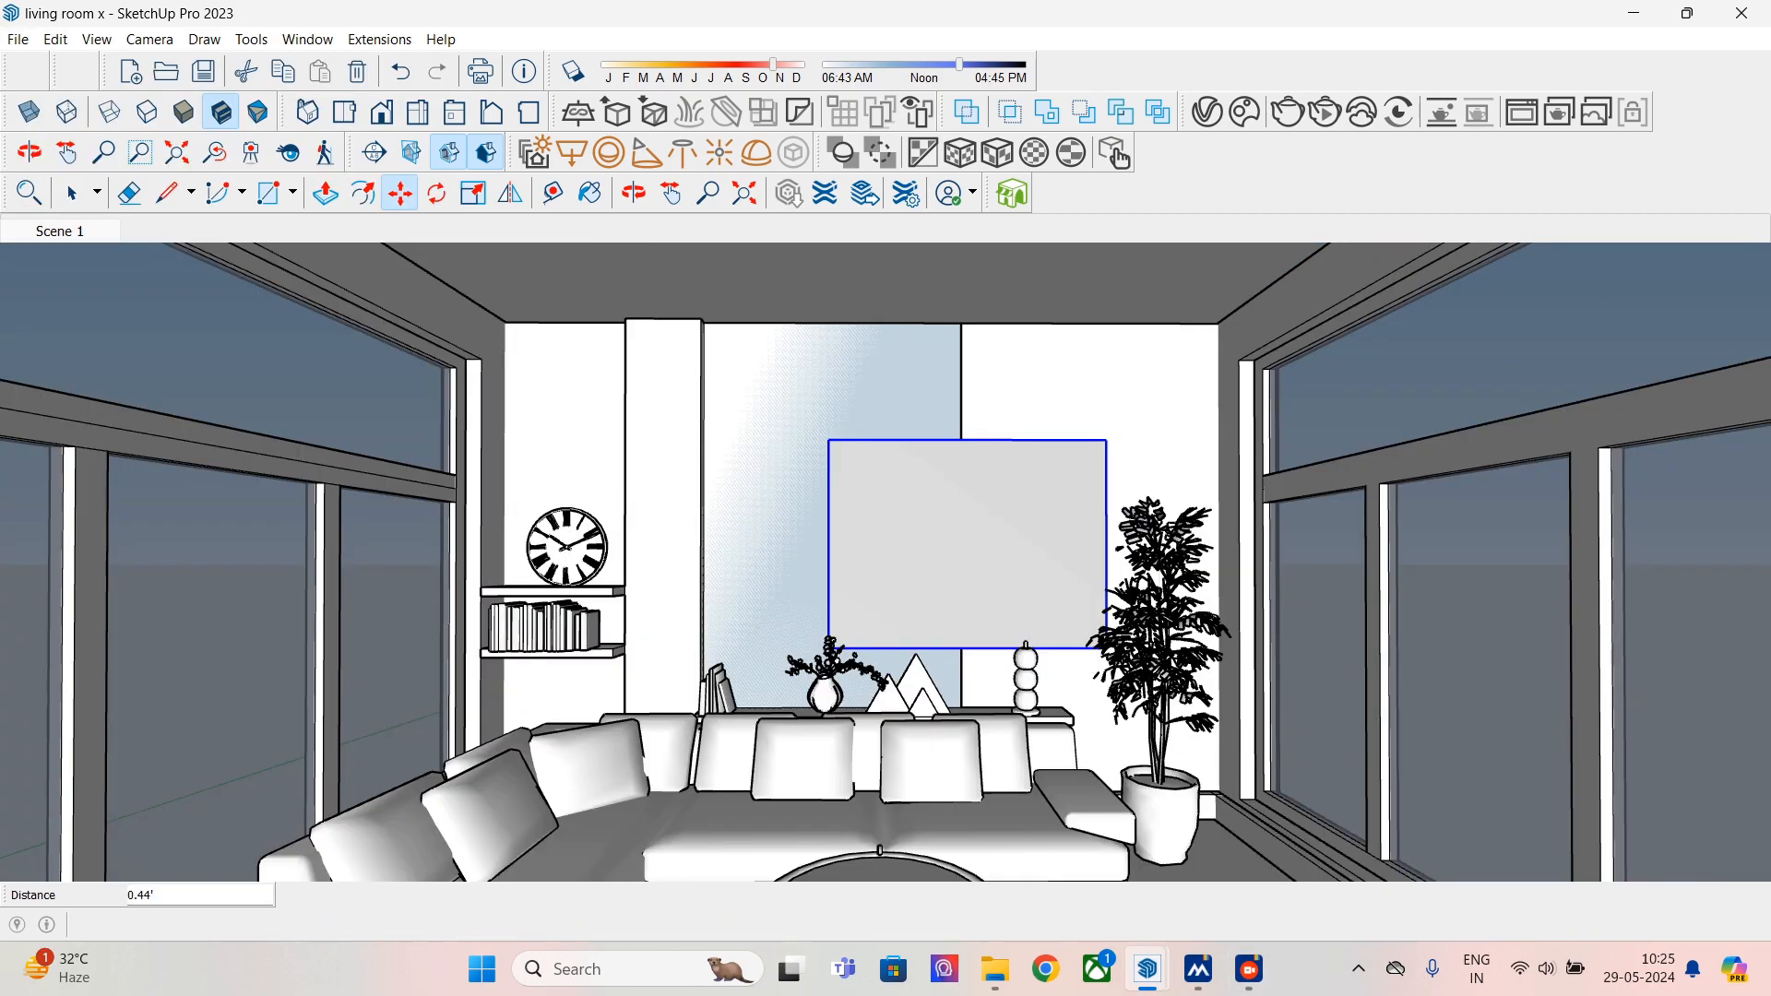
- Erase the stray vertical edge on the back wall above the print
key(m)
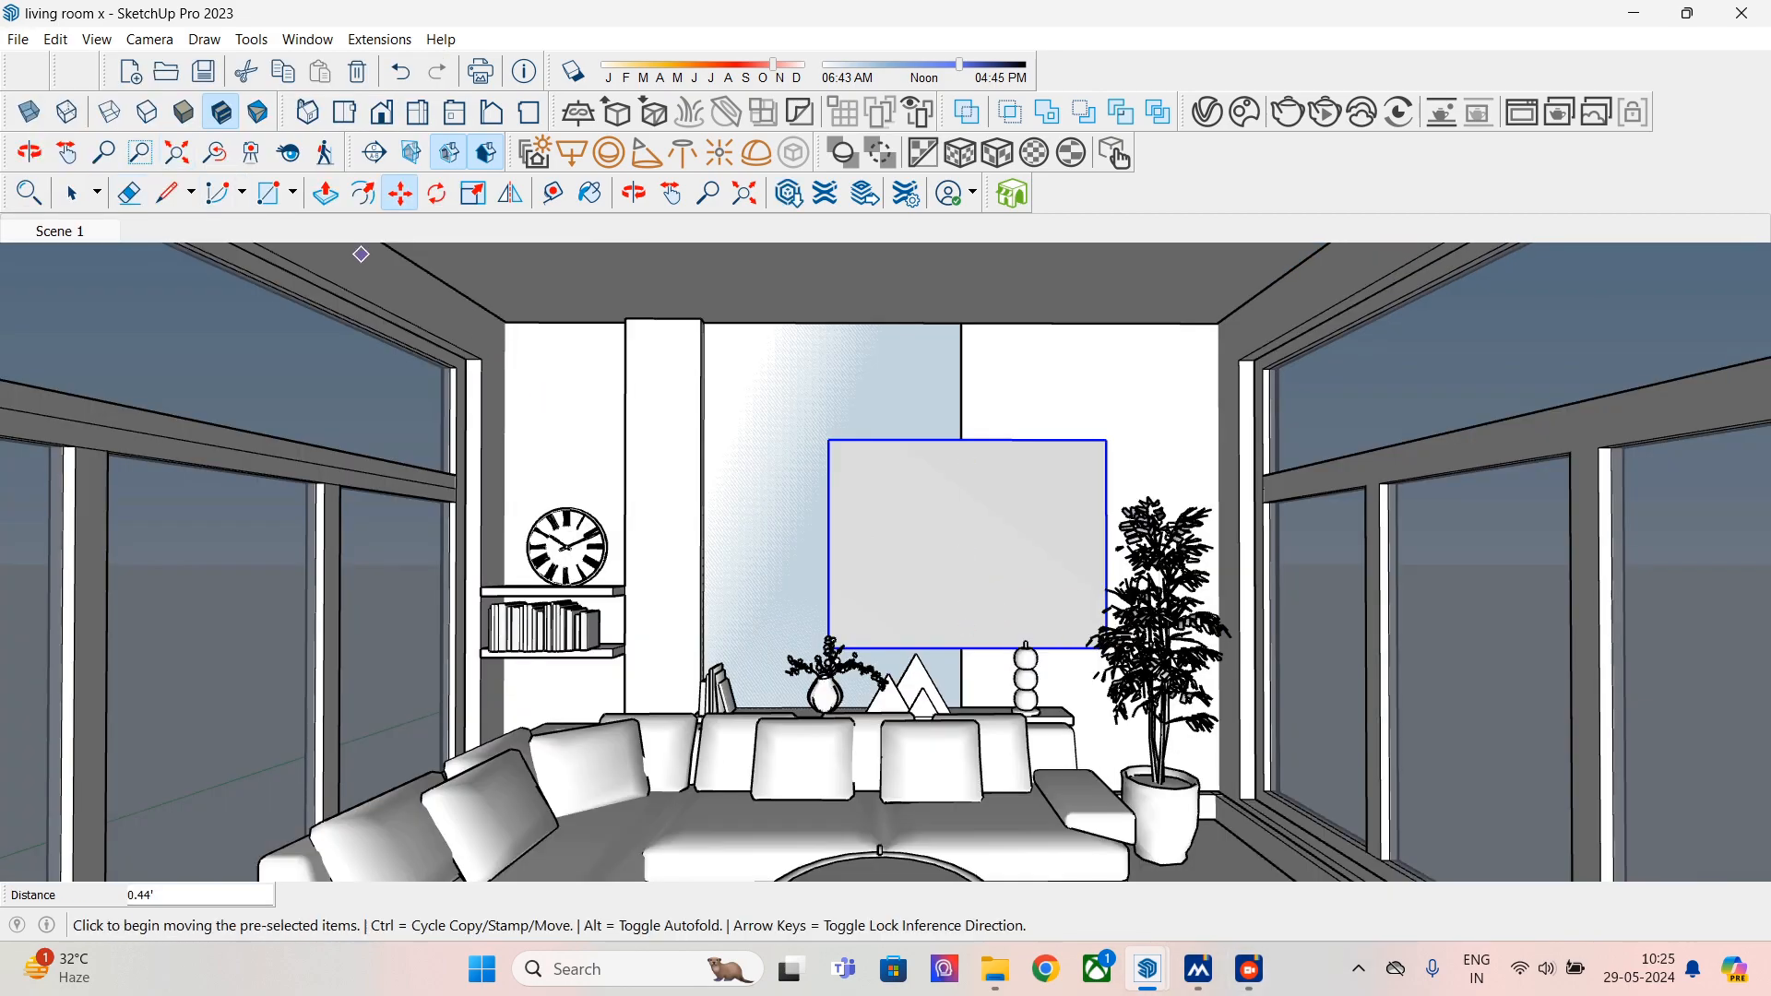
click(129, 193)
click(961, 388)
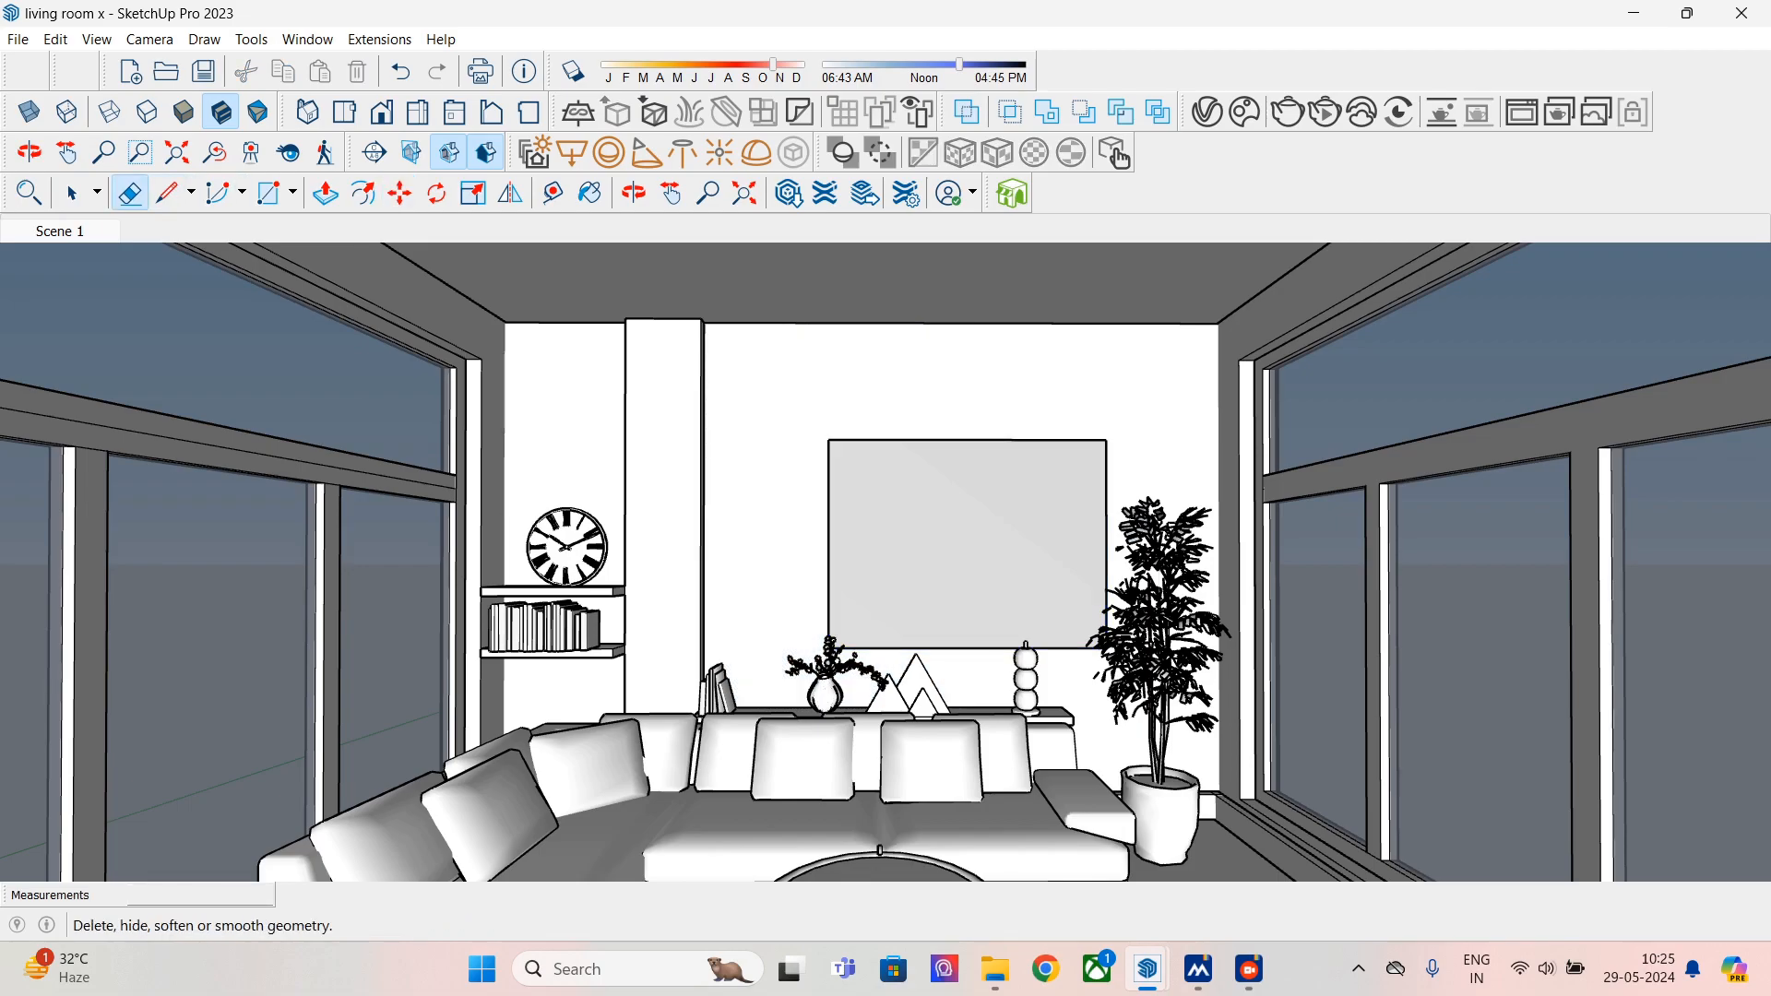
click(72, 193)
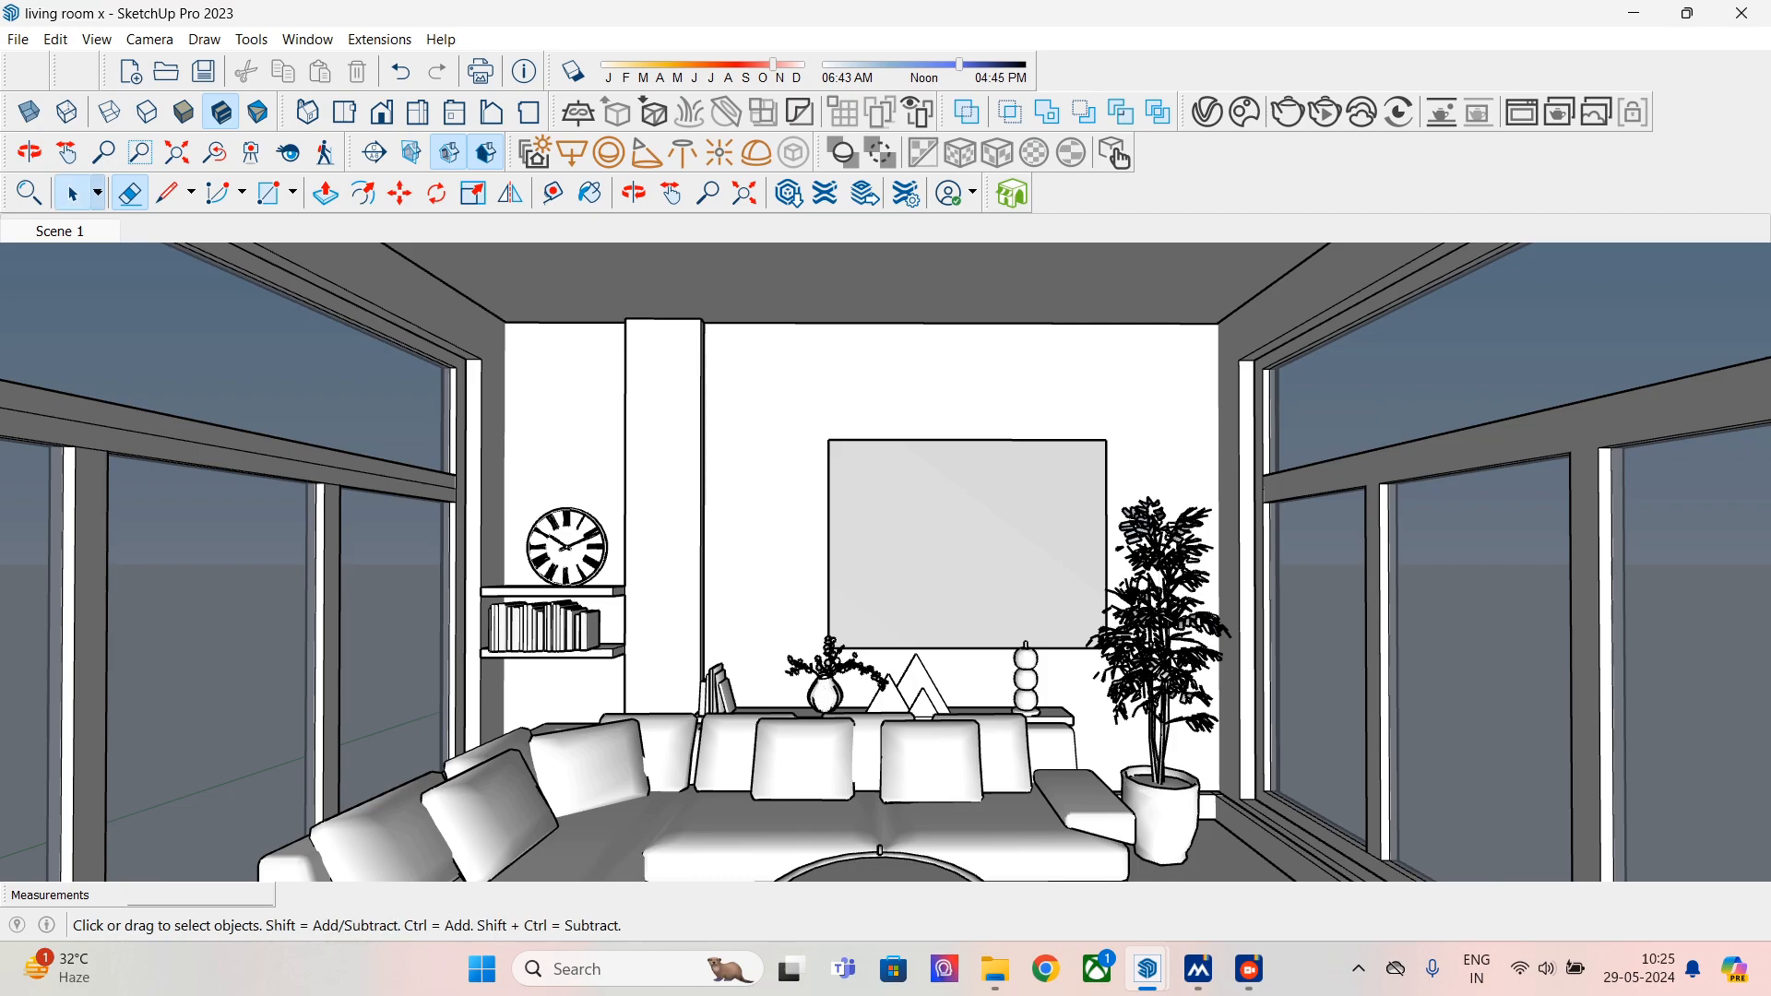
- Move the potted plant about 0.66' away from the print toward the adjacent window wall
click(1160, 645)
click(400, 193)
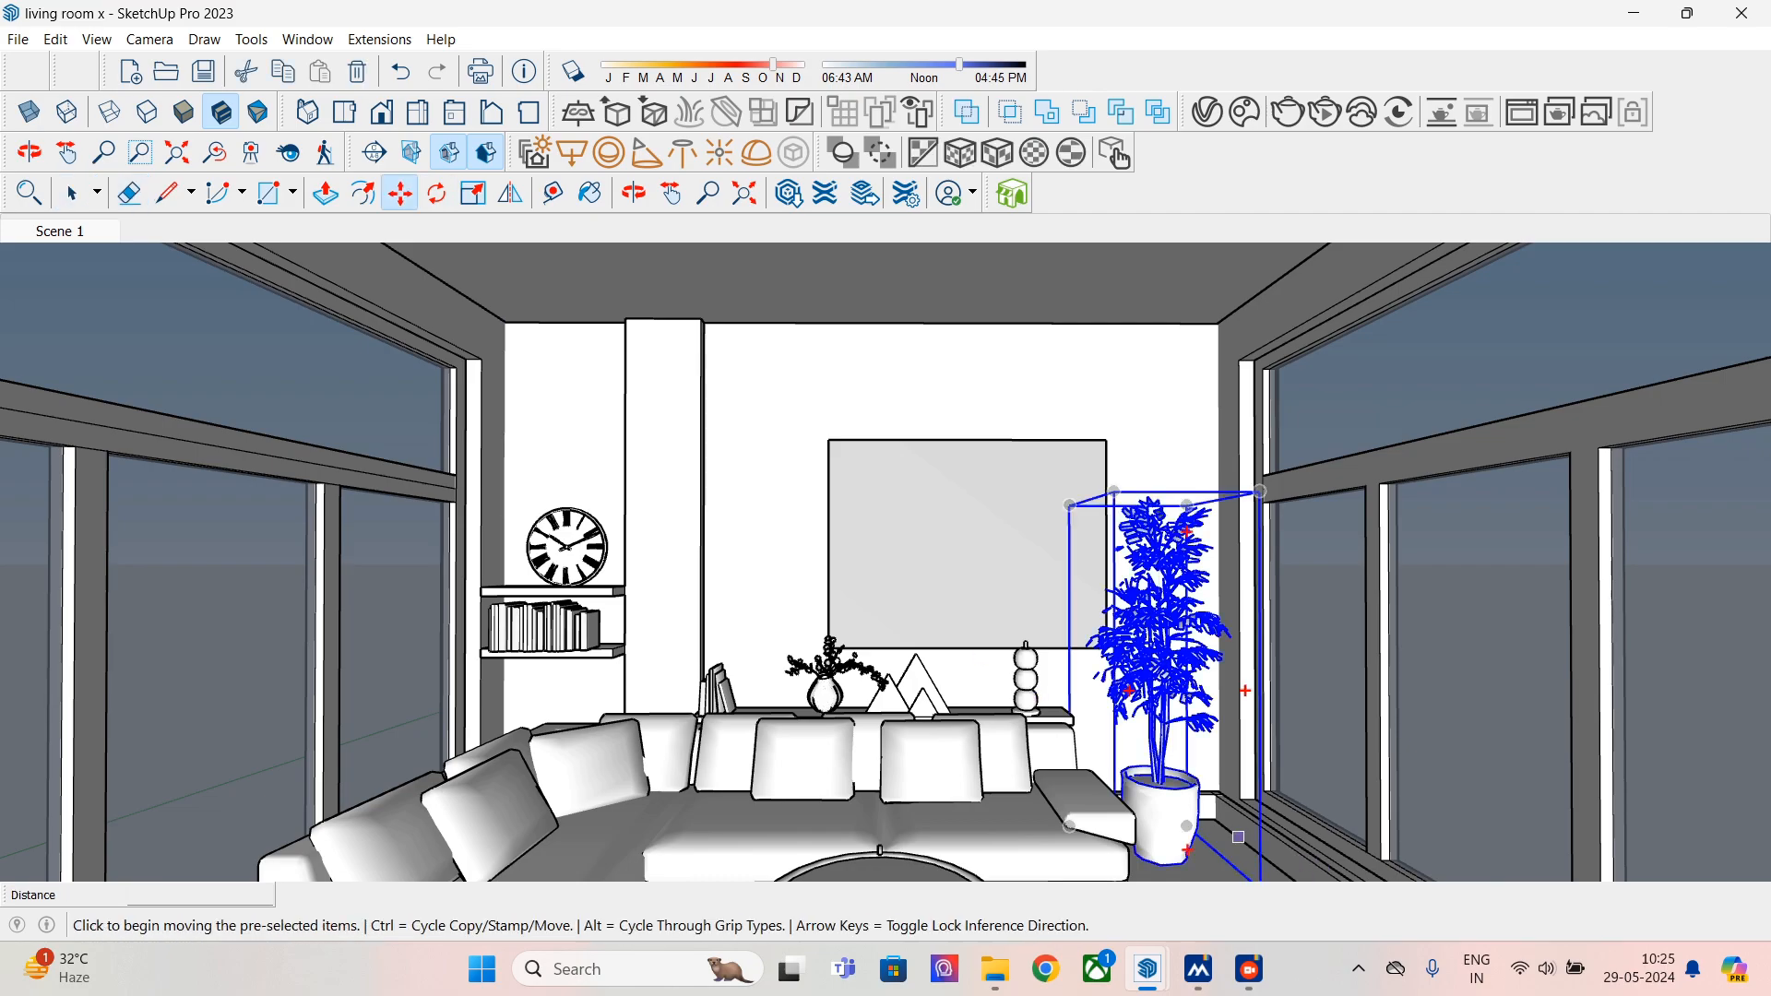
click(1160, 815)
click(1198, 815)
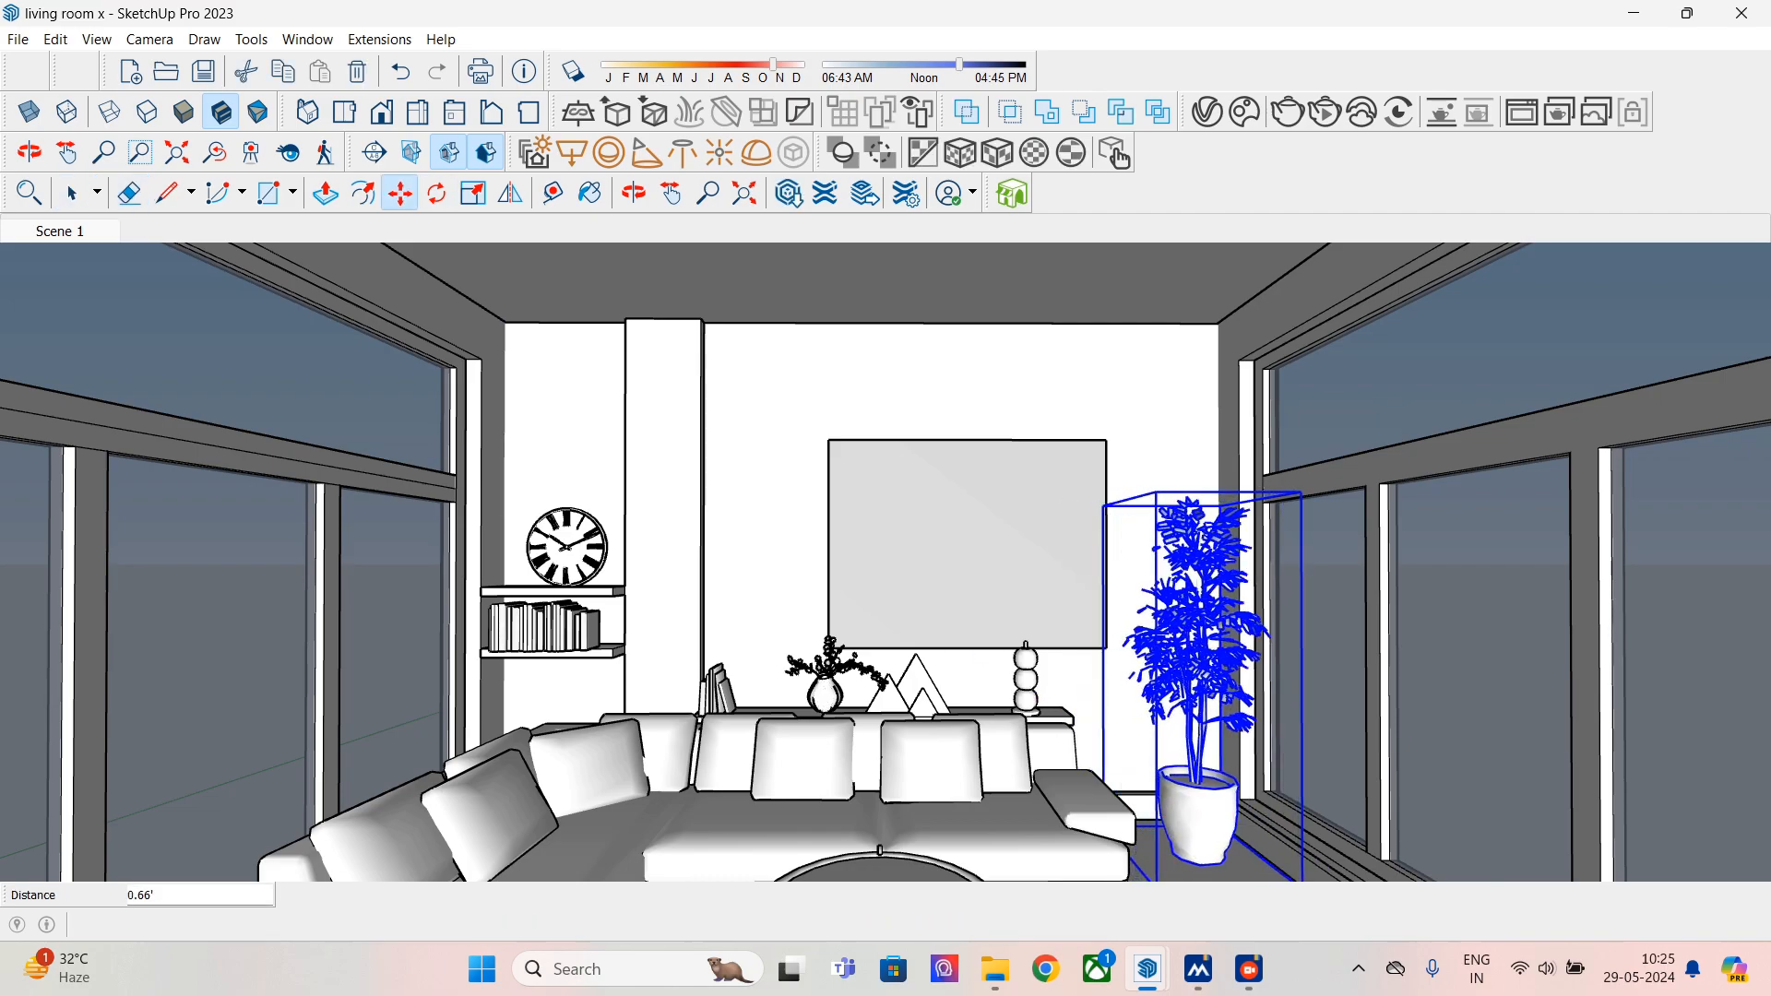
click(74, 193)
- Try shifting the wall print slightly toward the plant, and move it back to its centred position
shift+middle_drag(885, 609, 883, 528)
key(Down)
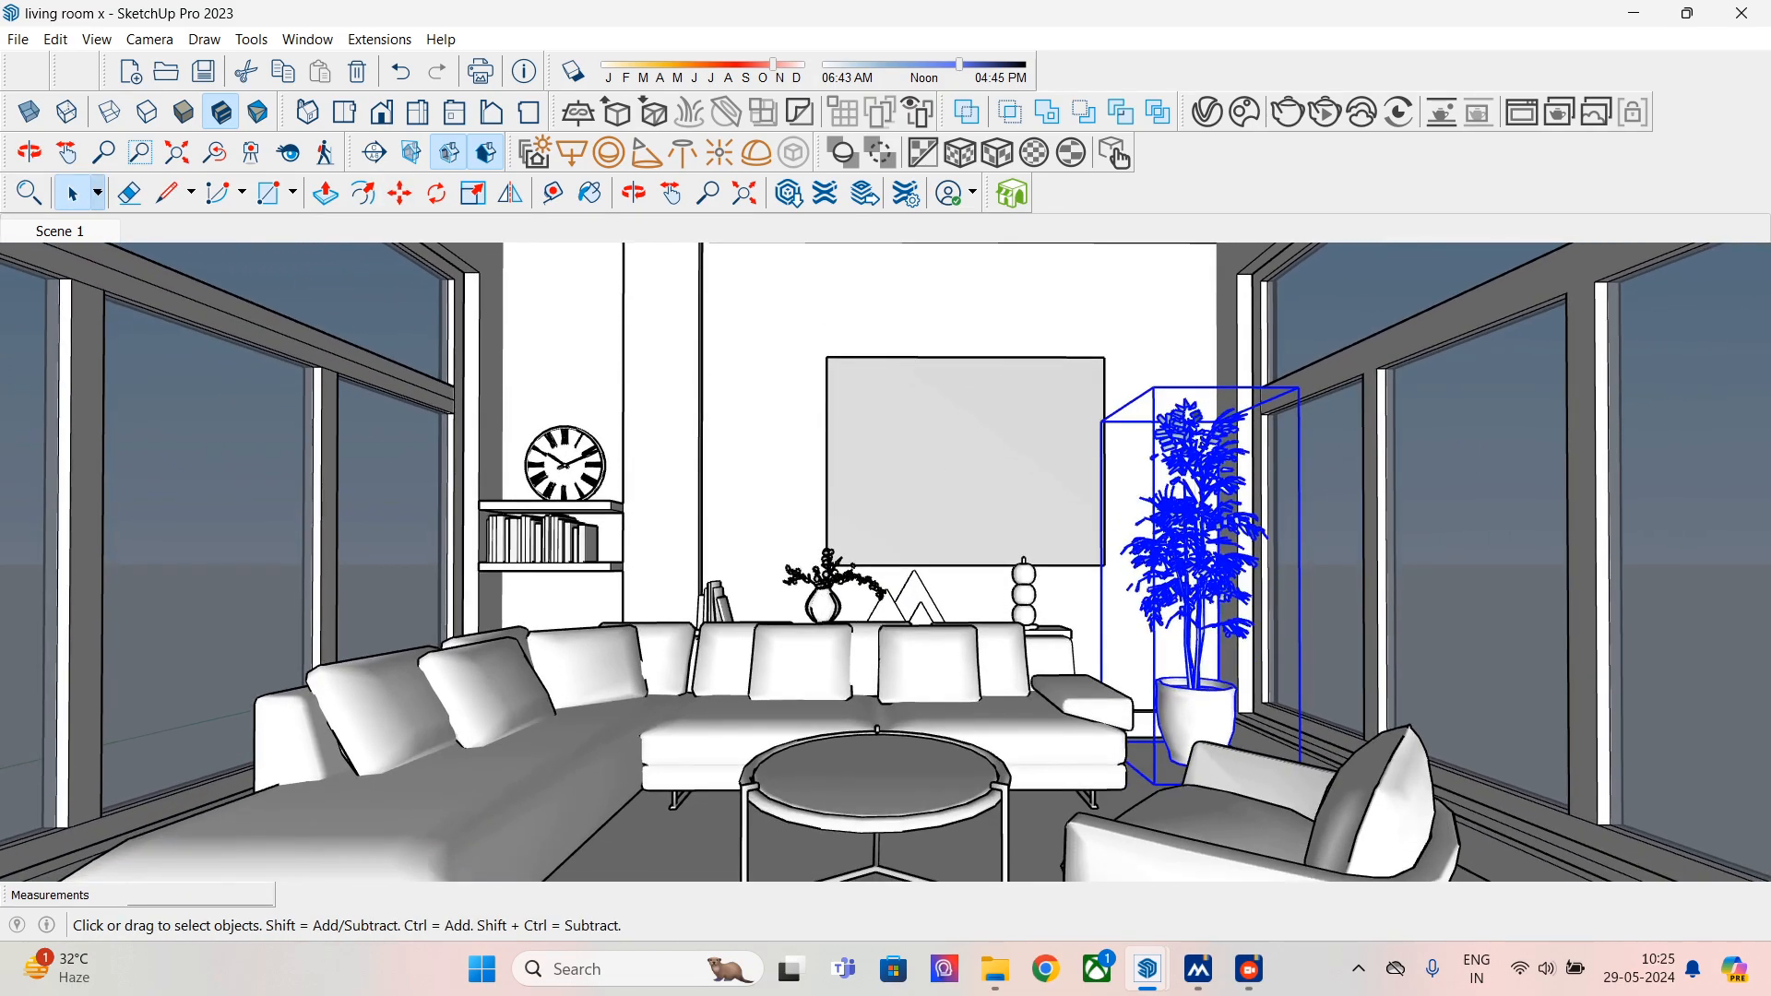
click(964, 461)
click(399, 193)
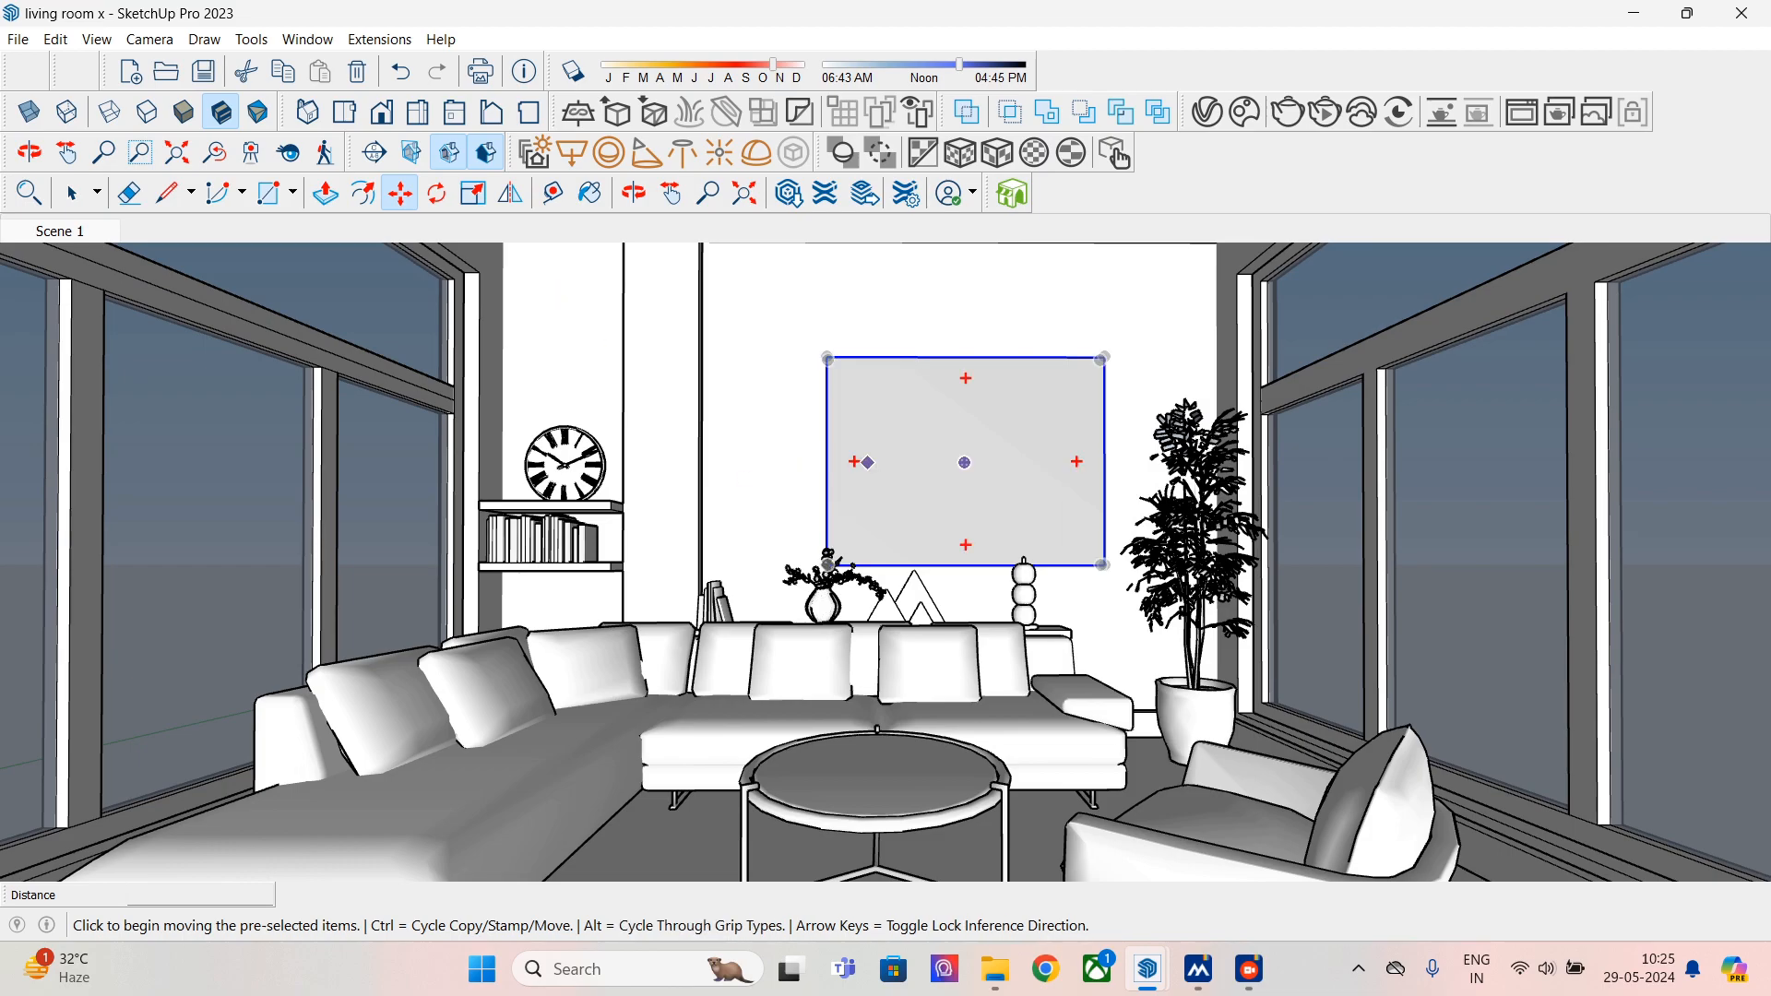
click(974, 507)
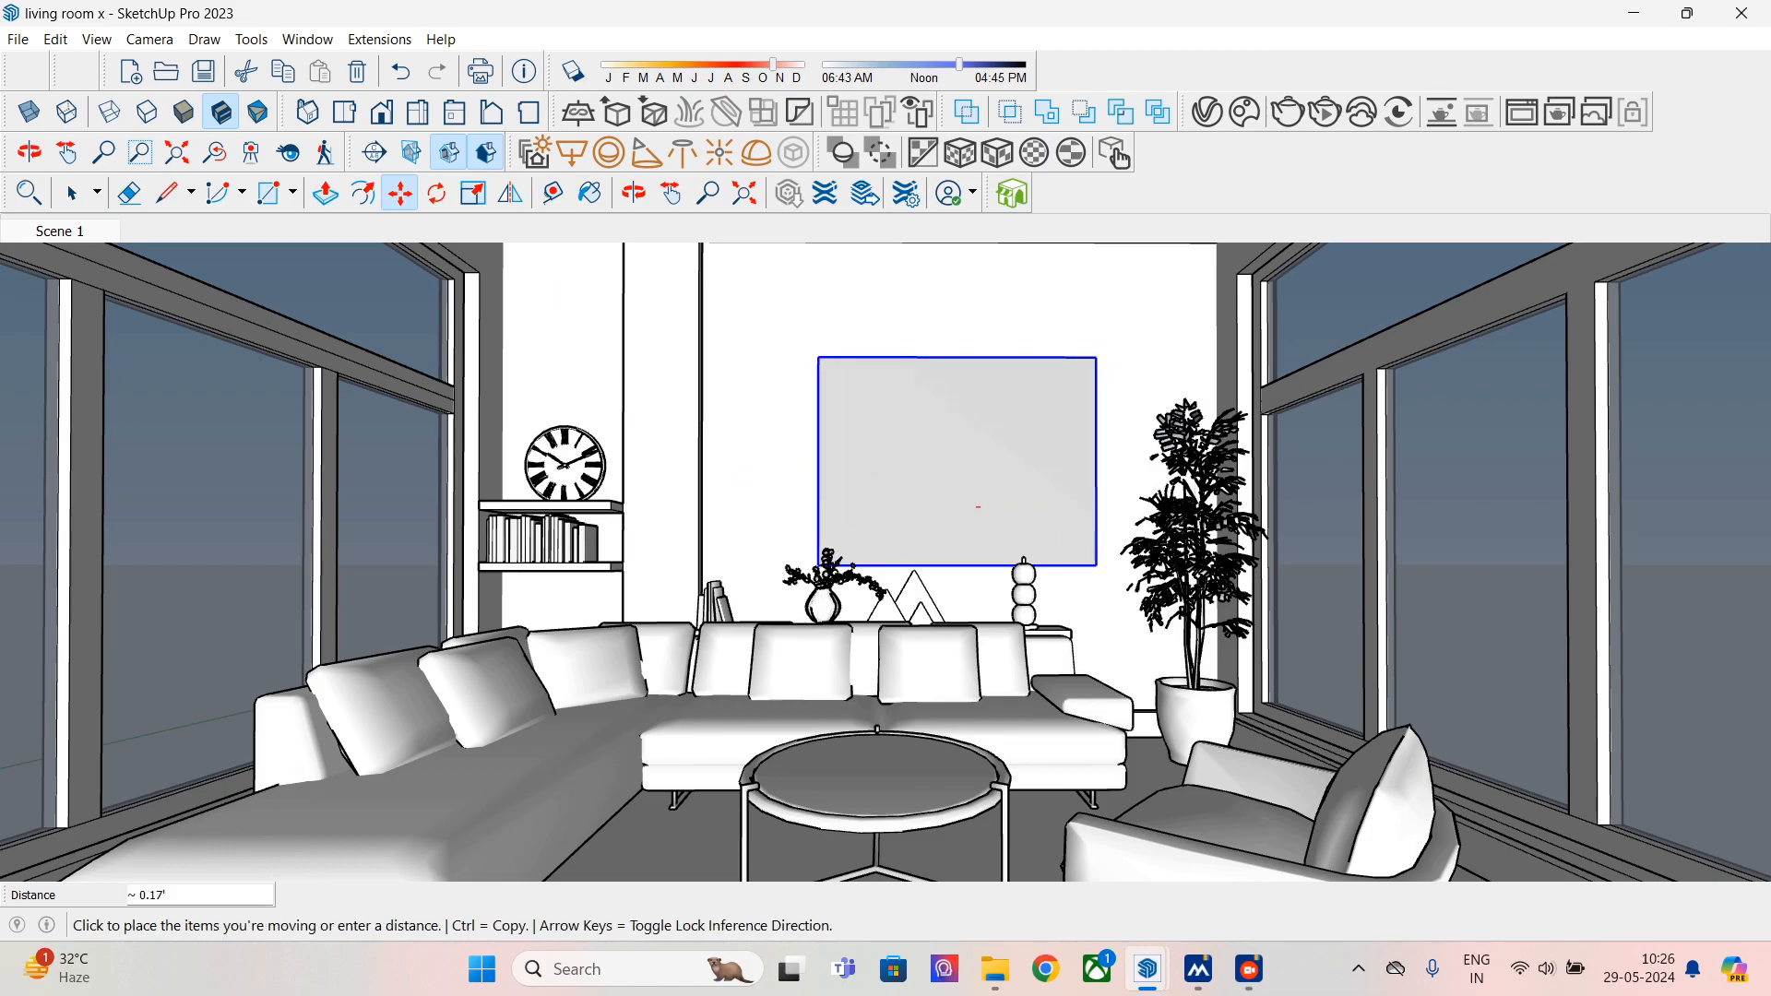
click(983, 507)
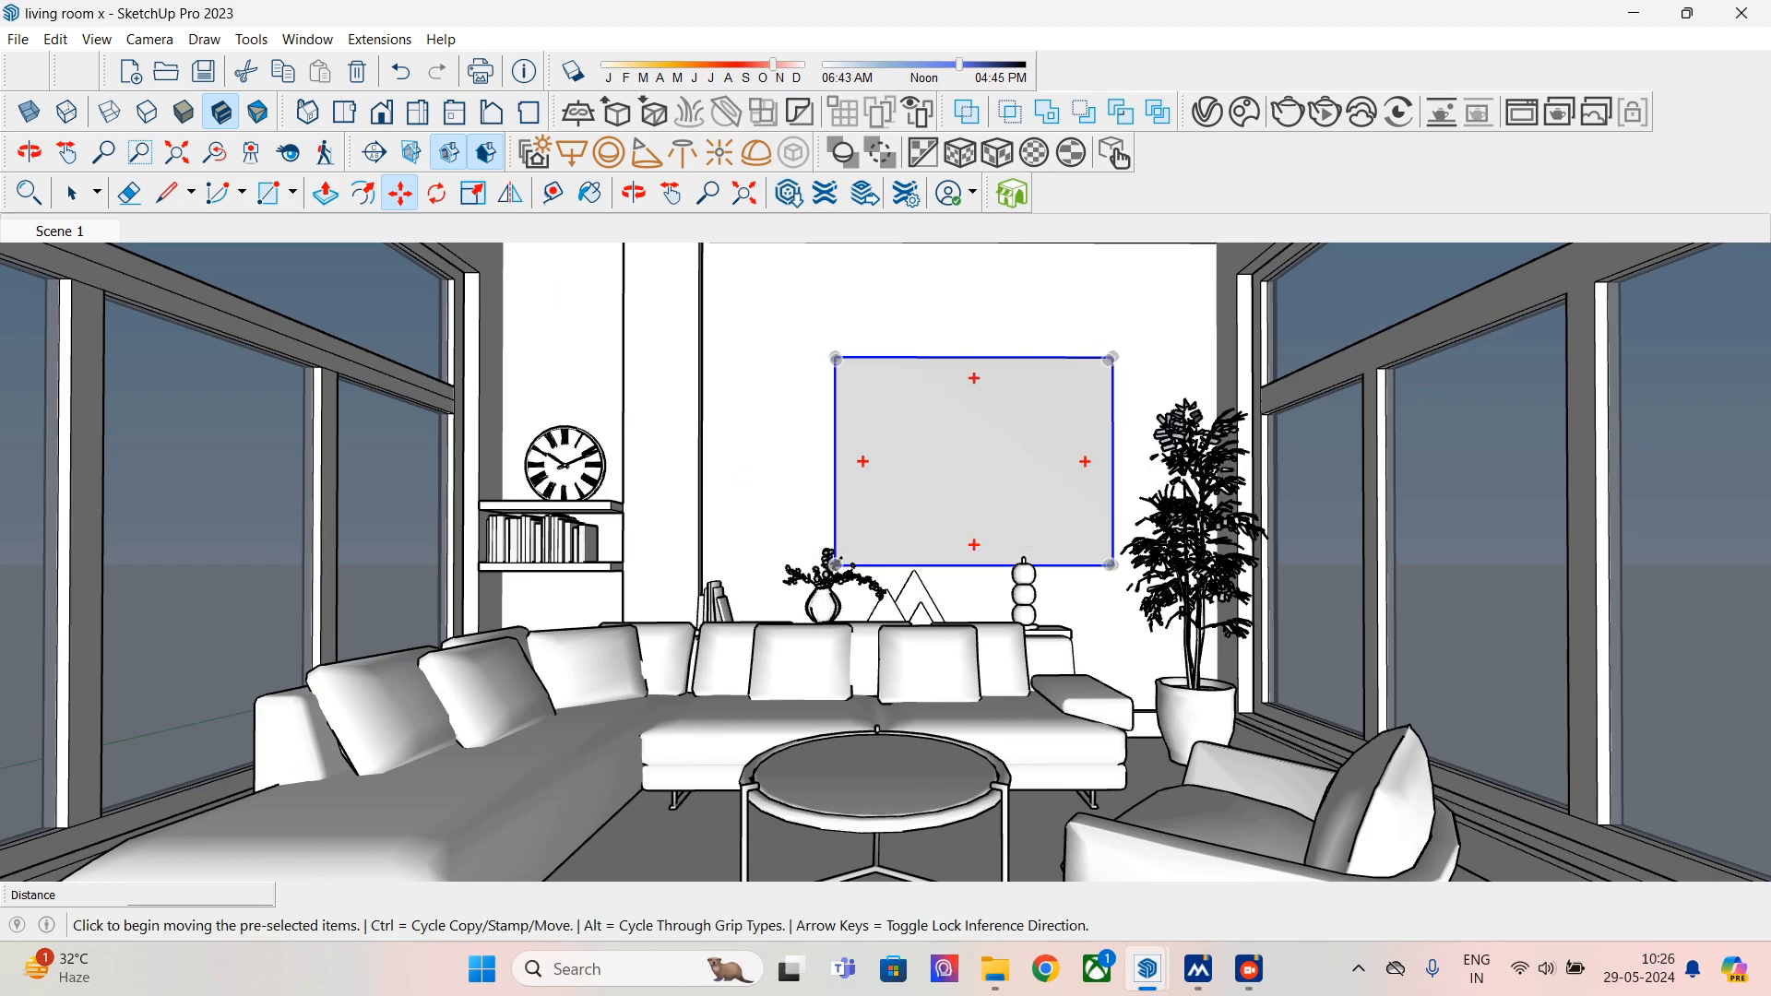
click(924, 519)
click(916, 519)
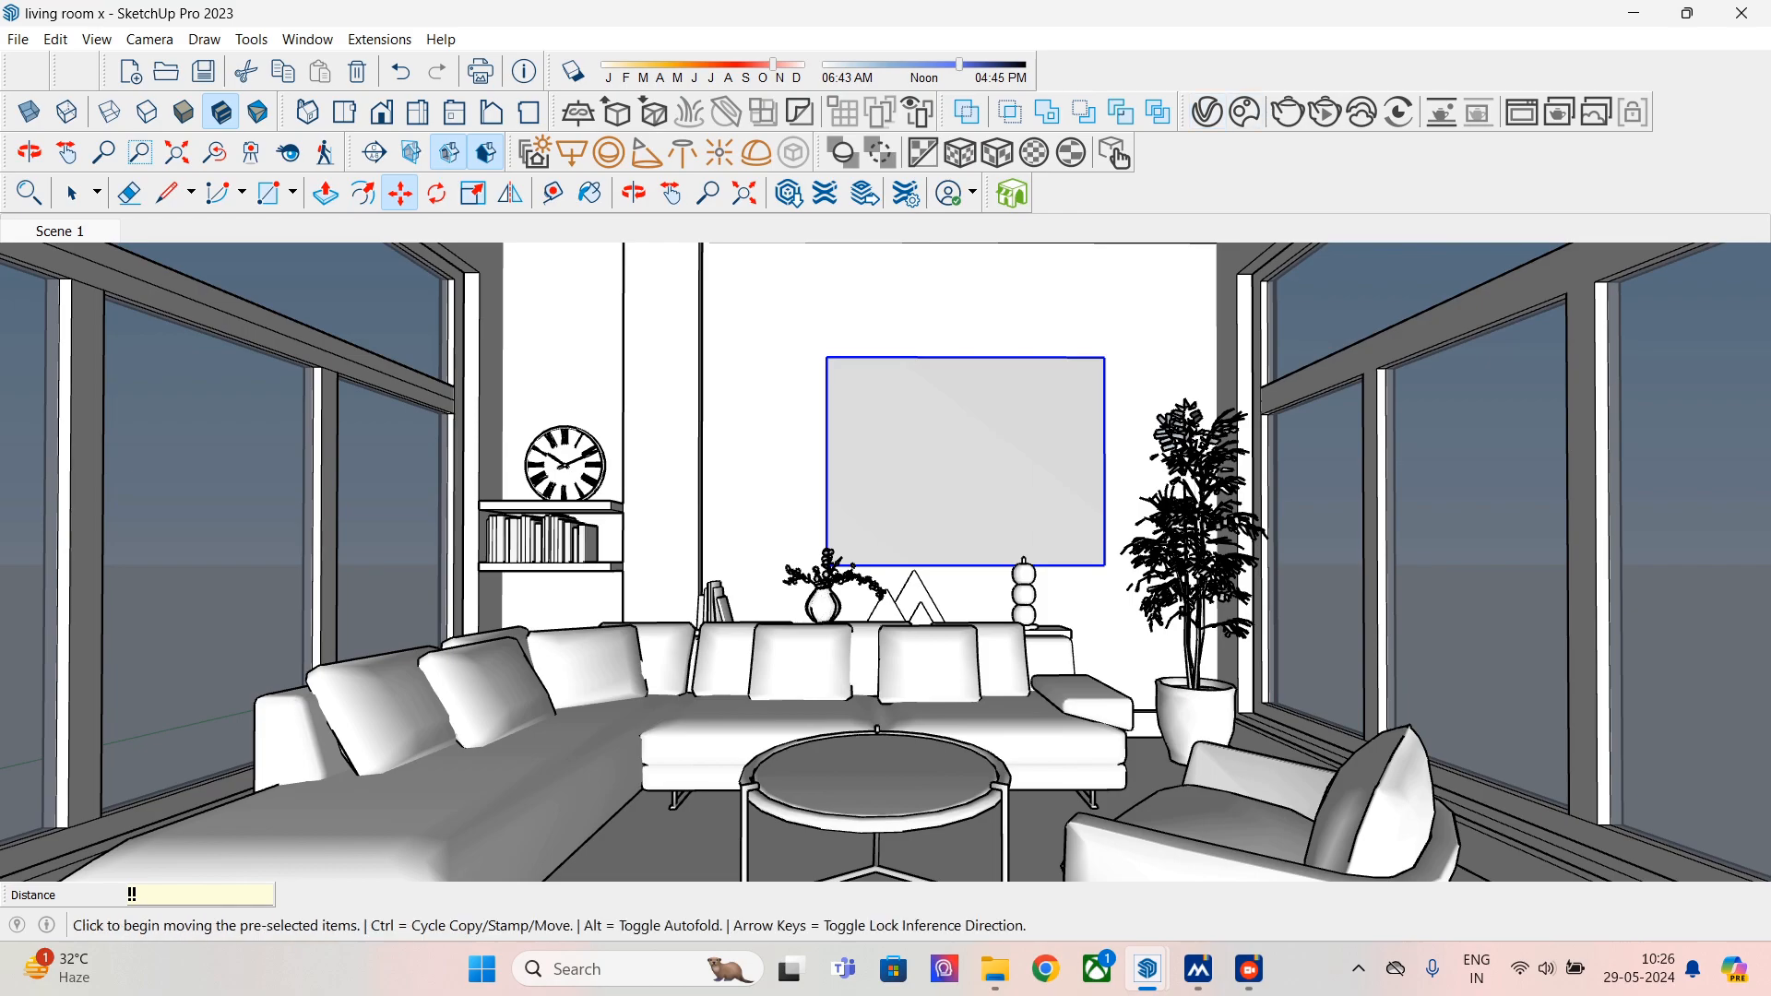
- Run a V-Ray interactive render to examine the room with the print and plant, and close the frame buffer
click(1324, 112)
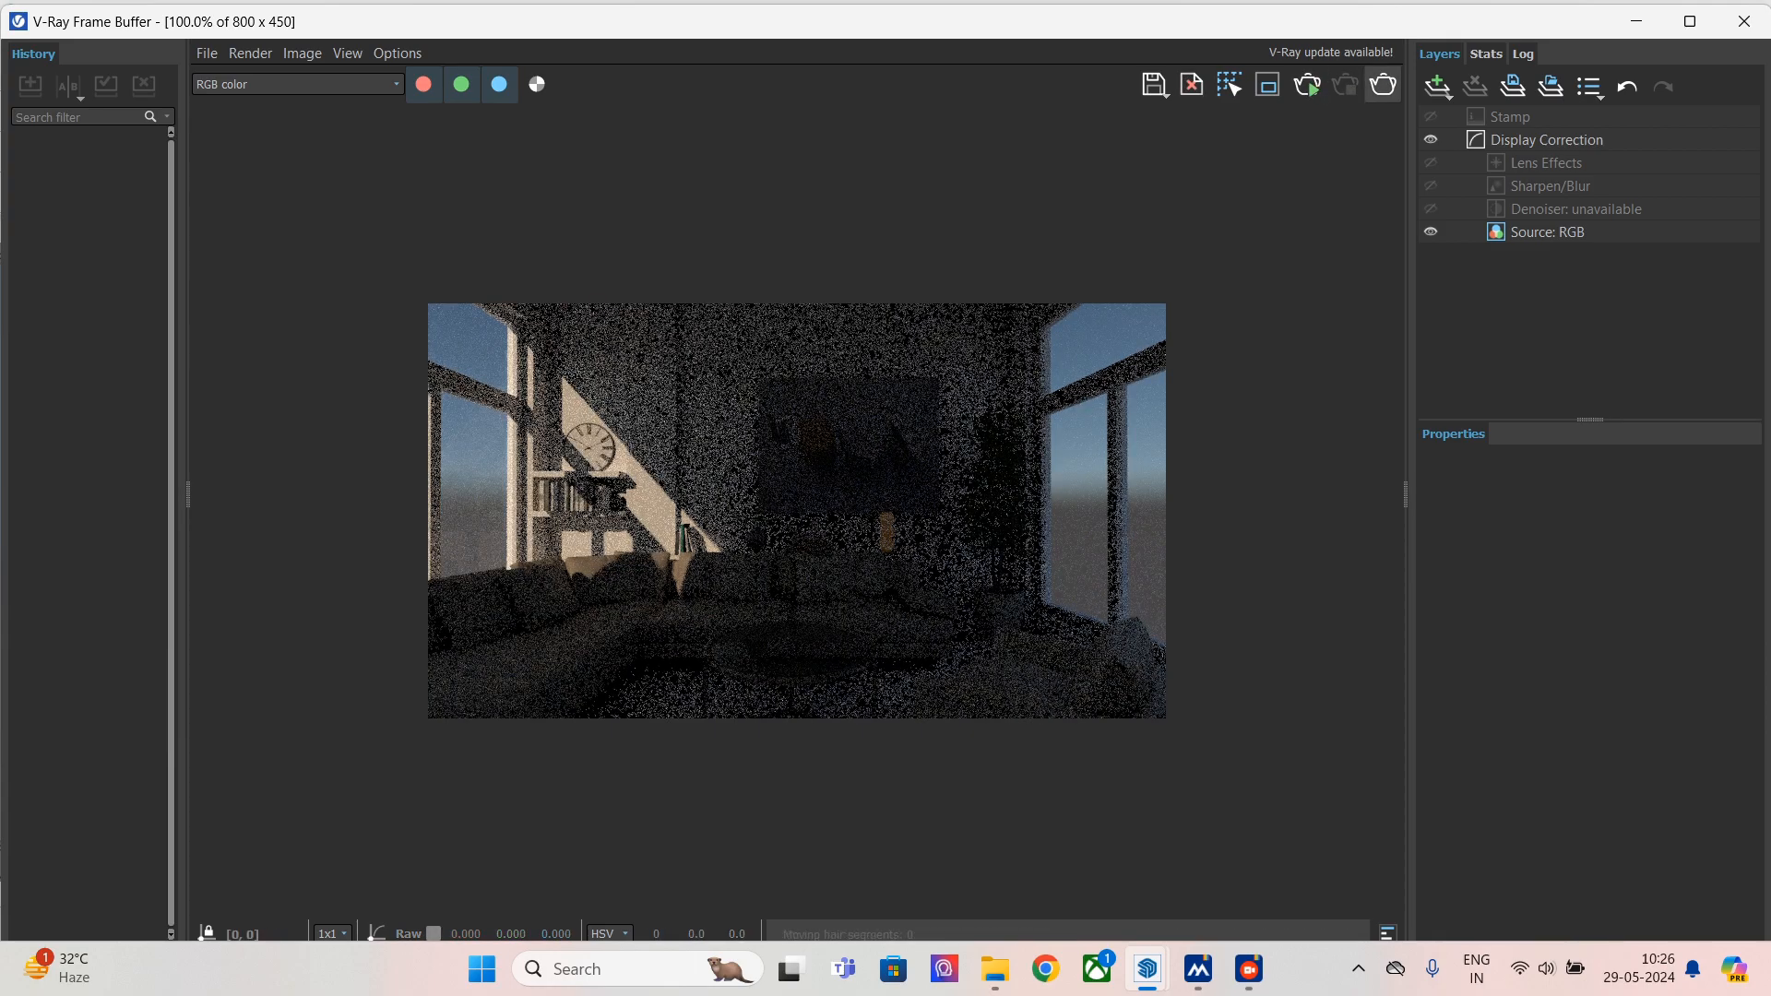
click(1743, 21)
key(space)
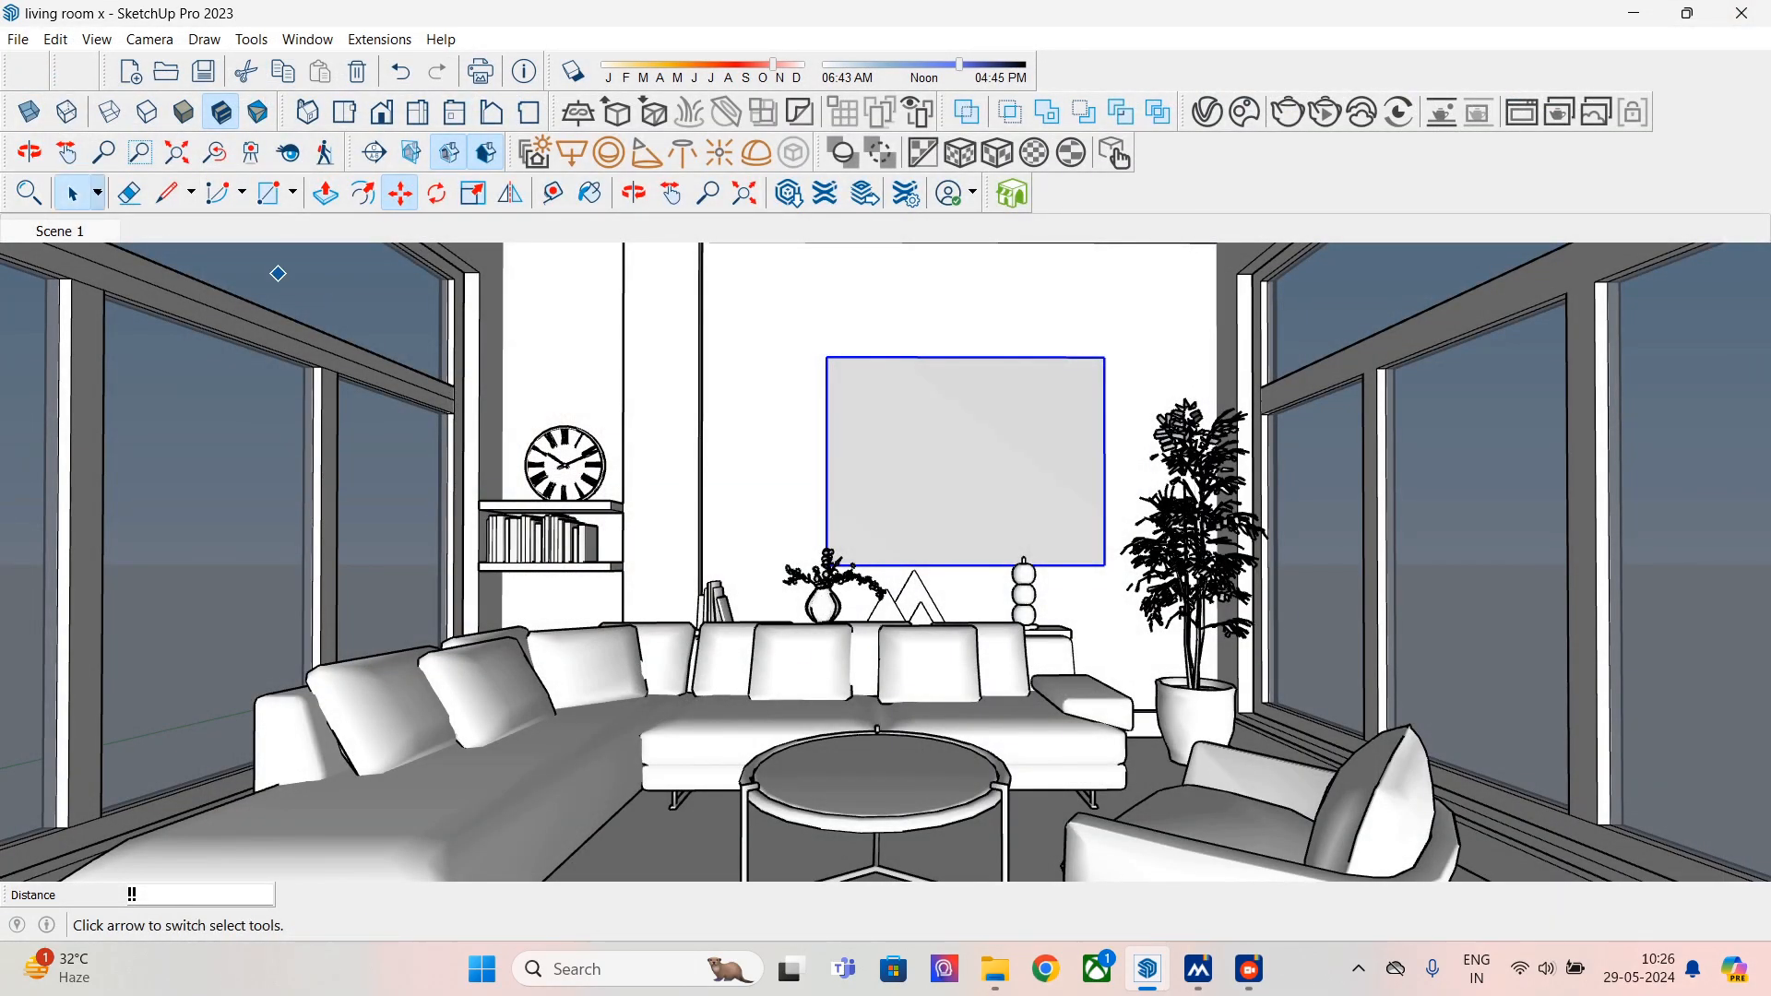
- Orbit to an angled view of the sofa and coffee table with the armchair's back in the foreground, and add it as a scene
mouse_move(996, 591)
middle_down()
mouse_move(857, 604)
mouse_move(834, 572)
middle_up()
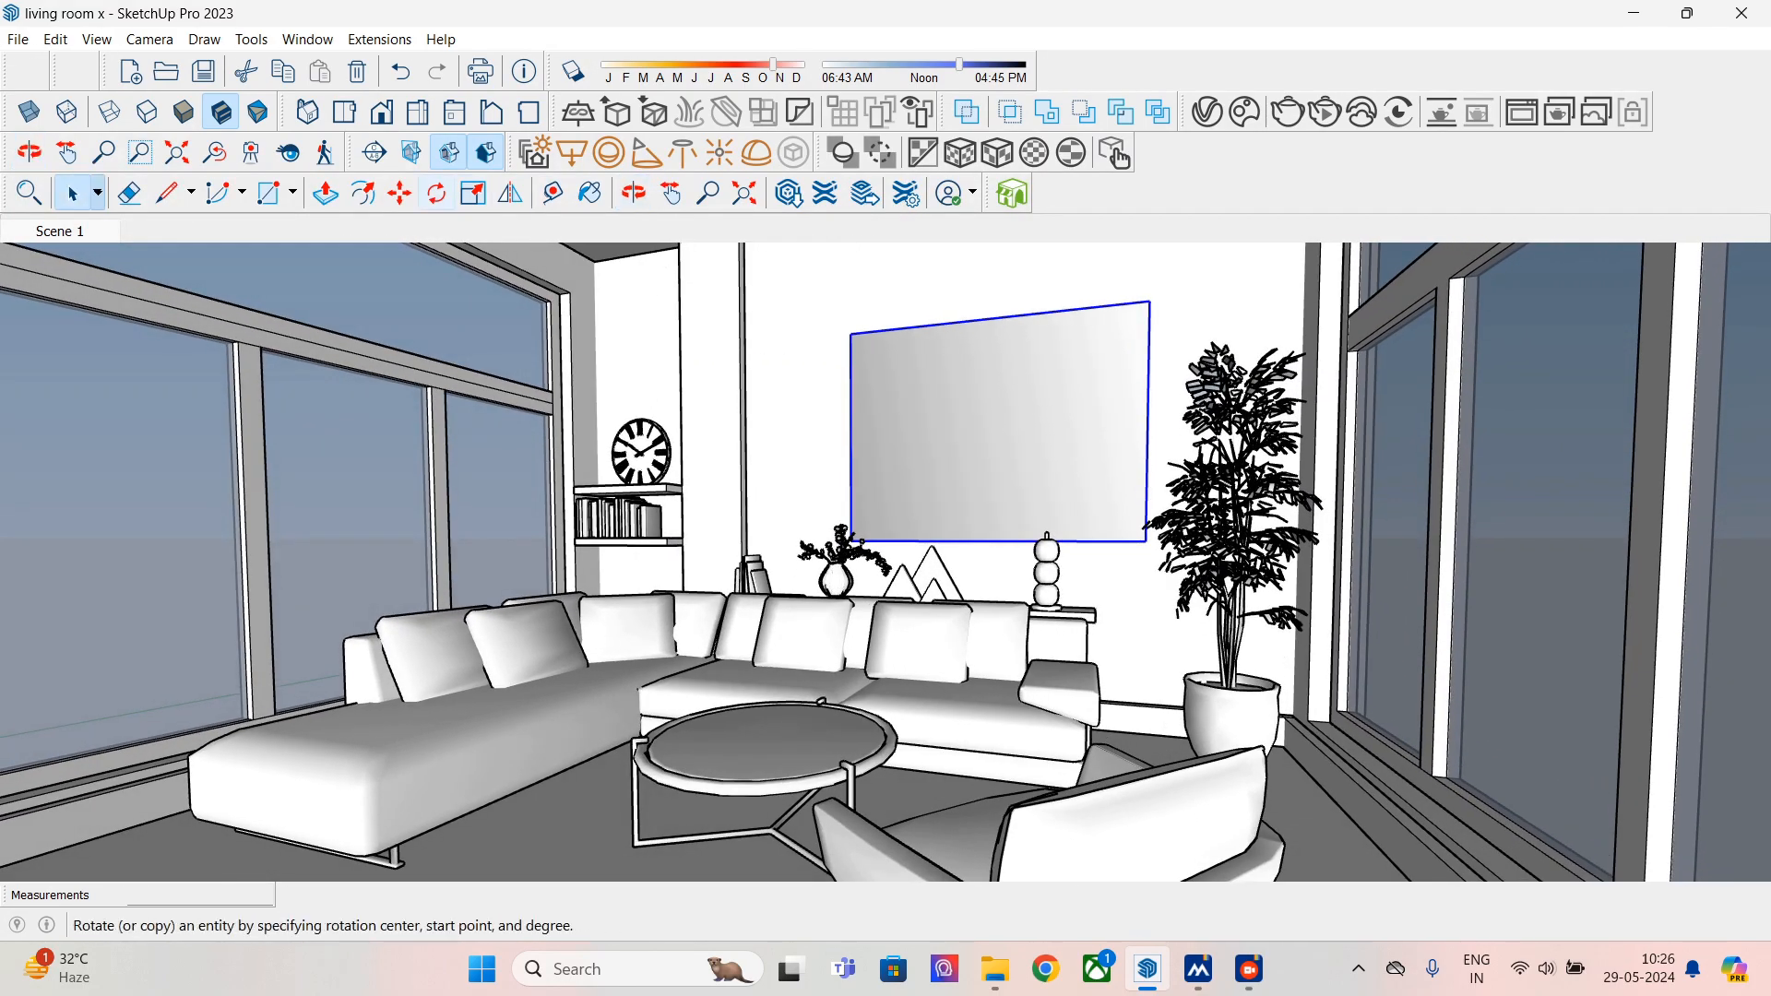
click(96, 39)
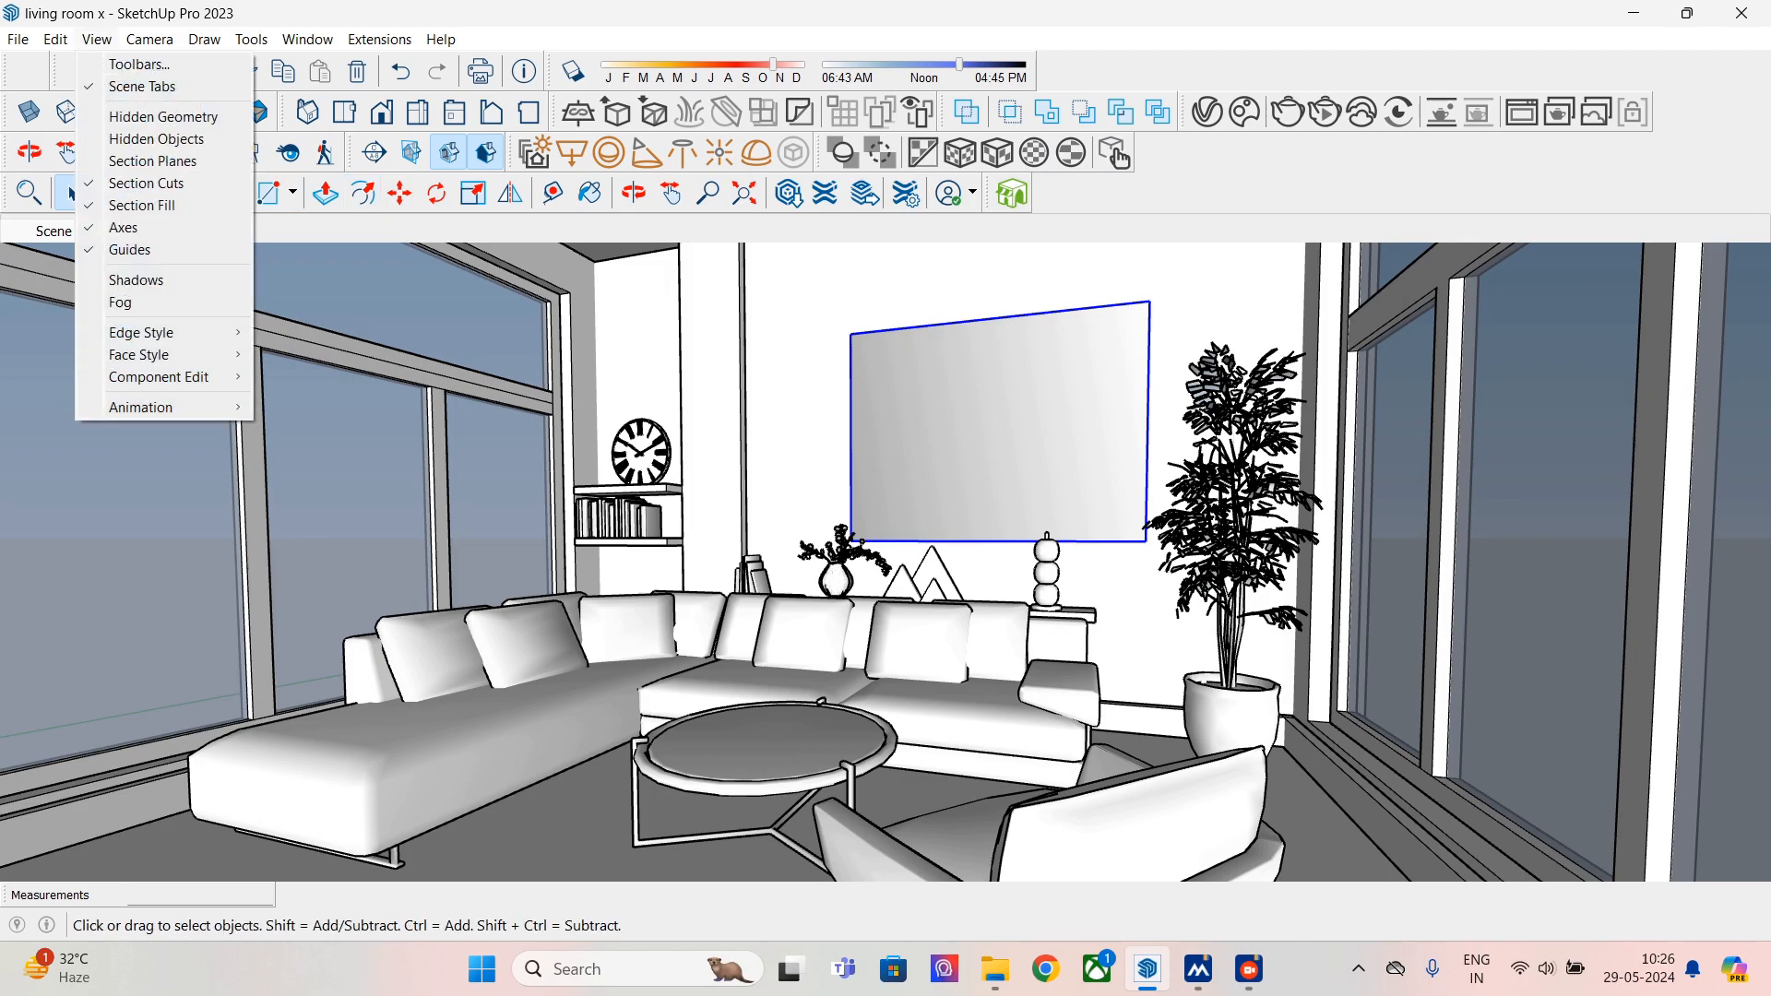
mouse_move(141, 407)
click(429, 407)
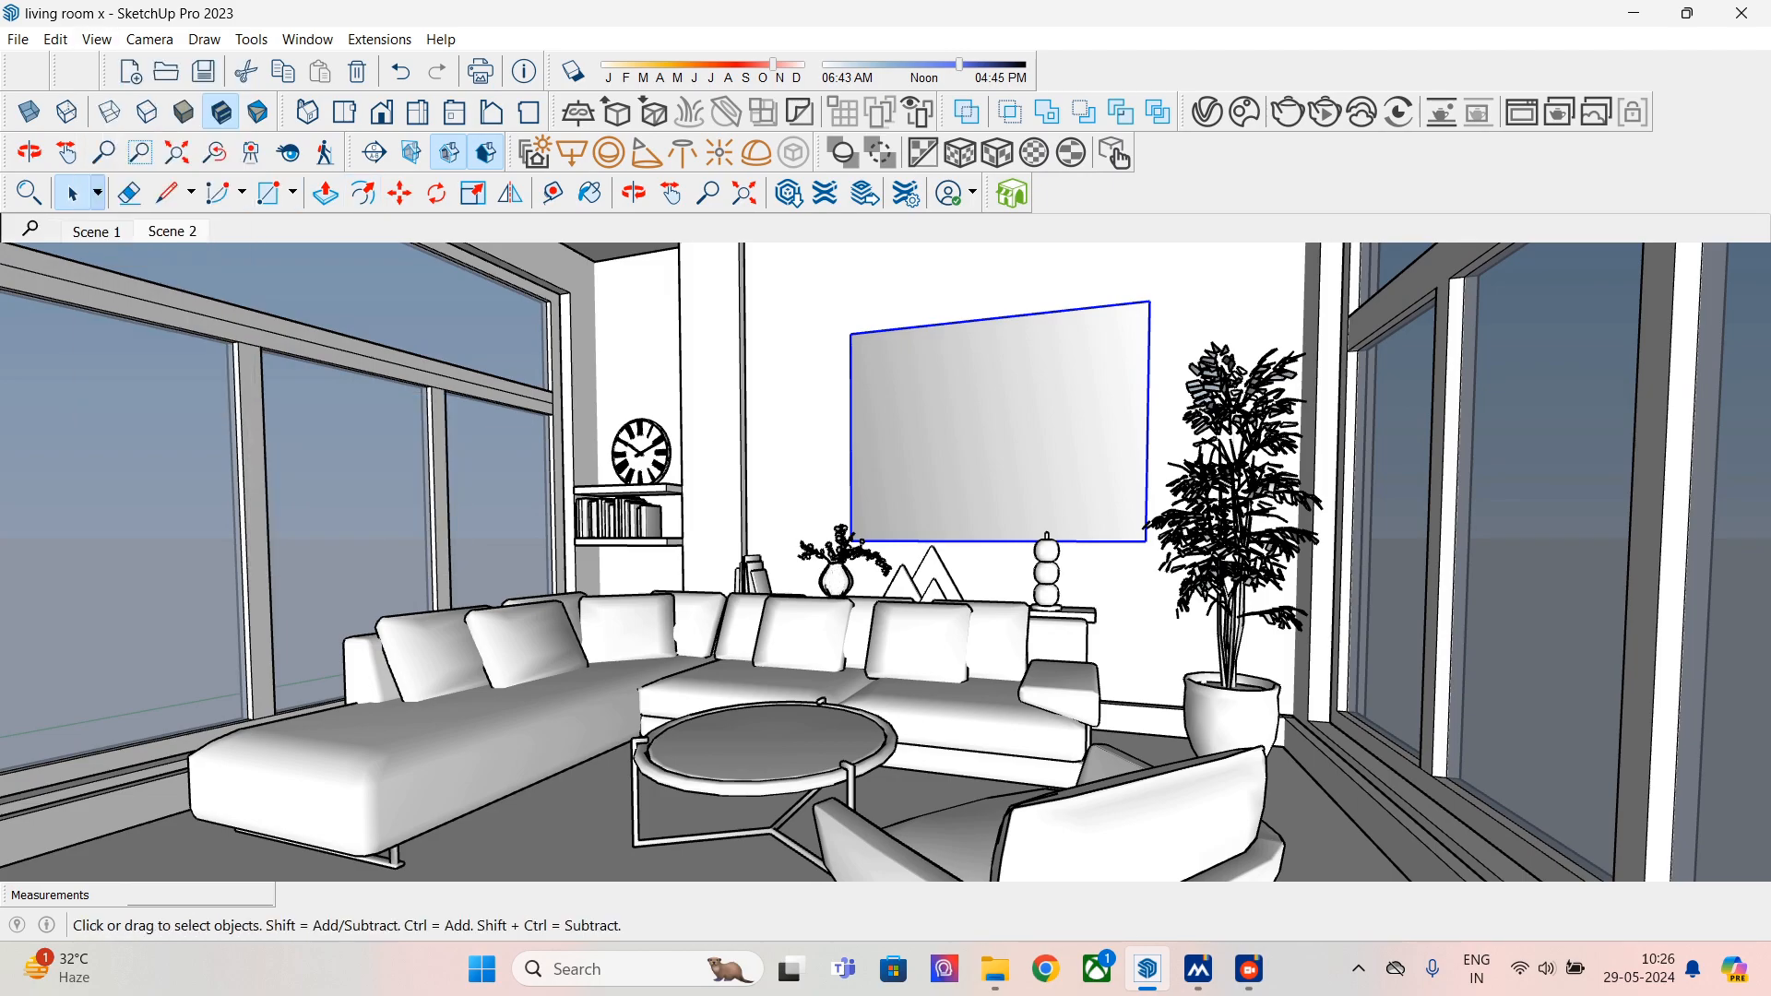
middle_drag(858, 572, 1005, 564)
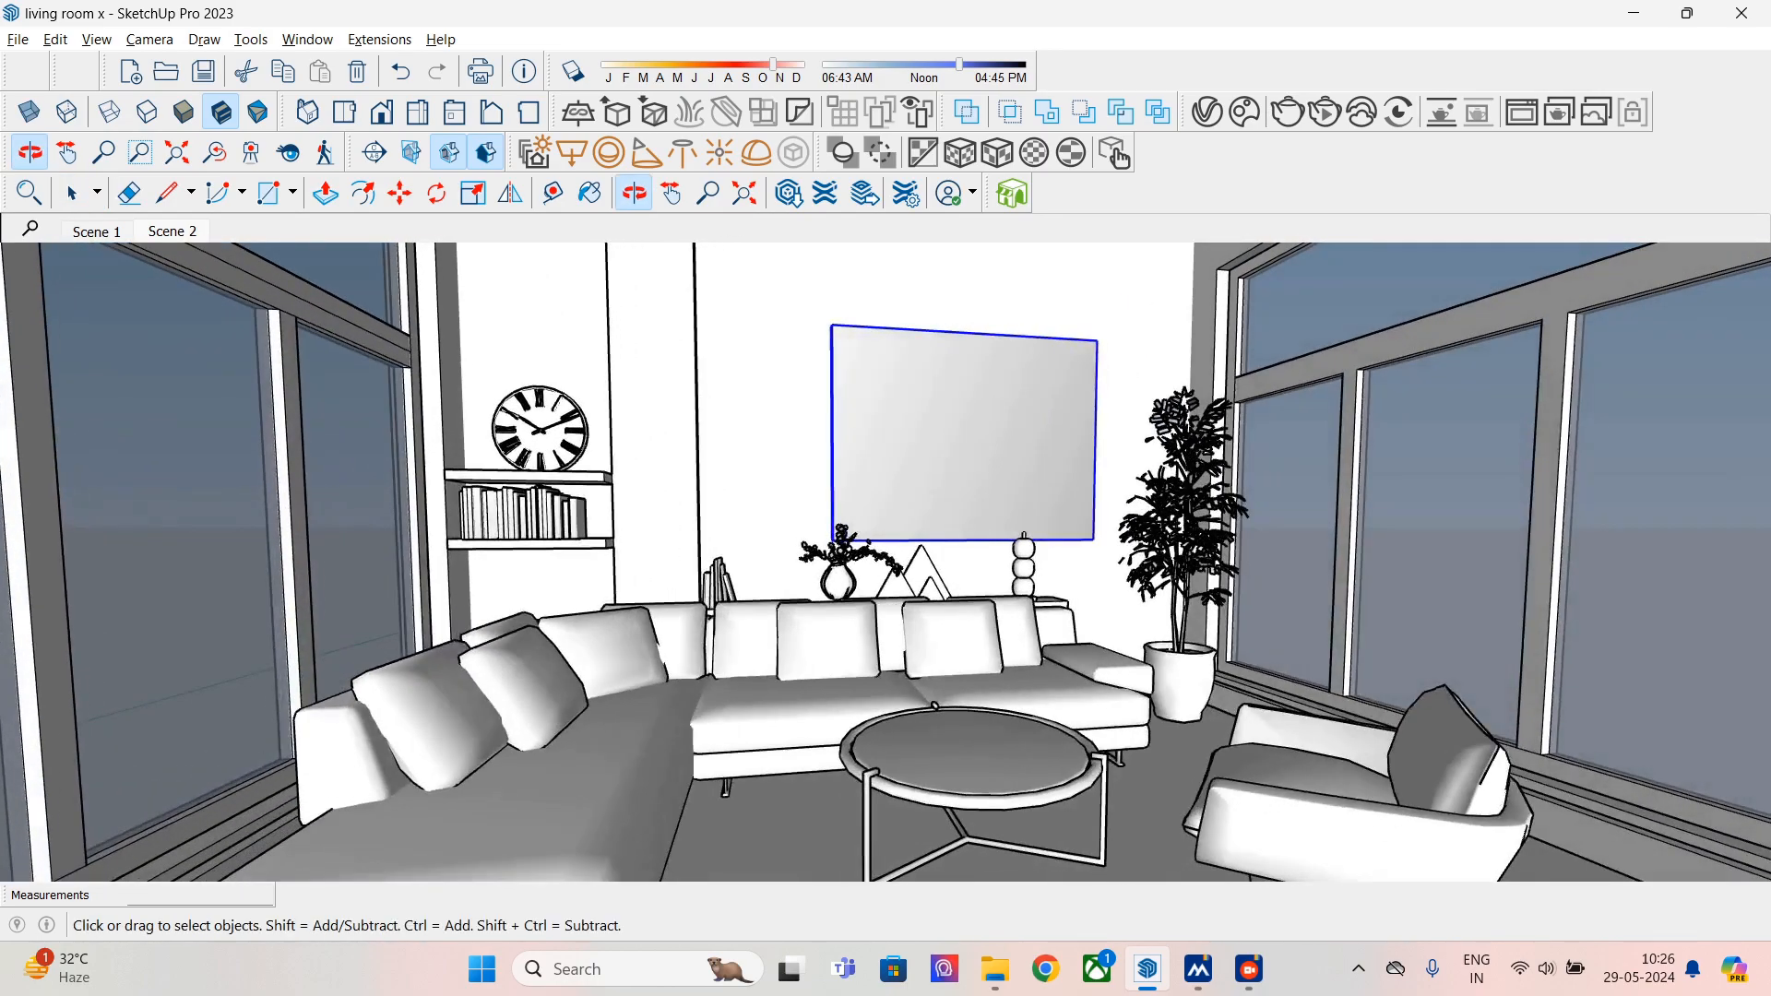
middle_drag(886, 562, 913, 563)
scroll(913, 562, down, 2)
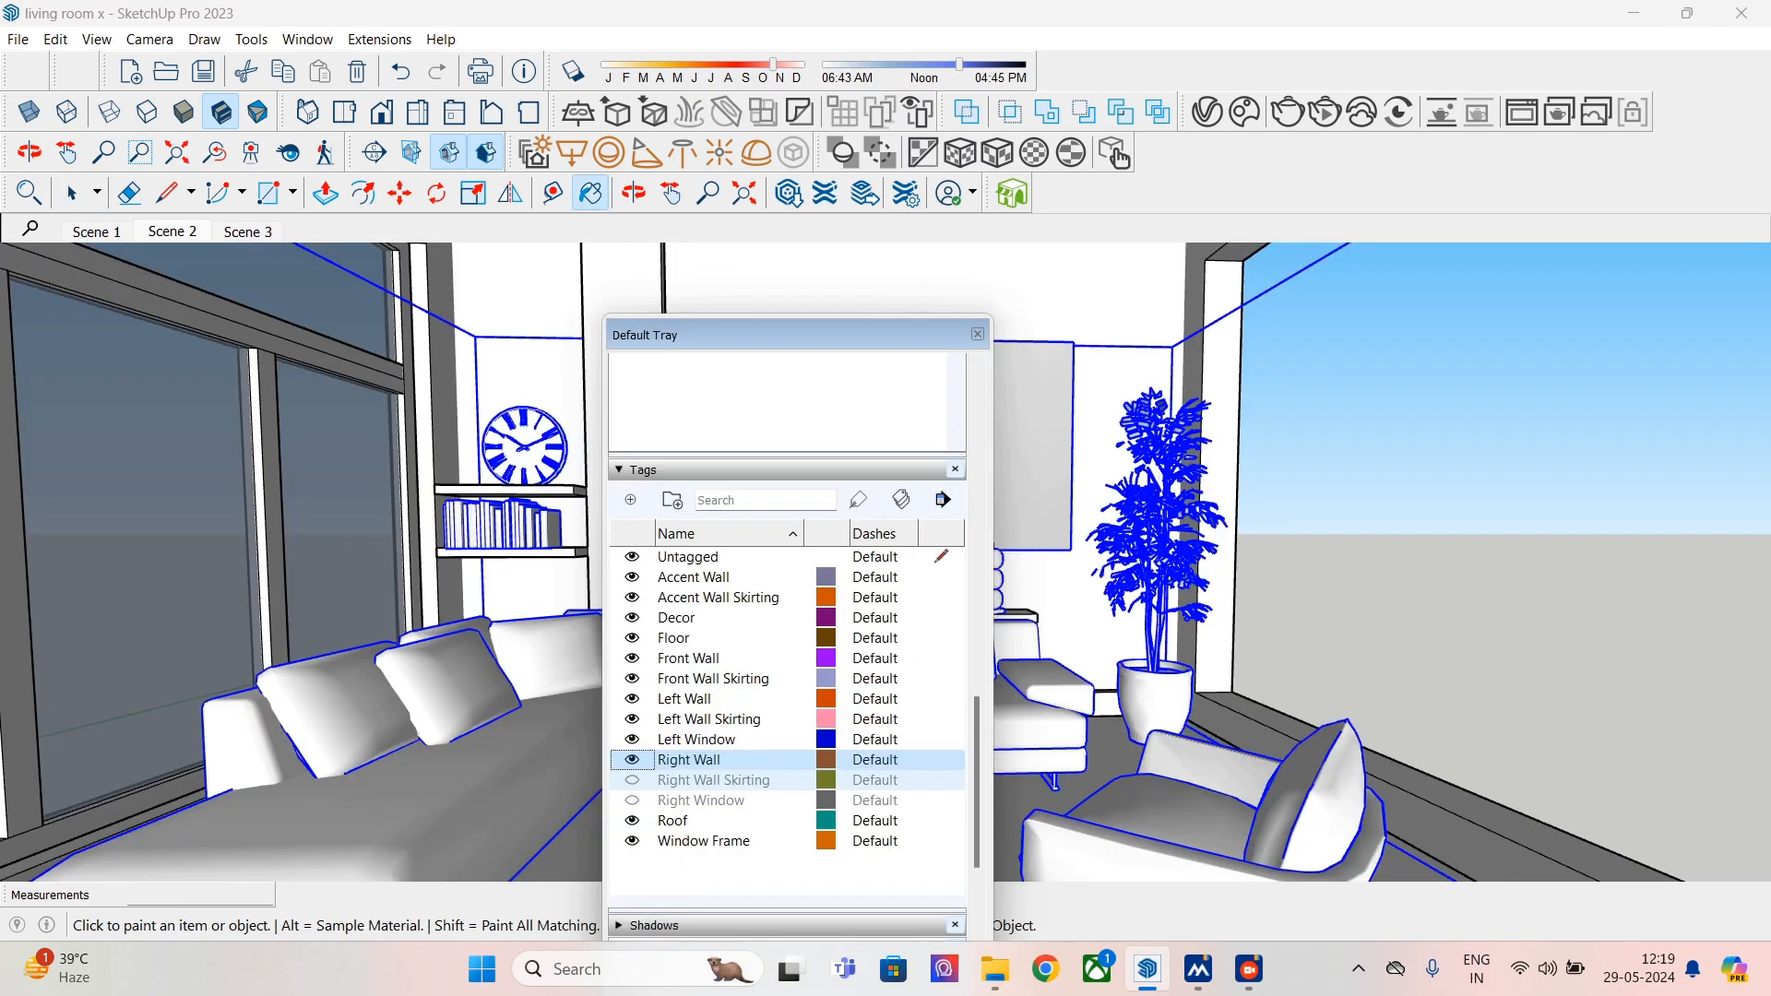
- Make the Right Wall Skirting and Right Window tags visible, and close the tray
click(632, 779)
click(631, 800)
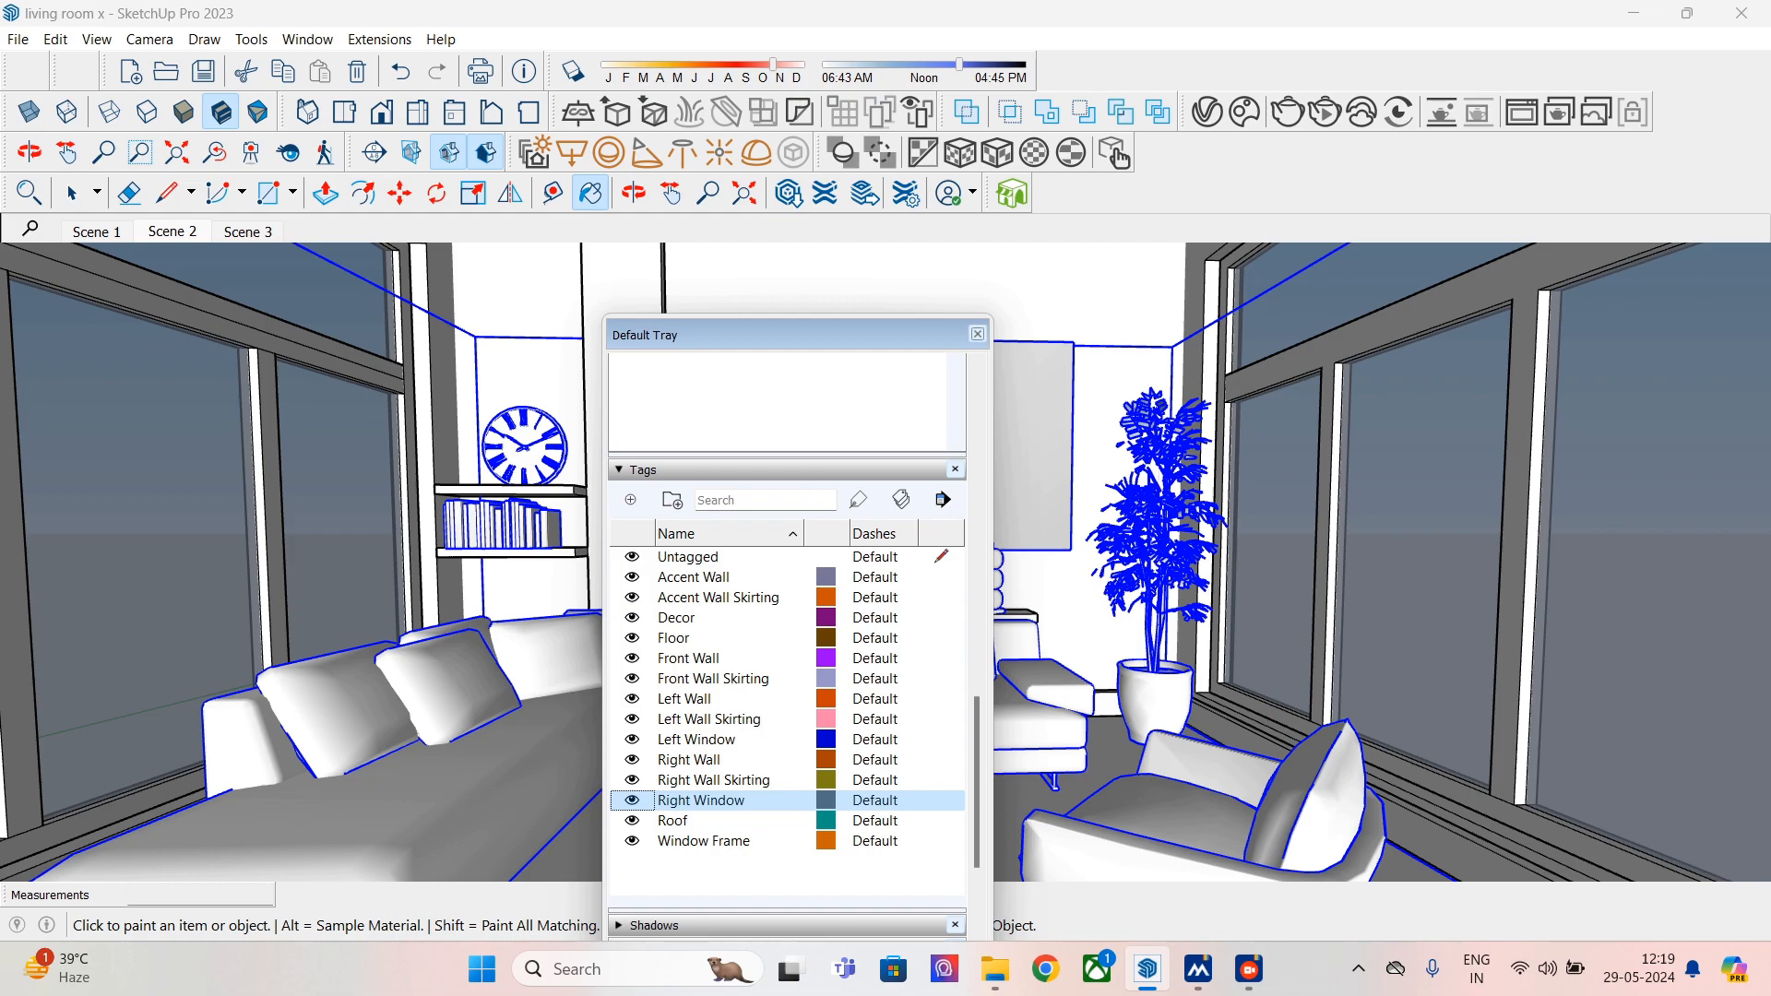
click(978, 335)
click(72, 193)
- Return to Scene 1 and try placing a ceiling guide 1' in from the window-wall edge on the clock side
middle_drag(812, 590, 840, 443)
click(96, 231)
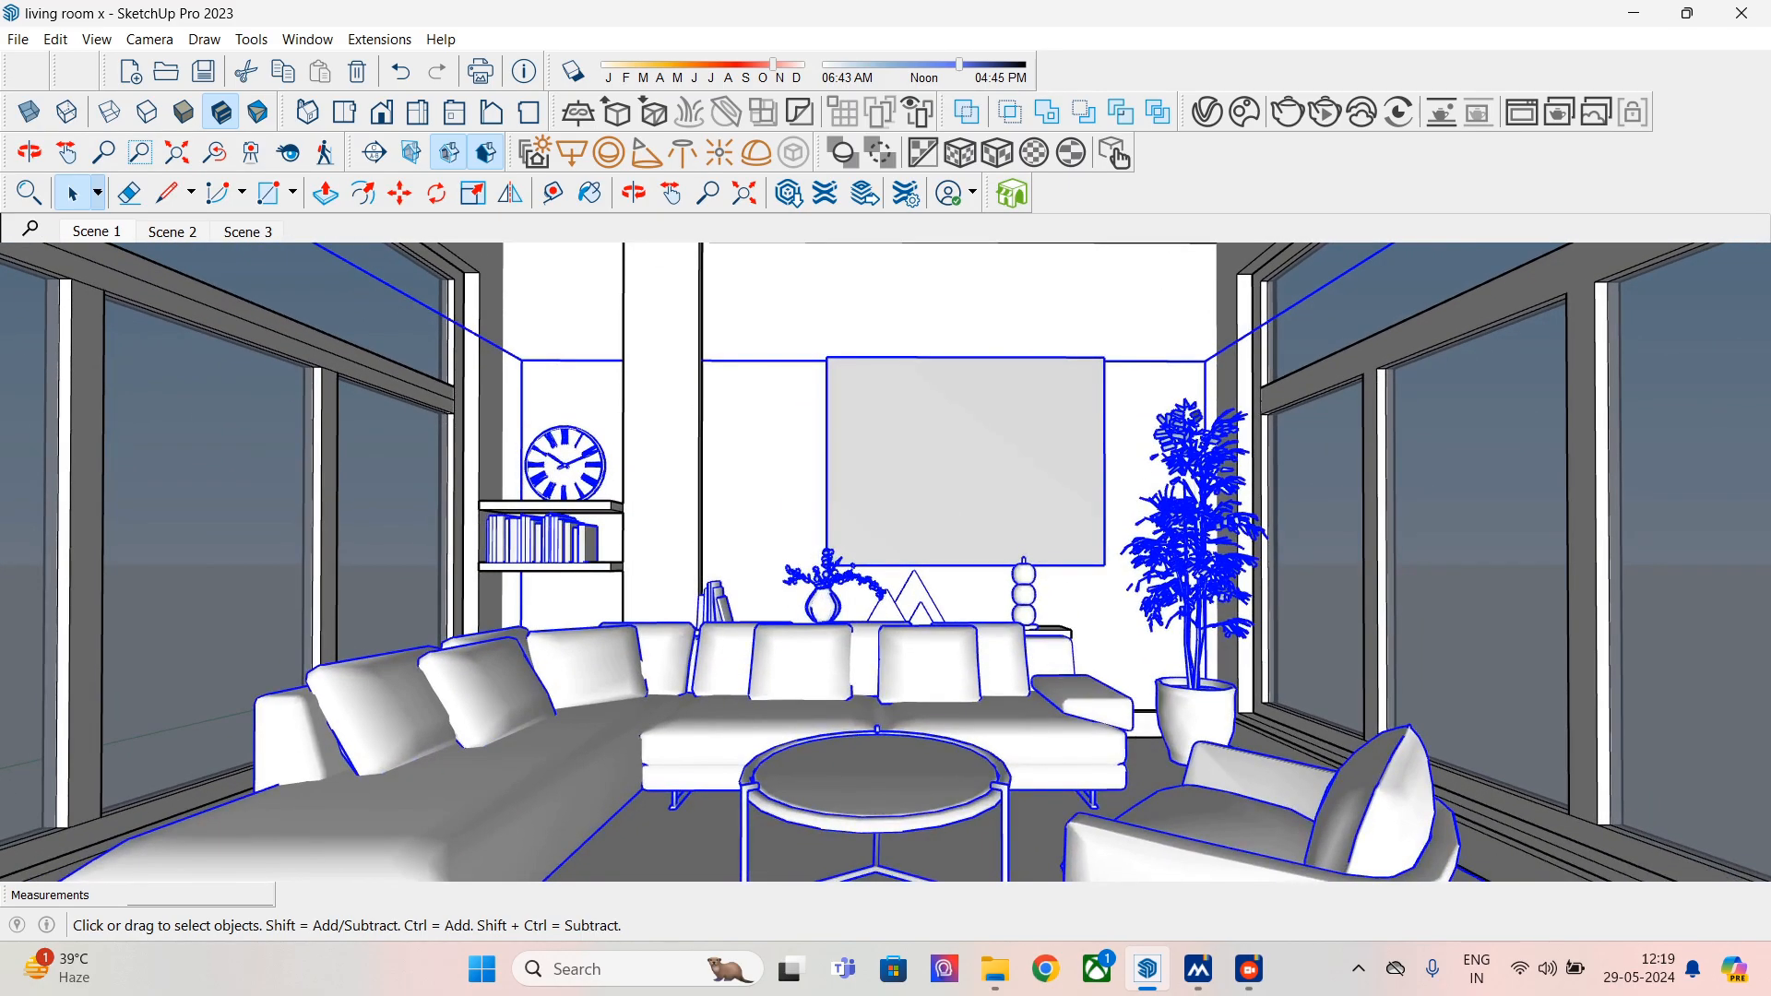
scroll(800, 324, up, 4)
mouse_move(804, 325)
middle_down()
mouse_move(820, 559)
mouse_move(821, 532)
middle_up()
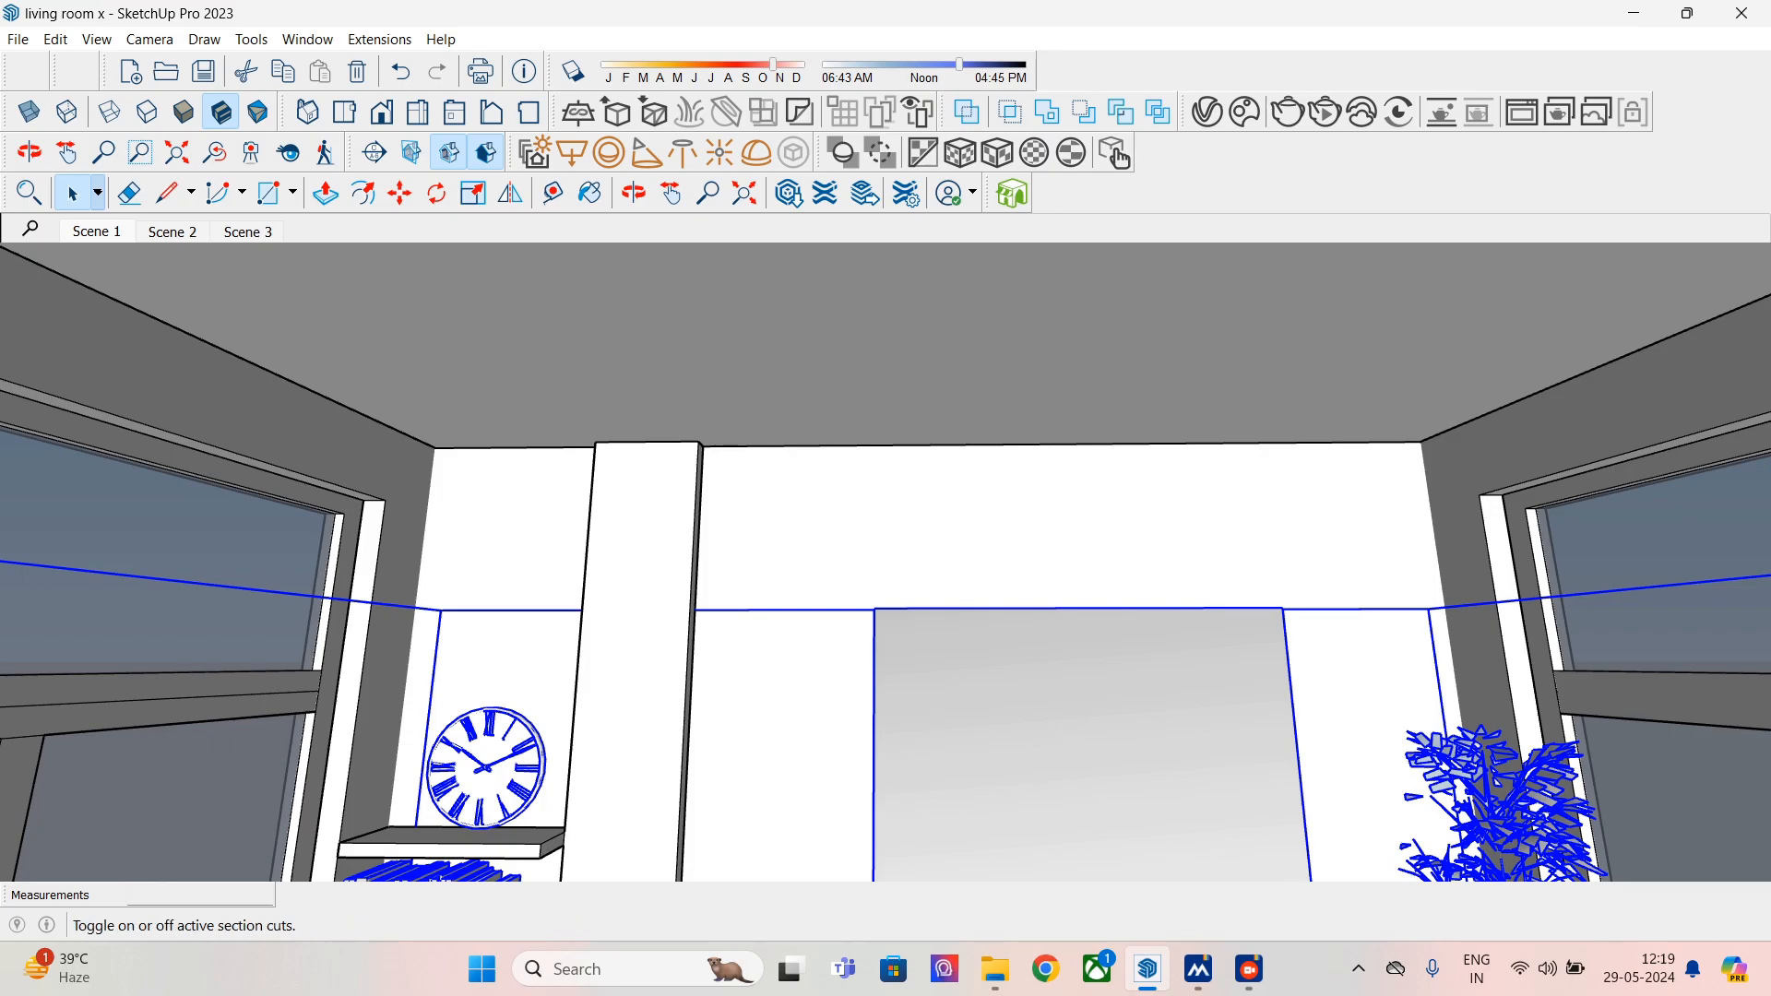
click(553, 193)
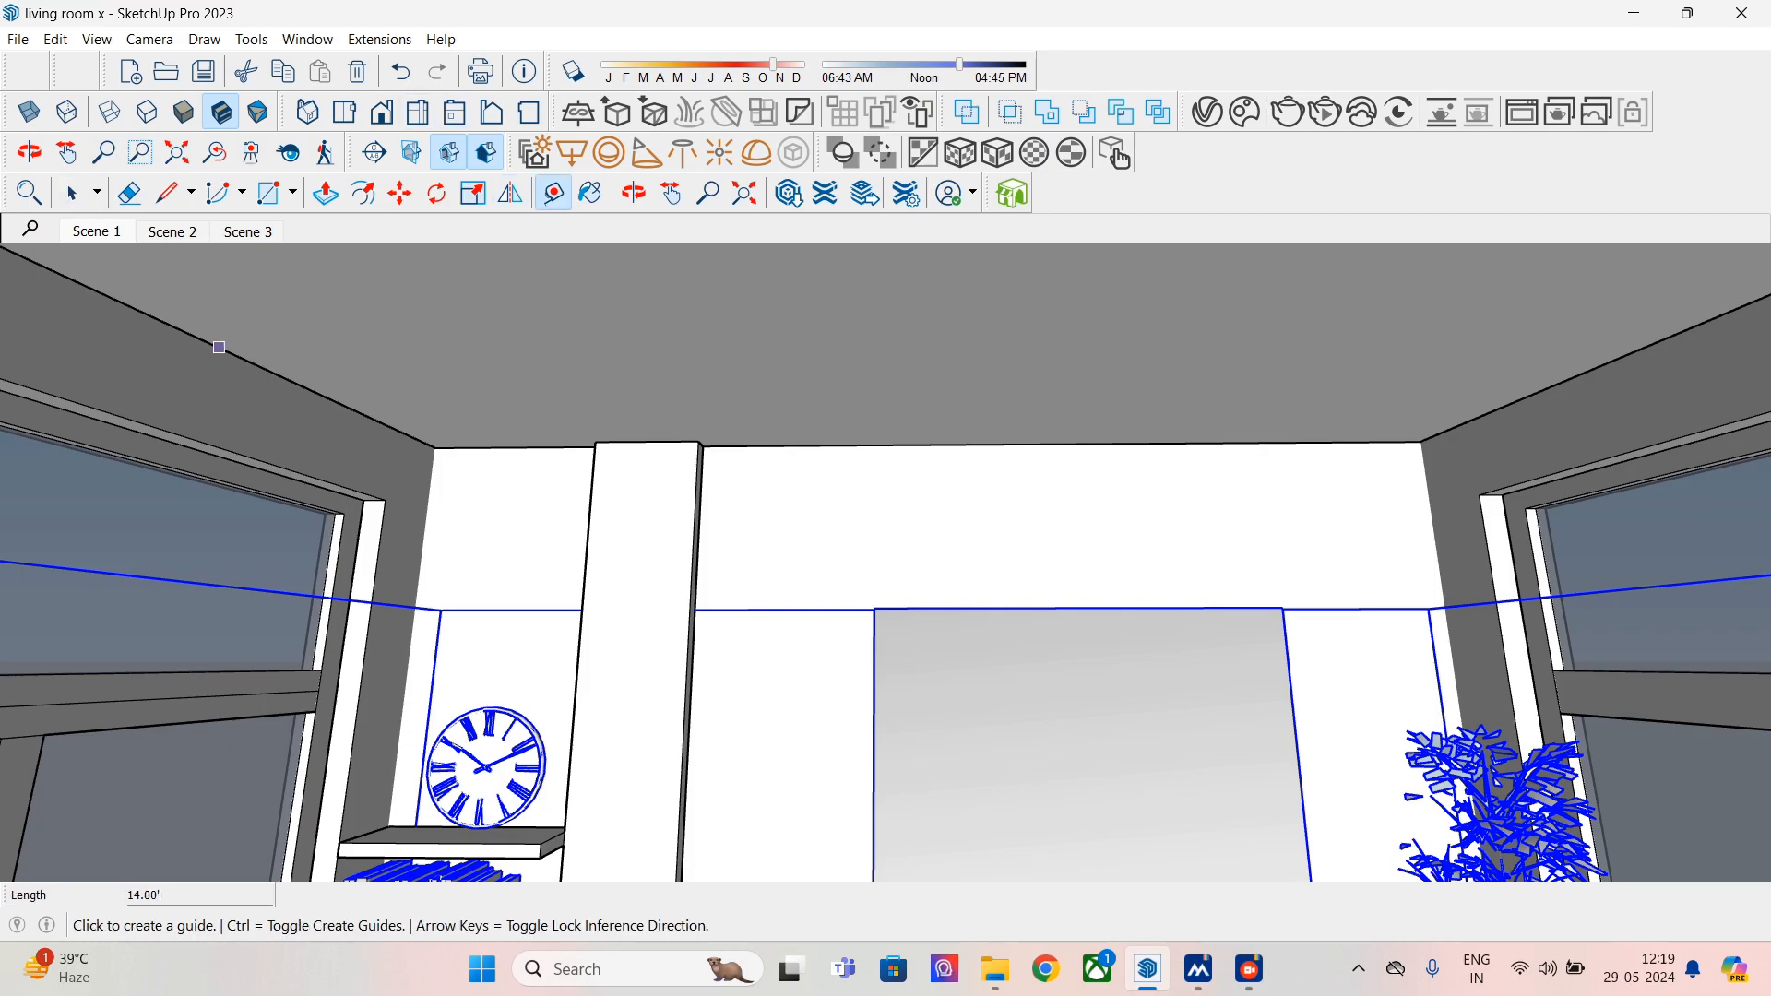
click(216, 345)
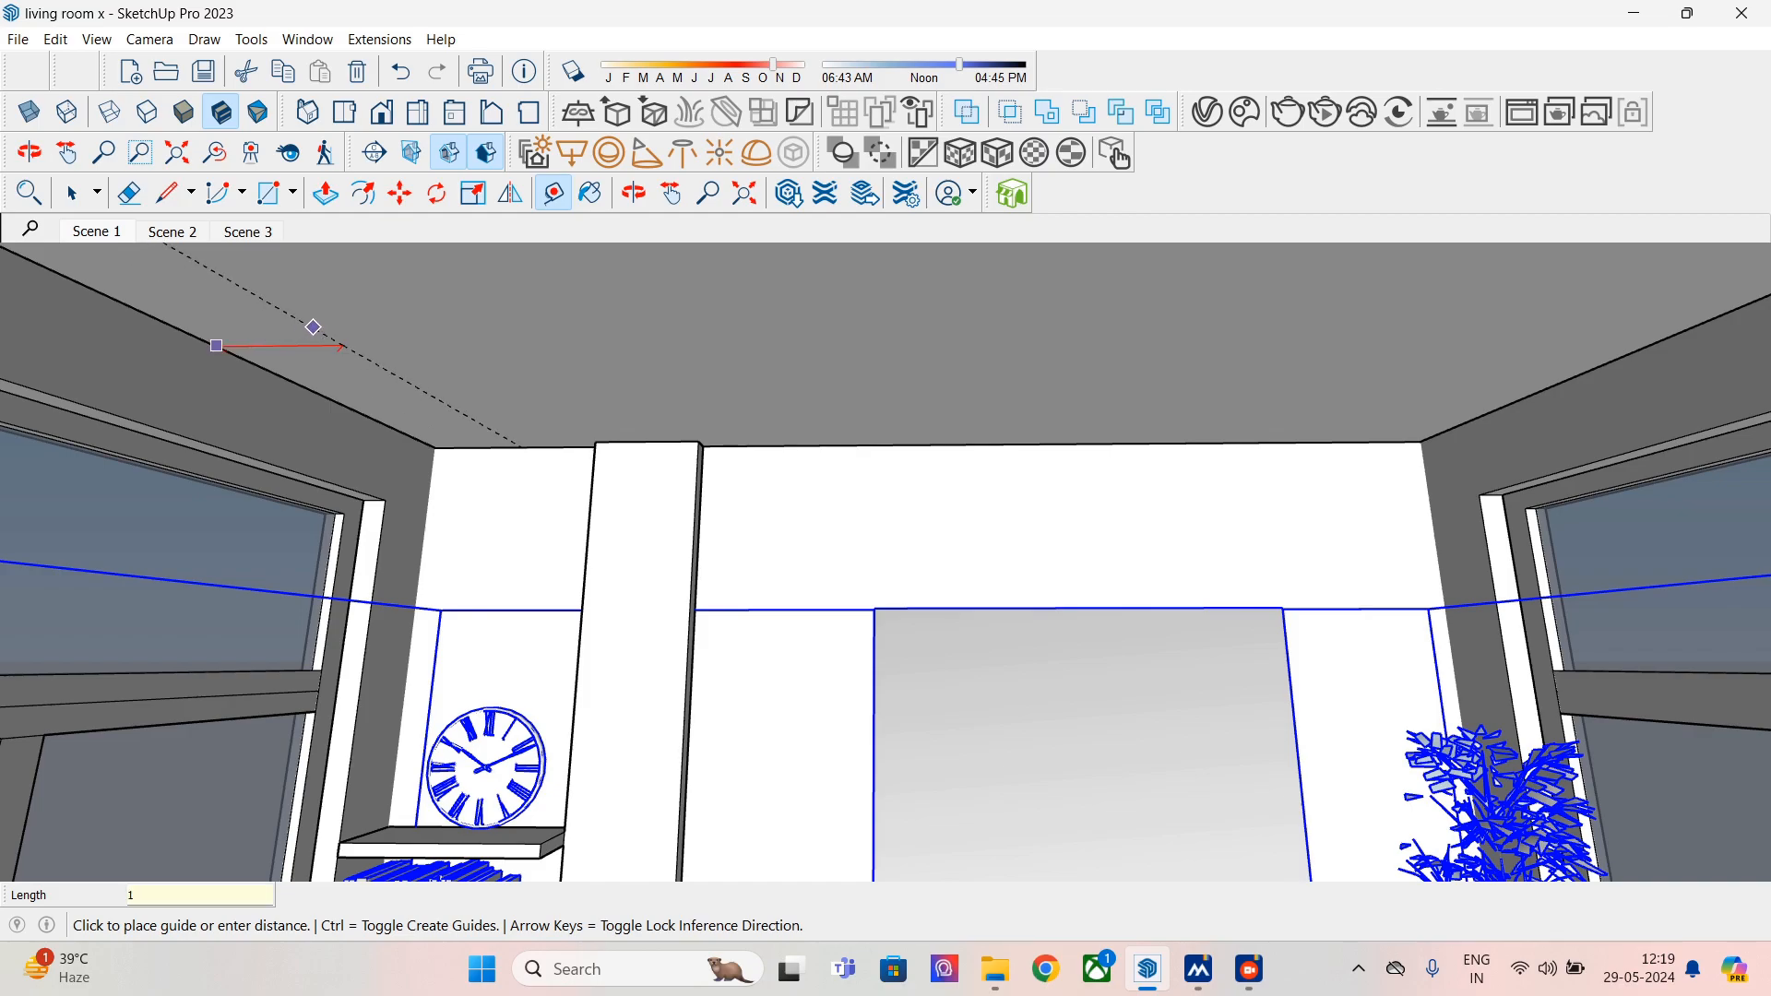
click(334, 355)
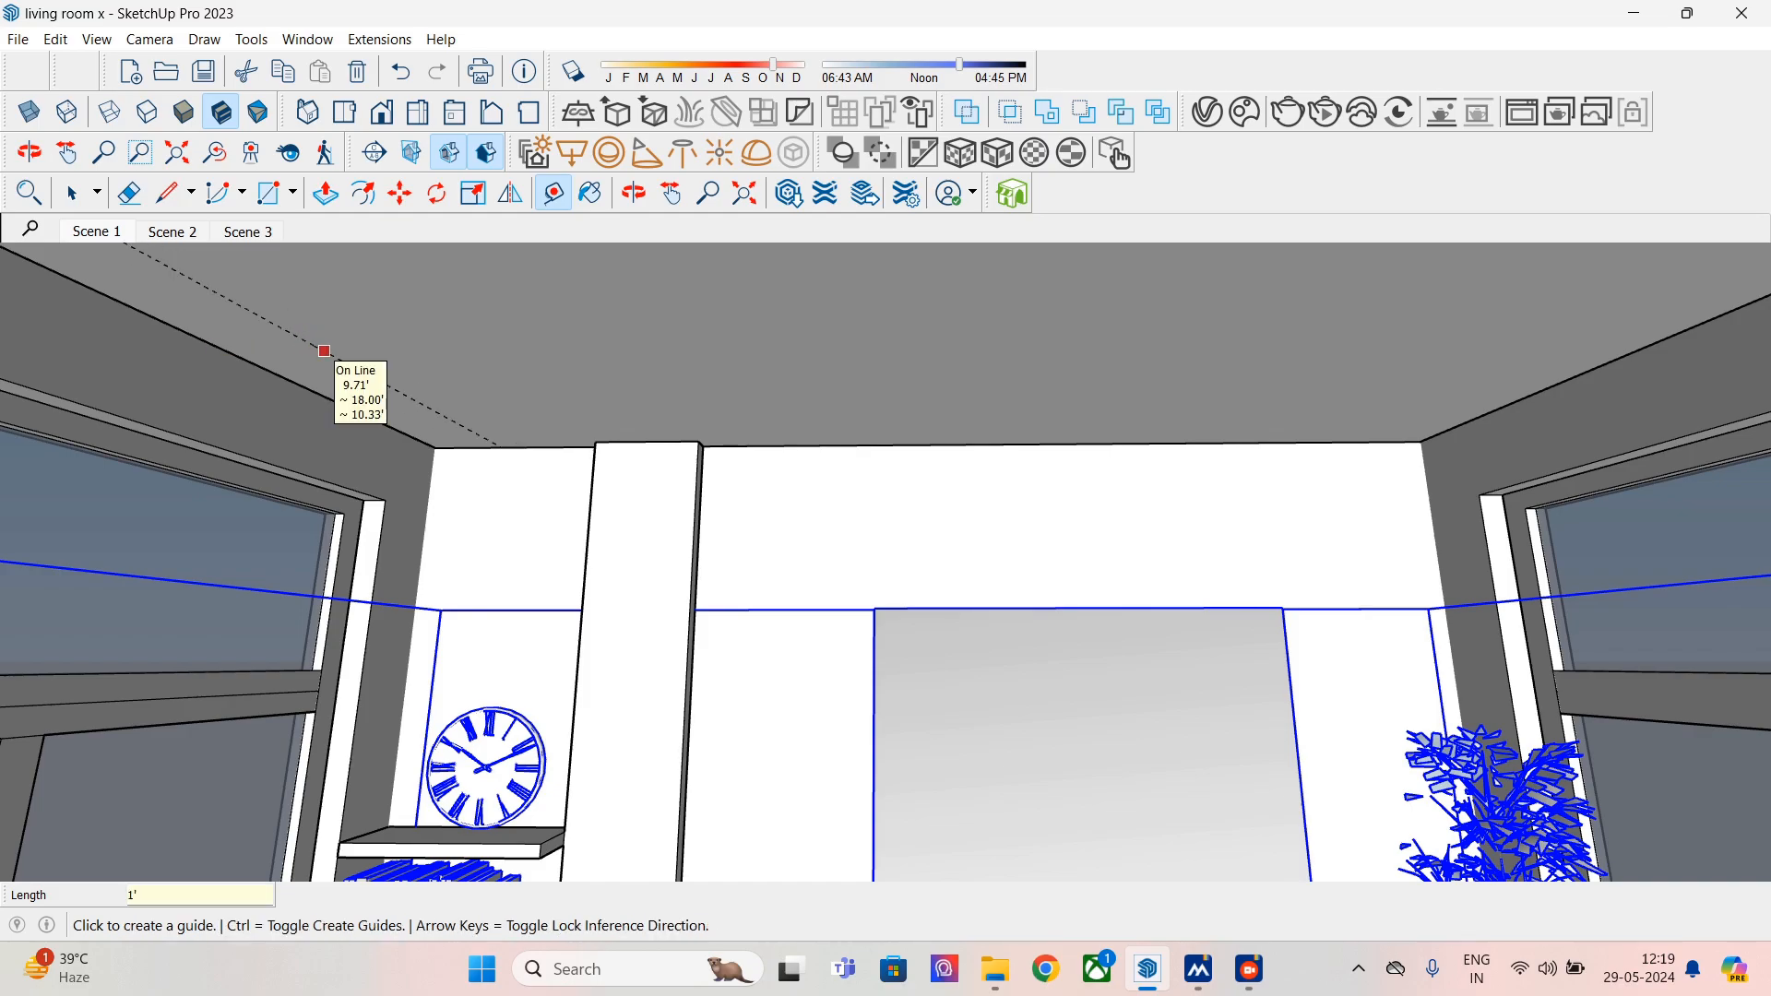
- Place ceiling guides 2' in from both window-wall edges, on the clock side and the plant side
click(227, 350)
text(2)
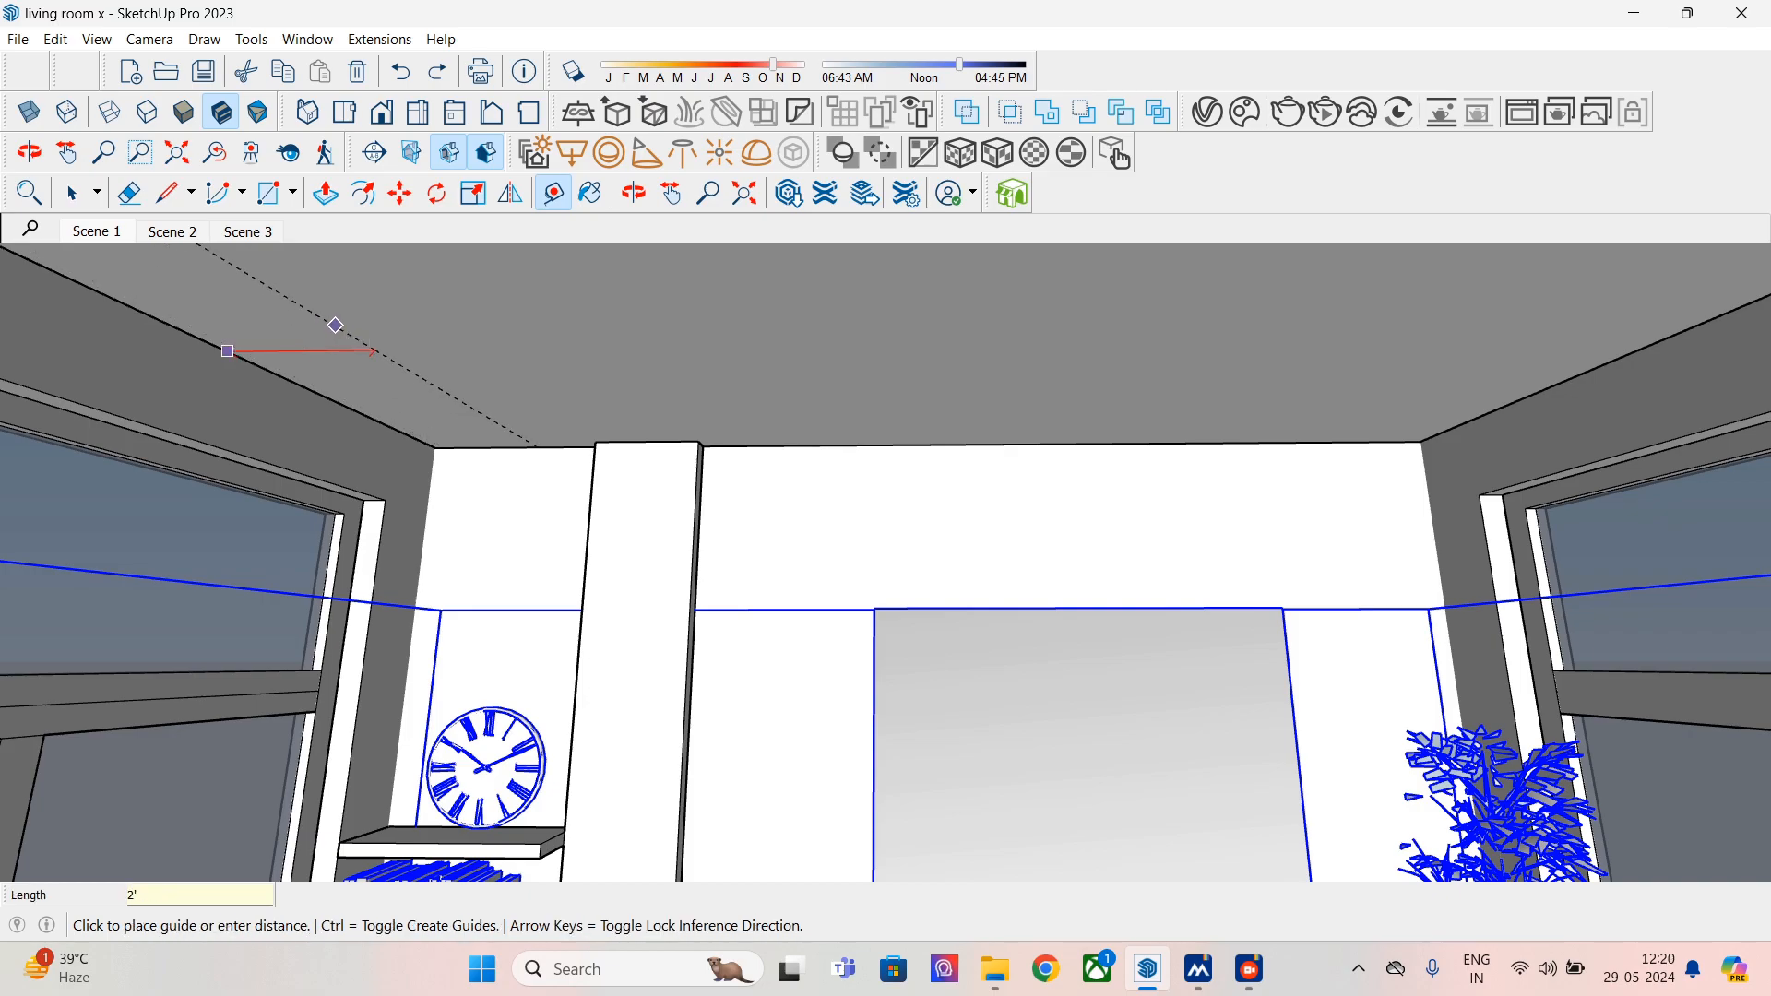
key(Return)
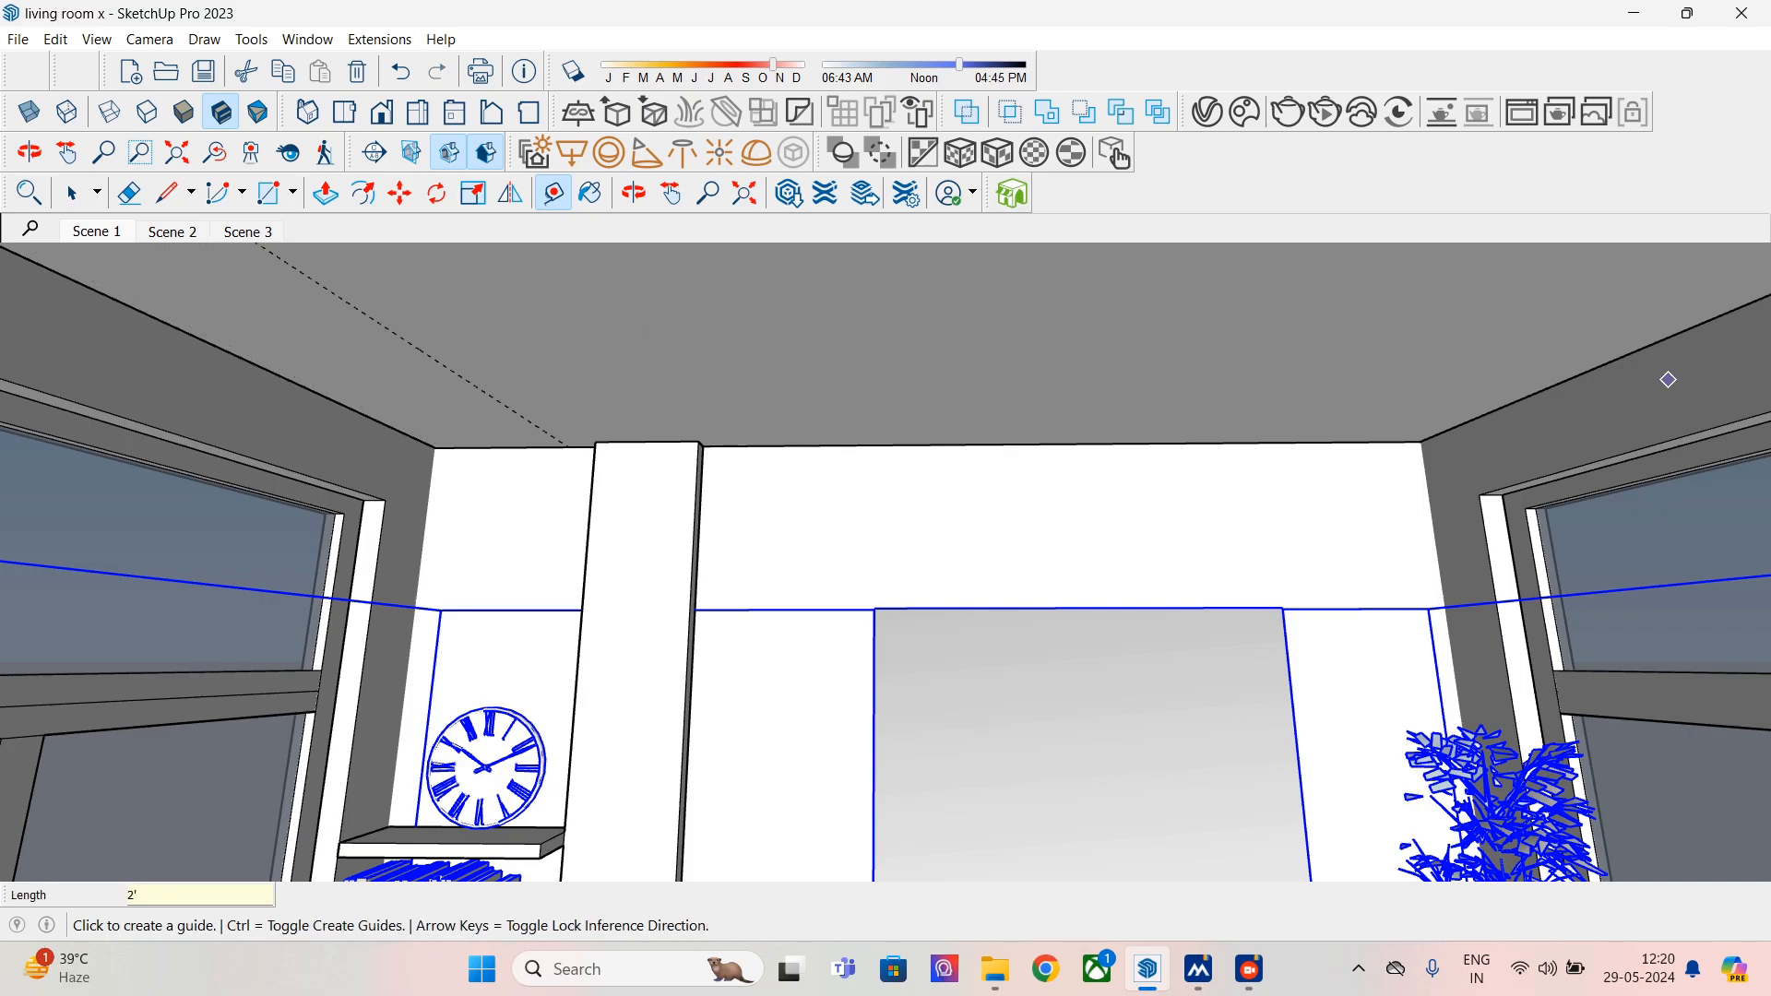
click(1658, 340)
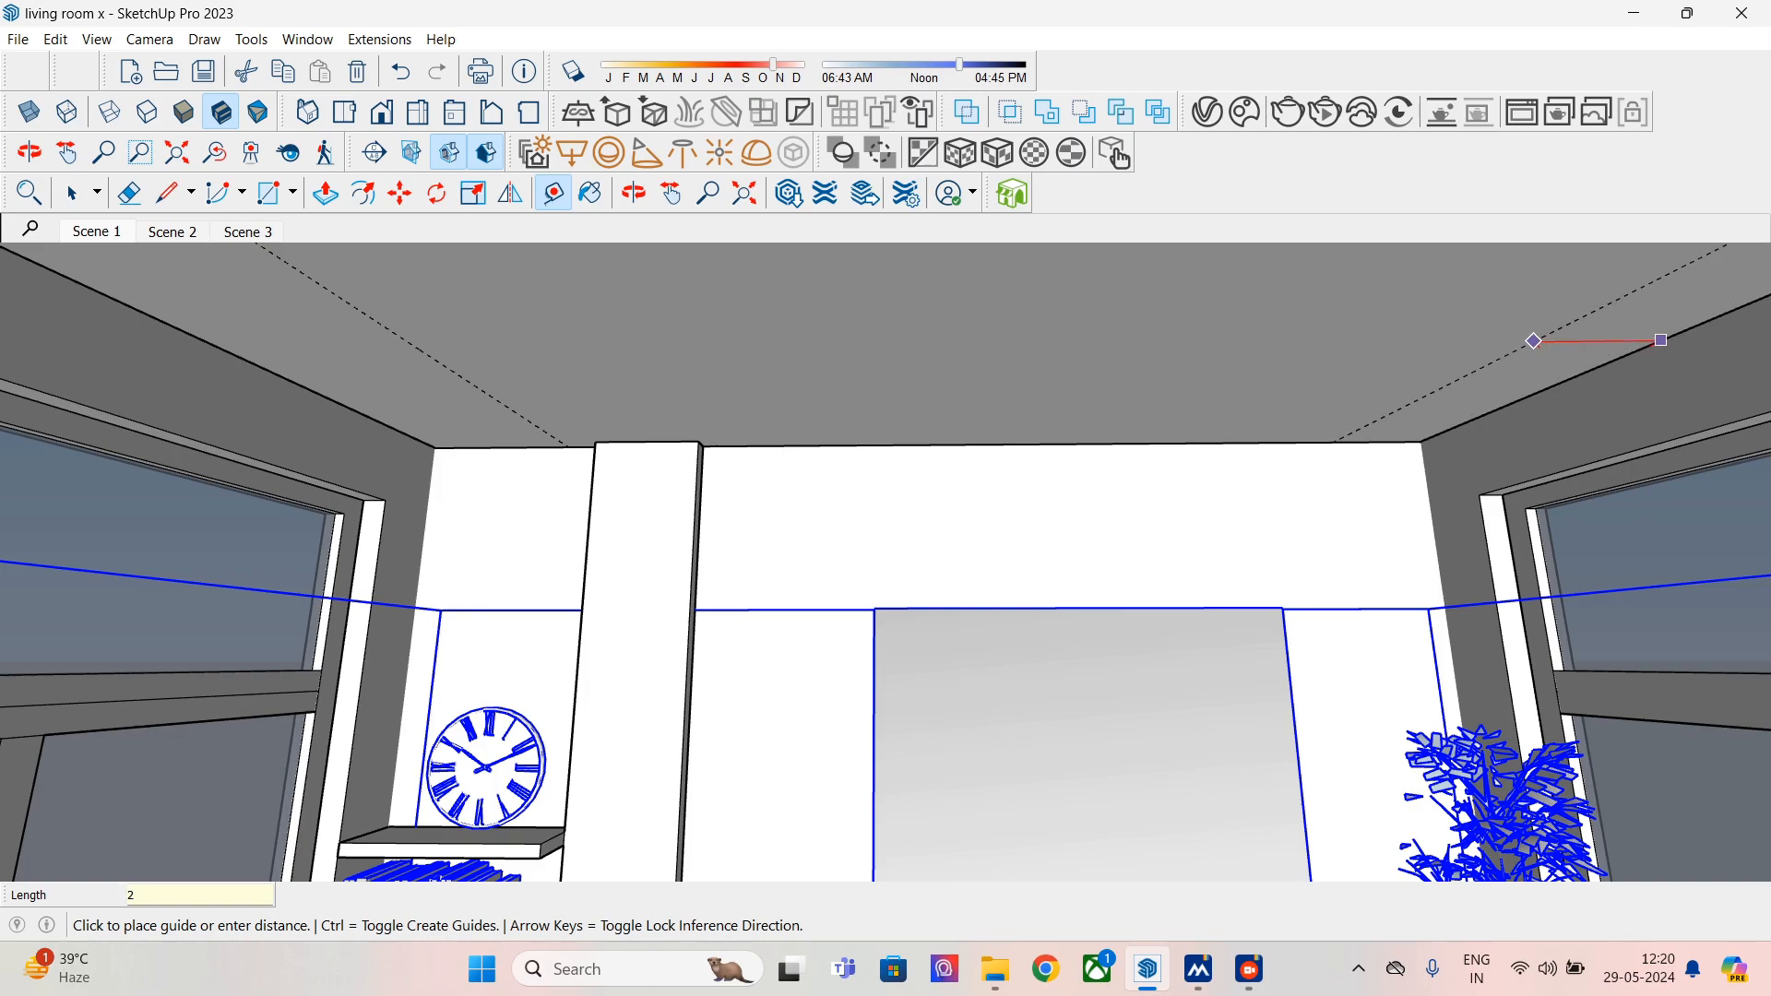
click(1392, 379)
- Place ceiling guides 2' in from the edge of the clock wall and from the wall opposite it
click(1040, 443)
text(2)
key(Return)
middle_drag(977, 384, 239, 358)
middle_drag(462, 366, 413, 351)
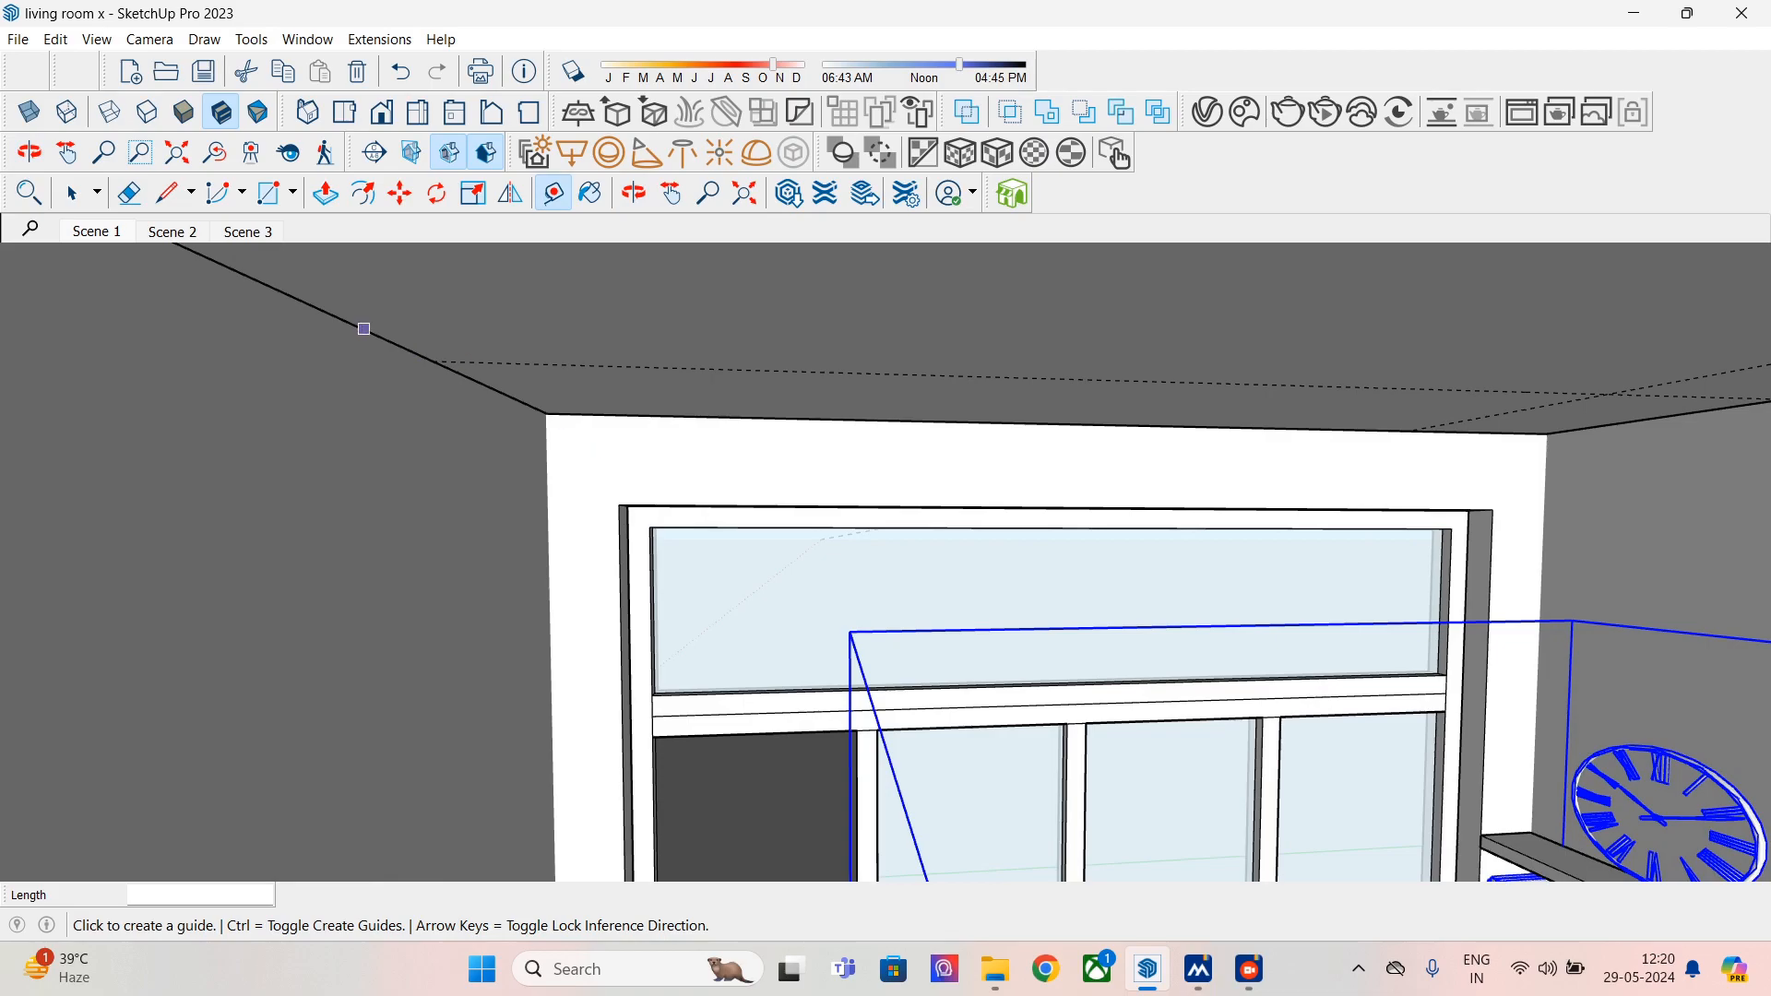
click(294, 307)
text(2)
key(Return)
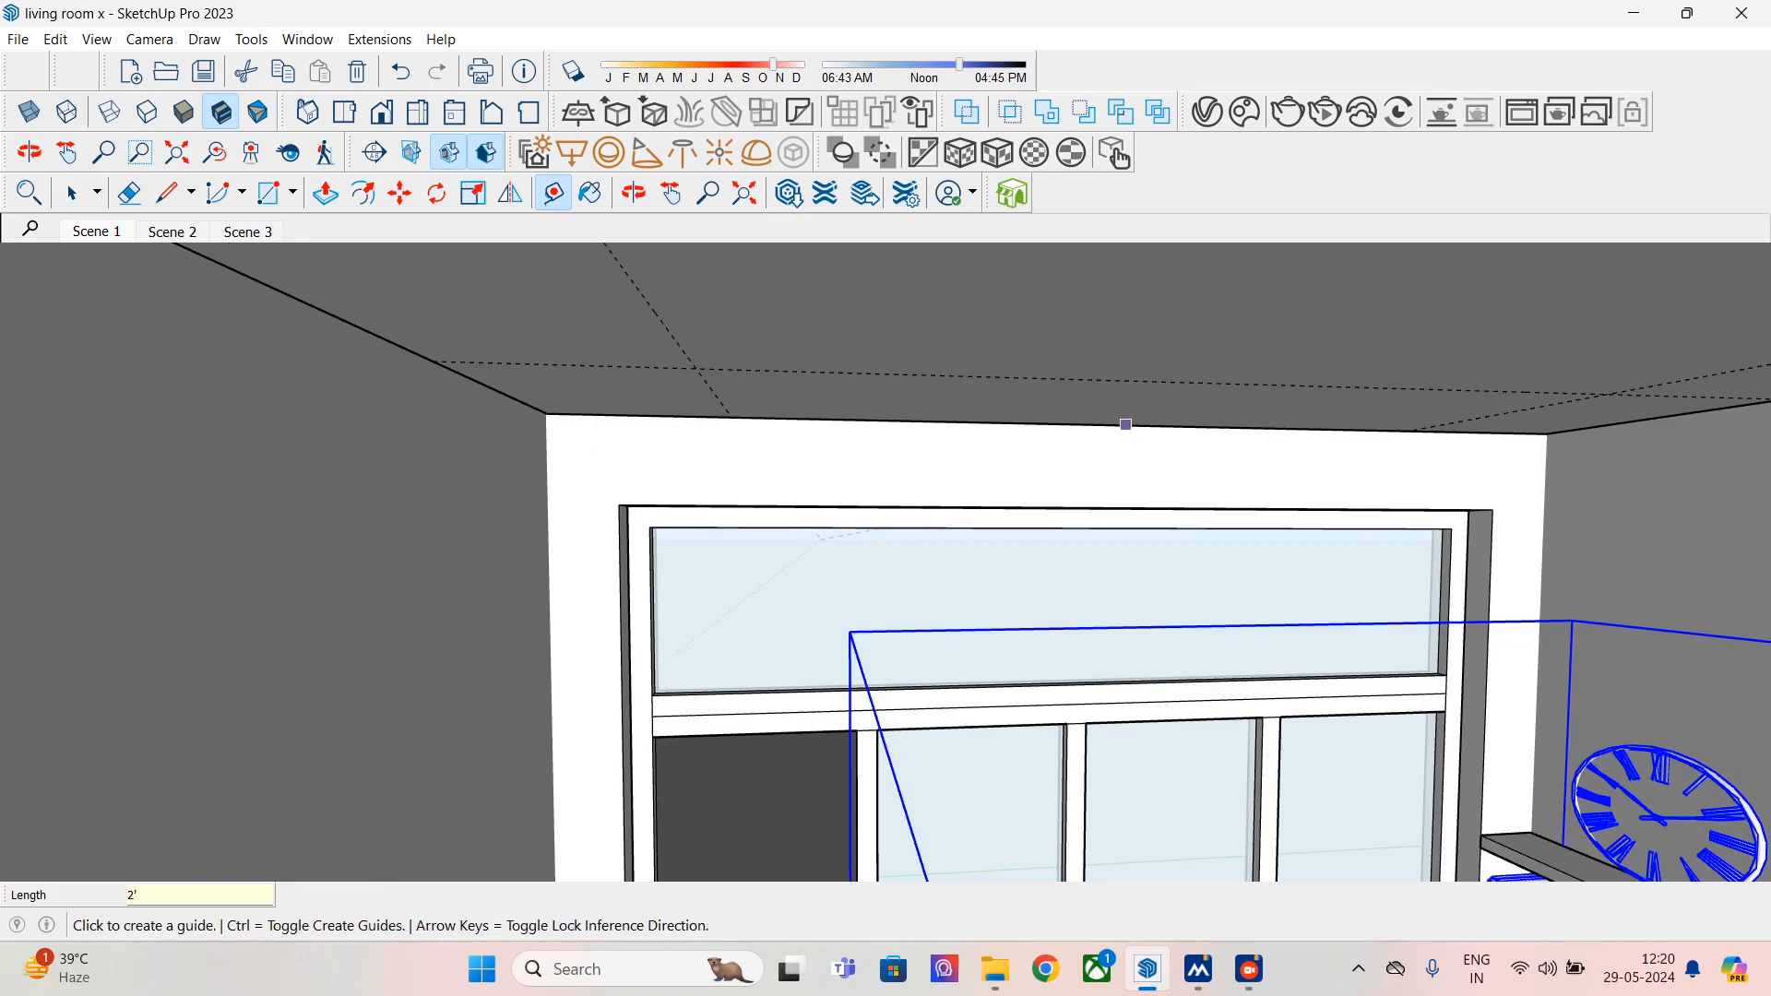
click(1090, 422)
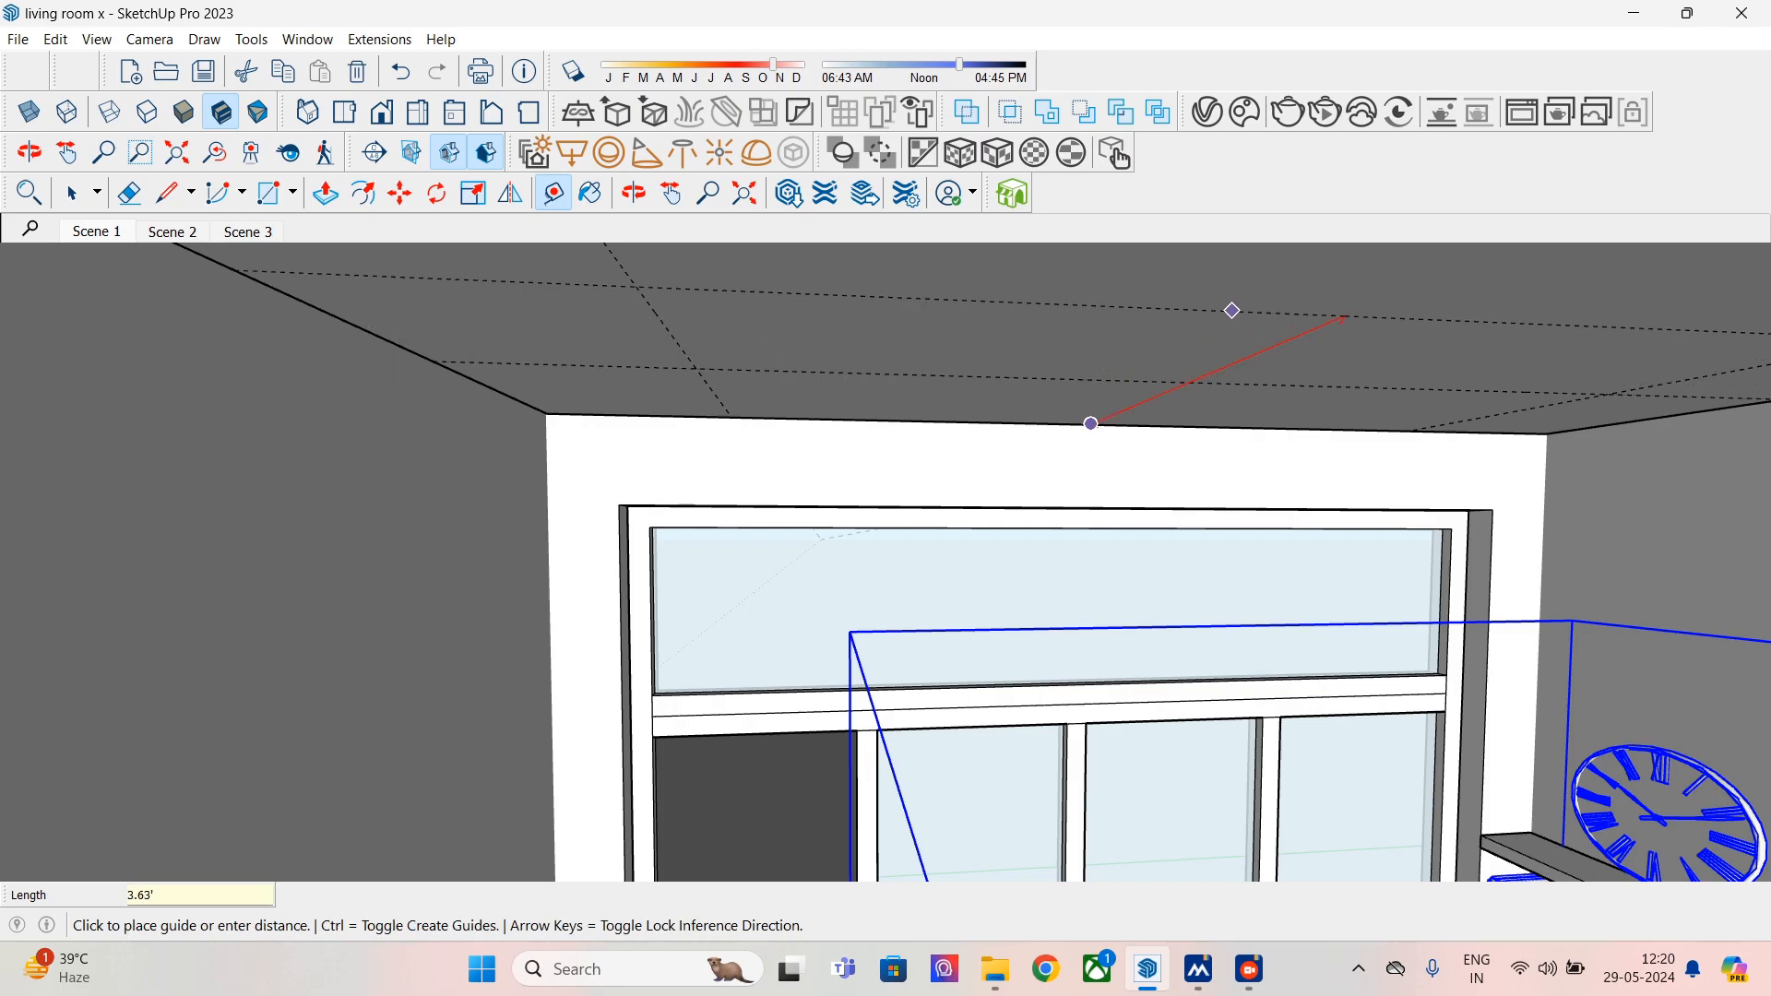
key(Escape)
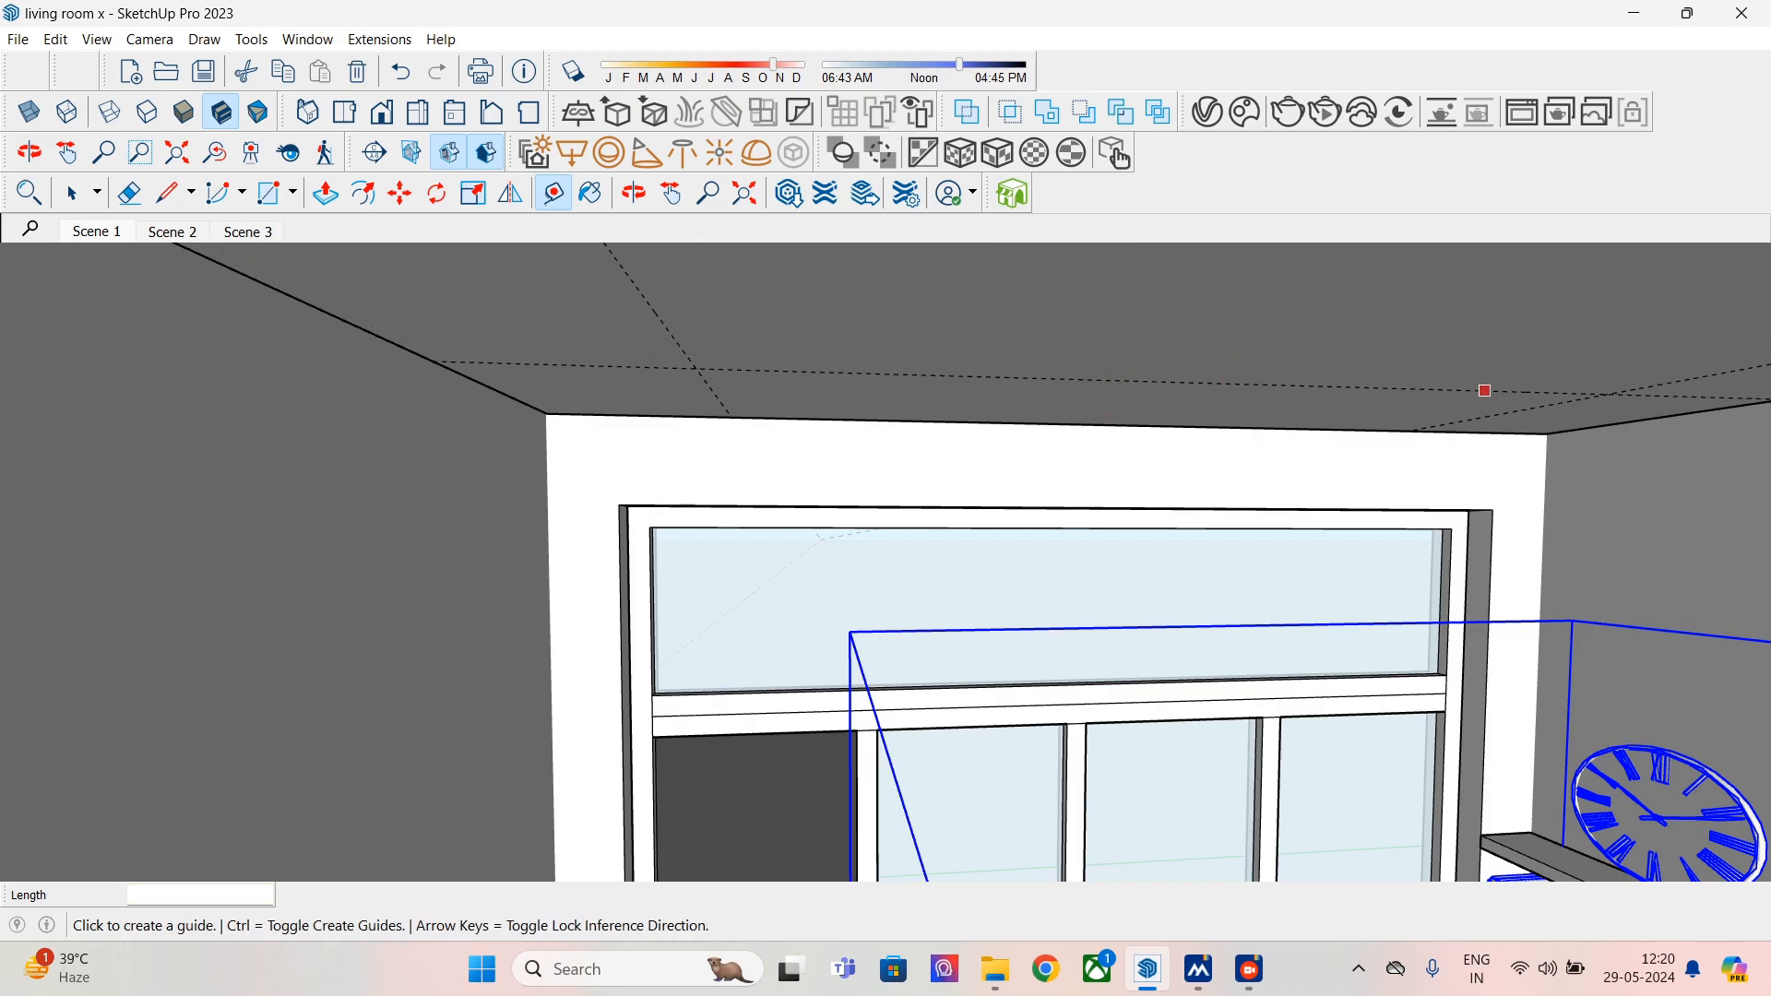
click(176, 247)
click(173, 232)
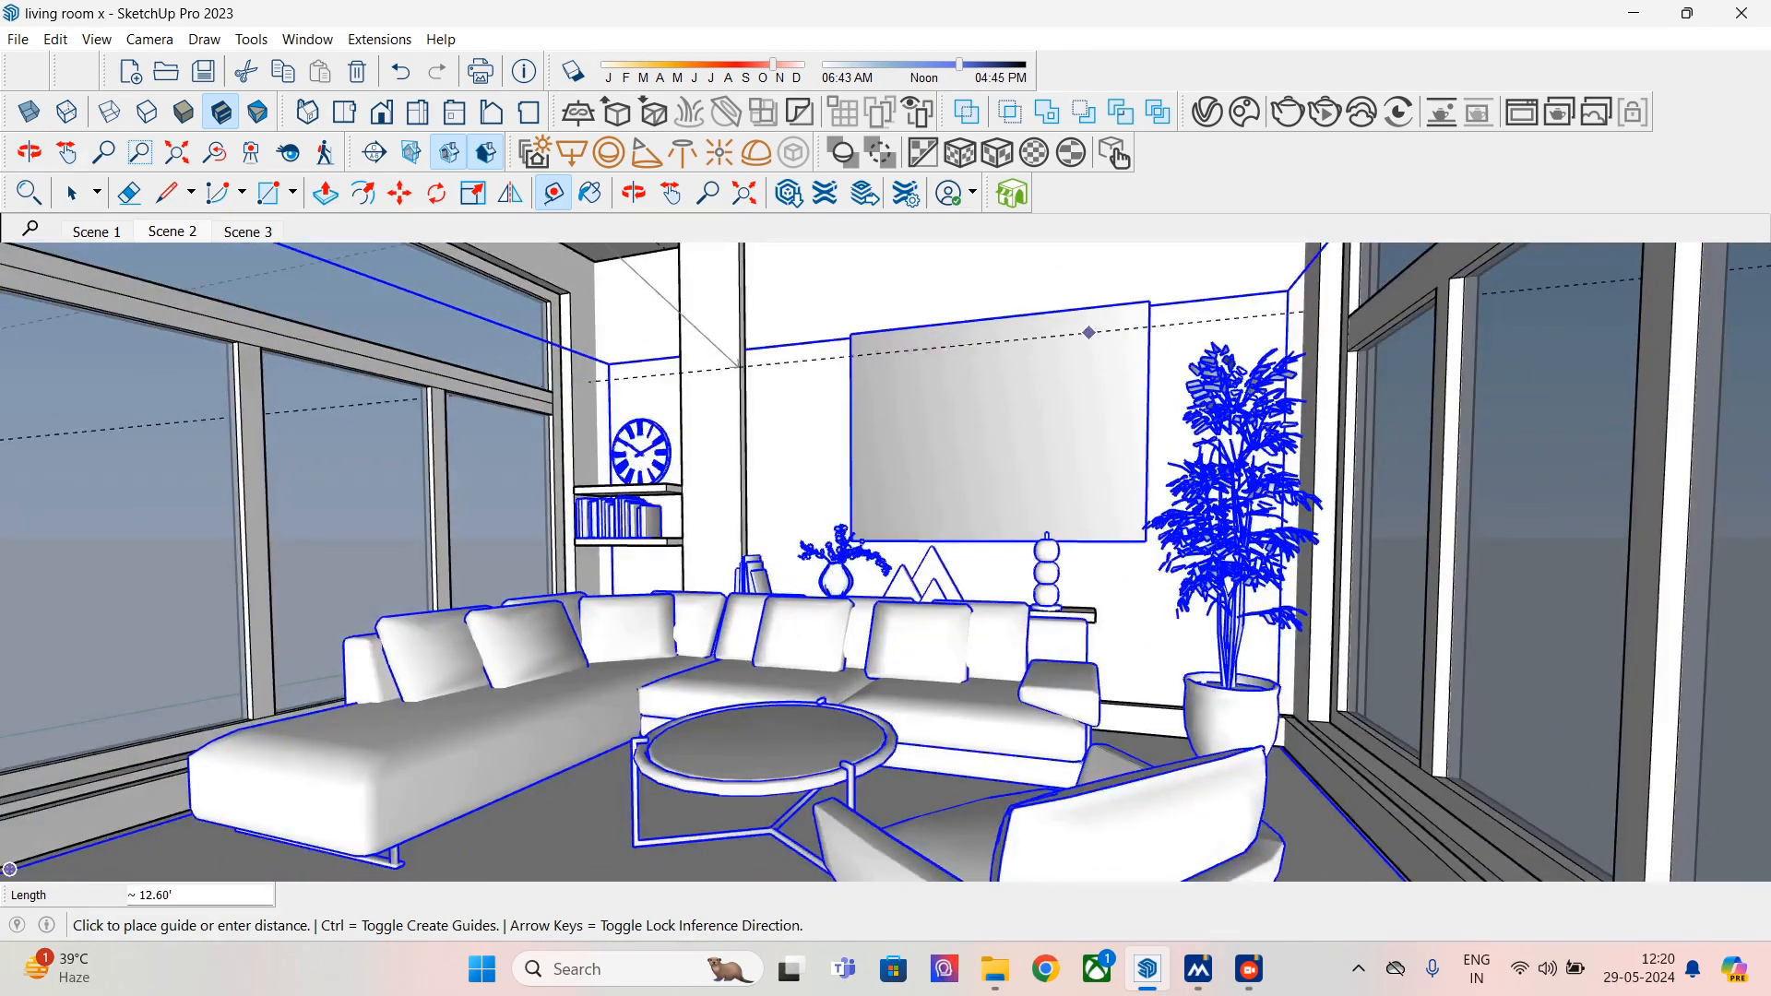
middle_drag(904, 302, 991, 361)
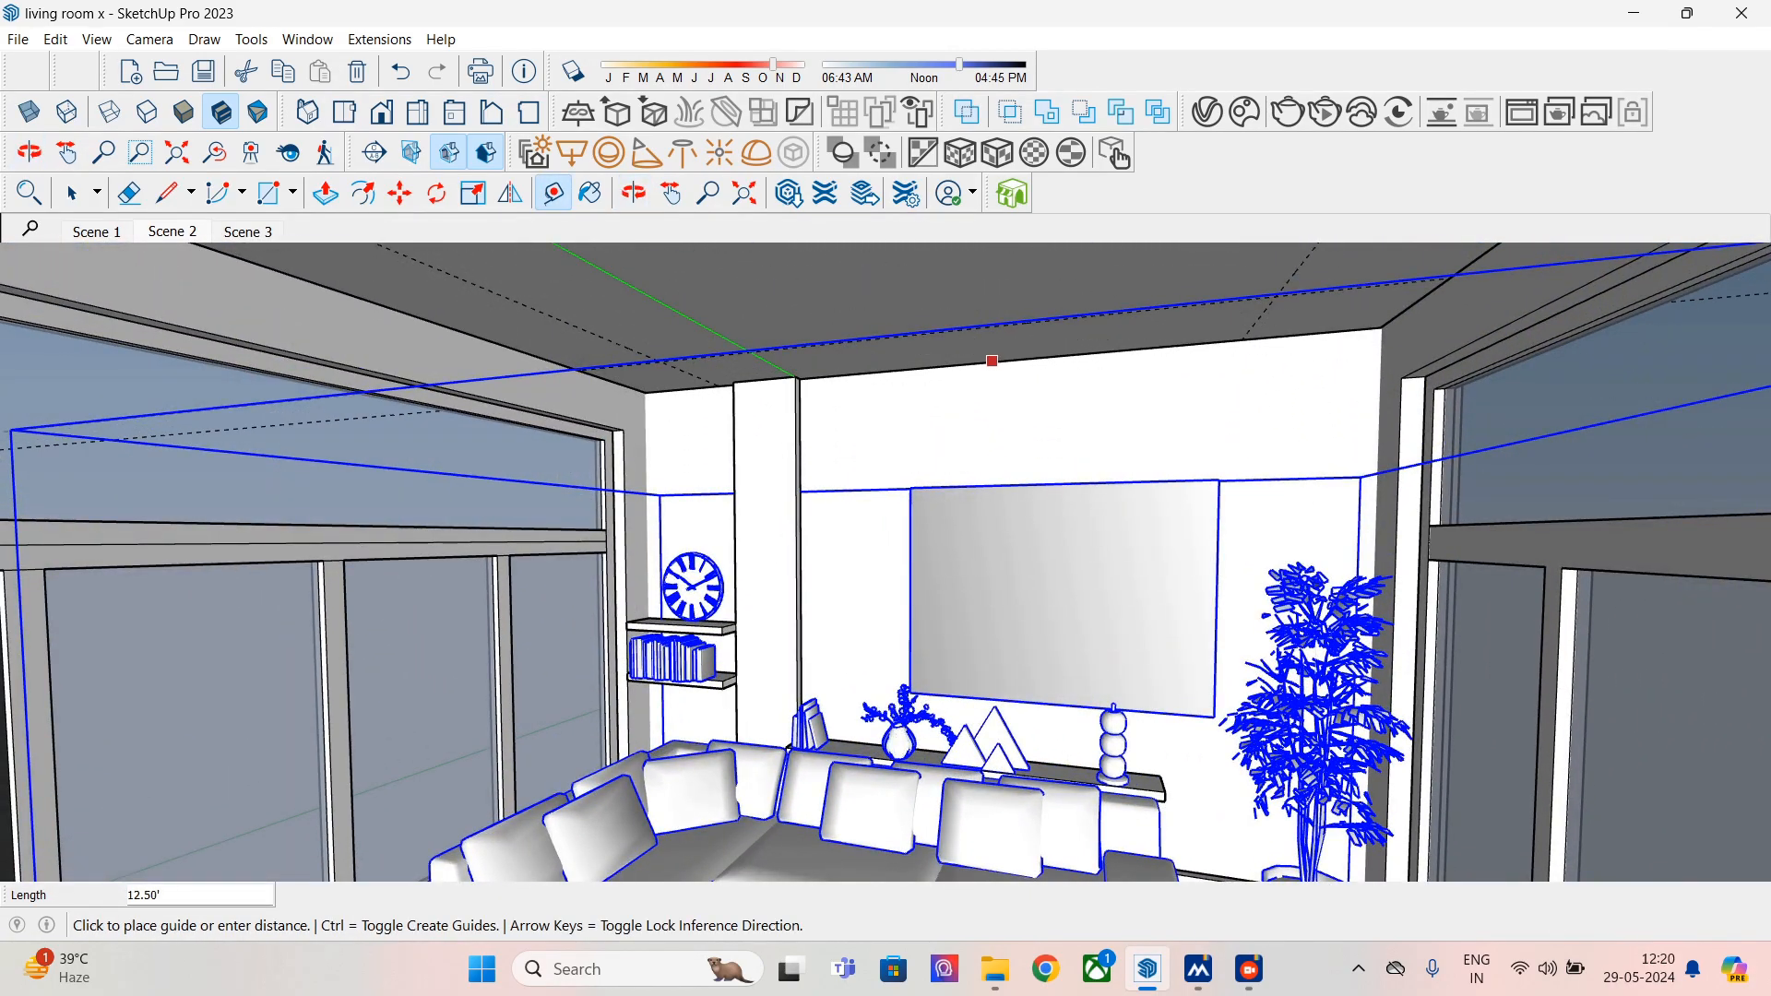
click(980, 354)
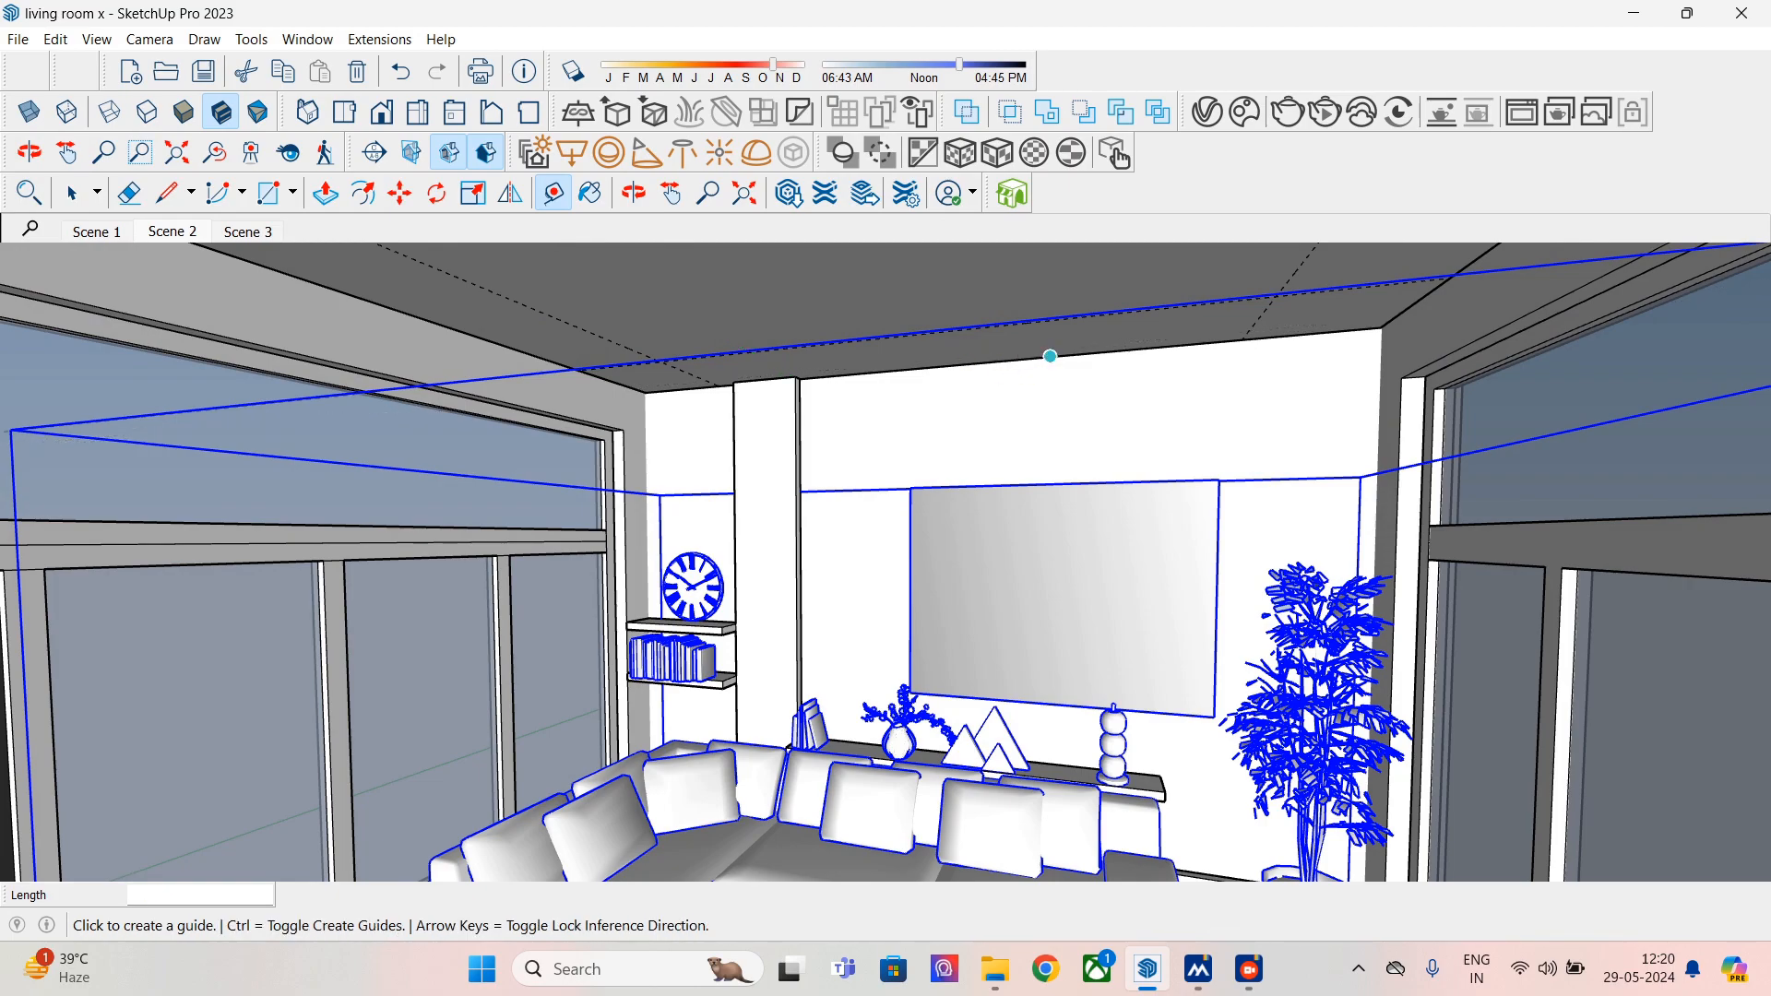
click(1050, 356)
click(1050, 357)
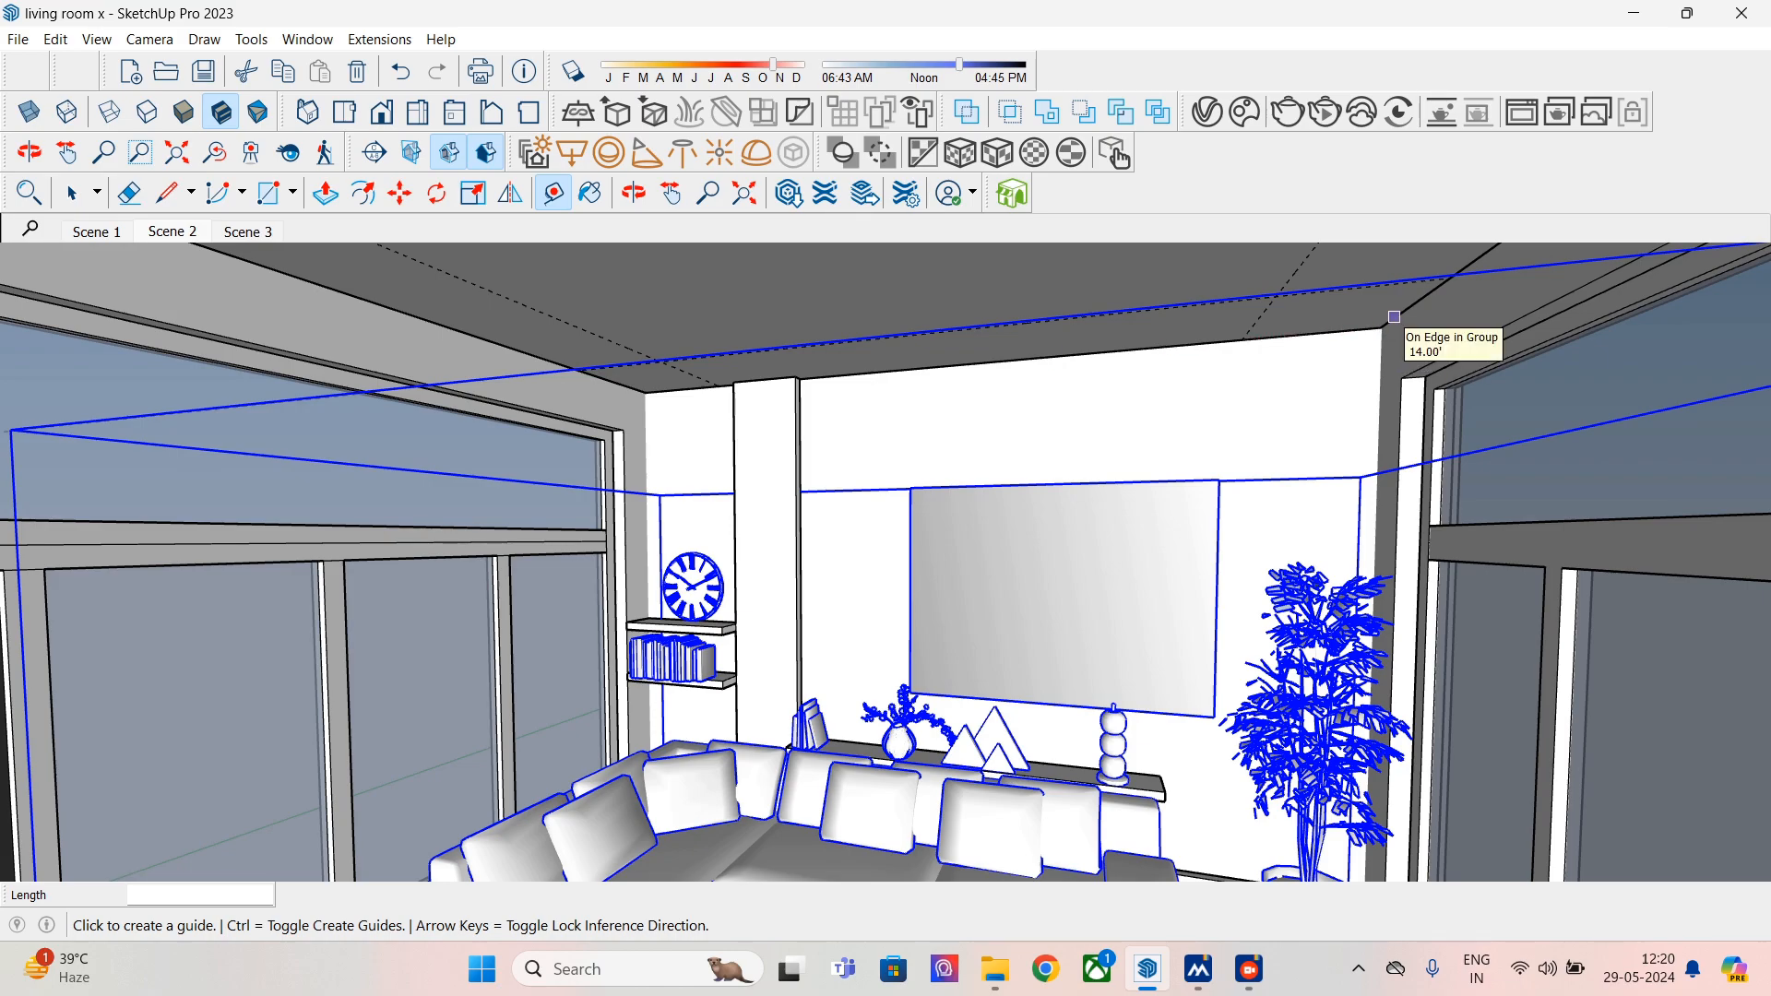
scroll(1380, 326, up, 1)
scroll(350, 368, down, 1)
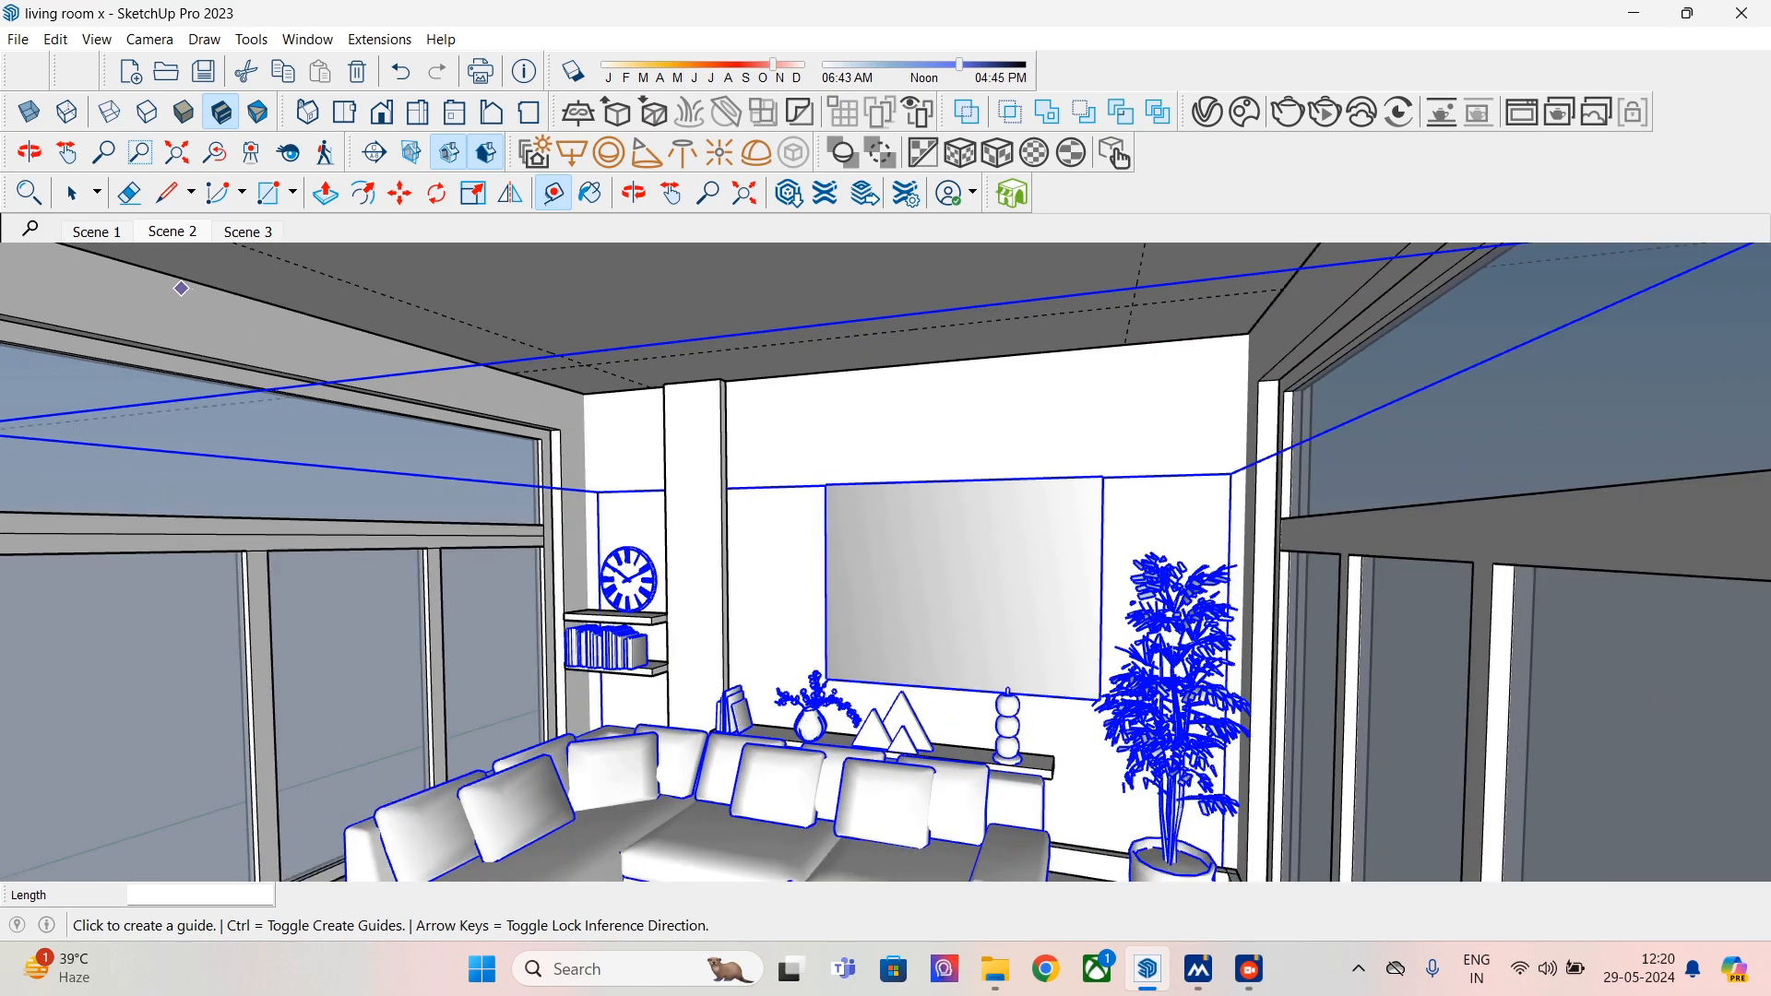
middle_drag(181, 264, 268, 255)
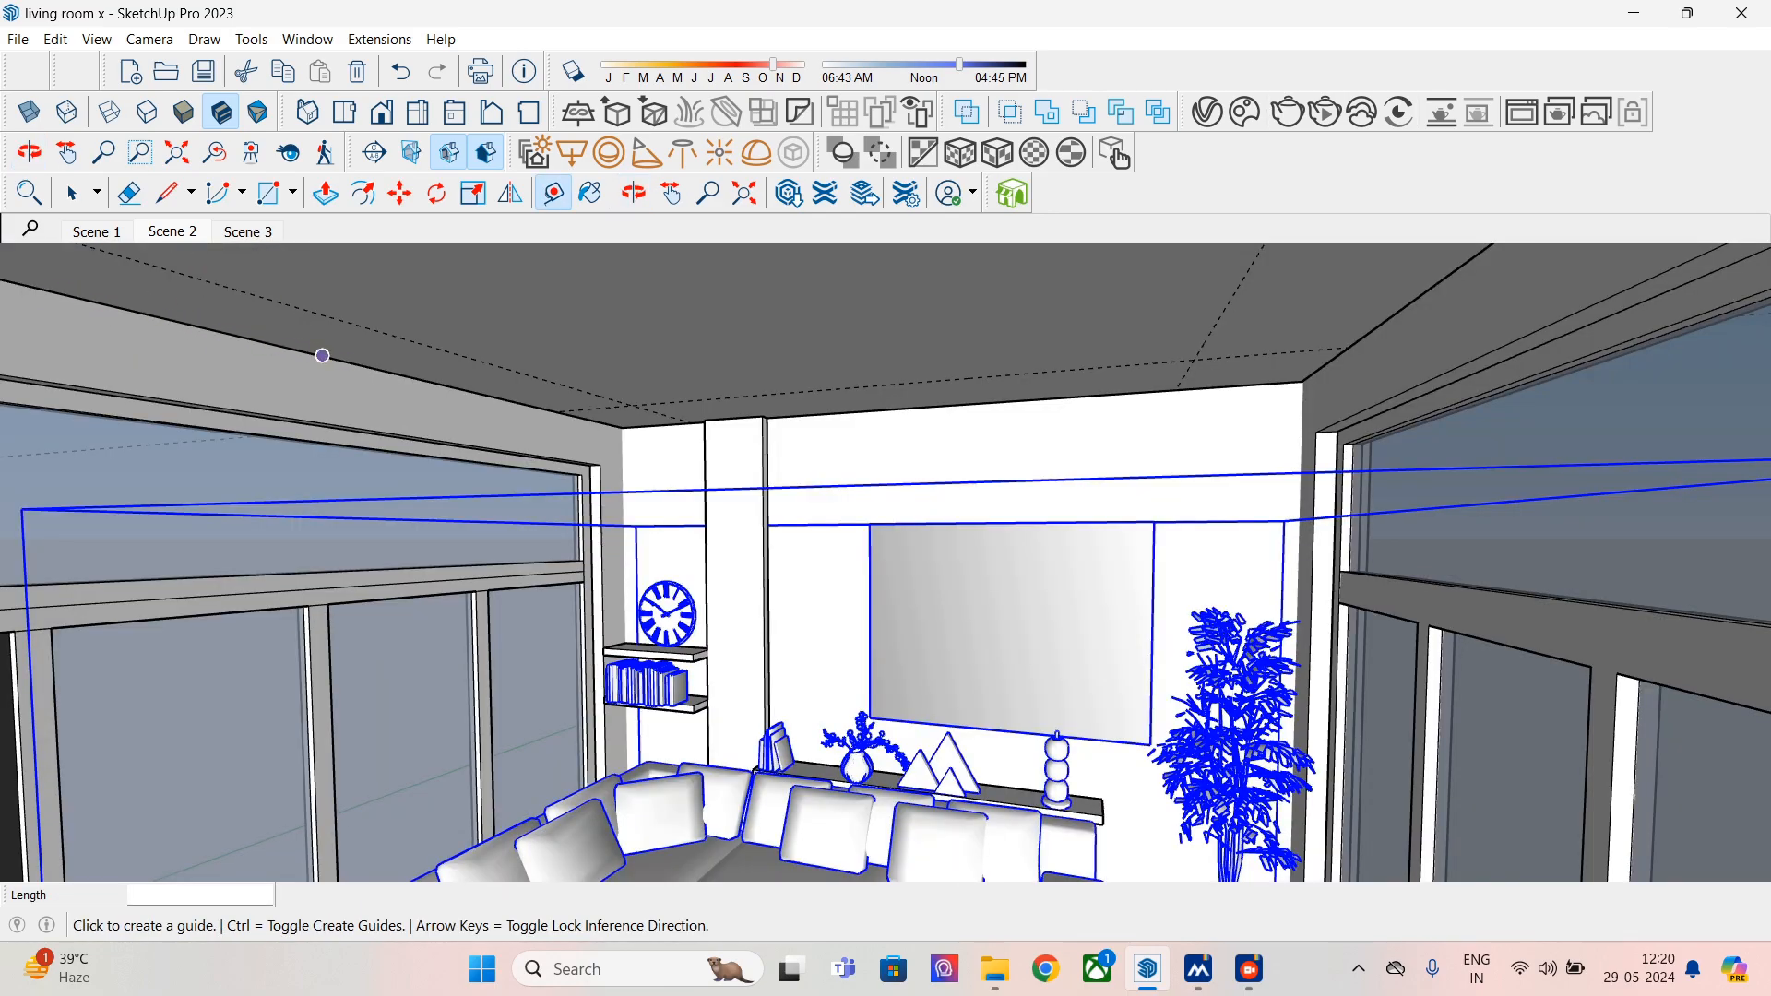
click(321, 355)
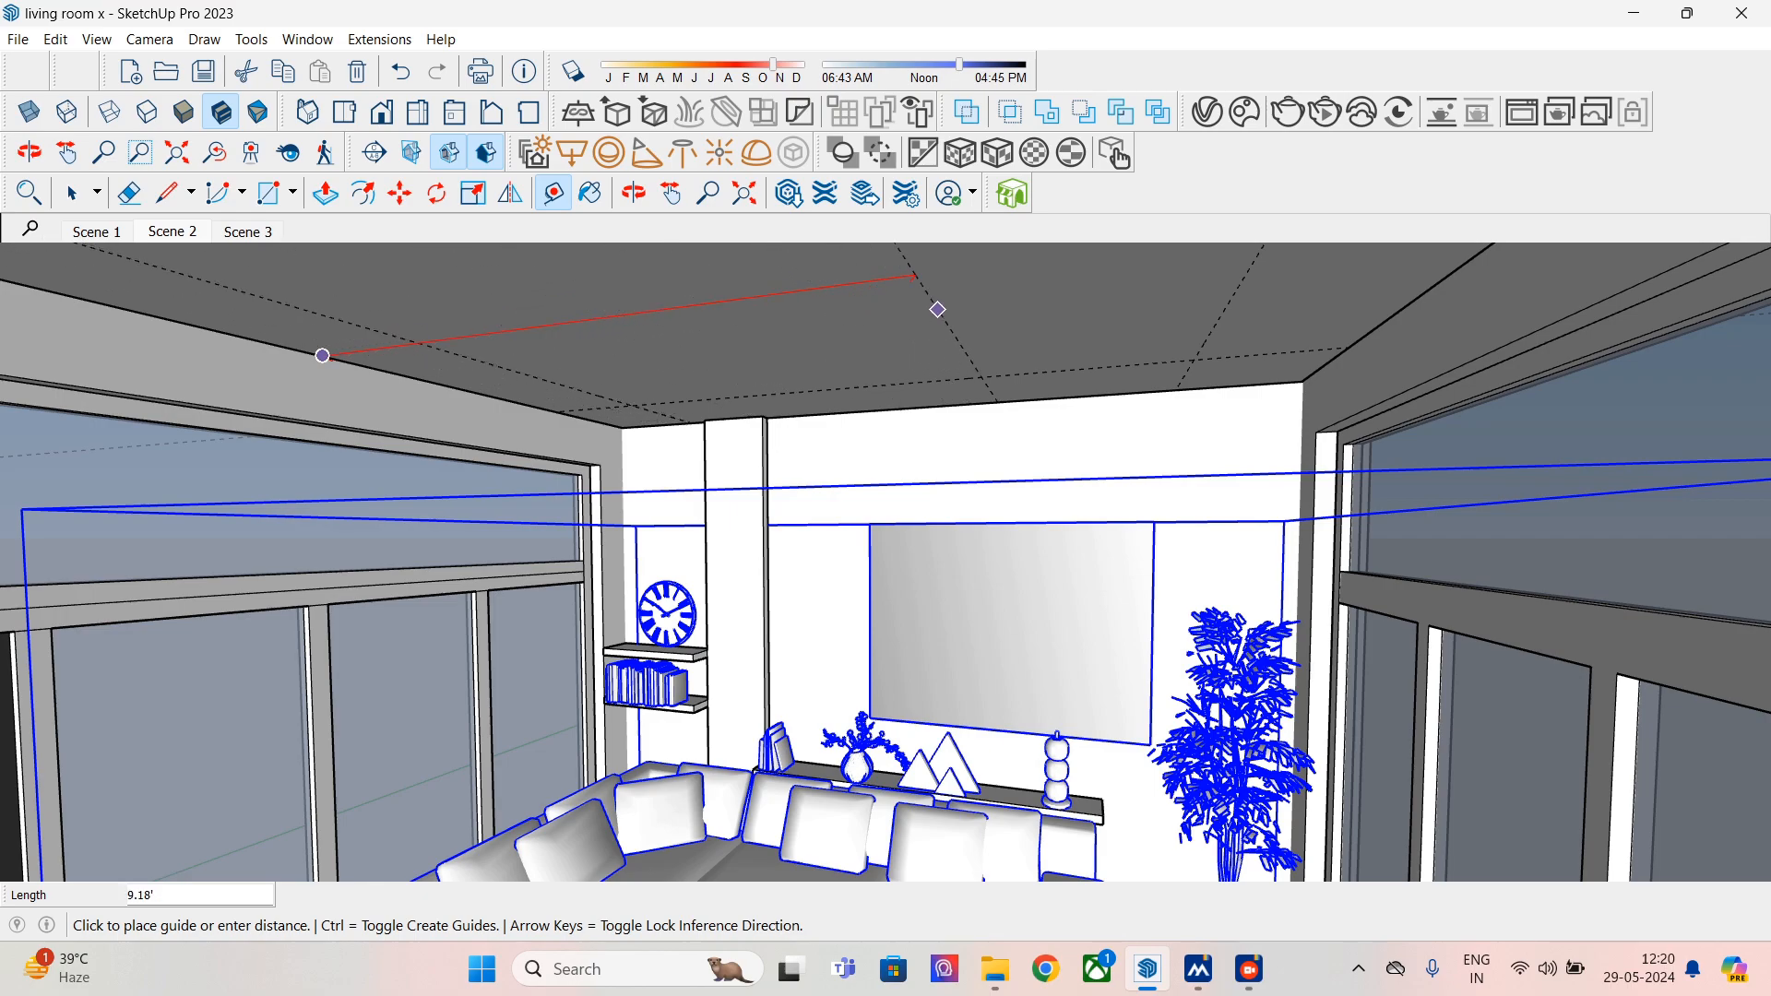
key(Escape)
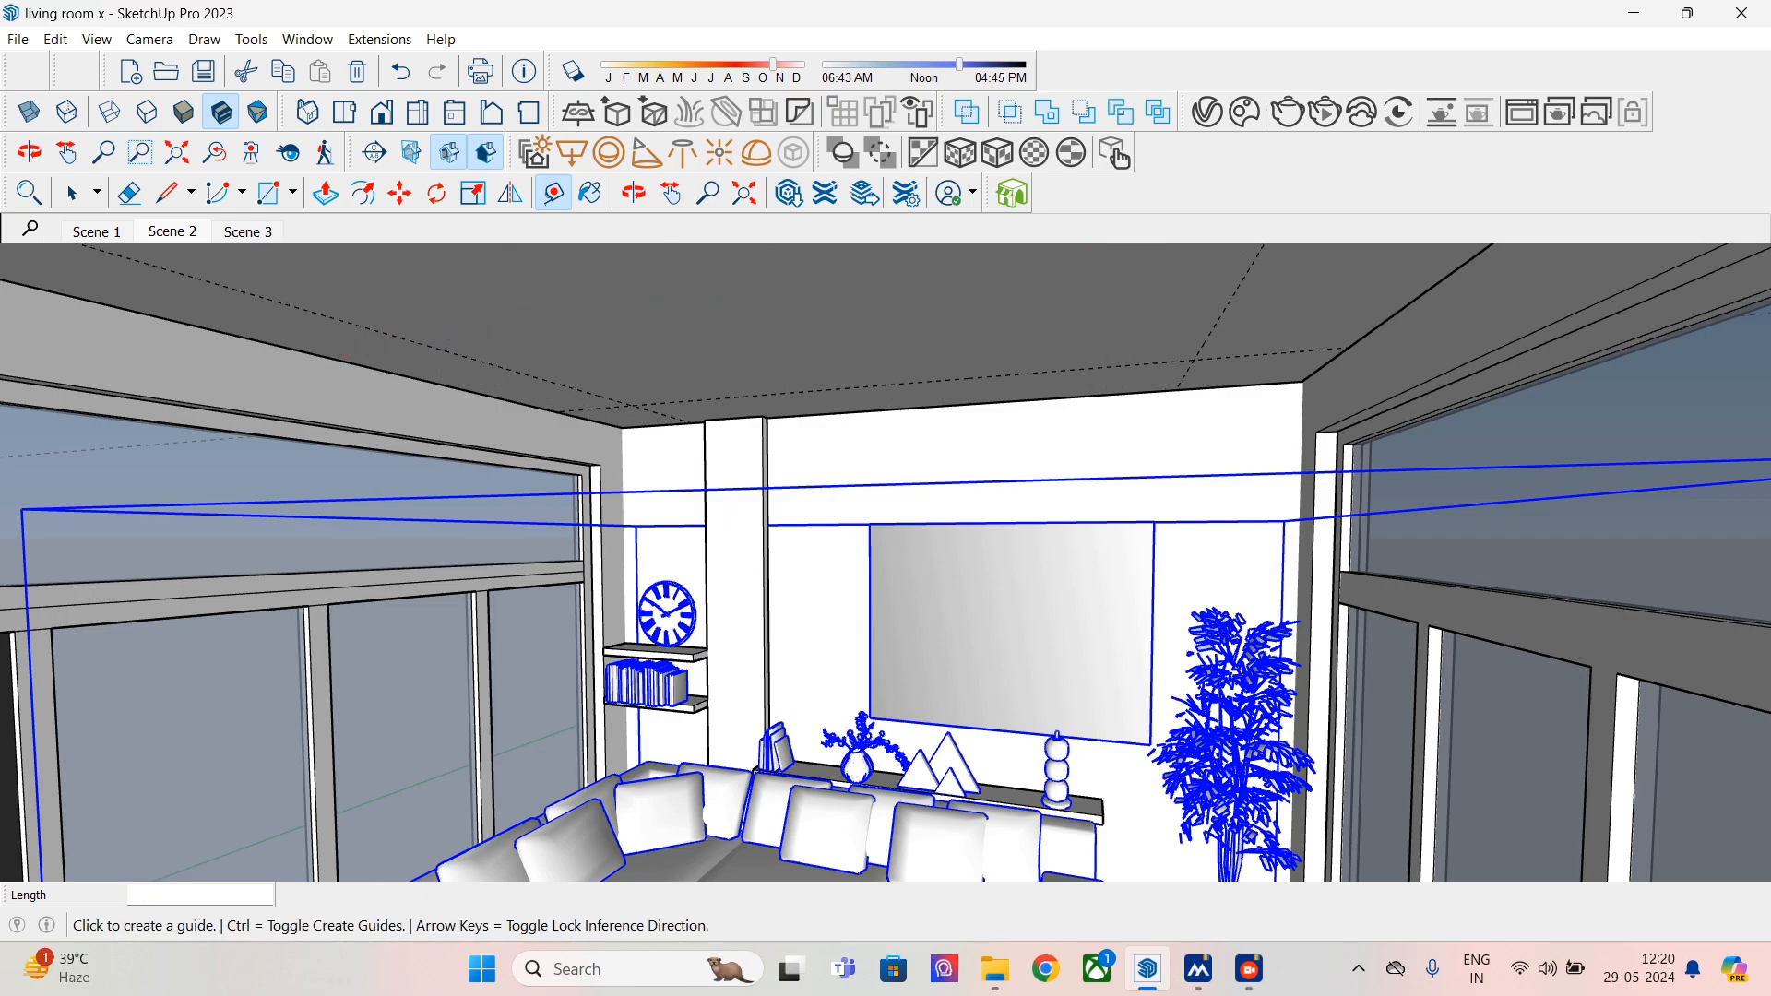
- Draw a guide along the ceiling's centre from the midpoint of the clock wall's upper edge, and erase it
click(998, 401)
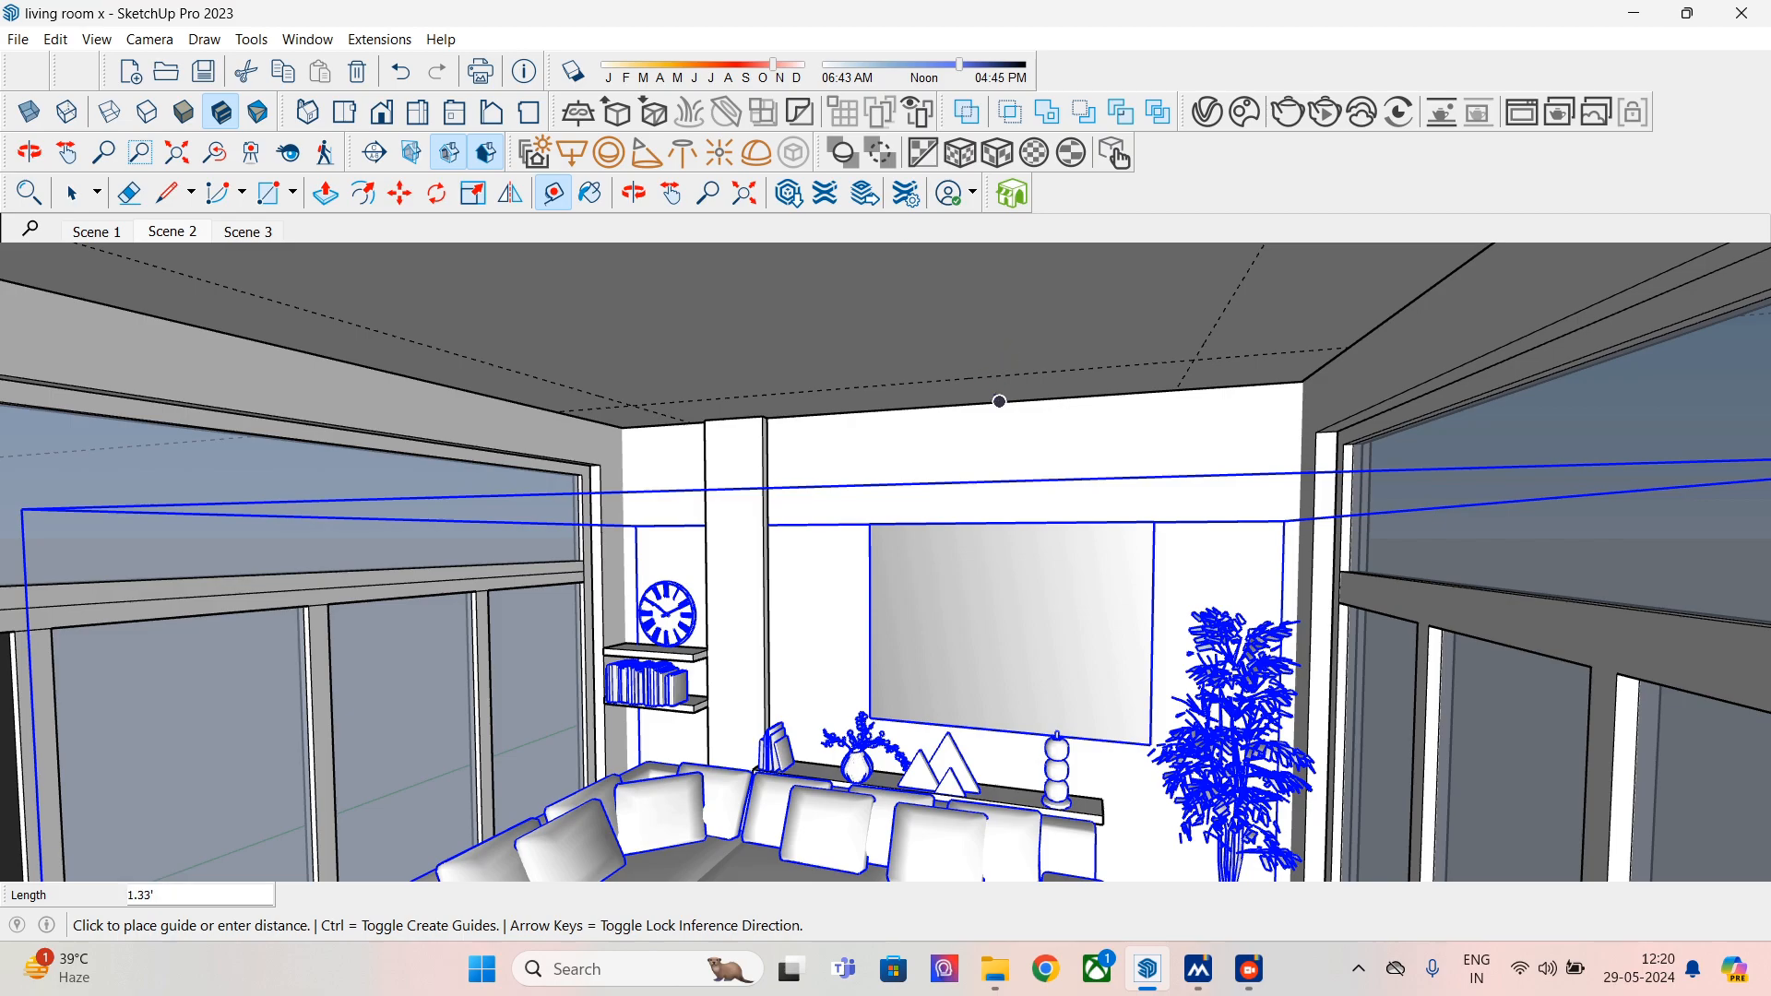
click(946, 318)
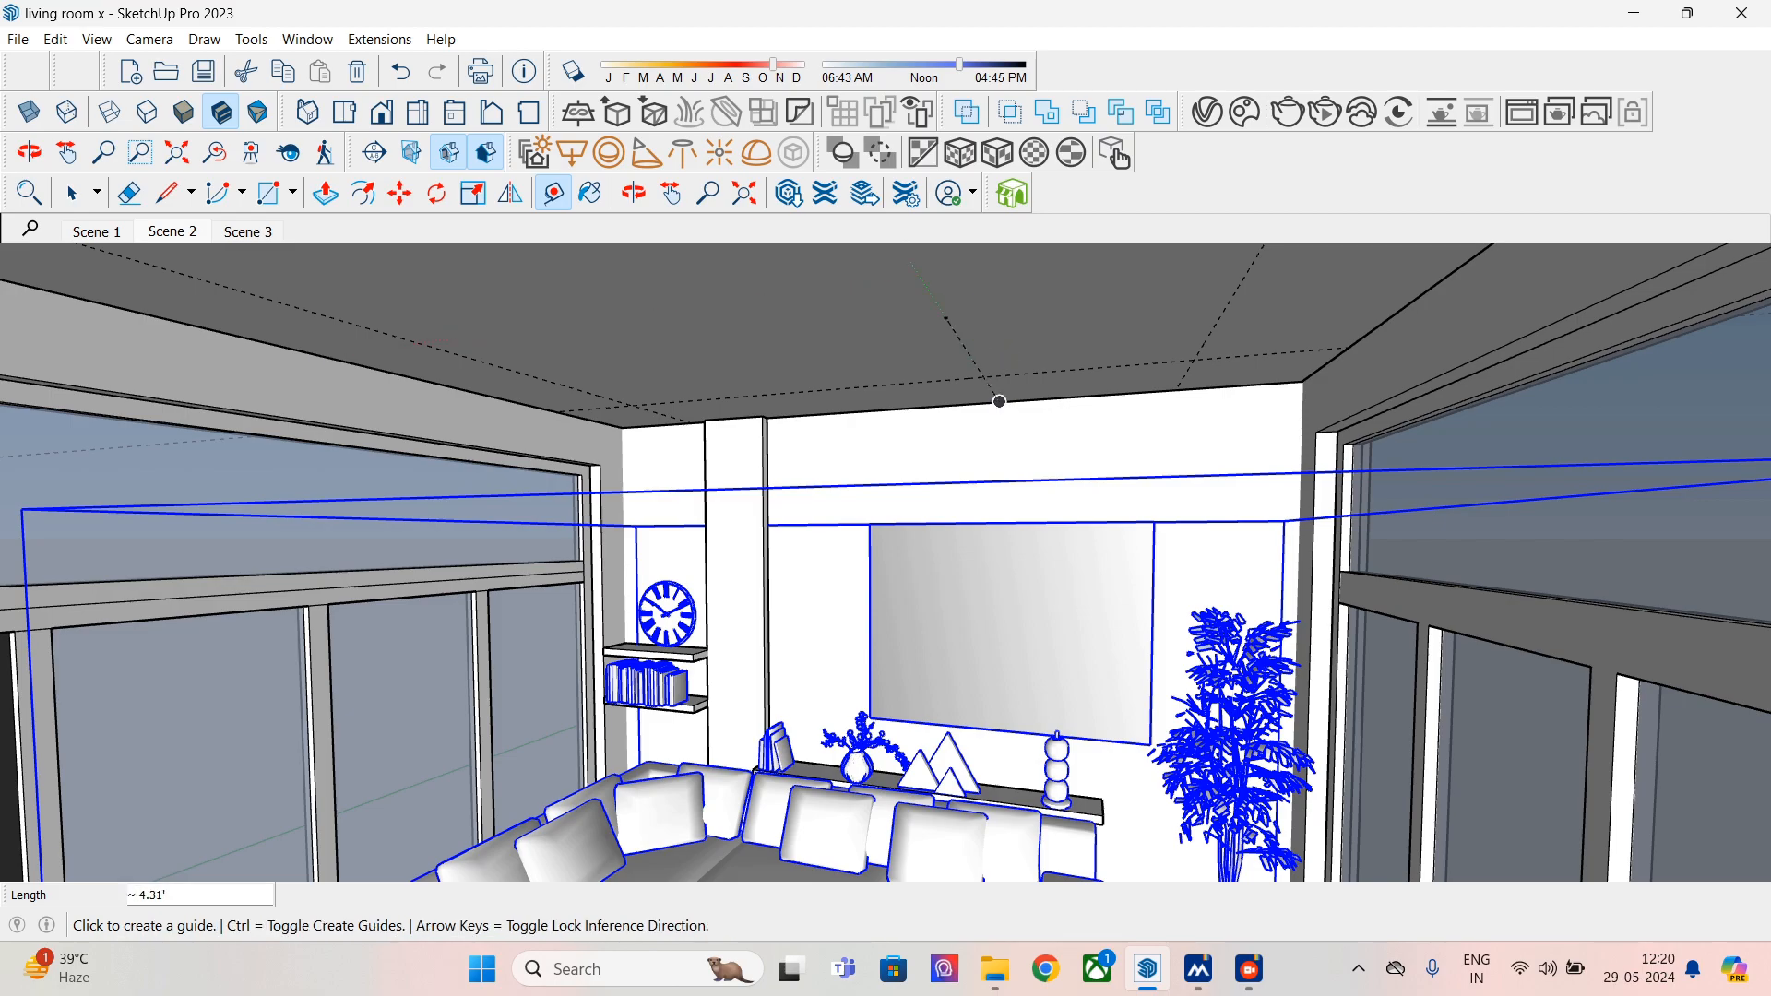
click(896, 263)
click(946, 318)
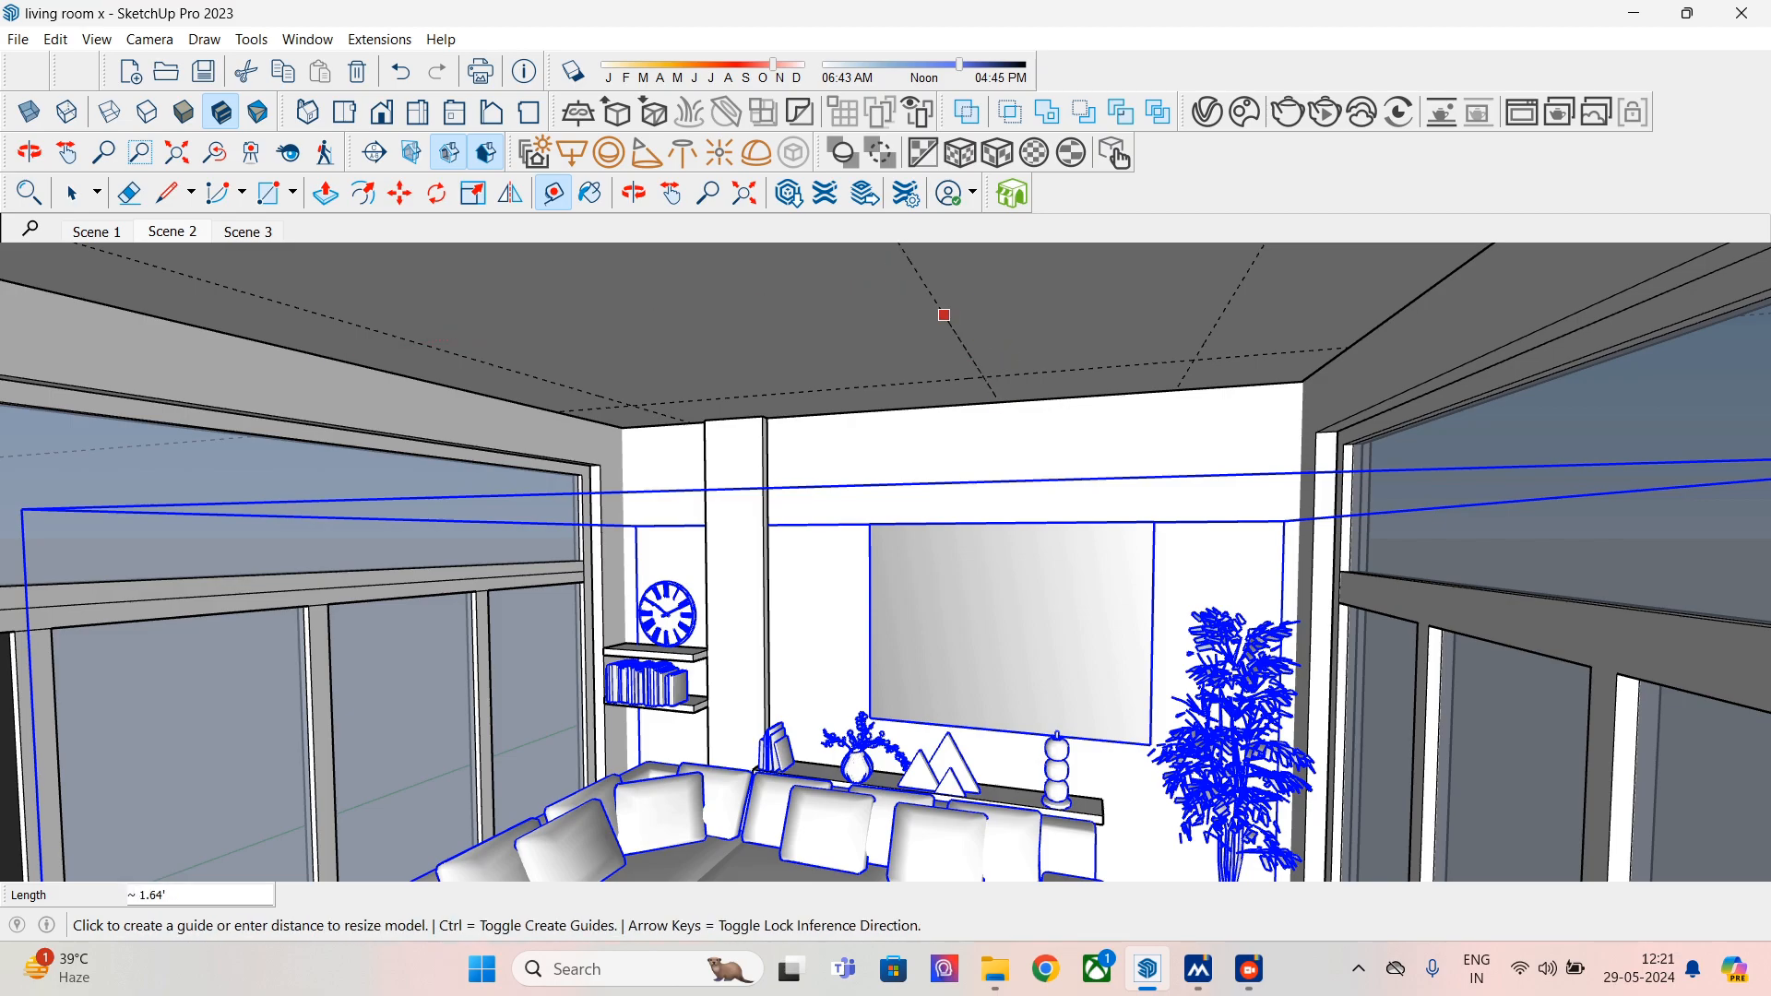
middle_drag(661, 367, 1076, 593)
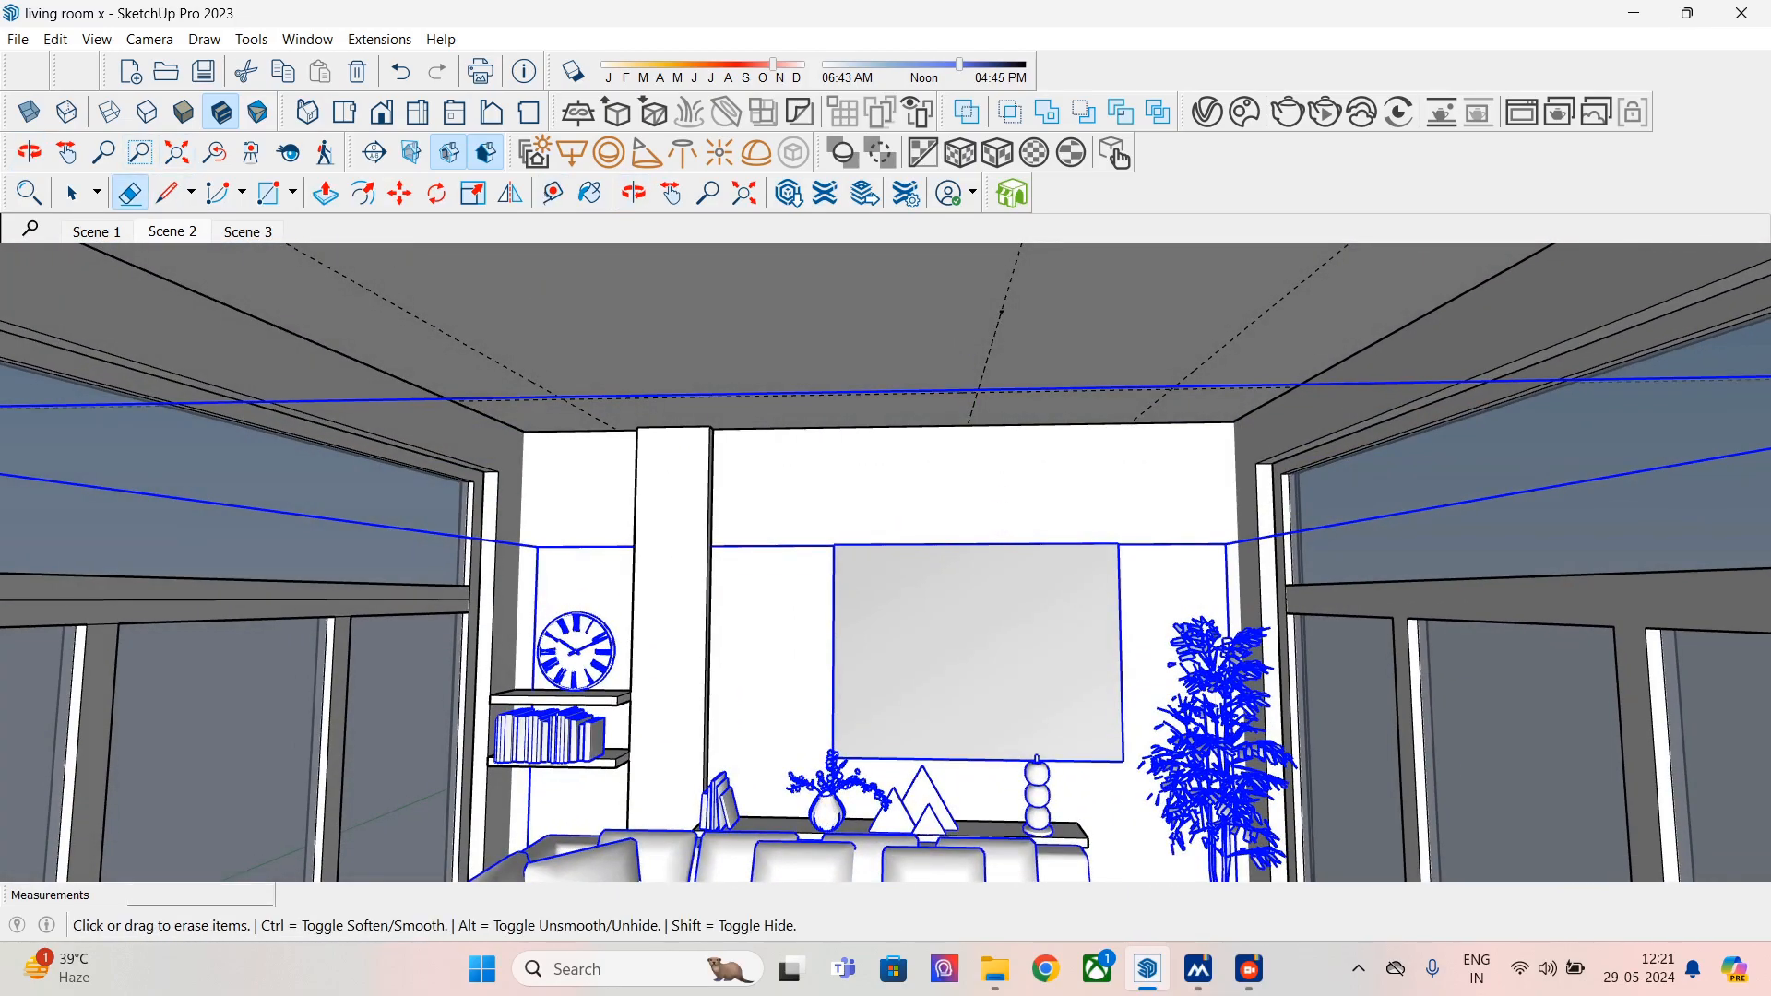
click(992, 341)
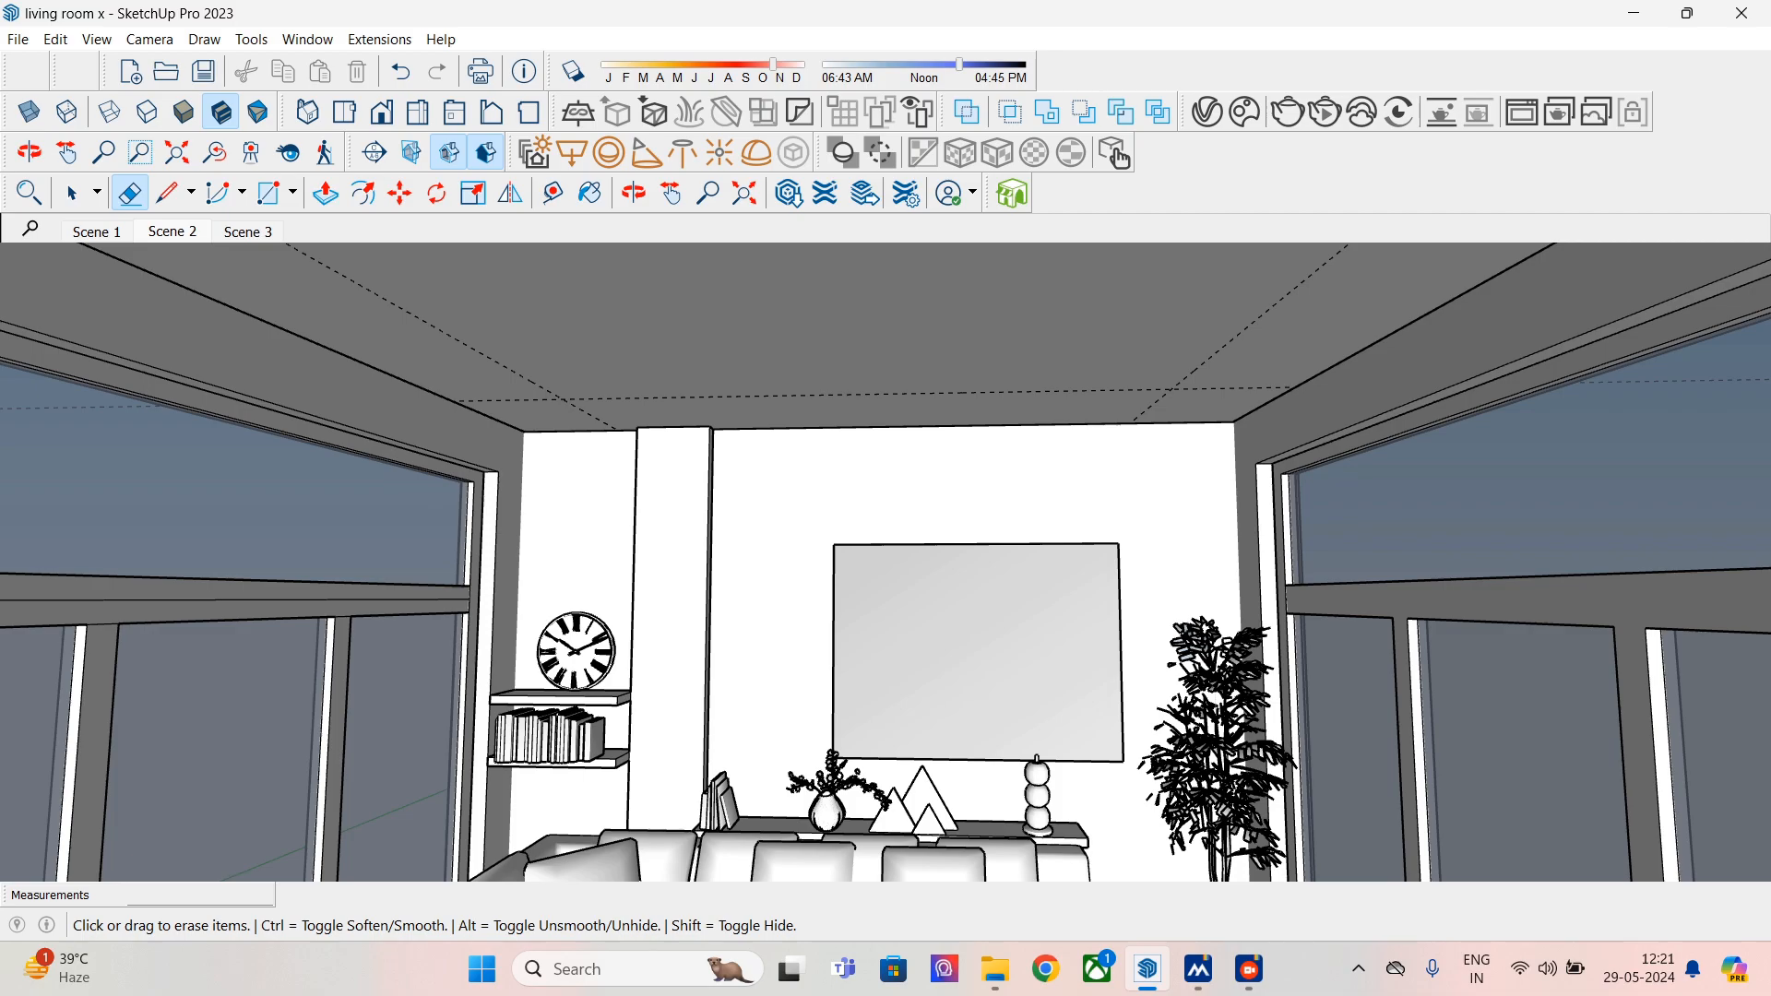
- Switch to Chaos Cosmos, browse the ceiling lamps among the lighting models, and import a large round ceiling light
click(1206, 112)
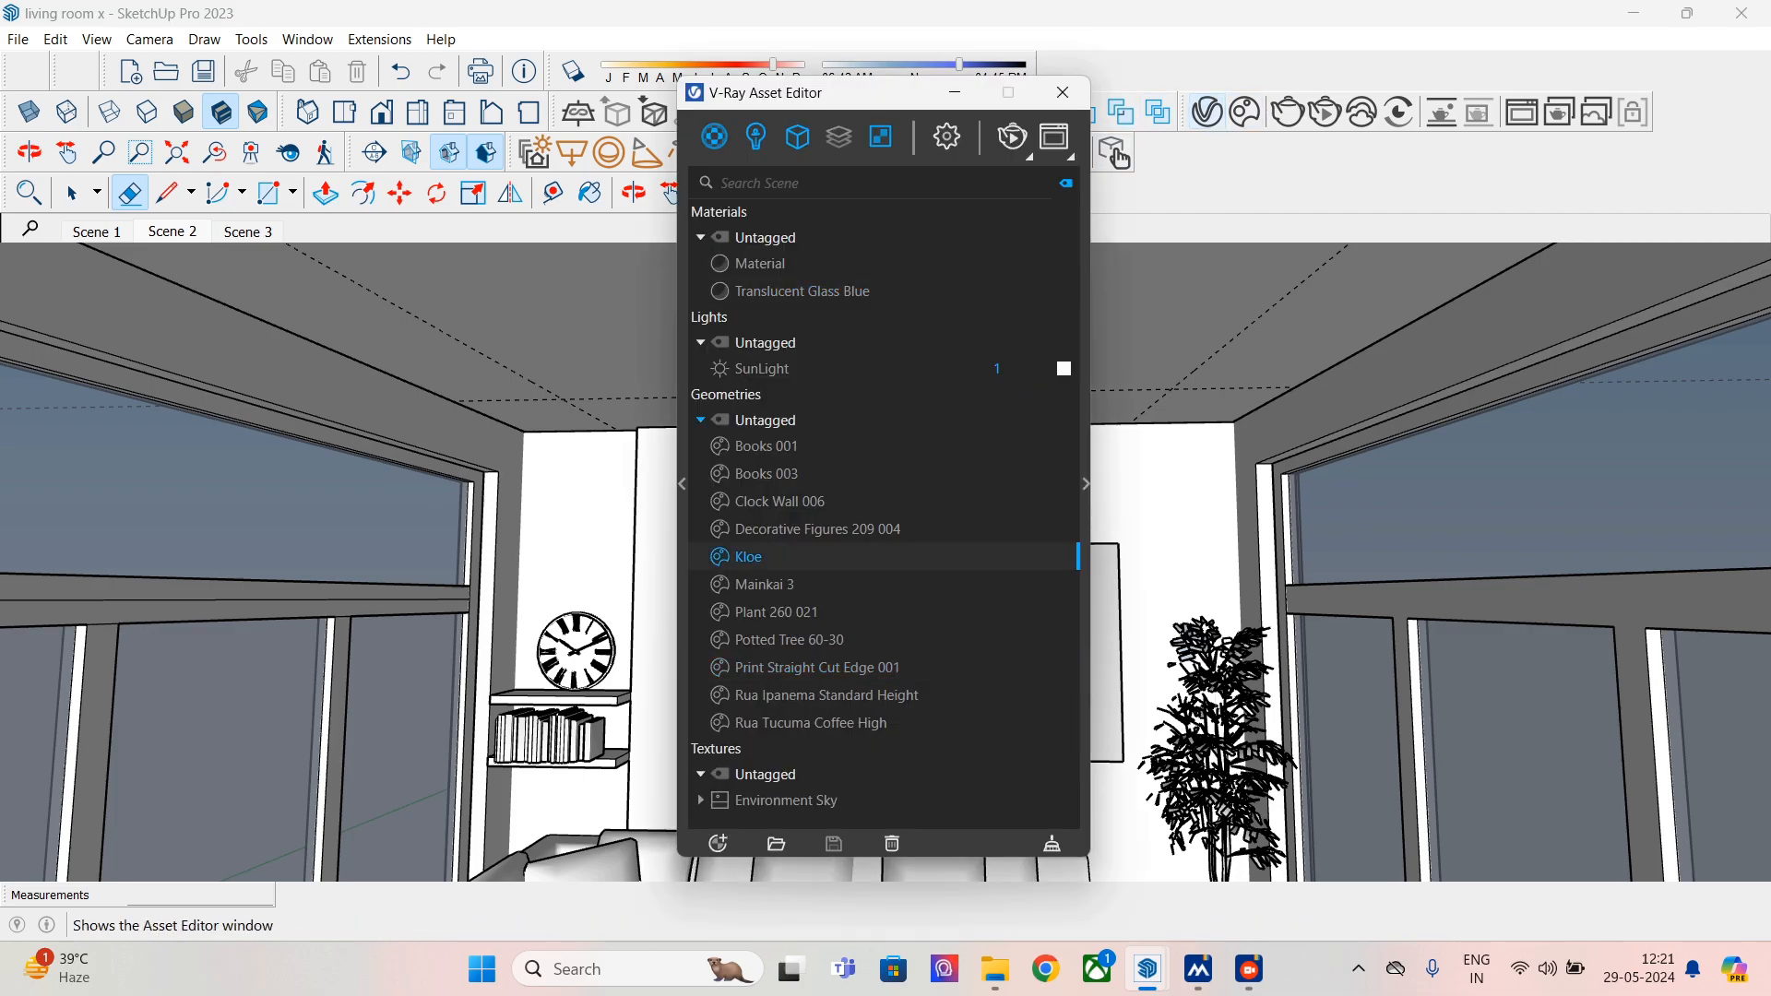
click(1063, 92)
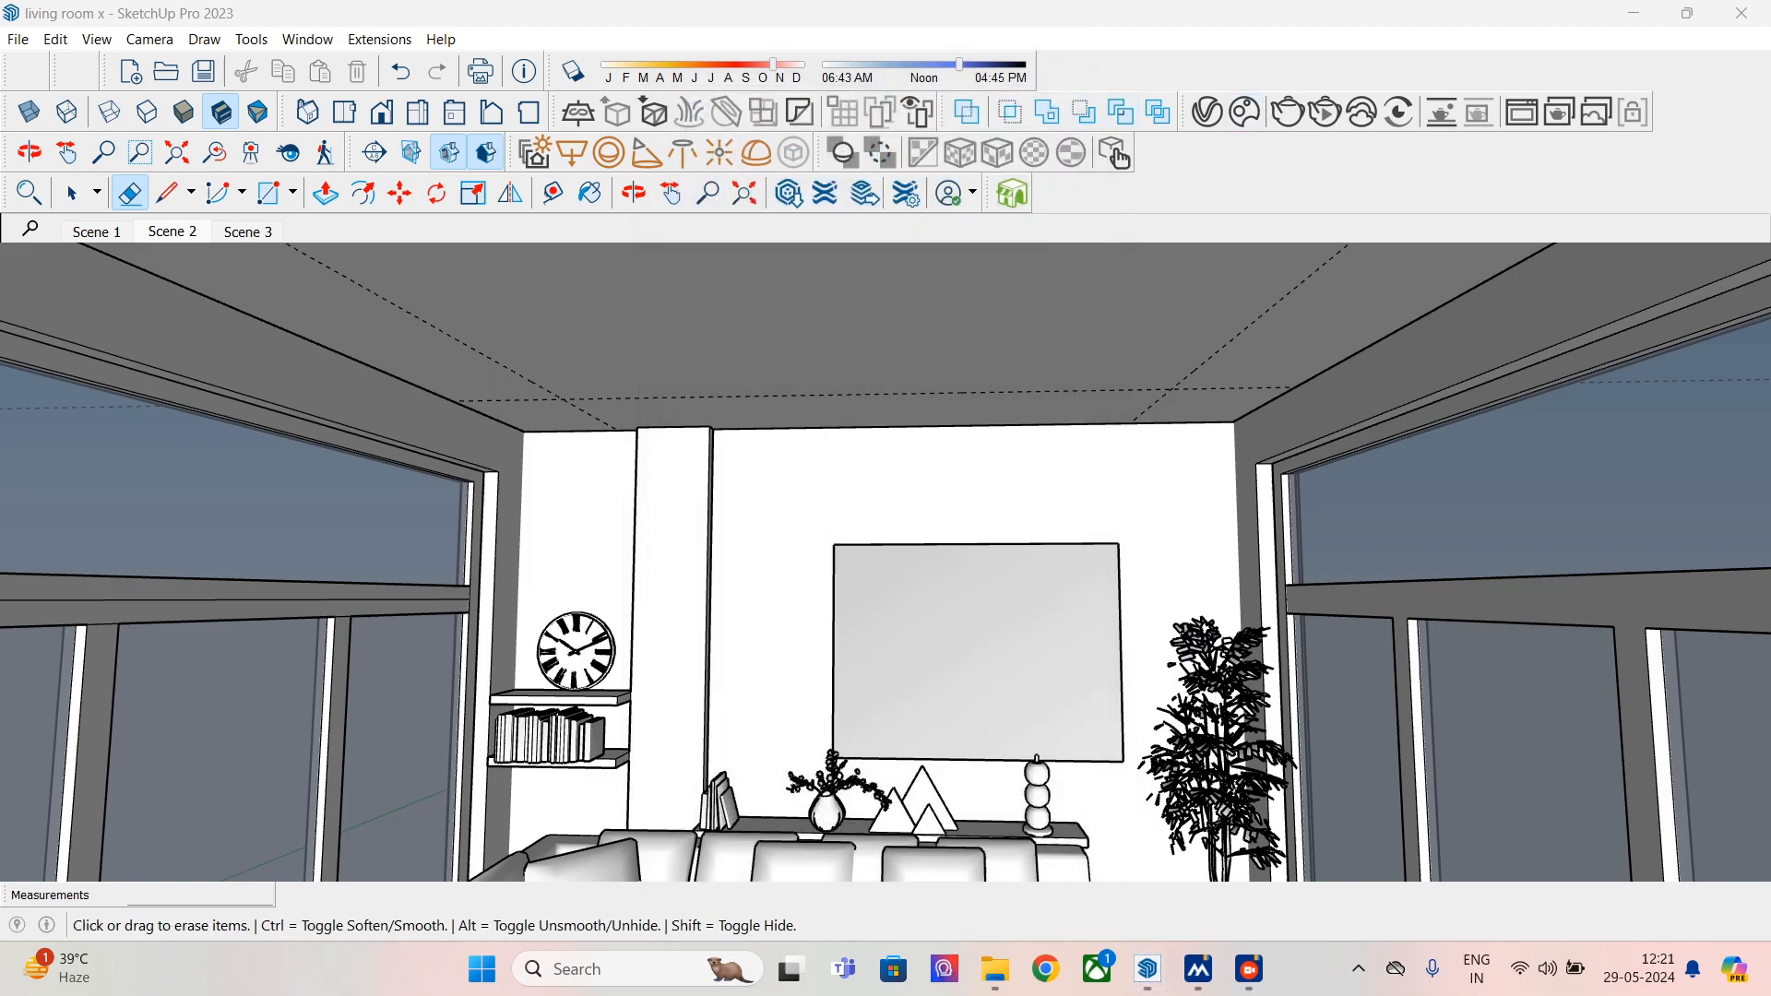
click(1244, 111)
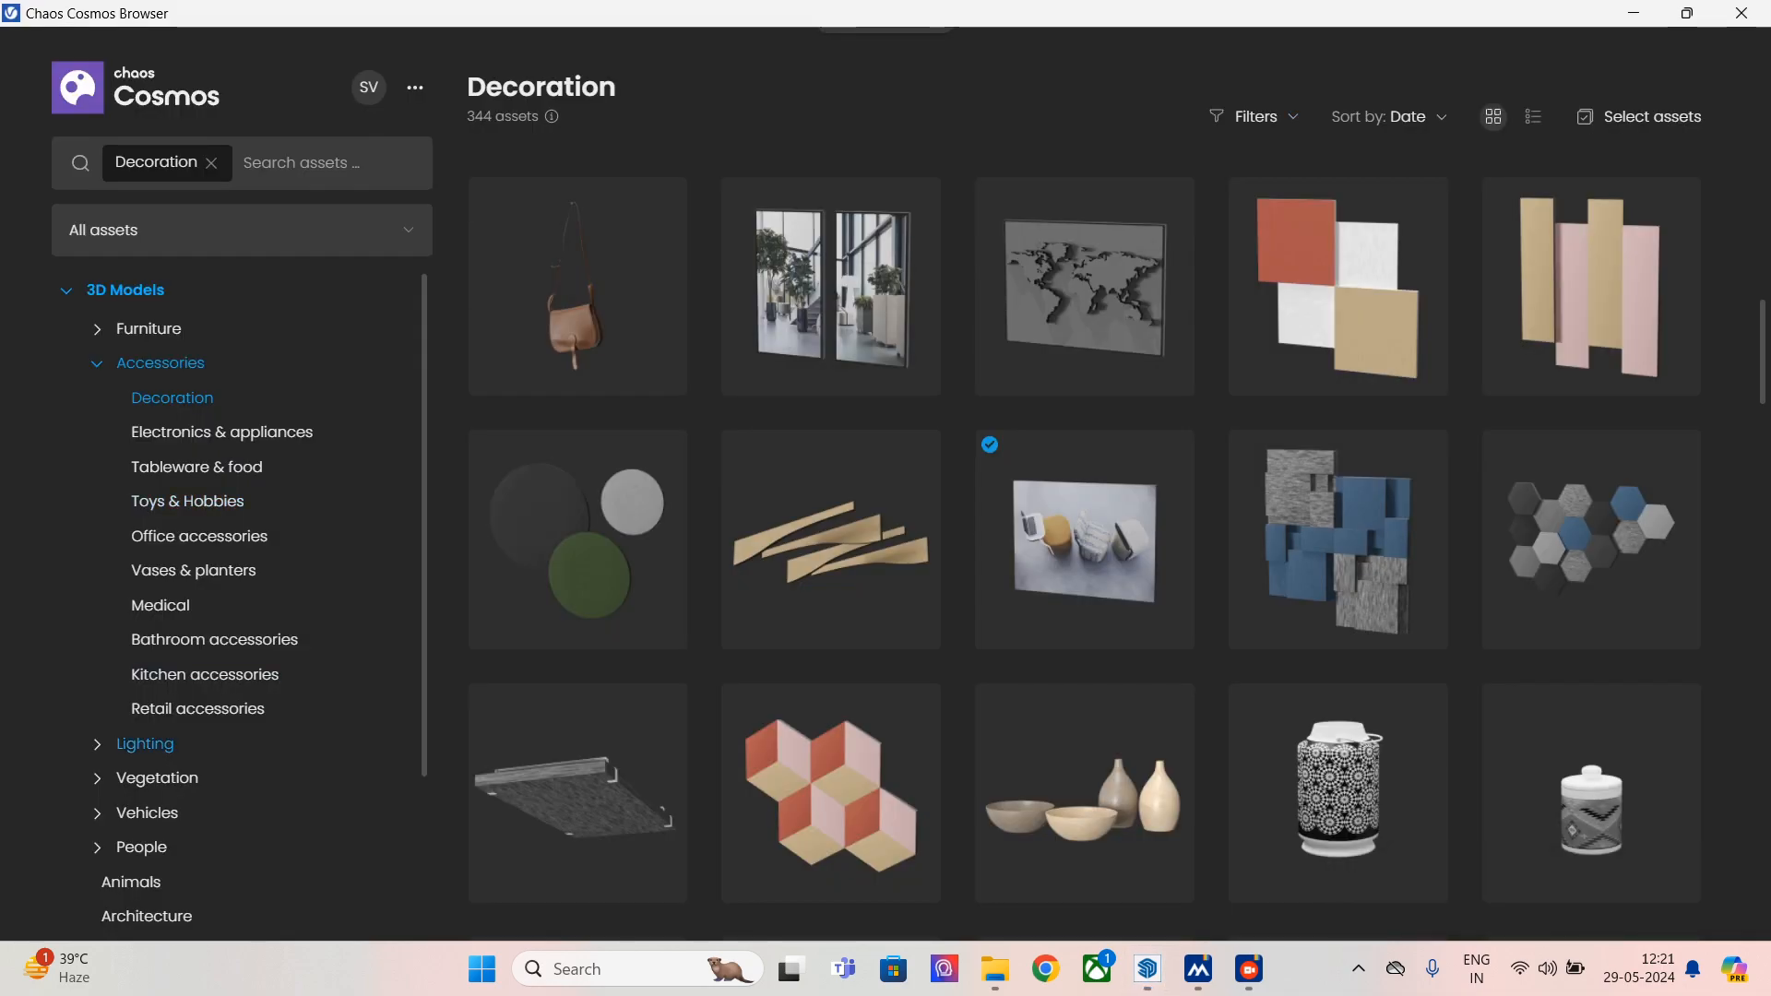
click(145, 744)
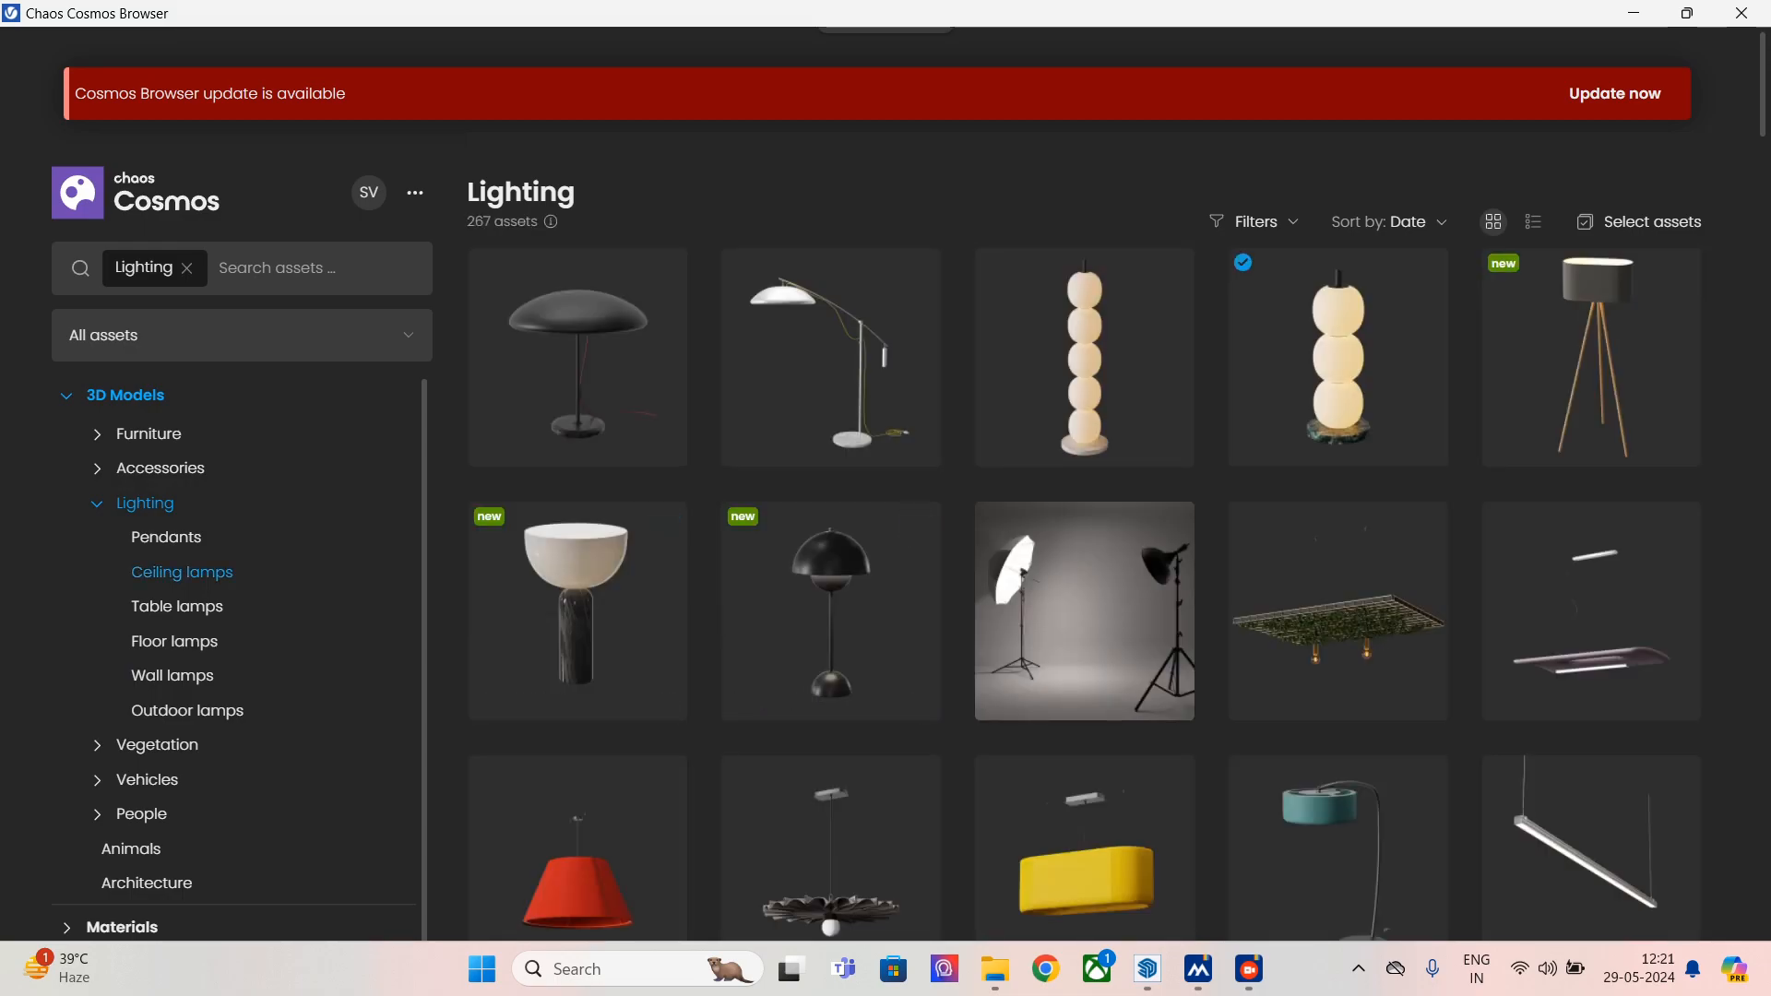
click(182, 571)
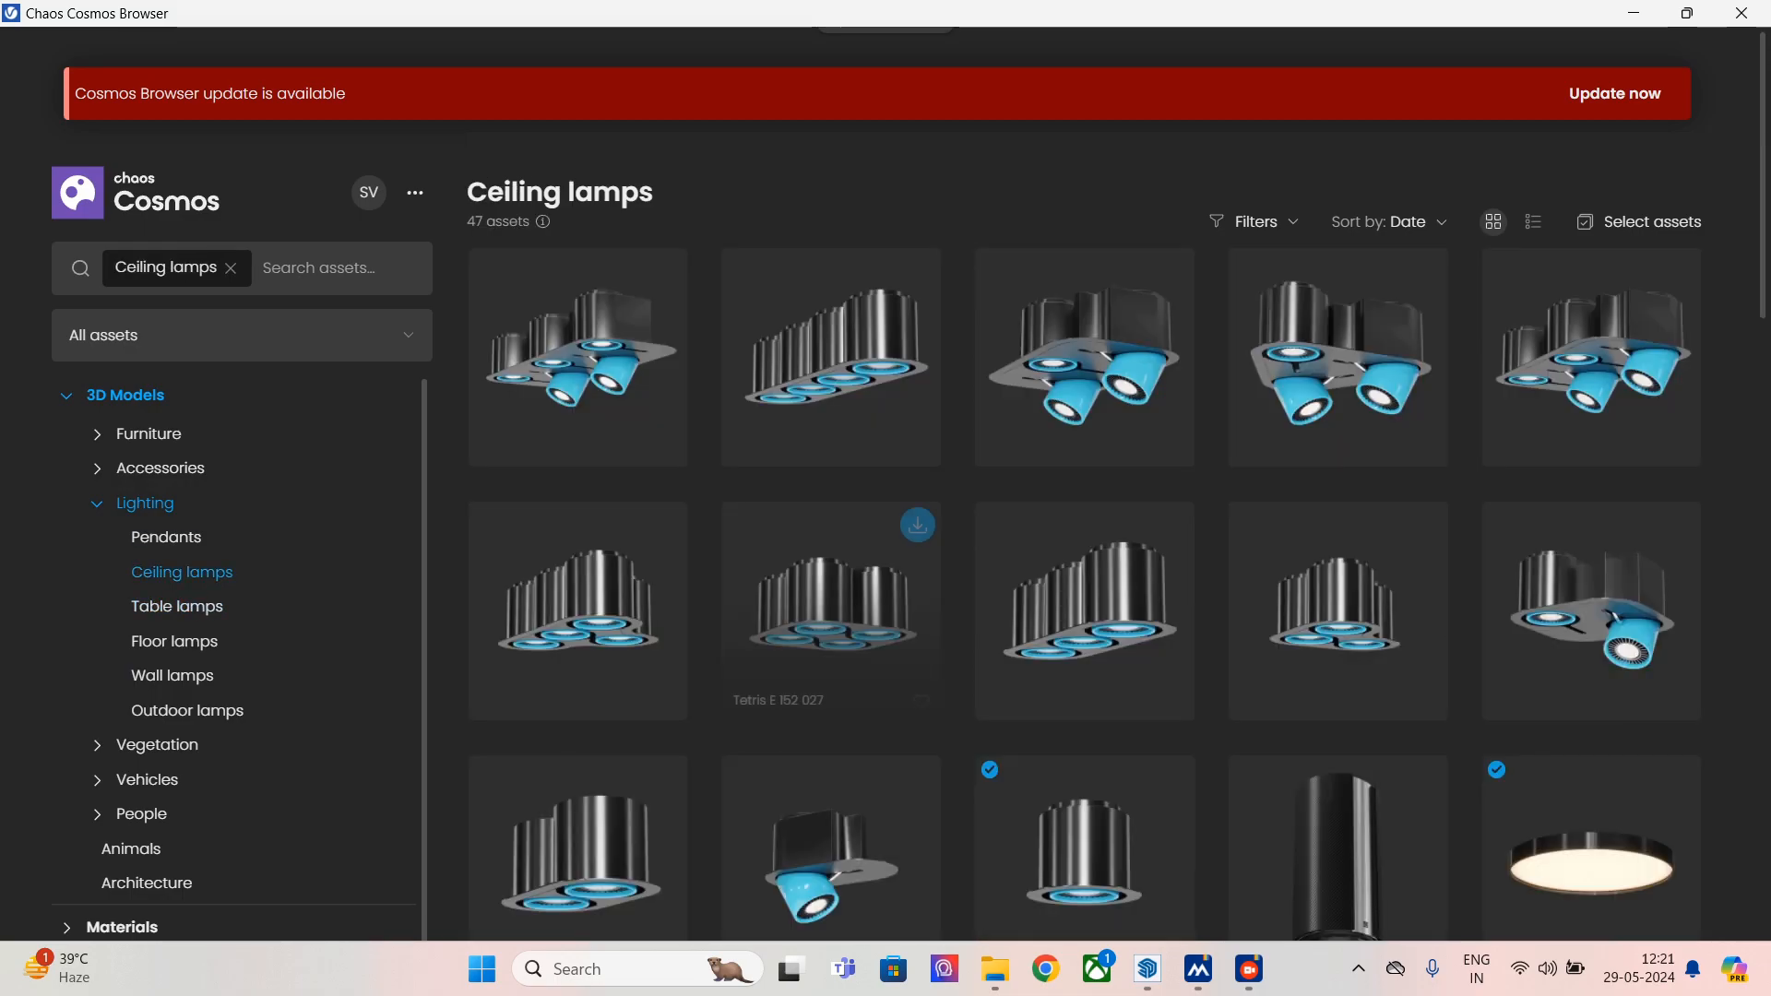
scroll(830, 609, down, 7)
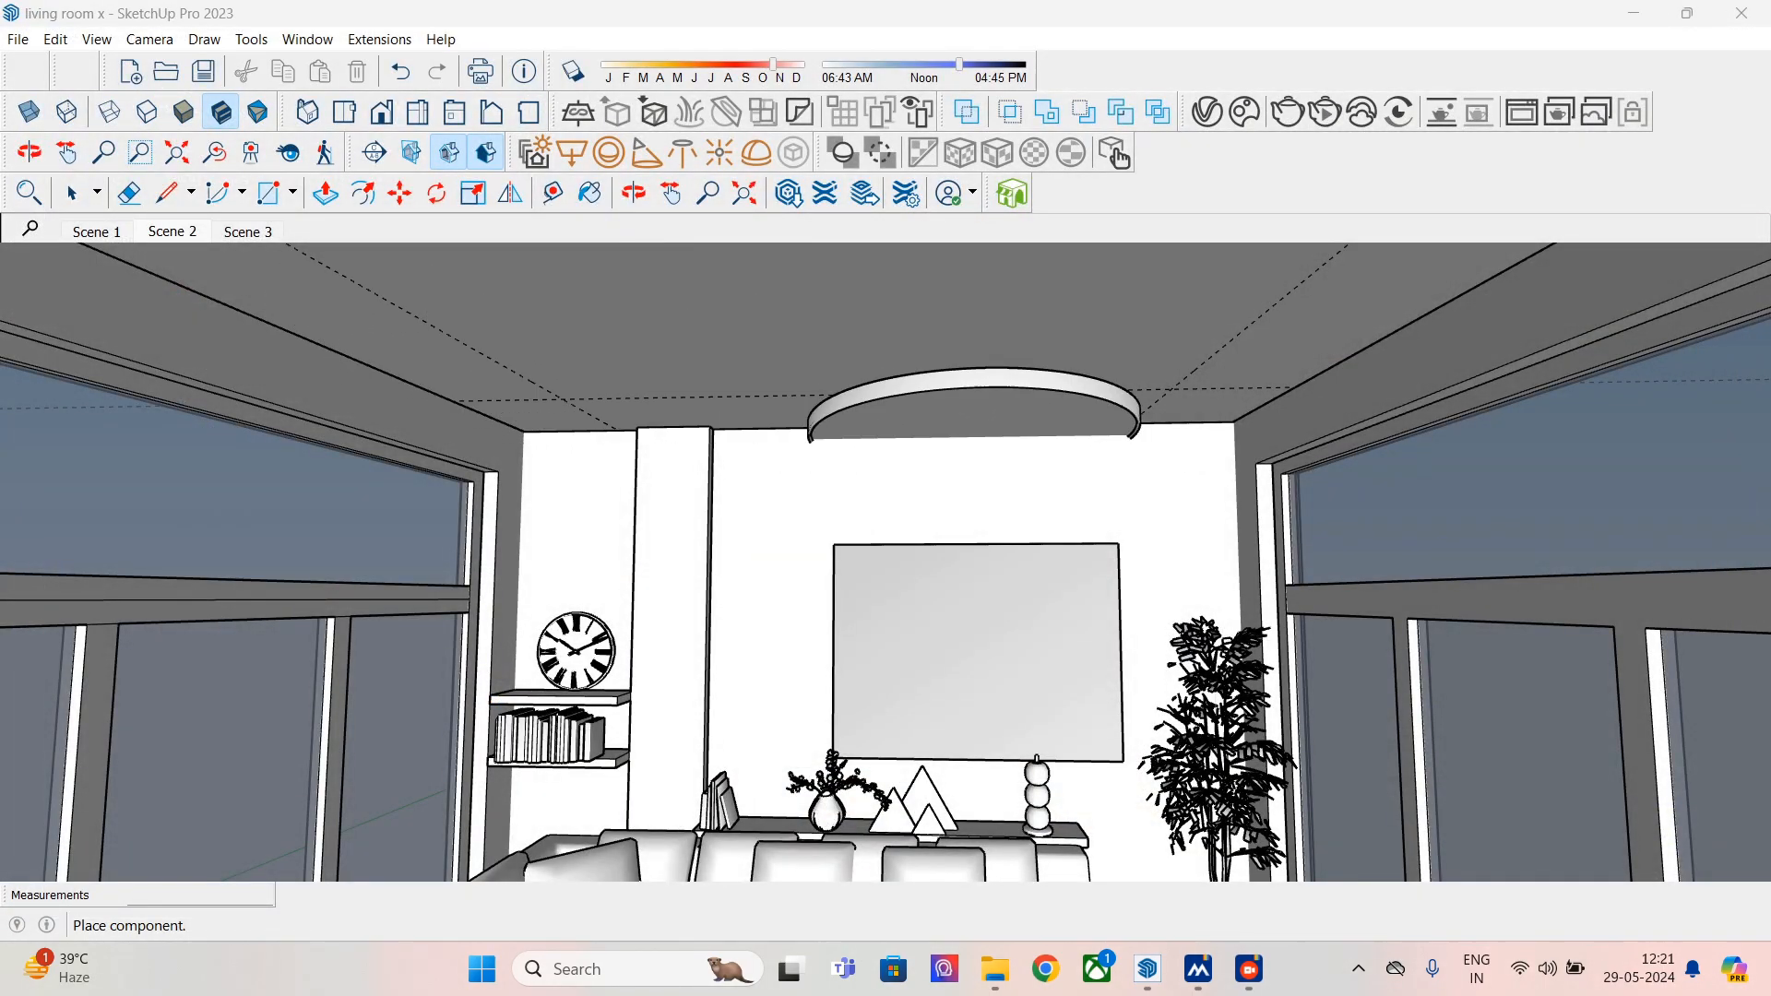
- Discard the pending large light, return to the Cosmos ceiling lamps, and import Tlon Light 650 Ceiling 152 007
right_click(688, 356)
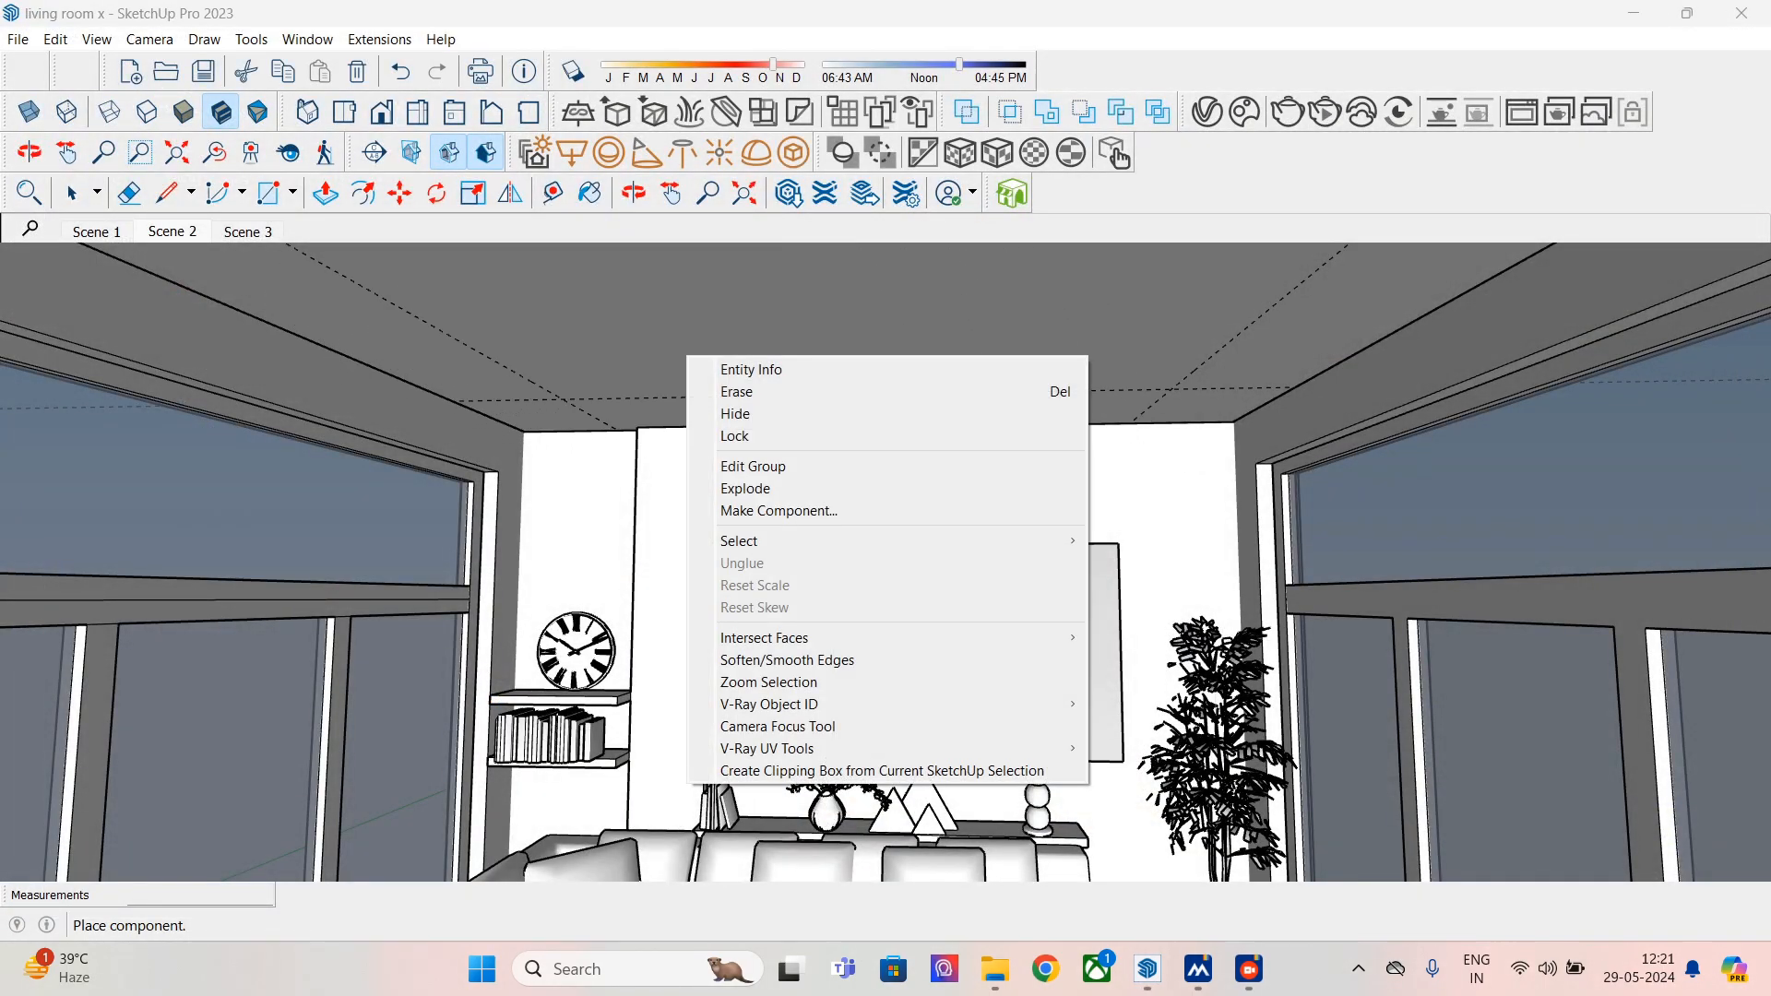
click(1244, 112)
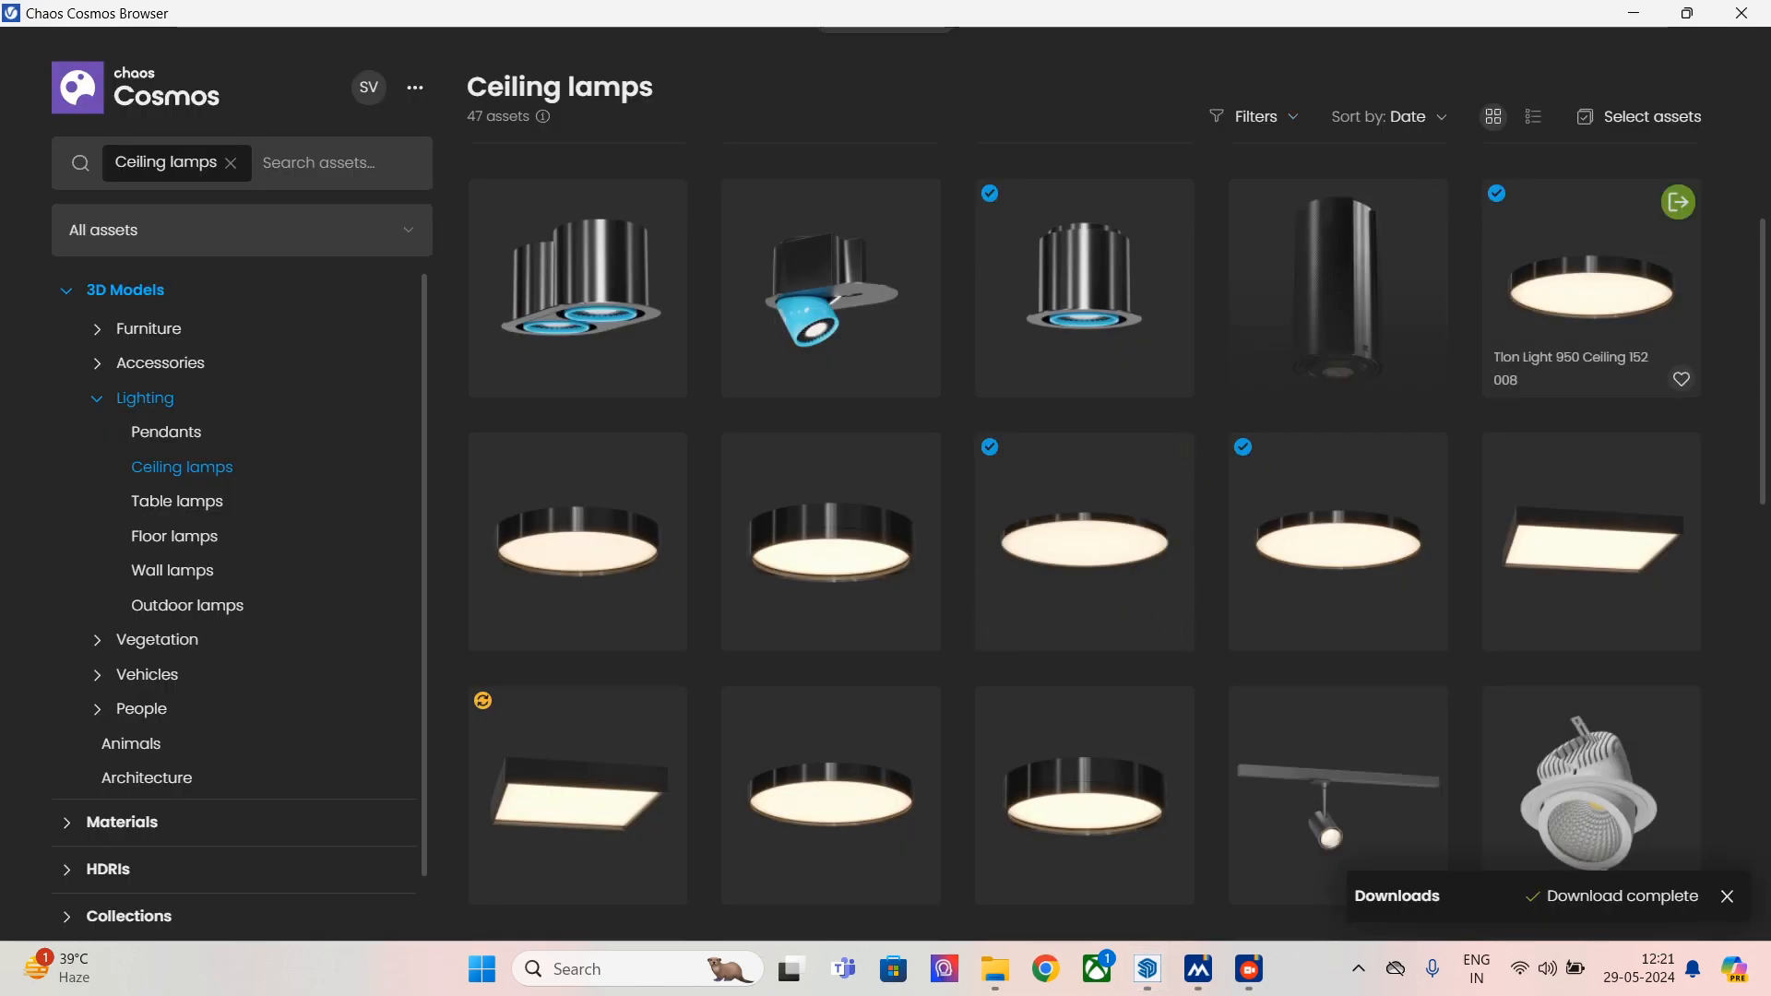
click(1677, 202)
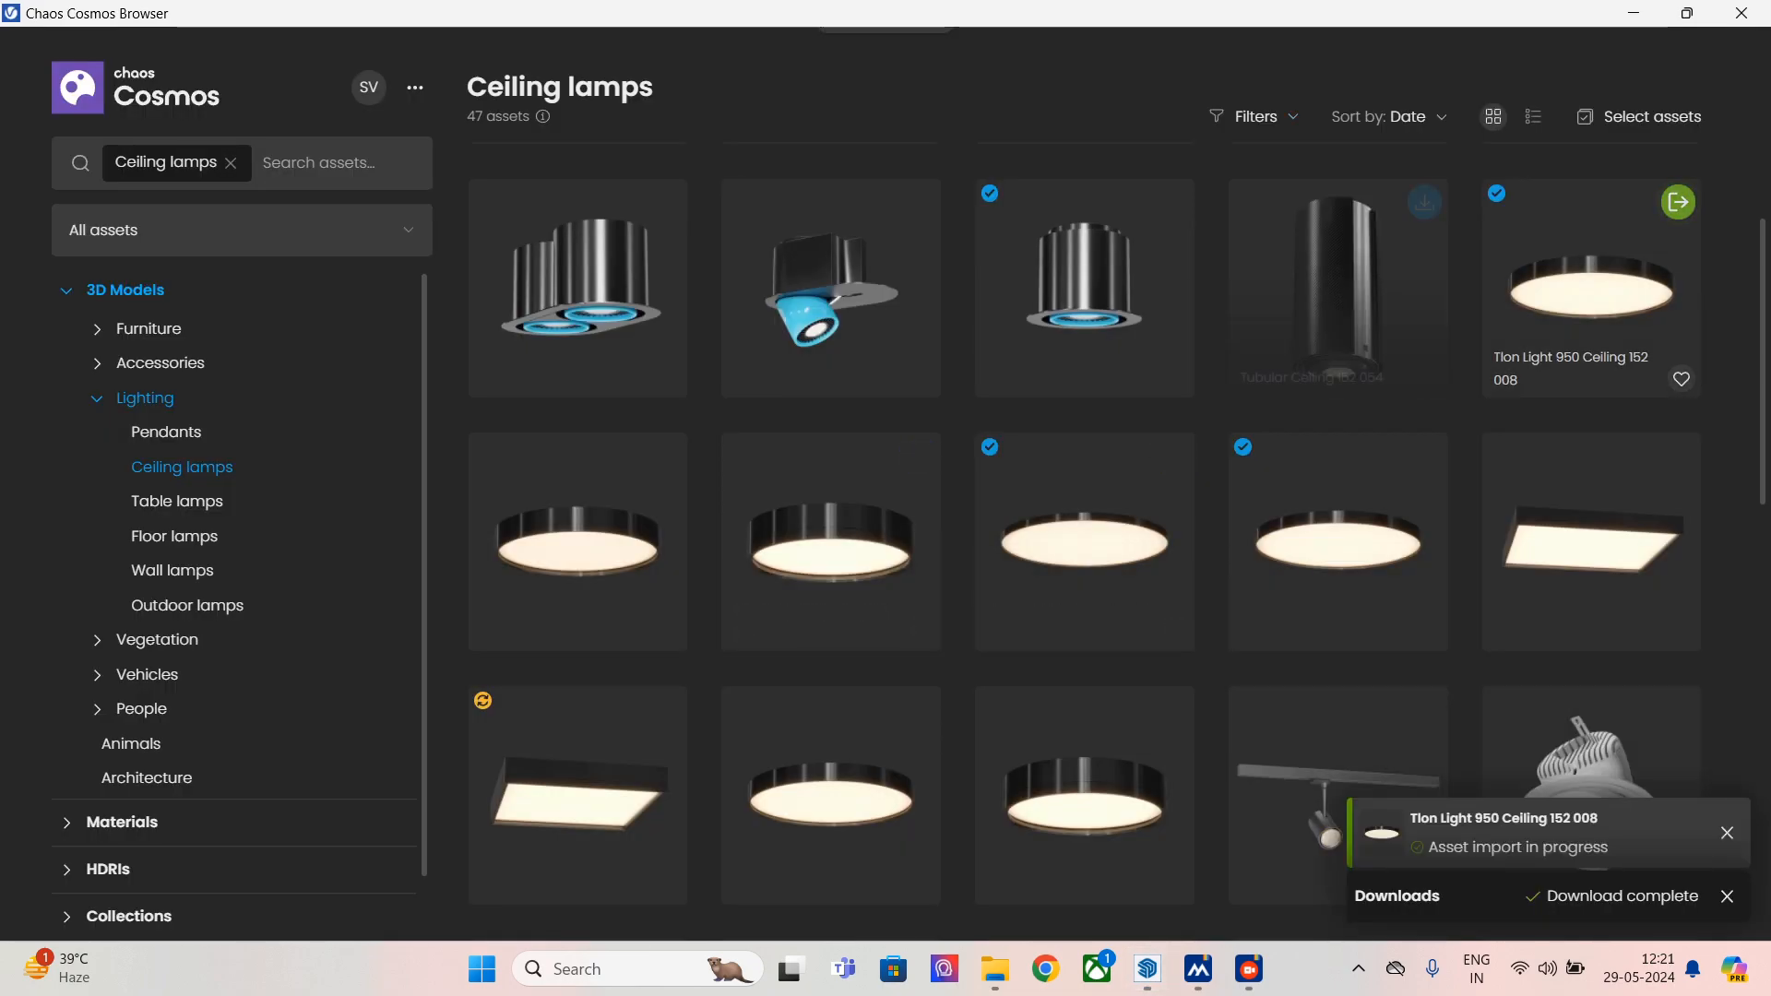
scroll(577, 646, up, 1)
scroll(830, 766, down, 8)
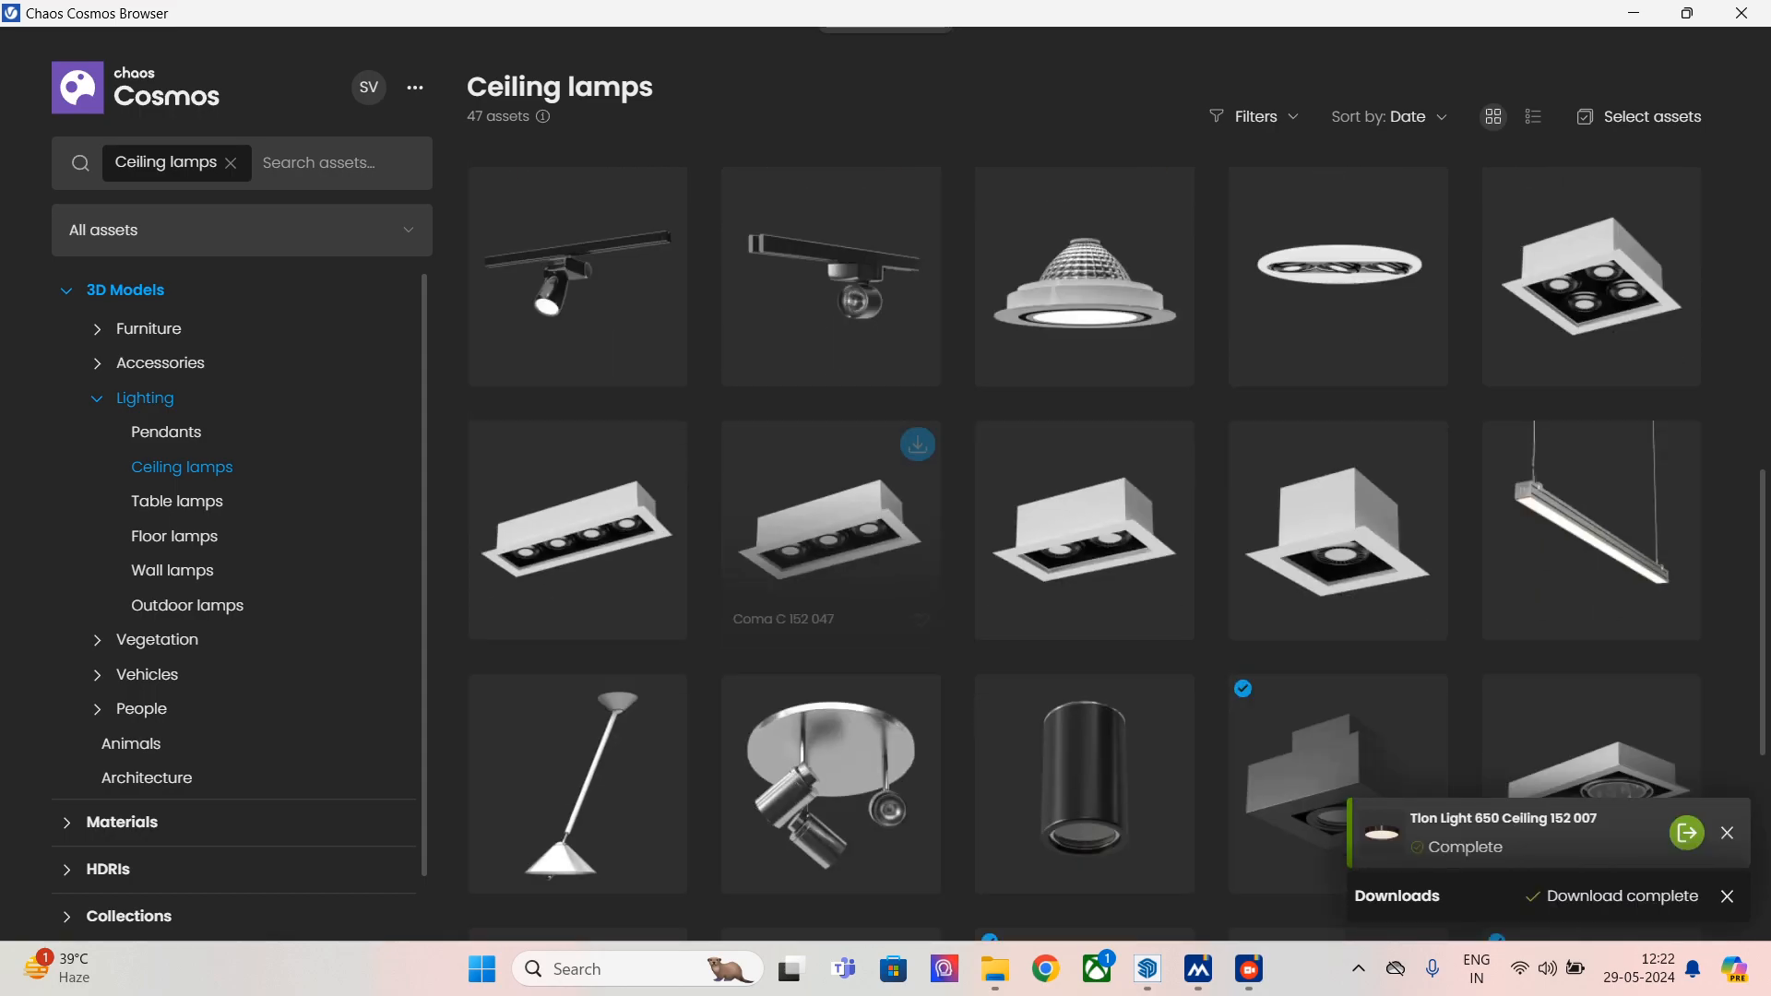
scroll(830, 646, up, 2)
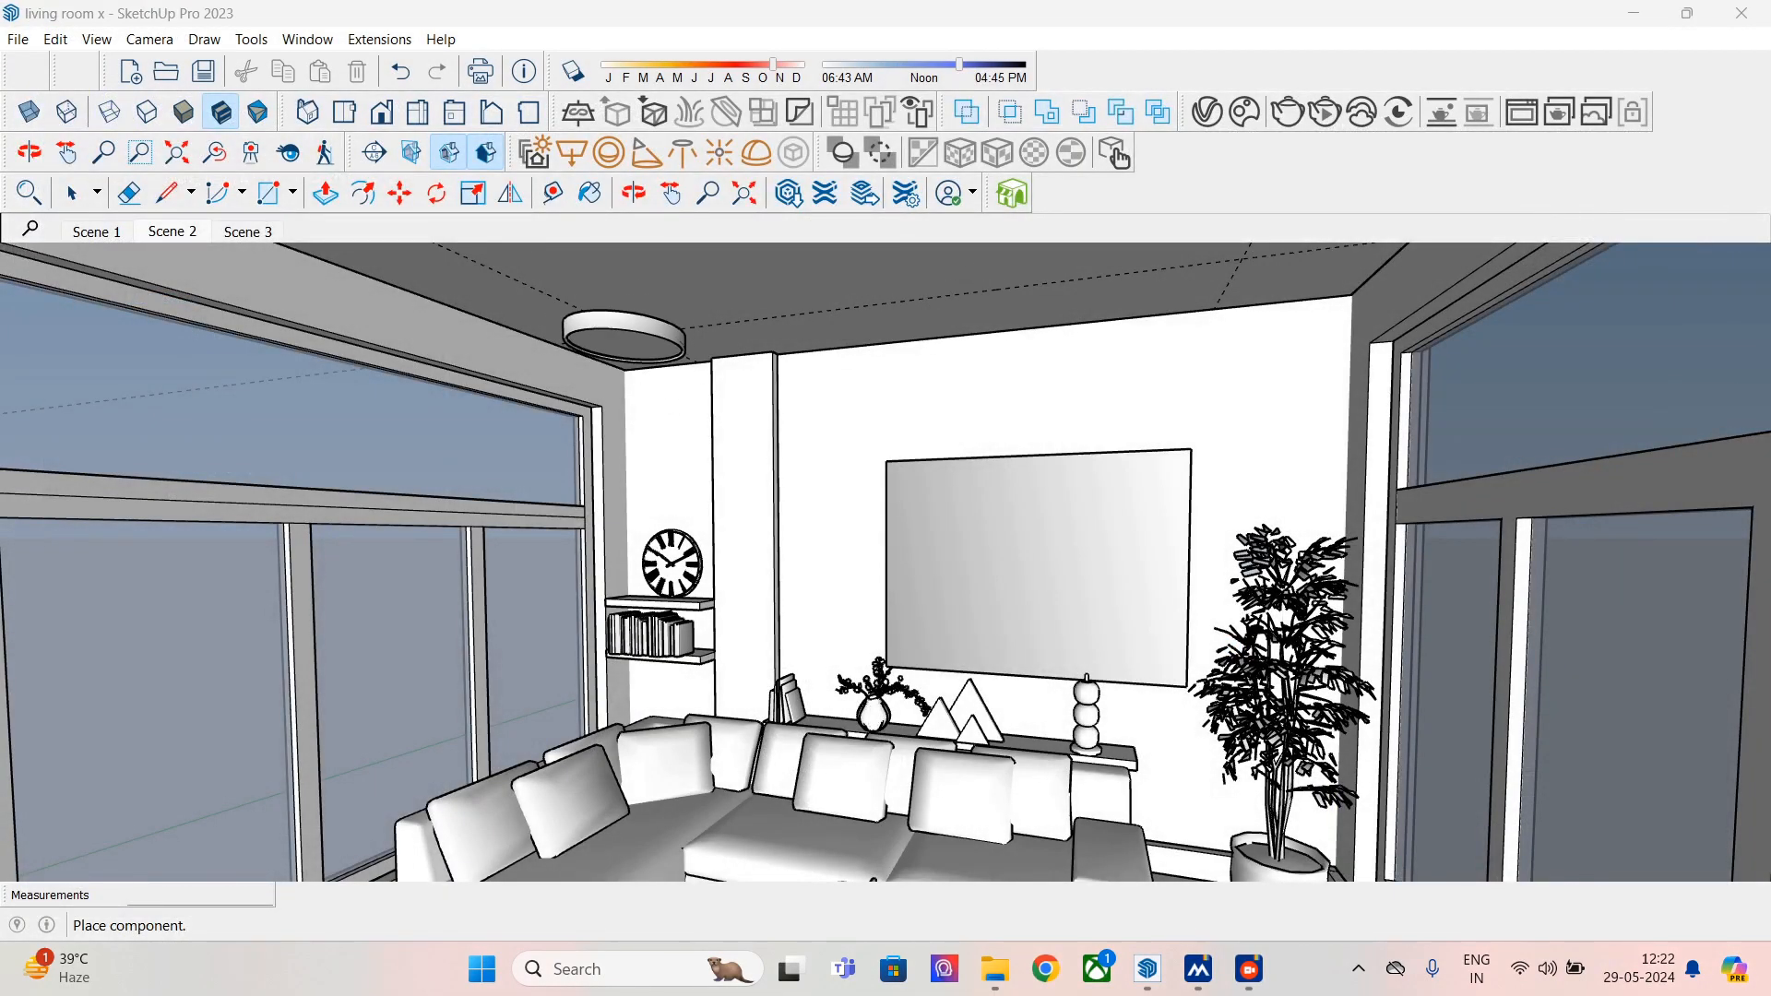
- Place the round ceiling light at the crossing of the two guides in the ceiling corner above the clock
mouse_move(631, 322)
middle_down()
mouse_move(633, 291)
mouse_move(630, 340)
middle_up()
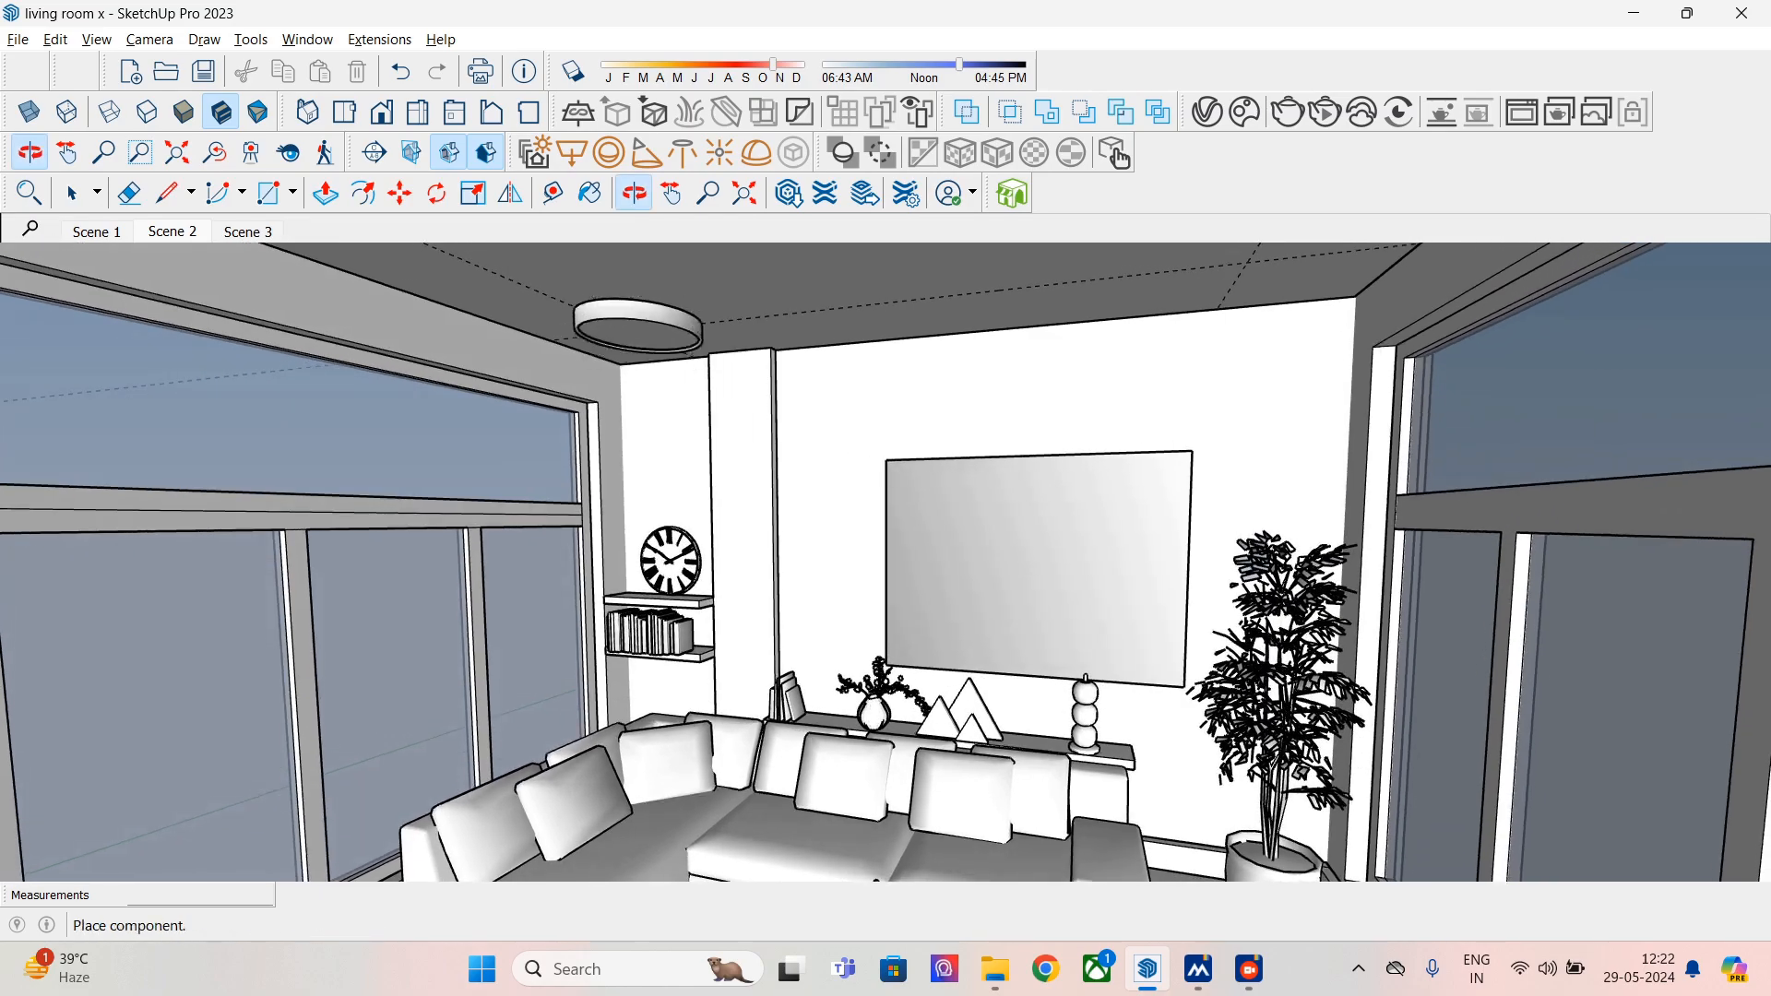
scroll(634, 337, up, 5)
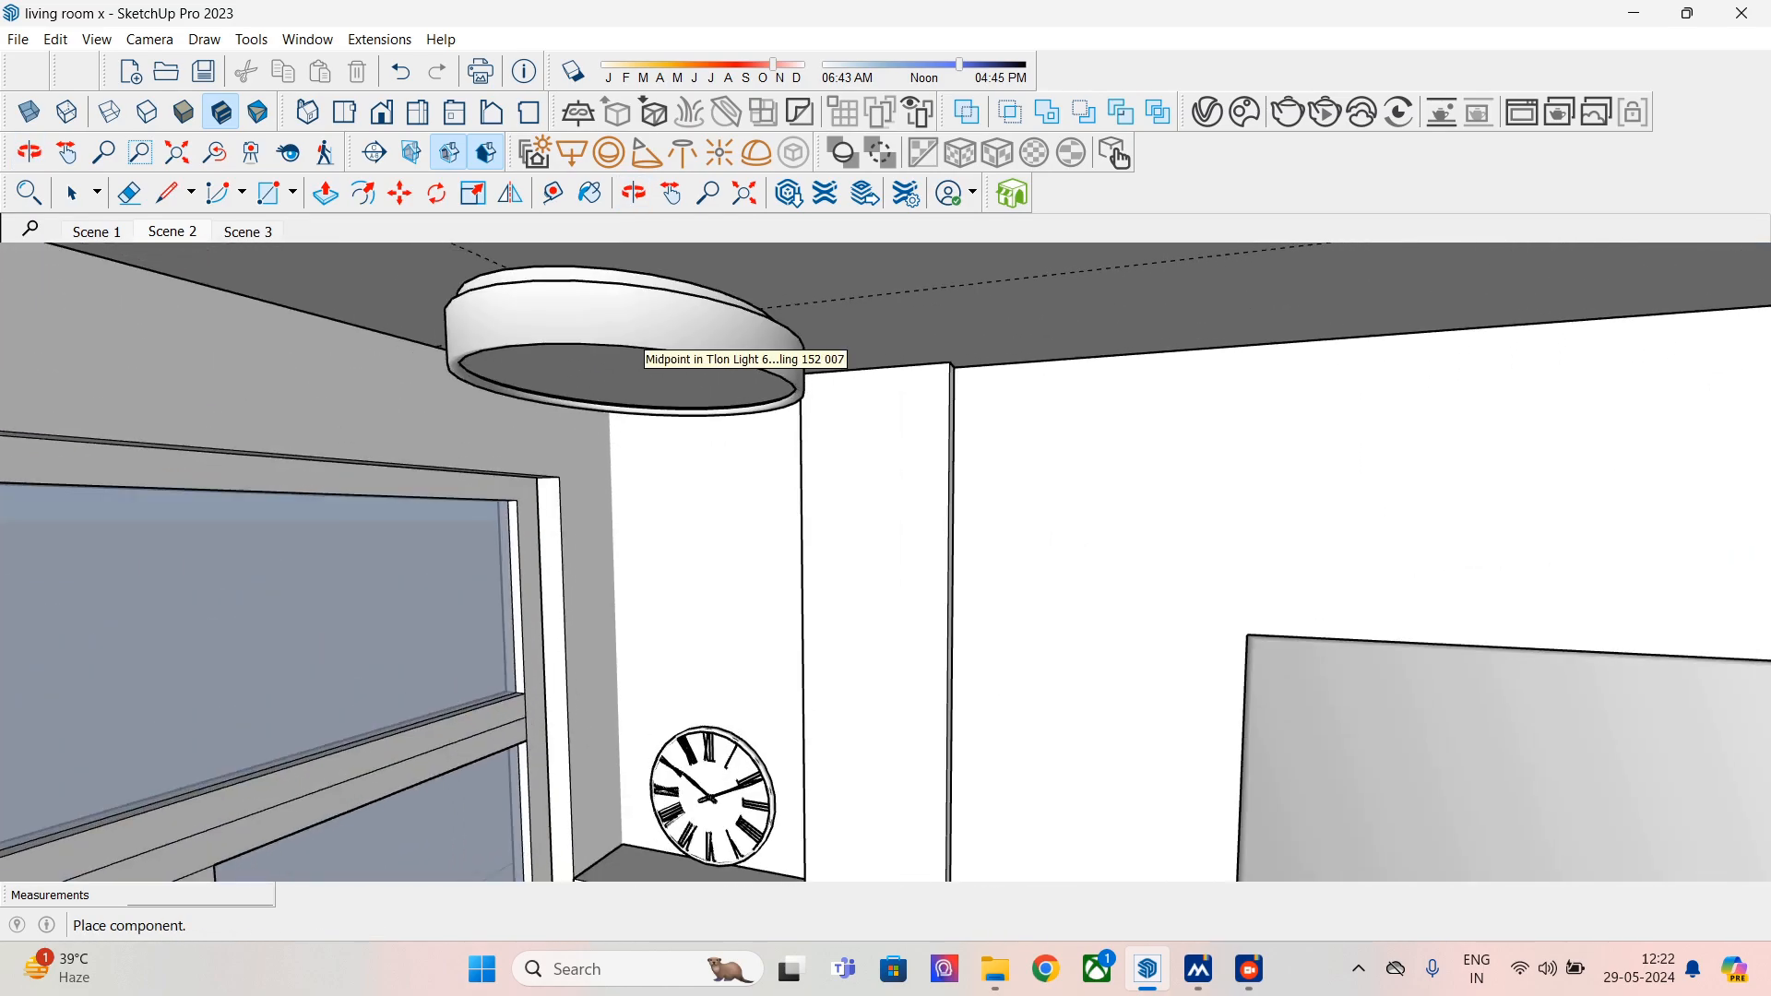
click(636, 339)
- Scale the round ceiling light down uniformly to about 0.25 of its size
click(473, 193)
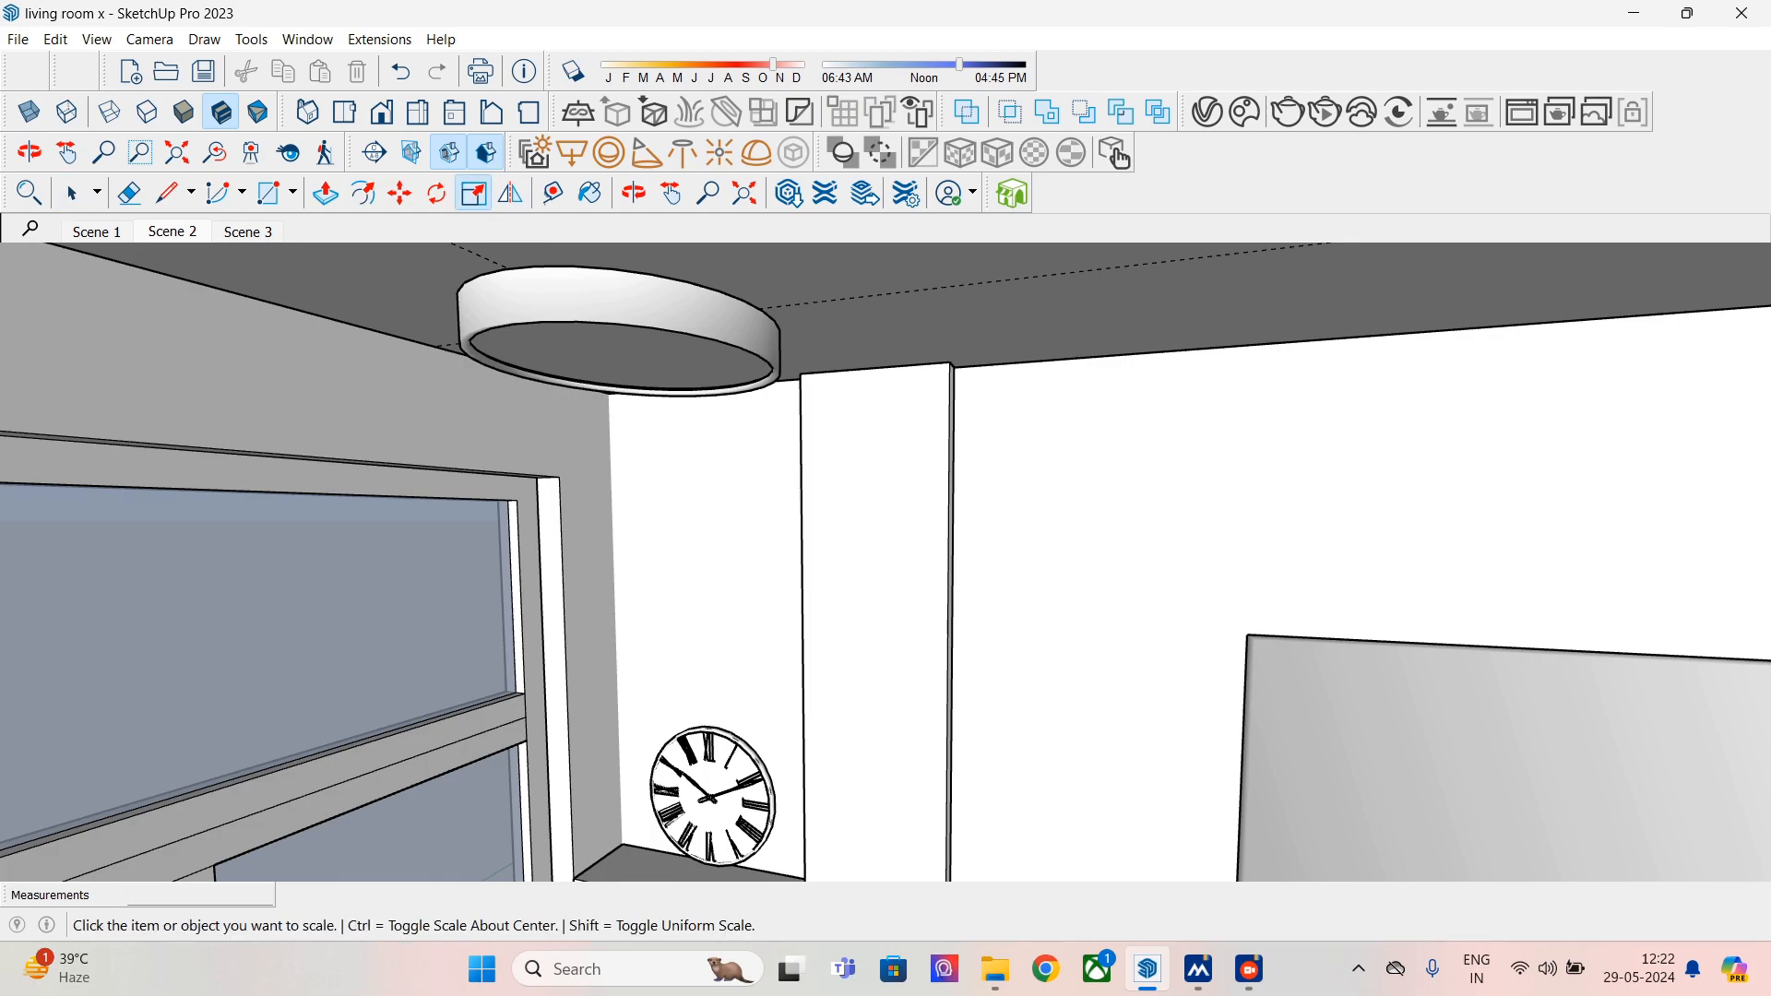
click(628, 323)
click(376, 339)
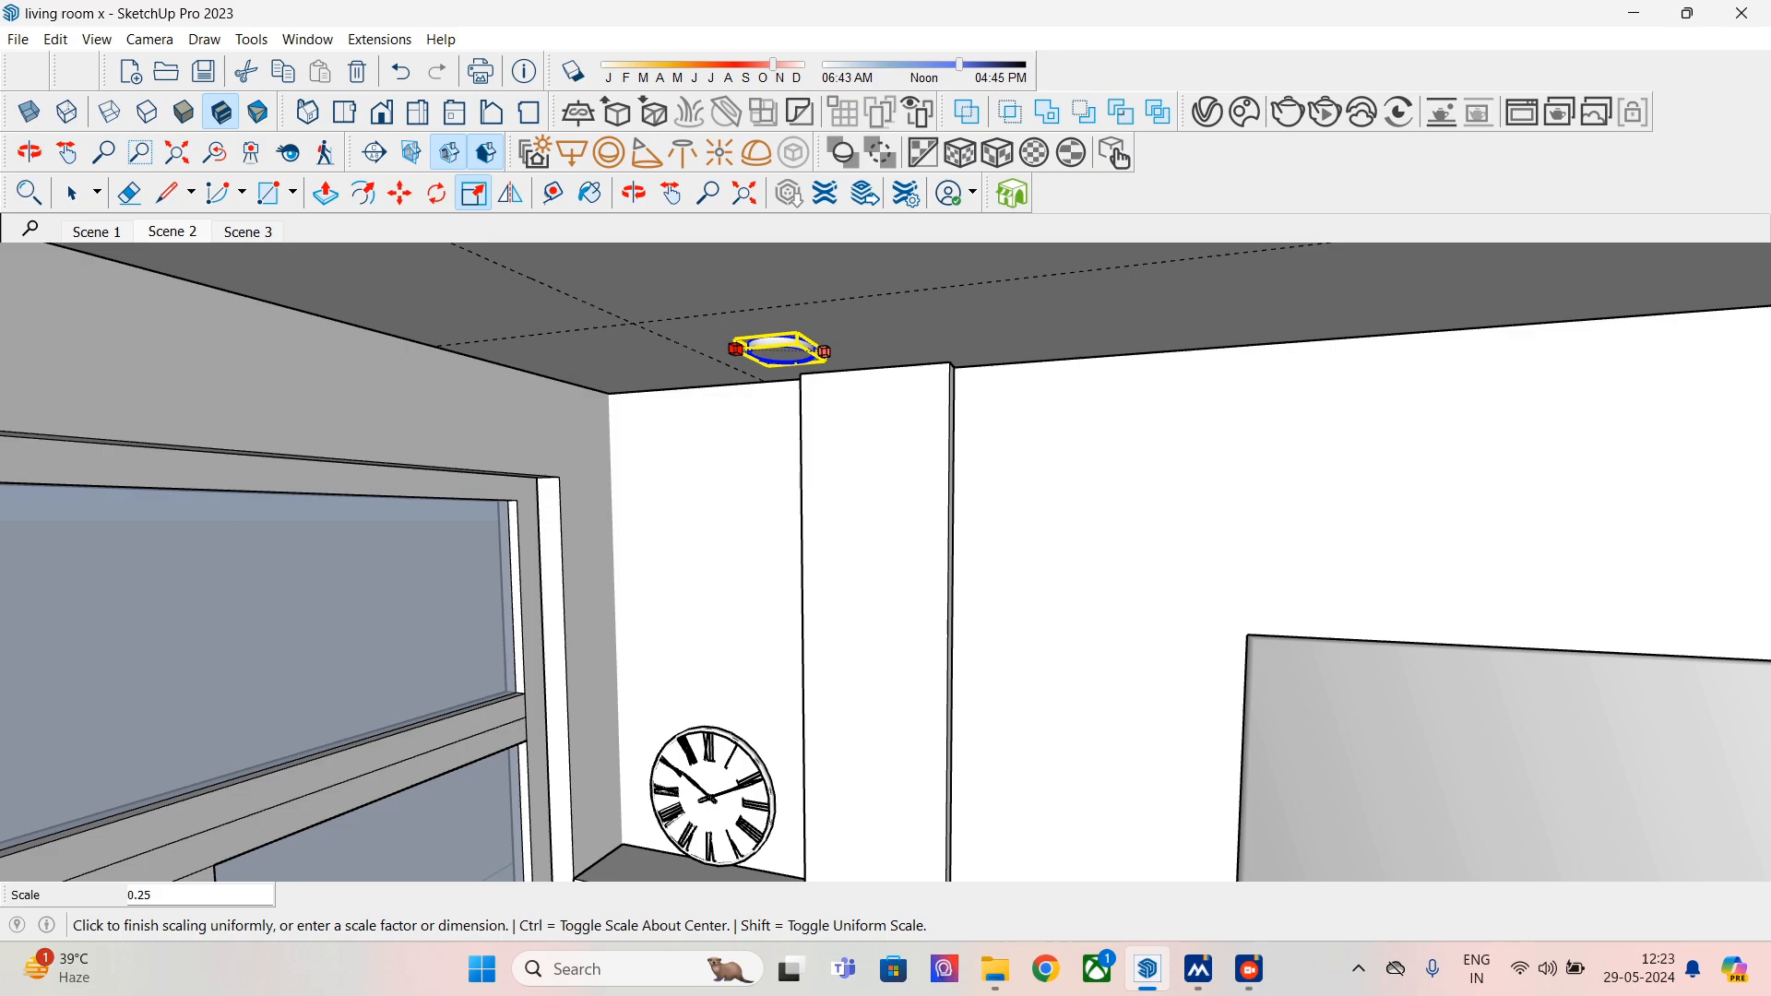
click(735, 349)
- Move the scaled light onto the ceiling and centre it on the guide crossing in the corner above the clock
click(400, 193)
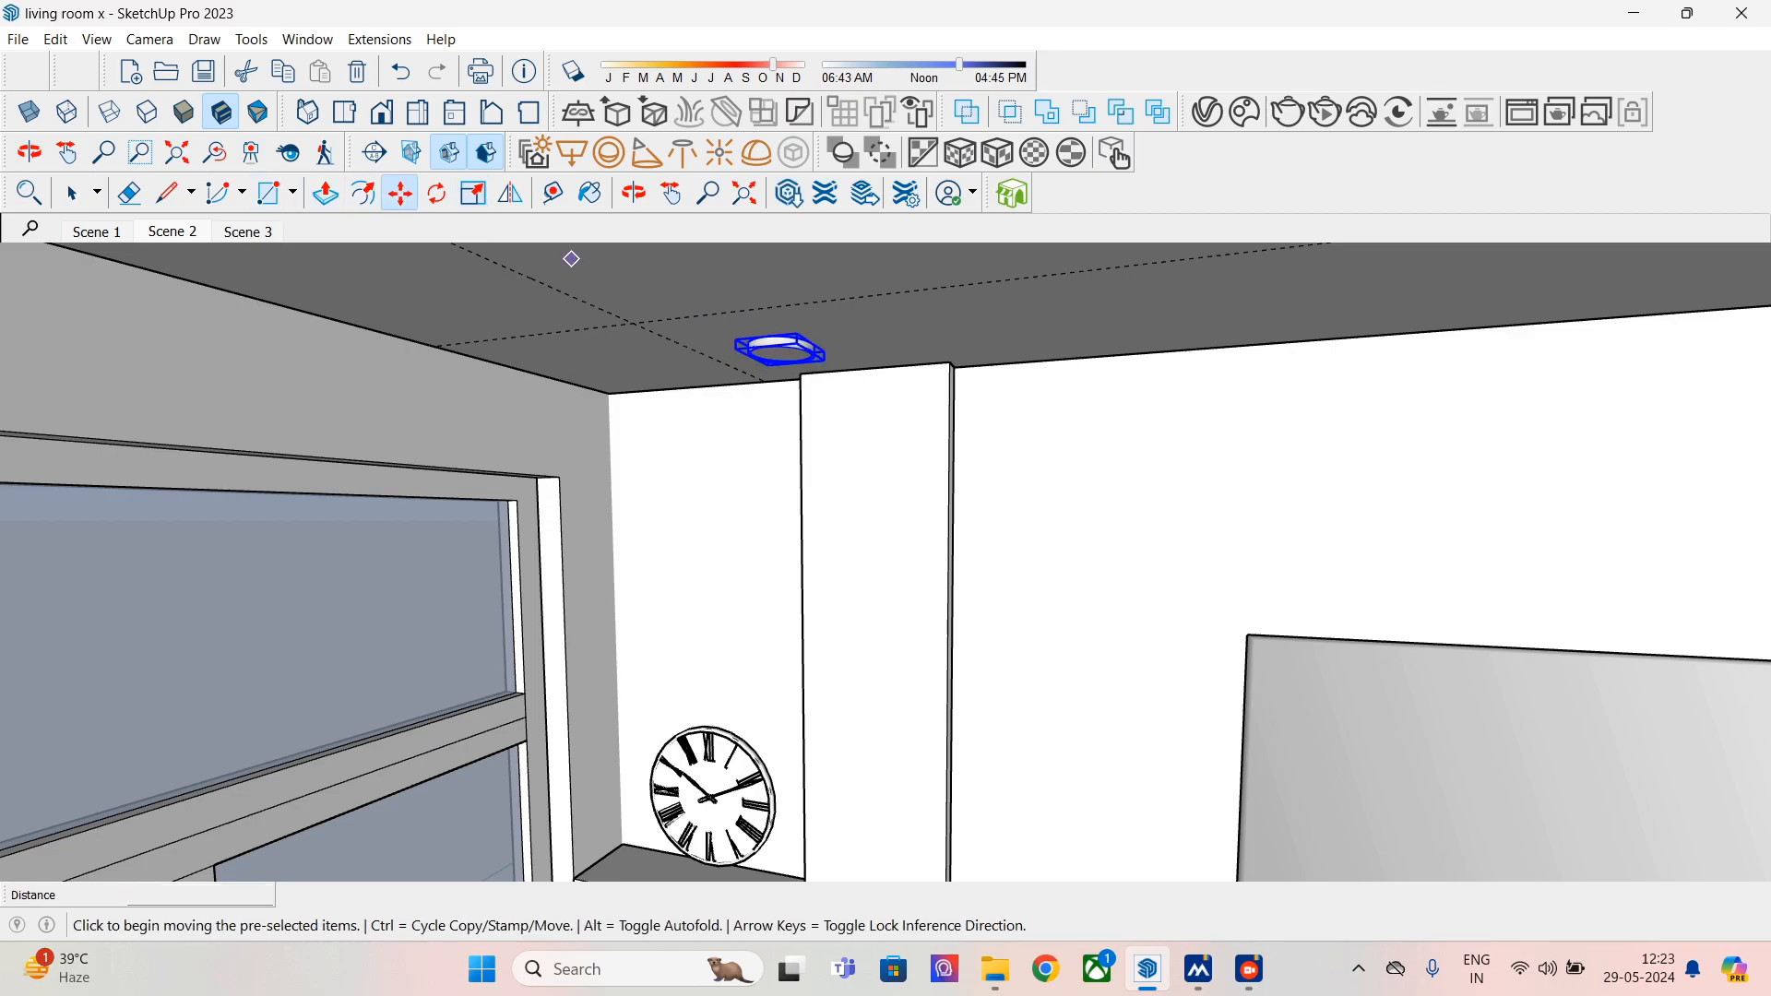
scroll(730, 356, up, 3)
click(729, 355)
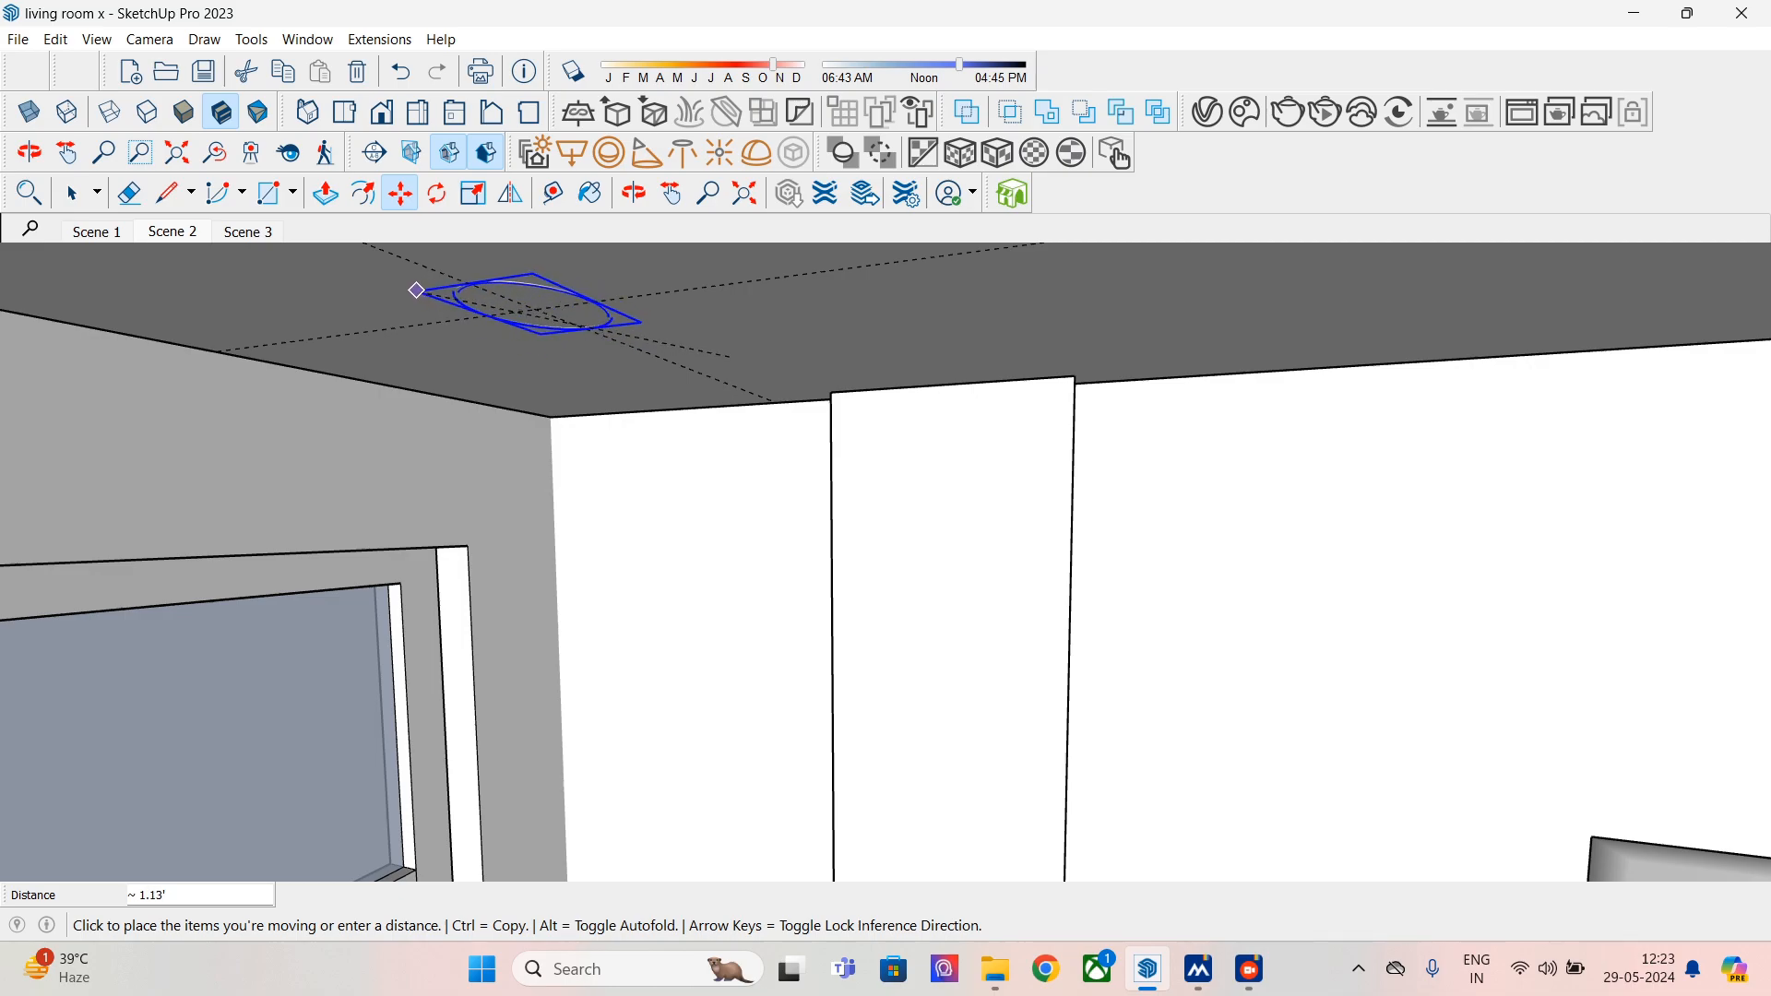
click(416, 291)
scroll(534, 296, up, 2)
mouse_move(534, 296)
middle_down()
mouse_move(585, 364)
mouse_move(633, 317)
mouse_move(695, 479)
mouse_move(826, 360)
mouse_move(842, 461)
mouse_move(876, 332)
middle_up()
click(936, 417)
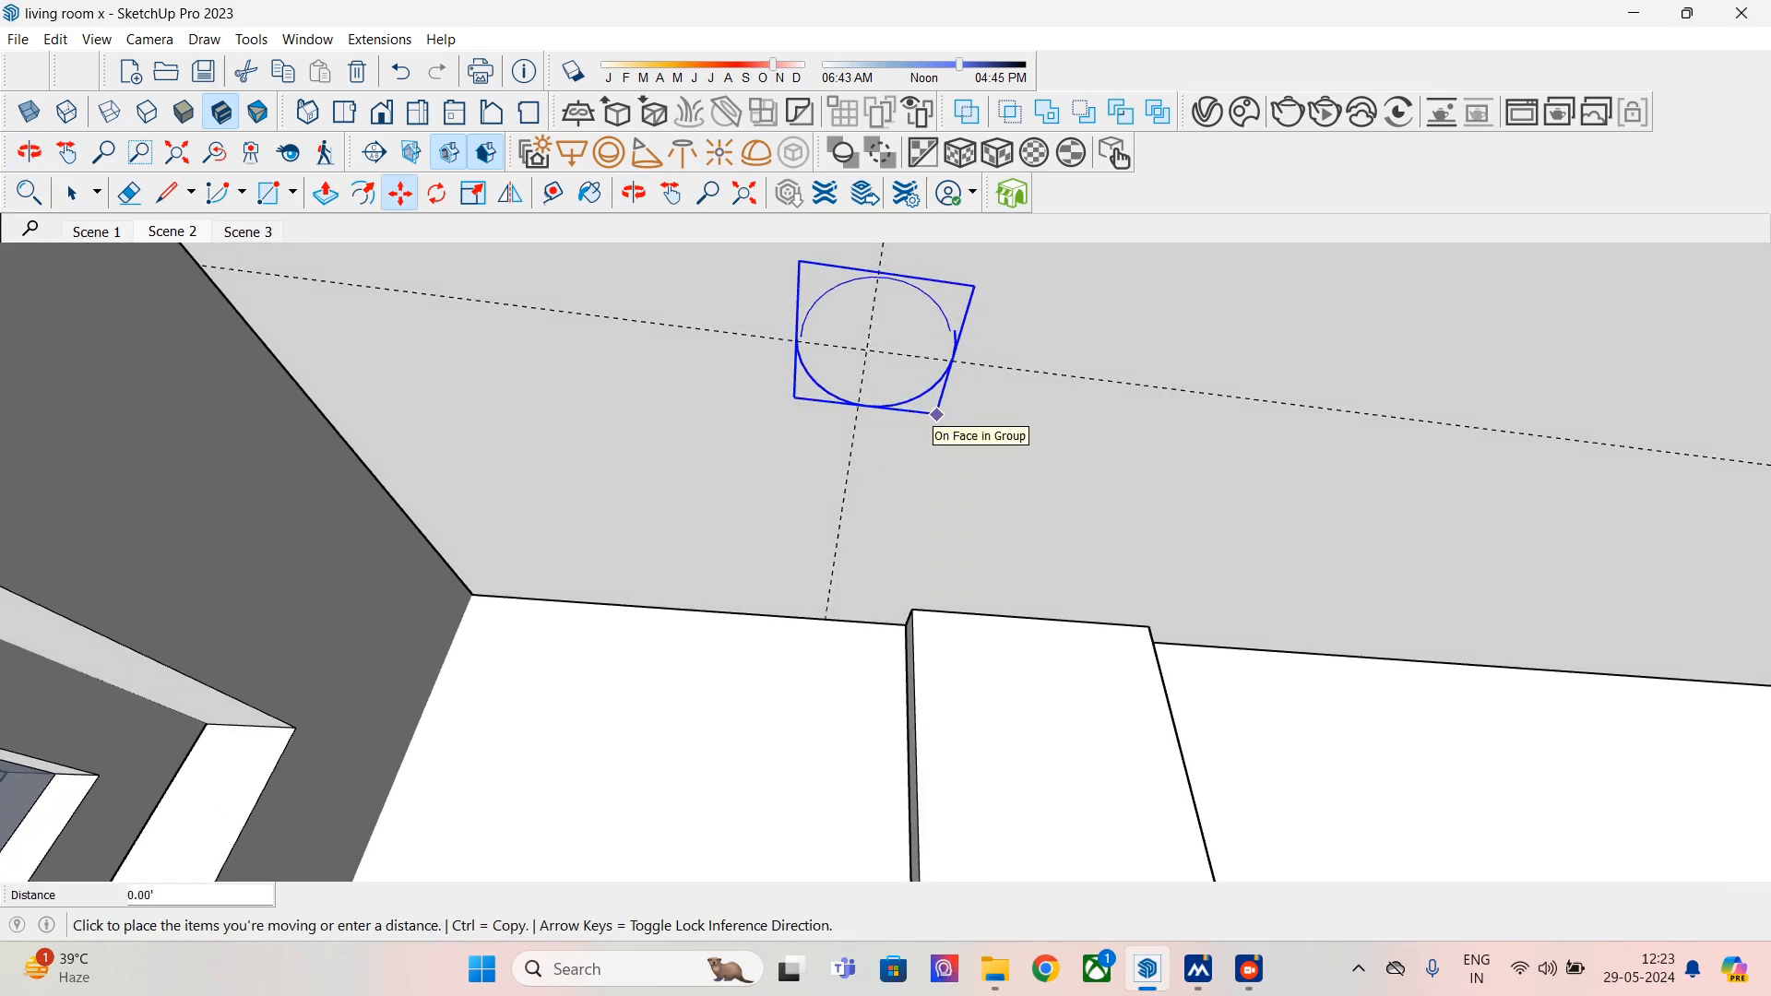
click(923, 417)
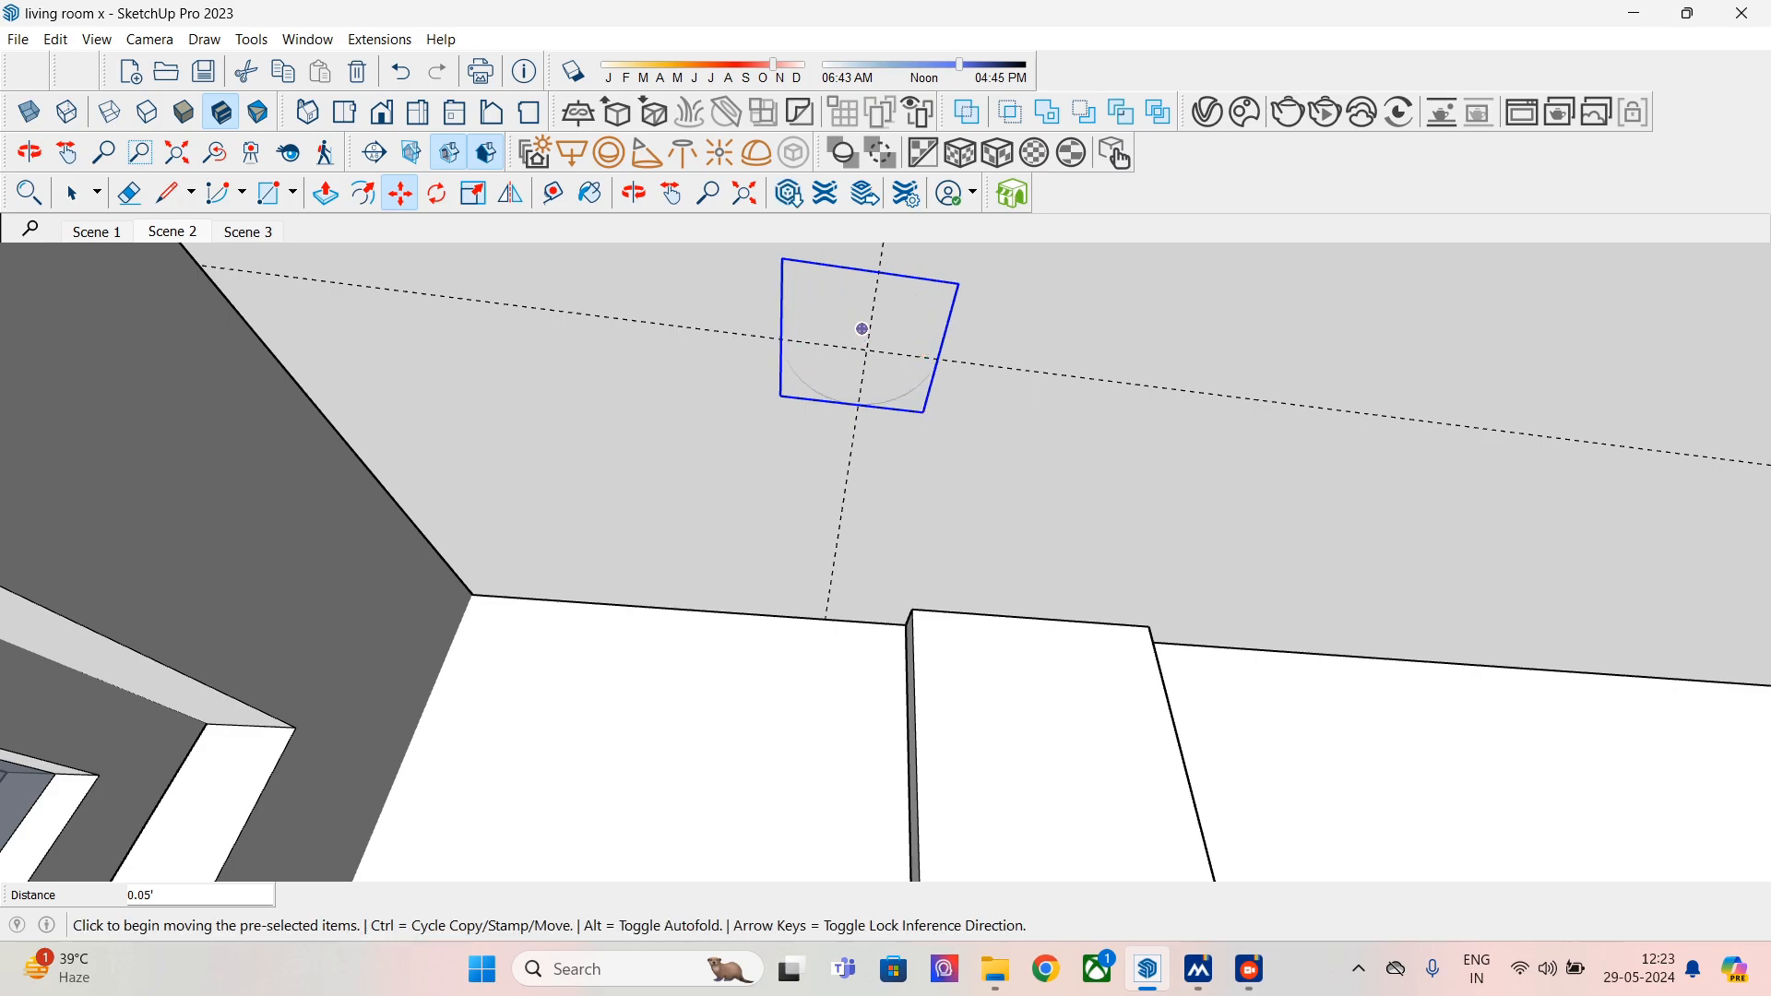
click(865, 350)
click(866, 349)
- Copy the ceiling light along the clock wall's guide to the guide crossing at its other end, about 10.43' away
scroll(915, 427, down, 2)
scroll(976, 412, down, 2)
middle_drag(1075, 411, 774, 415)
scroll(774, 416, down, 3)
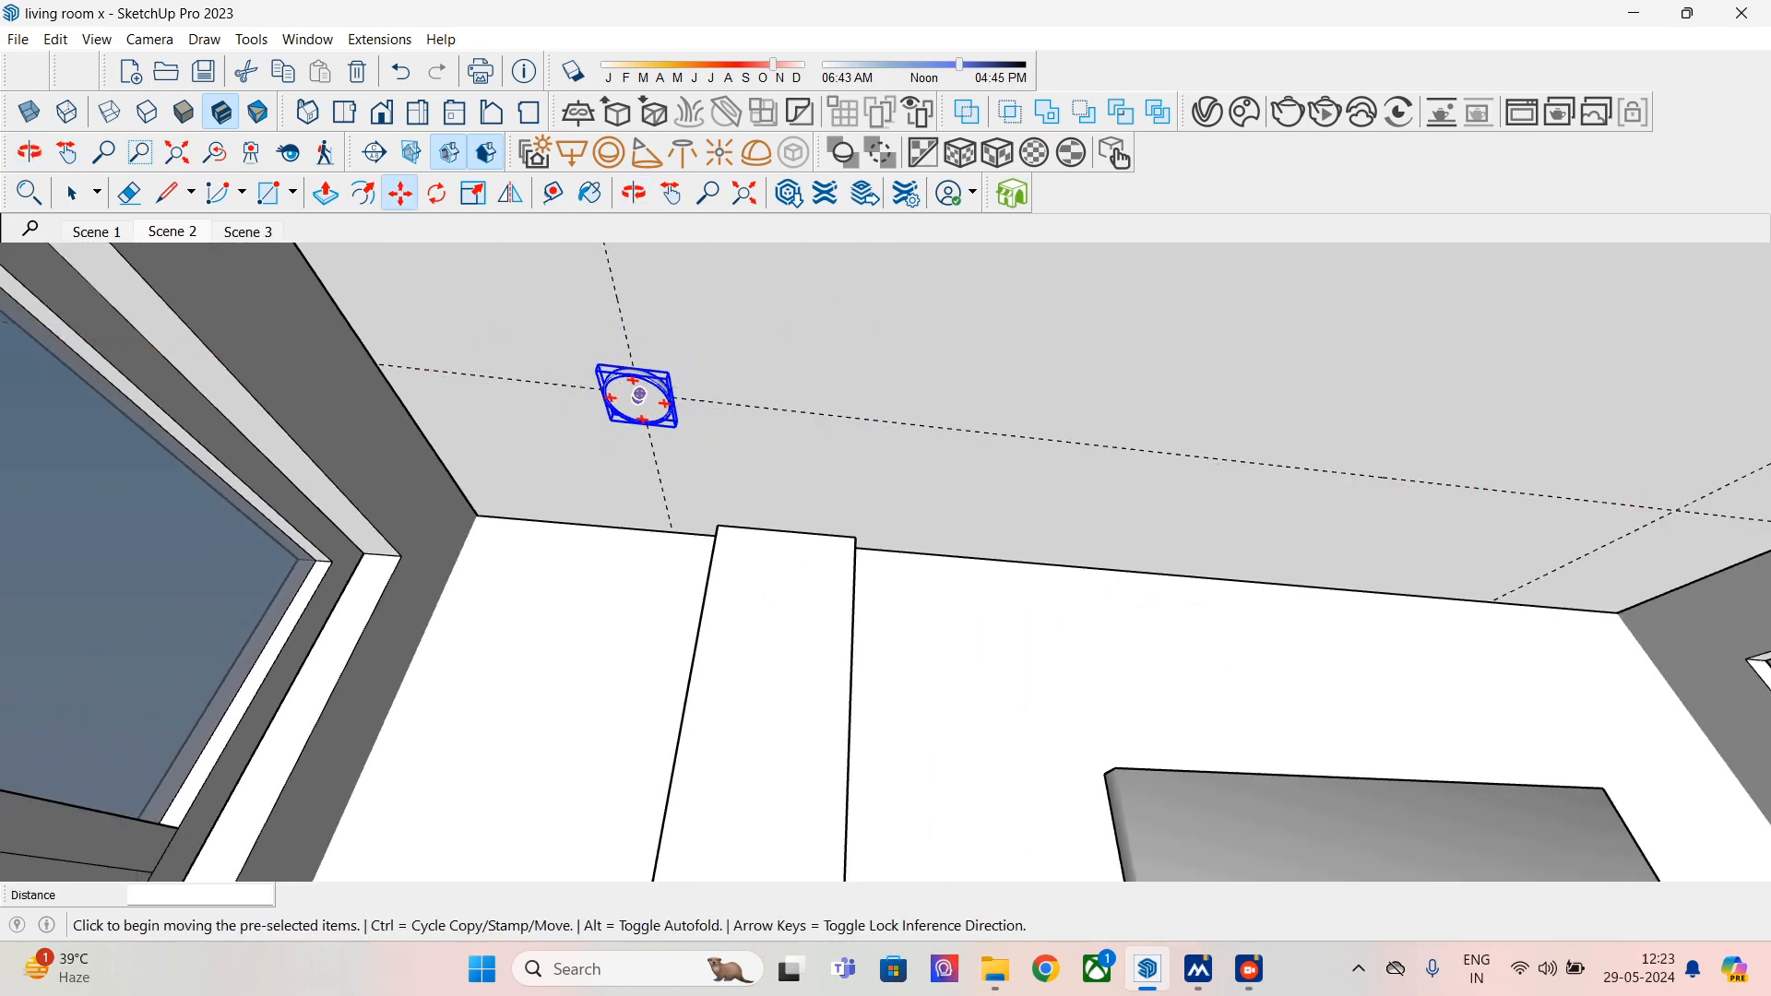
key(ctrl)
click(638, 394)
middle_drag(1665, 515, 1036, 501)
scroll(1035, 499, up, 2)
scroll(1036, 499, up, 3)
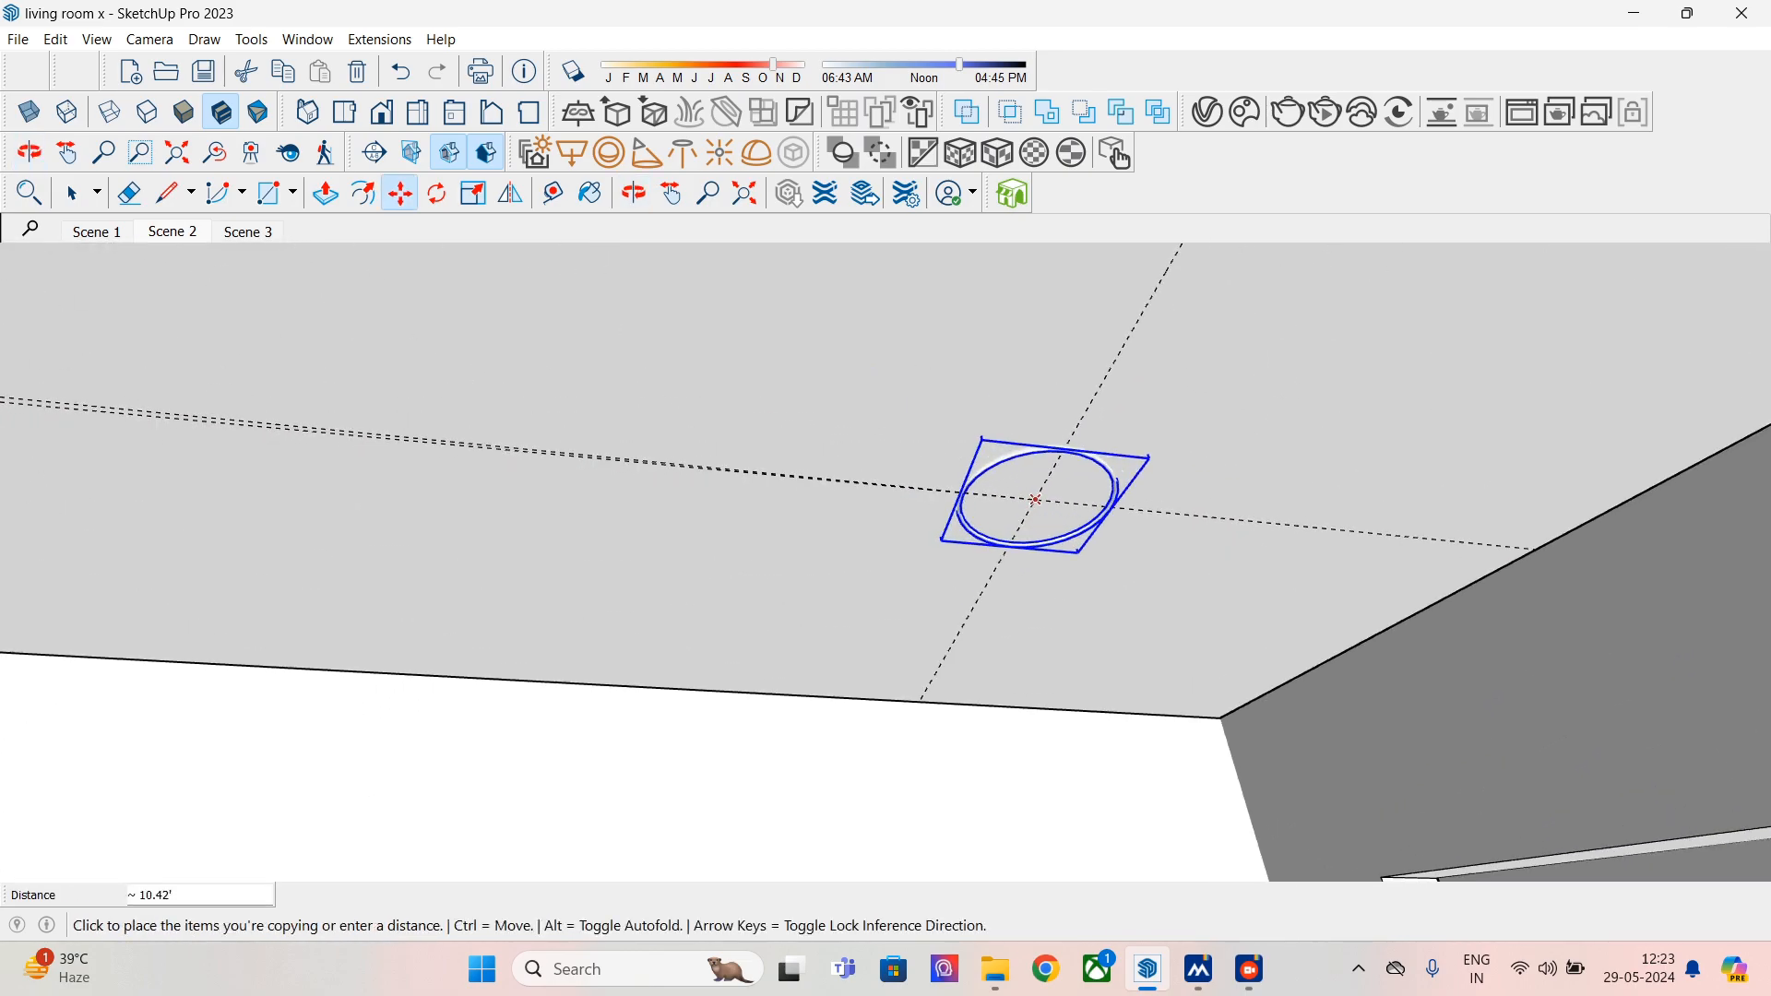
click(1035, 499)
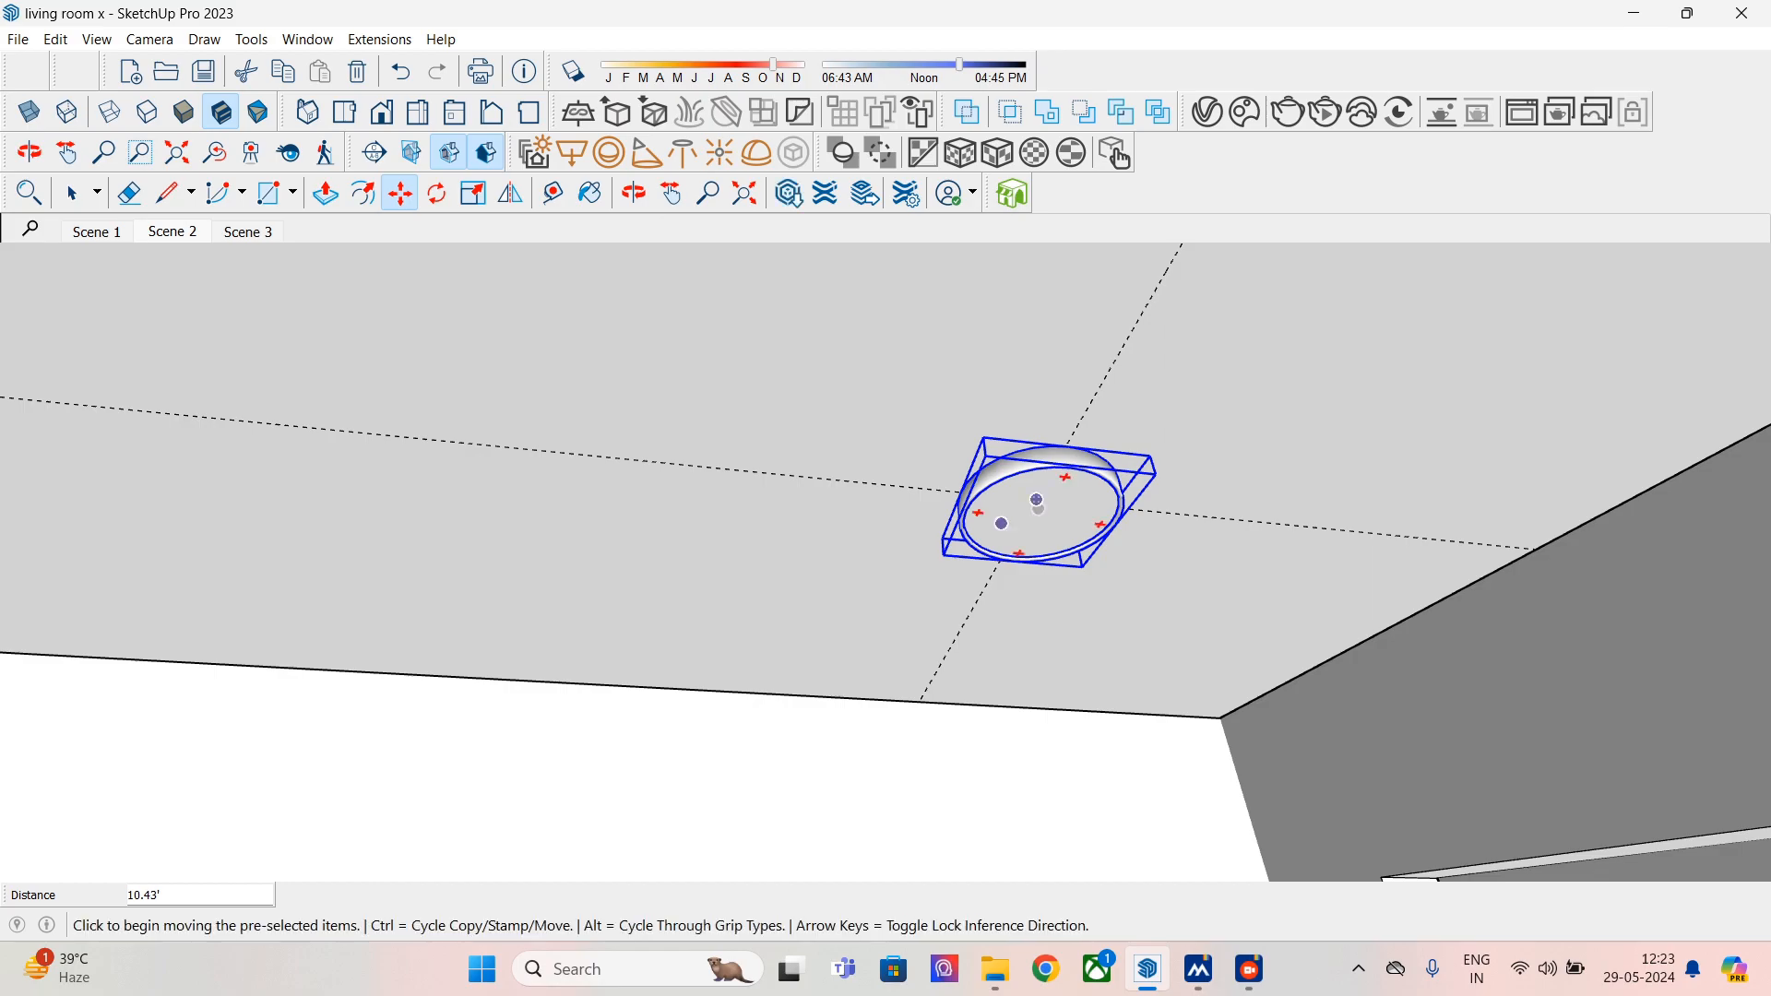
- Select both ceiling lights along the clock wall and make them one group
scroll(717, 513, down, 2)
middle_drag(717, 512, 936, 632)
scroll(975, 623, down, 1)
scroll(830, 637, down, 1)
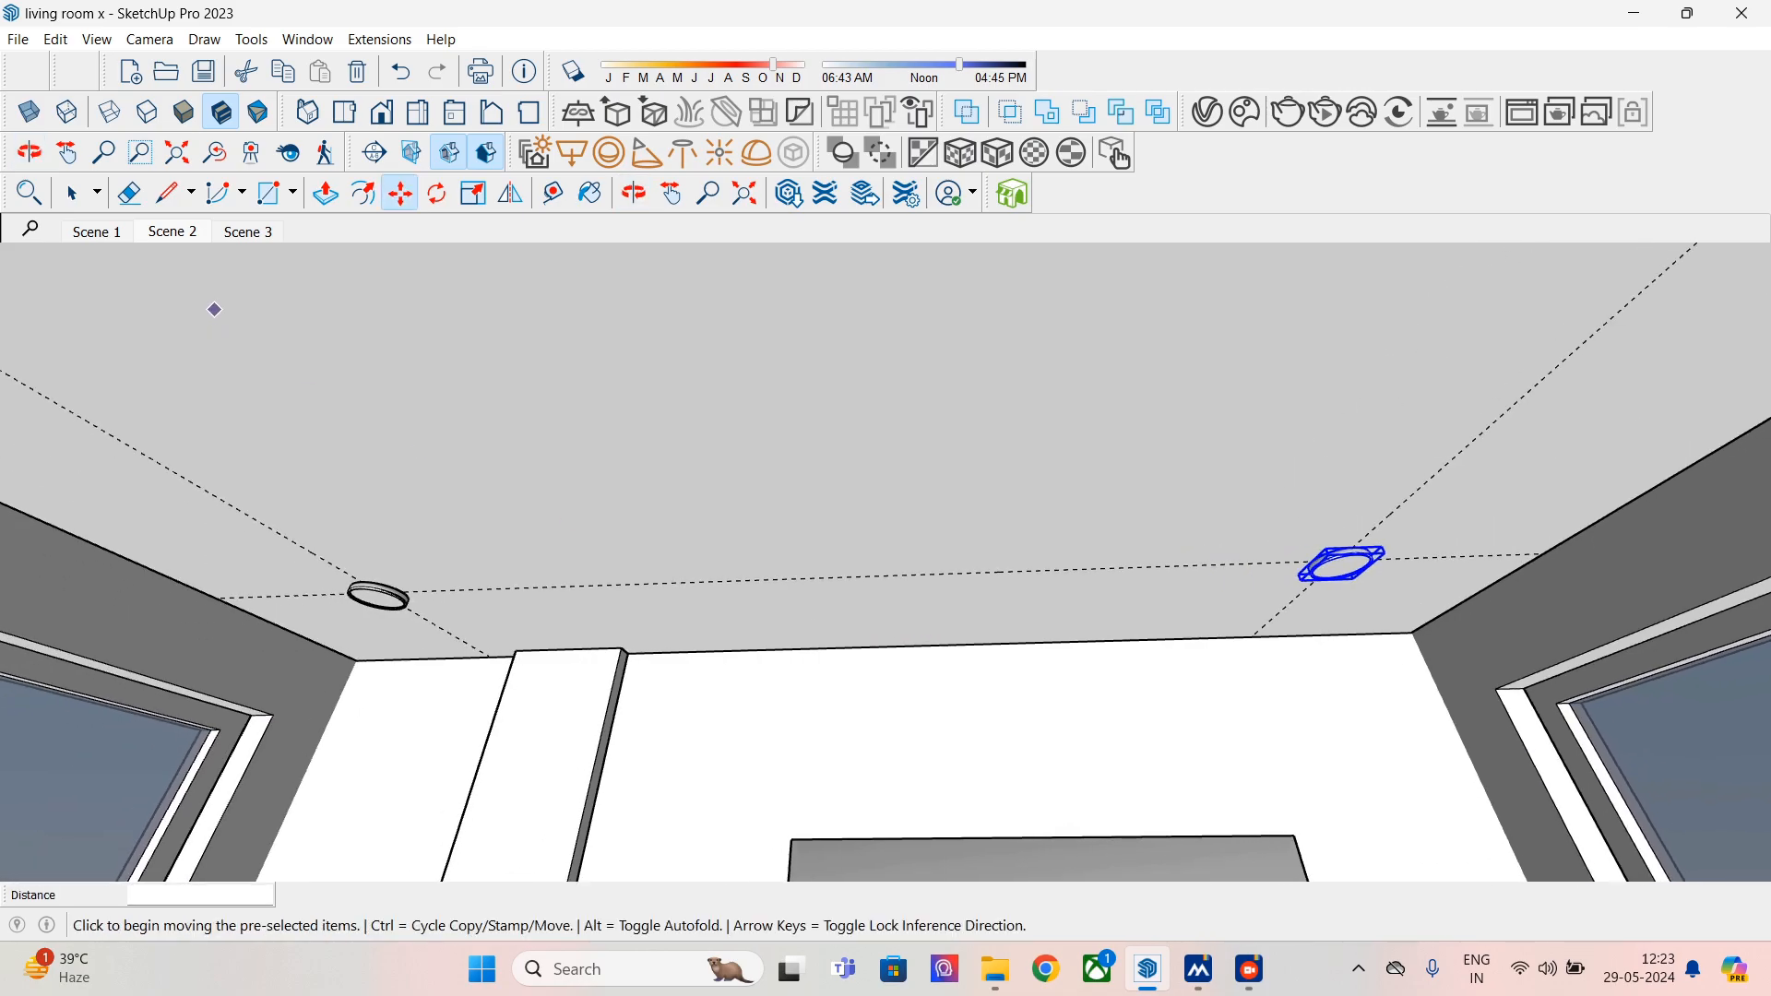
click(72, 192)
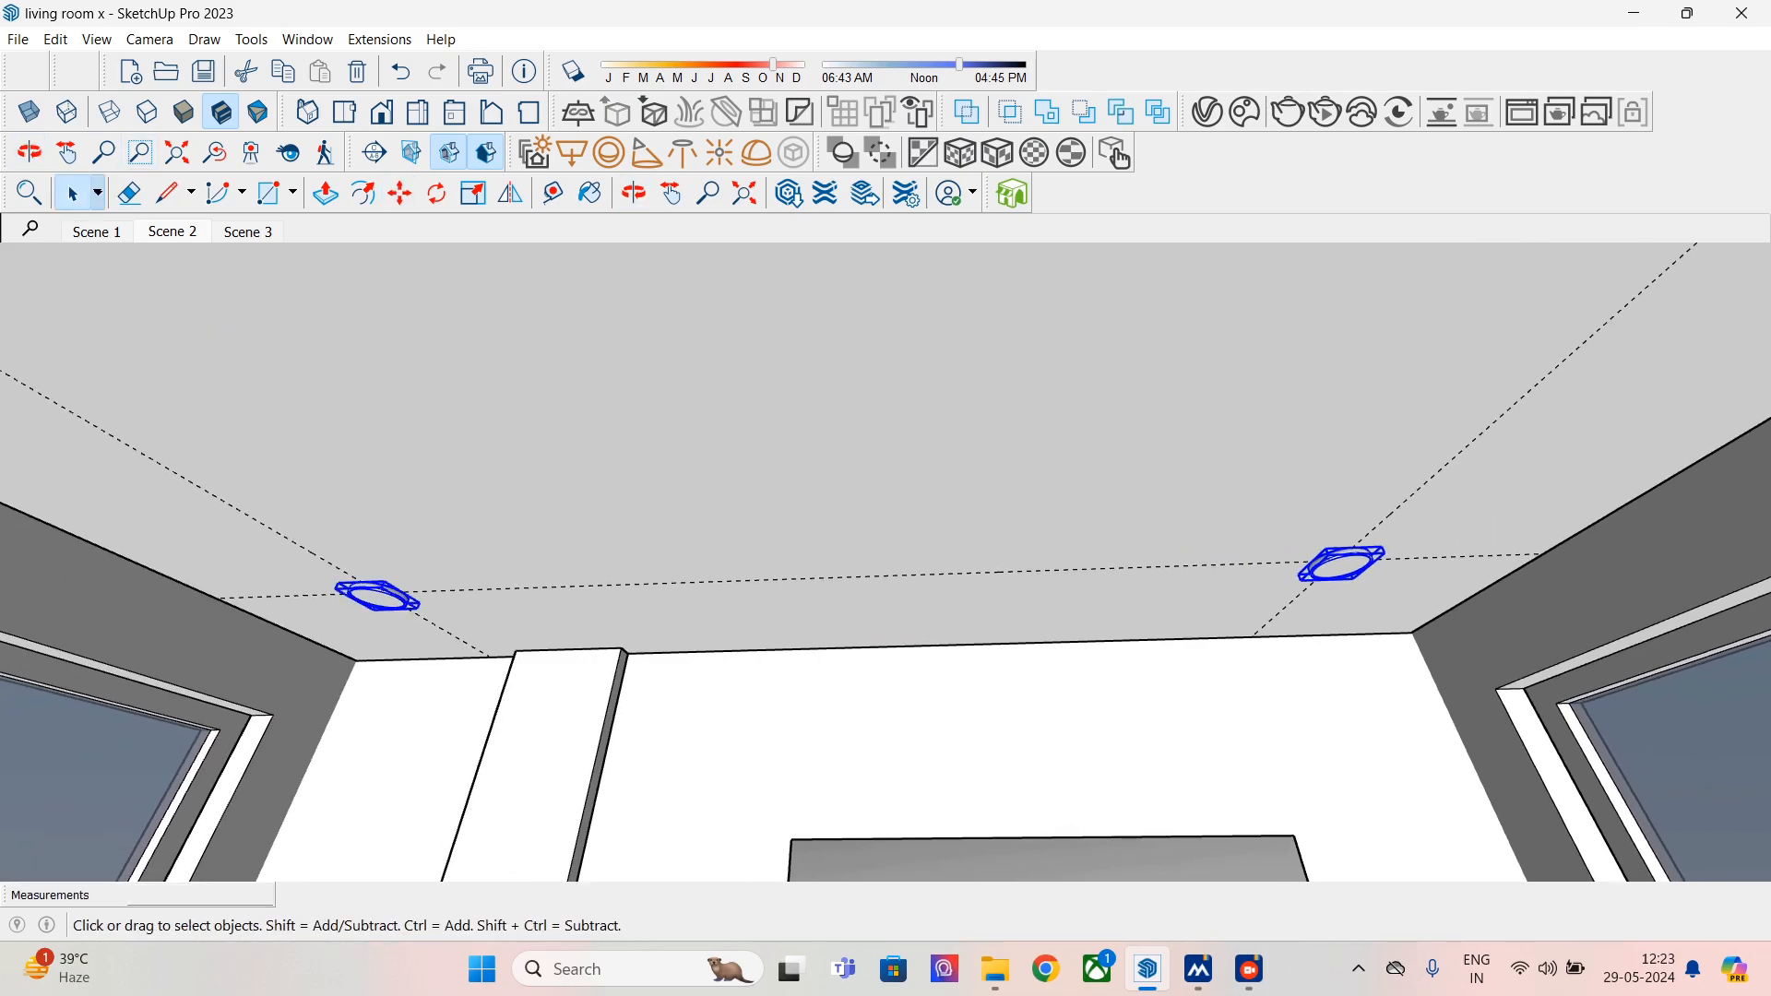
right_click(1346, 556)
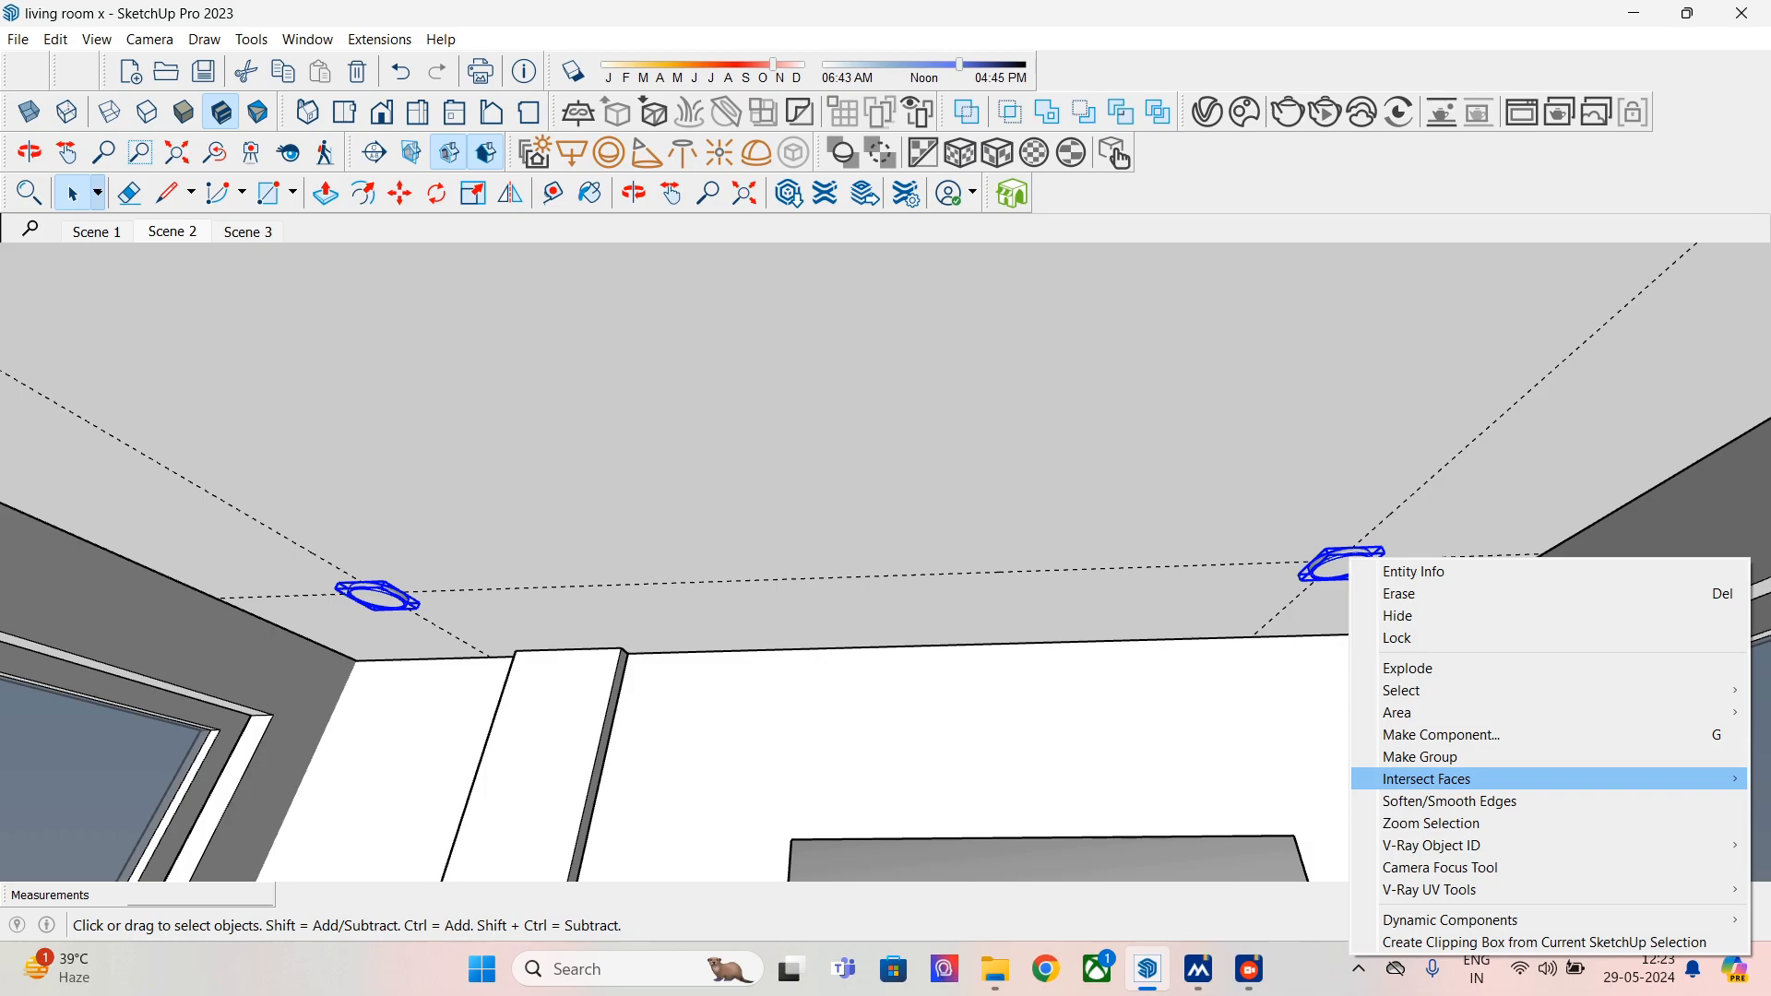
click(1402, 751)
click(399, 193)
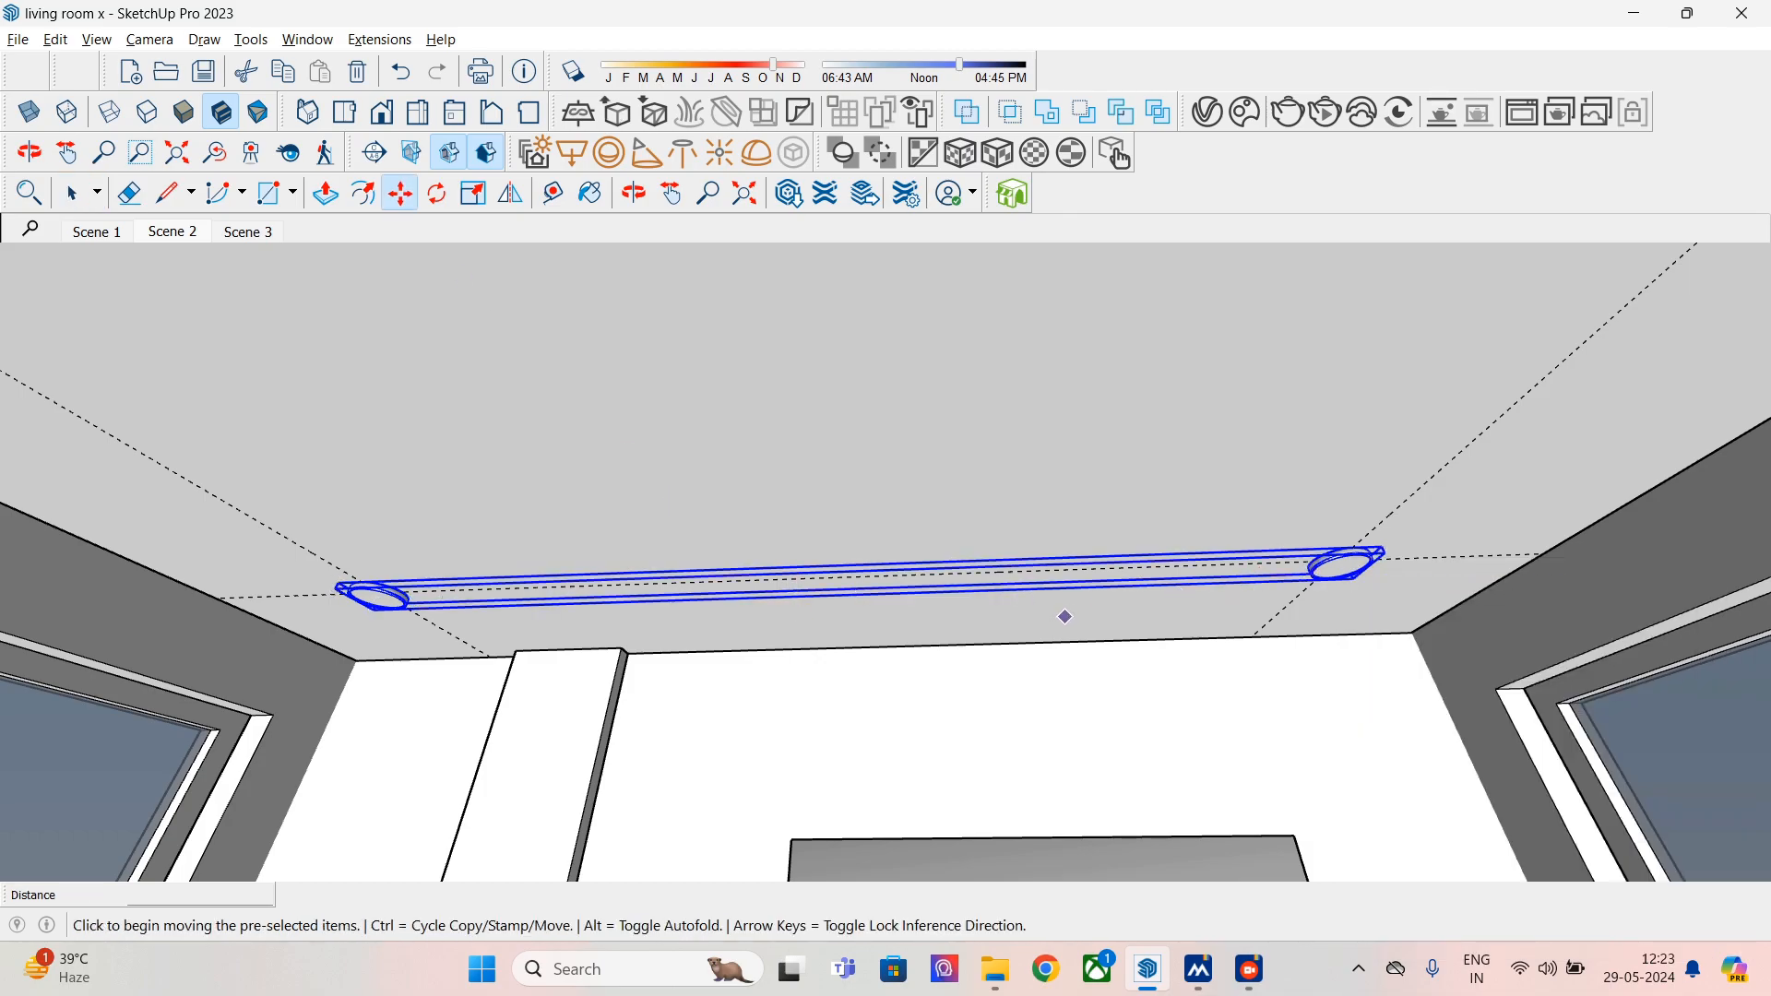
middle_drag(1063, 617, 1072, 617)
click(1344, 563)
key(ctrl)
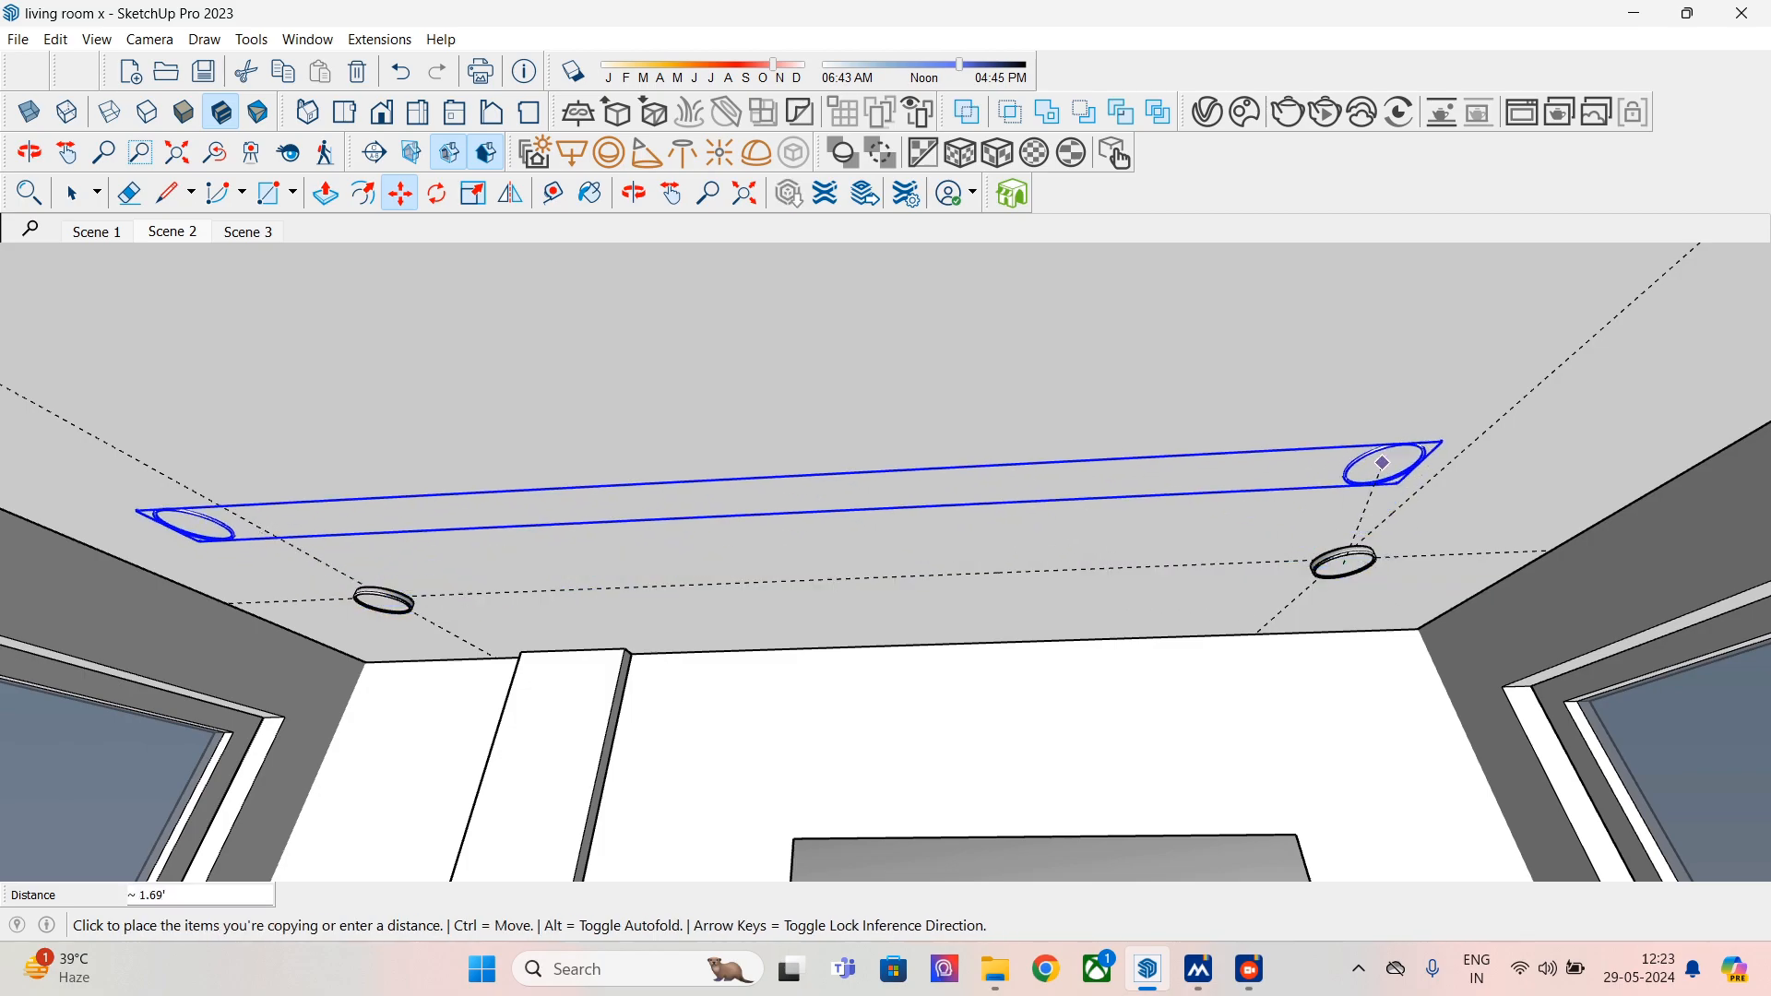
middle_drag(1569, 336, 1760, 386)
key(ctrl)
key(Escape)
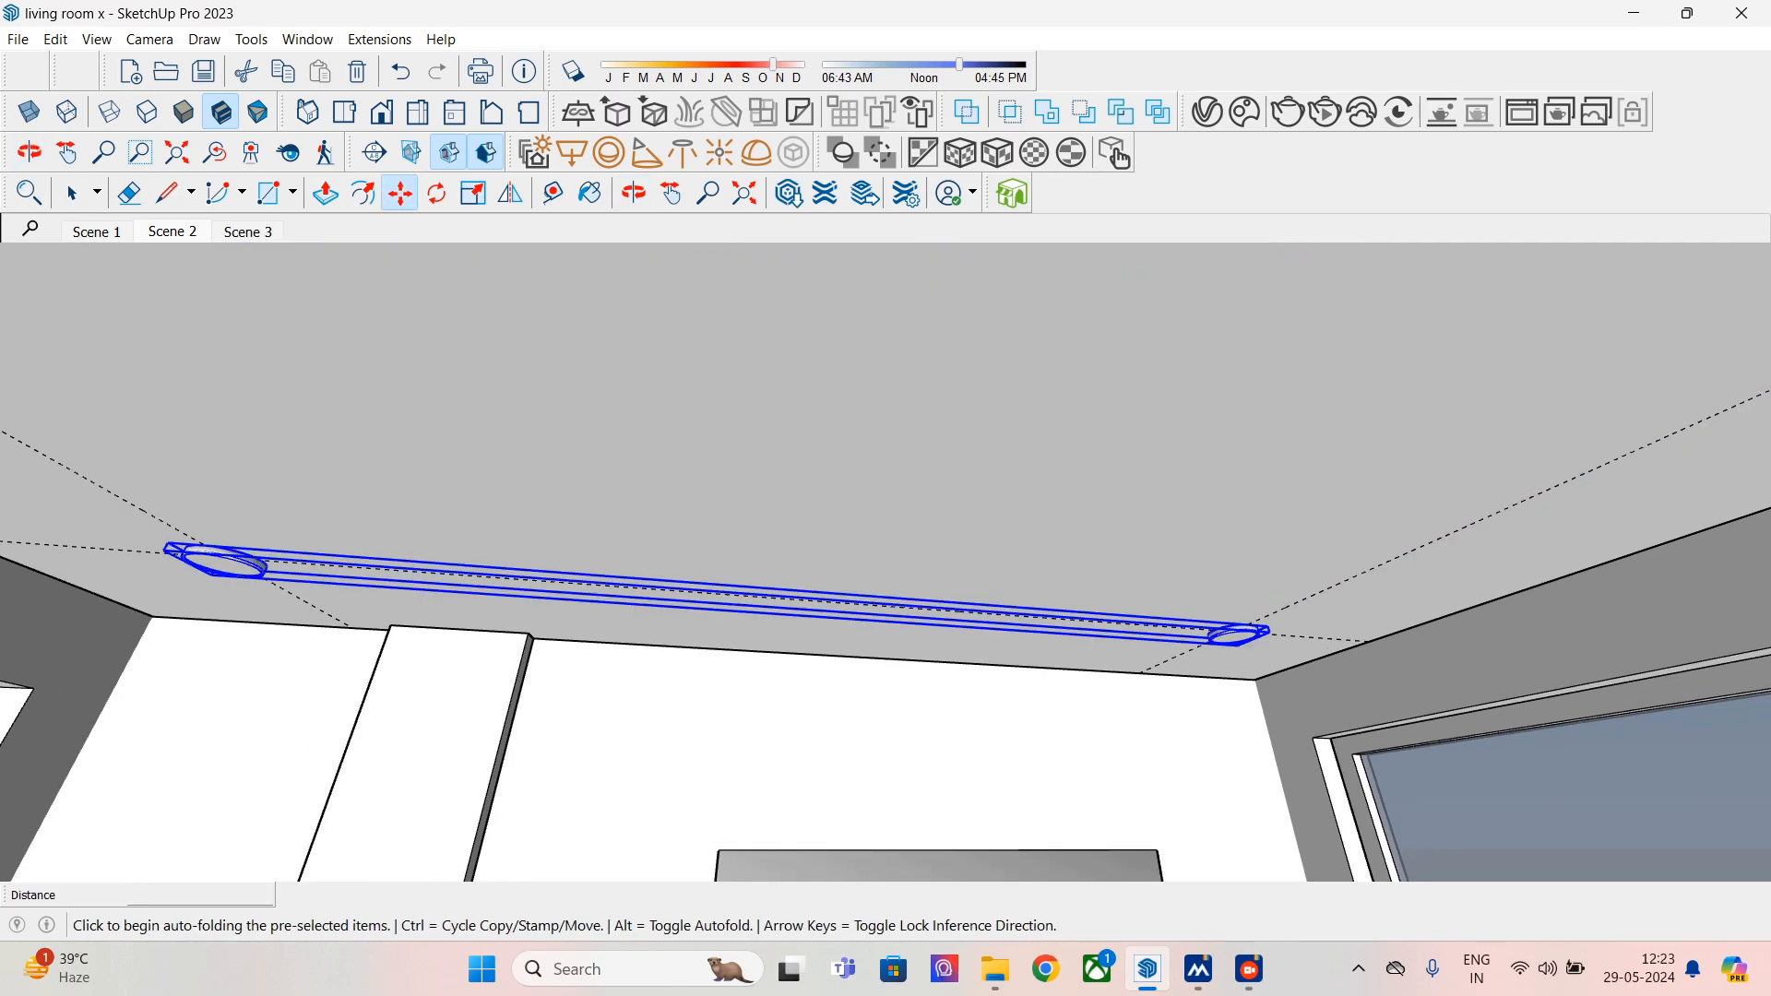
- Move the grouped pair of lights across the ceiling to the guide crossings along the opposite wall
click(1235, 642)
middle_drag(1601, 462, 1240, 588)
middle_drag(1132, 478, 1438, 572)
key(alt)
middle_drag(1394, 638, 1486, 671)
key(ctrl)
middle_drag(1374, 527, 1480, 572)
middle_drag(1476, 483, 1512, 498)
key(ctrl)
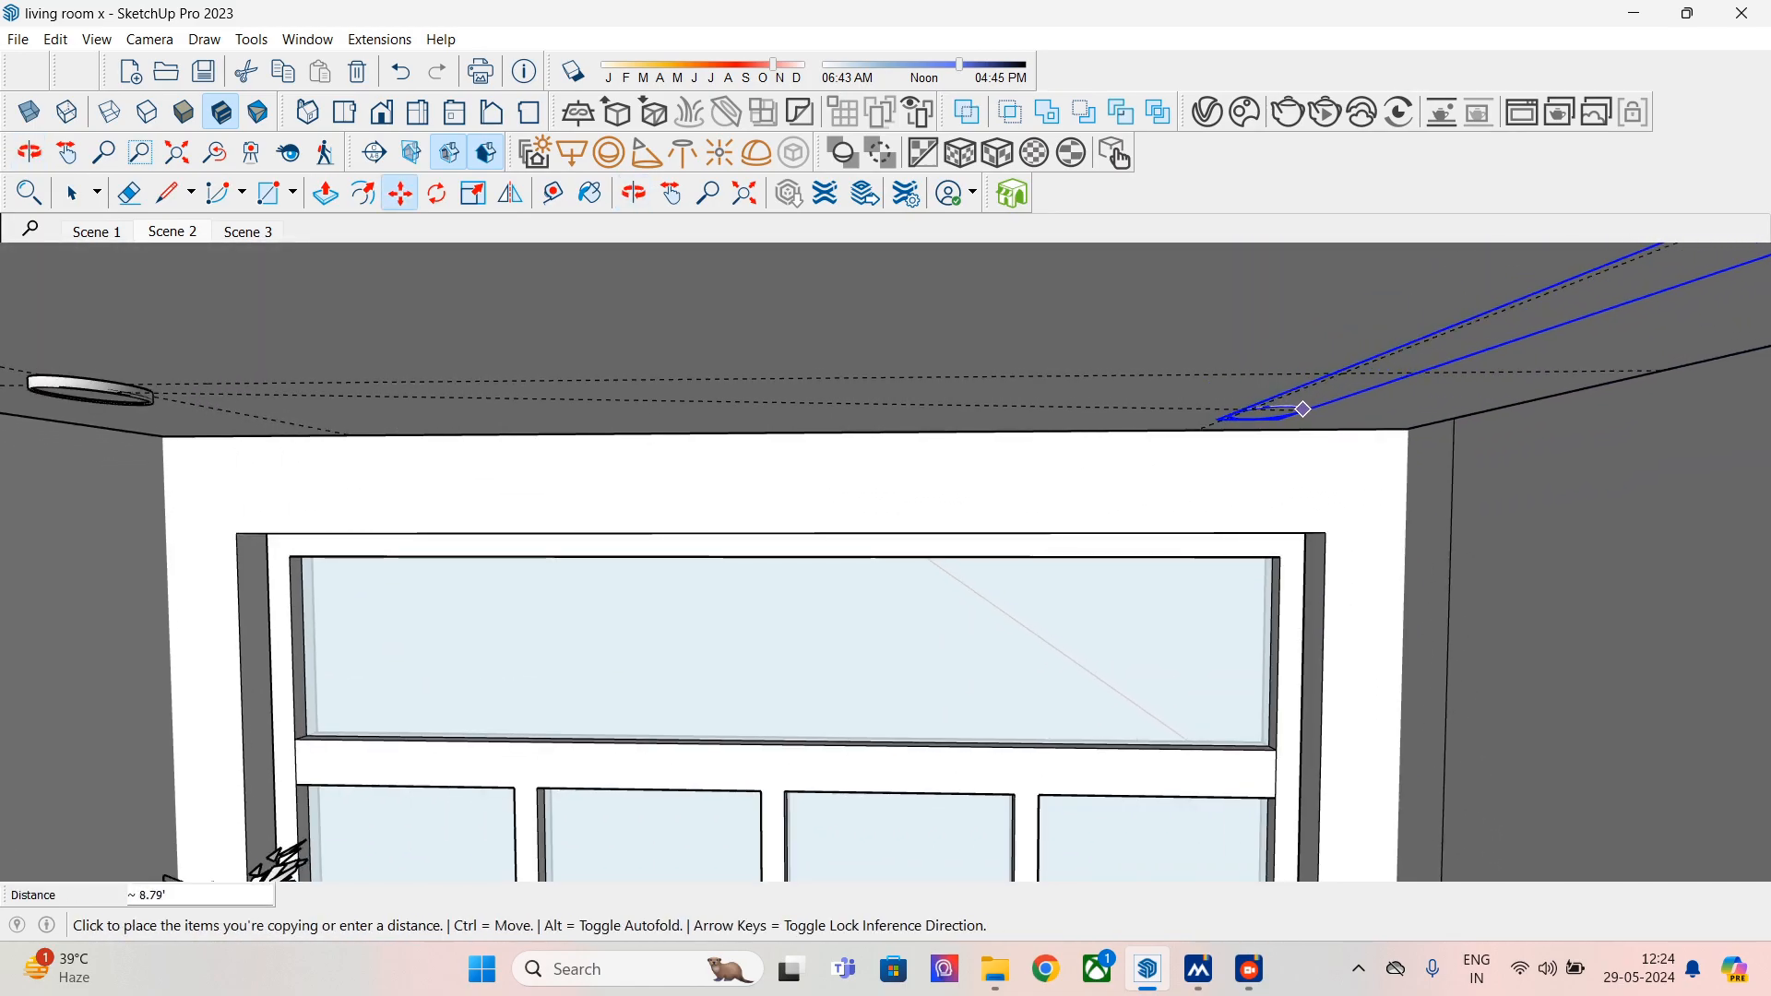
key(ctrl)
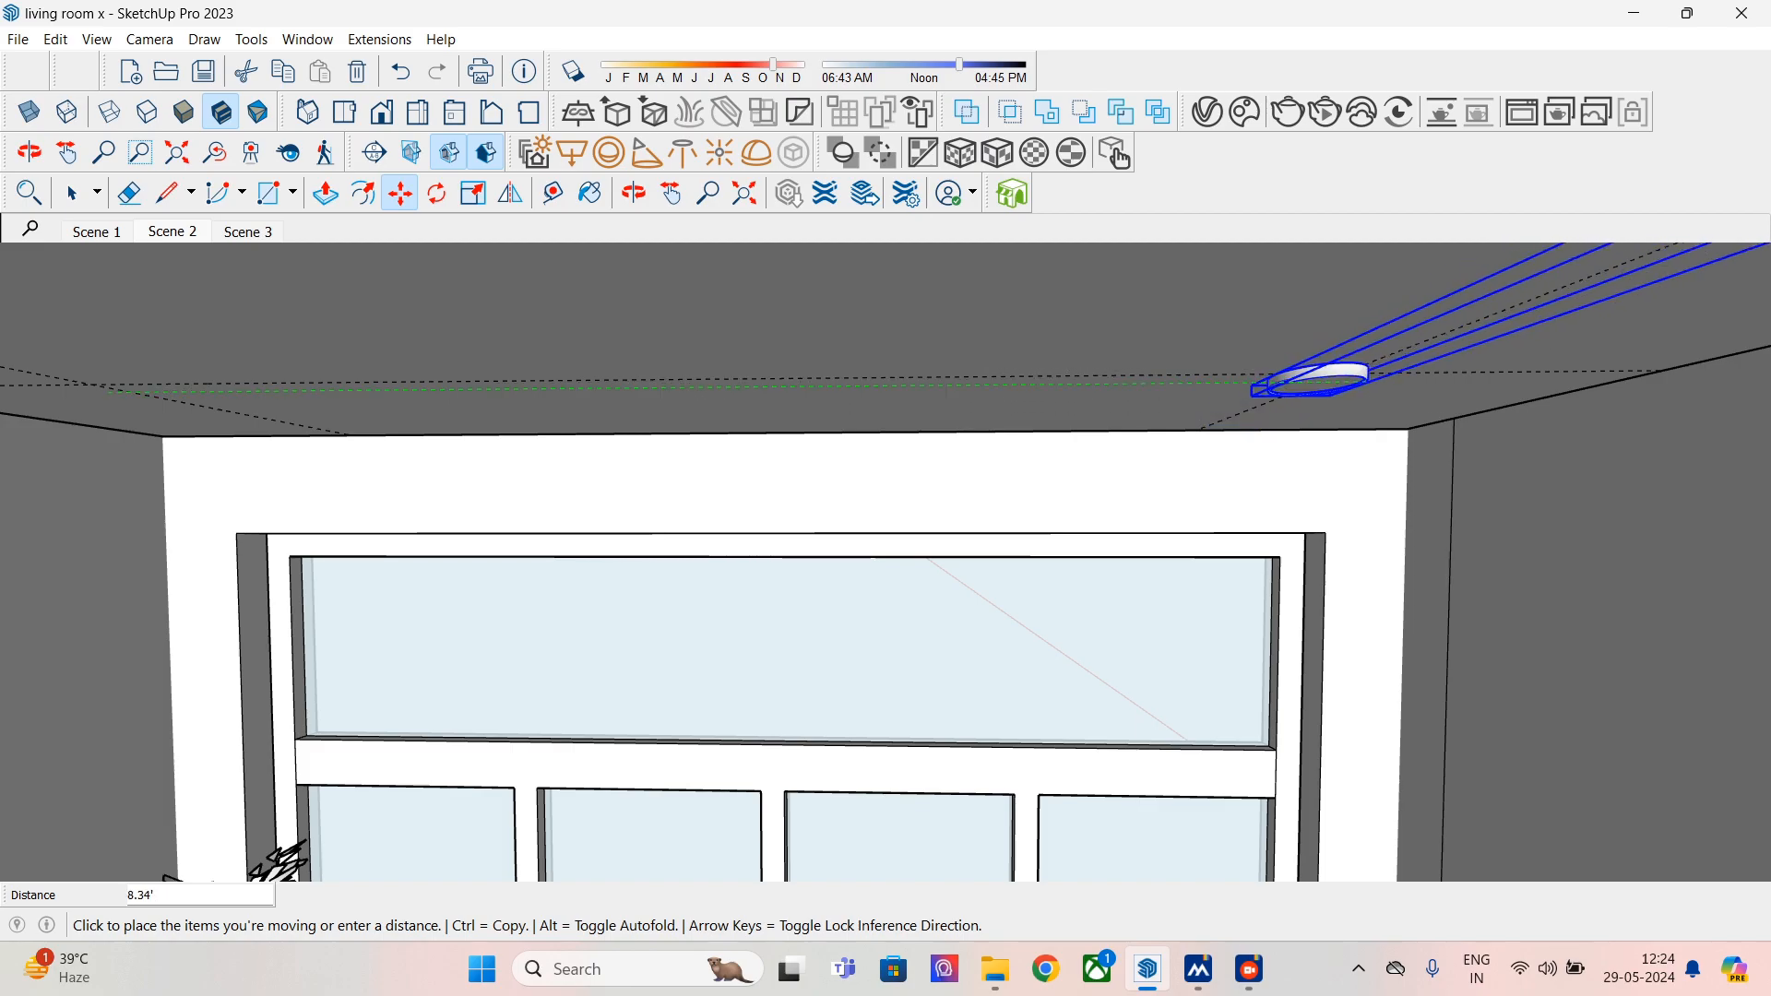
scroll(1392, 373, up, 3)
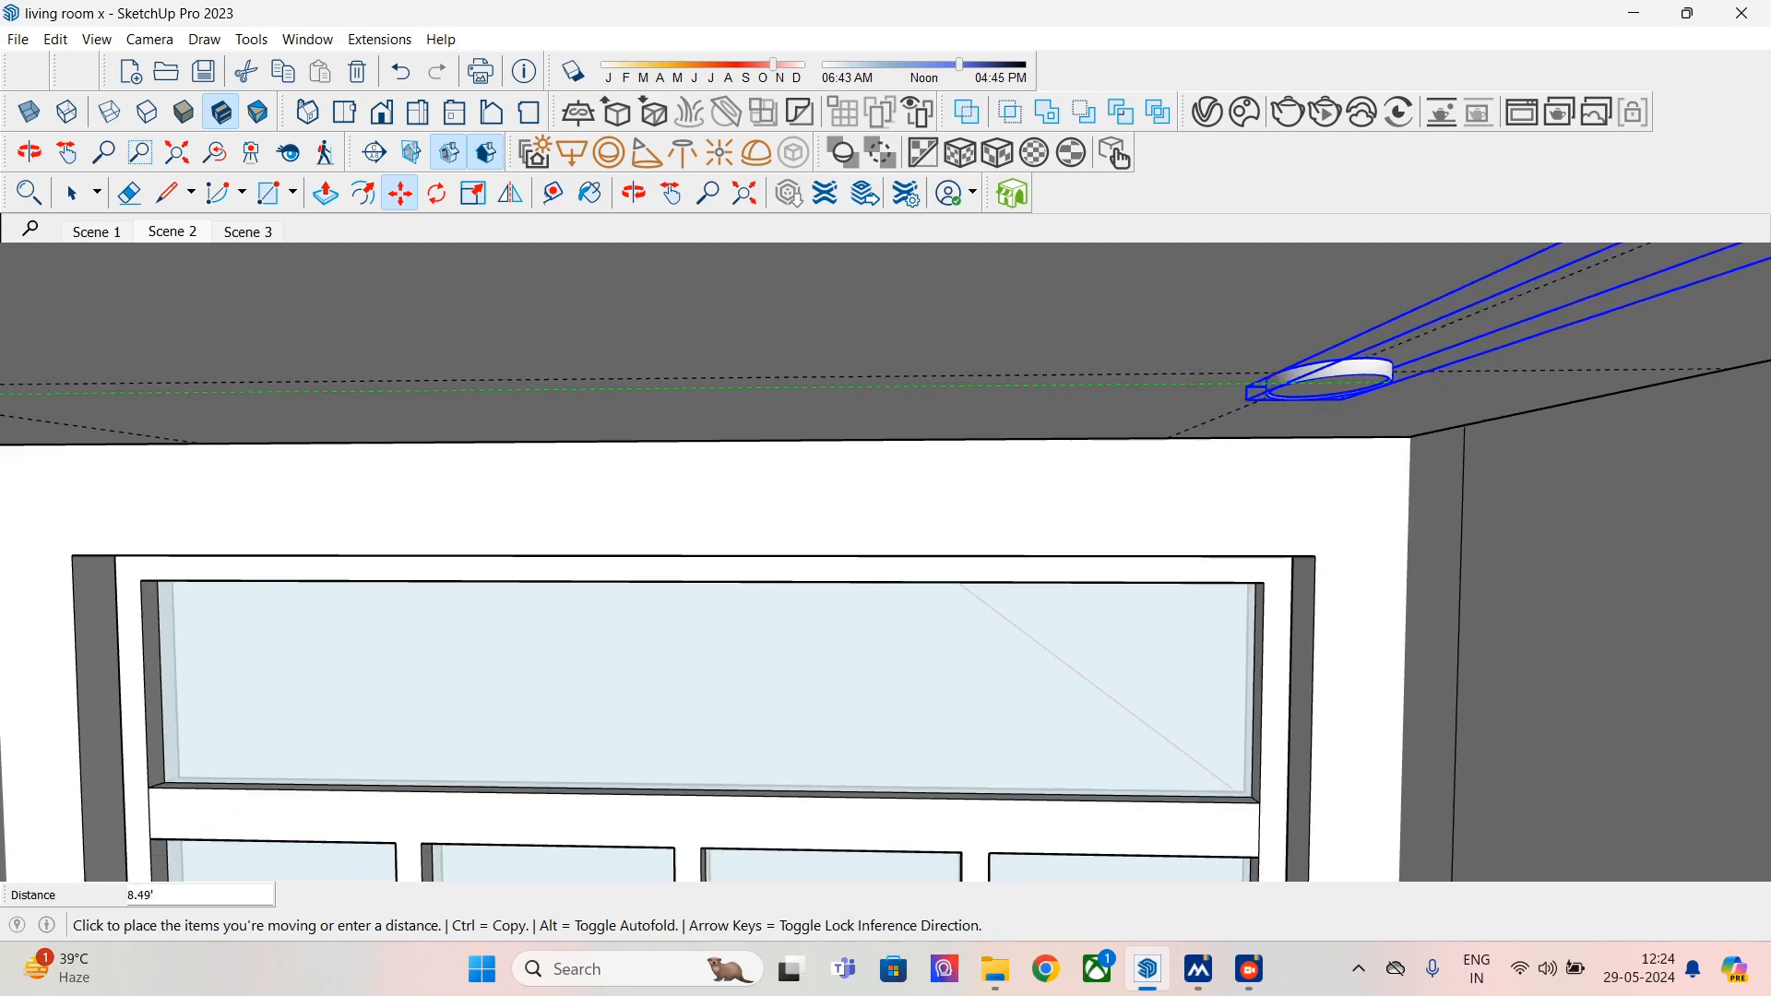
click(1407, 373)
- Copy the grouped pair of lights back to the guide crossings along the clock wall
middle_drag(1350, 425, 1130, 436)
key(ctrl)
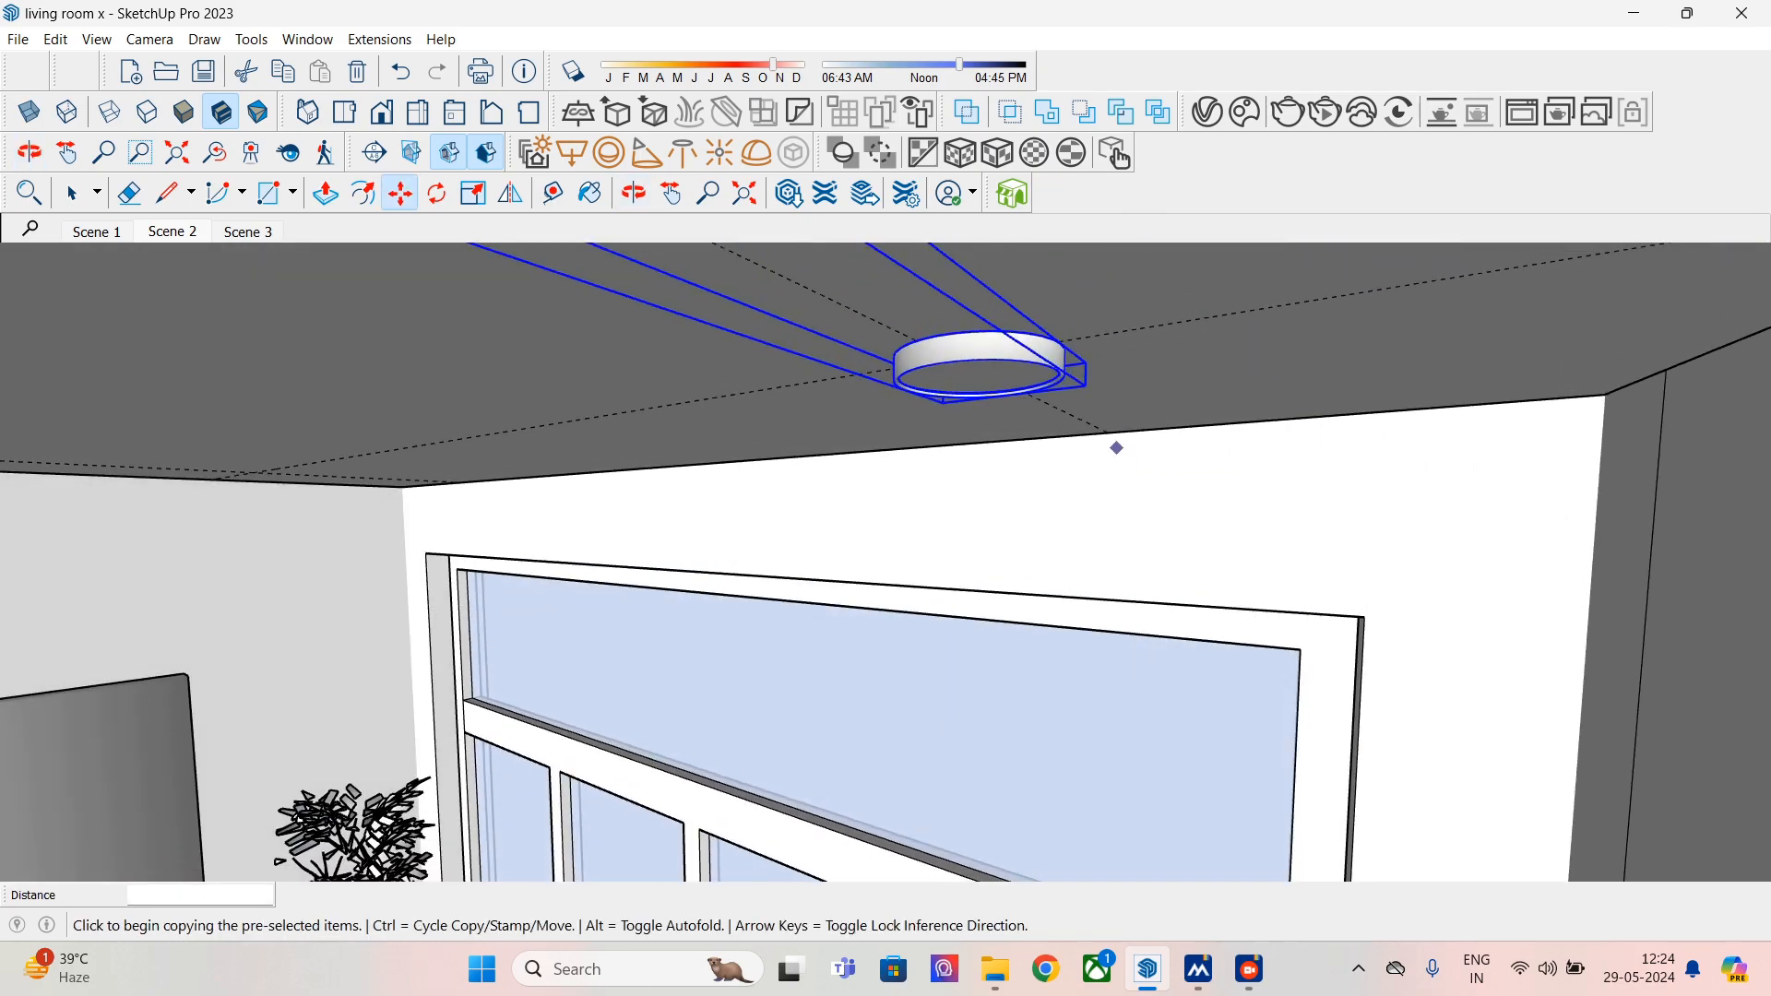
middle_drag(993, 394, 1073, 328)
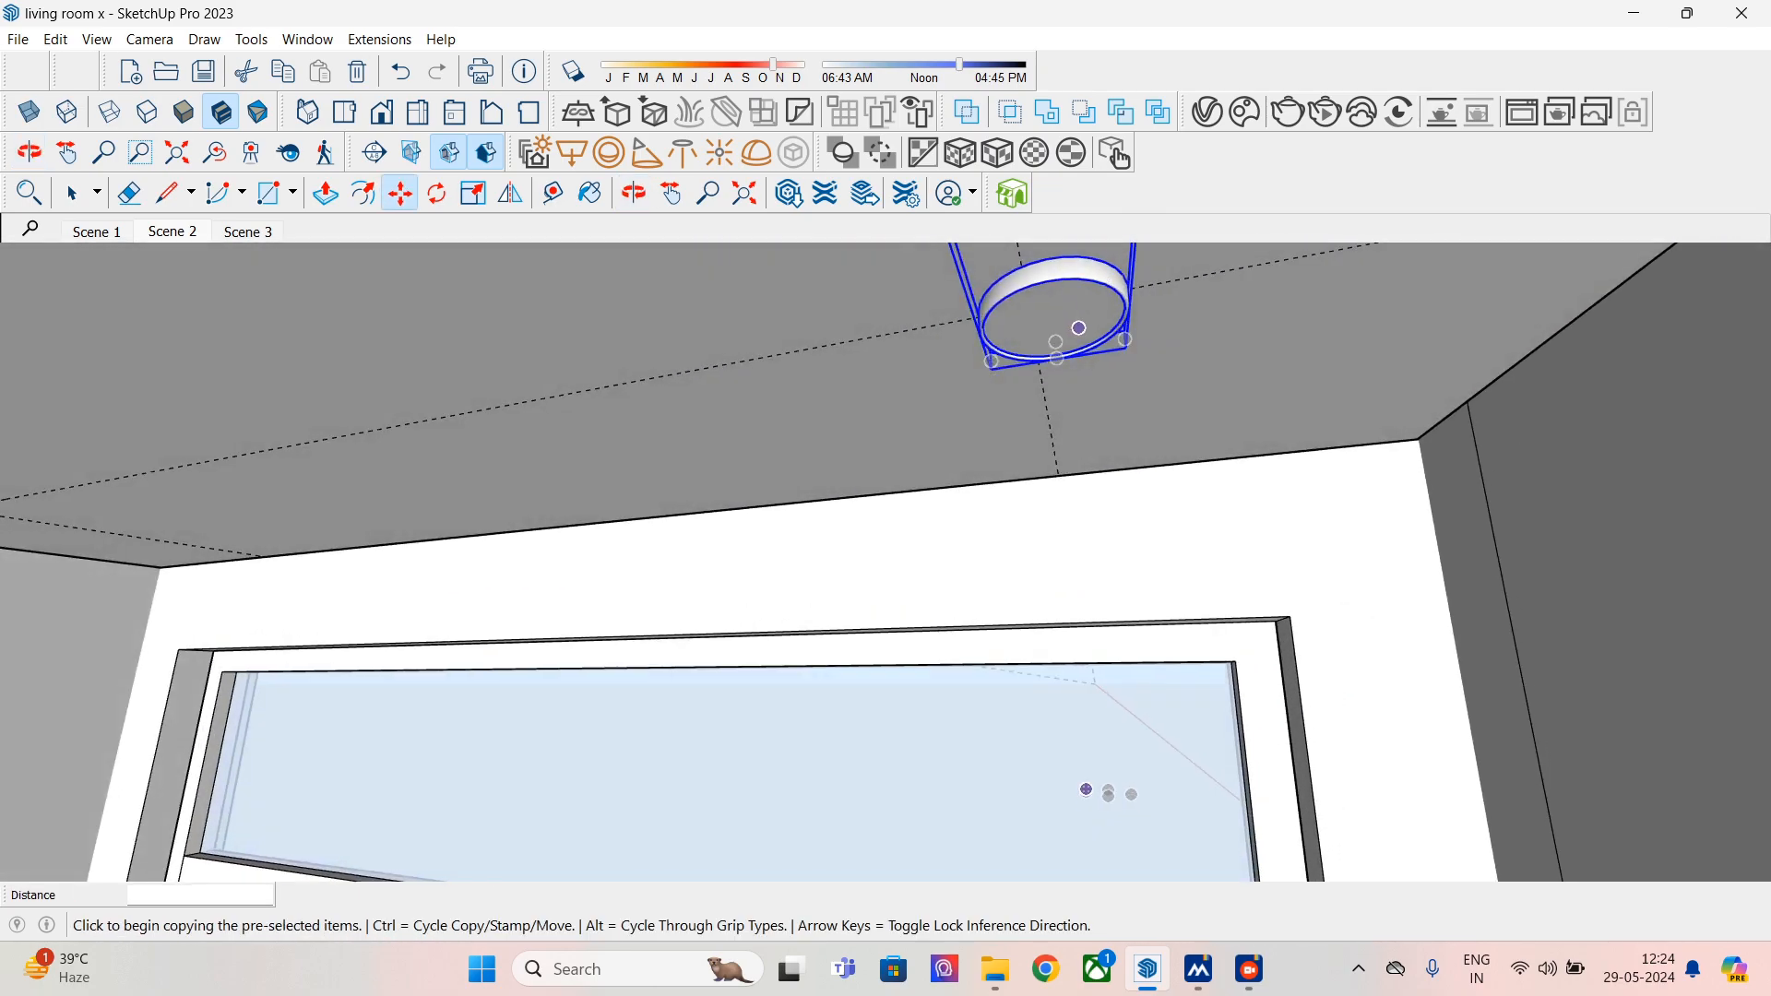
click(1078, 328)
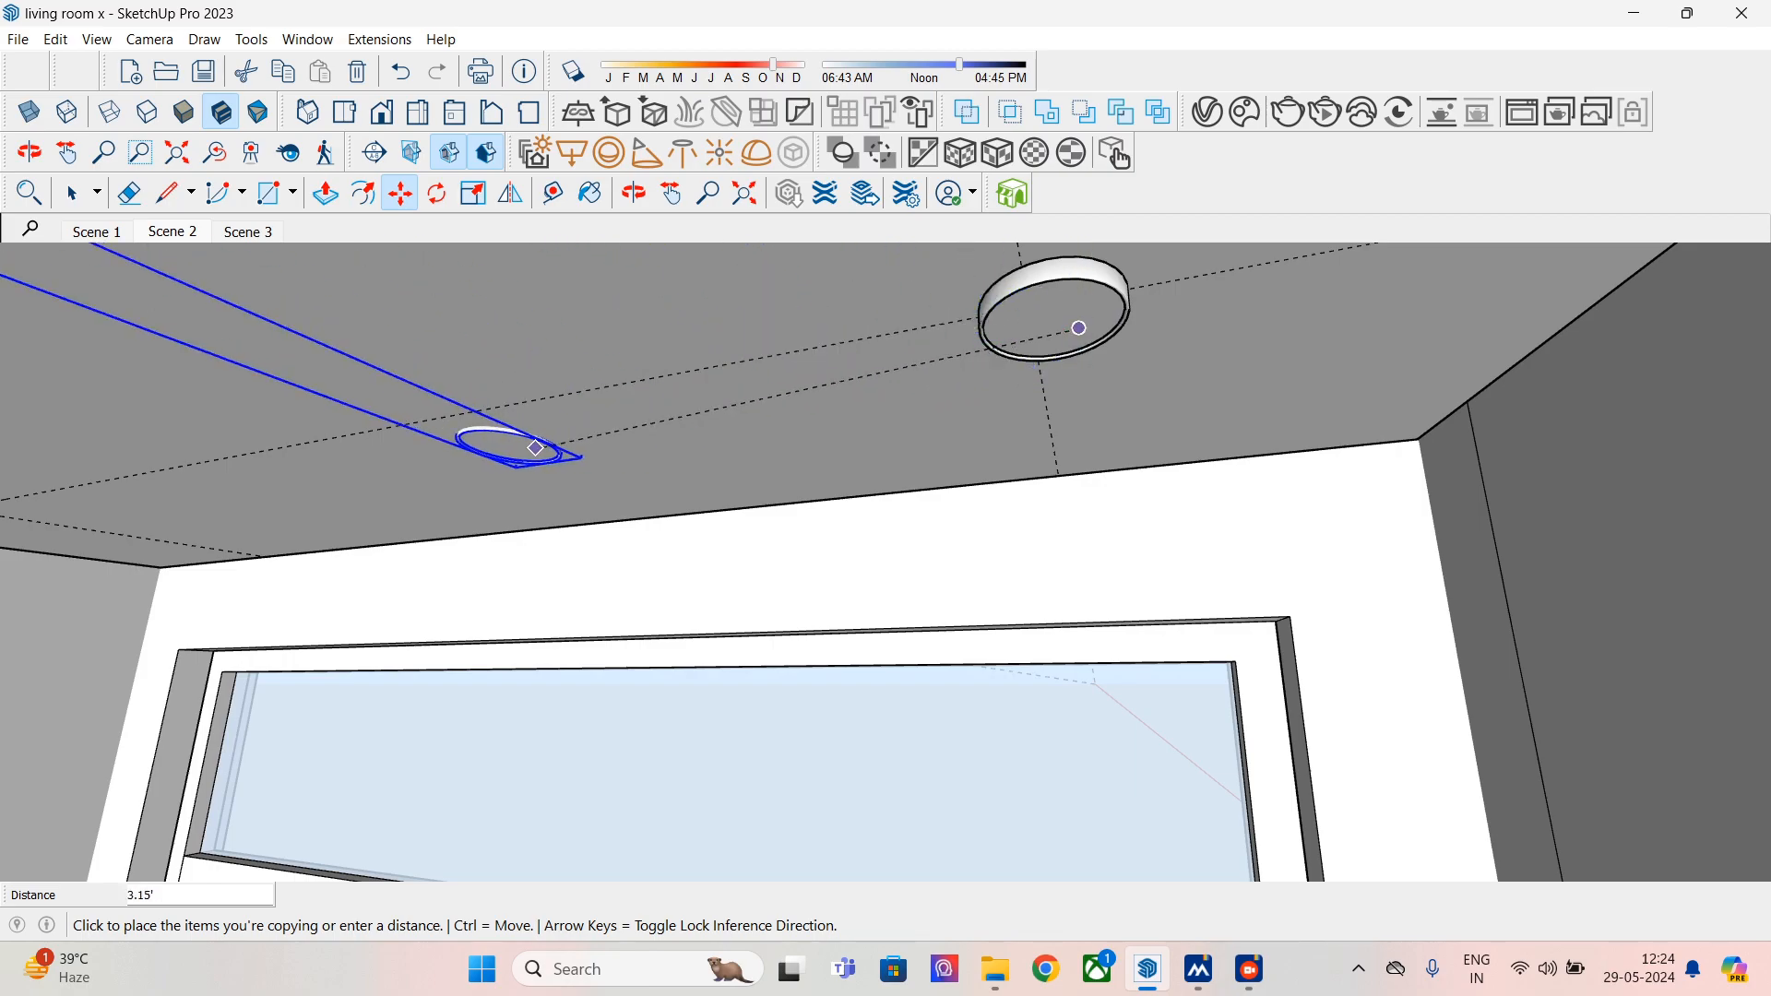
middle_drag(90, 500, 198, 496)
middle_drag(405, 471, 449, 468)
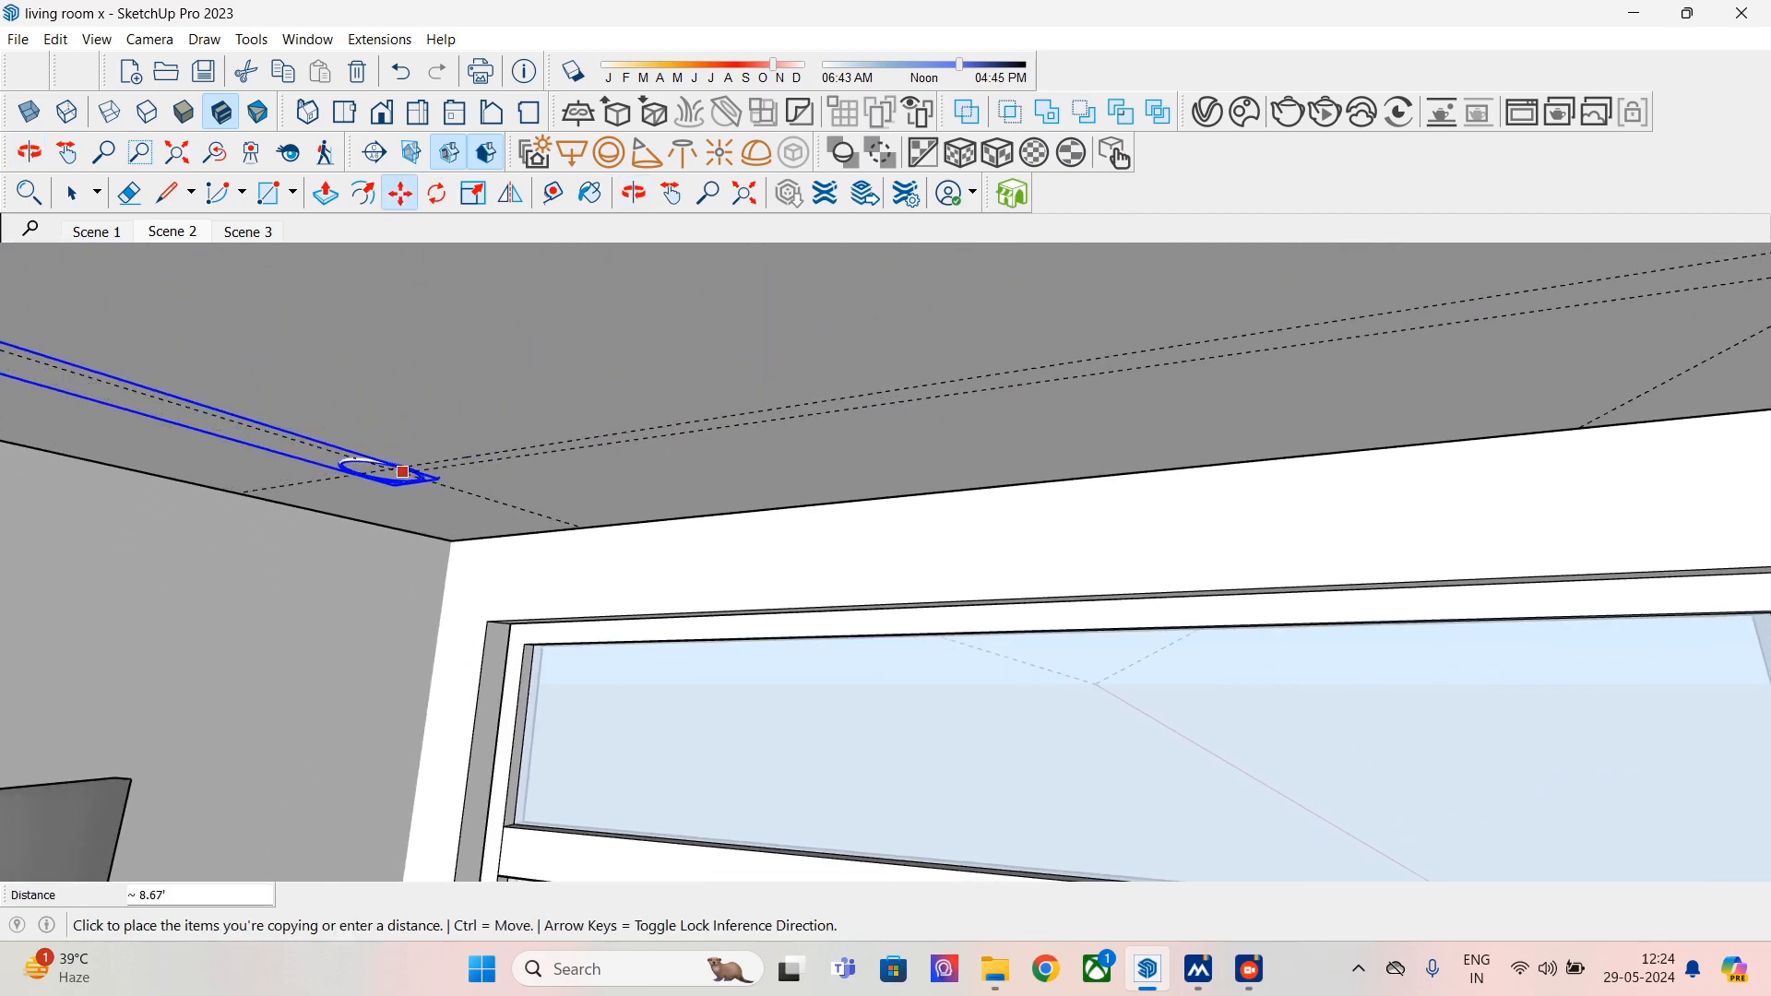
click(412, 485)
- Select the light pair opposite the clock wall and shift it slightly to centre it on its guide crossings
middle_drag(414, 485, 1212, 417)
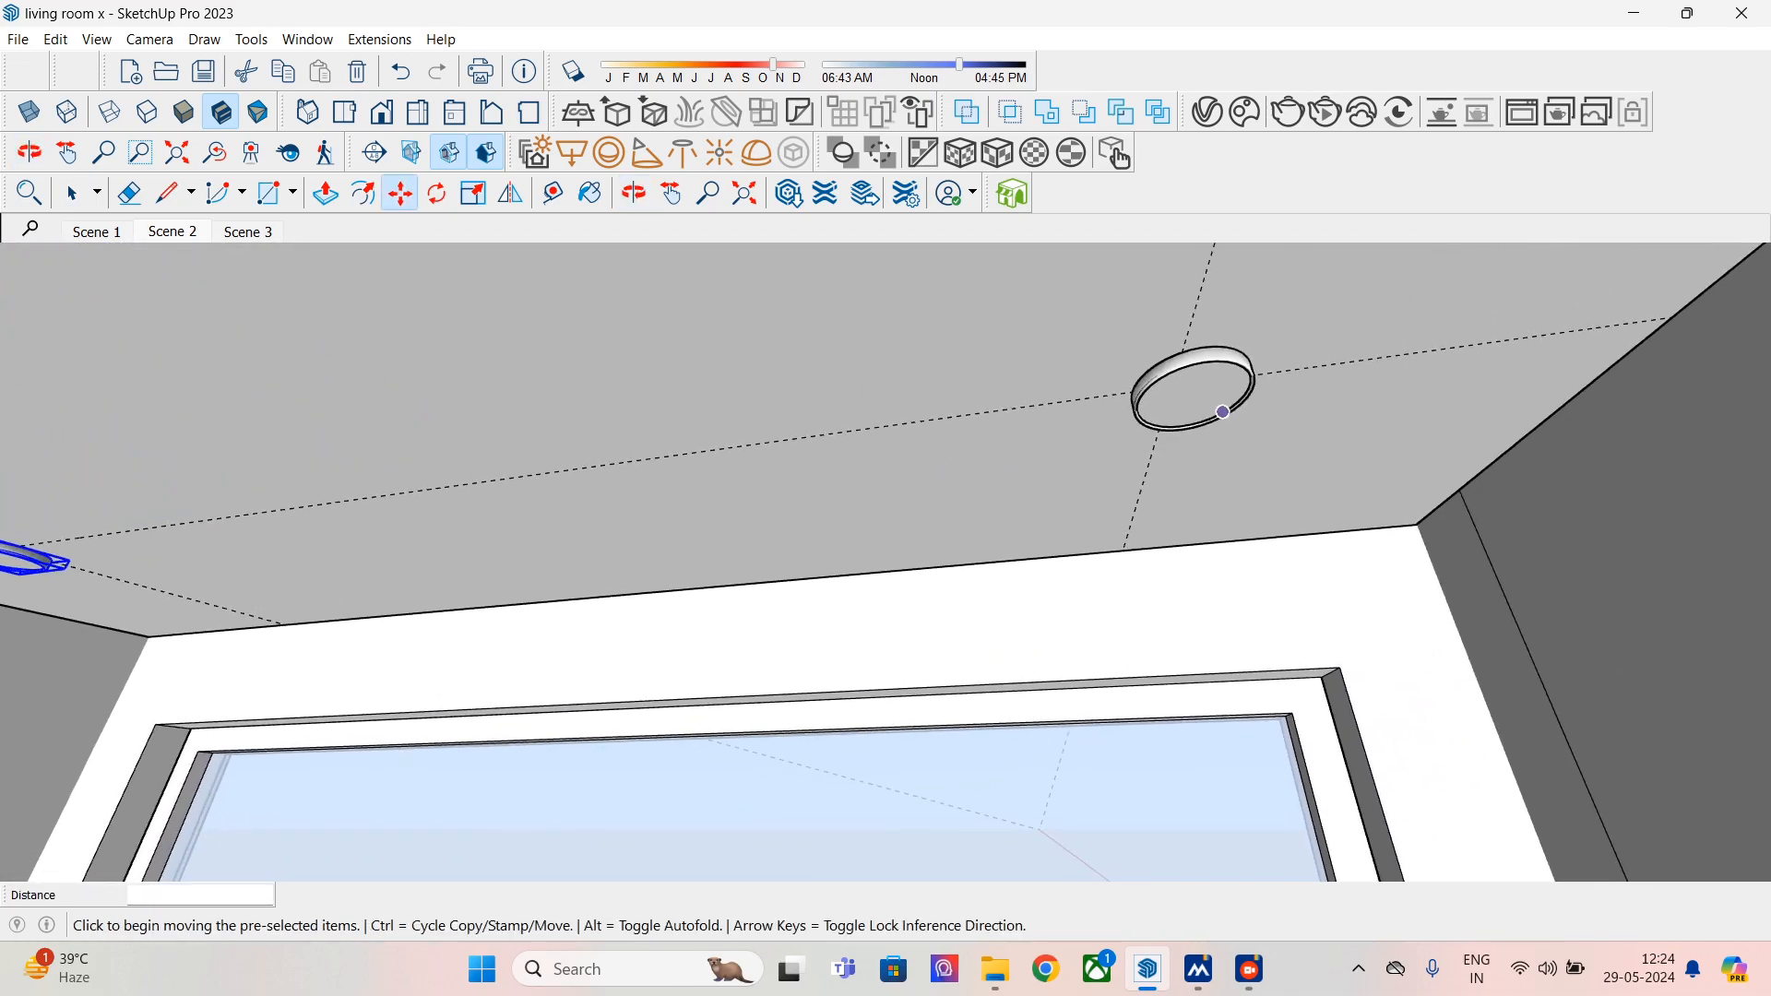
click(1190, 394)
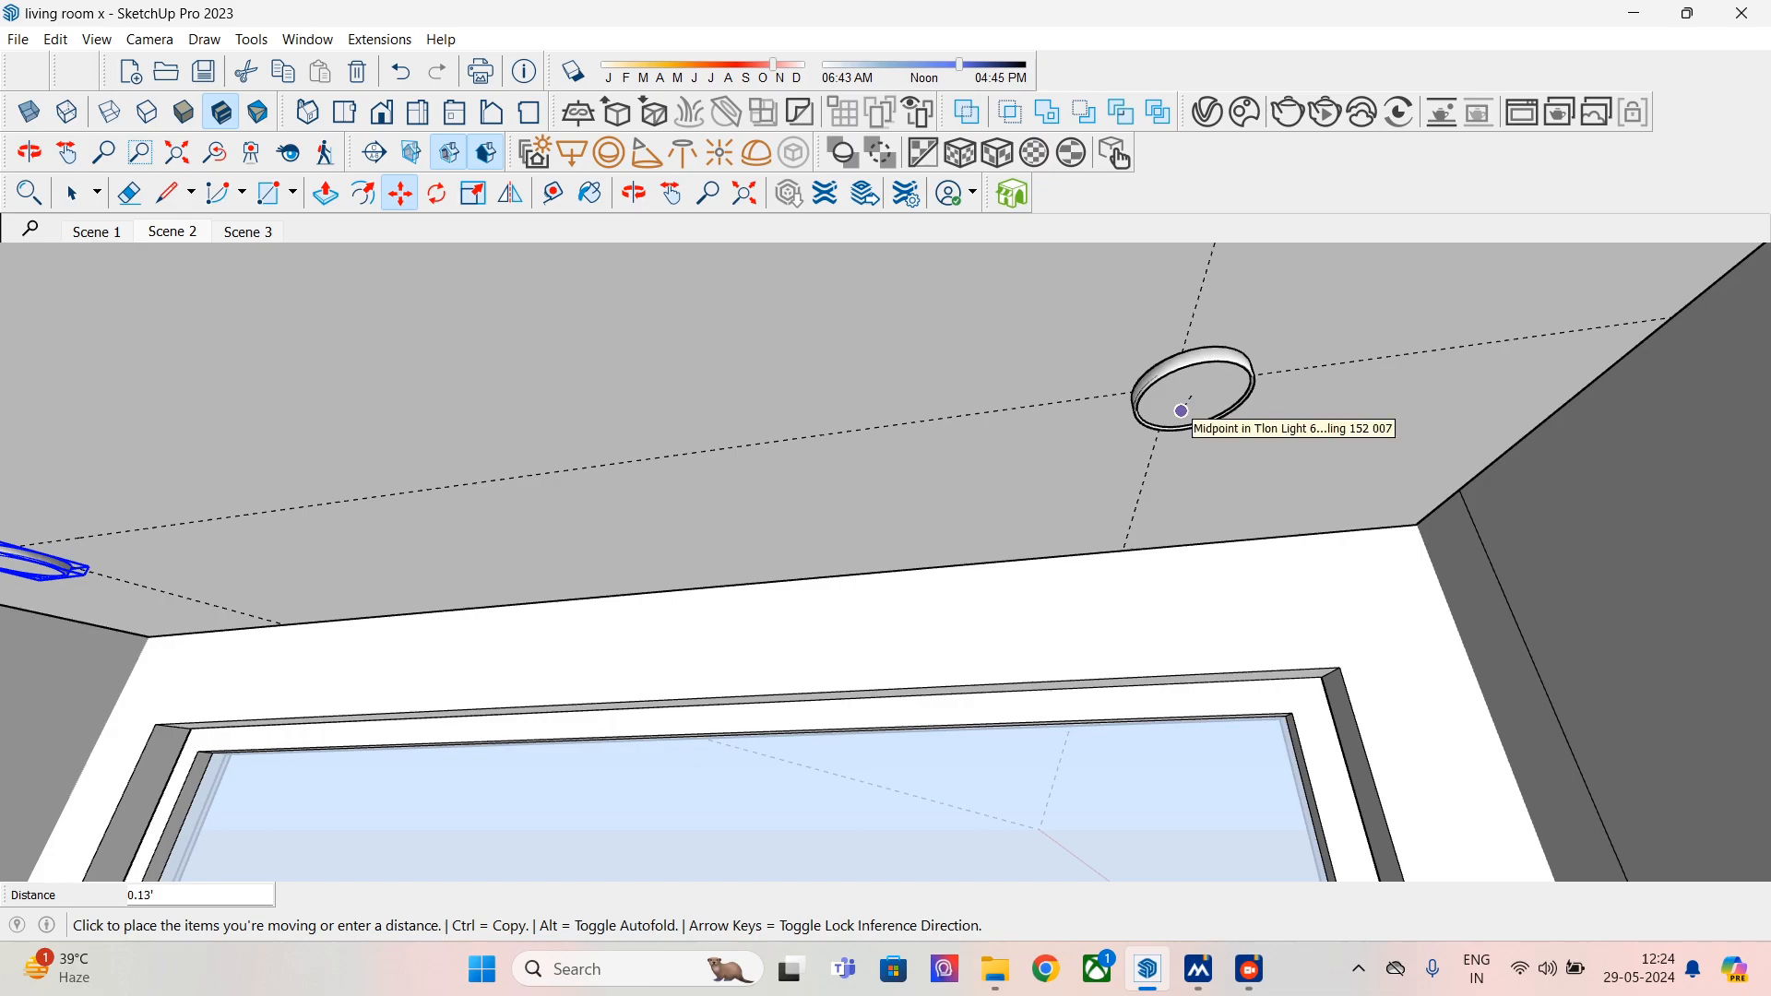
key(Escape)
click(73, 193)
click(1193, 397)
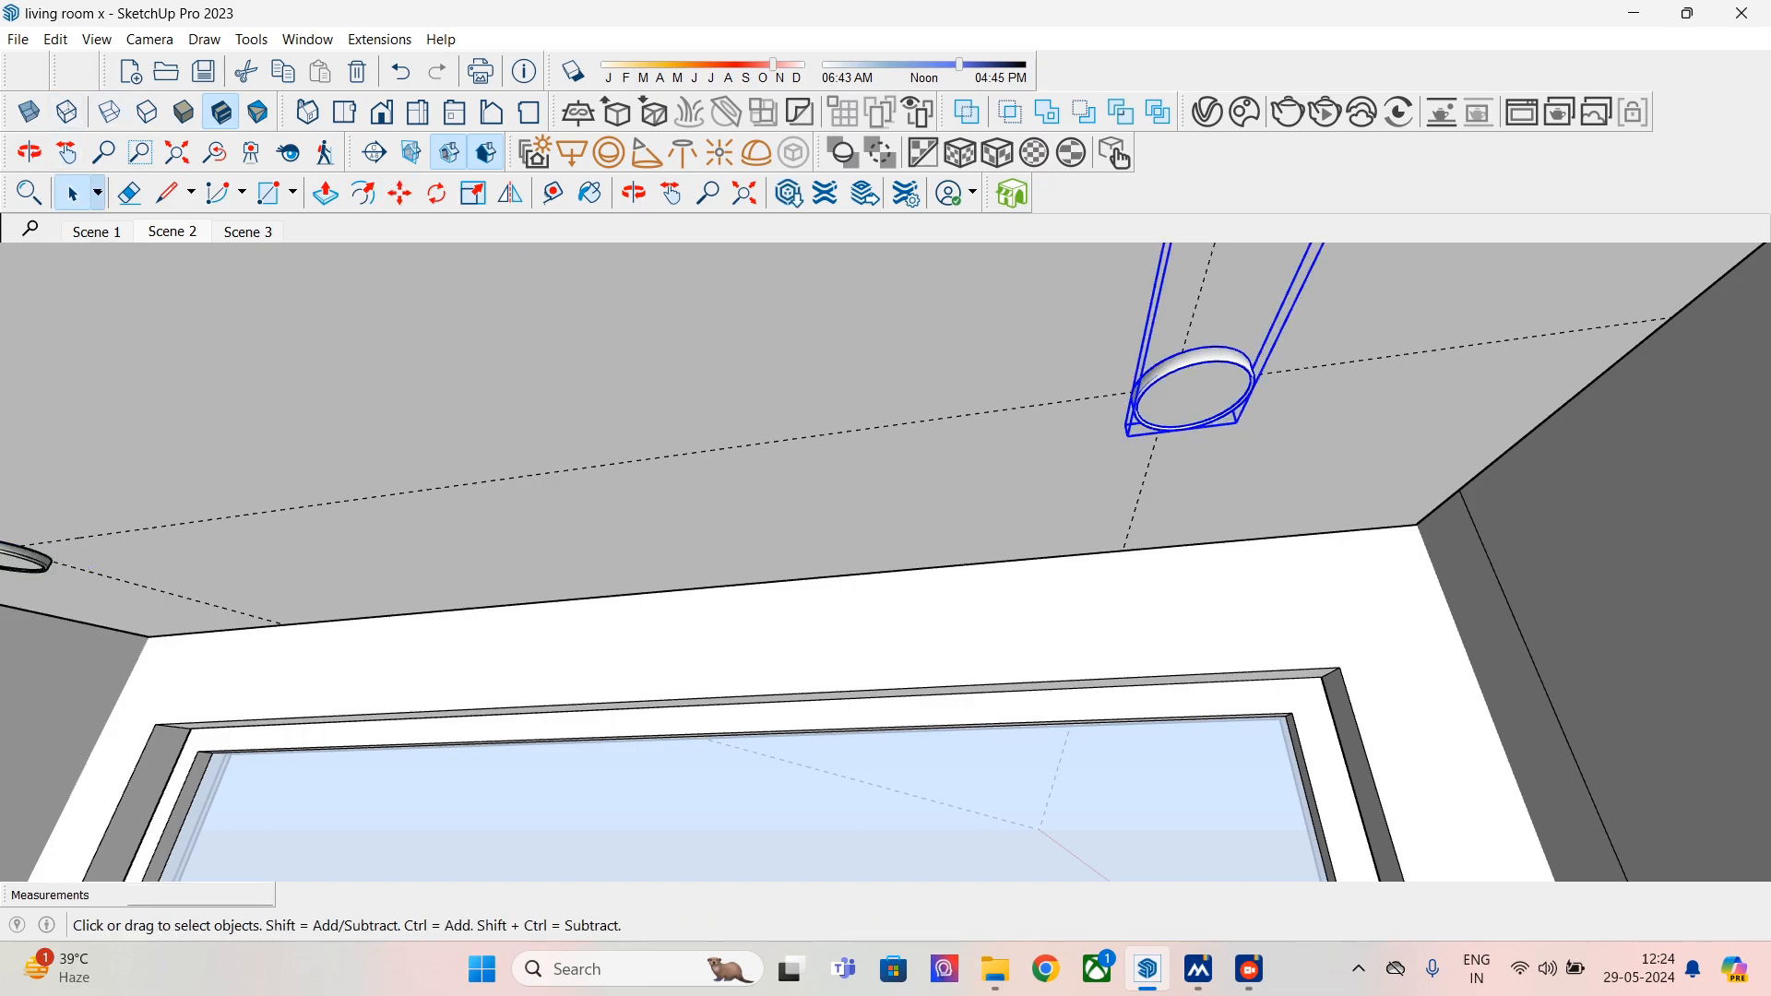
click(399, 192)
middle_drag(1186, 400, 1107, 325)
click(1107, 325)
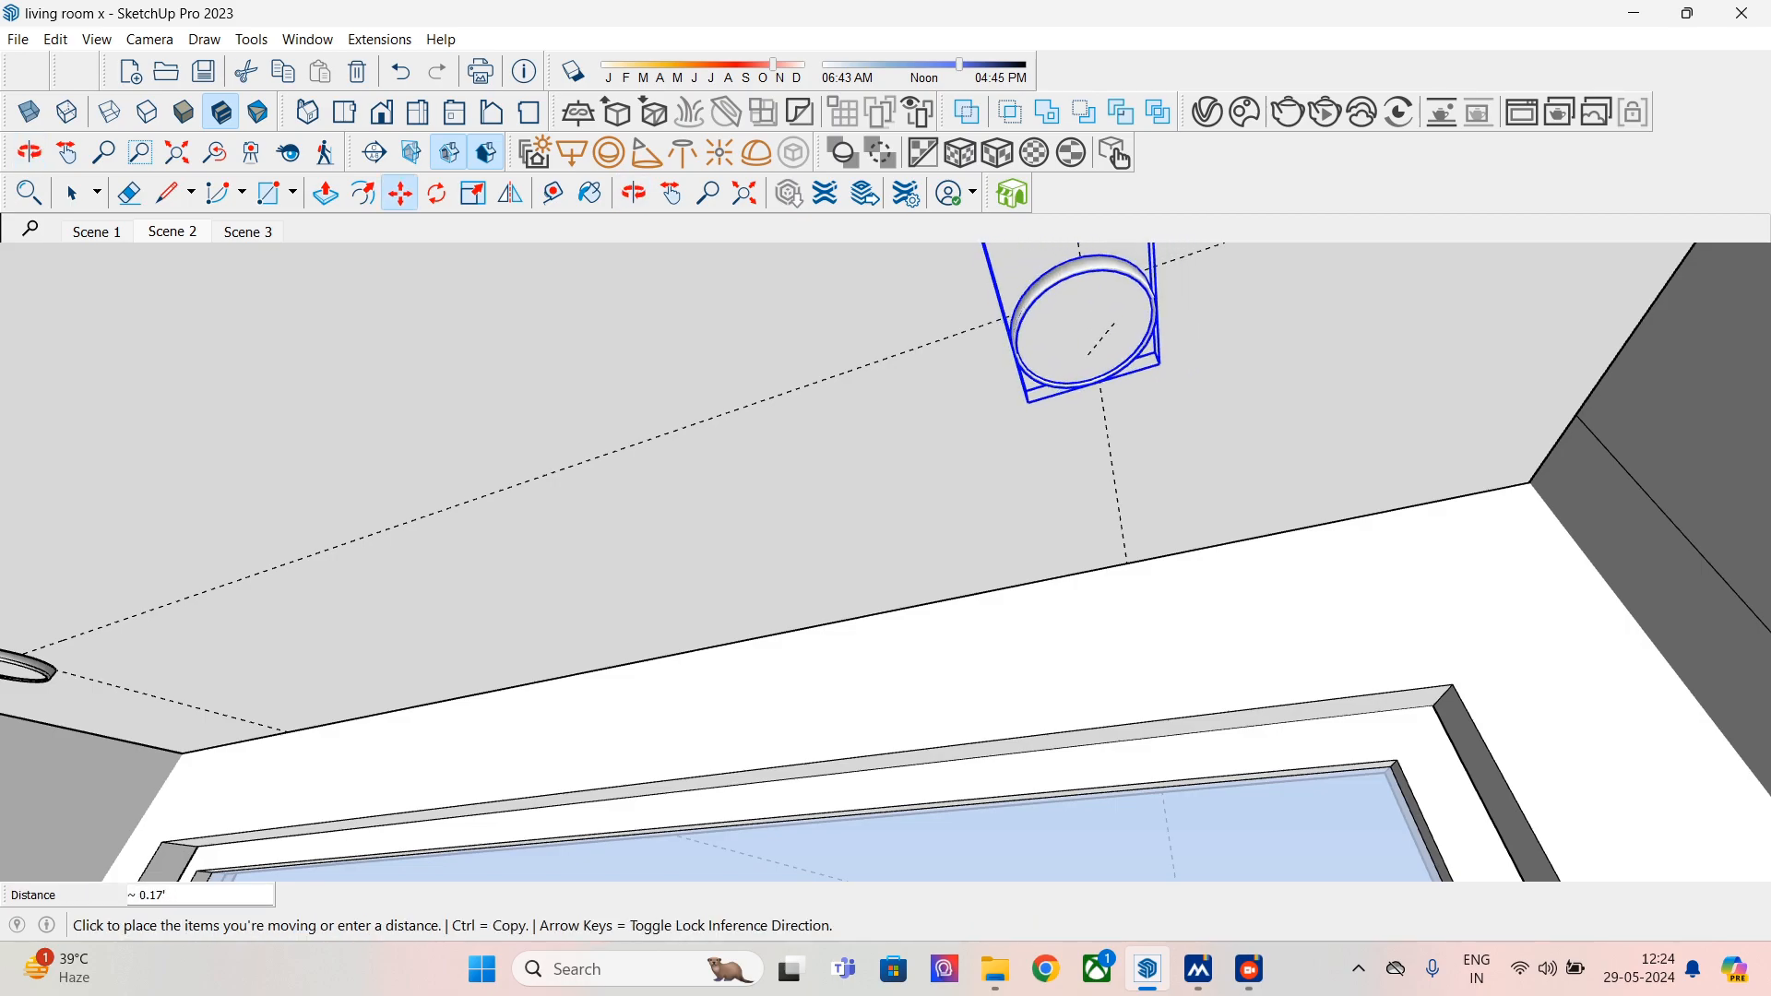
click(1097, 357)
- Select the light pair along the clock wall and nudge it to sit centred on its guide crossings
mouse_move(718, 504)
middle_down()
mouse_move(1164, 659)
mouse_move(628, 612)
mouse_move(869, 581)
mouse_move(885, 609)
middle_up()
key(e)
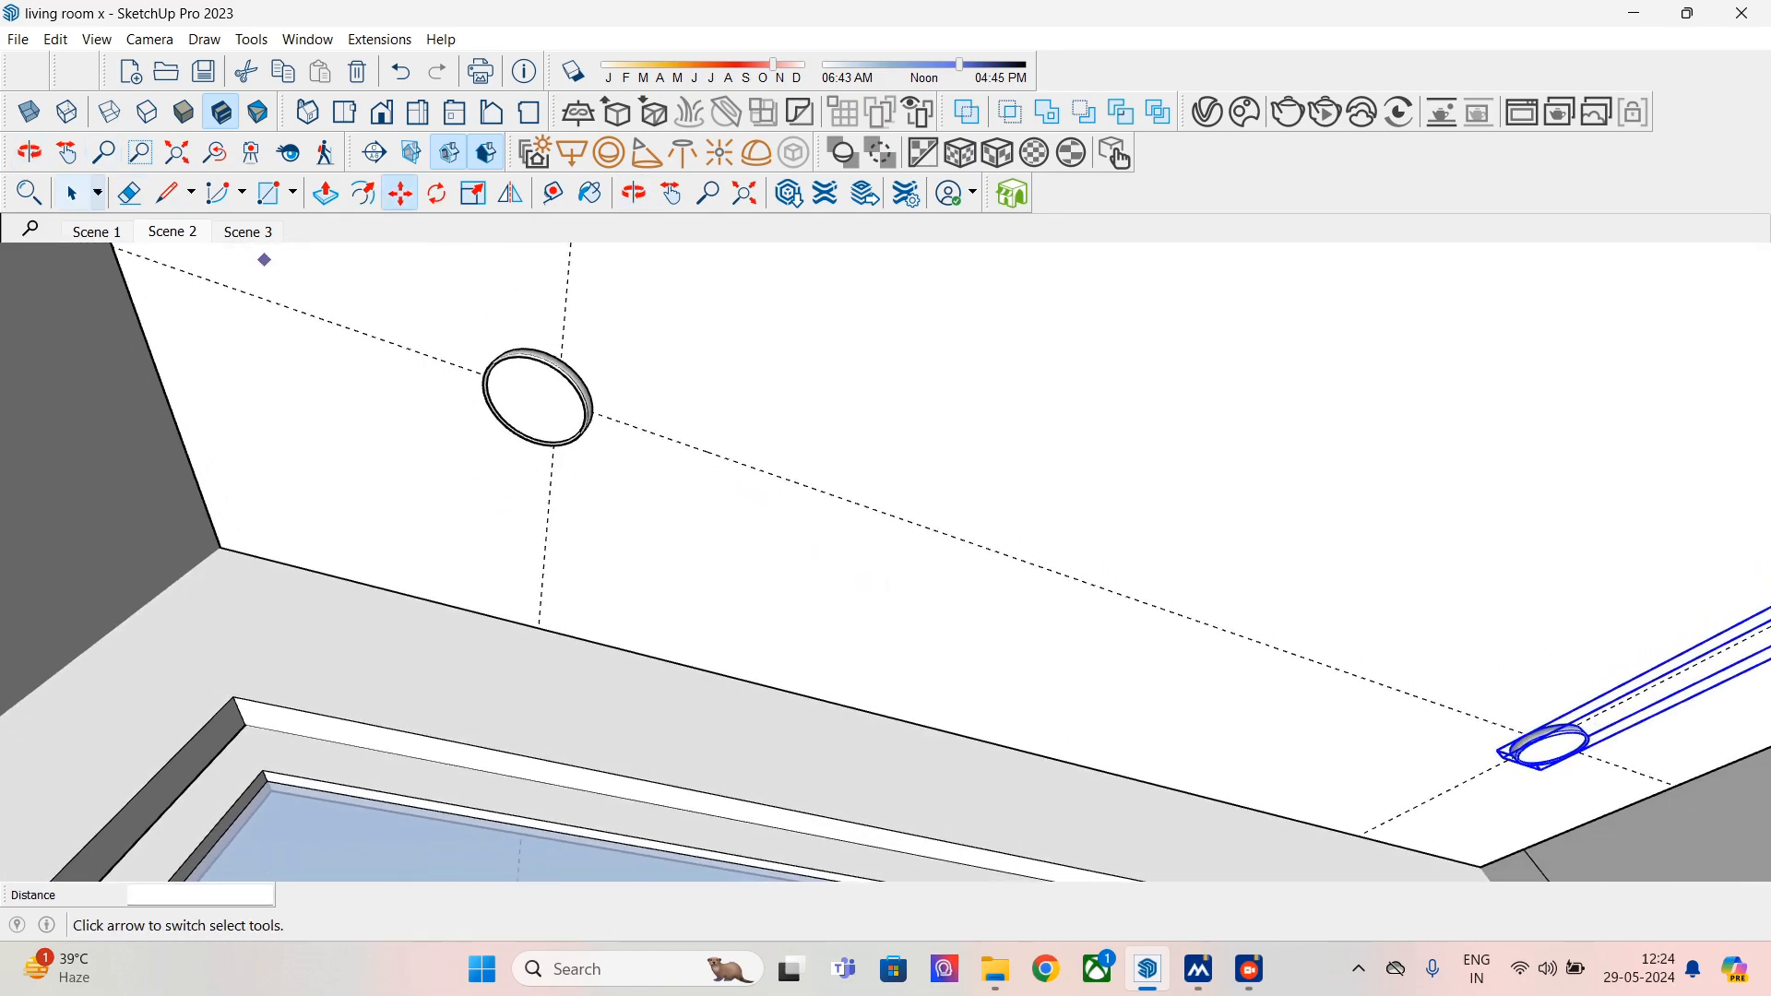
click(74, 194)
click(551, 405)
middle_drag(552, 406, 650, 426)
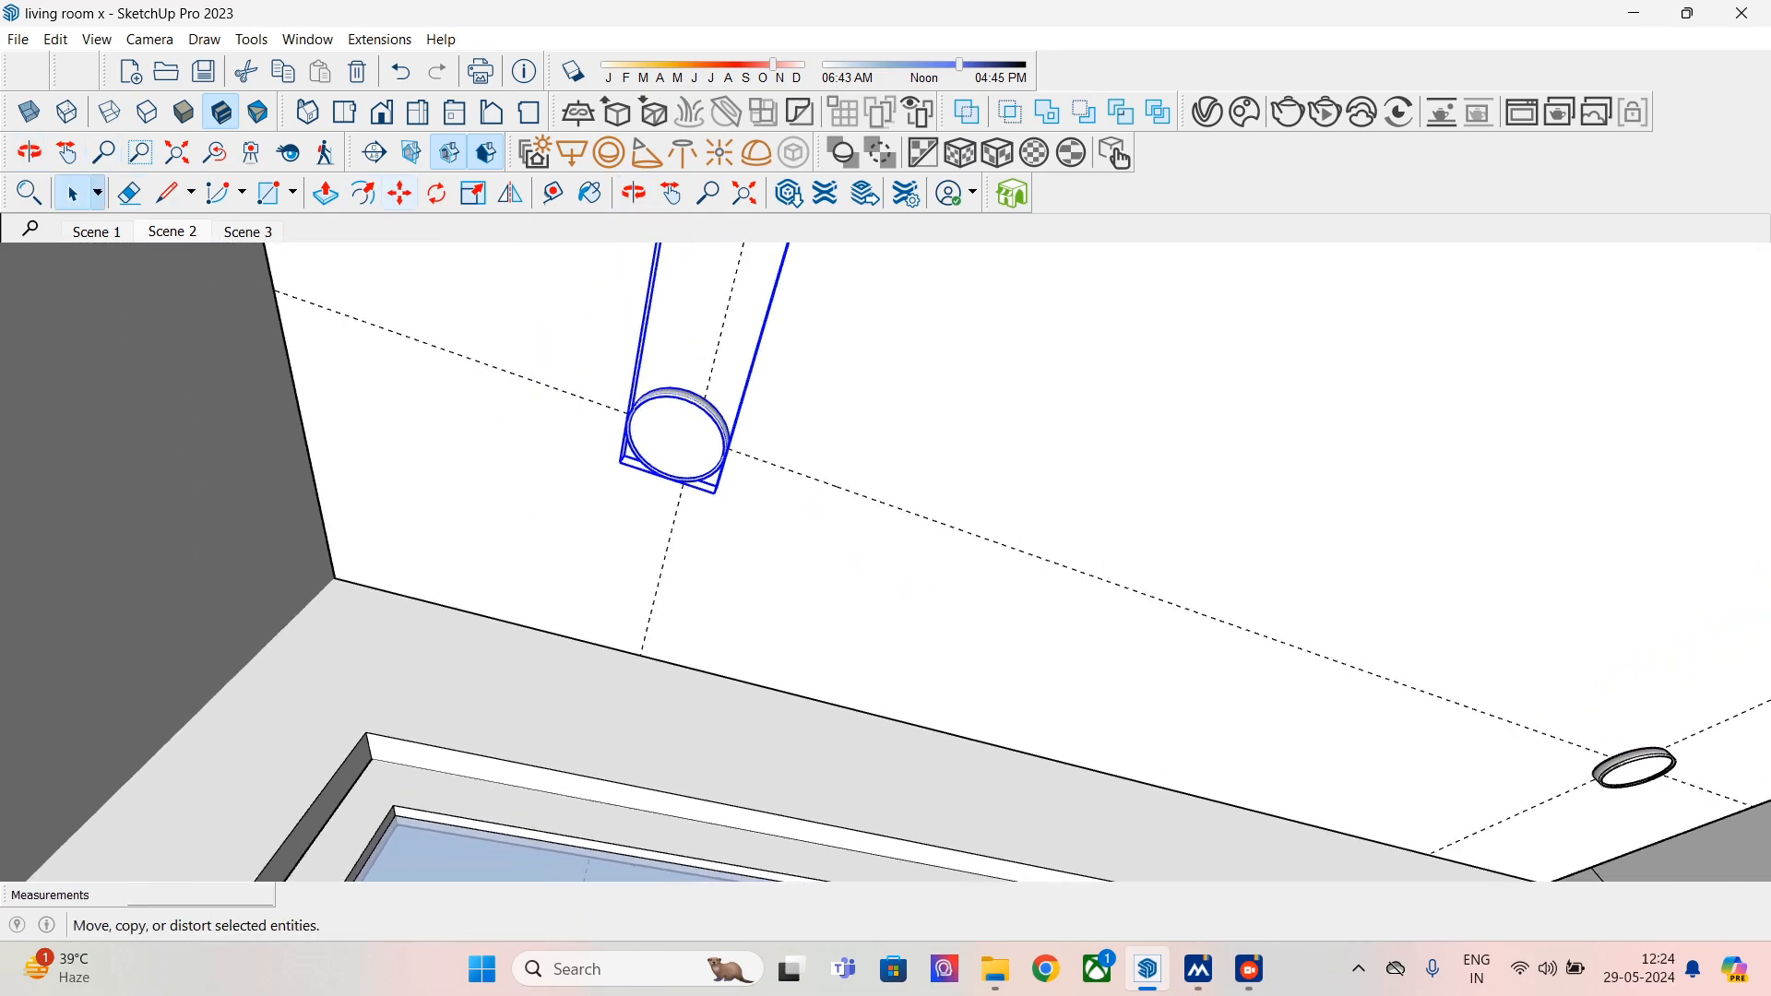
click(399, 194)
click(677, 440)
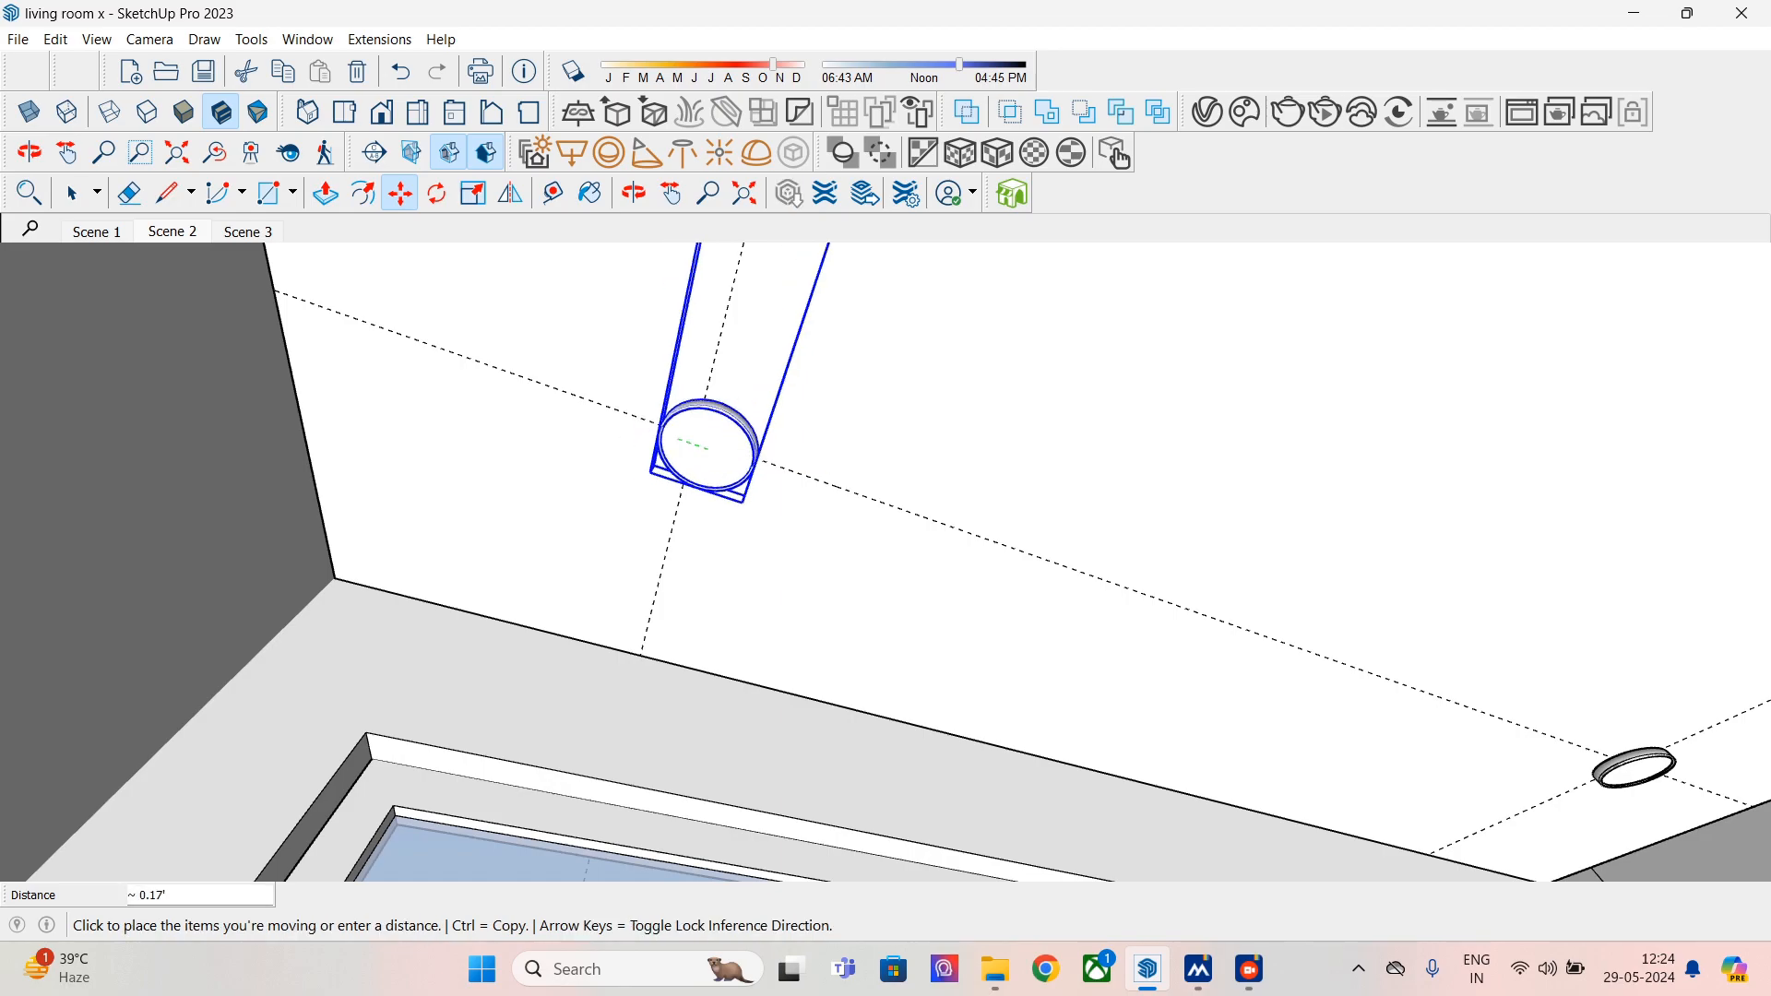
click(684, 441)
- Add a guide 2' in from the window wall's upper edge and a short guide about 1.33' long from it towards that edge
middle_drag(687, 443, 887, 526)
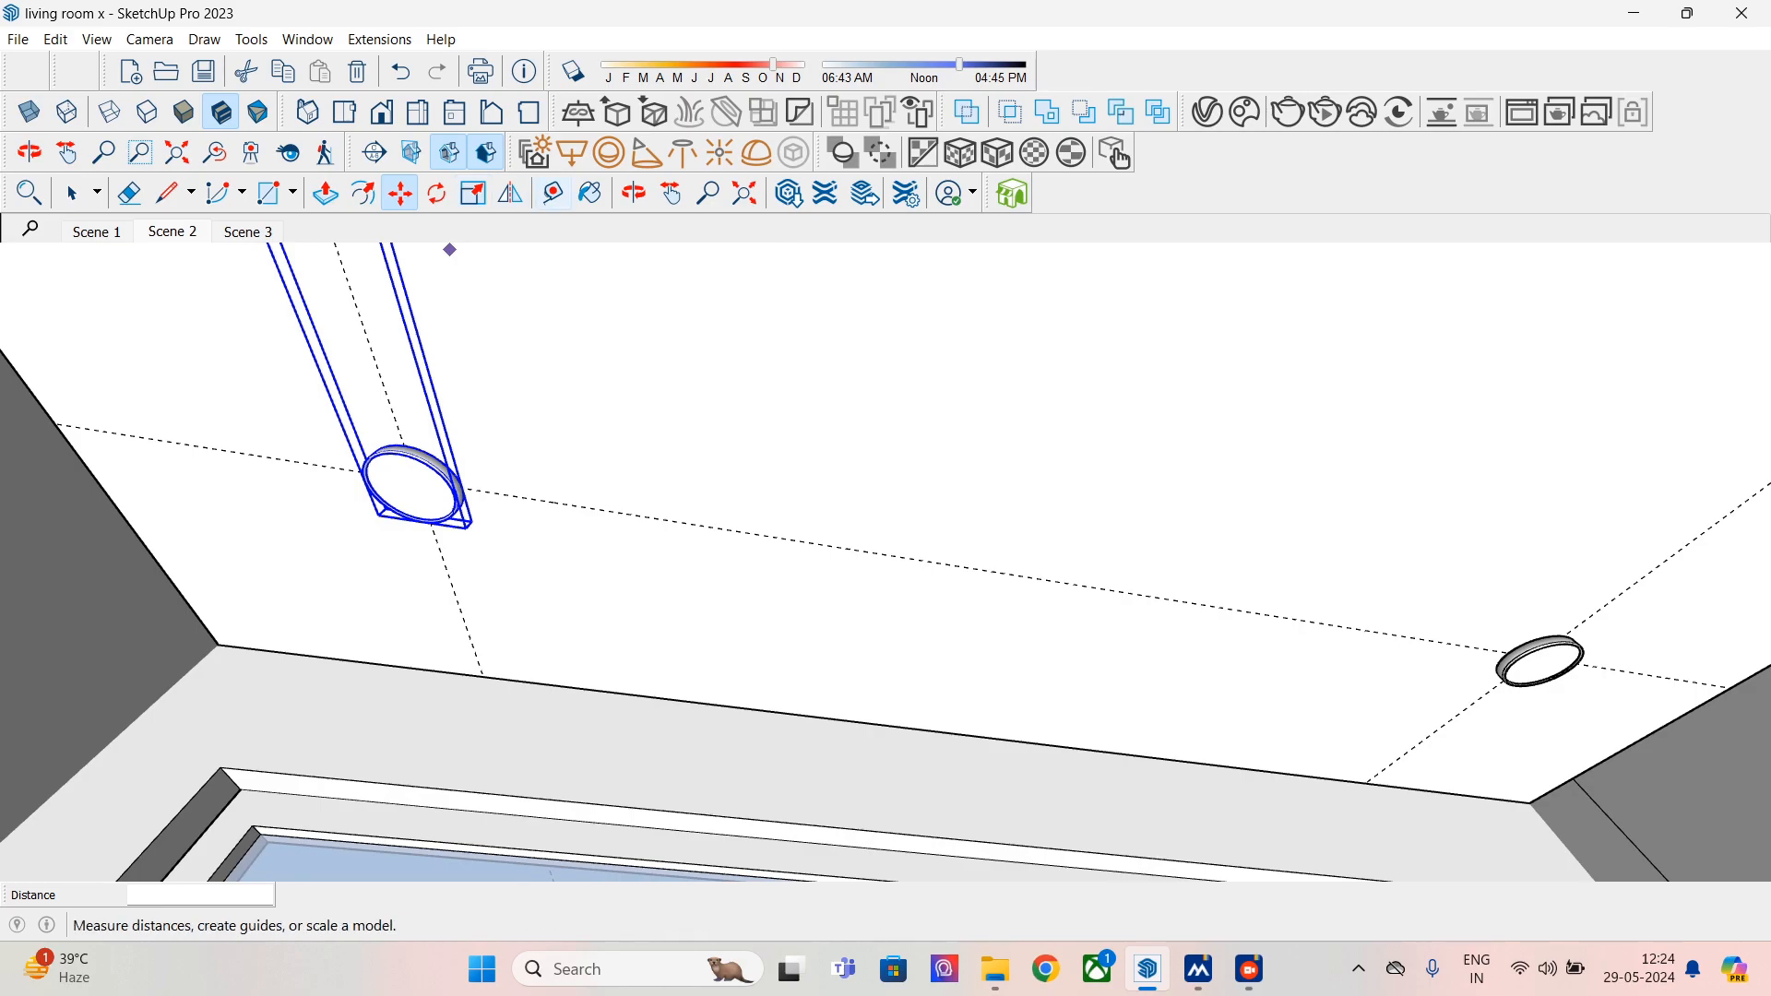
click(553, 194)
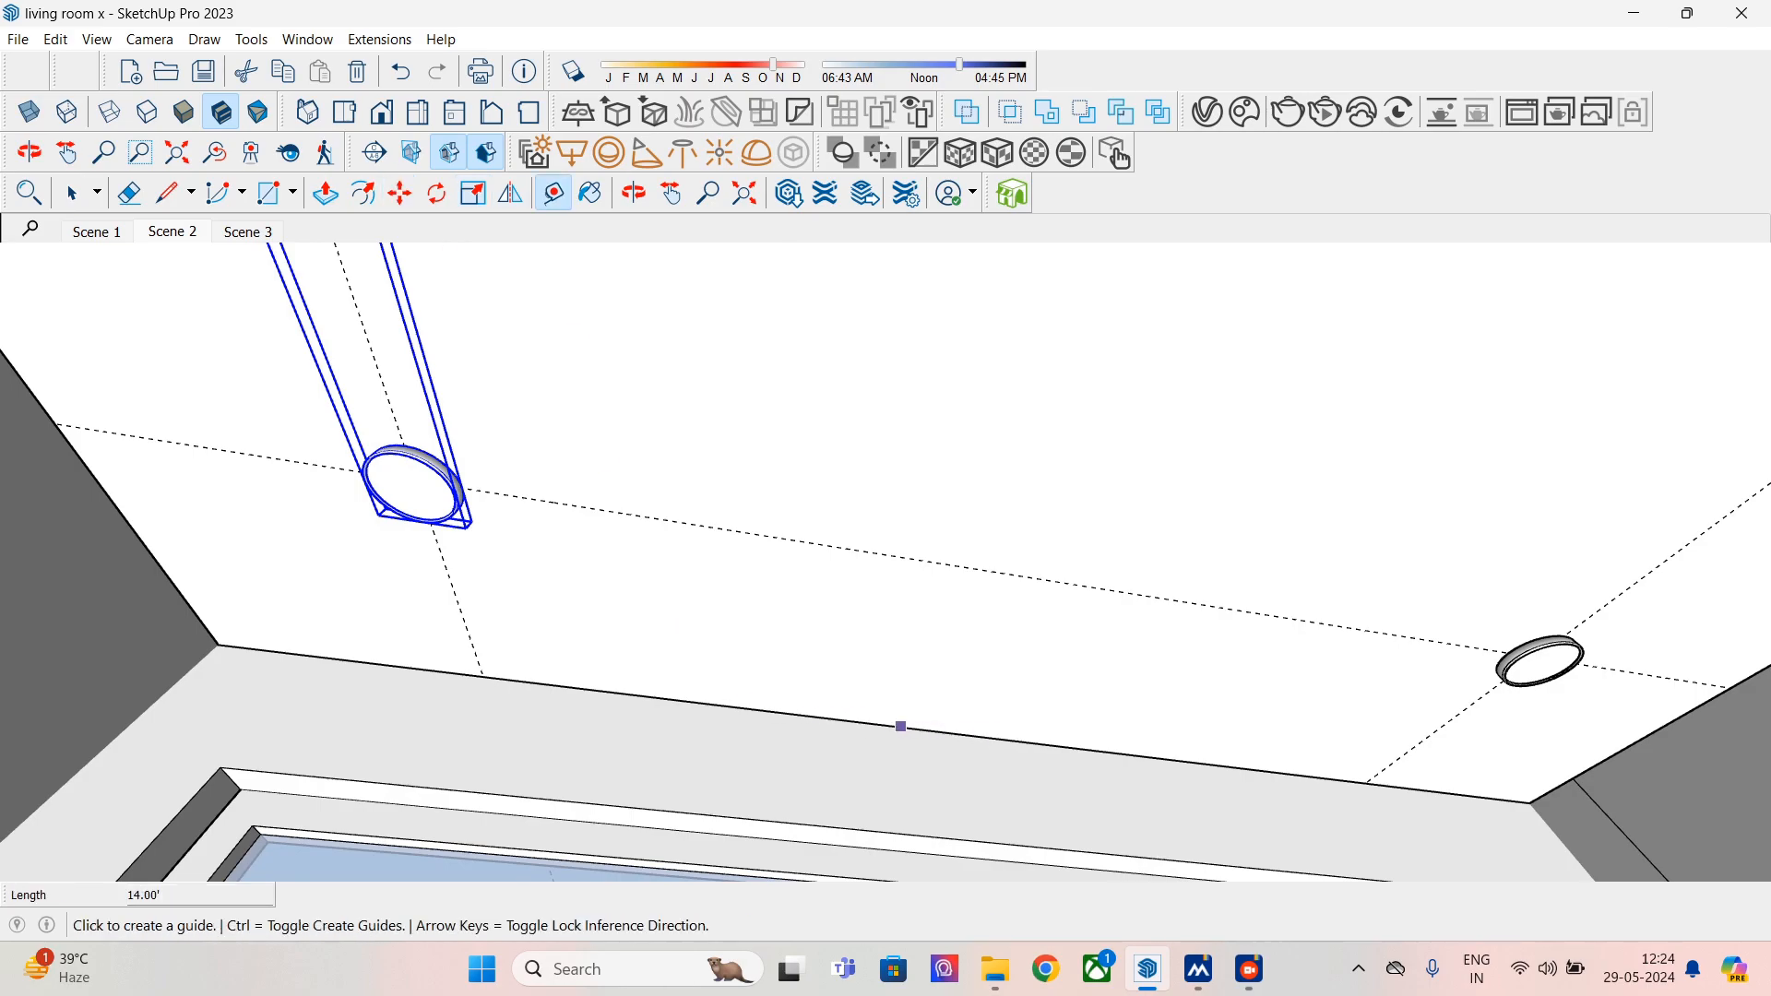
click(967, 734)
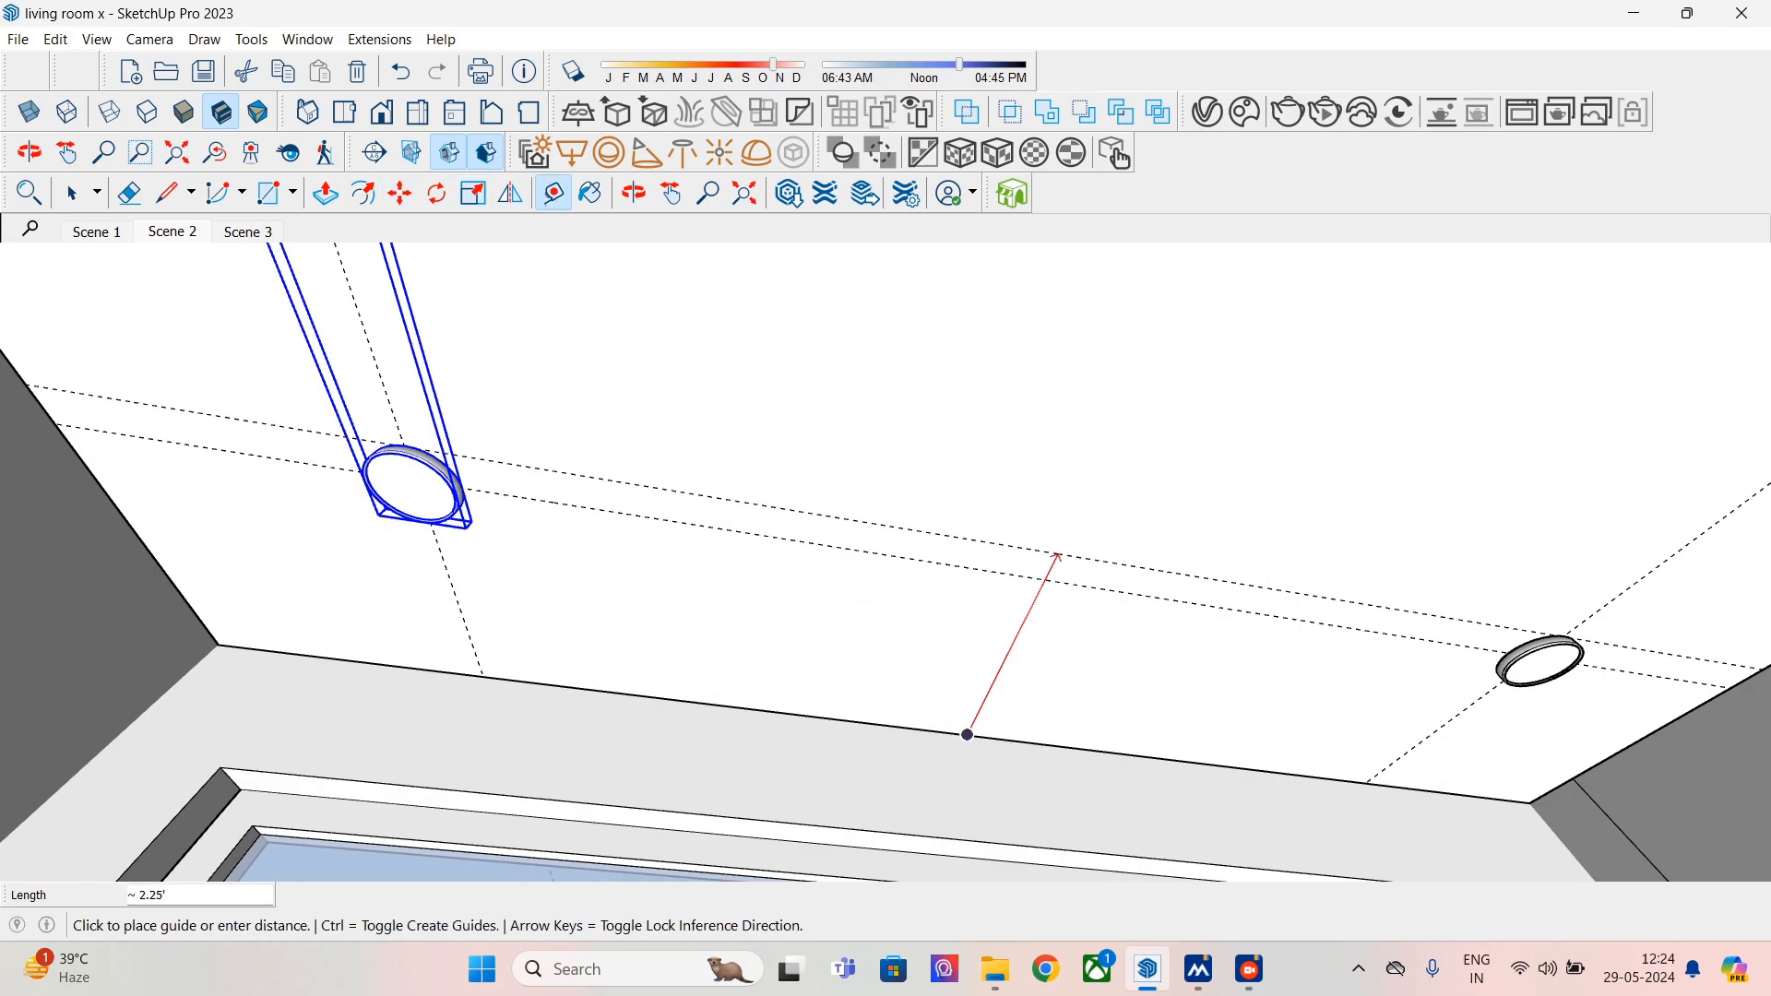
click(1044, 579)
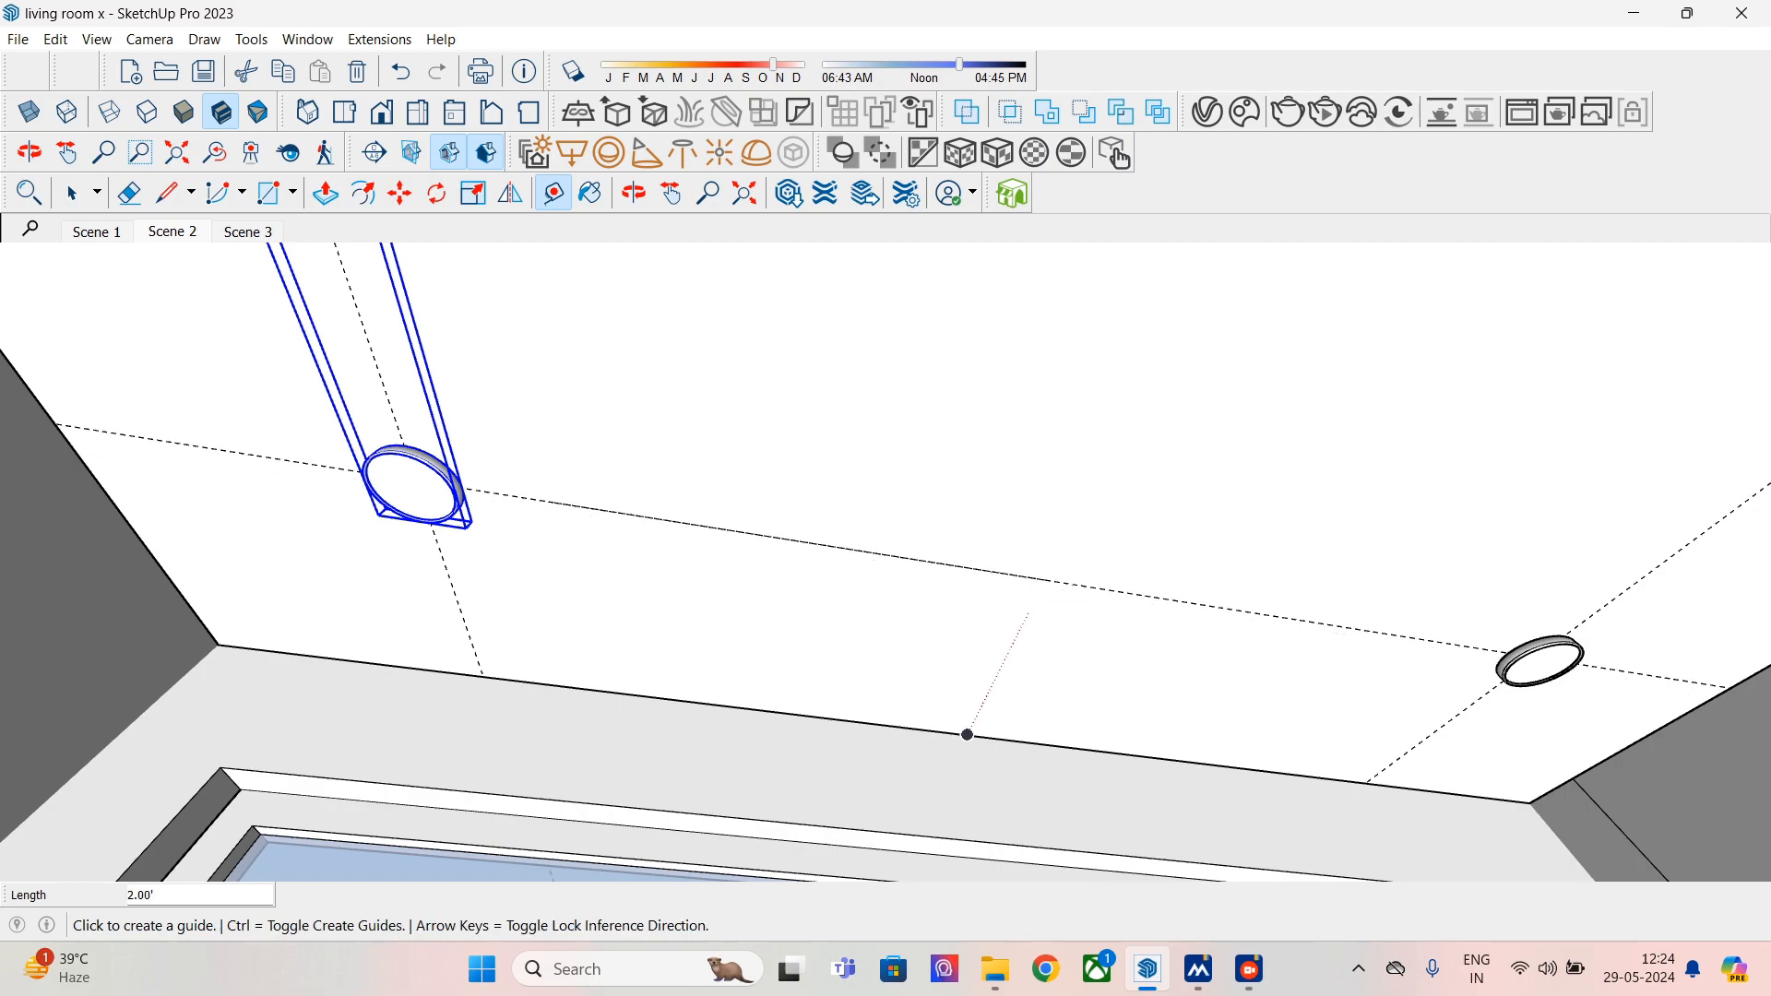
click(1044, 581)
click(1044, 581)
click(1044, 581)
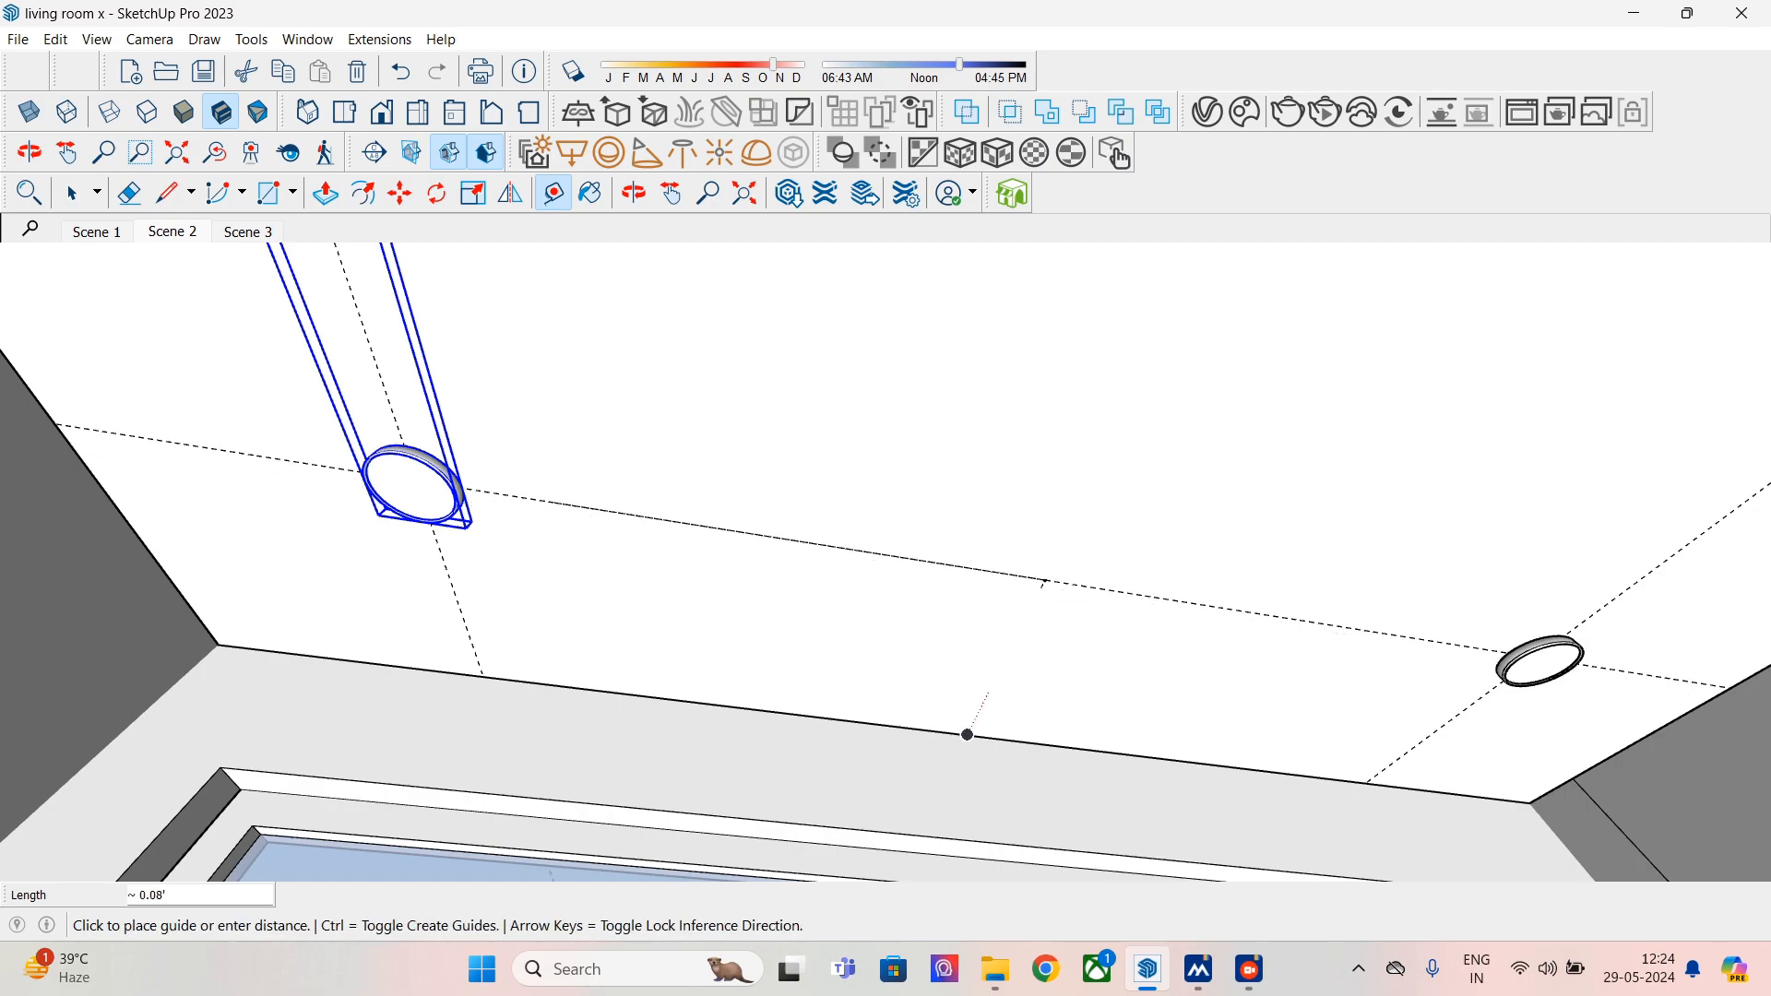
click(1035, 598)
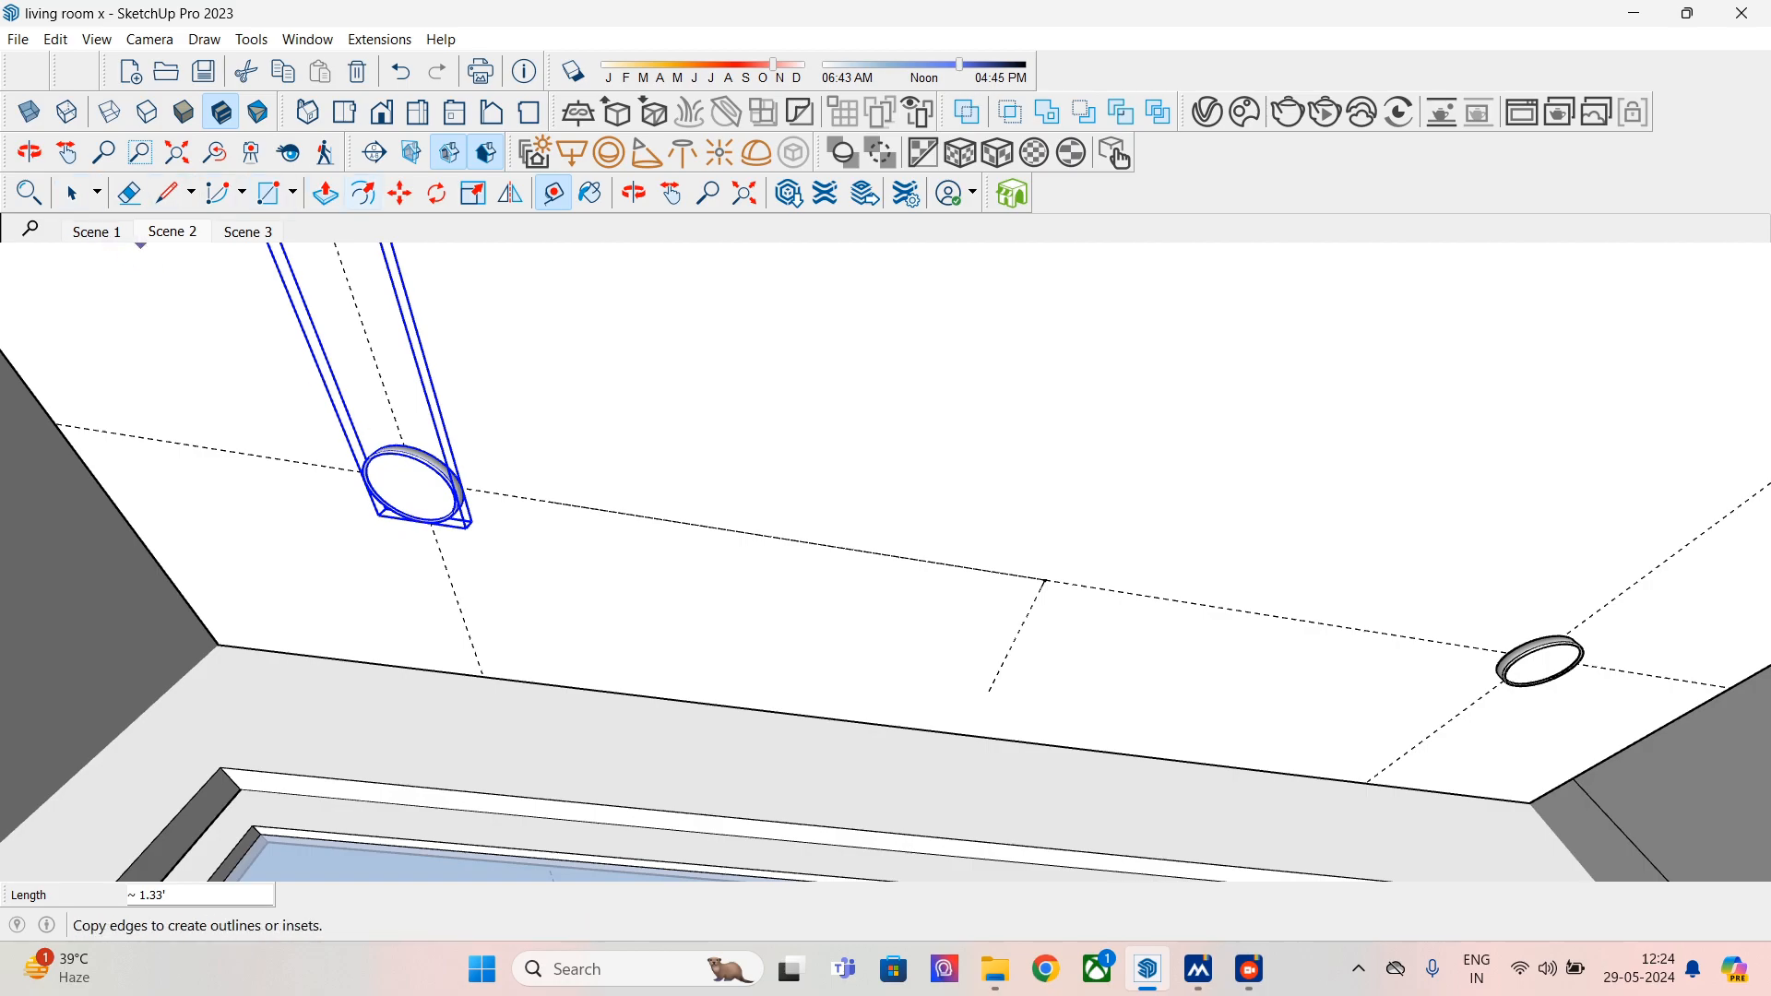
- Copy the selected light pair 4.24' along the window-wall guide to its crossing with the short guide
key(m)
key(ctrl)
click(405, 514)
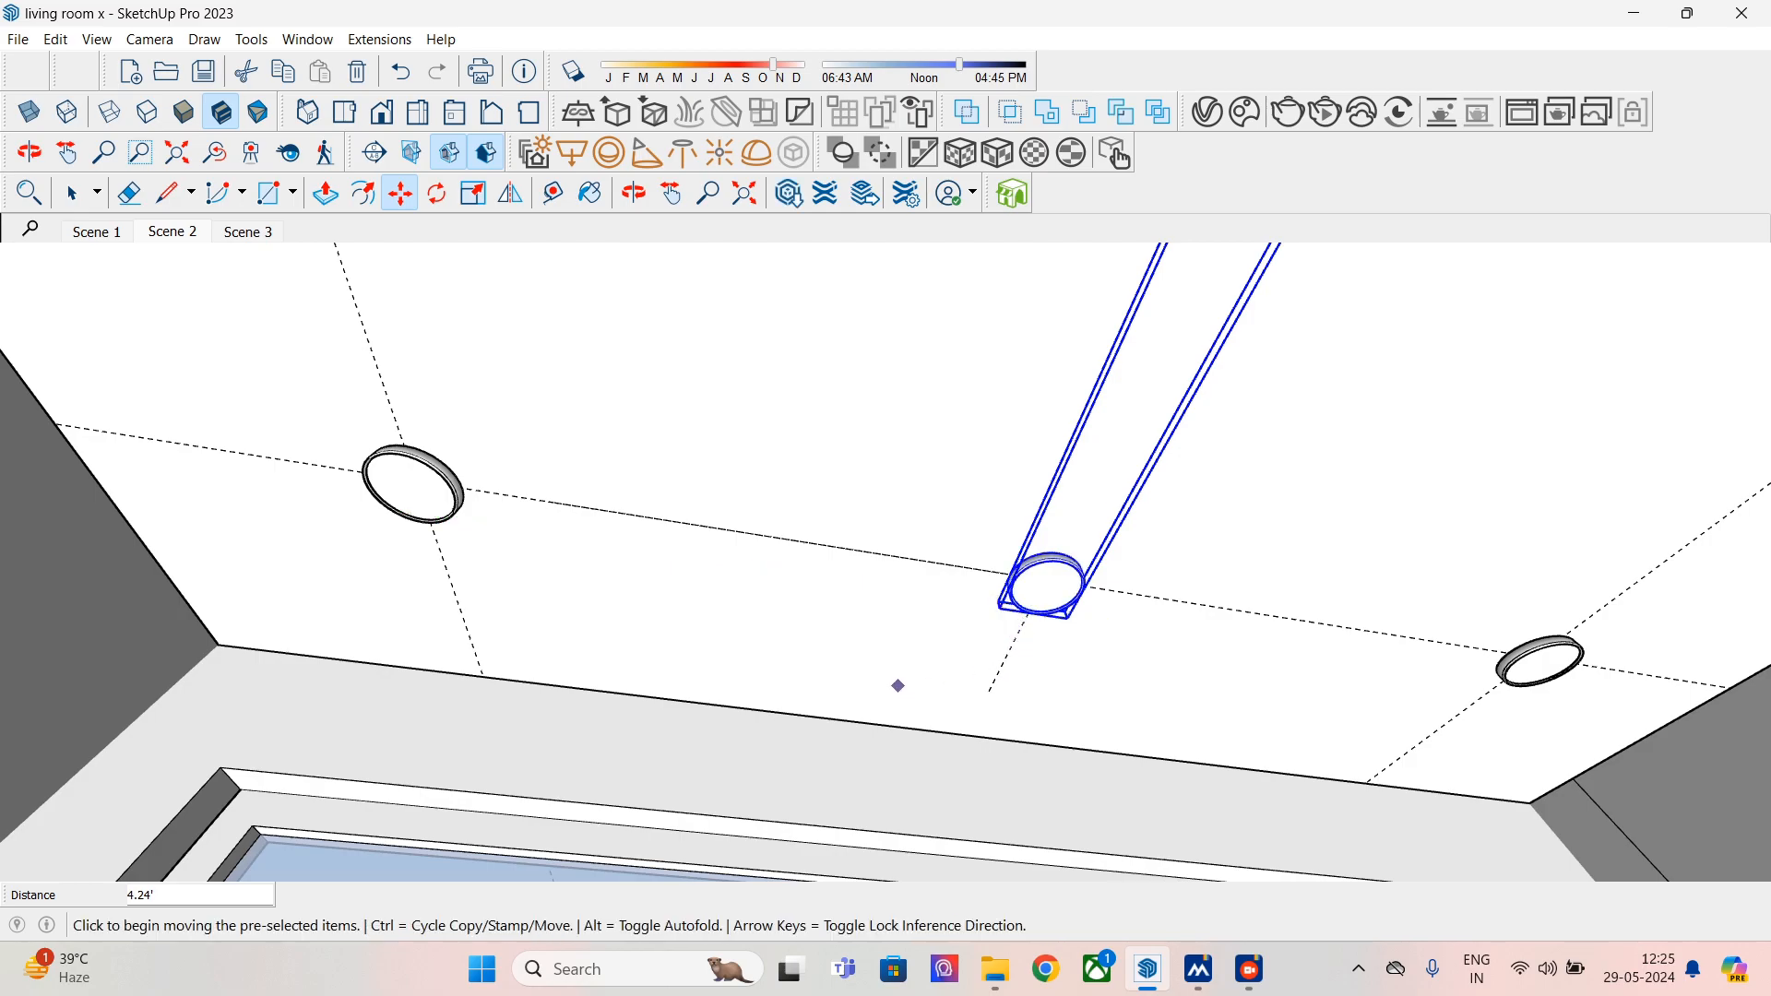
click(72, 193)
- Examine the room and the ceiling light layout, including from above in wireframe, and return to the Scene 2 view
middle_drag(590, 553, 1052, 526)
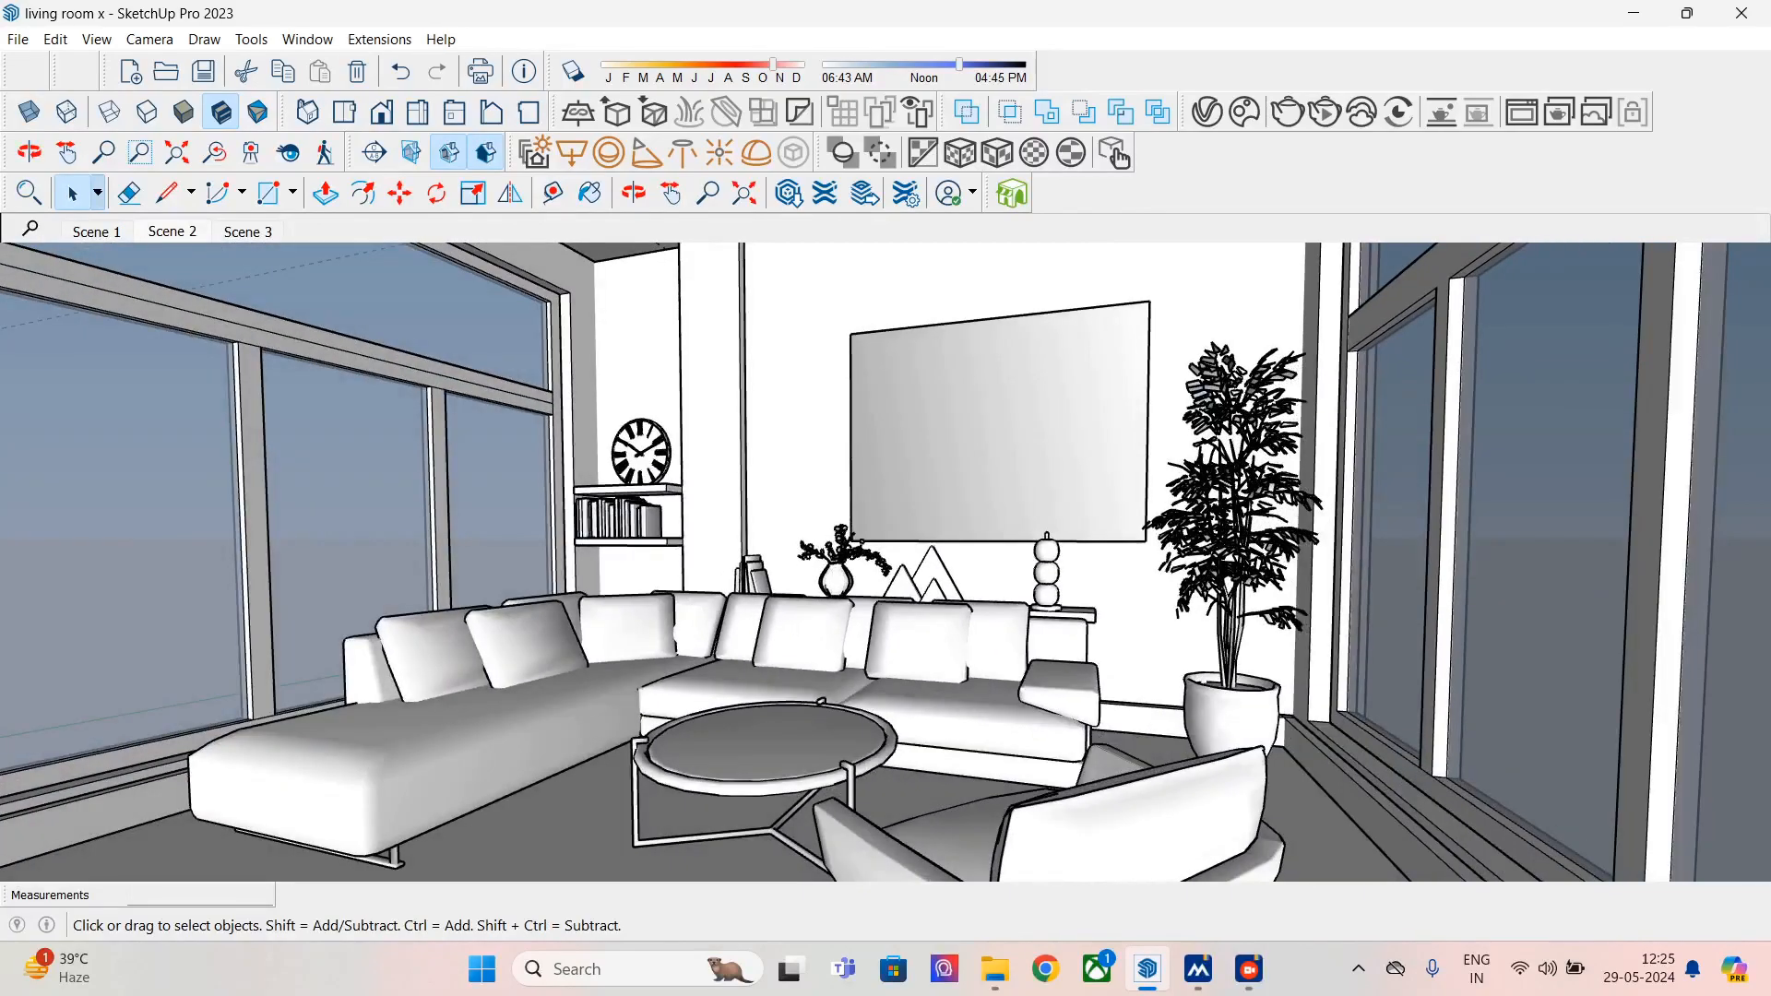
middle_drag(886, 535, 876, 578)
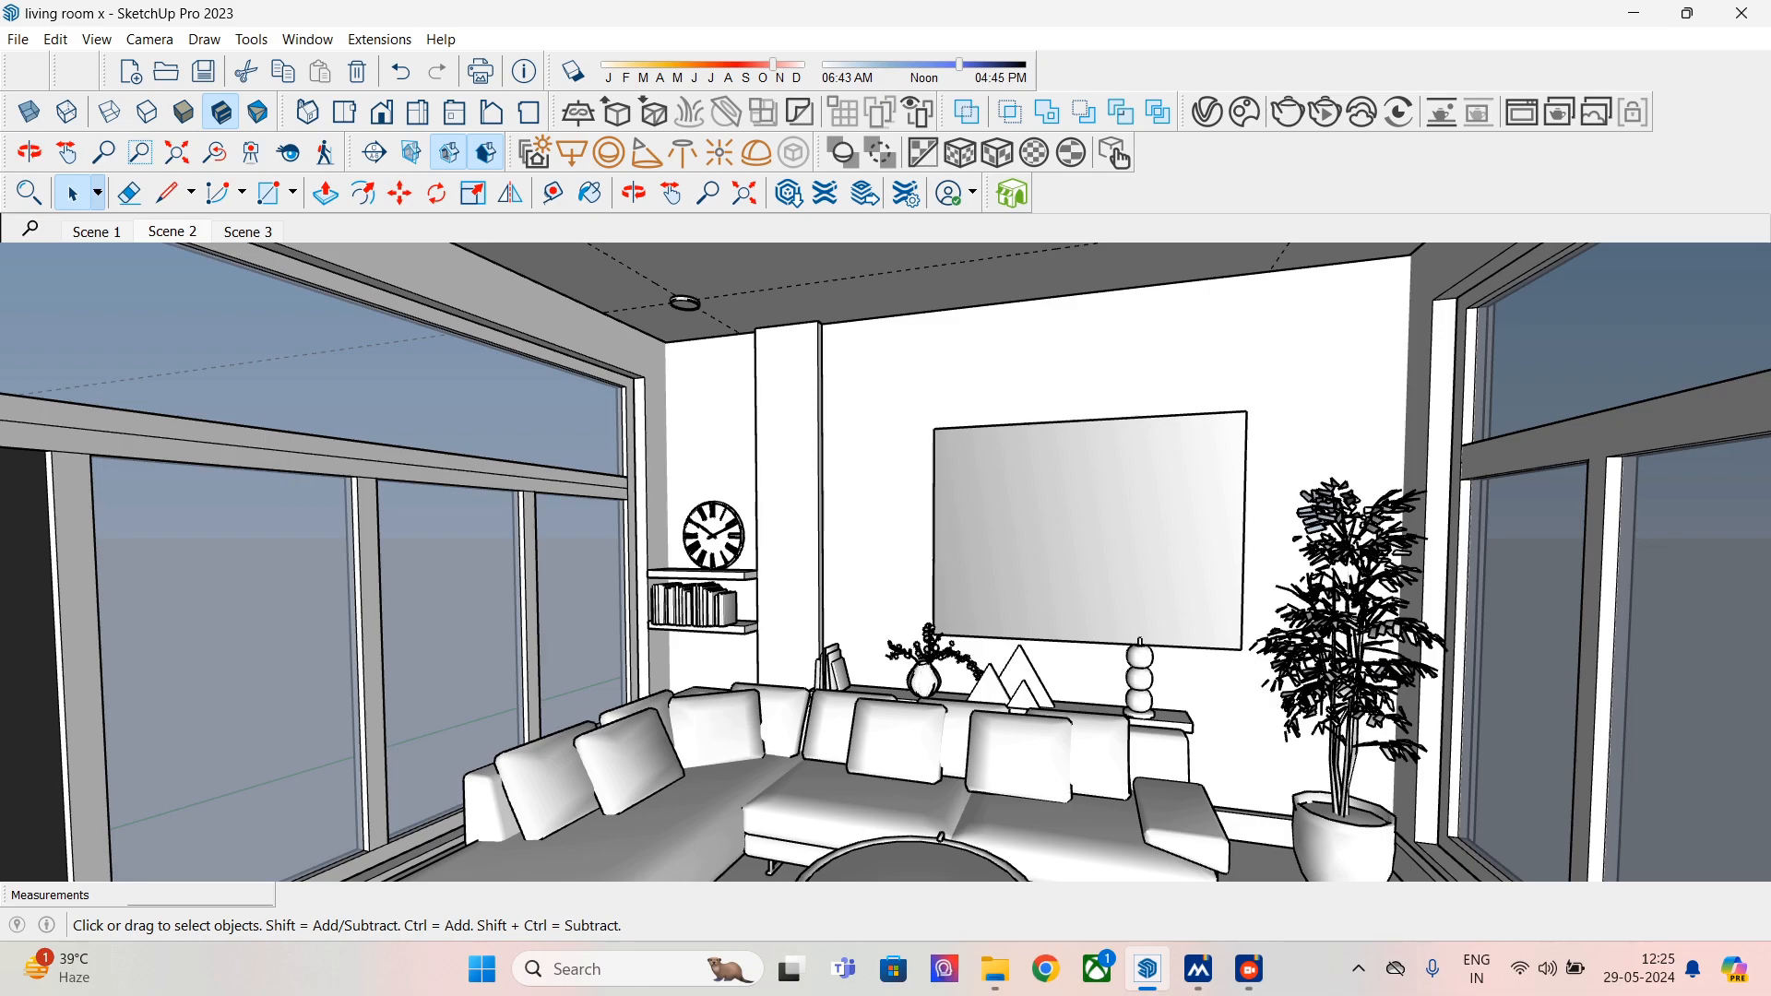
mouse_move(876, 553)
middle_down()
mouse_move(899, 600)
mouse_move(895, 581)
middle_up()
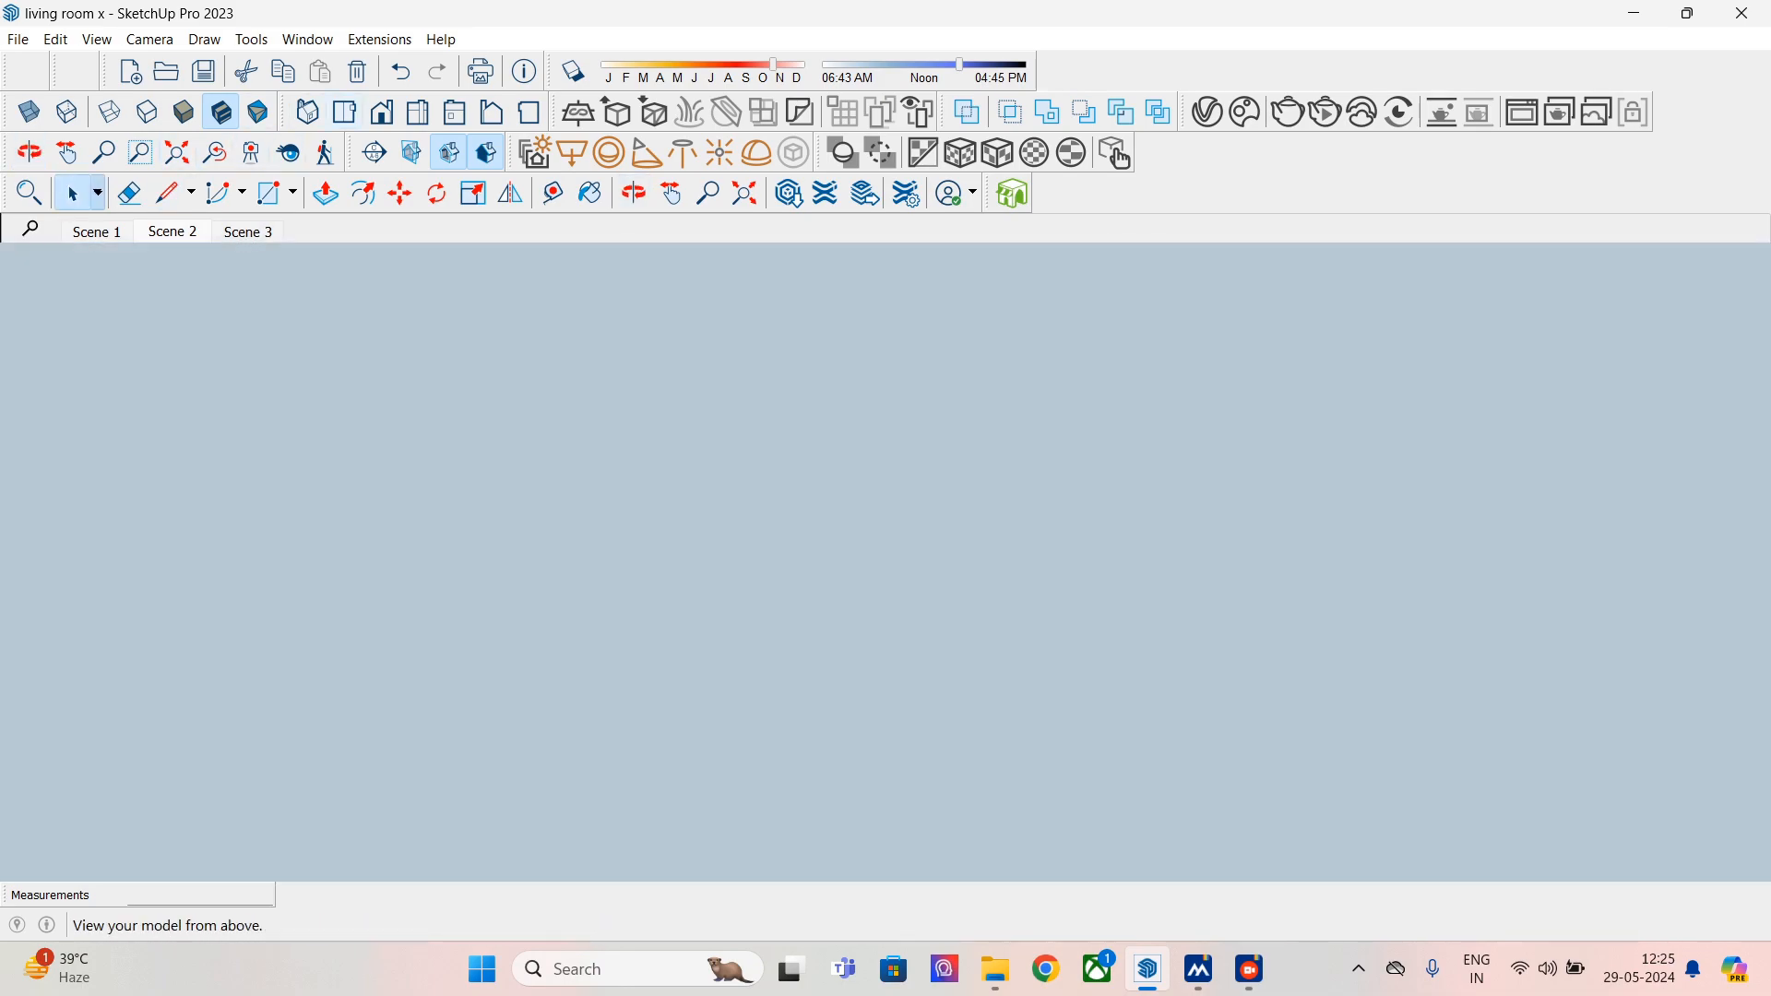
click(344, 112)
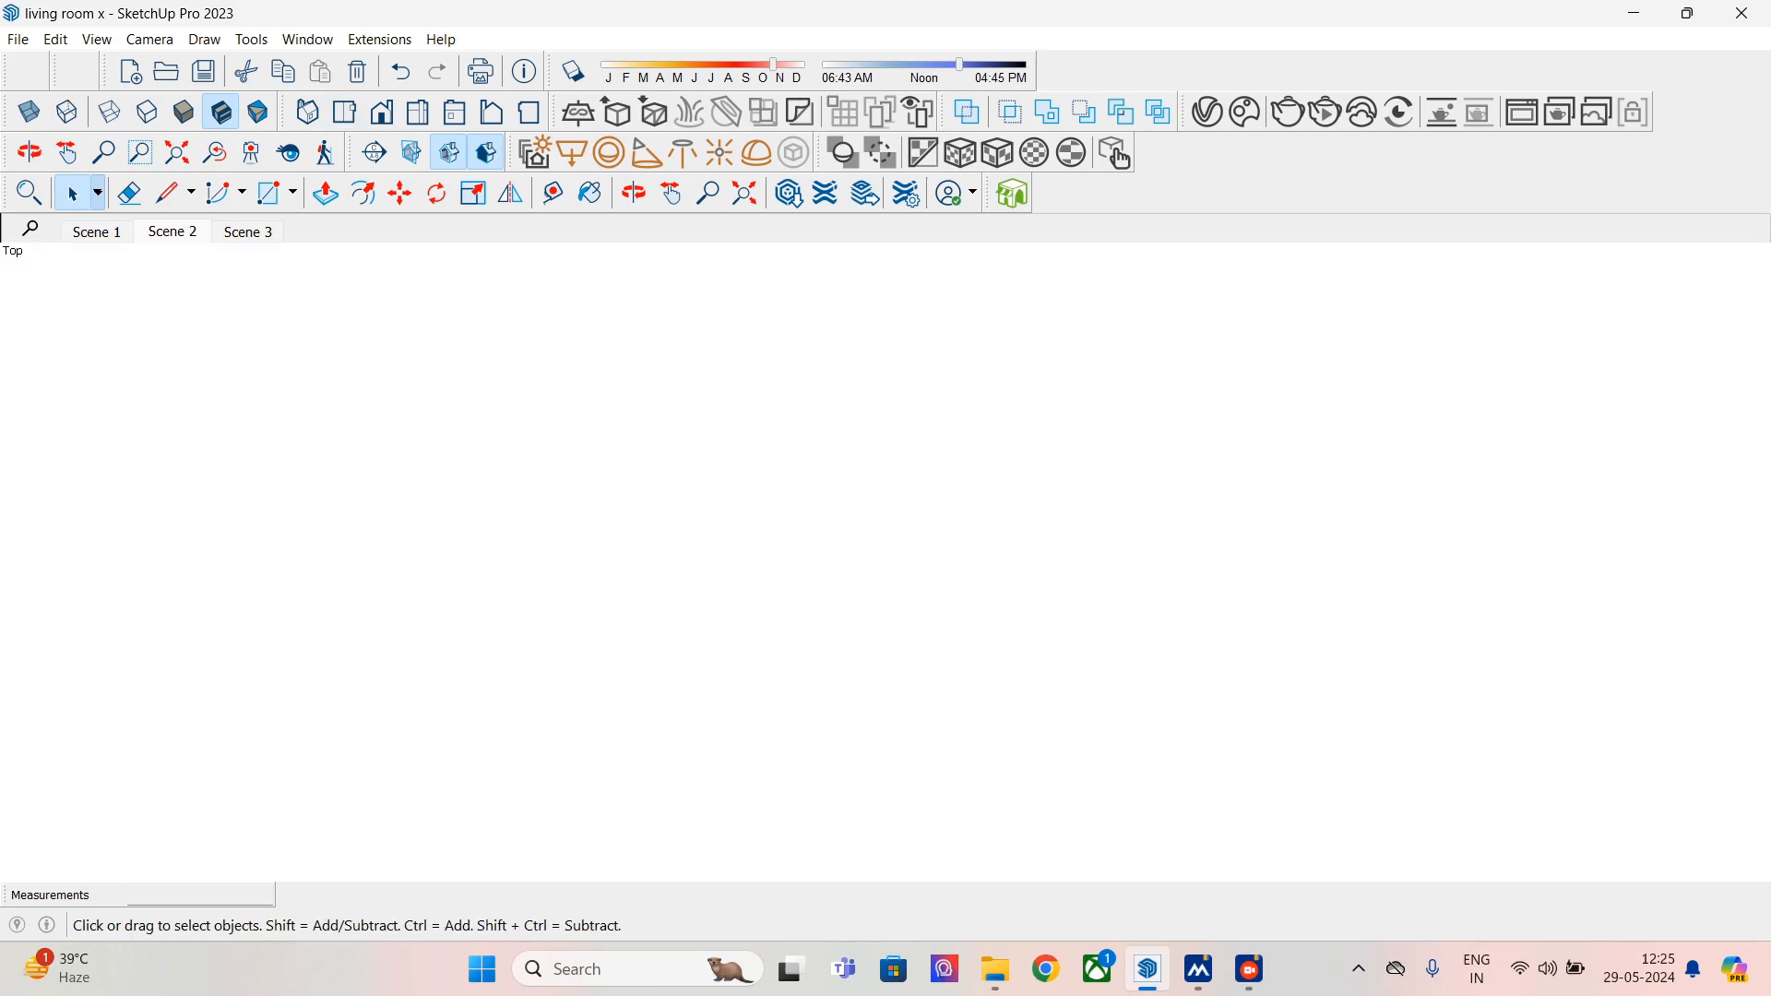
click(109, 112)
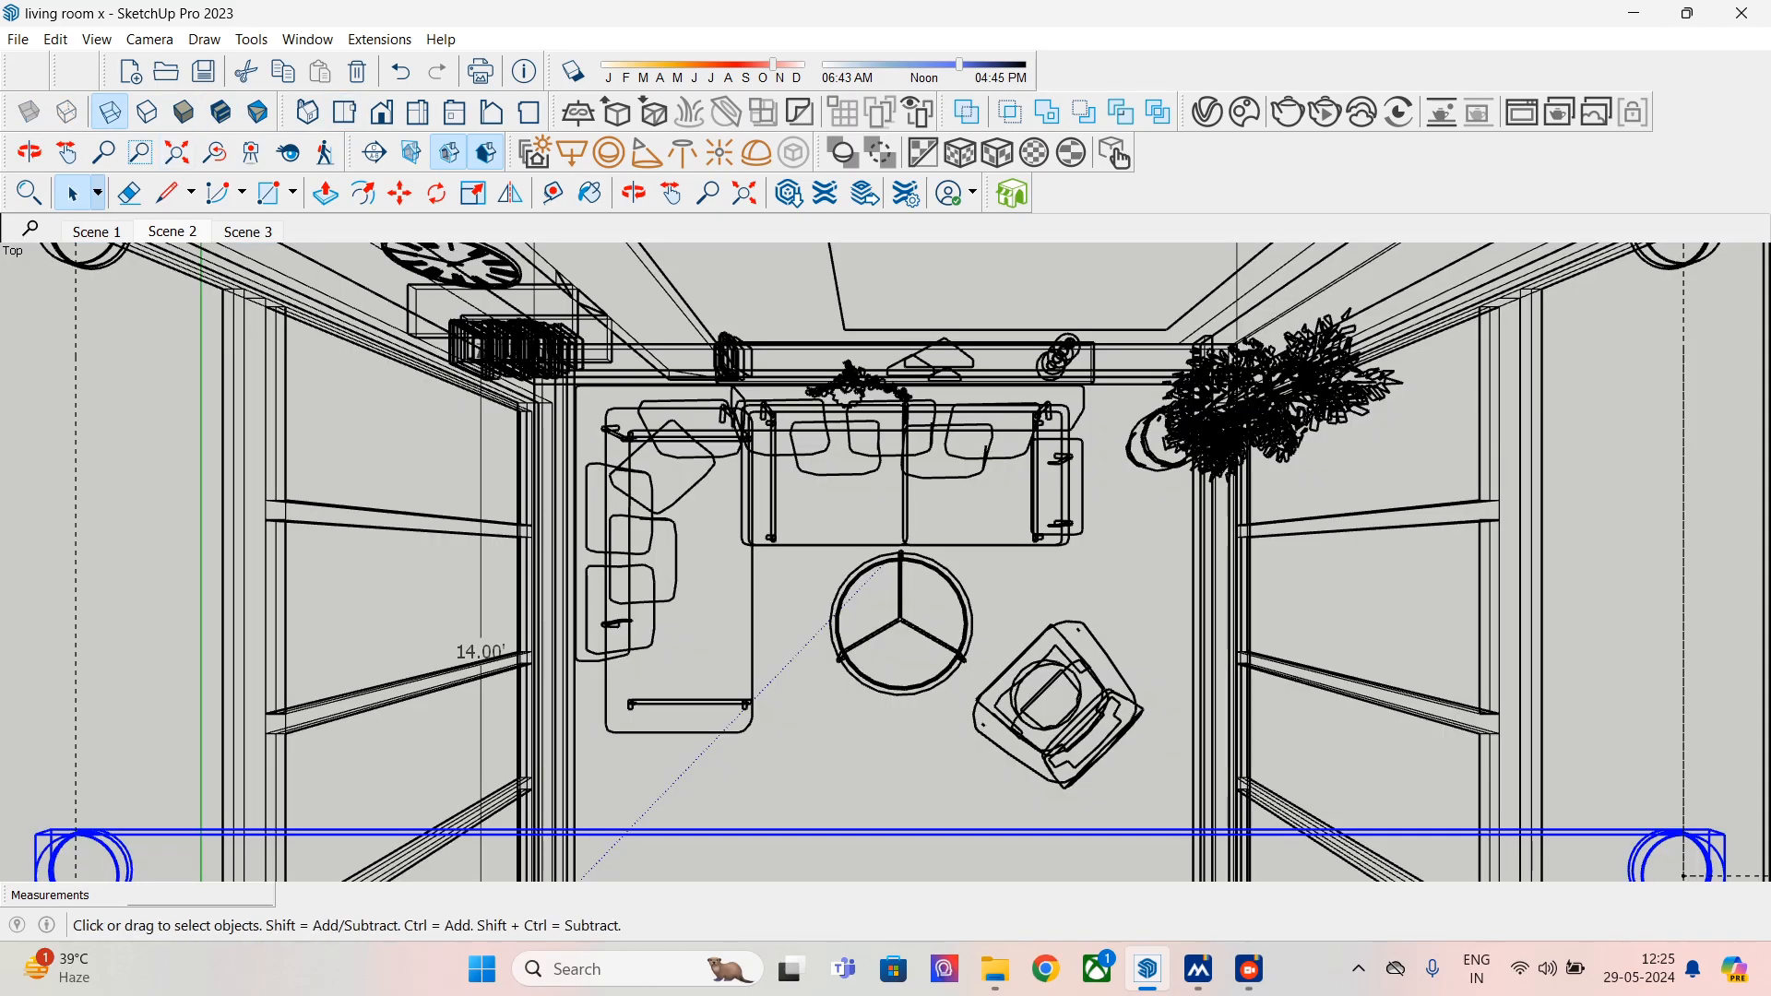
scroll(839, 639, down, 1)
shift+middle_drag(838, 639, 764, 458)
shift+middle_drag(1030, 316, 1041, 560)
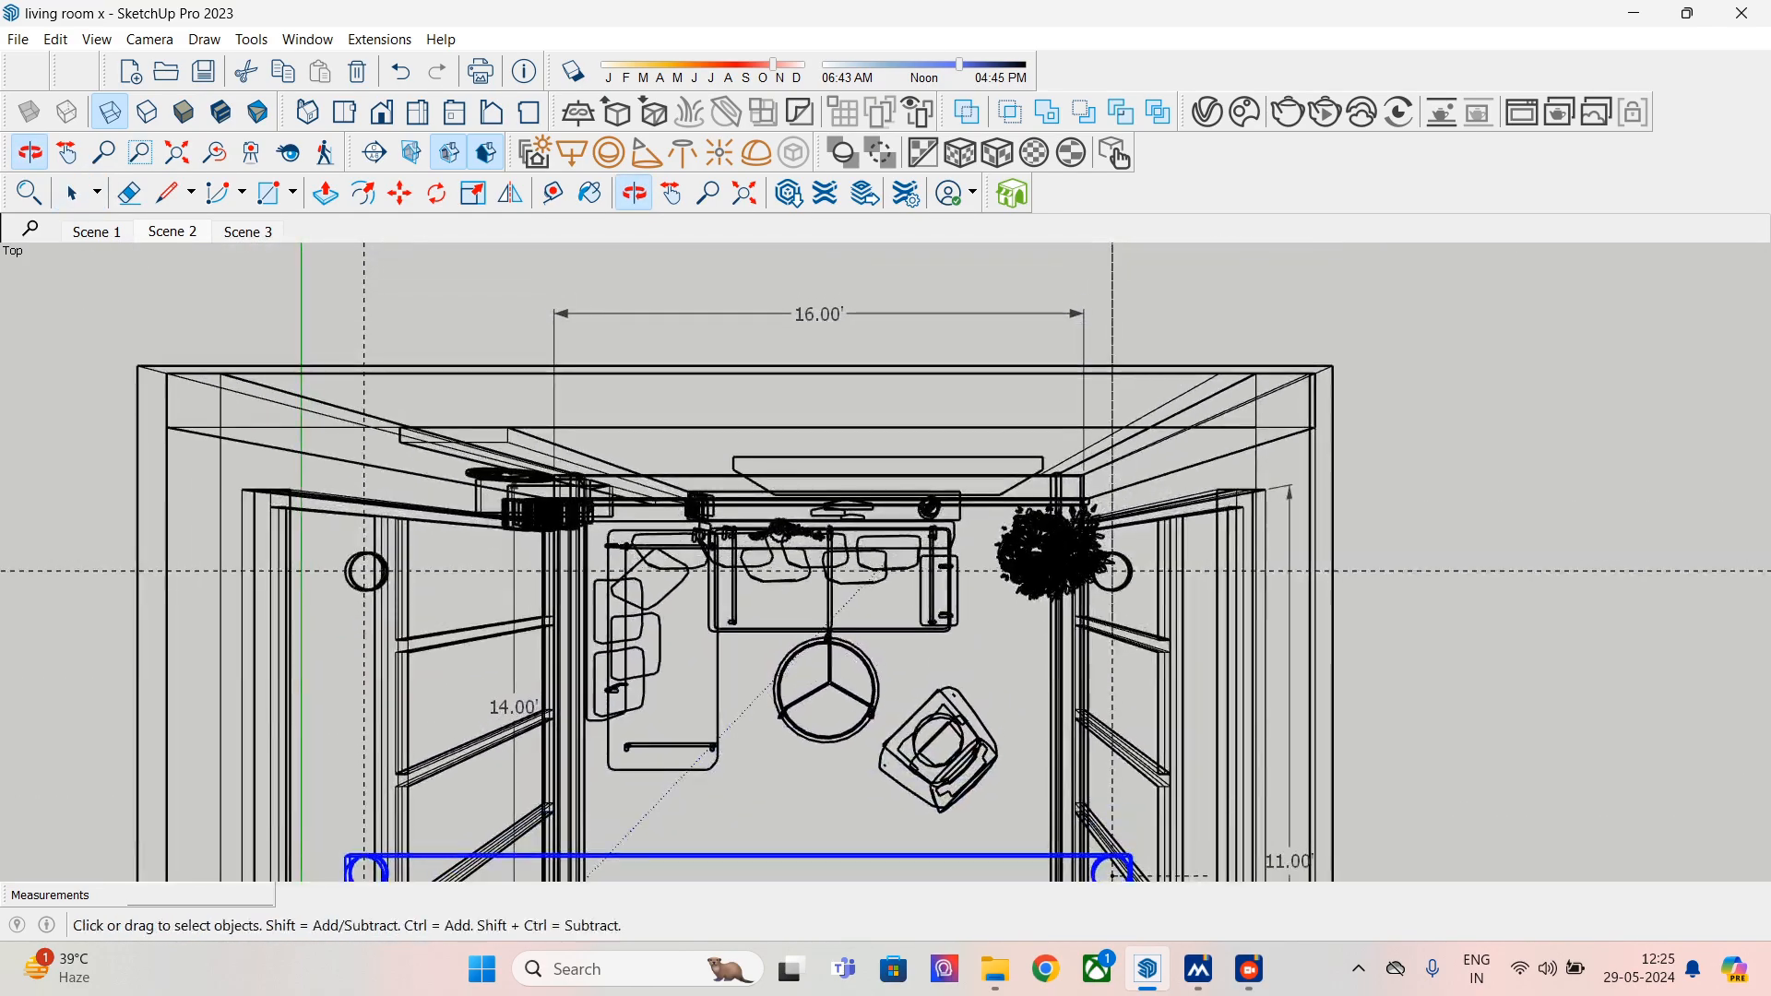
scroll(1041, 560, up, 1)
shift+middle_drag(678, 681, 781, 657)
scroll(781, 657, down, 1)
click(175, 232)
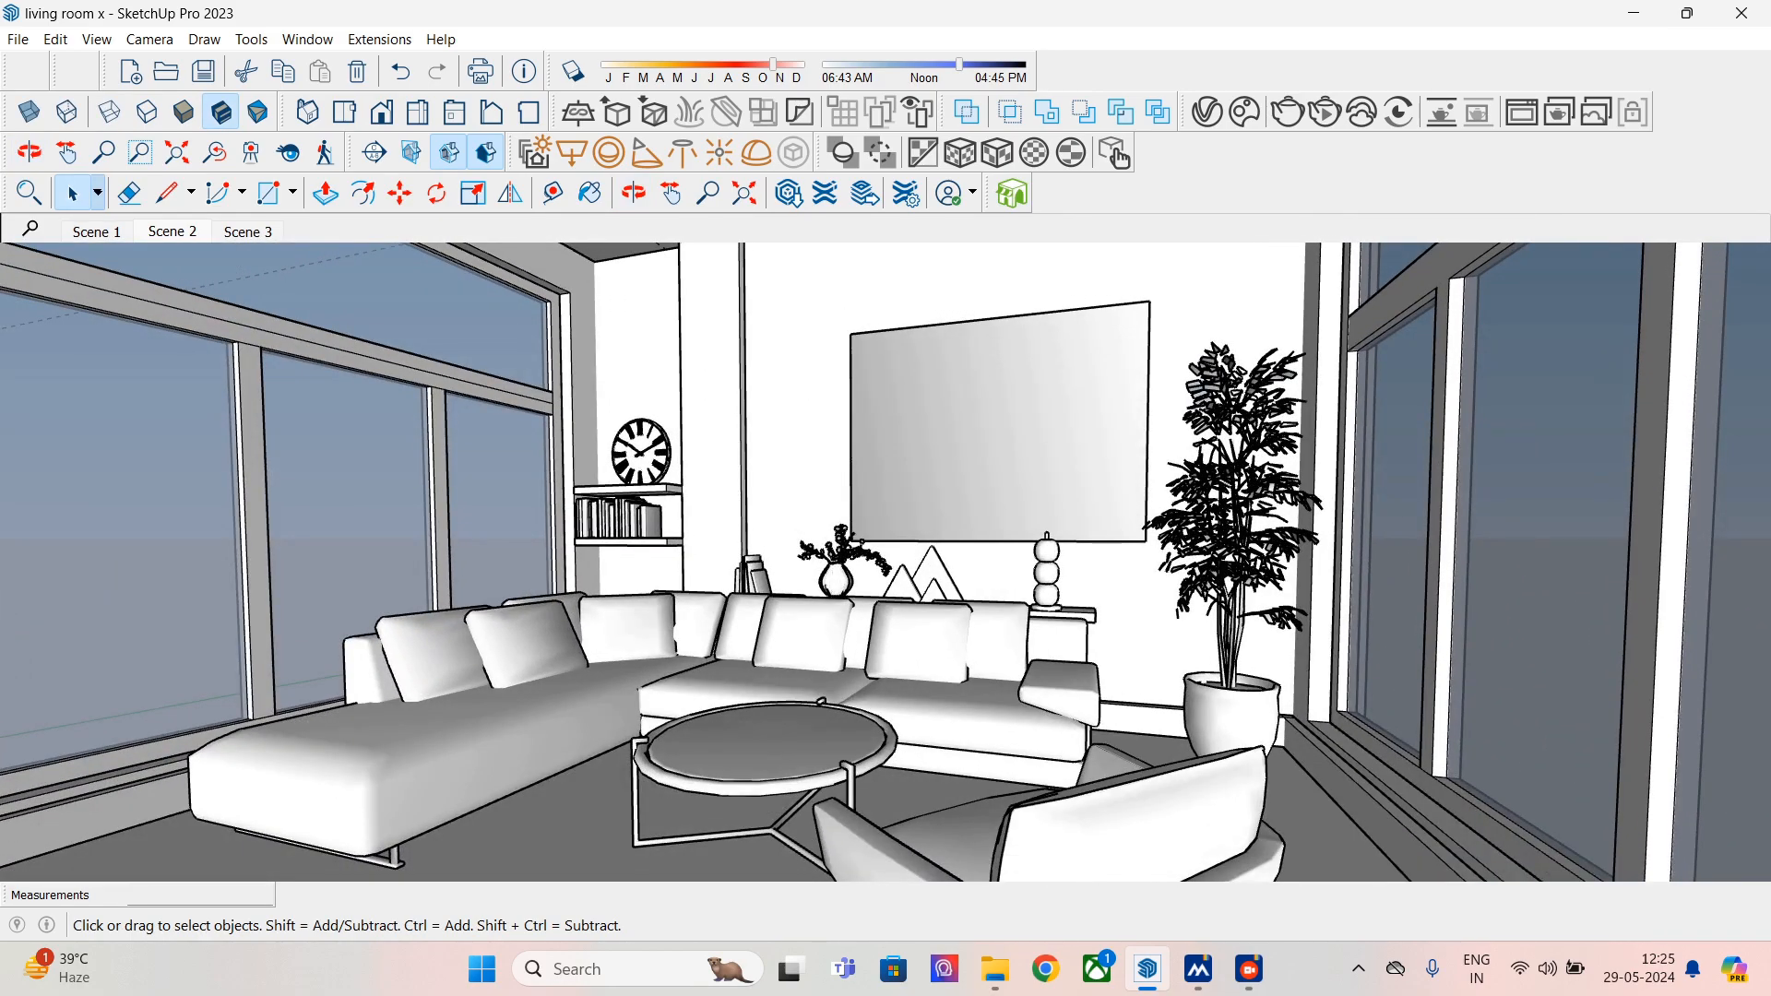
- Browse the pendant lights in the Chaos Cosmos library and download the Limbus Chandelier
middle_drag(886, 562, 839, 428)
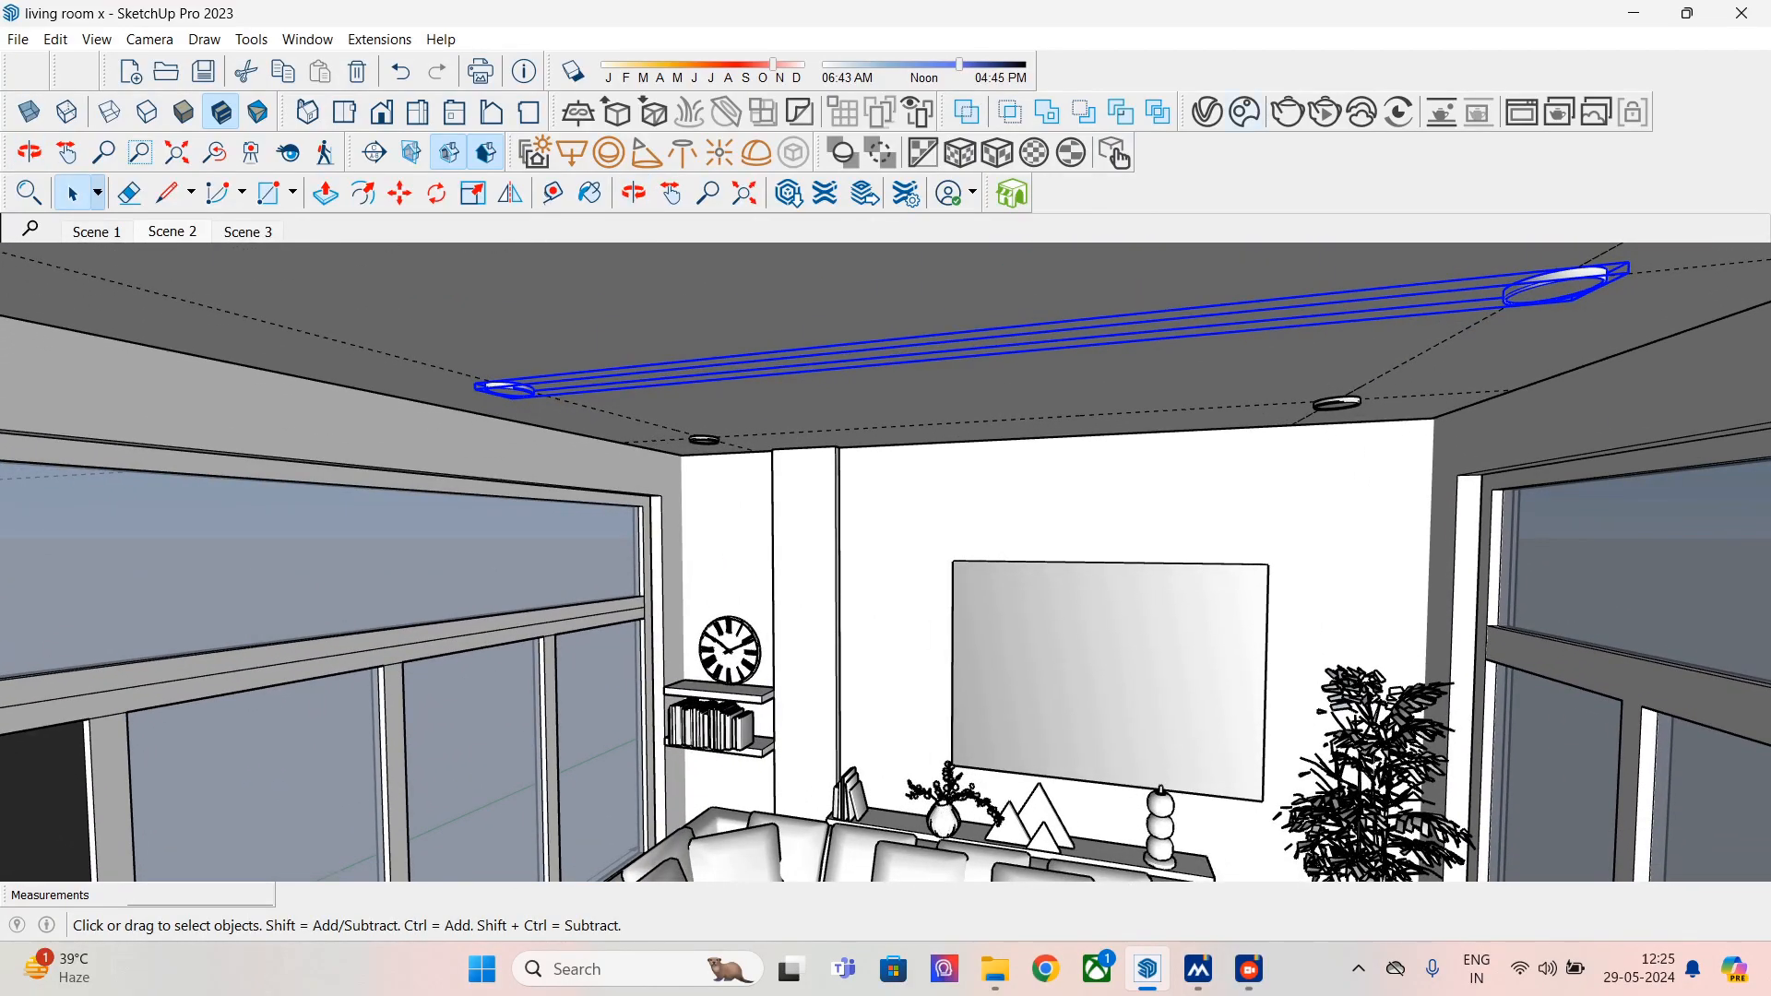
click(1244, 112)
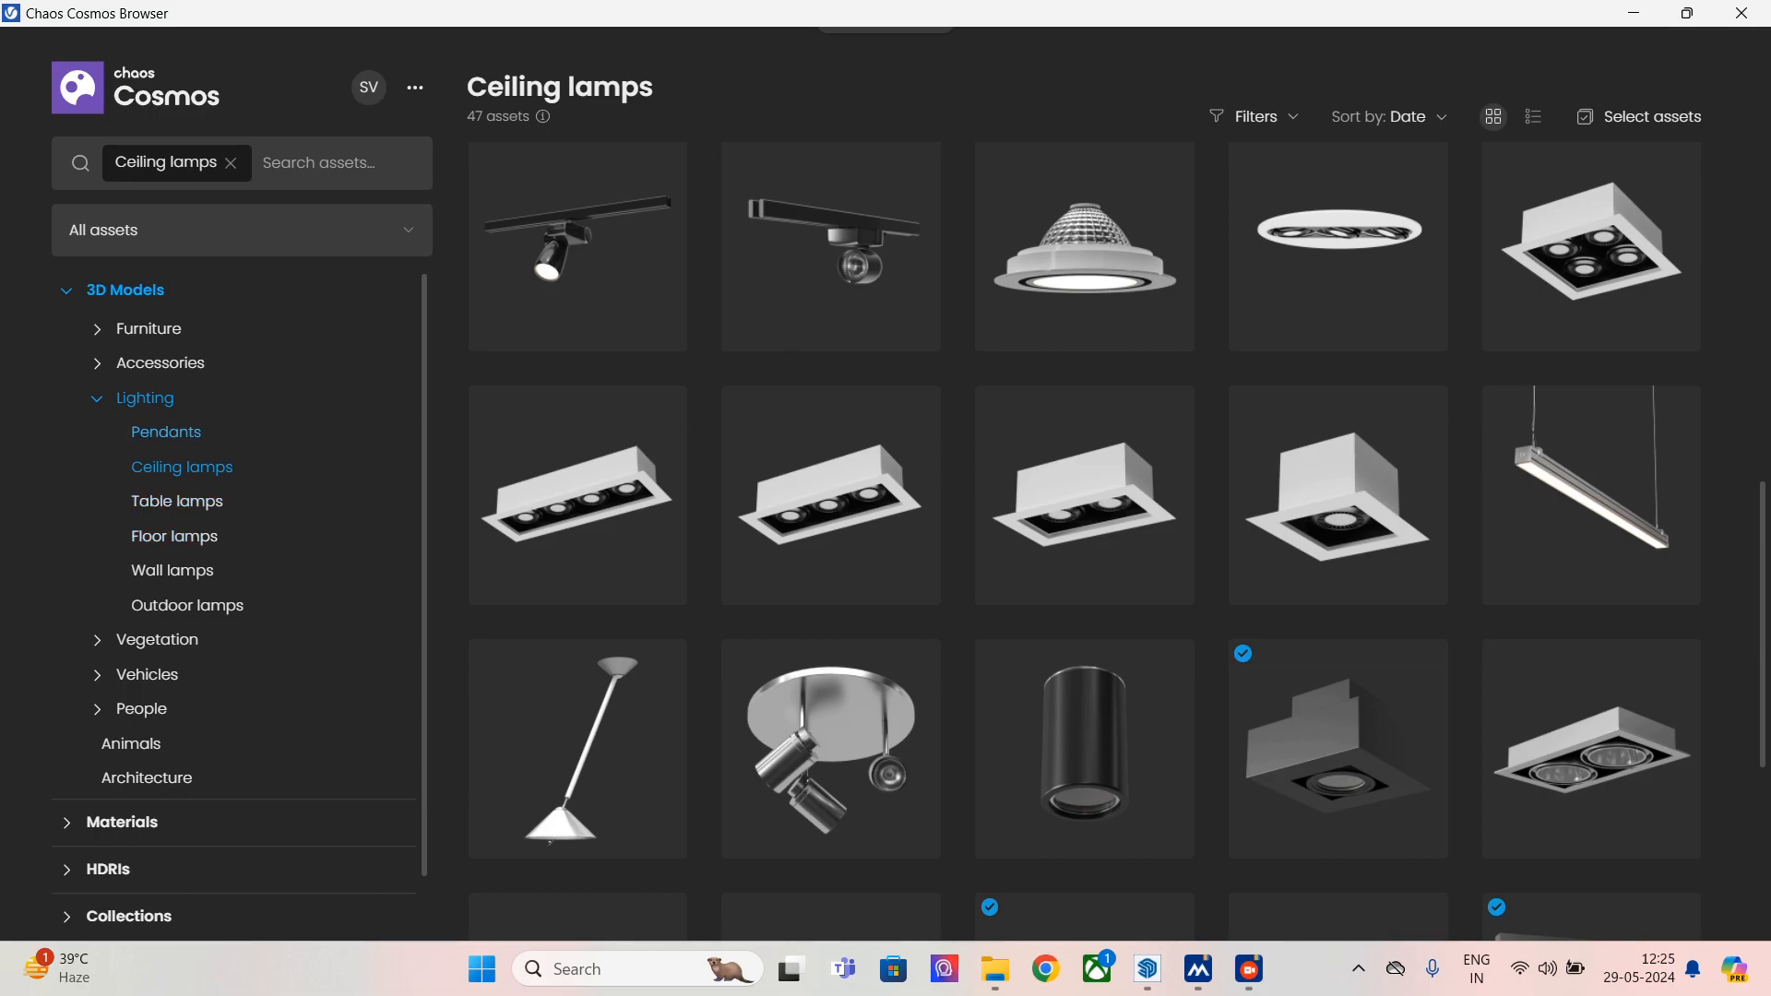
click(166, 432)
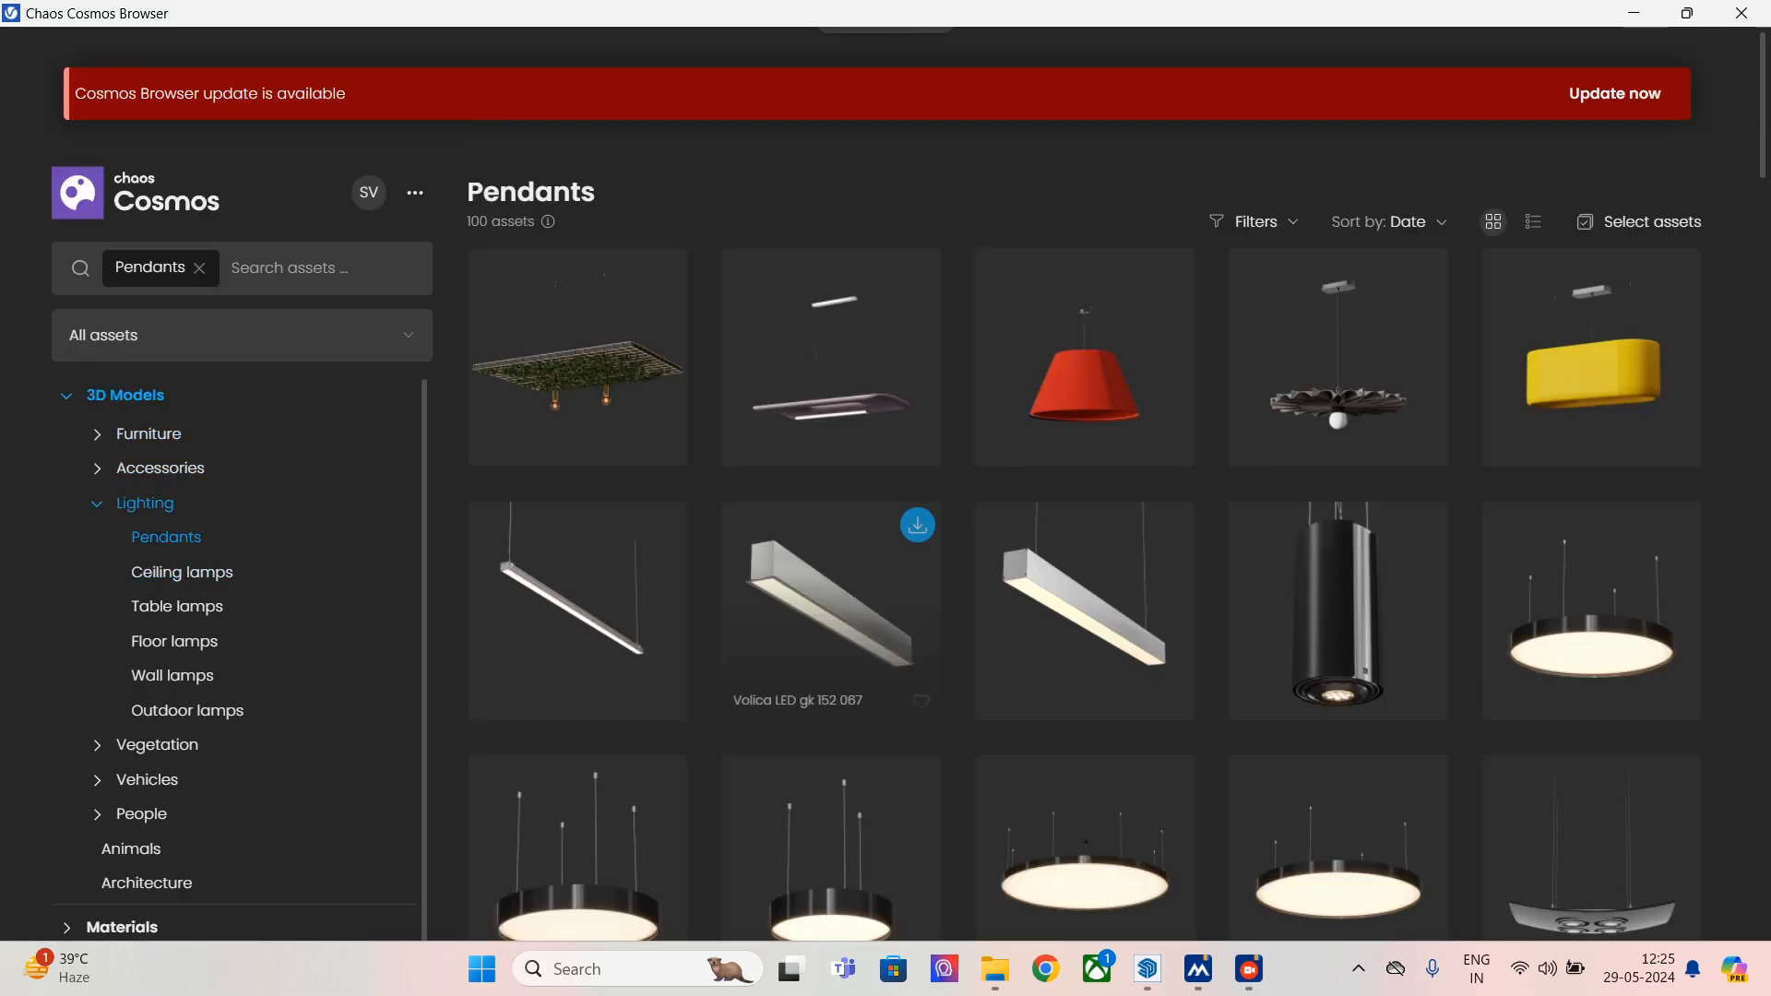
scroll(1084, 442, down, 10)
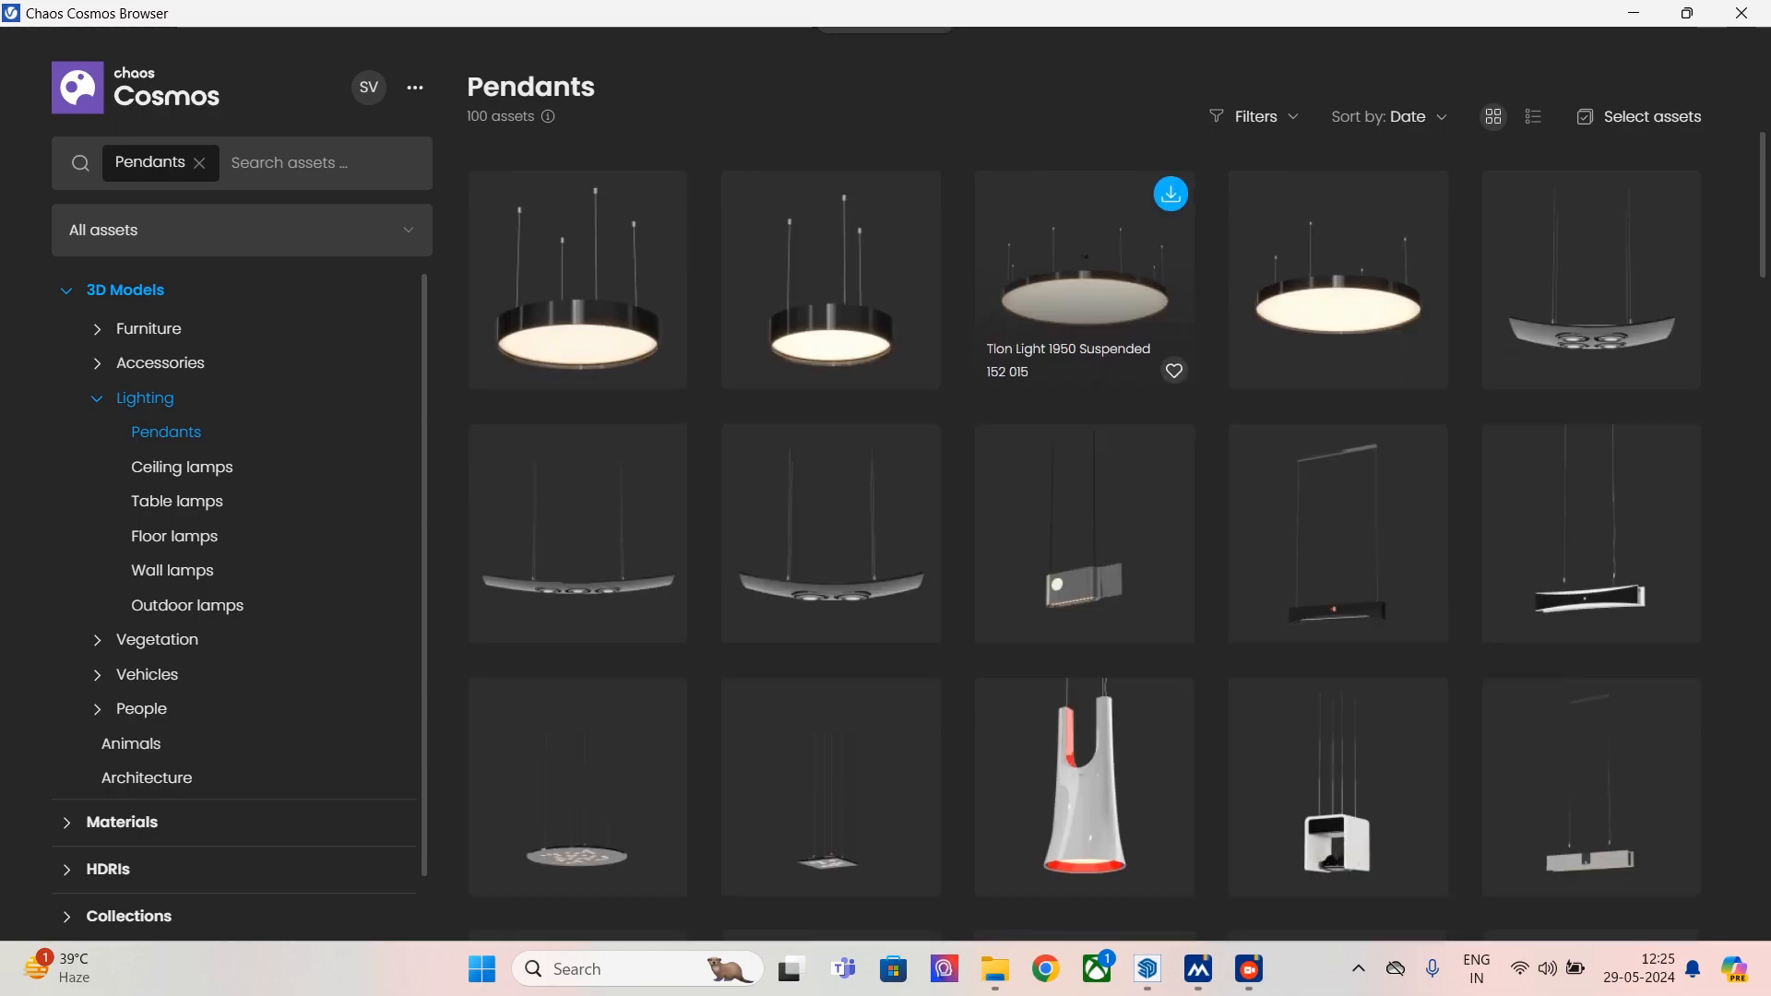
scroll(1084, 498, down, 12)
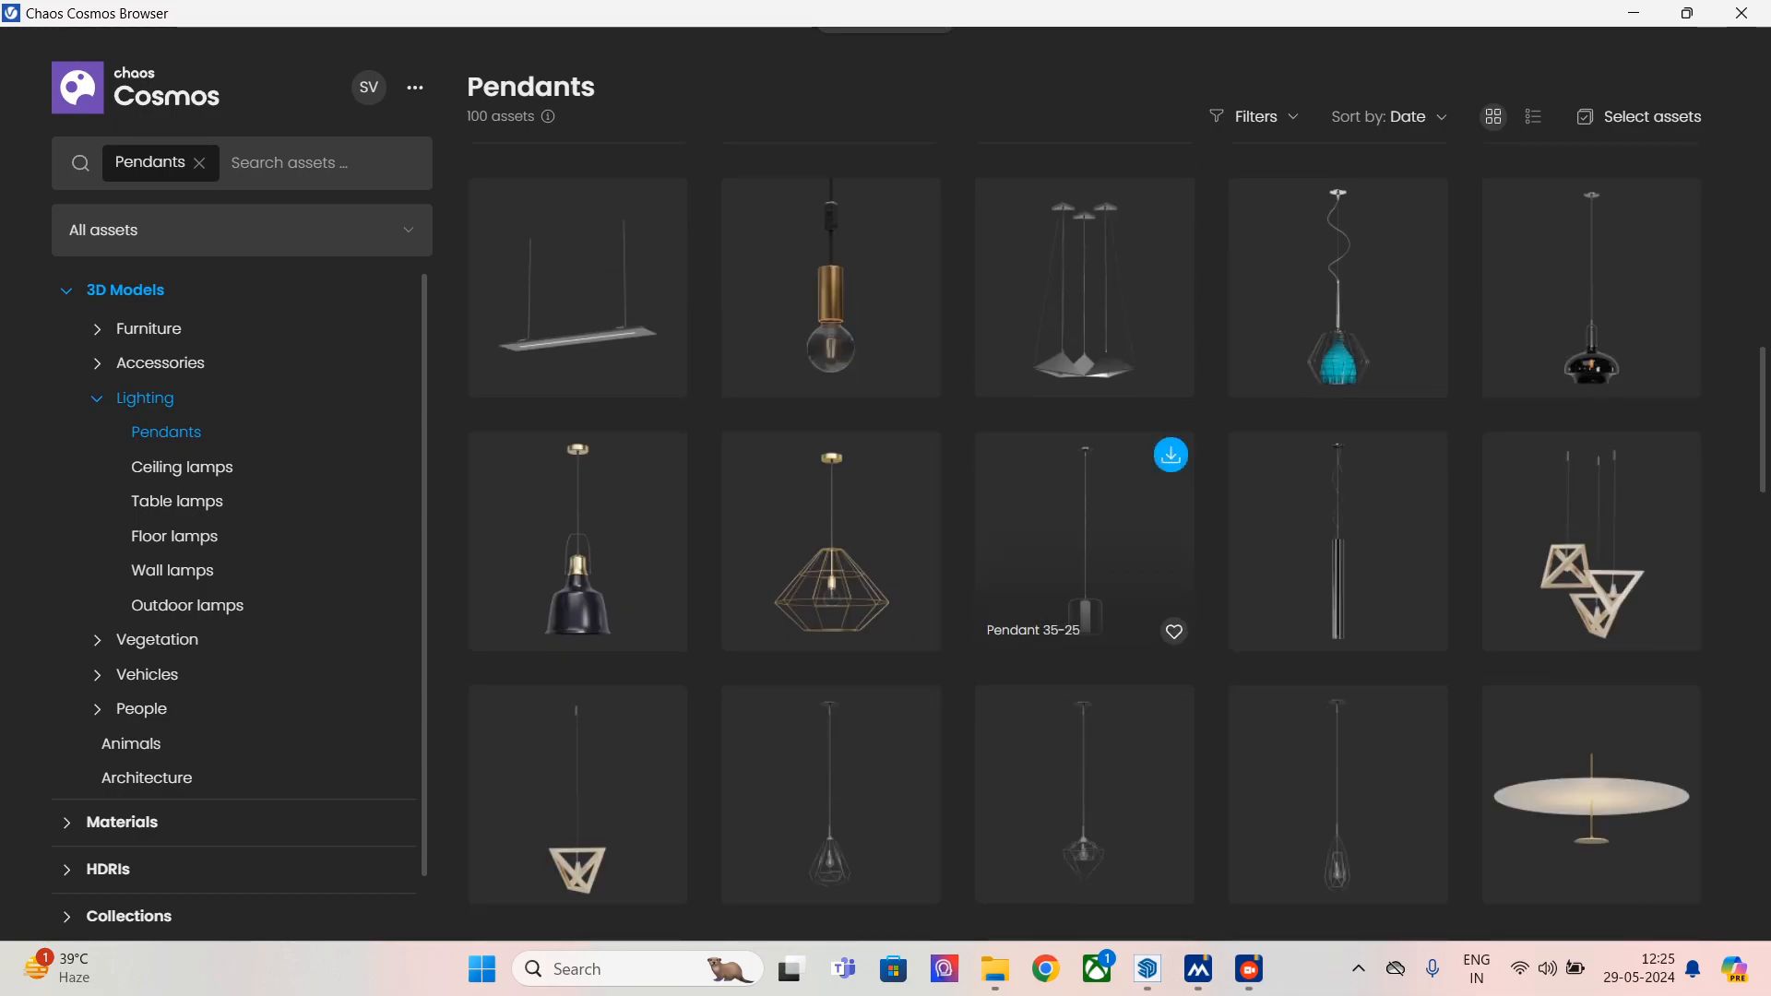
scroll(1084, 544, down, 6)
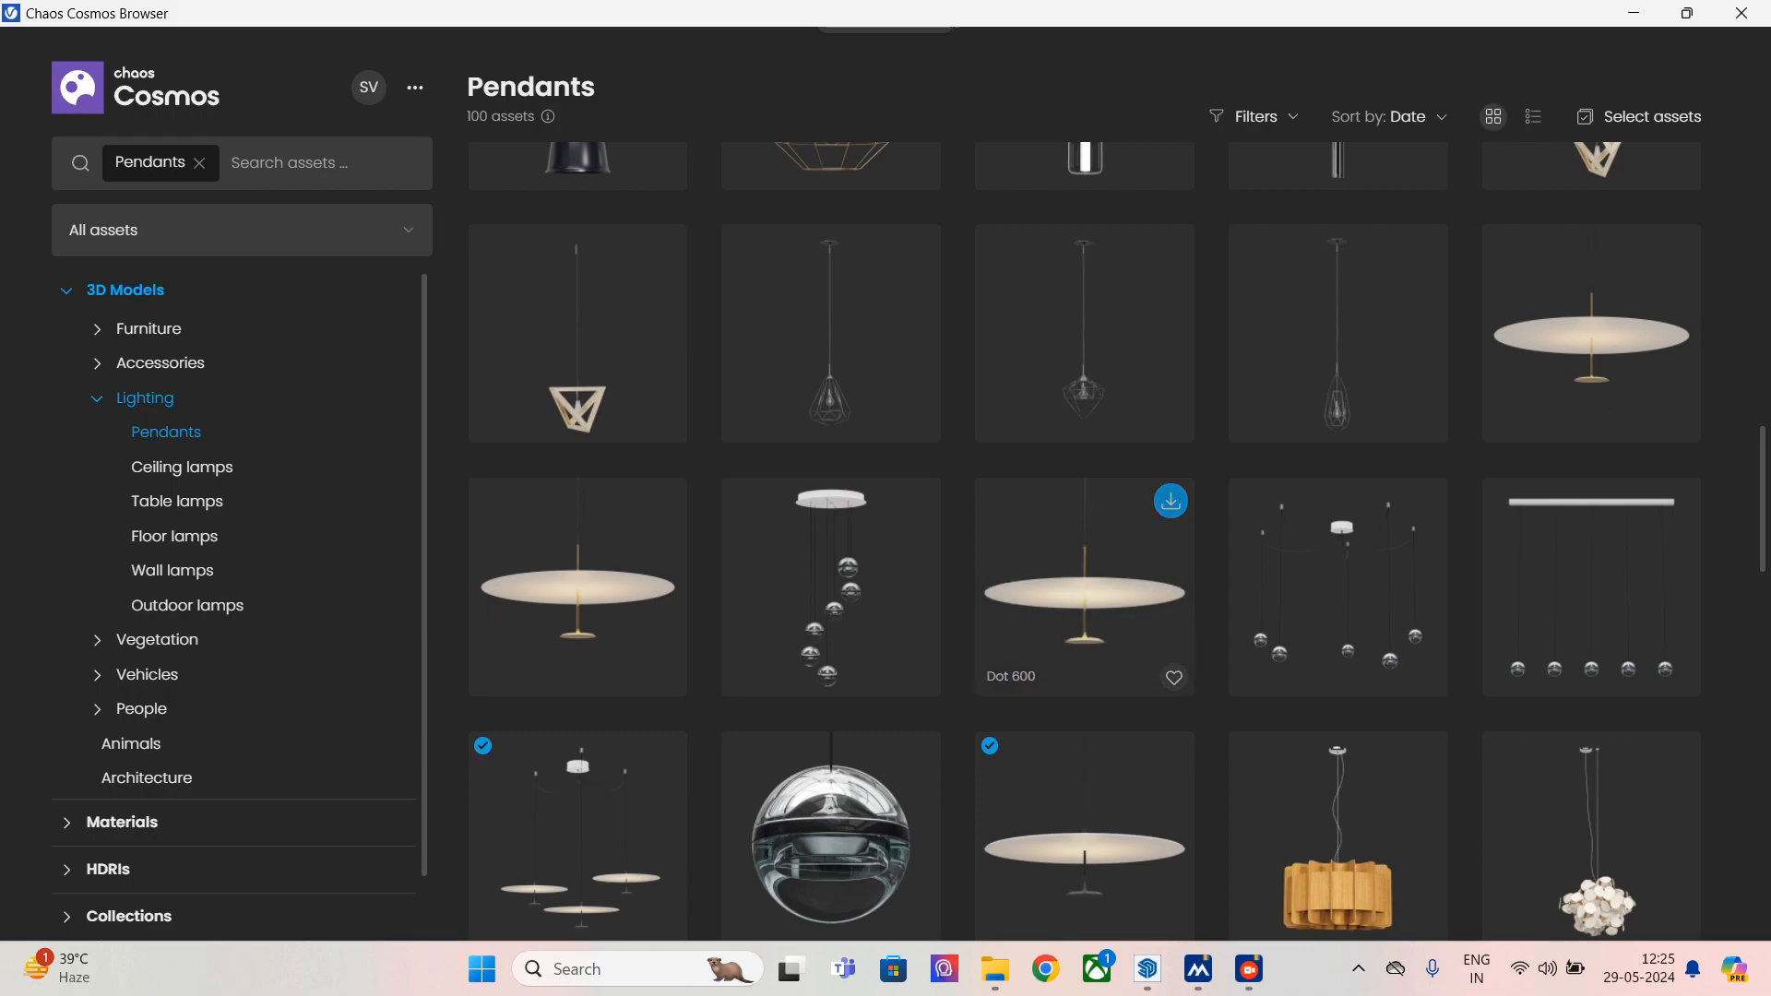
click(917, 500)
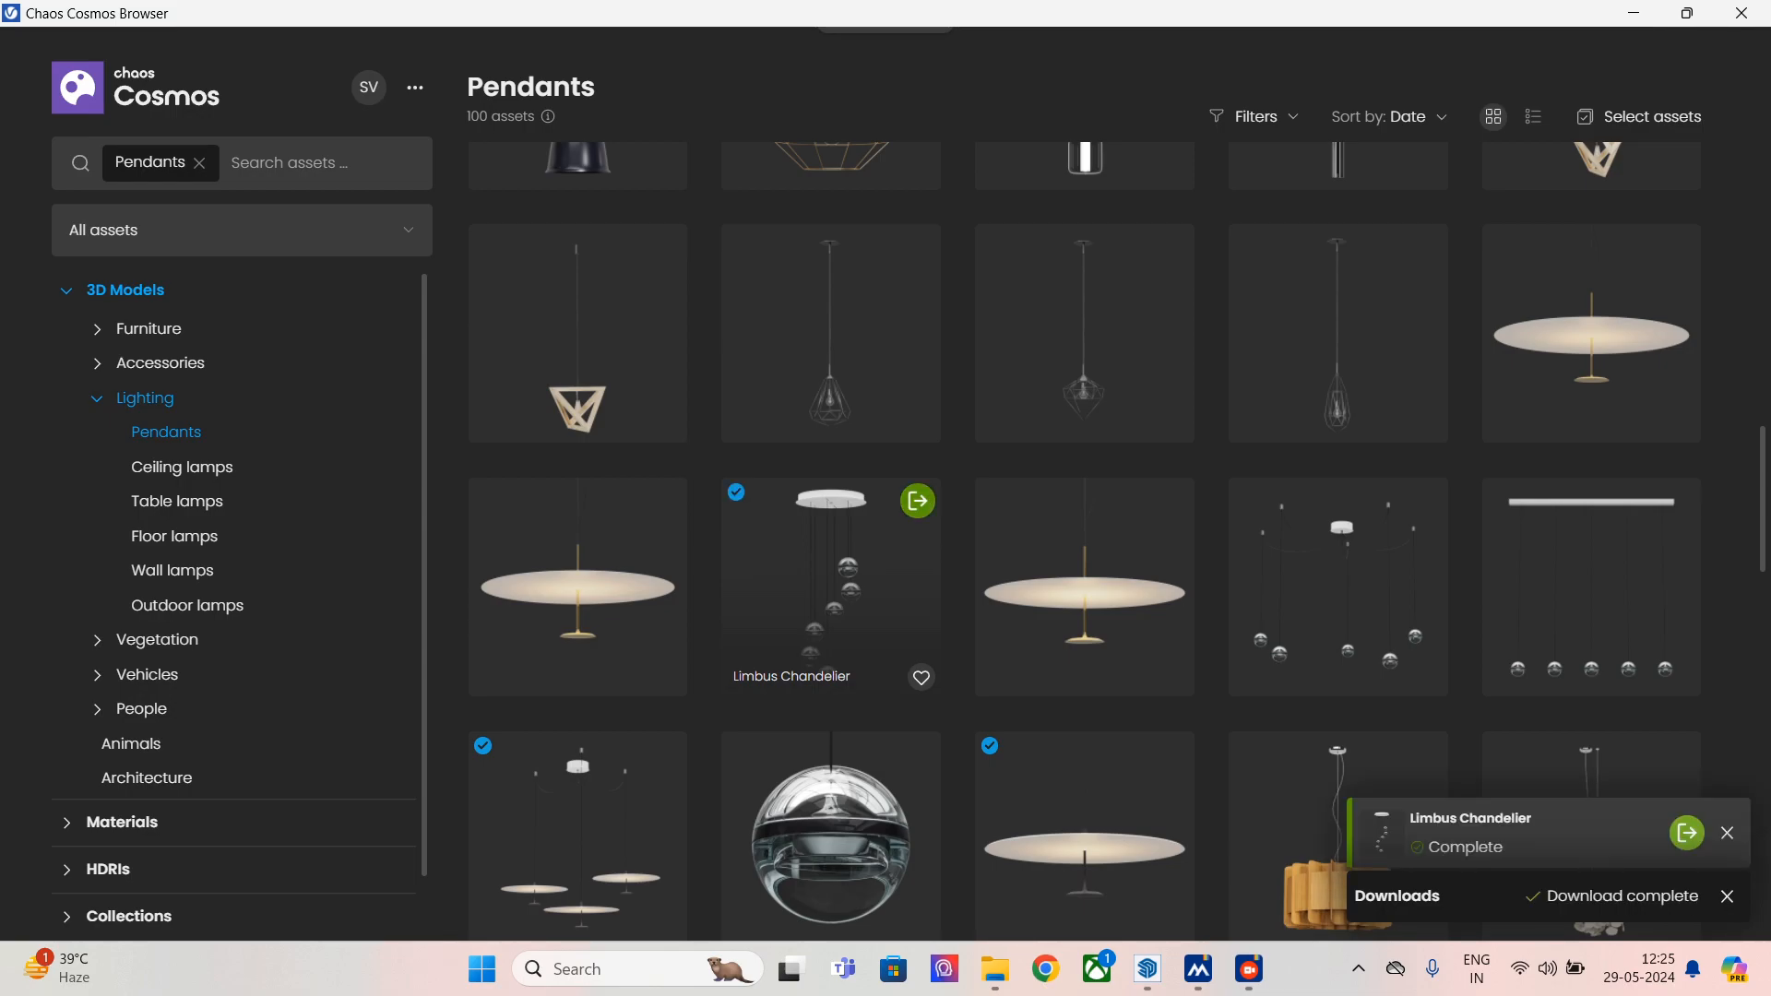
- Look through the remaining pendant lights and import the Limbus Chandelier into the model
scroll(830, 554, down, 4)
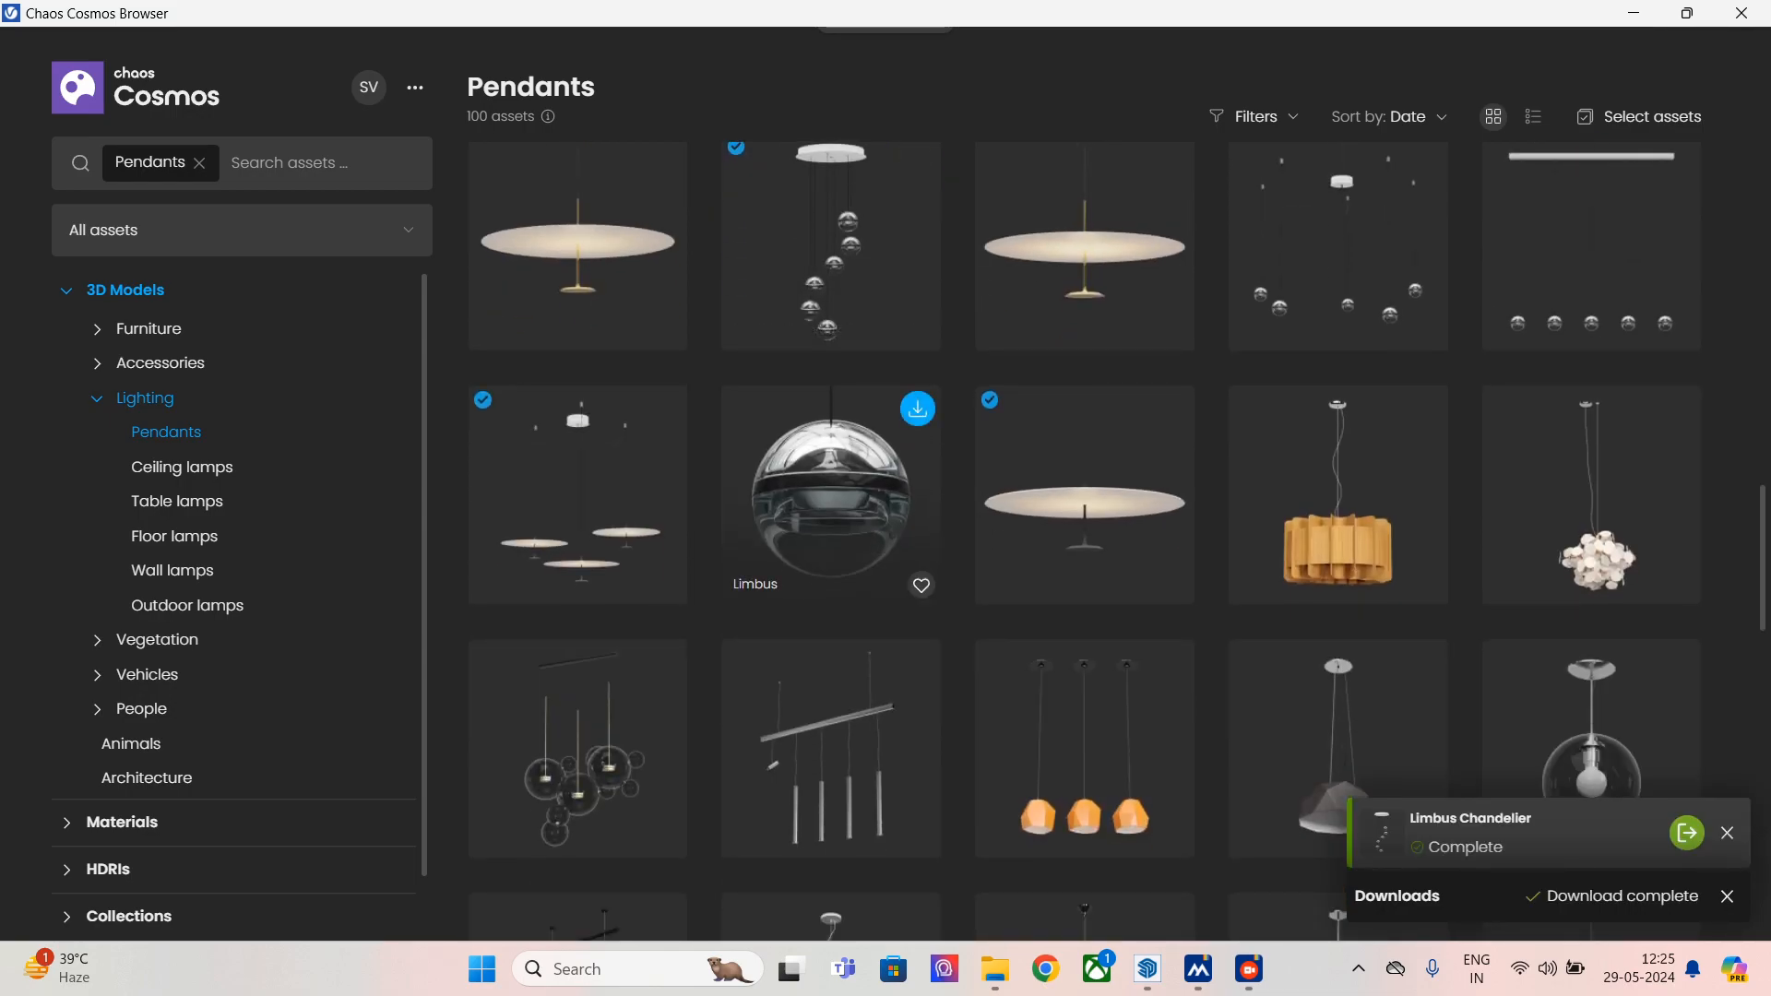
scroll(829, 461, down, 7)
scroll(830, 415, down, 7)
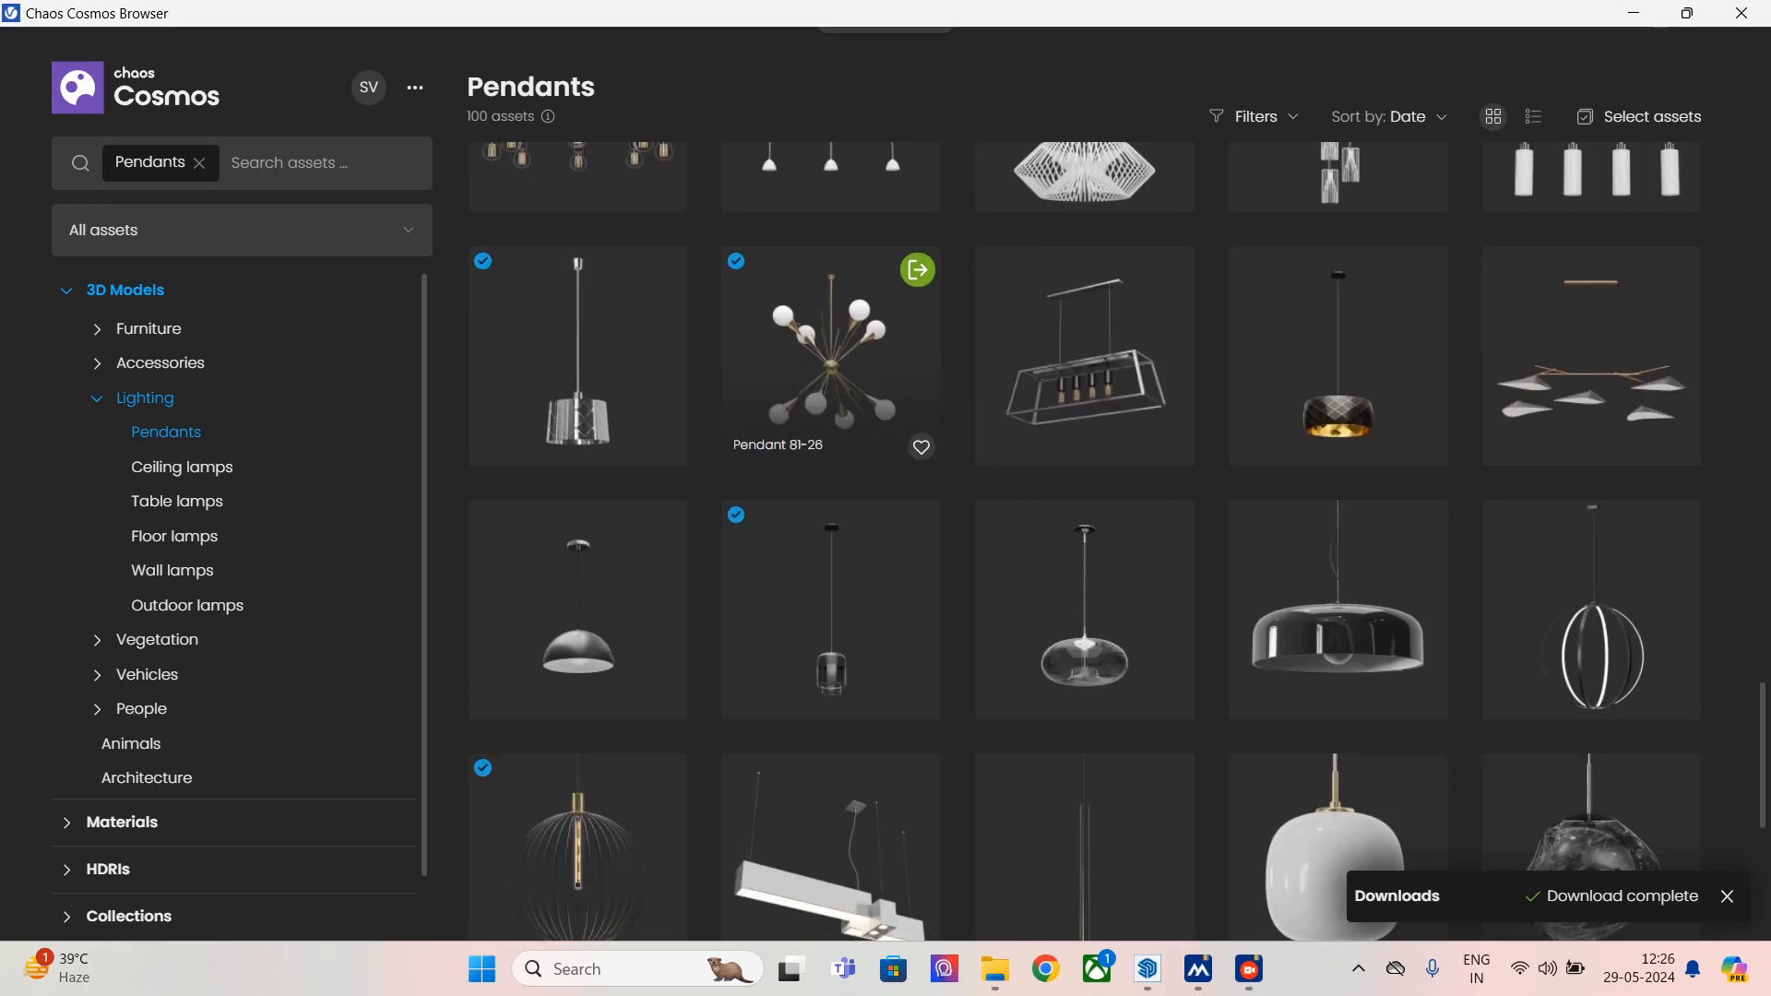
scroll(830, 415, down, 7)
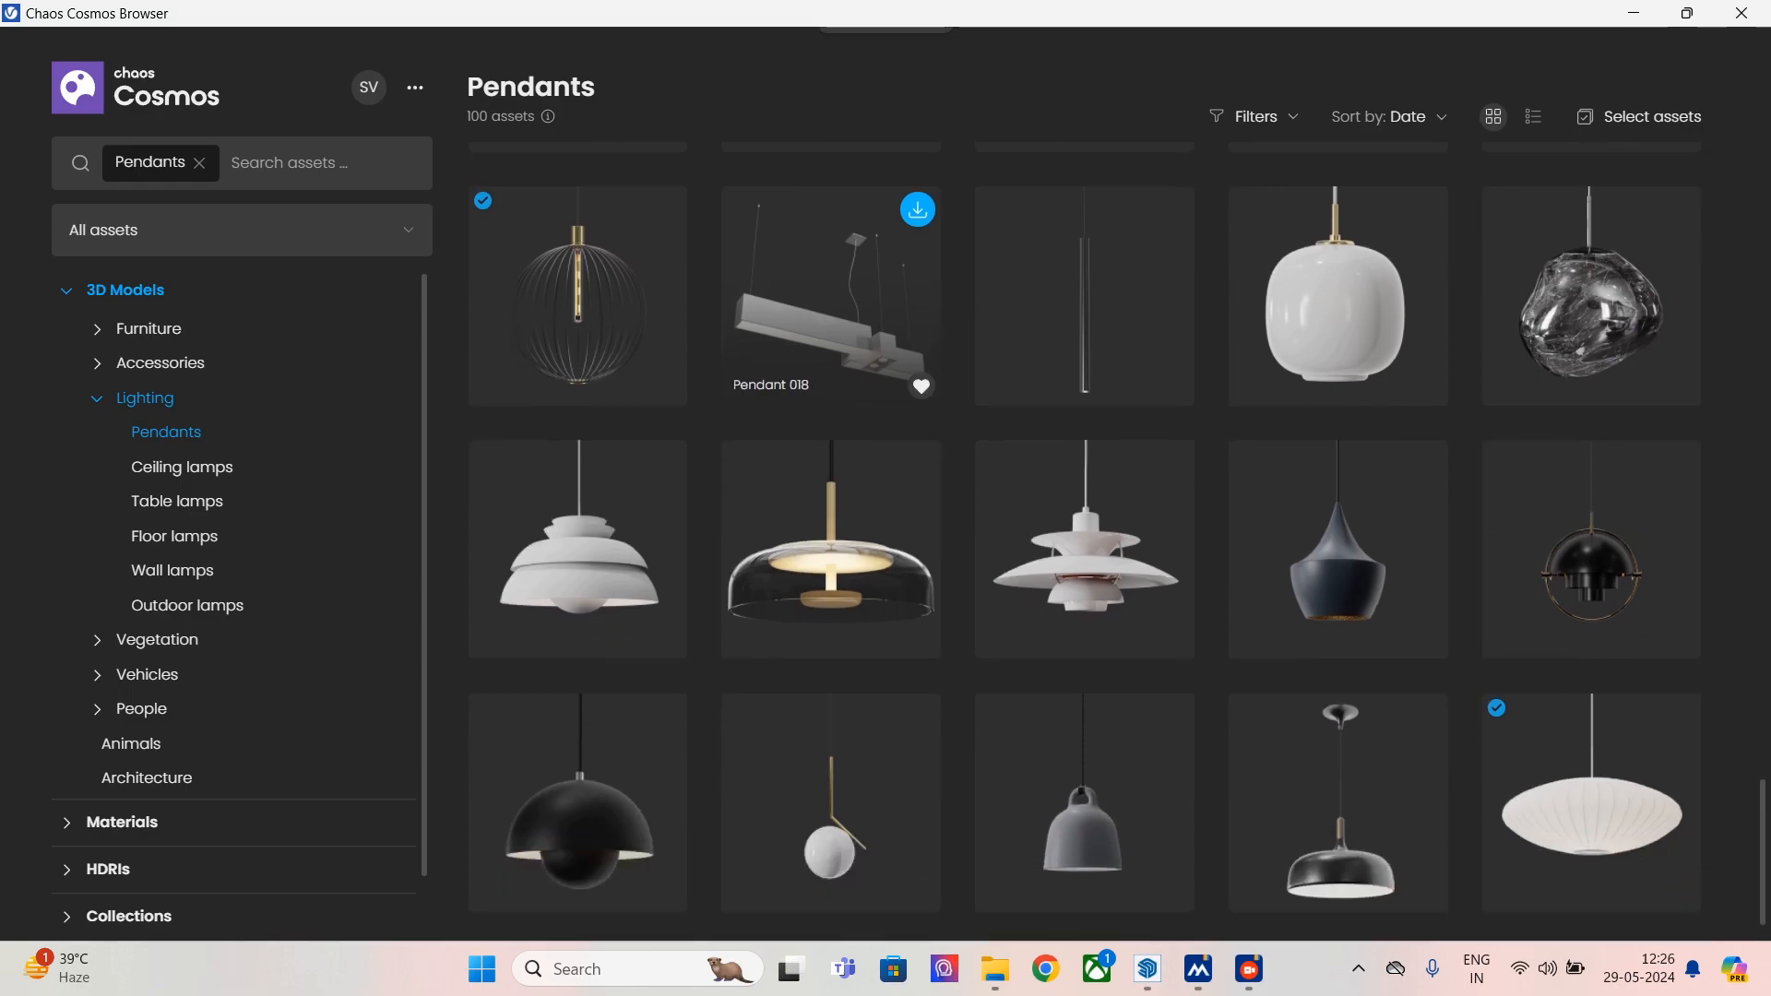
scroll(830, 415, down, 1)
scroll(830, 415, up, 8)
scroll(830, 526, up, 12)
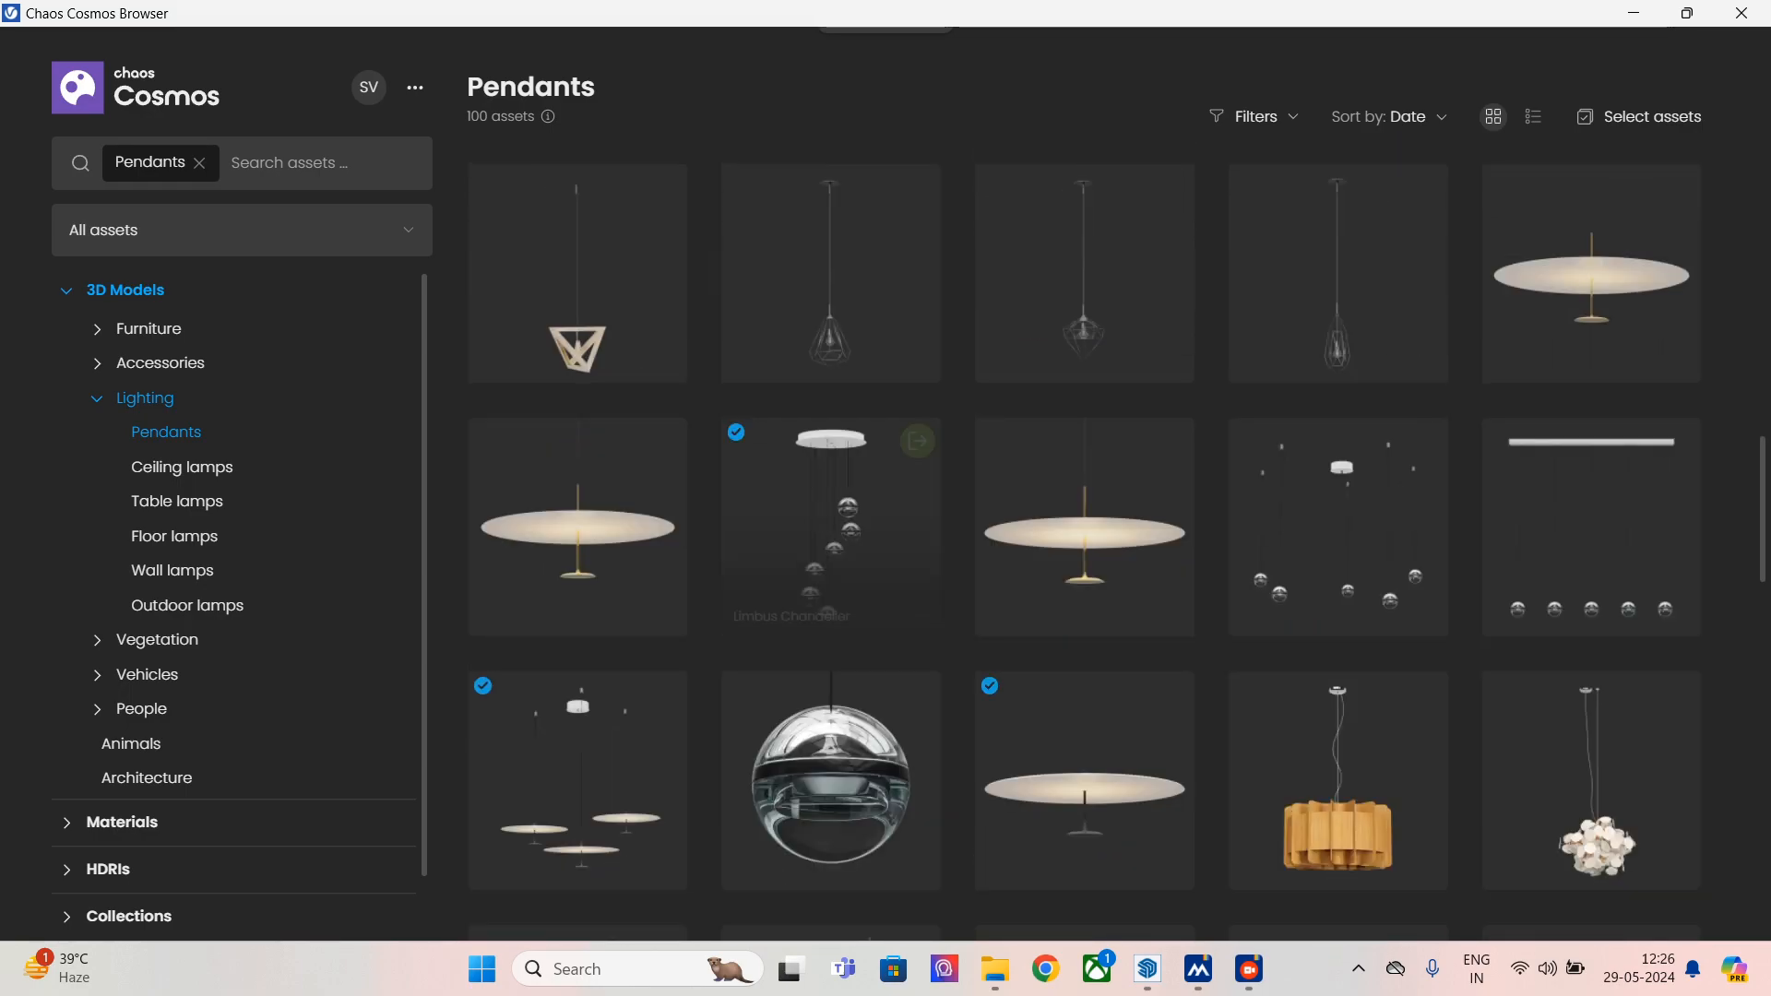
click(917, 441)
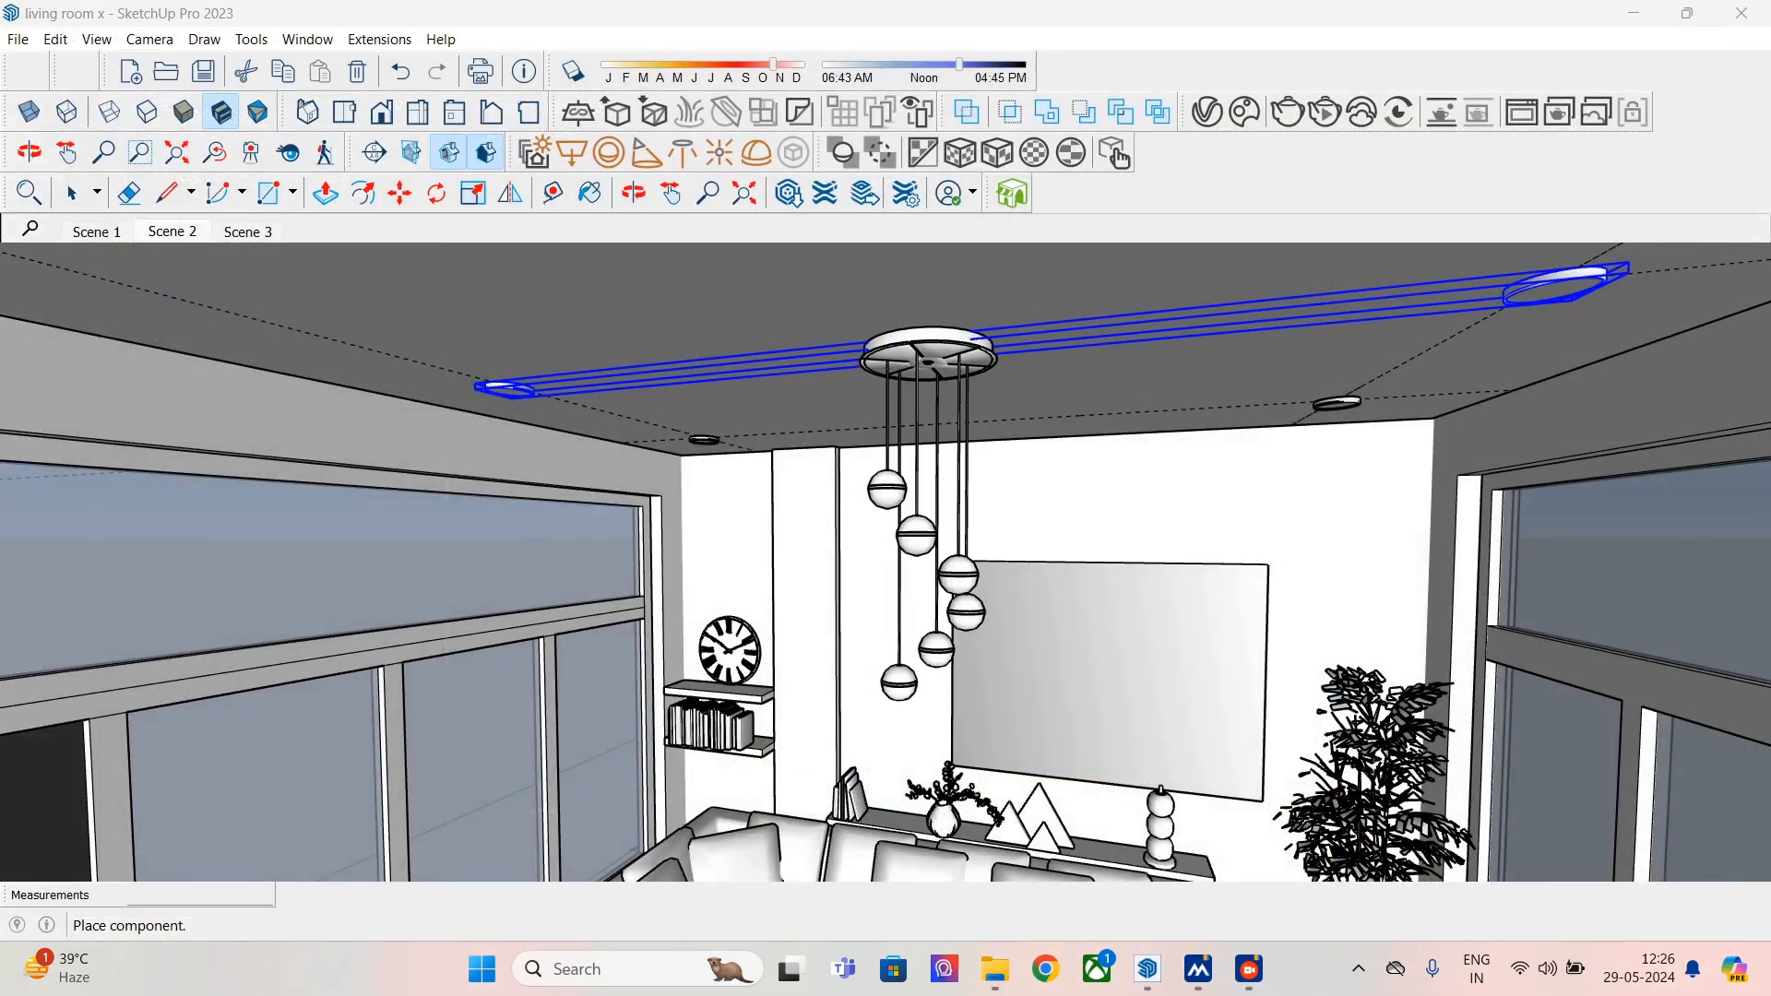
- Place the chandelier on the ceiling in the middle of the room between the round lights
middle_drag(952, 353, 965, 503)
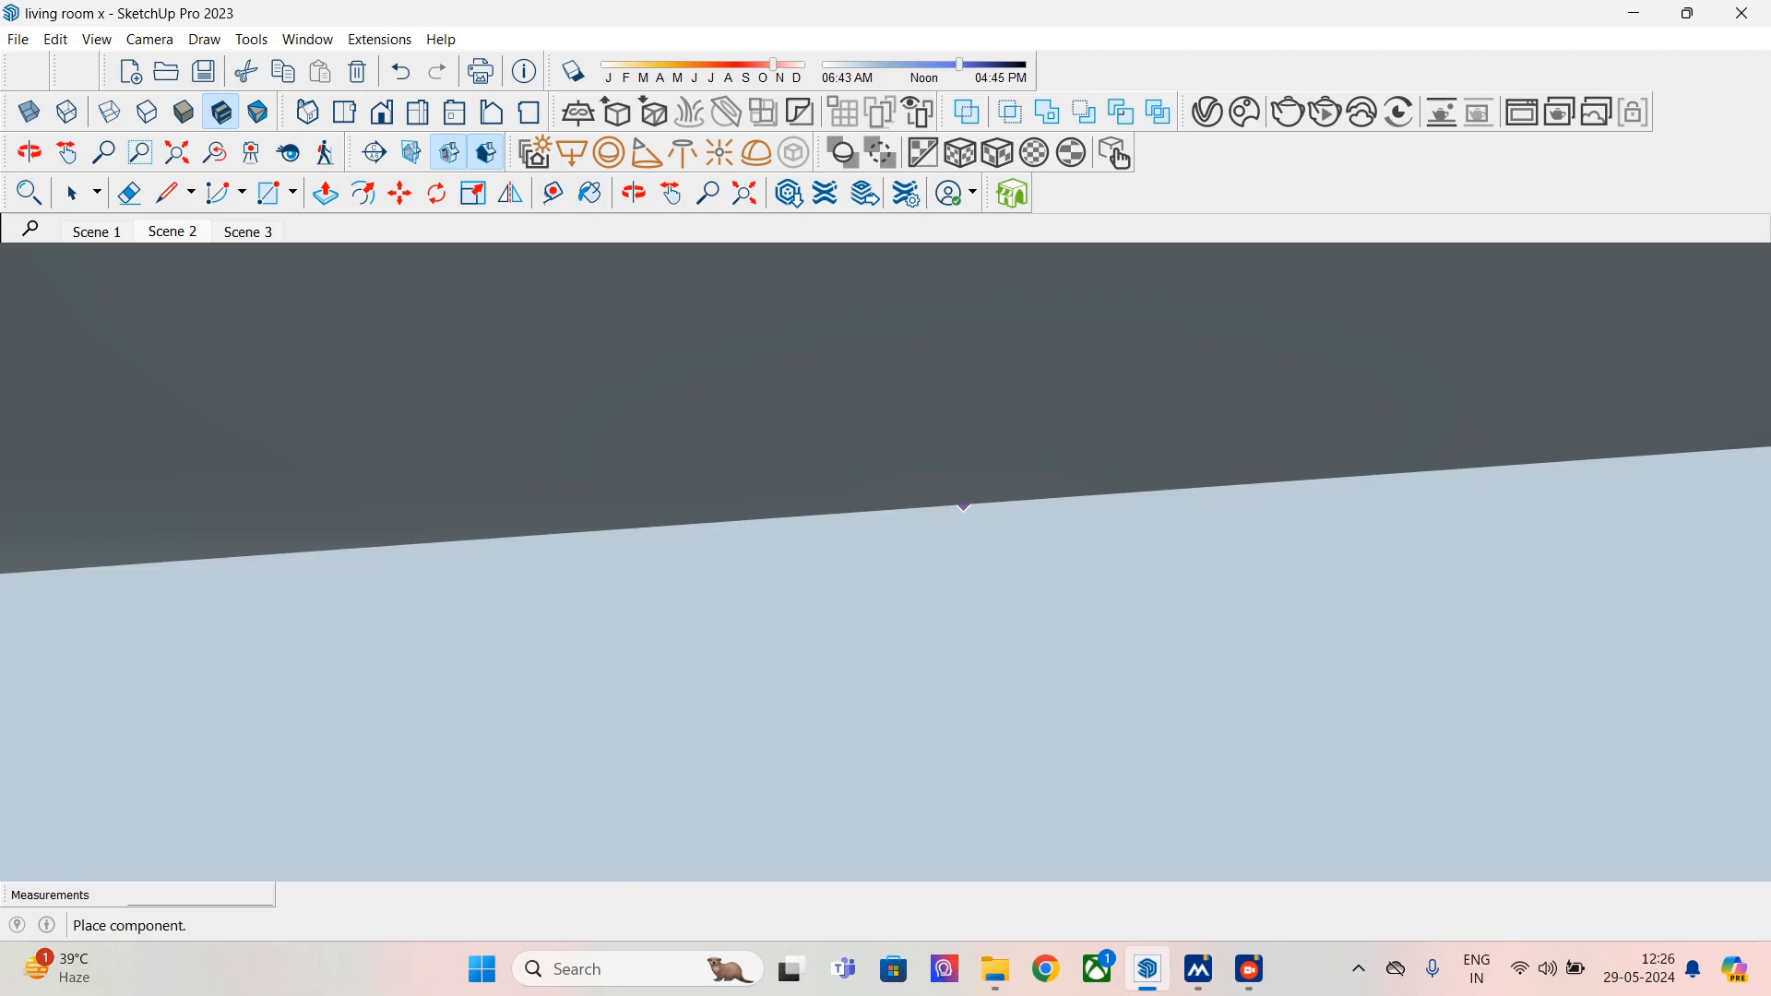
click(214, 153)
click(214, 154)
click(214, 153)
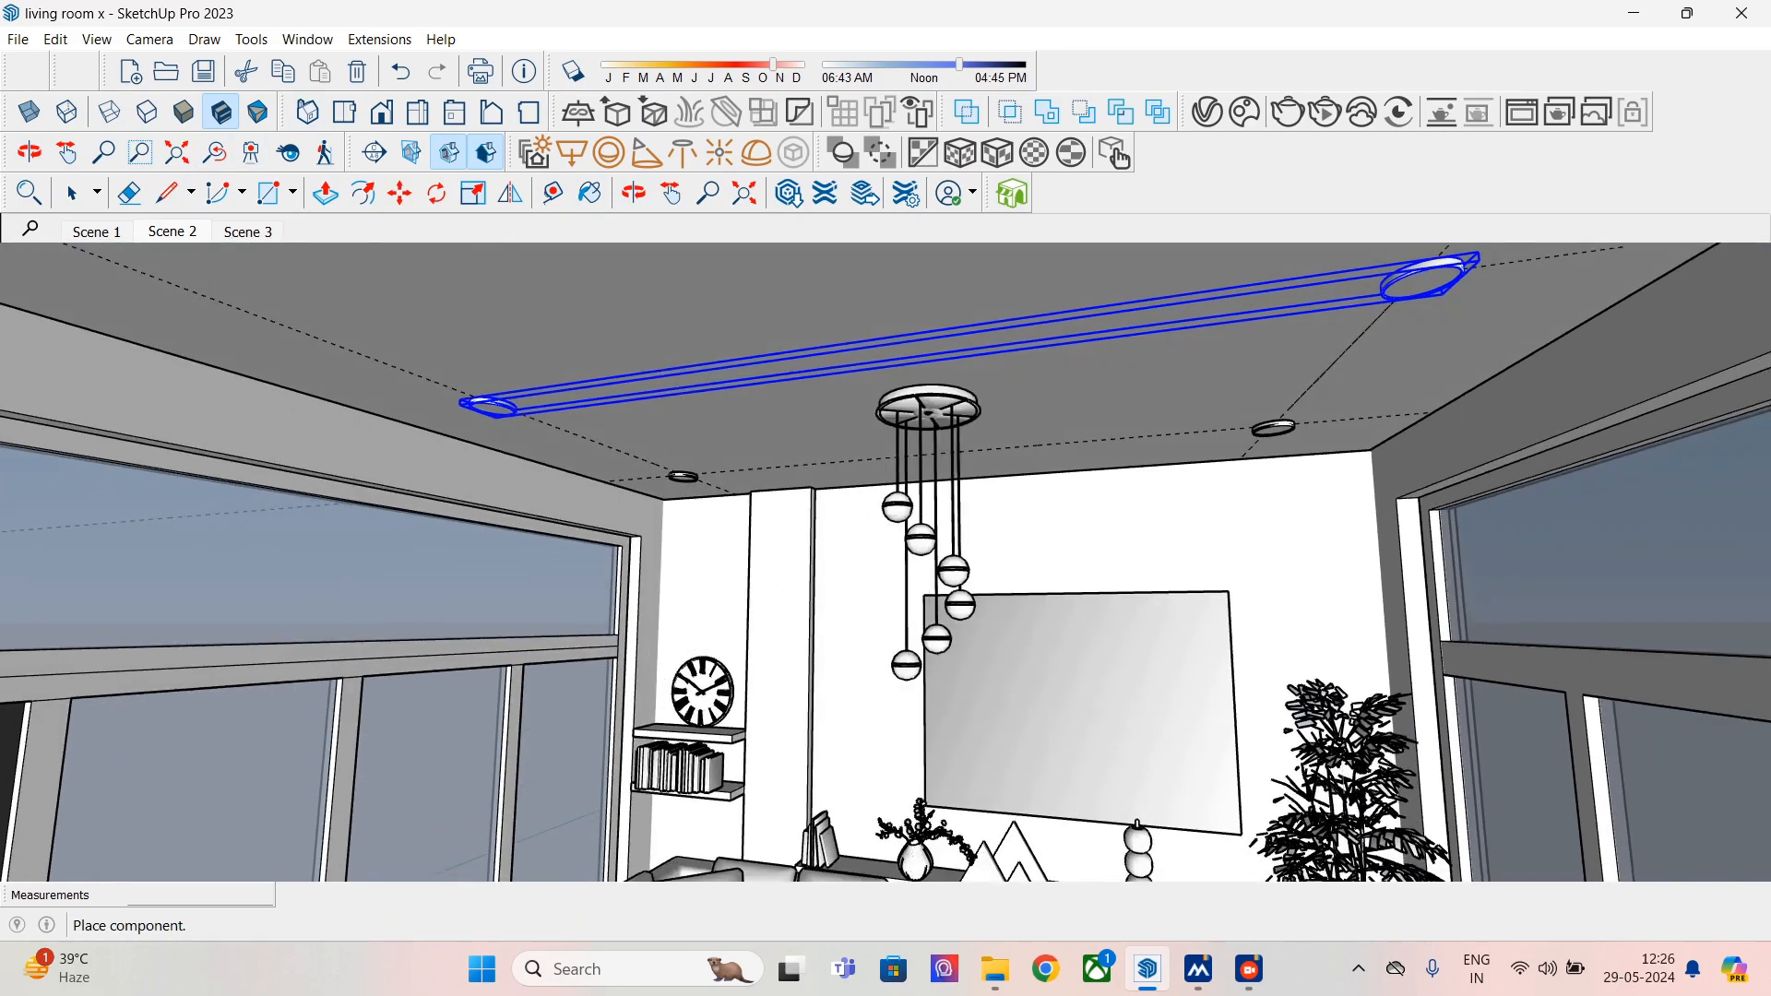
middle_drag(937, 325, 900, 323)
middle_drag(847, 435, 874, 457)
scroll(845, 369, up, 2)
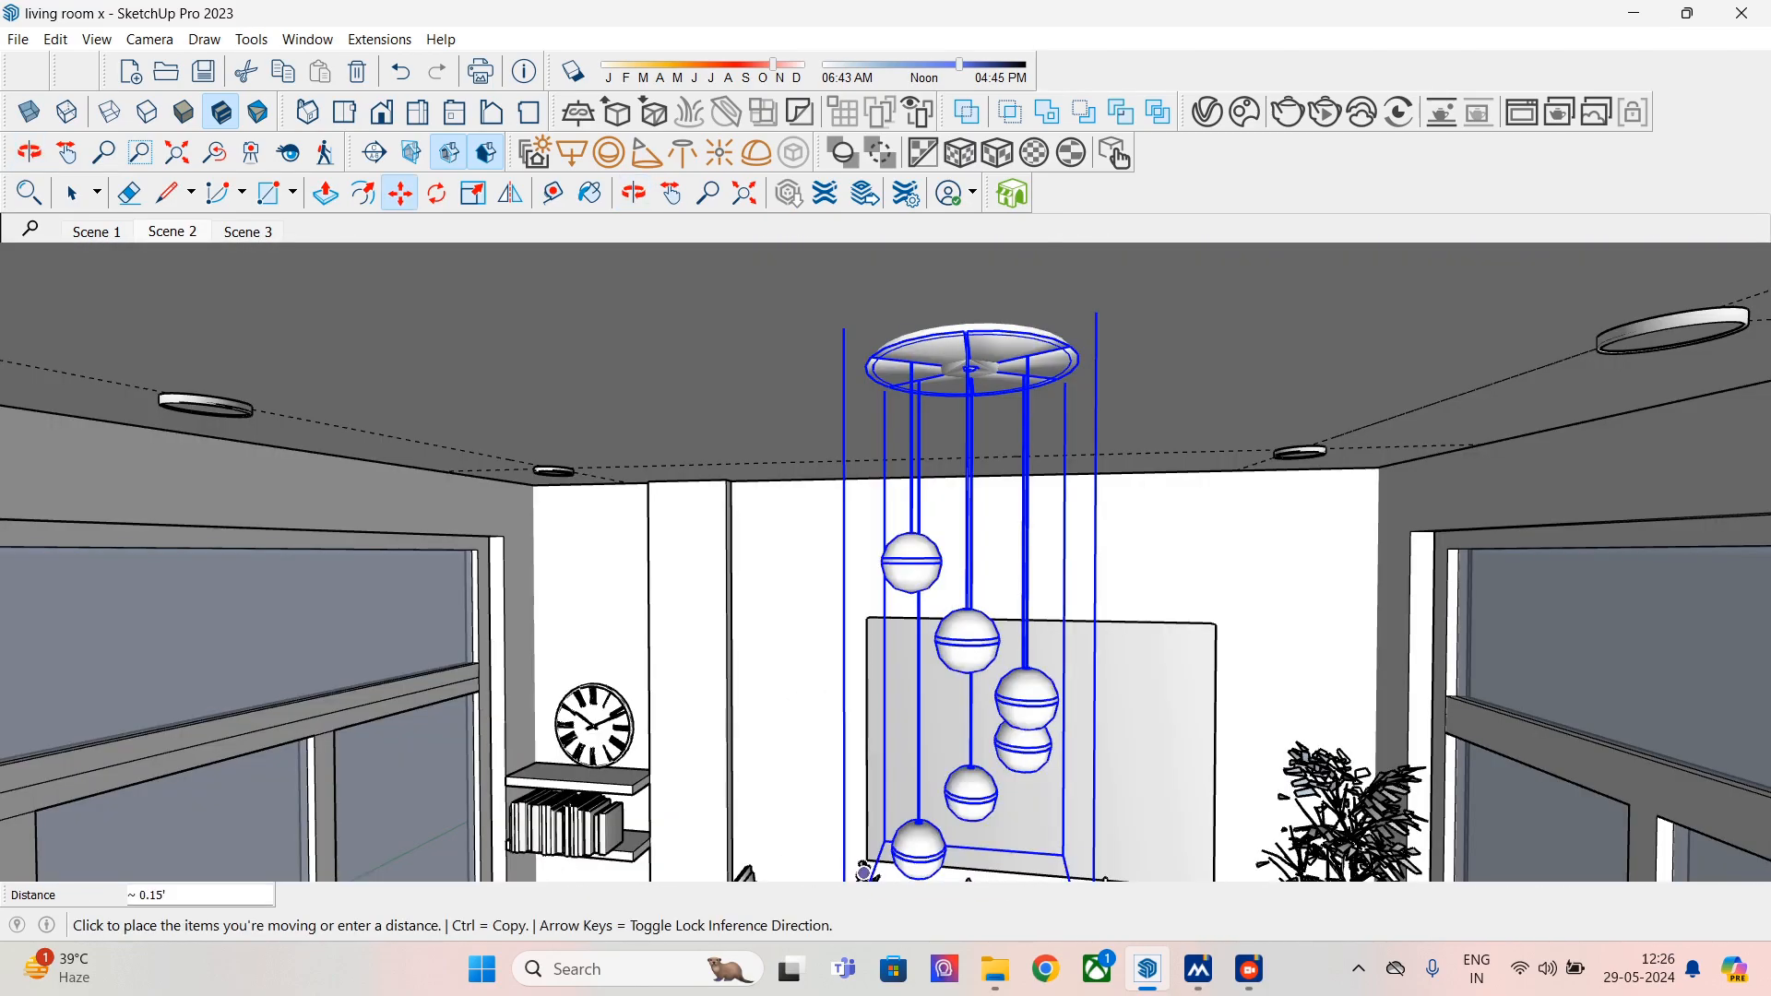
- Shift the chandelier slightly across the ceiling to centre it between the round lights
click(927, 414)
middle_drag(927, 415, 955, 351)
click(1006, 311)
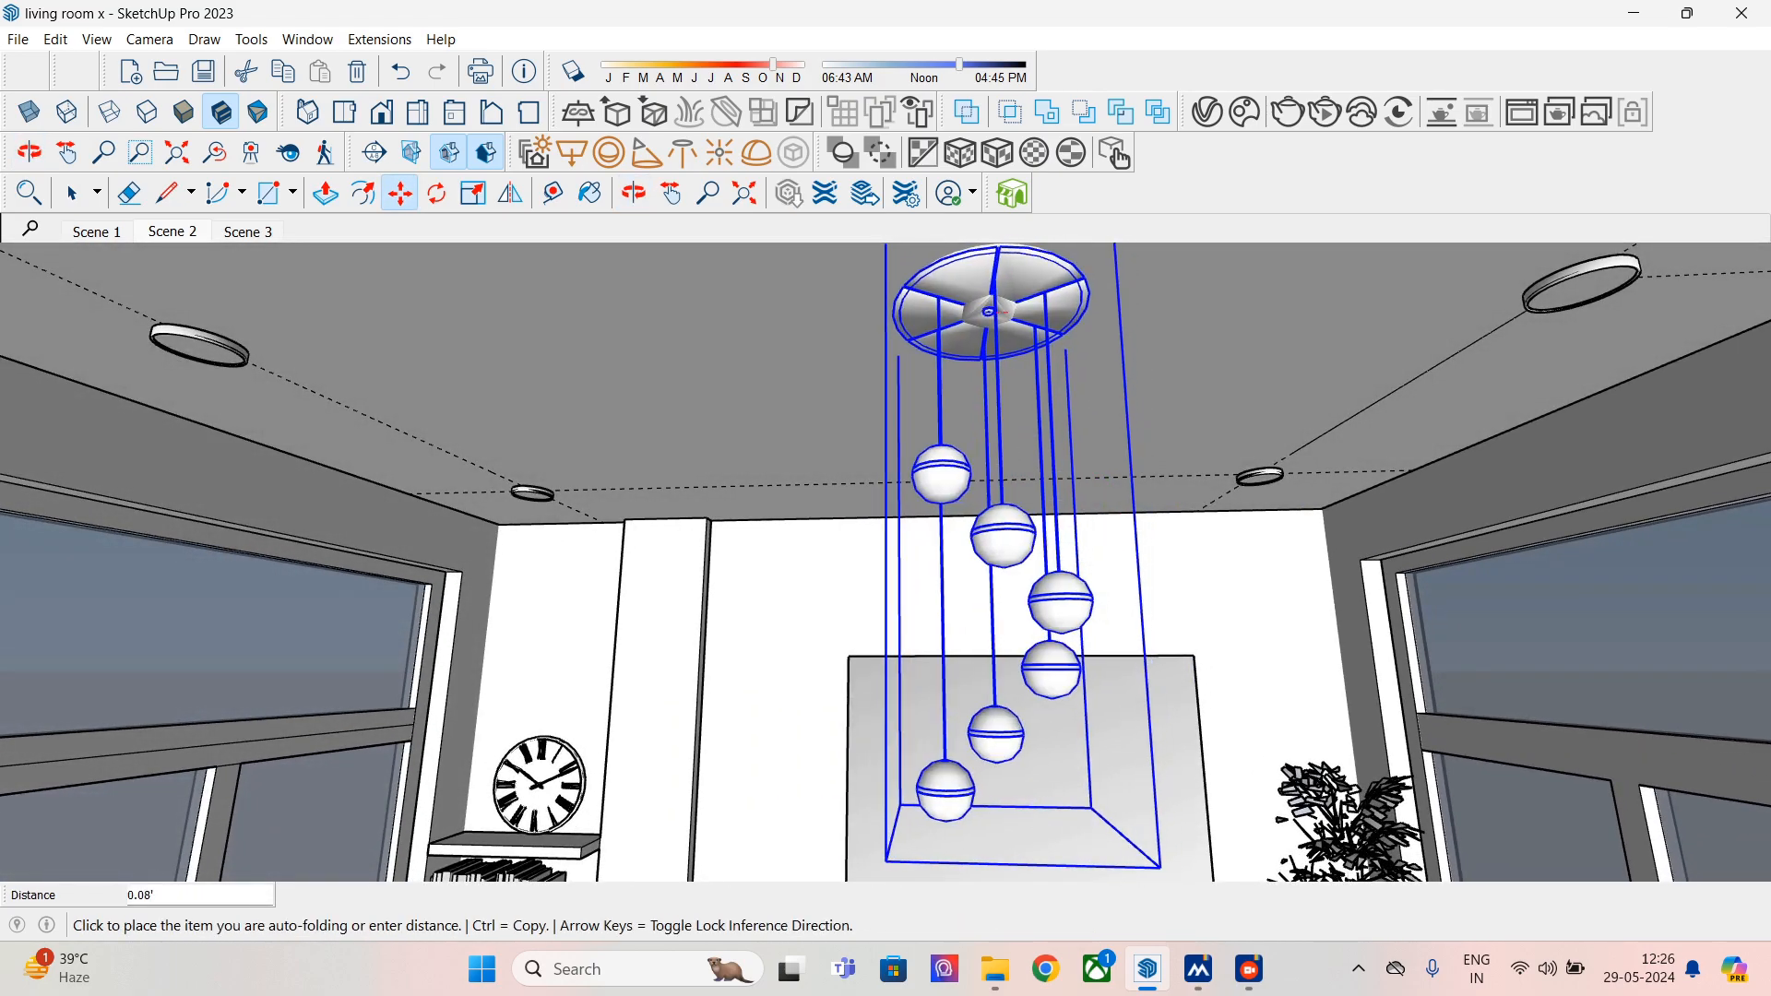
click(958, 294)
middle_drag(1010, 473, 997, 520)
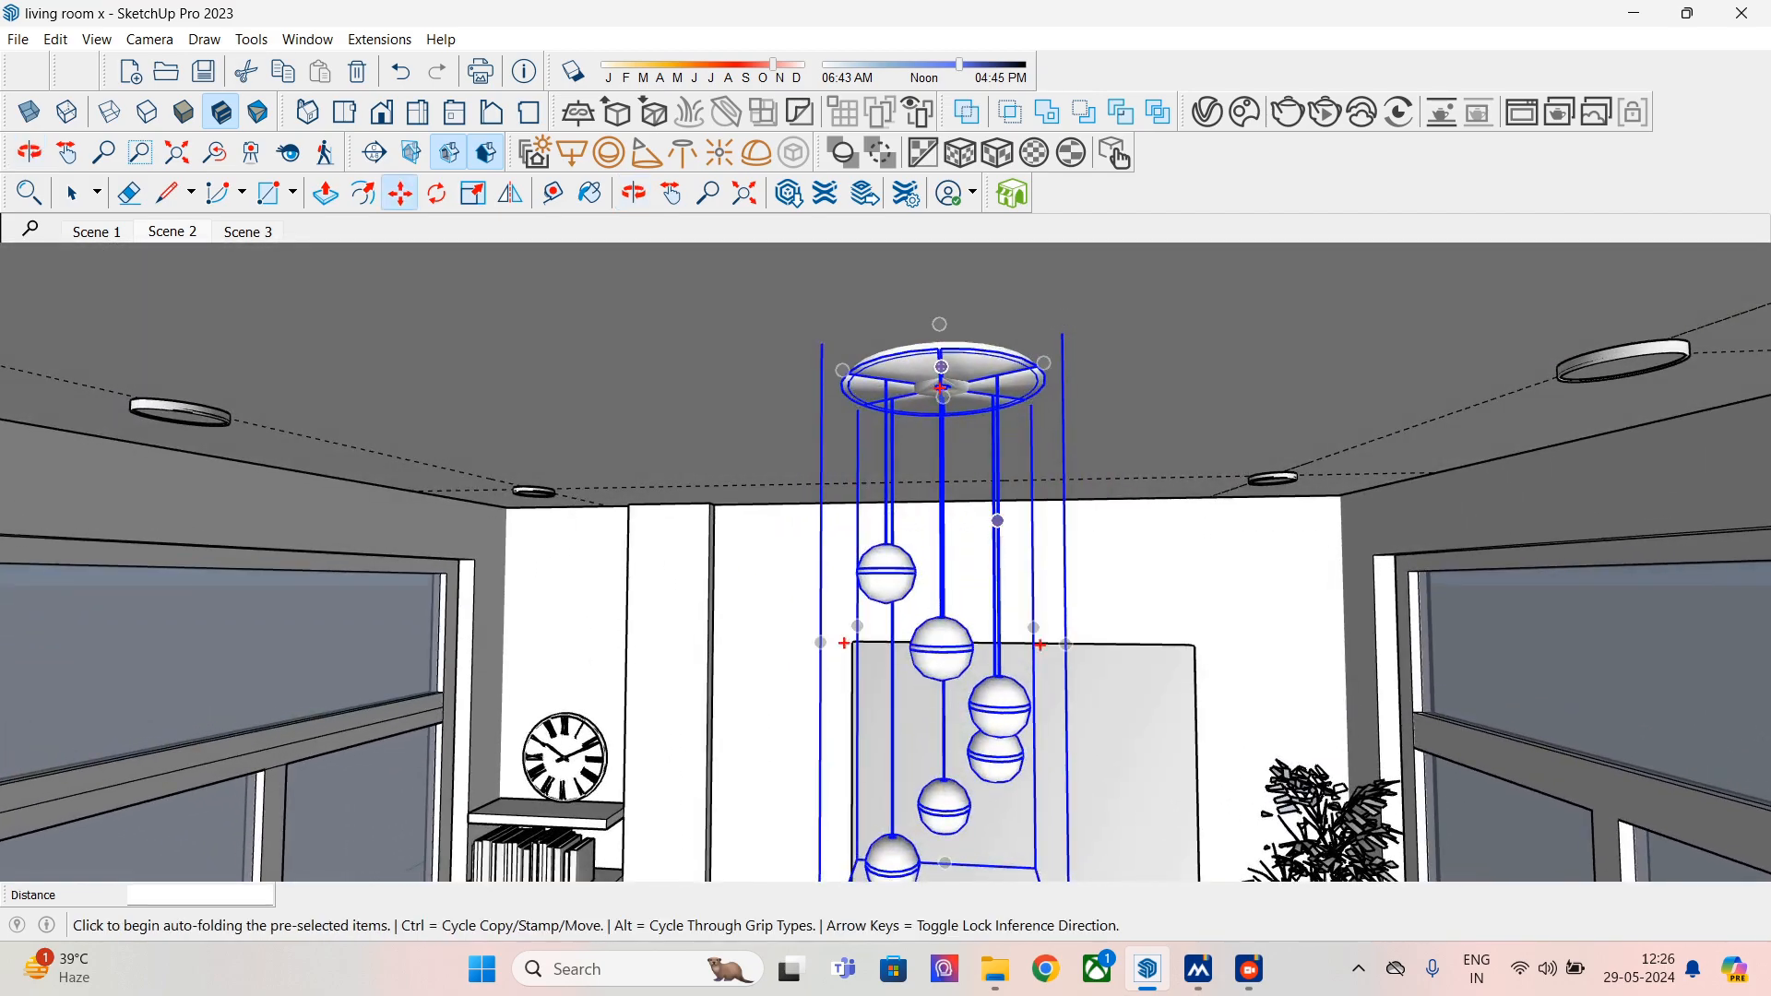
click(72, 192)
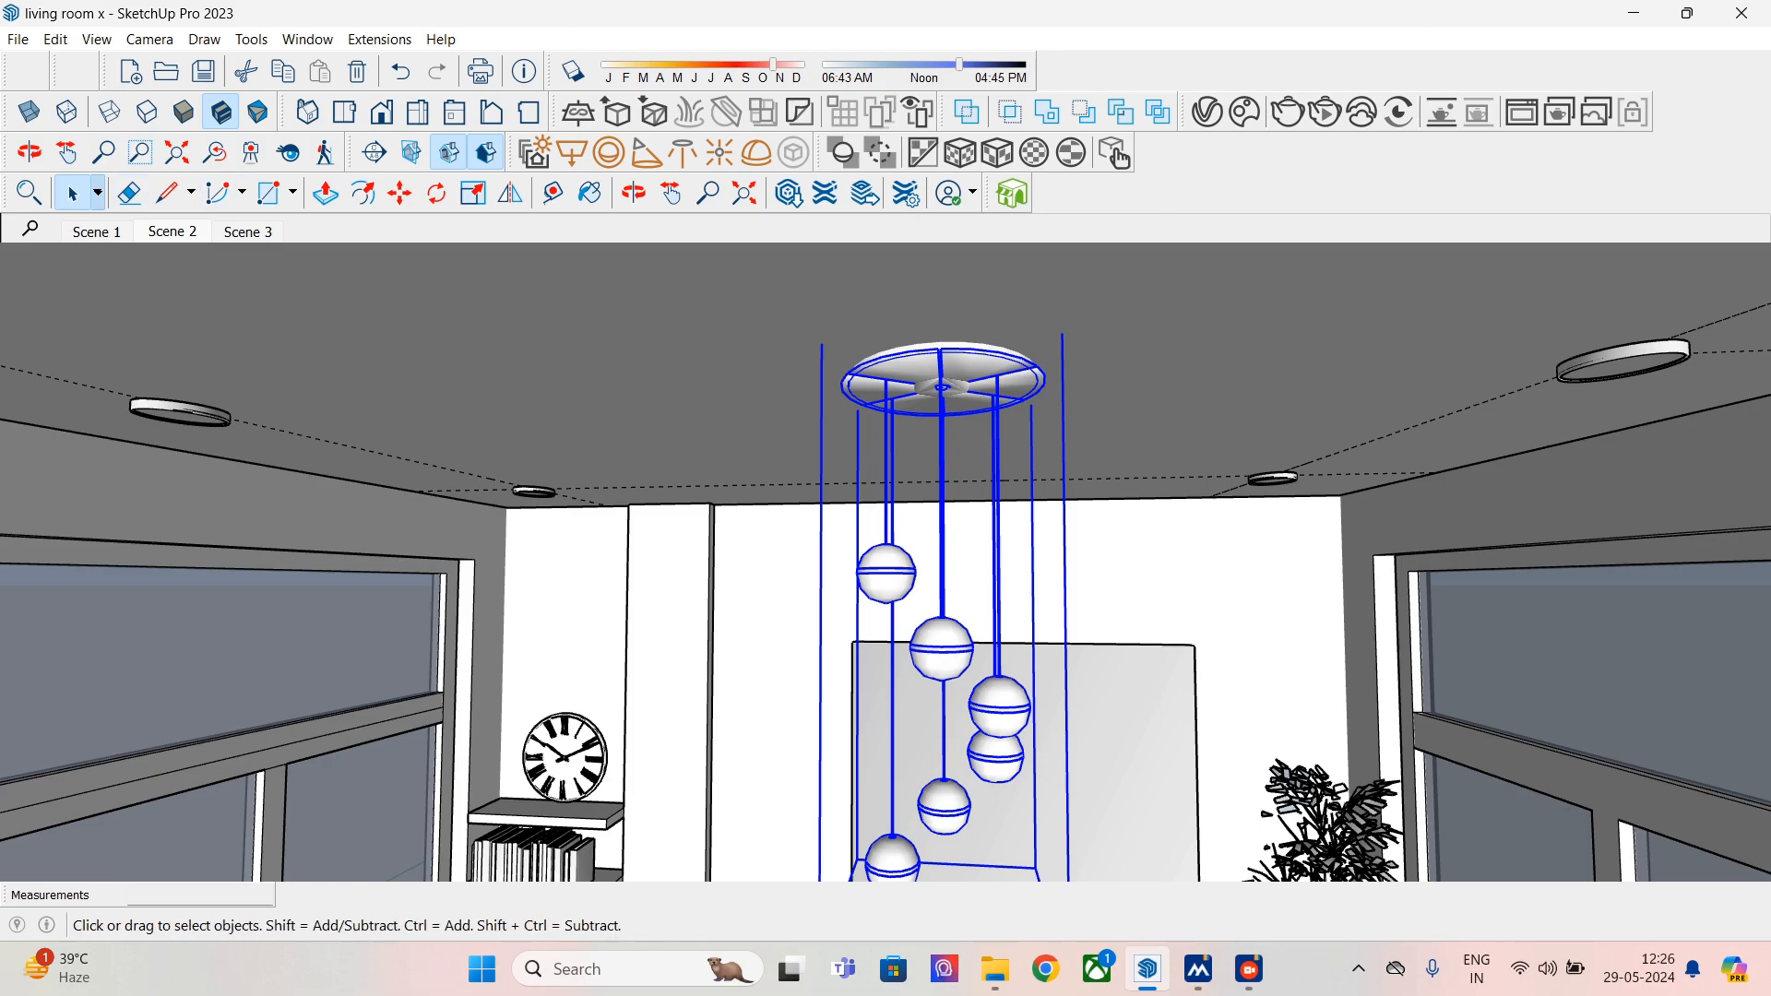
- Recall Scene 2 and Scene 1, square the Scene 1 view towards the artwork wall, and widen its field of view to 57 degrees
click(172, 232)
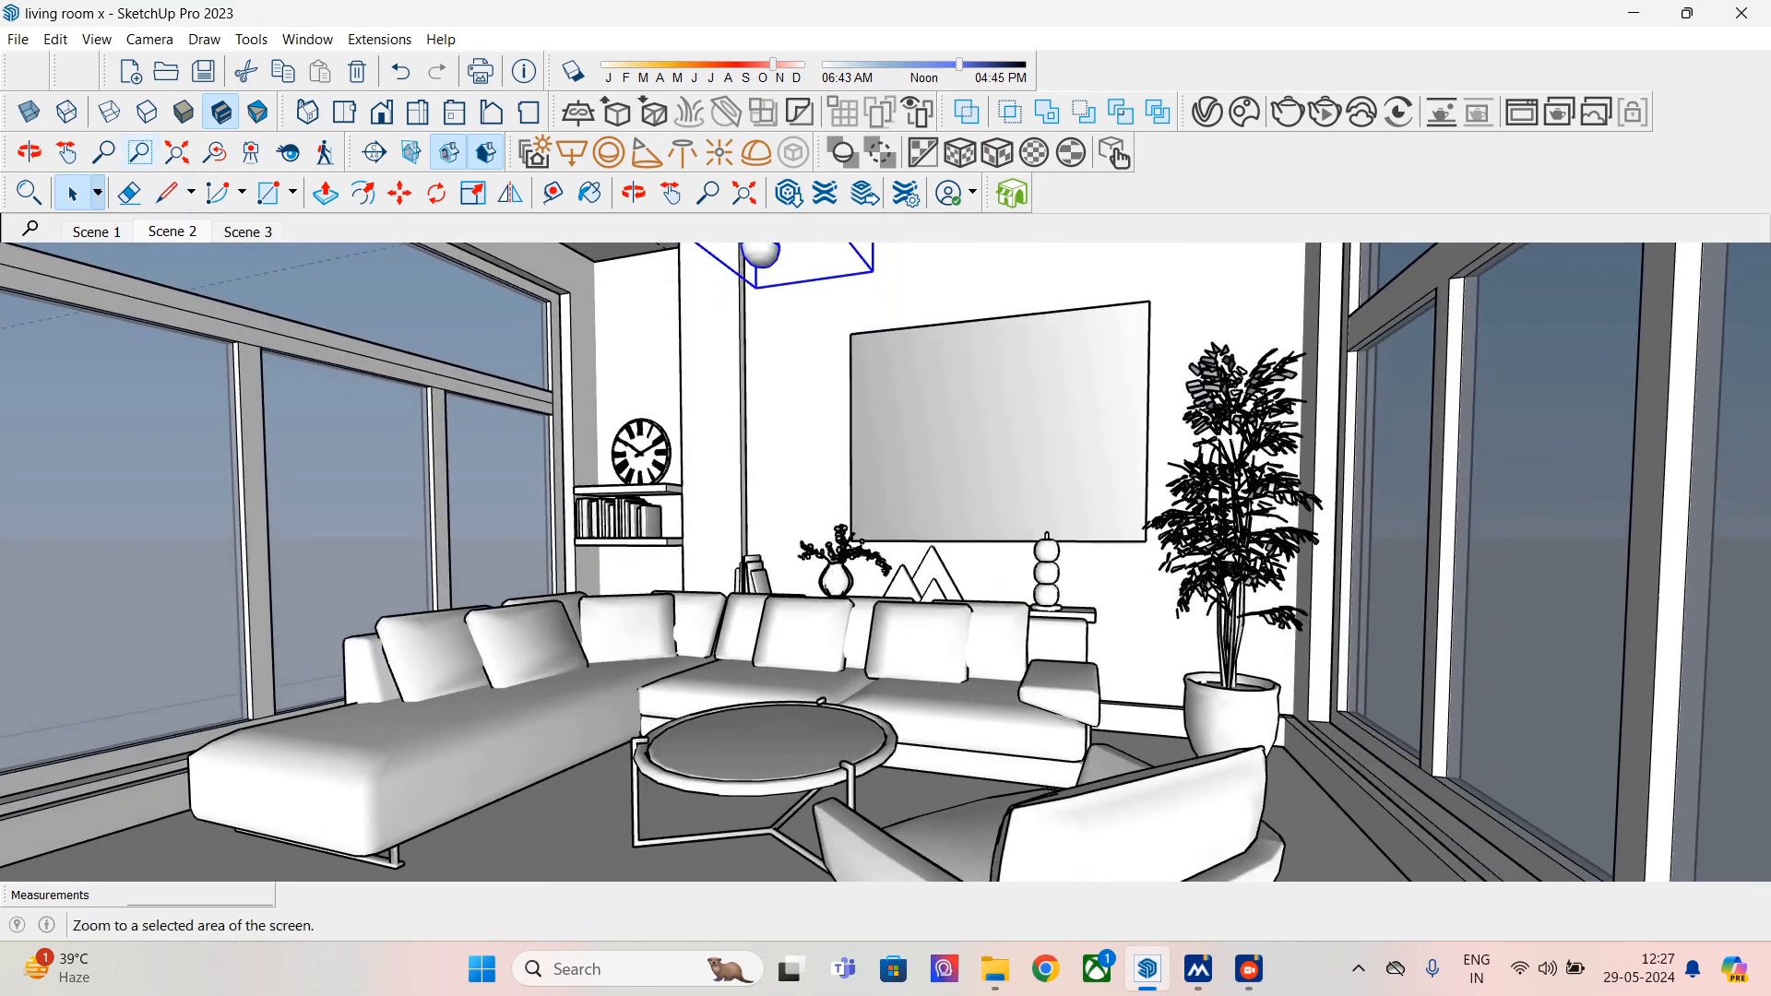
click(96, 231)
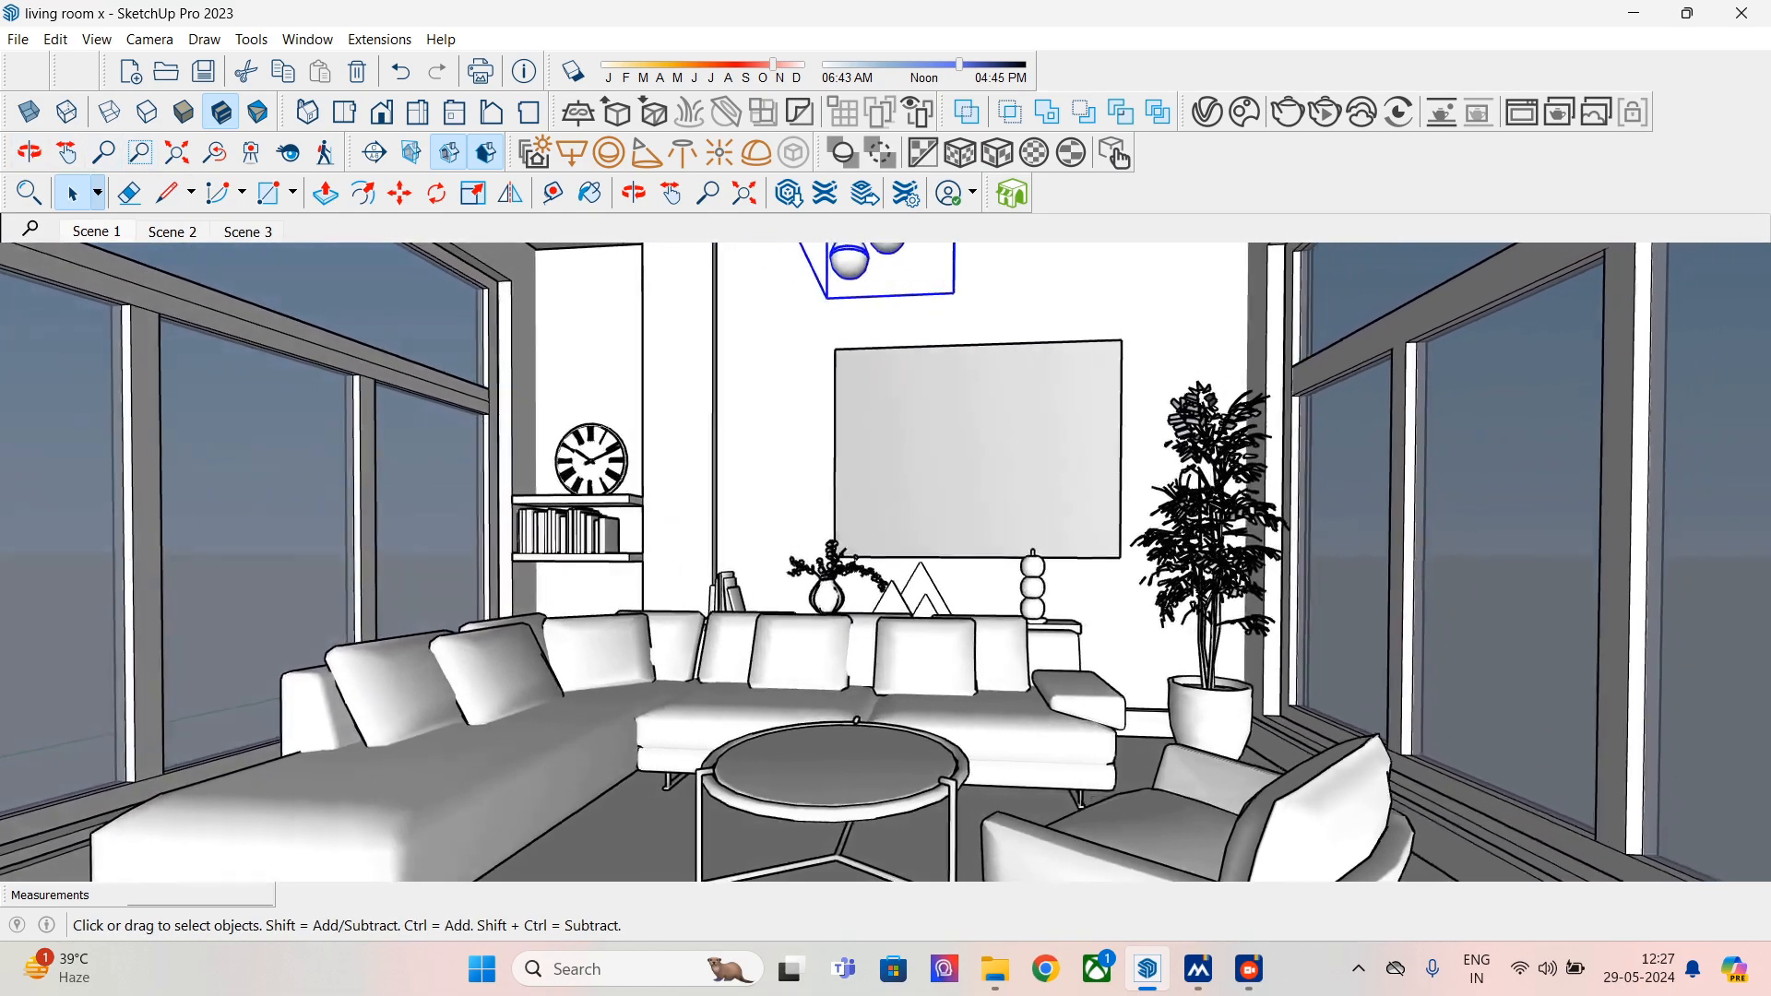
middle_drag(885, 563, 872, 551)
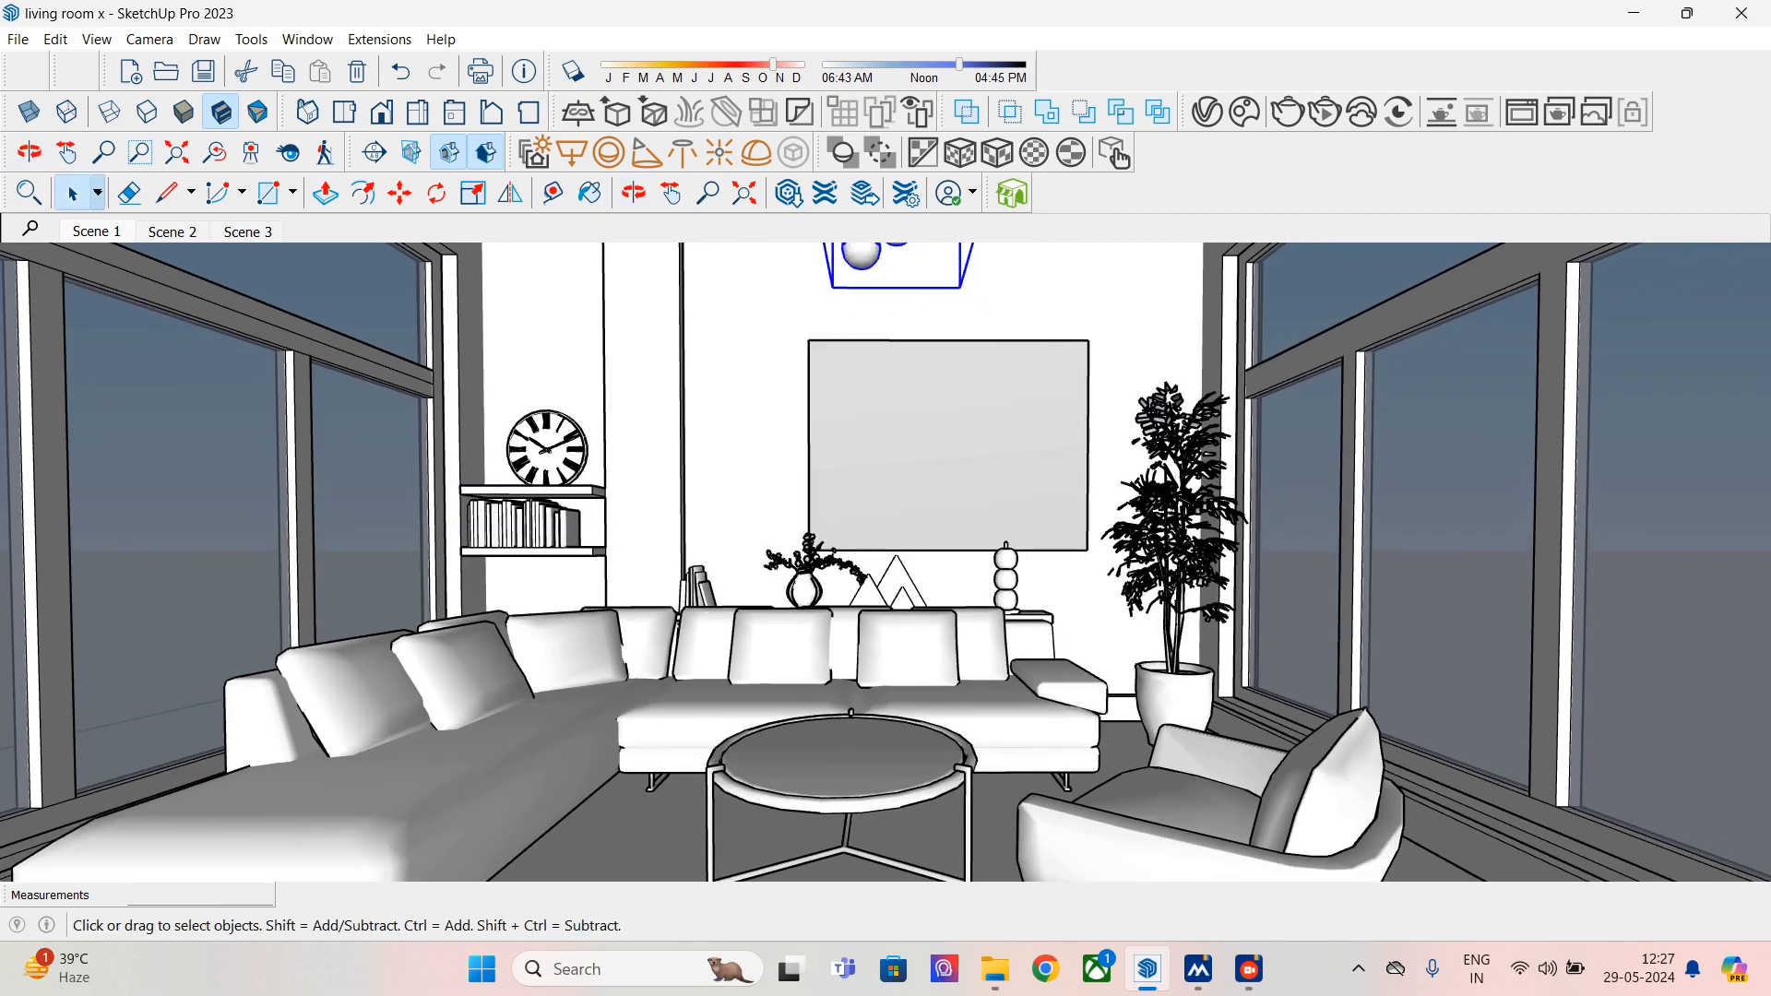
click(103, 152)
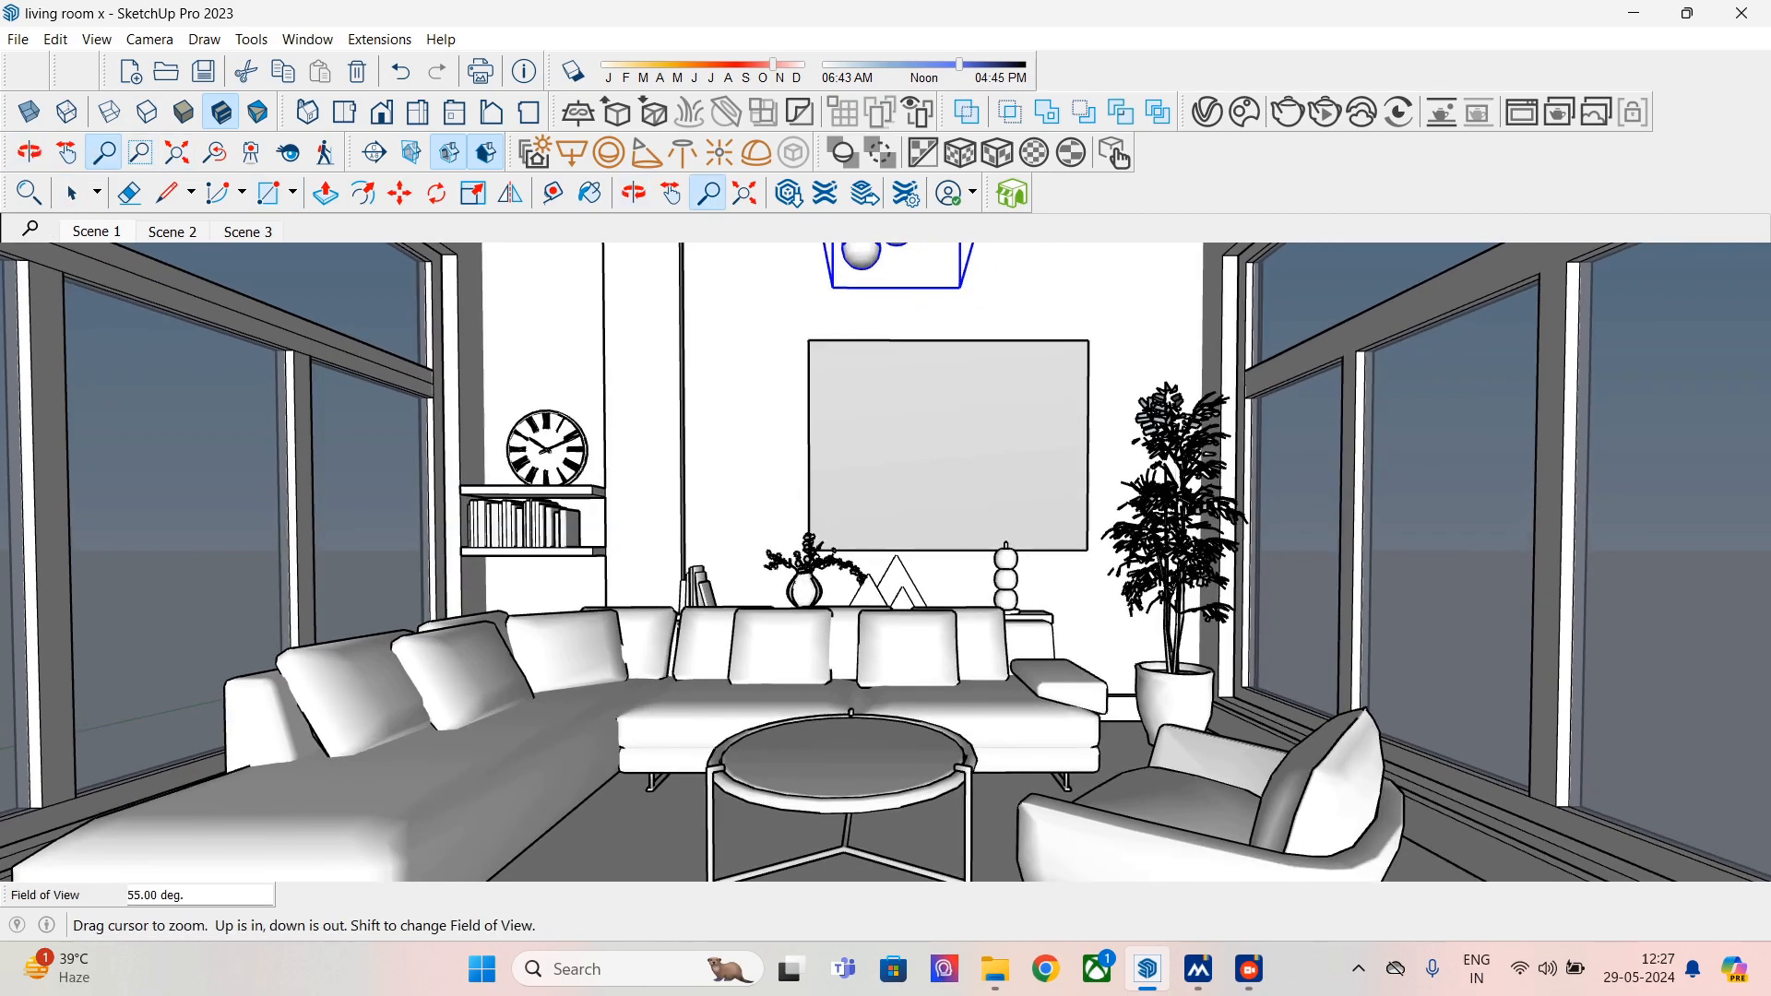
key(Return)
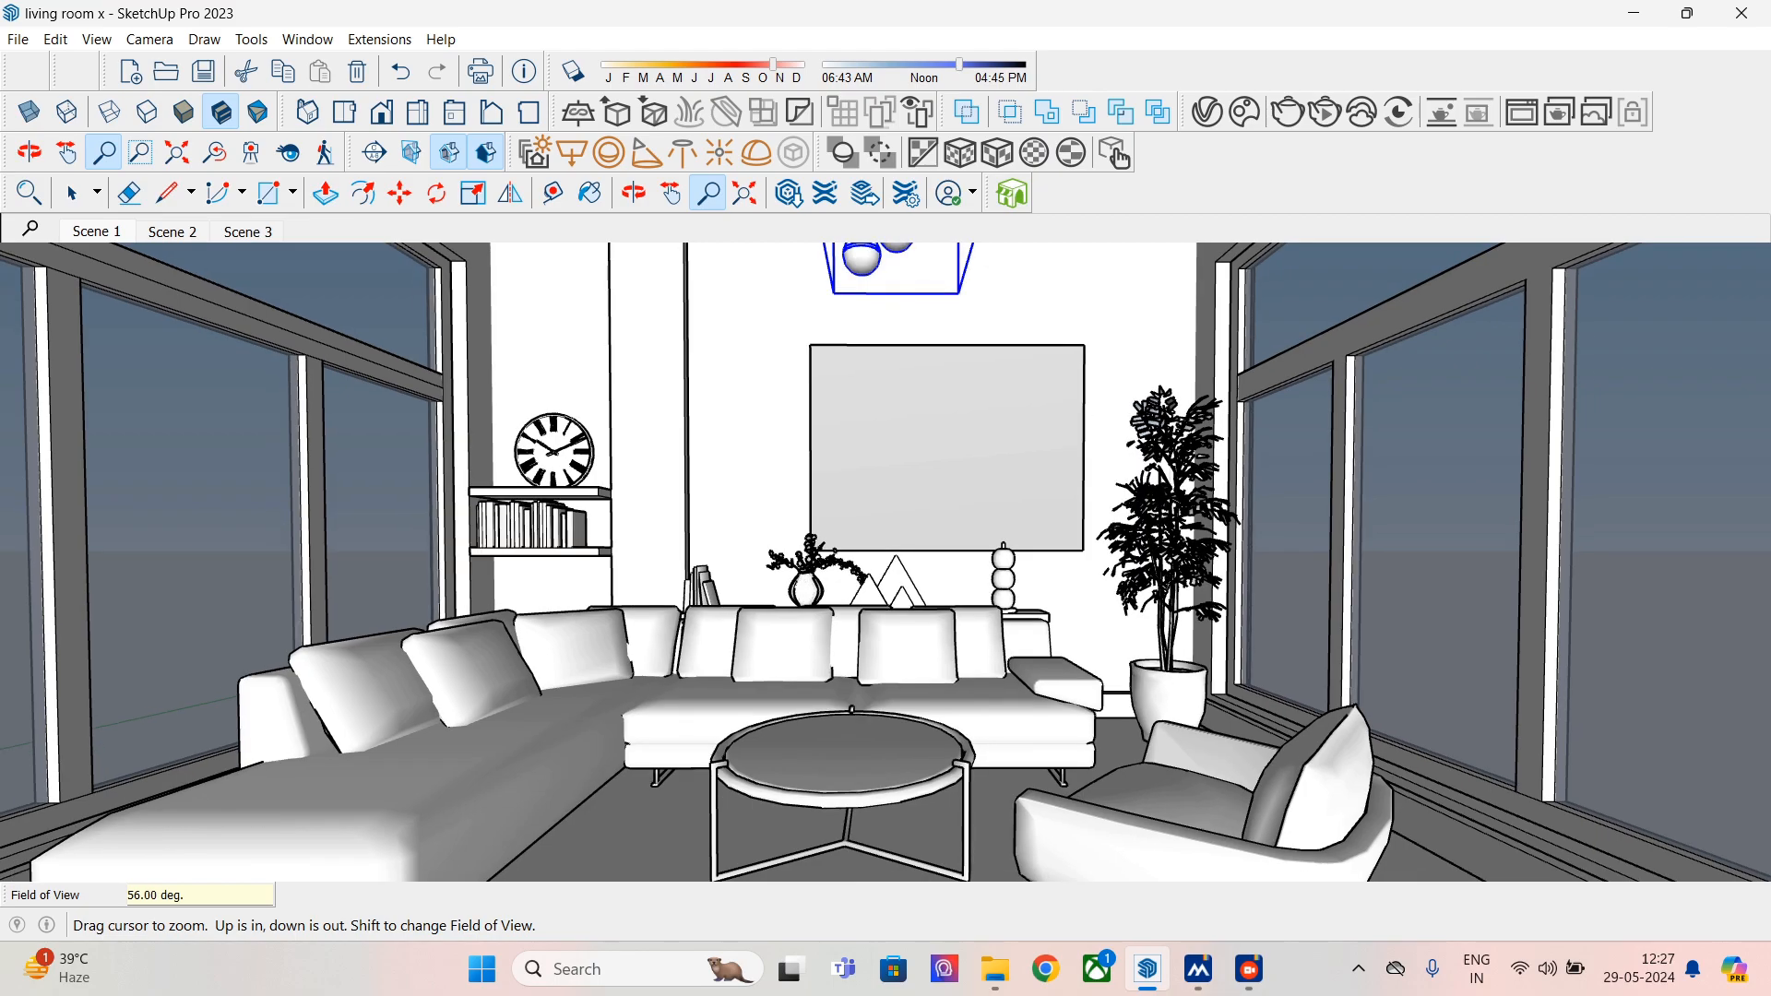
text(57)
key(Return)
middle_drag(885, 562, 922, 586)
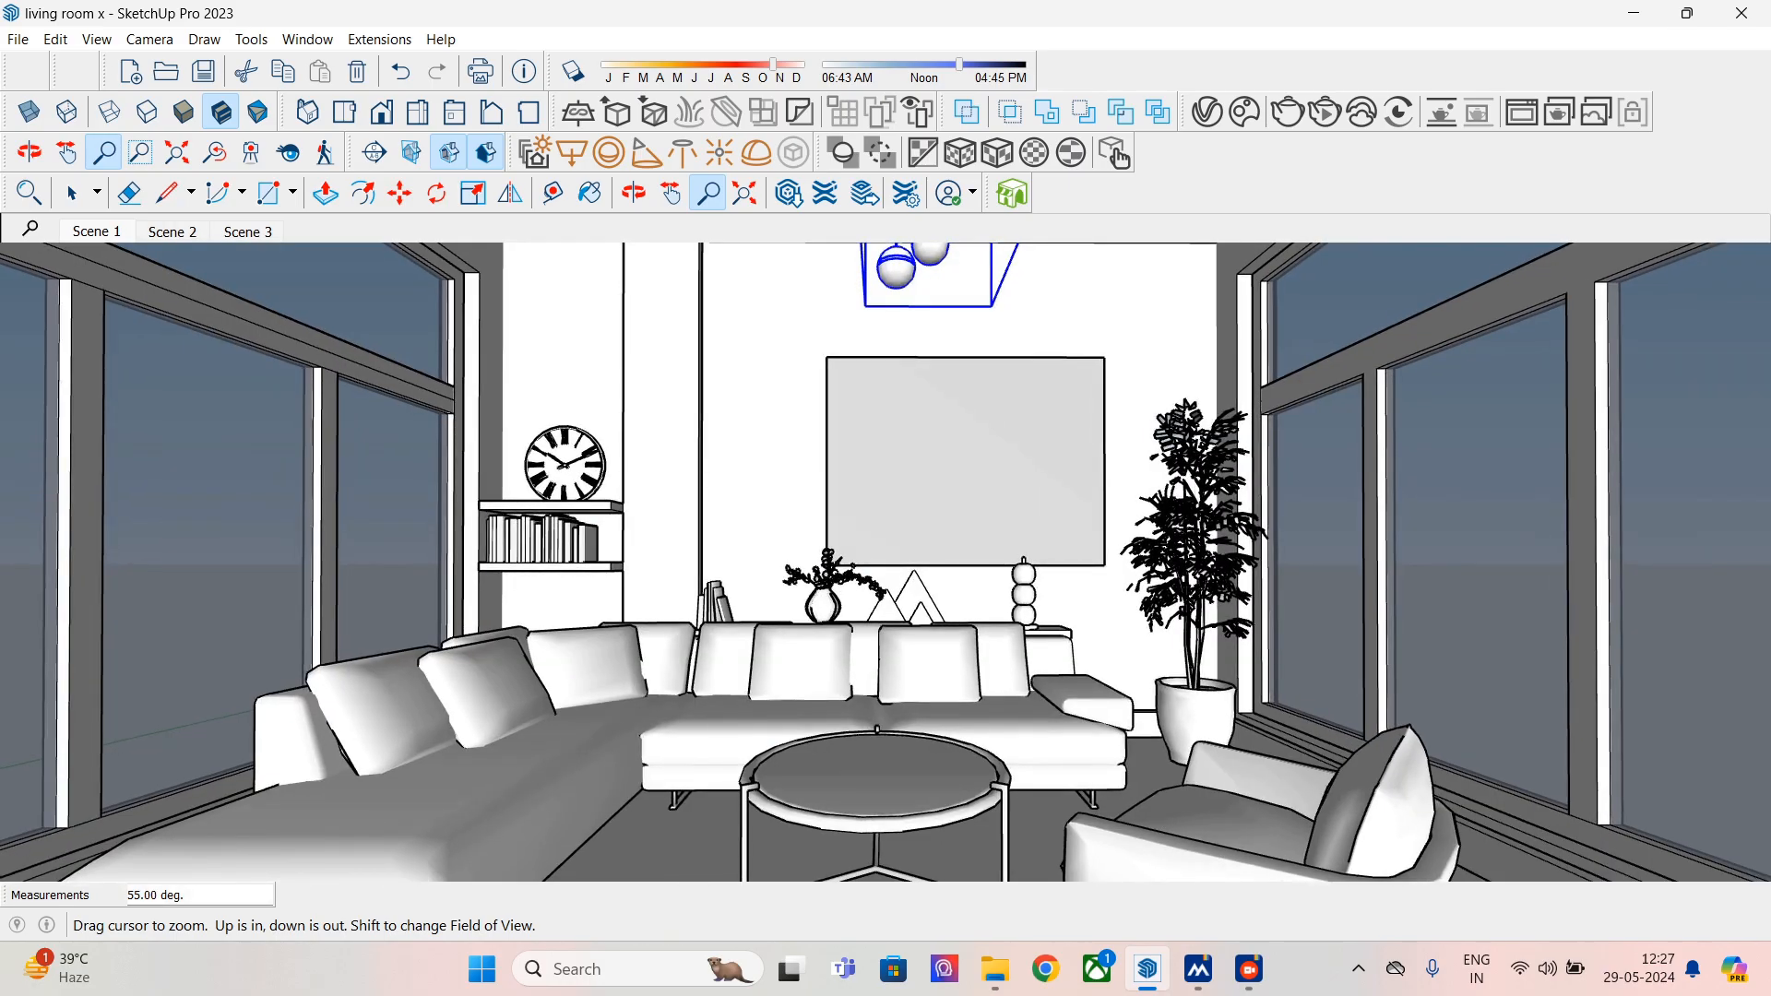
- Reframe the sofa area and widen the camera's field of view to 58 and finally 60 degrees
key(Return)
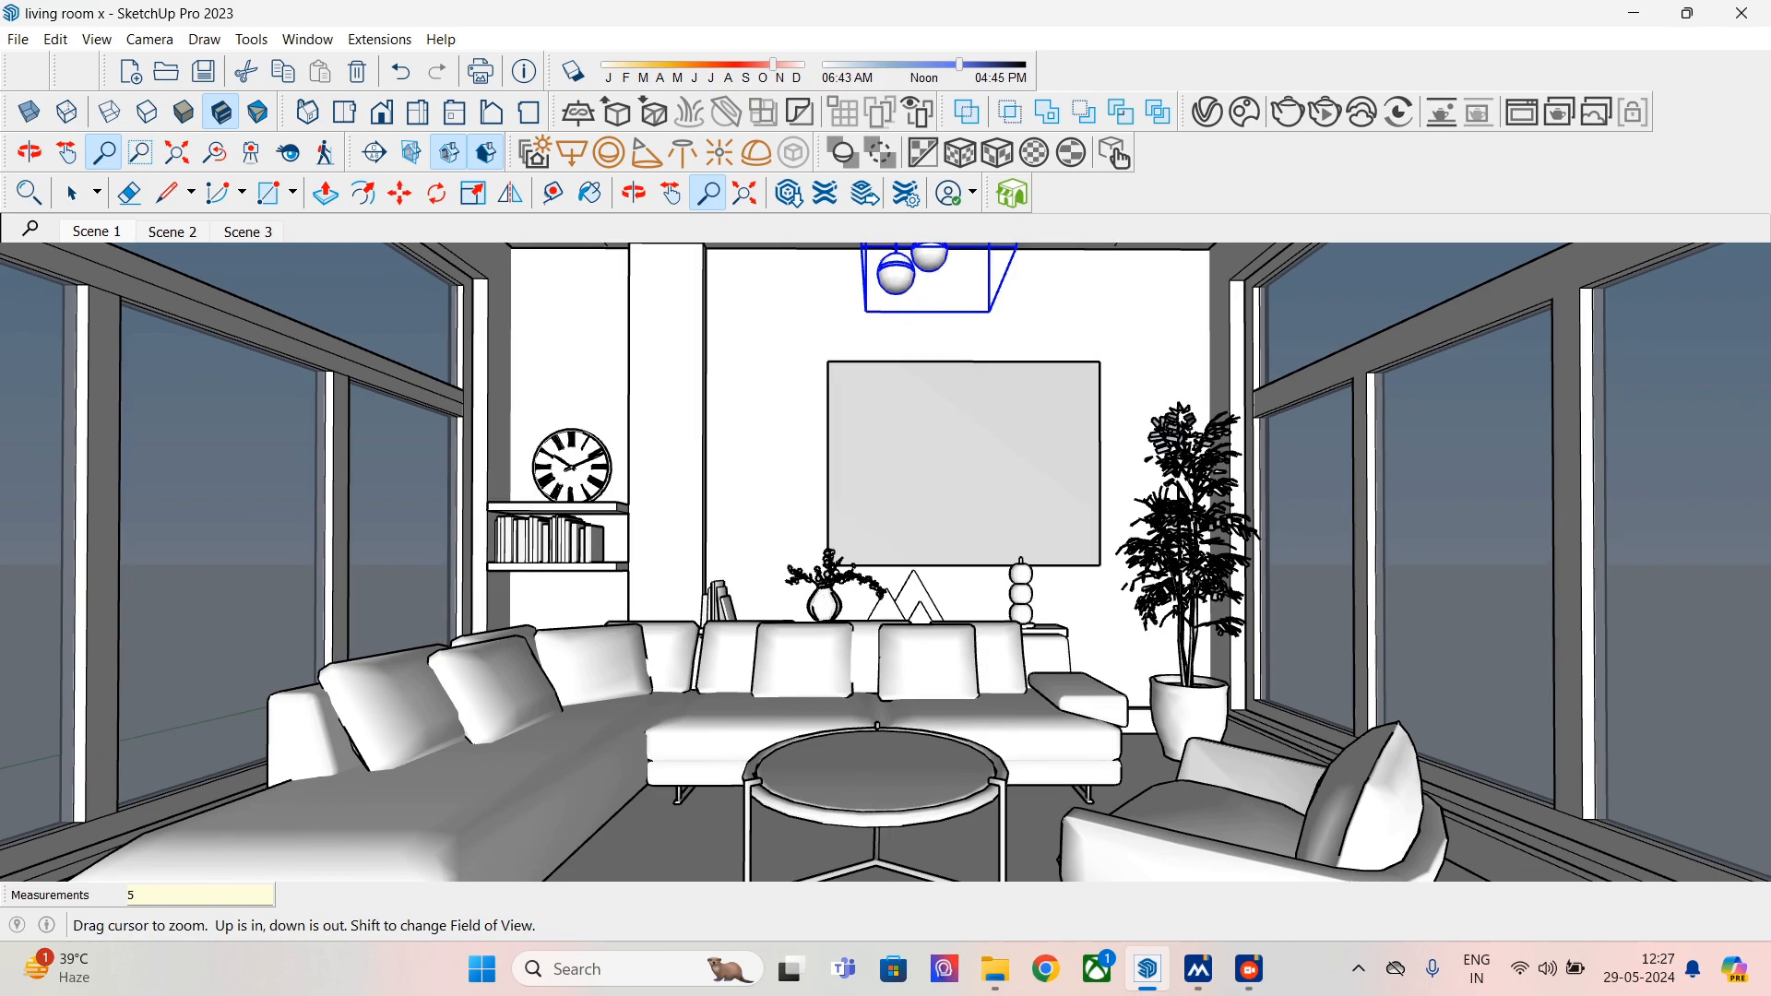
key(Return)
middle_drag(885, 553, 876, 573)
text(5)
key(Return)
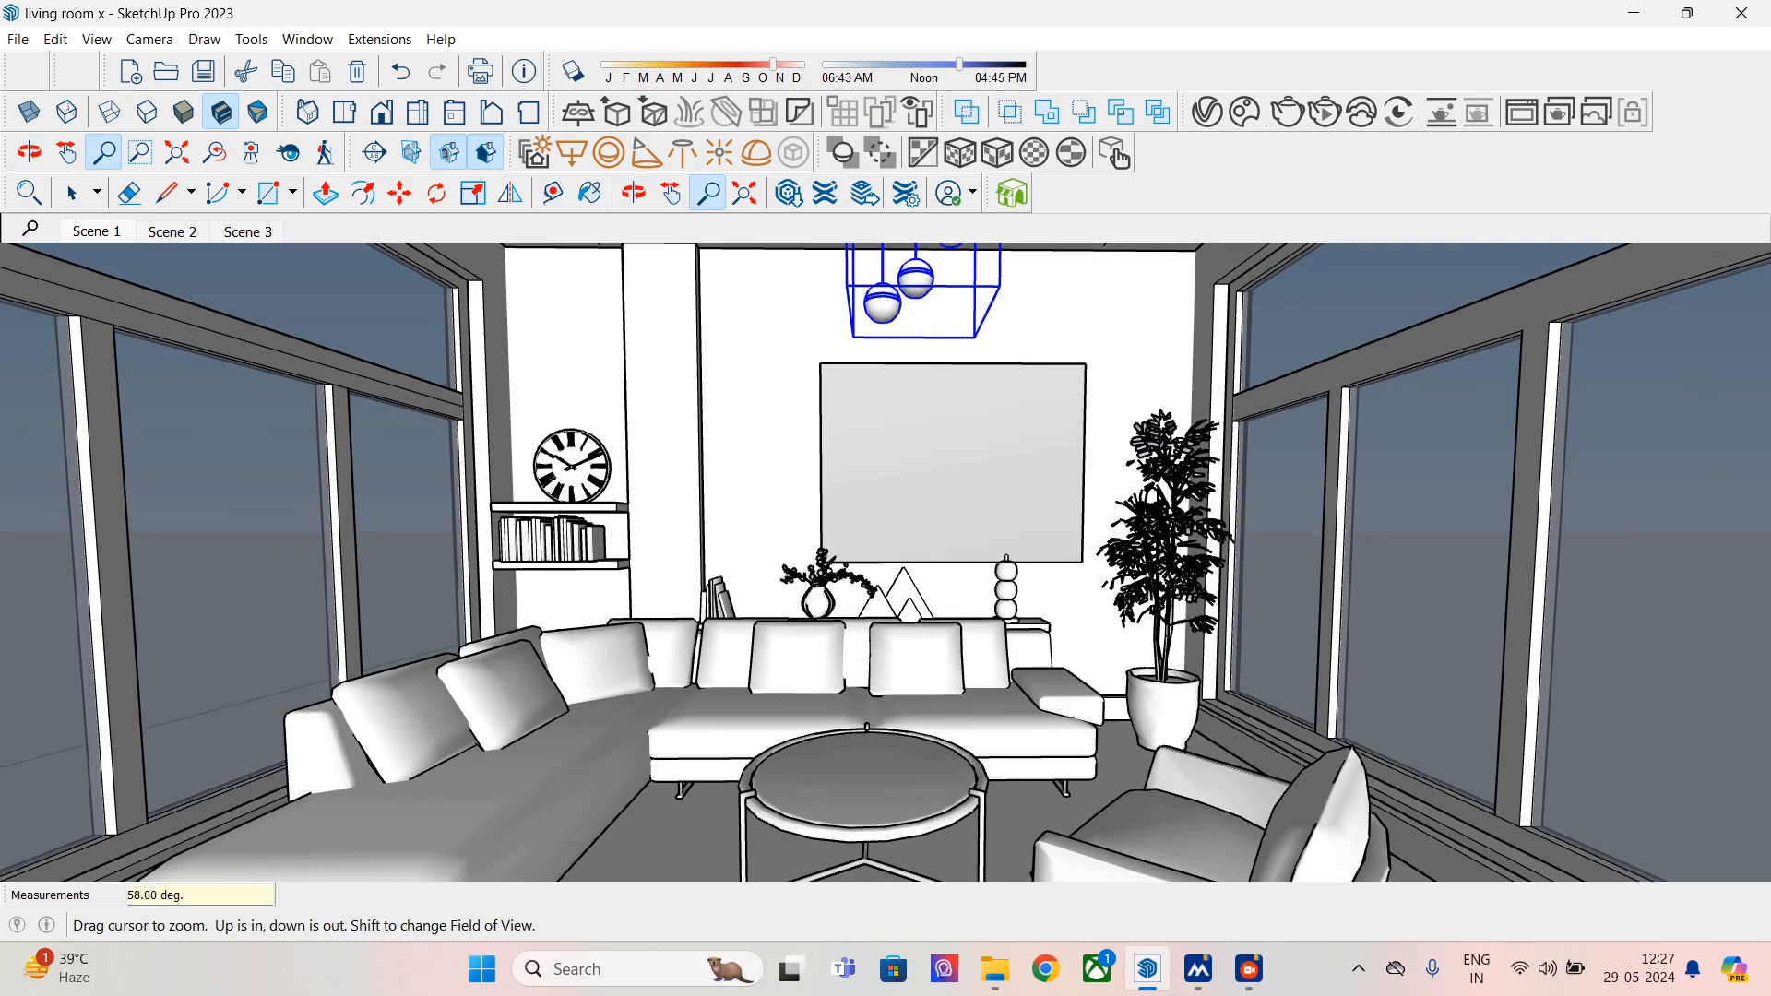
key(Return)
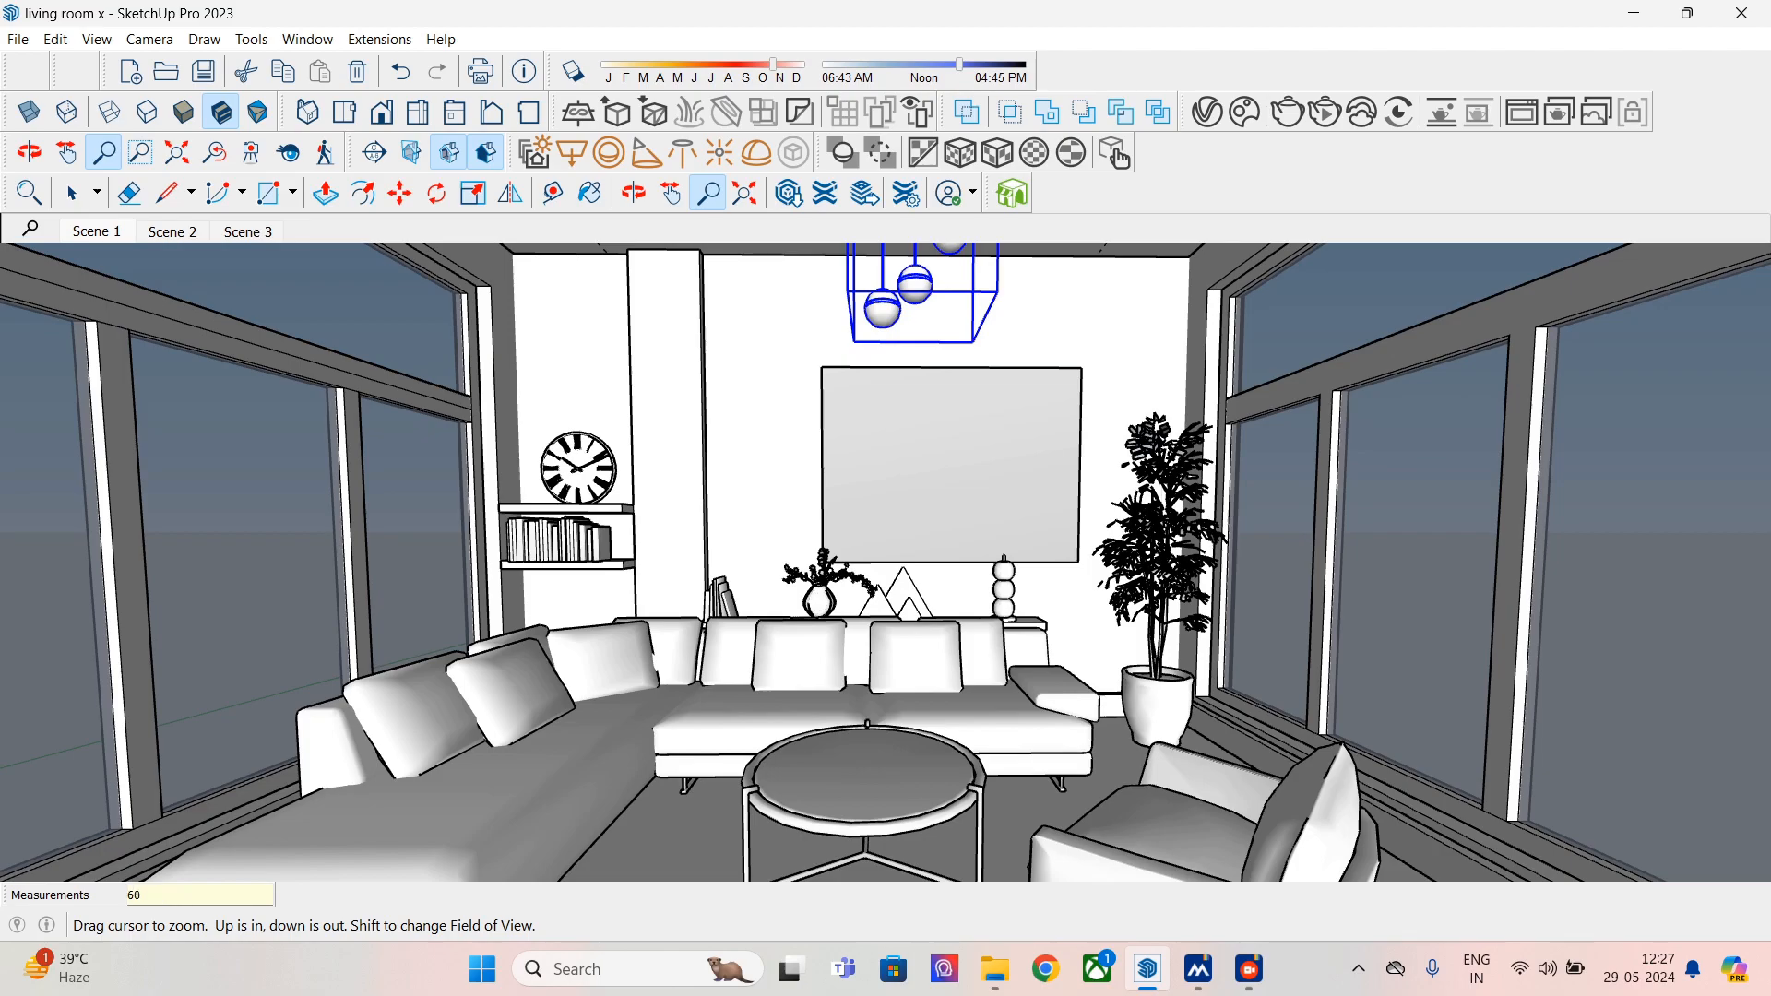
- Widen the field of view to 65 degrees, reframe the sofa area to include the ceiling lights, and update Scene 1 with this view
key(Return)
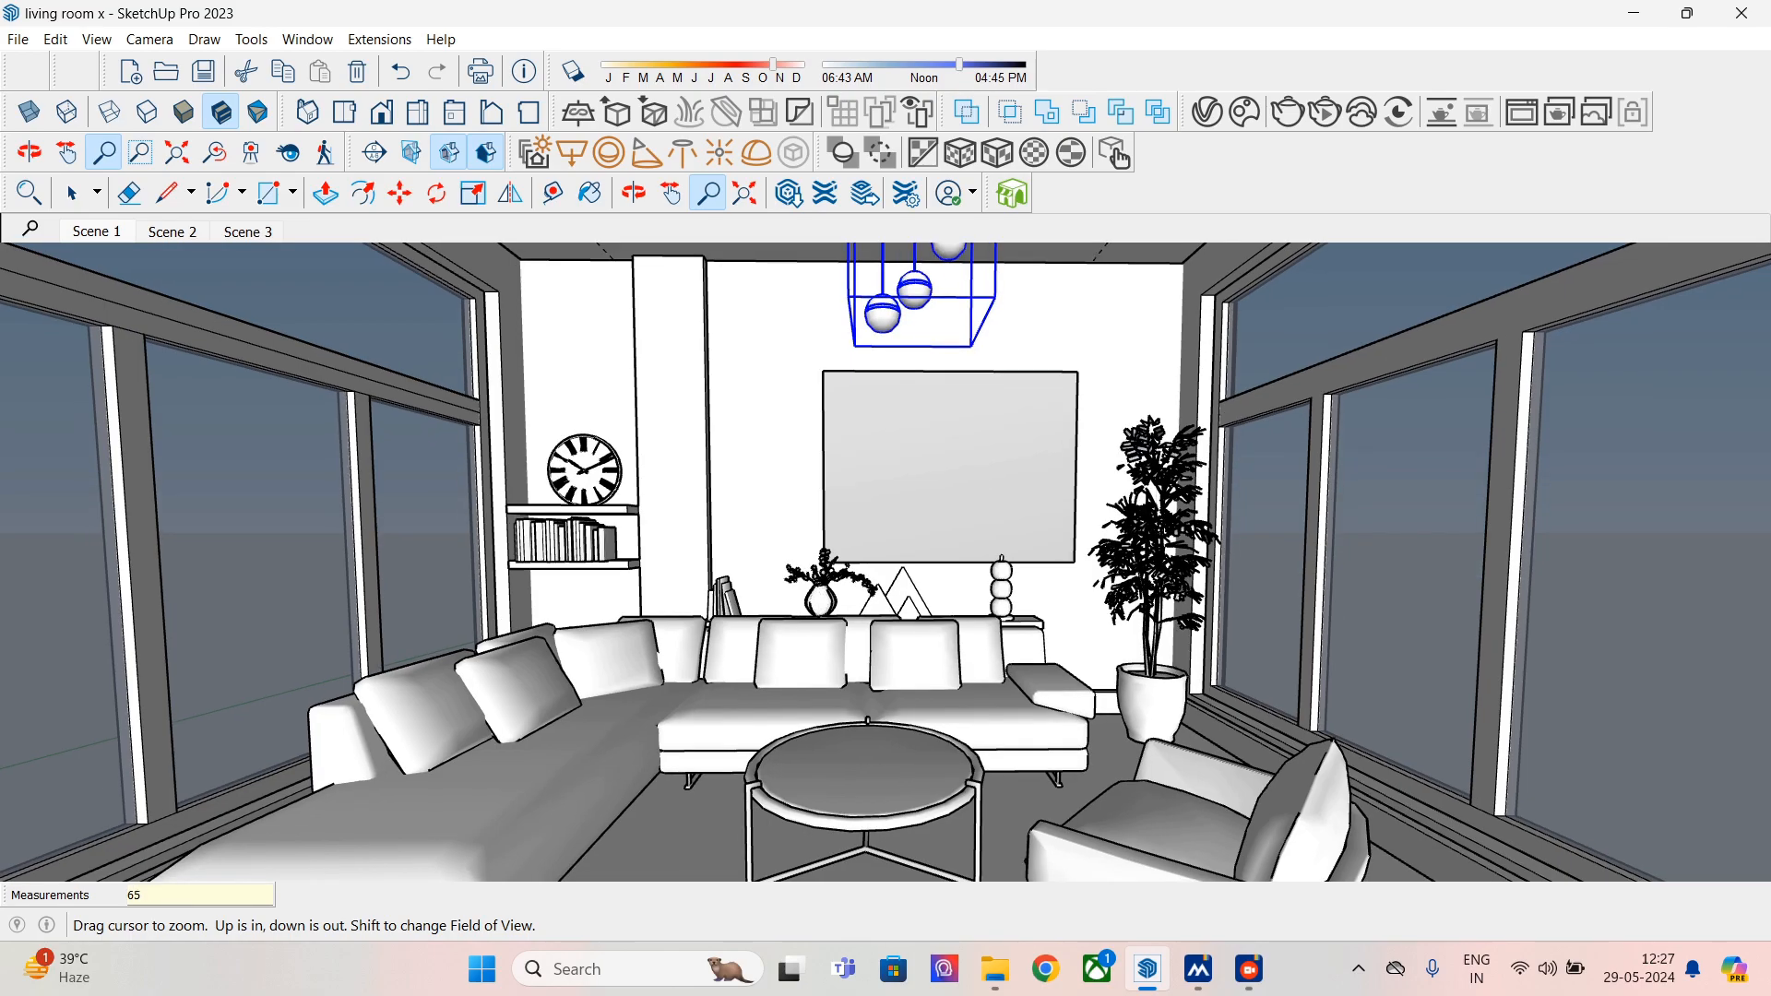
key(Return)
middle_drag(886, 563, 859, 508)
right_click(108, 235)
click(164, 321)
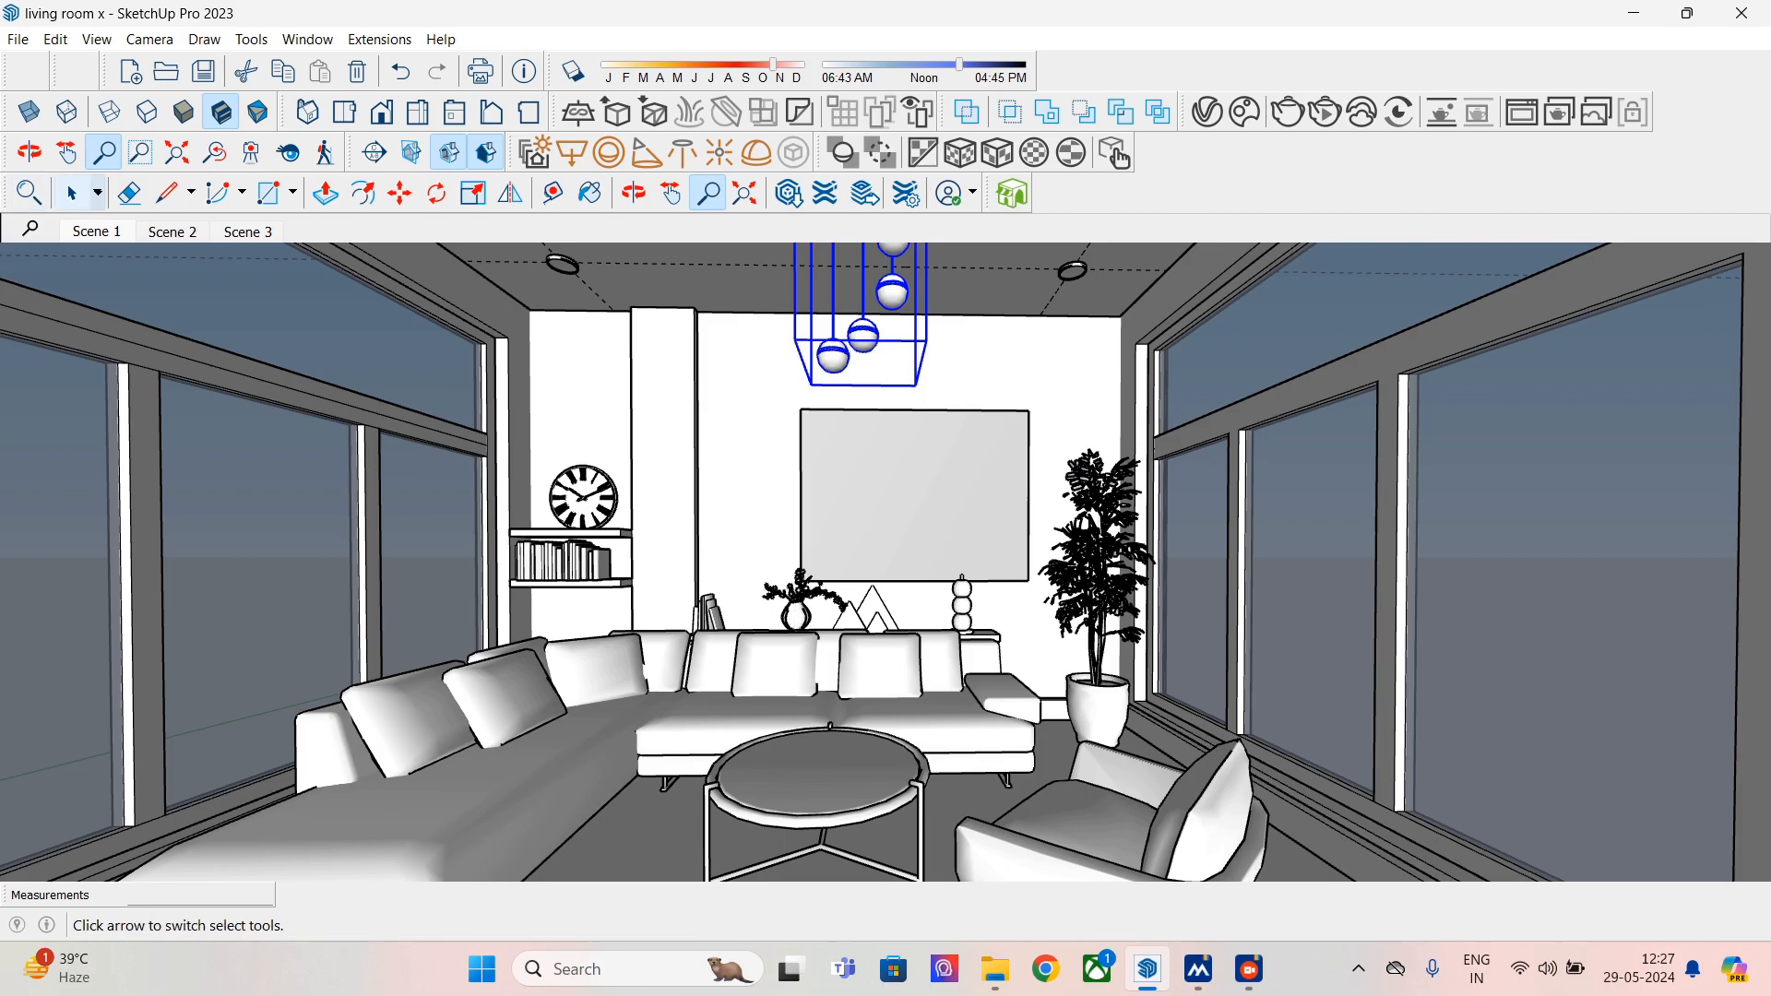
click(73, 193)
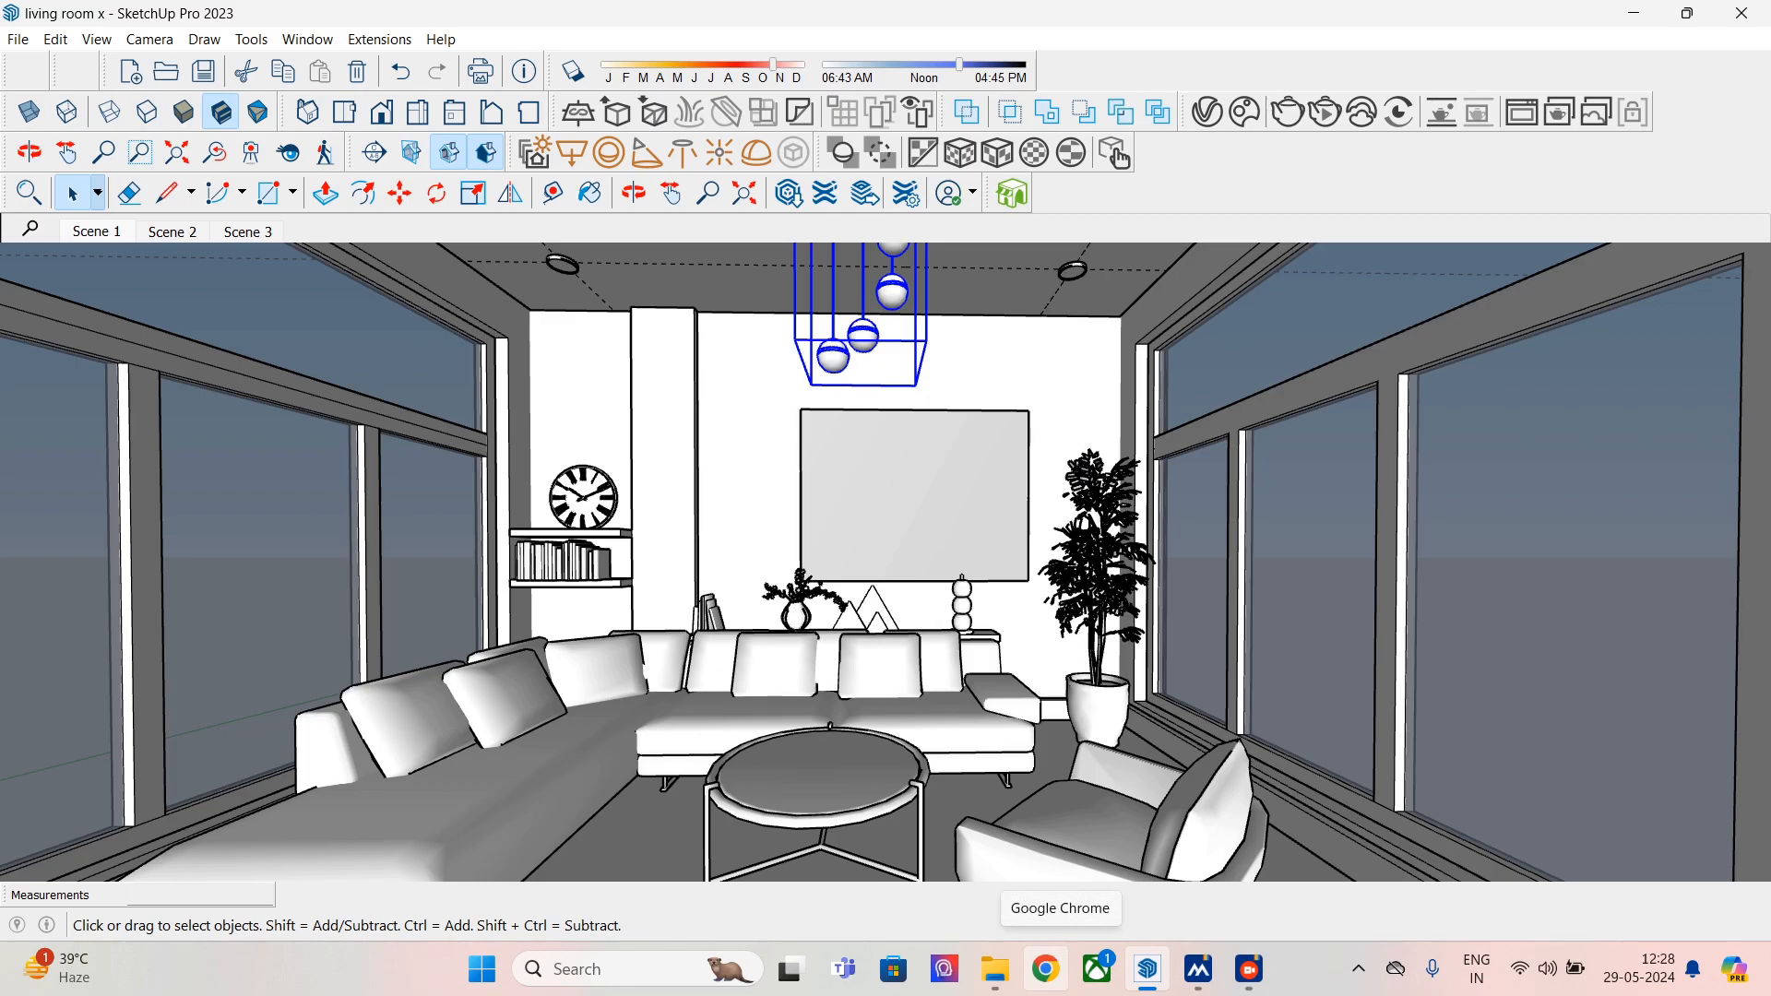
- Switch to Google Chrome with the second user profile, search Google for PINTEREST, and open the Pinterest - India site
click(1045, 968)
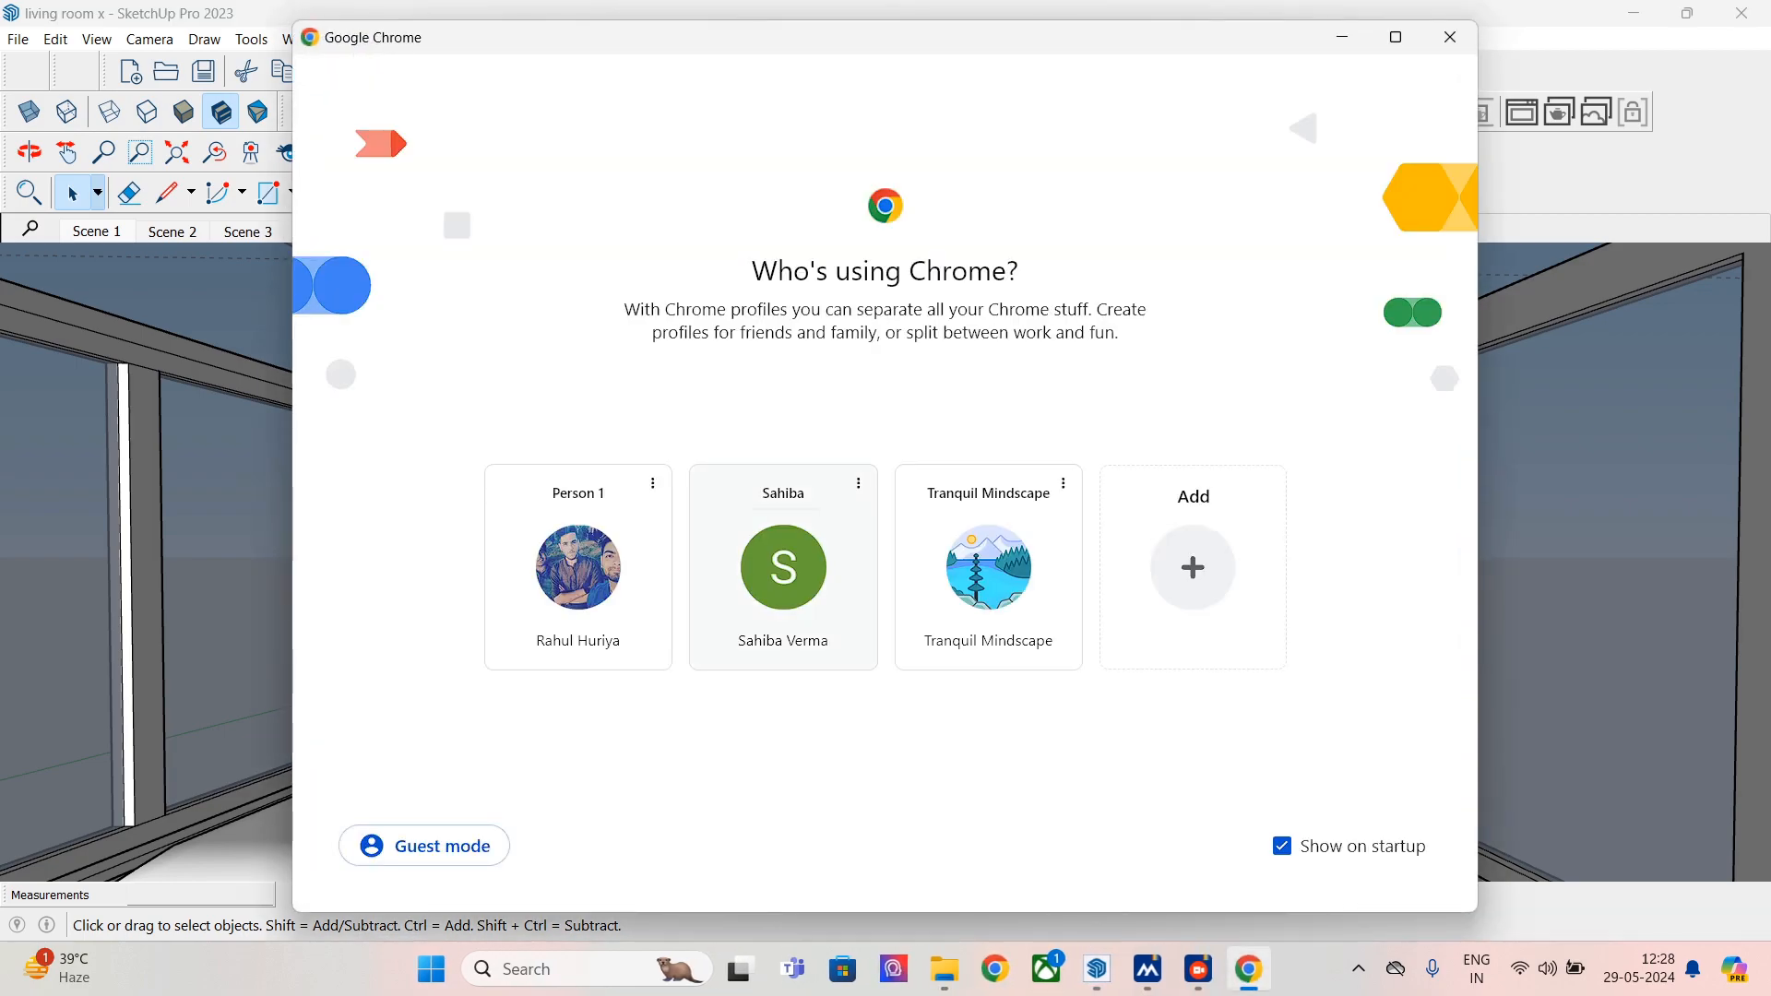
click(782, 566)
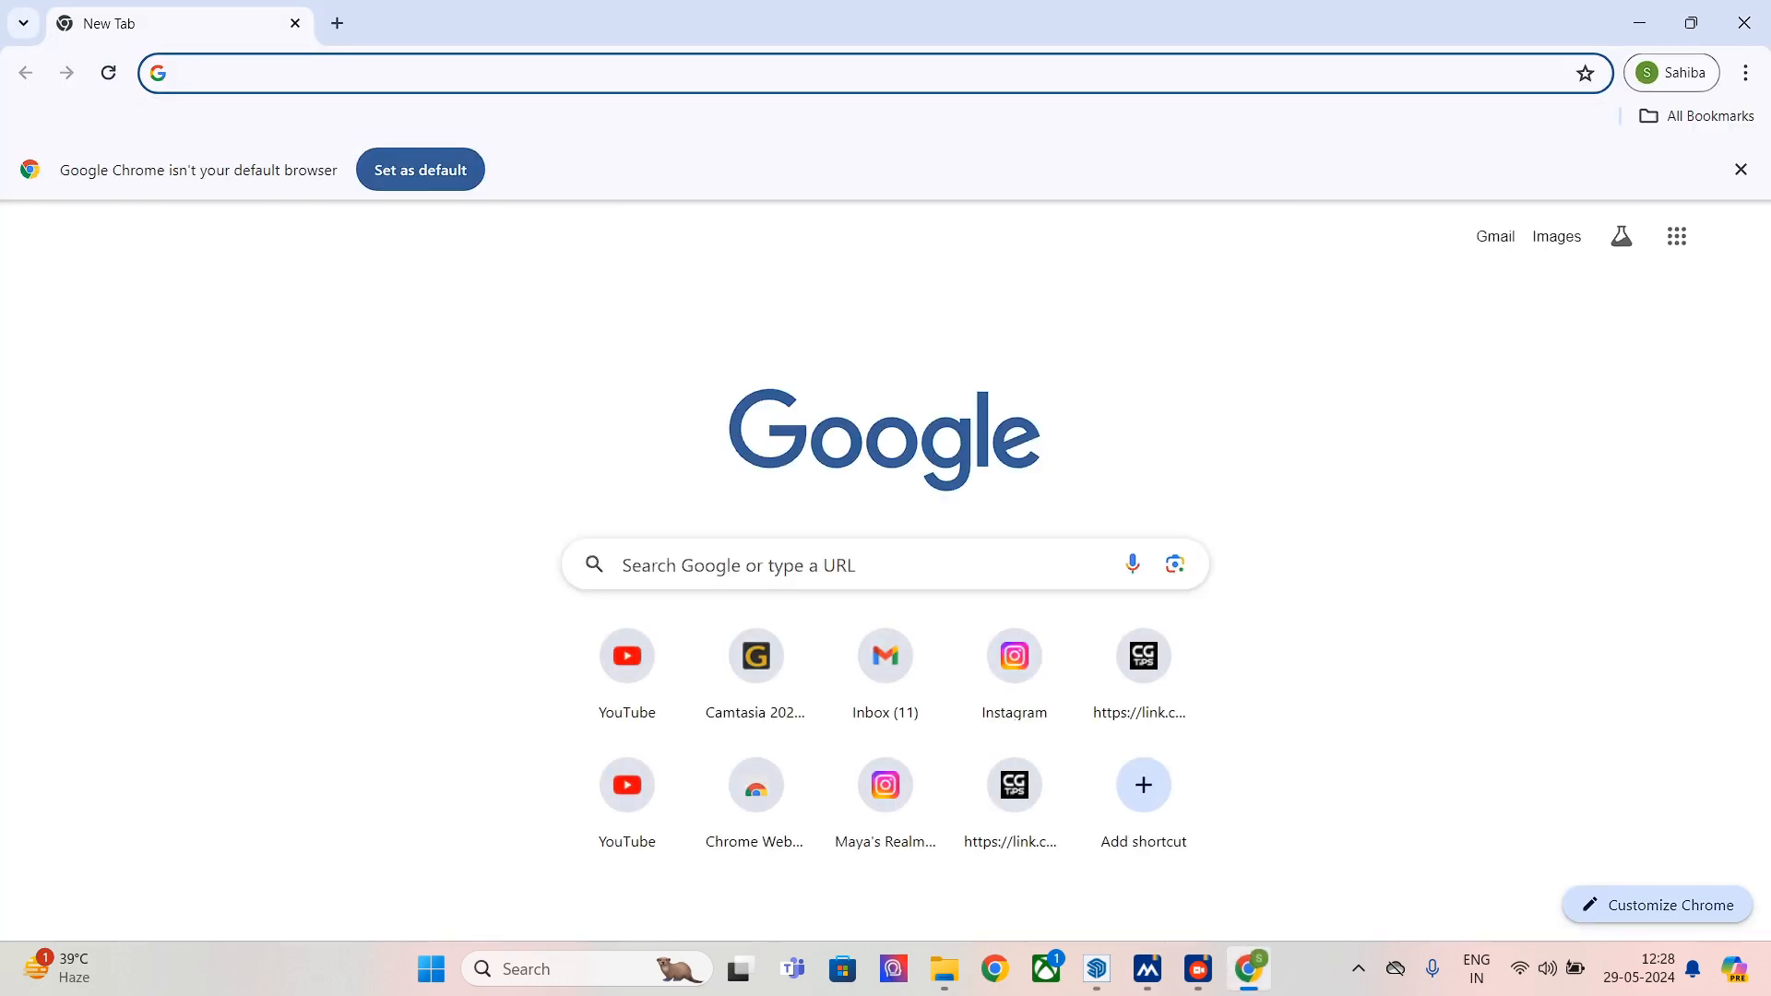
text(PINTER)
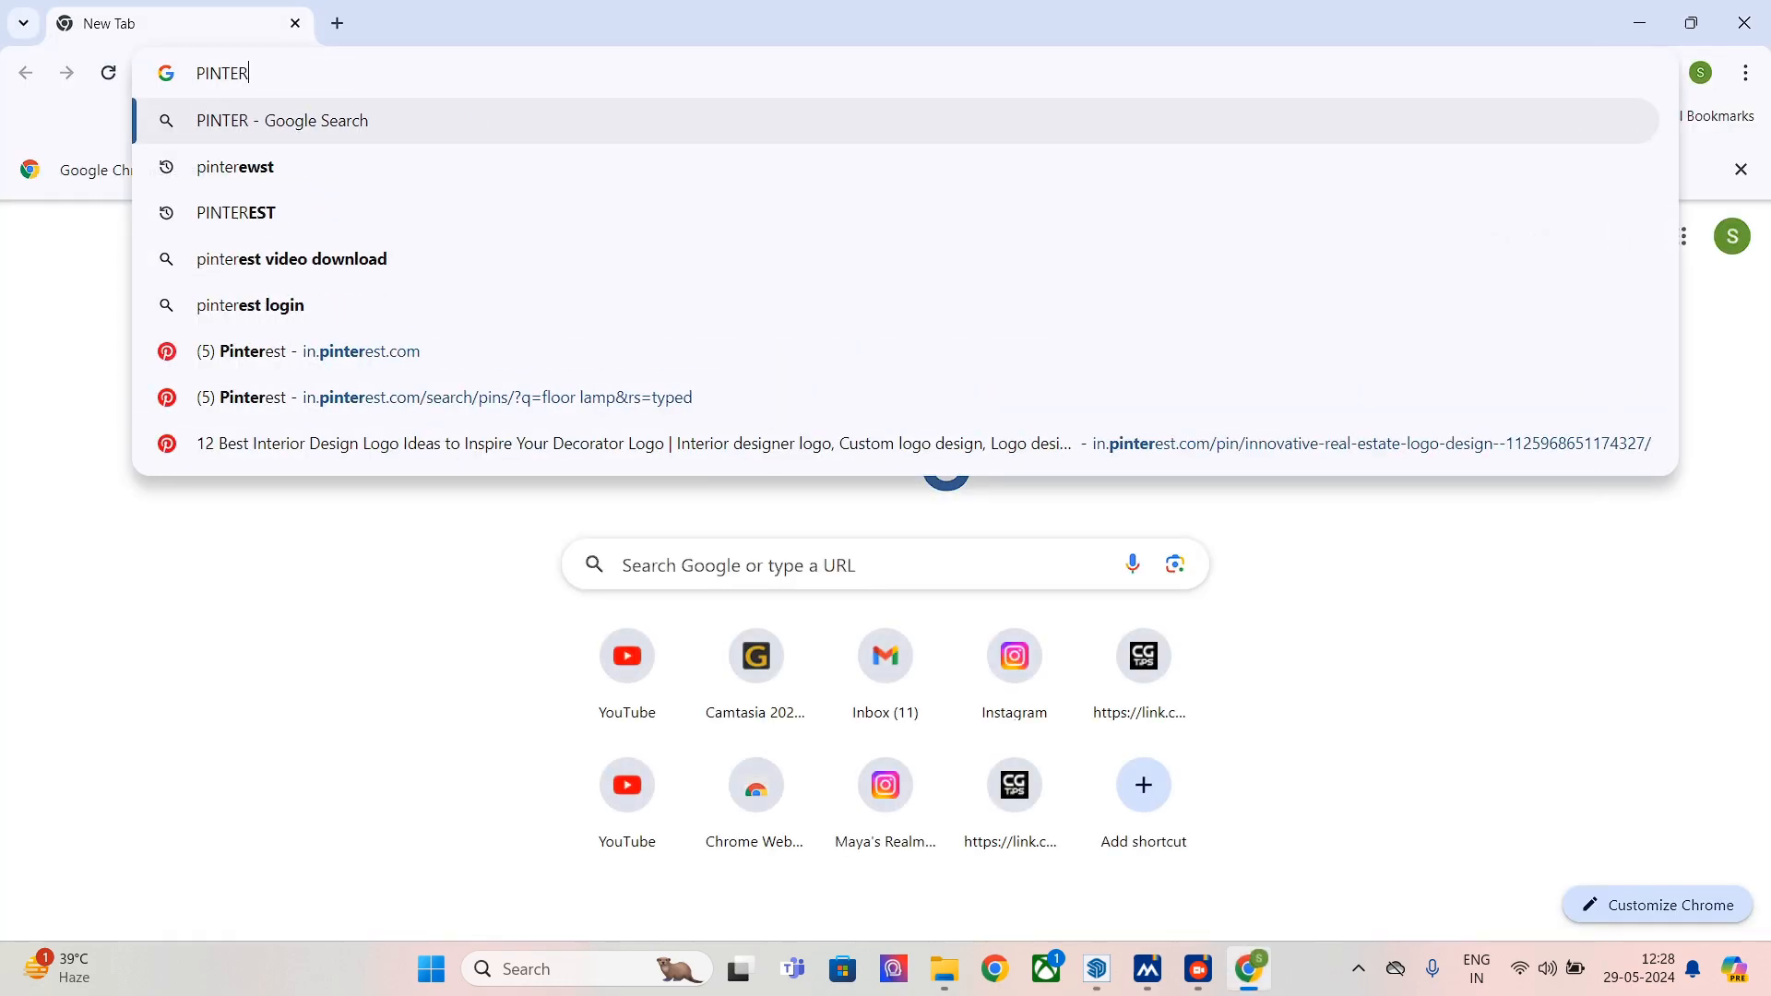
text(EST)
key(Return)
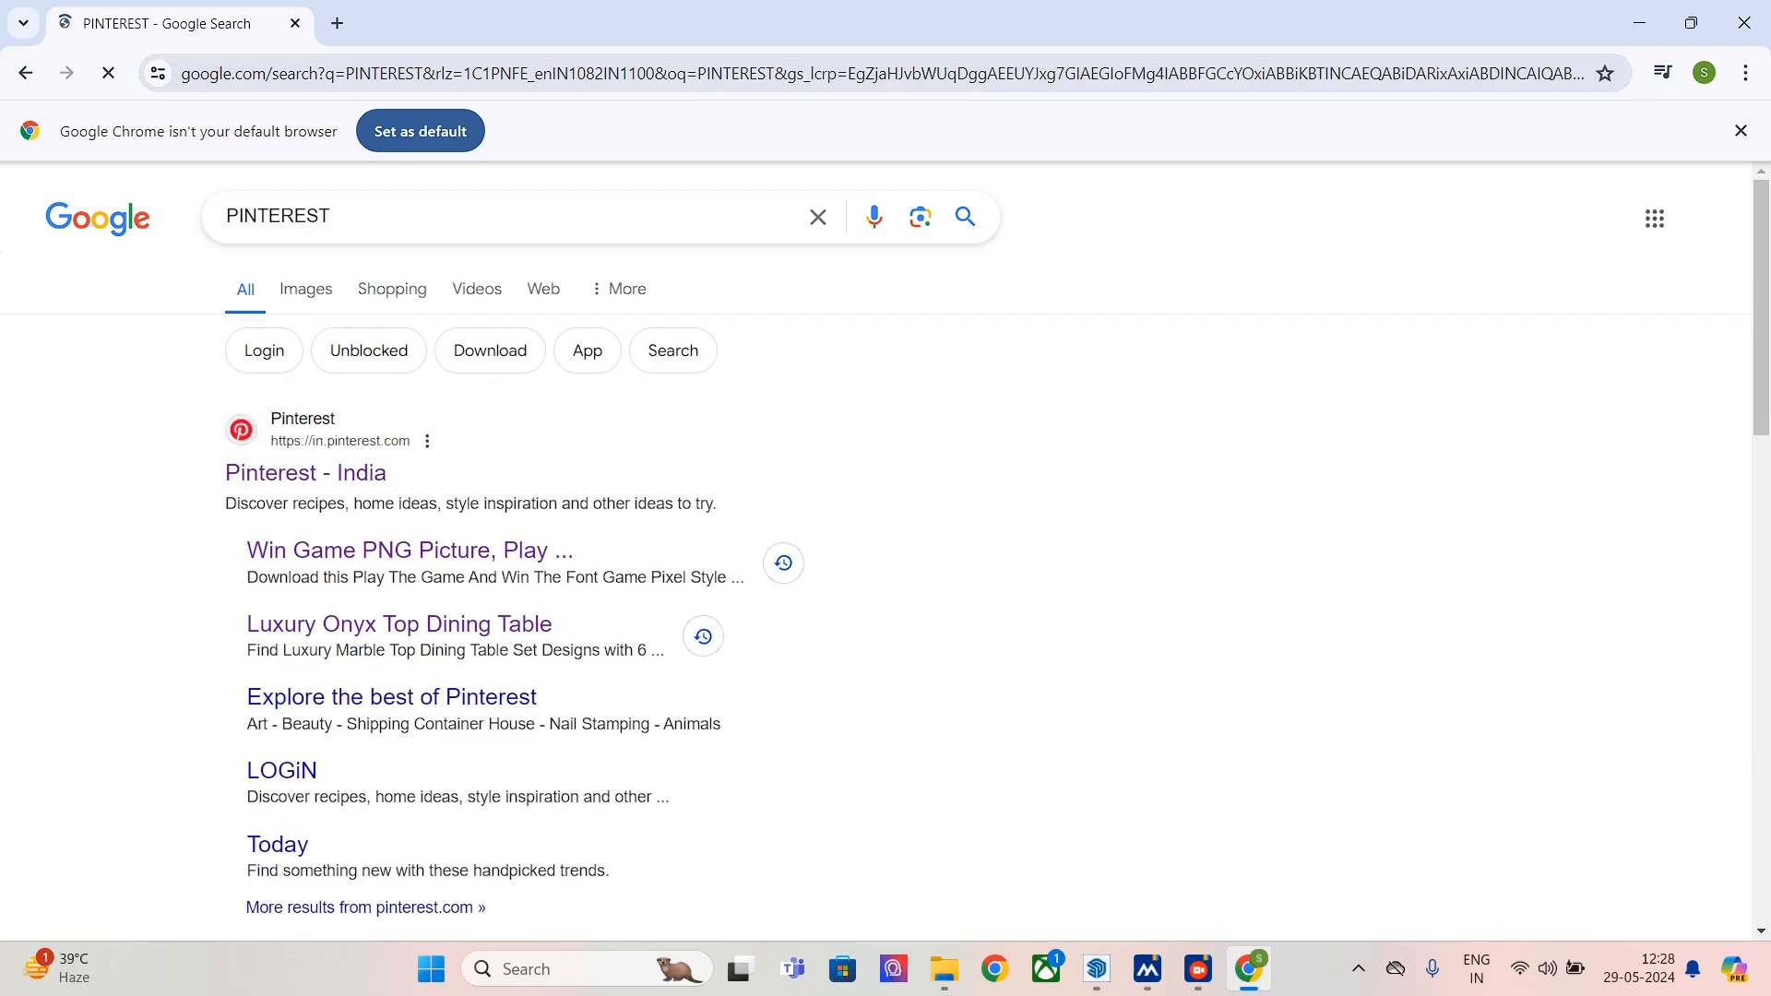
click(305, 473)
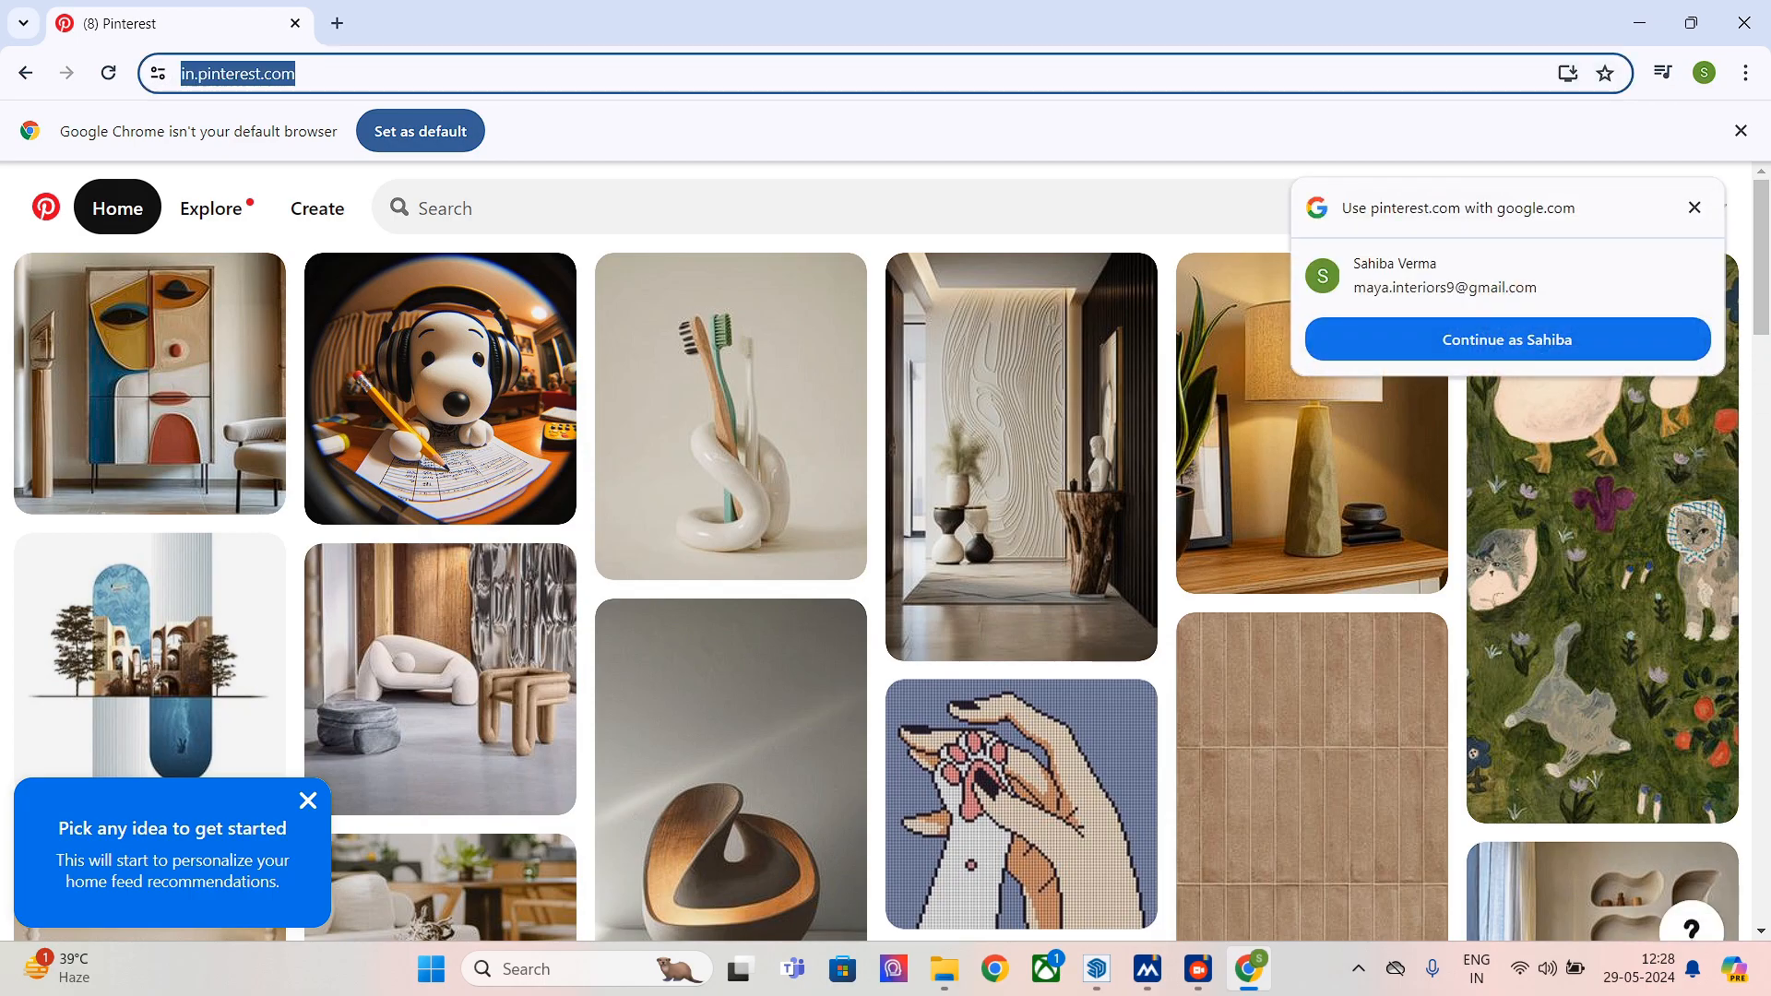
- Search Pinterest for COLOR PALETTES
click(446, 208)
text(COLOR PALET)
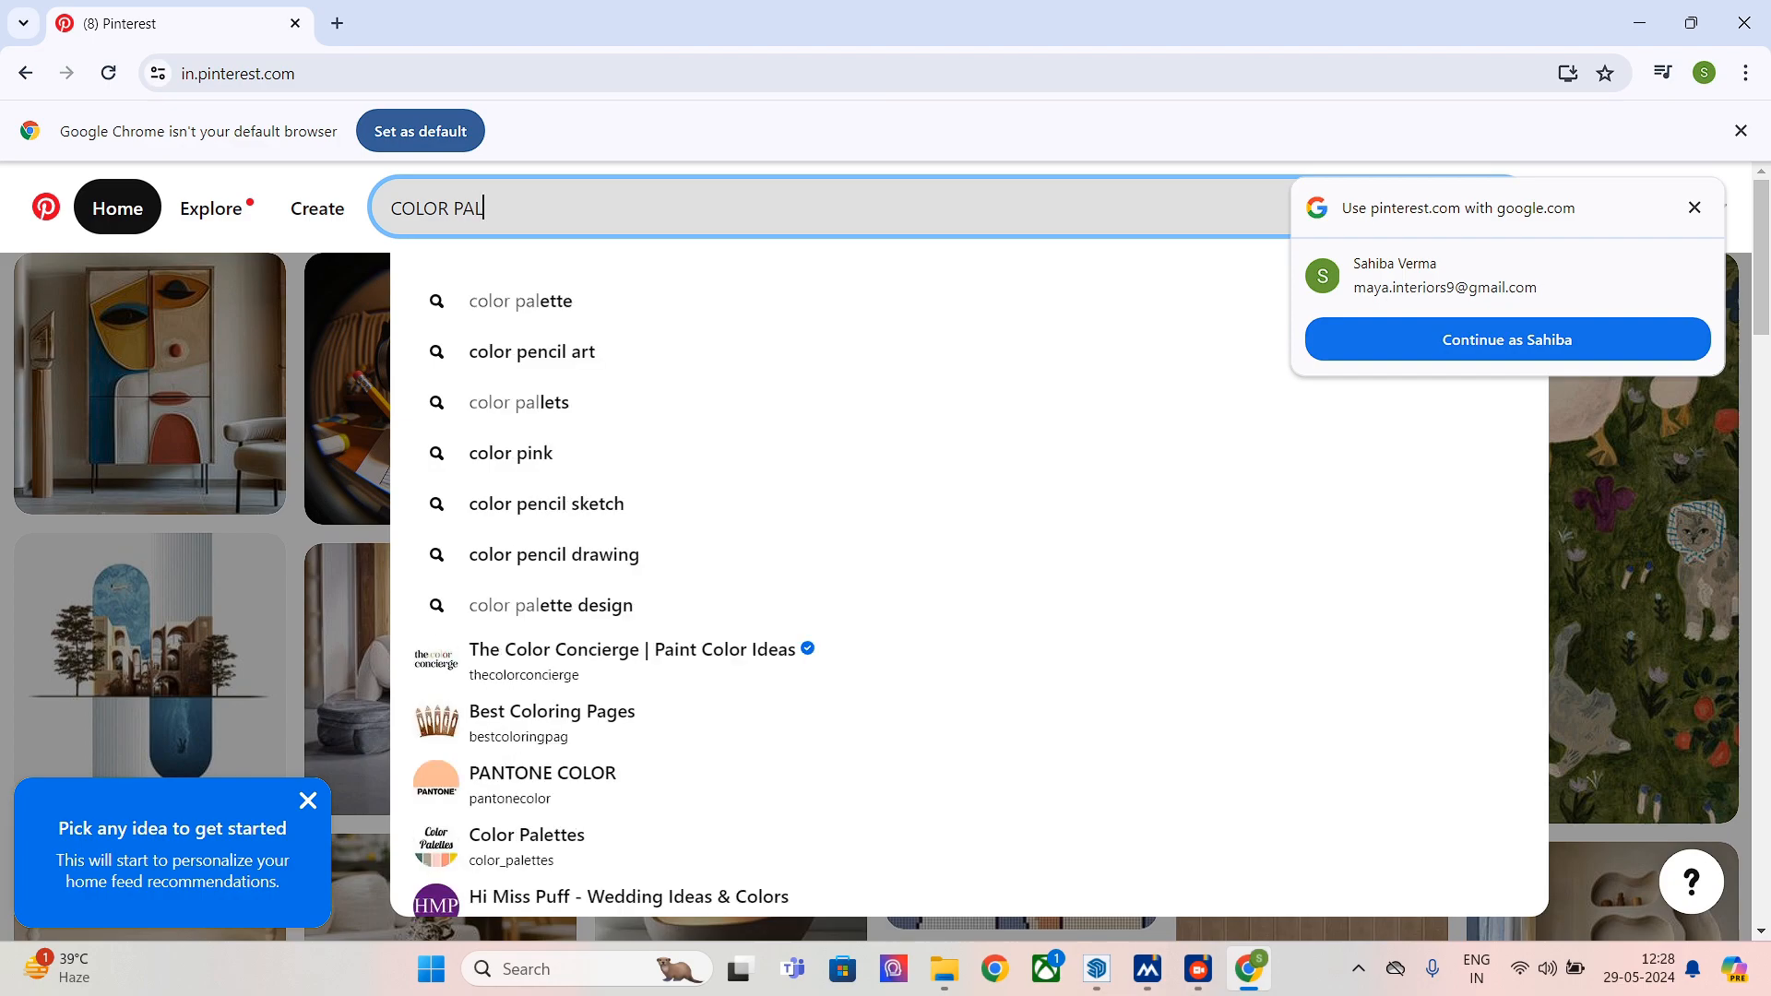
text(TES)
key(Return)
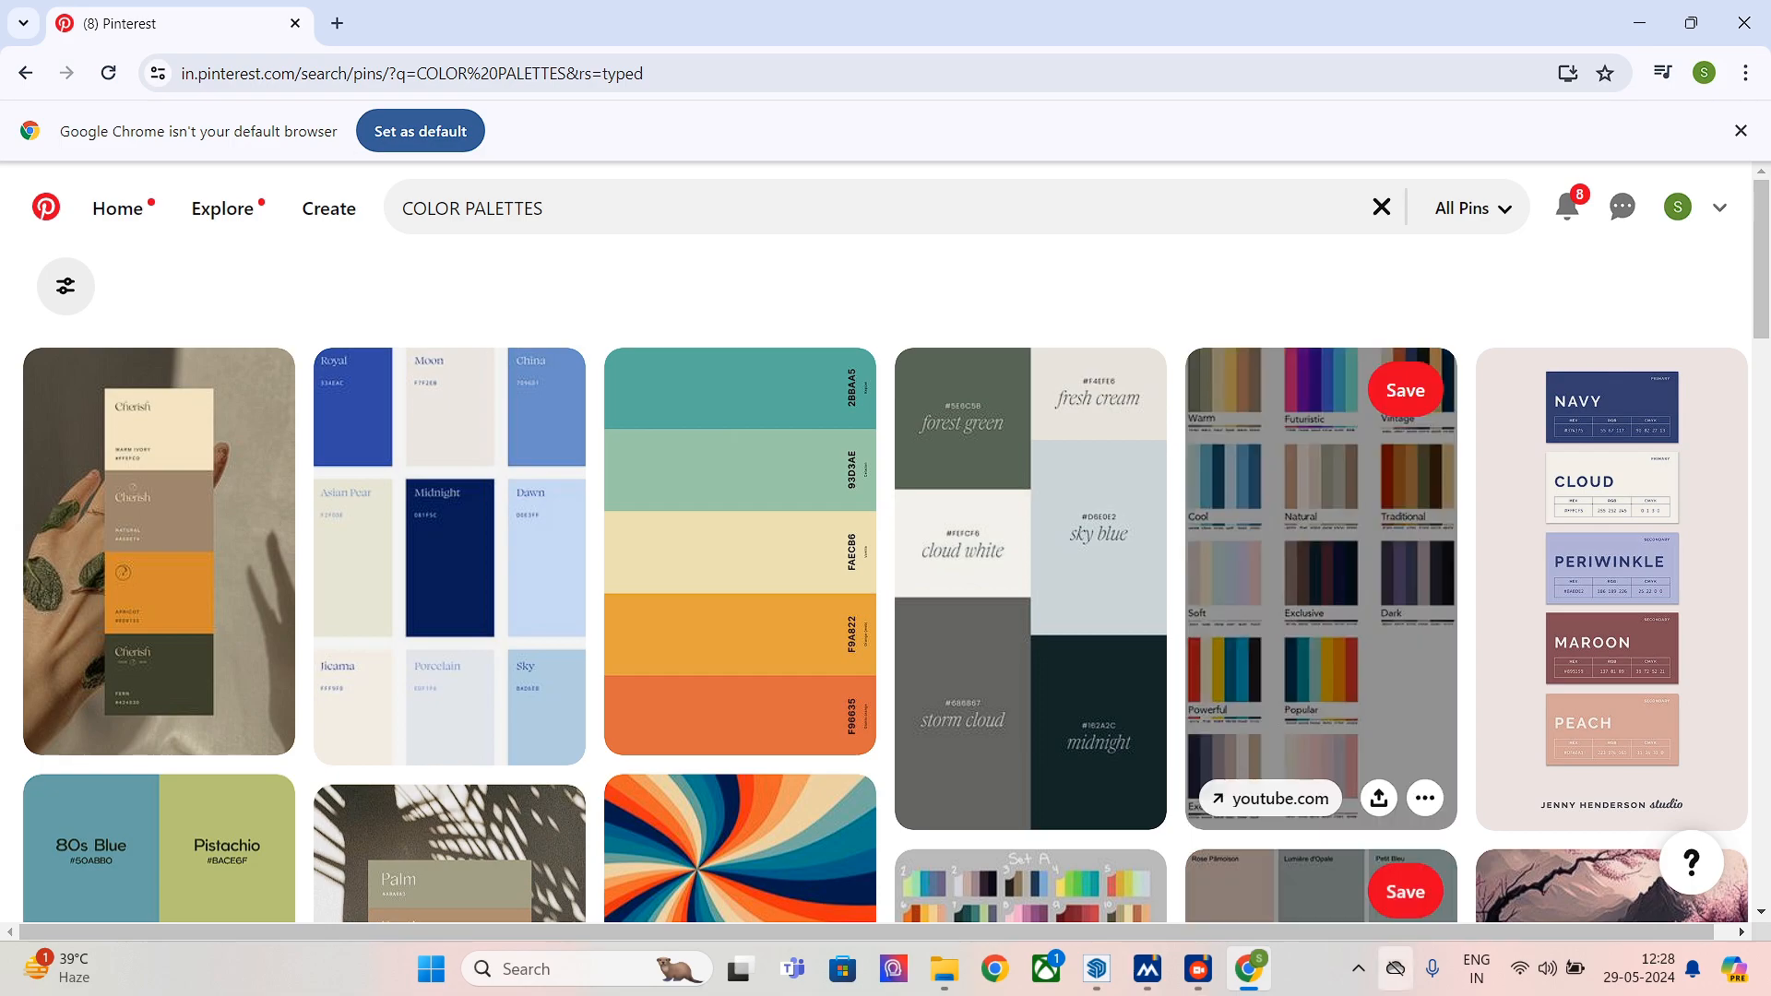
- Look through the color palette pins for a scheme that suits the living room
scroll(738, 553, down, 1)
scroll(449, 783, down, 1)
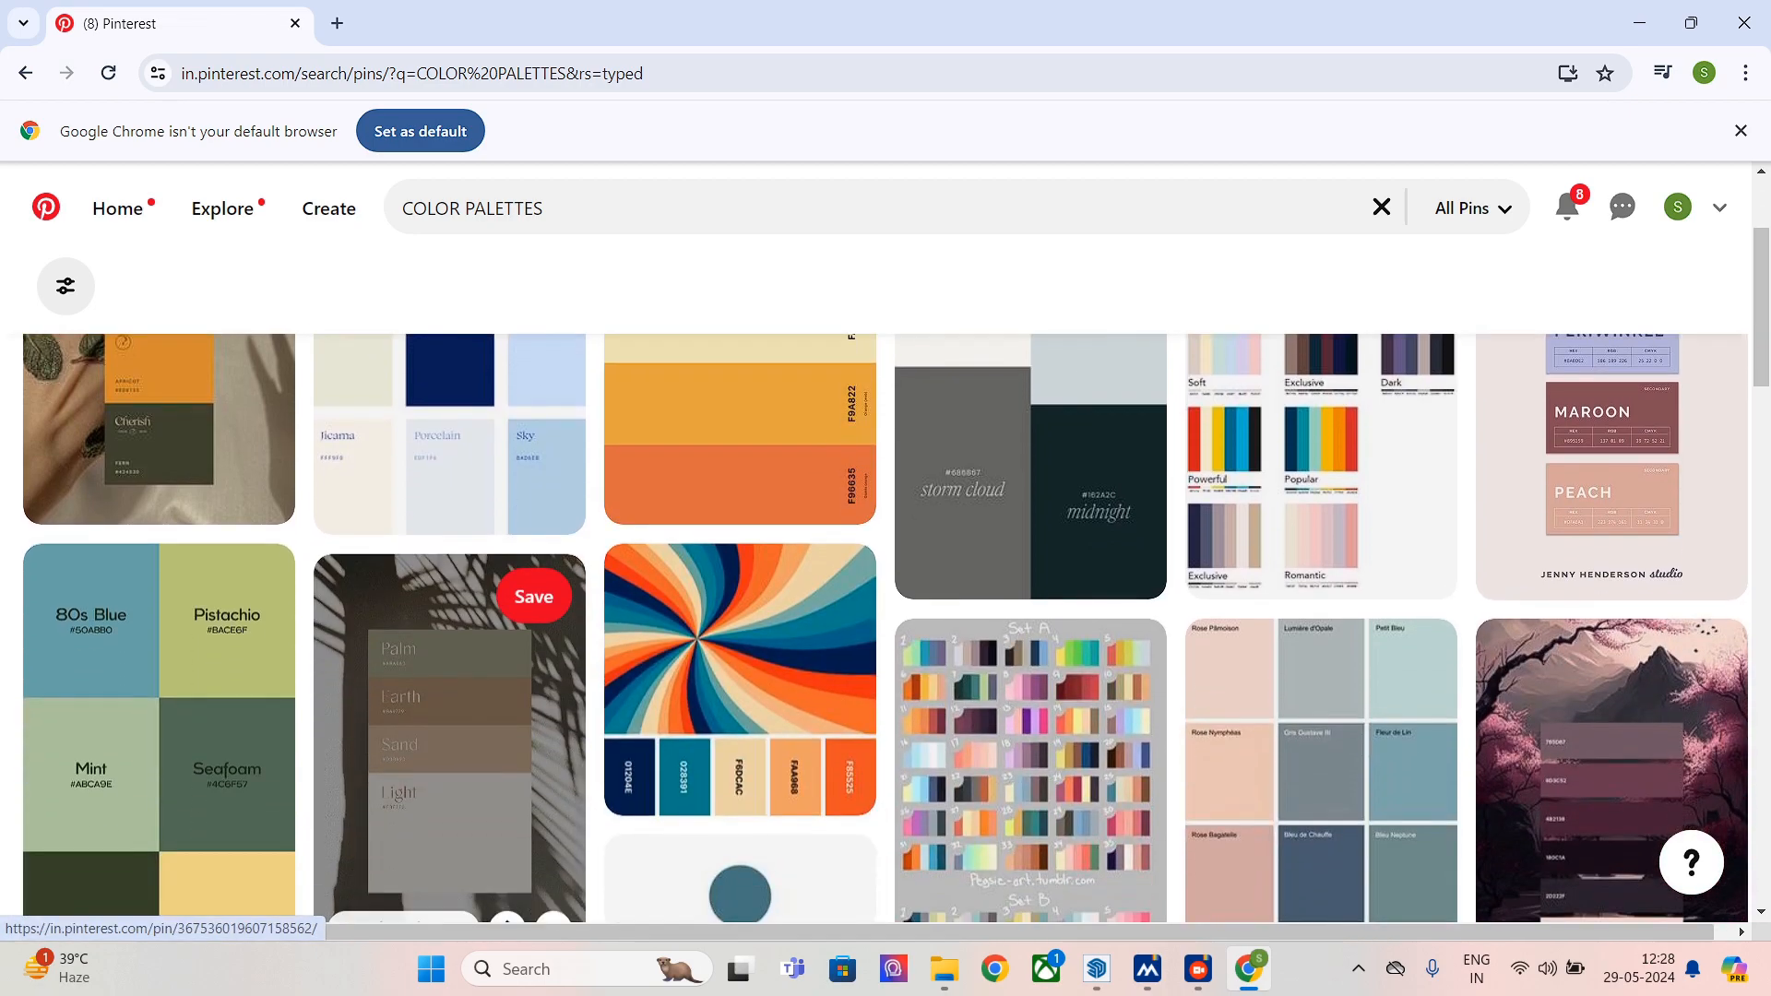
scroll(450, 784, down, 3)
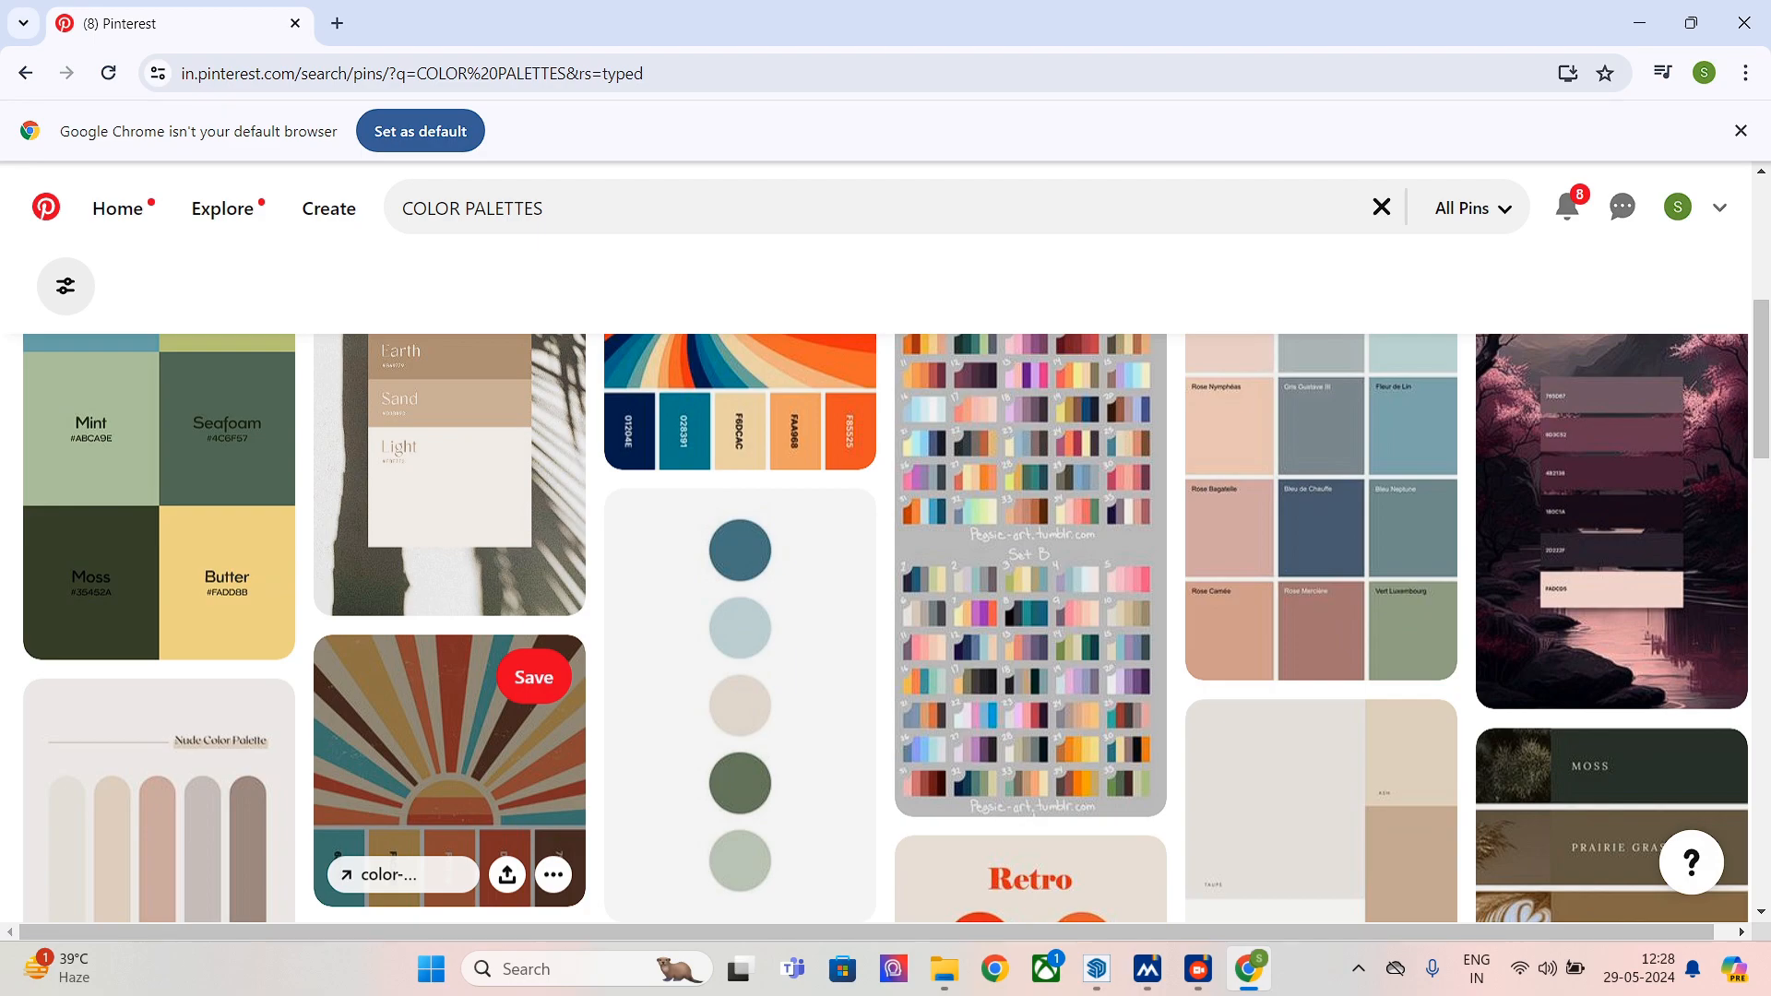
scroll(449, 655, down, 2)
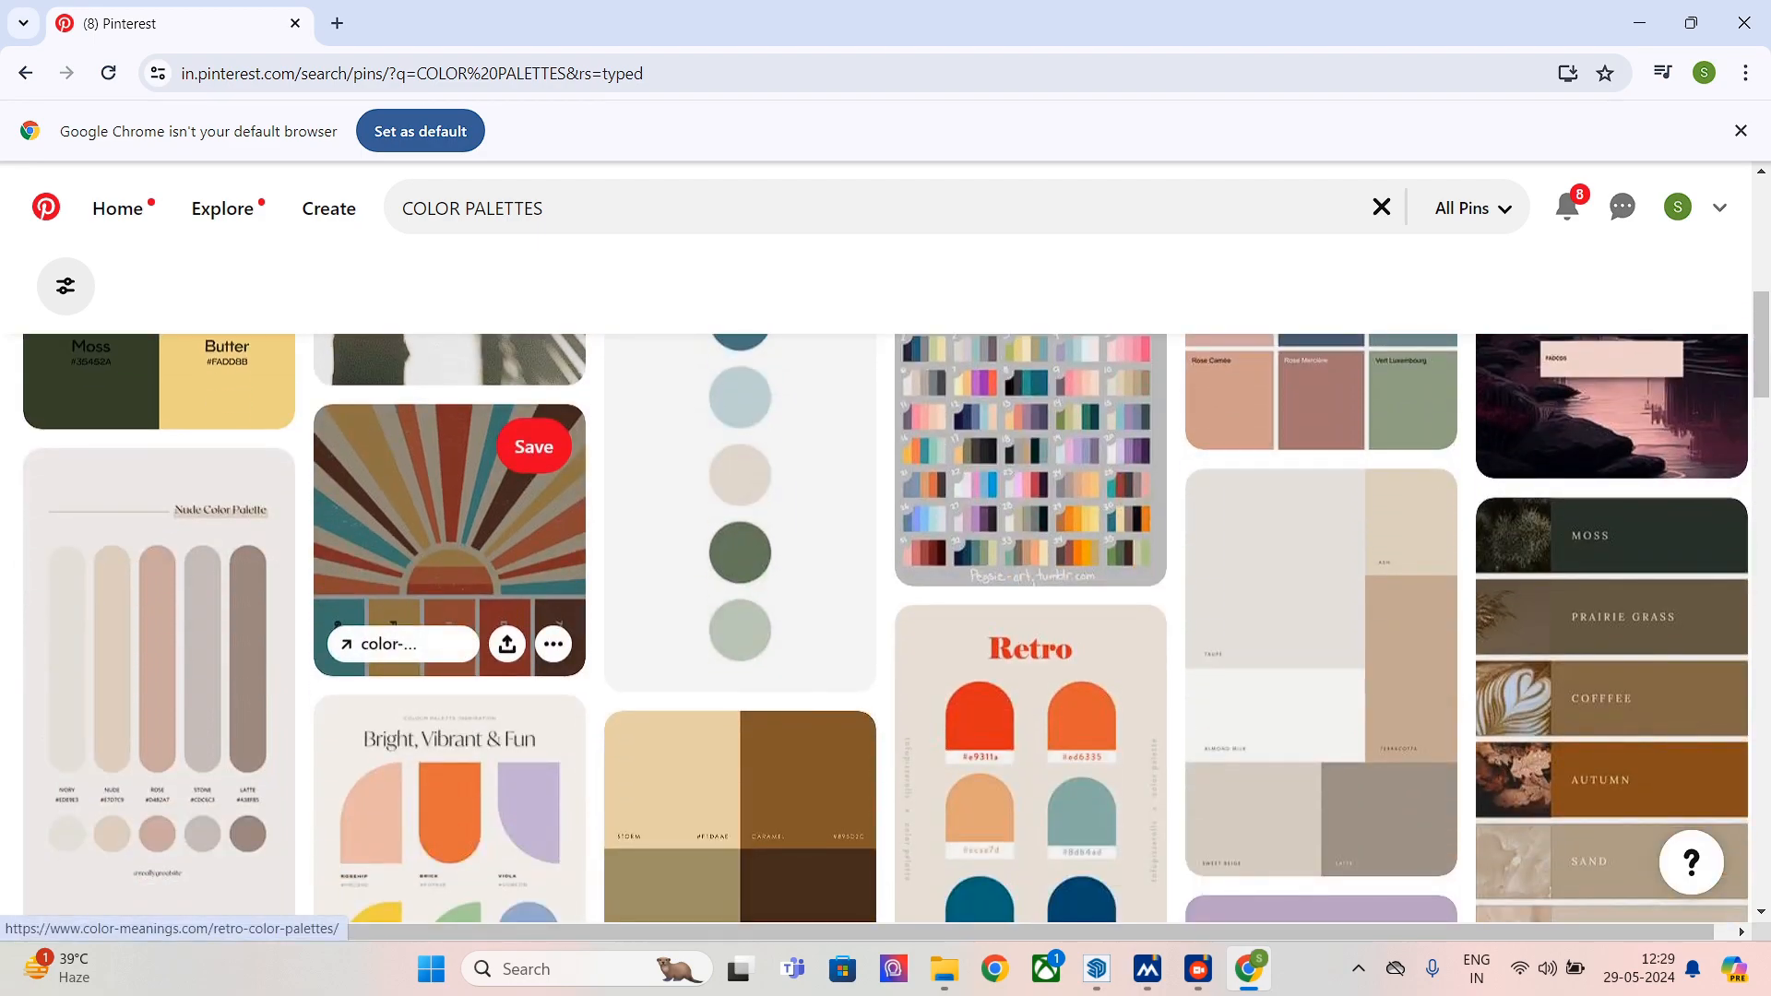
scroll(449, 646, down, 3)
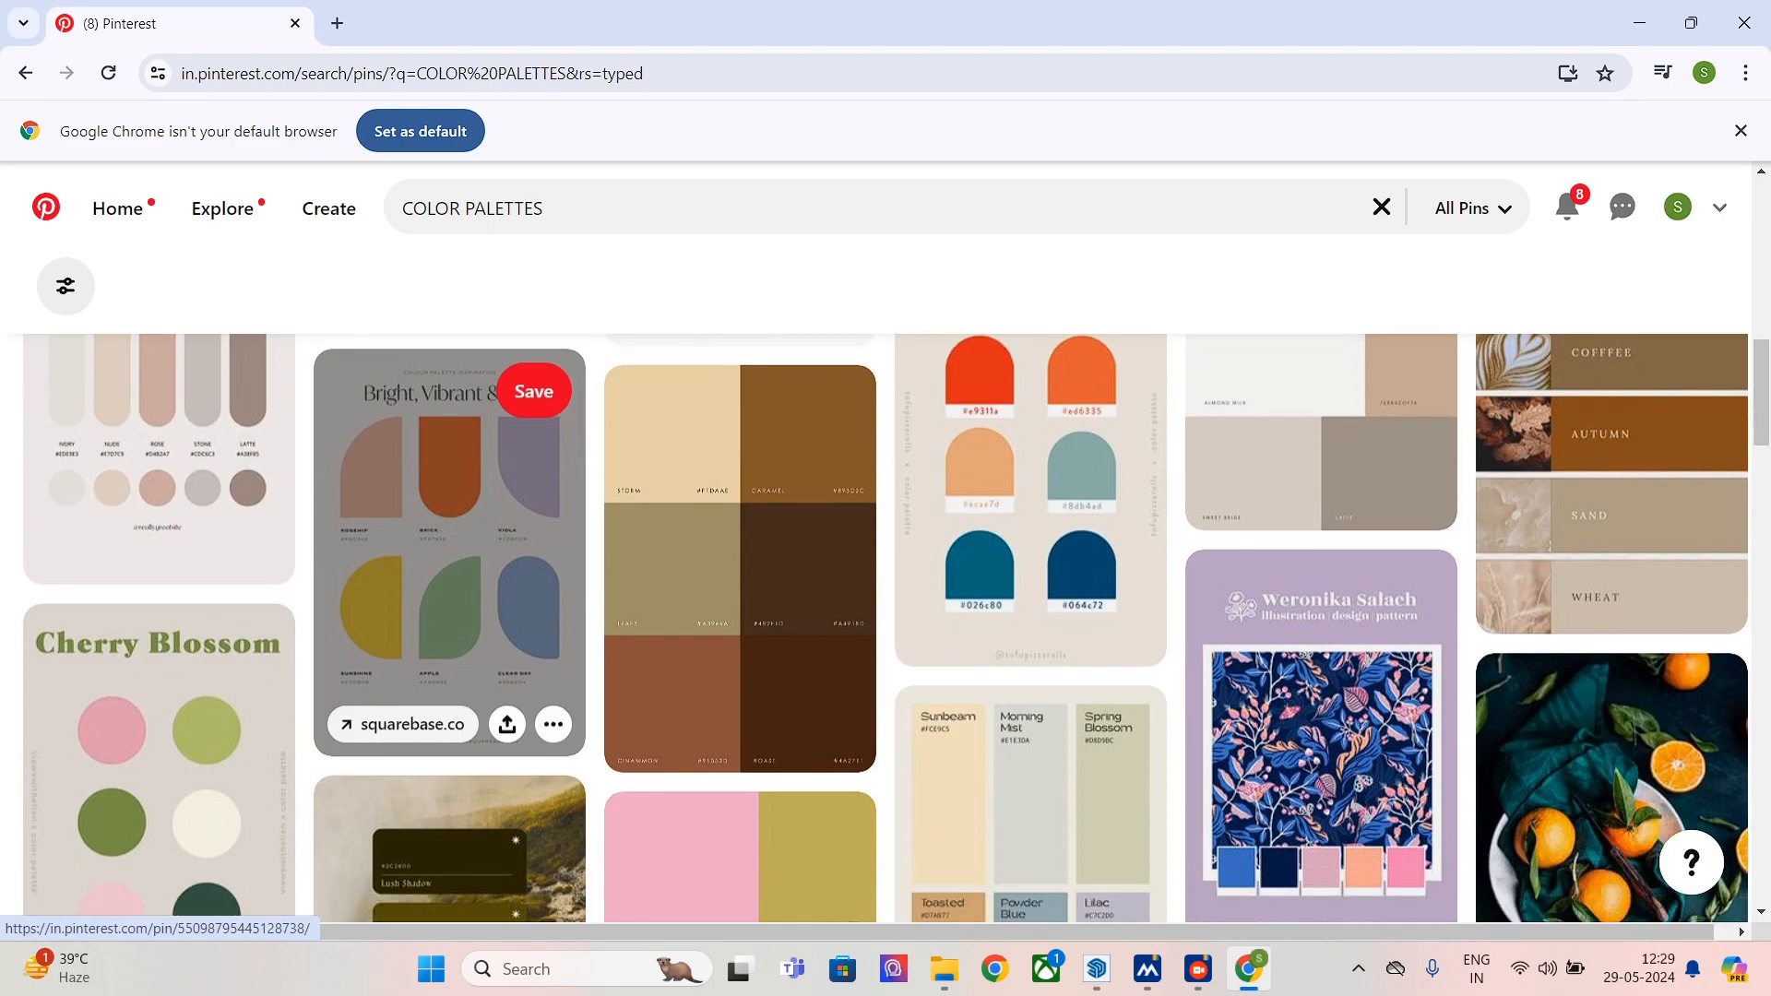
scroll(449, 646, down, 2)
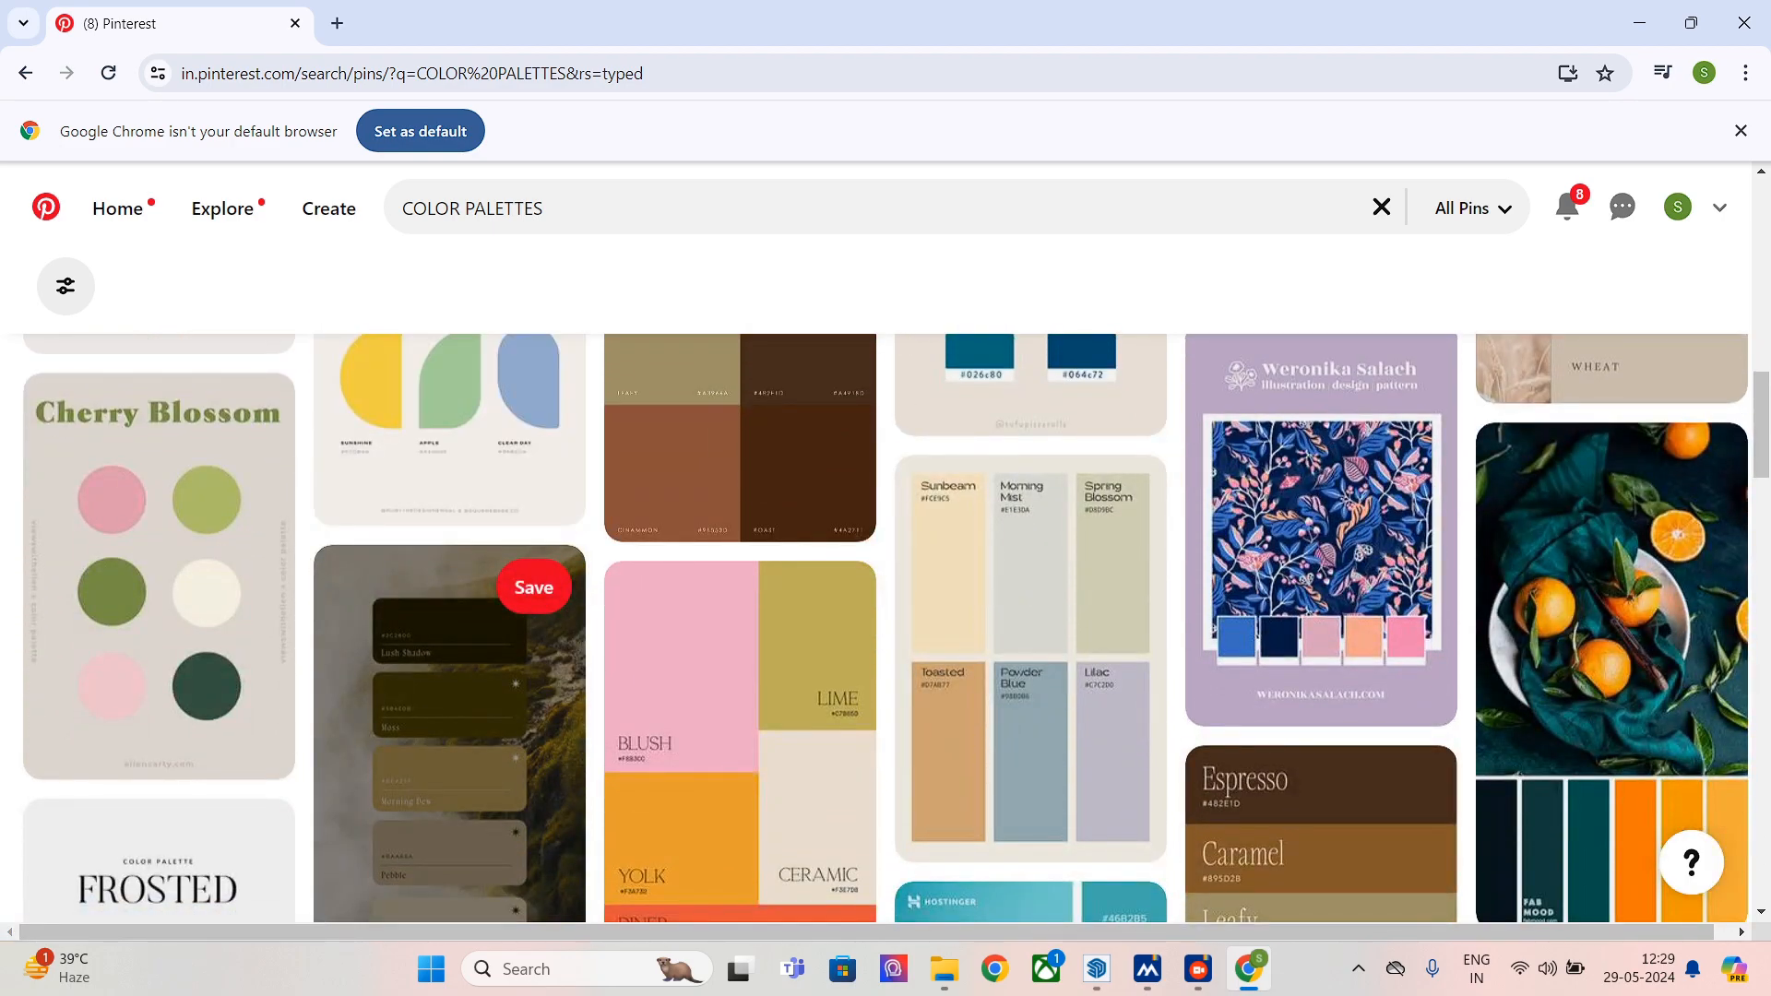
scroll(449, 645, down, 5)
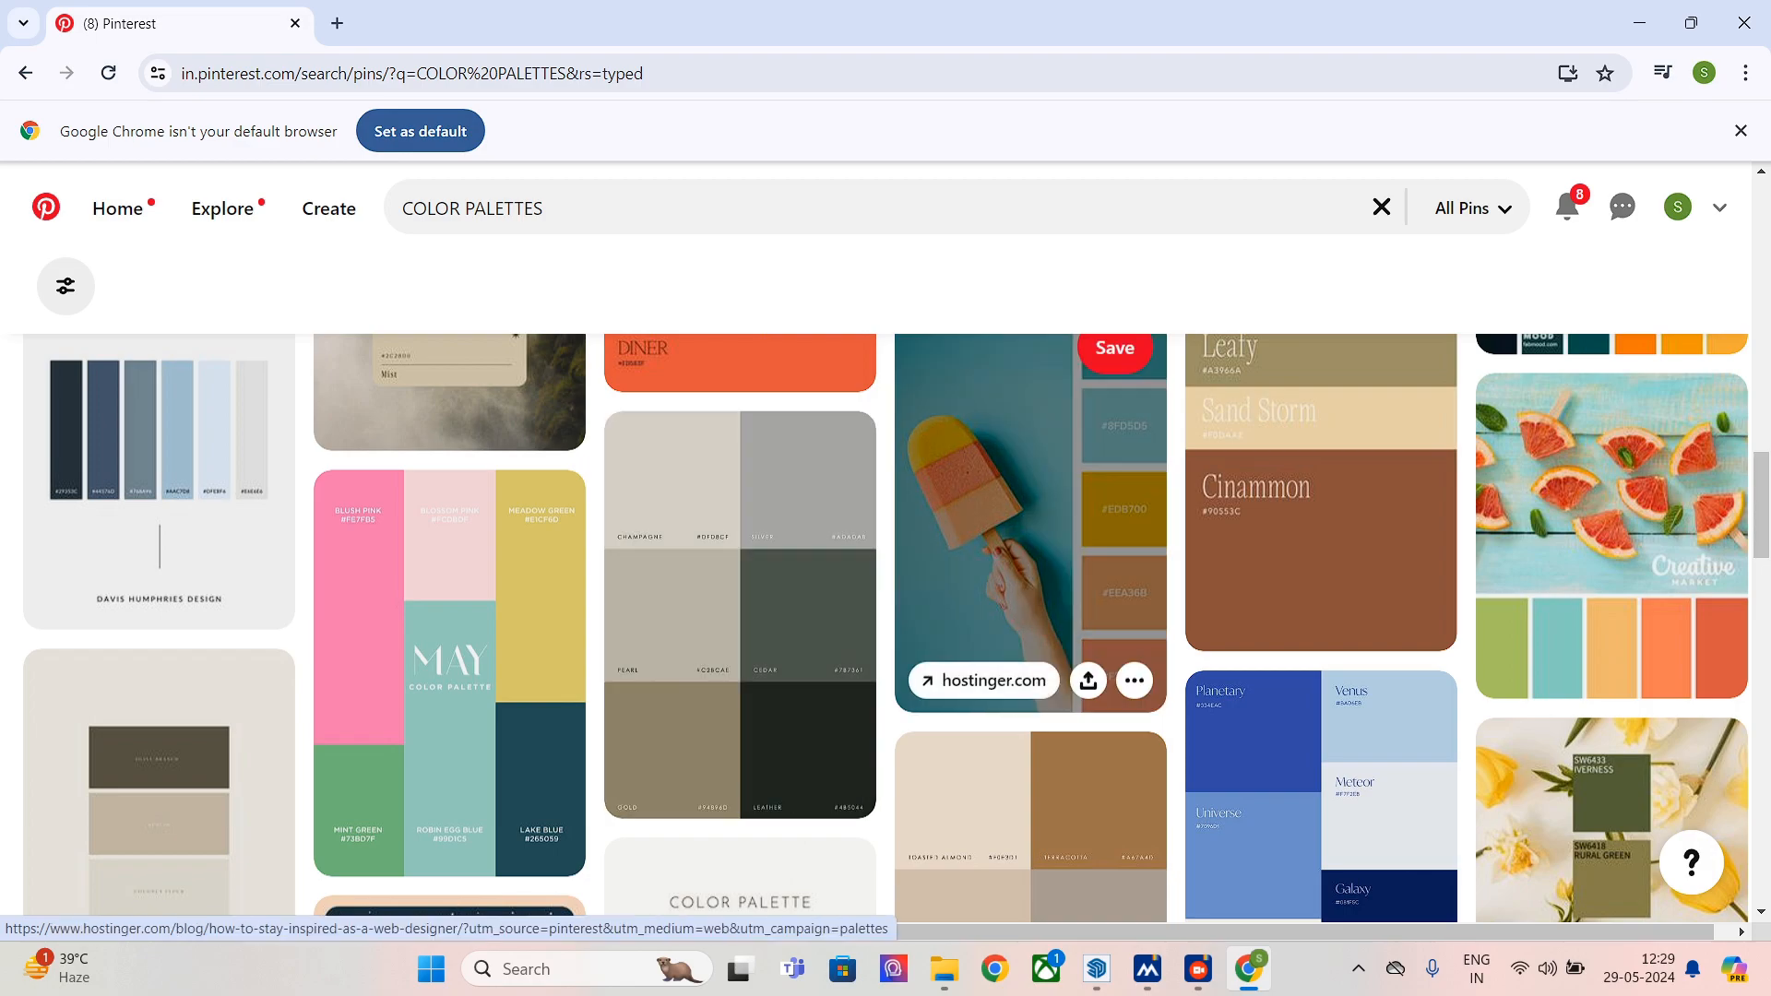
scroll(1030, 600, down, 2)
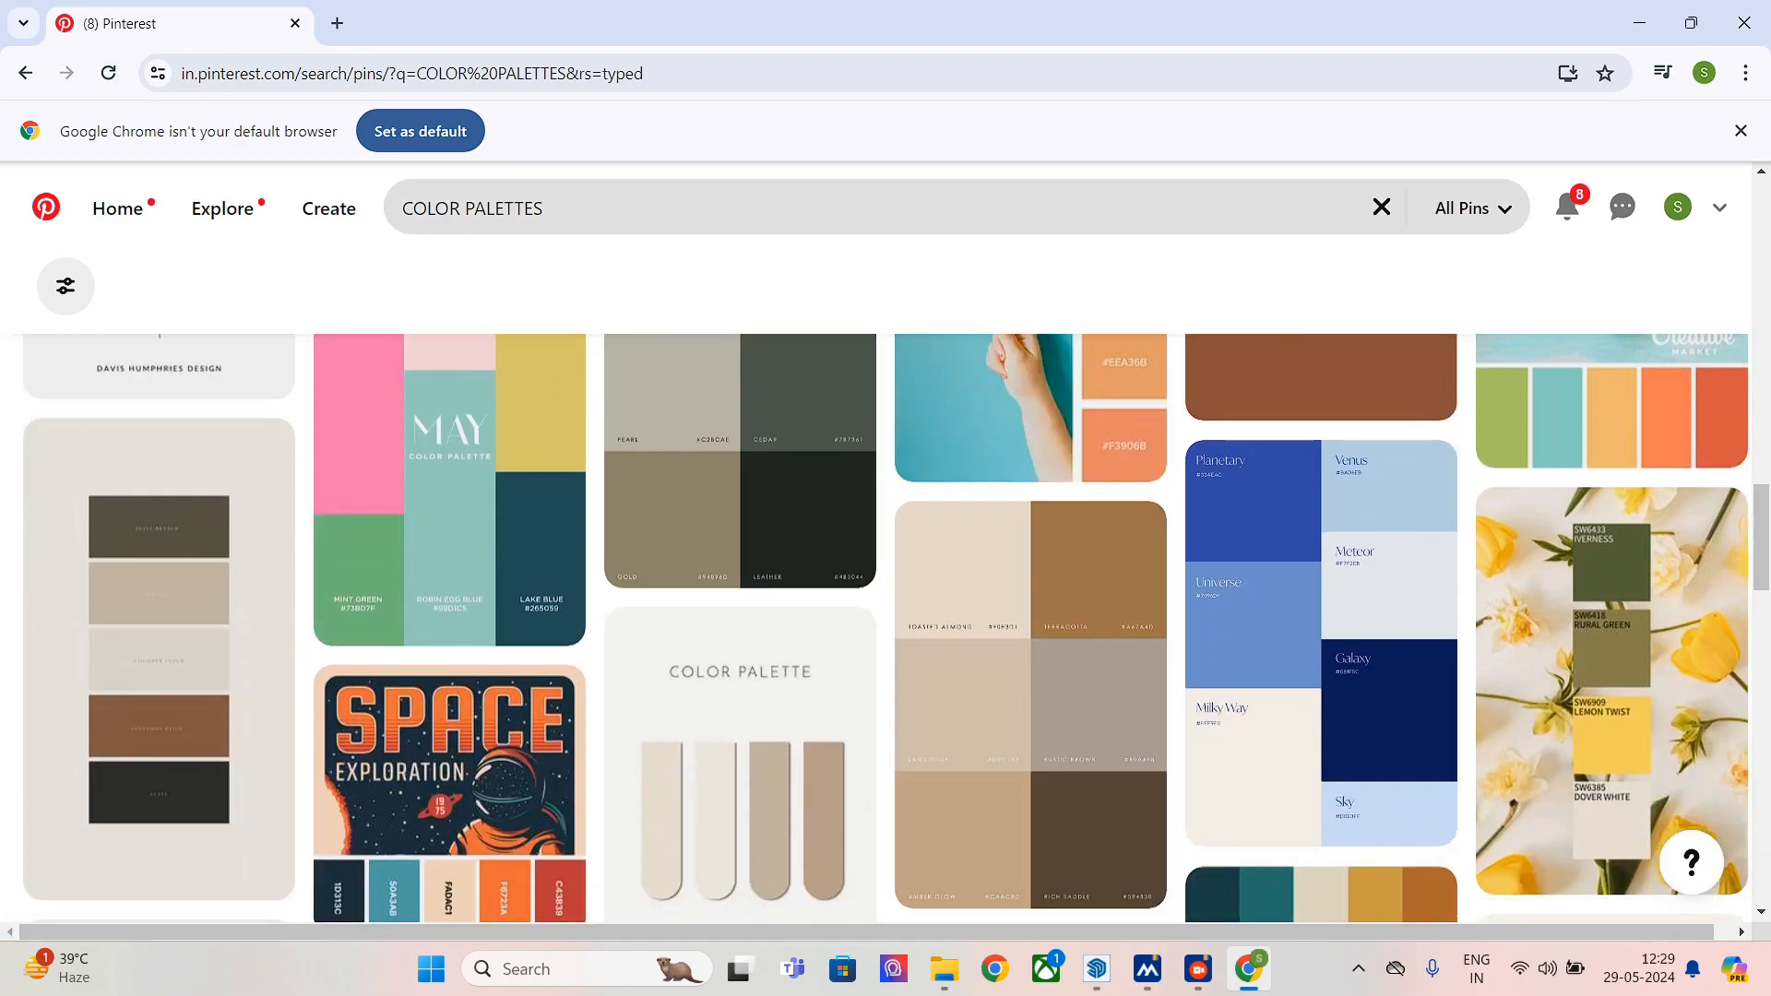
- Search for 3 COLOR PALETTES and examine the colorhunt.co palette pin together with its related pins
click(738, 208)
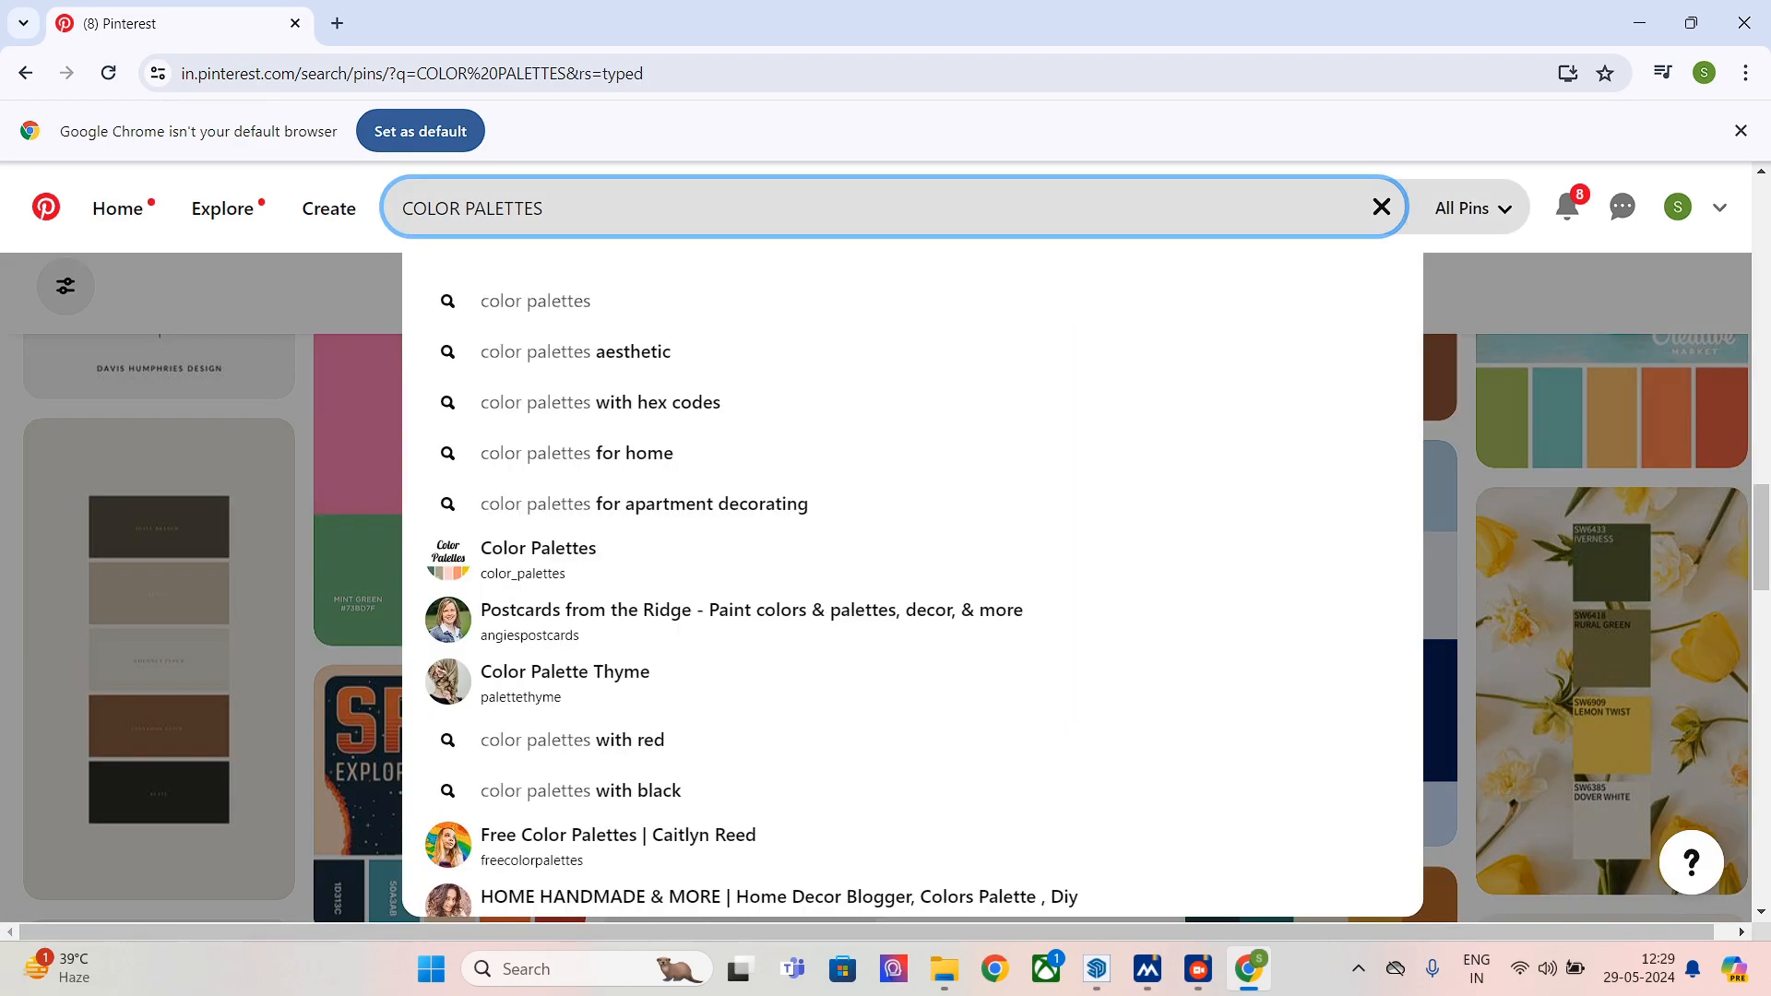
text(3)
key(Return)
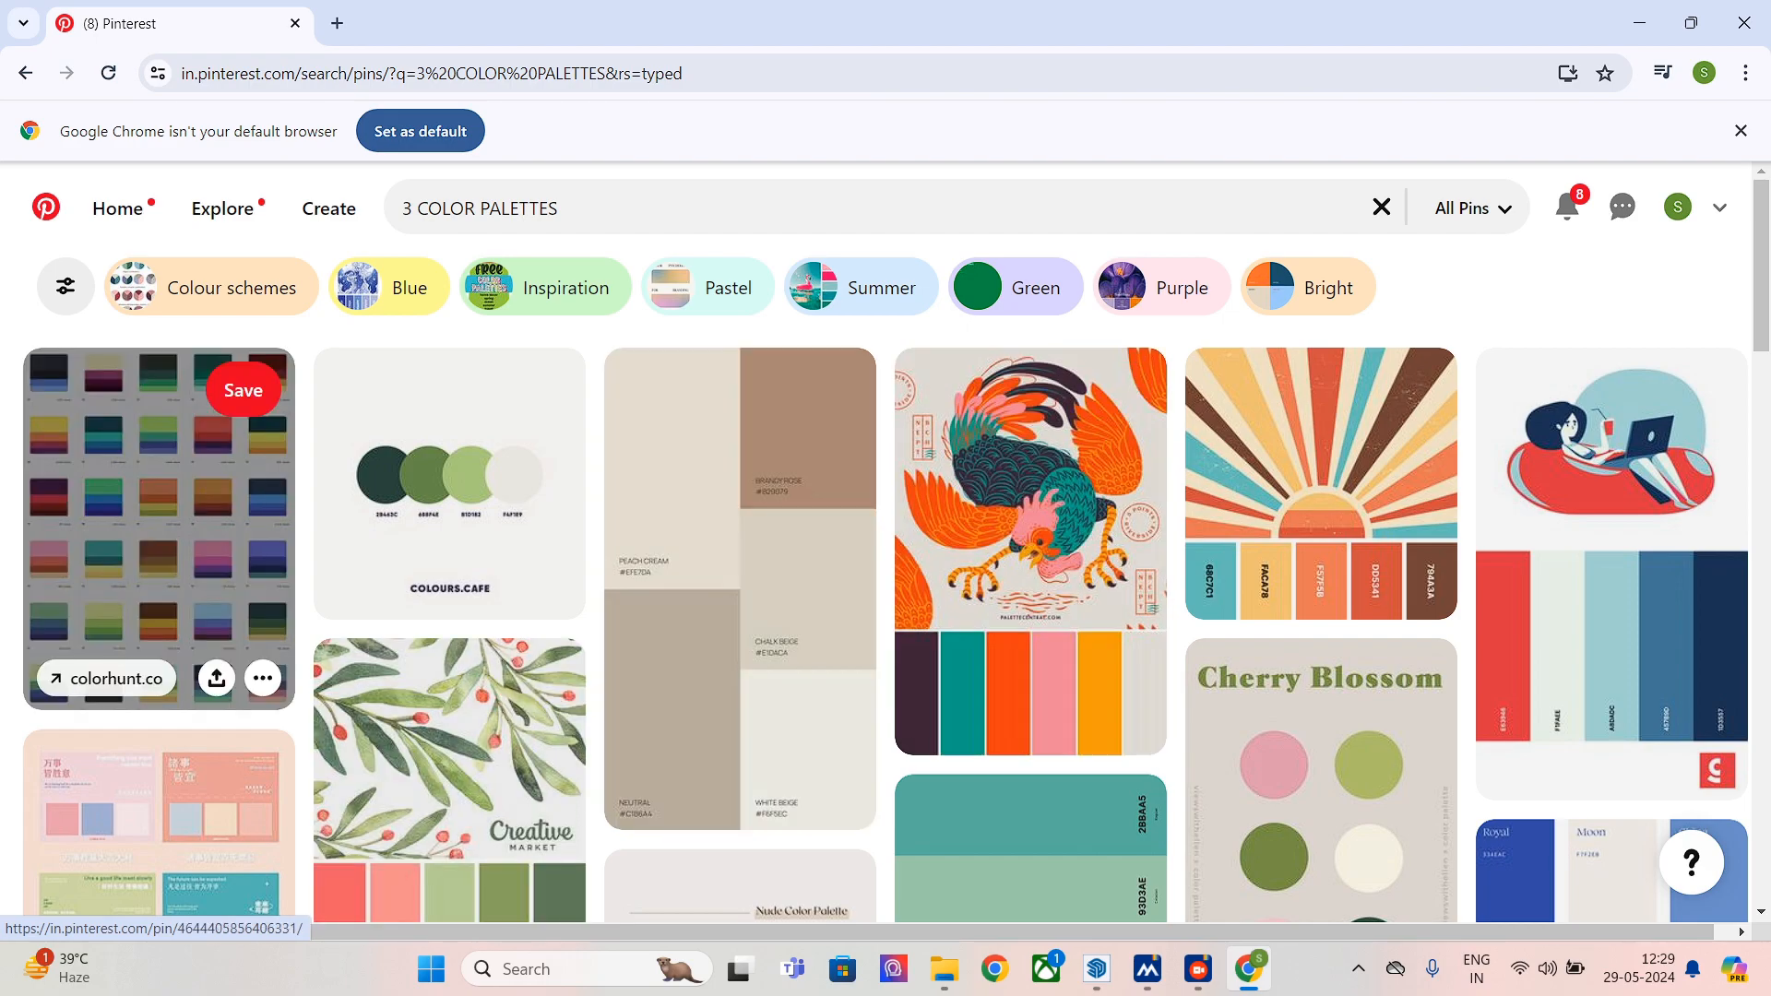
click(157, 517)
scroll(581, 553, down, 2)
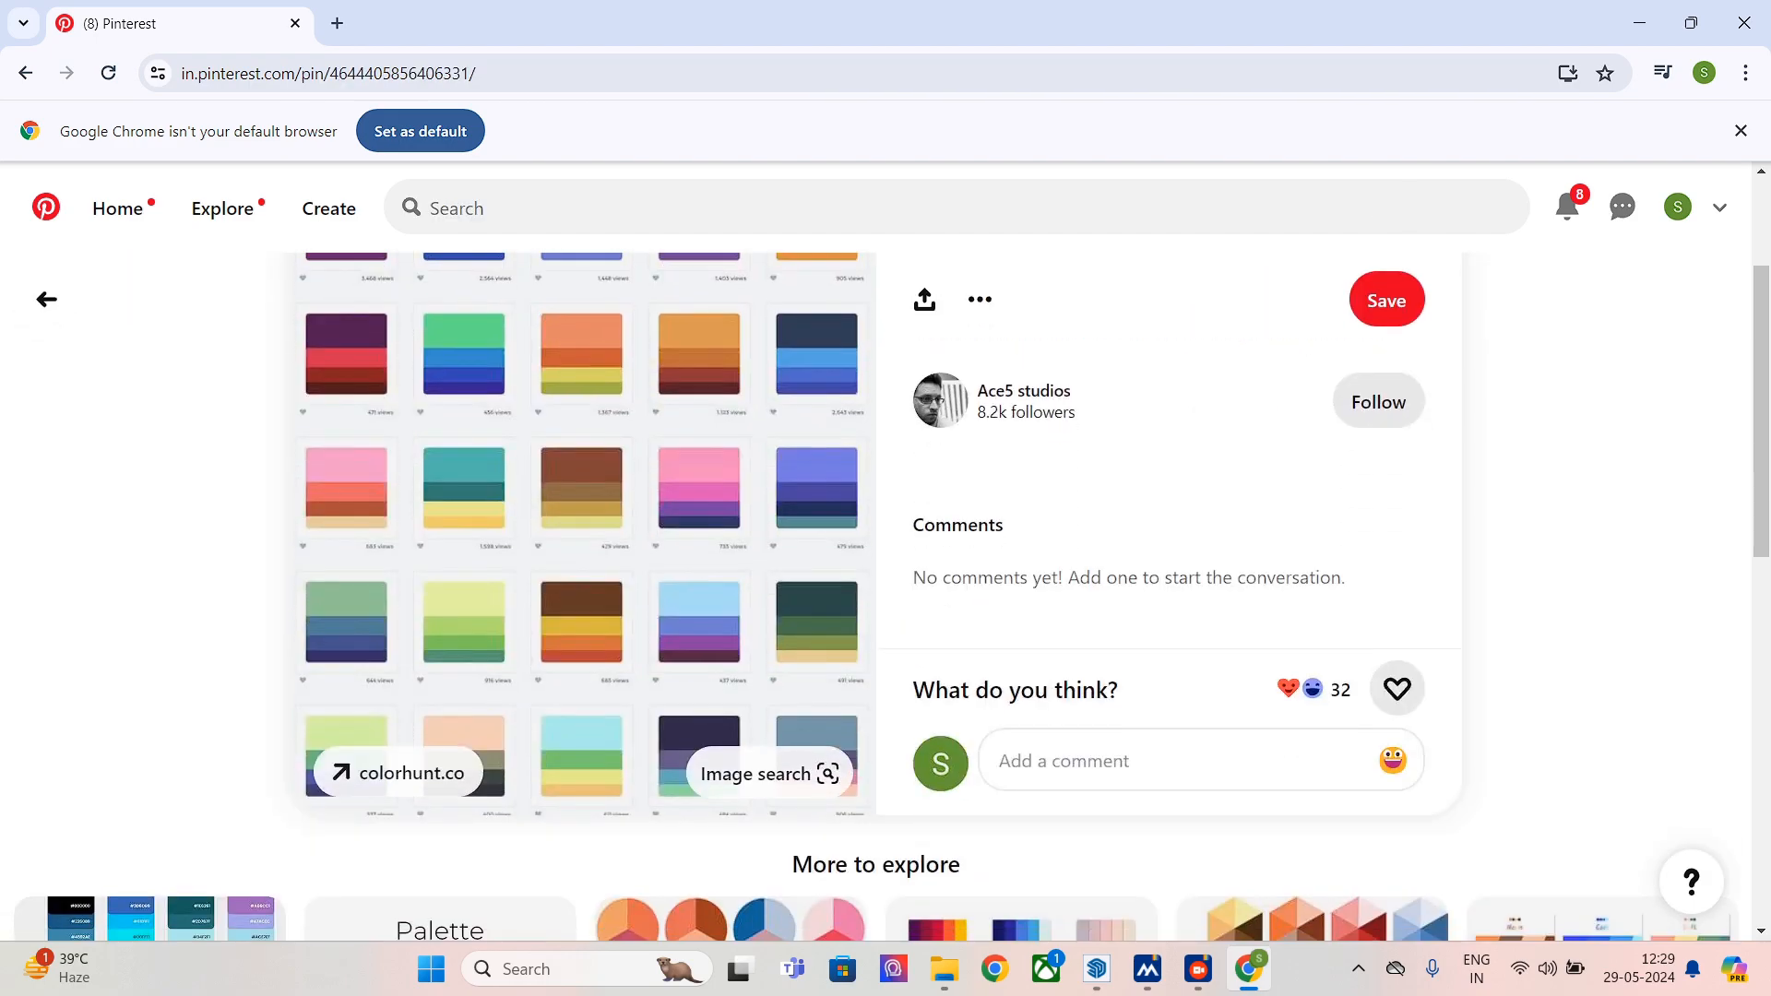
scroll(646, 600, down, 5)
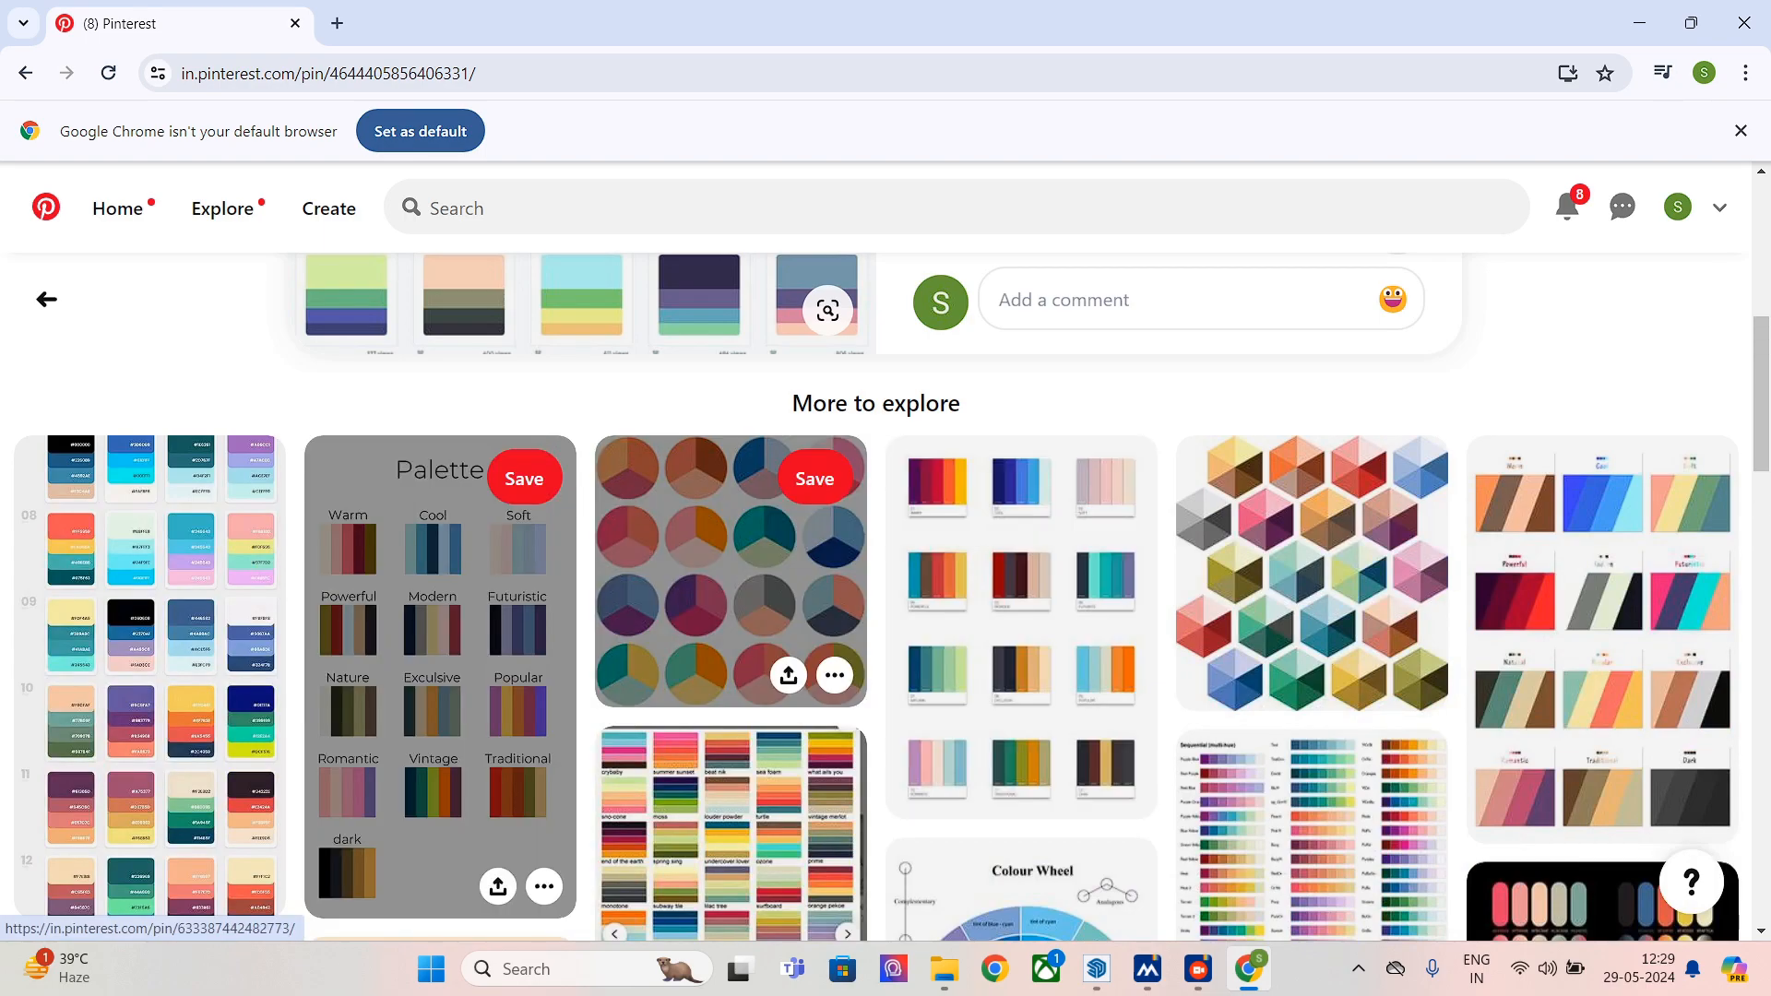
scroll(443, 646, down, 5)
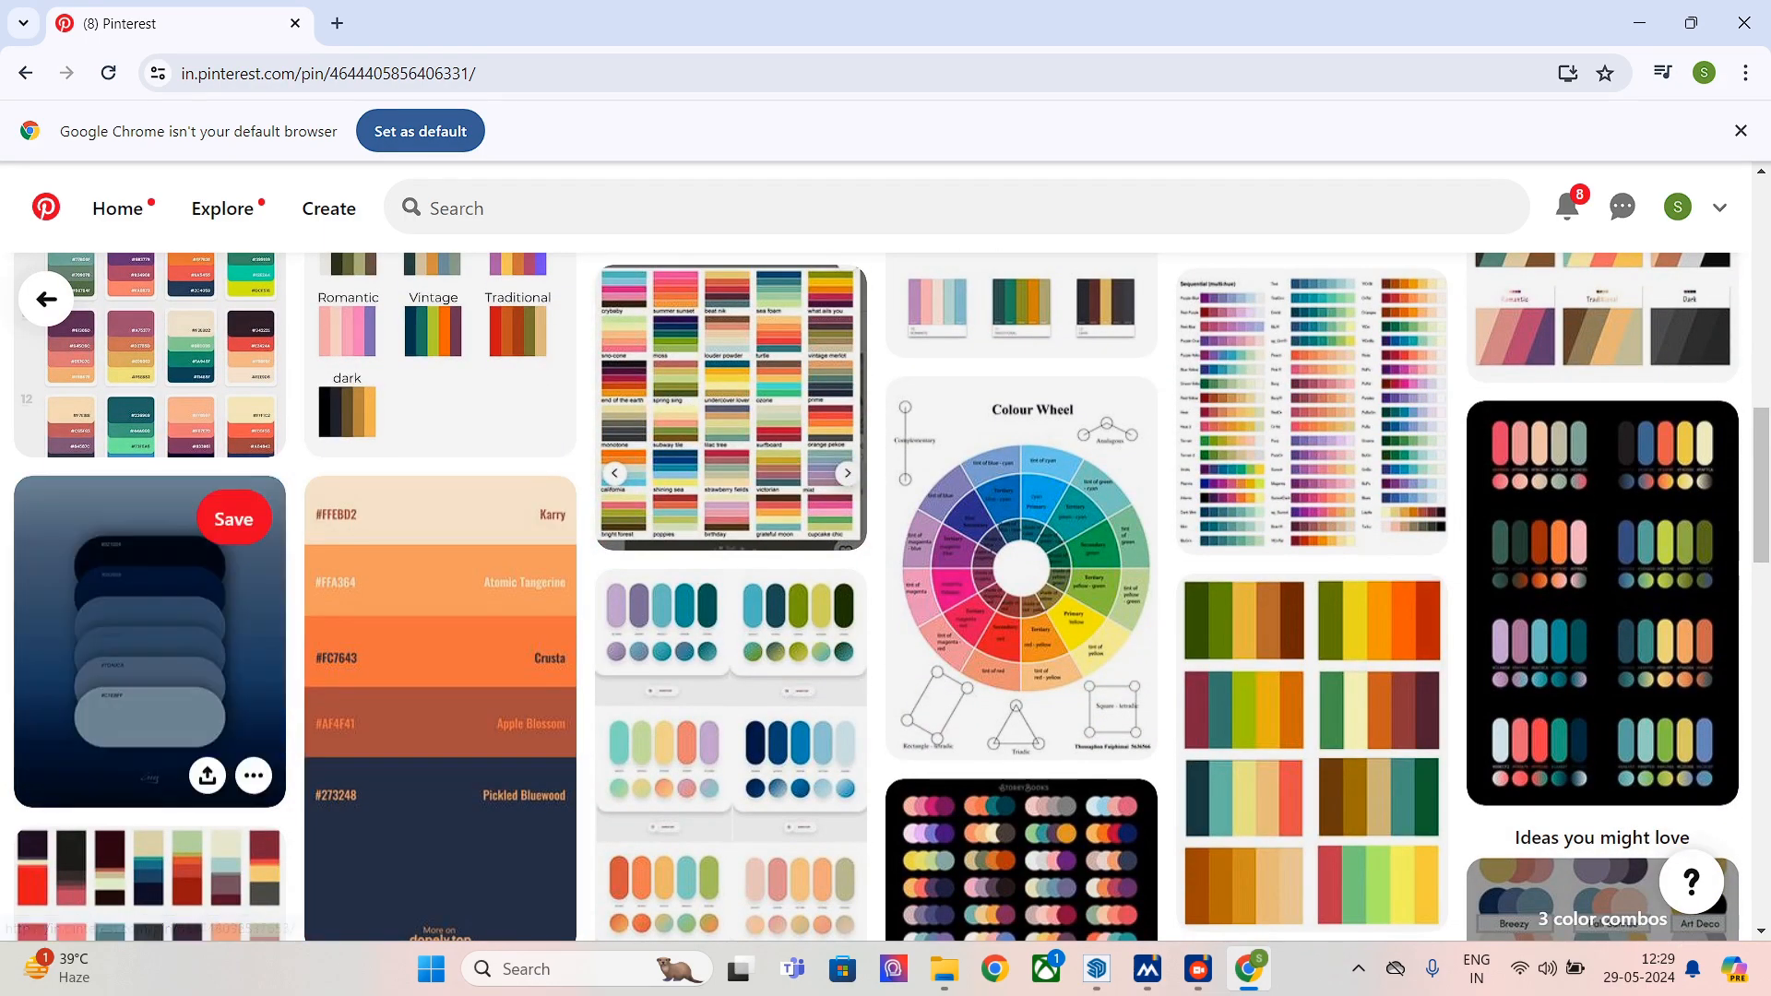
- Return to the 3 COLOR PALETTES results and look through more of the pins
click(26, 73)
scroll(738, 646, down, 3)
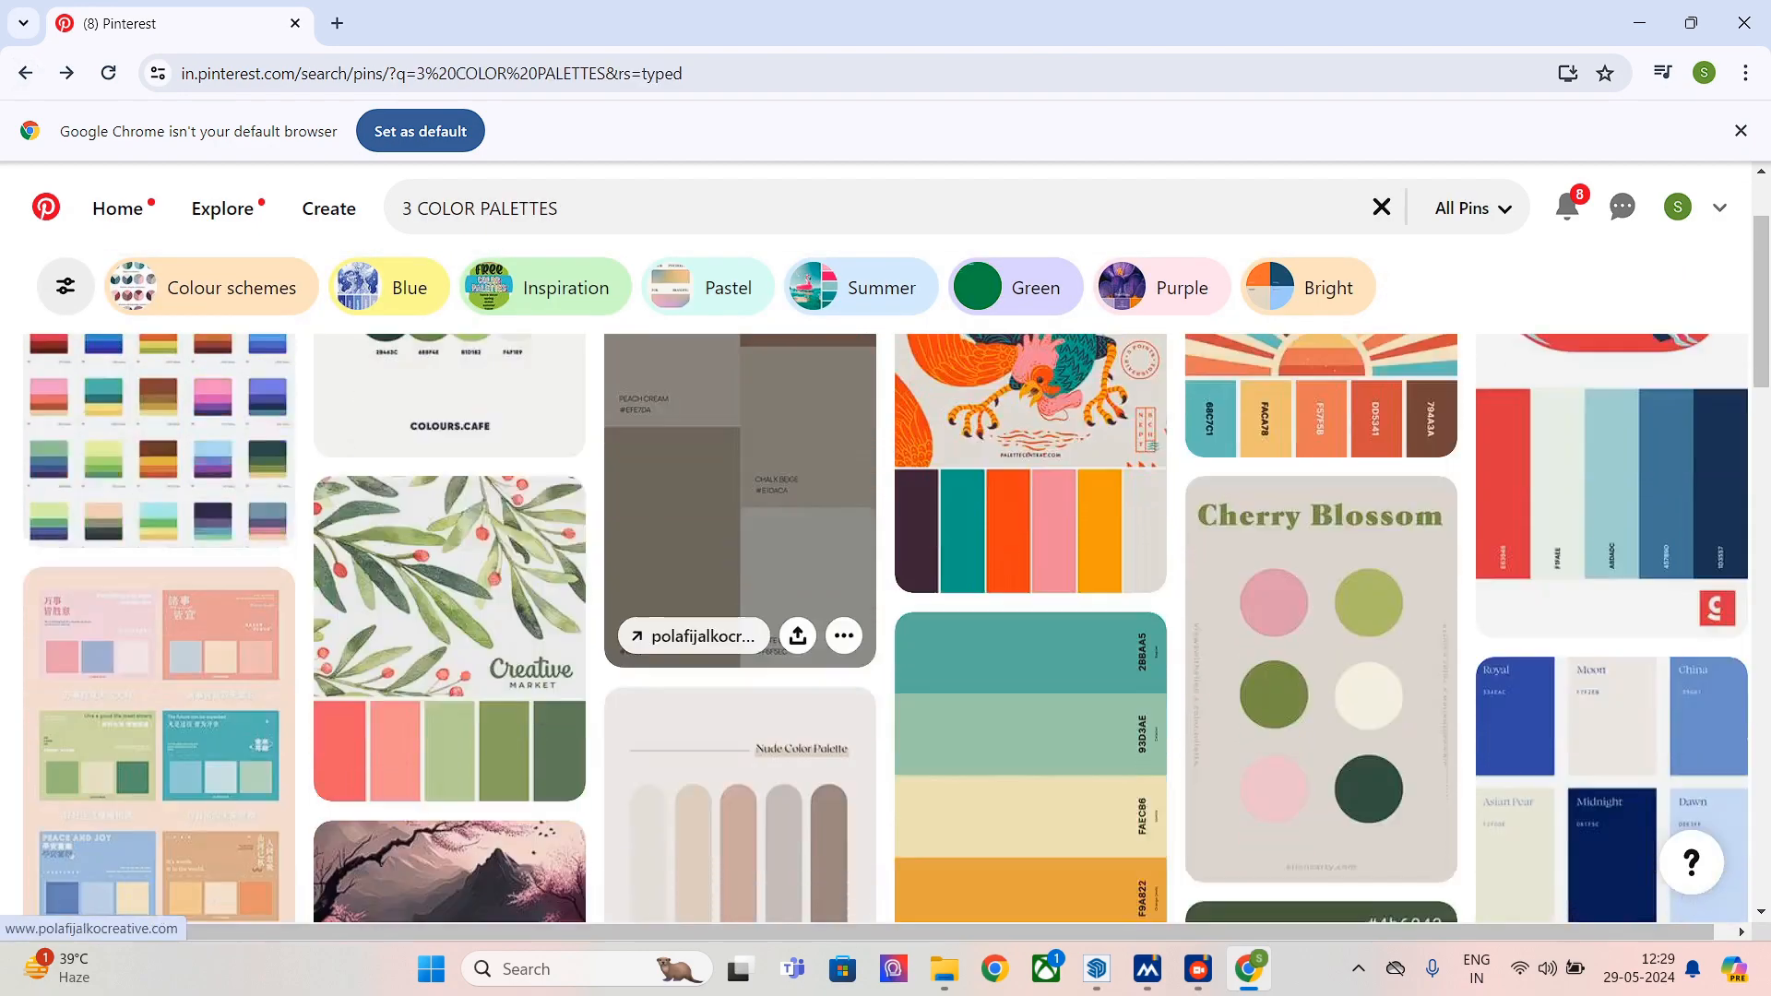
scroll(1318, 645, down, 7)
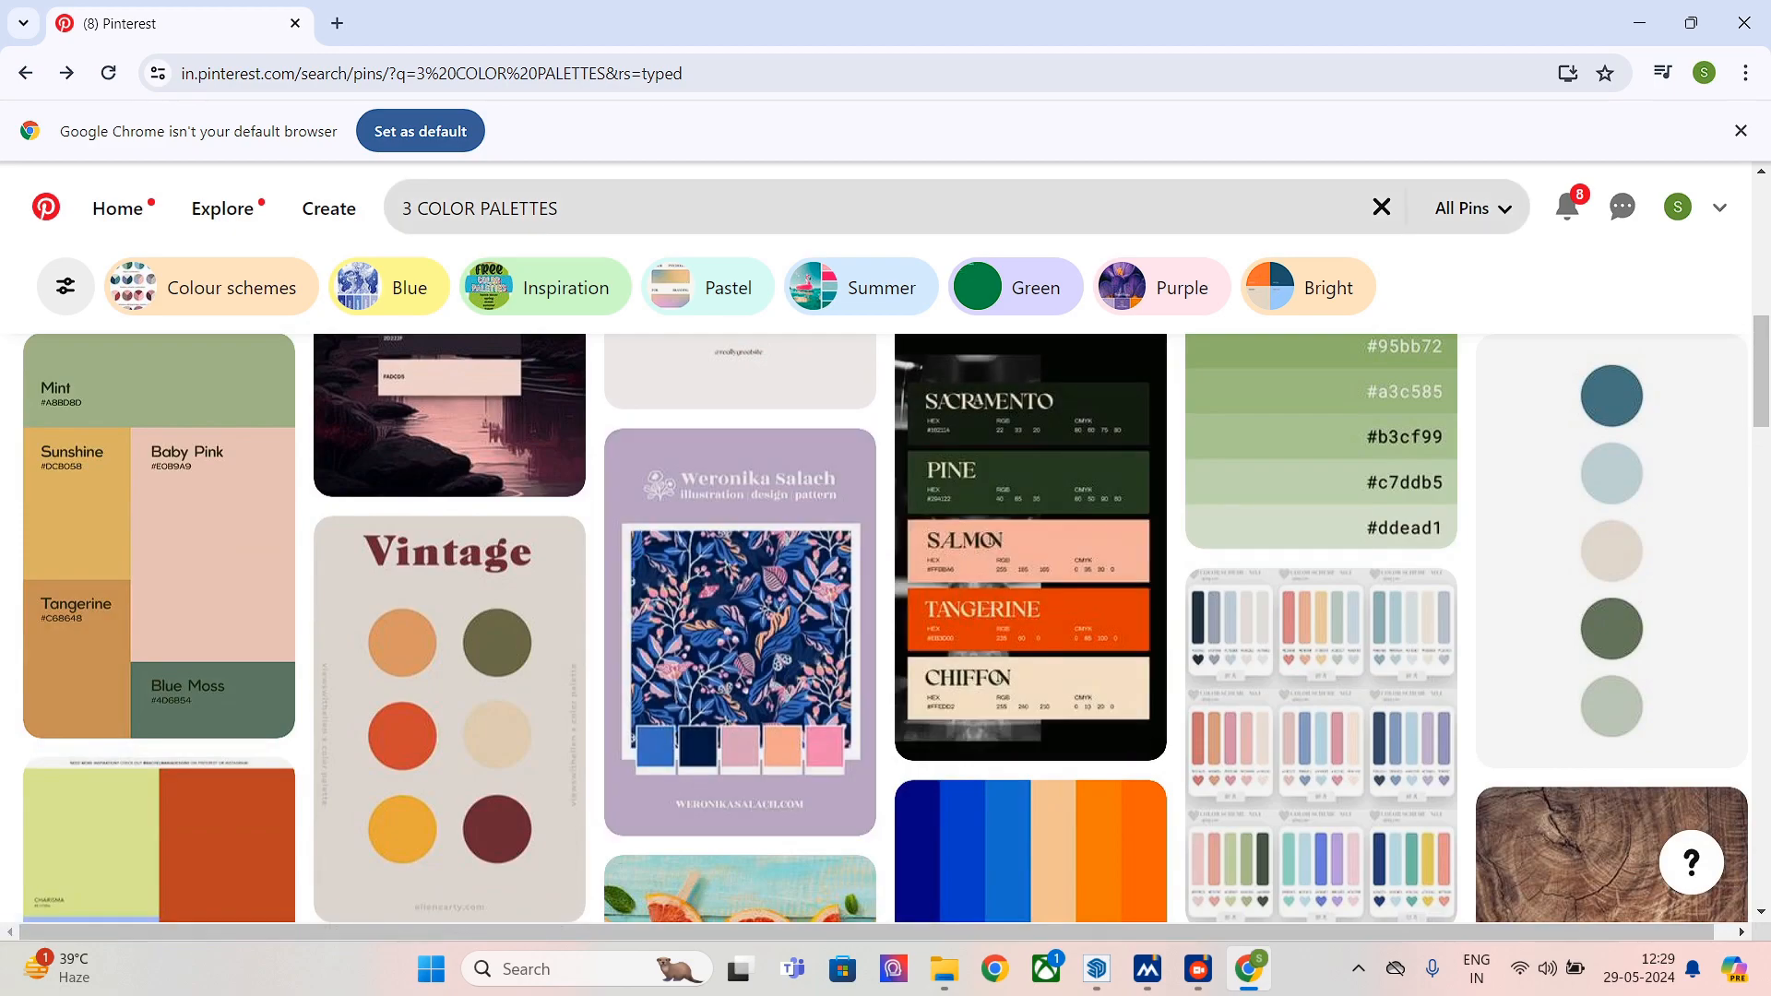
- Change the search back to COLOR PALETTES and compare the palette pins again
double_click(415, 208)
key(BackSpace)
key(Return)
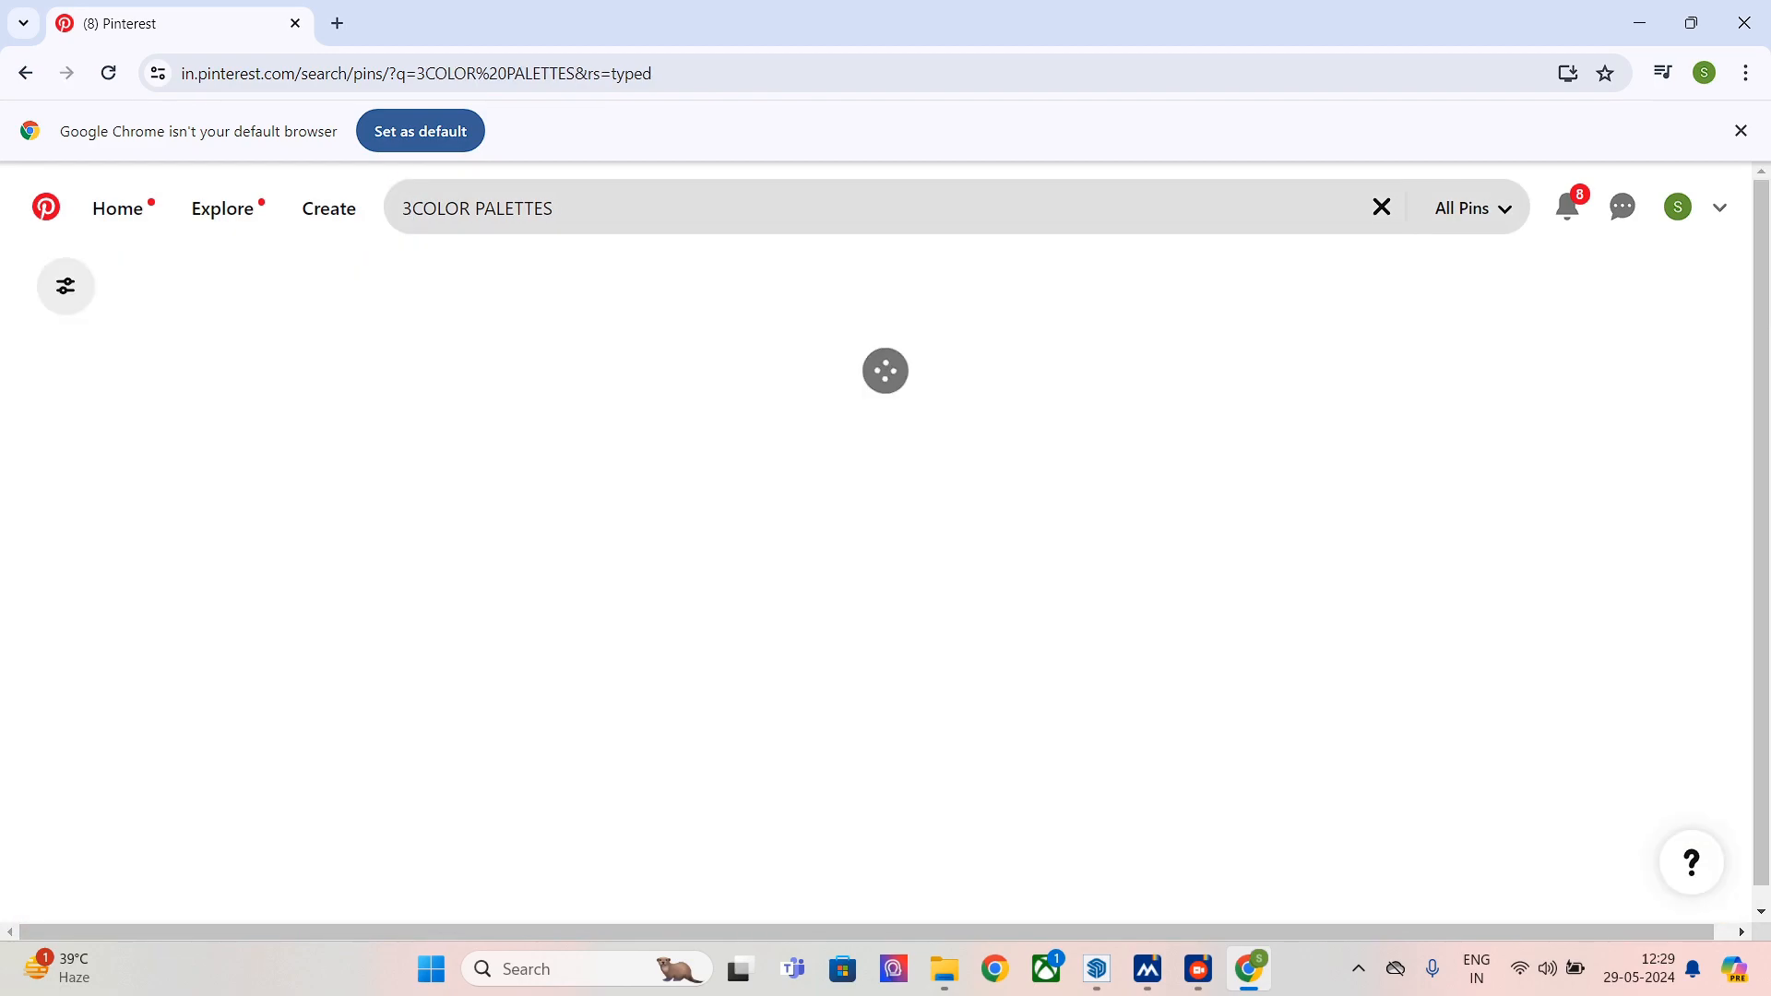
key(BackSpace)
key(Return)
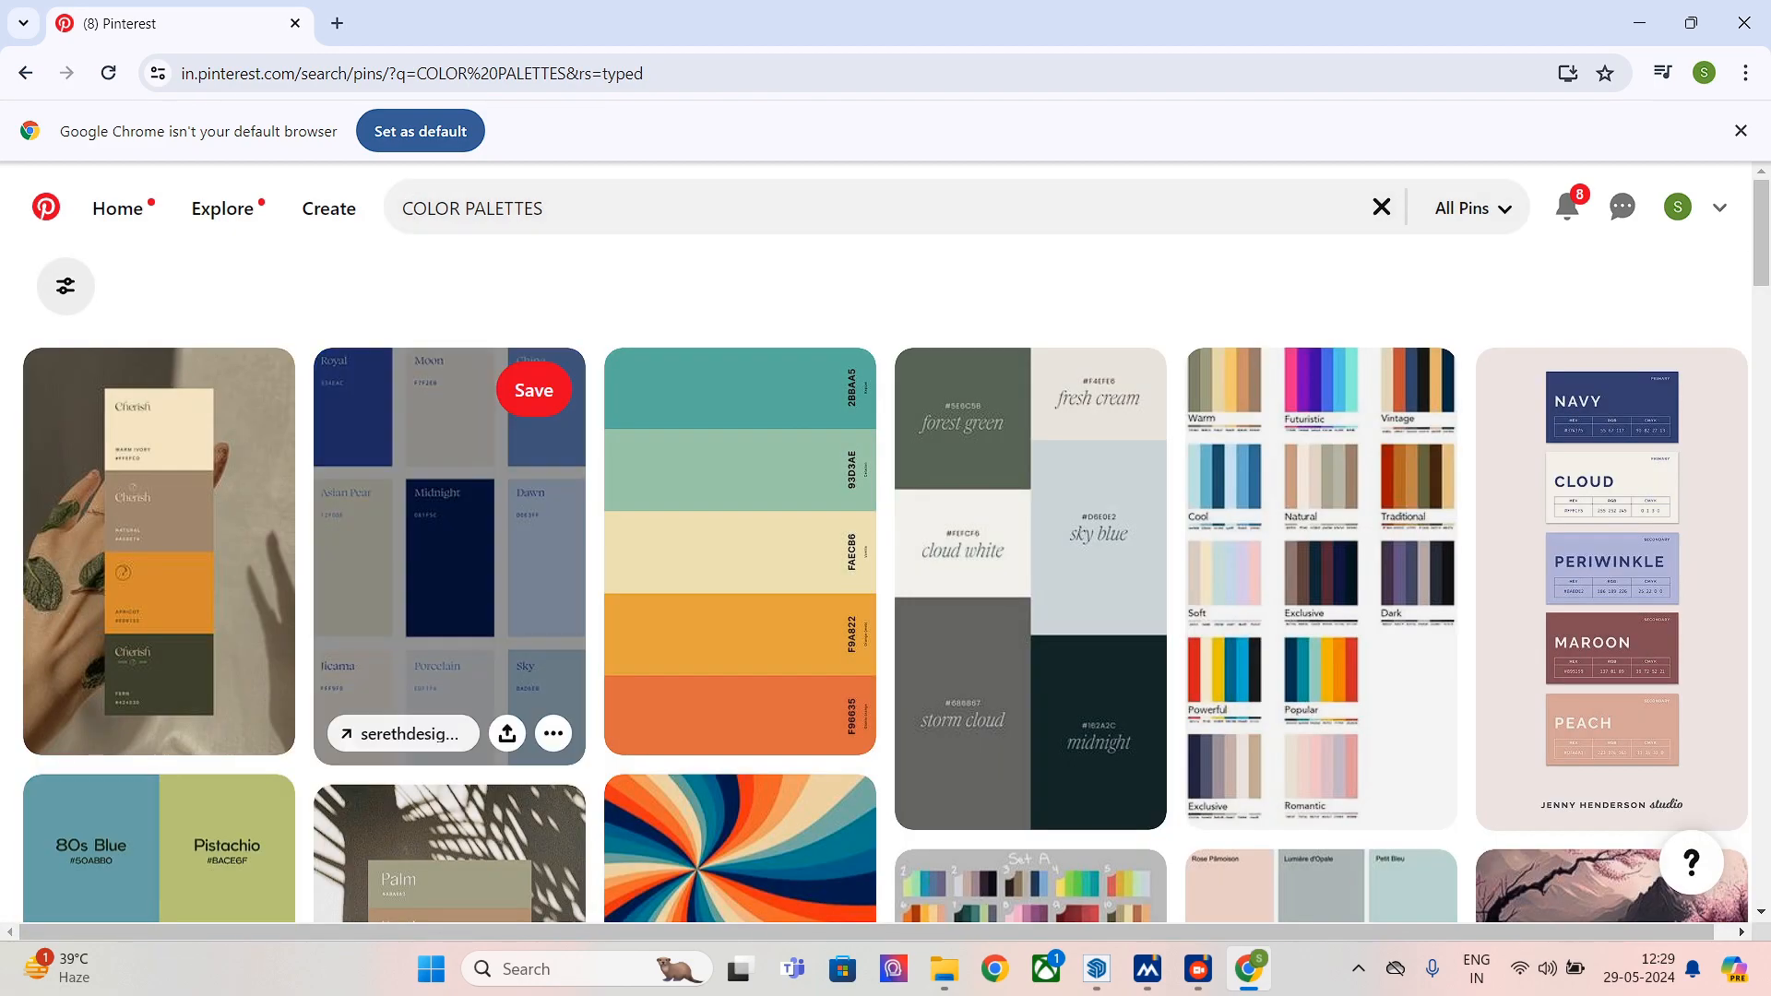
scroll(738, 554, down, 2)
scroll(553, 591, up, 2)
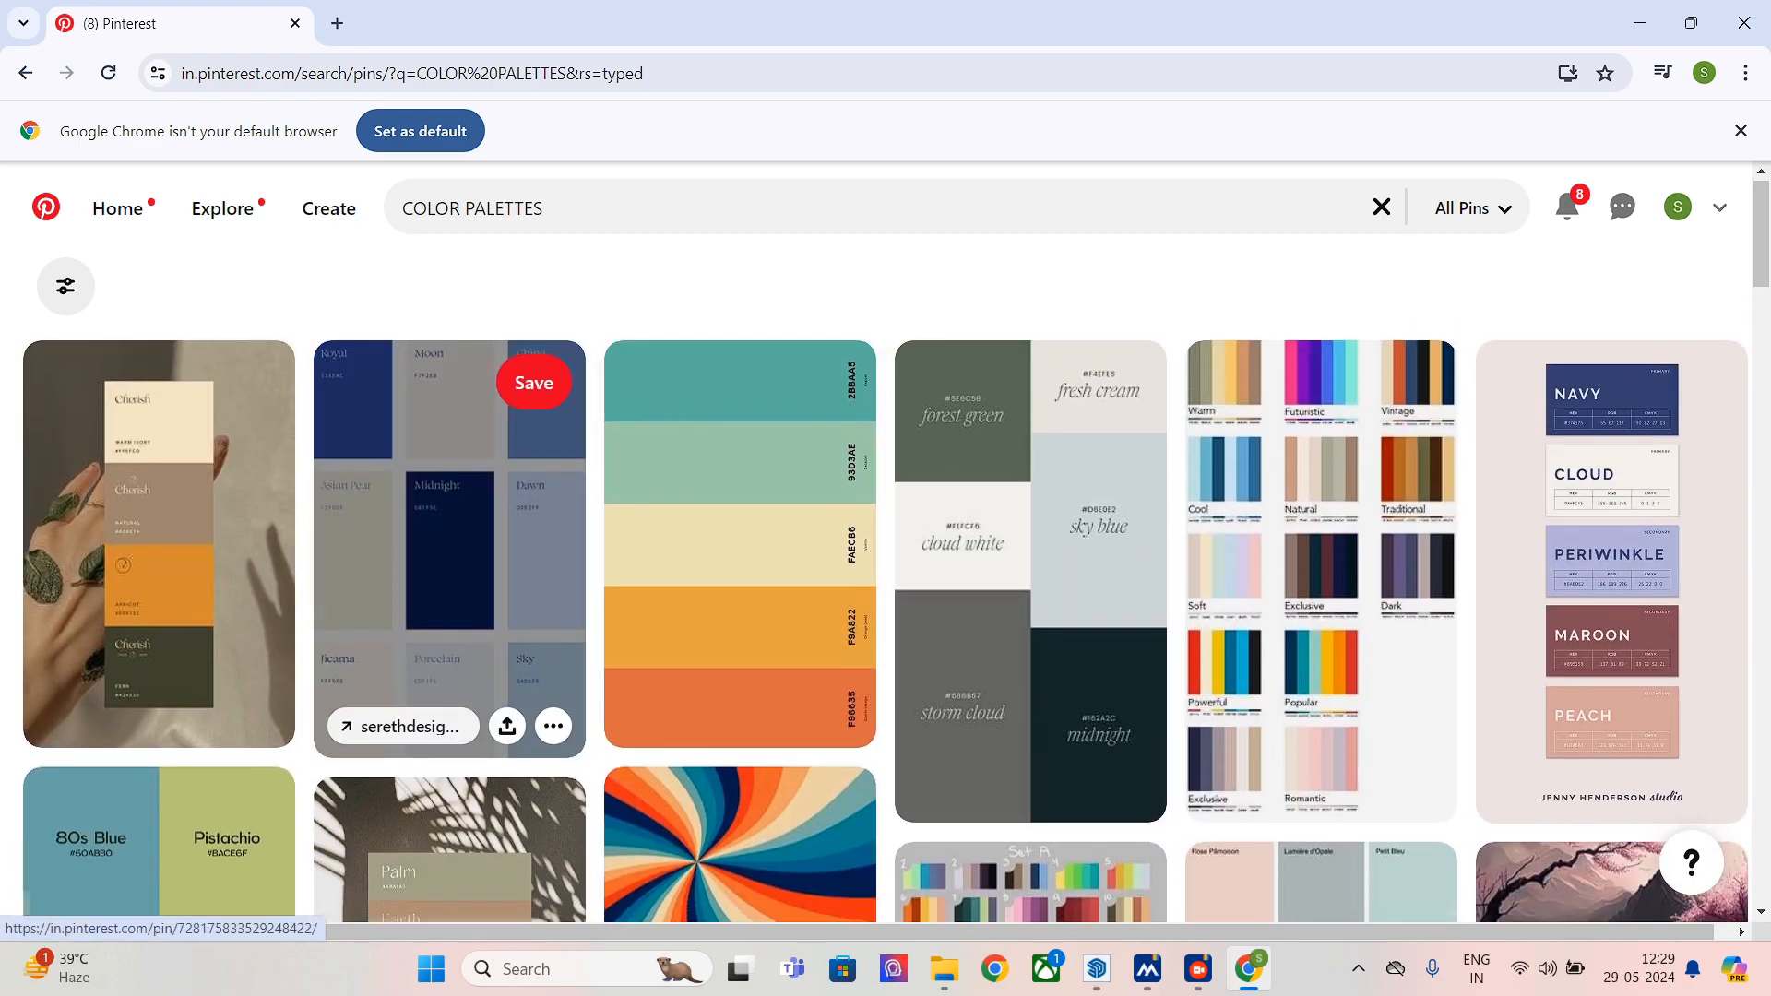
scroll(516, 637, down, 6)
scroll(452, 544, down, 12)
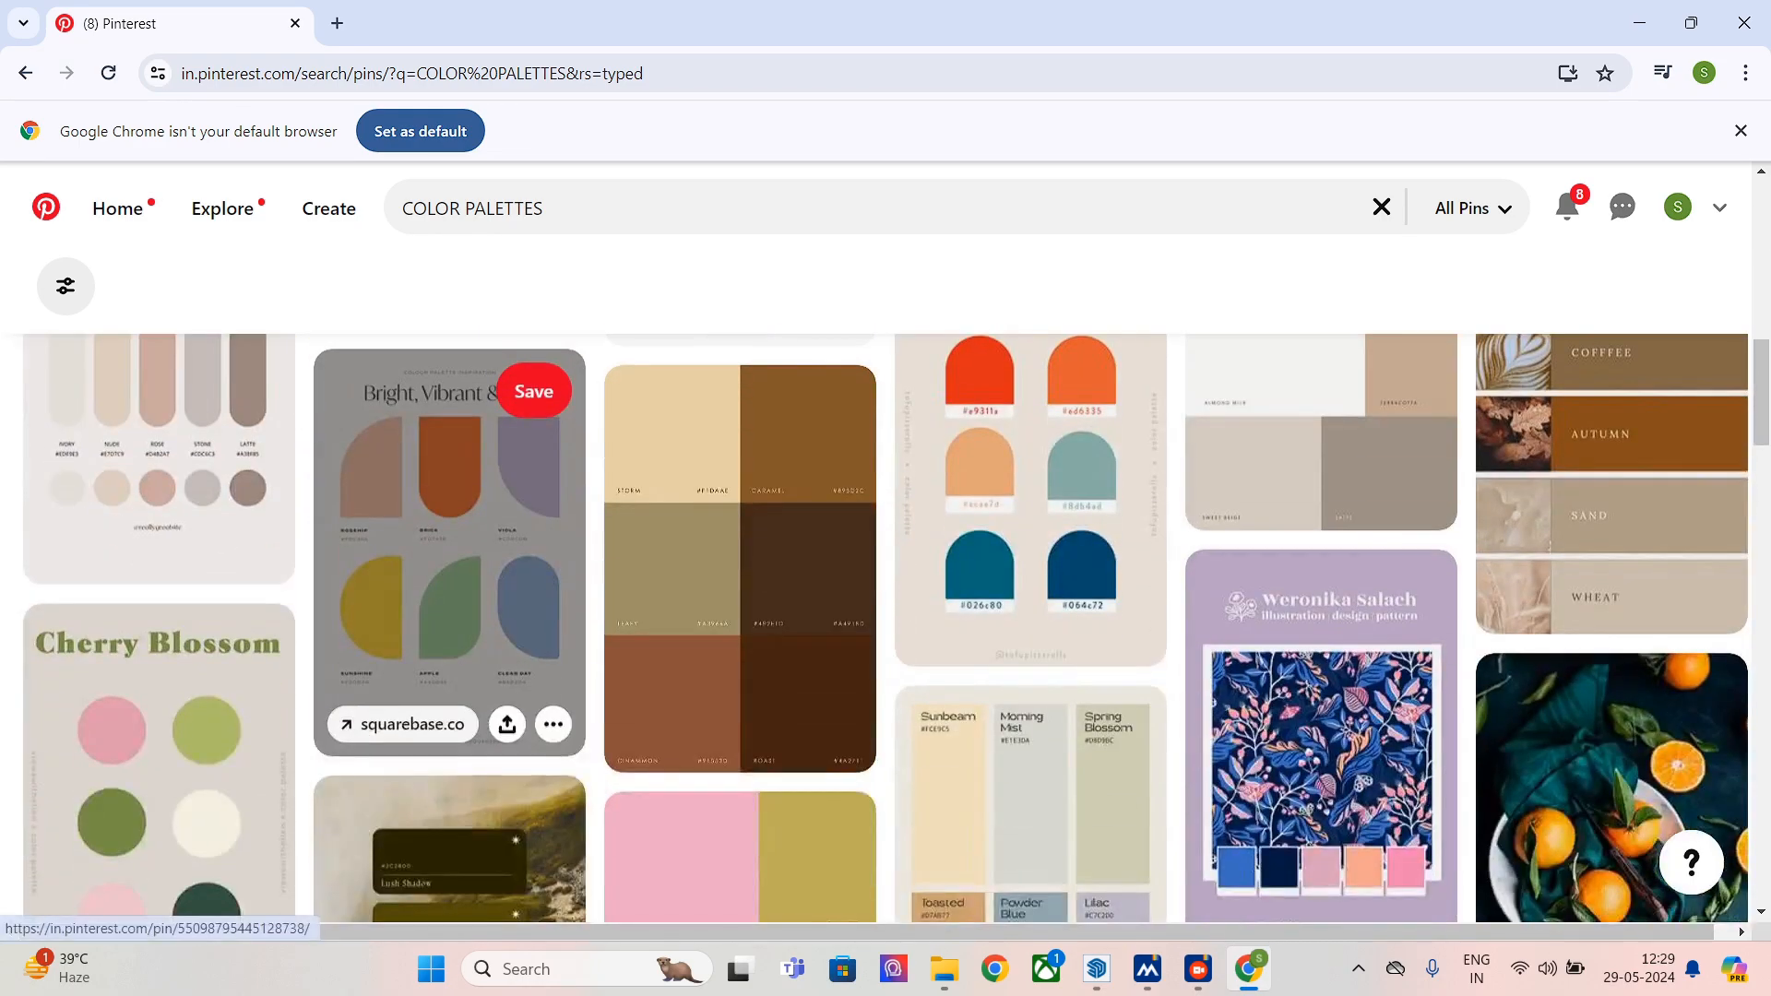
scroll(451, 544, down, 6)
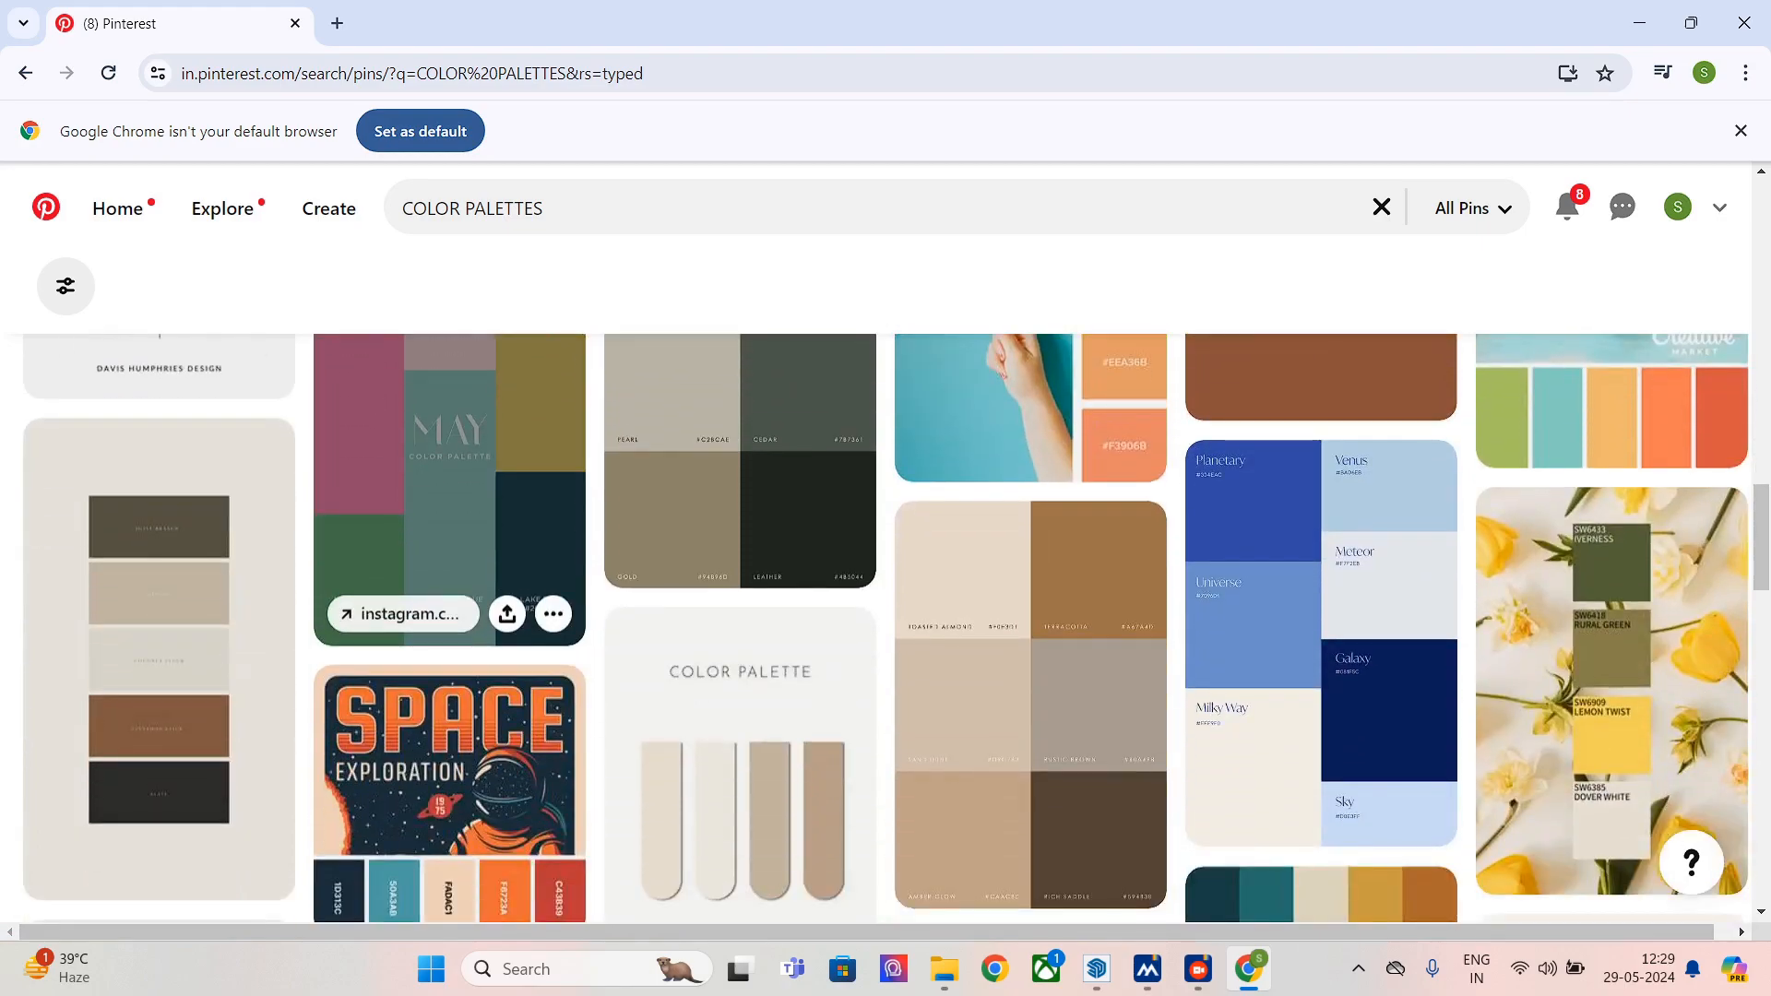
scroll(452, 544, up, 20)
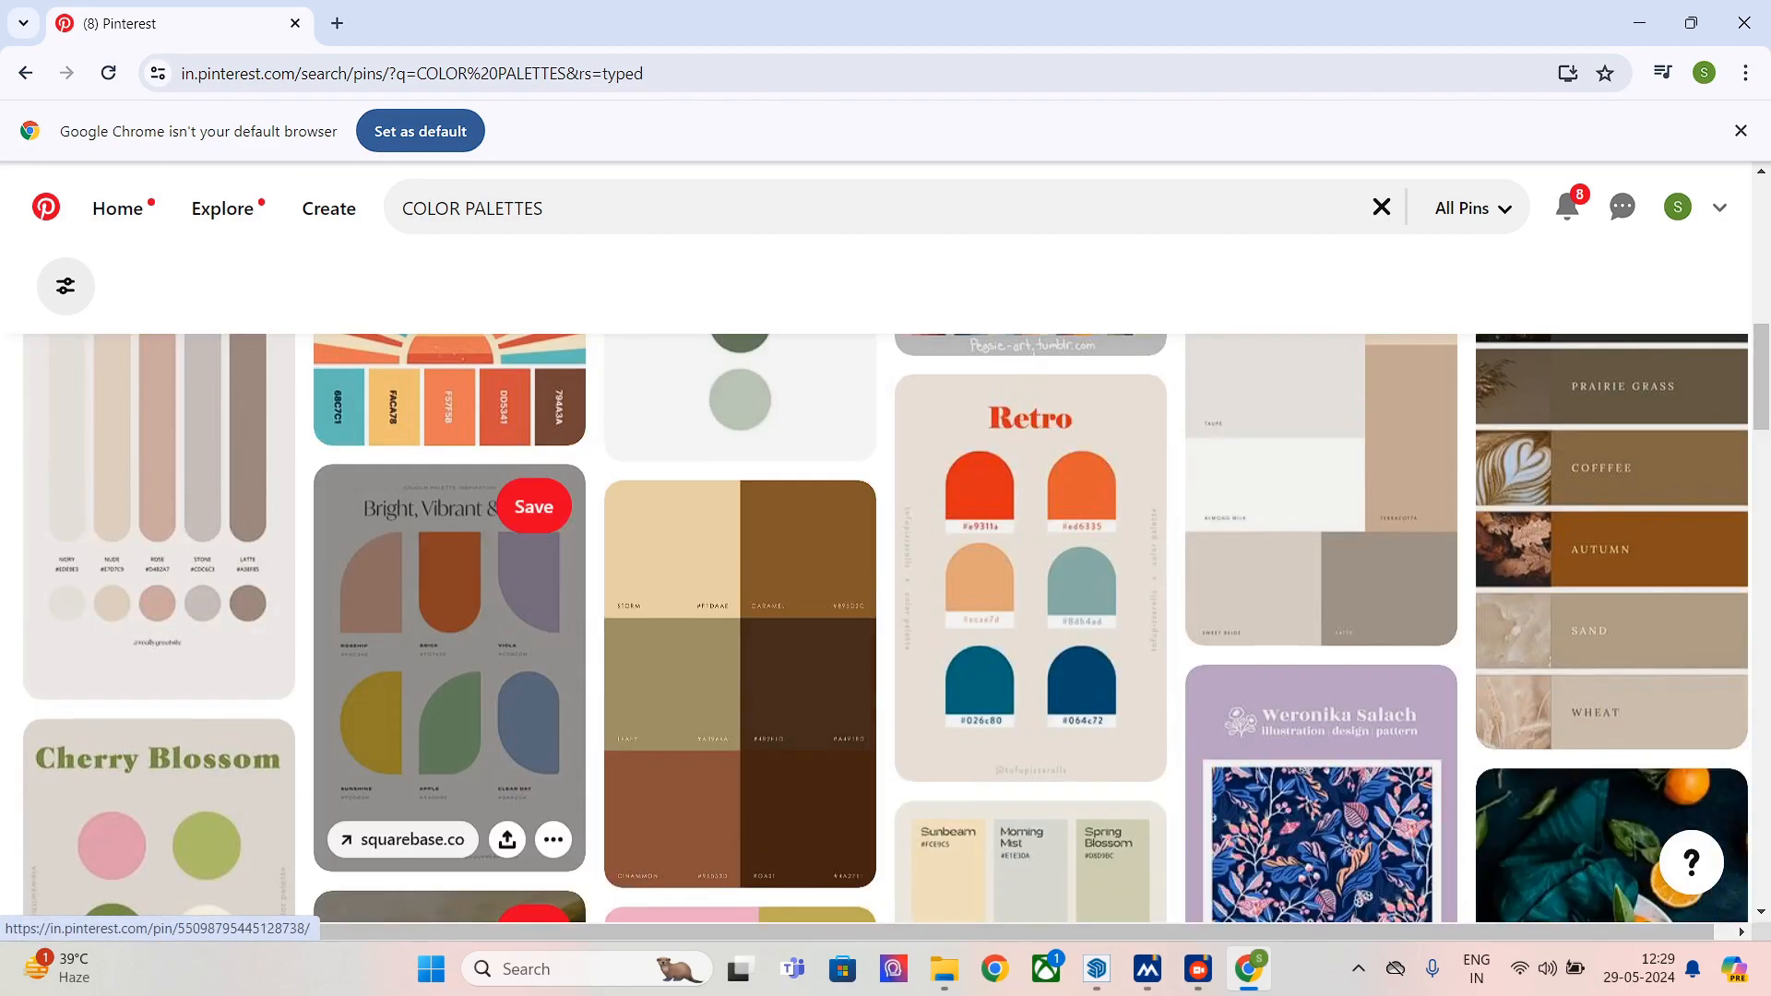
scroll(452, 544, up, 2)
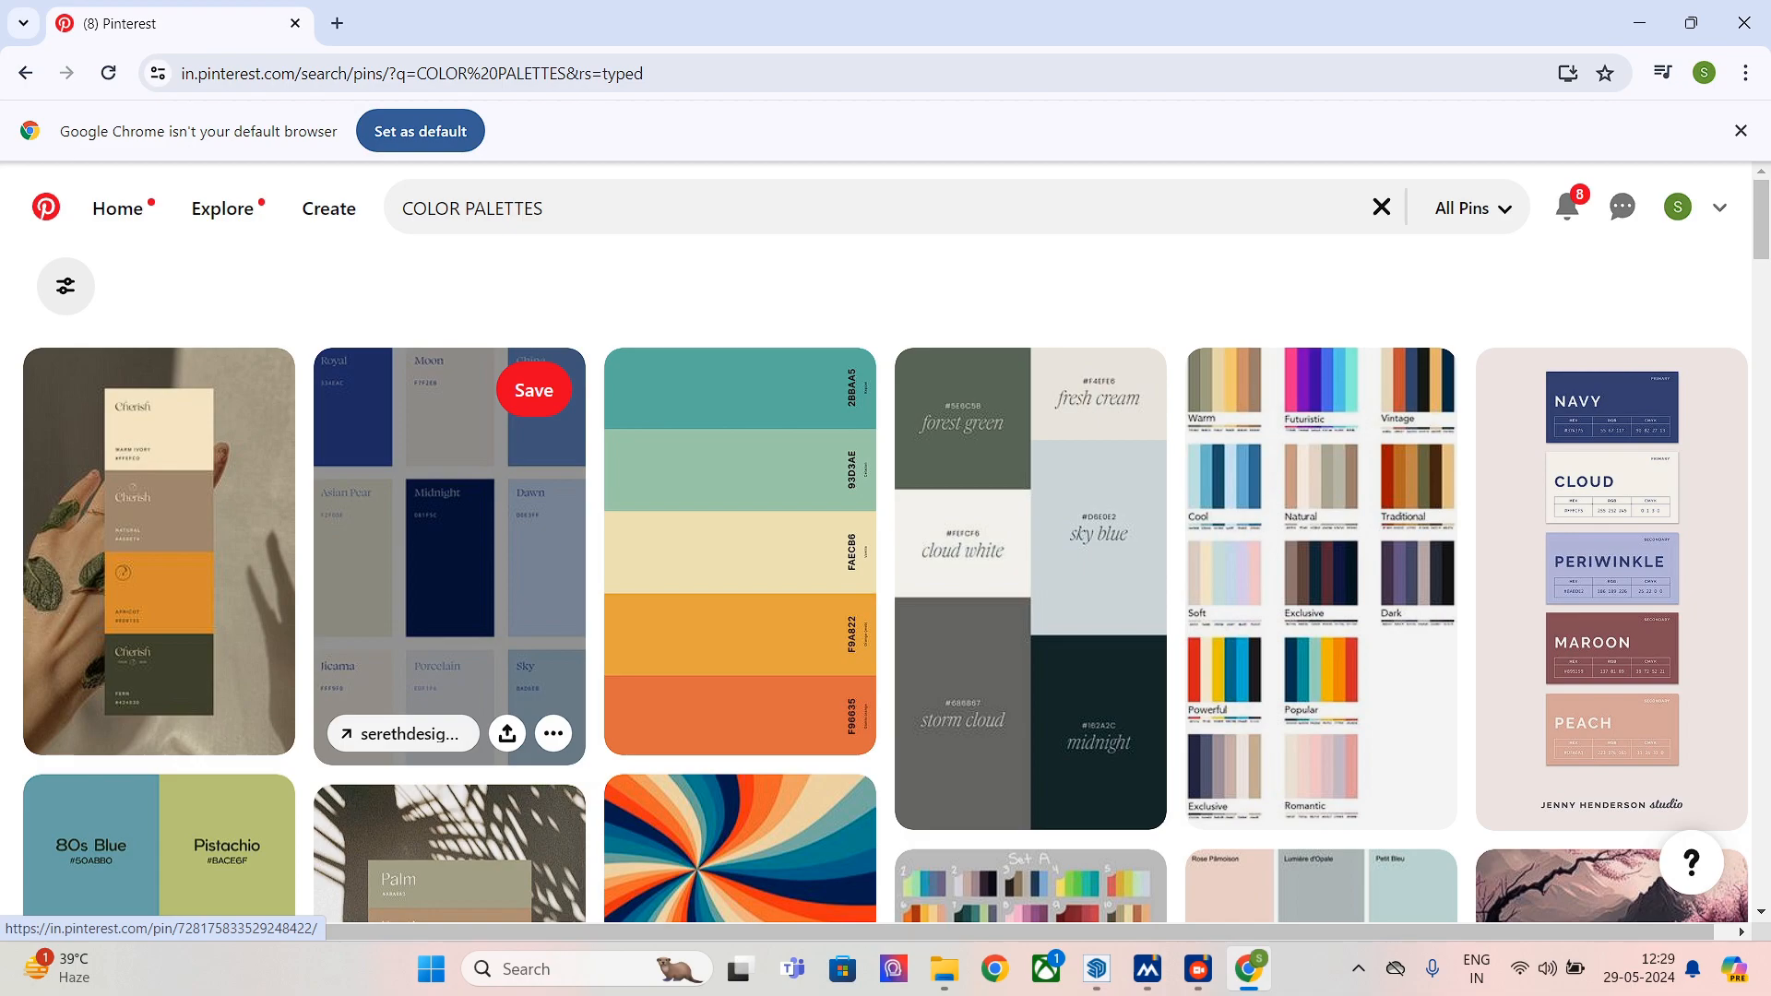
- Download the image of the Cherish palette pin with ivory, natural, apricot and fern tones, and switch back to SketchUp
click(159, 554)
scroll(159, 553, down, 3)
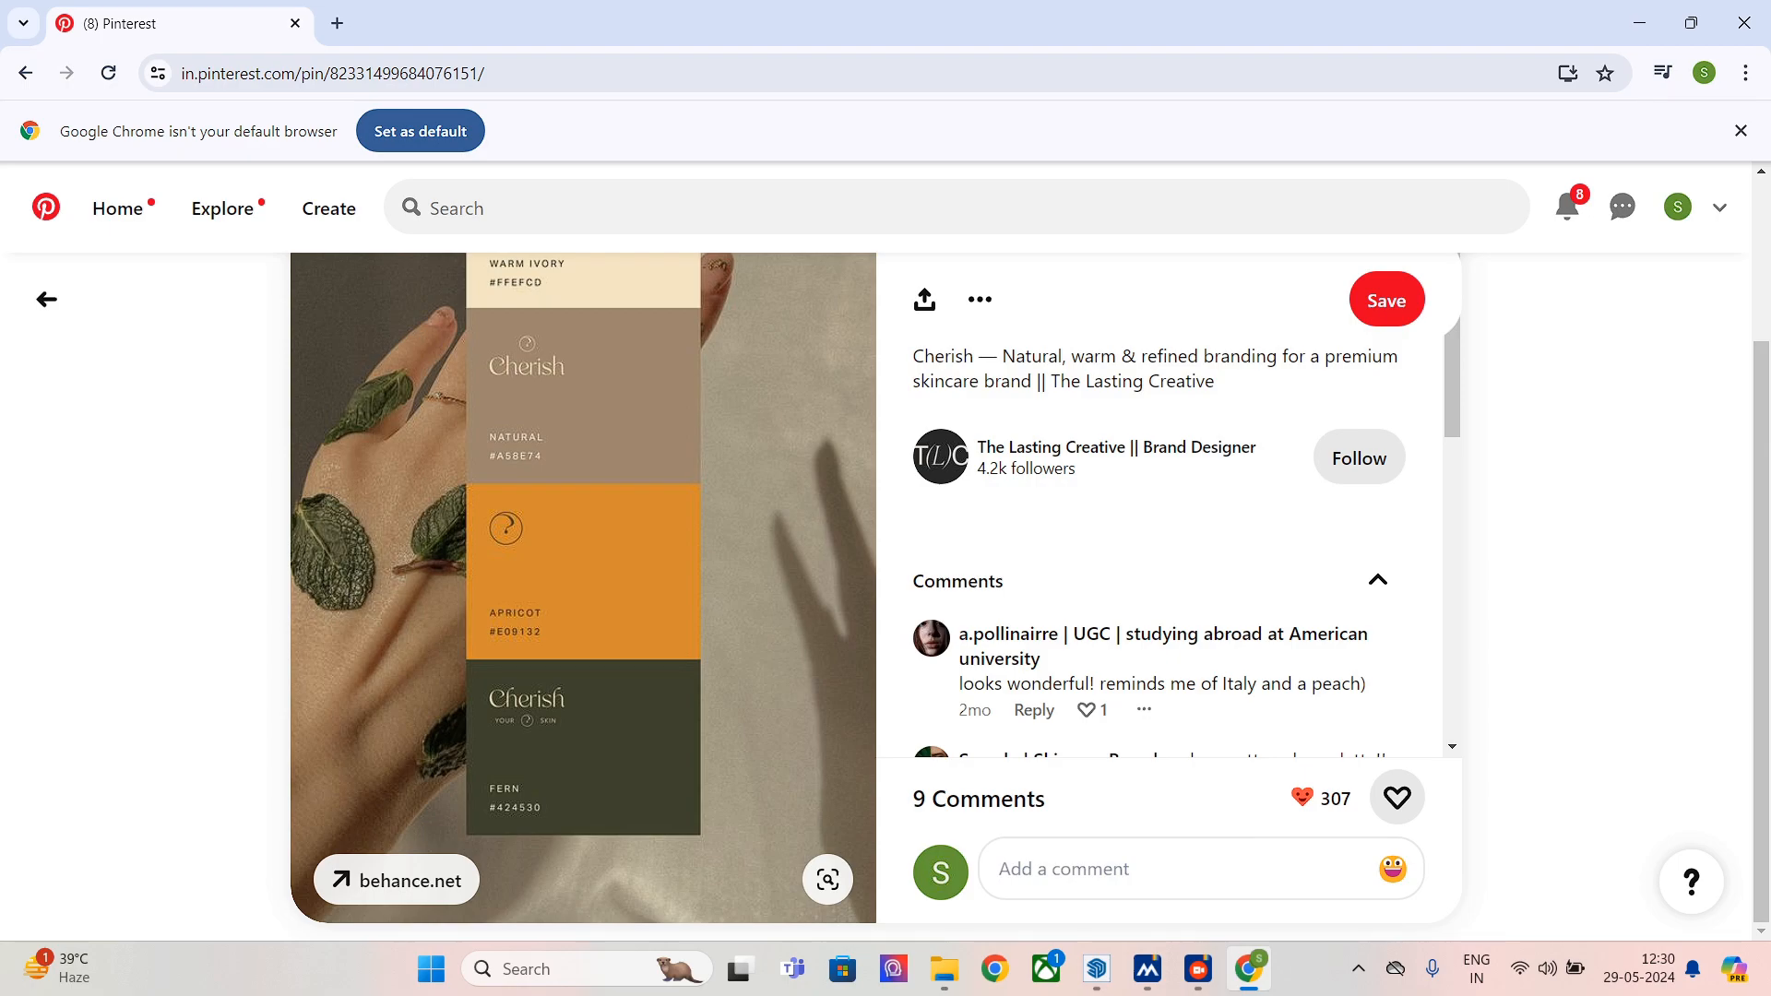
click(979, 299)
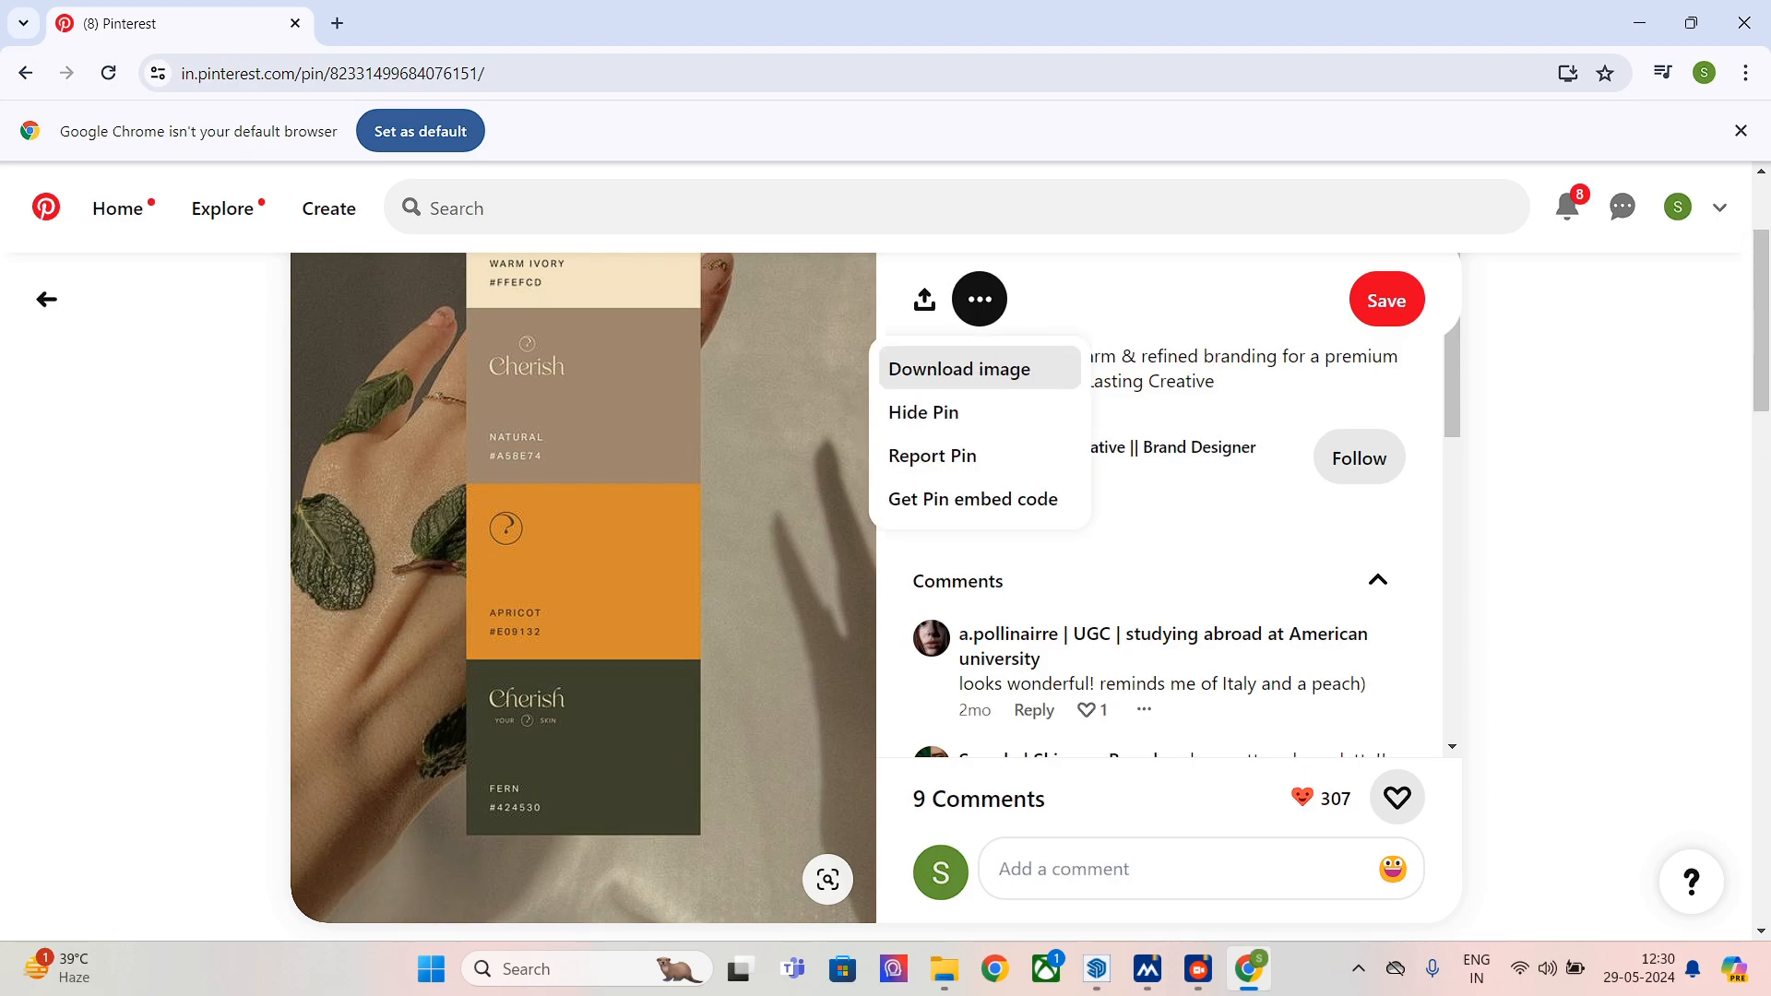
click(959, 368)
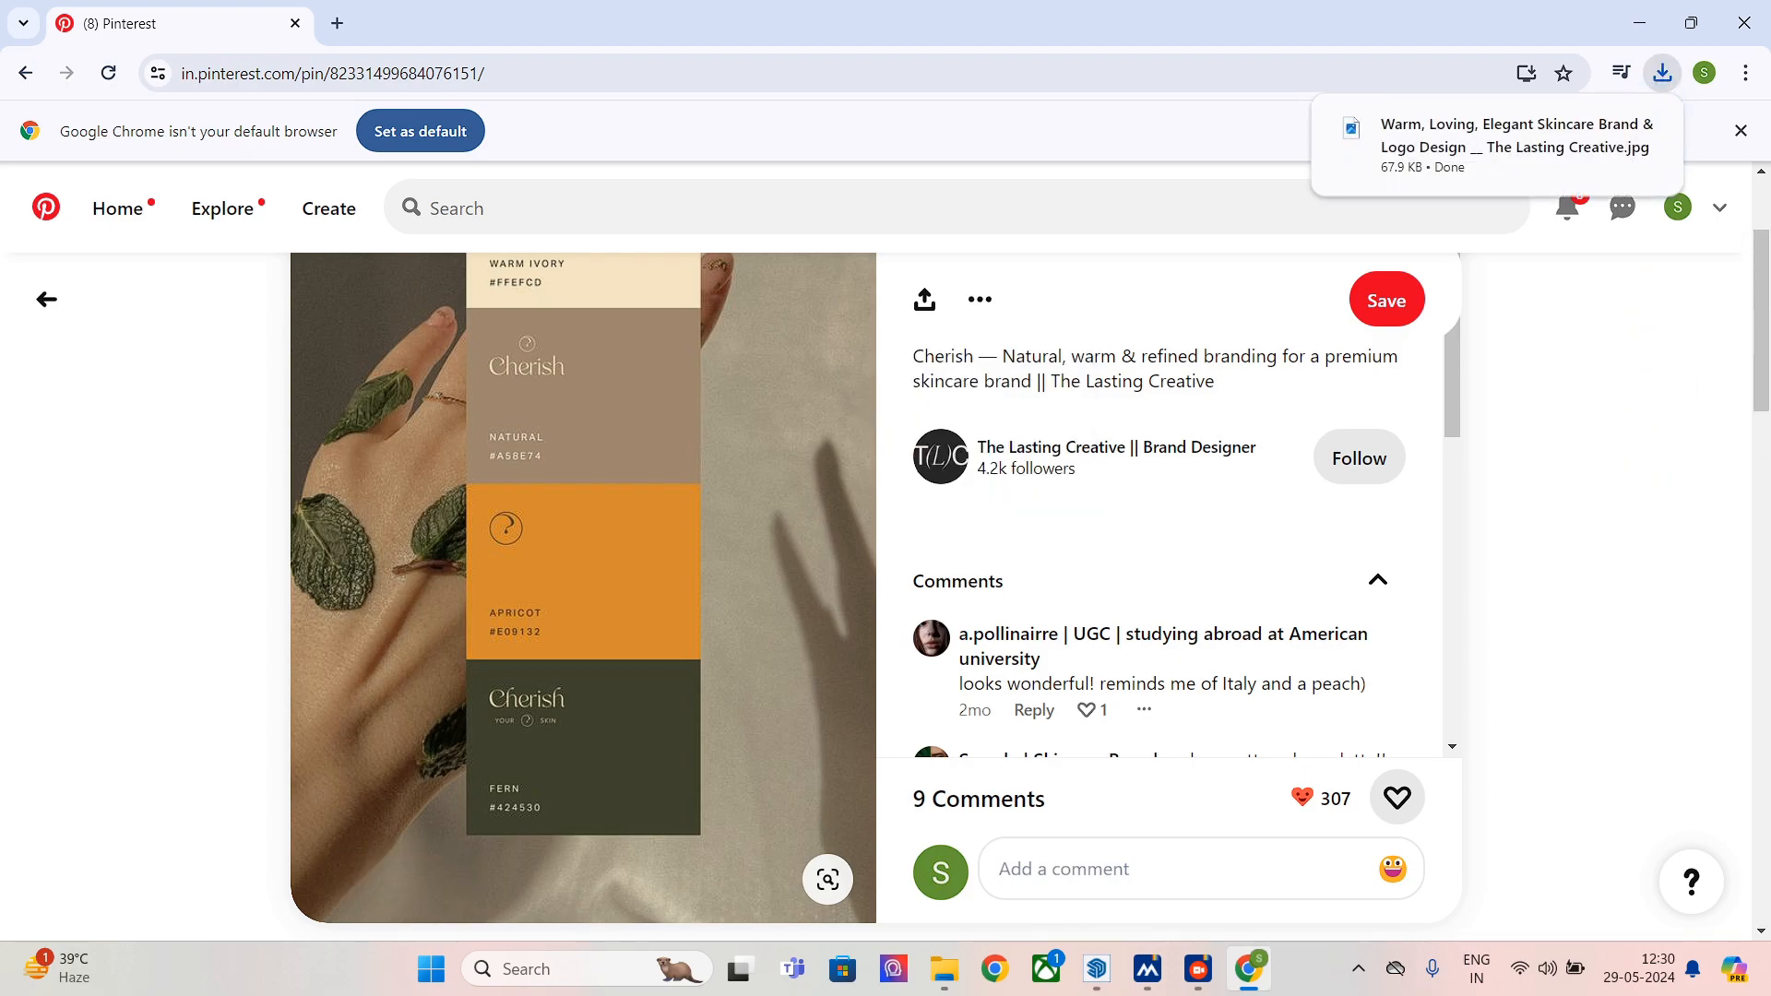
click(1095, 968)
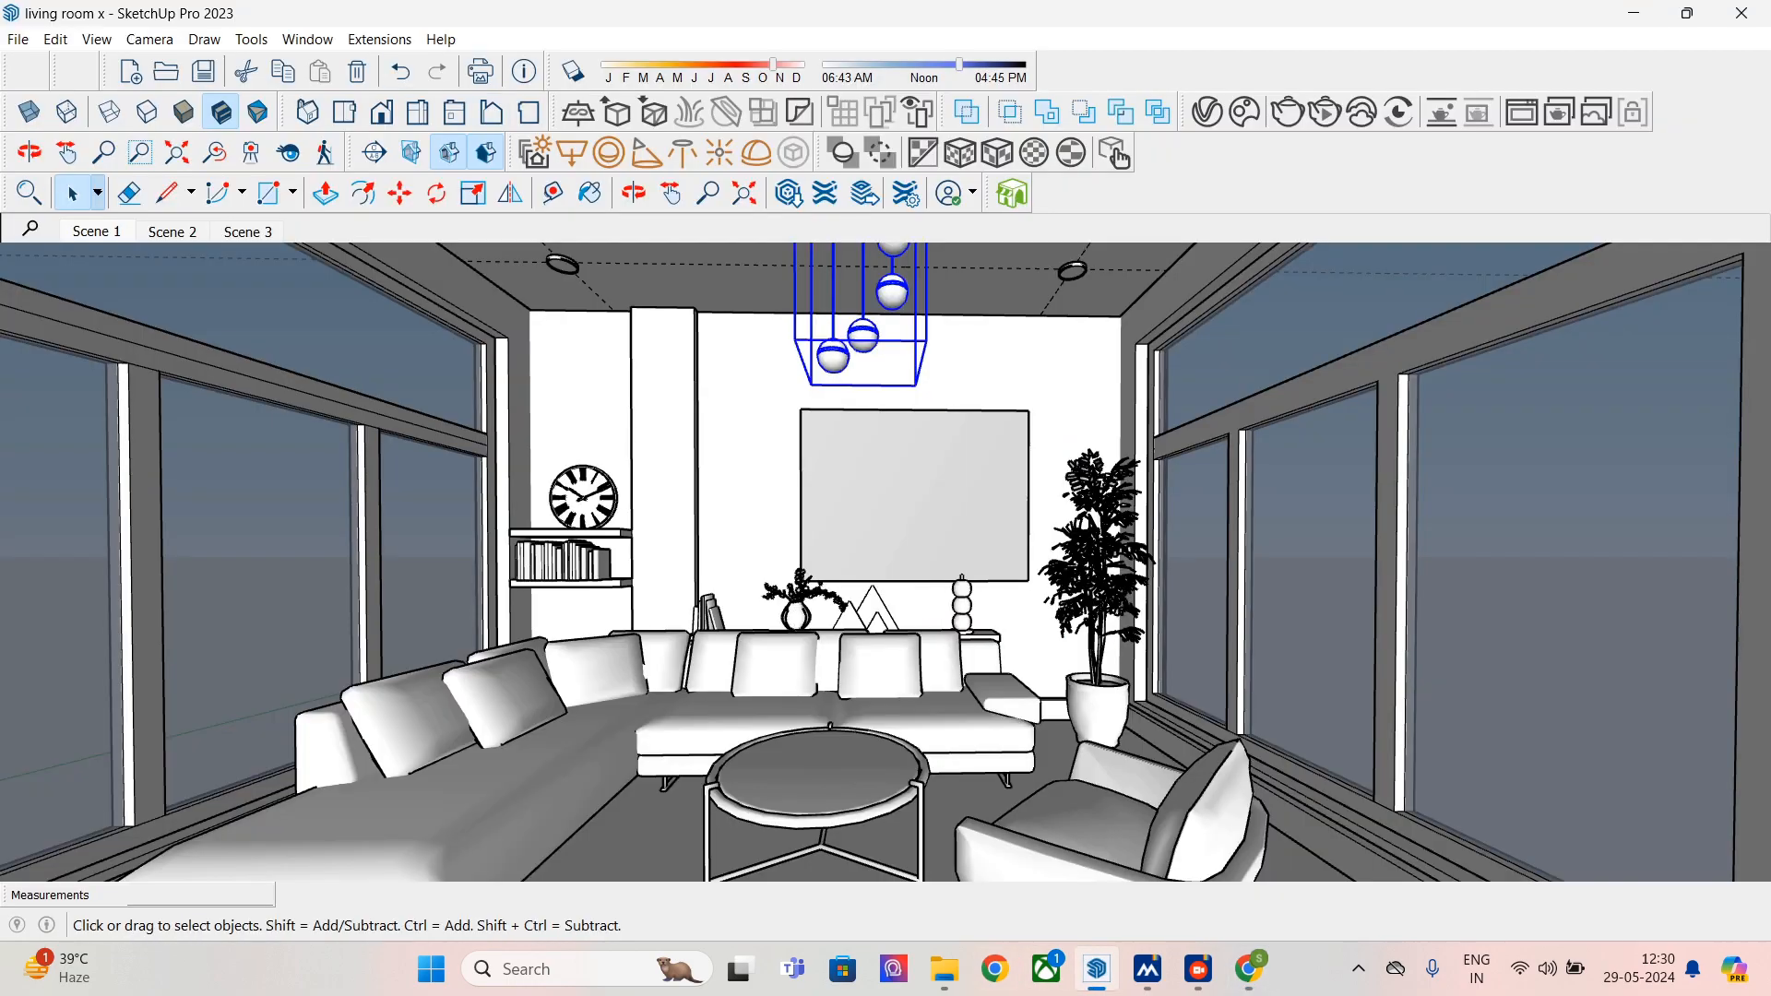
- Open the downloaded Cherish palette image from the Downloads folder to view its colors, and return to SketchUp
key(b)
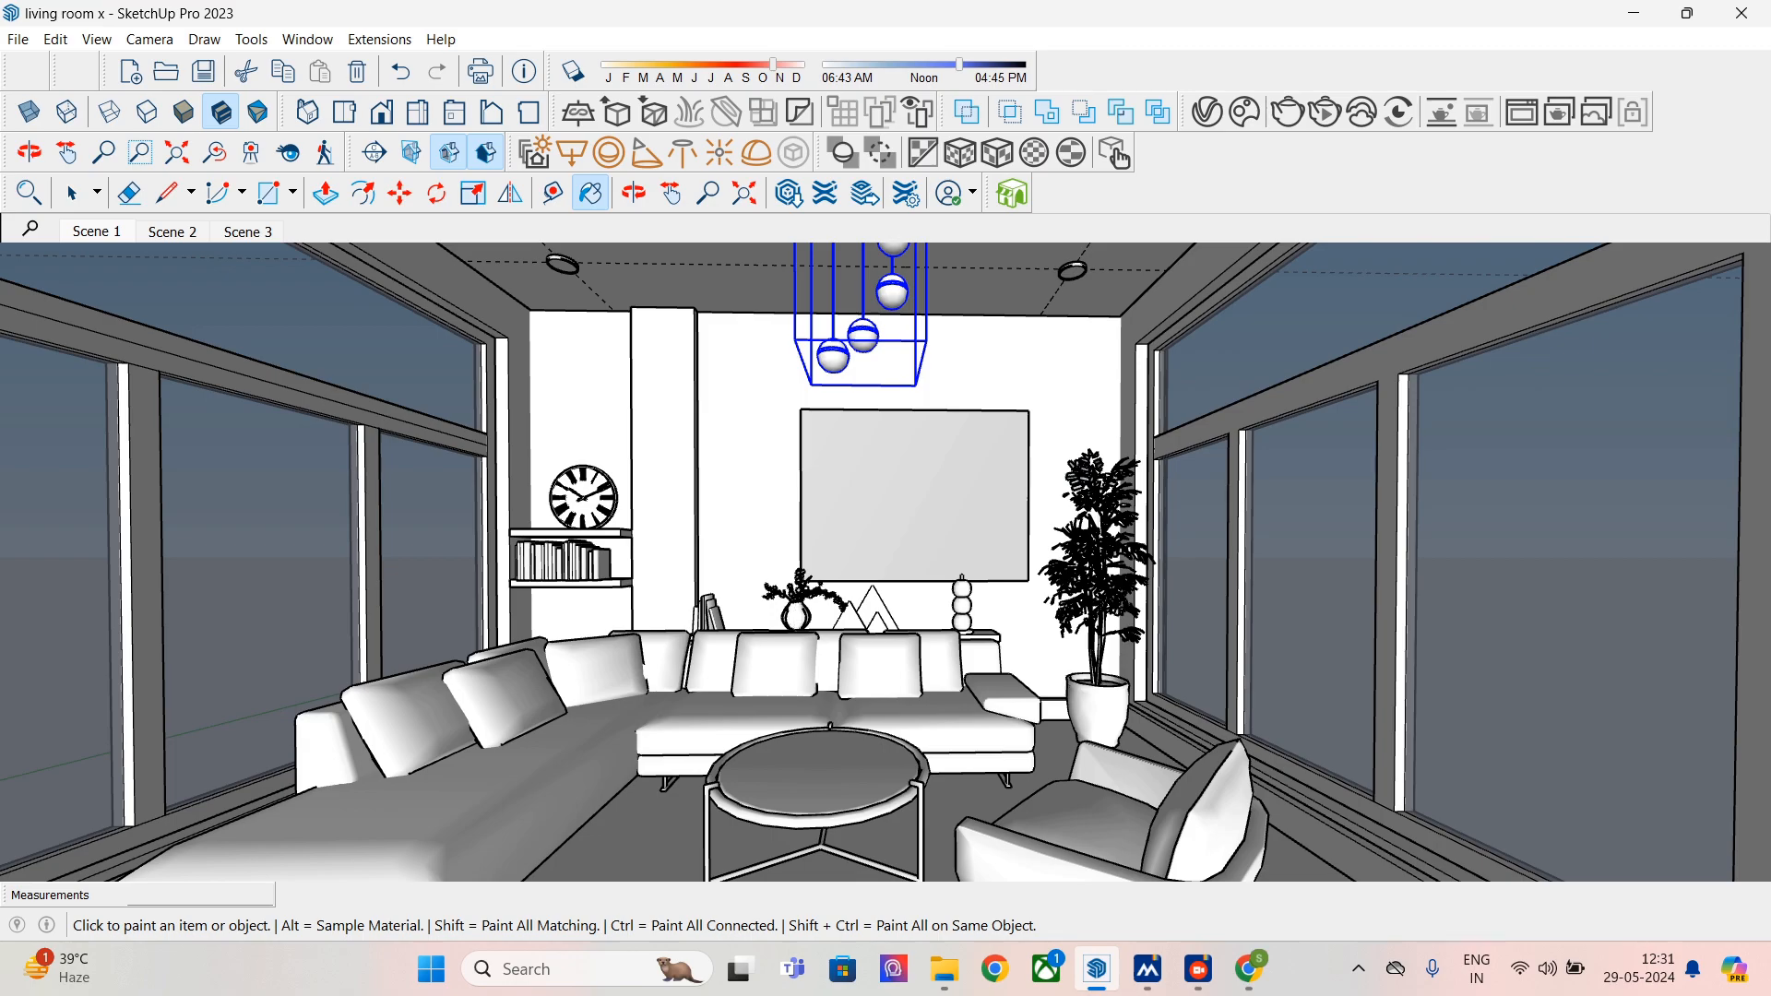
mouse_move(1095, 968)
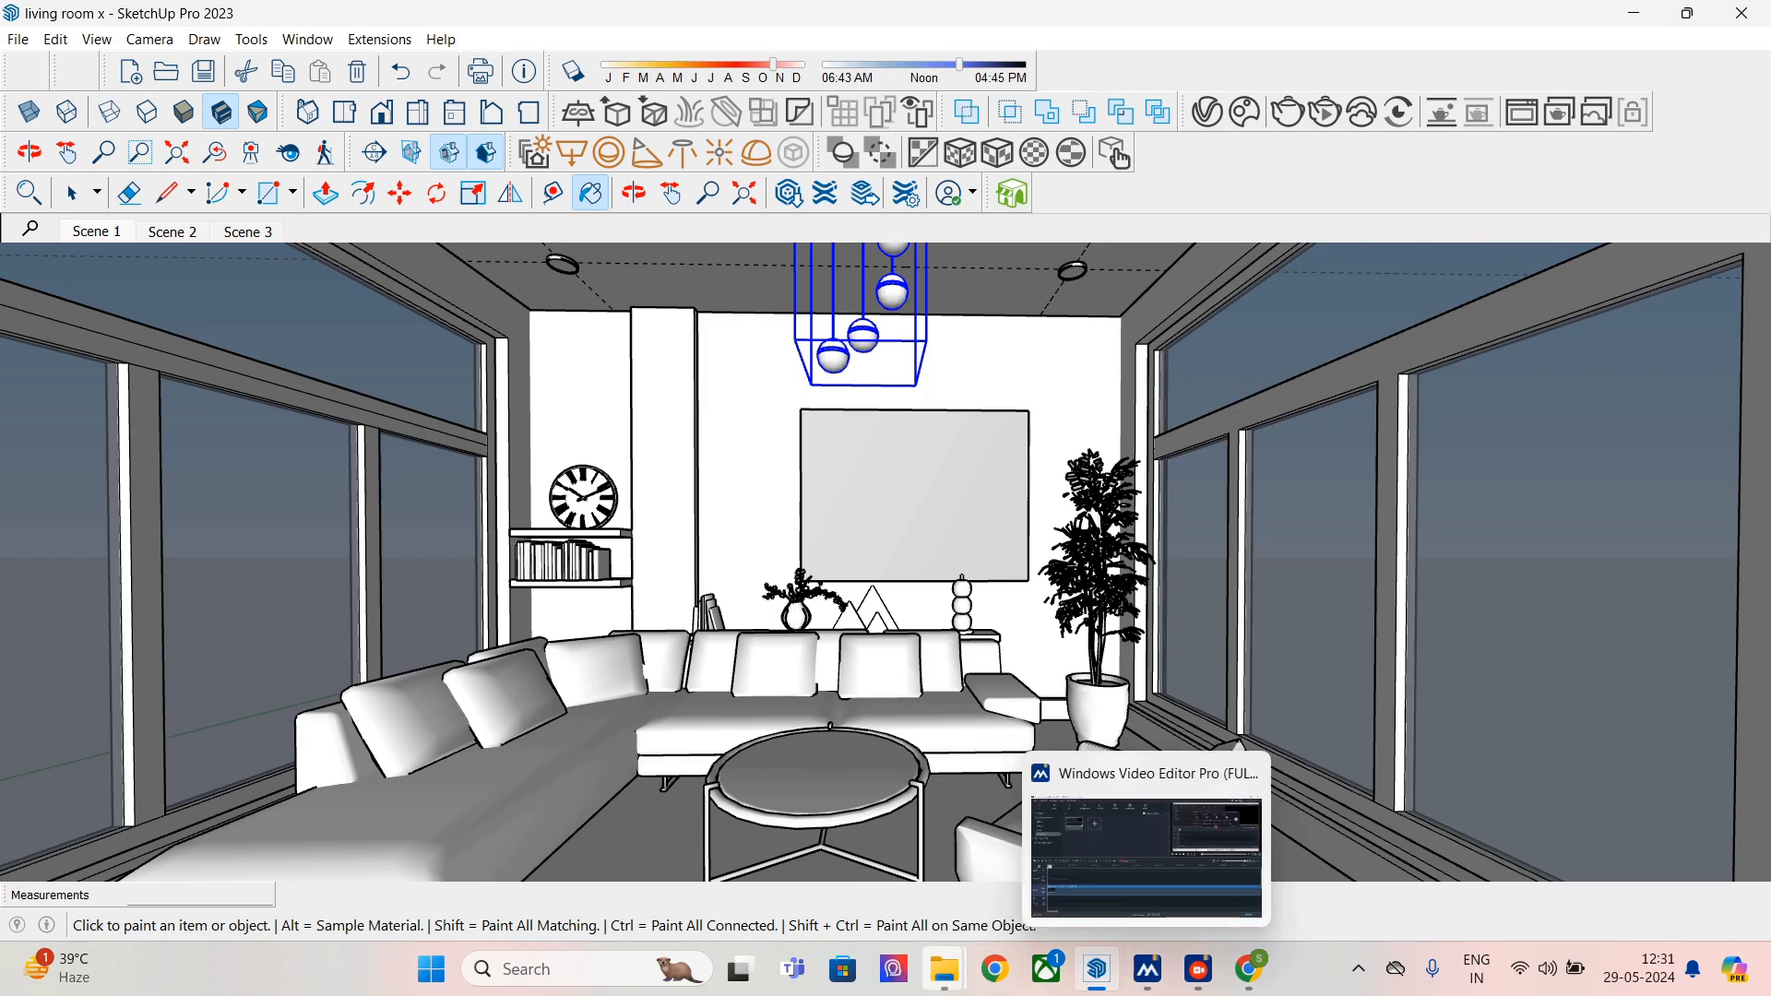
mouse_move(943, 968)
click(1067, 858)
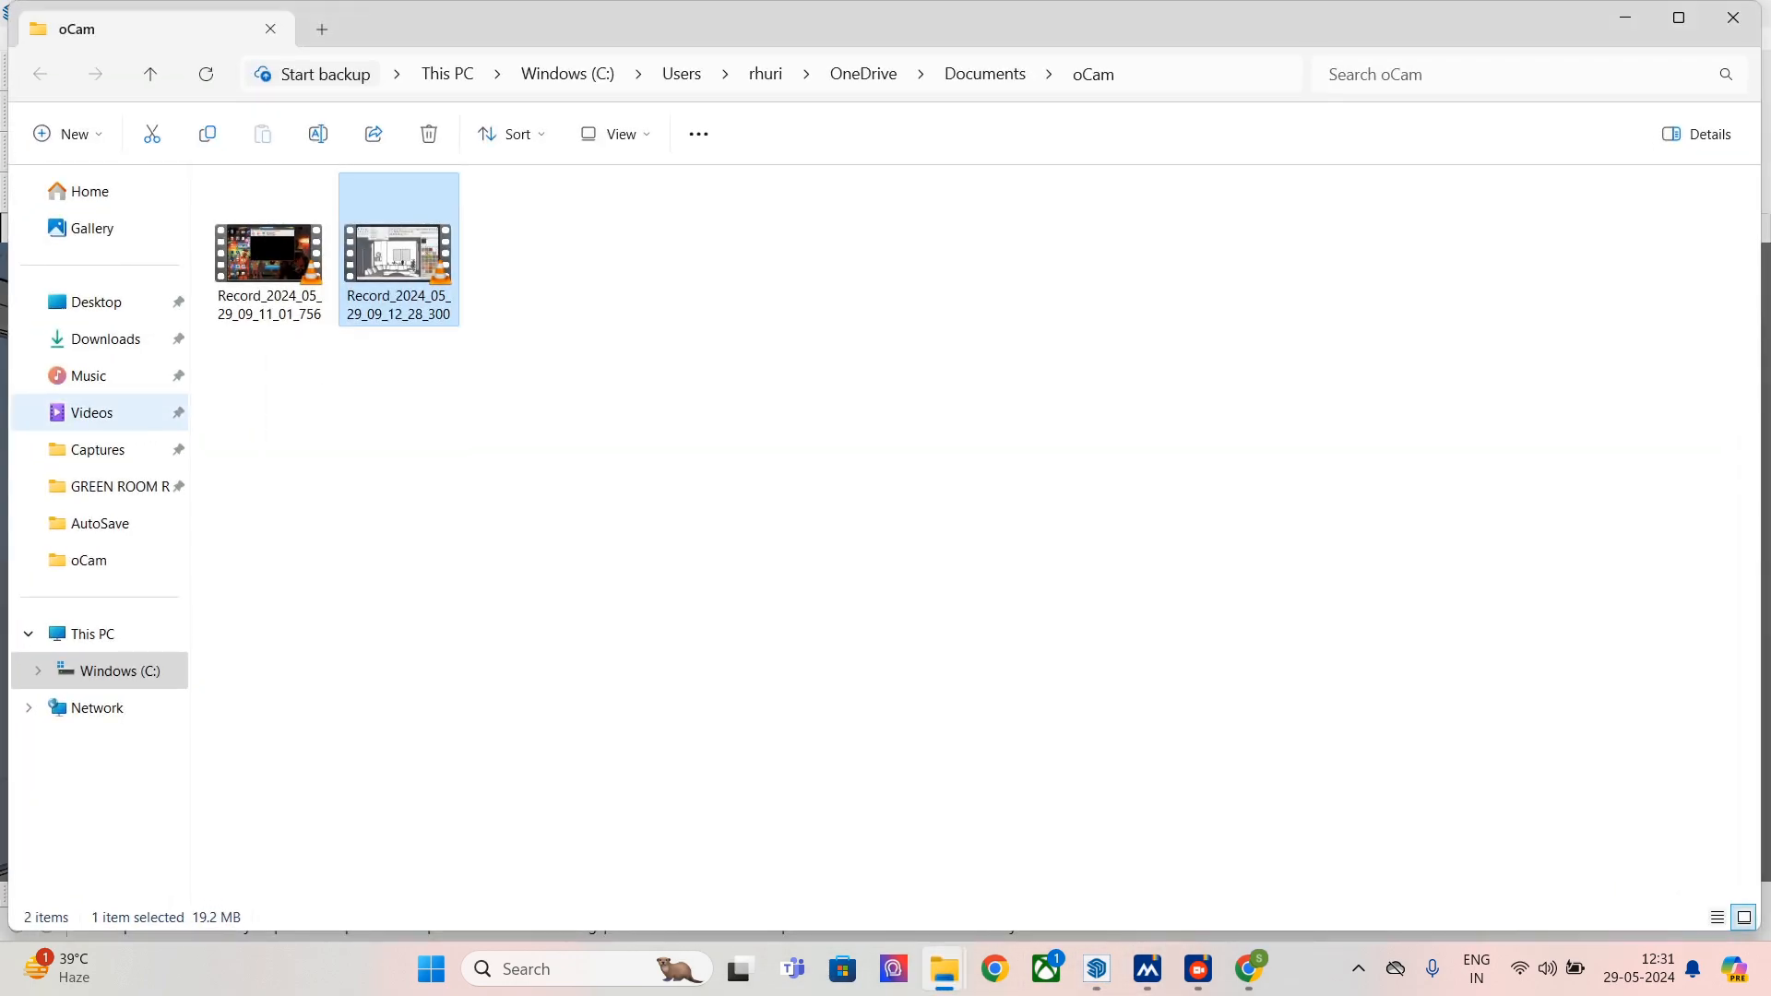
click(106, 338)
double_click(360, 247)
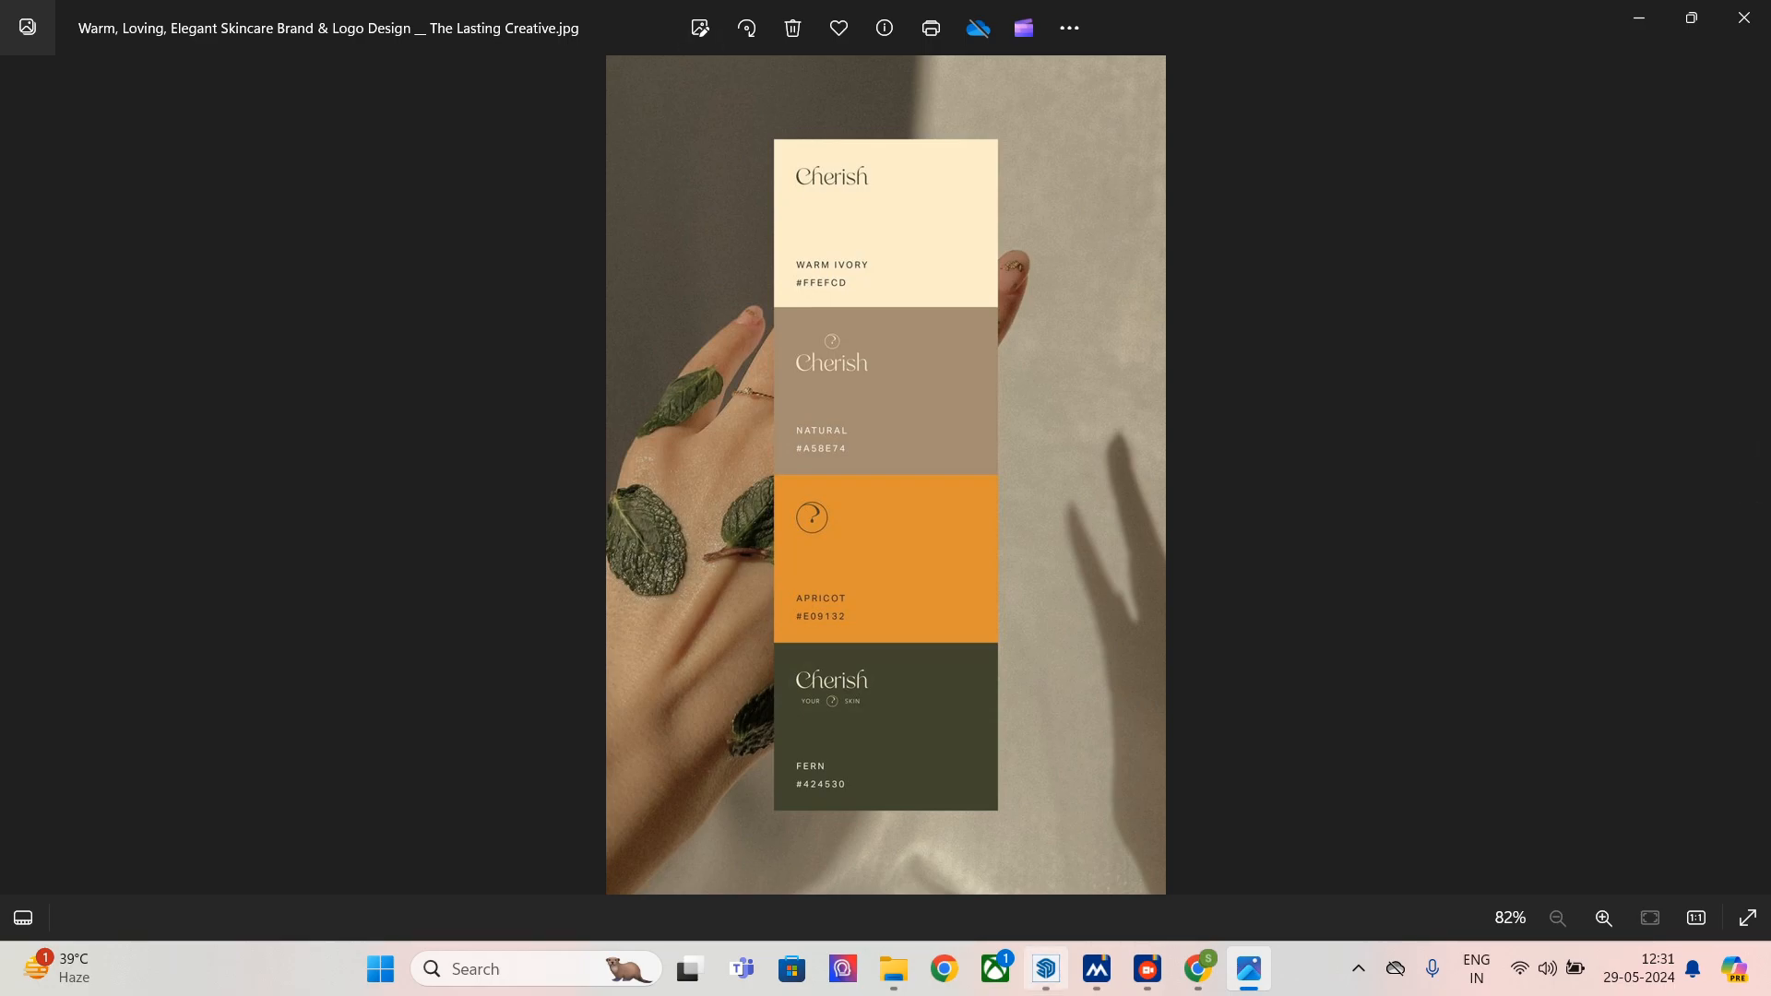
click(1045, 968)
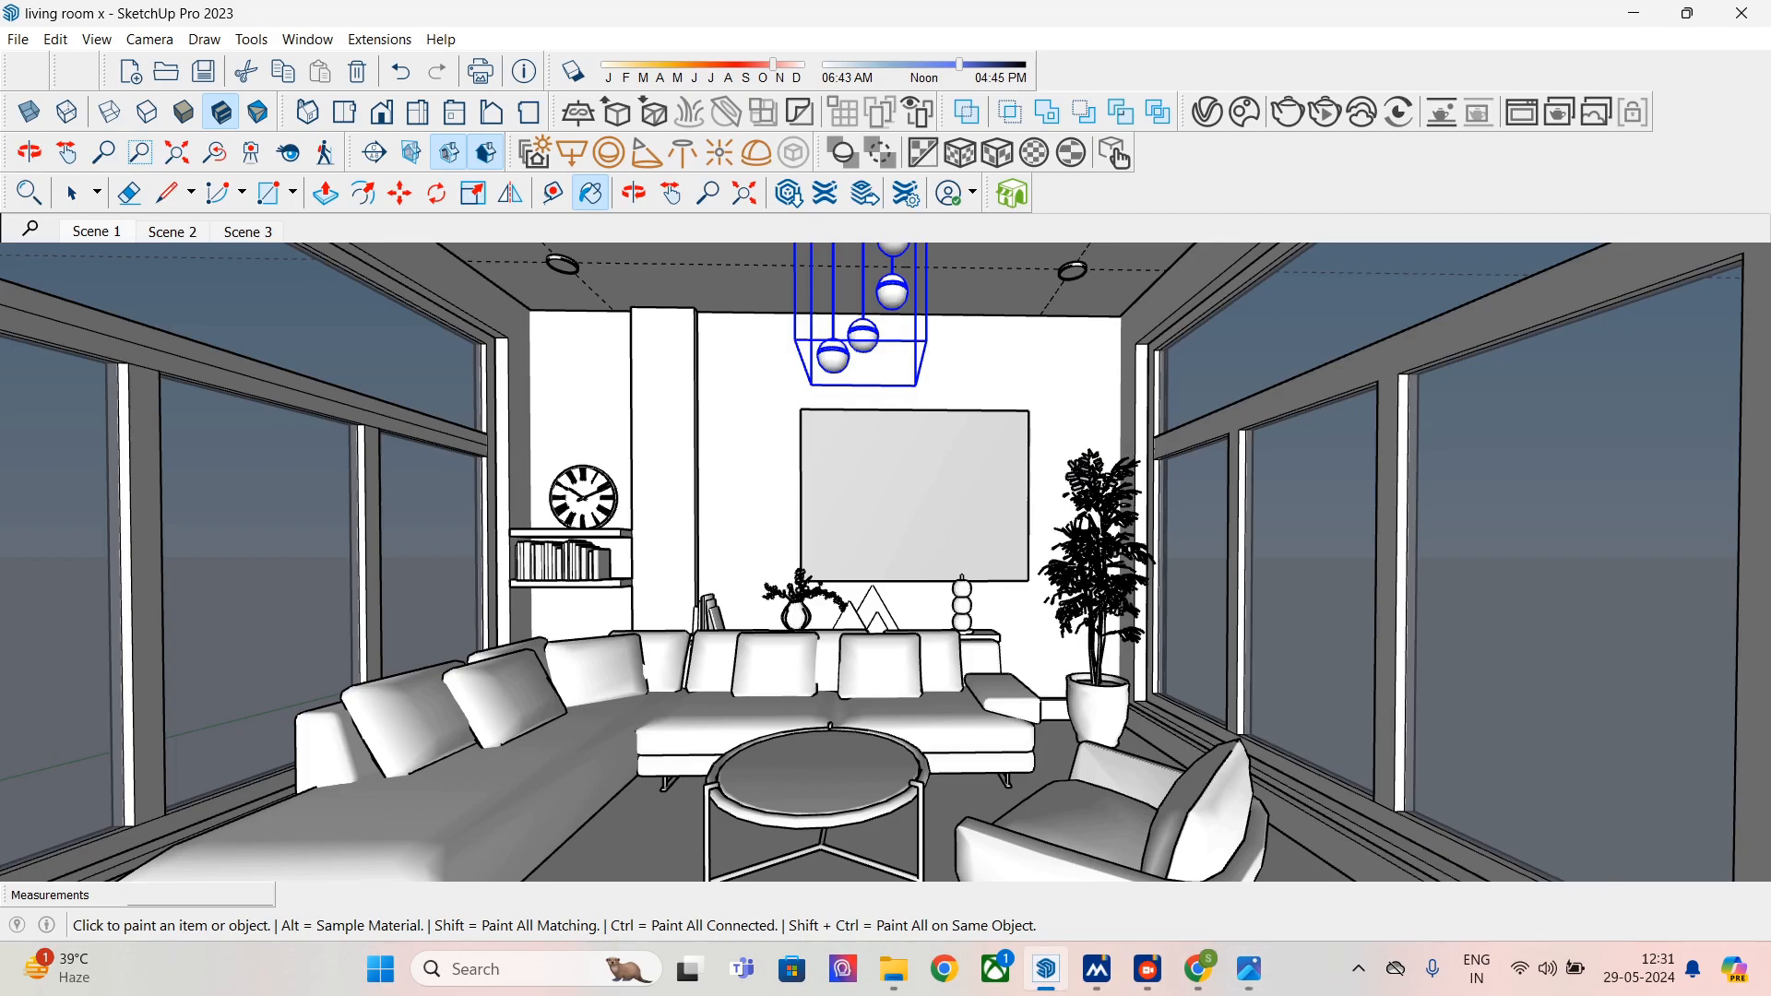
- Run a V-Ray test render of the living room's Scene 1 view and close the frame buffer
click(73, 193)
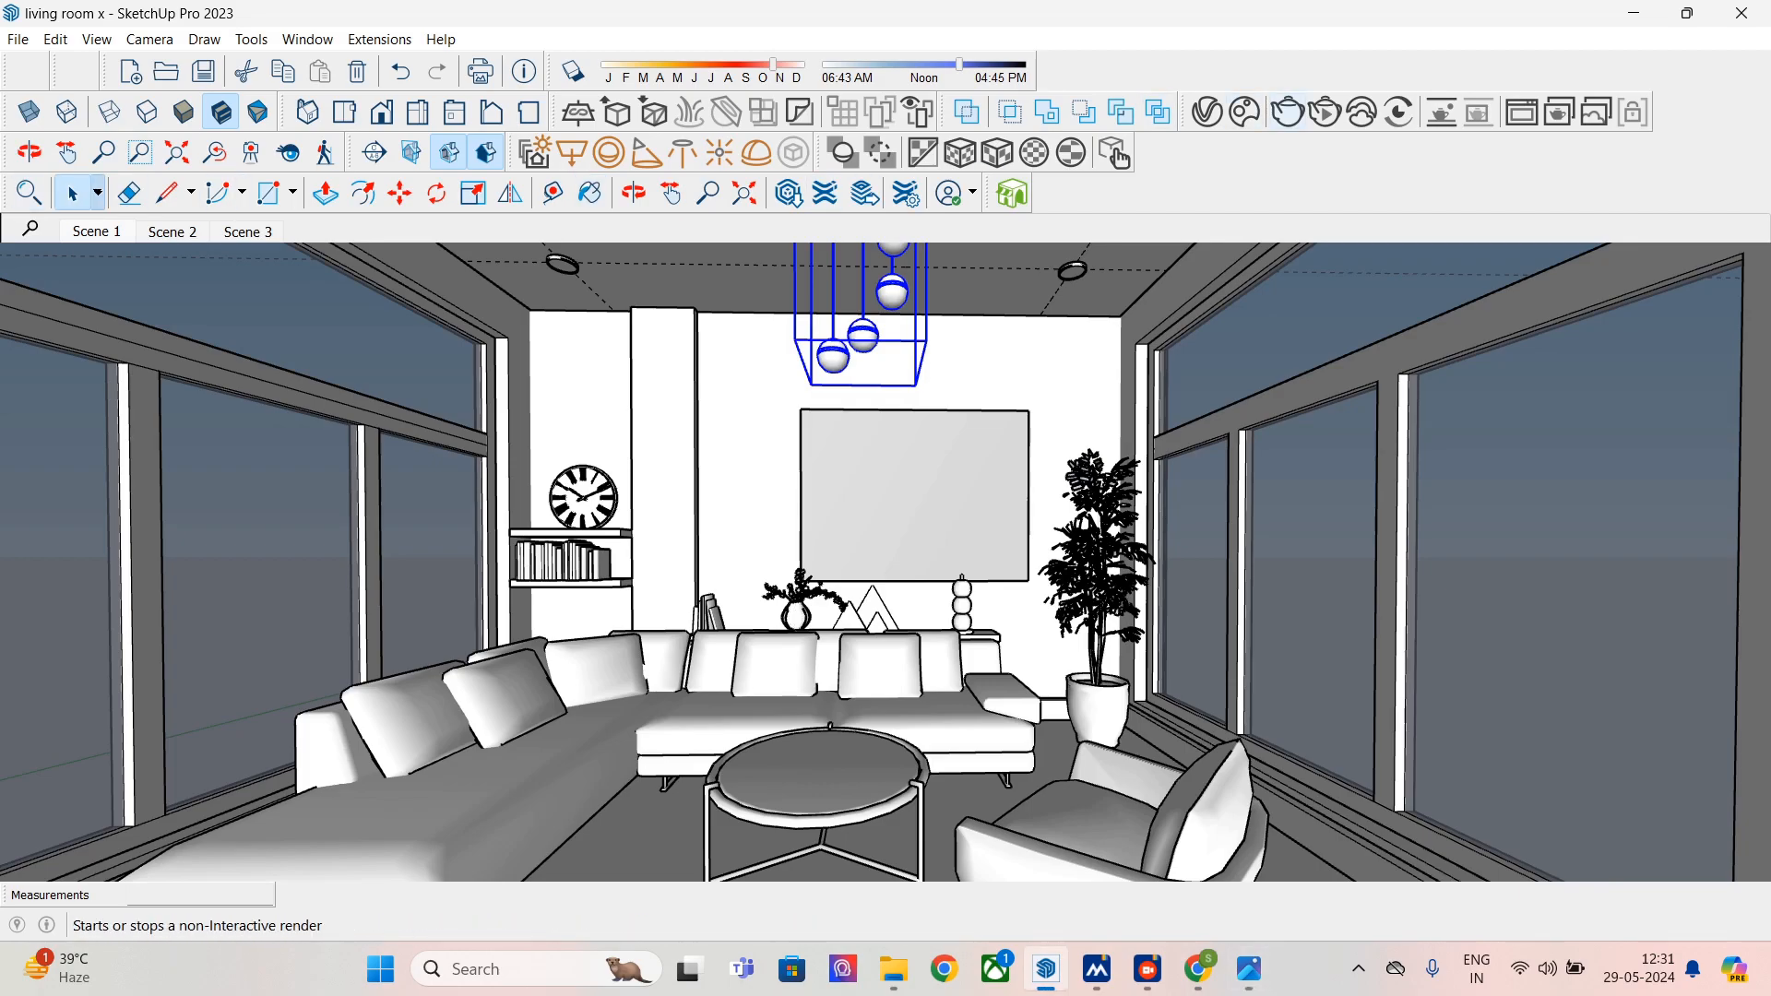
click(1324, 111)
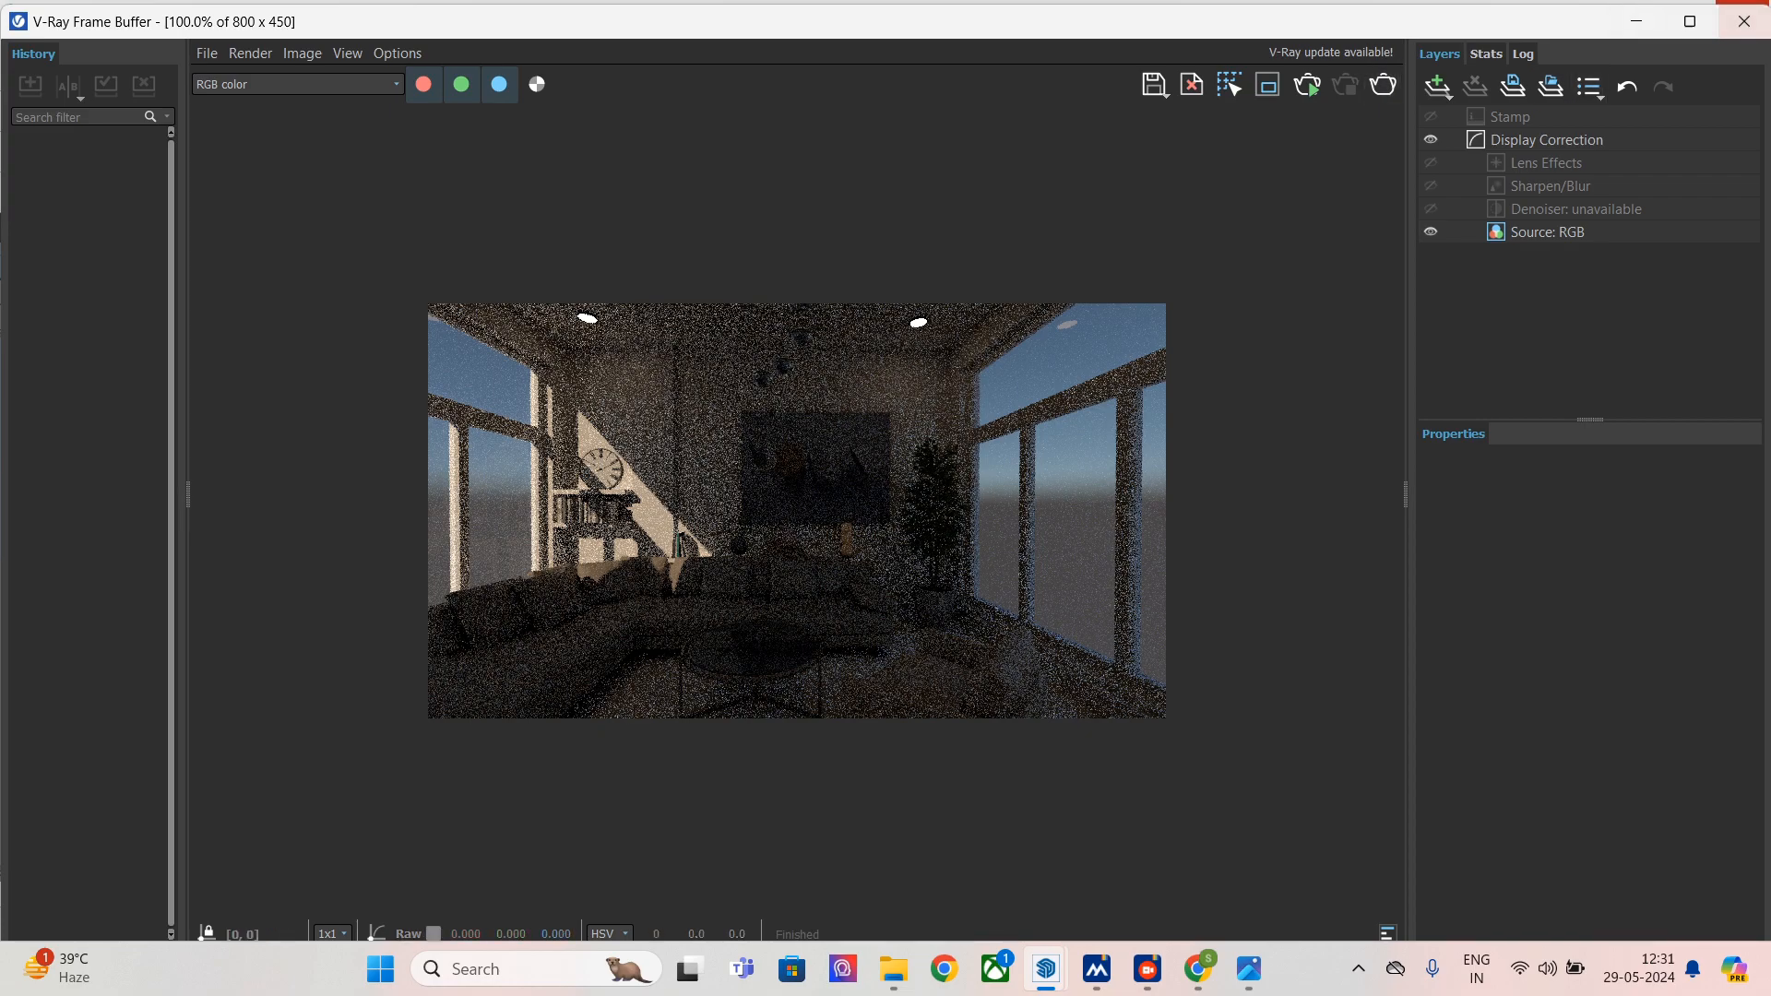
click(1743, 21)
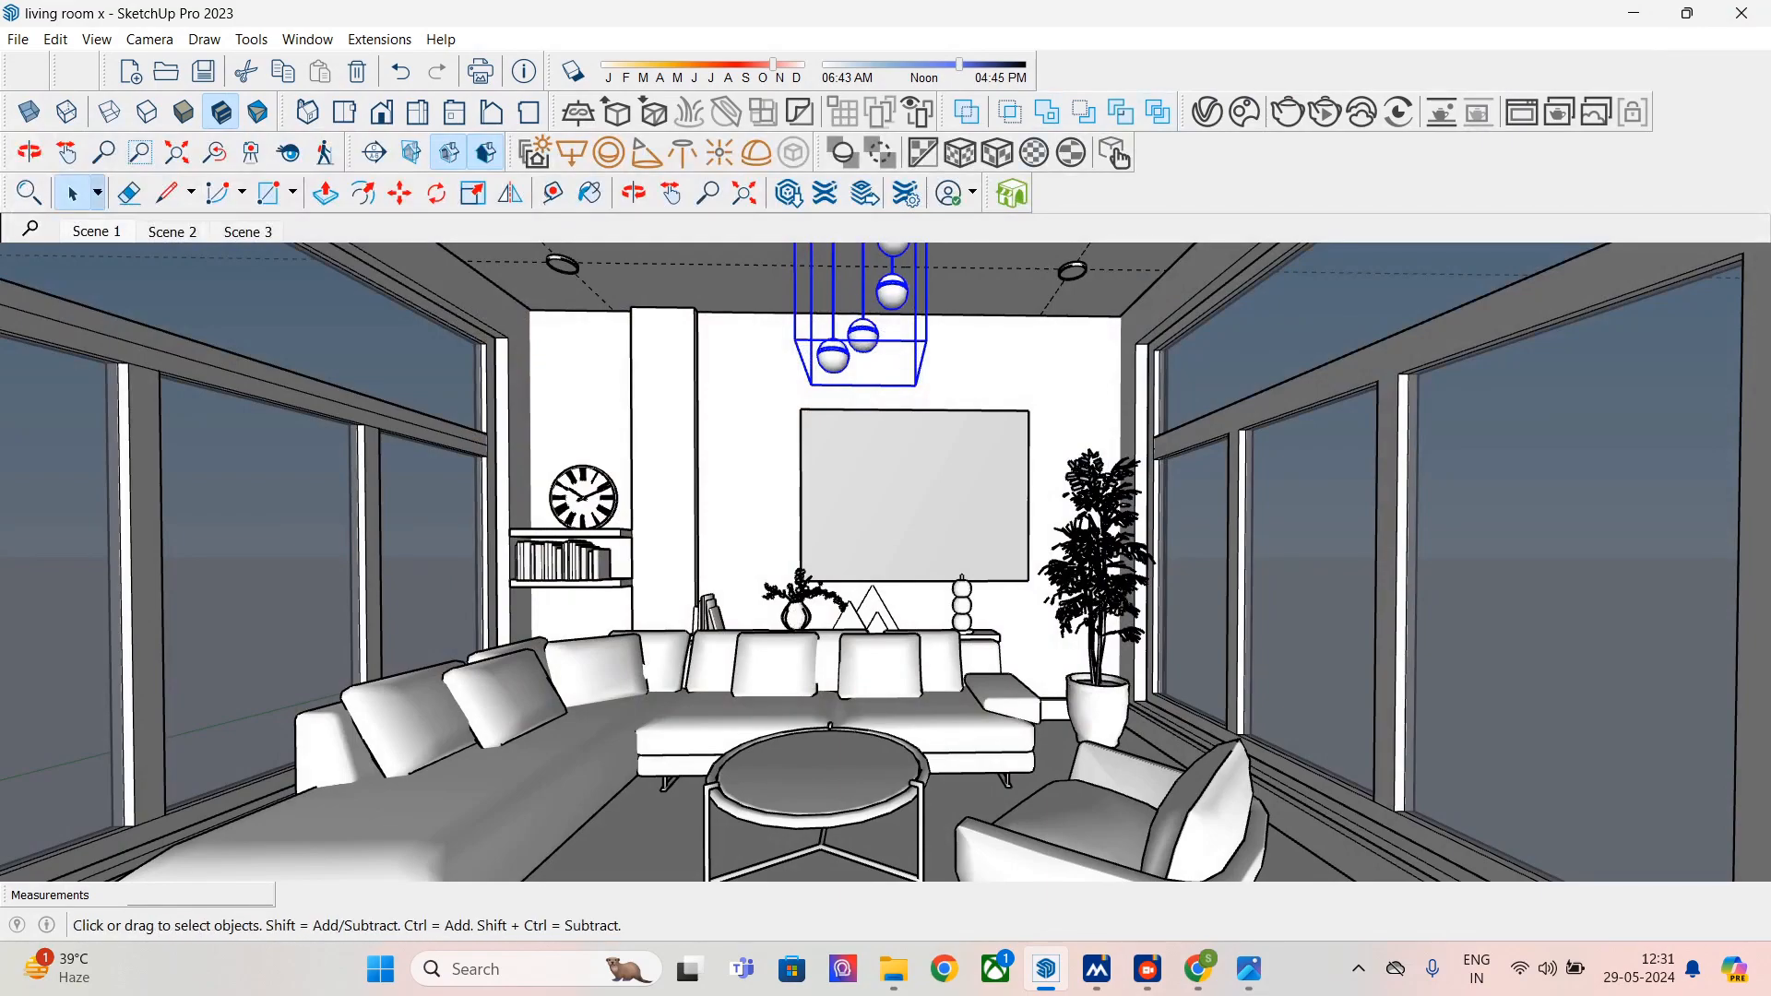
- Select the whole model and review the parameters of the Limbus Chandelier, Mainkai 3 and Kloe assets in the V-Ray Asset Editor
key(ctrl+a)
click(1207, 111)
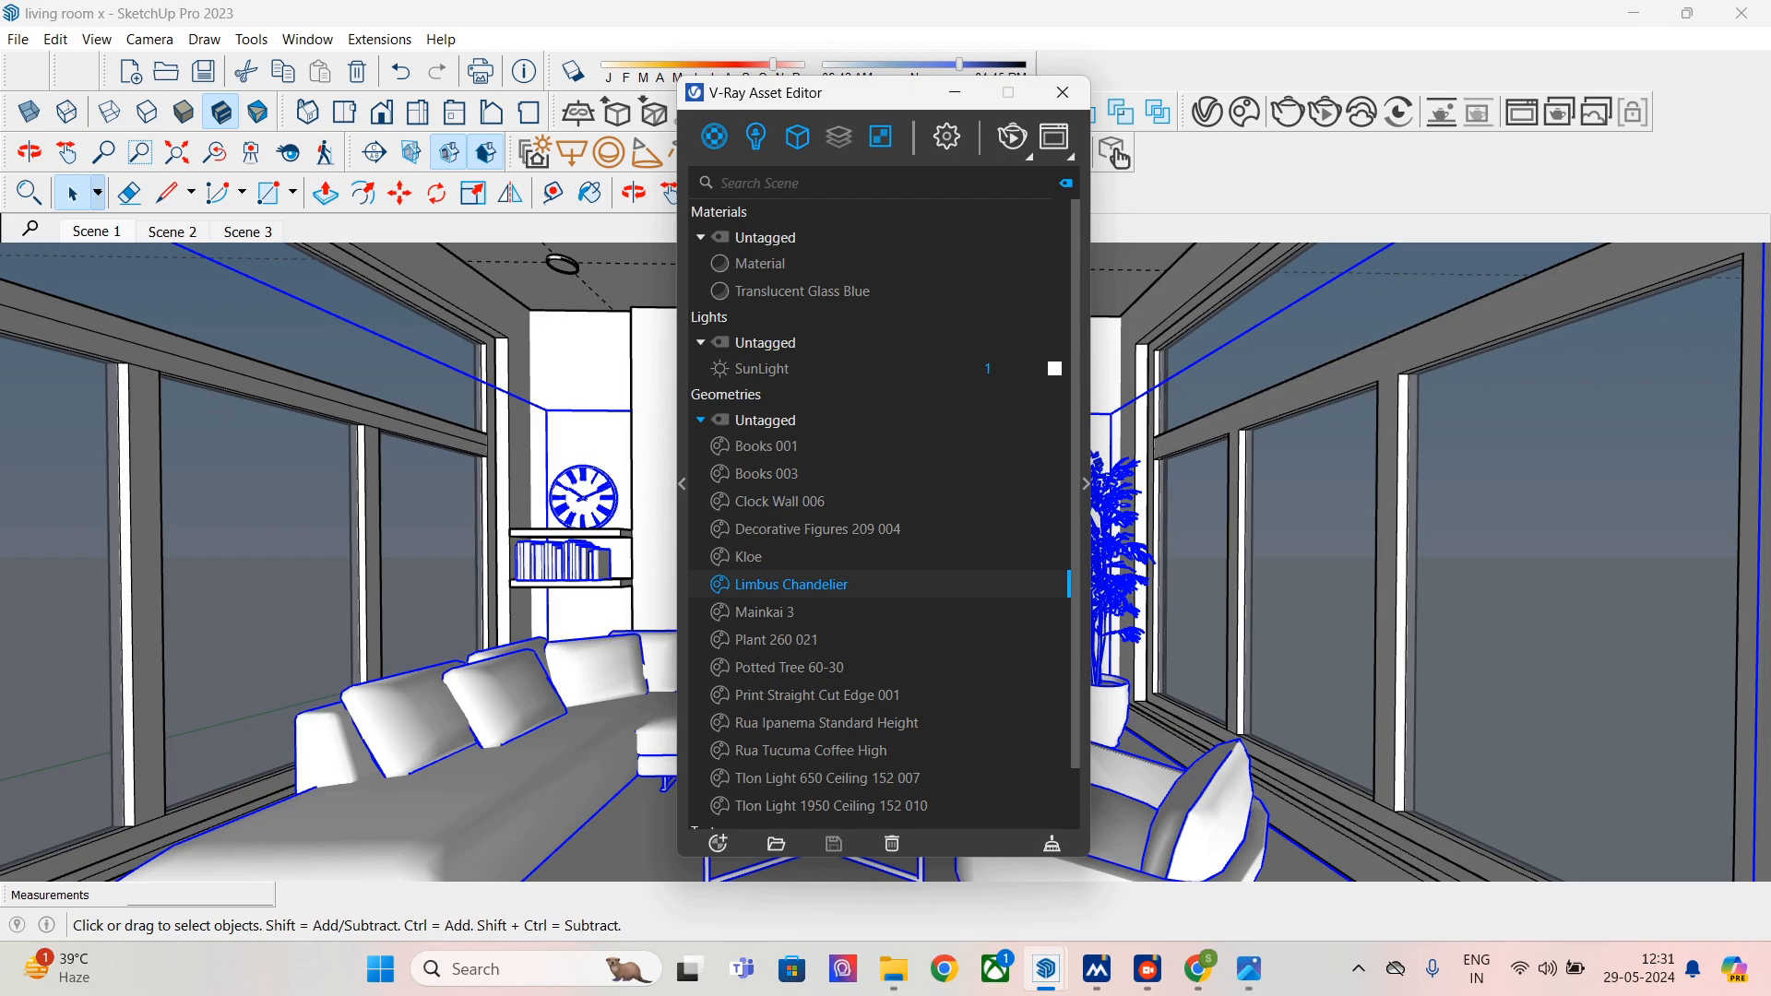
scroll(881, 516, down, 2)
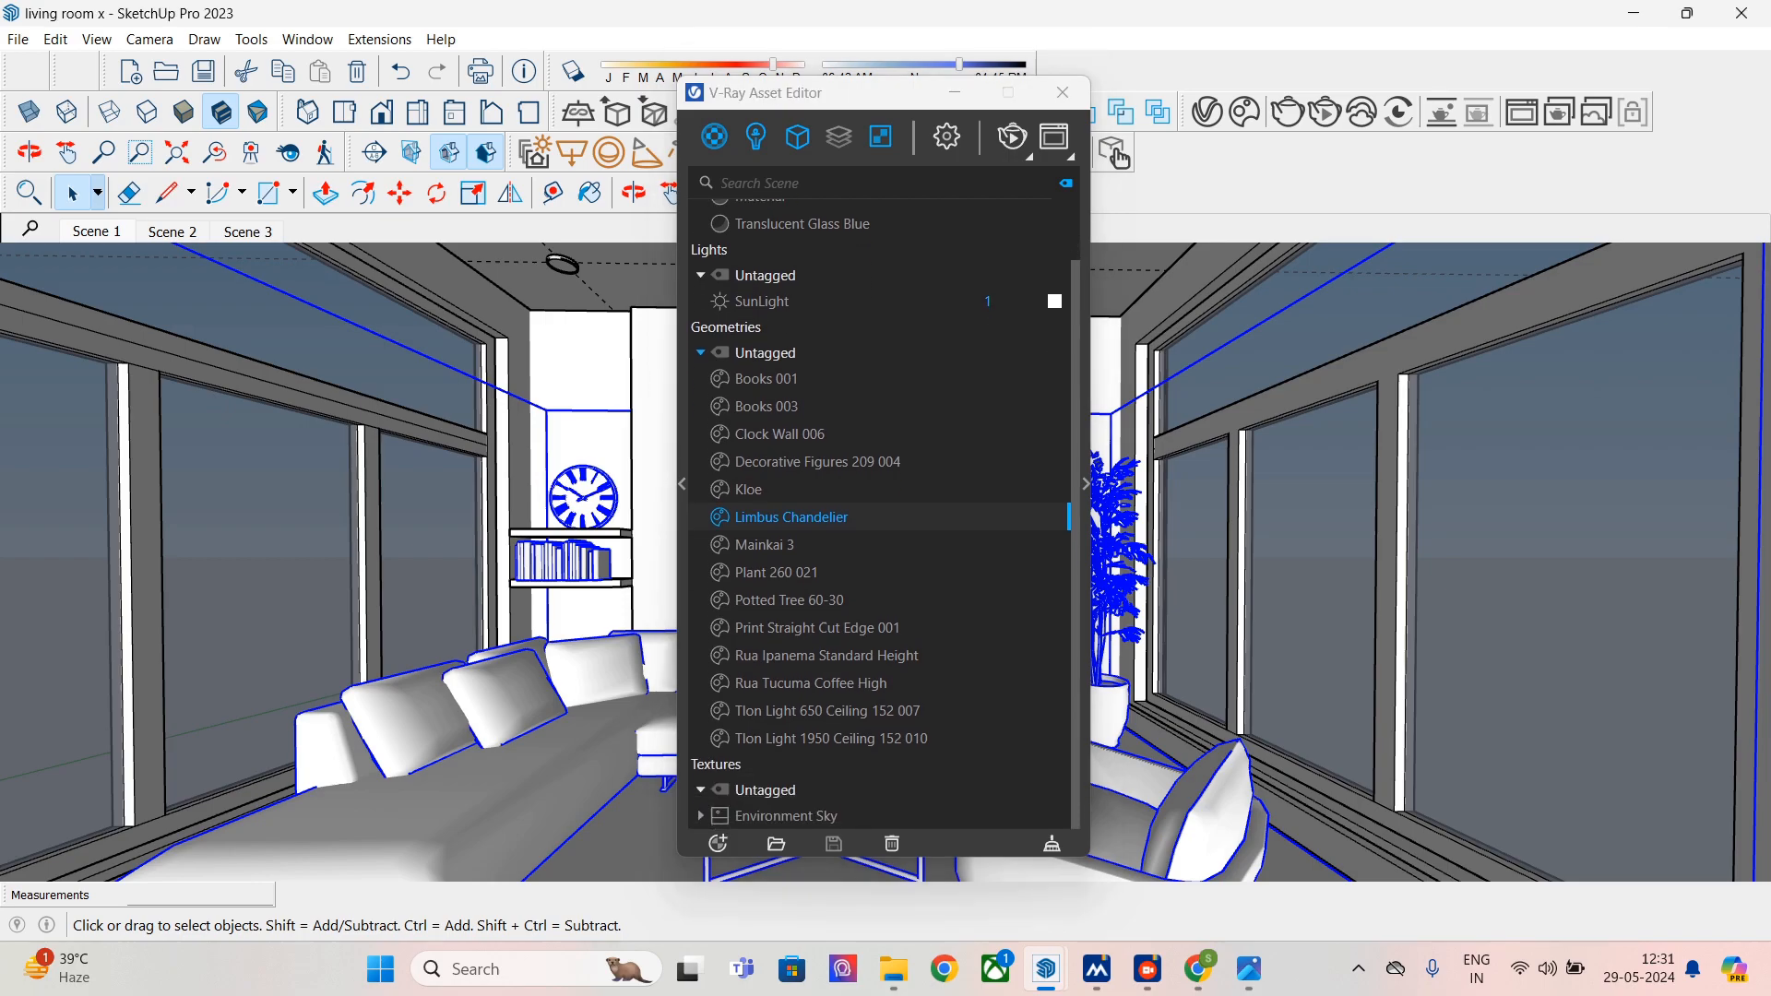
click(1085, 484)
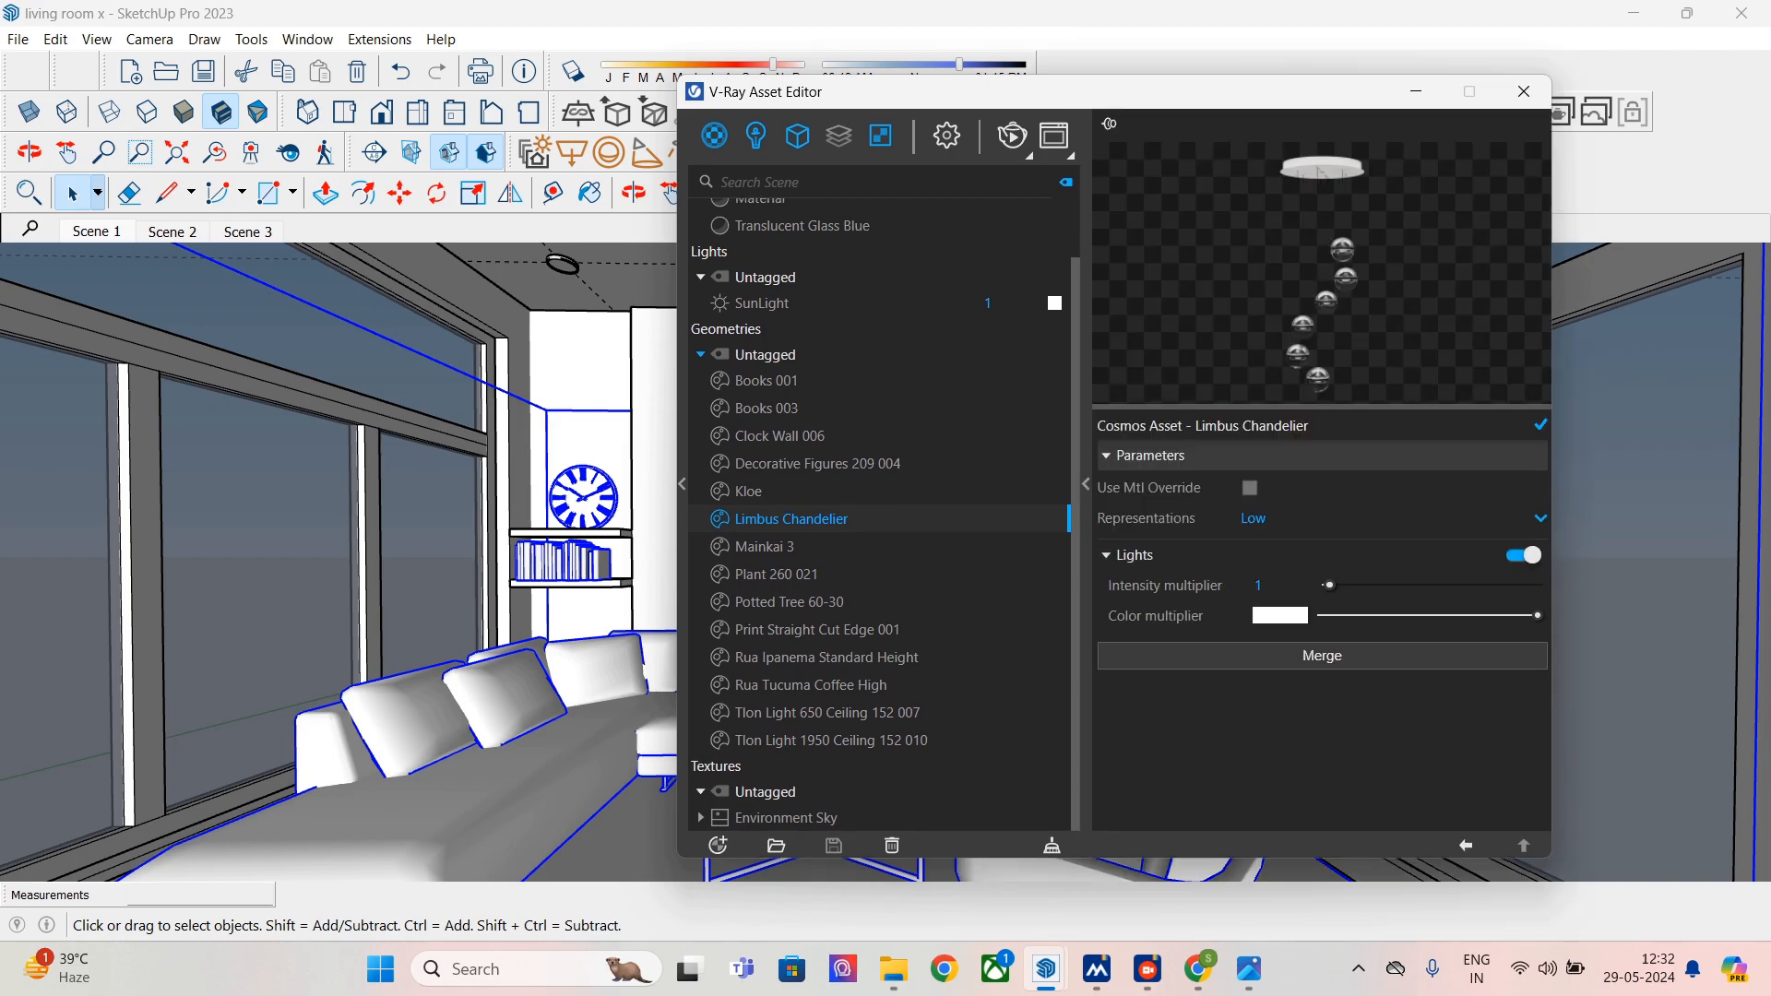
click(765, 547)
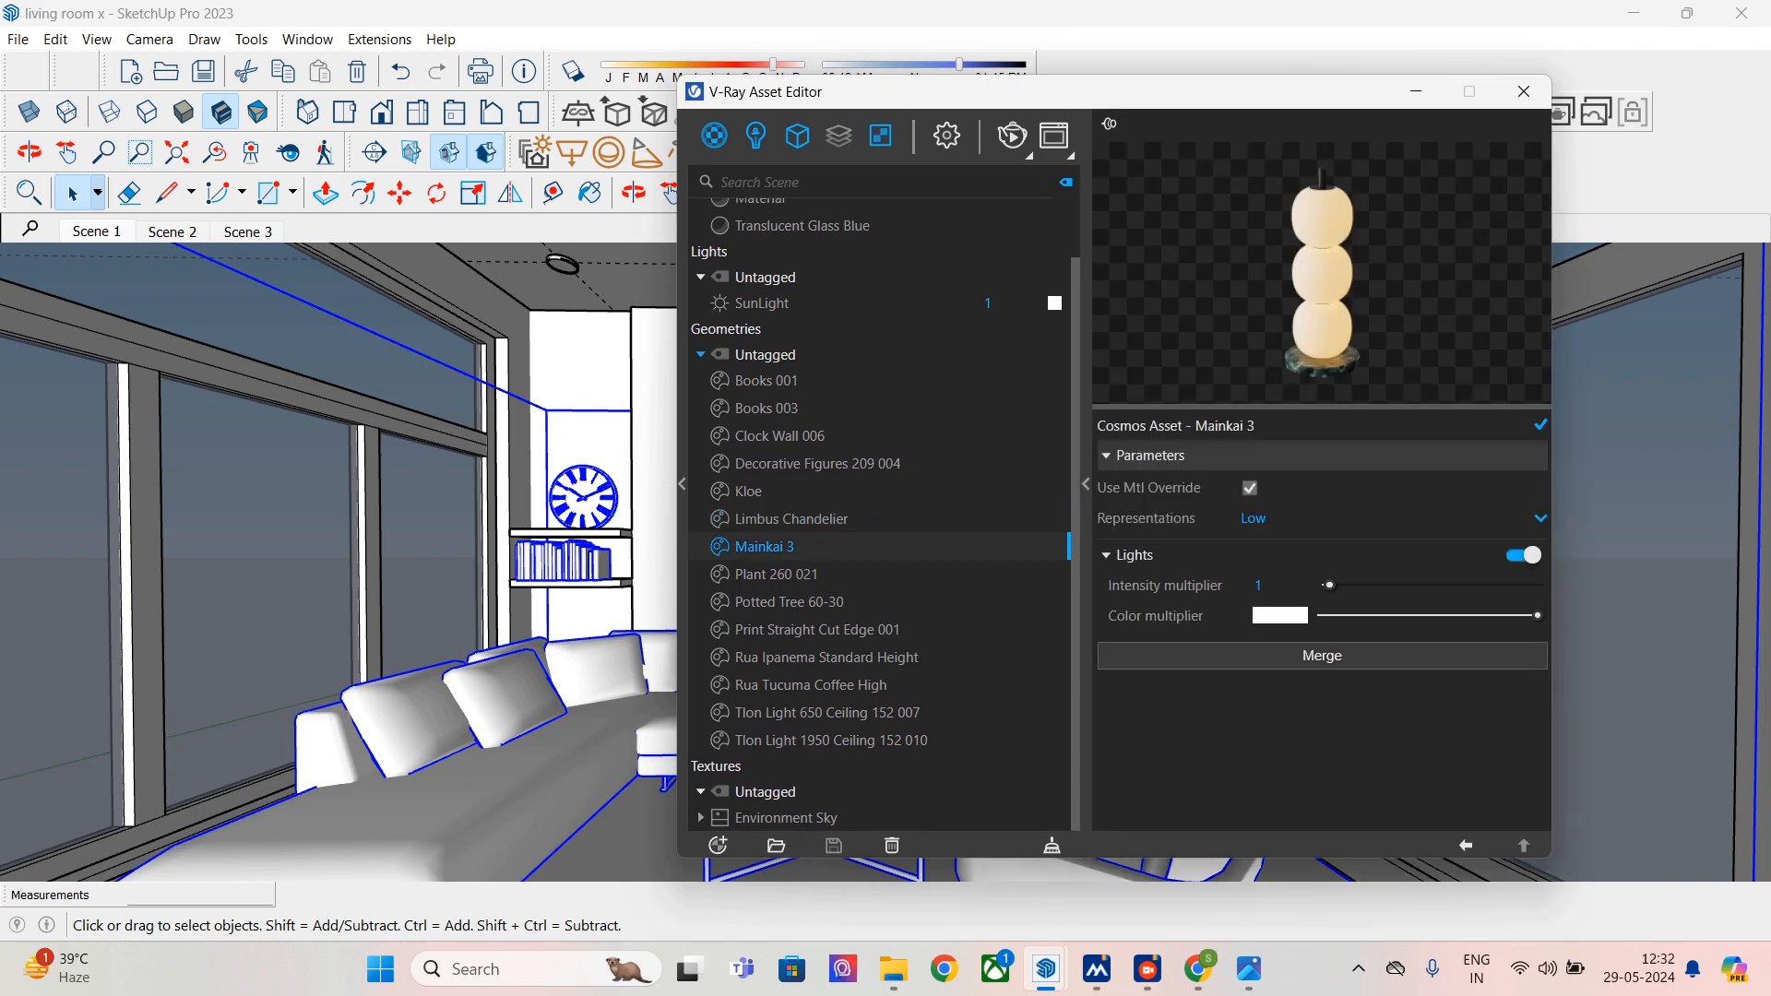
click(748, 492)
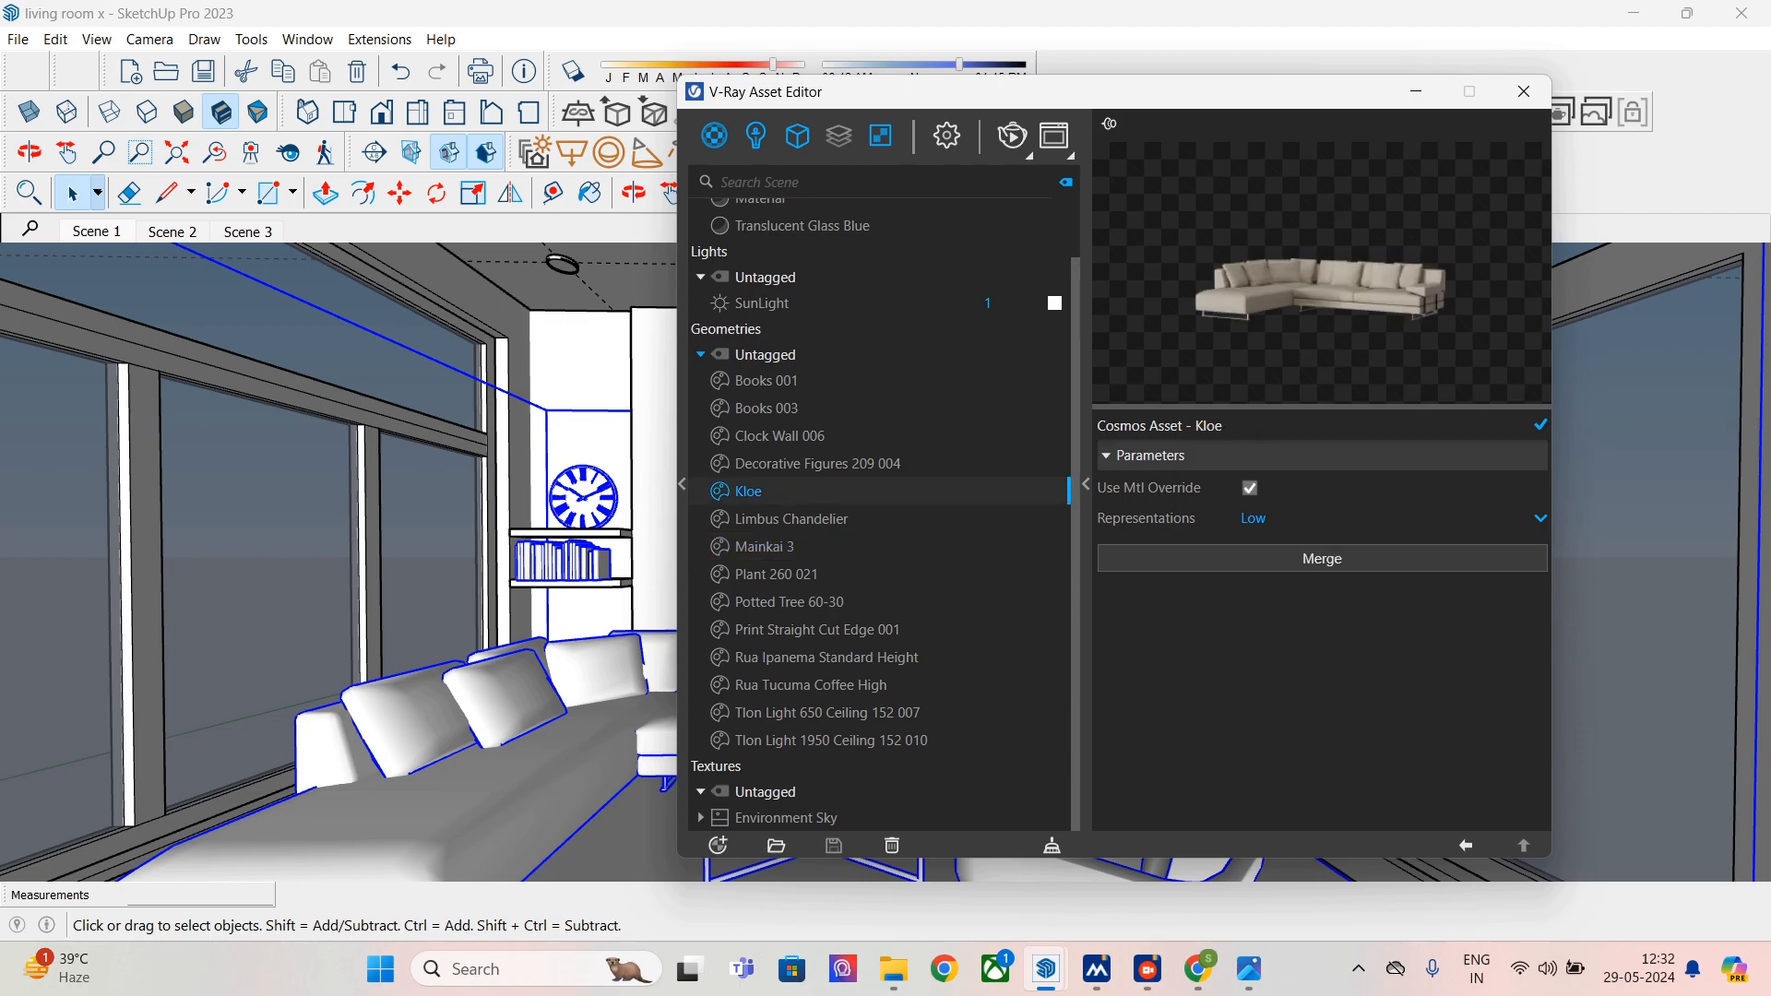
click(790, 519)
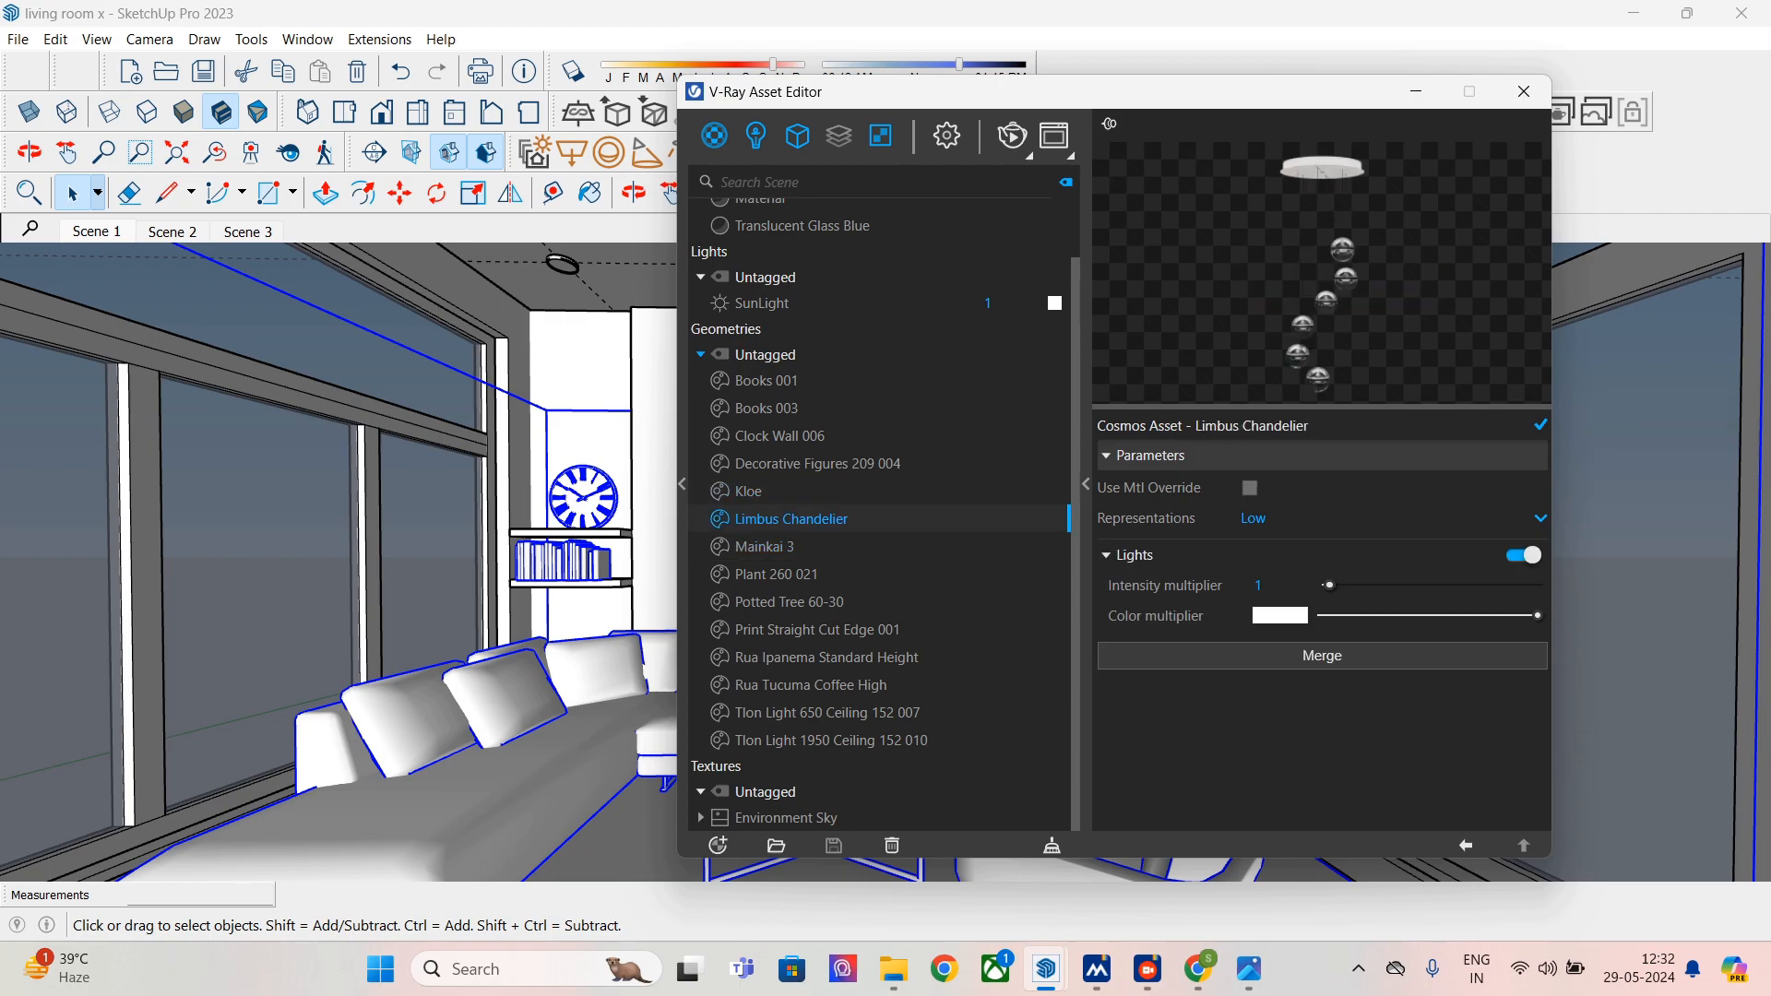
click(748, 491)
- Turn off the material override for the Decorative Figures 209 004, Clock Wall 006, Books 003 and Books 001 assets
click(817, 464)
click(1250, 488)
click(779, 436)
click(1249, 488)
click(766, 409)
click(1250, 487)
click(766, 381)
click(1249, 487)
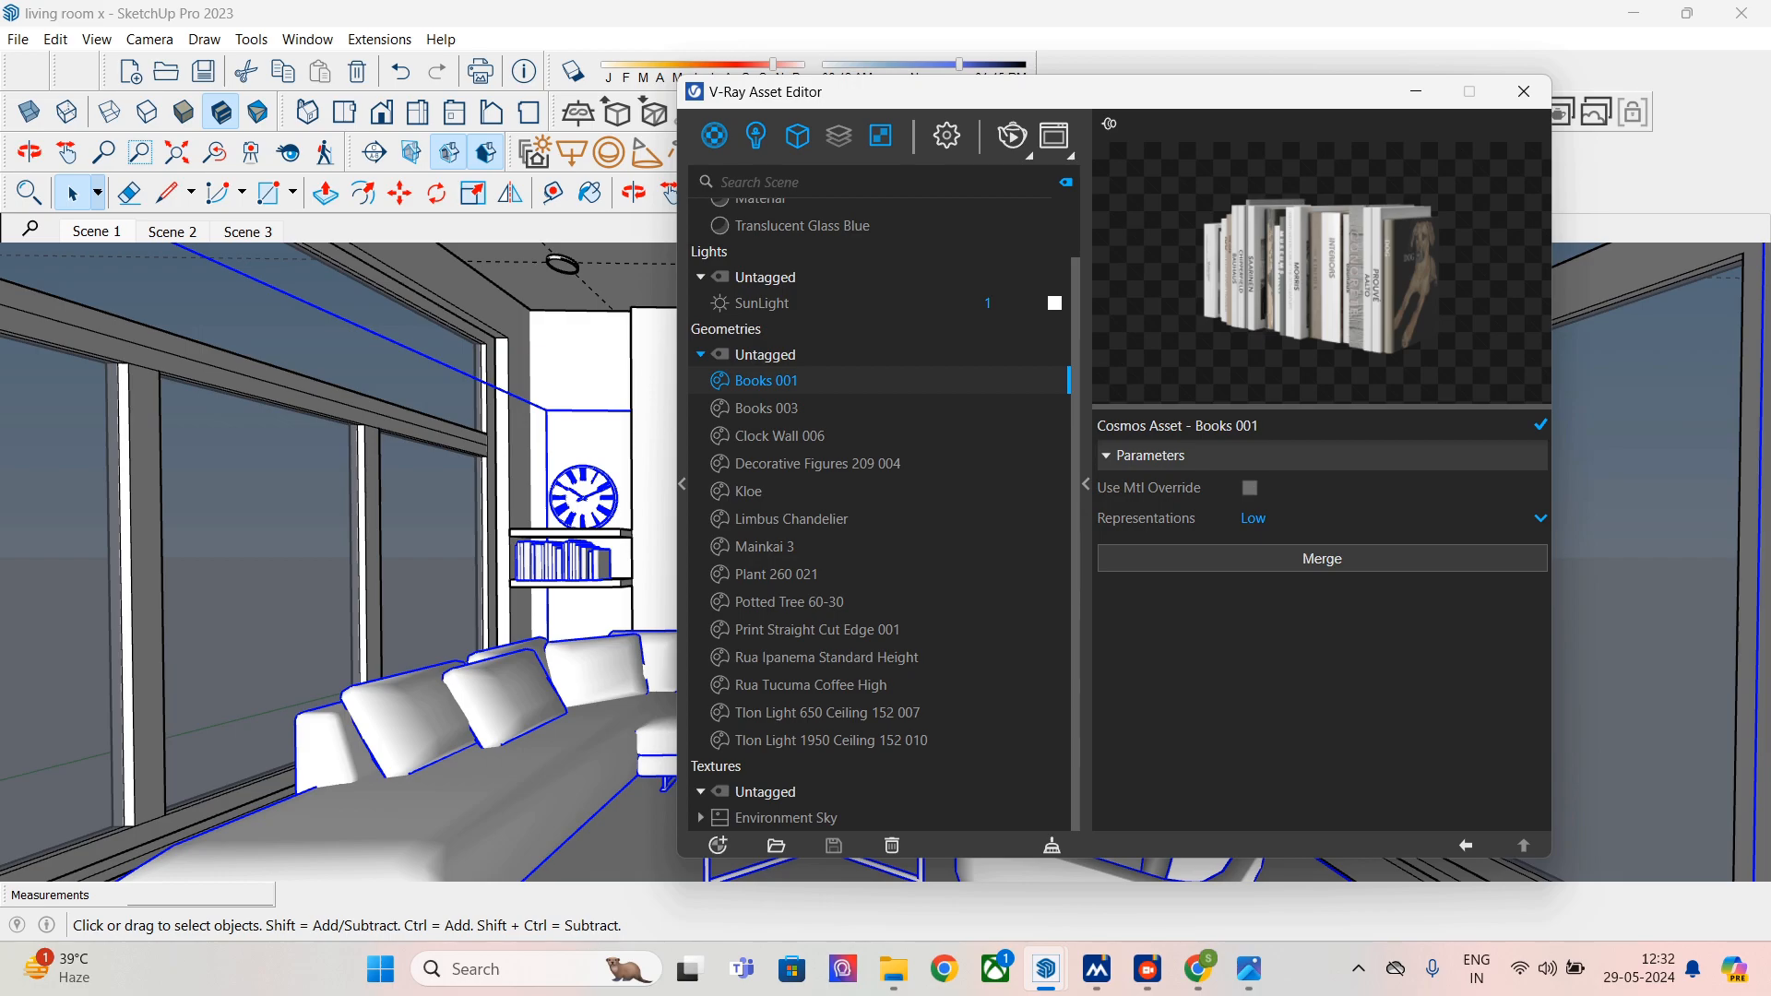
- Check the Limbus Chandelier and Plant 260 021 settings, and disable the material override for Potted Tree 60-30 and Print Straight Cut Edge 001
click(790, 519)
click(776, 574)
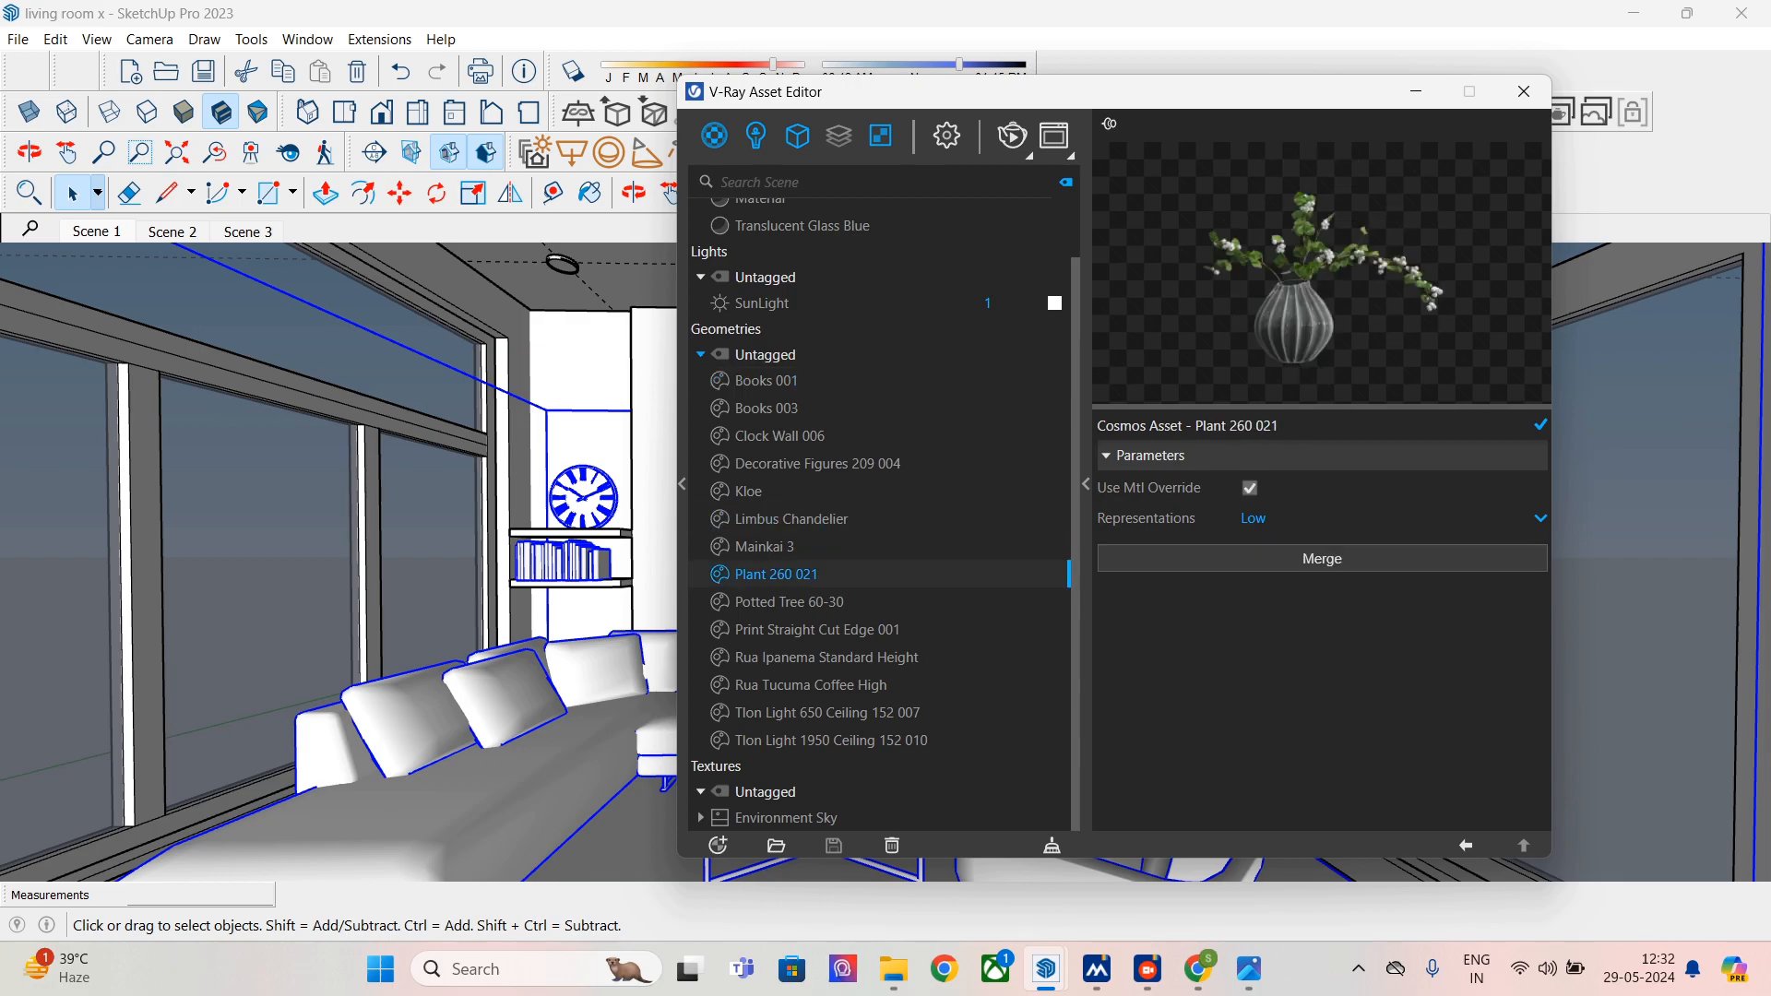
click(788, 602)
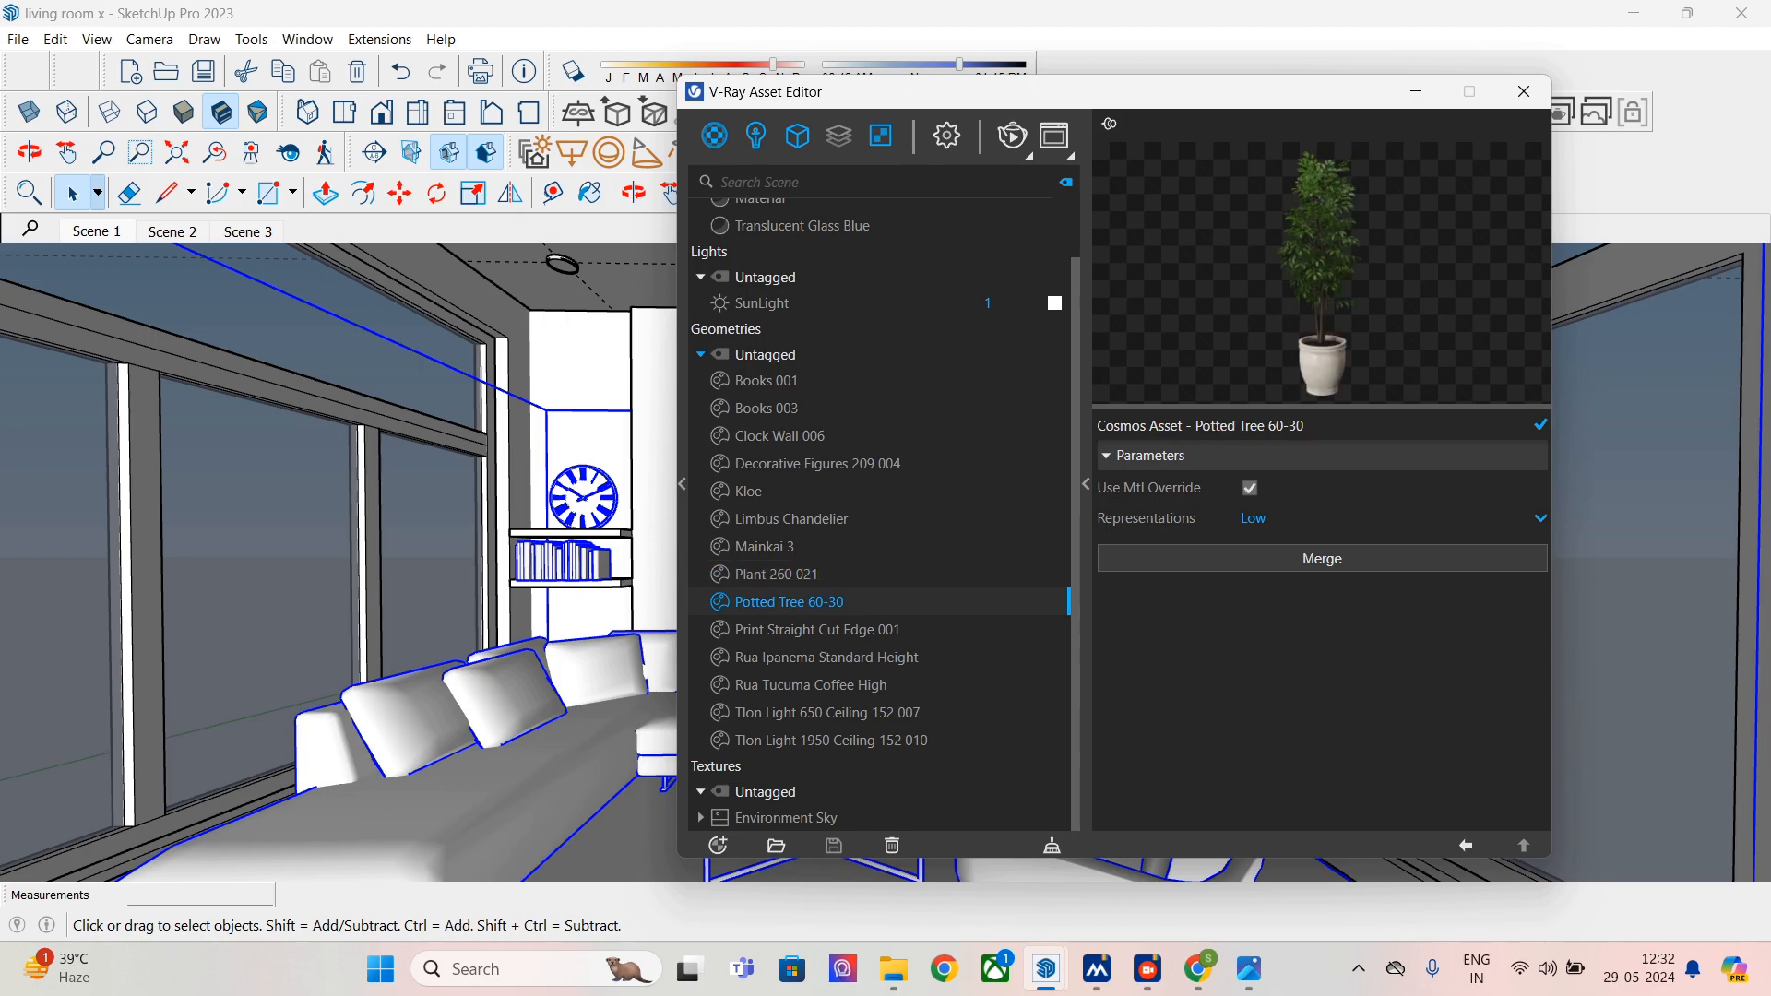
click(1249, 488)
click(817, 630)
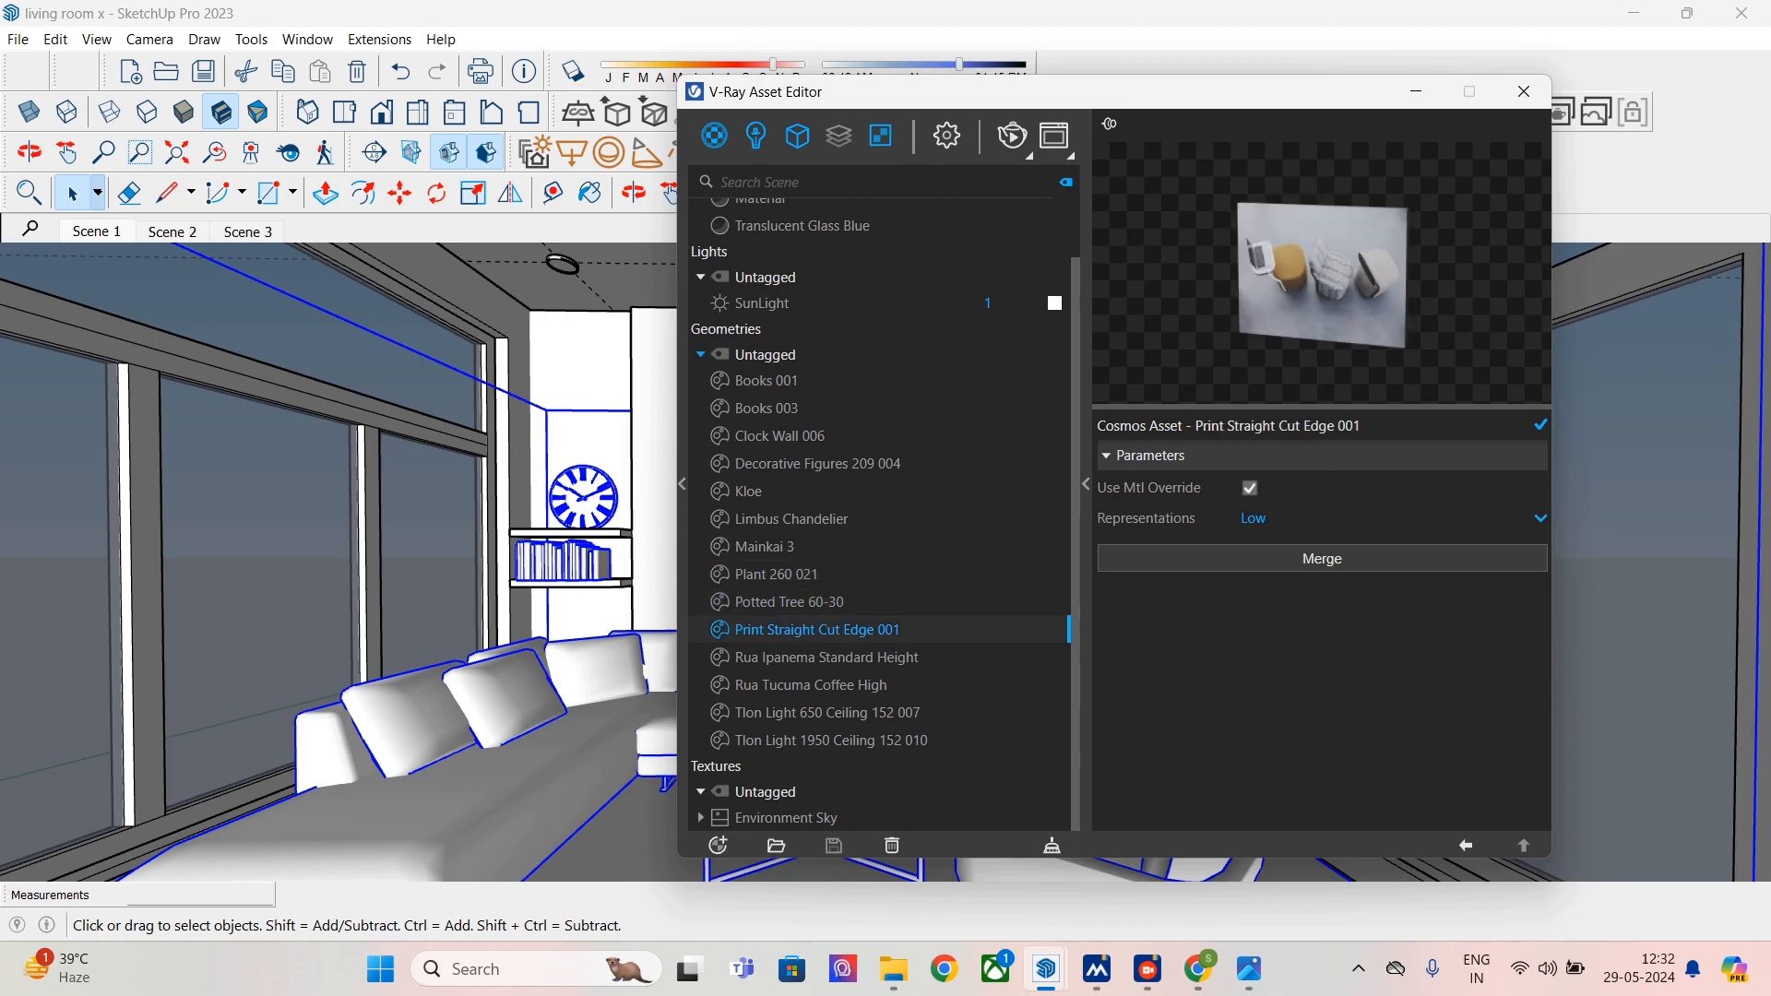
click(1250, 488)
- Disable the material override for Rua Ipanema Standard Height, Rua Tucuma Coffee High and the Tlon Light 650 and 1950 ceiling lights
click(825, 658)
click(1250, 487)
click(826, 713)
click(1250, 488)
click(810, 686)
click(1250, 487)
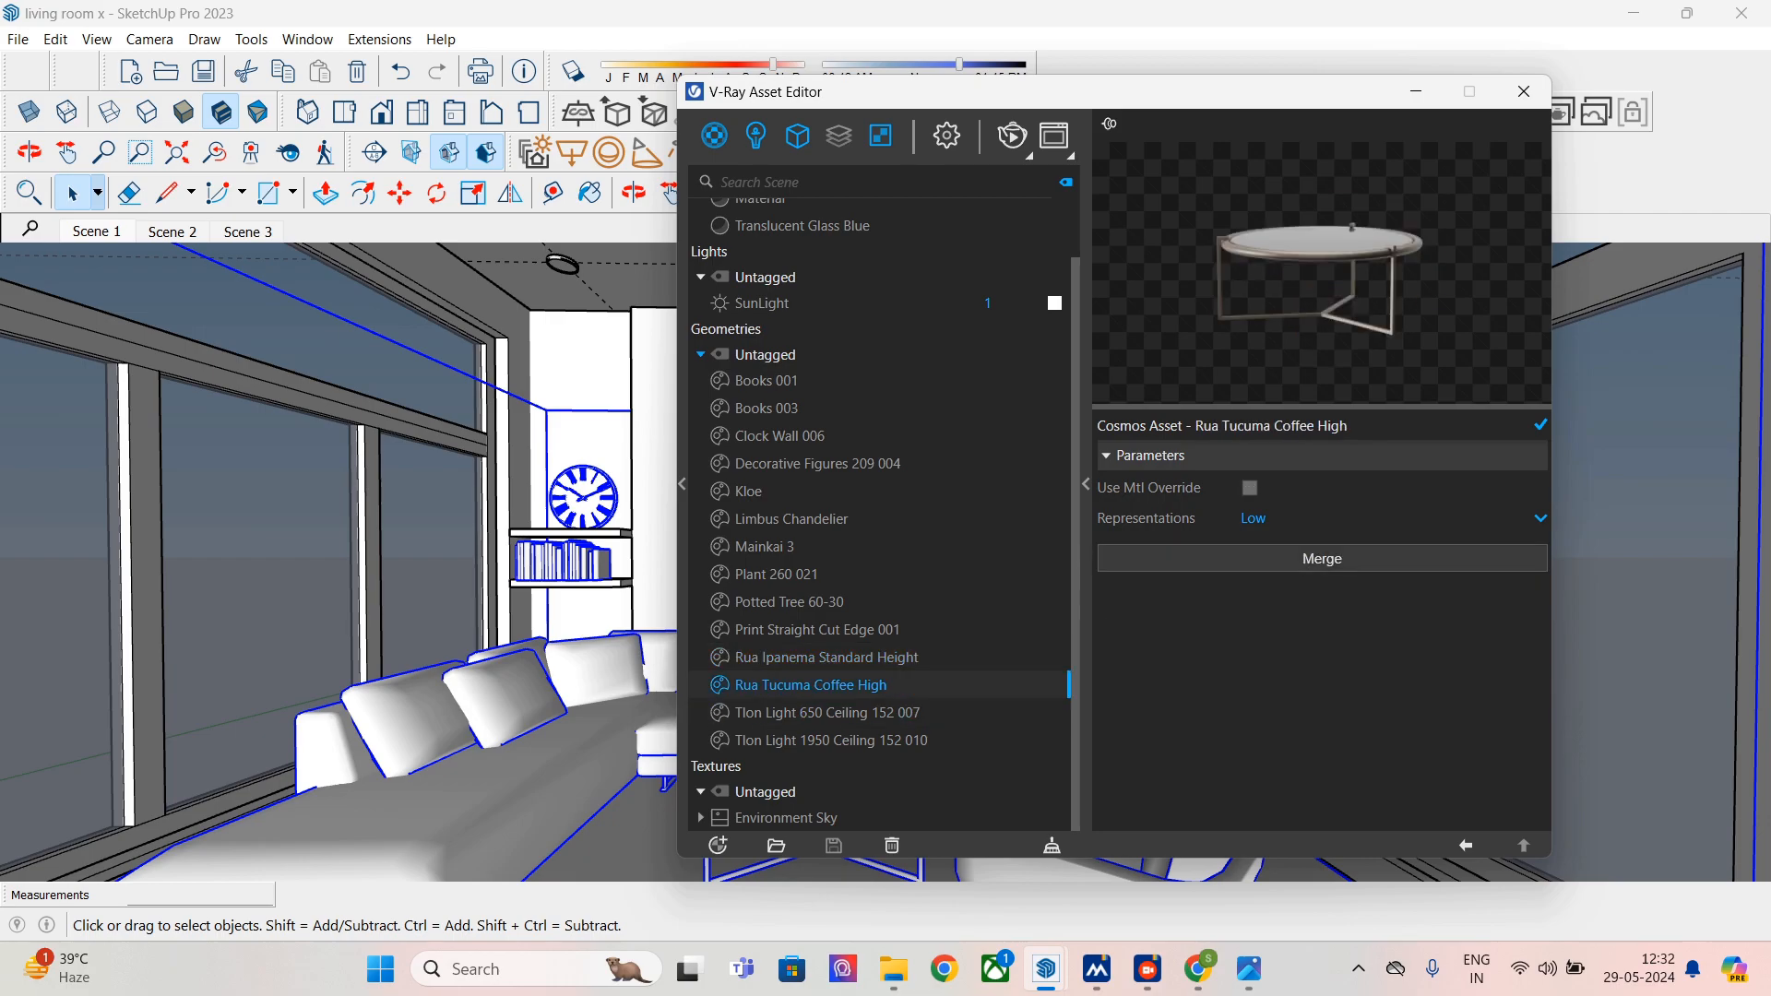
click(830, 741)
click(1250, 488)
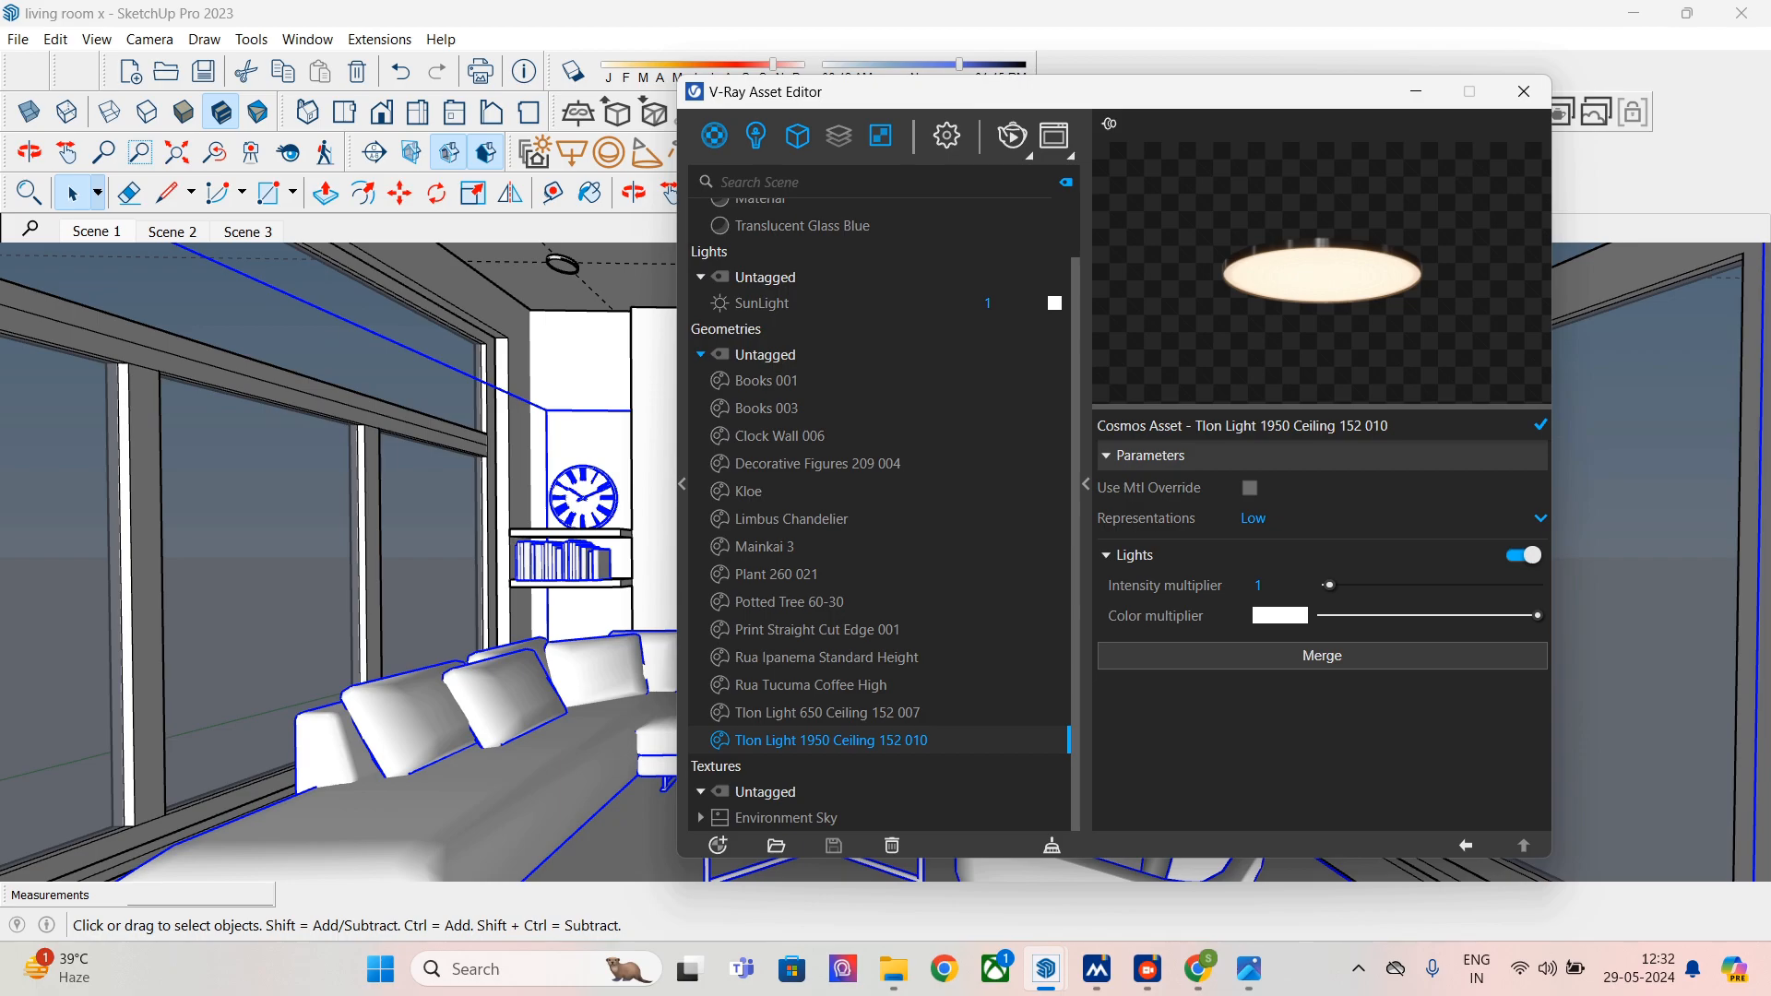
click(826, 713)
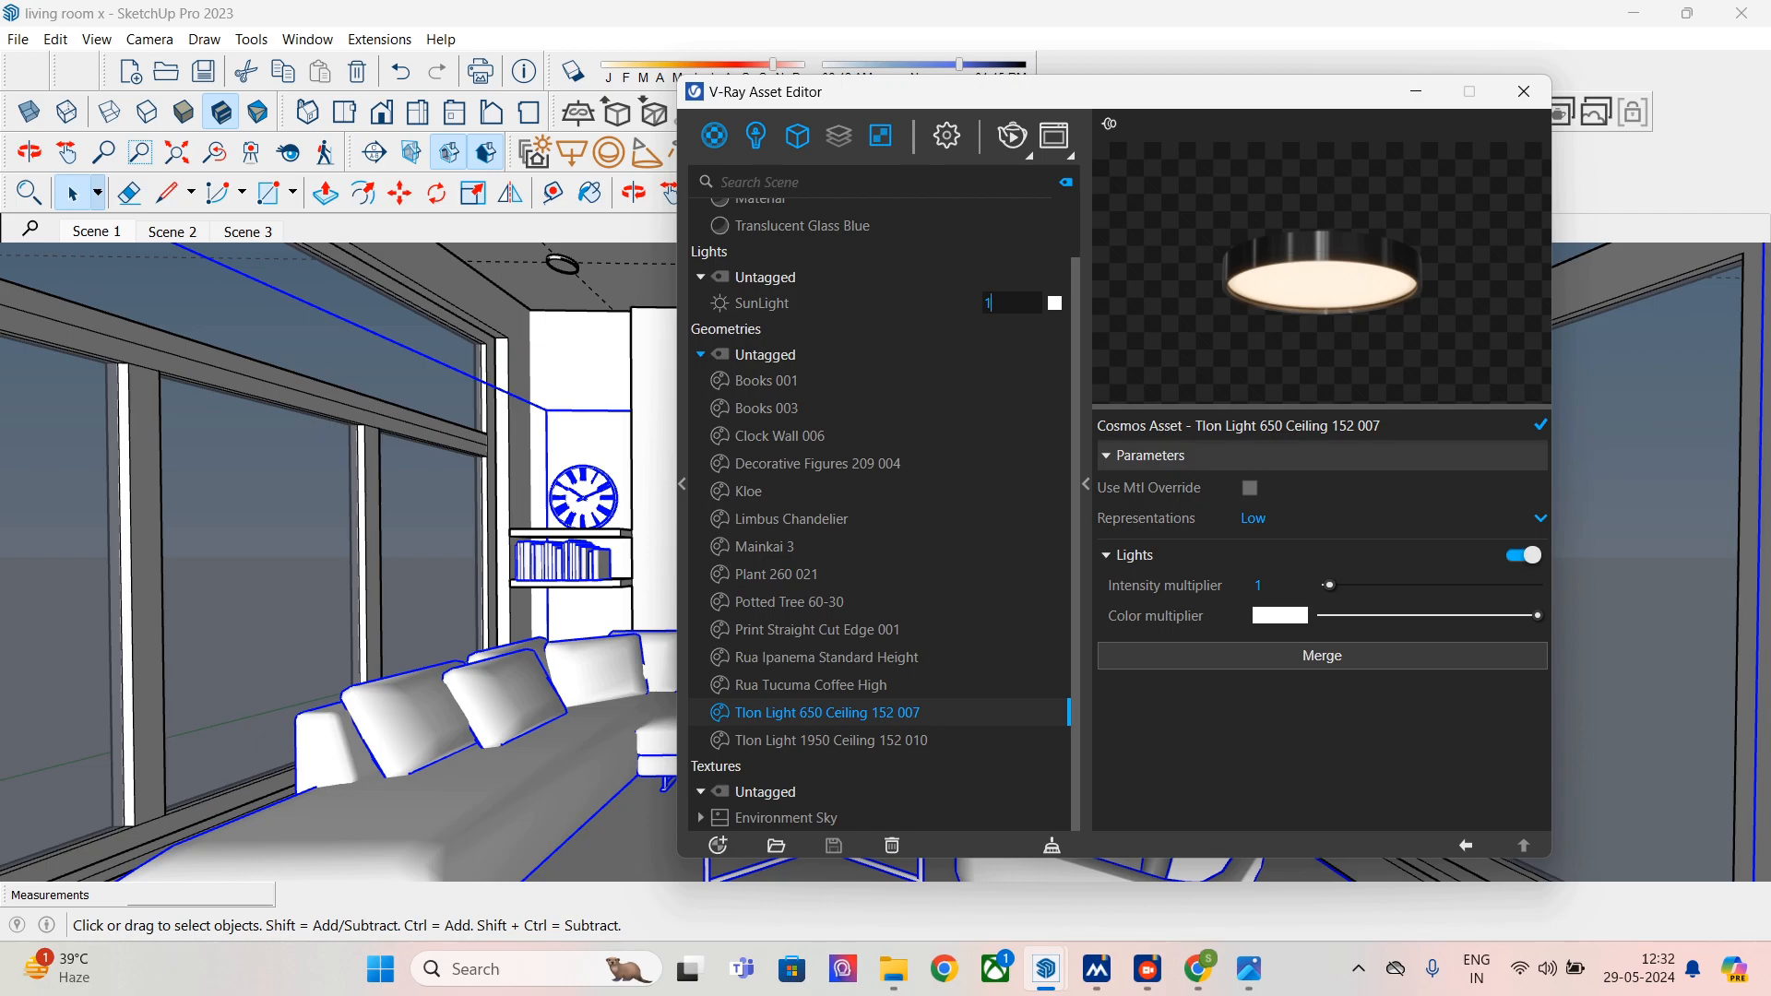
- Set the SunLight intensity to 2 and minimize the V-Ray Asset Editor
click(987, 302)
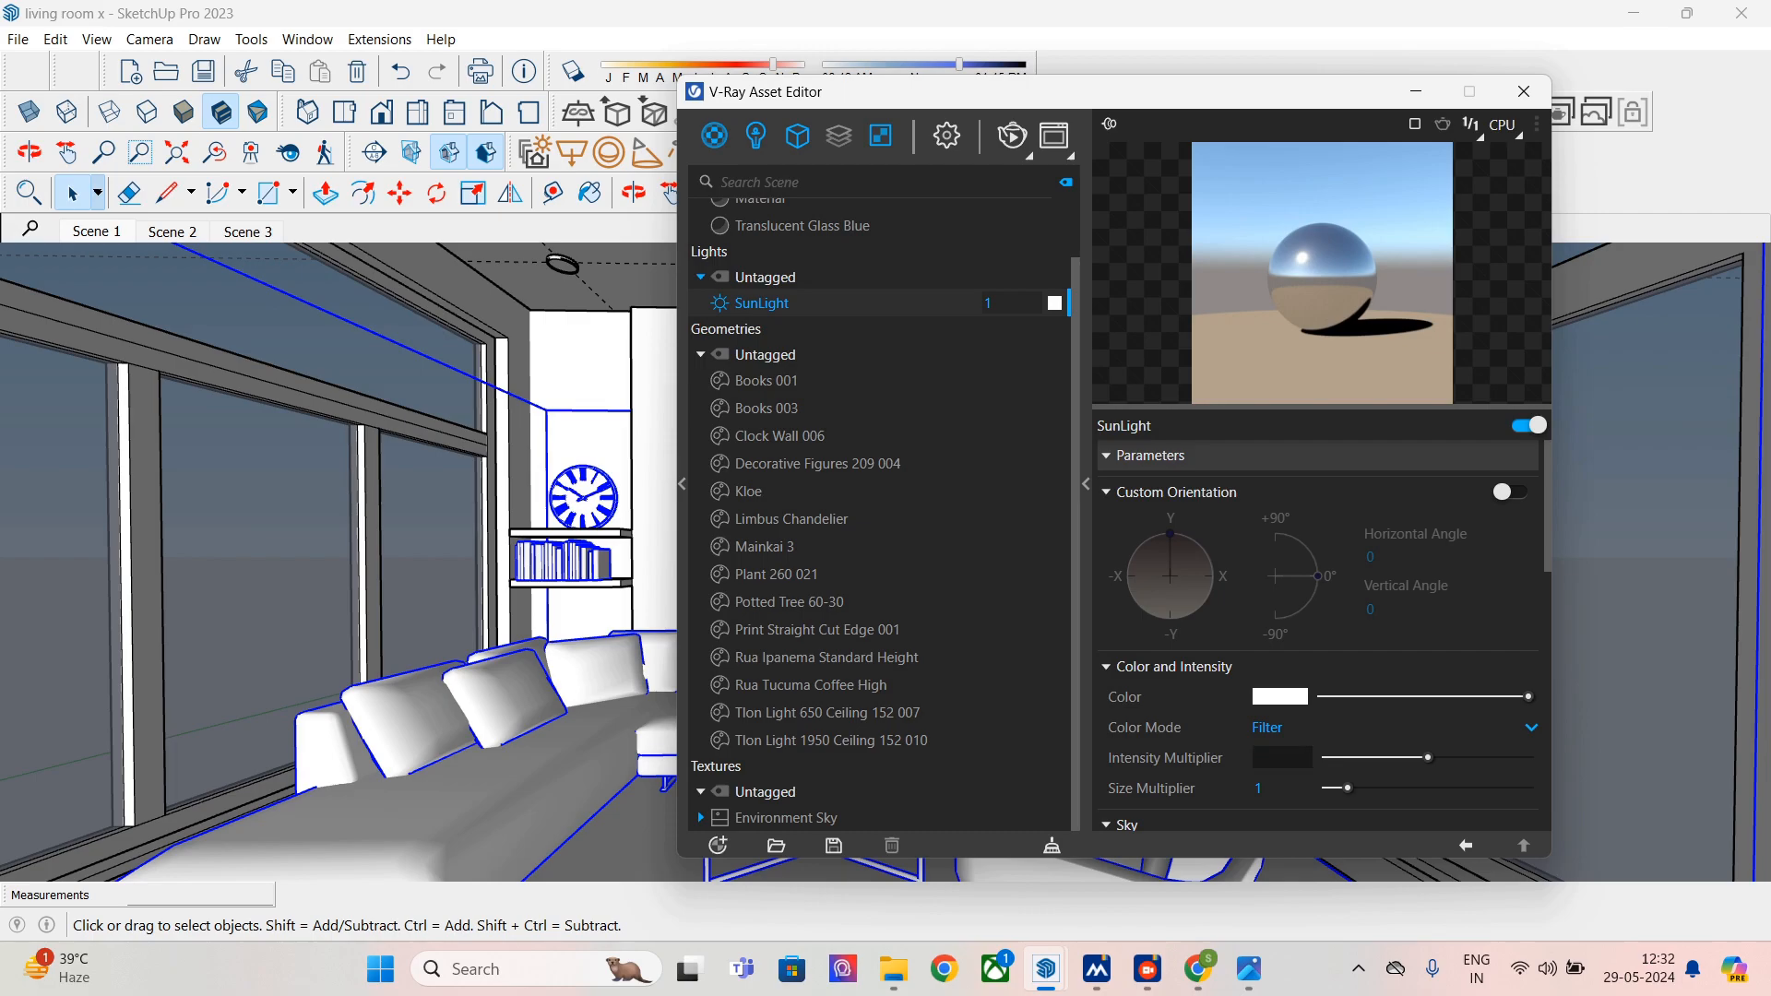
text(2)
key(Return)
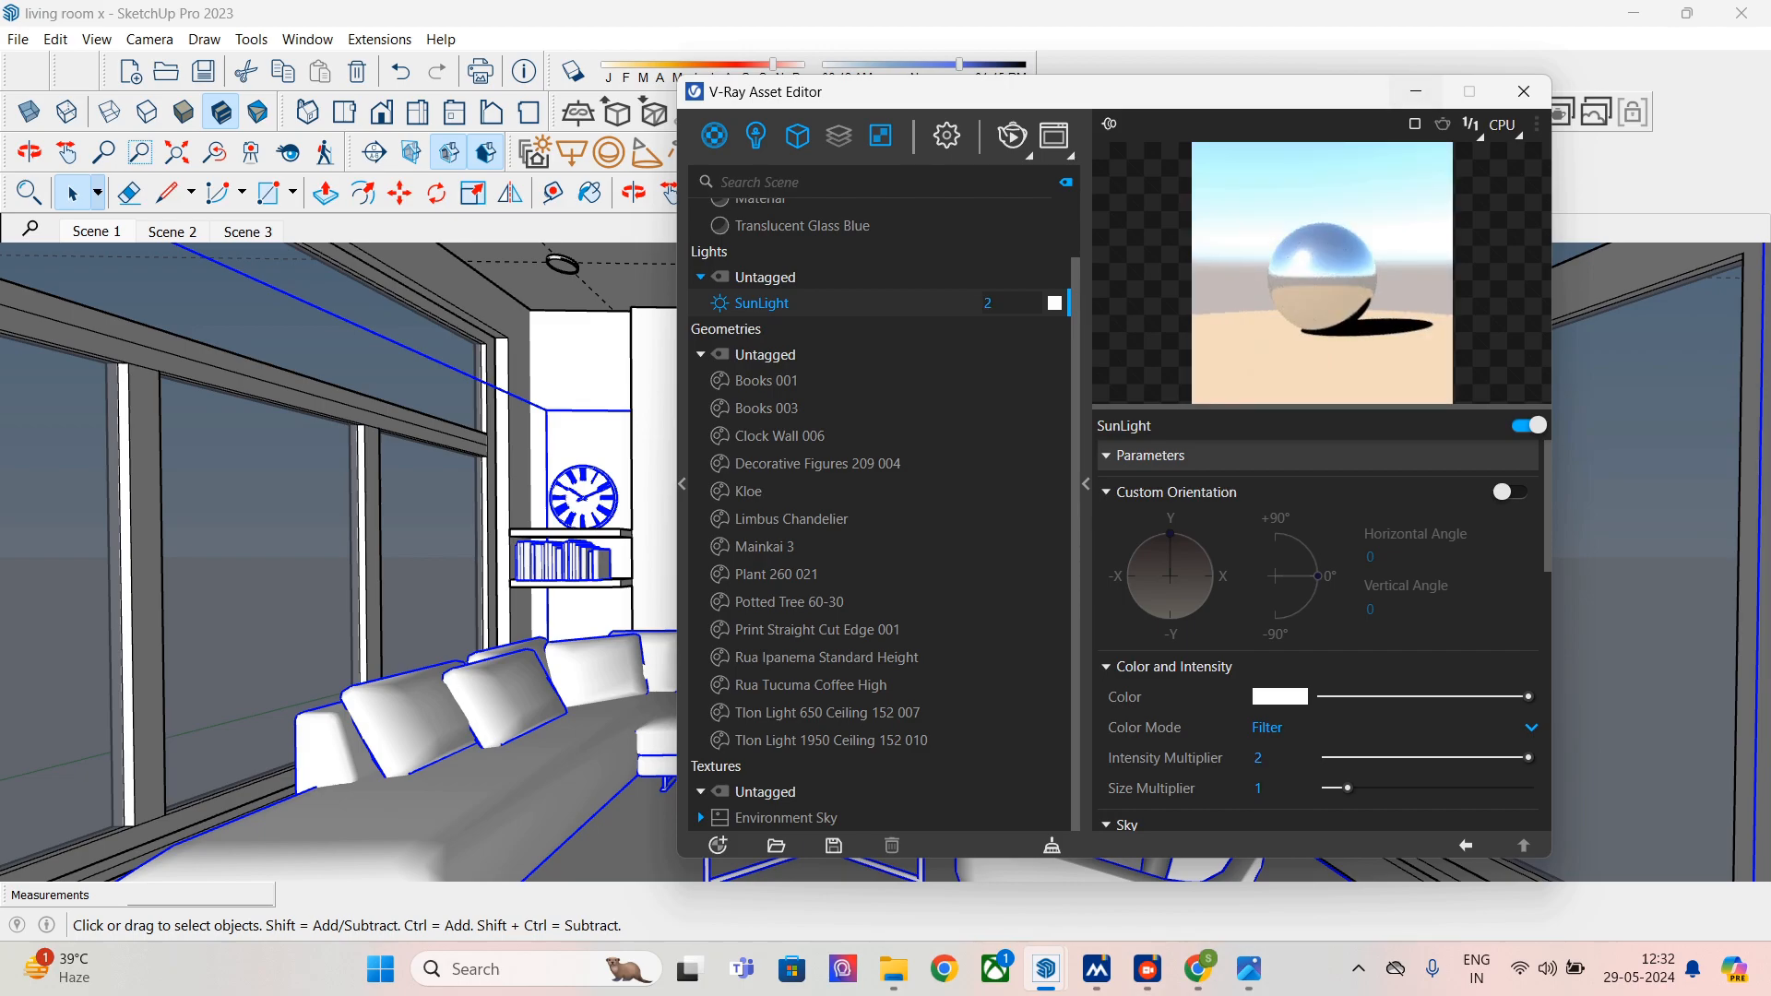
click(1416, 91)
- Start a V-Ray render of the living room, stop it and render the view again to inspect the lighting and materials
click(1325, 111)
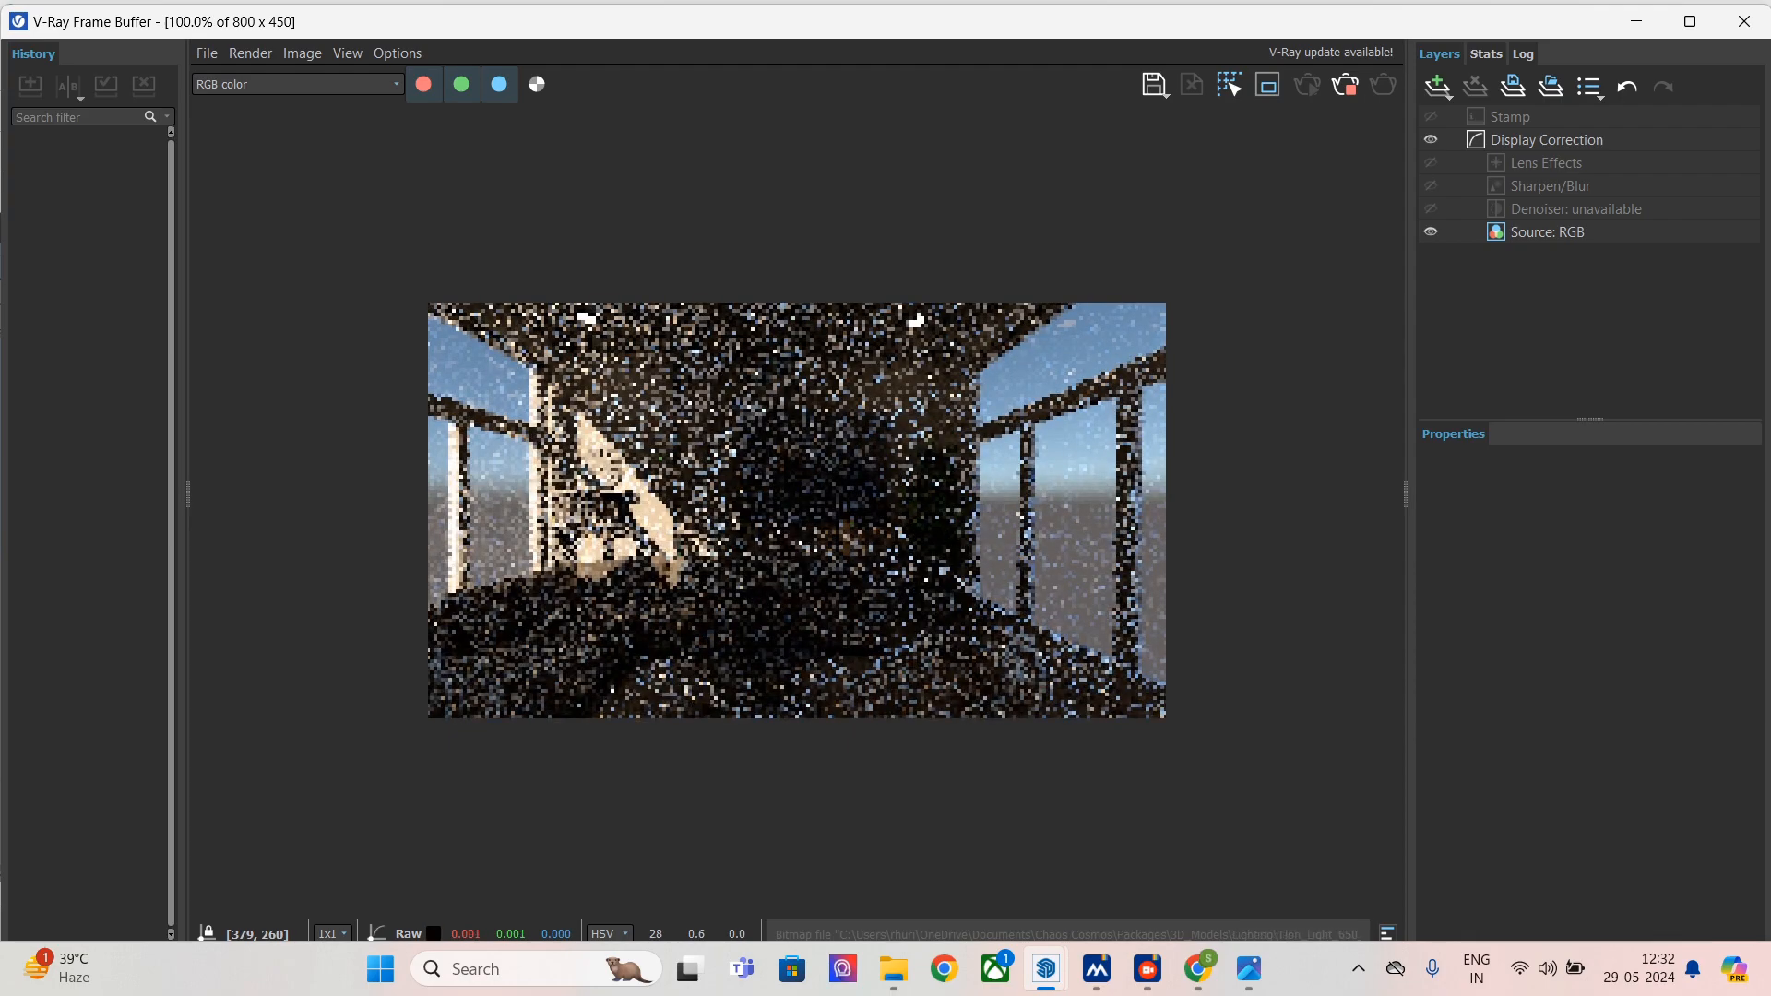
scroll(778, 543, up, 1)
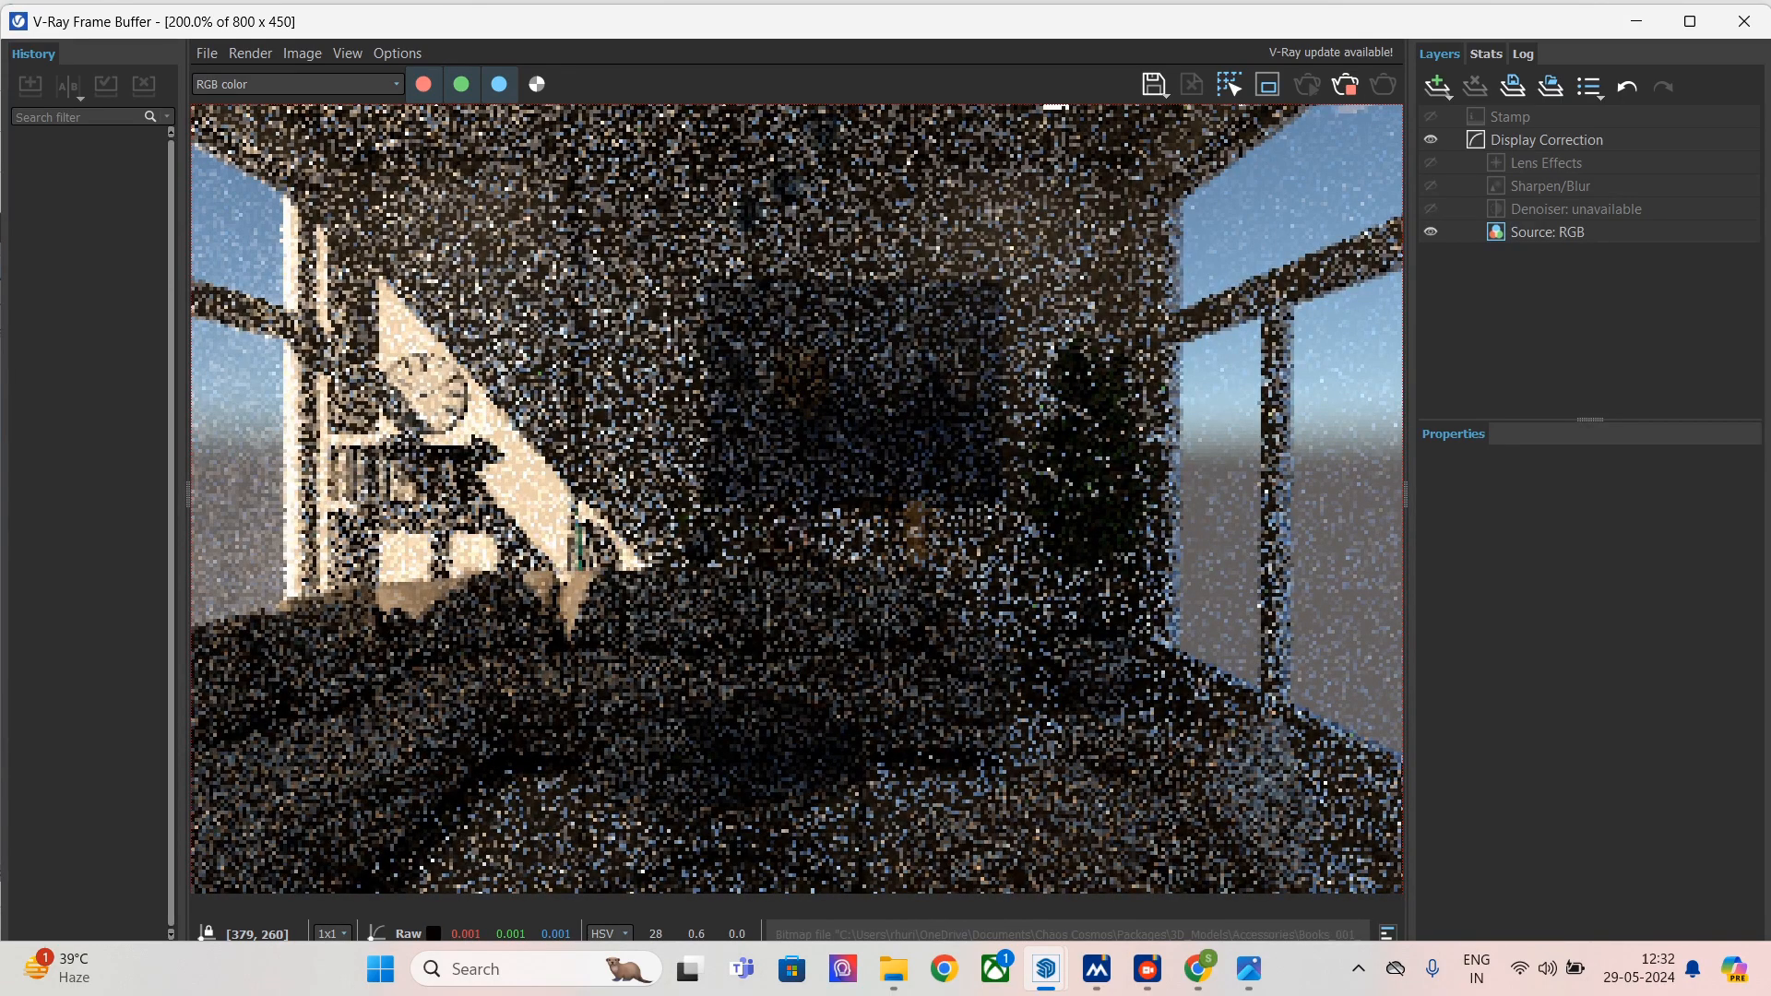
scroll(777, 544, down, 1)
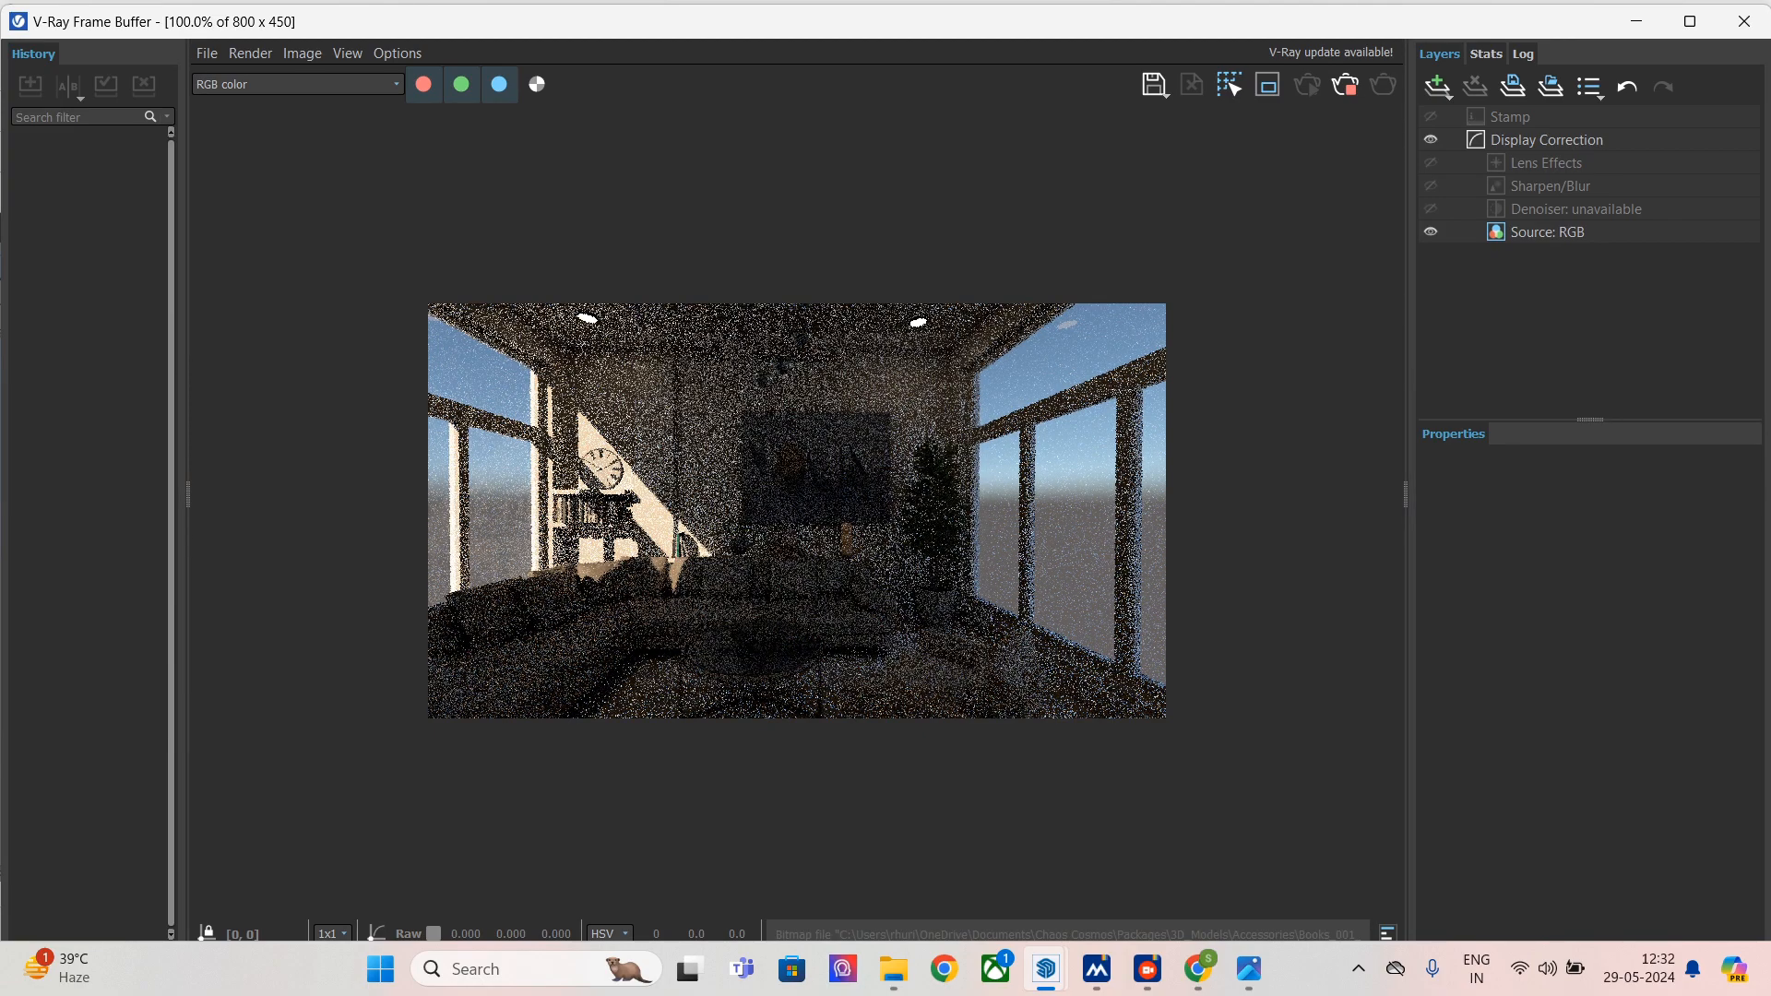
click(1345, 85)
click(1383, 85)
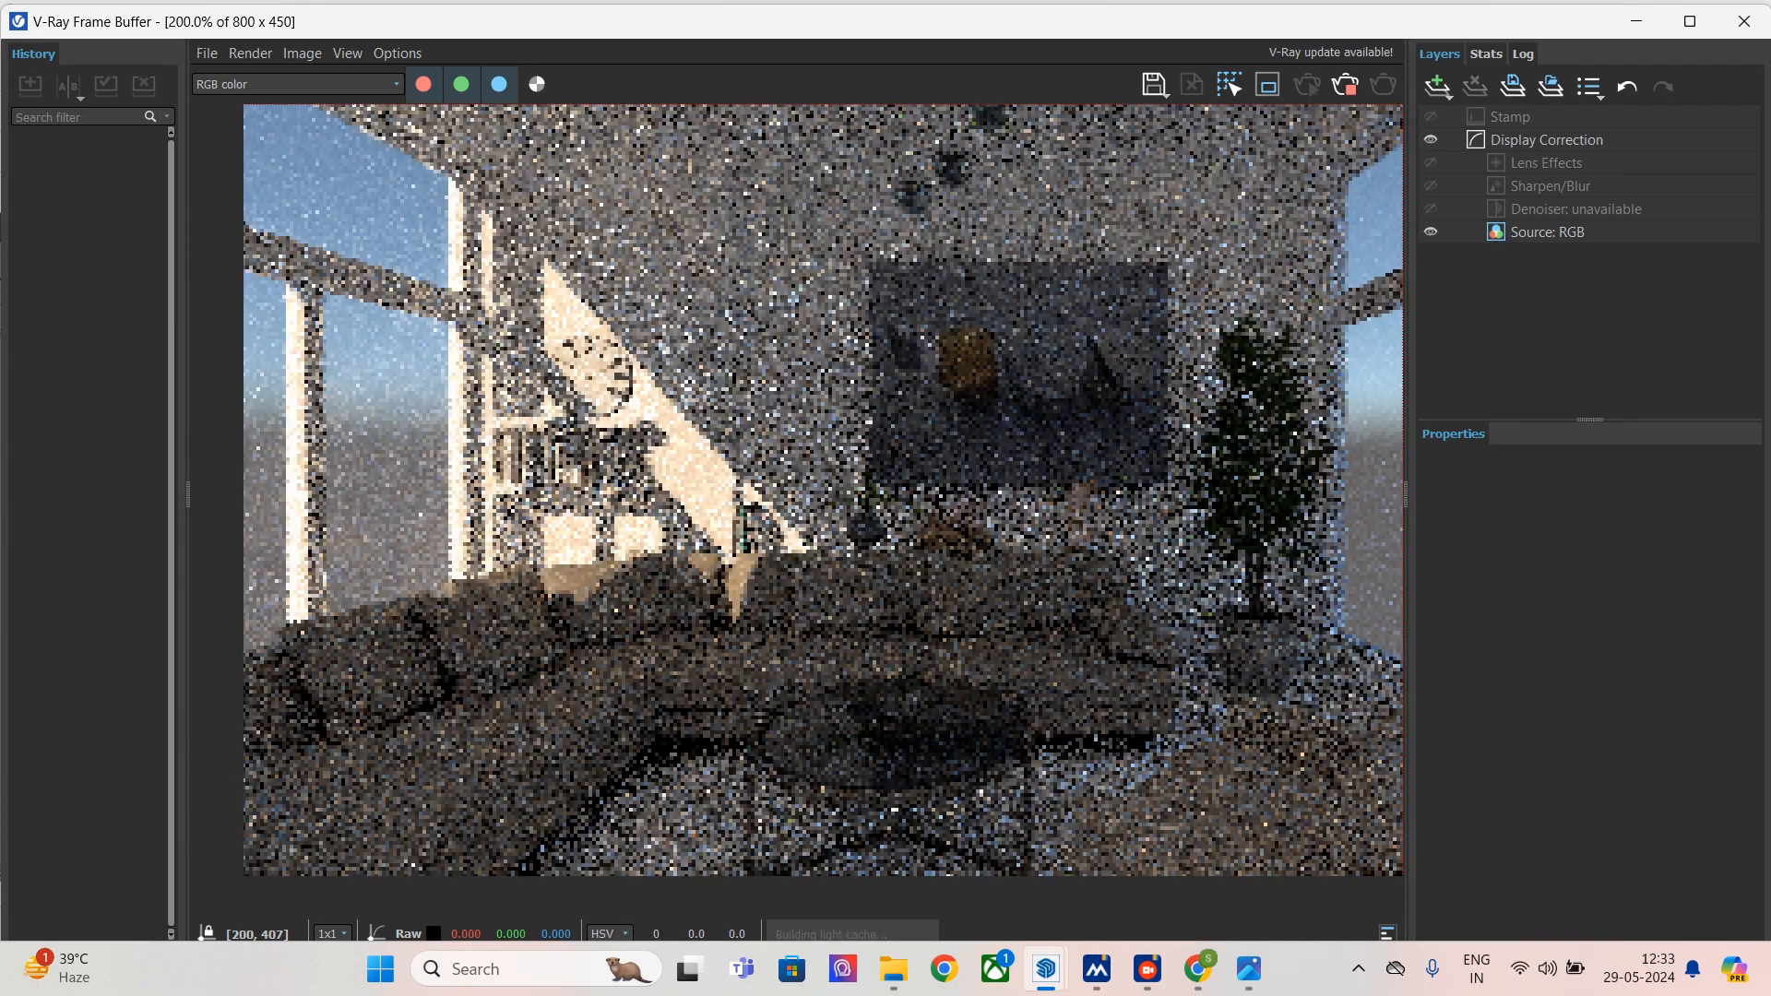
scroll(613, 796, down, 1)
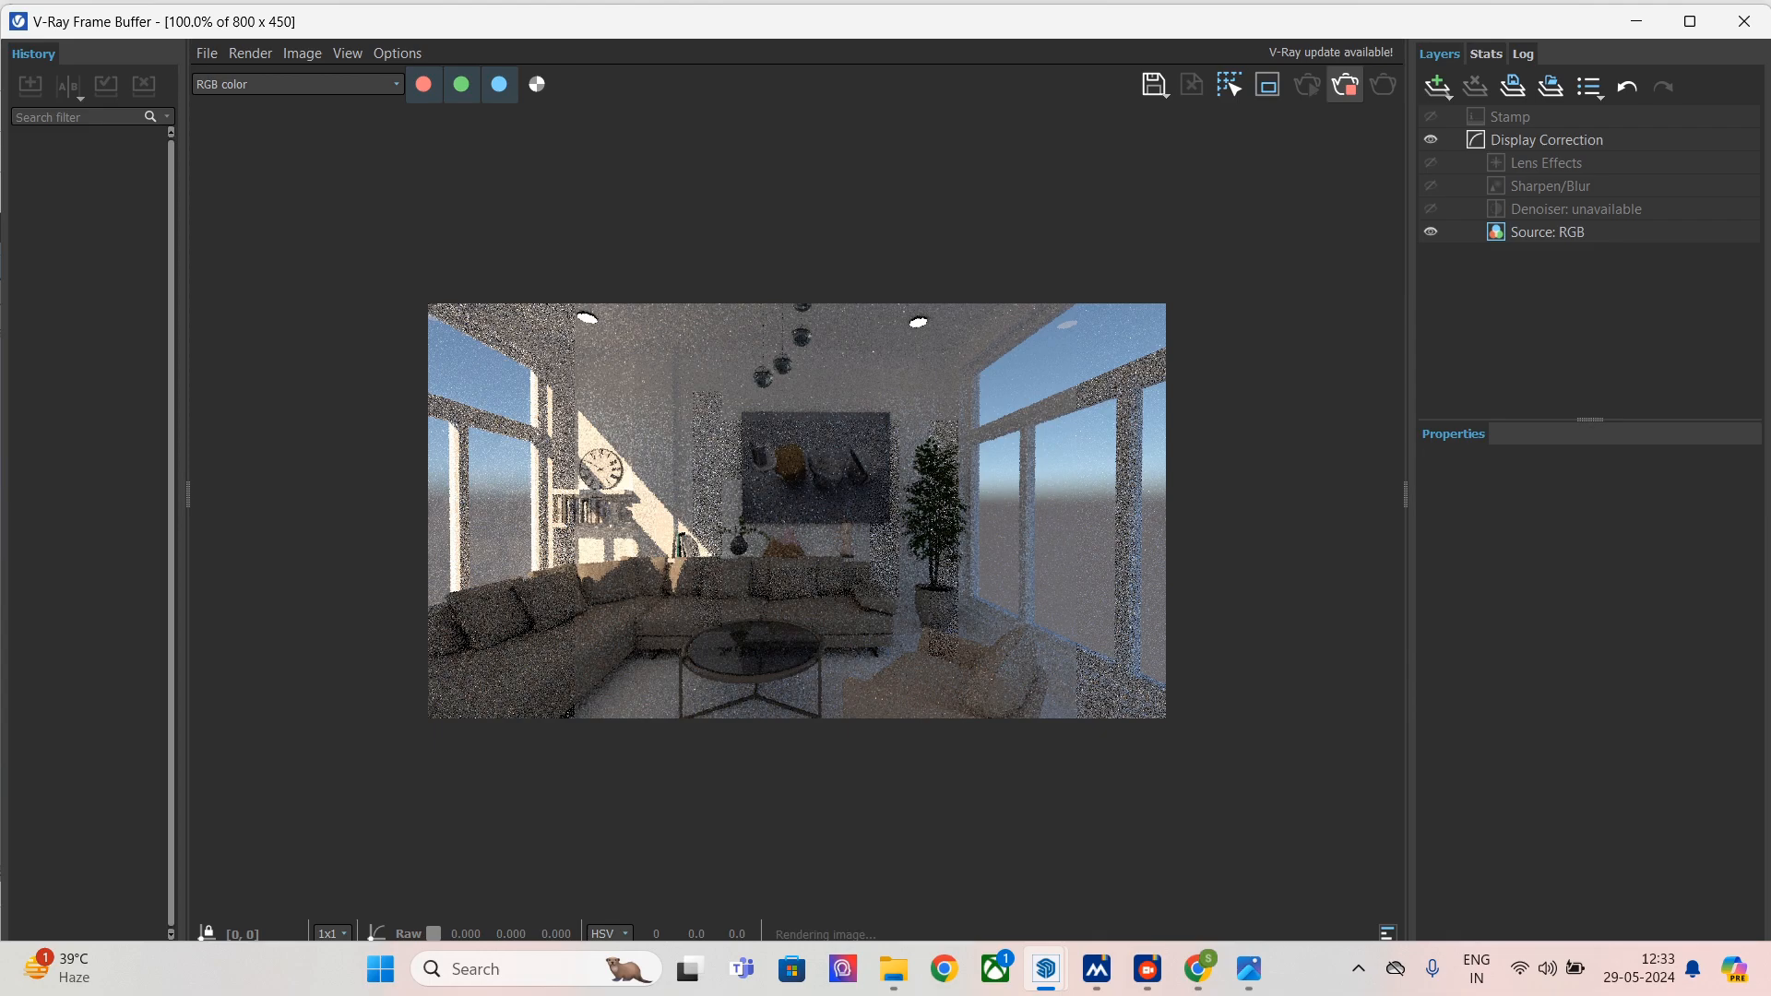
- View the Cherish palette image again while the render runs, return to SketchUp and close the render's frame buffer
mouse_move(1045, 969)
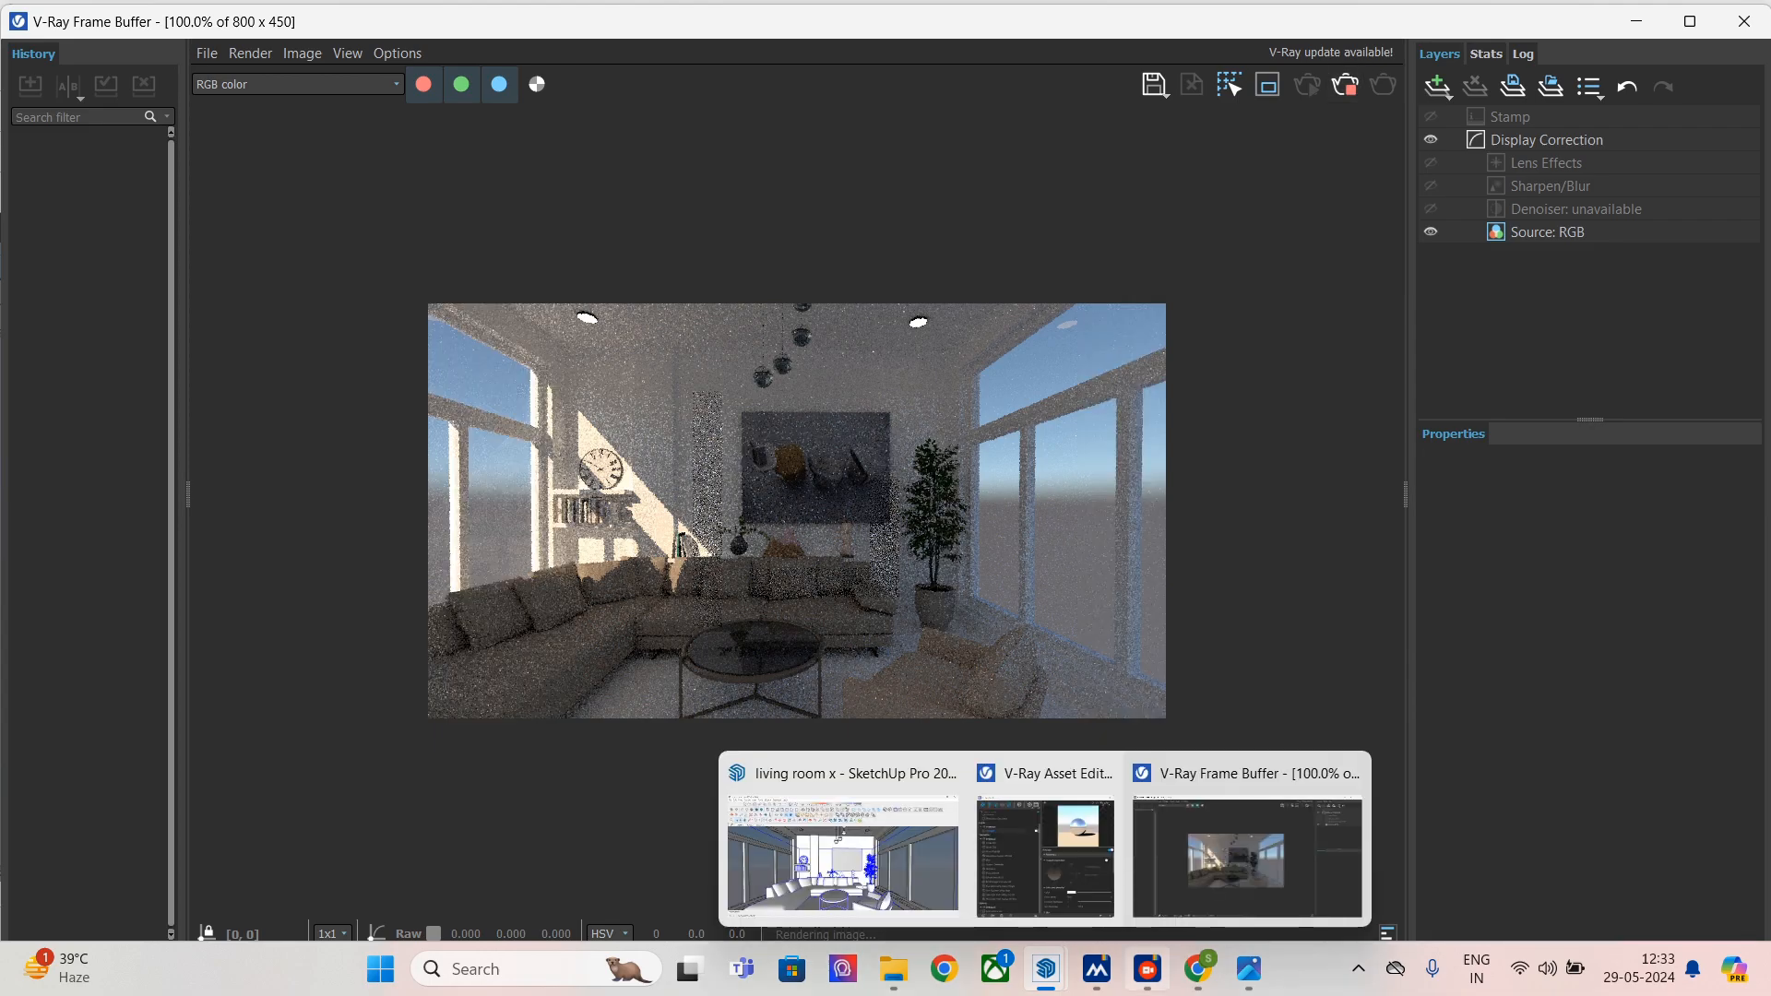
mouse_move(893, 969)
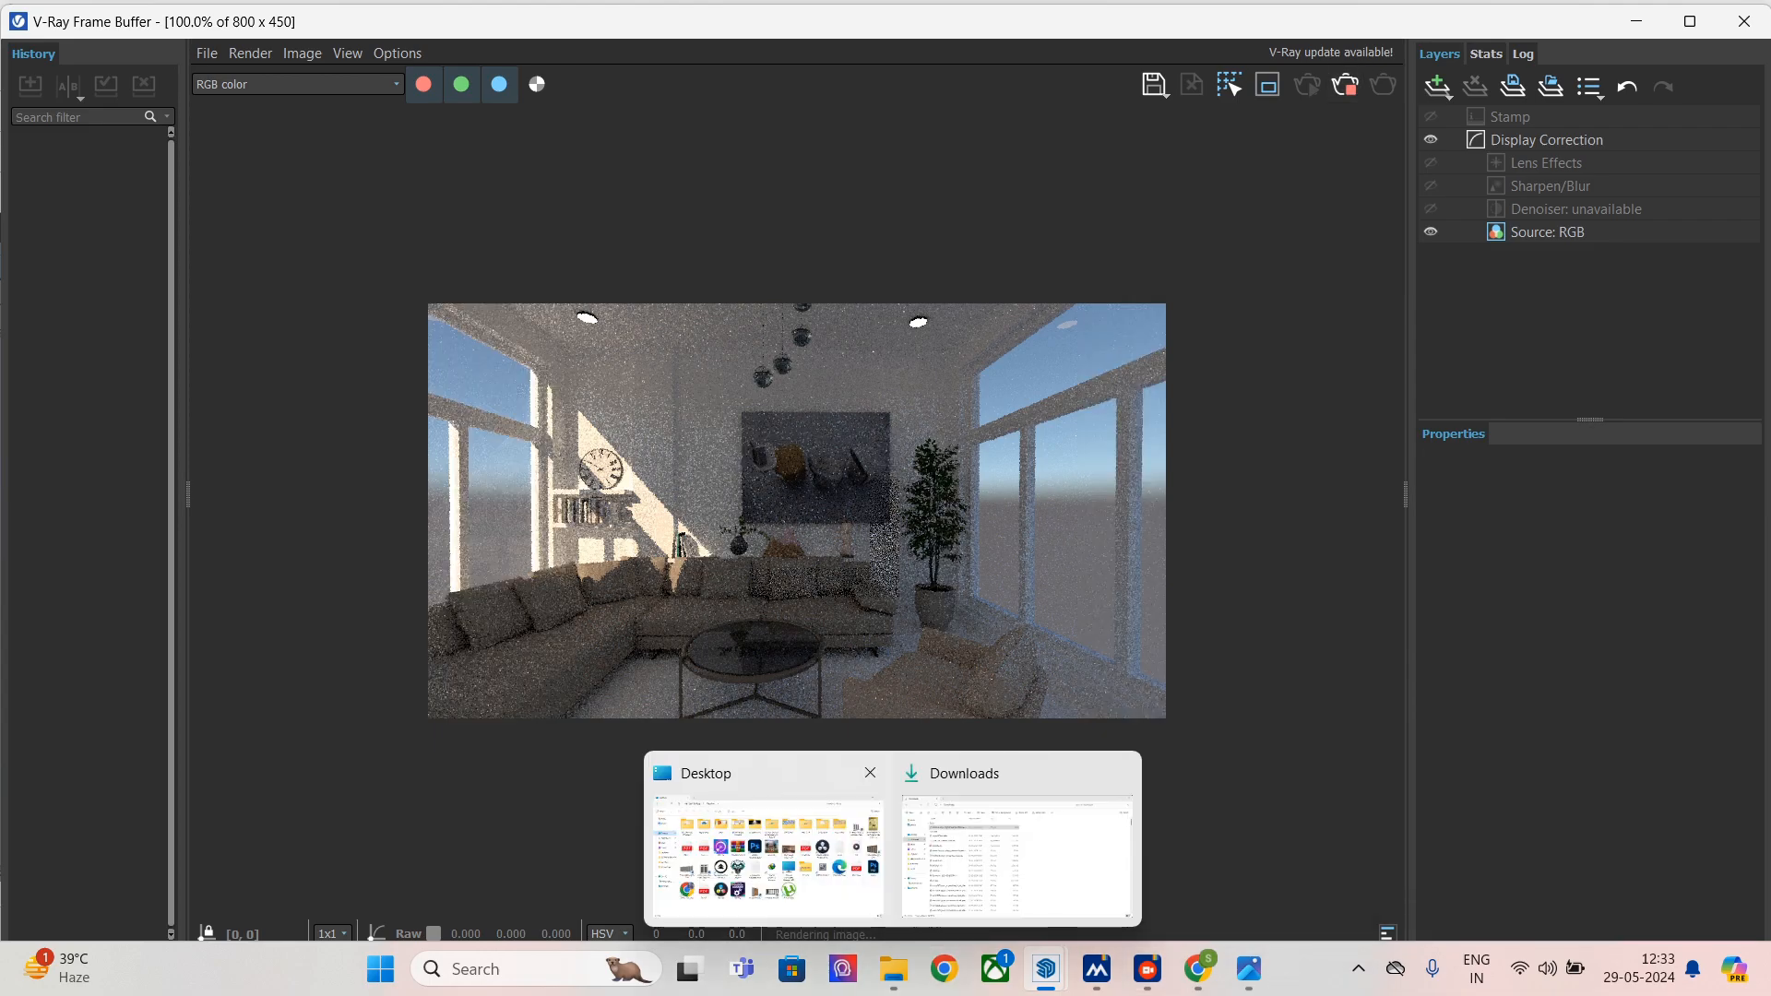
click(1015, 848)
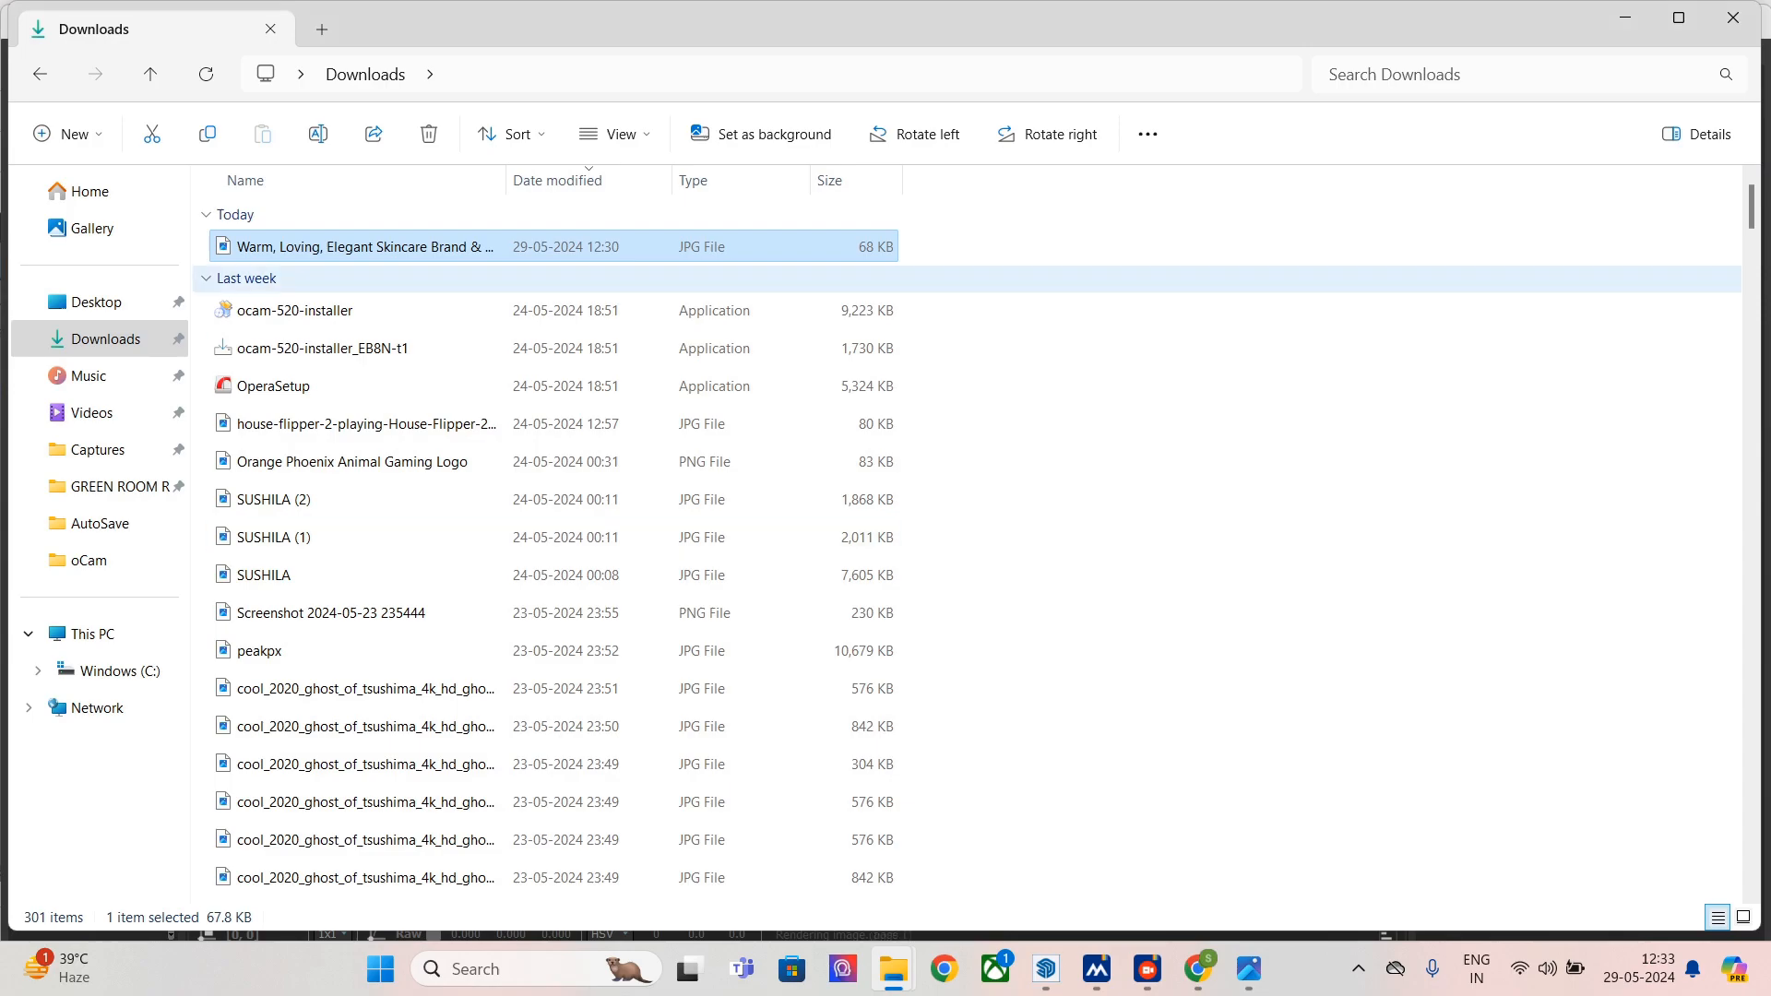
click(1247, 968)
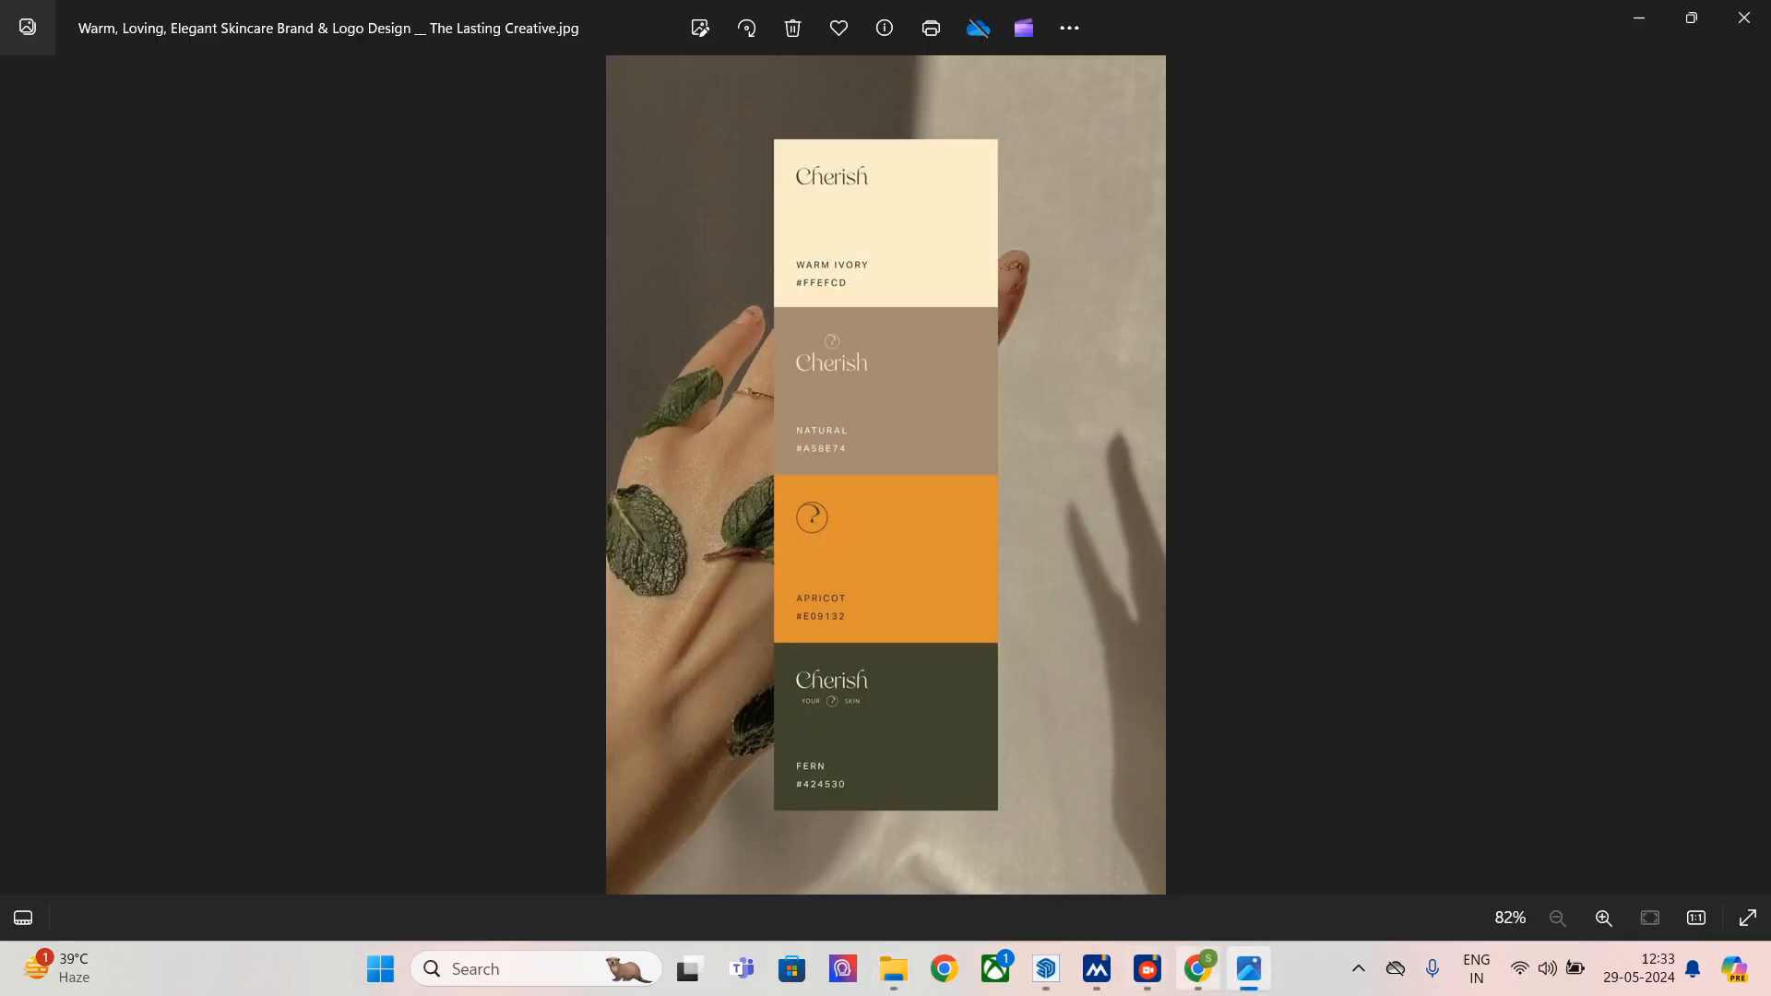
mouse_move(1045, 968)
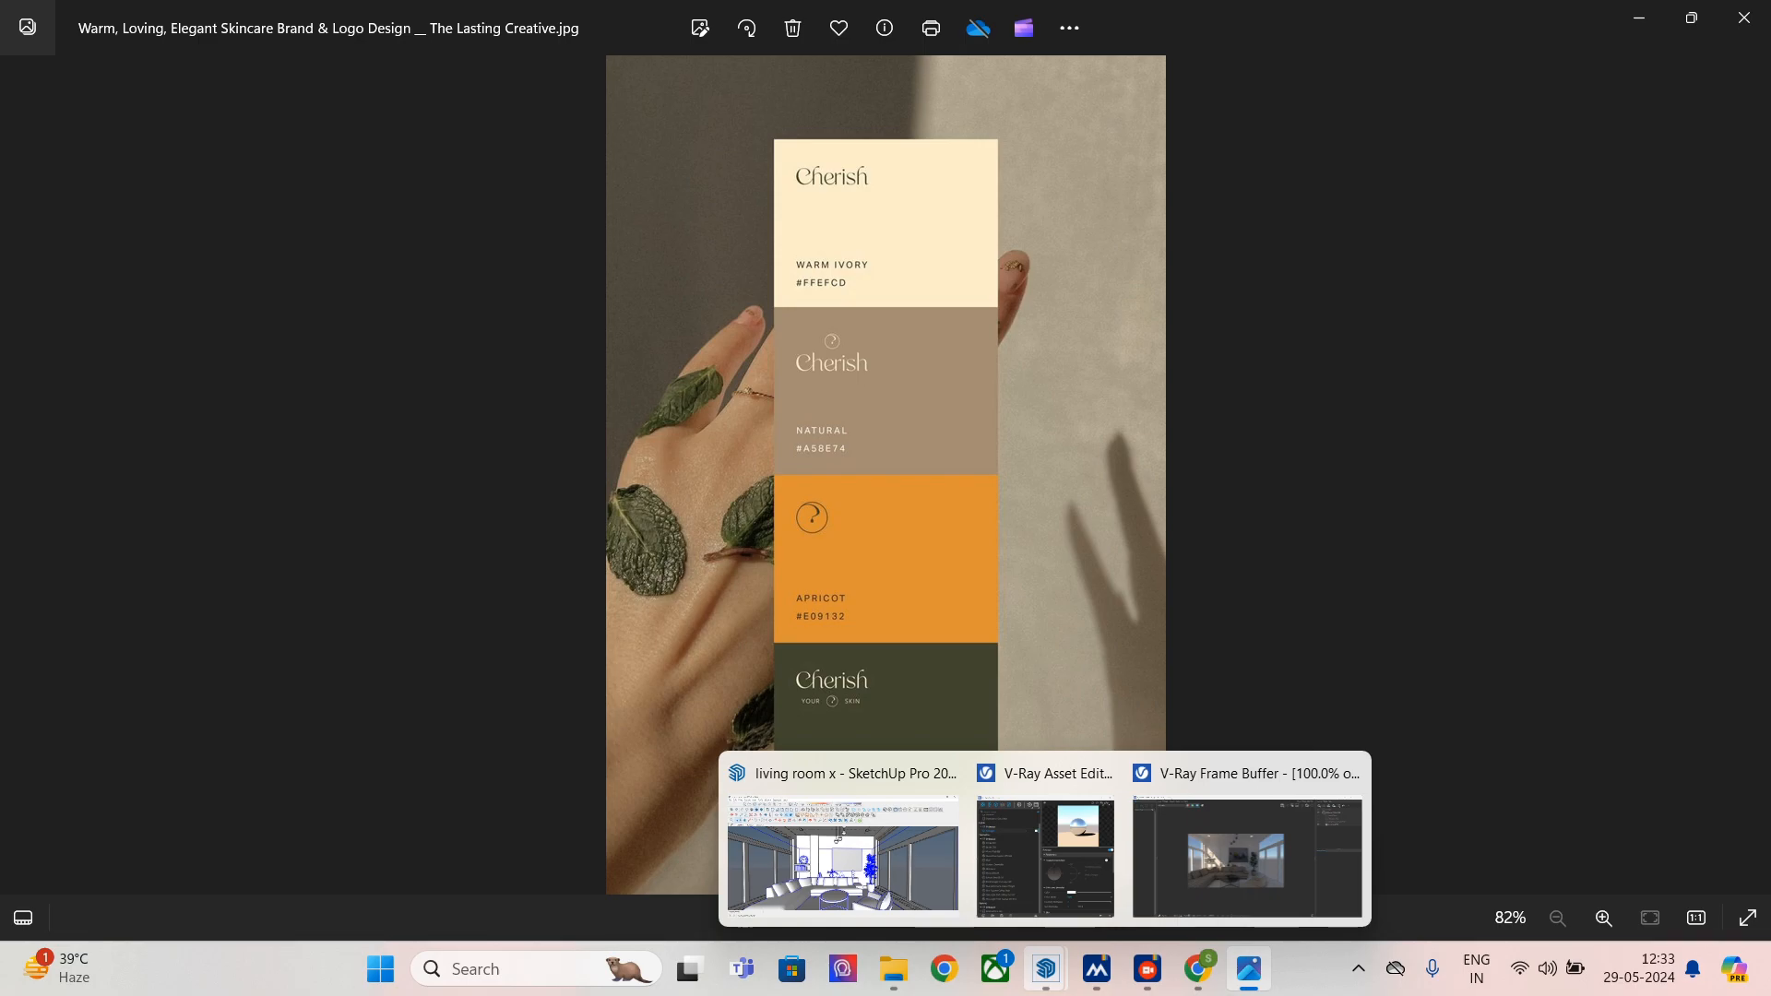
click(858, 853)
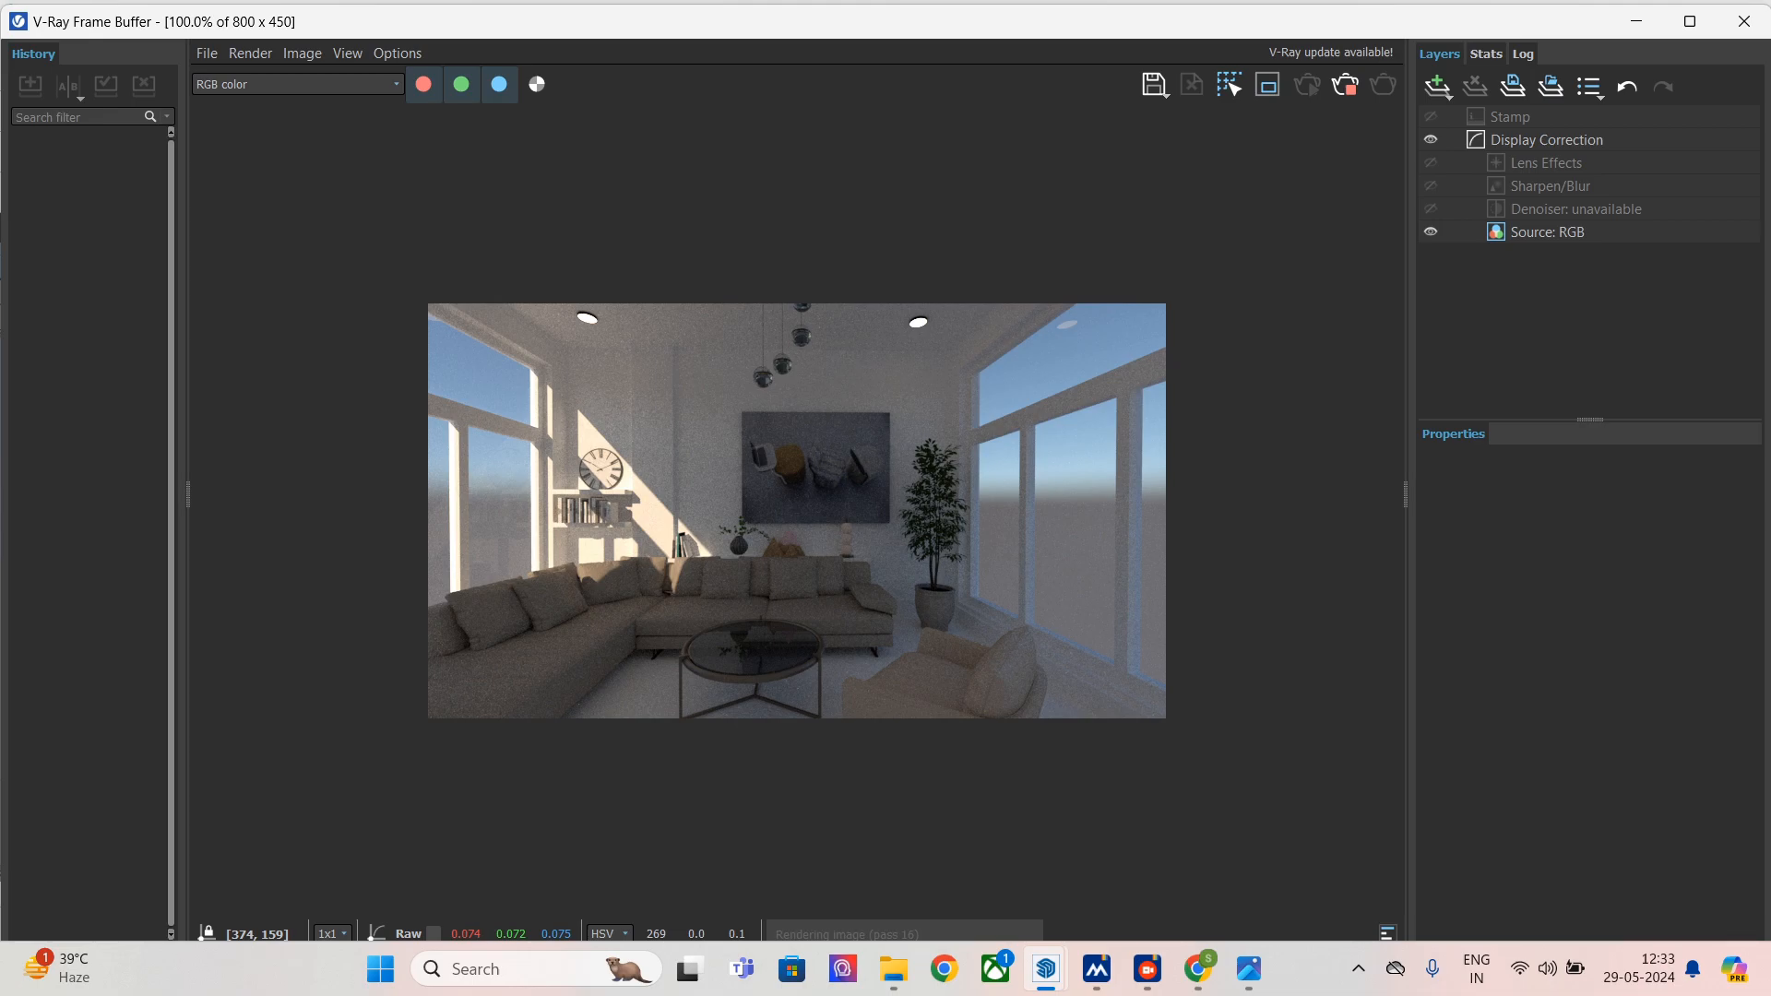
click(1743, 20)
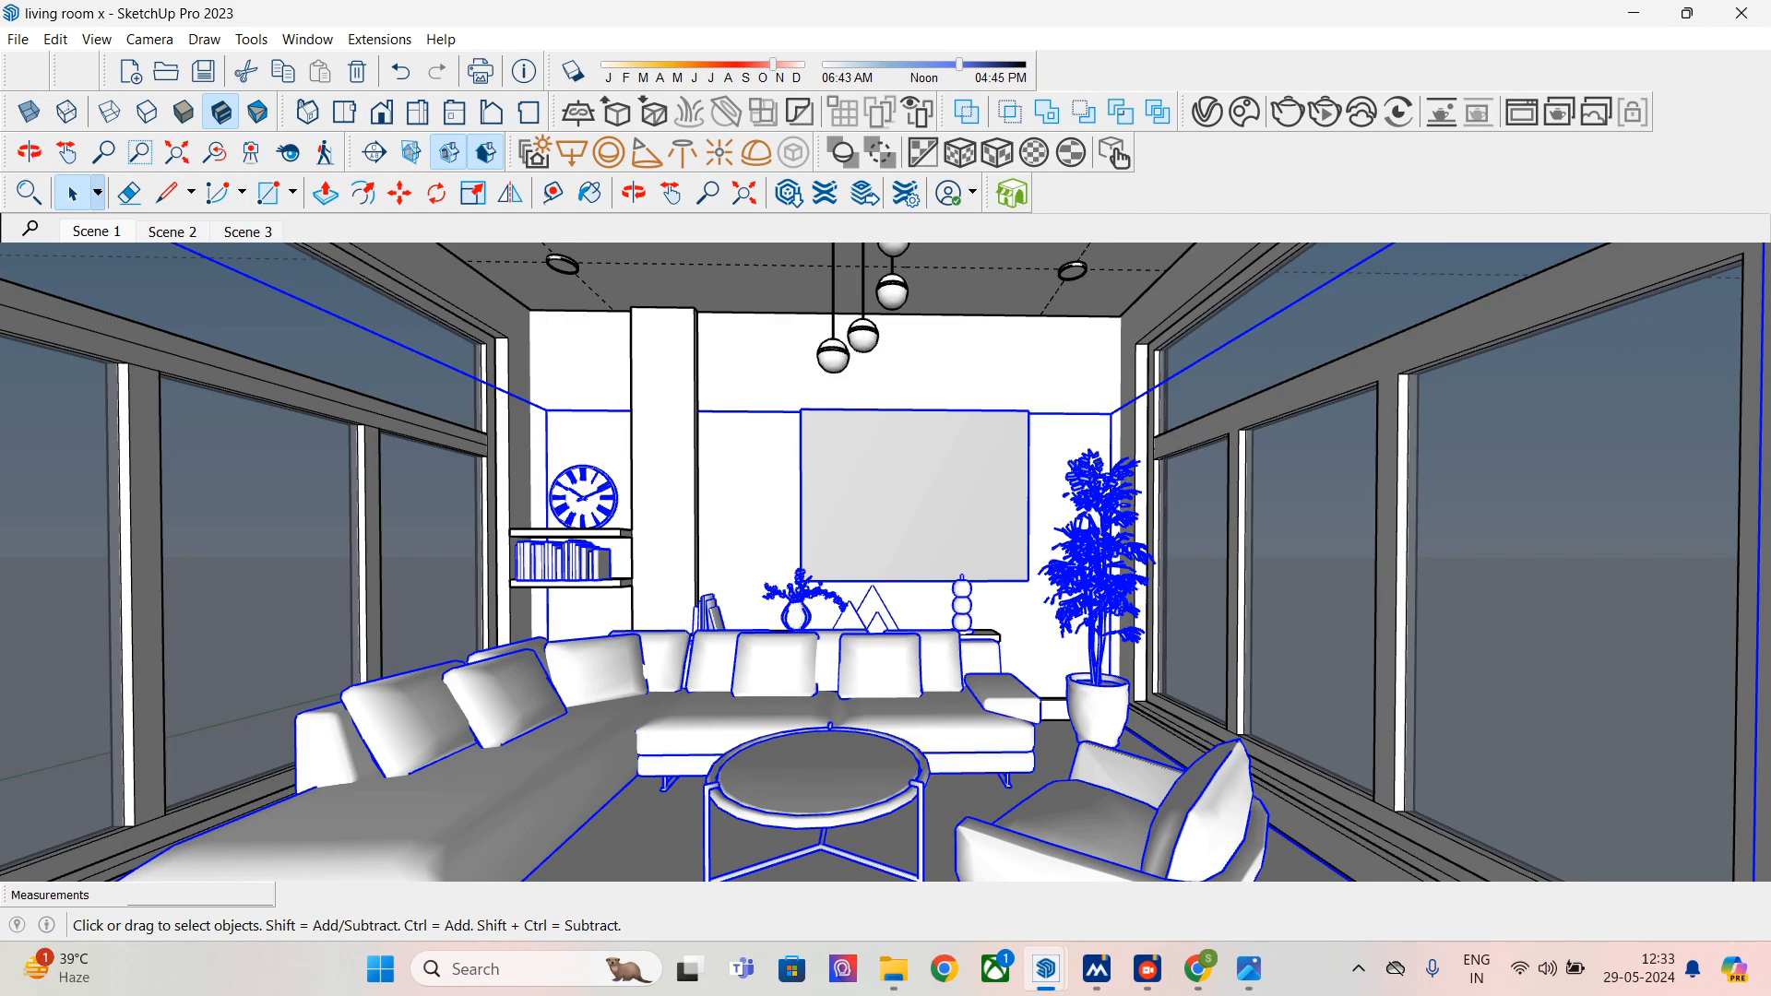
- Review the scene's lights, materials and geometries in the V-Ray Asset Editor, checking Books 001 and Rua Tucuma Coffee High, and close it
click(1206, 111)
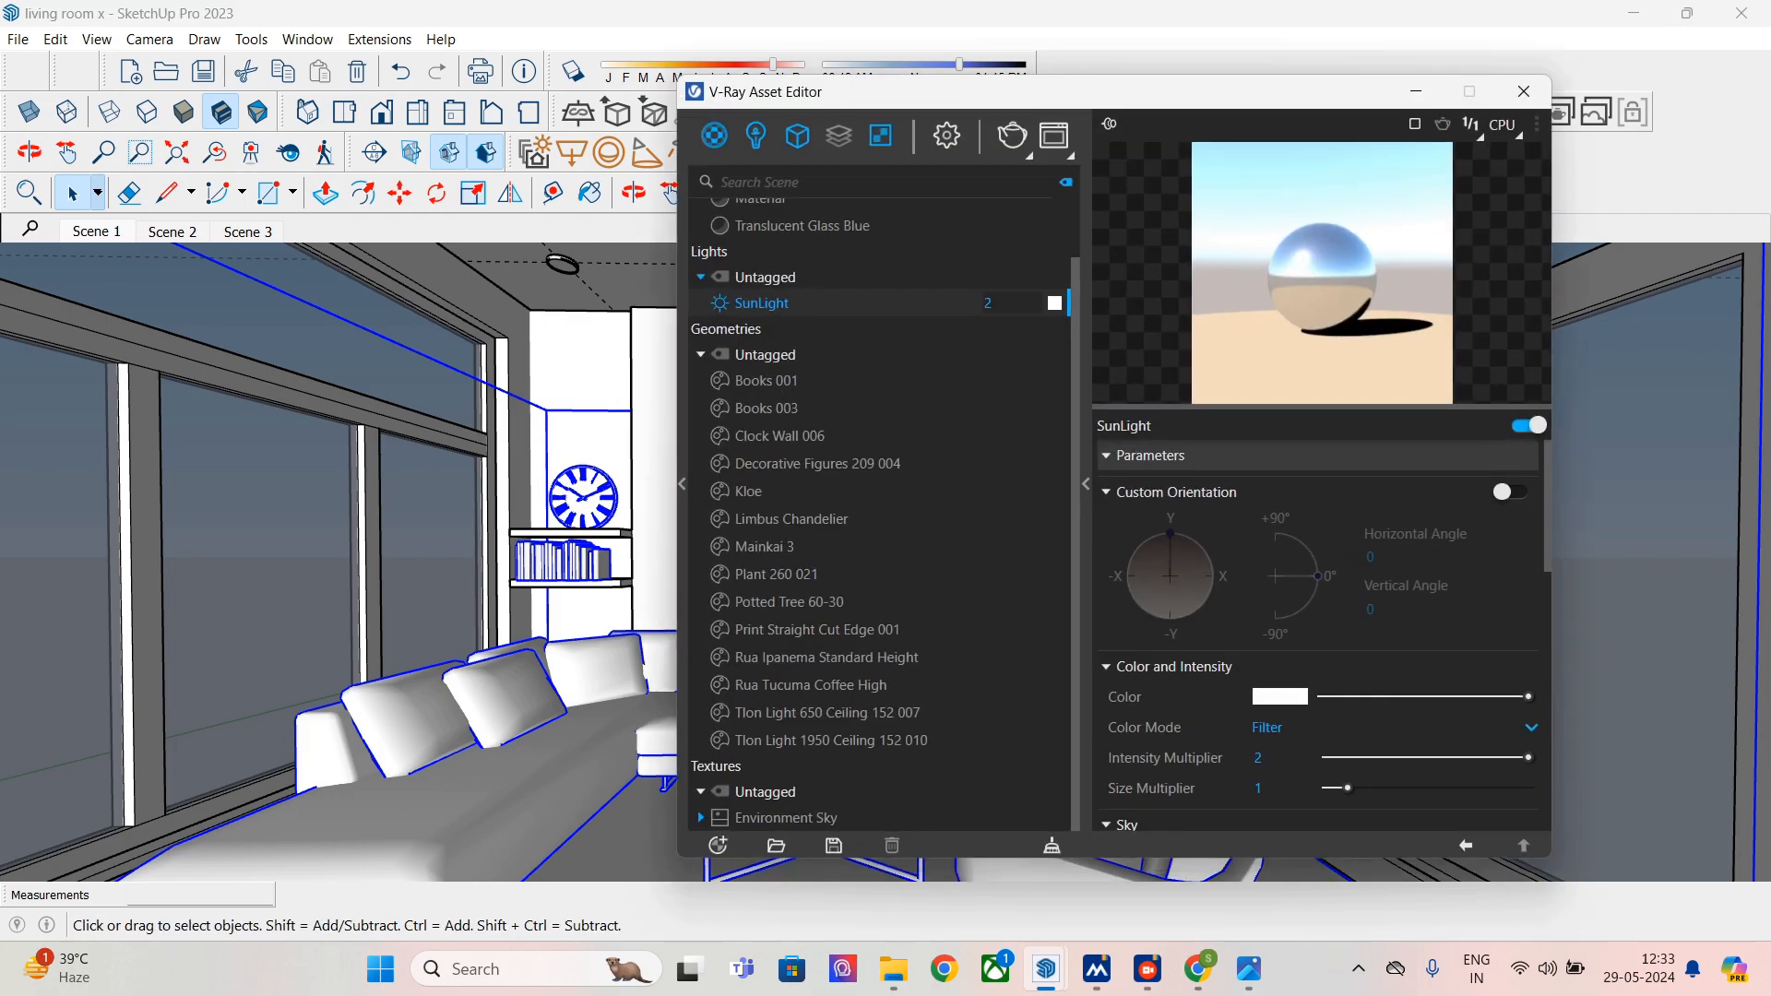
click(756, 135)
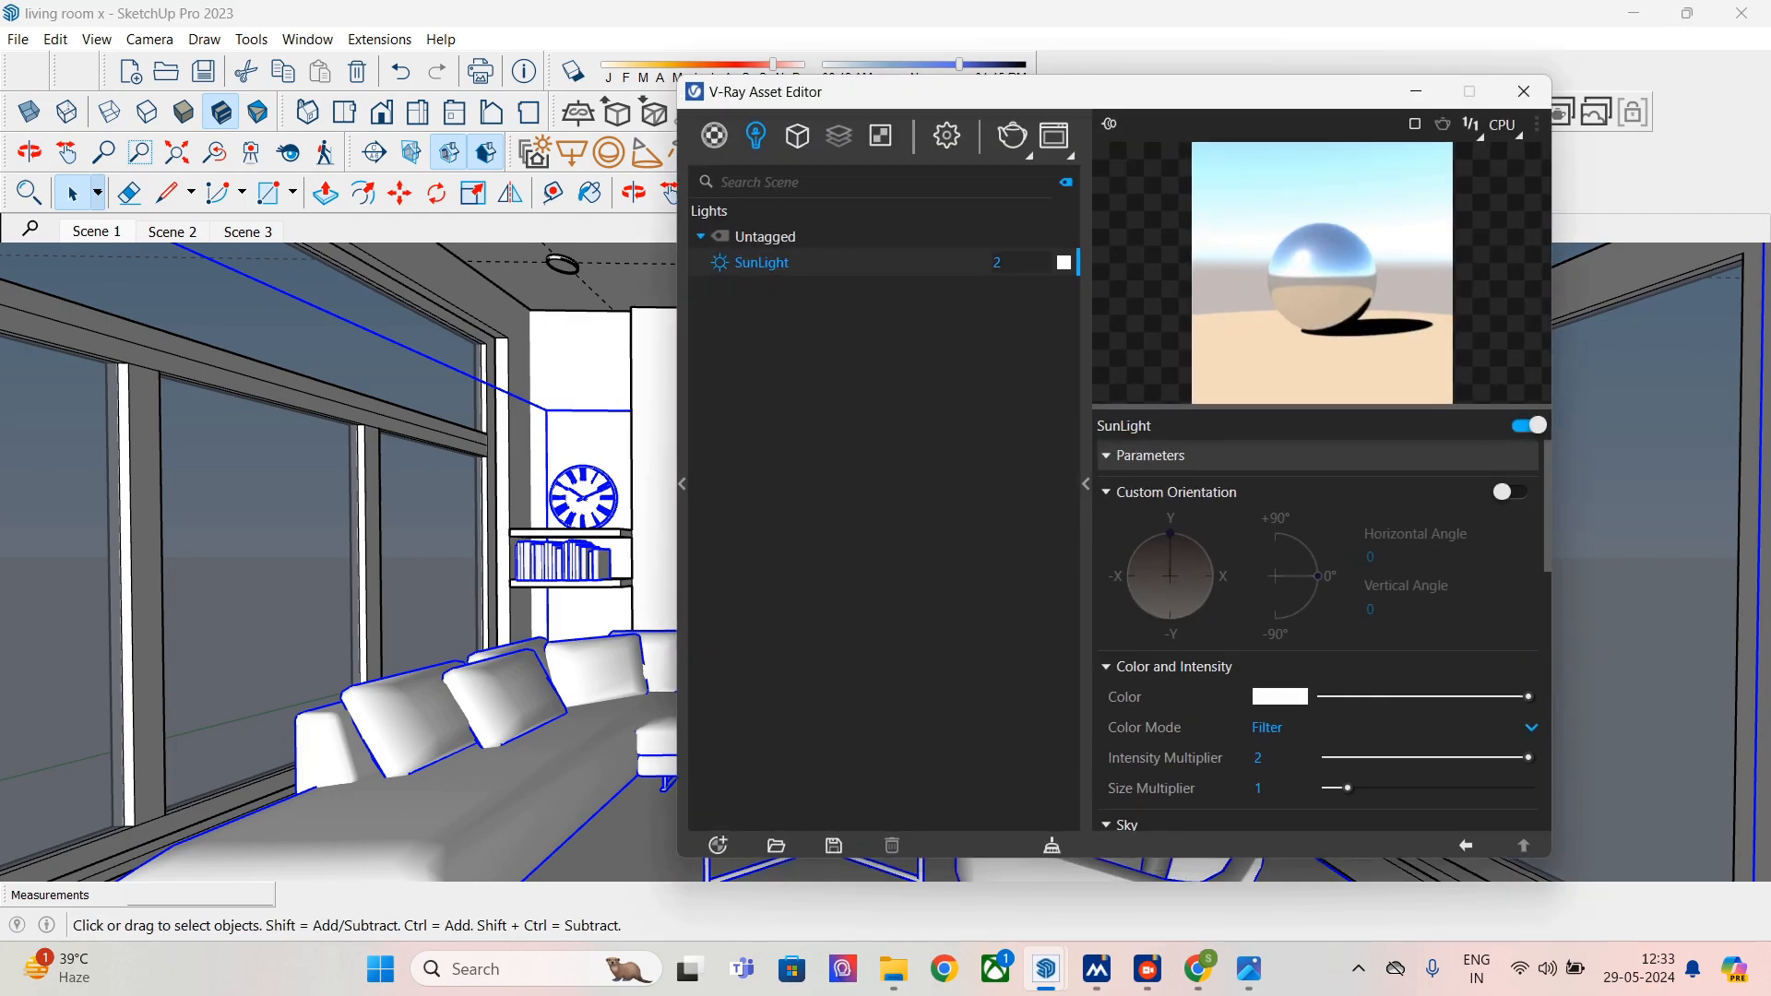
click(714, 136)
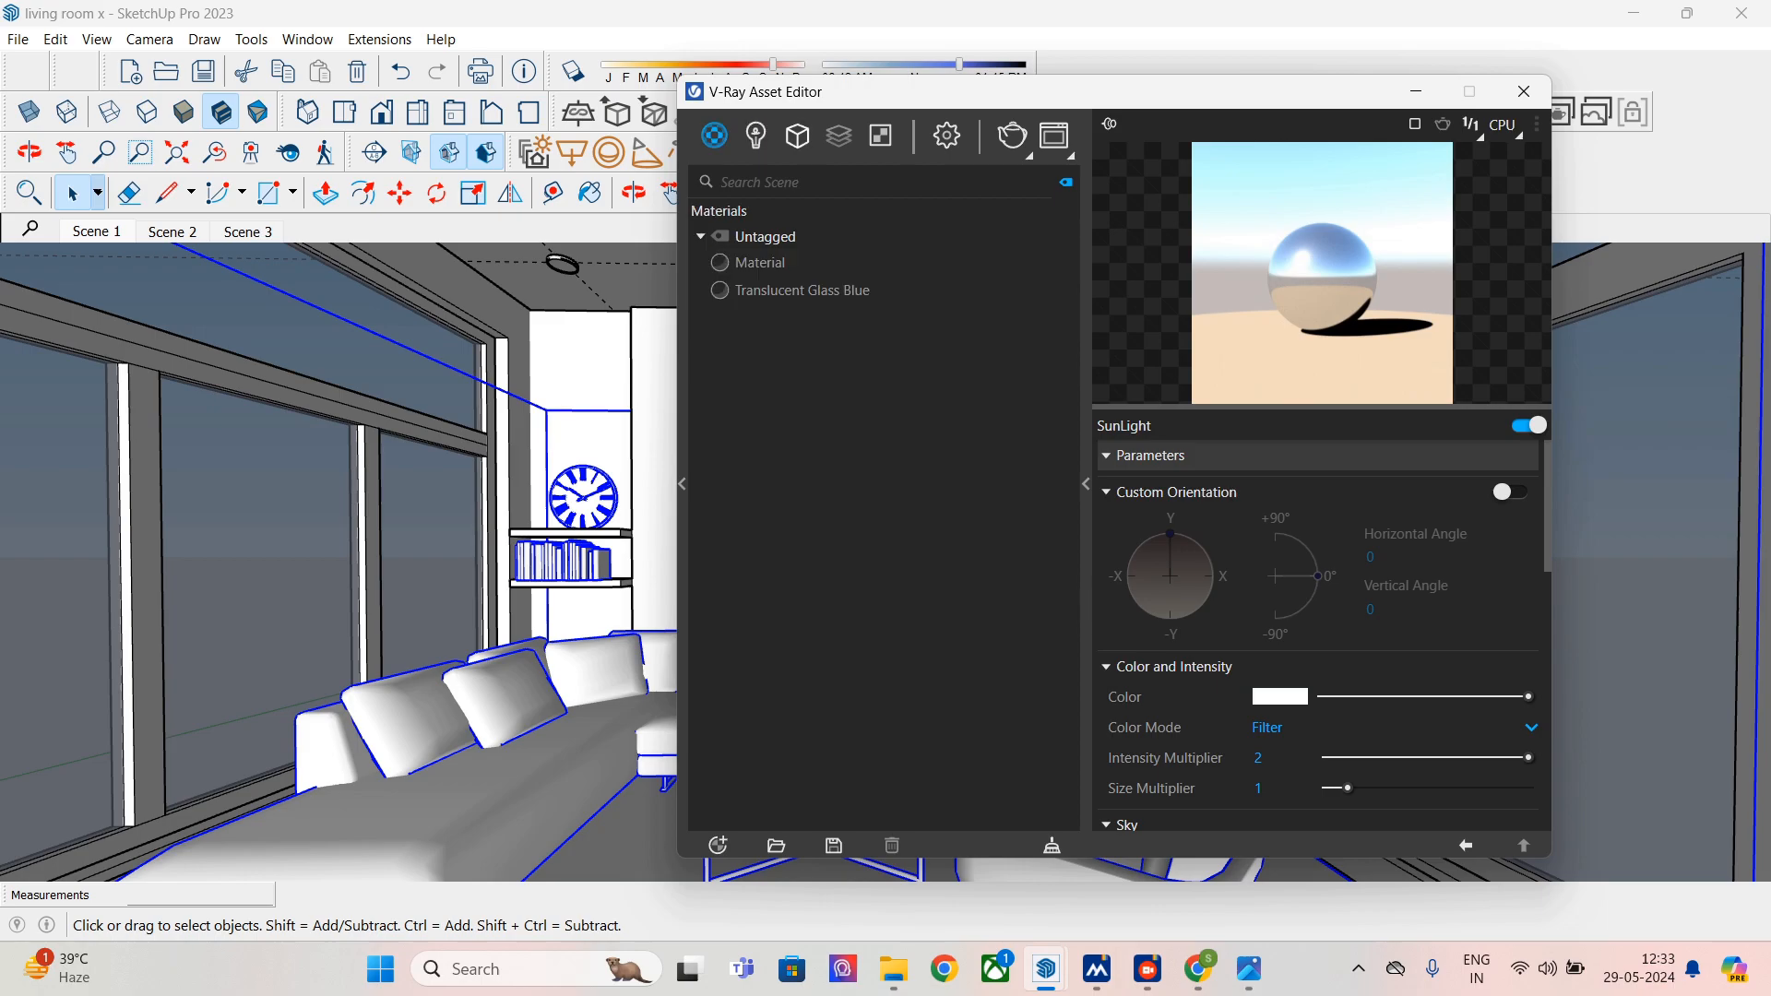
click(755, 136)
click(797, 135)
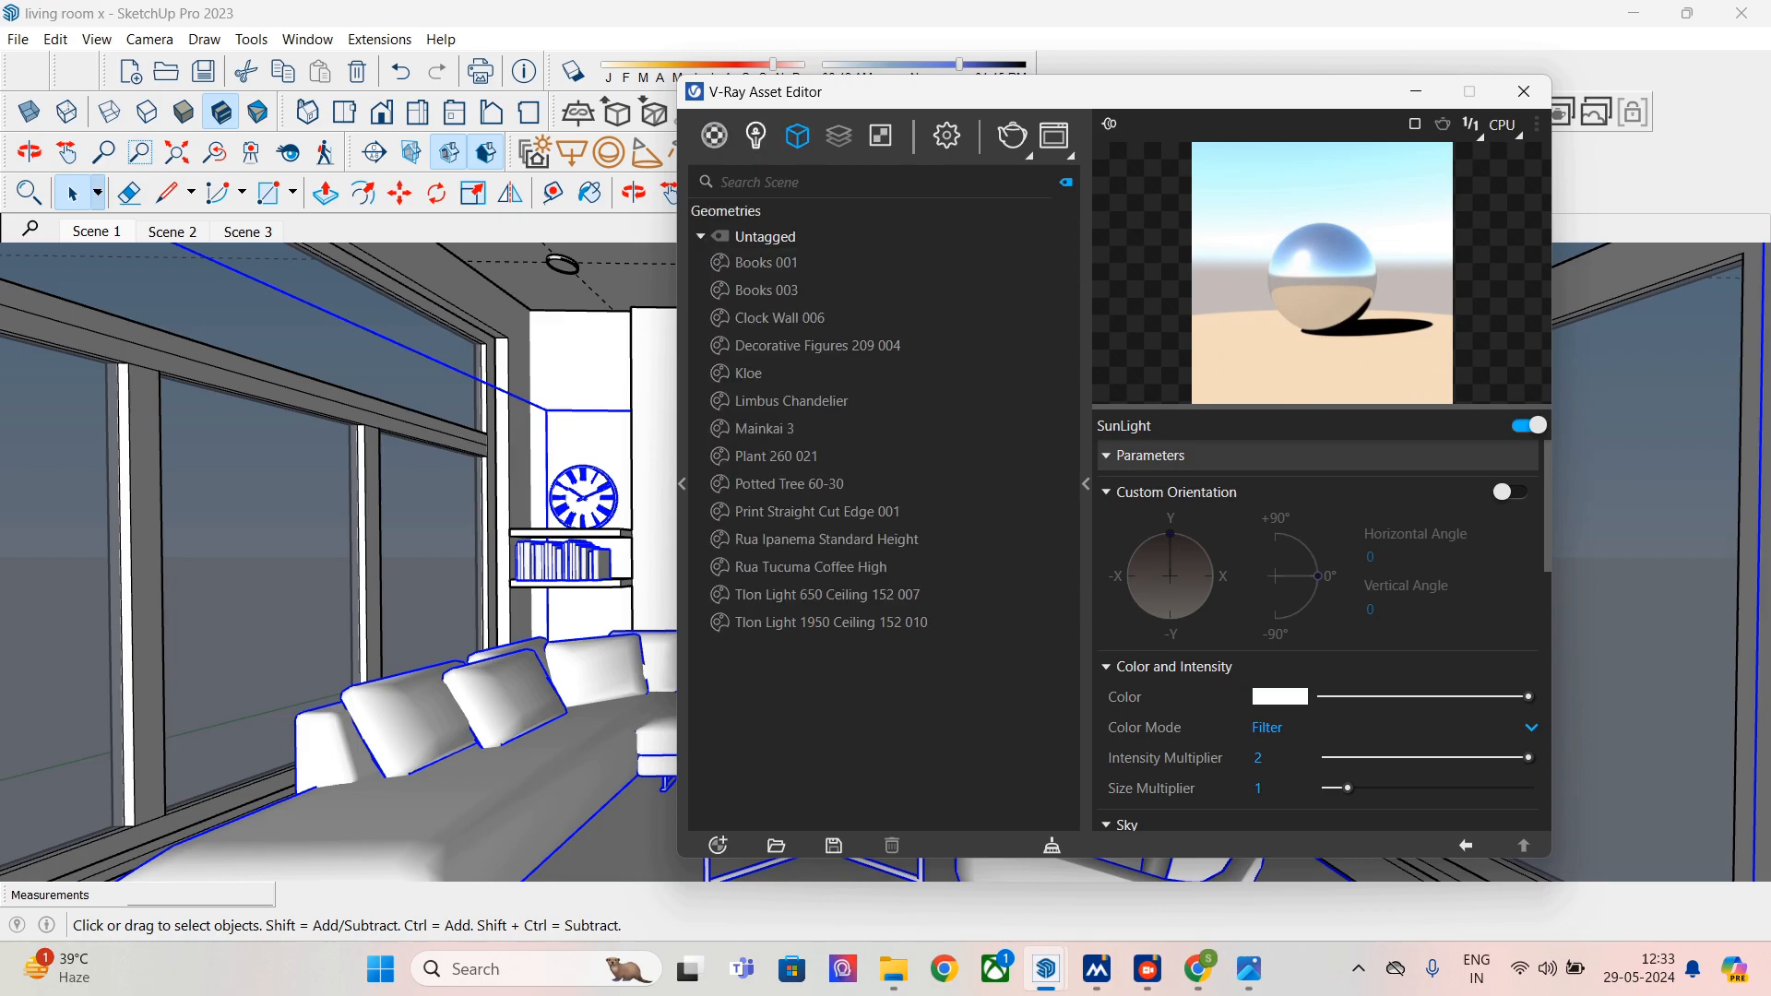
click(765, 262)
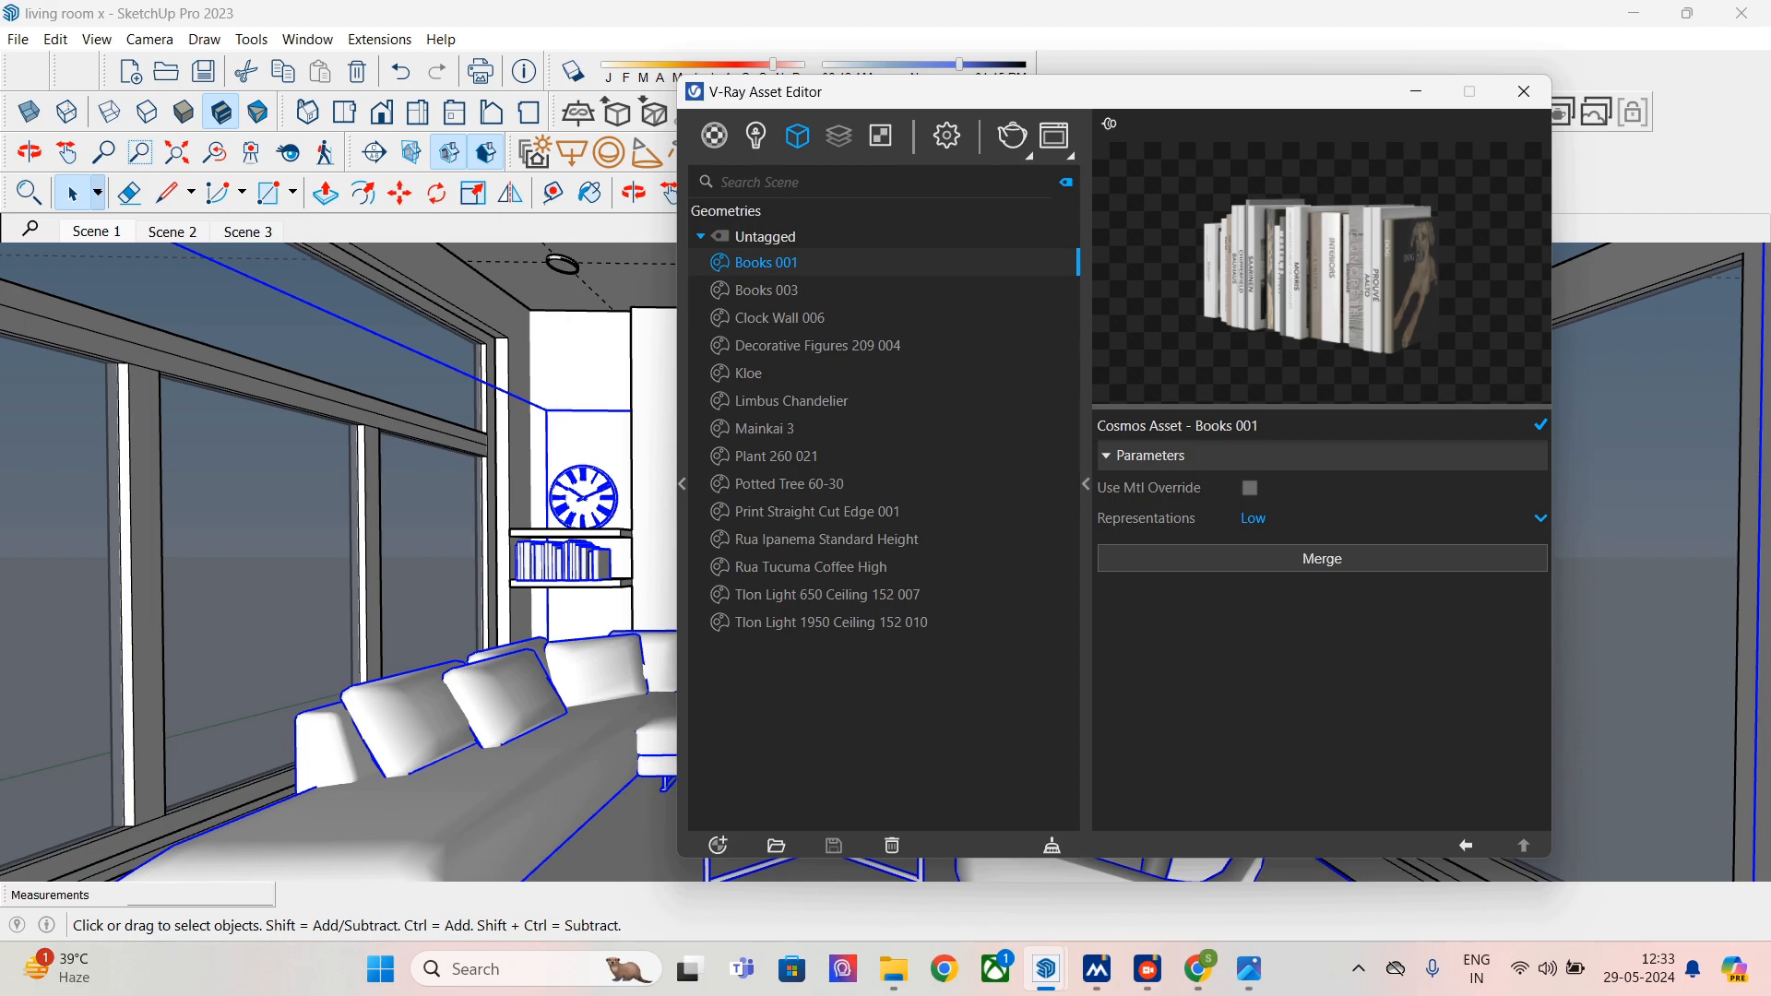
click(788, 484)
click(816, 512)
click(809, 567)
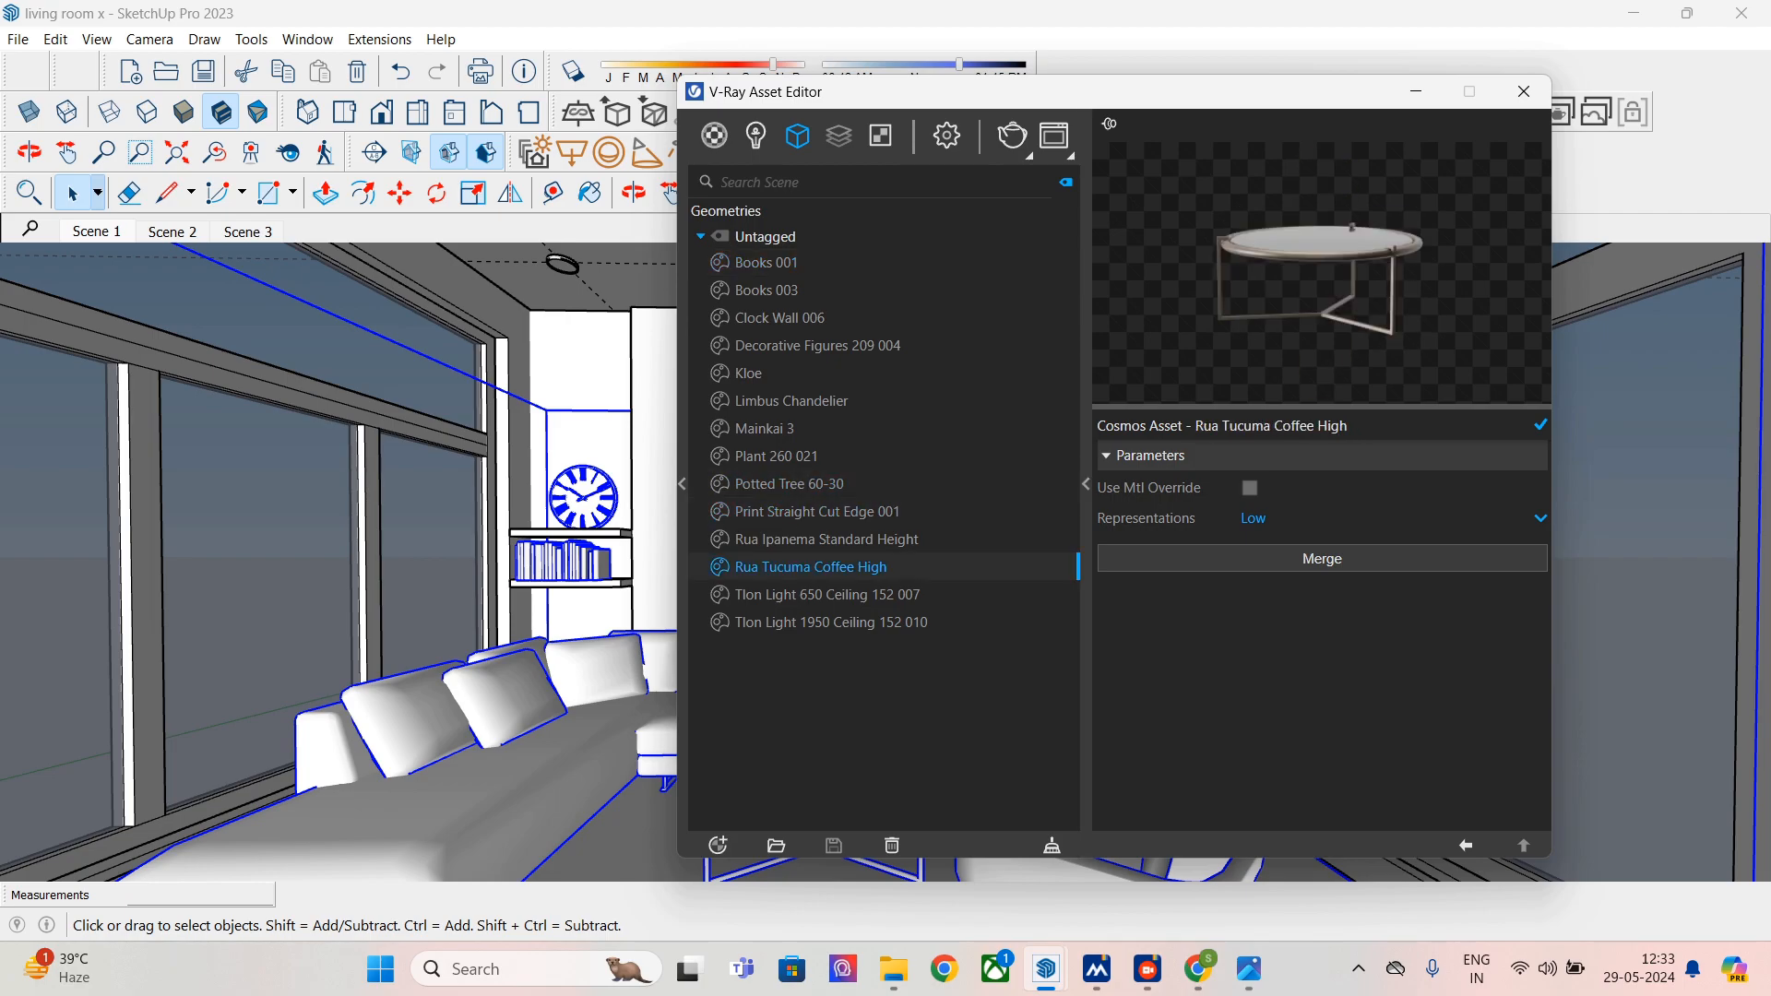
click(1524, 92)
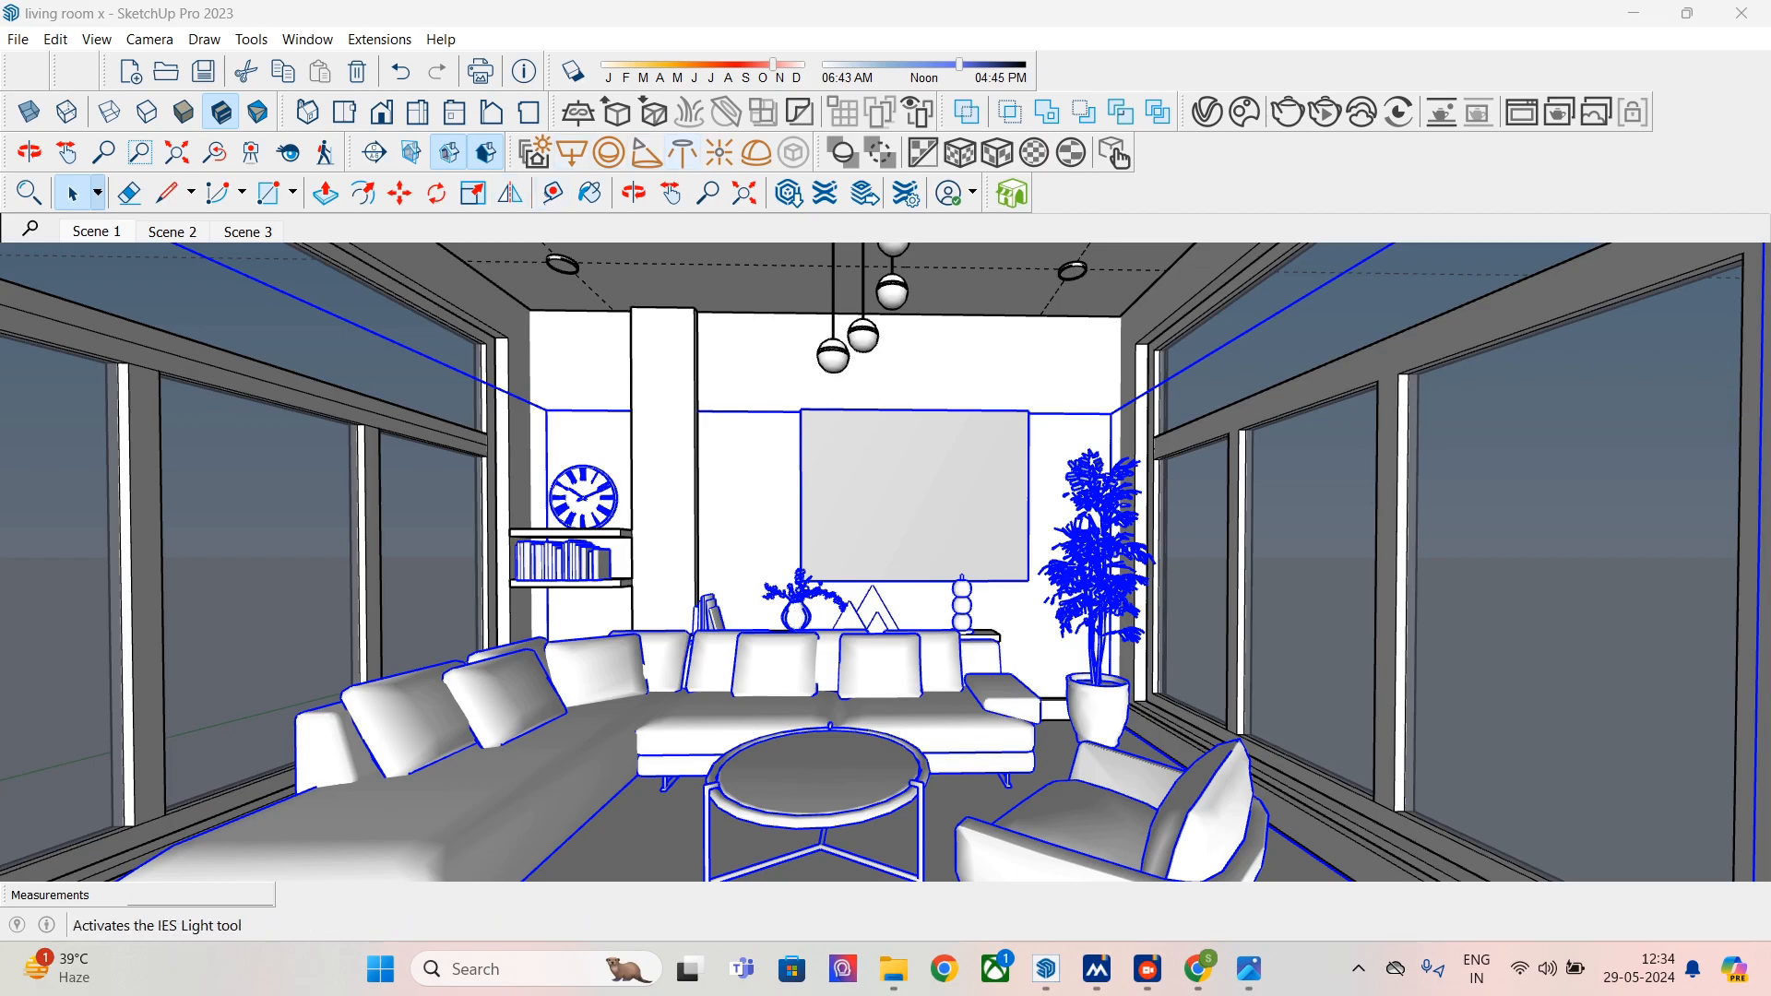
- Start a V-Ray IES light and search the file browser for IES to open the ies-lights-pack folder
click(682, 153)
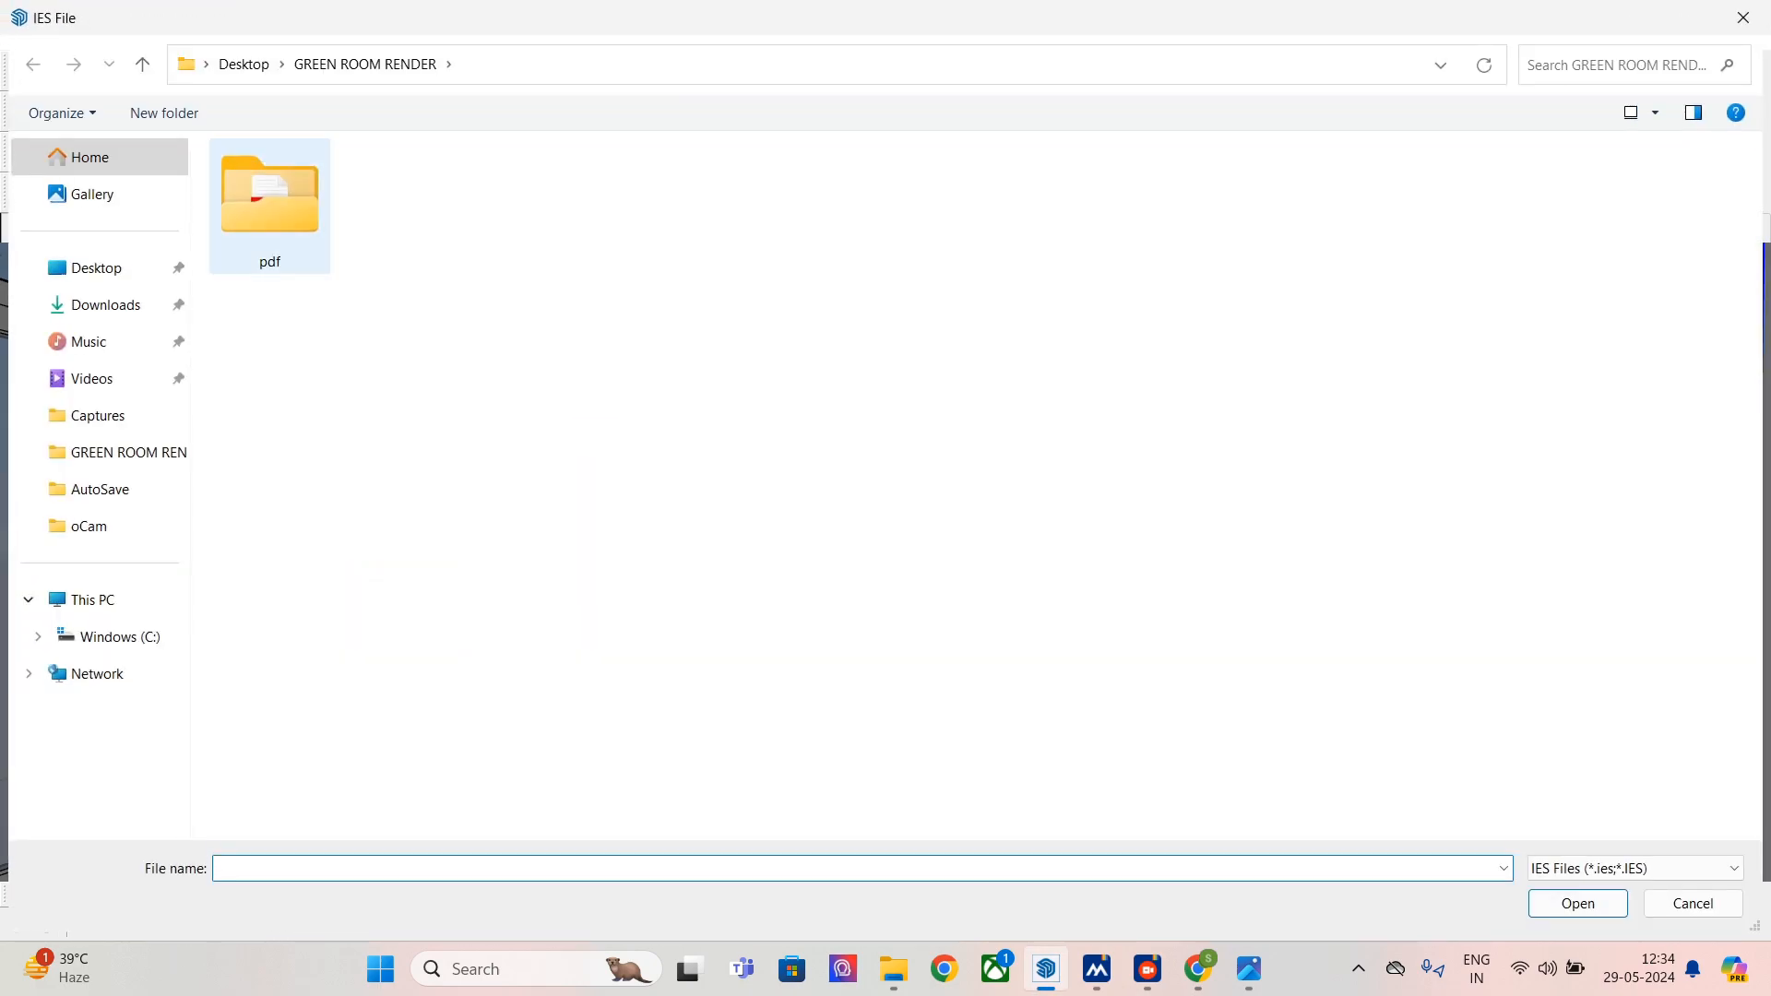
double_click(267, 212)
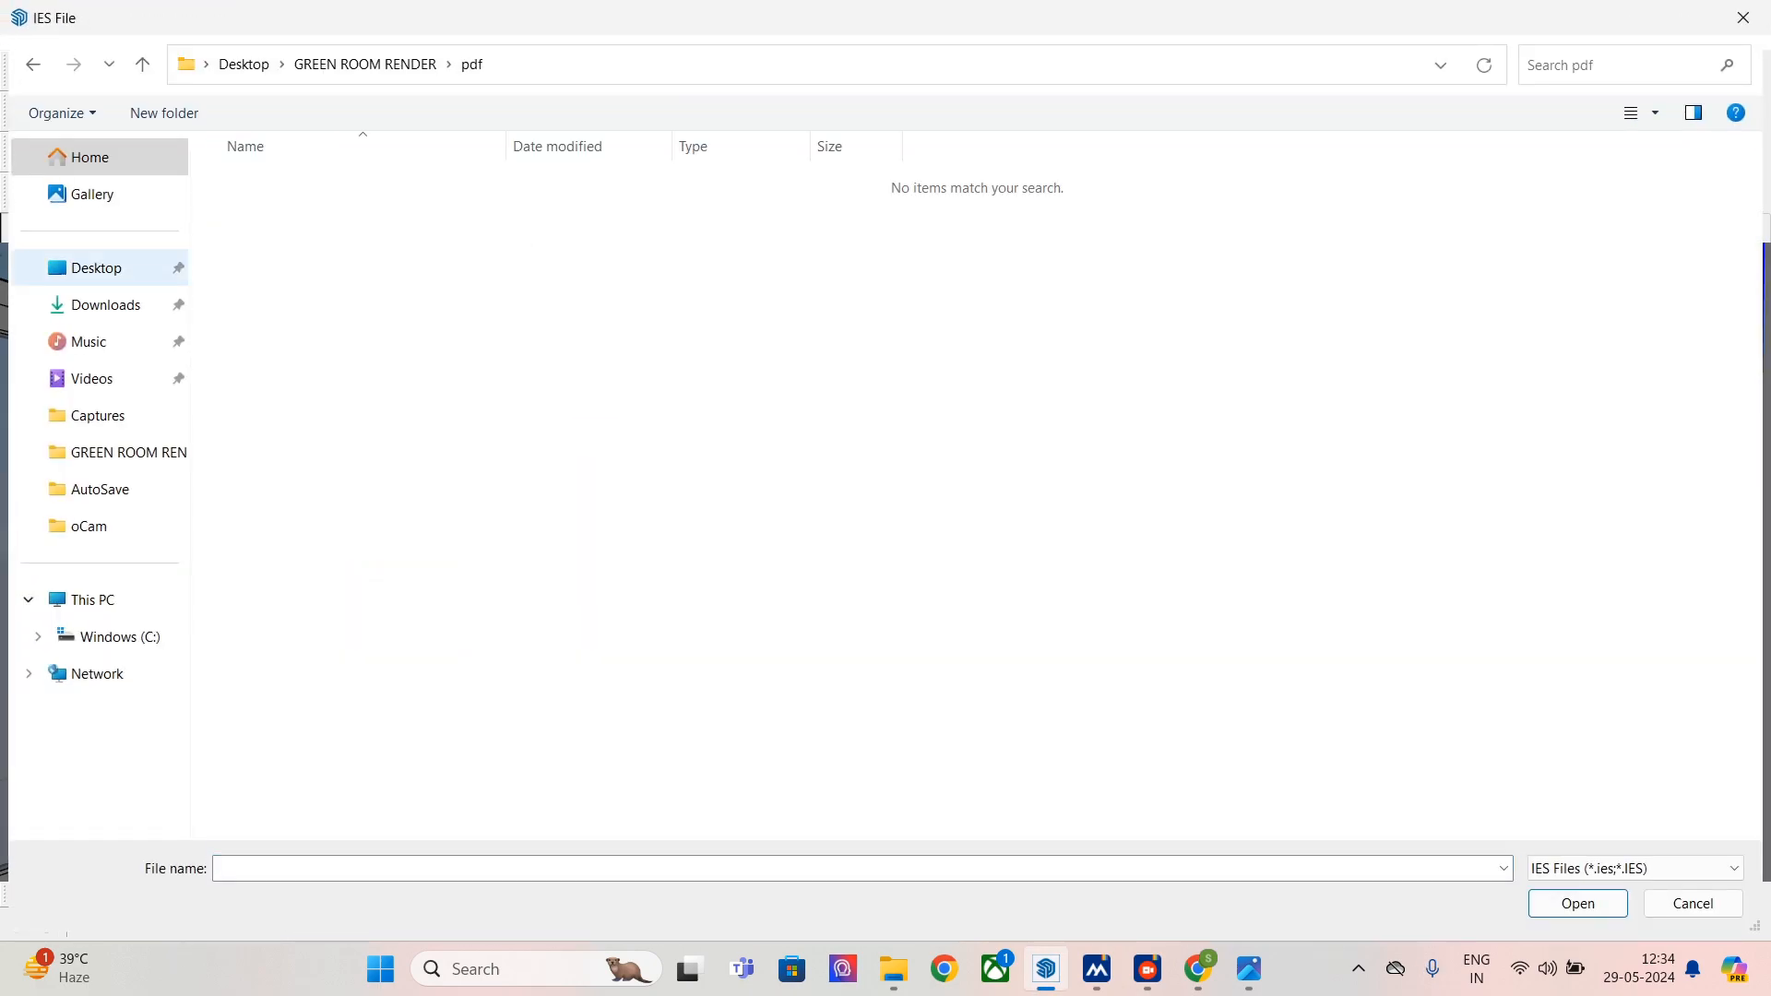
click(90, 158)
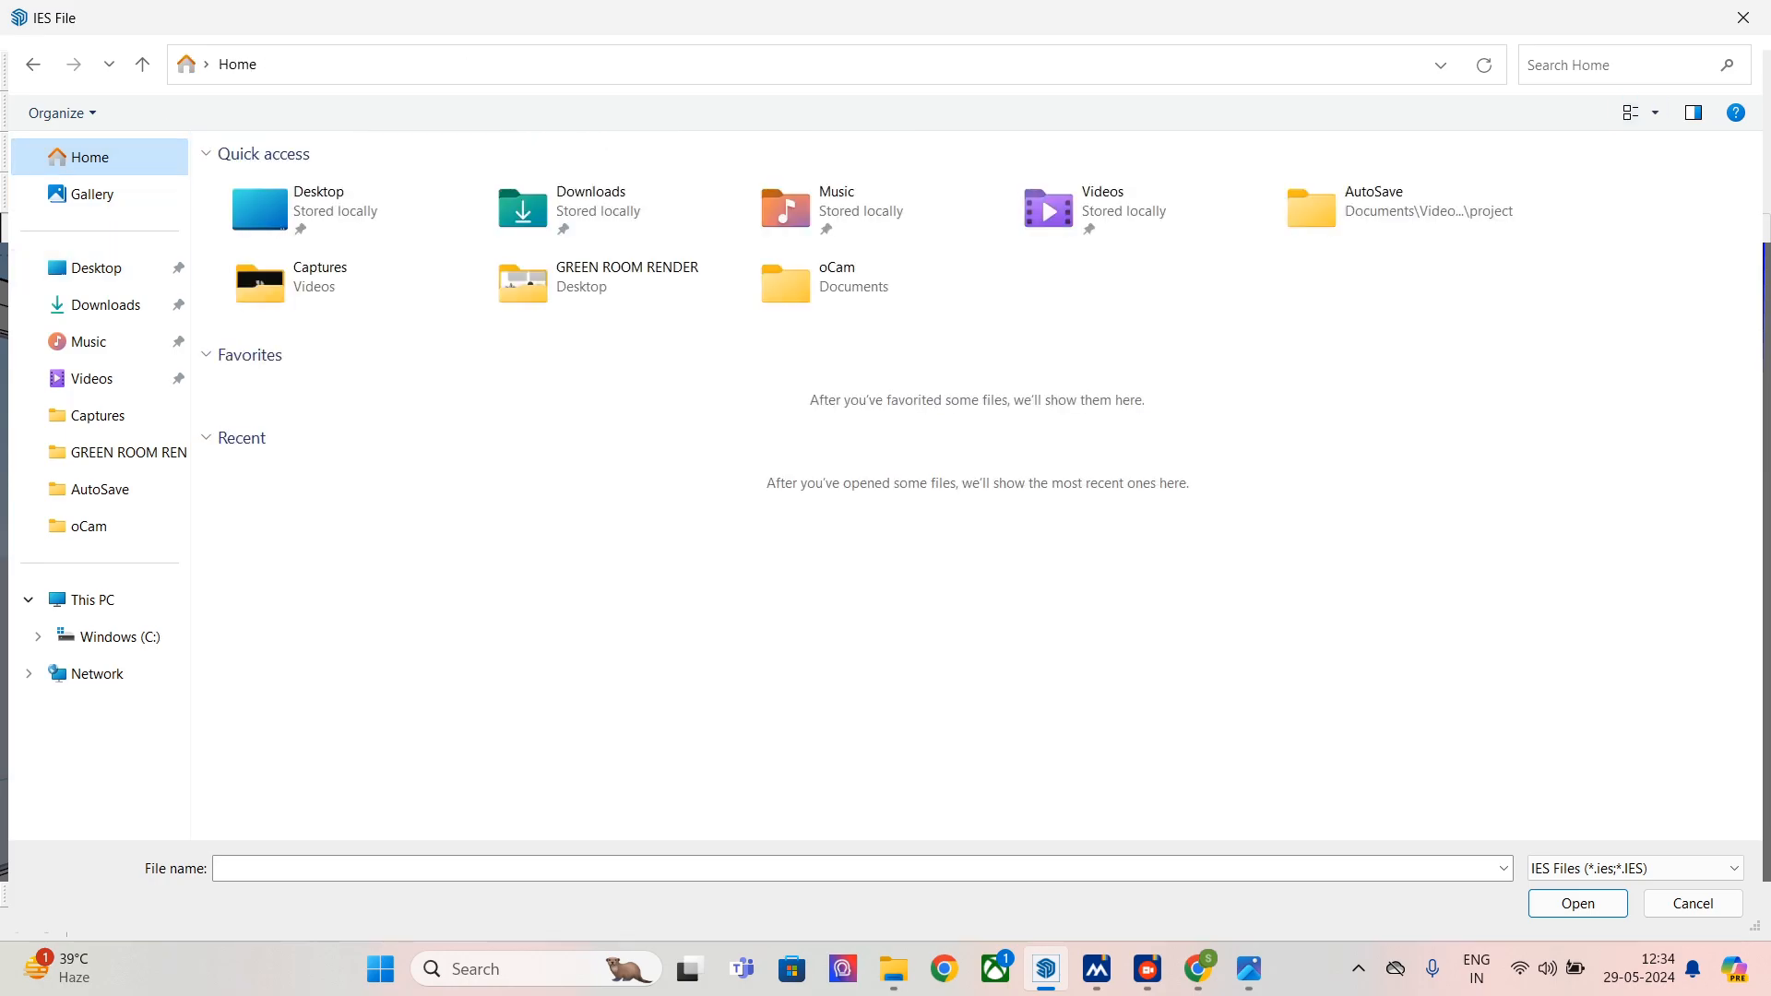
text(IES)
click(397, 167)
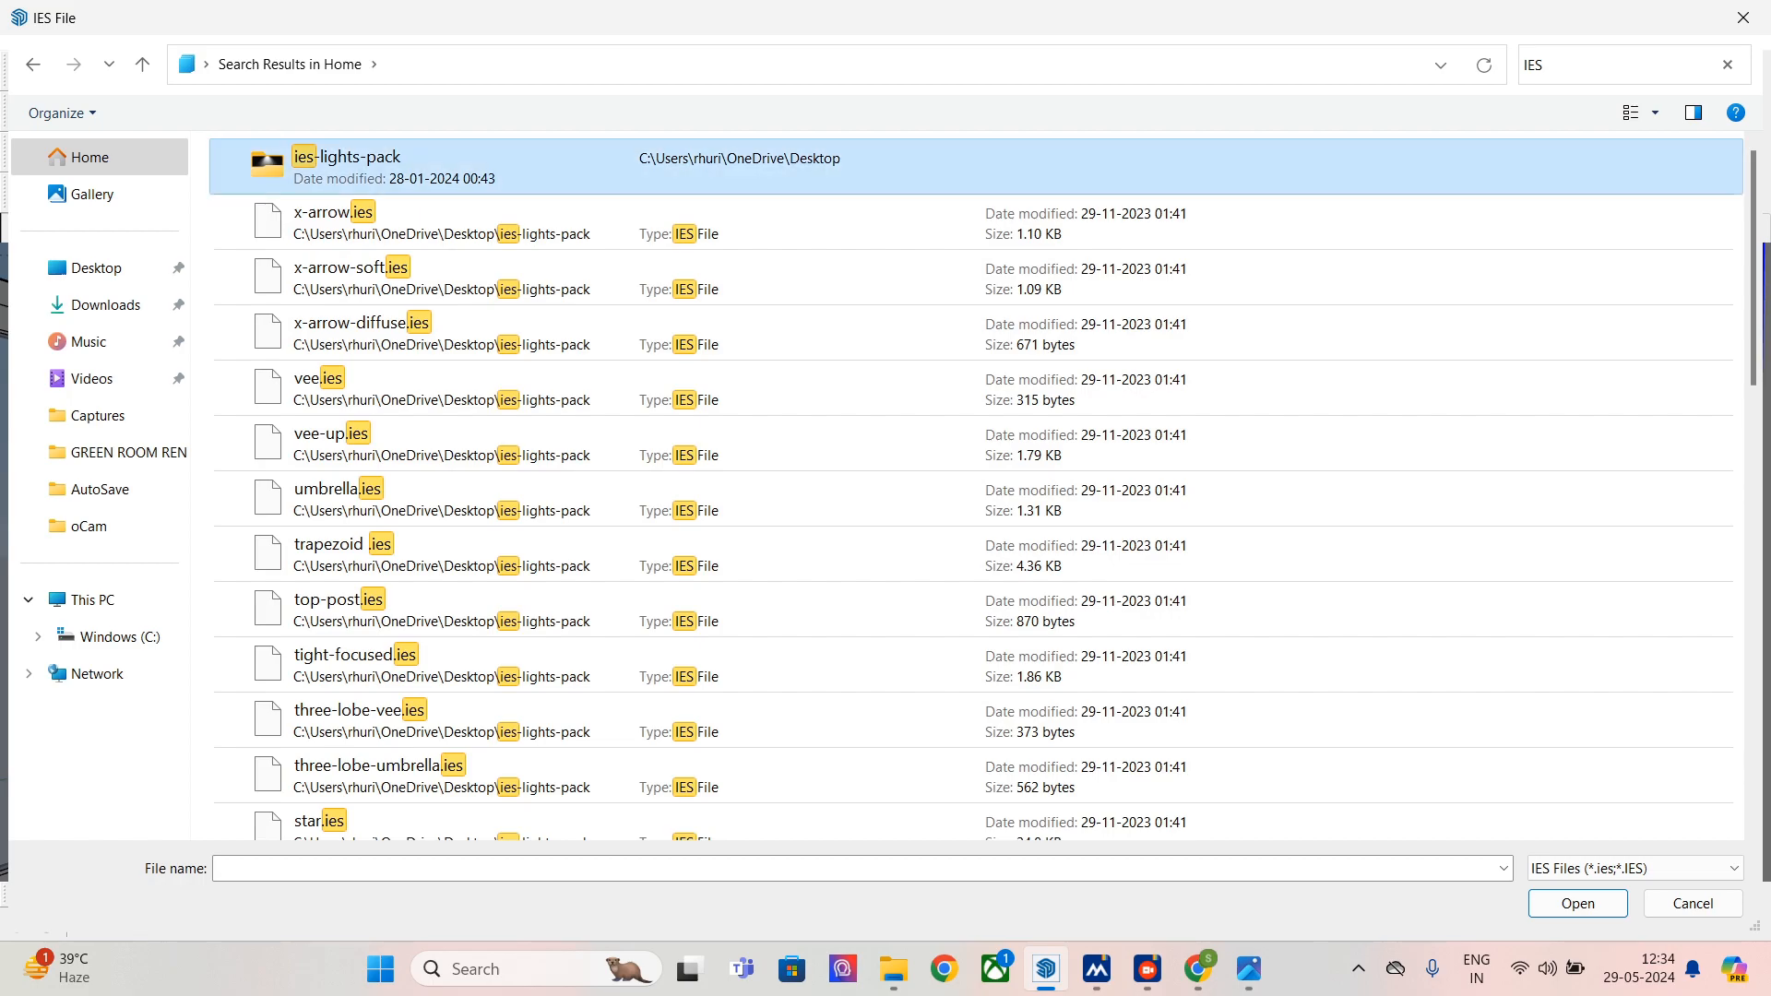
double_click(908, 168)
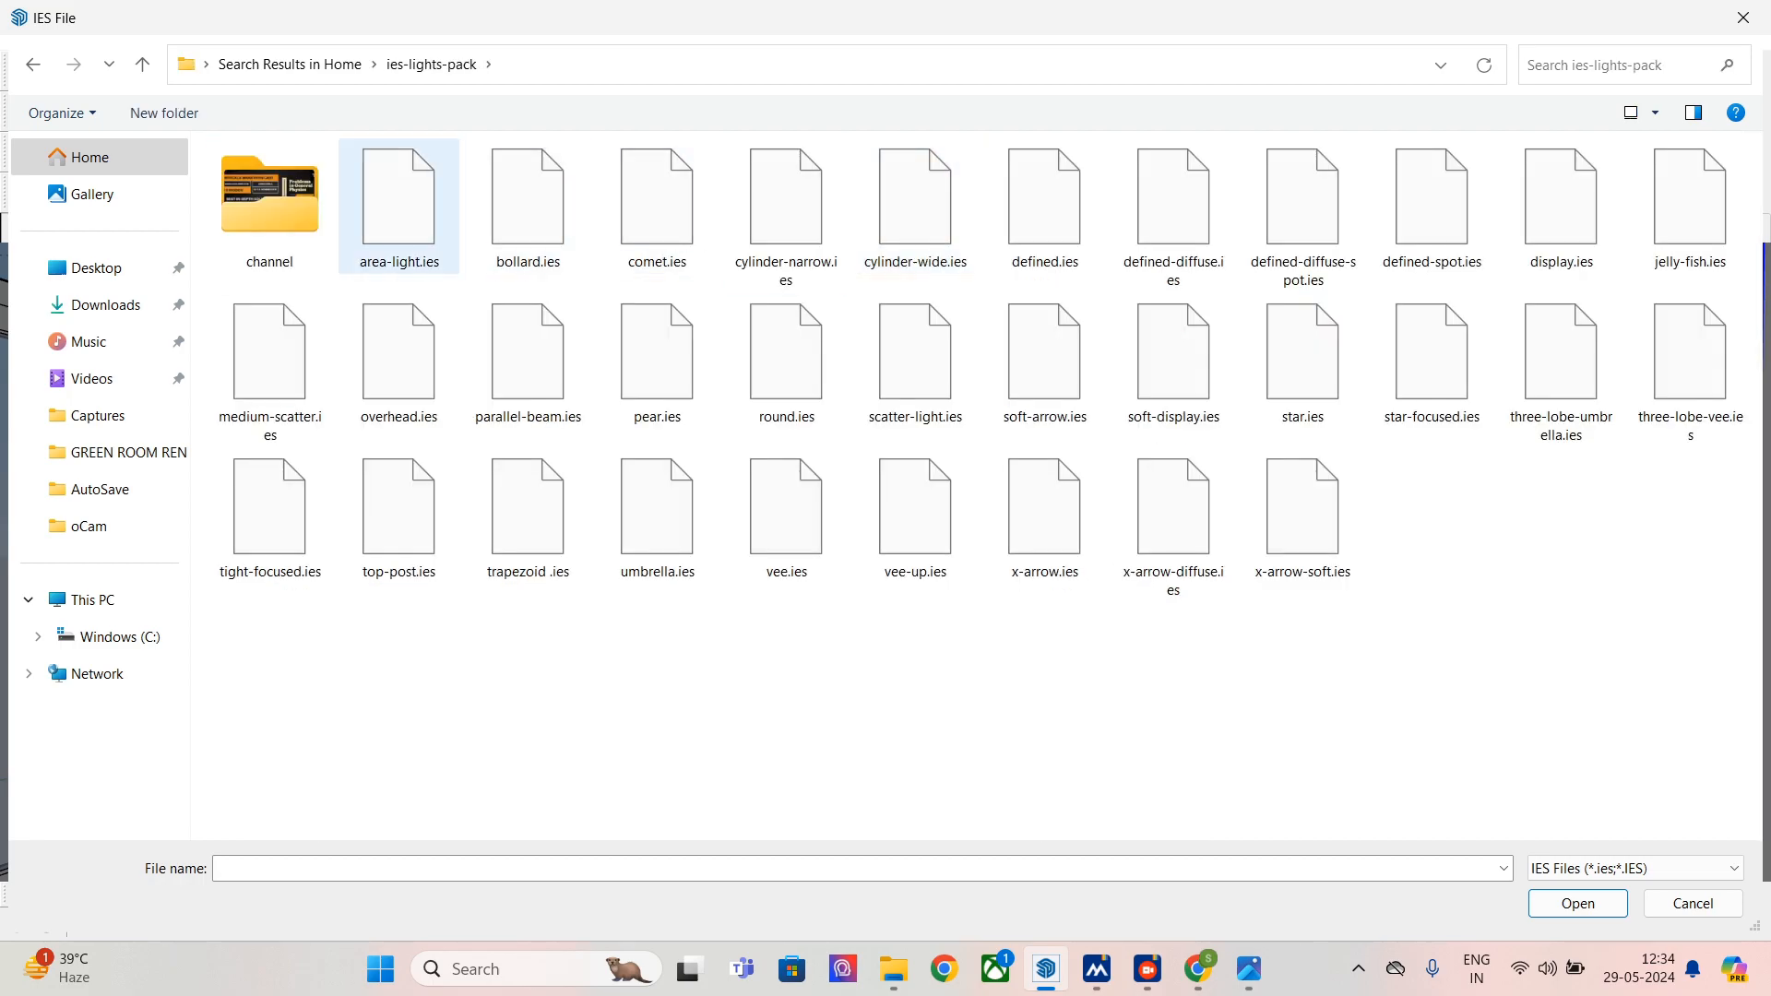
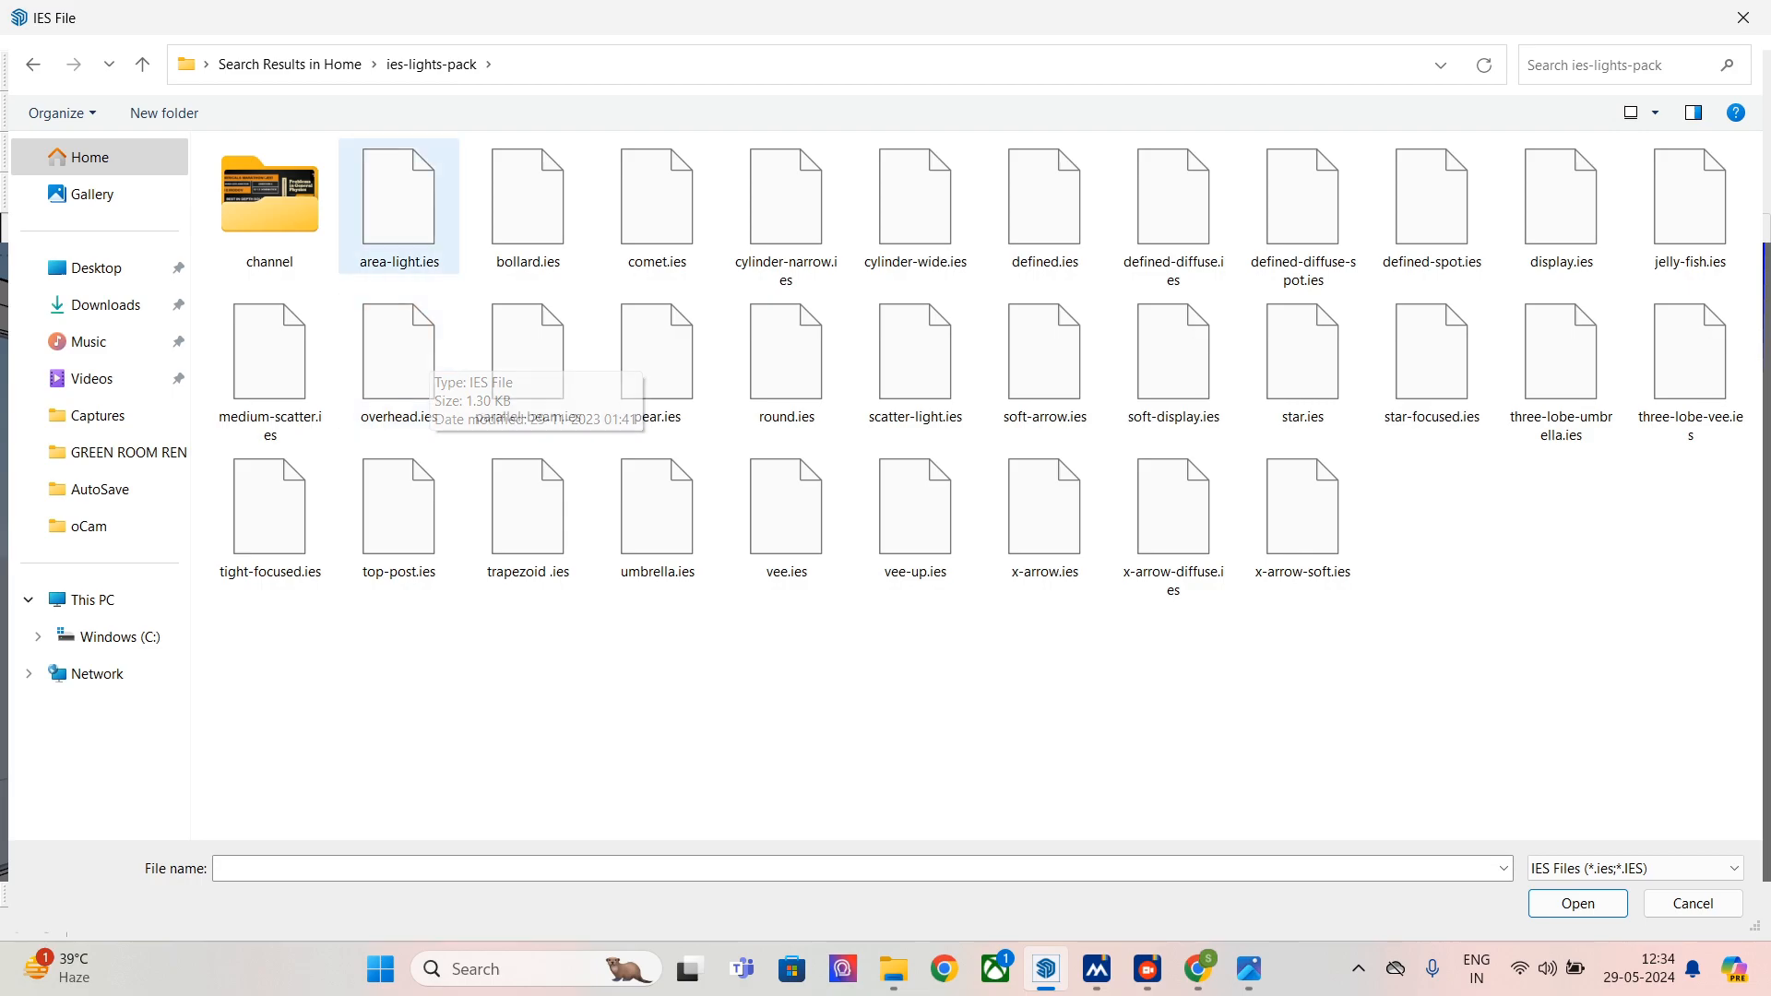
- Load area-light.ies and place the IES light beside the round ceiling light nearest the wall clock
click(400, 214)
click(1577, 903)
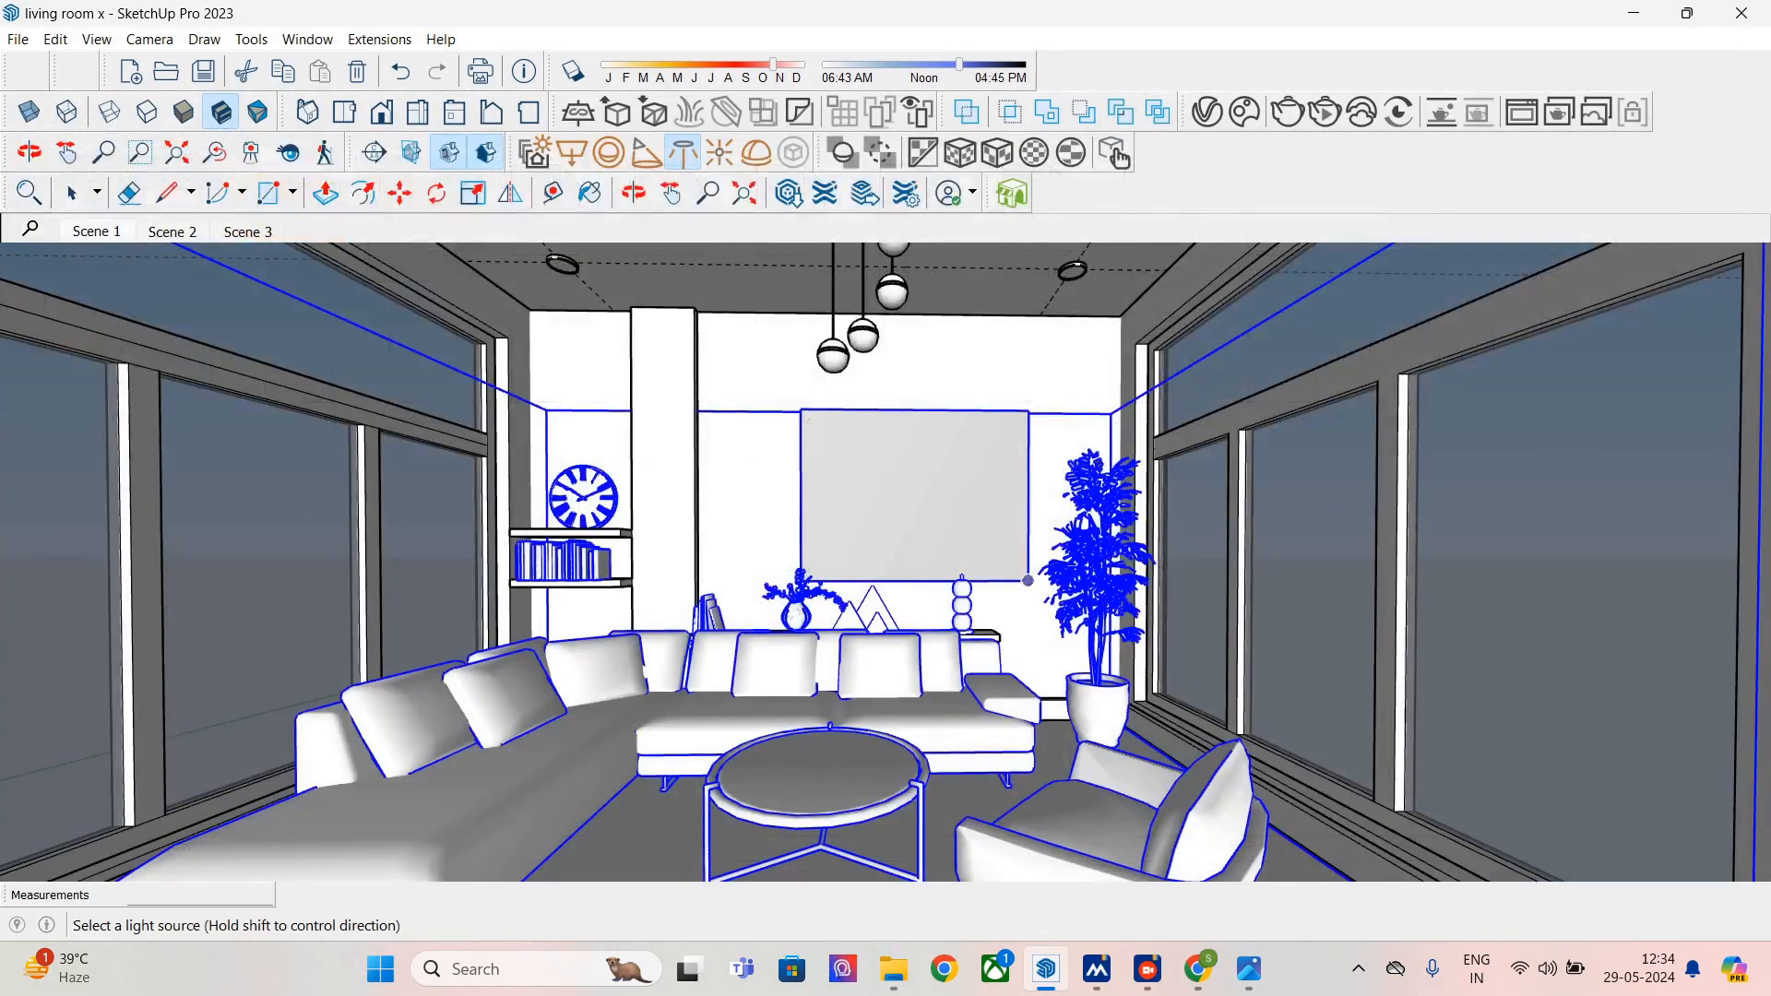
scroll(540, 274, up, 1)
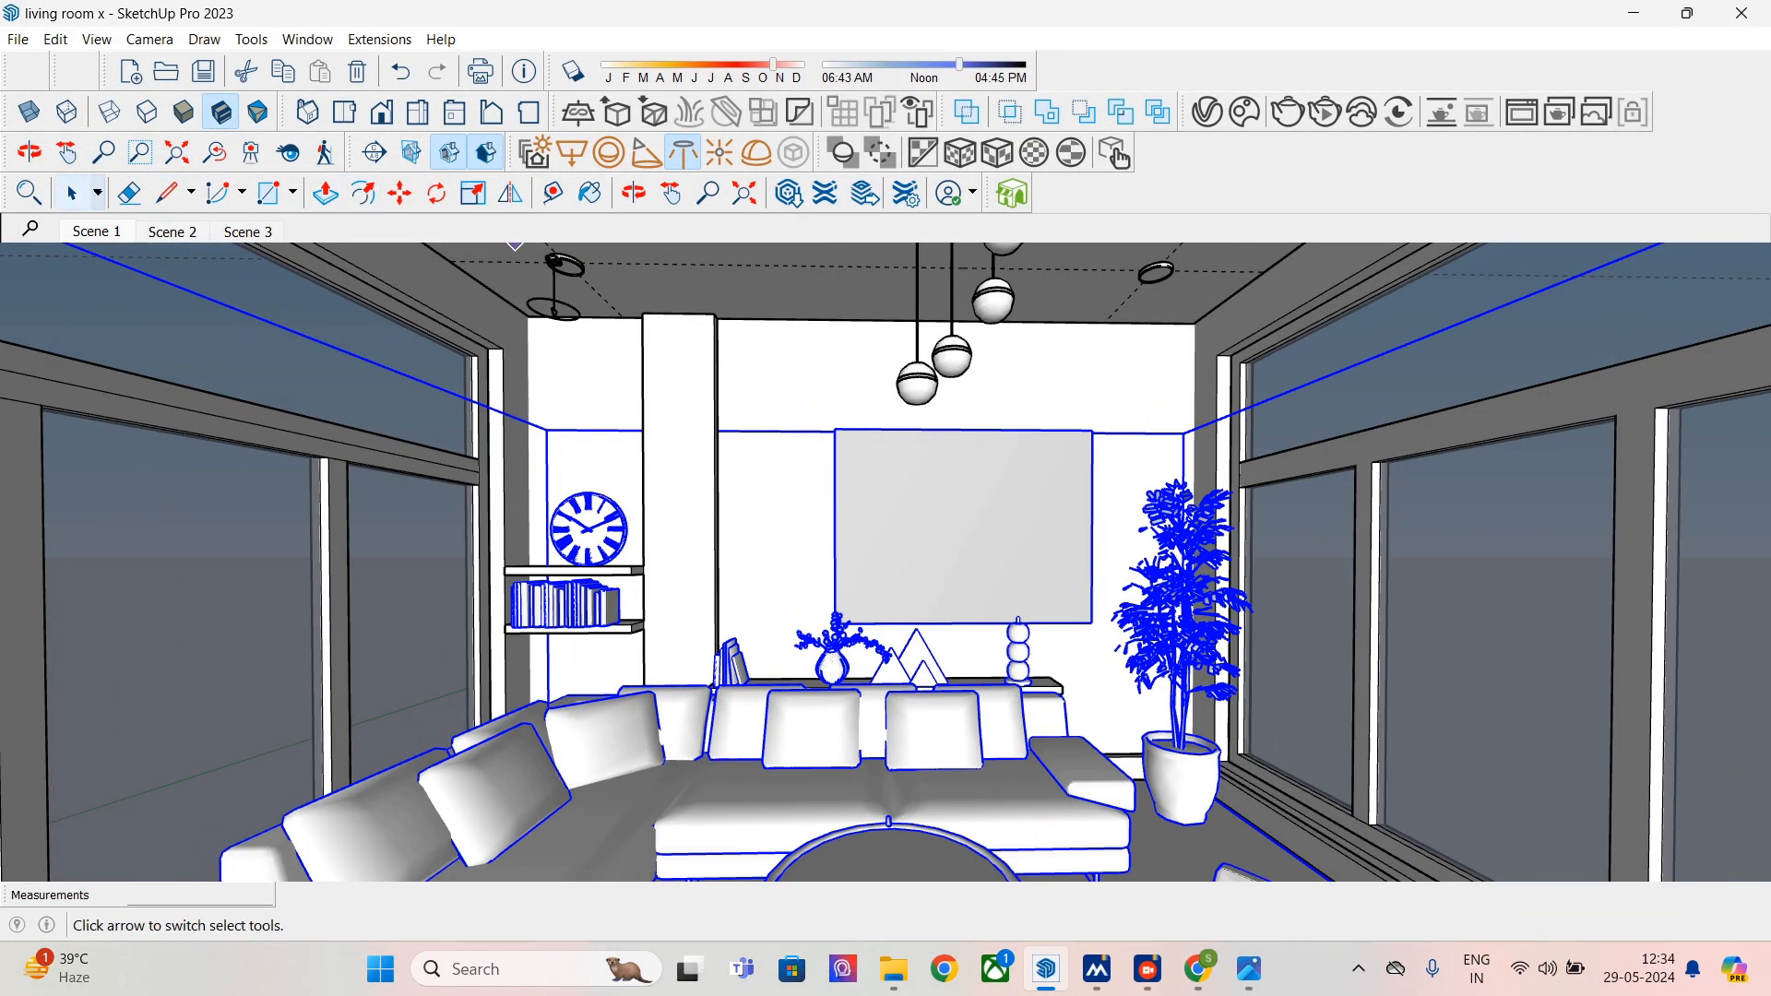
click(72, 193)
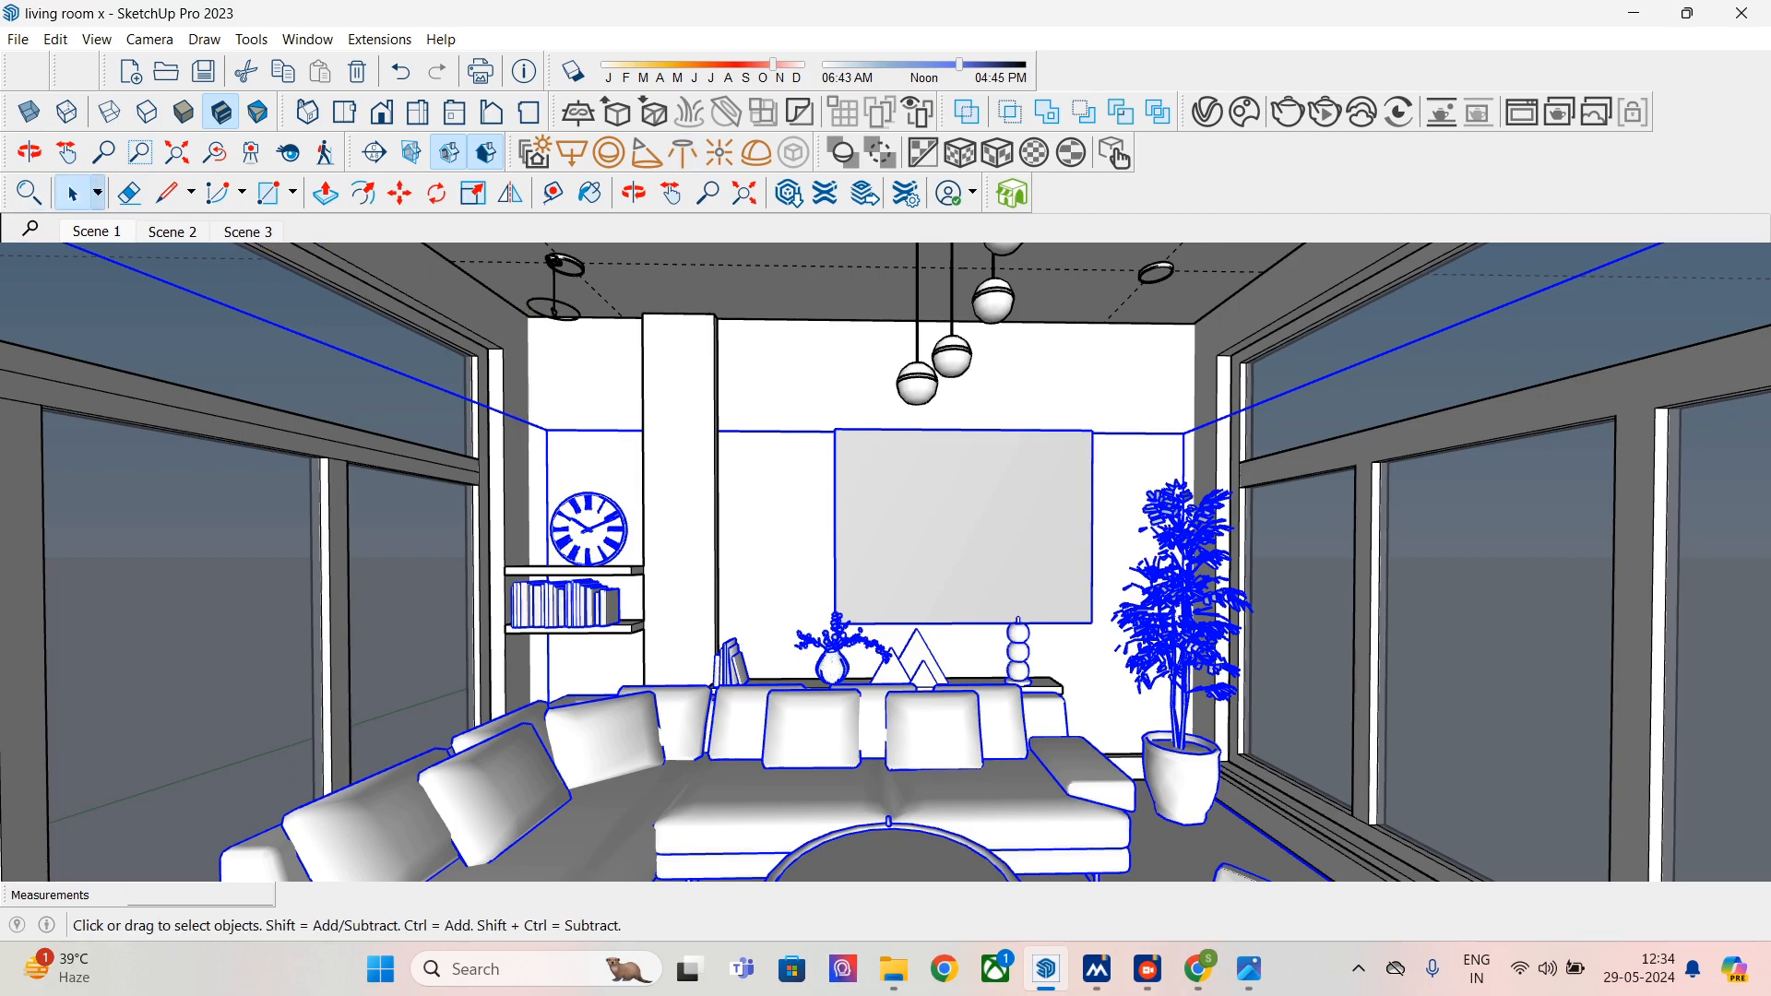
- Move the new IES light to the centre of the round ceiling light nearest the wall clock
click(554, 305)
scroll(554, 302, up, 3)
middle_drag(555, 301, 600, 411)
scroll(599, 411, up, 5)
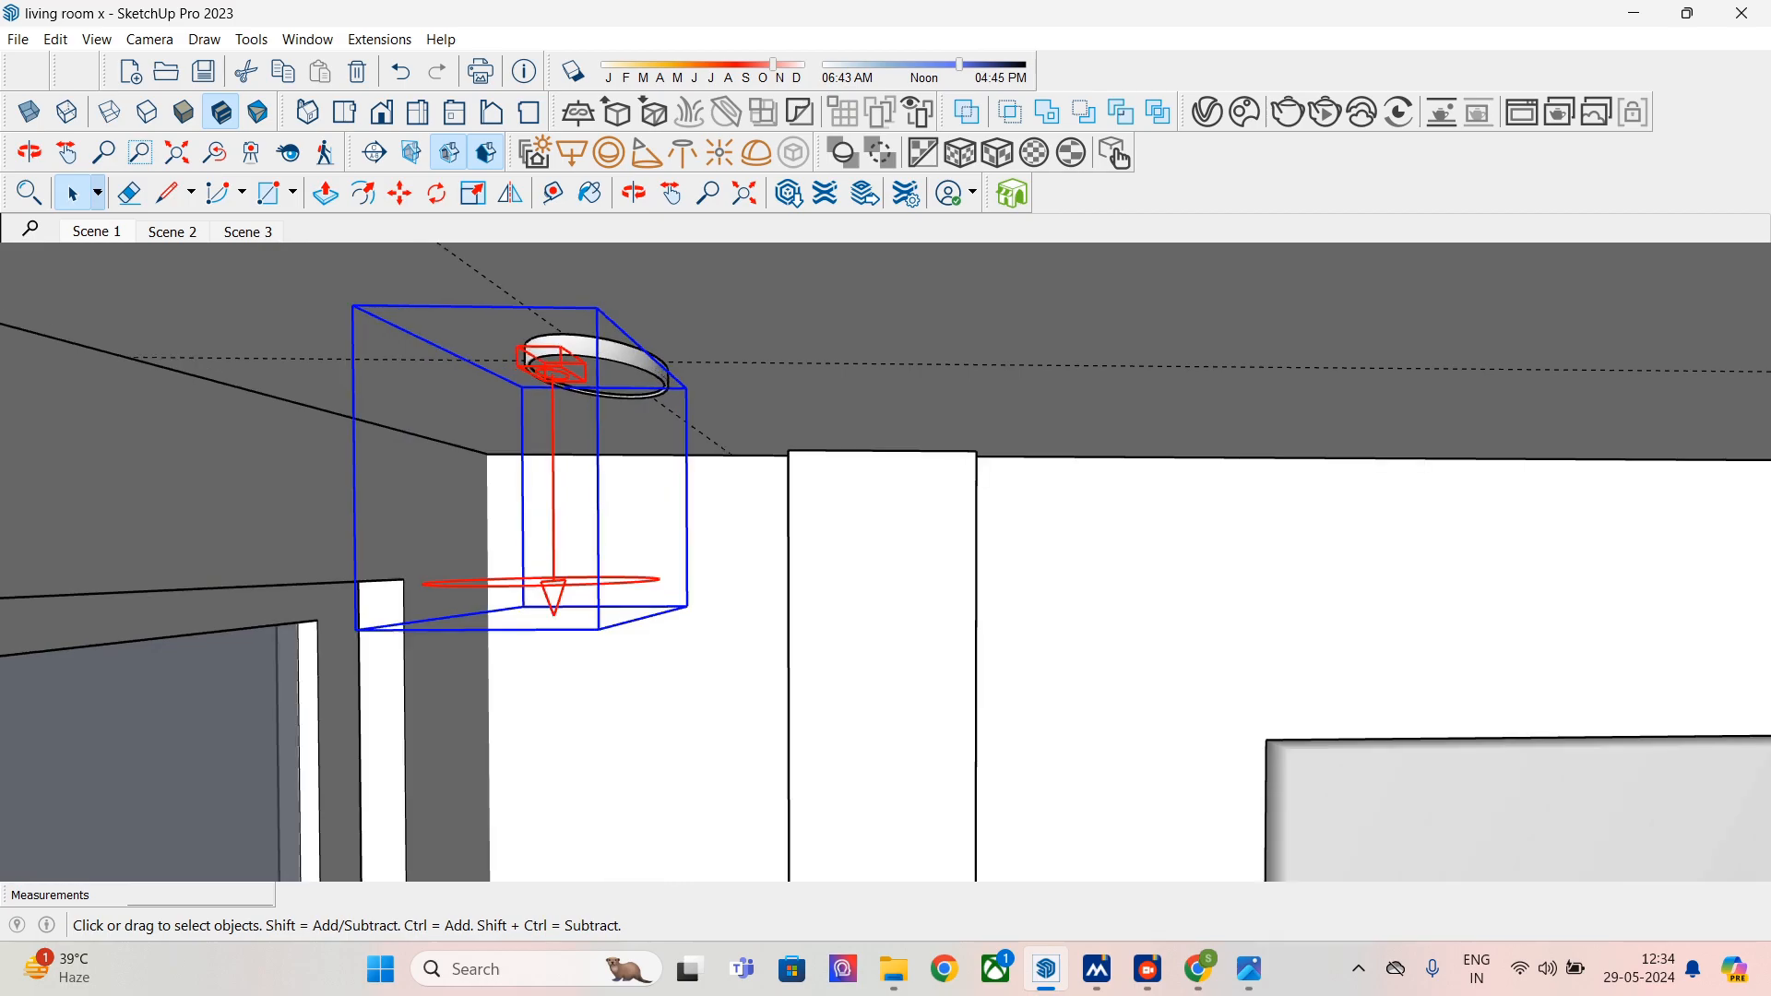
click(399, 192)
click(572, 387)
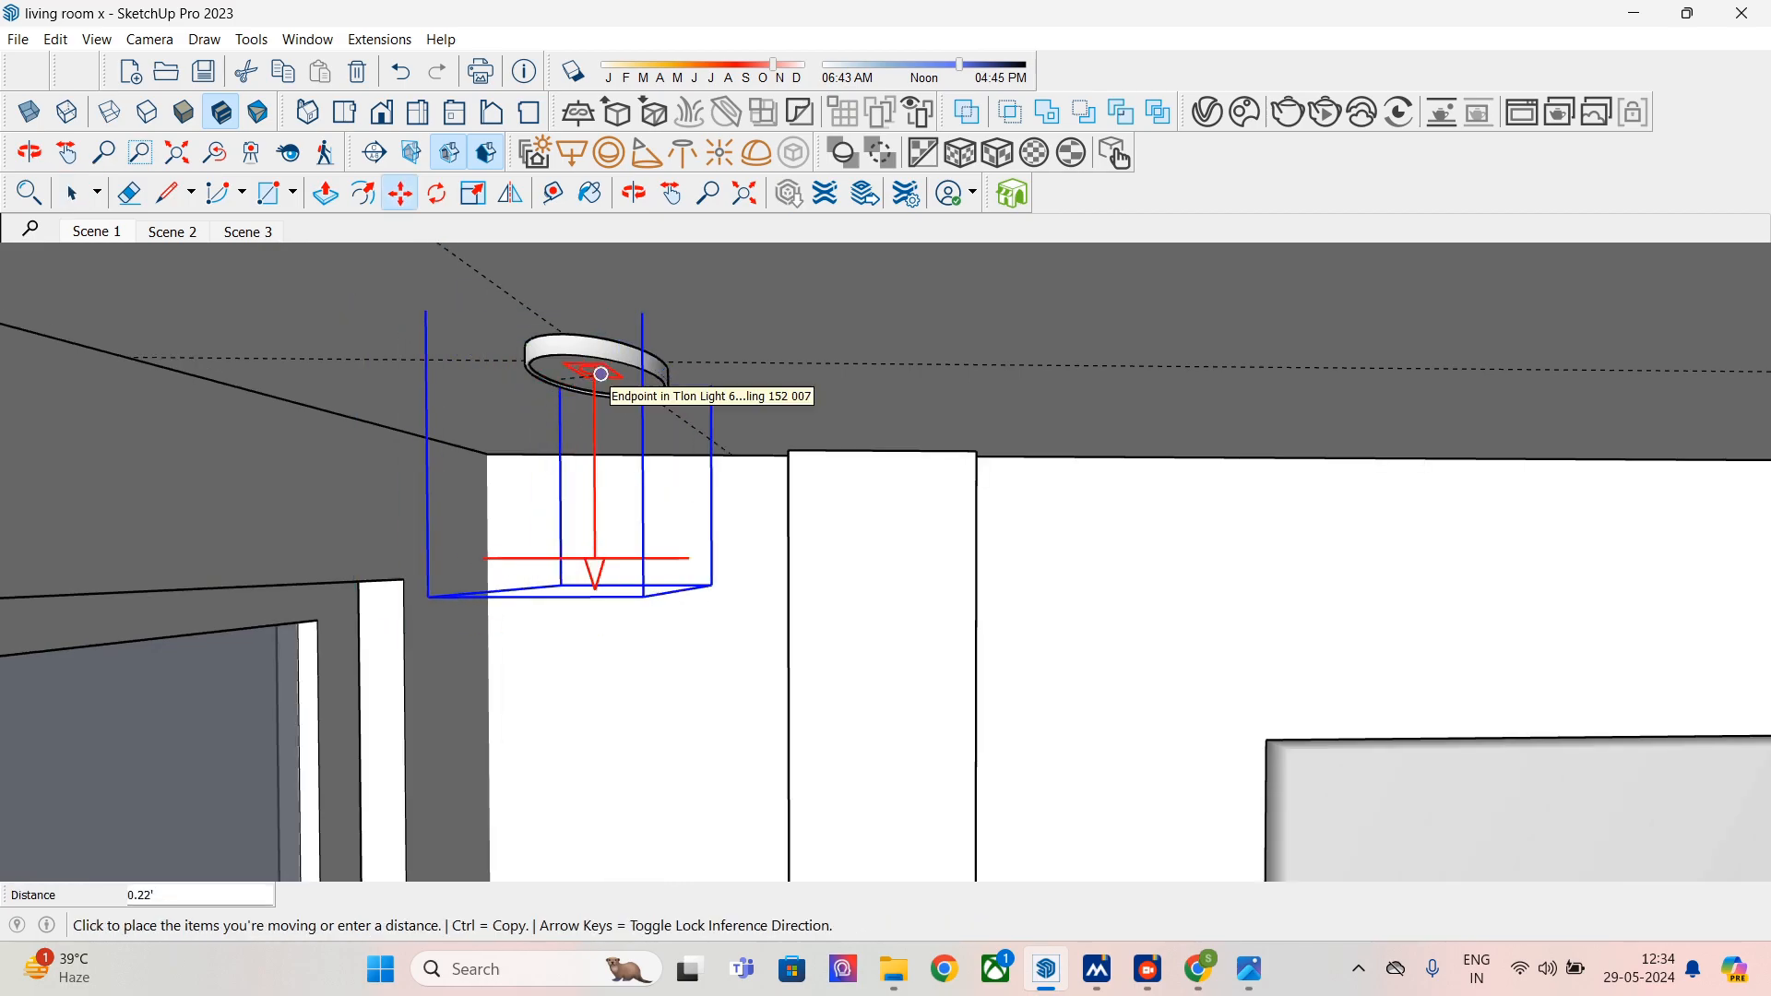
- Place the IES light at the centre of the ceiling lamp and check its parameters in the V-Ray Asset Editor
click(607, 394)
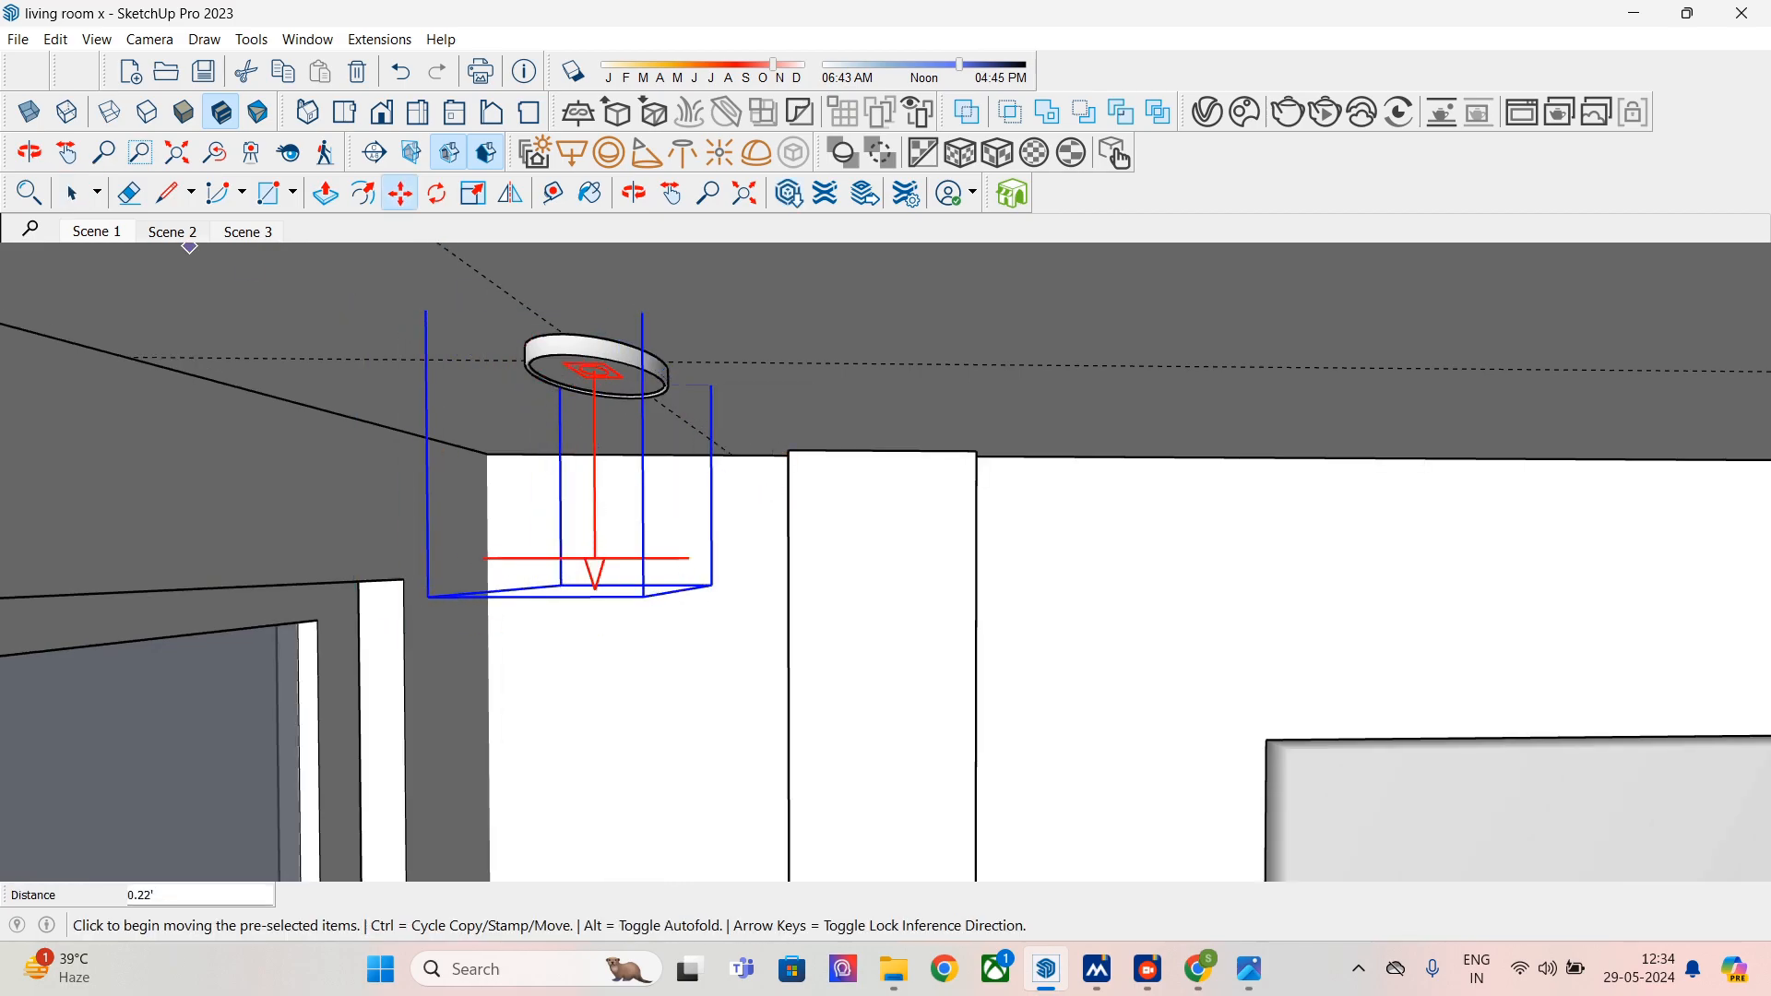
click(1207, 111)
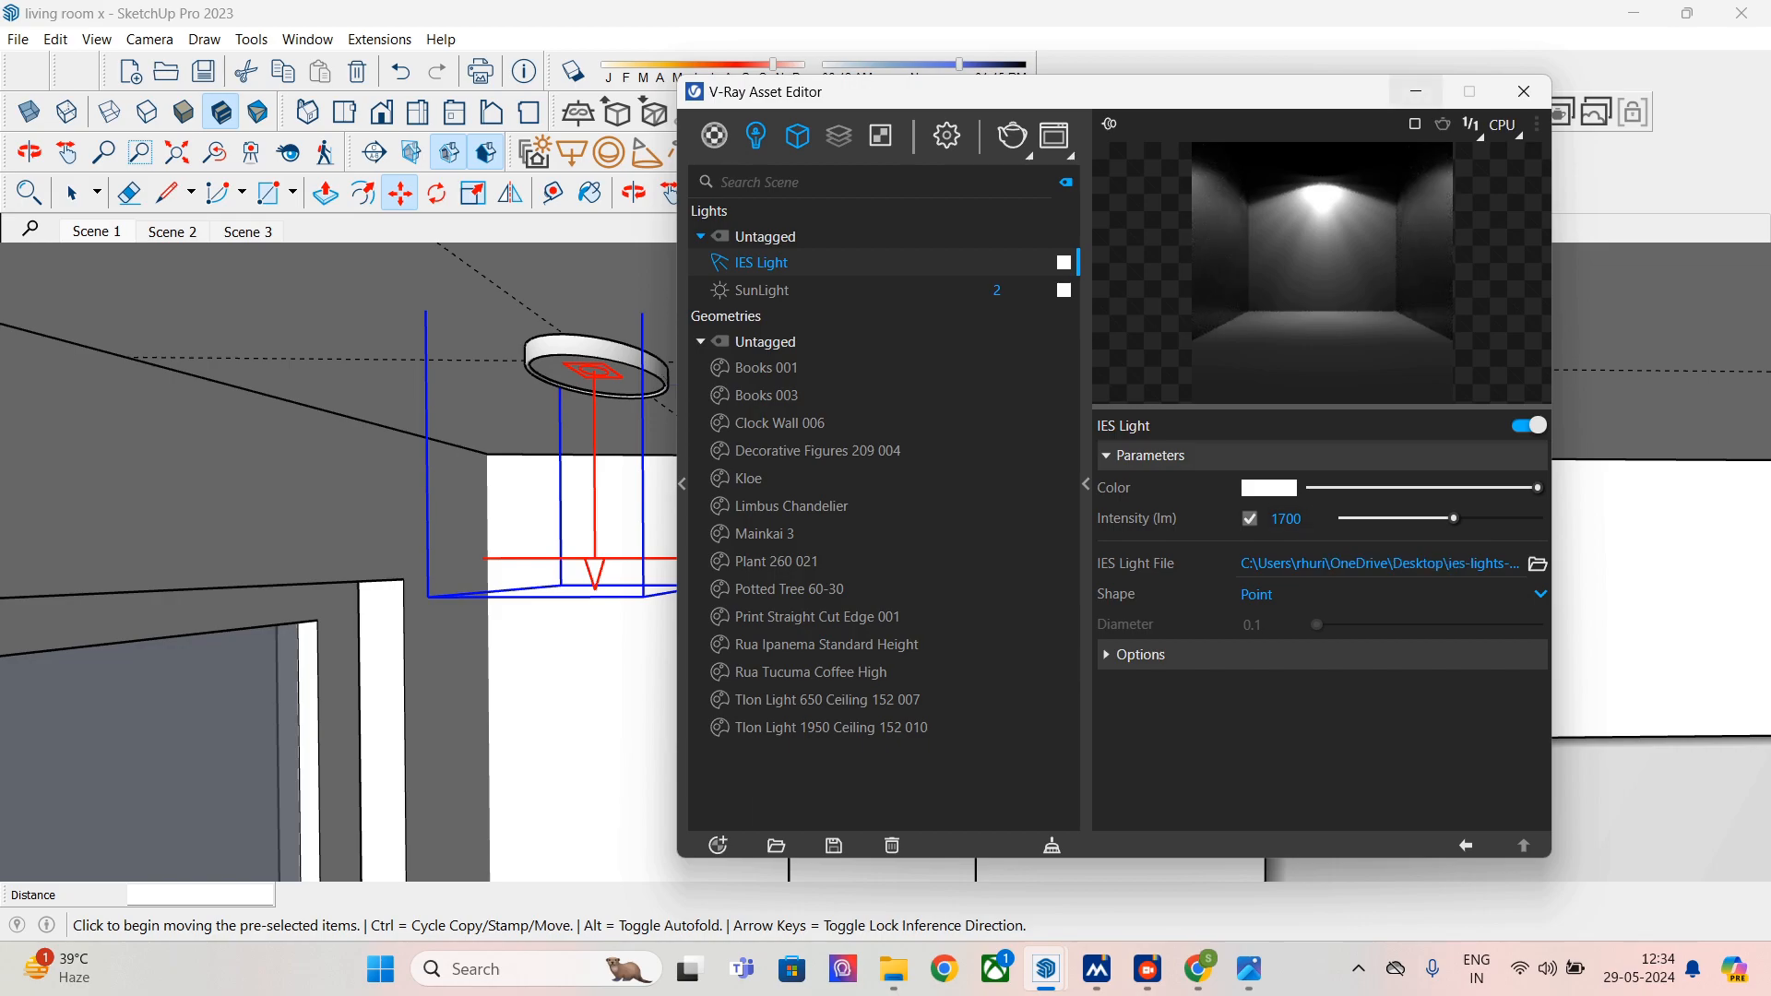
click(1415, 92)
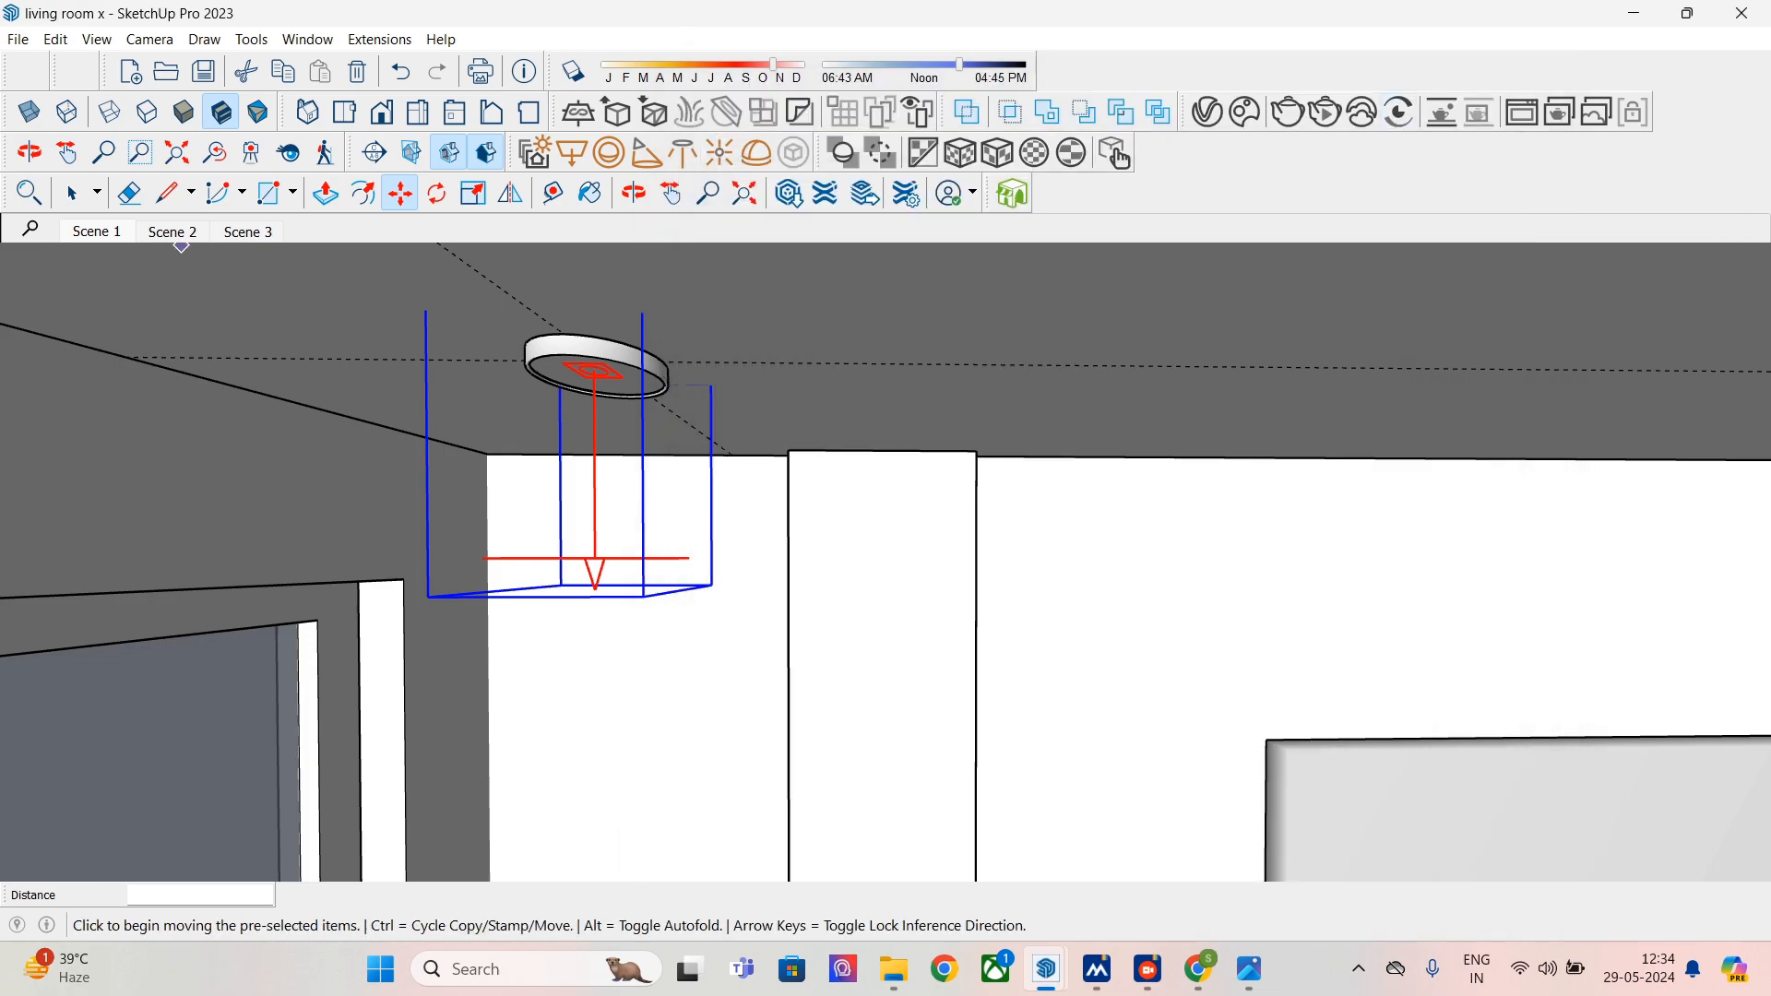
- Run an interactive V-Ray render of Scene 1 to check the lighting with the IES light
click(96, 232)
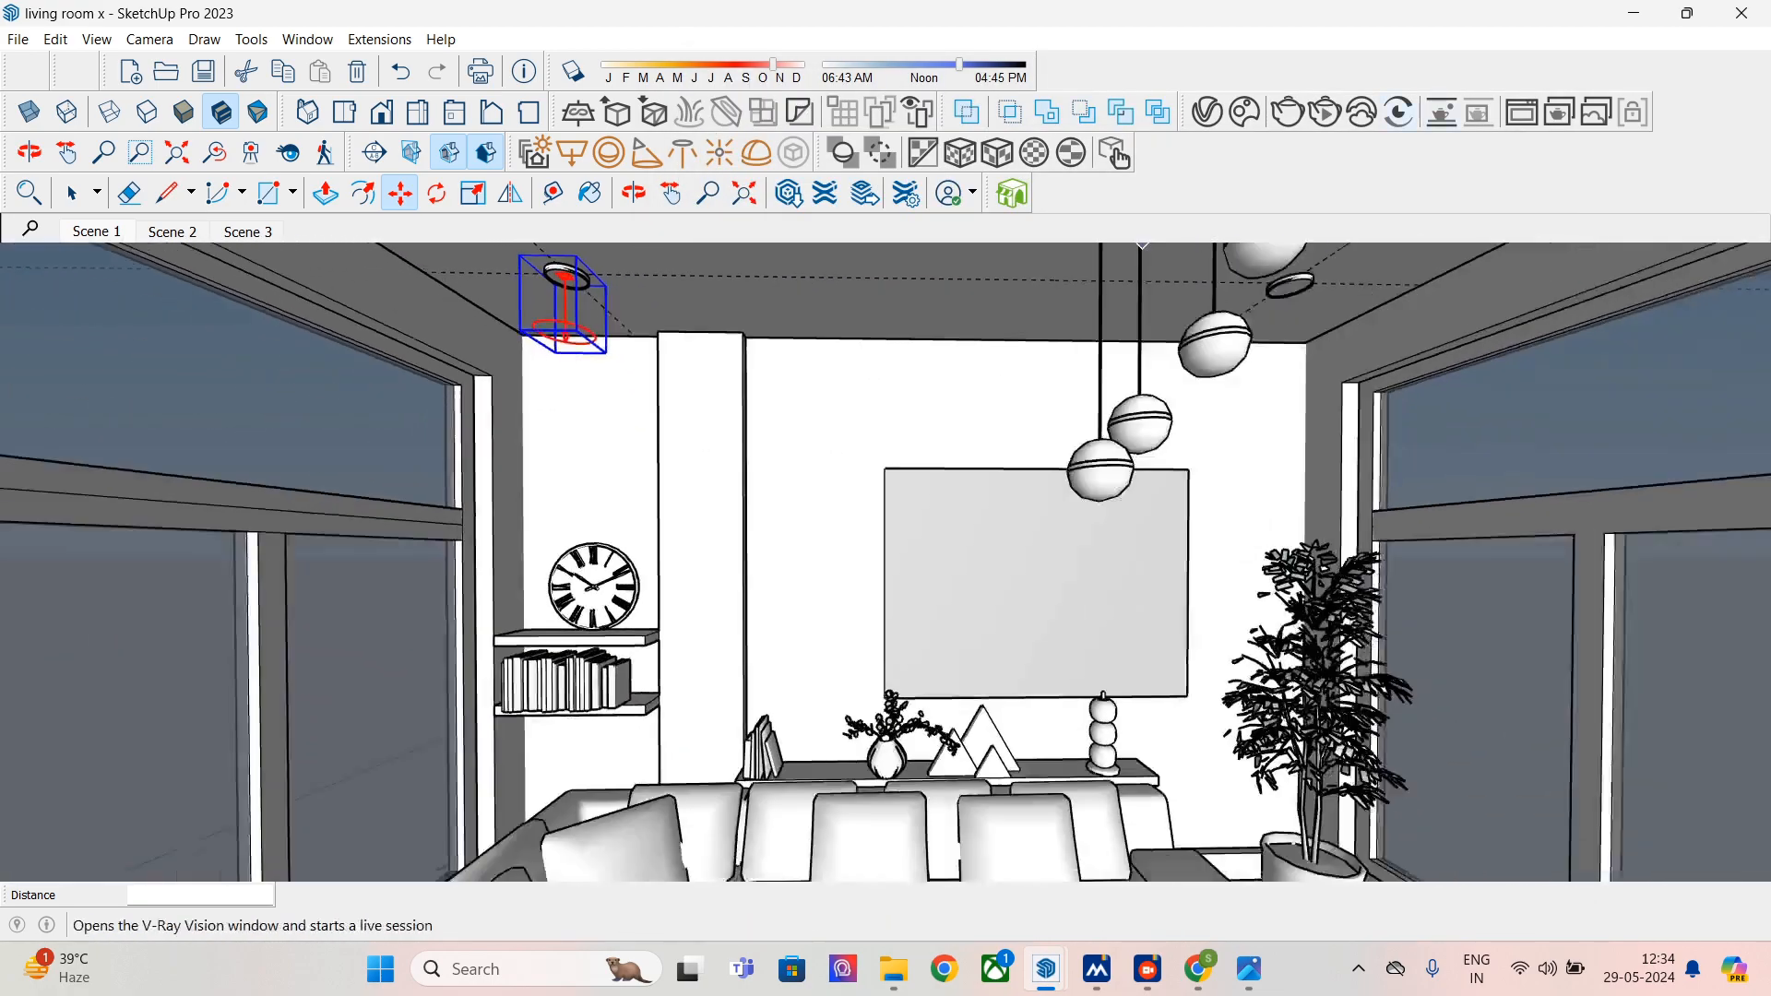
click(1325, 112)
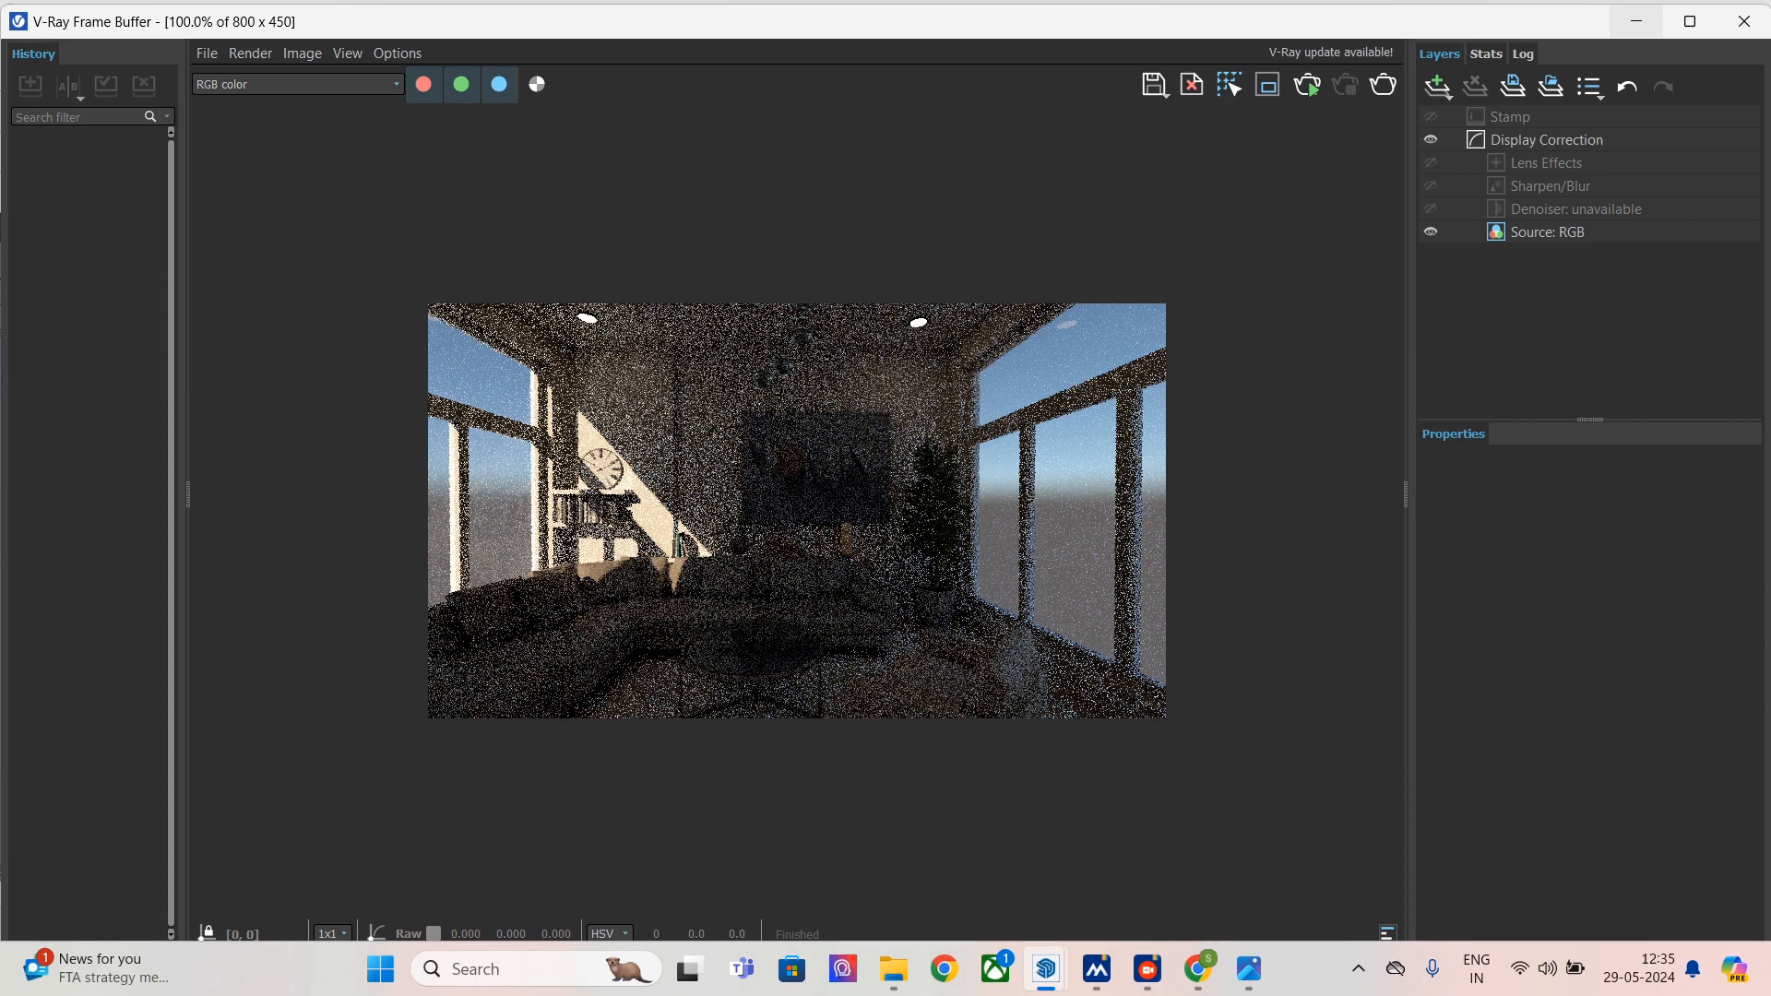
click(1636, 21)
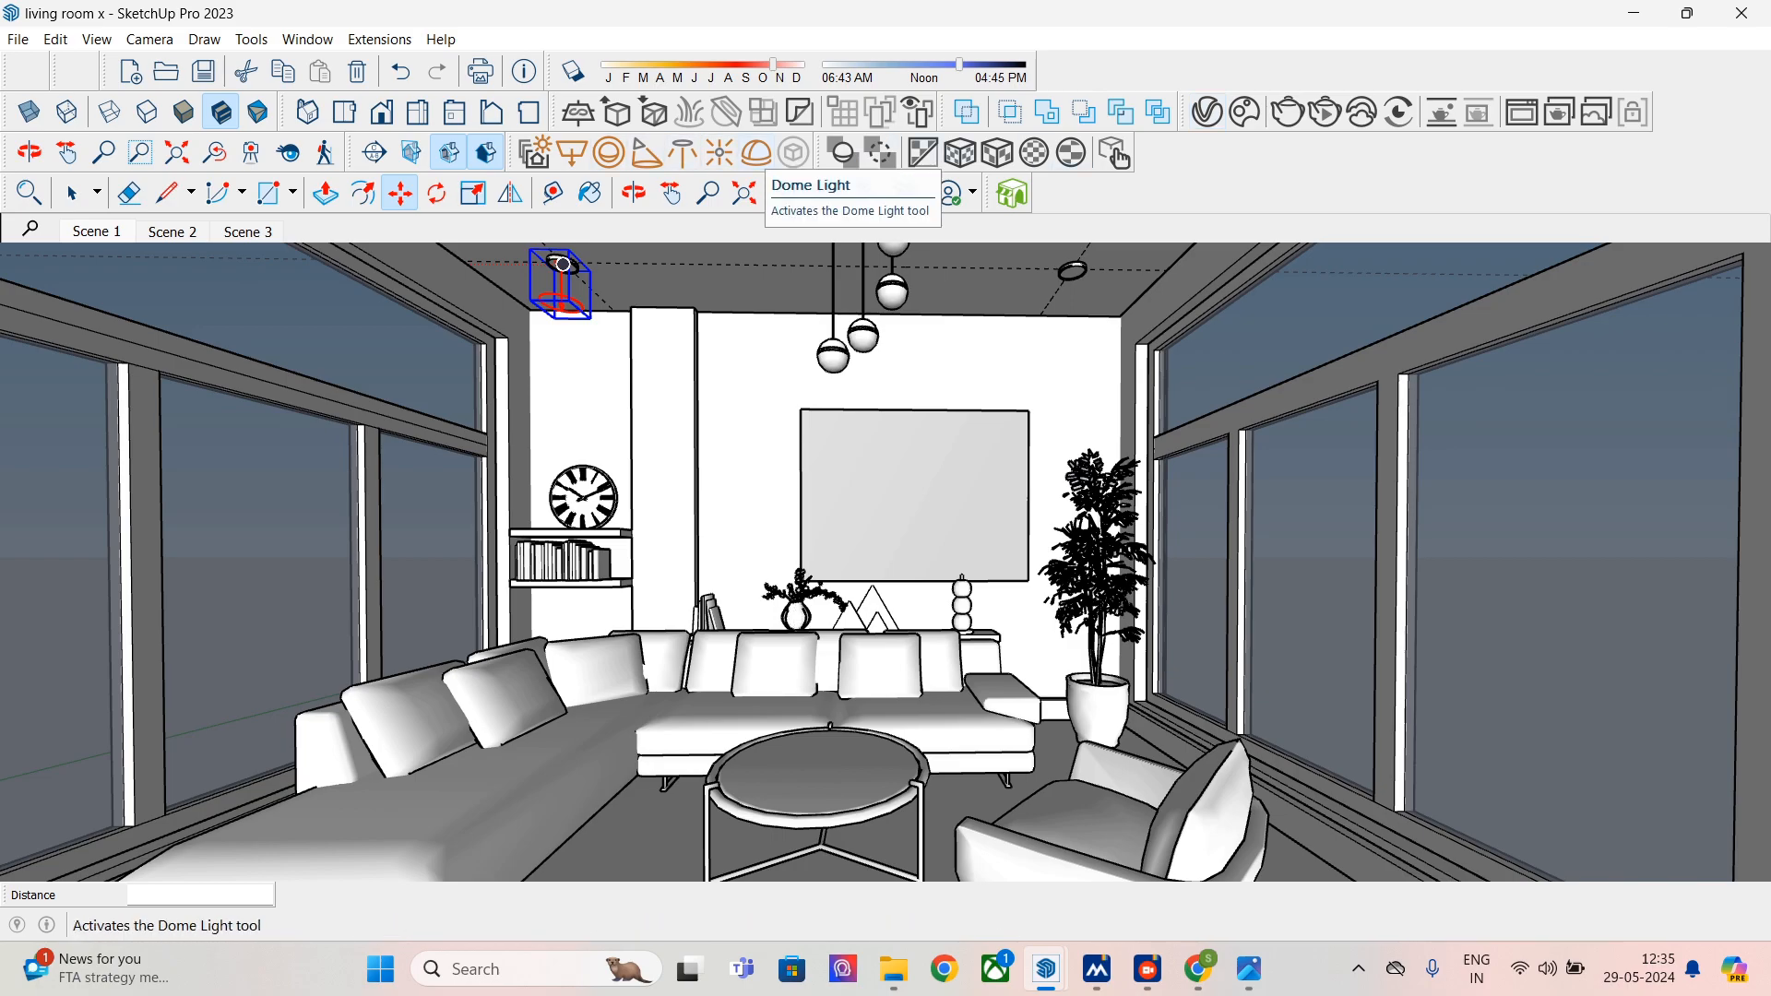
- Place a V-Ray dome light on the ceiling at the canopy of the pendant chandelier
click(756, 152)
middle_drag(806, 379, 842, 393)
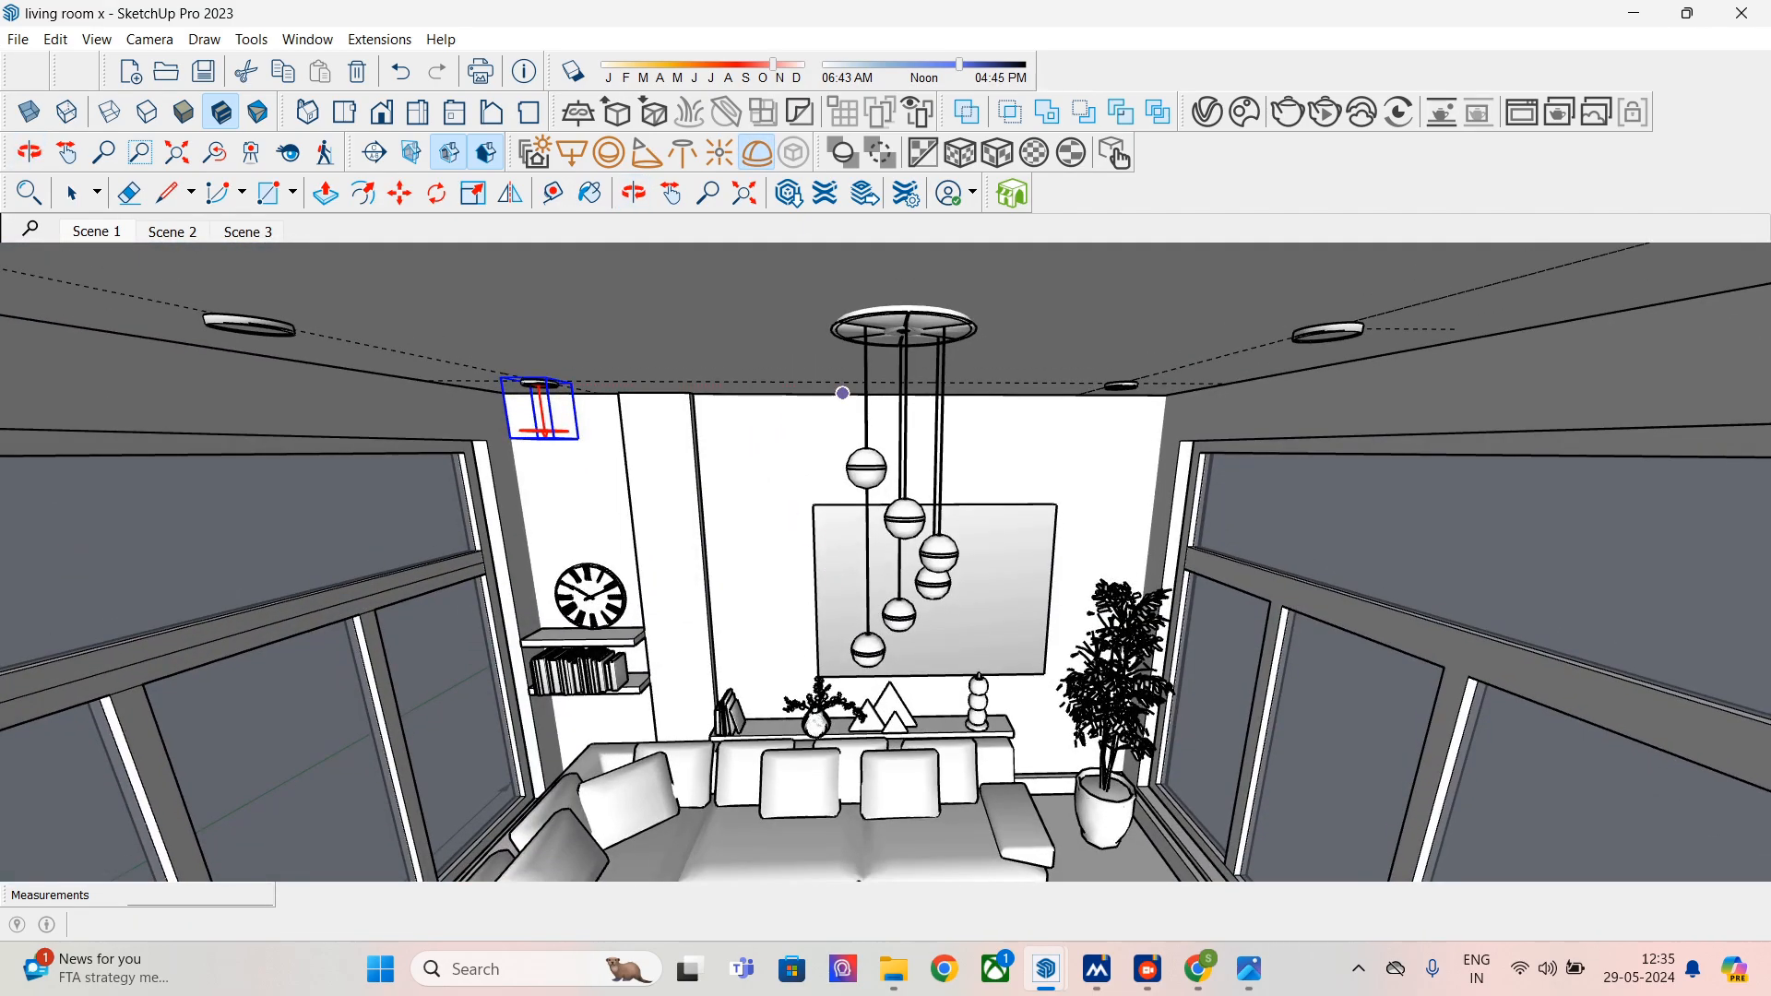
click(887, 310)
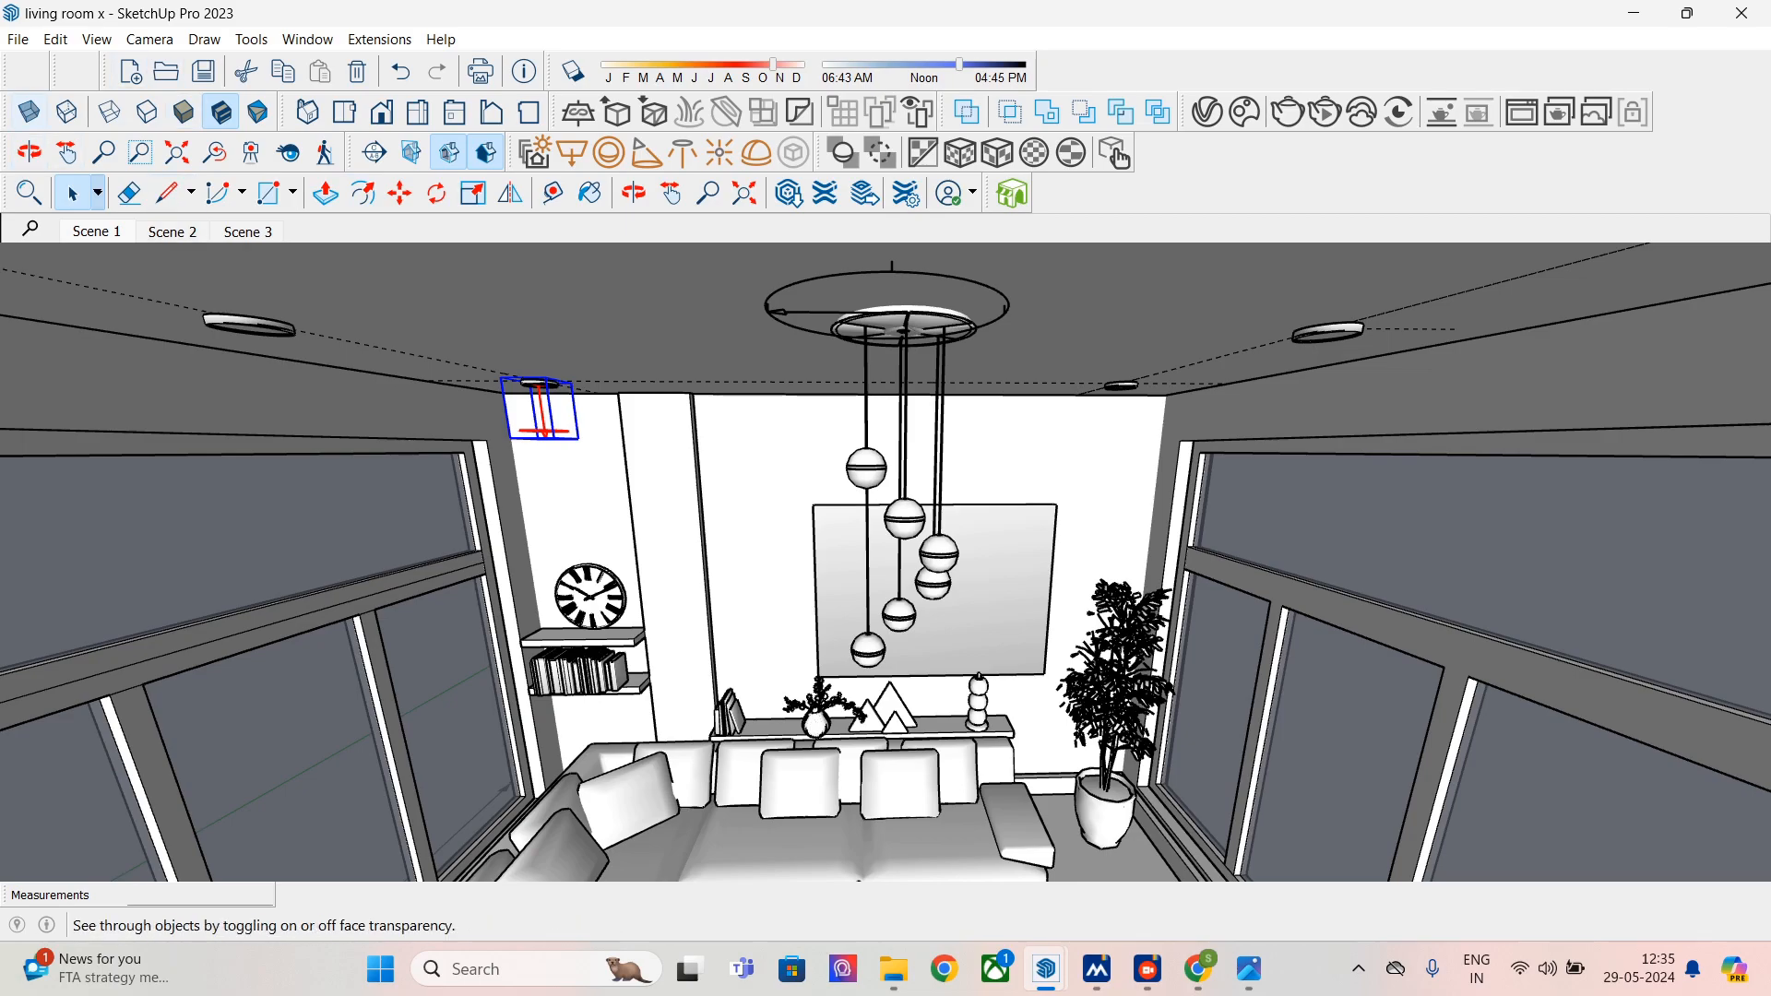
- Move the dome light down about 0.17' and then shift it horizontally about 0.12' near the chandelier canopy
click(771, 311)
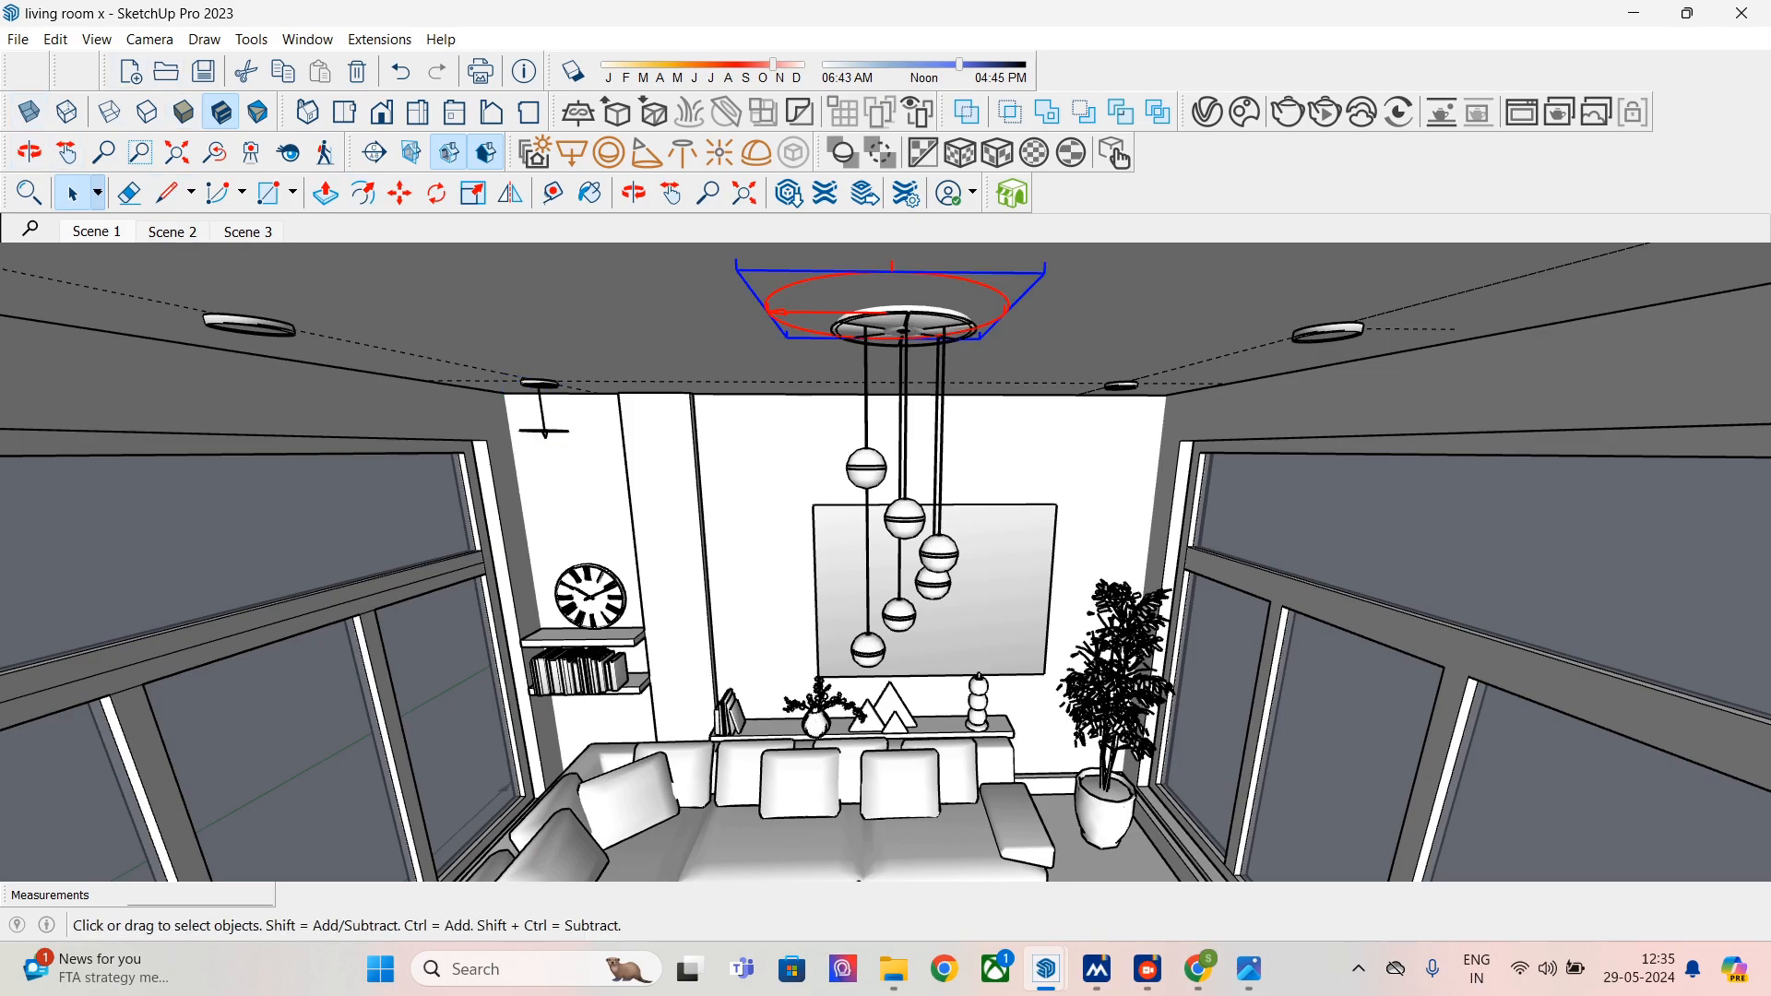
click(399, 193)
click(1044, 272)
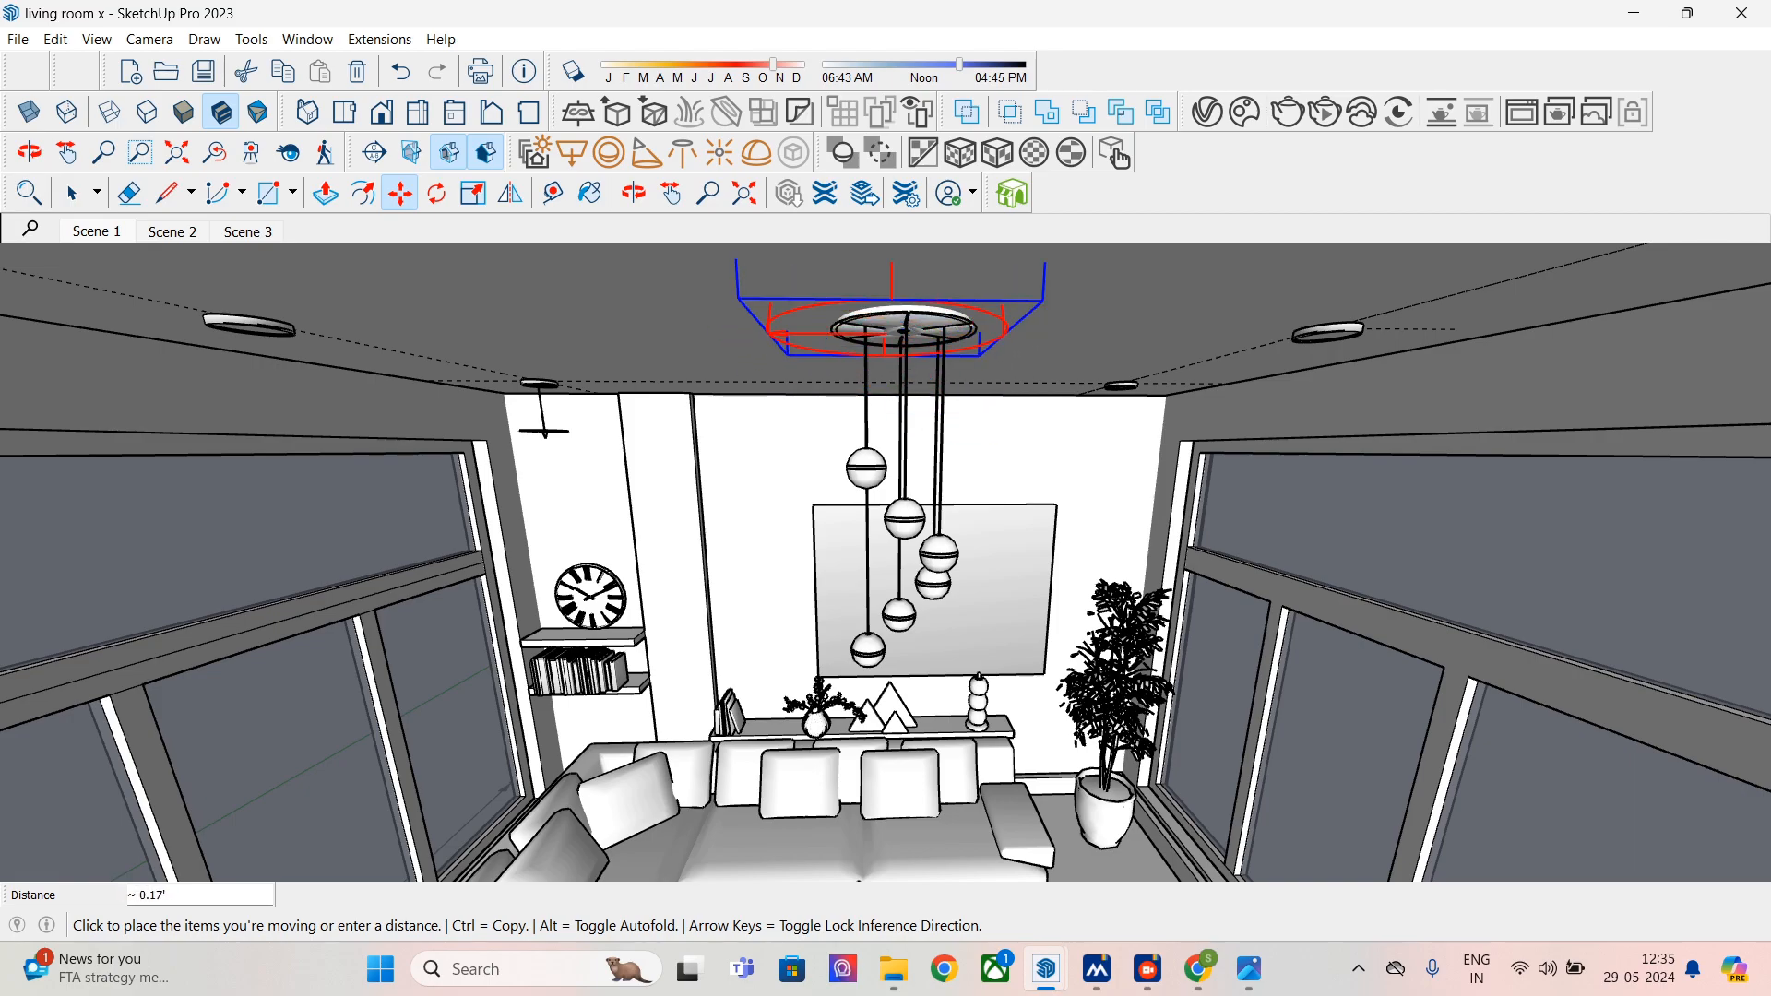
click(1042, 299)
middle_drag(1017, 312, 998, 362)
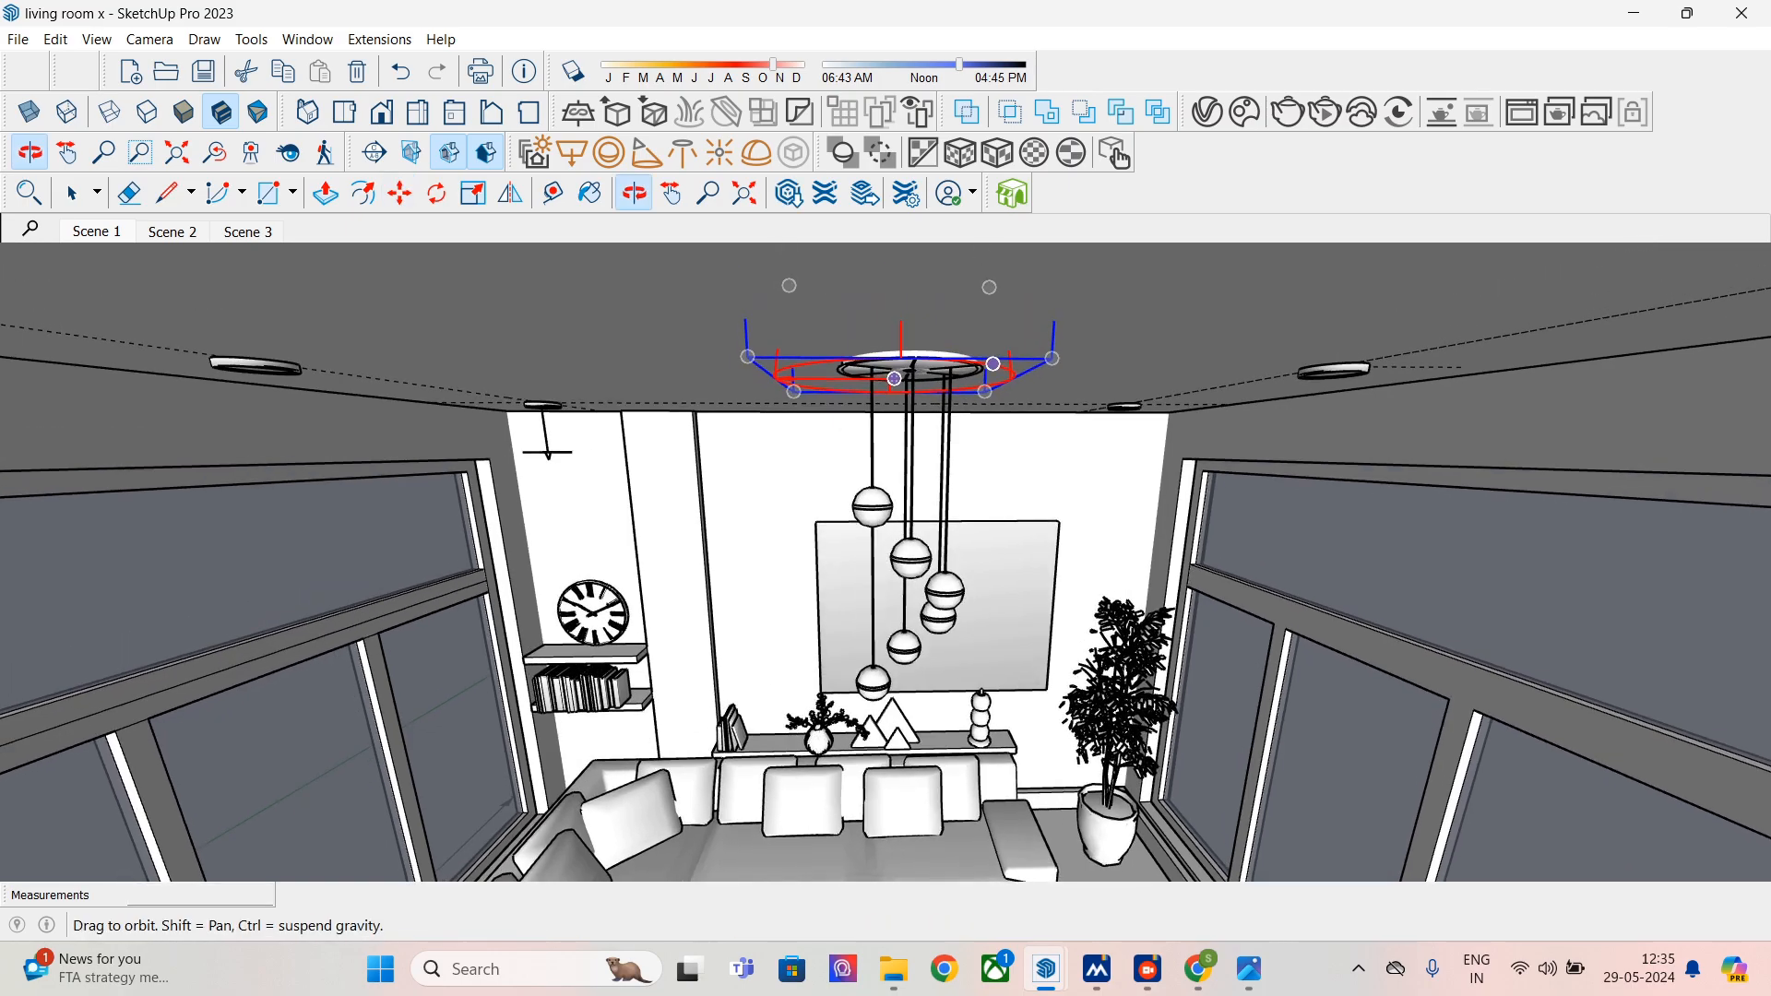
click(789, 286)
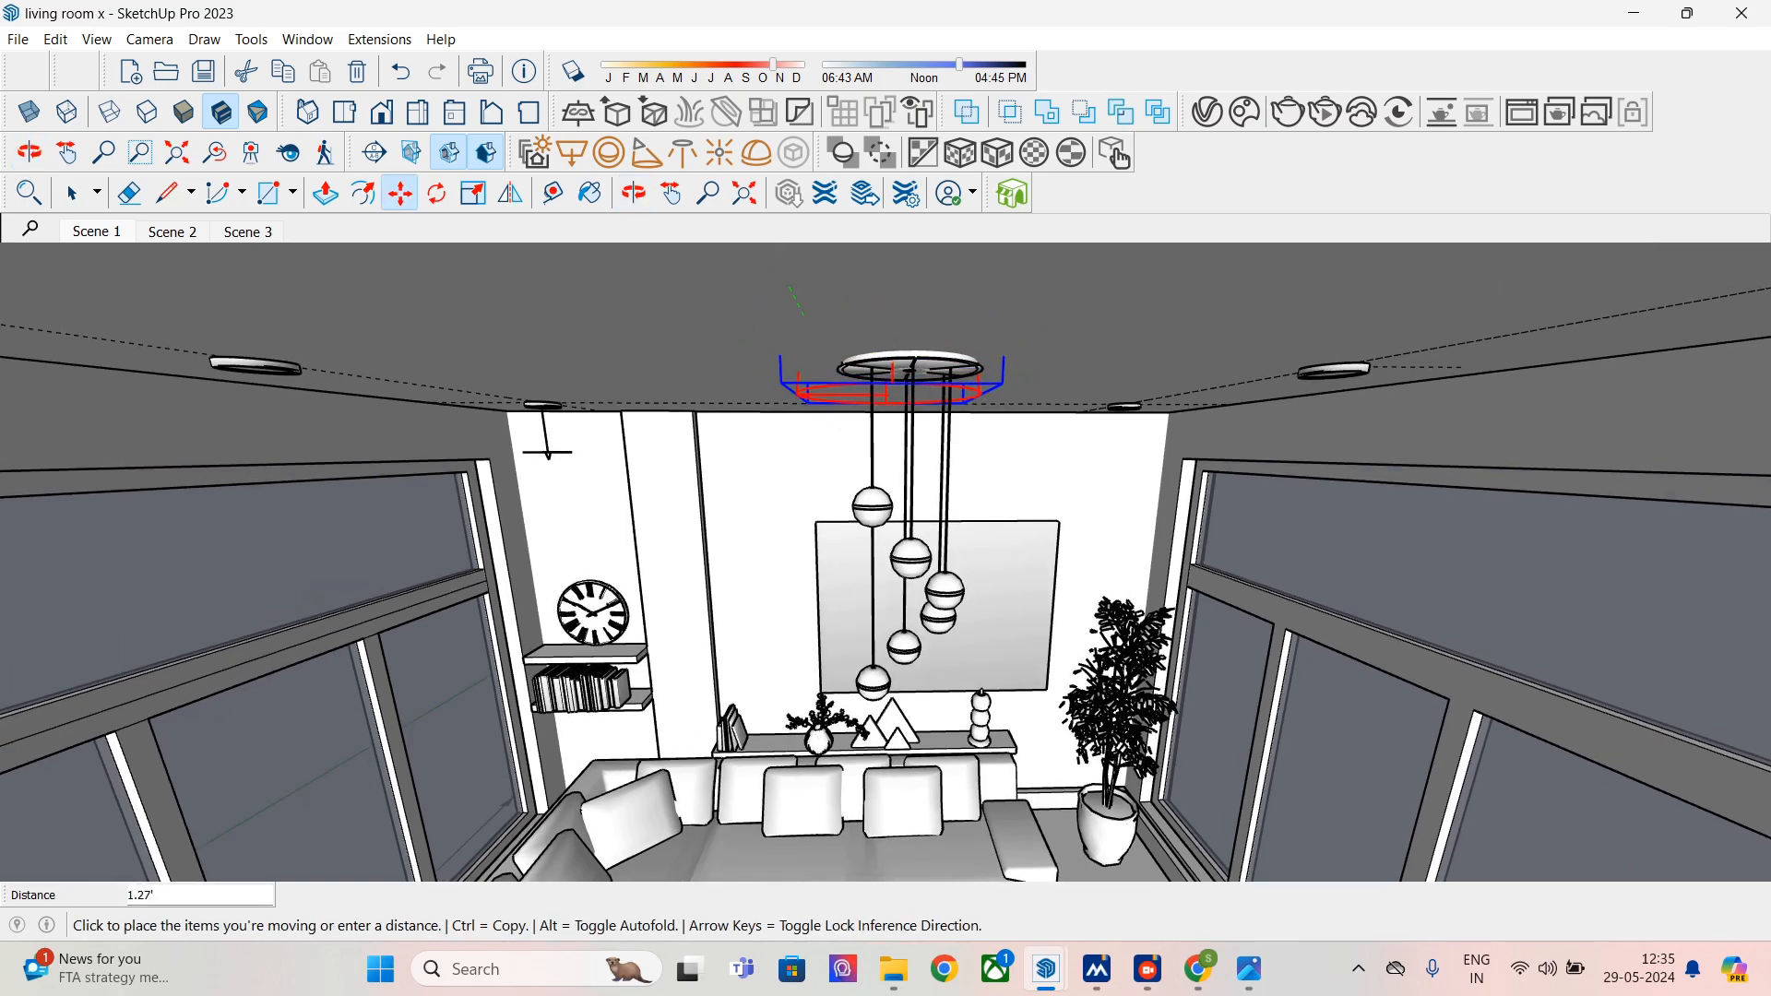
click(993, 409)
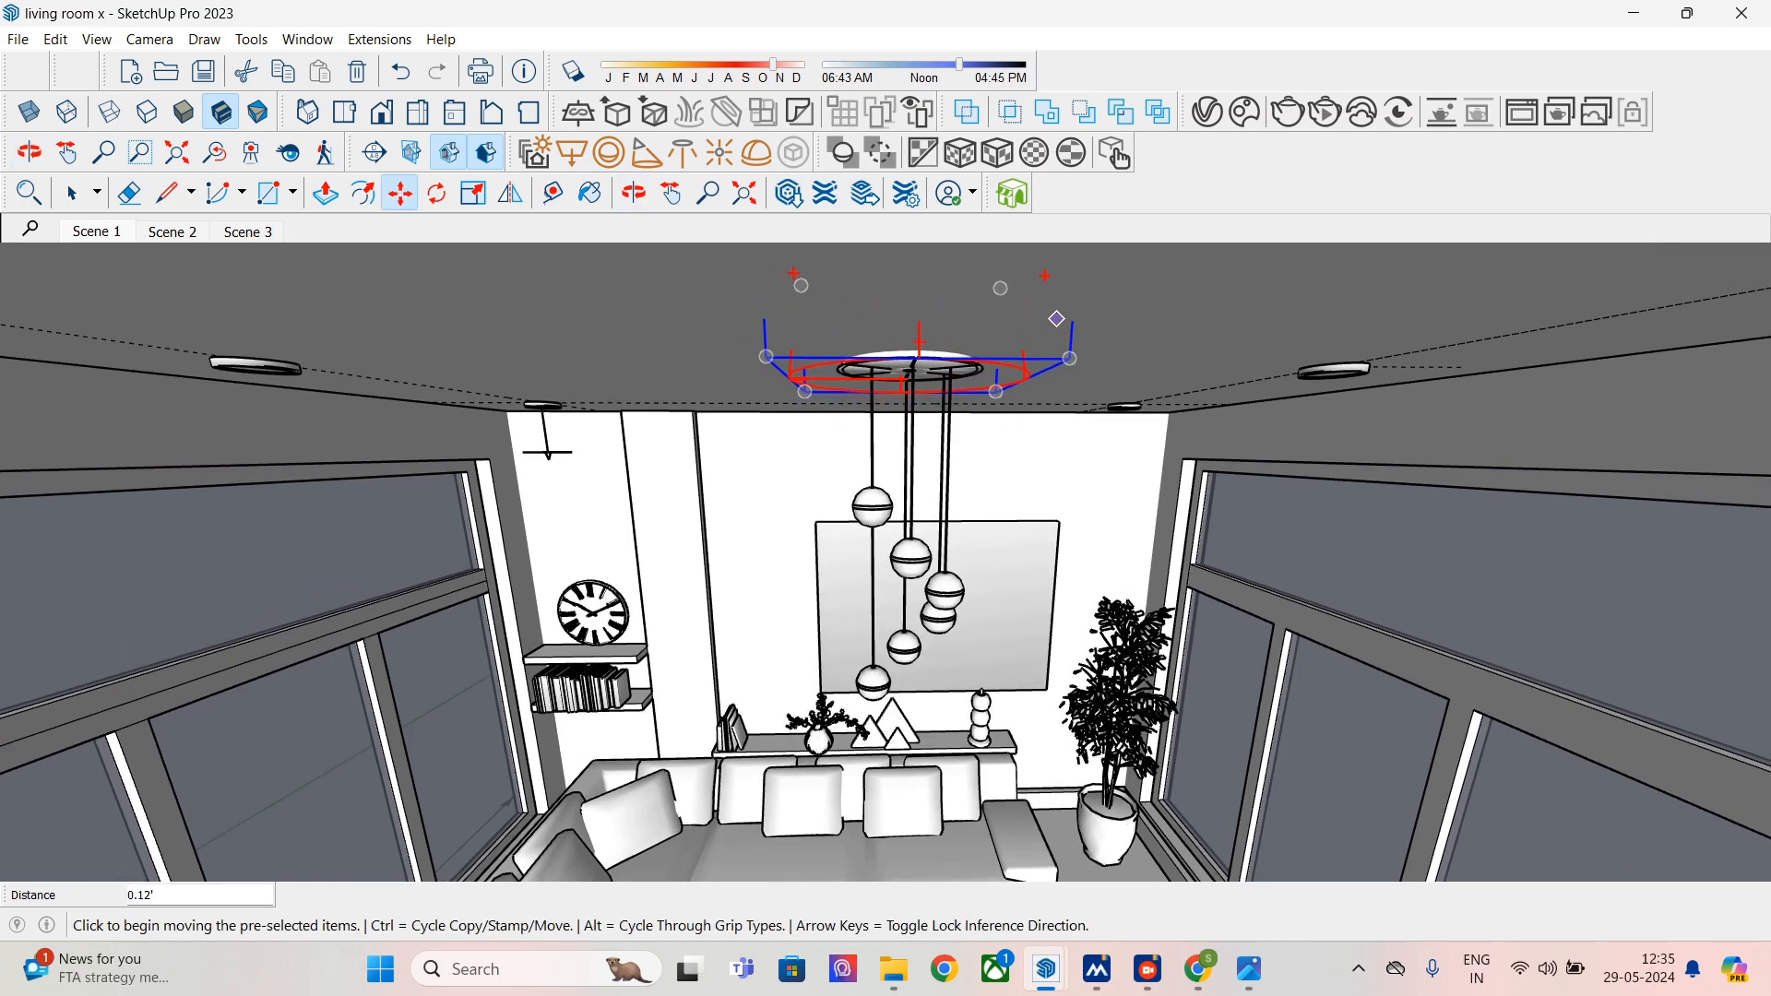
- Lower the dome light about 0.77' so the dome hangs below the ceiling around the chandelier rods
middle_drag(1074, 288, 1084, 345)
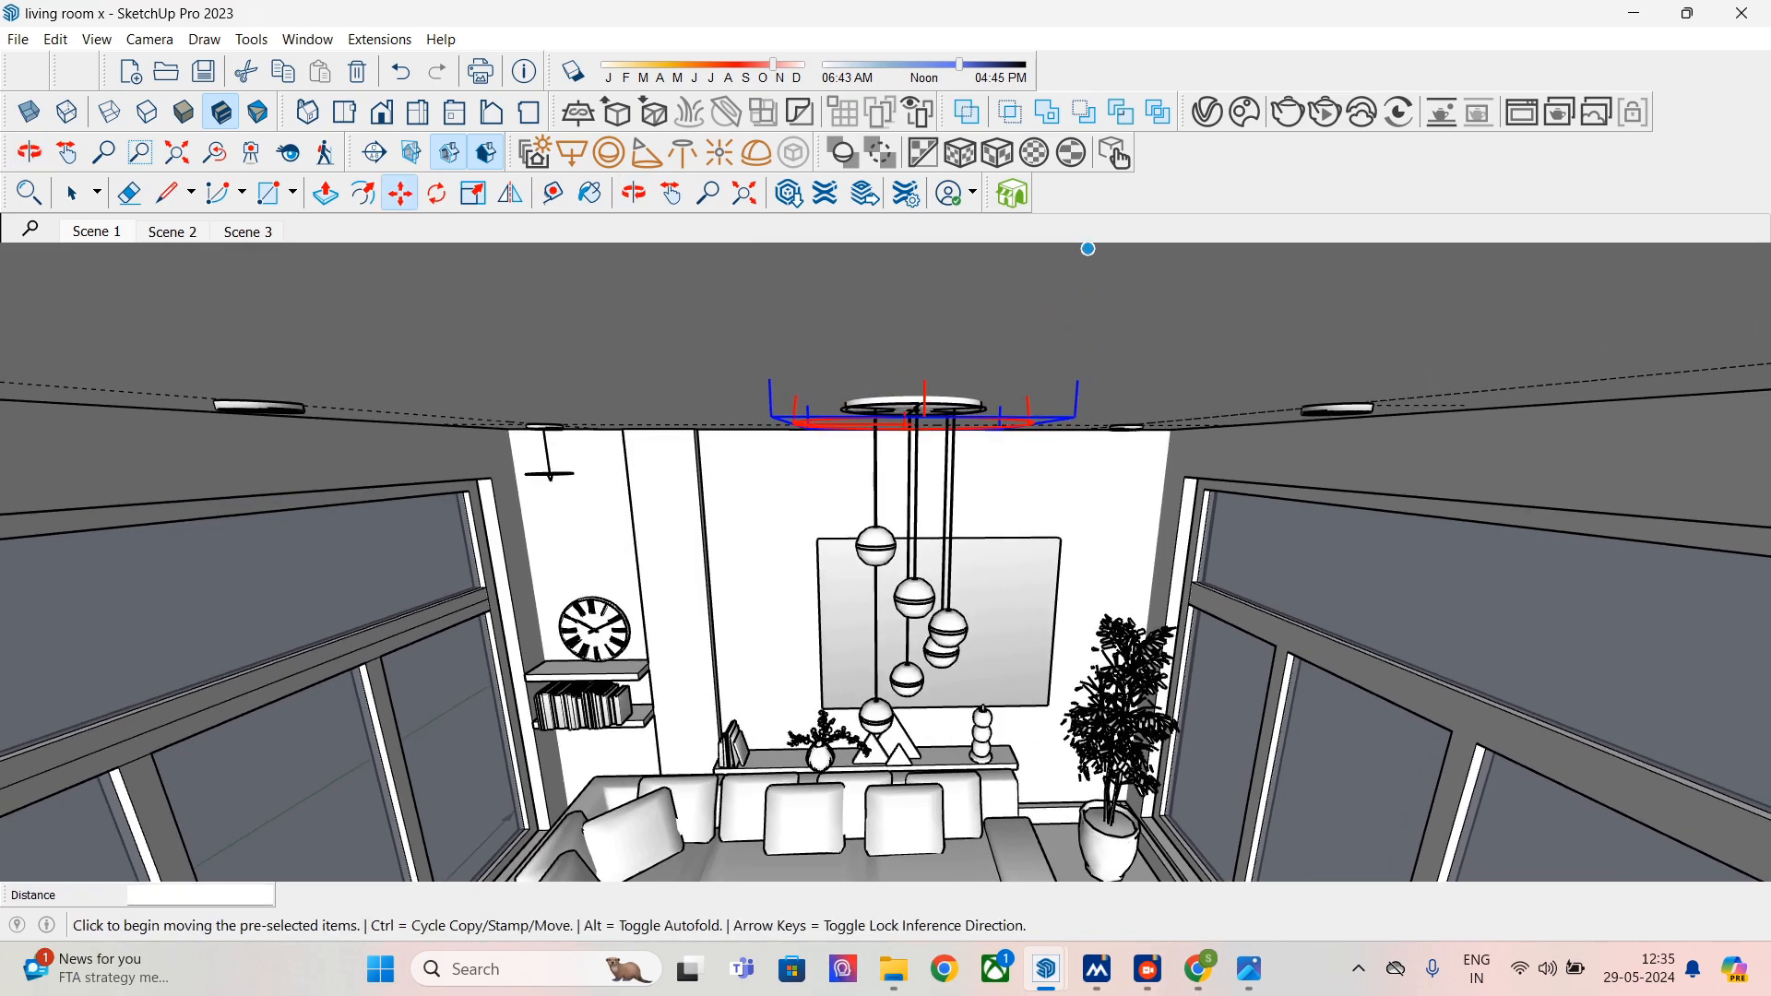
click(1087, 249)
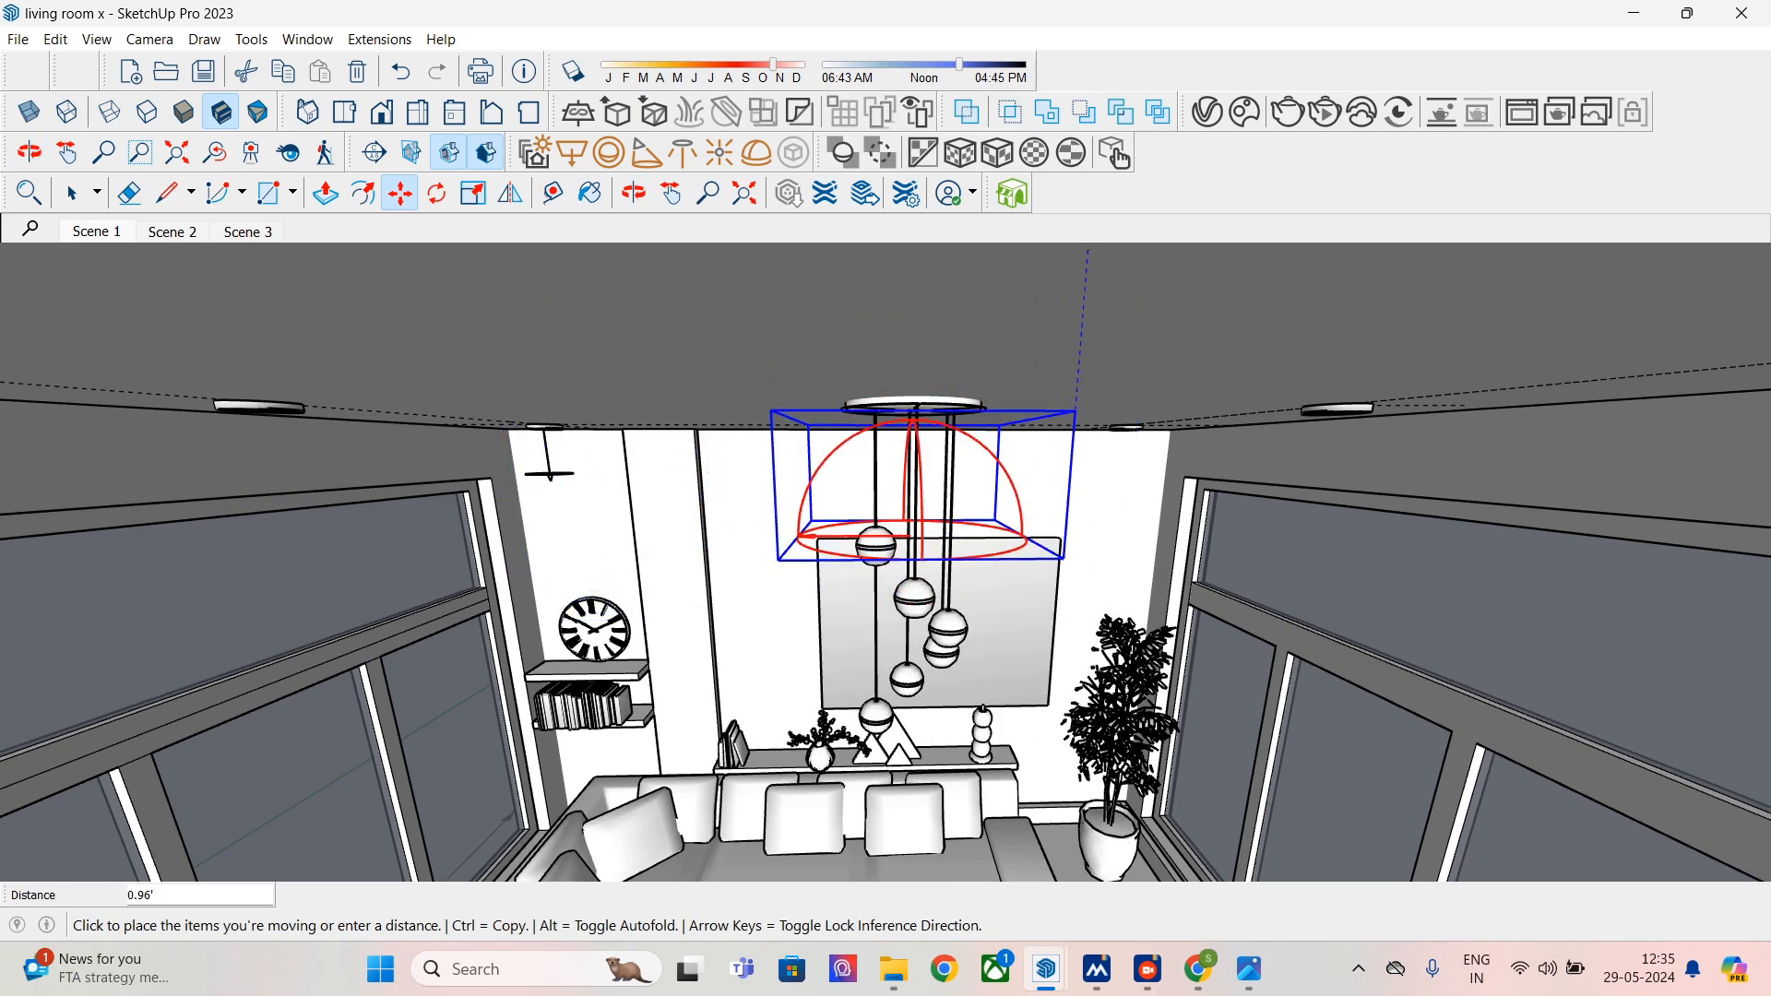
click(1077, 381)
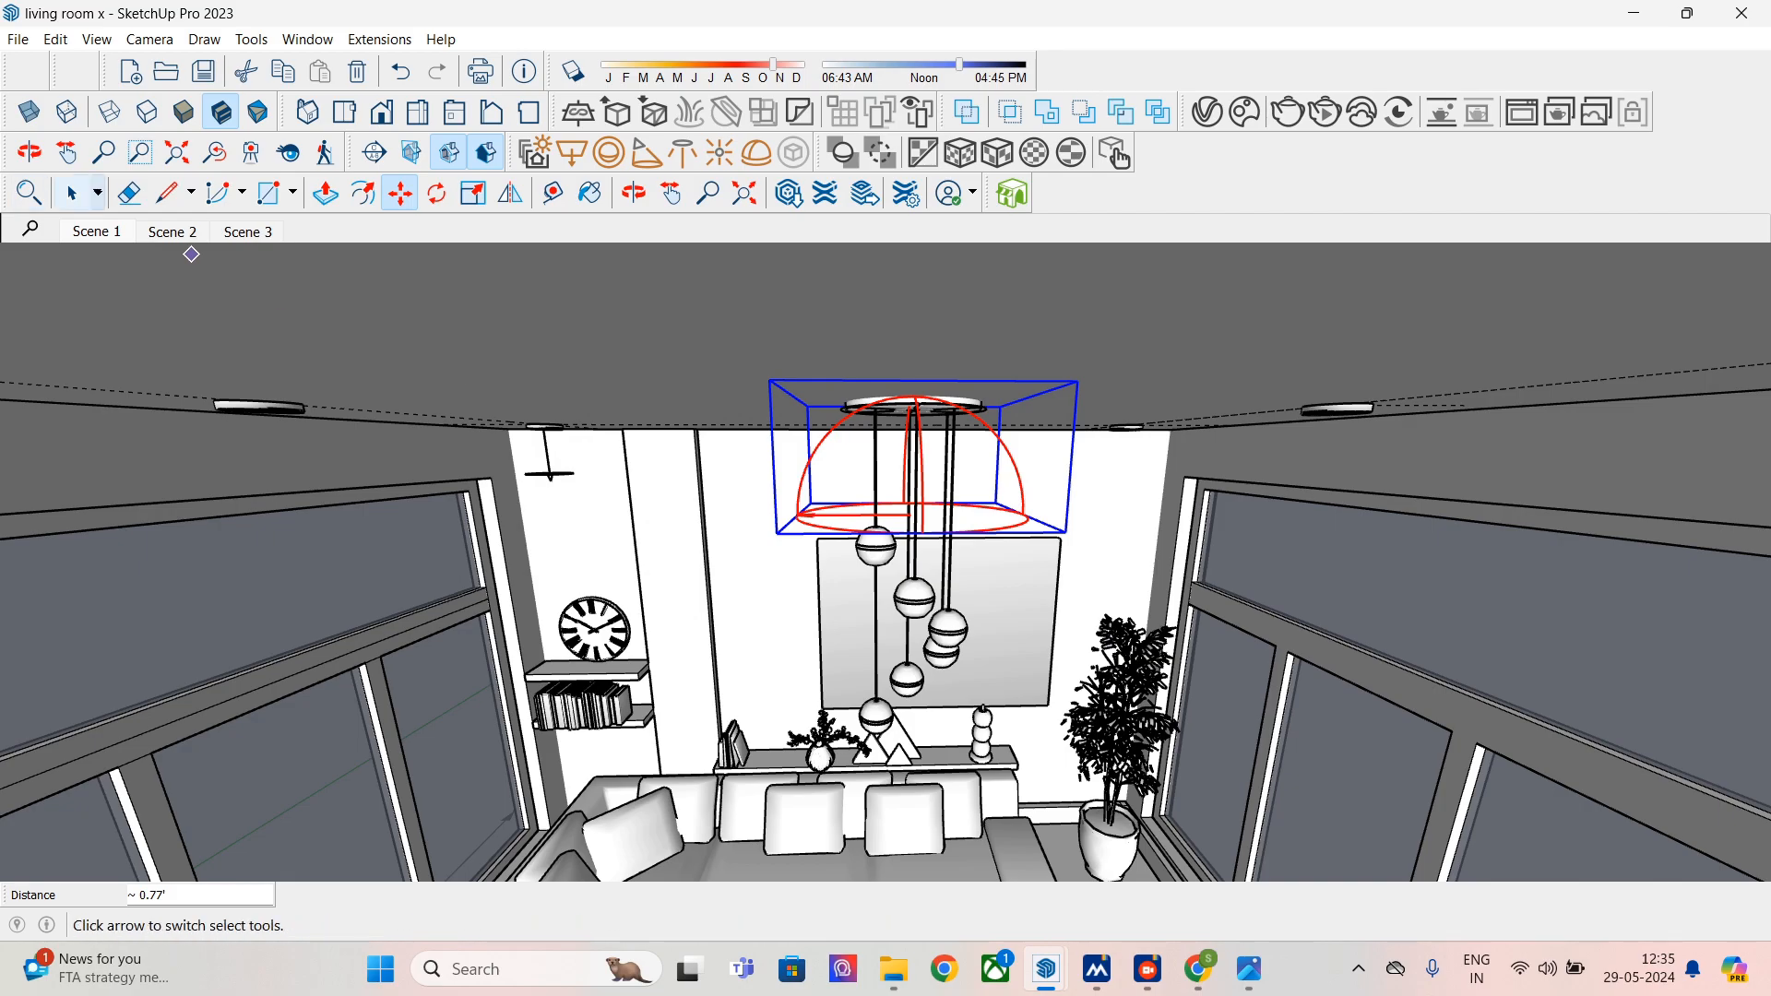
click(72, 193)
middle_drag(904, 498, 830, 428)
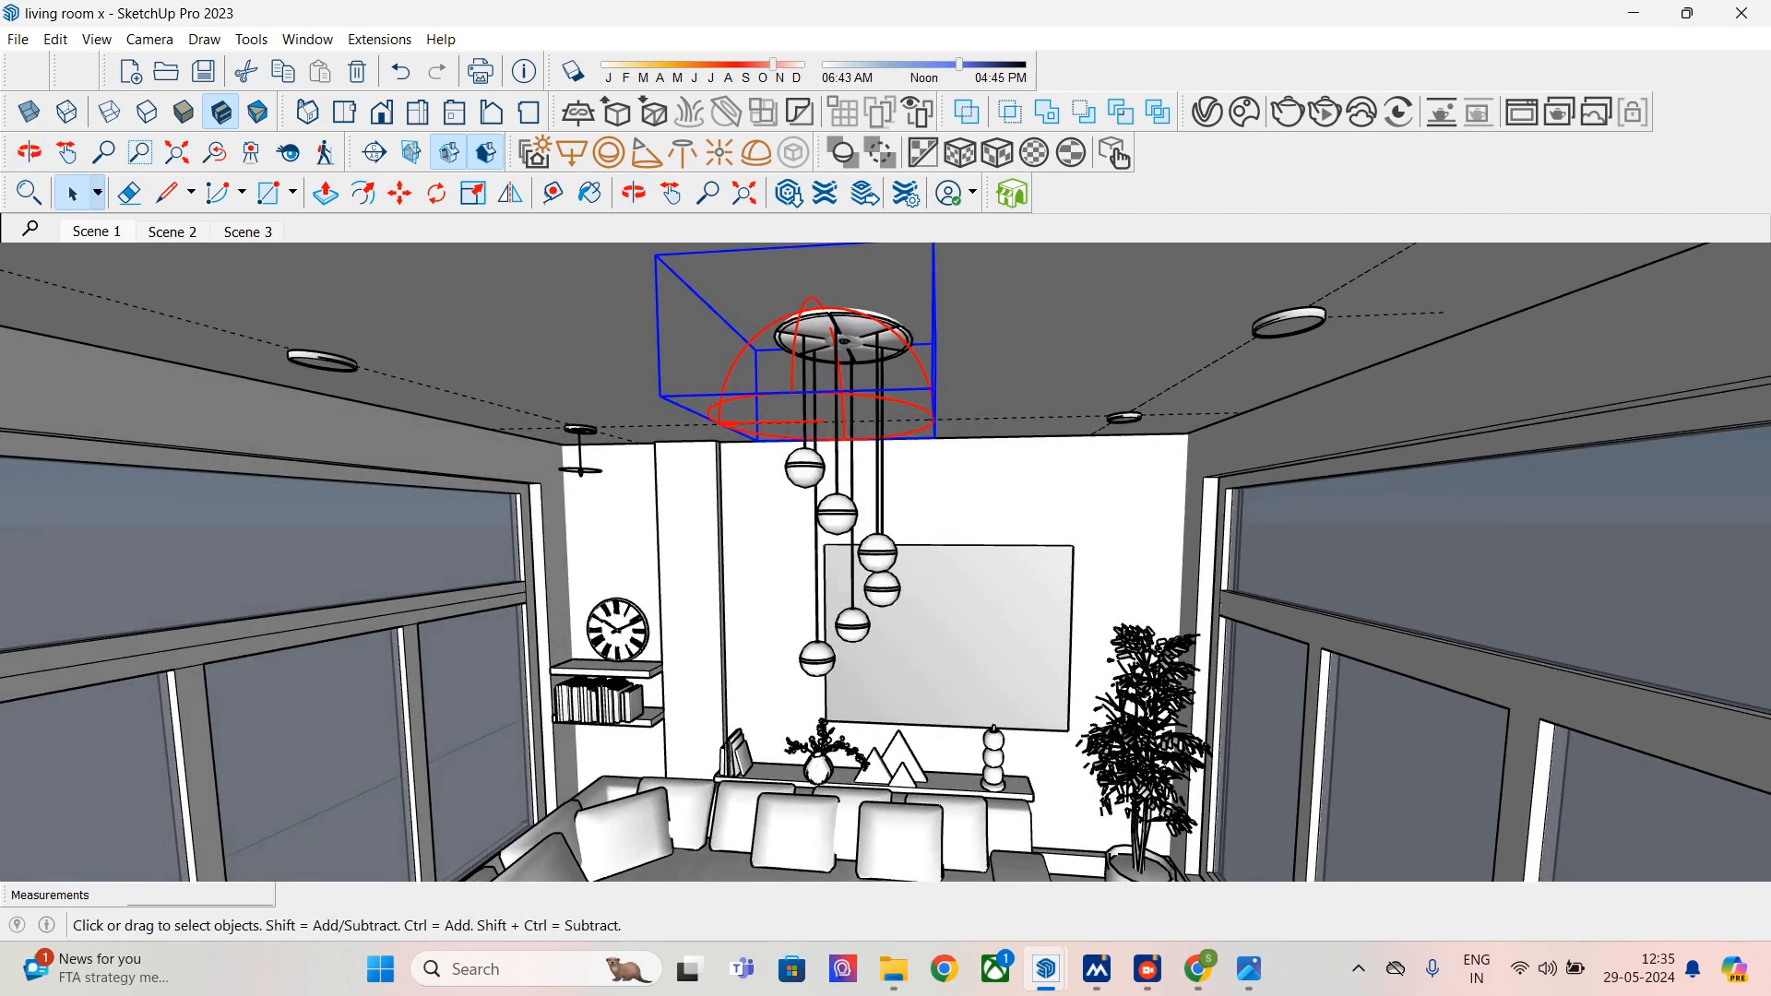
- Render Scene 1 interactively with the dome light and set the dome light's intensity to 0.3
click(1207, 111)
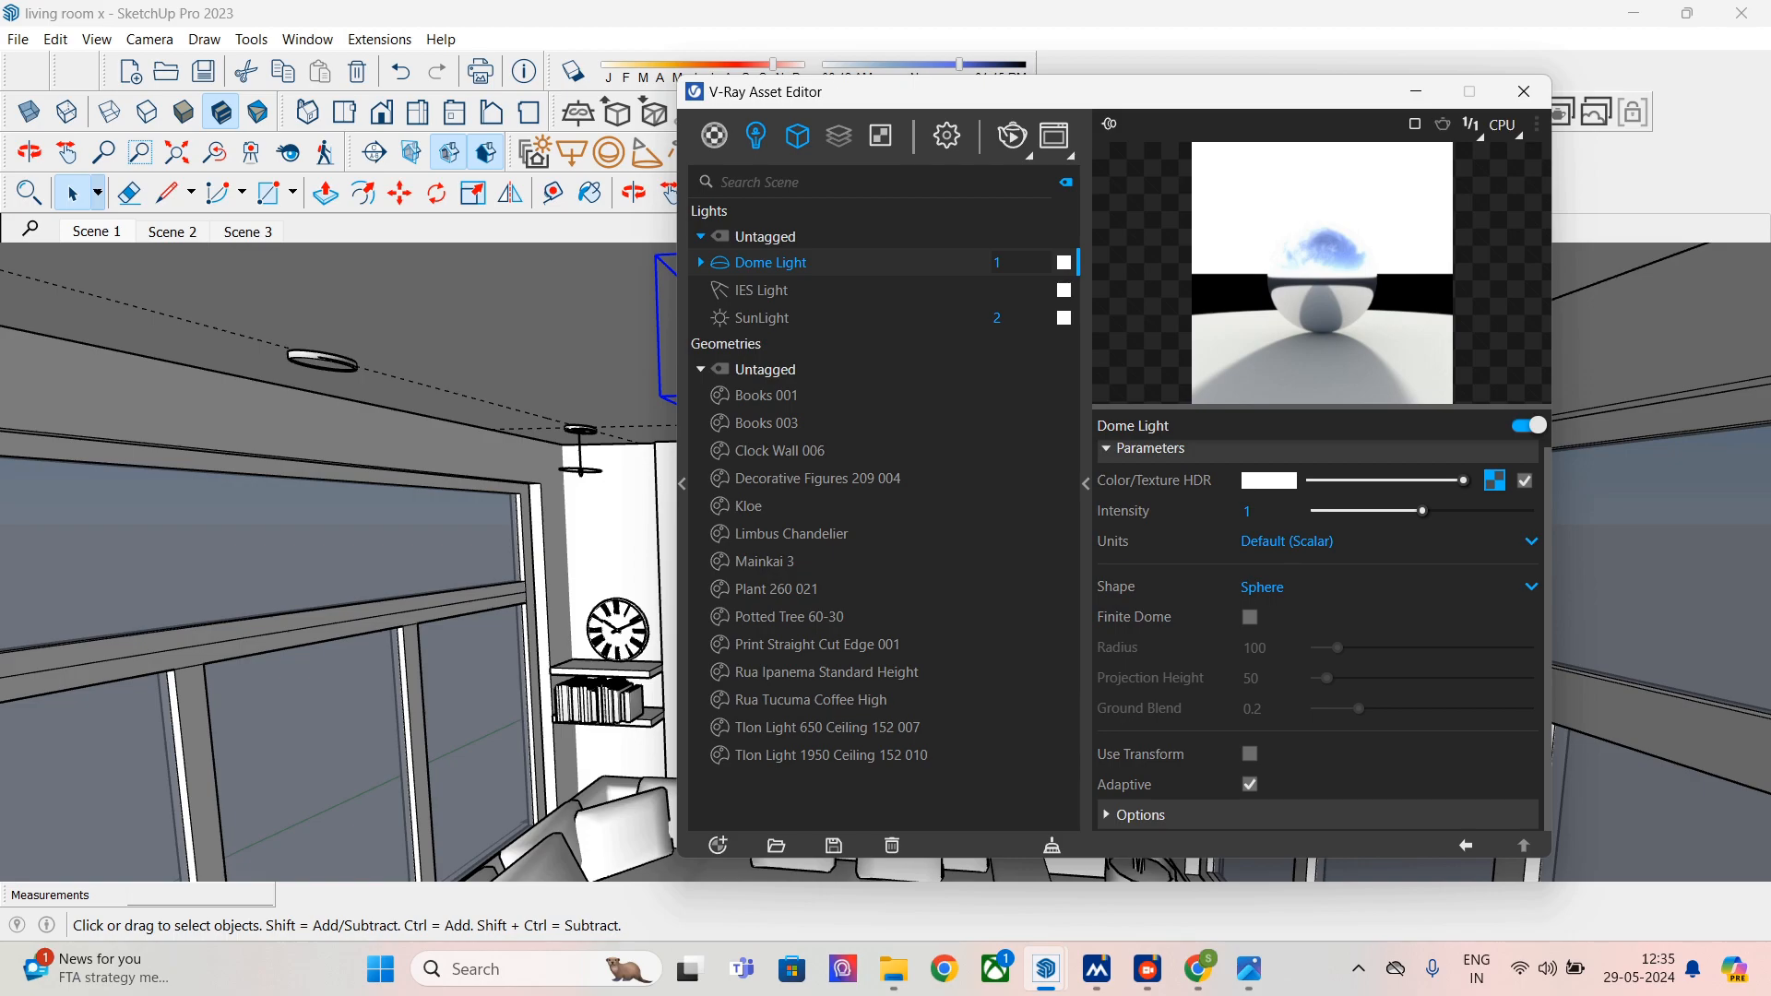
click(1416, 91)
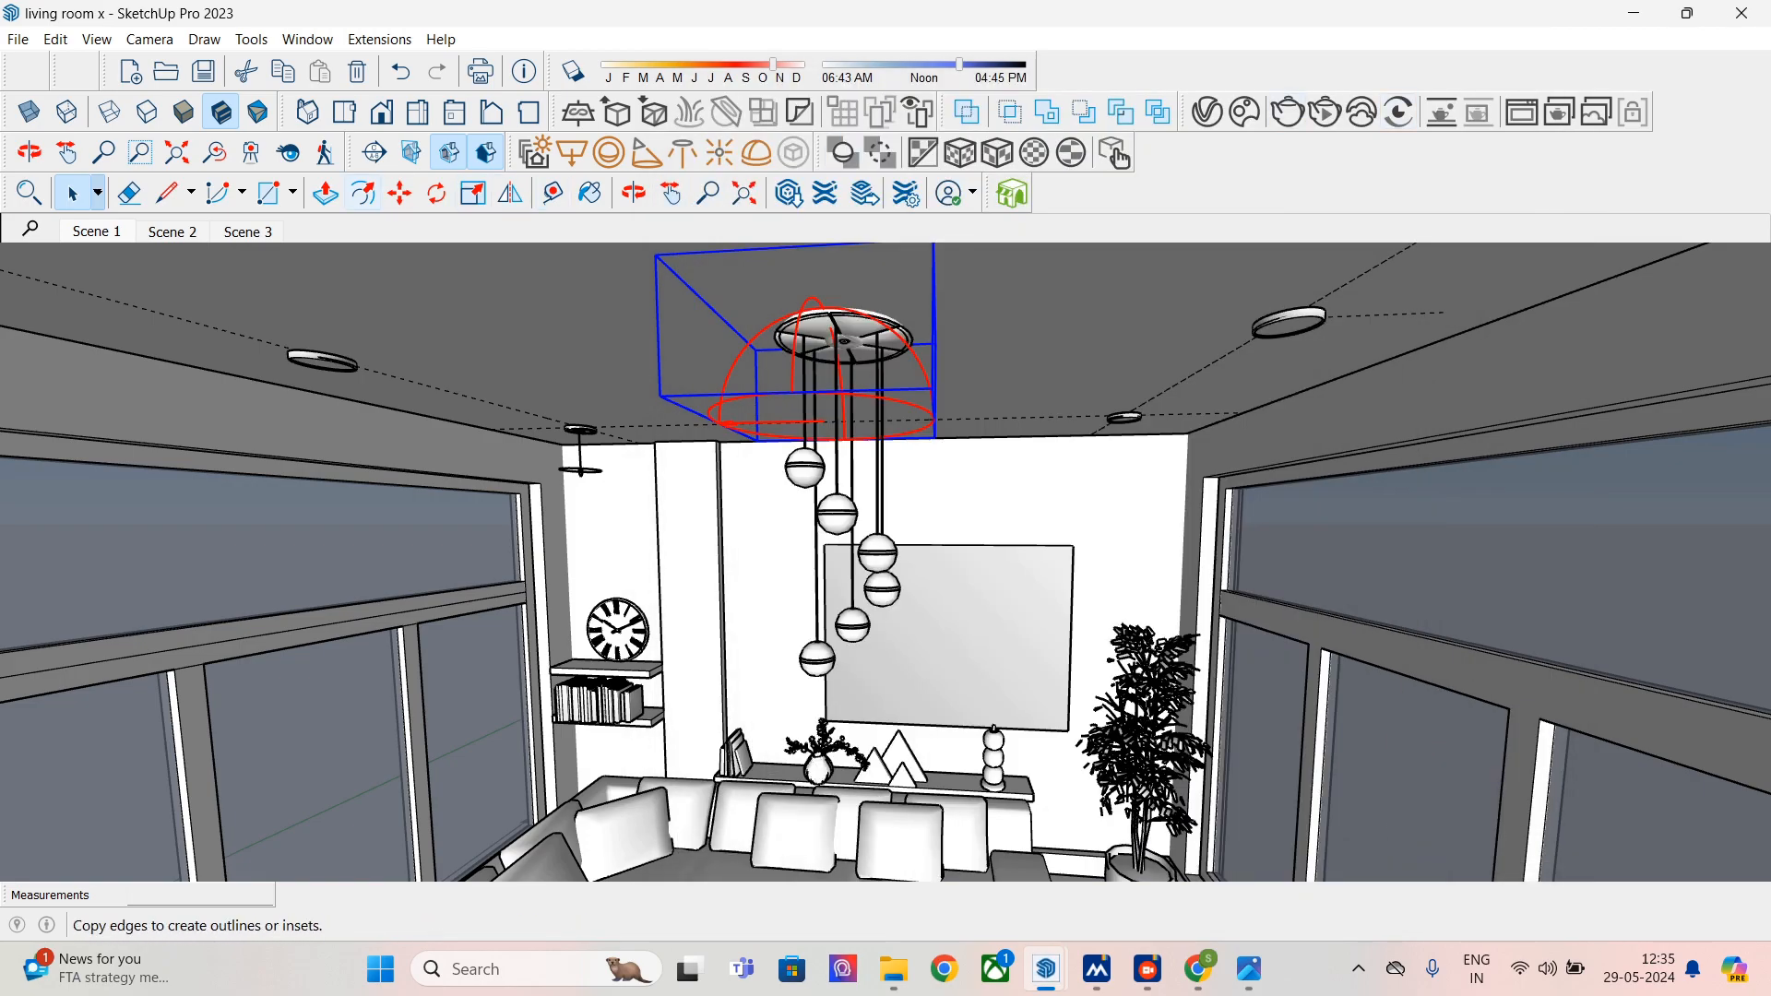
click(97, 231)
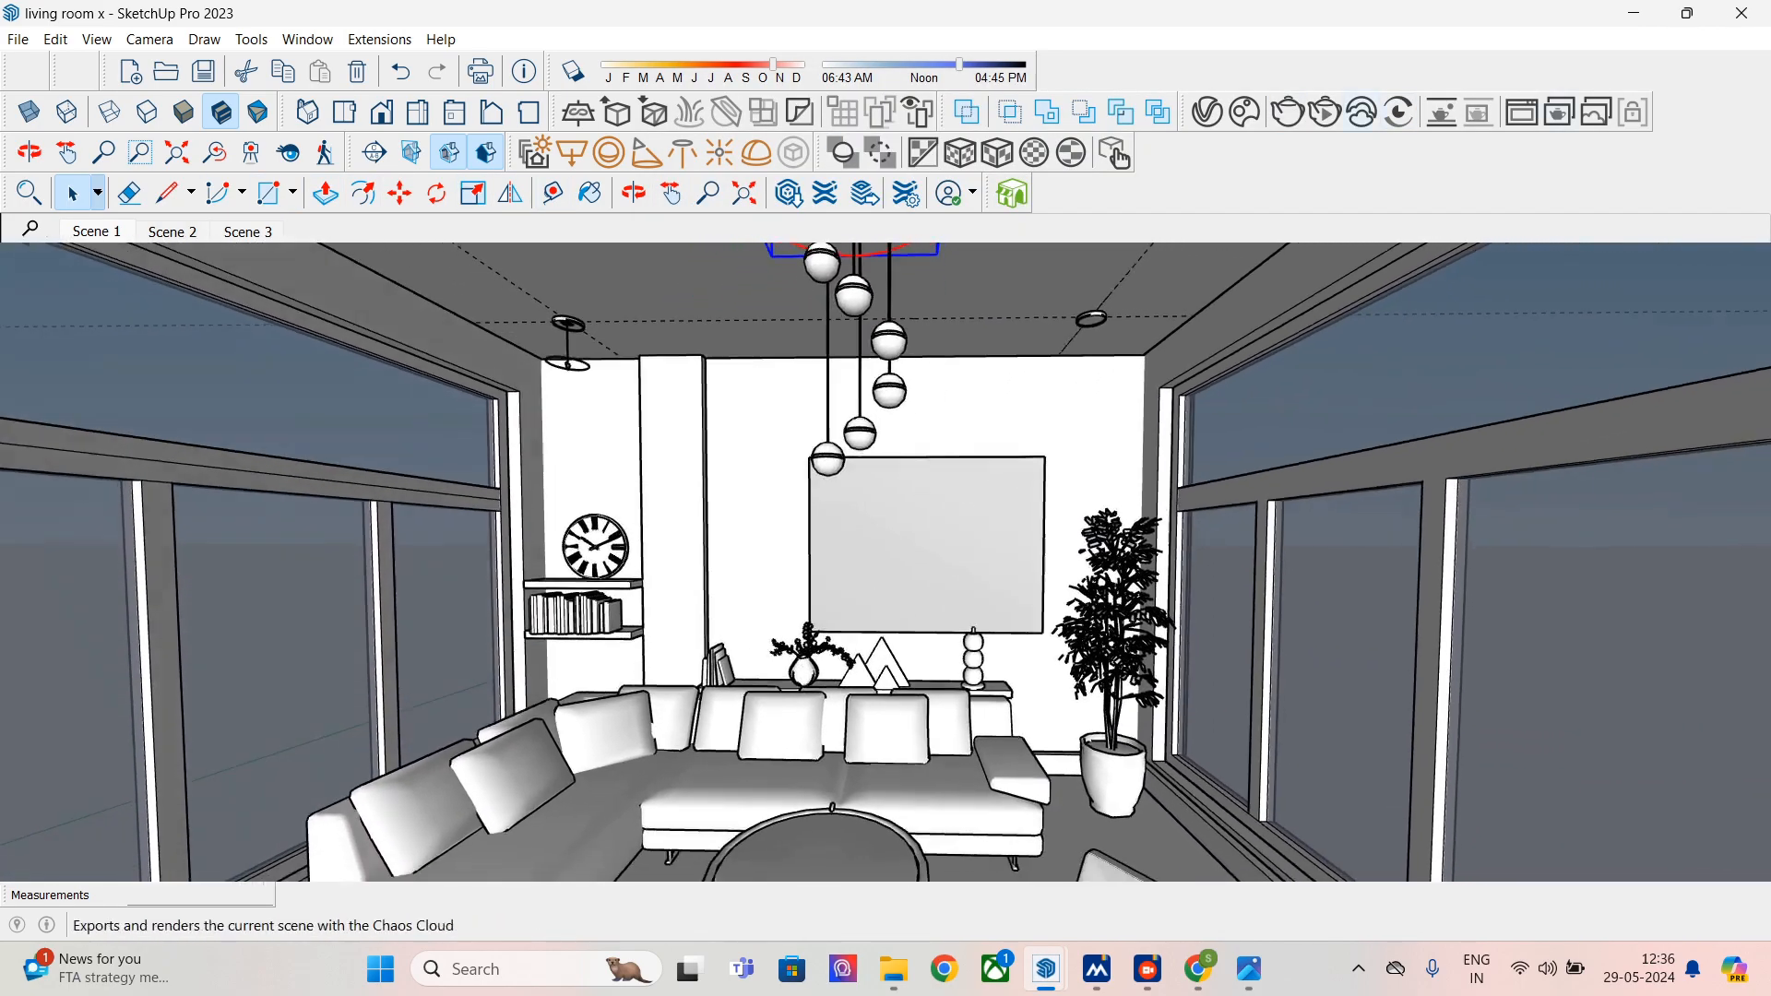
click(1324, 111)
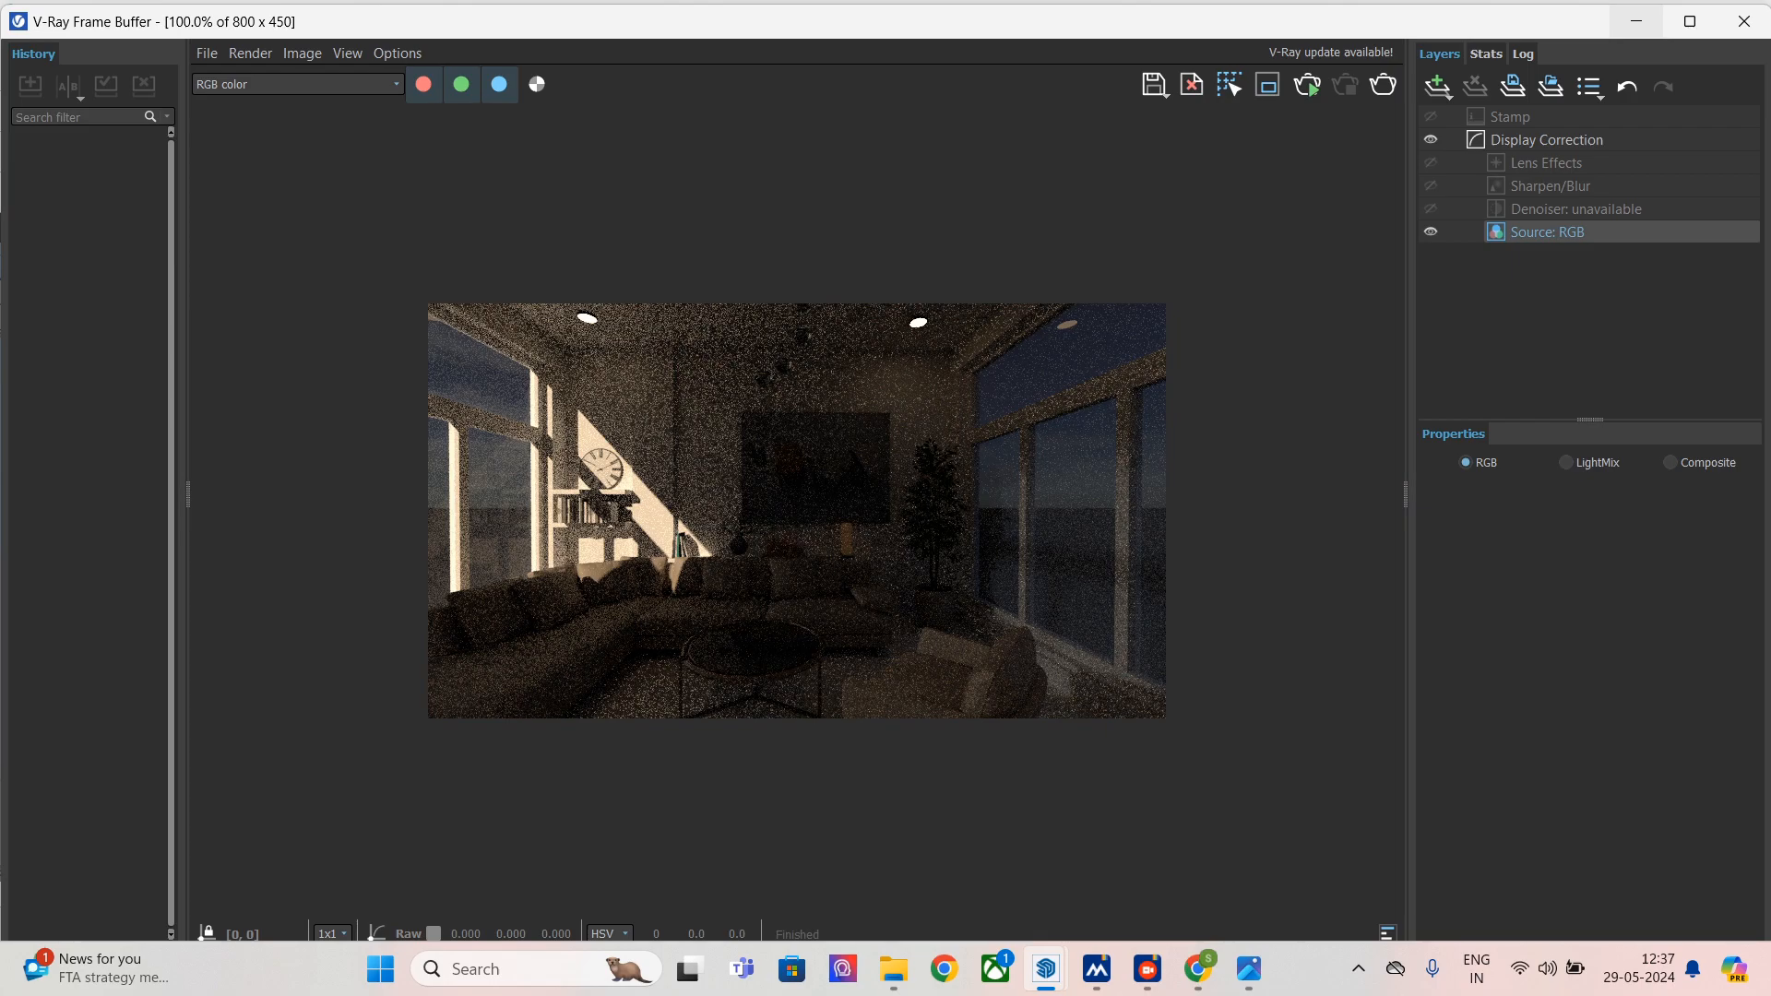
click(1636, 21)
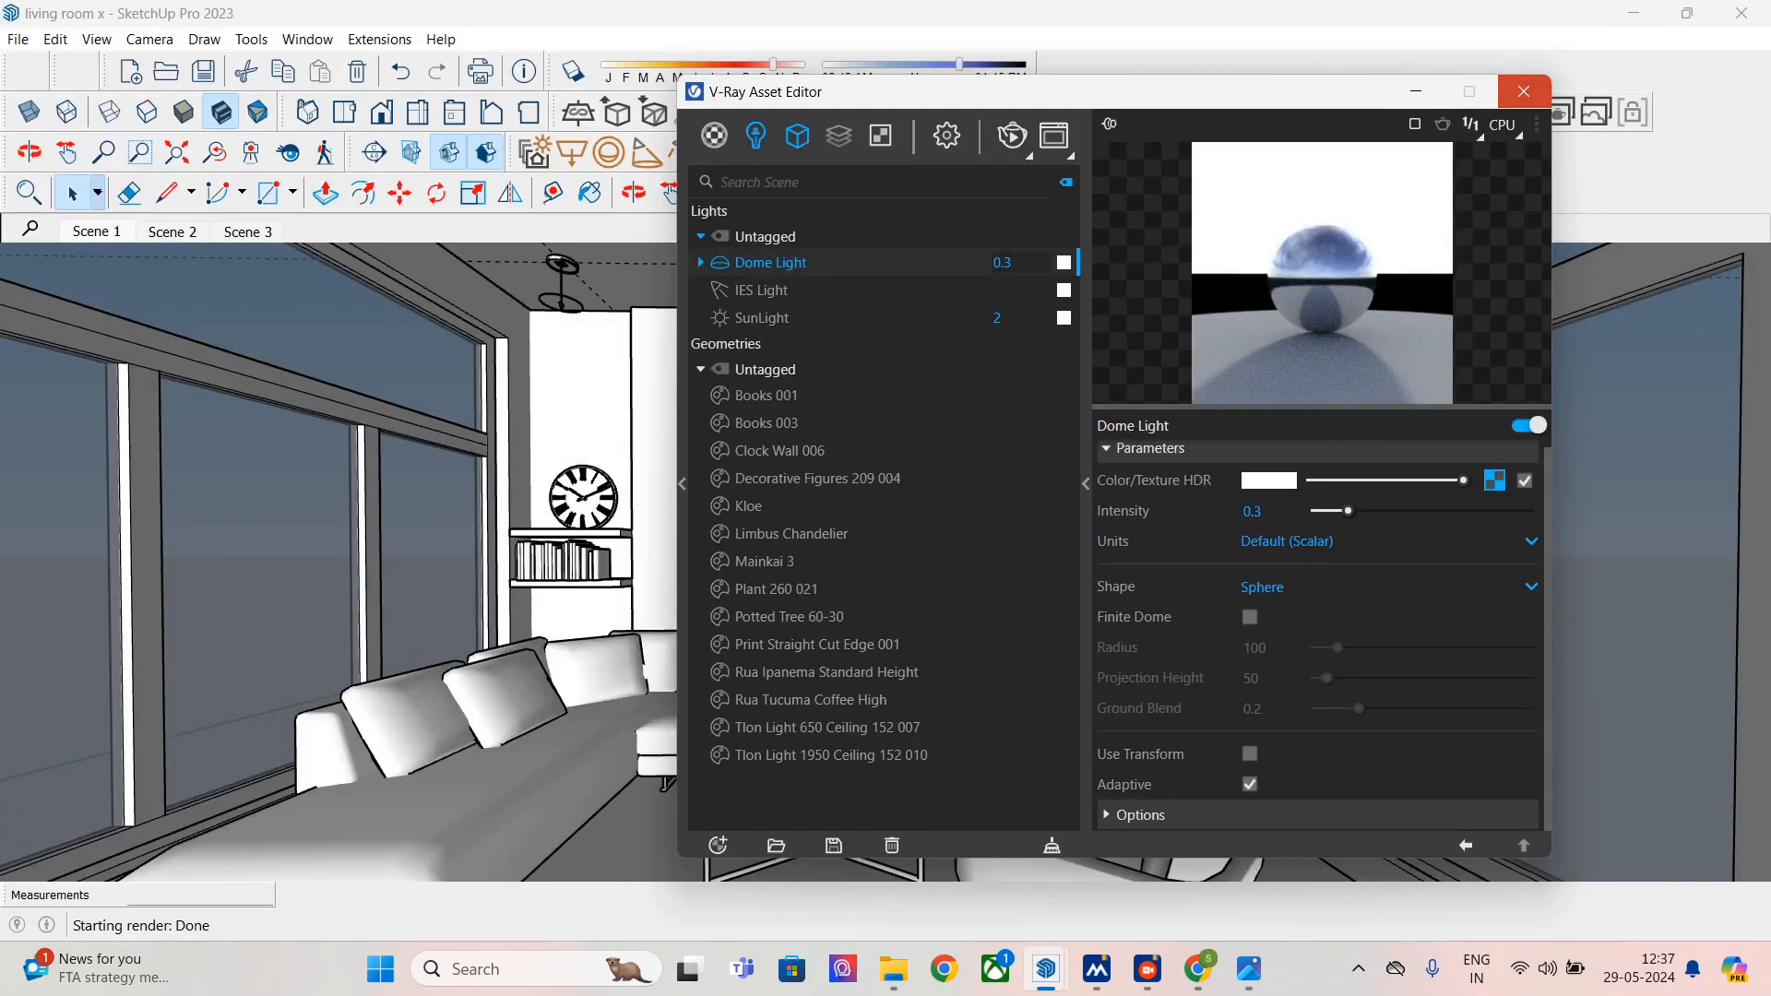
click(1522, 90)
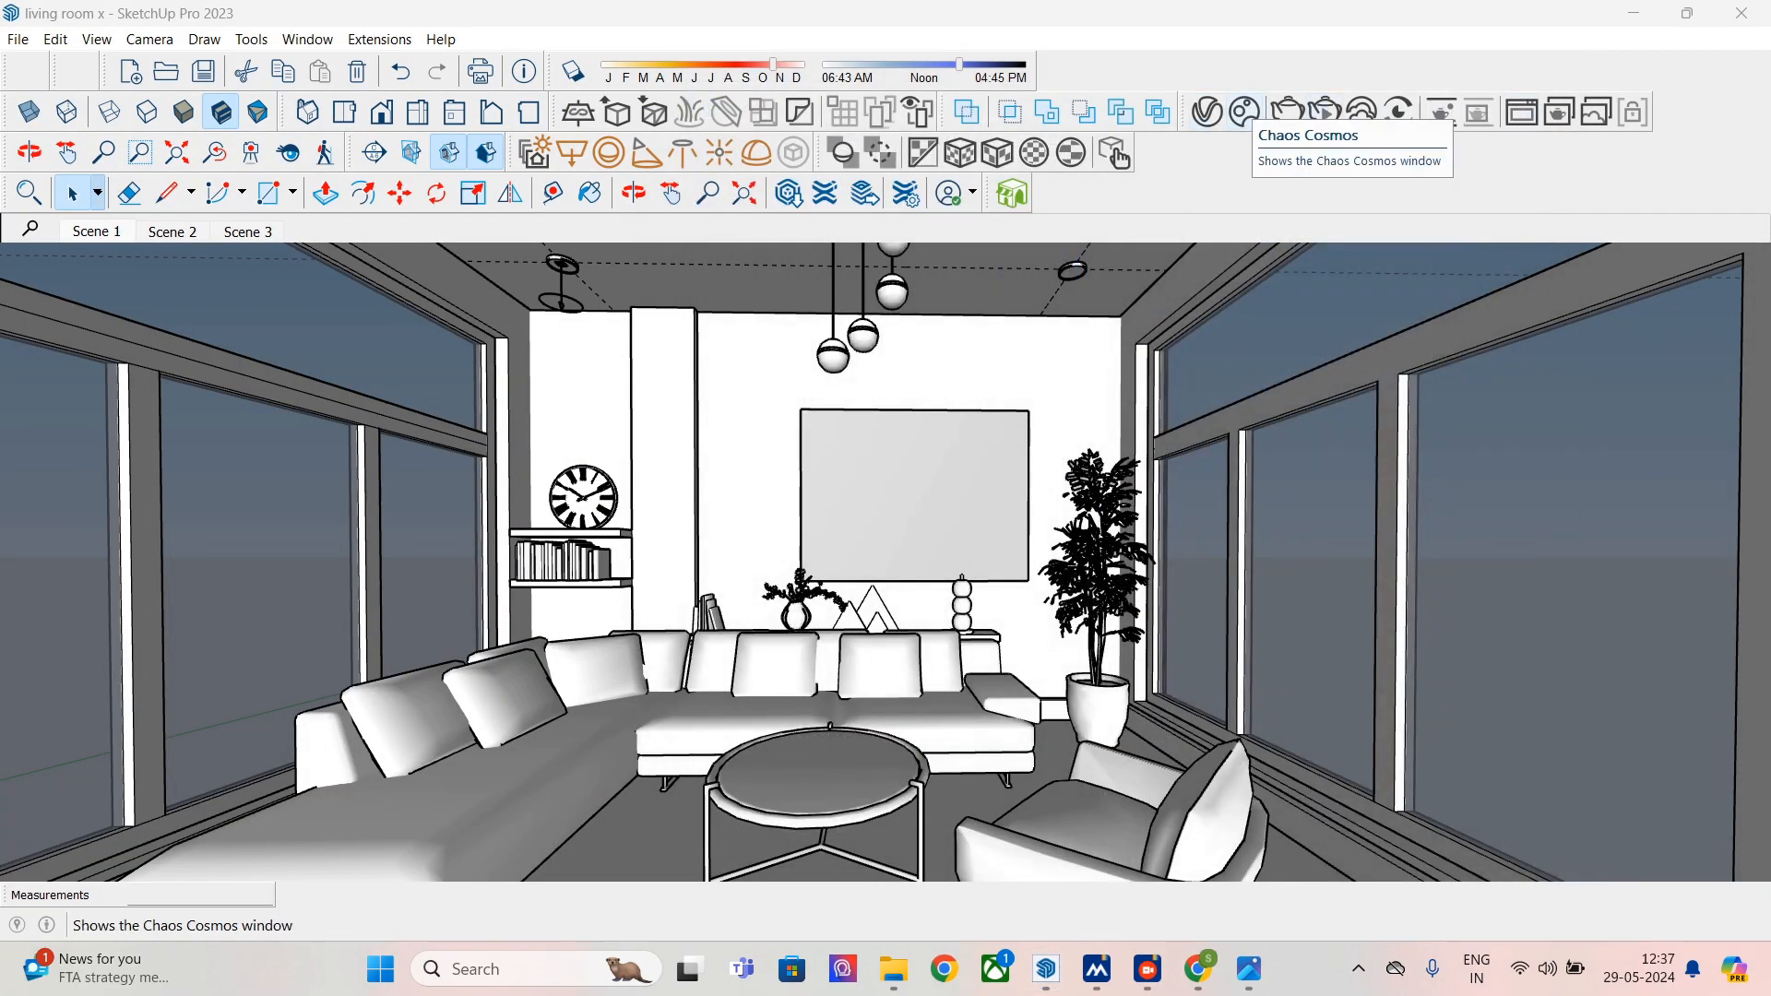
- Switch to the Chaos Cosmos browser and browse the Day category of the HDRIs
click(1244, 111)
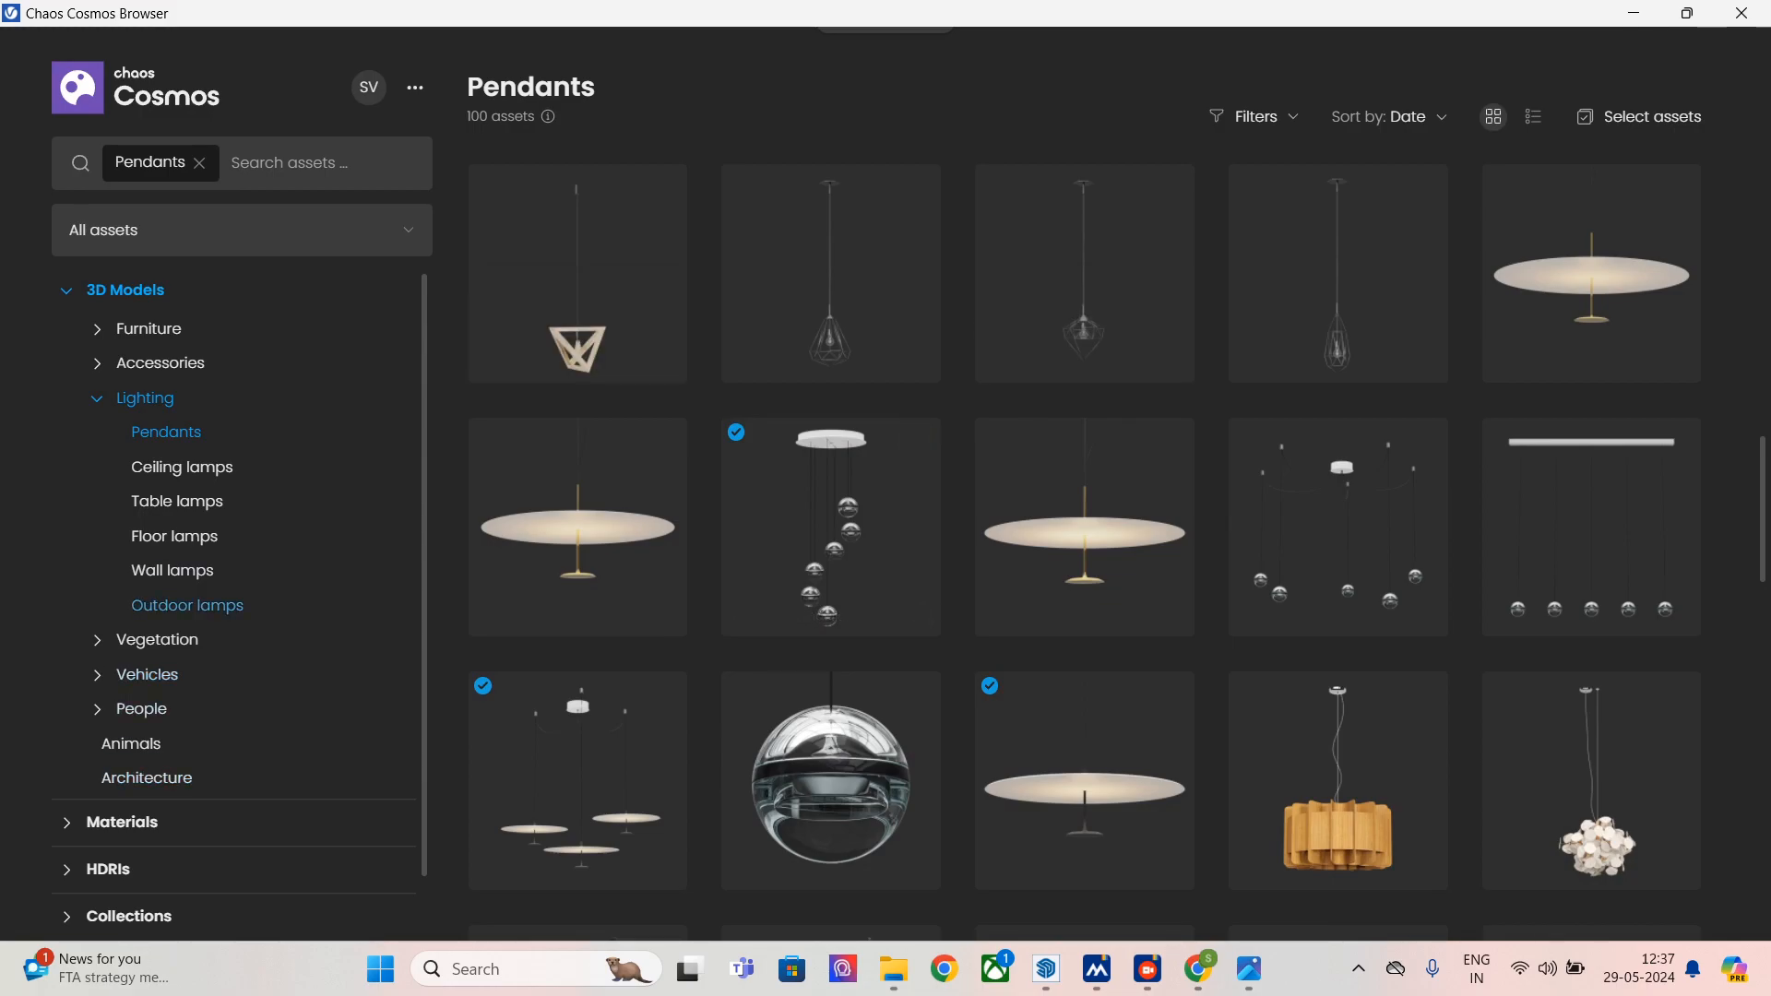
click(108, 868)
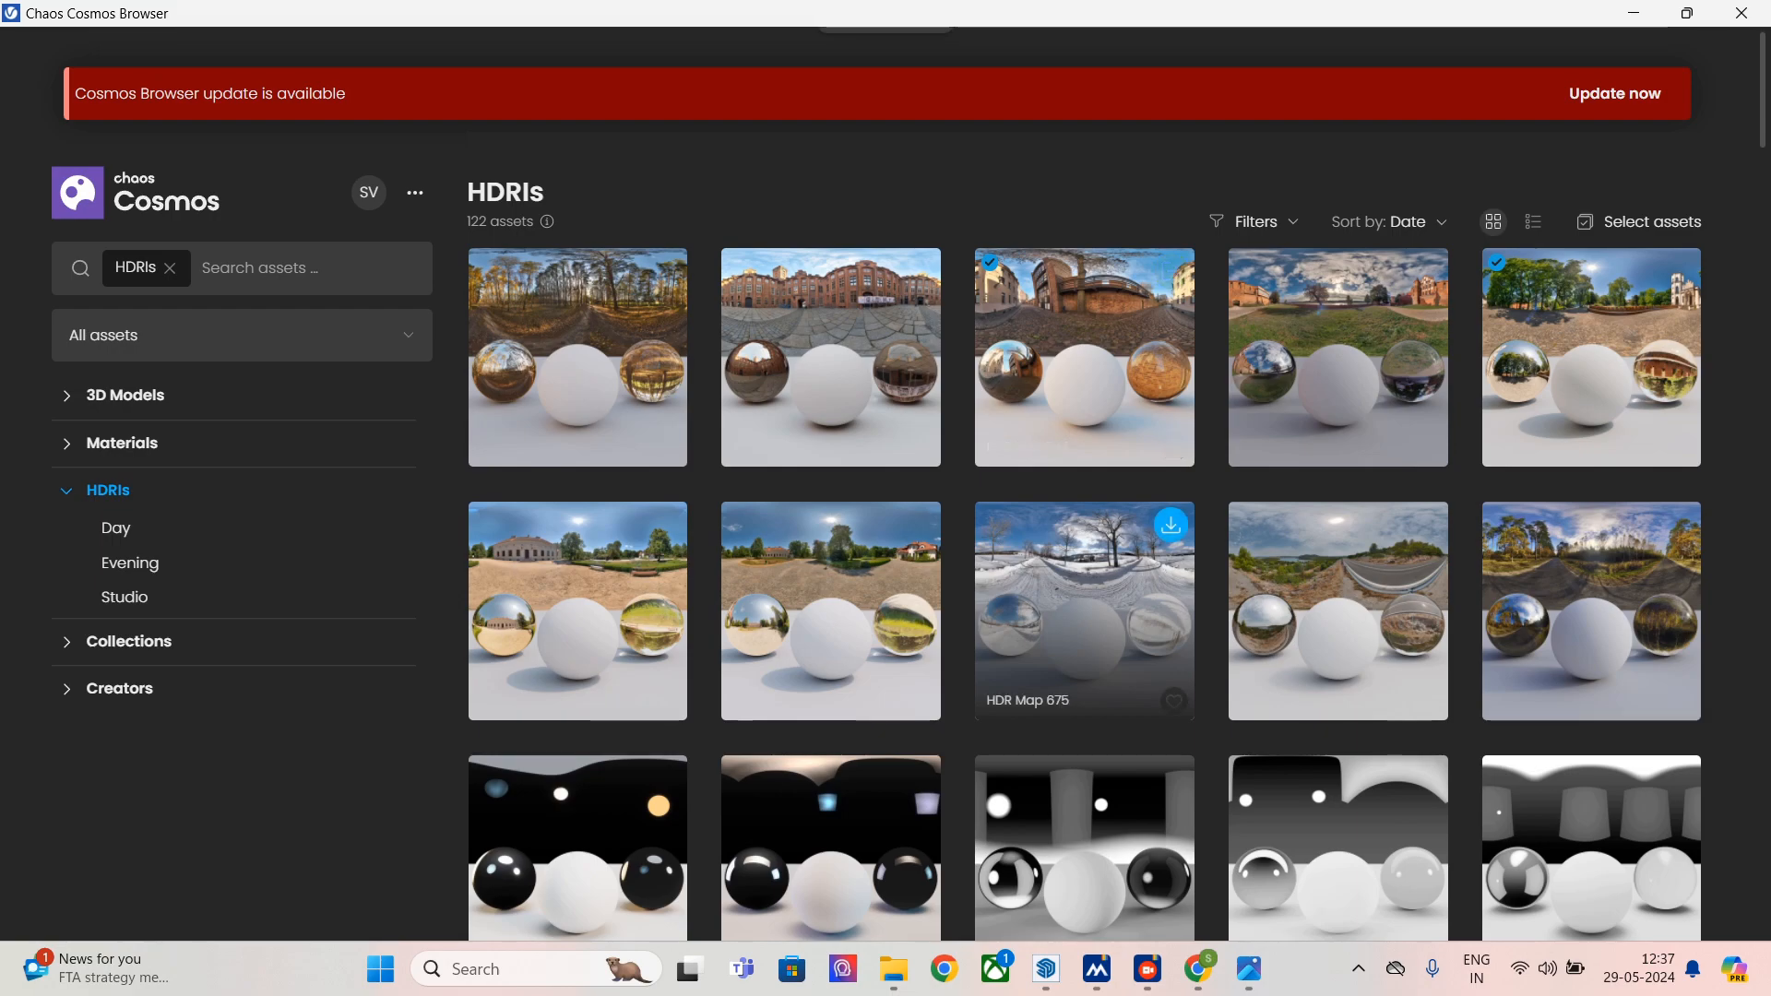
scroll(1083, 369, down, 5)
scroll(1083, 553, down, 3)
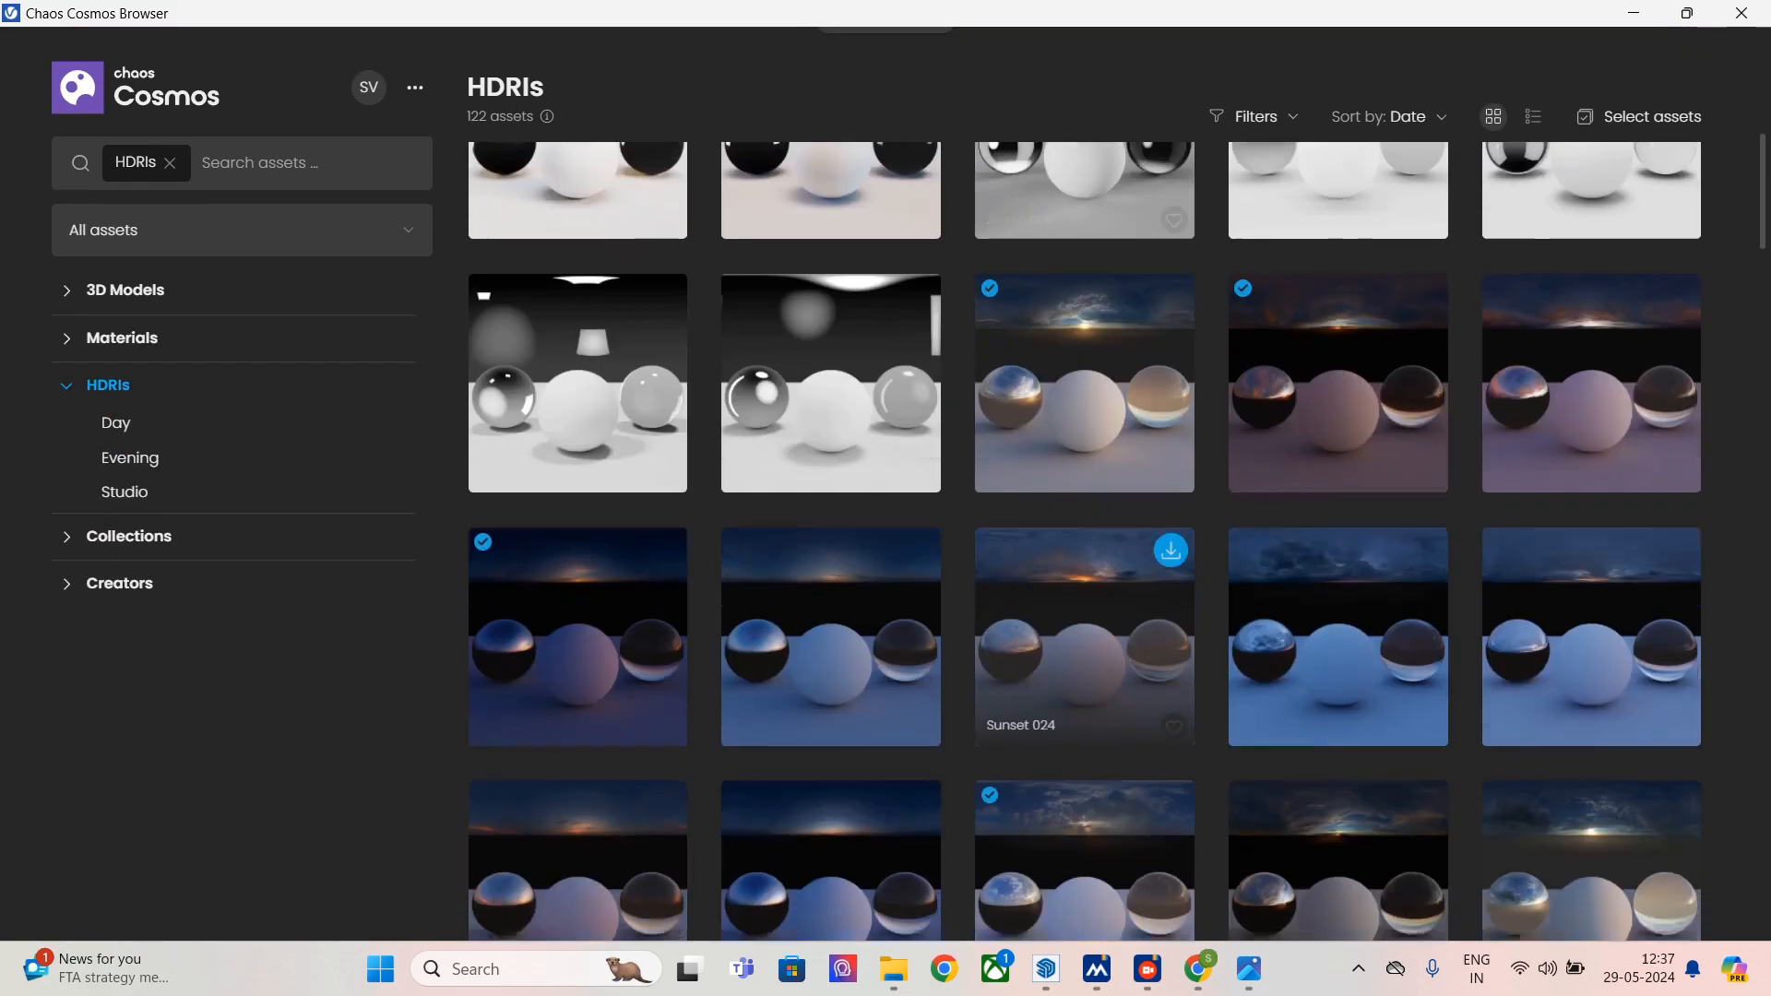
click(115, 423)
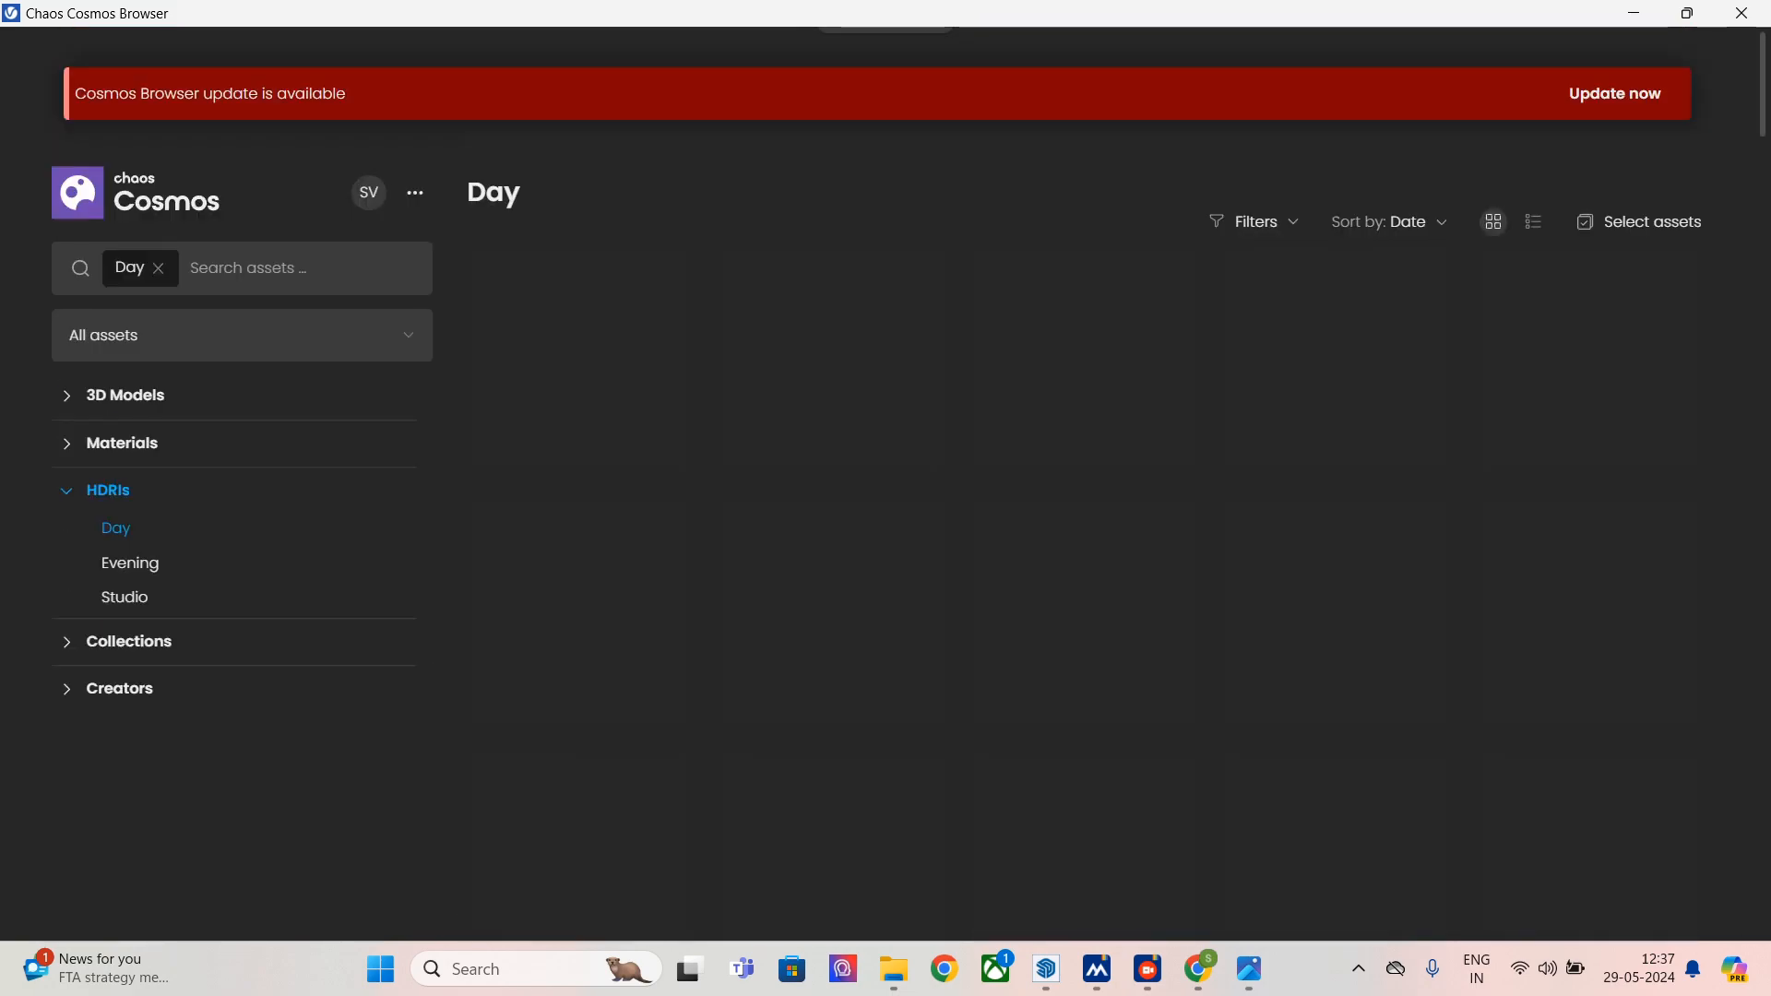
scroll(1084, 424, down, 2)
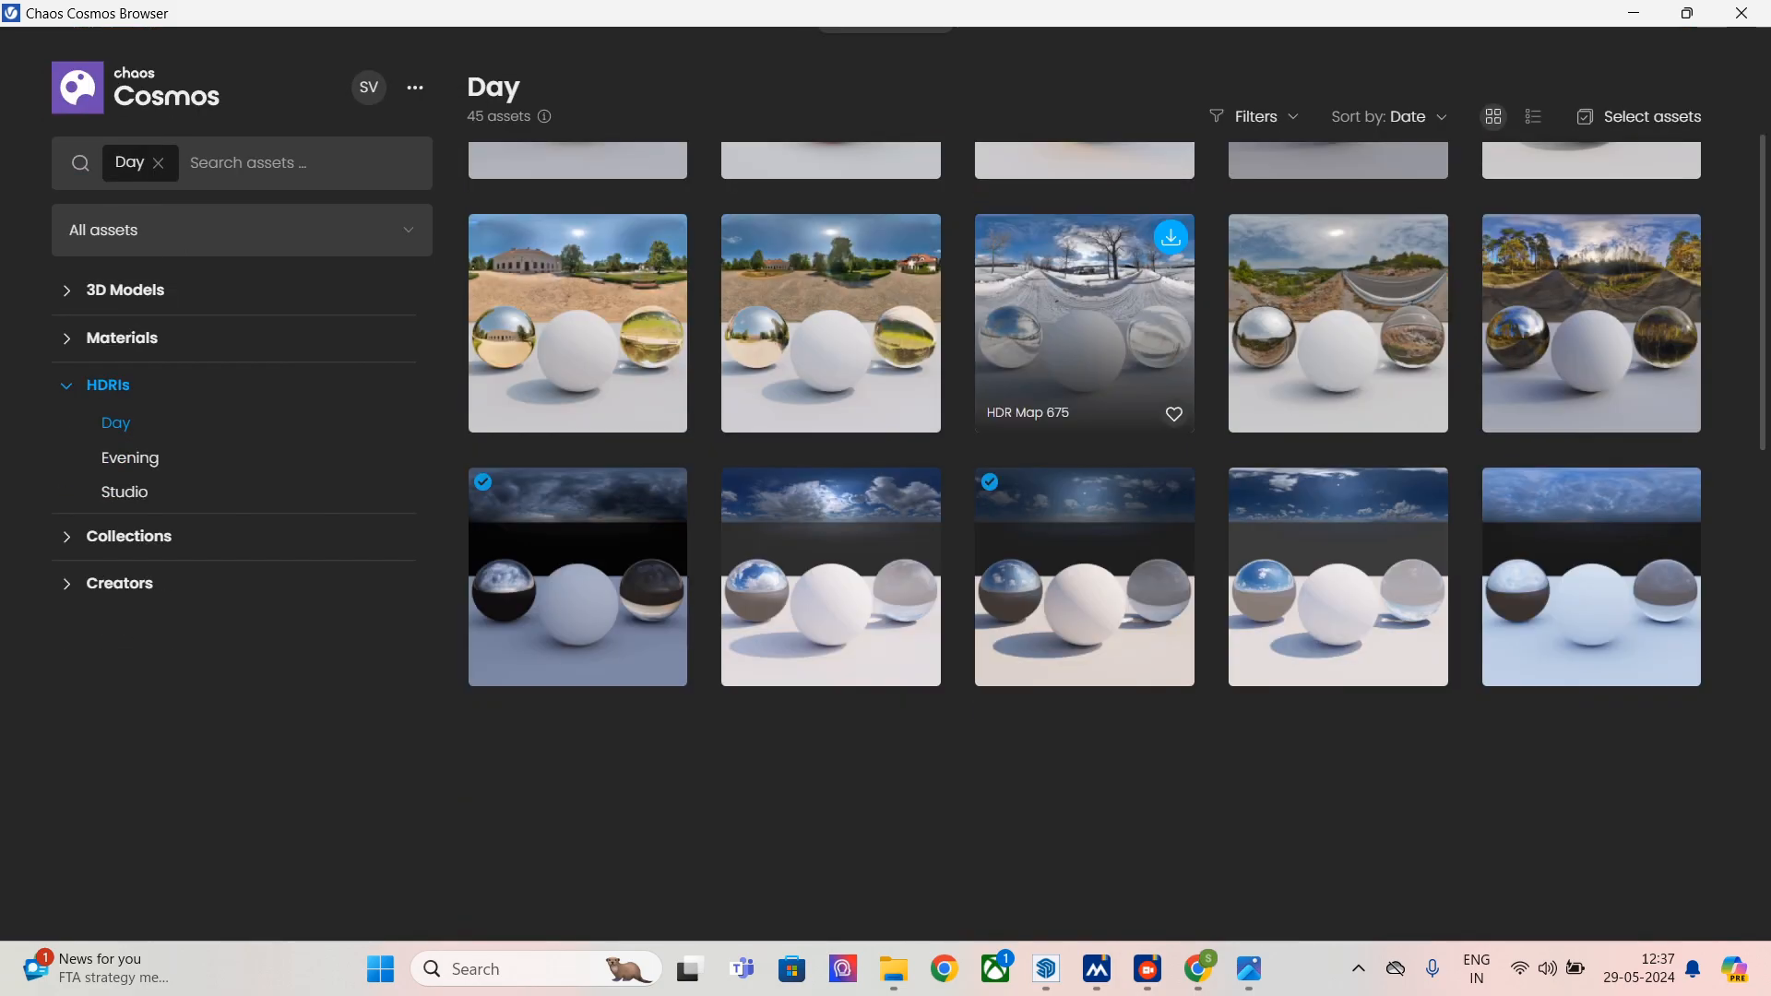
scroll(1083, 553, down, 3)
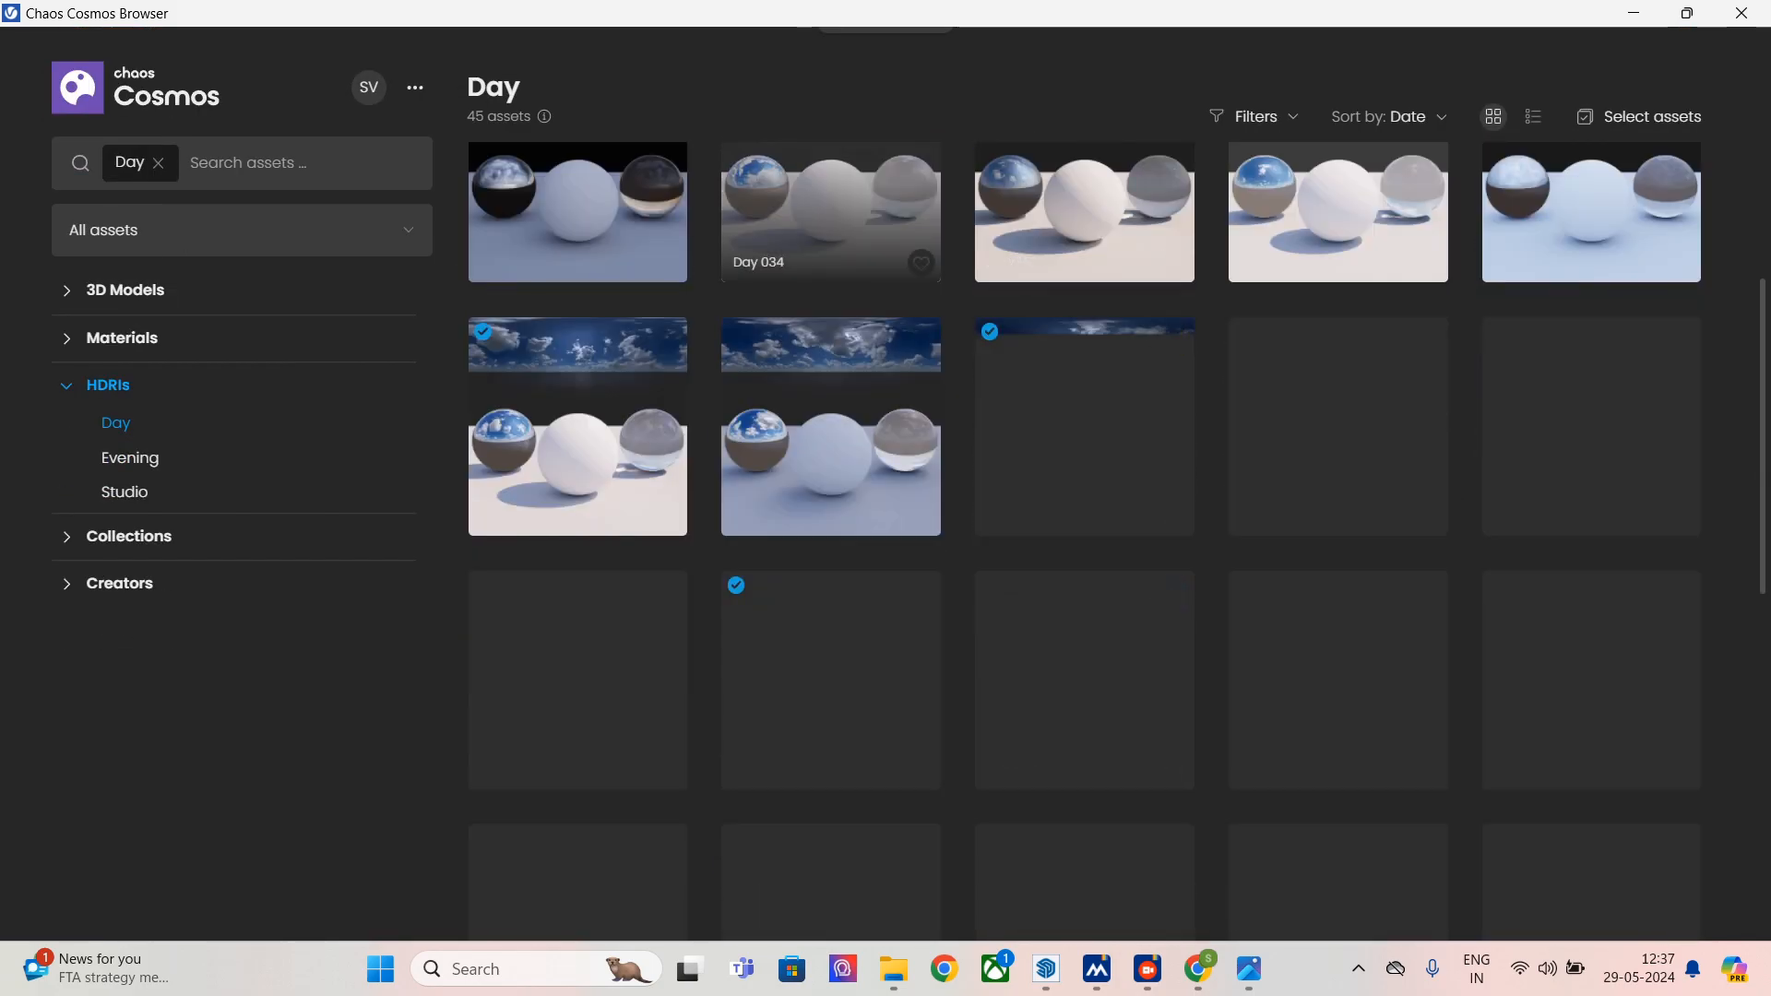
- Download the Day 034 HDRI and import it into the living room scene
click(830, 212)
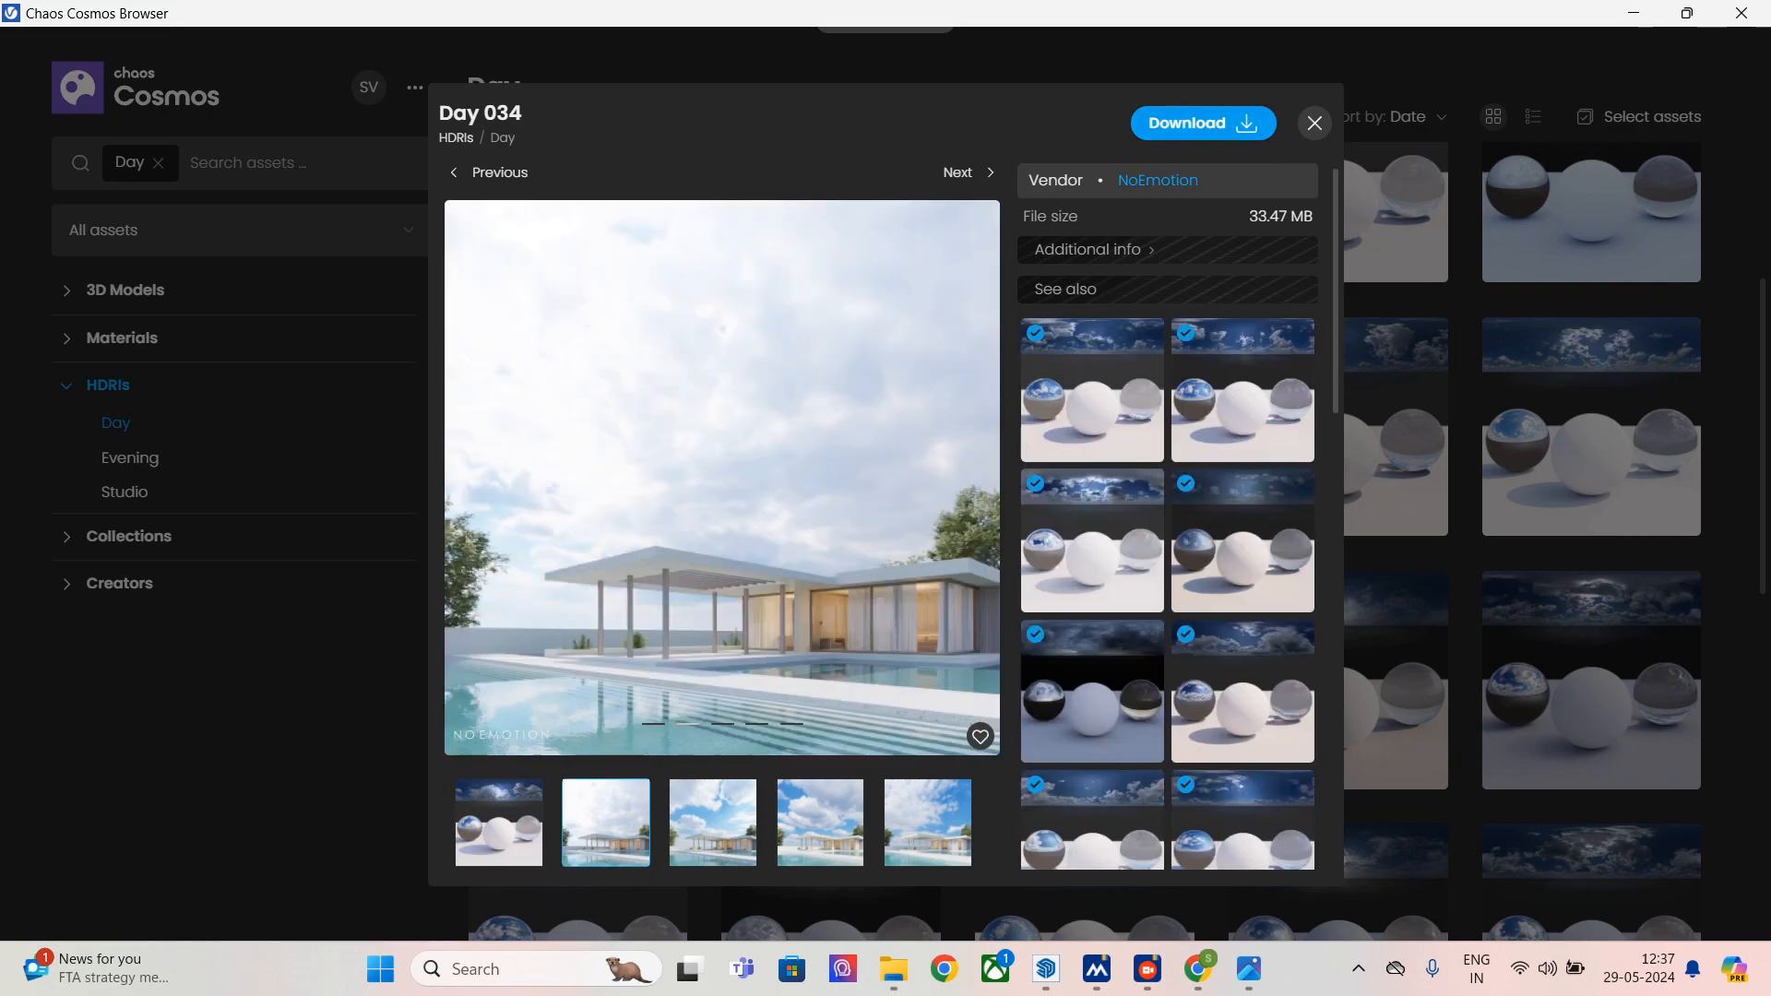
click(1203, 122)
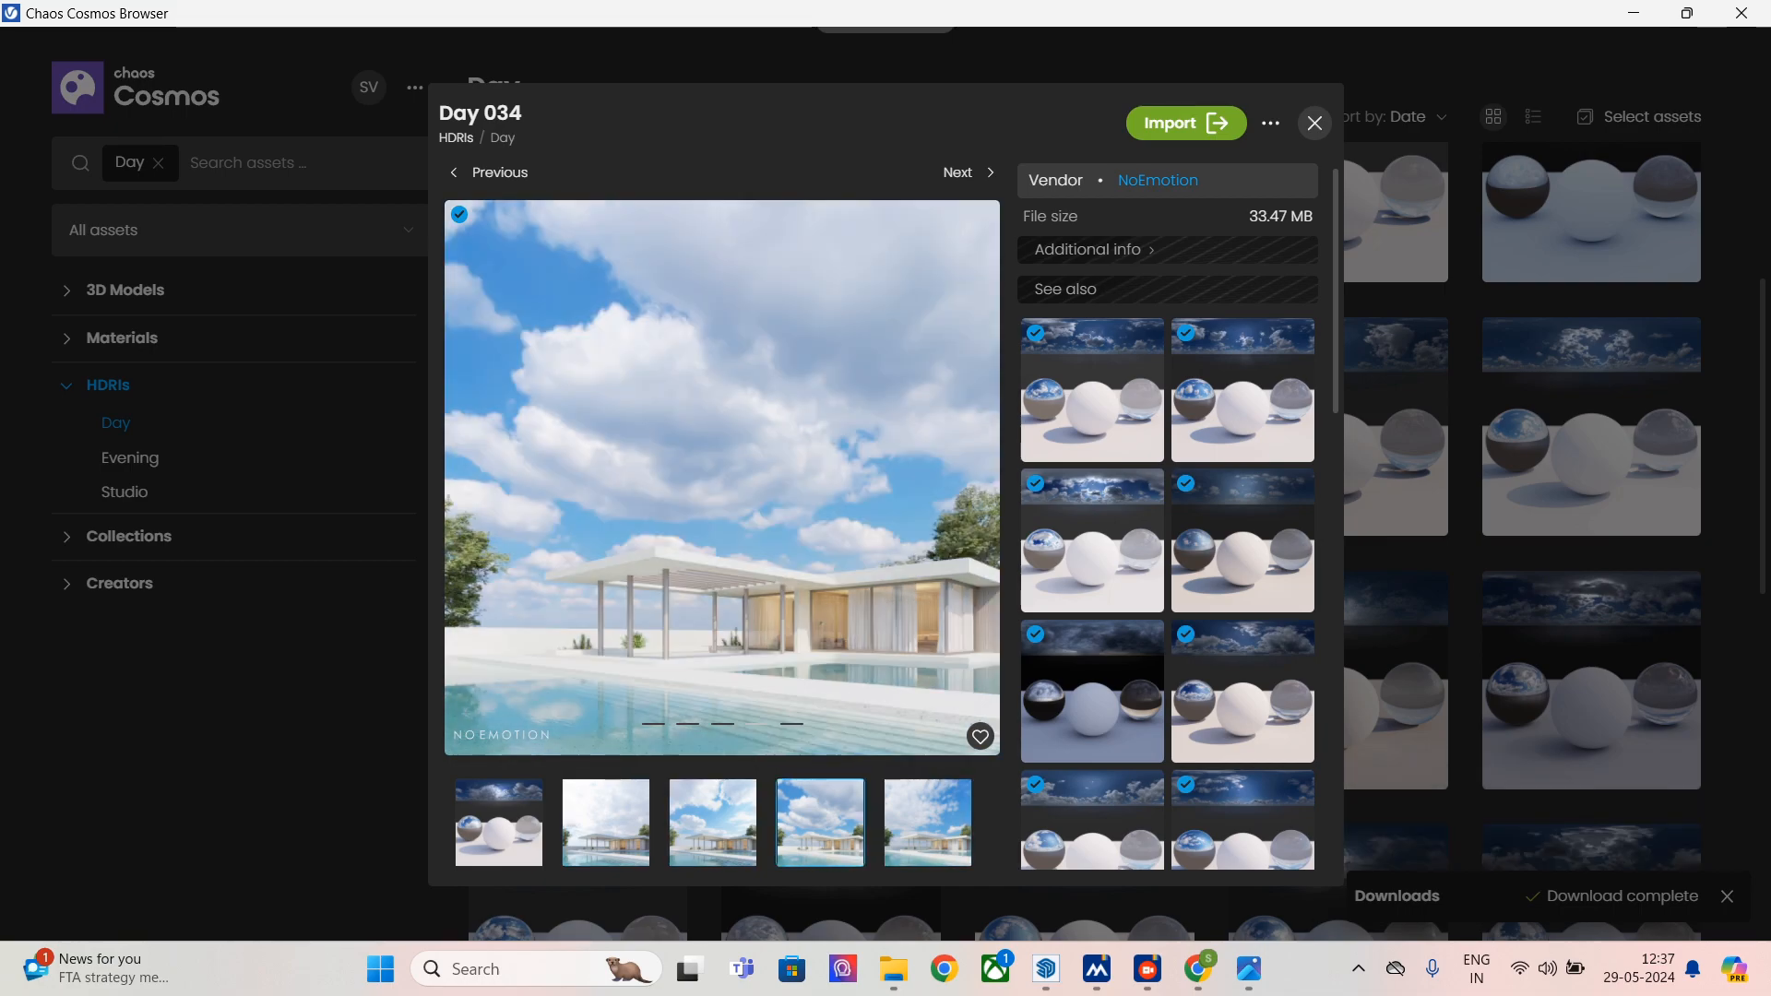
click(1186, 123)
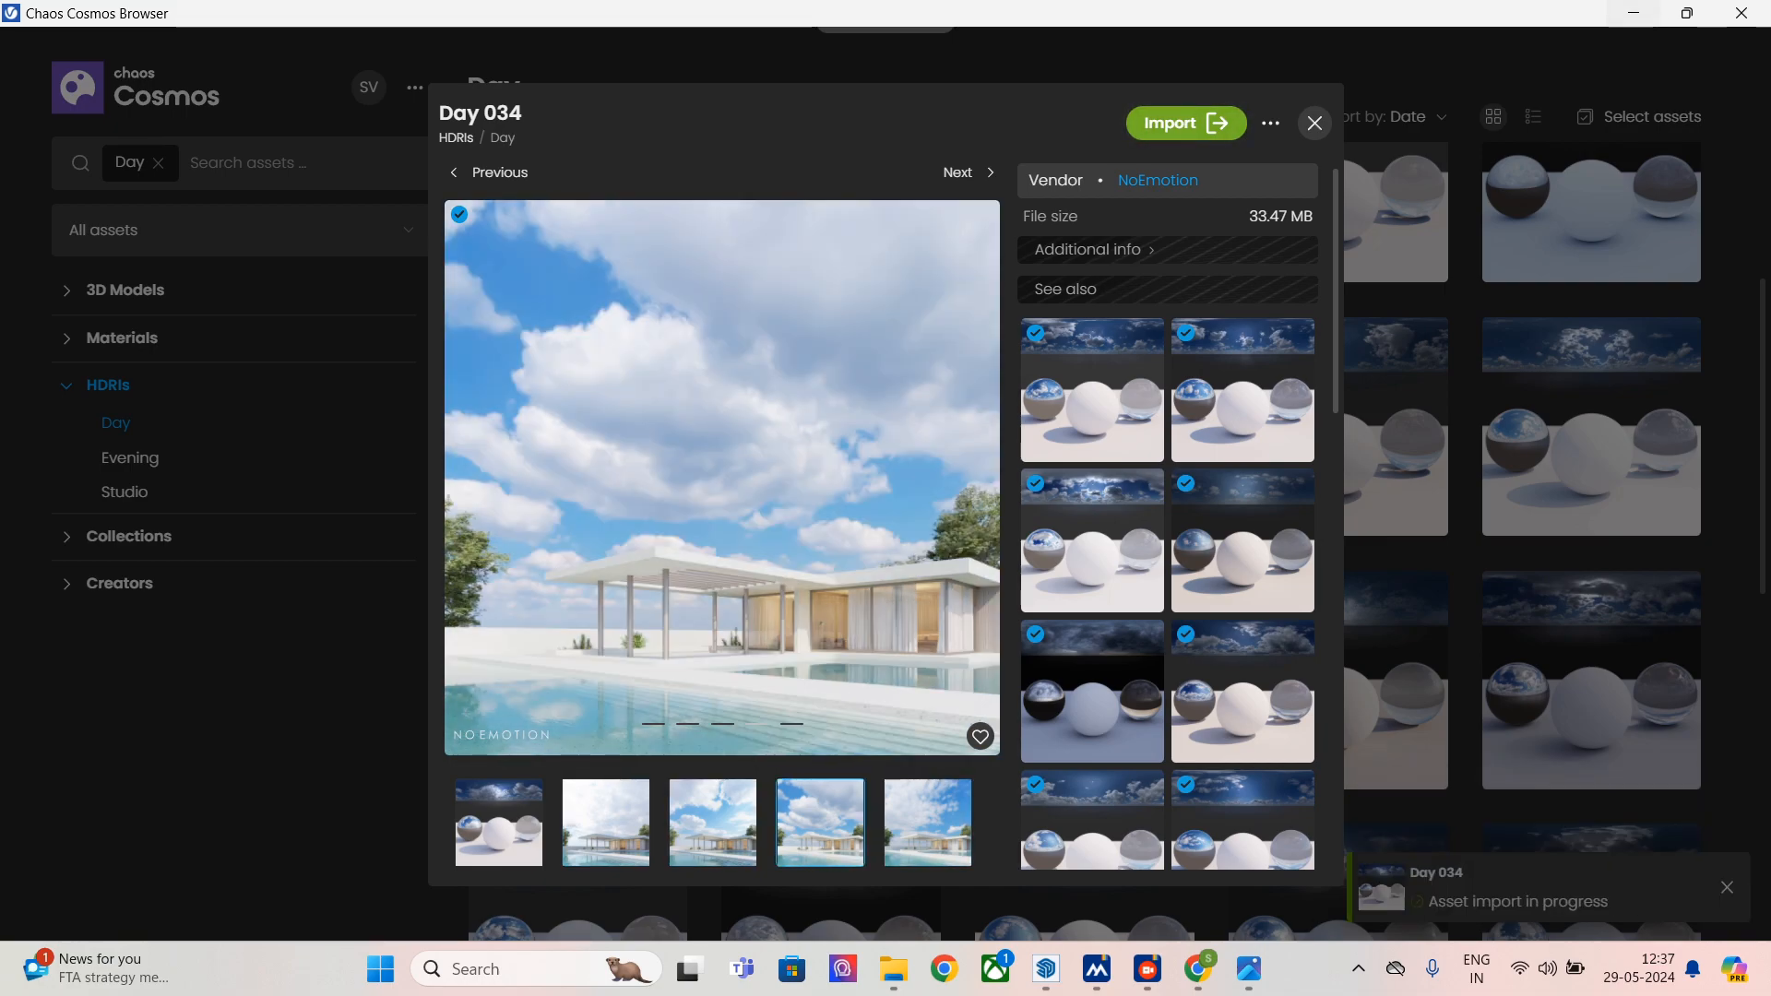
click(1633, 13)
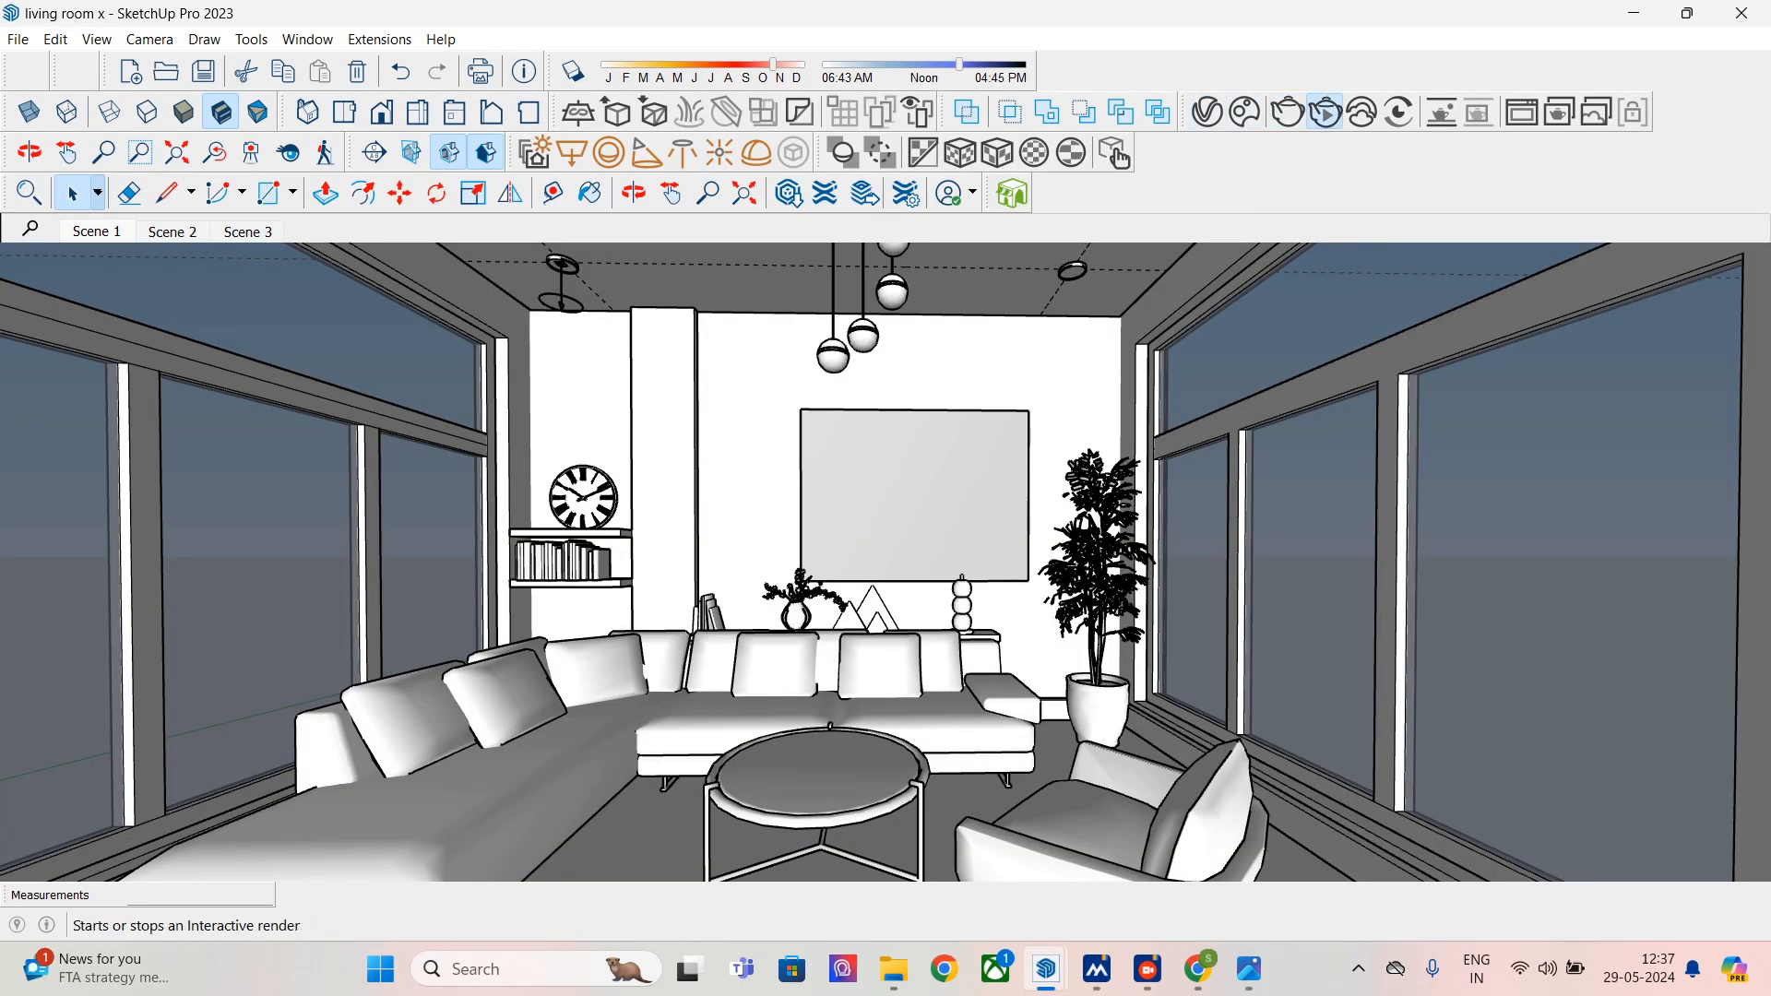
- Run a new interactive render of Scene 1 to check the lighting after the Day 034 import
click(1324, 112)
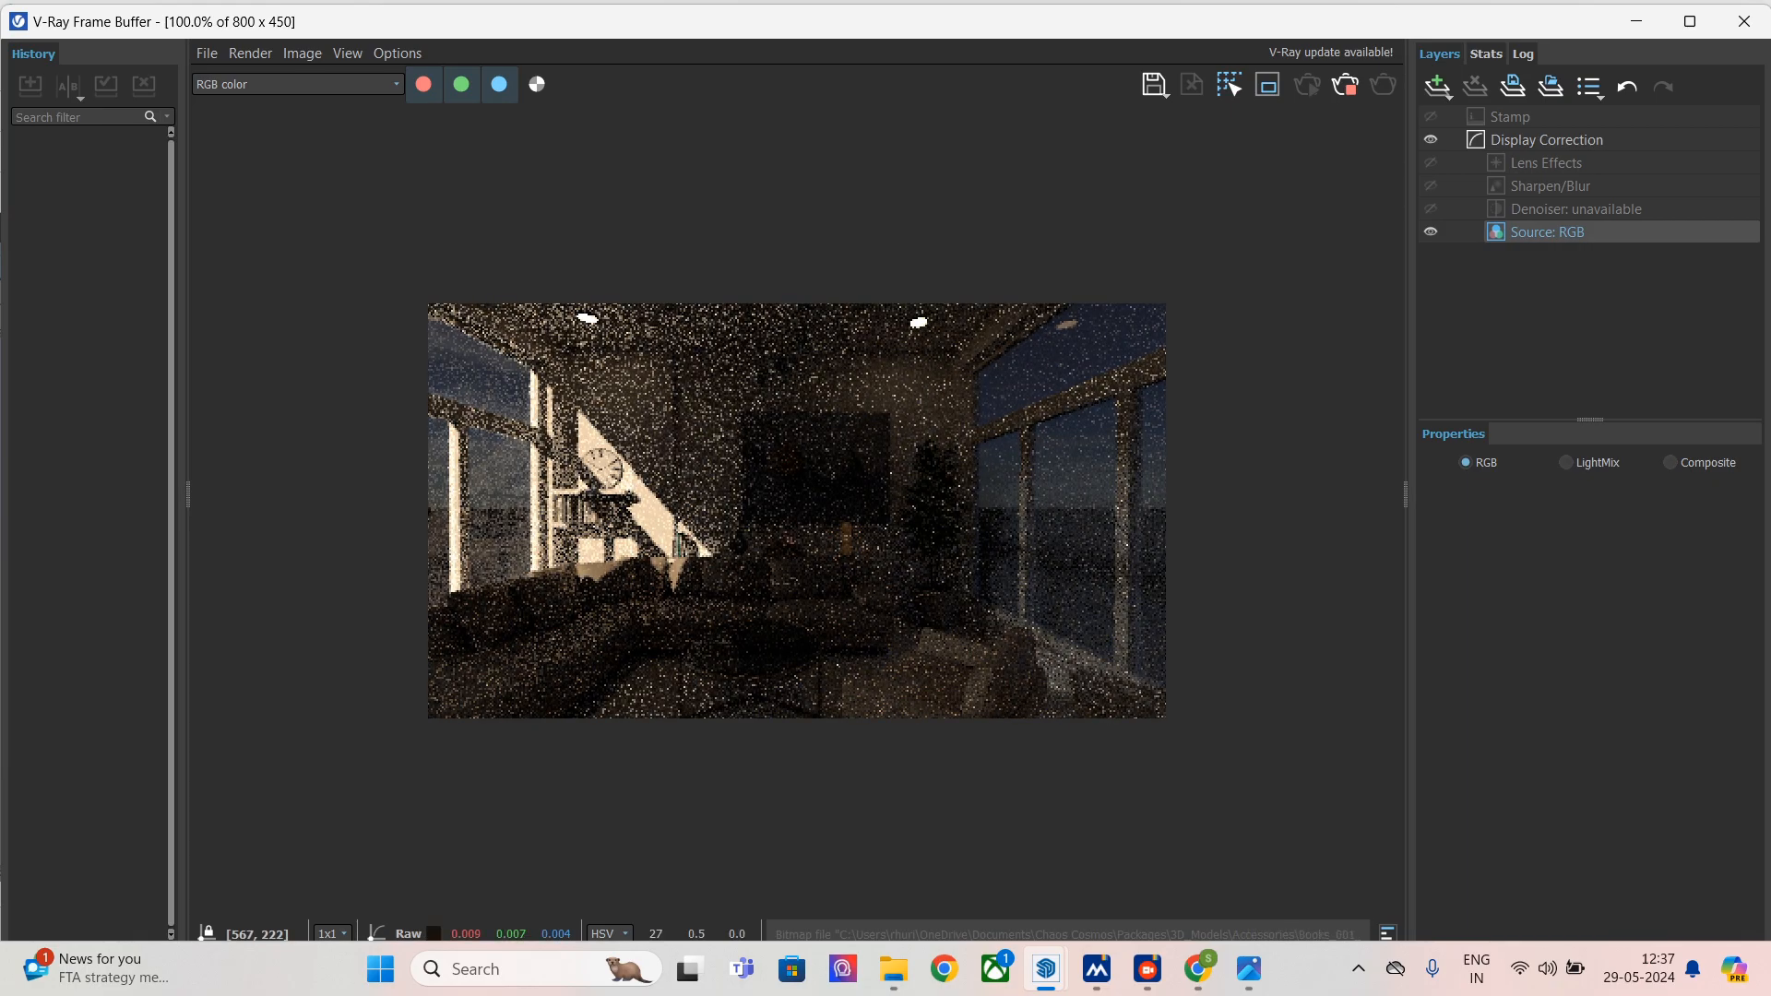
click(1636, 21)
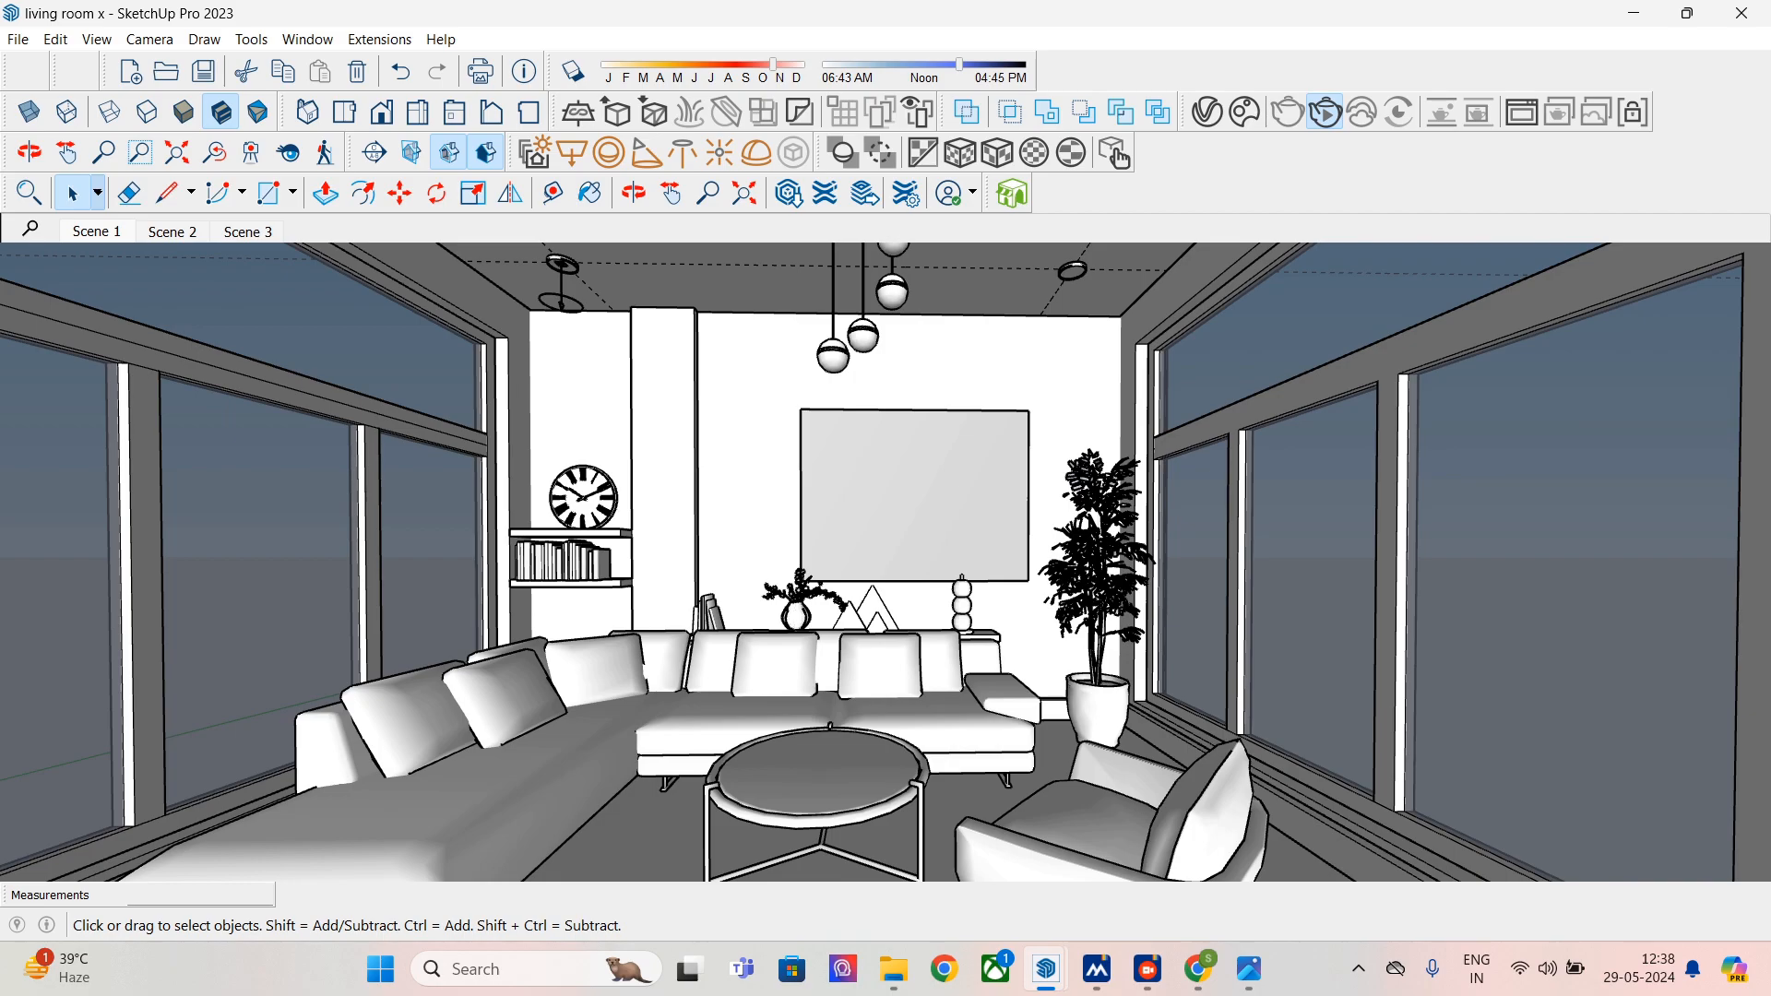
- Sample the window glass material Translucent Glass Blue, make it editable in V-Ray, and stop the interactive render
key(b)
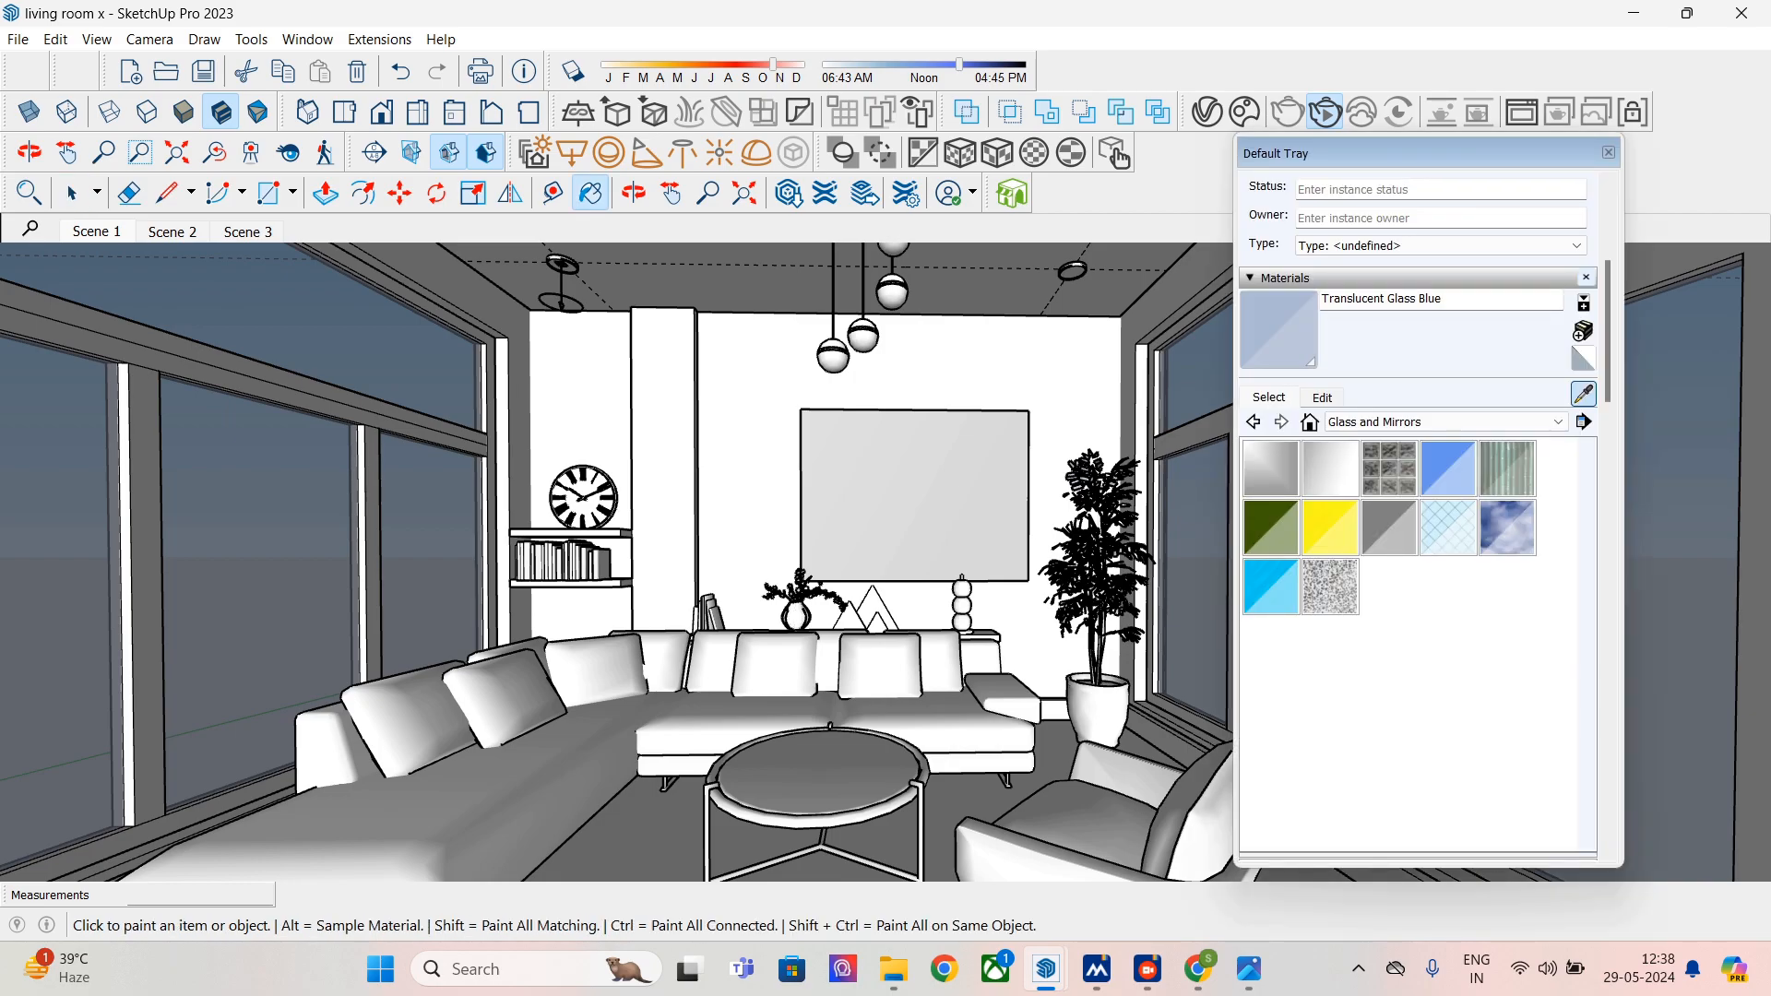
key(alt)
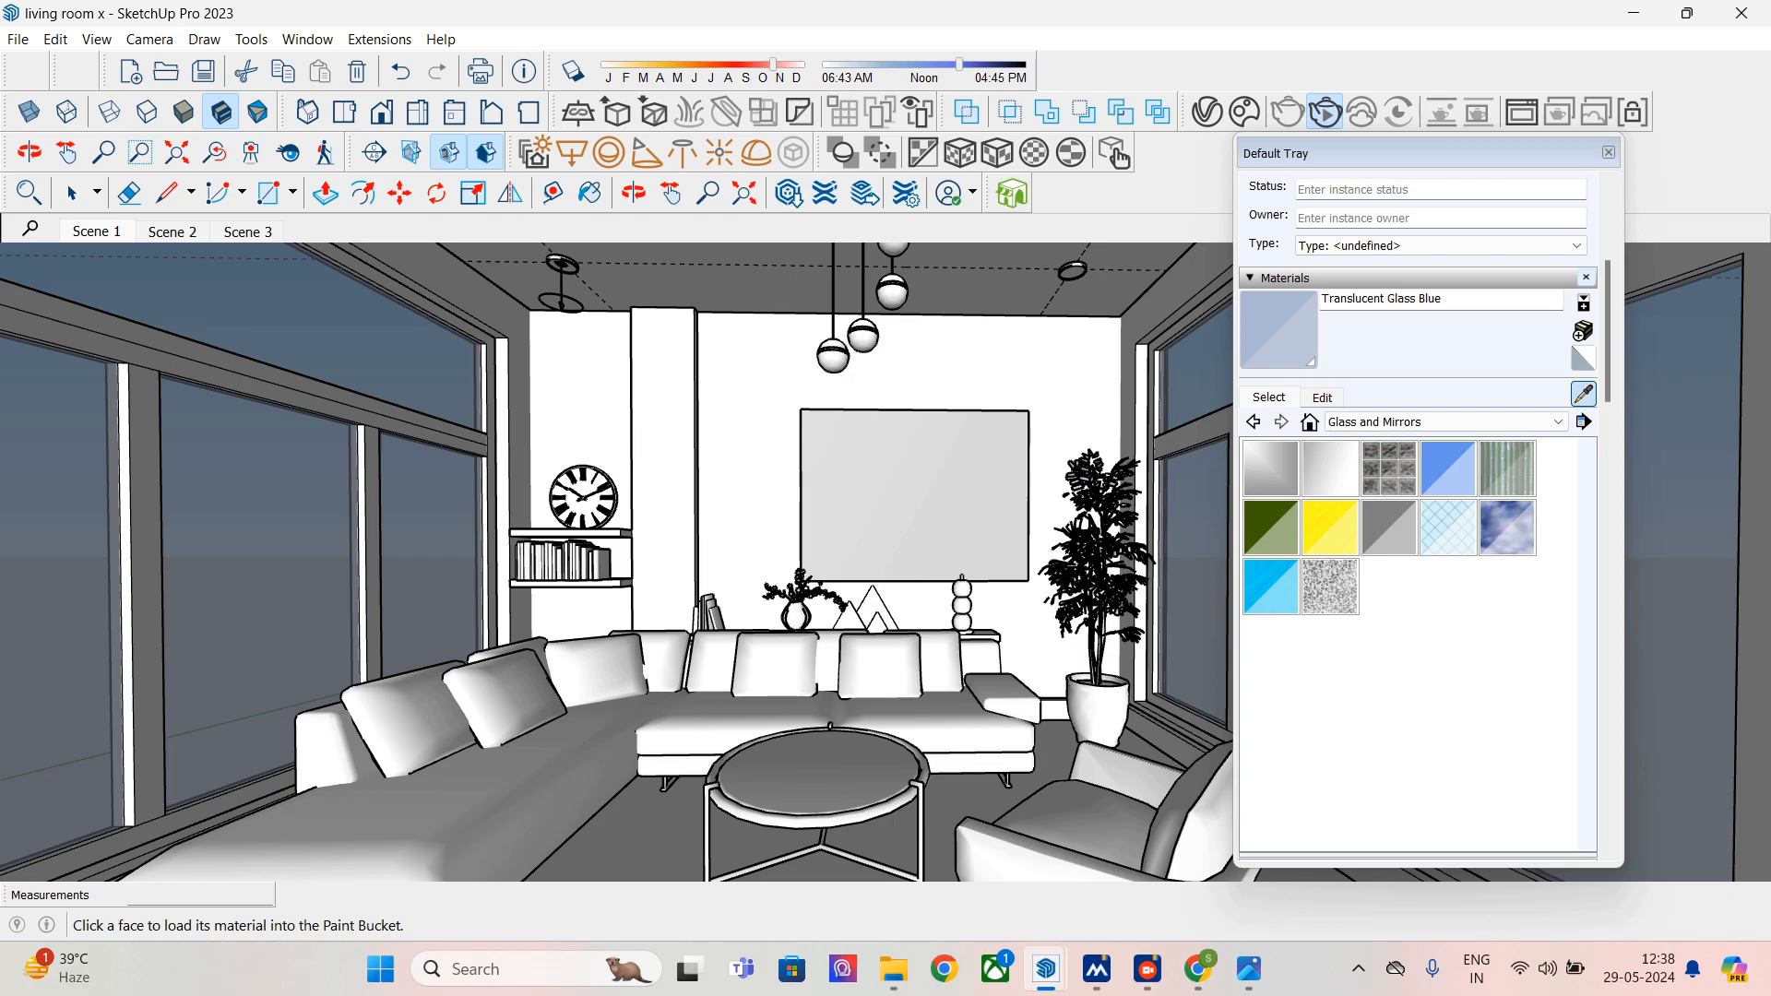
click(590, 193)
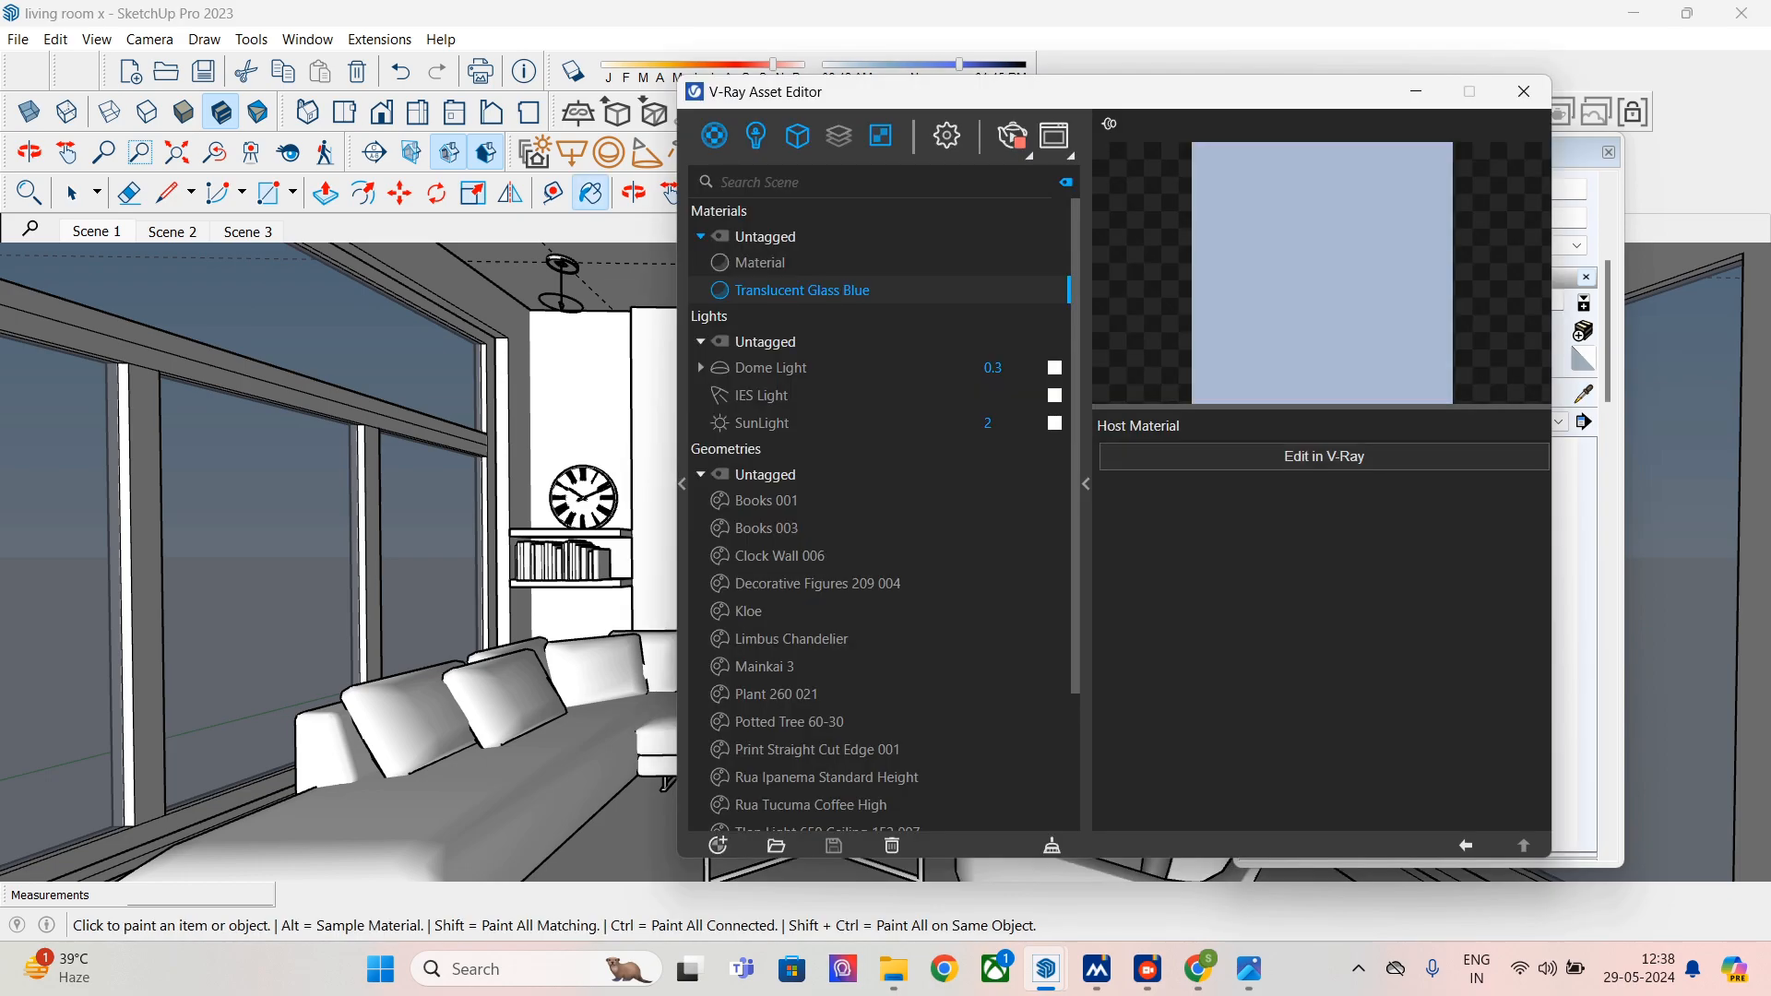
click(1323, 457)
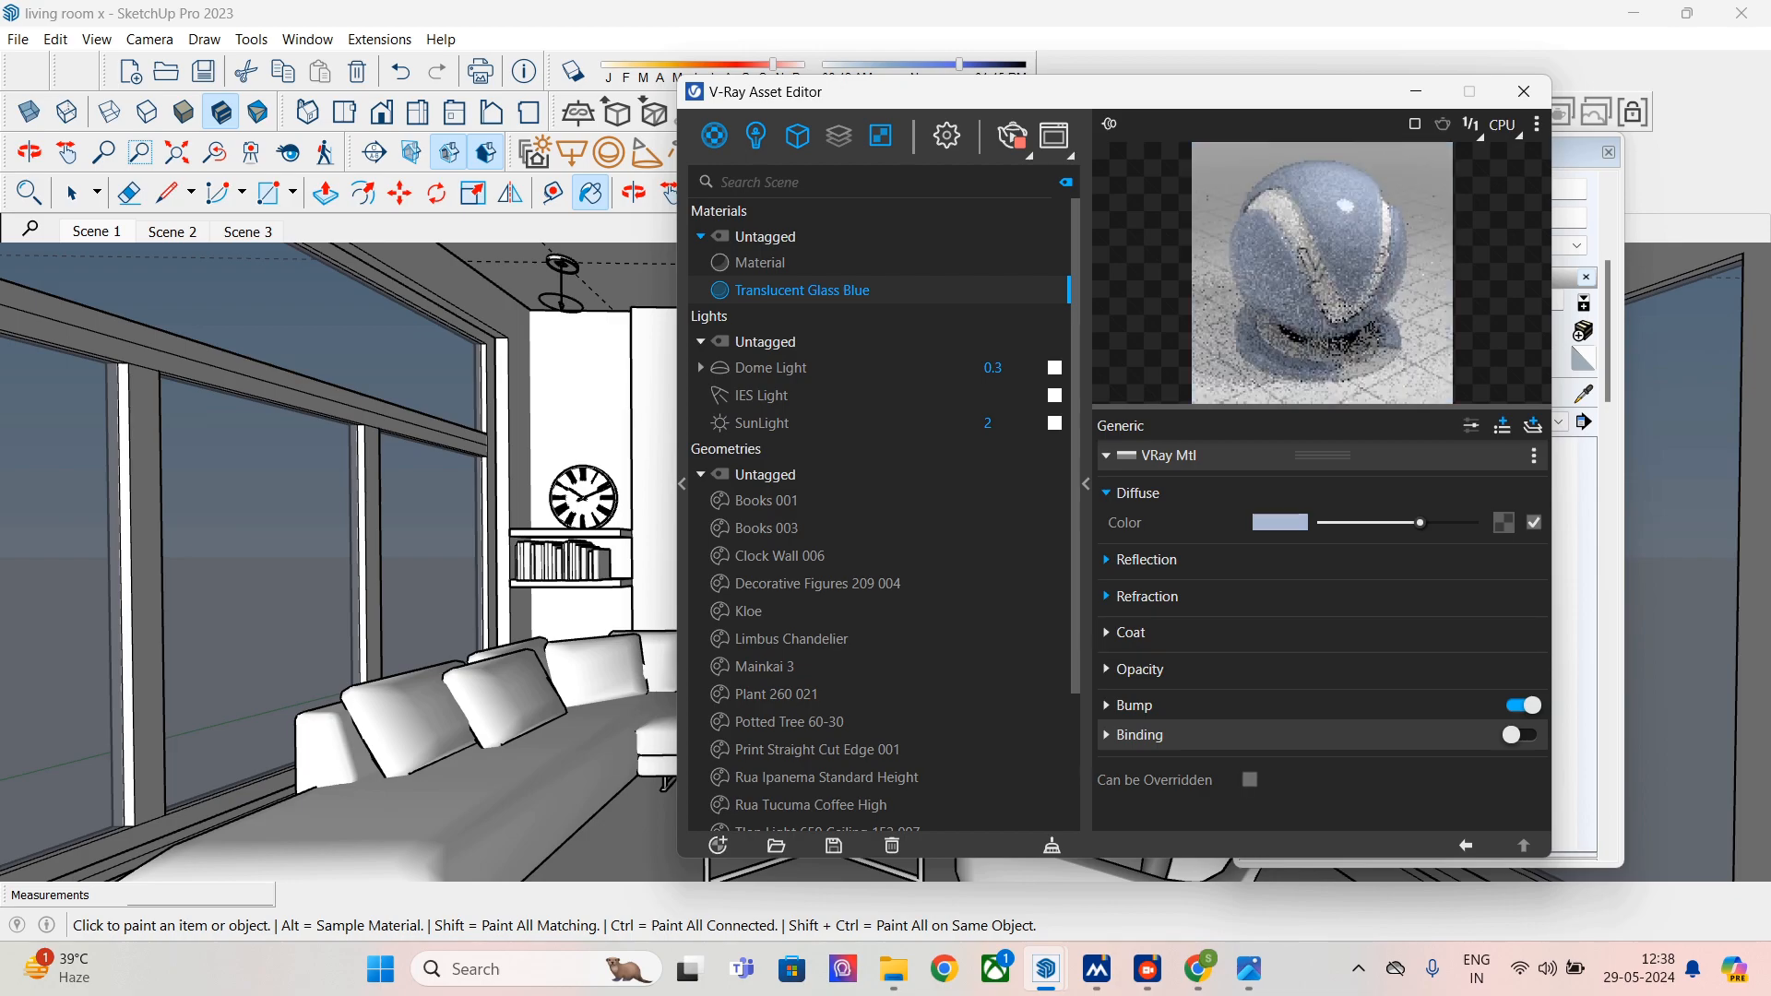
click(1524, 91)
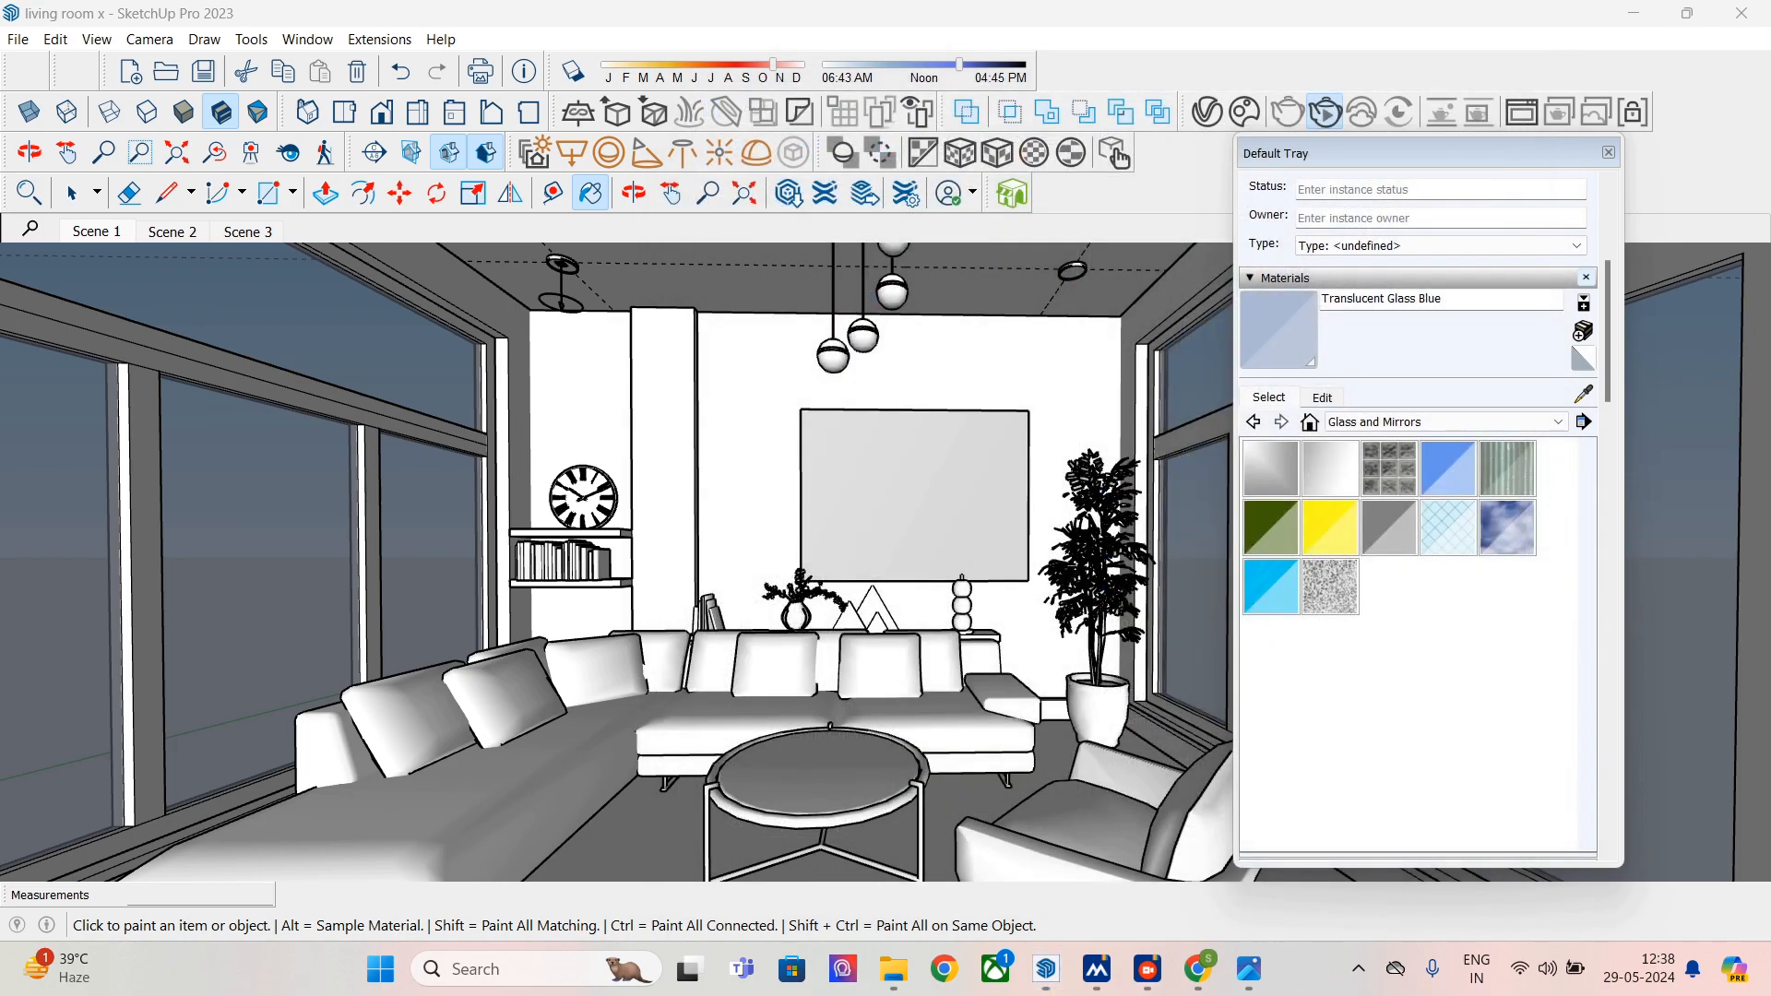
click(1608, 152)
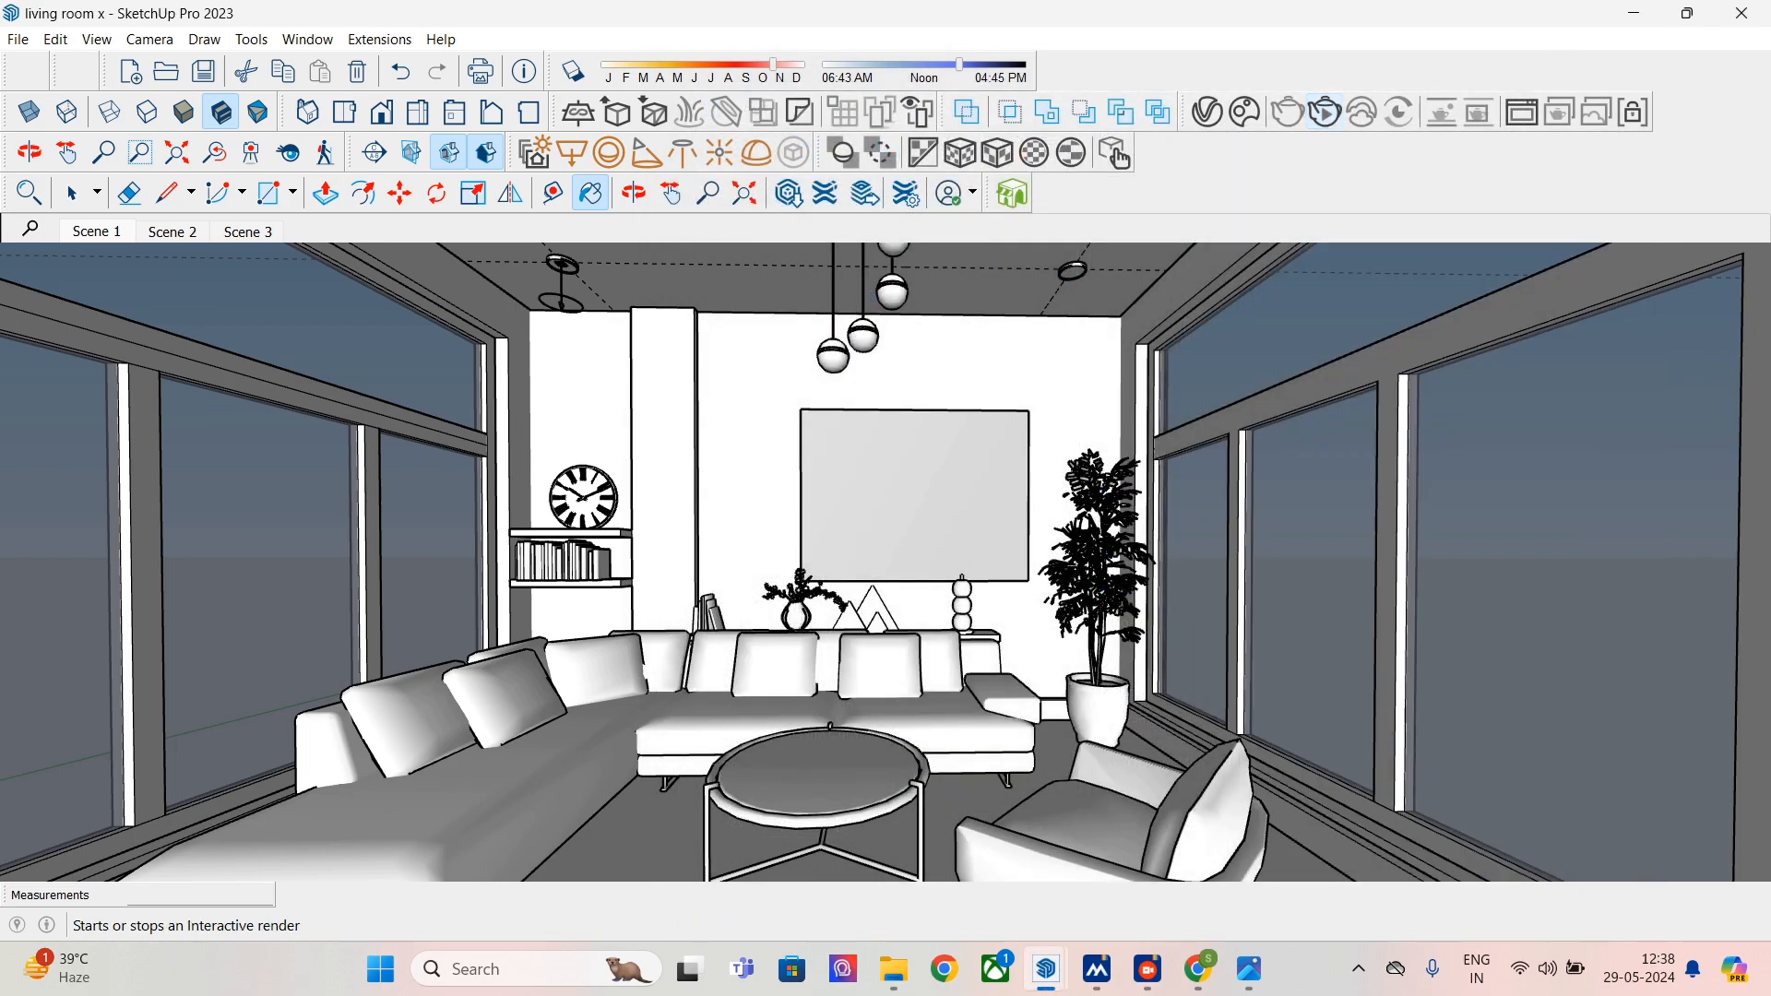
click(1324, 112)
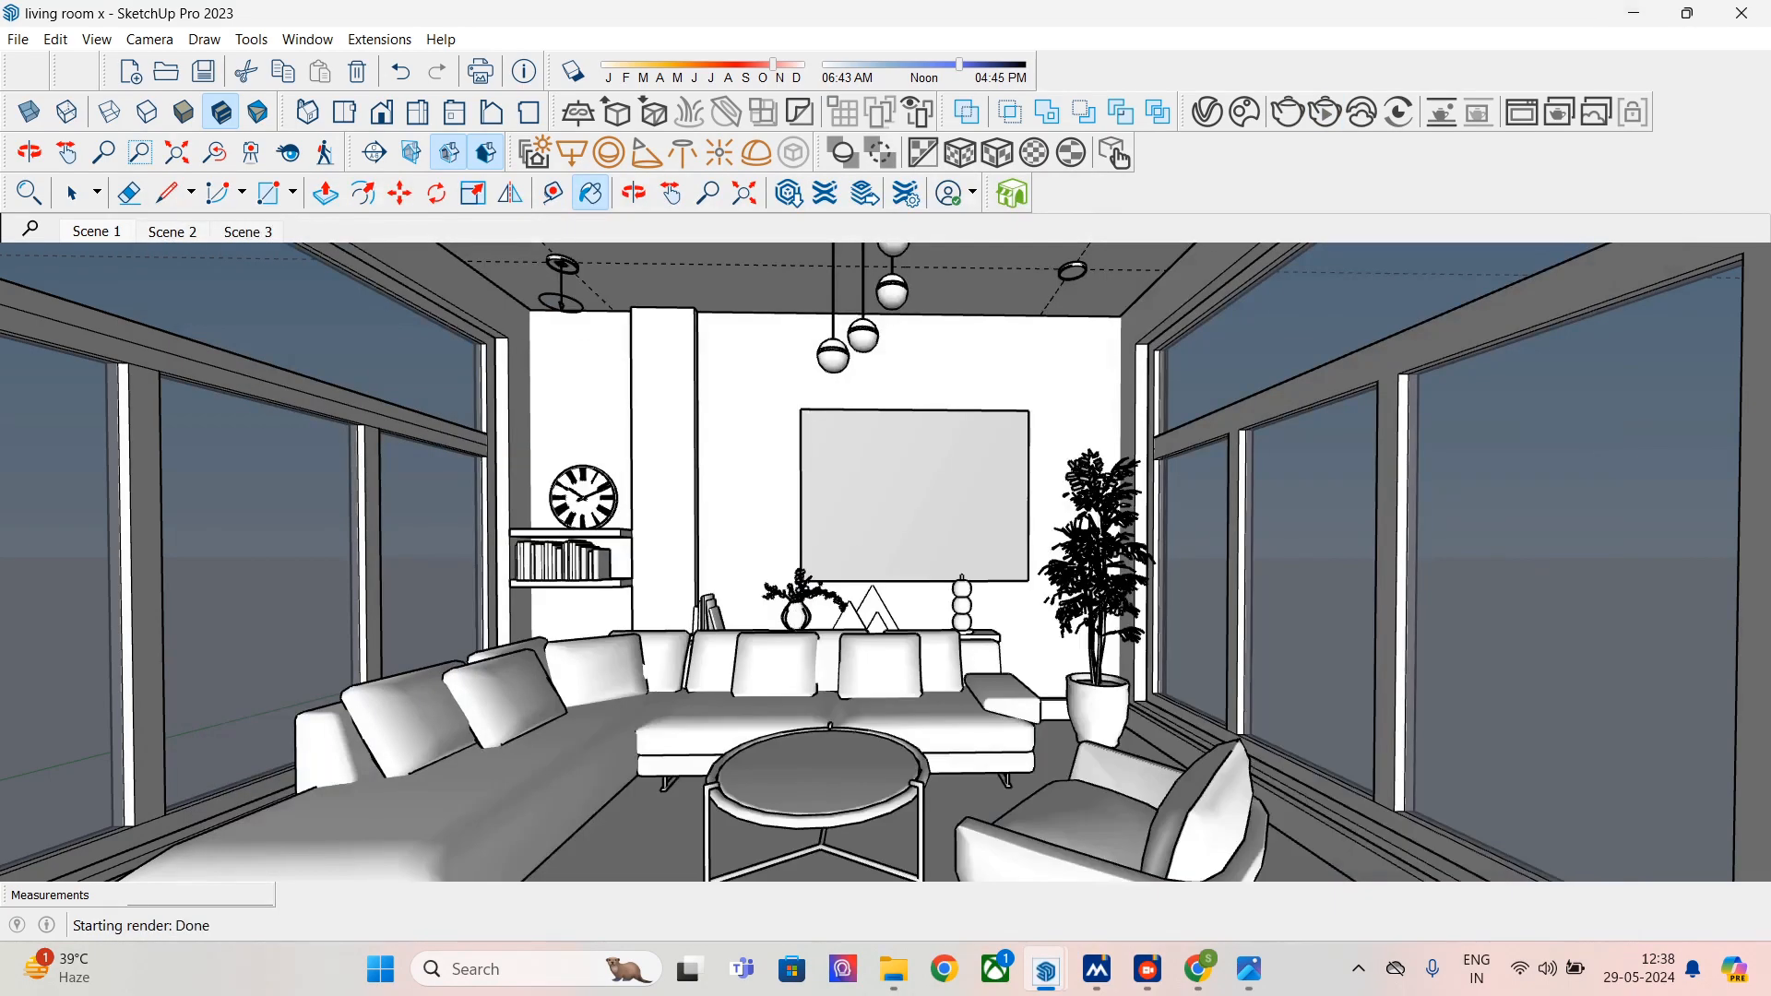
- Examine the reflection and refraction settings of the window's Translucent Glass Blue material
click(72, 193)
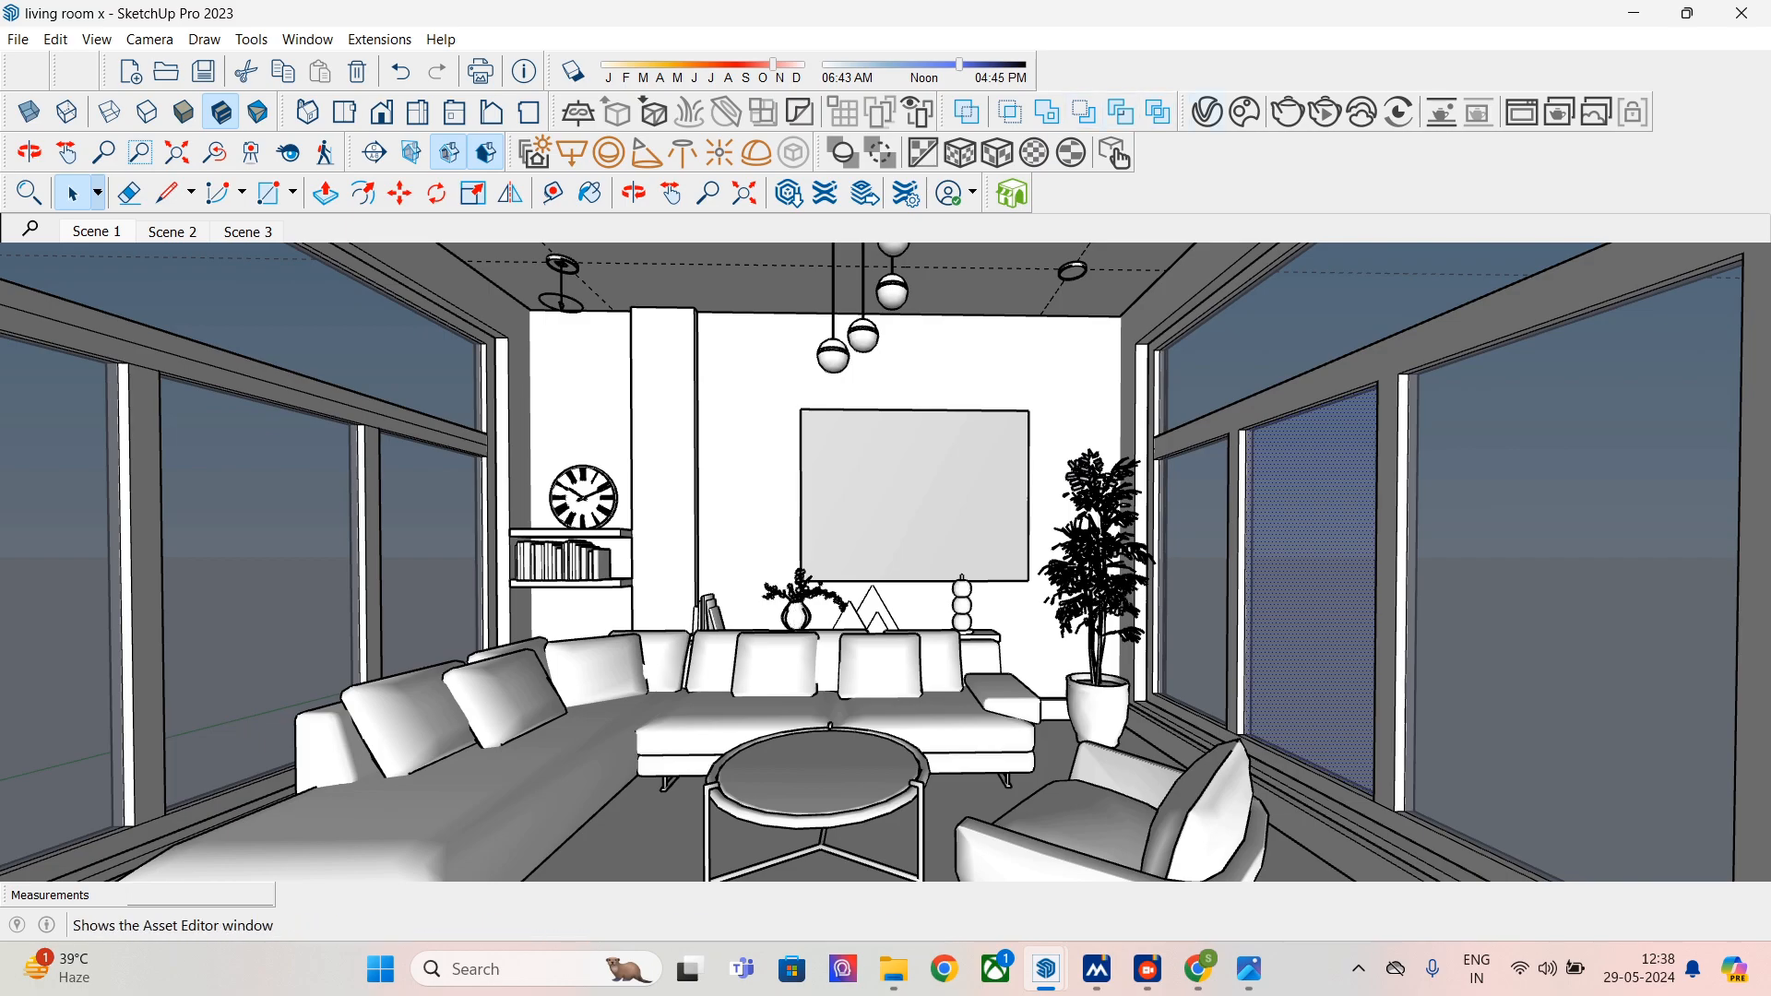
click(1207, 112)
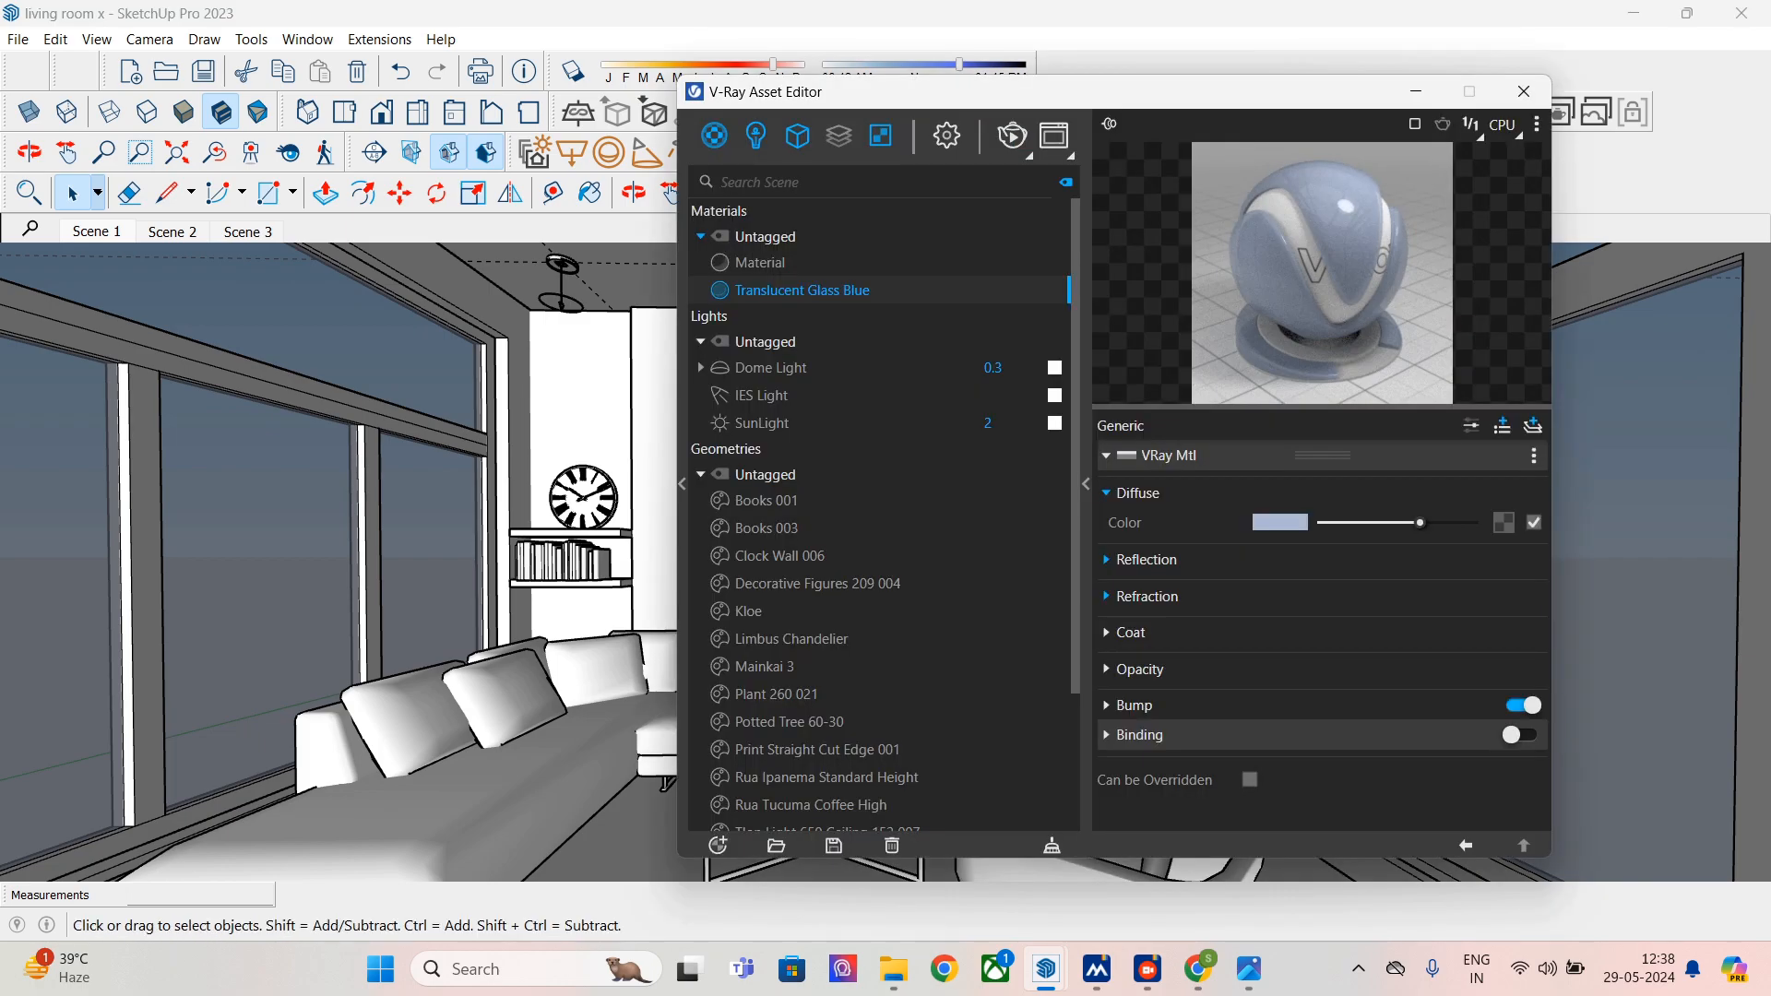
click(1146, 560)
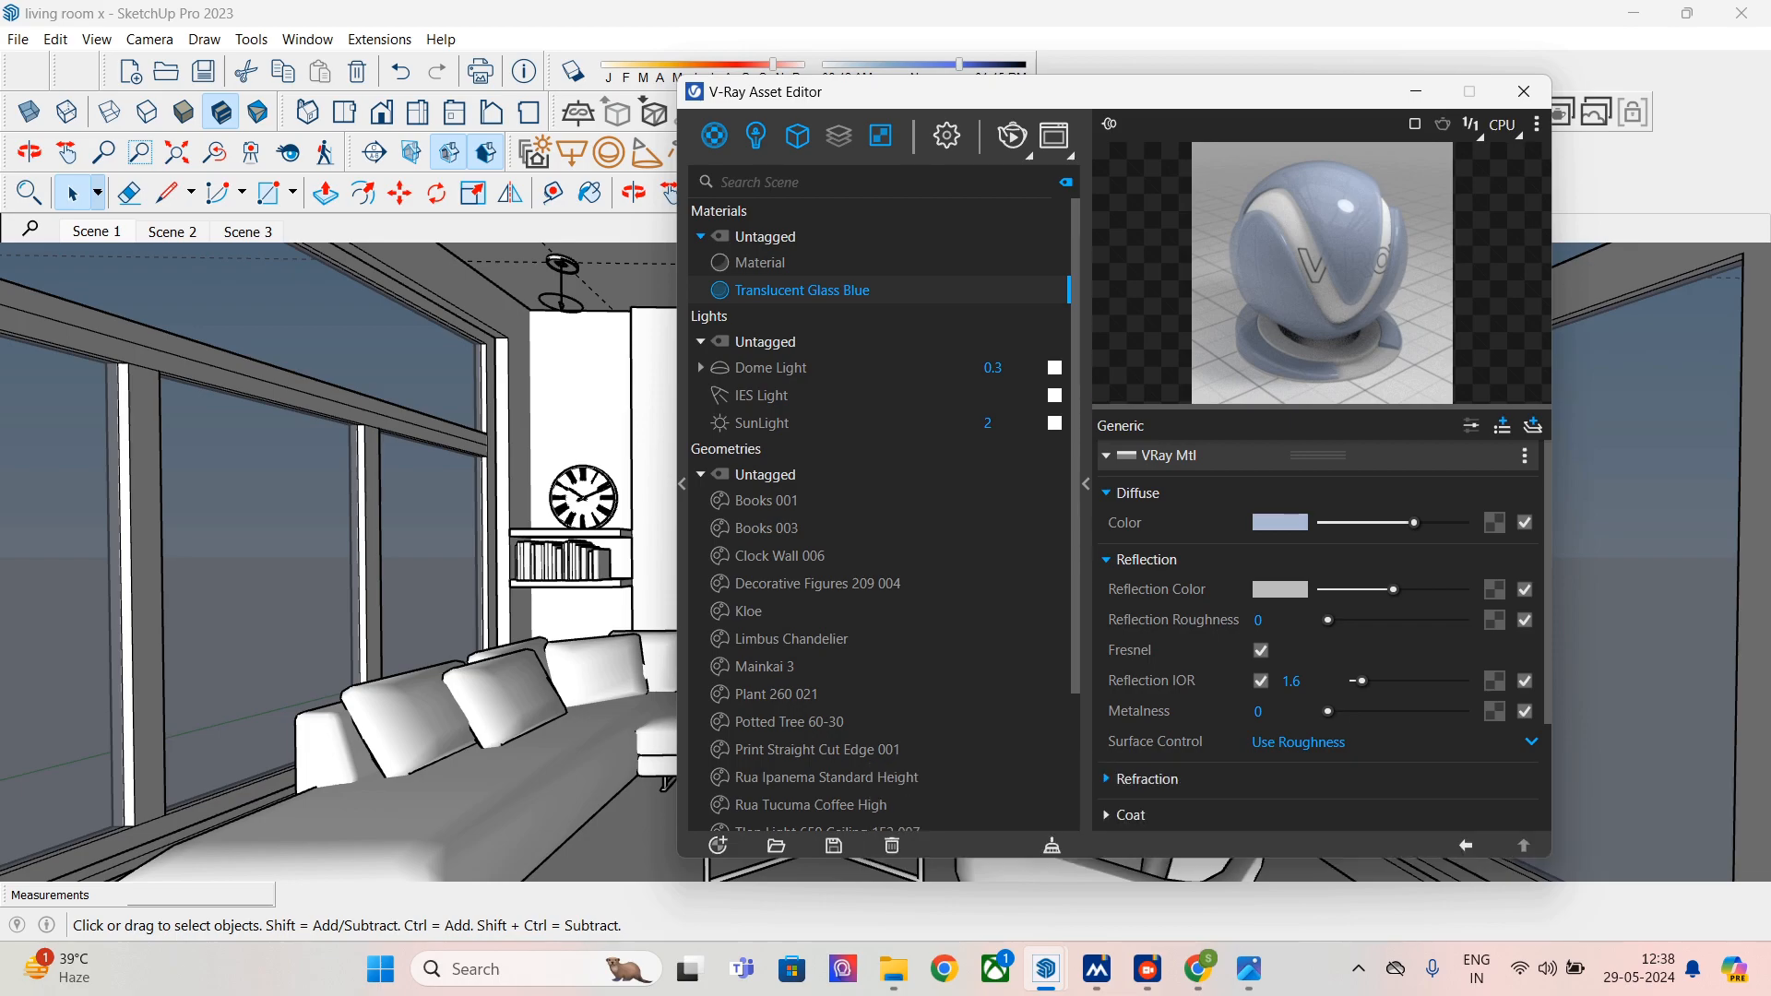
click(1205, 779)
scroll(1205, 779, down, 2)
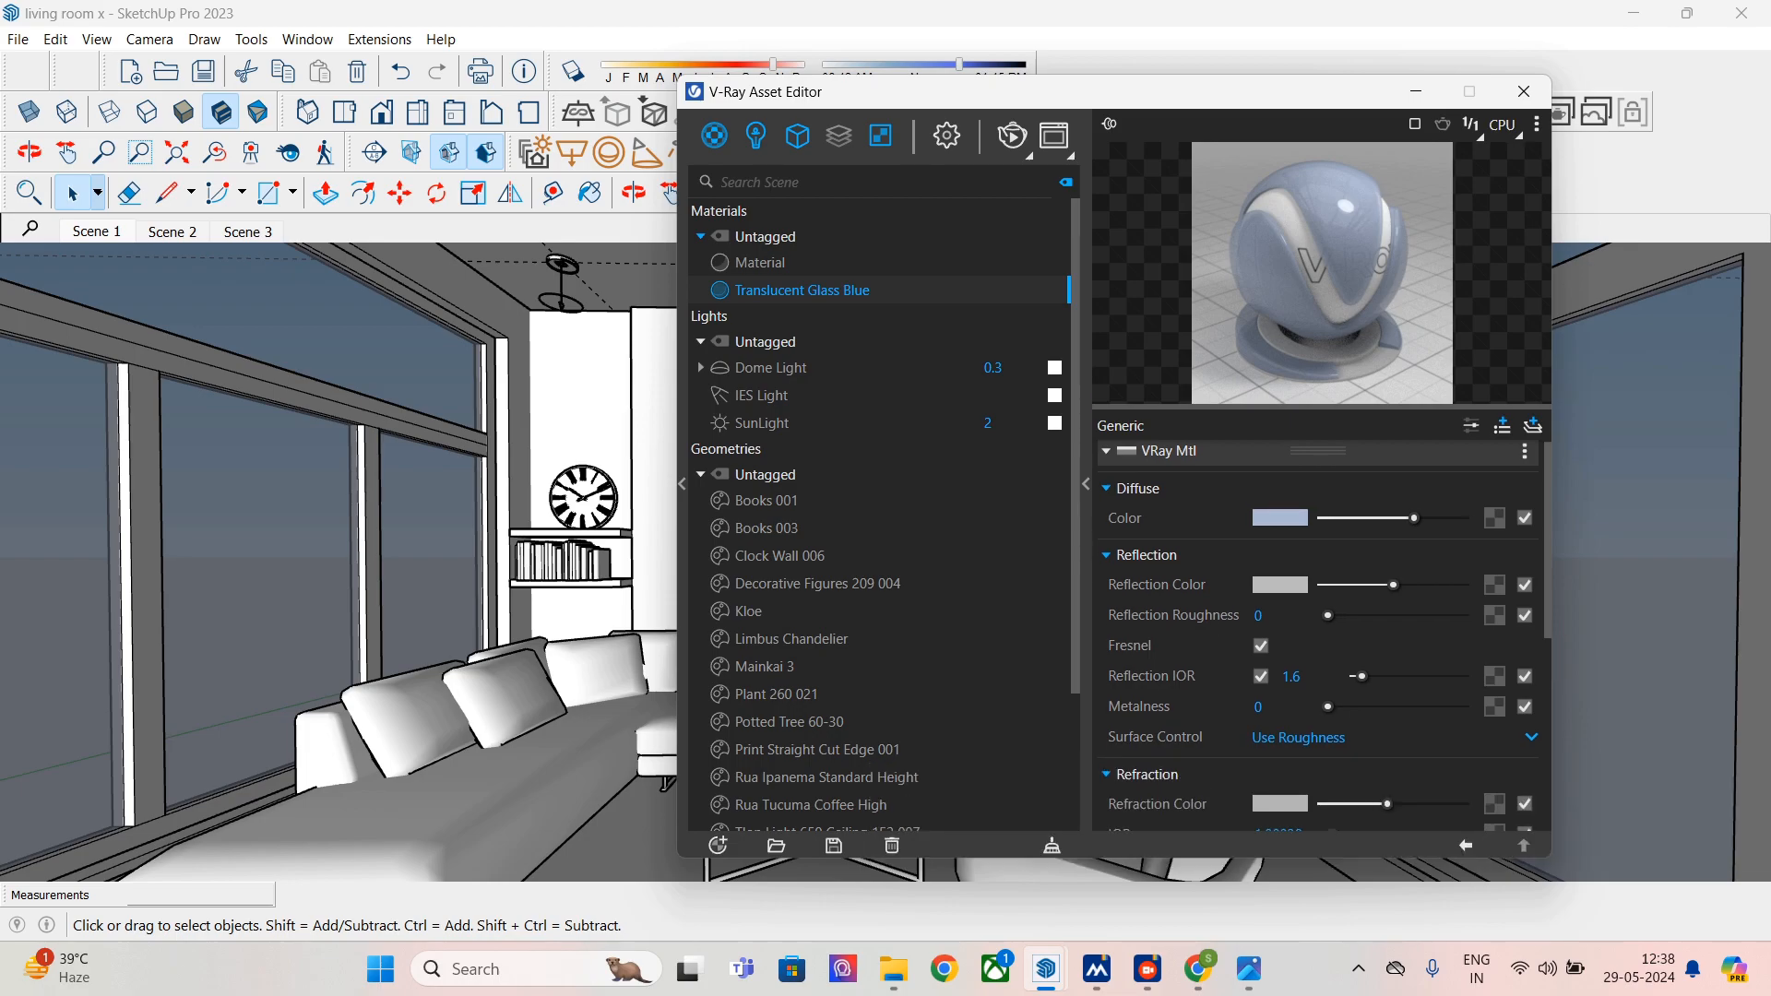
click(1523, 91)
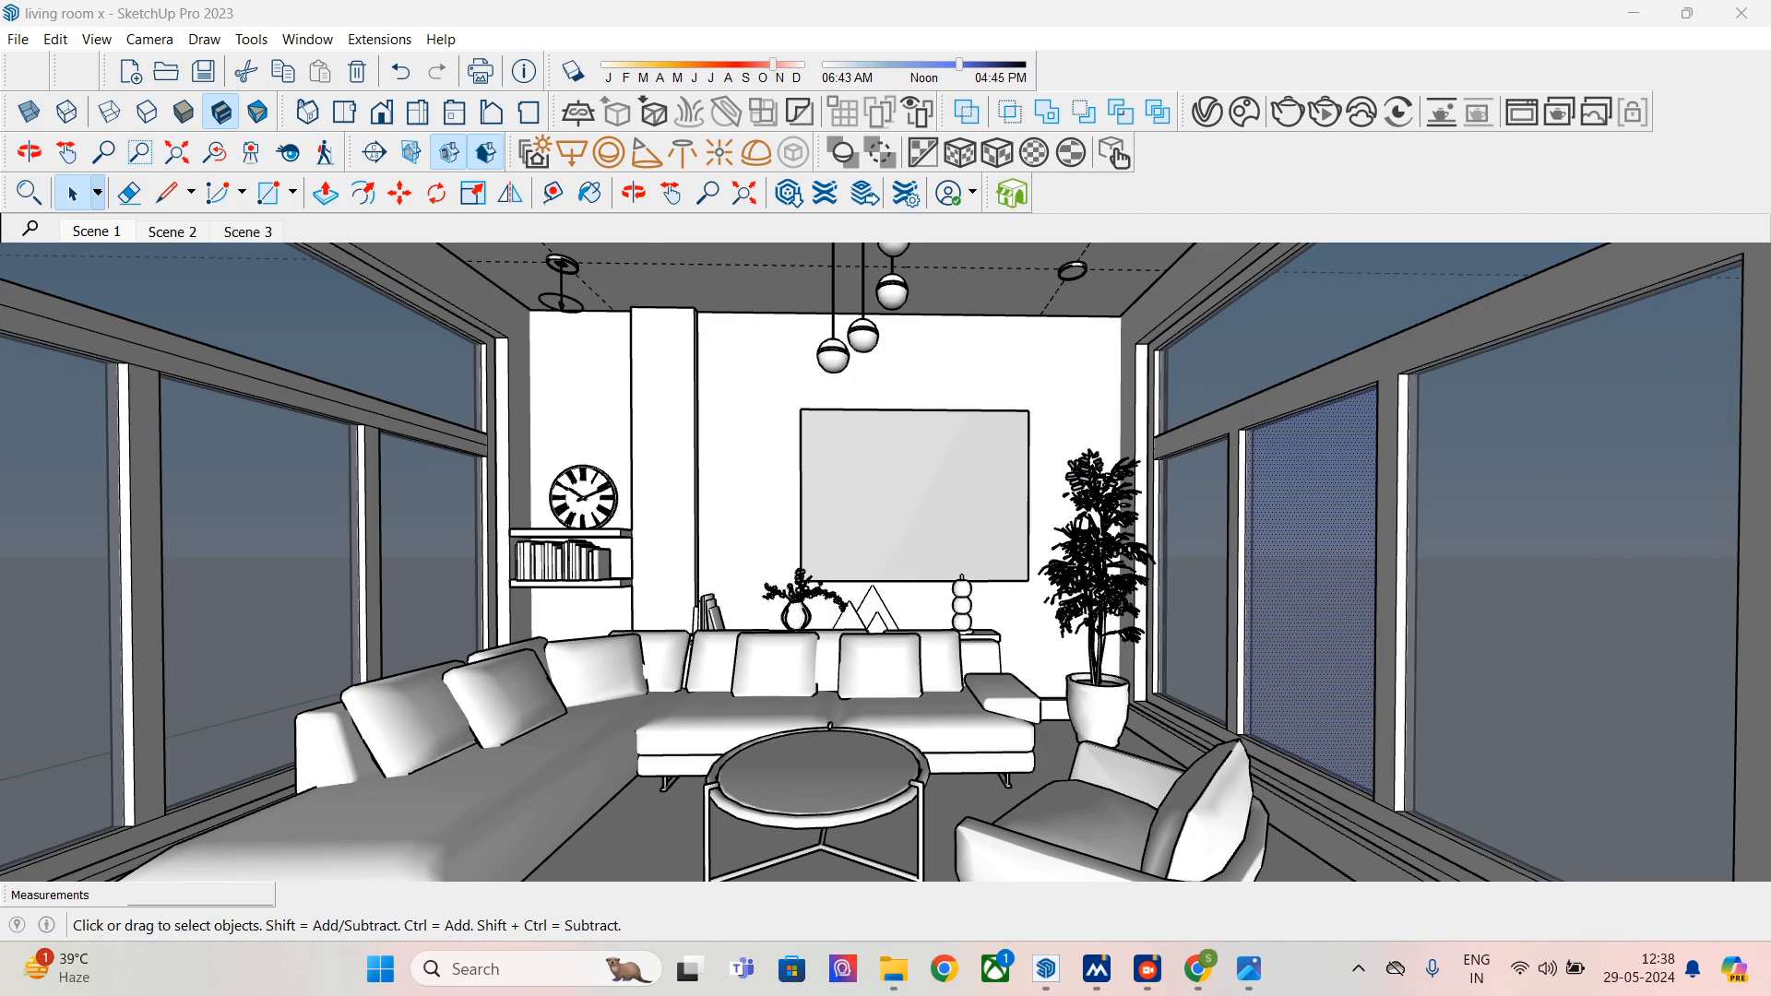
- Move the IES light at the ceiling downlight above the clock down by about 0.08'
click(559, 281)
scroll(559, 281, up, 3)
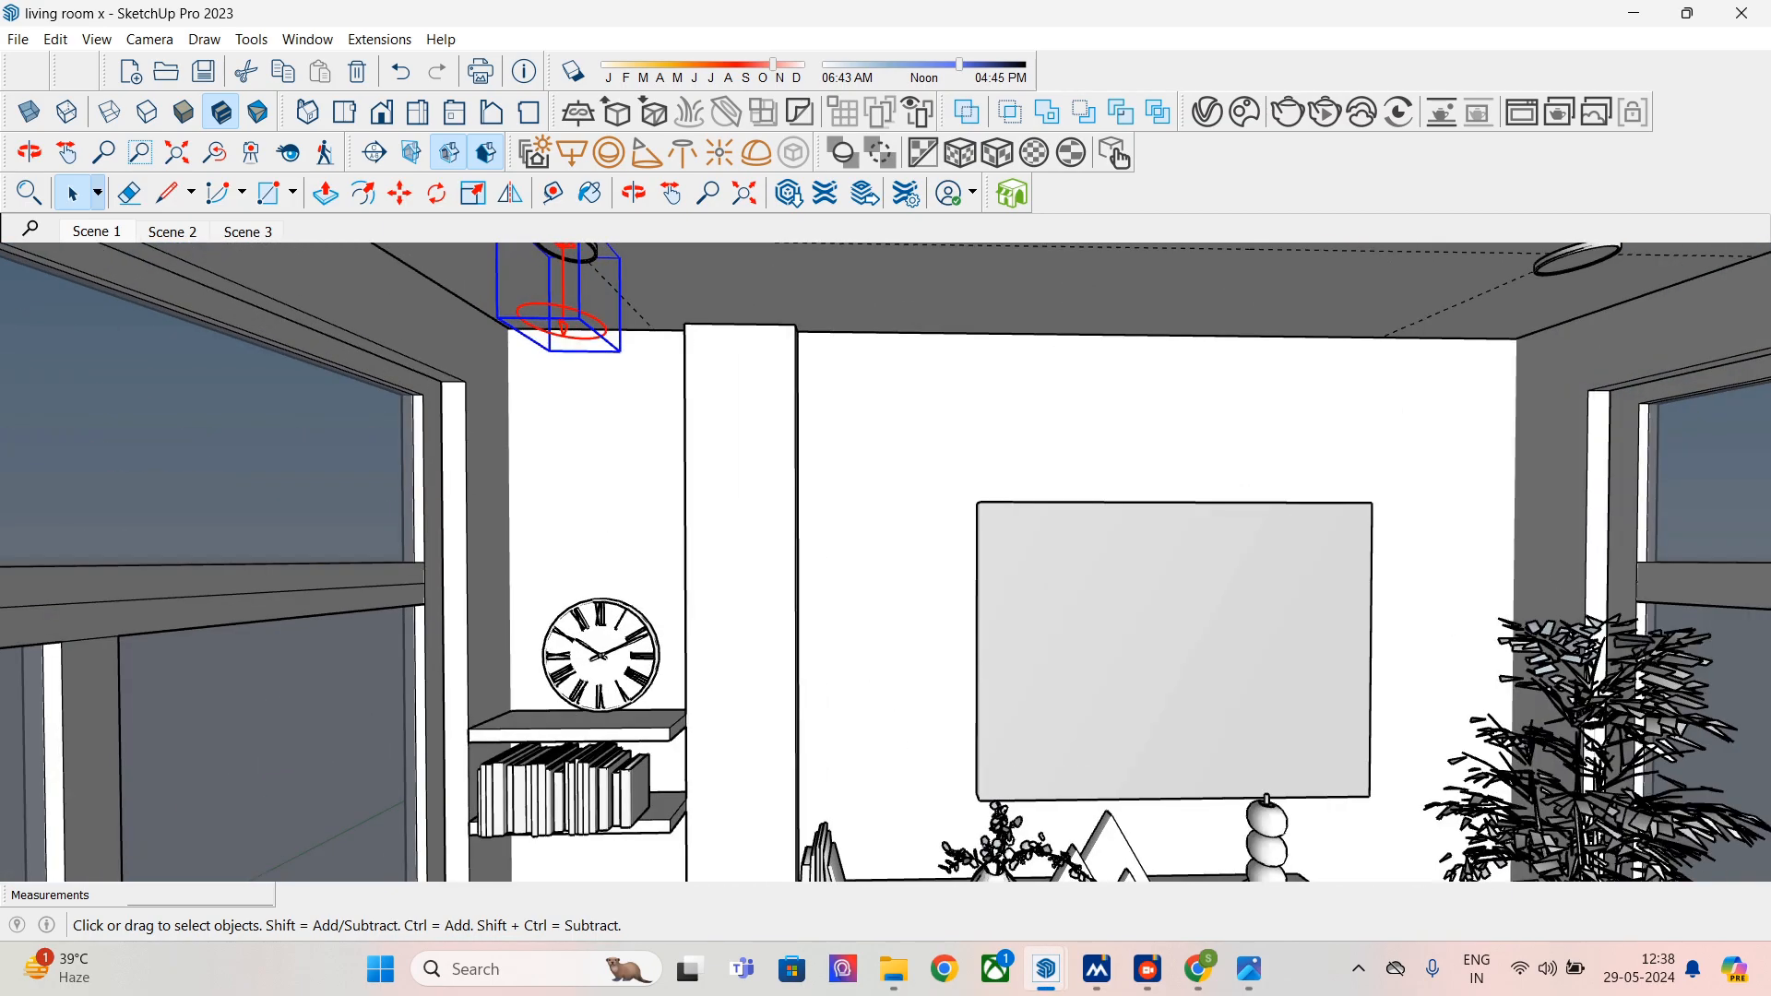
scroll(560, 281, up, 1)
shift+middle_drag(560, 281, 565, 369)
scroll(564, 369, up, 2)
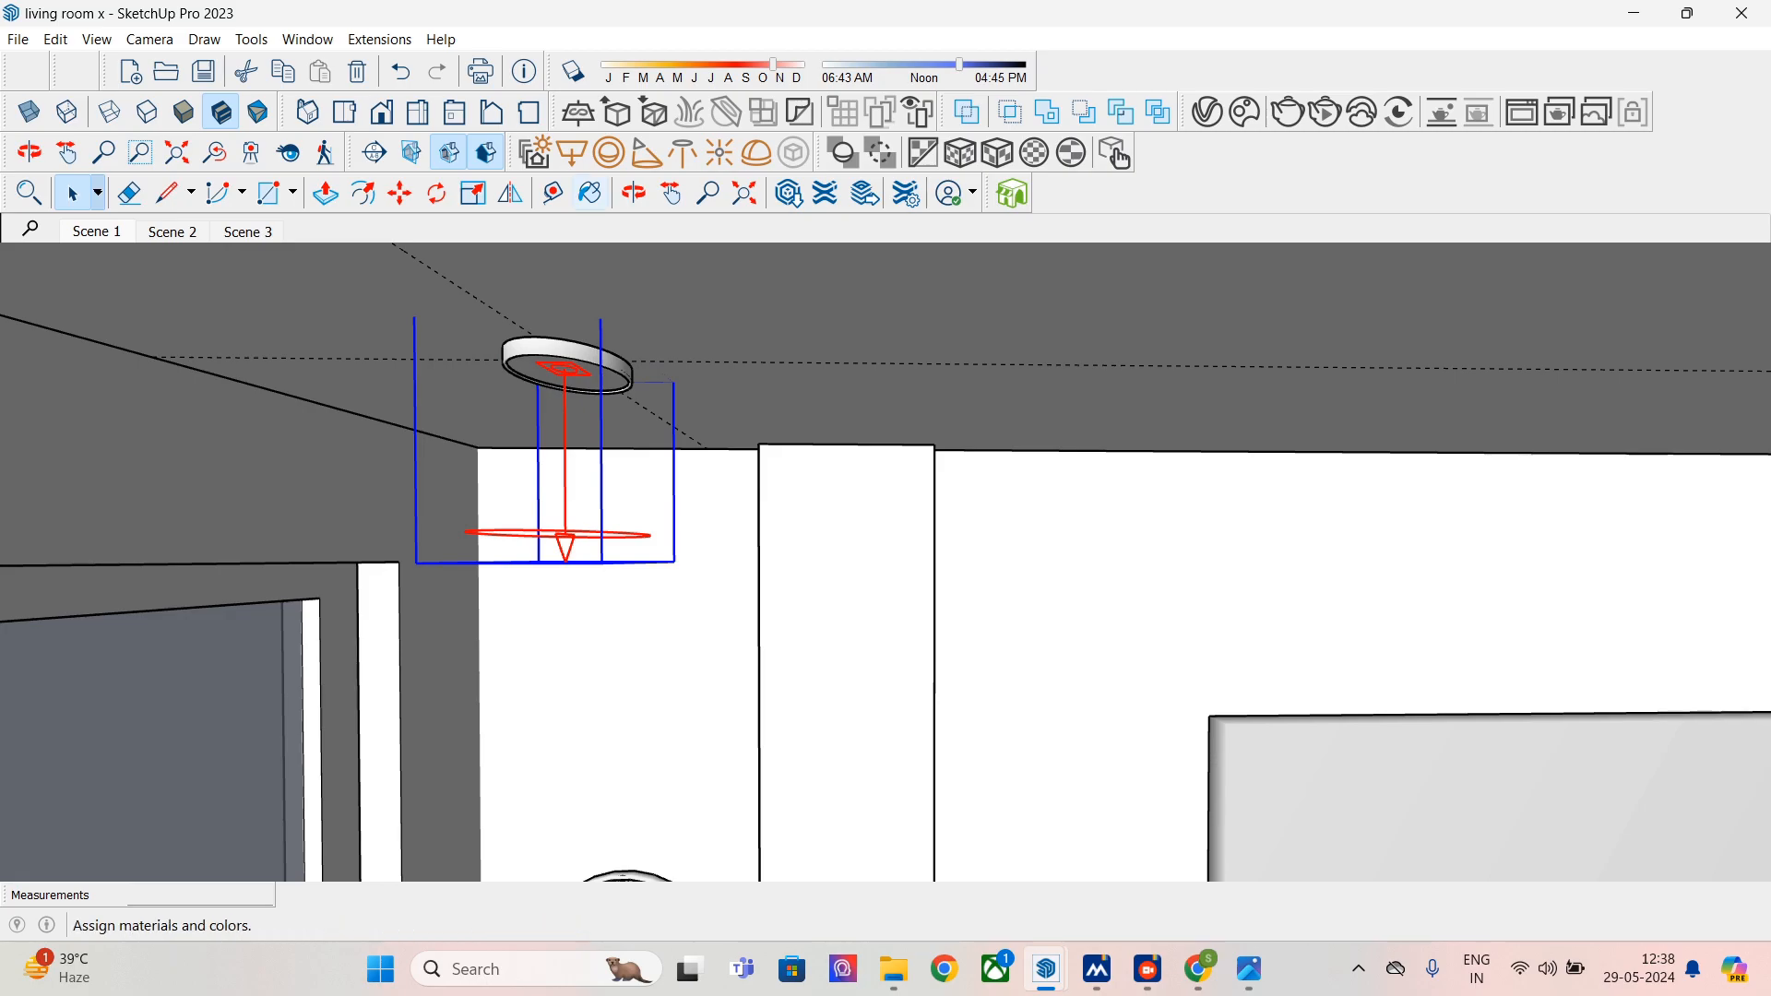
click(399, 193)
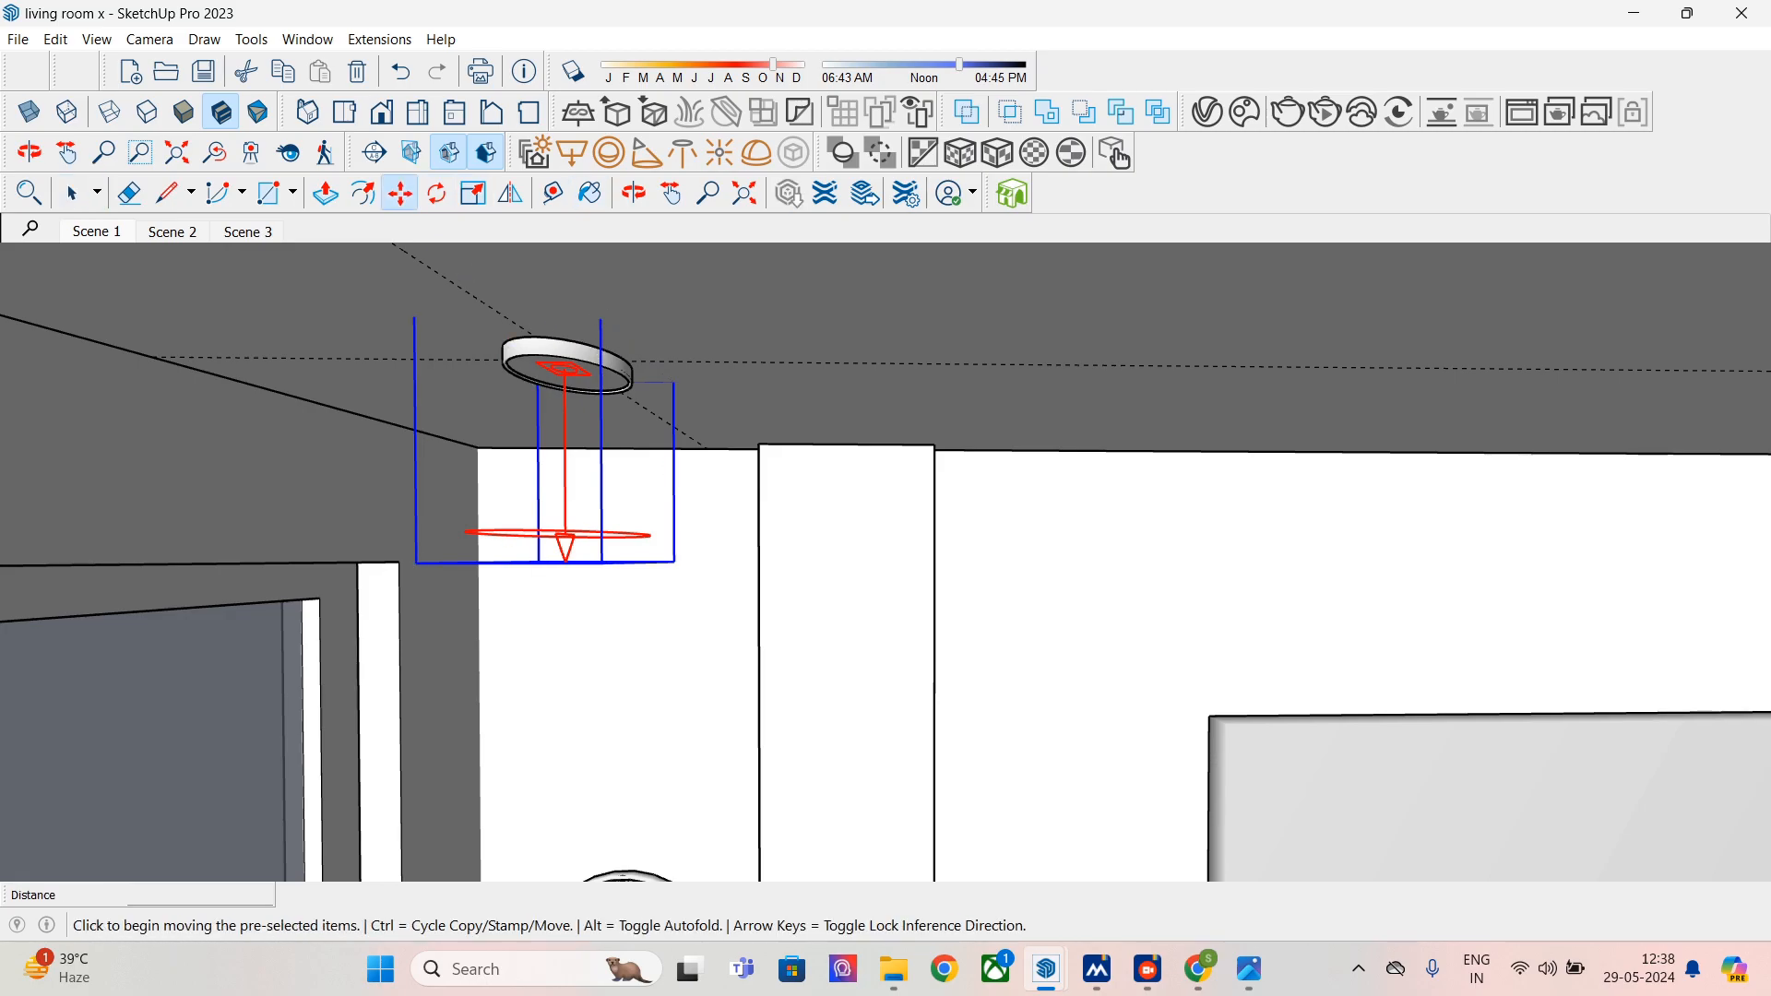
click(564, 369)
click(564, 370)
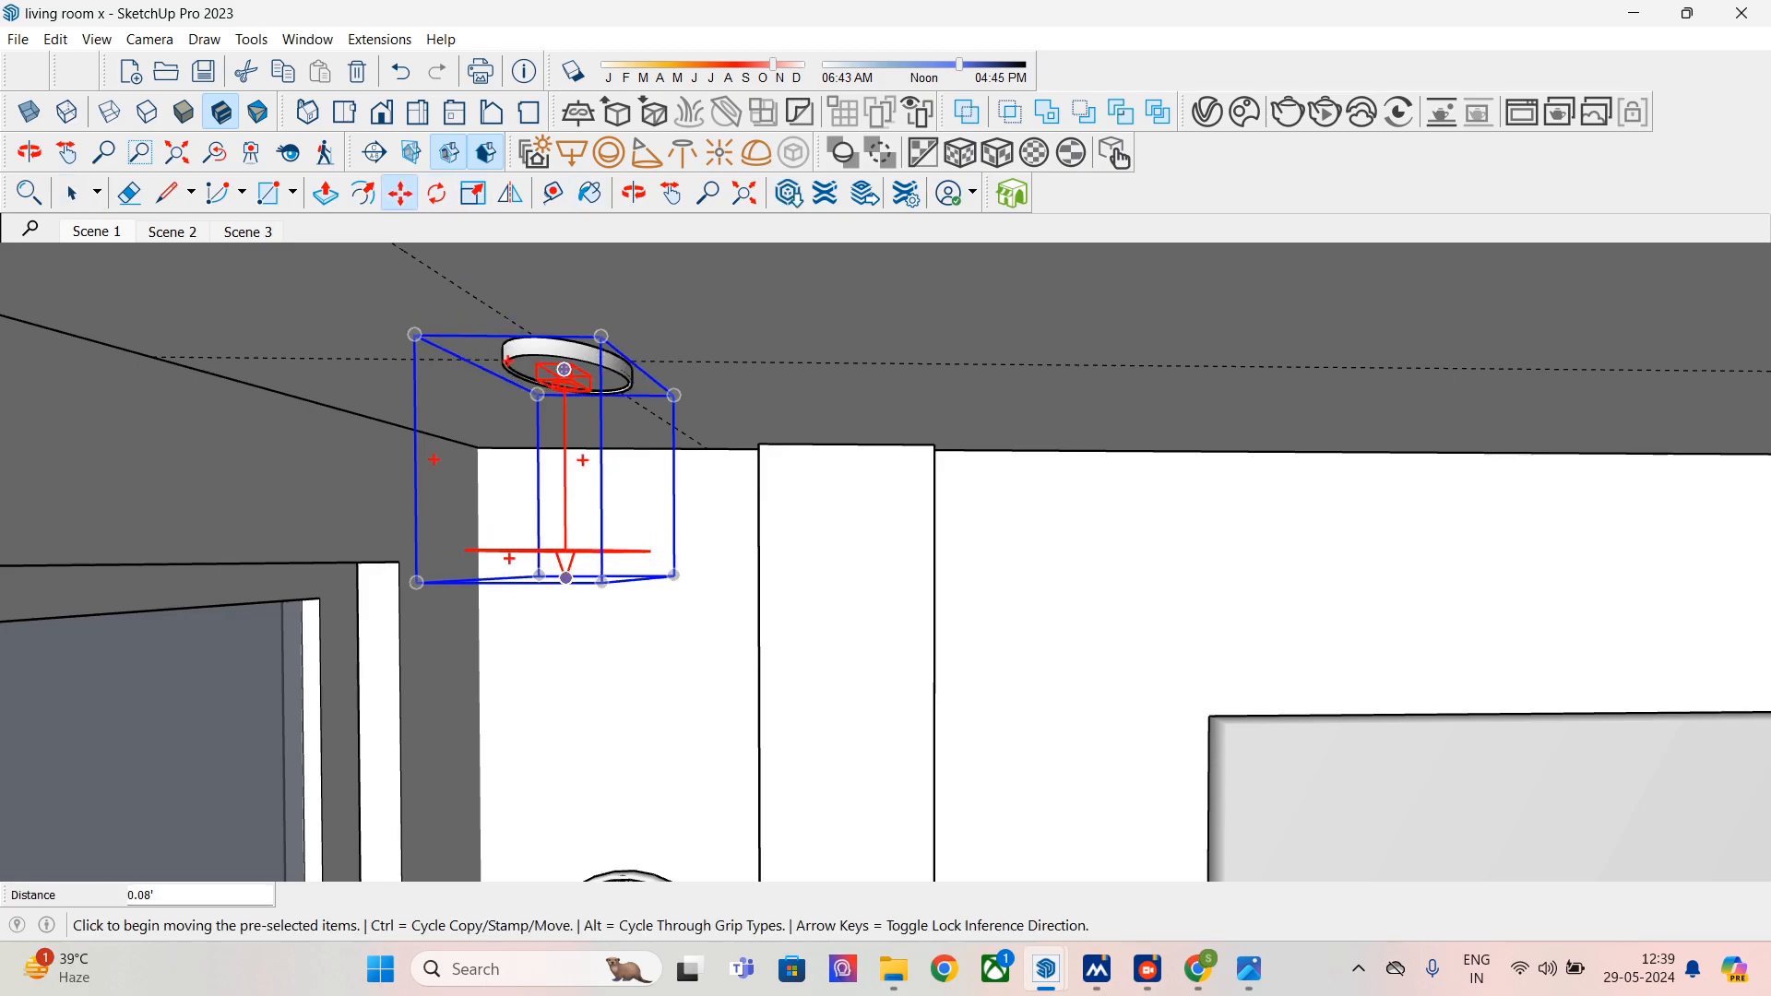
- Copy the IES light about 10.42' across the back wall to the downlight in the opposite corner
scroll(605, 476, down, 3)
middle_drag(804, 486, 691, 482)
key(ctrl)
click(448, 470)
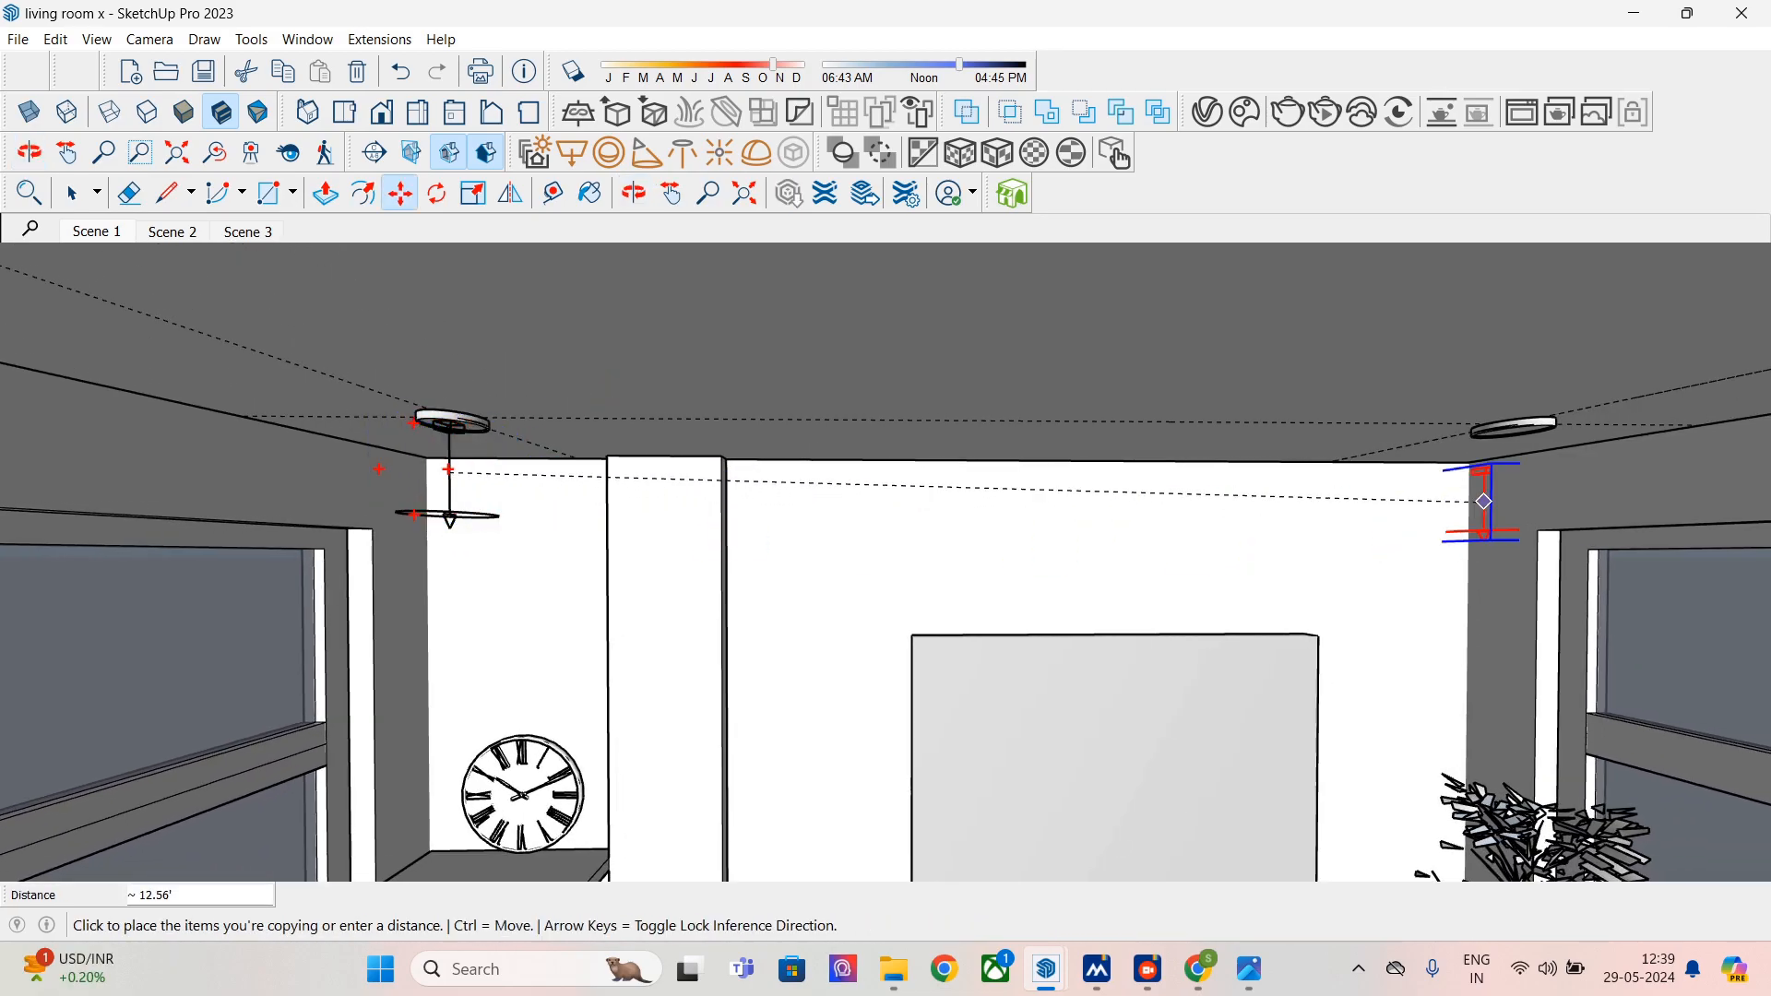
click(1515, 478)
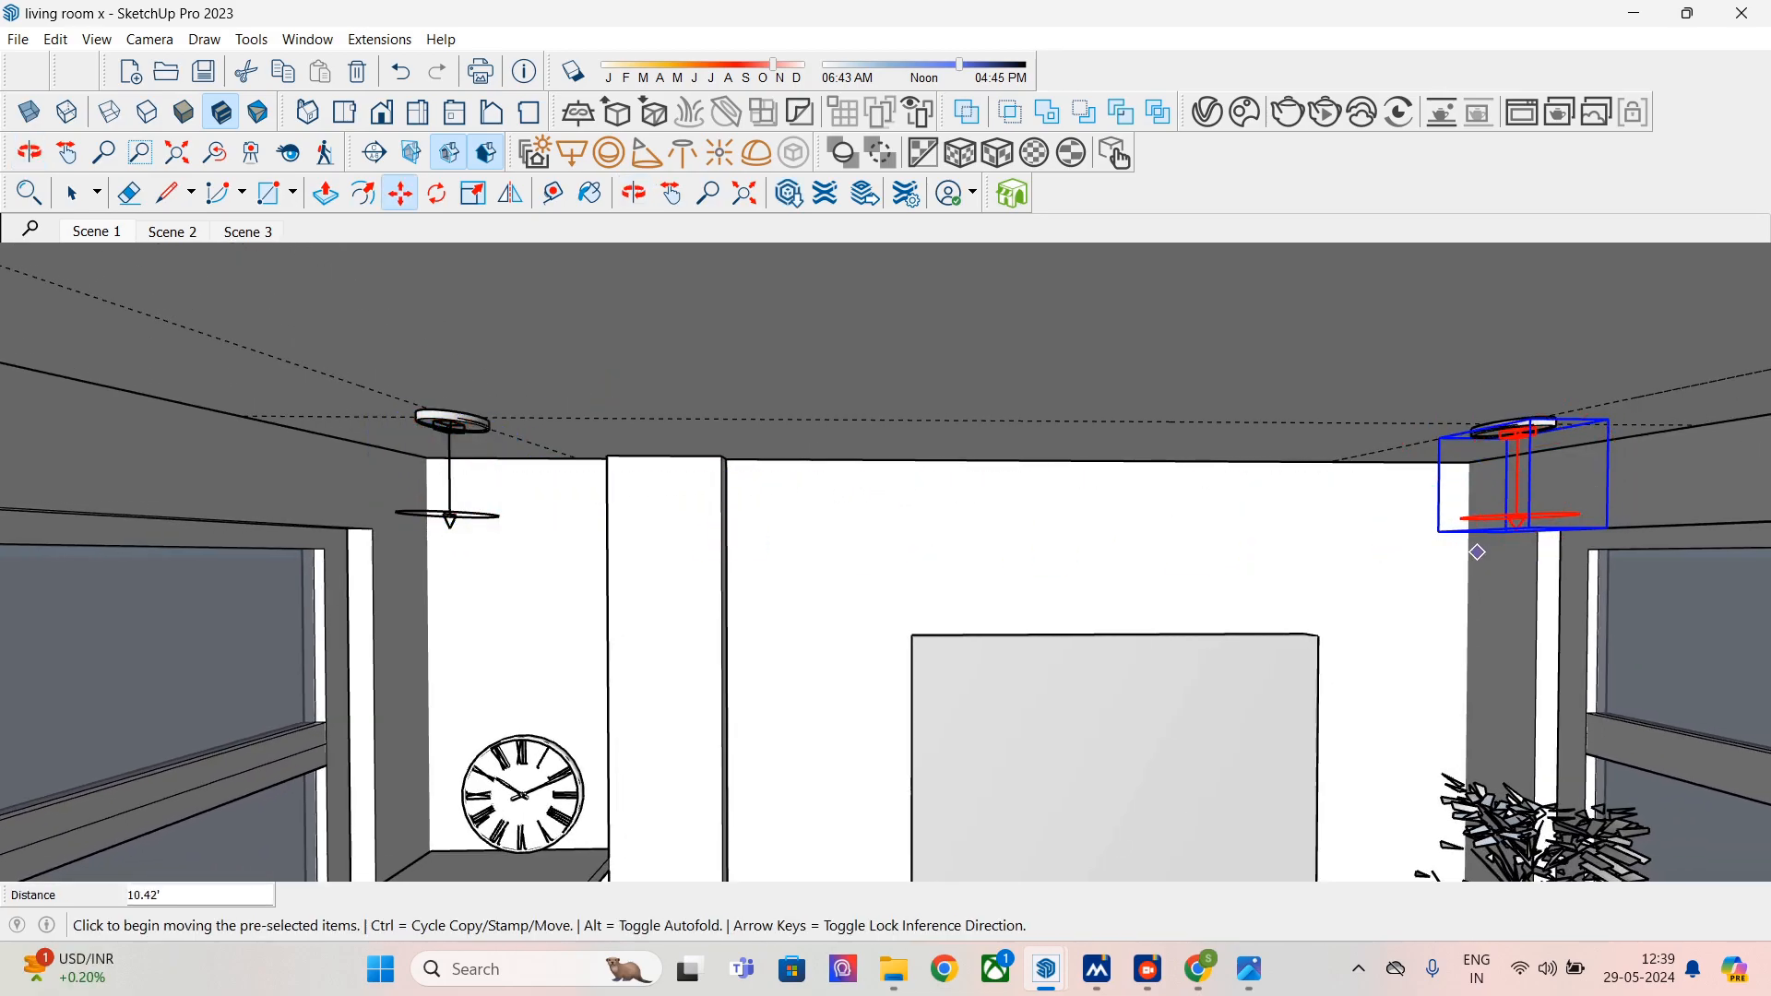
middle_drag(1477, 552, 1509, 458)
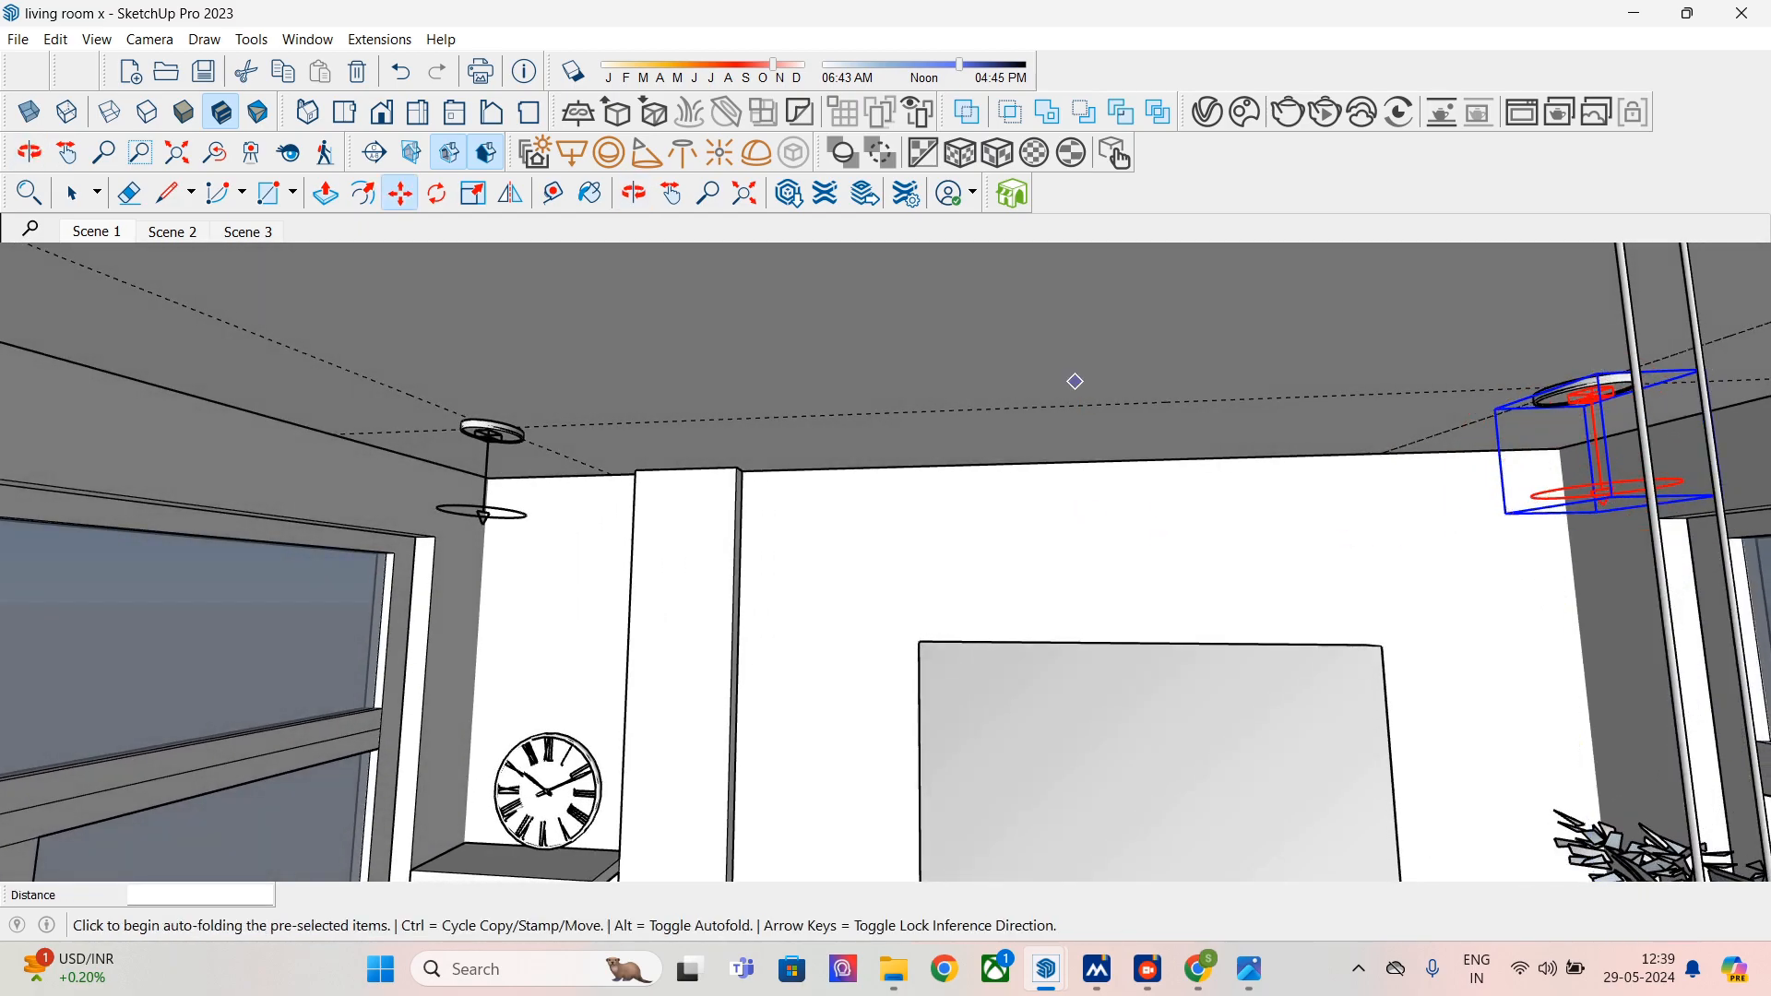
scroll(1265, 350, down, 2)
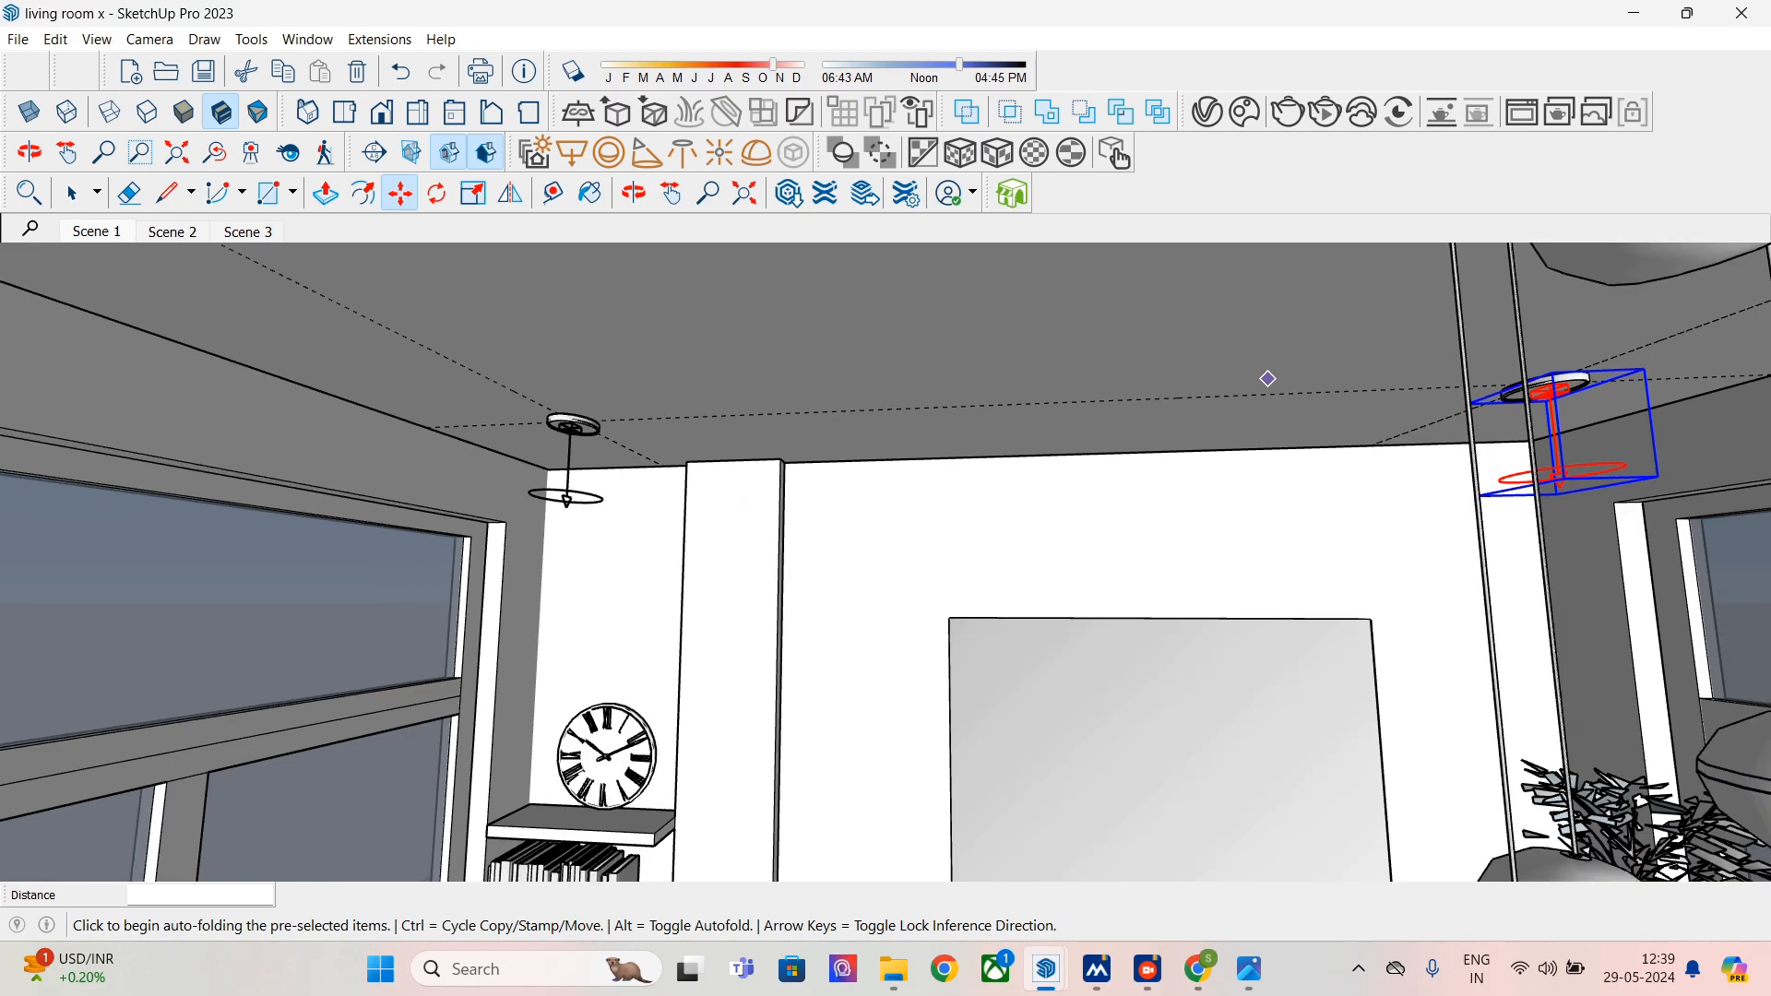
scroll(1267, 378, down, 2)
middle_drag(1267, 378, 956, 494)
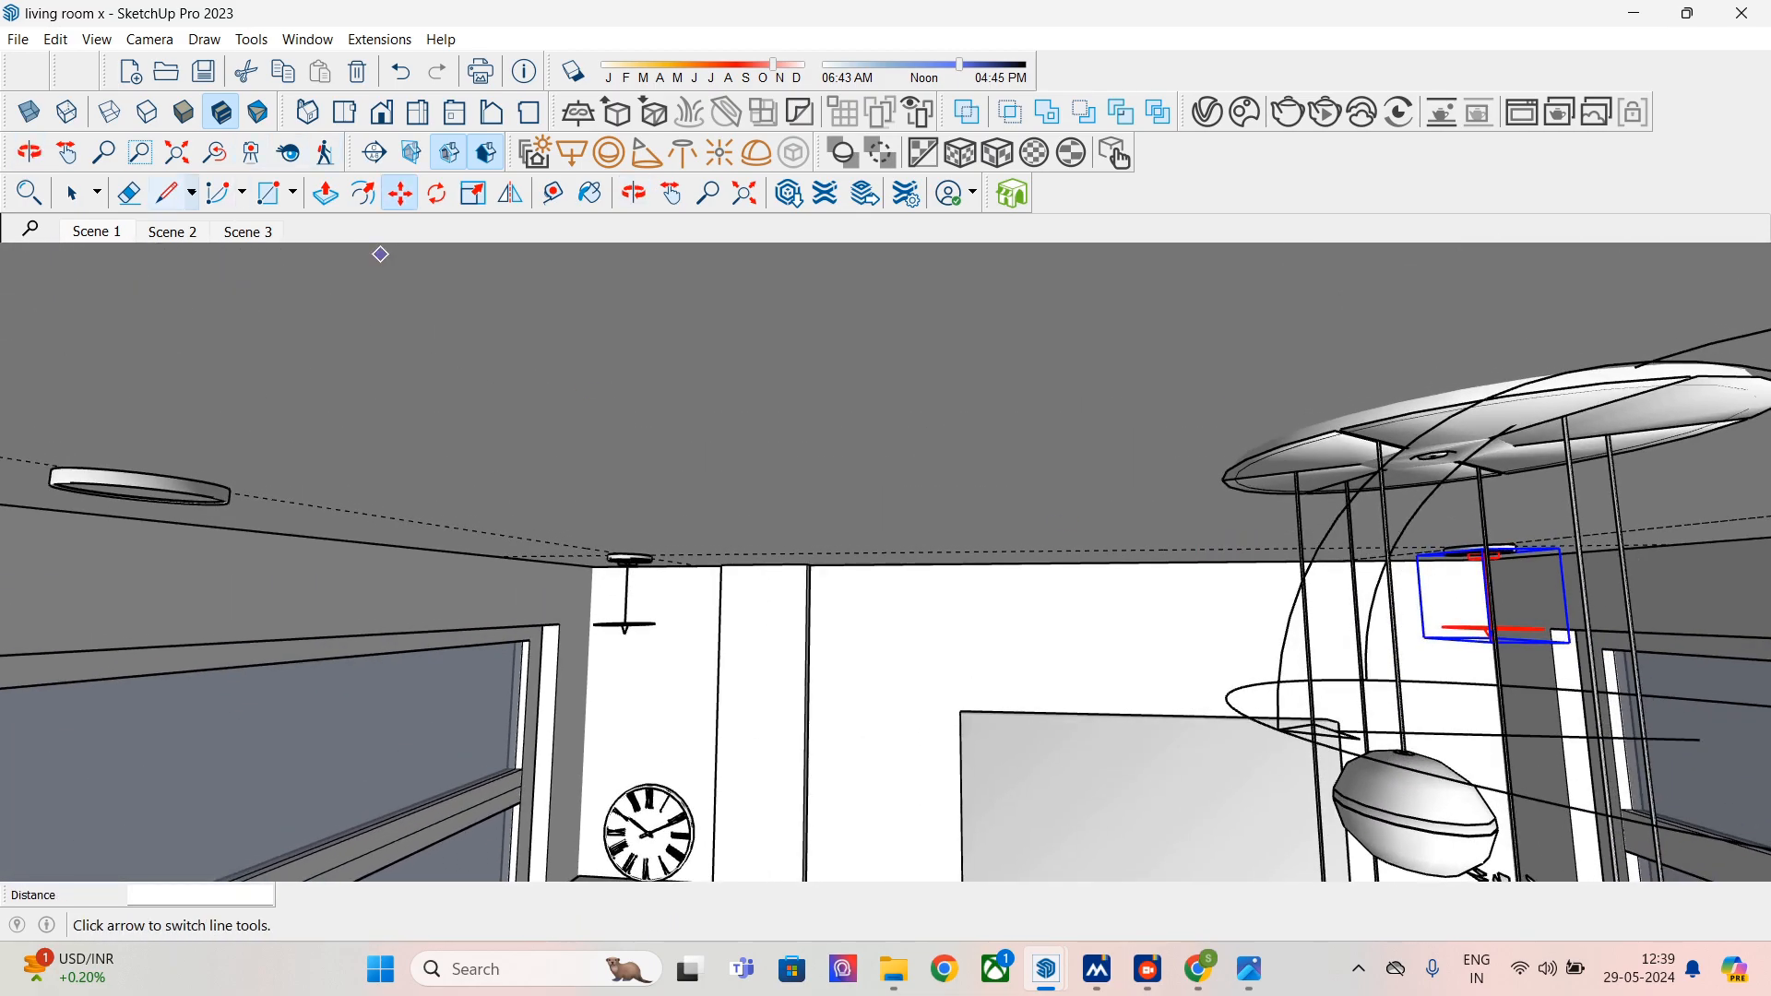
click(73, 193)
middle_drag(830, 516, 683, 522)
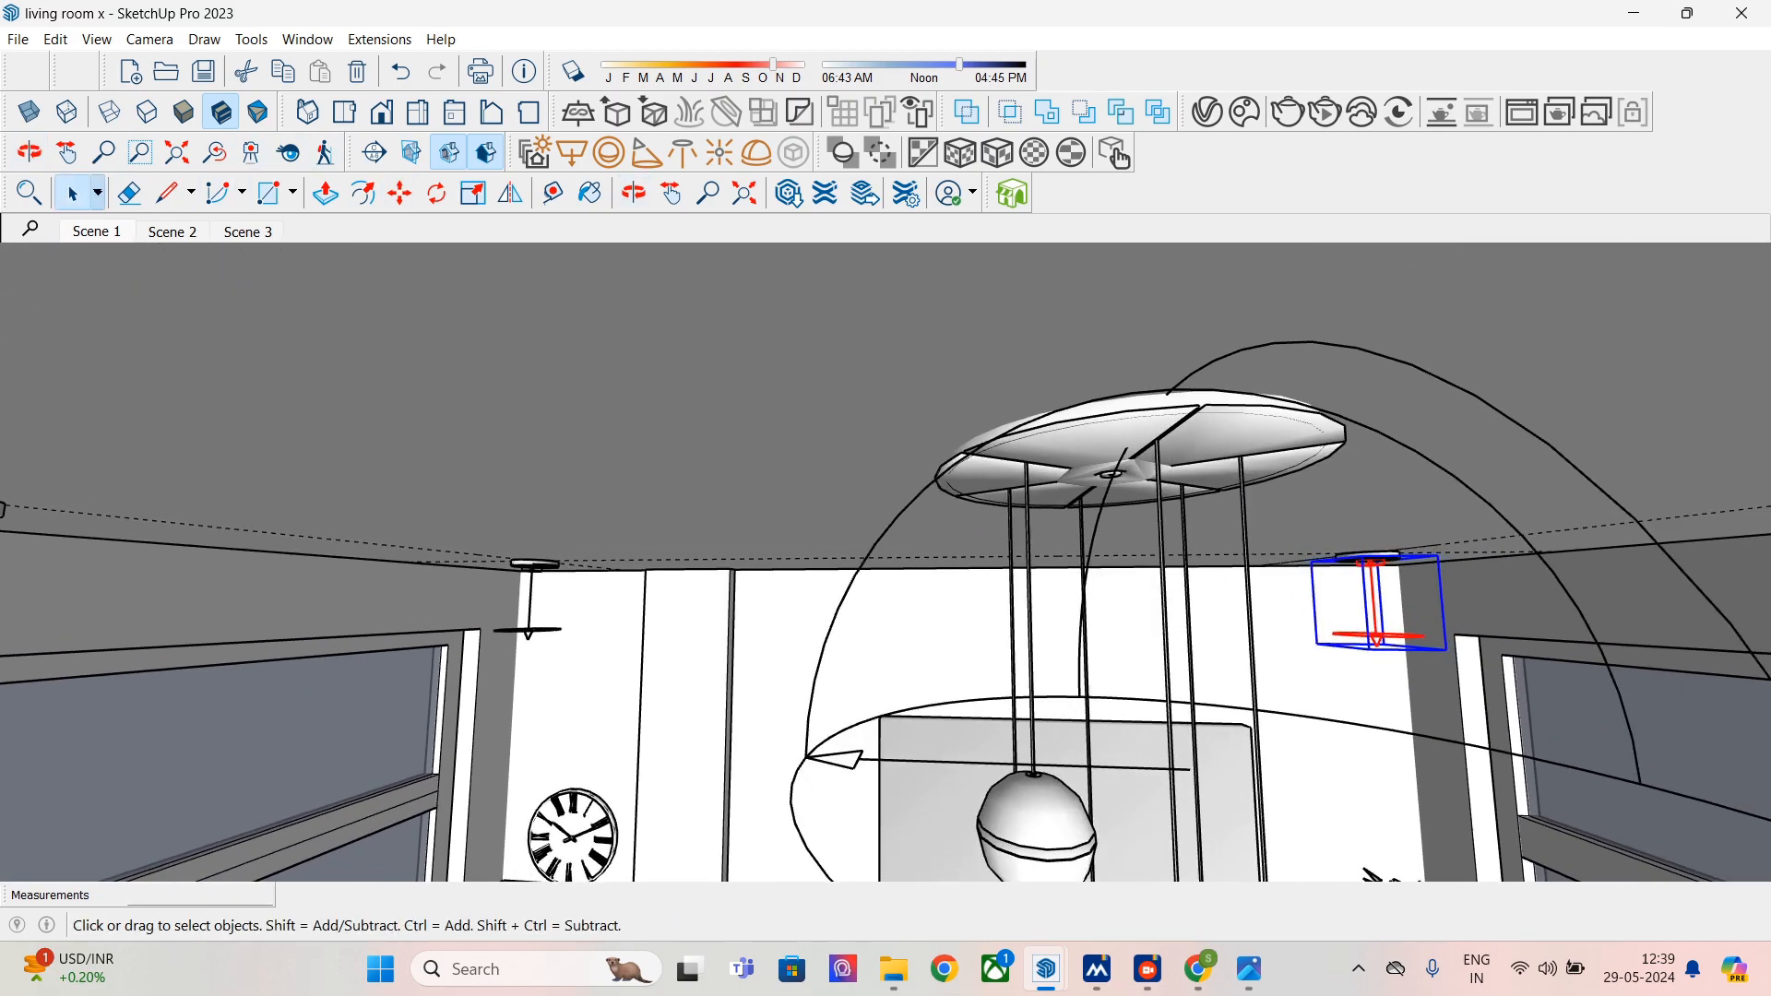
click(1456, 477)
mouse_move(1291, 517)
middle_down()
mouse_move(1051, 554)
mouse_move(1198, 540)
middle_up()
scroll(1051, 553, down, 4)
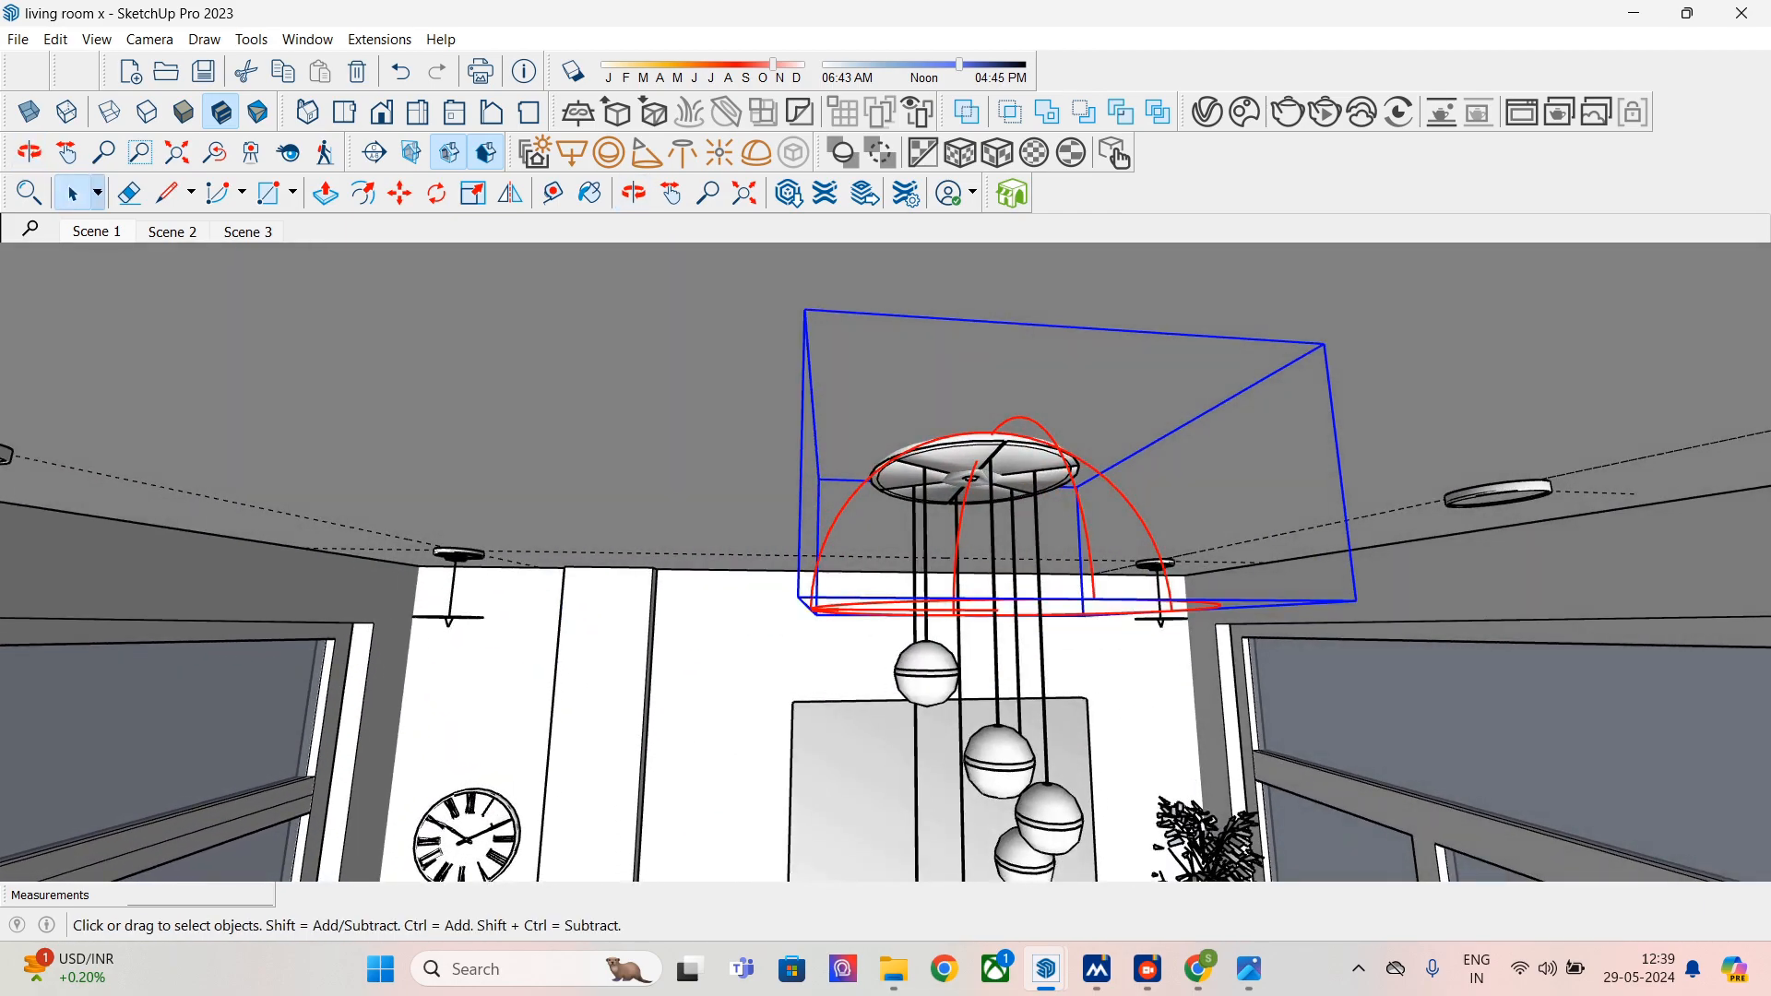
click(1158, 591)
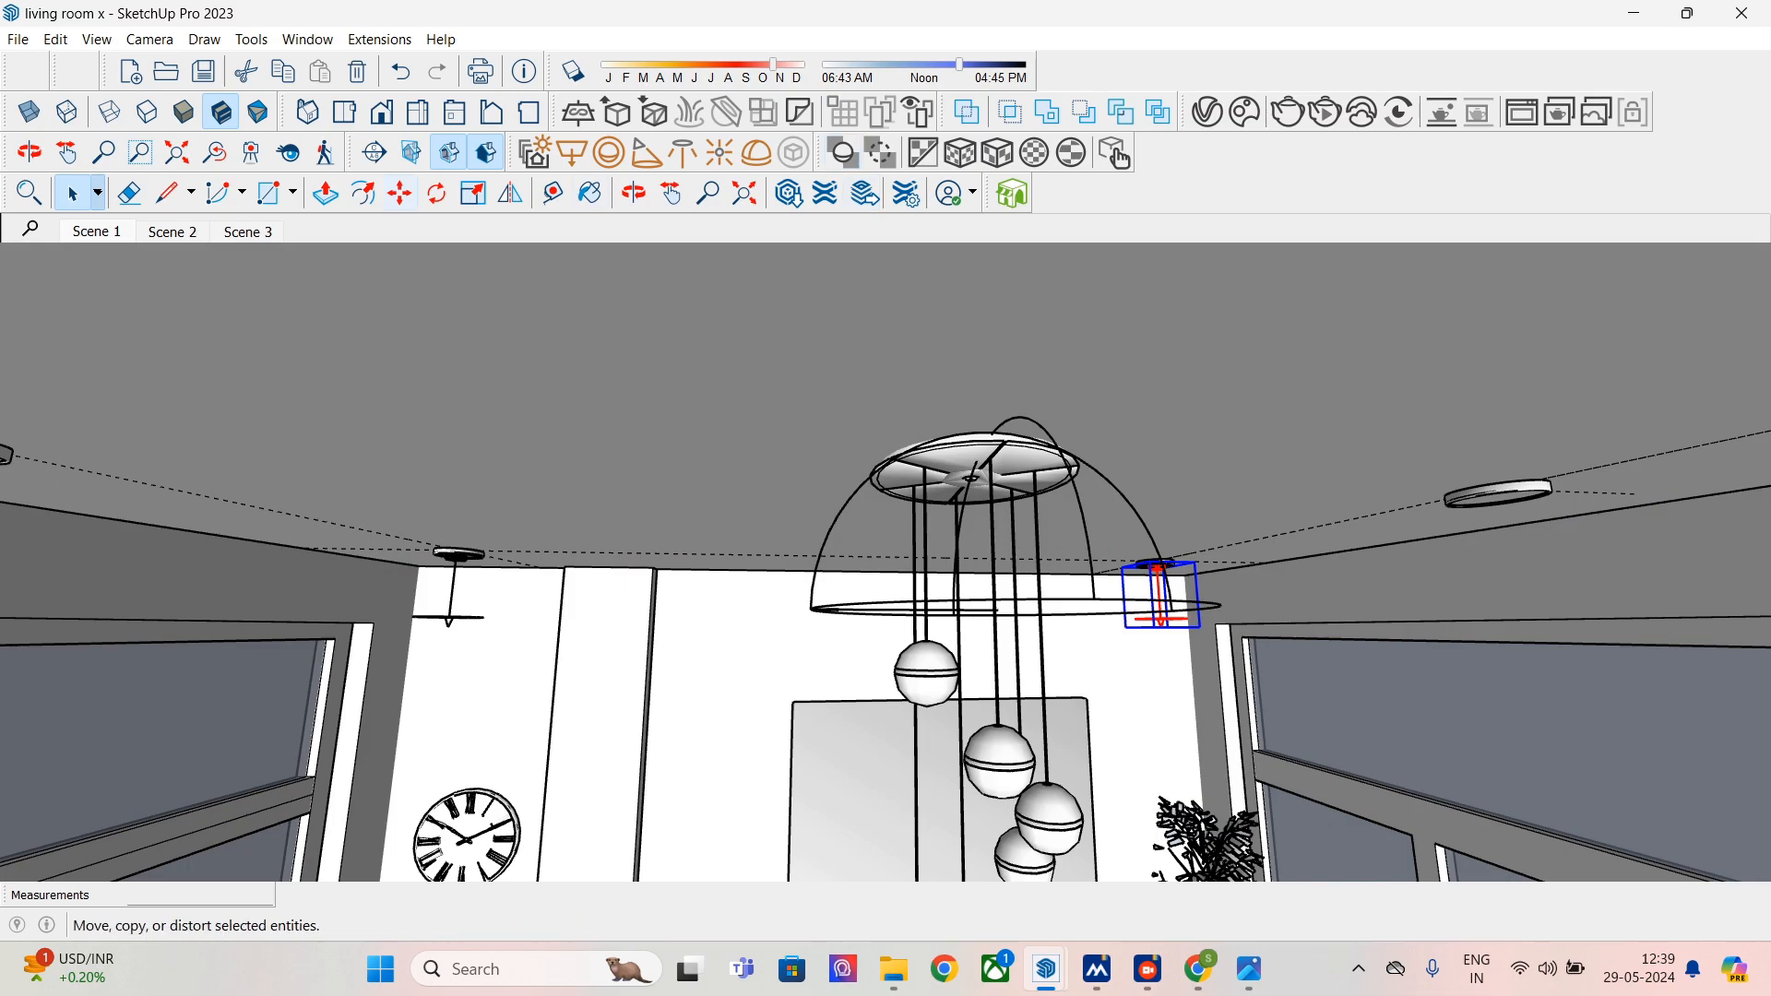
click(399, 192)
middle_drag(1126, 625, 1116, 626)
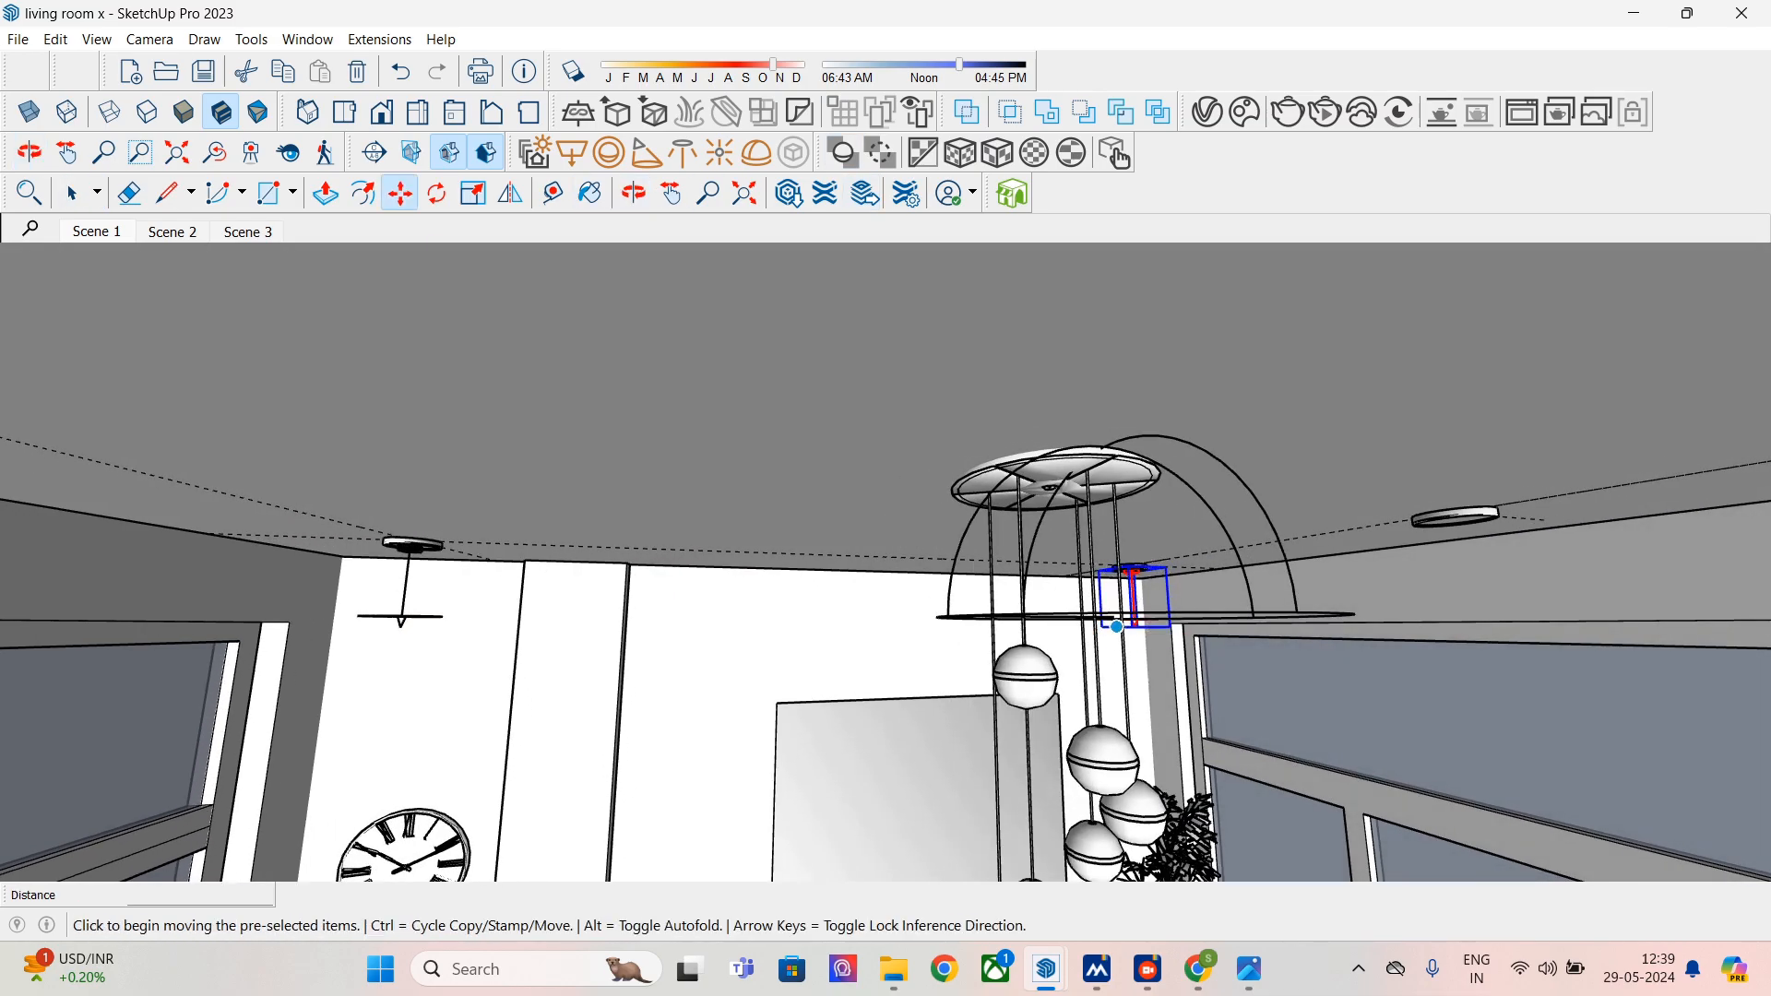
click(403, 603)
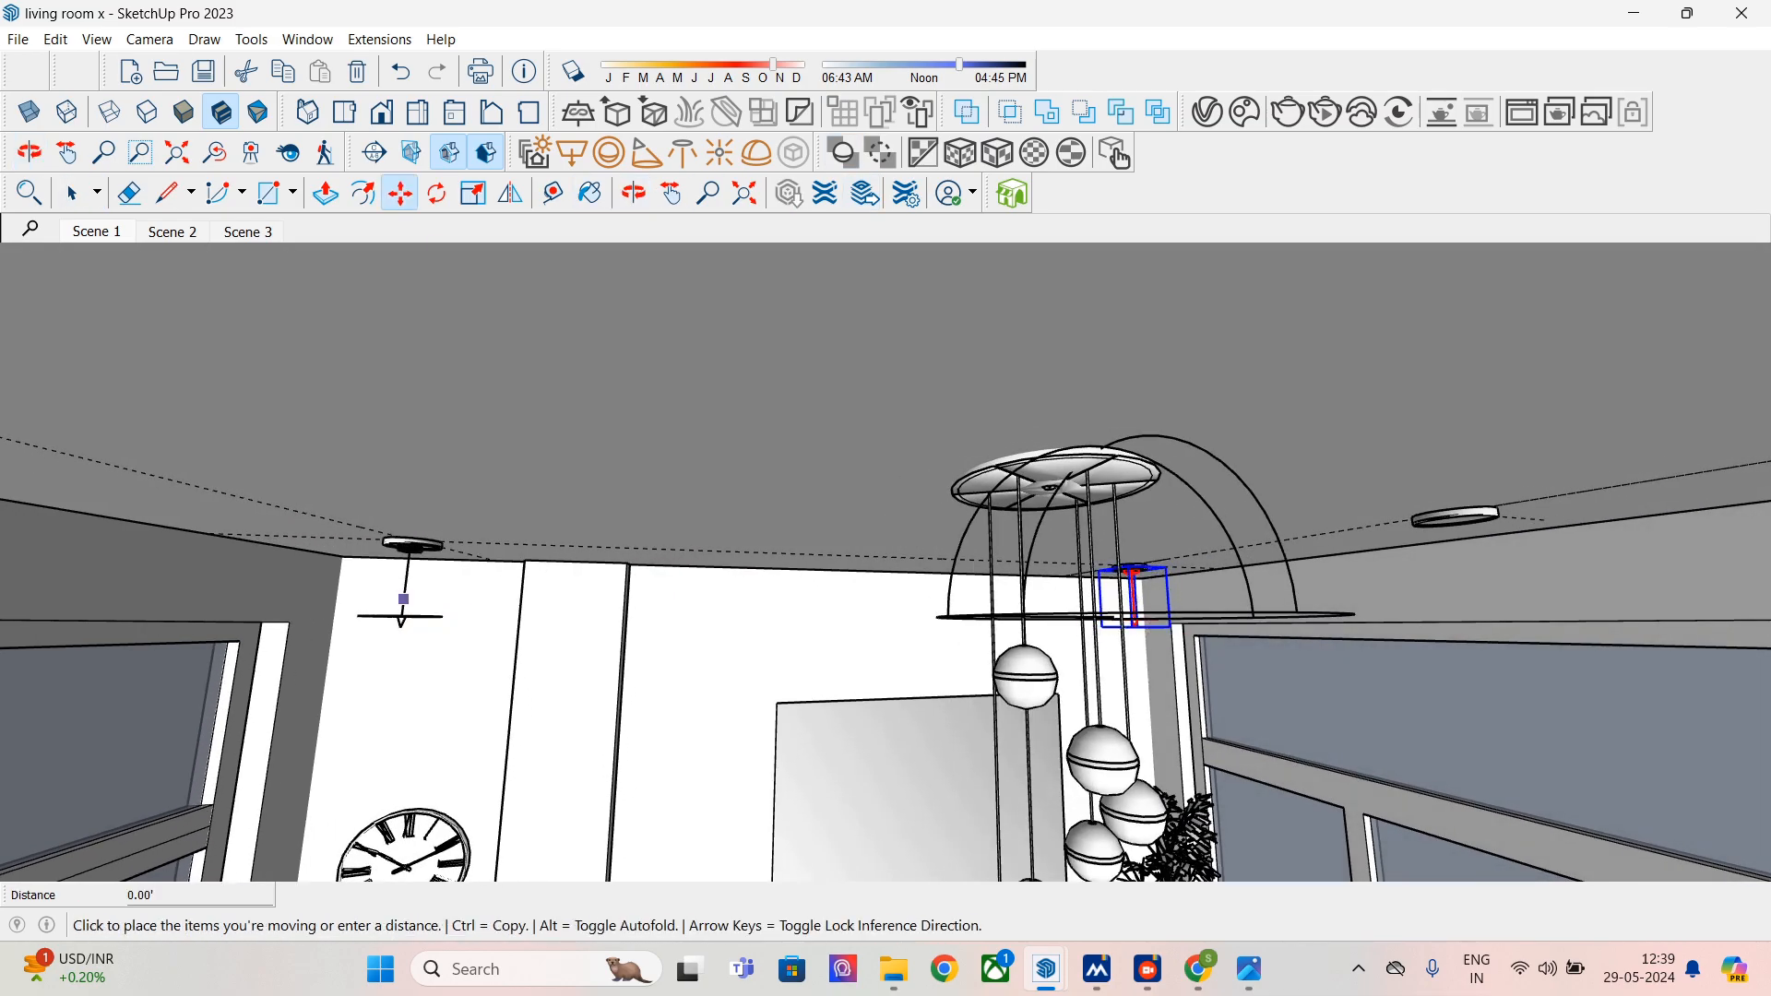
key(Escape)
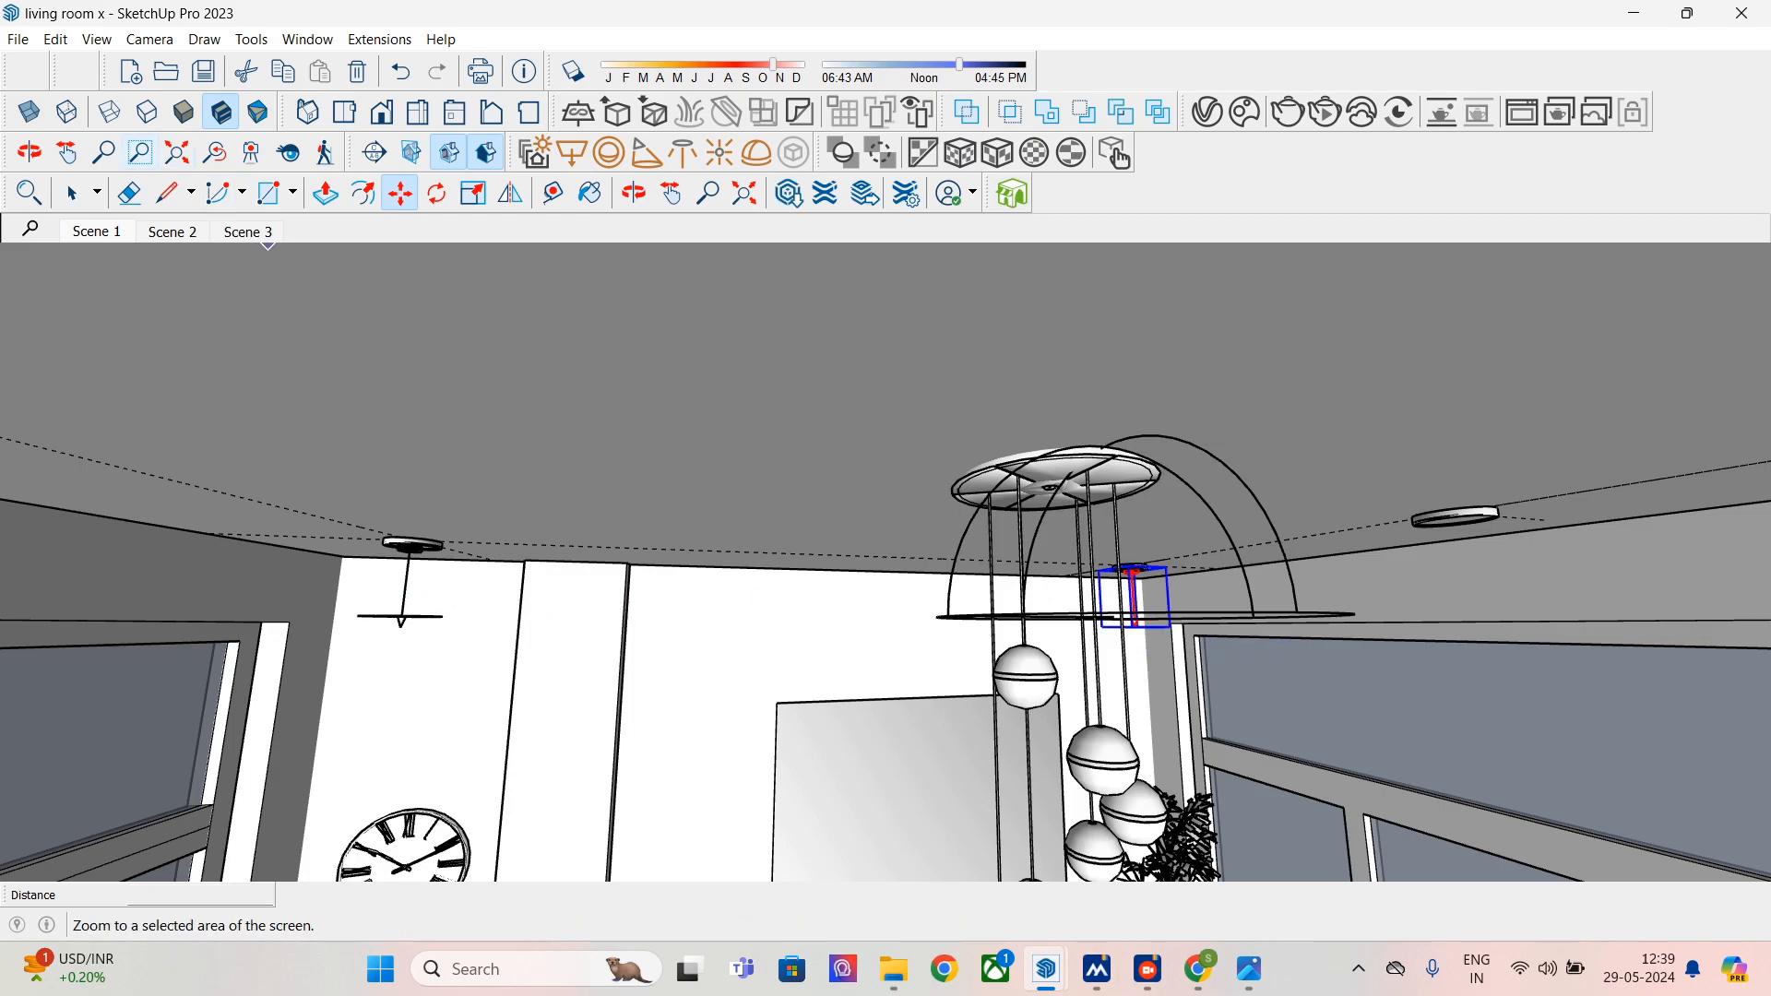
click(72, 193)
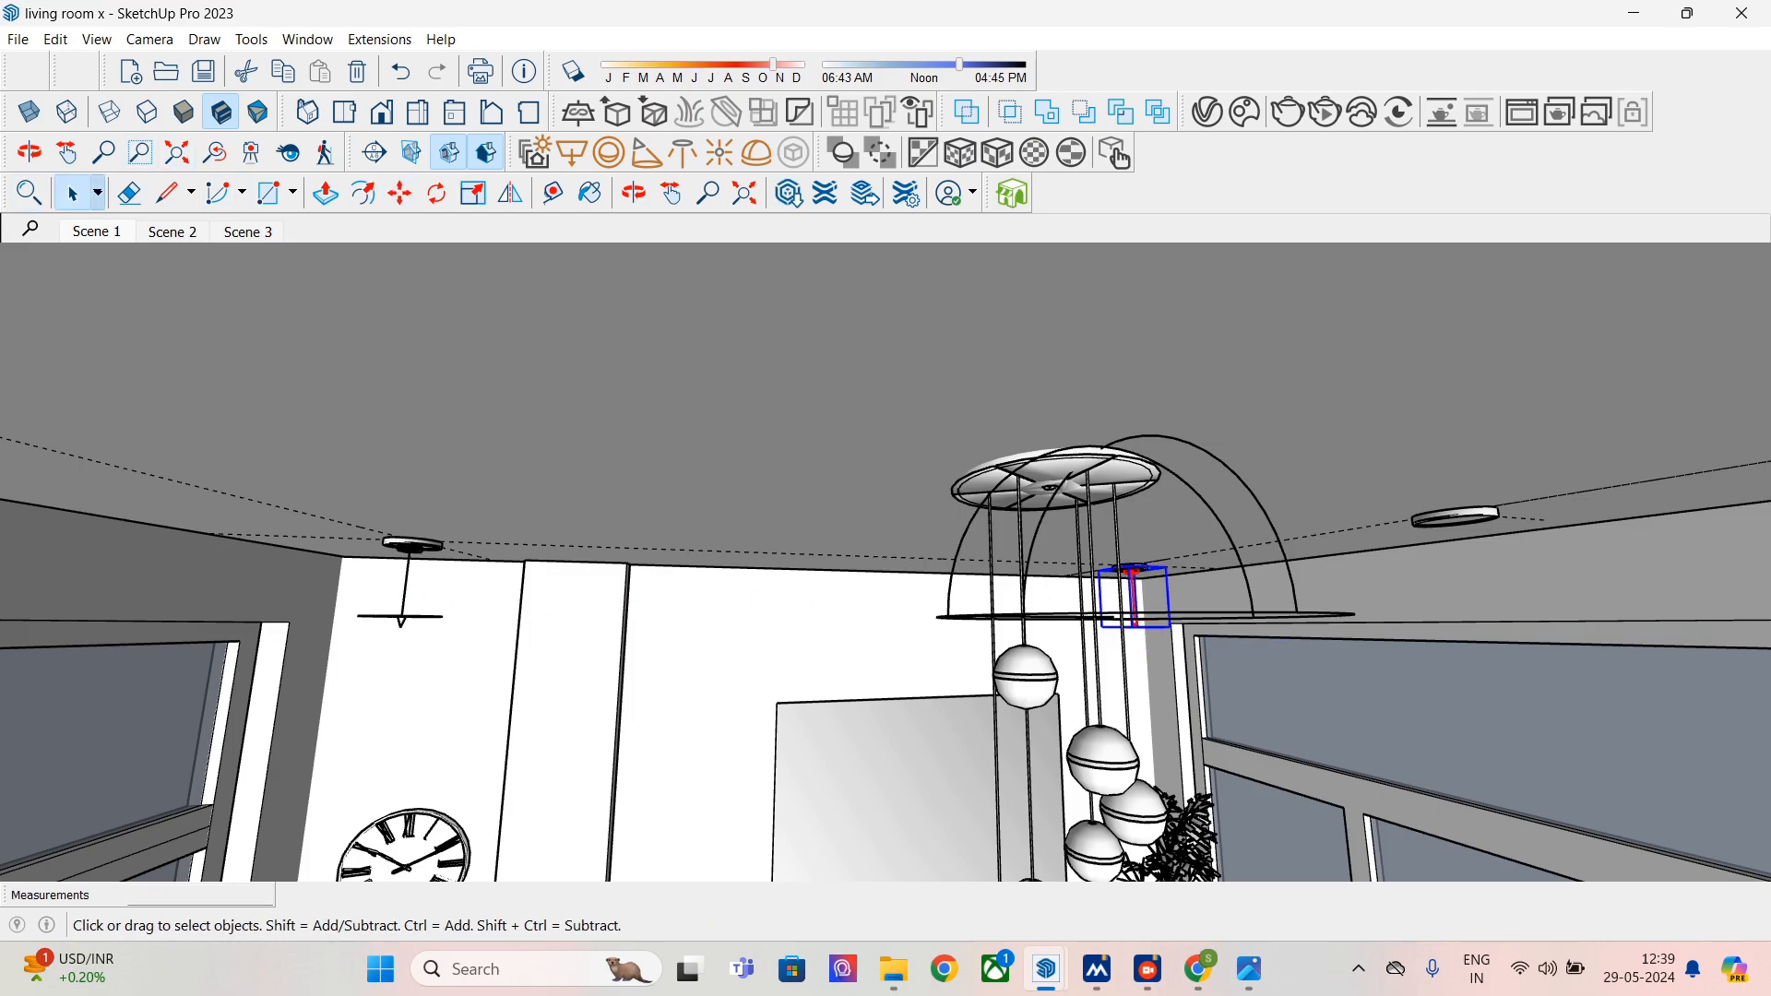
- Move the IES light copy to the centre of the next downlight along the clock-side window wall
key(m)
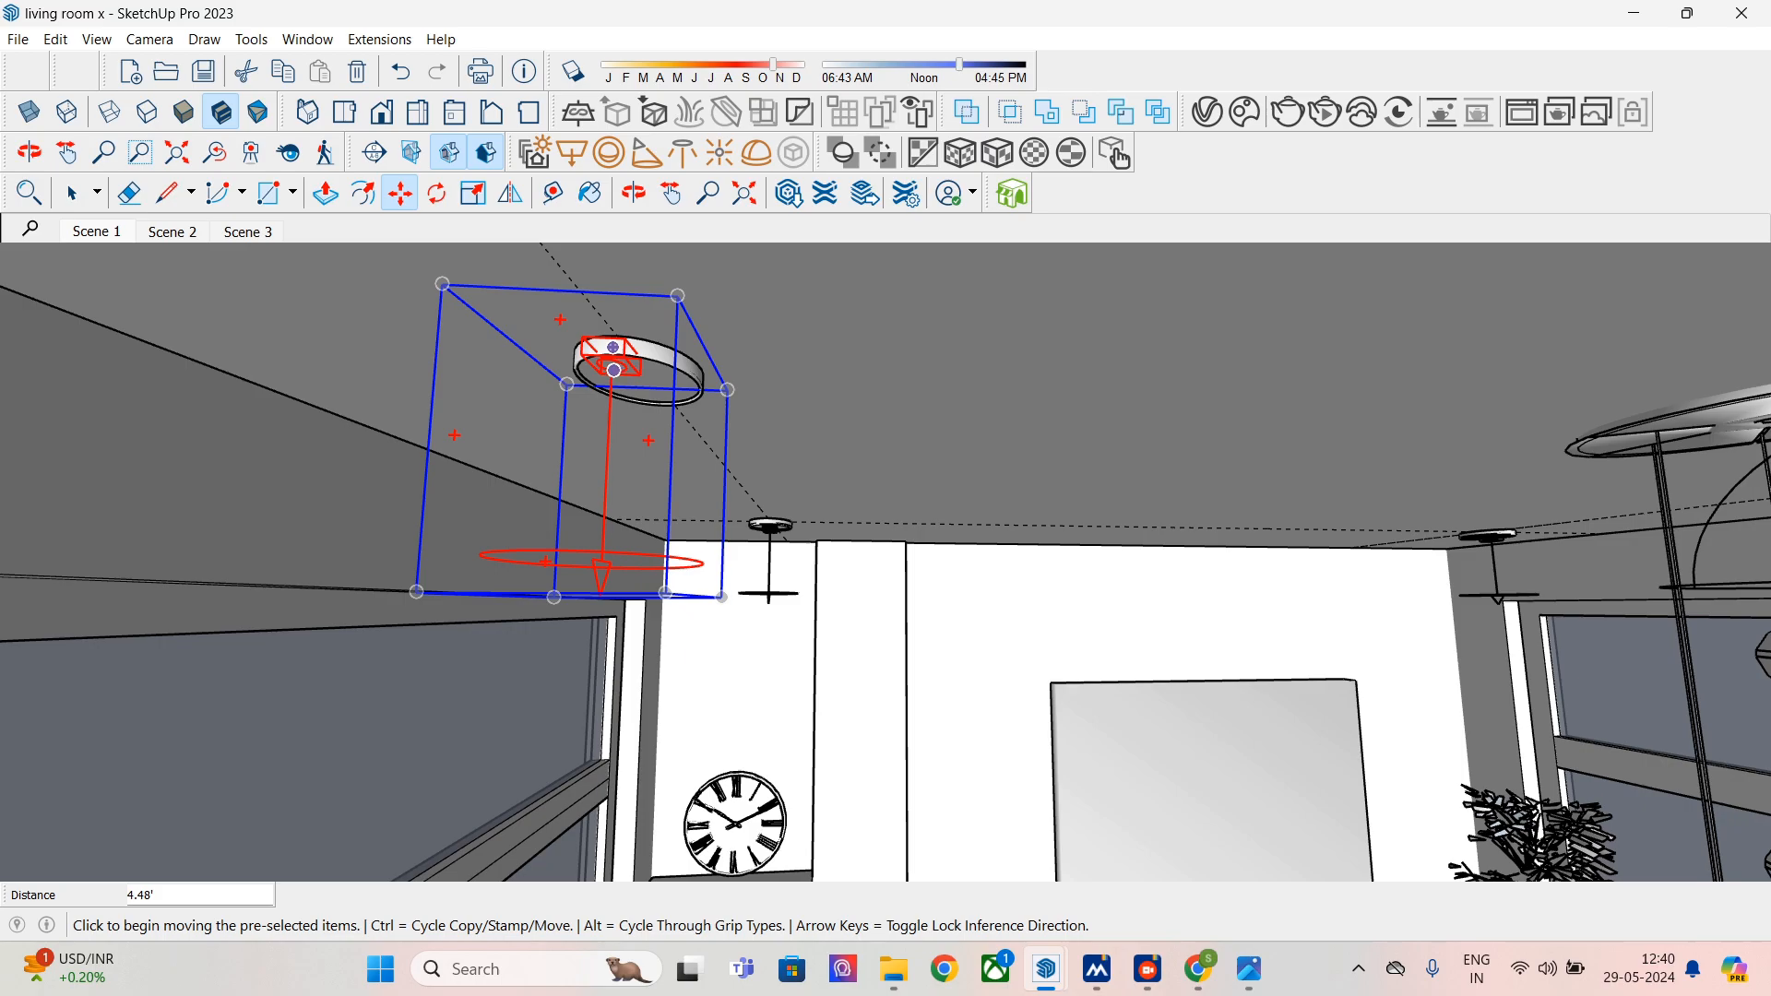
click(611, 368)
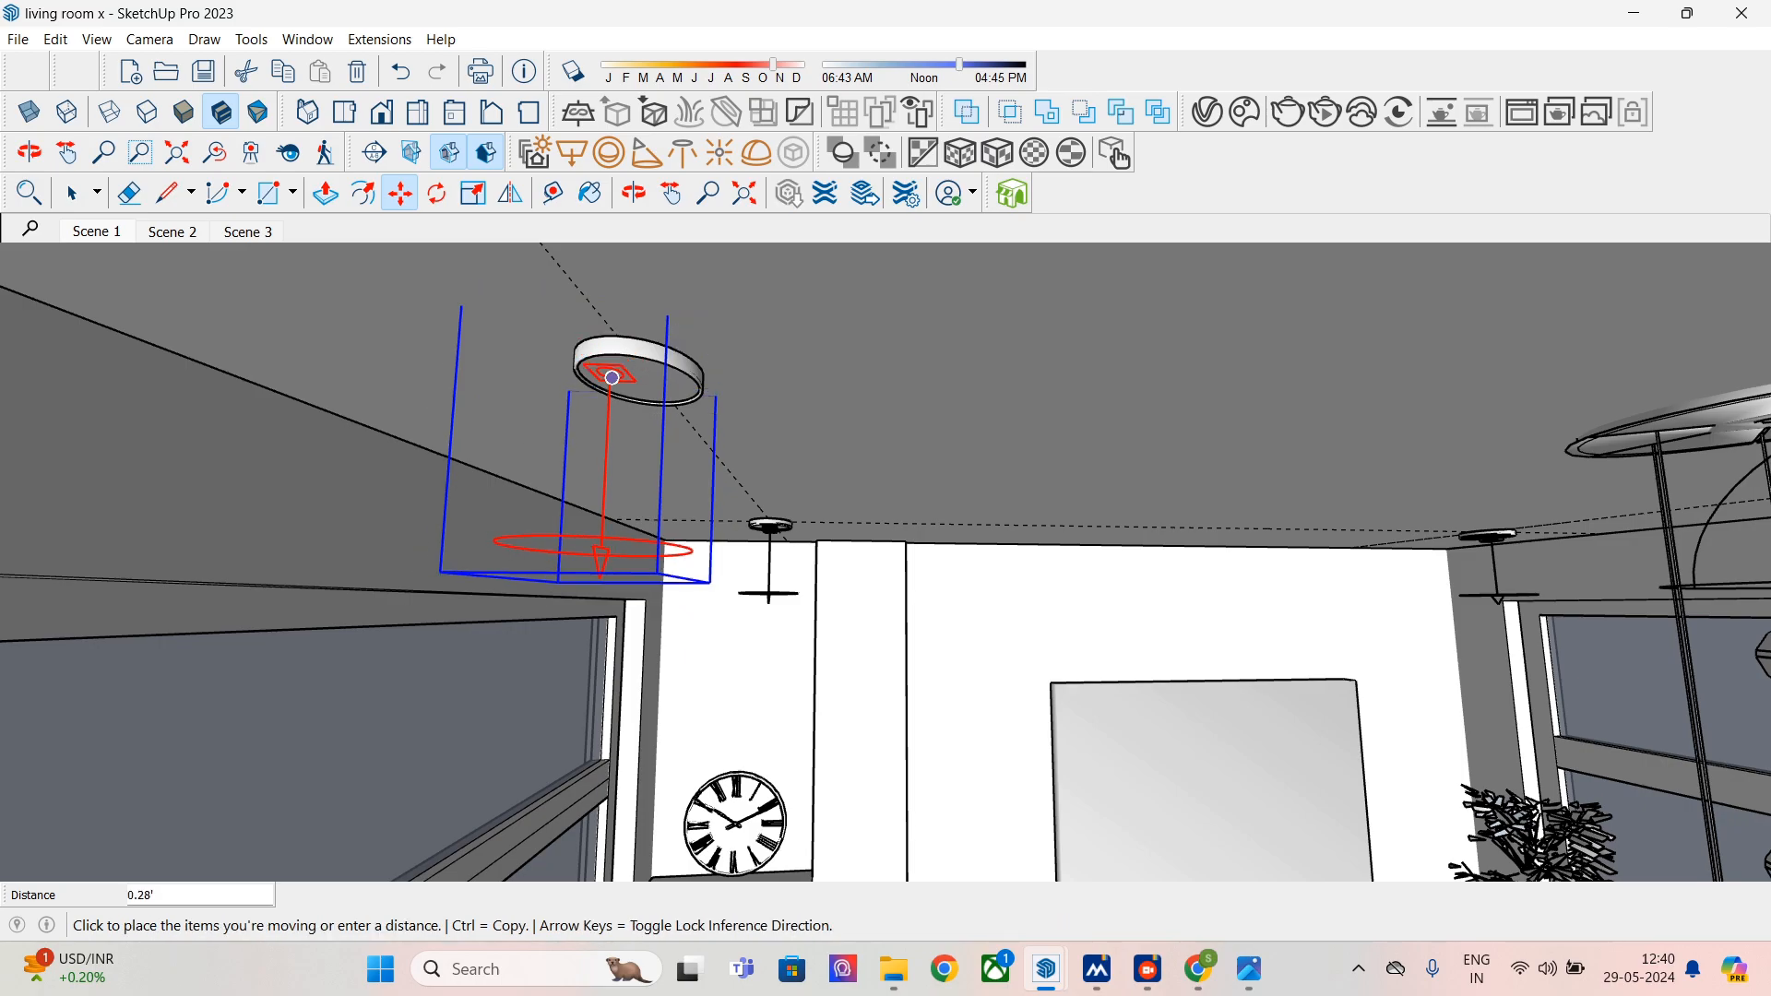
click(634, 384)
- Copy the IES light about 4.20' along the plant-side window wall to the next downlight, and switch to Scene 2
middle_drag(1042, 533, 633, 566)
middle_drag(494, 589, 775, 559)
scroll(1043, 535, up, 6)
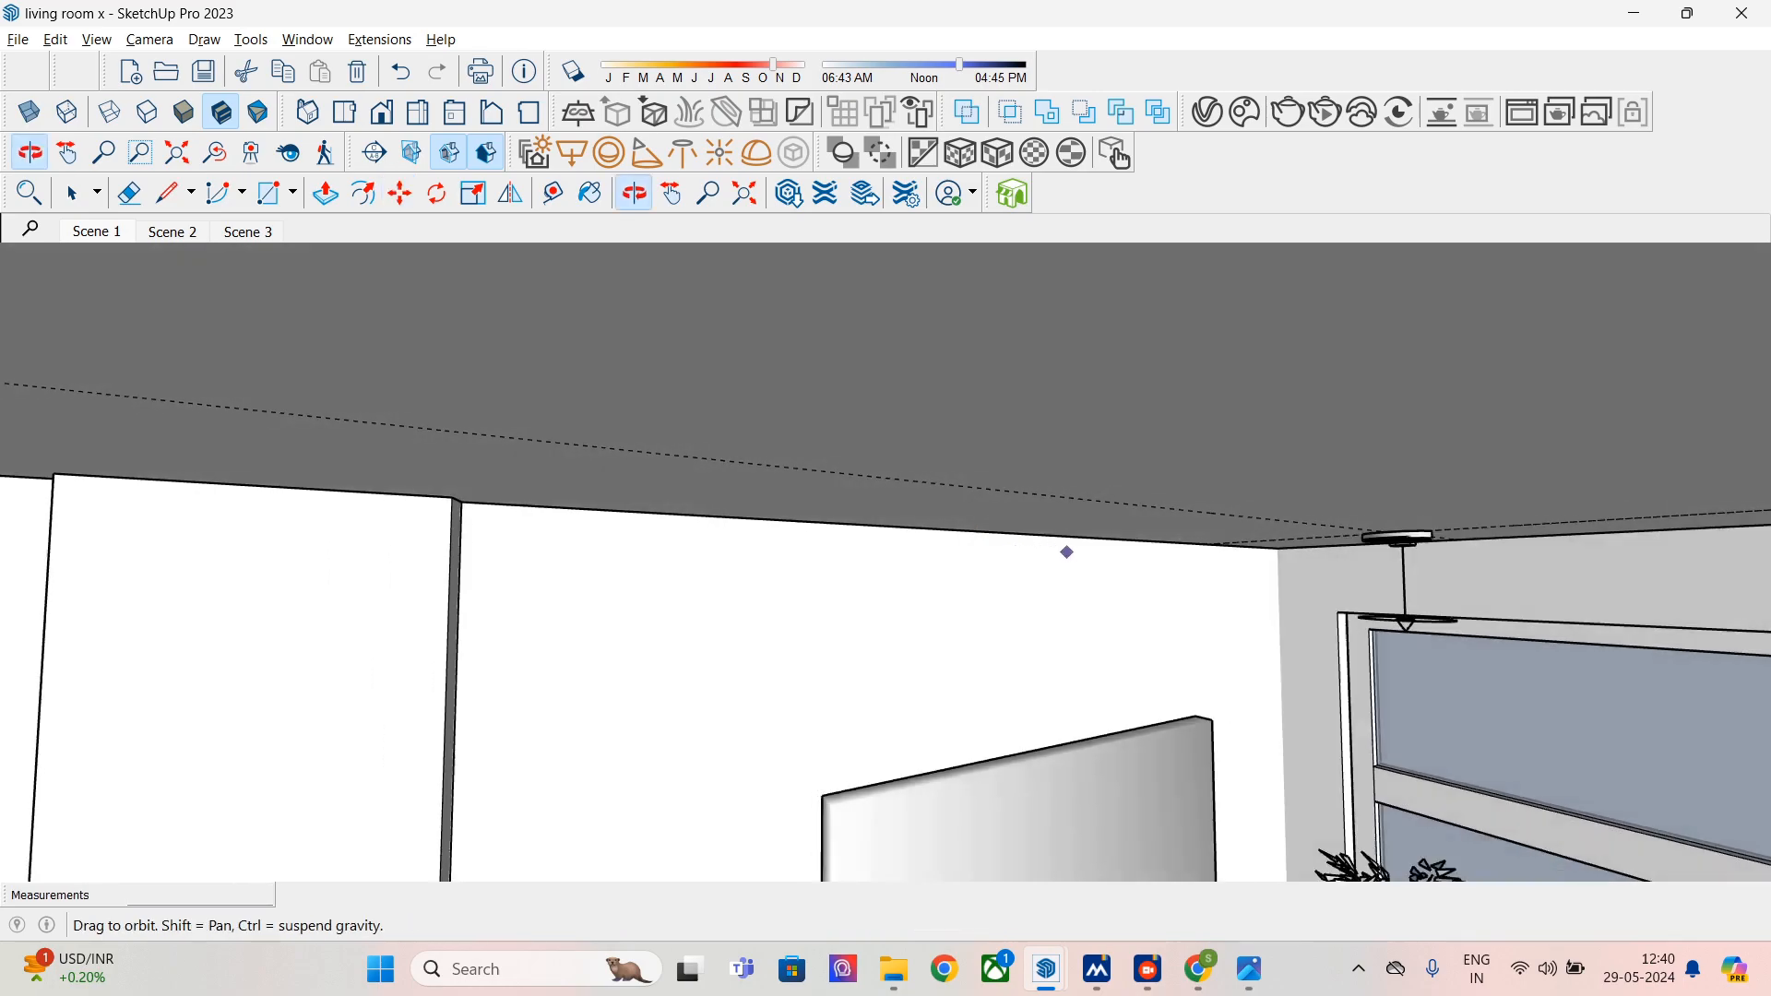
middle_drag(1070, 551, 1320, 597)
mouse_move(1558, 634)
middle_down()
mouse_move(1241, 565)
mouse_move(1497, 640)
mouse_move(1570, 641)
middle_up()
key(ctrl)
click(865, 479)
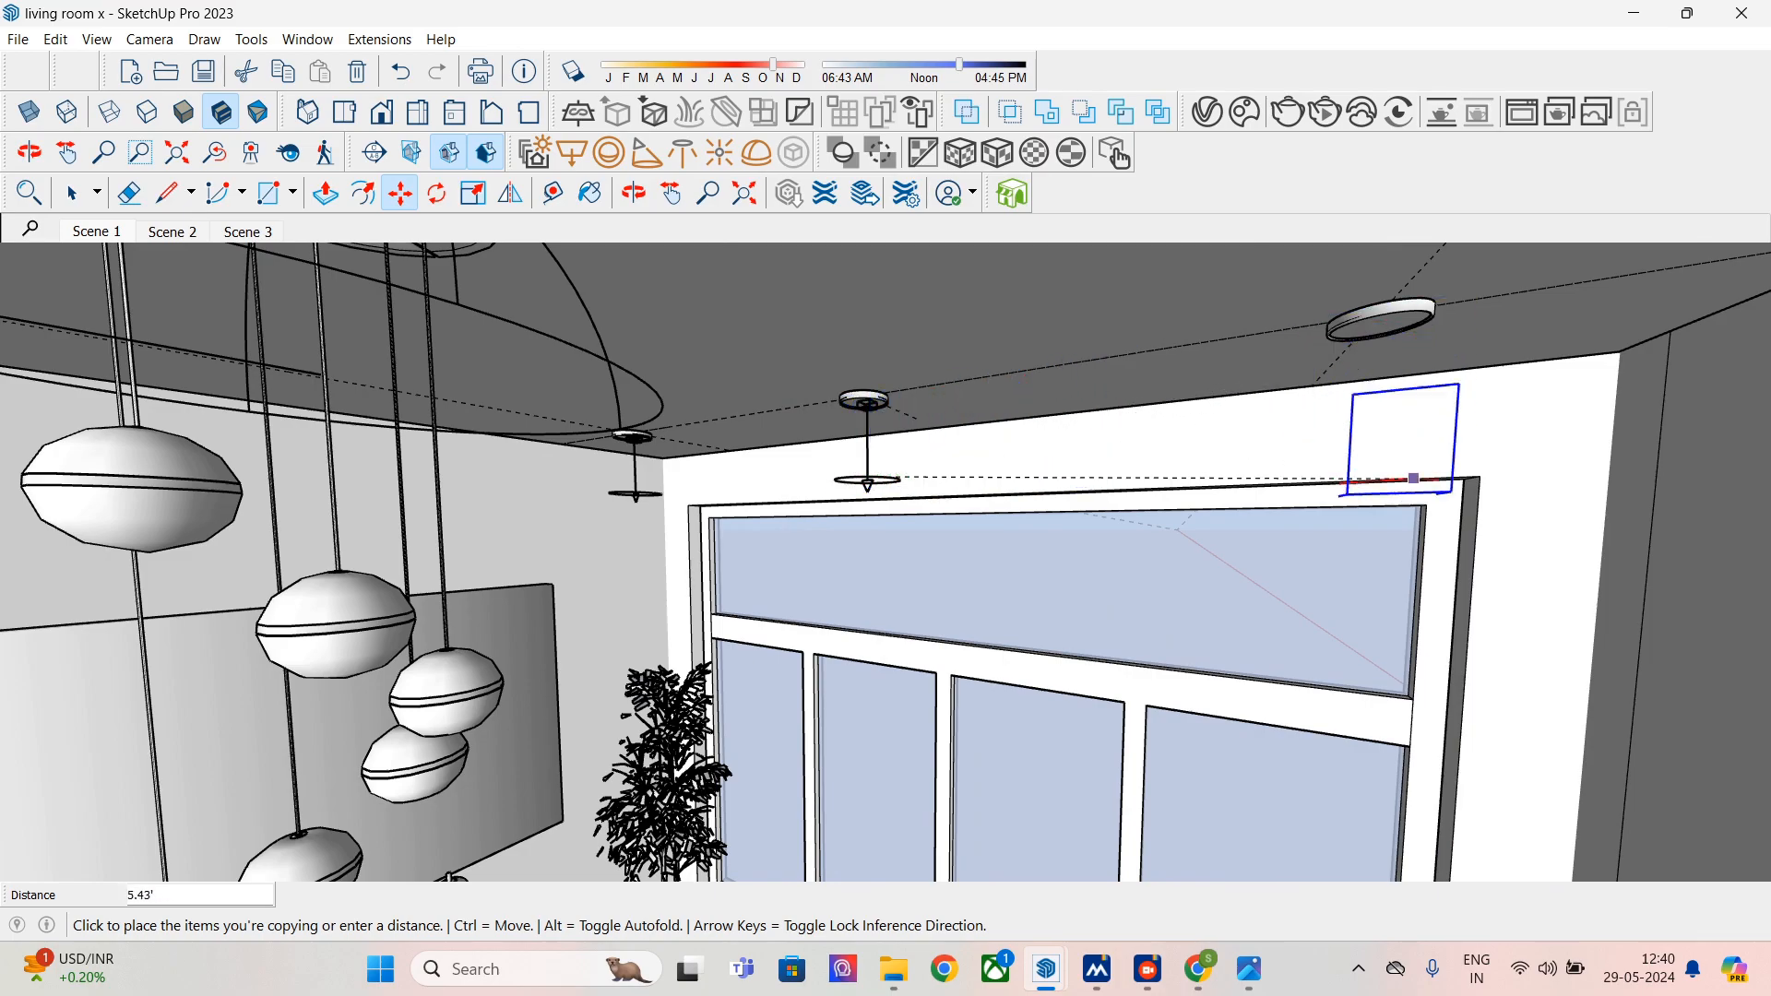
click(1371, 459)
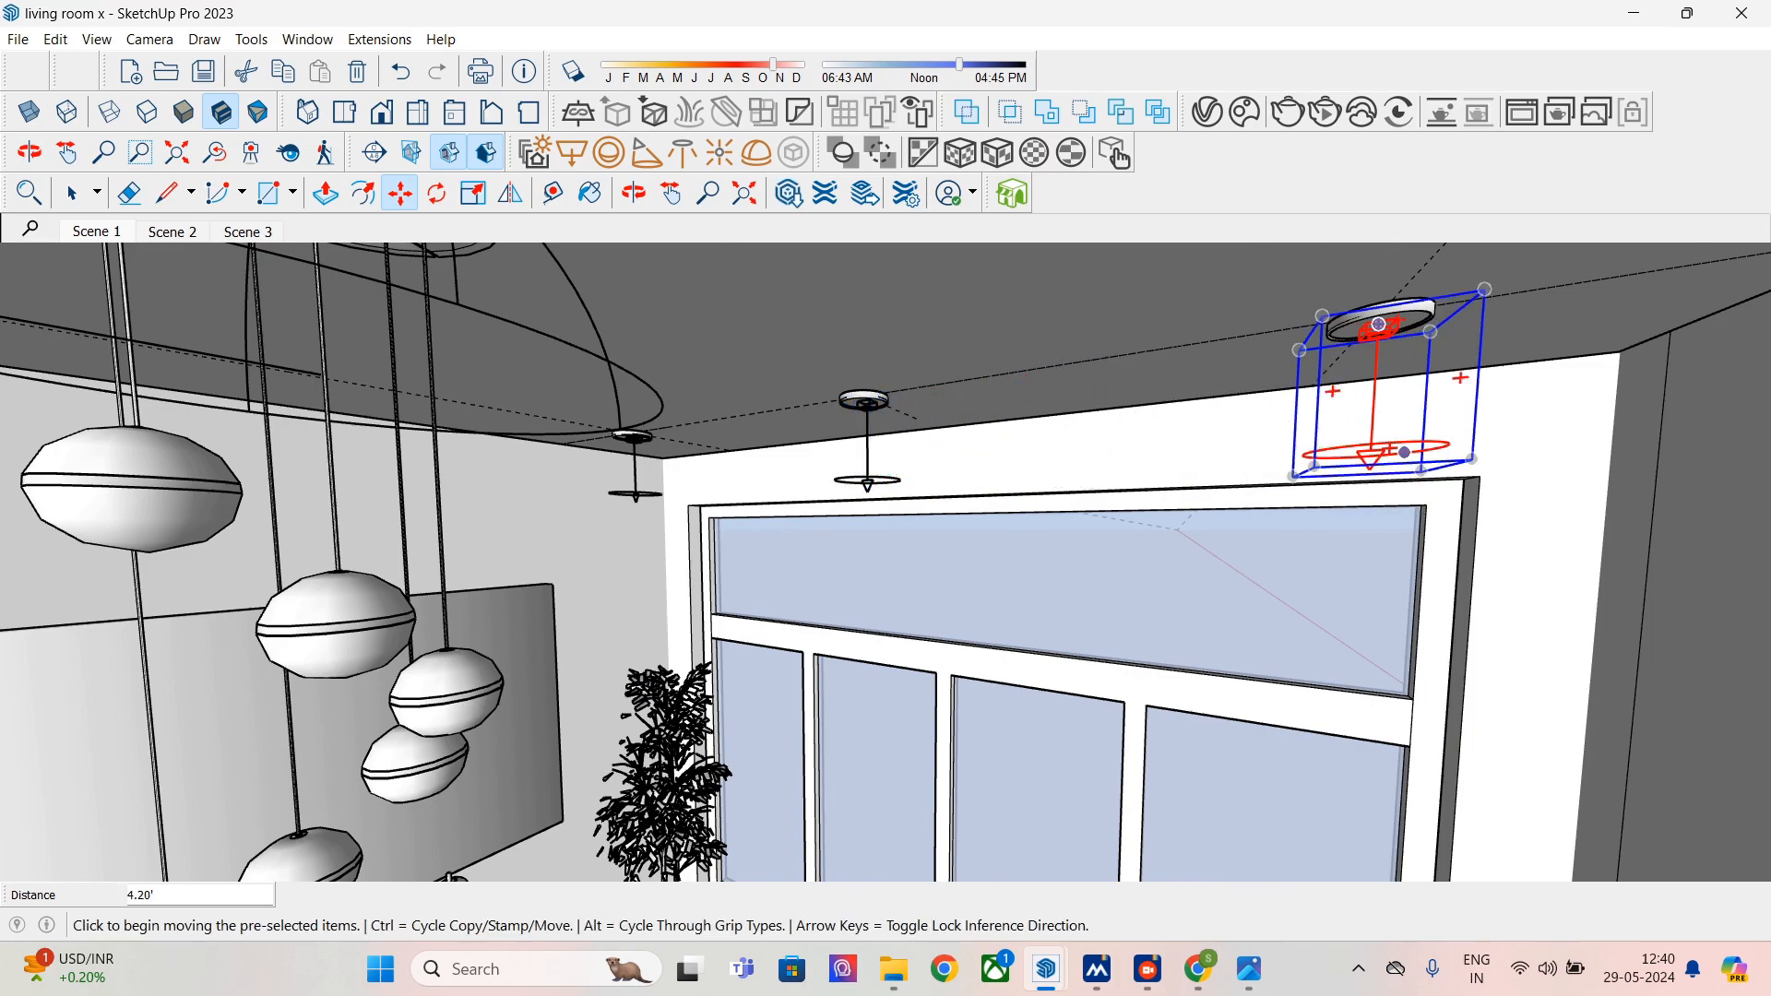
key(space)
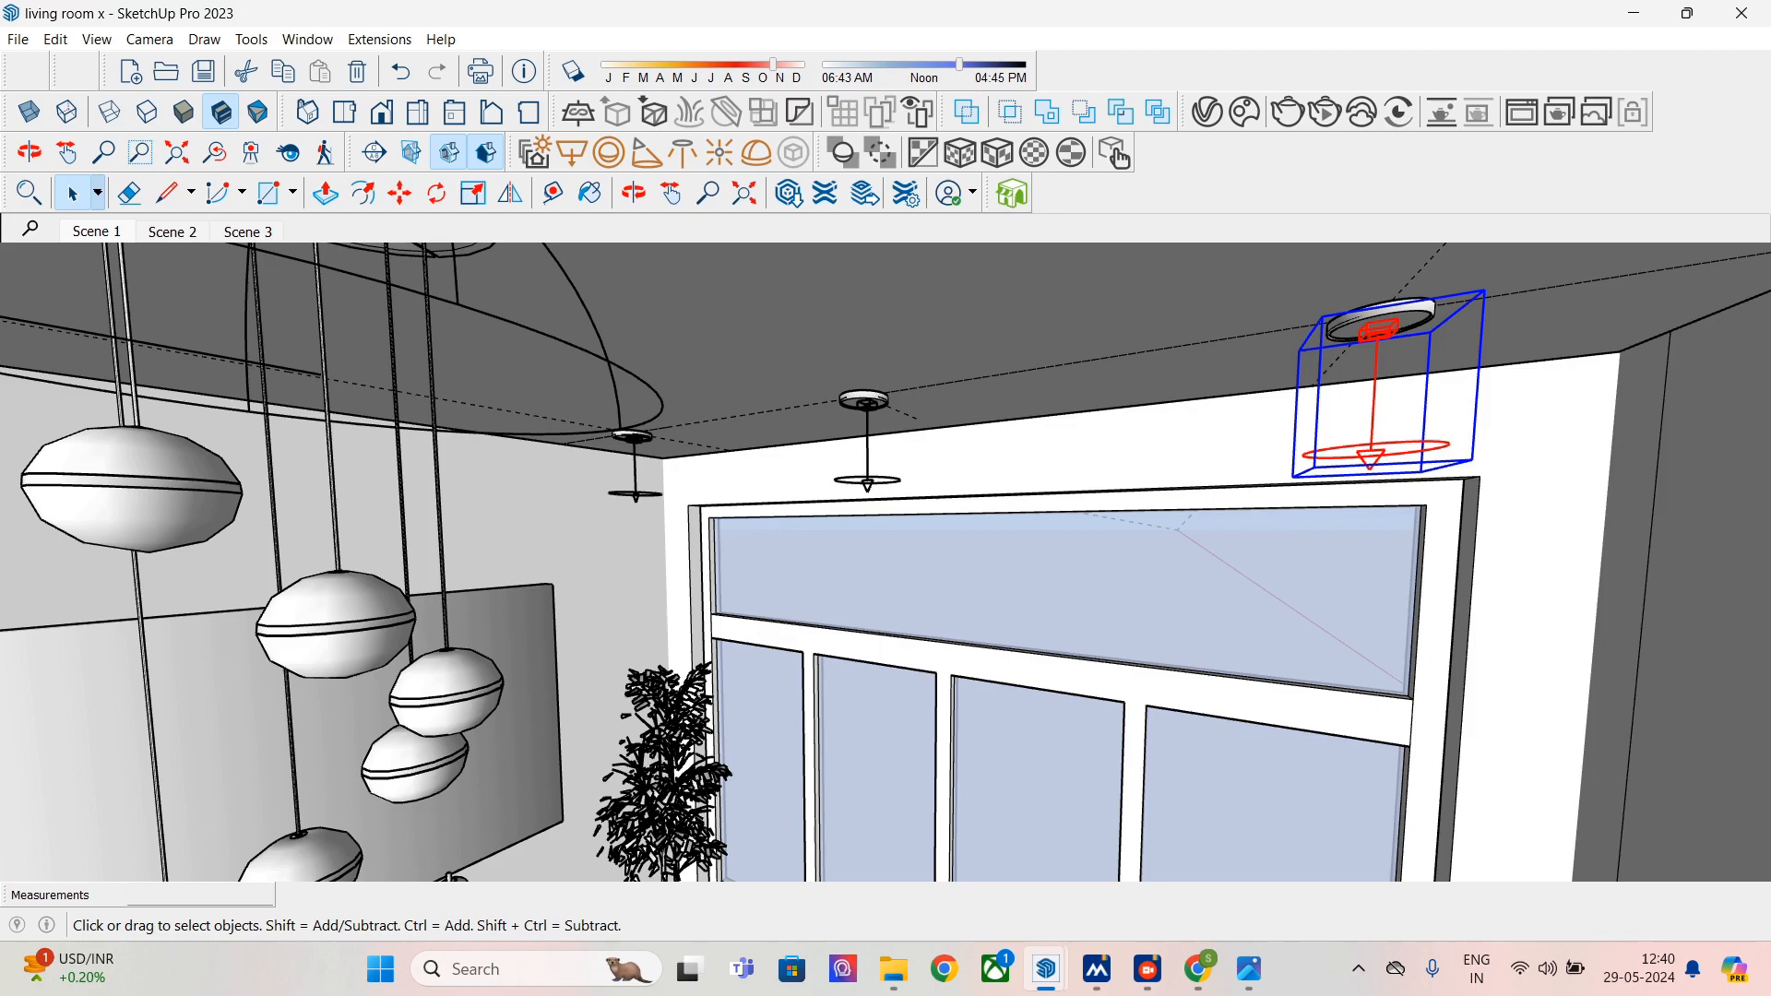
click(173, 231)
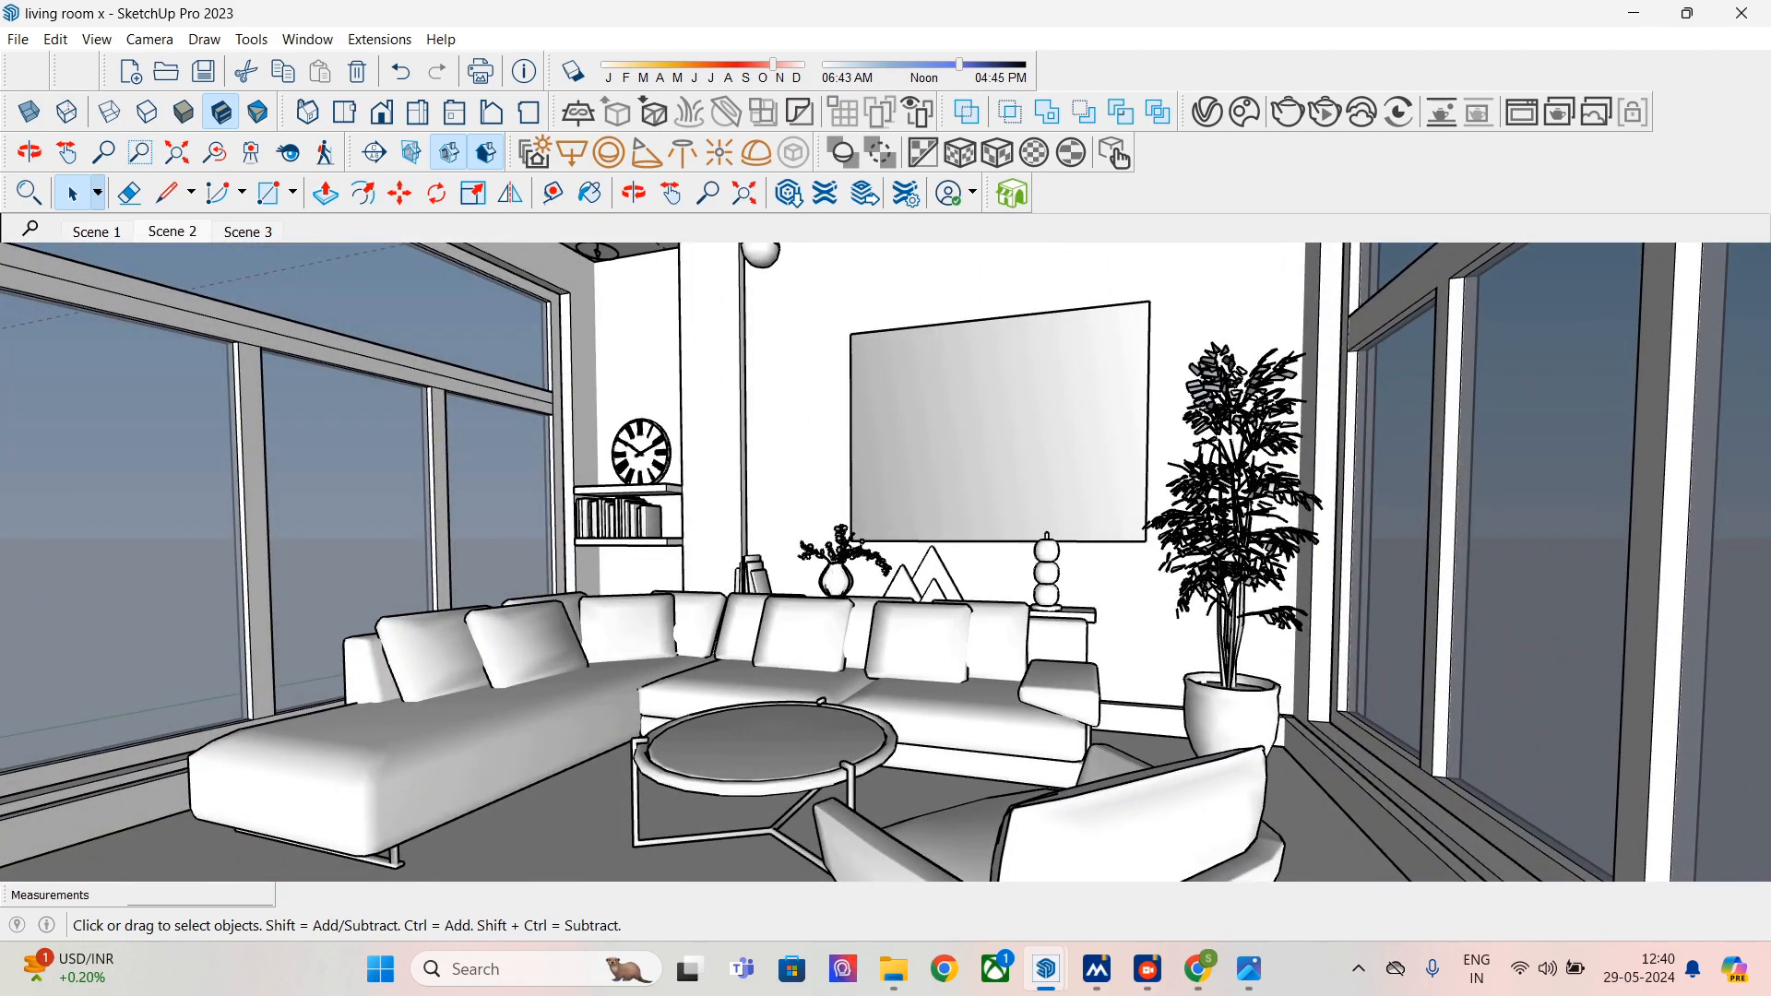
- Tilt the camera slightly on the seating area and widen its field of view in stages from 56 through 58 to 60 degrees
middle_drag(885, 563, 891, 590)
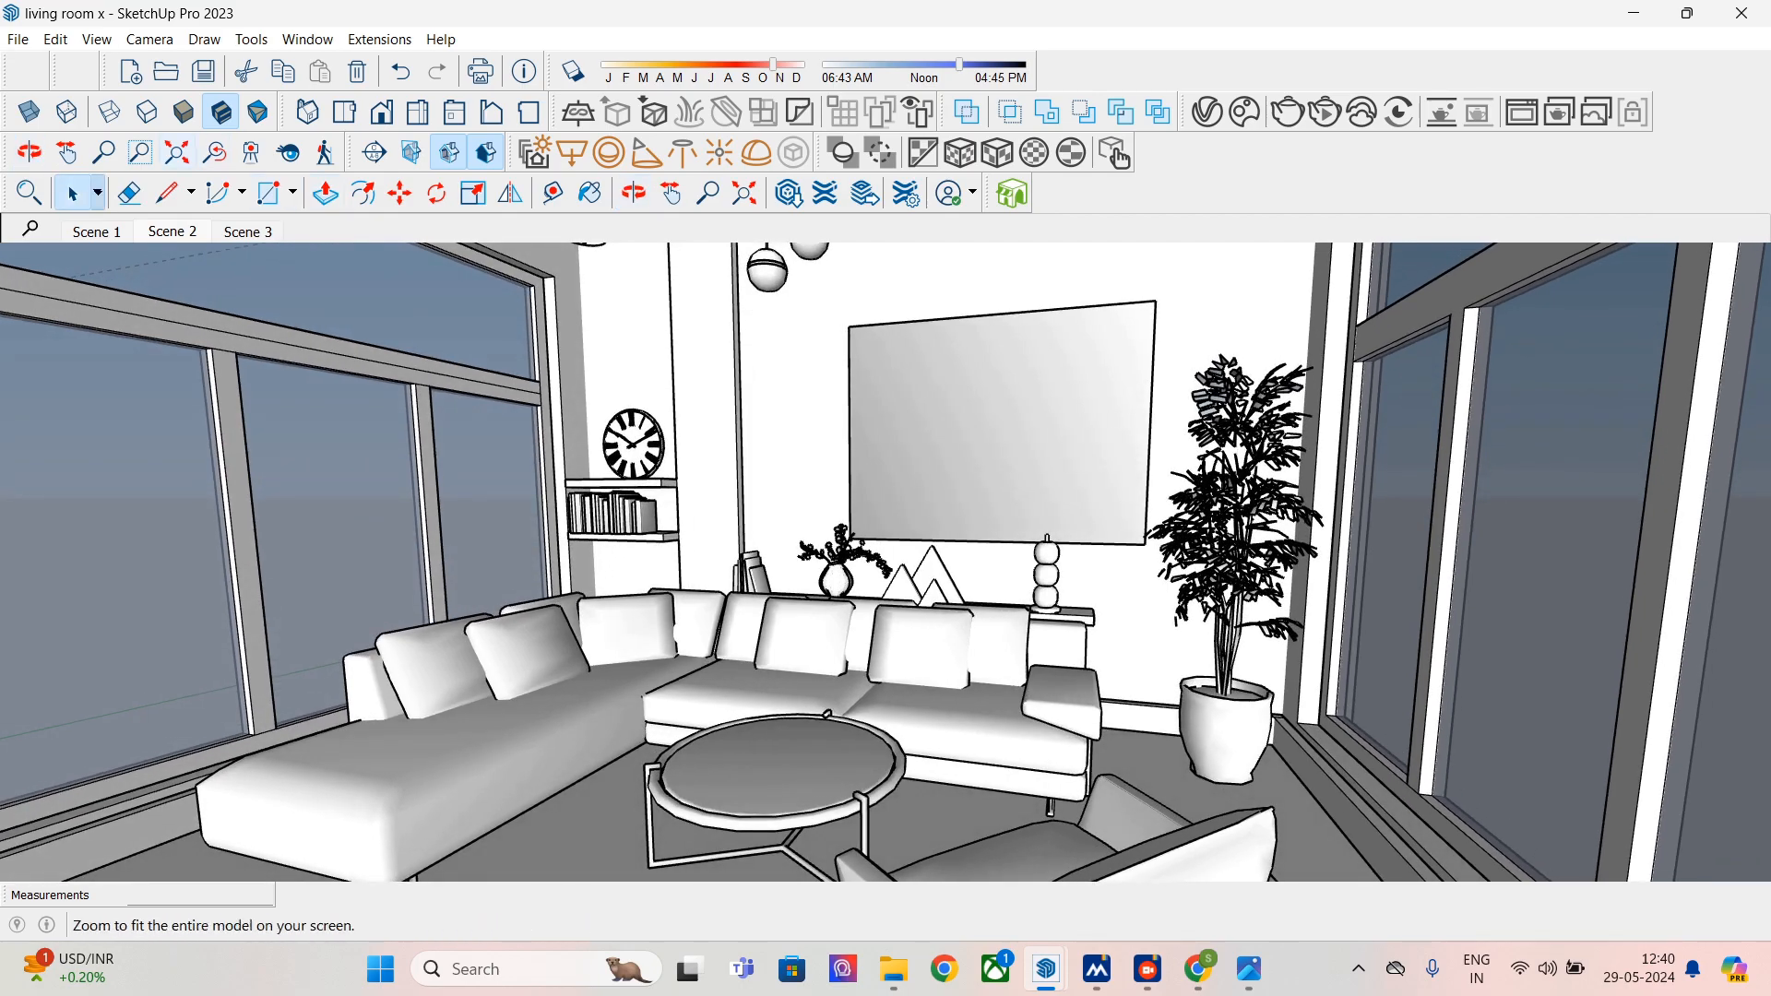
click(103, 152)
text(56)
key(Return)
text(5)
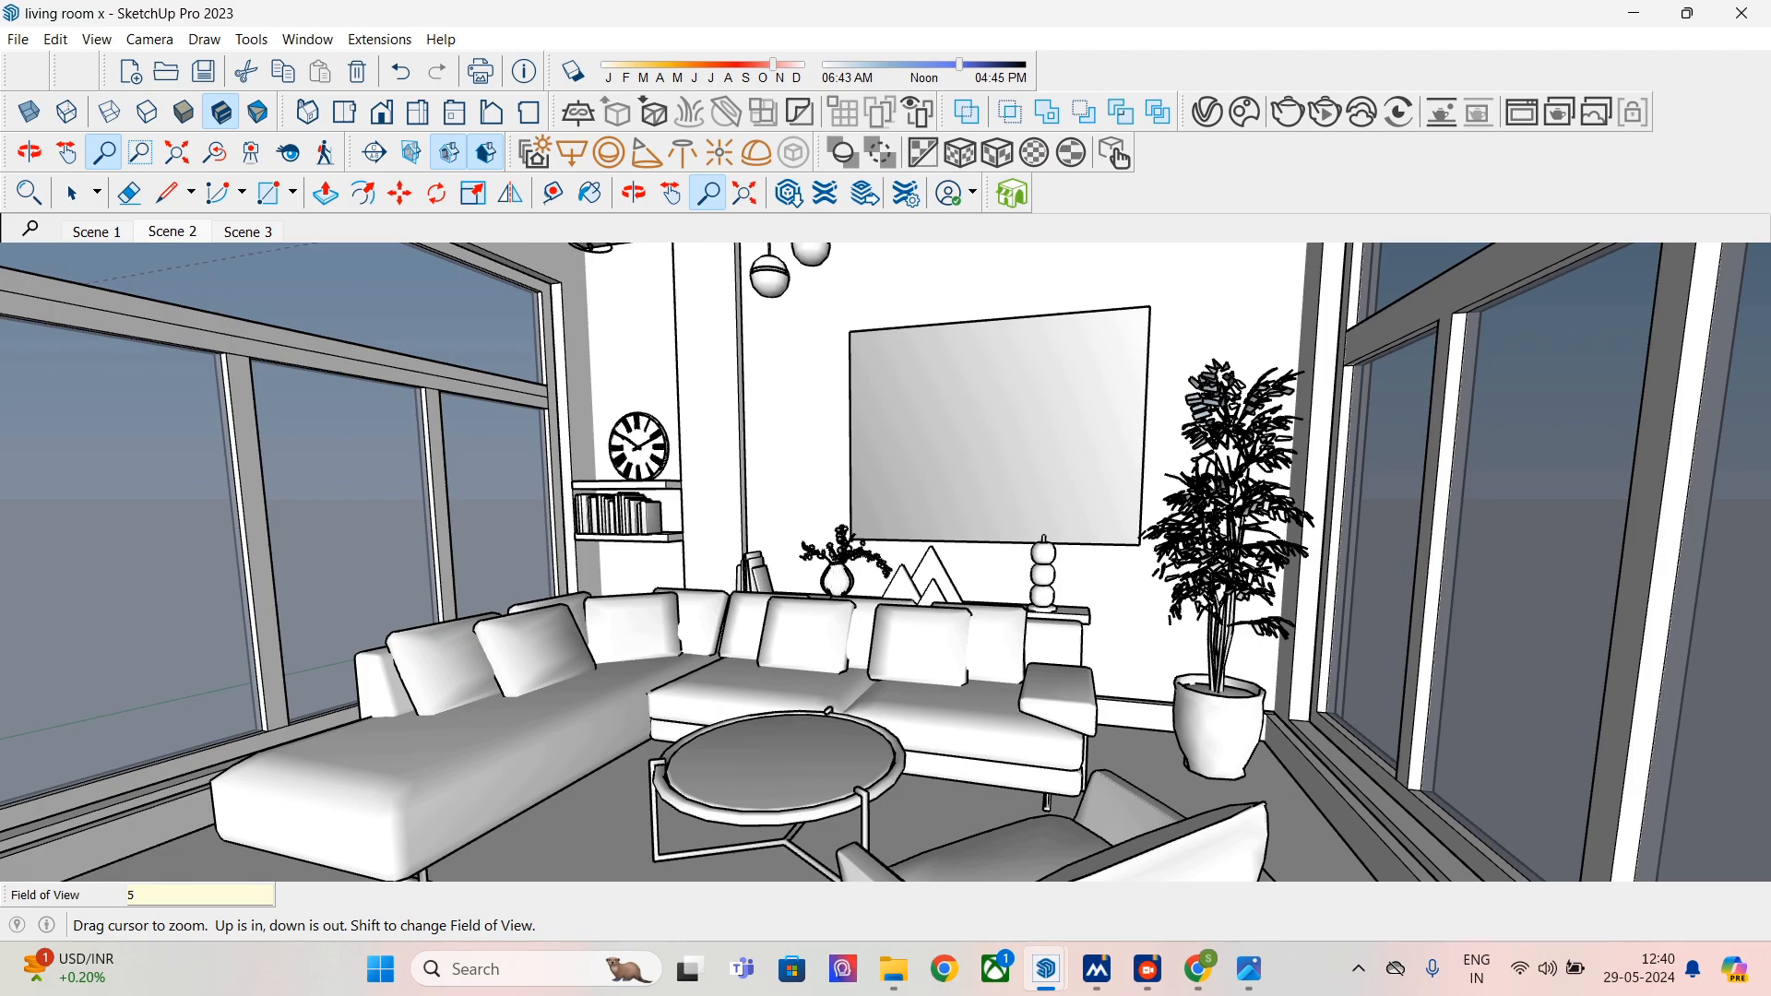
key(Return)
text(58)
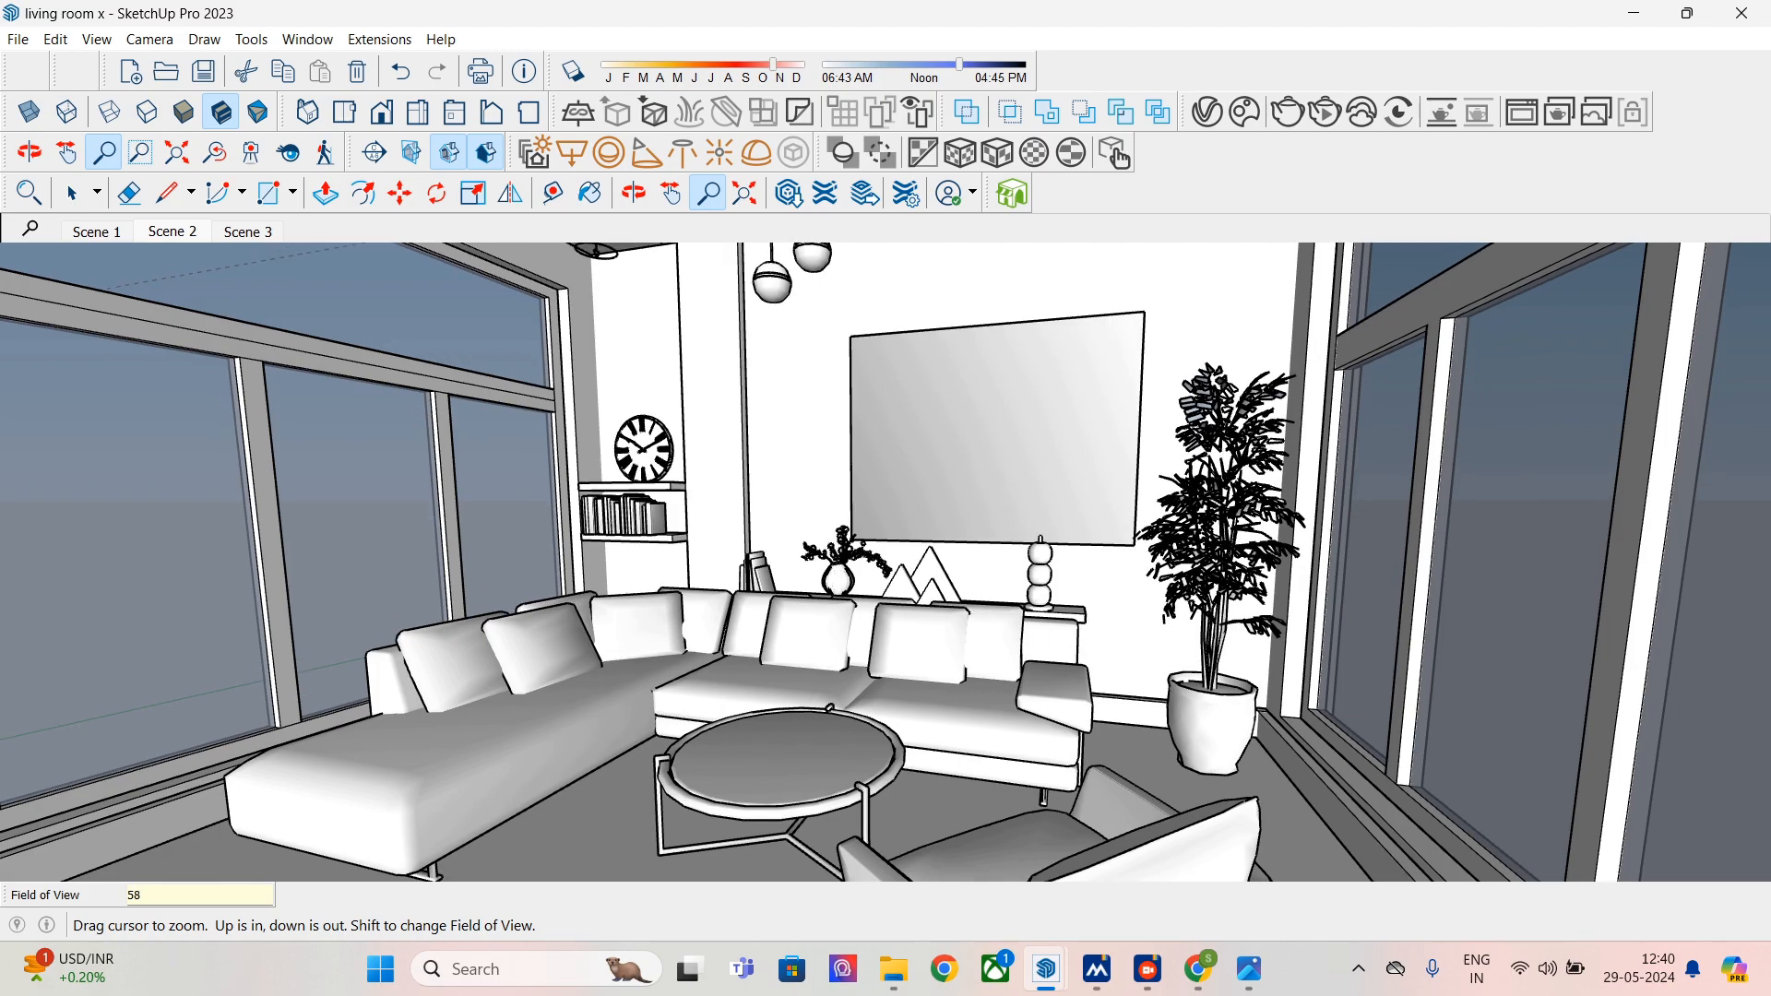
key(Return)
mouse_move(908, 576)
middle_down()
mouse_move(906, 598)
mouse_move(908, 578)
middle_up()
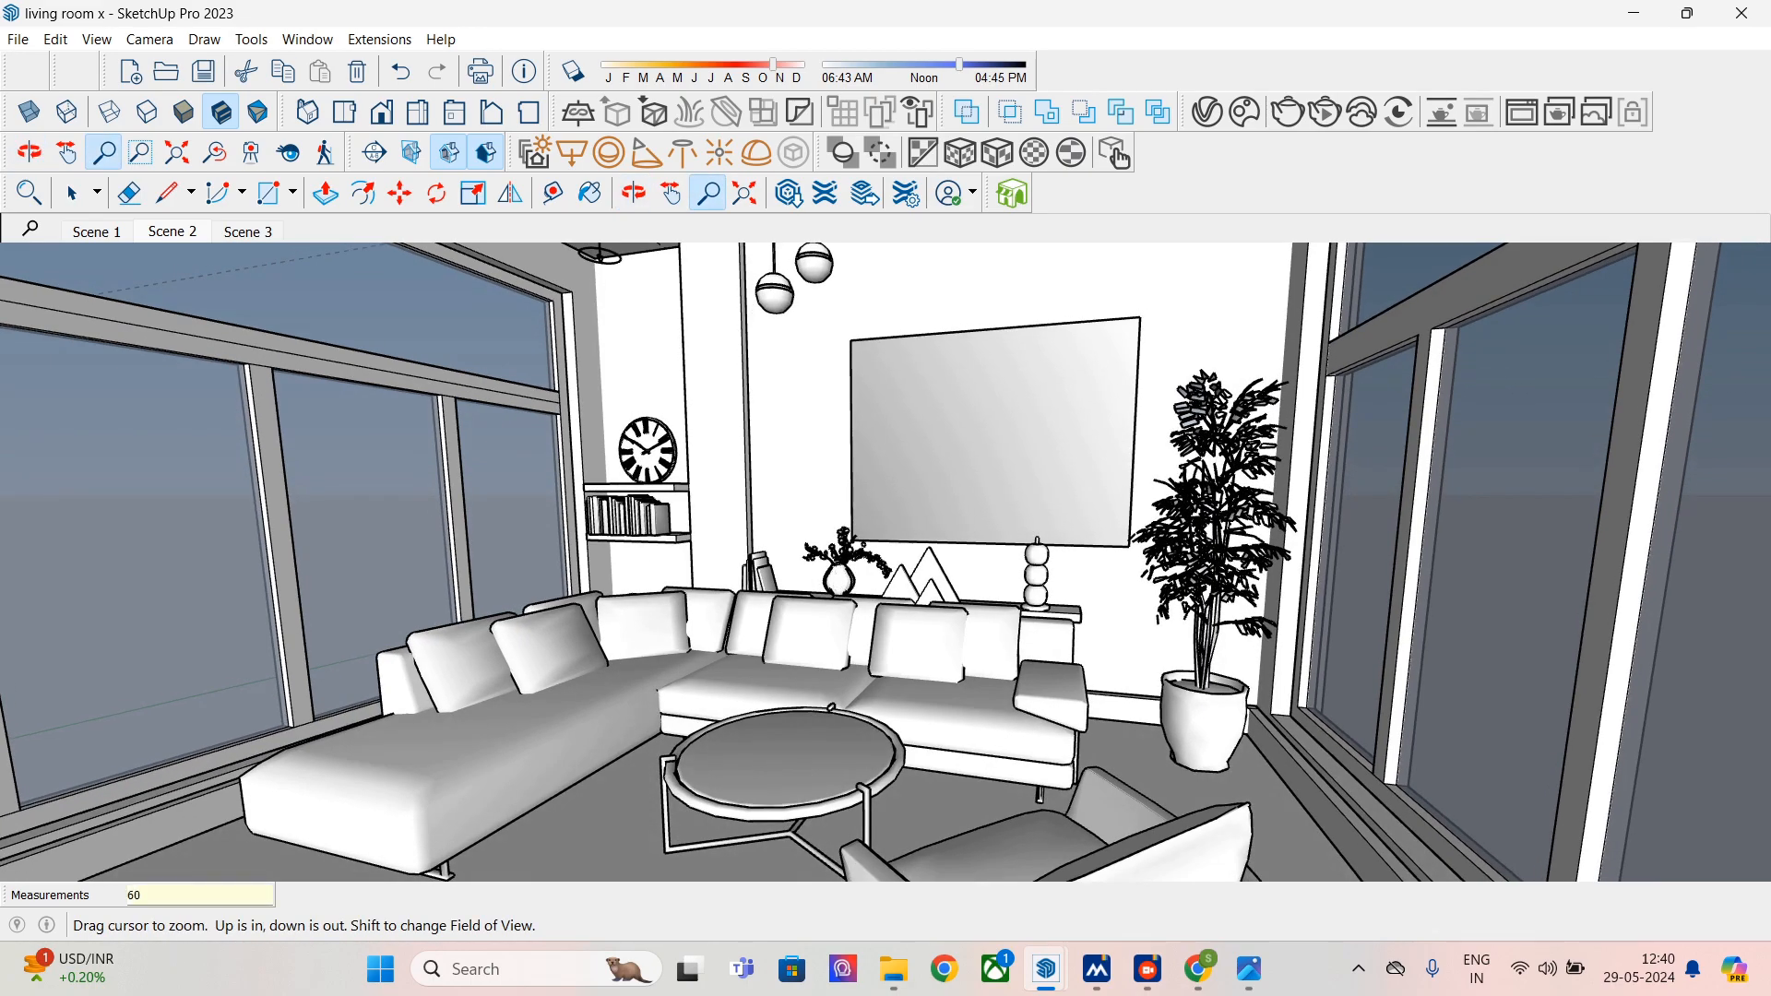
key(Return)
- Reframe the sofa corner to include more of the armchair and windows, and set the field of view to 67 degrees
shift+middle_drag(908, 579, 908, 605)
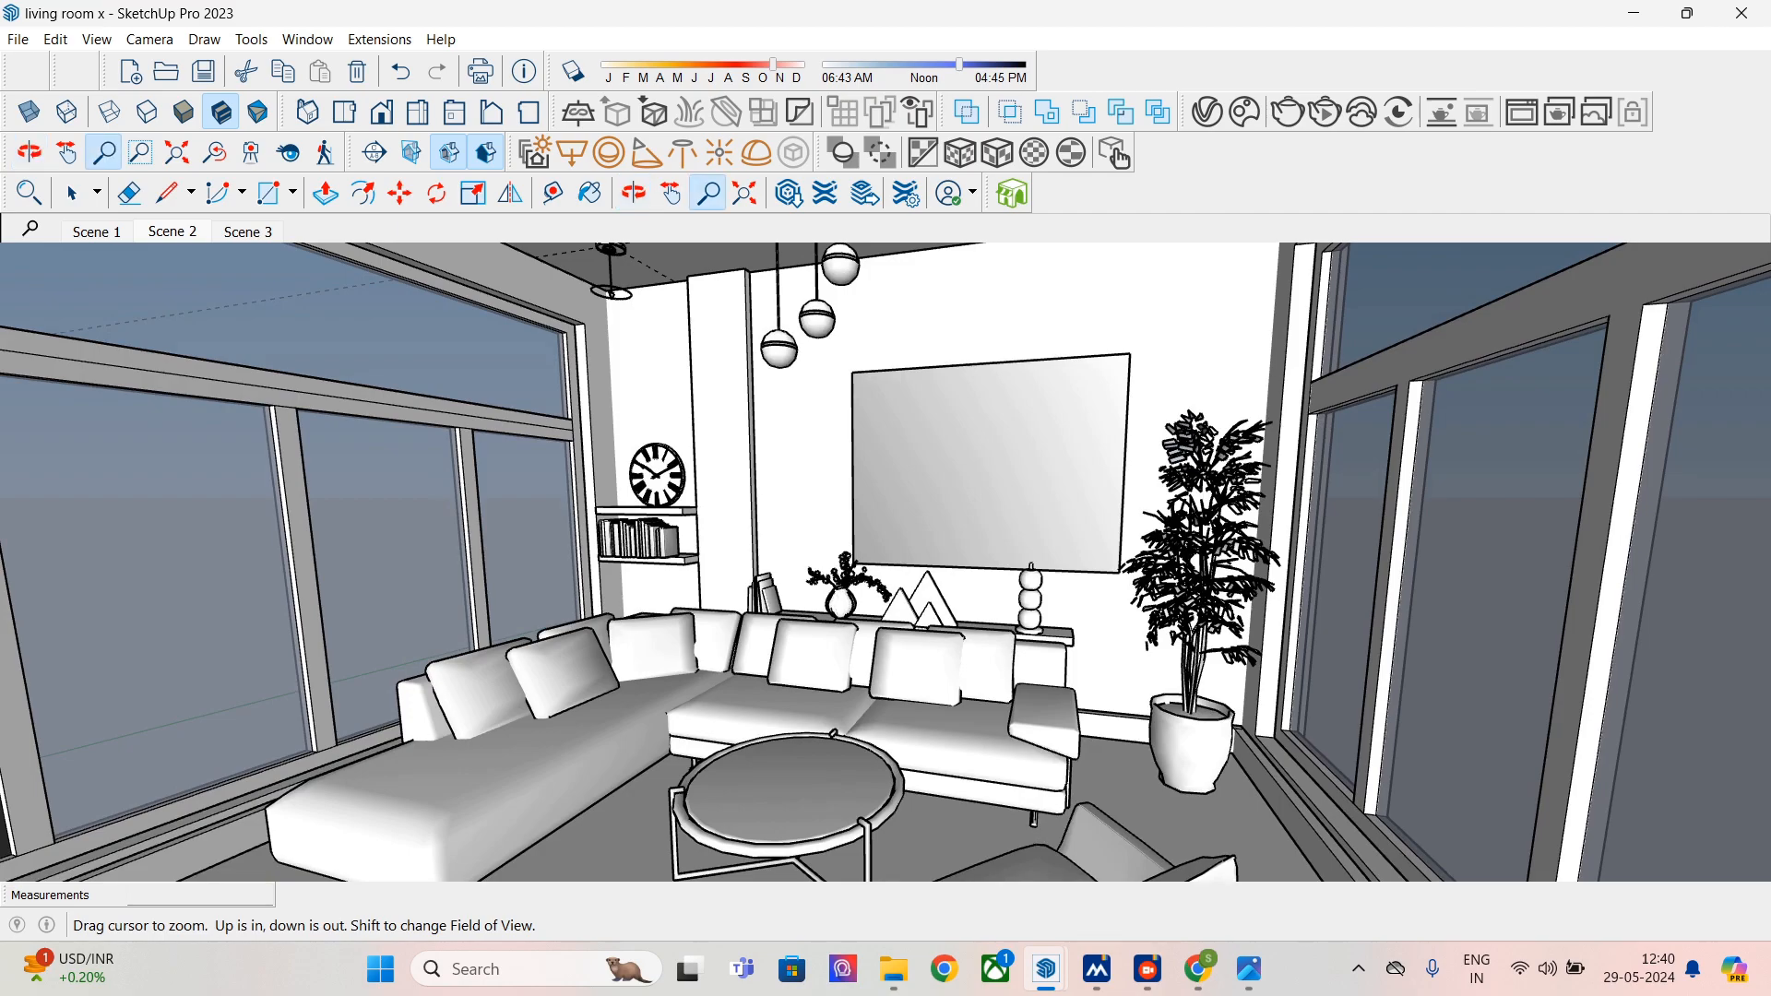
text(67)
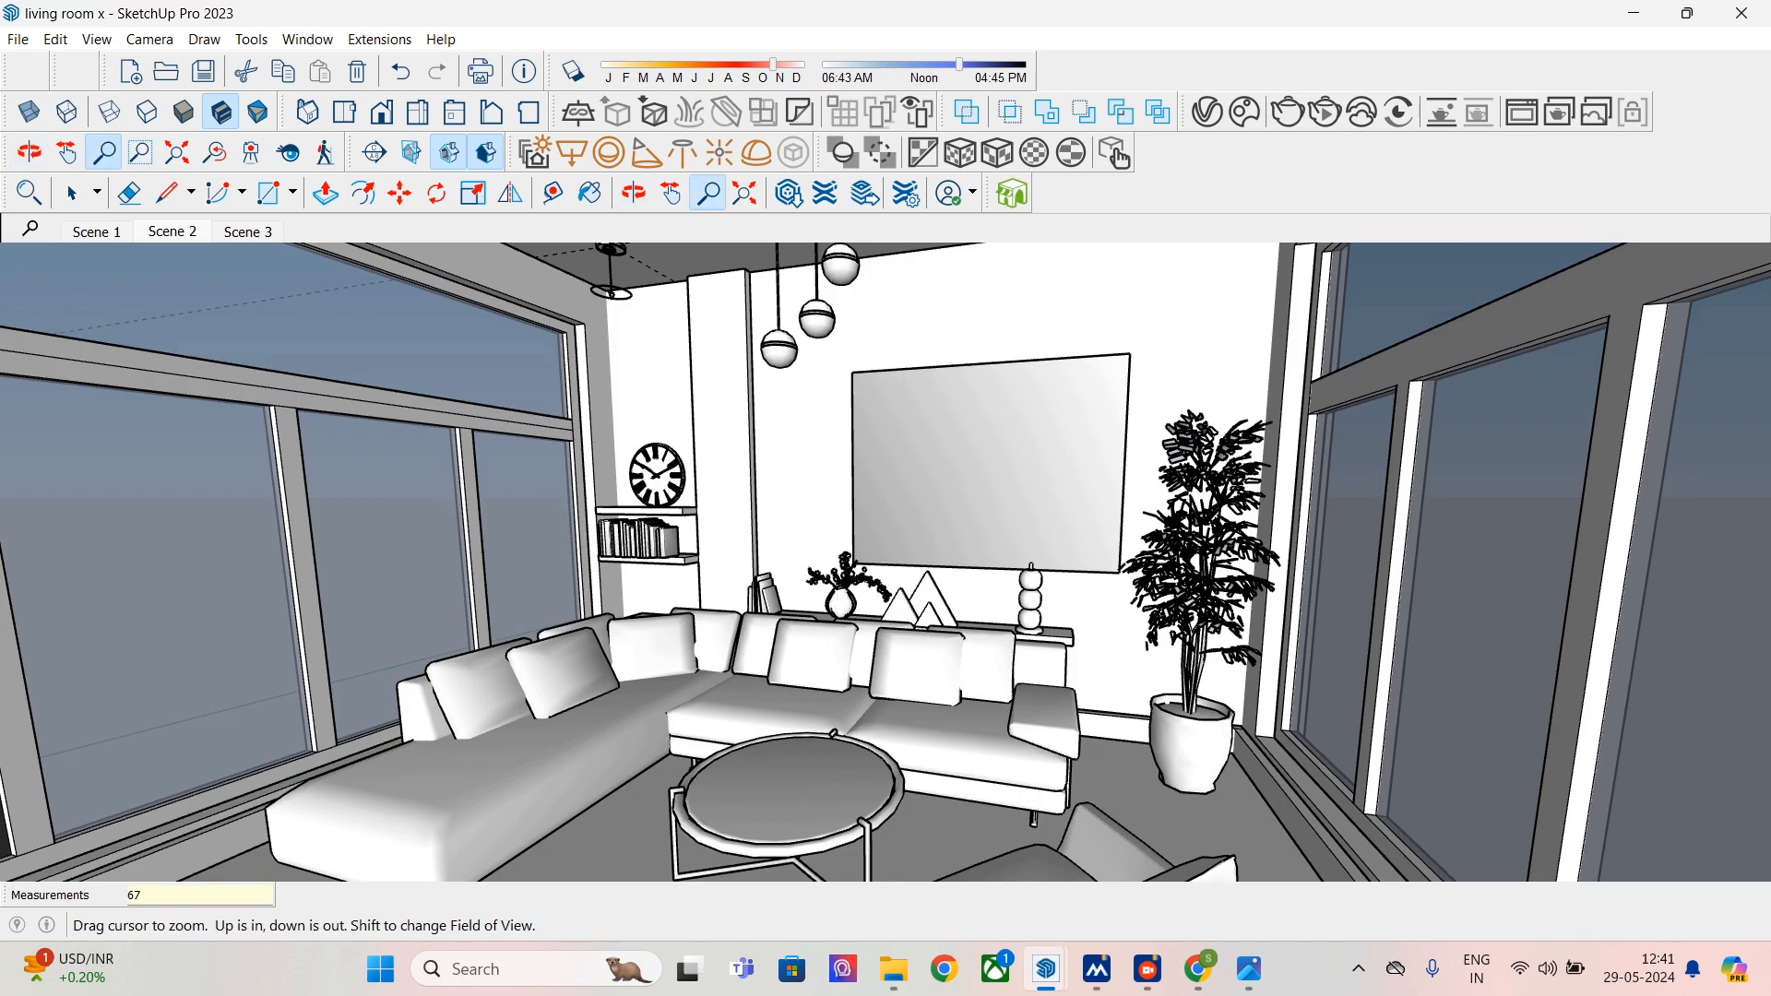
key(Return)
mouse_move(907, 605)
shift+middle_down()
mouse_move(898, 572)
mouse_move(1007, 620)
mouse_move(813, 535)
mouse_move(823, 573)
mouse_move(876, 584)
mouse_move(832, 590)
mouse_move(942, 593)
mouse_move(916, 603)
shift+middle_up()
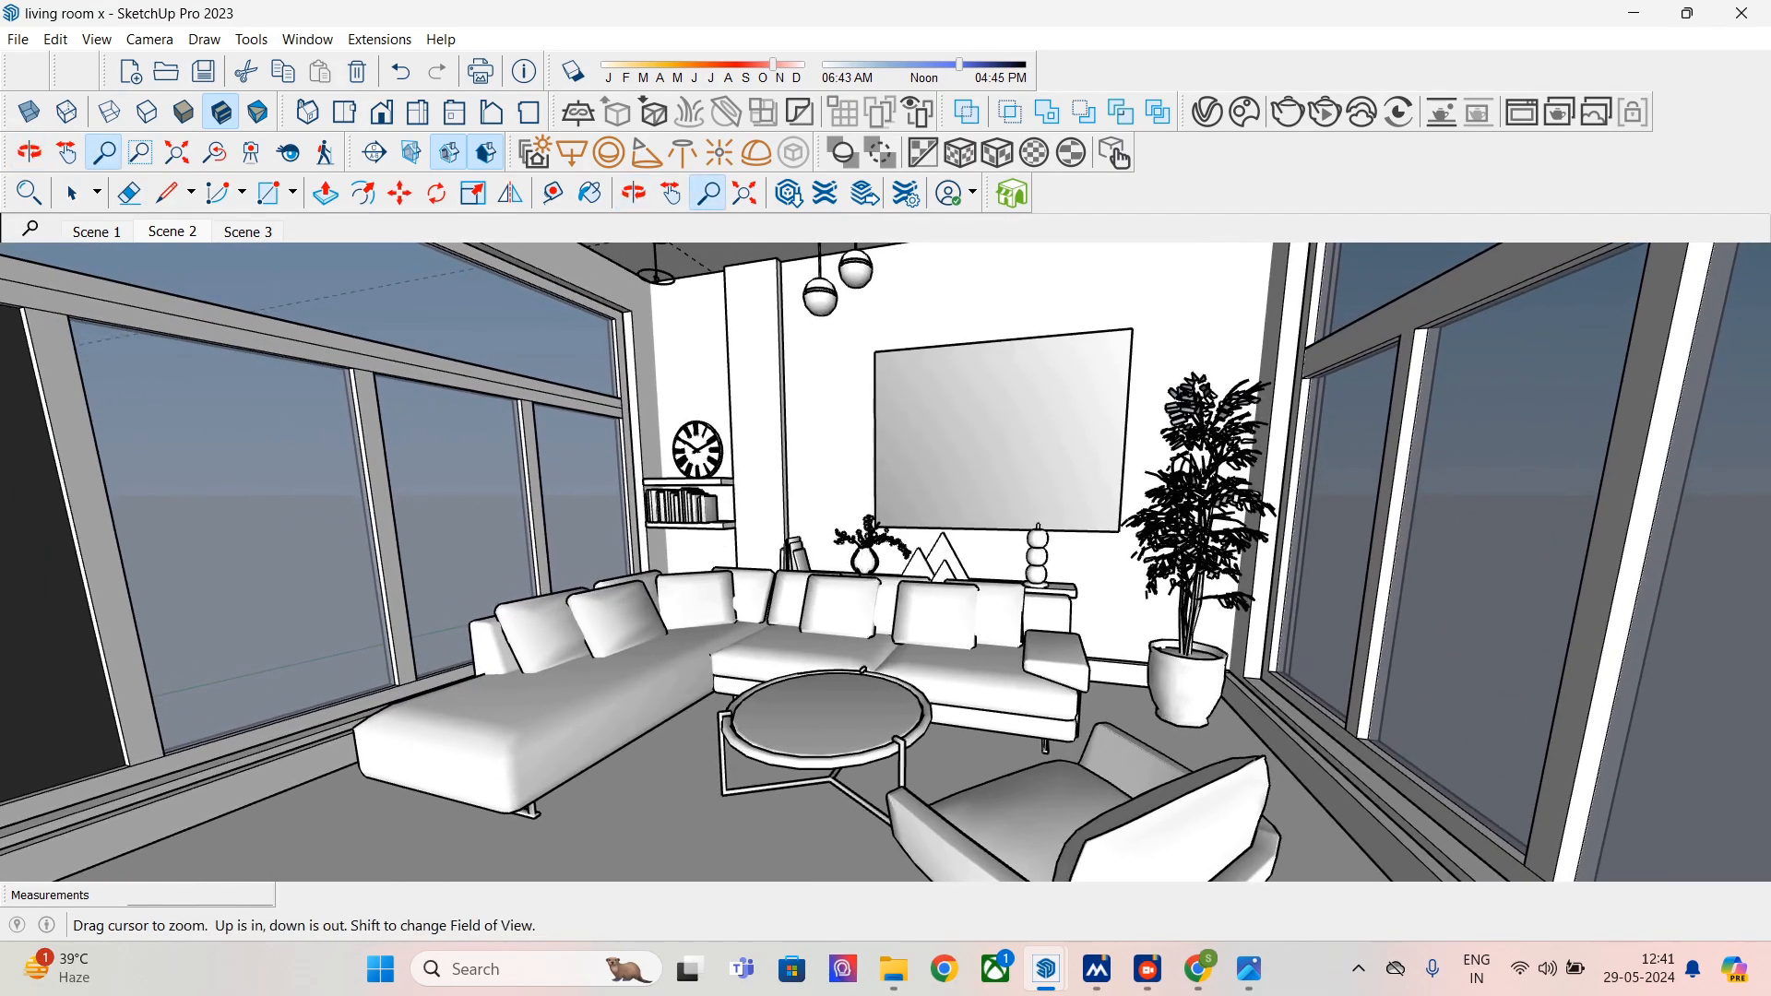
- Try camera fields of view of 65, 66 and 70 degrees for the living room view
text(6)
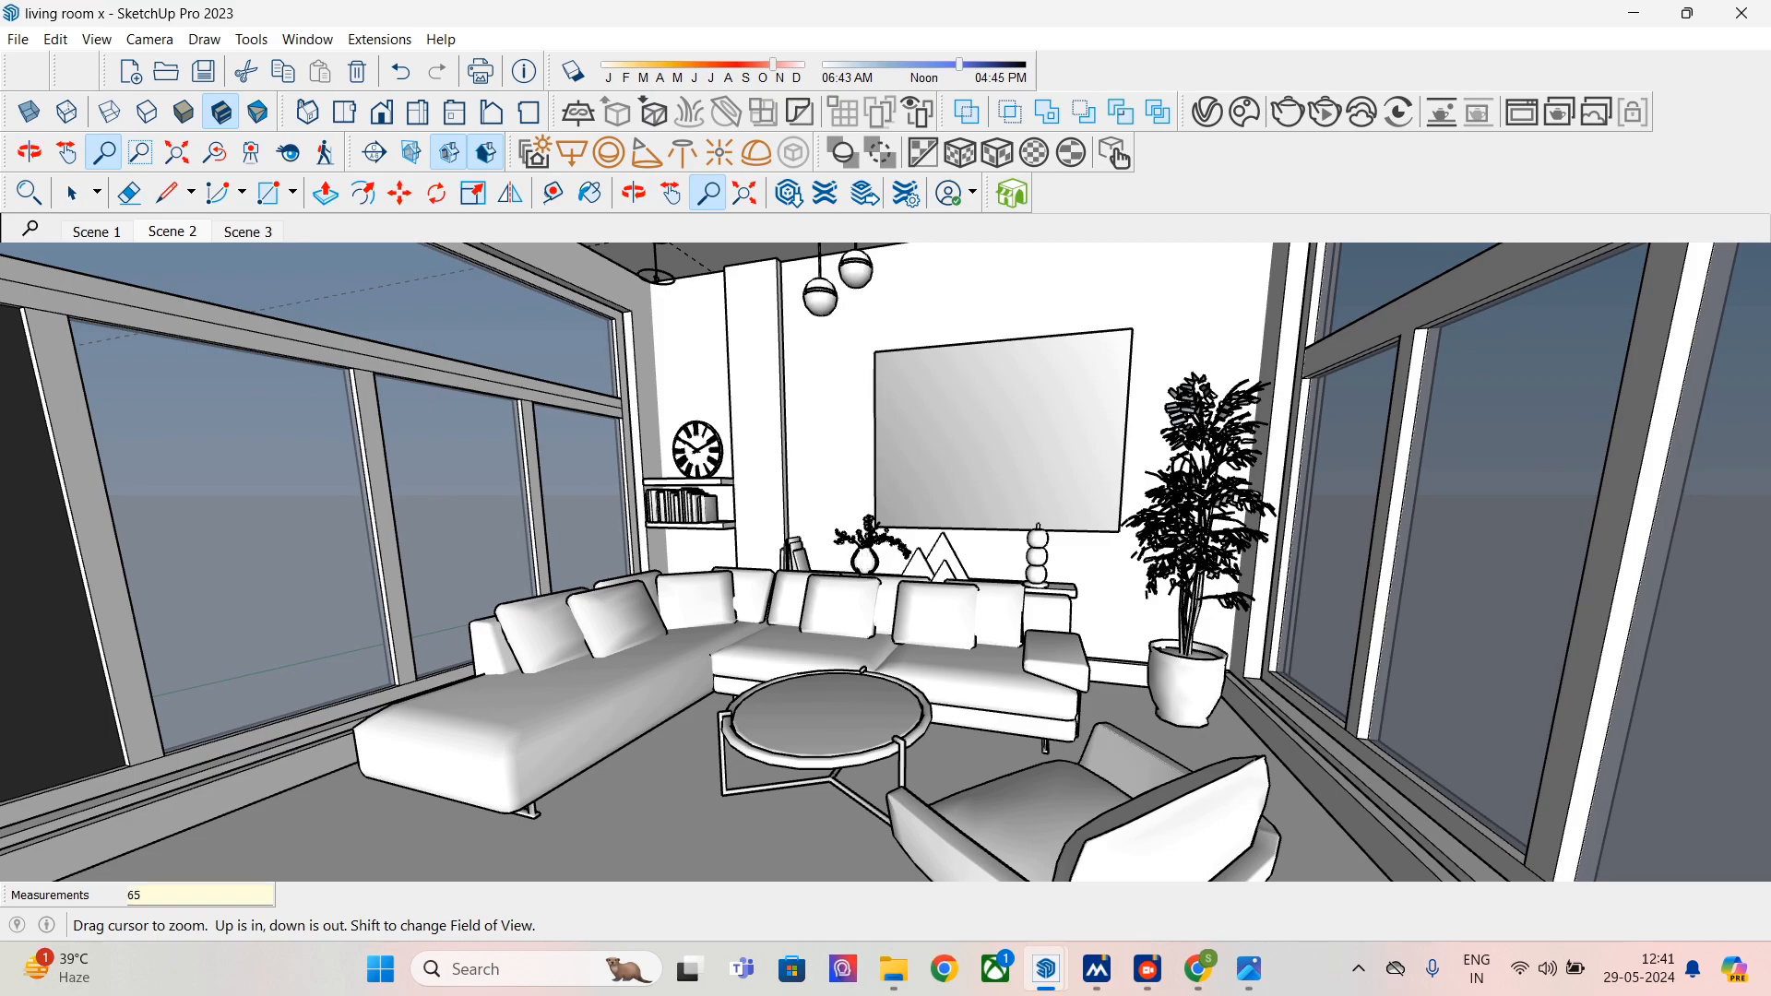
text(5)
key(Return)
text(66)
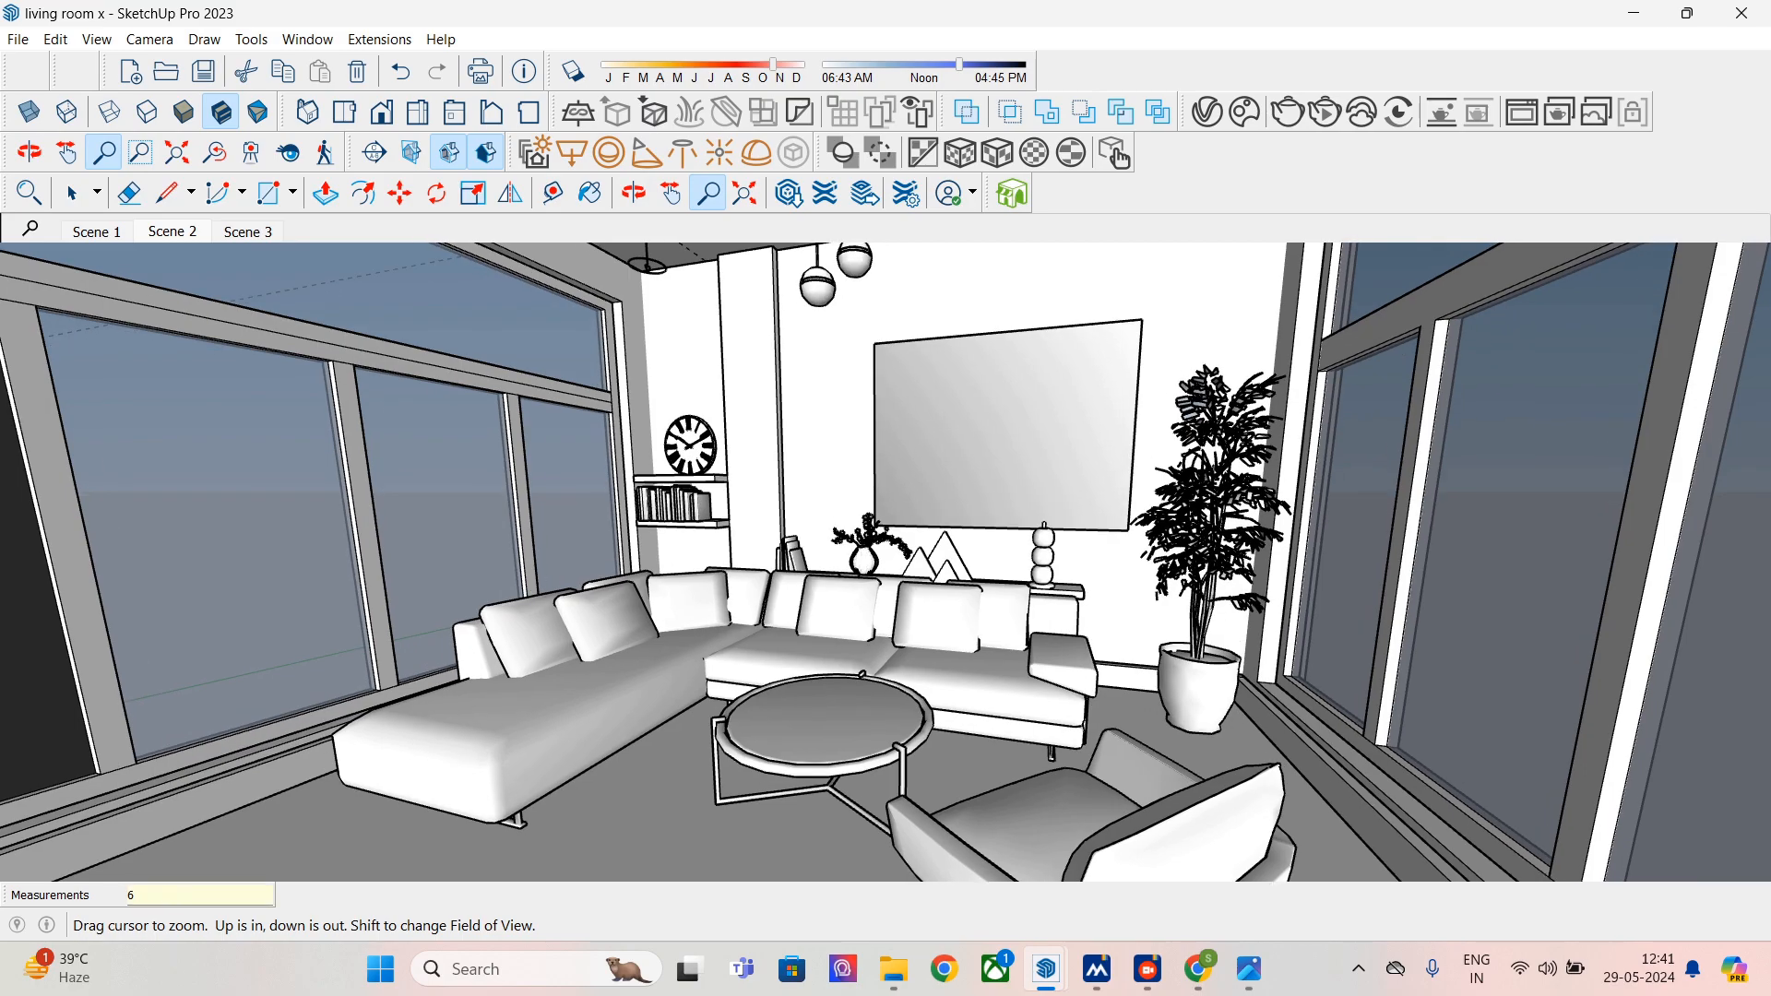
key(Return)
text(7)
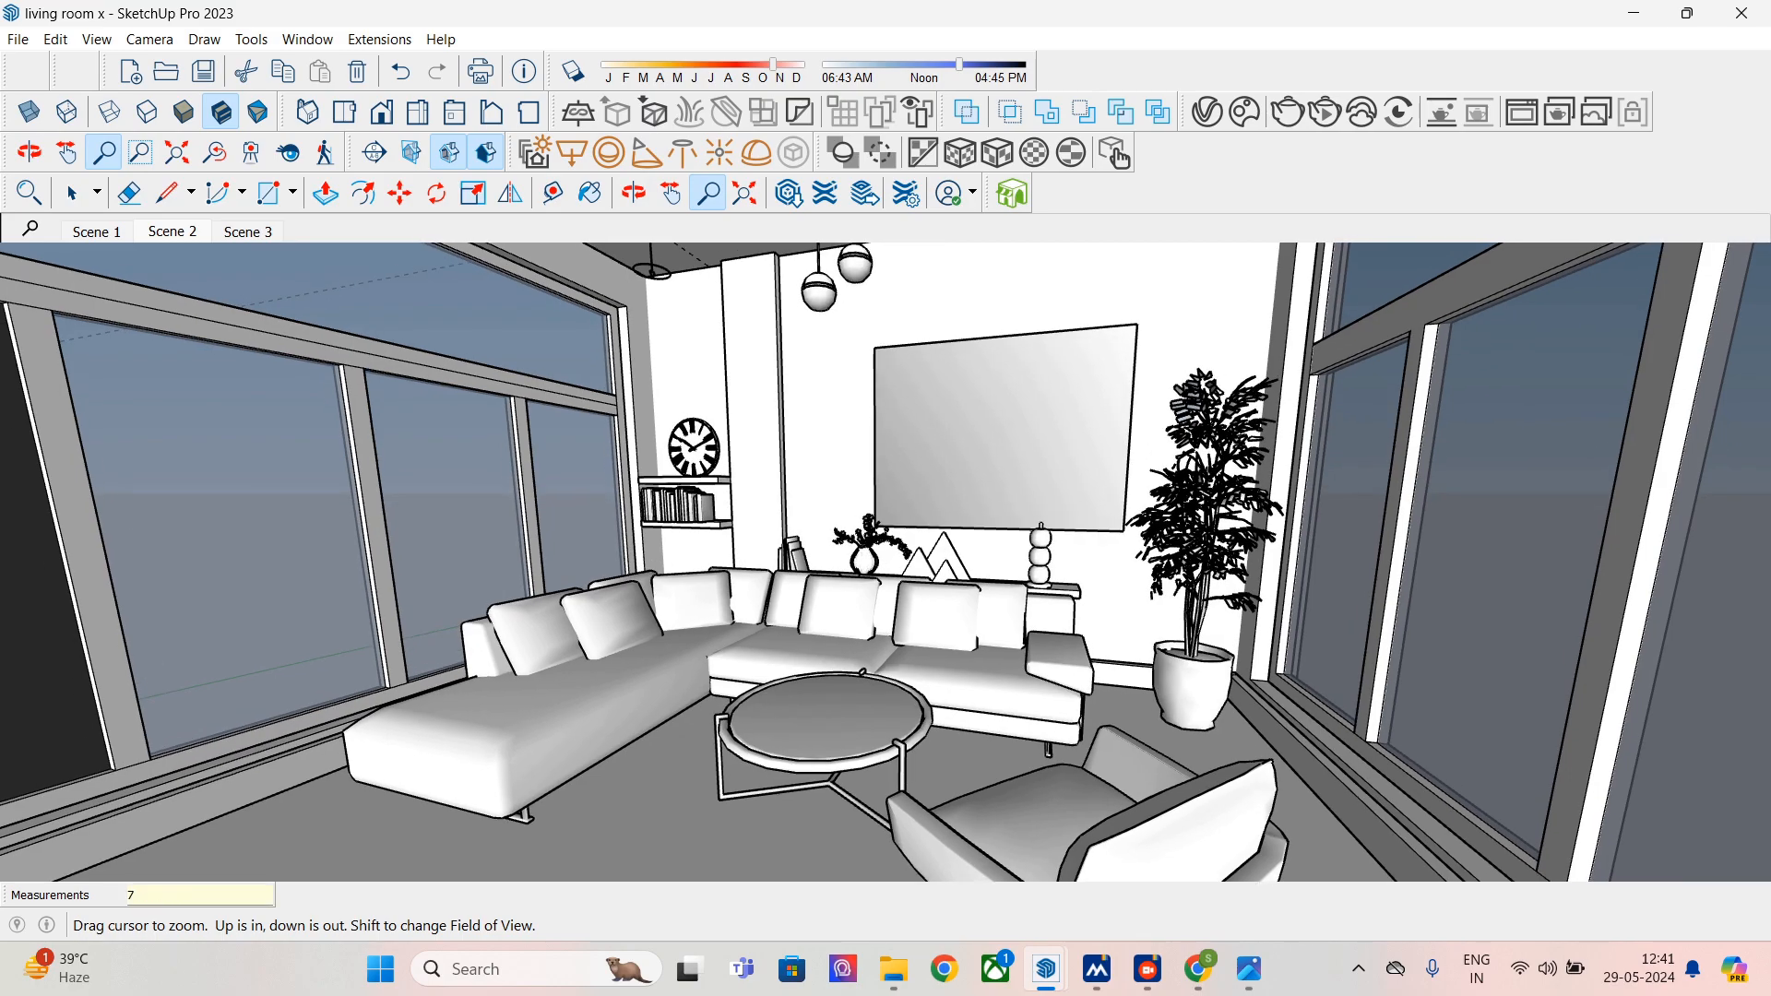
text(0)
key(Return)
- Set the camera's field of view to 65 degrees and update Scene 2 with this view
text(65)
key(Return)
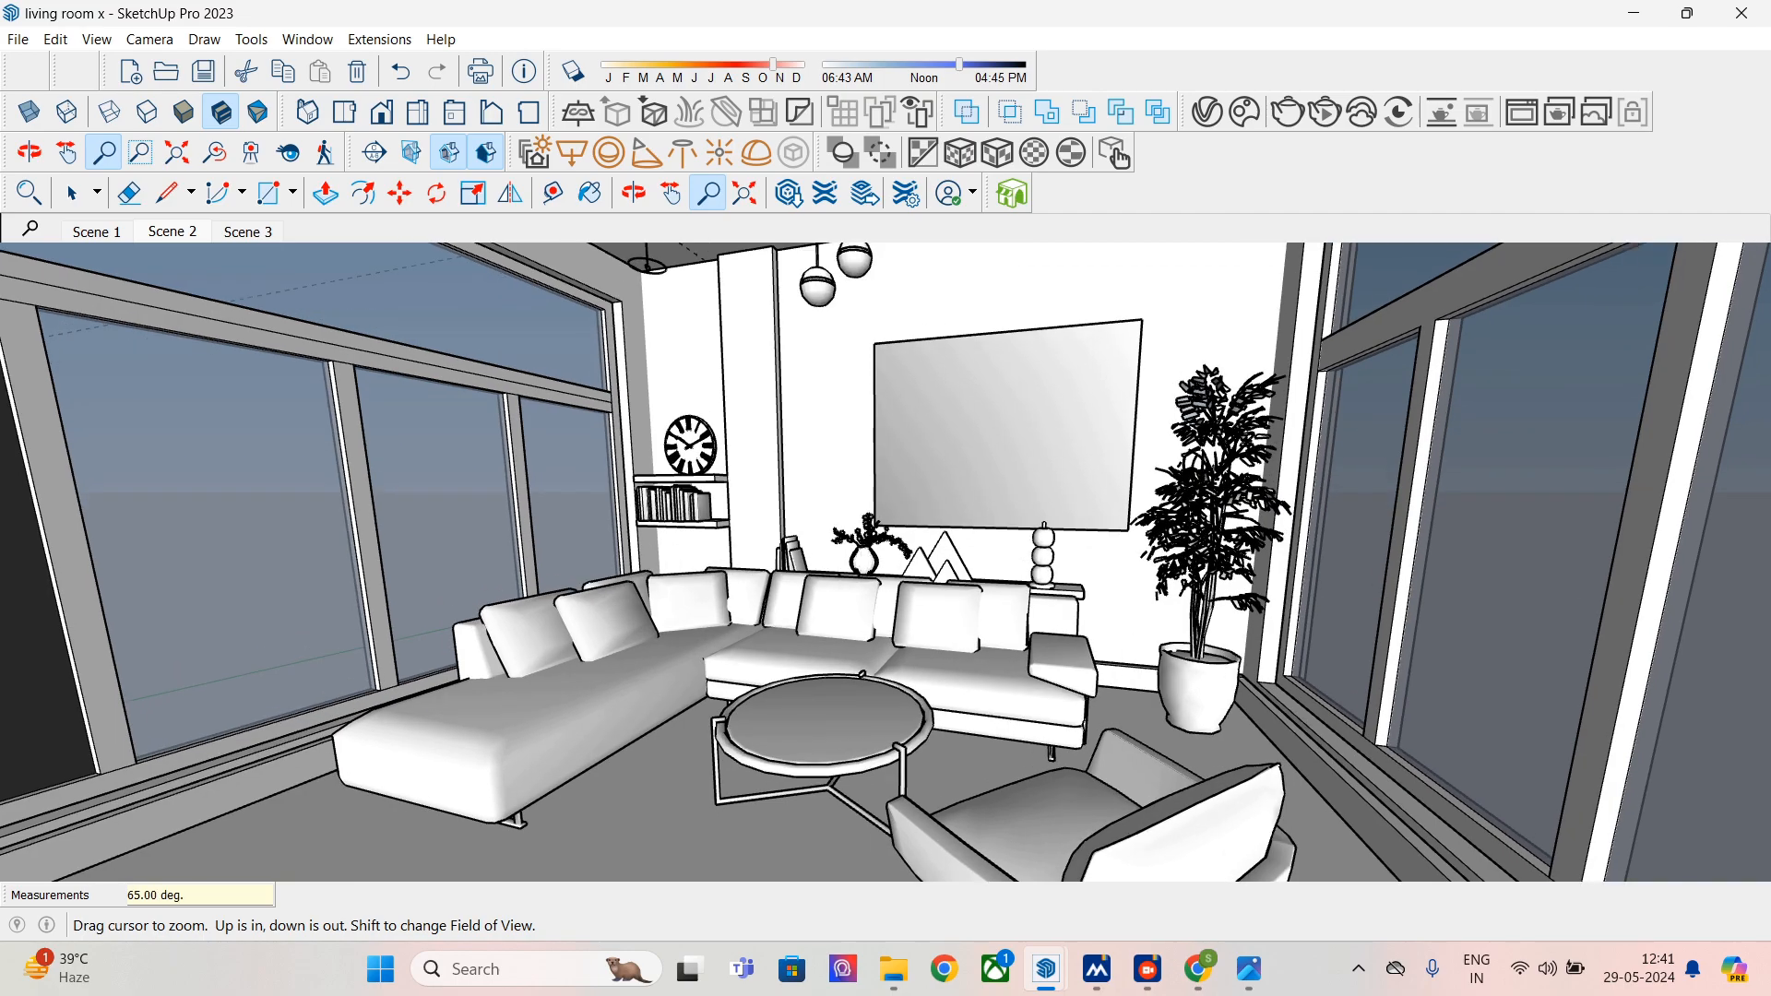
right_click(168, 230)
click(198, 316)
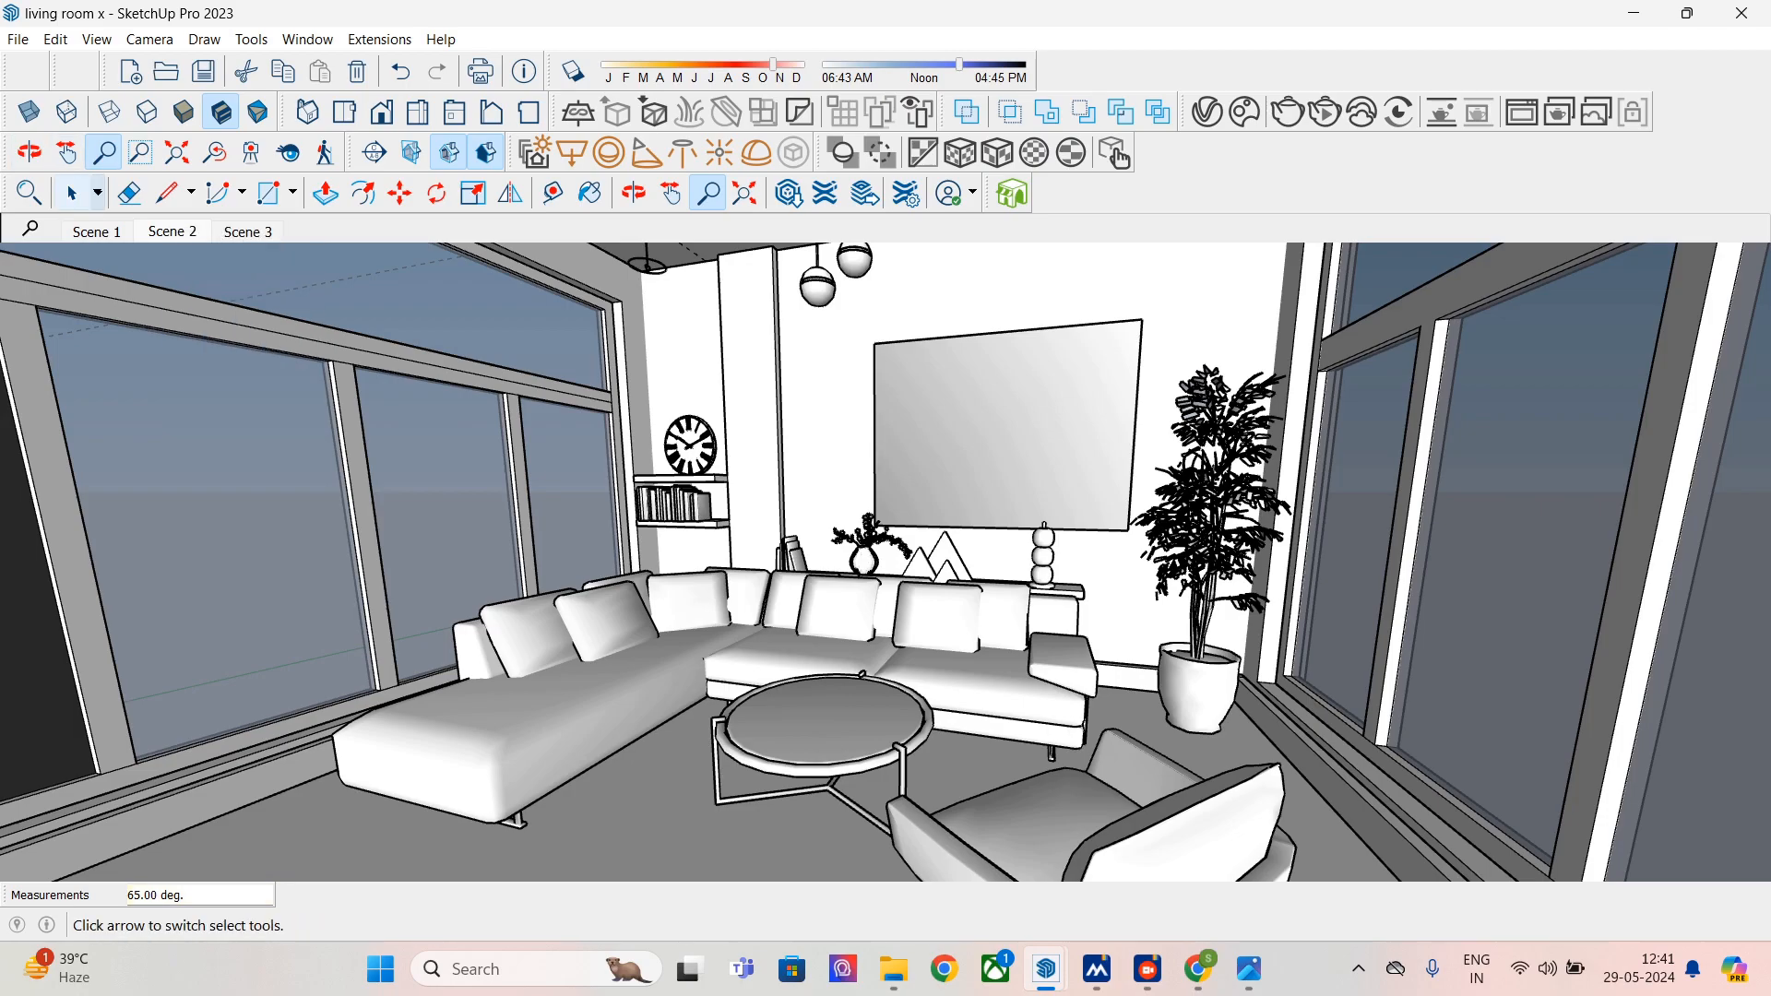
click(72, 193)
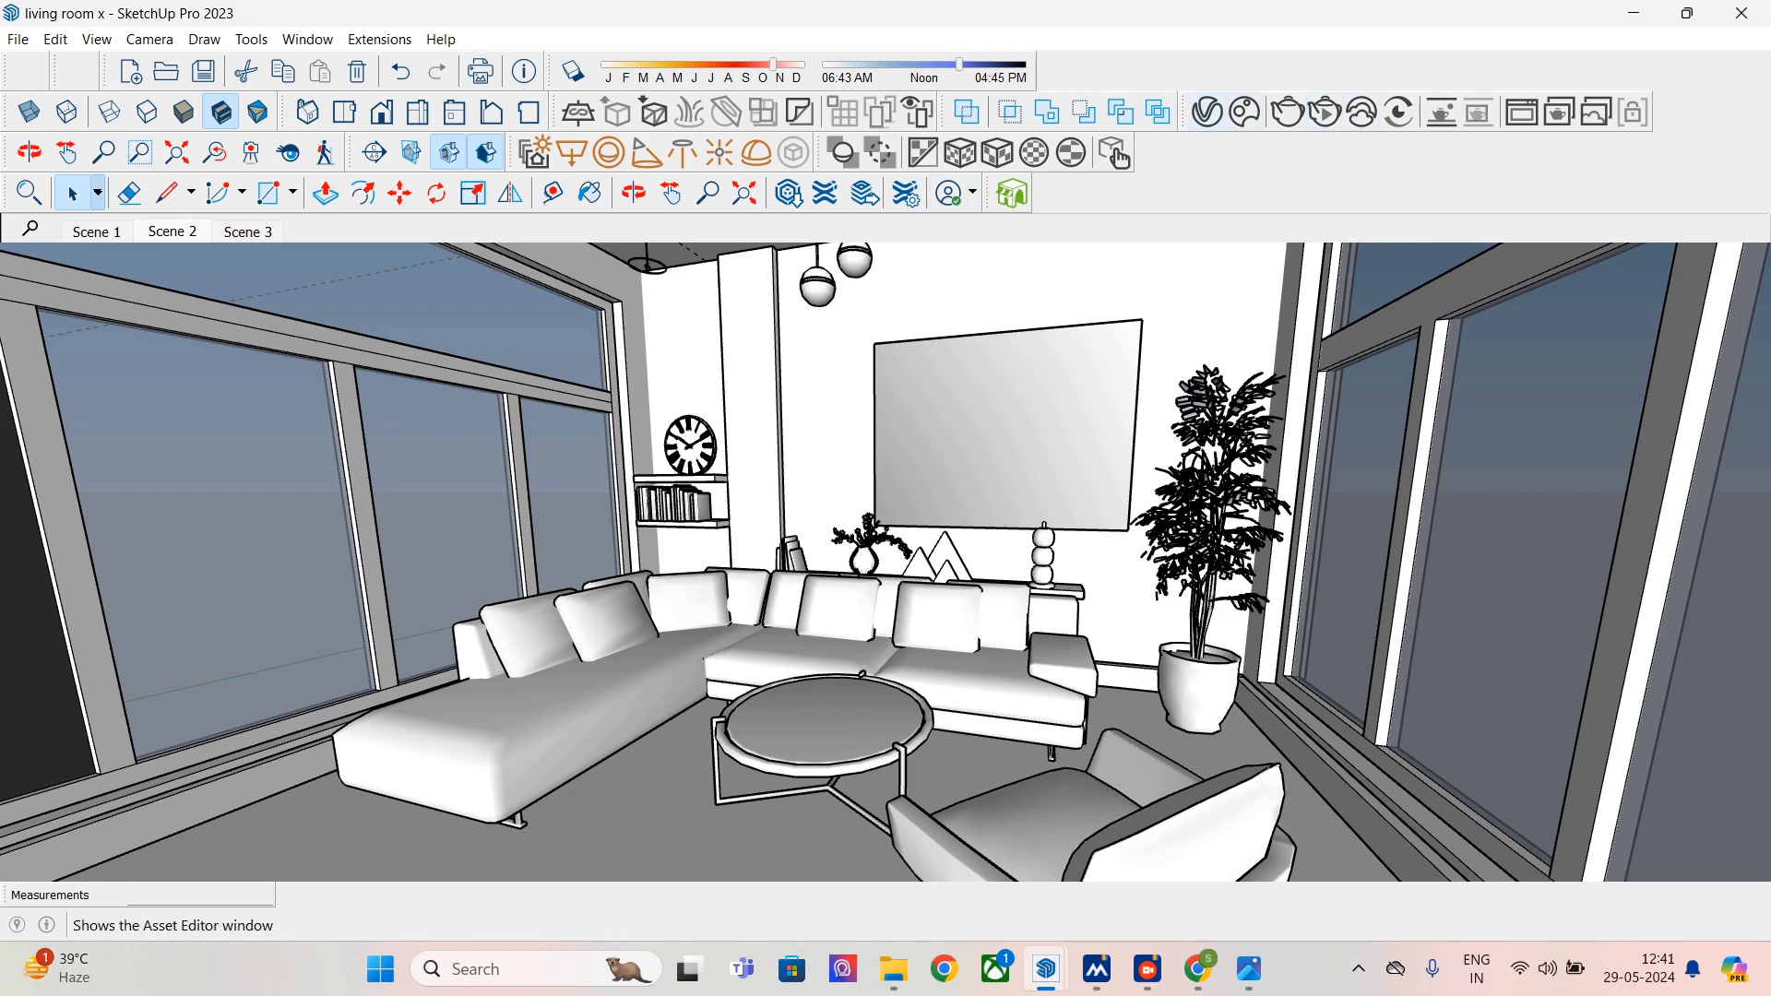
- Add a Light Mix render element in V-Ray and bring up Scene 1 for a test render
click(1206, 112)
click(714, 135)
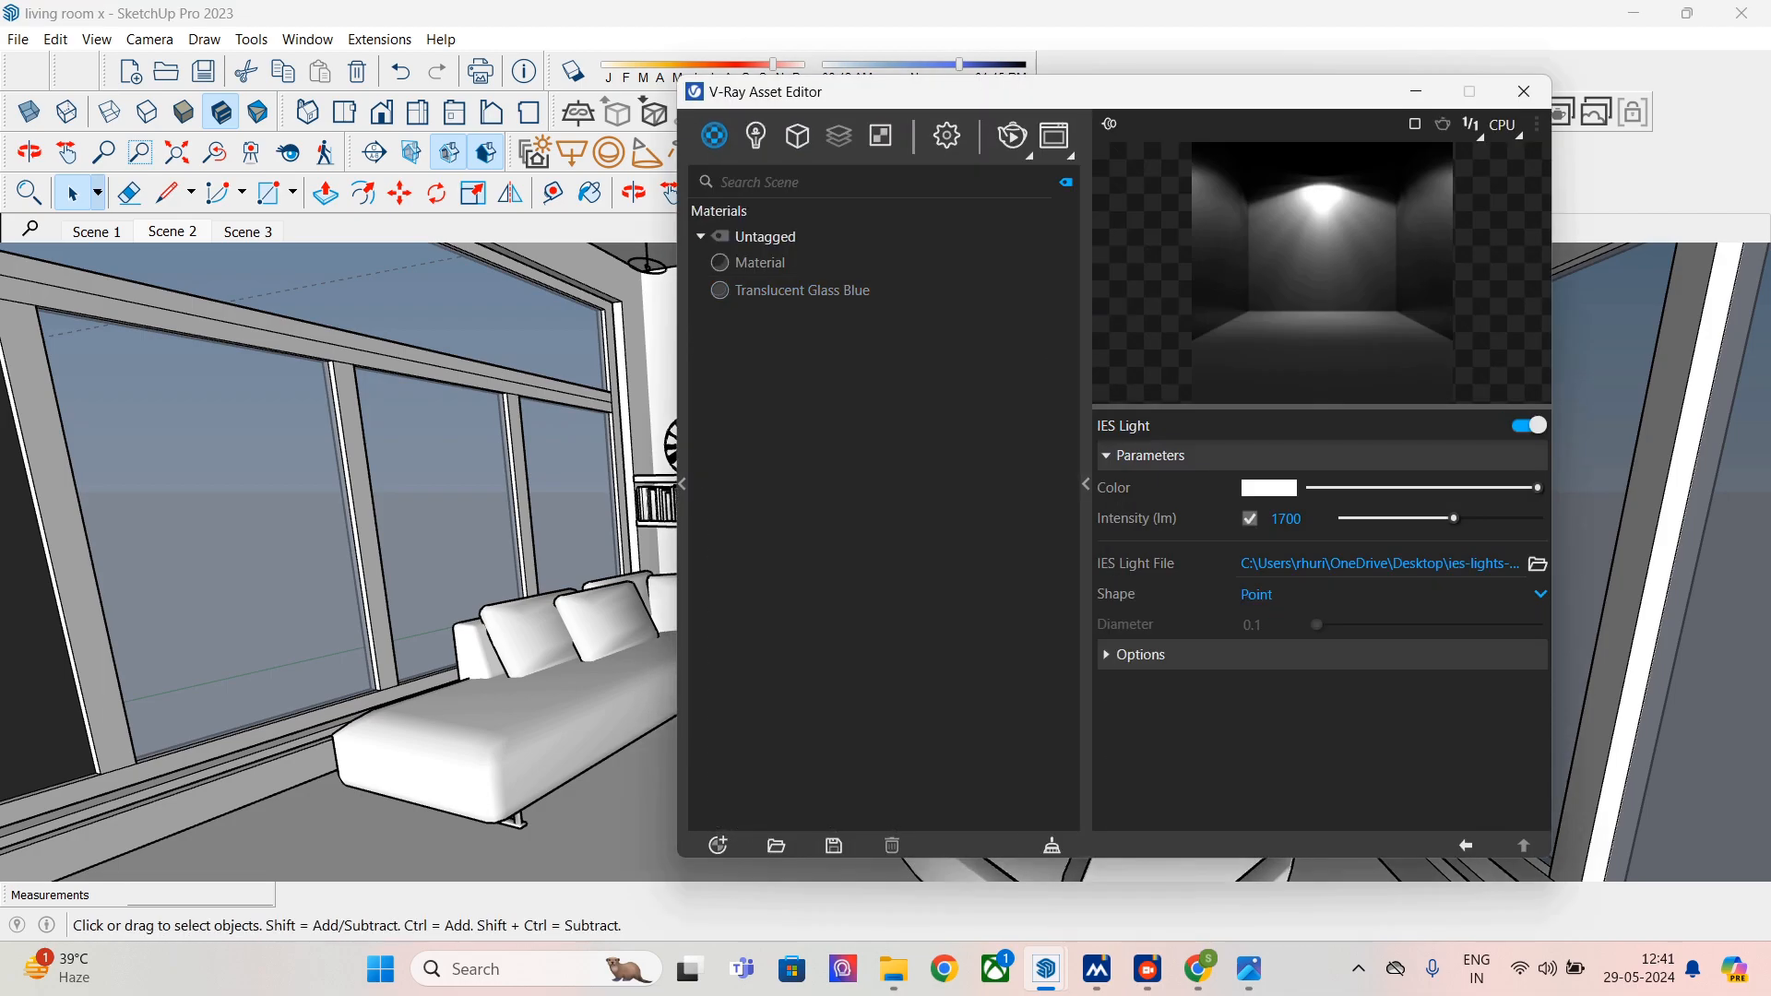
click(718, 845)
mouse_move(752, 815)
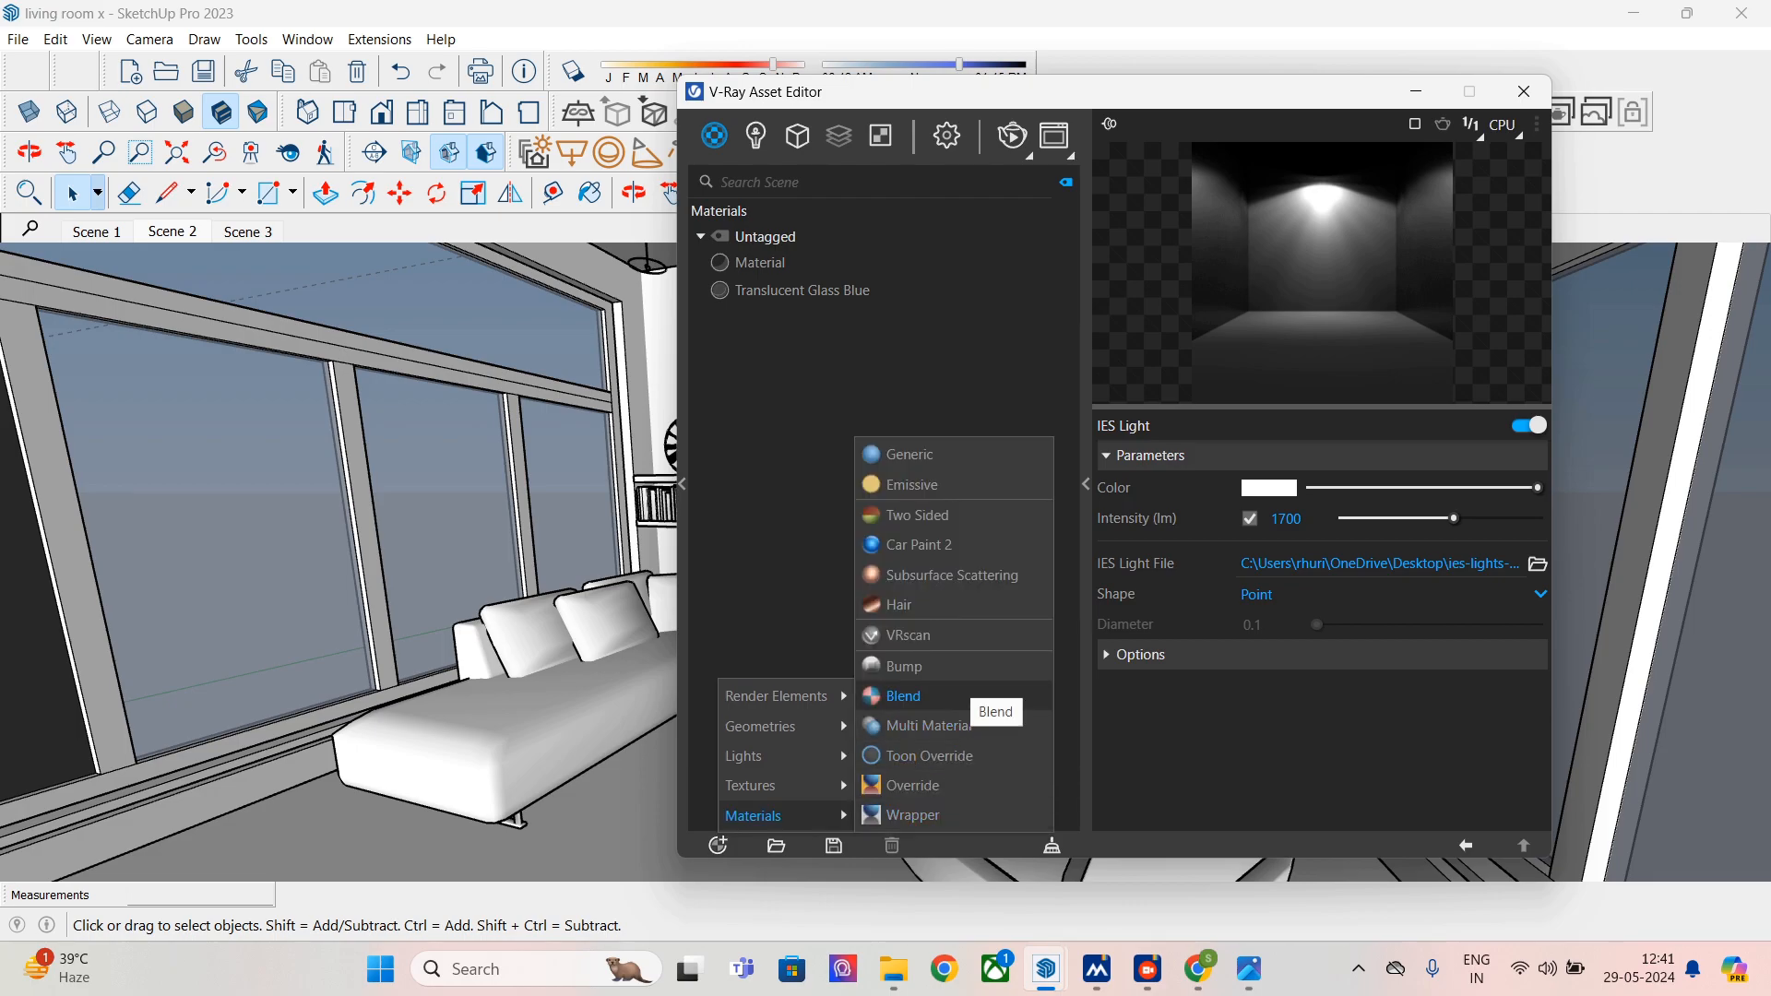
mouse_move(750, 785)
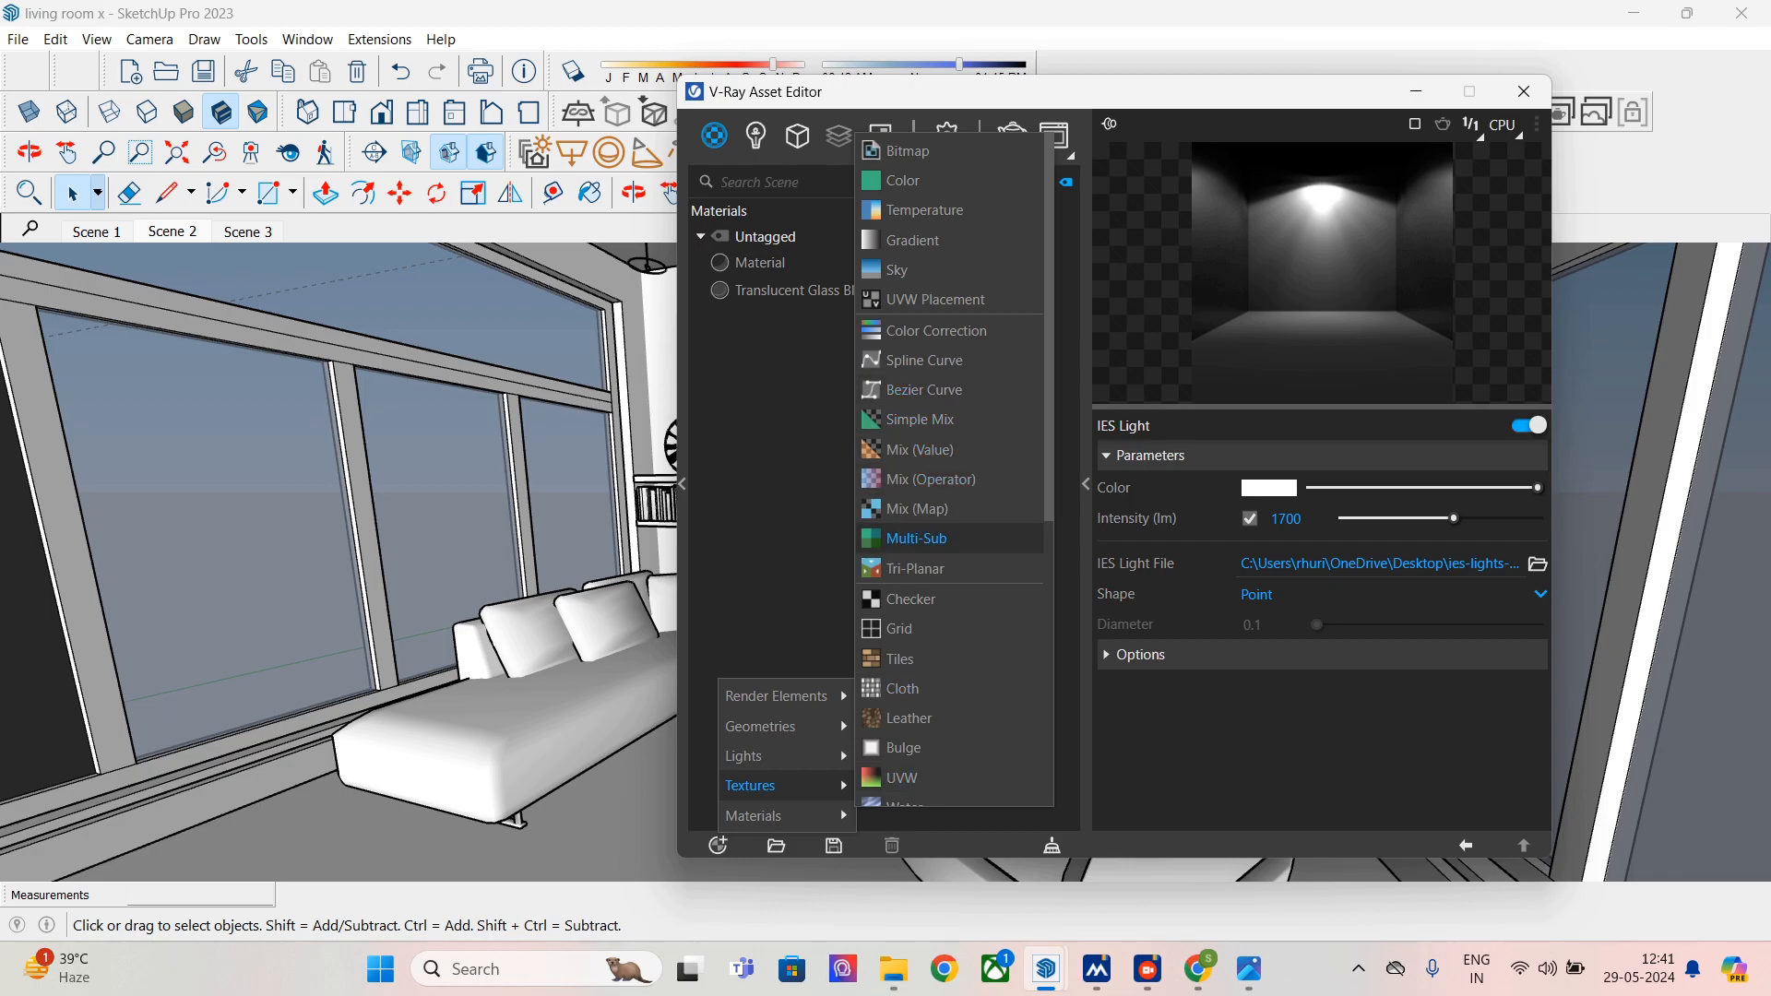
scroll(950, 597, down, 5)
scroll(949, 609, up, 5)
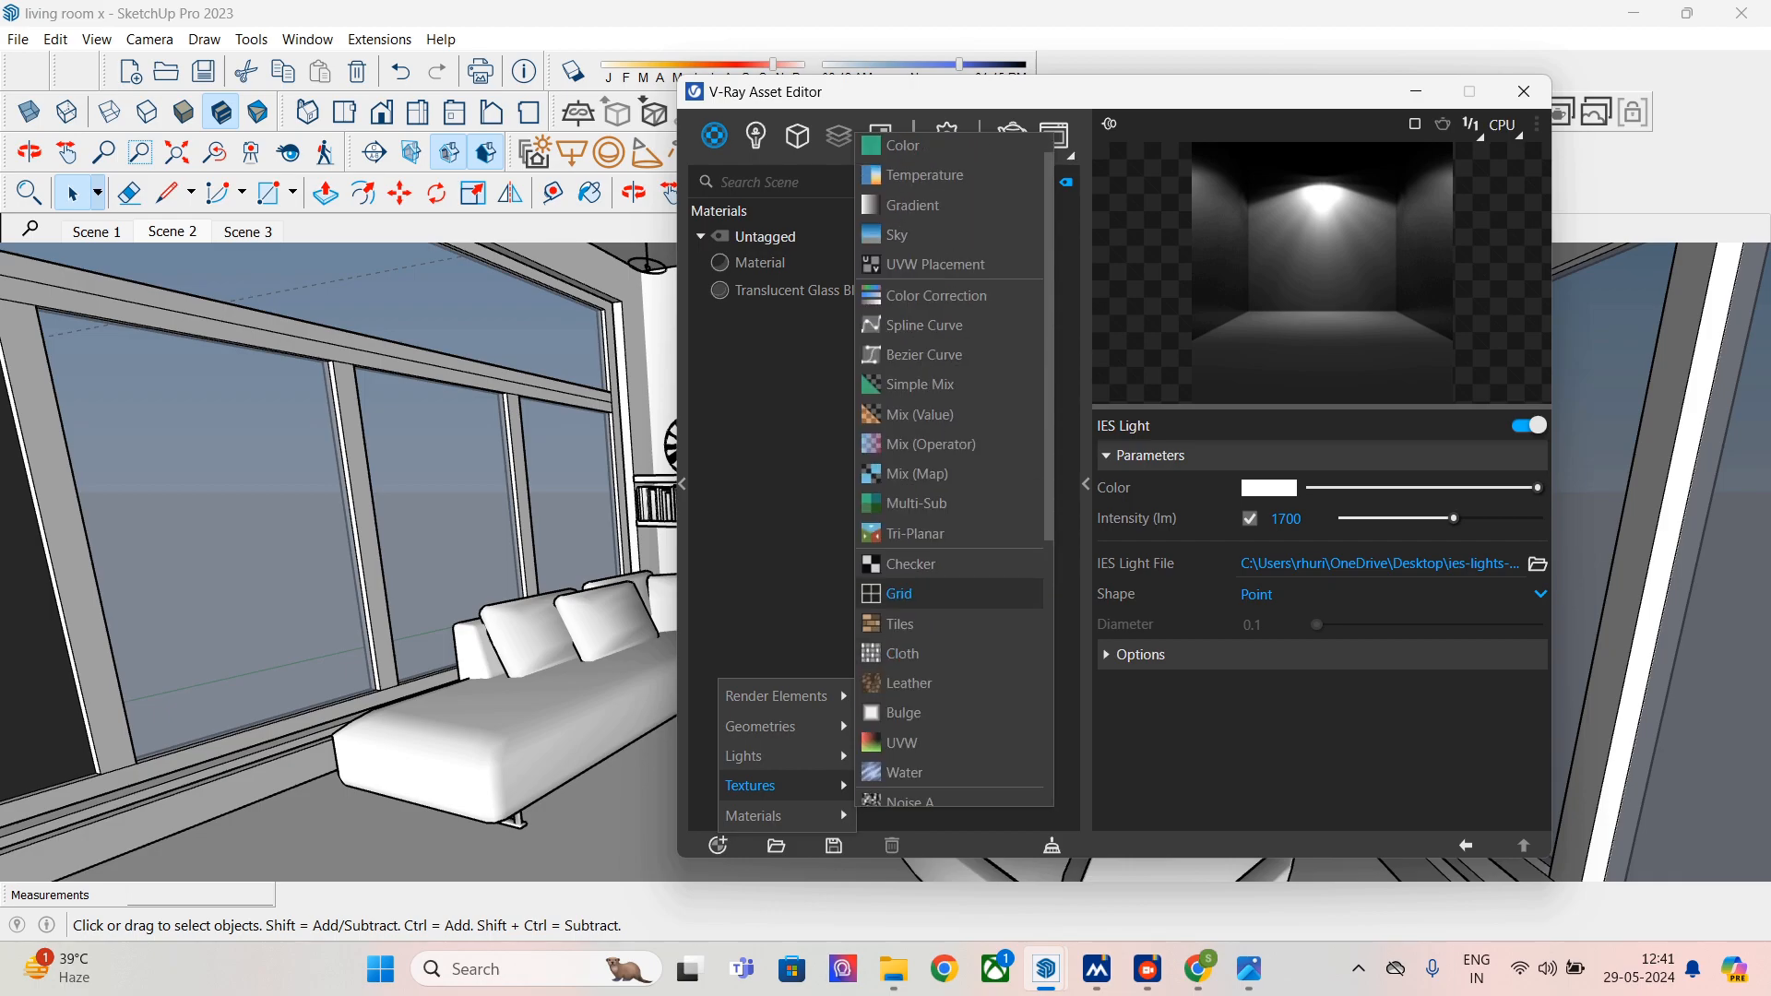
mouse_move(794, 697)
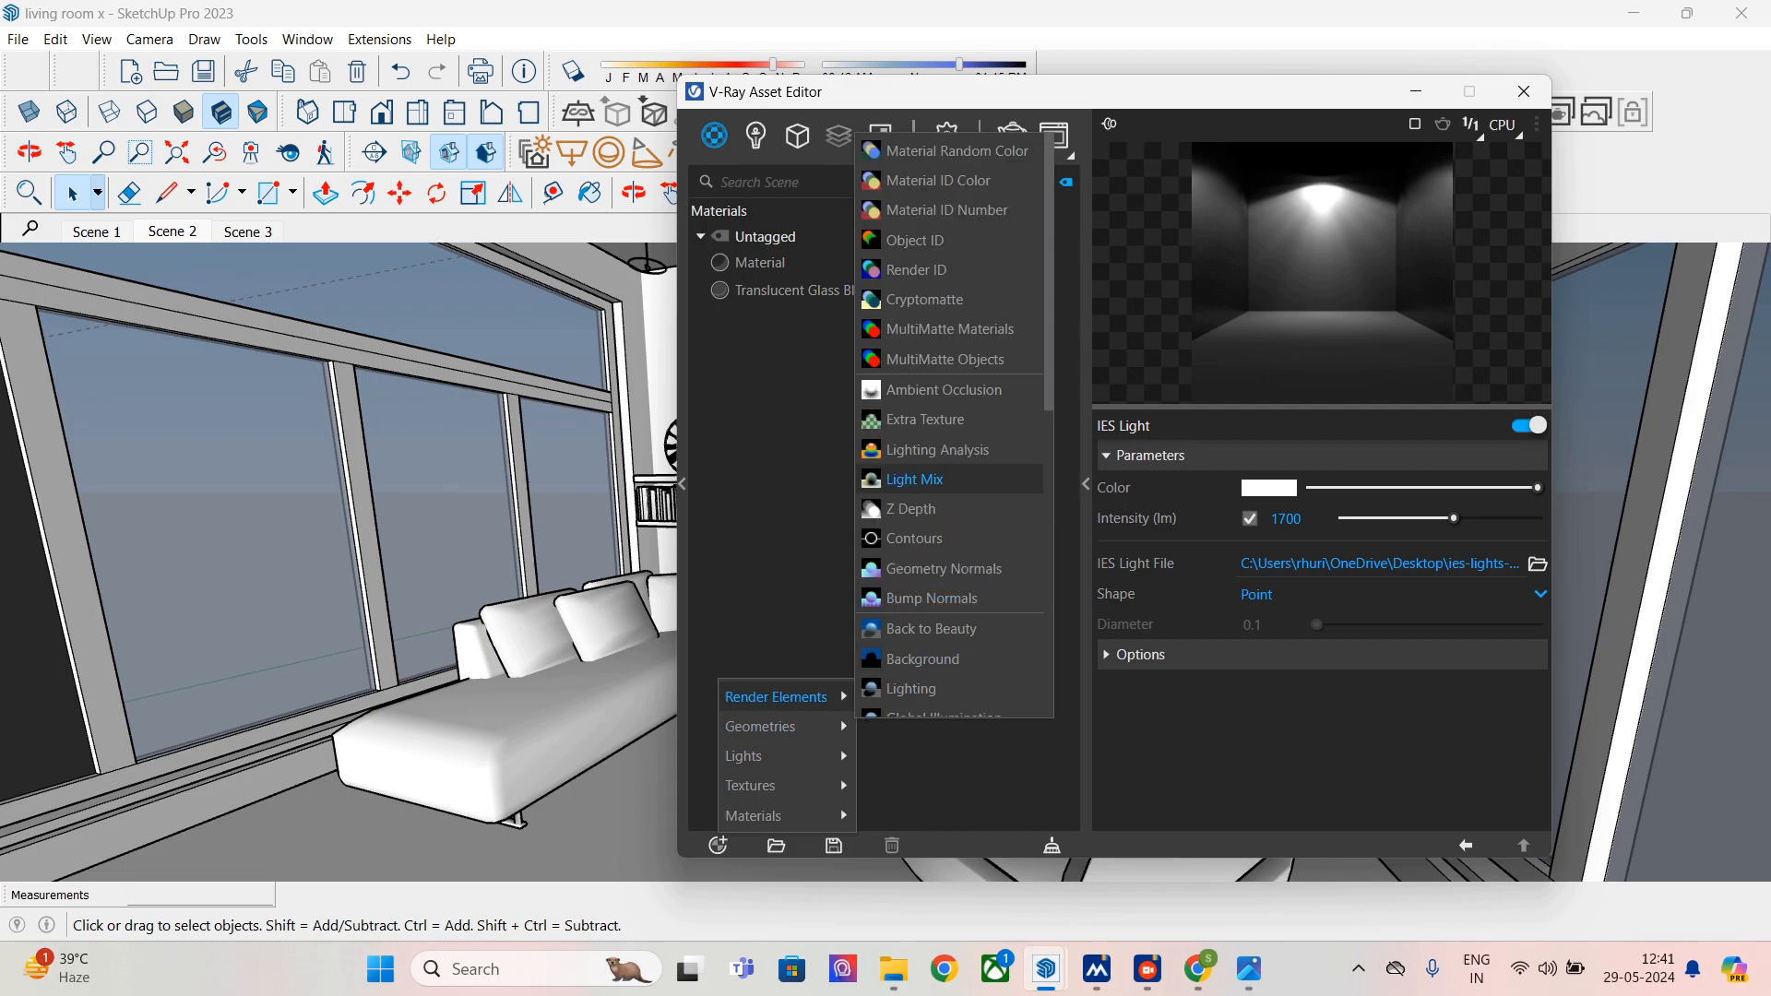
click(914, 479)
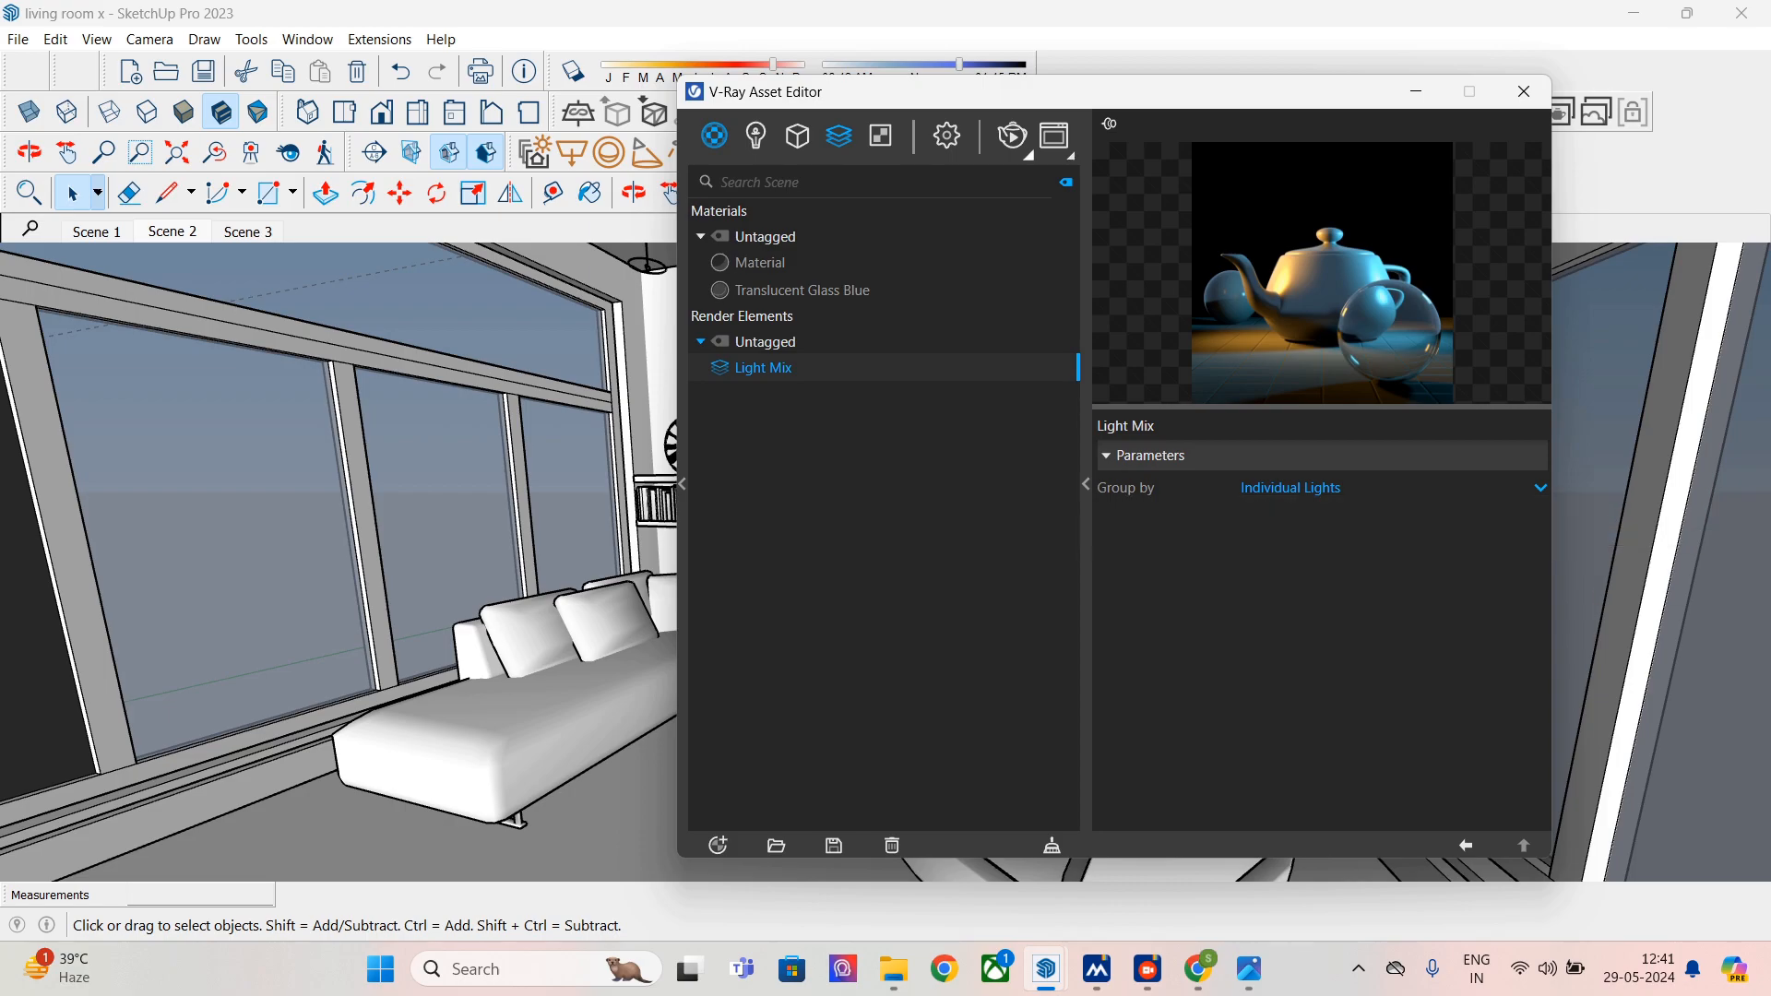
click(1028, 155)
click(96, 232)
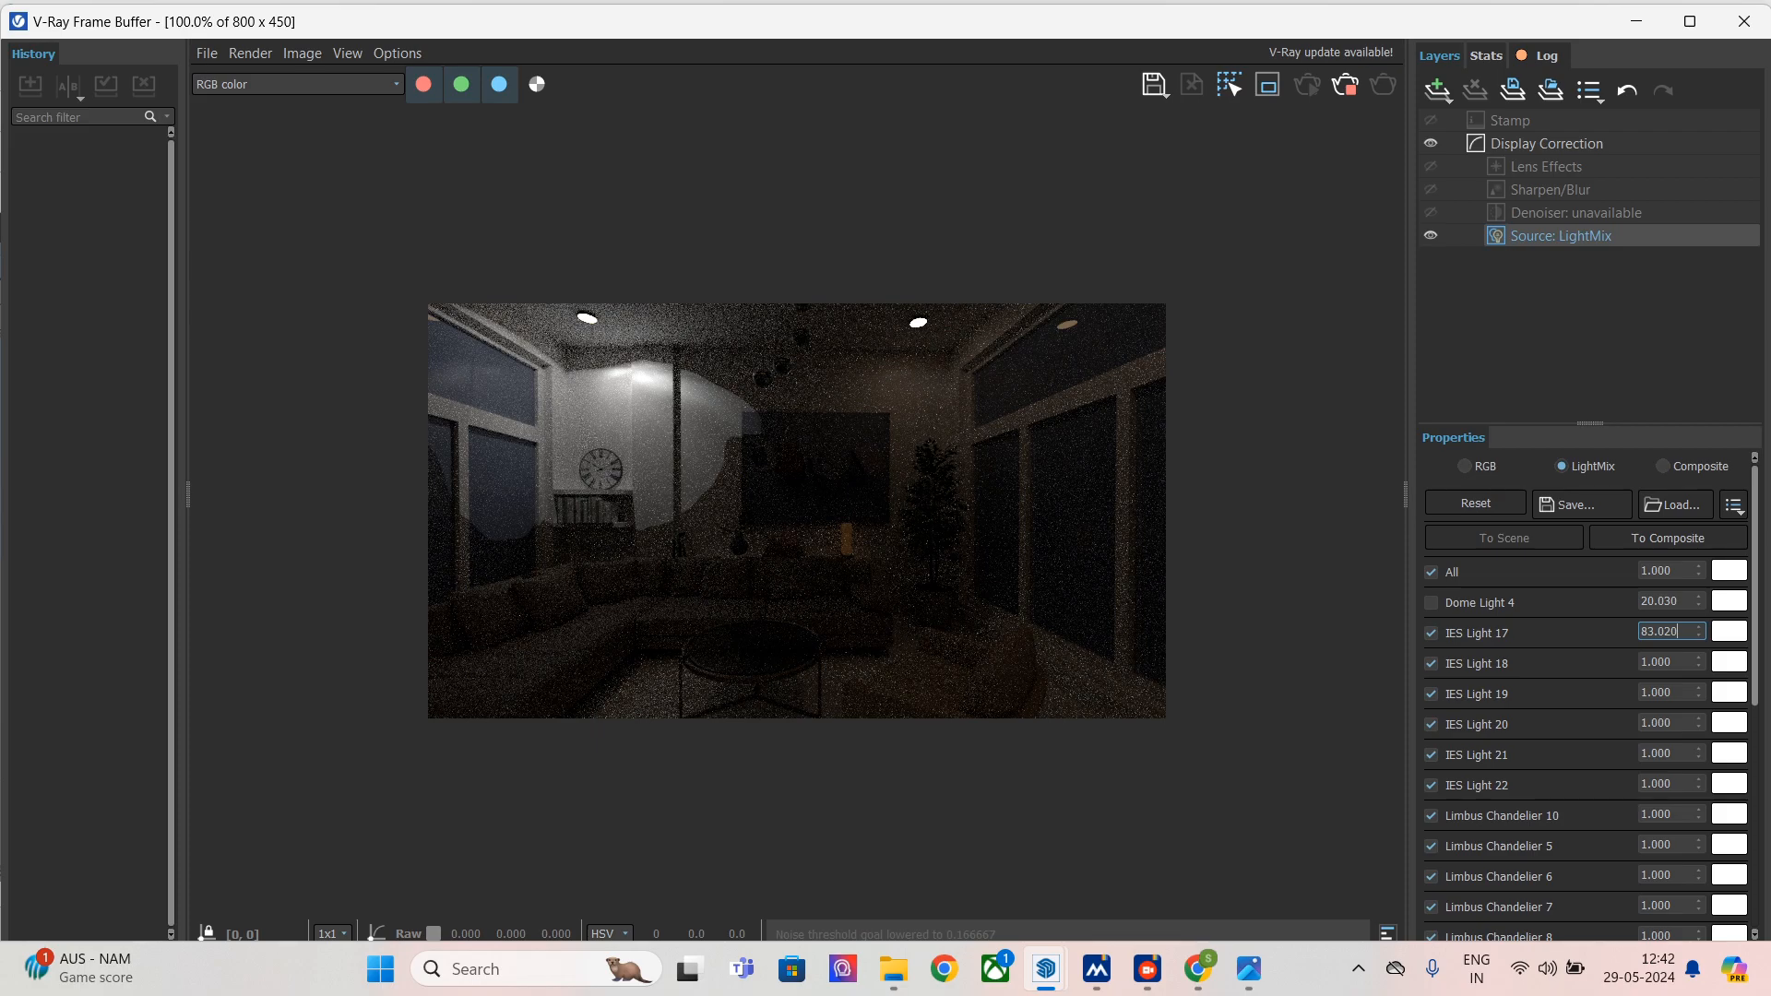
- Set the LightMix intensities of IES Light 17, IES Light 18 and IES Light 19 to 100 each
drag(1698, 631, 1698, 656)
drag(1697, 662, 1697, 638)
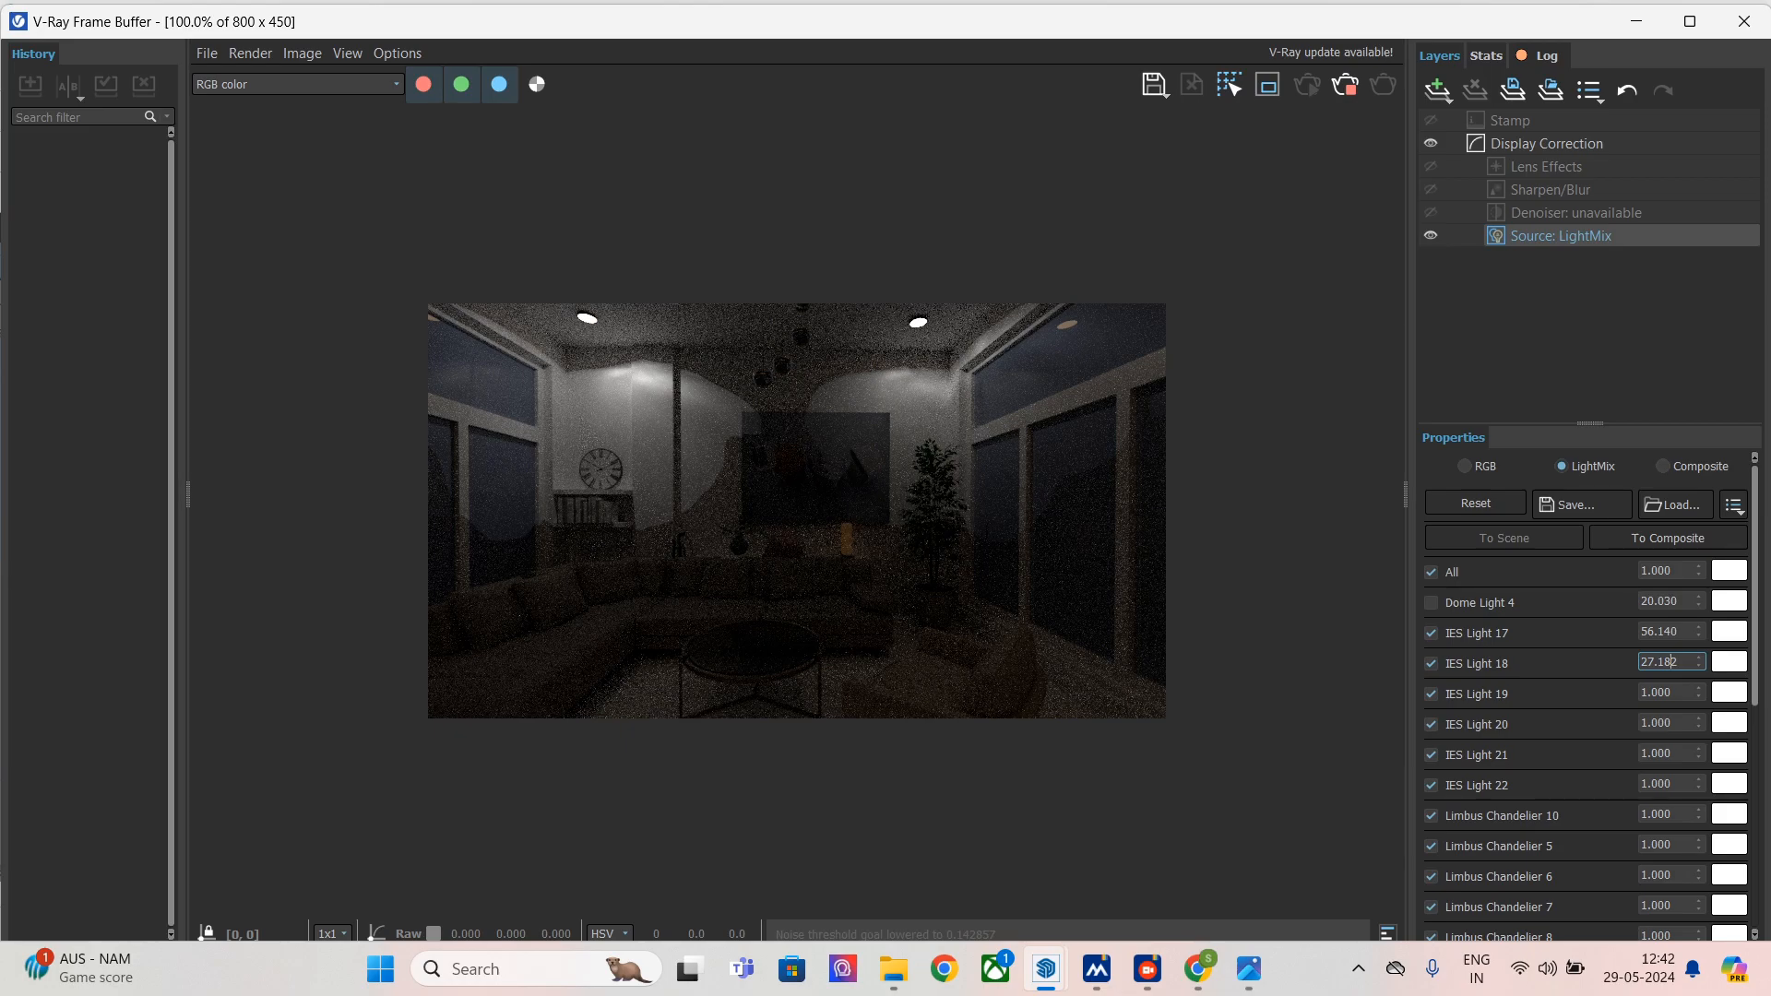
double_click(1660, 631)
text(1)
text(00)
key(Tab)
text(100)
key(Tab)
text(100)
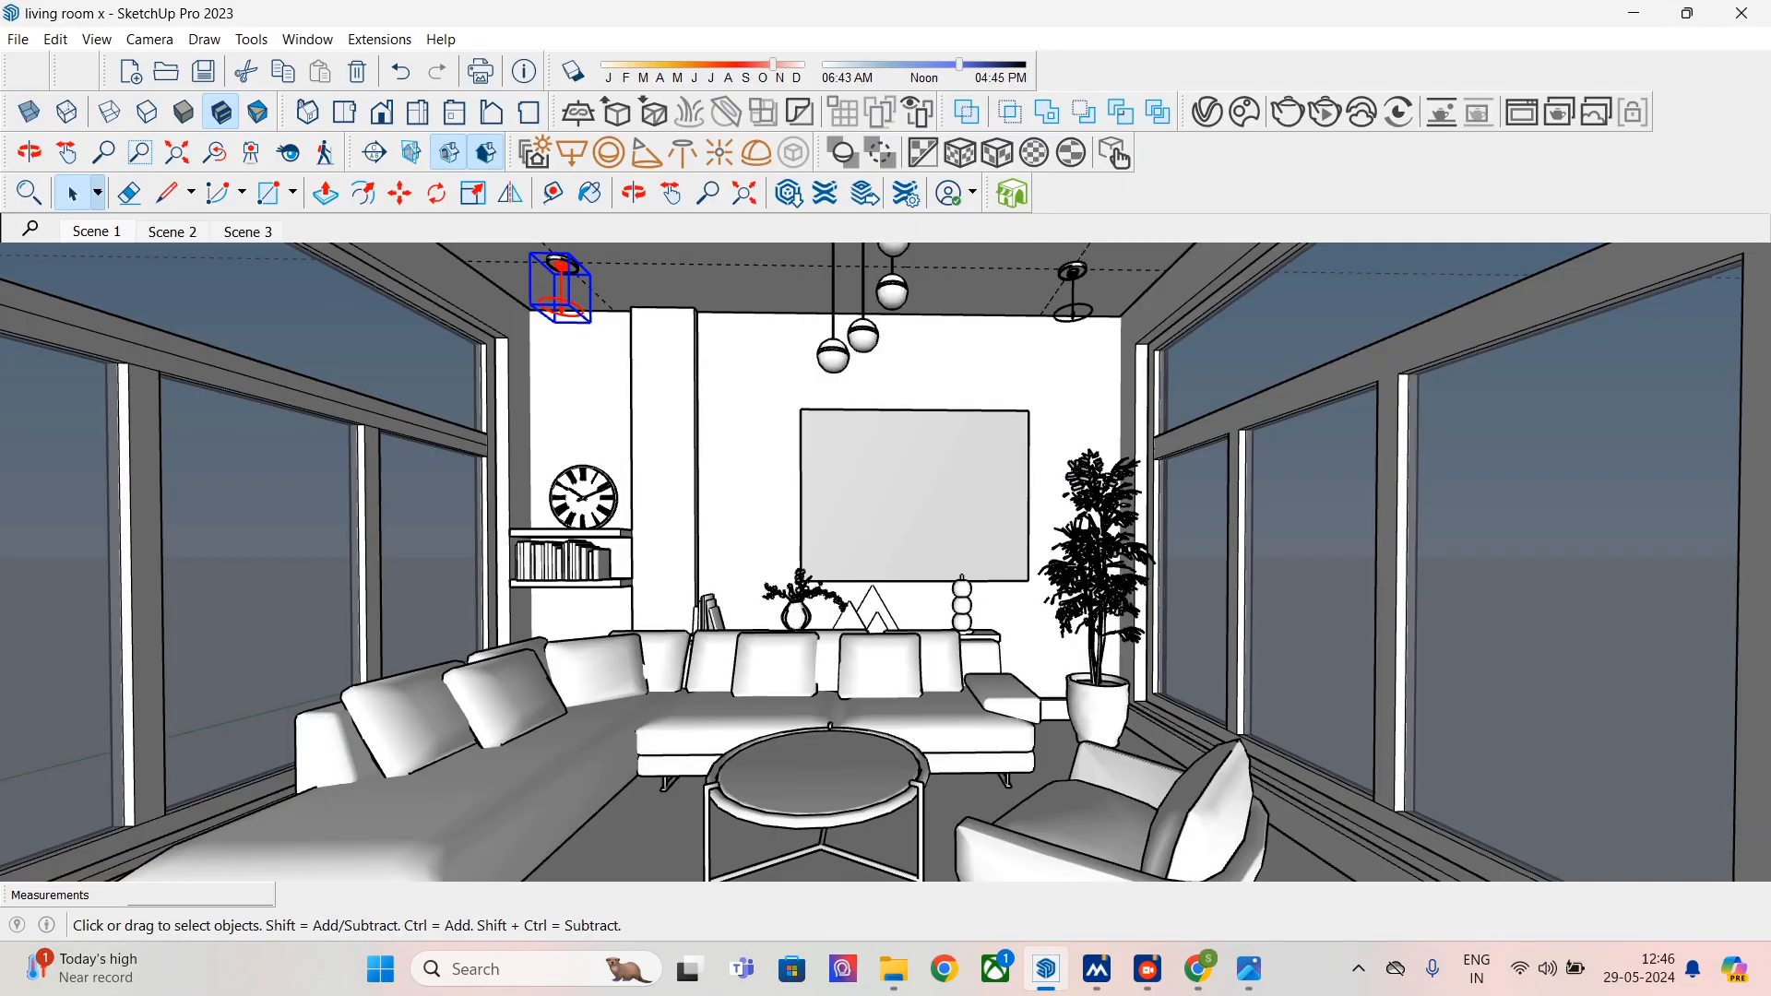
- Delete the IES lights from the clock-corner downlight and the two nearer ceiling downlights on either side of the chandelier
key(Delete)
middle_drag(1072, 369, 1069, 488)
click(1207, 373)
key(Delete)
click(333, 372)
key(Delete)
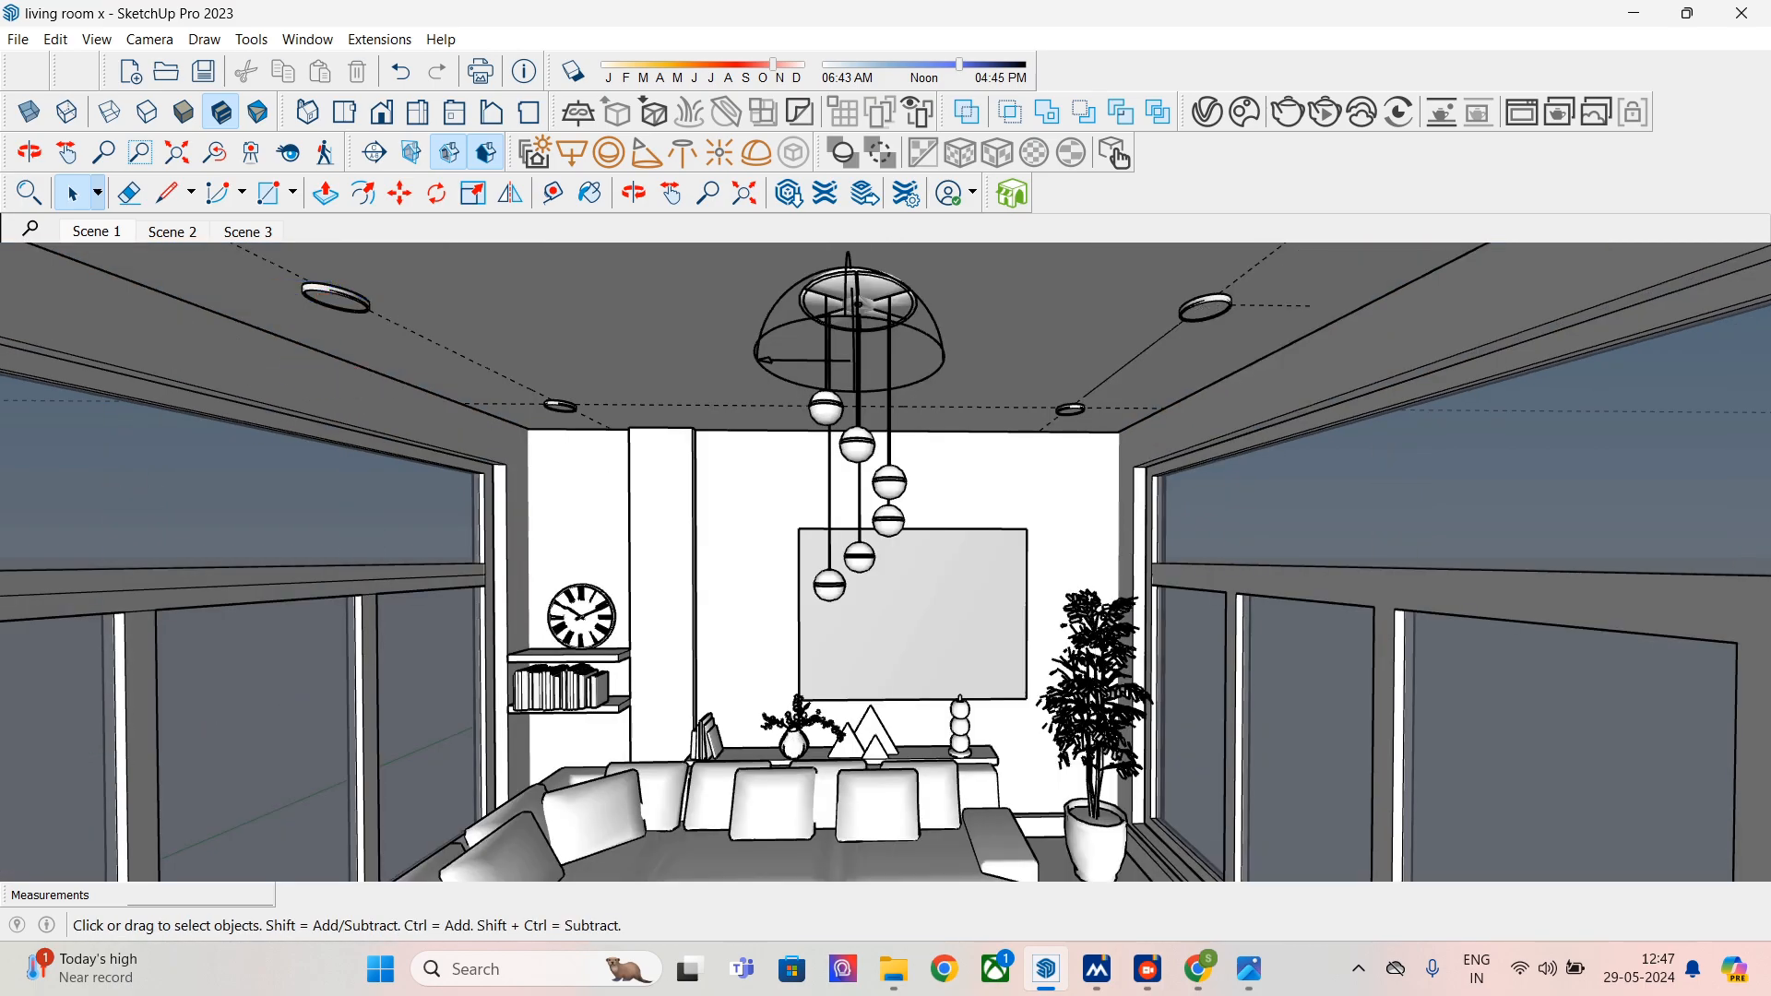
scroll(885, 562, down, 2)
- Switch to Scene 2 and delete the remaining IES light at the far-end downlight along the clock-side window wall
click(172, 232)
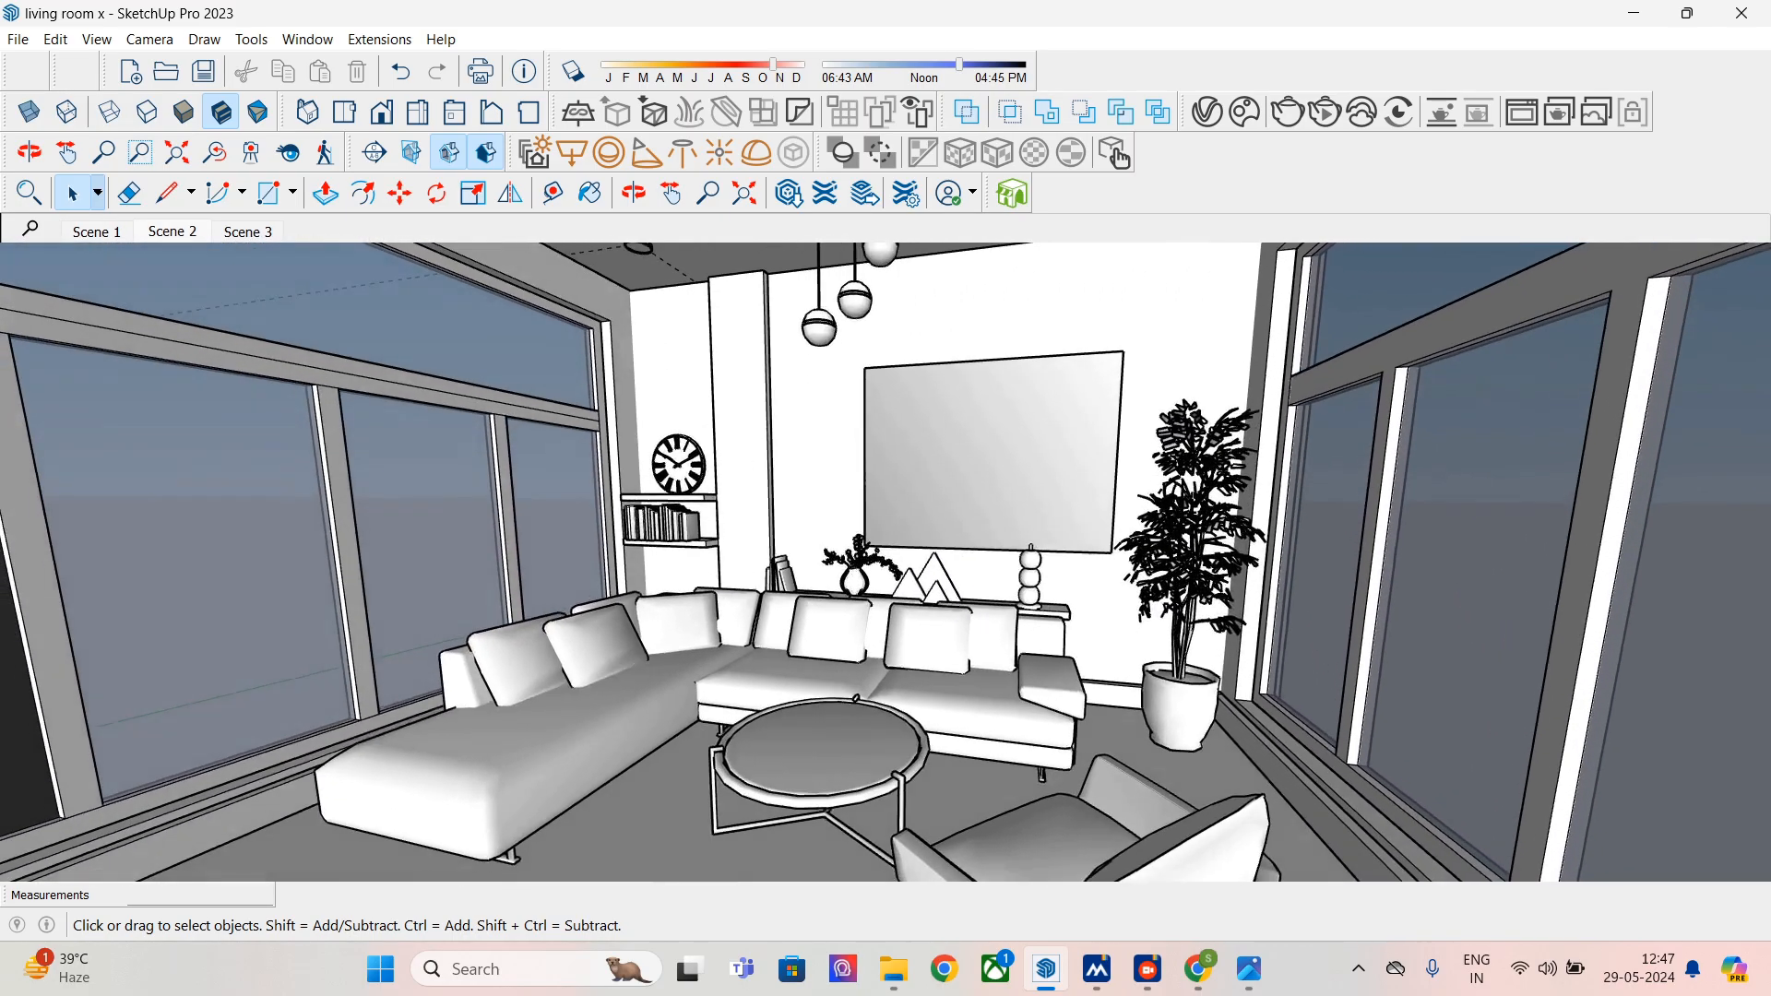
middle_drag(885, 572, 826, 494)
scroll(812, 526, up, 3)
scroll(812, 526, up, 2)
scroll(784, 540, down, 3)
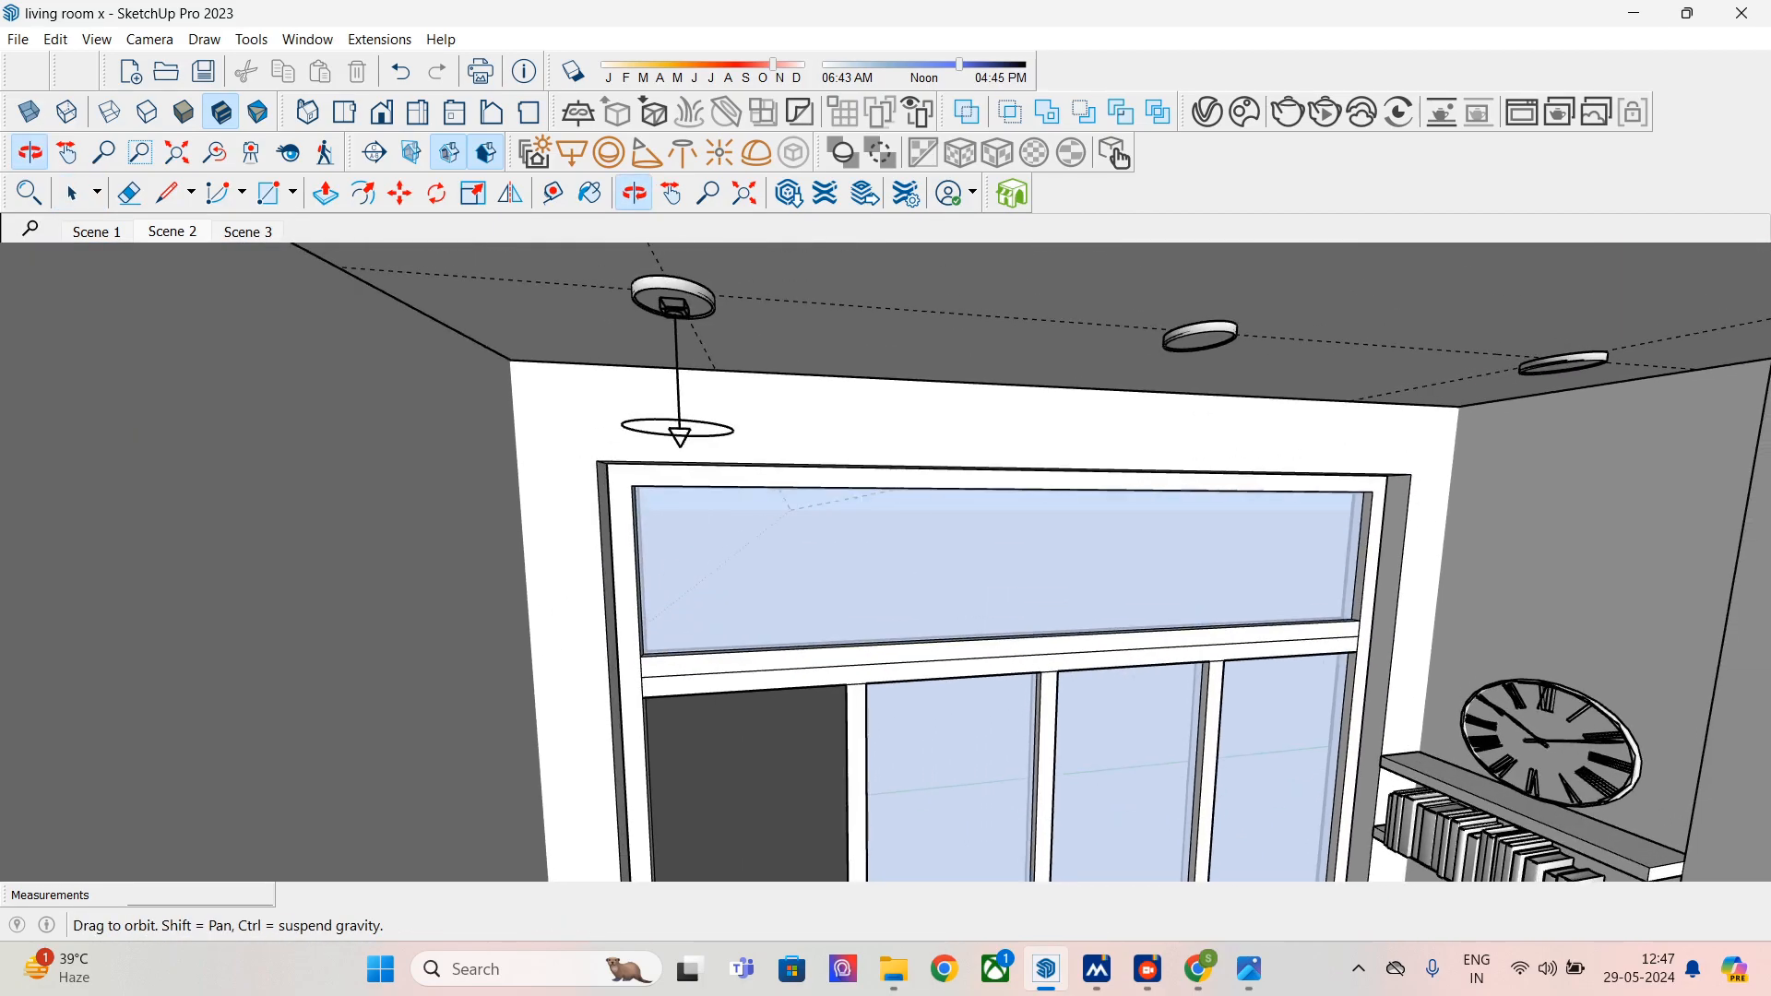
click(679, 397)
key(Delete)
- Paint the dark lower pane of the clock-side window with Translucent Glass Blue sampled from the upper pane
click(745, 784)
click(590, 193)
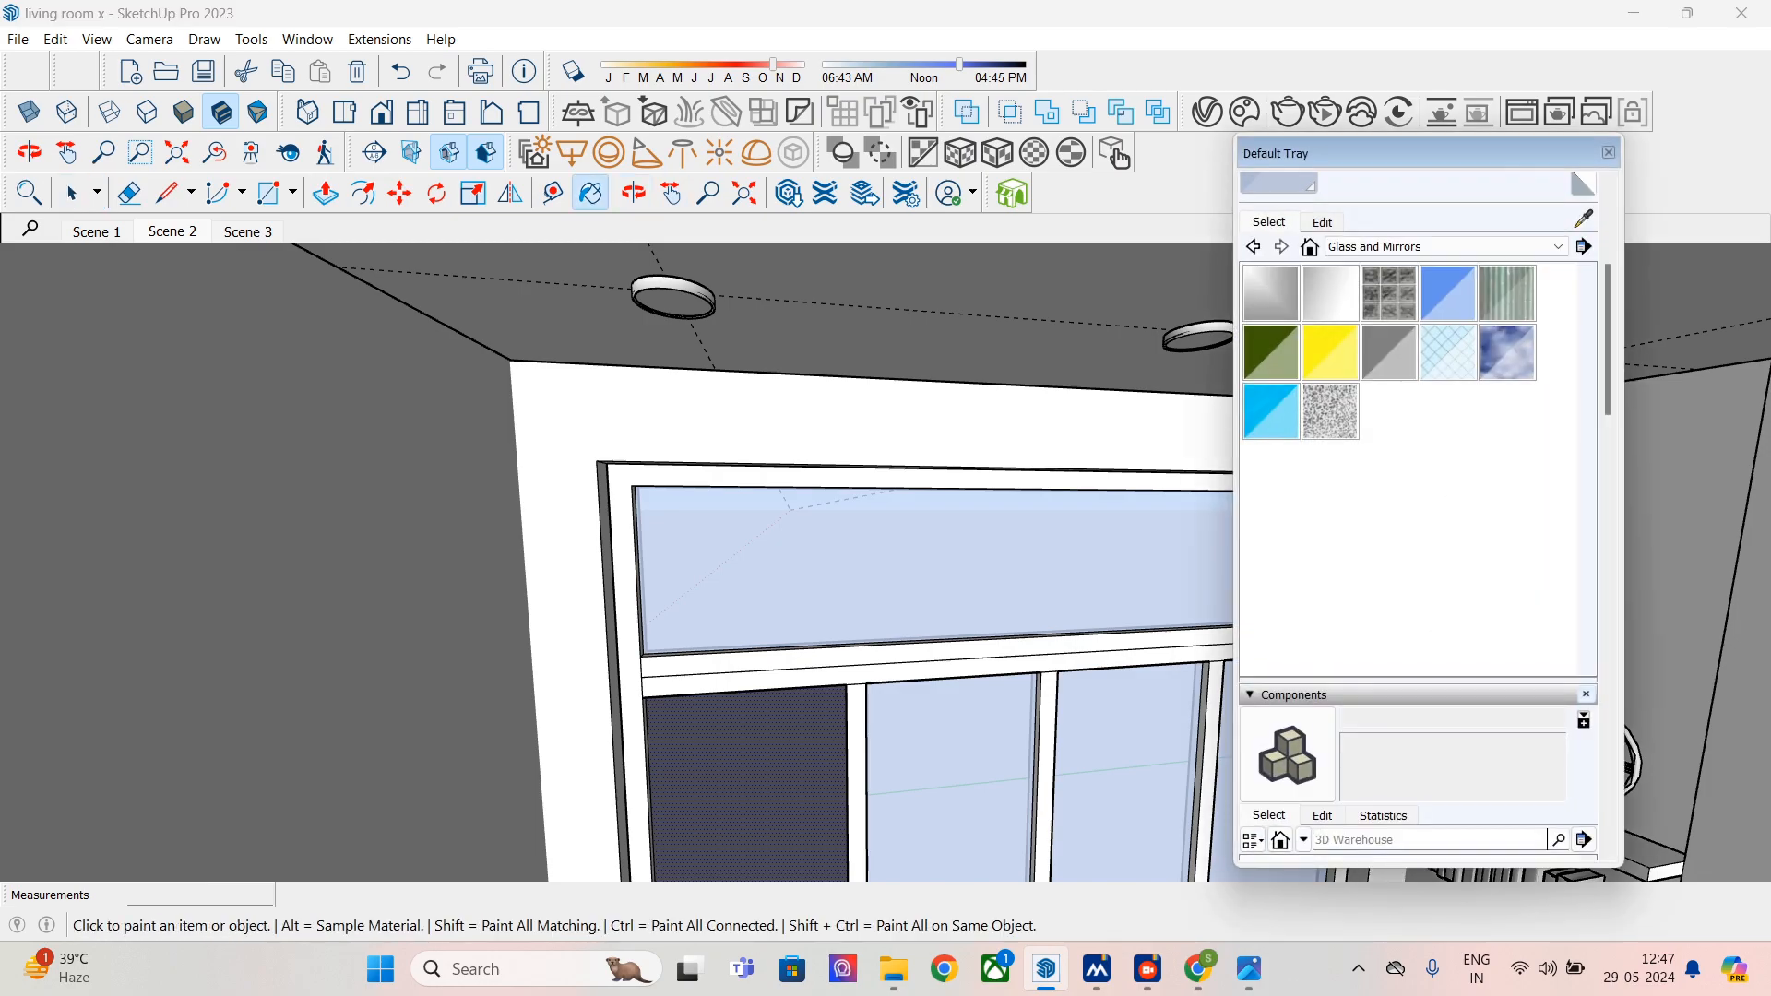
click(1448, 294)
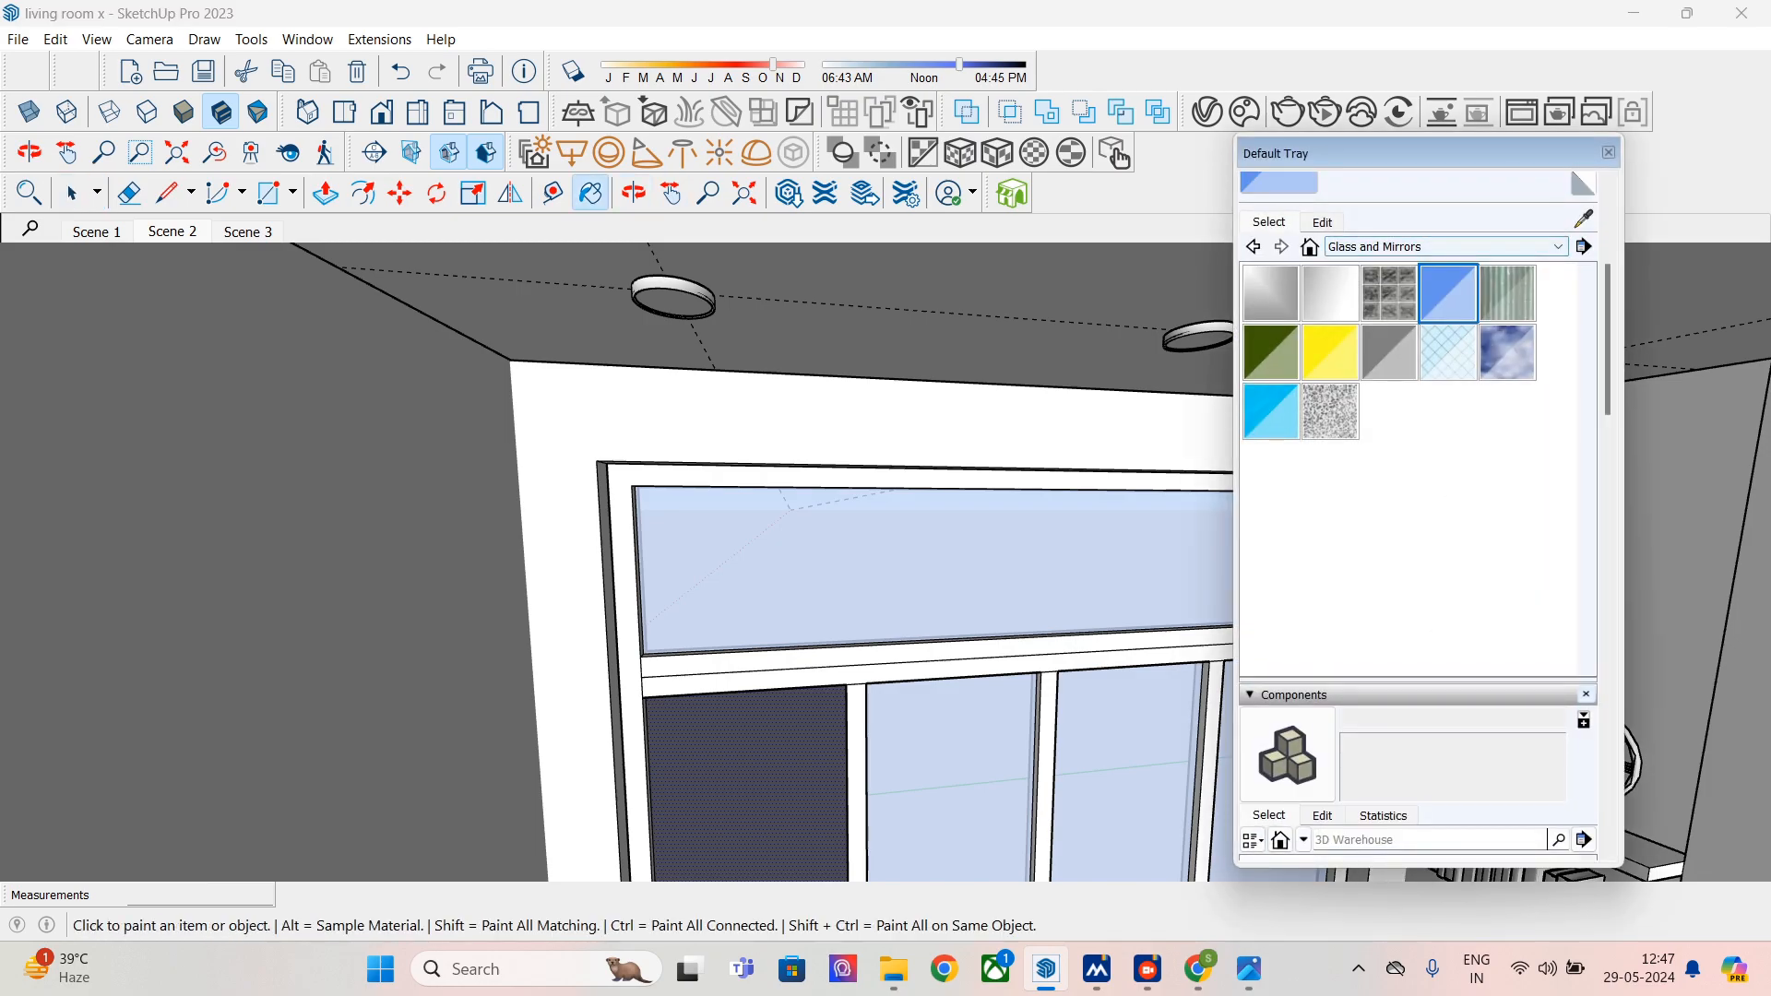
click(1582, 219)
click(959, 590)
click(756, 773)
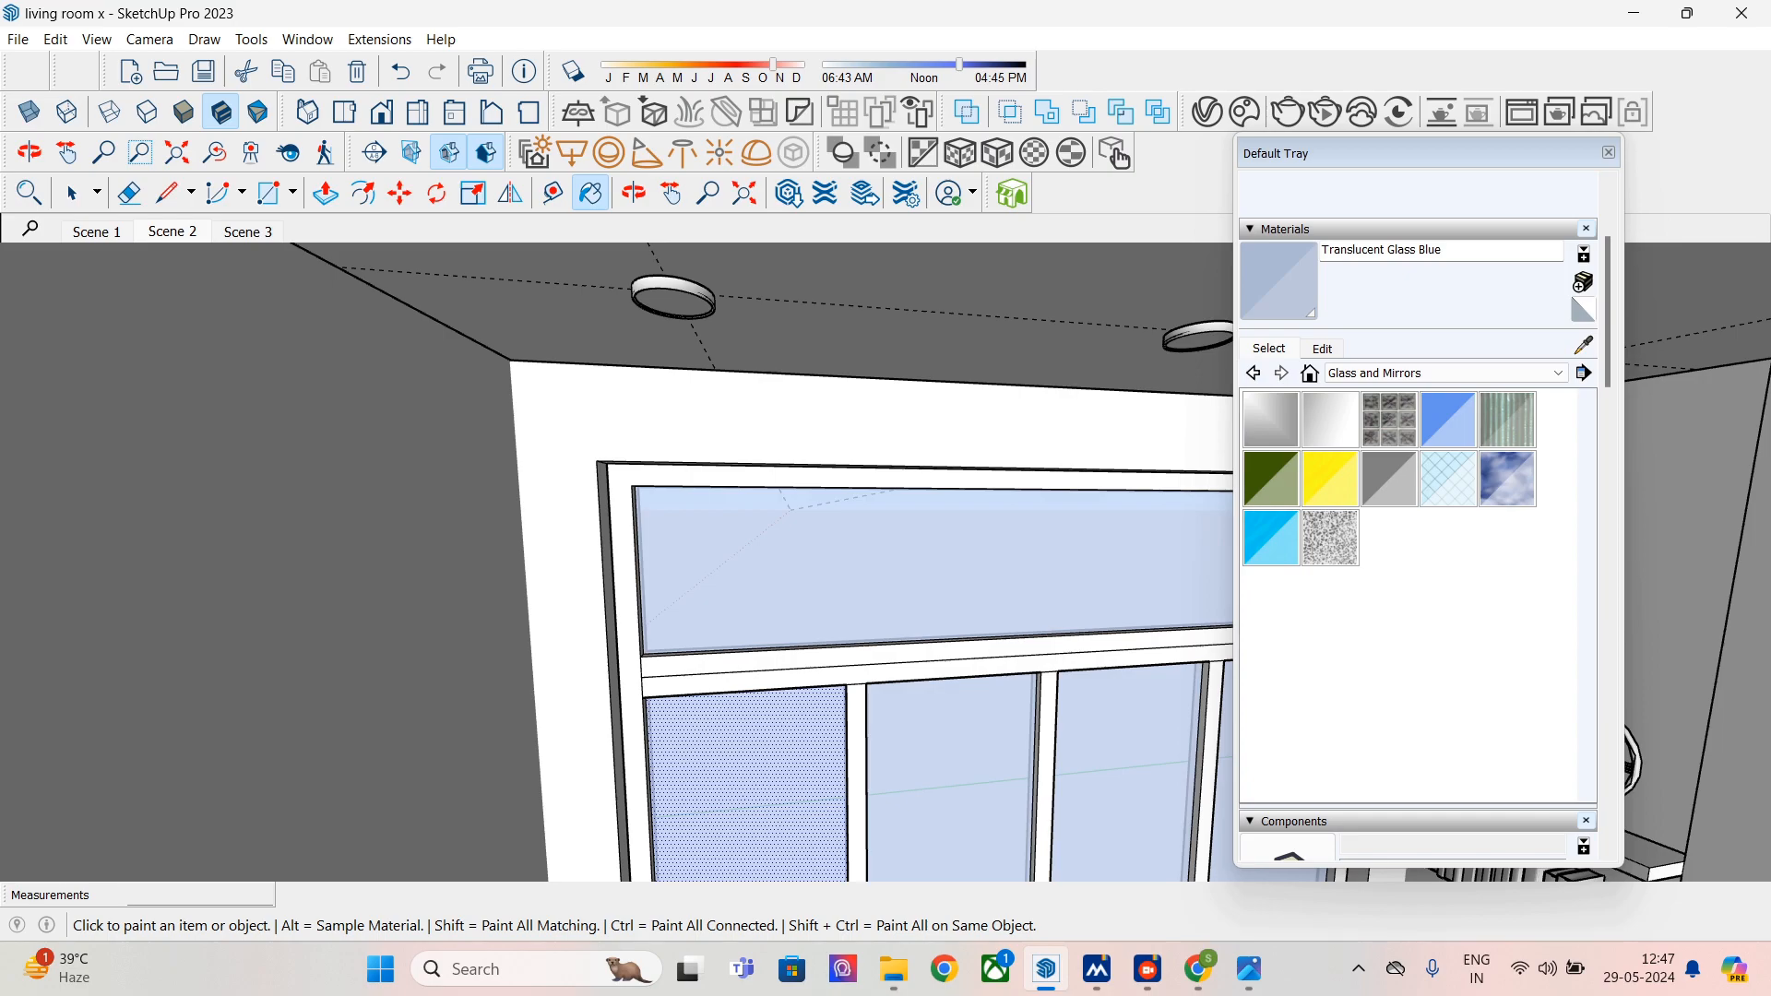
click(1608, 153)
key(space)
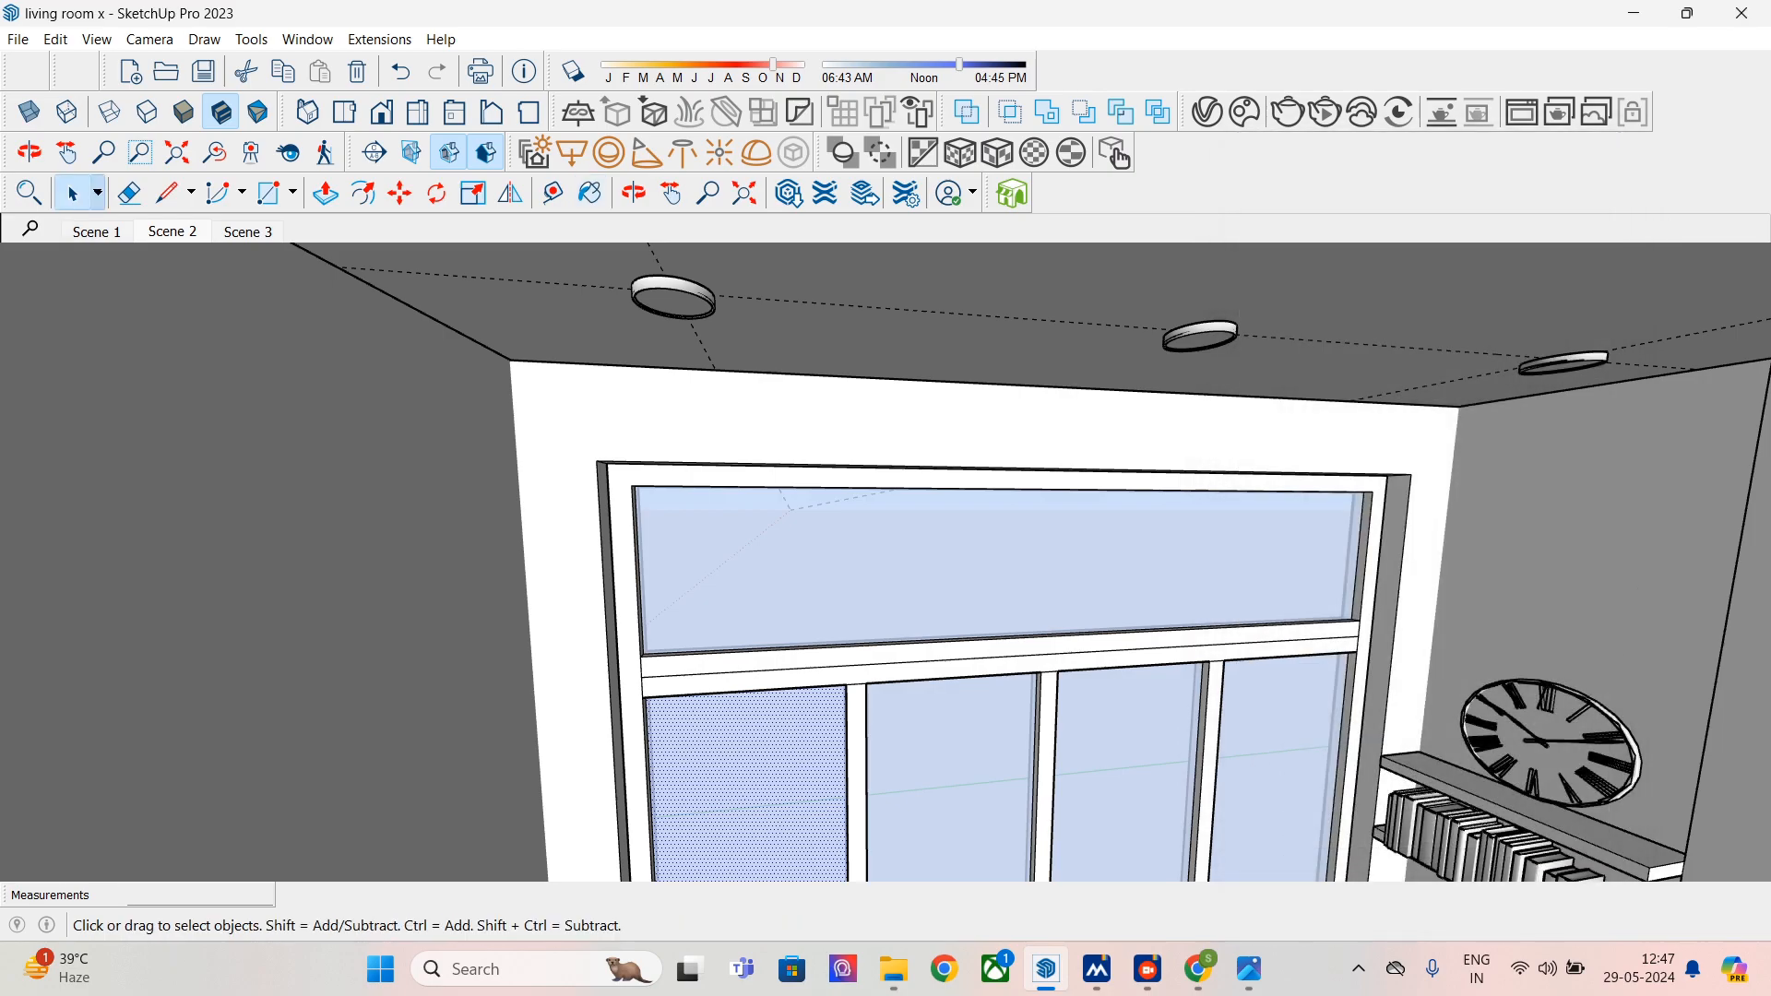
- Restore Scene 1 and review the Cherish colour palette in Photos and its Pinterest pin in Chrome before returning to SketchUp
click(96, 232)
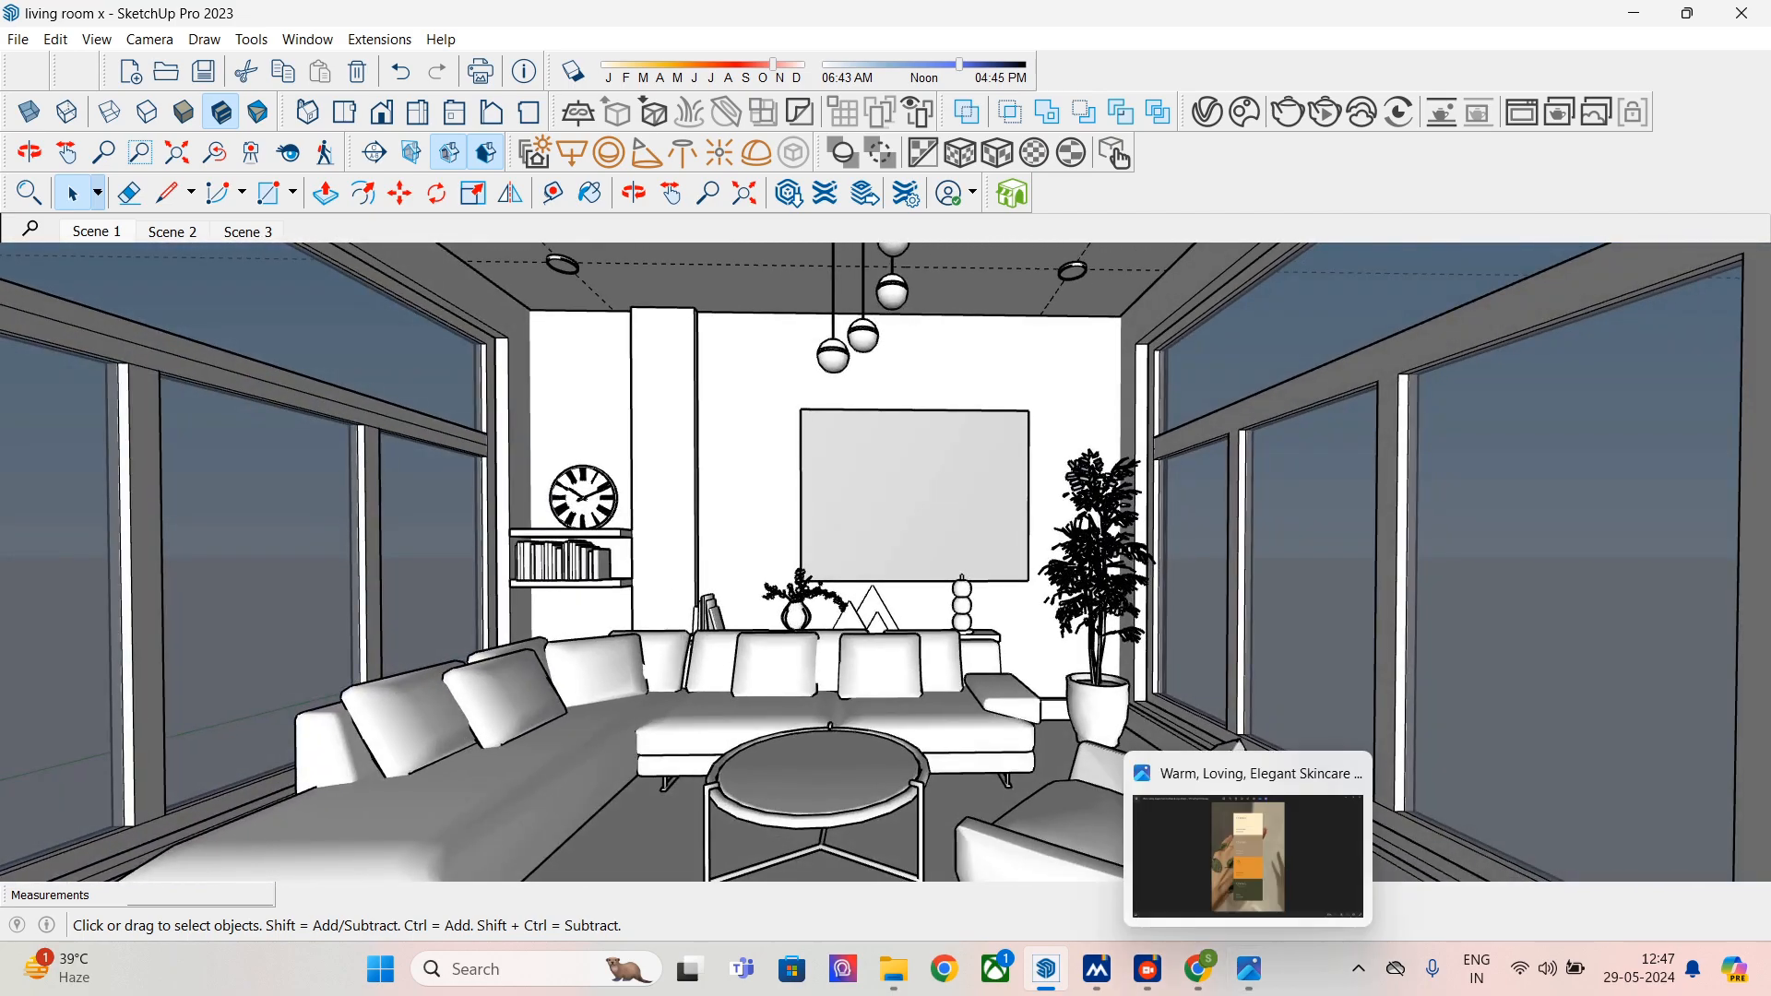
click(1249, 968)
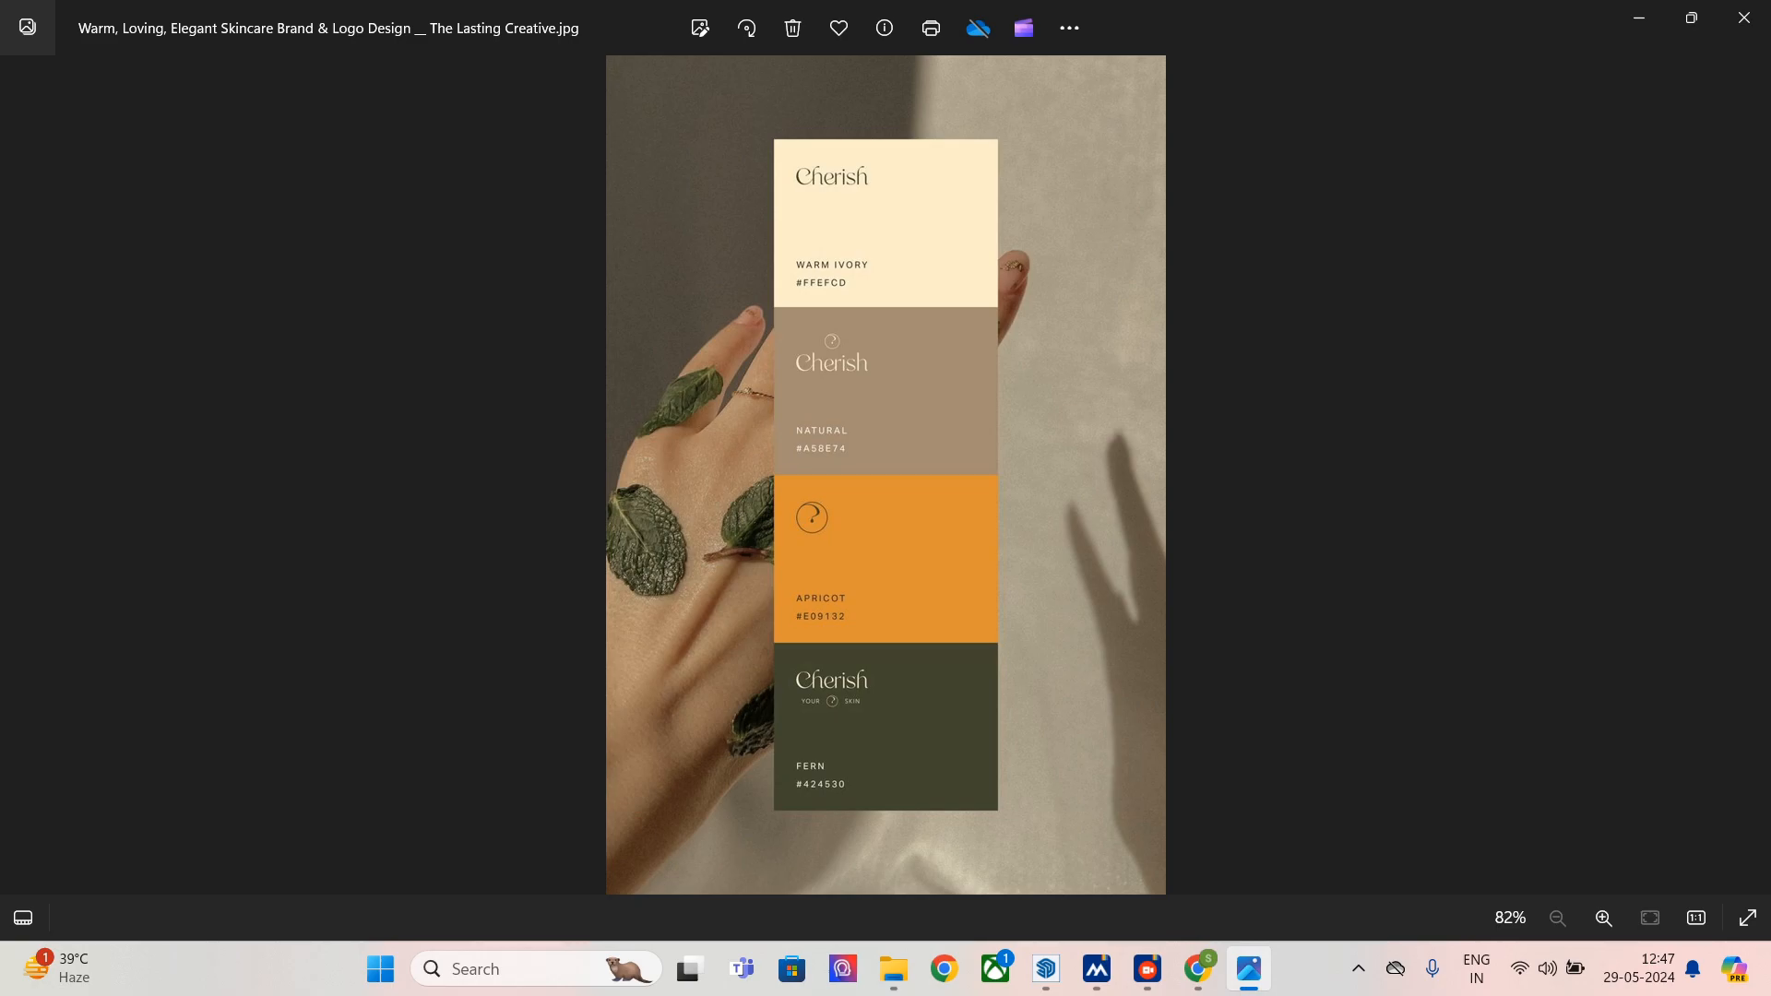
click(1197, 968)
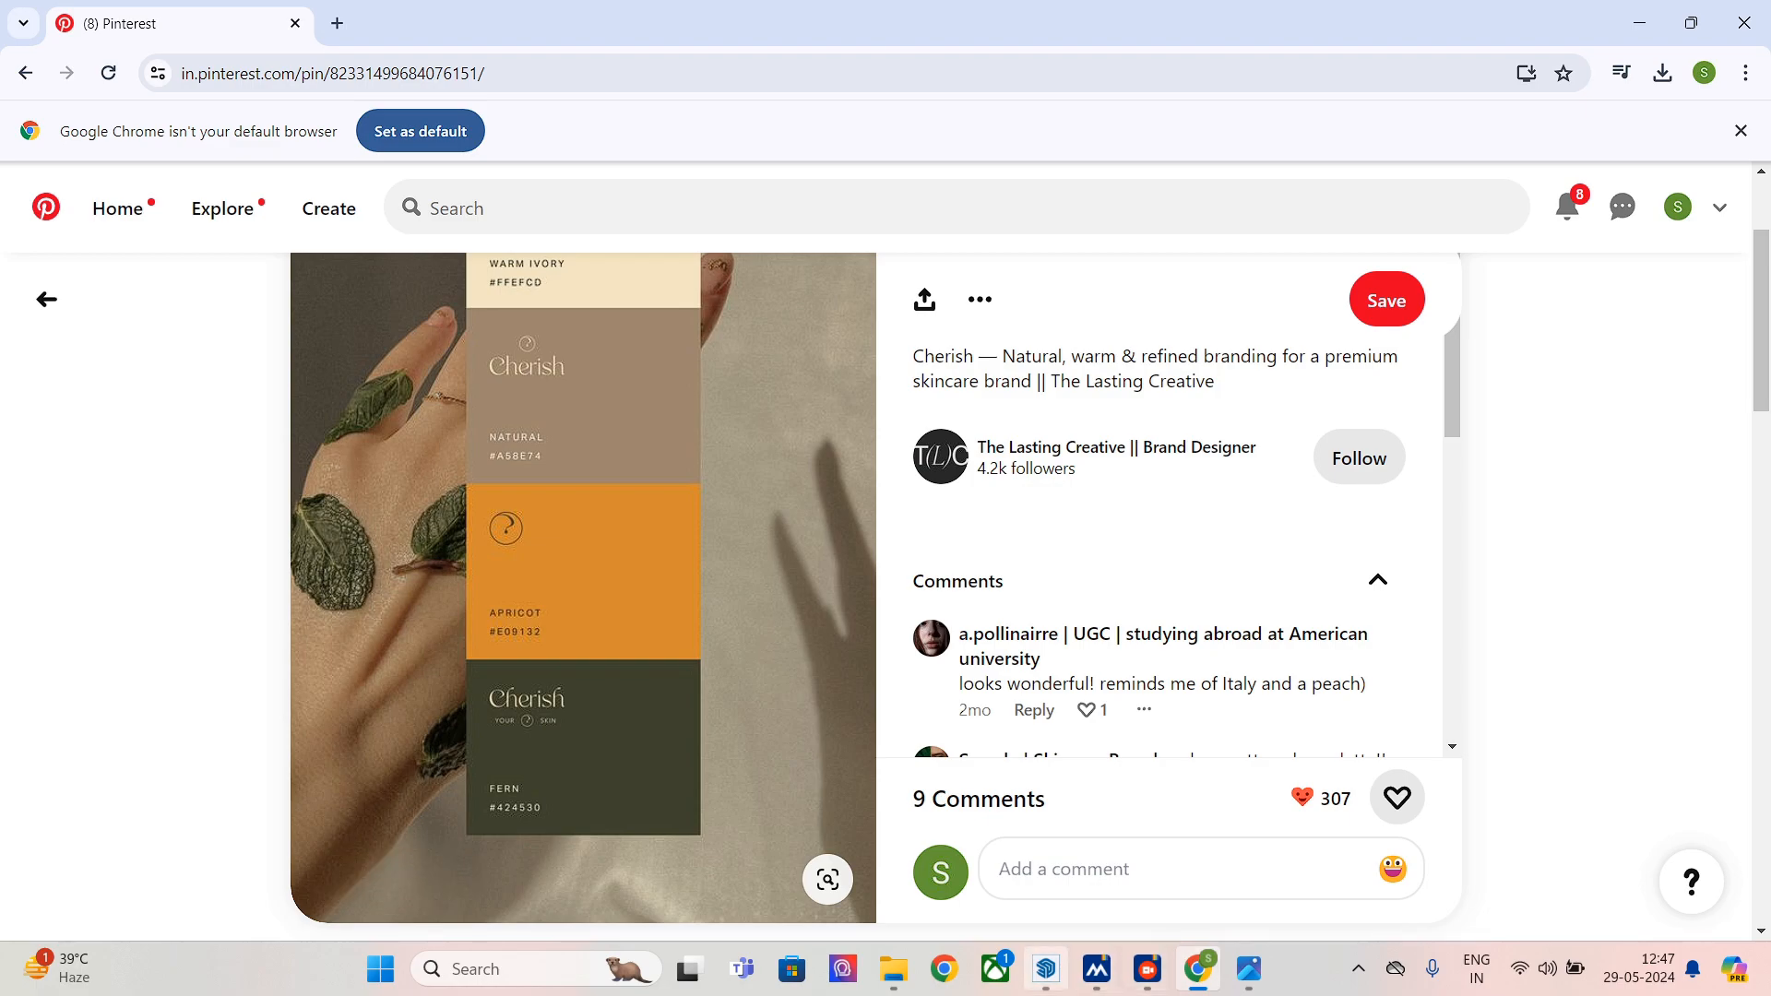
click(1046, 968)
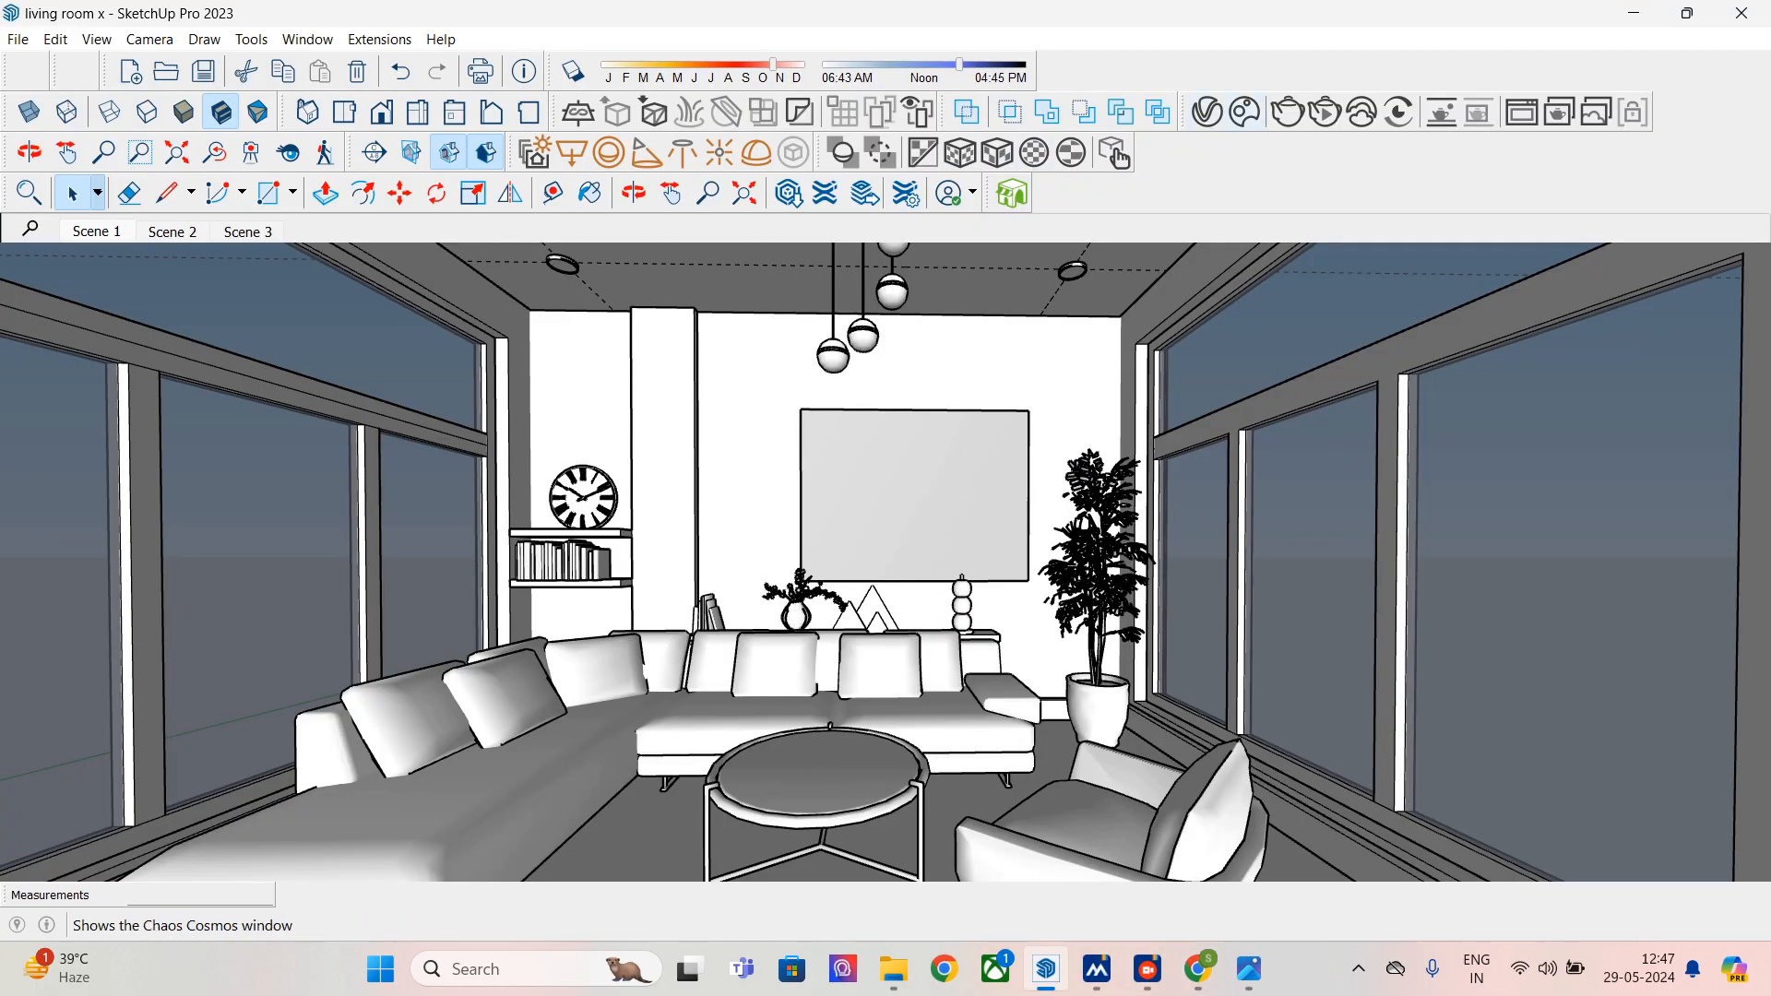
click(1244, 111)
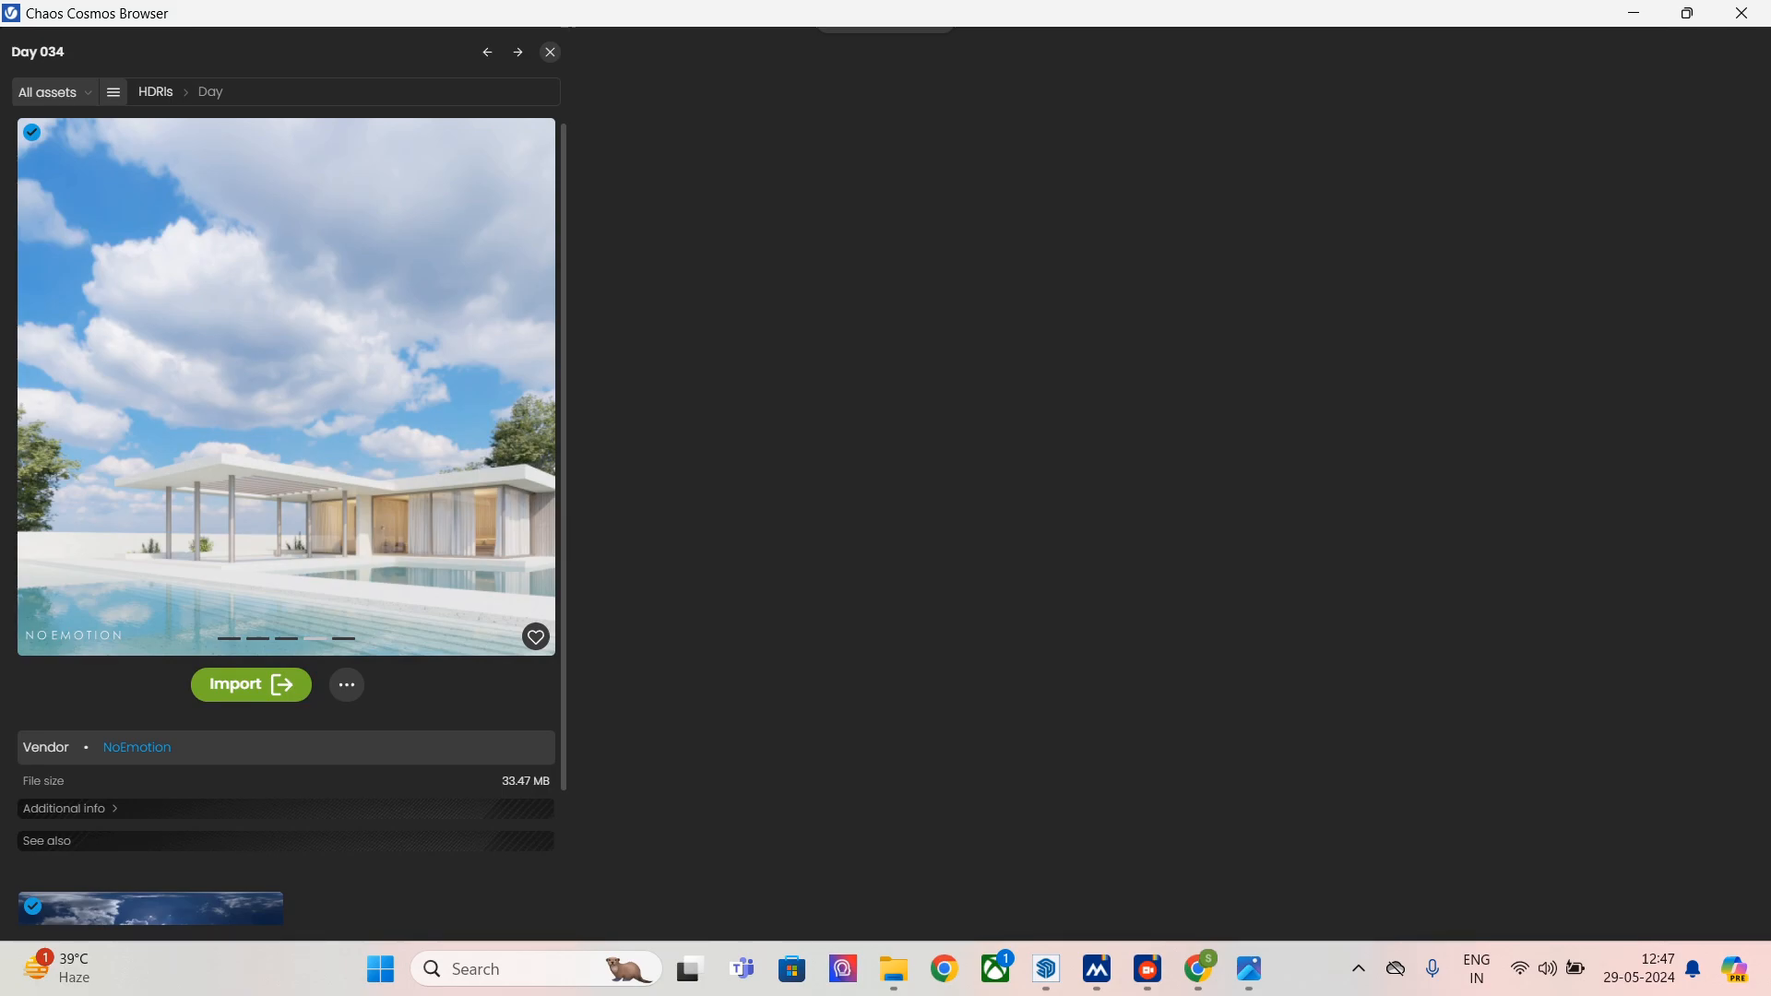
click(1741, 13)
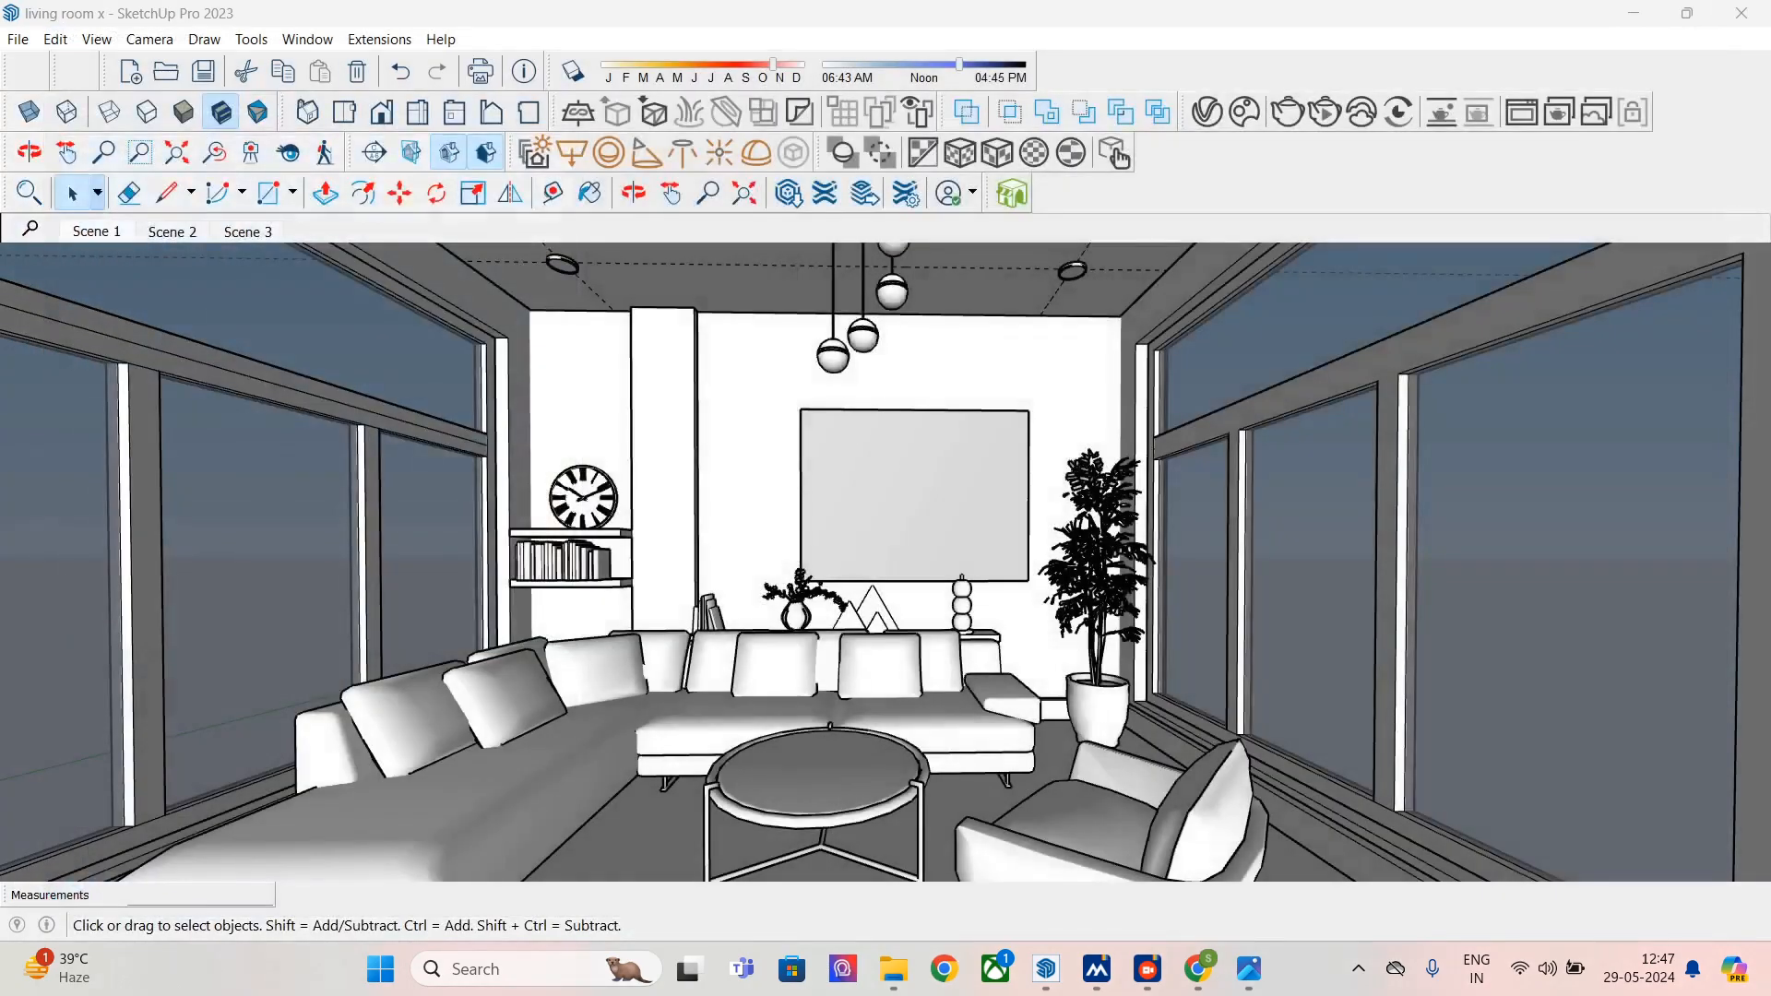
- Open Chaos Cosmos, dismiss the Day 034 HDRI preview and show the Walls category of the materials library
click(1114, 153)
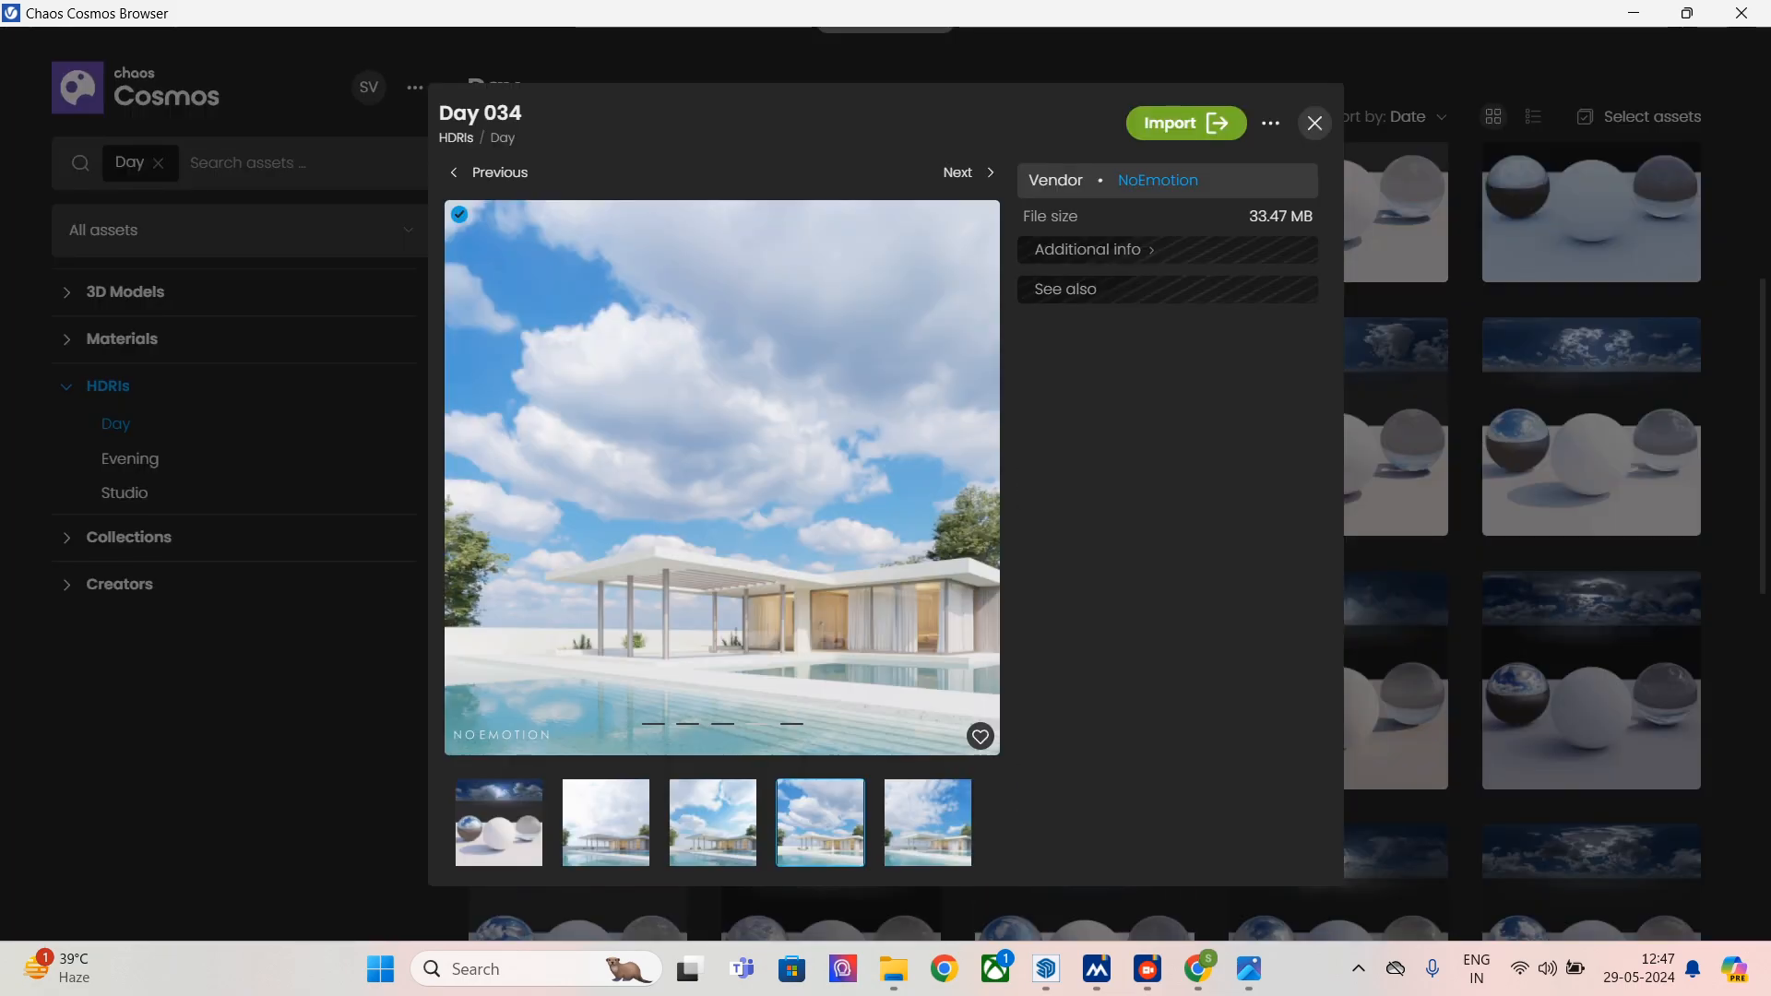
click(1315, 122)
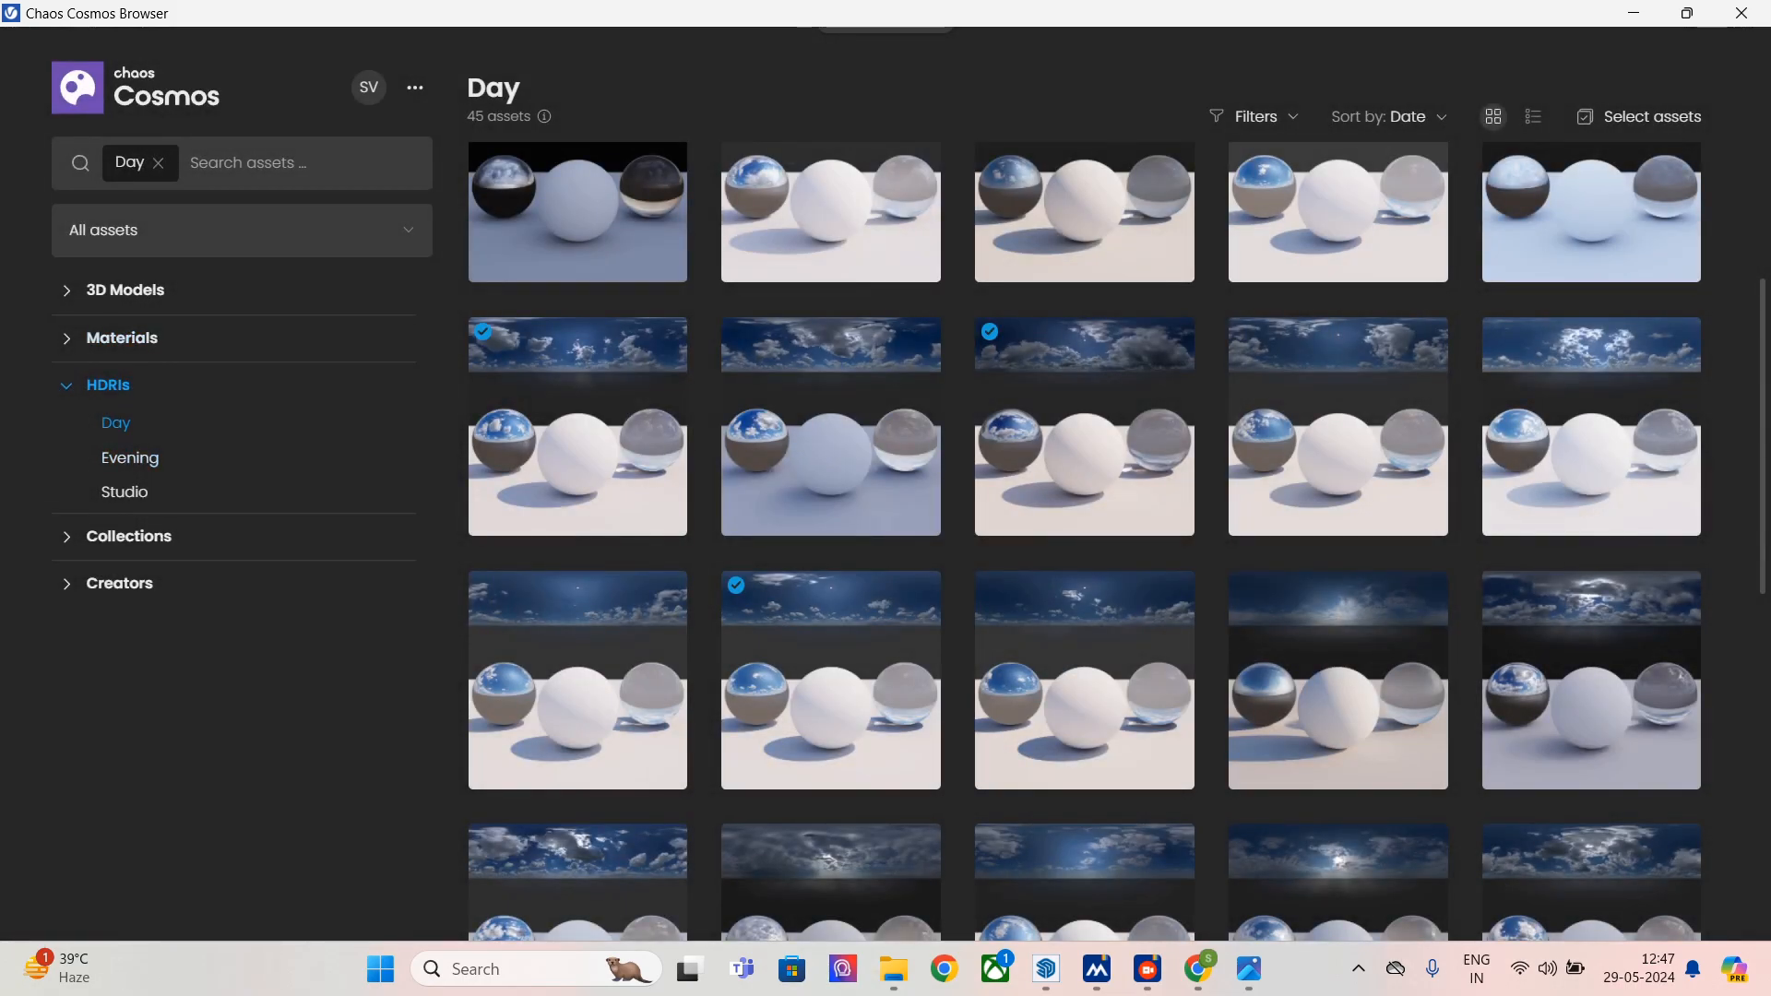
click(122, 338)
scroll(138, 553, down, 3)
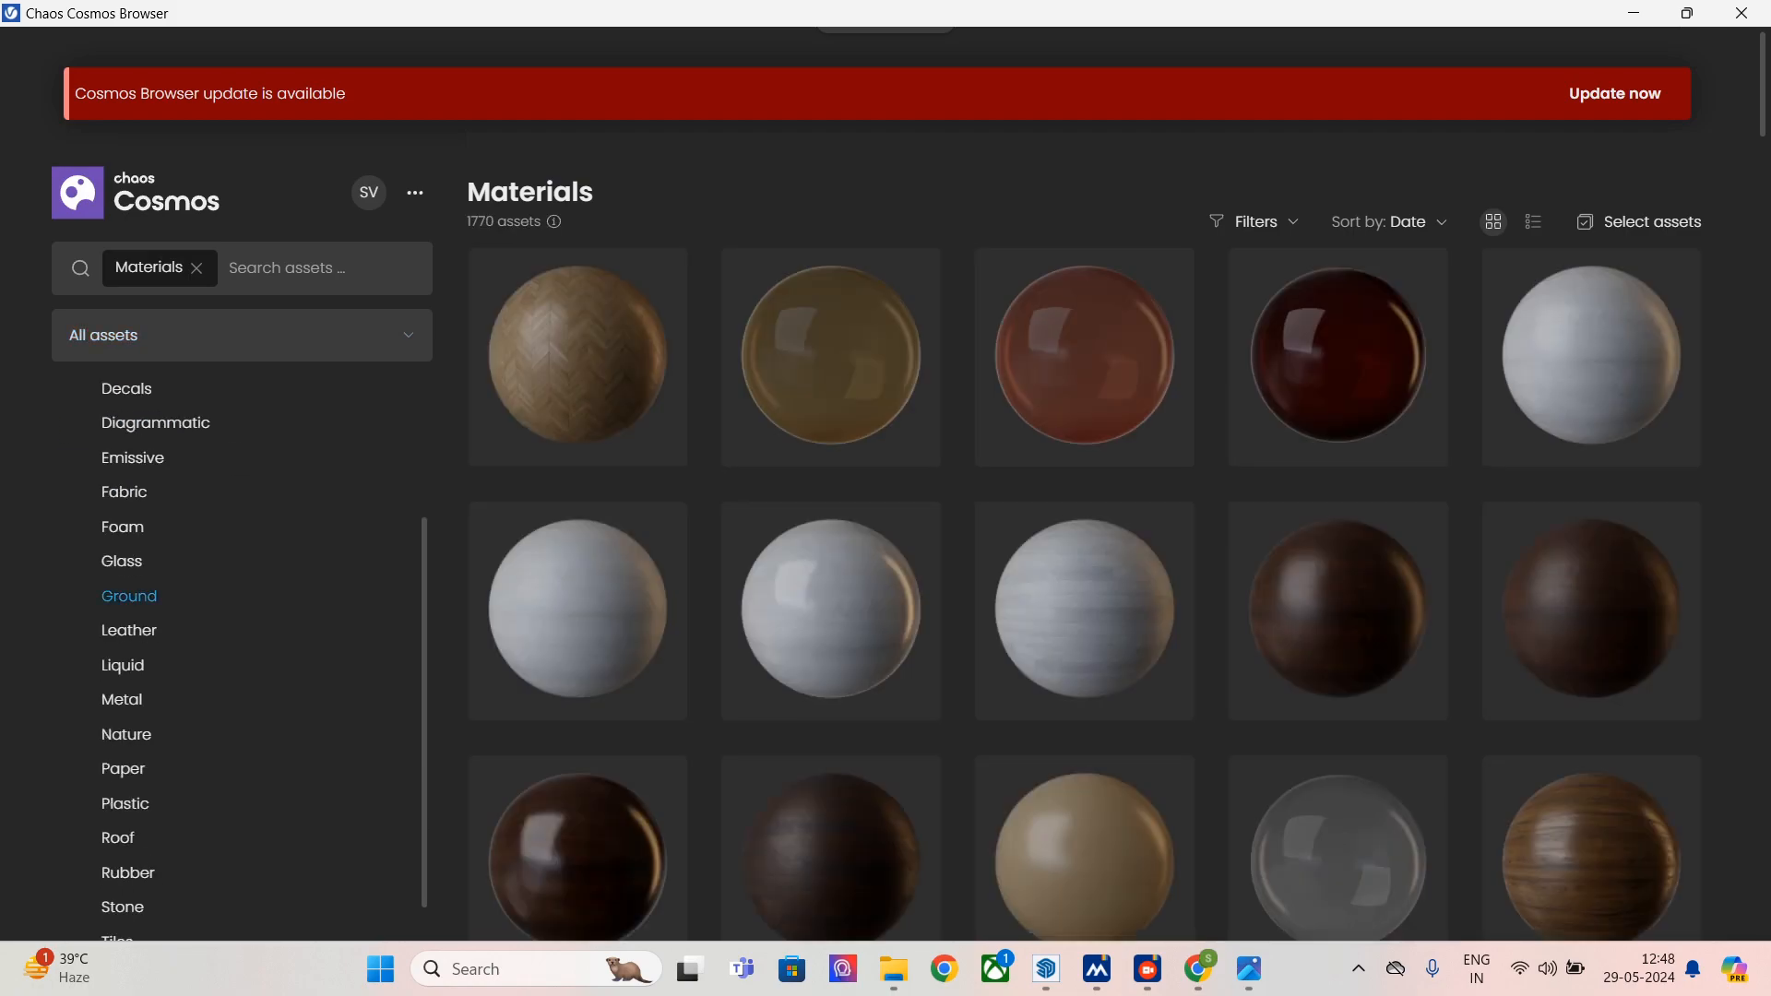
scroll(129, 669, down, 3)
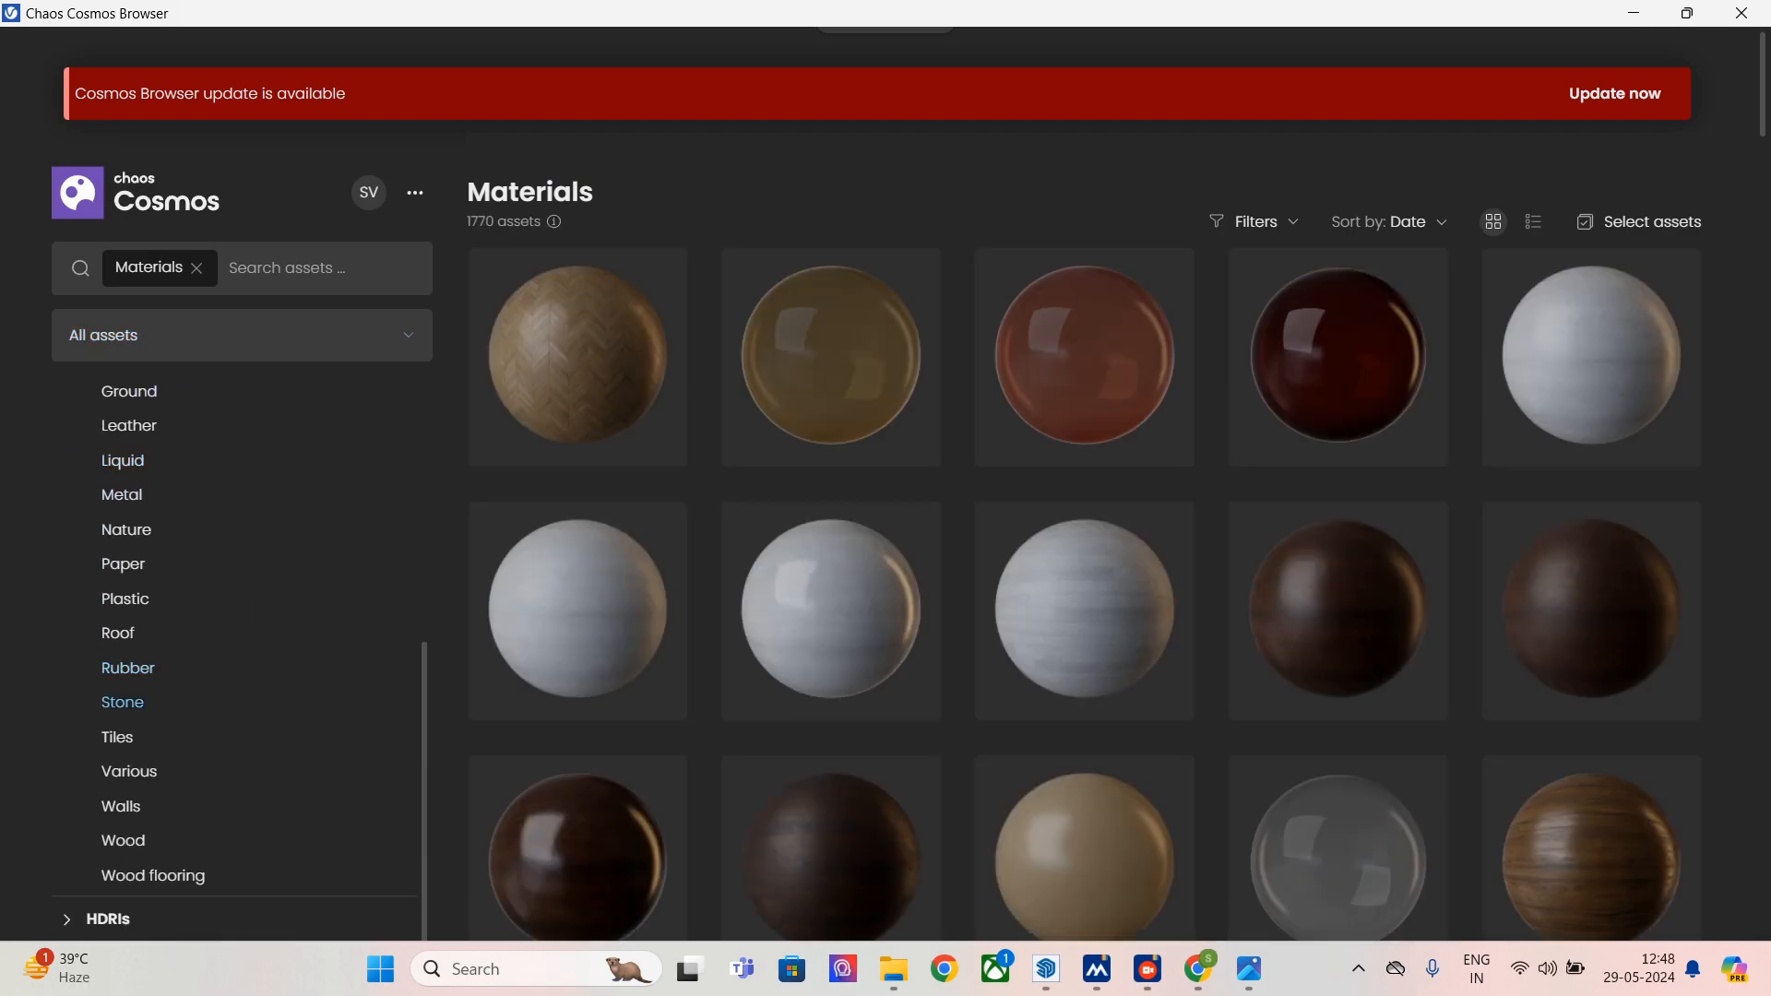
click(122, 840)
click(121, 806)
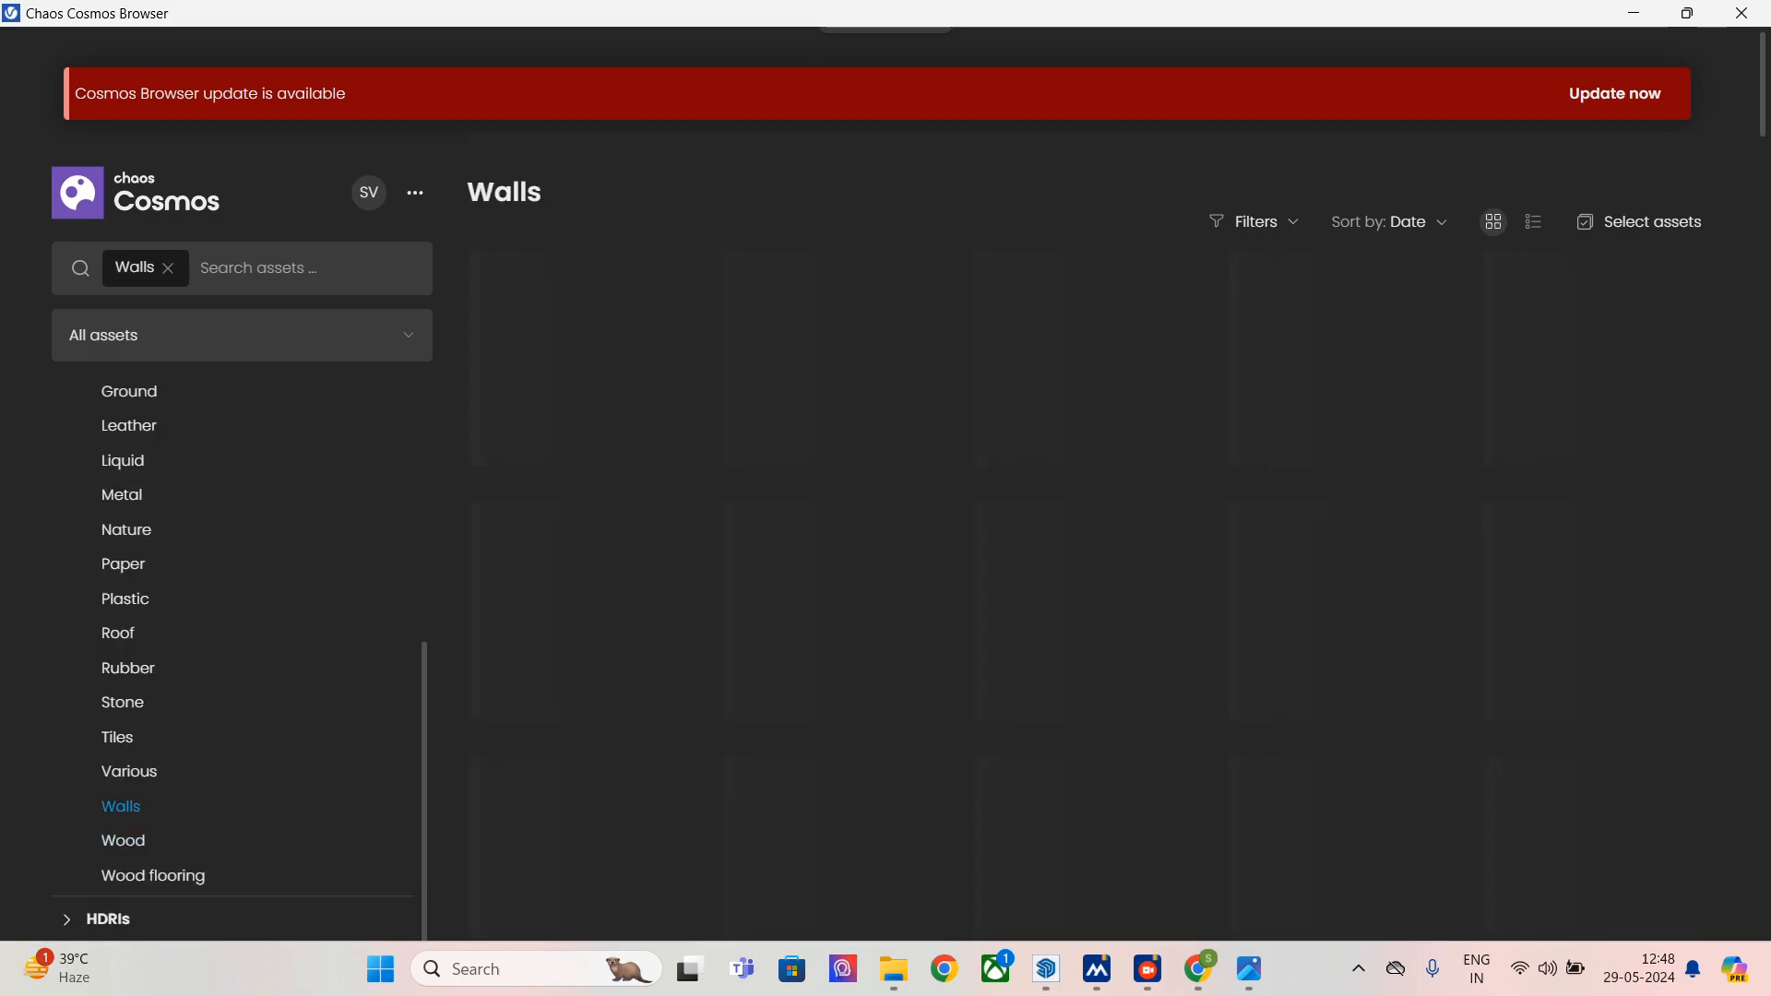
- Find and download the wall materials Wall Paint Fine Grain 01 Yellow 100cm and Wall Paint Bumpy 01 Ochre 100cm
scroll(830, 443, down, 10)
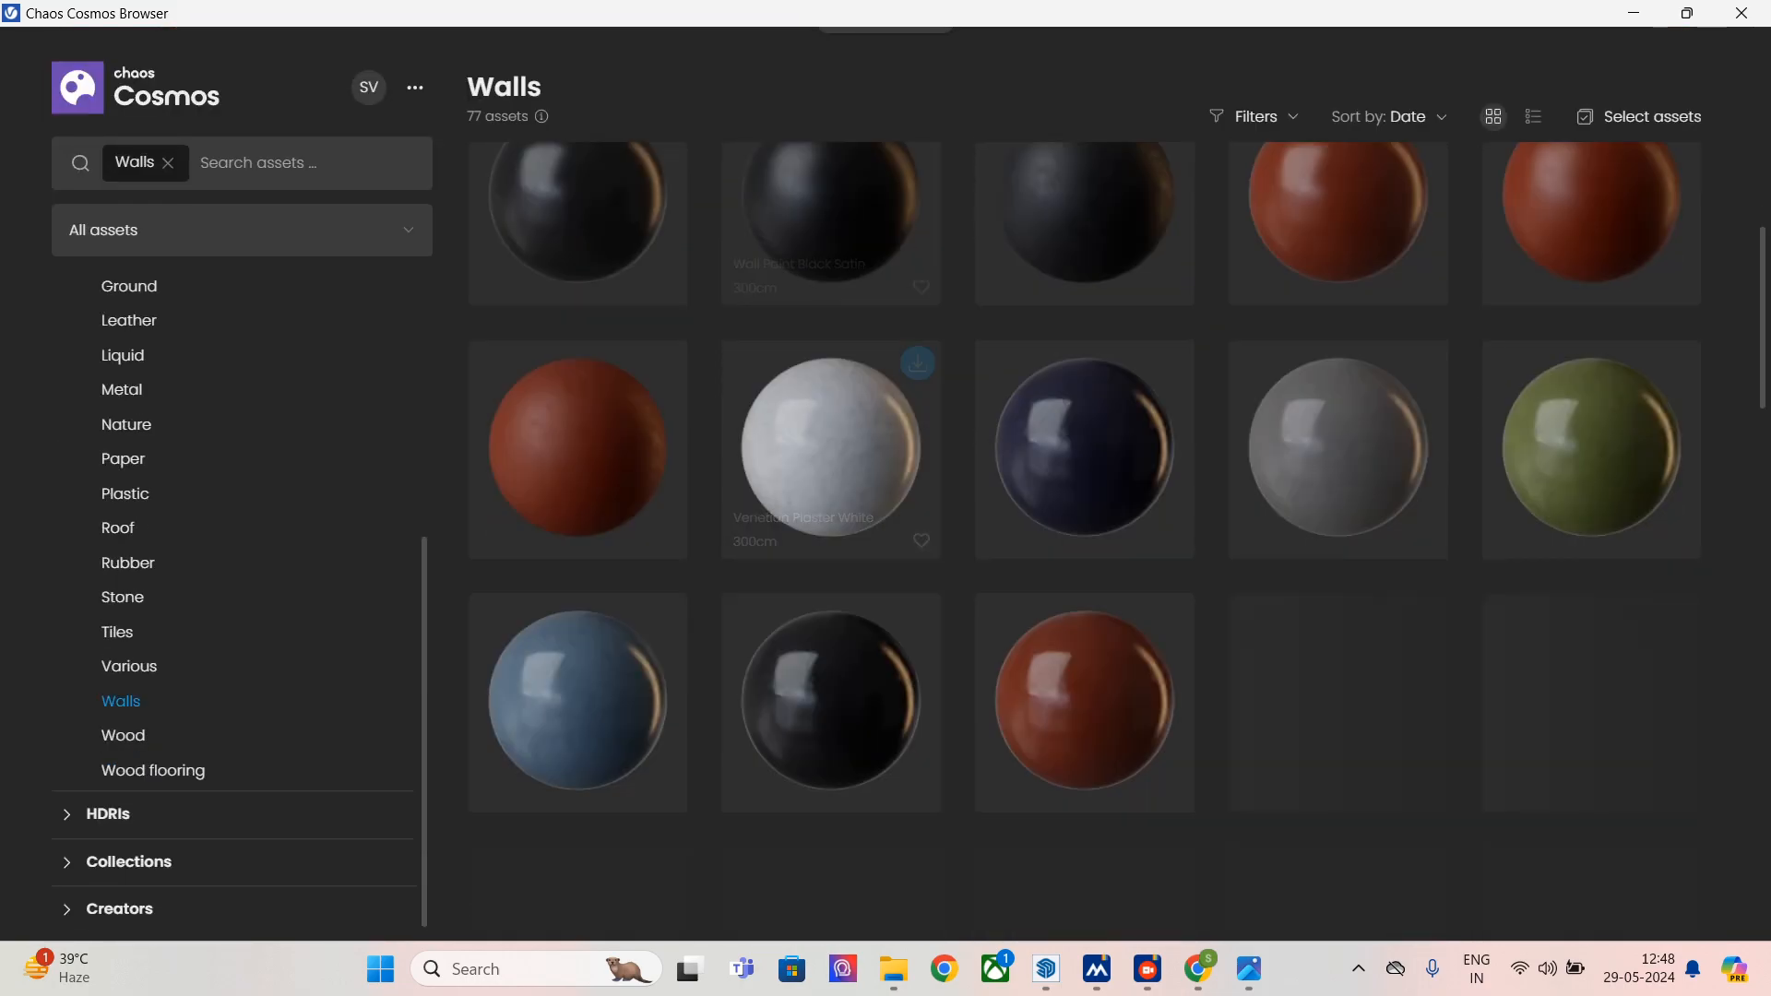
scroll(830, 443, down, 10)
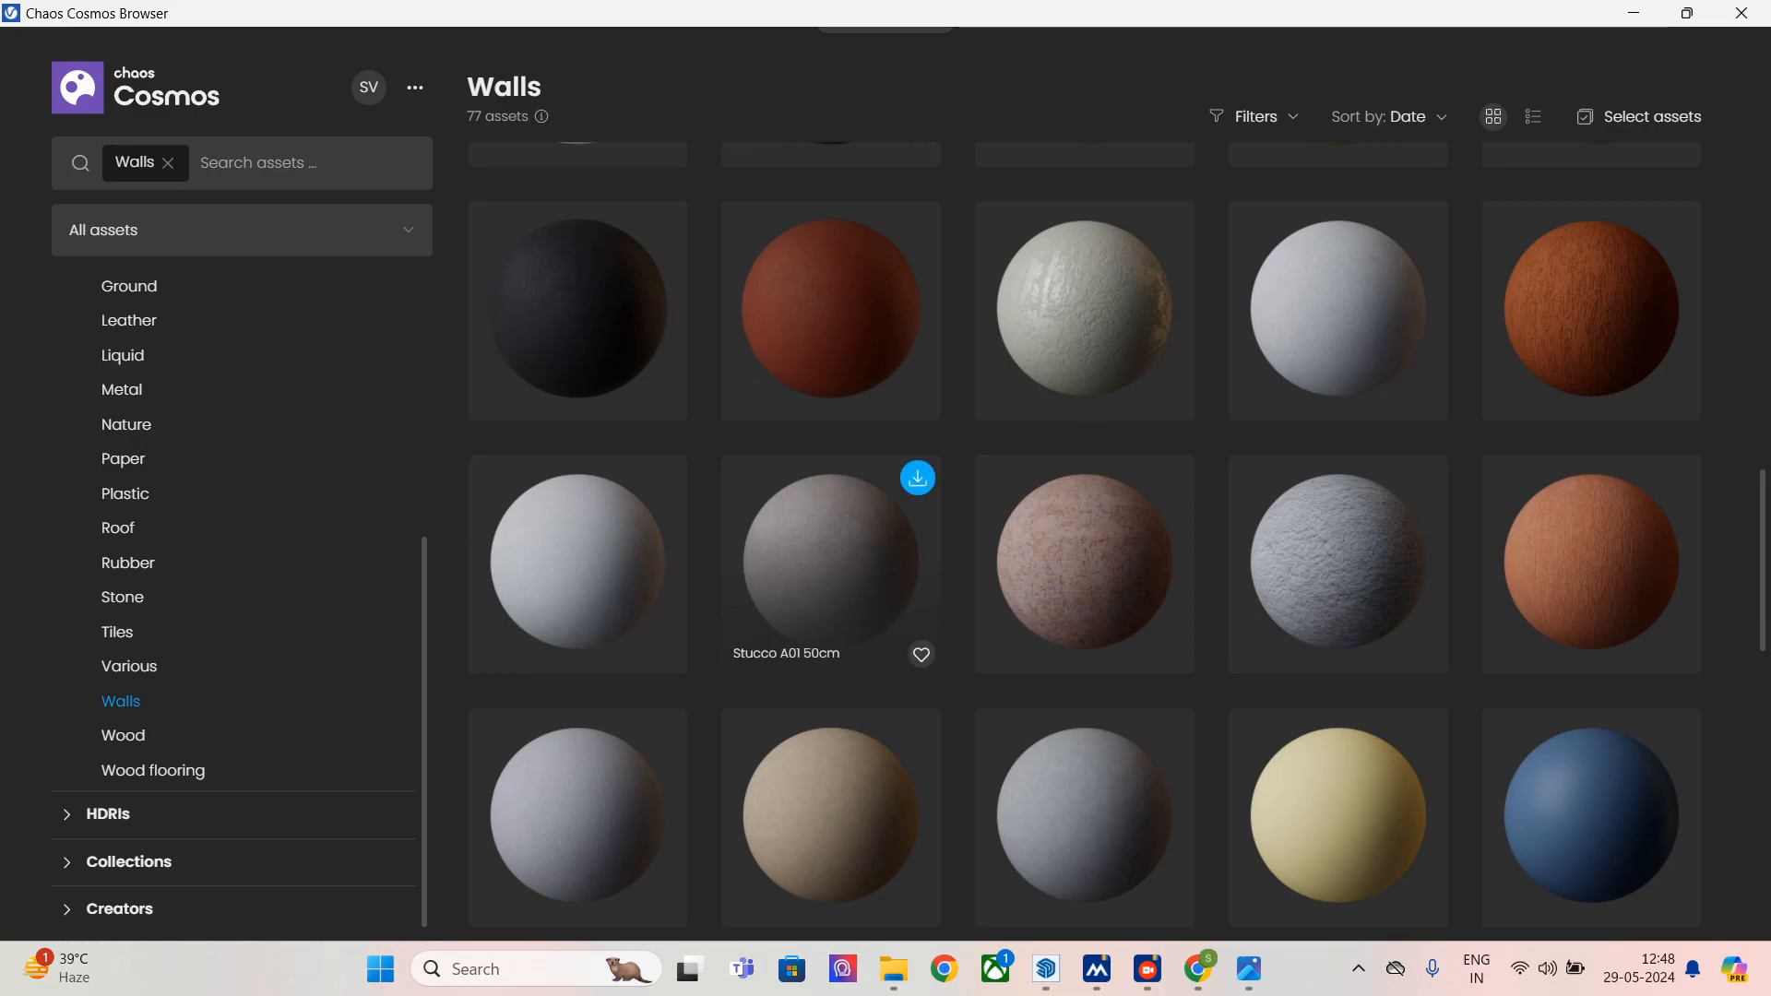
scroll(1083, 304, down, 3)
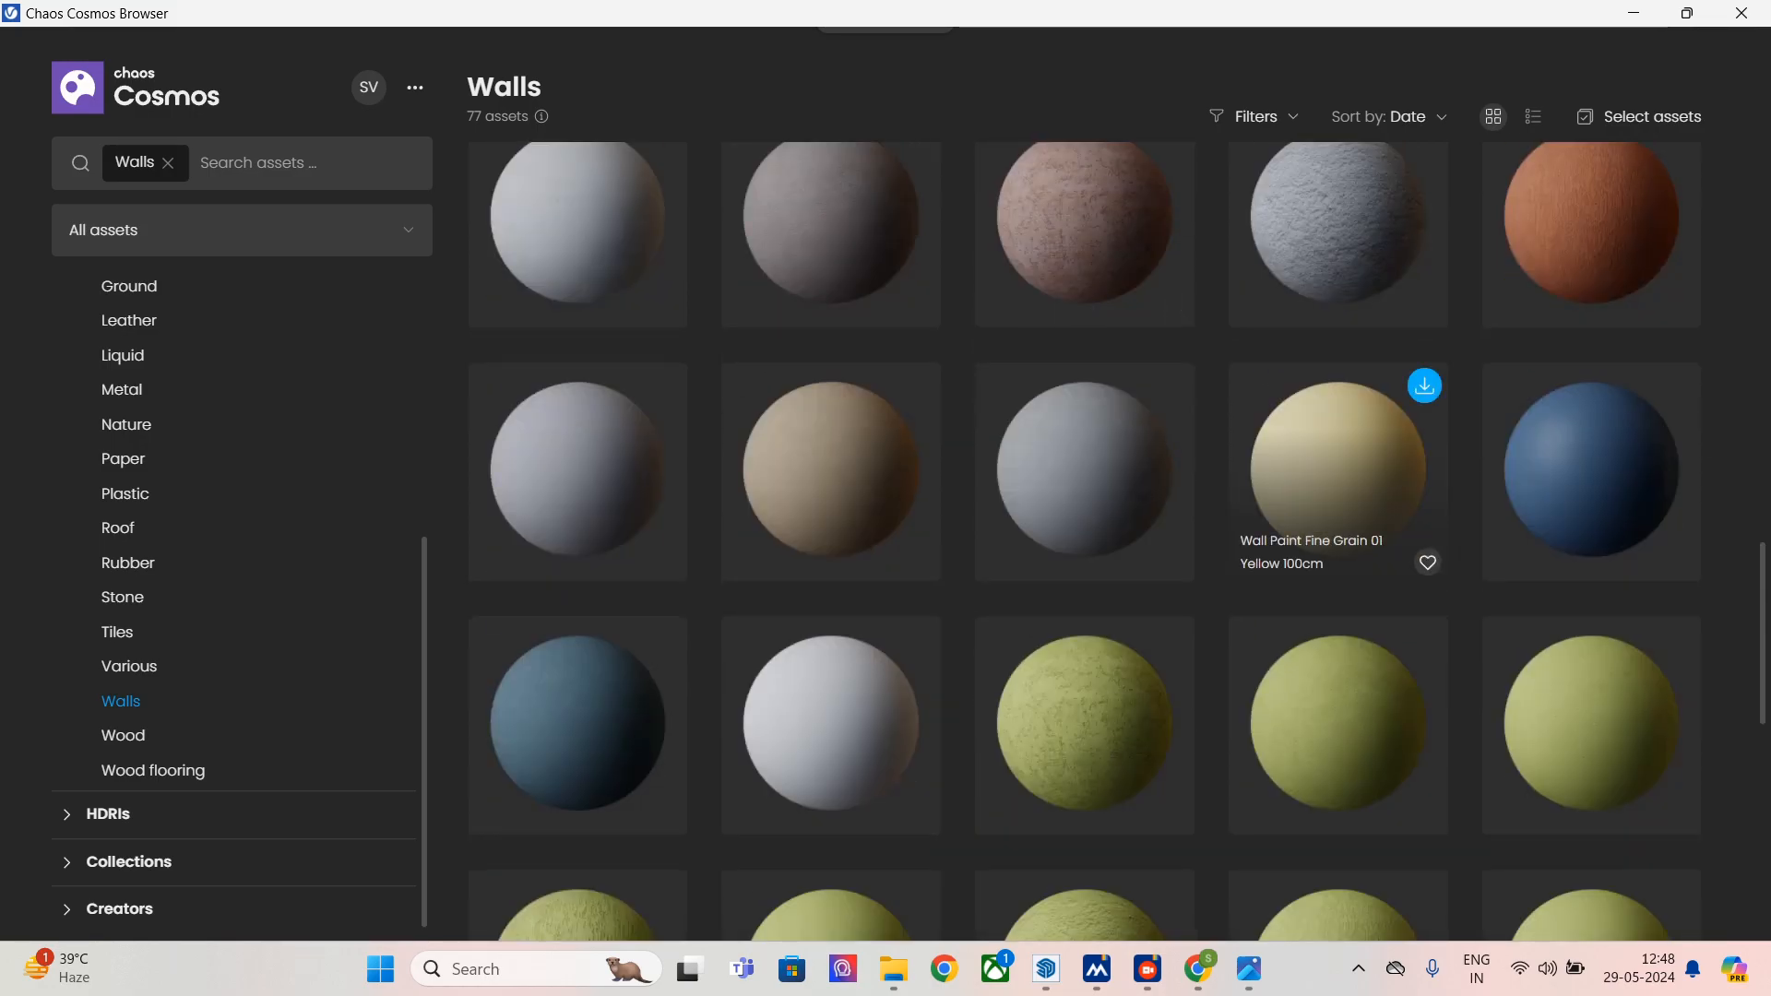
click(1424, 385)
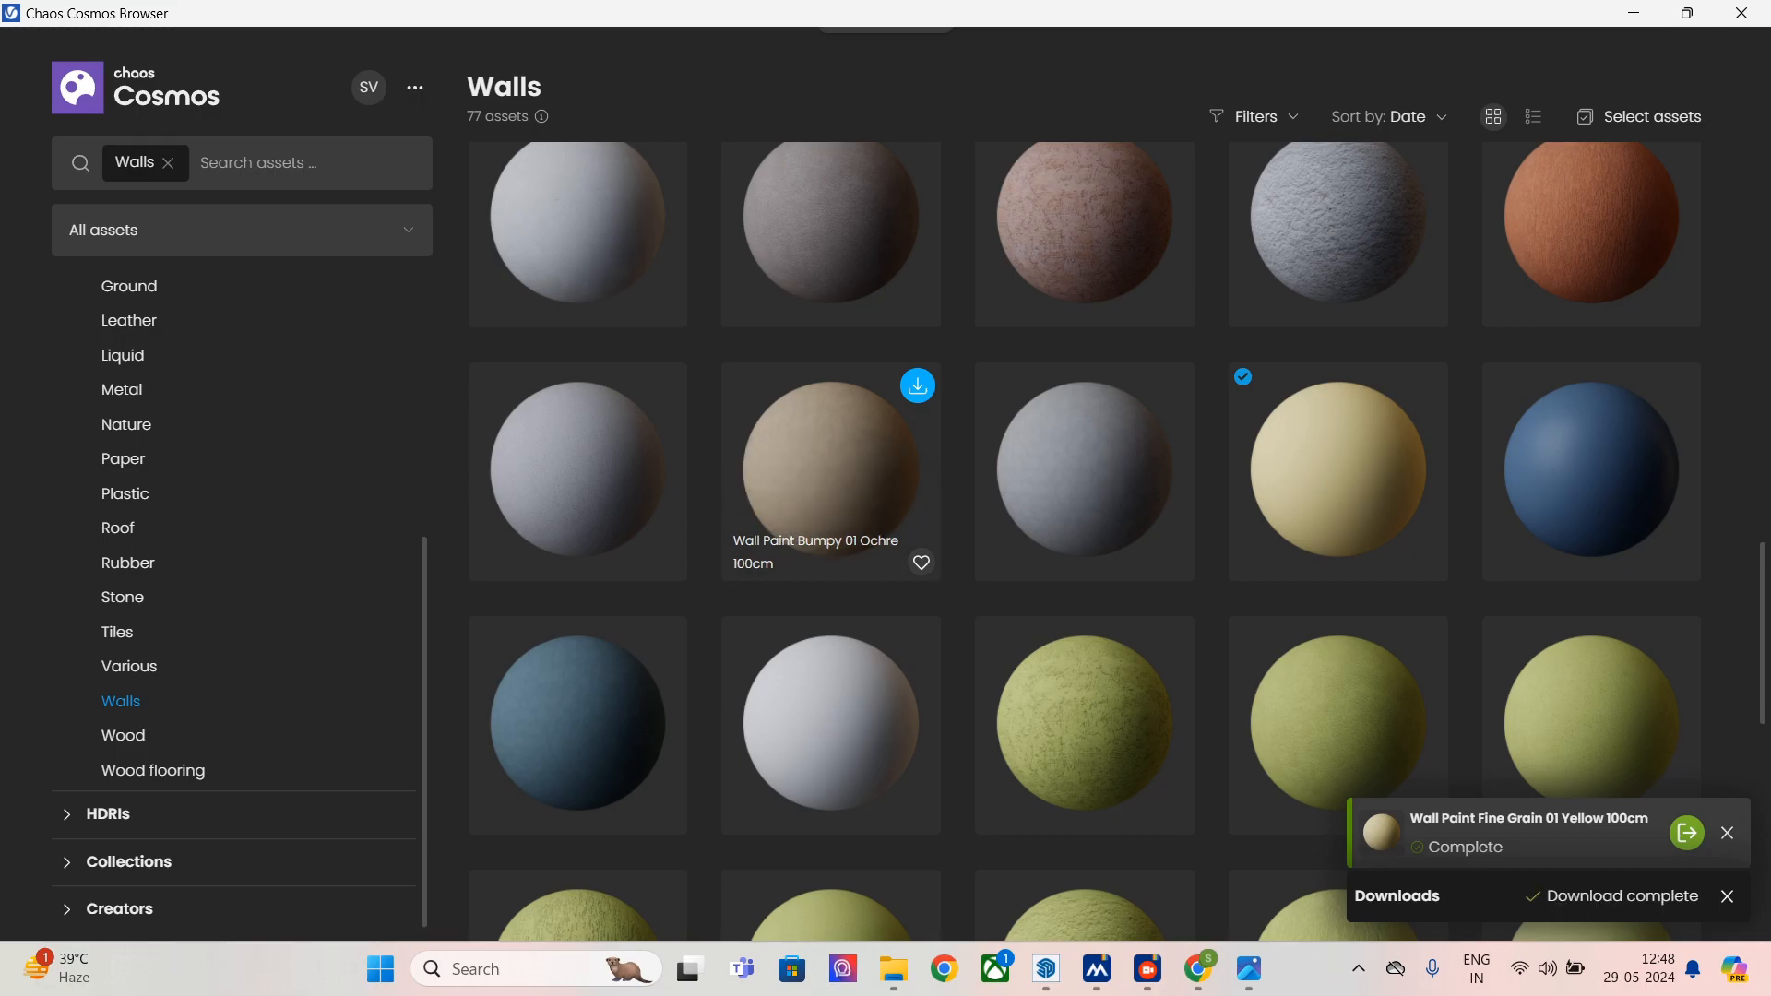
click(918, 385)
- Look through the remaining wall materials, import Wall Paint Fine Grain 01 Yellow 100cm into the scene and return to SketchUp
scroll(1074, 554, down, 10)
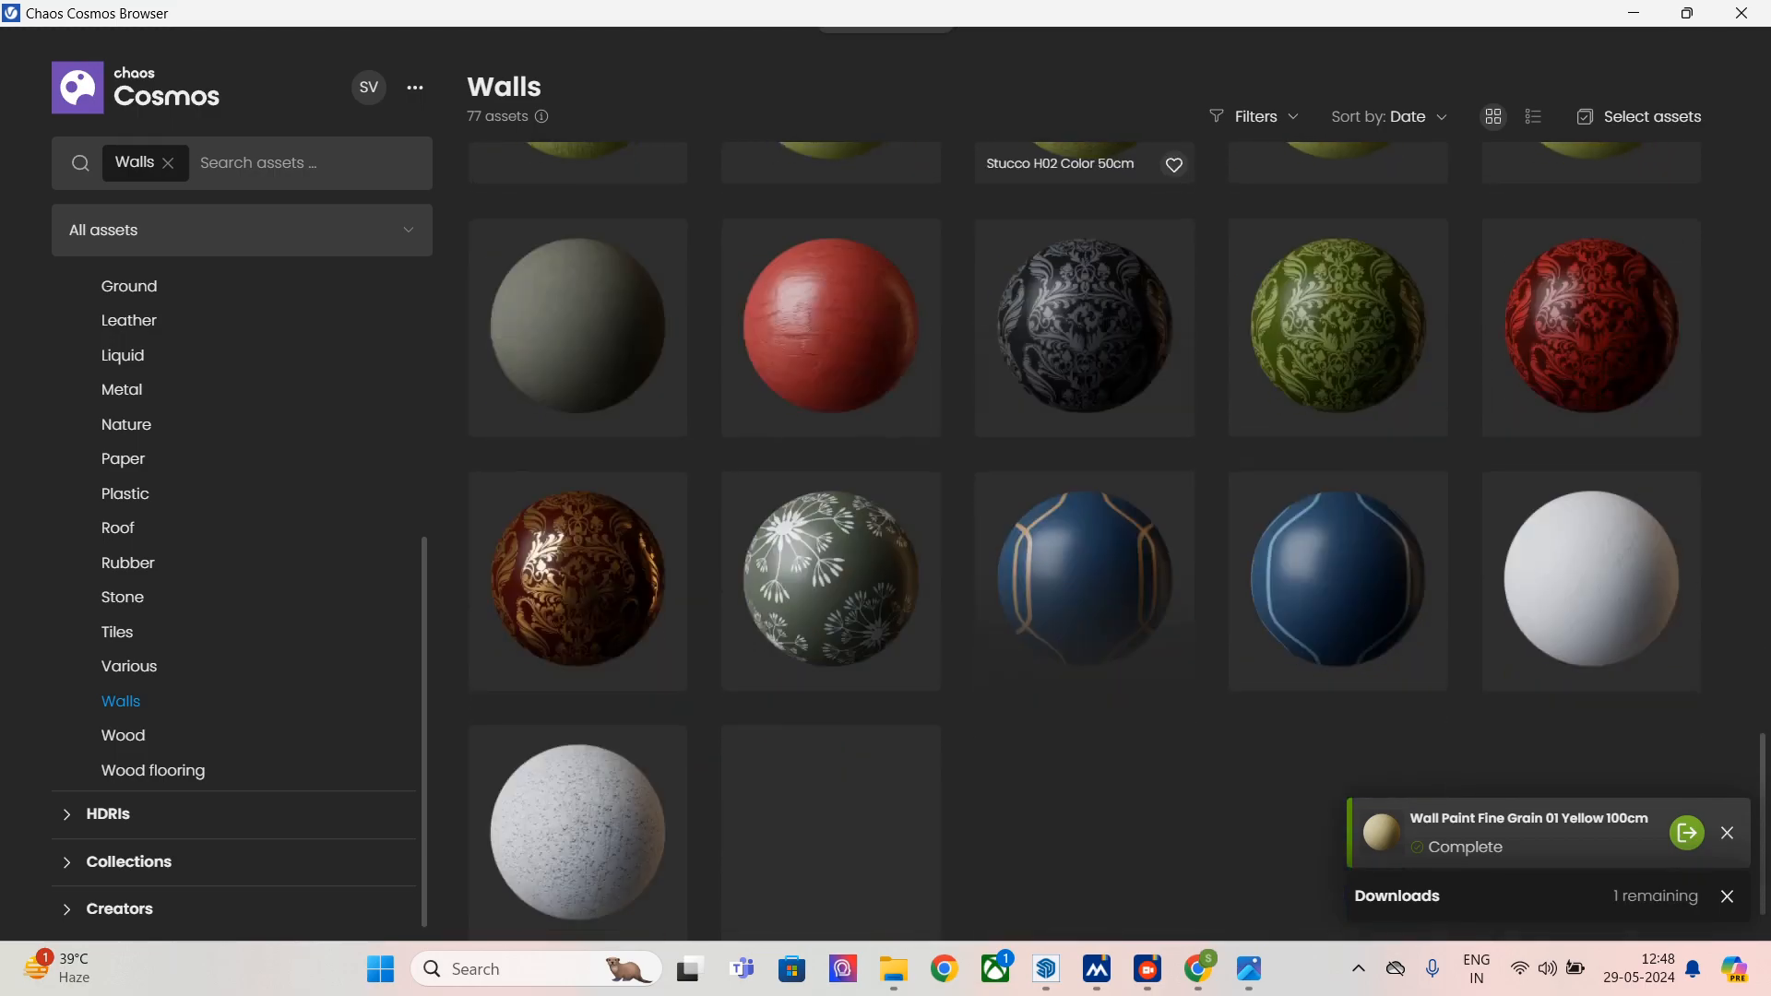
scroll(1074, 553, up, 3)
scroll(1107, 738, up, 7)
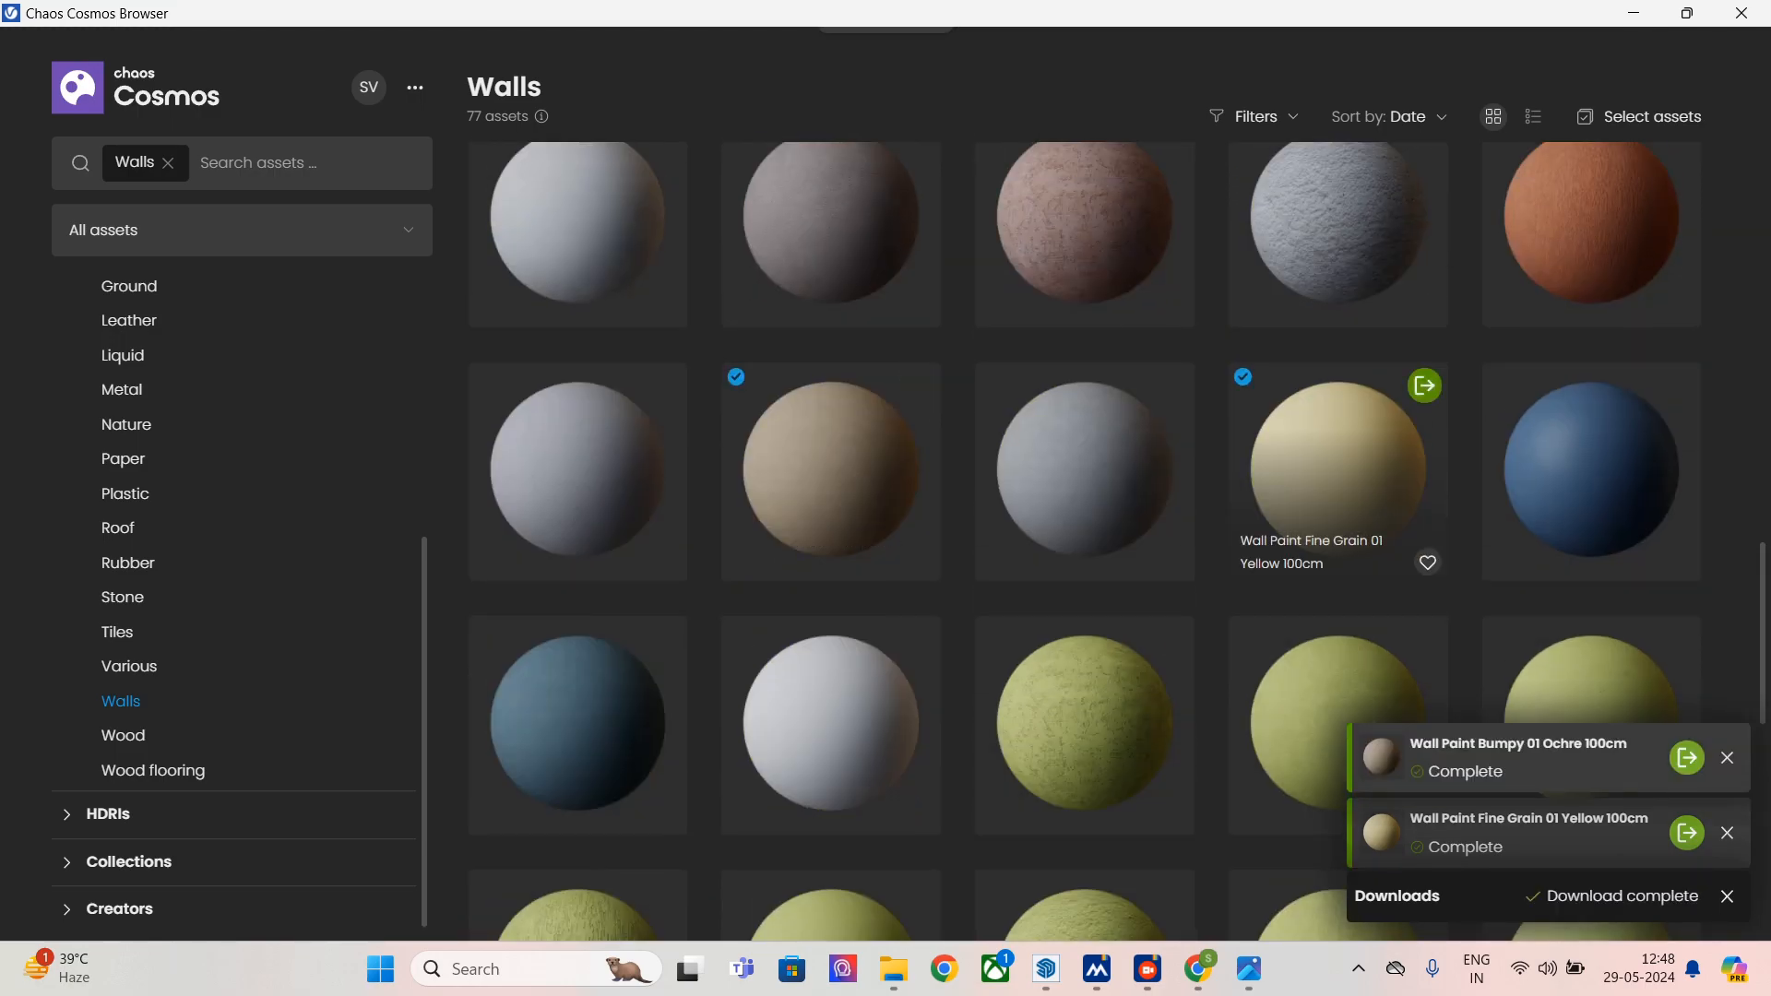
click(1424, 385)
click(1634, 13)
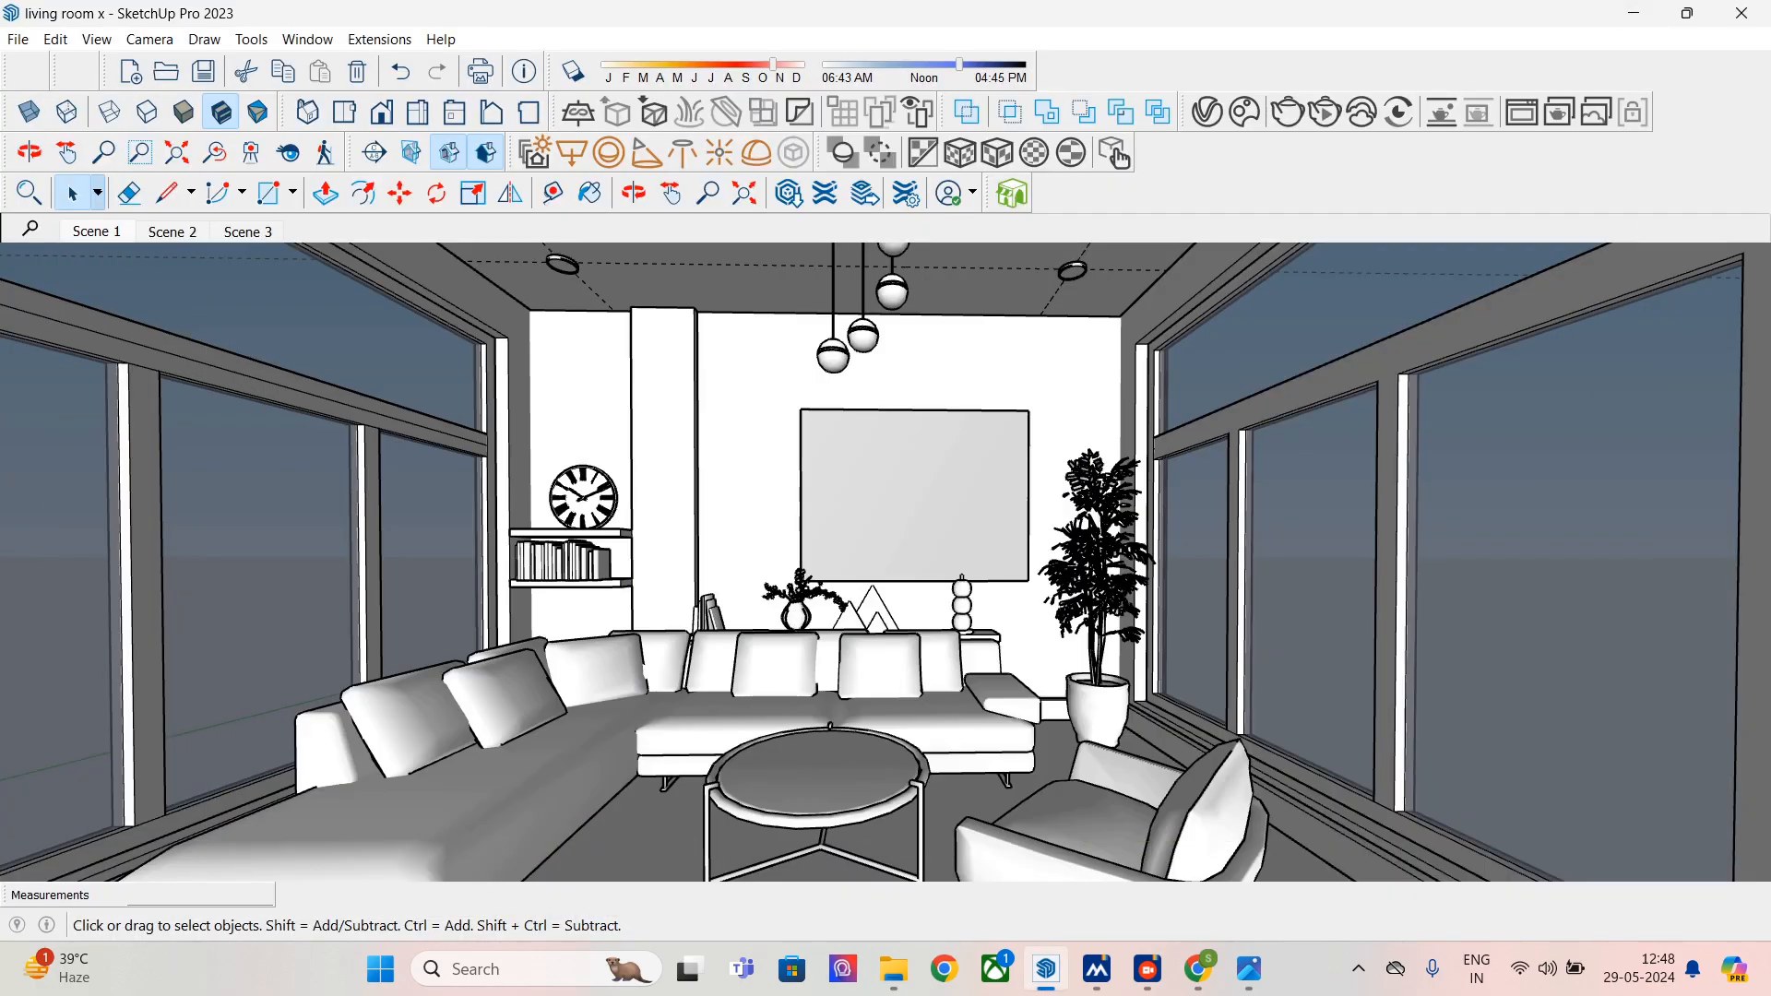
- Apply Wall Paint Fine Grain 01 Yellow 100cm to the back wall behind the picture using the V-Ray Asset Editor
click(960, 368)
click(1206, 112)
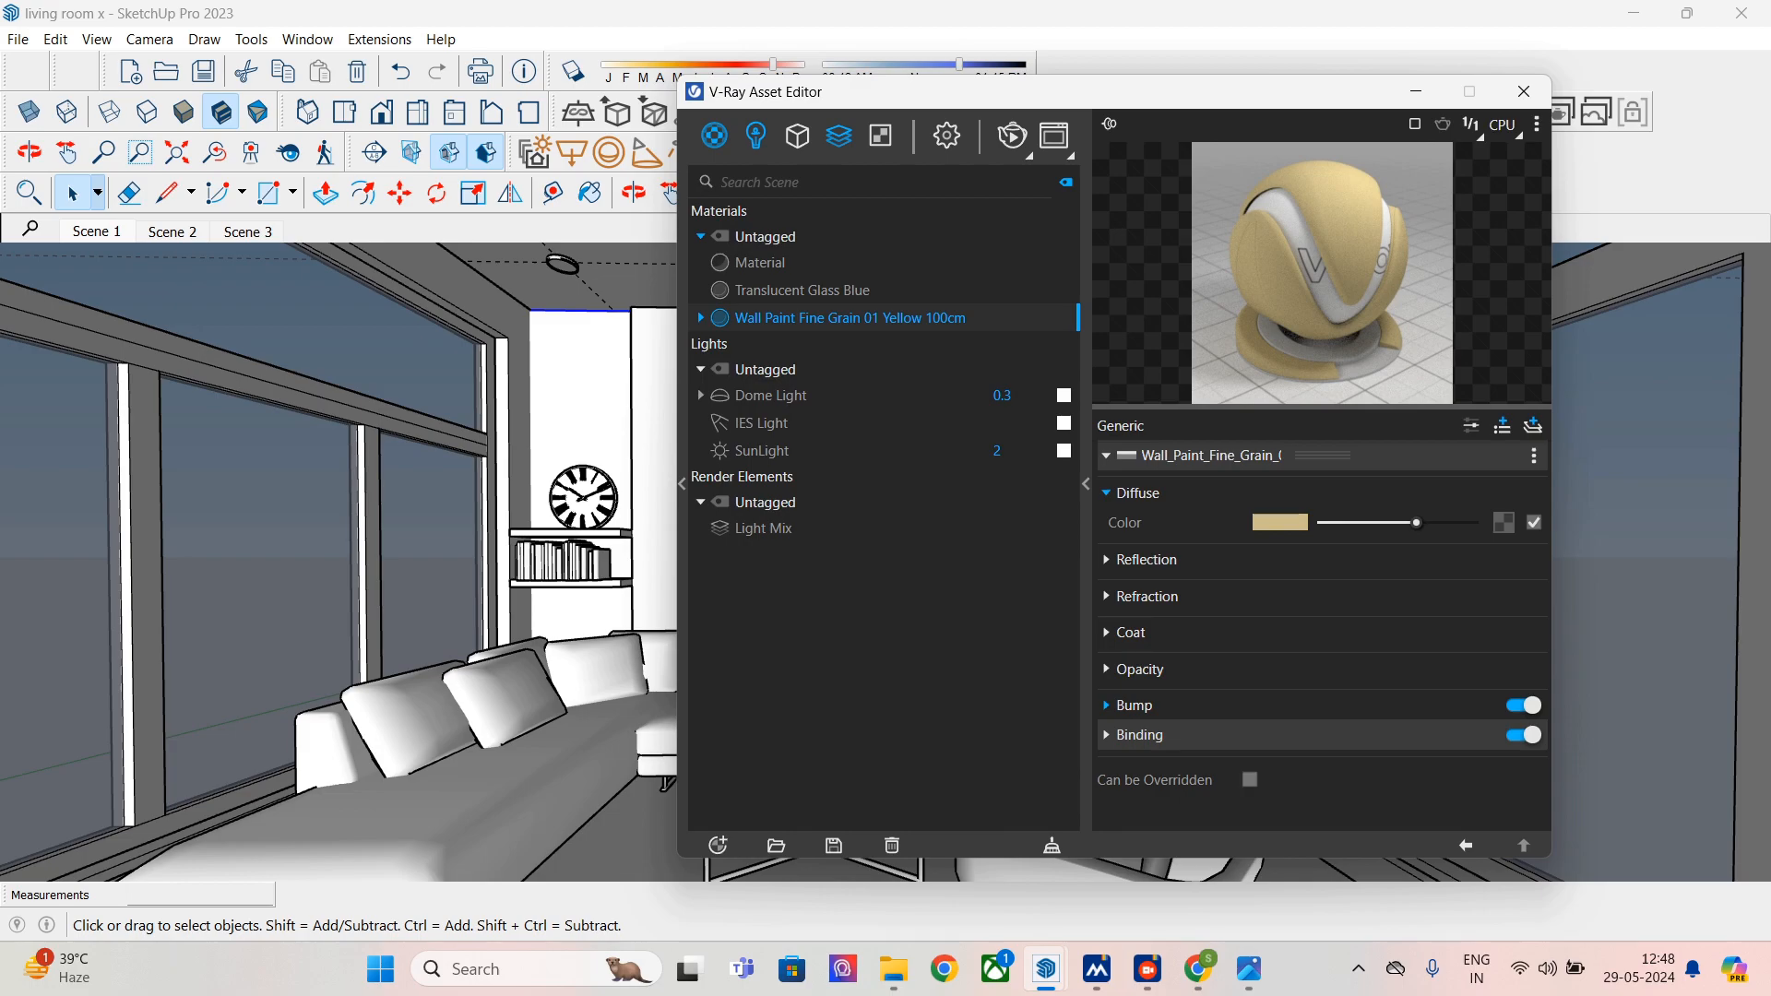
drag(923, 92, 324, 462)
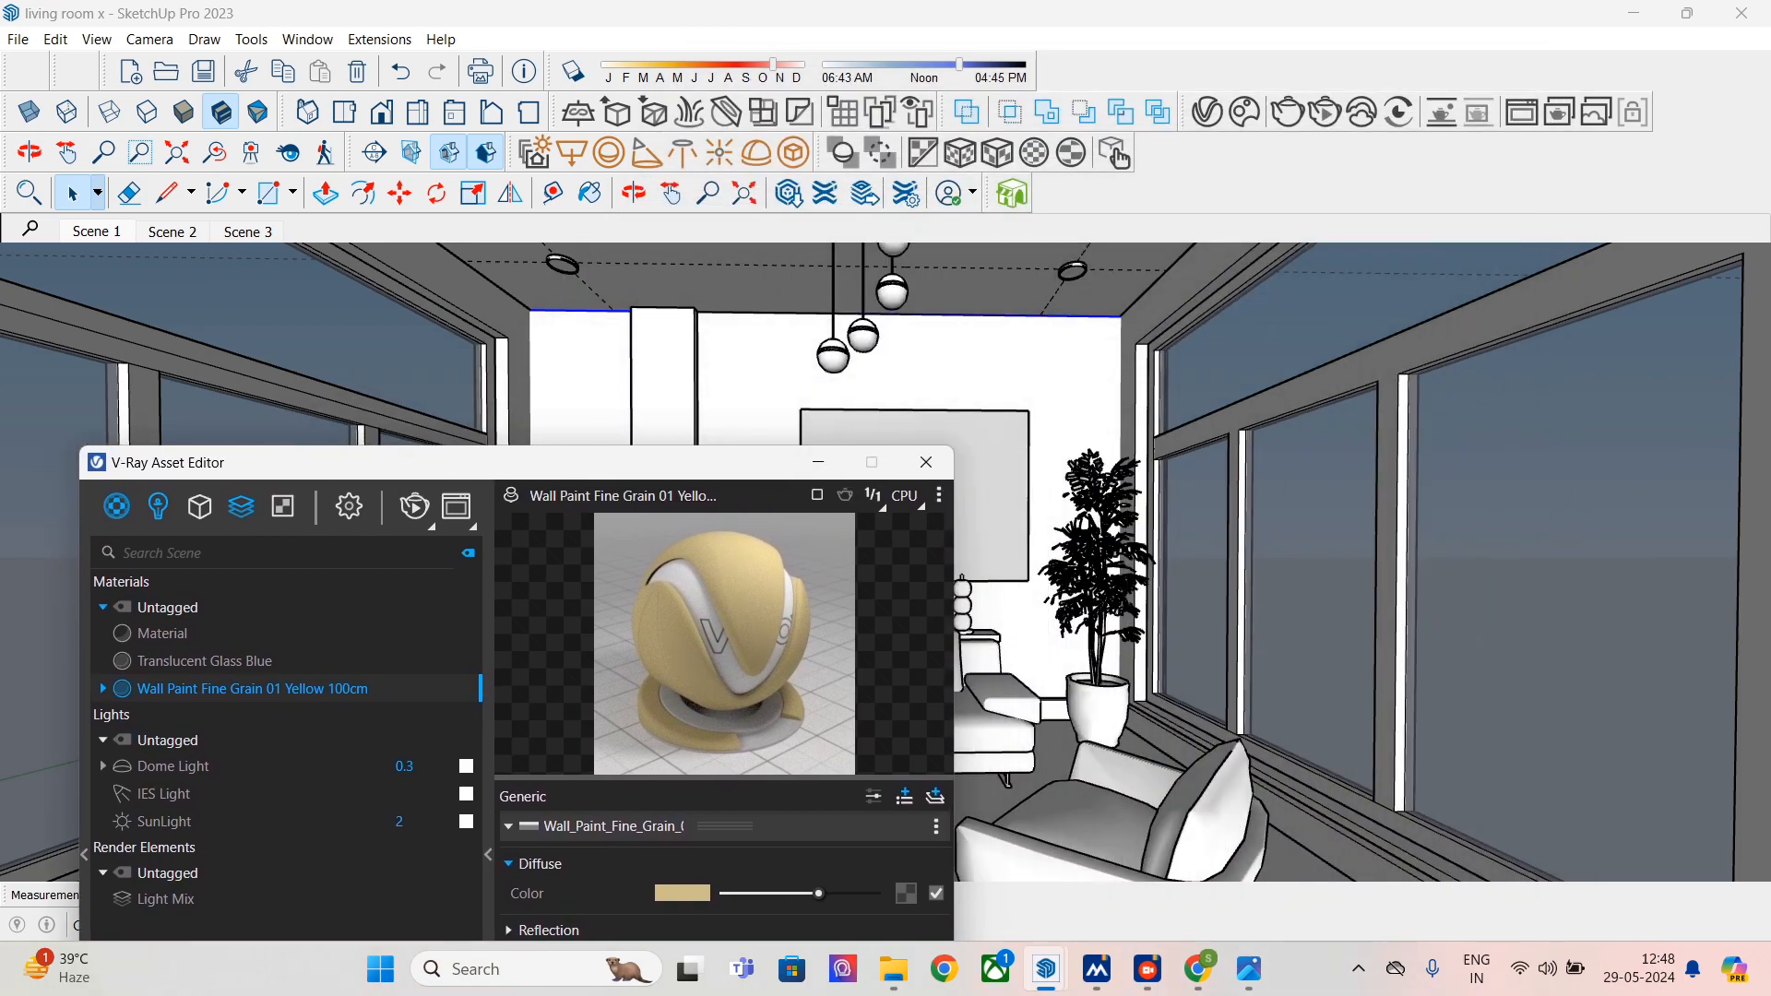
right_click(257, 688)
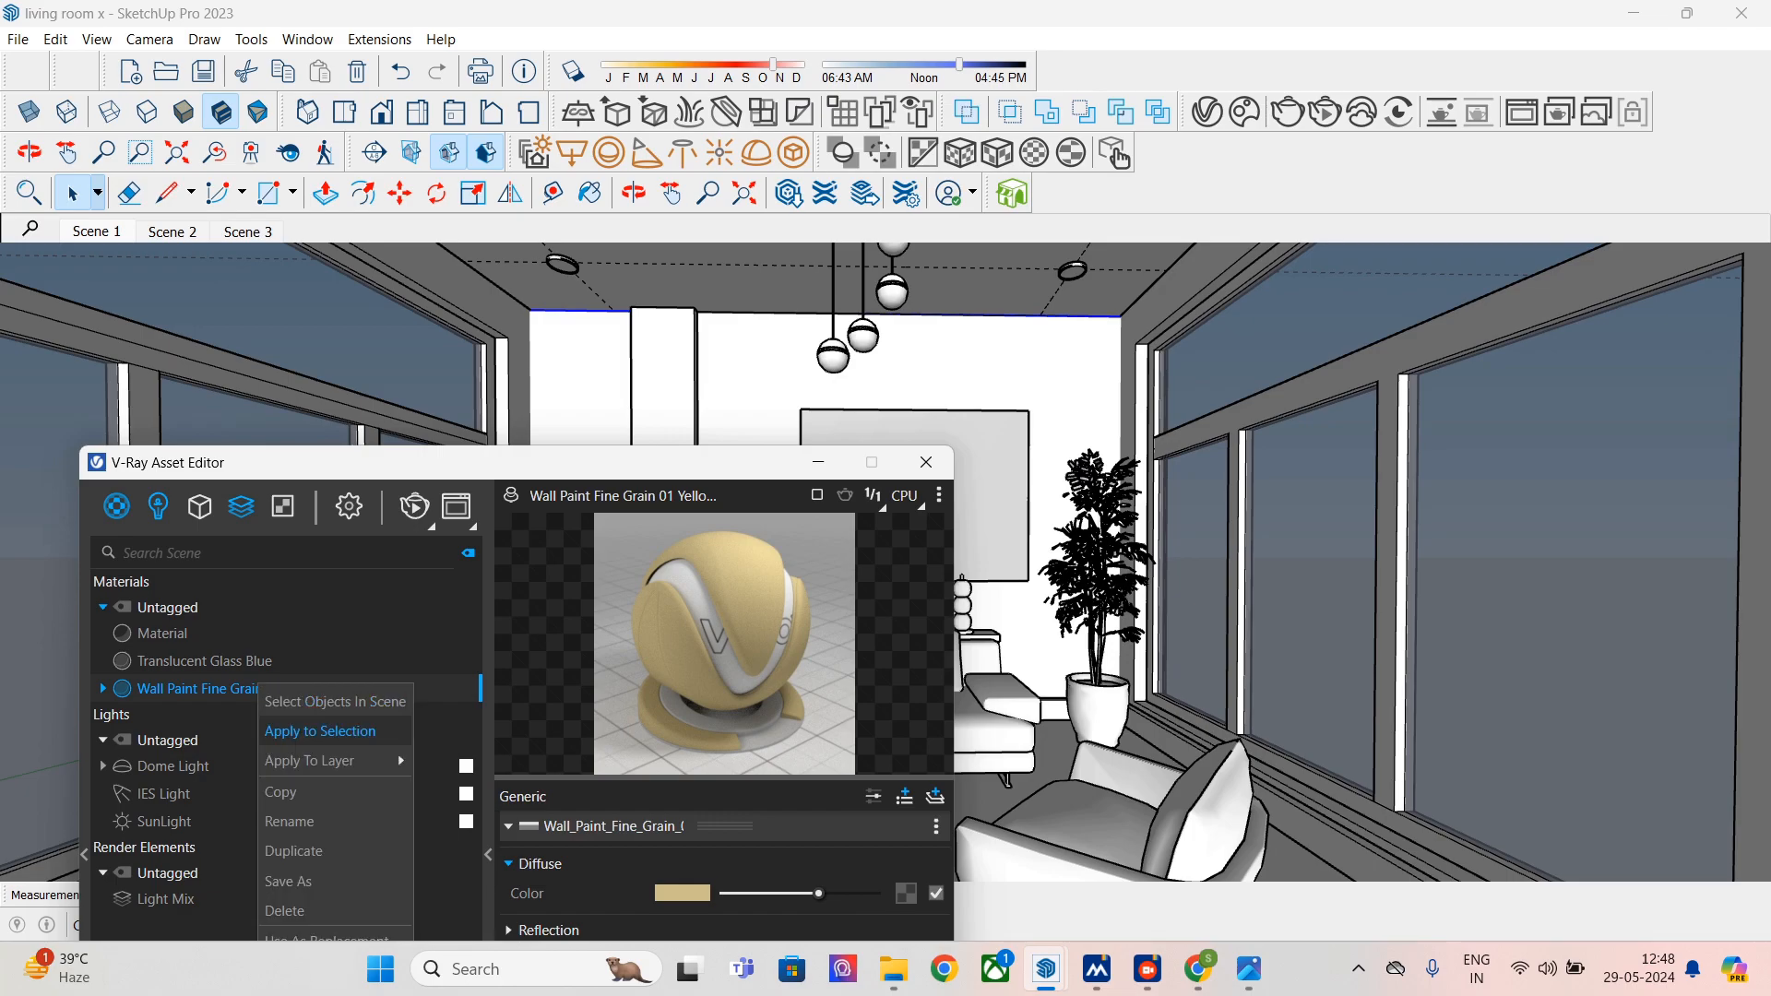
click(314, 730)
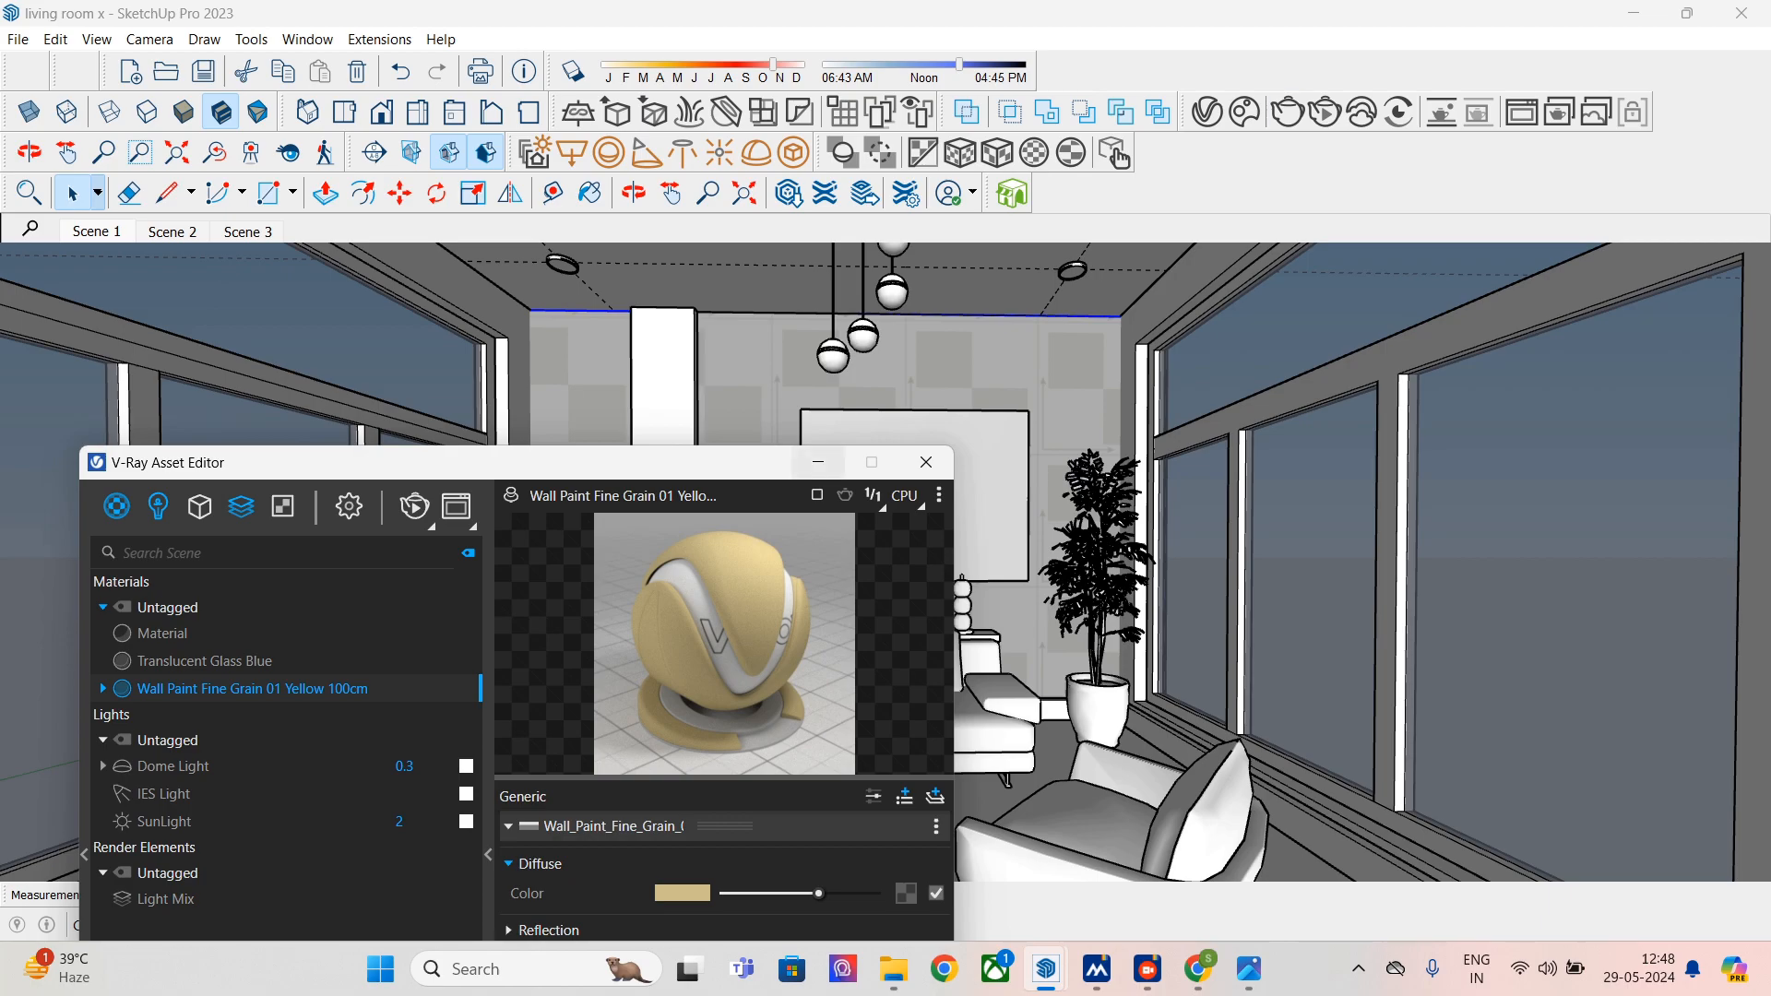
click(817, 461)
- Run an interactive render of Scene 1, enable Dome Light 4 in the Light Mix and inspect the wall colour before returning to the model
click(1324, 111)
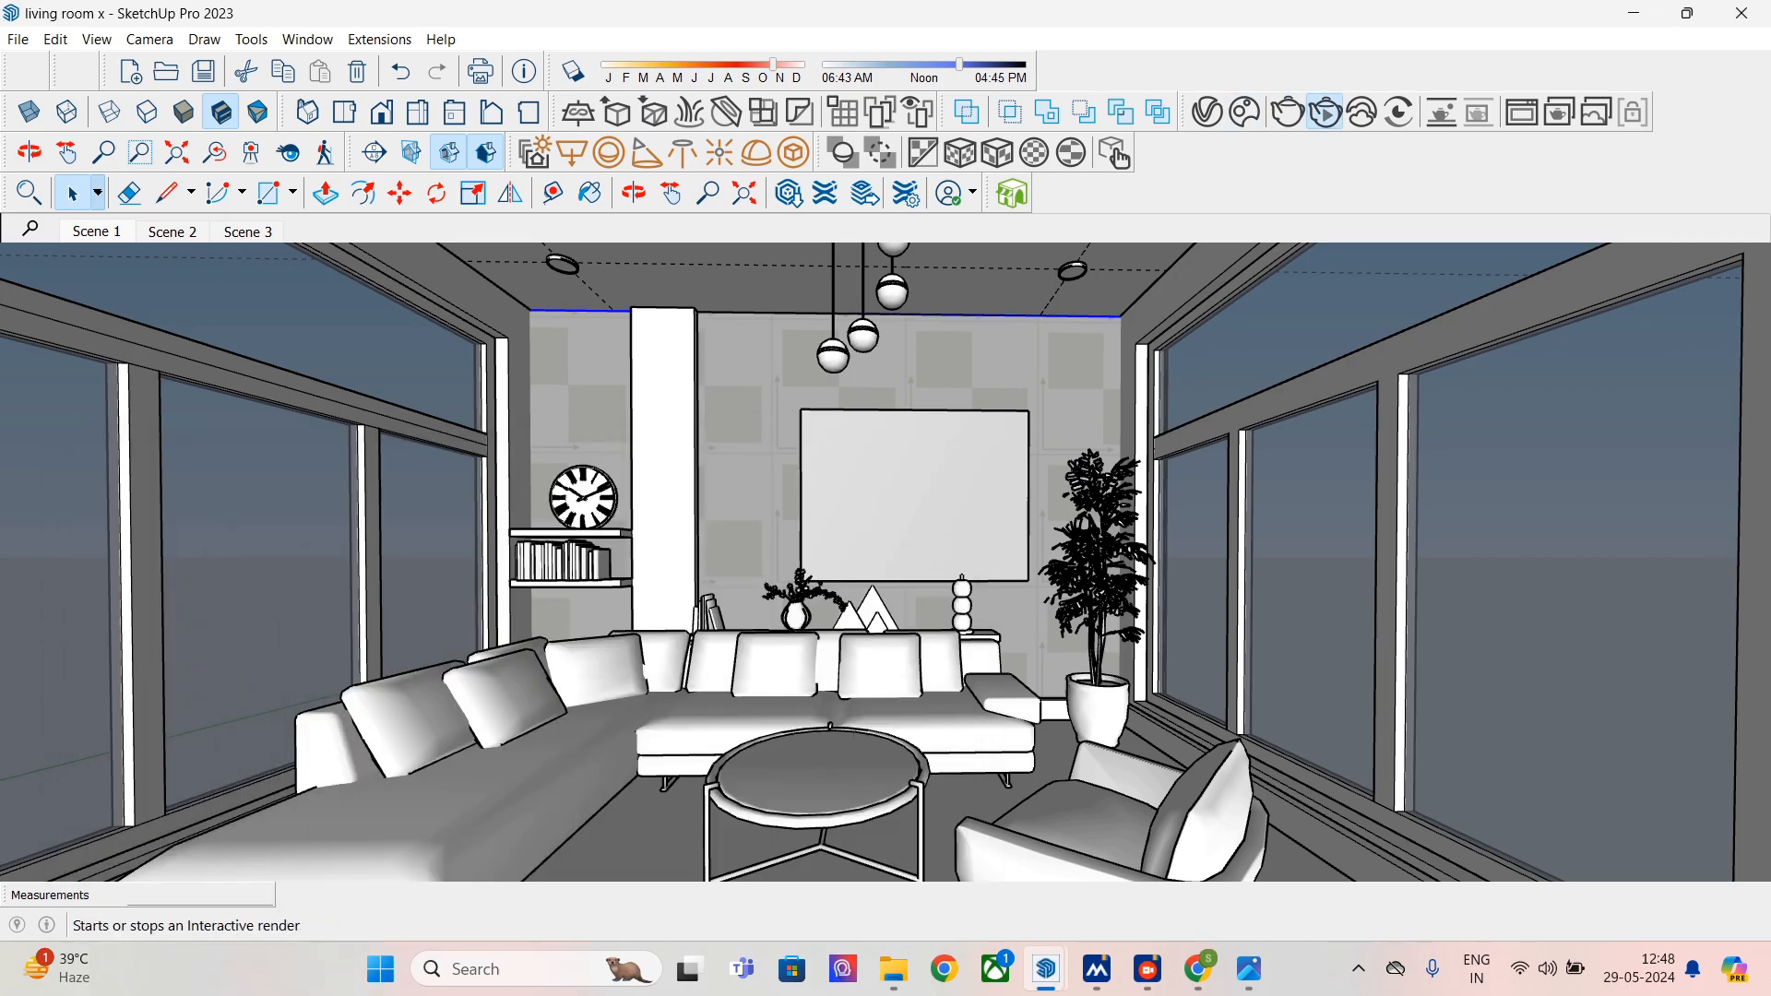
scroll(841, 522, up, 2)
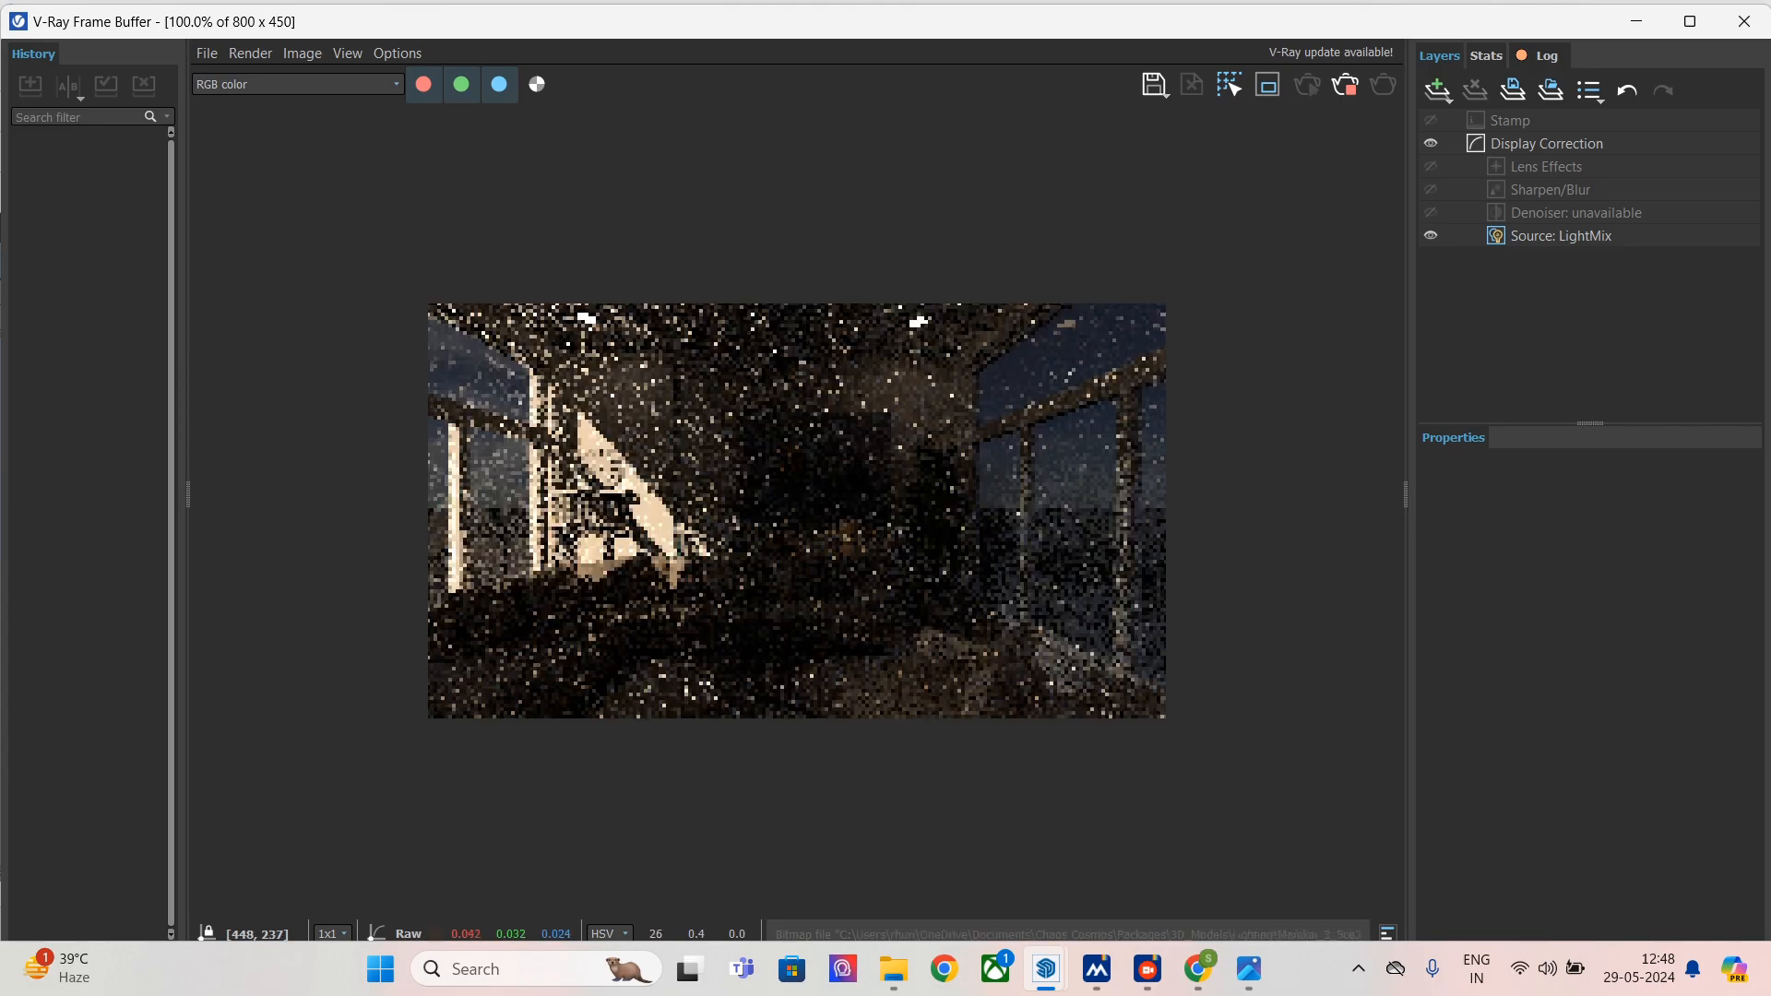
scroll(841, 522, up, 1)
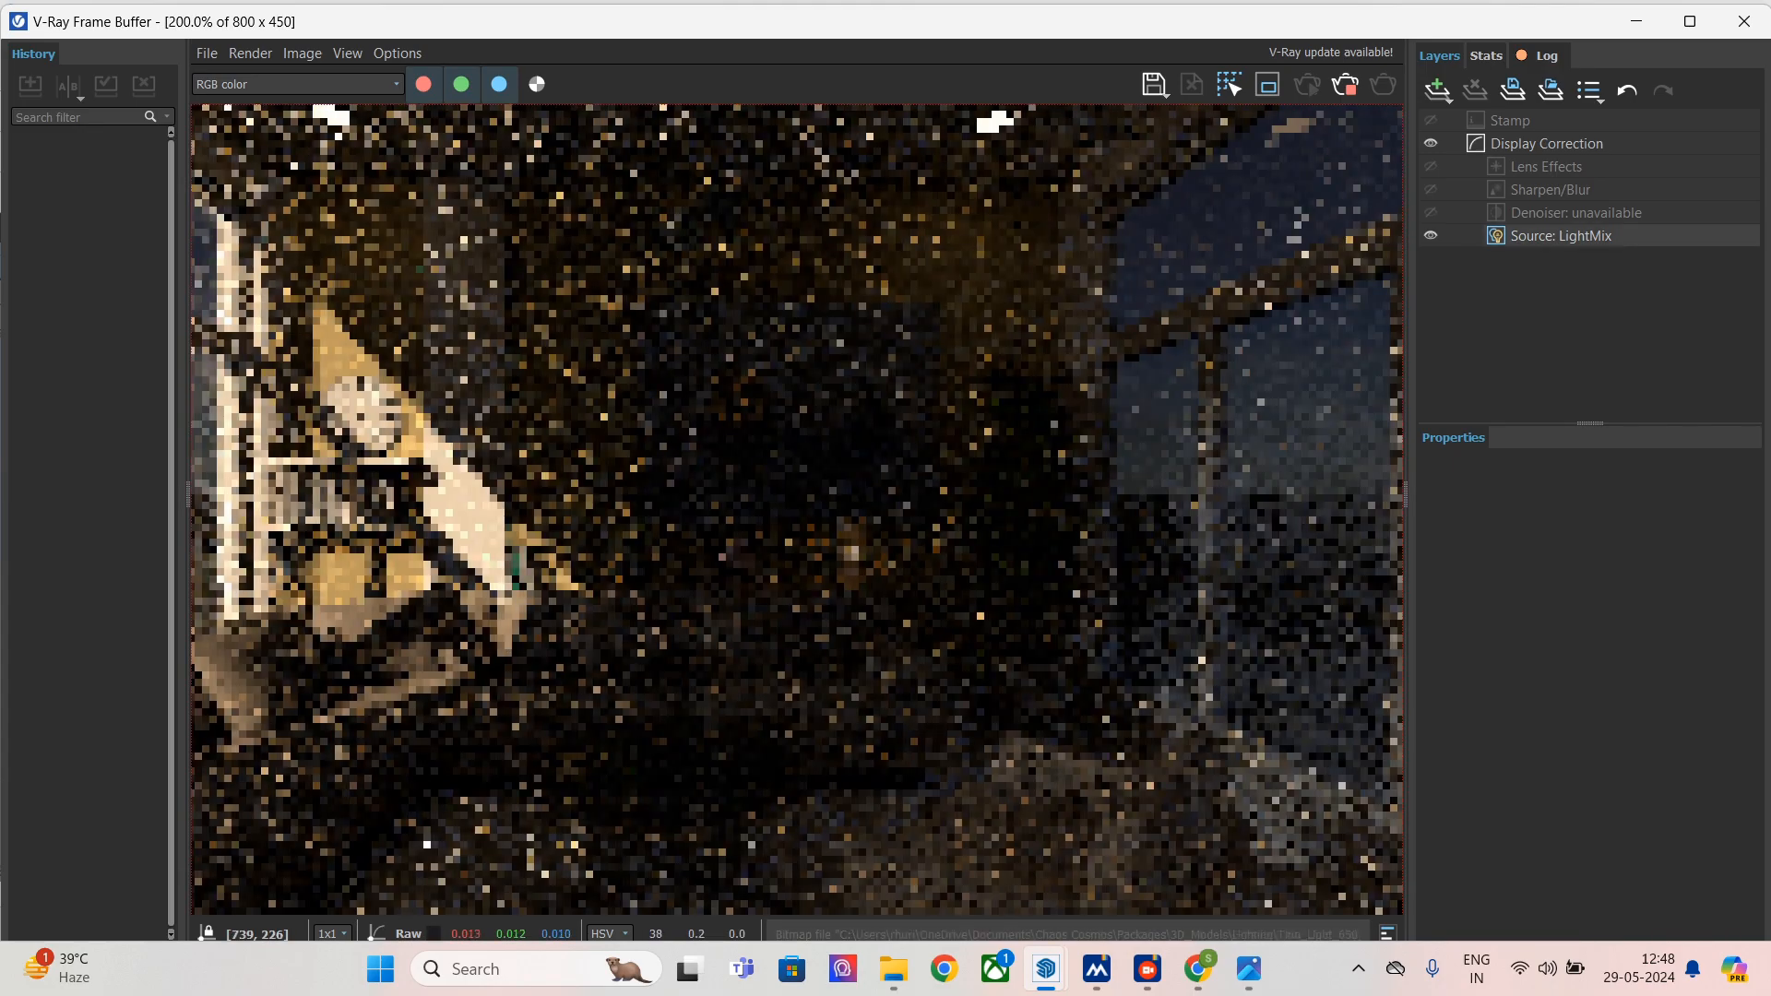
click(1560, 236)
scroll(1586, 692, down, 1)
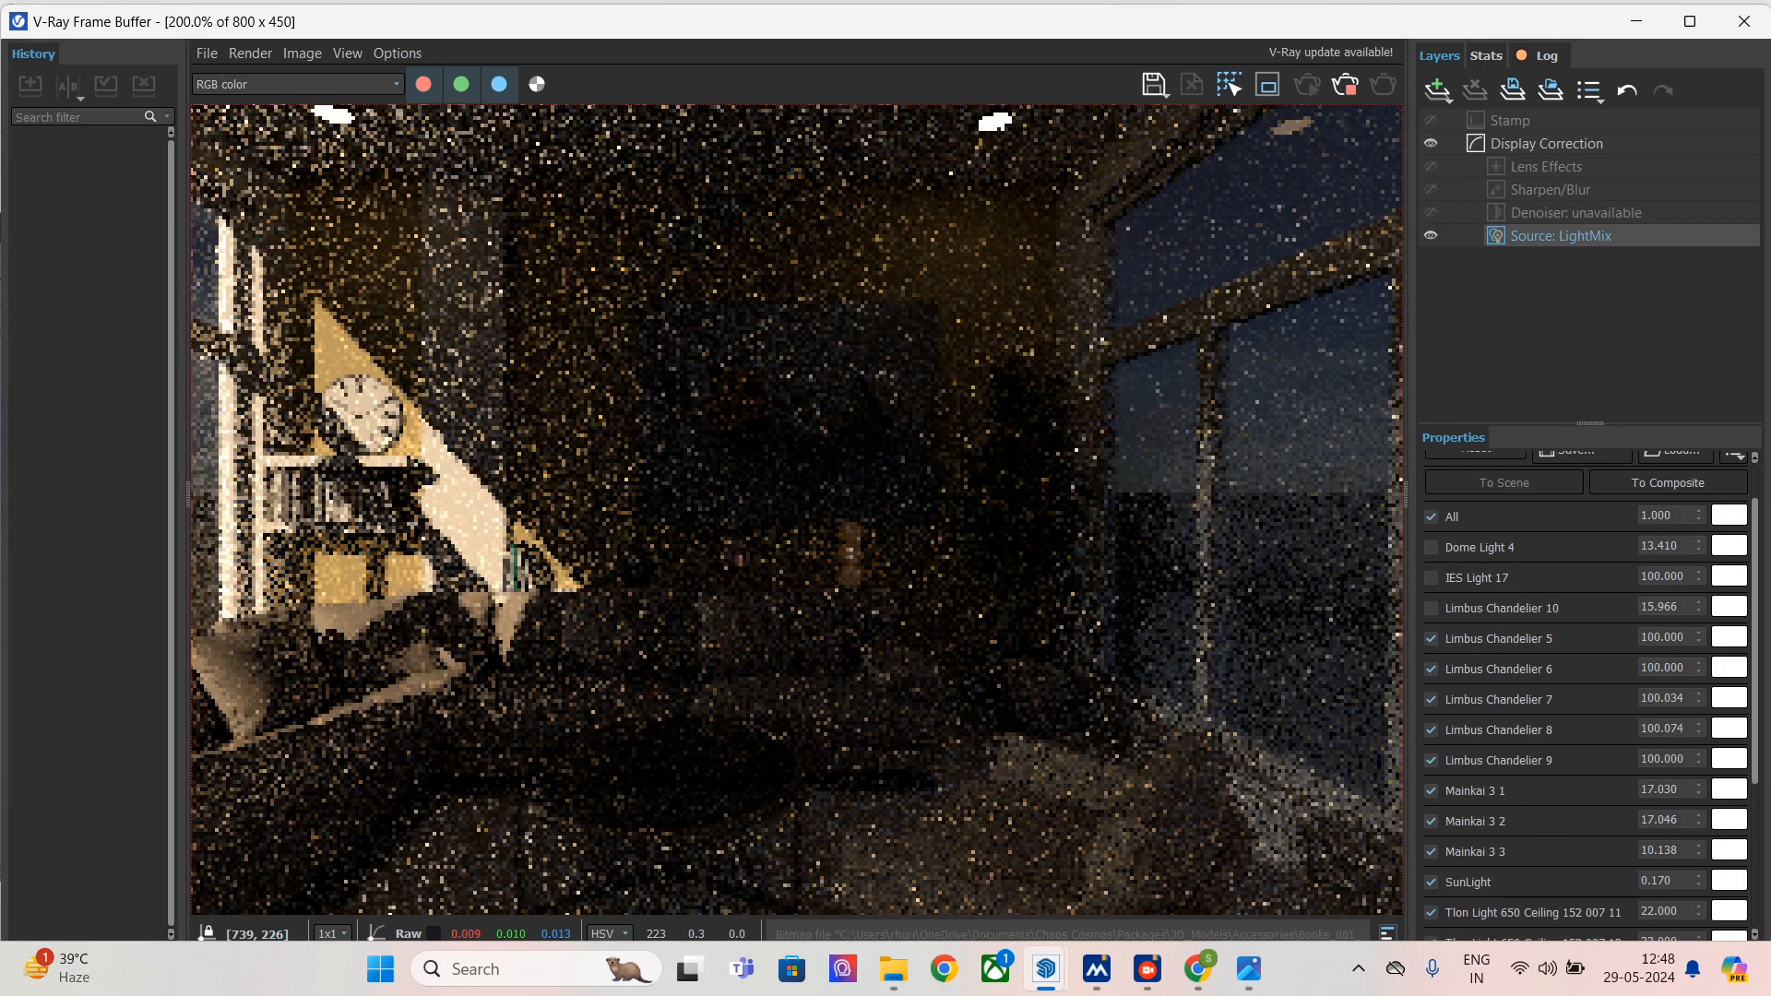
click(1430, 548)
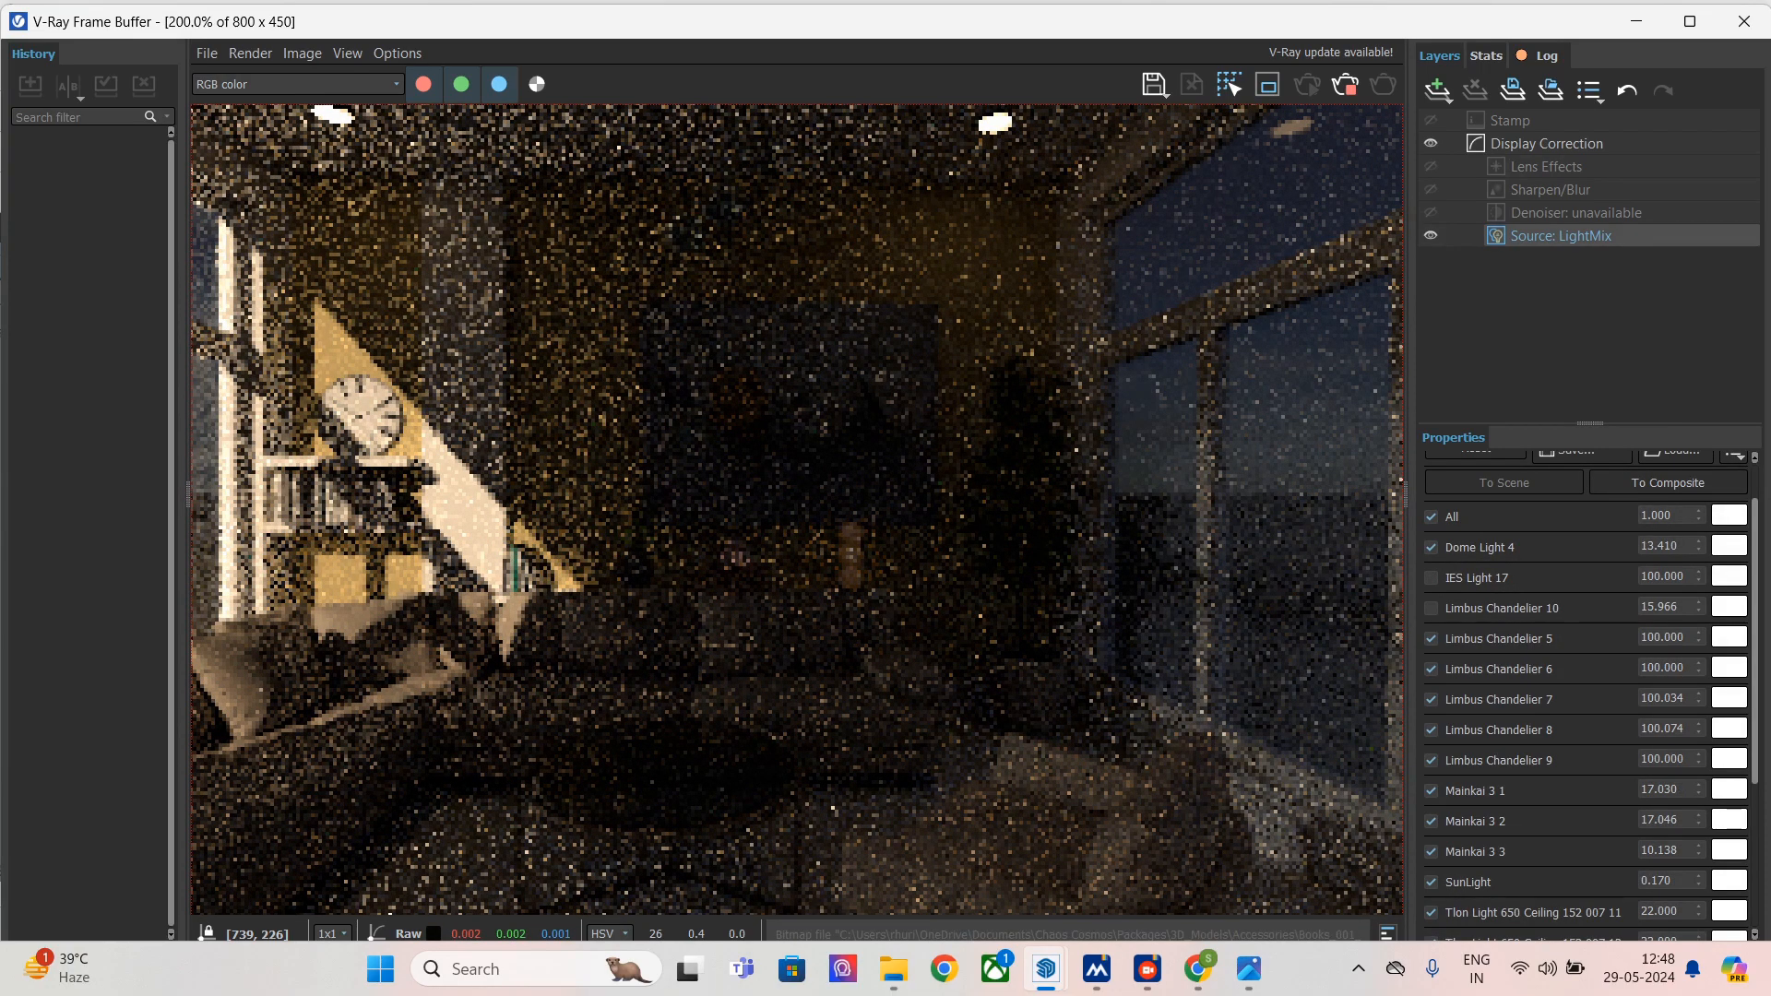
scroll(727, 417, down, 1)
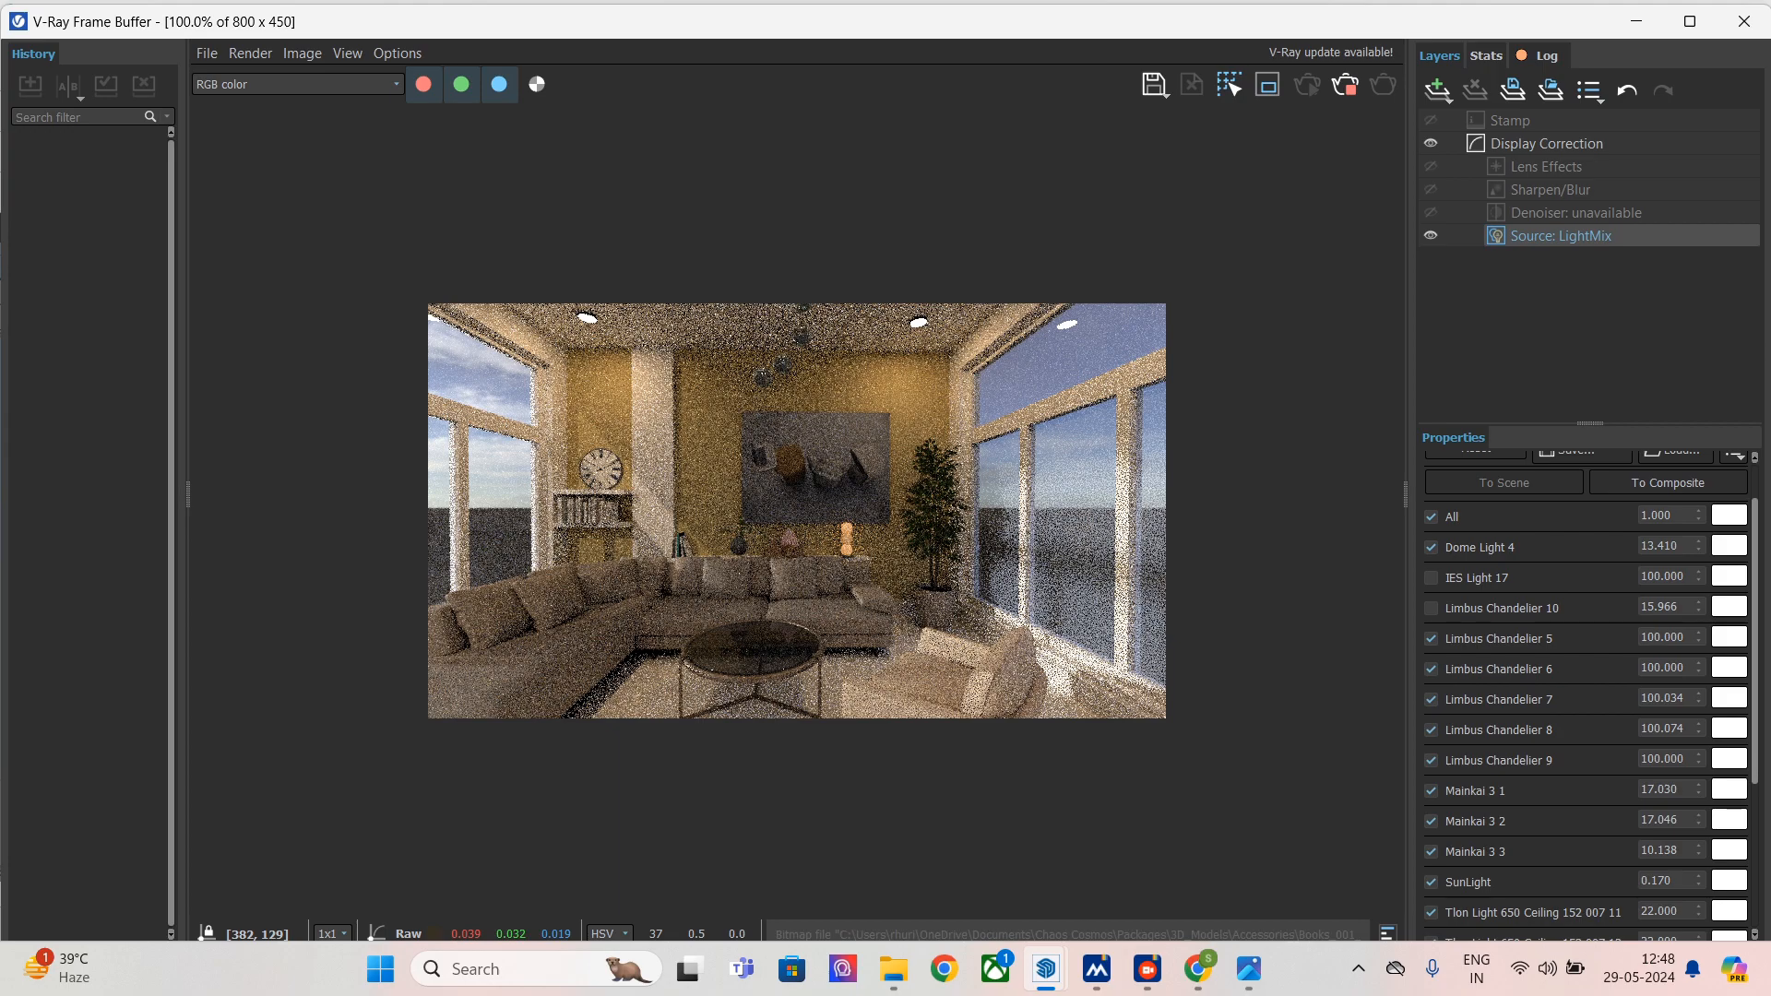
scroll(780, 423, up, 1)
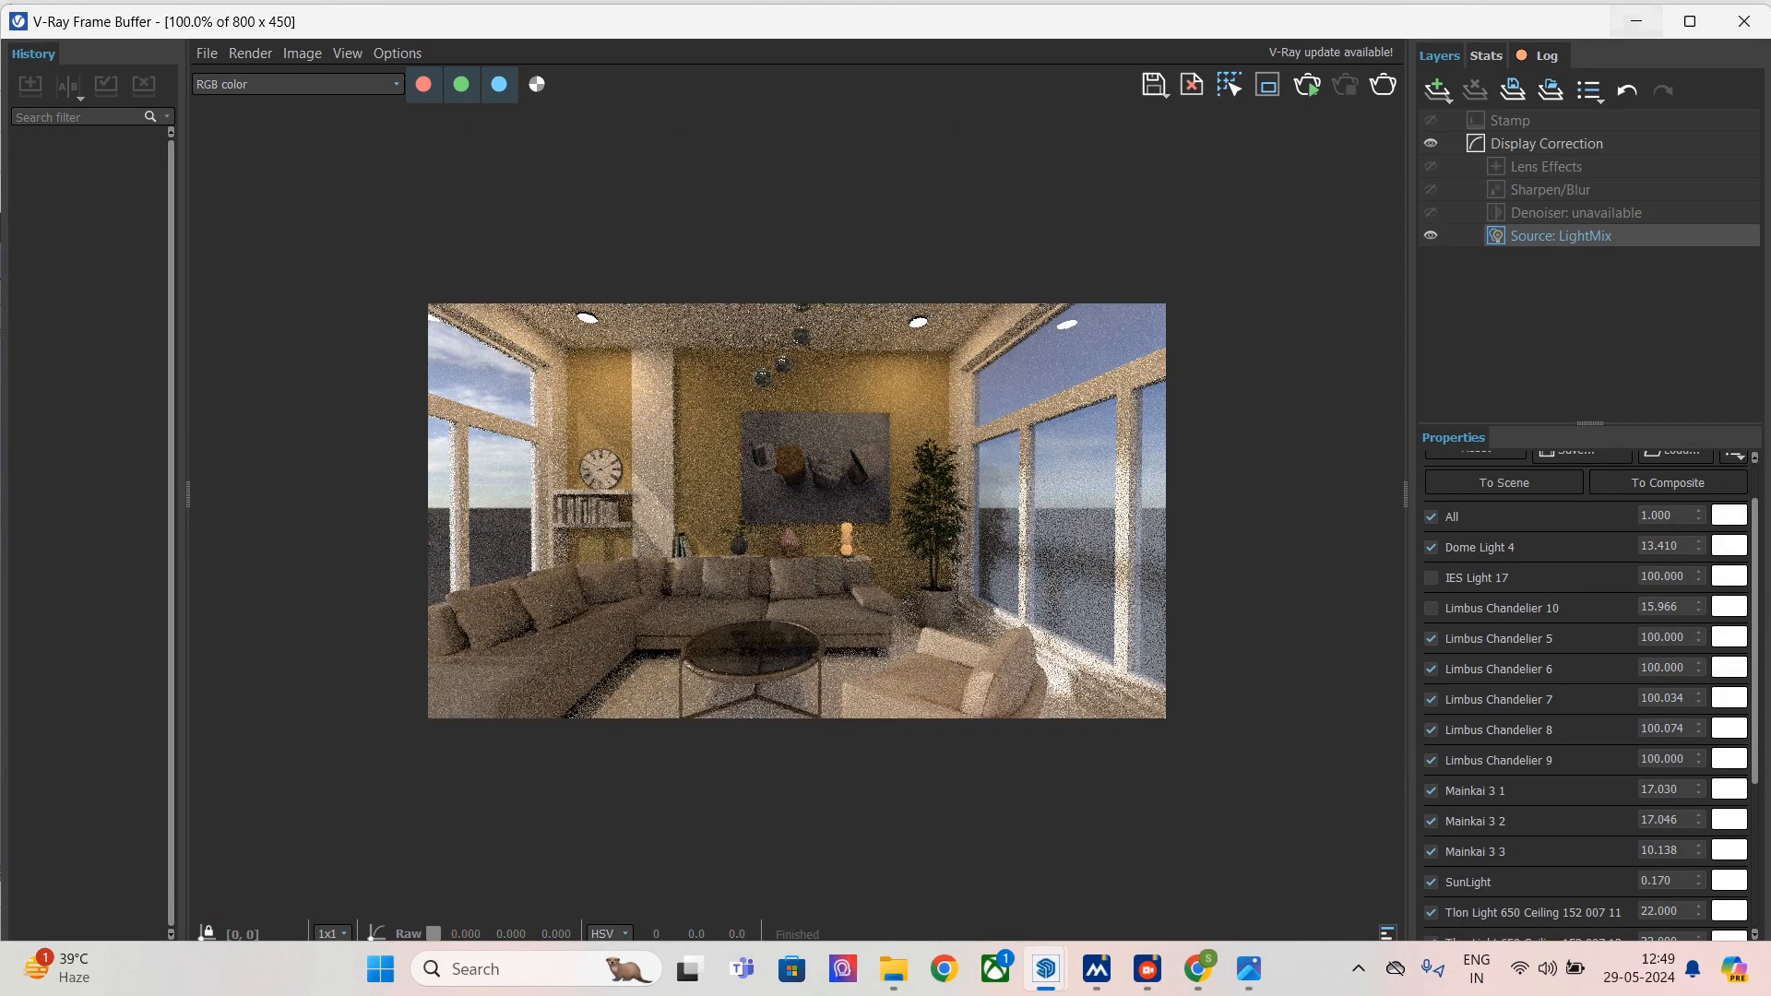
click(1636, 21)
- Select the hanging chandelier and show the scene's geometry assets in the V-Ray Asset Editor
click(863, 336)
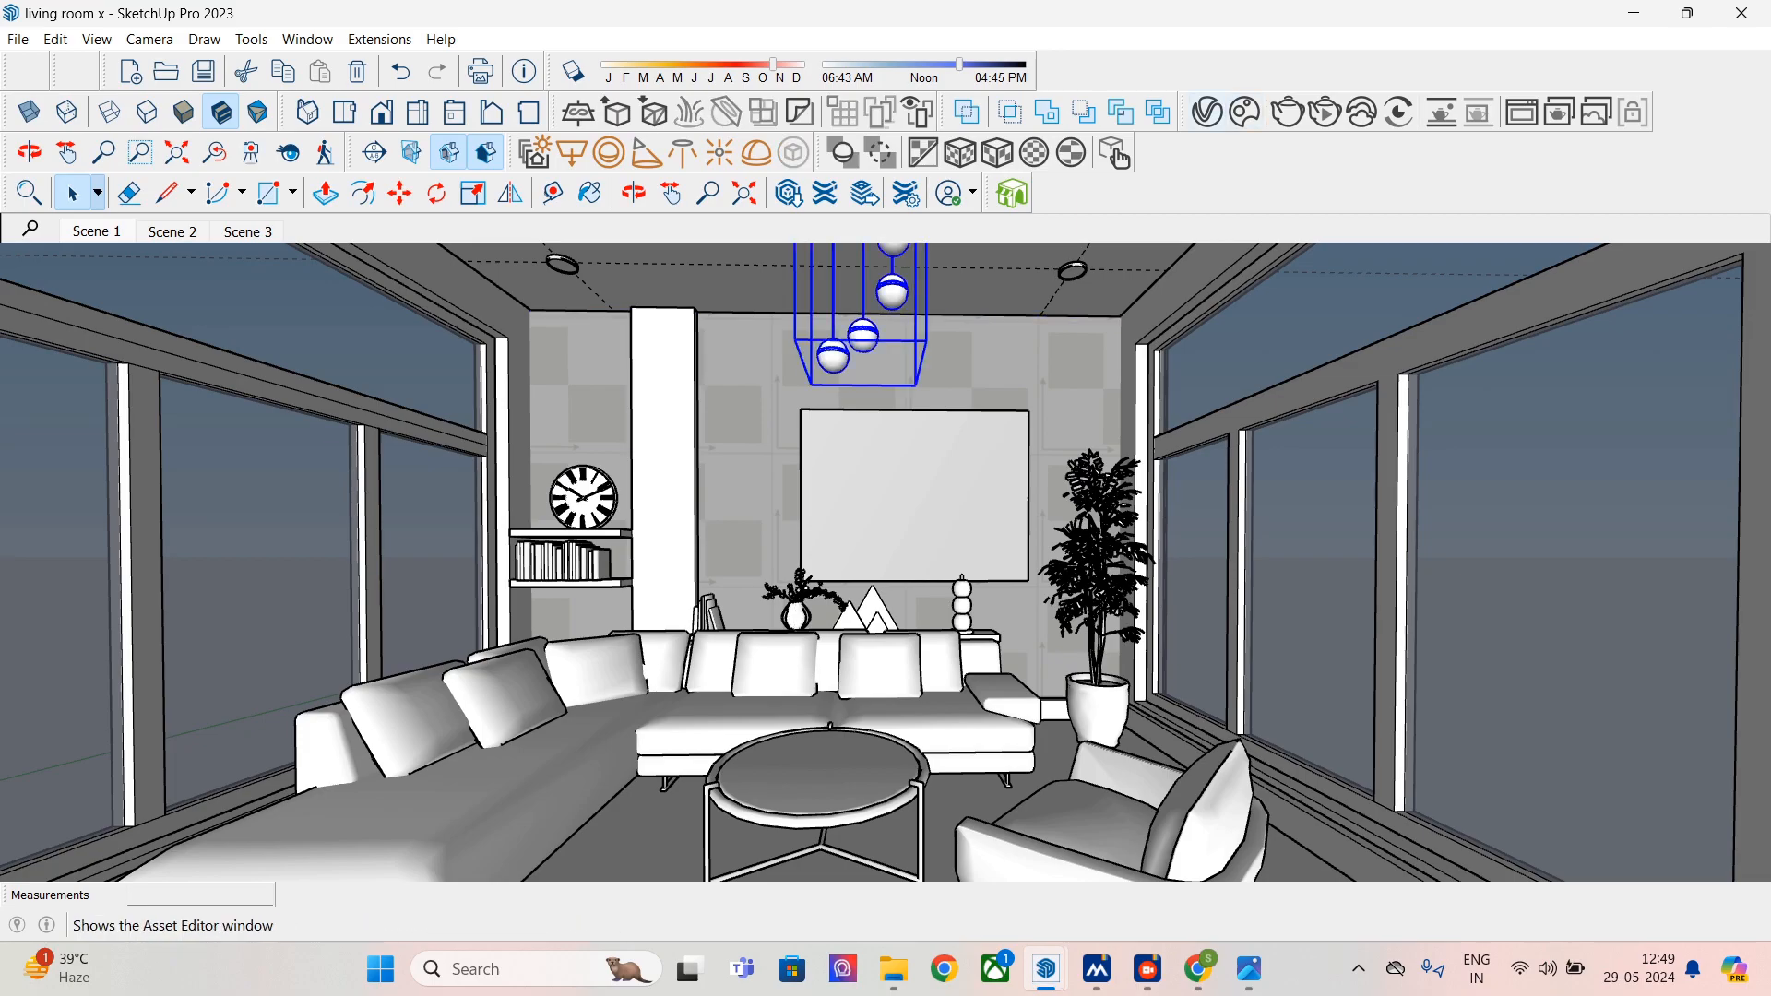
click(1206, 112)
drag(743, 463, 883, 322)
click(297, 365)
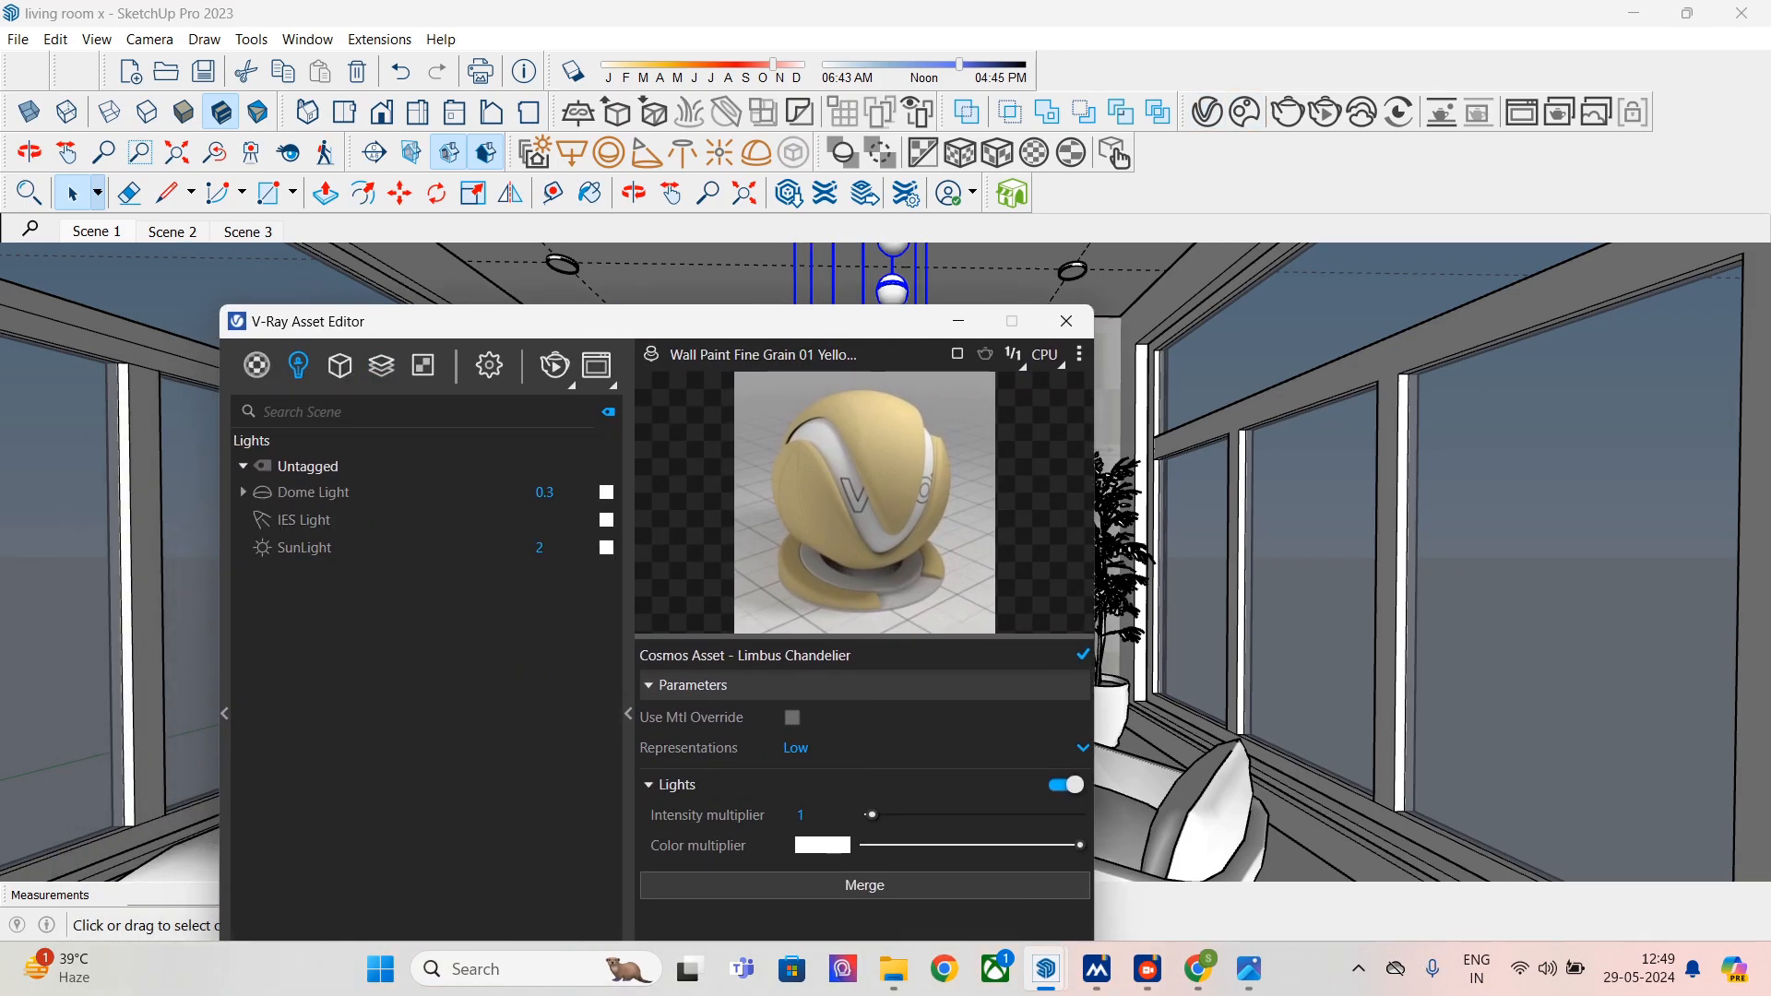
click(256, 365)
click(339, 365)
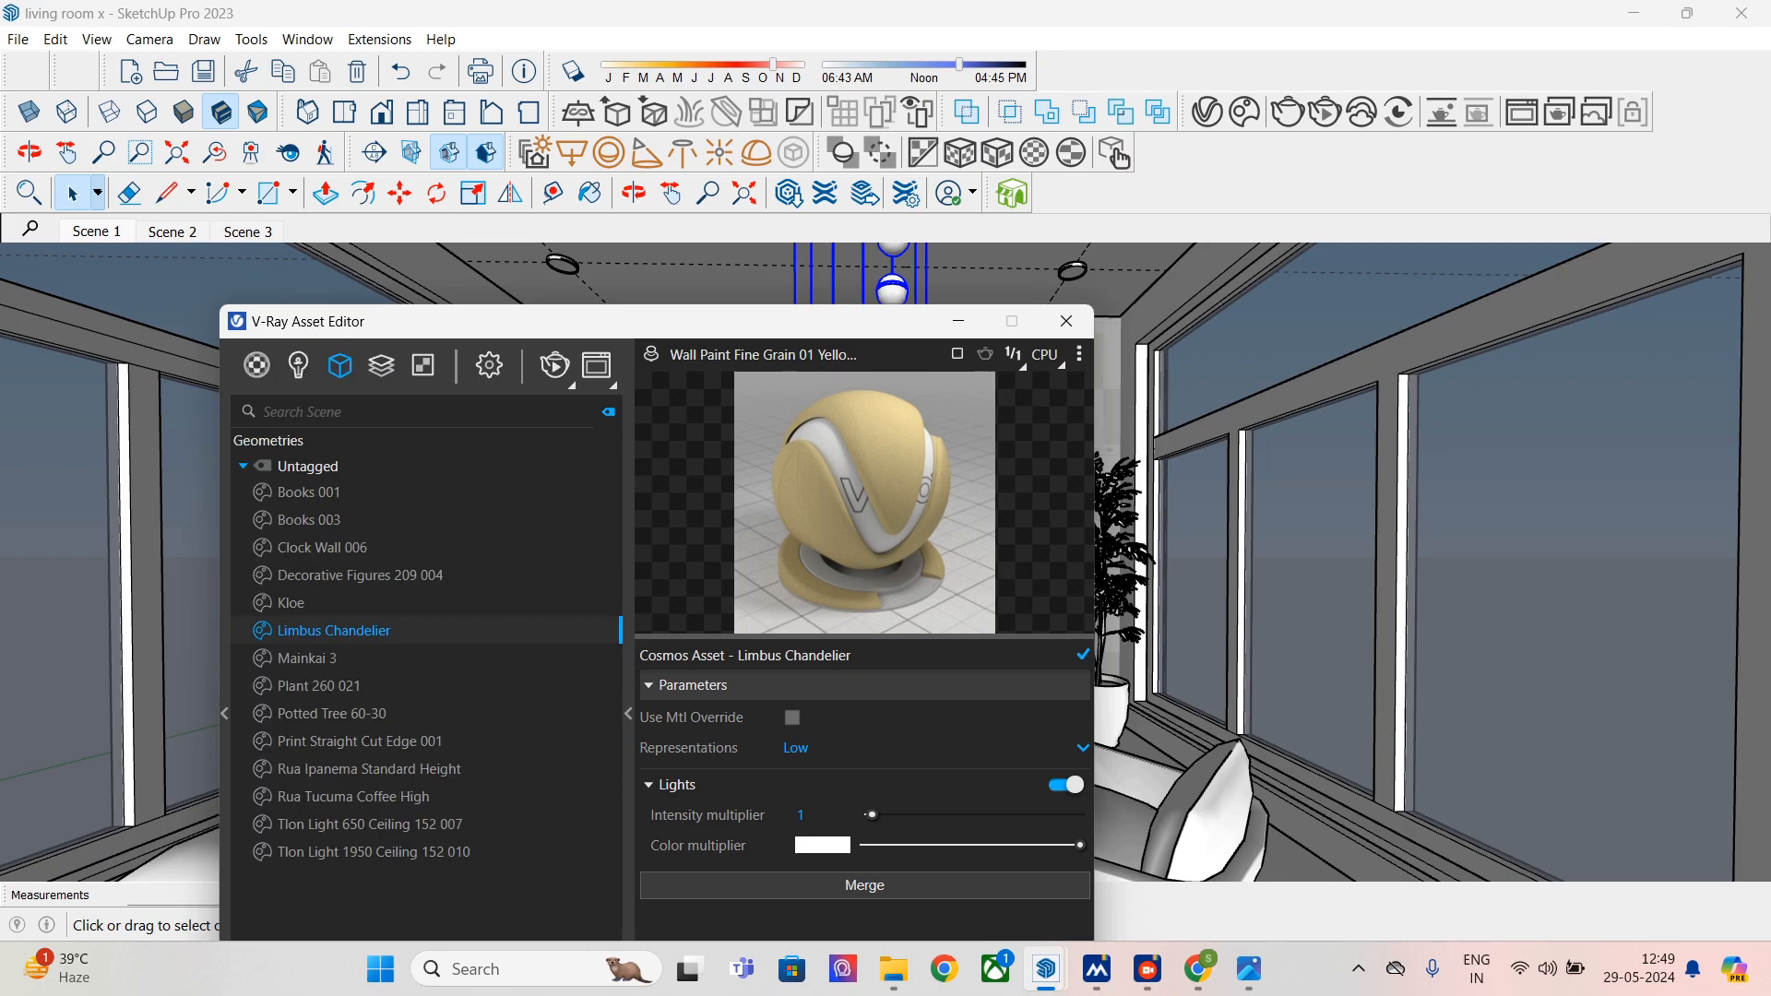
- Check the parameters of other Cosmos assets, including Decorative Figures 209 004, Books 001 and Tlon Light 650 Ceiling 152 007
click(359, 576)
key(Up)
key(Up)
key(Up)
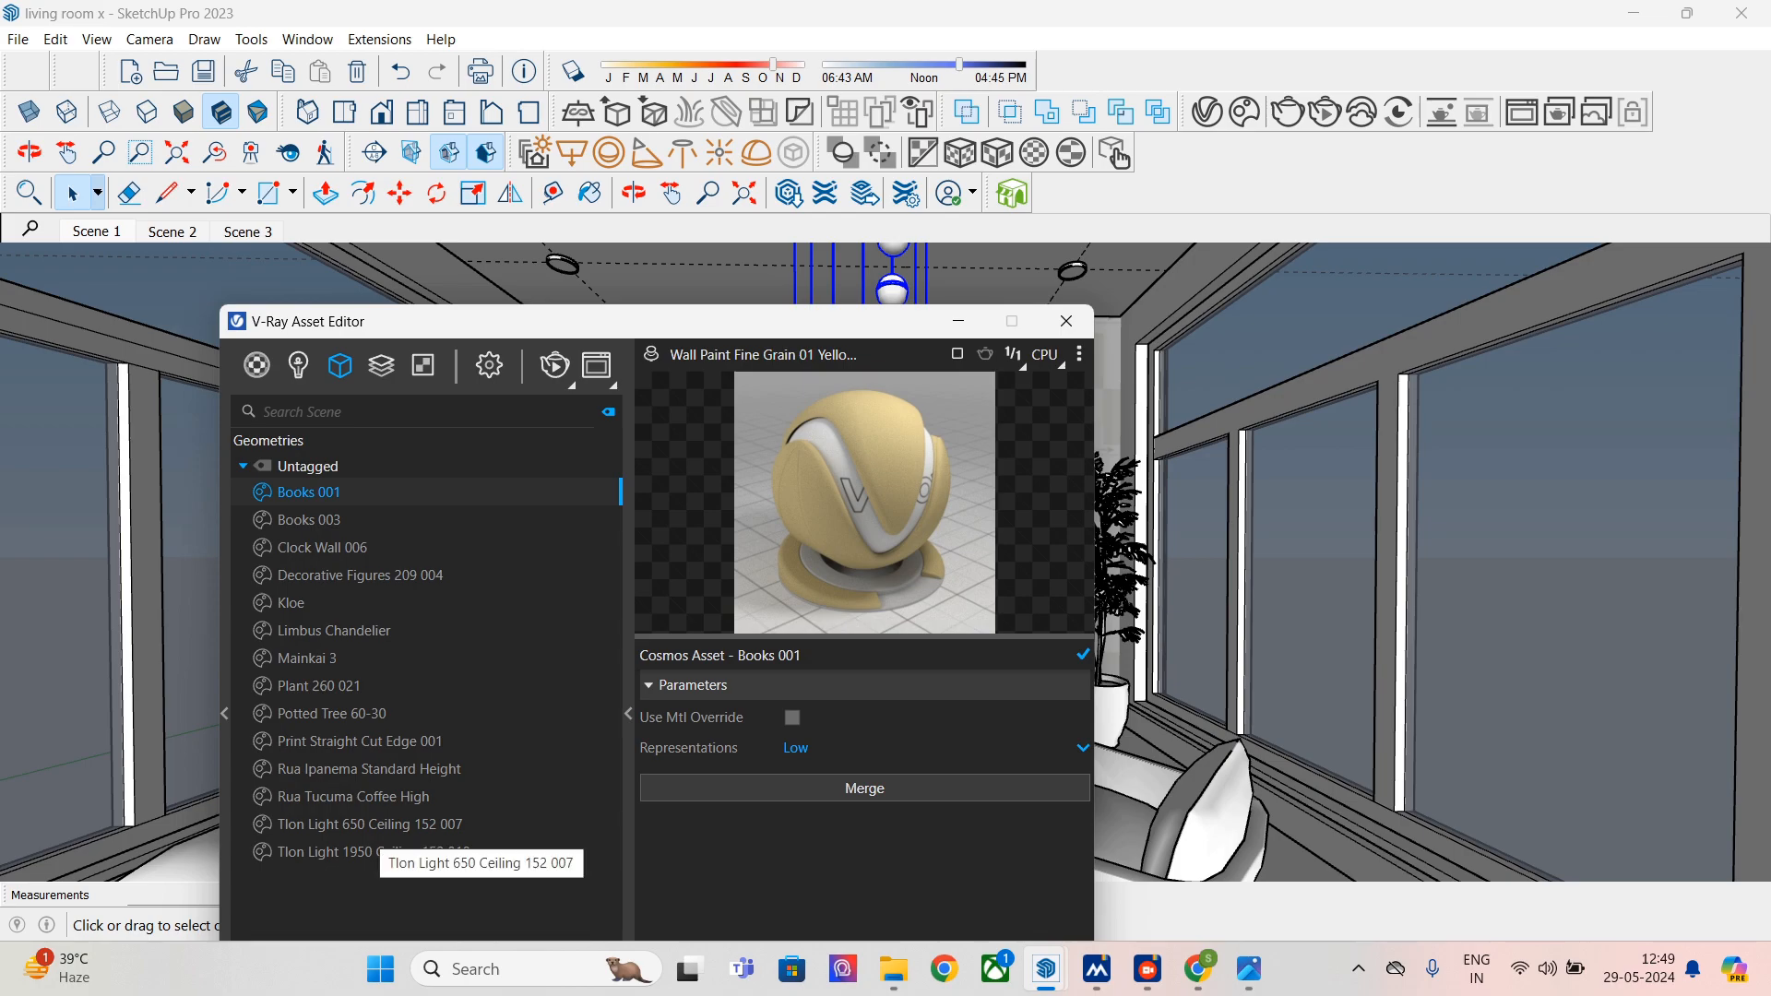
click(369, 824)
- Set the light intensity multiplier of the Limbus Chandelier asset to 50 and minimize the asset editor
click(334, 631)
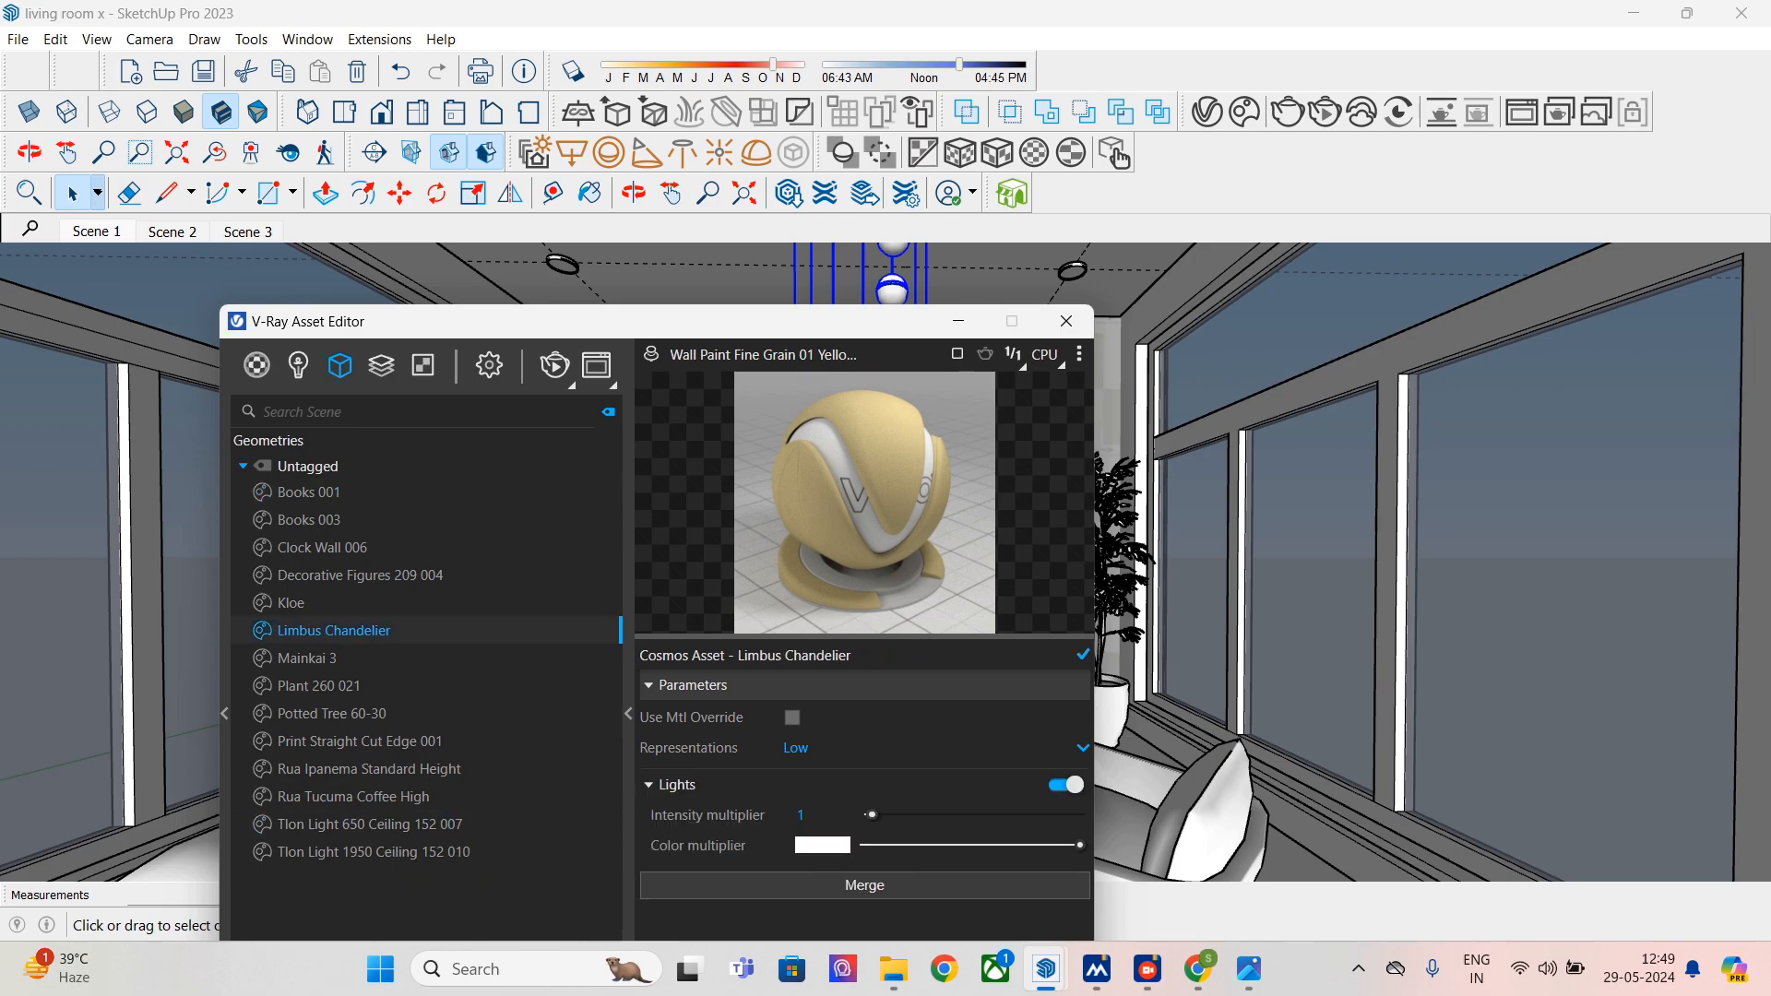
click(800, 815)
text(50)
key(Return)
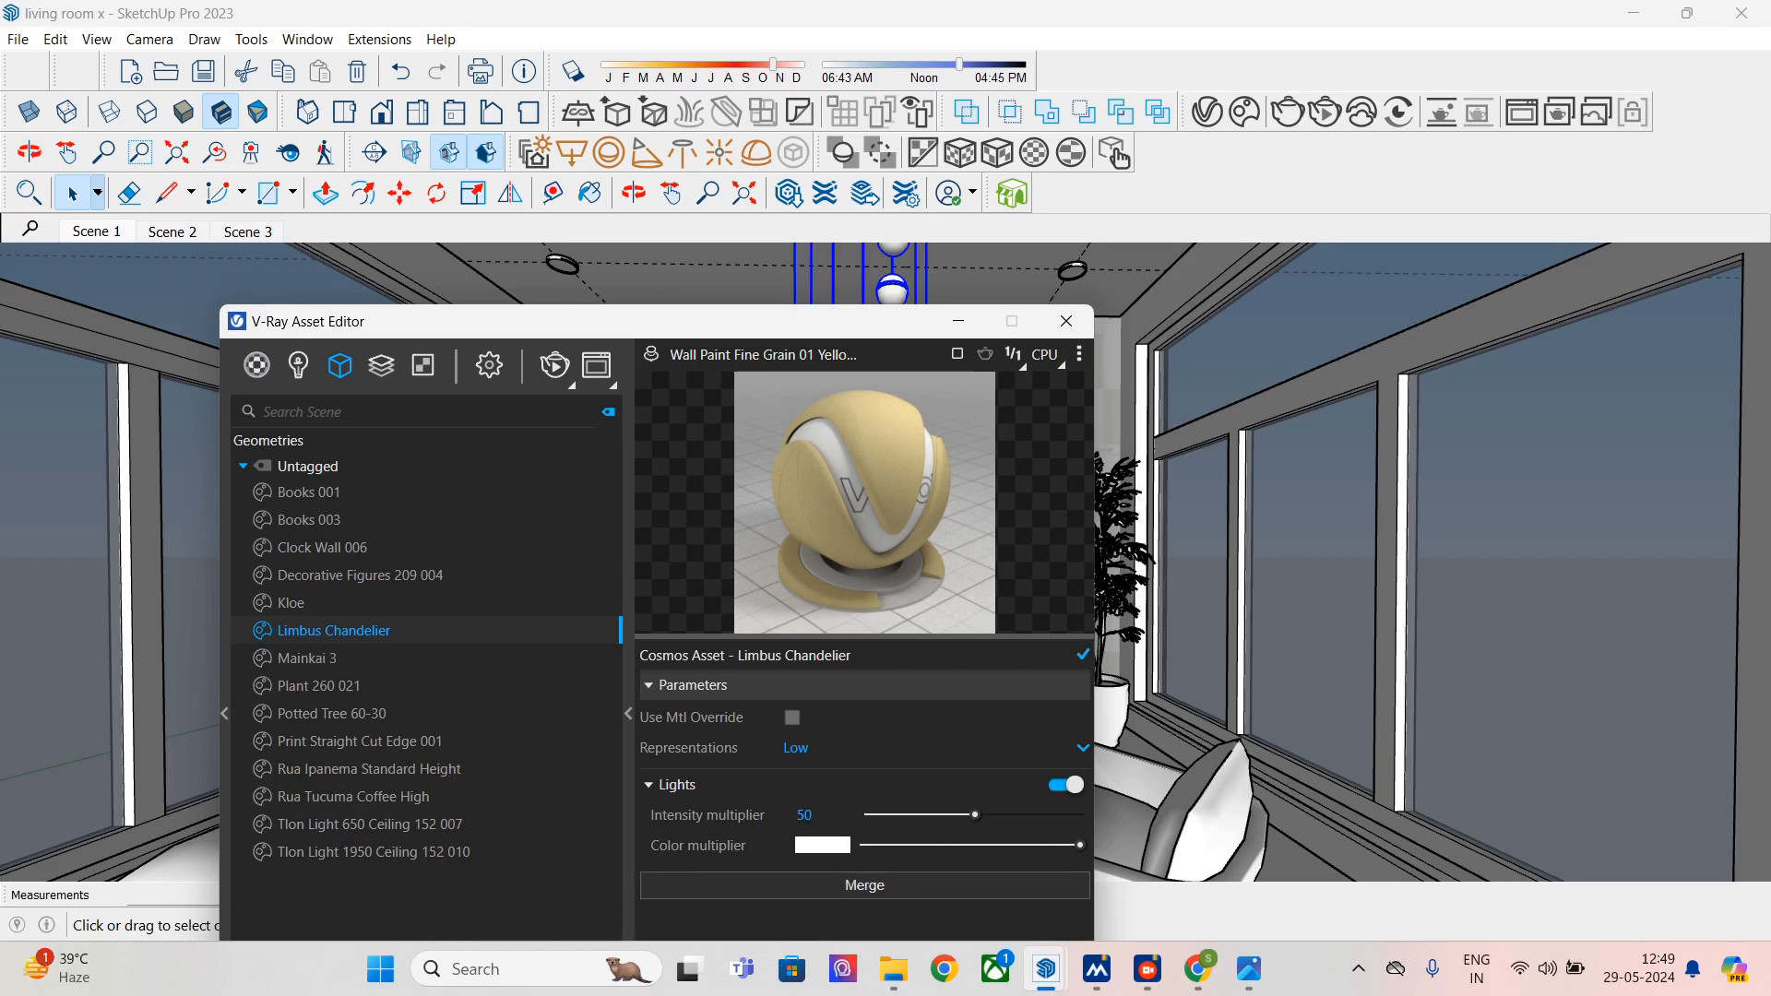
click(958, 321)
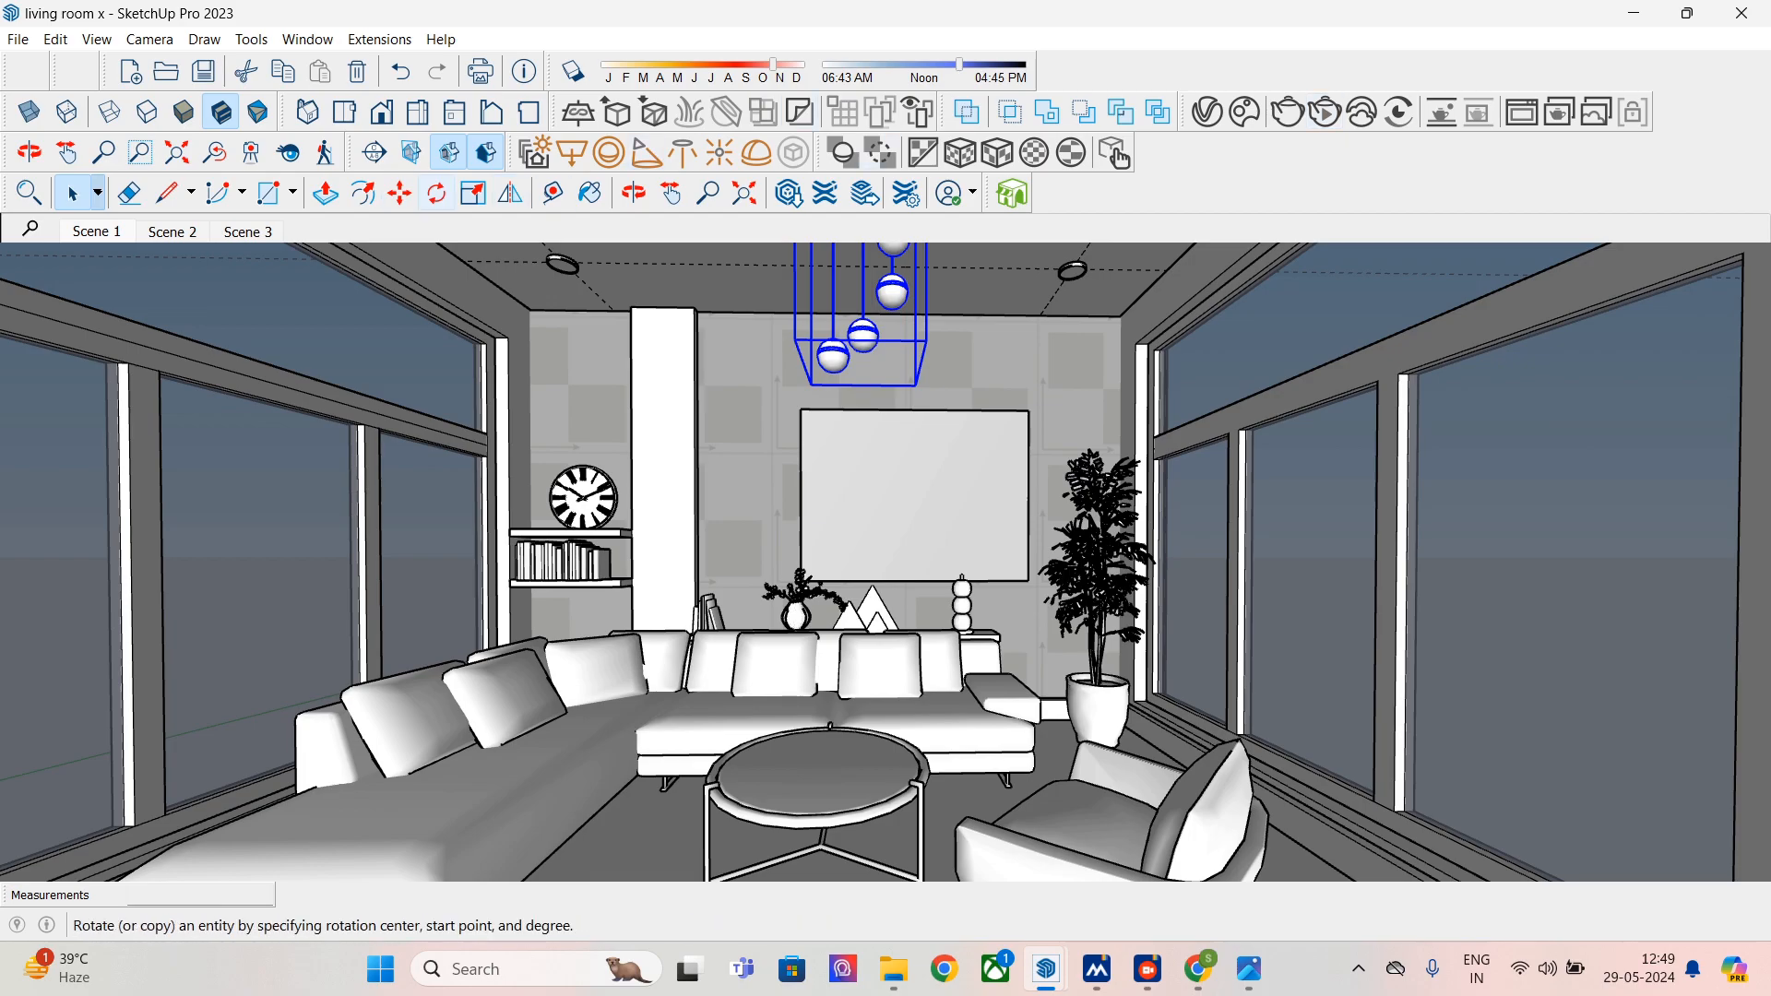
- Select the in-model Wall Paint Fine Grain 01 Yellow 100cm material, sample it from the back wall and show its editing settings
click(590, 192)
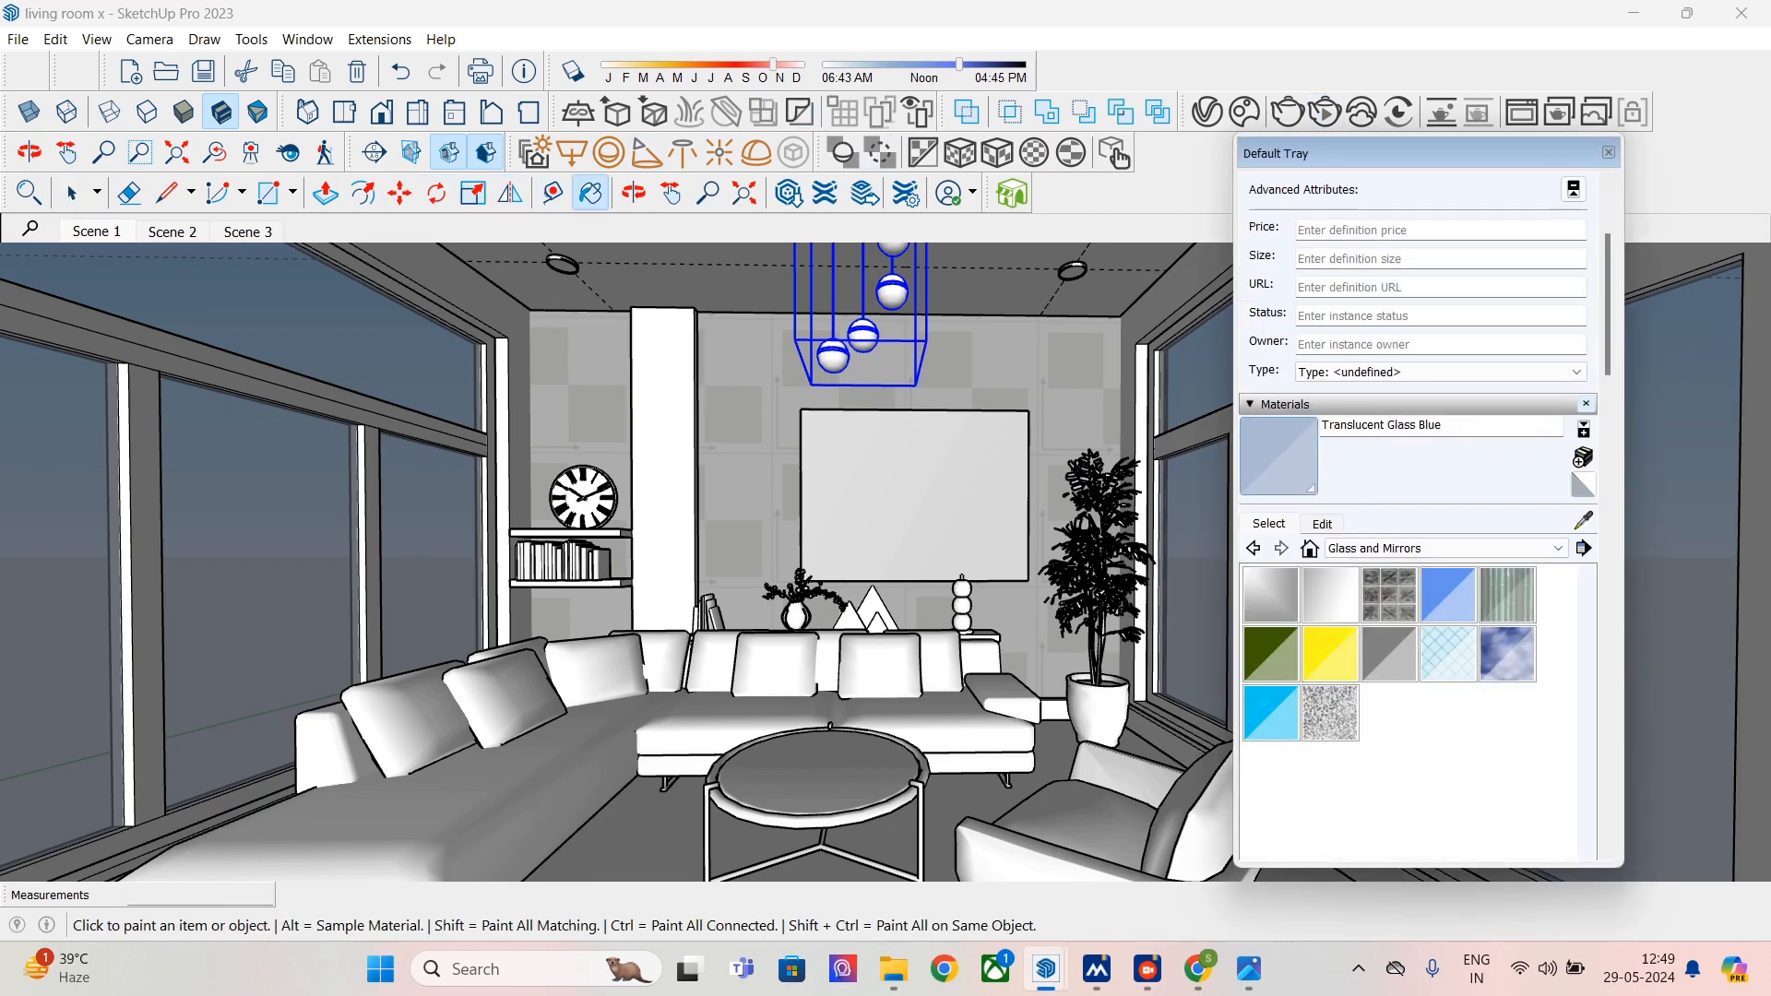
click(1310, 548)
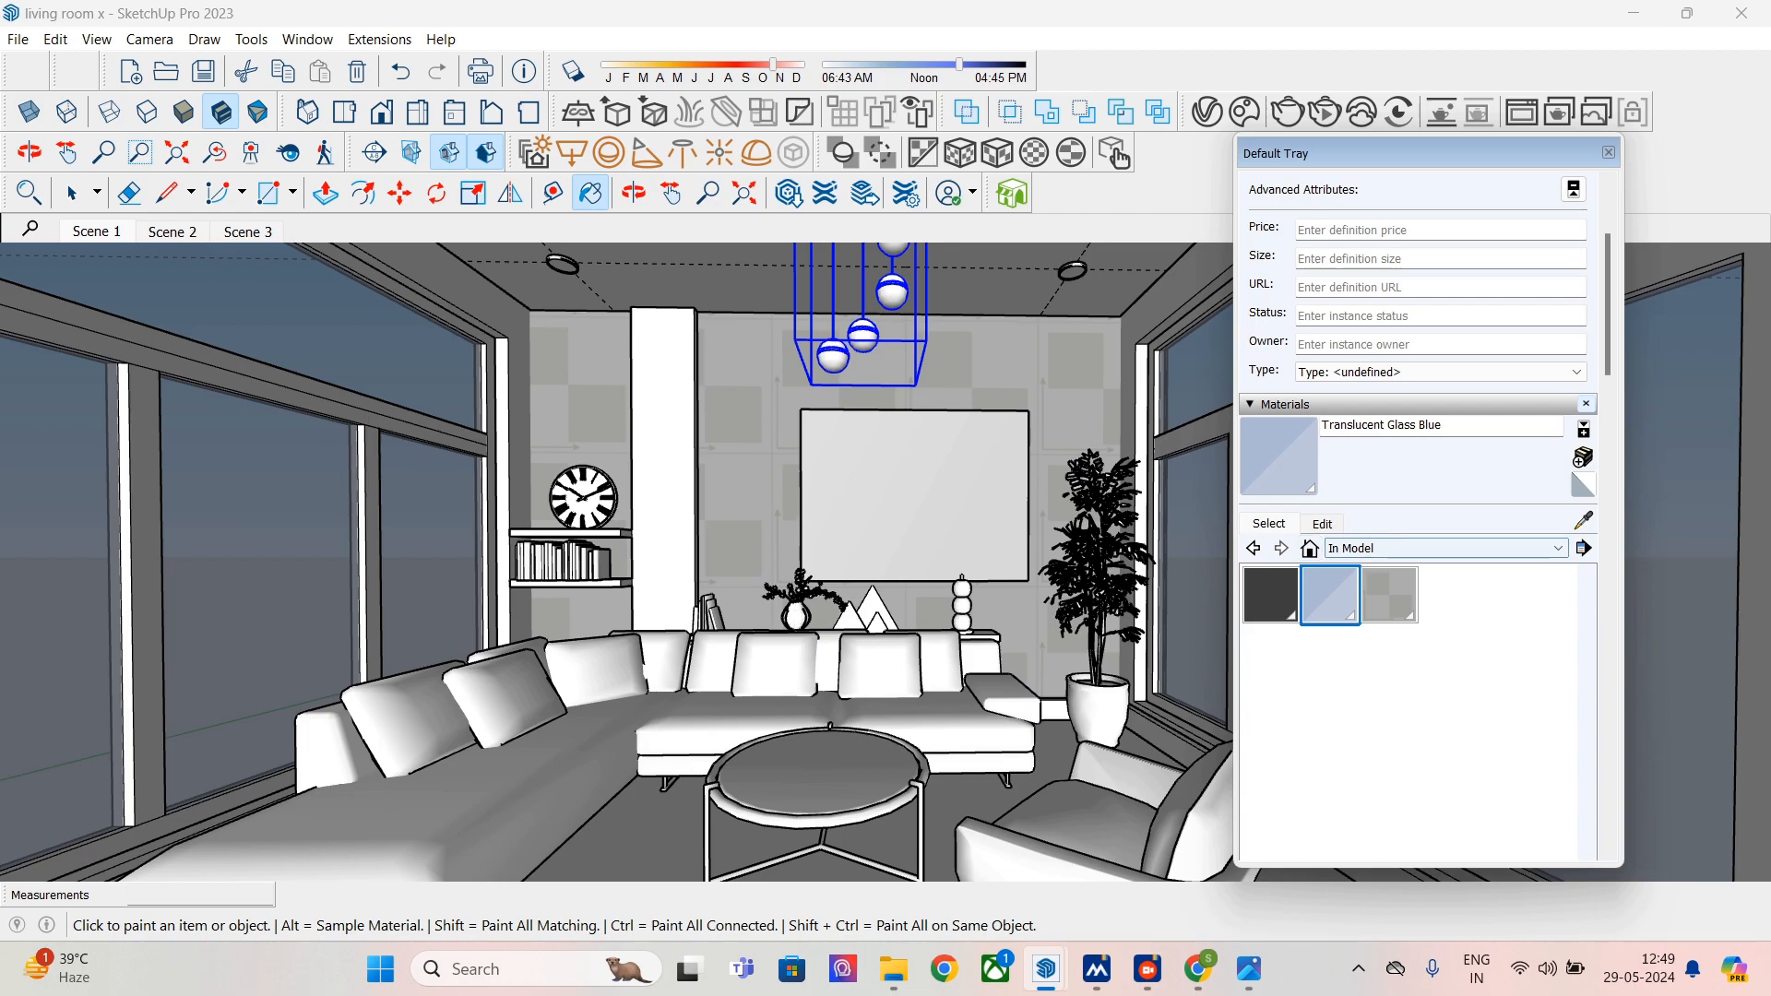
click(1389, 595)
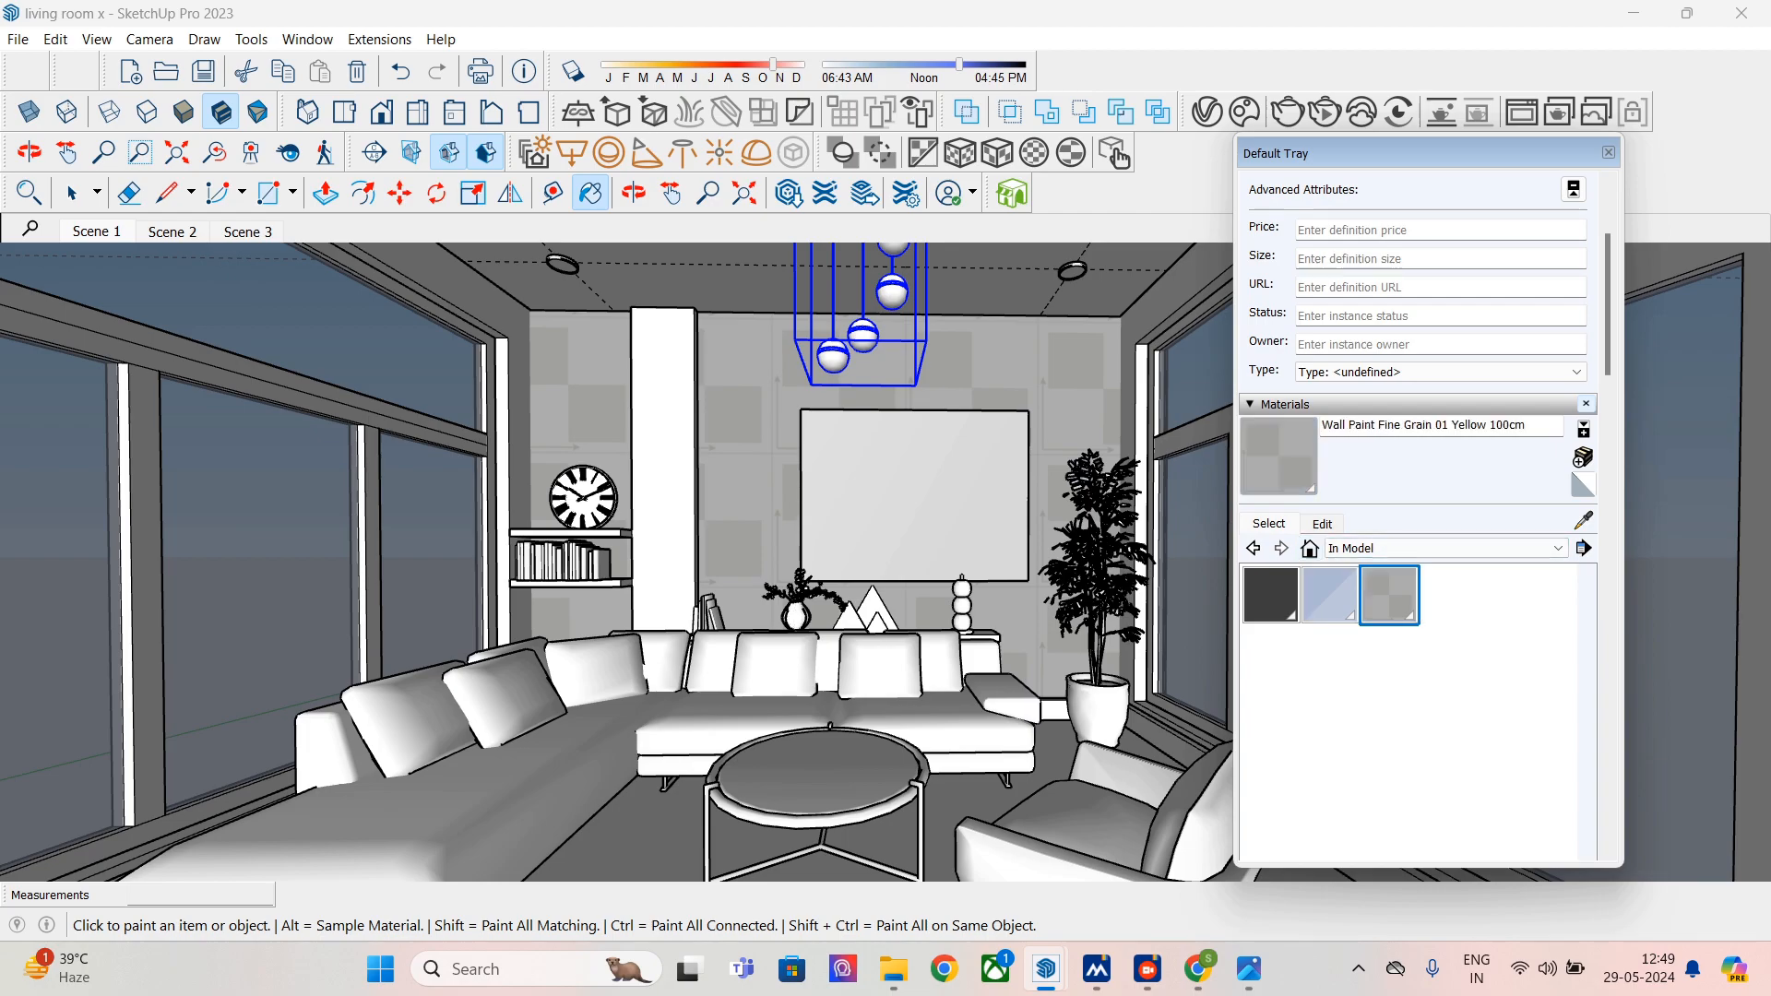
click(1584, 521)
click(1074, 397)
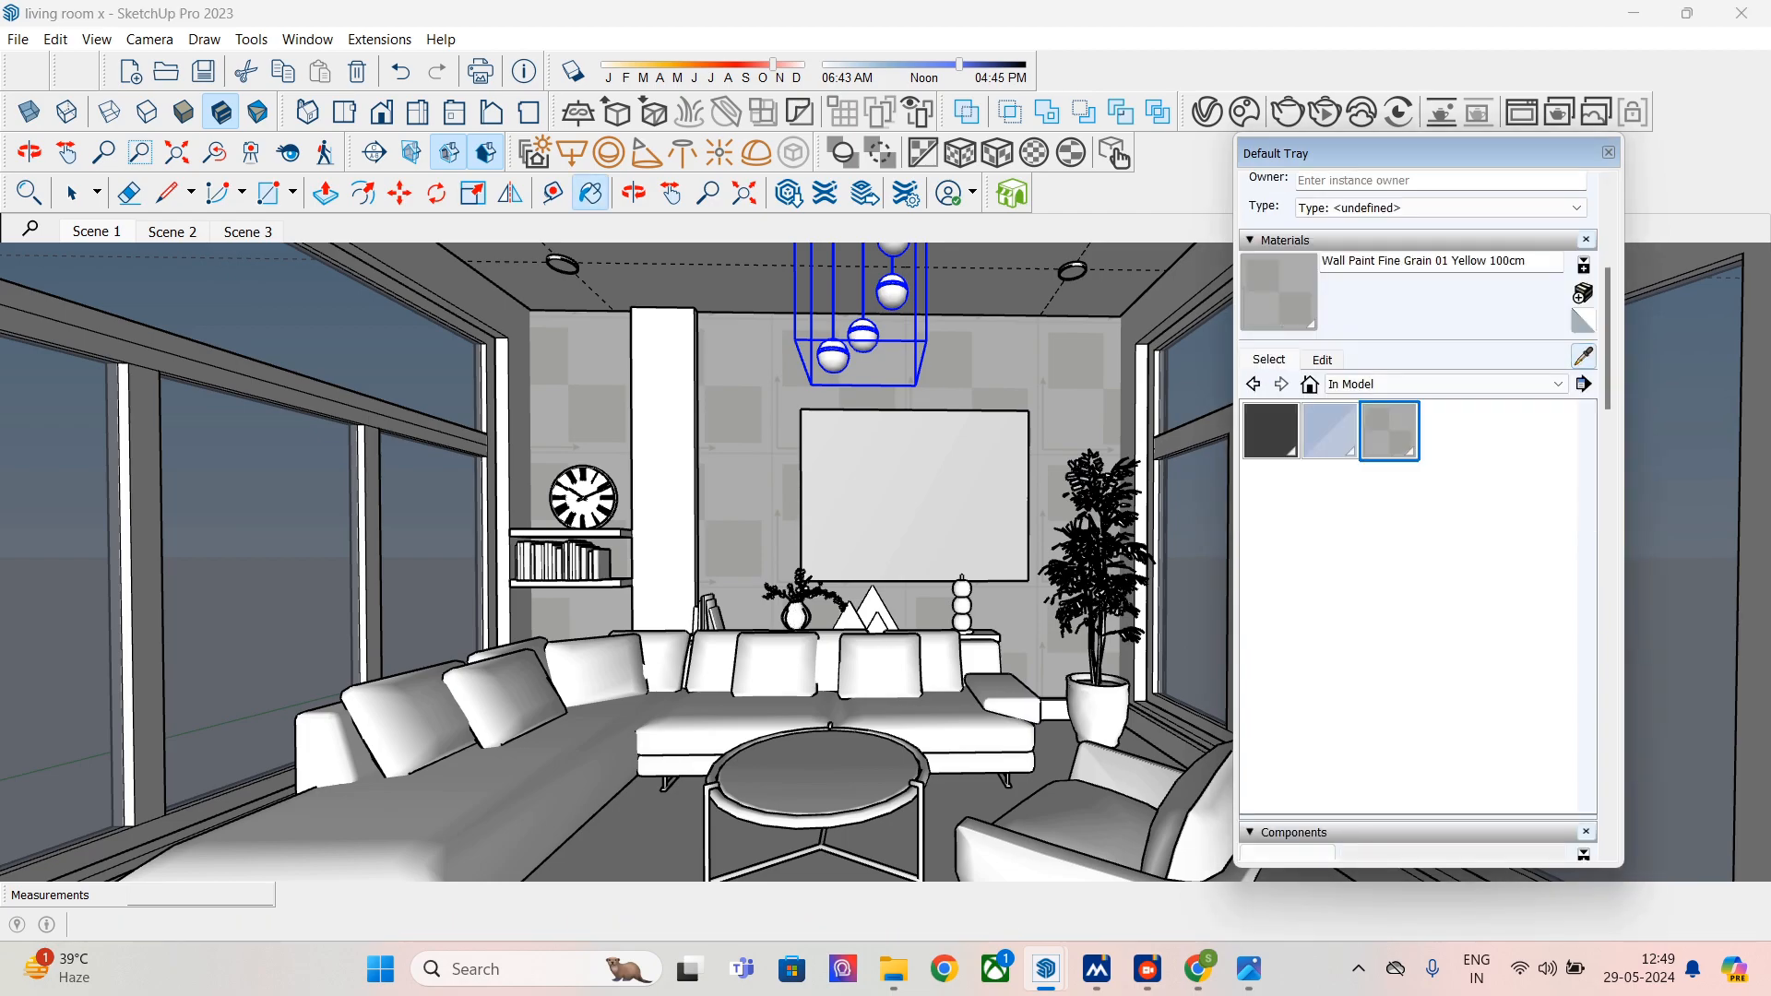
click(1321, 360)
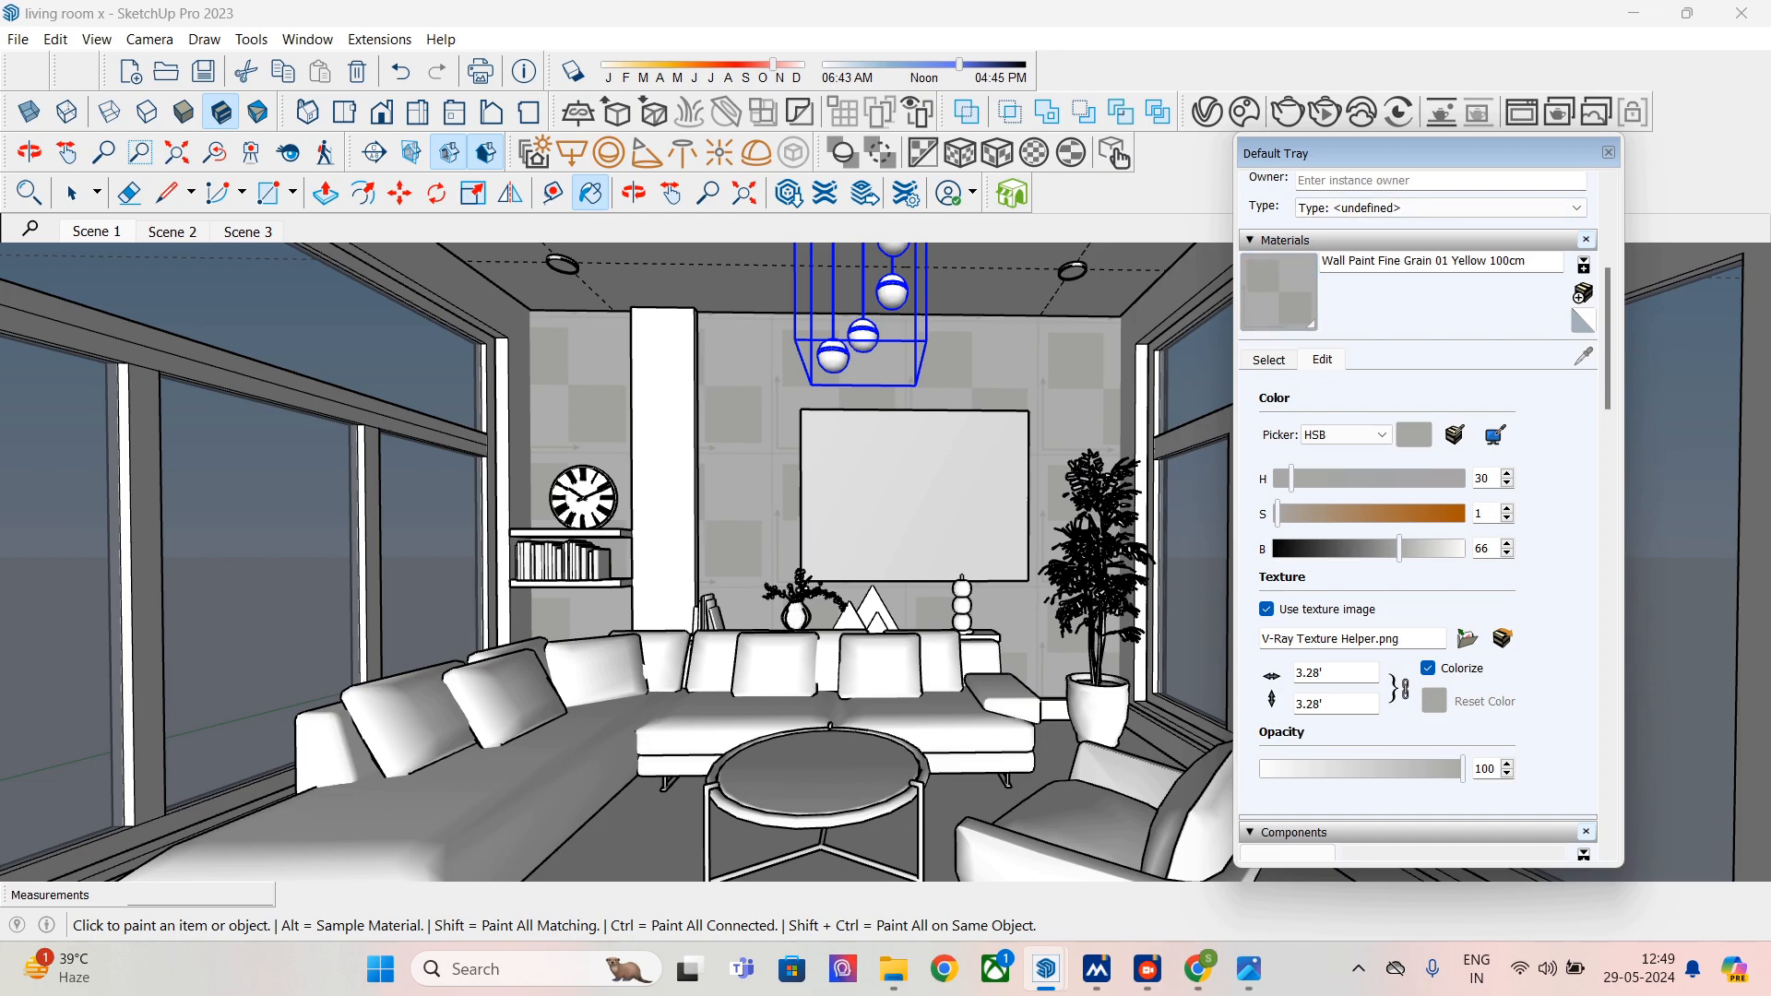
- Assign a Color texture to the diffuse colour of Wall Paint Fine Grain 01 Yellow 100cm in the V-Ray Asset Editor
click(1206, 111)
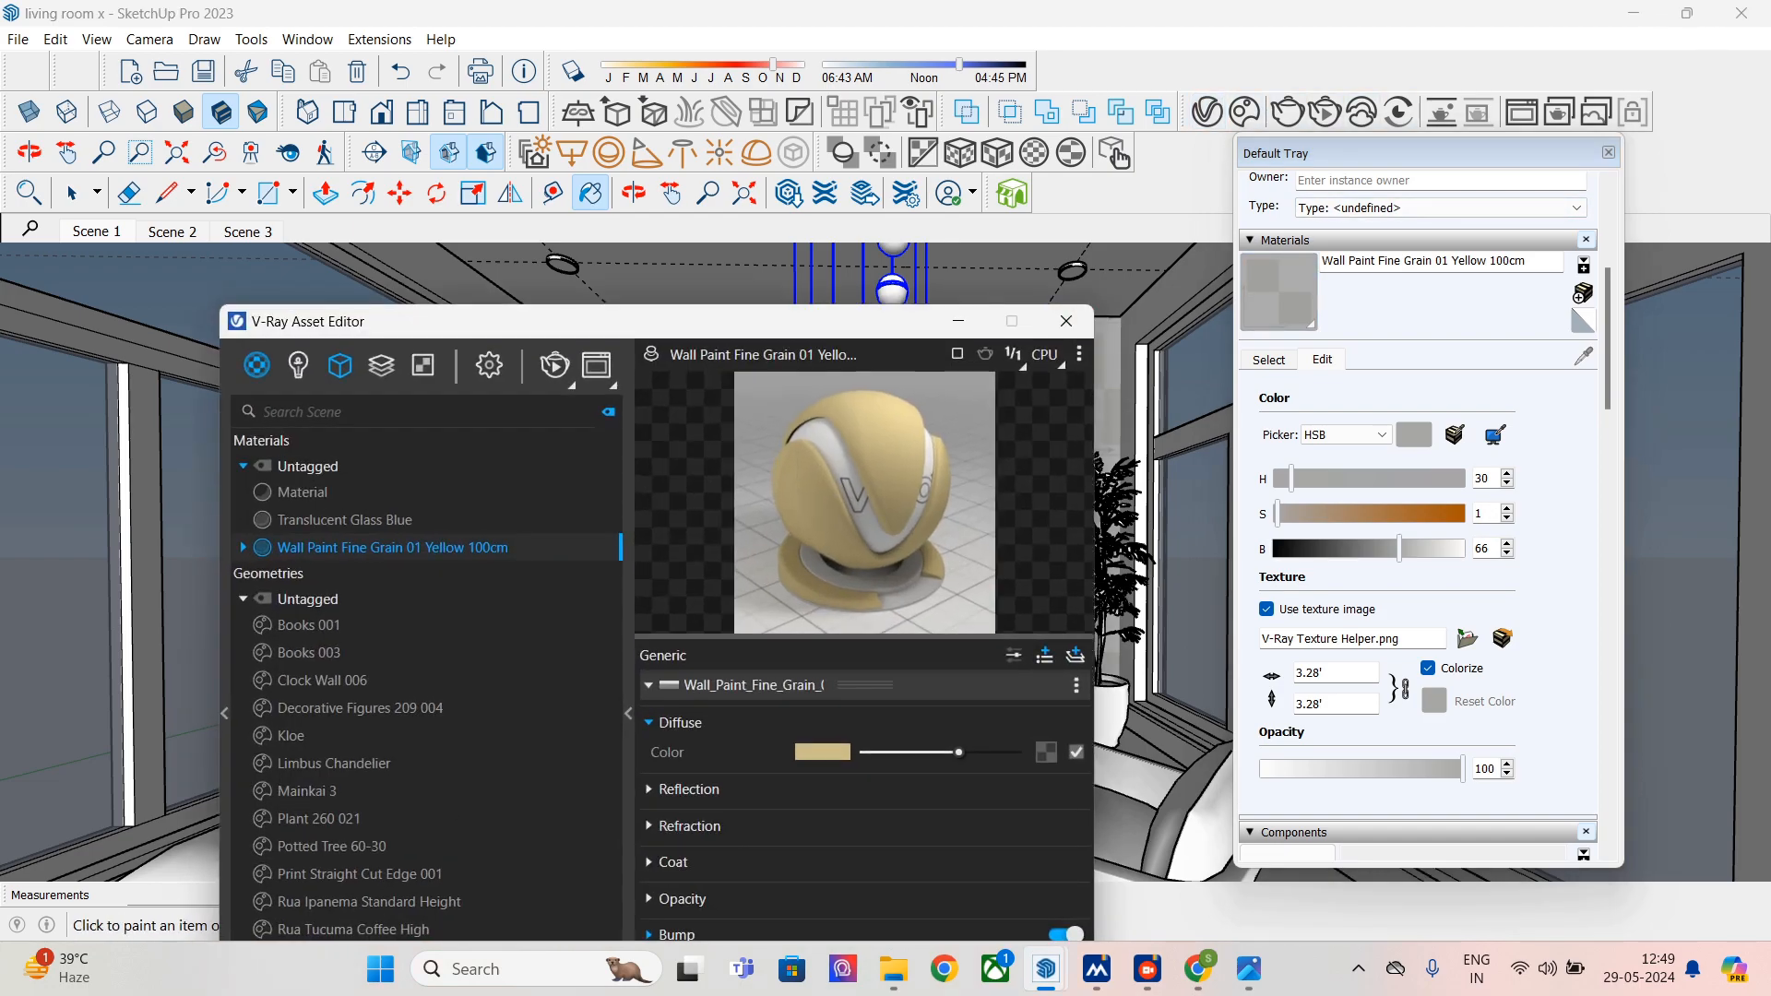
click(1046, 751)
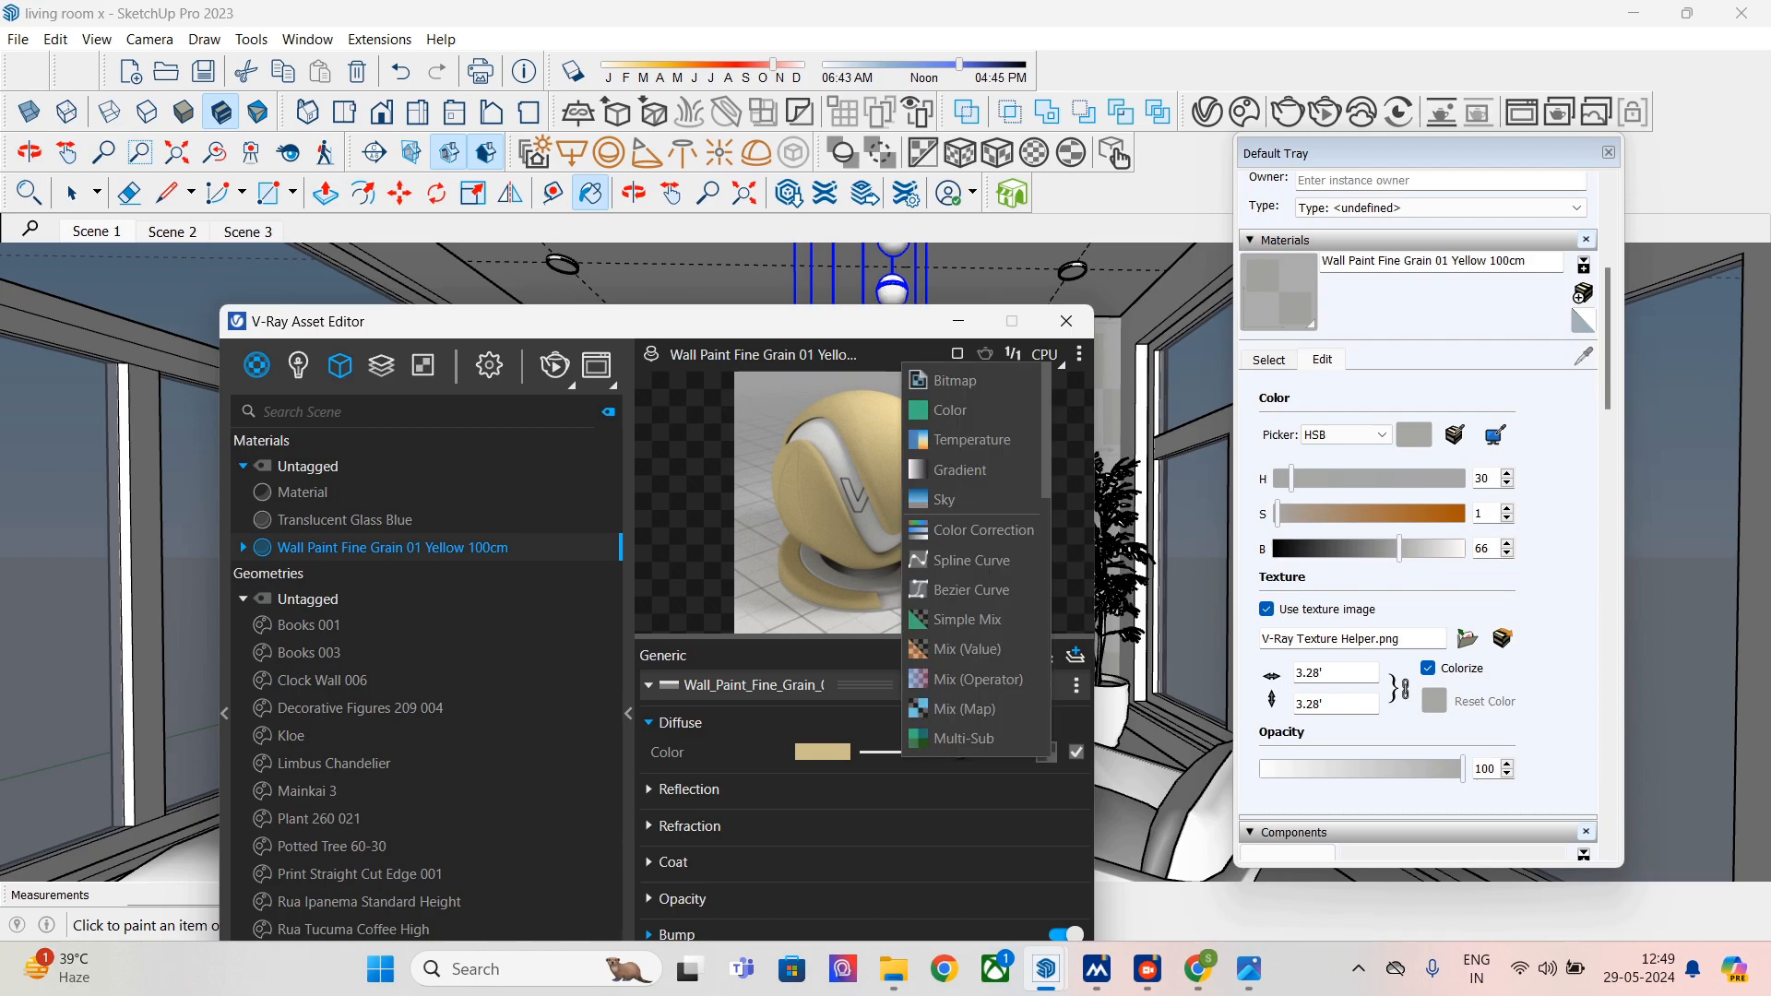
click(949, 410)
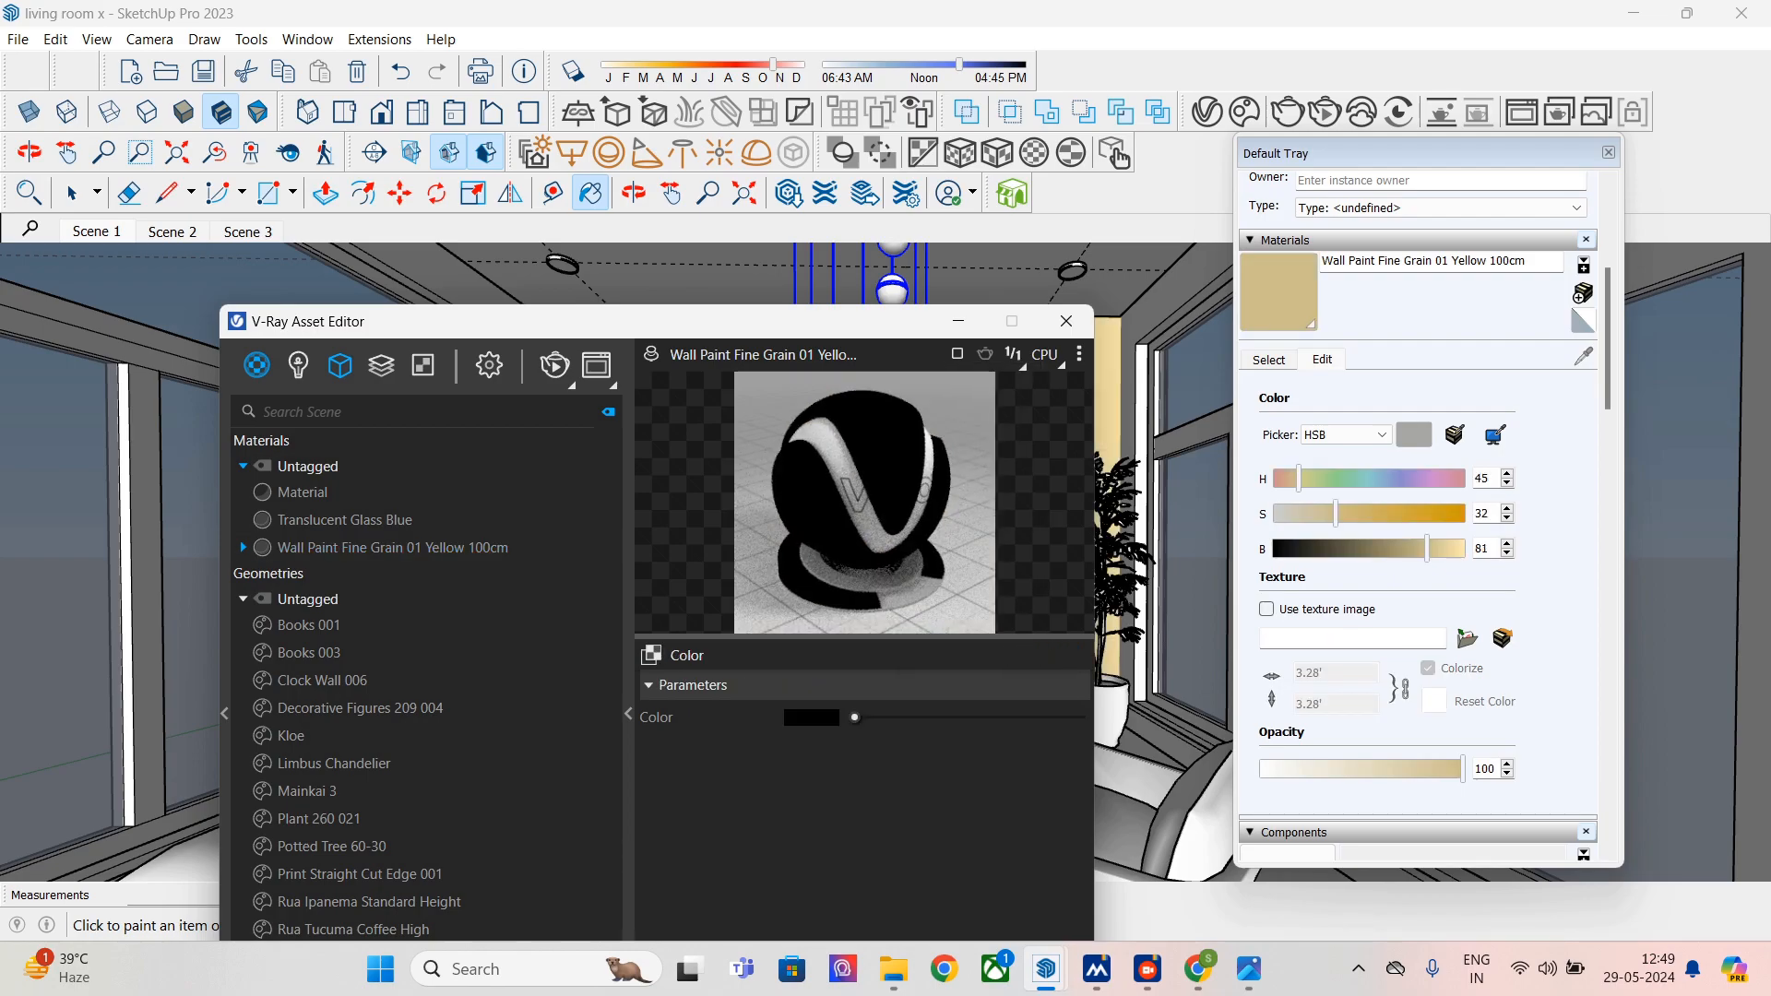
click(811, 717)
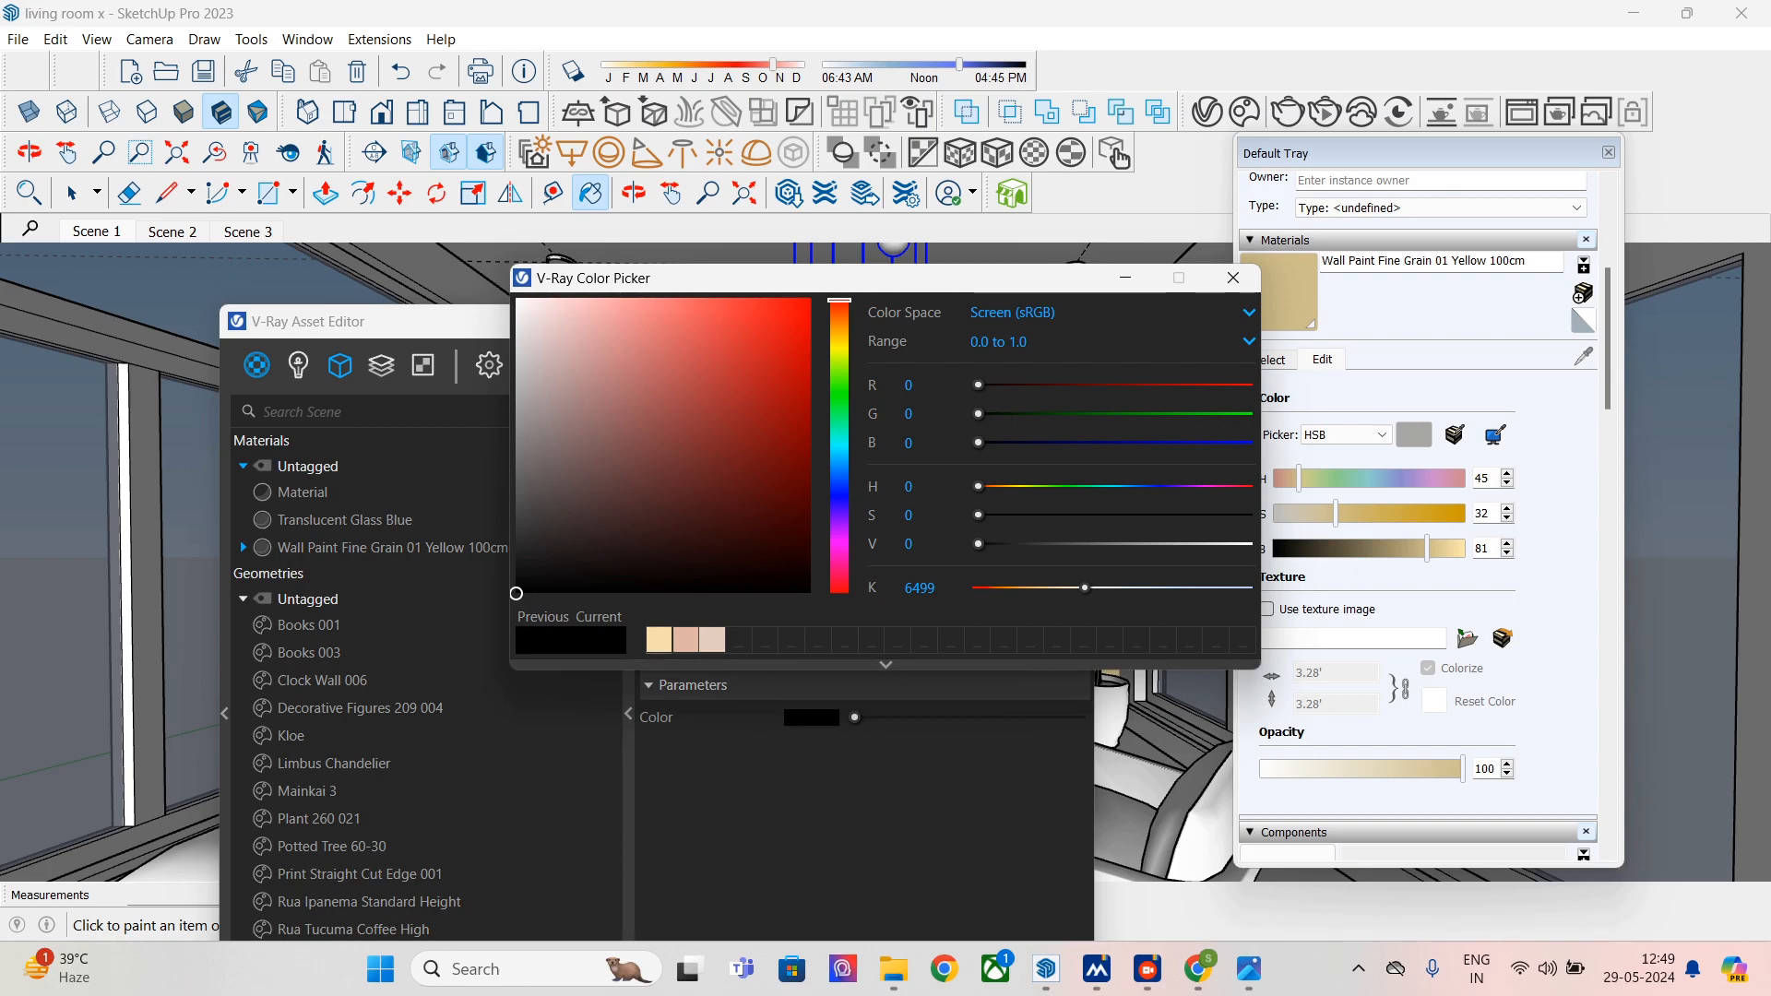
click(1233, 278)
- Set the wall paint's saturation to 12 and brightness to 95 in SketchUp's materials, comparing against the Cherish palette image in a smaller window
drag(1426, 549, 1453, 548)
drag(1335, 514, 1299, 514)
mouse_move(1249, 968)
click(1247, 856)
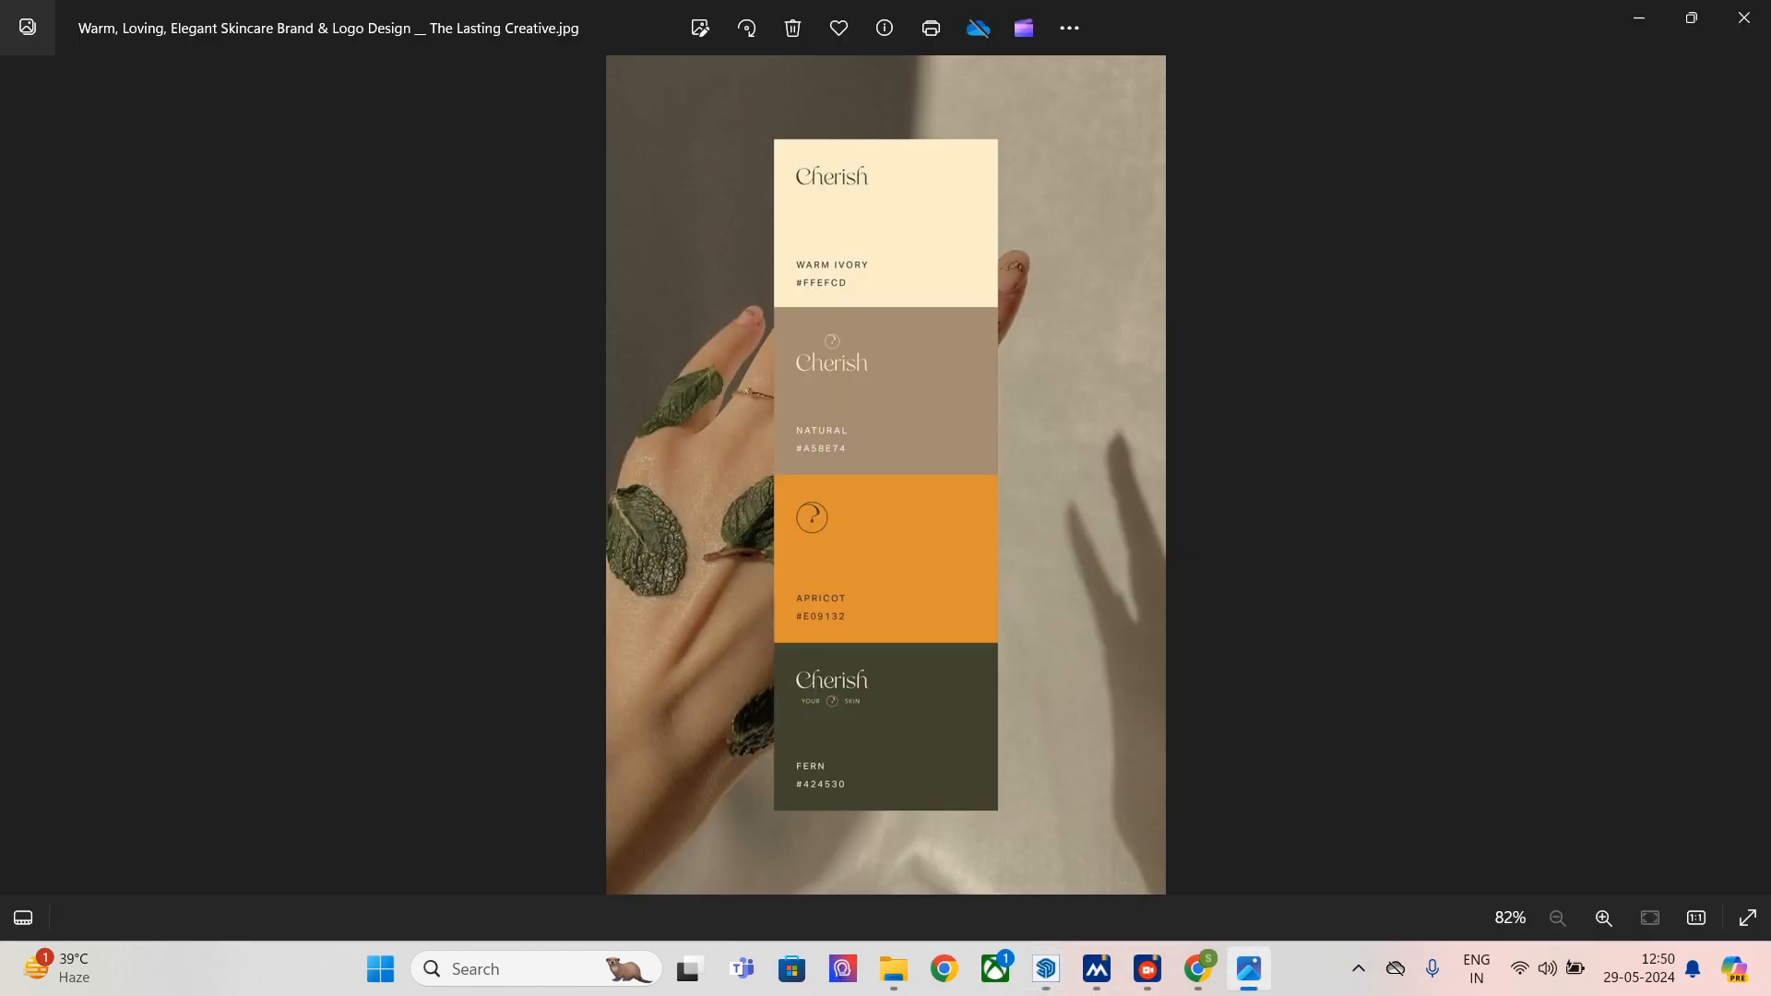
click(1687, 13)
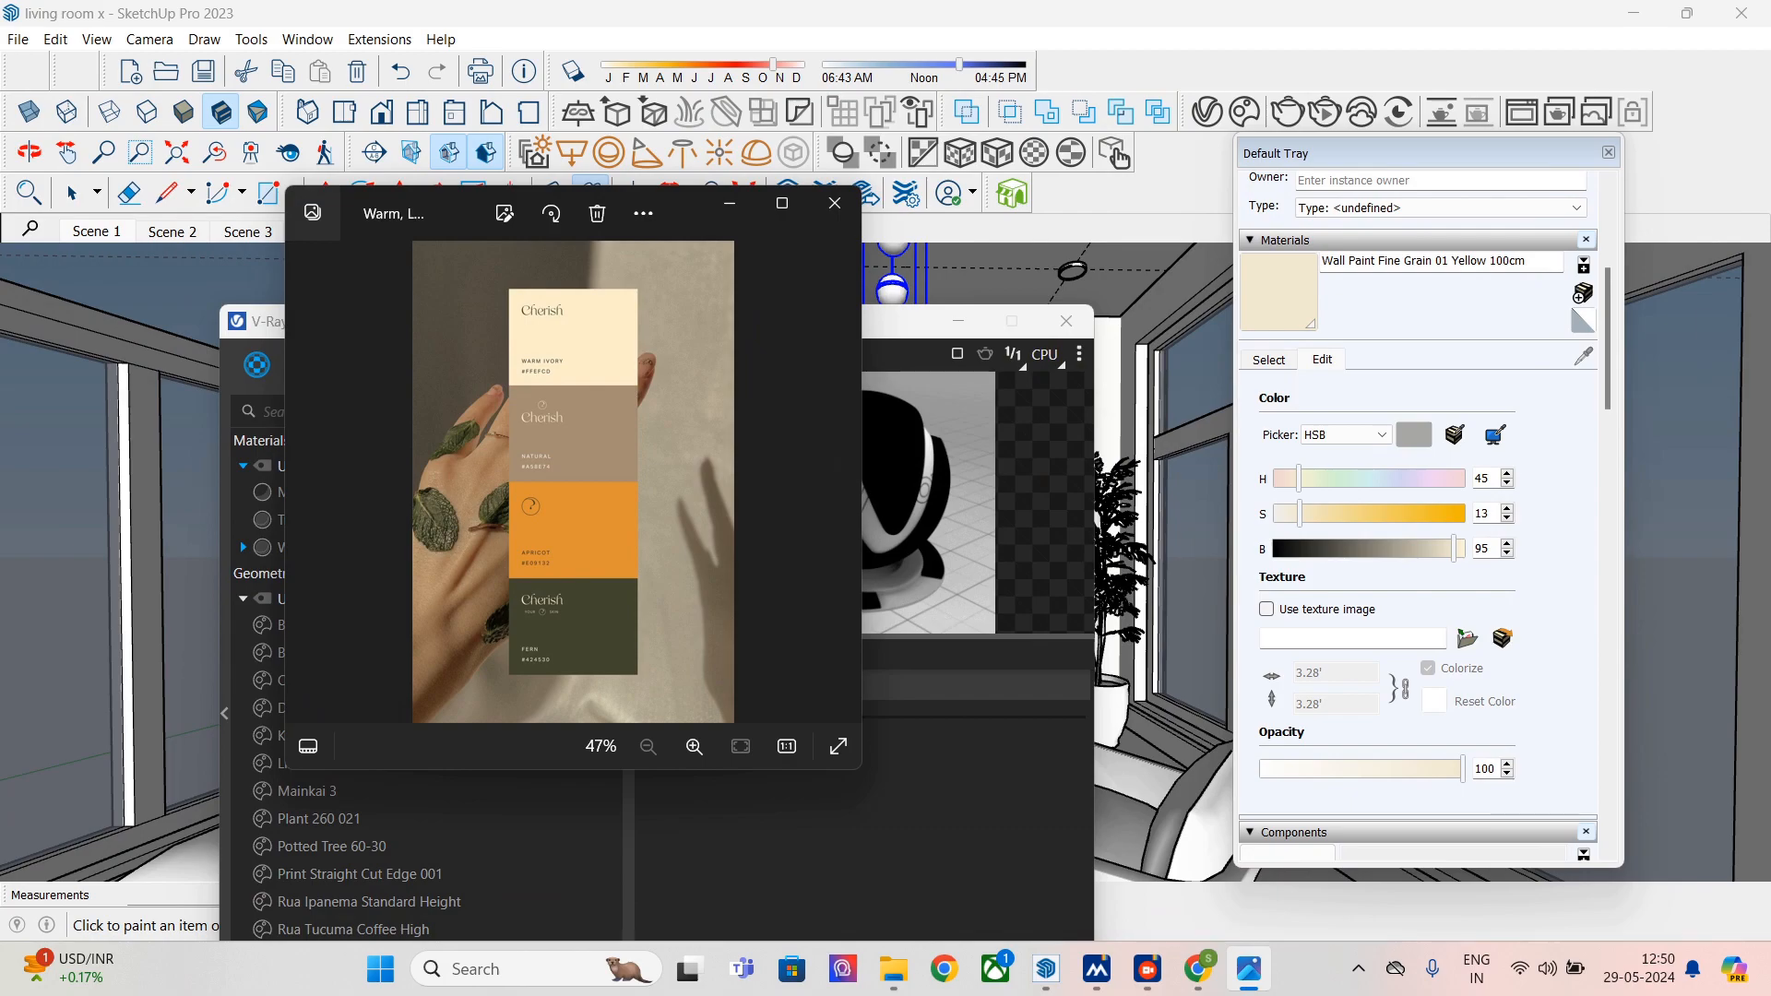
drag(1300, 513, 1298, 514)
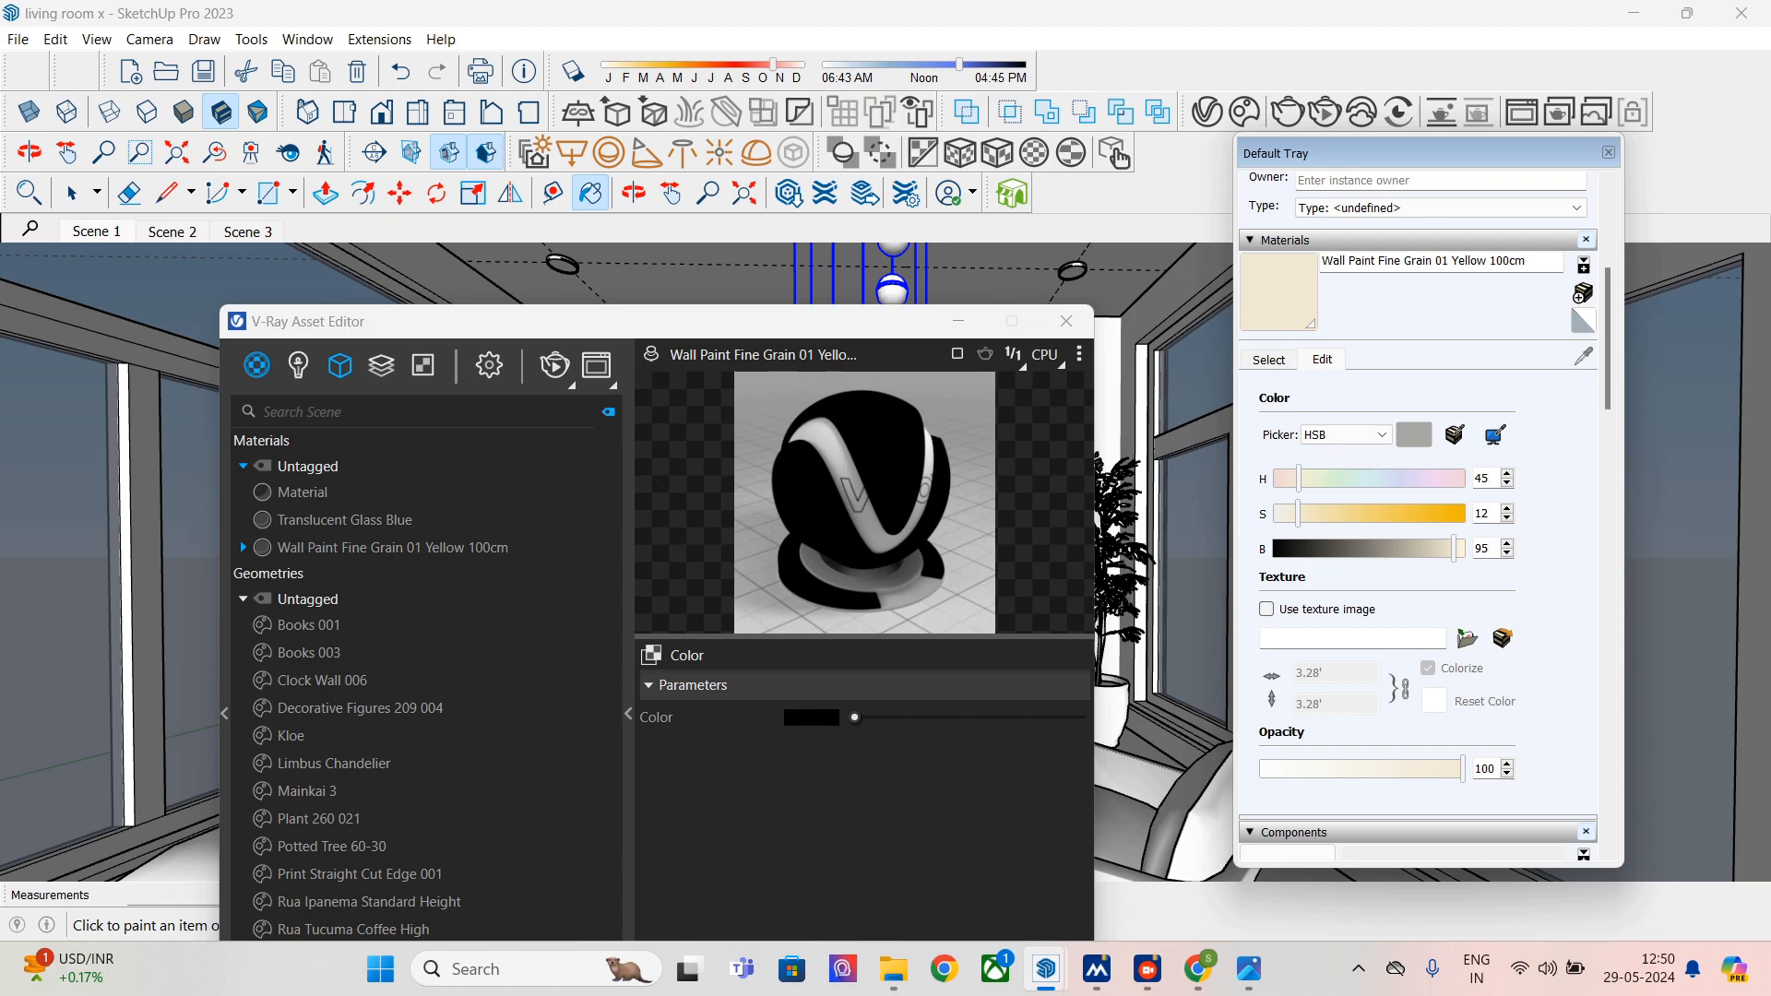
- Check the wall paint in an interactive render, stop it and return to the material's texture parameters in the V-Ray Asset Editor
click(958, 321)
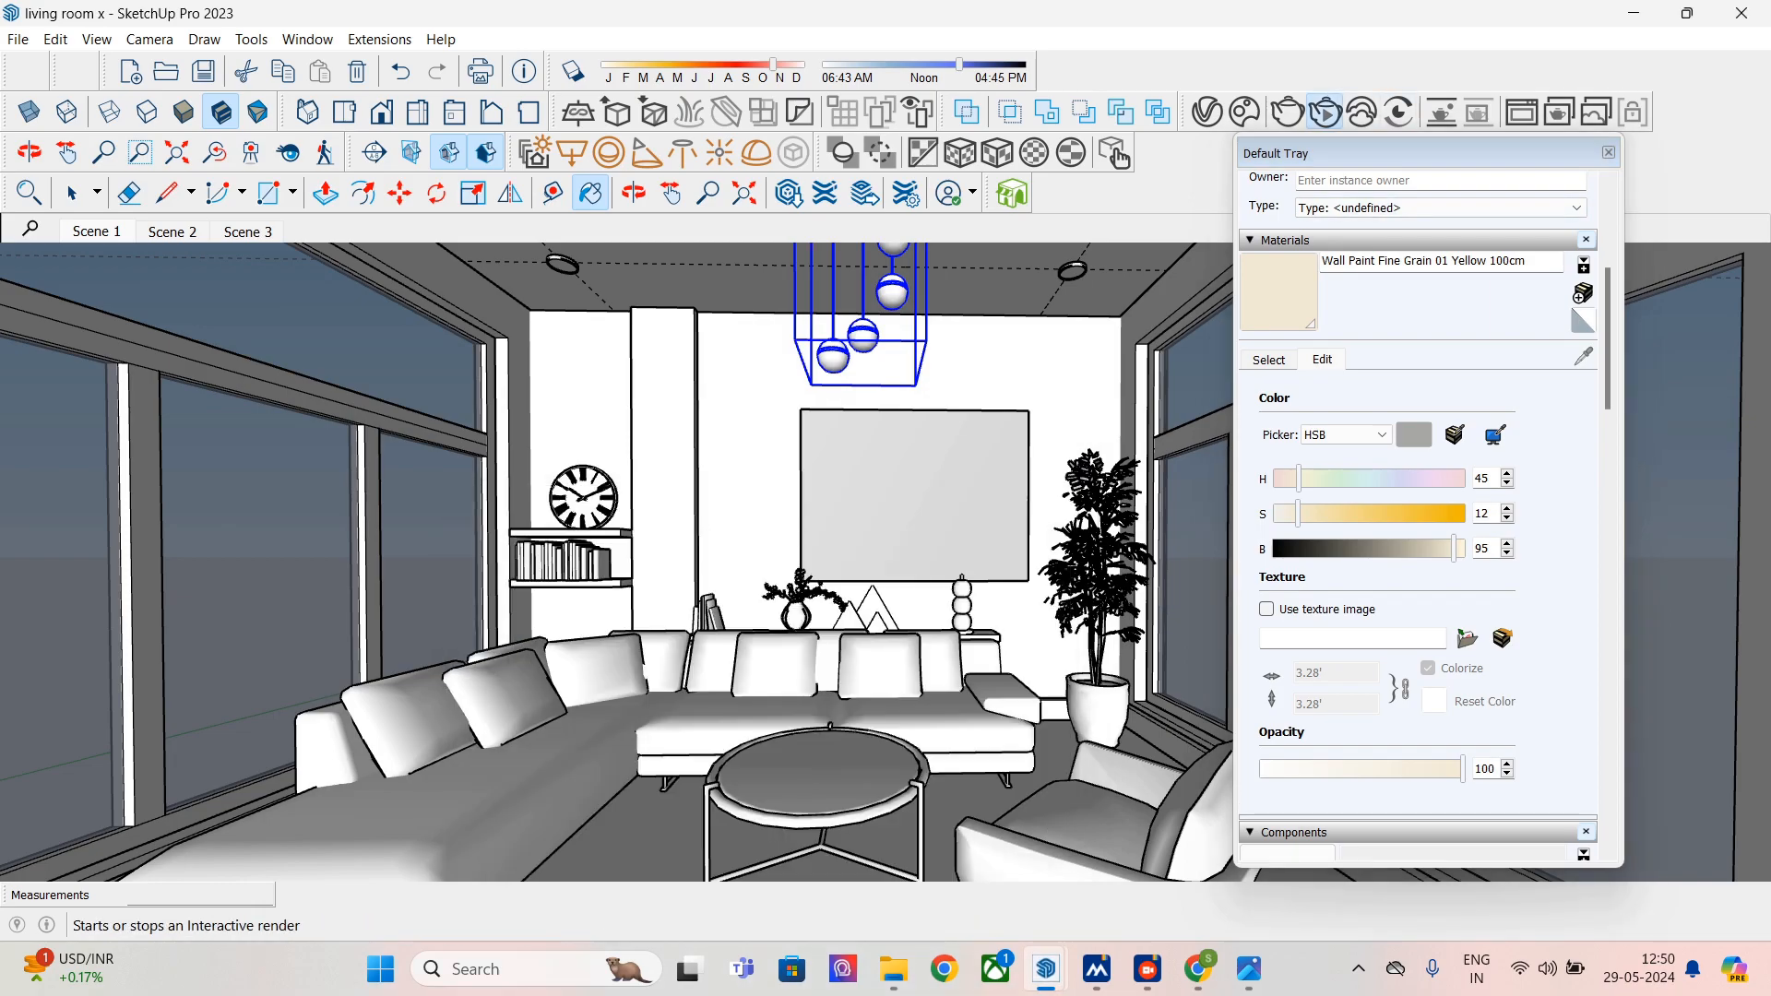
click(1324, 111)
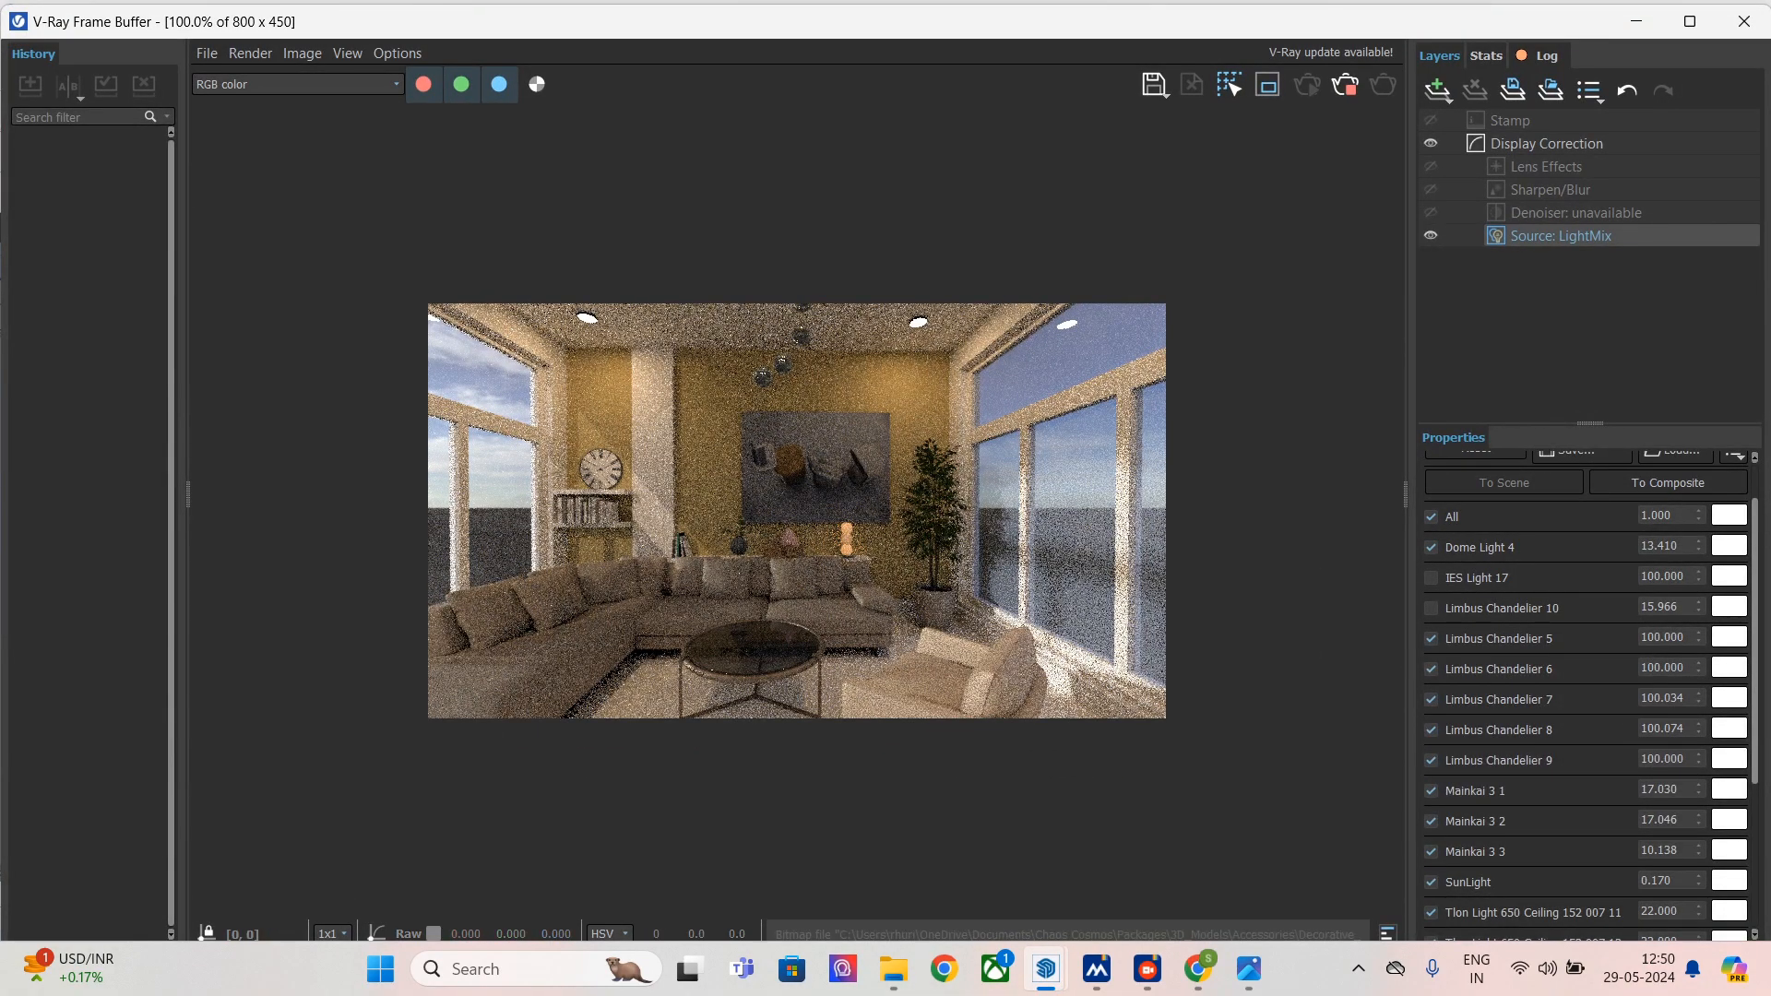
click(1344, 85)
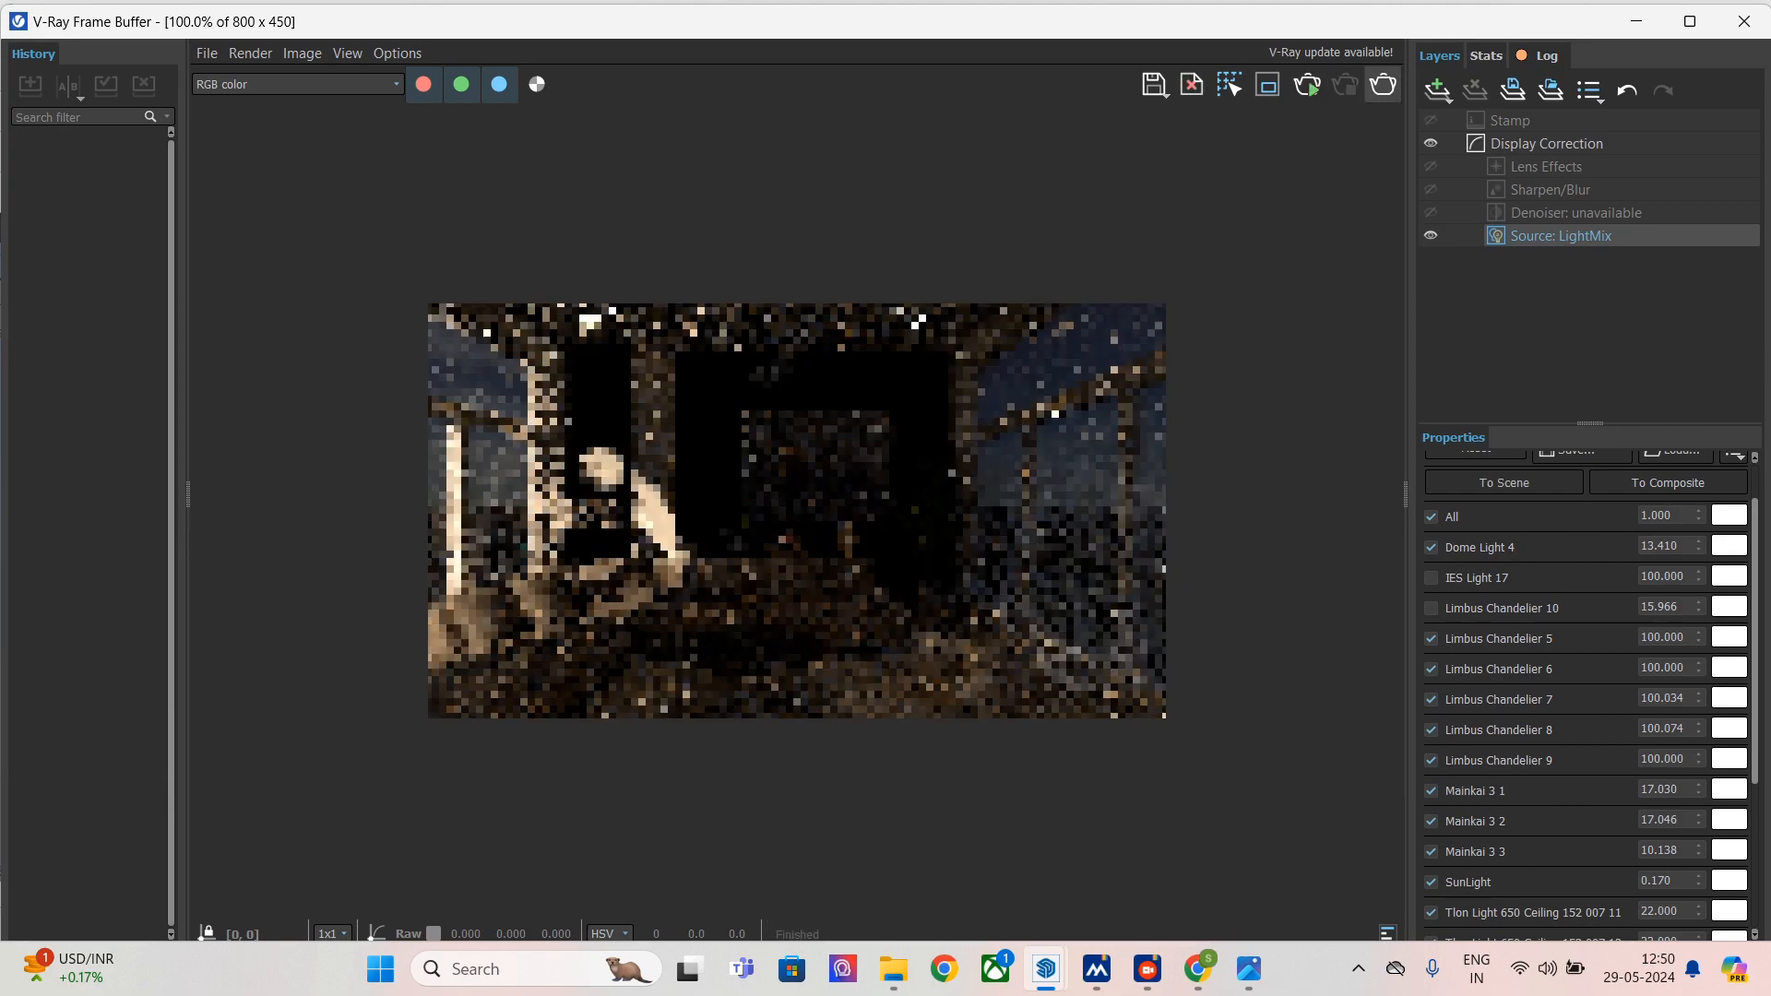
click(1383, 84)
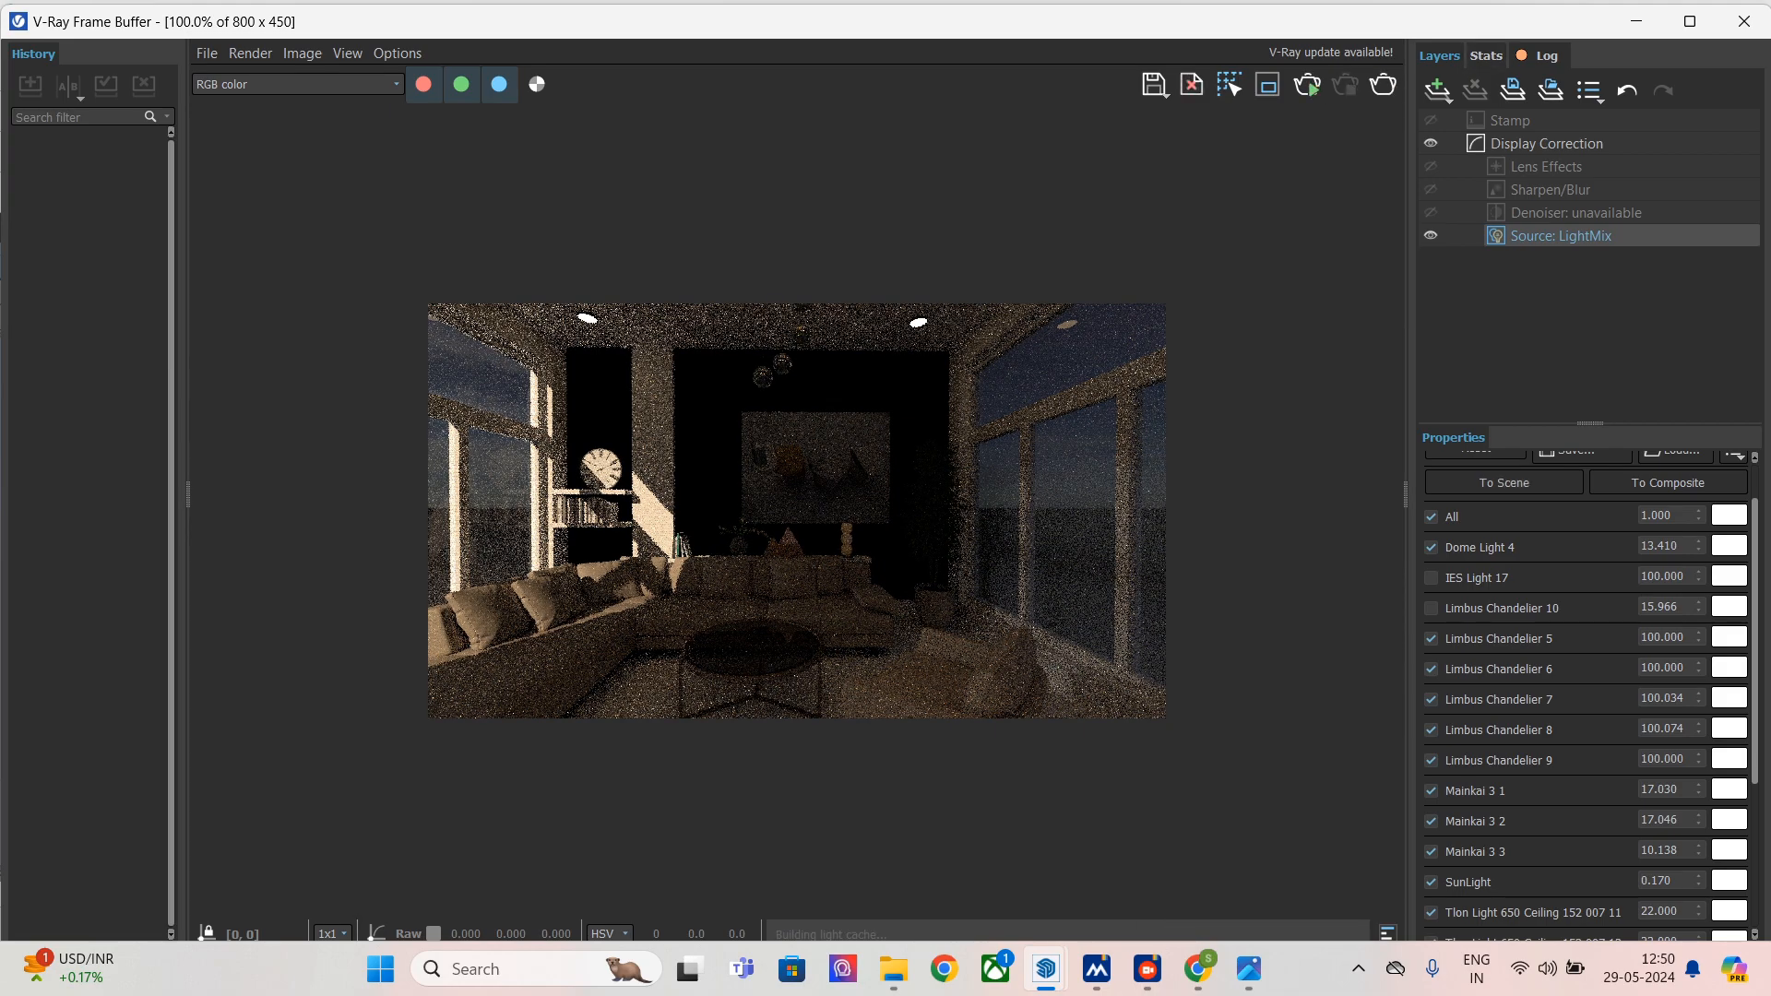
click(1636, 22)
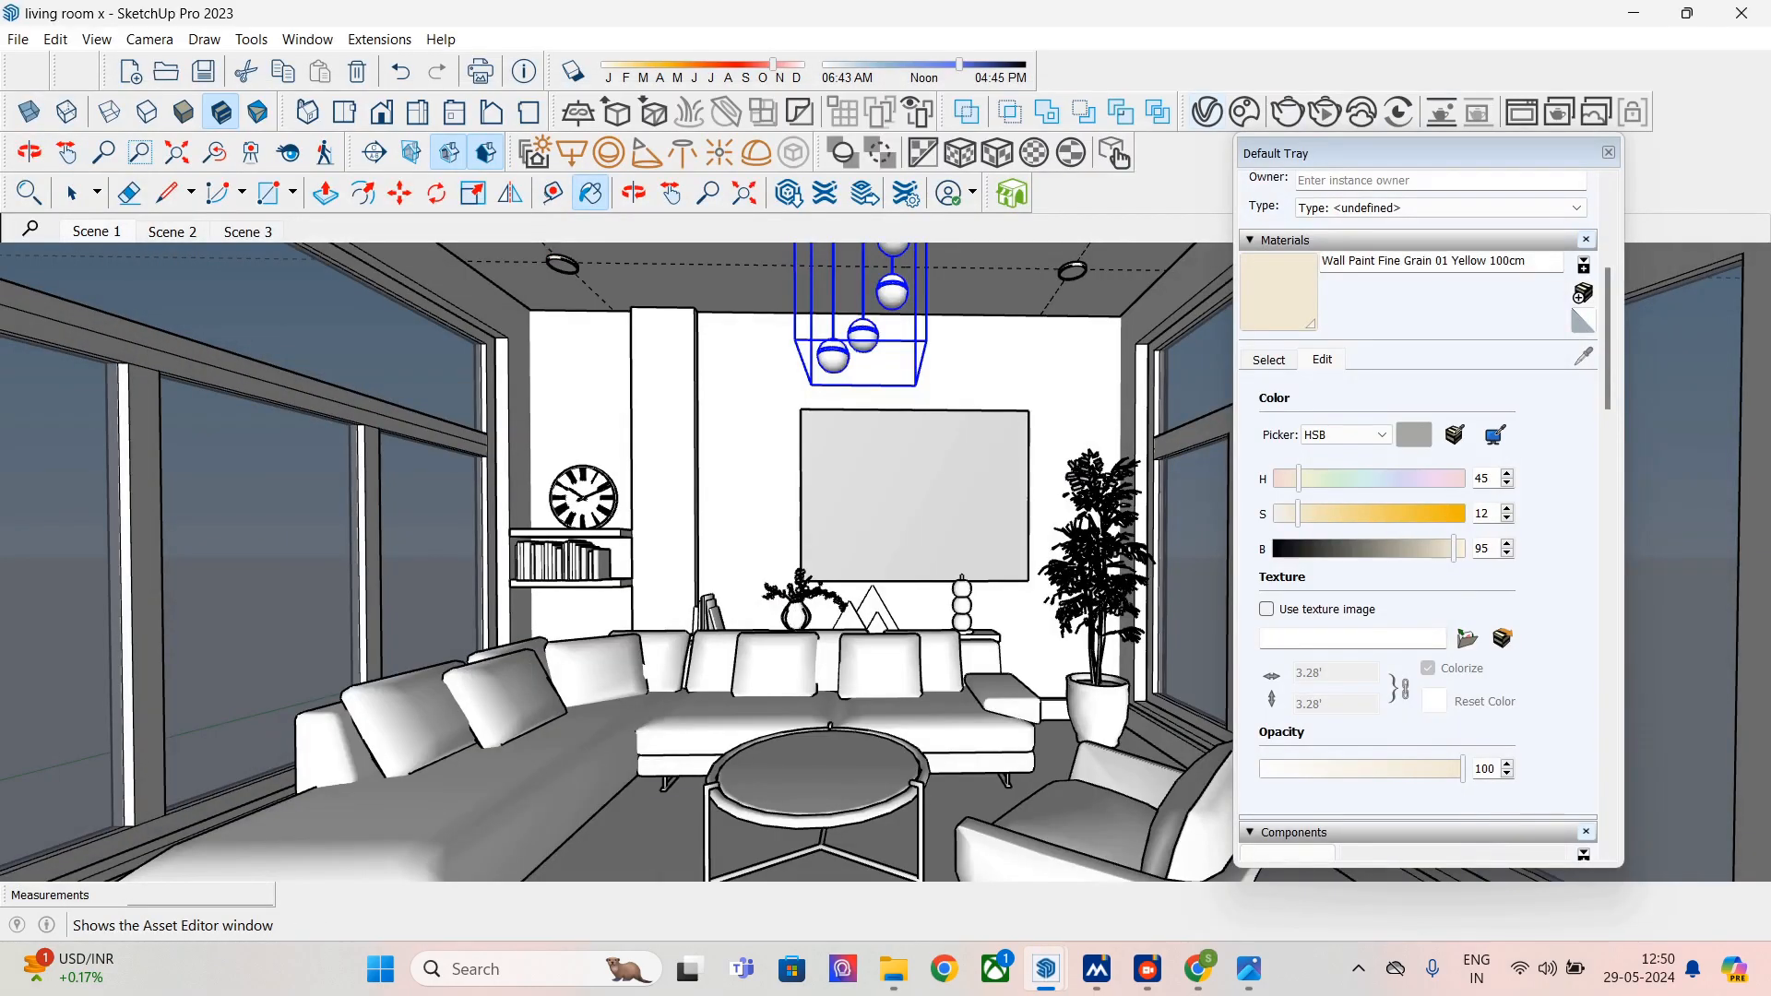
click(1206, 111)
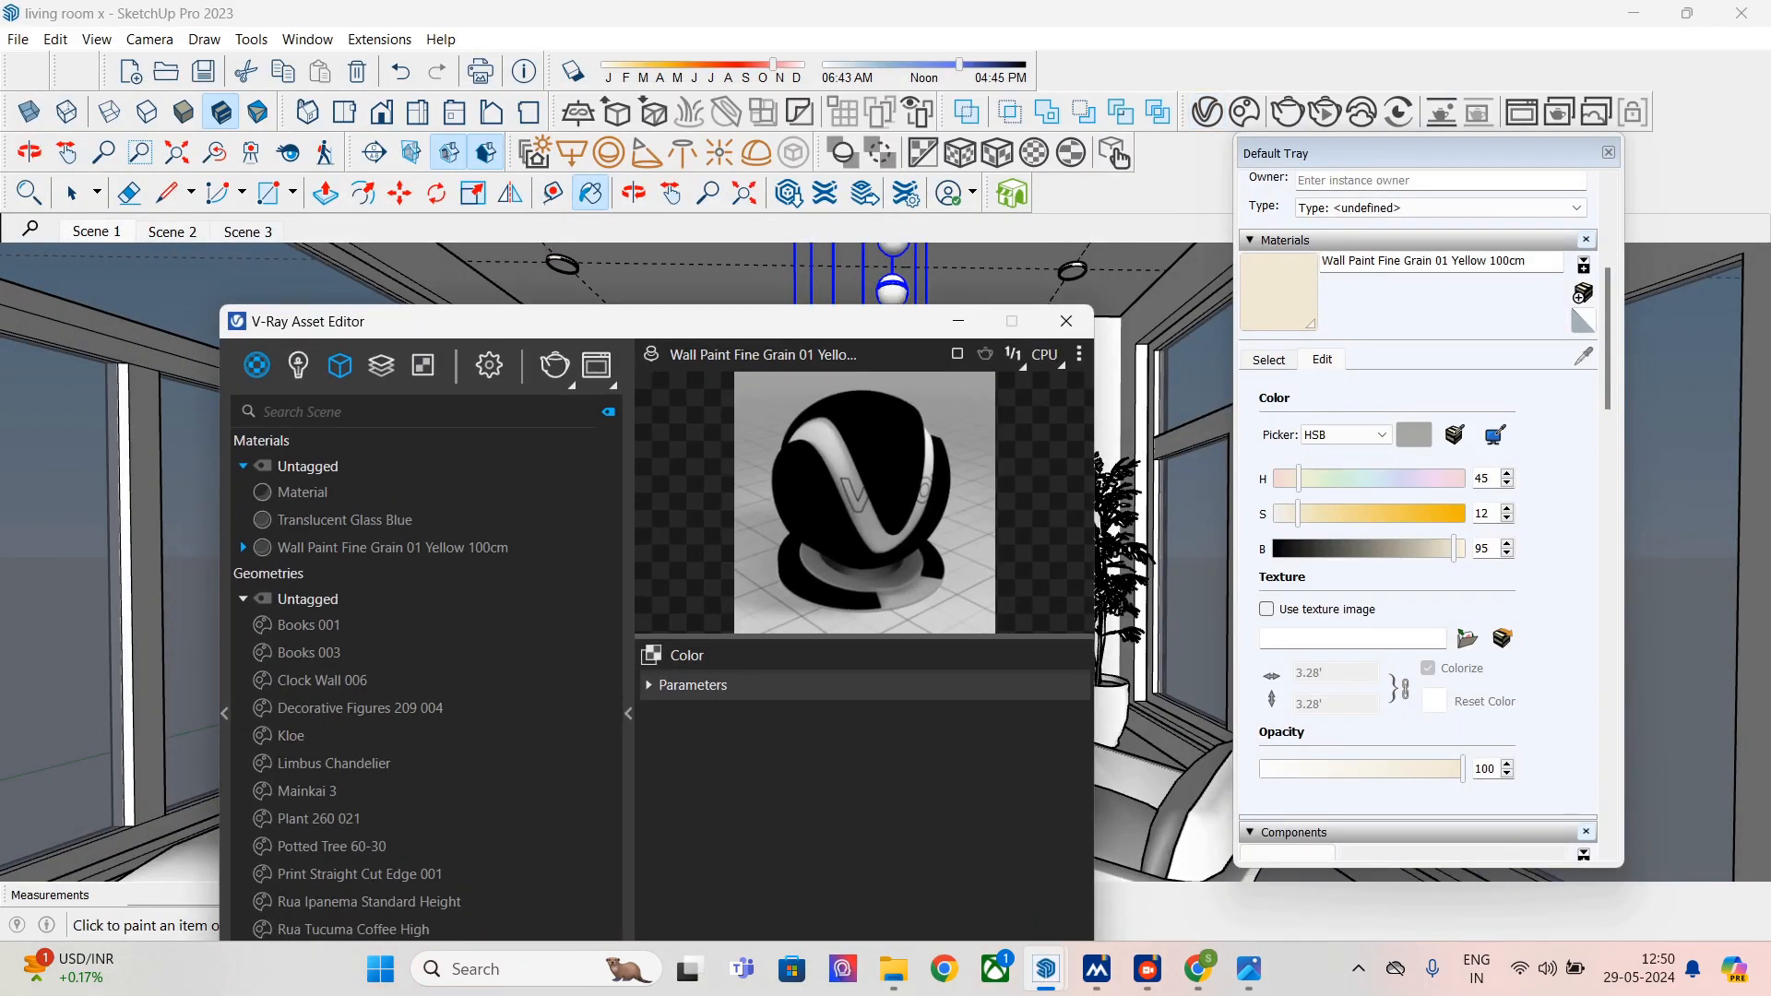
- Try a Bitmap in place of the wall paint's Color texture and switch it back to Color
click(651, 655)
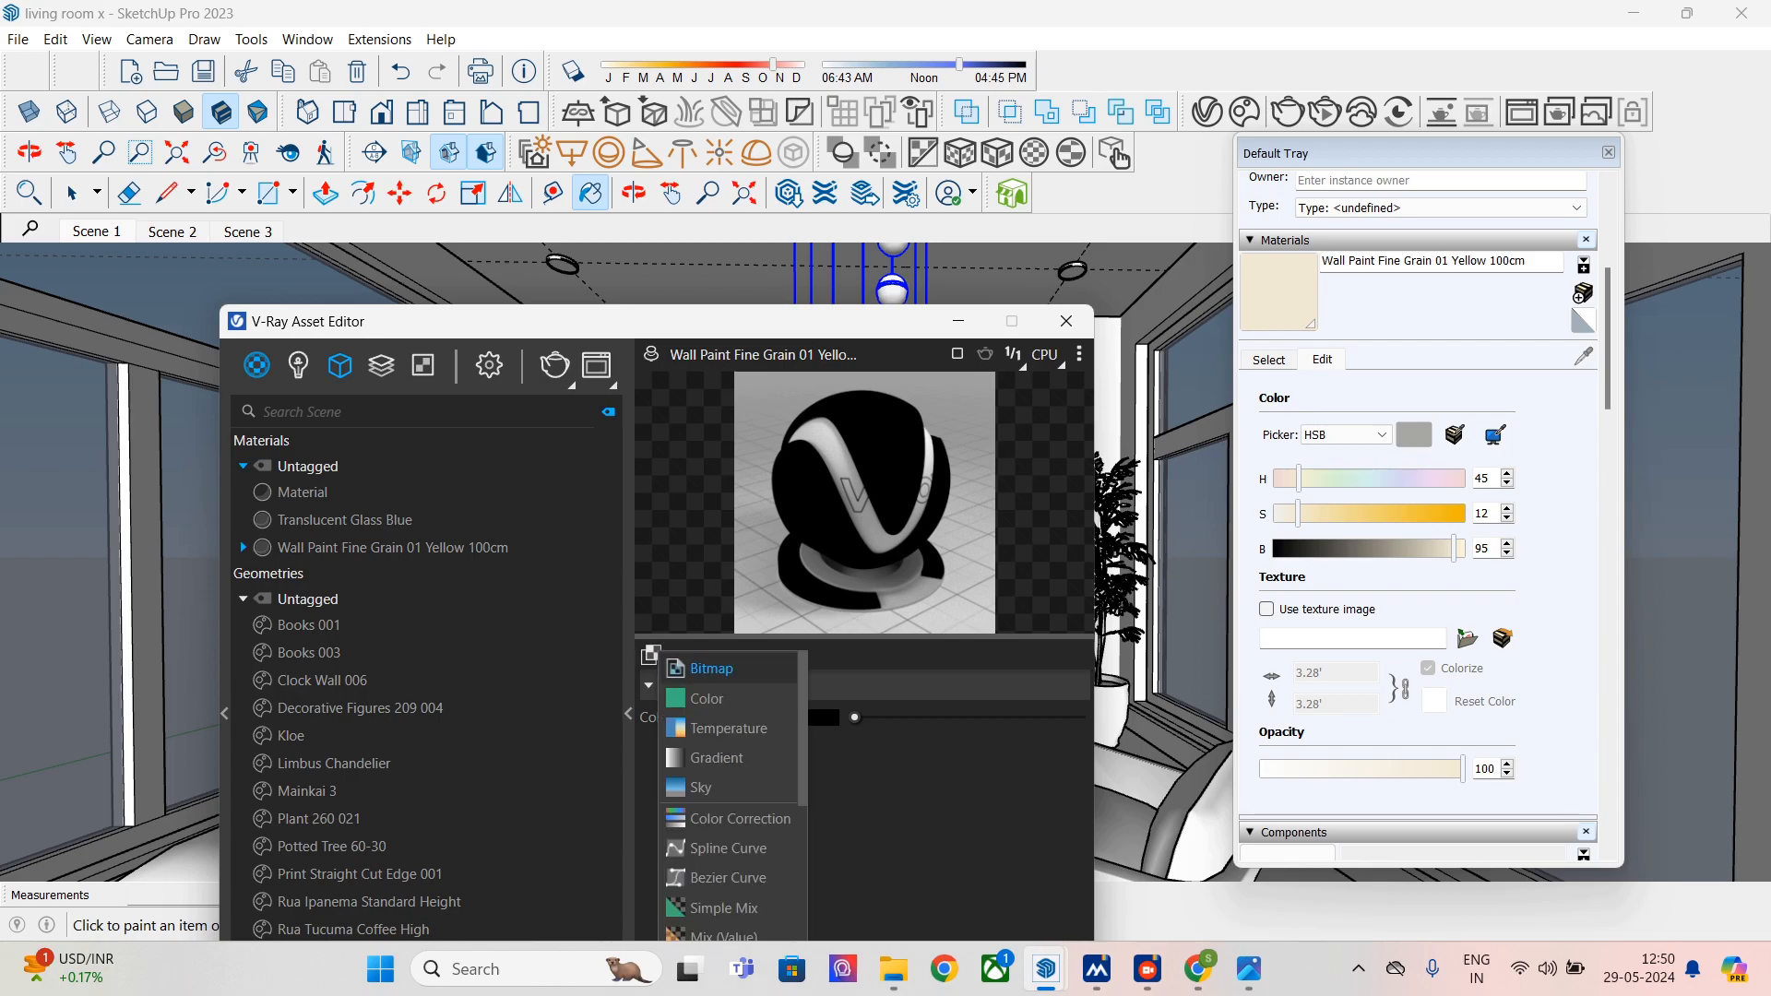
click(710, 667)
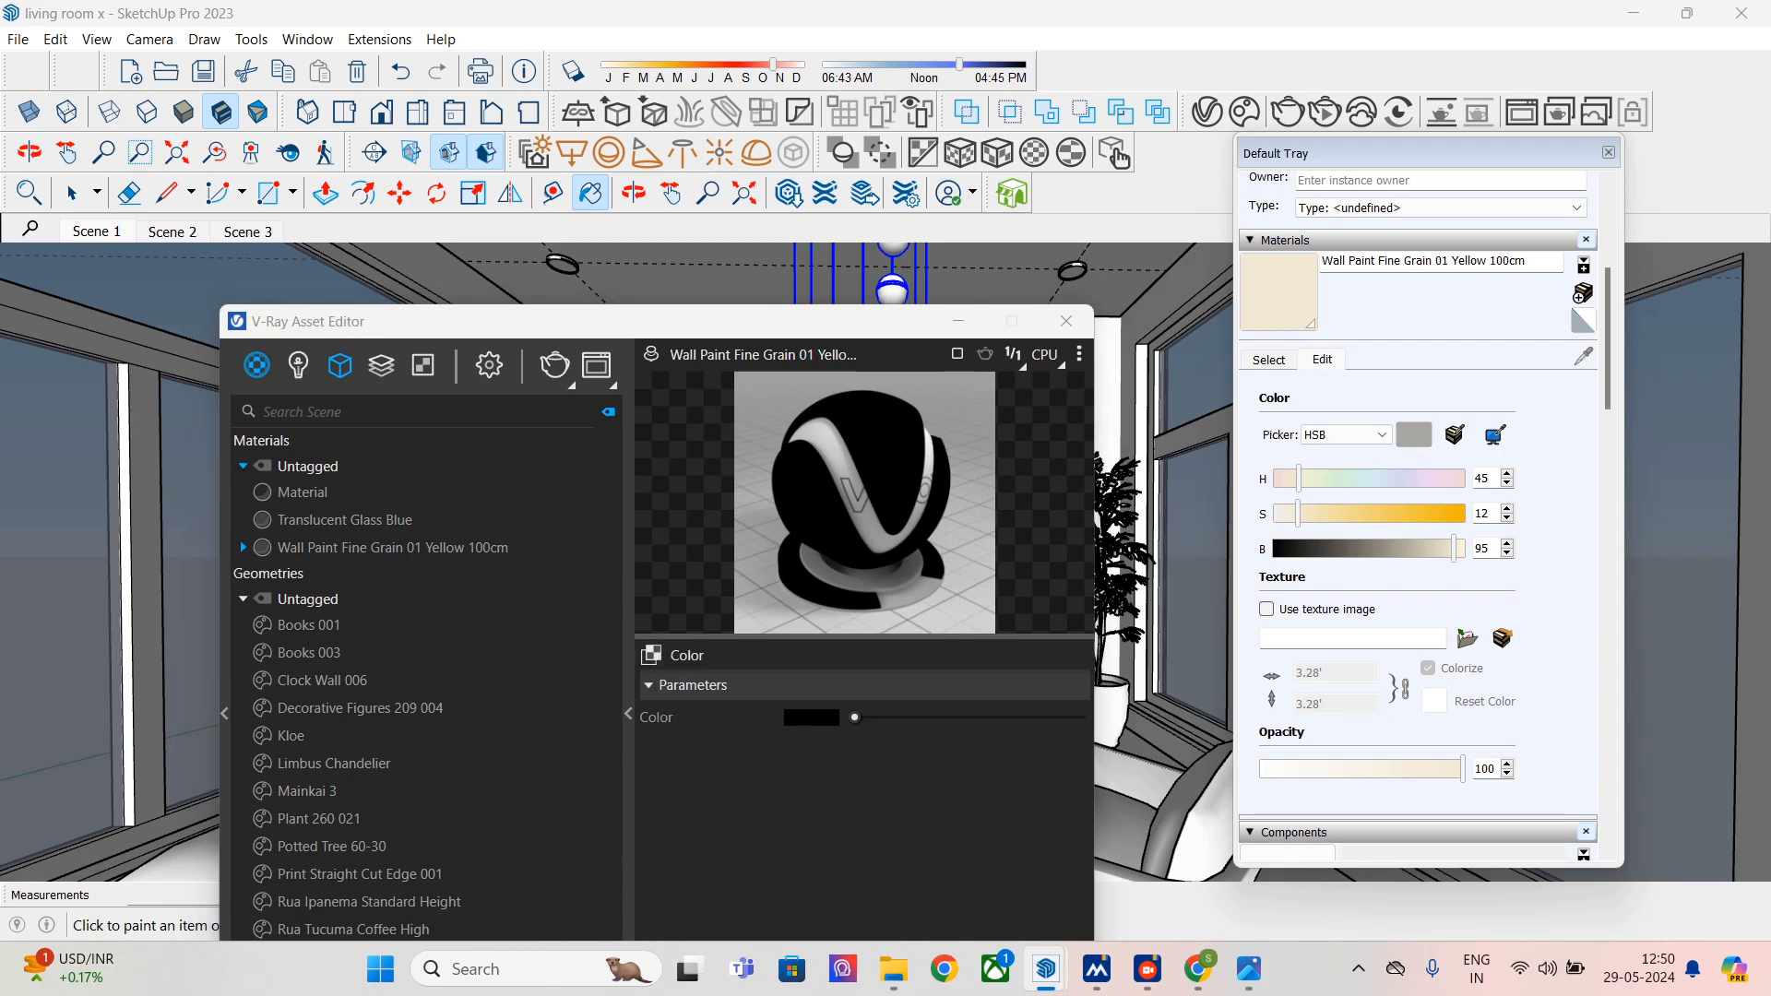
click(1076, 332)
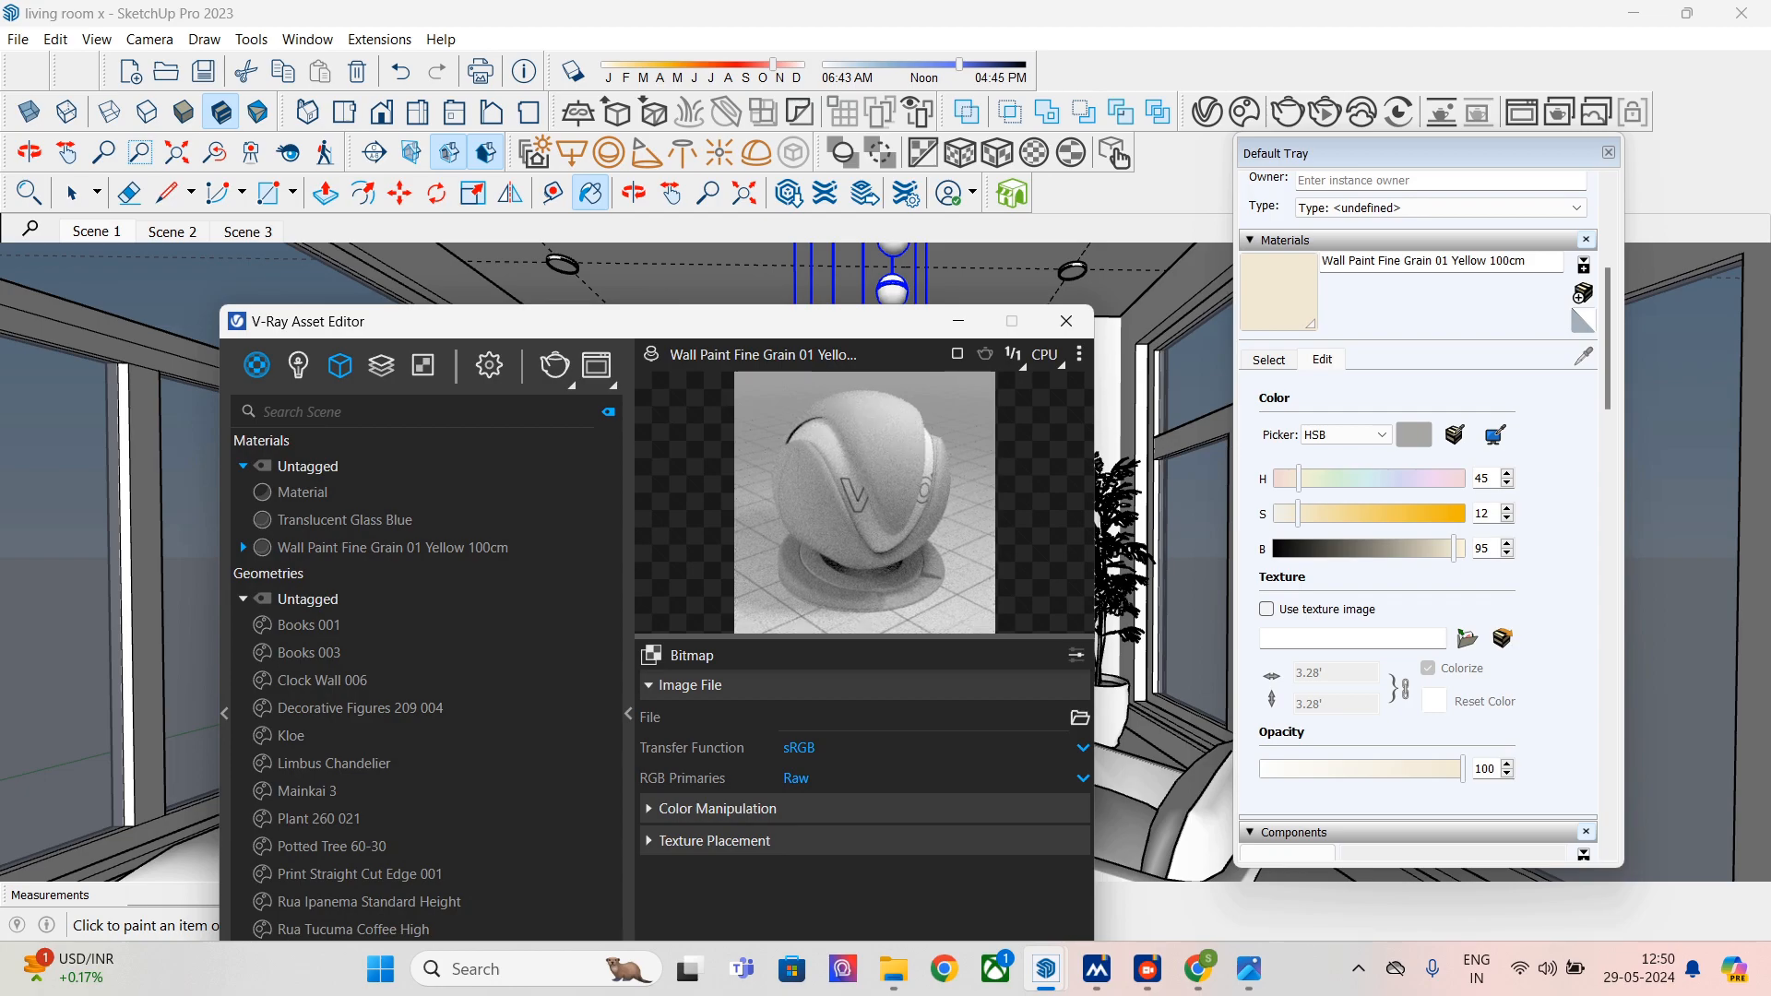
click(652, 655)
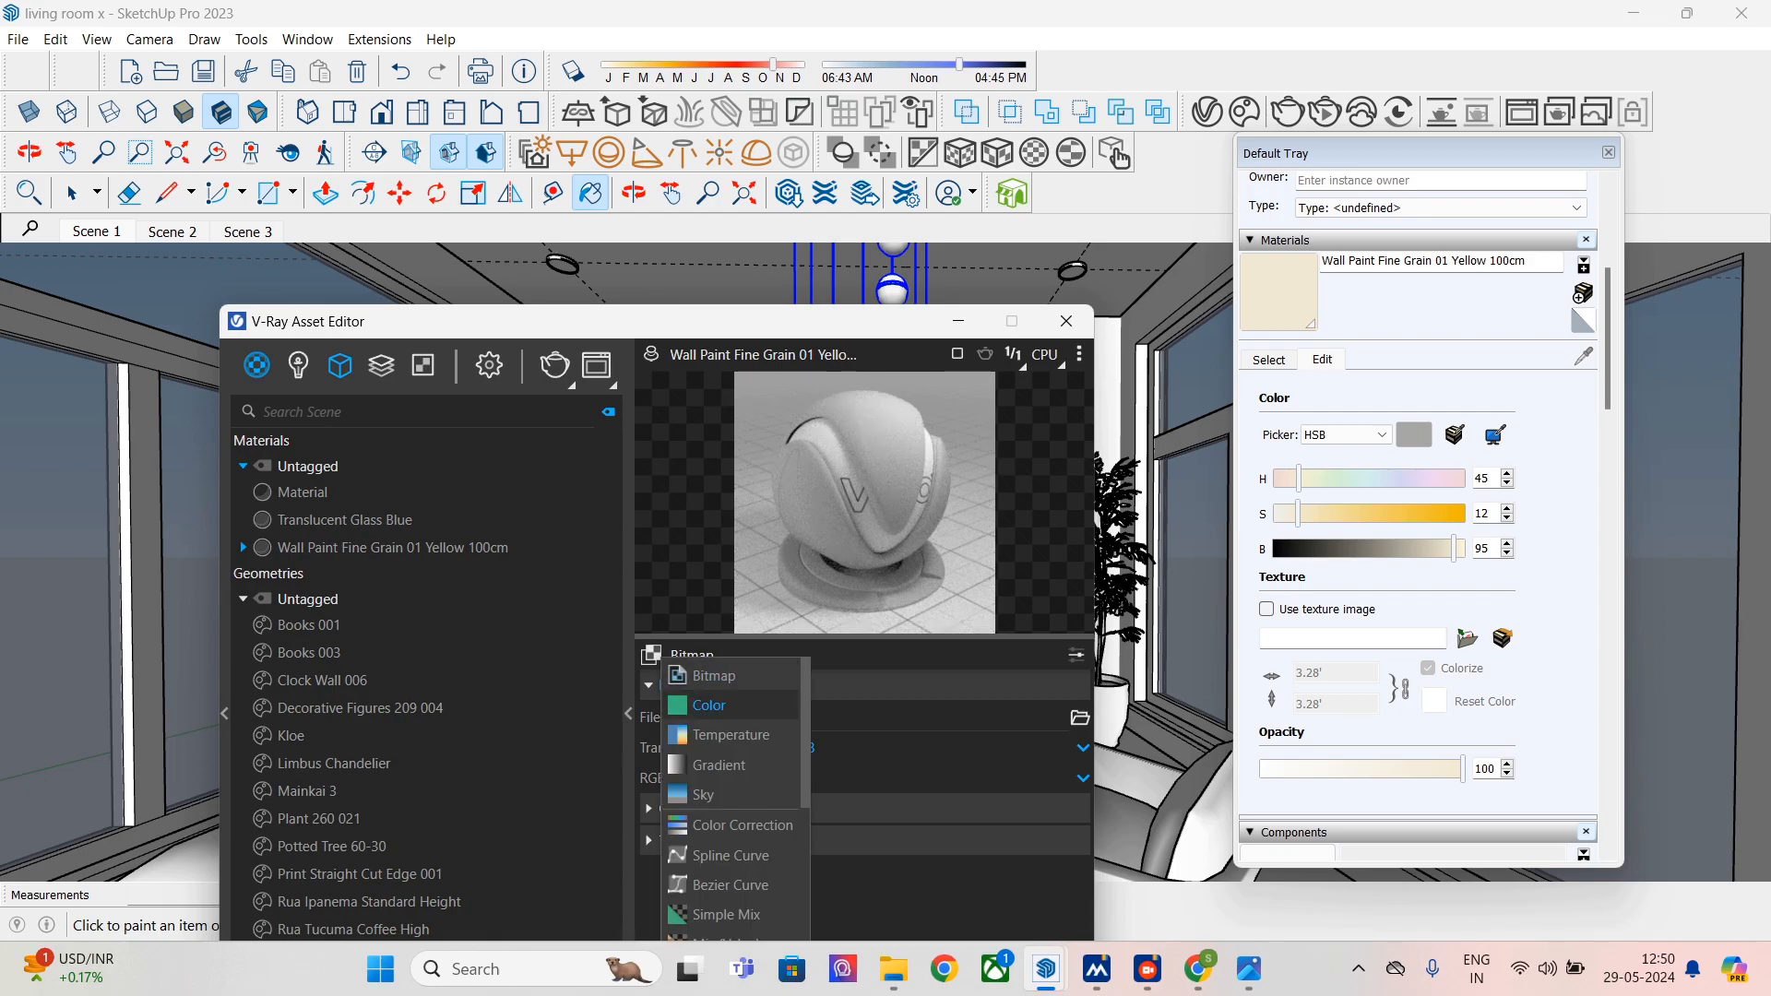
click(709, 705)
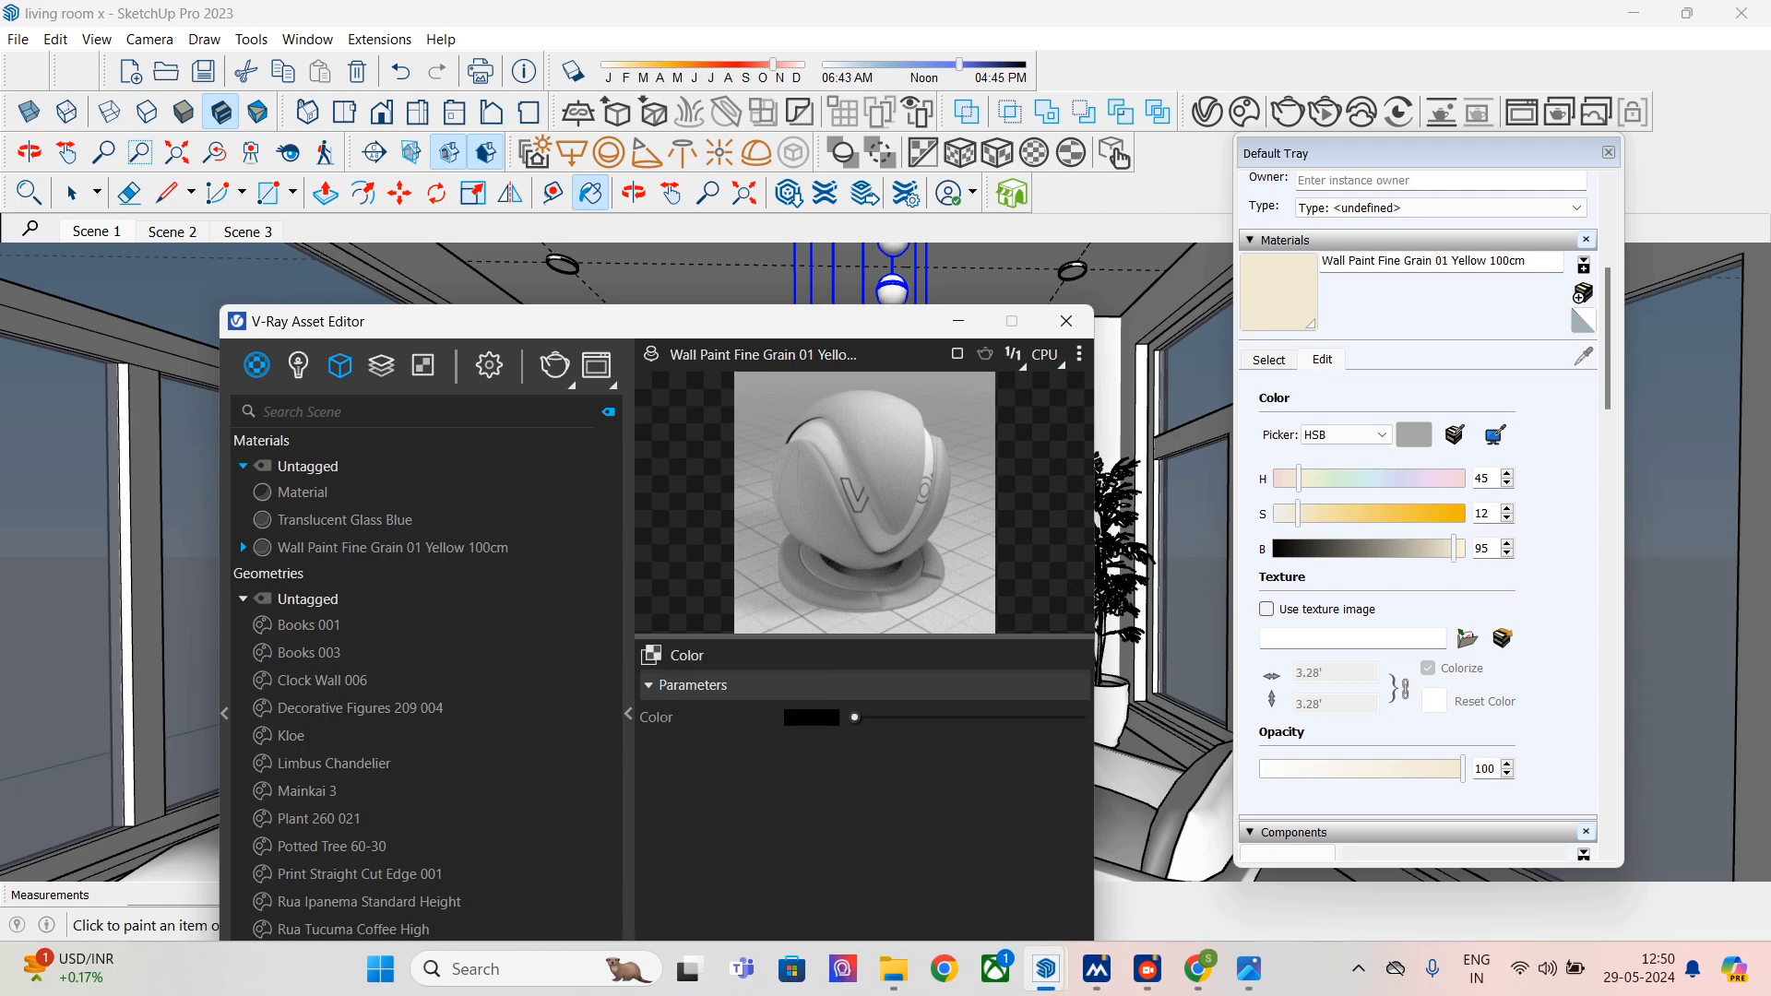
- Set the wall paint's Color texture to a warm cream of R 0.929, G 0.868, B 0.75 and close the asset editor
click(812, 717)
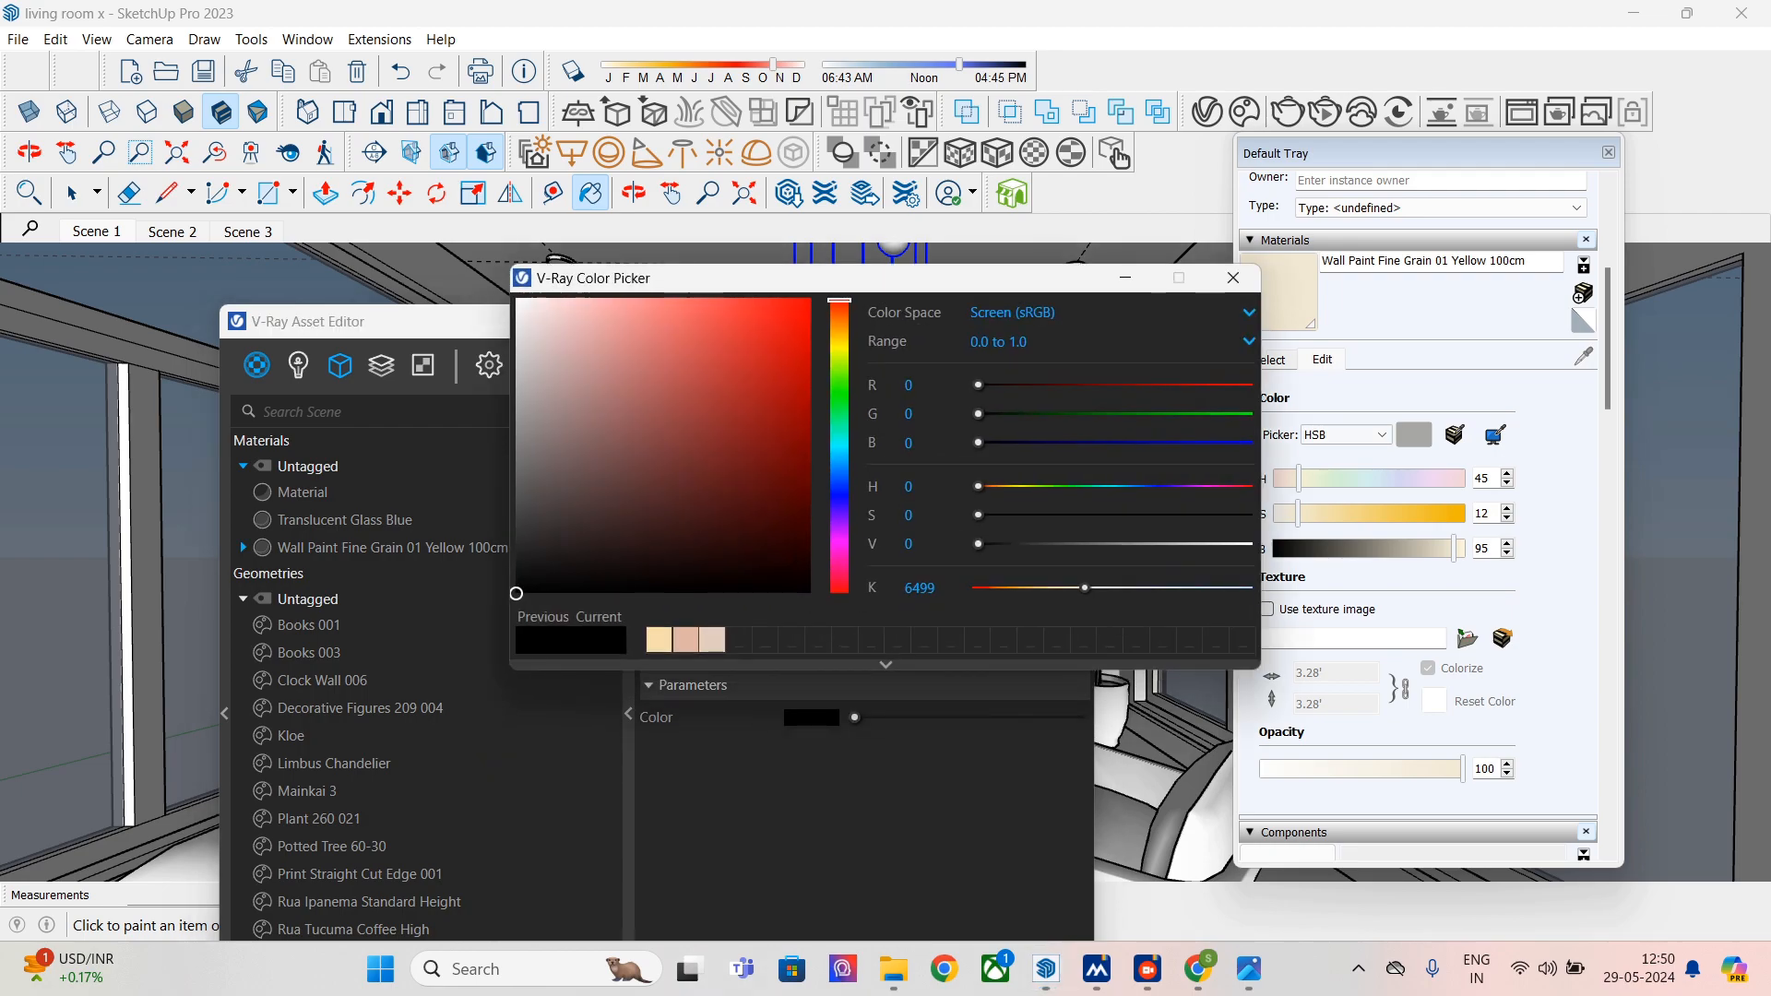
click(1279, 293)
click(658, 640)
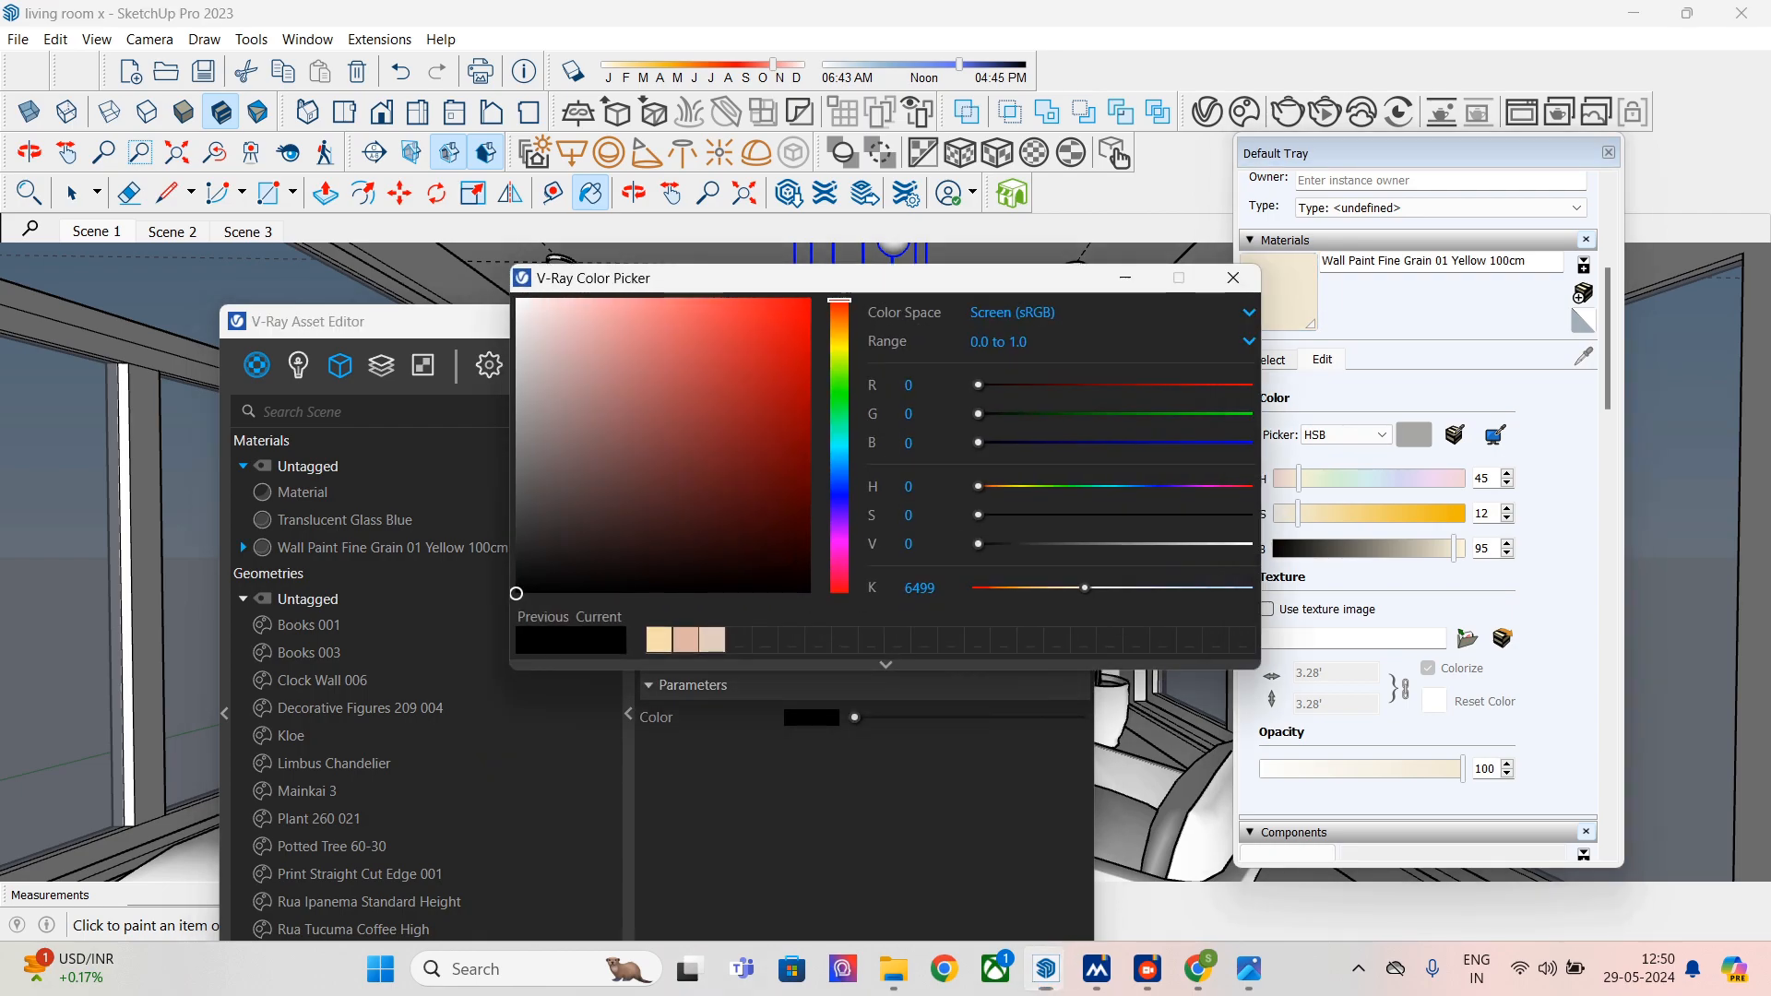
drag(602, 305, 572, 318)
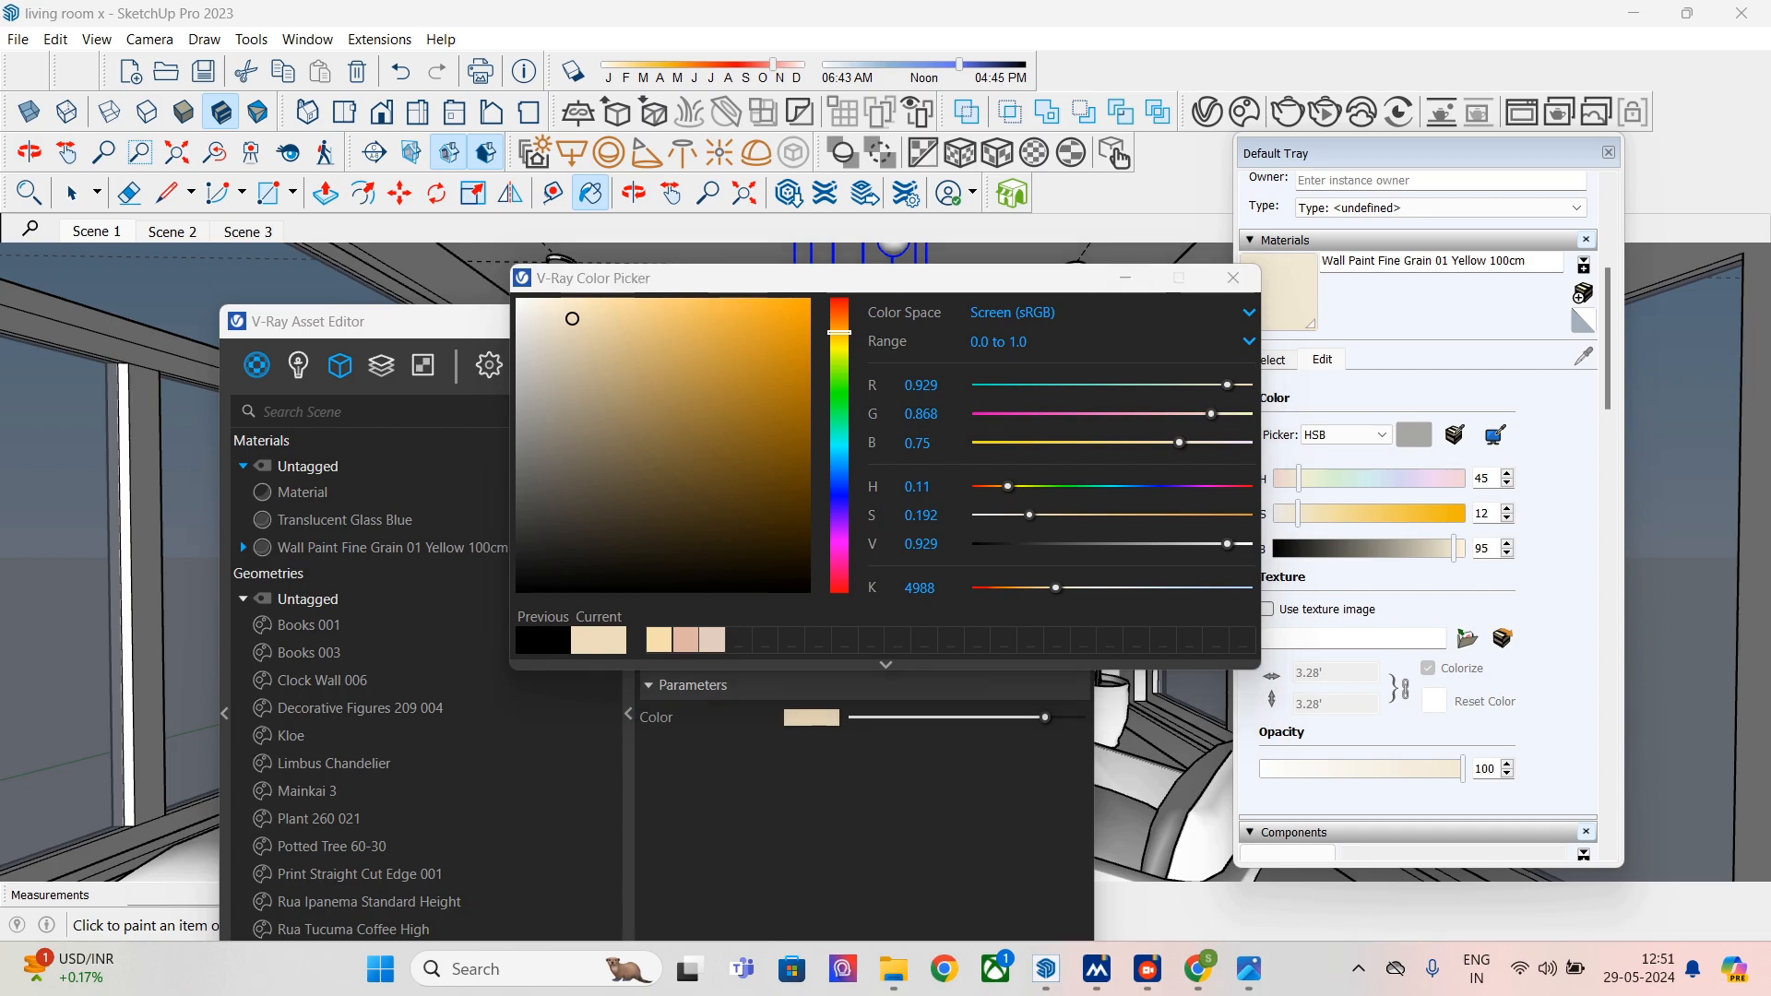
click(1233, 277)
click(1066, 320)
- Start an interactive render and set the Light Mix intensities of Limbus Chandelier 10 and Limbus Chandelier 6 to 50
click(1325, 111)
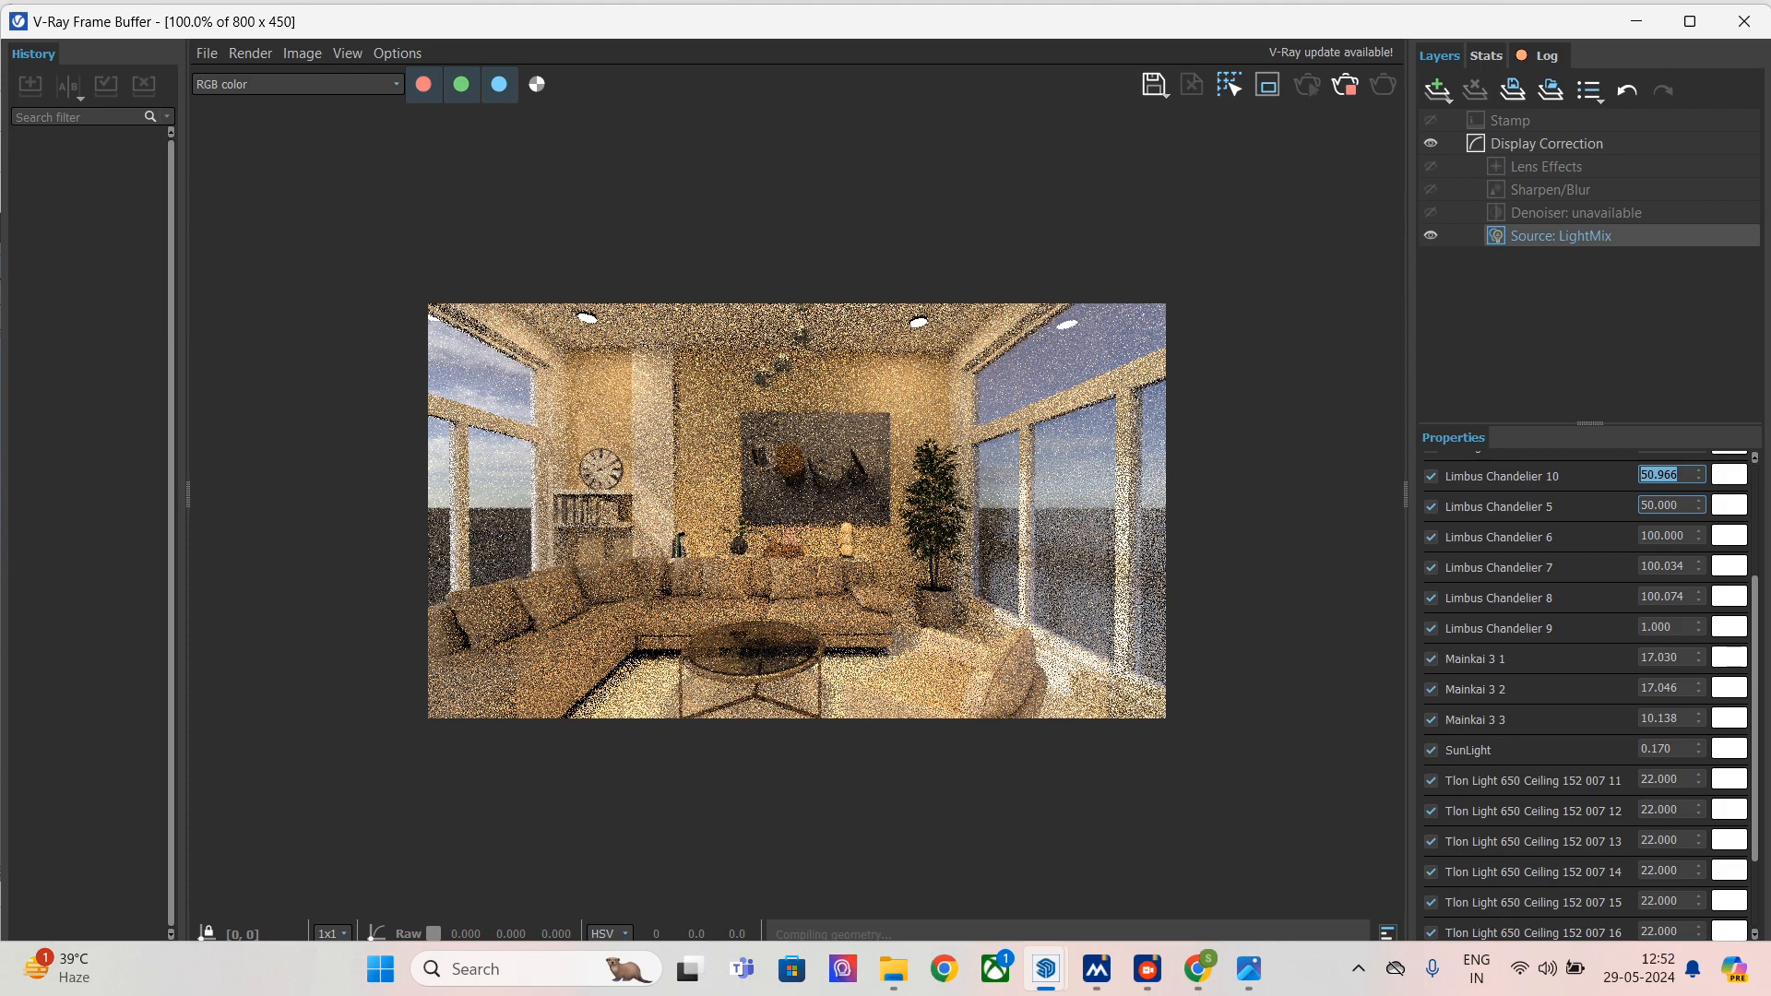
text(50)
key(Return)
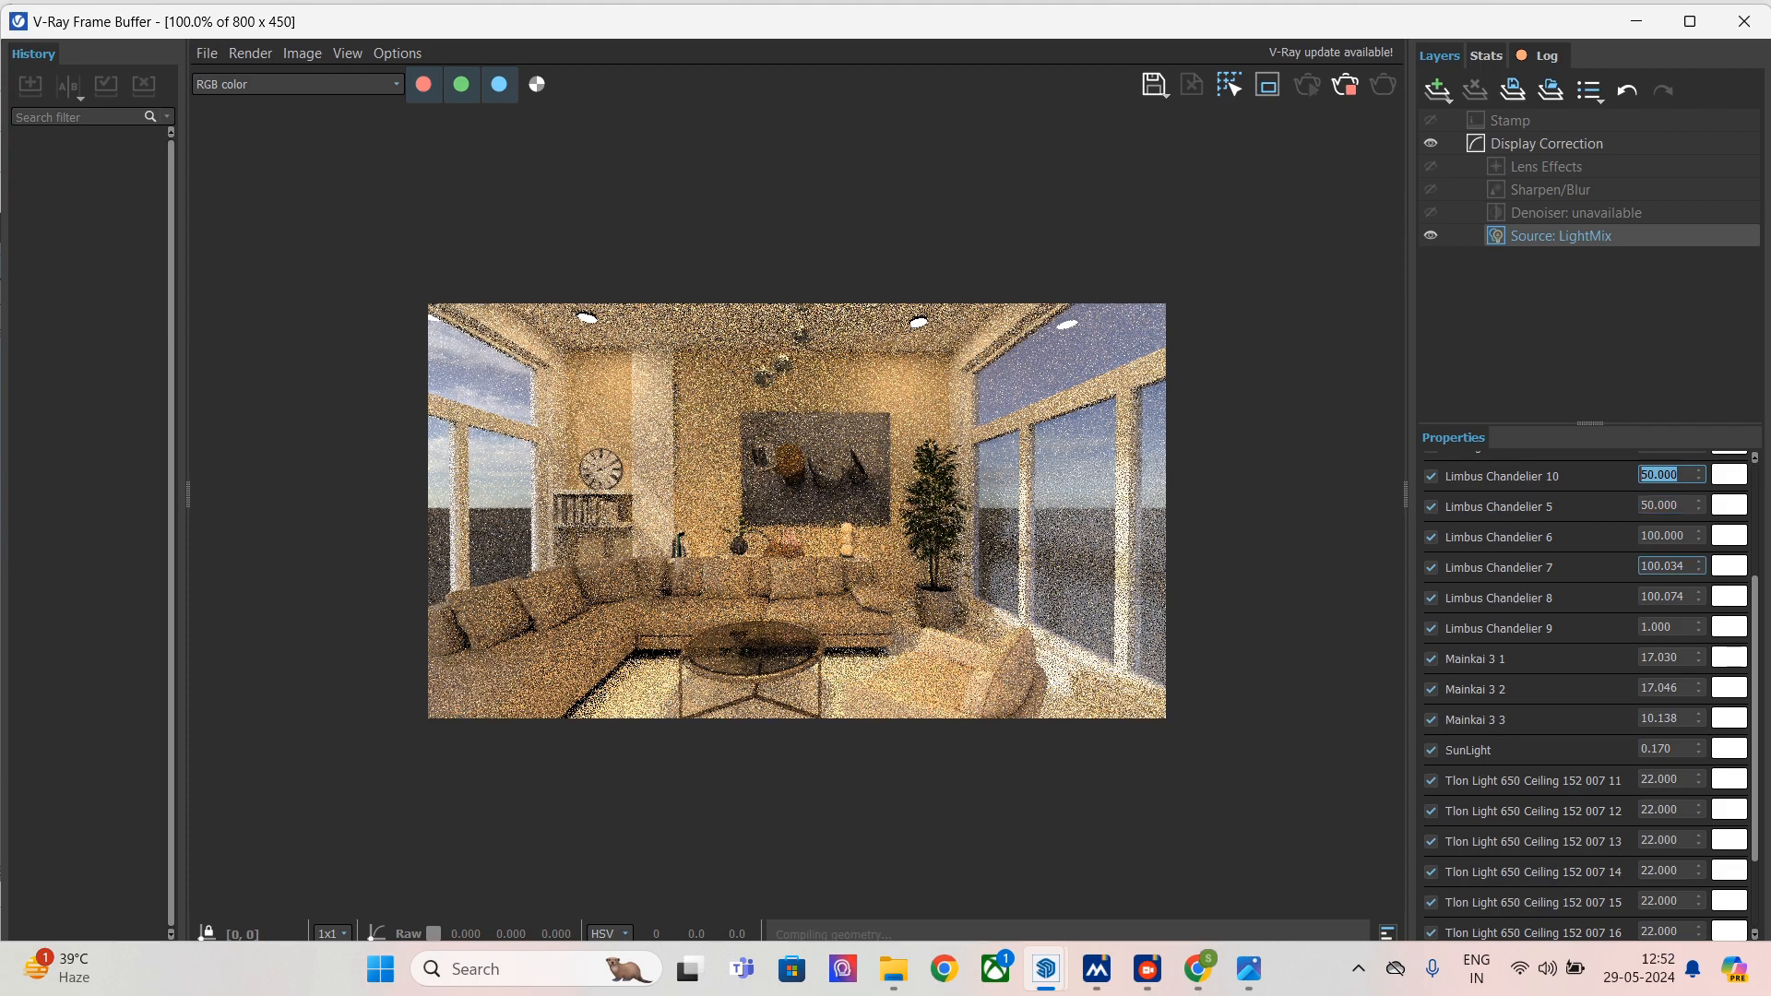
click(1657, 535)
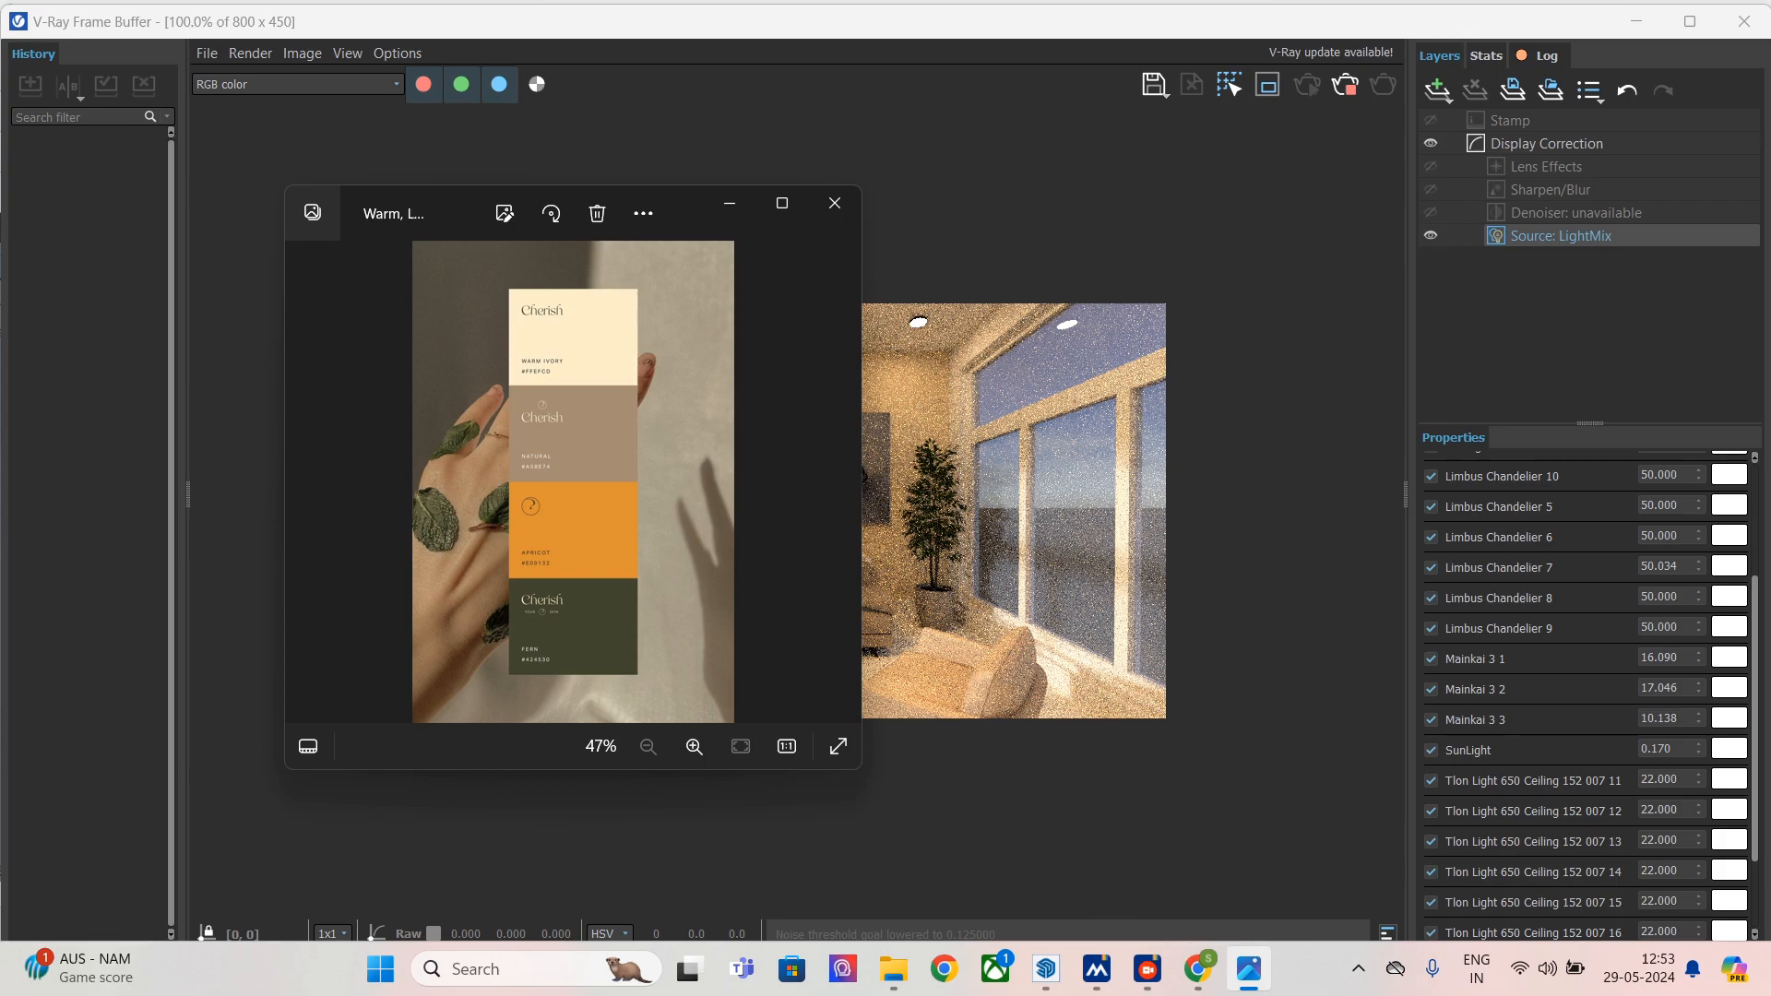
- Lighten the wall paint's Color texture to R 0.948, G 0.918, B 0.859 and restart the interactive render
key(alt+Tab)
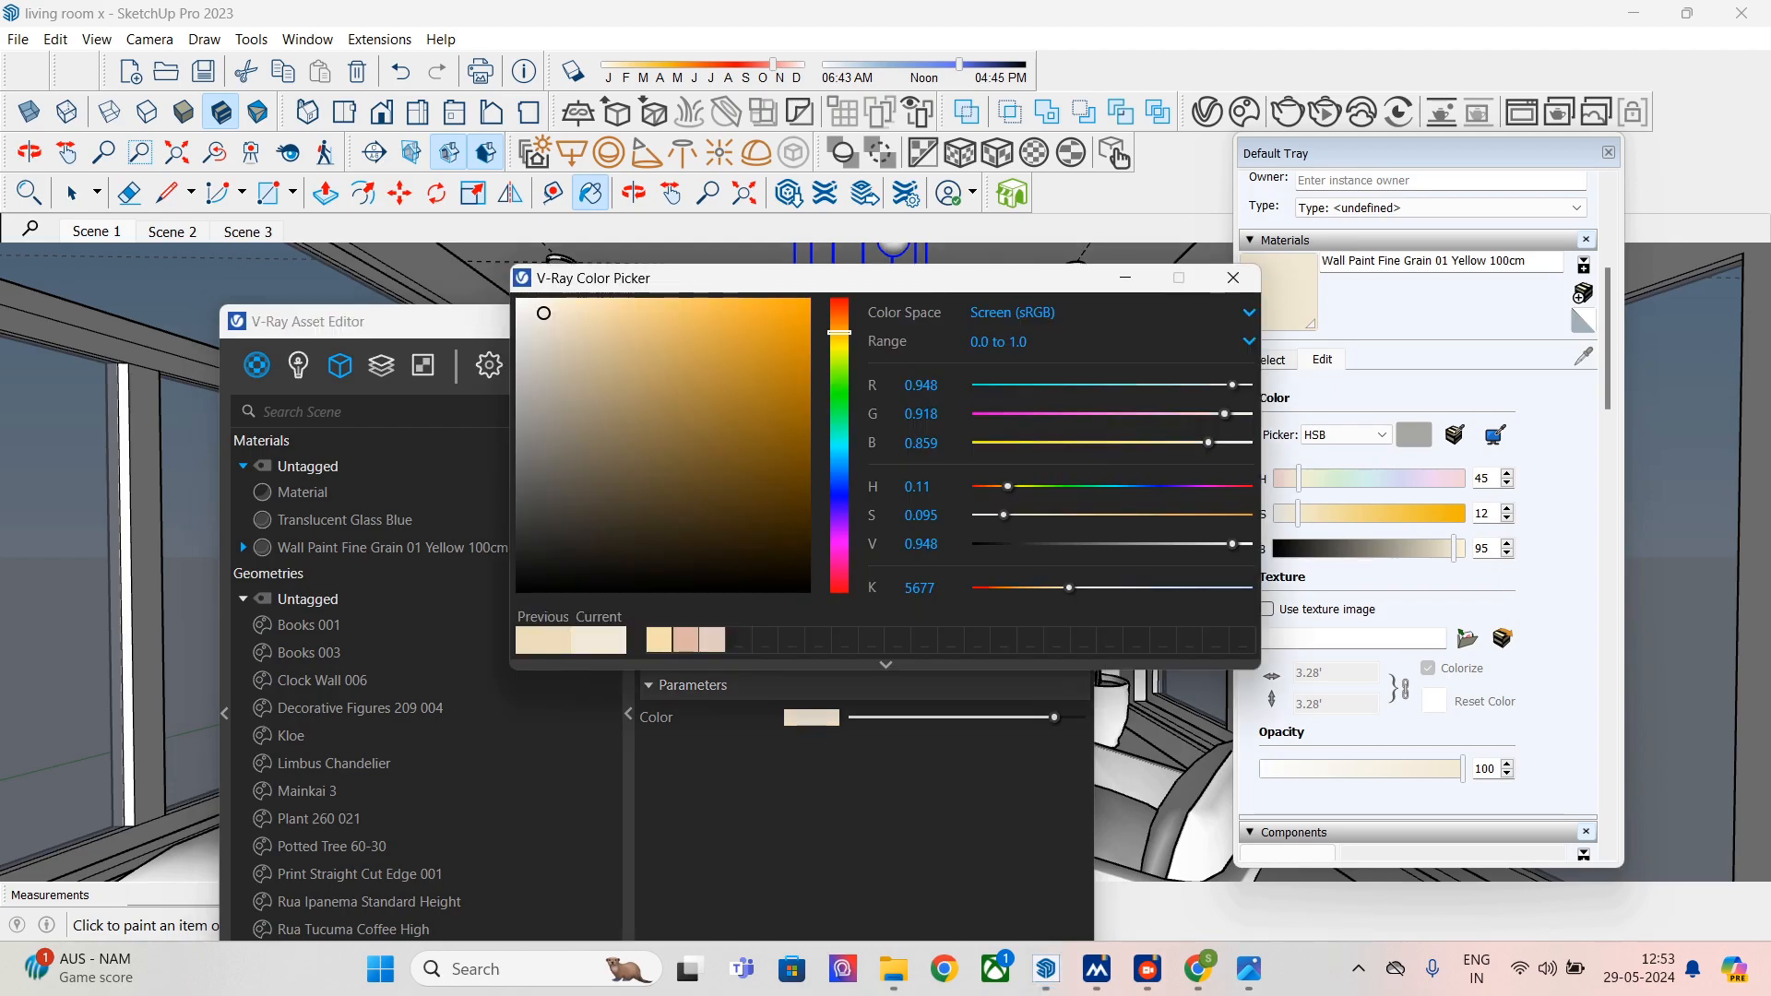
click(1233, 277)
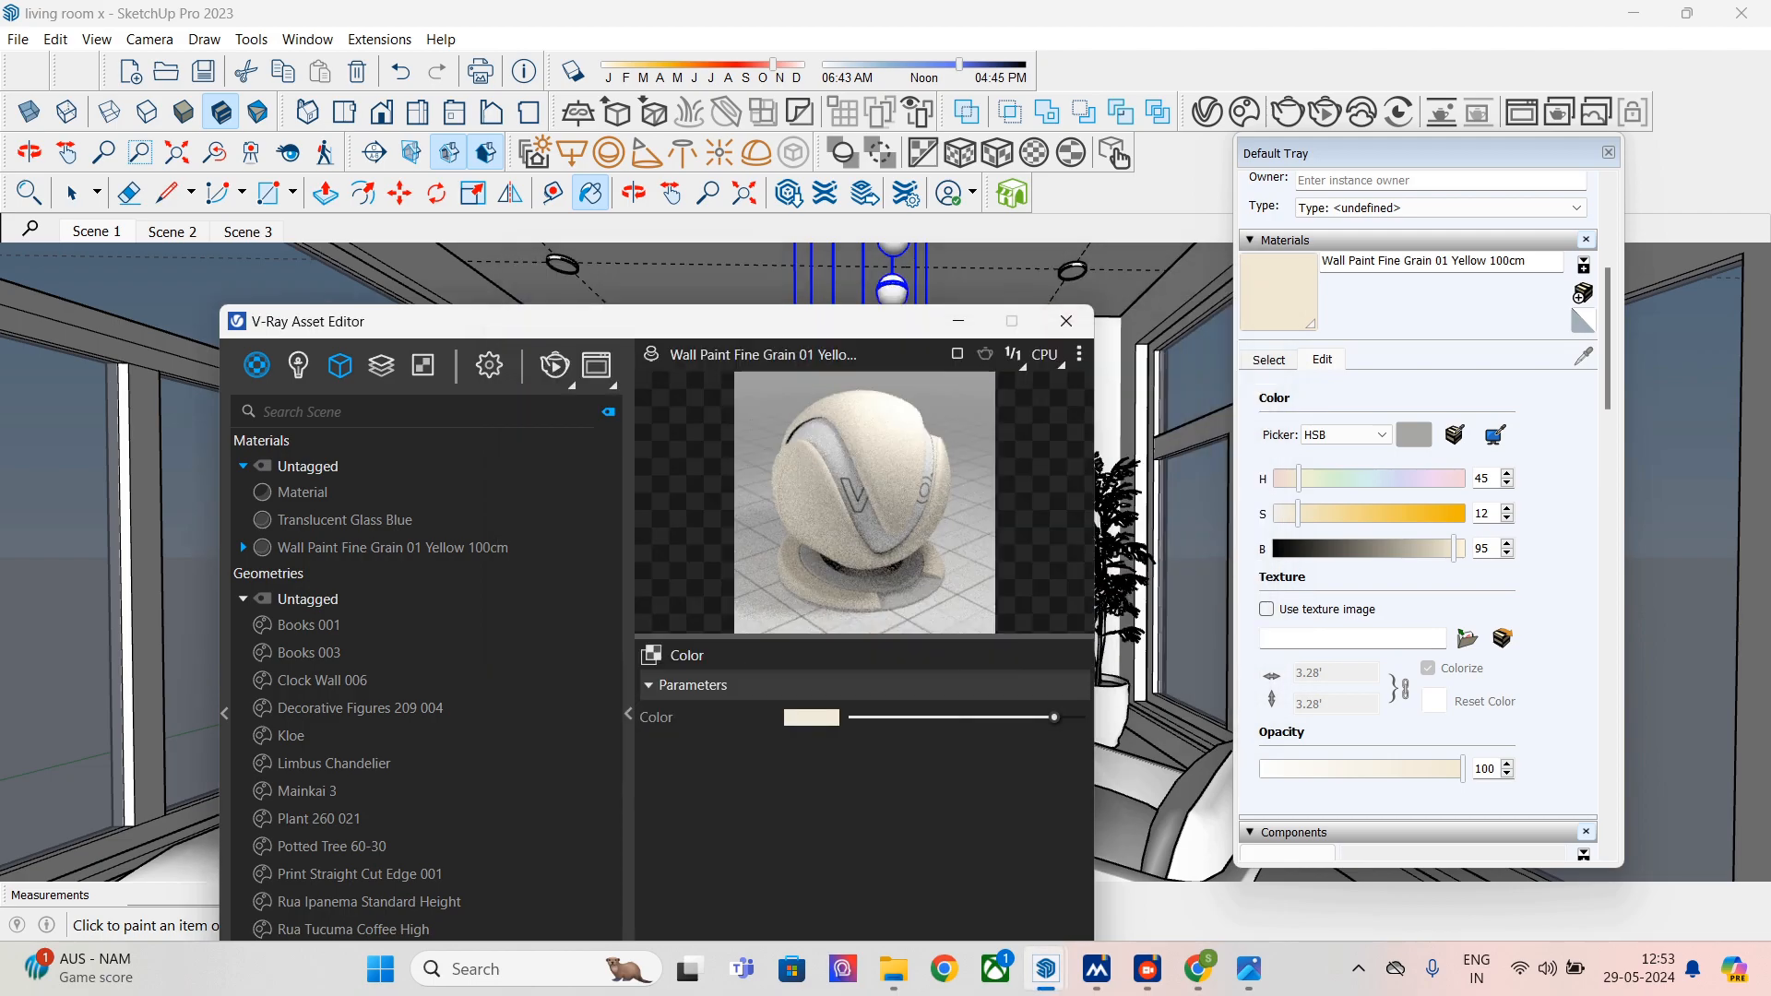
click(554, 365)
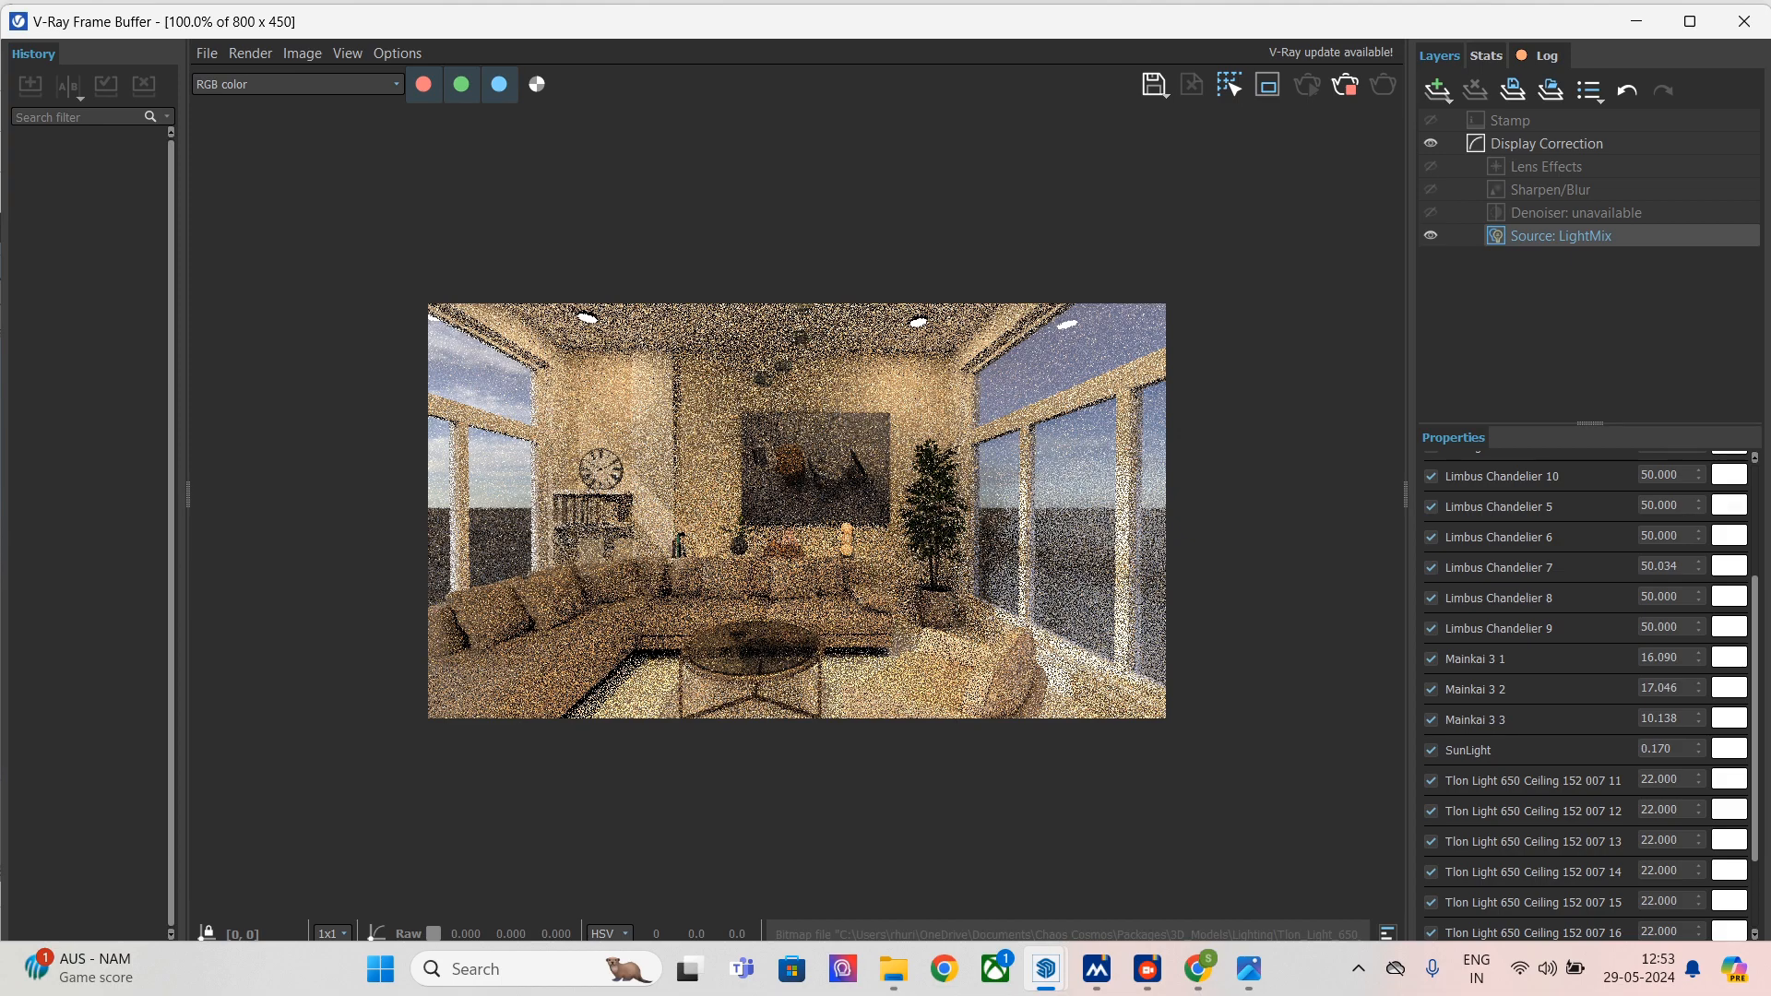
- Compare the rendered wall colour with the Cherish palette image and return to the frame buffer
key(alt+Tab)
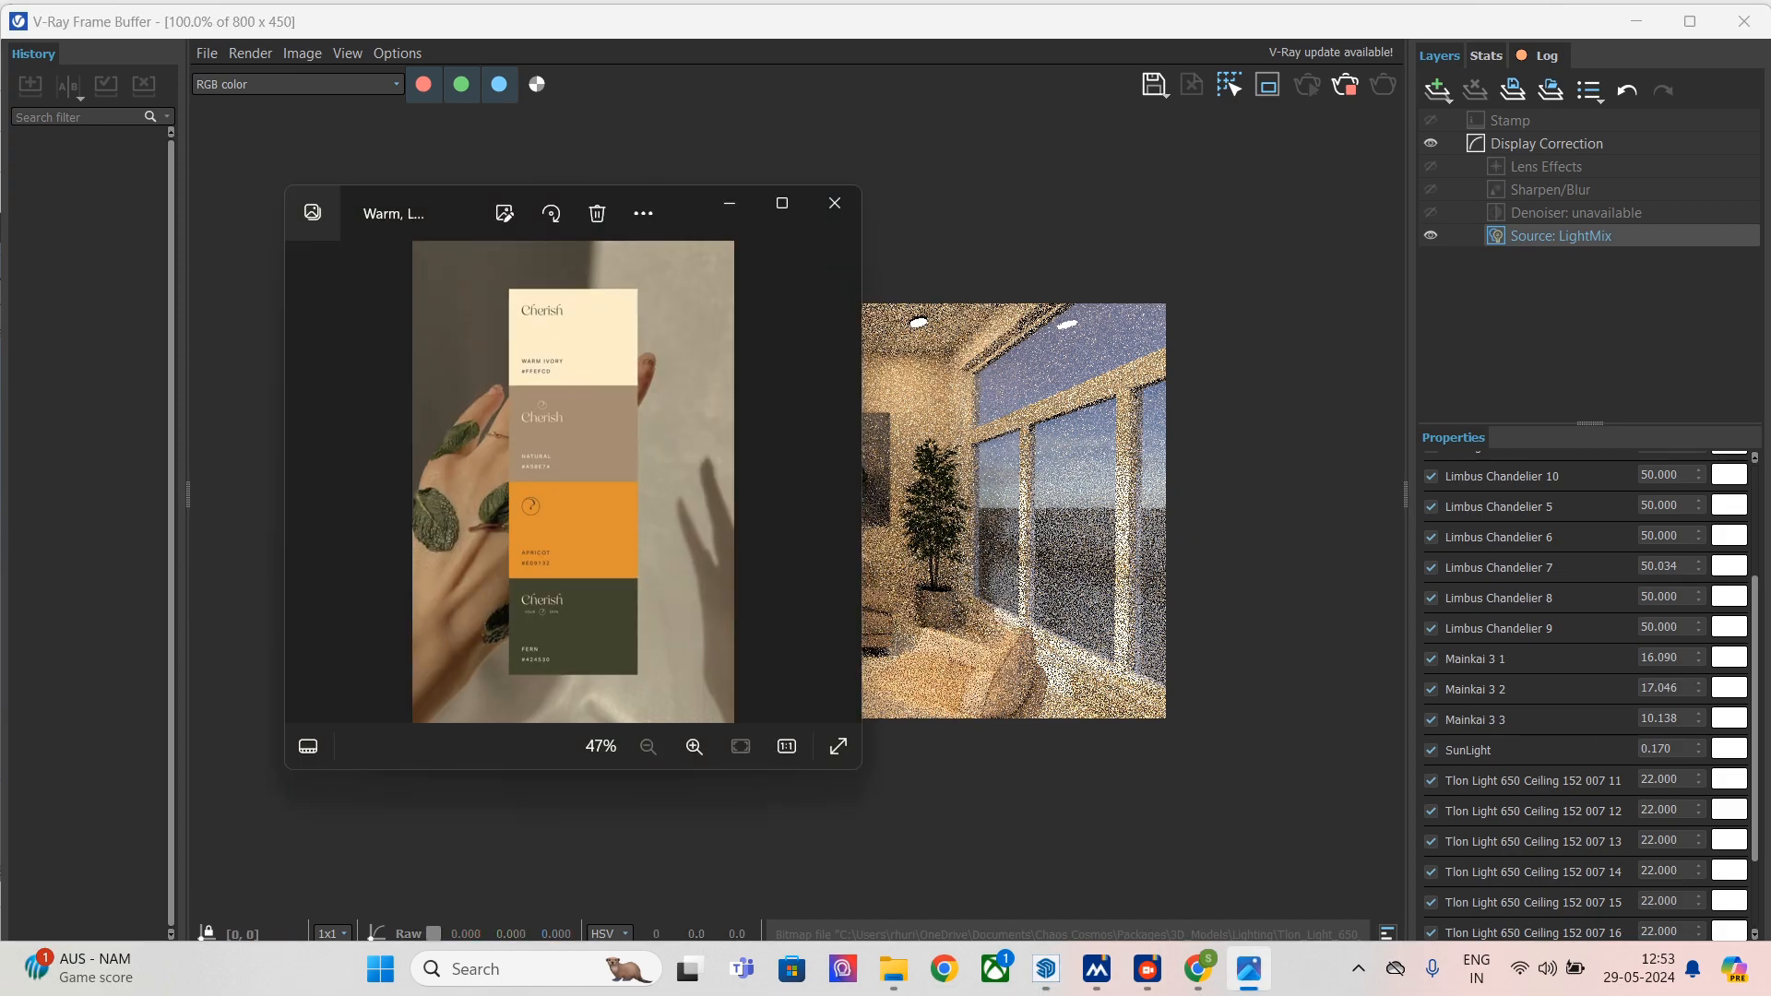
drag(458, 208, 477, 207)
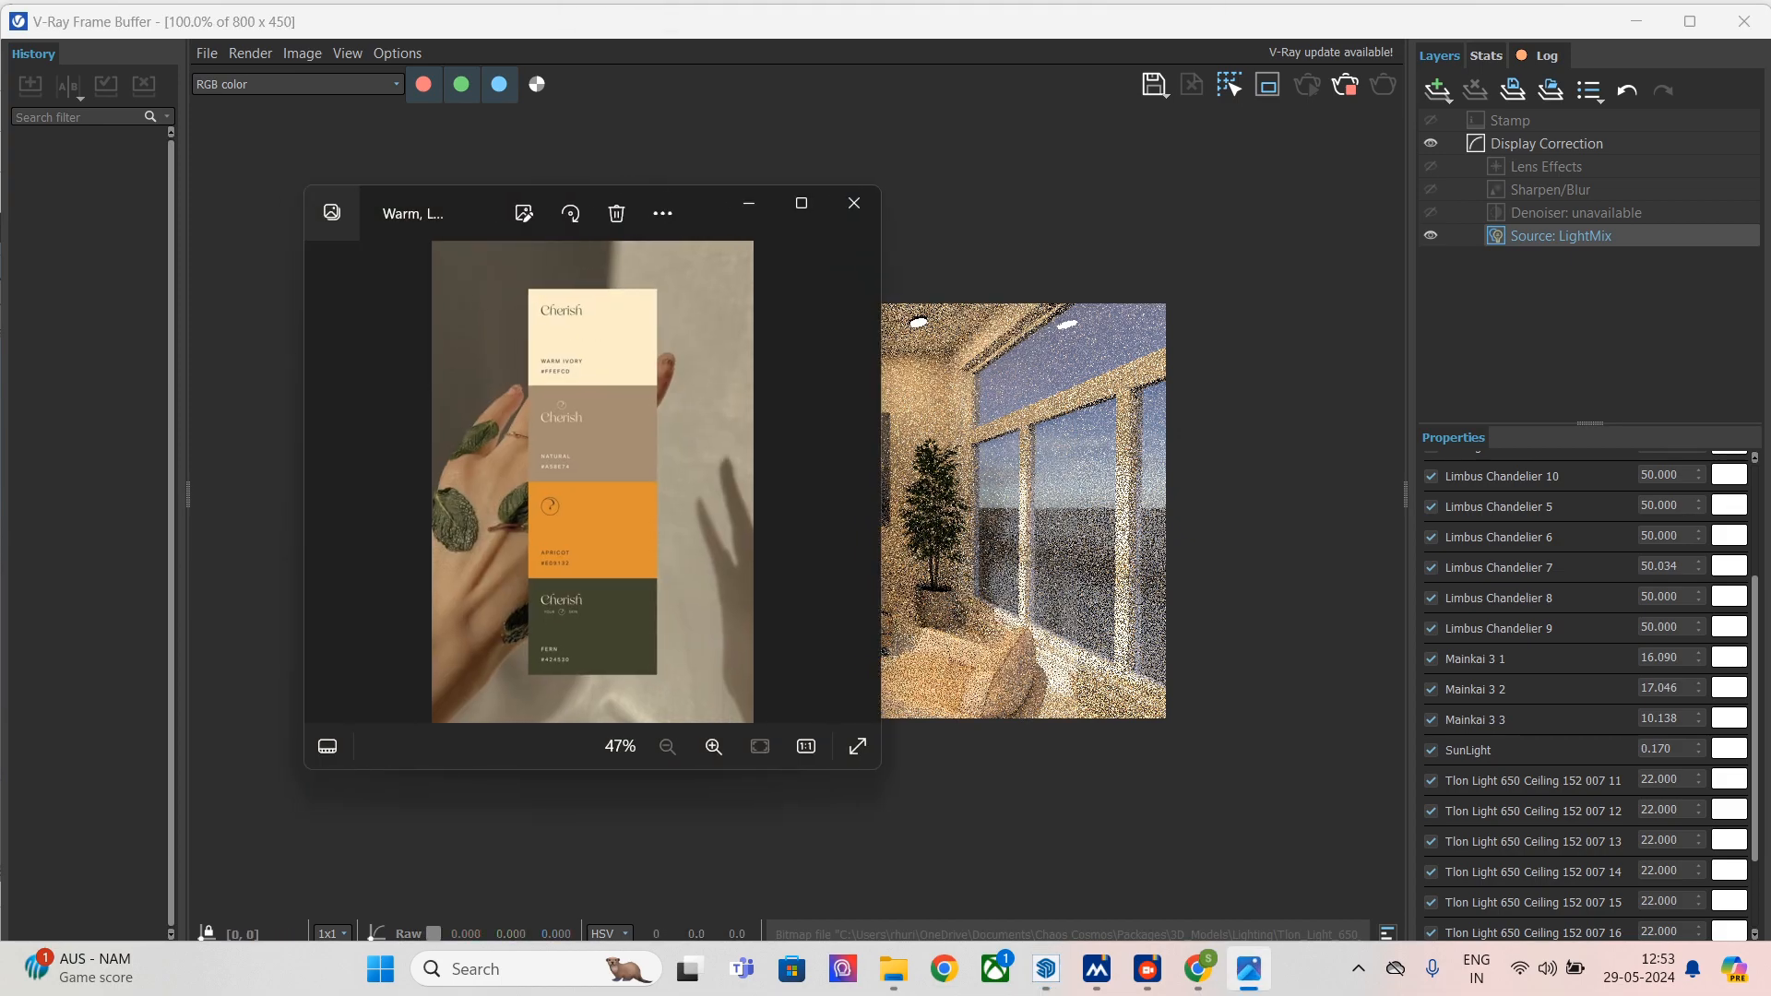
key(alt+Tab)
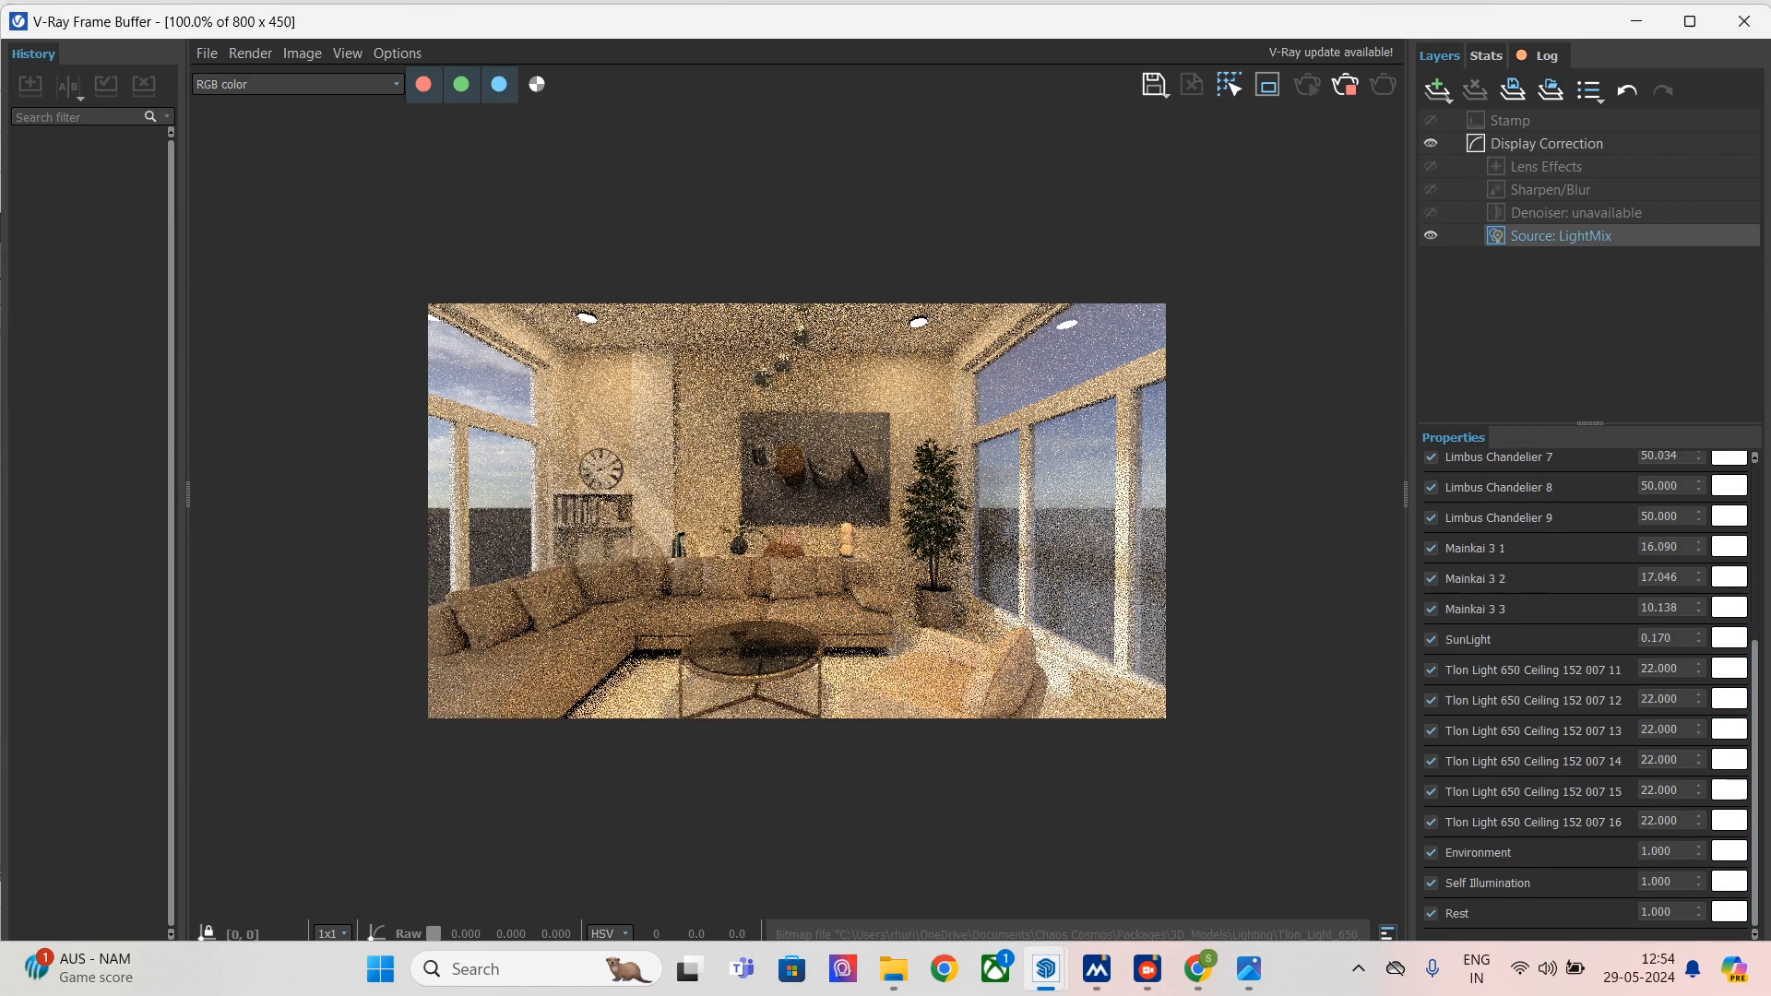
- Recheck the Cherish palette image, and set the Light Mix intensities of Dome Light 4 to 10.730 and Environment to 0.338
key(alt+Tab)
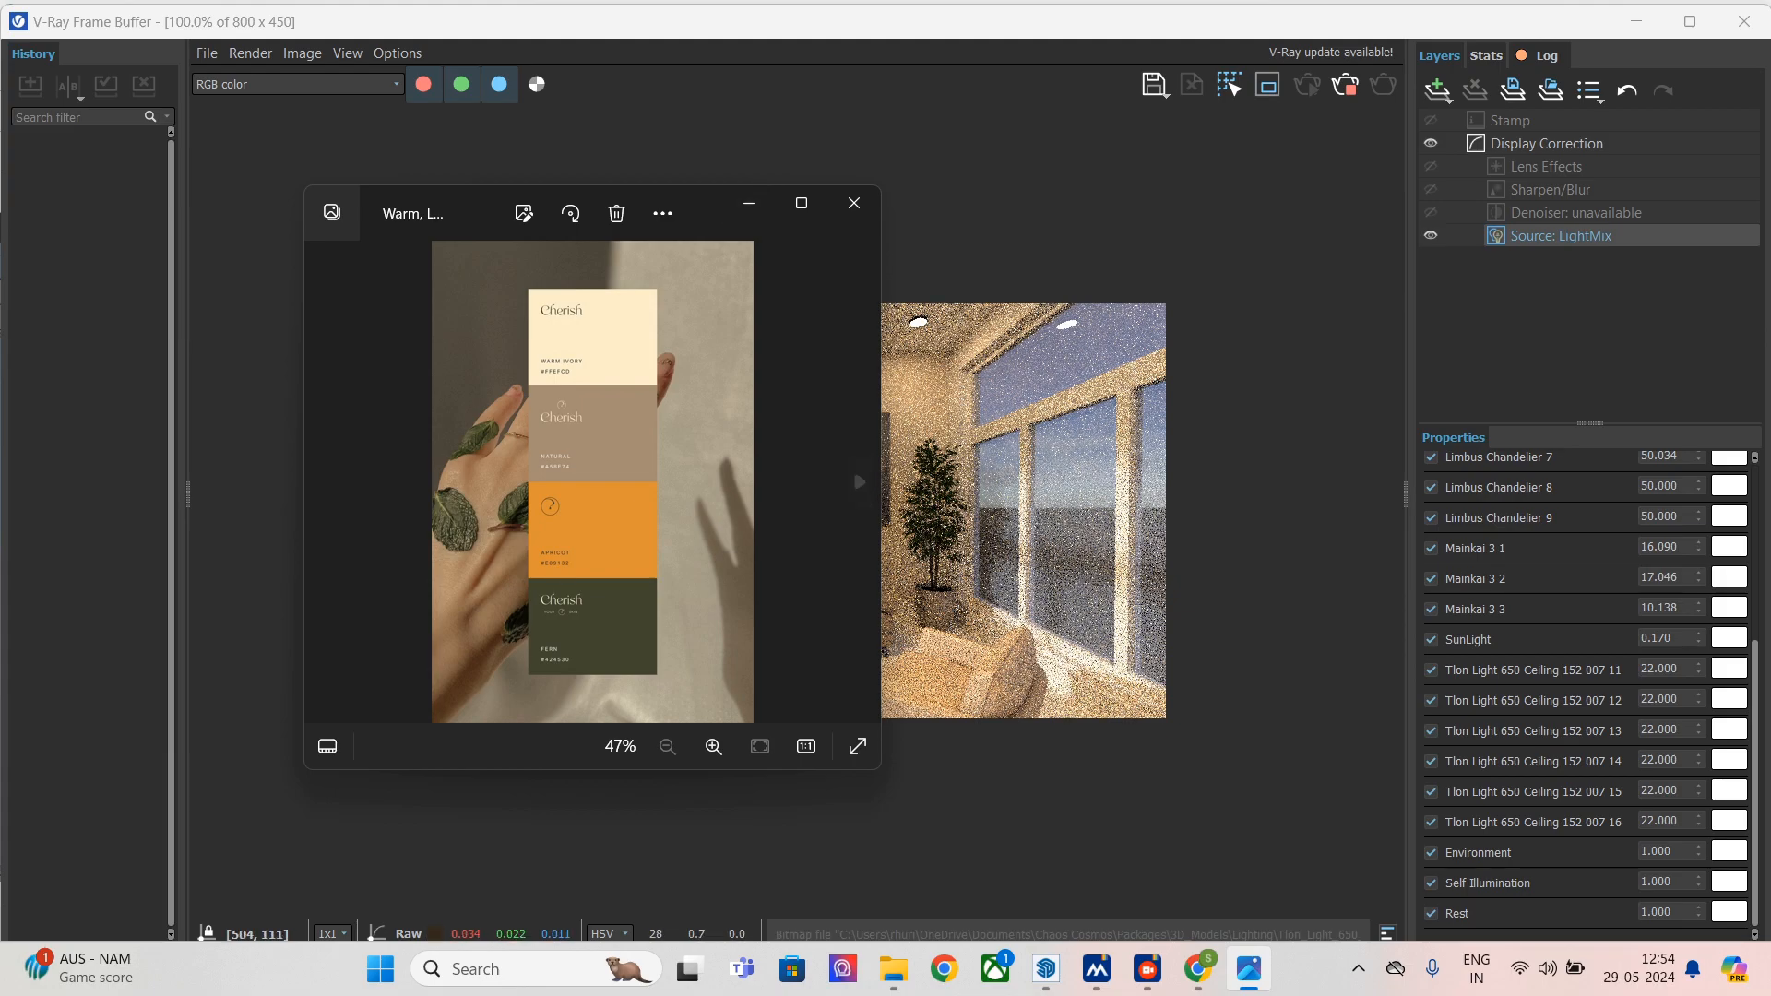
click(748, 204)
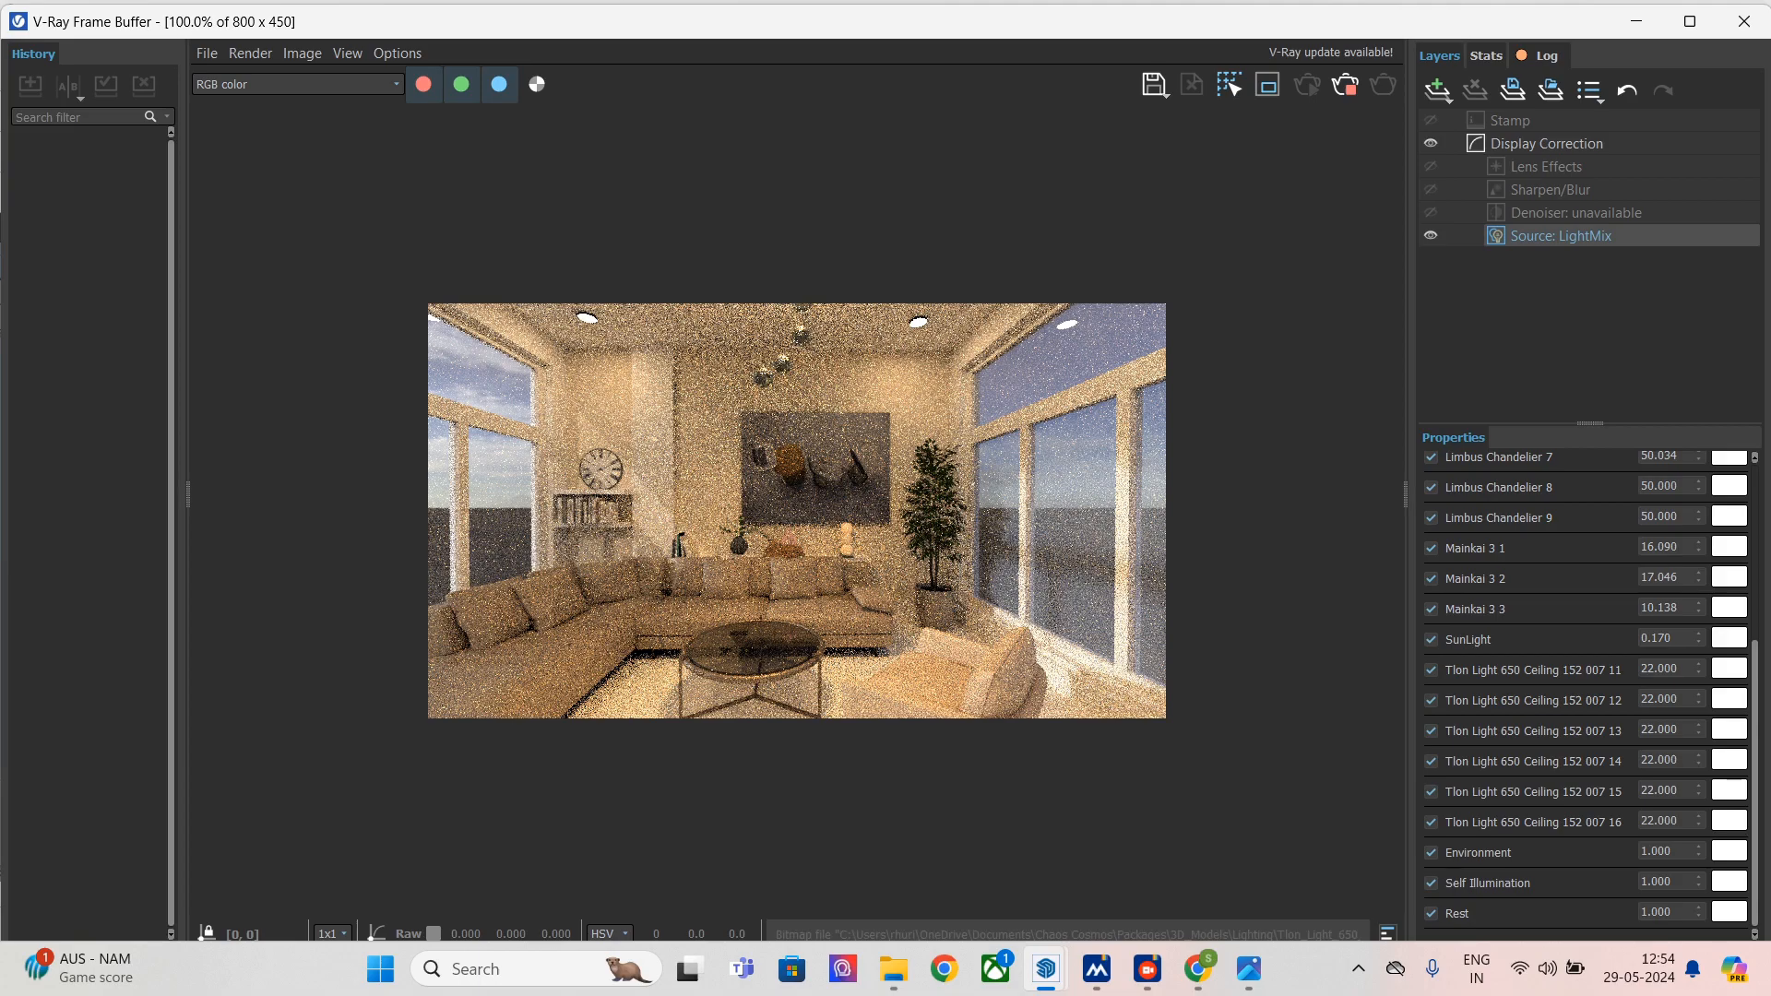
scroll(1587, 692, up, 5)
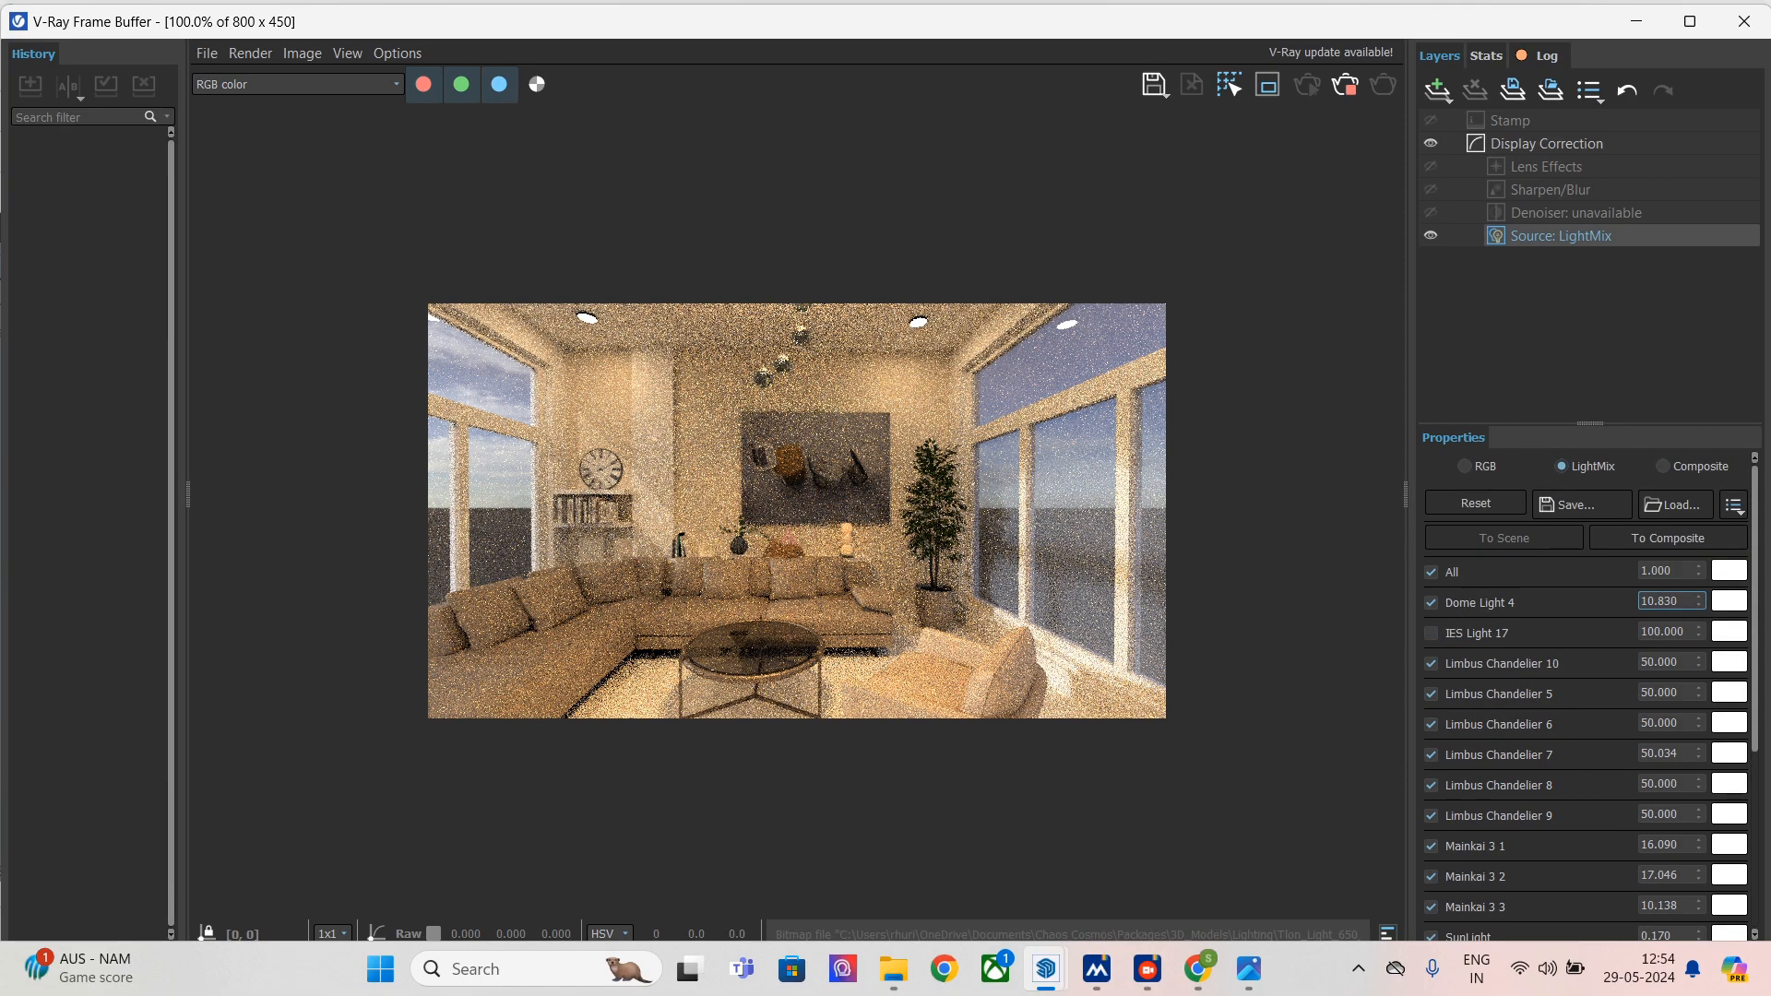
click(1729, 601)
click(1412, 458)
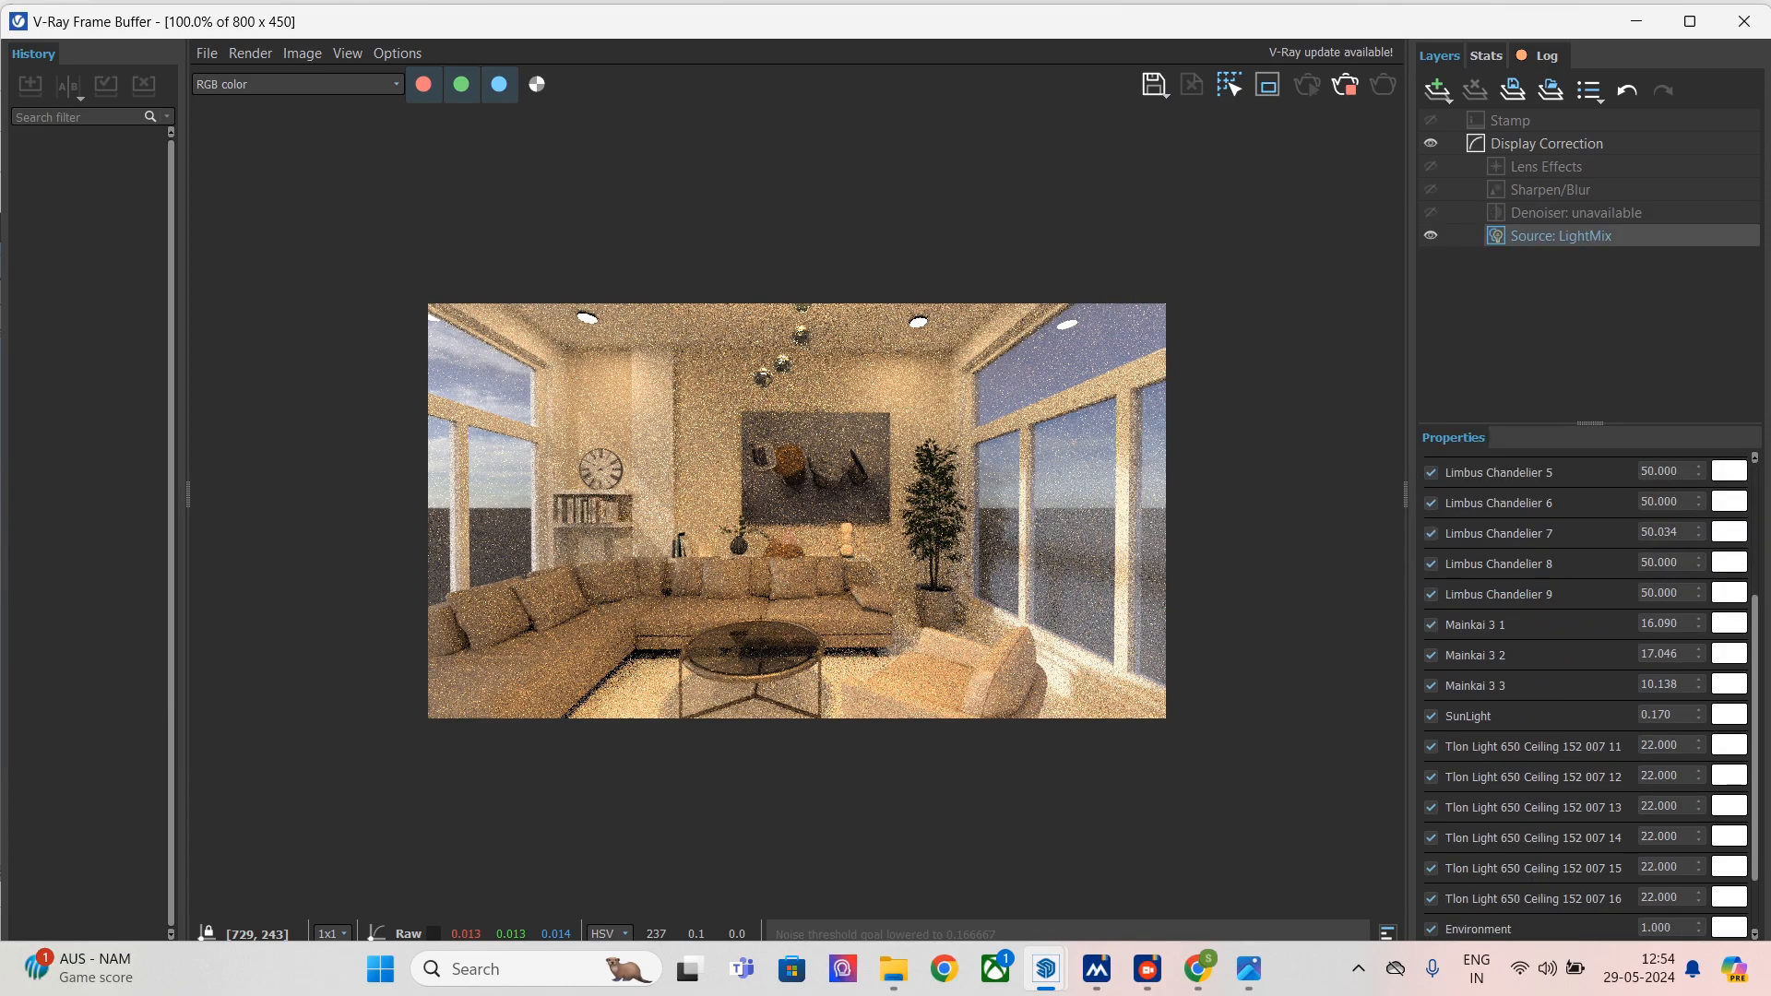
scroll(1586, 692, down, 1)
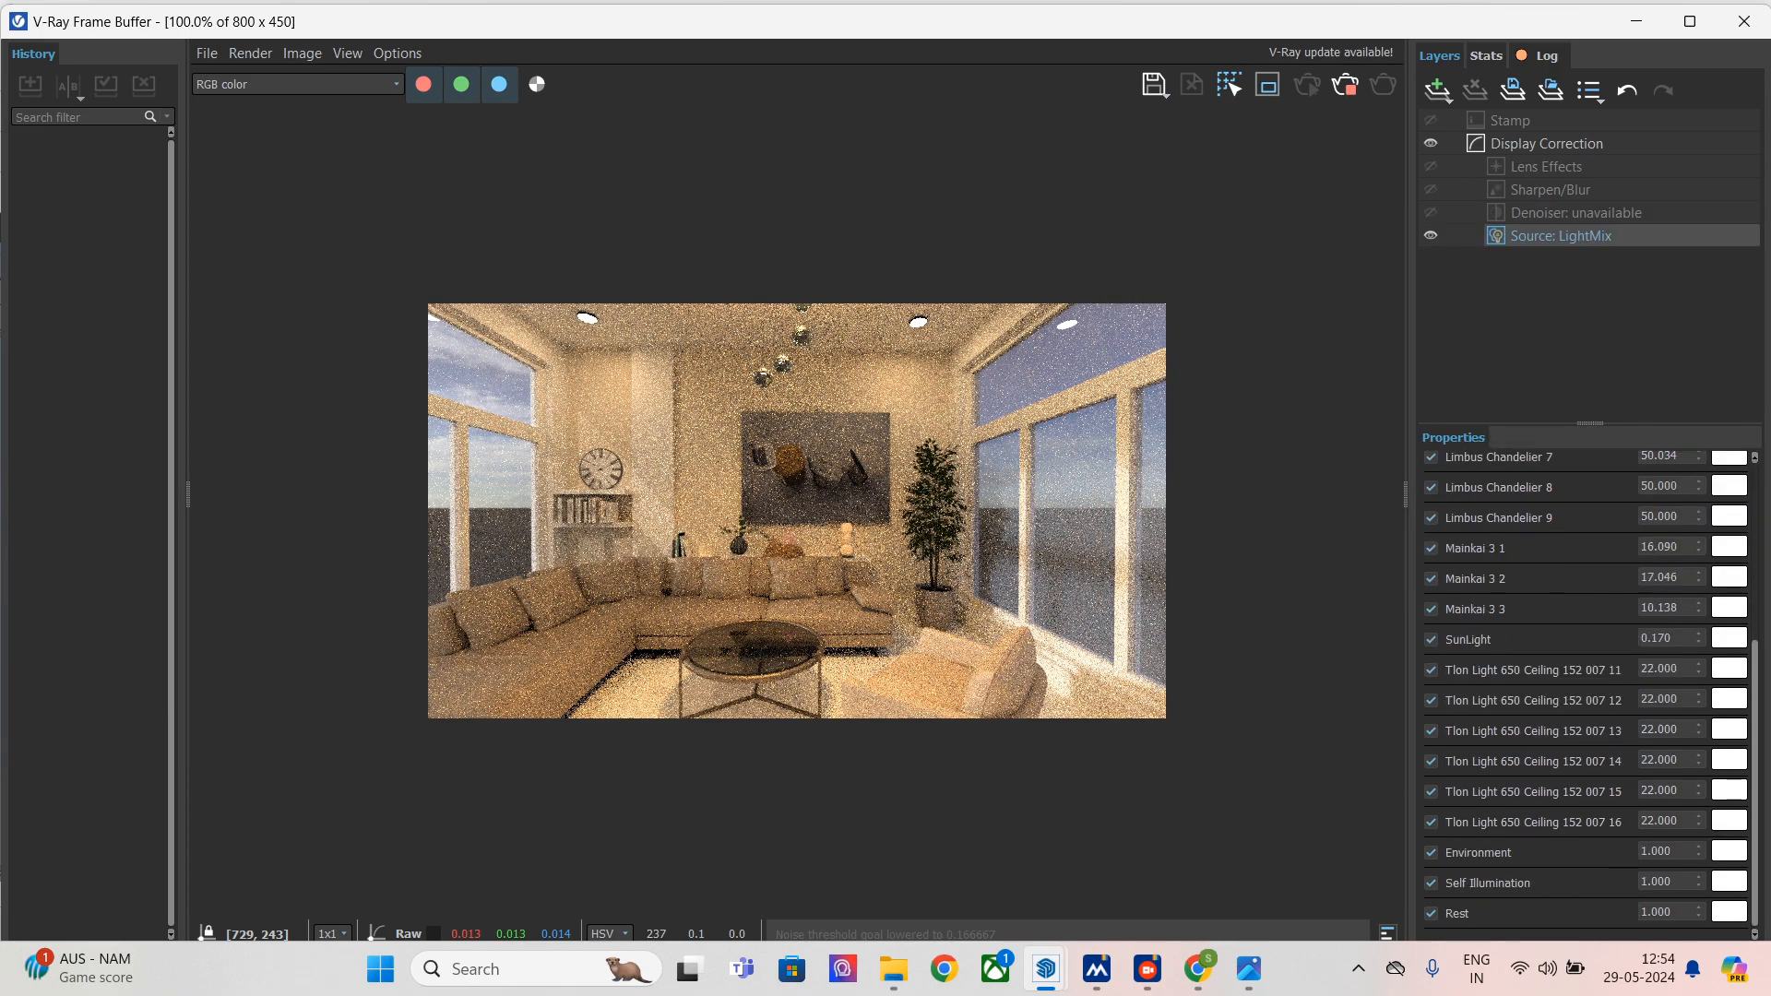
drag(1698, 851, 1698, 885)
key(Tab)
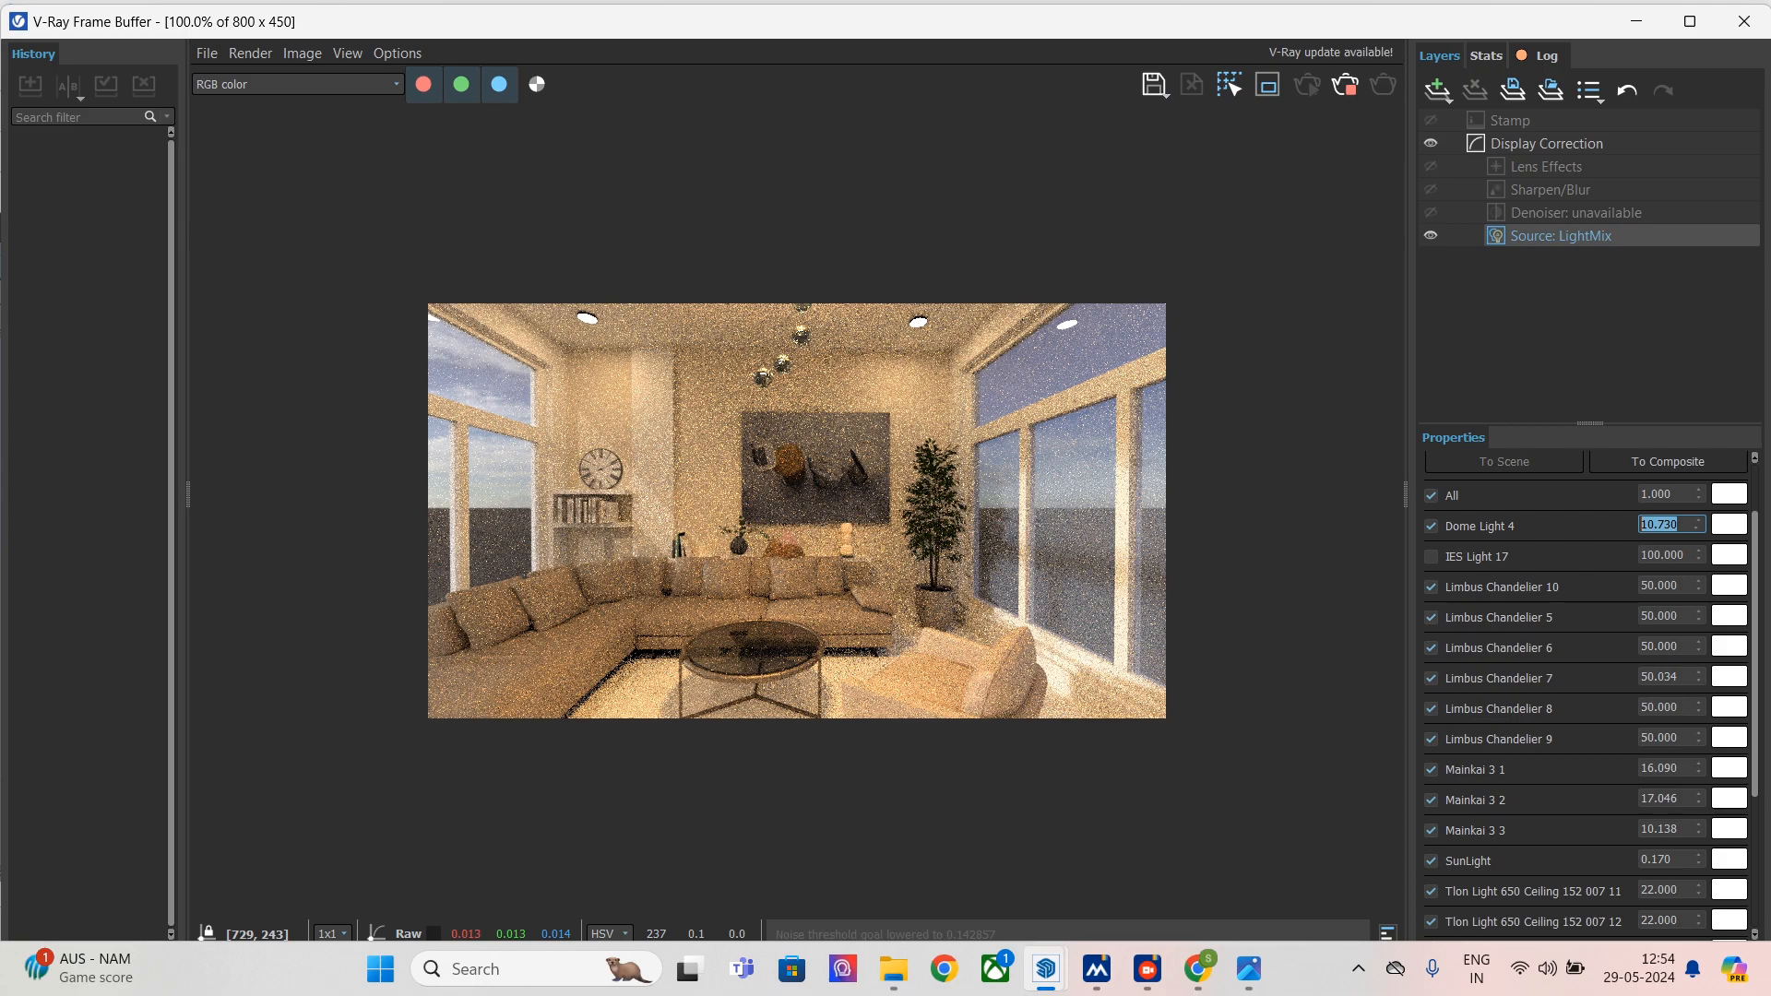
- Set Light Mix intensities: SunLight 0.443, Dome Light 4 28.070, and about 10 for the Tlon ceiling lights and all Limbus chandeliers except 6
scroll(1697, 692, down, 3)
drag(1698, 693, 1698, 715)
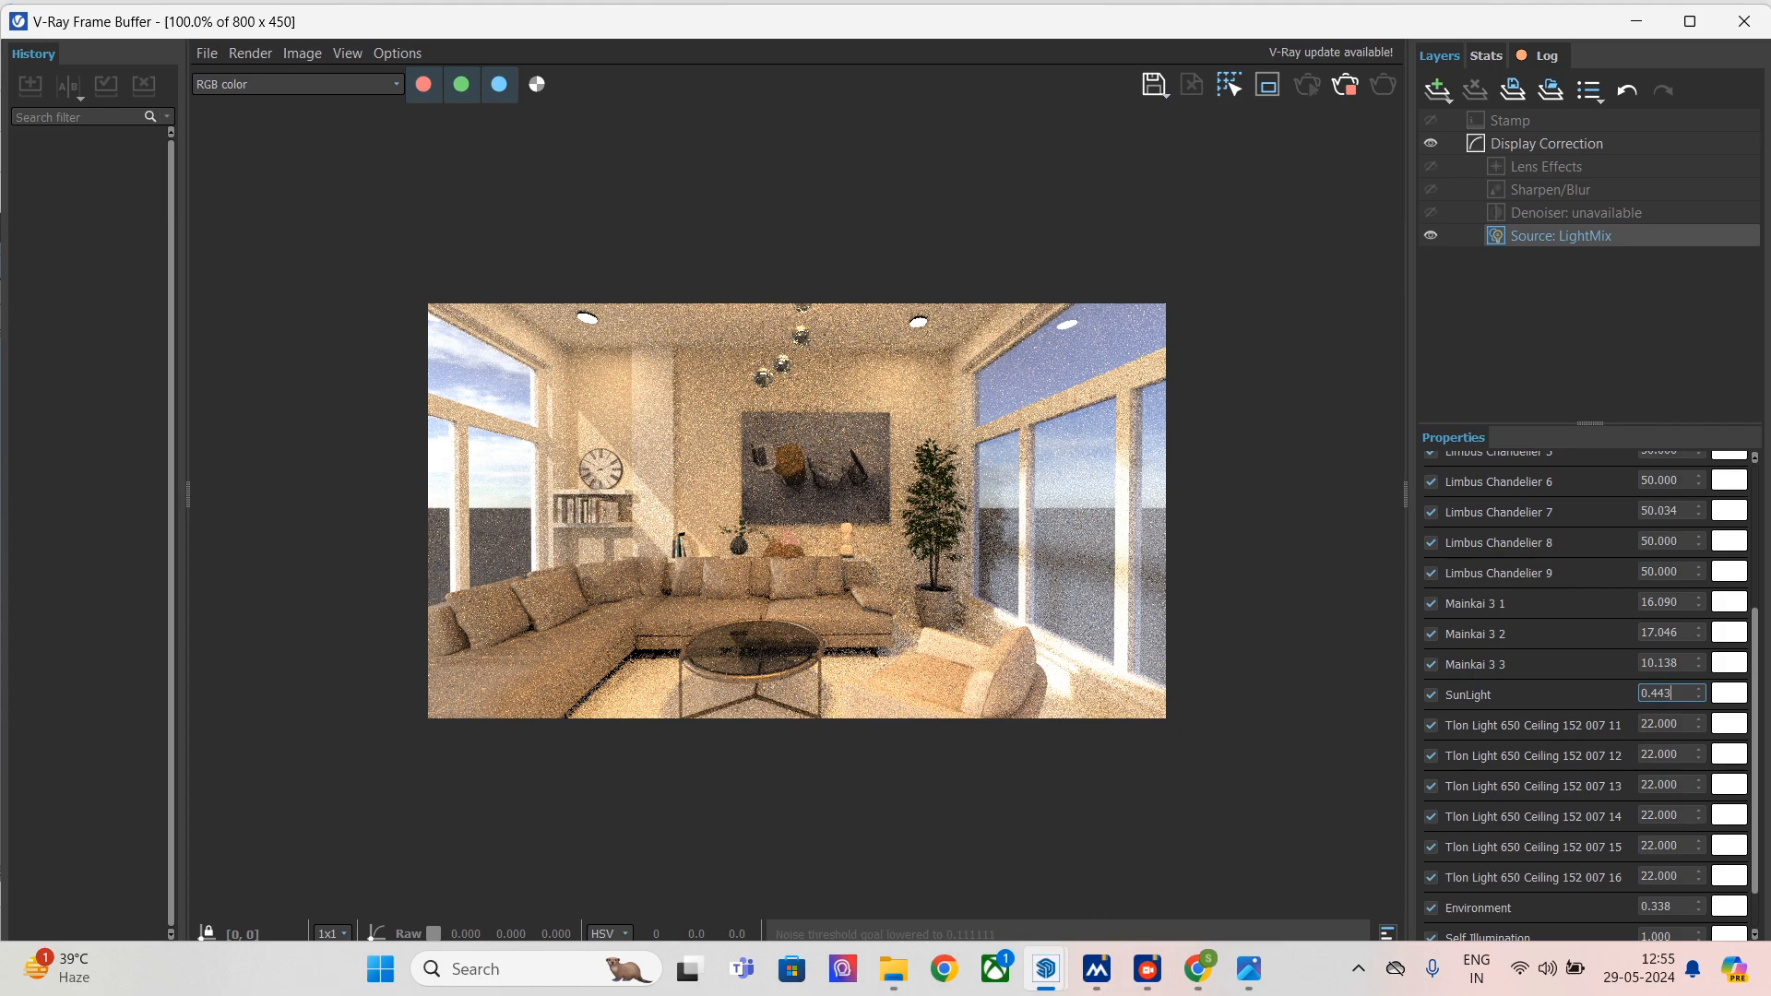
drag(1698, 724, 1698, 784)
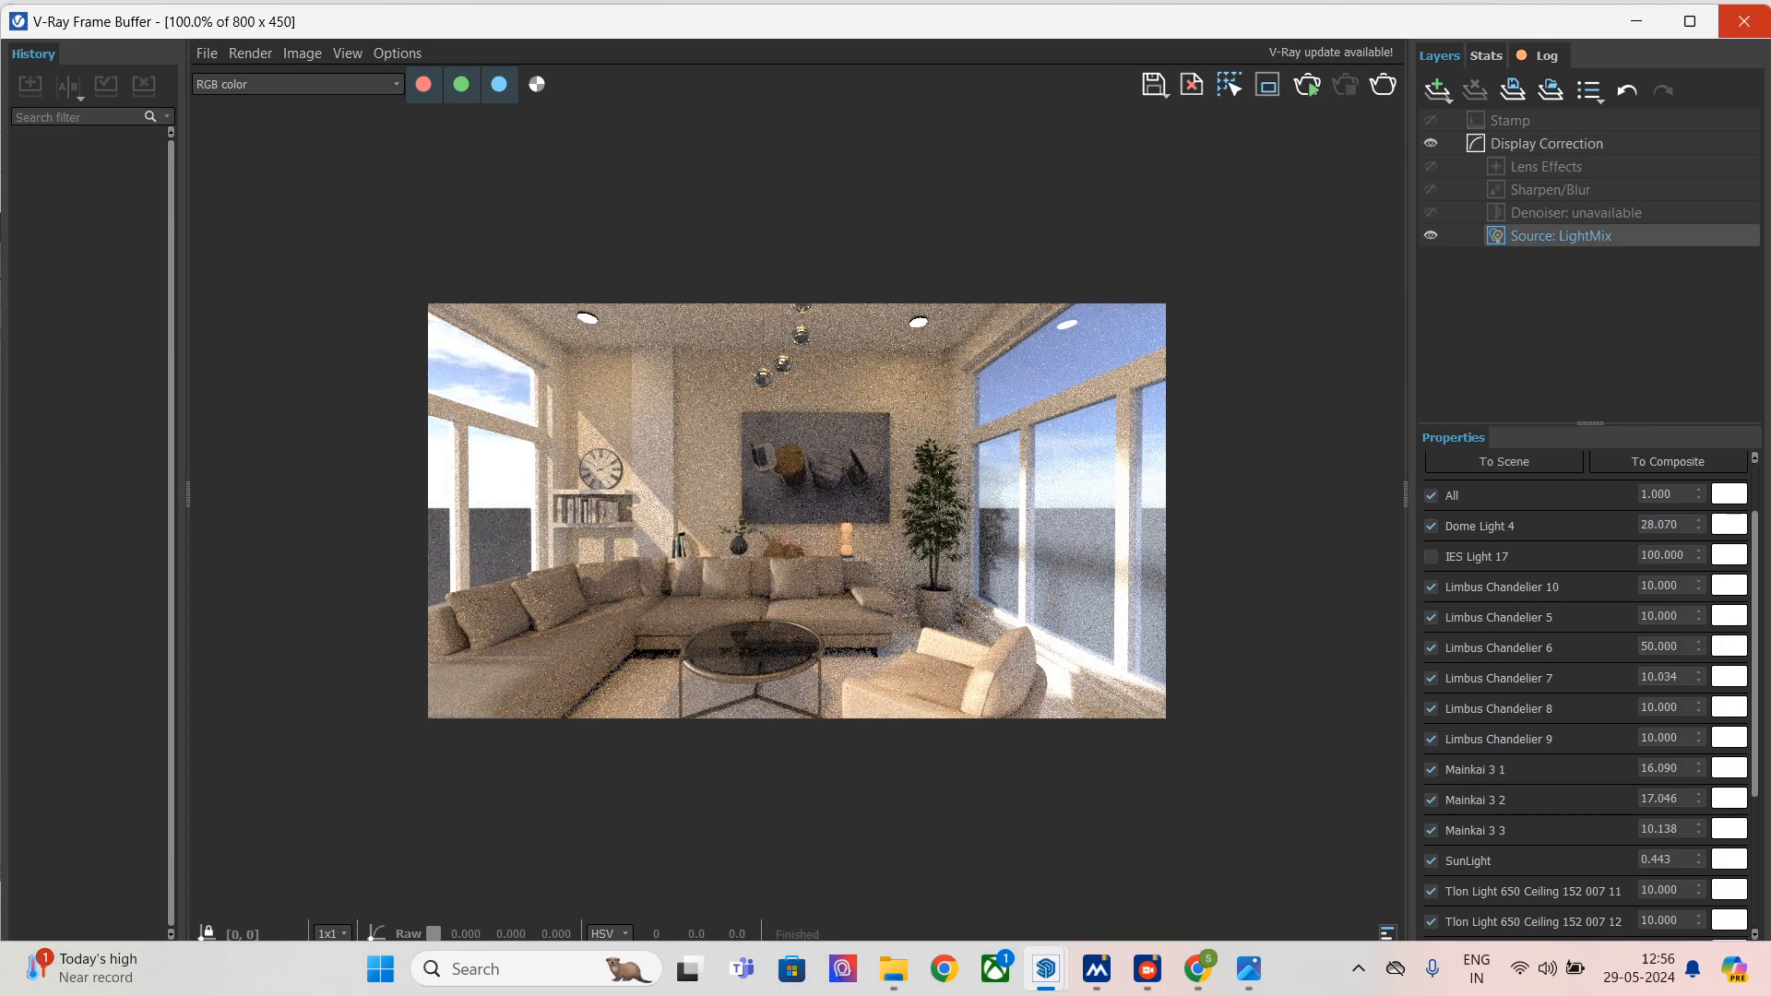
- Close the frame buffer and asset editor, activate the Select tool, and consult the Cherish palette image
click(1743, 20)
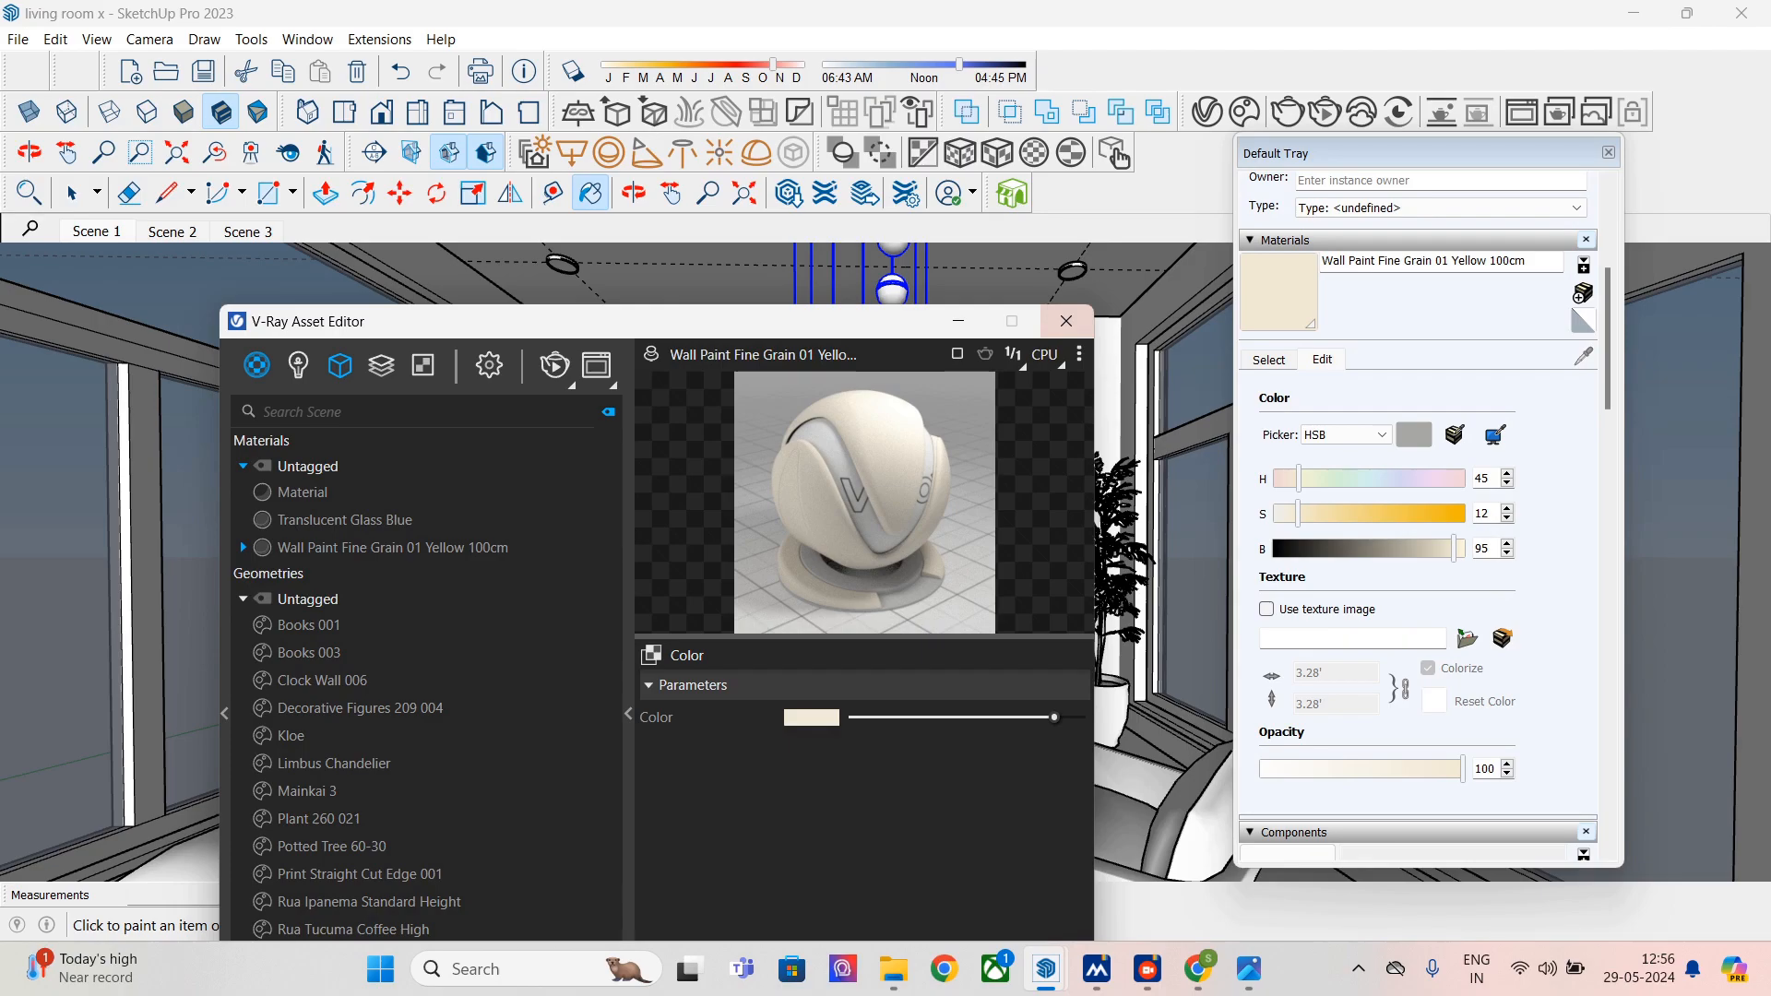
click(1066, 321)
key(space)
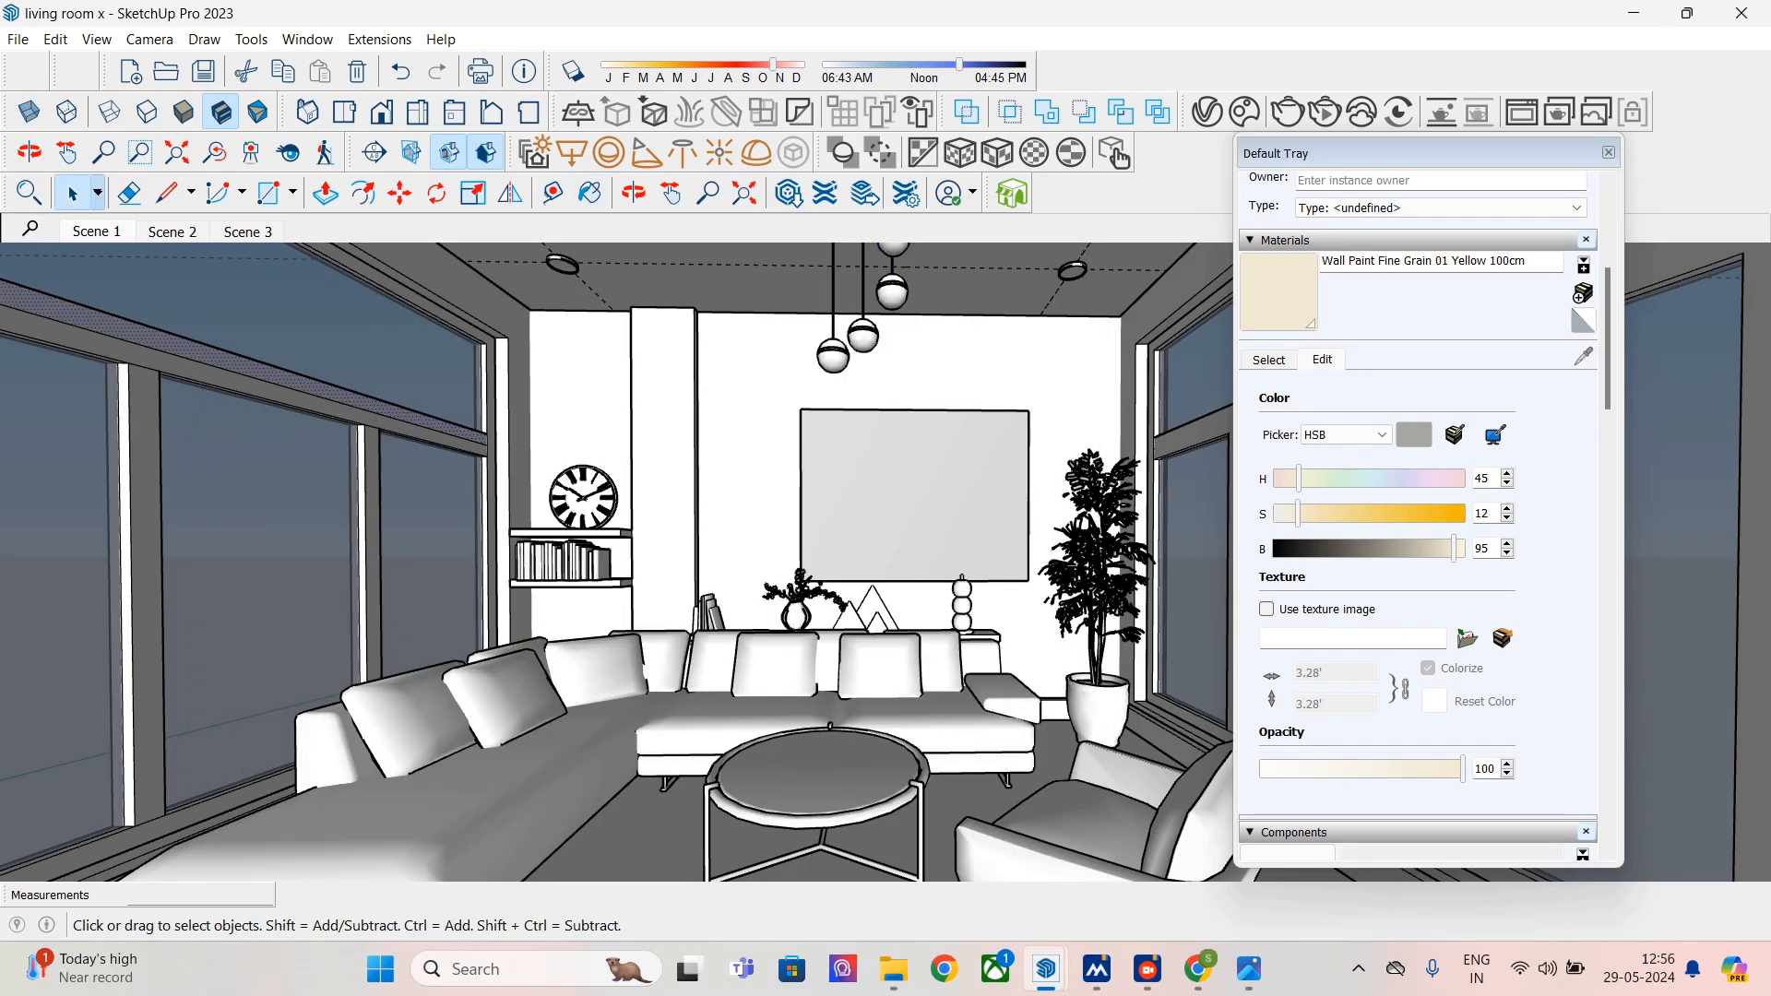
click(244, 378)
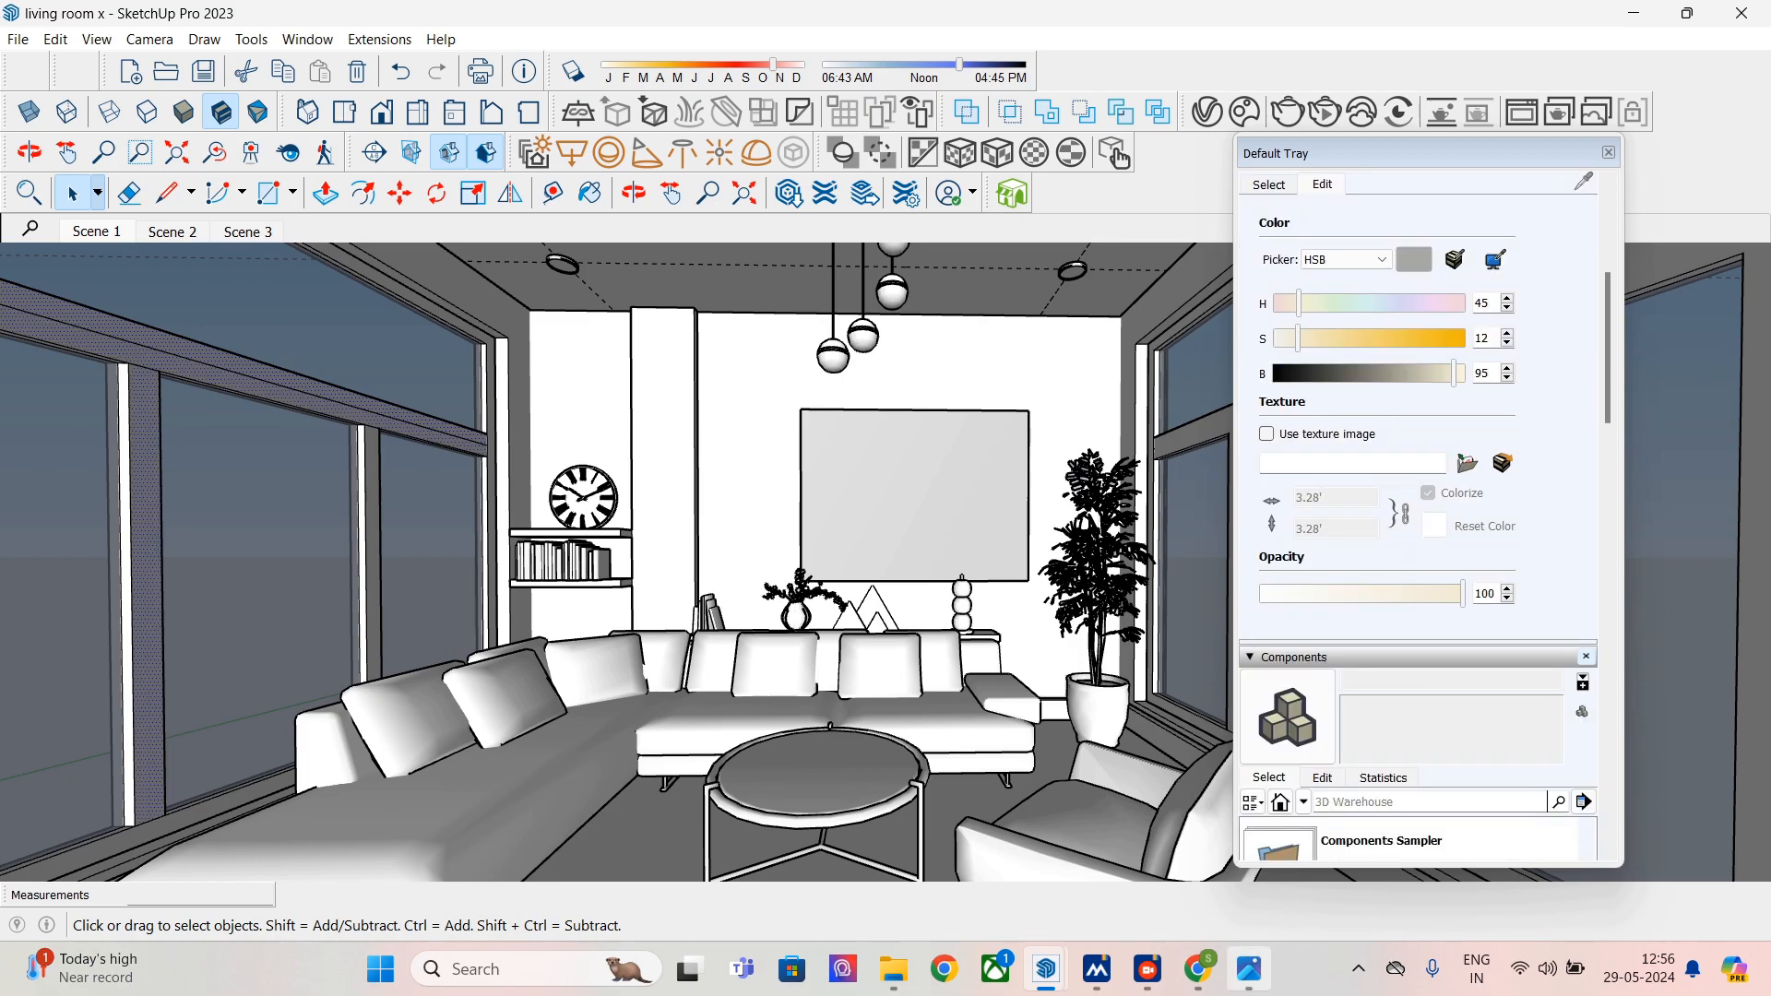
click(1248, 969)
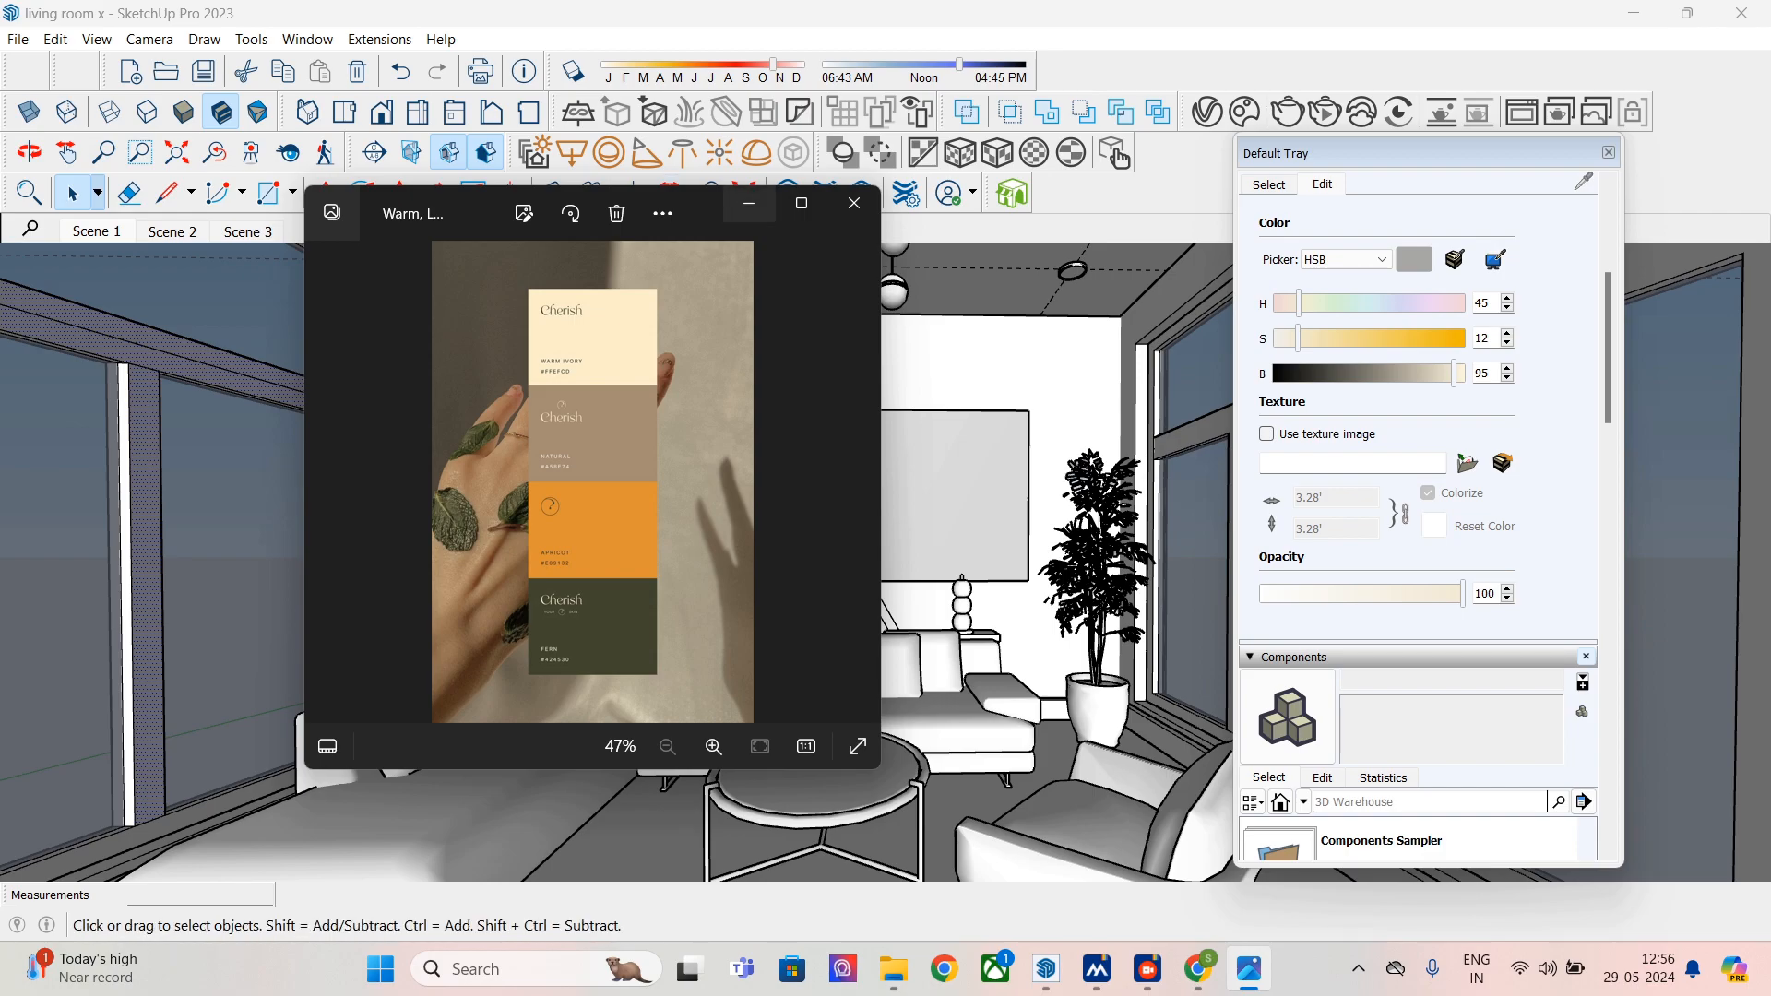
click(748, 203)
- Select the face of the horizontal beam in the window frame behind the long sofa and recheck the palette image
key(ctrl+a)
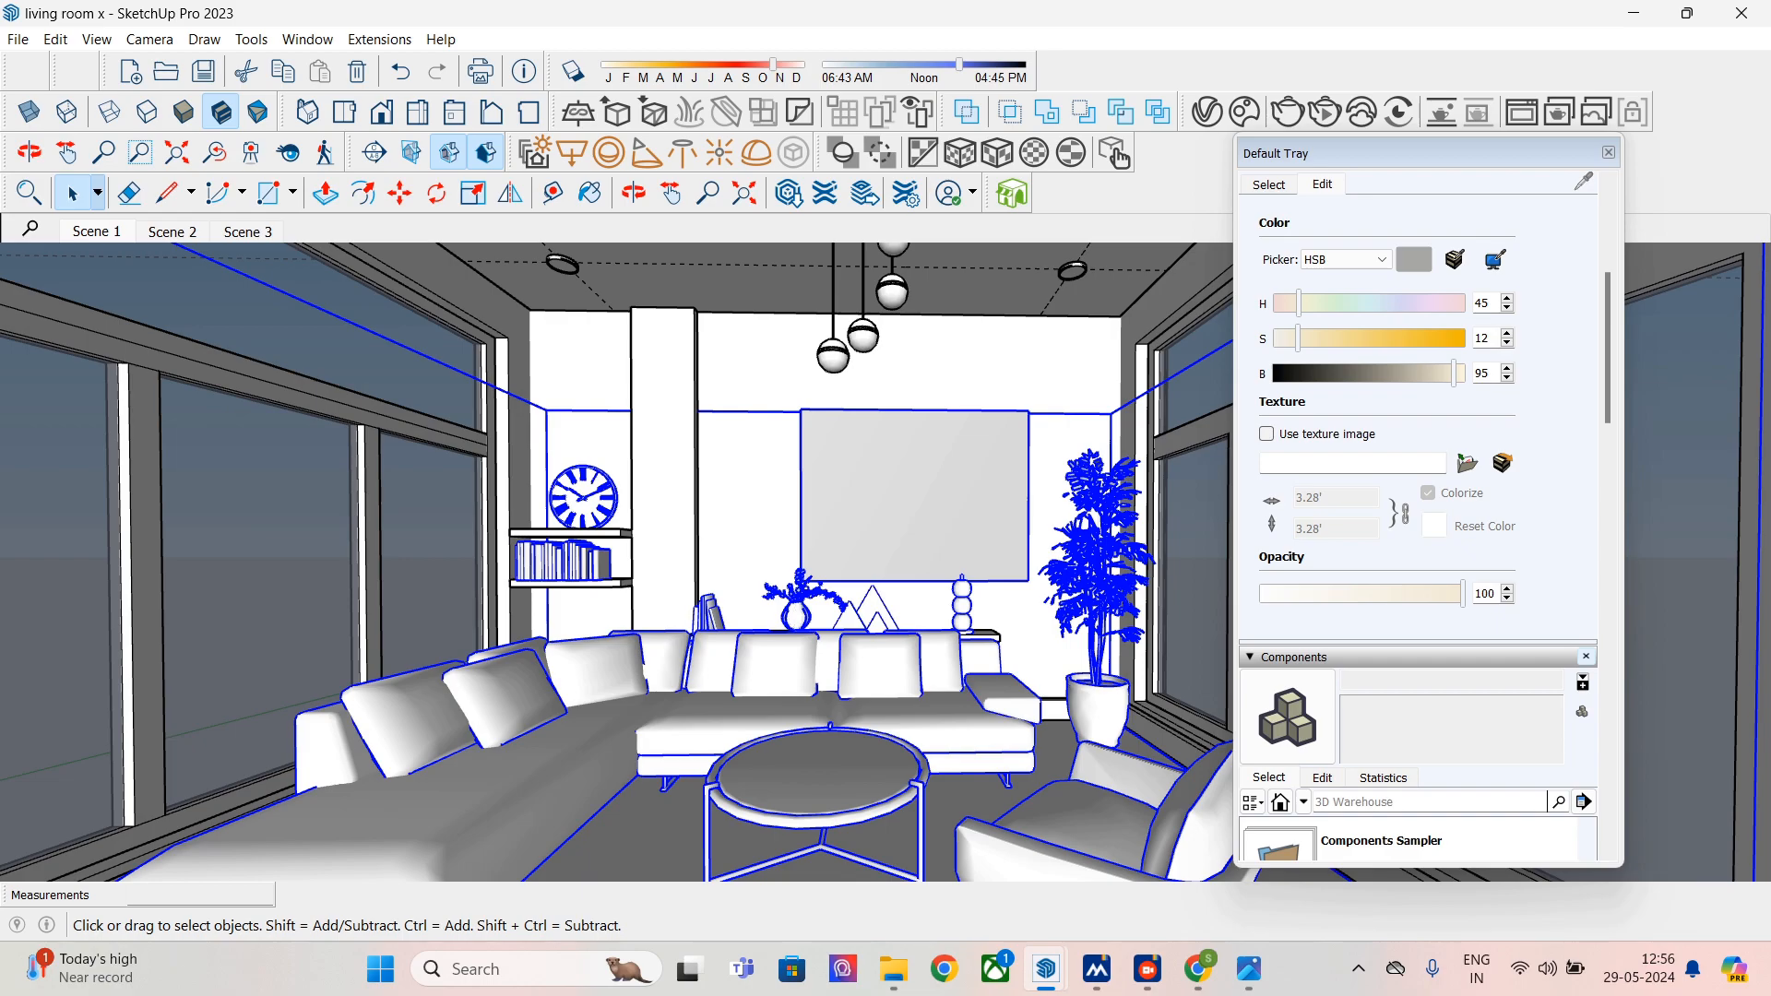
click(276, 384)
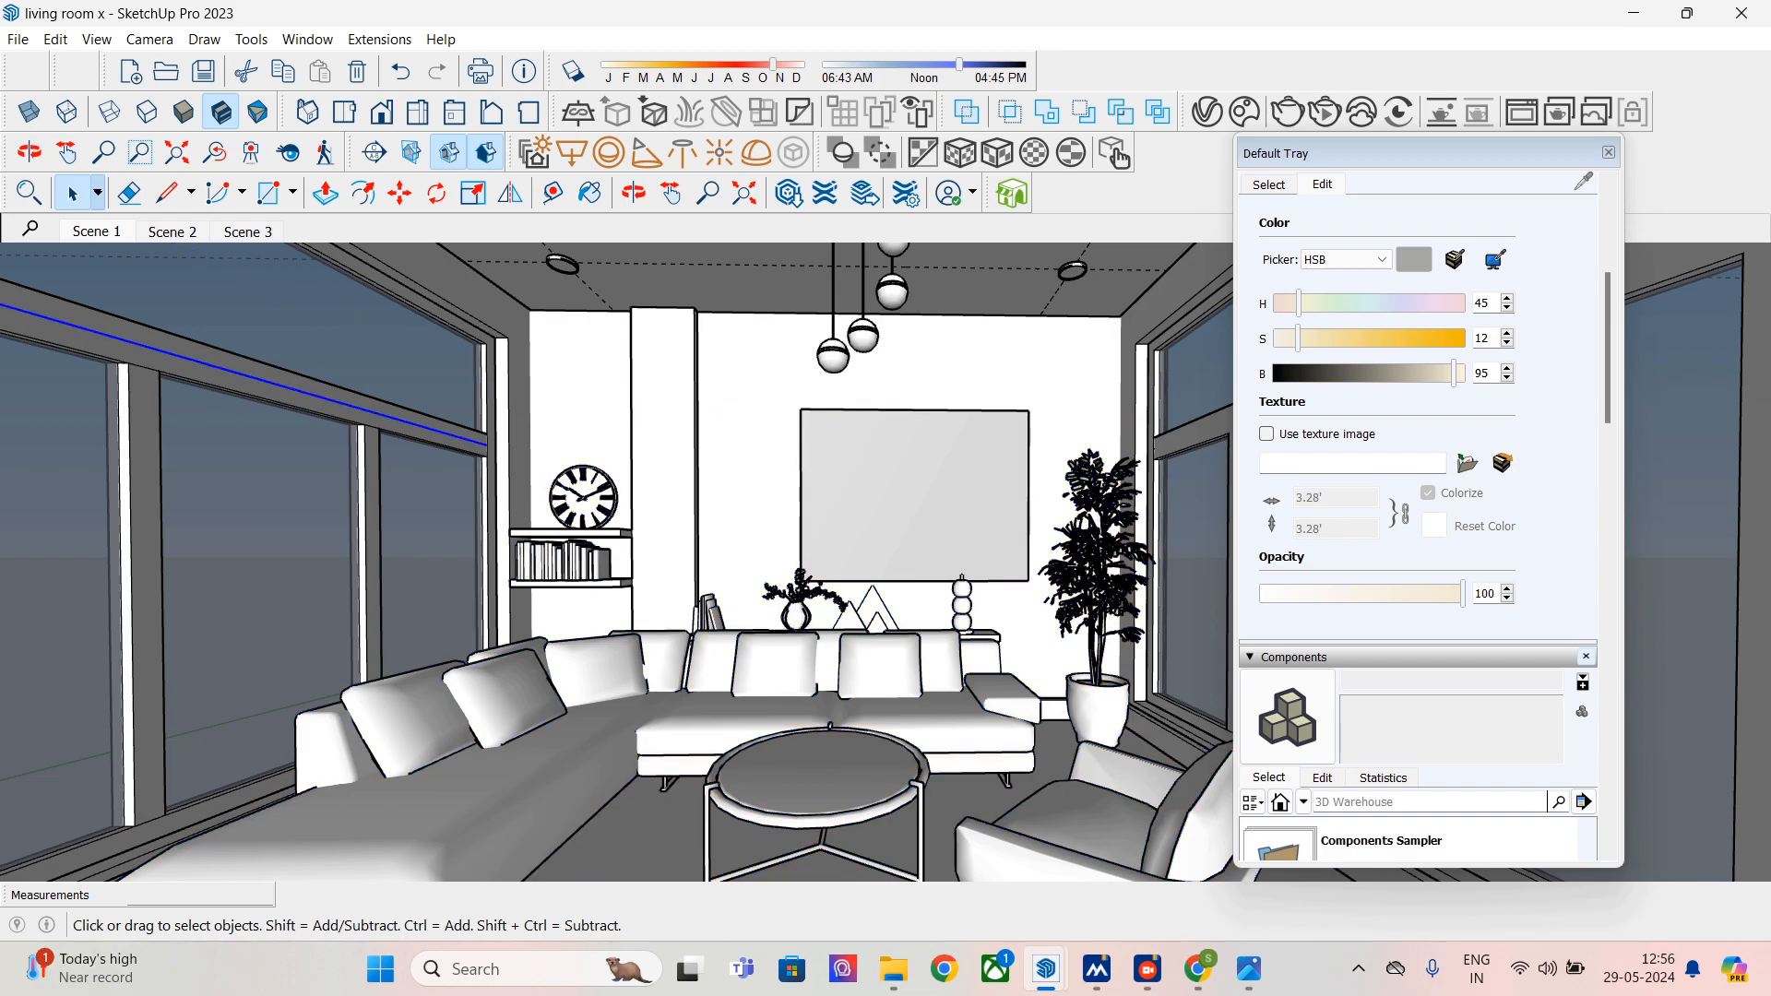
click(277, 395)
click(1249, 968)
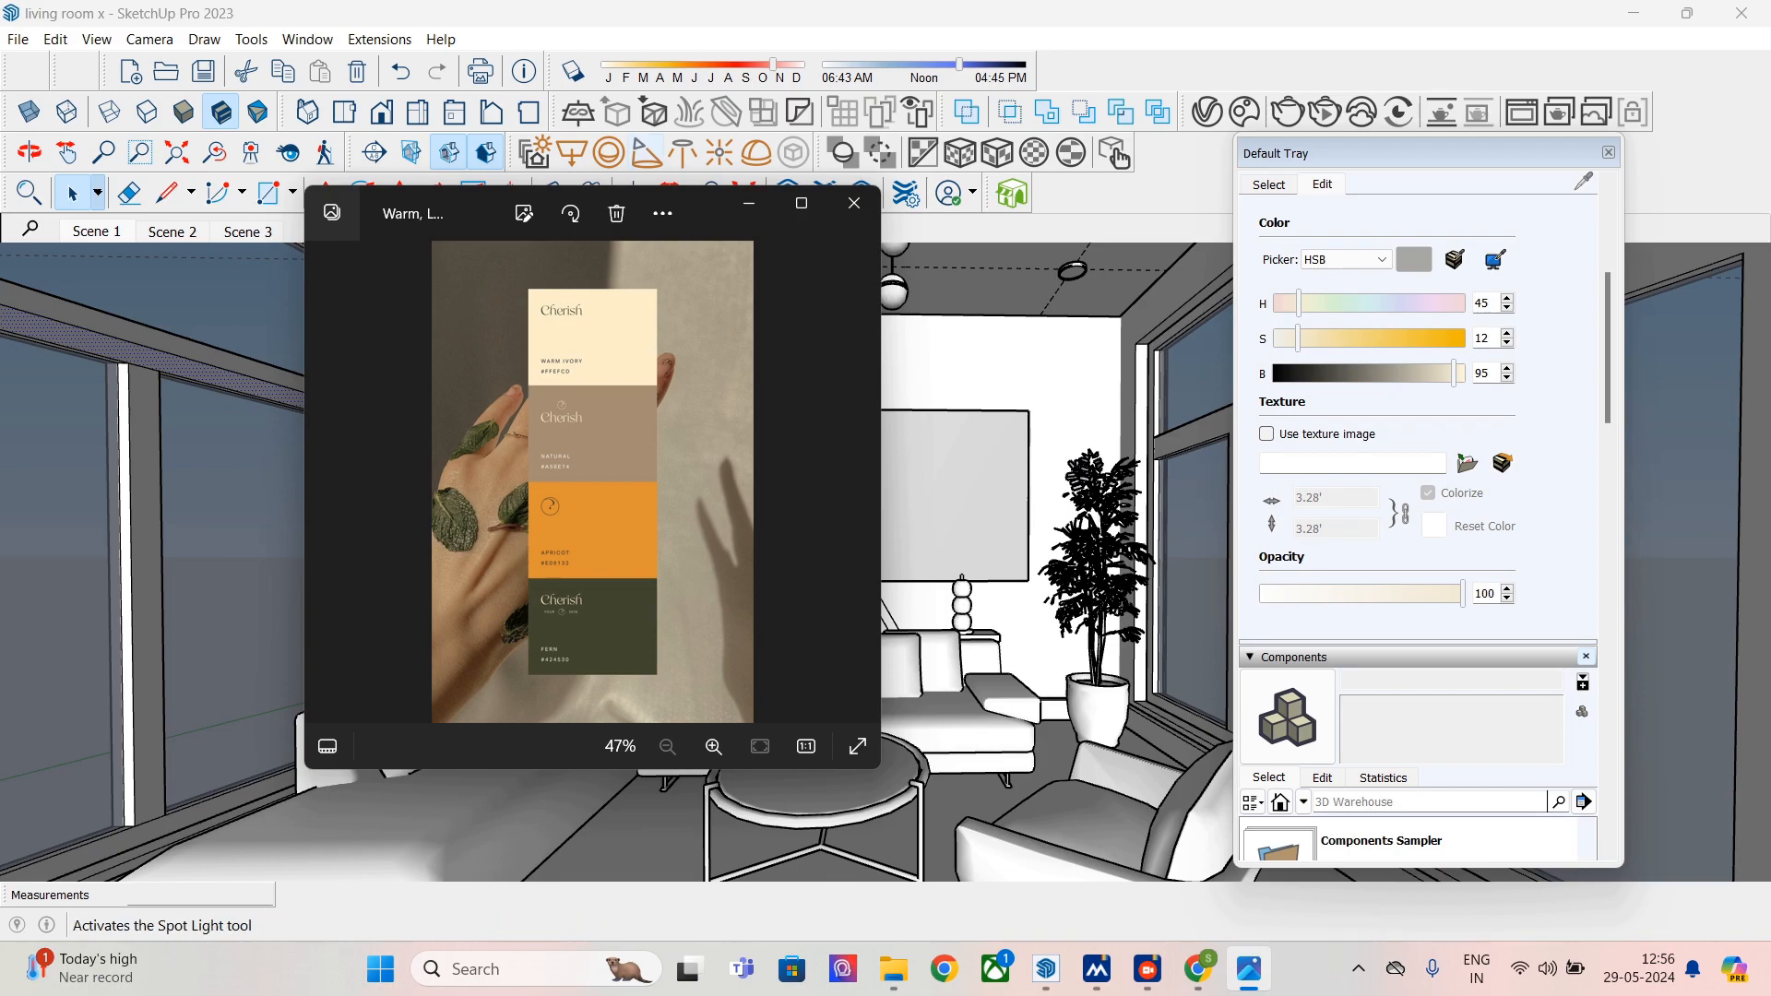
click(748, 203)
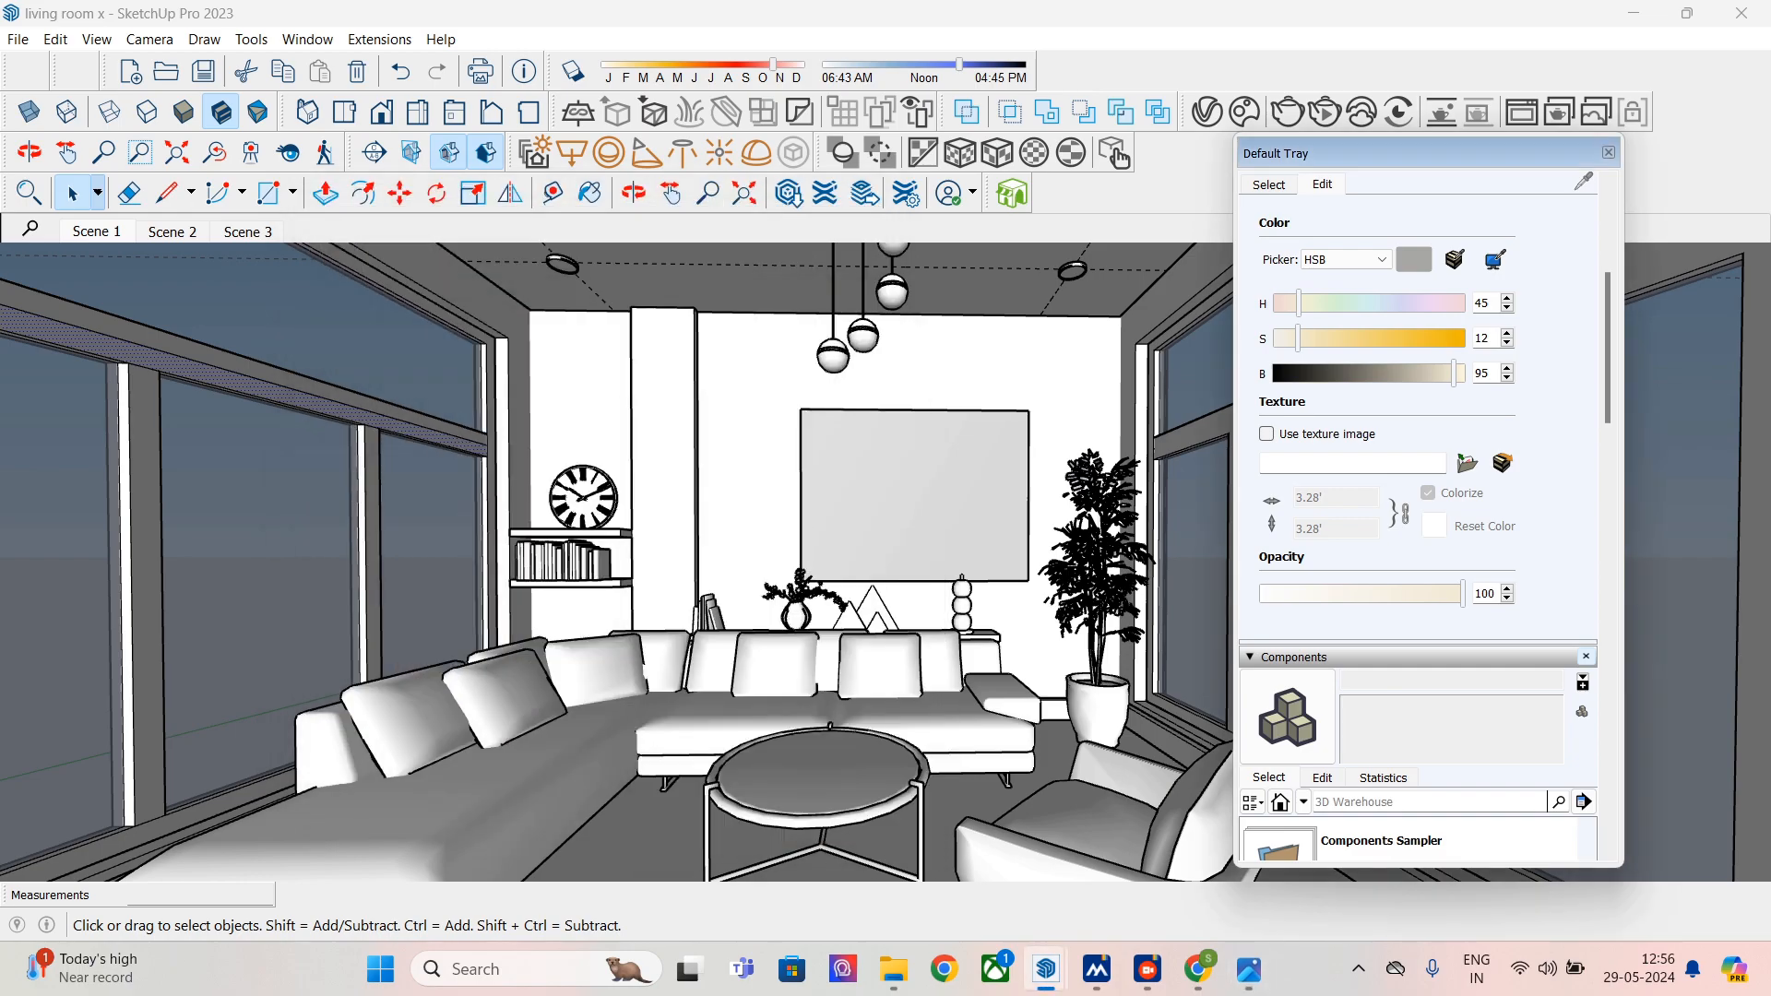
- Download the Cherry Matte 300cm material from the Wood category of Chaos Cosmos and import it into the scene
click(1244, 111)
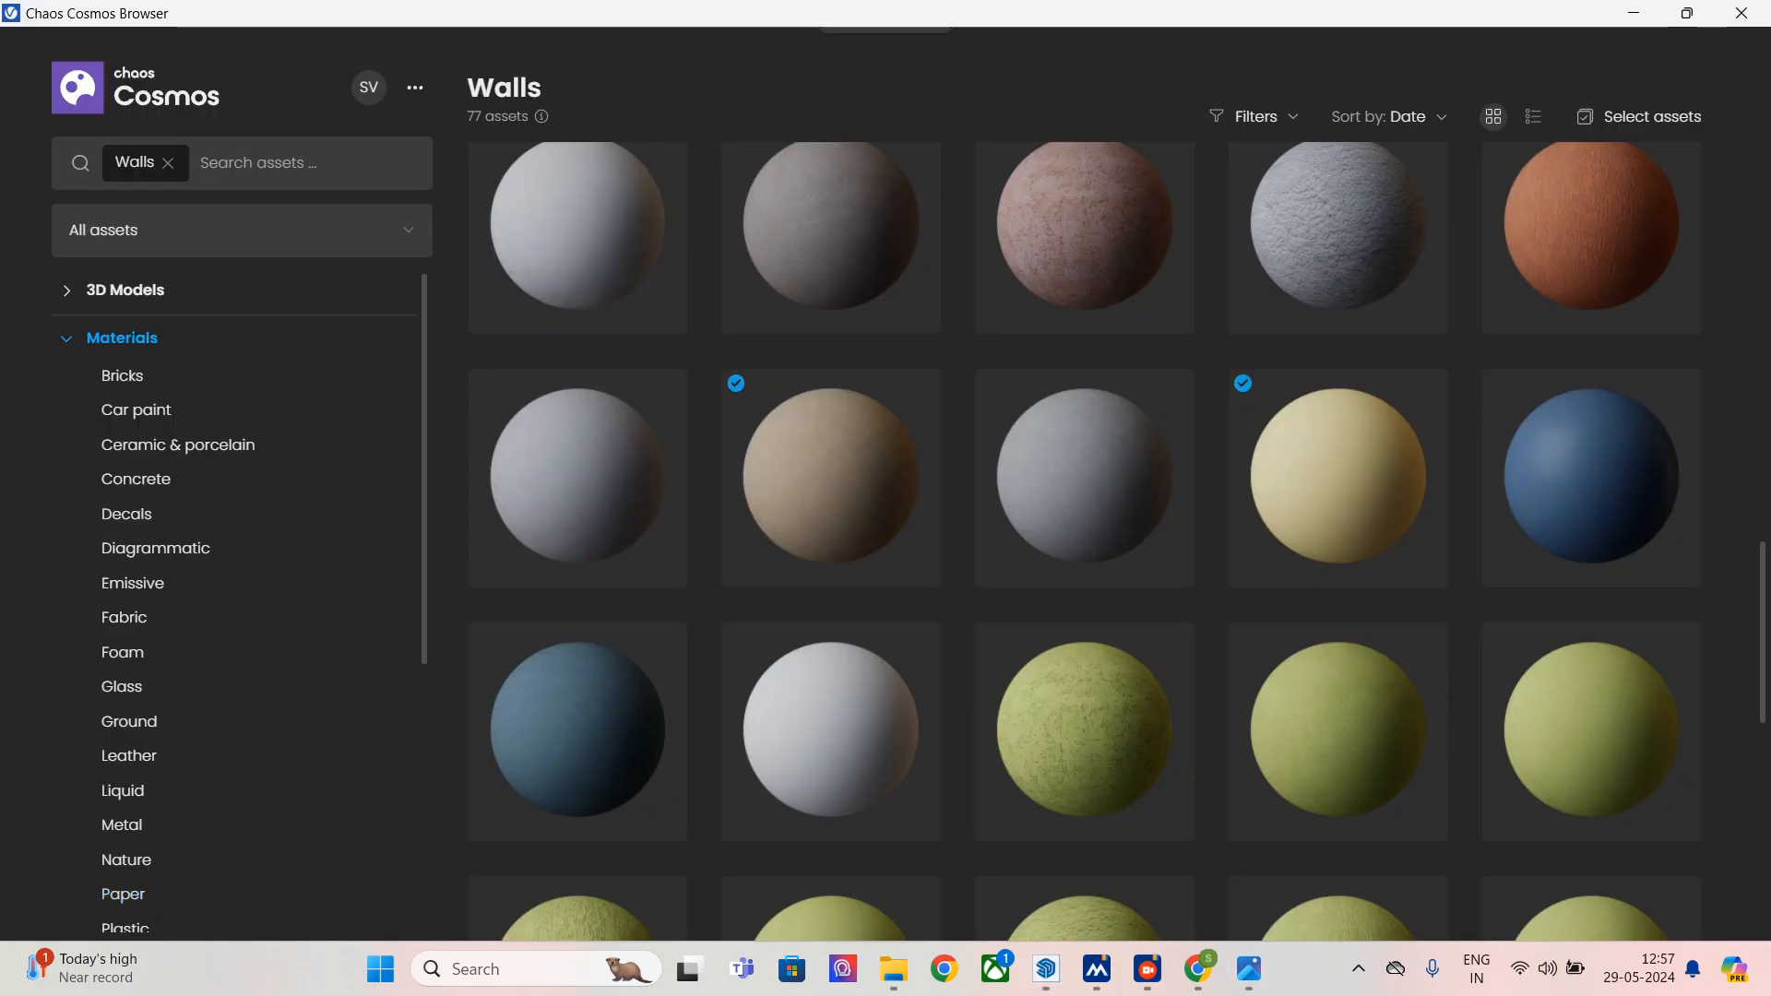
scroll(126, 893, down, 4)
click(122, 824)
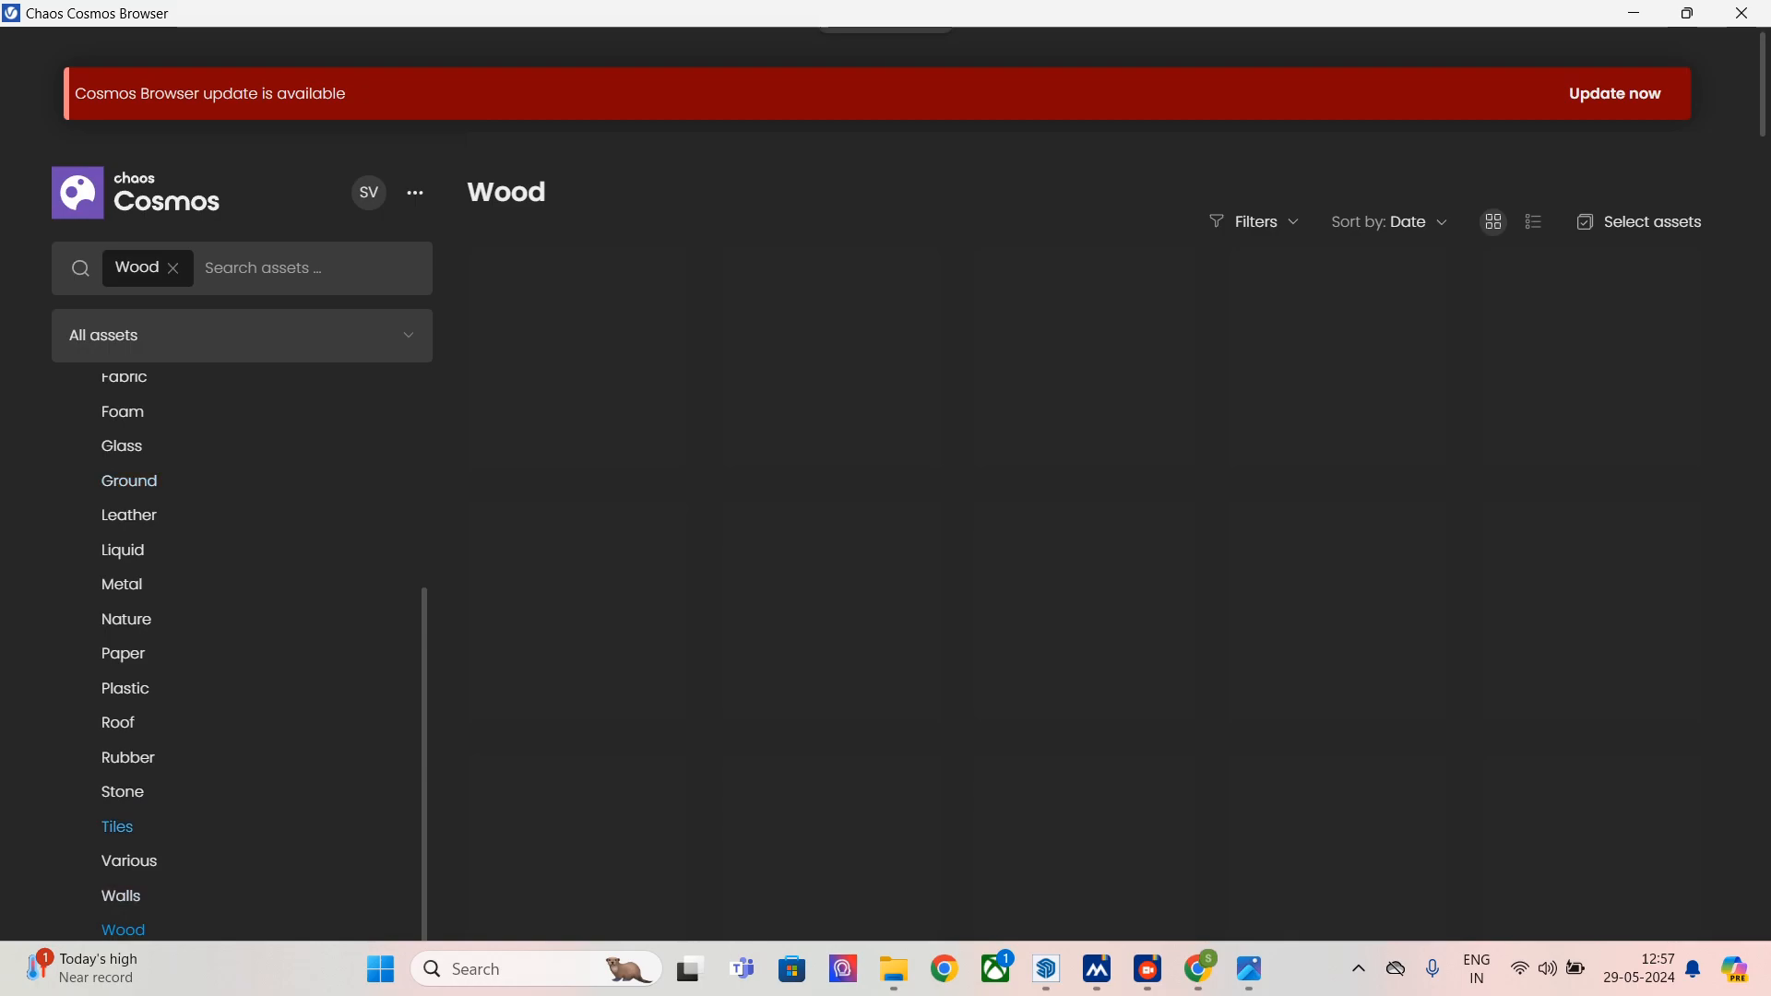
scroll(599, 609, down, 3)
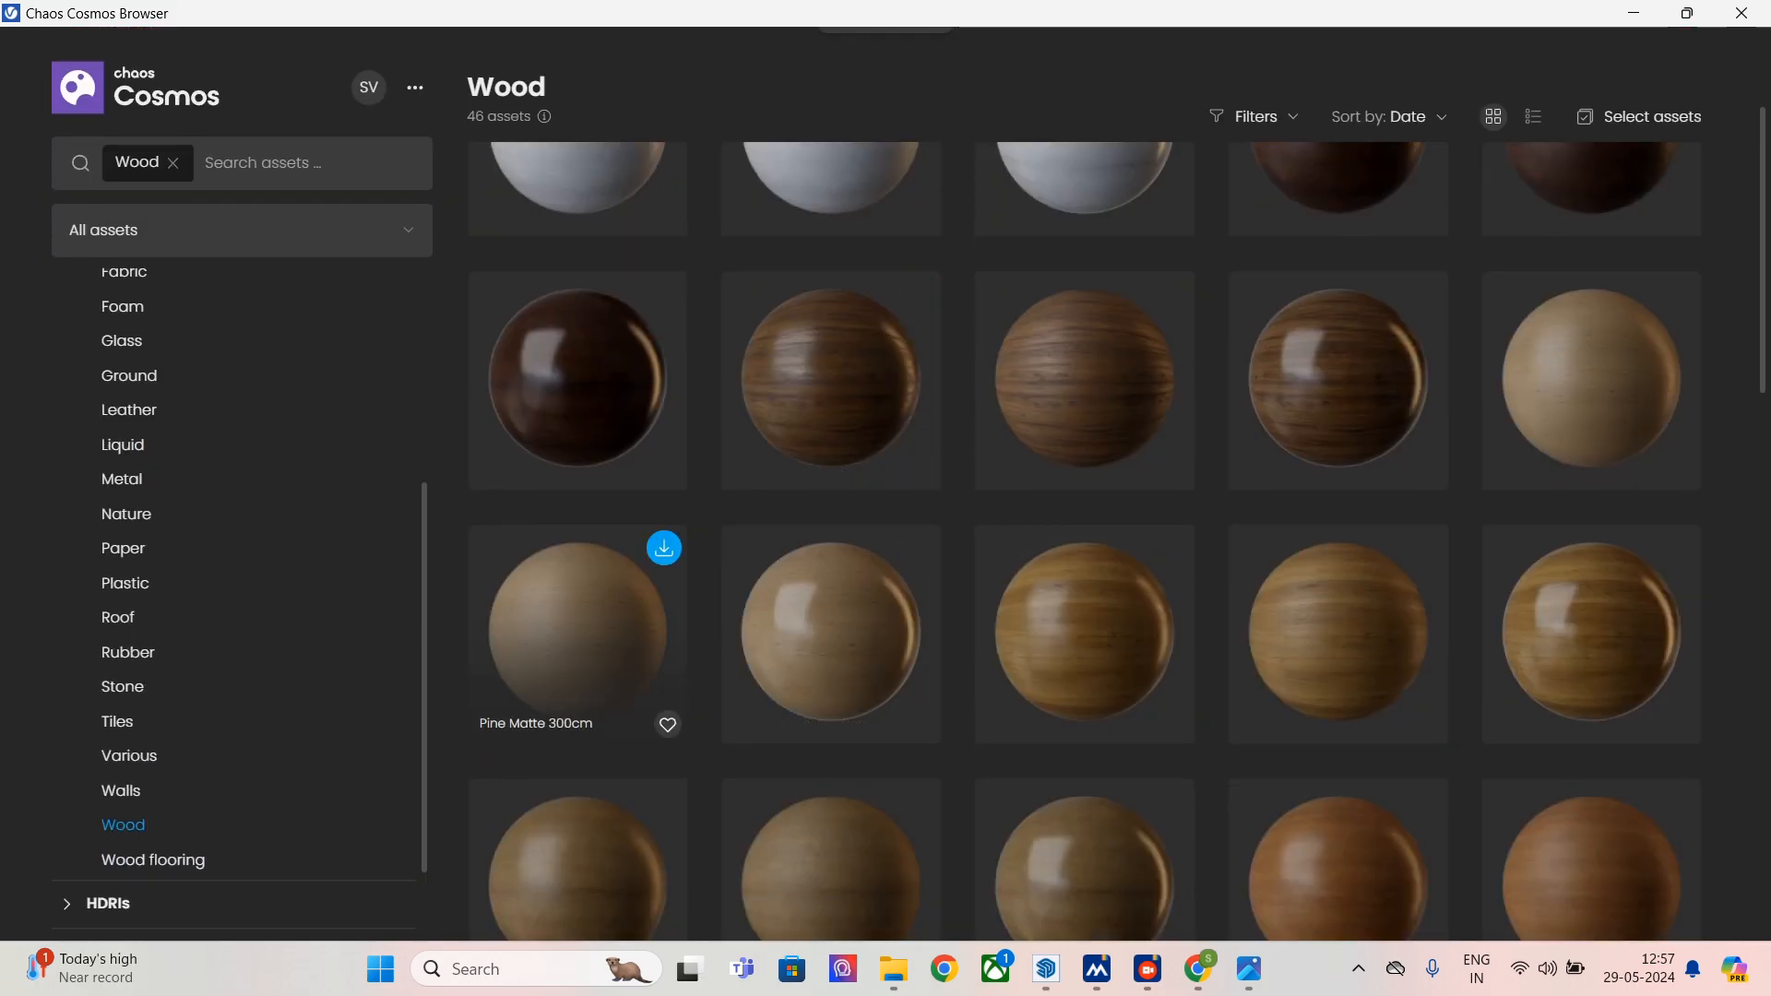
scroll(600, 608, down, 6)
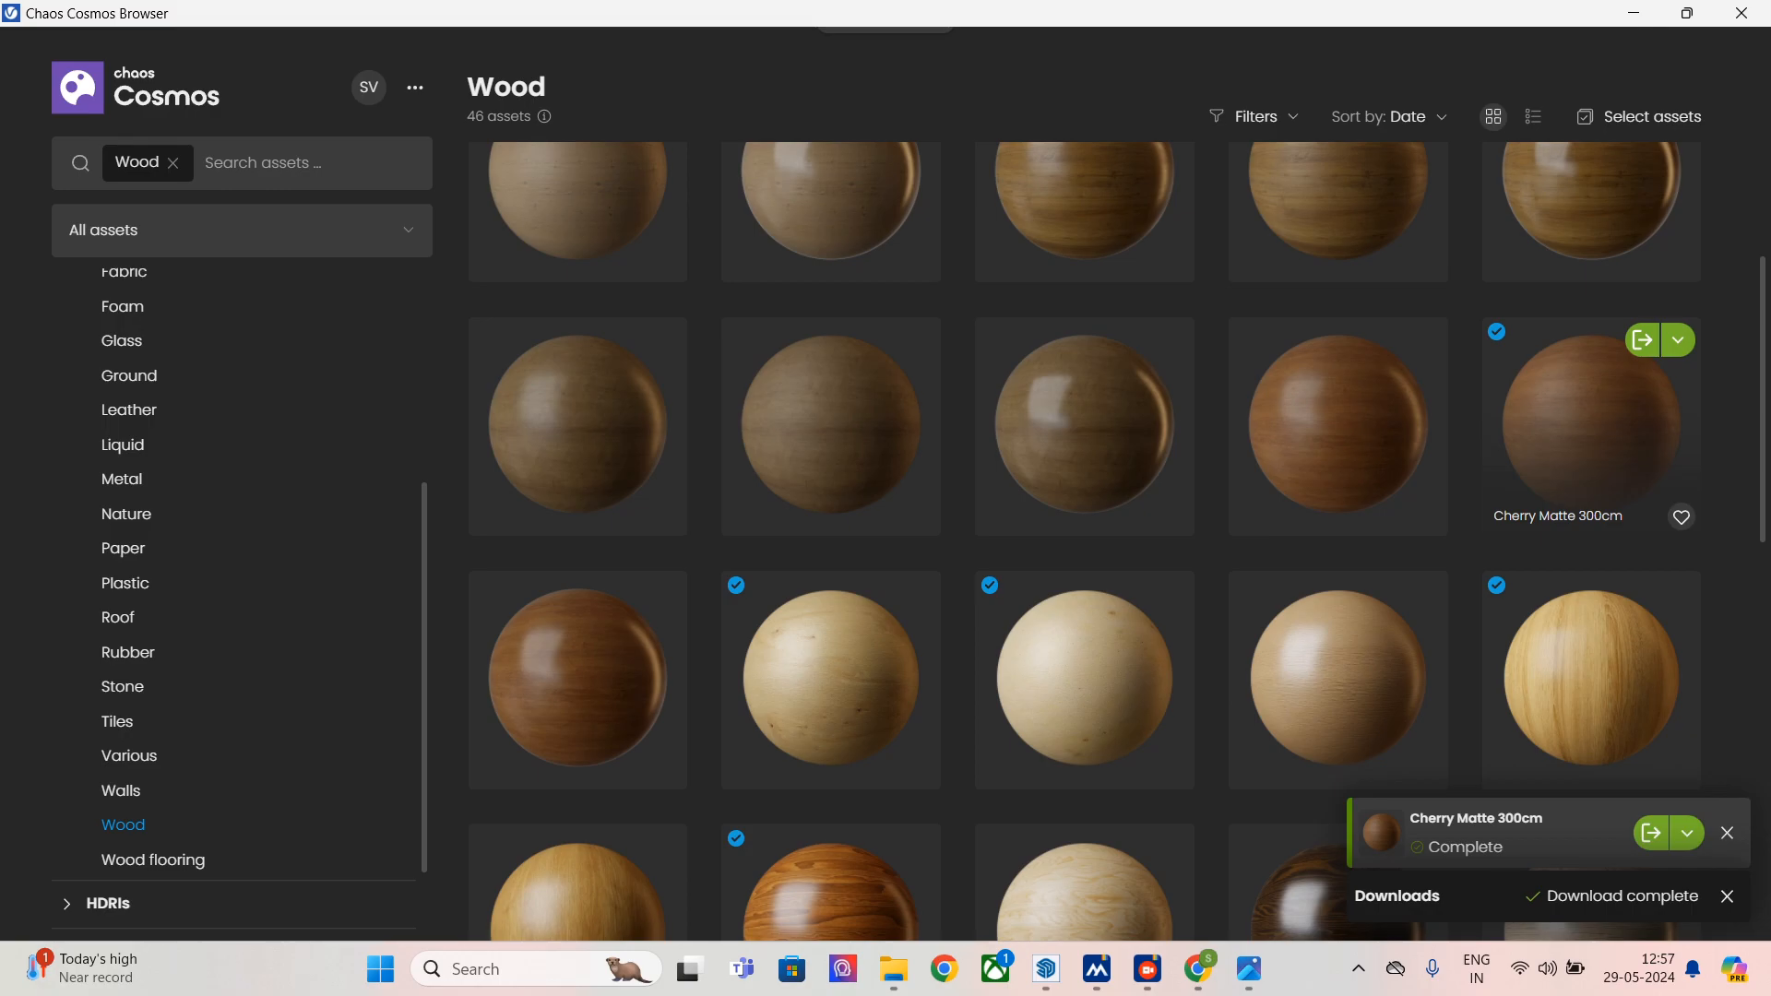
click(1641, 339)
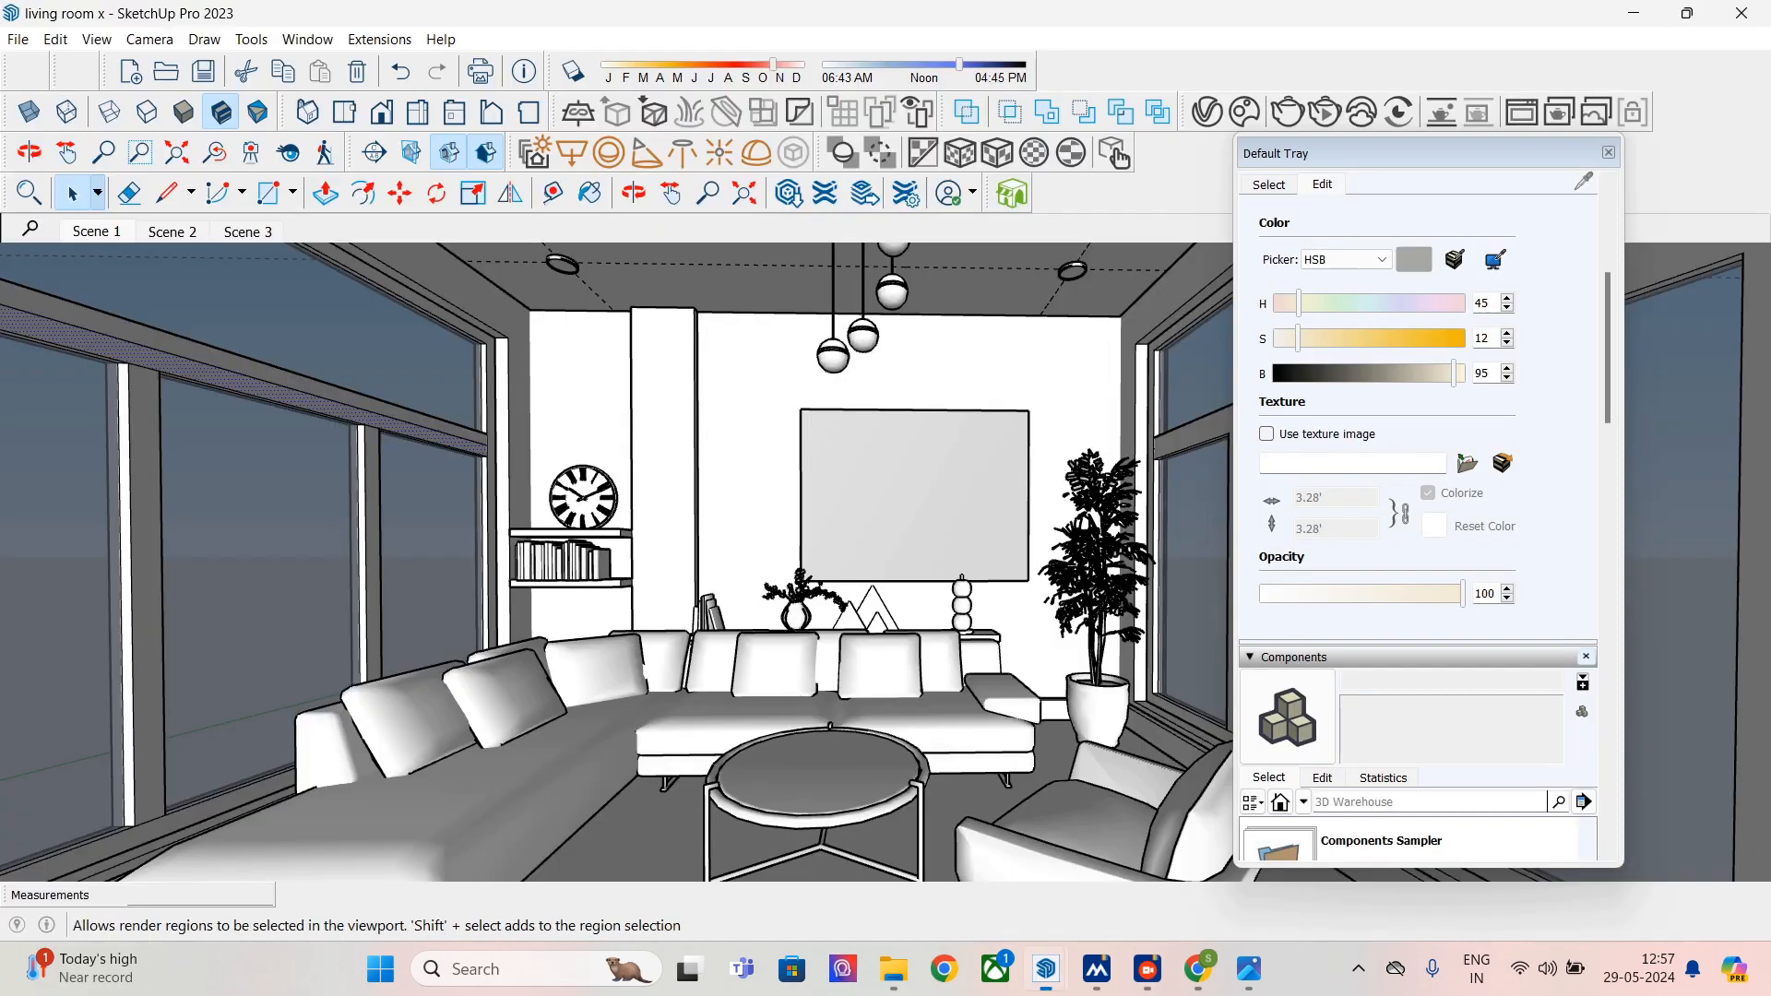
- Open the V-Ray Asset Editor and apply Cherry Matte 300cm to the selected beam face
click(1206, 111)
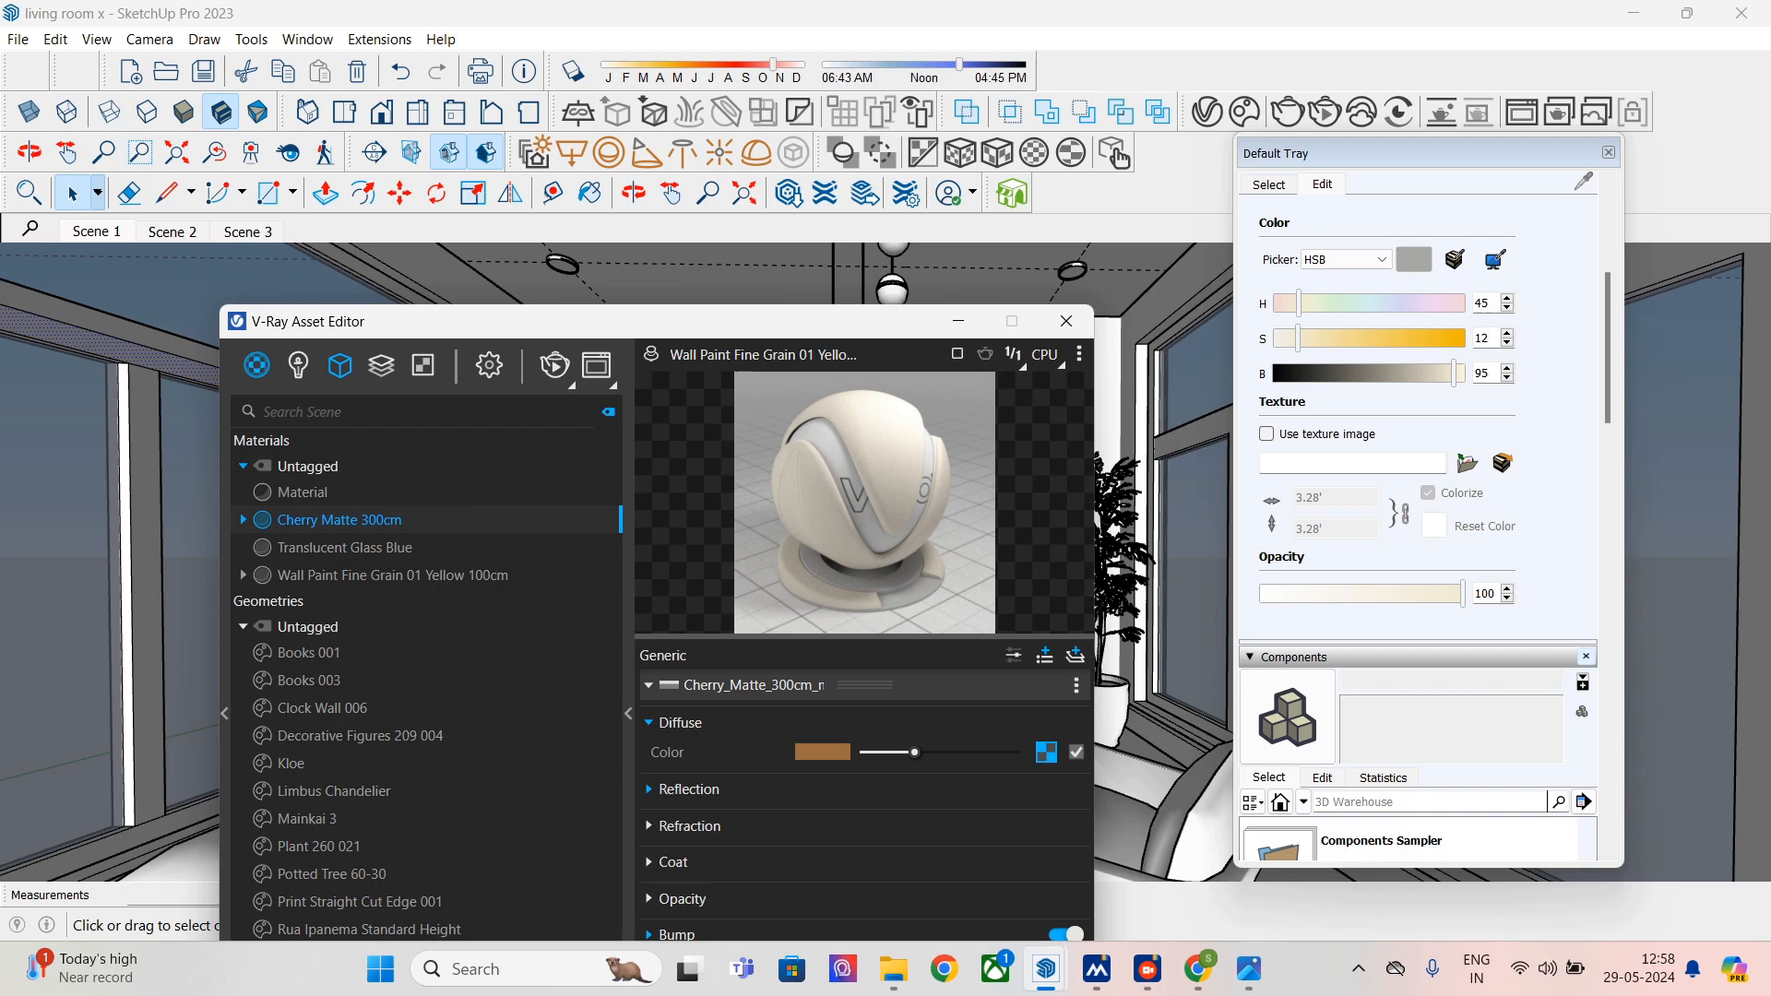
drag(599, 321, 746, 304)
right_click(529, 507)
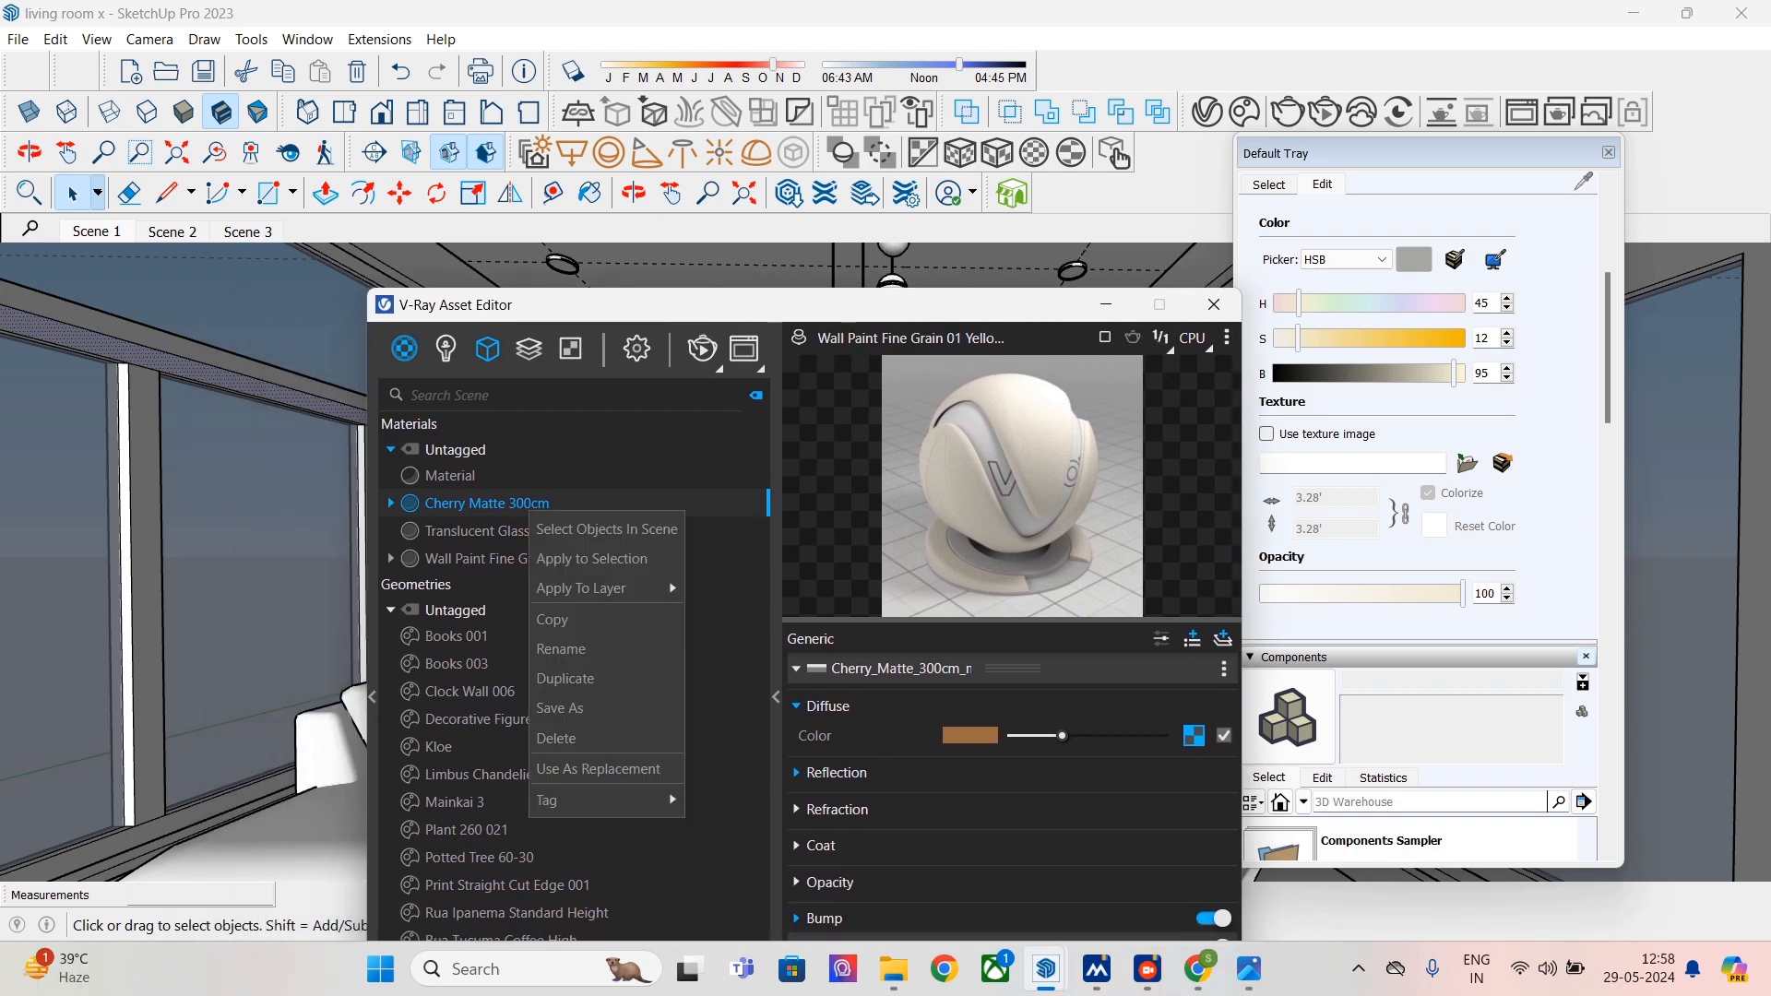
click(603, 559)
- Select the adjoining face of the horizontal window beam and apply Cherry Matte 300cm to it
click(268, 553)
click(79, 317)
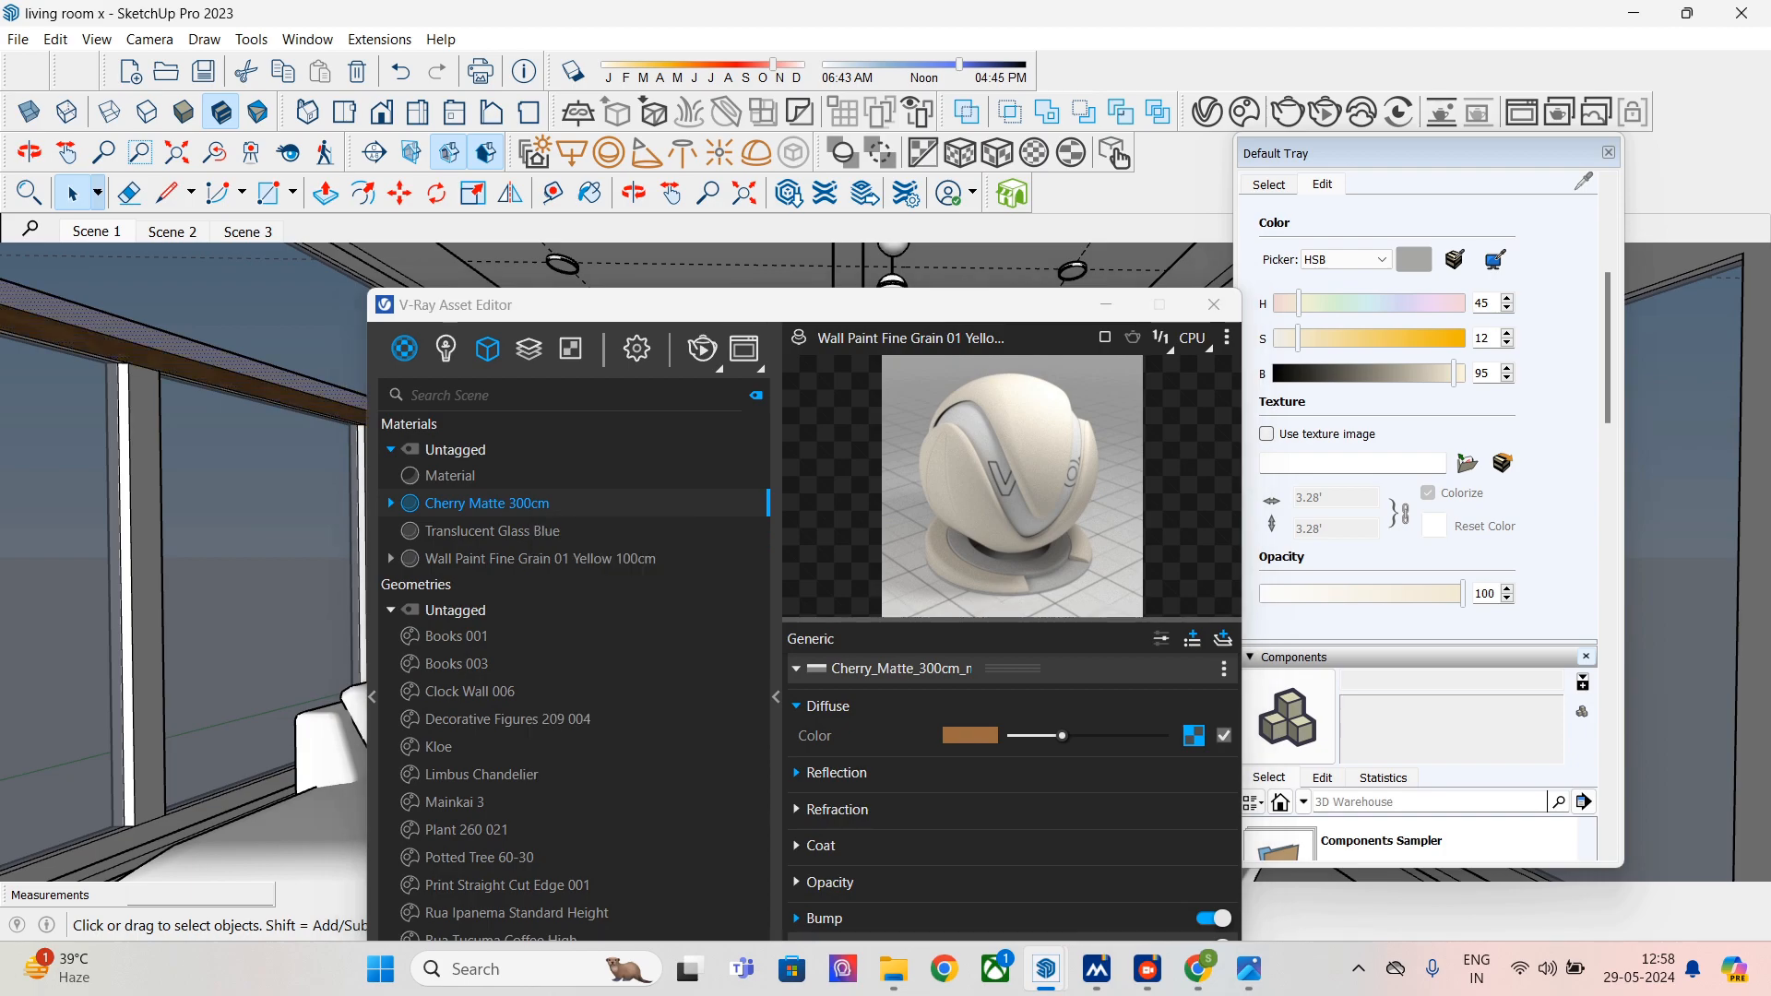
right_click(601, 503)
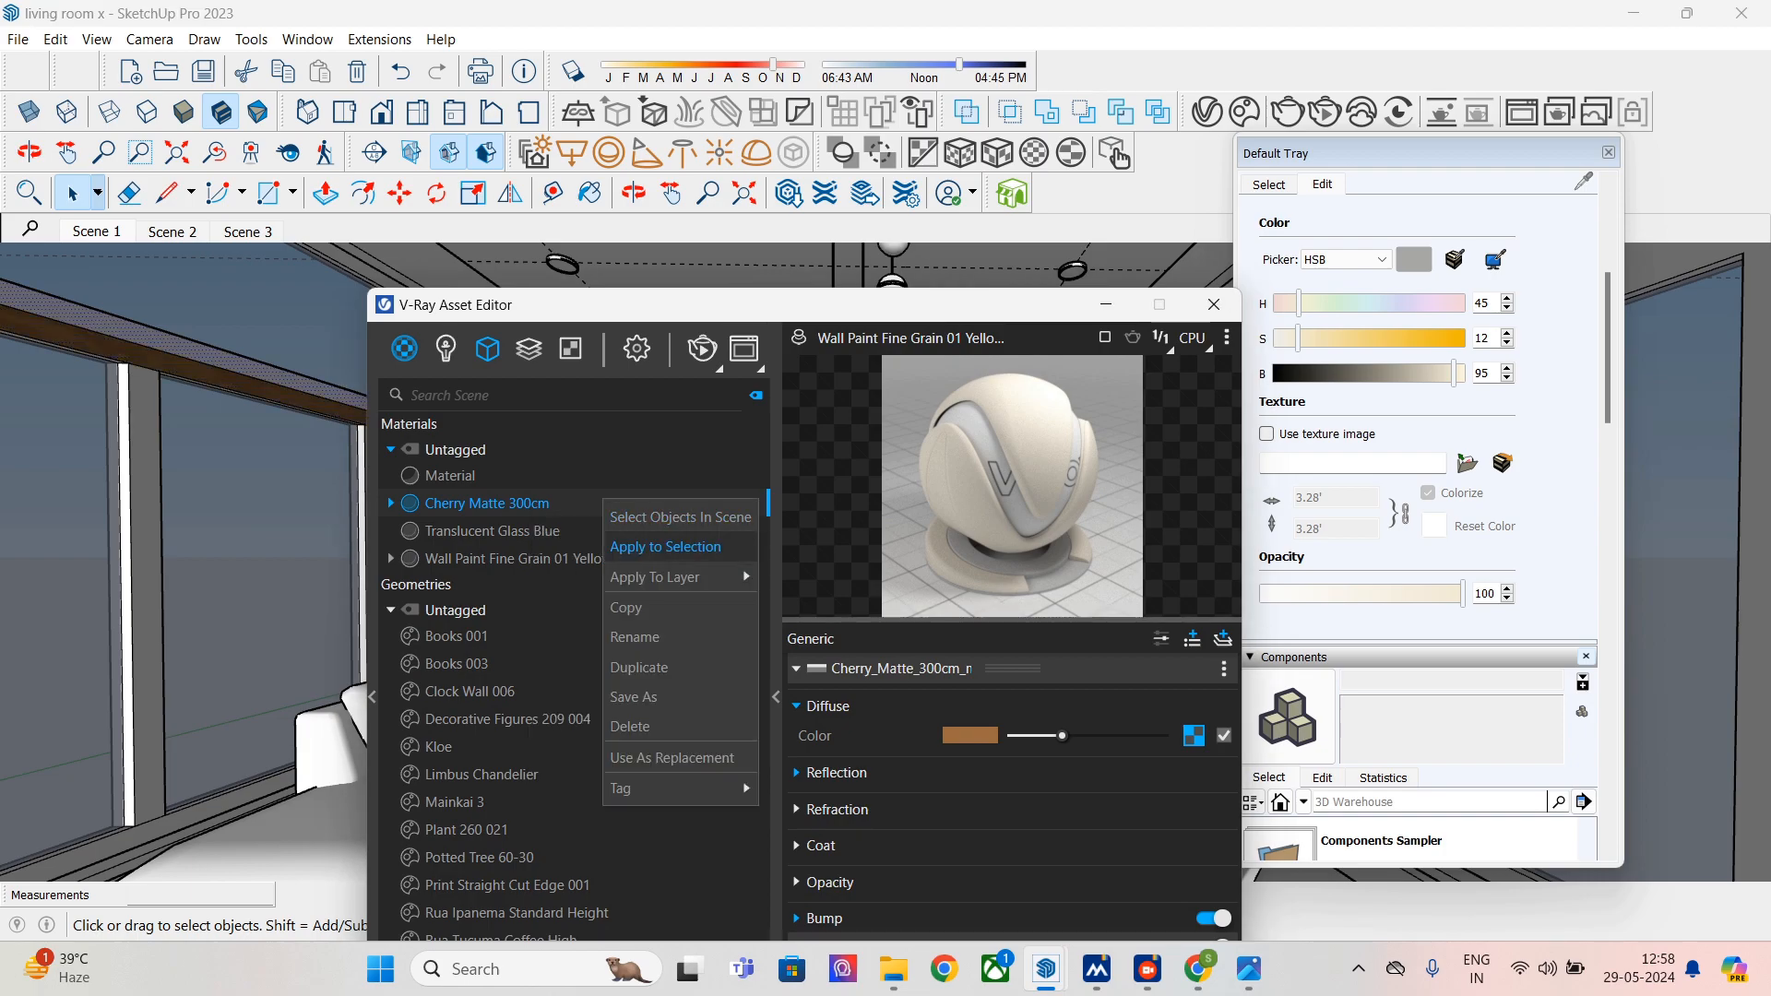
click(646, 546)
- Select the front face of the vertical window post and apply Cherry Matte 300cm to the window frame
click(147, 516)
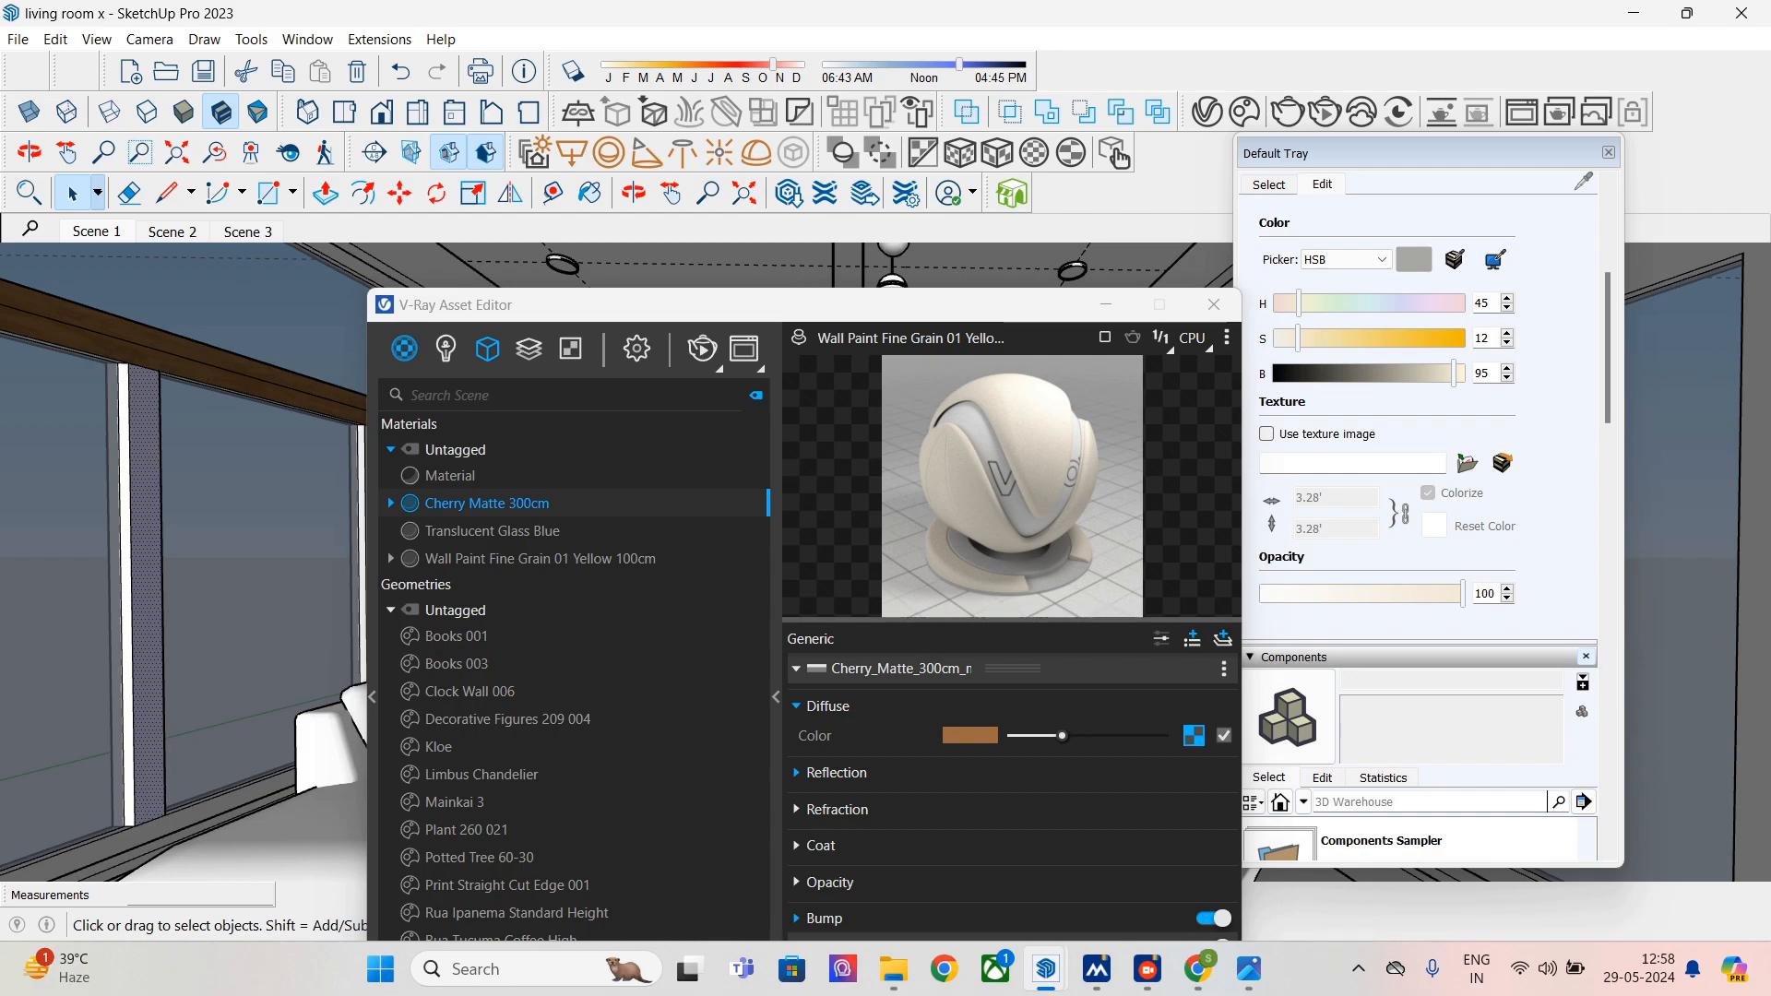
triple_click(148, 517)
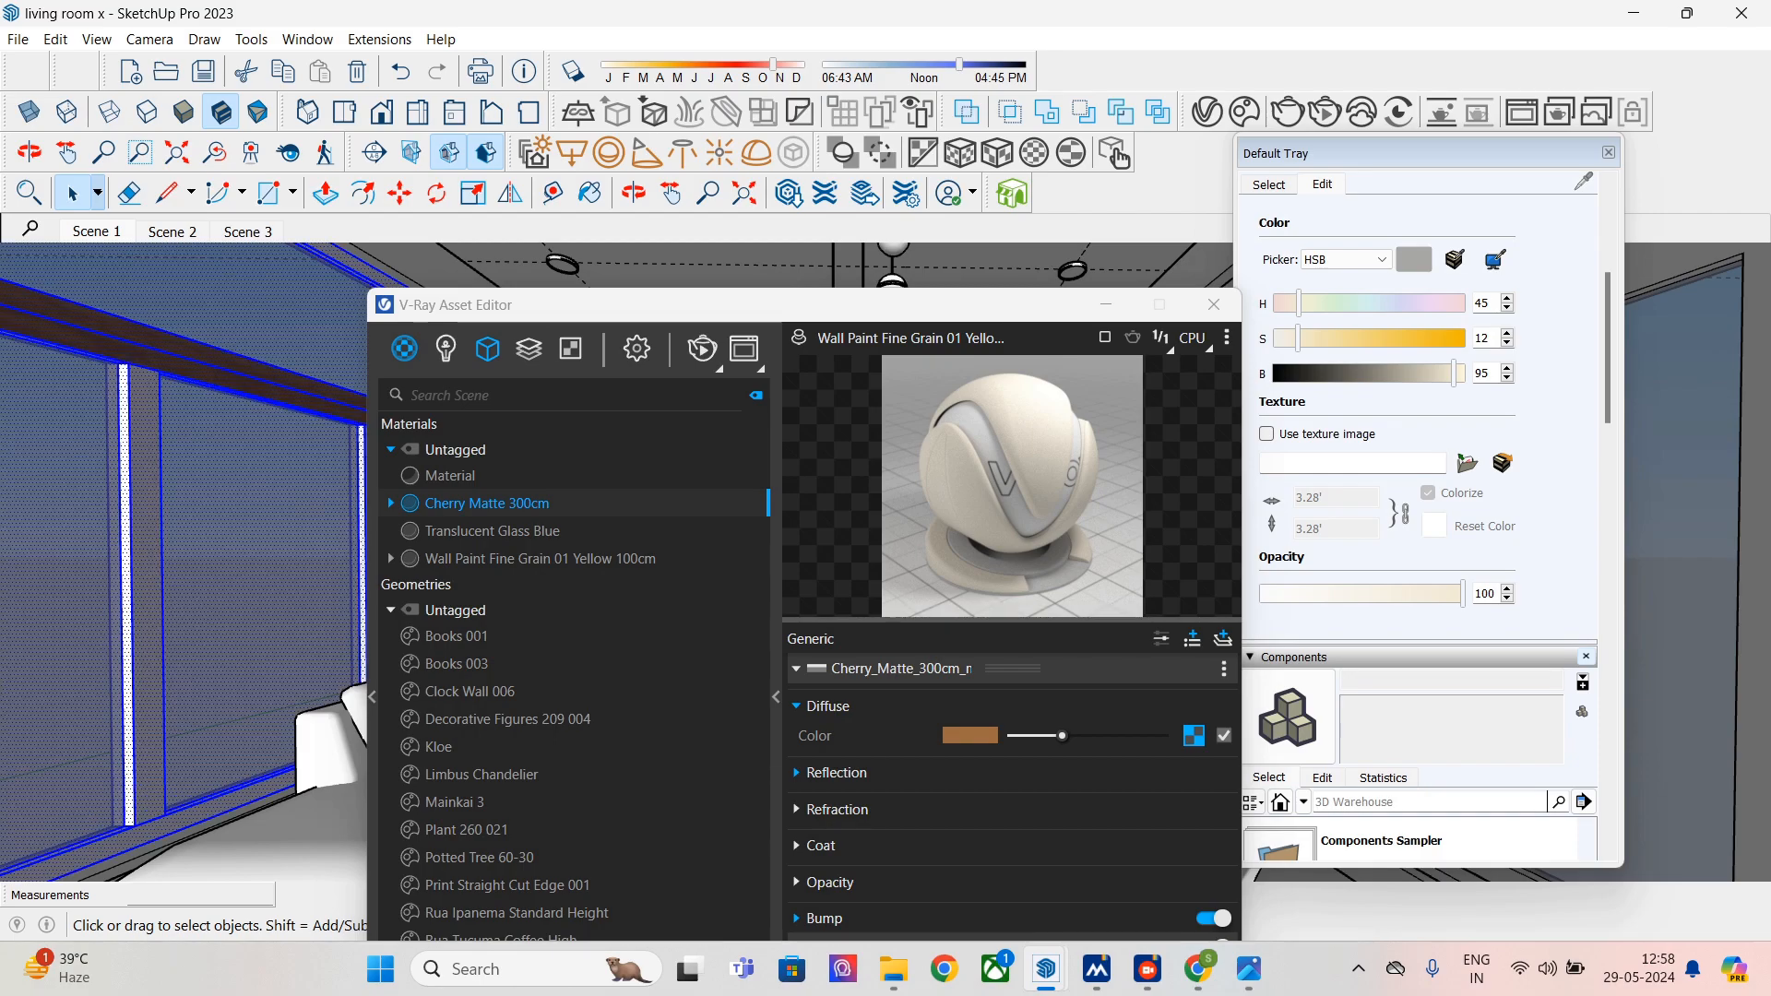
click(147, 516)
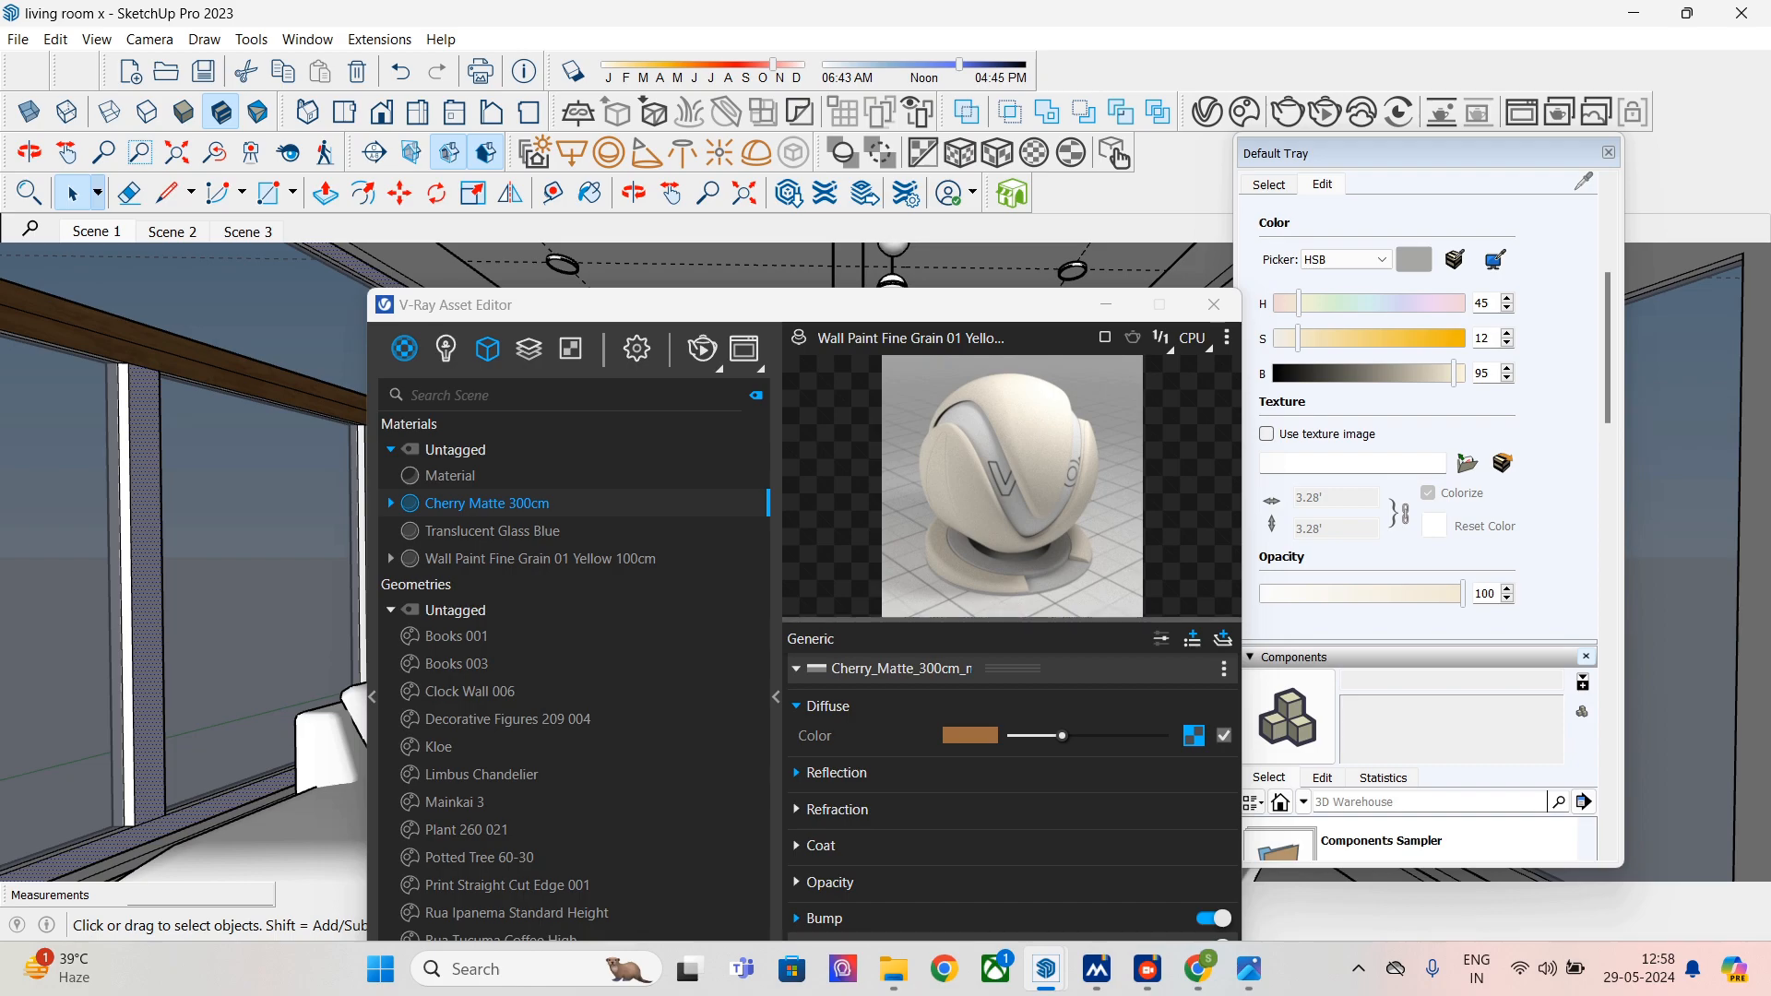
right_click(515, 499)
click(574, 545)
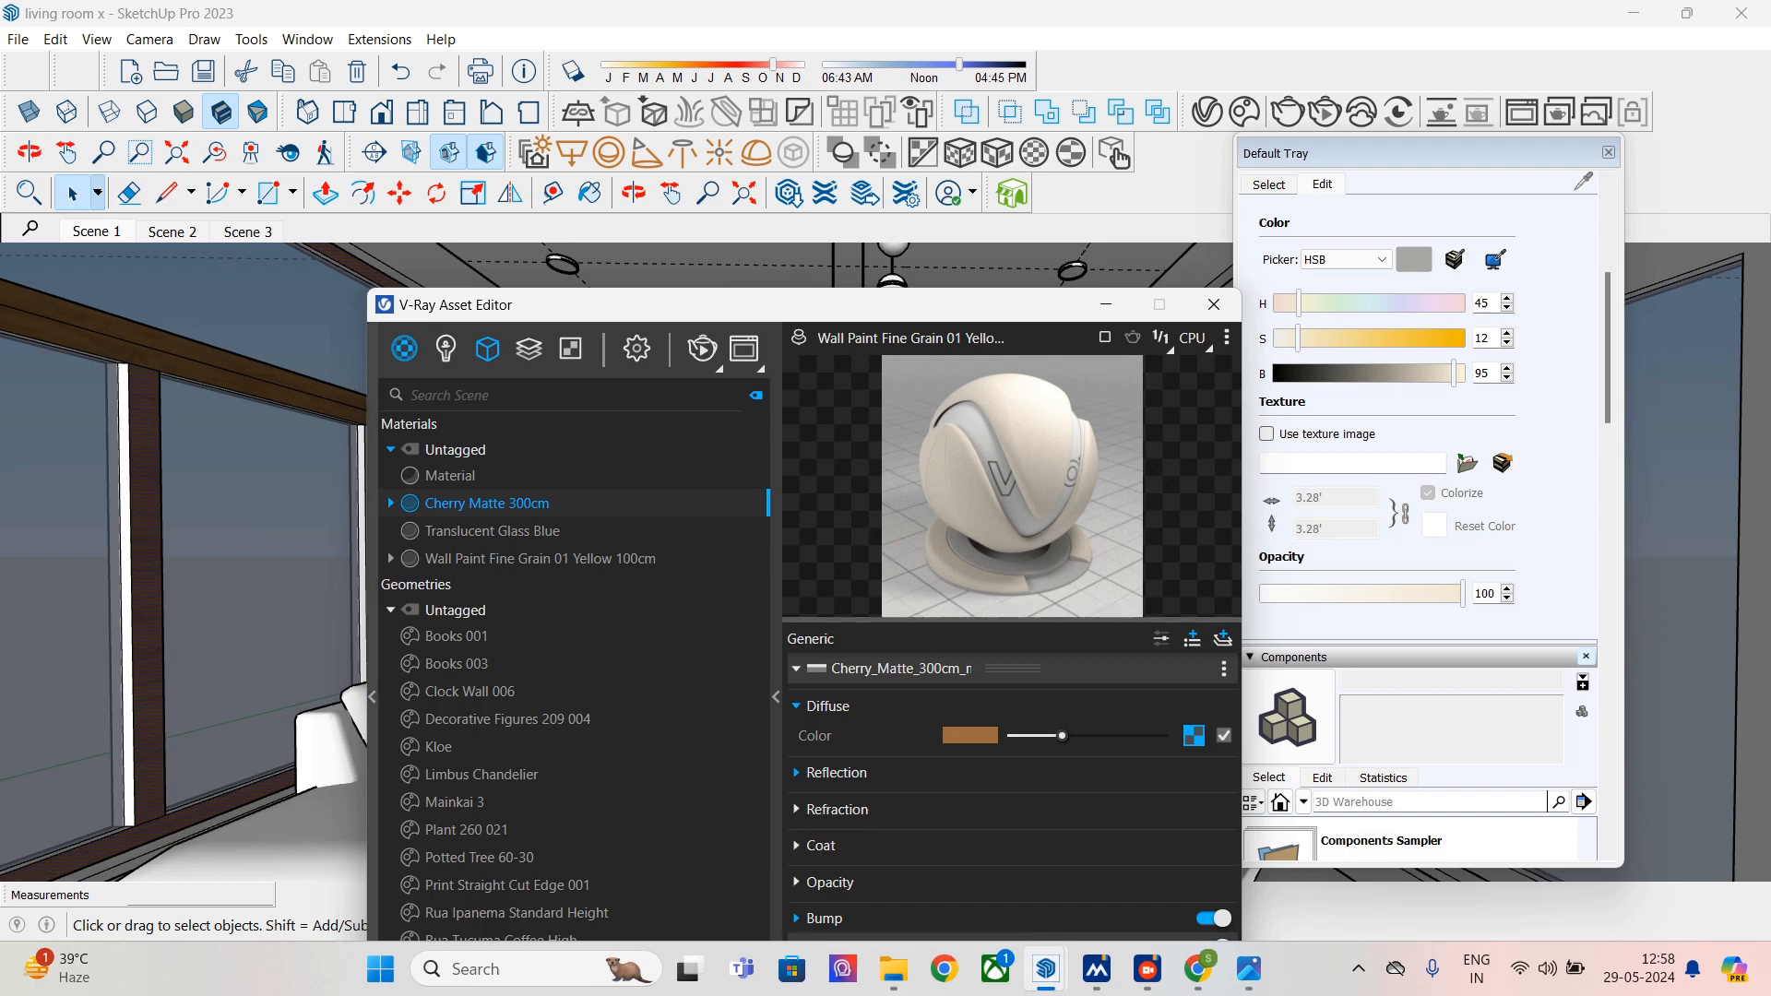
- Select the remaining white side faces of the vertical window posts together and apply Cherry Matte 300cm to them
click(128, 594)
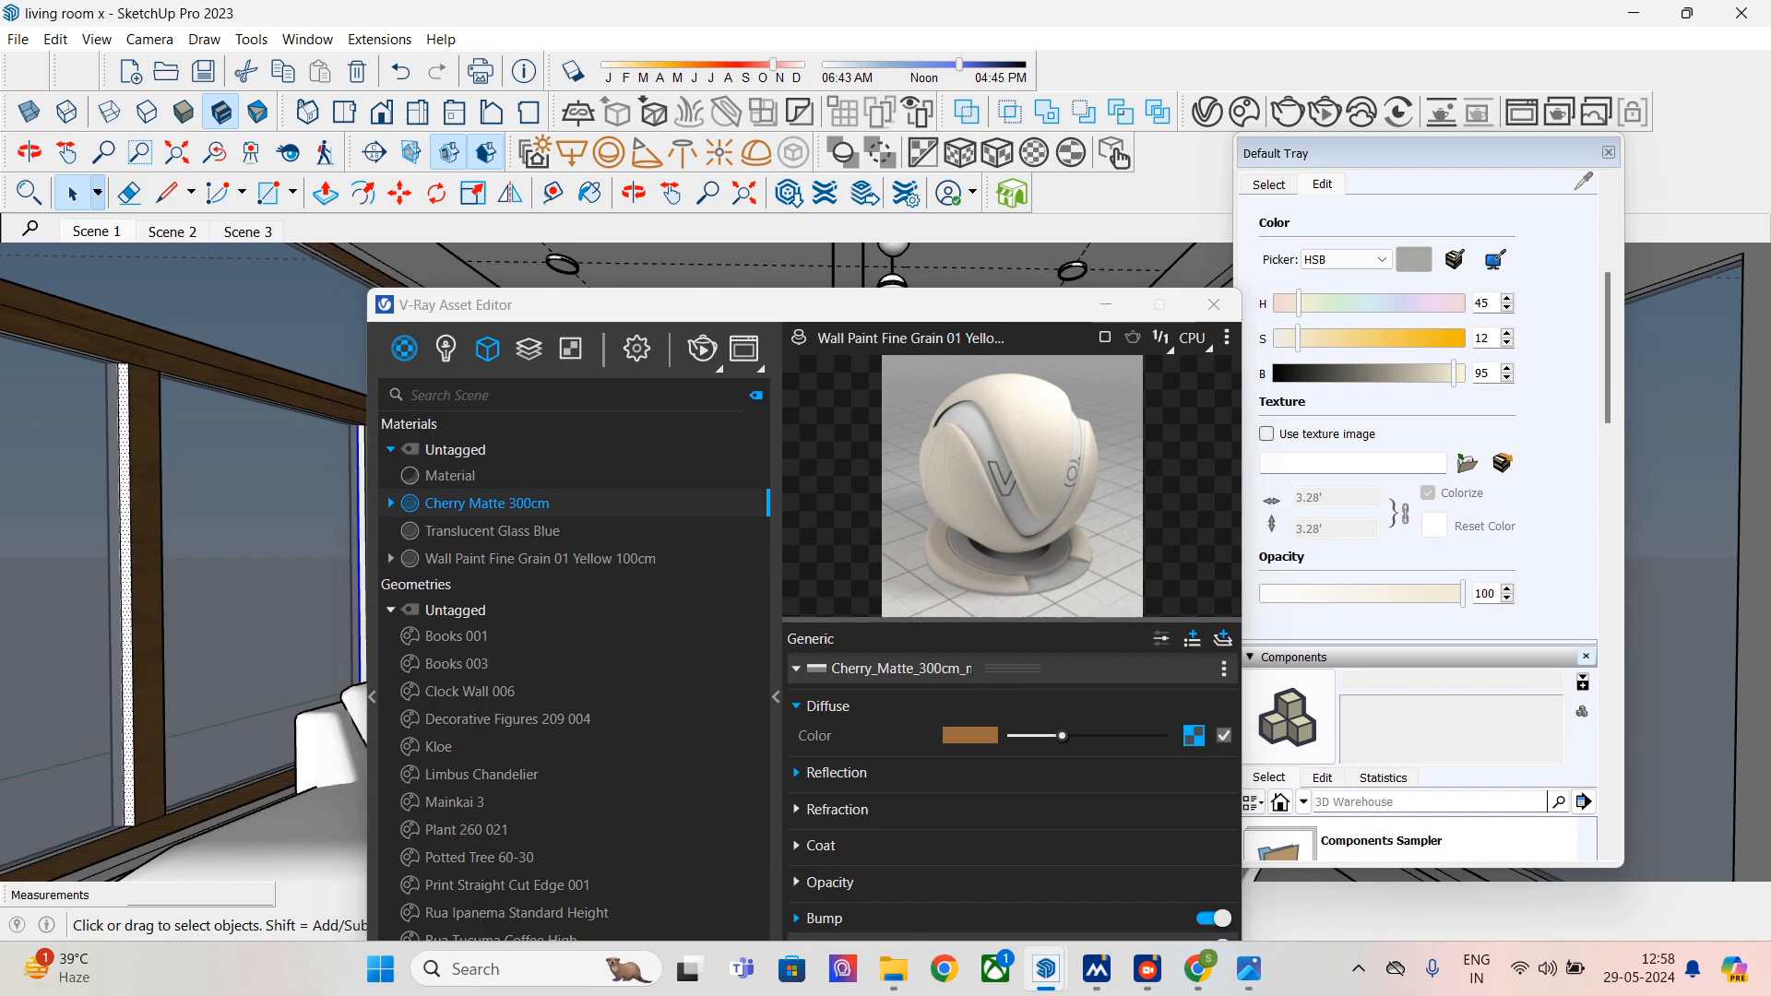
right_click(487, 503)
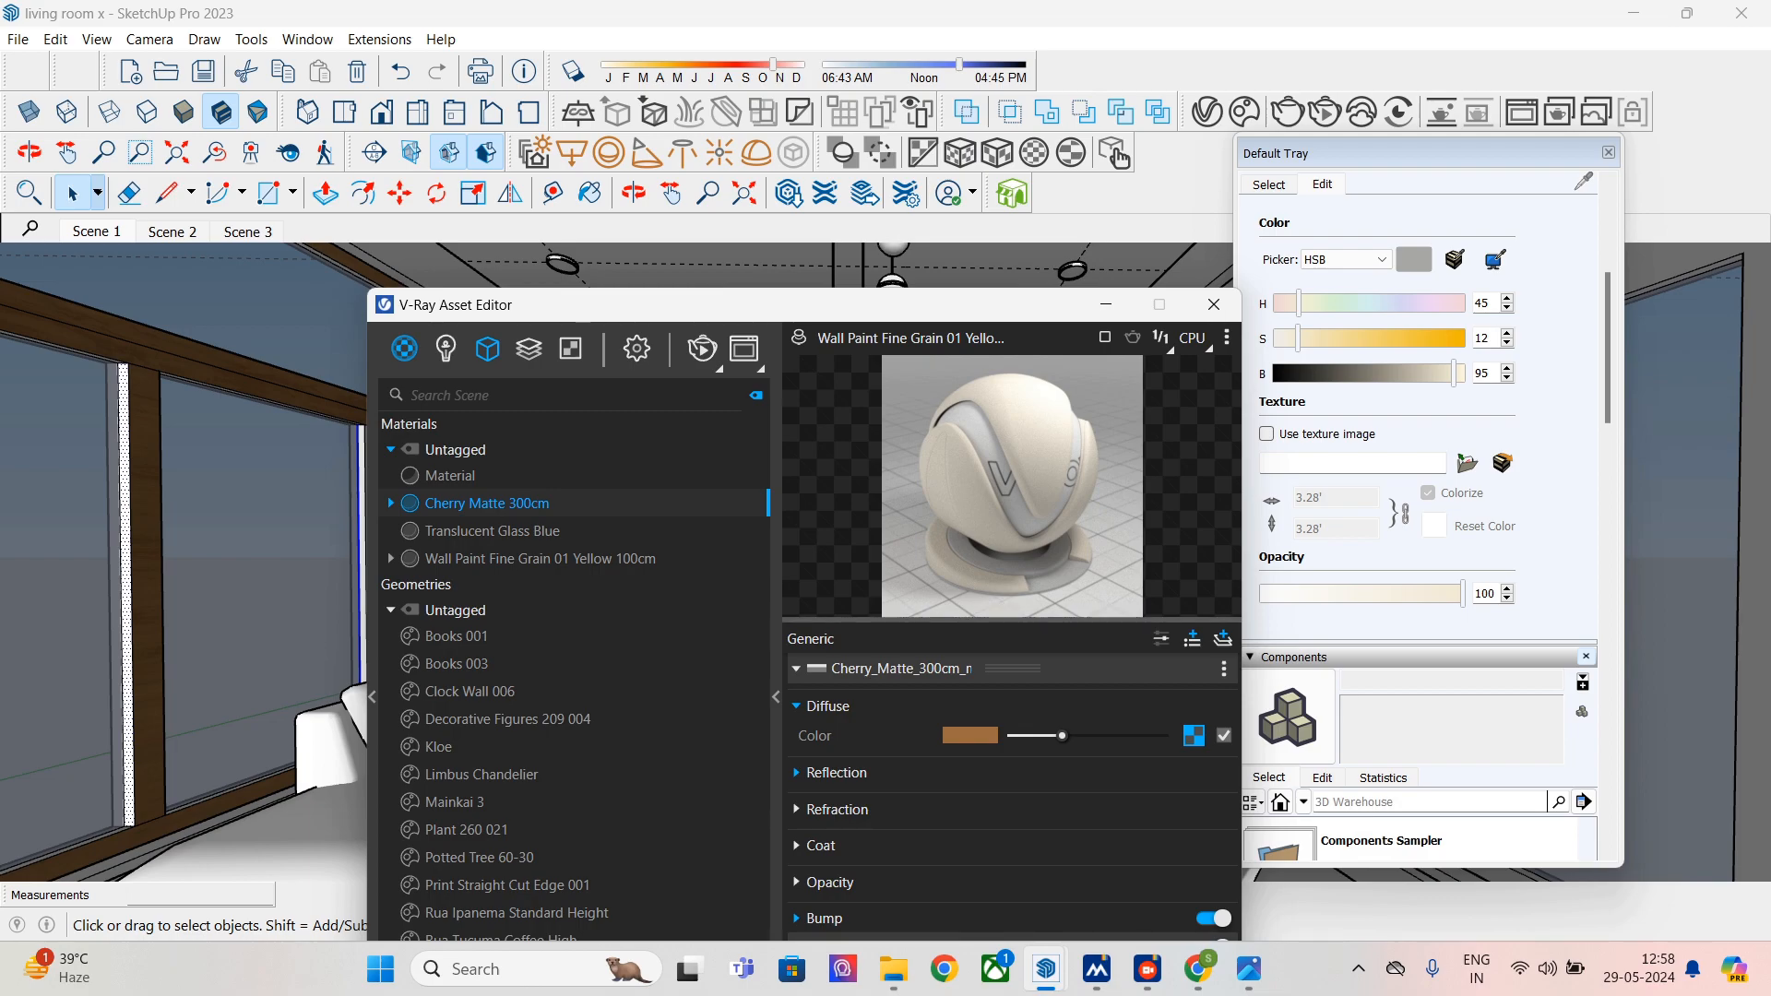
drag(673, 304, 906, 315)
shift+click(365, 554)
shift+click(366, 480)
scroll(378, 468, up, 4)
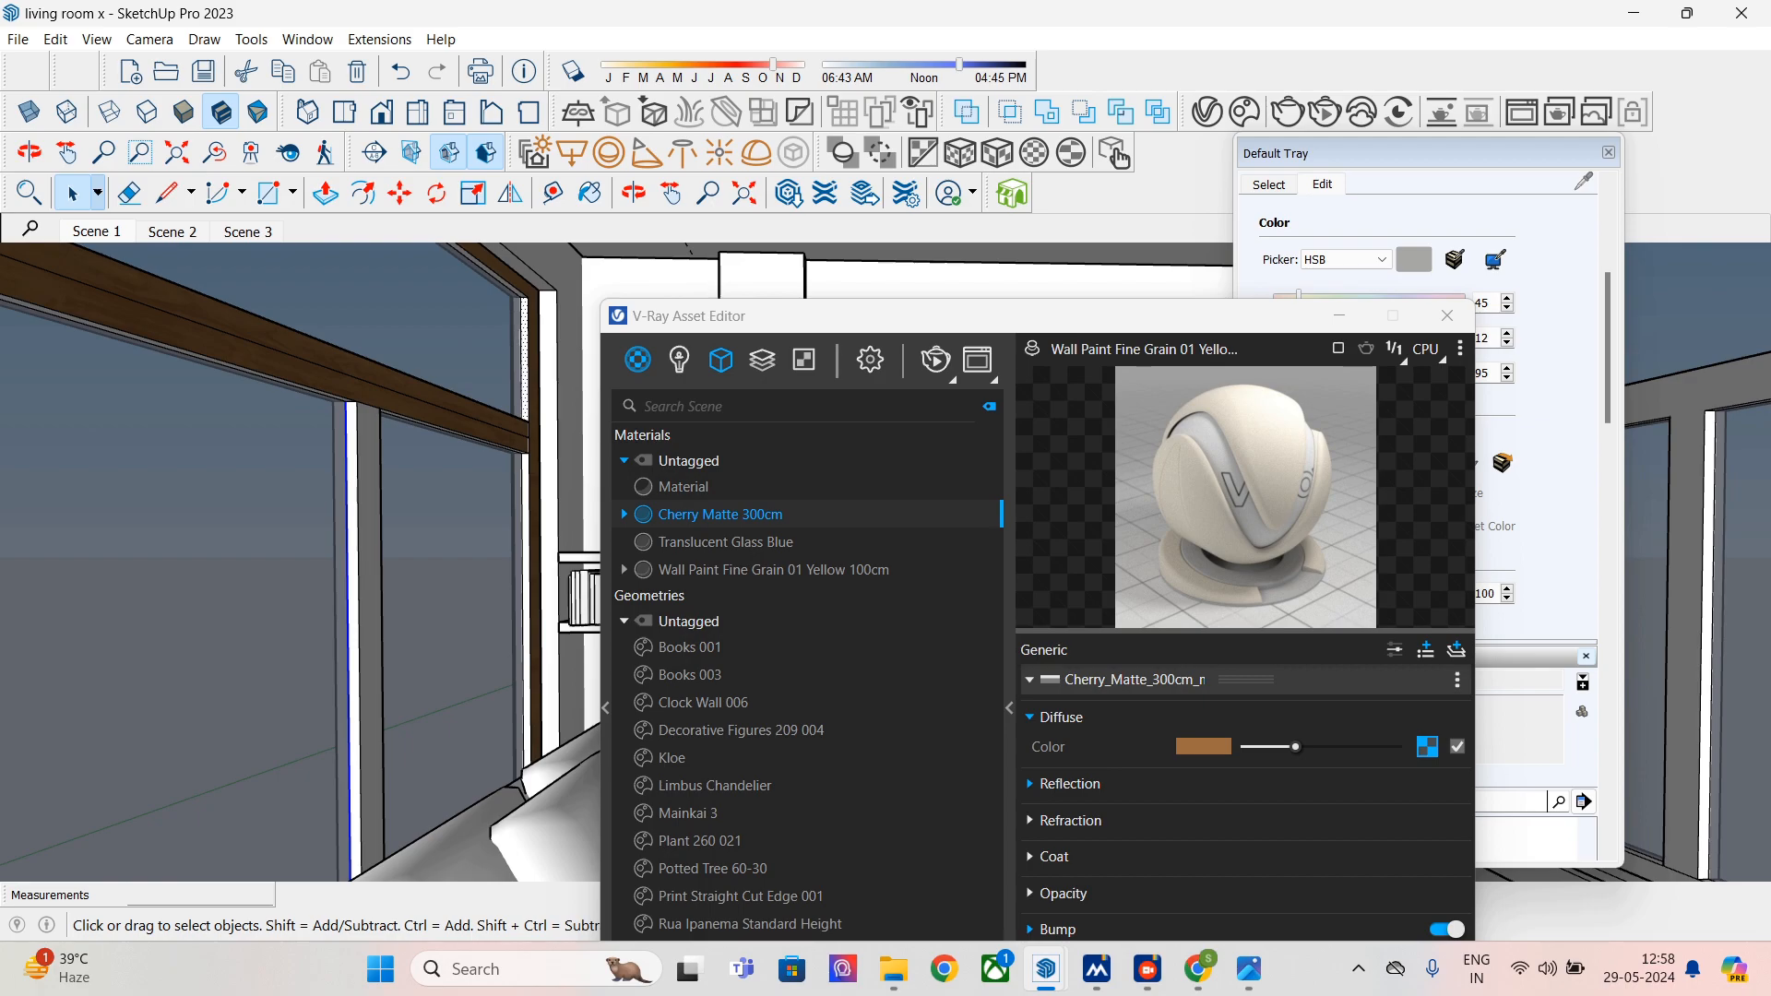
shift+click(523, 534)
scroll(523, 516, up, 3)
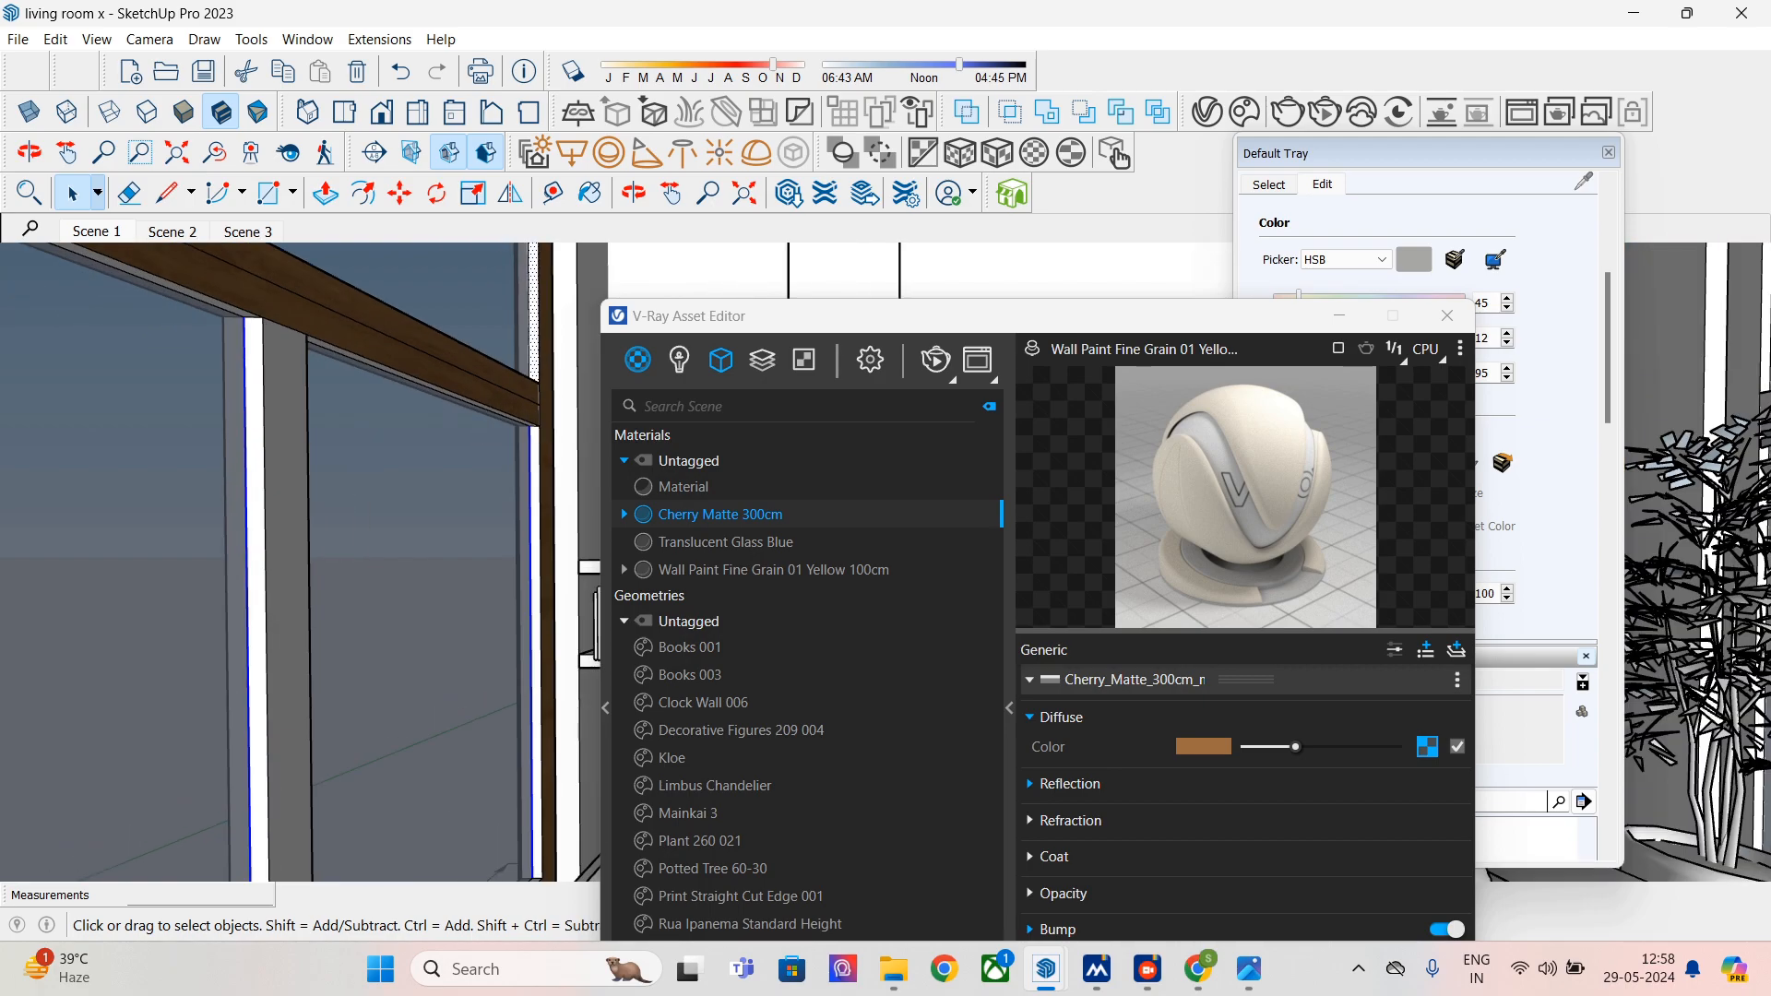
shift+click(120, 610)
shift+click(164, 616)
scroll(163, 616, down, 3)
scroll(163, 616, down, 2)
middle_drag(170, 608, 437, 604)
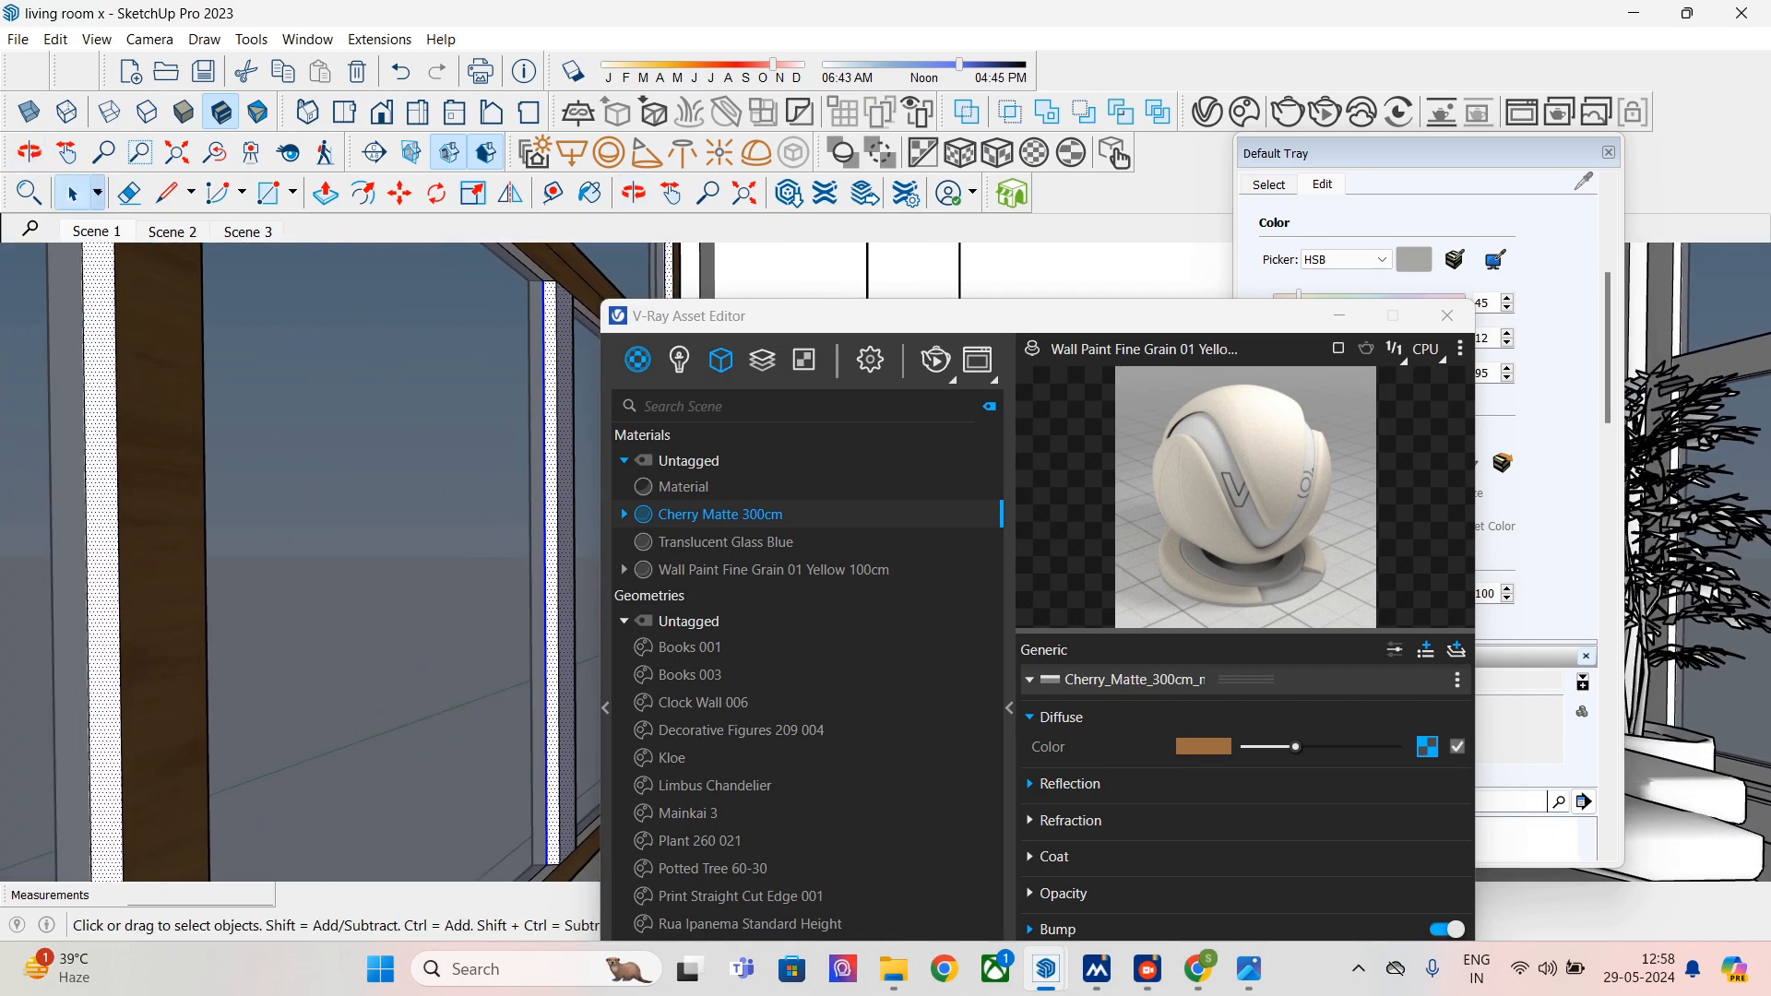
right_click(728, 514)
click(793, 562)
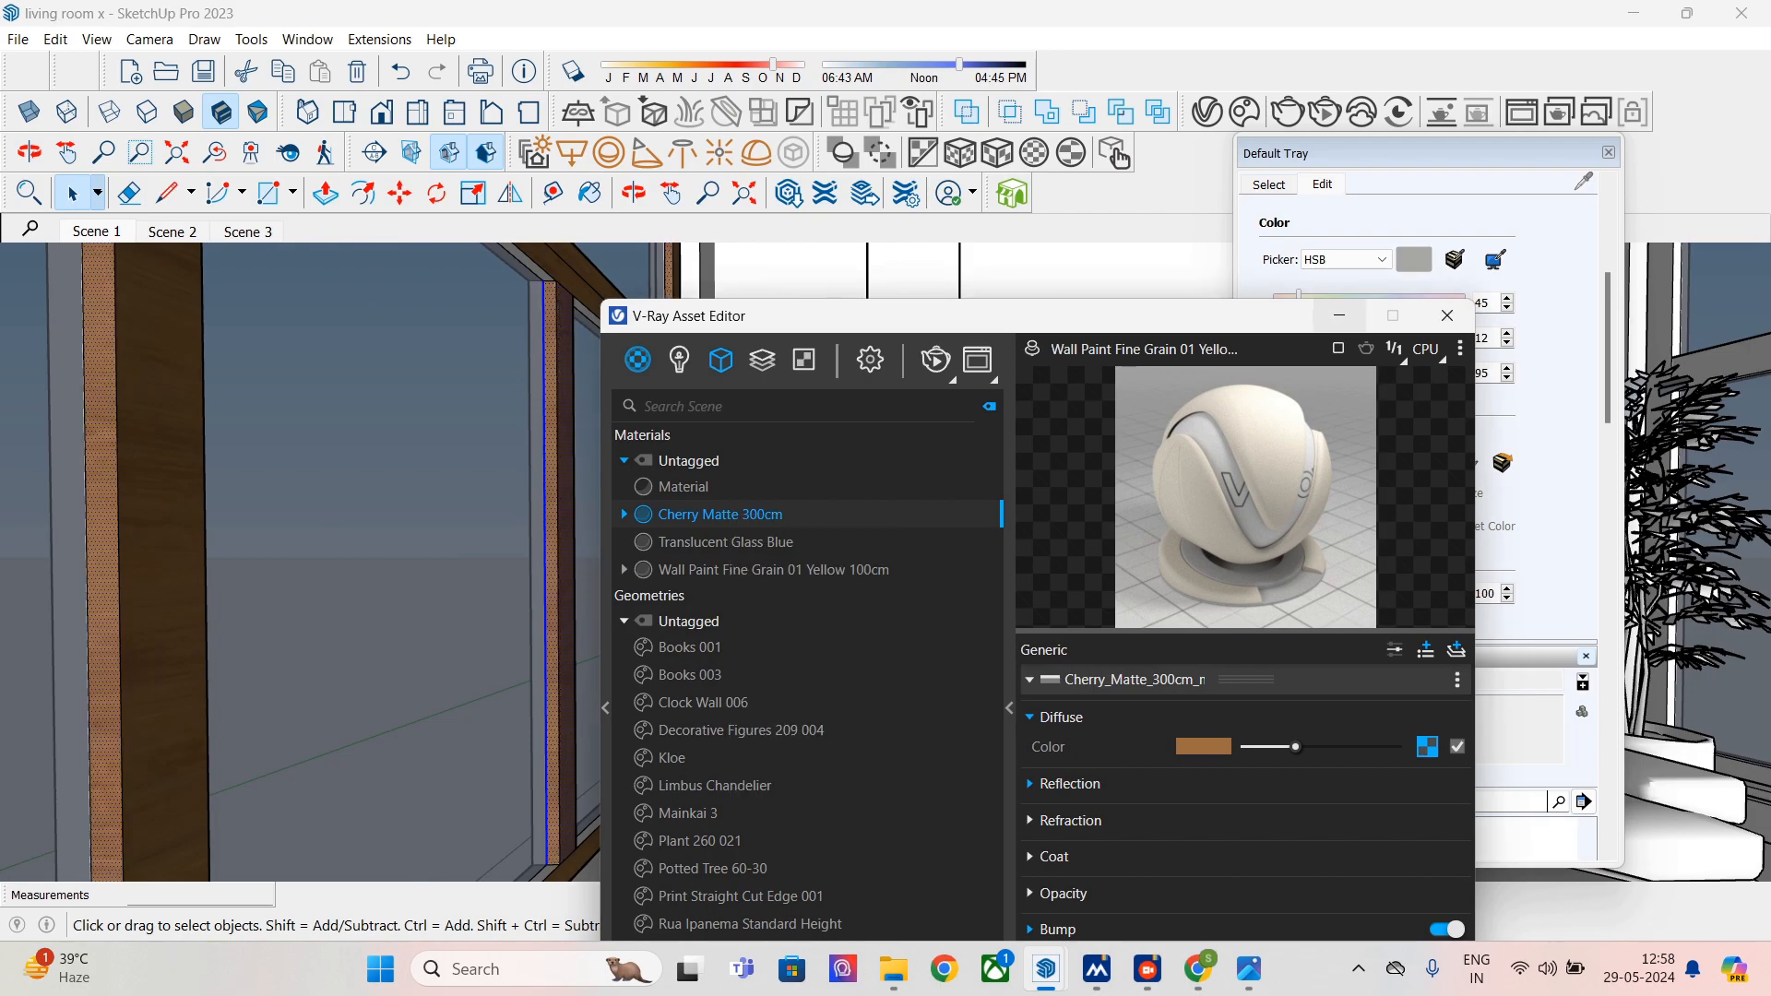
- Put the Asset Editor away and run an interactive render of the whole room to check the cherry window frames
click(1323, 345)
scroll(138, 595, down, 4)
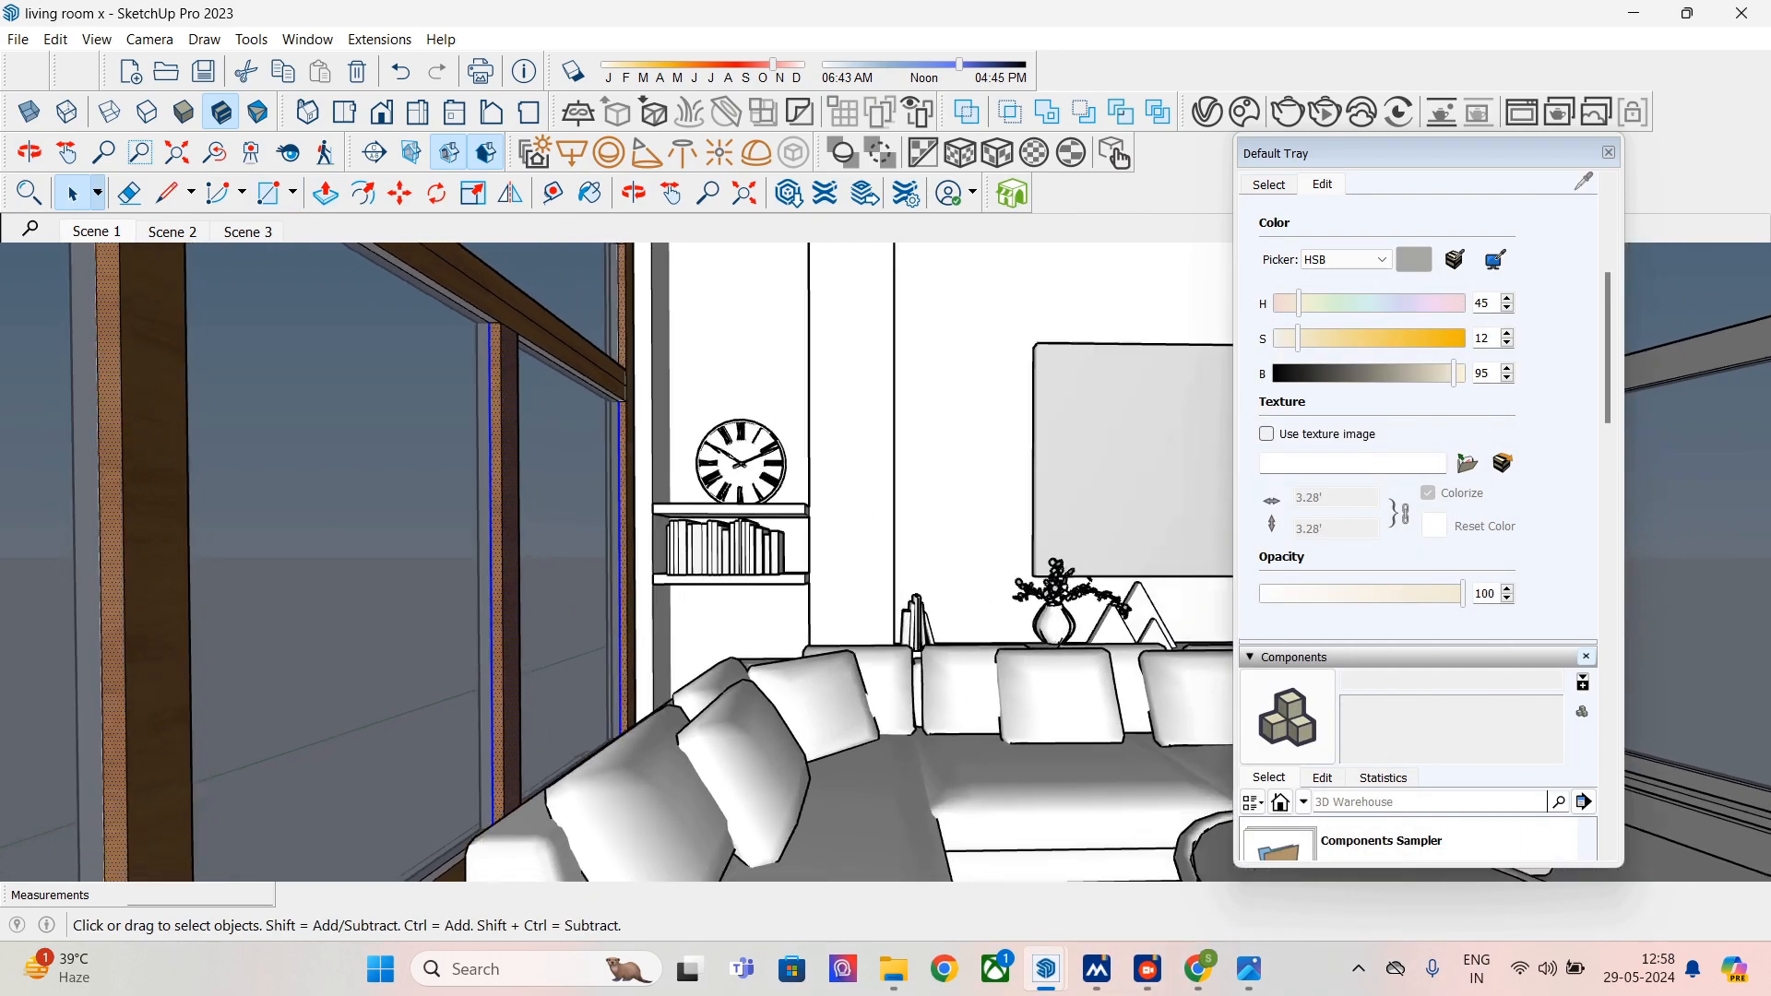
scroll(138, 595, down, 3)
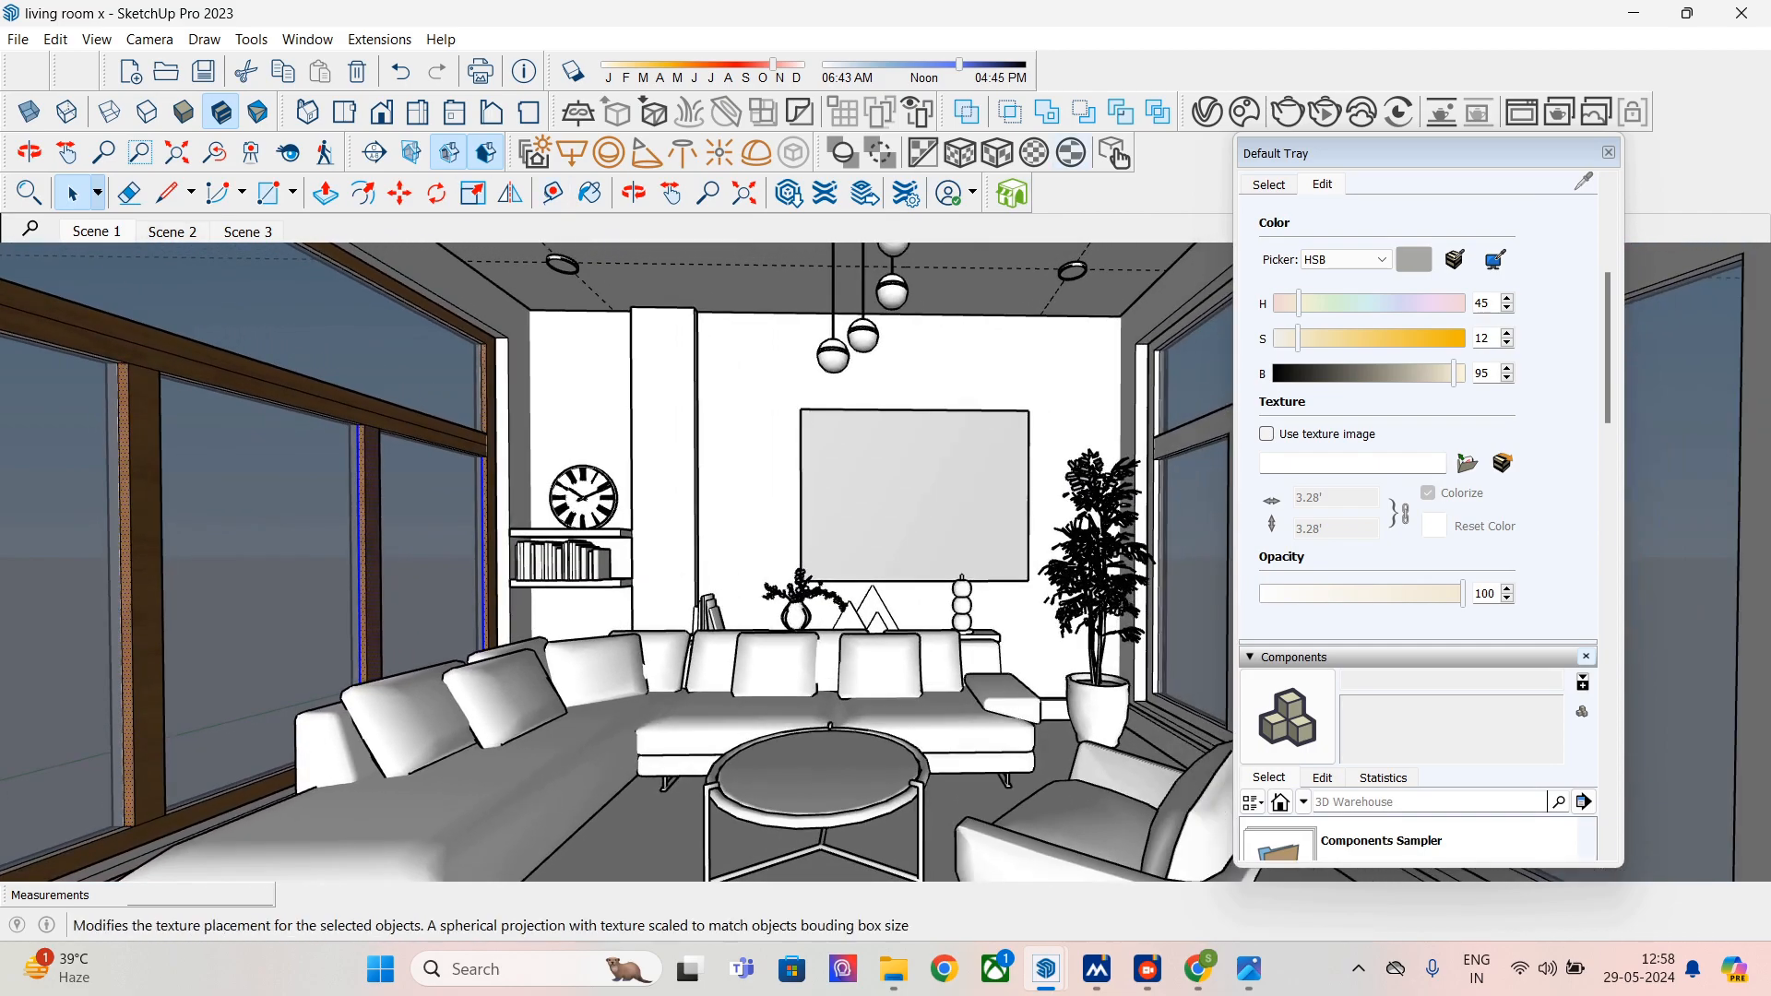
click(1324, 112)
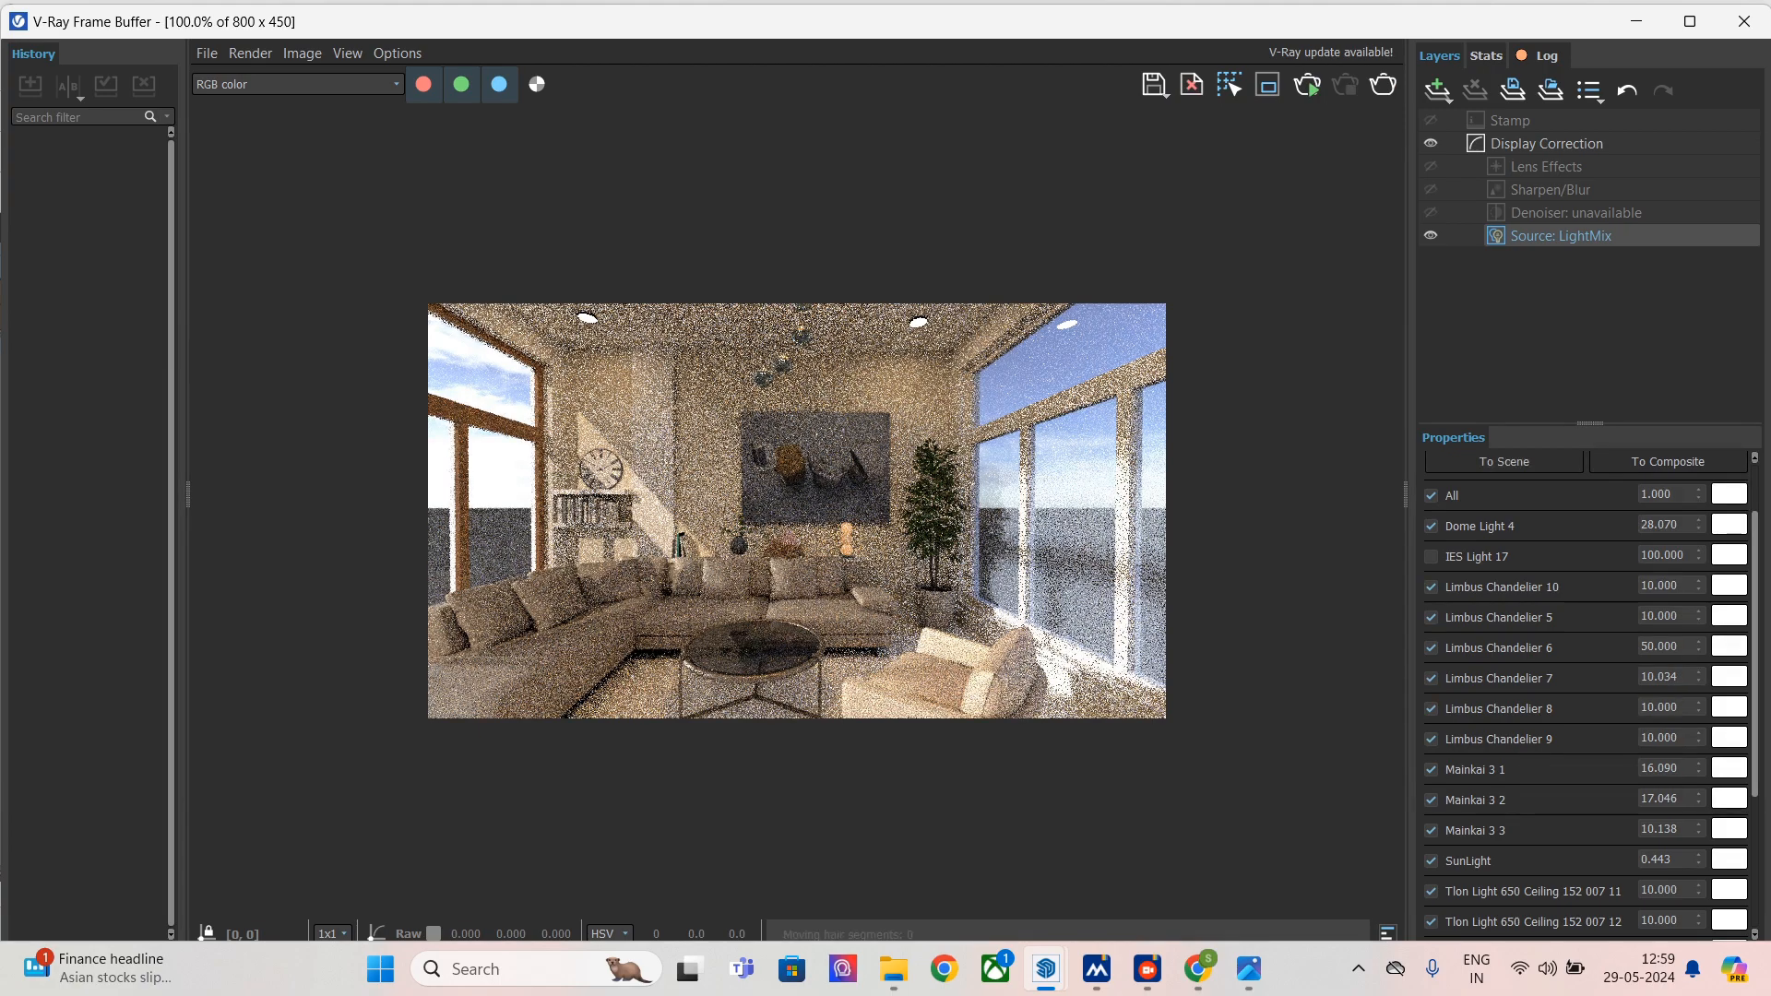
click(1636, 21)
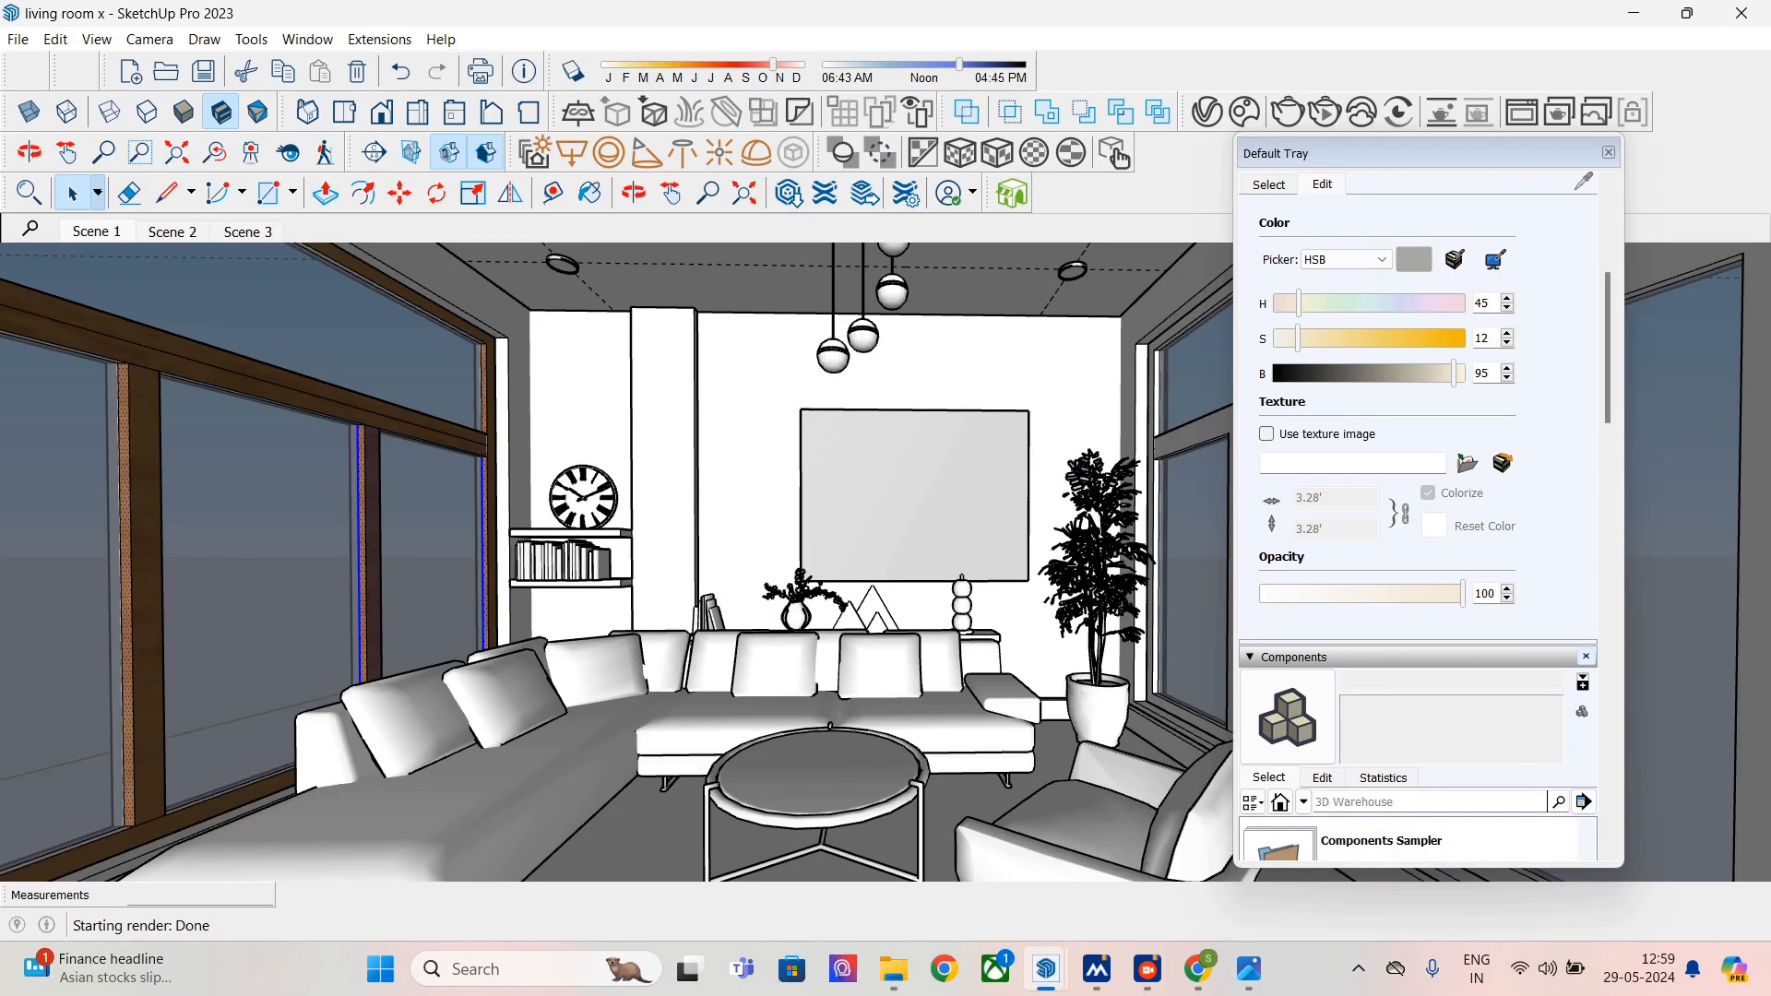
- Pick Cherry Matte 300cm from the in-model materials and paint the white frame of the right window with it
drag(1337, 153, 381, 339)
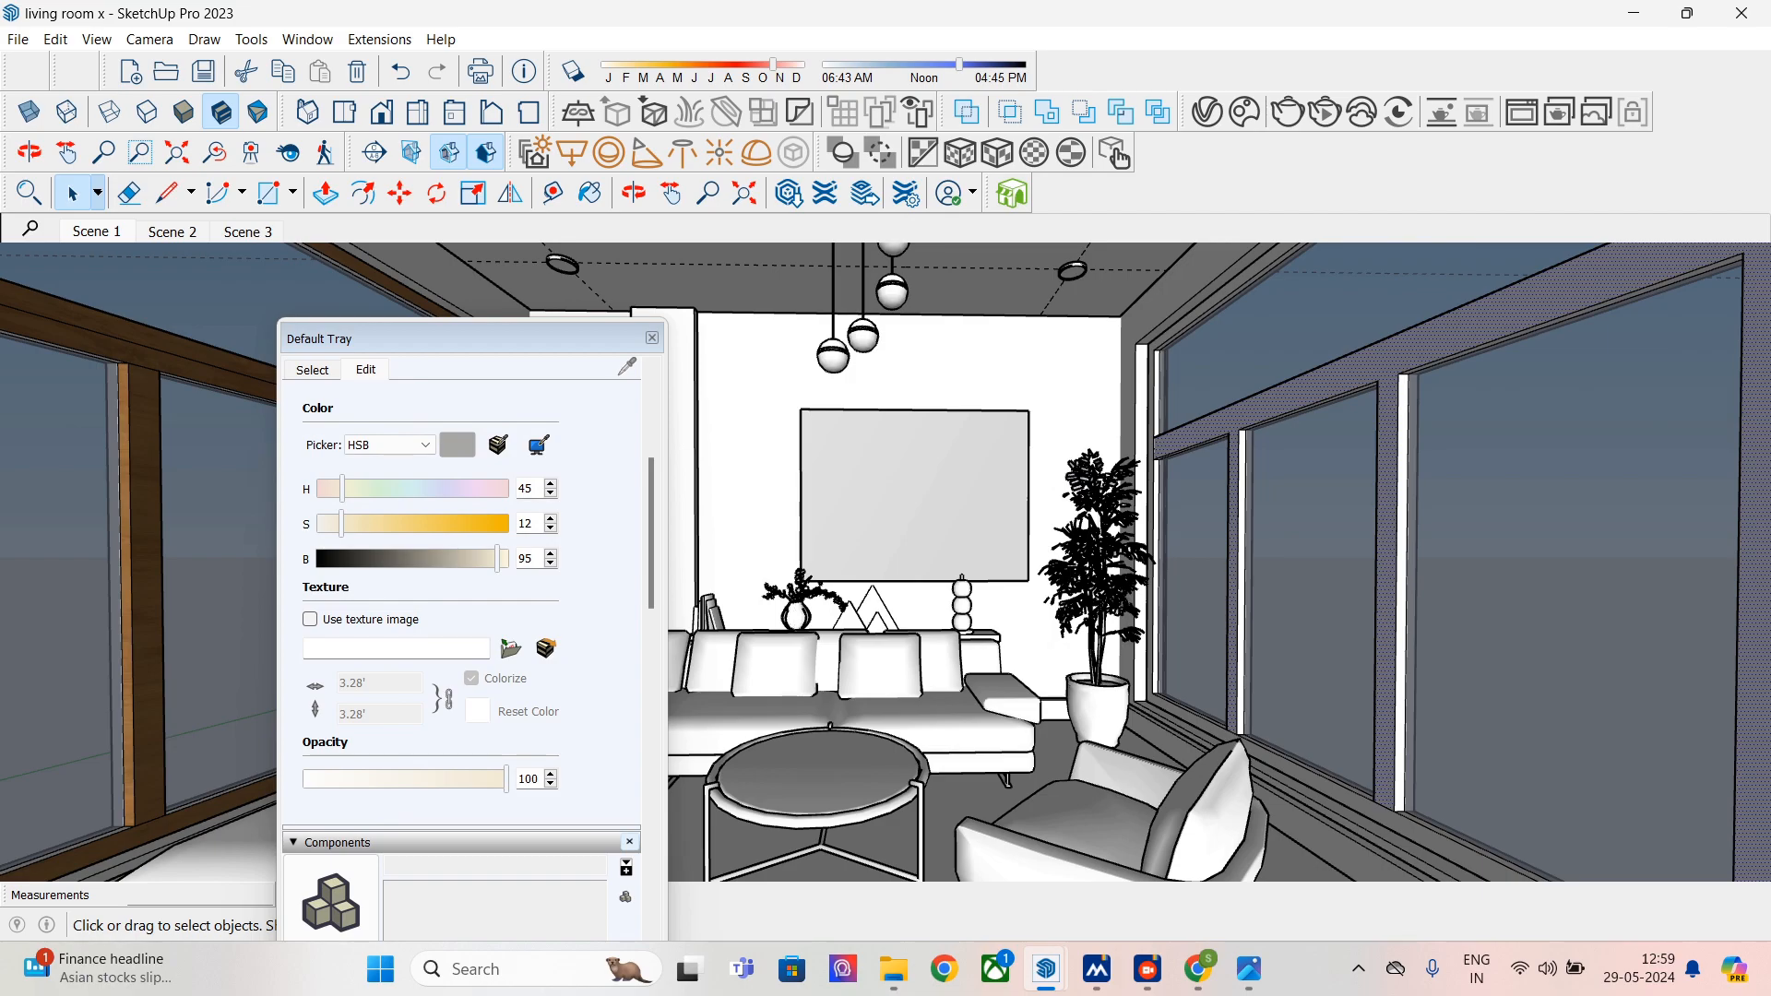
scroll(569, 531, up, 3)
drag(651, 532, 651, 446)
click(312, 740)
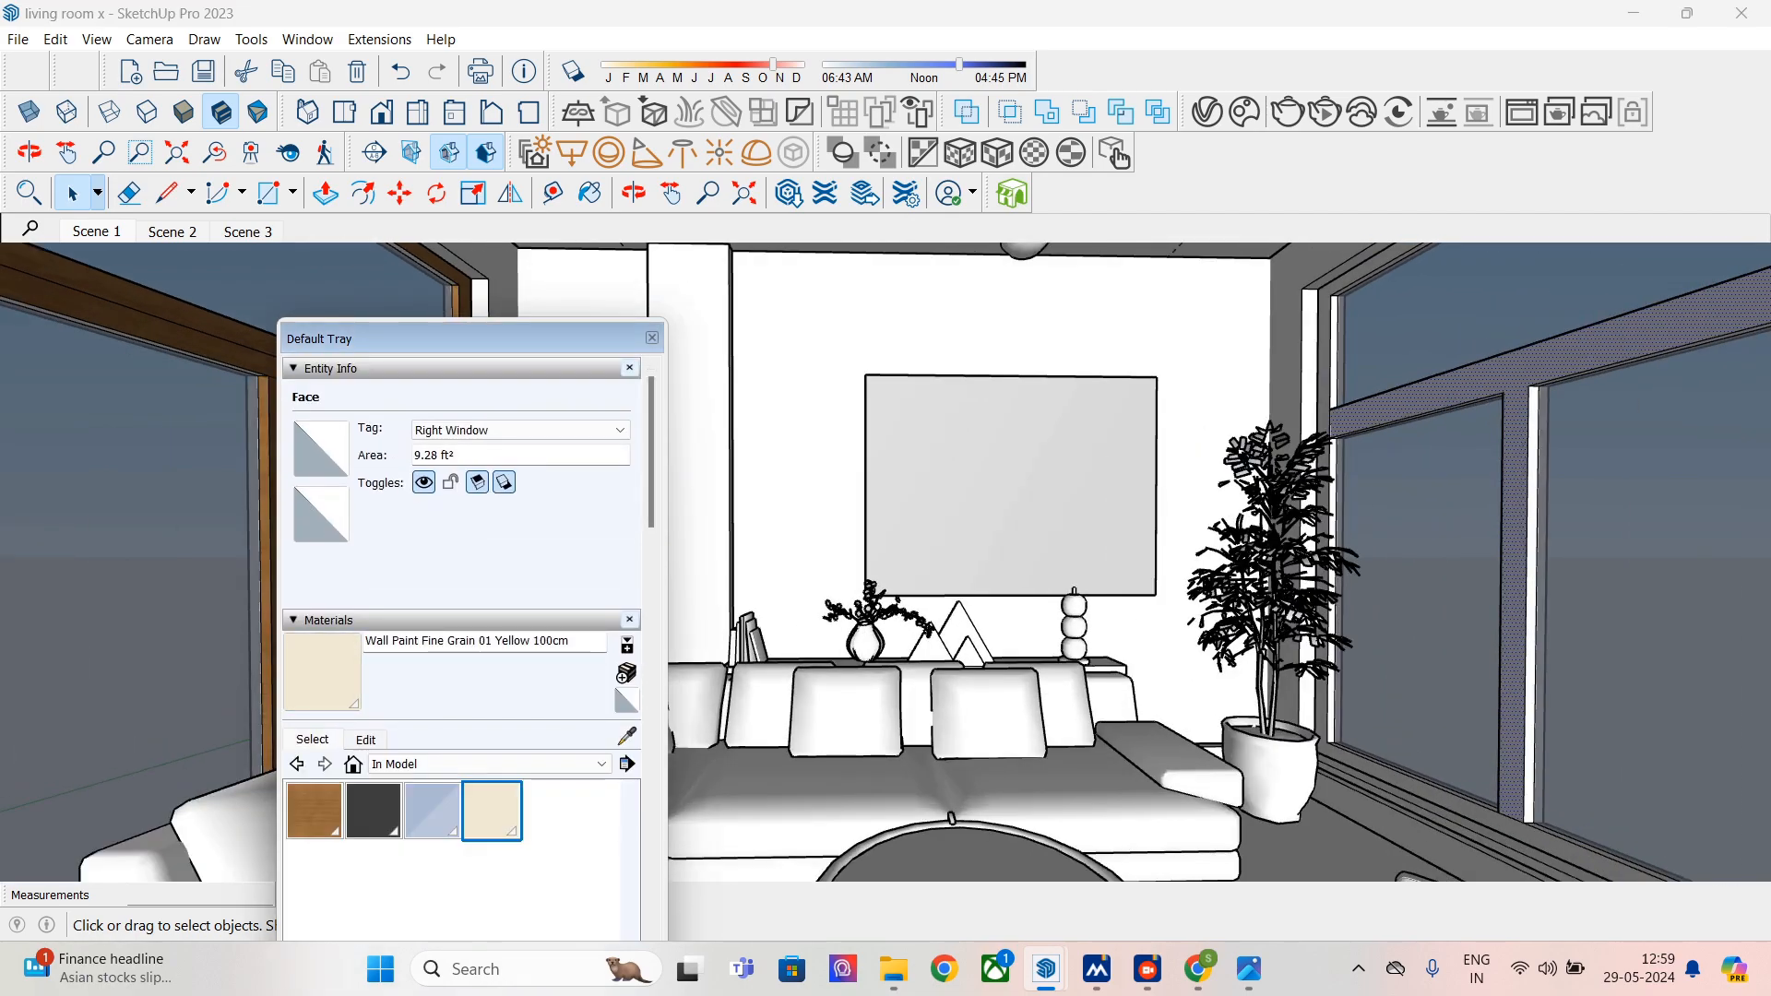
click(489, 764)
click(461, 782)
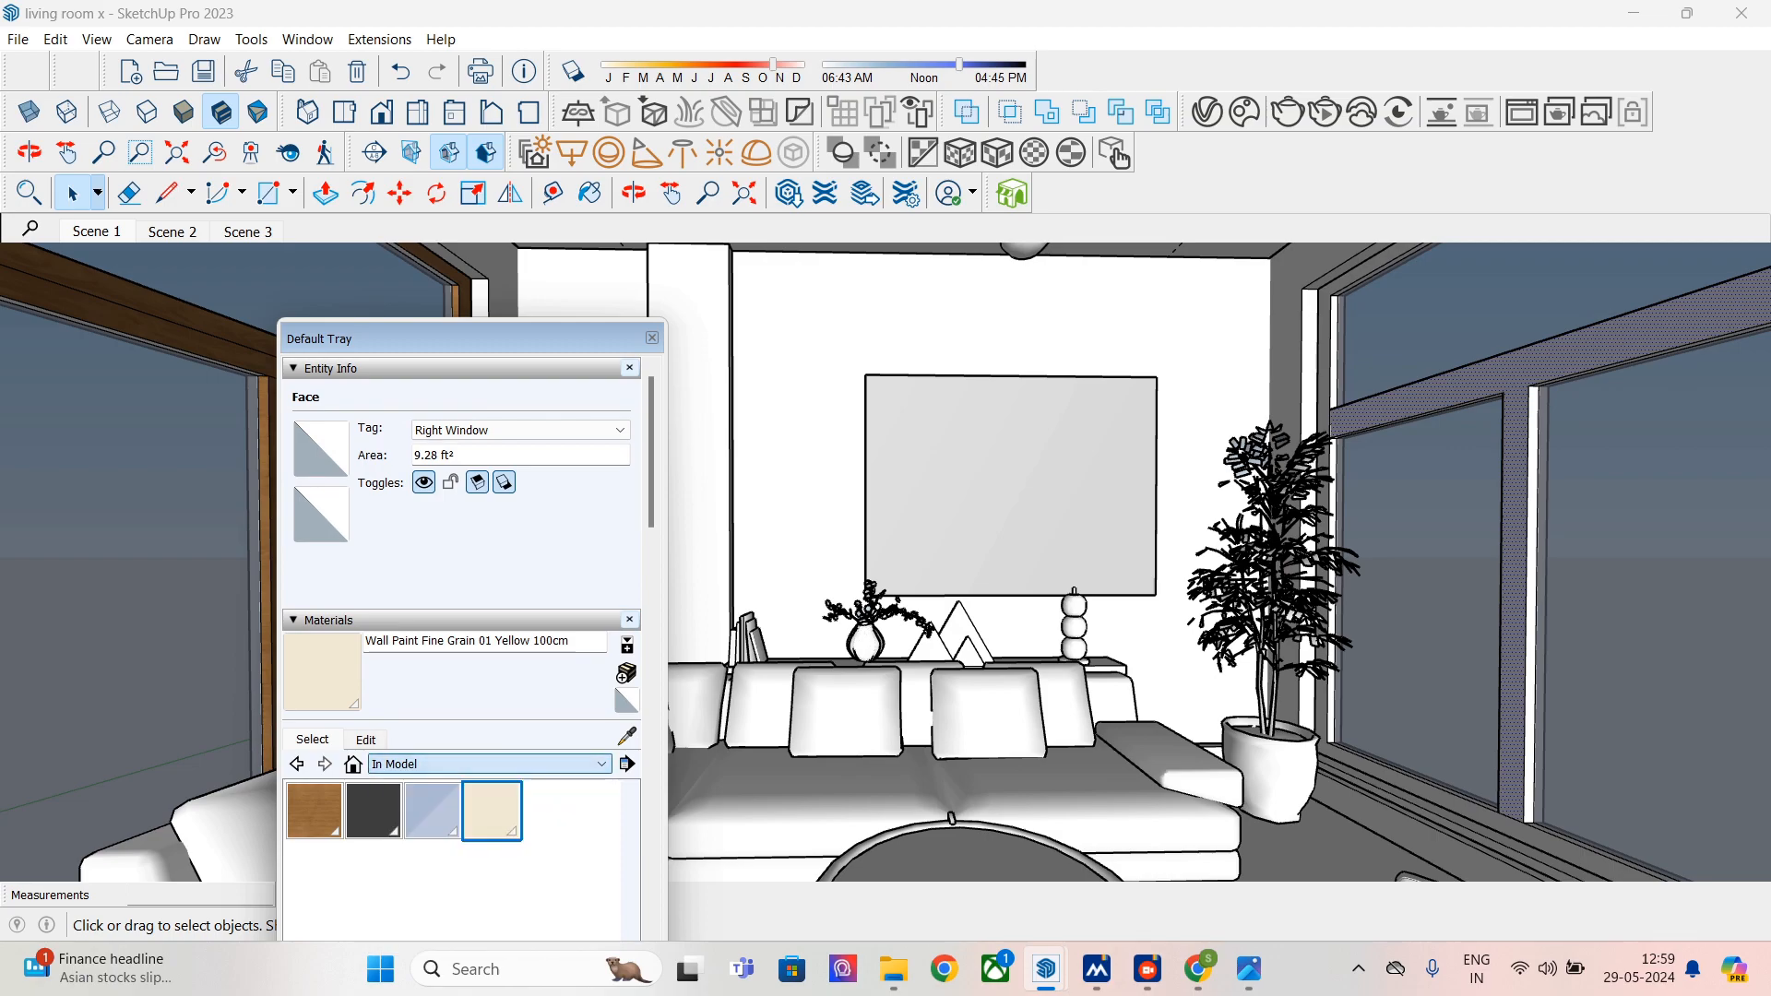
click(314, 810)
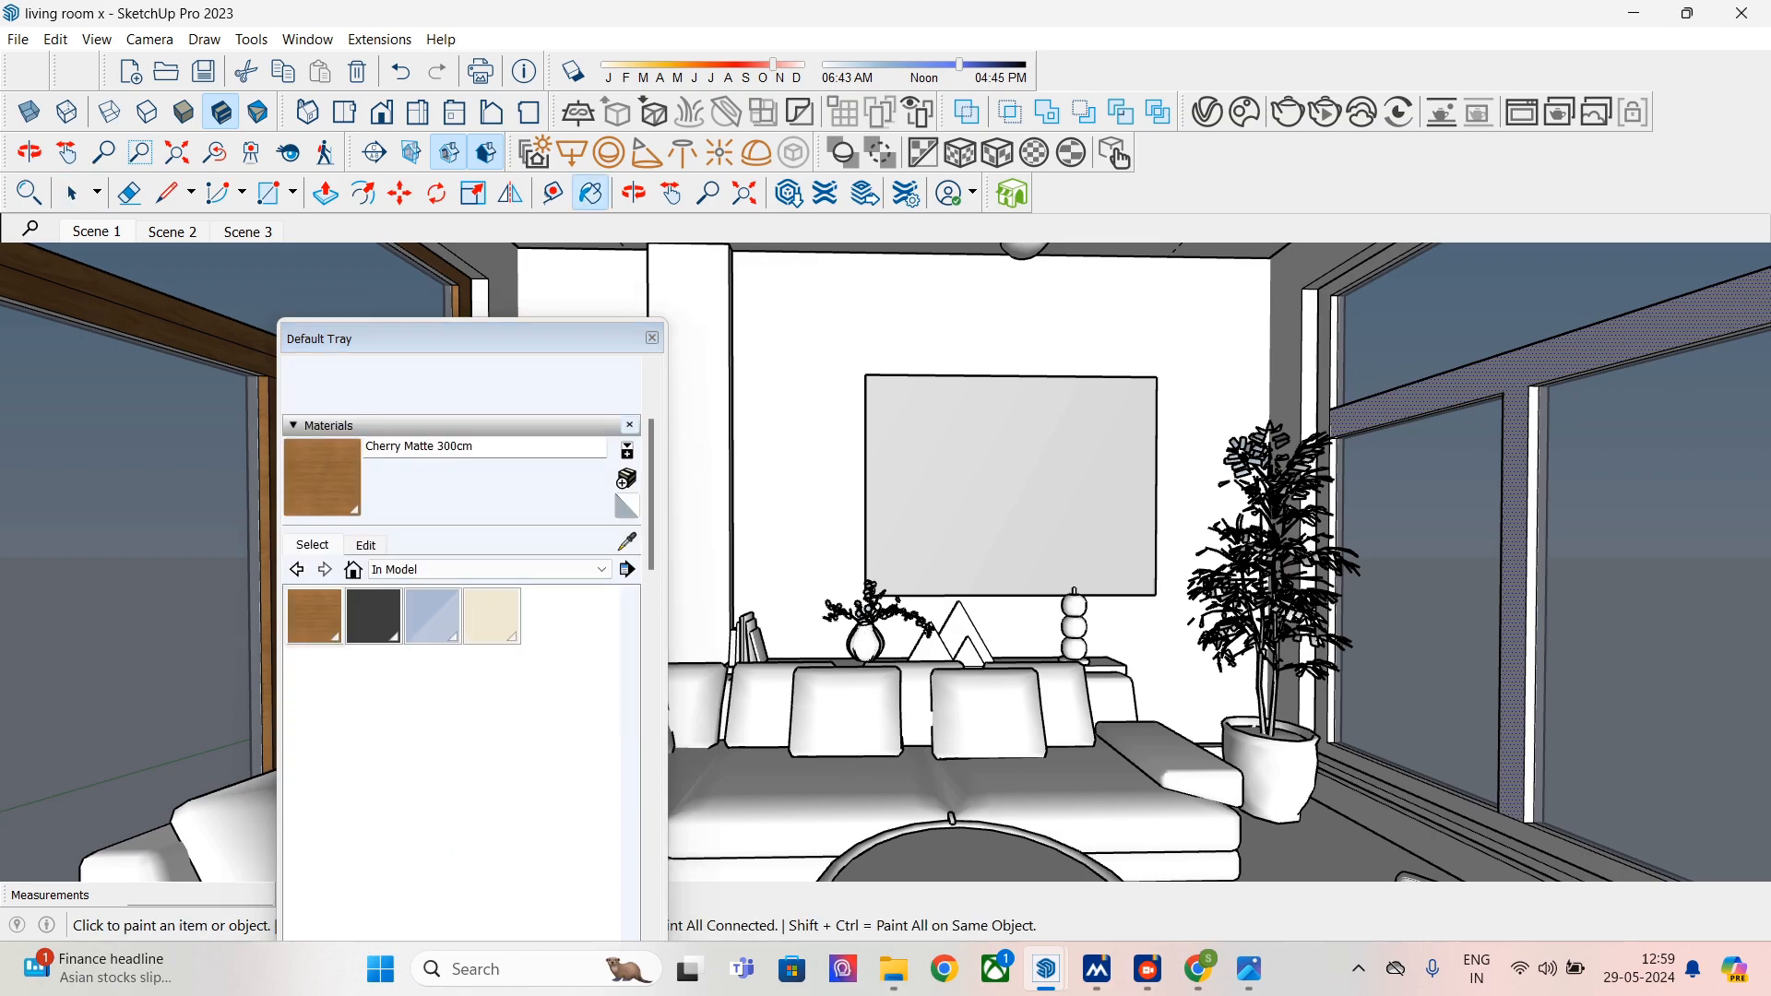
- Lower the brightness of Cherry Matte 300cm to 17 and preview the darker frames in an interactive render
click(365, 545)
drag(428, 735, 350, 734)
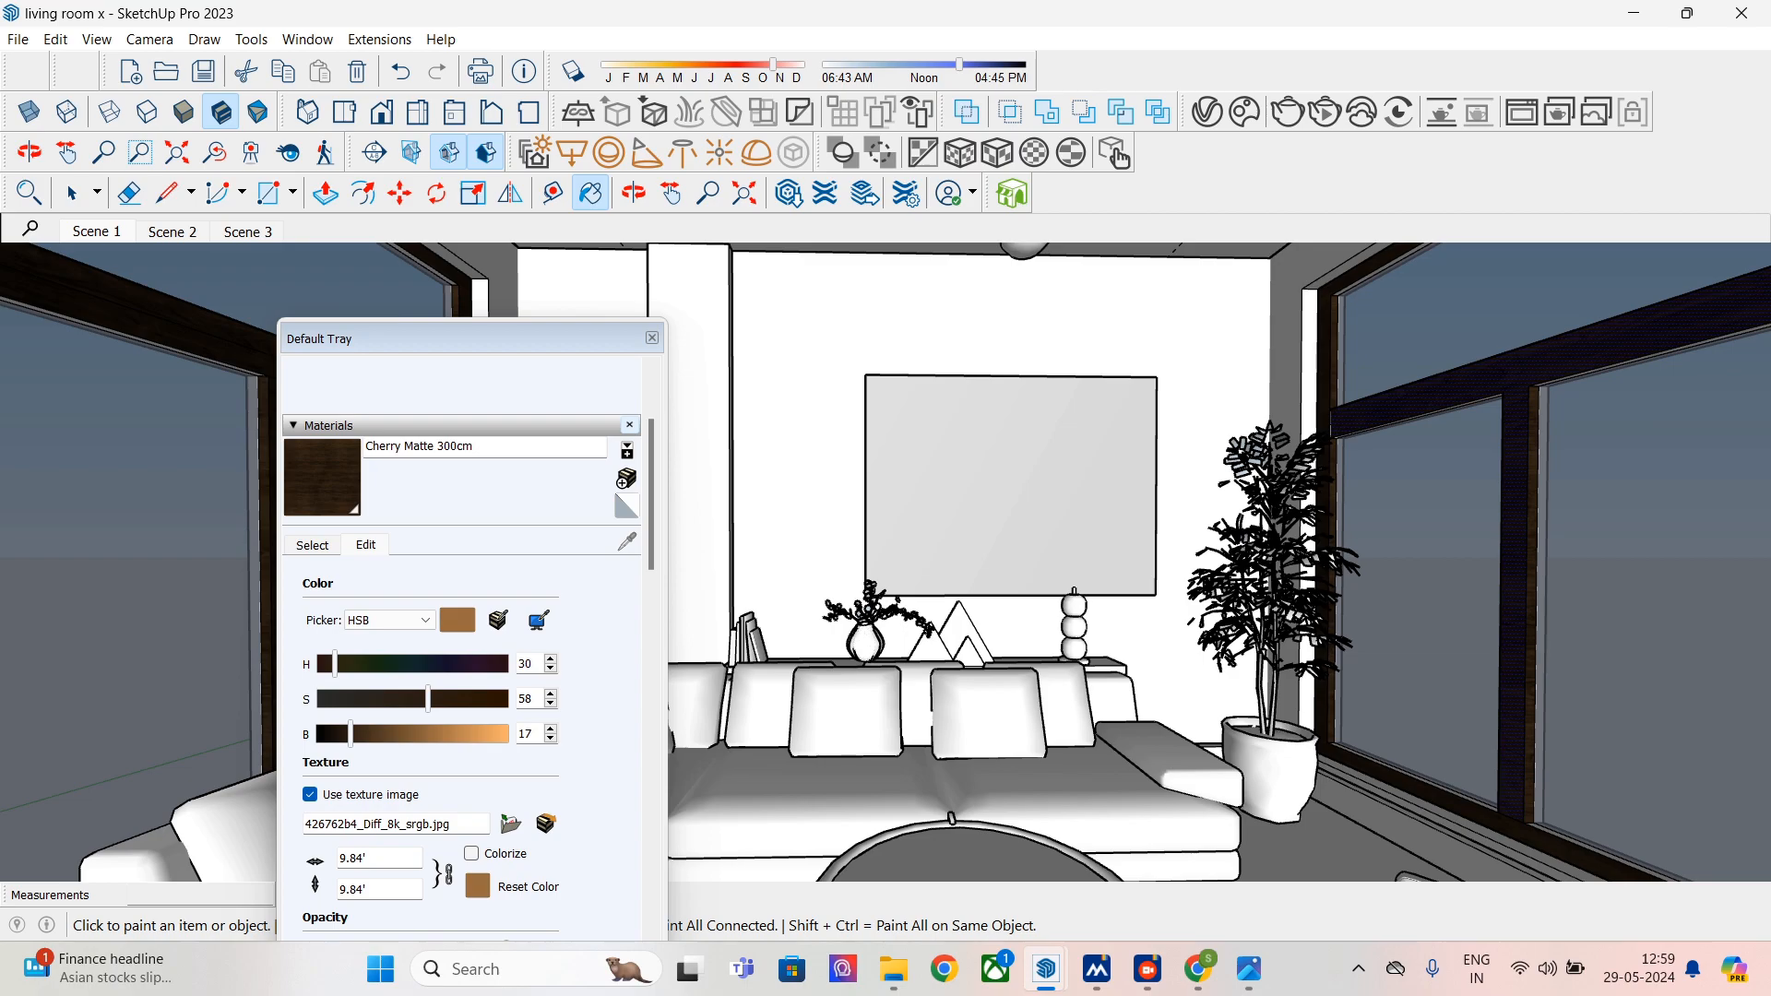
click(652, 337)
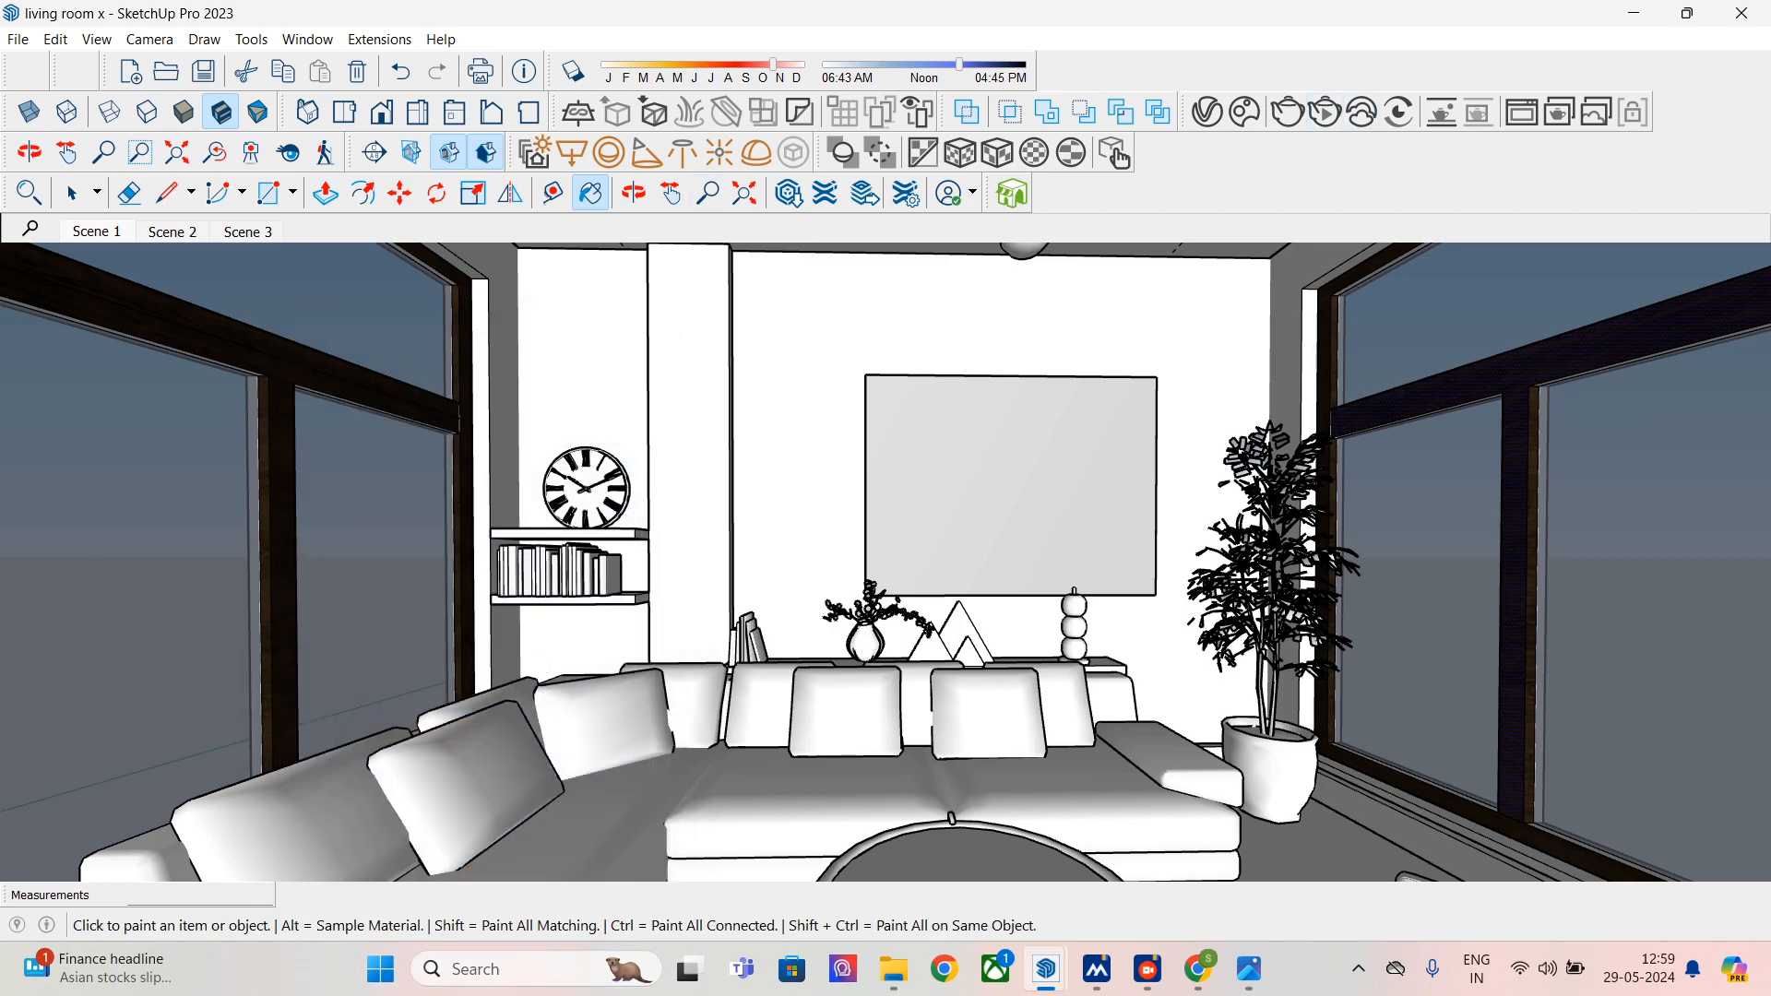
scroll(564, 530, down, 5)
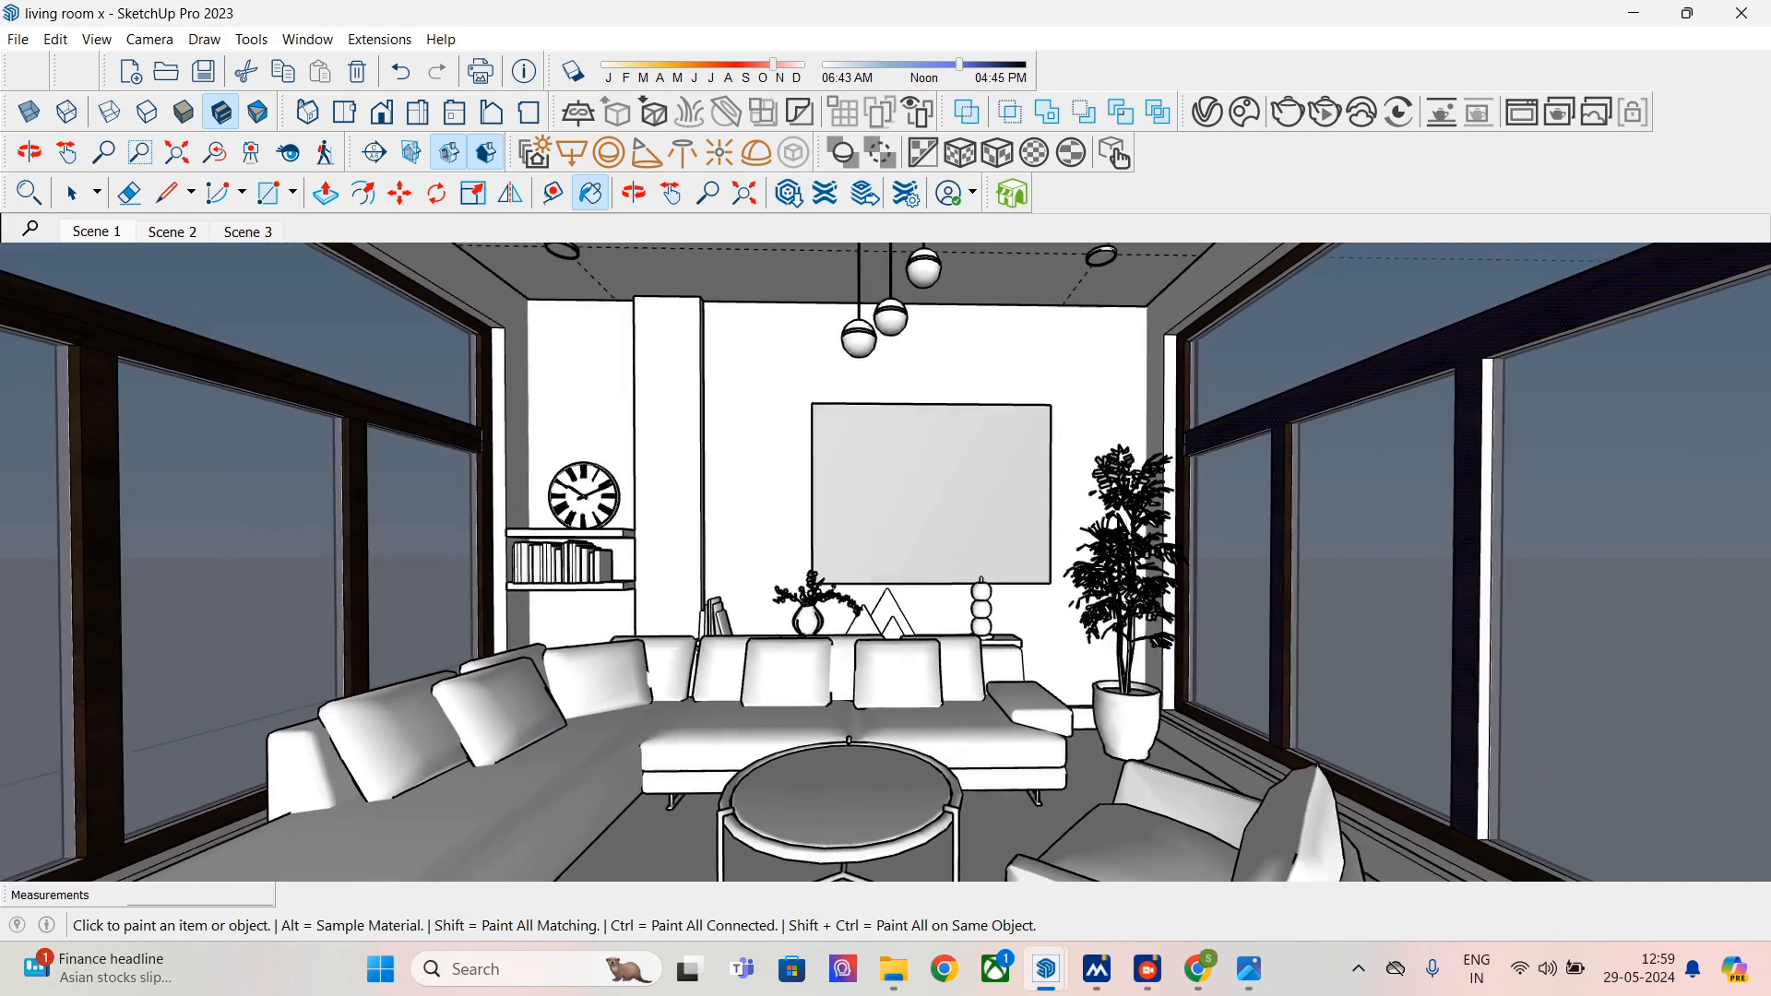
scroll(569, 540, down, 2)
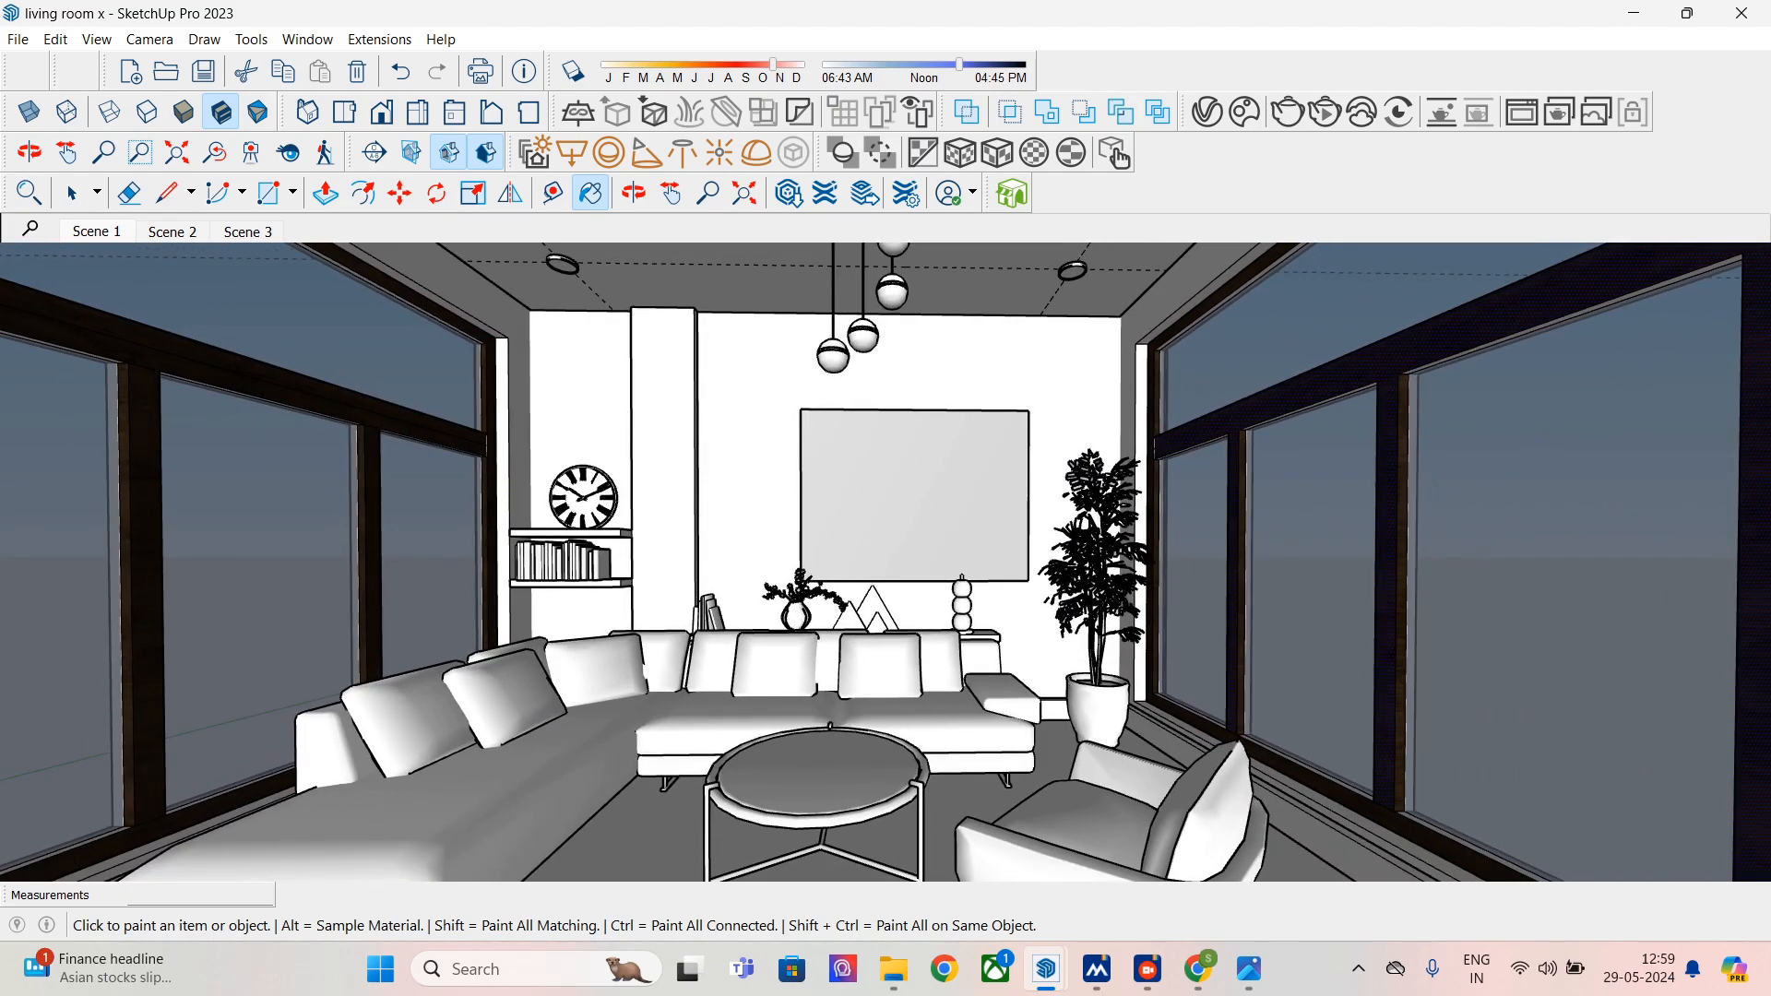
click(1324, 112)
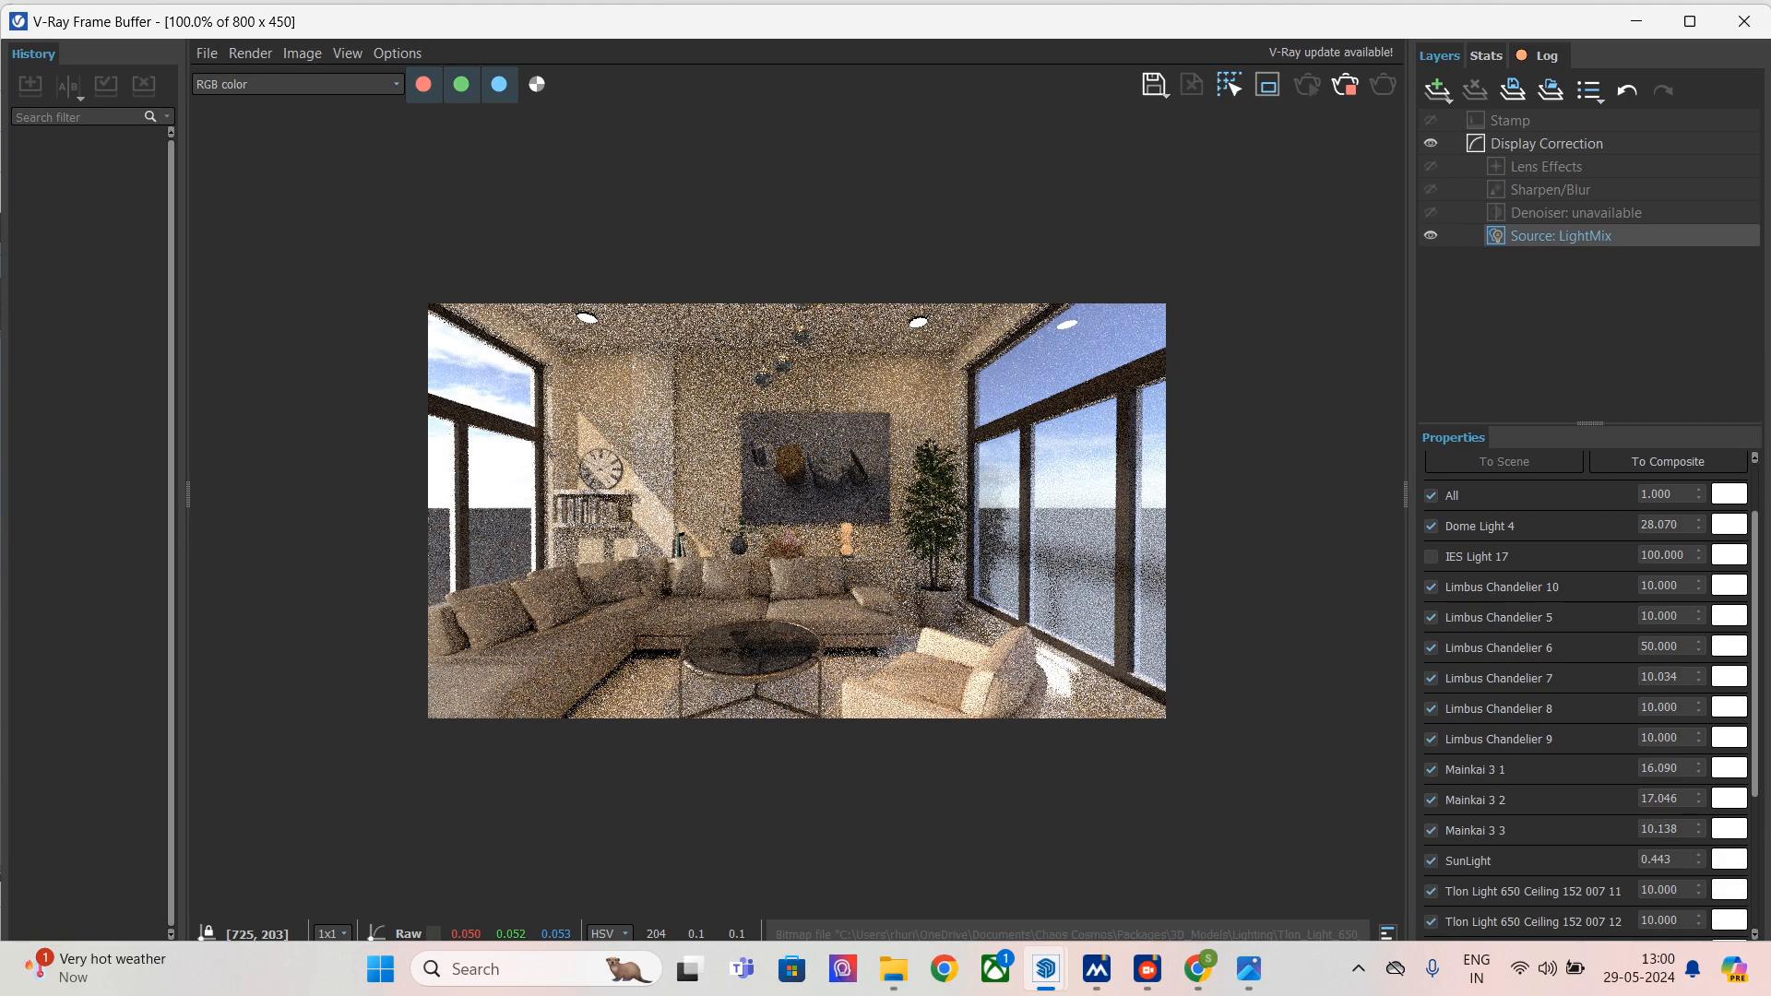
click(1636, 21)
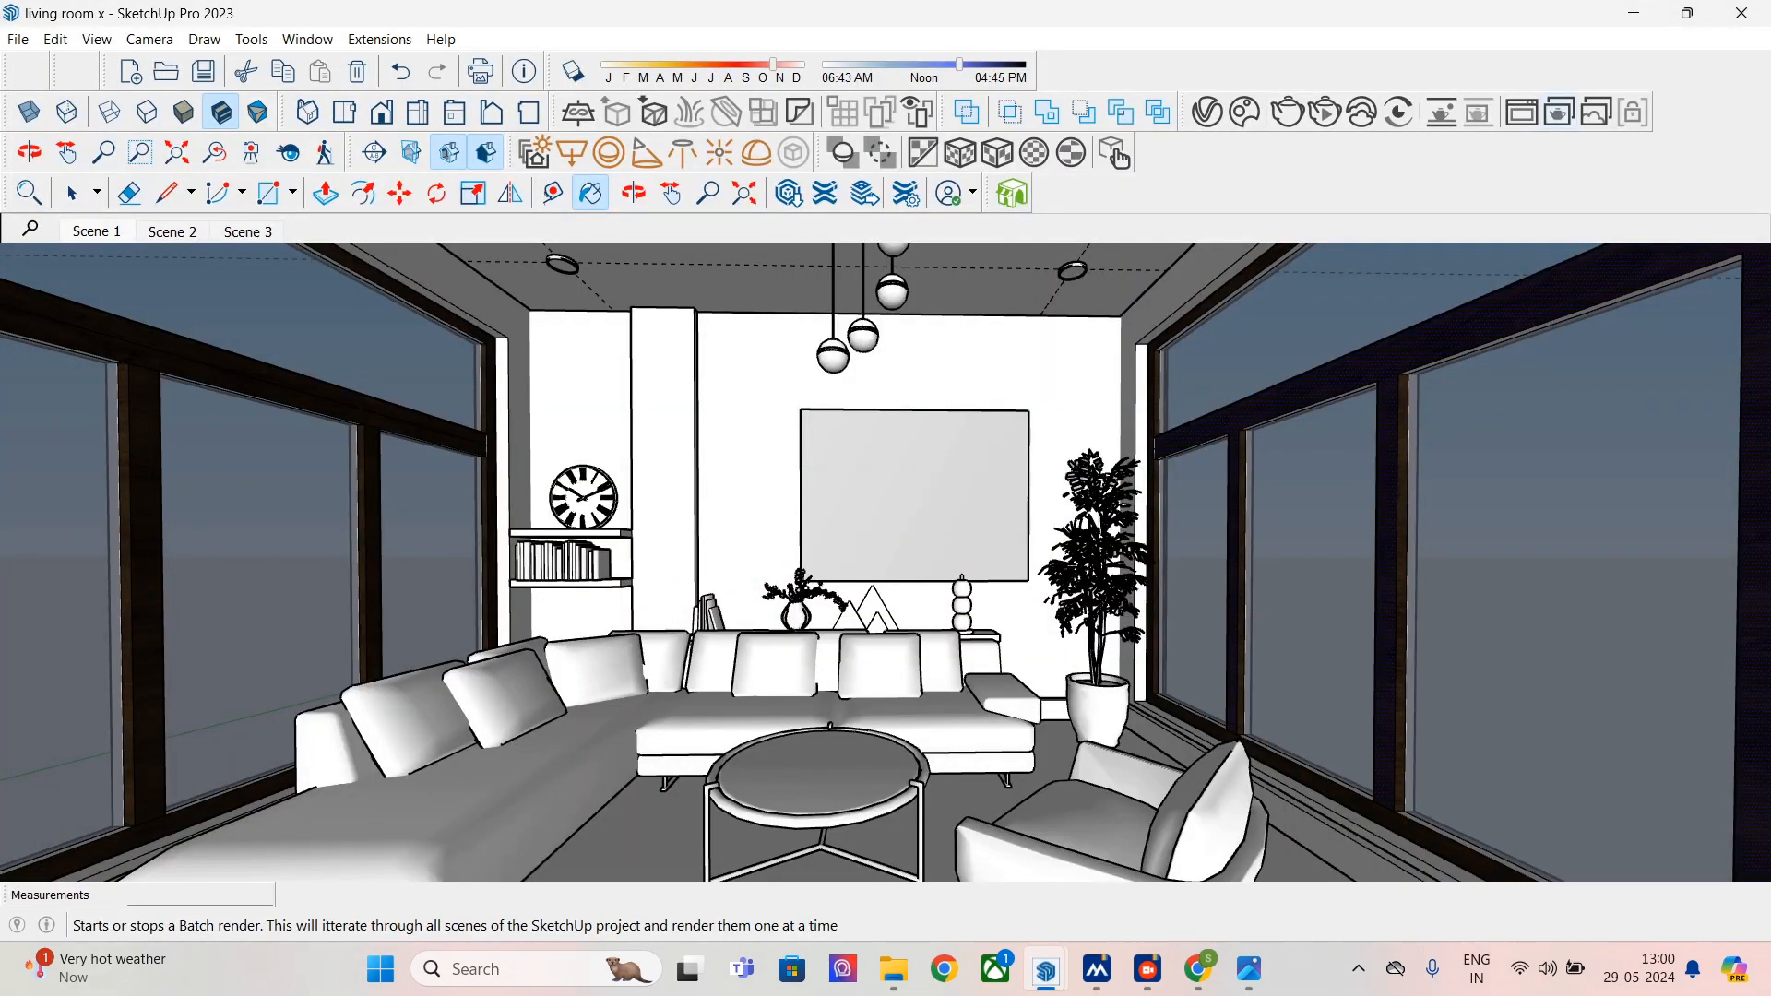
- Set the brightness of Cherry Matte 300cm to 36 and run the interactive render again
click(553, 193)
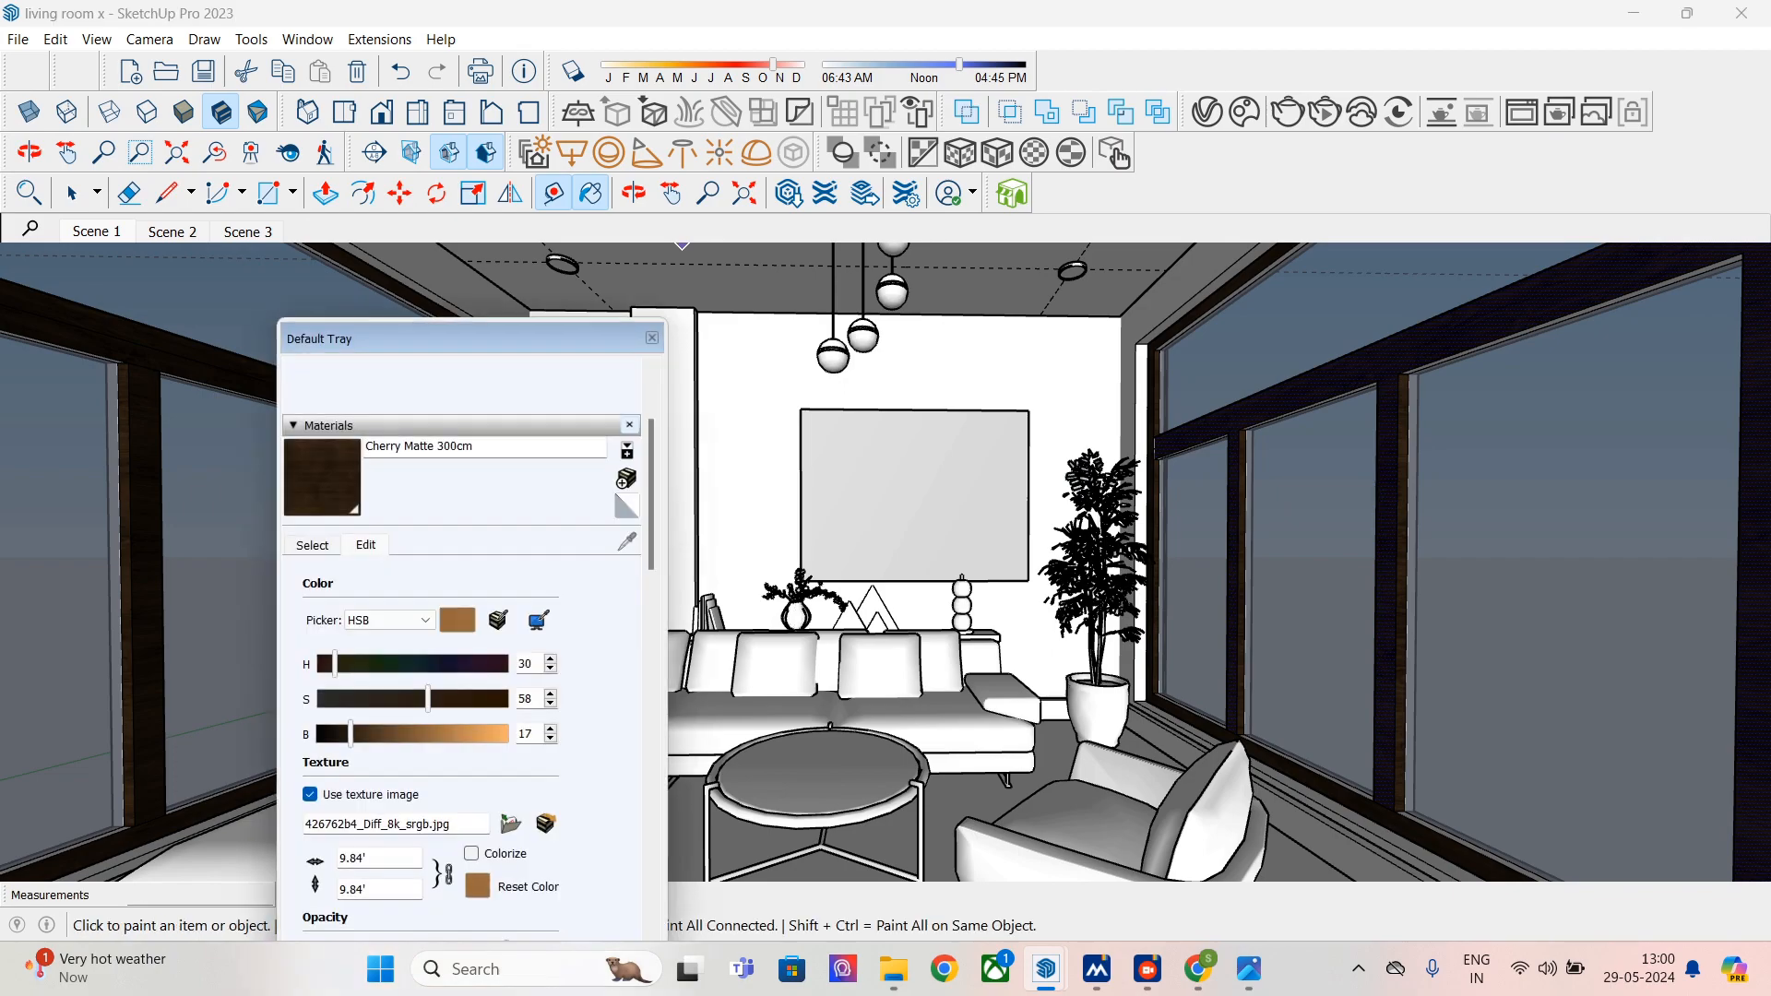
drag(350, 734, 385, 734)
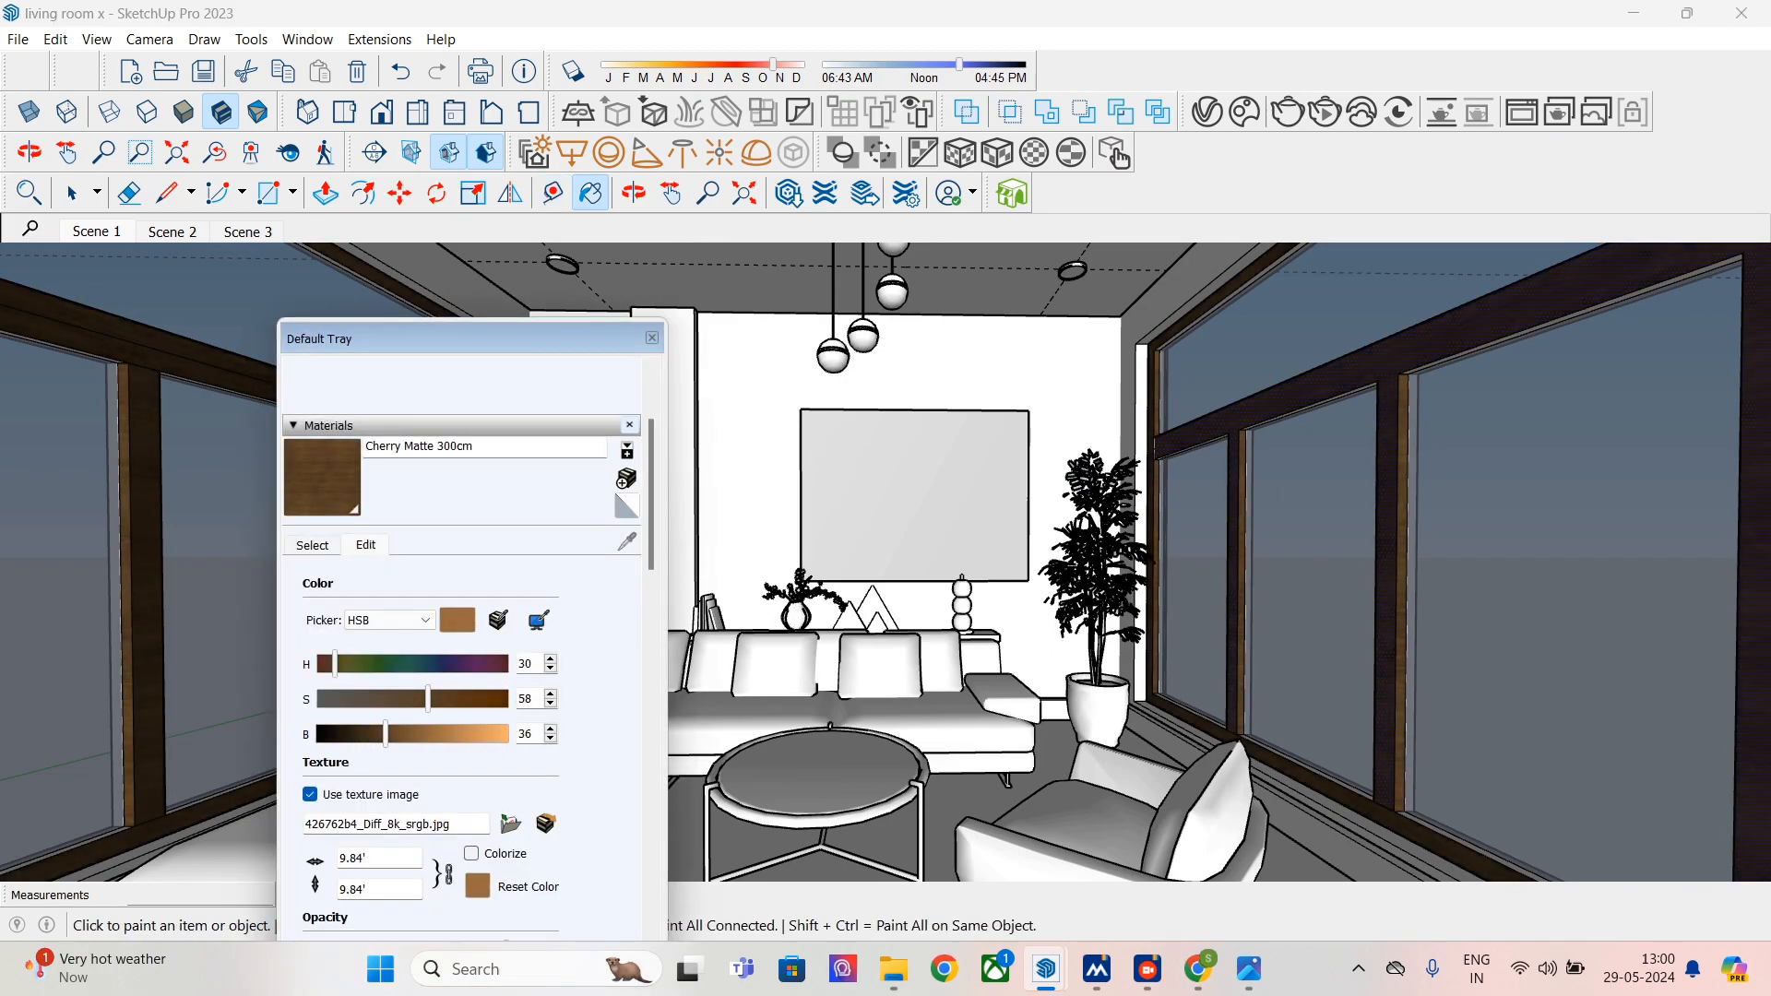
click(652, 338)
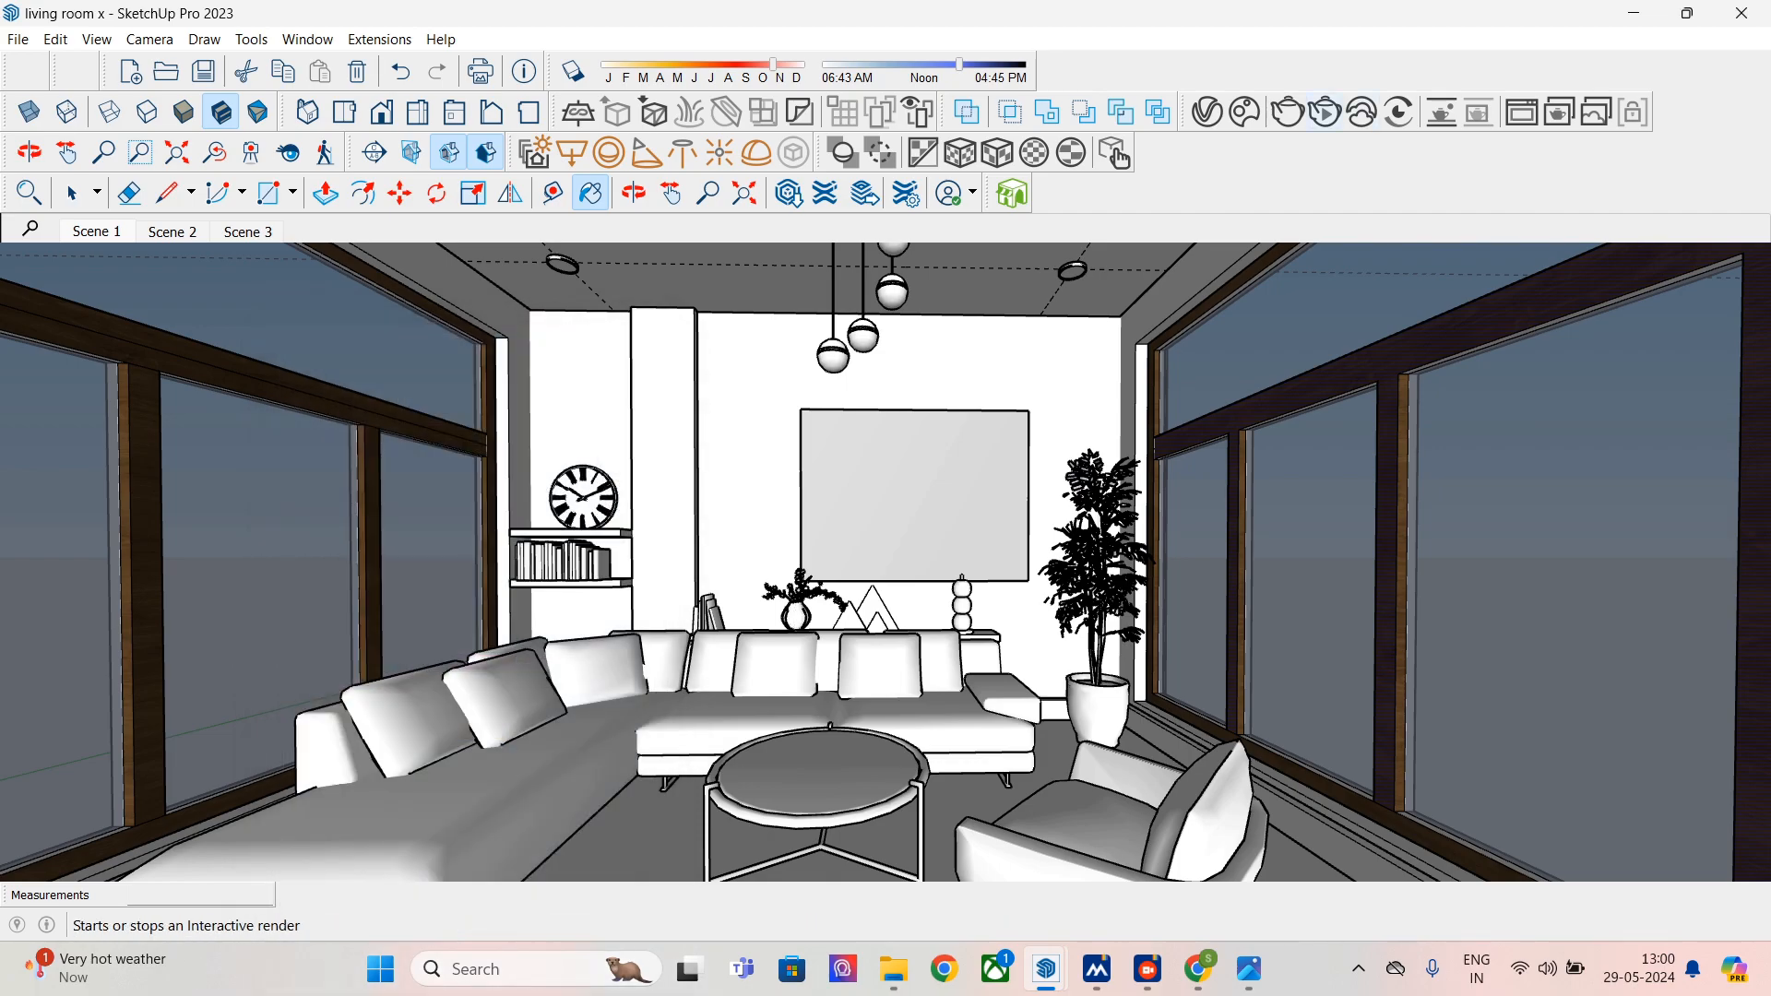
click(1325, 112)
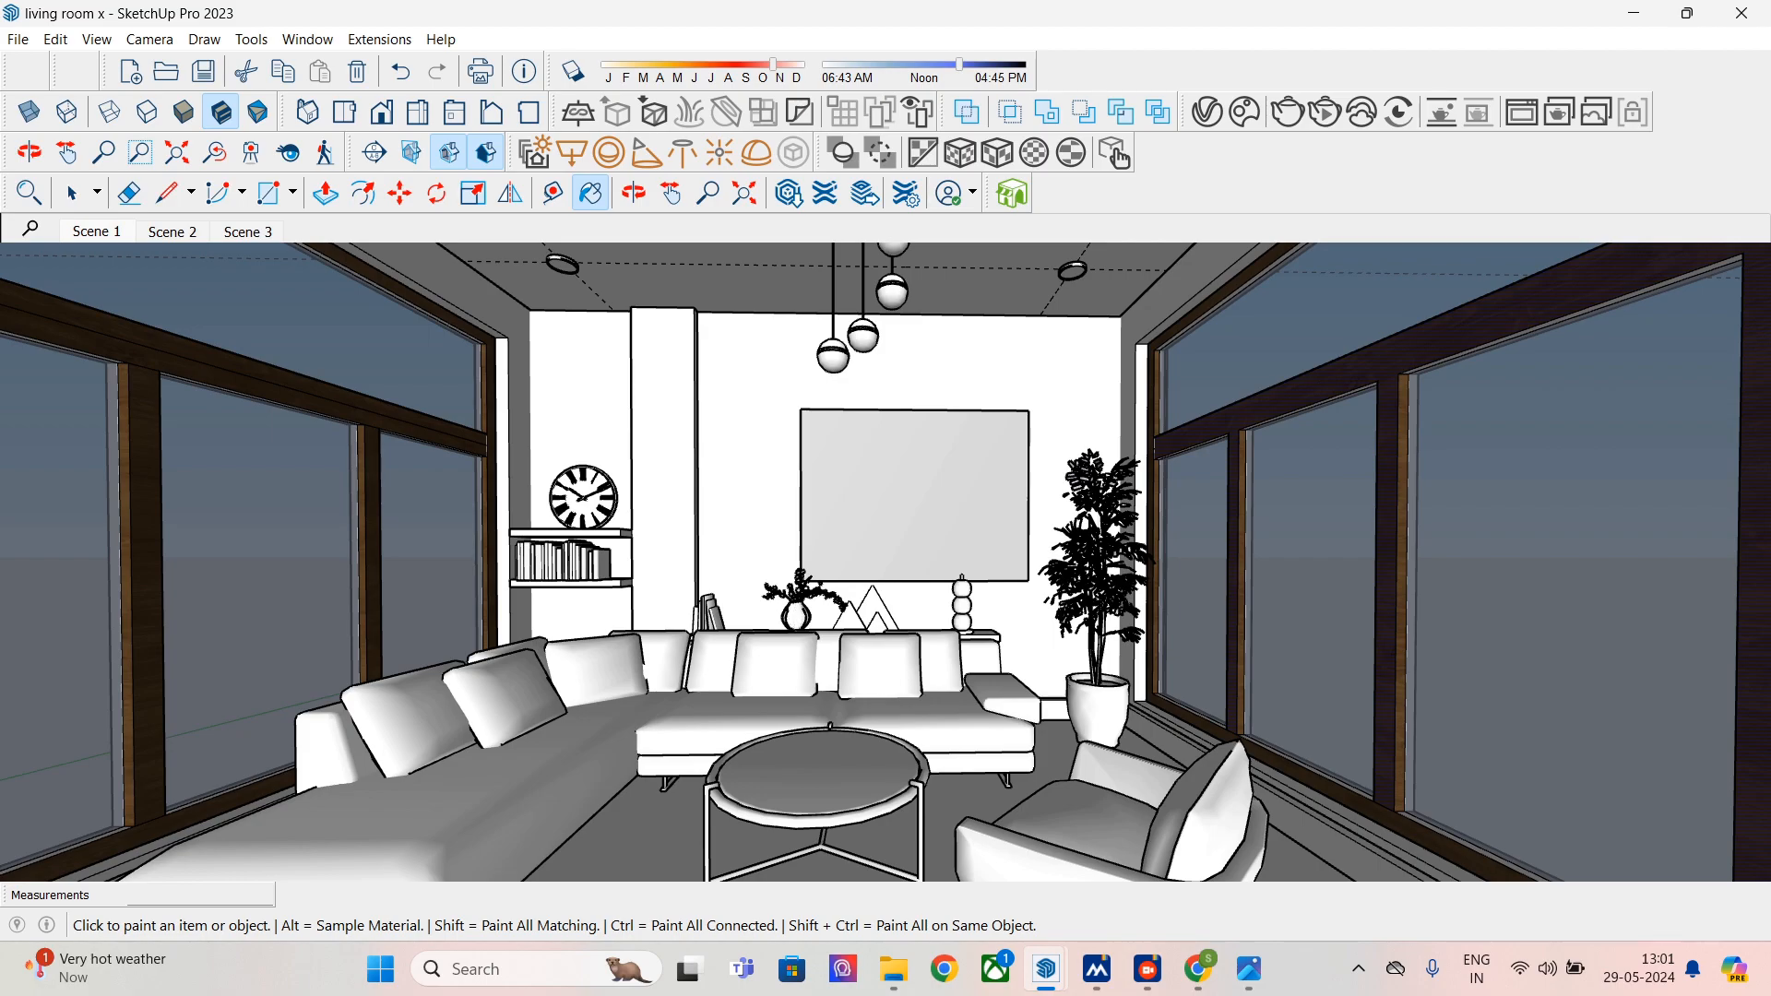
- Try Cherry Matte 300cm on the wall column beside the clock shelves and inspect it in an interactive render
click(663, 470)
click(1325, 112)
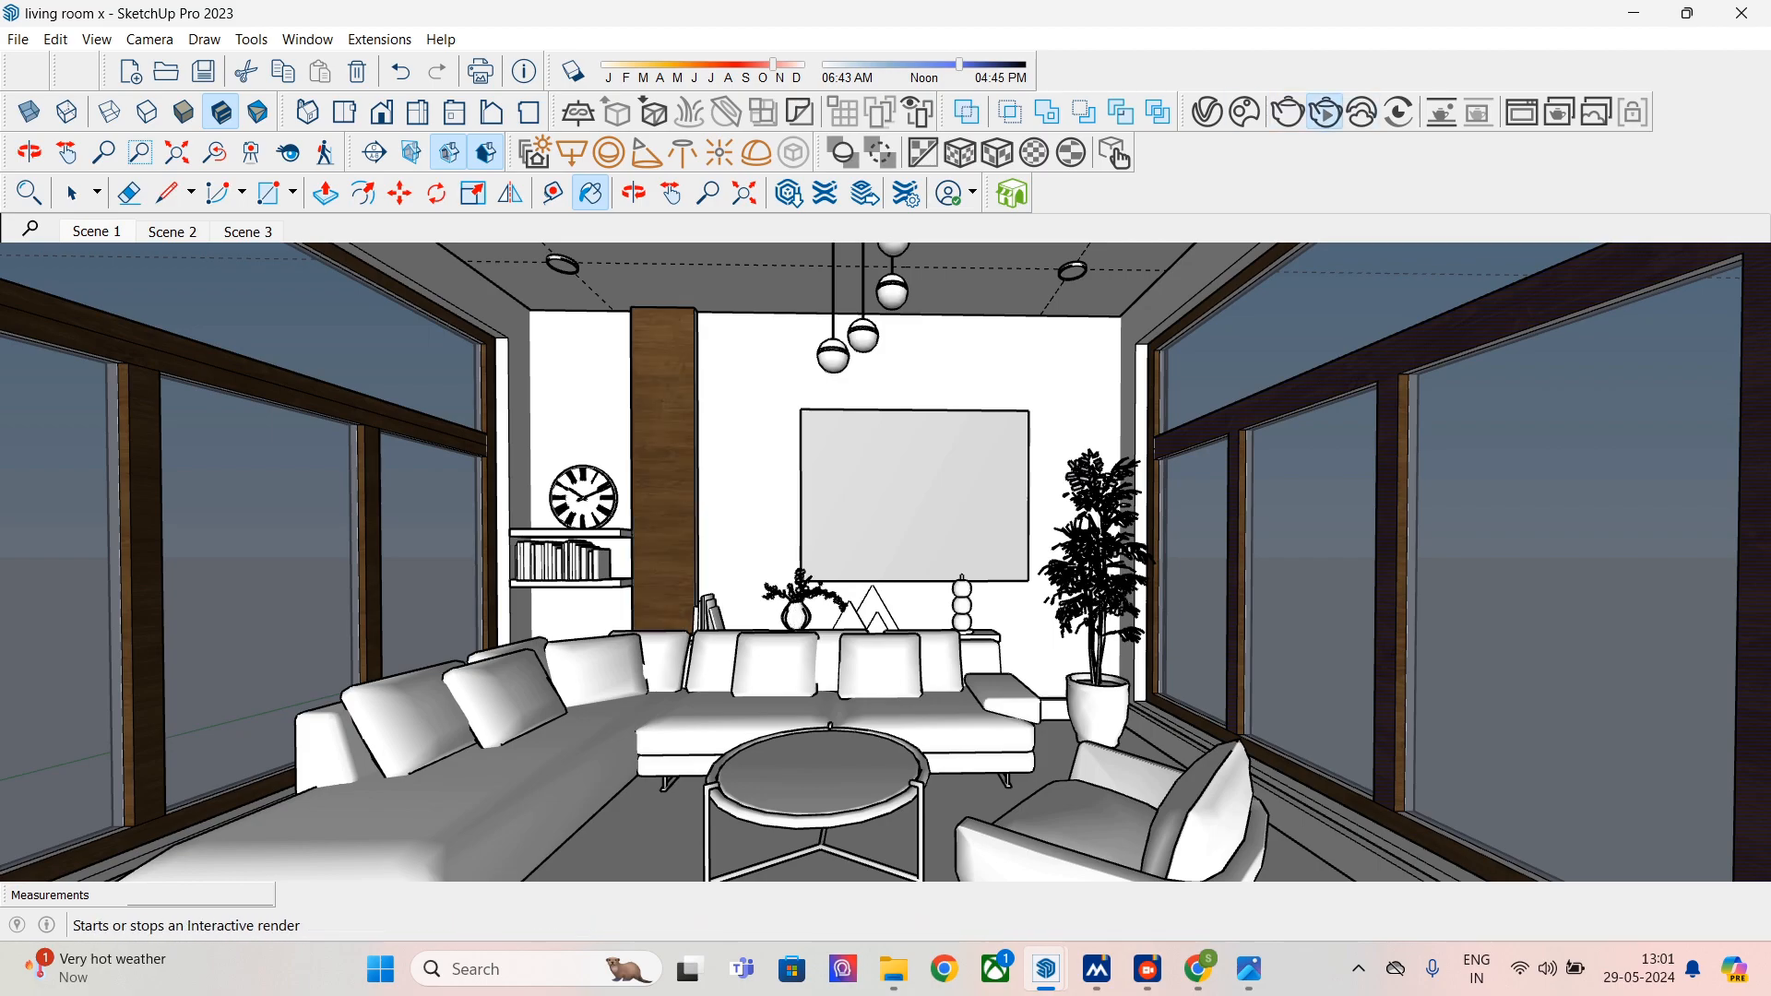
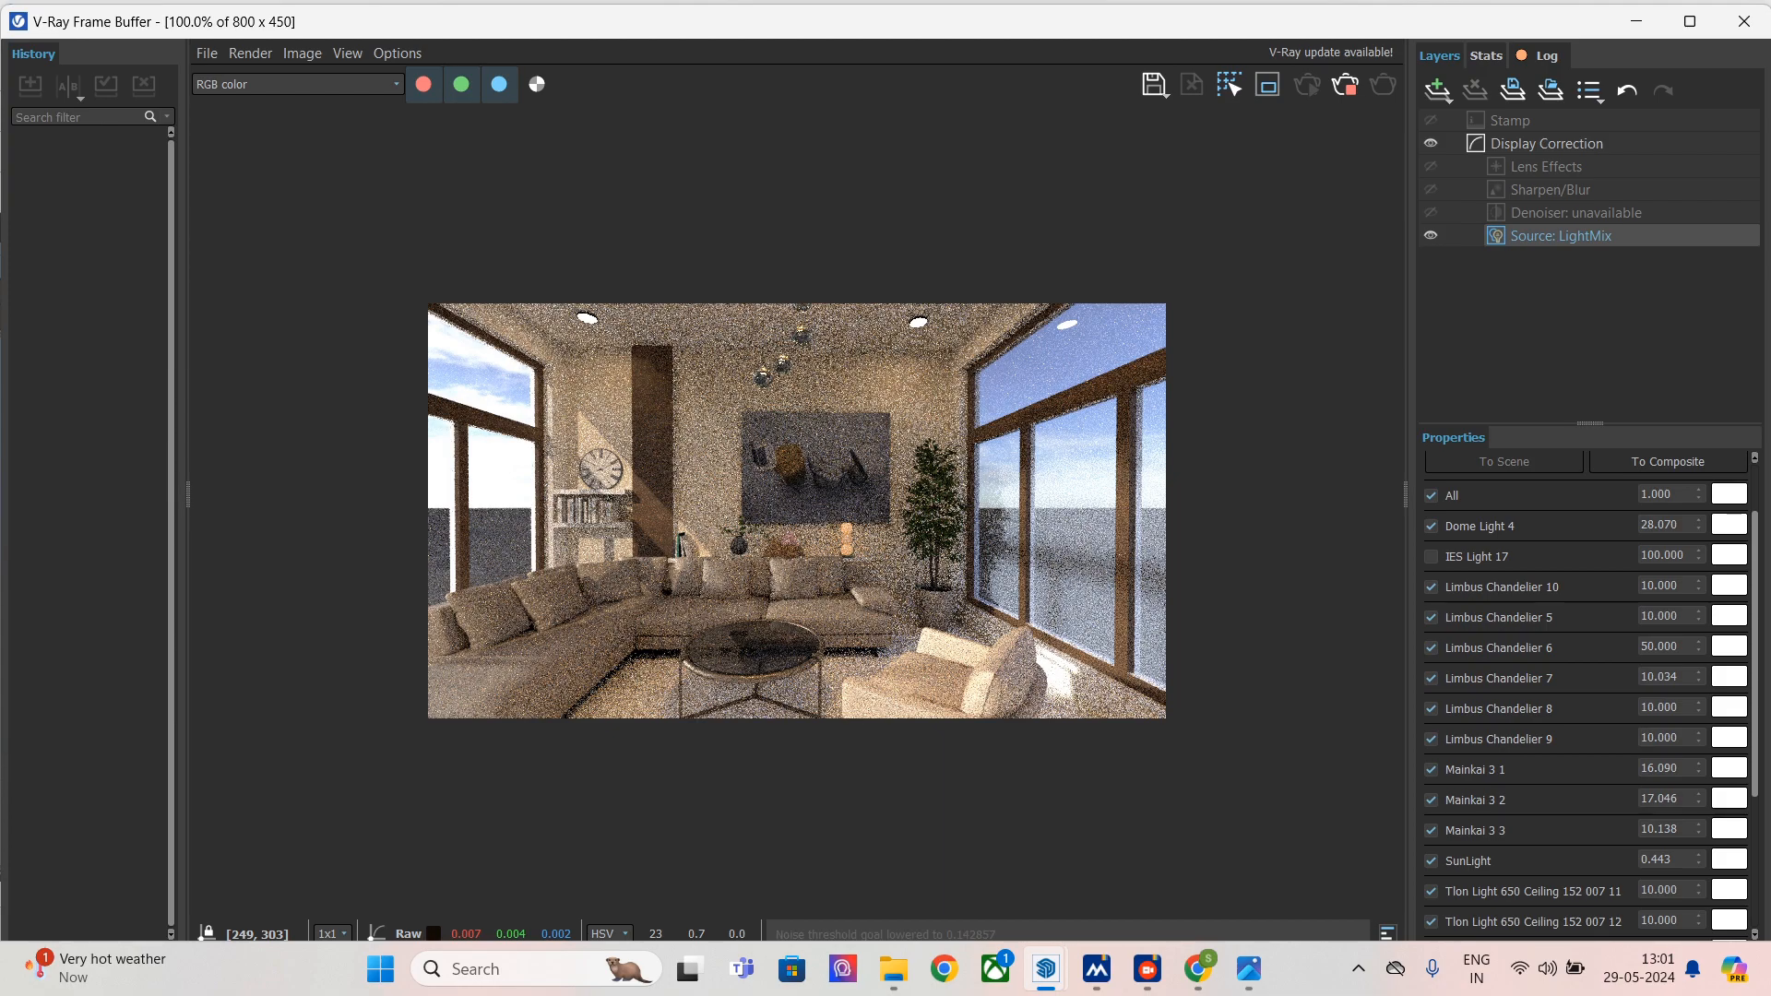
scroll(658, 583, up, 2)
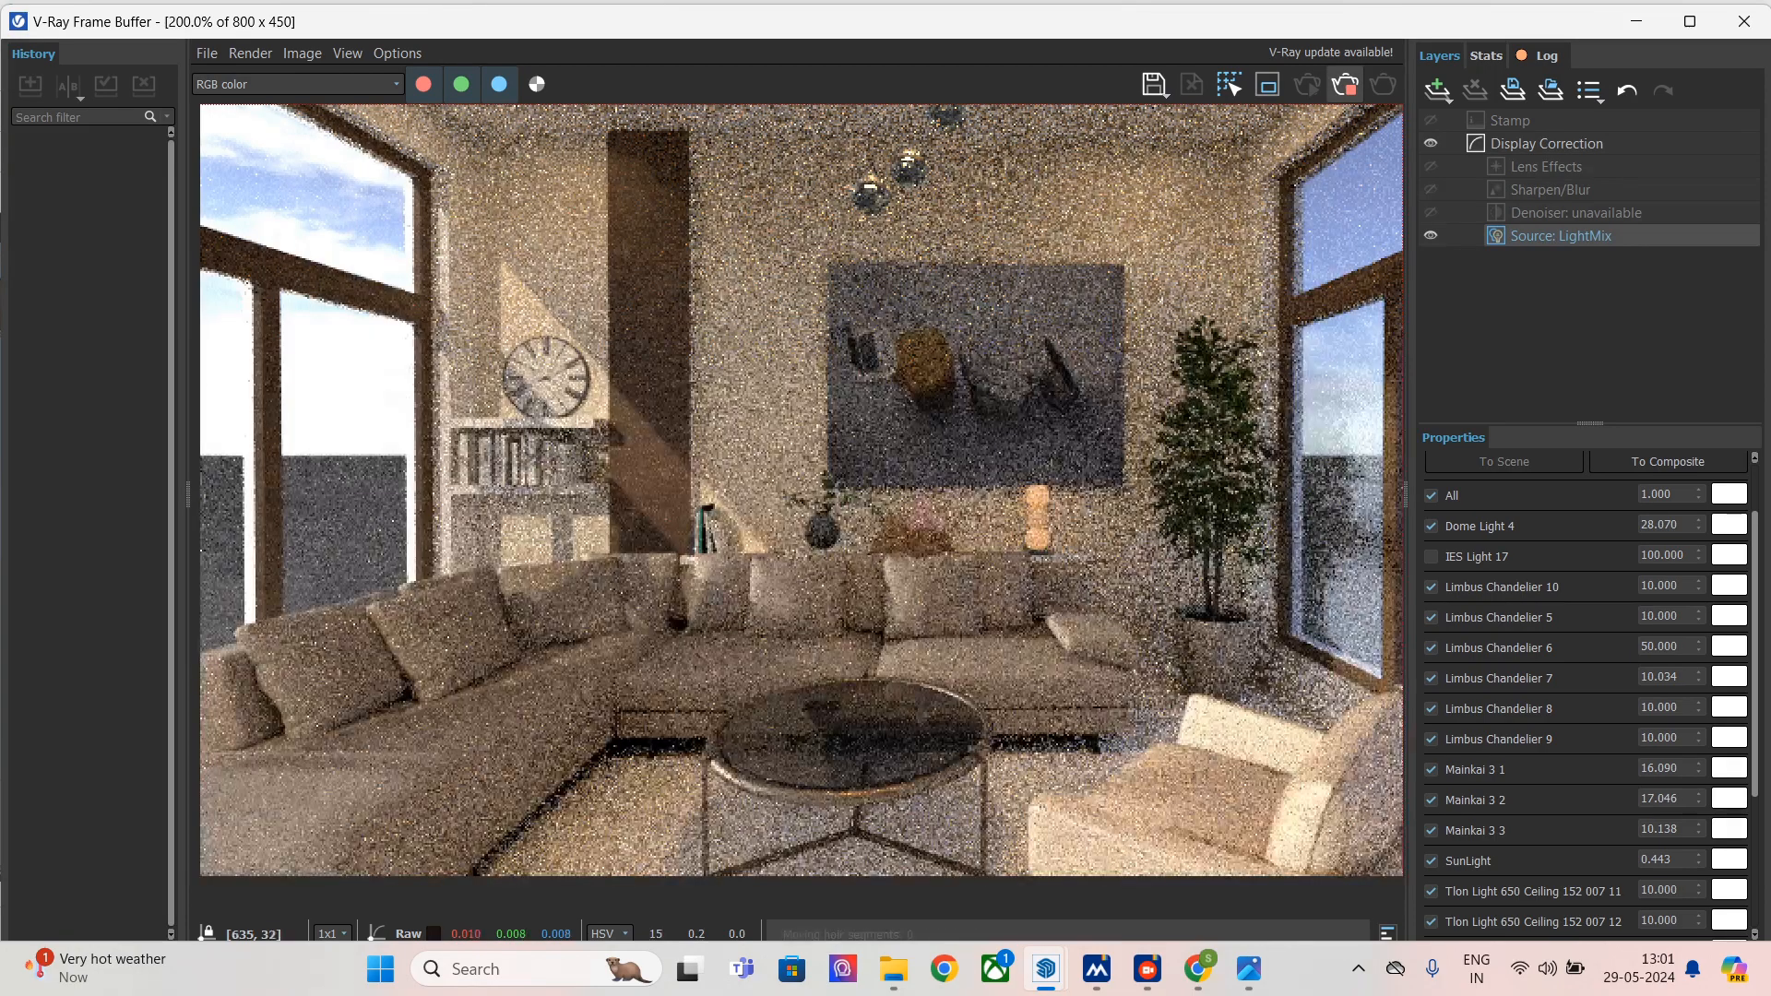
click(1743, 20)
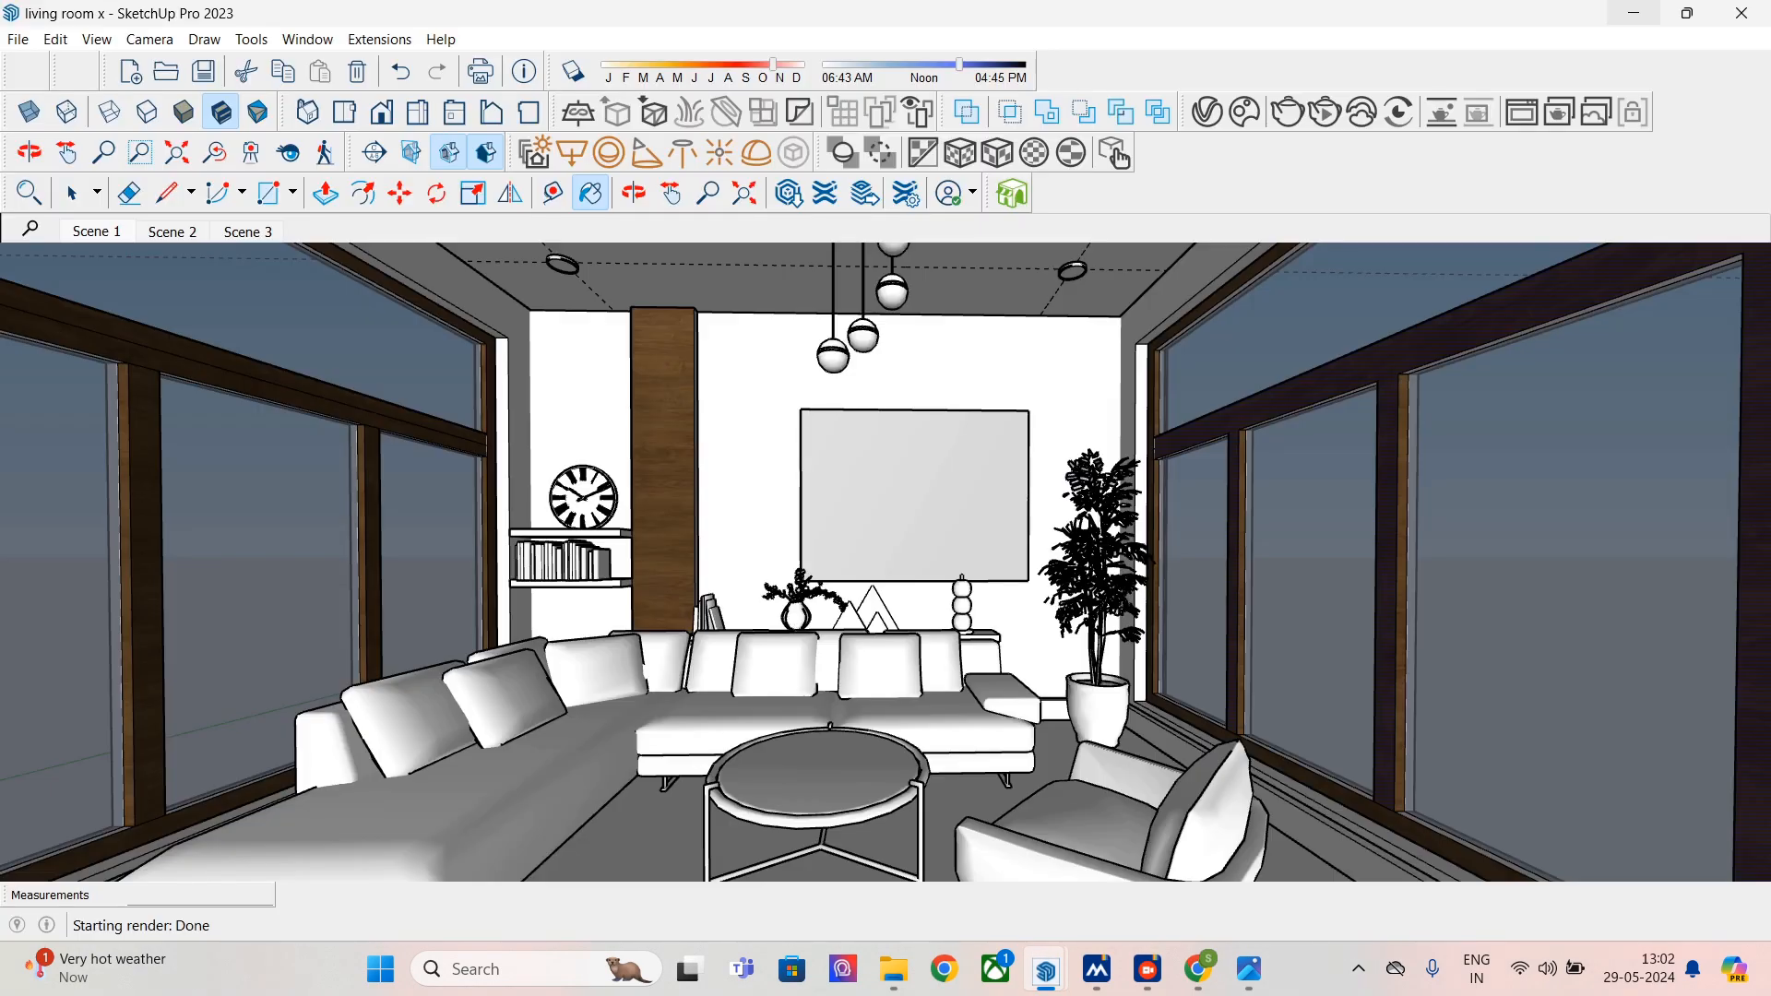
- Check the Cherish palette on Pinterest, then return to SketchUp and close the open V-Ray windows
click(1633, 13)
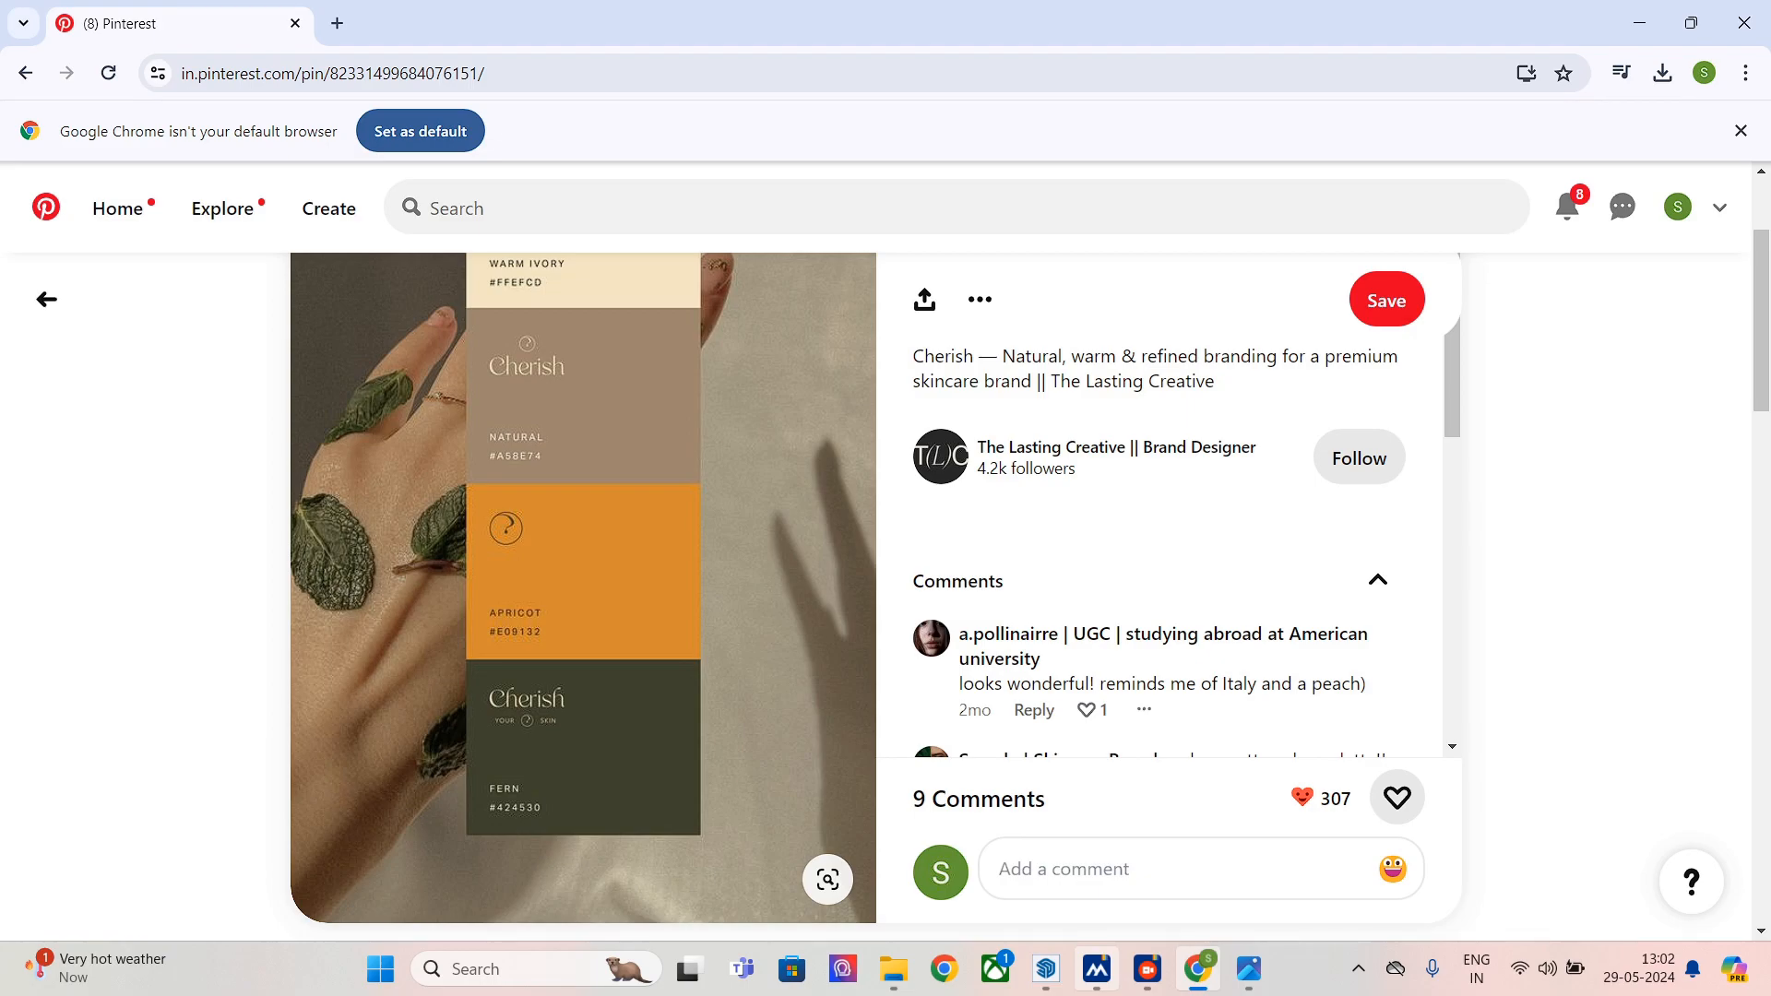
click(1045, 968)
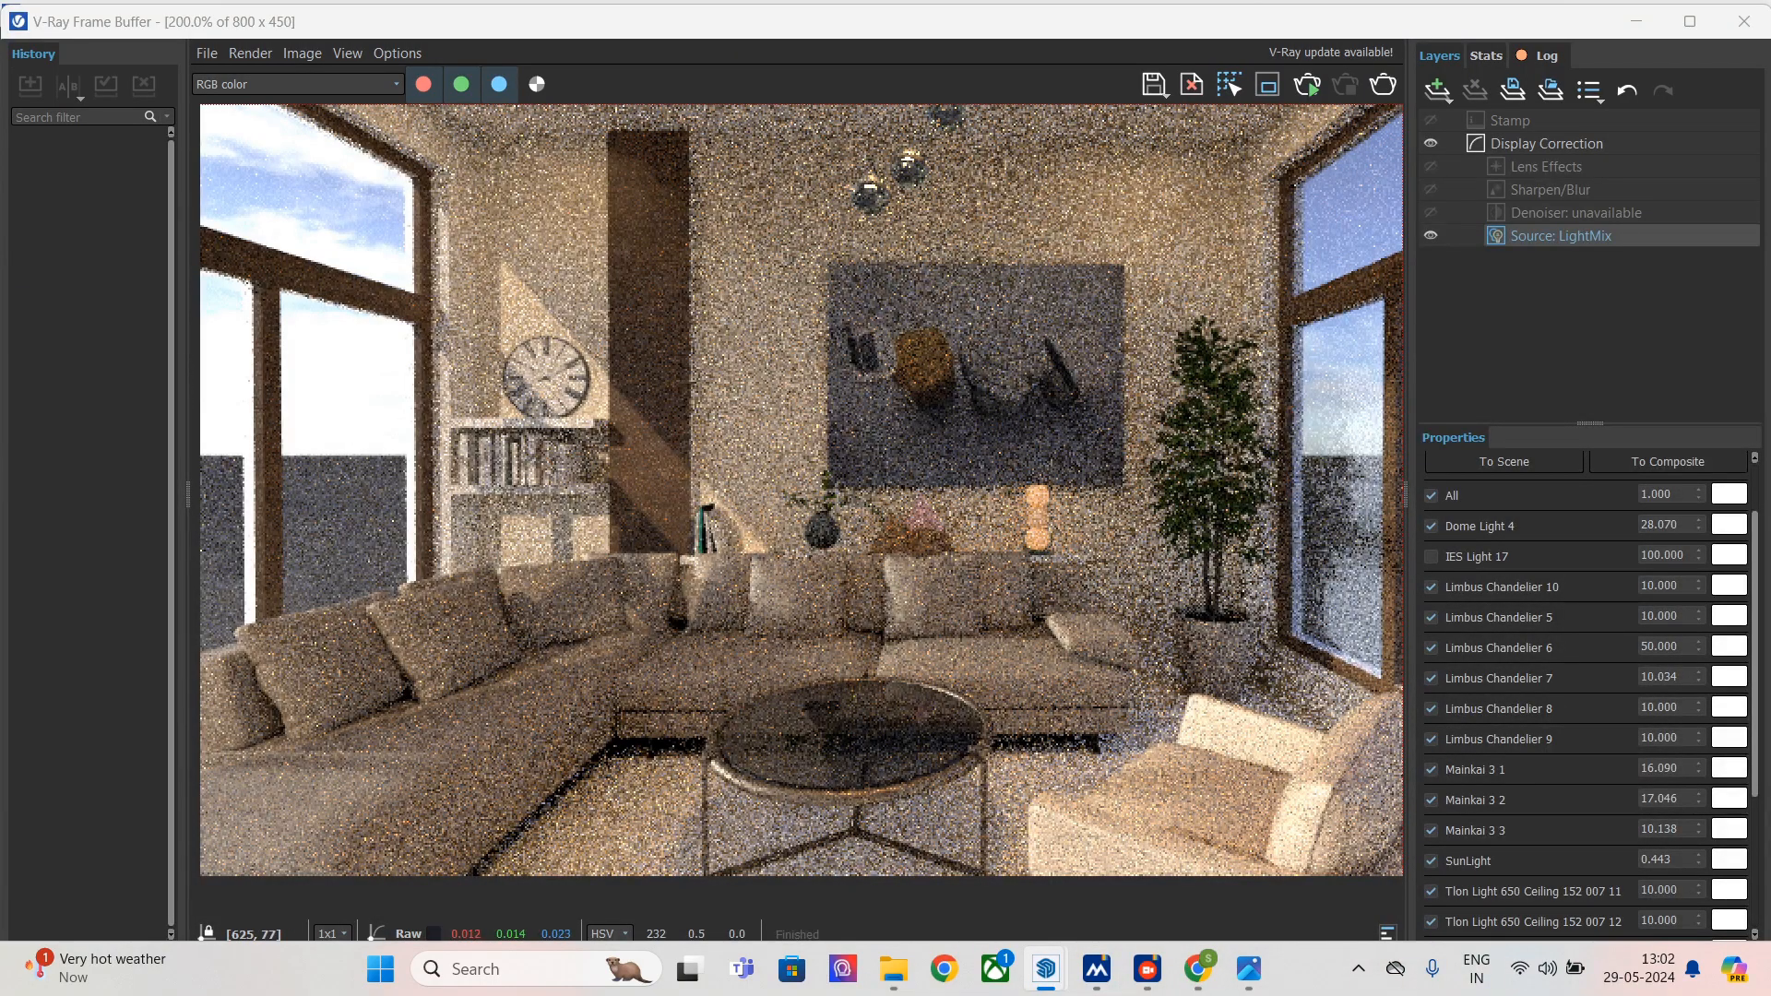
click(1743, 19)
click(1741, 15)
click(1615, 315)
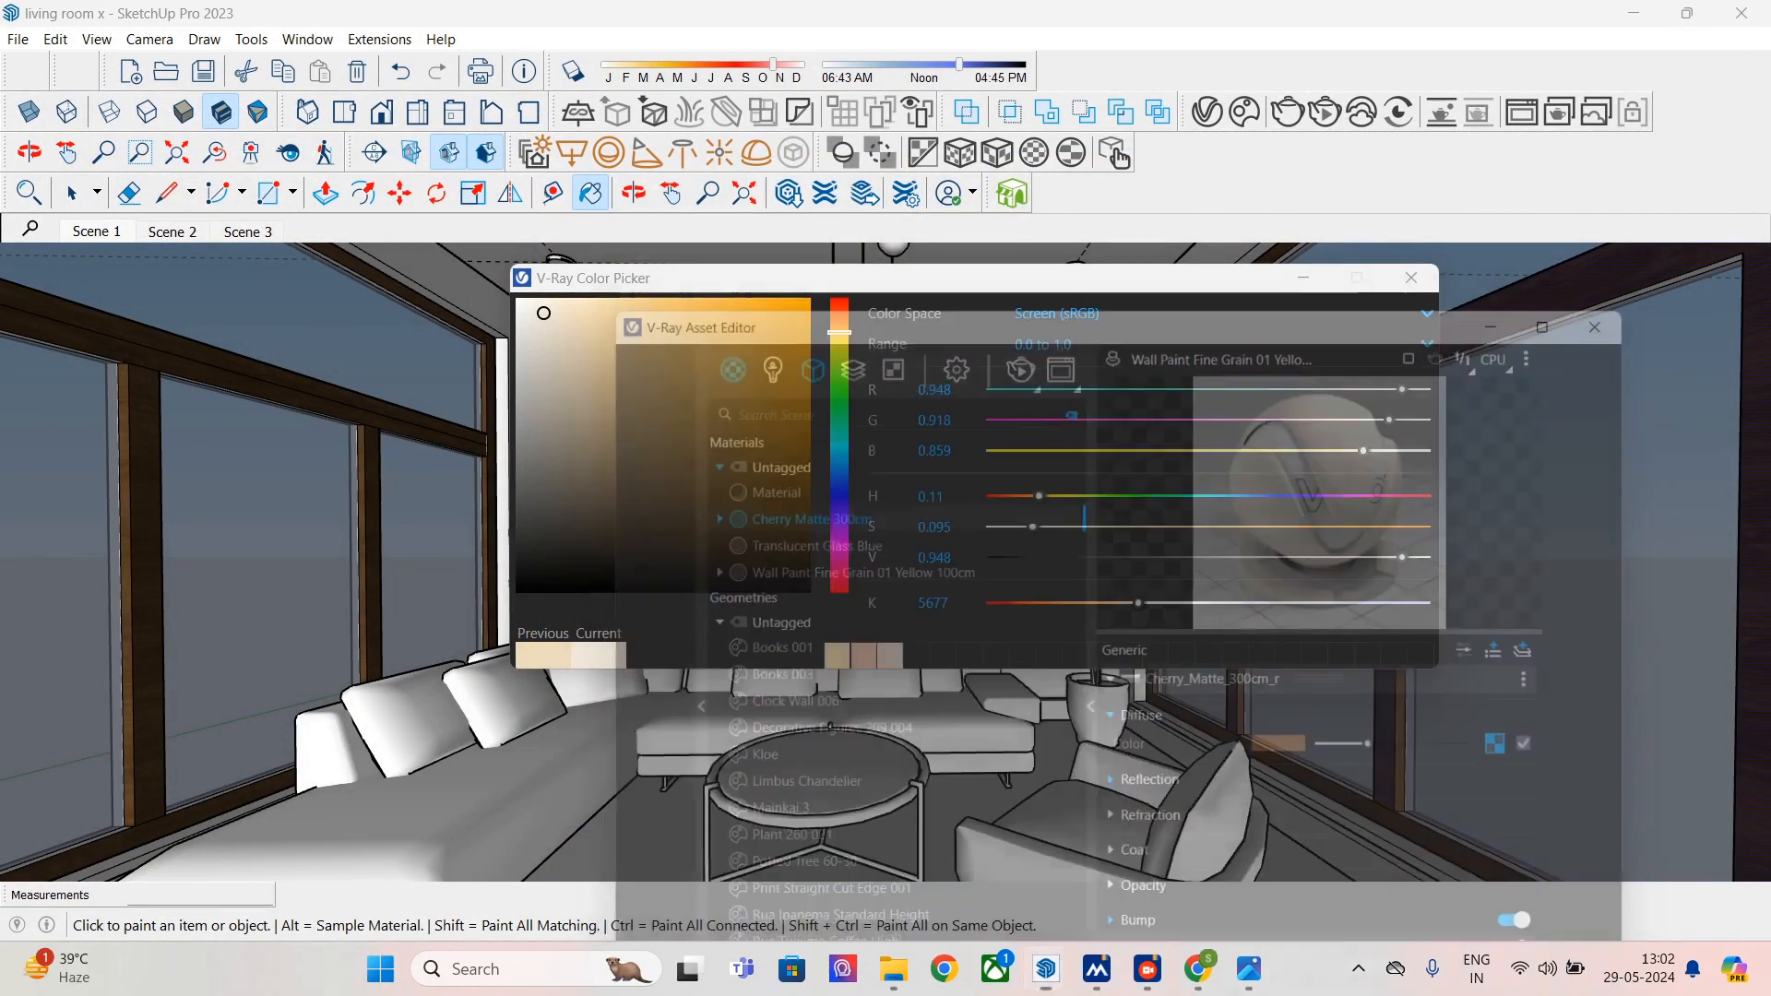
click(1411, 277)
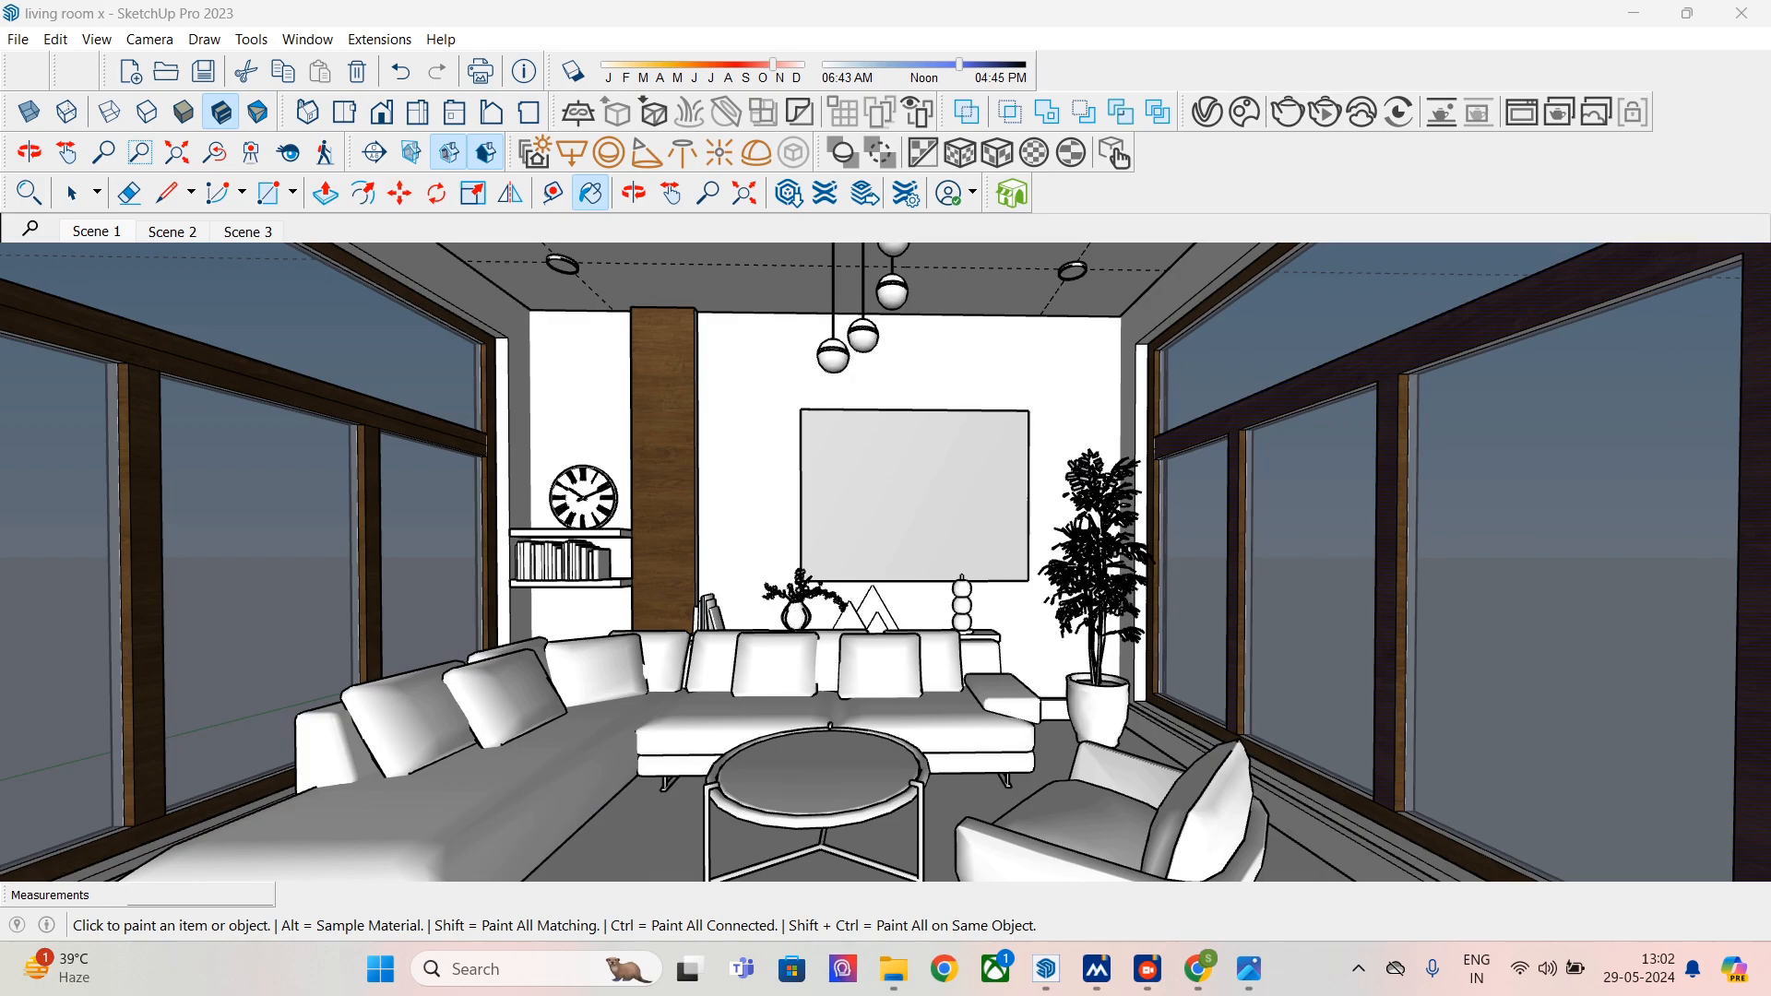
- Repaint the wall column beside the clock shelves with Wall Paint Fine Grain 01 Yellow 100cm
click(590, 193)
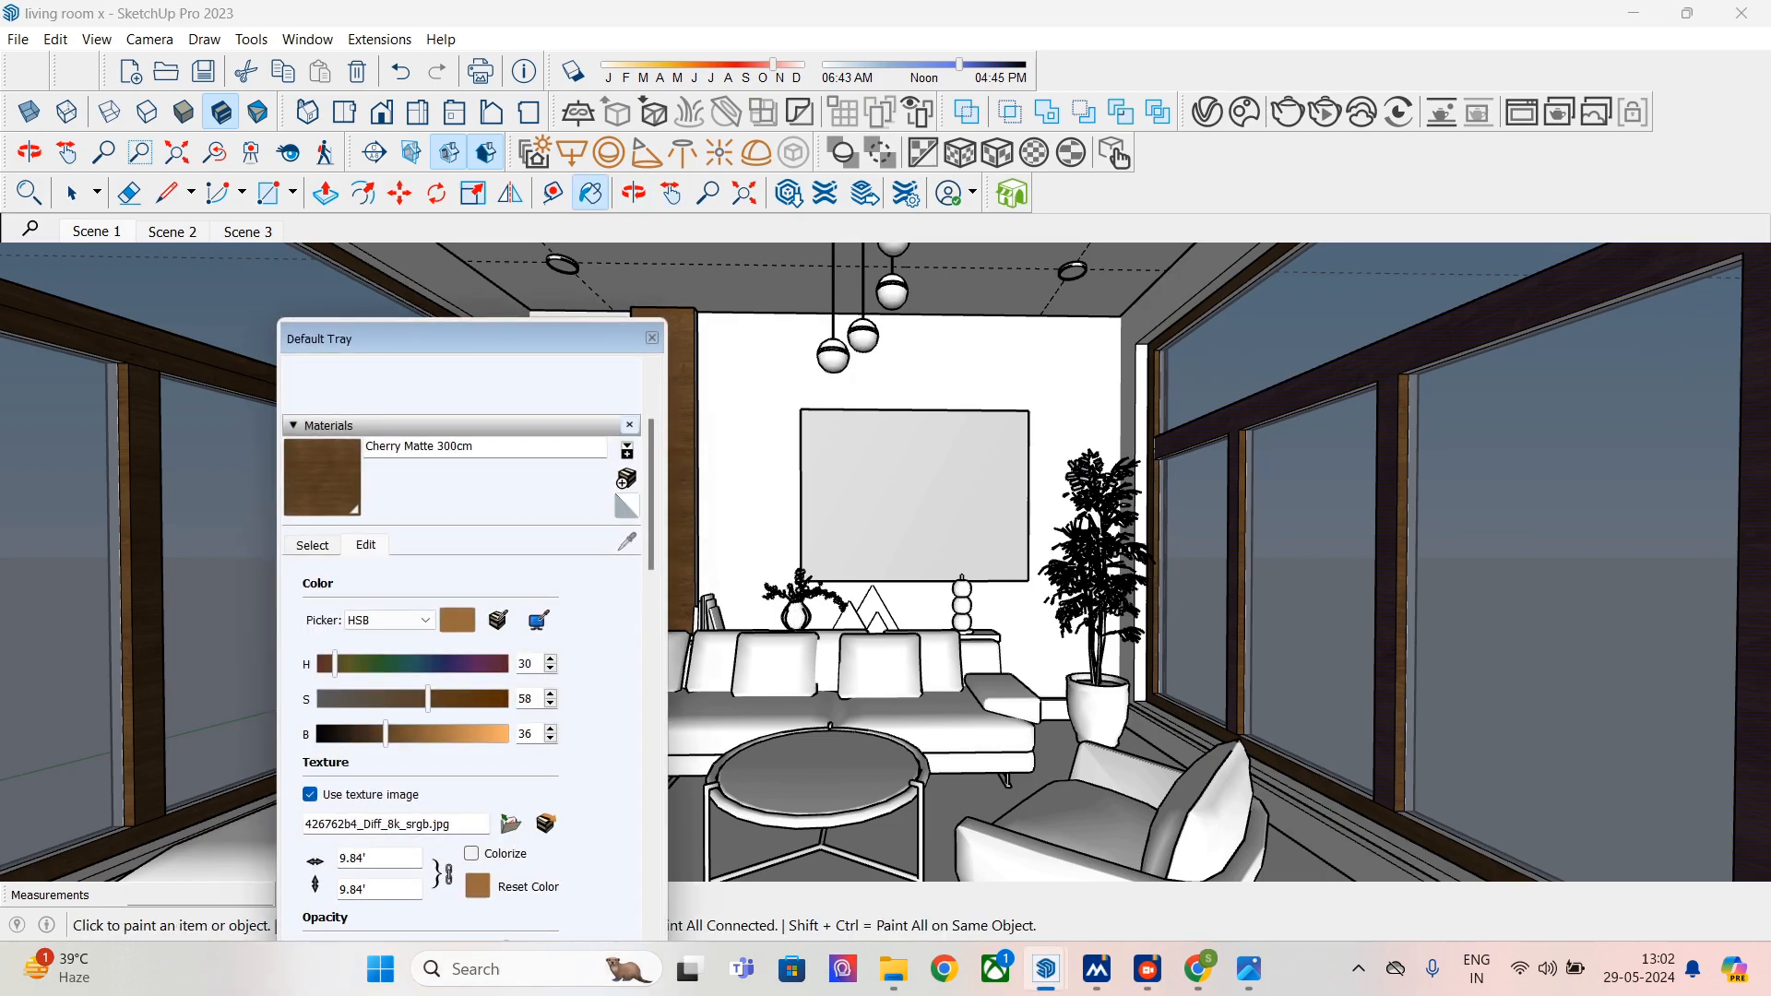
click(312, 545)
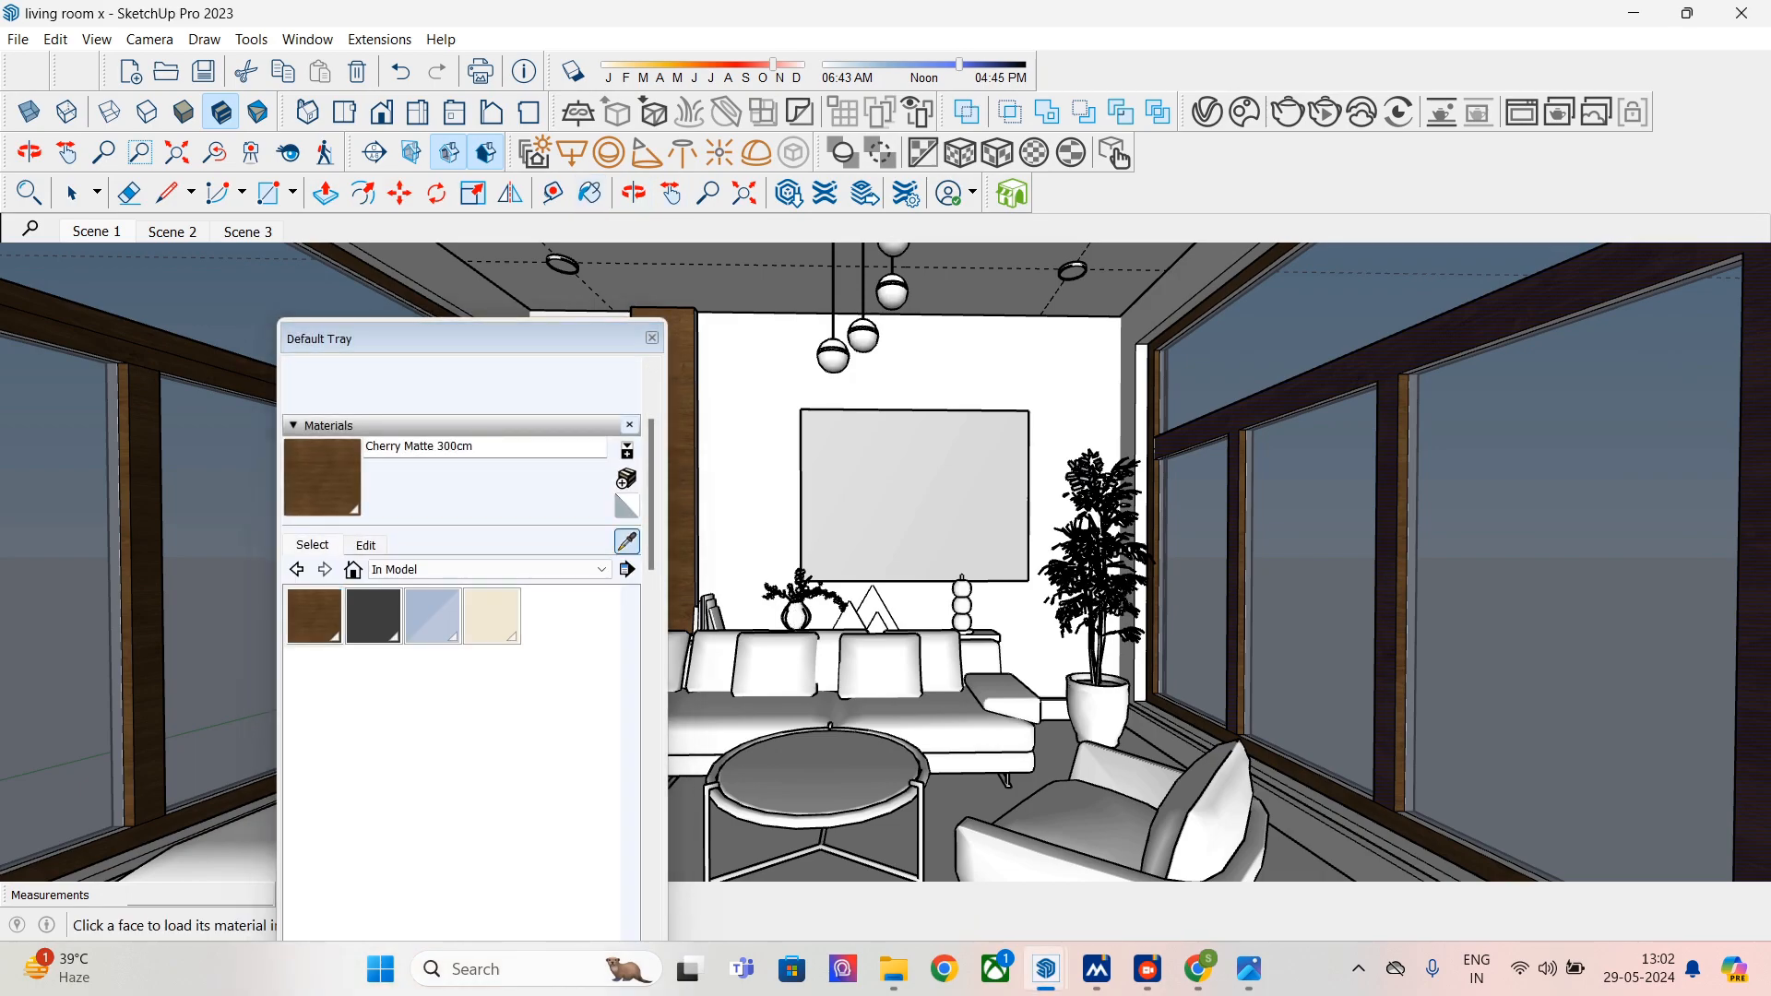
click(491, 616)
click(652, 338)
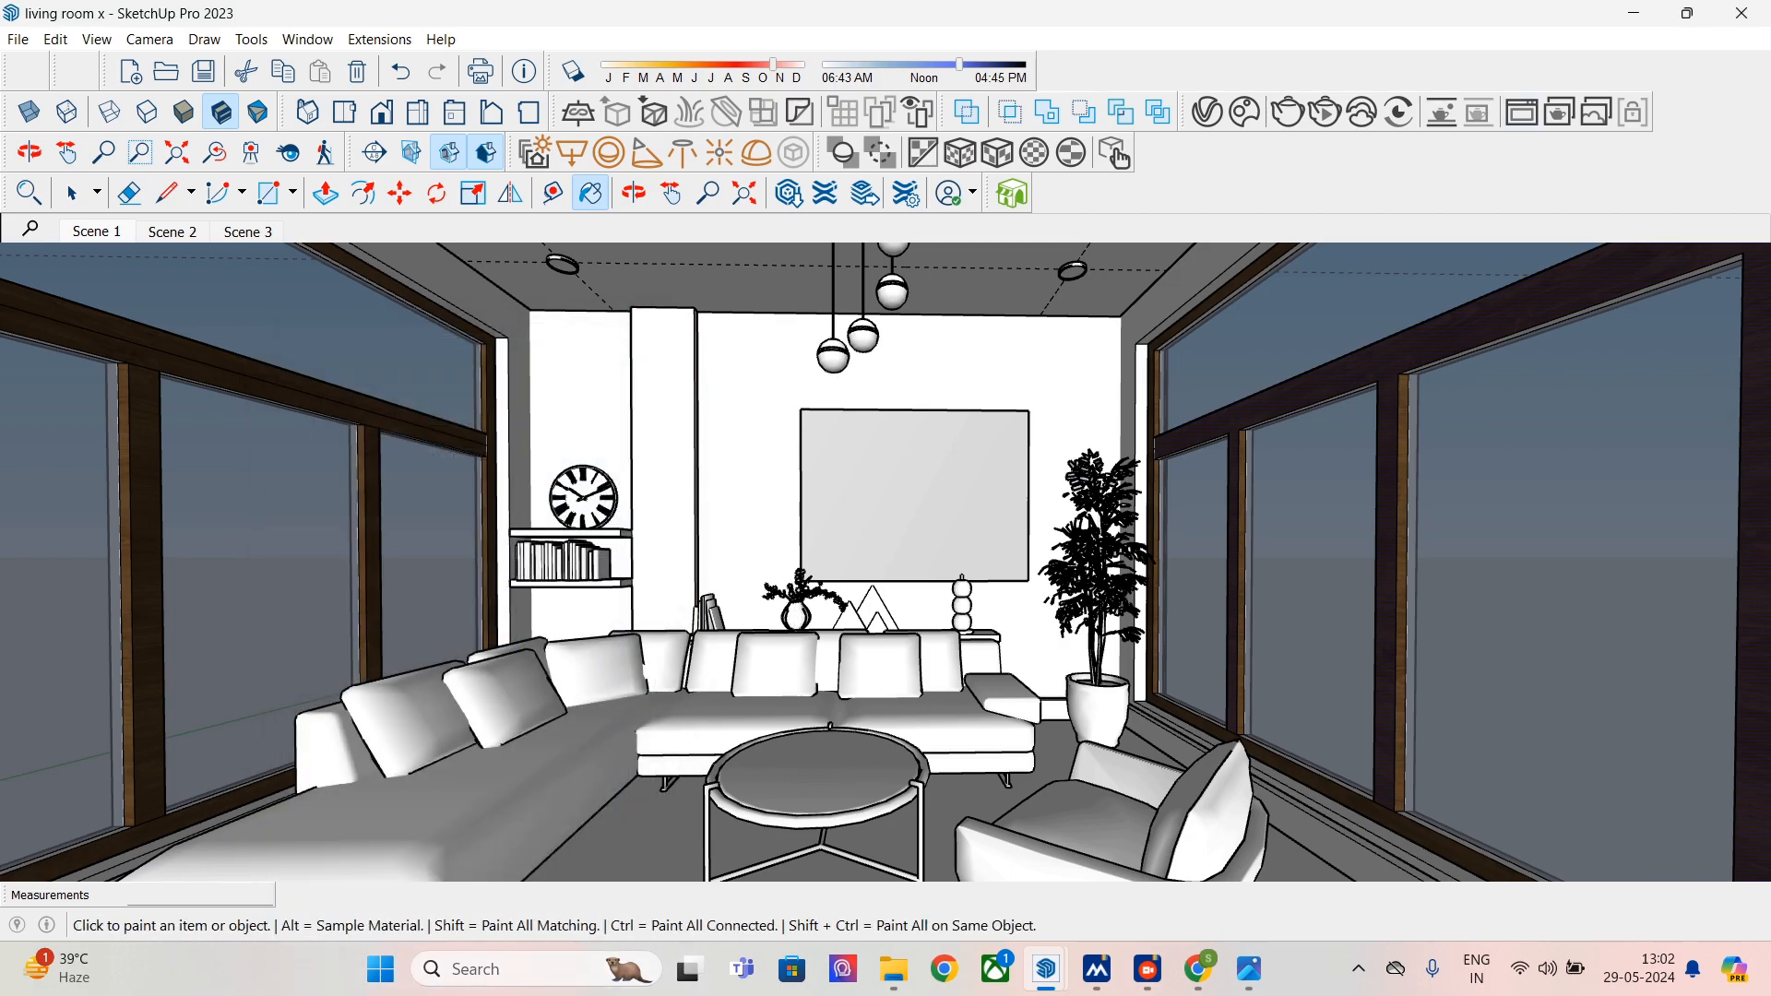
- Select the furniture group and start an interactive render to check the room with the repainted column
key(space)
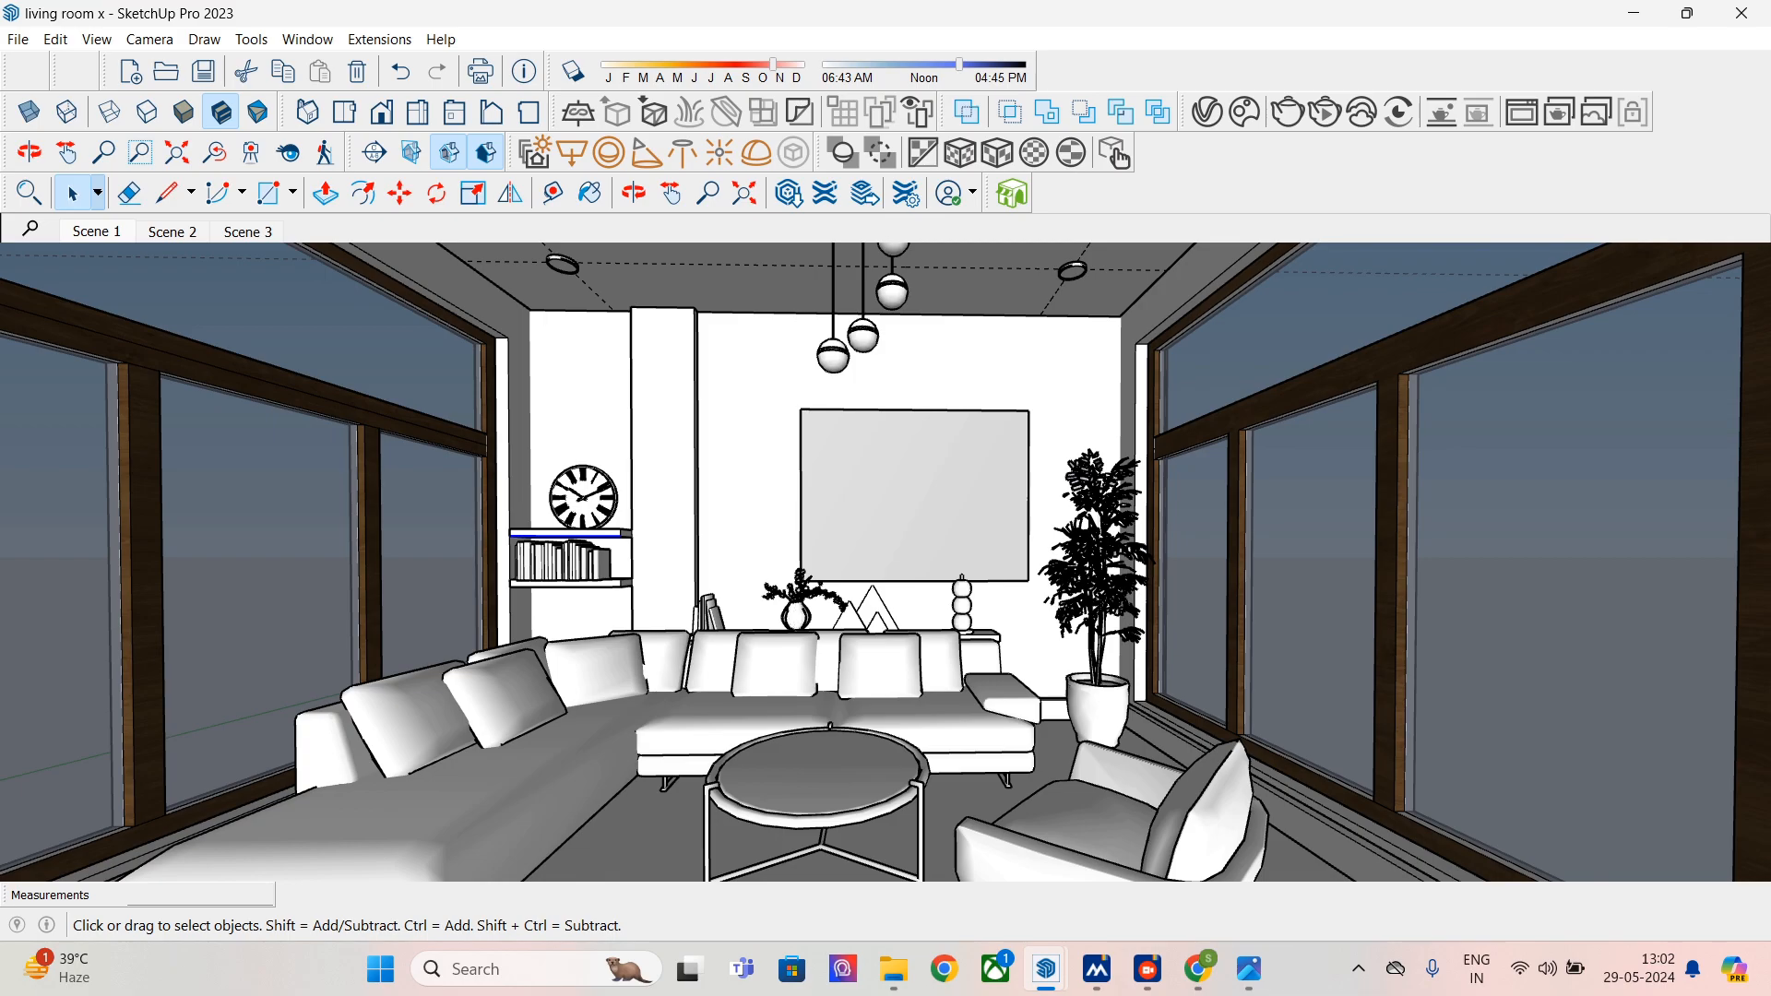
key(ctrl+a)
right_click(870, 502)
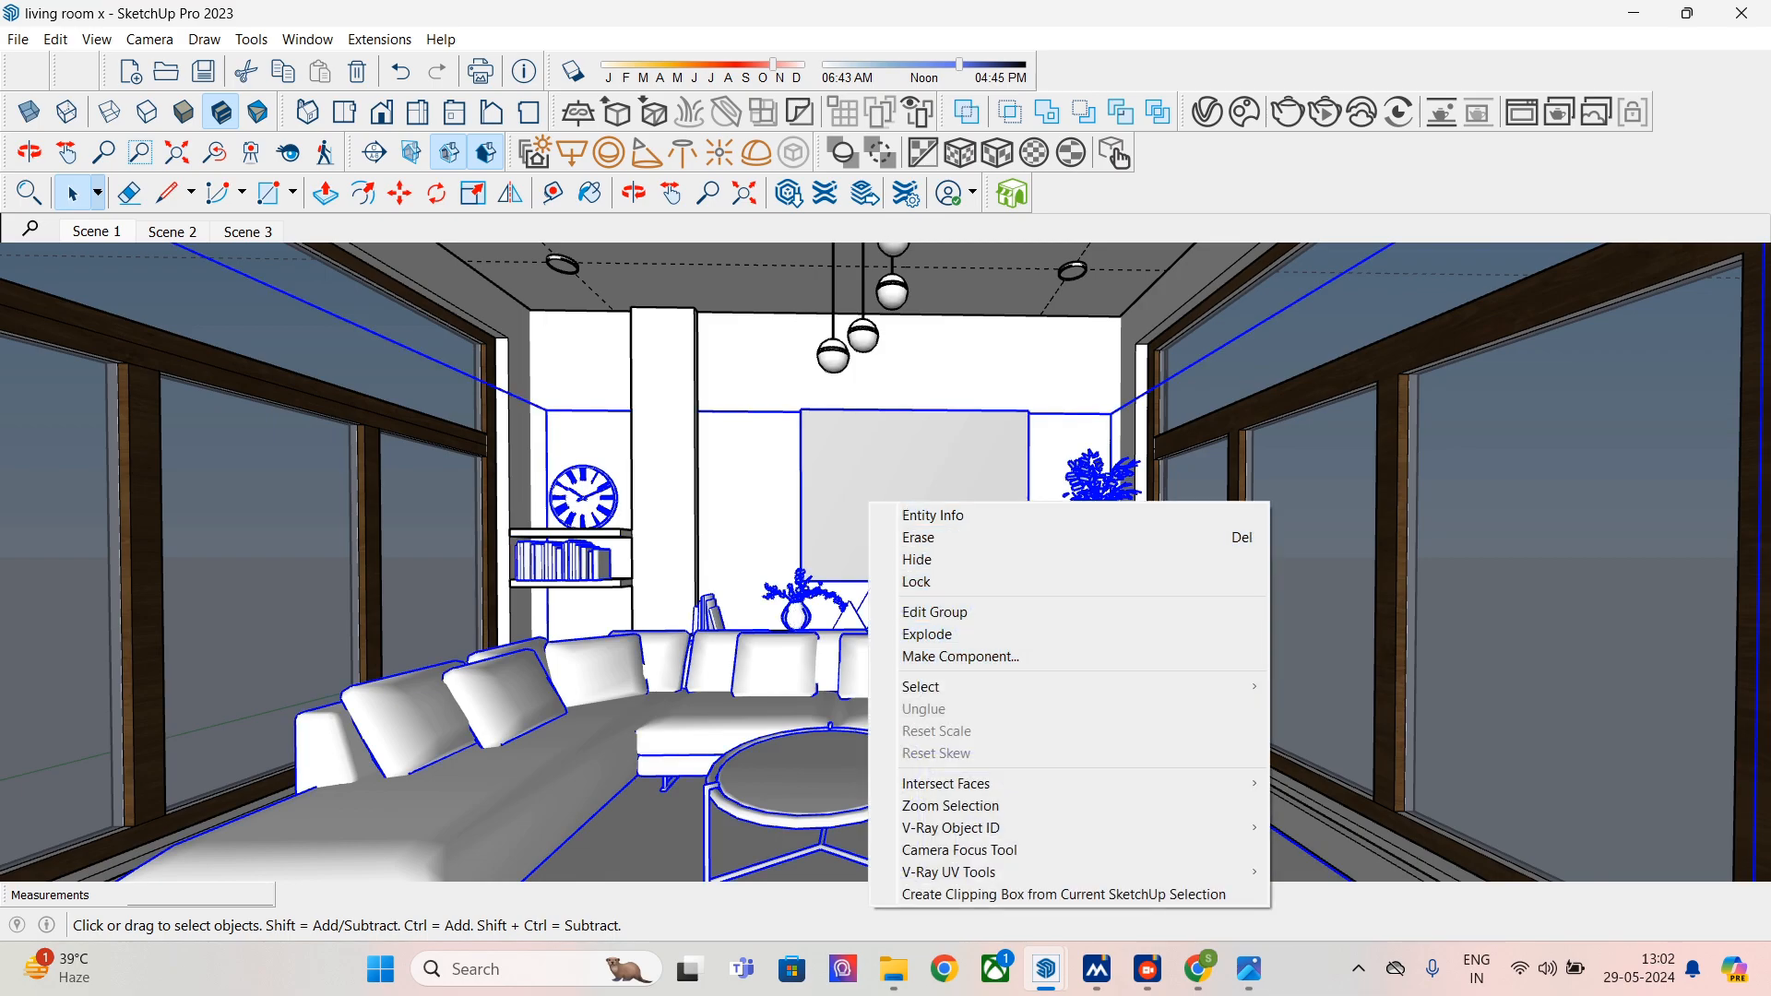
click(1324, 111)
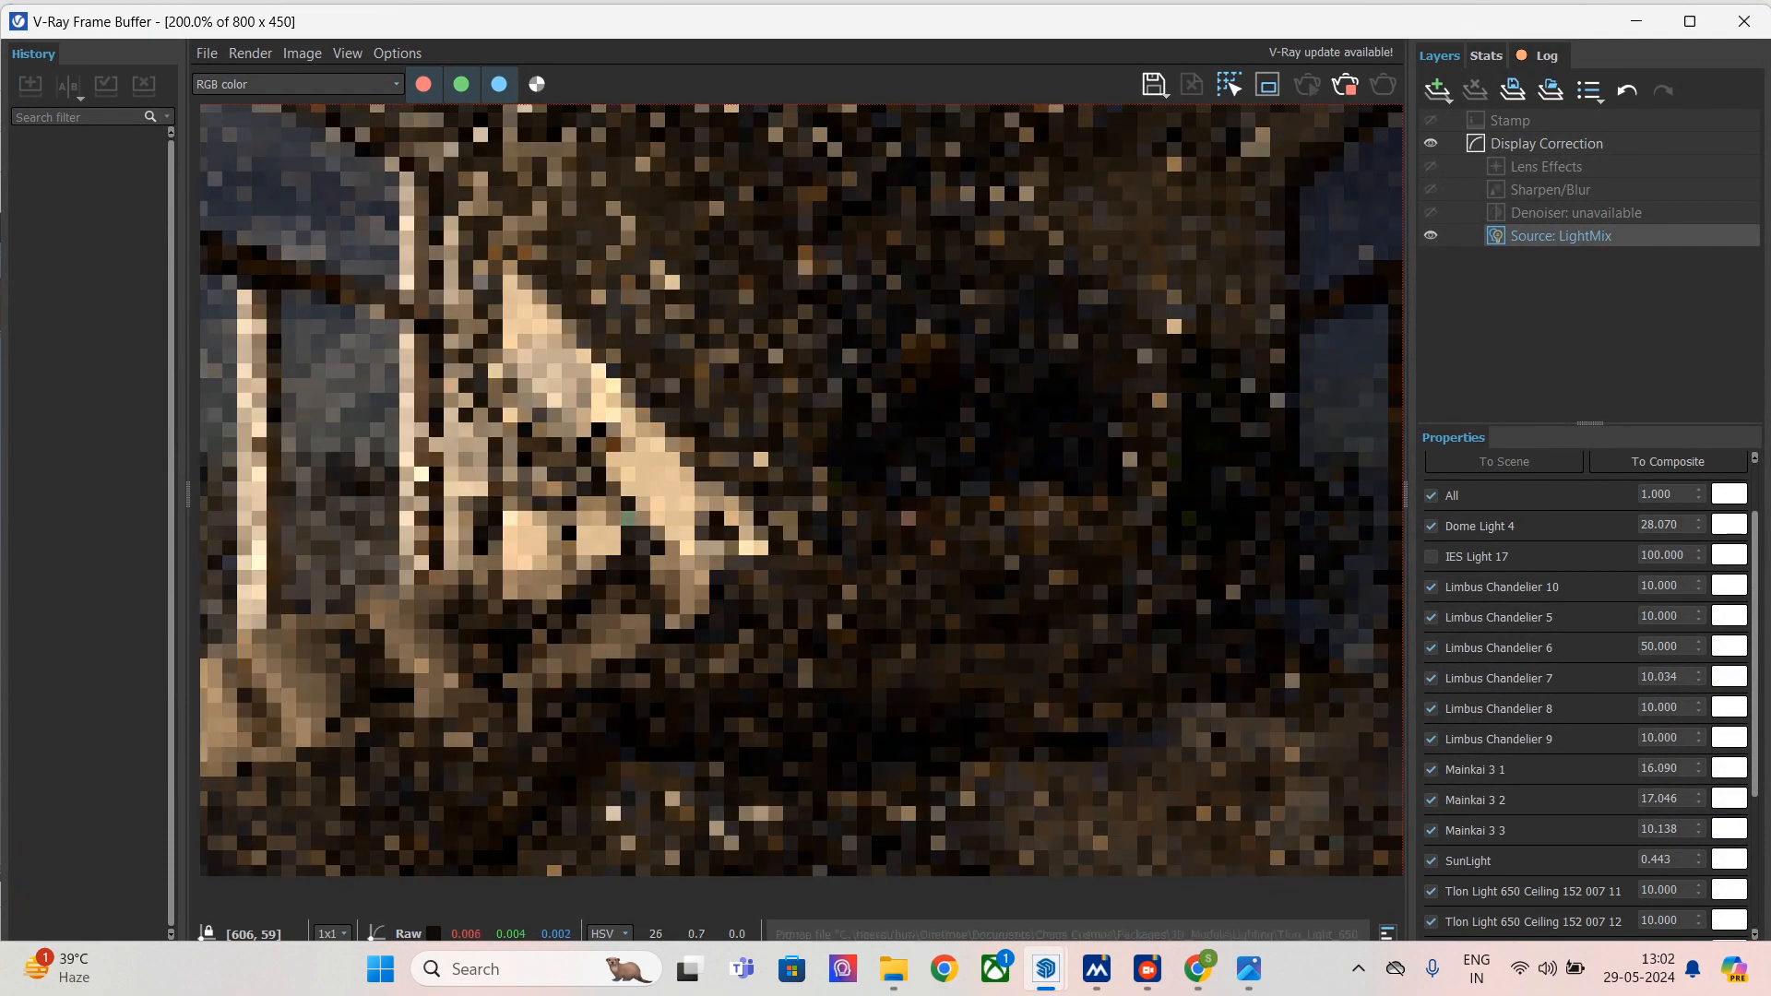
click(1636, 20)
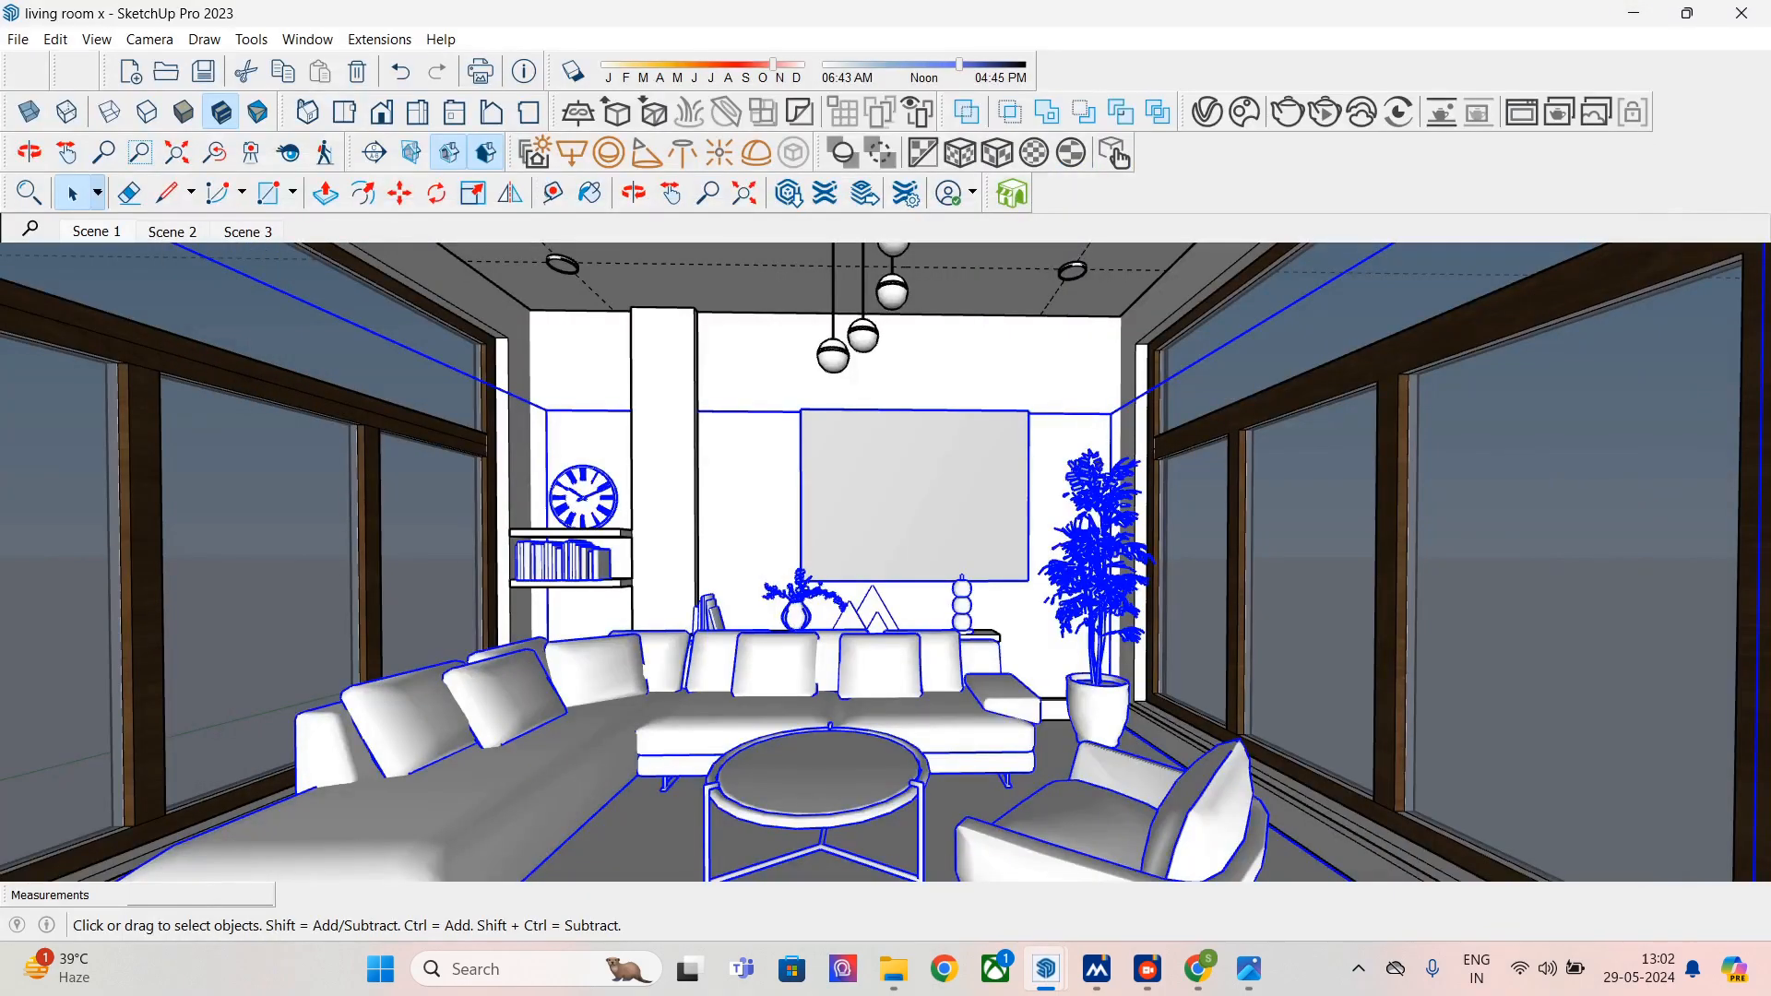
- Explode the furniture group and select the picture on the back wall by itself
right_click(909, 471)
click(966, 604)
click(939, 524)
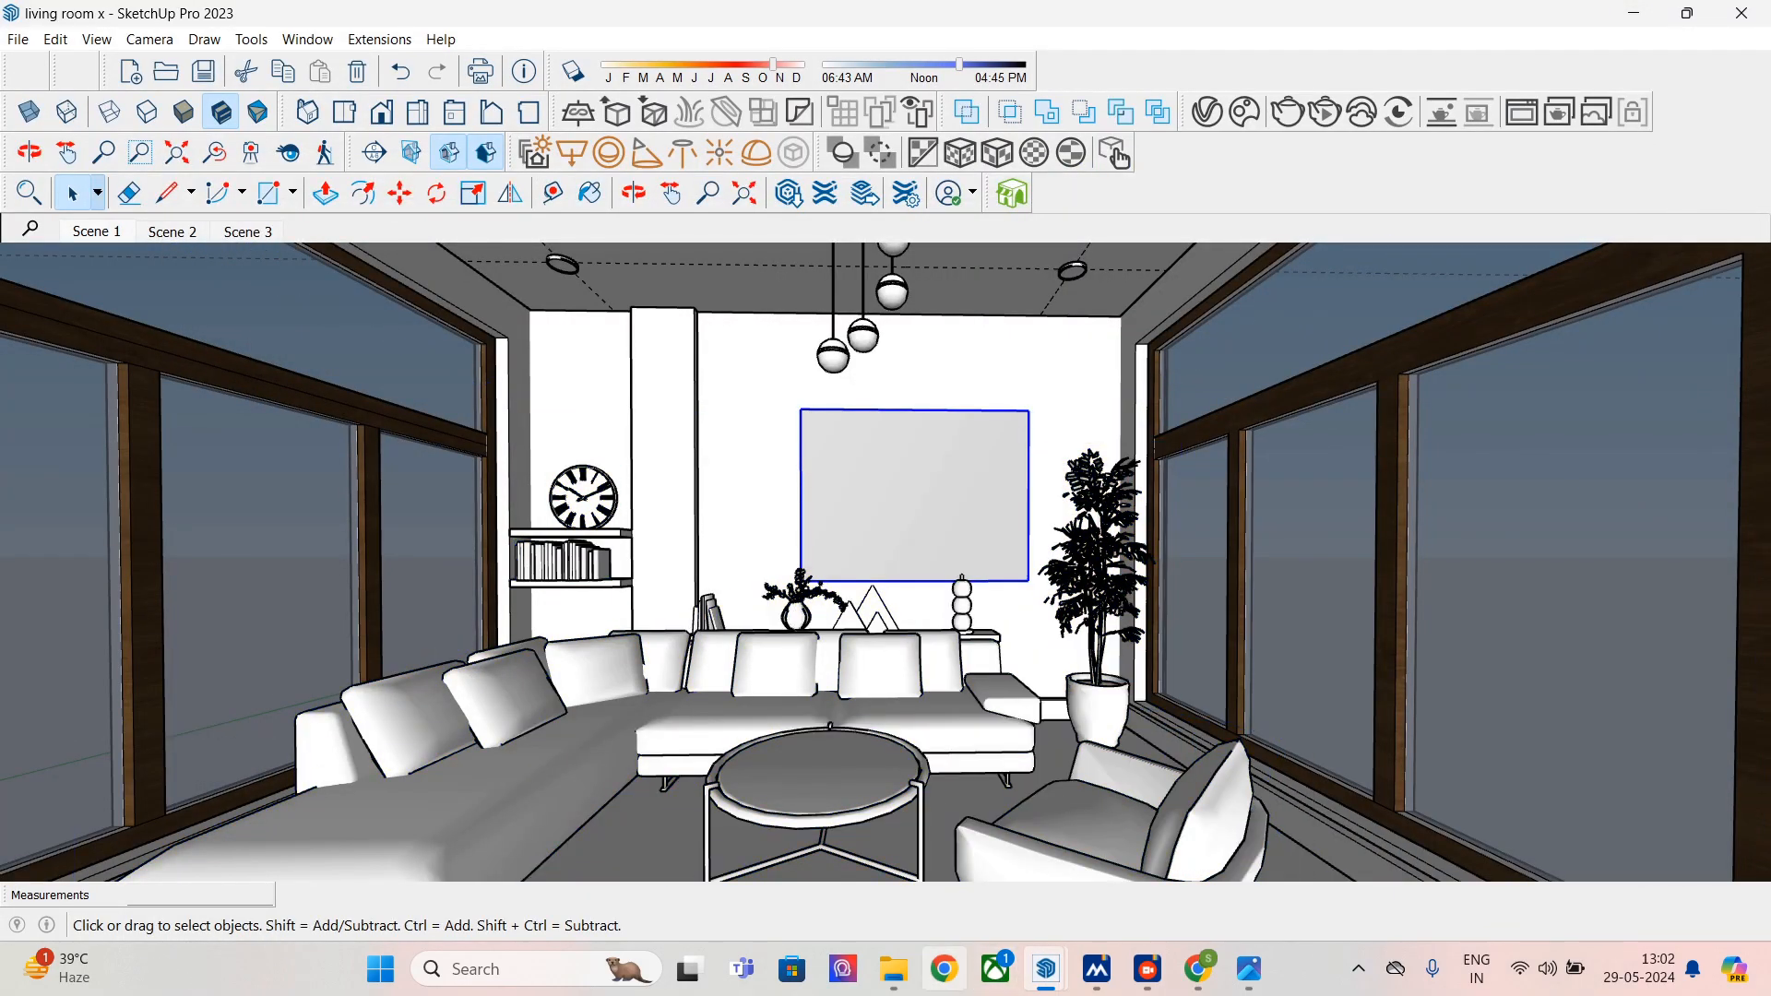
- Switch to Chrome, reopening the Pinterest page with the Cherish palette and adding a blank tab beside it
click(943, 968)
click(783, 565)
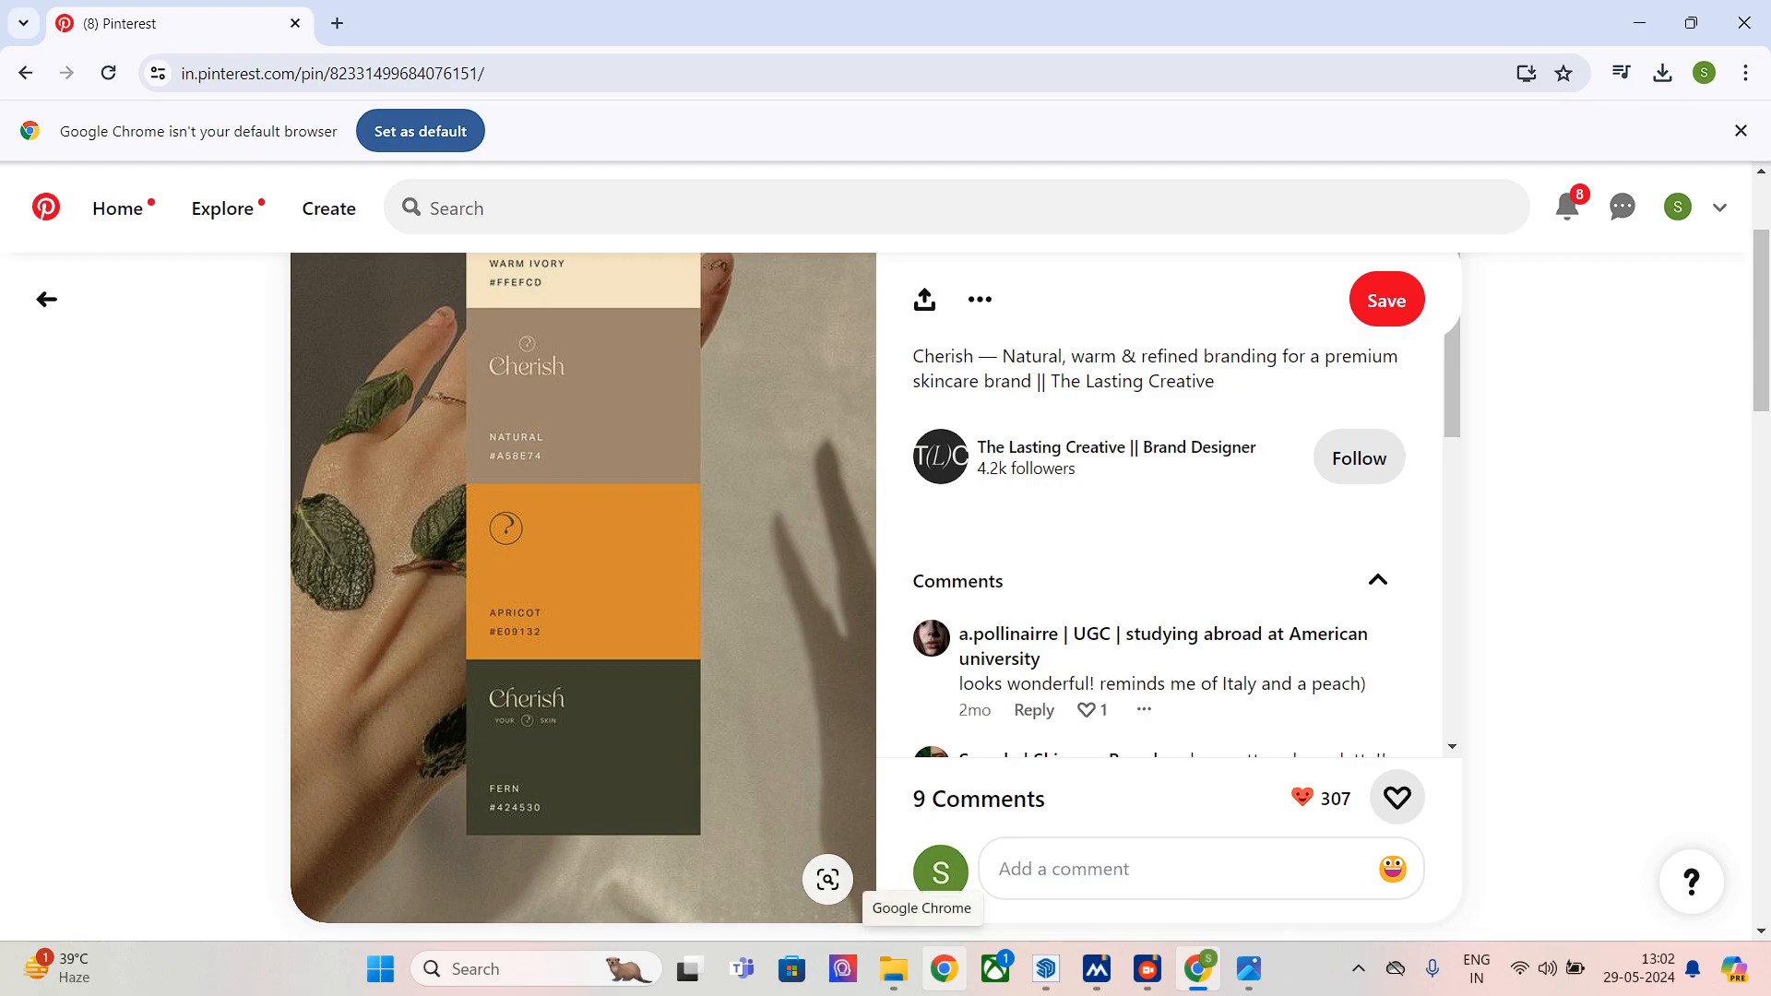
click(942, 968)
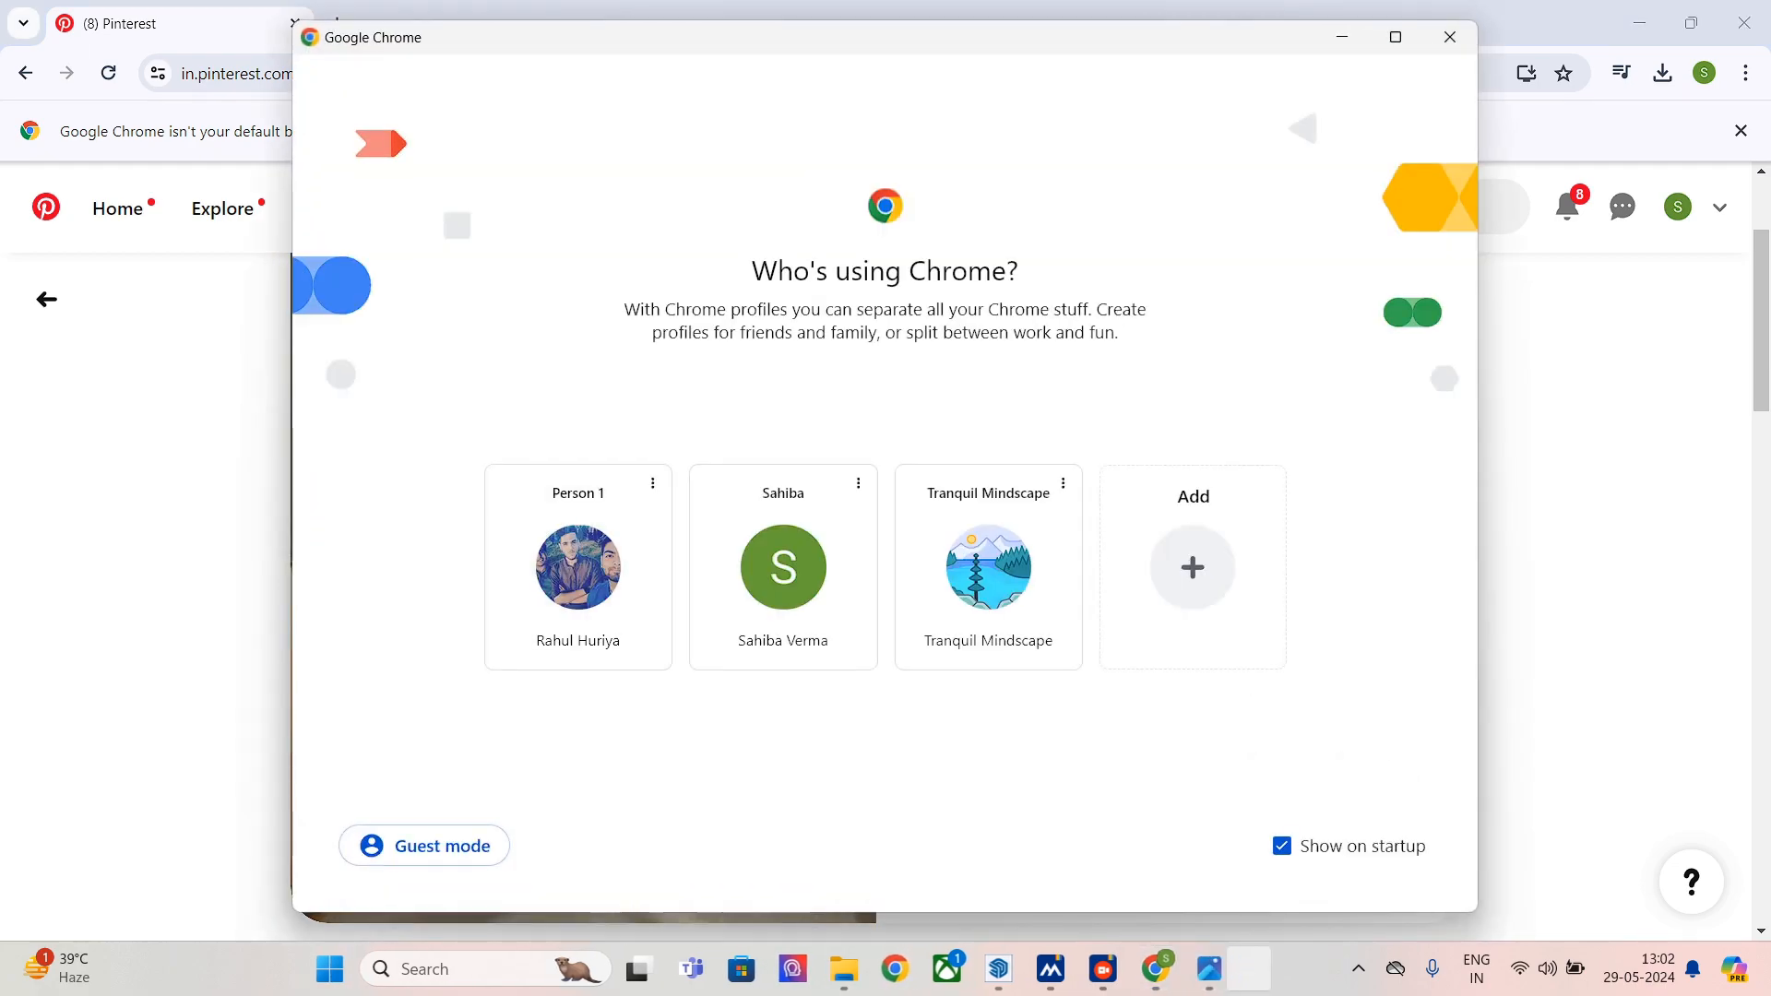
click(783, 564)
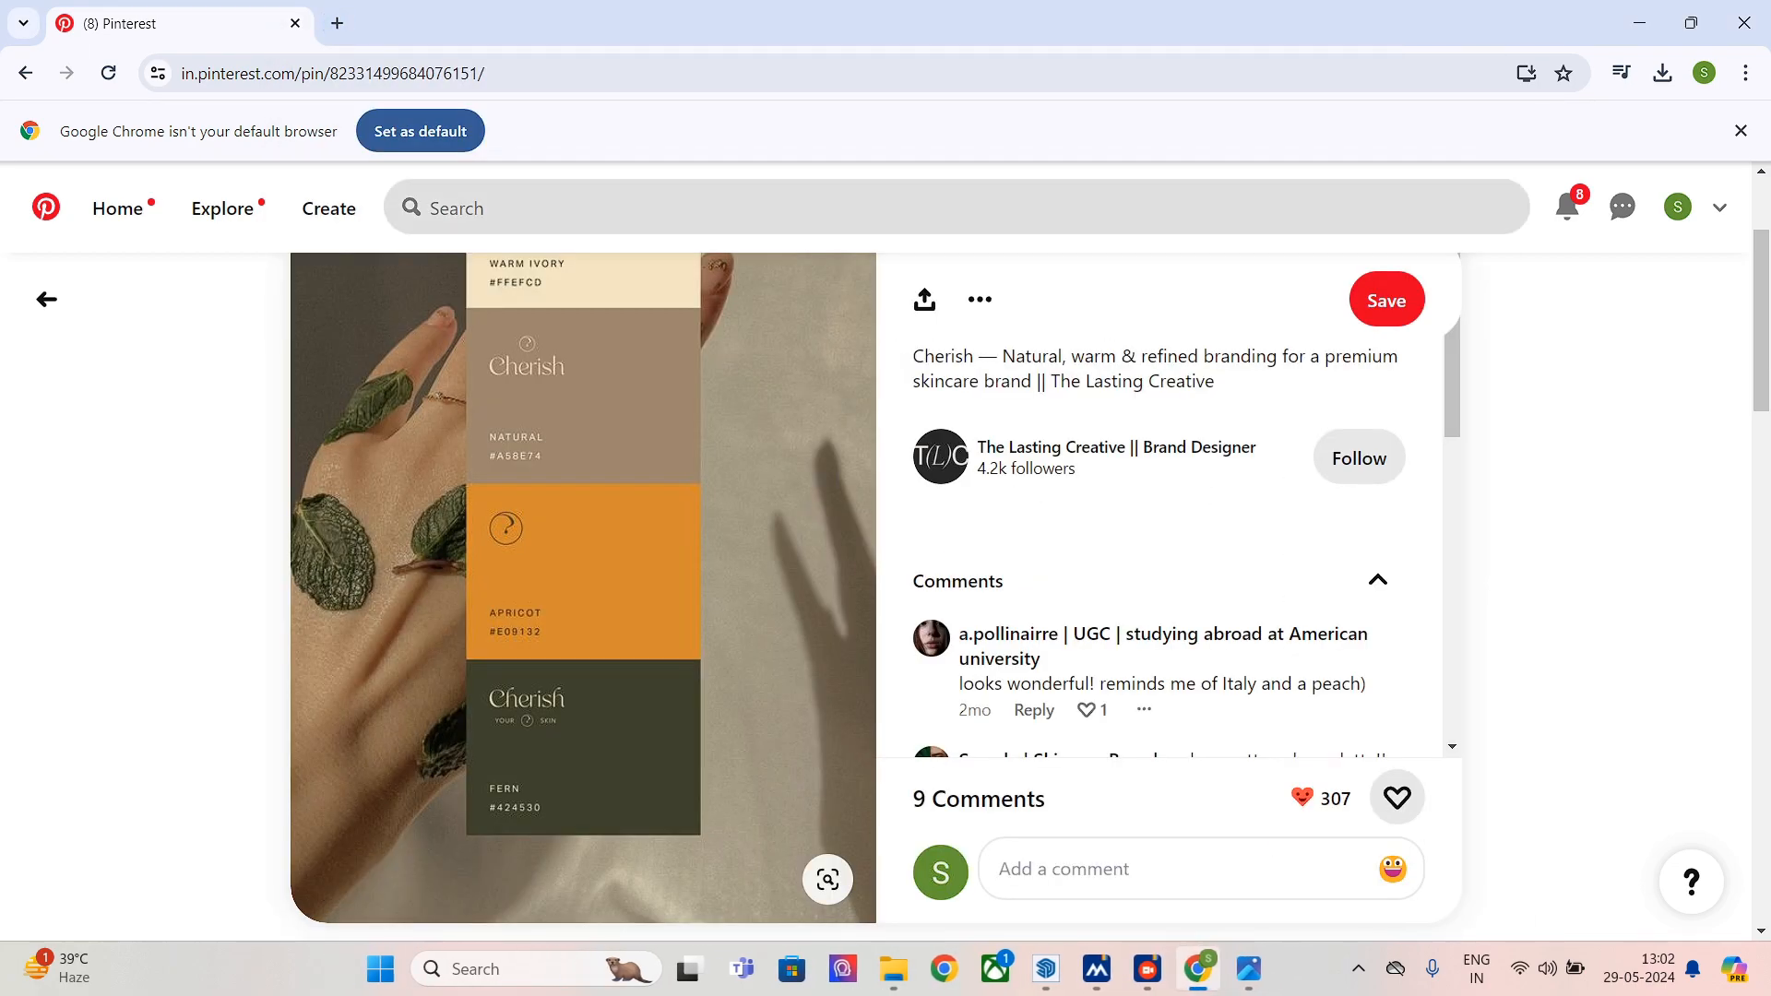
click(338, 23)
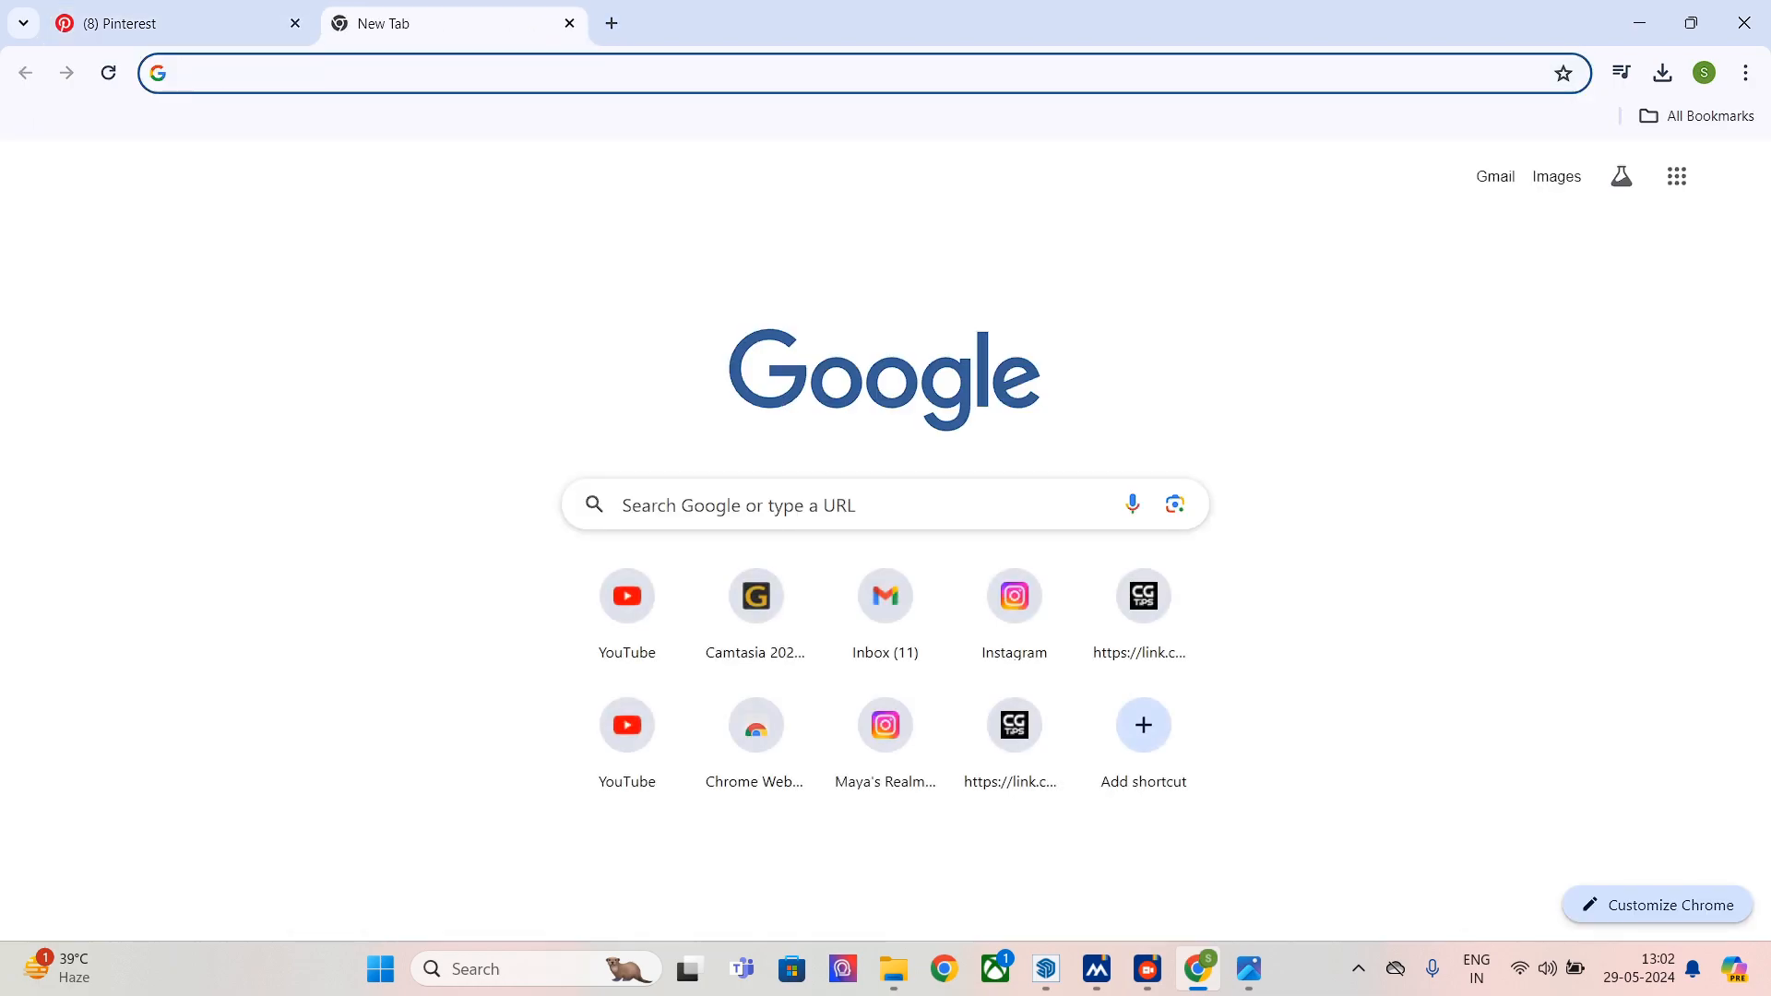
click(175, 23)
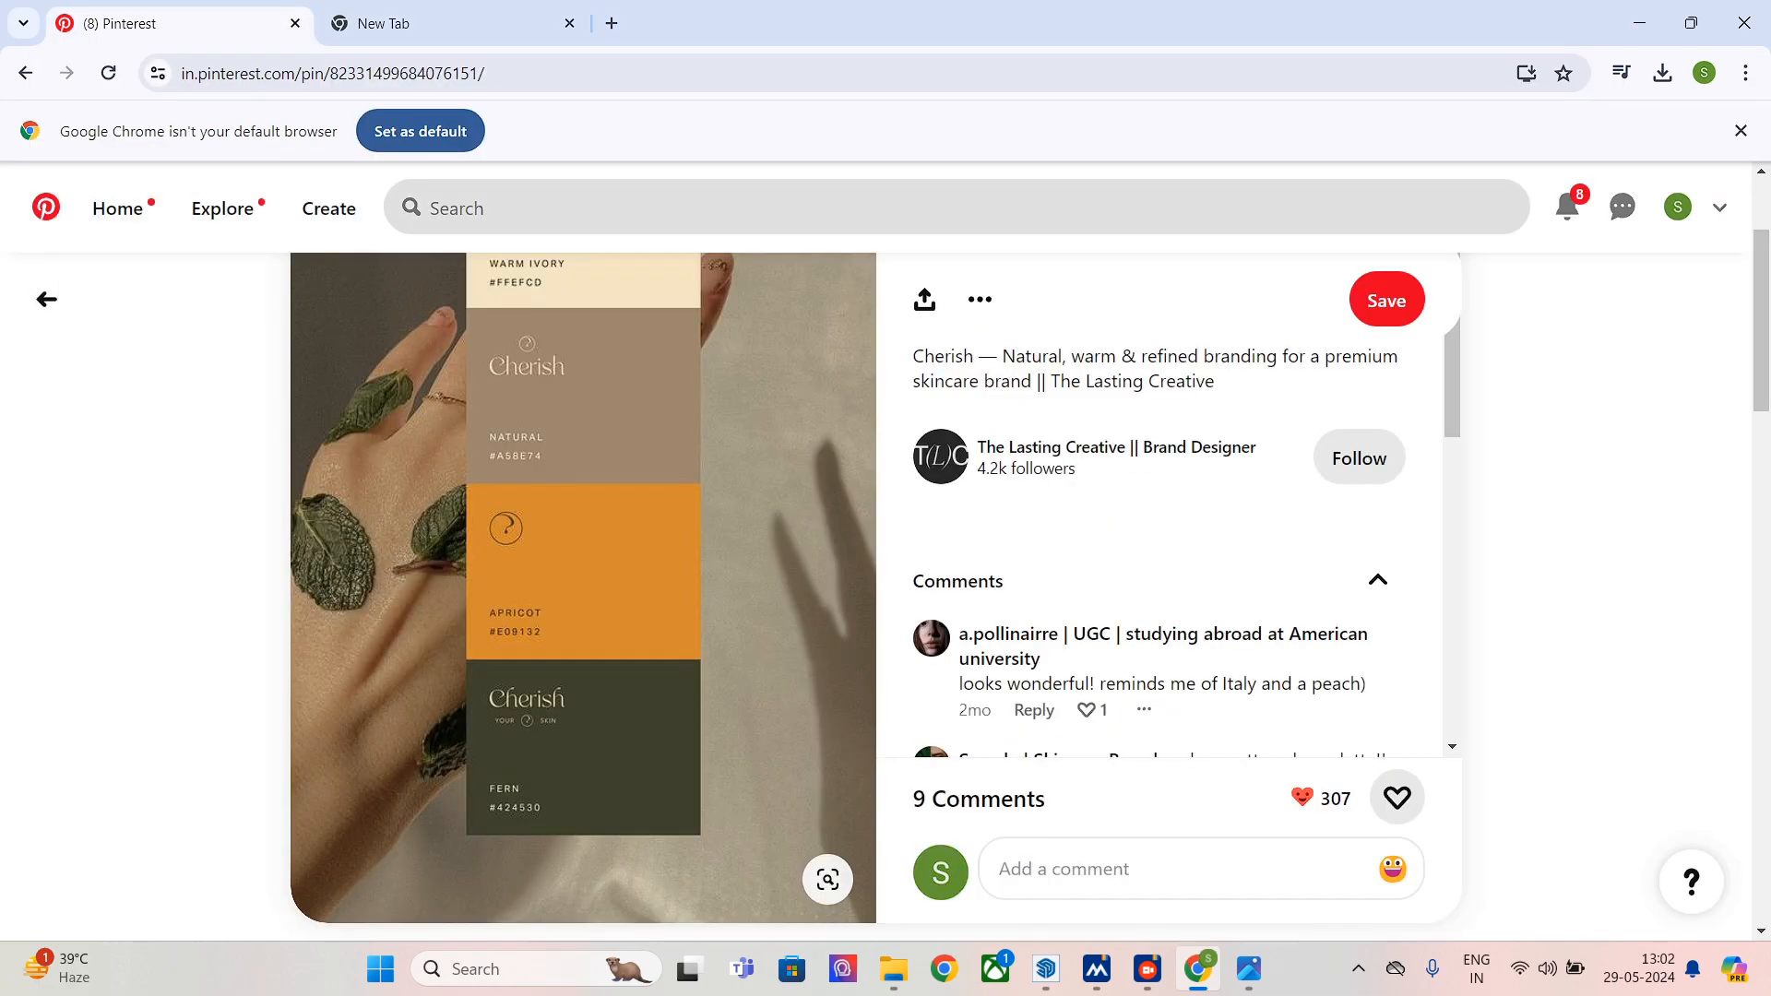
- Search Pinterest for "ORANGE PAINTING" and look through the first results for artwork for the back wall picture
click(479, 208)
text(OT)
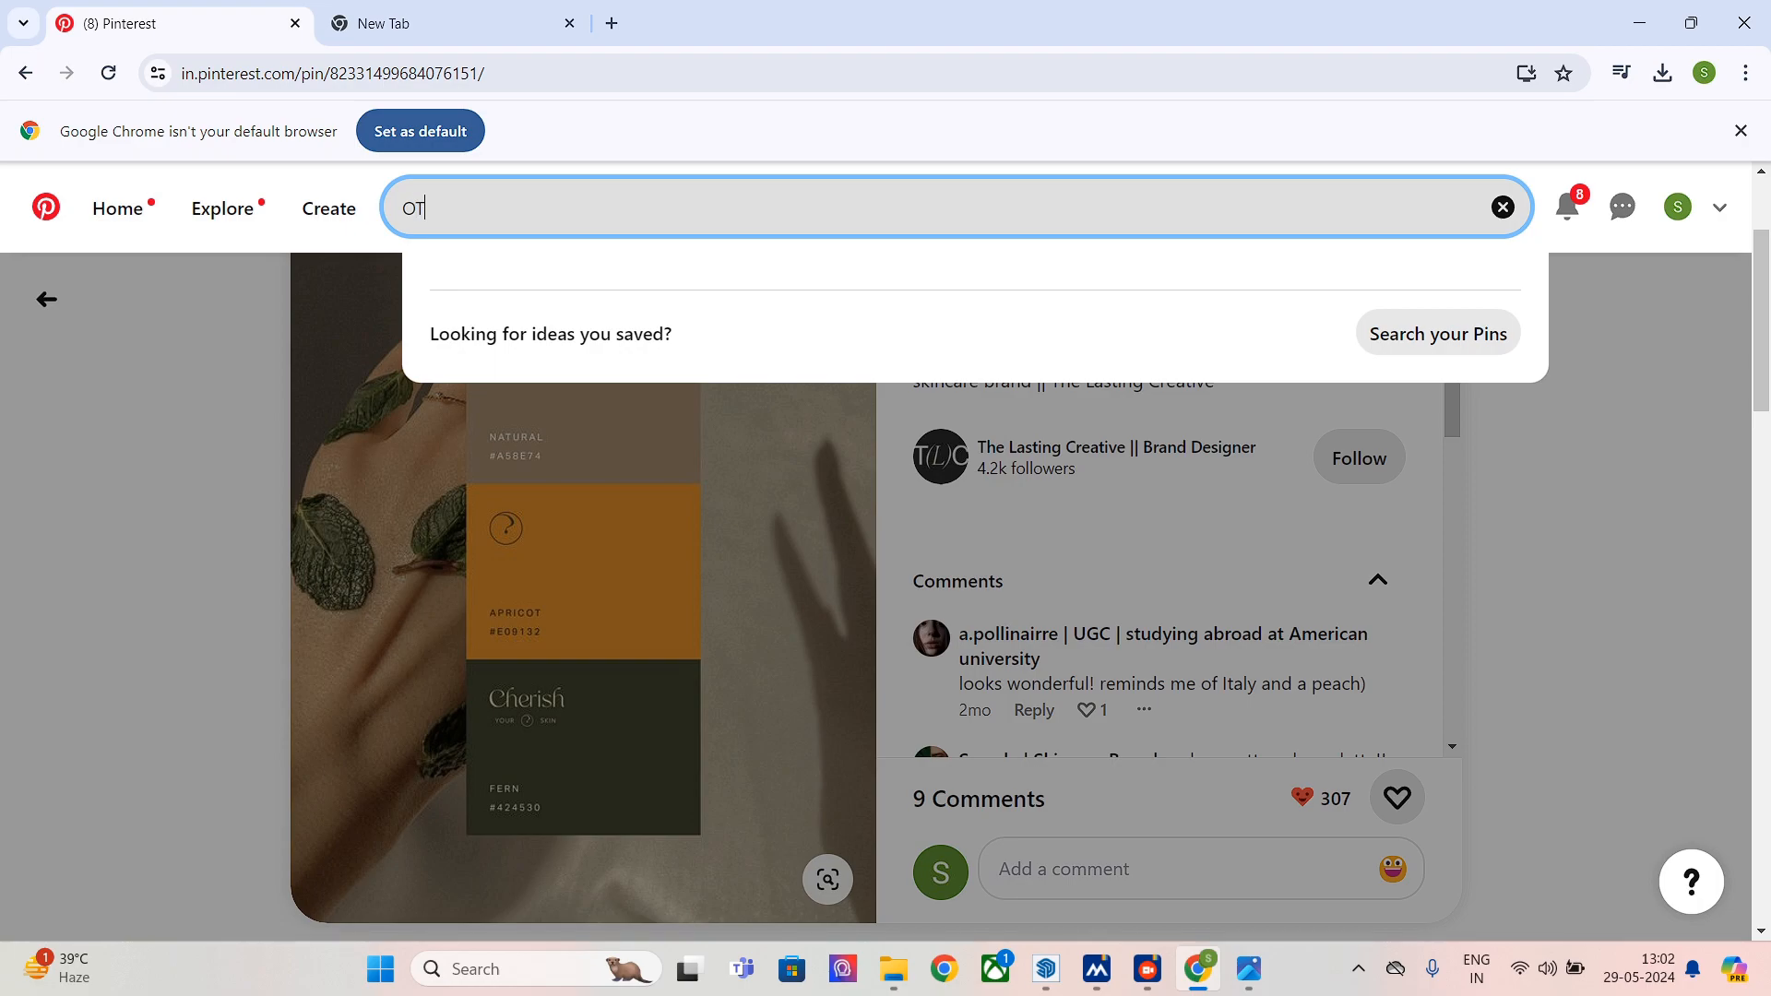
key(BackSpace)
text(RANGE PAINTI)
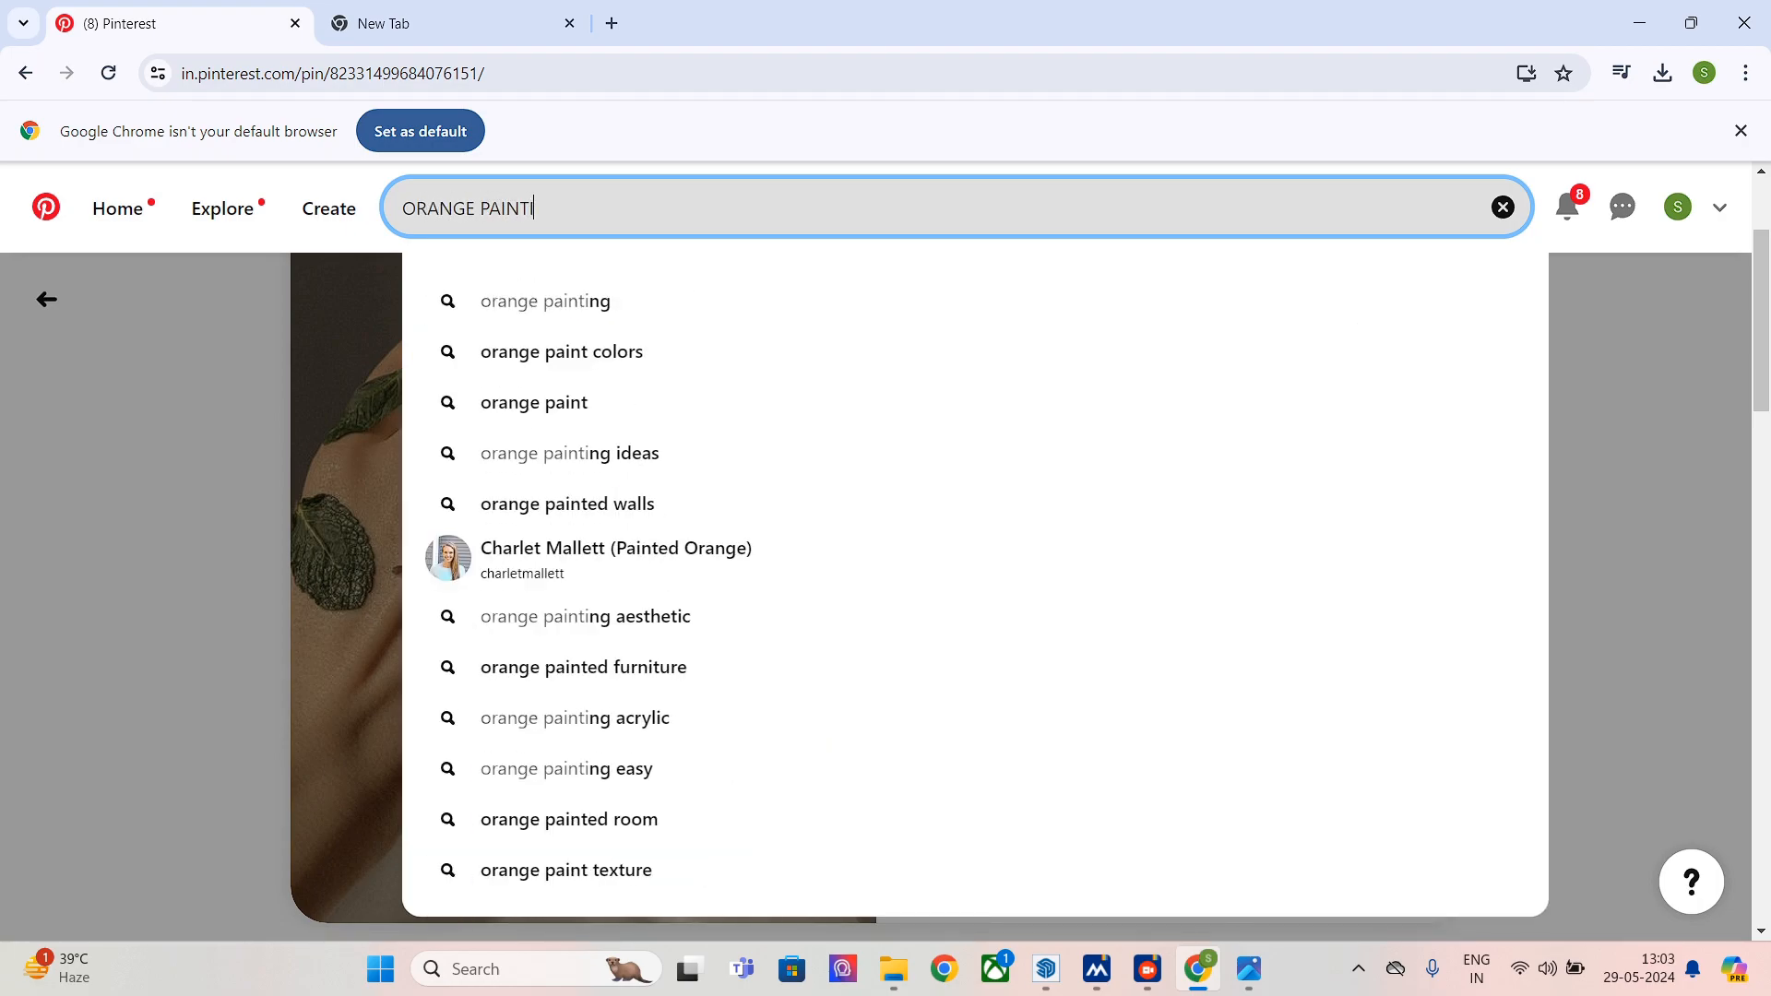
text(NG)
key(Return)
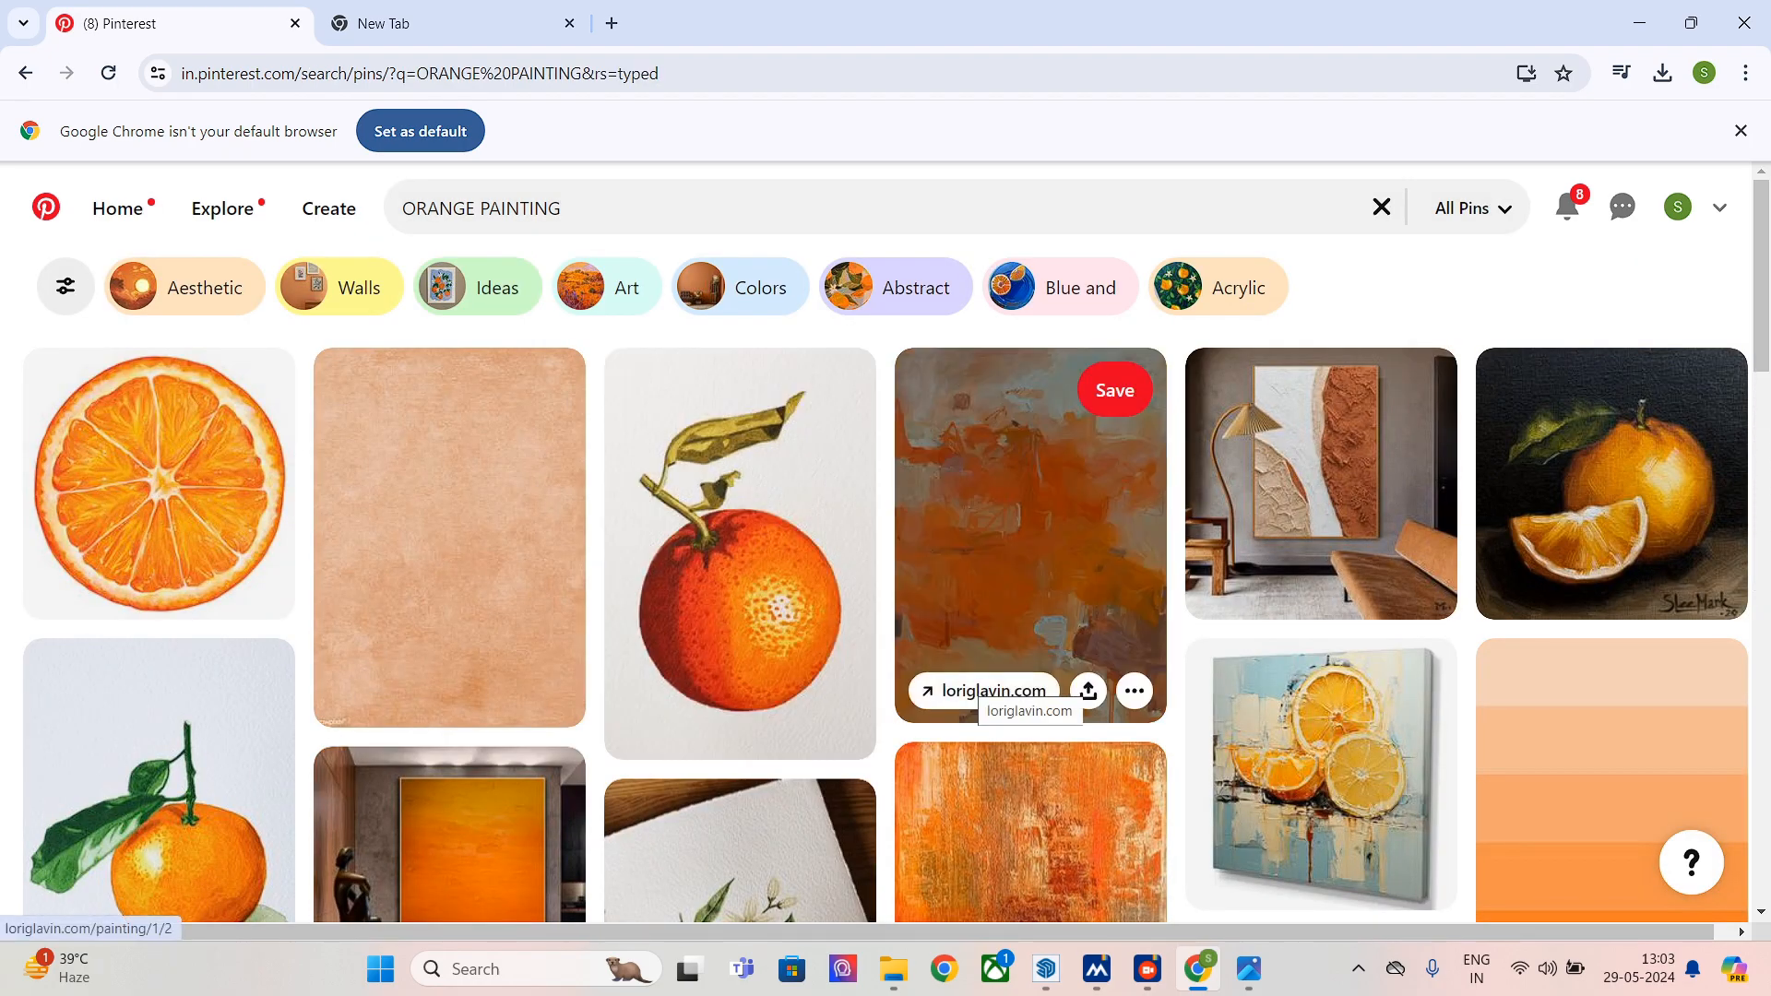
scroll(991, 694, down, 5)
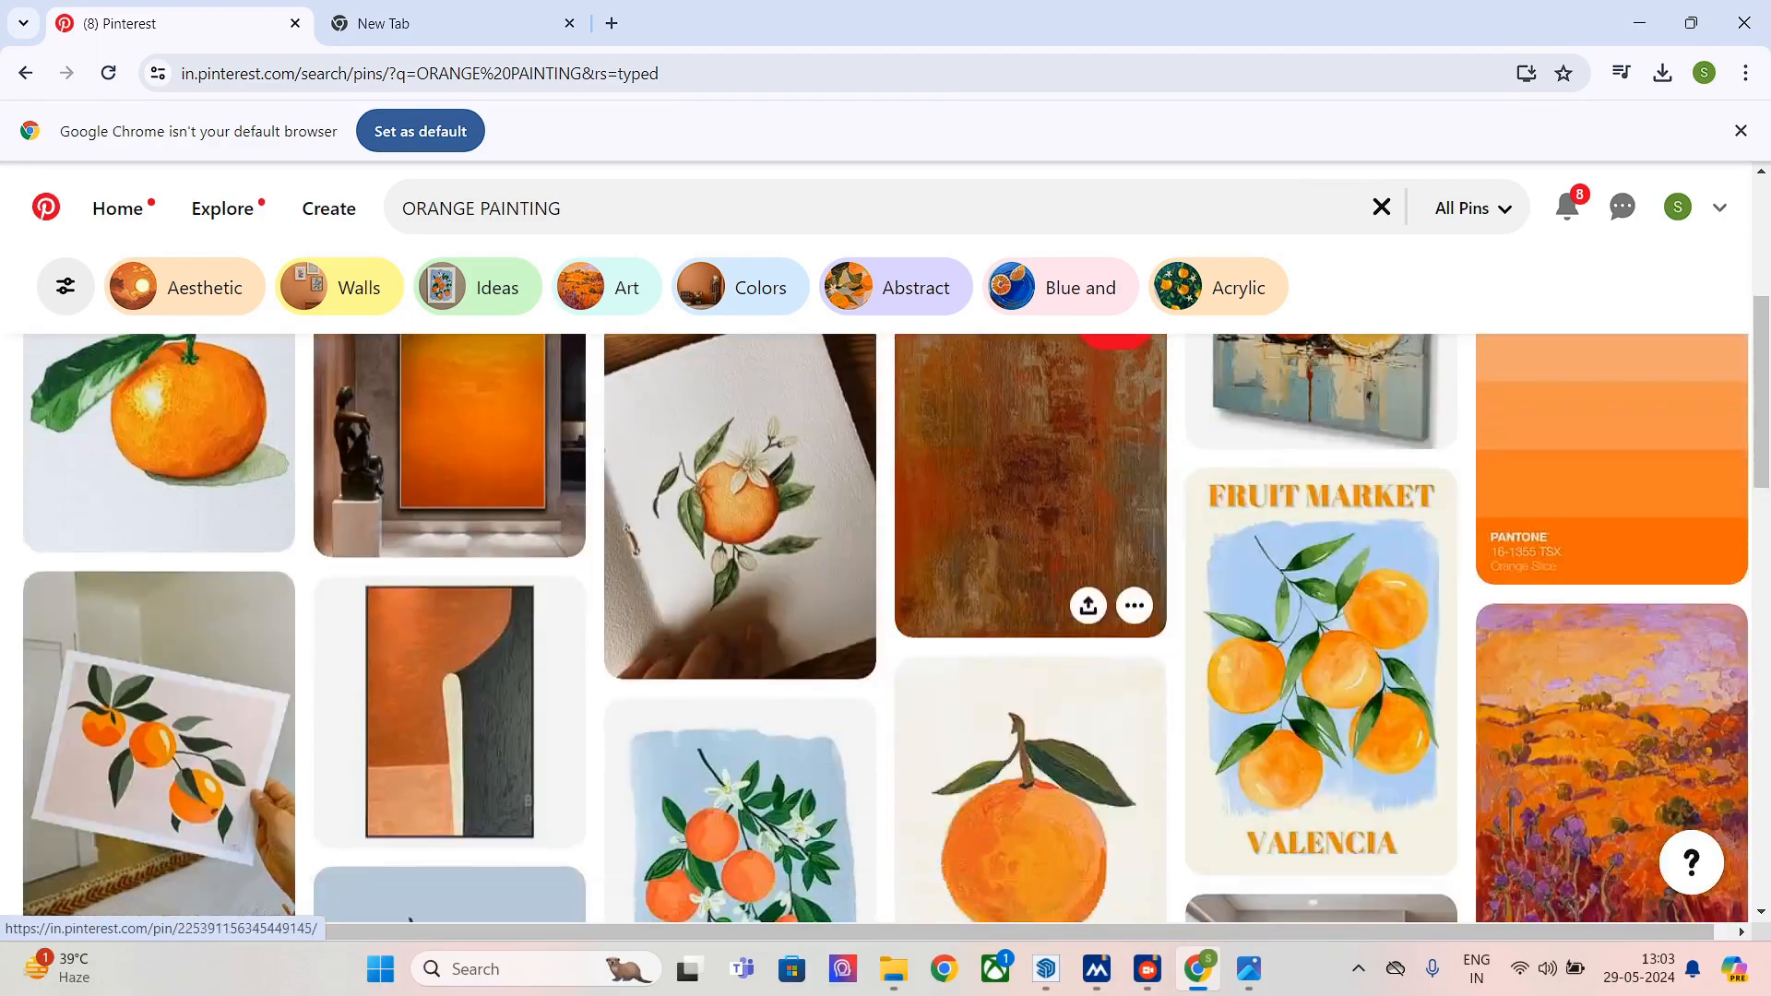
scroll(991, 694, down, 10)
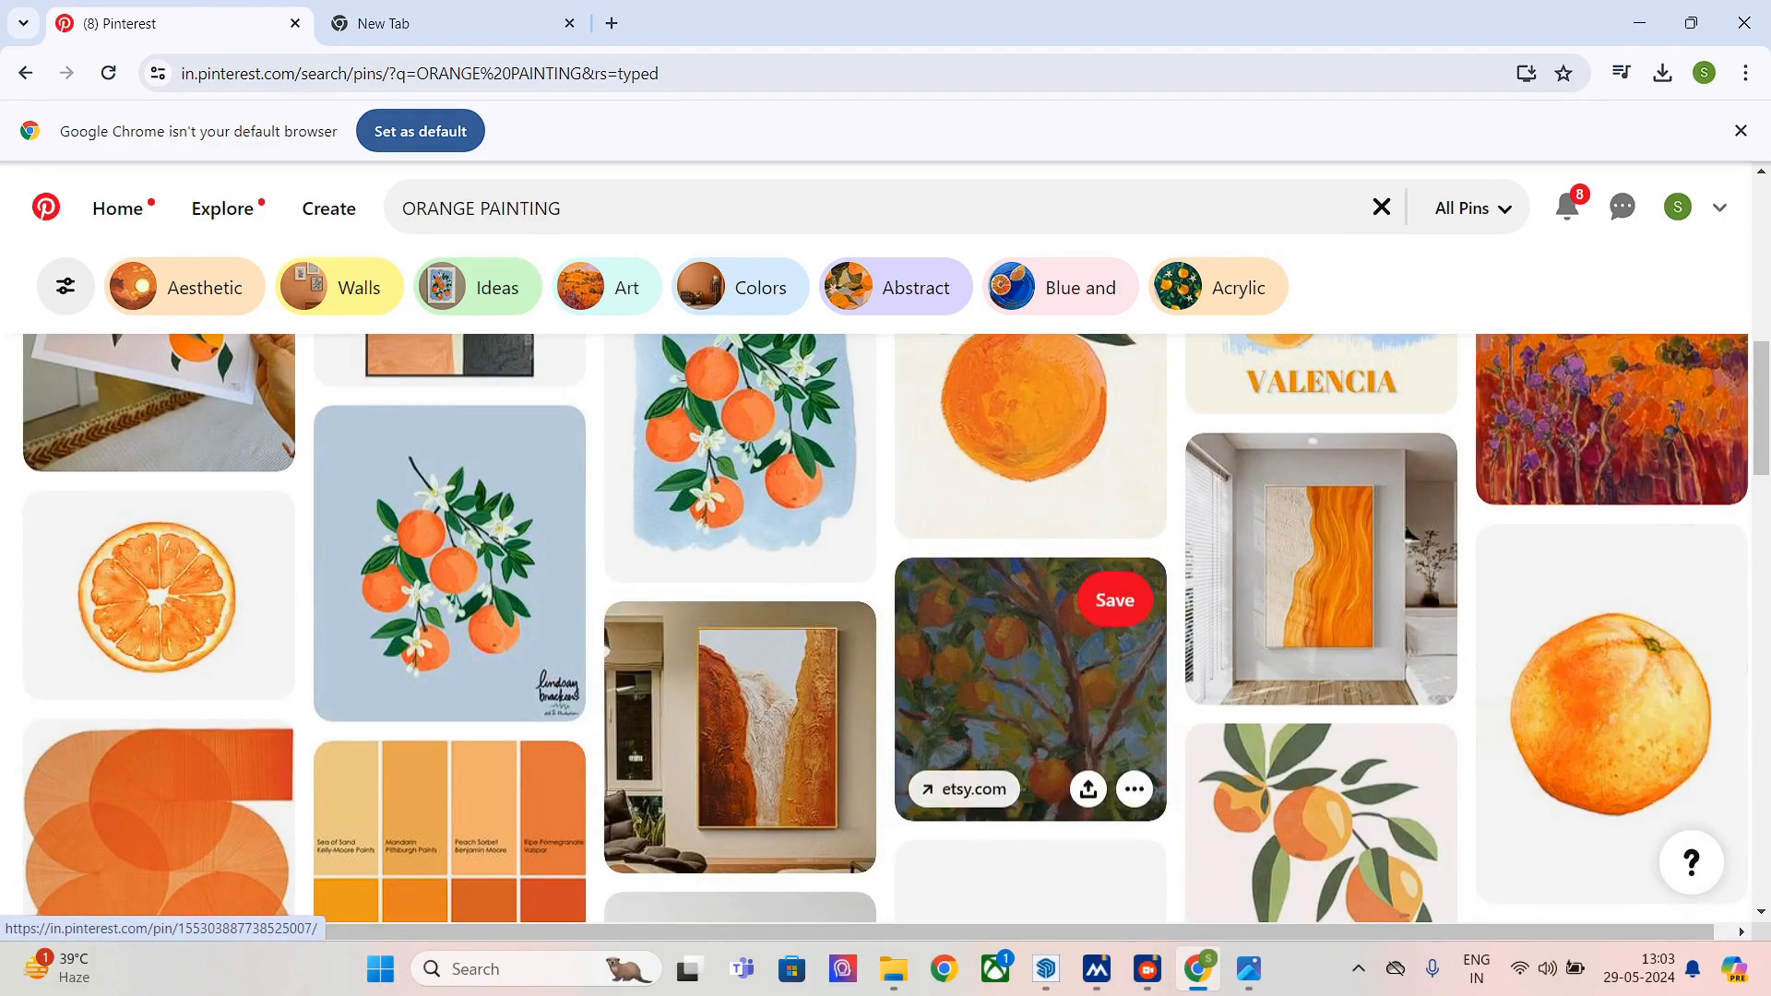
scroll(992, 694, down, 3)
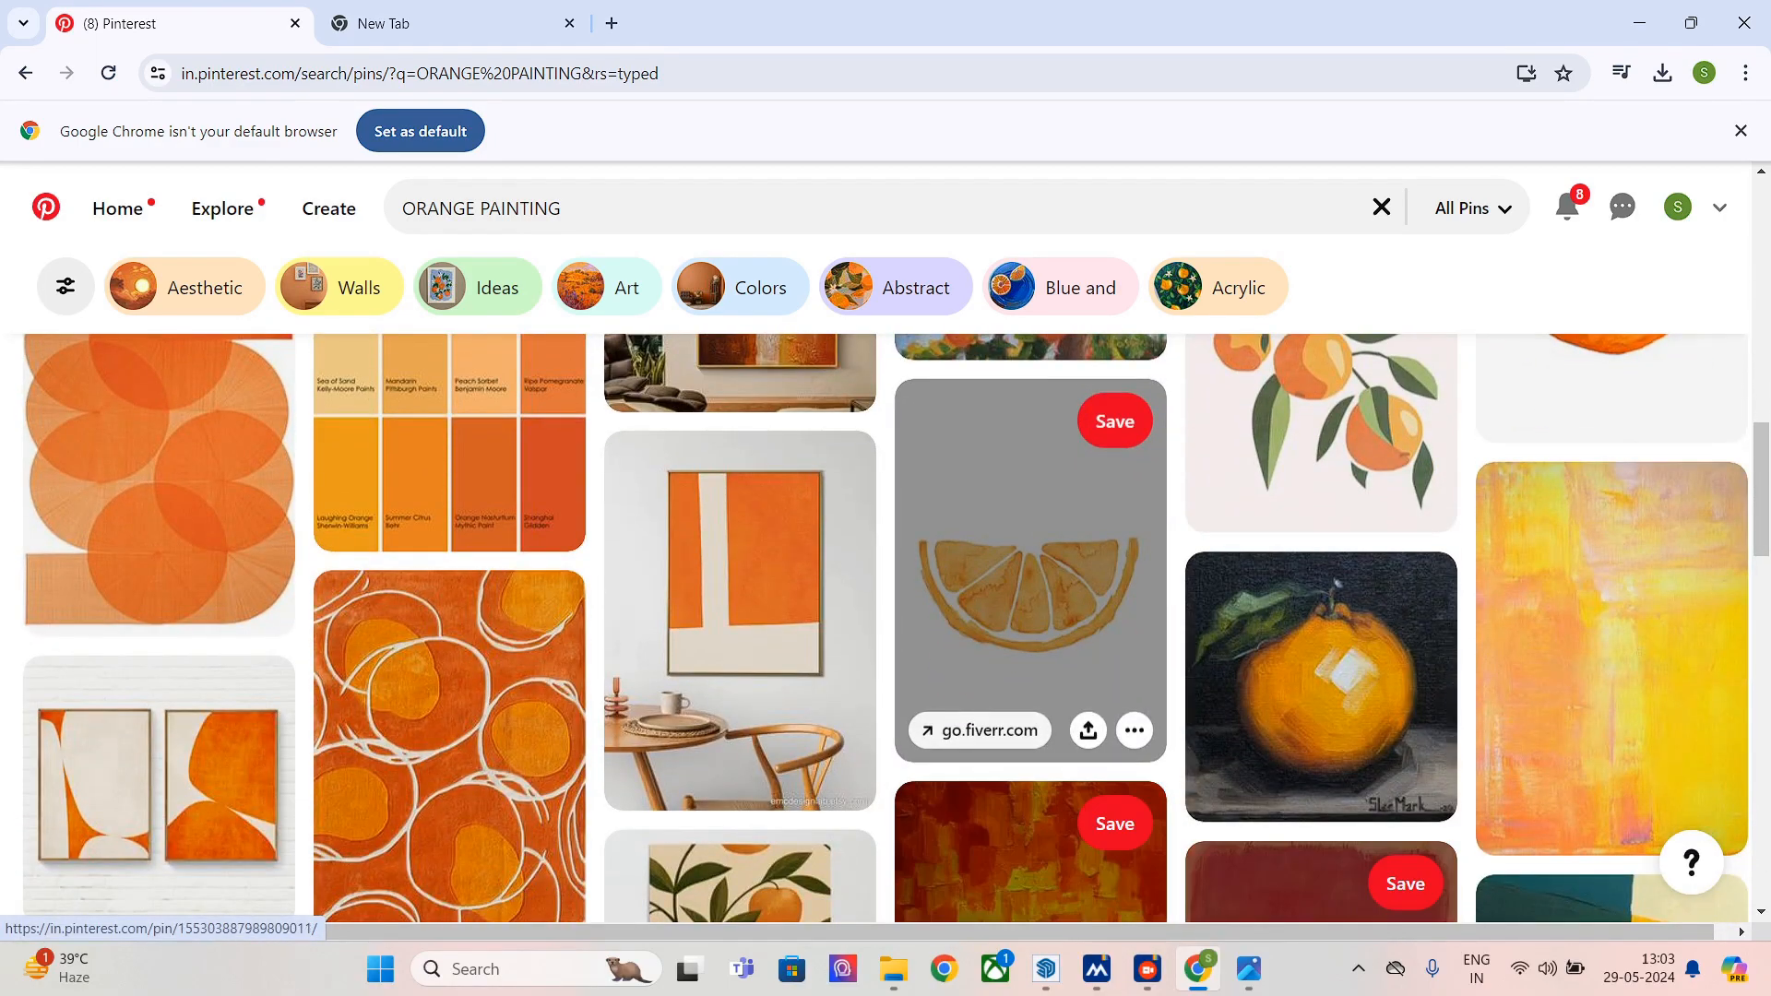
- Switch to the V-Ray Frame Buffer, narrow its window to uncover the SketchUp model, and return to the Pinterest results
mouse_move(1046, 968)
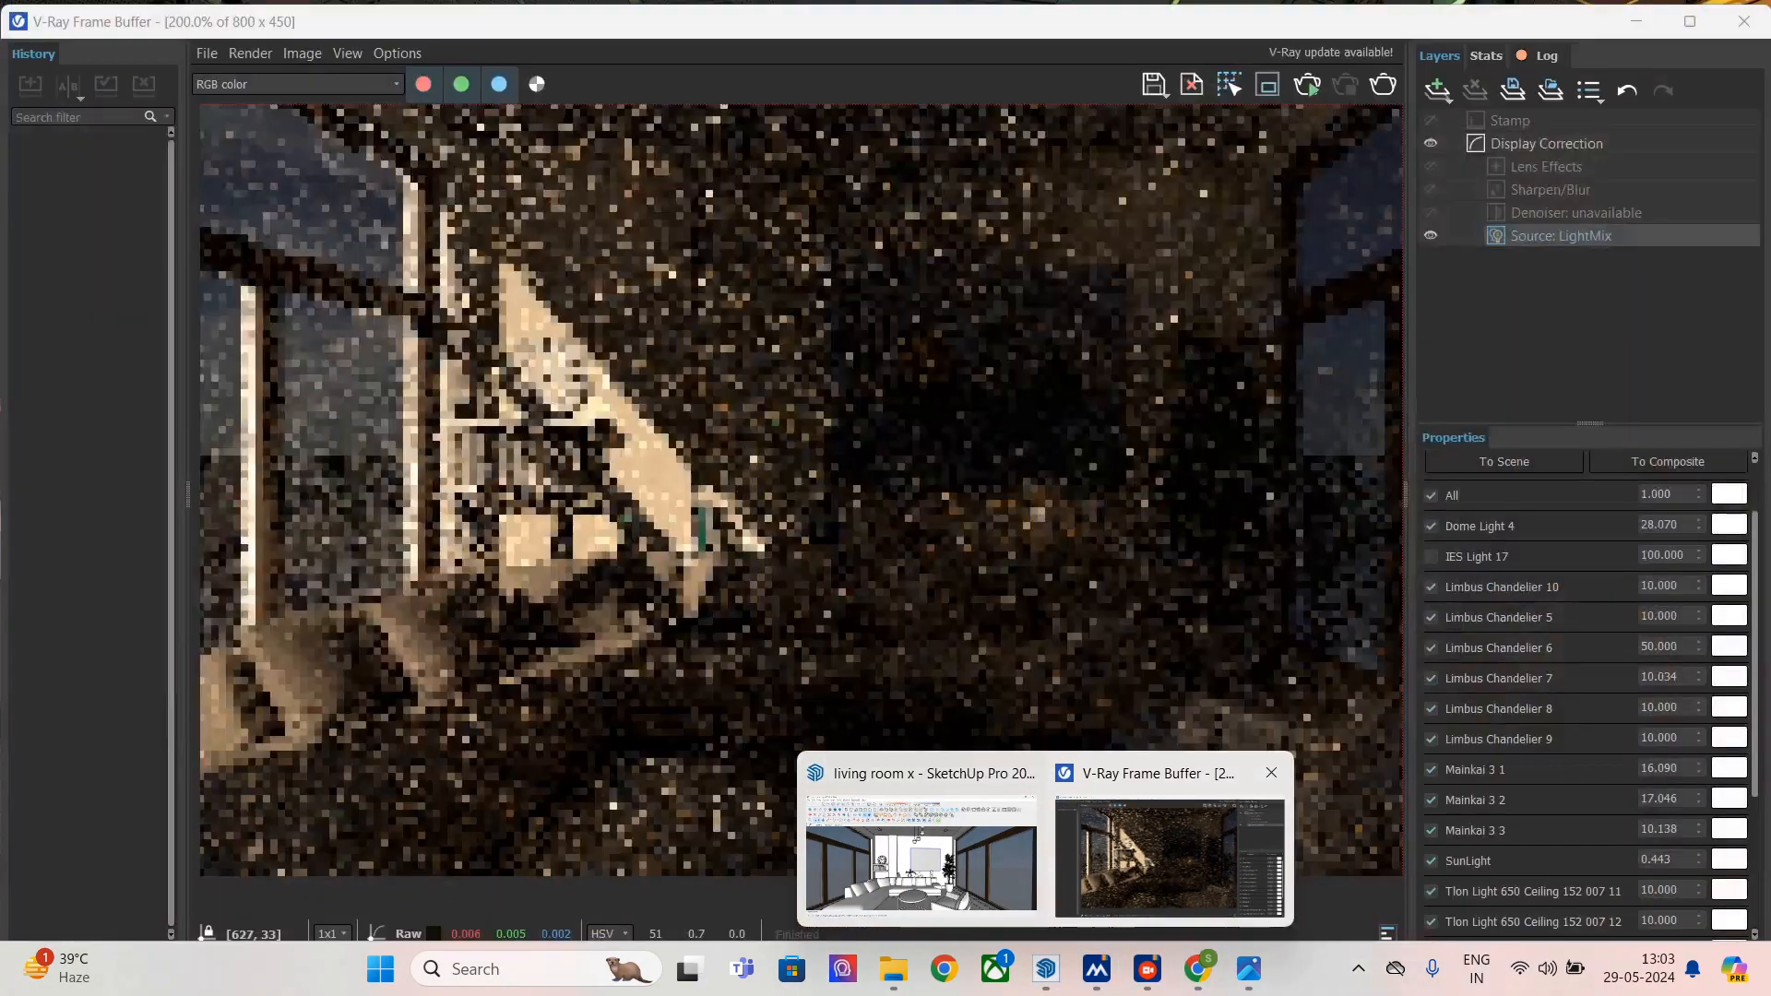
click(1170, 853)
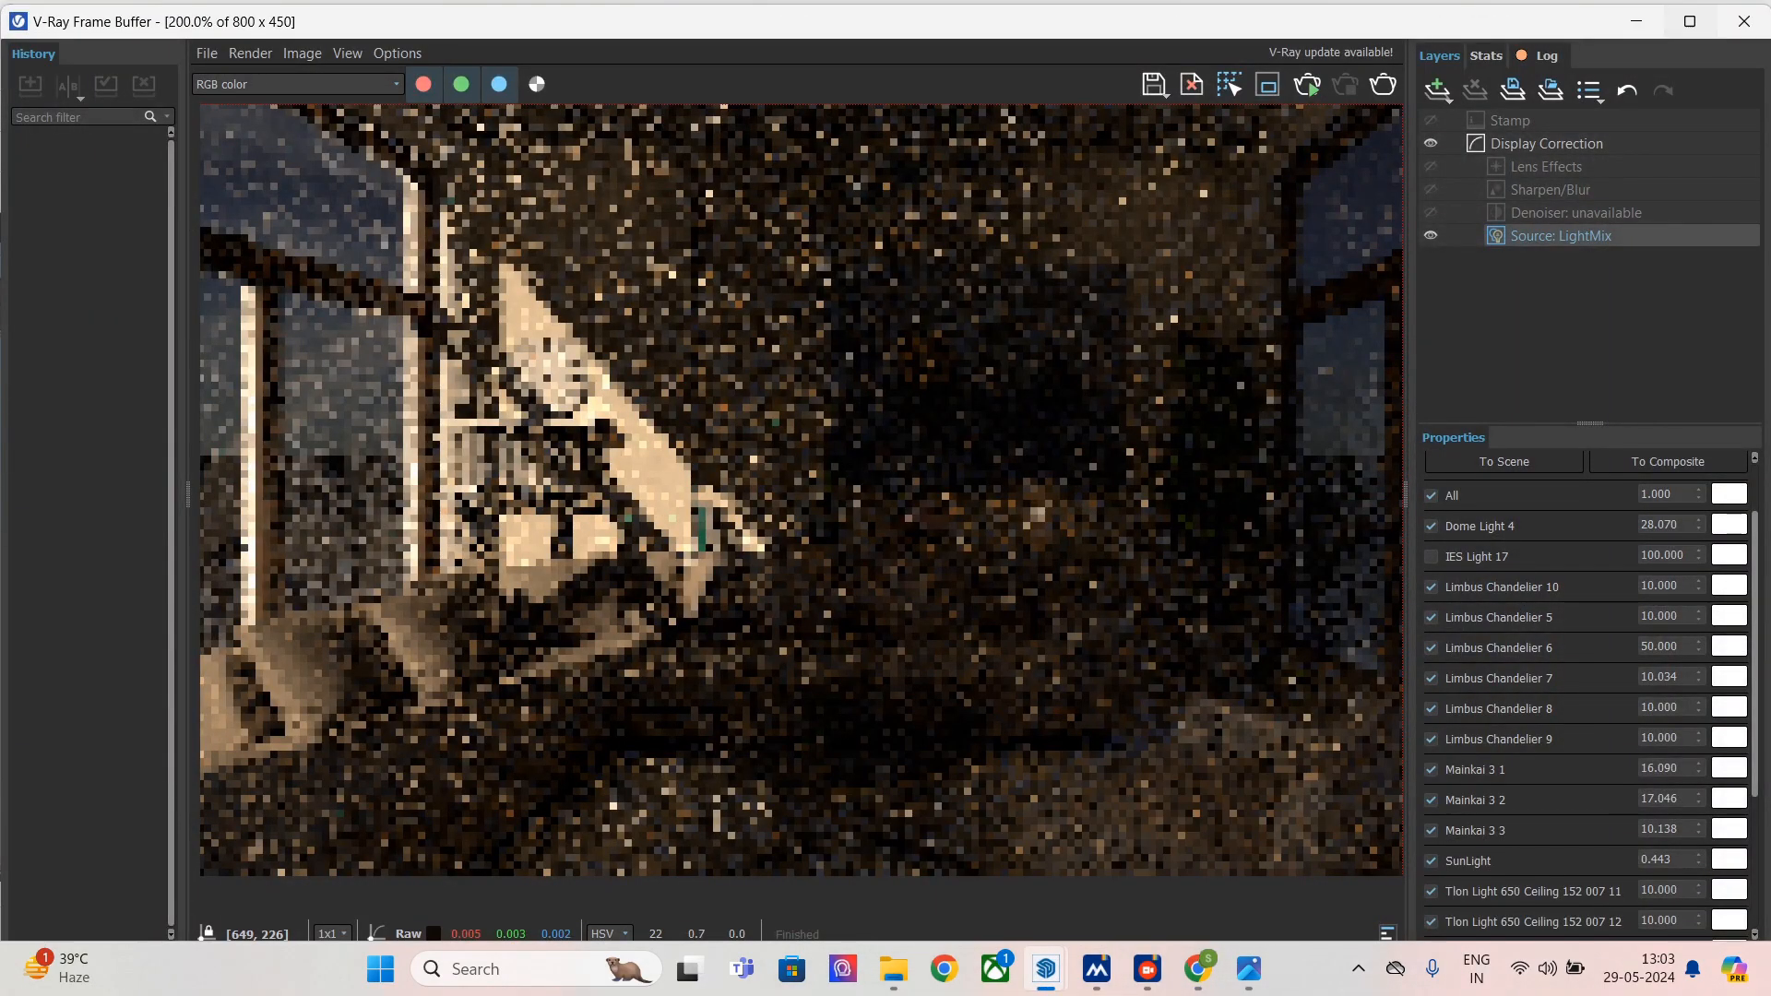
click(1690, 21)
click(1686, 13)
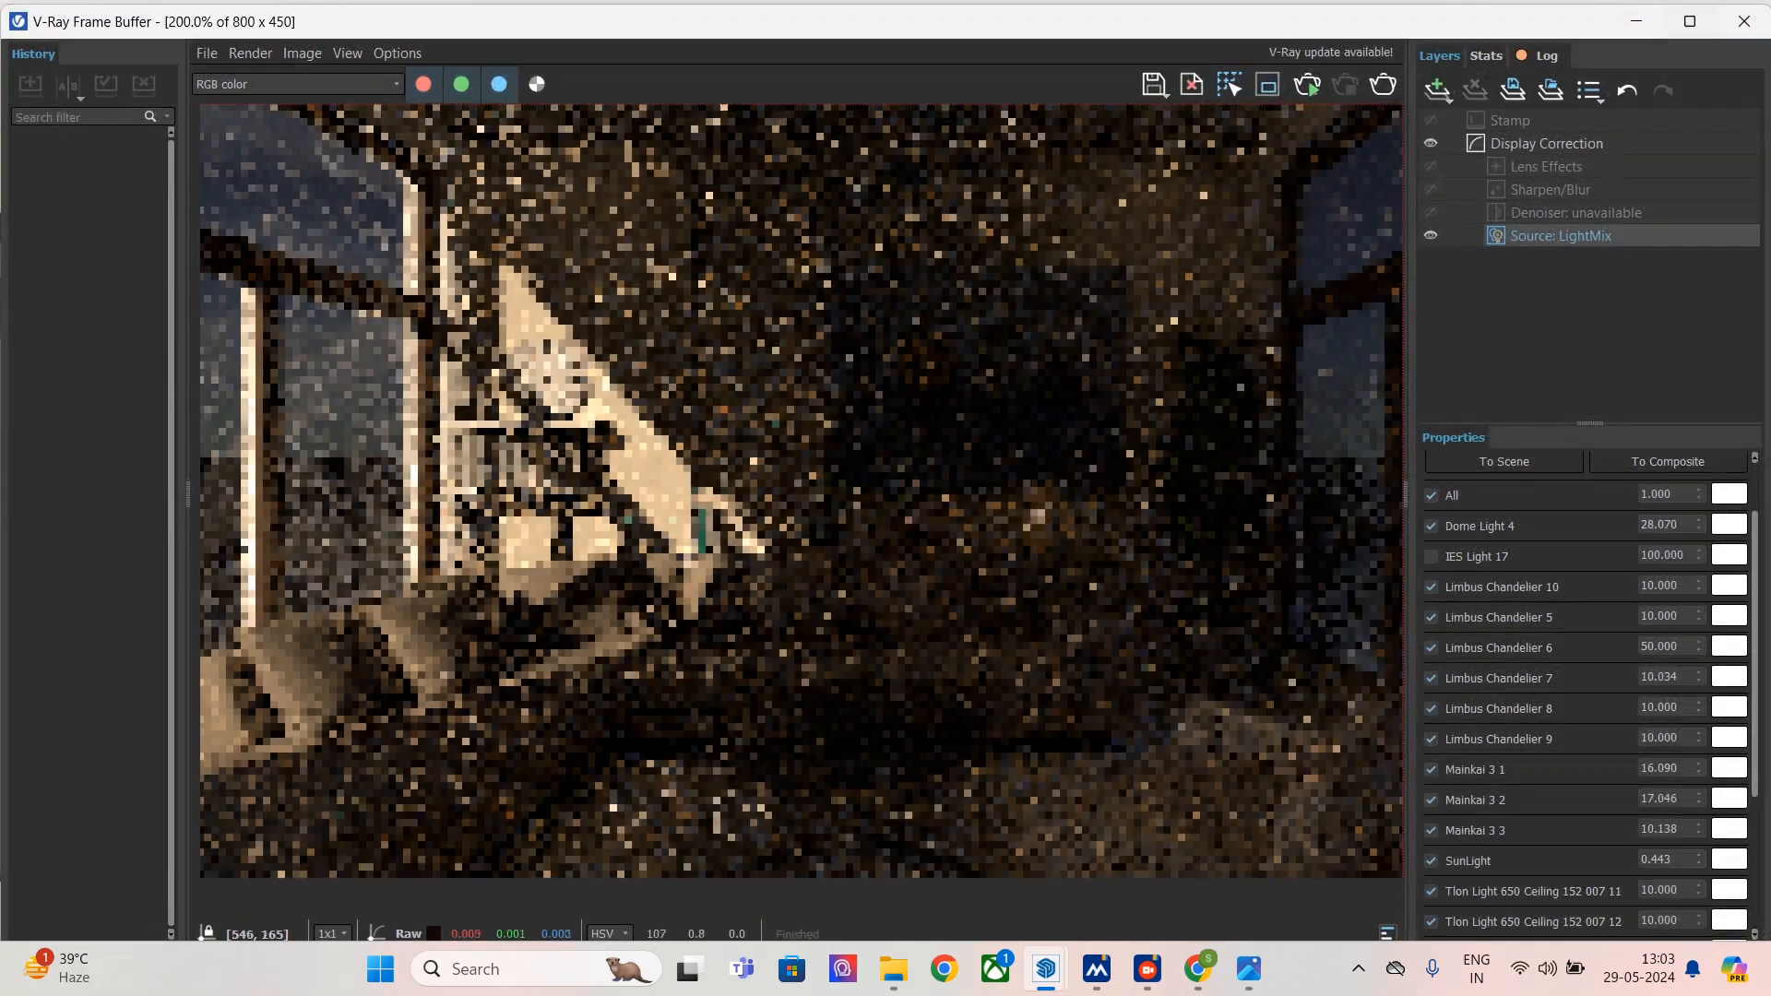
drag(2, 323, 778, 328)
mouse_move(1197, 968)
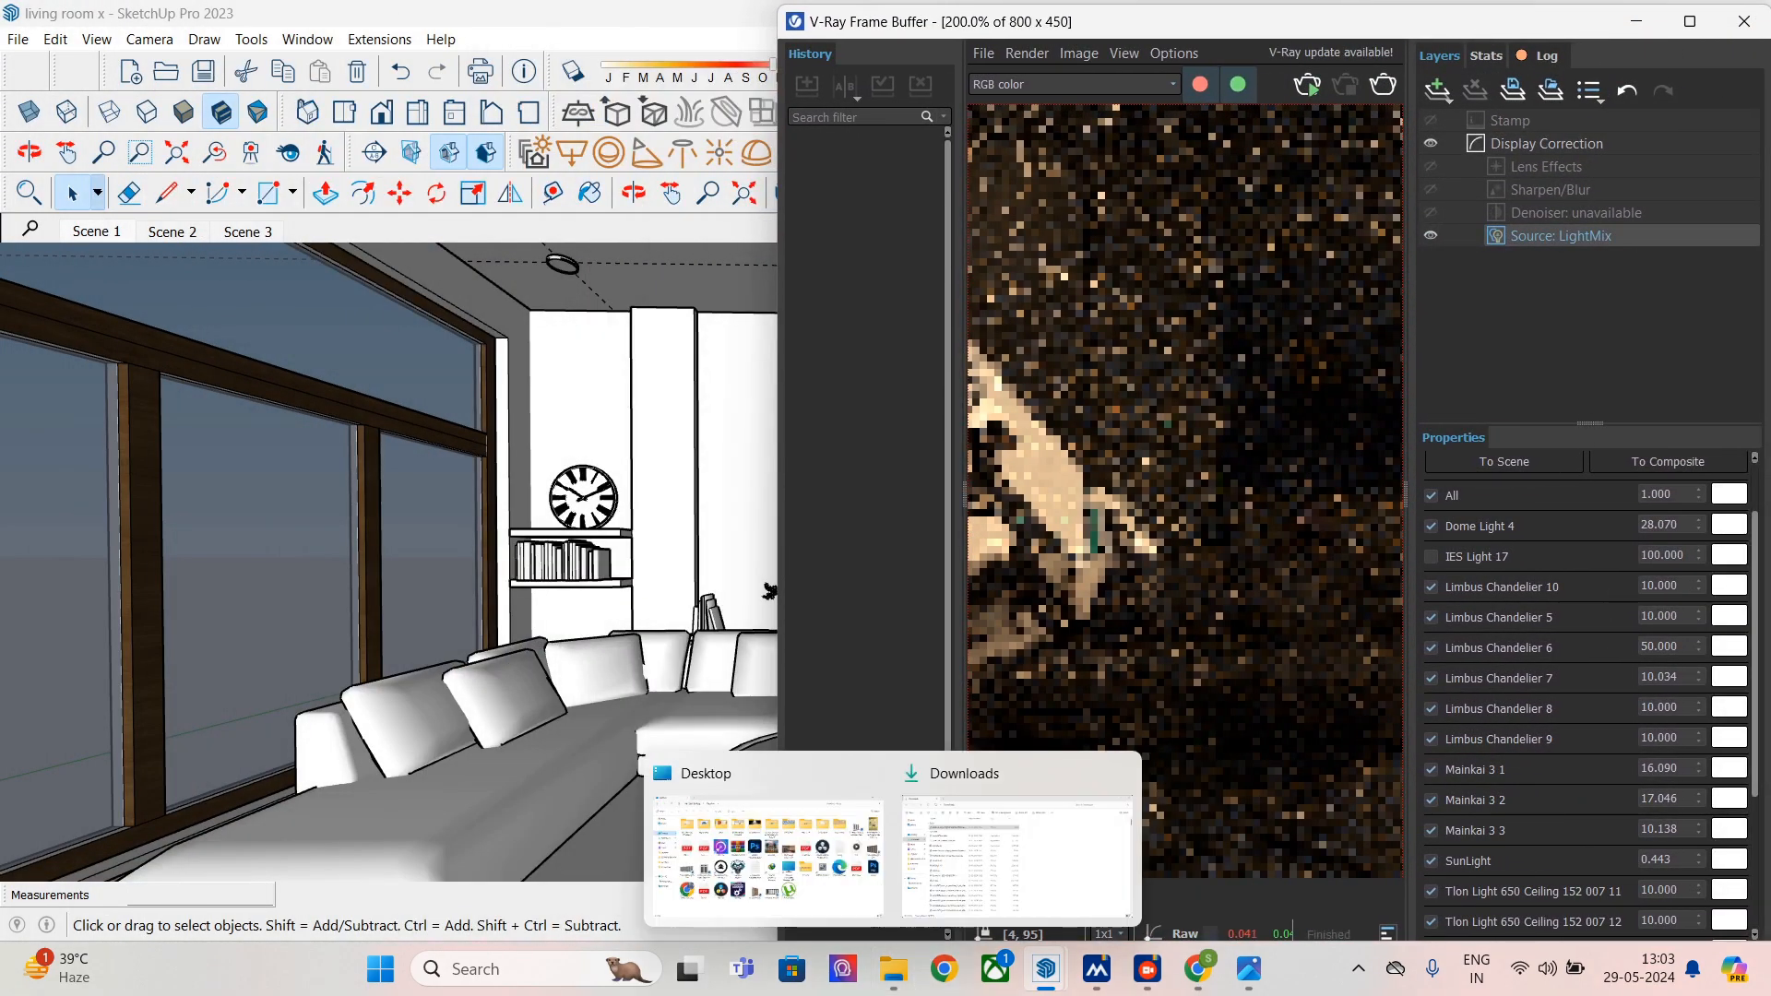
click(1023, 848)
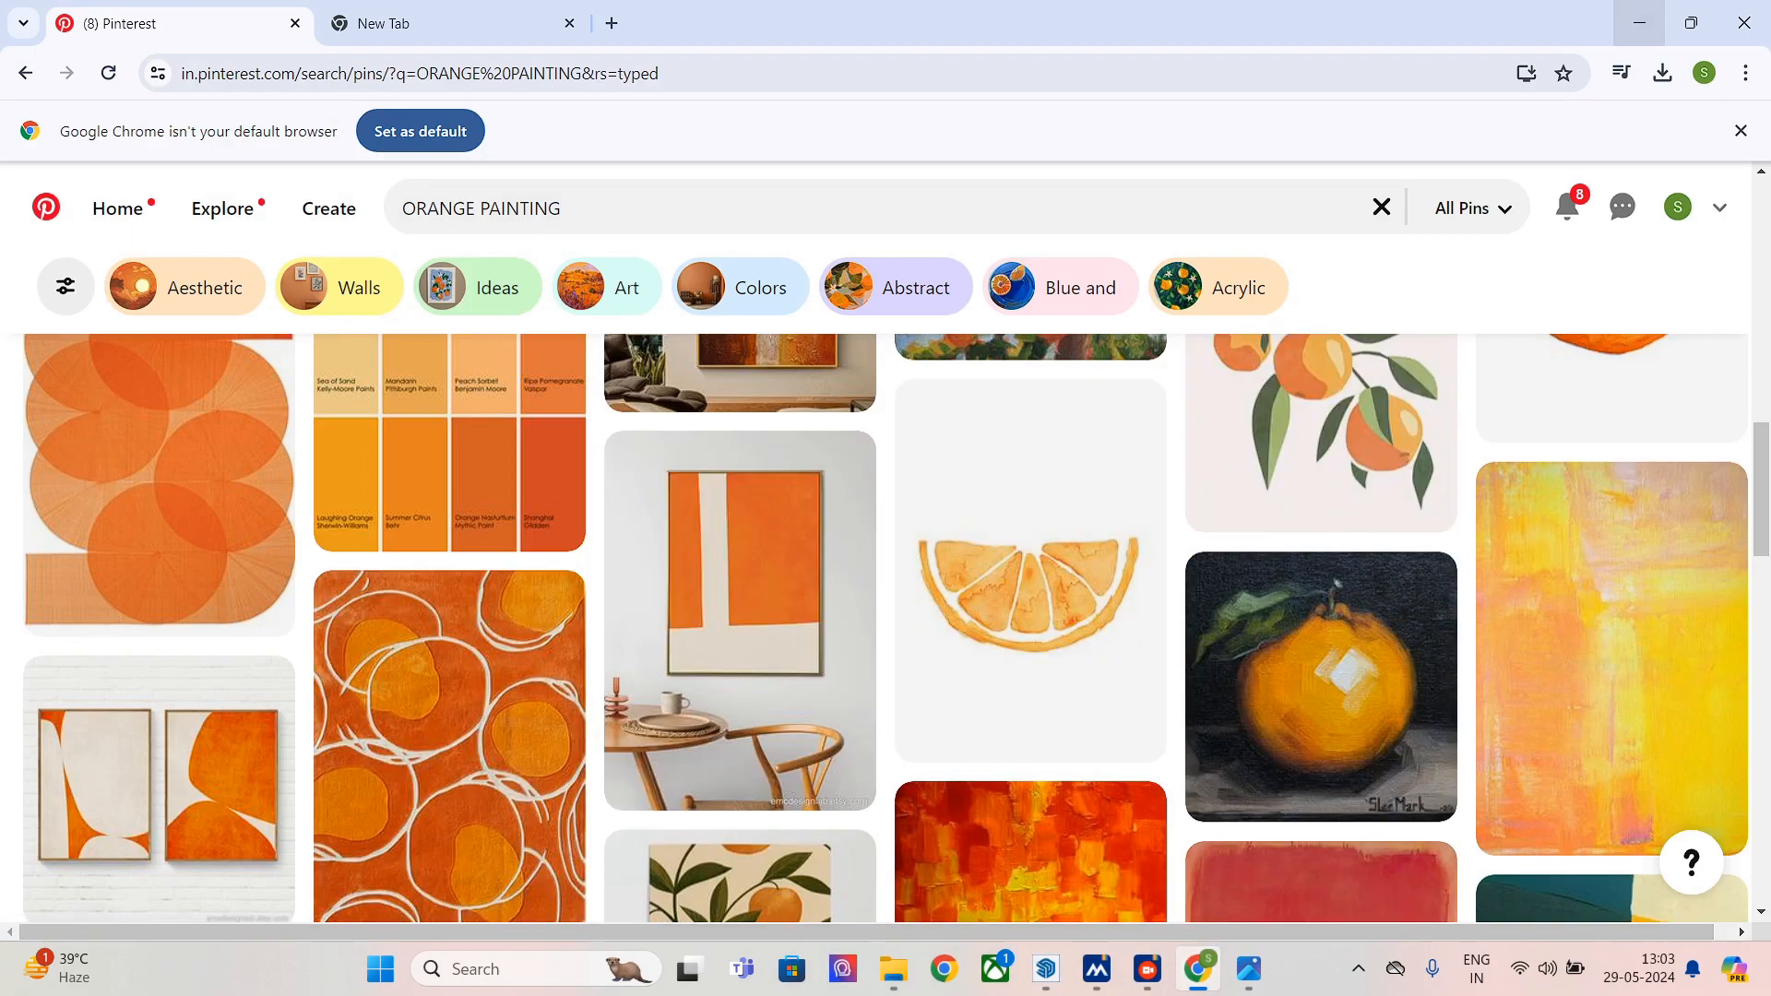
- Examine more of the orange painting results for a piece suited to the wide picture frame and the Cherish palette
scroll(449, 738, down, 5)
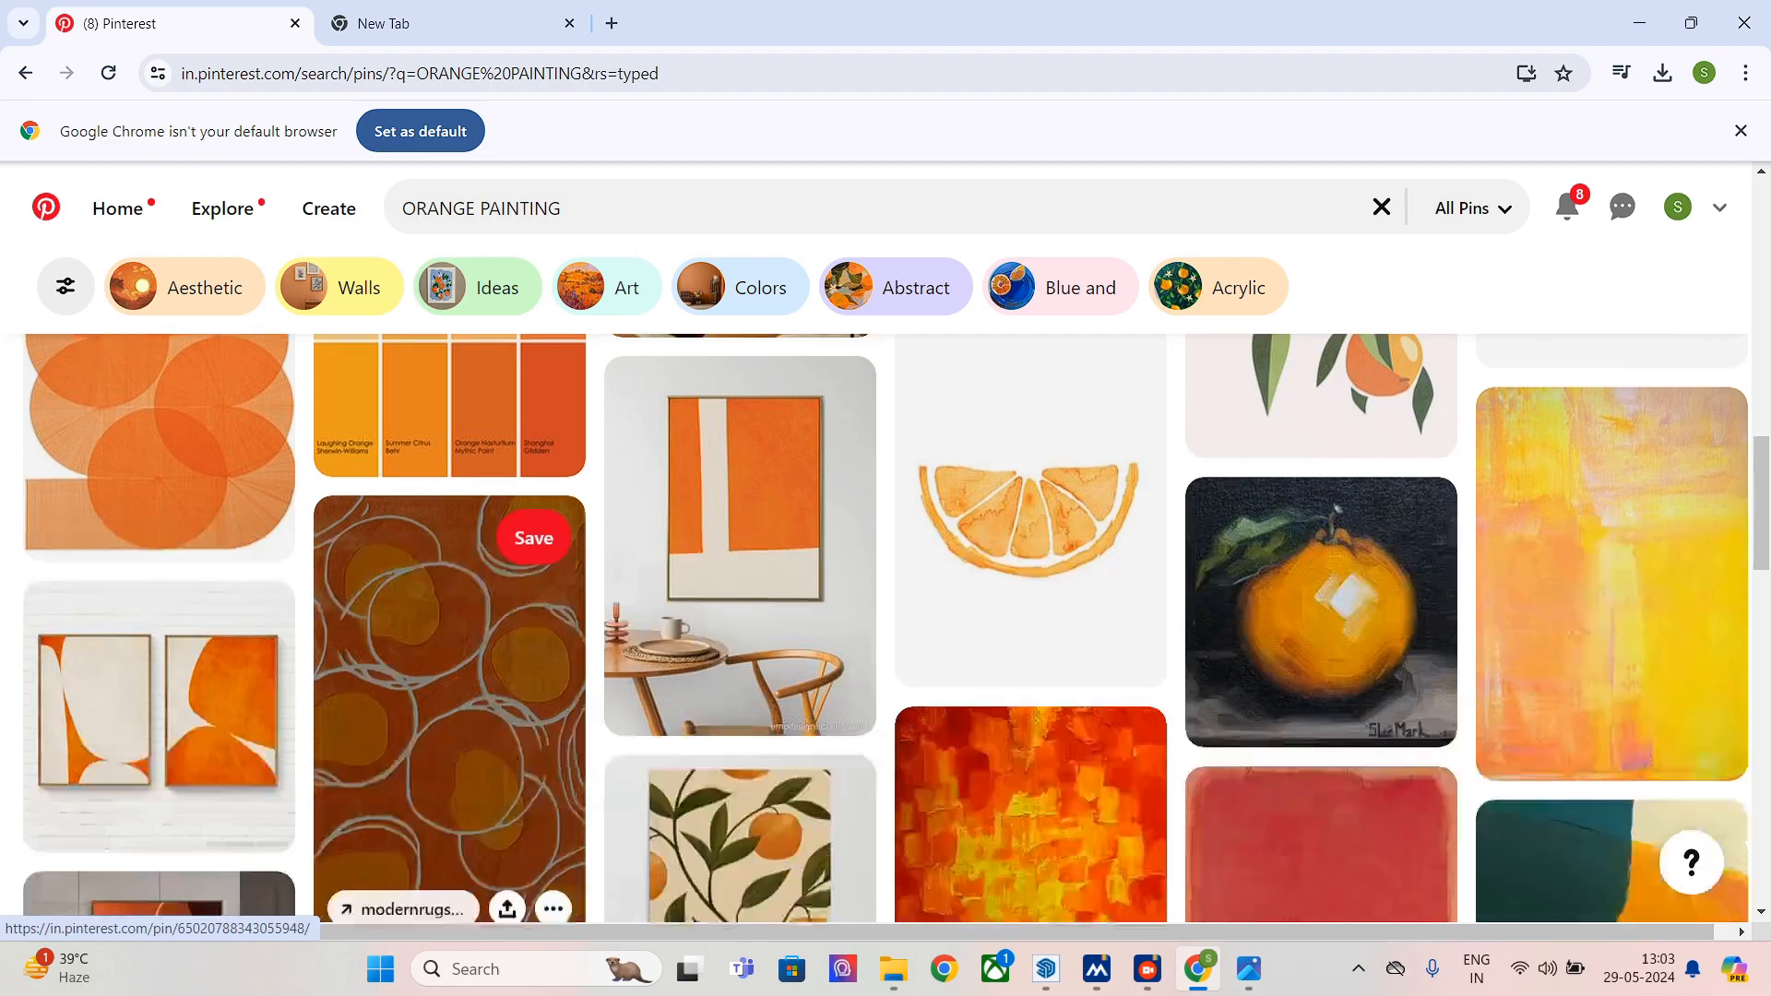
scroll(449, 720, down, 6)
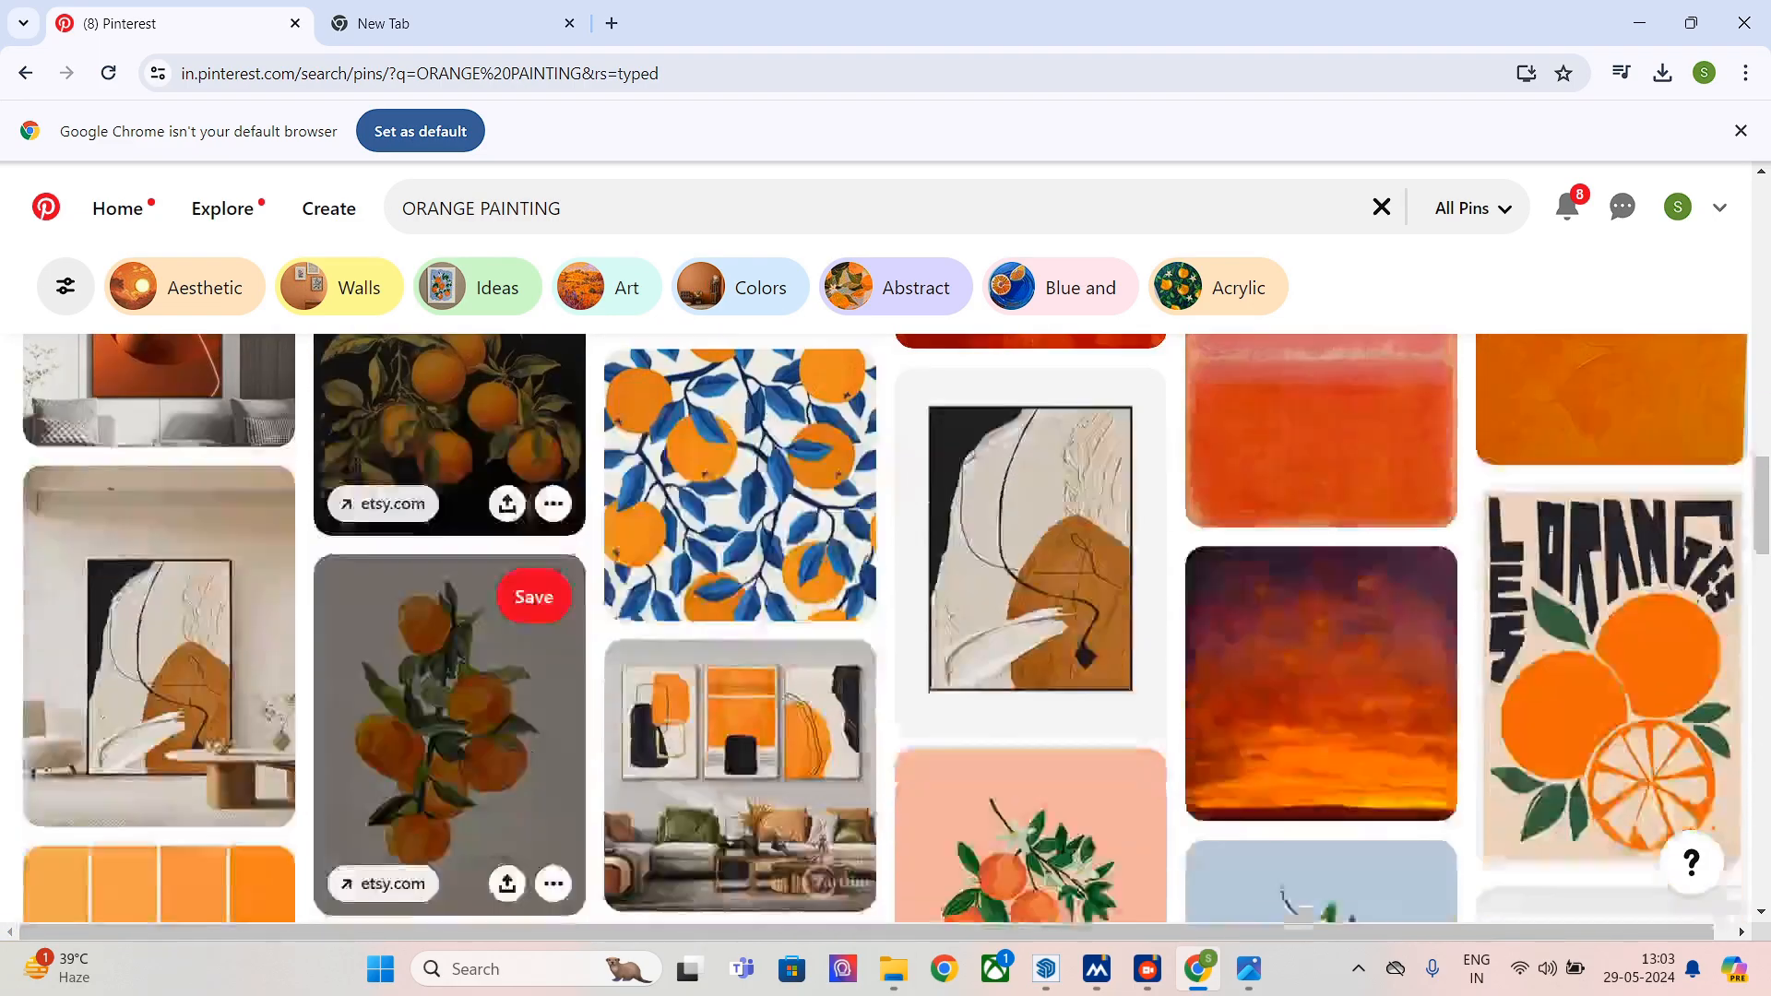
scroll(449, 646, down, 8)
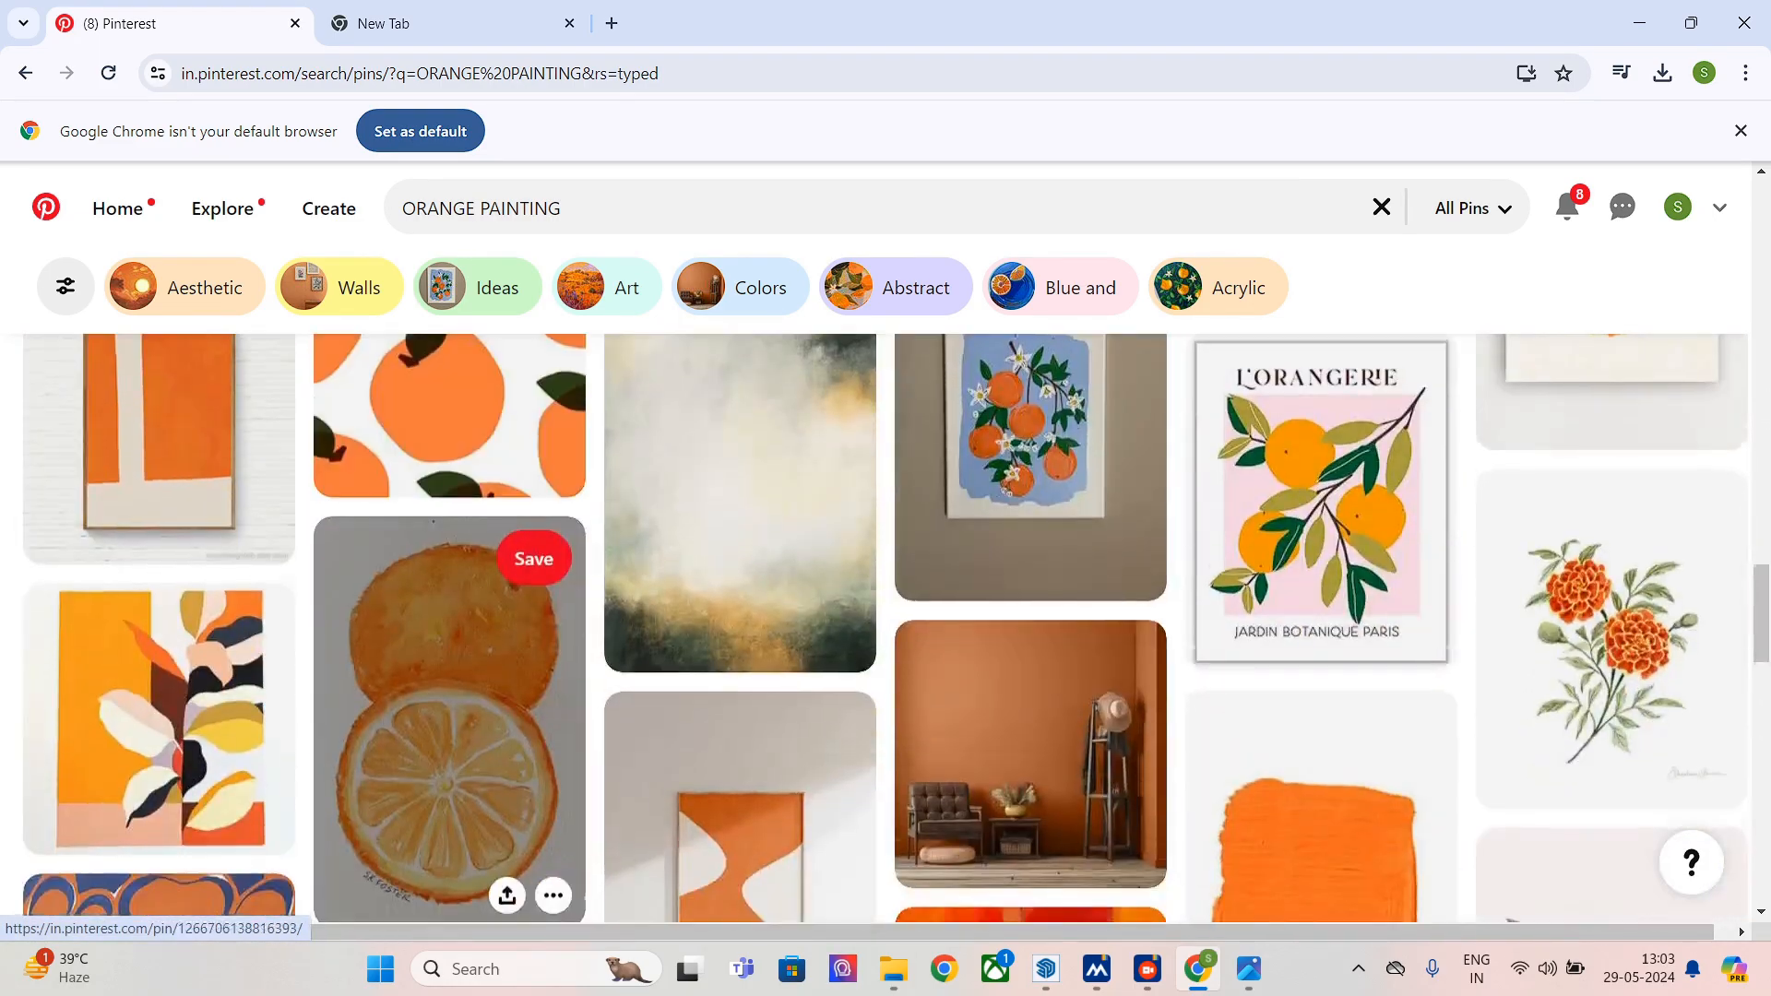
scroll(449, 646, down, 10)
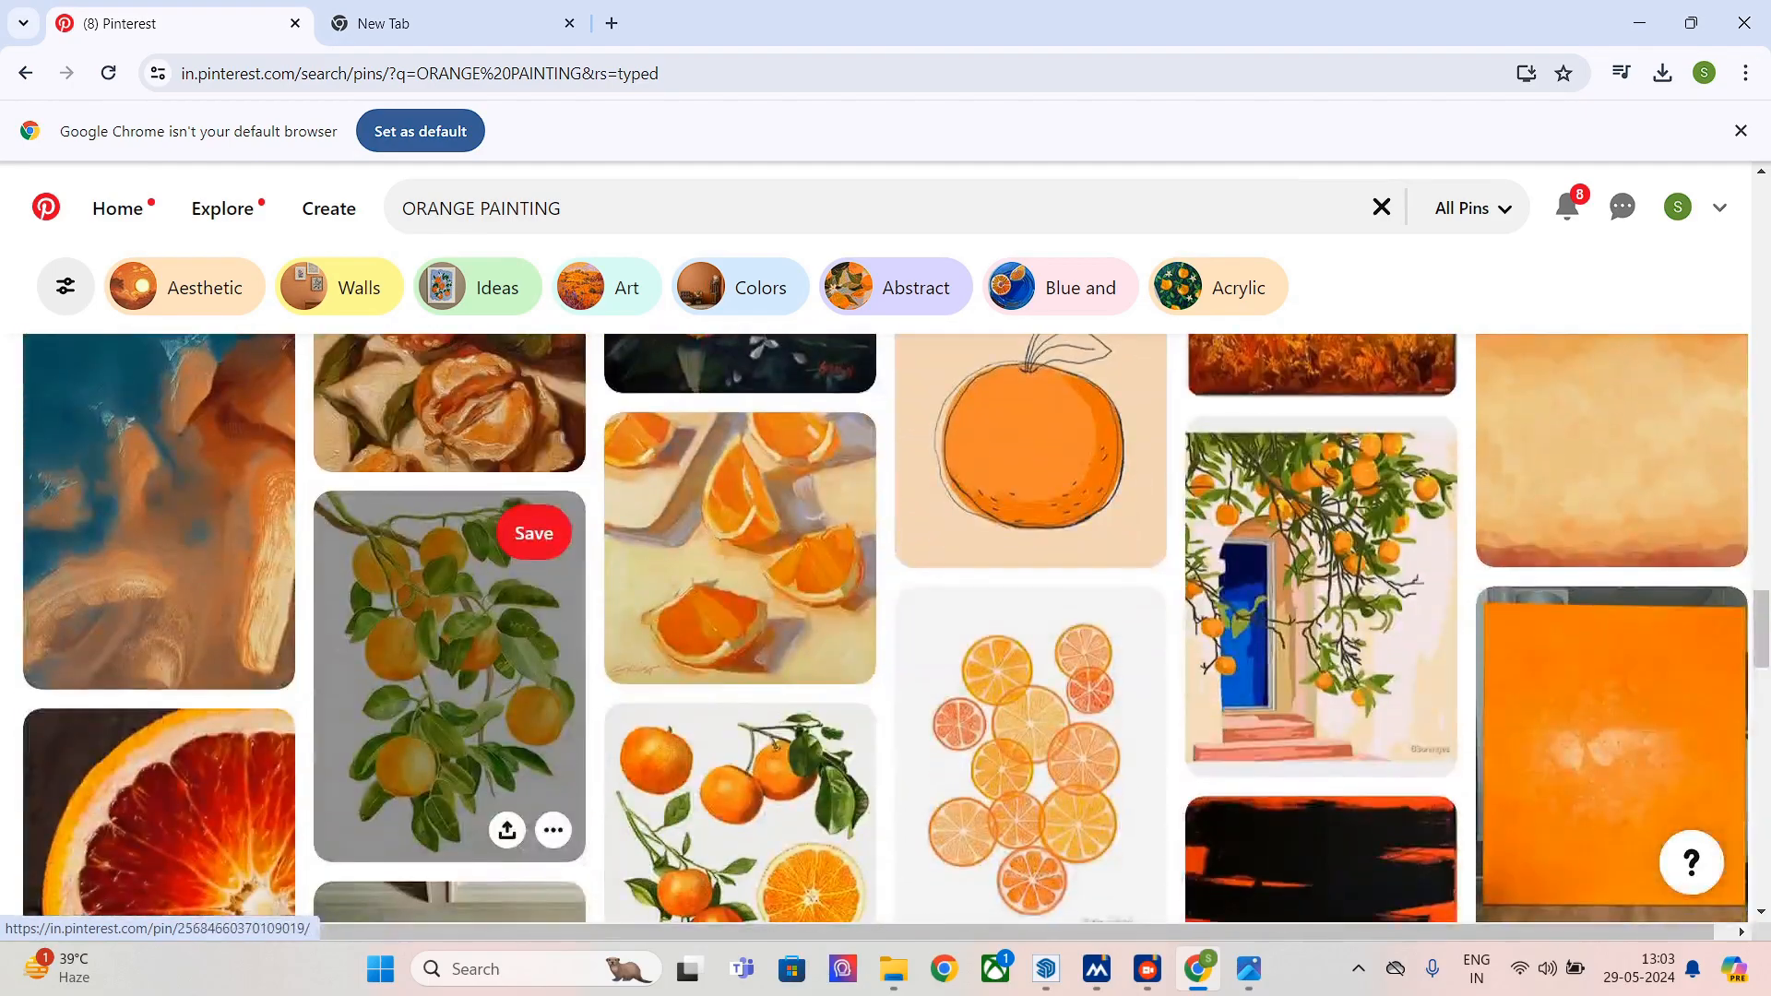
scroll(449, 645, down, 12)
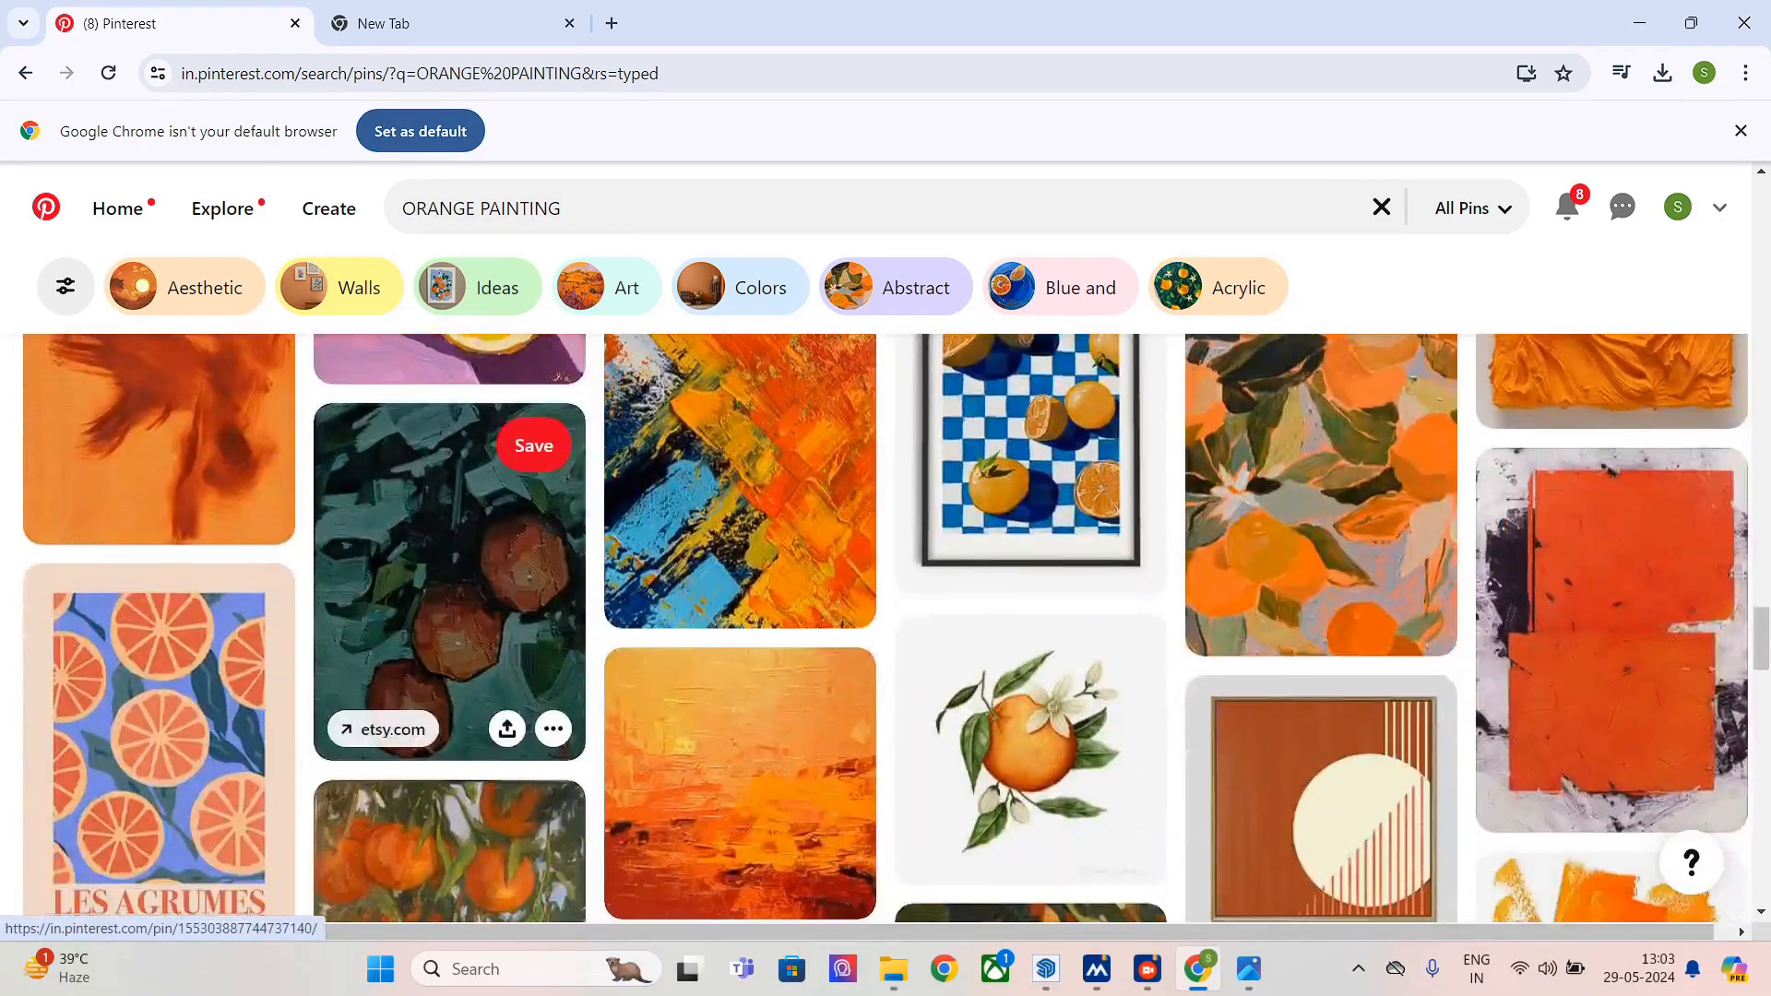
scroll(449, 646, down, 7)
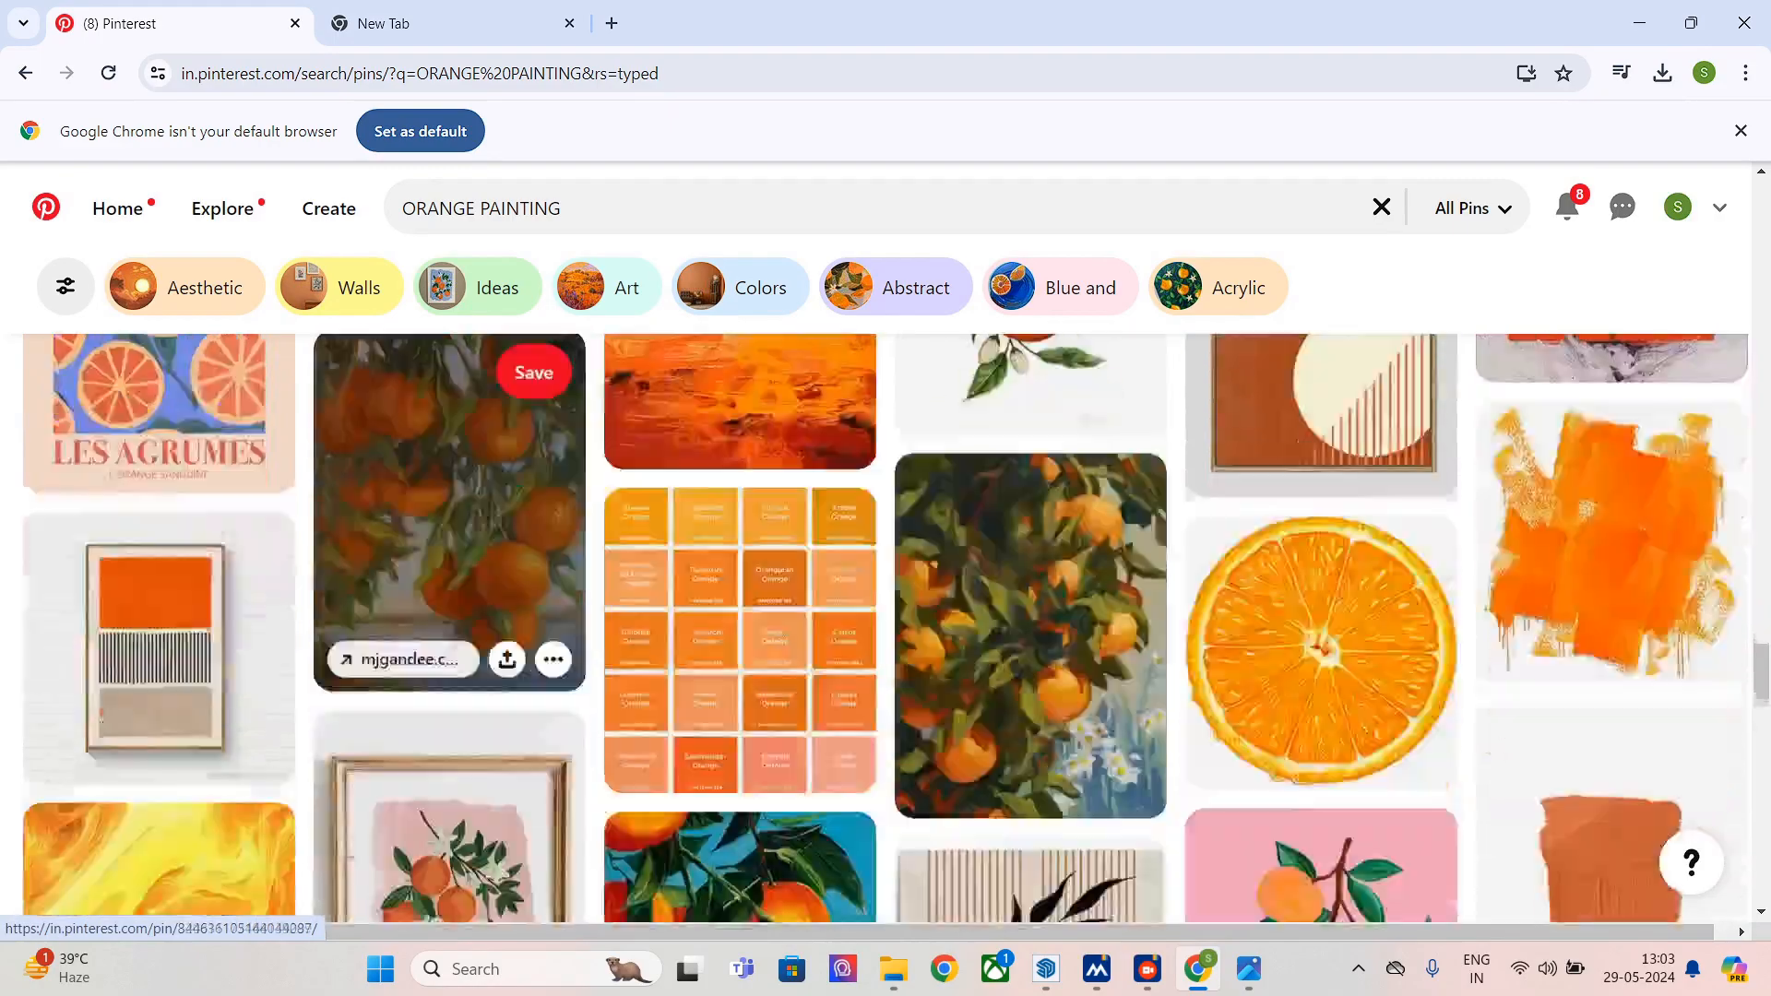
scroll(449, 646, down, 10)
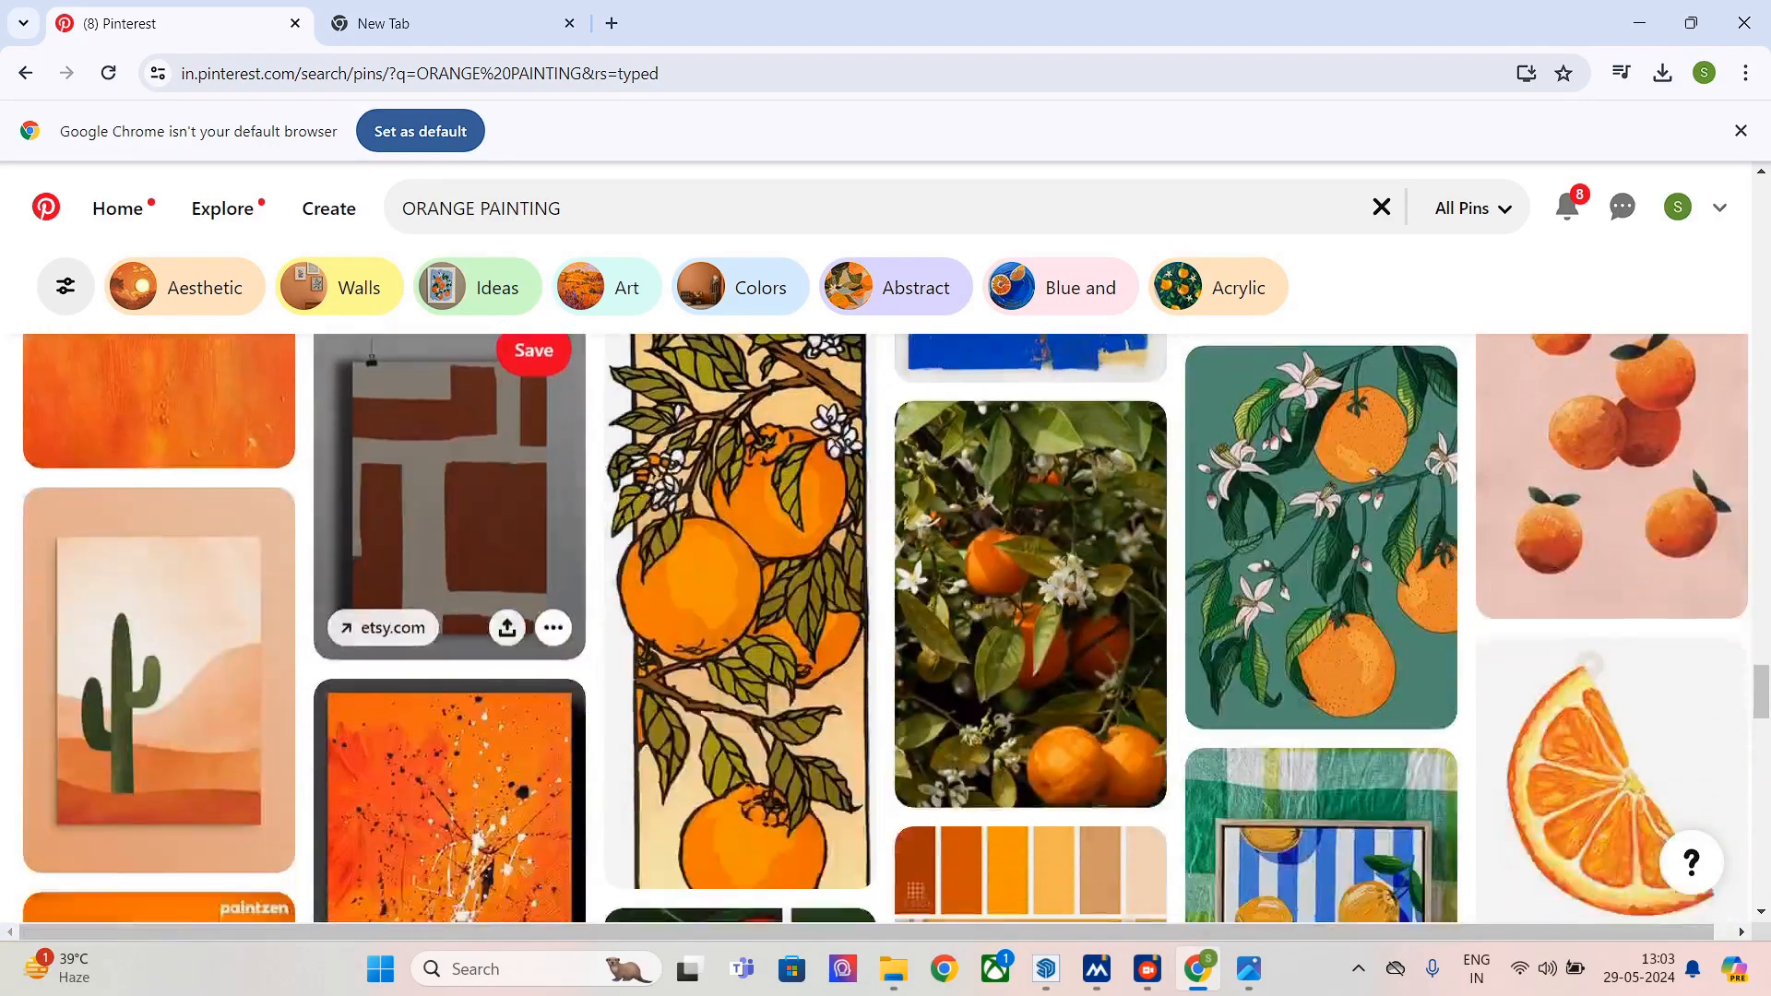
scroll(449, 646, down, 5)
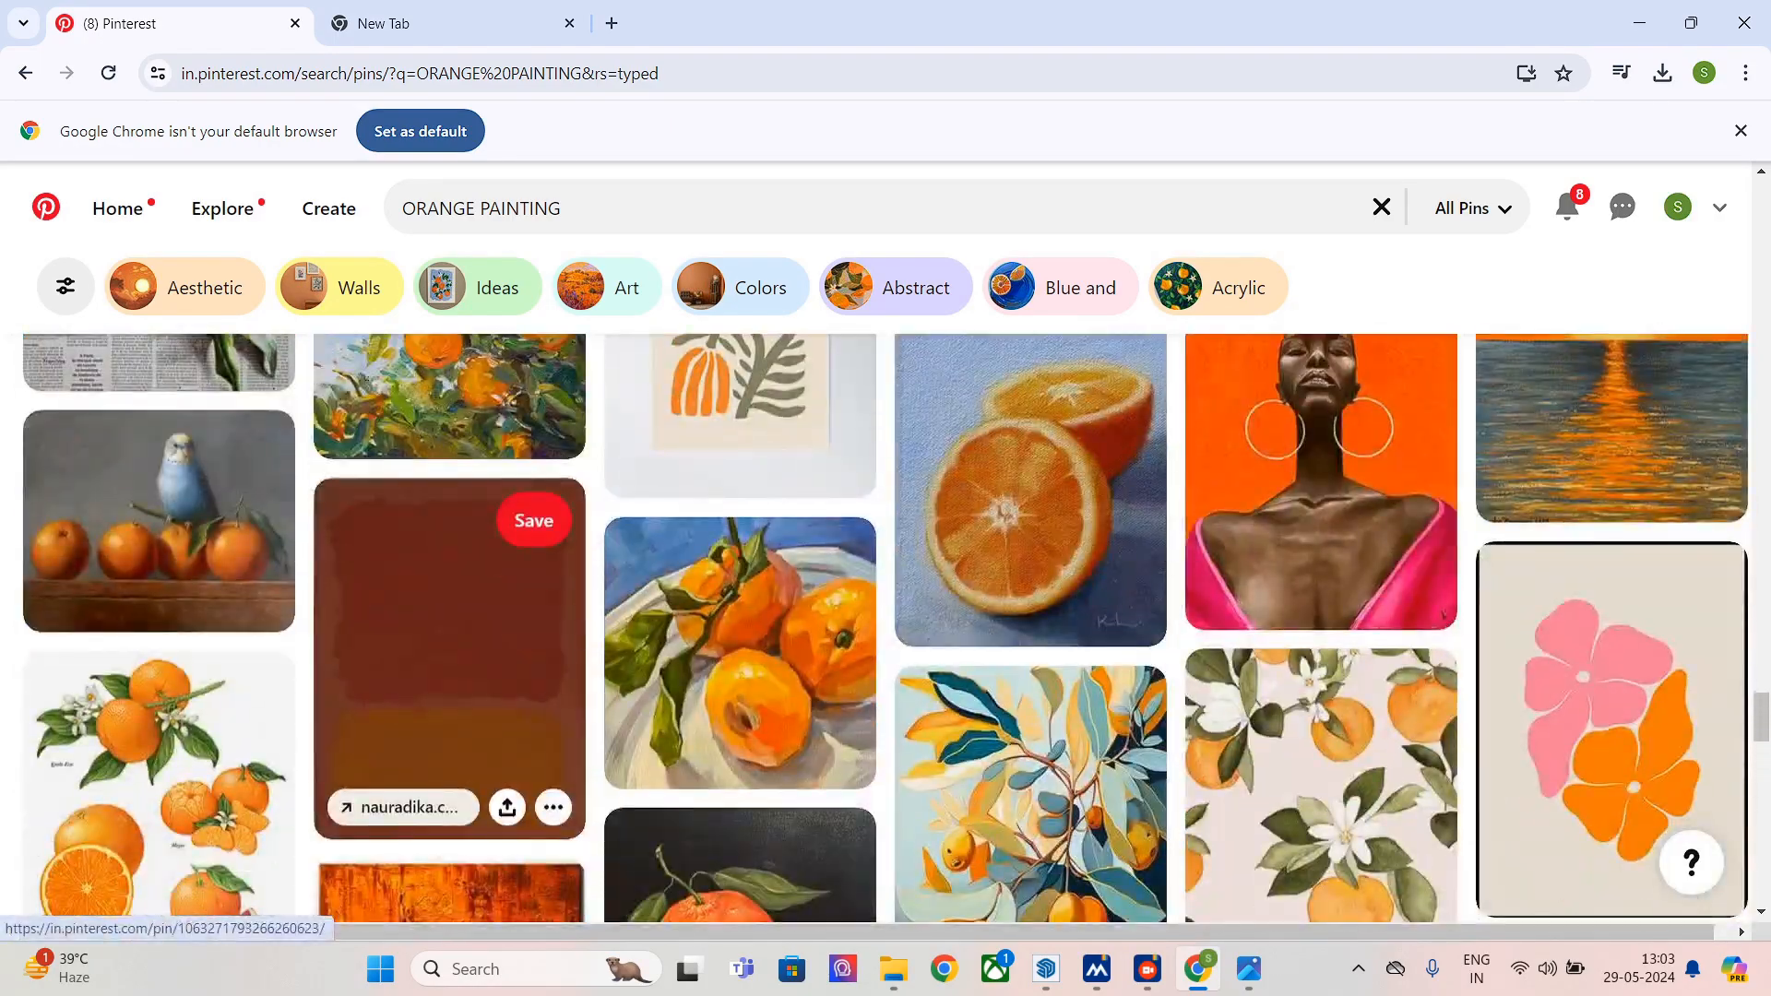
- Narrow the orange painting search to Aesthetic and look through the results for artwork for the back wall picture
click(184, 287)
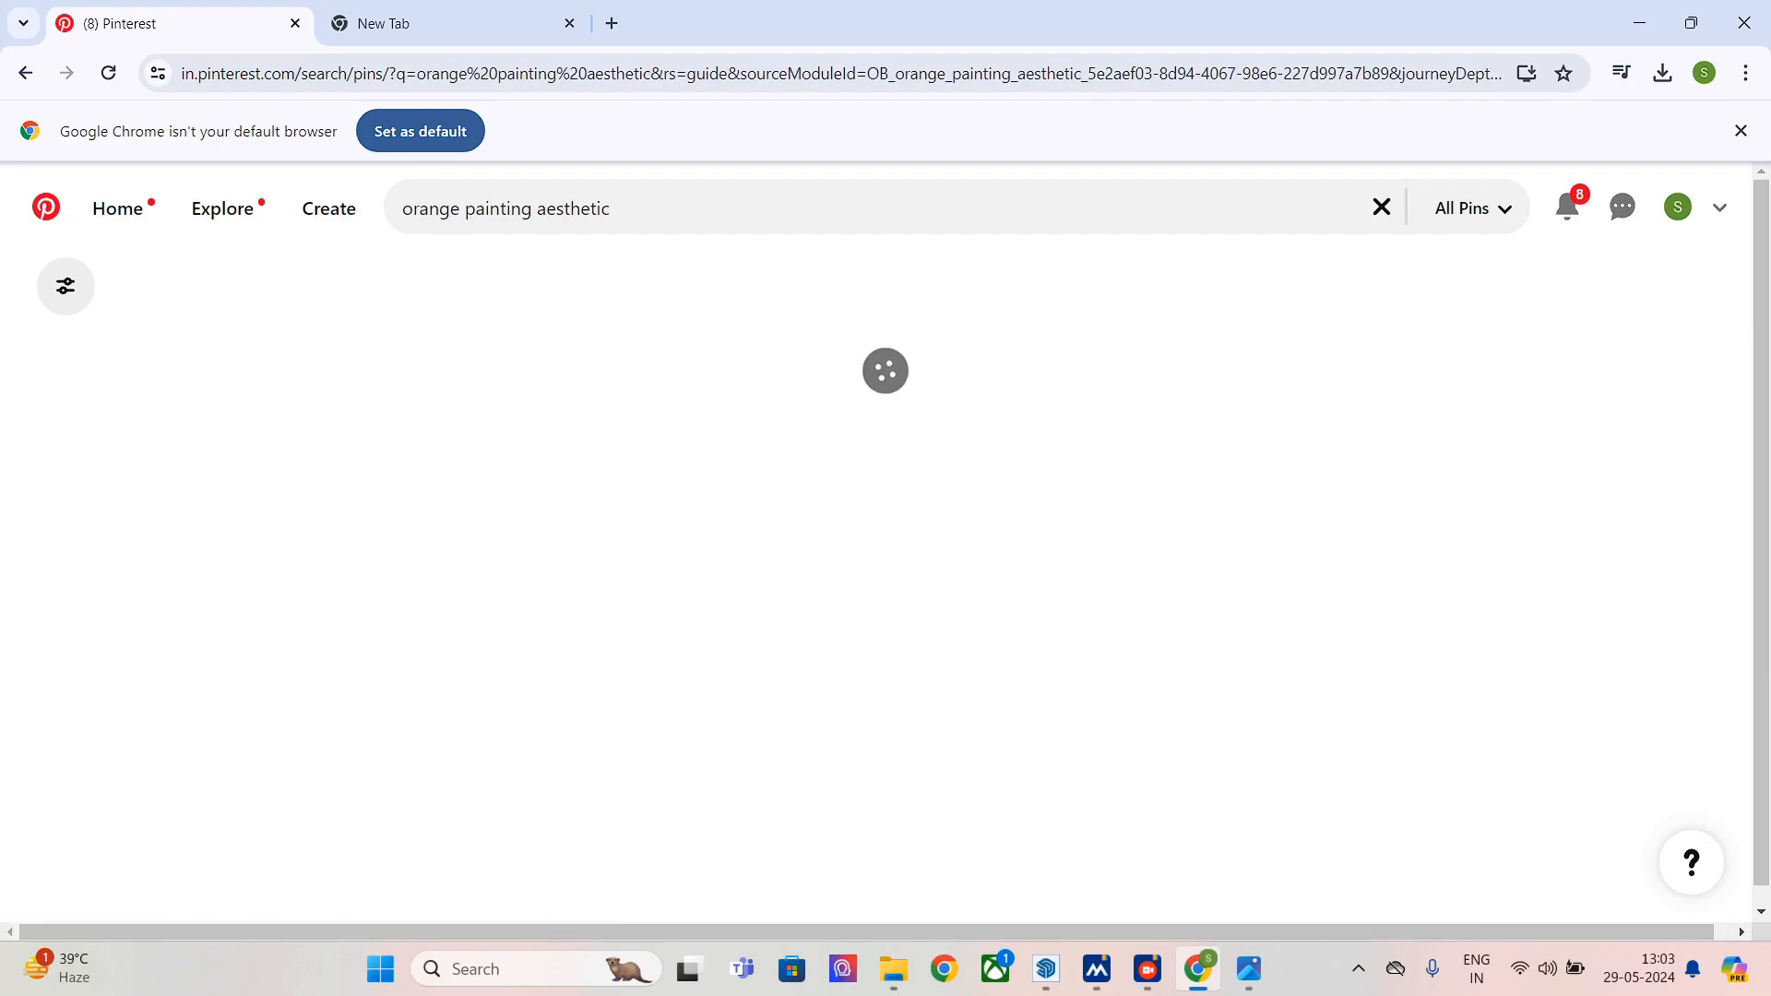
scroll(737, 701, down, 3)
scroll(738, 701, up, 3)
scroll(737, 701, down, 5)
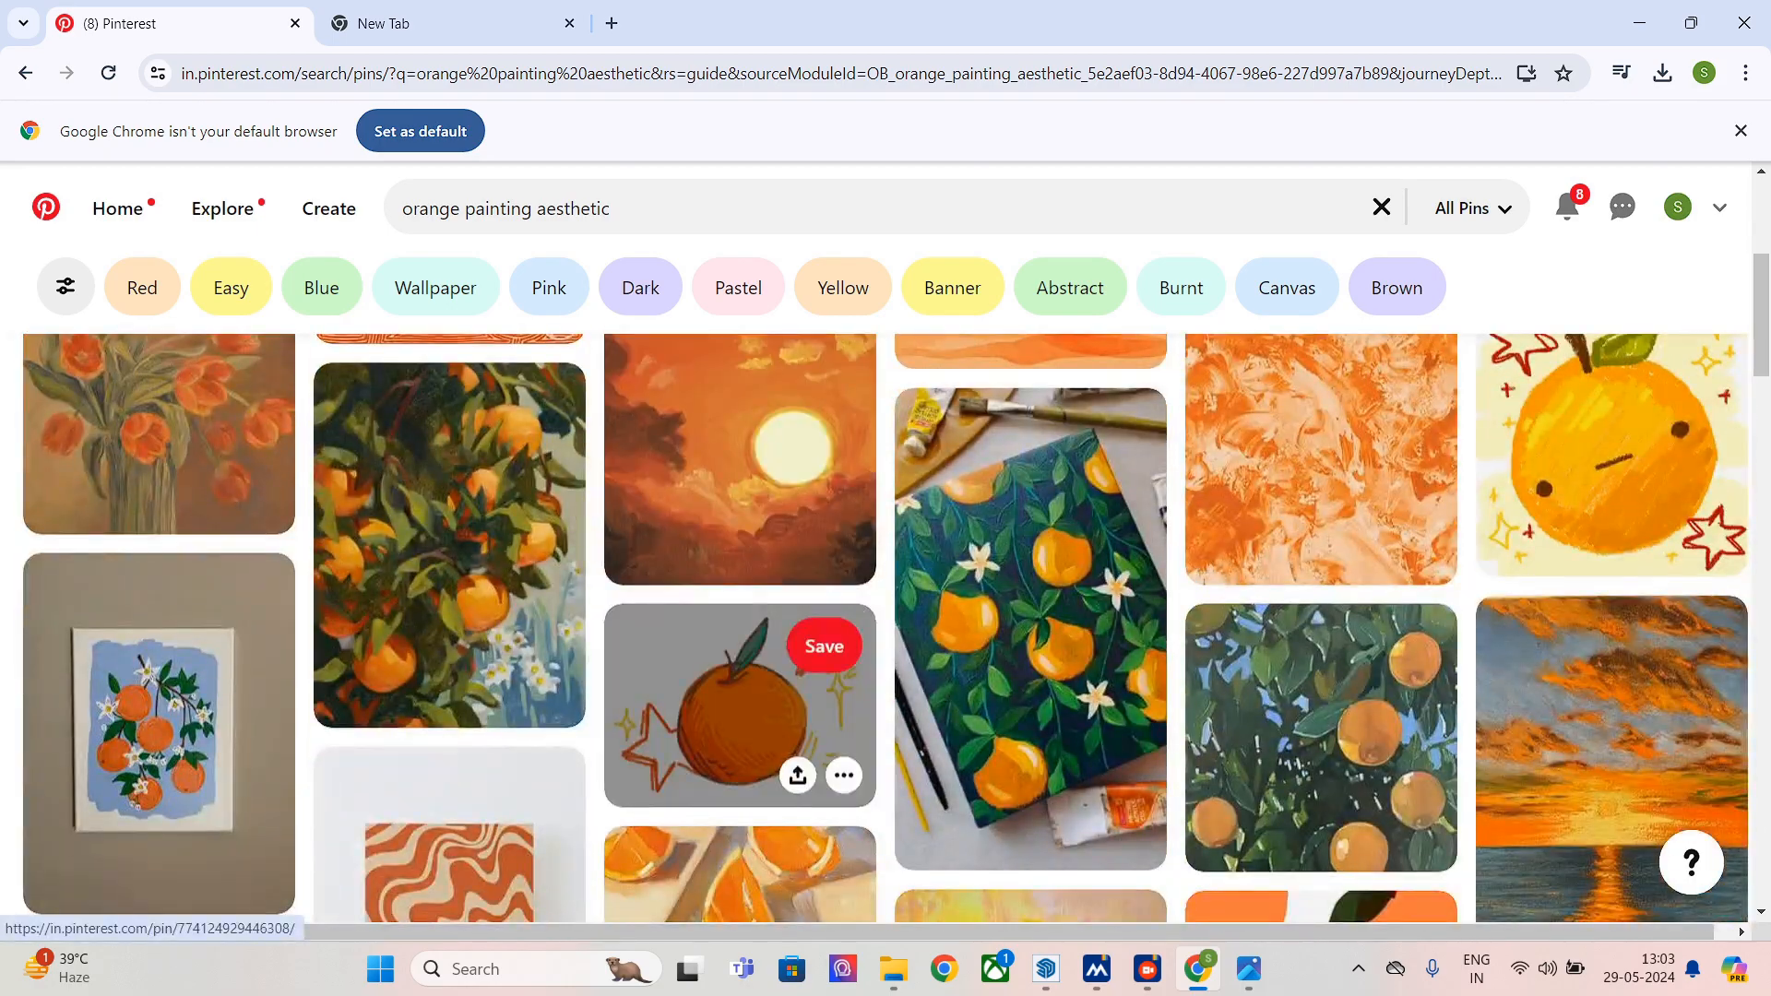
scroll(738, 682, down, 5)
scroll(738, 673, down, 1)
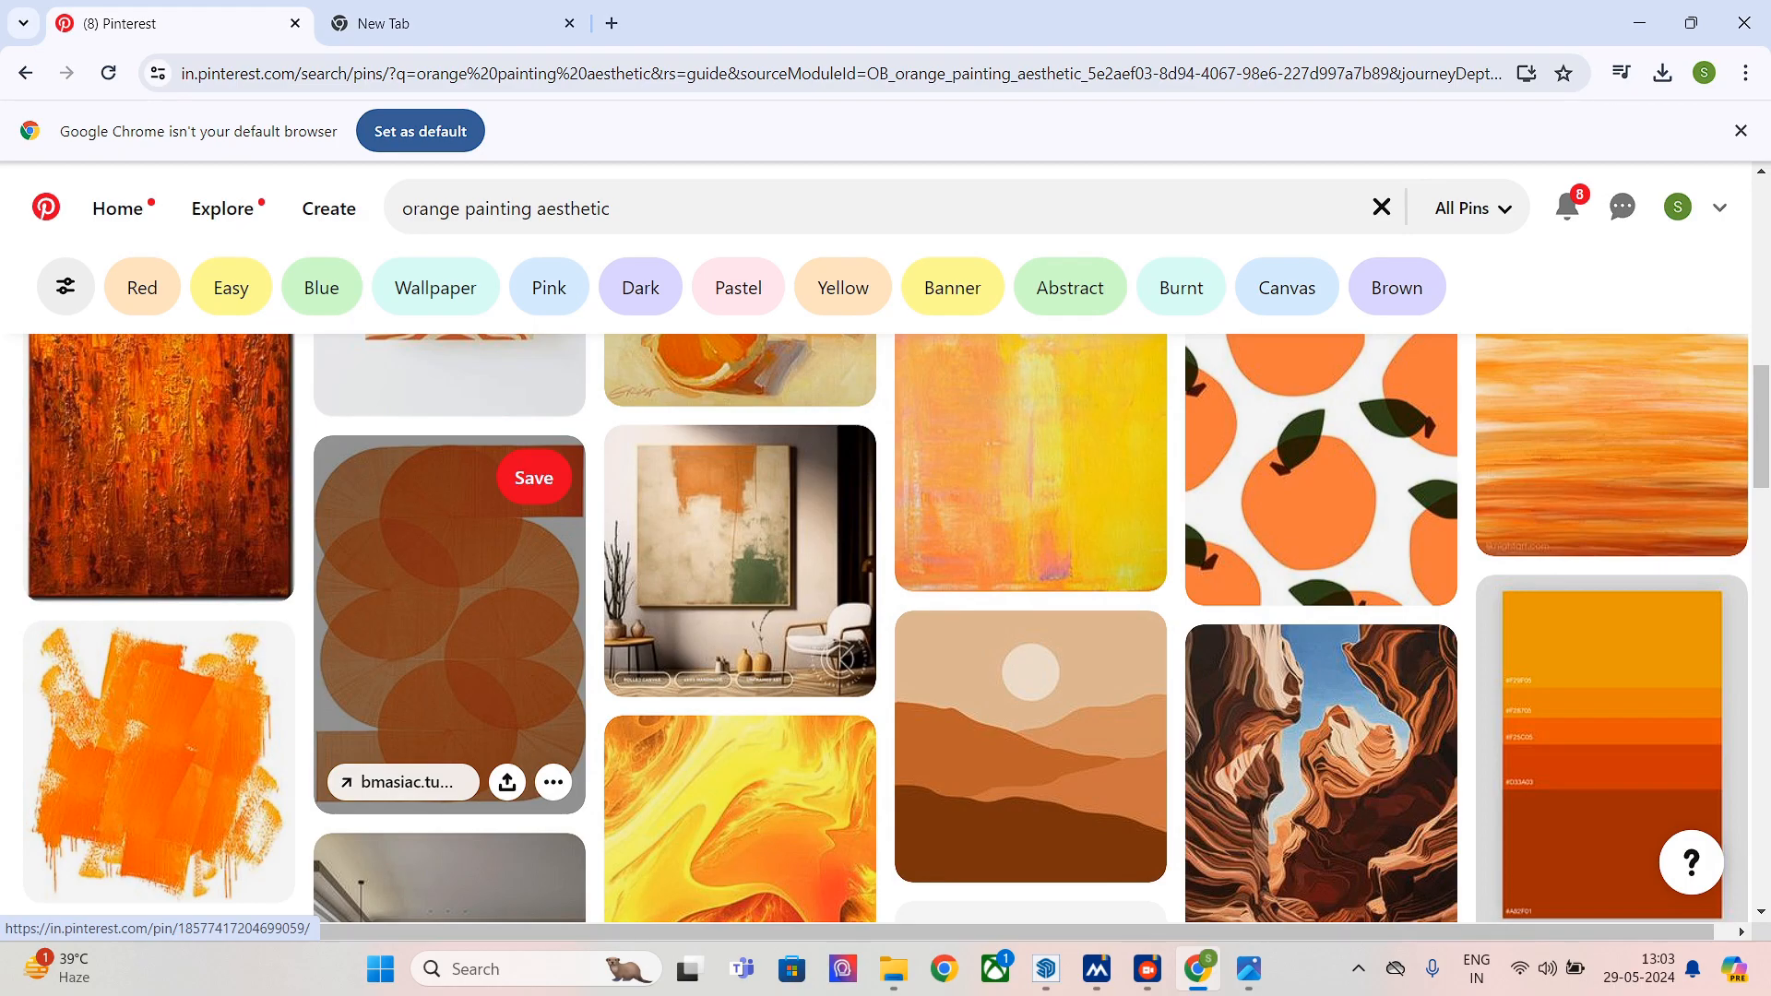
scroll(452, 646, down, 3)
scroll(452, 646, down, 4)
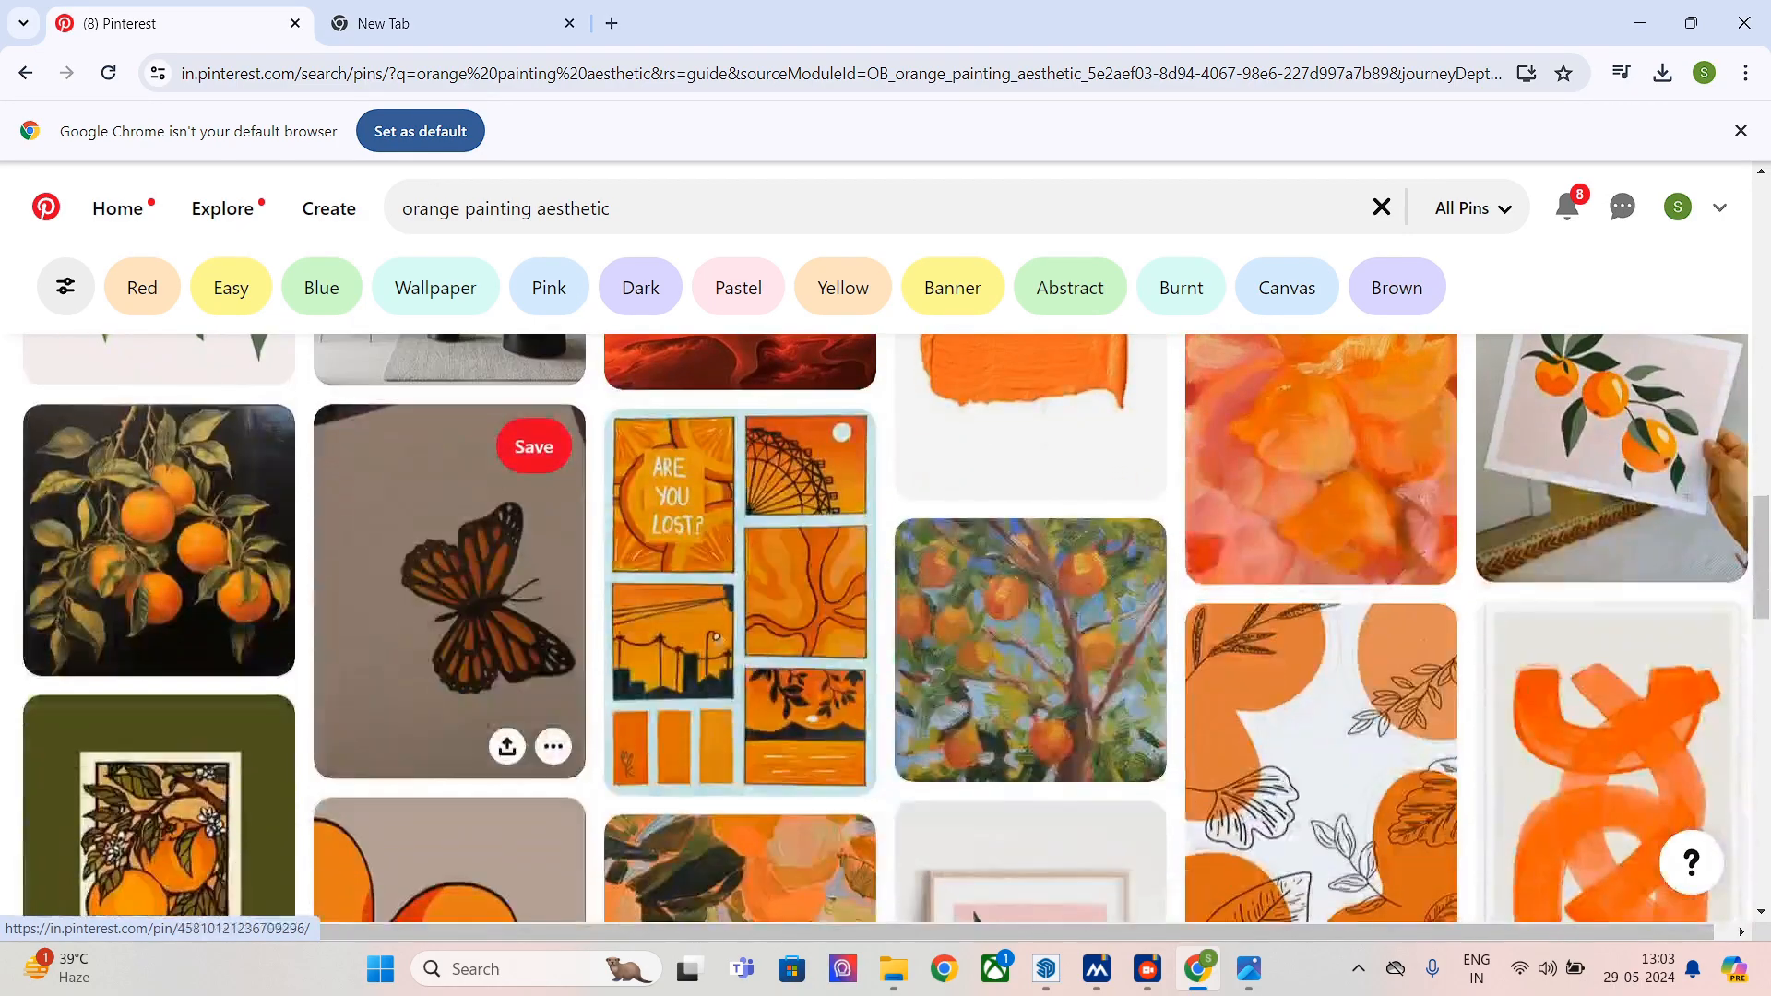
scroll(452, 646, down, 7)
scroll(452, 544, down, 1)
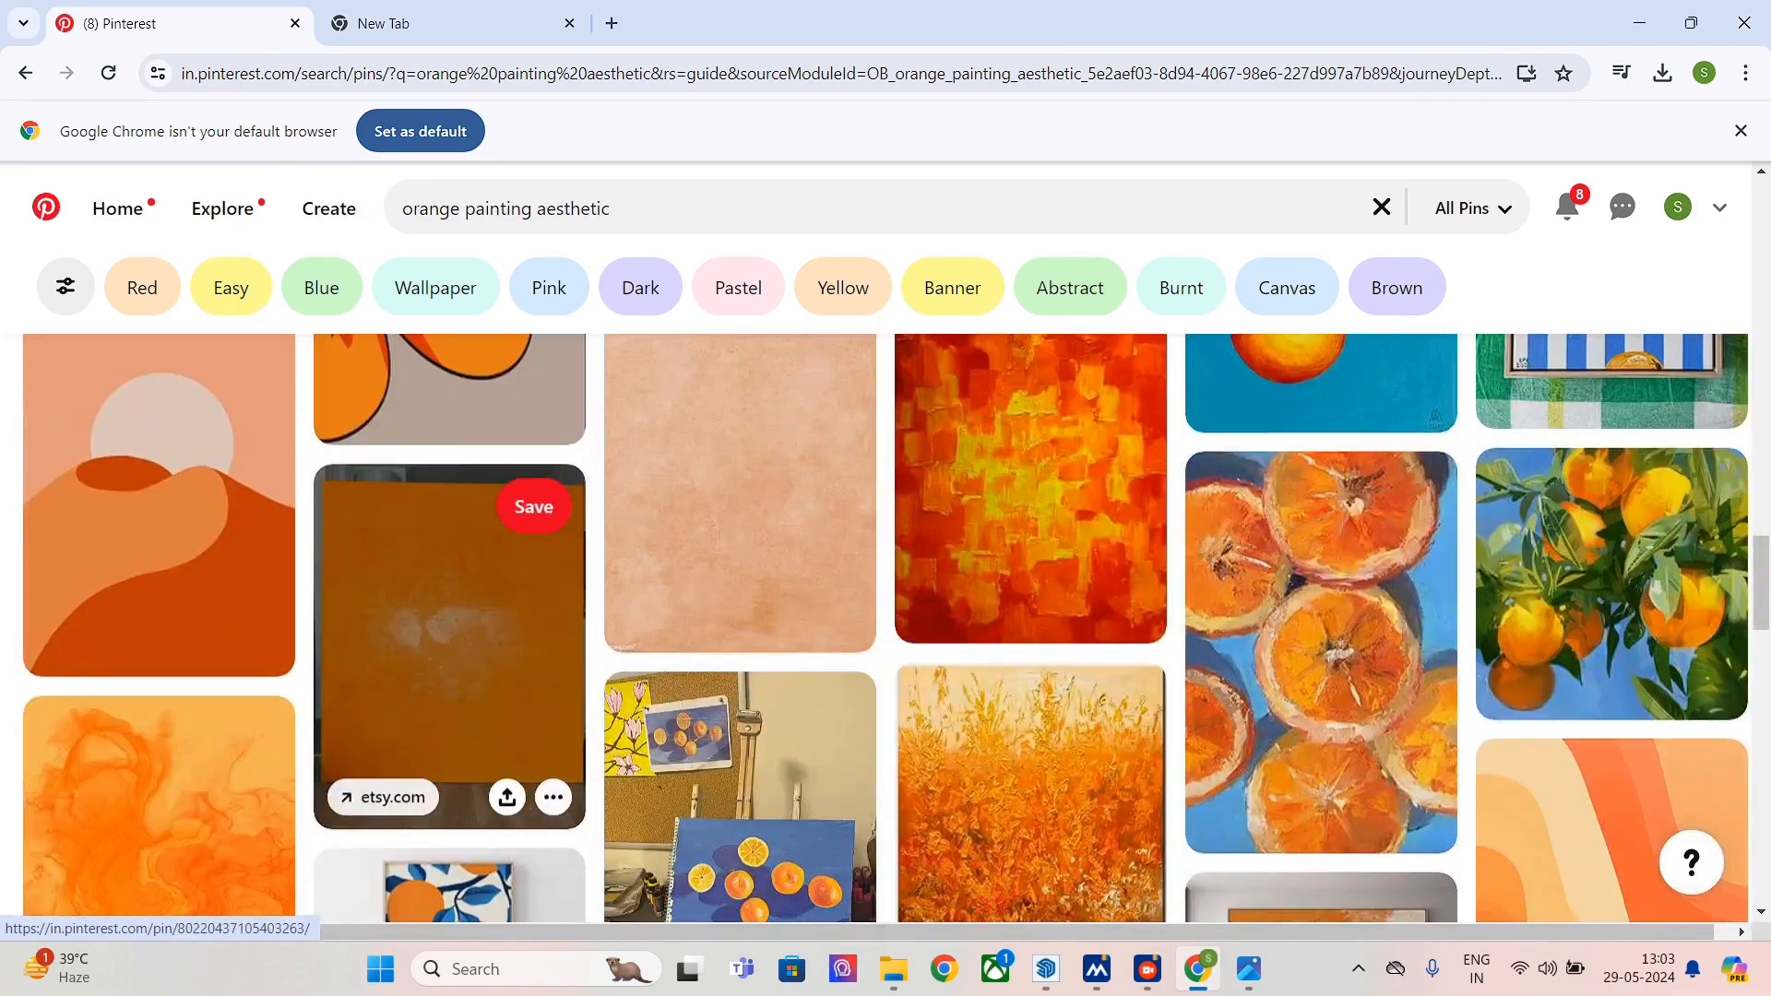
scroll(452, 544, up, 1)
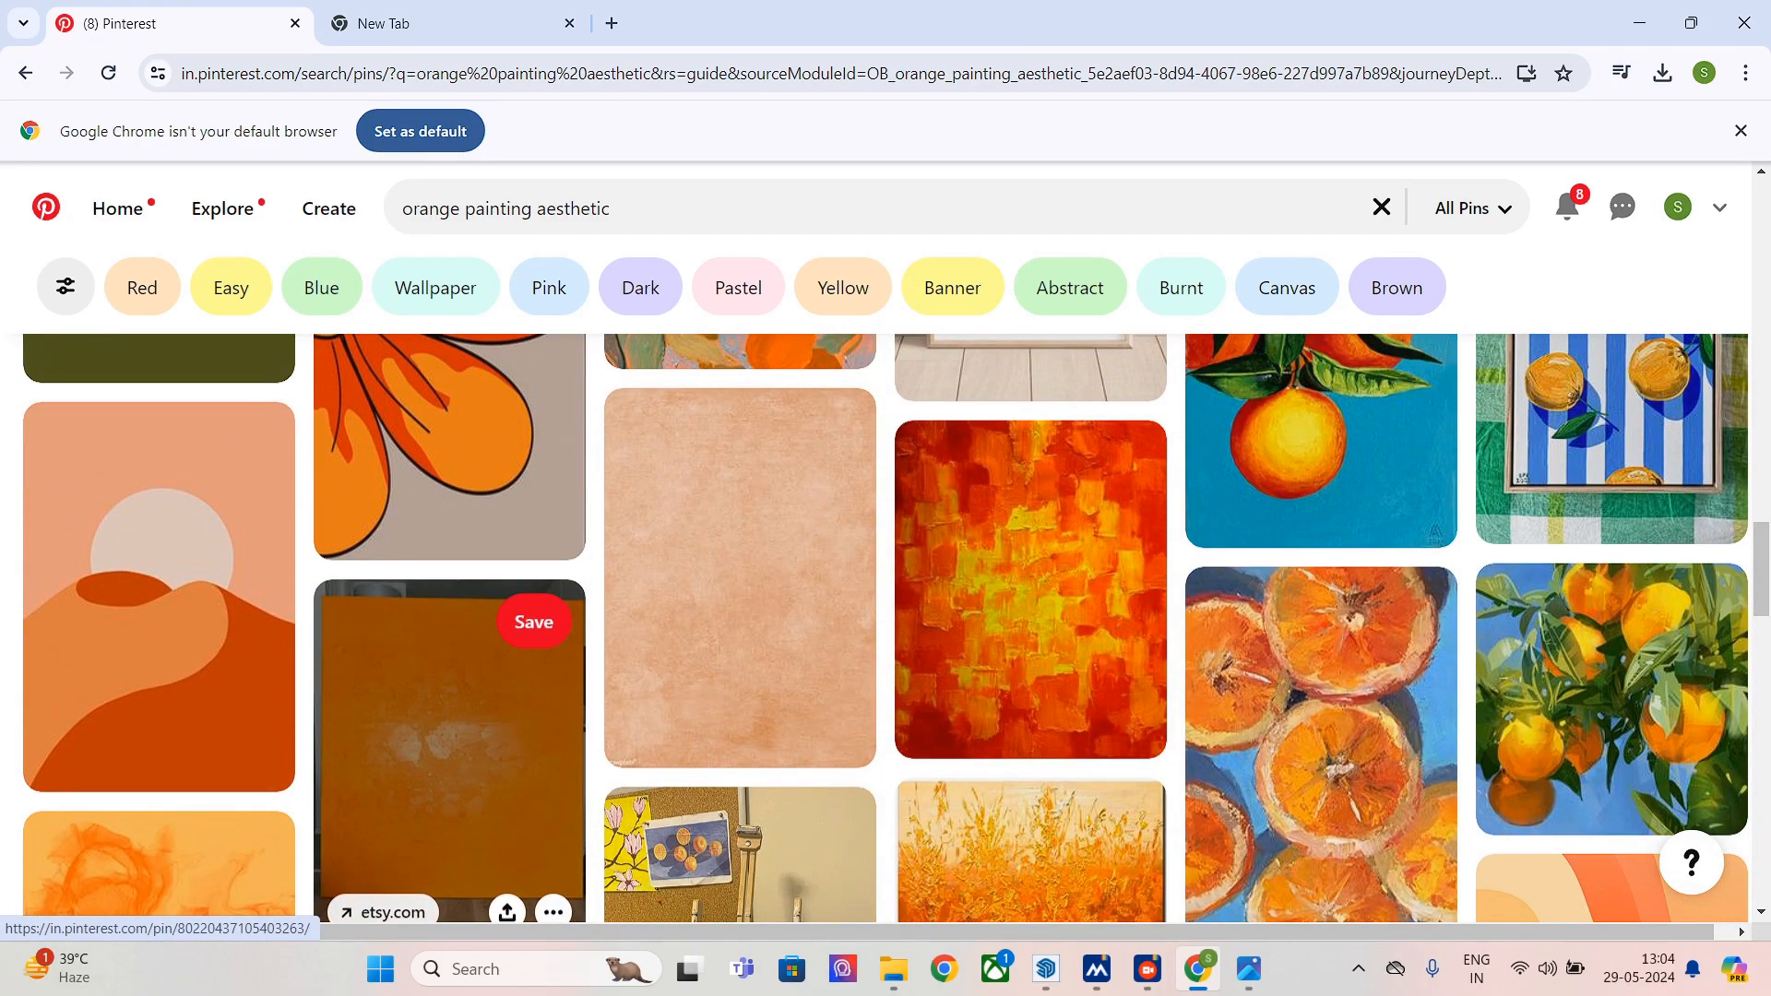
scroll(451, 545, down, 6)
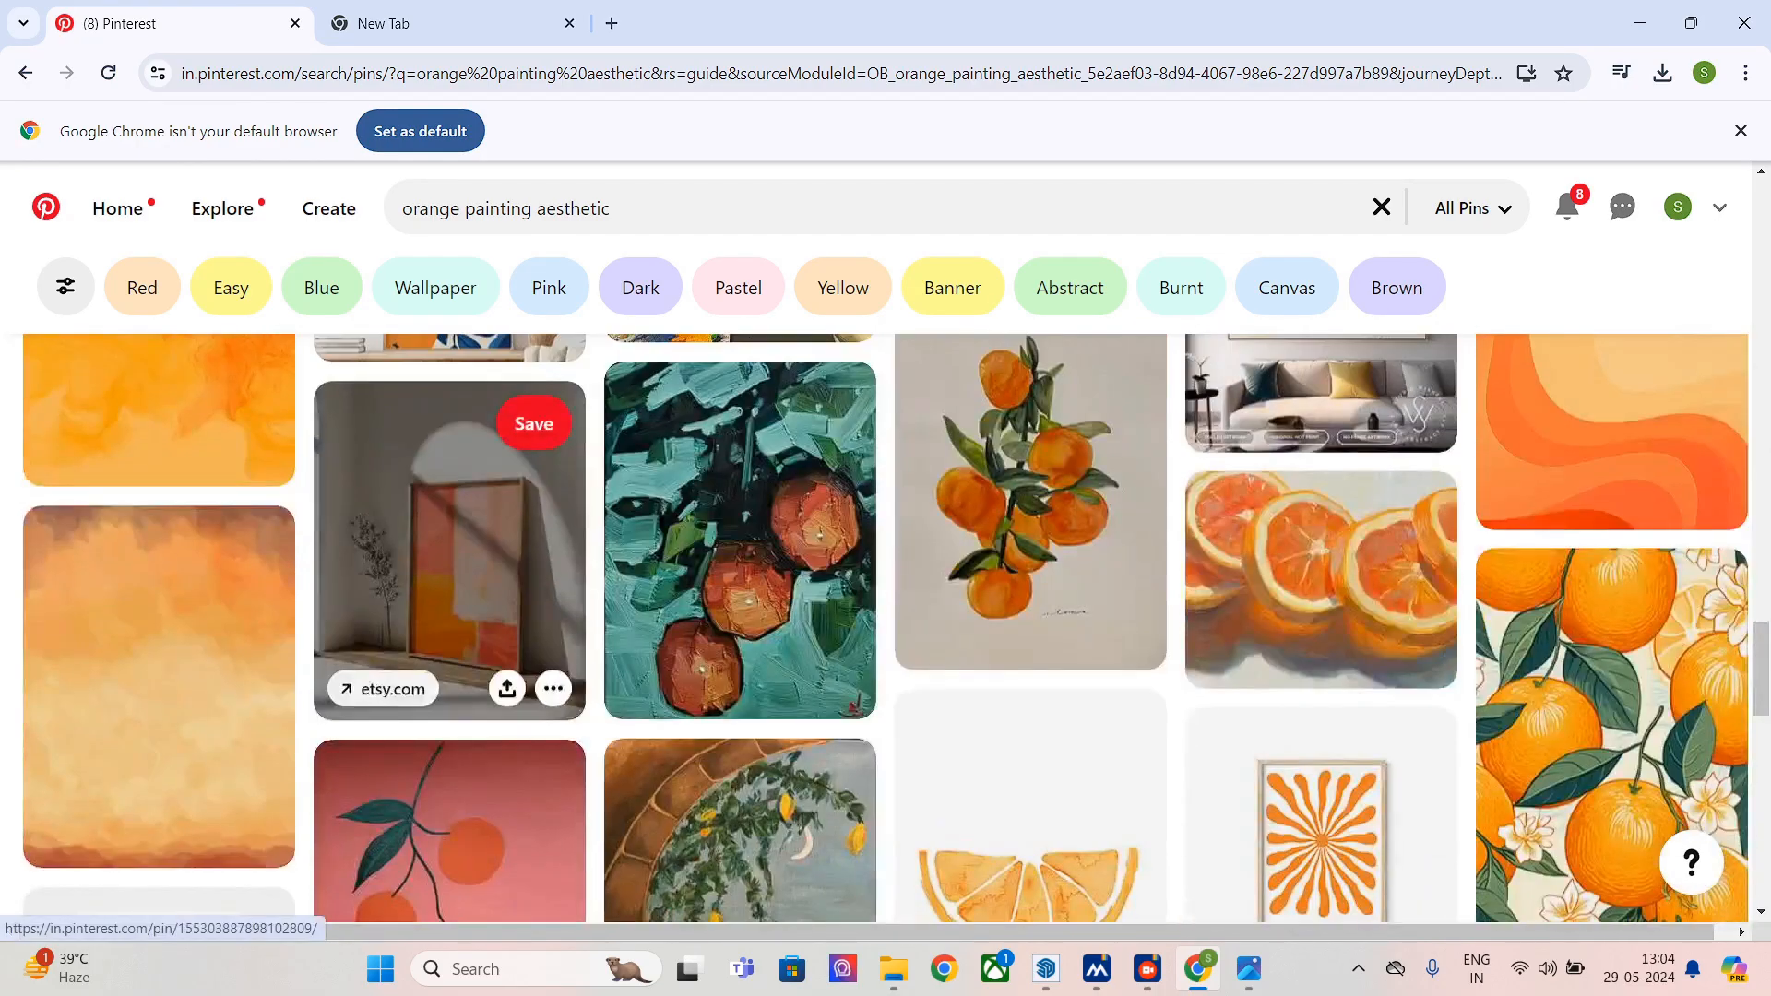
scroll(451, 599, down, 12)
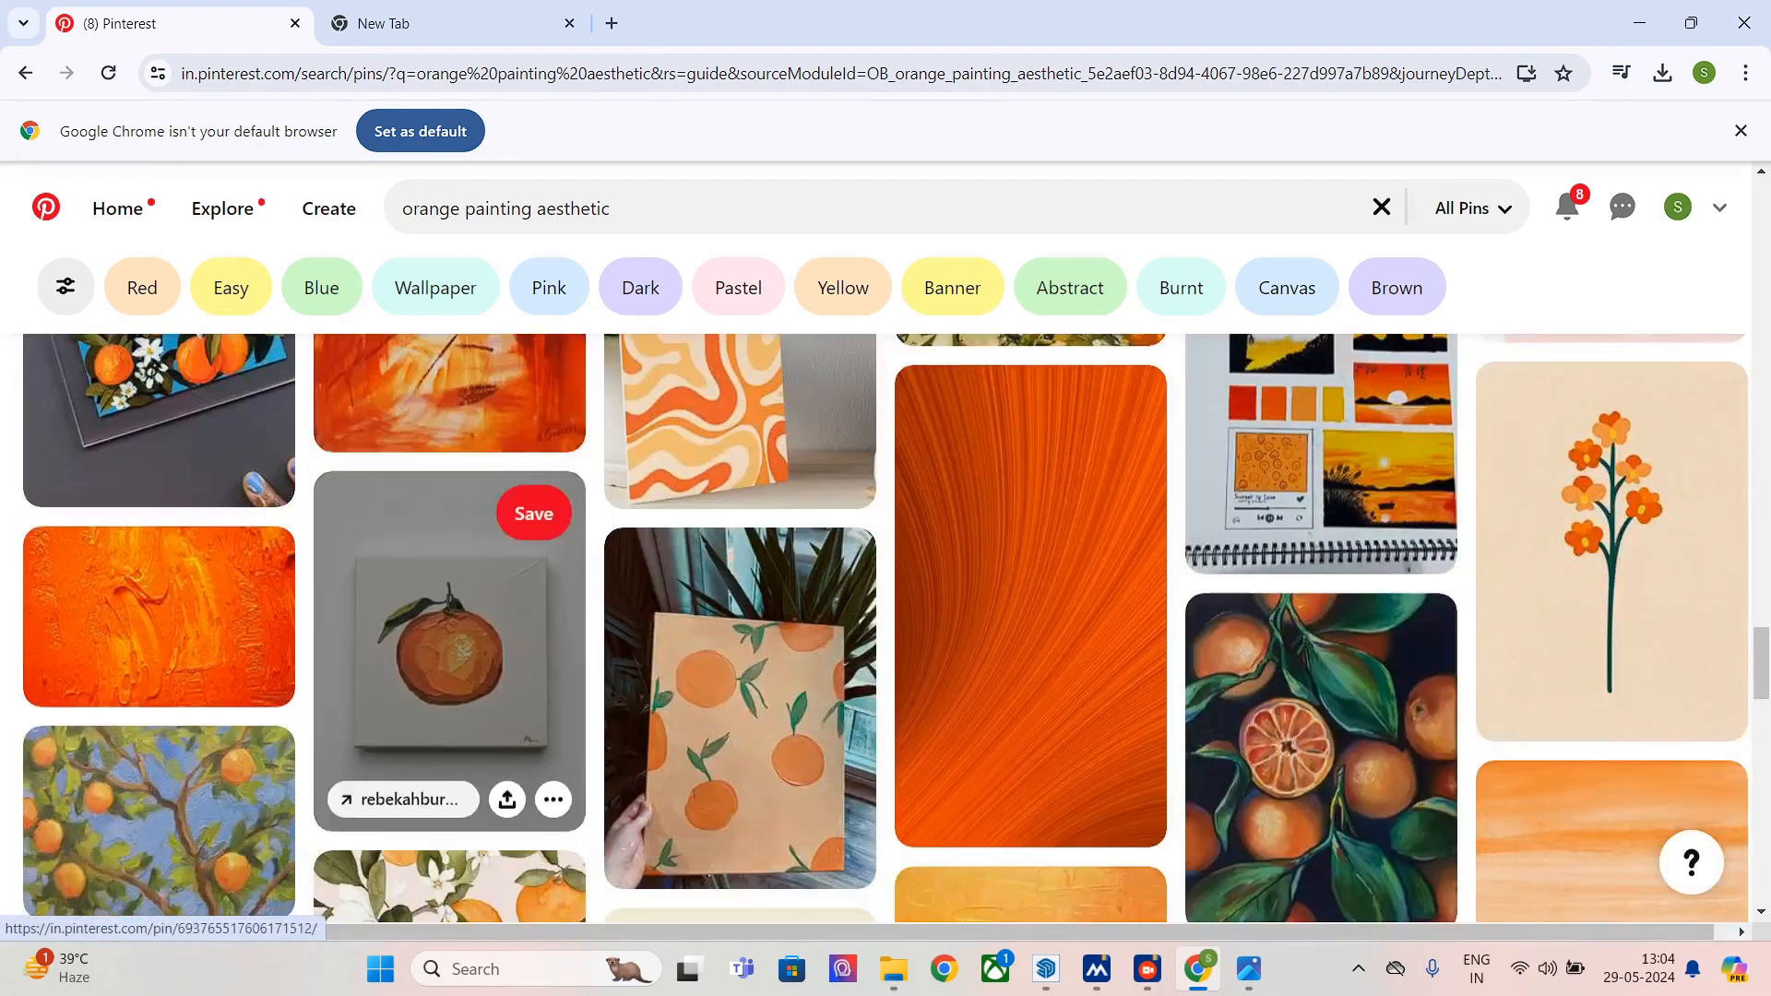
scroll(452, 600, down, 12)
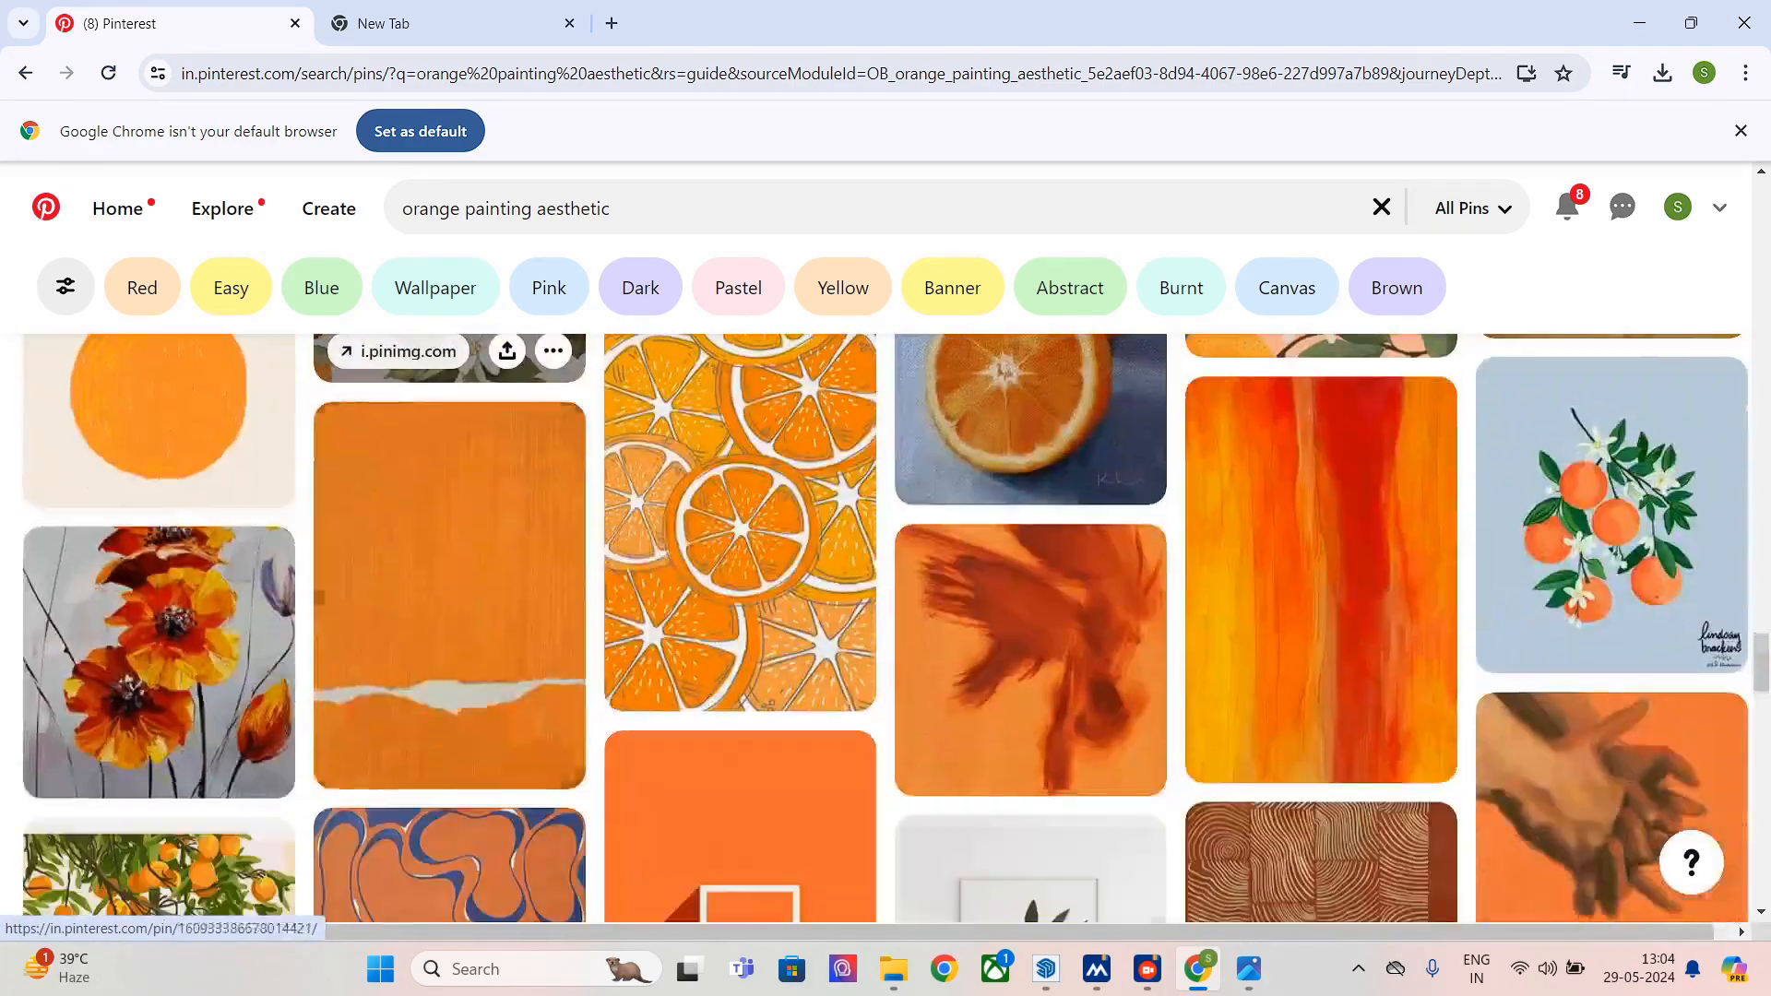
scroll(449, 600, down, 5)
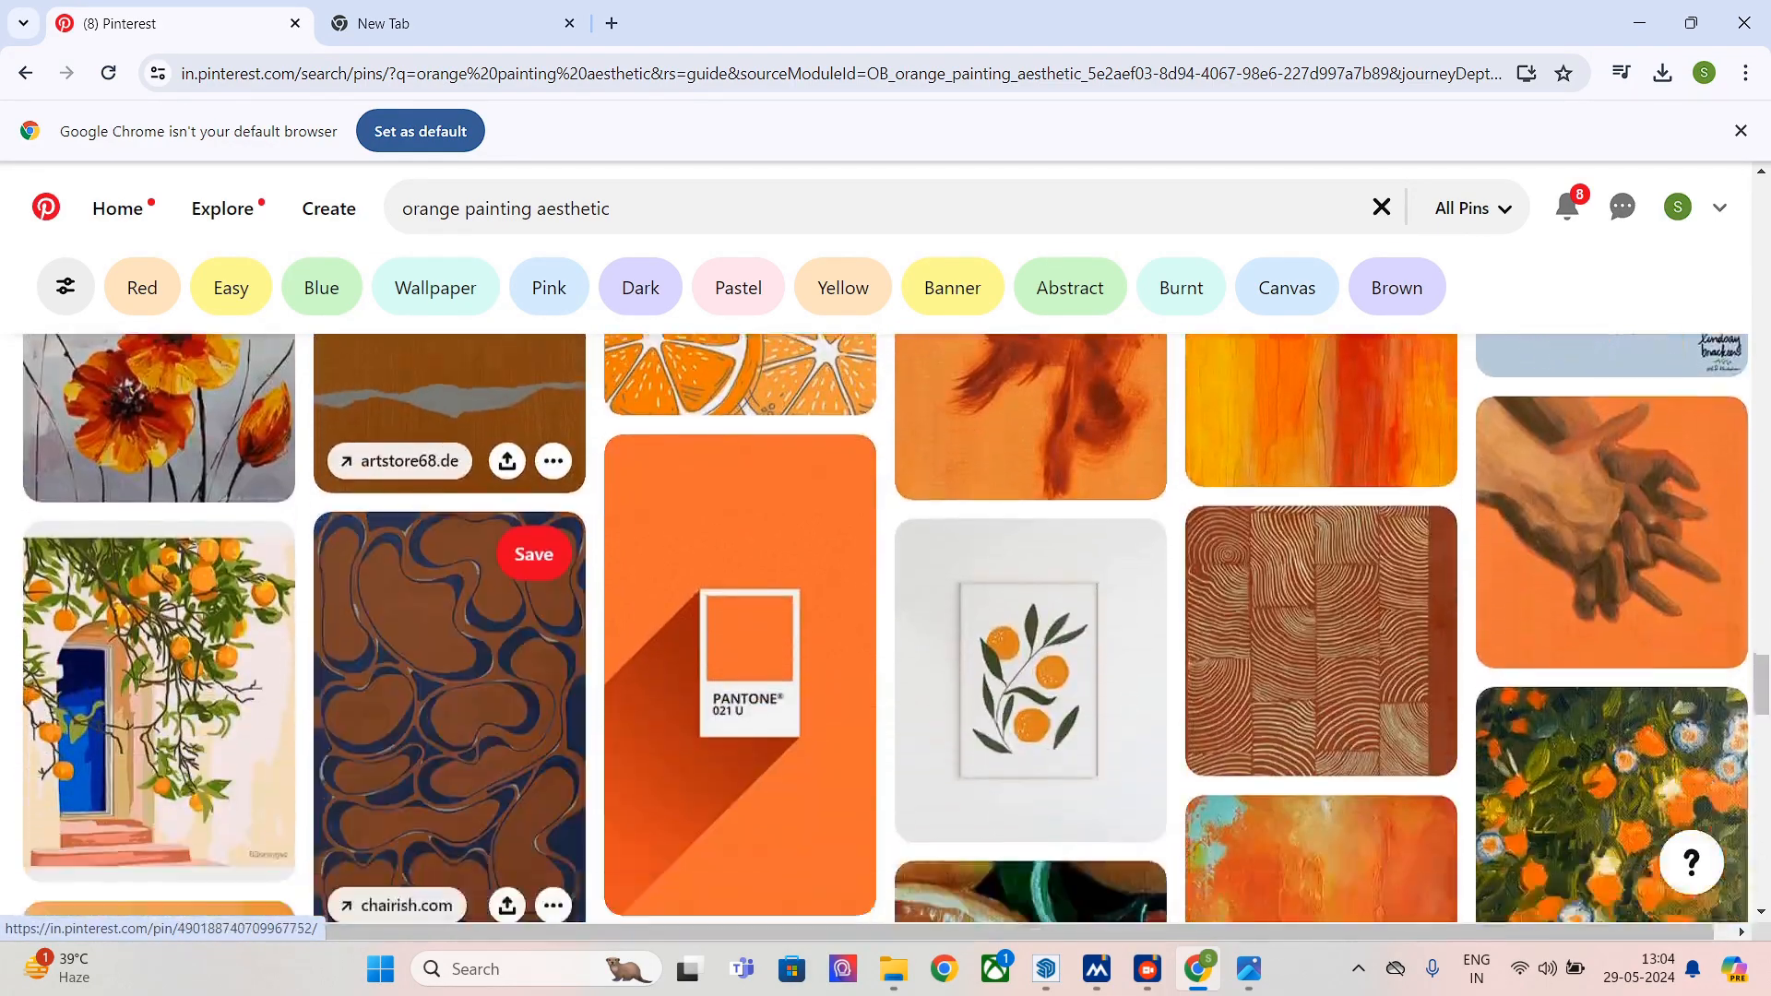
scroll(449, 599, up, 1)
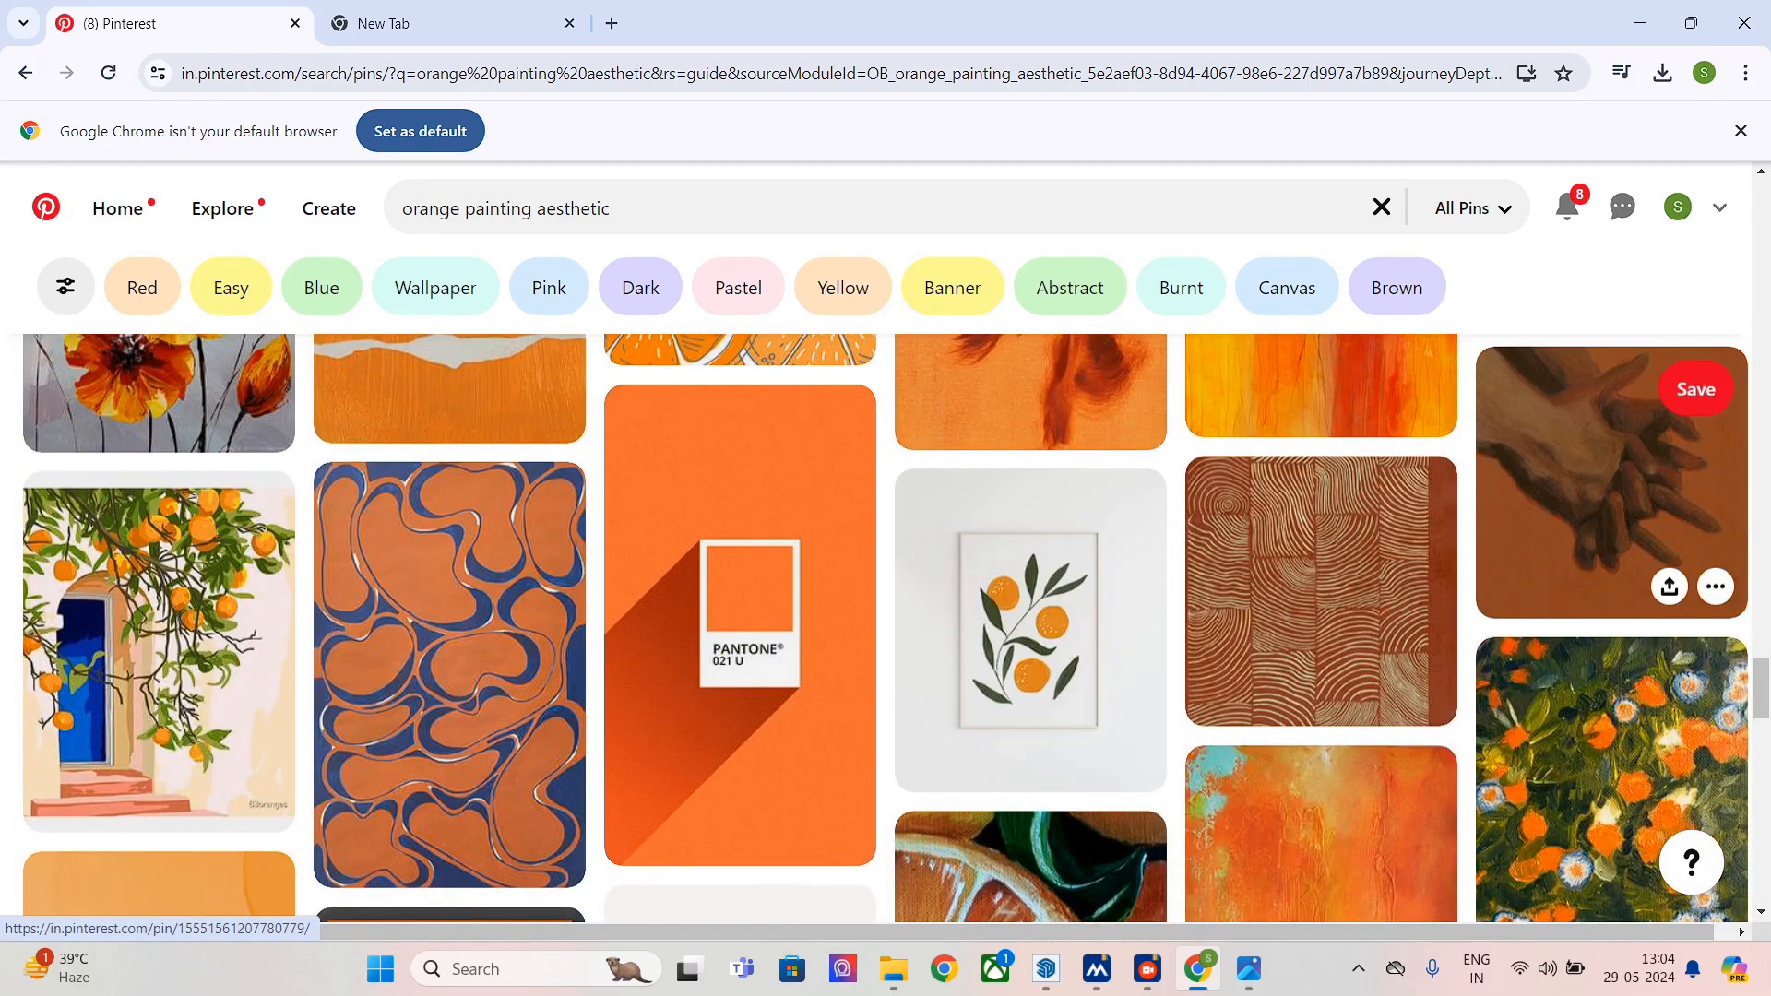
- Open the pin of two clasped hands on an orange background and browse its related artwork
click(1611, 481)
scroll(729, 553, down, 6)
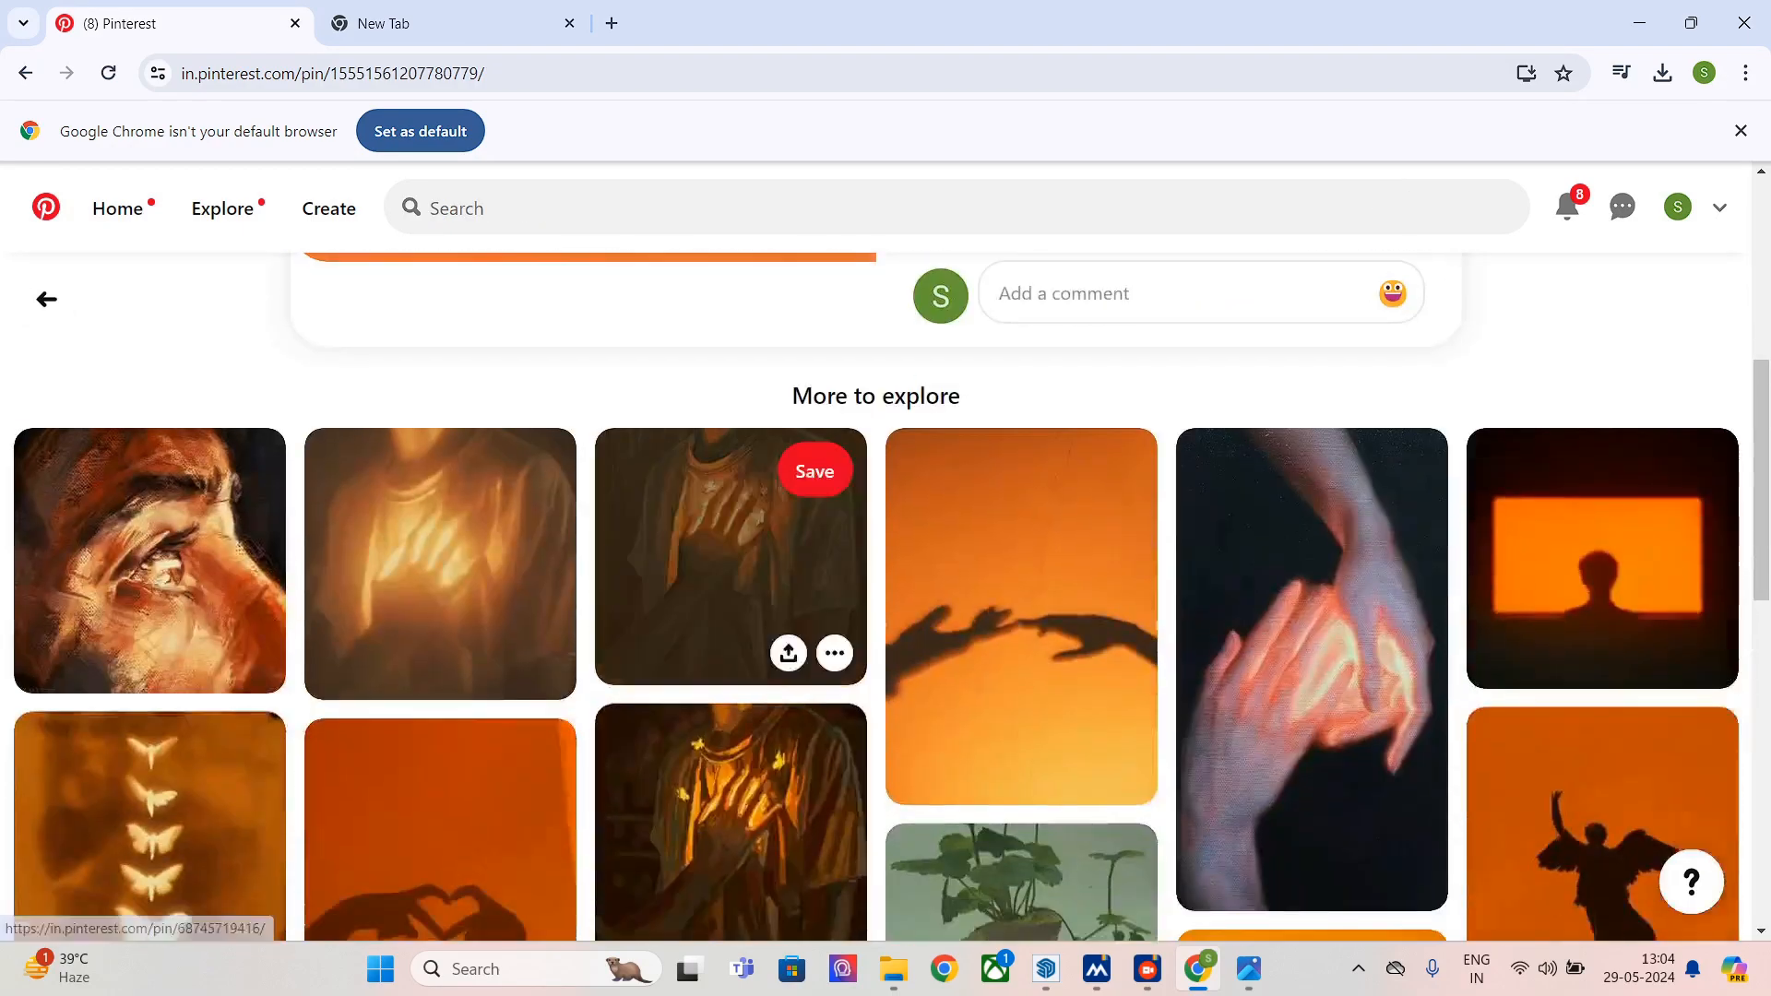
scroll(729, 664, down, 4)
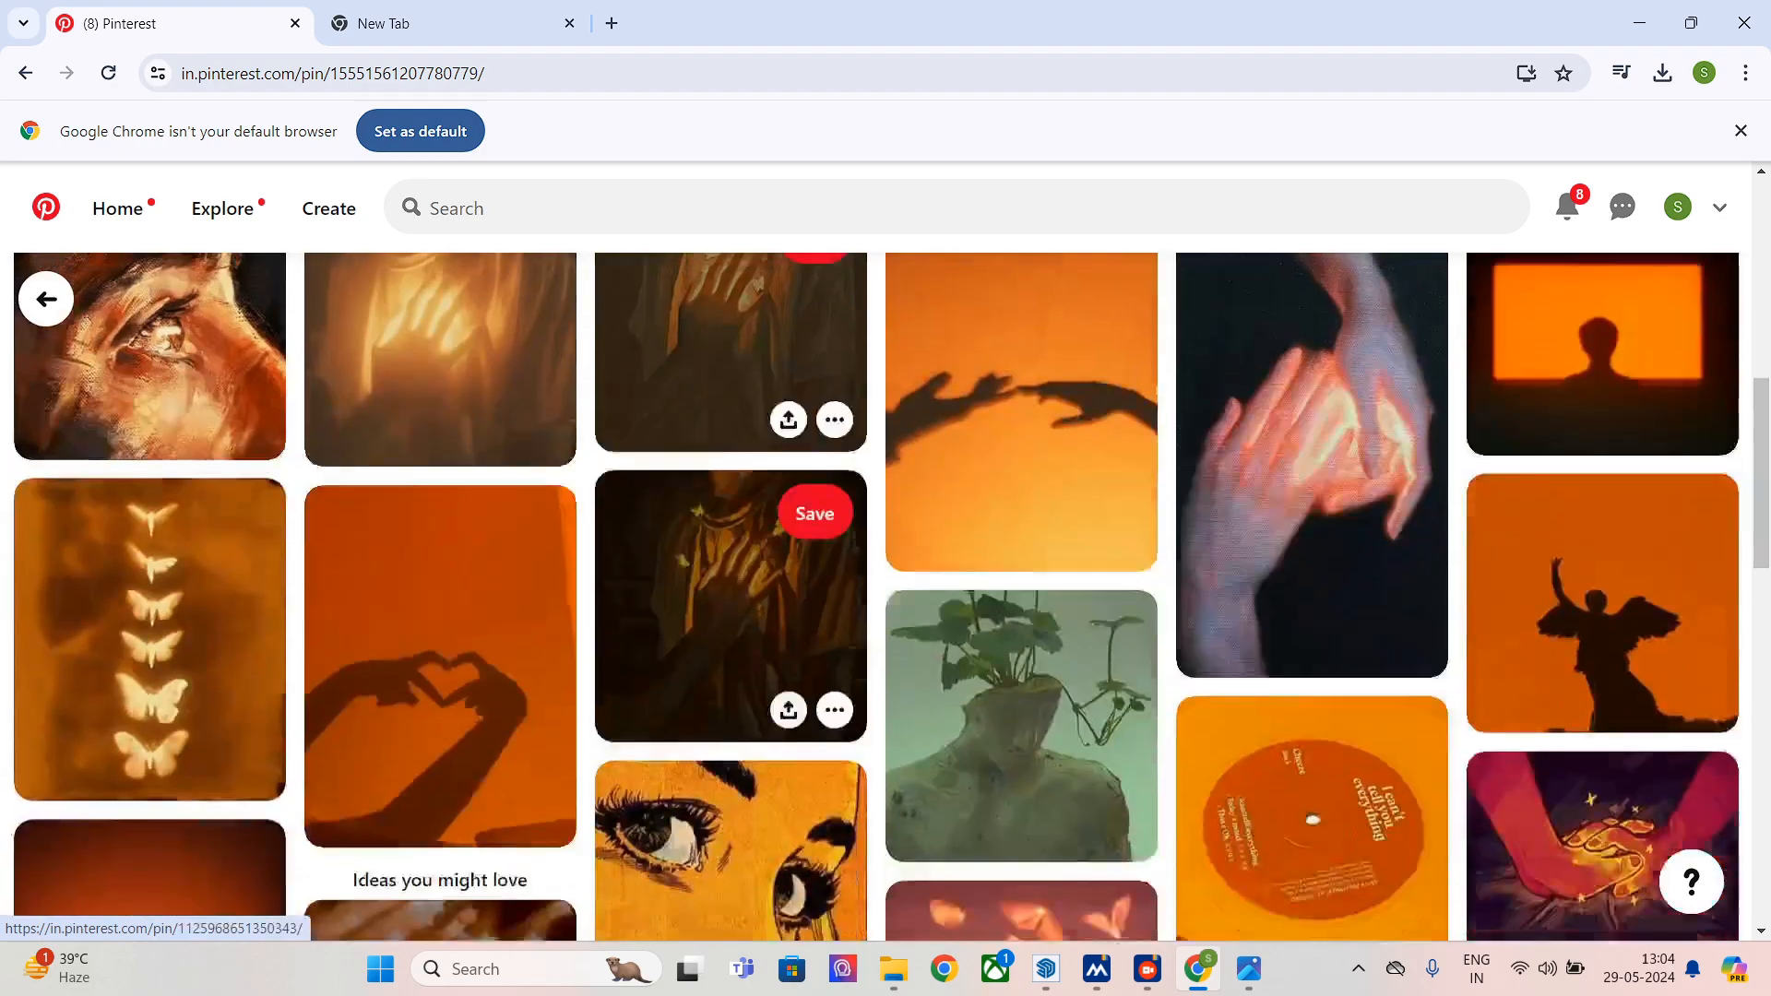
scroll(728, 664, down, 3)
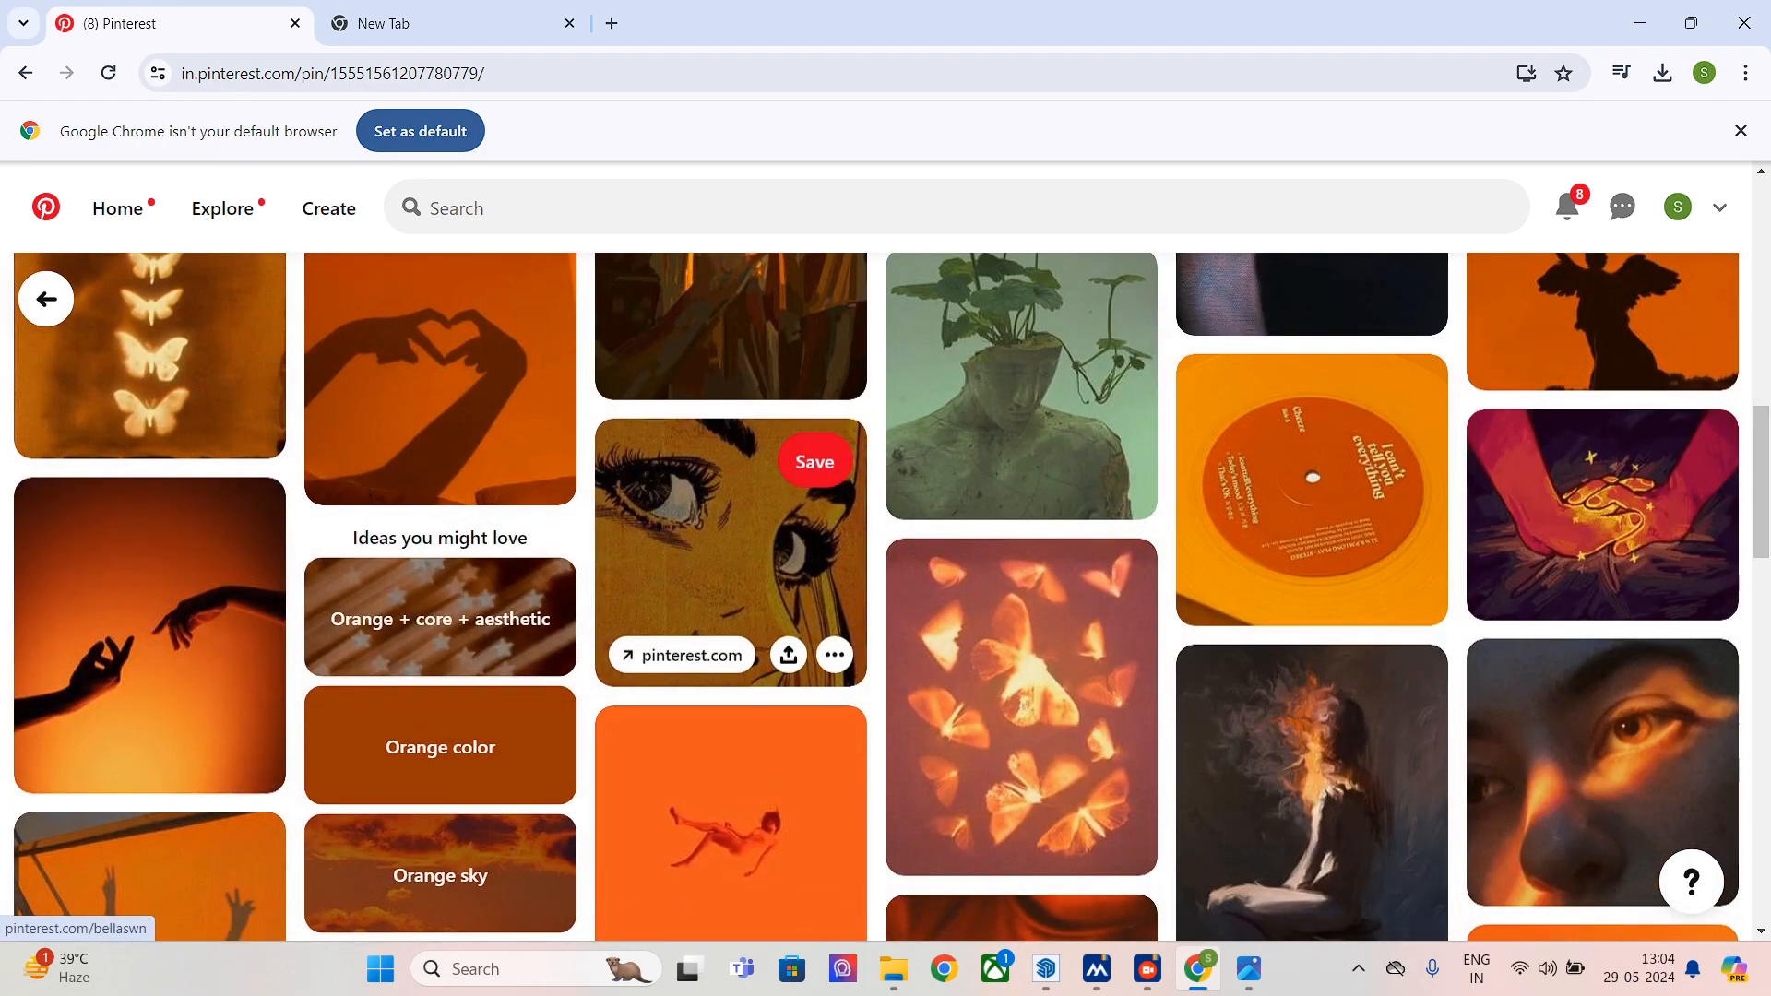
scroll(728, 646, up, 4)
scroll(728, 646, down, 9)
scroll(729, 645, down, 6)
scroll(728, 645, up, 1)
scroll(729, 645, down, 5)
scroll(728, 645, up, 15)
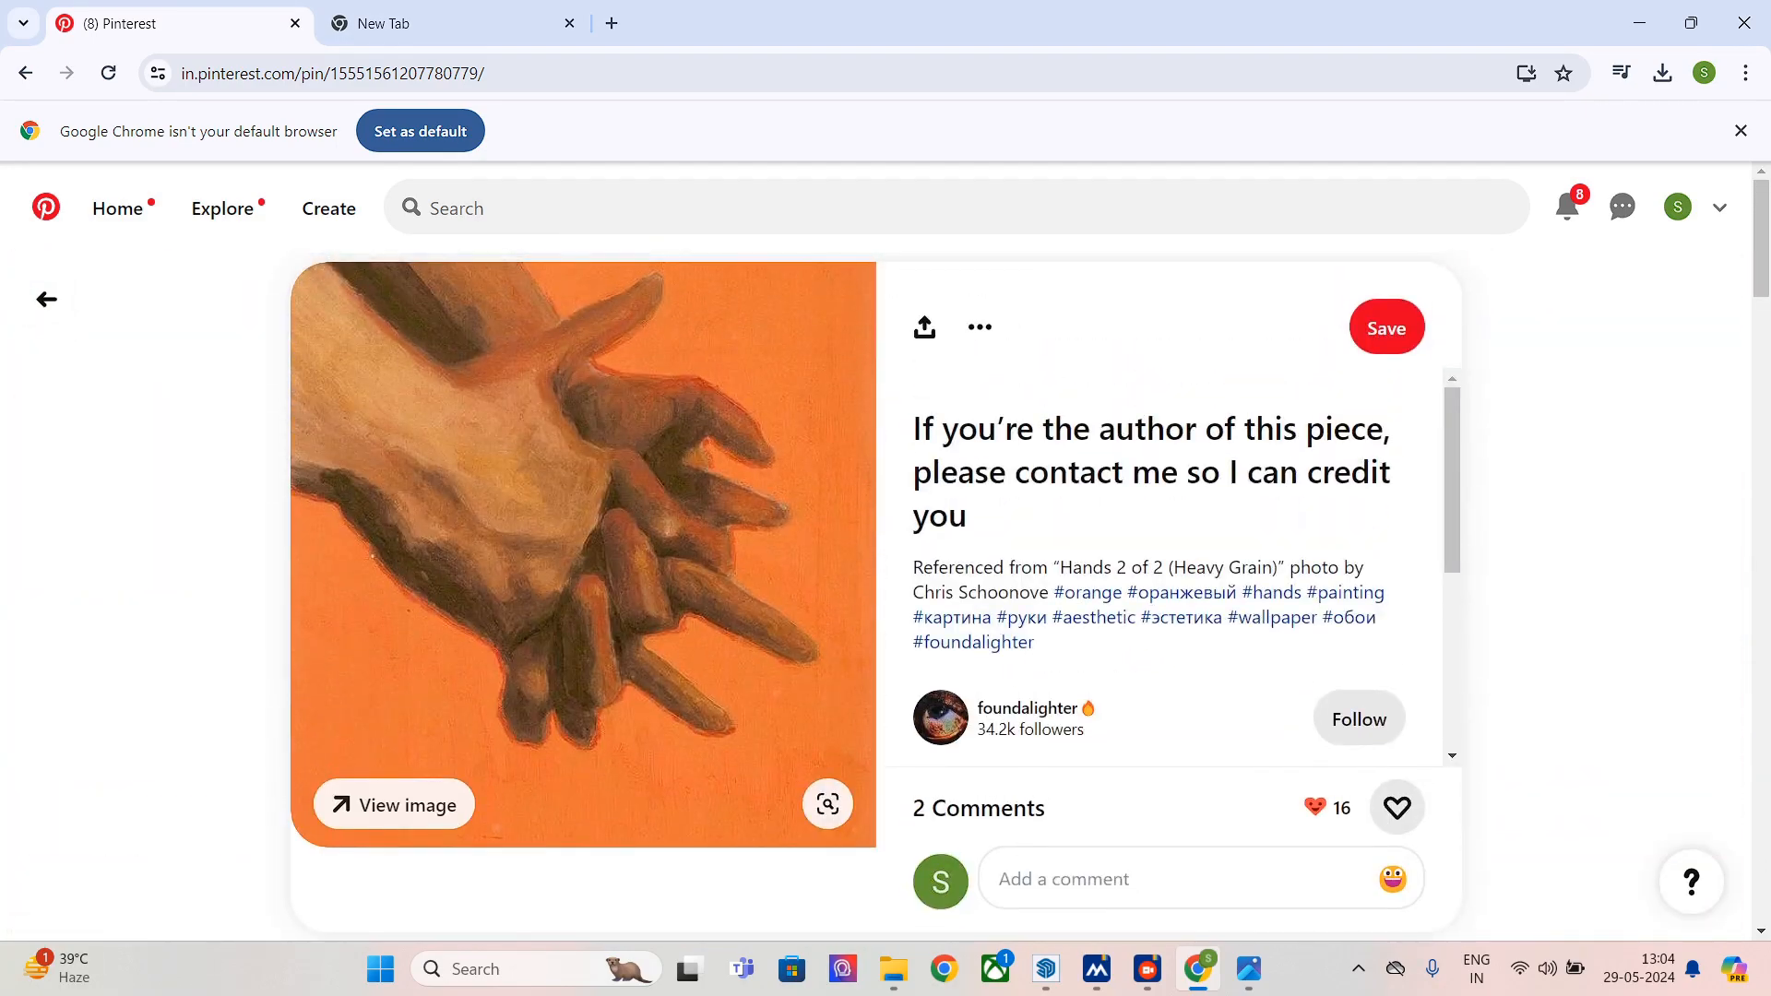
- Download the image of hands on an orange background, switch to SketchUp, and minimize the V-Ray Frame Buffer to uncover the model
click(980, 327)
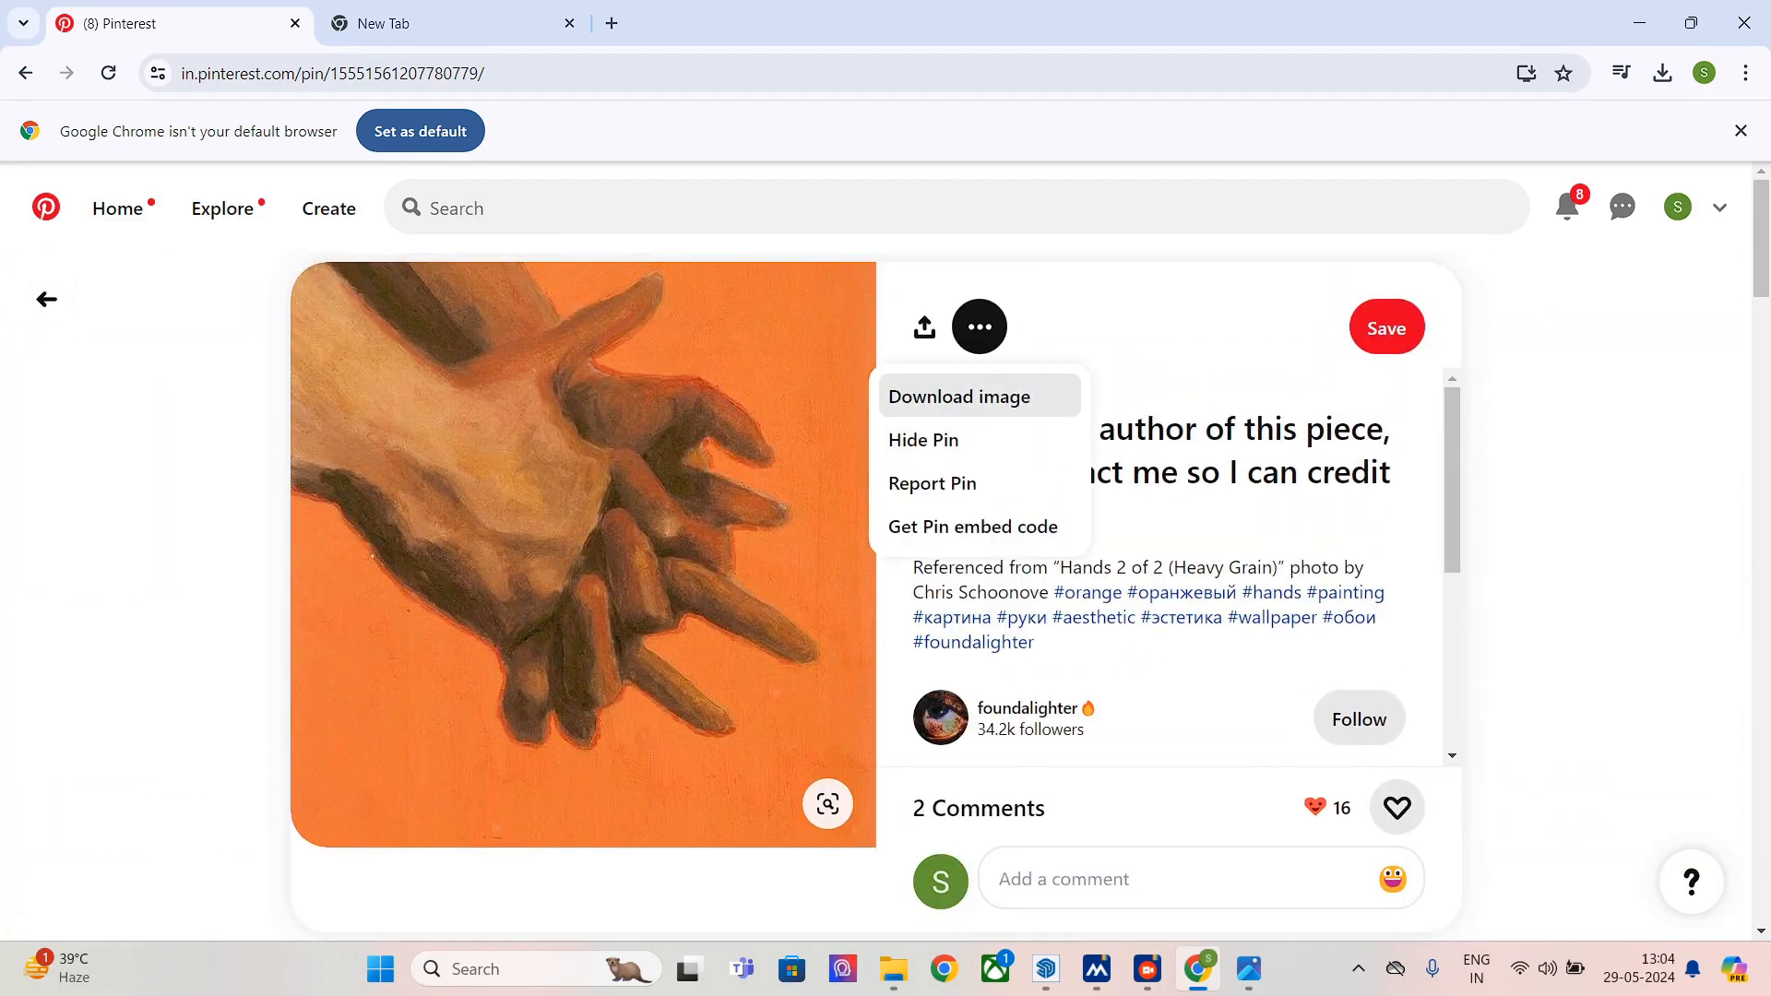
click(959, 396)
mouse_move(1045, 969)
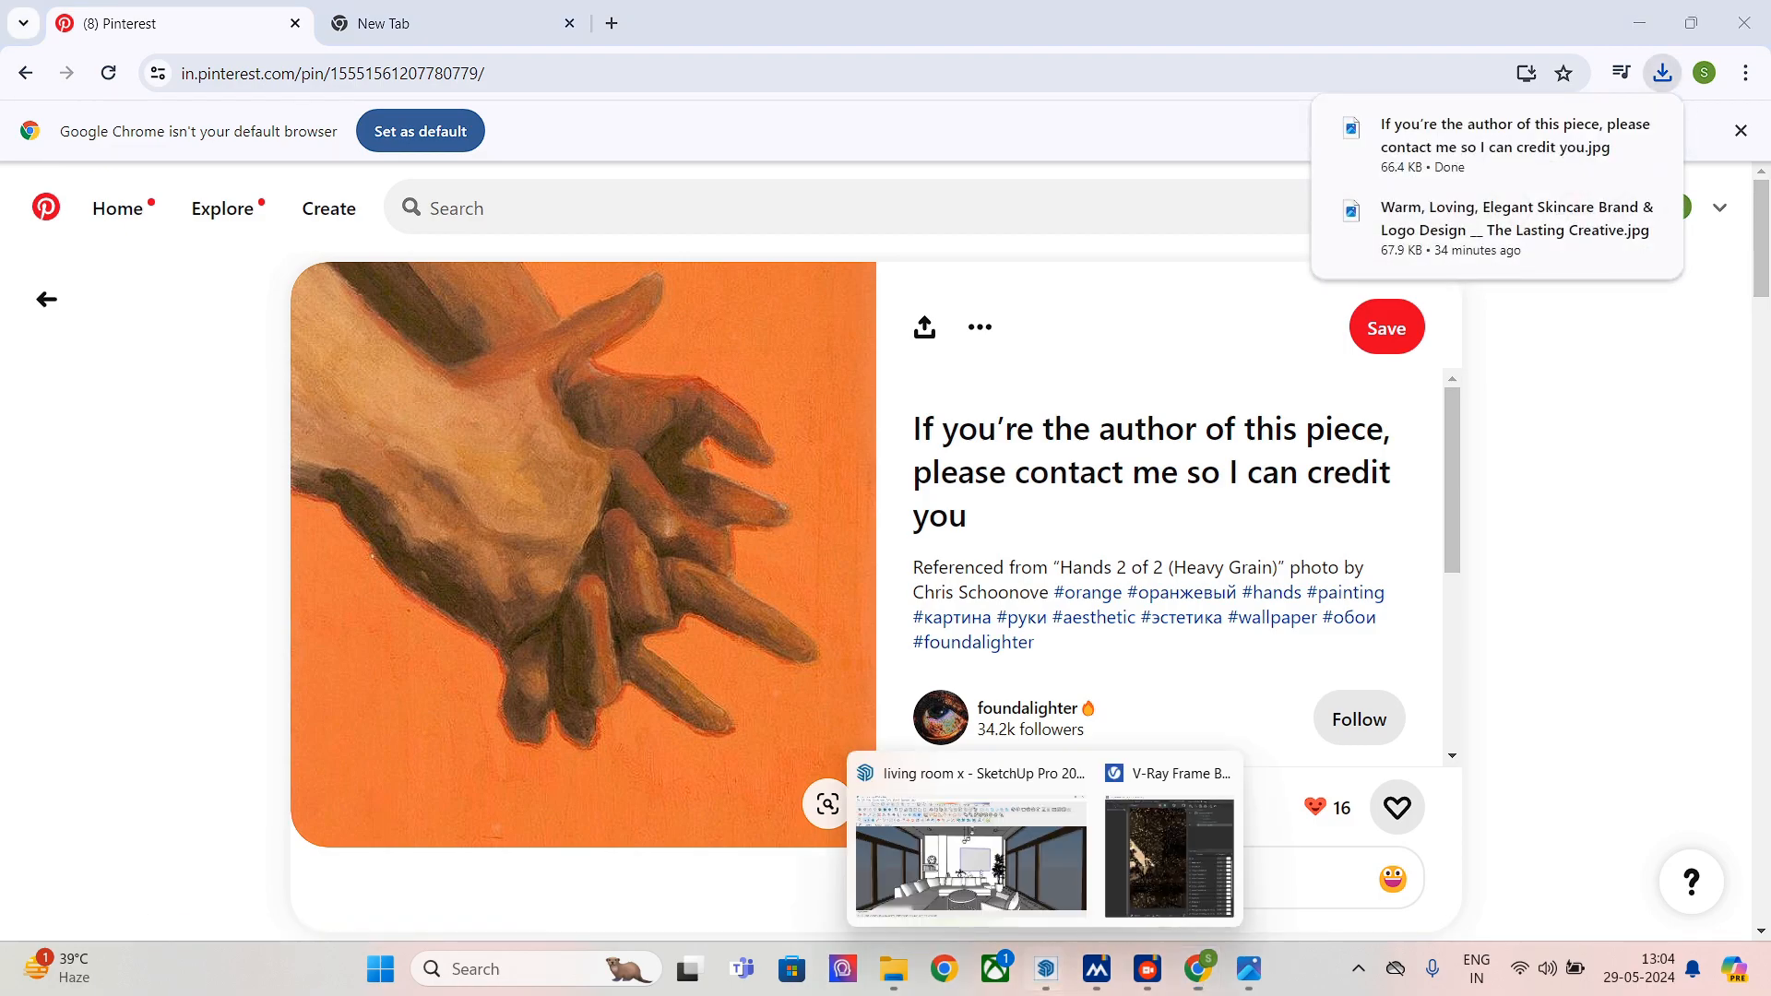
click(1163, 853)
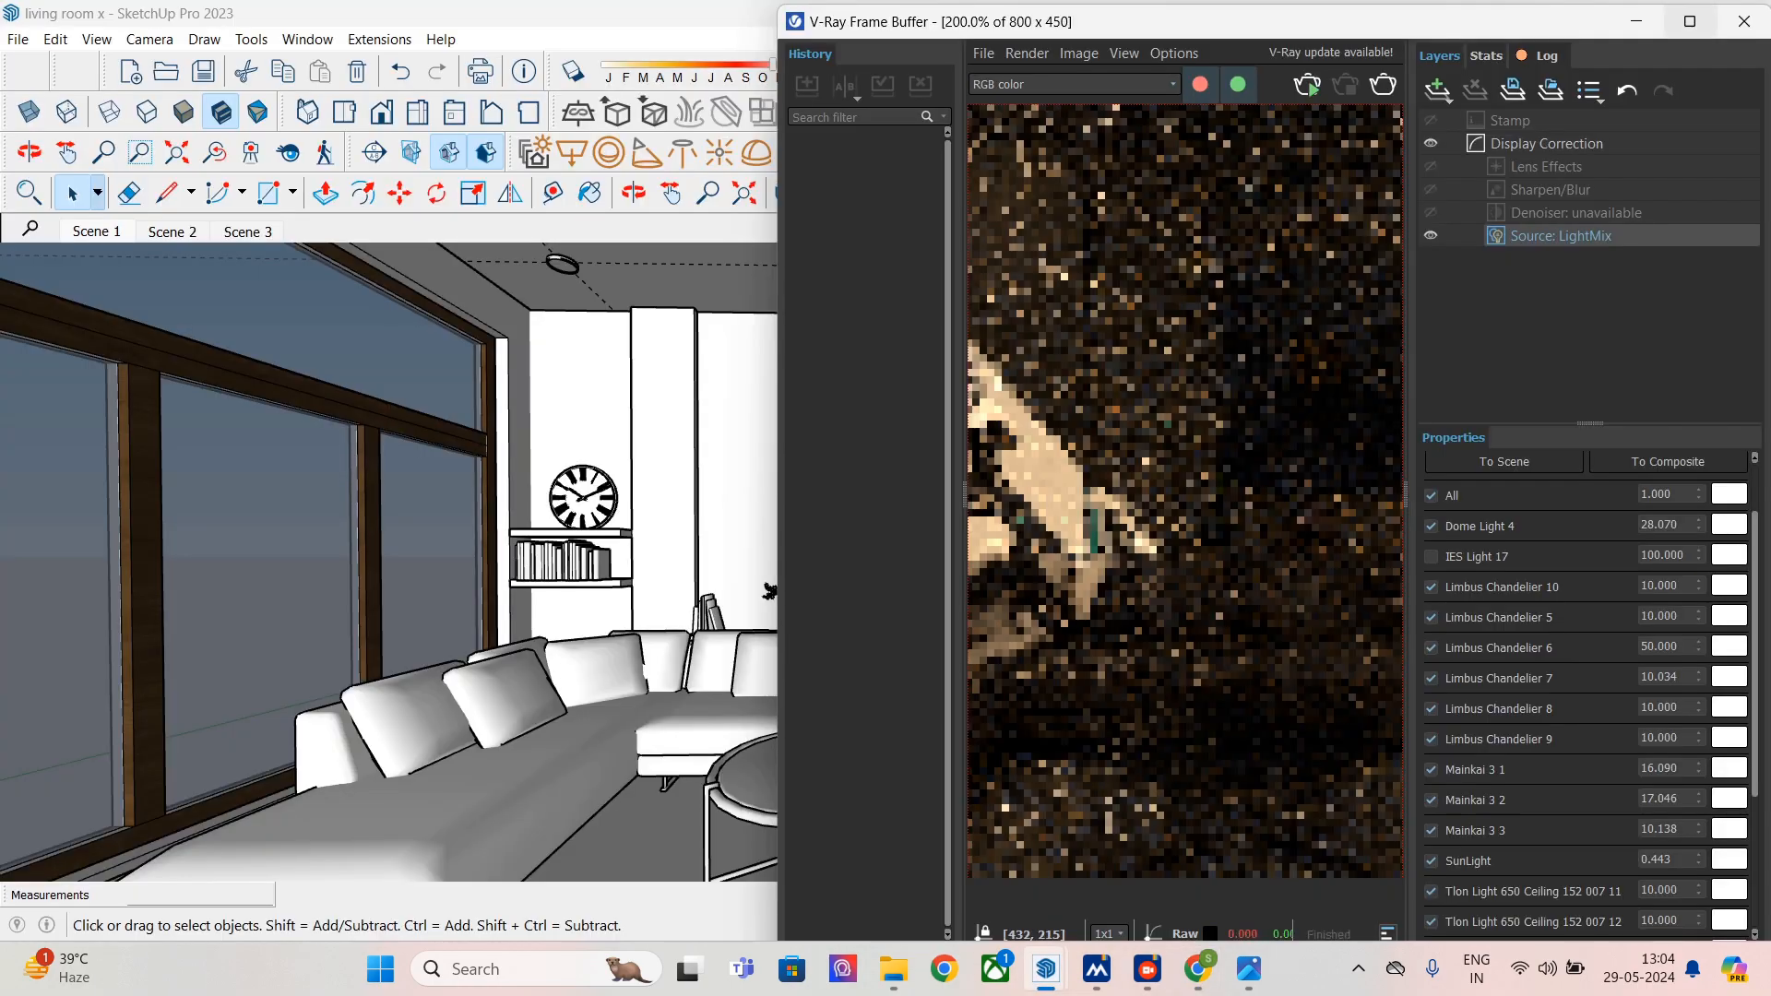
click(1689, 21)
click(1633, 13)
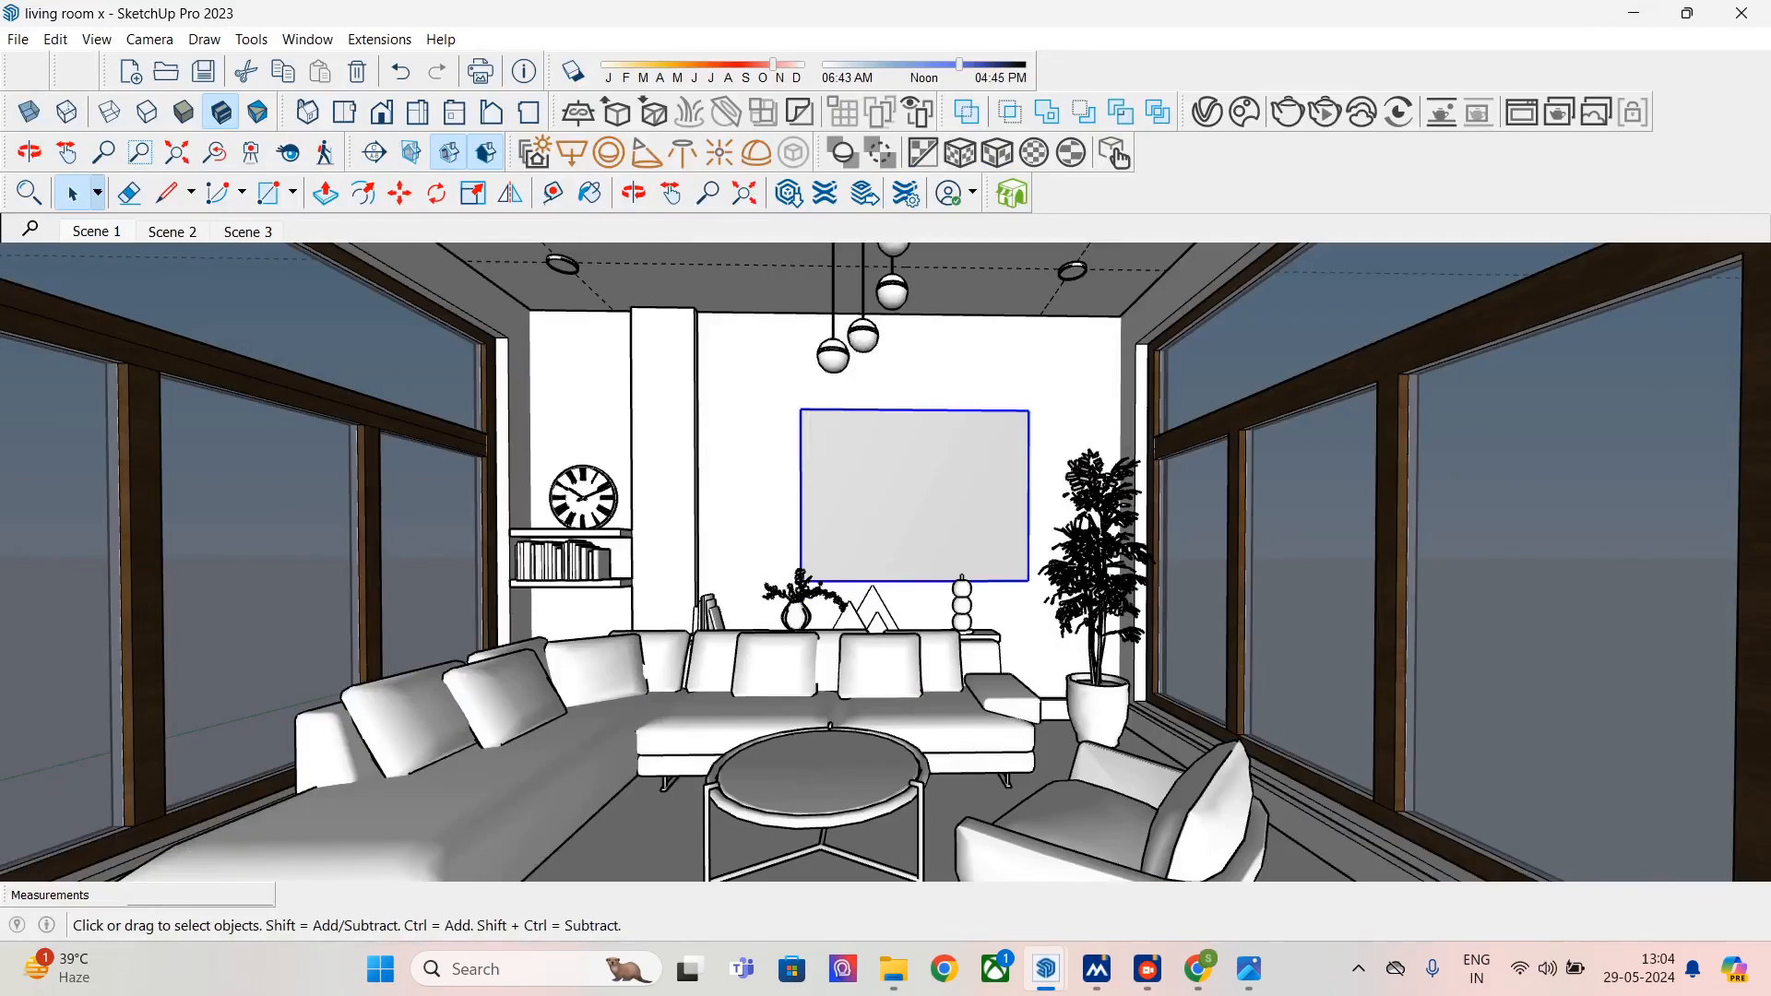
- Create a new Generic material in the V-Ray Asset Editor
click(1206, 111)
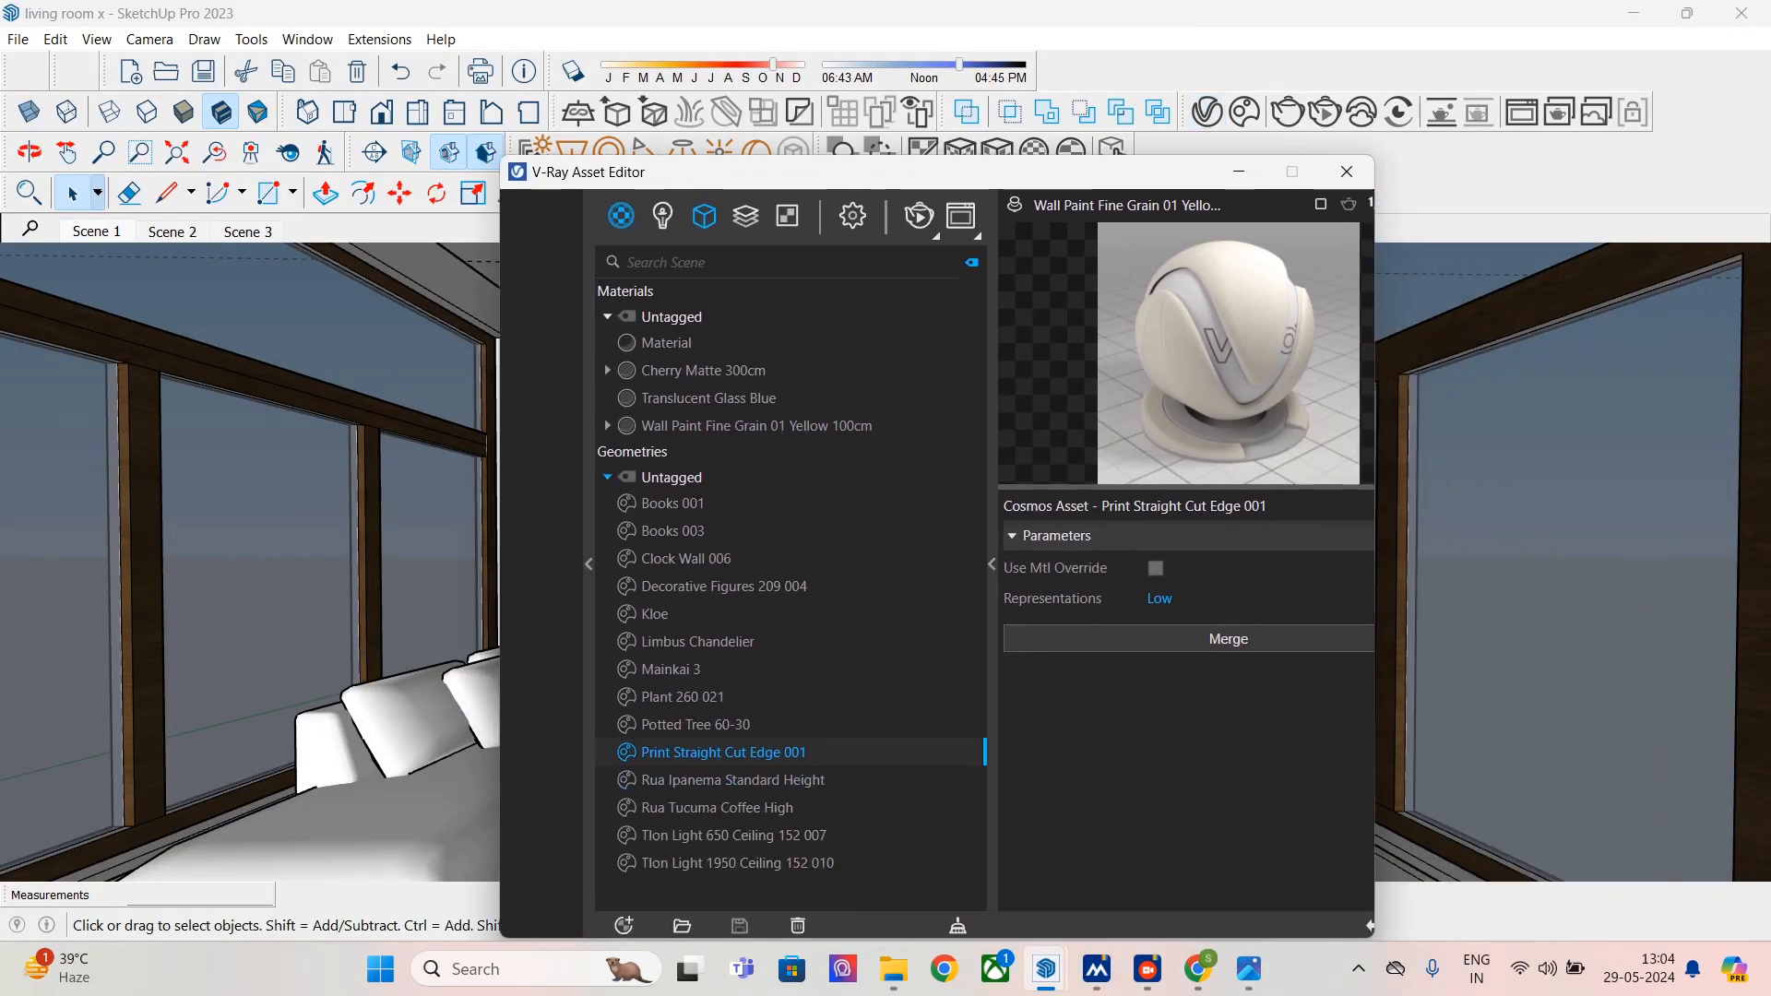
click(620, 216)
click(624, 926)
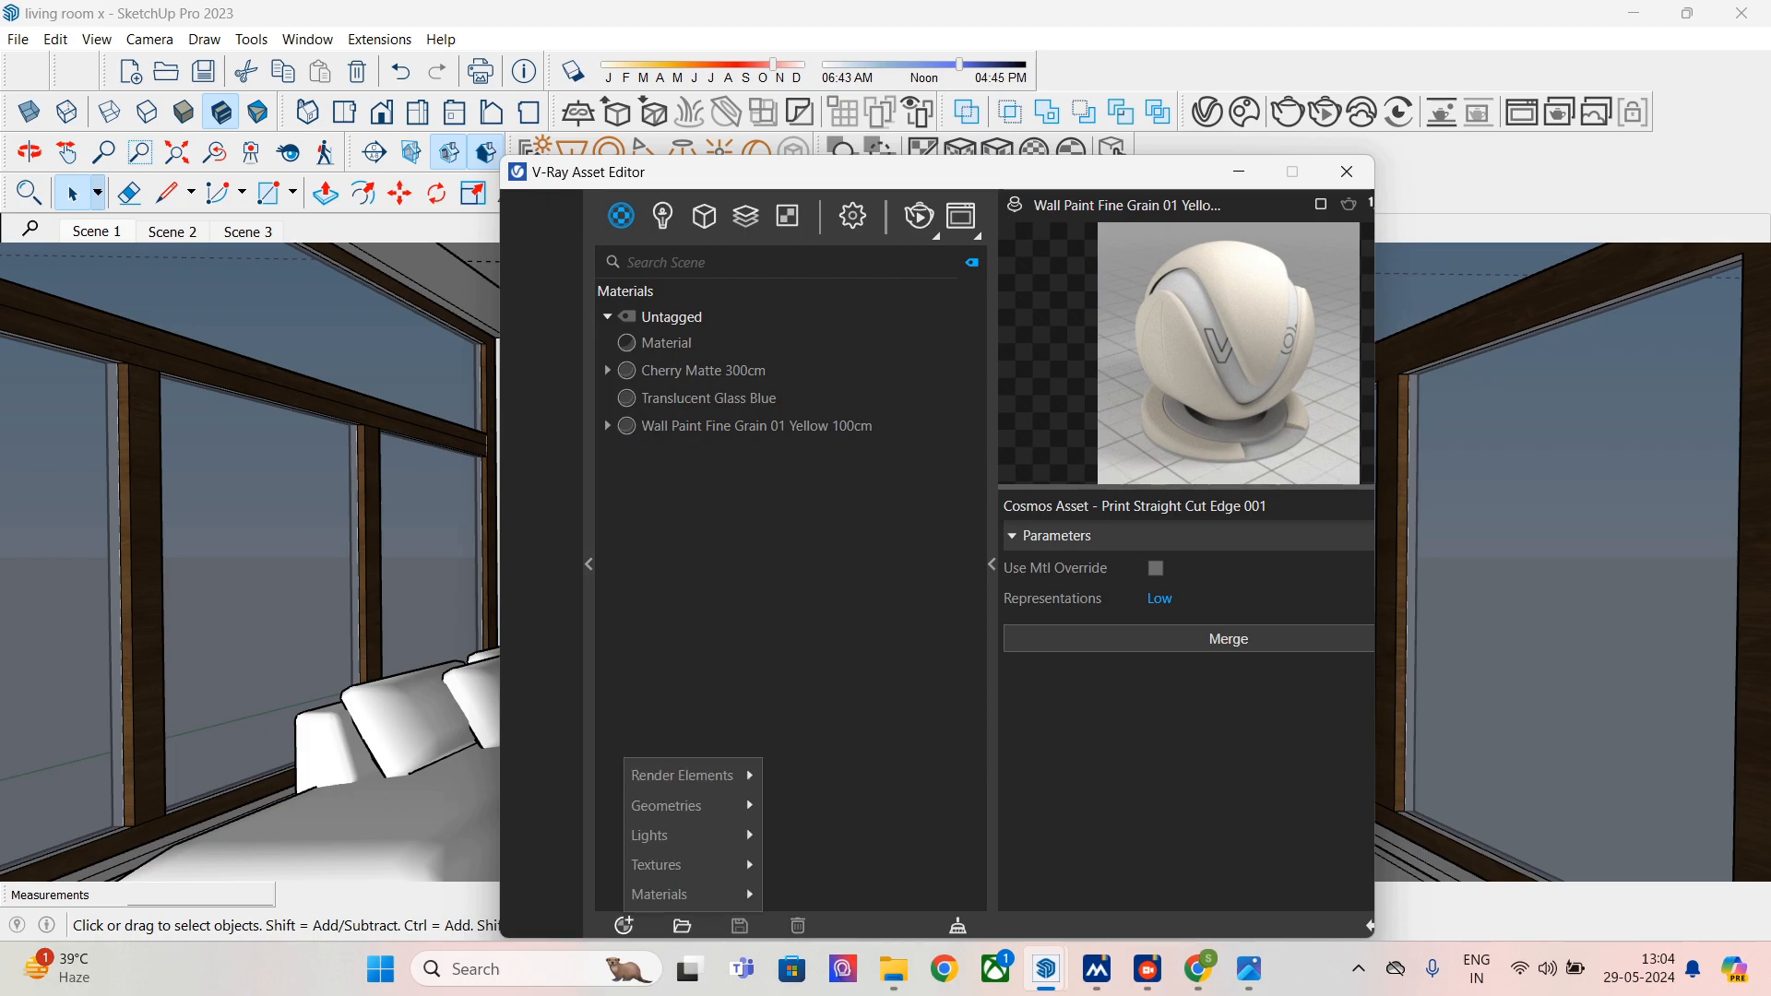
mouse_move(659, 896)
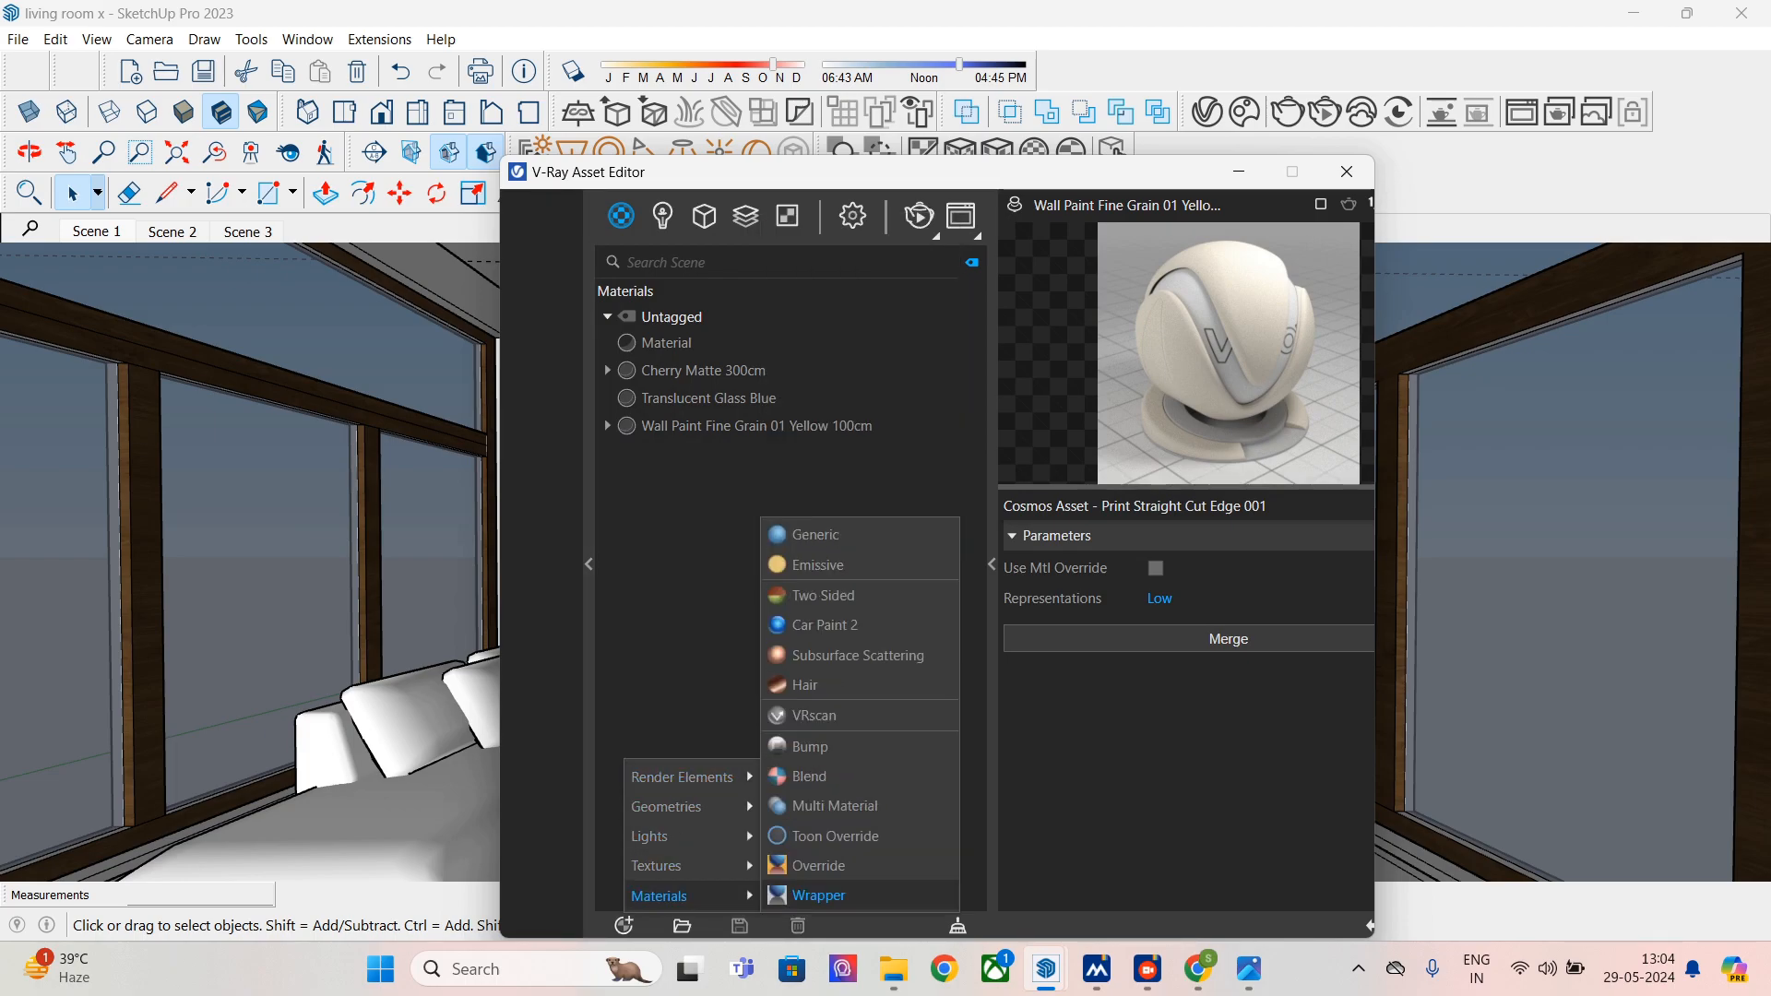
click(815, 534)
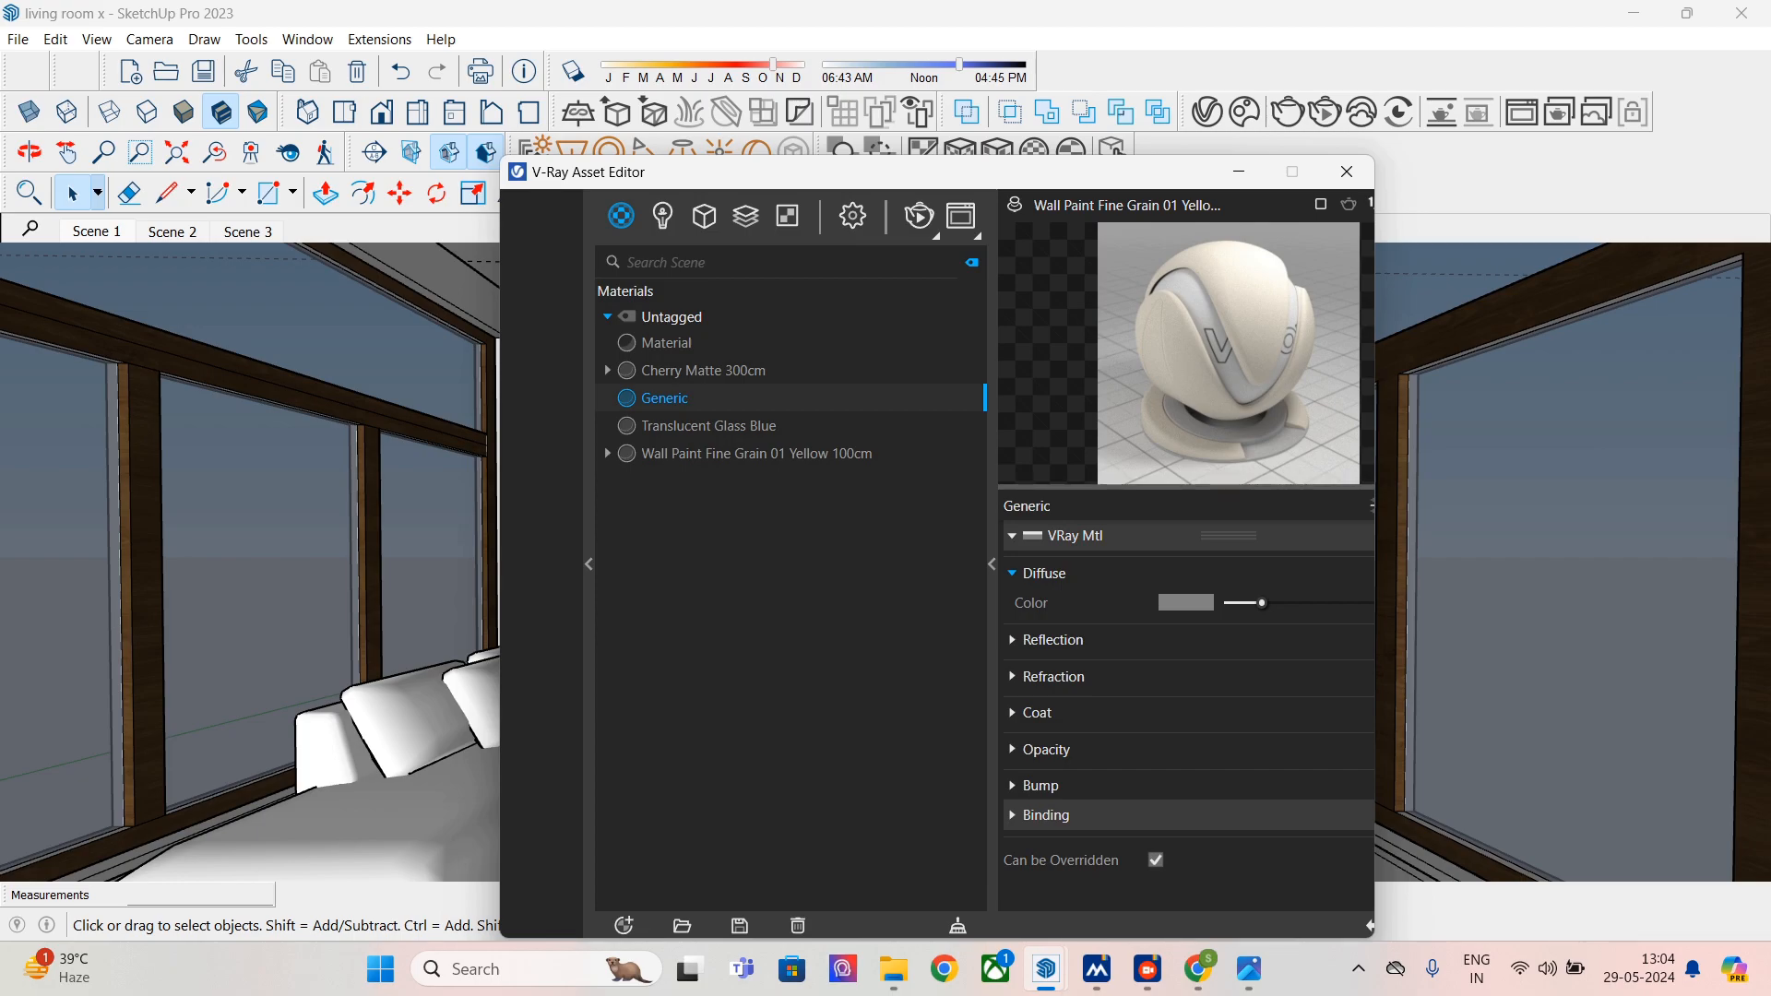
- Rename the new Generic material as PAINTING
right_click(888, 397)
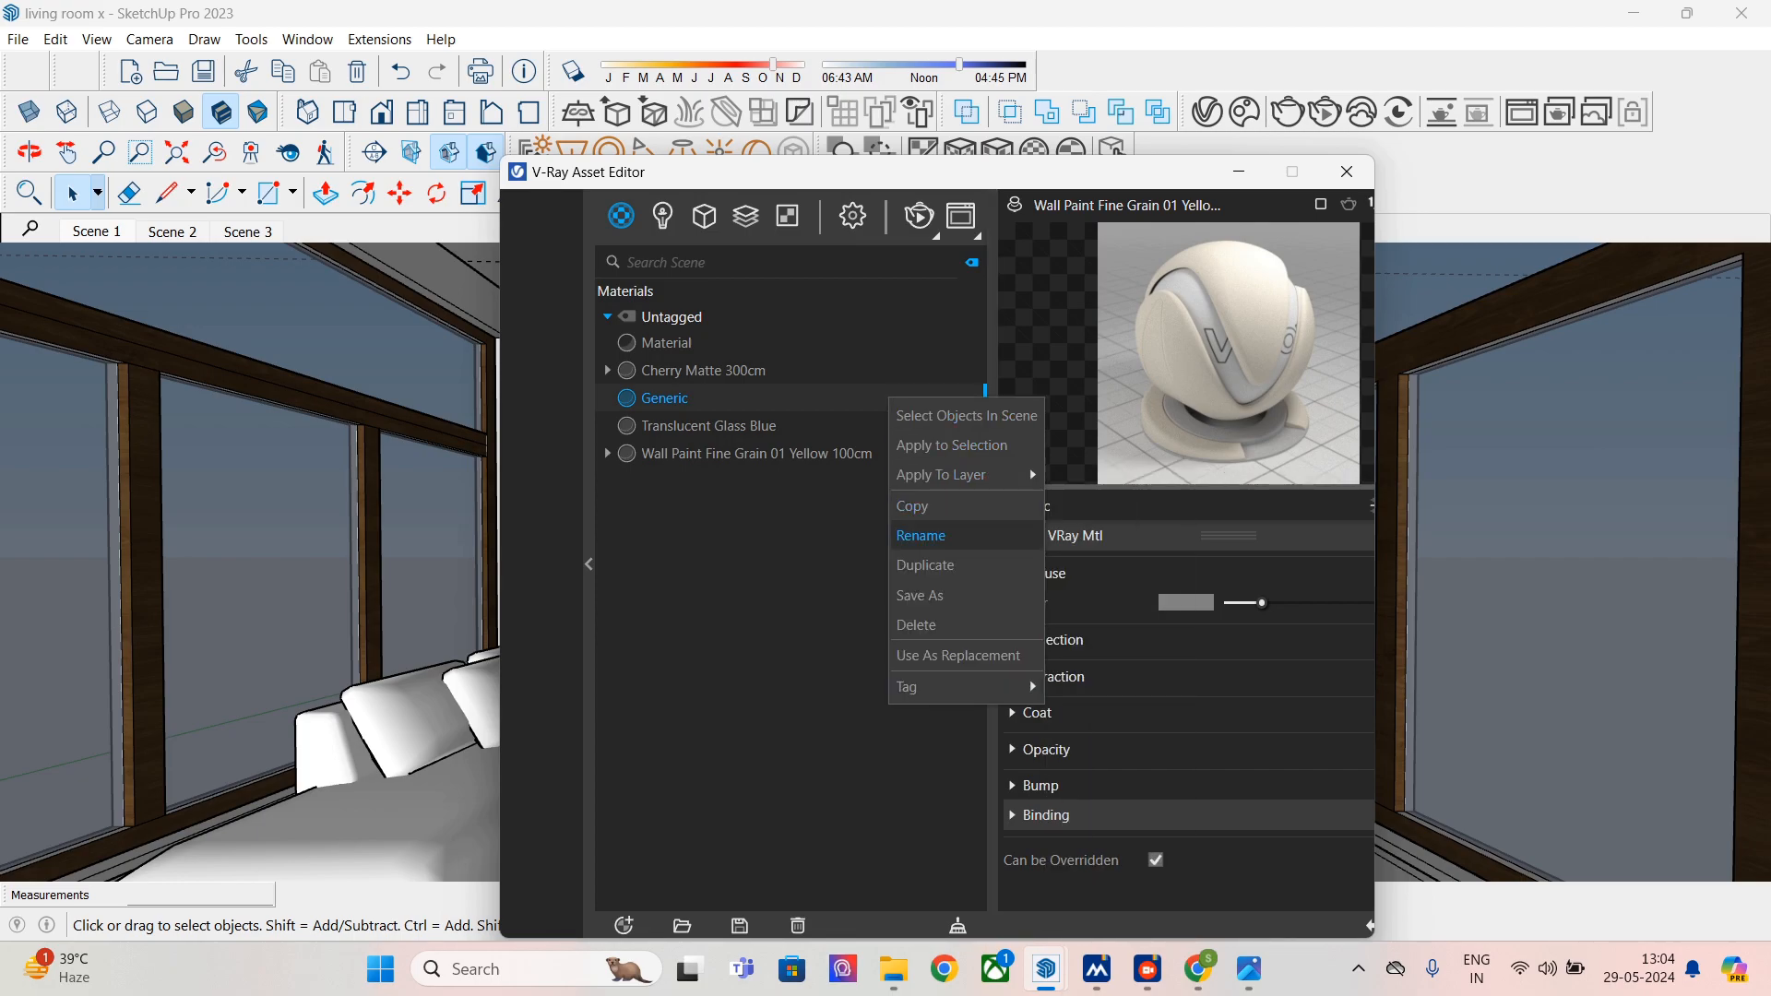
click(913, 534)
key(BackSpace)
key(BackSpace)
key(BackSpace)
key(BackSpace)
key(BackSpace)
key(BackSpace)
text(PAIN)
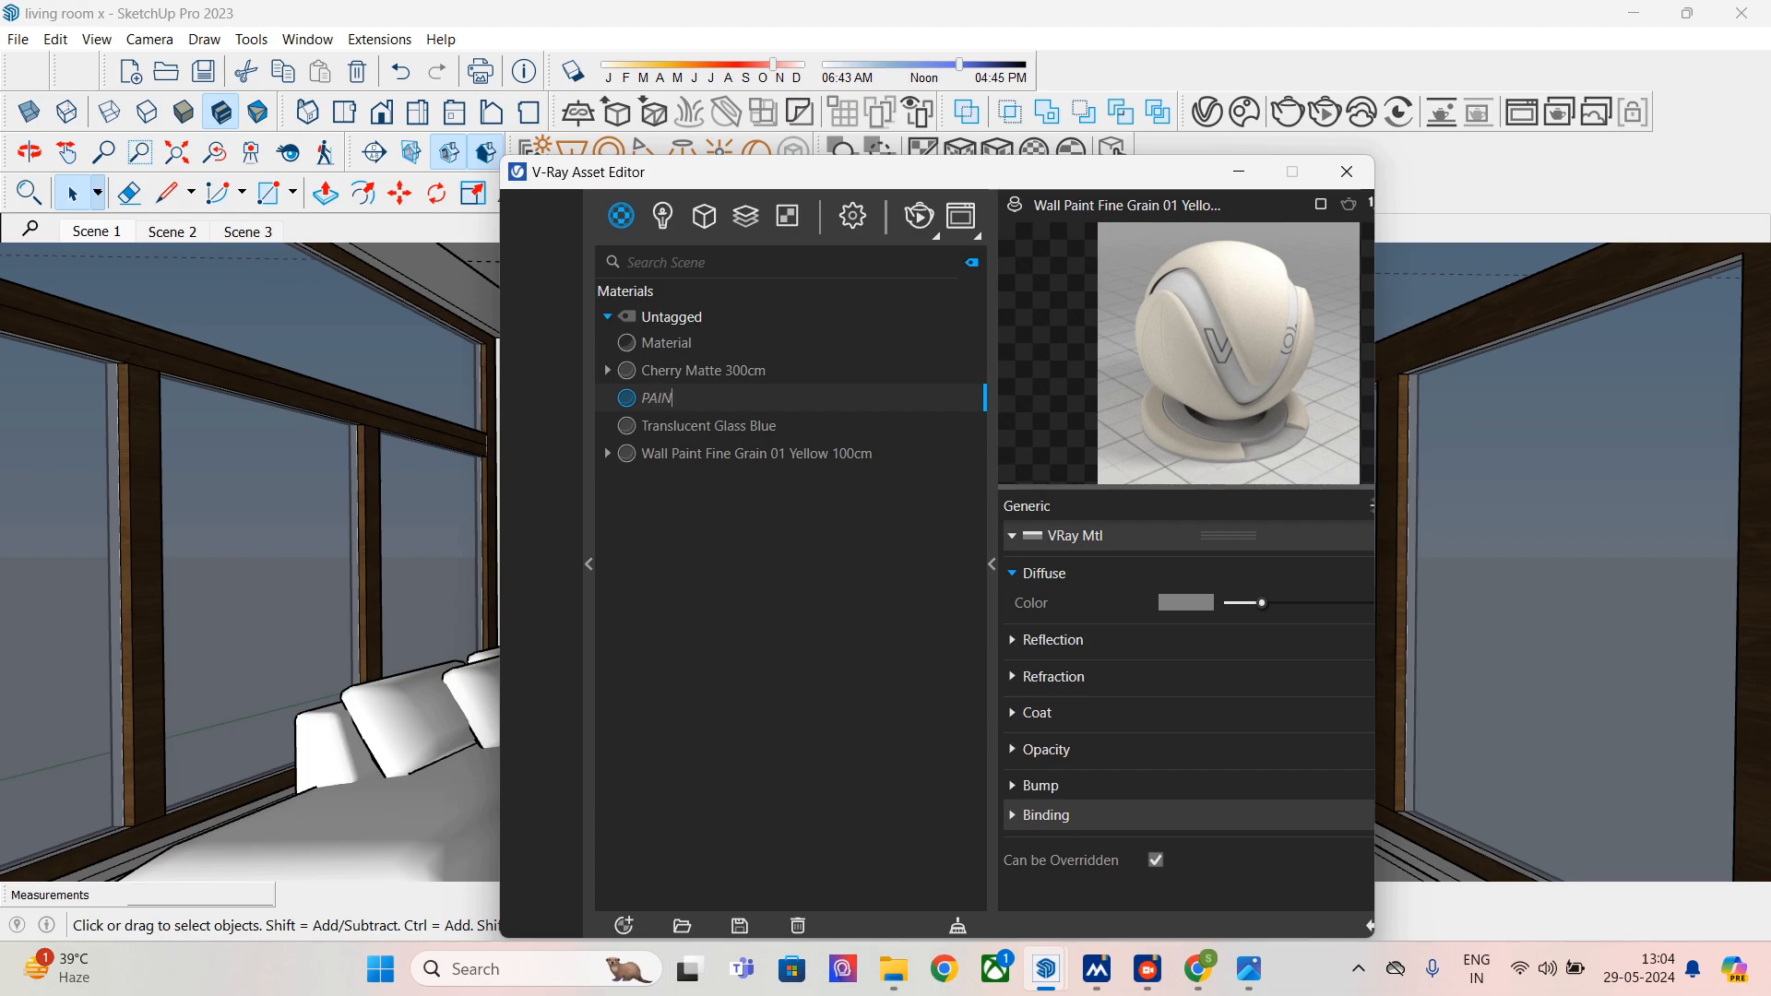
text(TING)
key(Return)
- Assign the downloaded hands painting JPG from Downloads as a Bitmap texture to the PAINTING material's diffuse color
drag(830, 172, 590, 177)
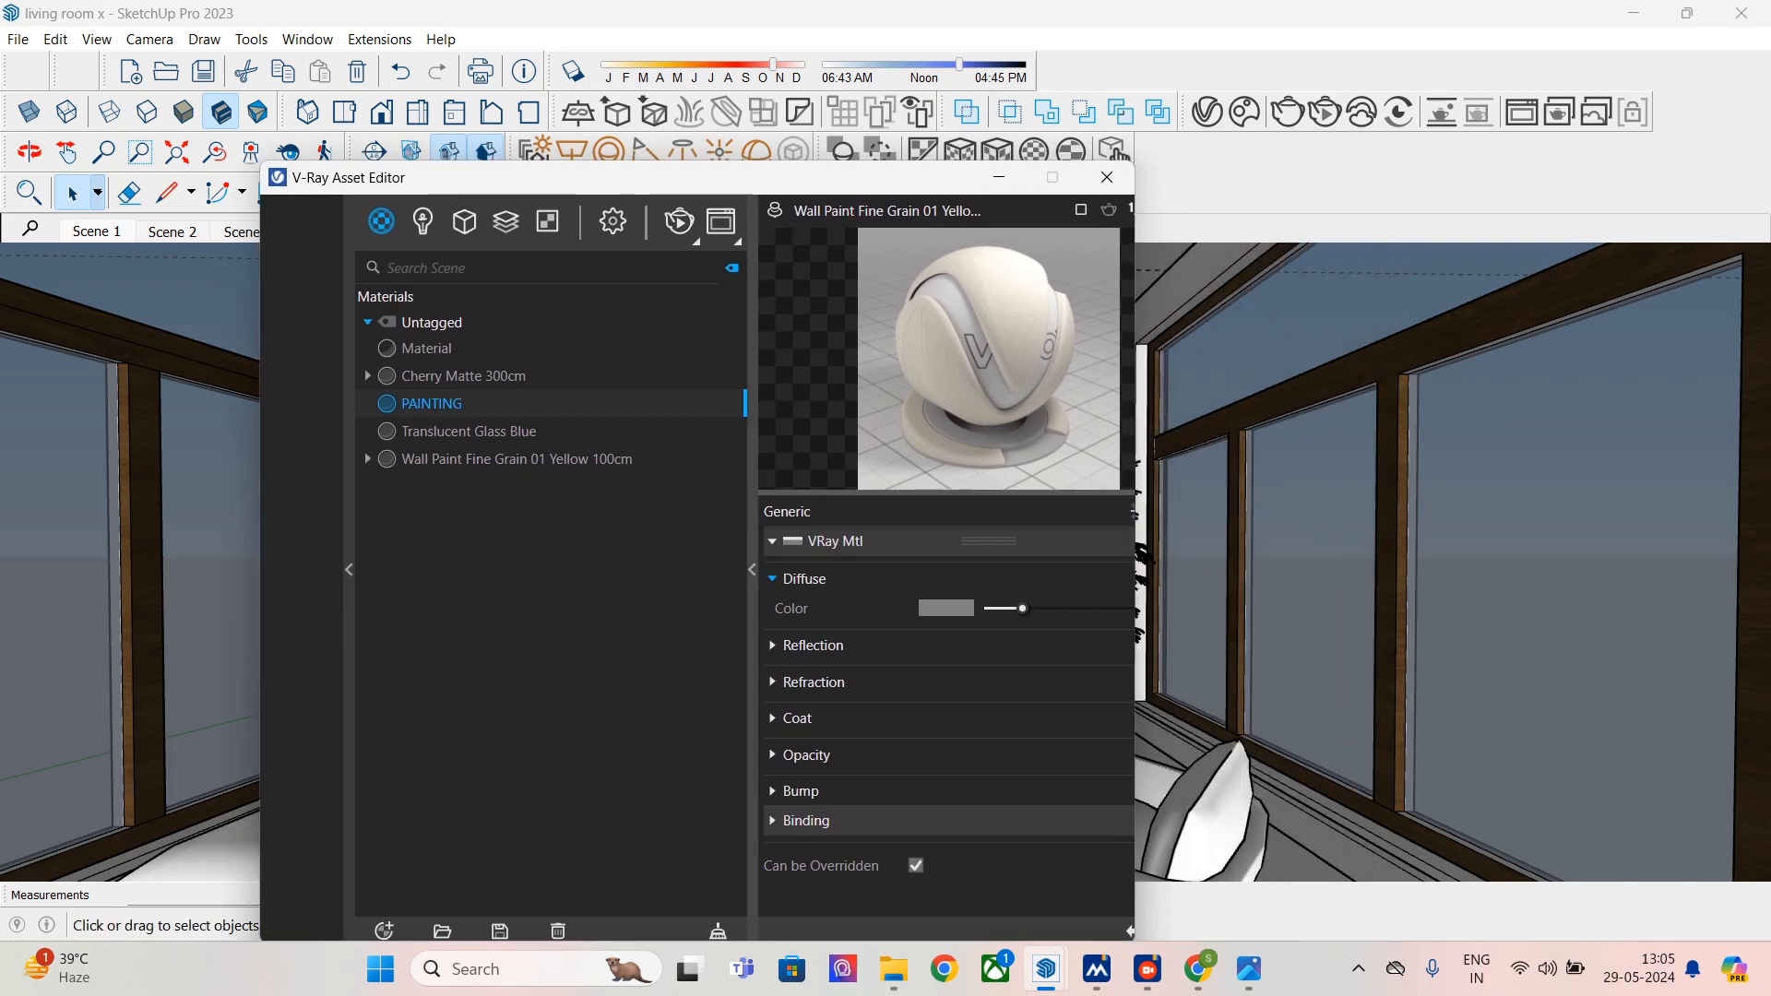
click(752, 569)
click(668, 569)
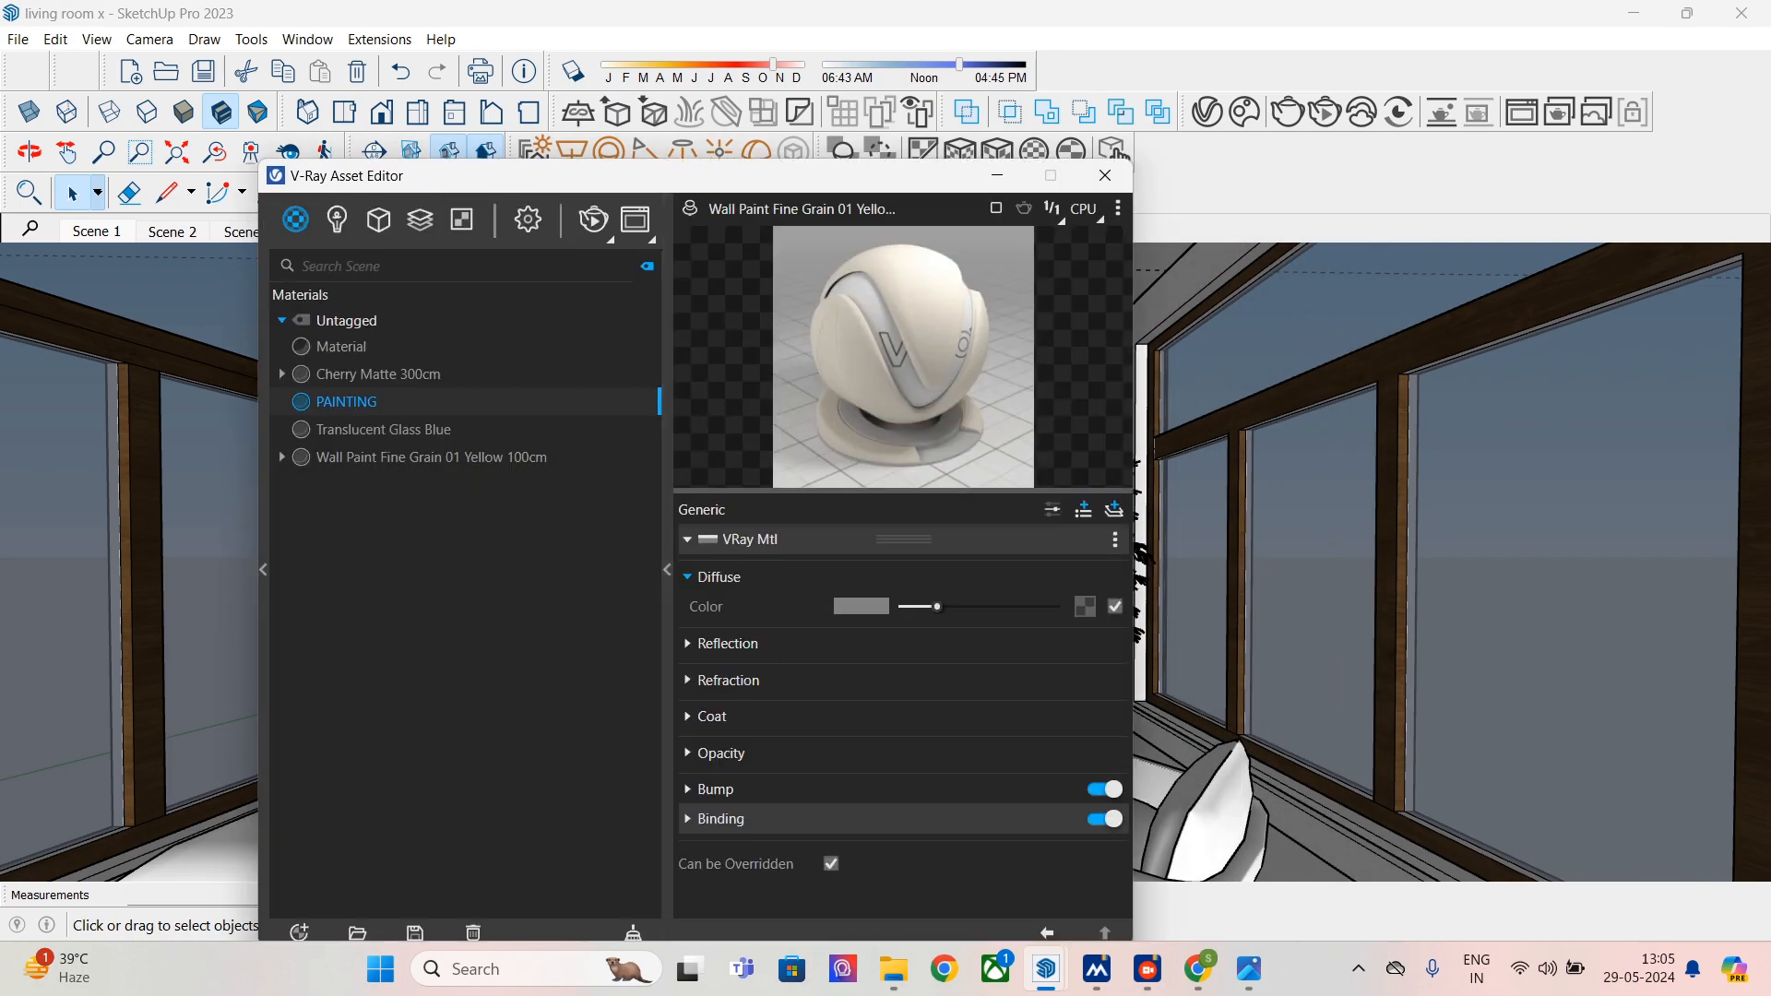
click(1085, 605)
click(996, 231)
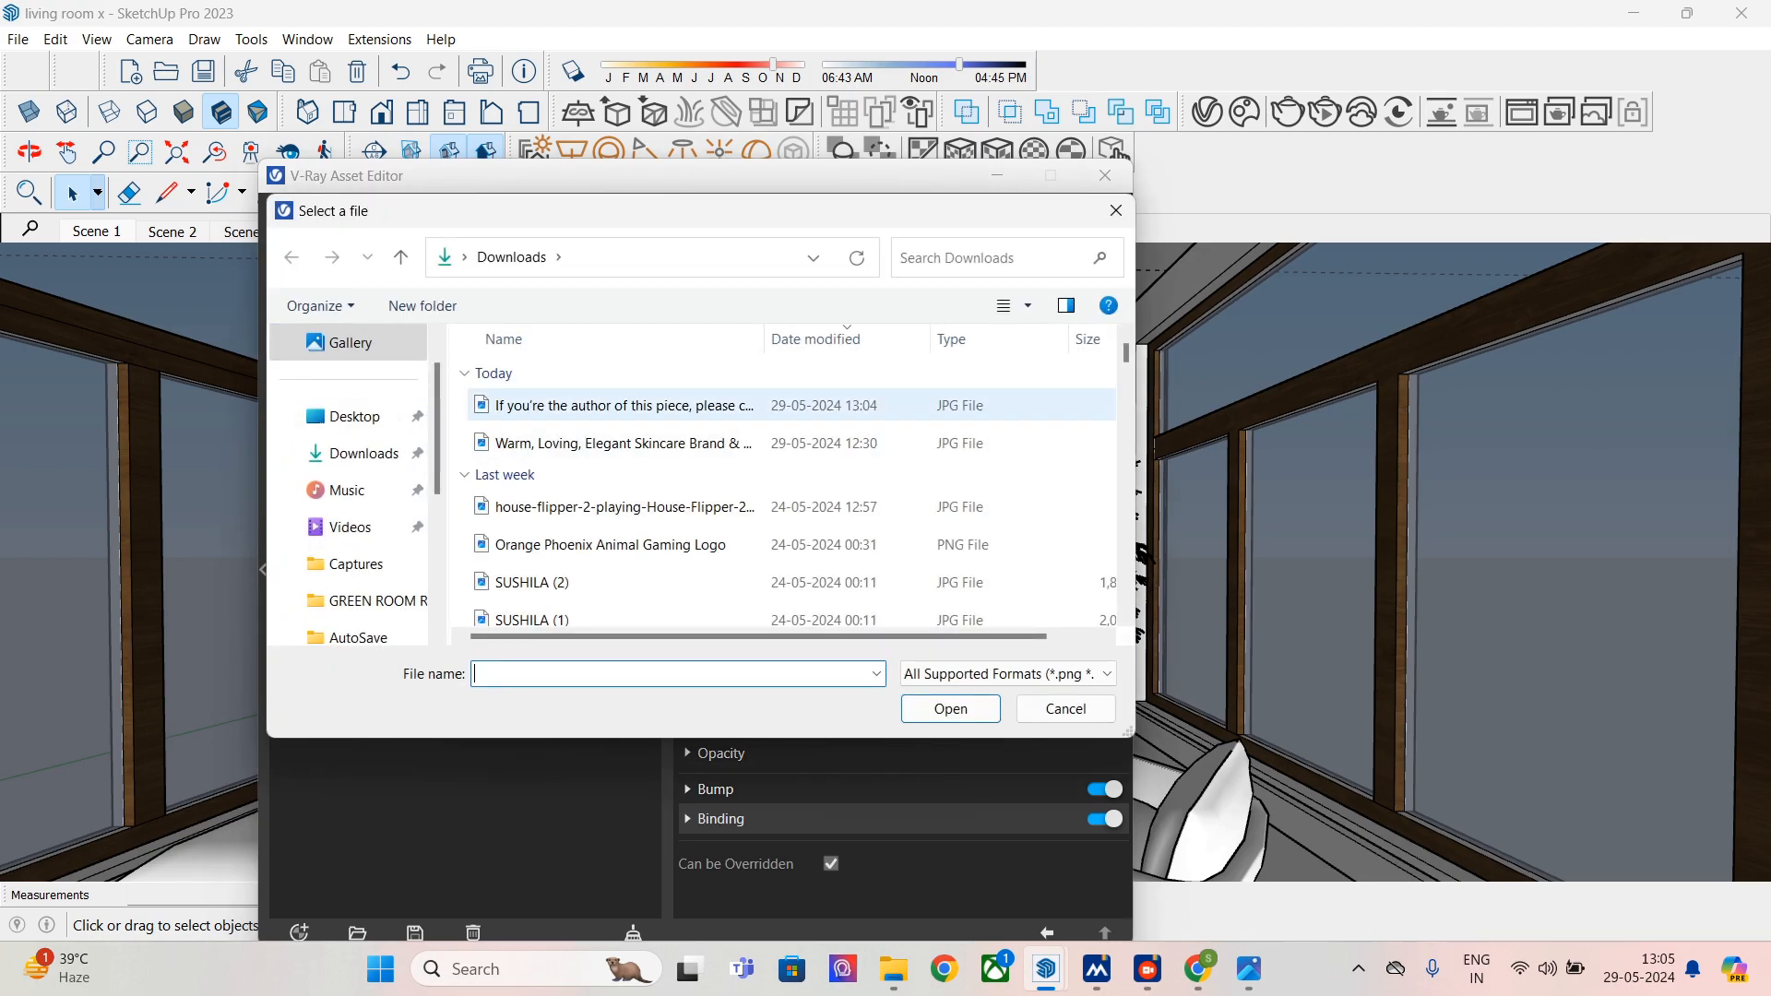
click(364, 454)
click(624, 406)
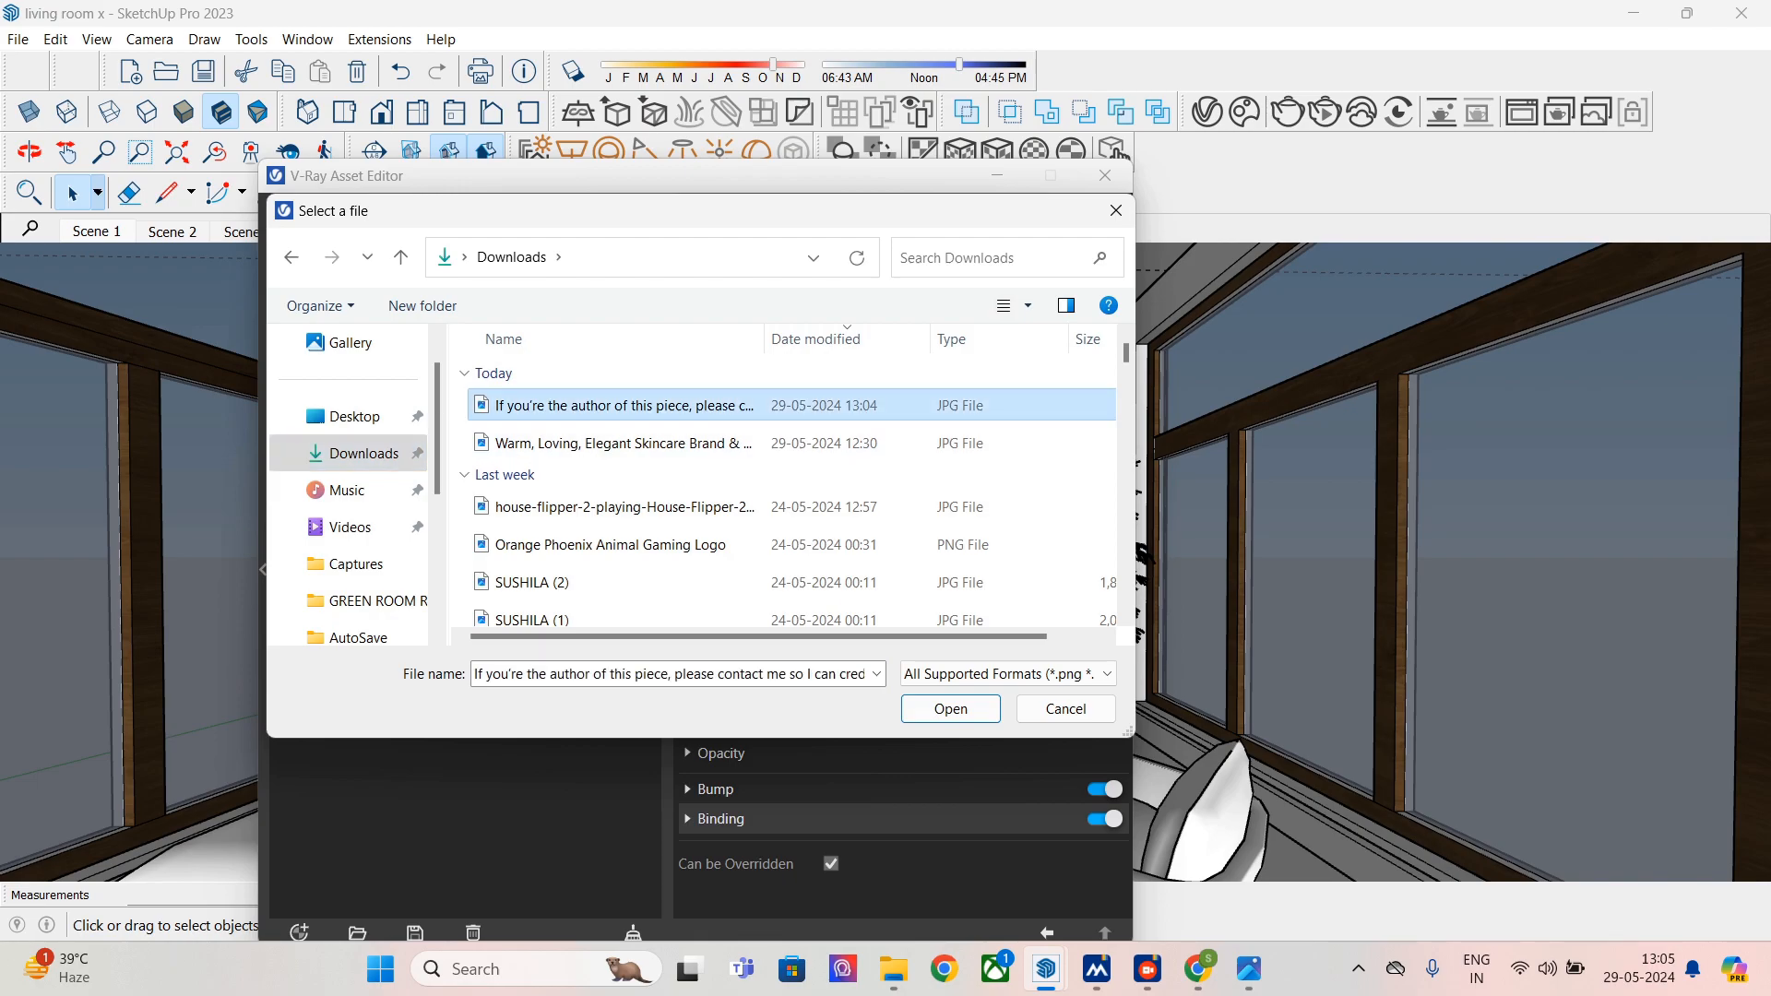
key(Return)
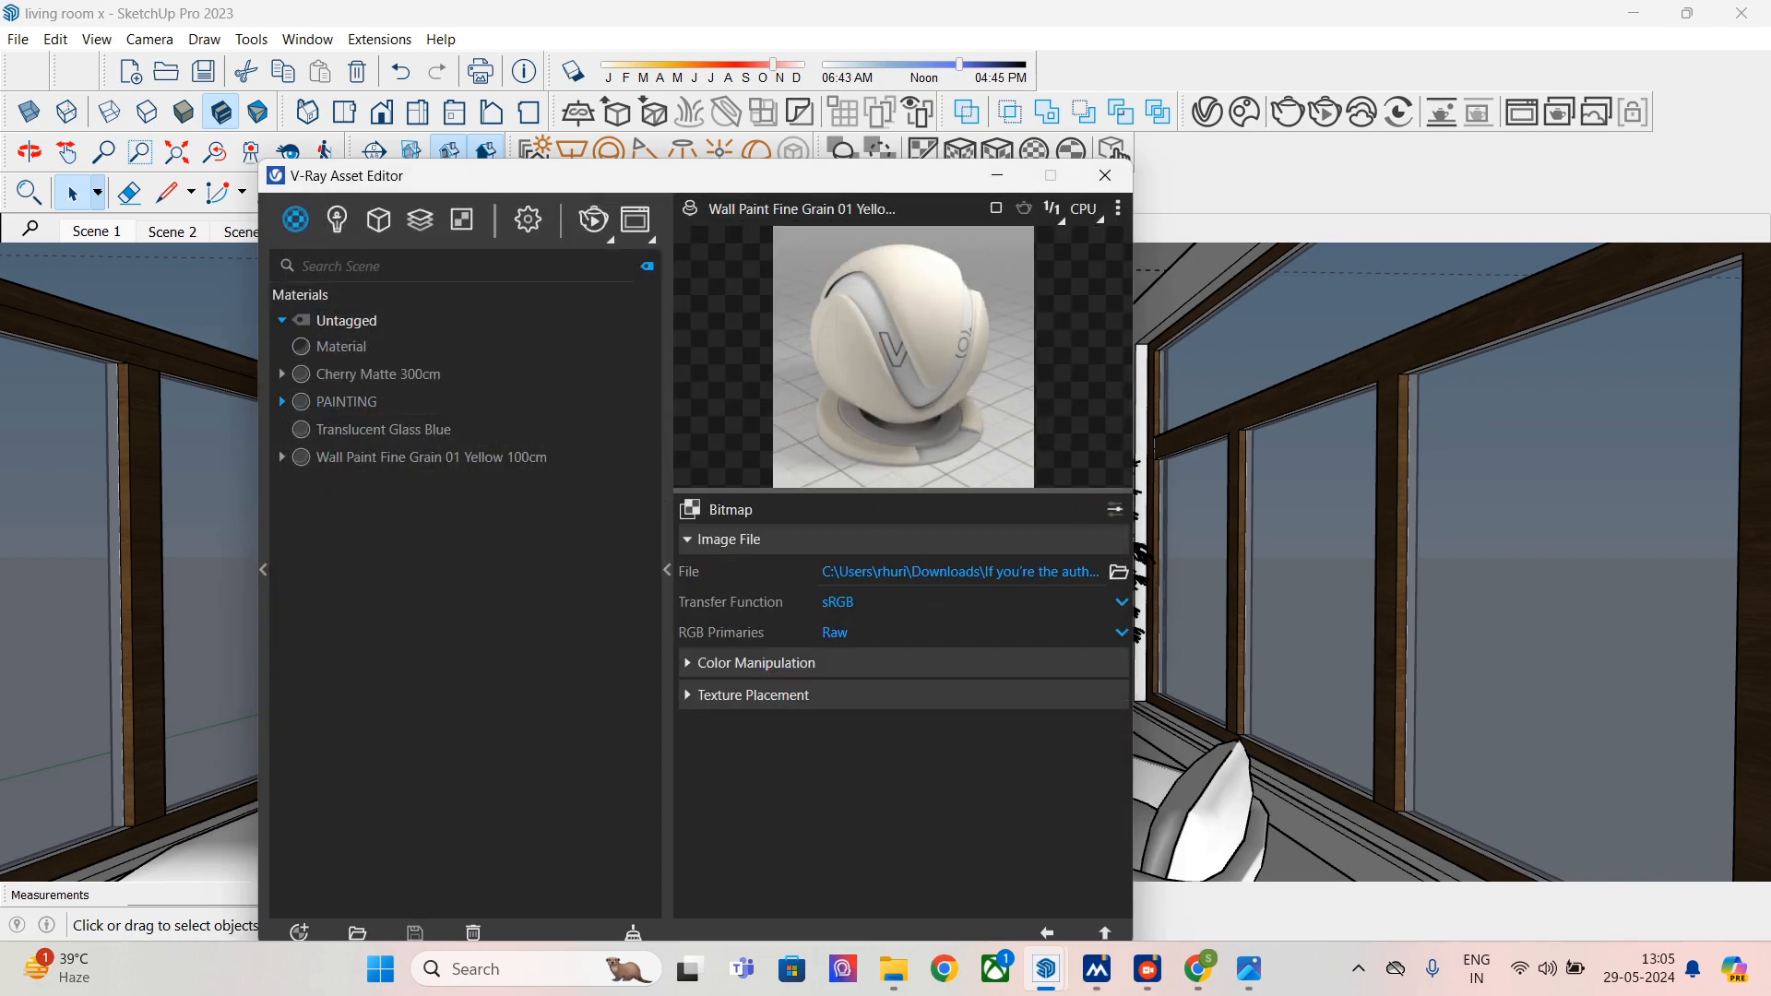
- Apply the PAINTING material to the selected back wall picture and fit its texture with Tri-Planar Projection (Fit)
right_click(352, 404)
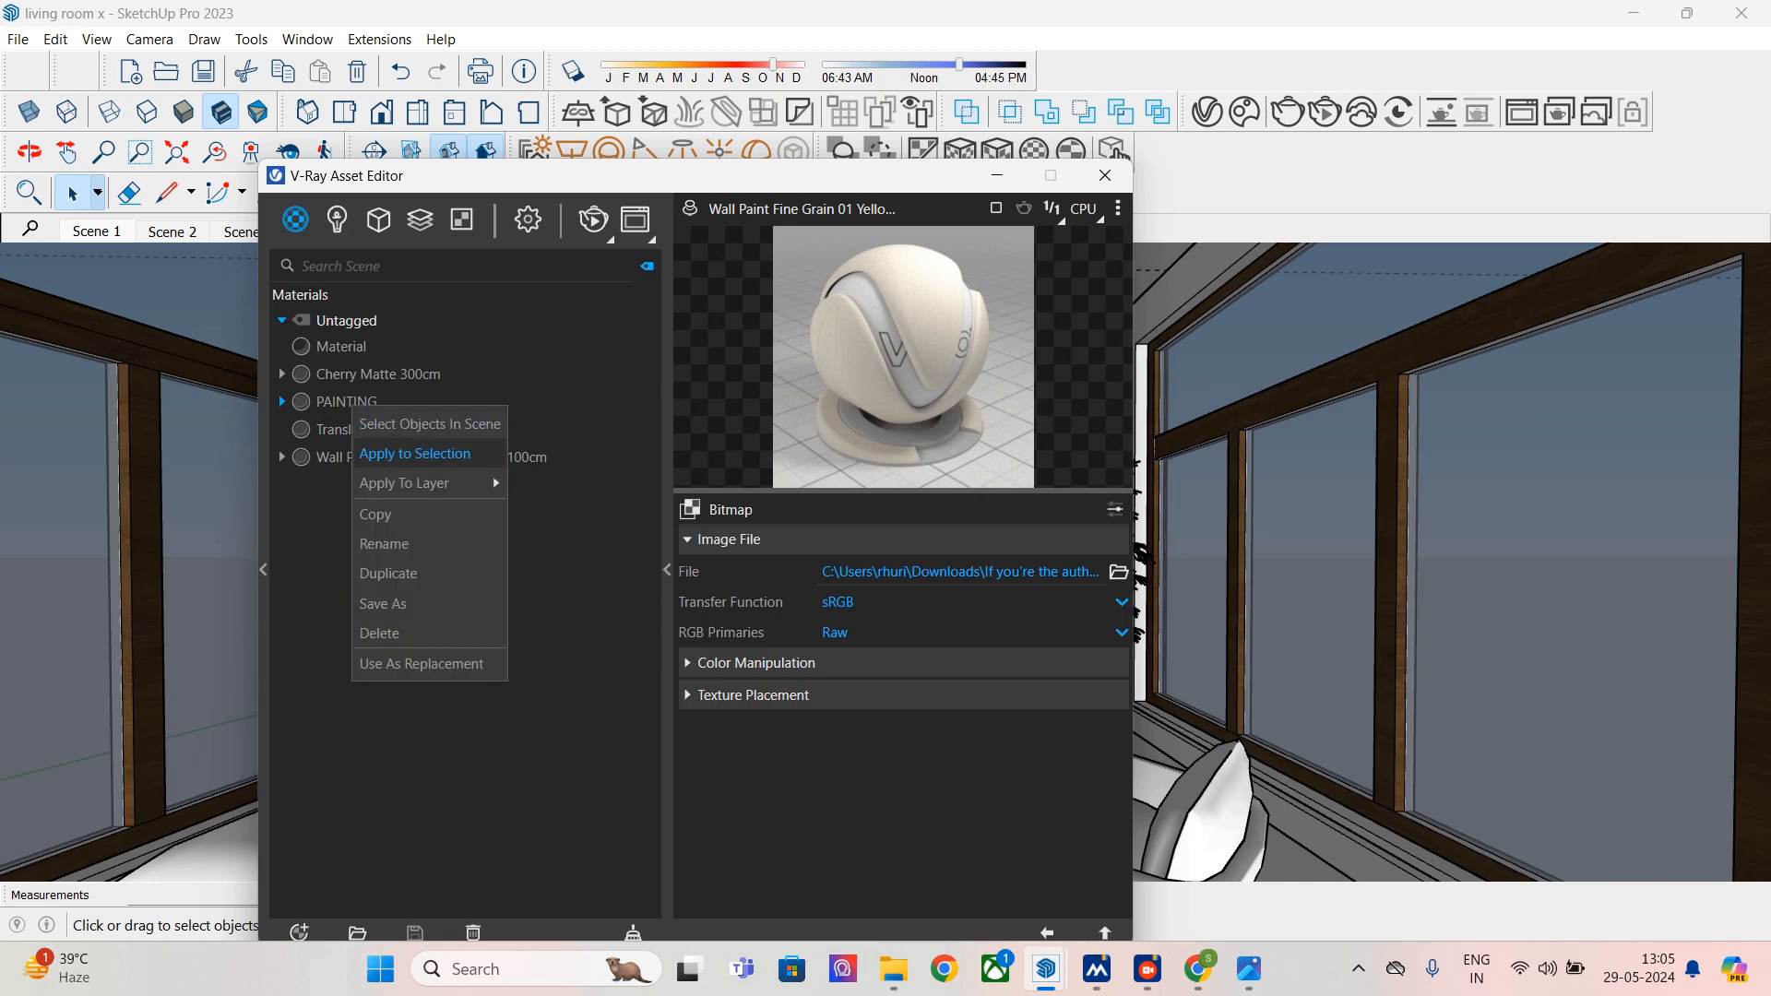
click(415, 454)
mouse_move(645, 175)
mouse_down()
mouse_move(343, 406)
mouse_move(573, 573)
mouse_move(834, 564)
mouse_up()
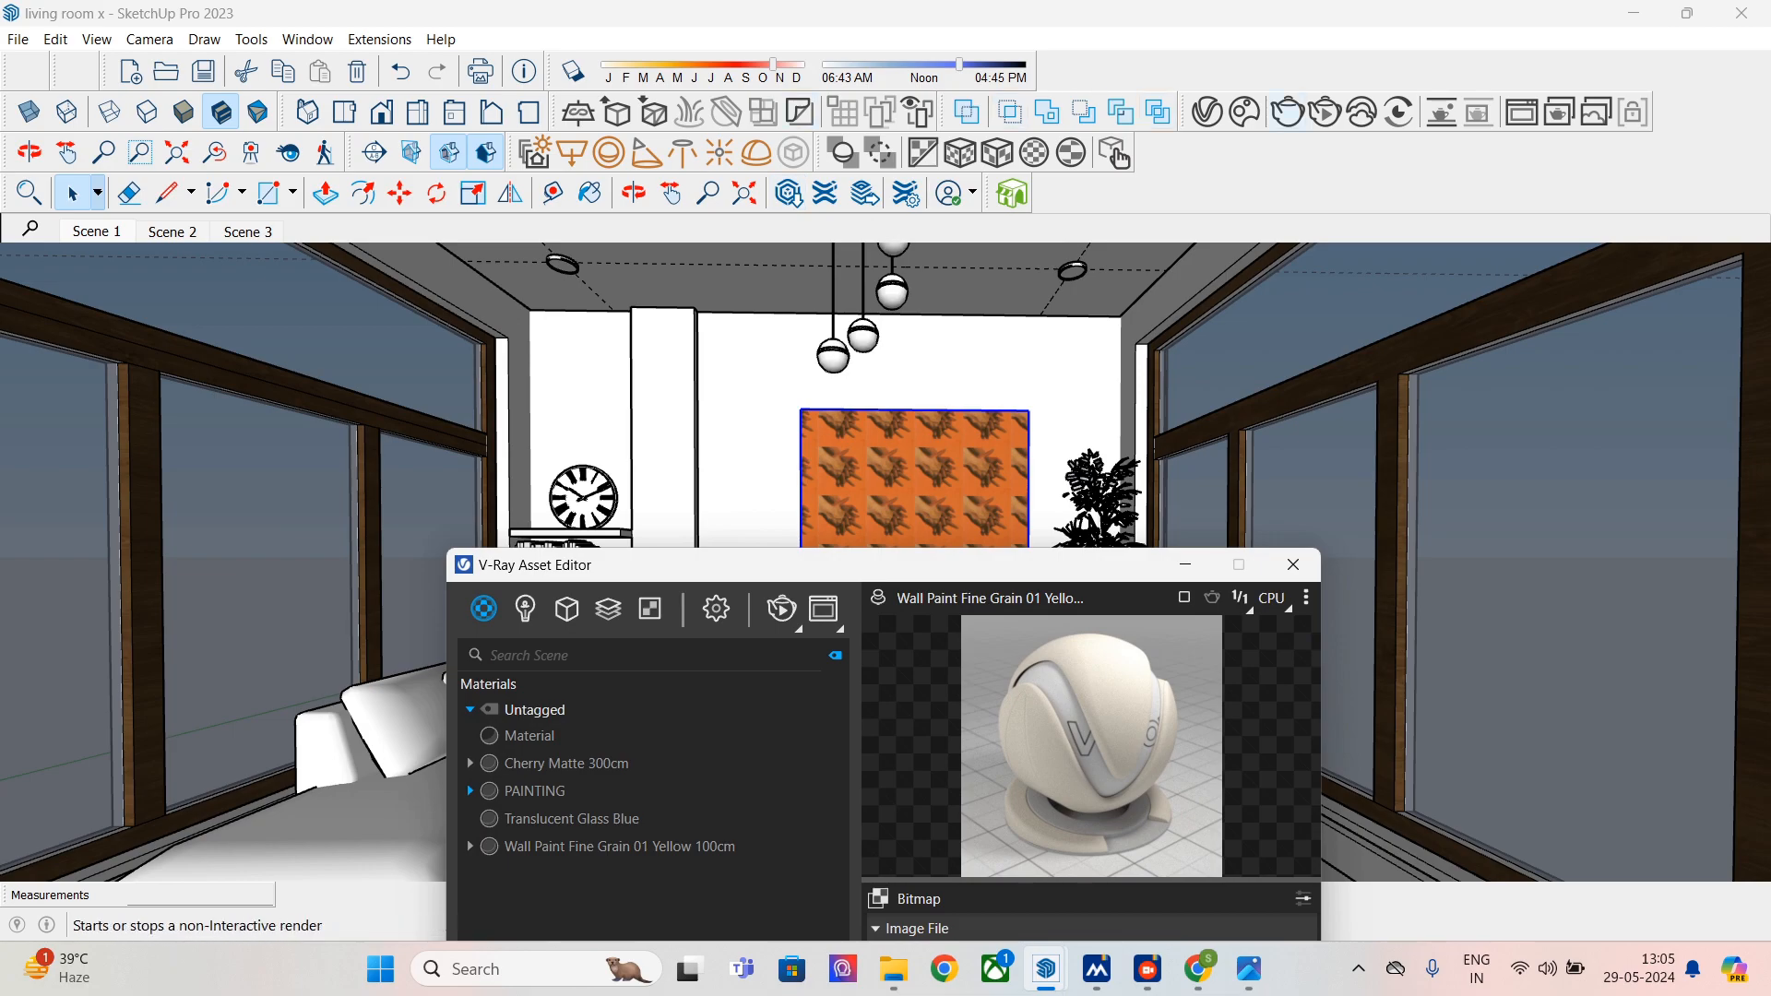
click(997, 152)
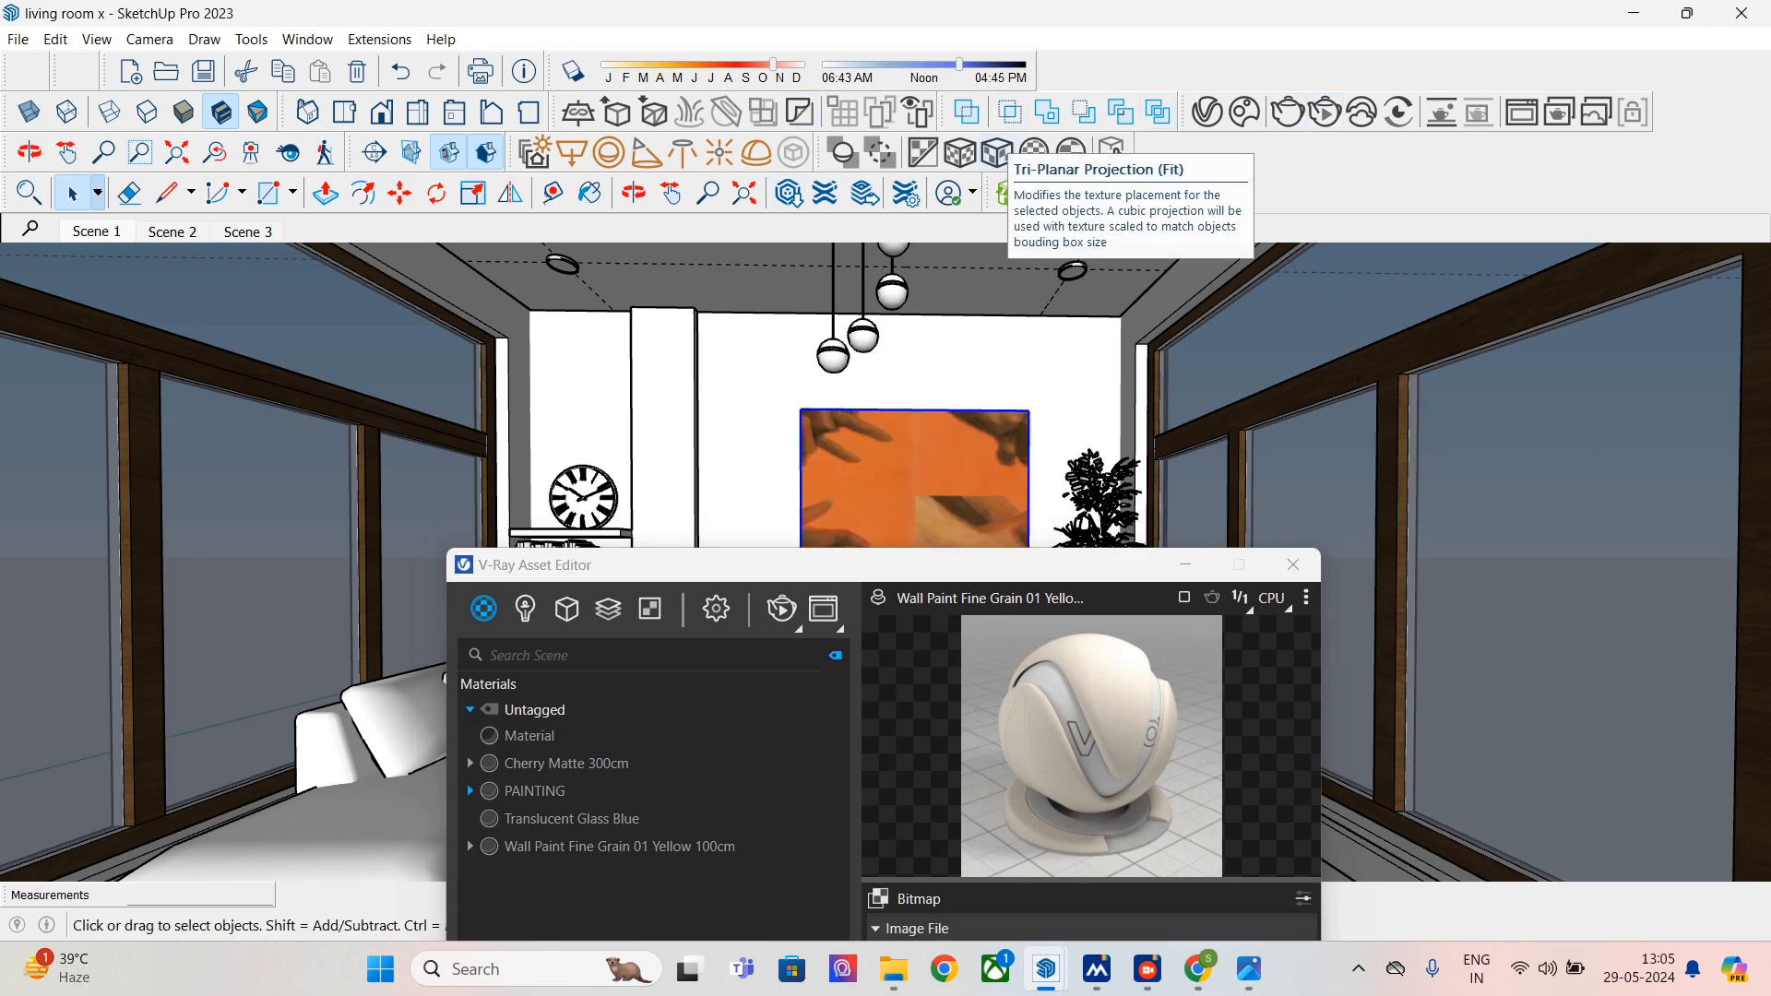
click(1292, 563)
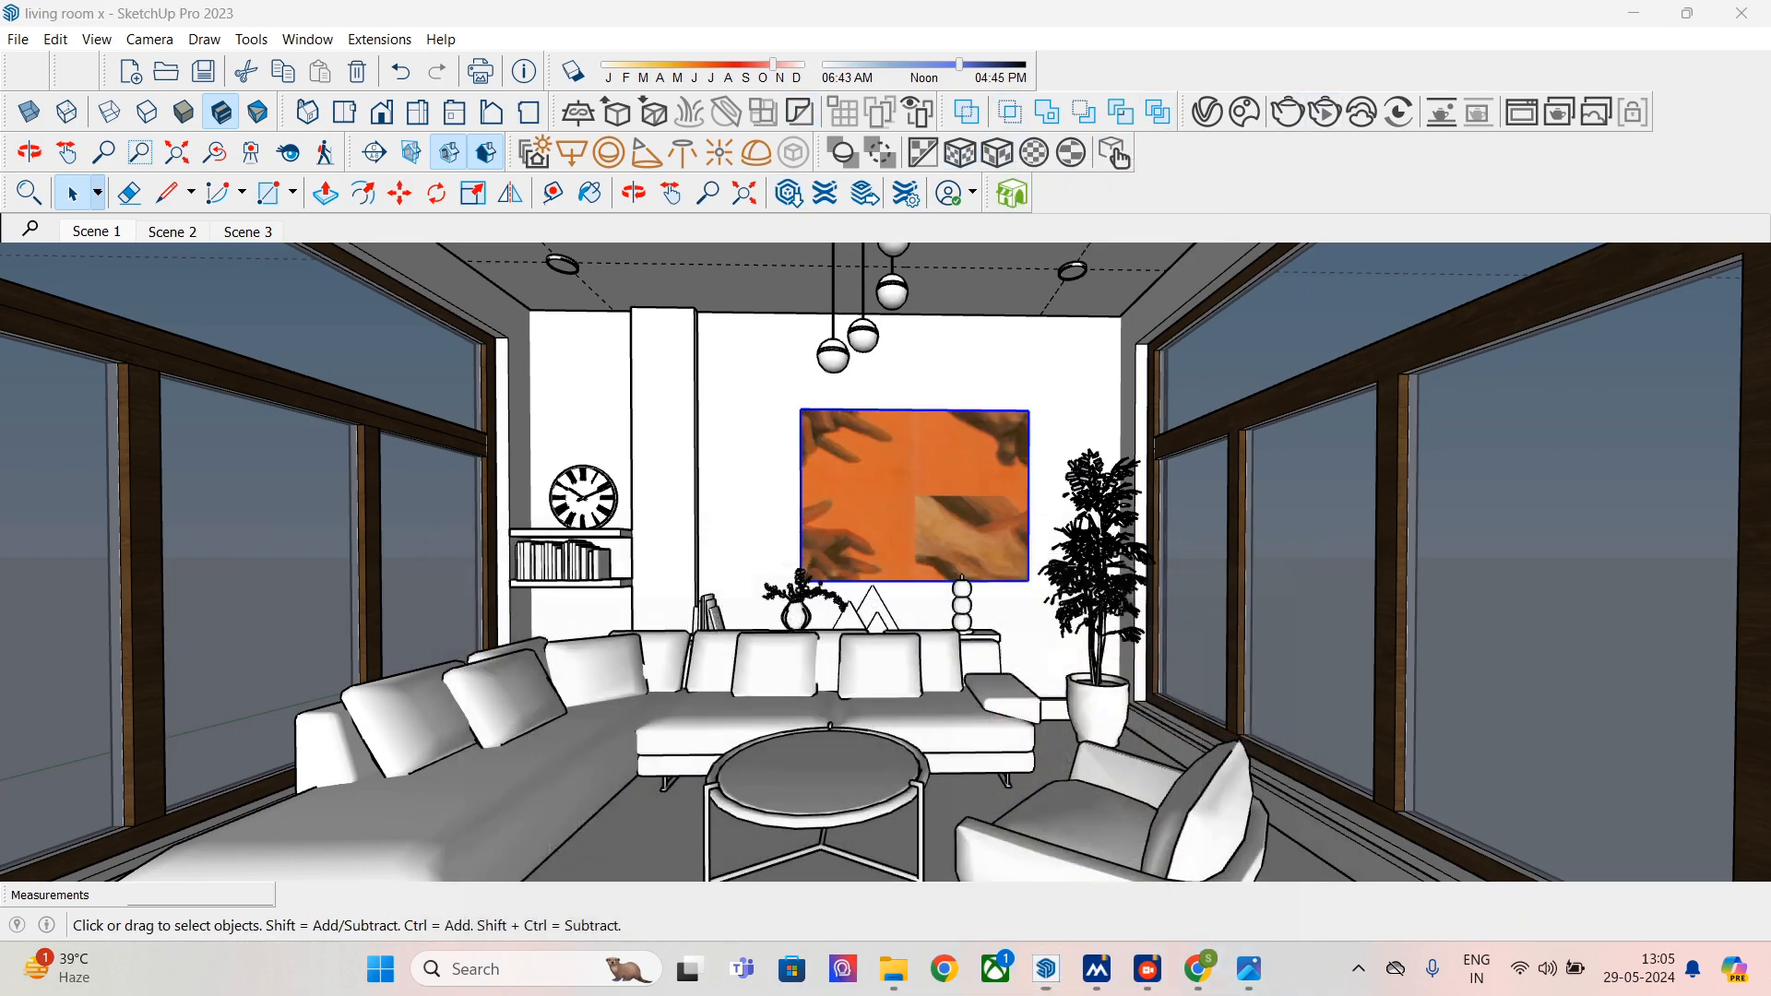
- Adjust the PAINTING material's color to hue 18 and brightness 88
click(590, 192)
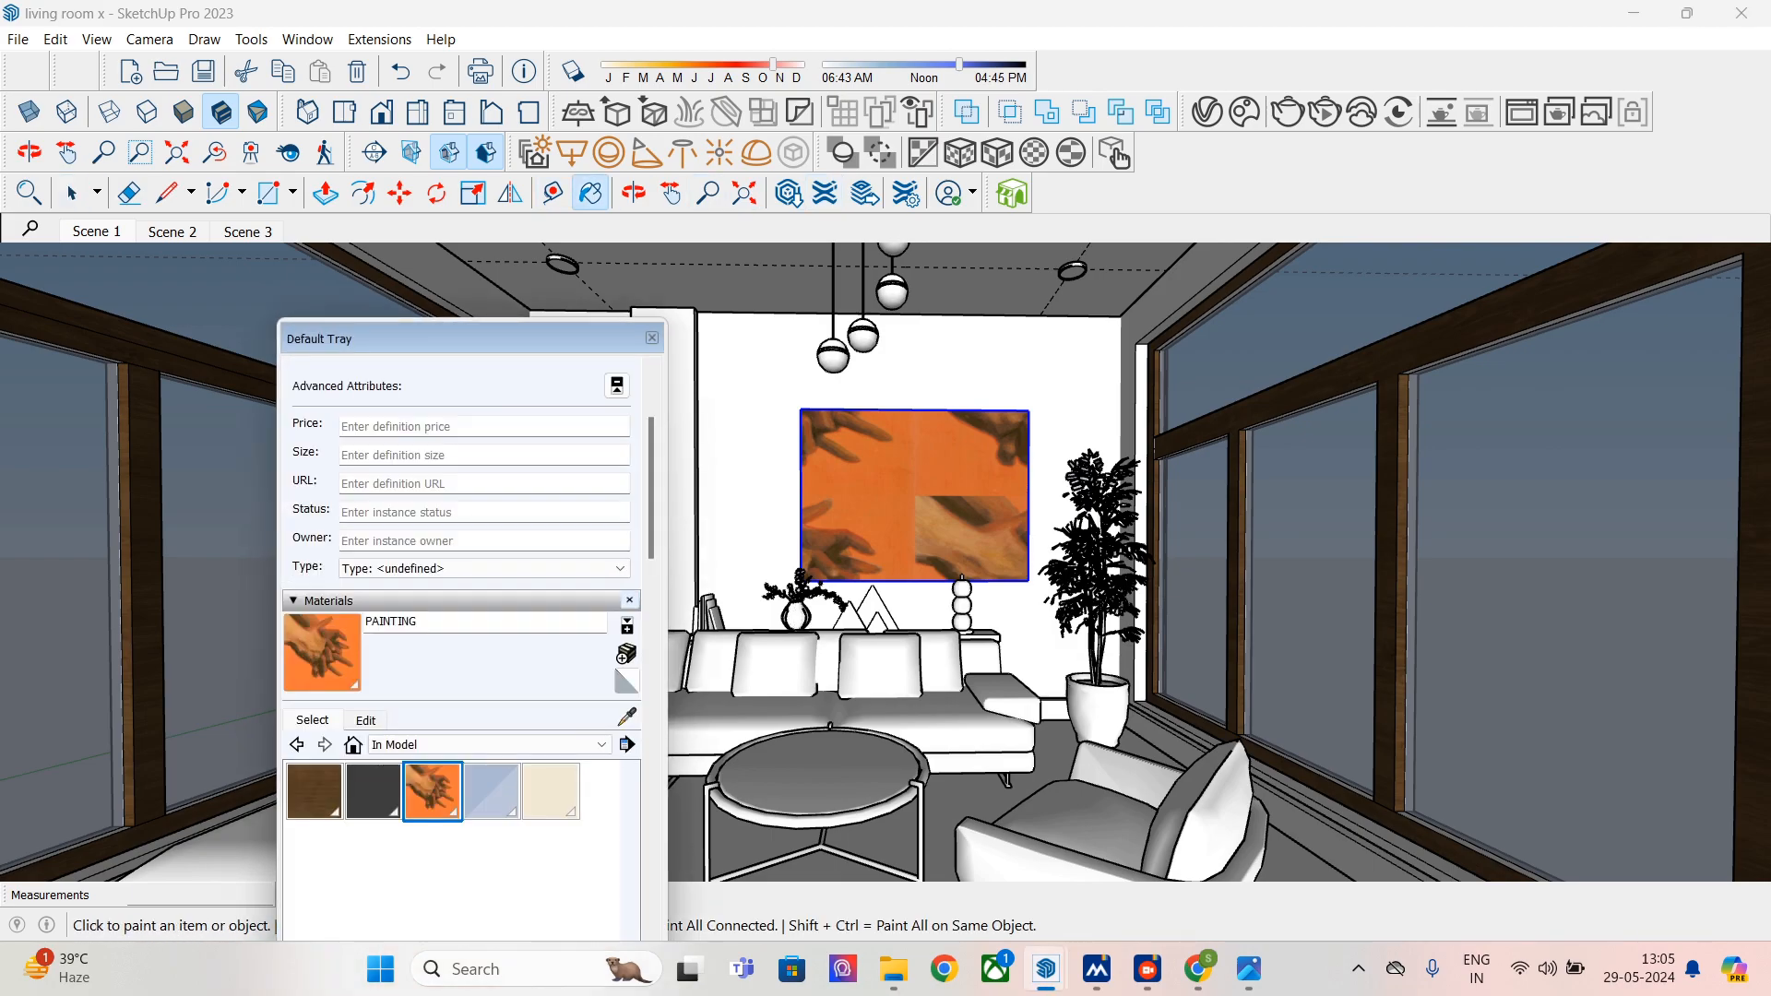
click(365, 720)
drag(330, 840, 327, 839)
drag(468, 909, 484, 909)
scroll(461, 645, down, 5)
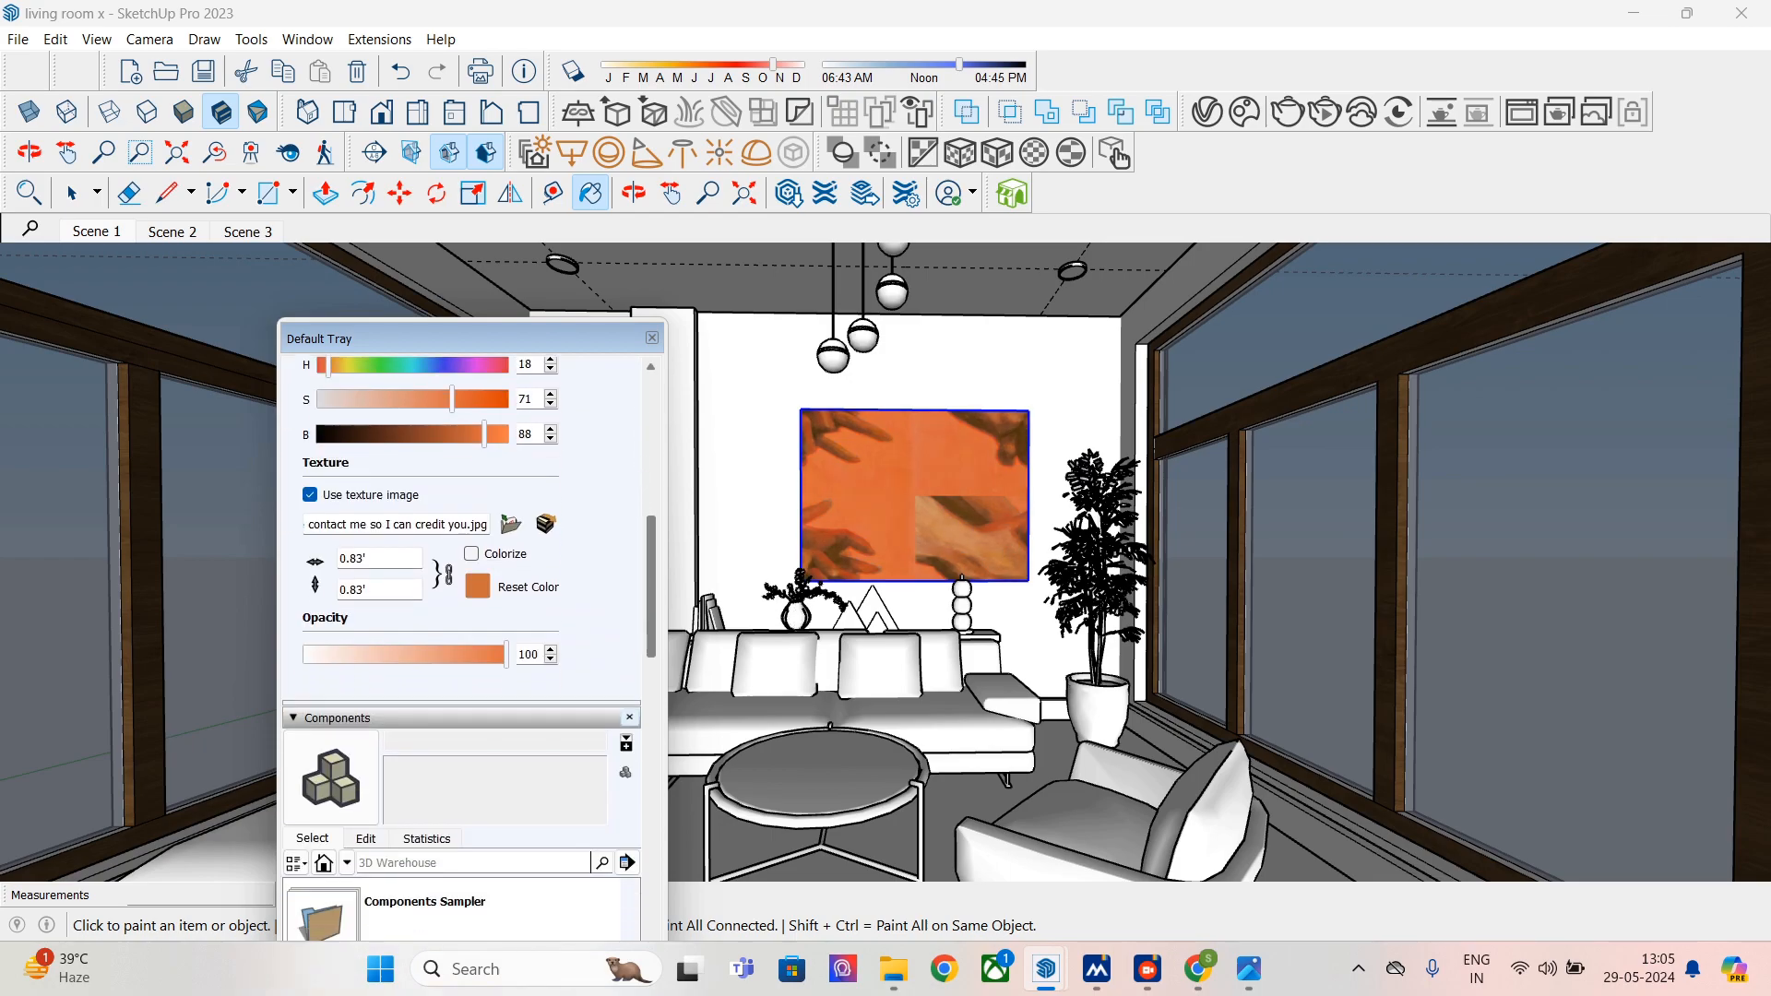
right_click(902, 534)
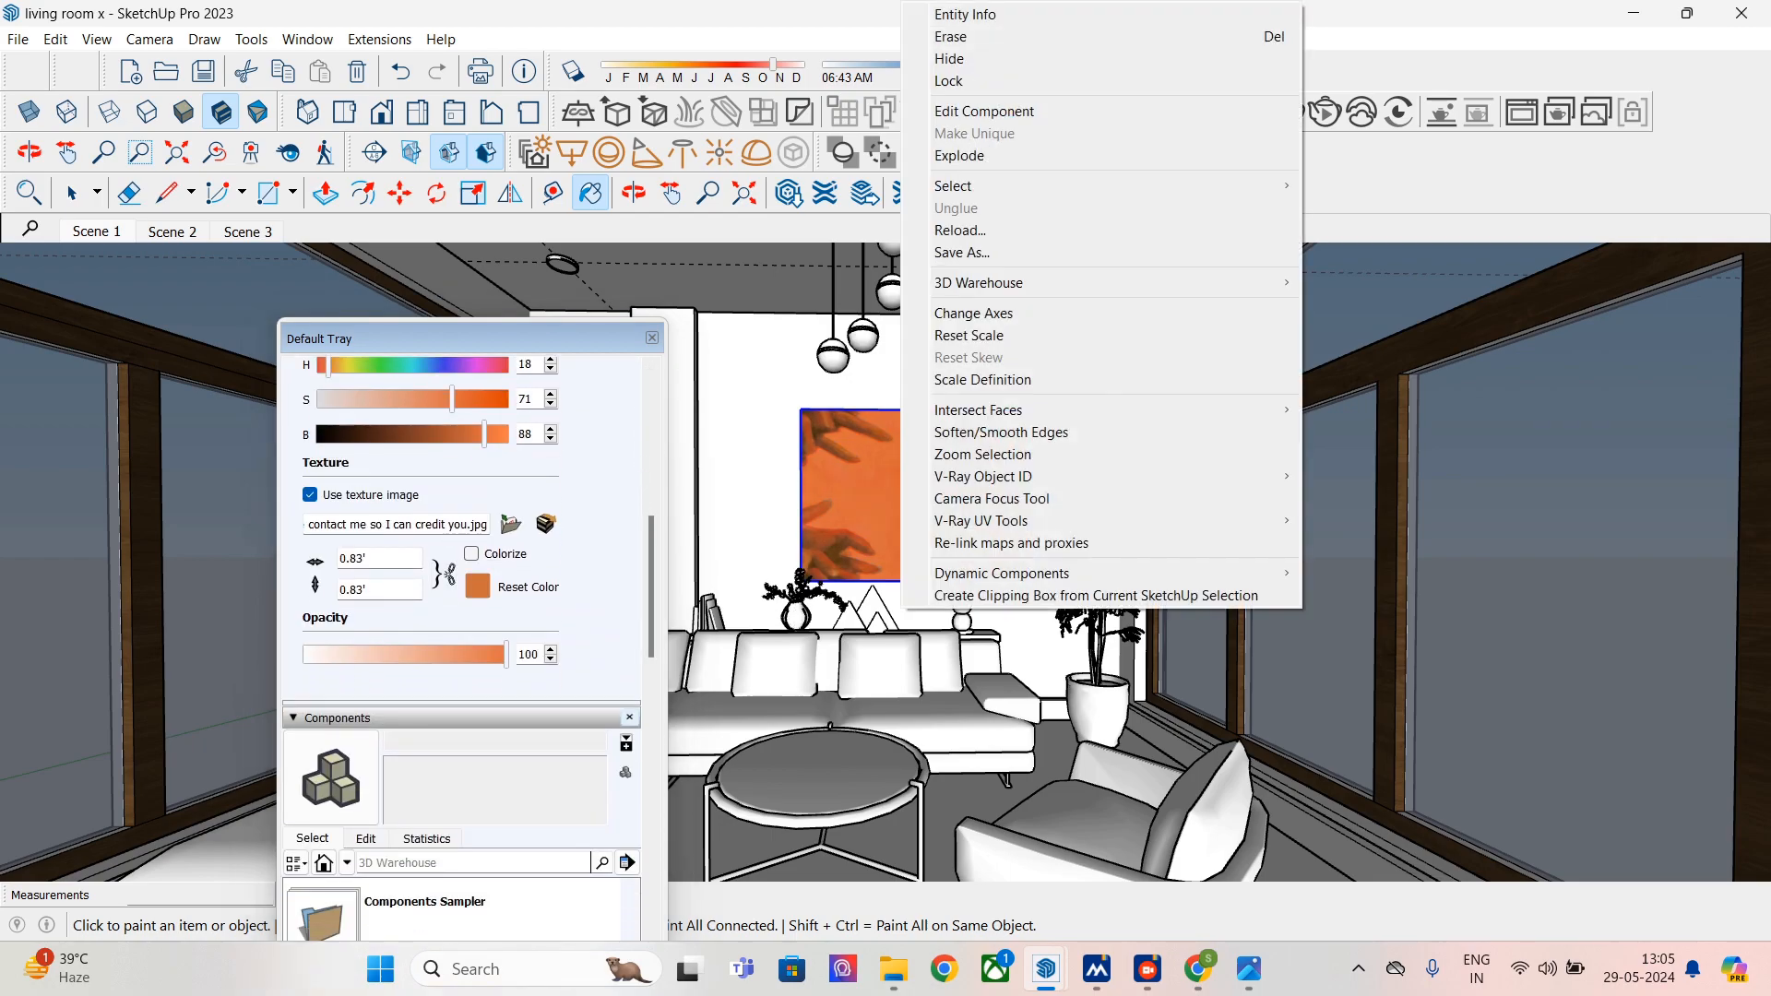
click(872, 433)
right_click(874, 433)
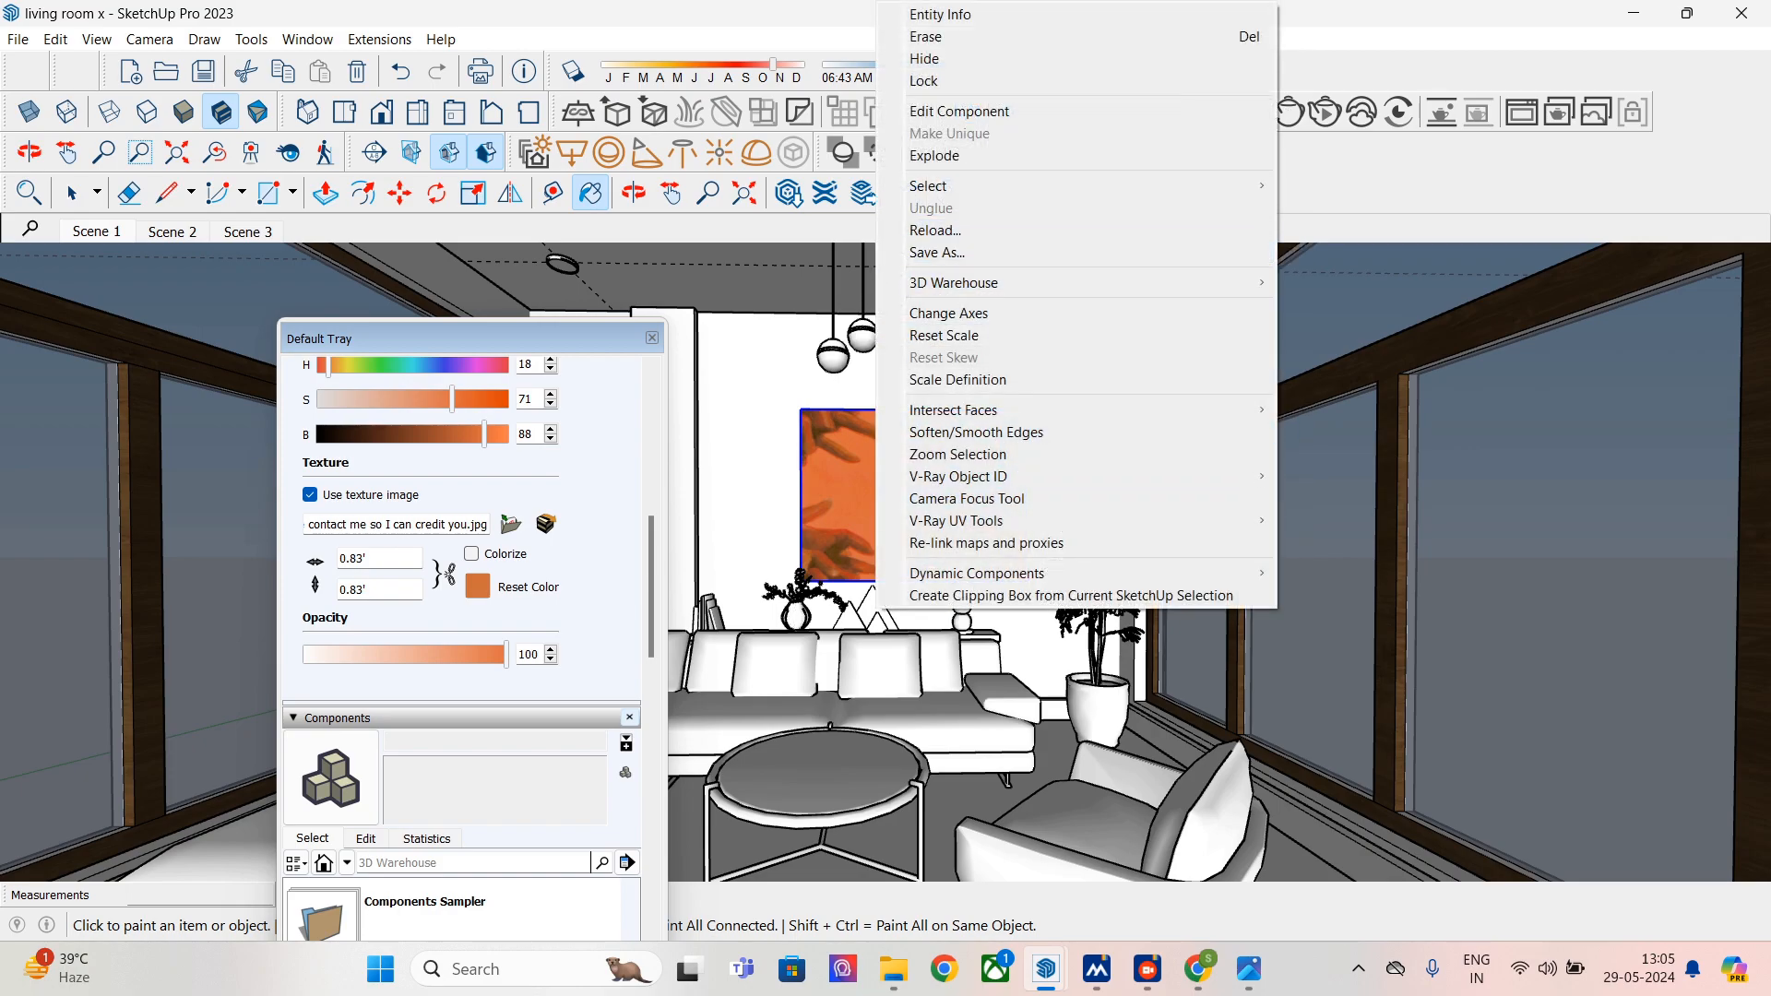
click(72, 193)
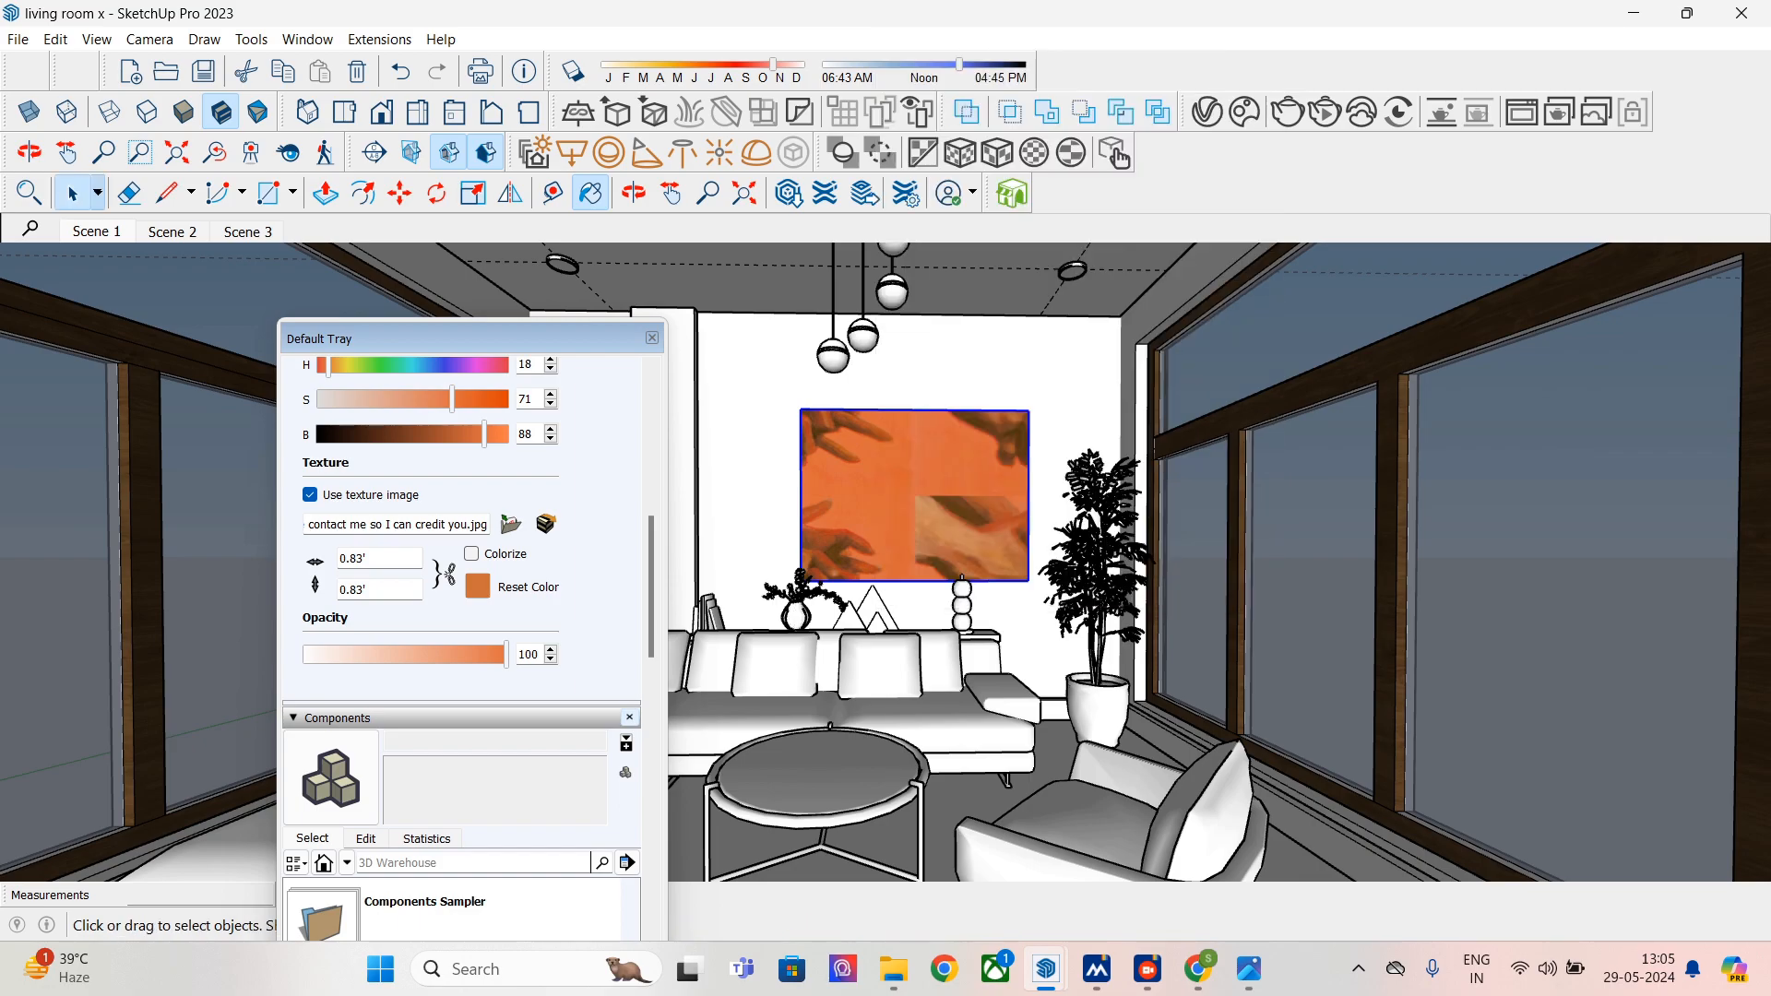
right_click(892, 521)
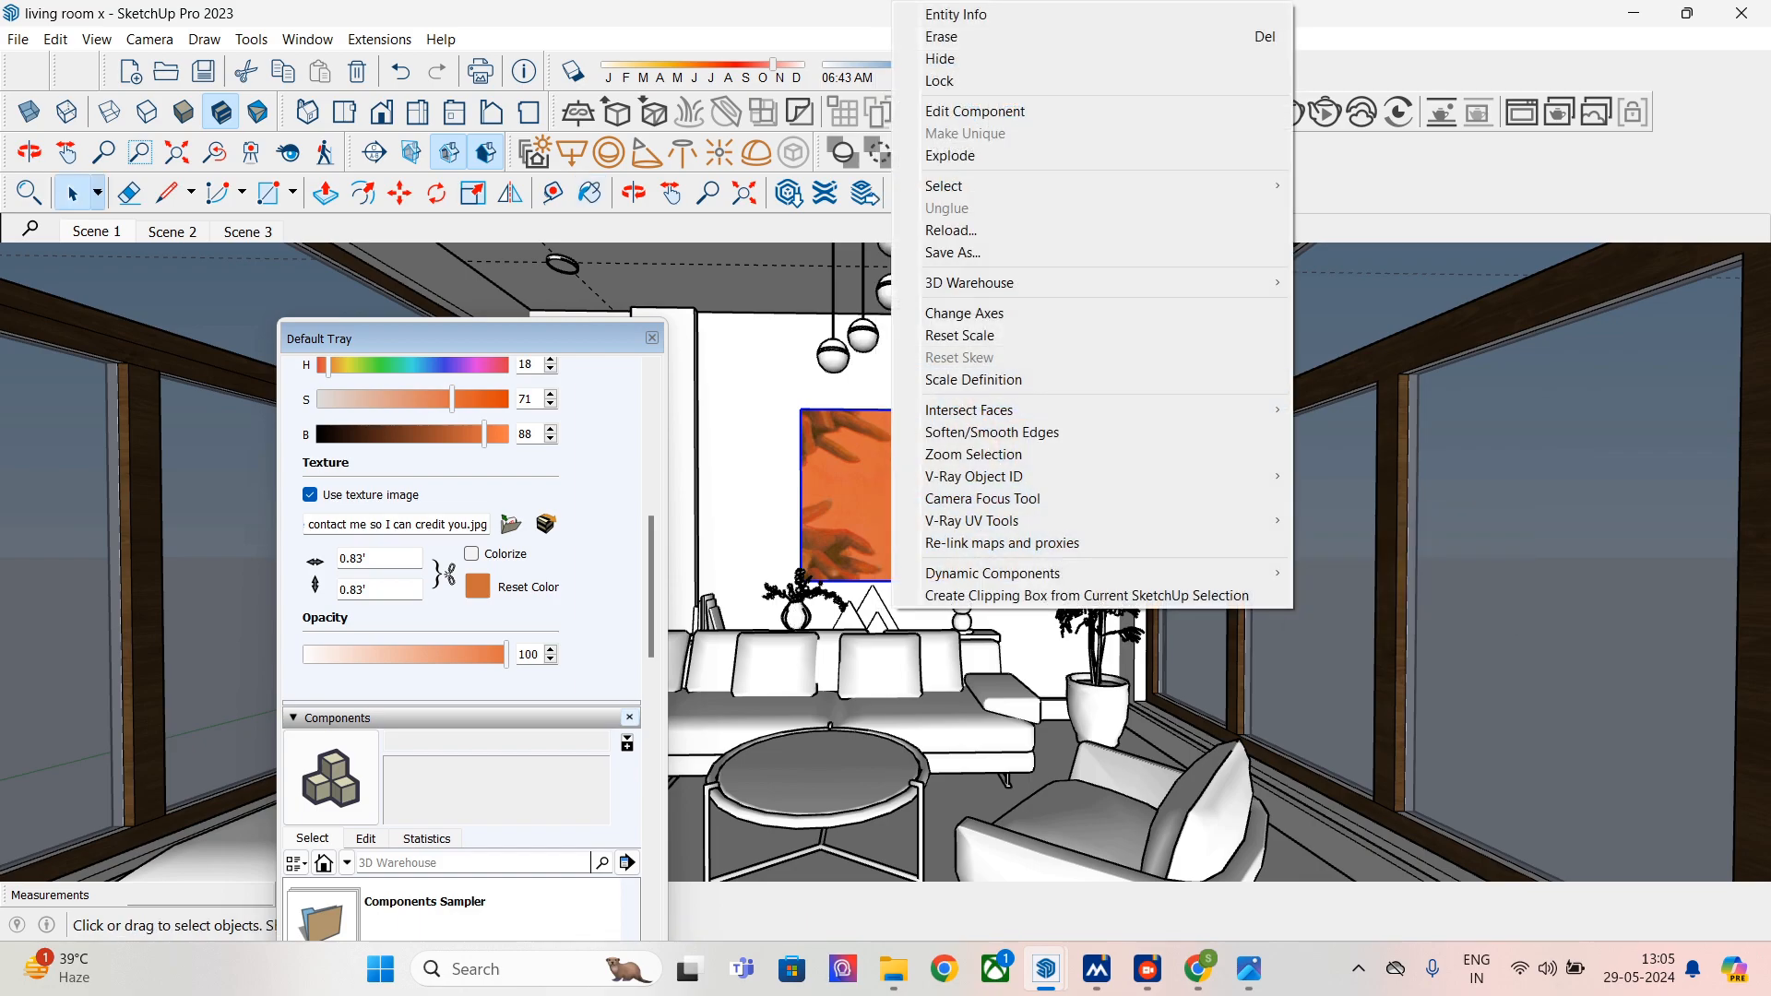
- Link the PAINTING texture's width and height and set its size to 0.93'
click(449, 574)
click(357, 558)
key(BackSpace)
text(9)
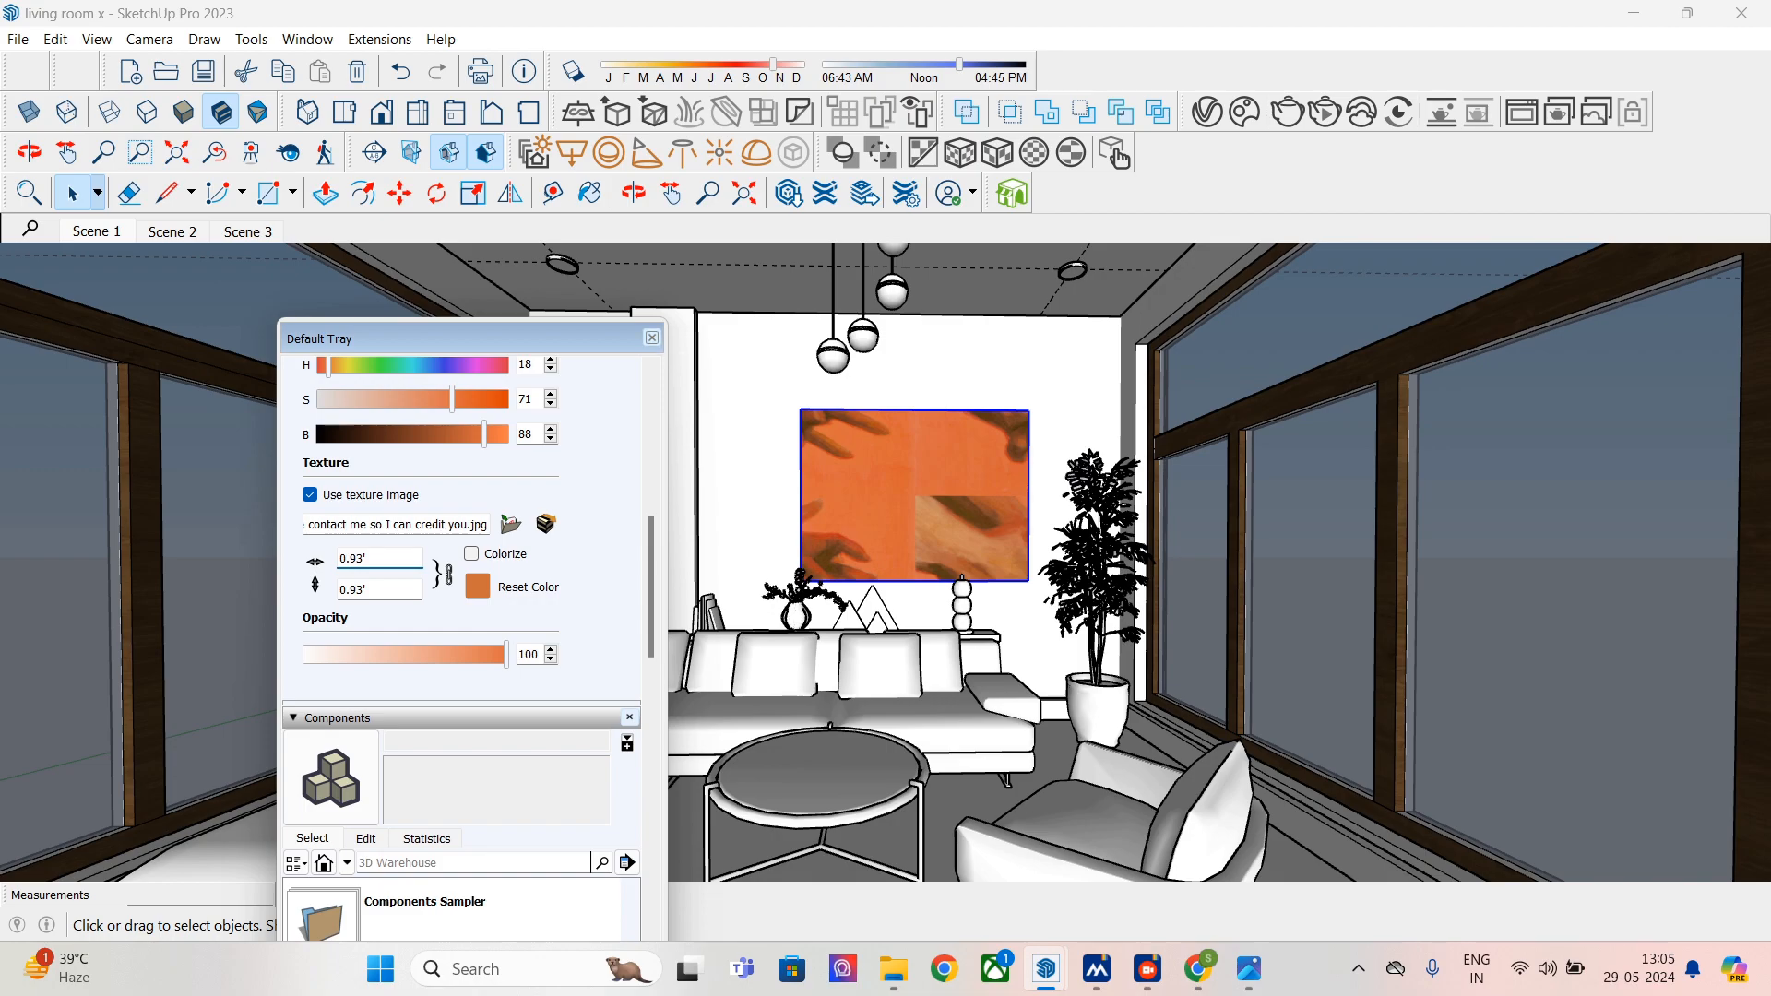
click(652, 337)
- Try to reset the scale of the back wall picture component, and undo the reset
right_click(923, 572)
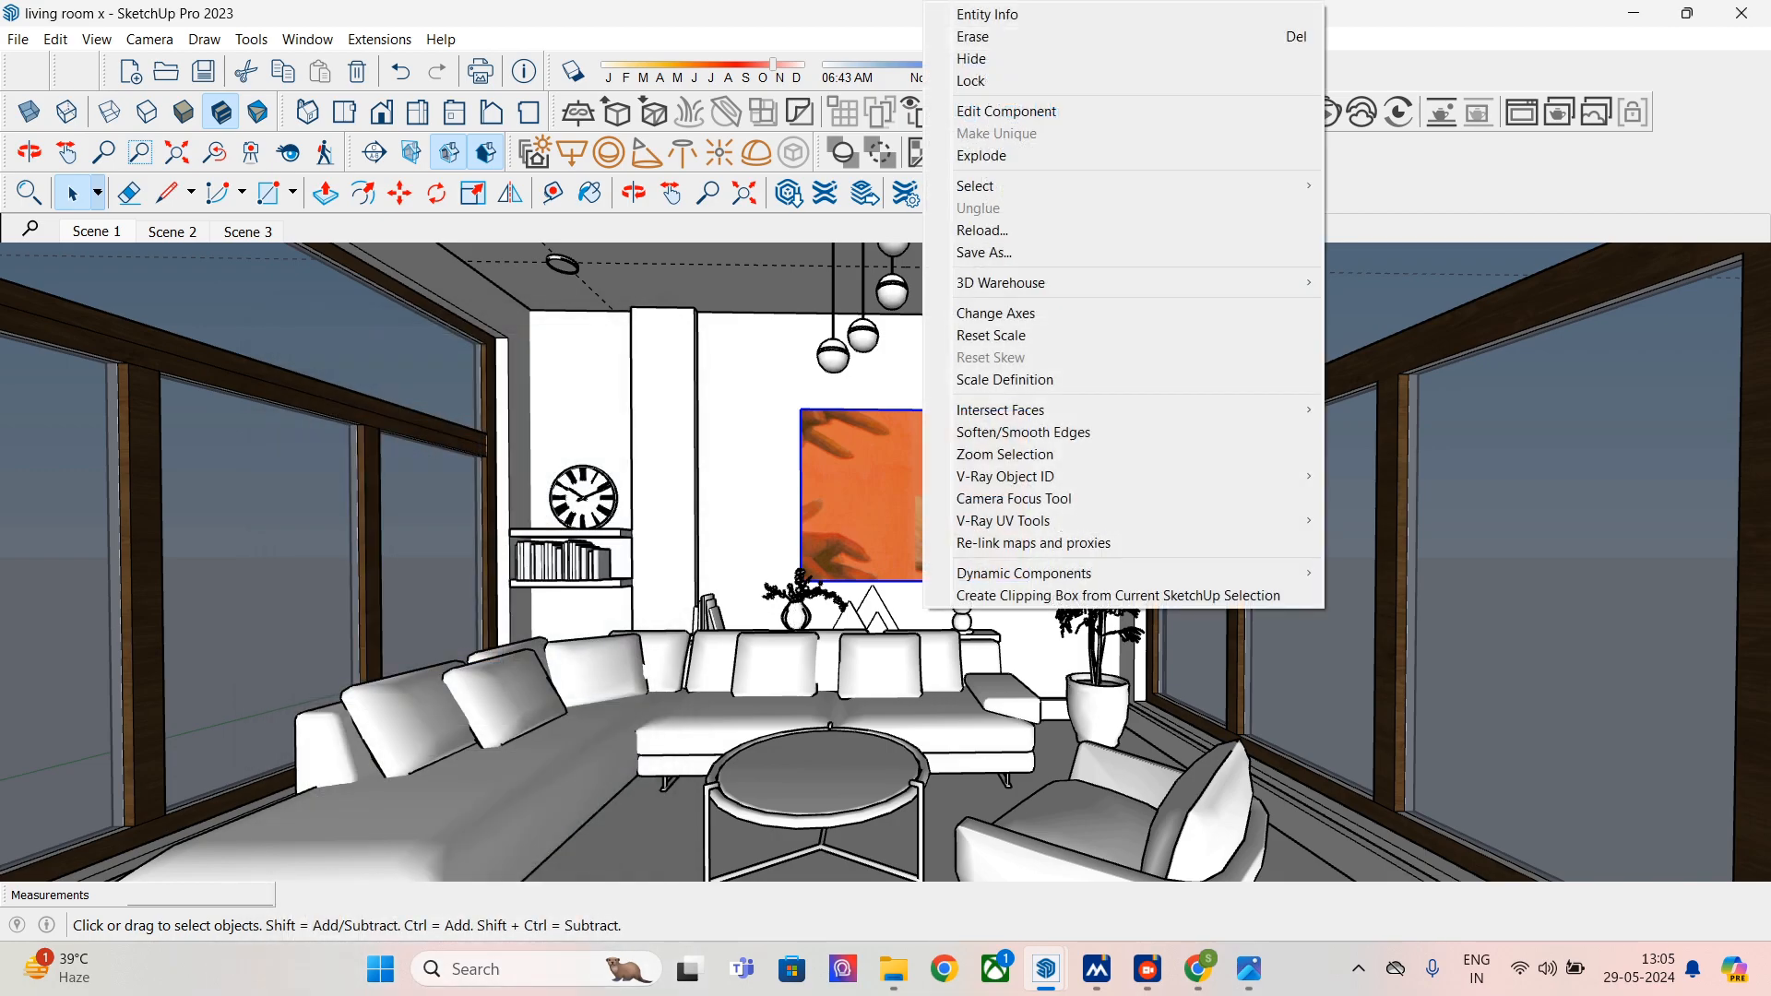
click(1005, 111)
right_click(881, 507)
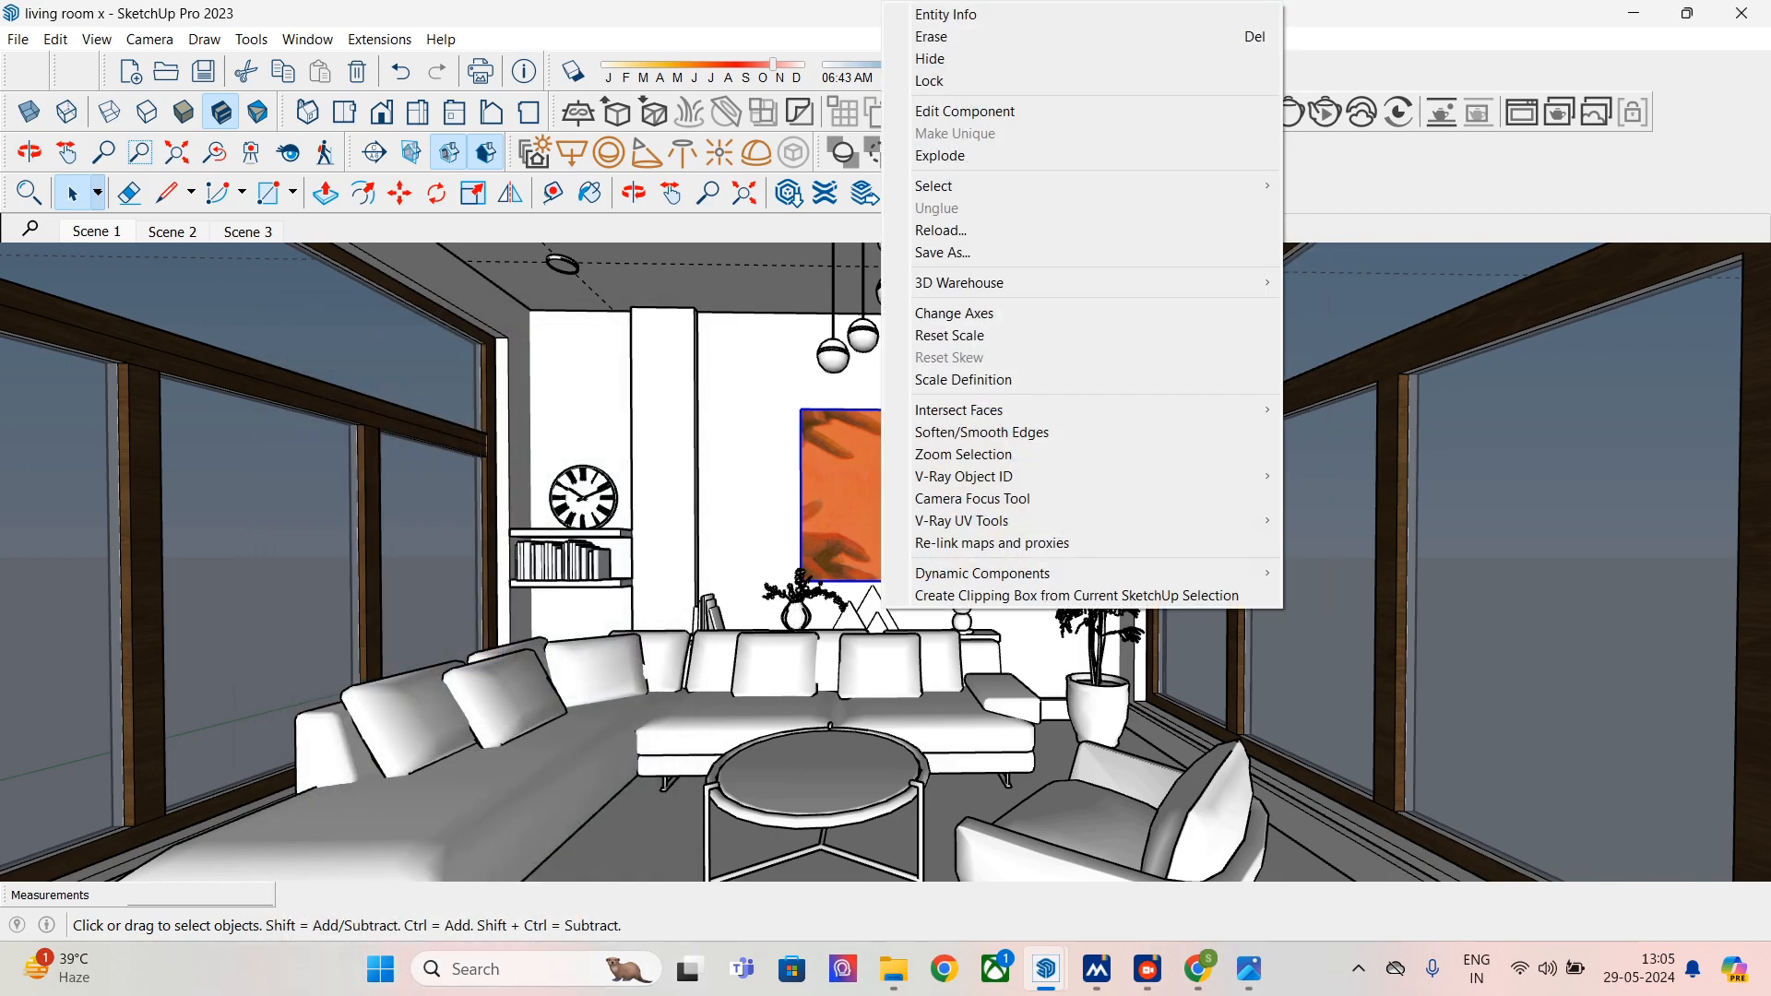
mouse_move(894, 520)
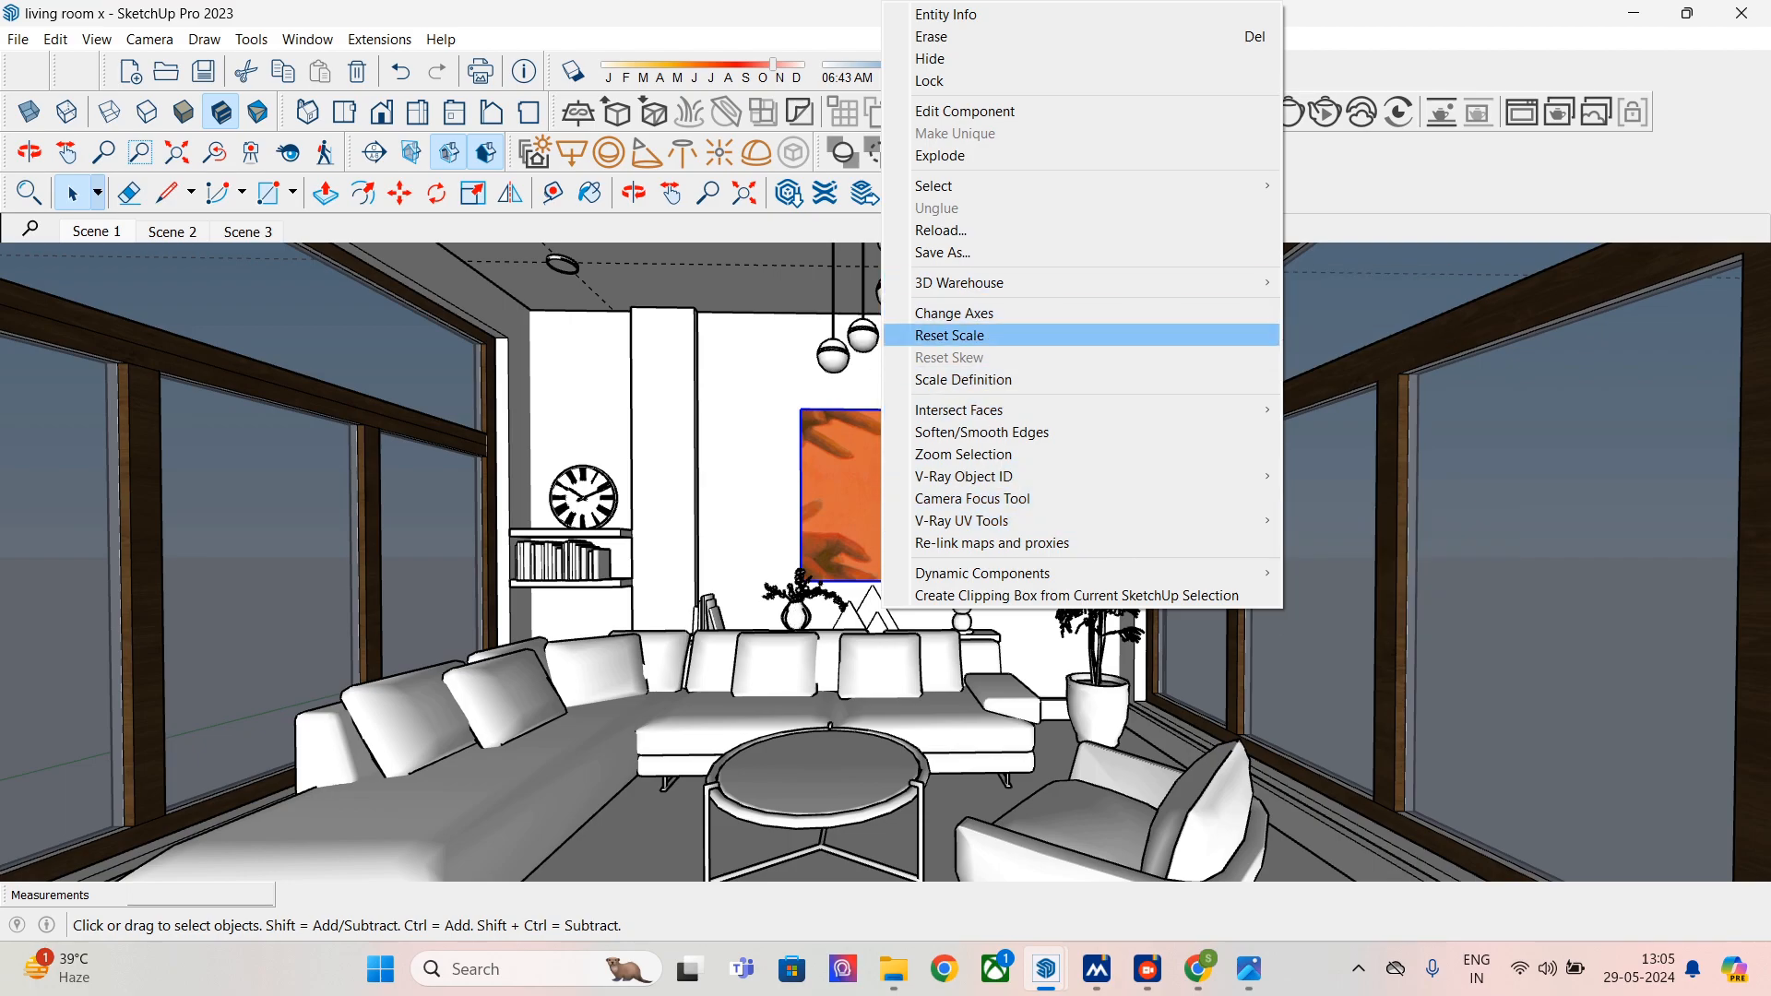
click(950, 335)
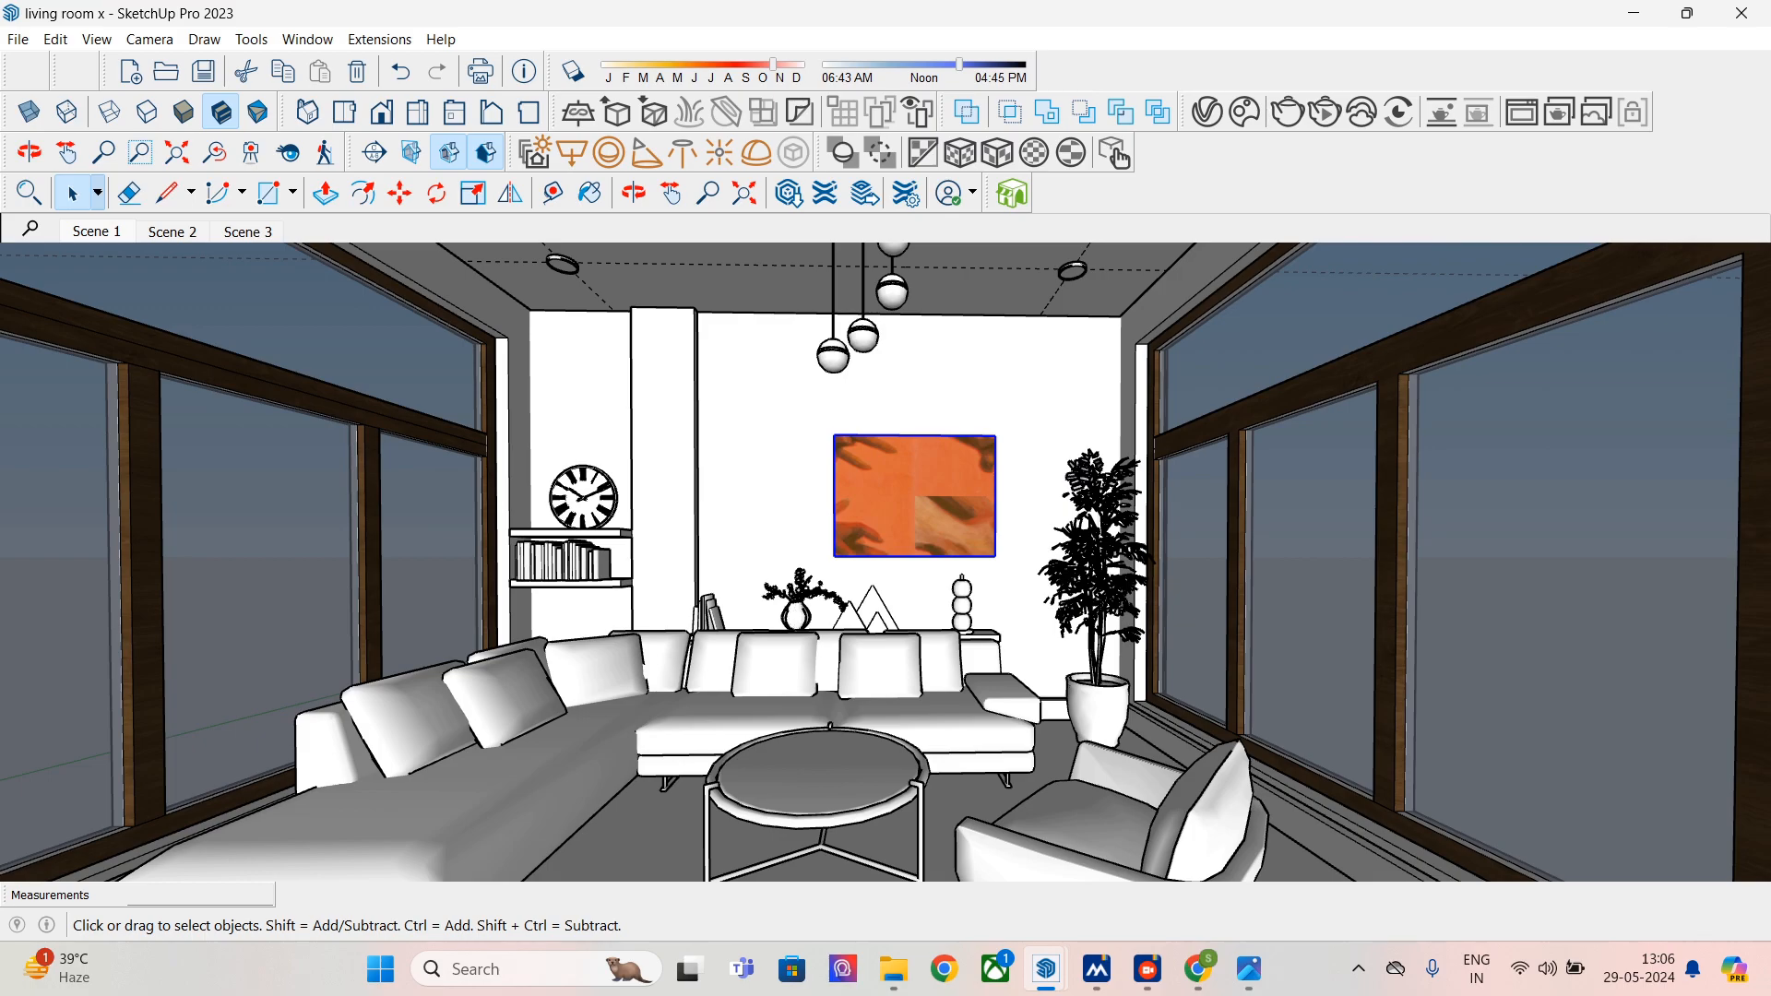
key(ctrl+z)
- Open the back wall picture component for editing
right_click(892, 513)
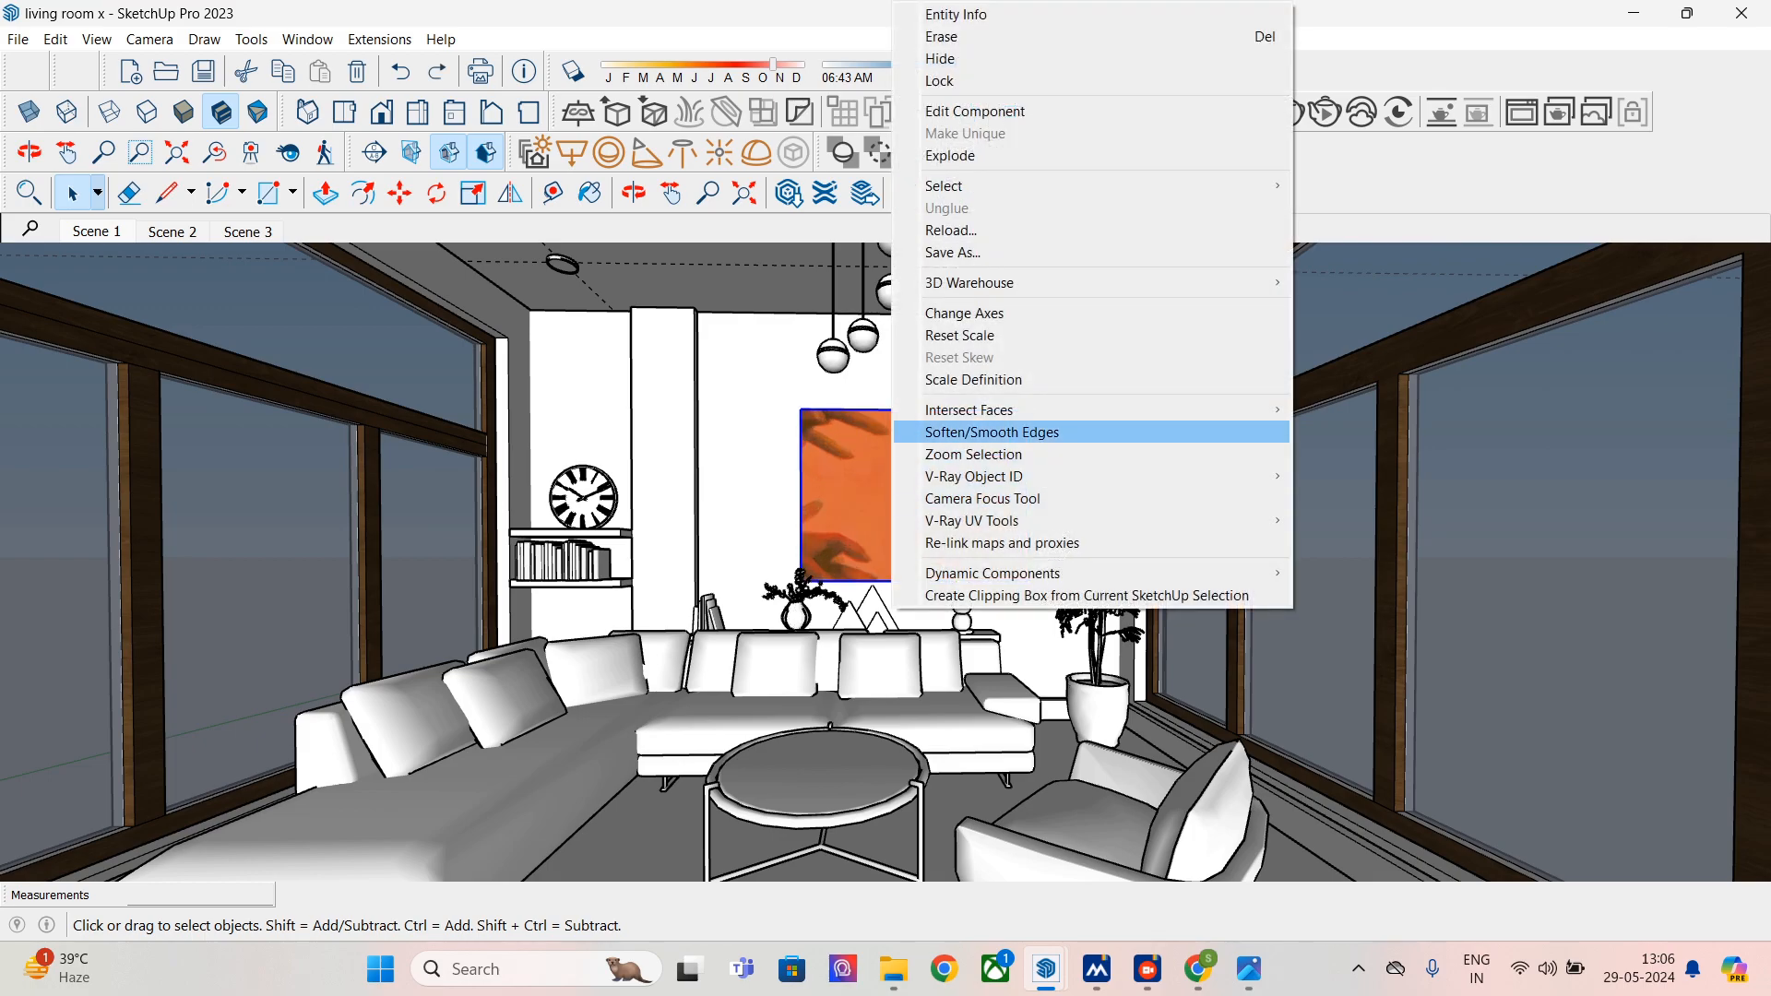
click(845, 480)
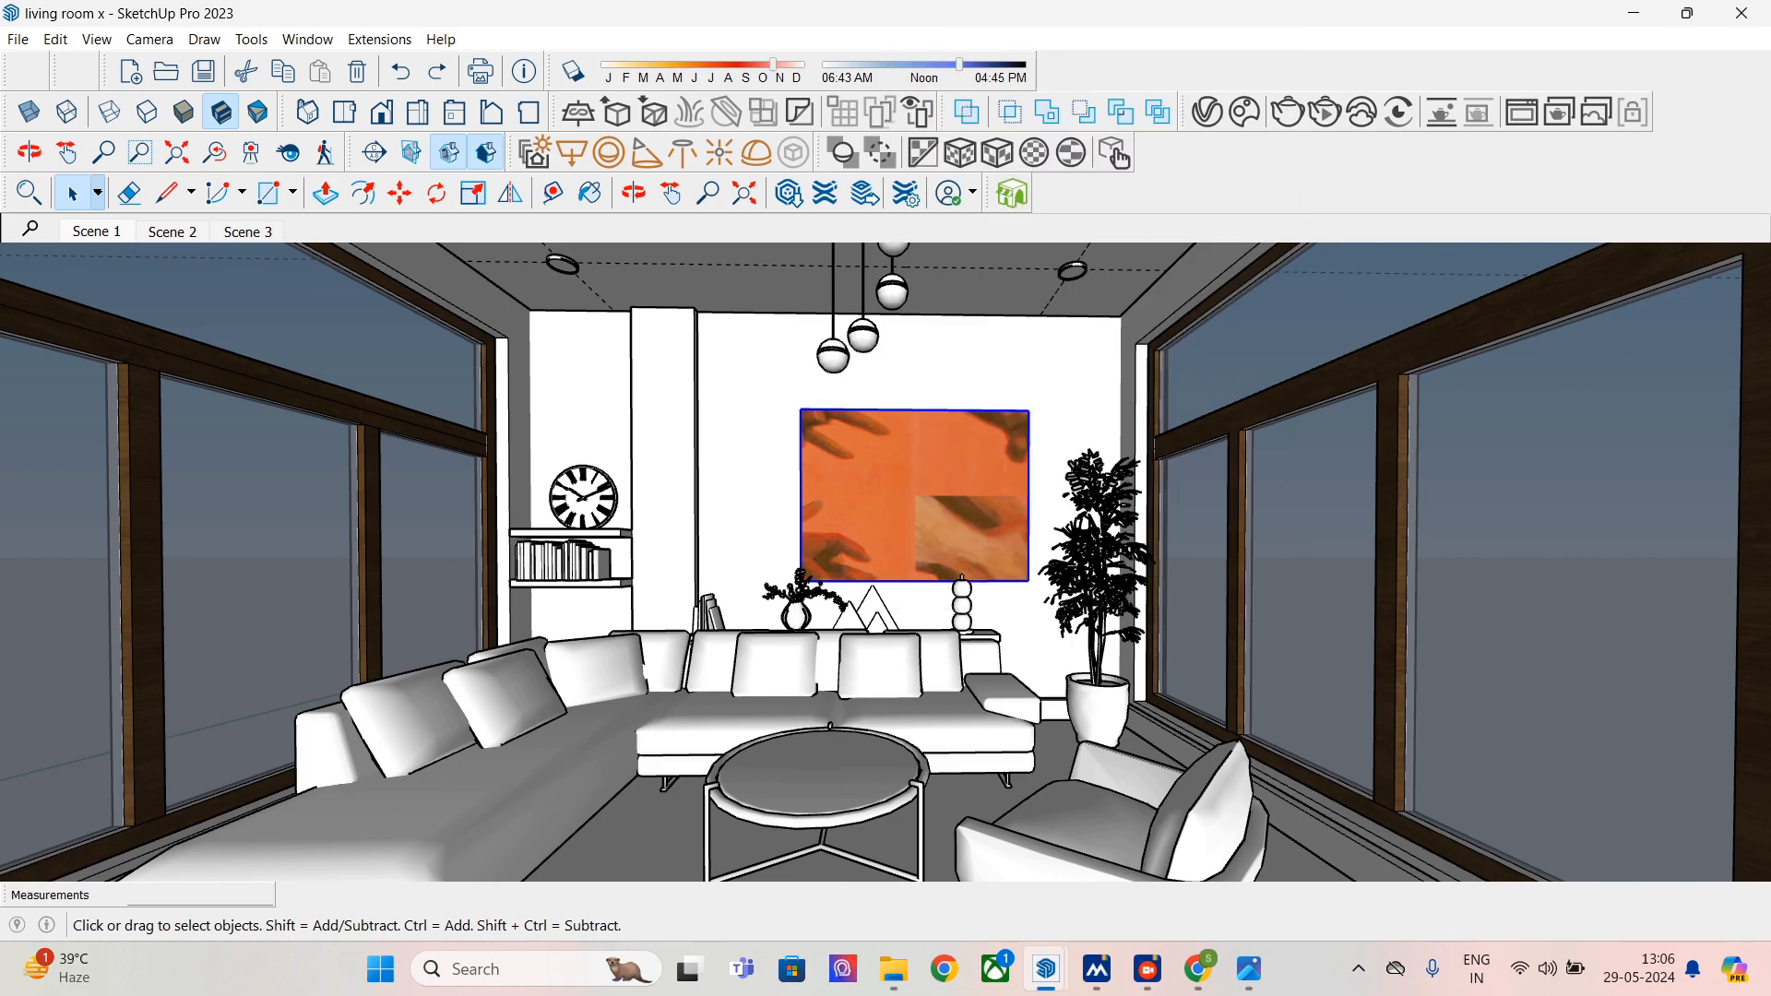
right_click(844, 479)
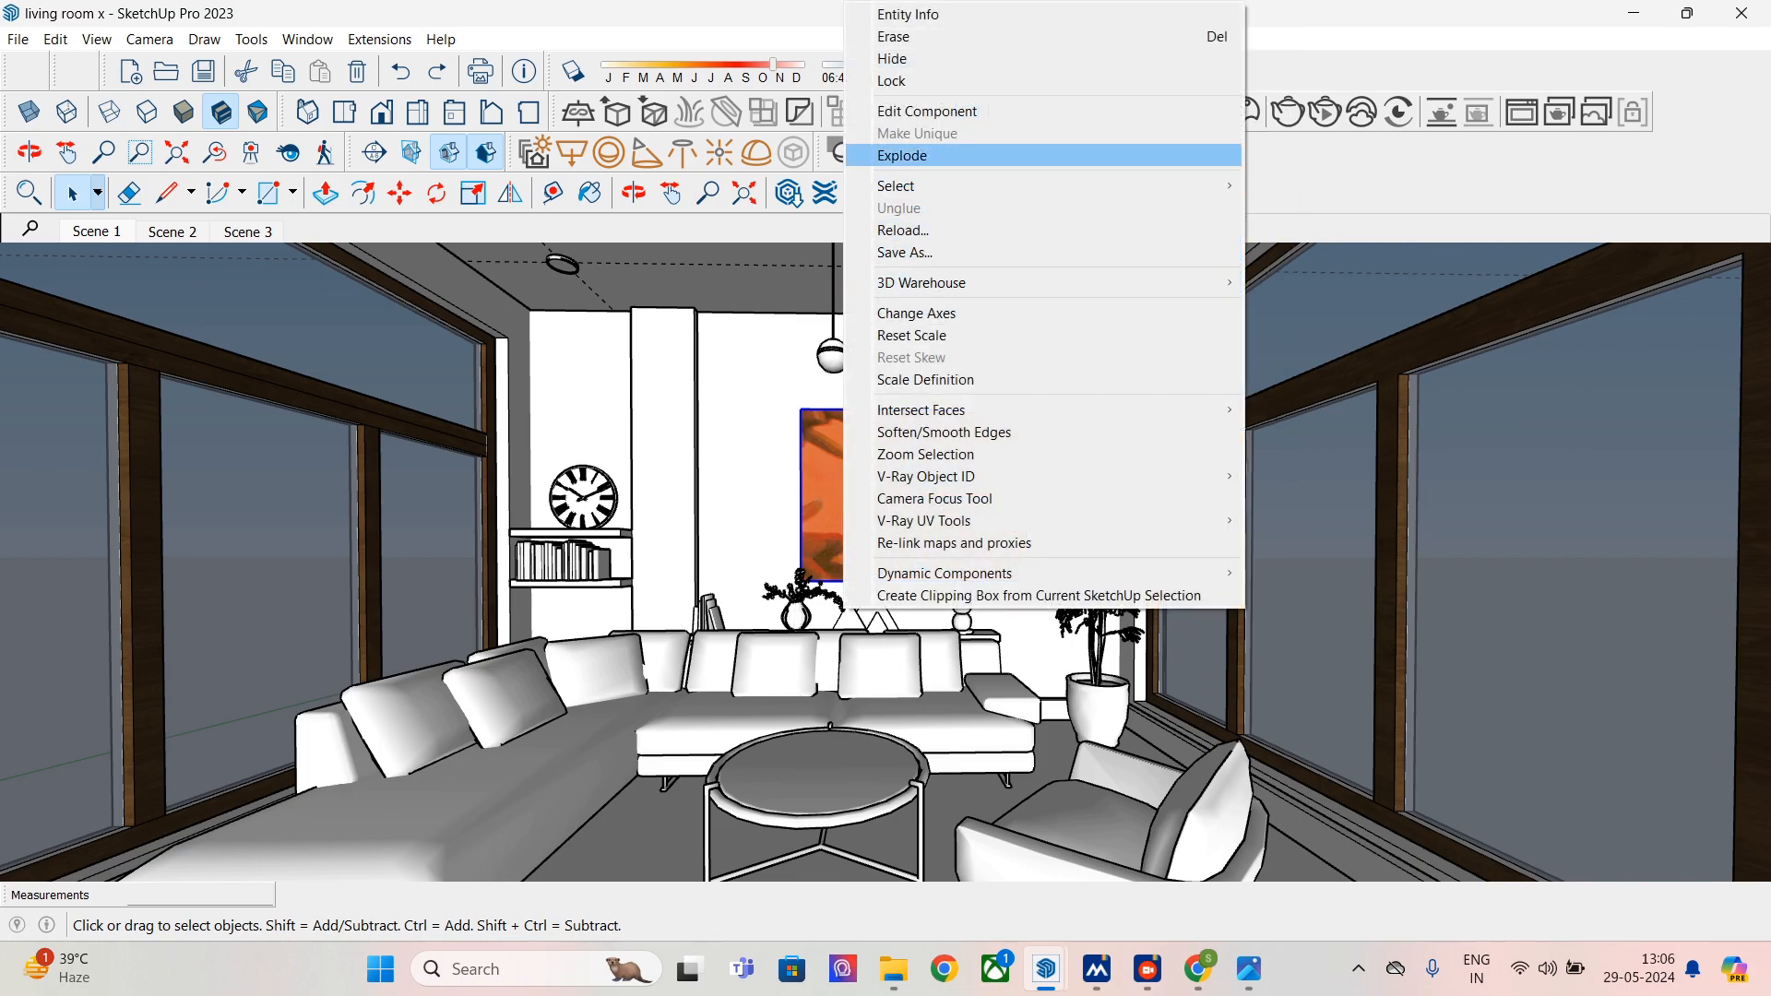
click(926, 111)
- Select the picture's face inside the component and fit its painting texture with Tri-Planar Projection (Fit)
right_click(895, 519)
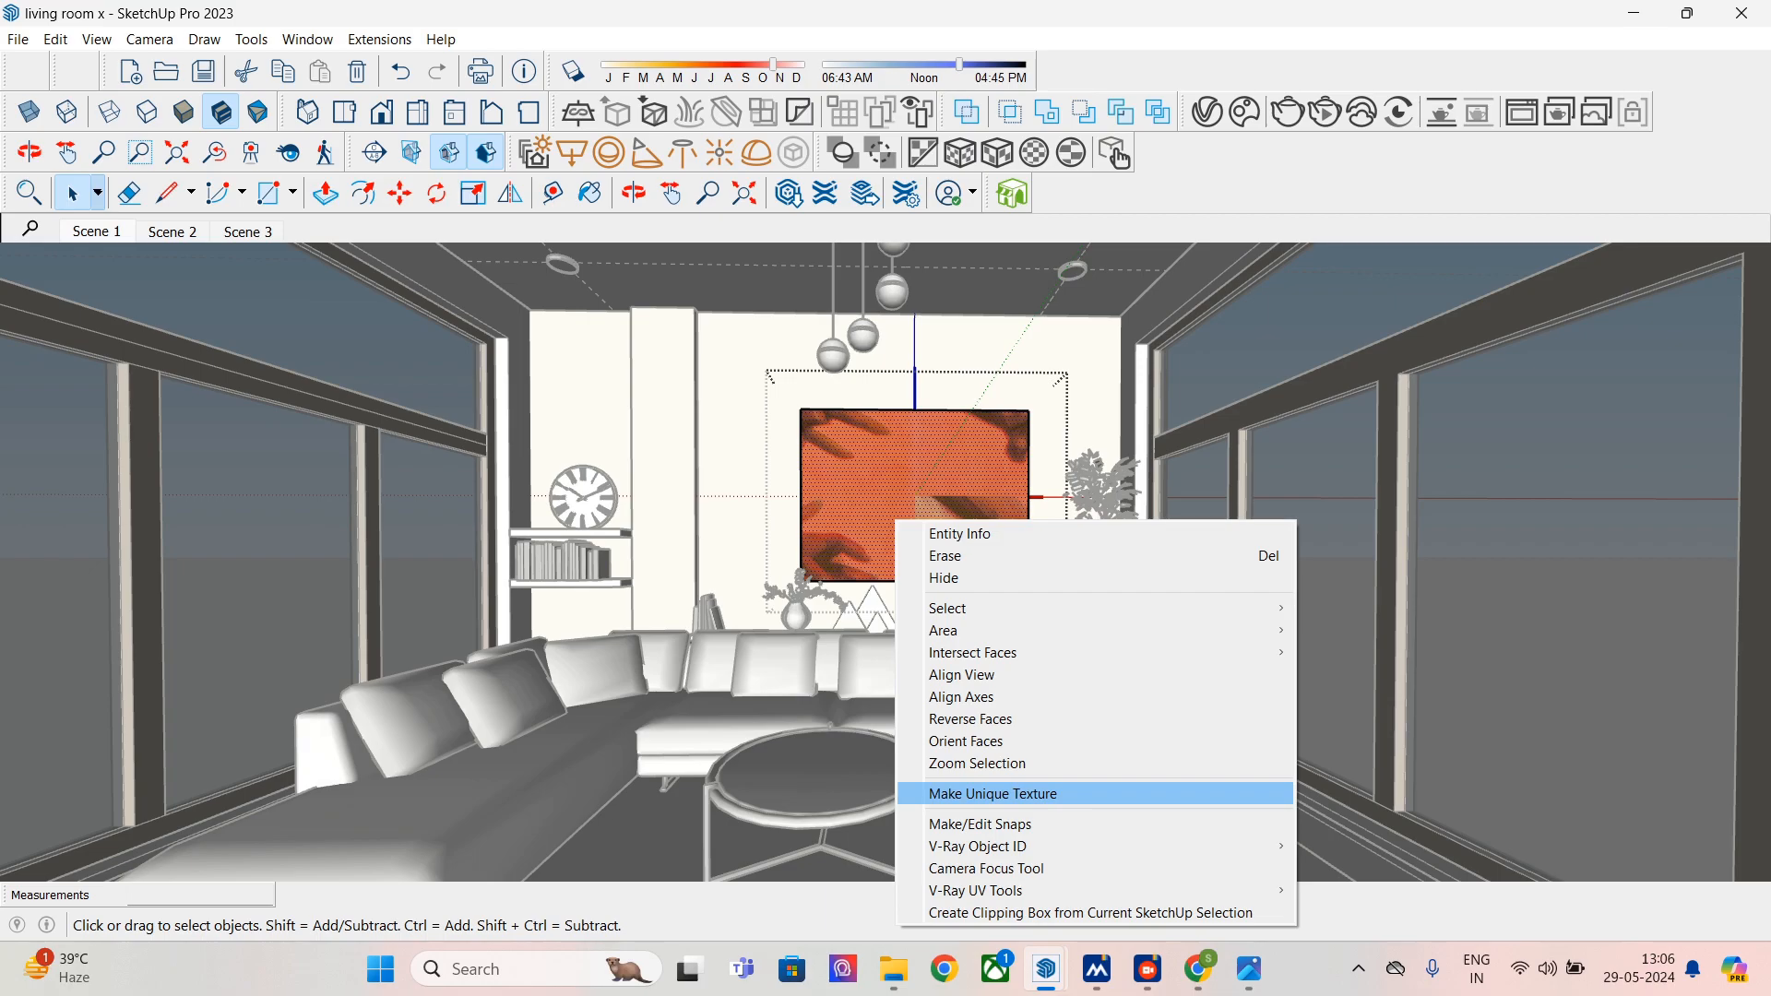
mouse_move(978, 845)
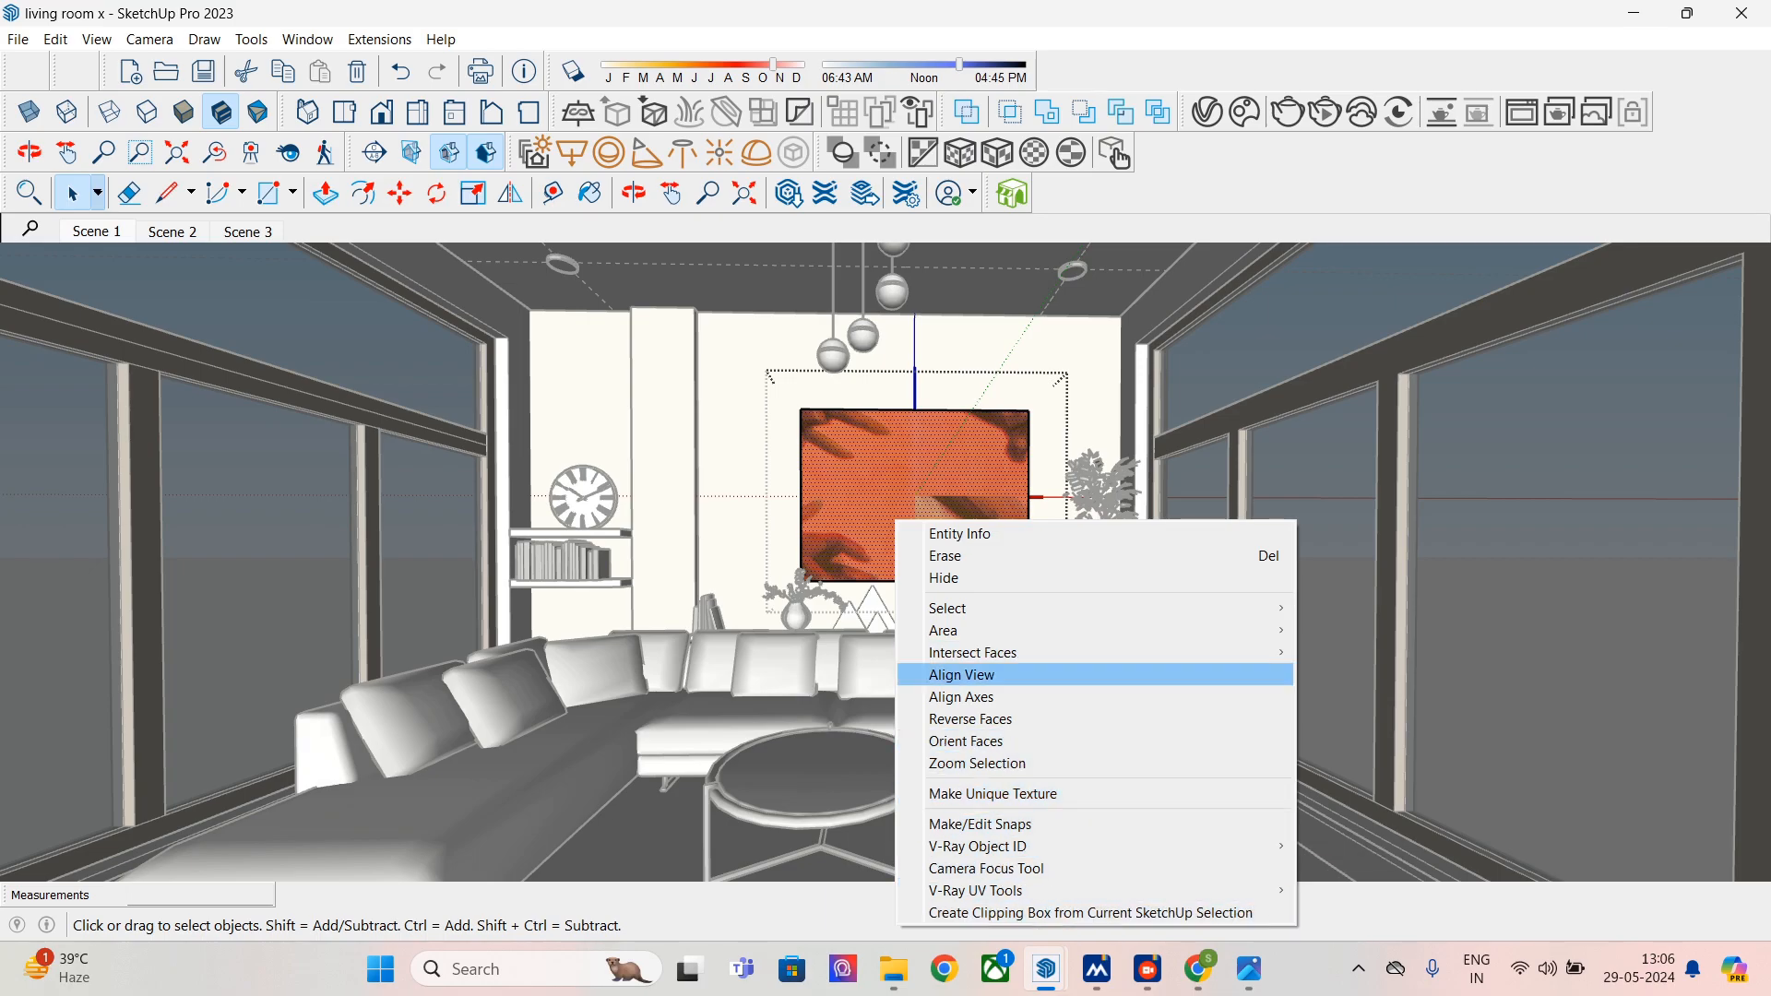
right_click(862, 472)
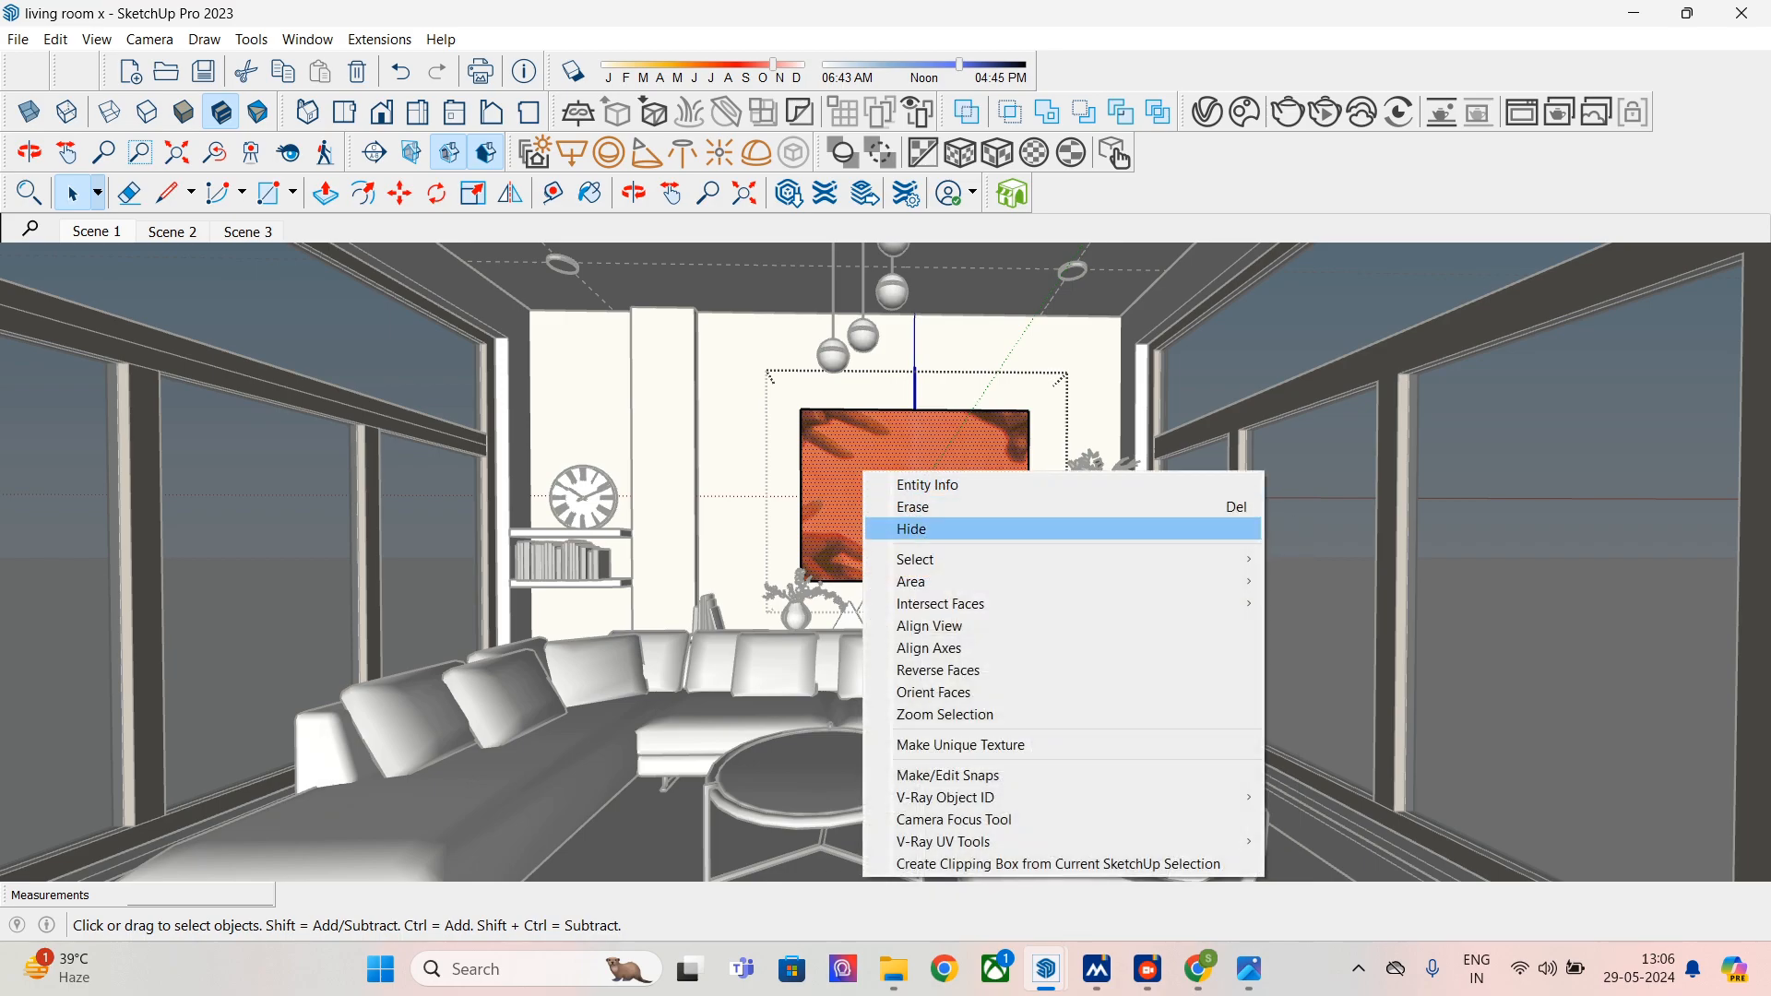
mouse_move(922, 559)
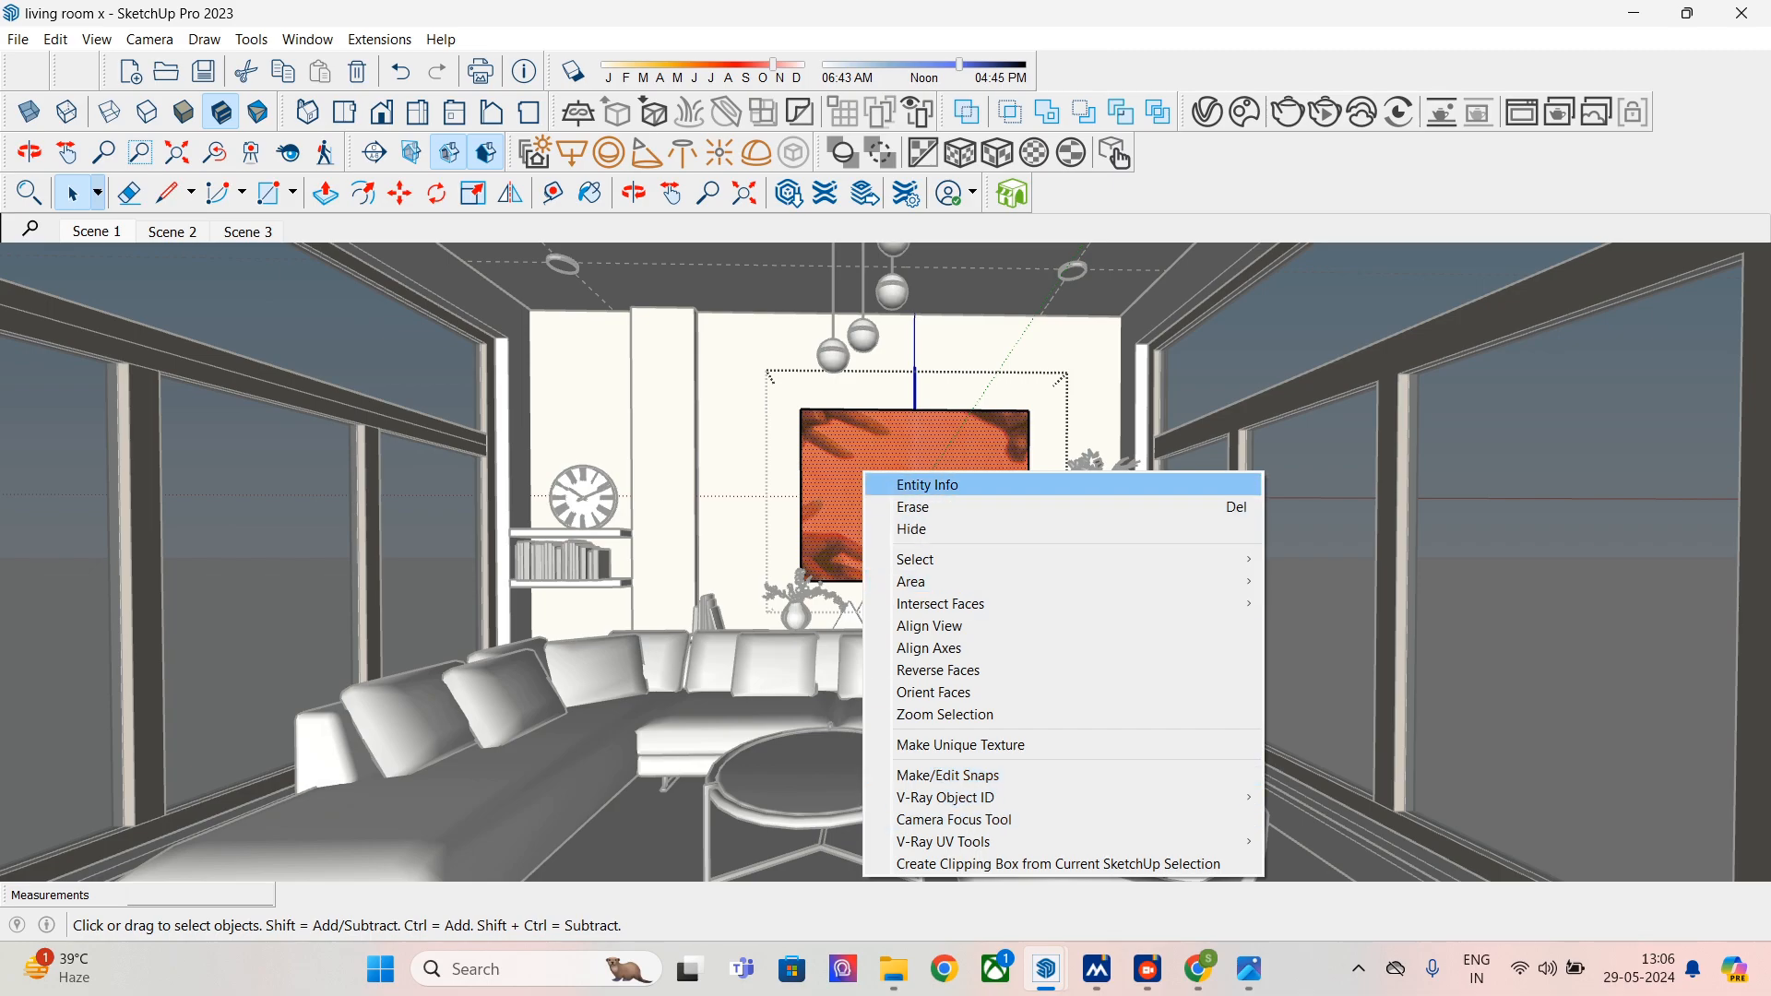
click(1095, 462)
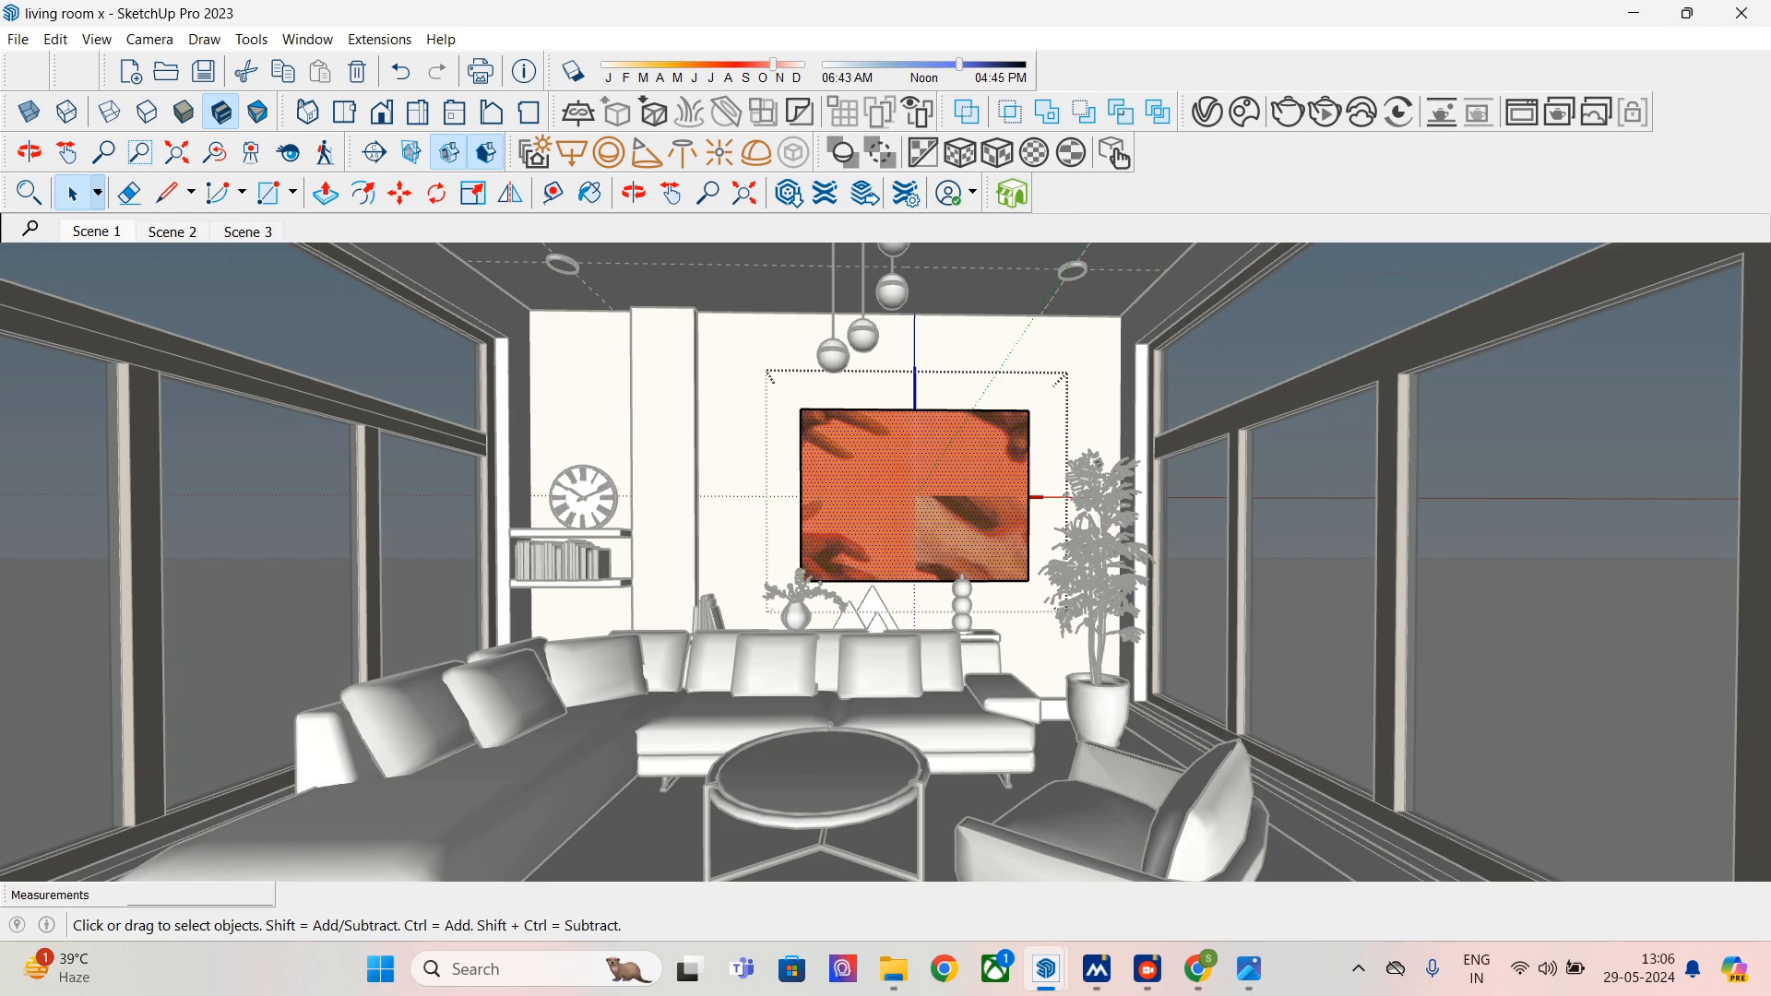
click(959, 152)
click(997, 152)
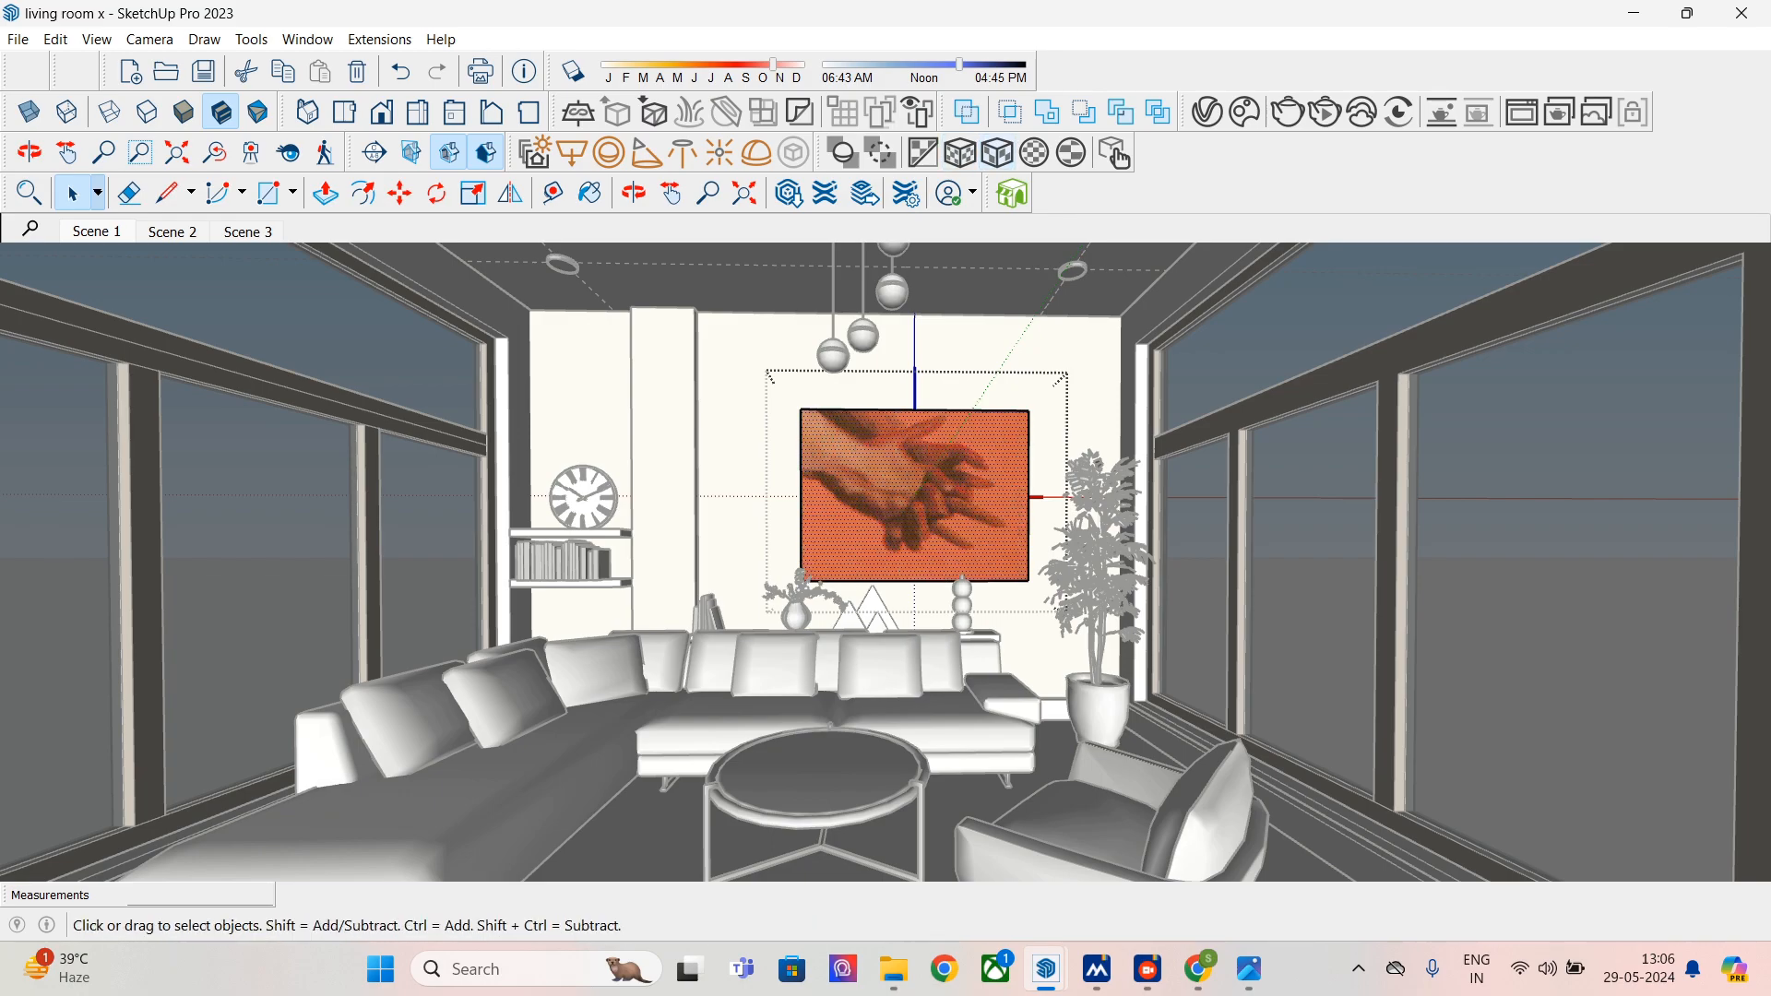
- Deselect the picture's face and finish editing the component
right_click(912, 502)
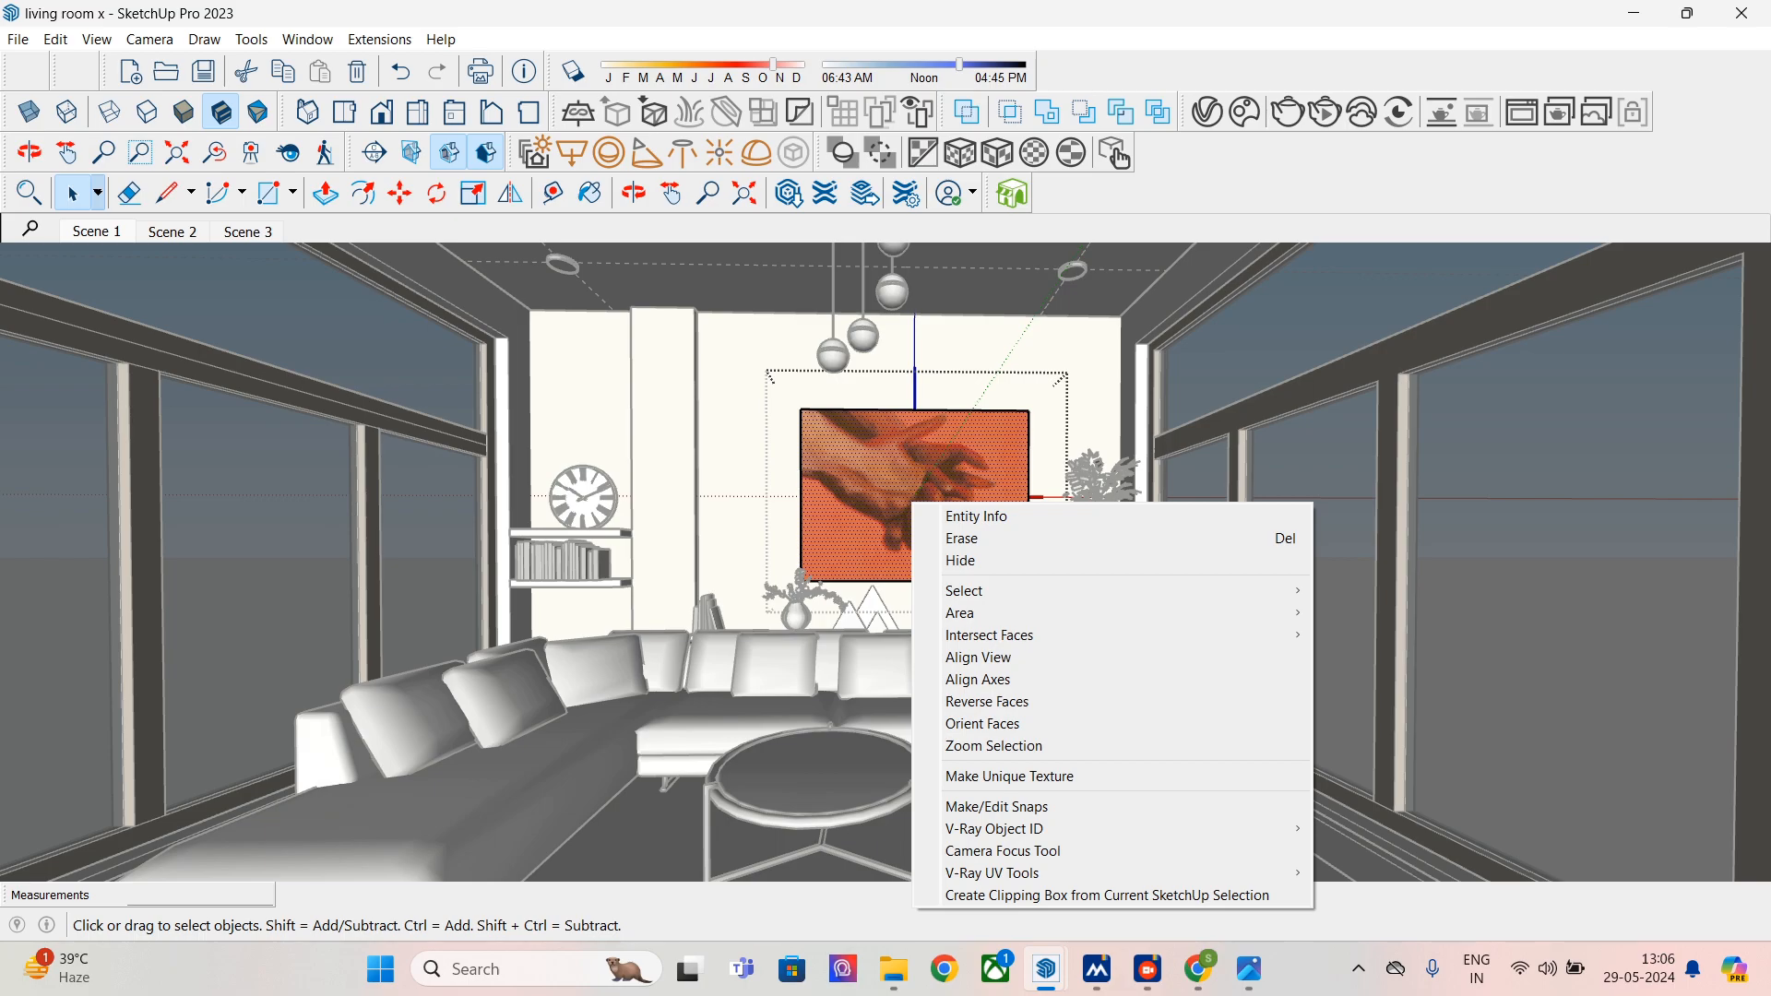
key(Escape)
right_click(959, 499)
right_click(1109, 407)
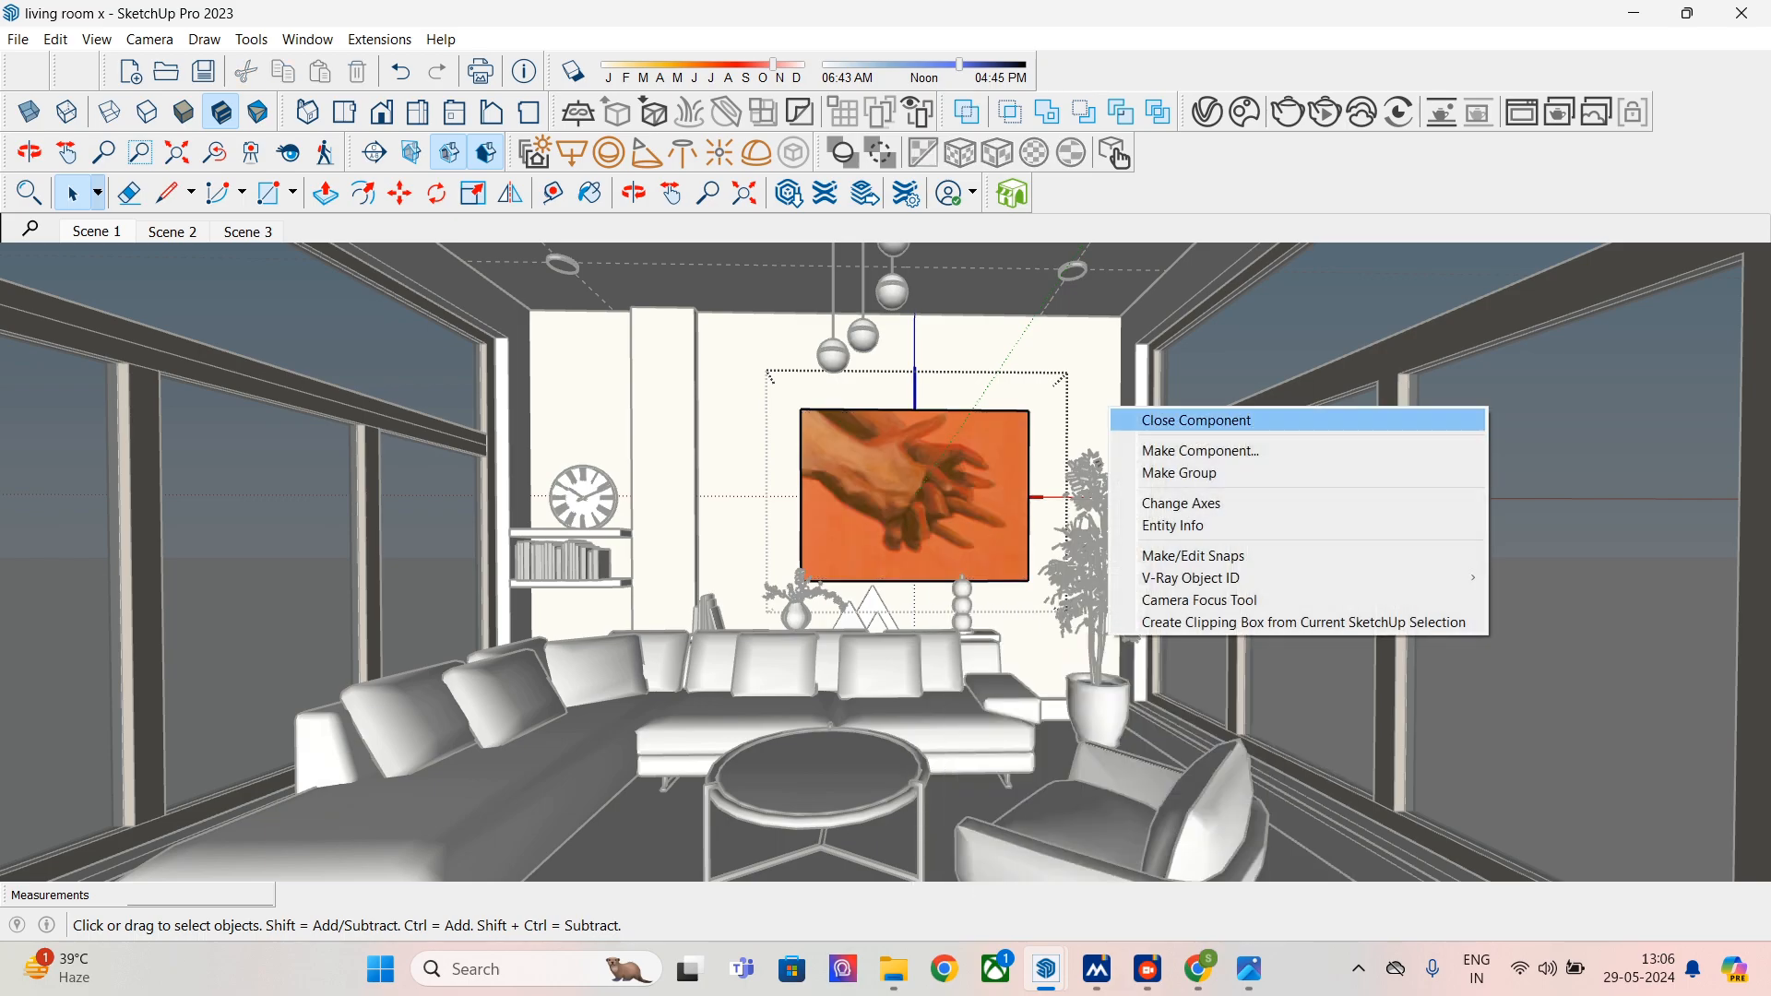
click(1195, 420)
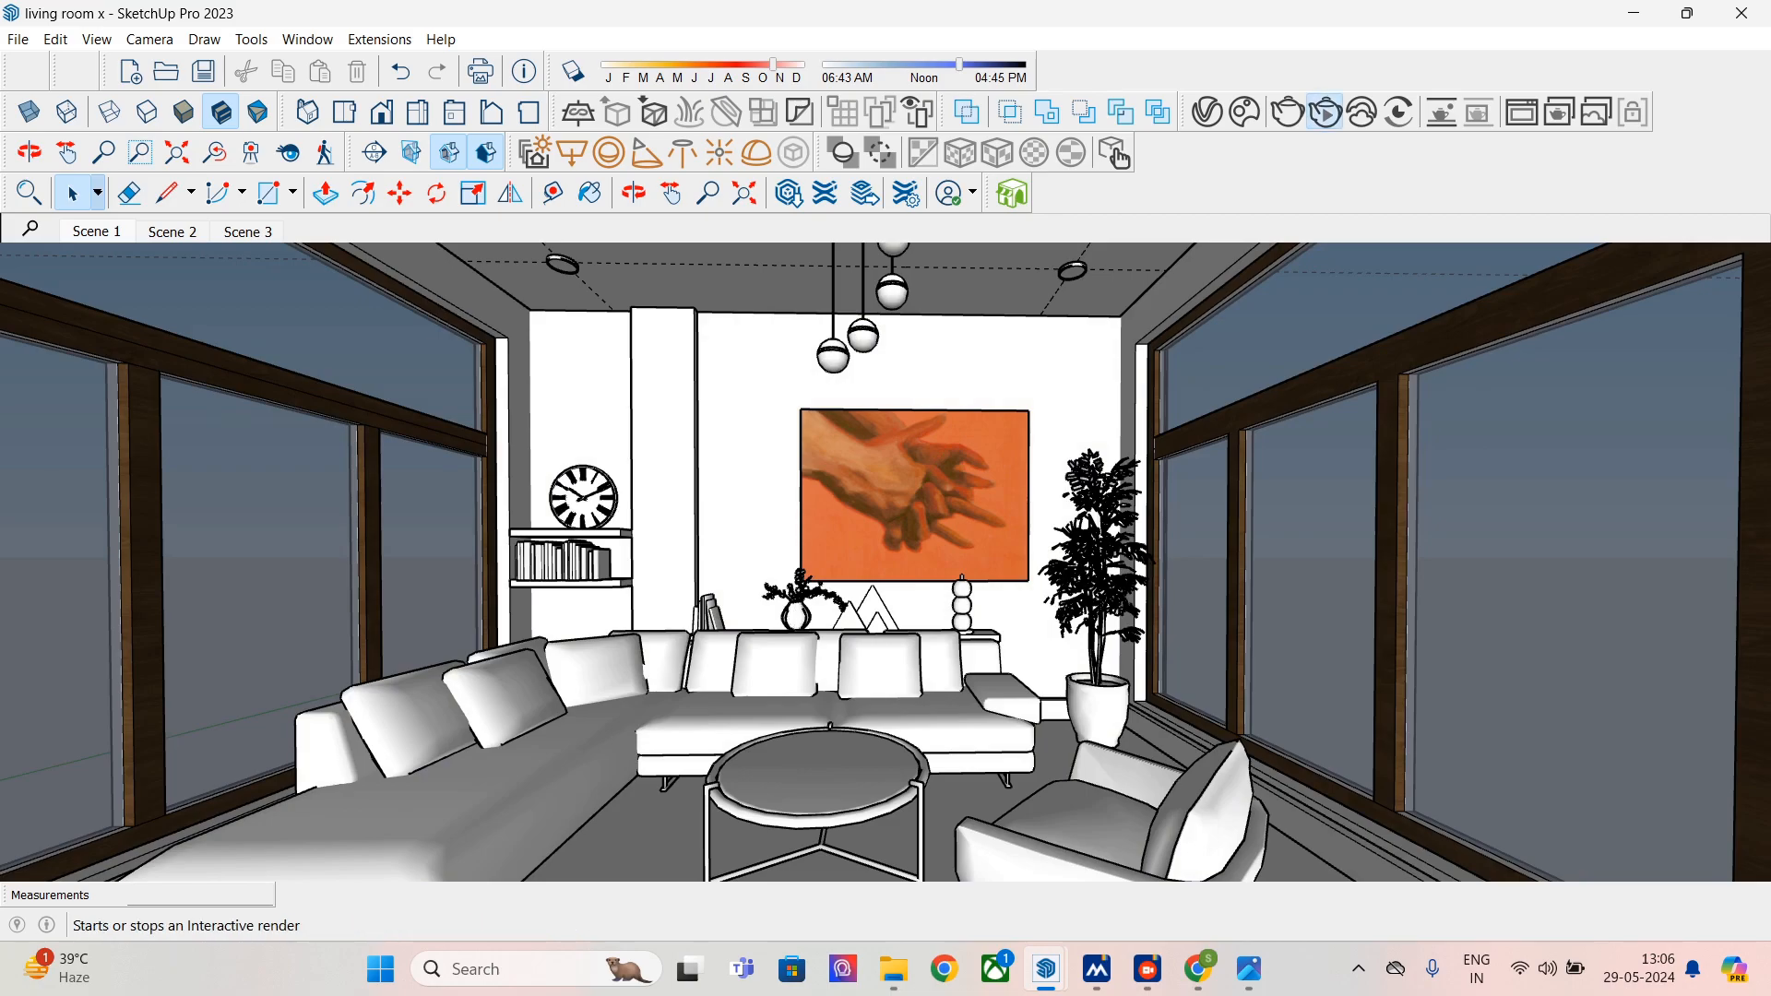
- Run an interactive V-Ray render, examine the back wall painting in the maximized frame buffer, and stop the render
click(1325, 112)
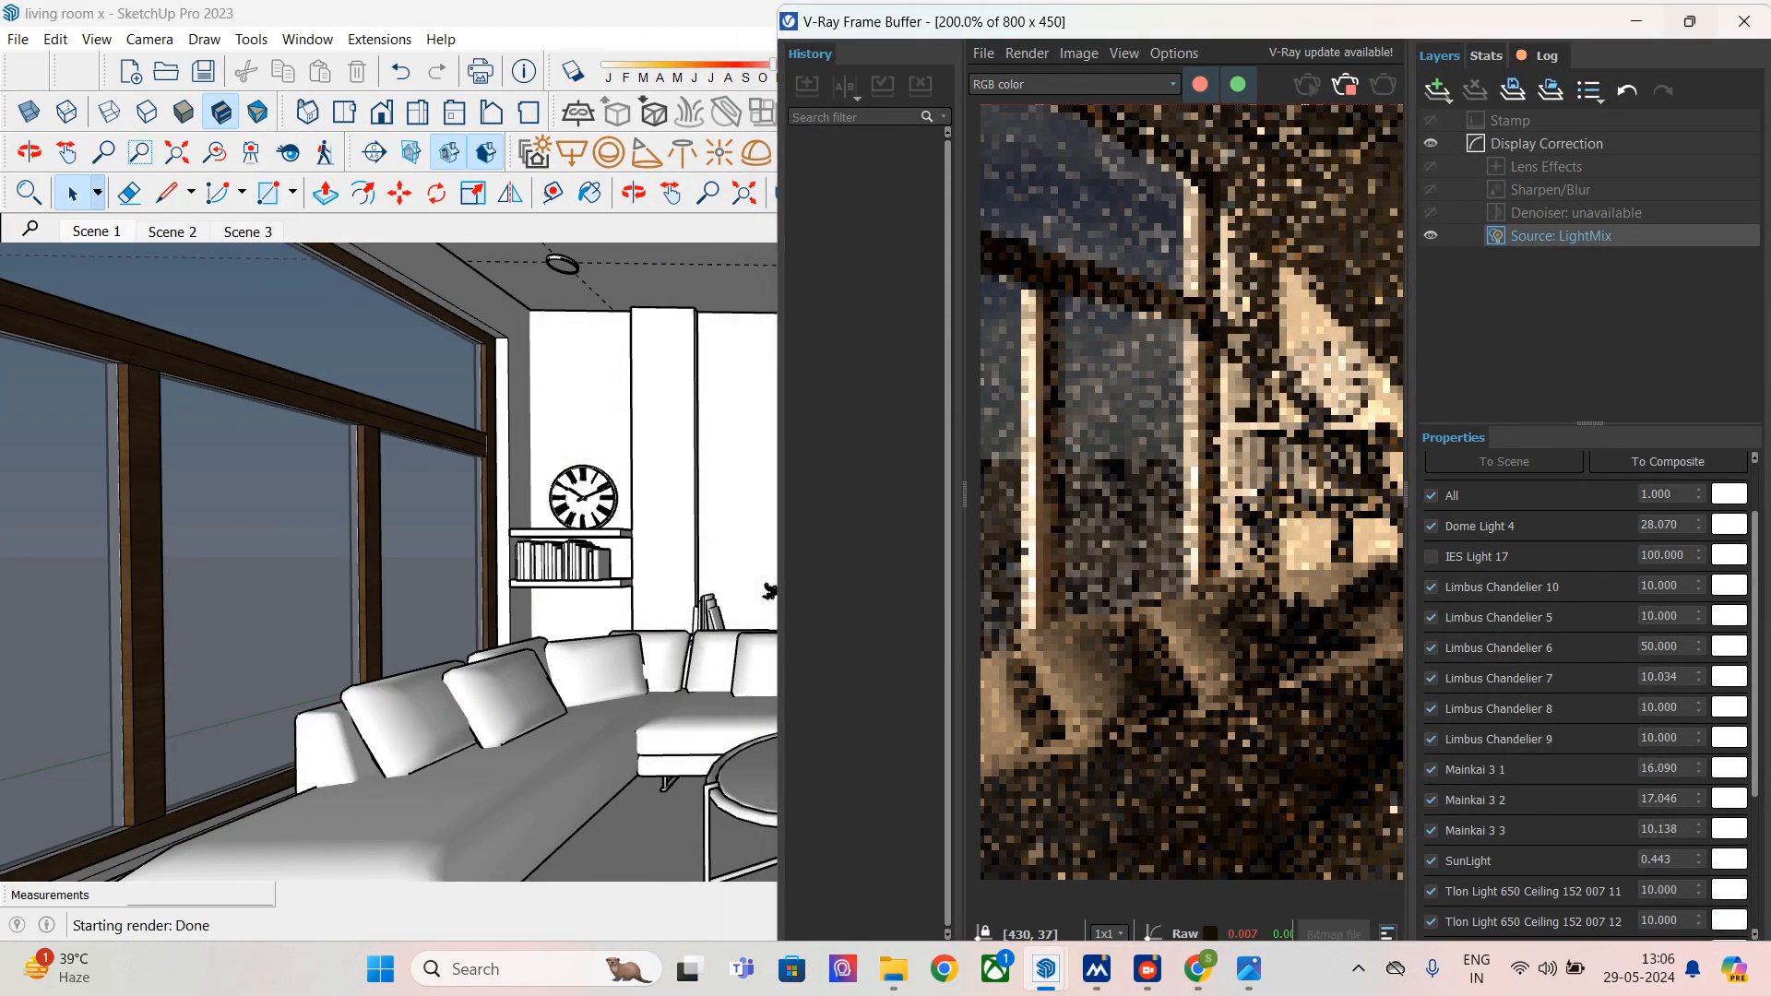
click(1689, 21)
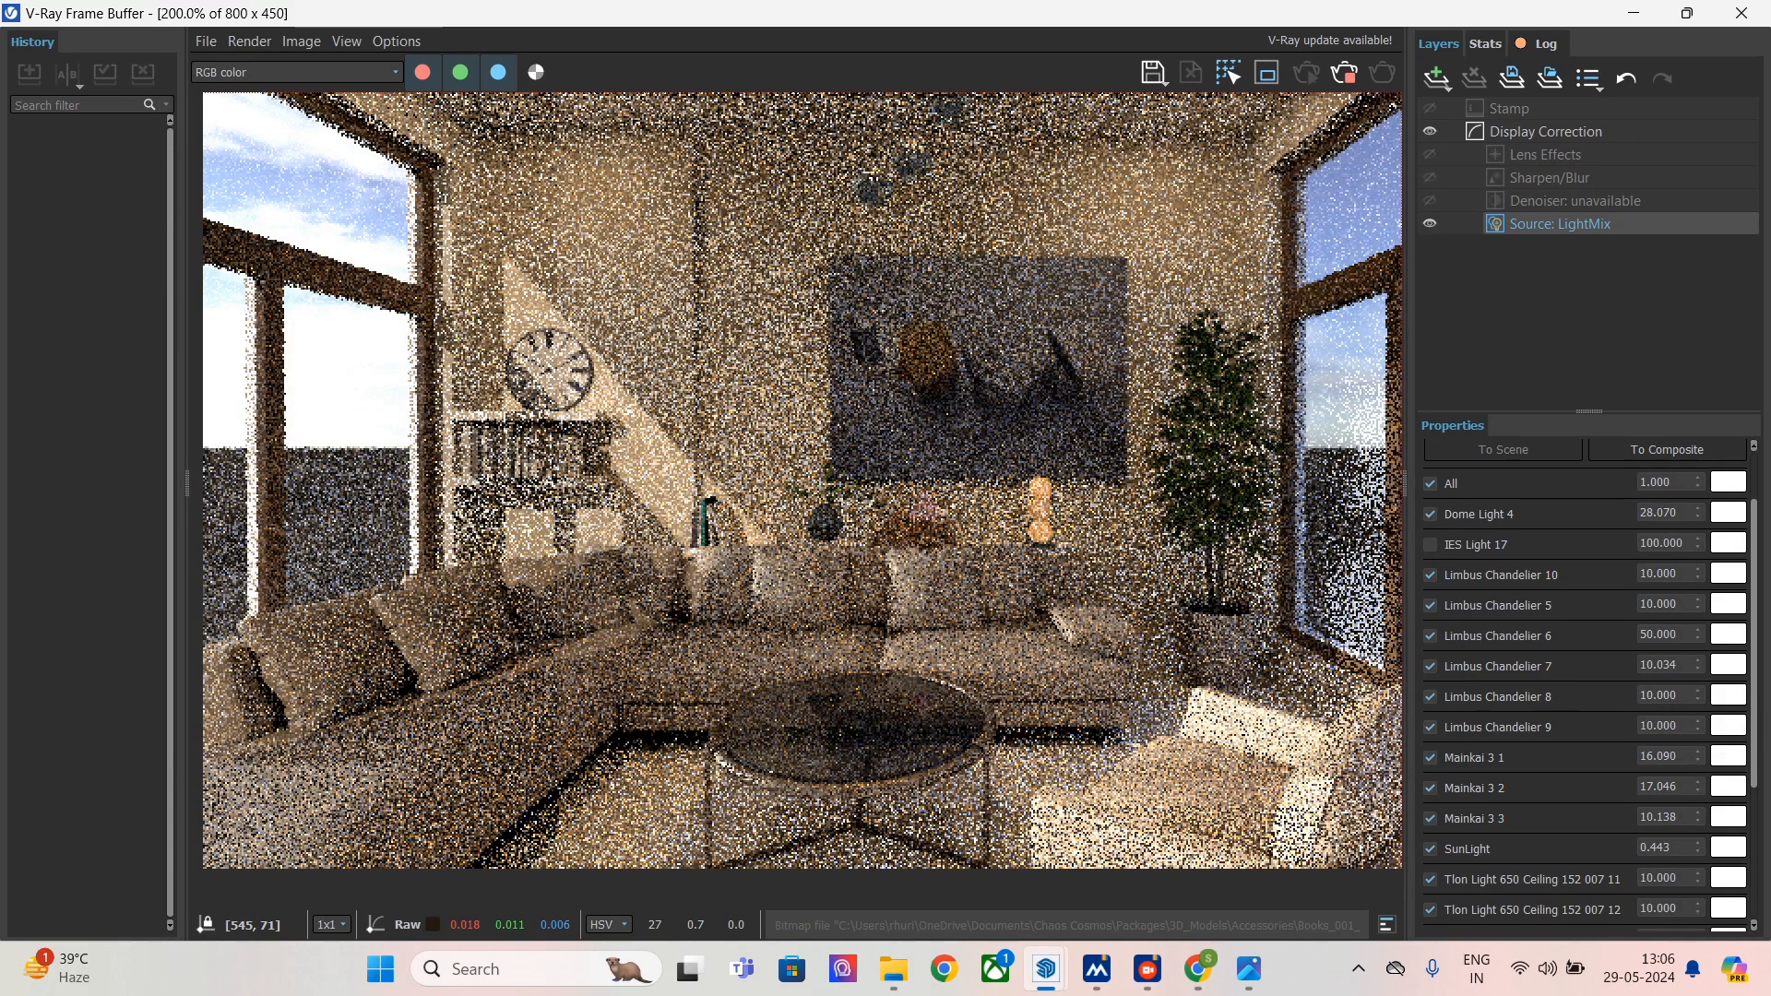
scroll(1208, 169, down, 1)
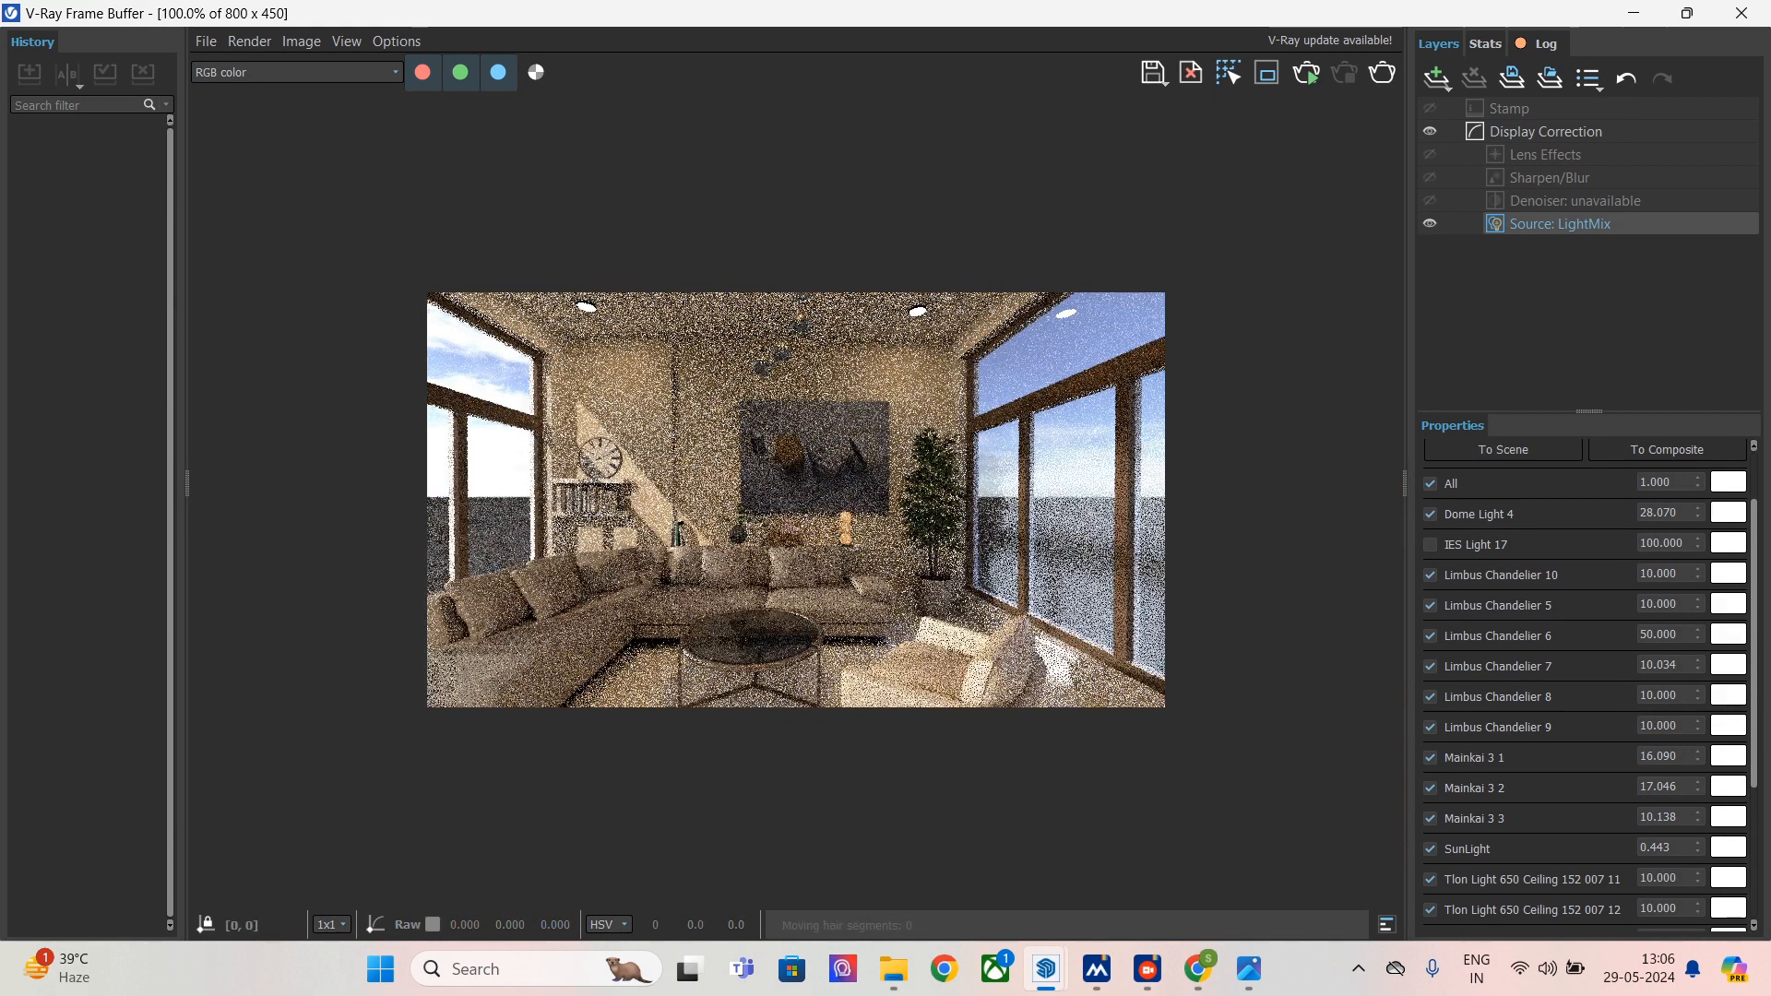
click(1343, 73)
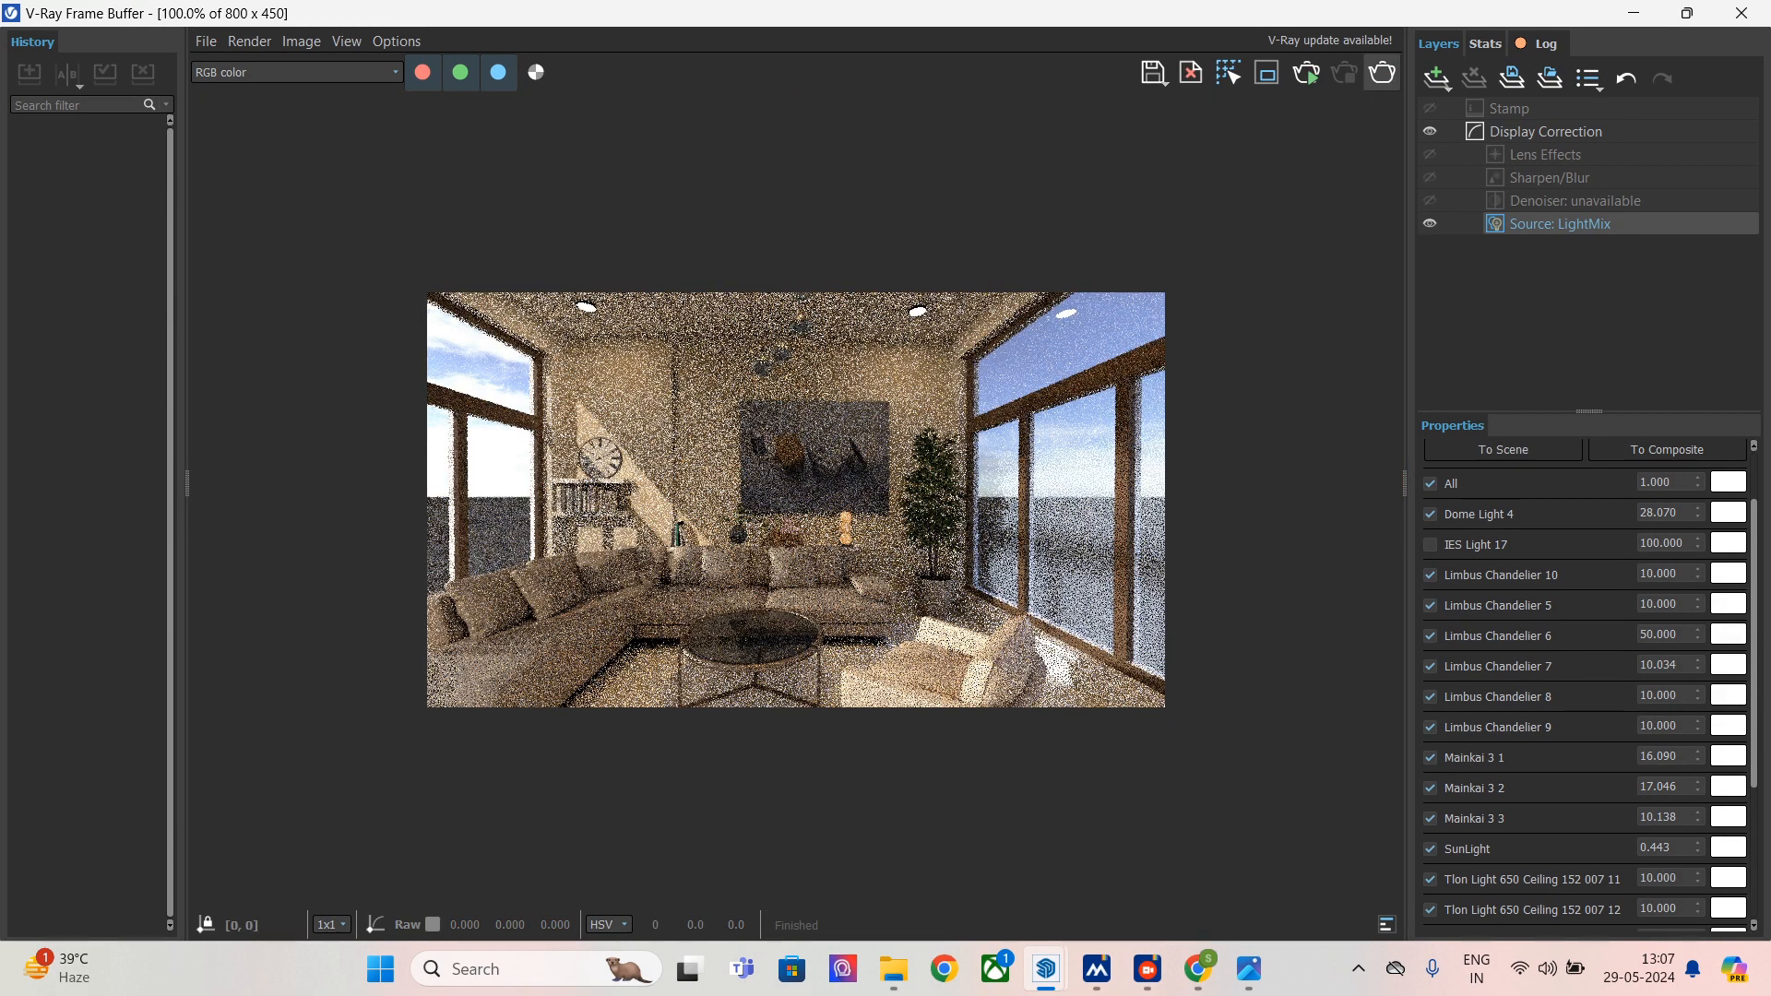
click(1382, 73)
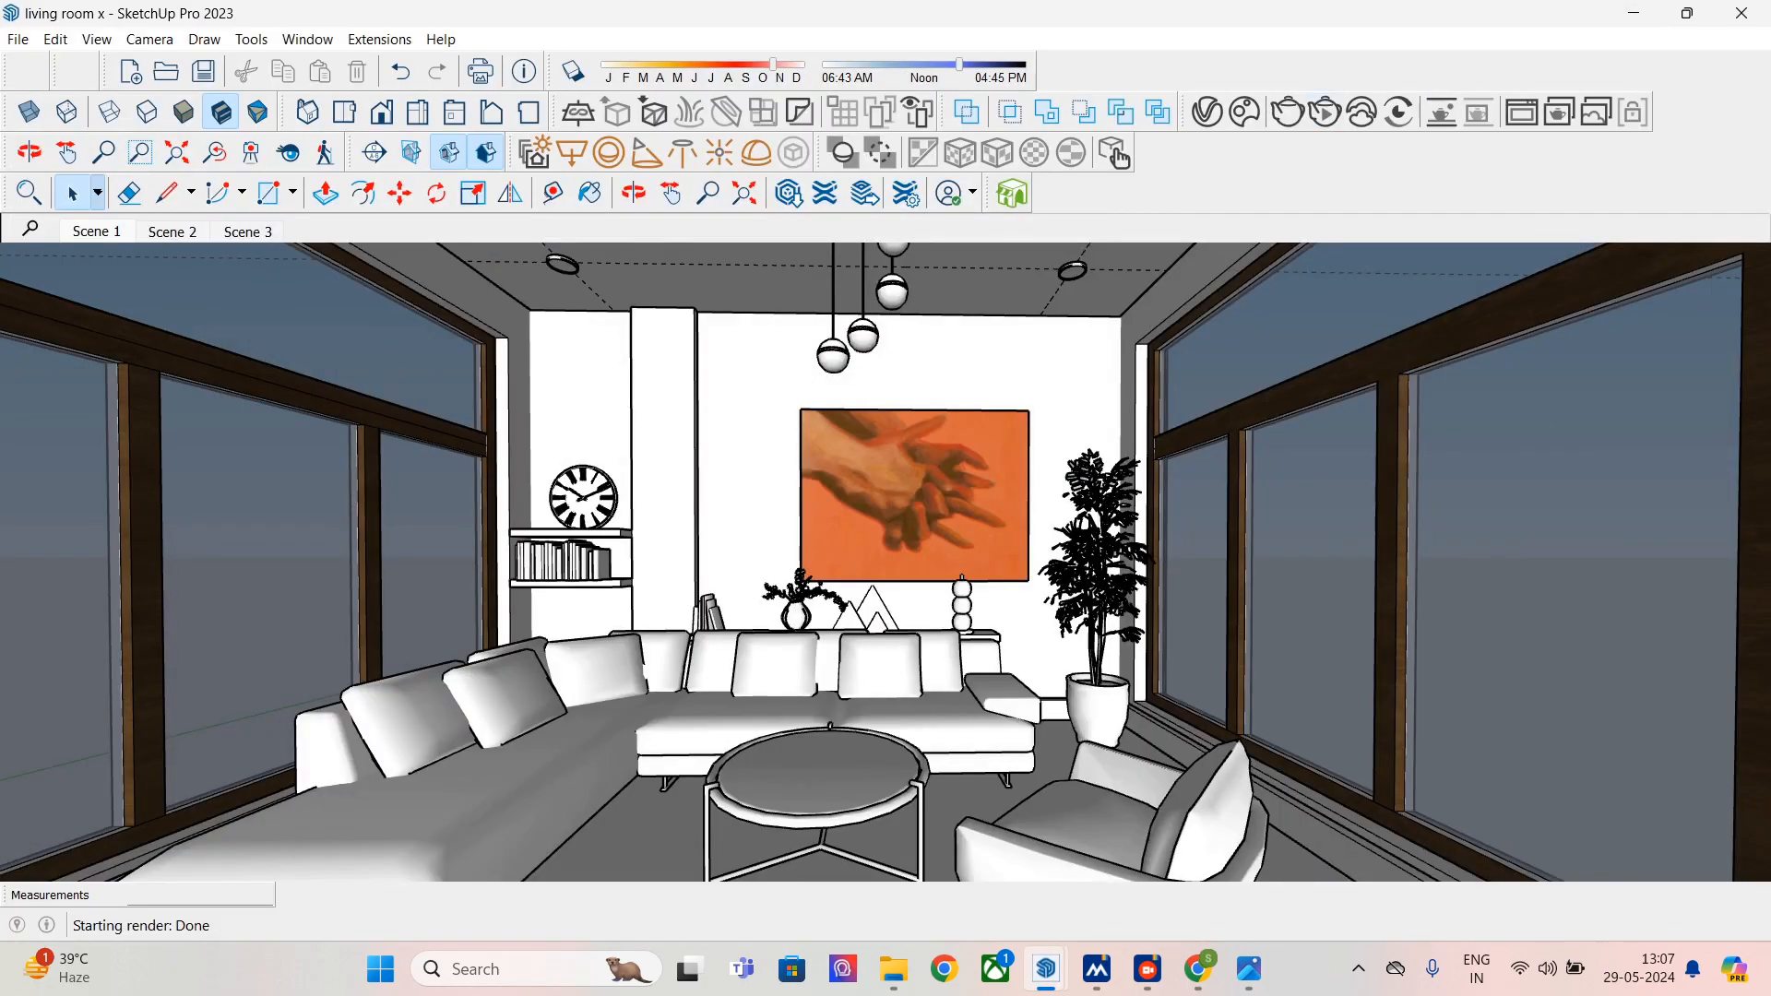
- Merge the Print Straight Cut Edge 001 Cosmos asset into the scene and open its EcoSUND_Grey material settings
click(1206, 111)
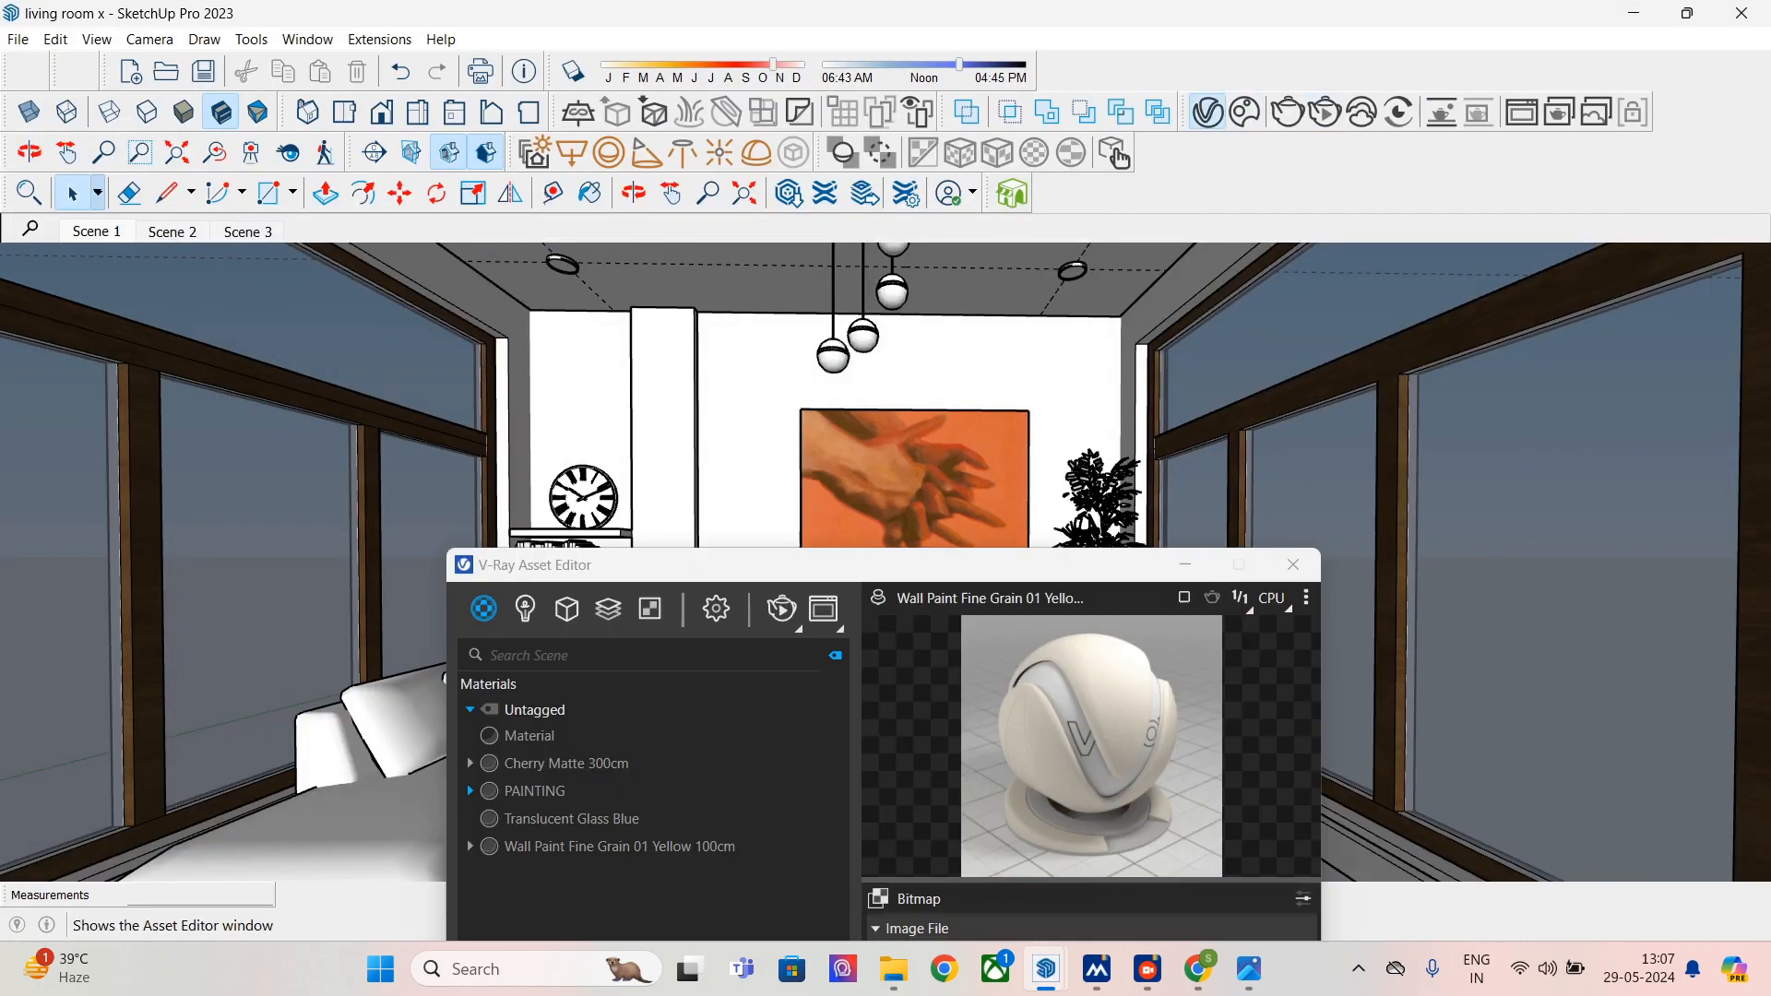
drag(950, 565, 874, 277)
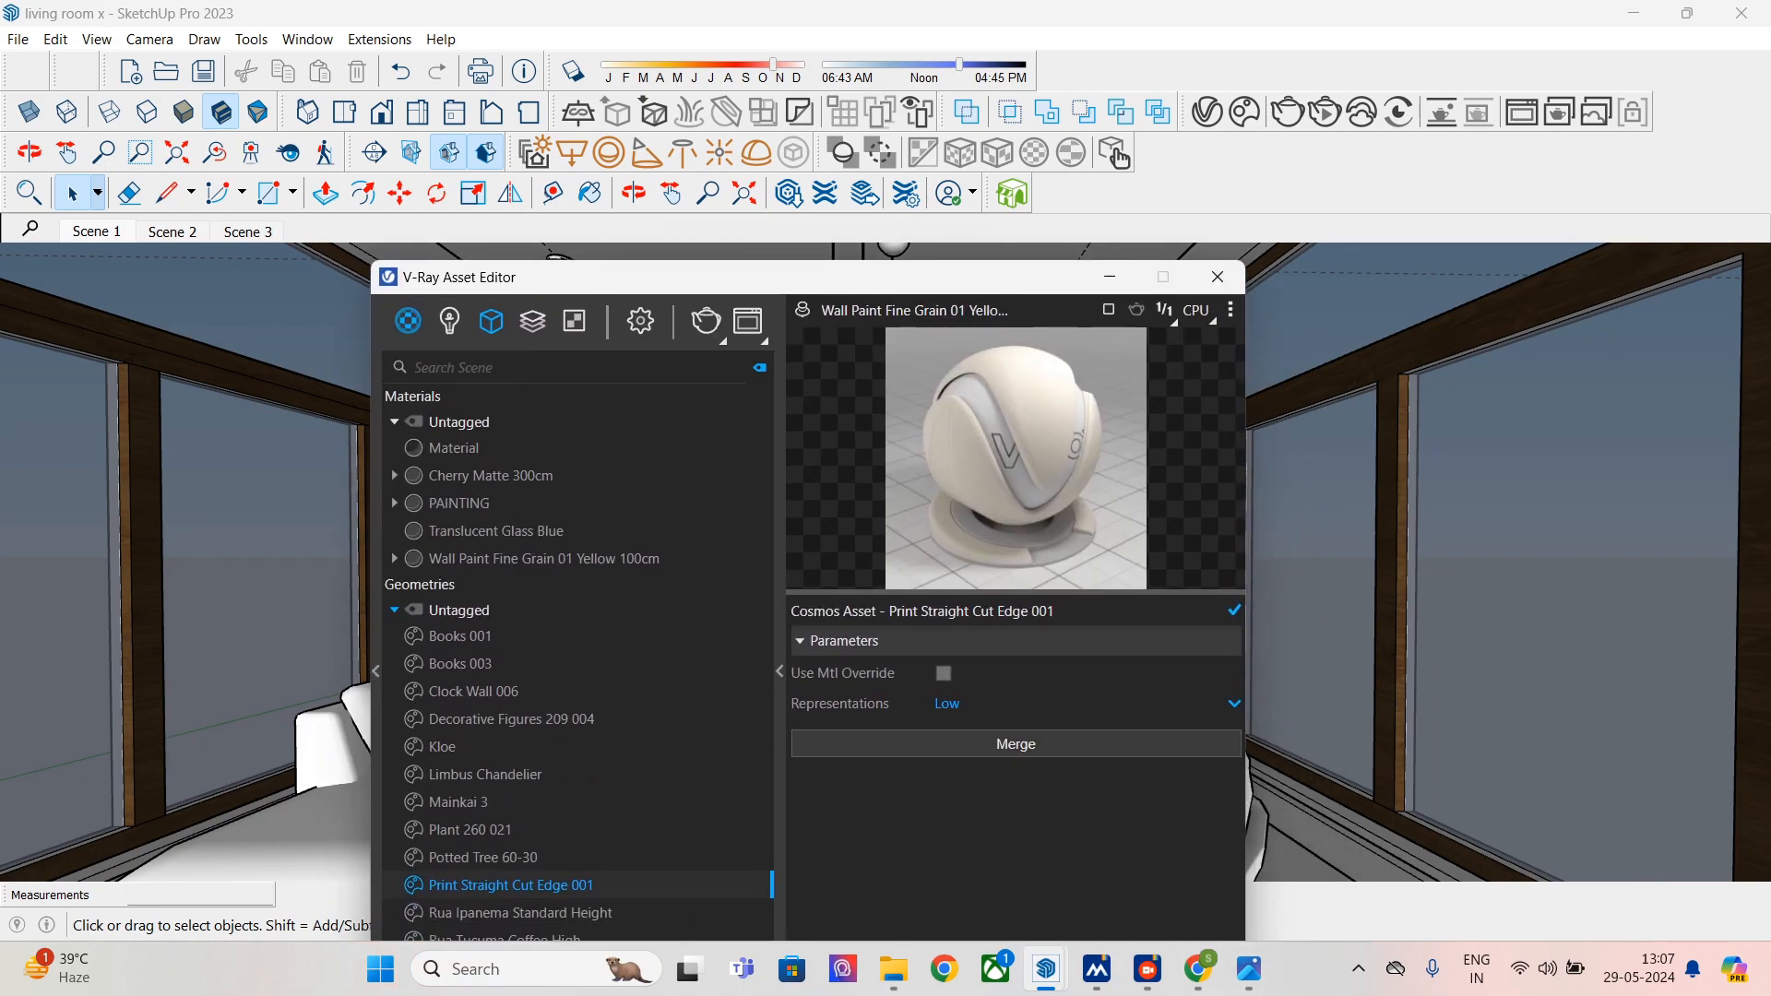
click(1015, 744)
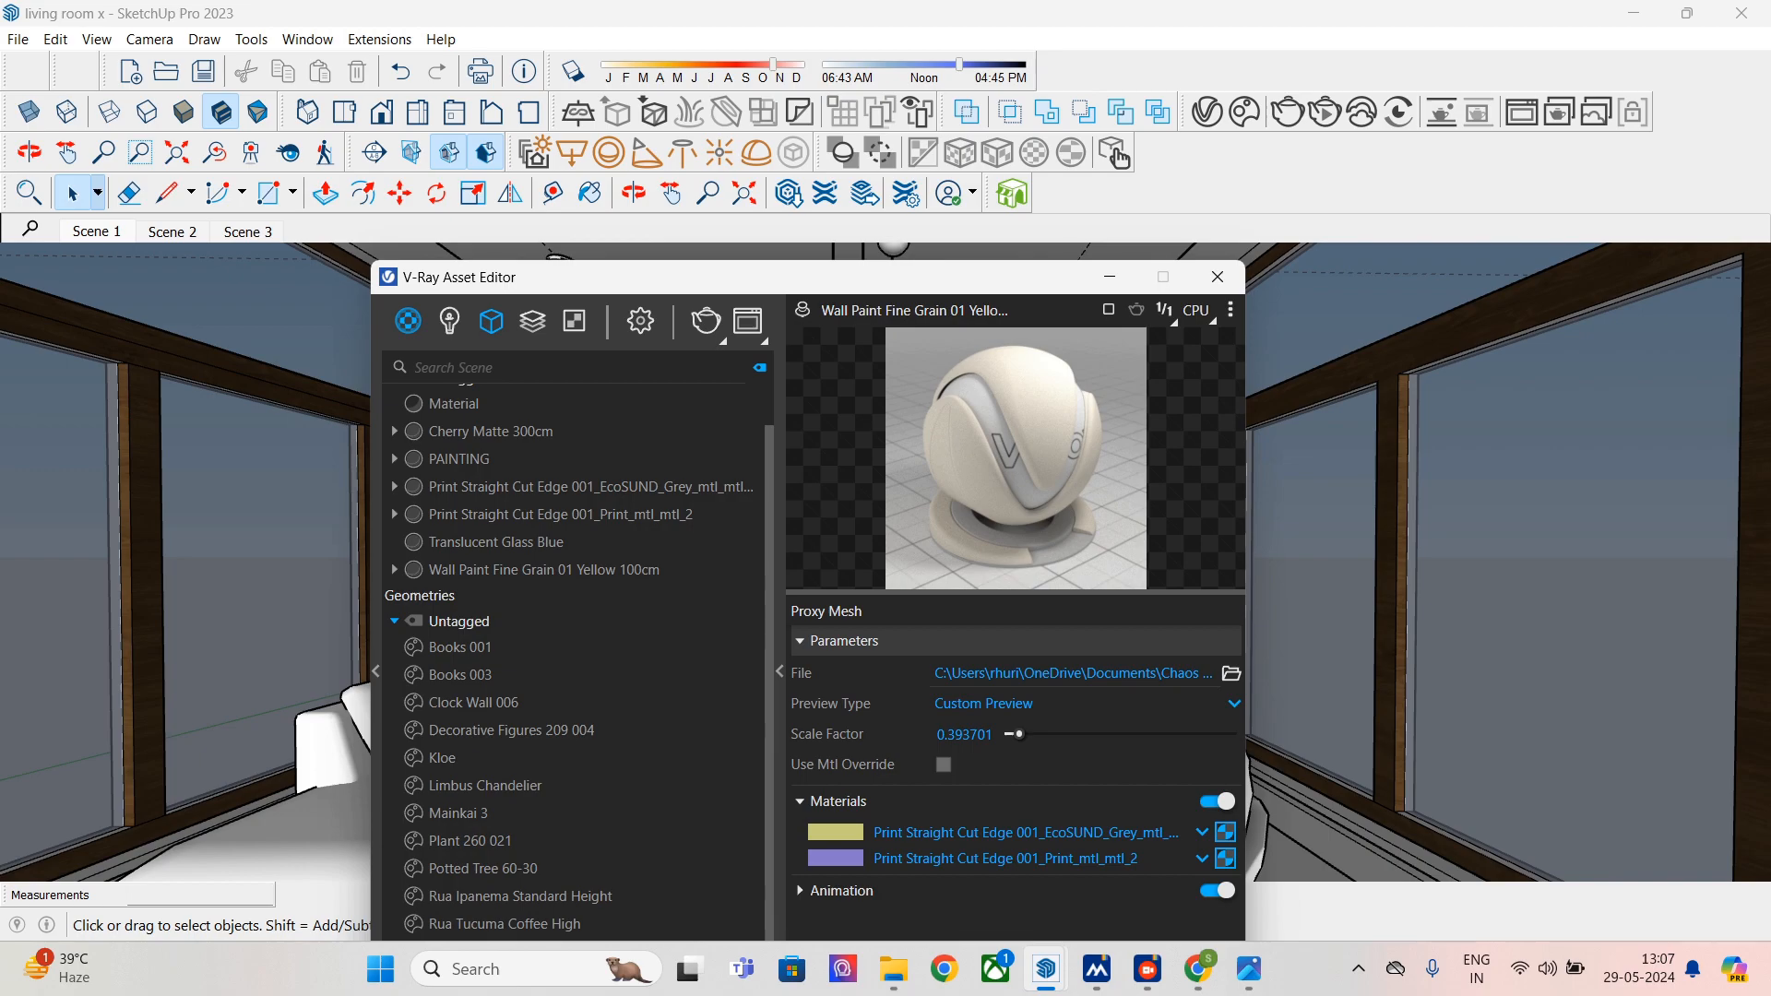
click(590, 487)
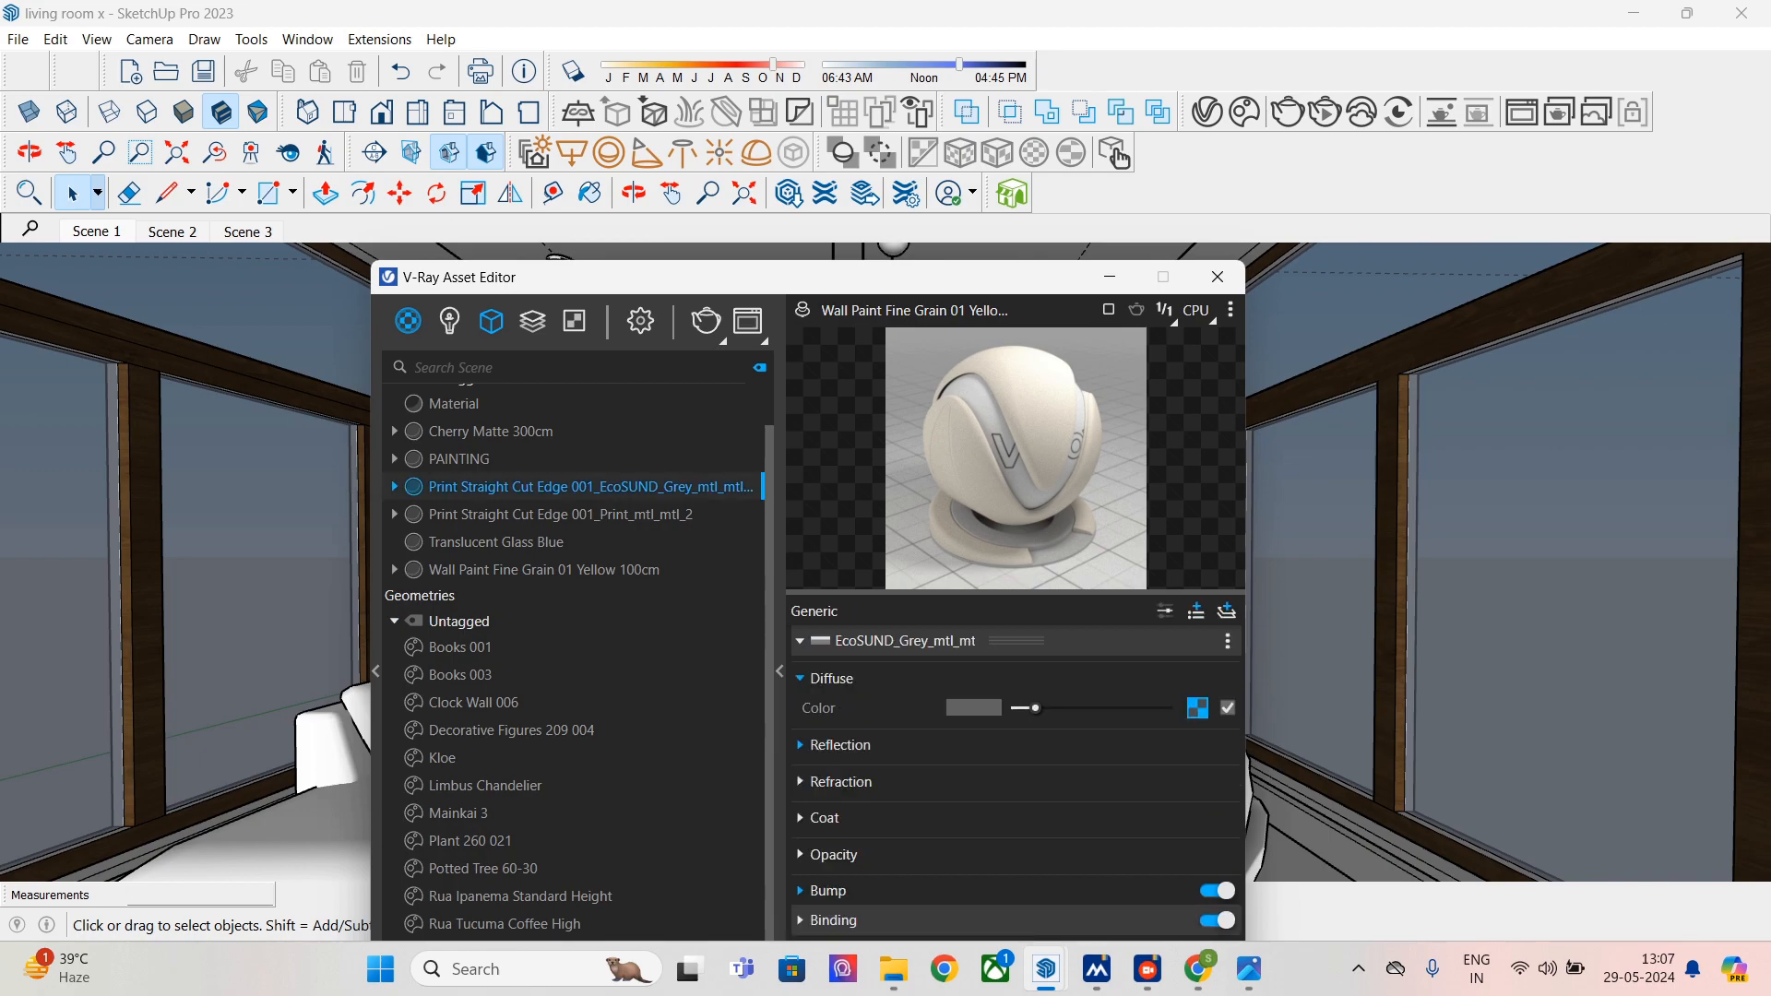
- Turn off Can be Overridden for the PAINTING material and put the asset editor away
click(517, 459)
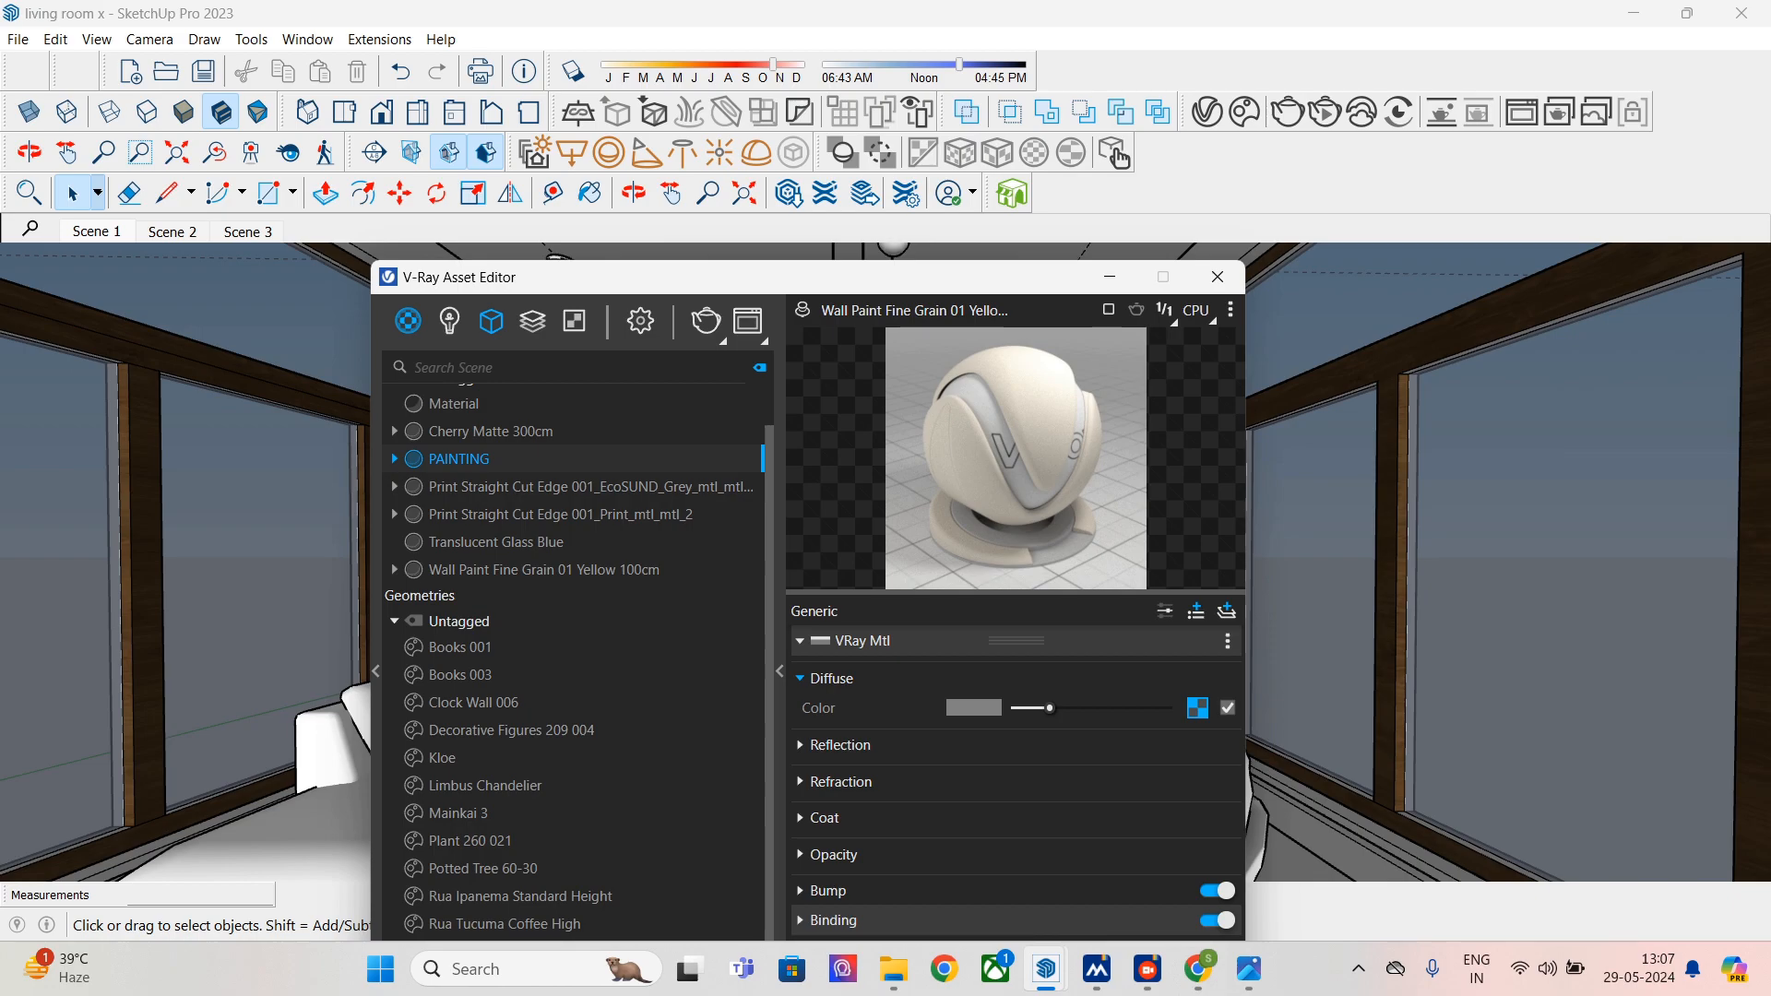
drag(793, 276, 687, 124)
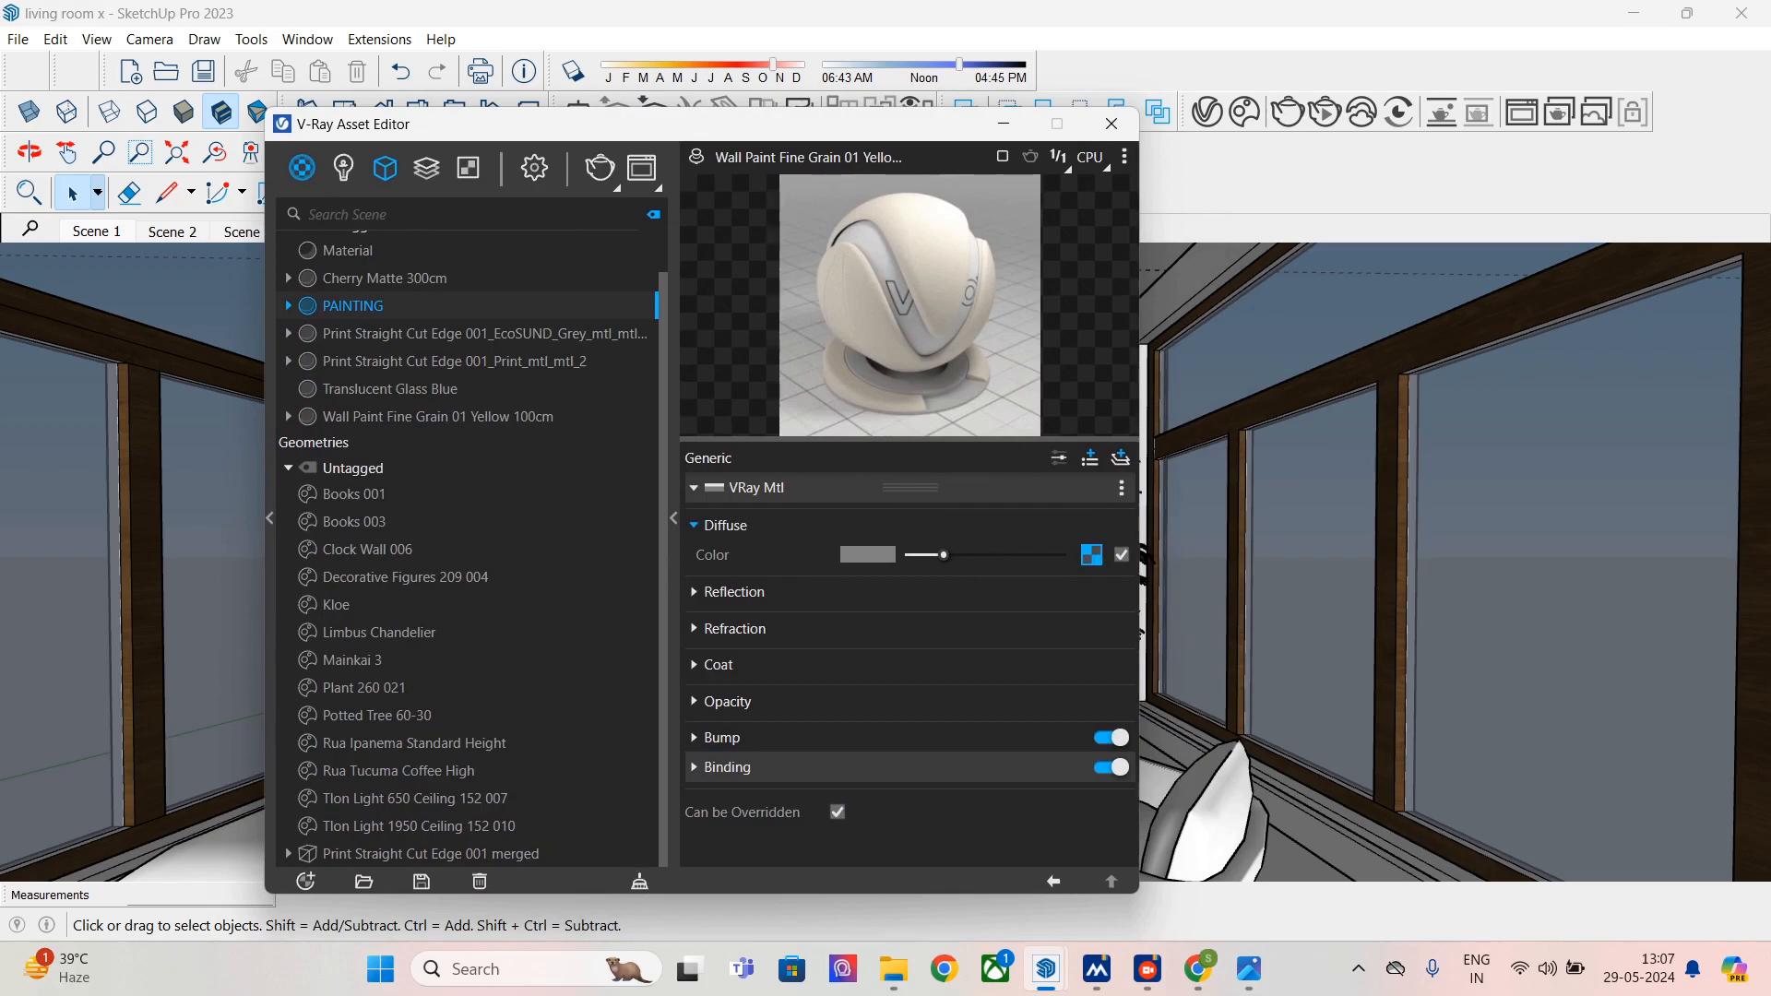
click(837, 811)
click(1004, 124)
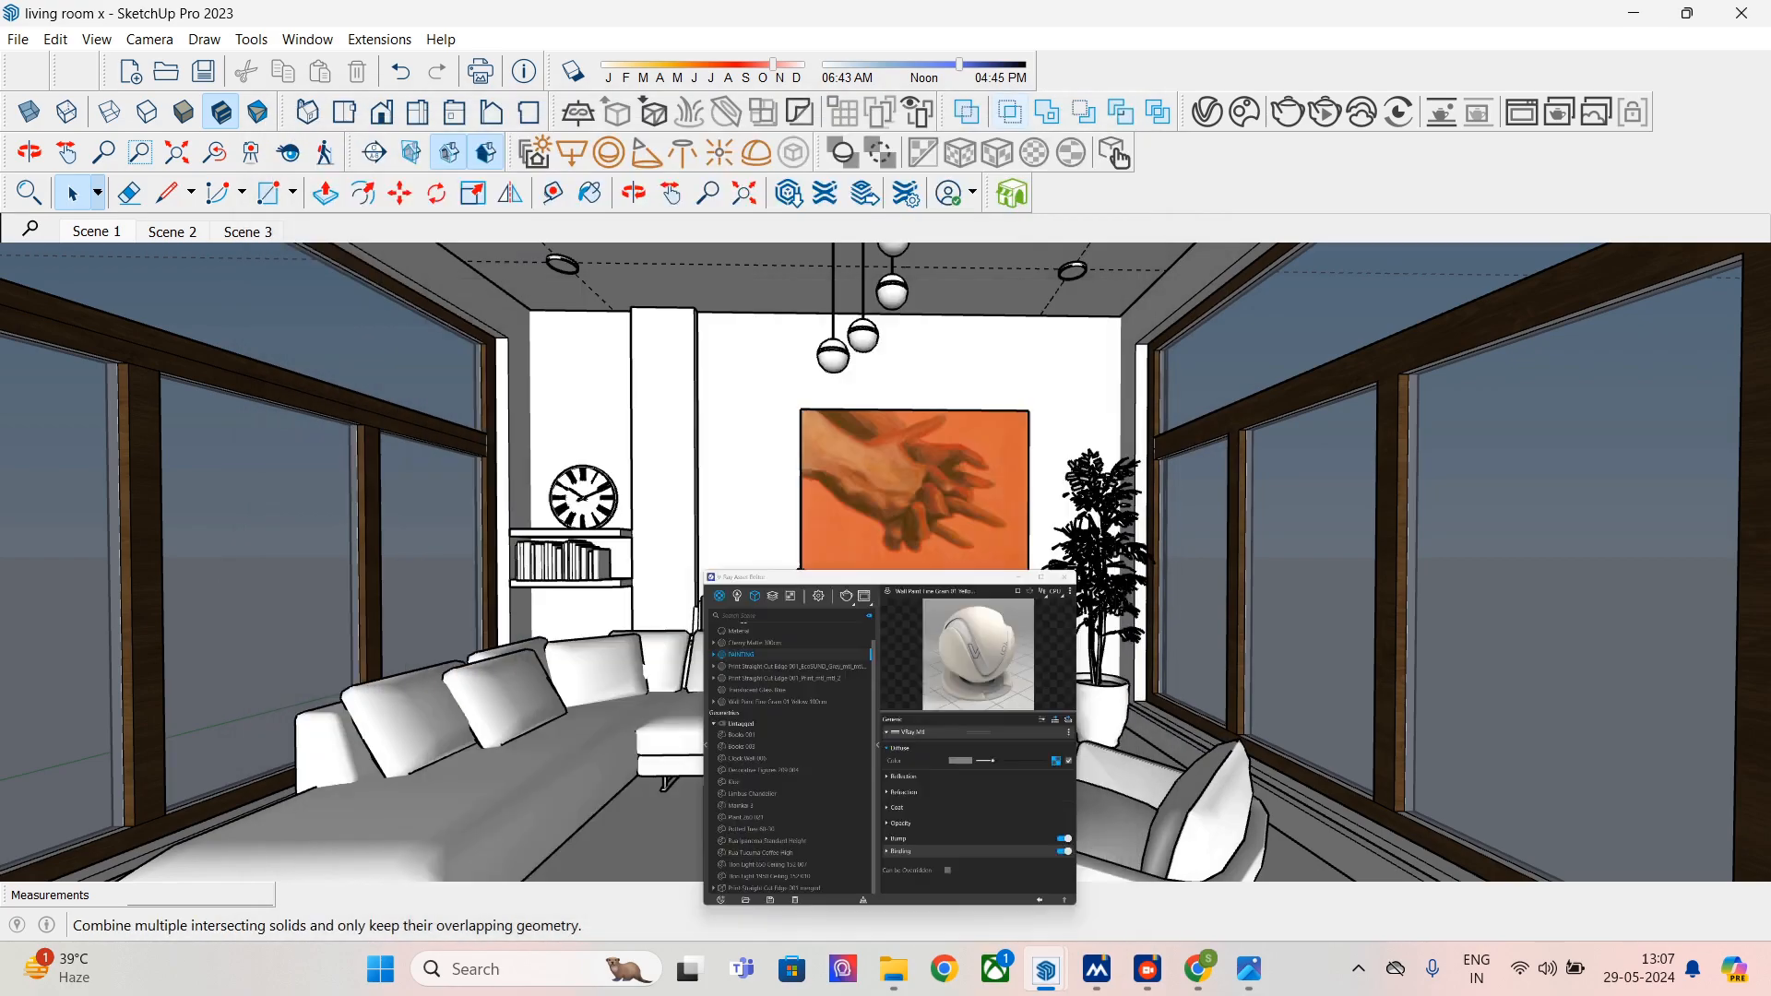
- Run an interactive render in a maximized frame buffer and replace it with a regular render
click(1326, 112)
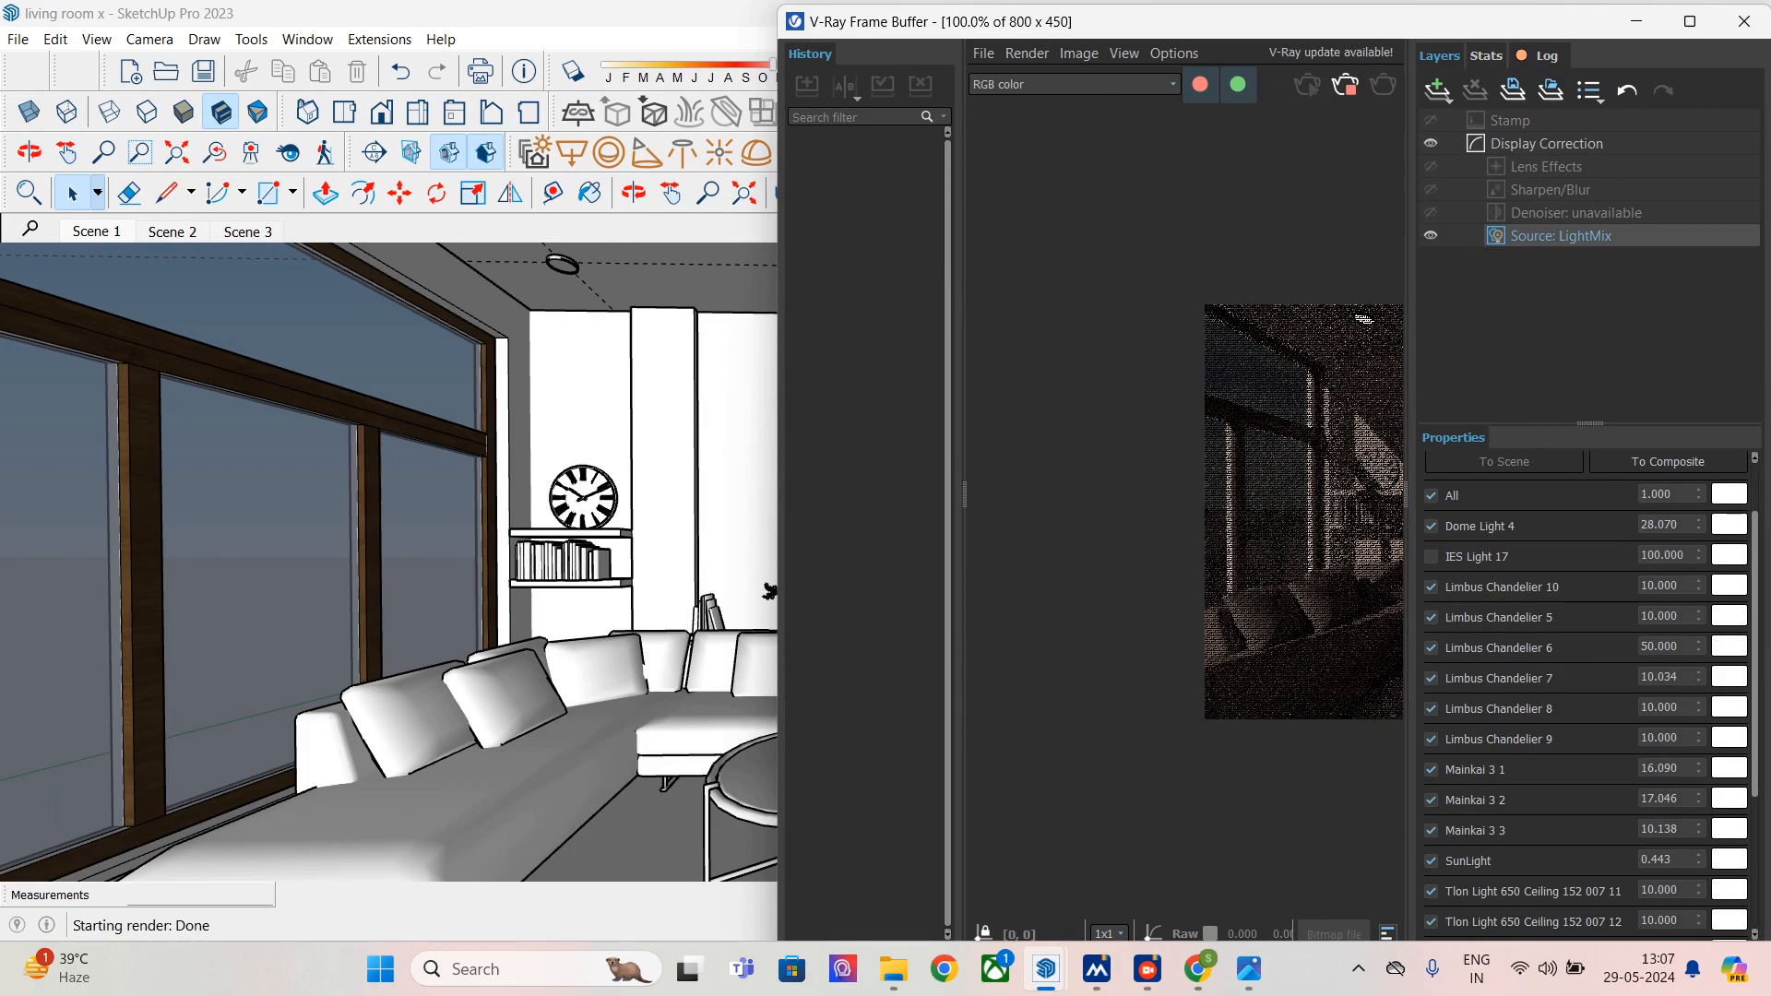
click(1690, 21)
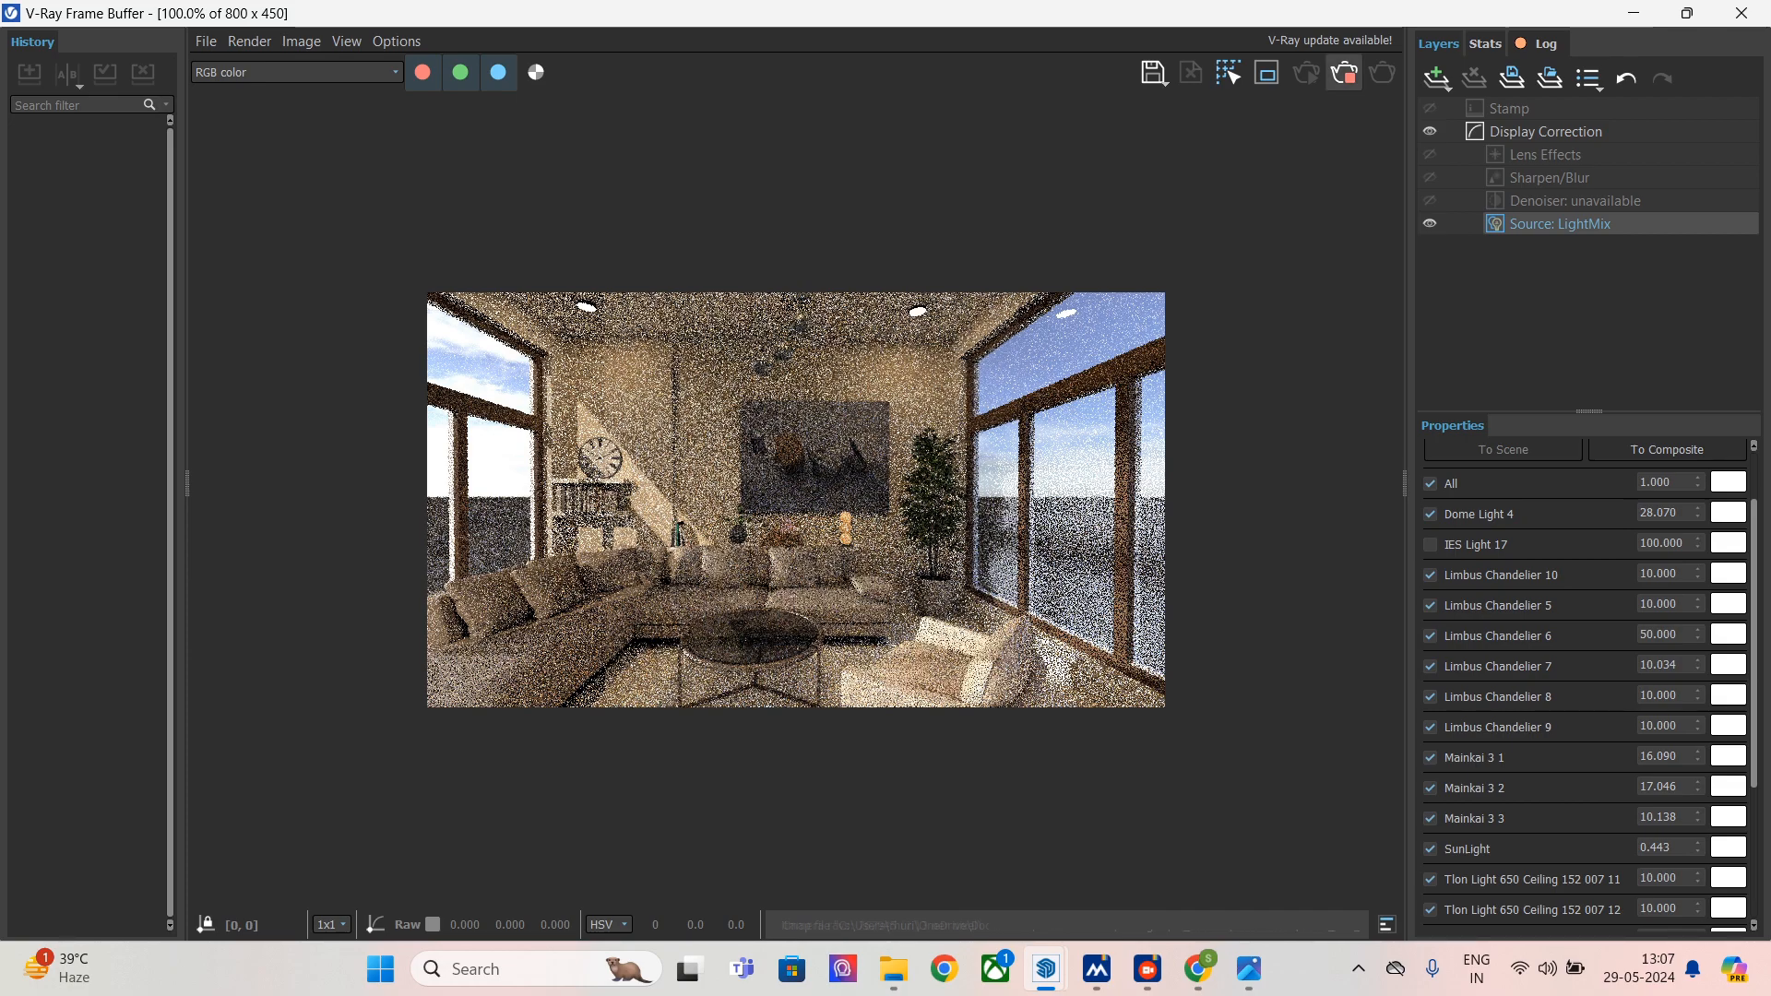
click(1382, 73)
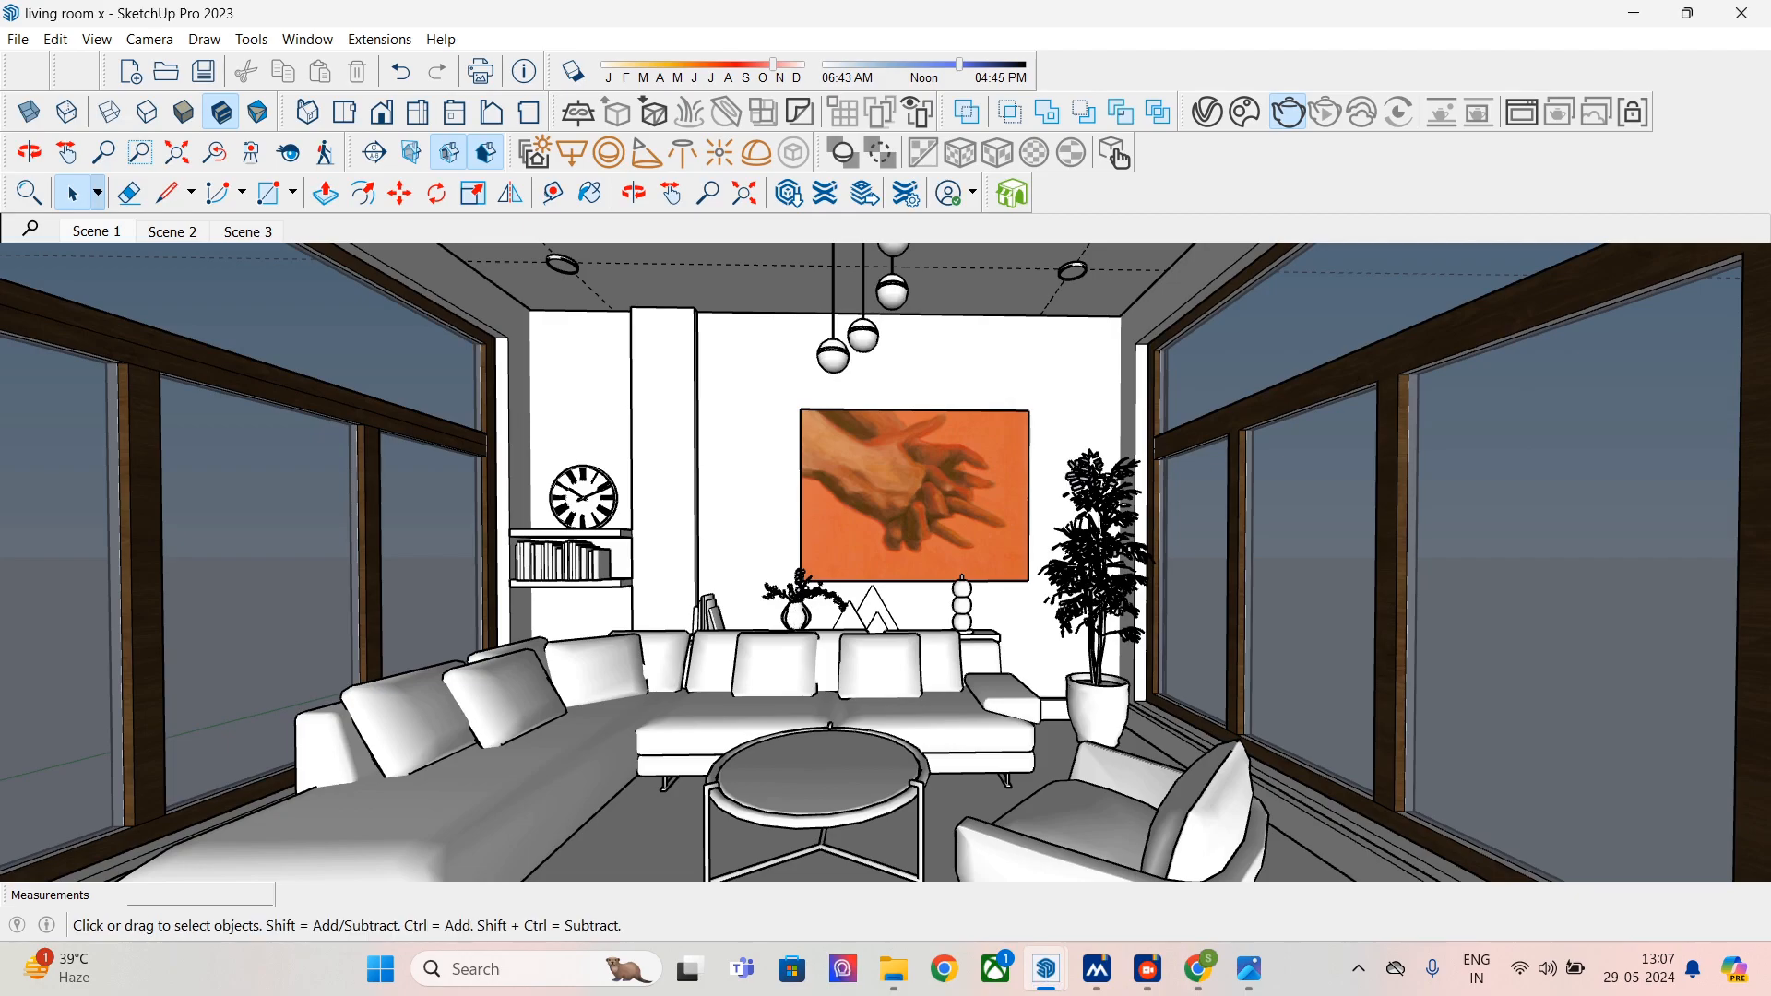
- Select the wall painting and examine its proxy mesh parameters, including the Animation settings
click(1206, 111)
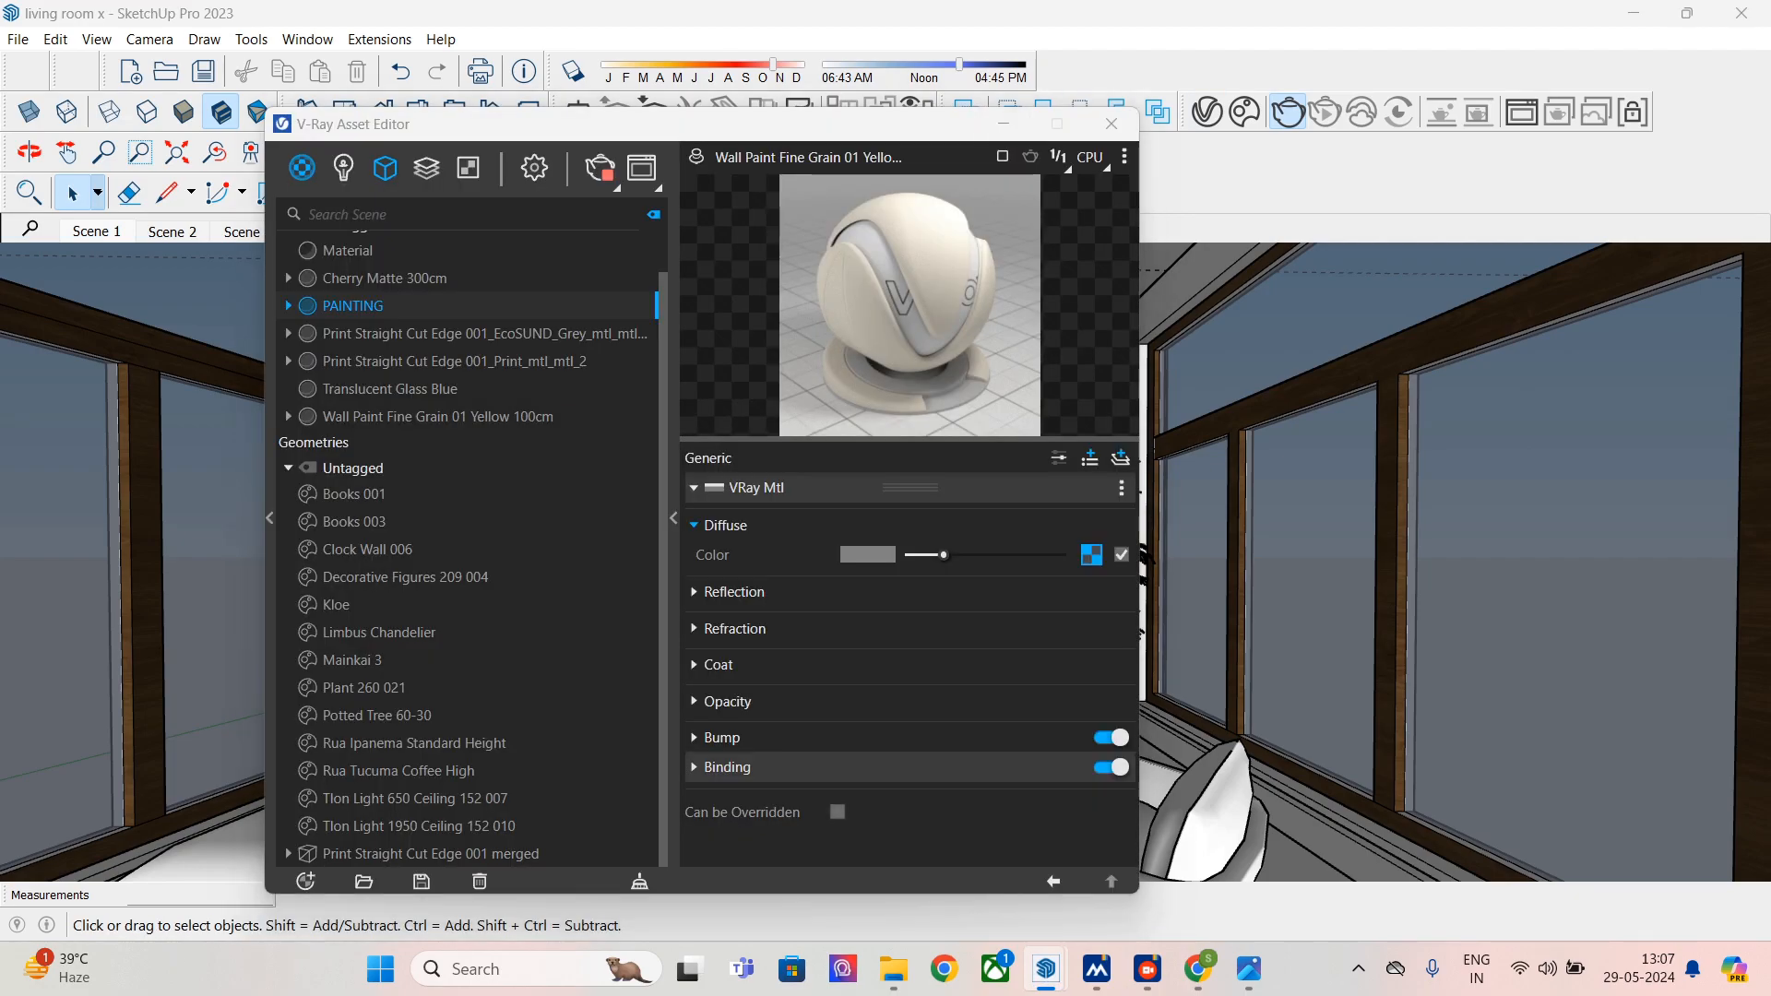
click(1002, 122)
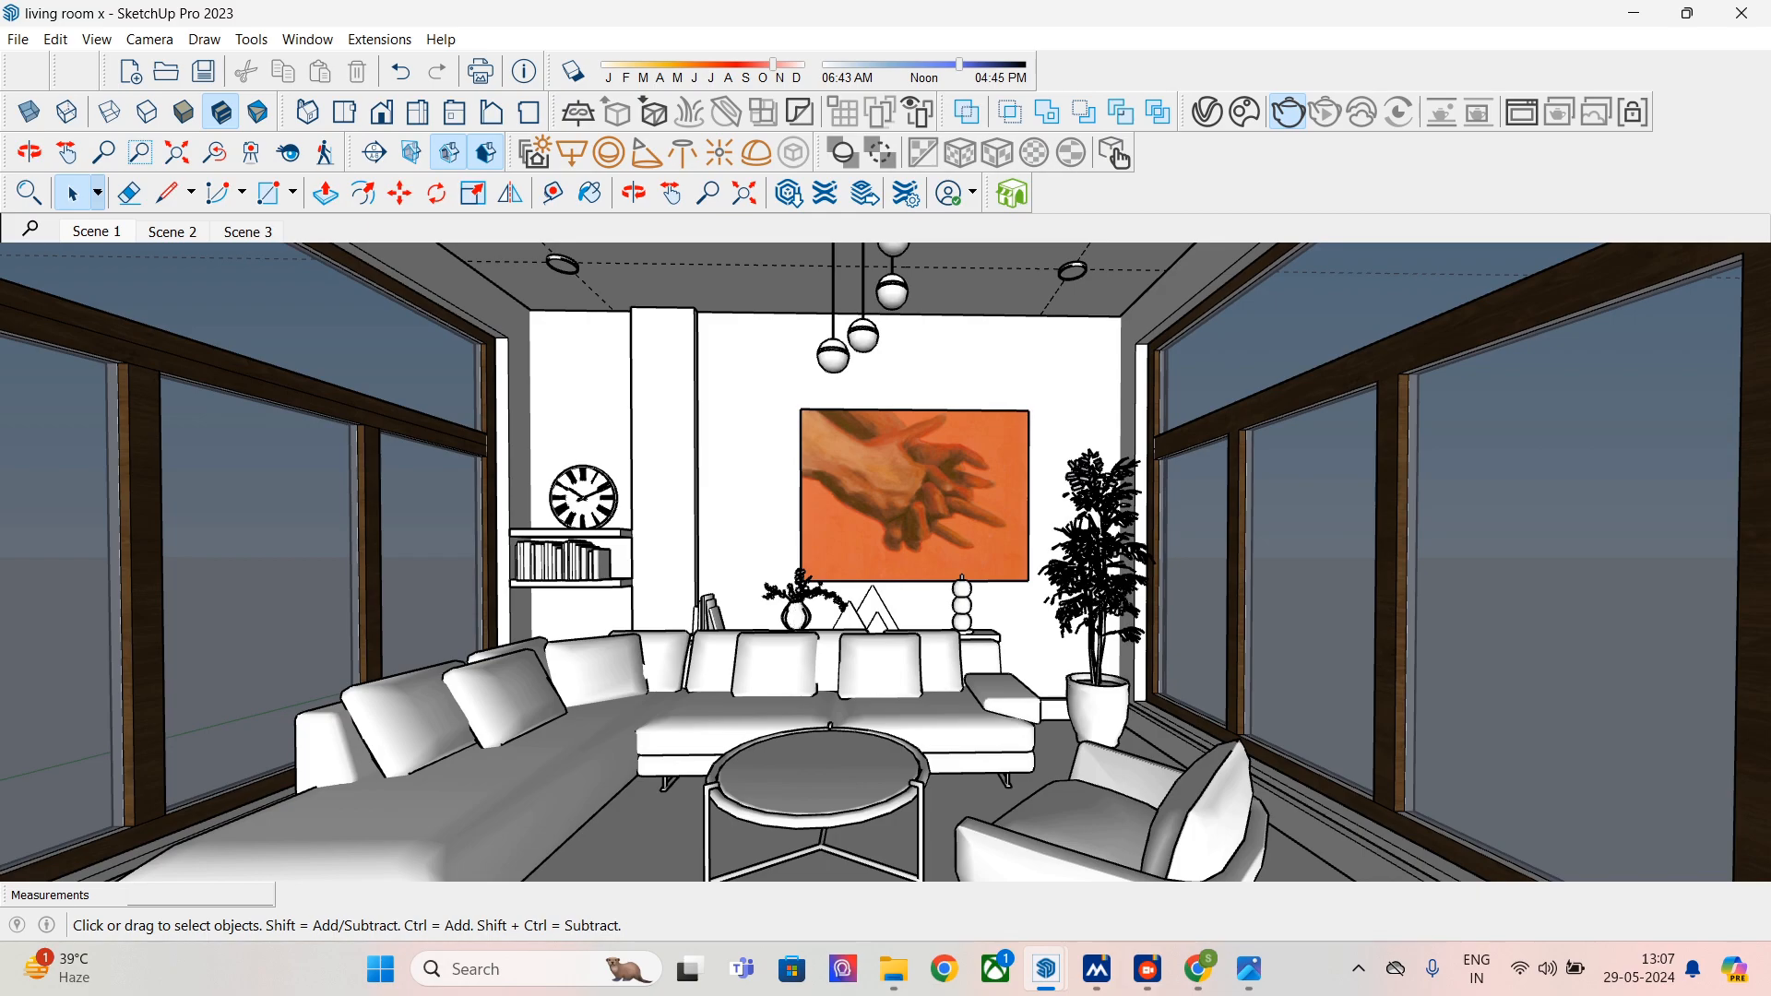
click(908, 496)
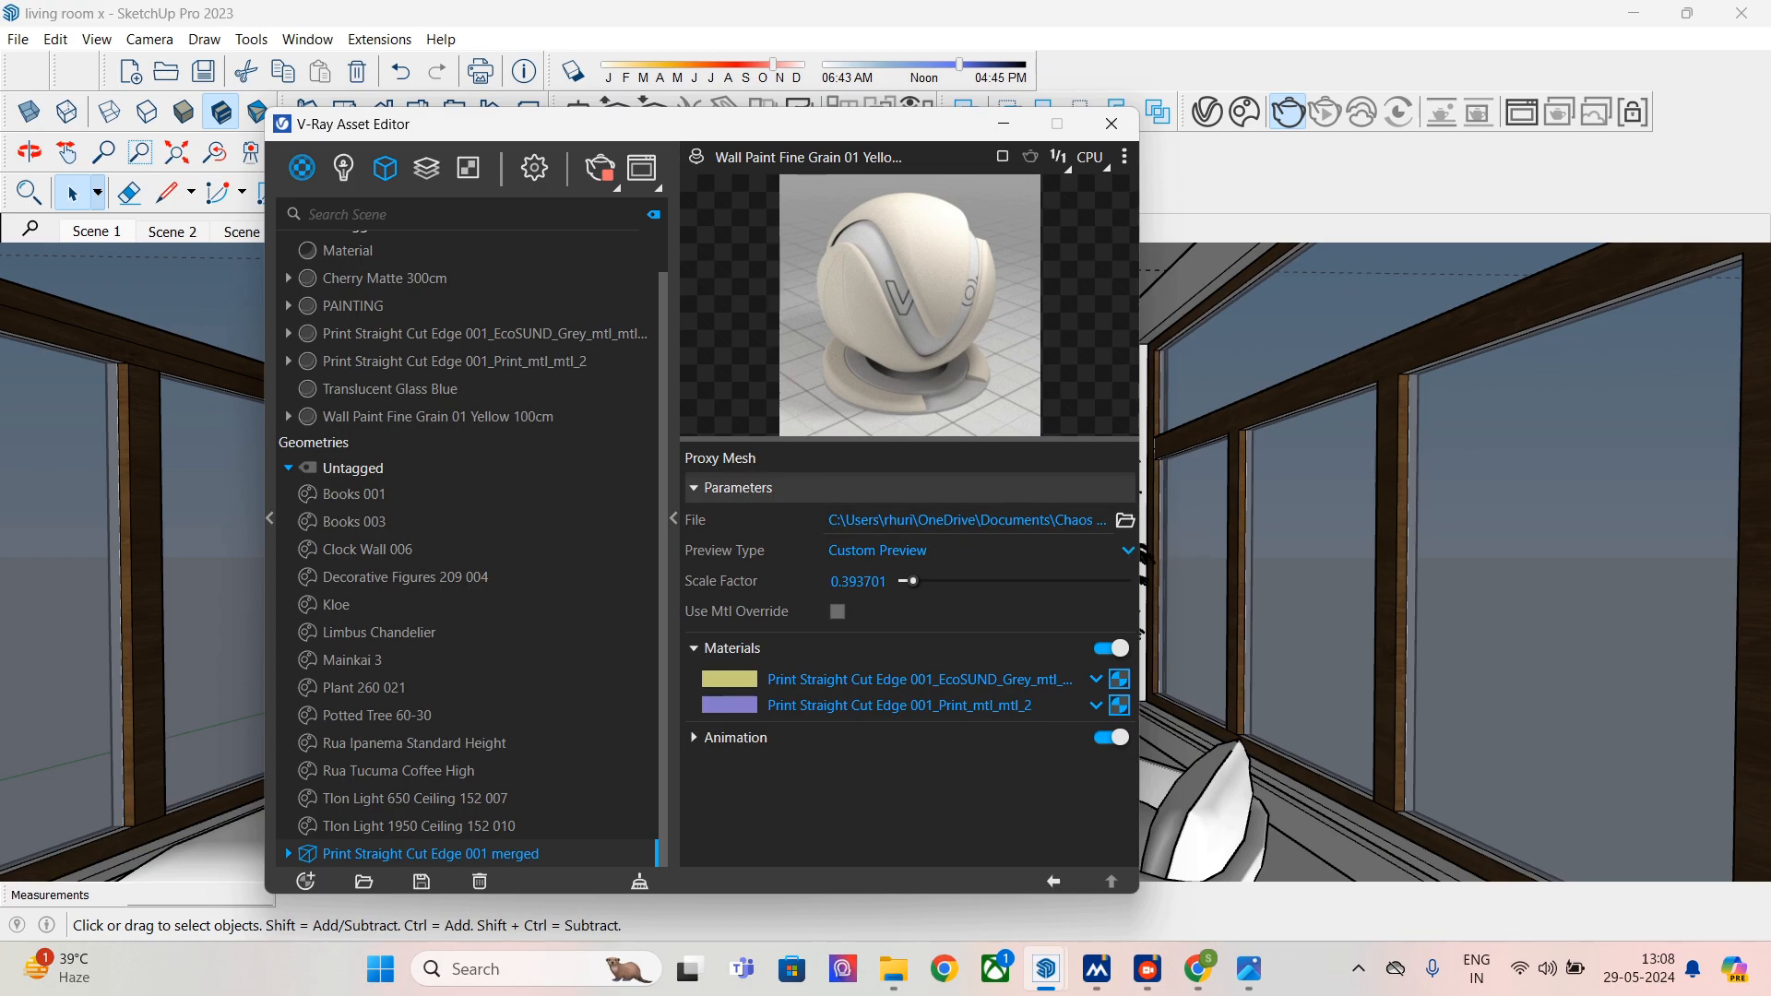
click(728, 738)
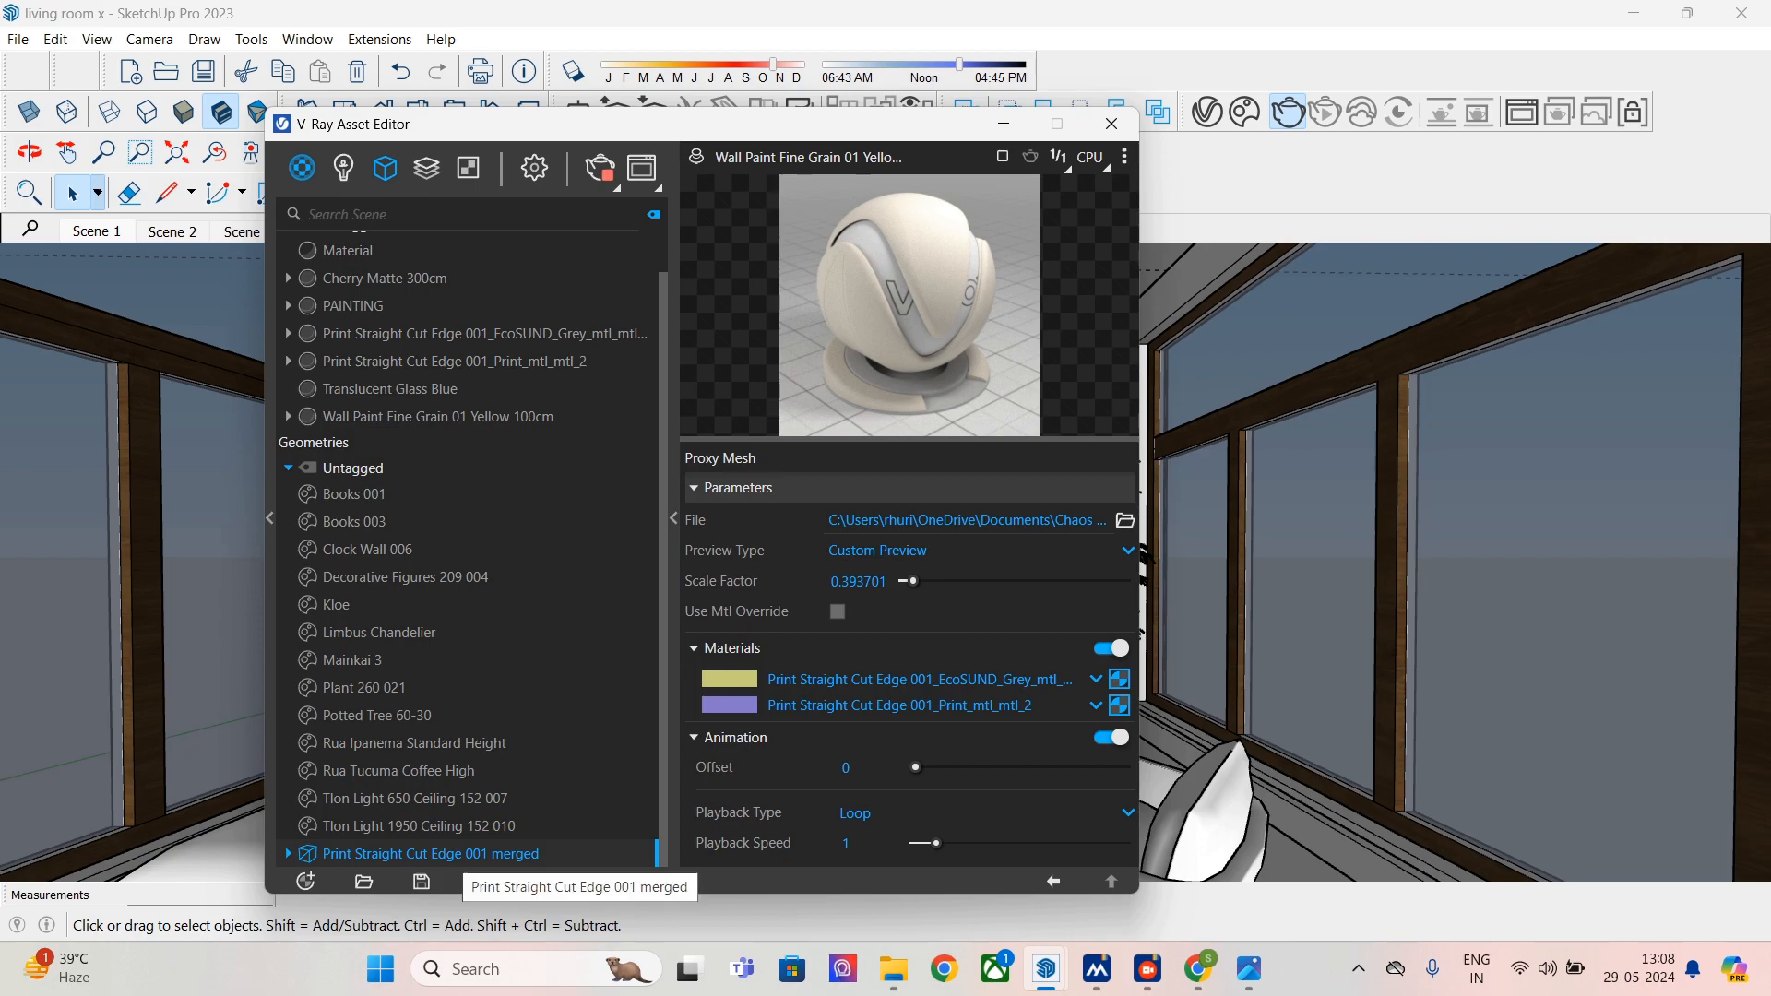
scroll(474, 549, up, 1)
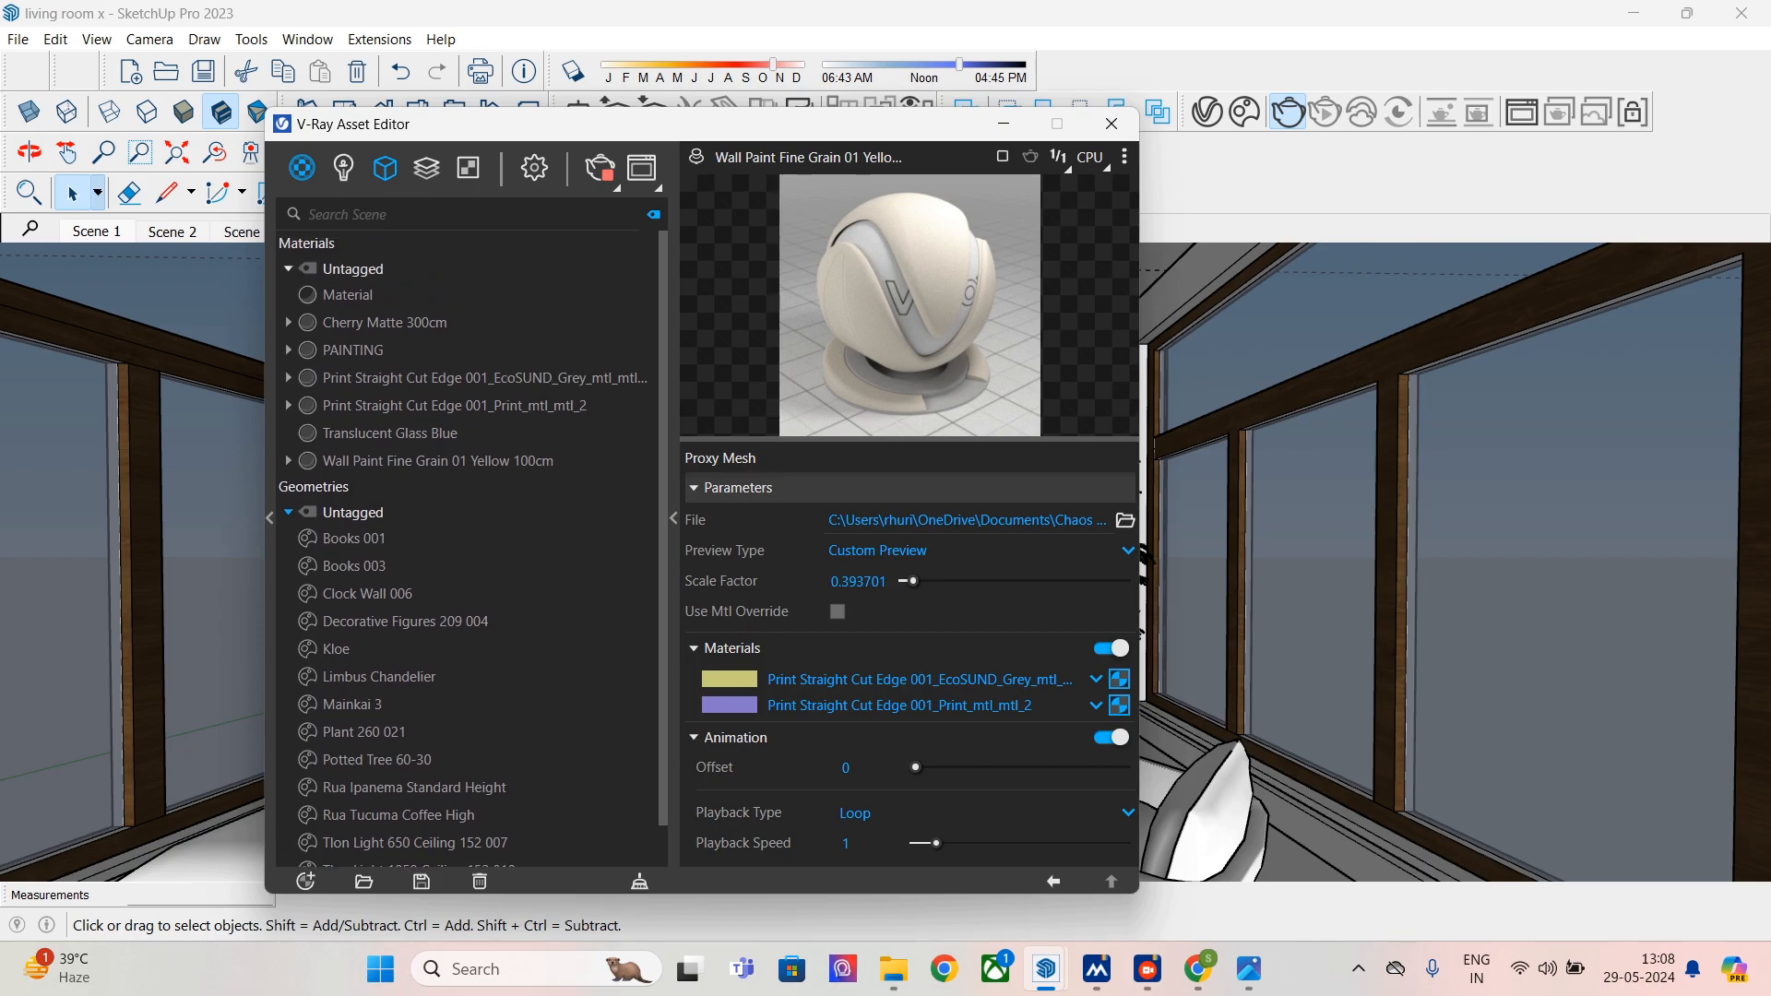
- Inspect the PAINTING material's diffuse bitmap settings and the VRay Mtl layer options
click(353, 351)
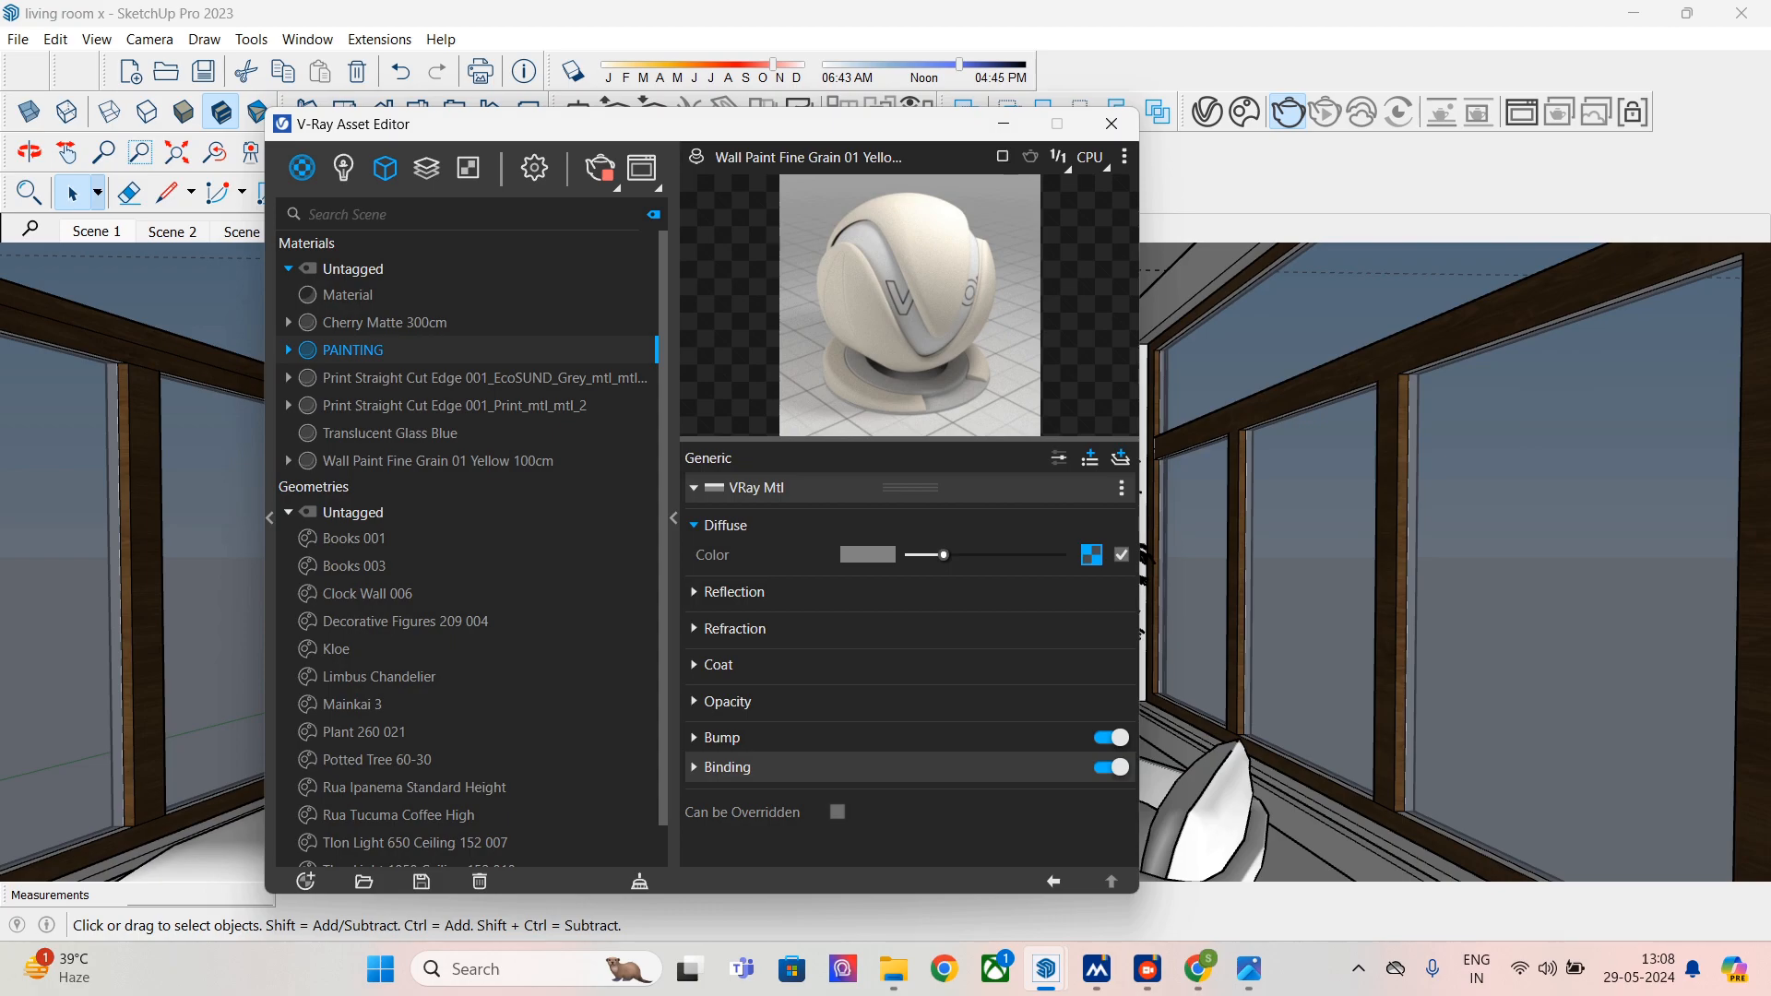
click(1091, 554)
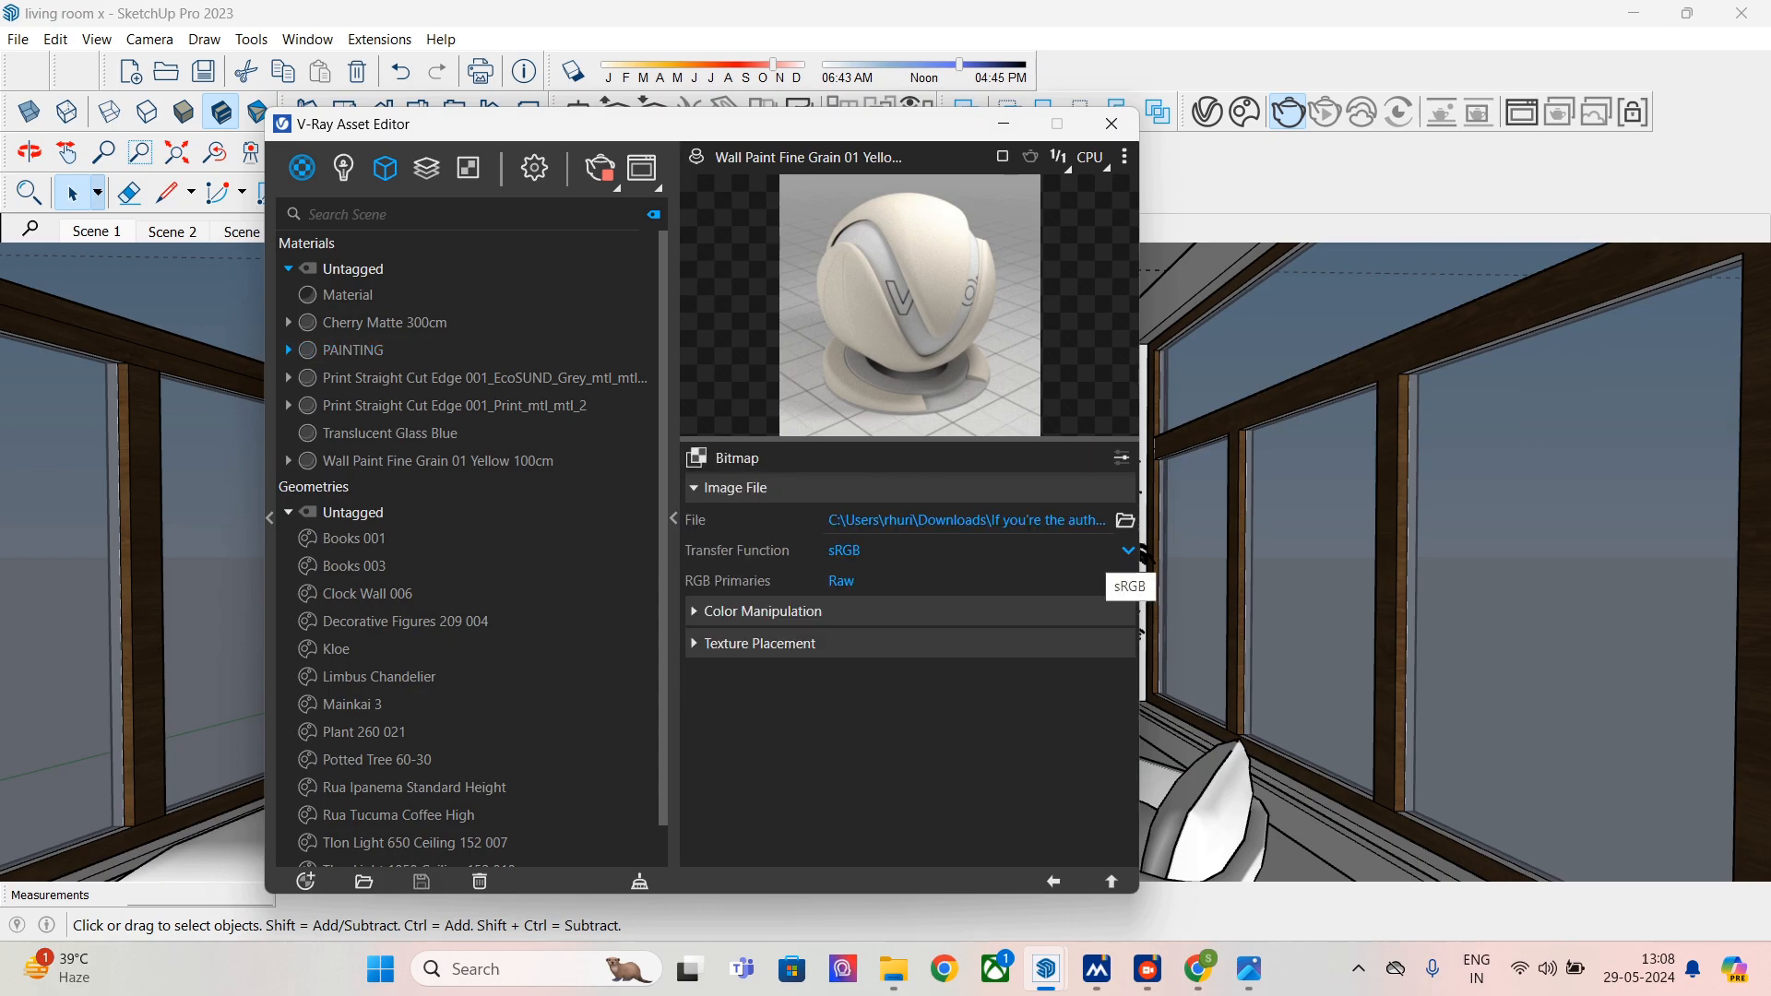
click(1053, 882)
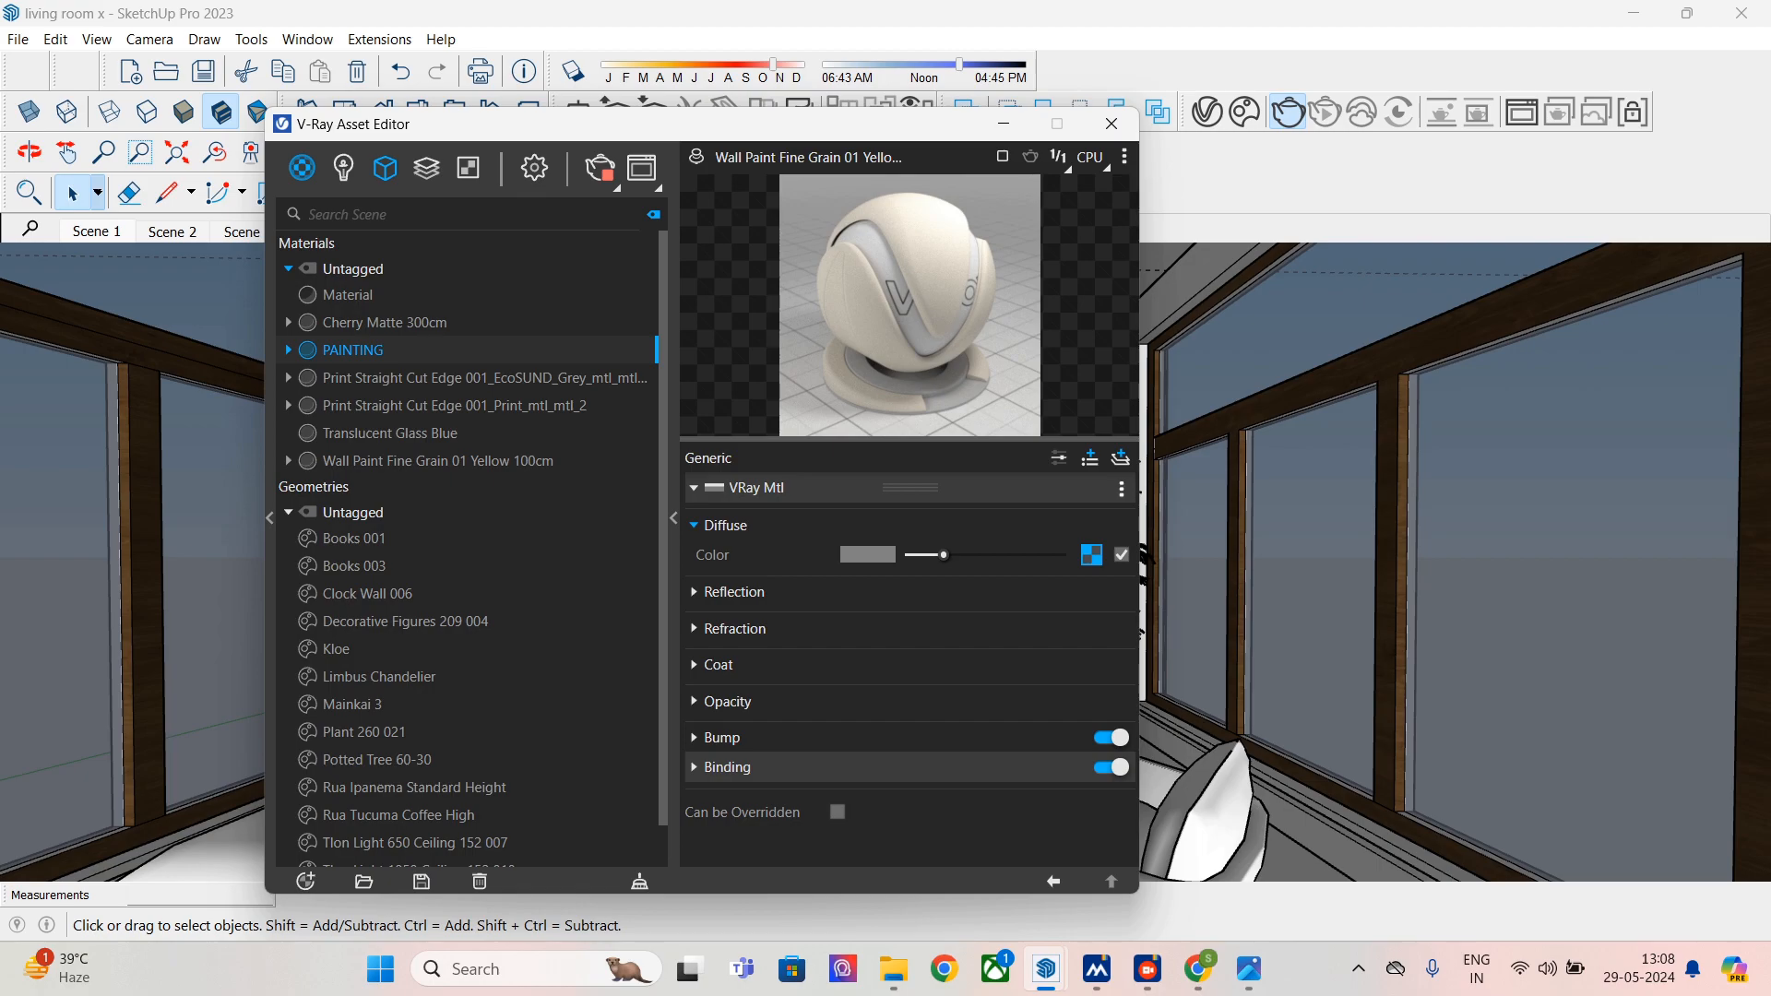
click(1121, 488)
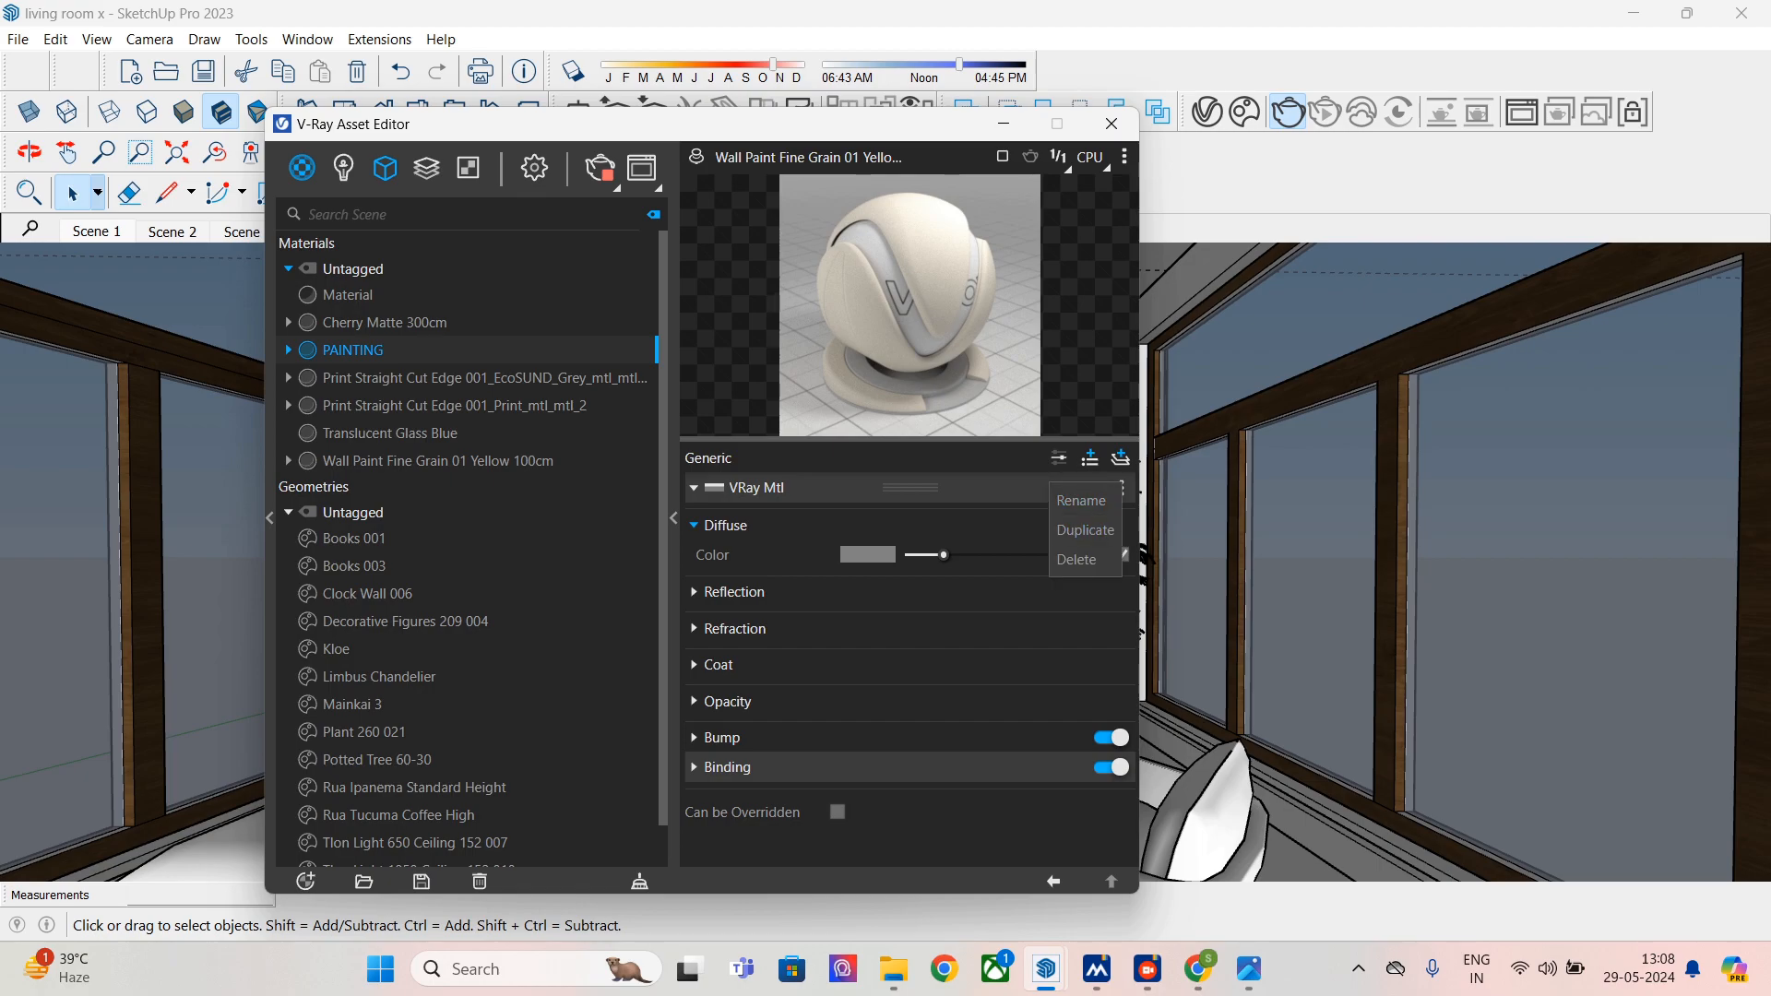
click(1001, 487)
click(1000, 487)
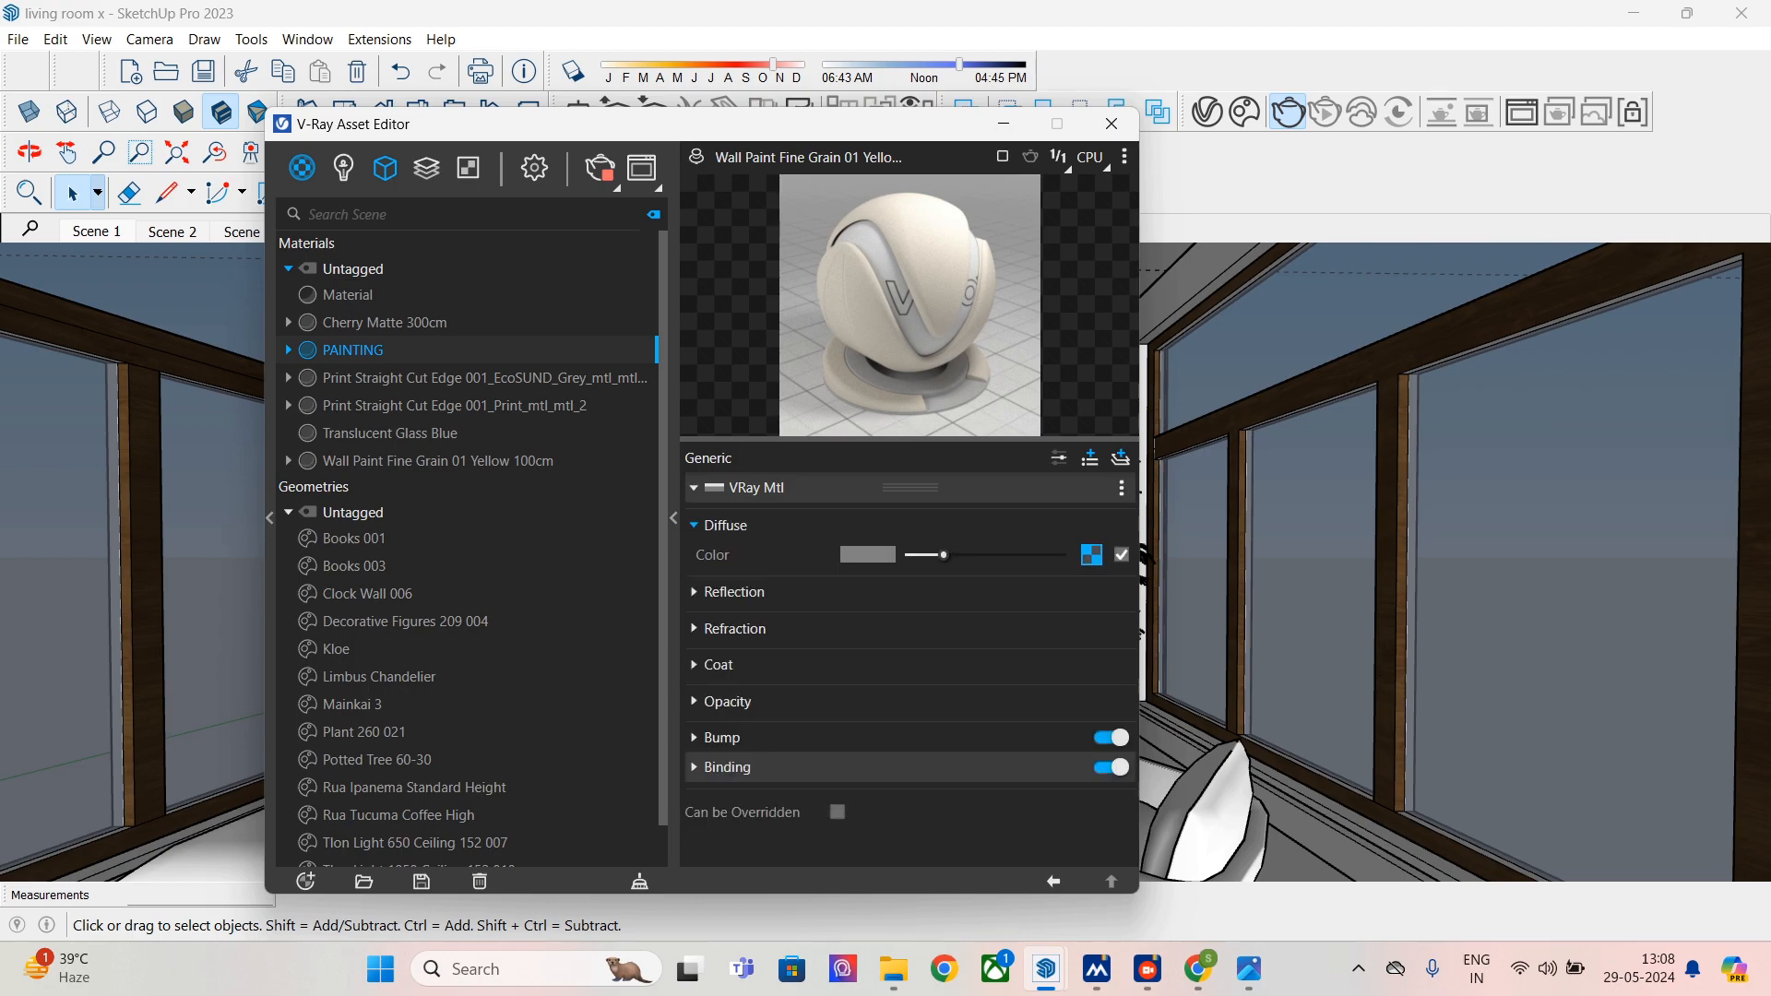
- Reassign the "If you're the author of this piece" JPG from Downloads as the PAINTING material's diffuse bitmap
click(1091, 554)
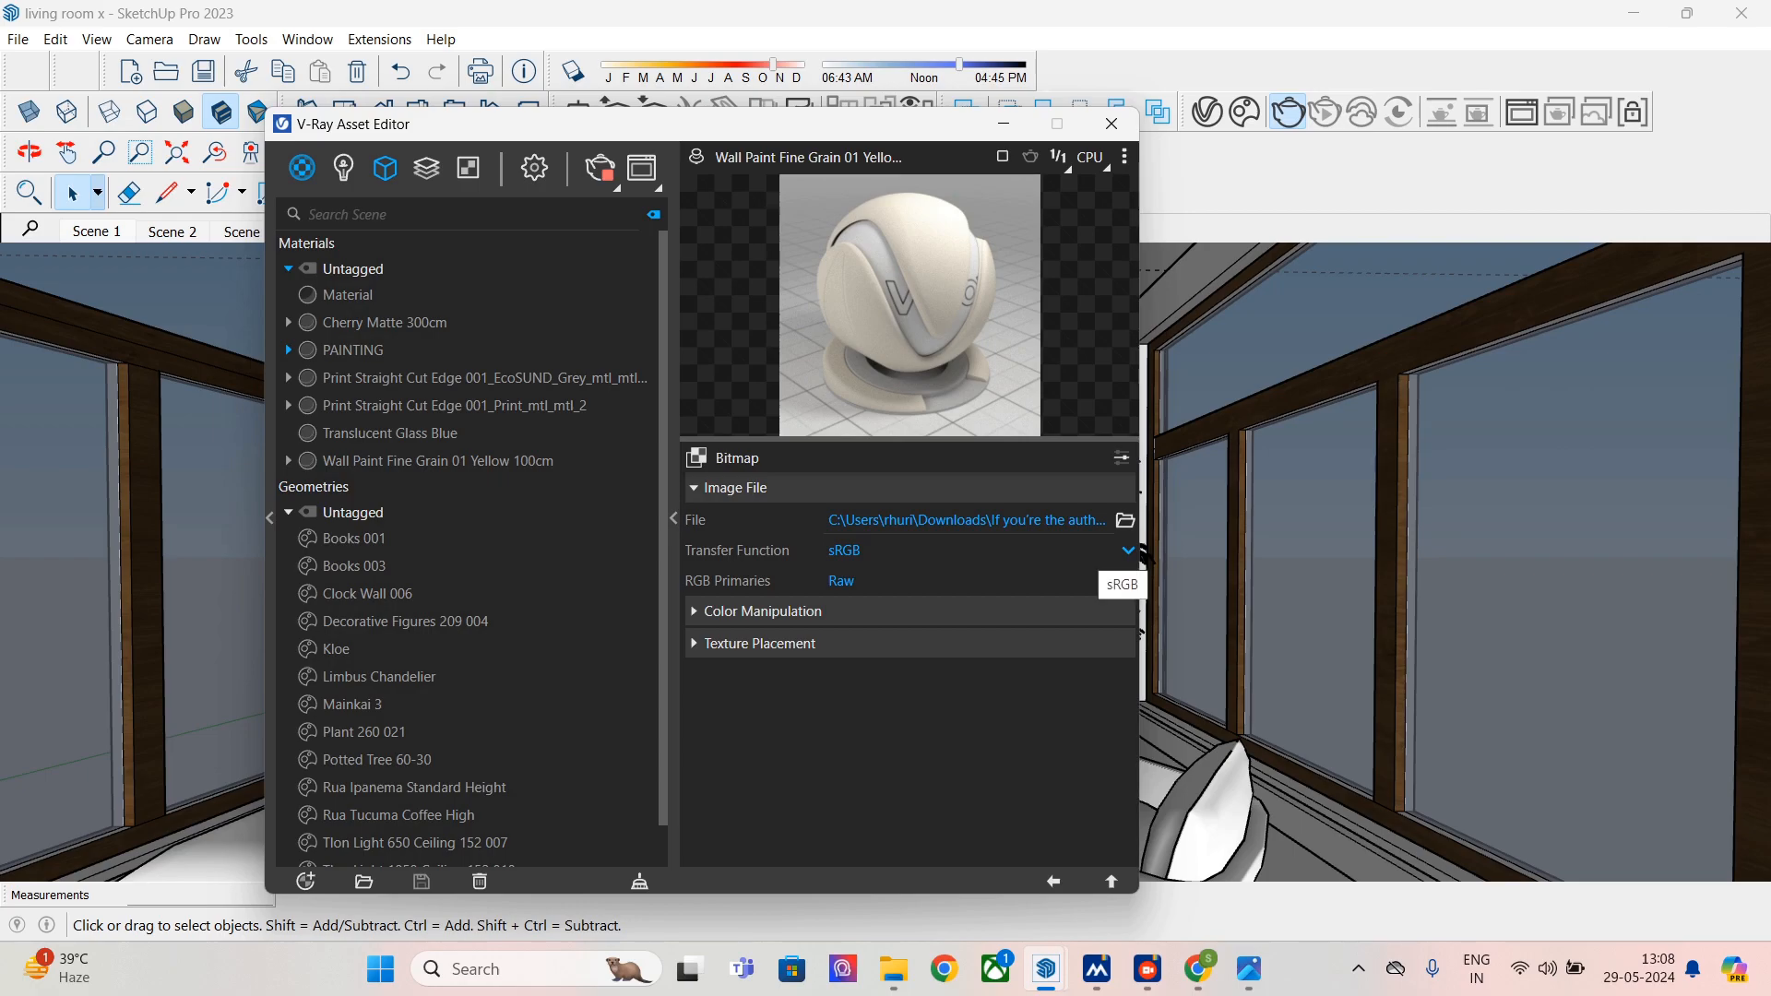
click(1124, 520)
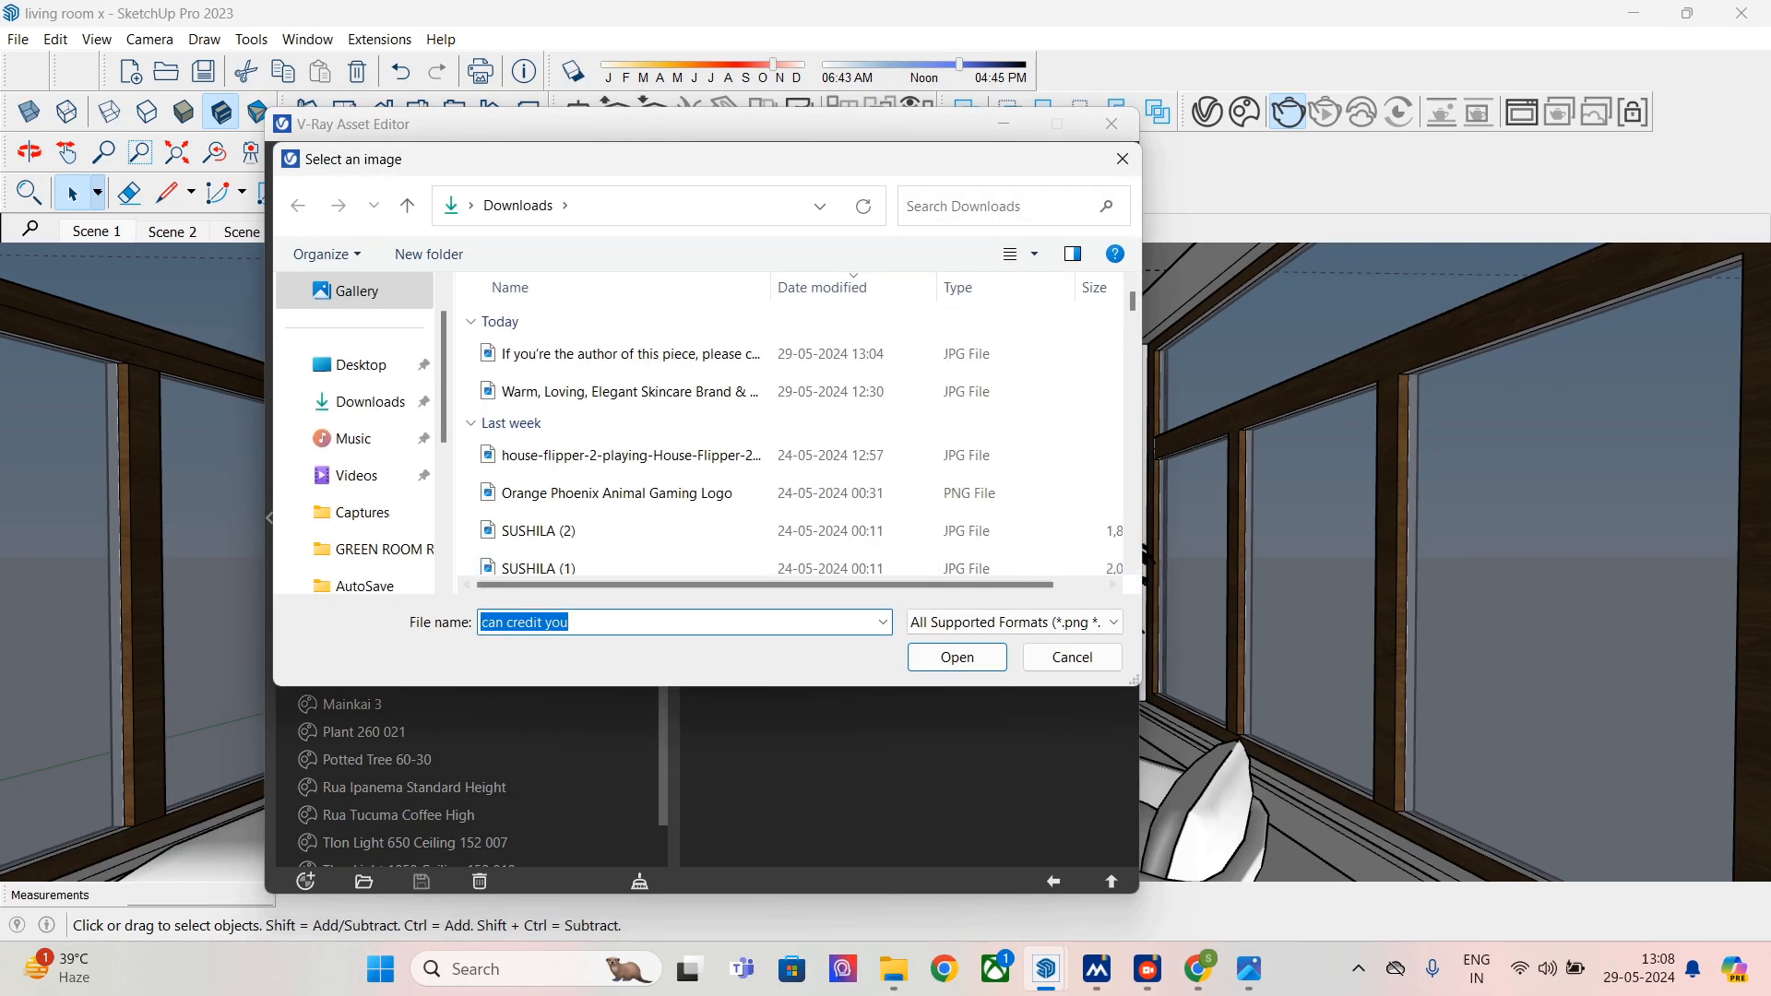
click(1071, 656)
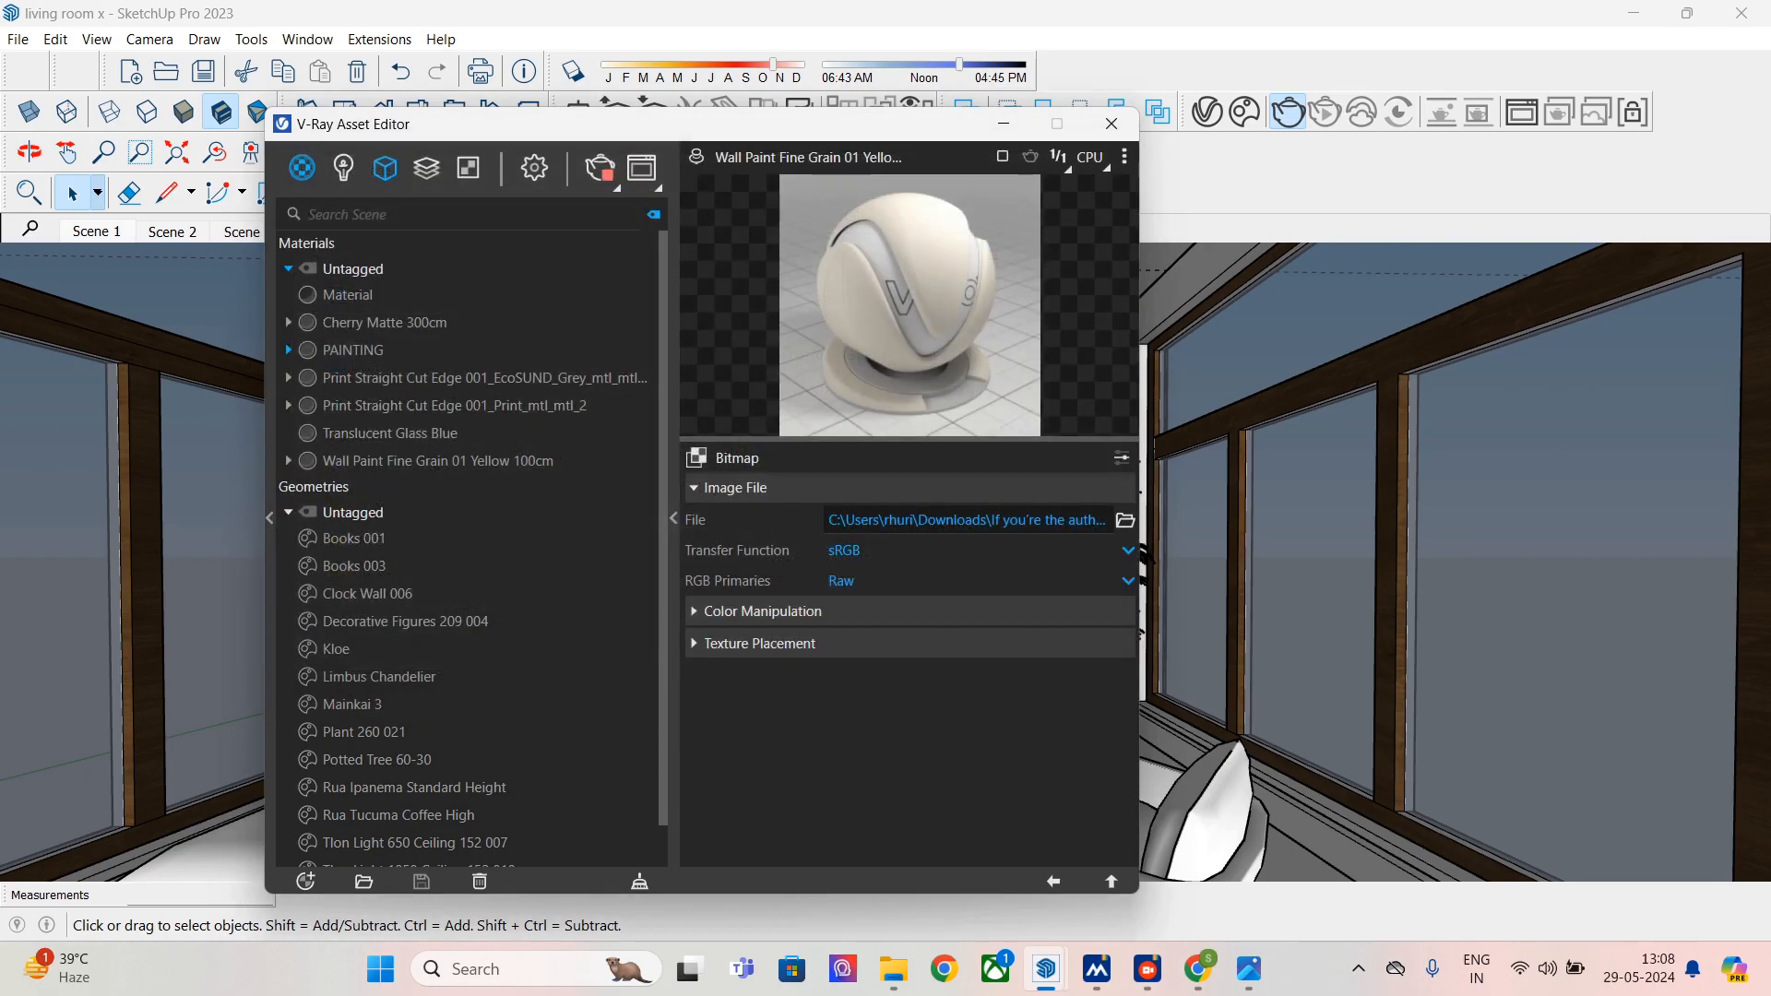
click(1124, 521)
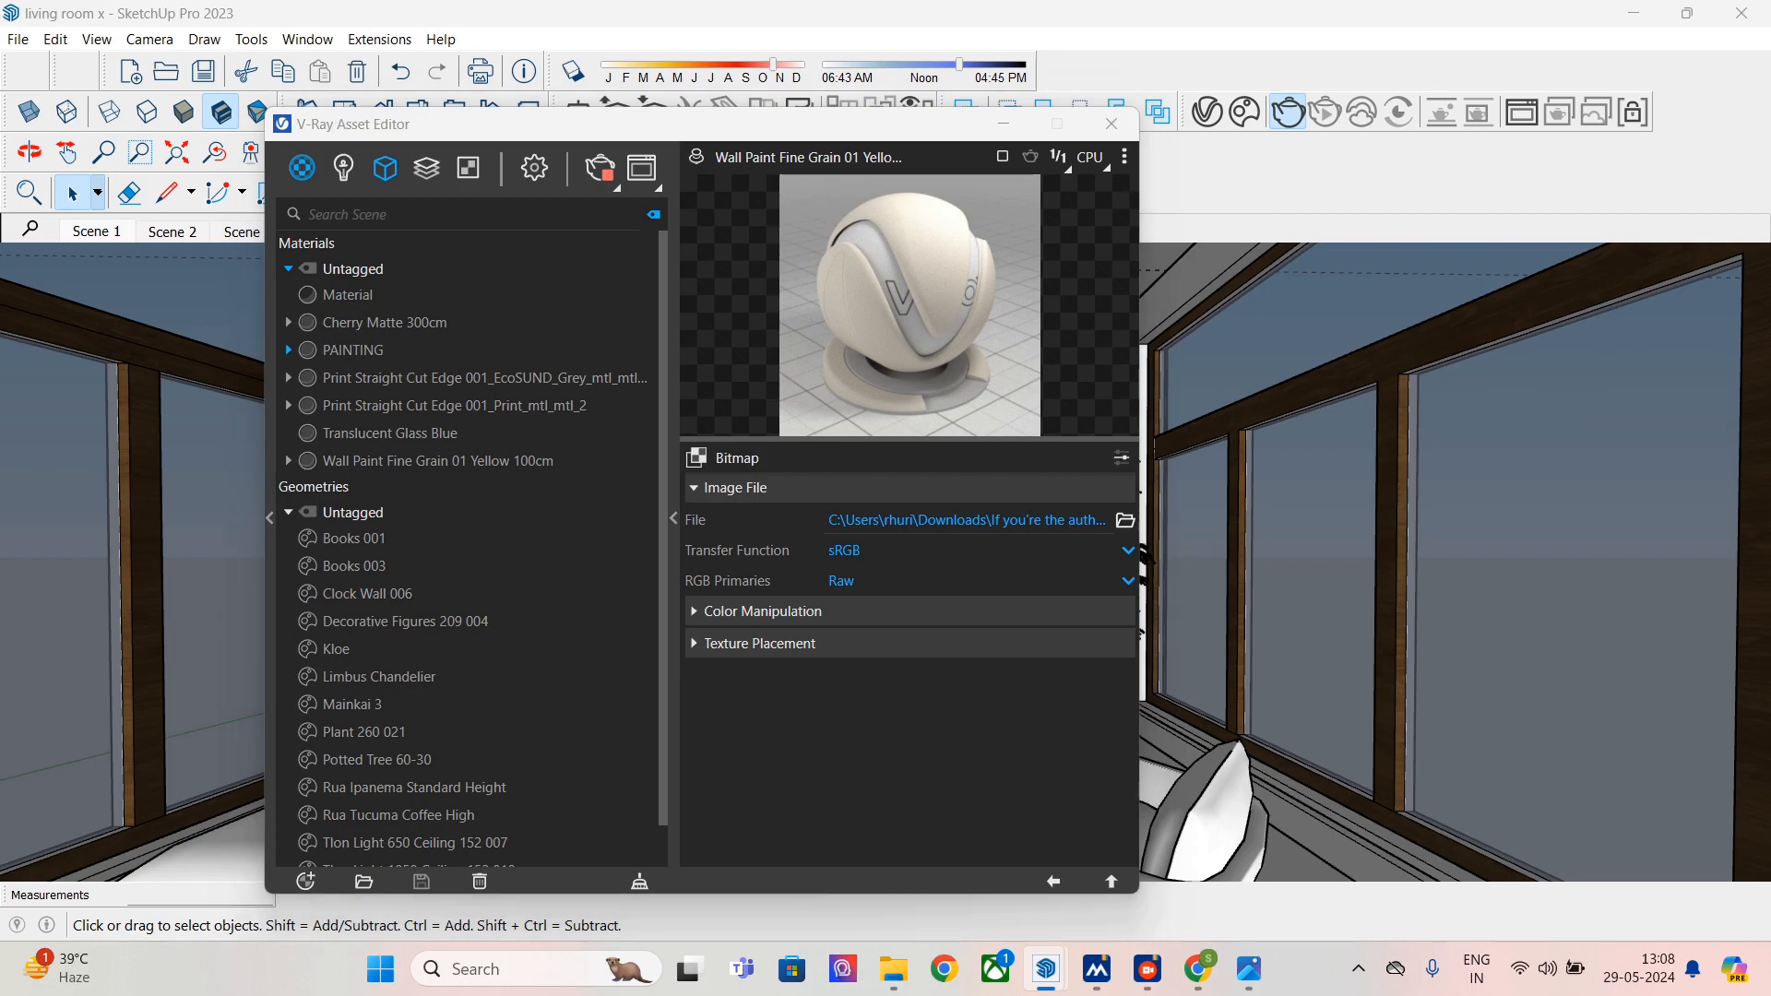
click(627, 353)
click(957, 657)
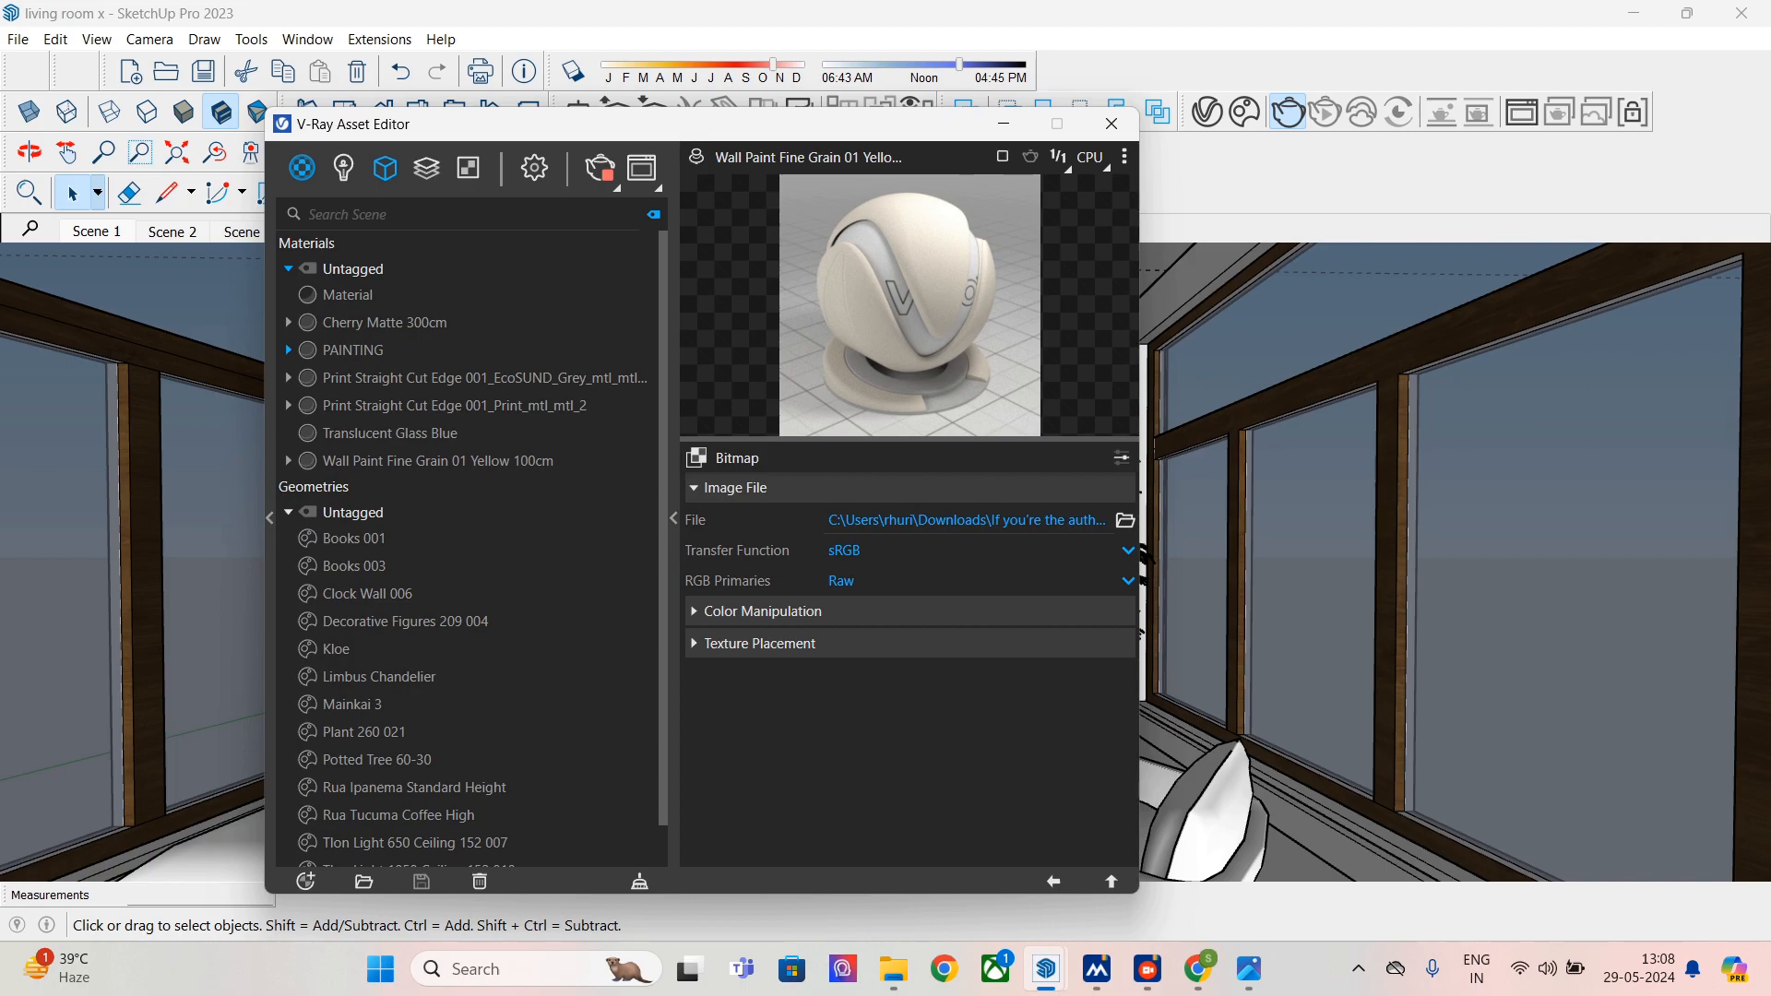
- Expand the bitmap's Color Manipulation settings, try the Auto transfer function and restore sRGB
click(762, 611)
click(980, 581)
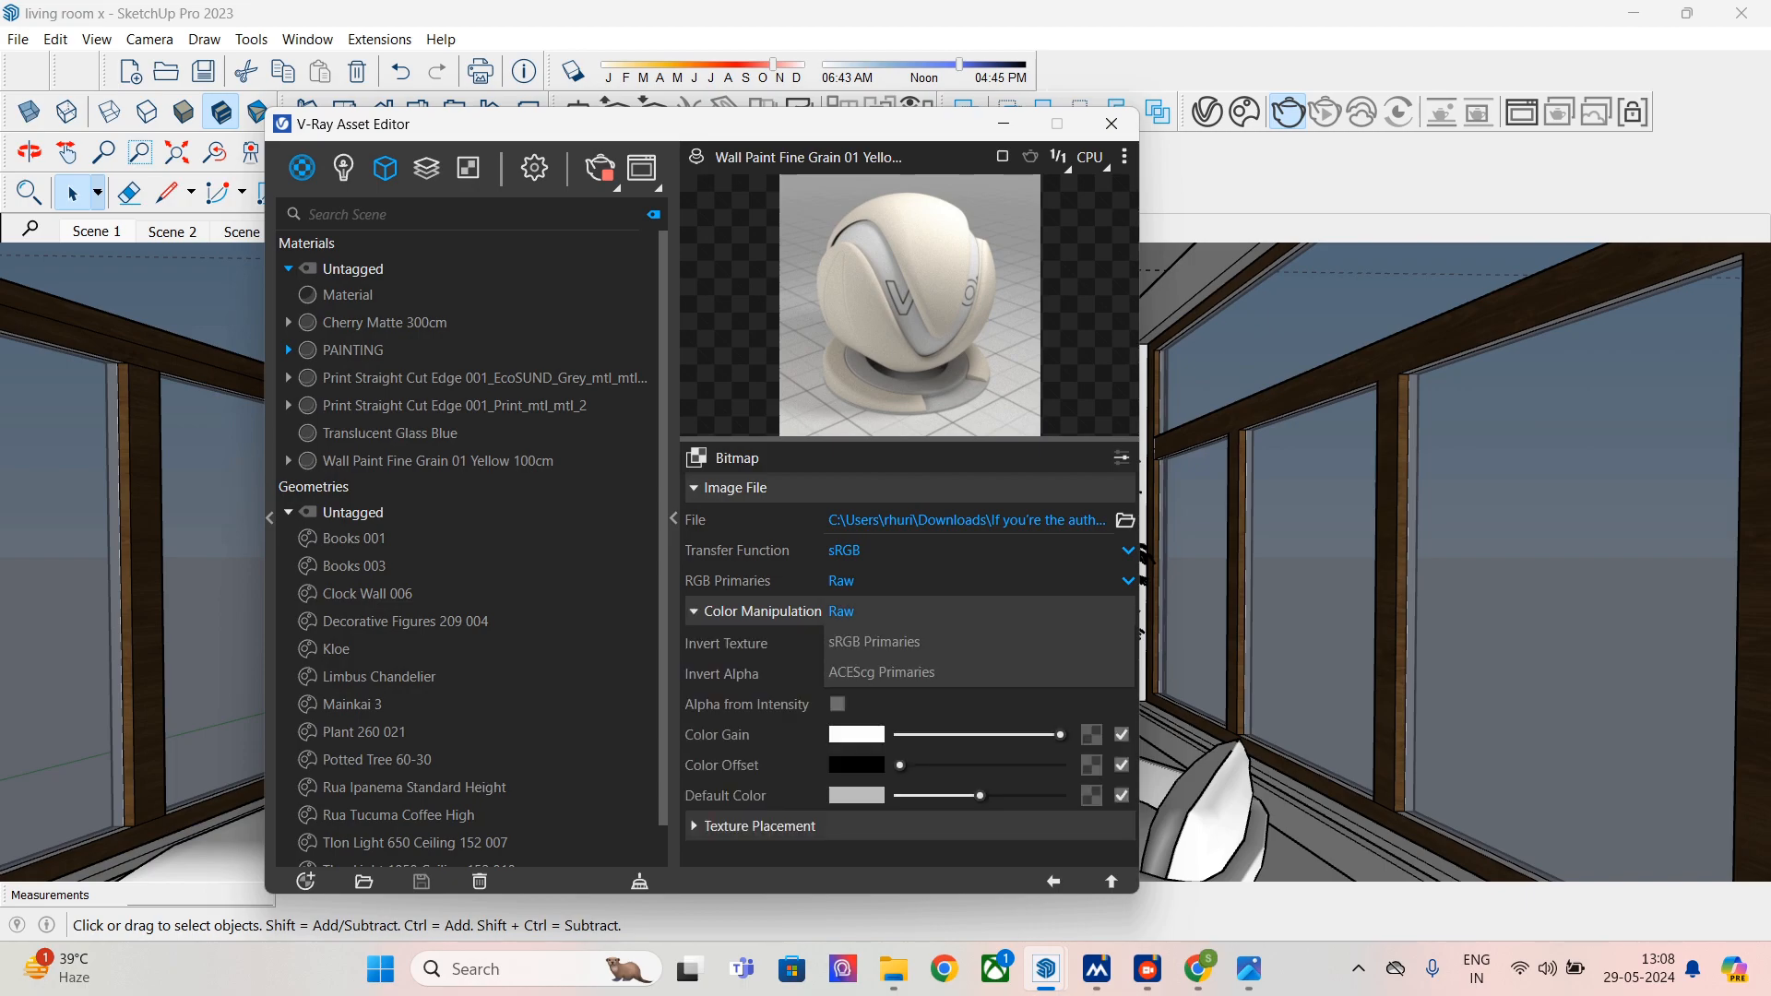
click(979, 550)
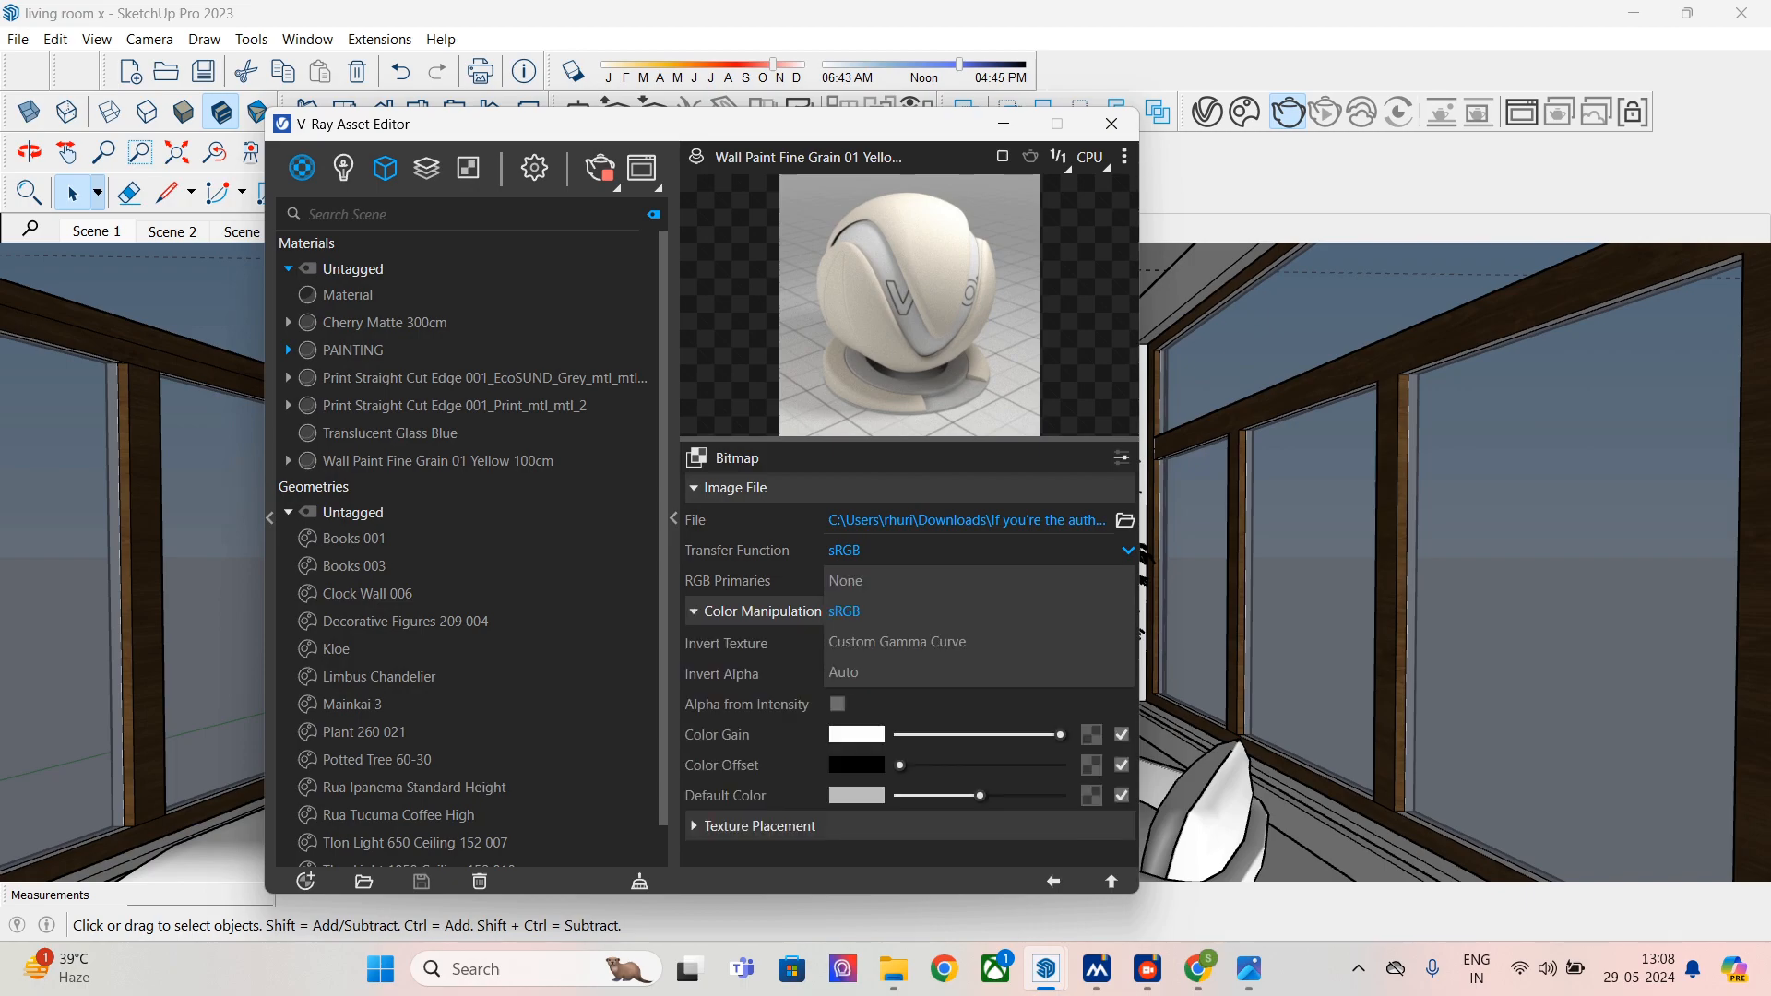
click(885, 672)
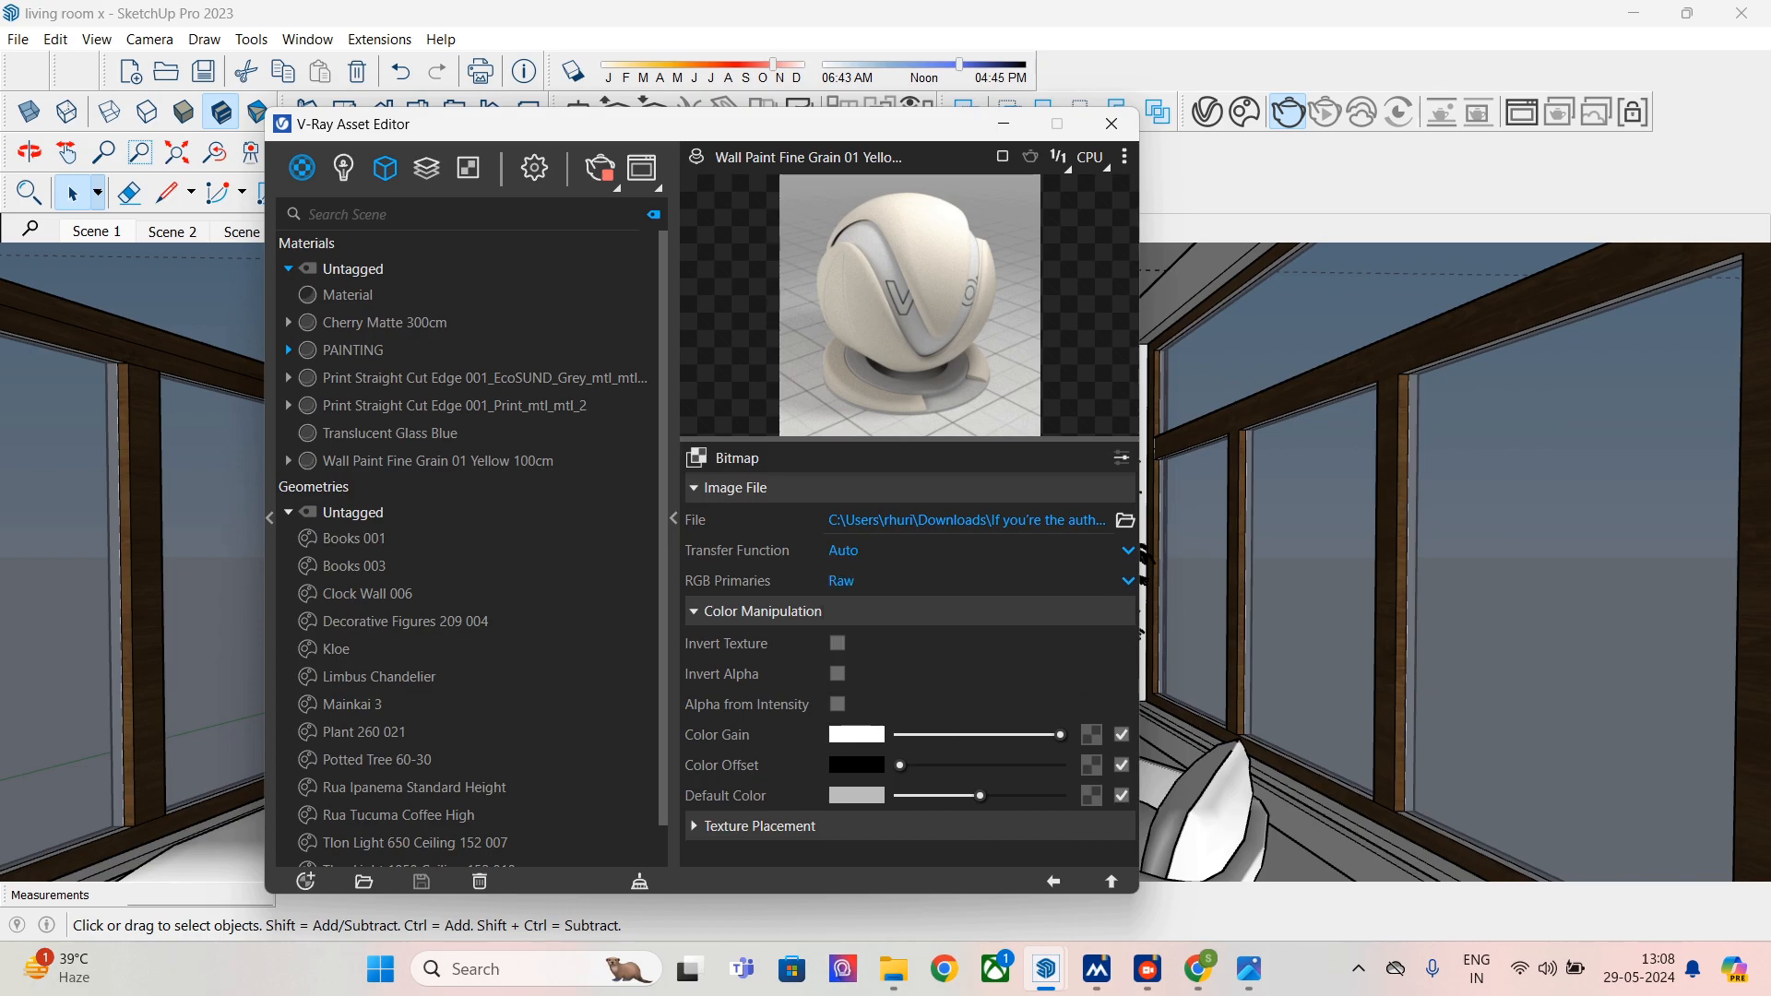
click(980, 551)
click(885, 611)
- Try the ACEScg and sRGB Primaries options for the painting bitmap's RGB Primaries and restore Raw
click(980, 581)
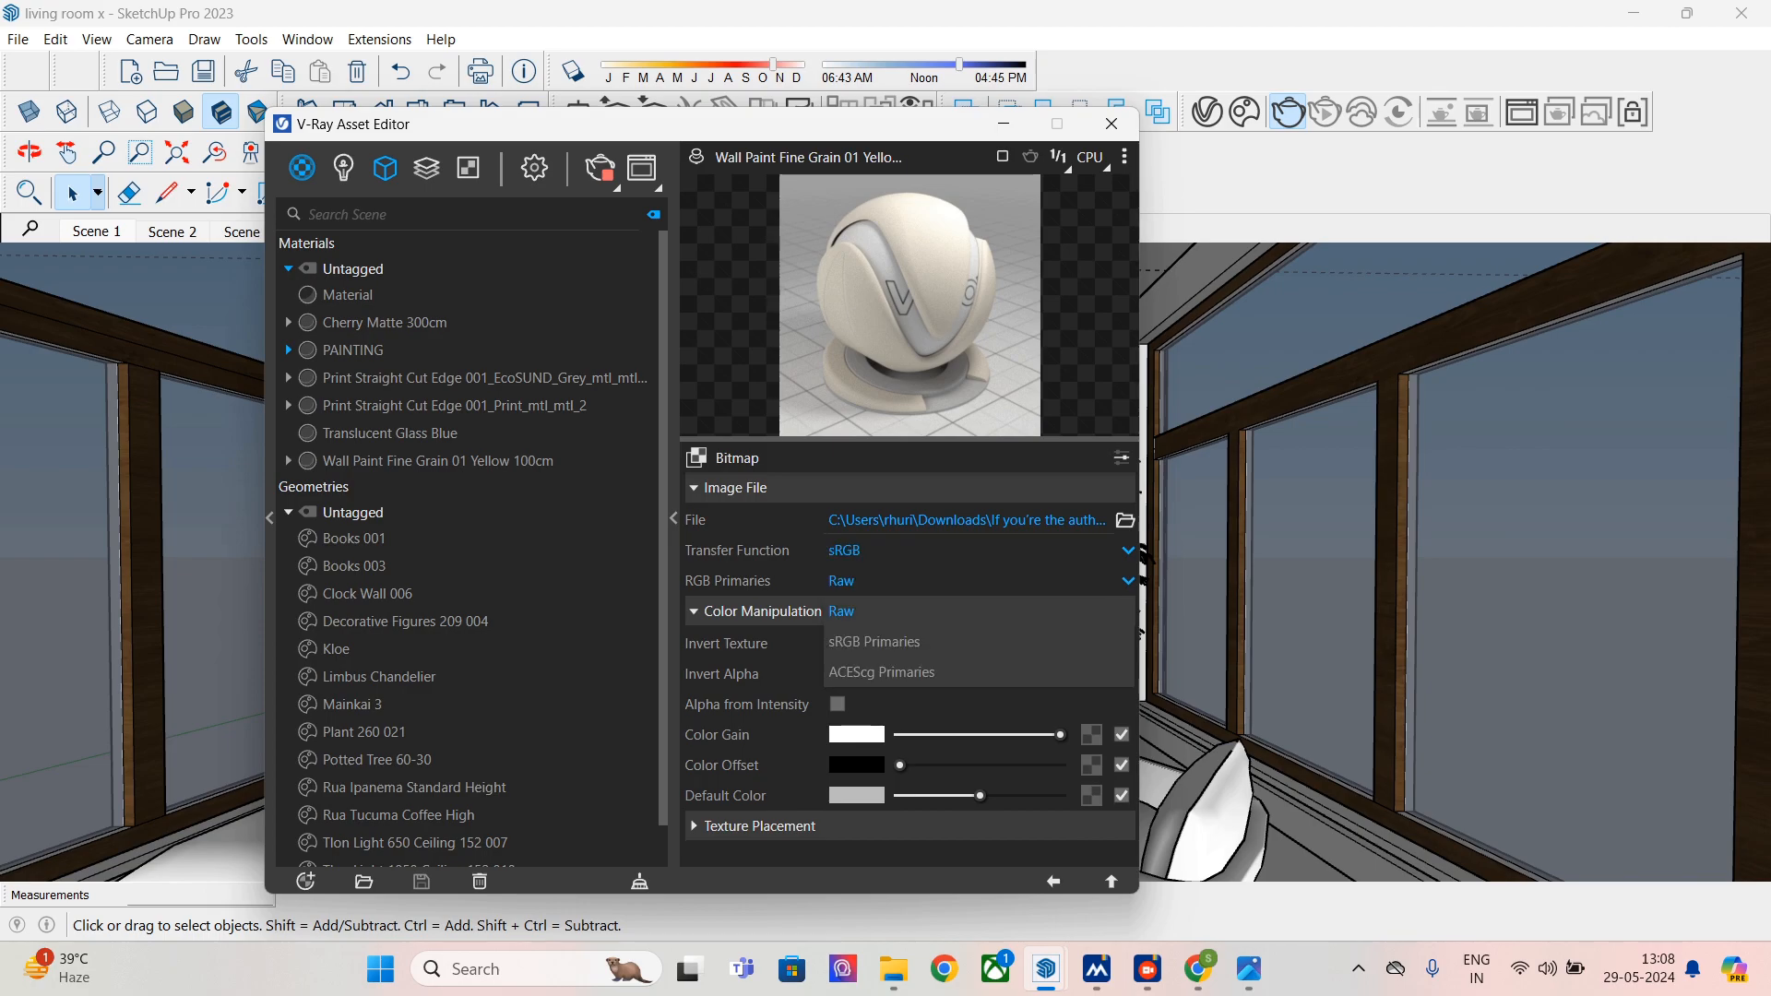
click(882, 671)
click(979, 581)
click(882, 611)
click(979, 581)
click(882, 641)
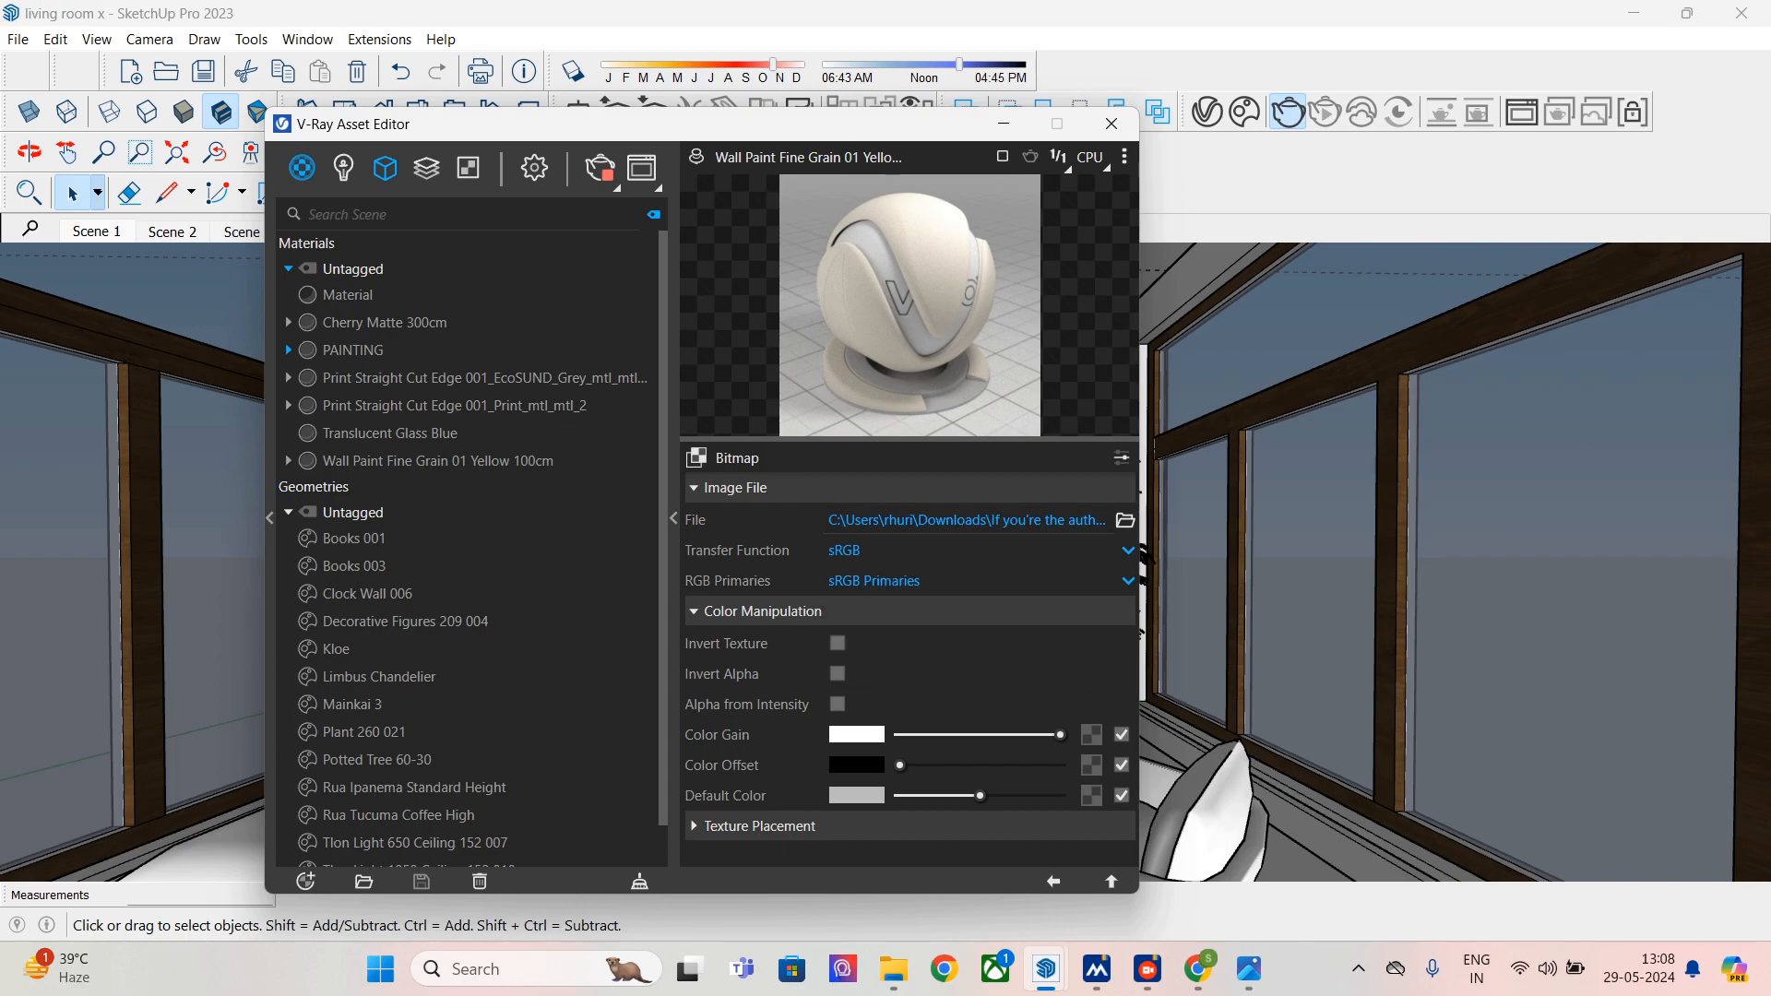
click(979, 581)
click(882, 610)
- Check how the wall painting looks in the rendered image and return to the model
mouse_move(1045, 968)
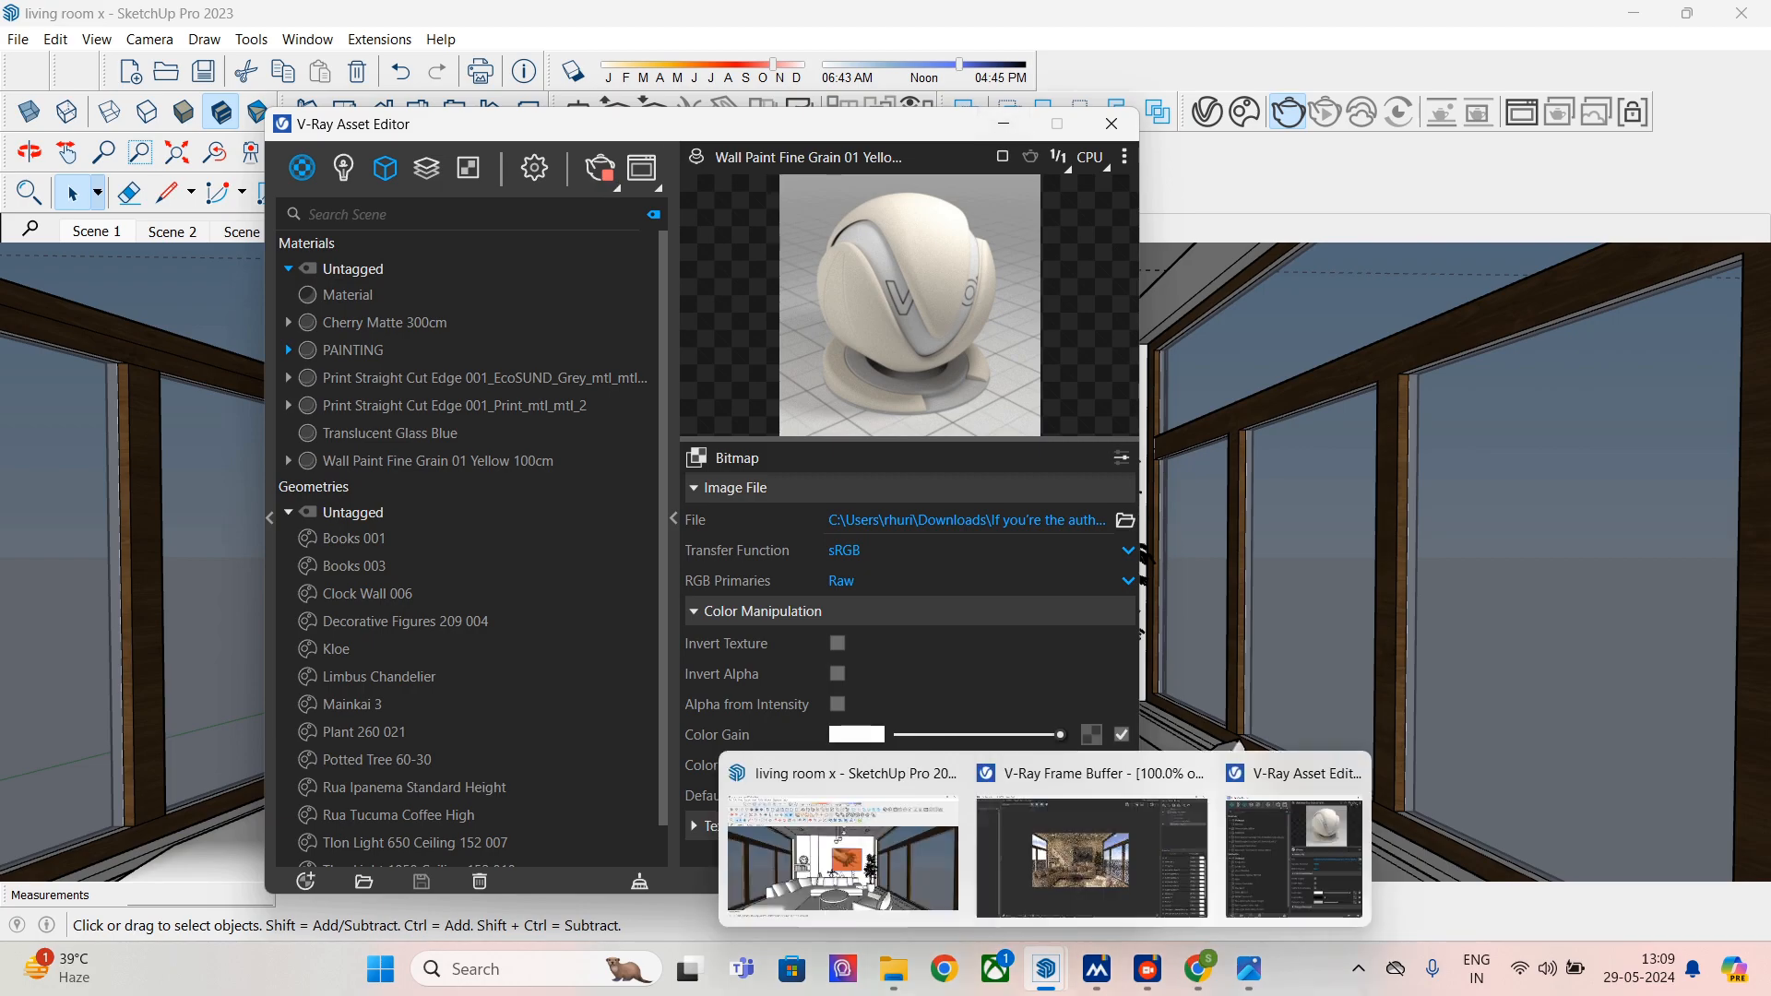
click(1092, 856)
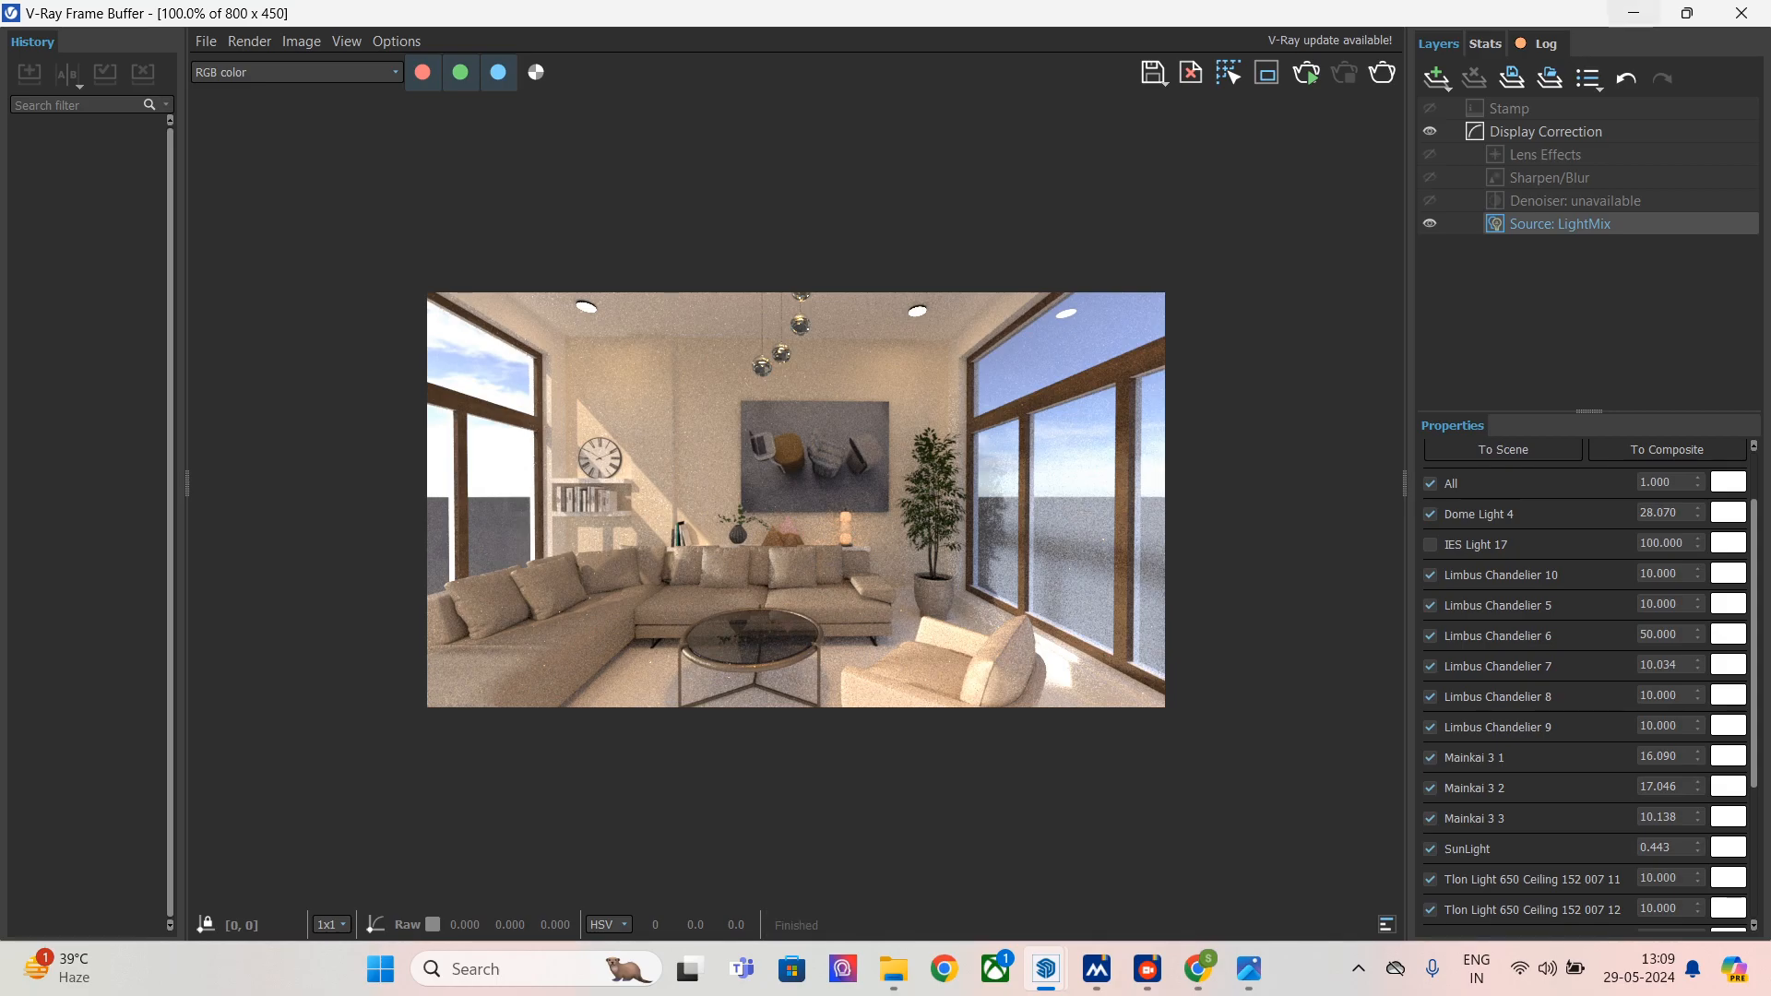
click(1632, 11)
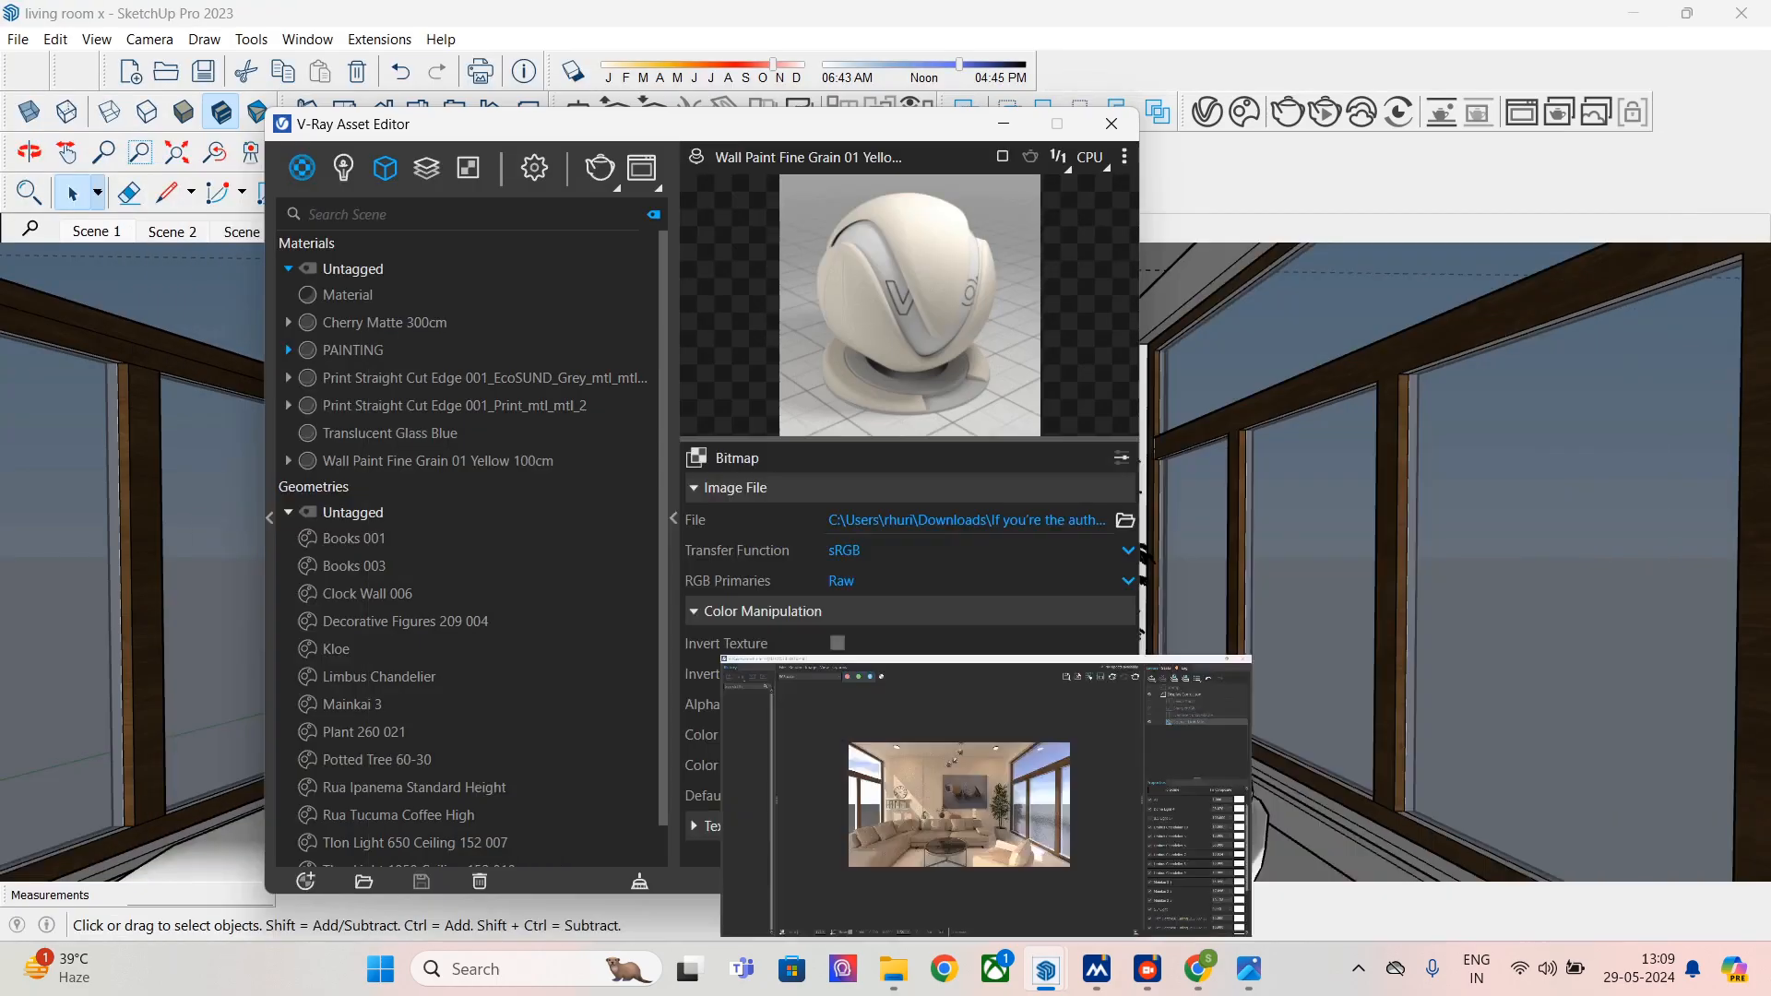
click(1003, 123)
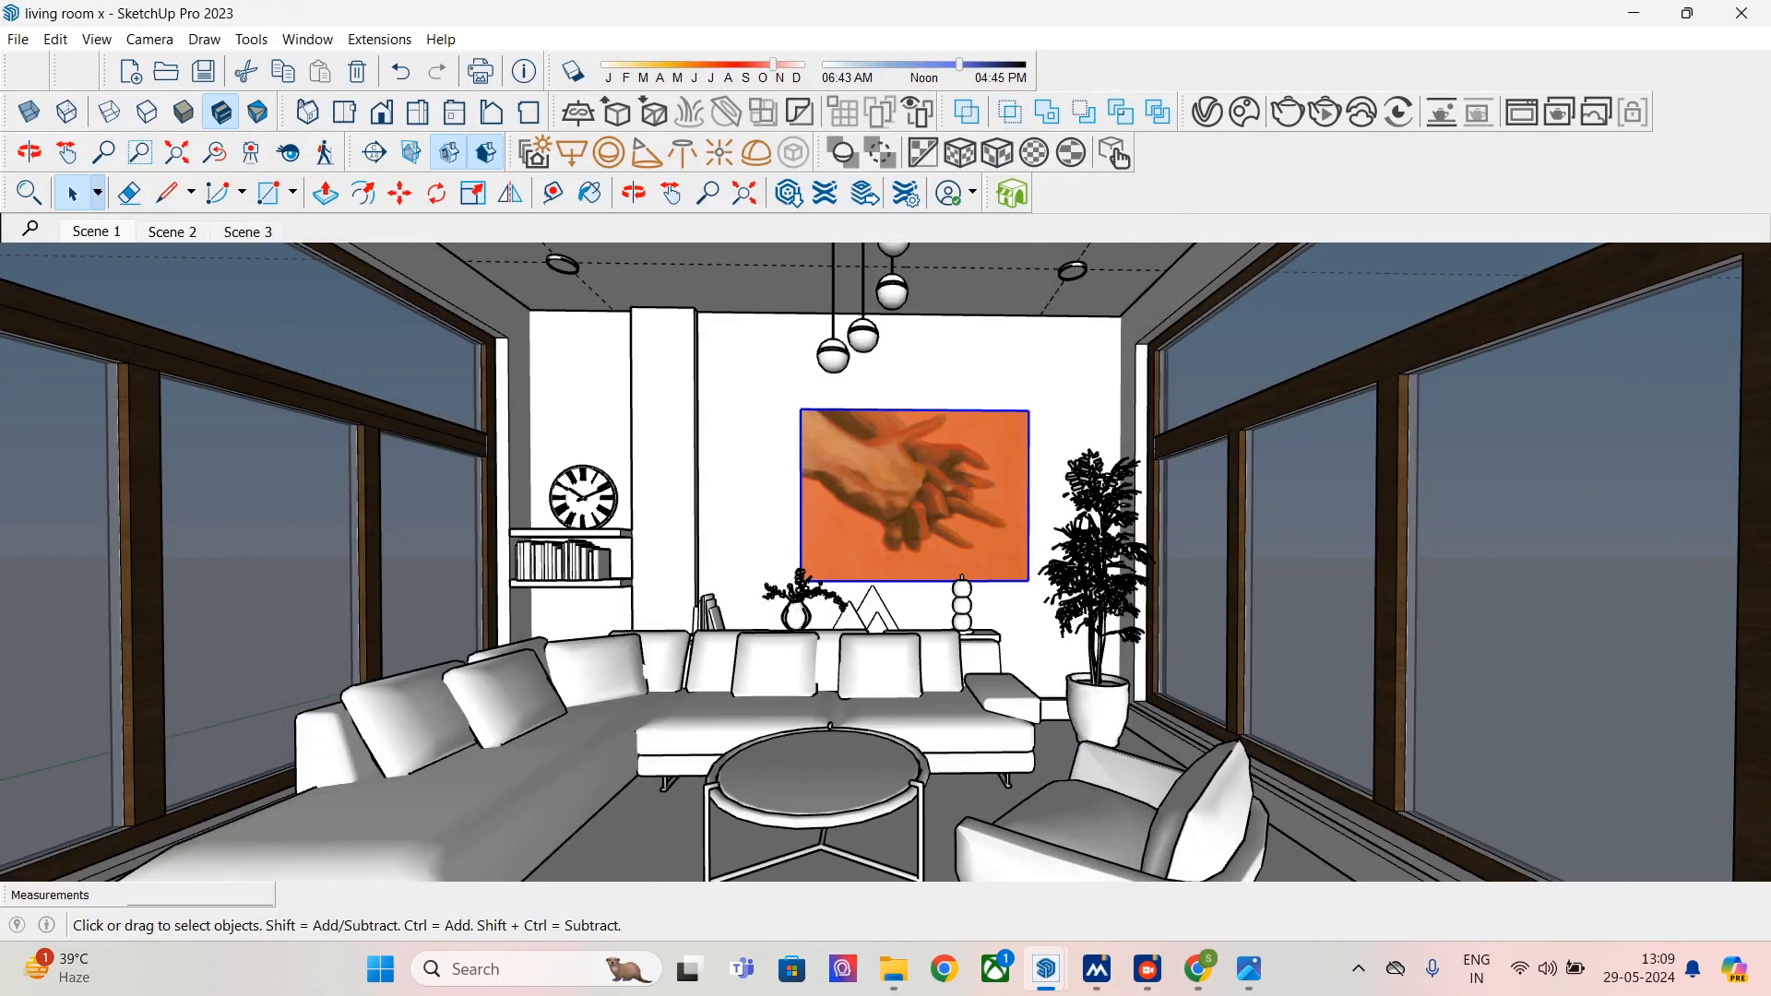
- Explode the painting component on the back wall and delete it
right_click(940, 498)
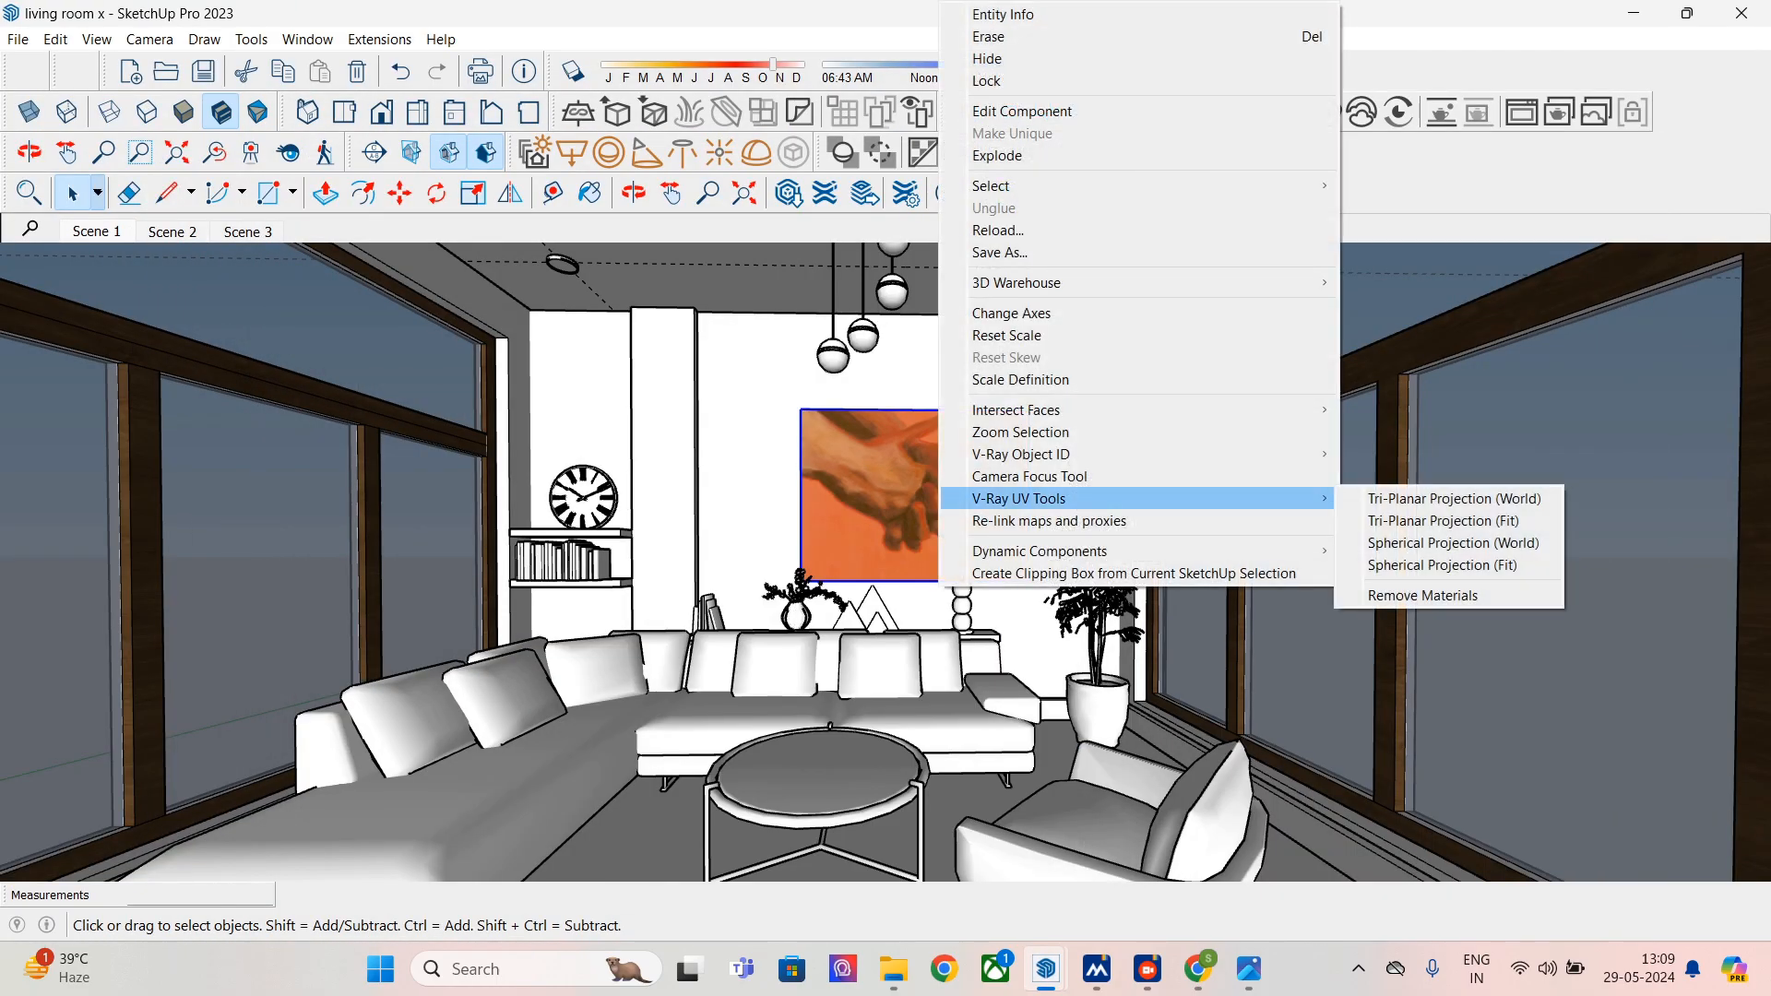
click(1070, 155)
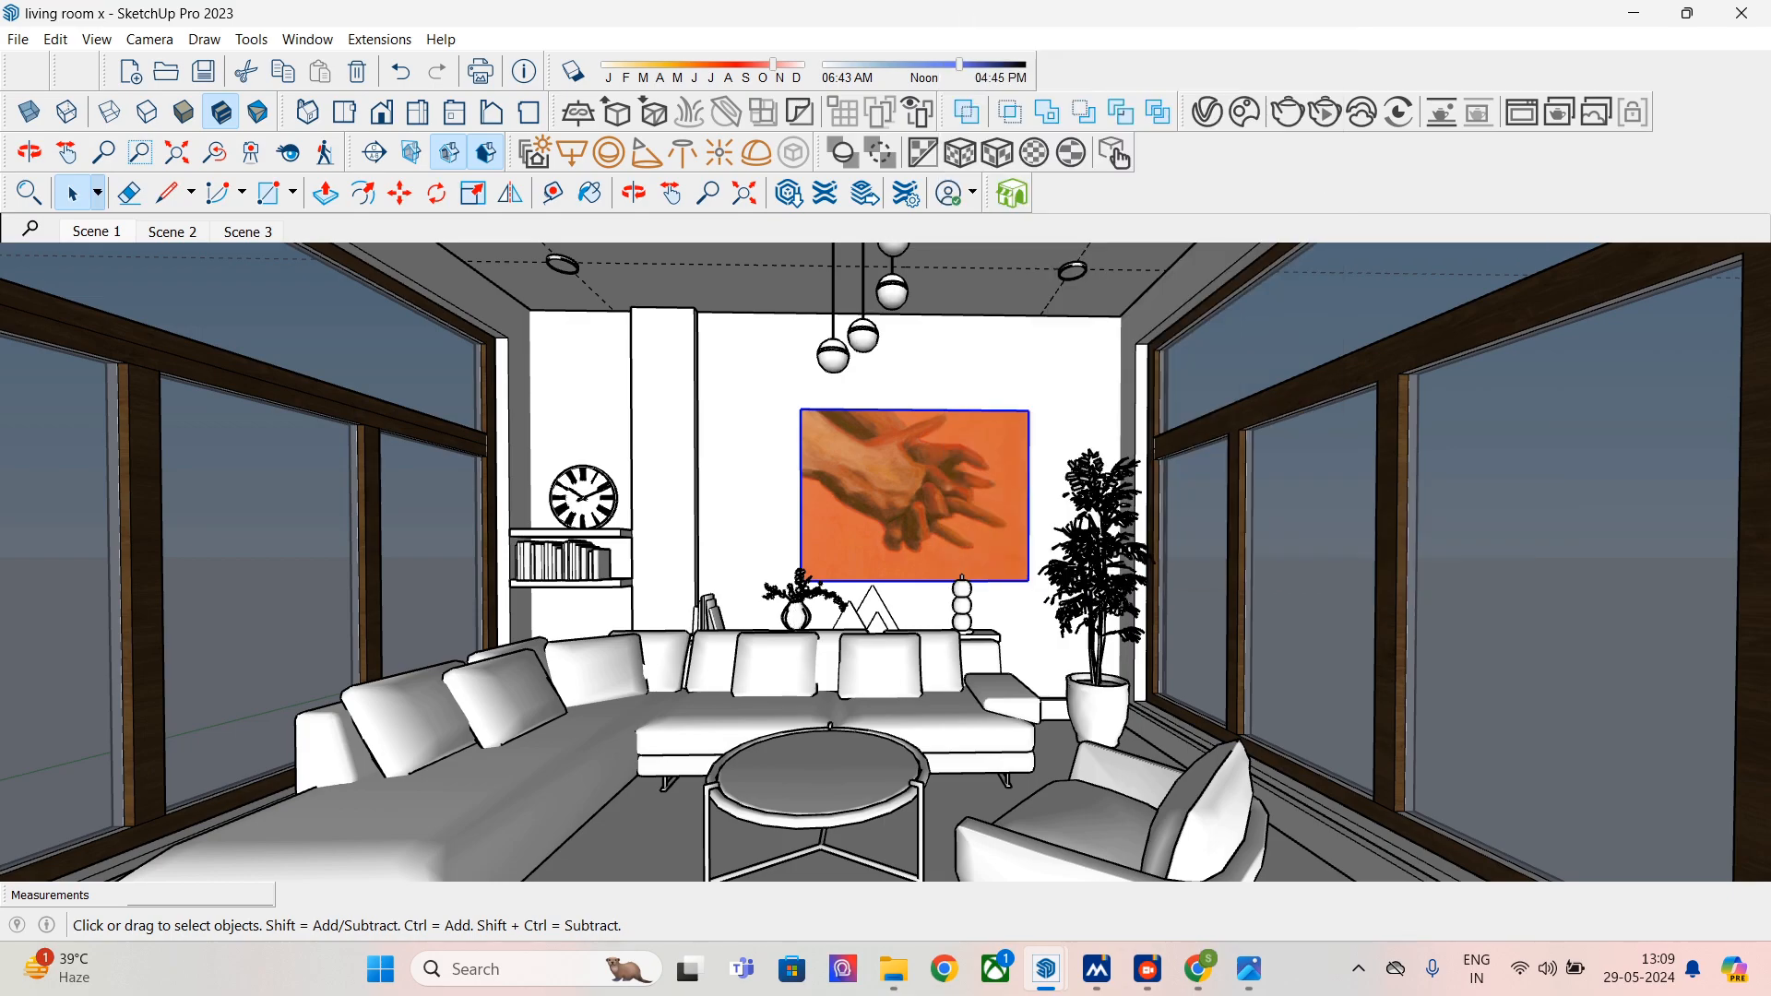
key(Delete)
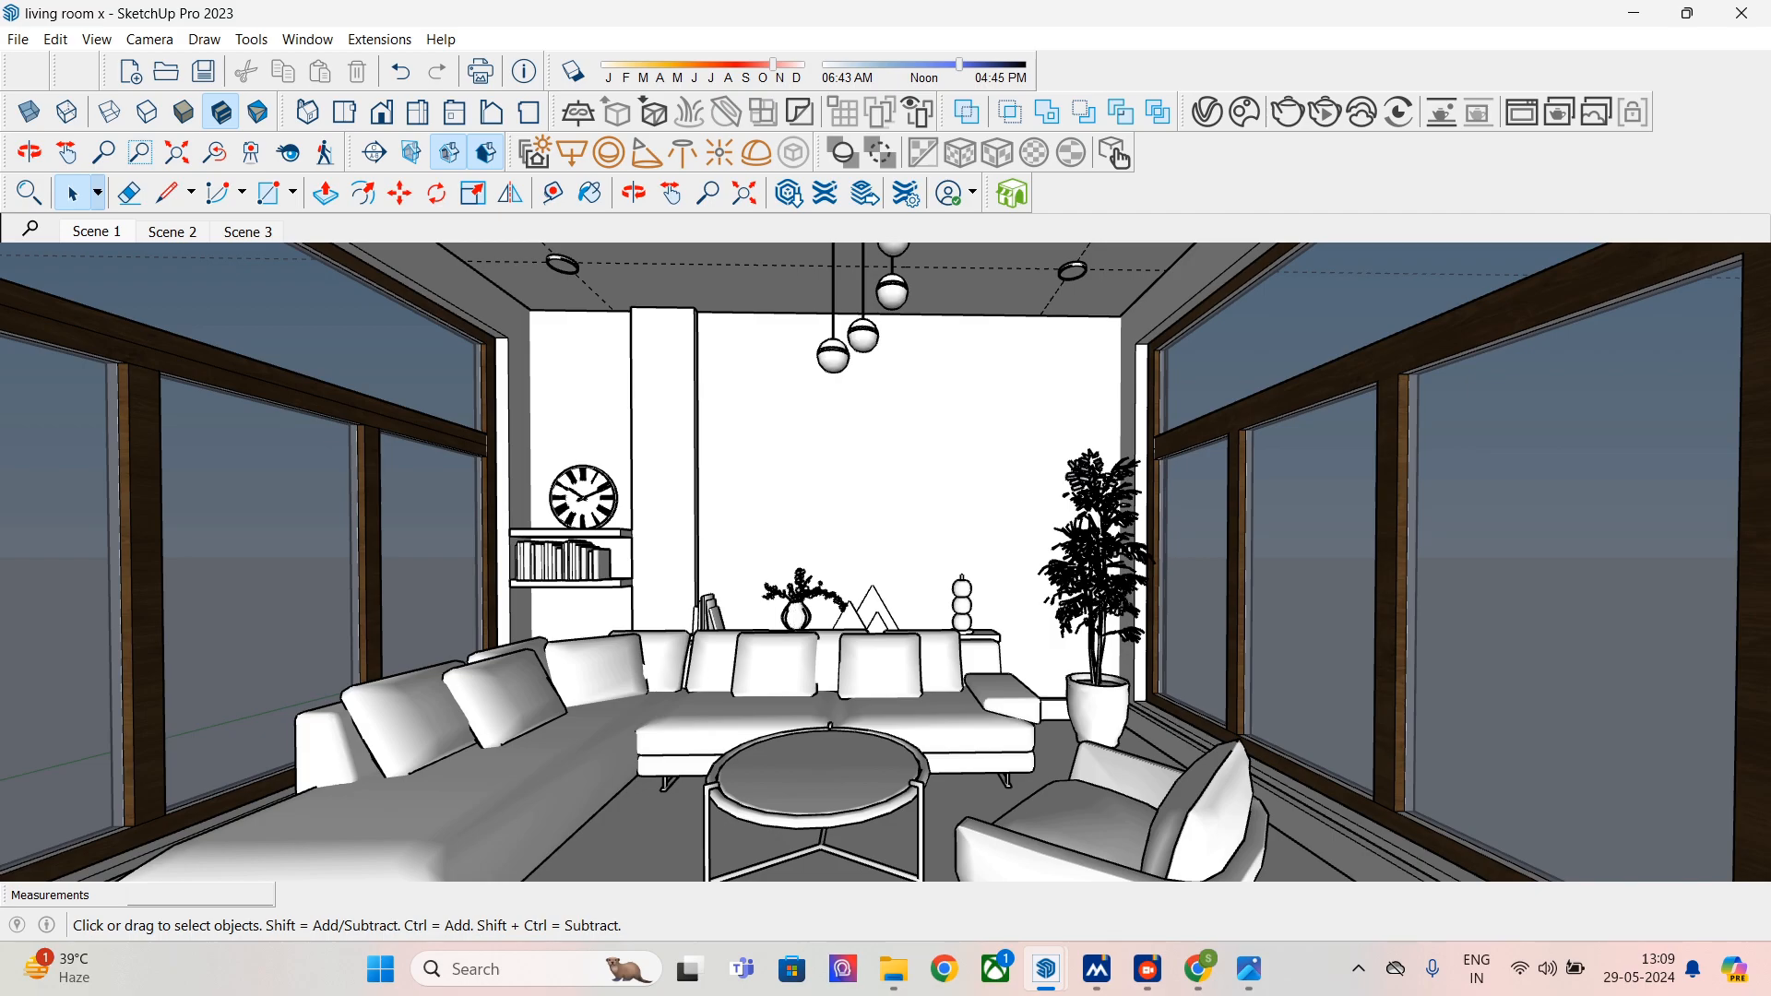
- Draw a rectangle about 5.66' by 3.60' on the back wall above the sofa
key(r)
click(793, 426)
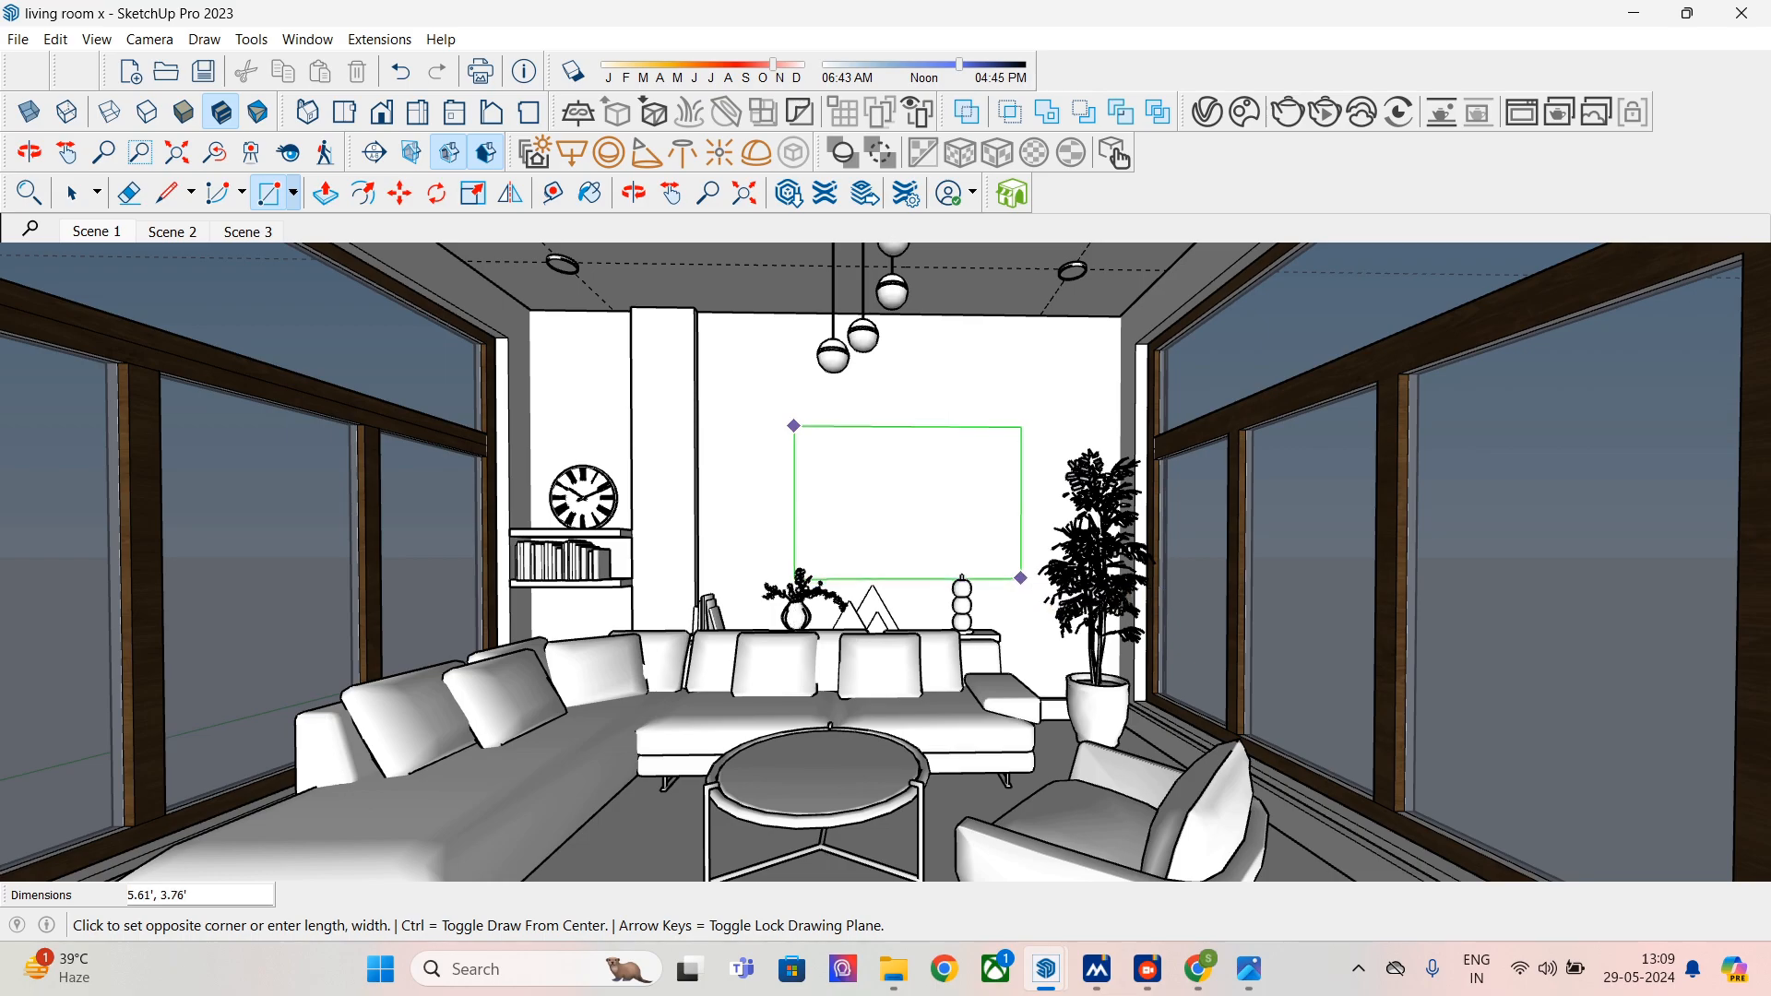
click(1023, 572)
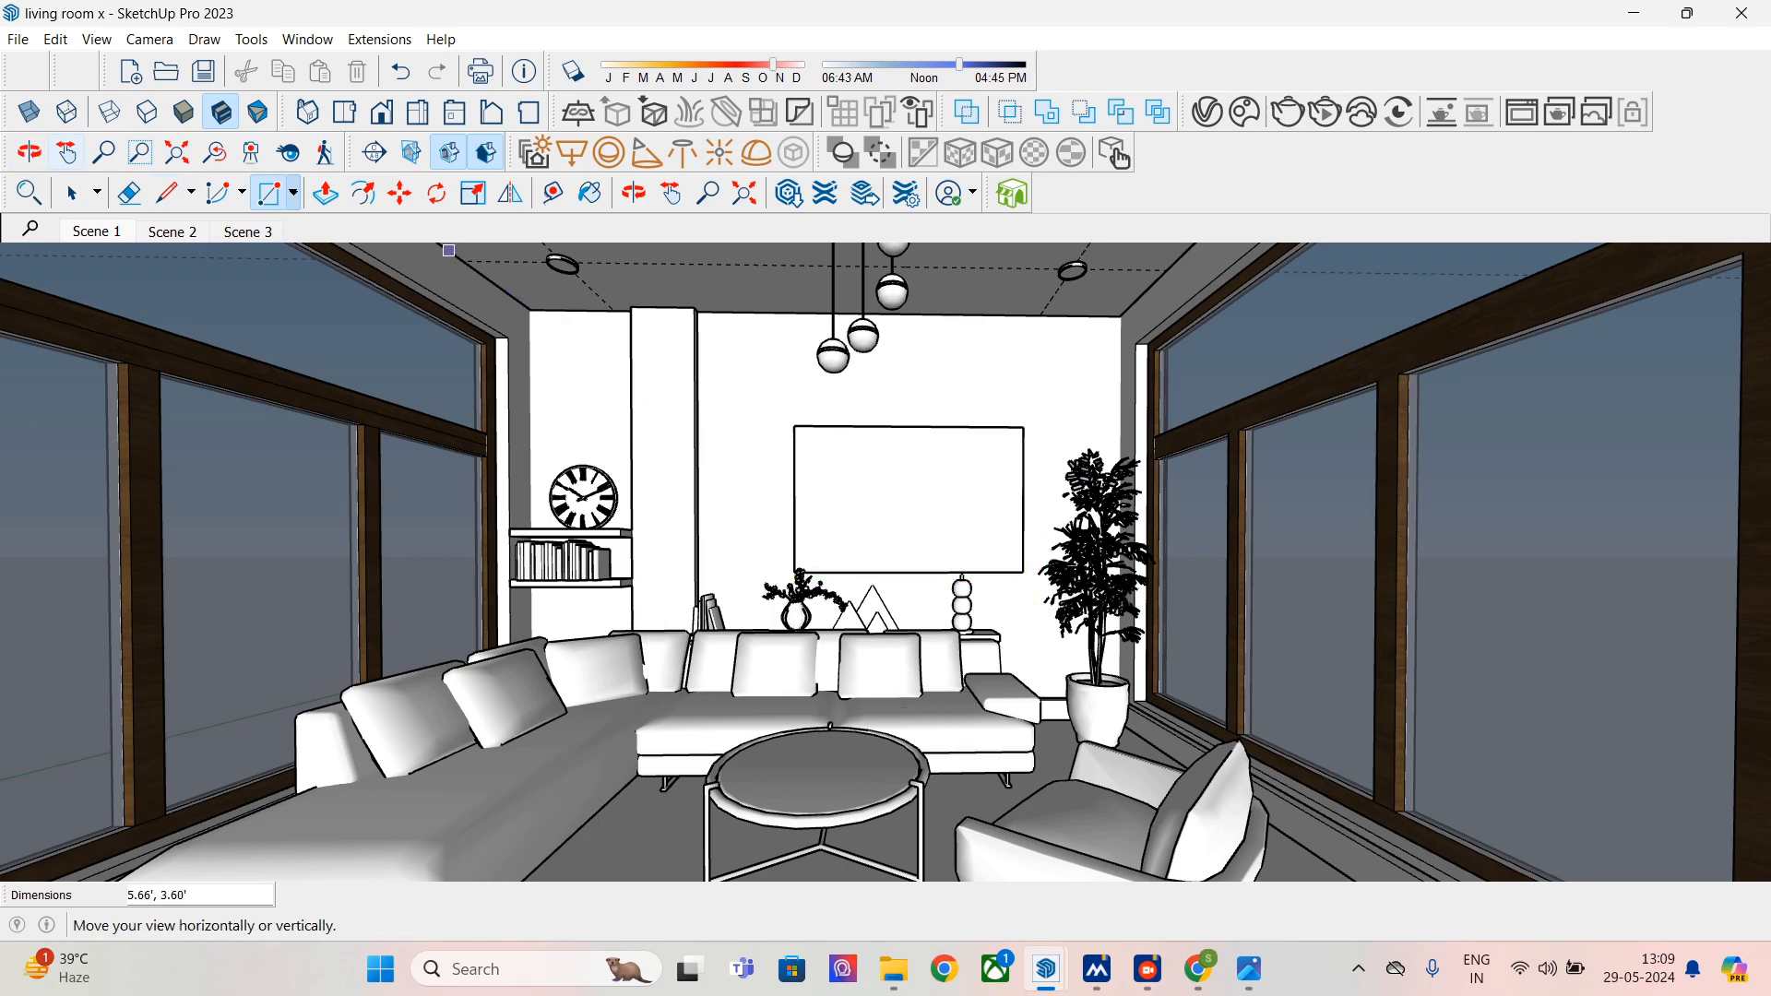
- Push/Pull the rectangle on the back wall outward by a distance of 1 to form the painting panel
click(72, 193)
click(909, 498)
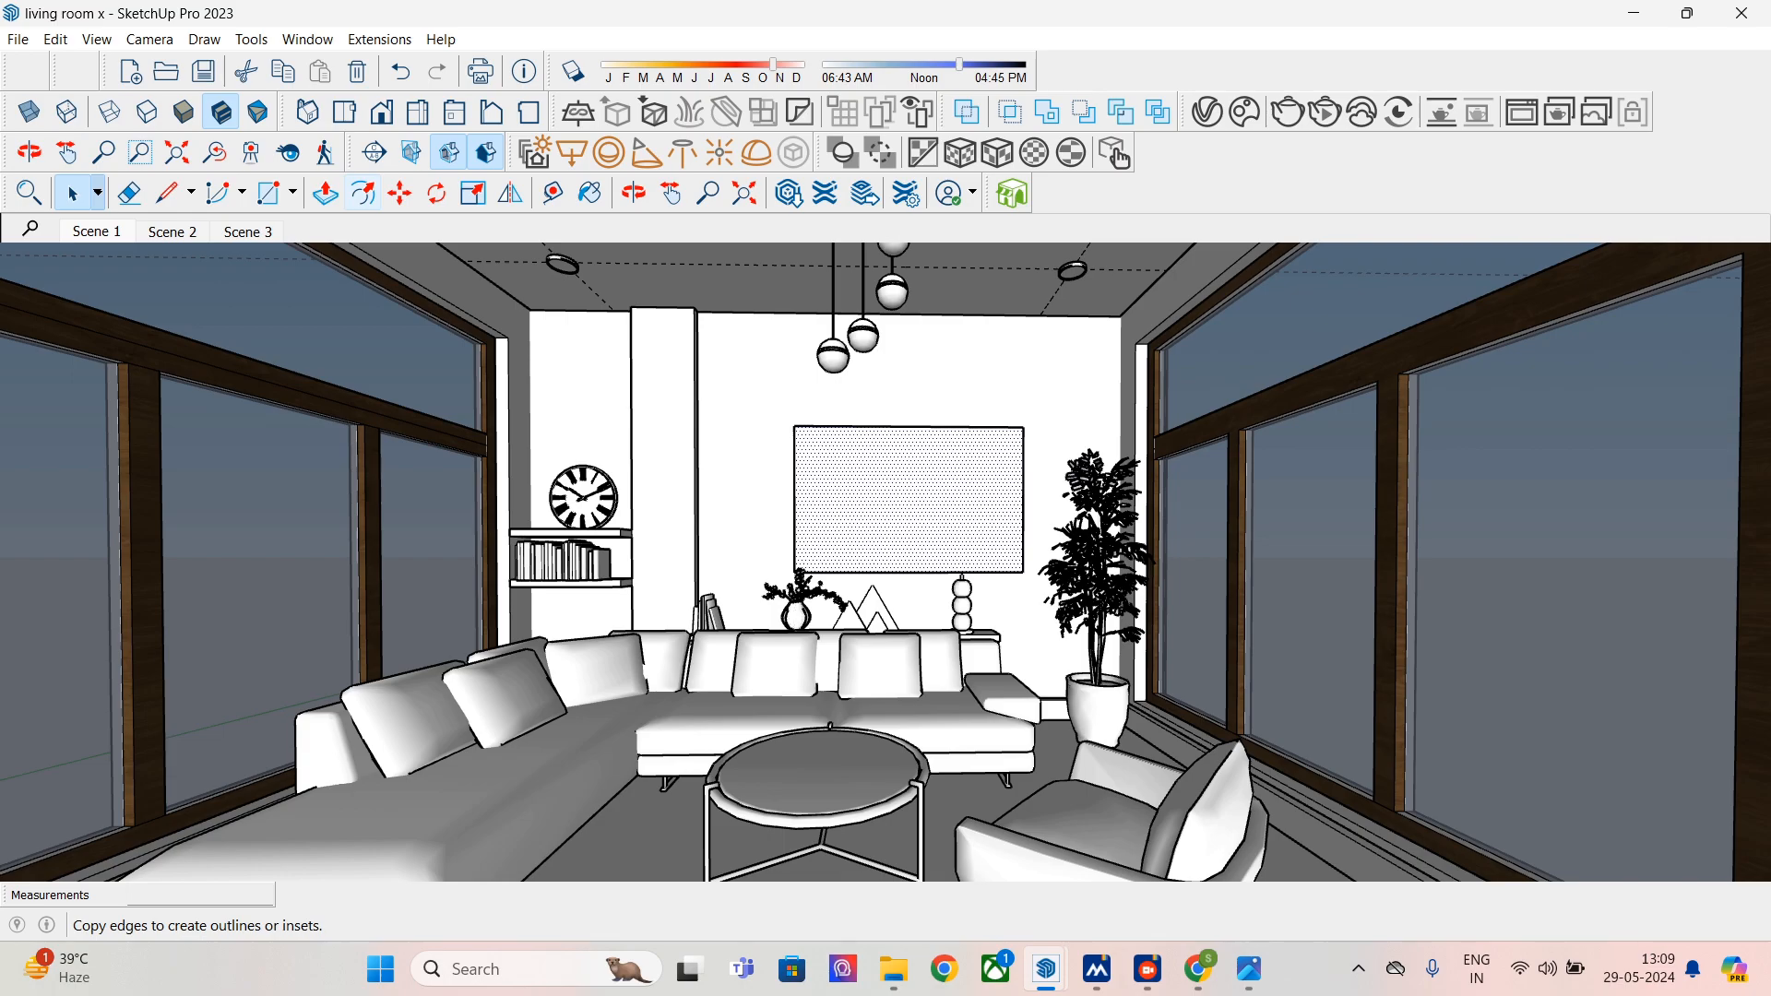
click(325, 193)
text(1)
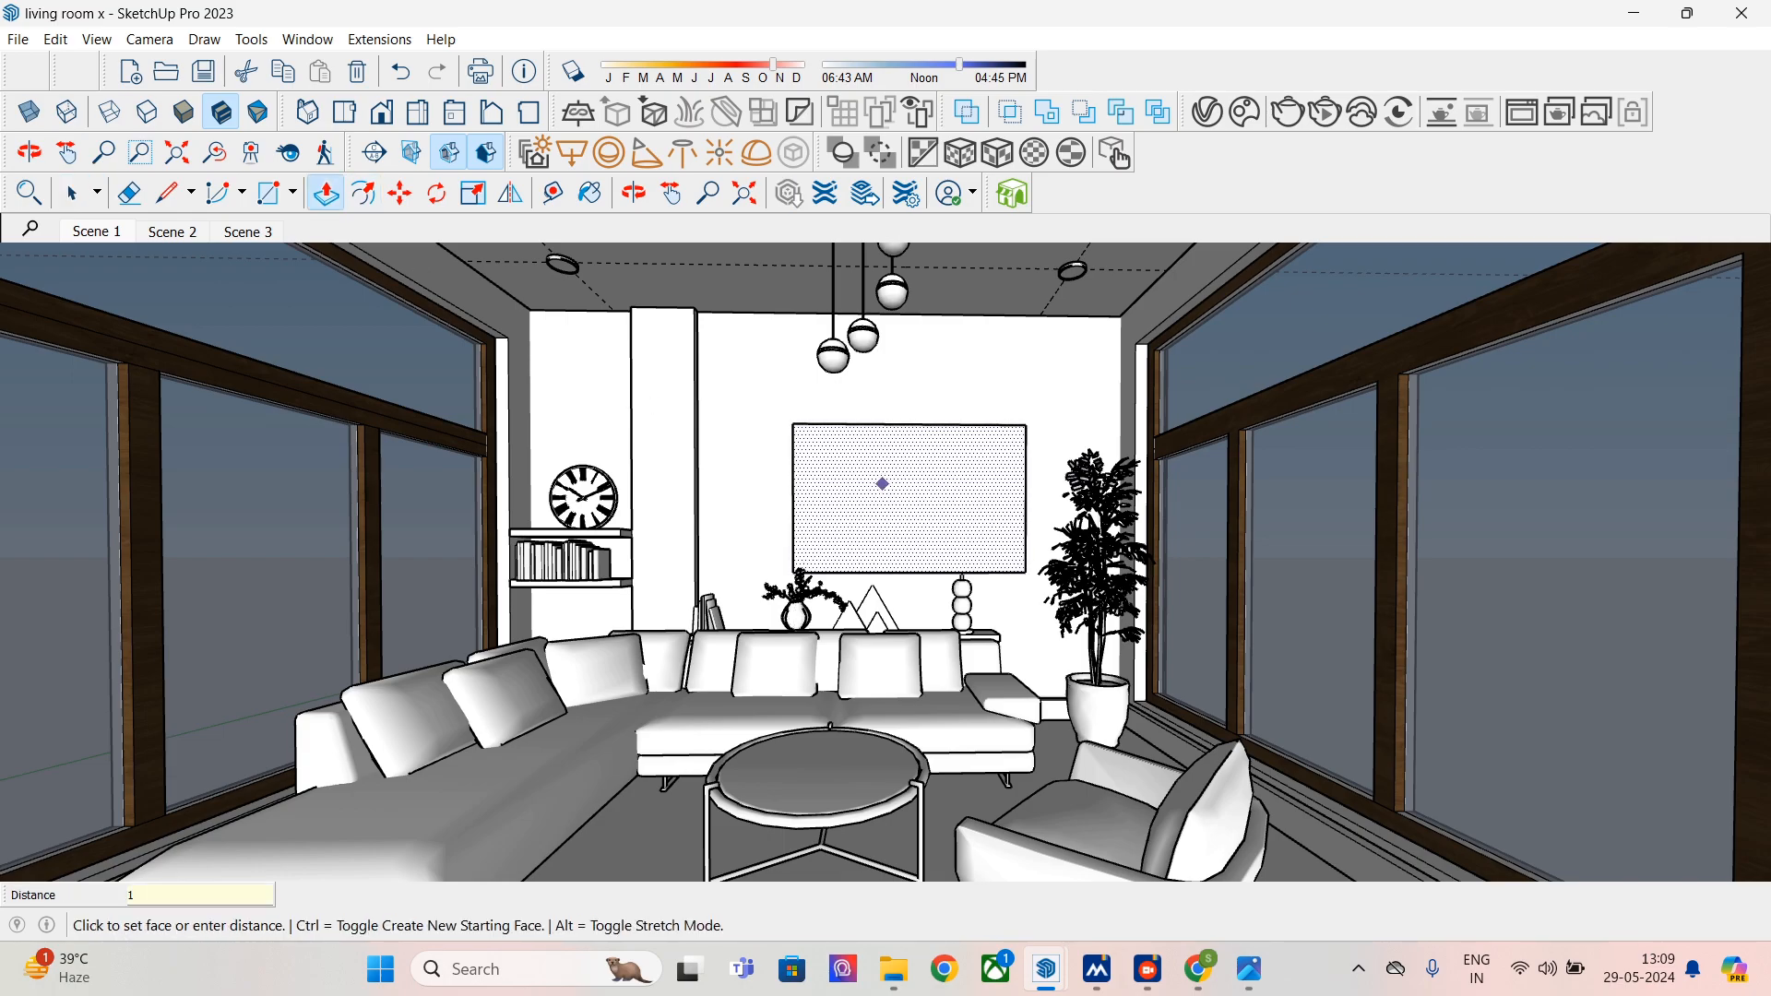
key(Return)
click(72, 193)
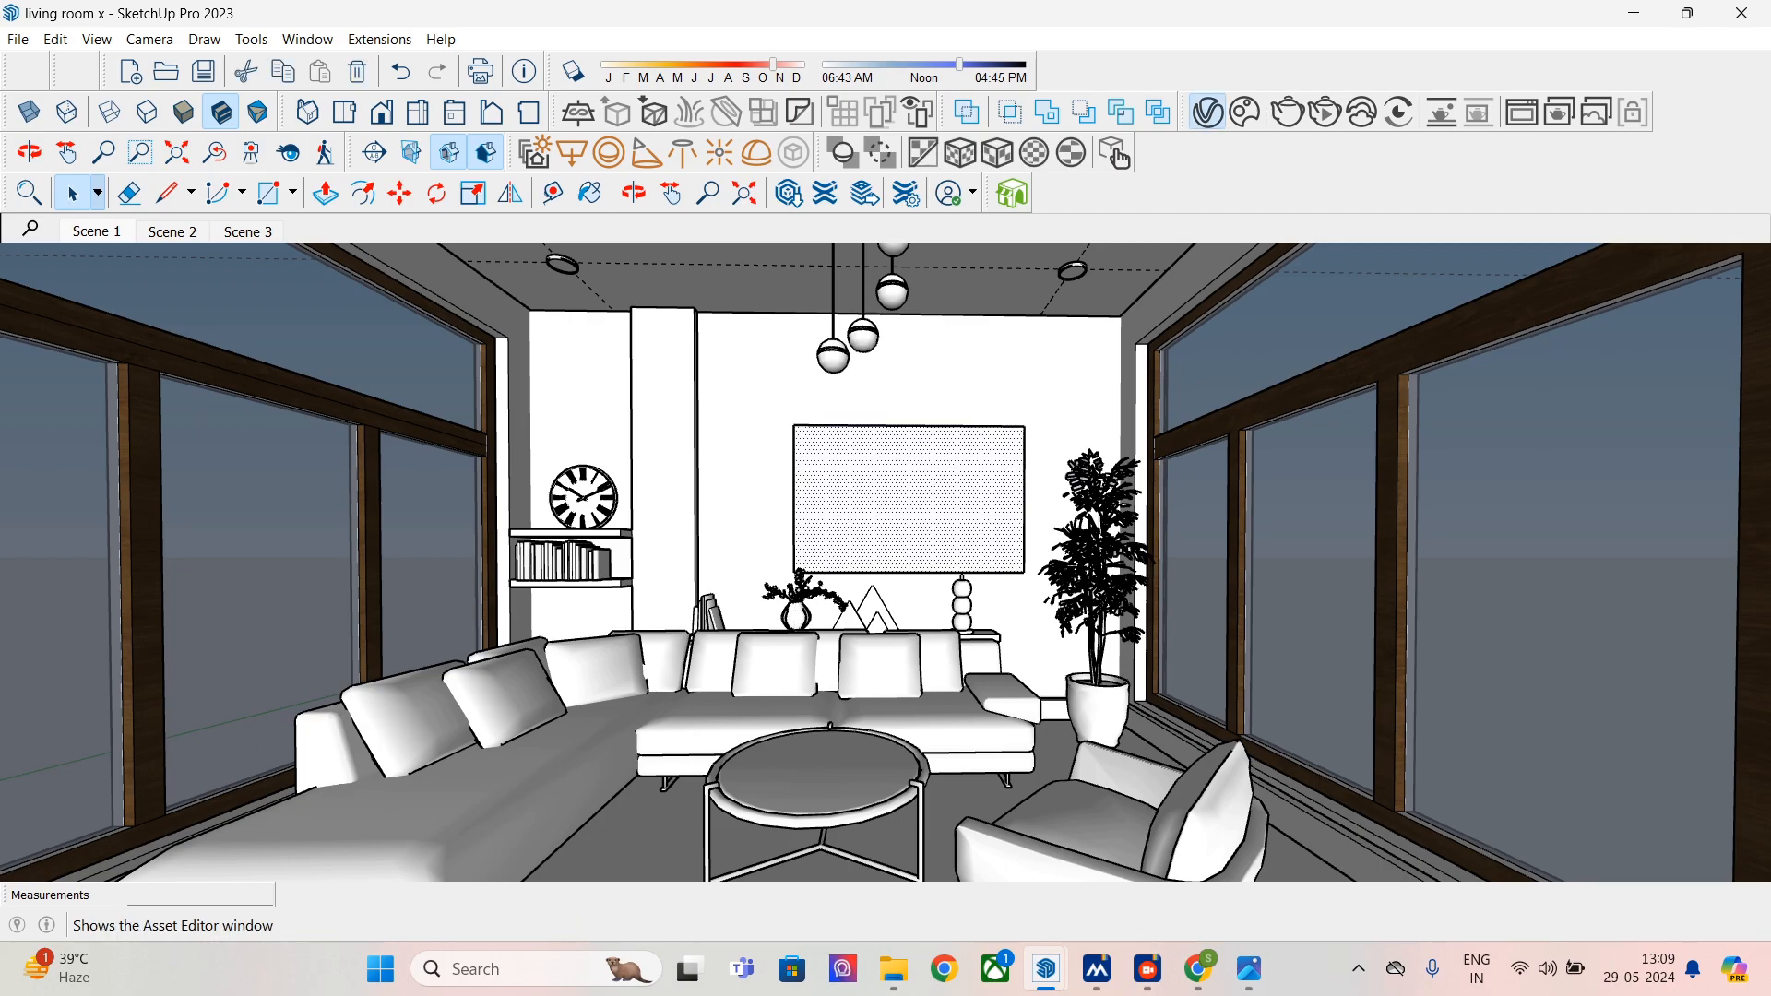
- Apply the PAINTING material to the selected panel face and fit its texture to the whole face
click(1206, 112)
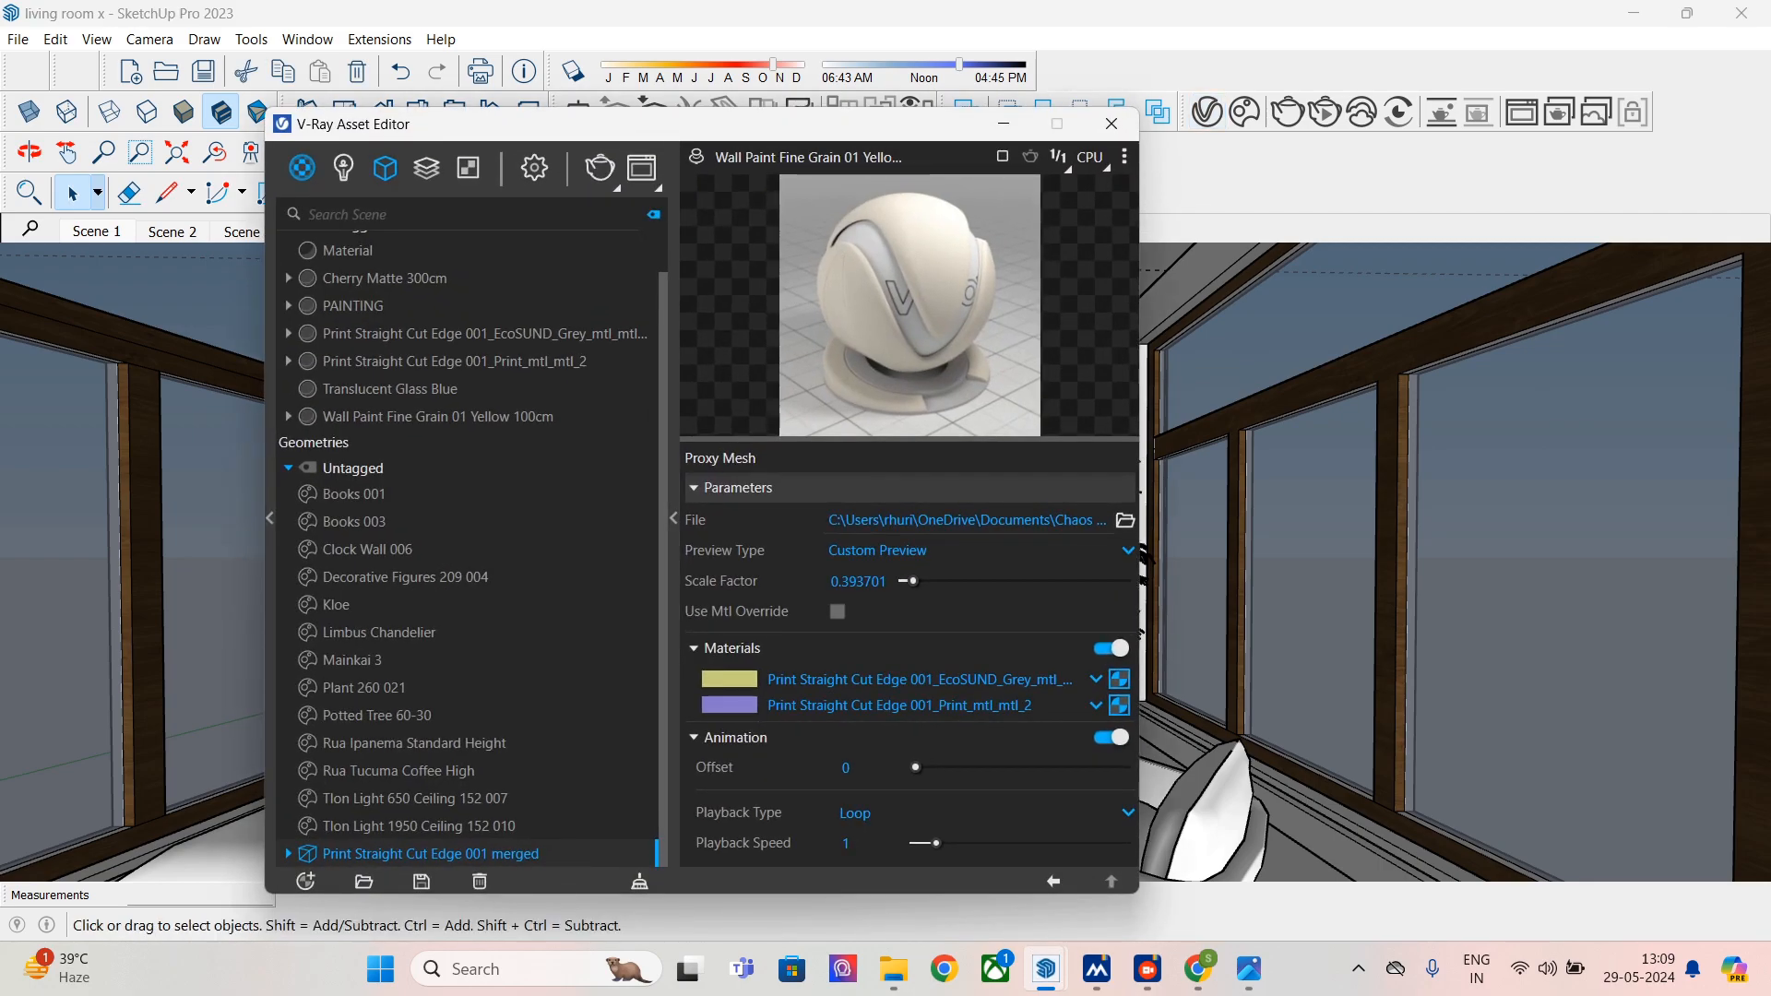
click(352, 304)
right_click(352, 299)
click(405, 345)
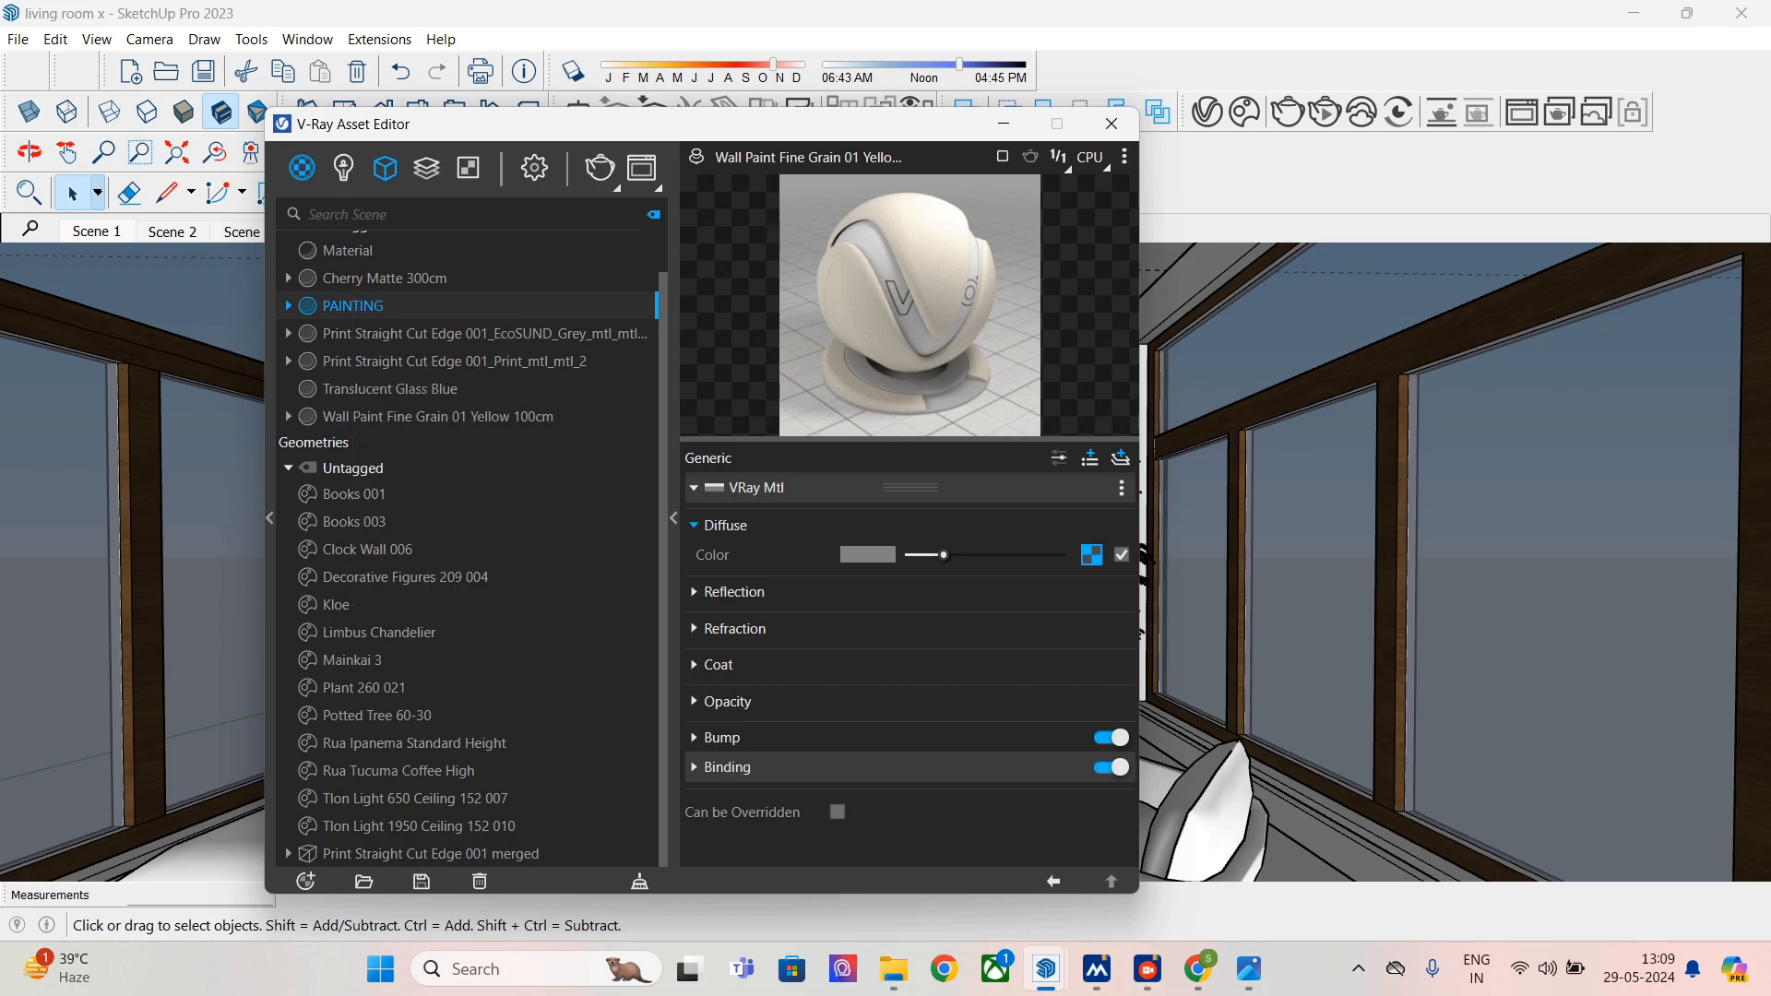
click(1111, 123)
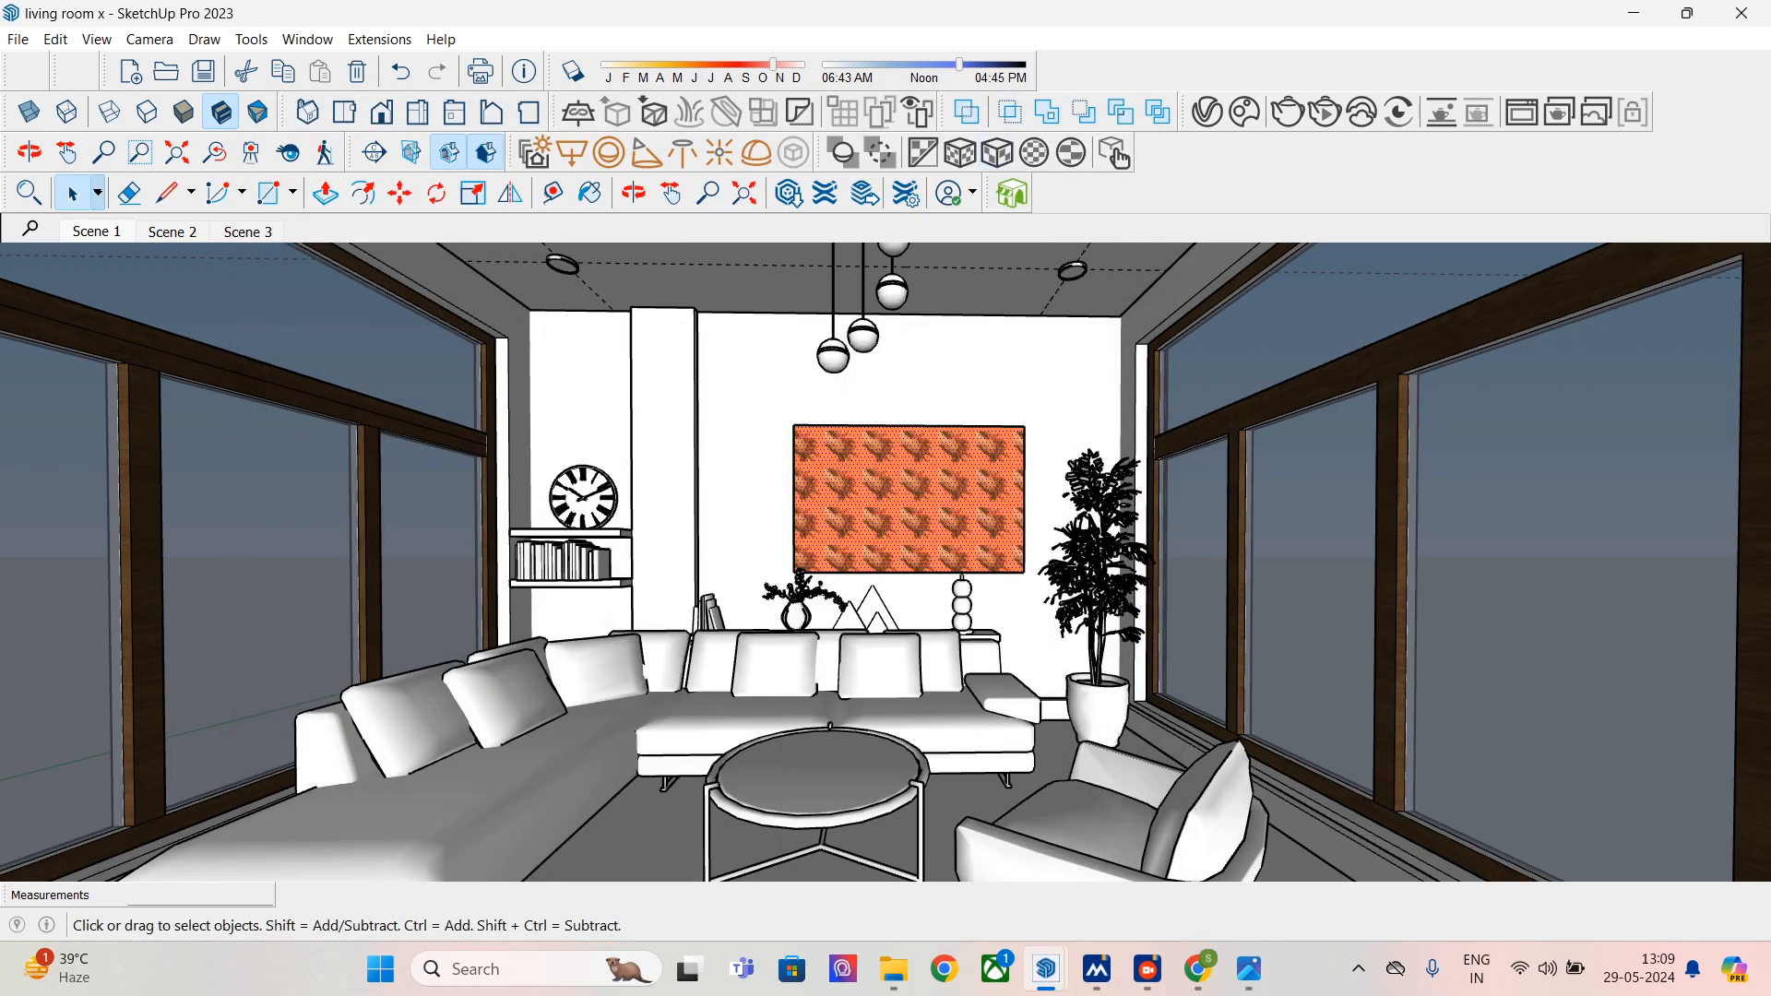
click(1114, 155)
- Start an interactive render, check the painting in the enlarged frame buffer and return to the model
click(1325, 112)
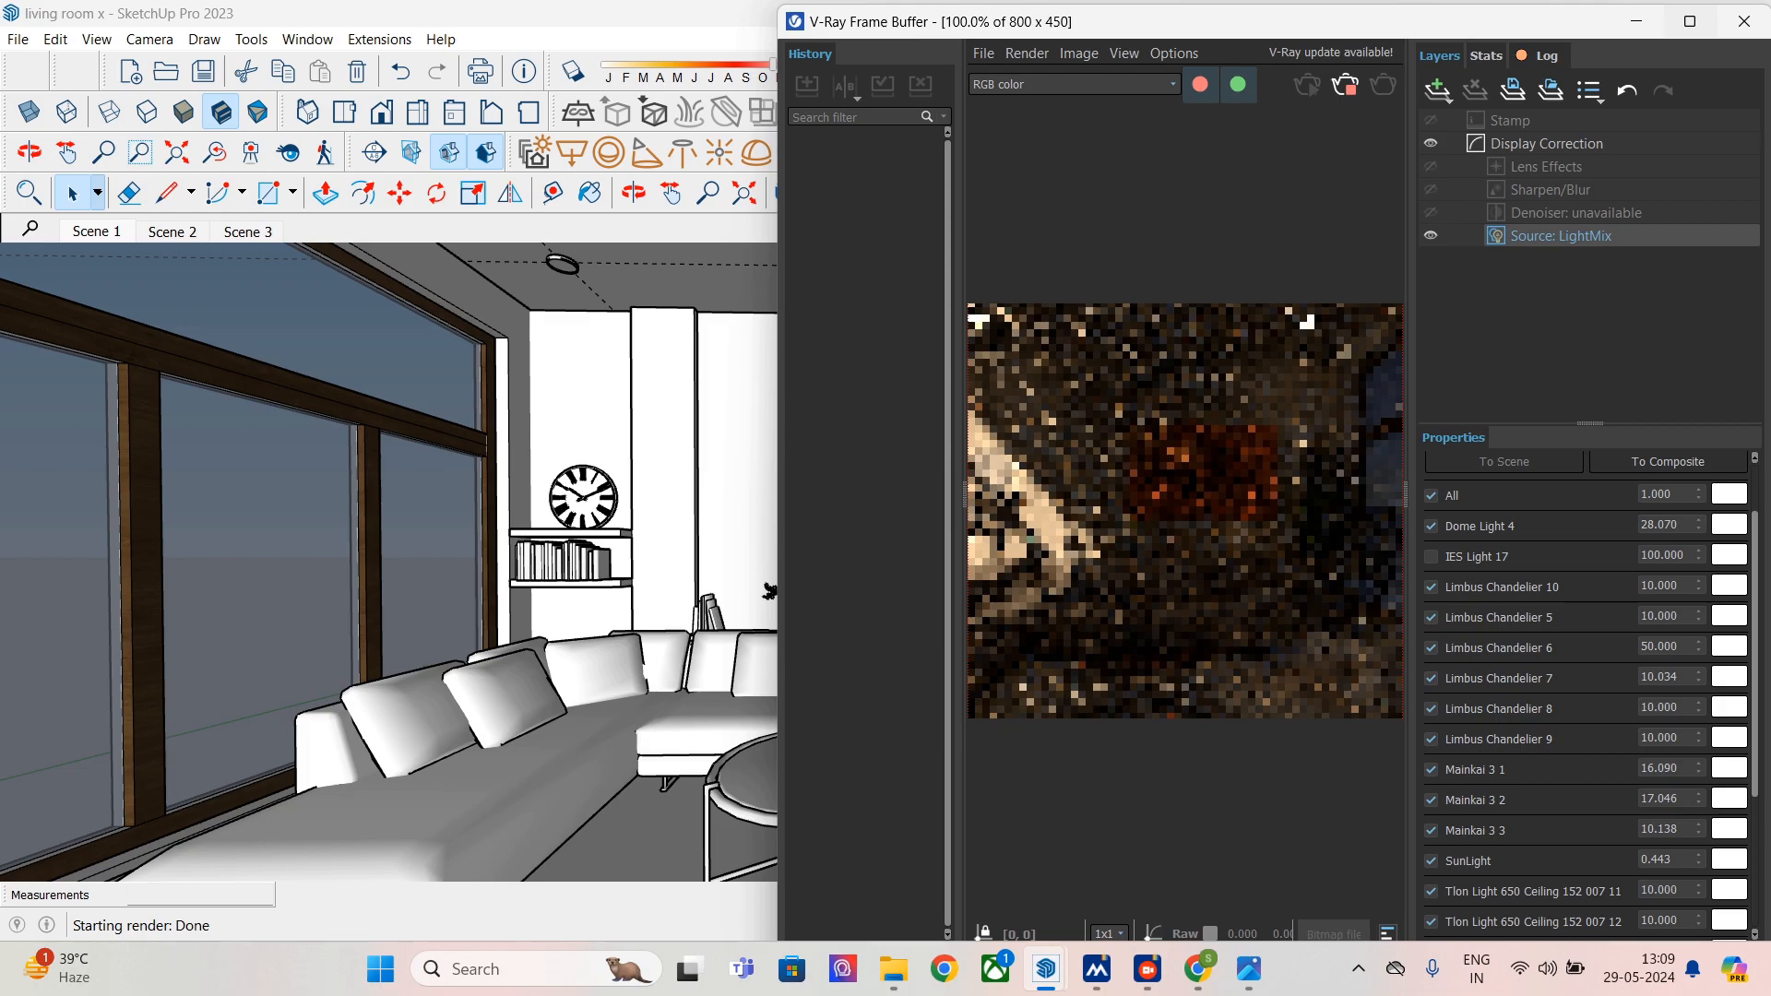
click(1689, 21)
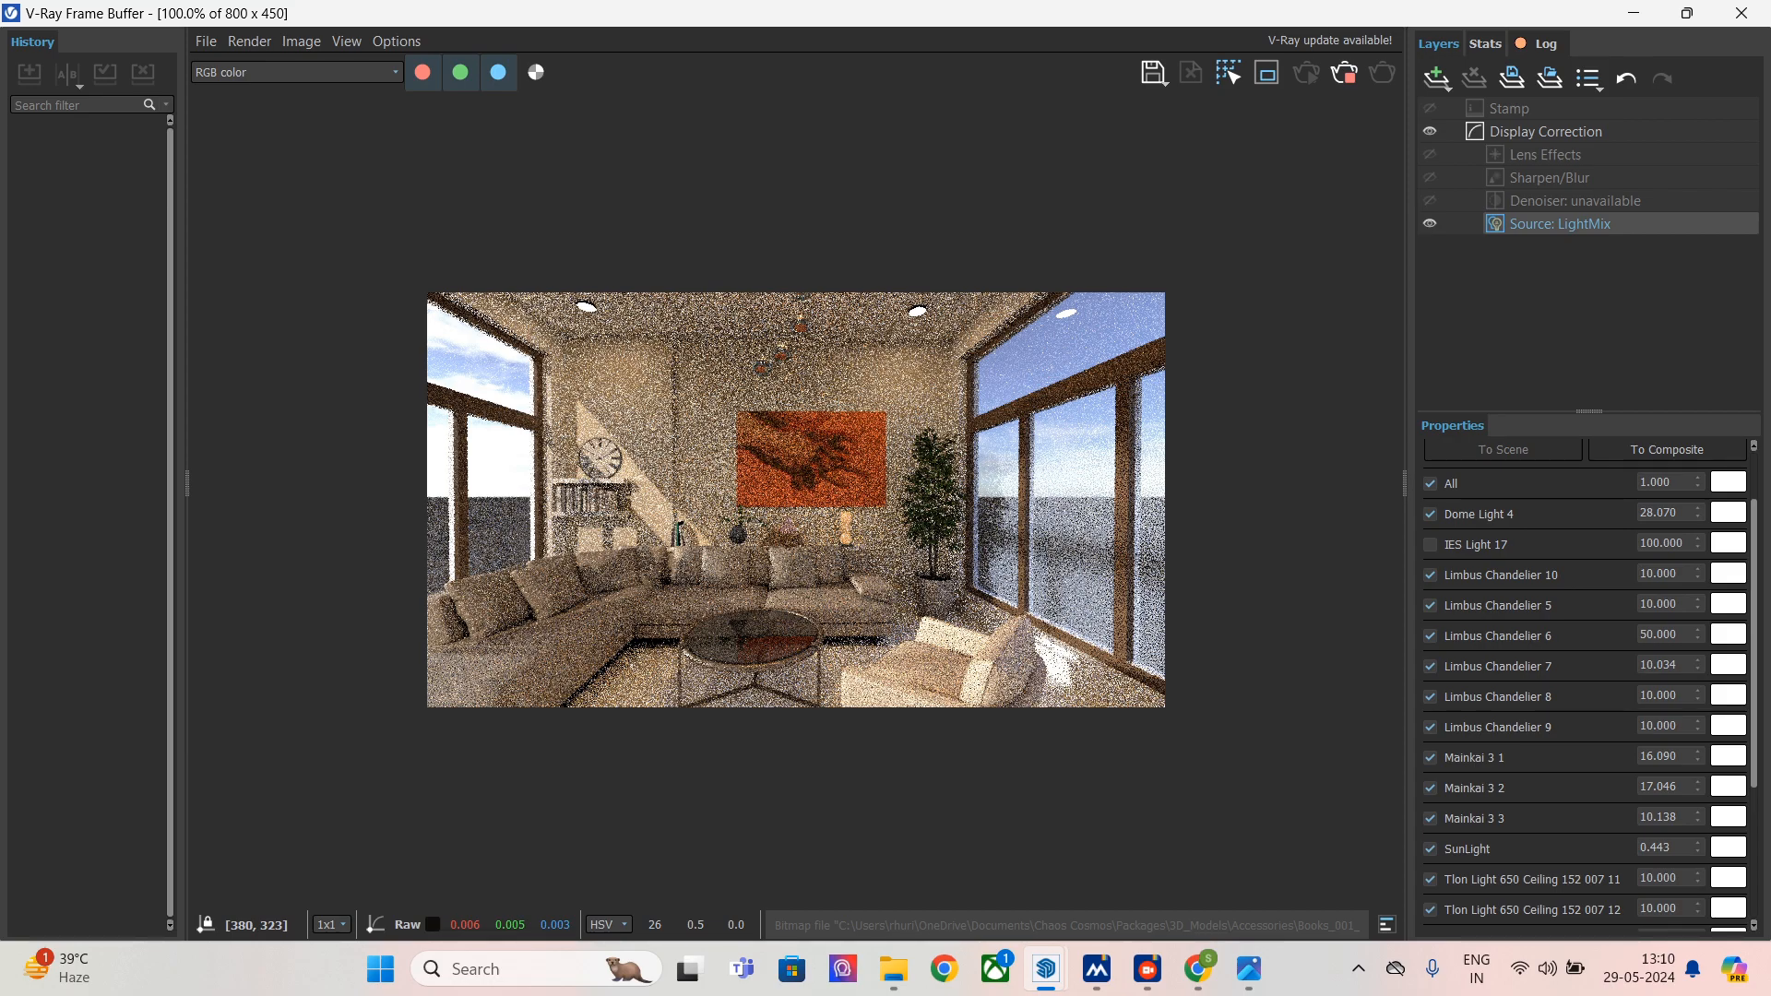
key(alt+Tab)
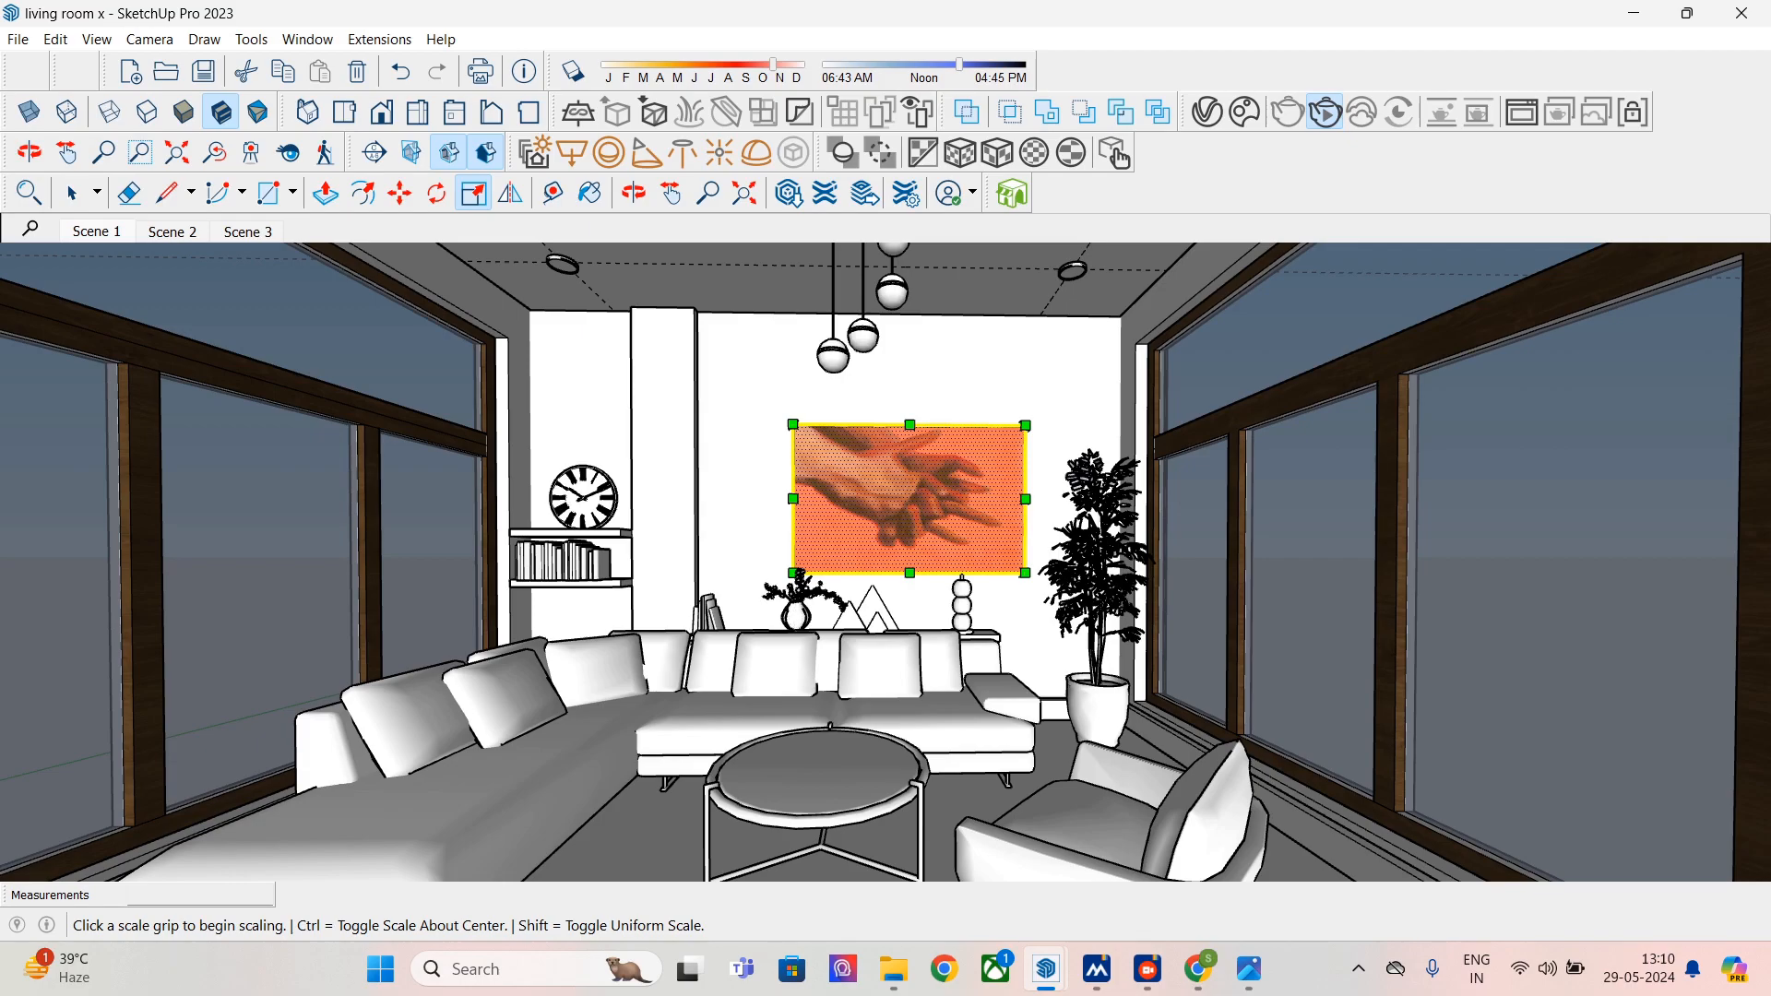
- Scale the painting up uniformly from its corners, first by about 1.19 and again by about 1.10
click(792, 424)
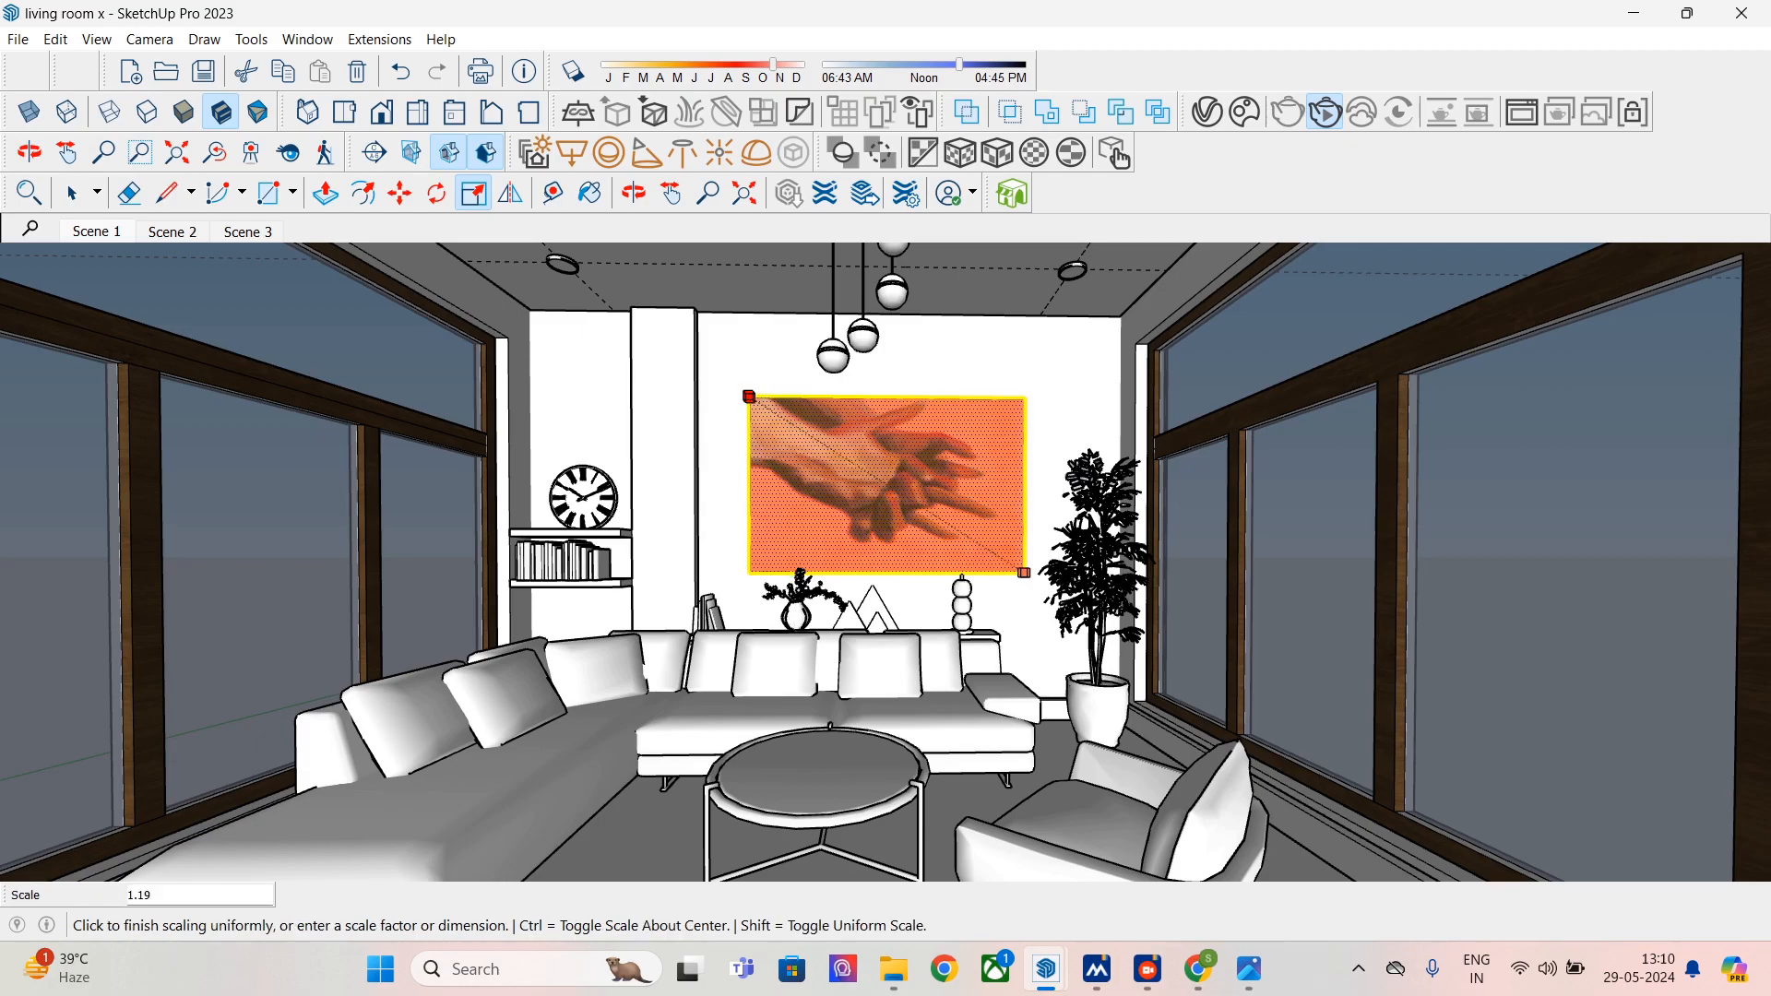
click(749, 397)
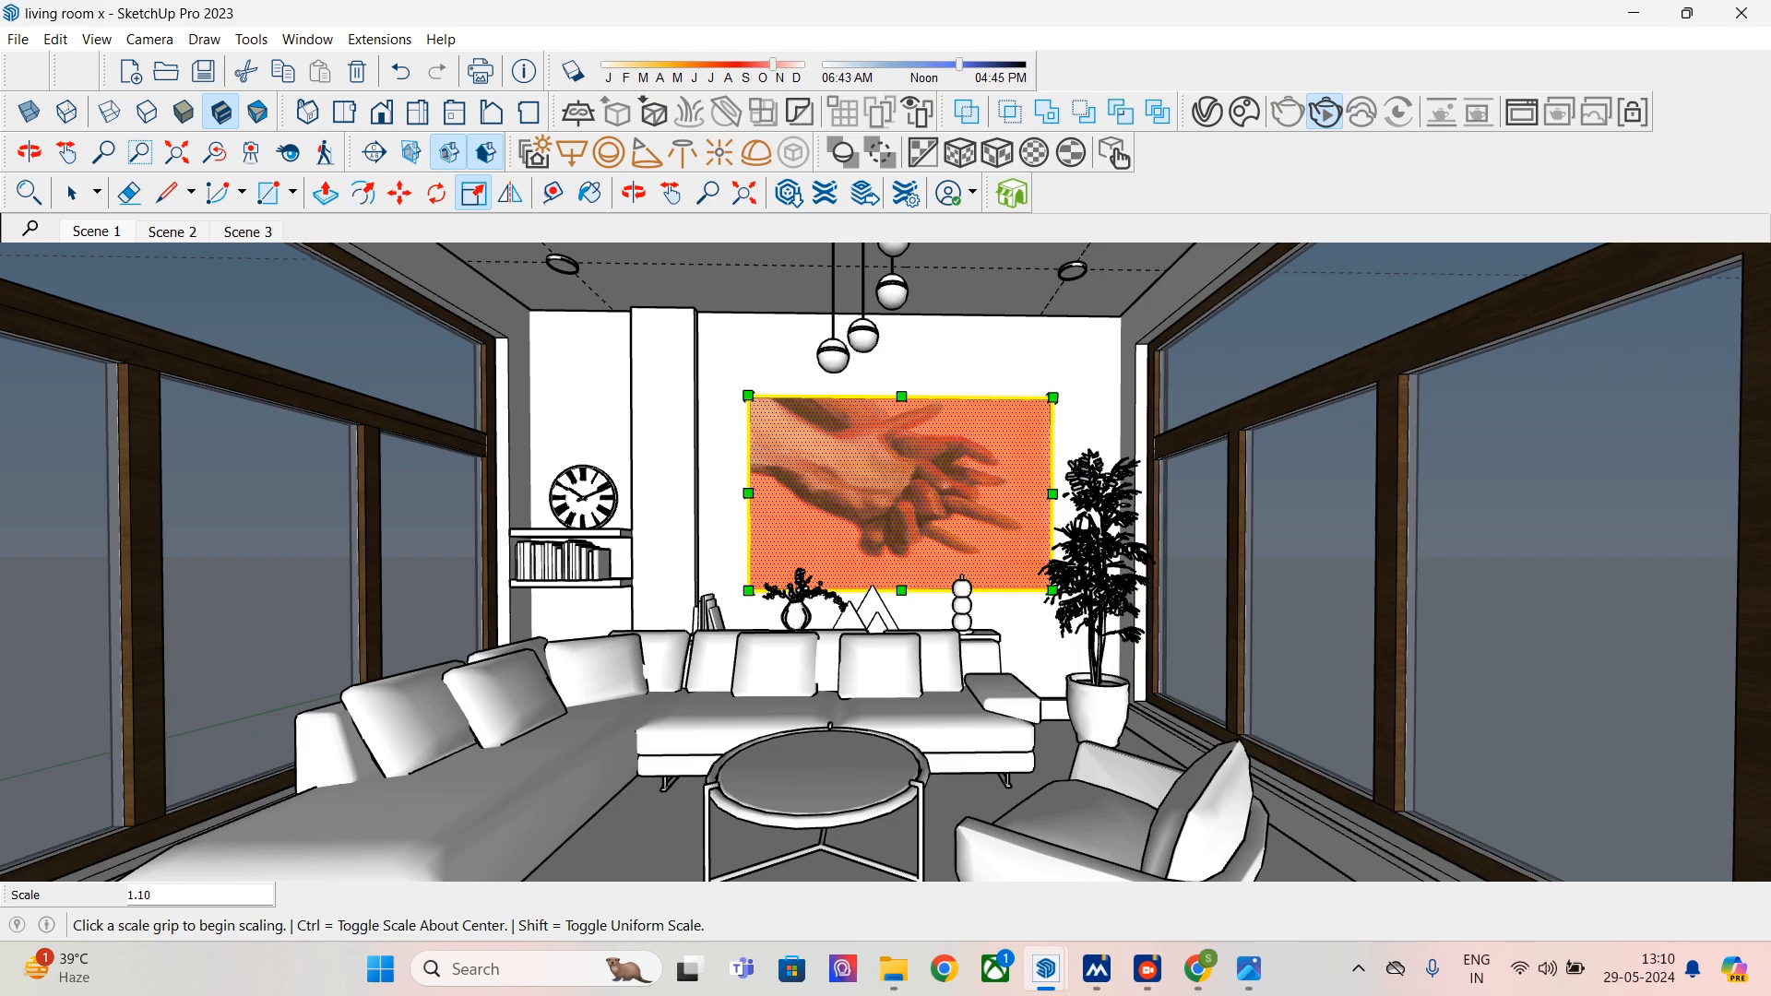
key(space)
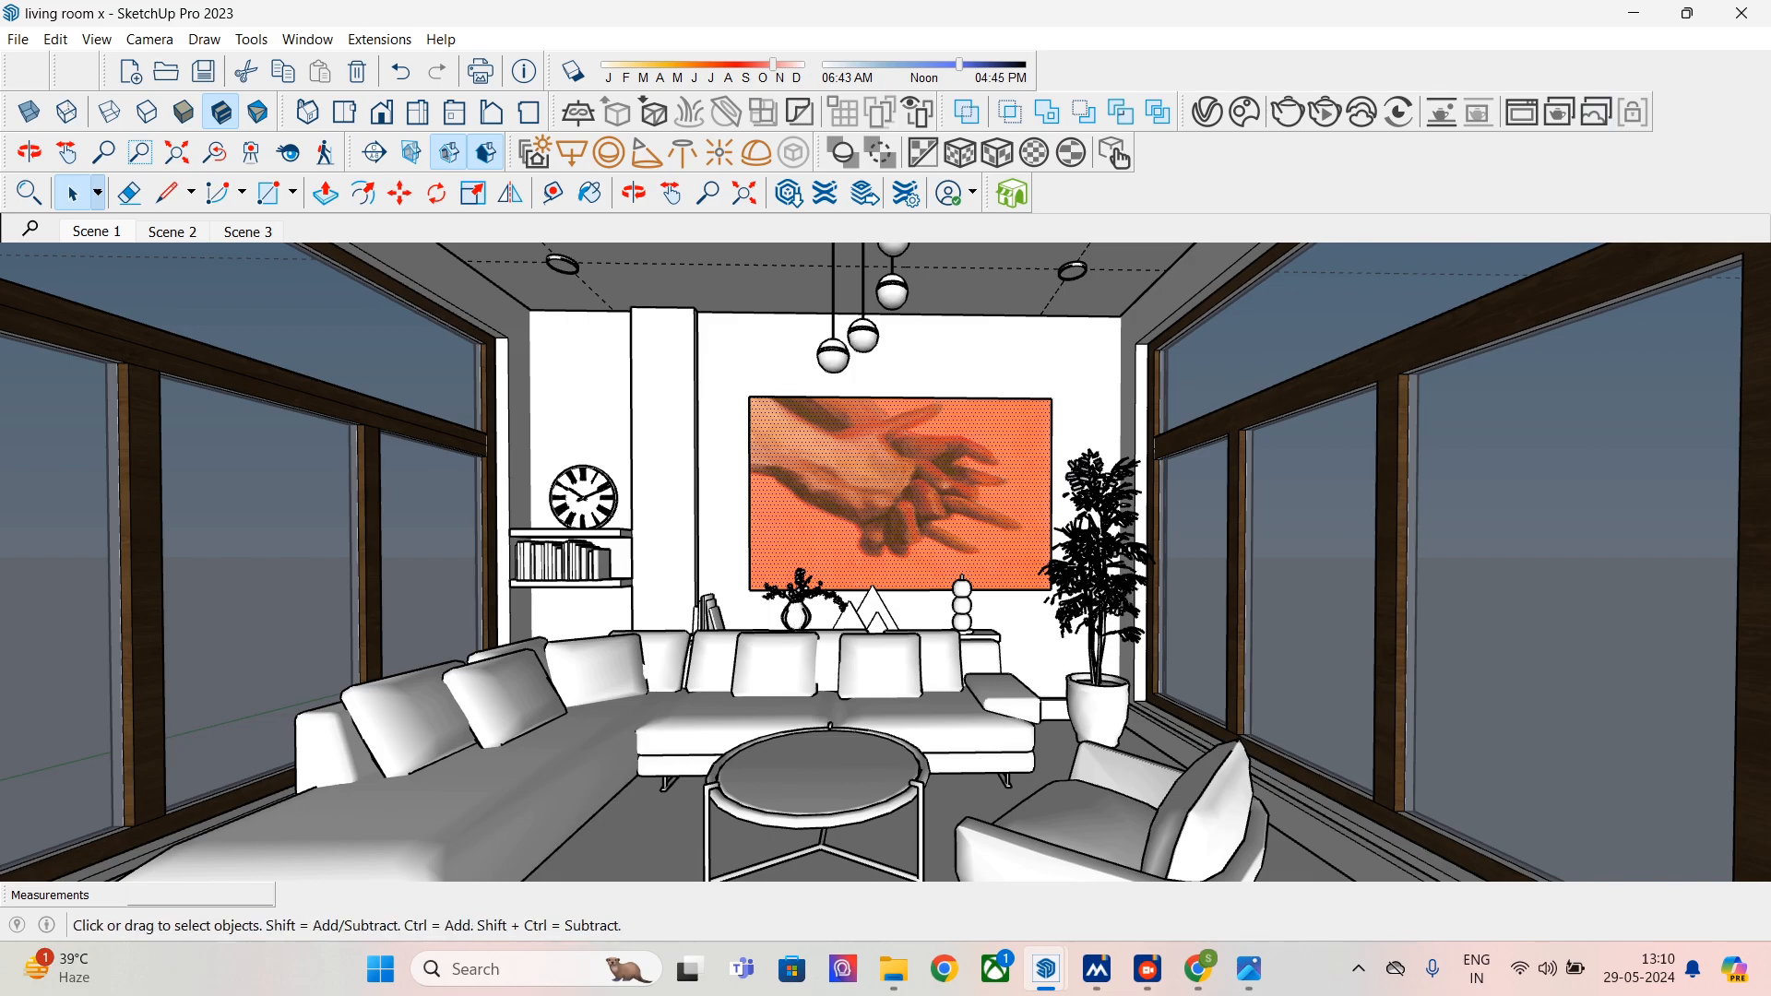
- Render the scene interactively and, in the light mix, turn off Dome Light 4 and raise Limbus Chandelier 10 to about 13.320
click(1324, 111)
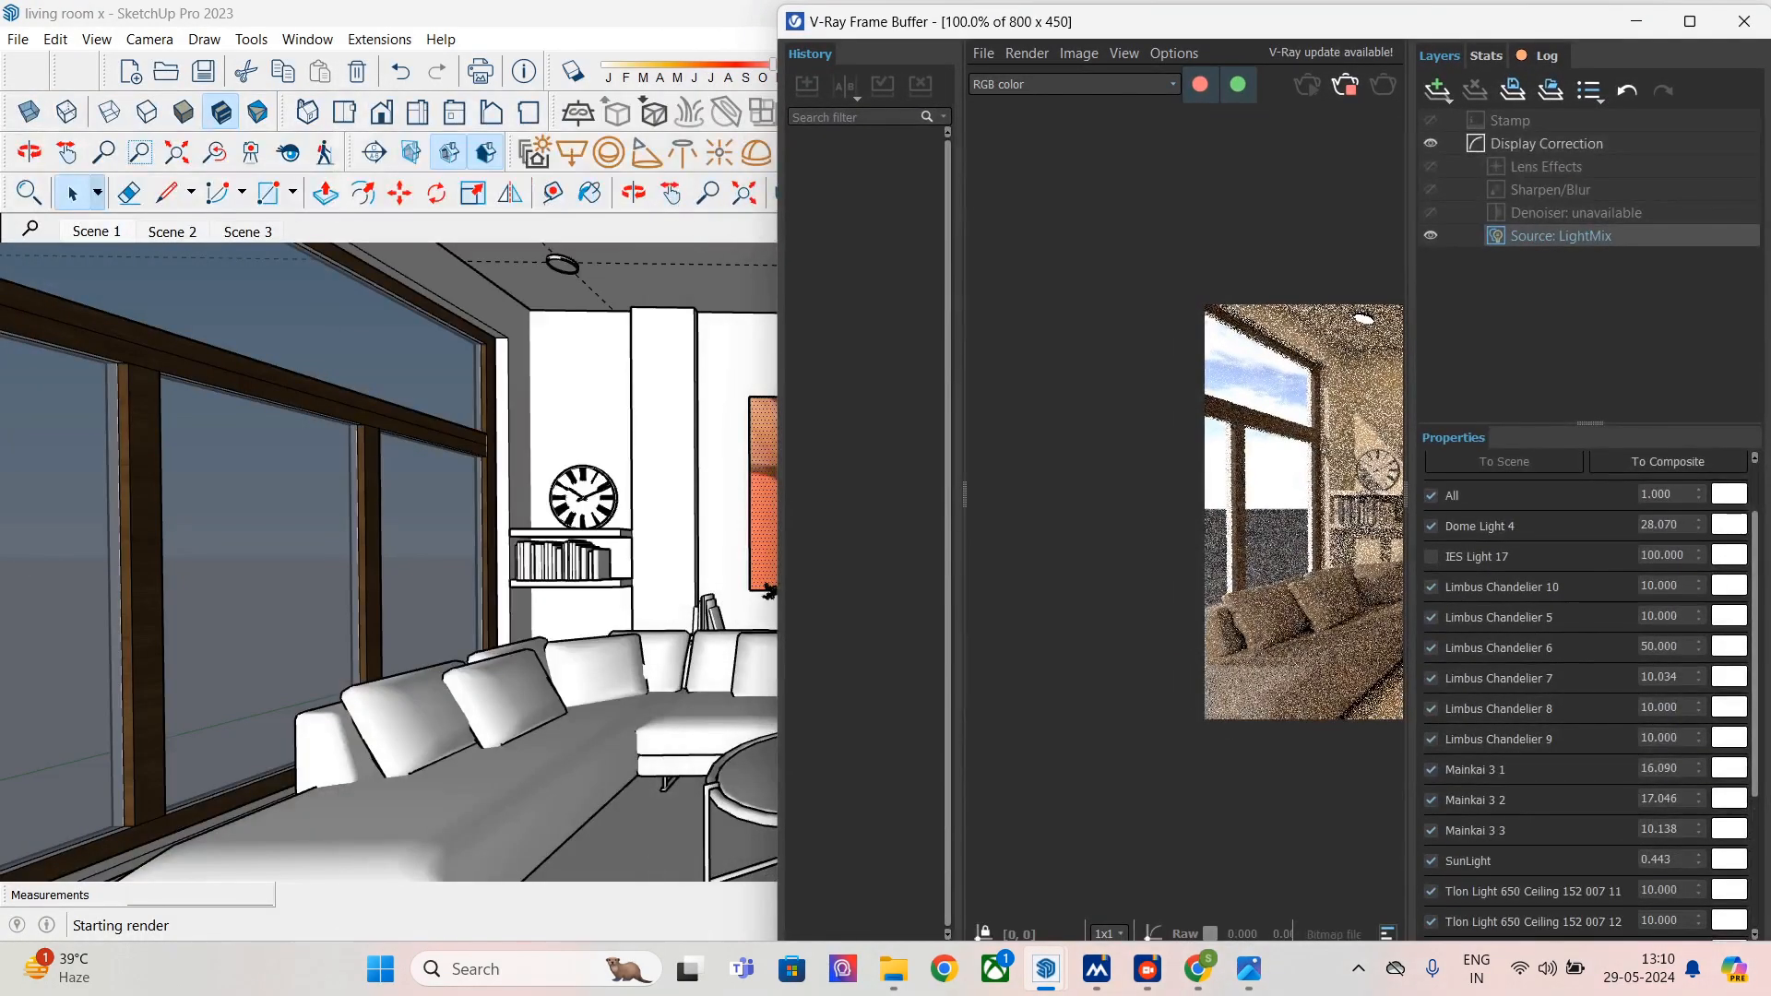
click(1690, 22)
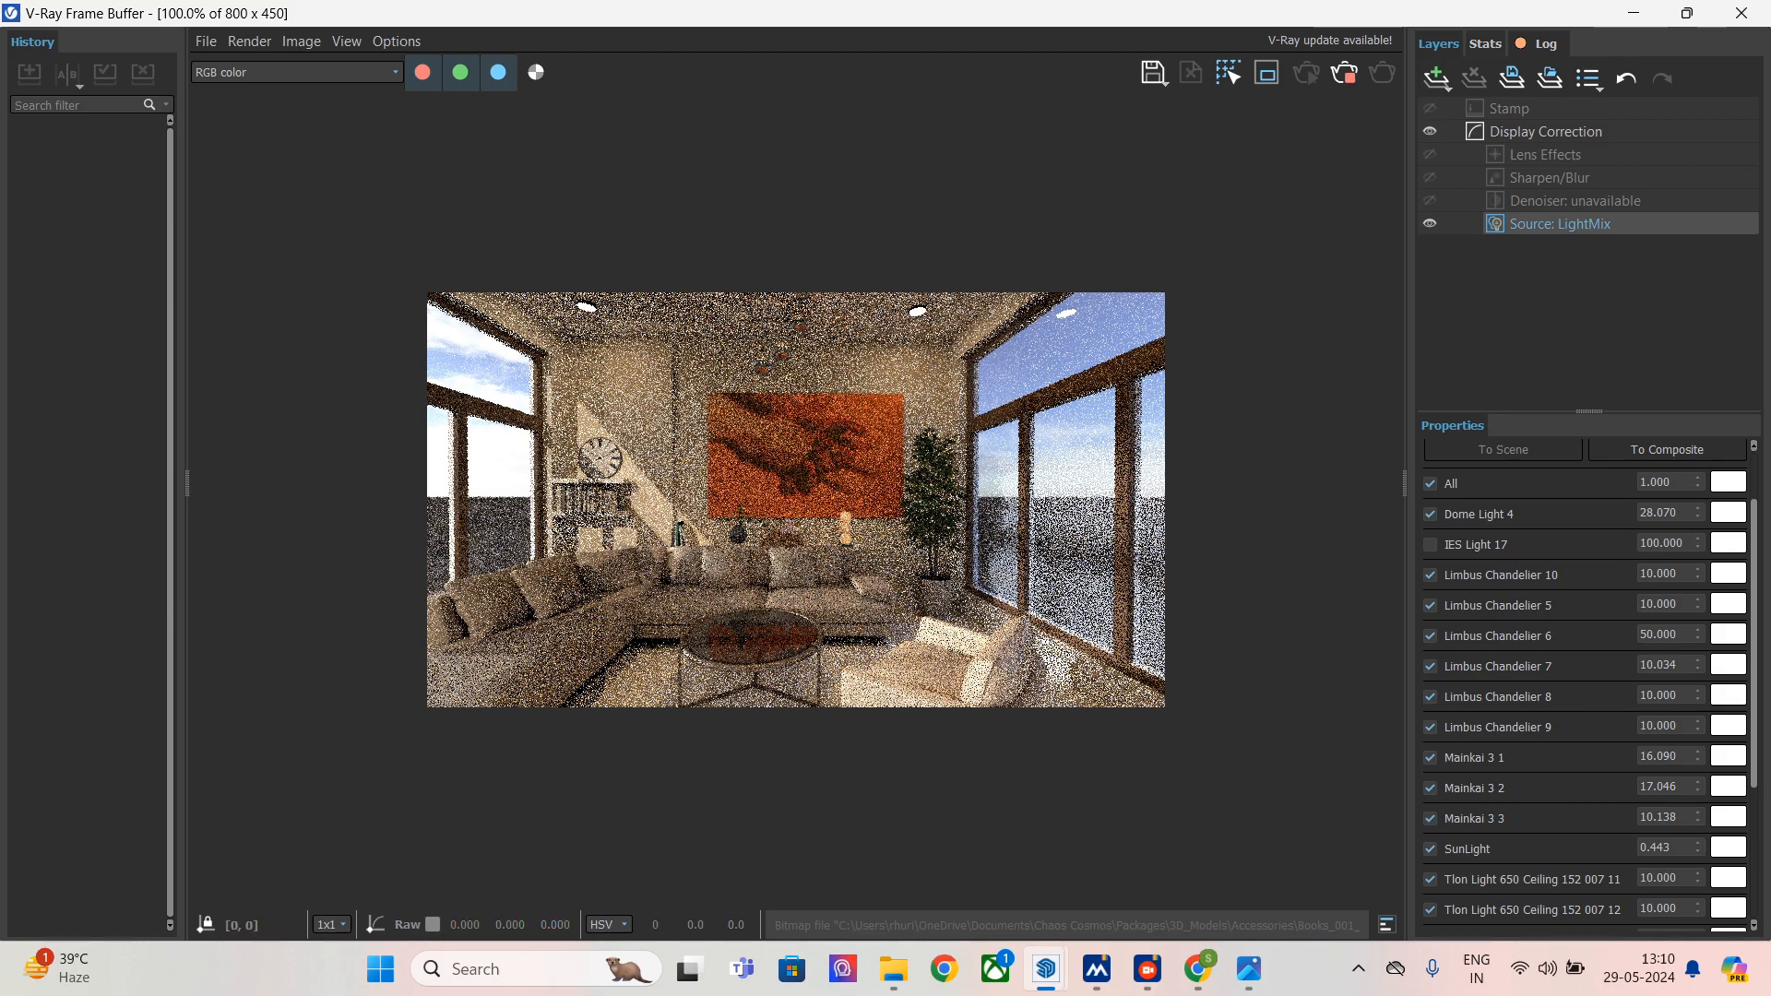
click(1429, 513)
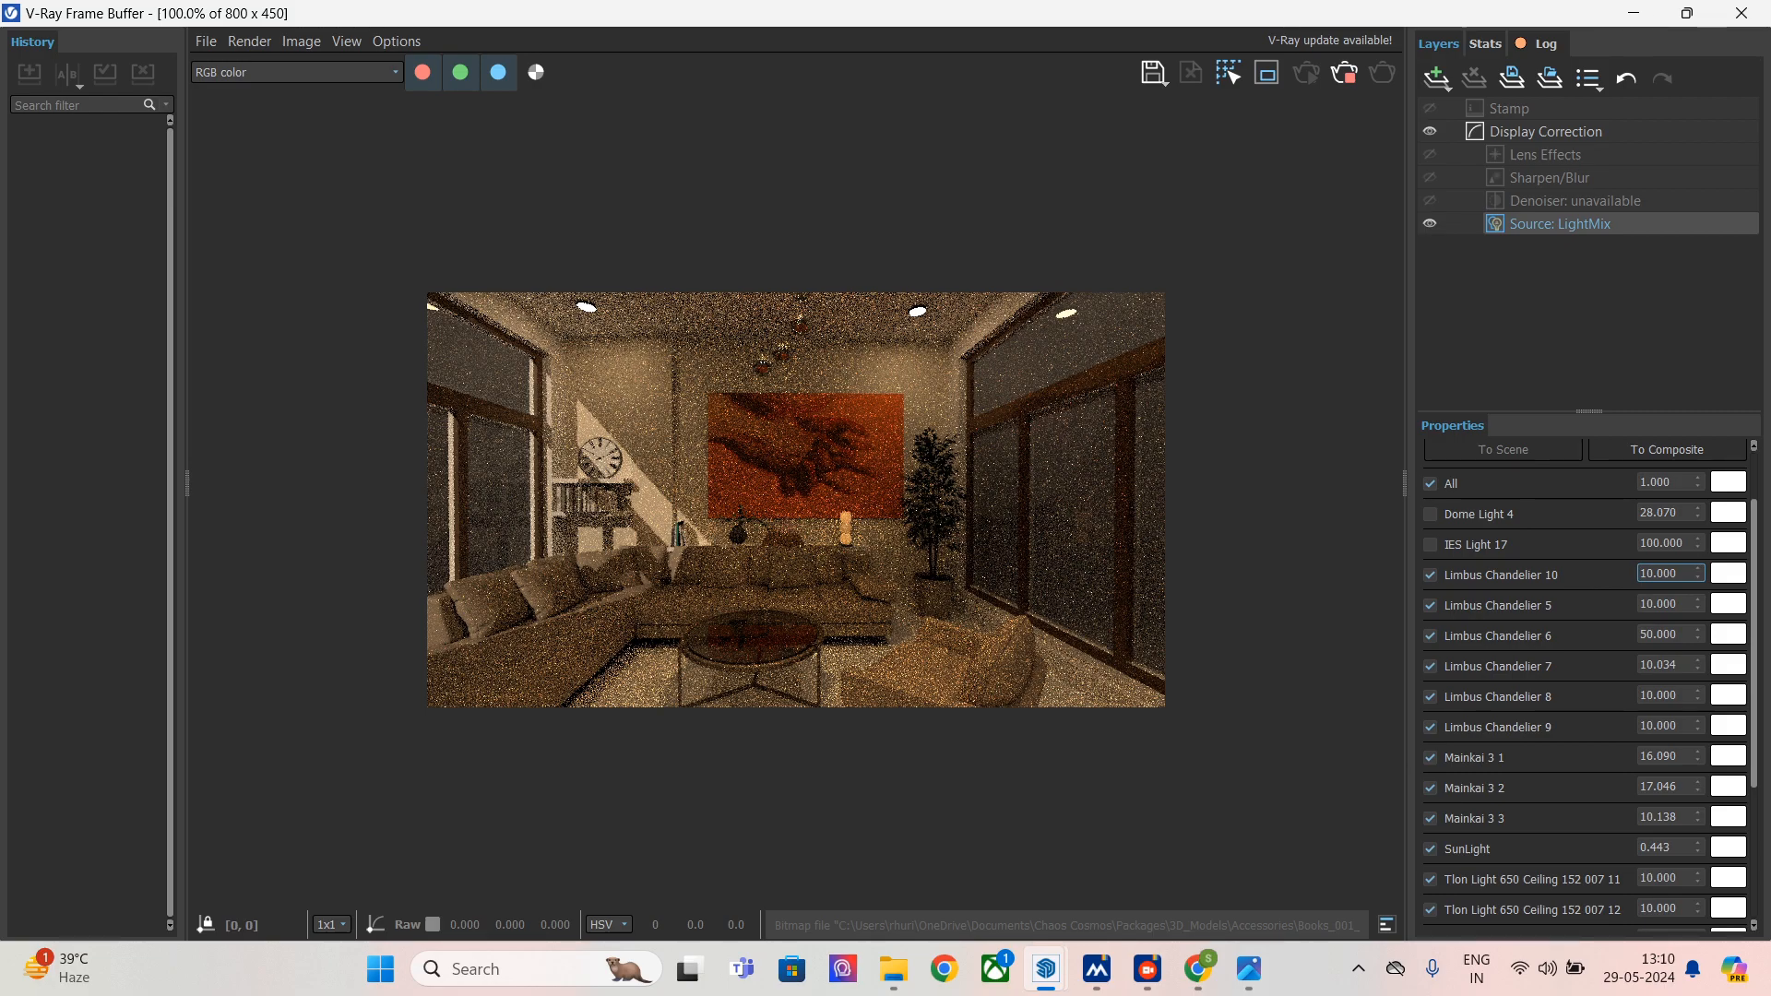
drag(1696, 573, 1697, 550)
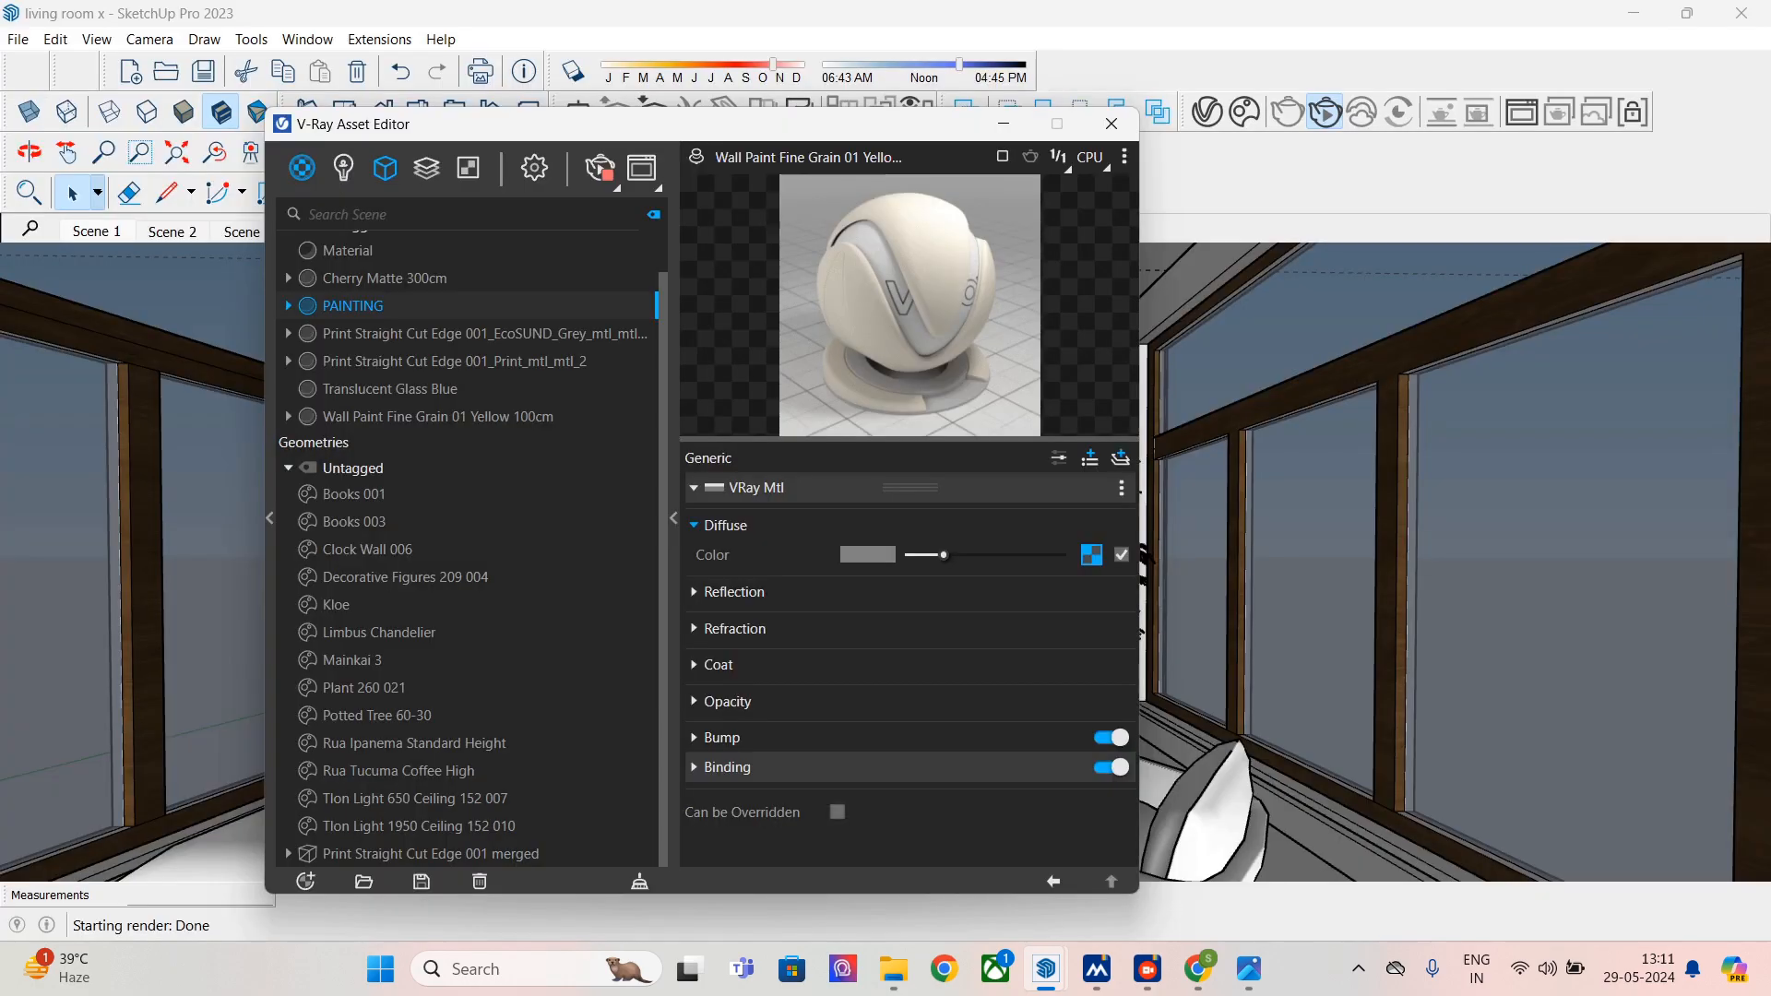
- Set the intensity multiplier of the Tlon Light 650 Ceiling 152 007 asset to 2
click(343, 167)
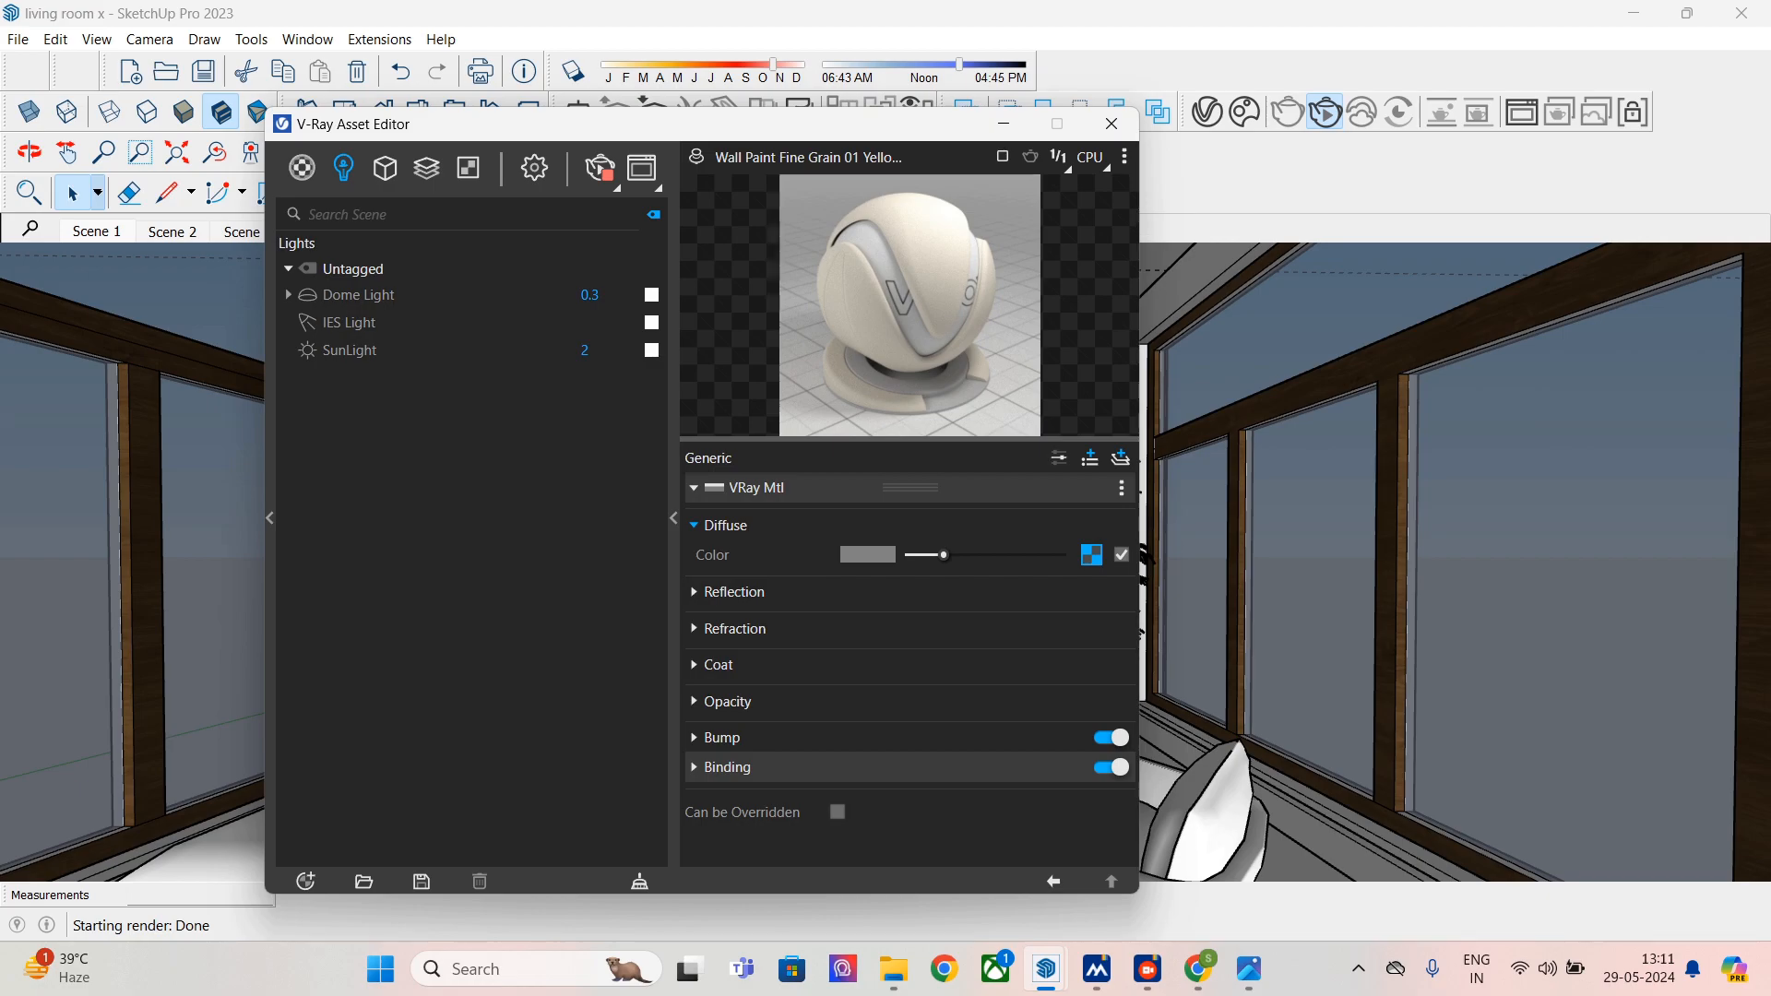
click(301, 168)
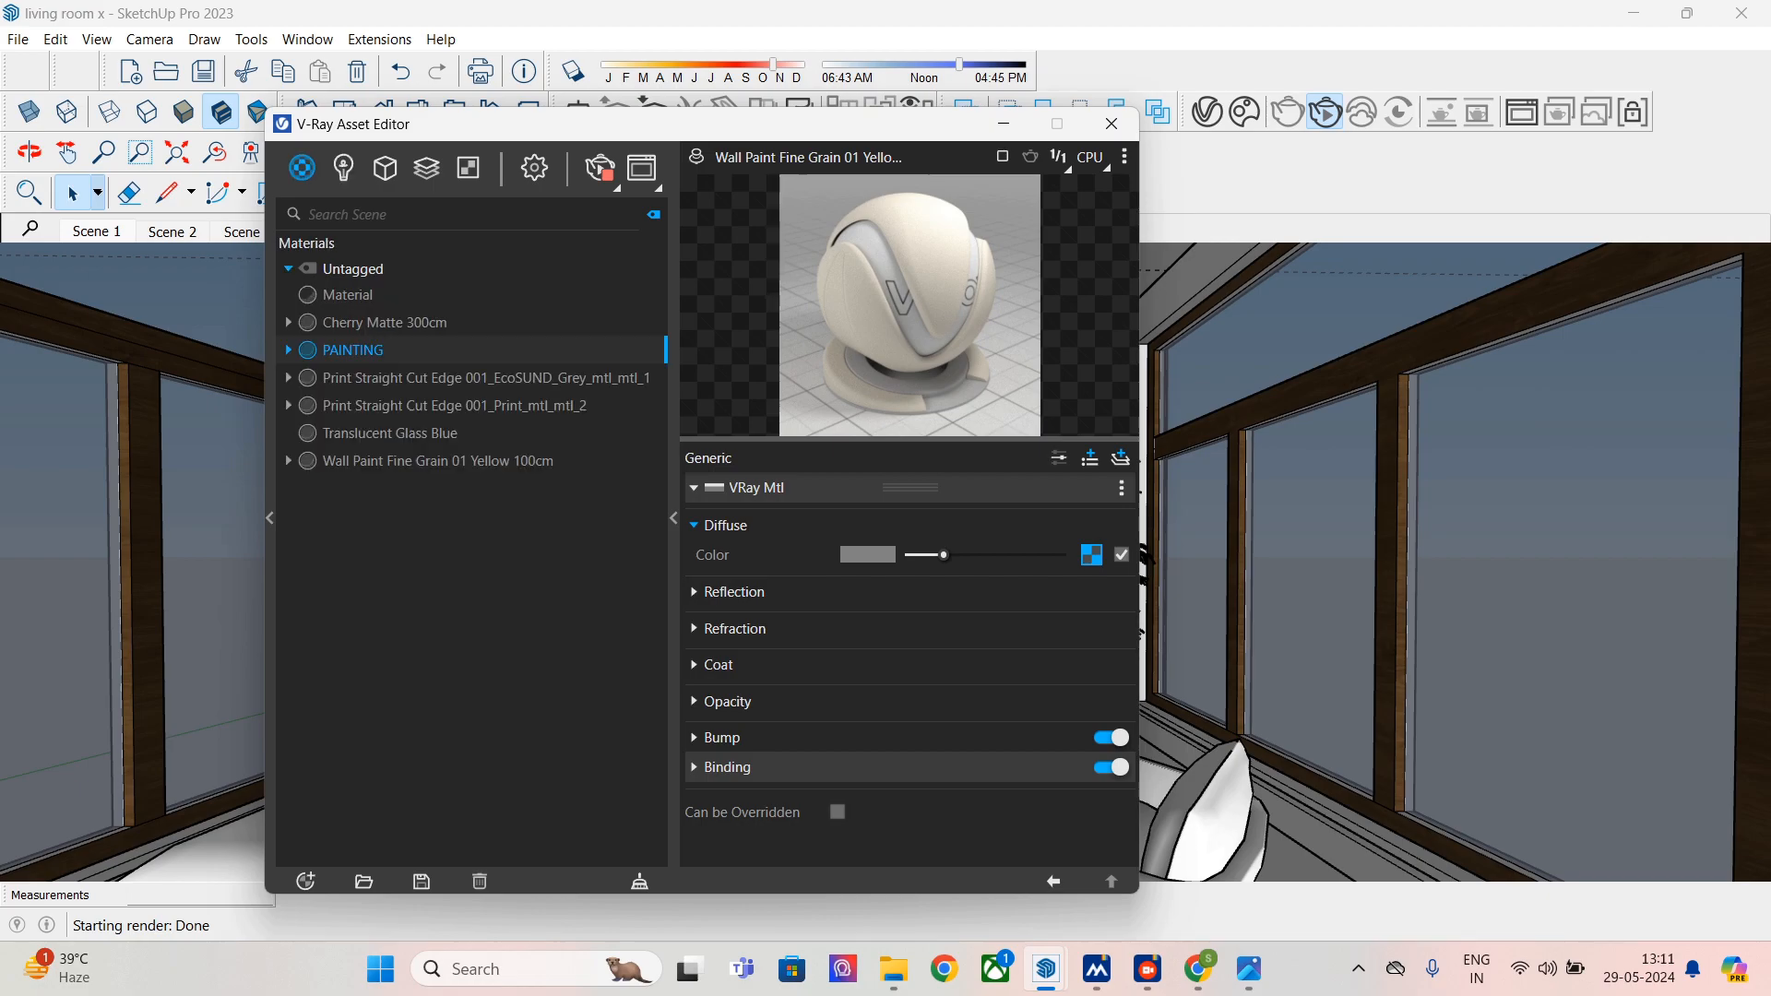
click(343, 168)
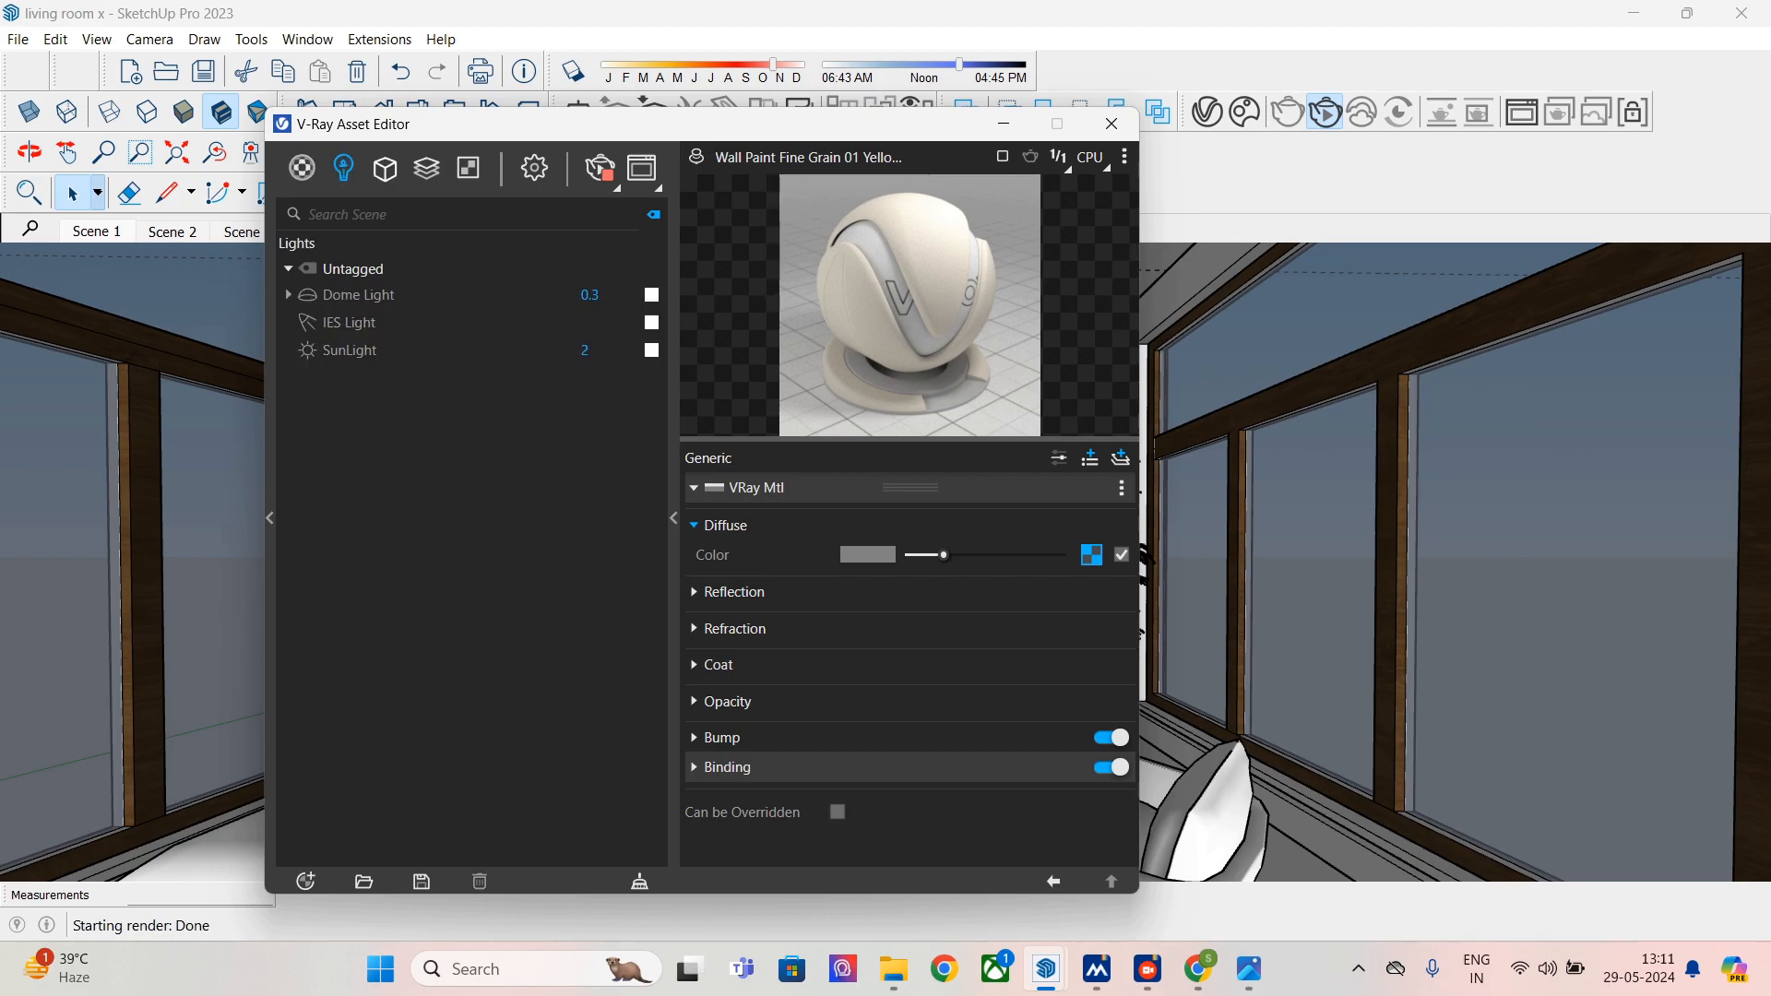
click(384, 168)
click(415, 599)
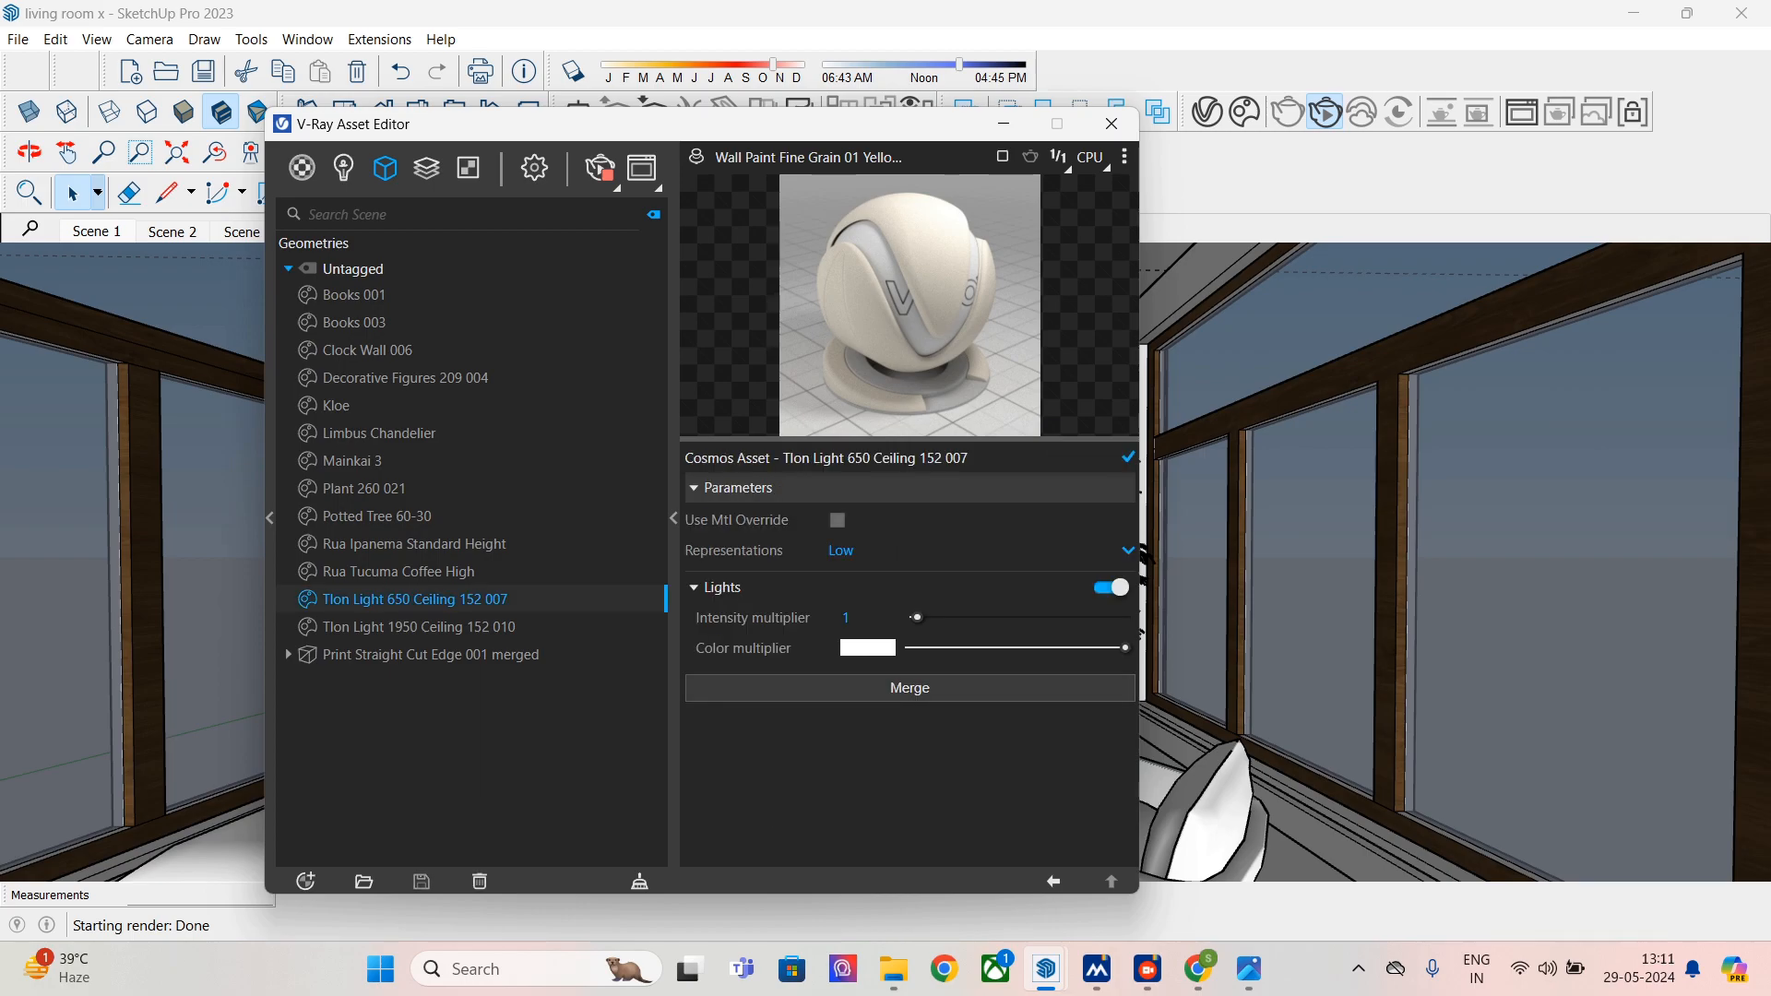
click(858, 617)
text(2)
- Try an orange hue of about 0.095 for the ceiling light's color multiplier
click(867, 648)
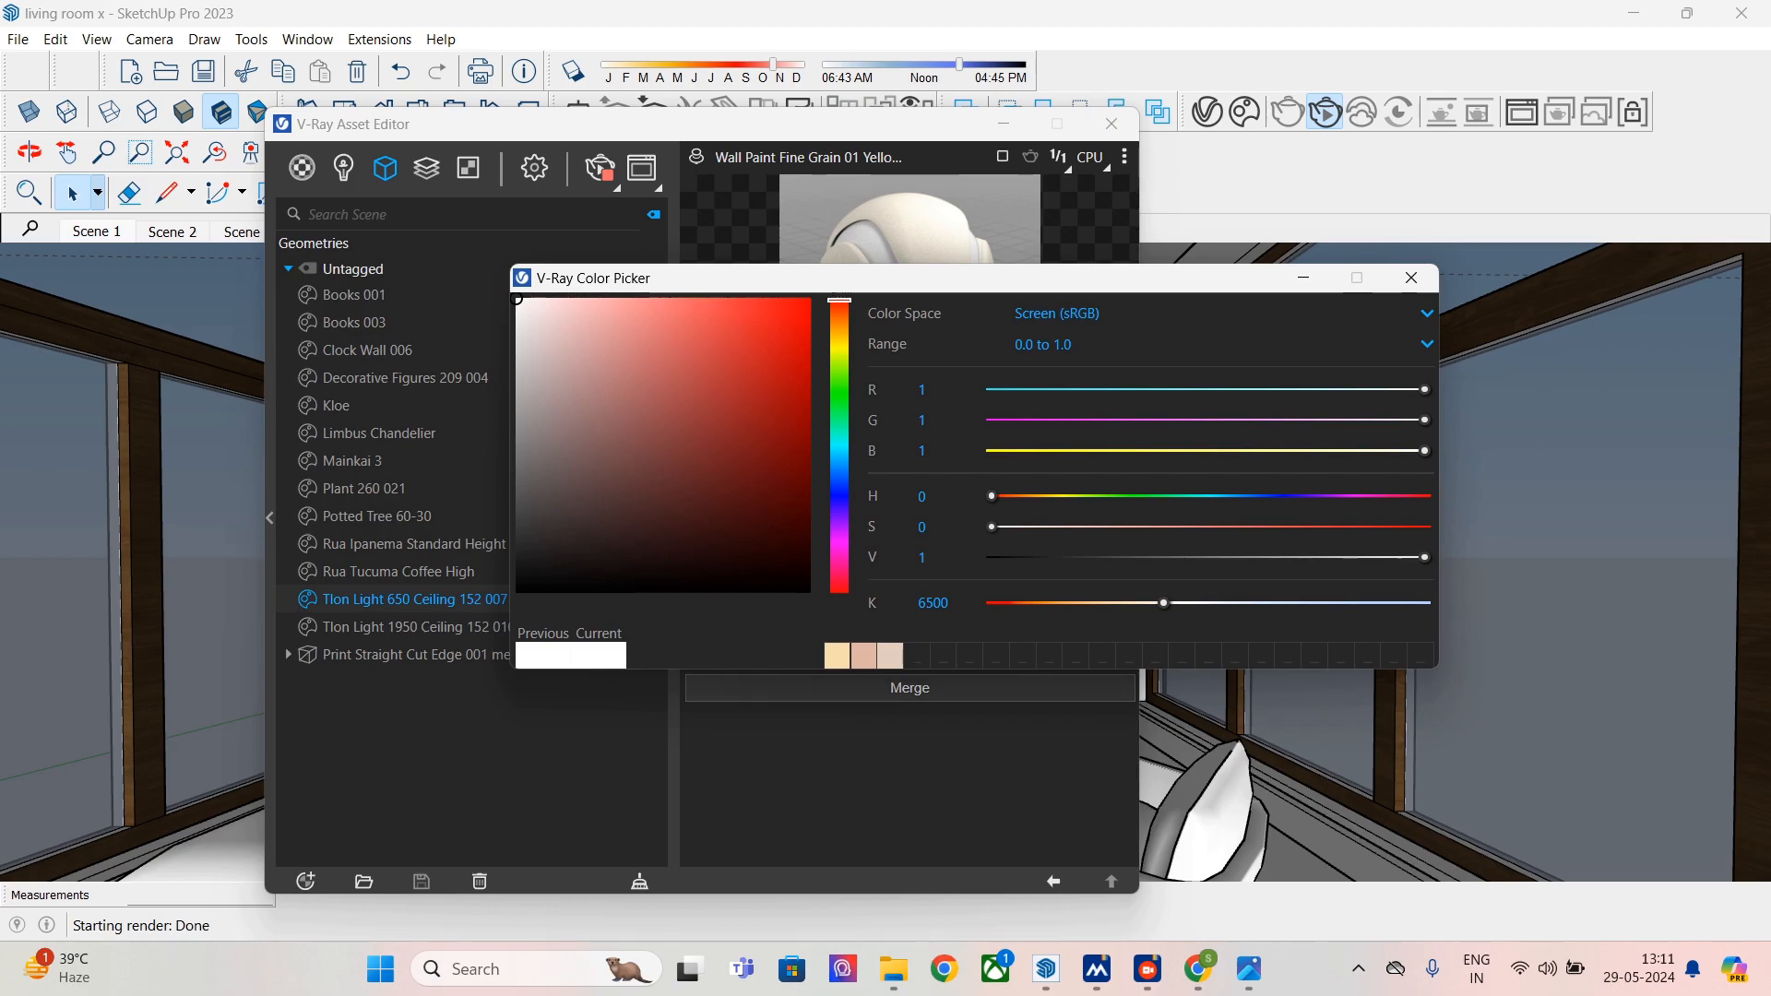
click(839, 326)
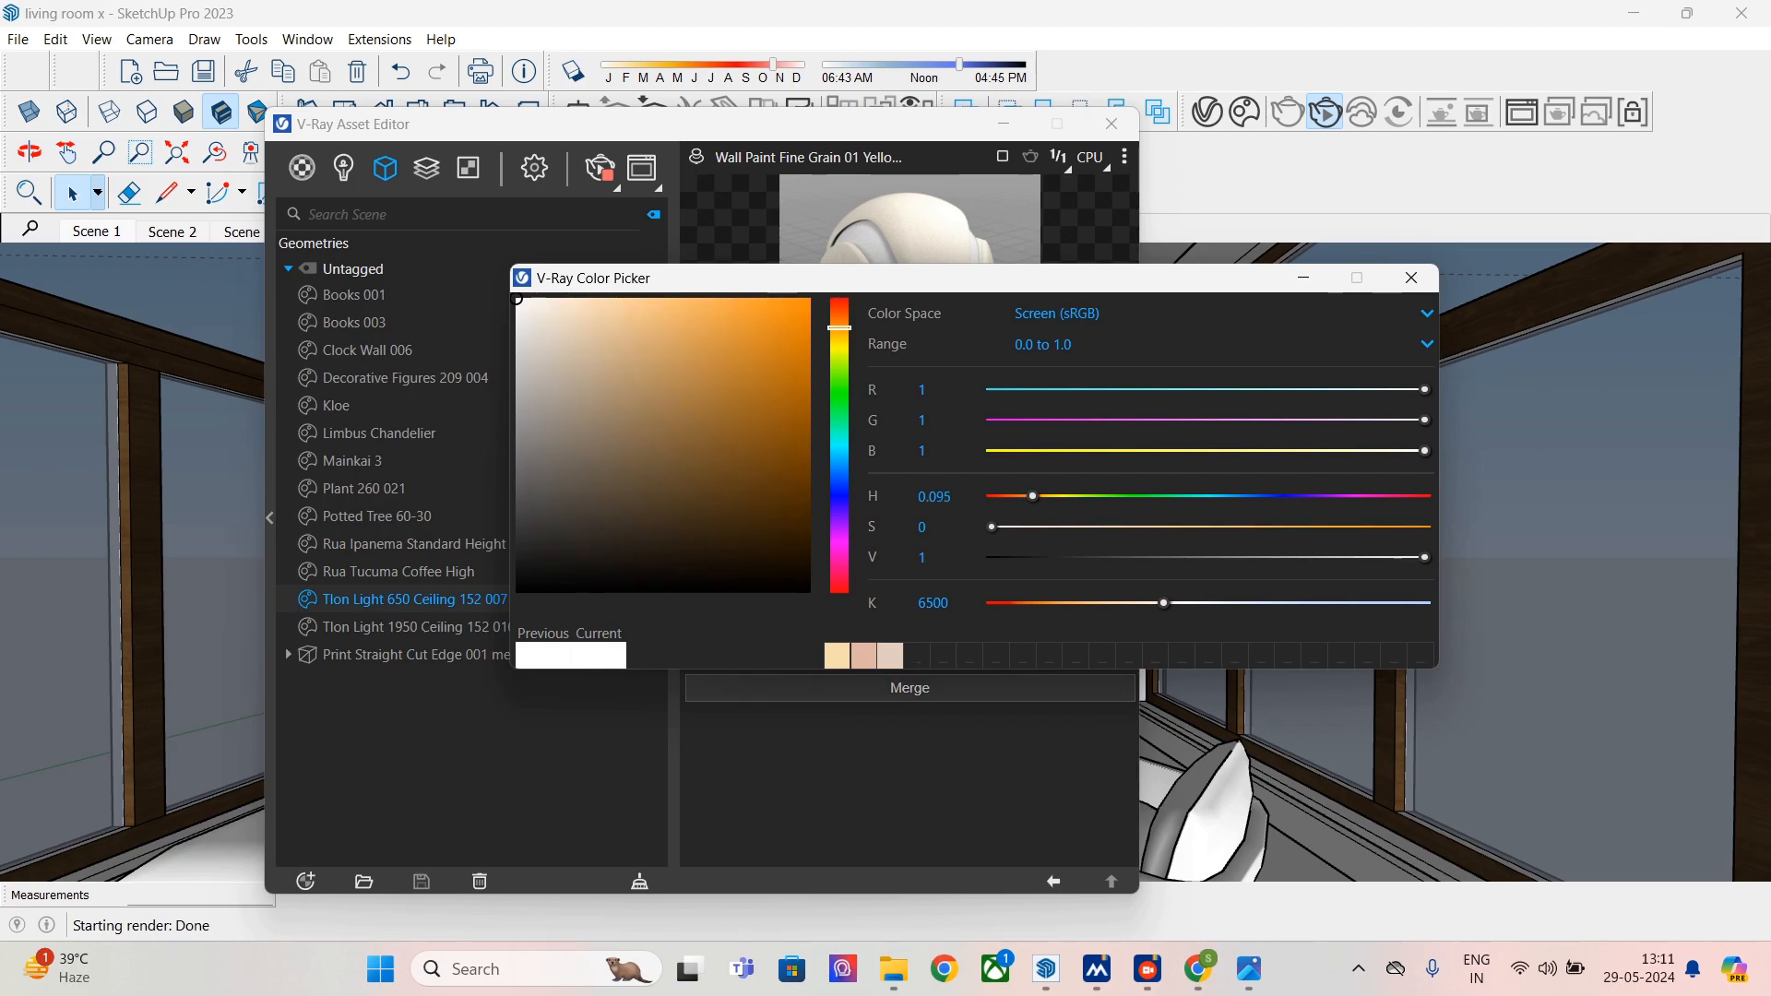
click(1410, 278)
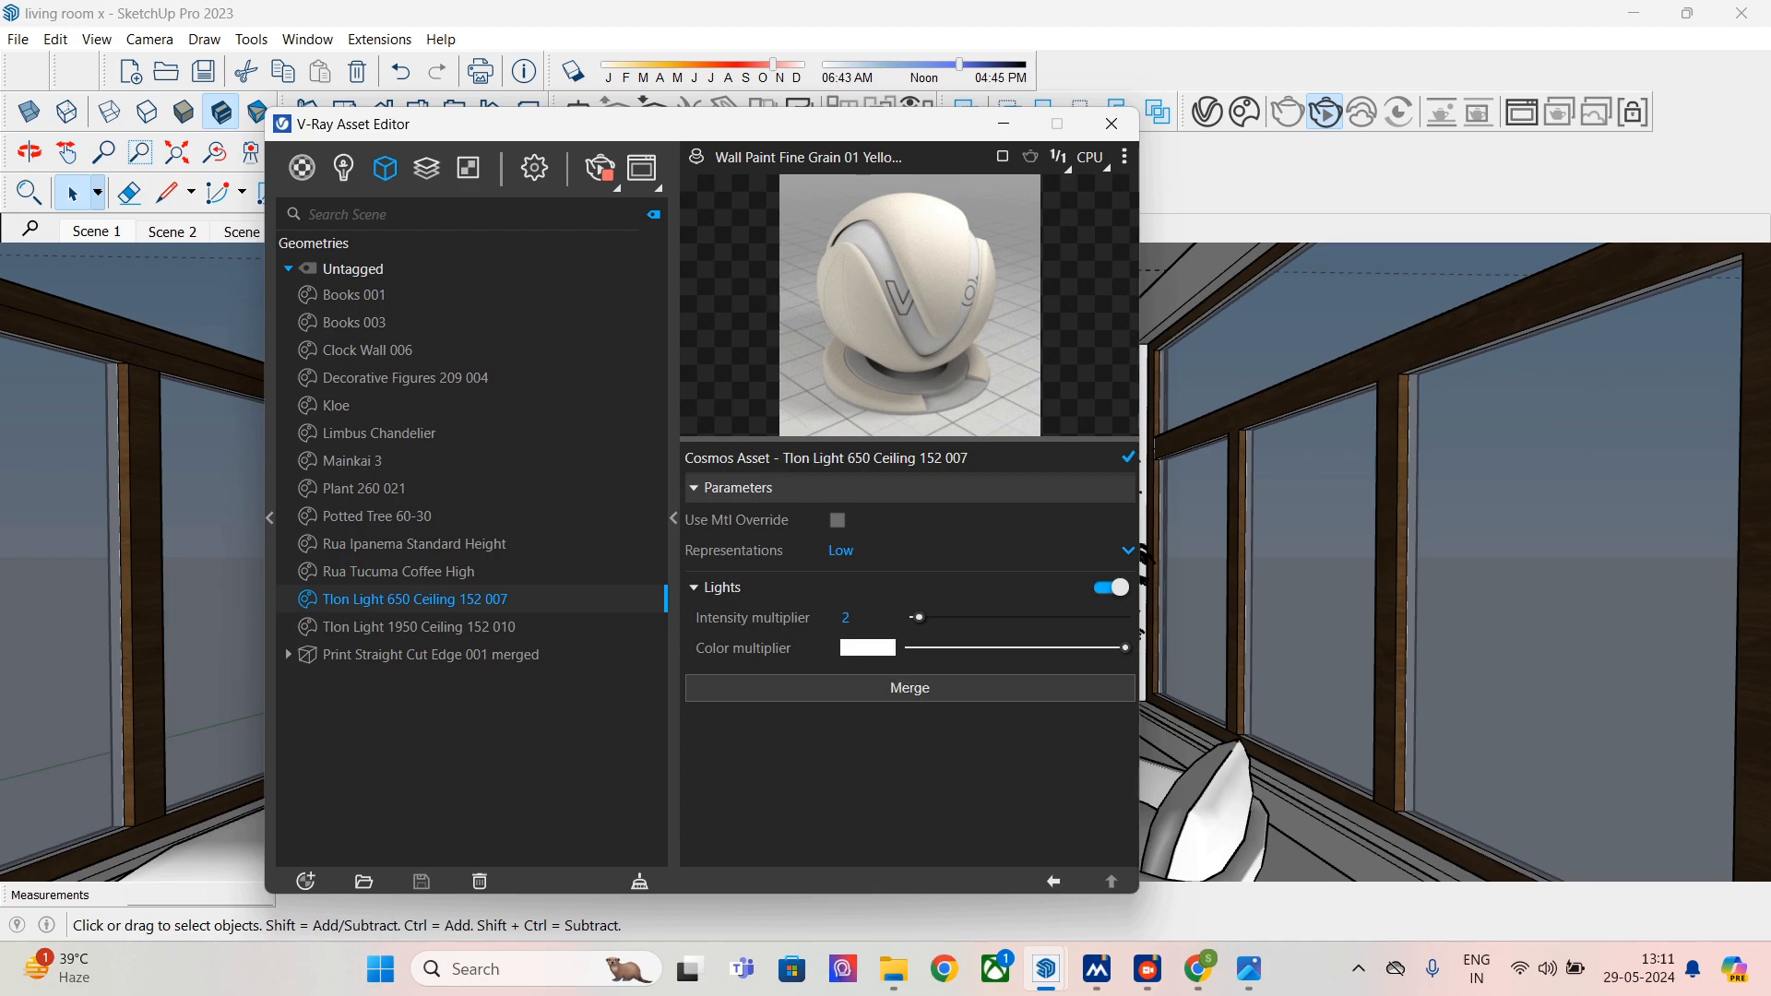
- Compare the render with Dome Light 4 on and off in the light mix and leave it enabled
mouse_move(1046, 968)
click(1092, 856)
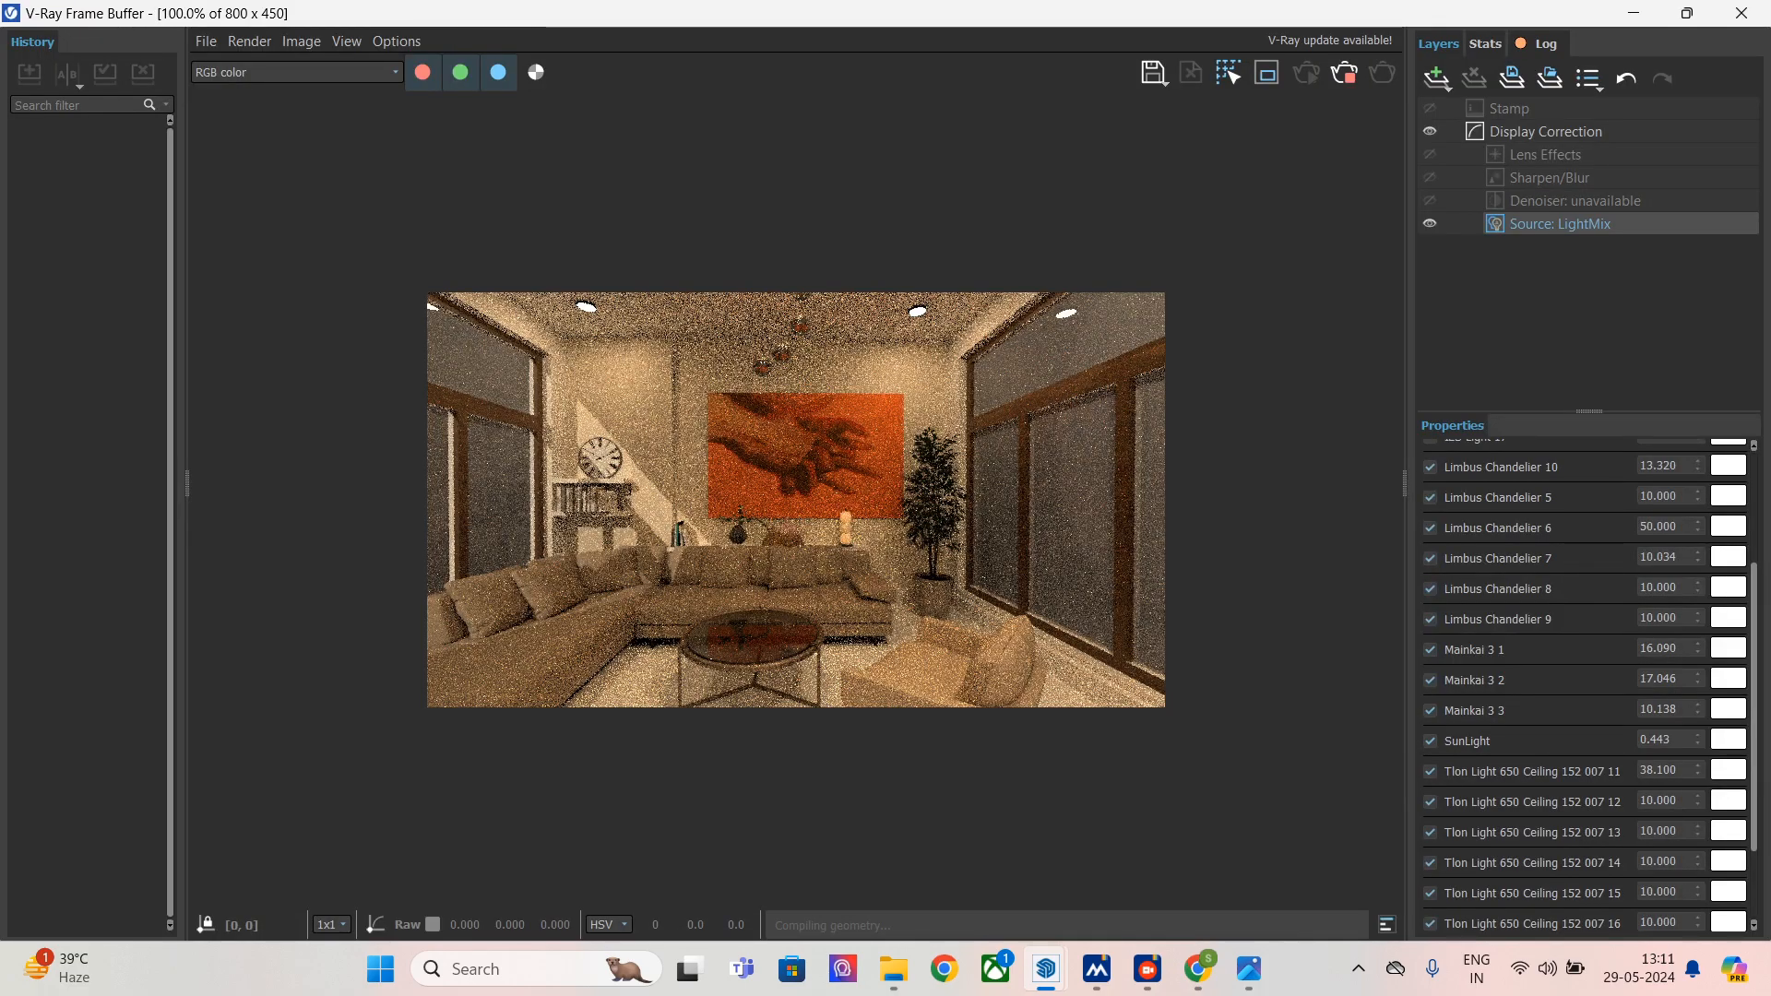
scroll(1586, 692, up, 5)
click(1430, 571)
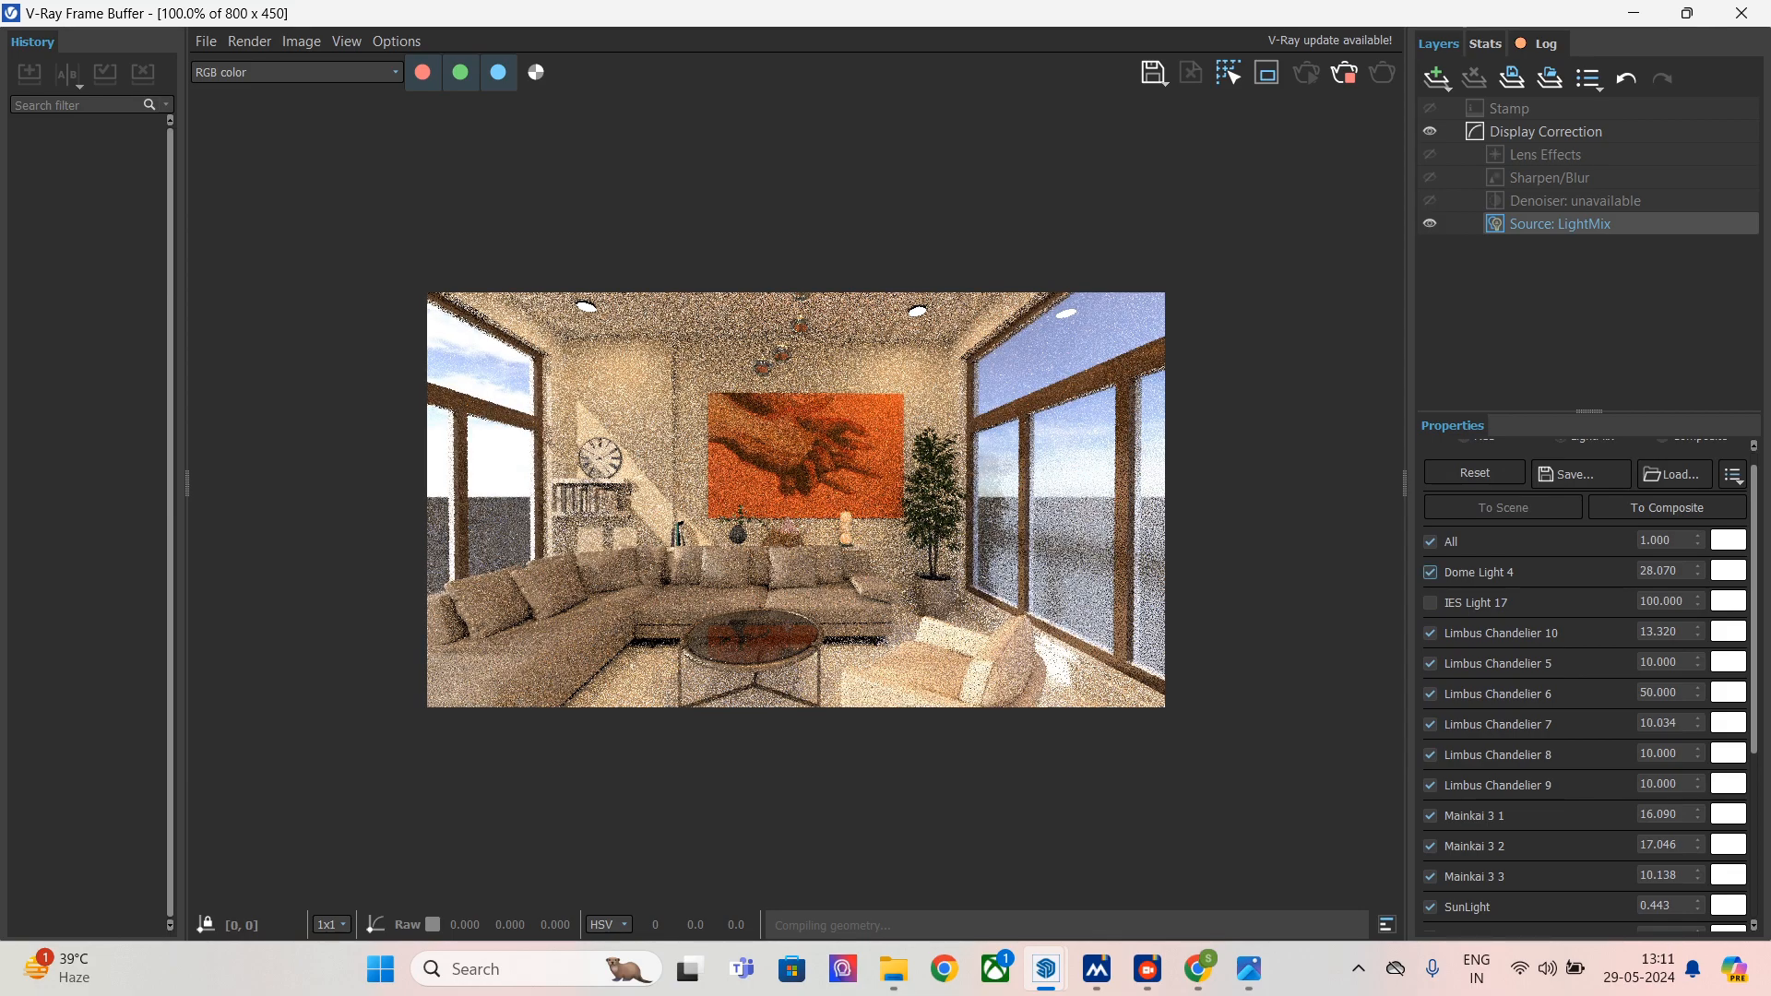
click(1430, 571)
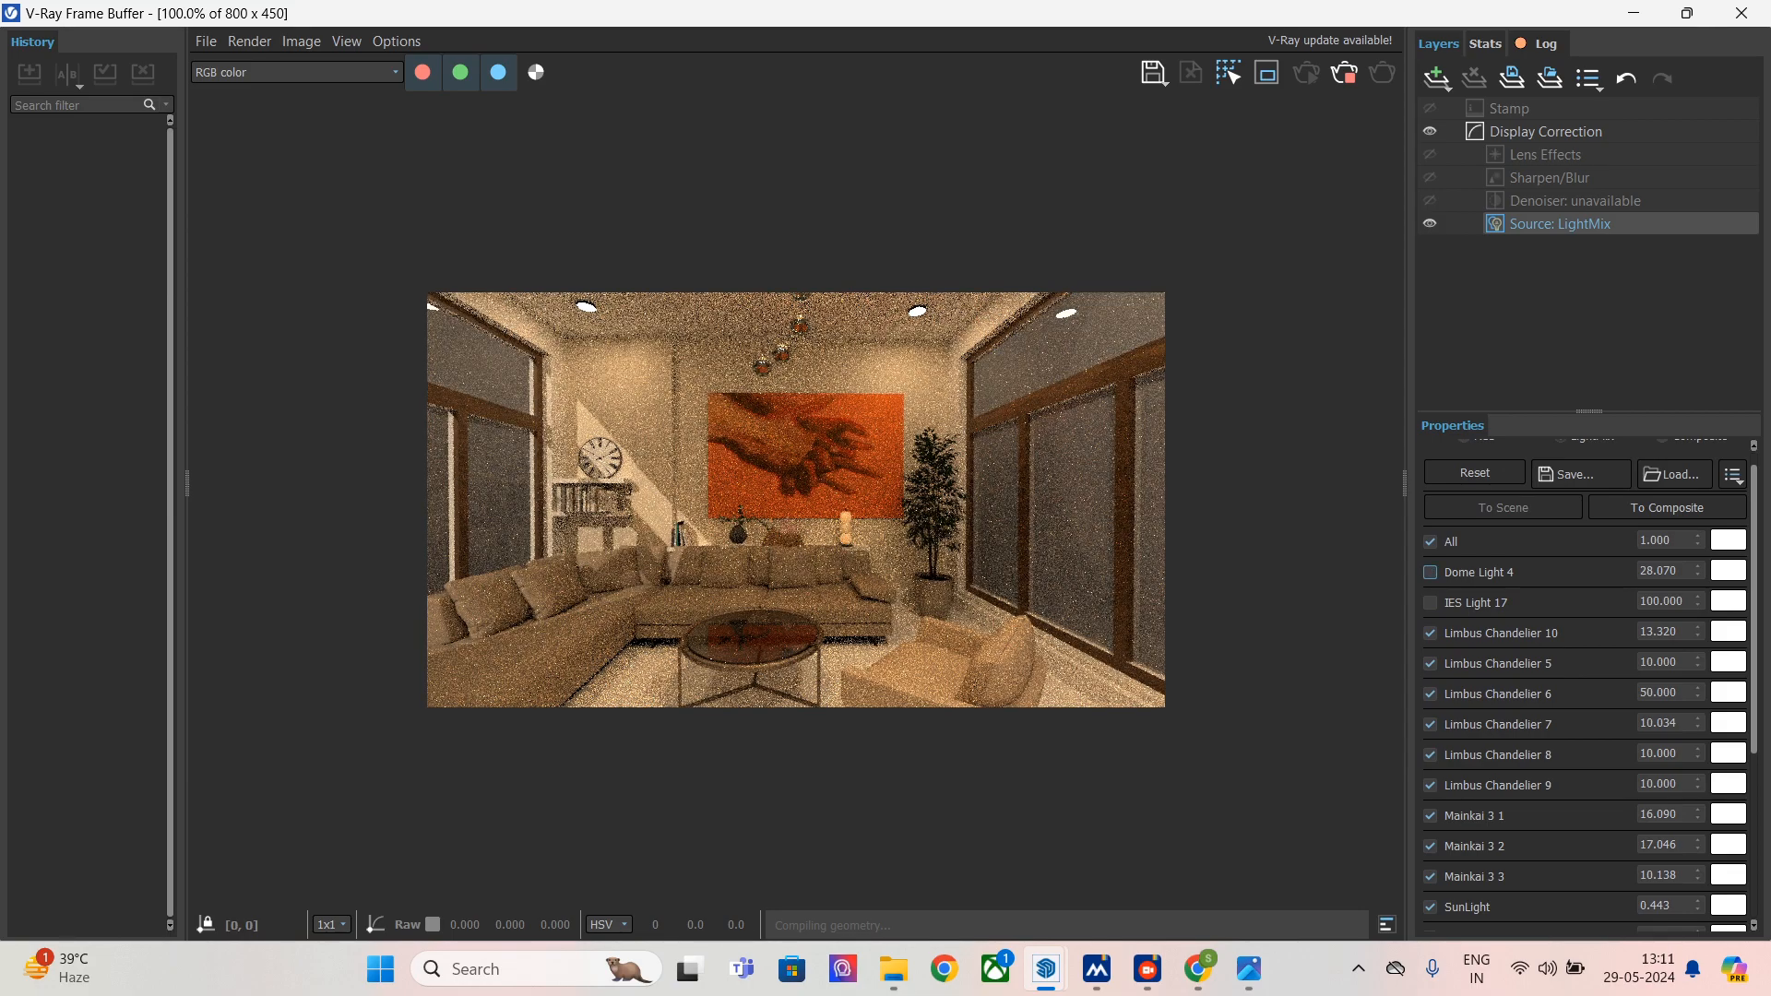
click(1430, 572)
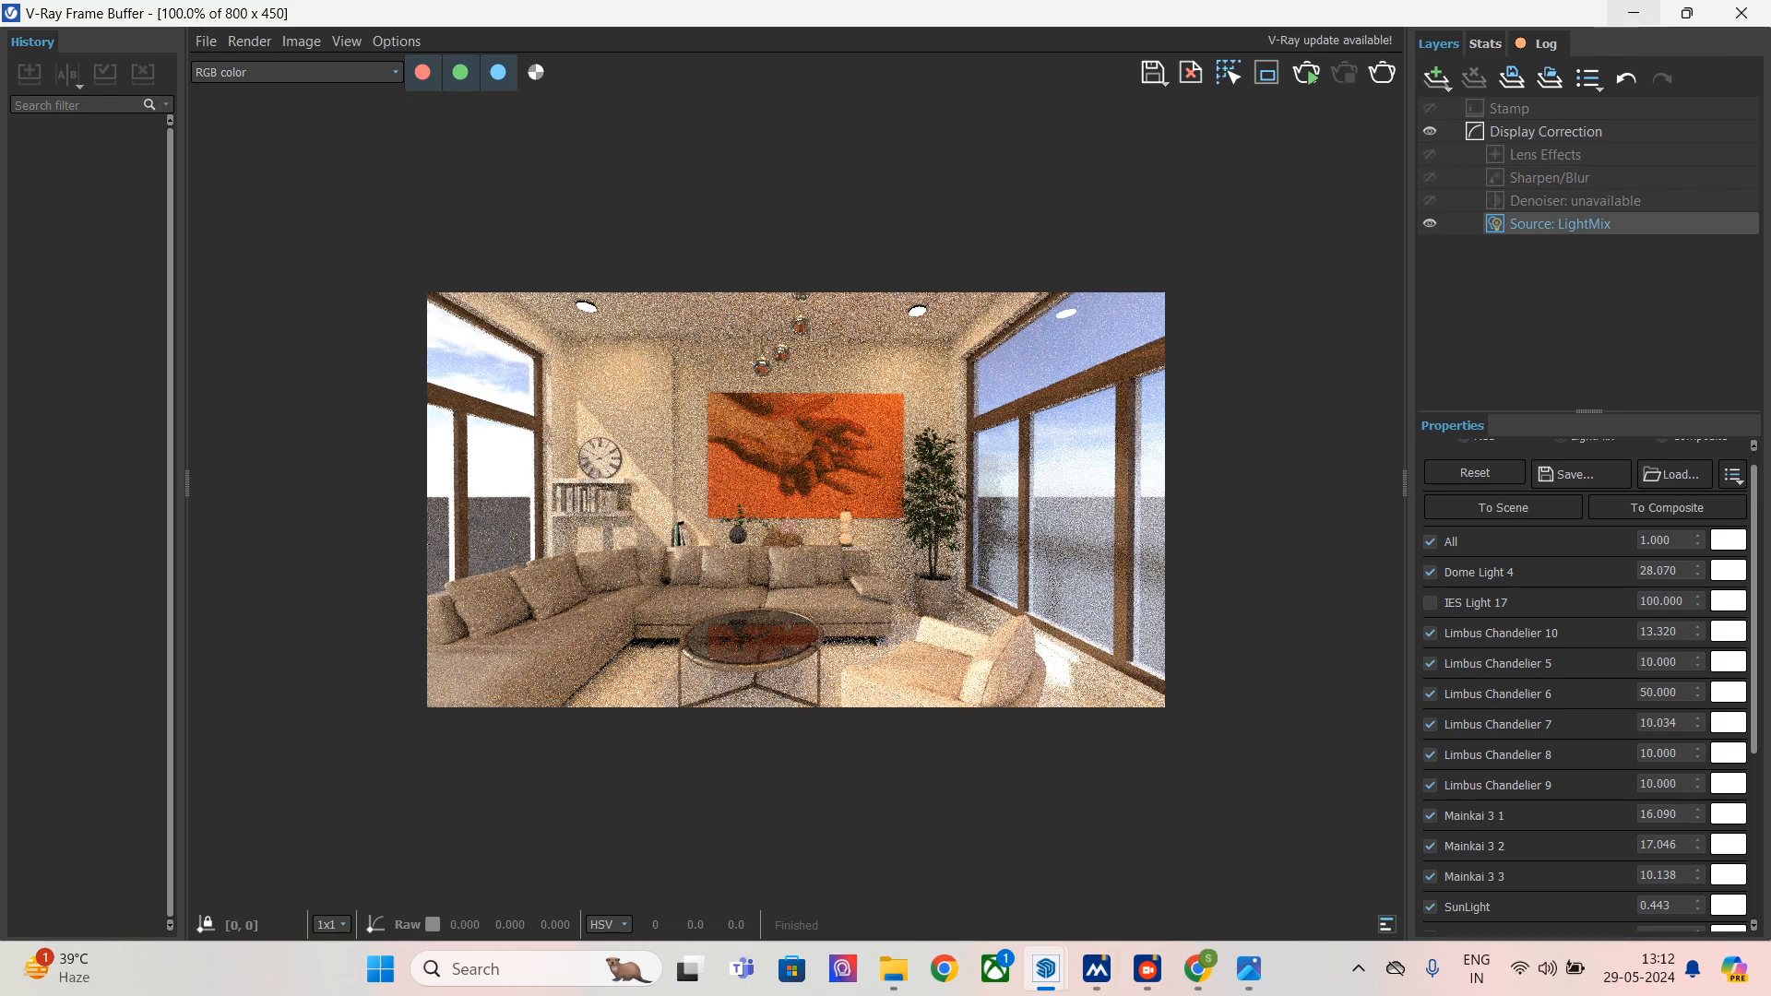
- Return to the model and import the Maquette Wood C01 12cm material from the Chaos Cosmos wood assets
click(1633, 13)
click(1007, 240)
click(604, 529)
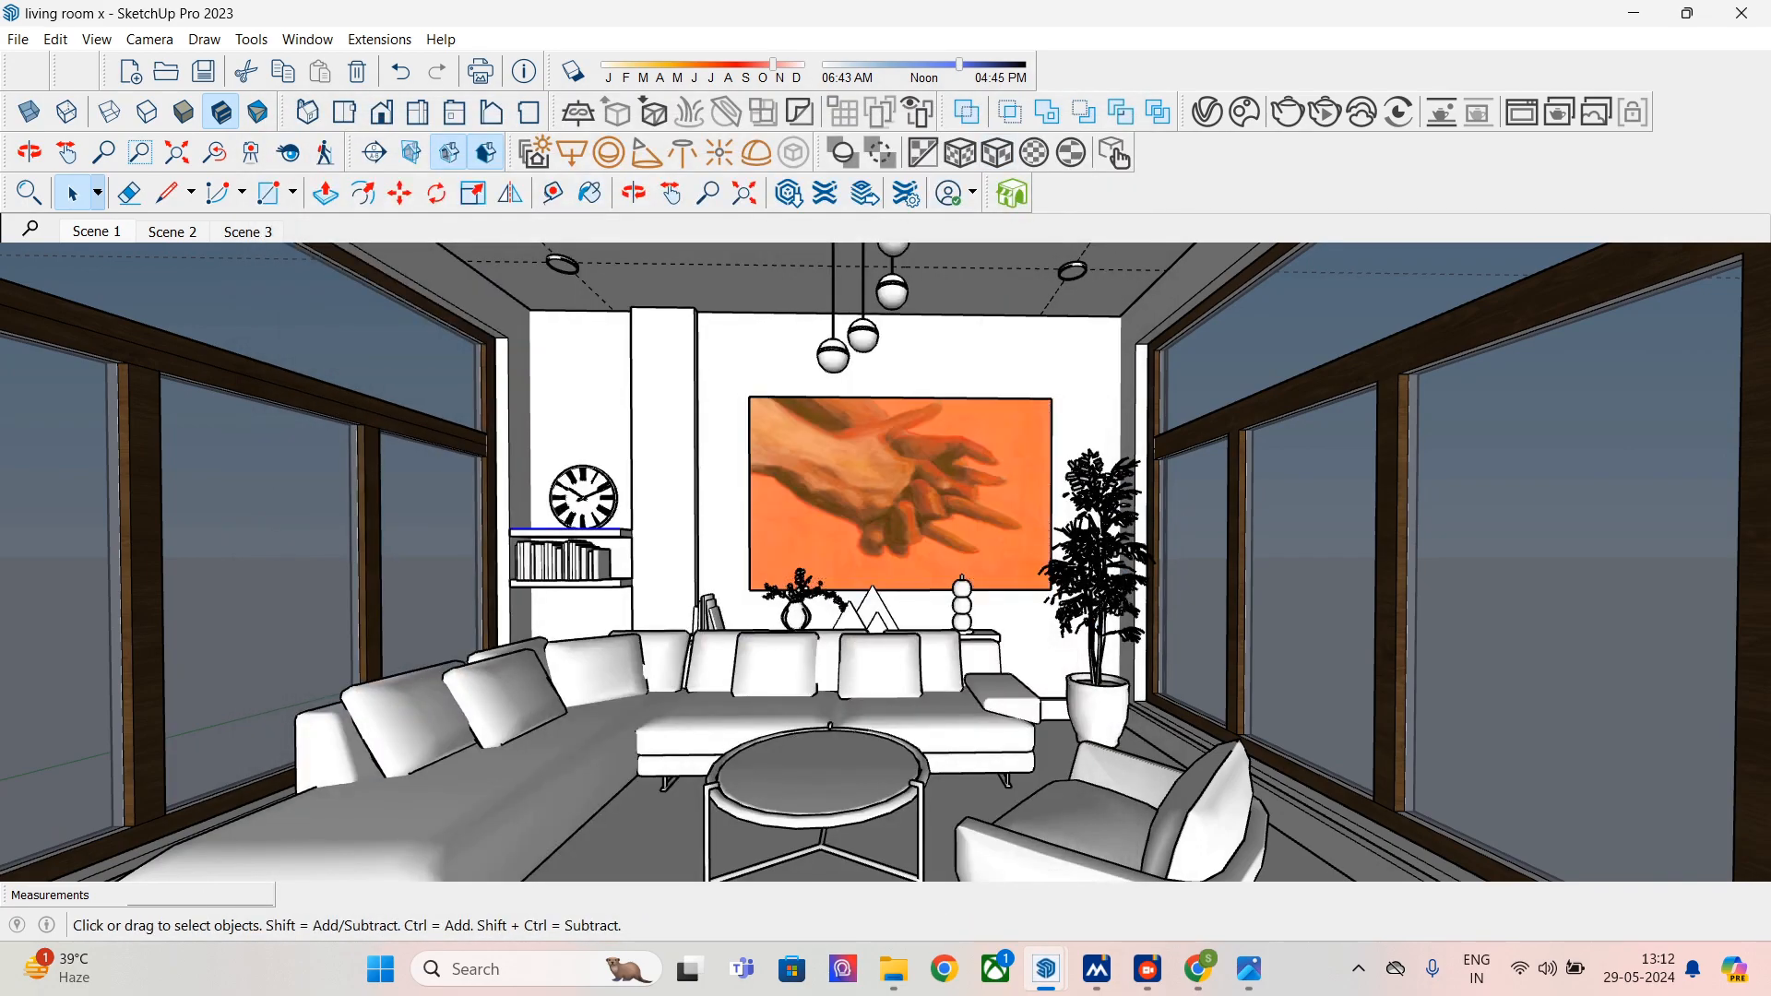
scroll(604, 529, up, 1)
click(1244, 112)
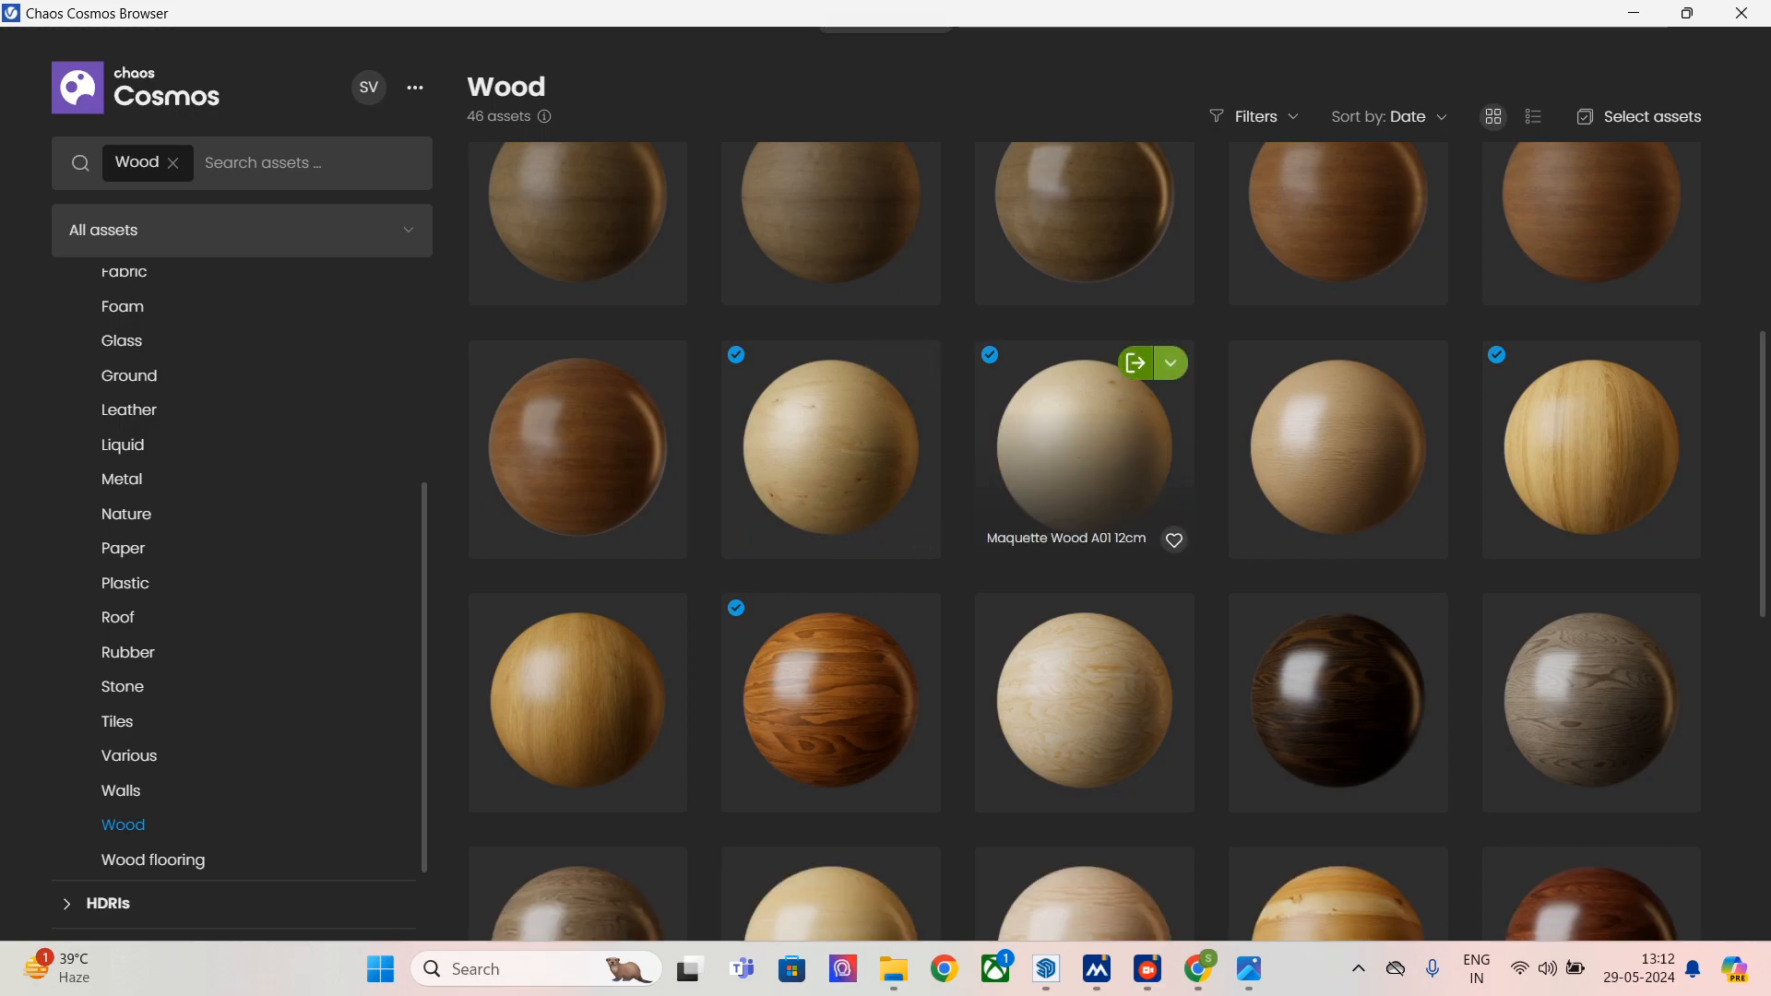
click(882, 363)
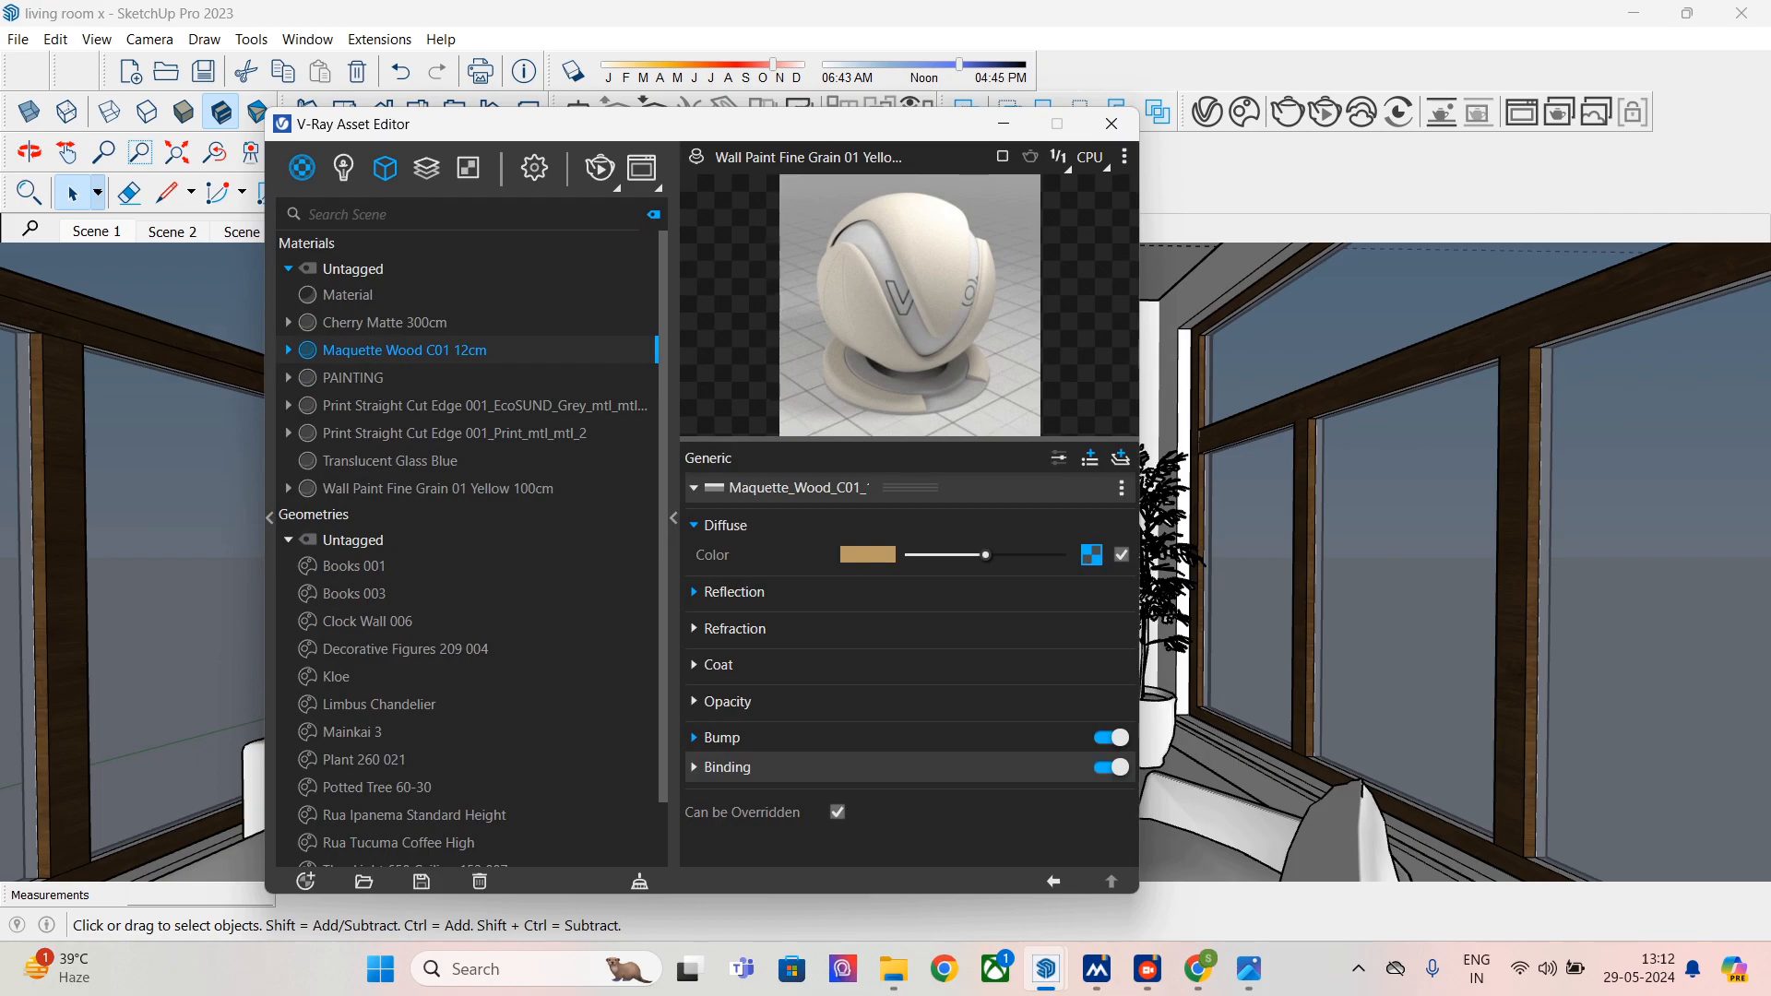
- Apply Maquette Wood C01 12cm to the vertical panel beside the clock and fit it with tri-planar projection
drag(609, 124, 1346, 225)
click(668, 452)
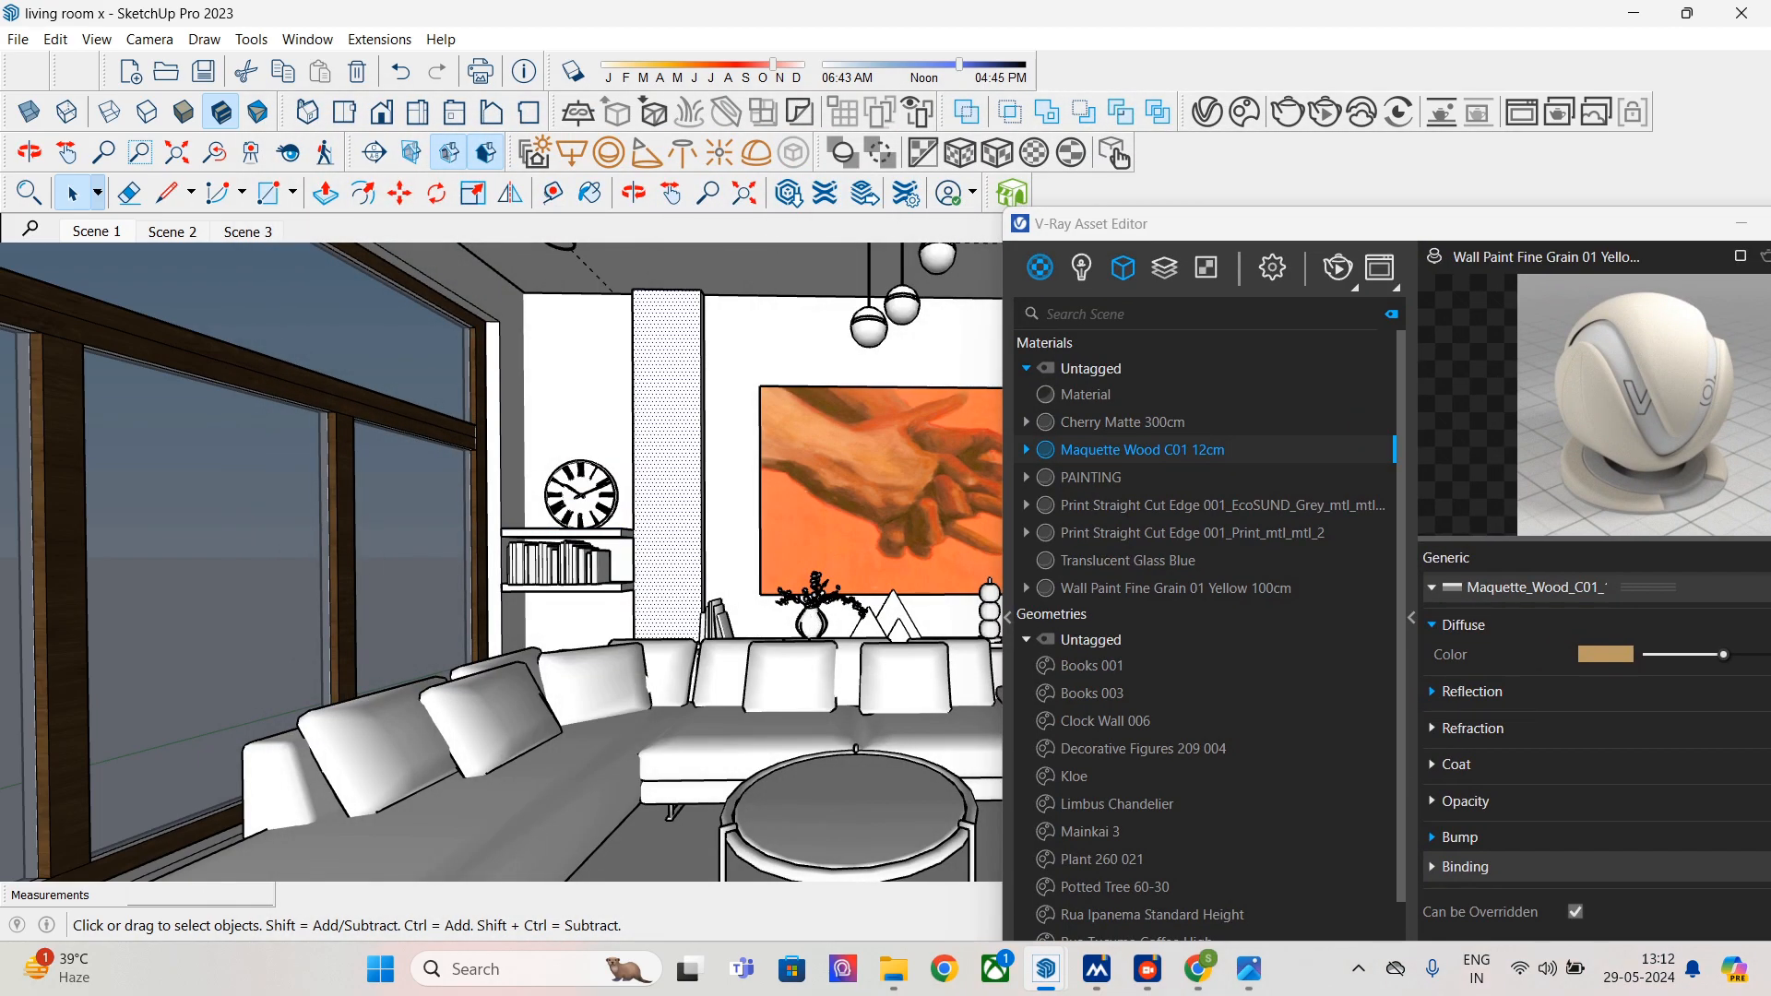
right_click(1238, 452)
click(1291, 501)
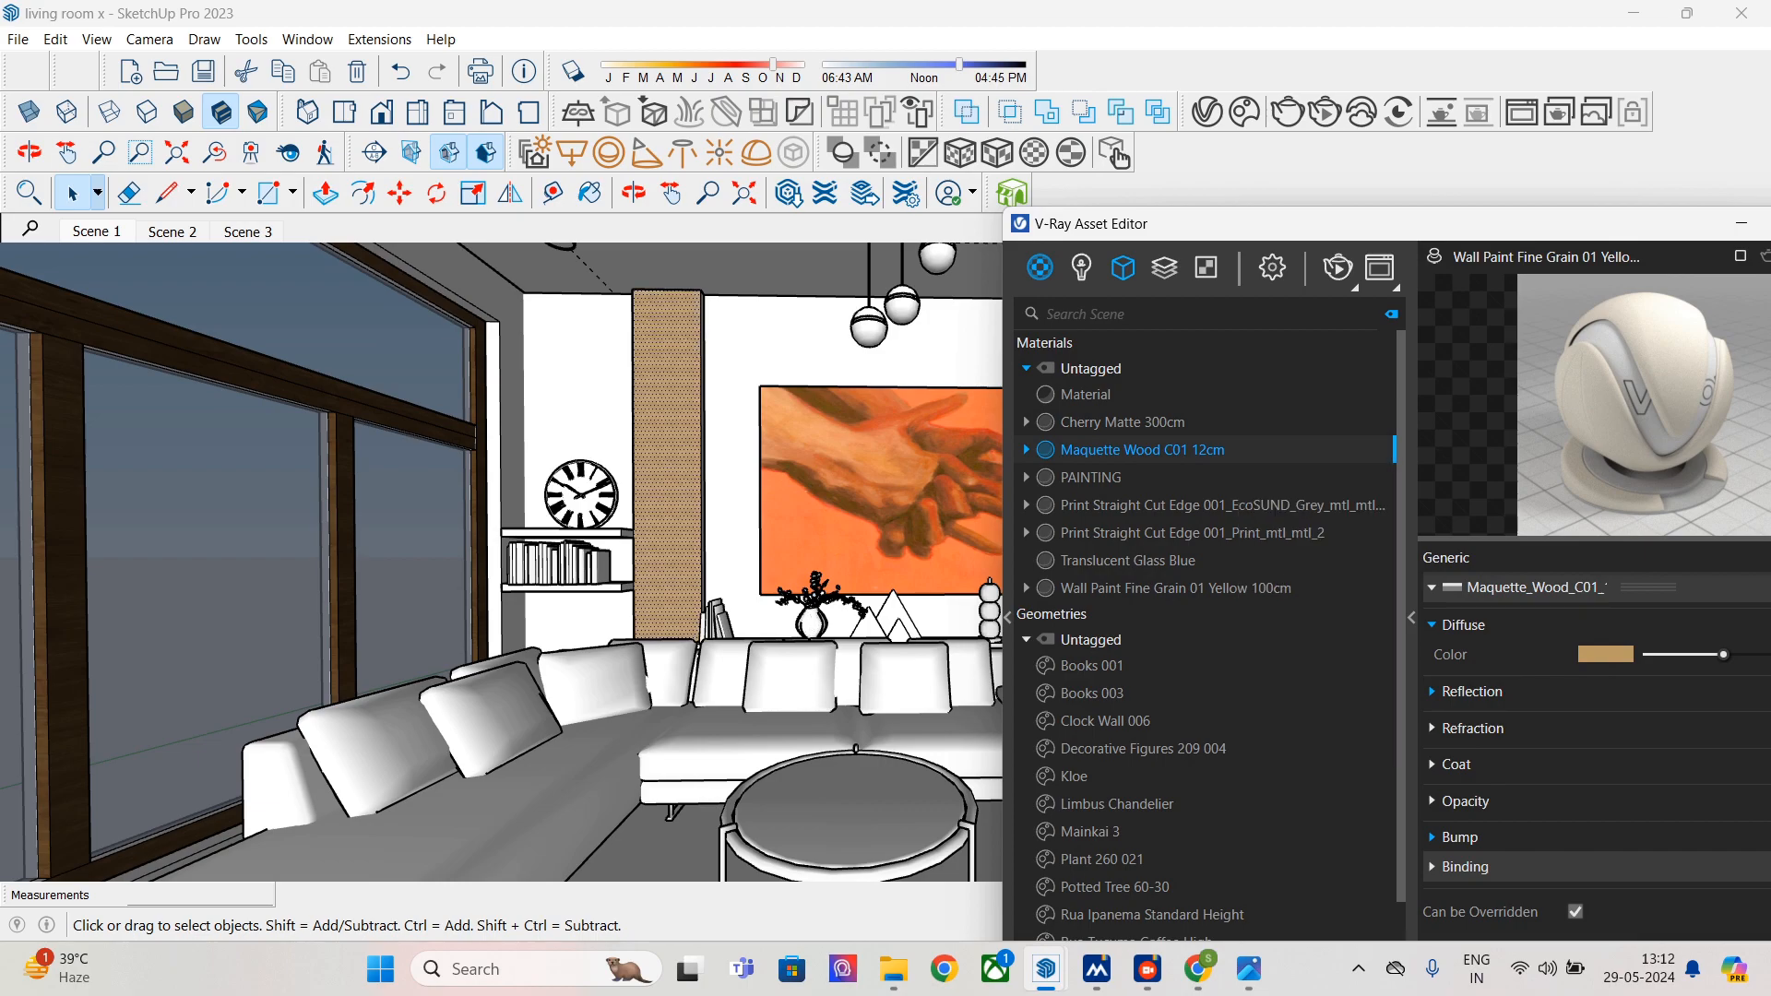
click(997, 153)
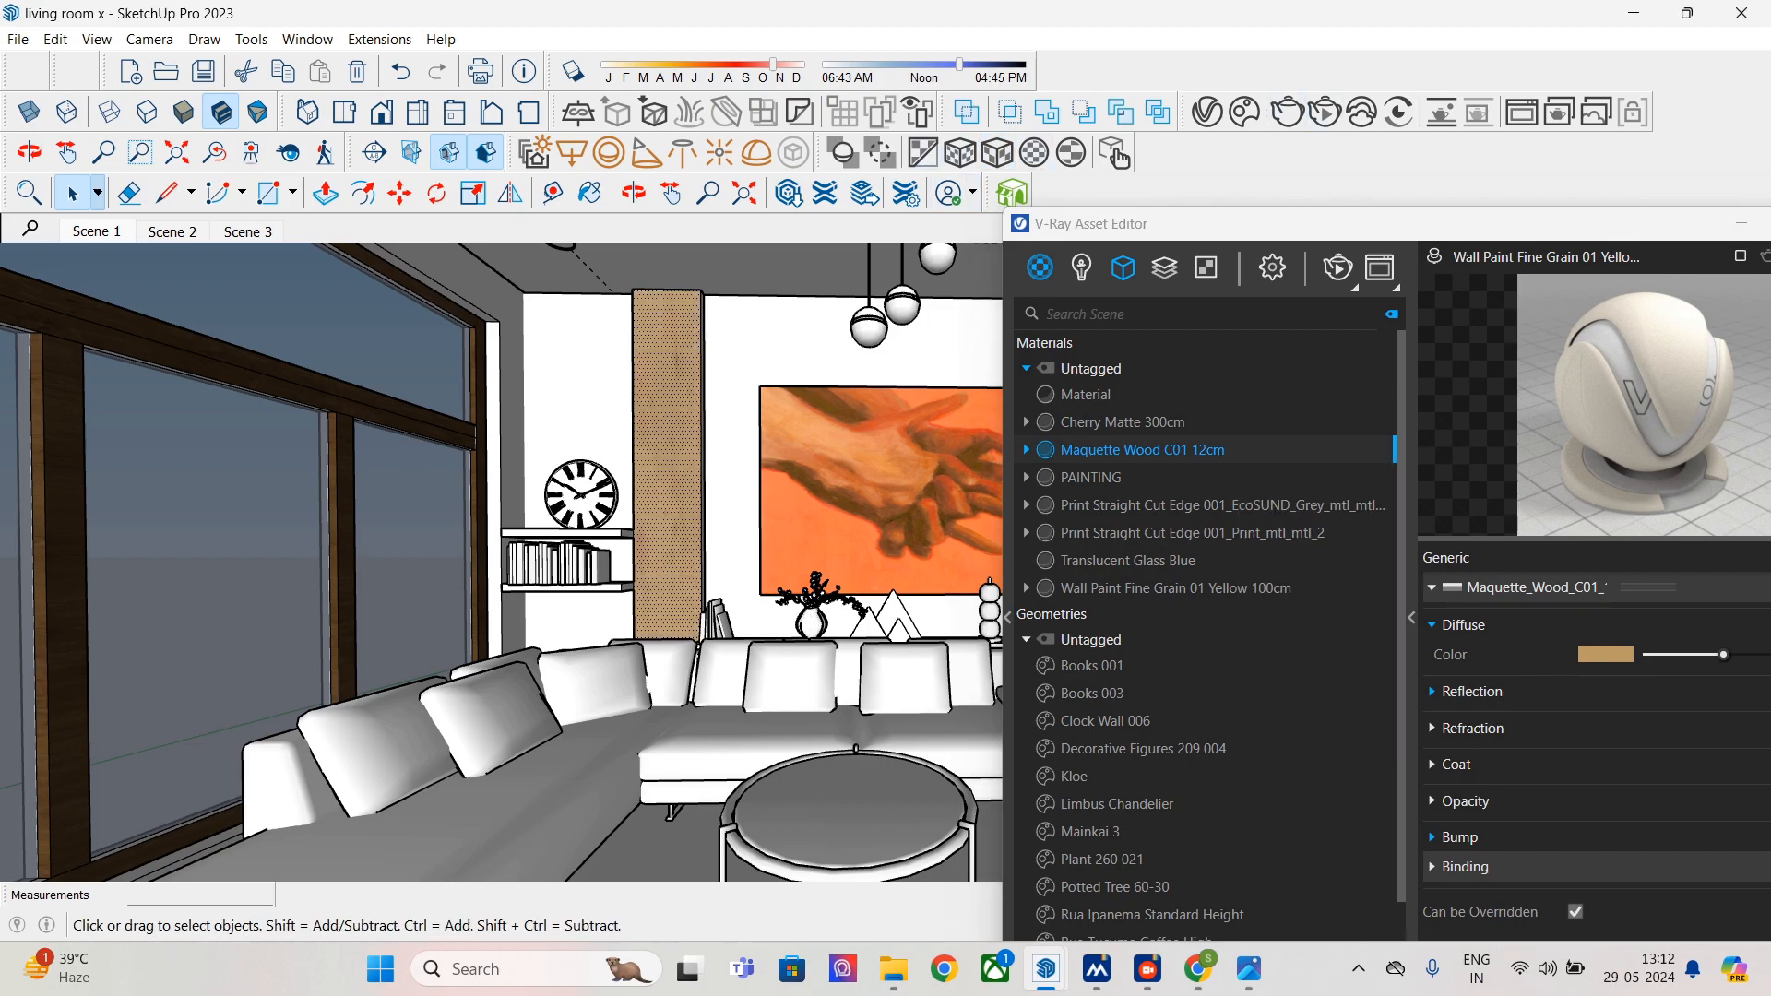
- Apply Maquette Wood C01 12cm to the whole connected shelf unit, including both side shelves and the low ledge behind the sofa
scroll(607, 536, up, 3)
double_click(597, 531)
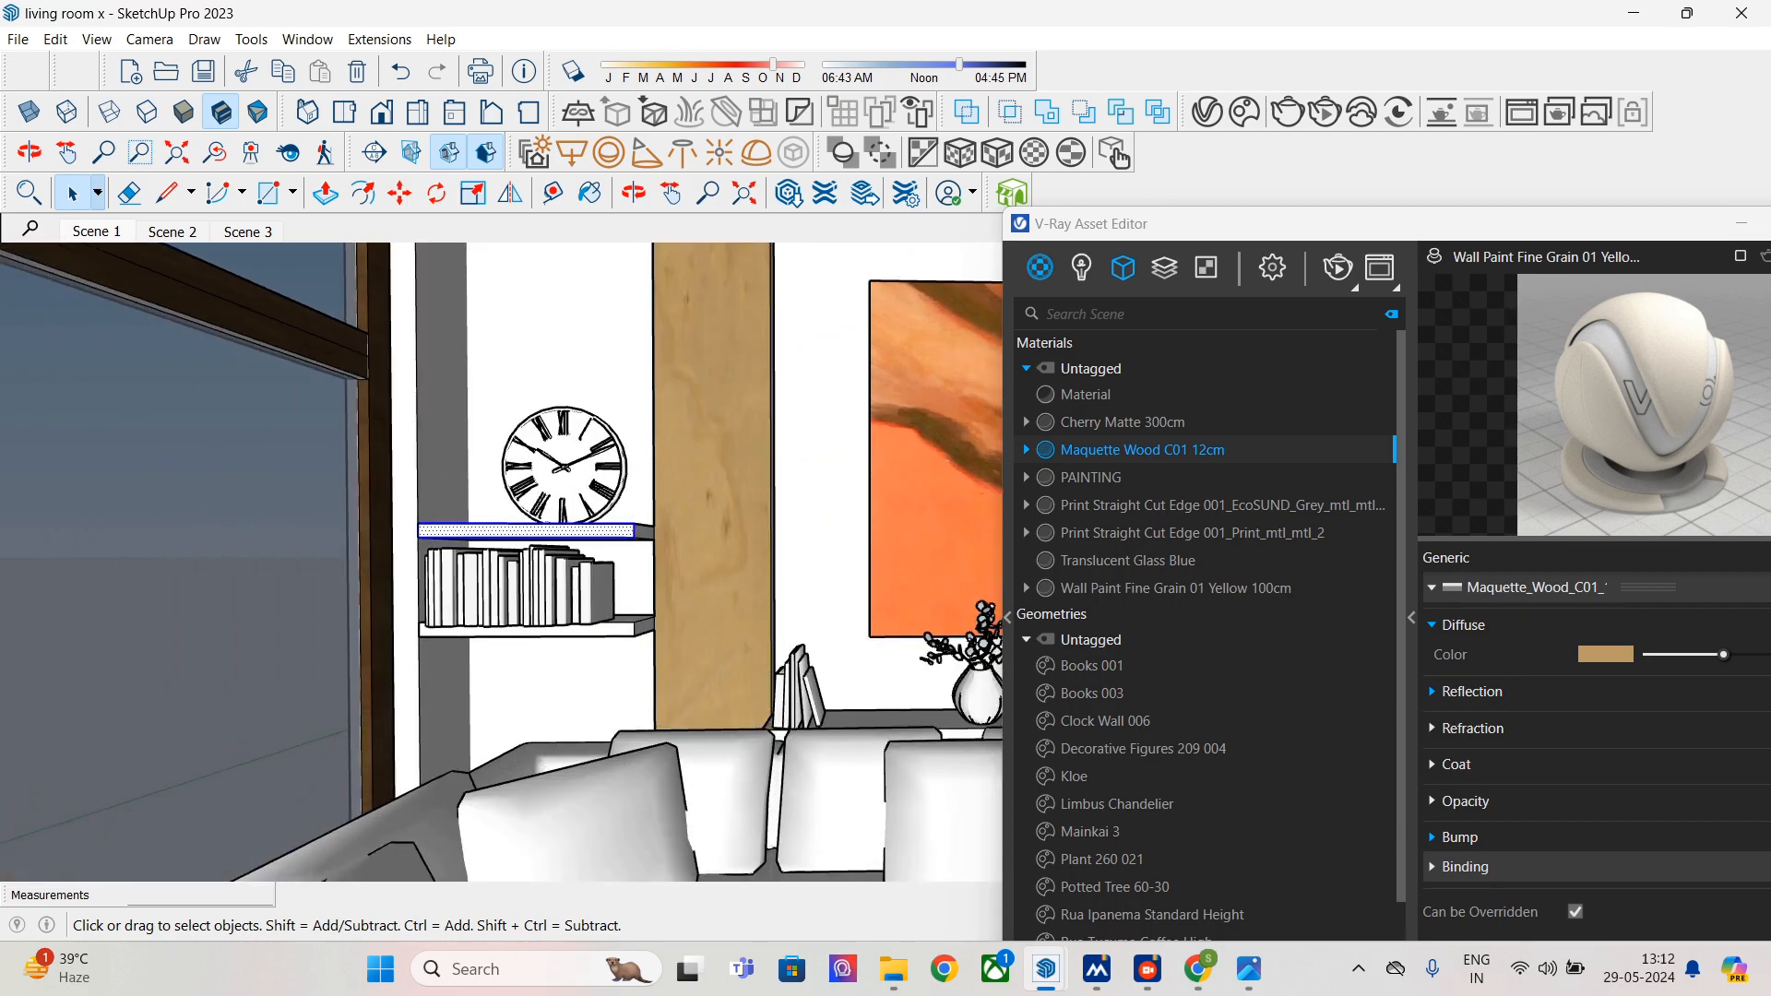
triple_click(597, 531)
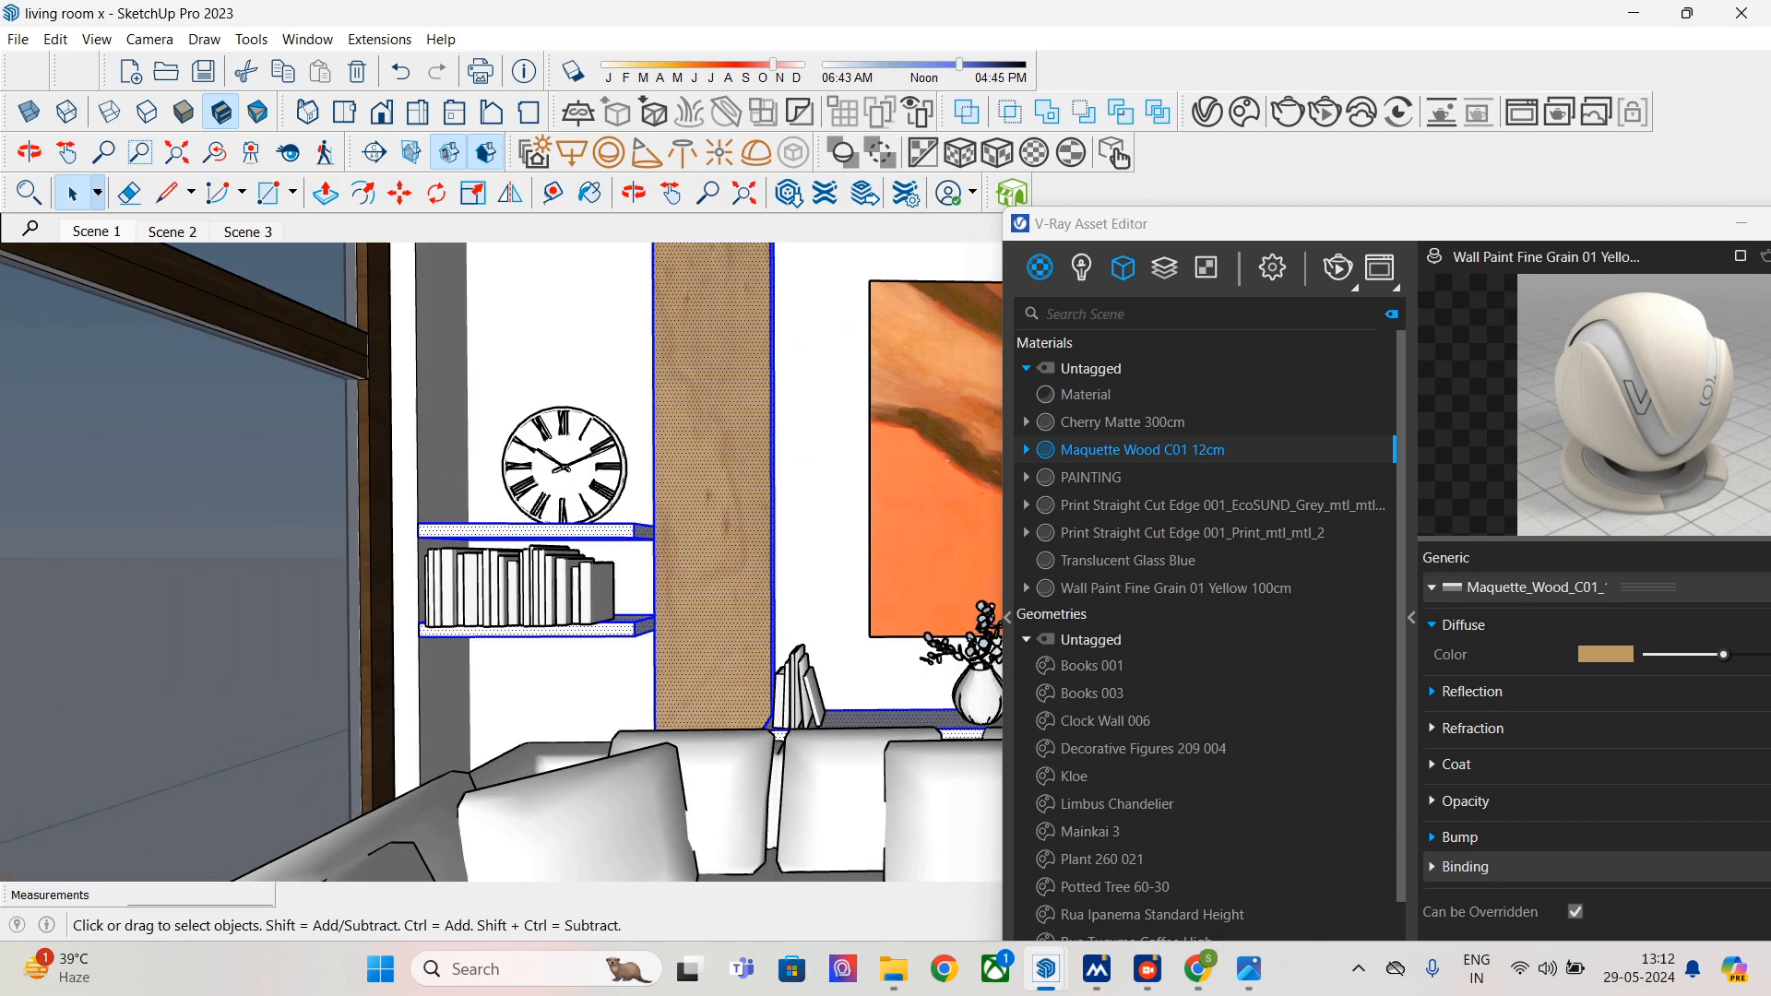
right_click(1181, 449)
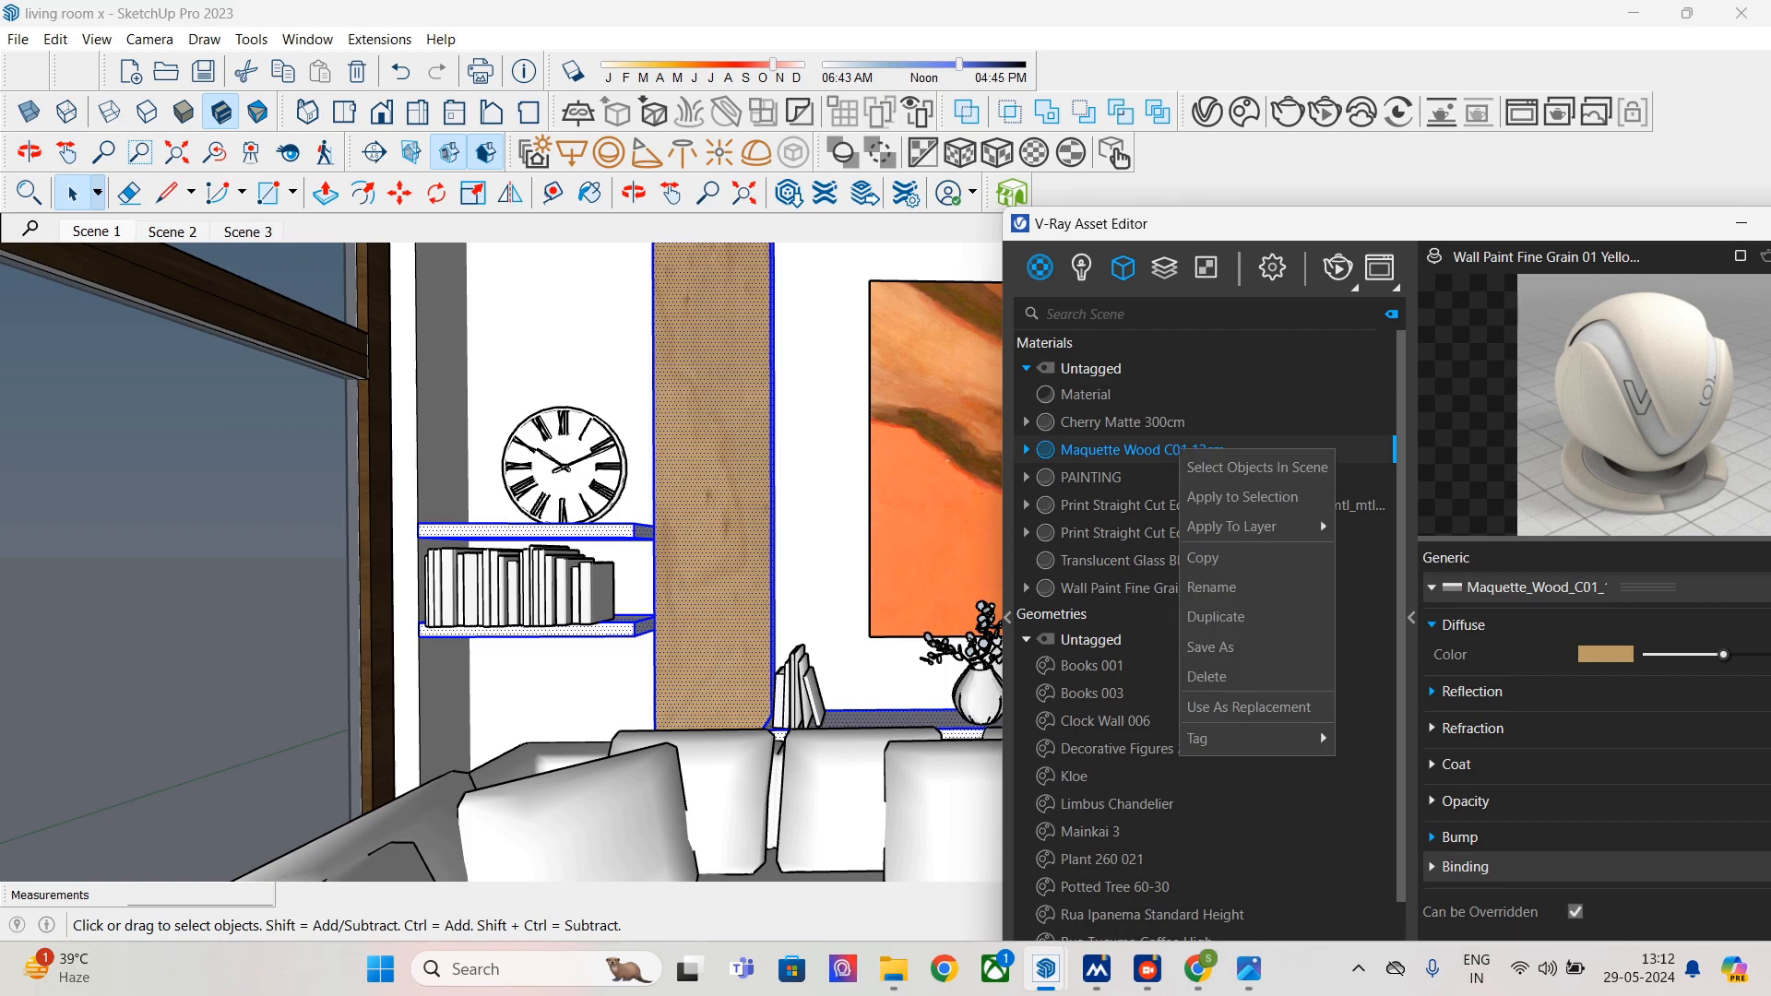
click(1256, 496)
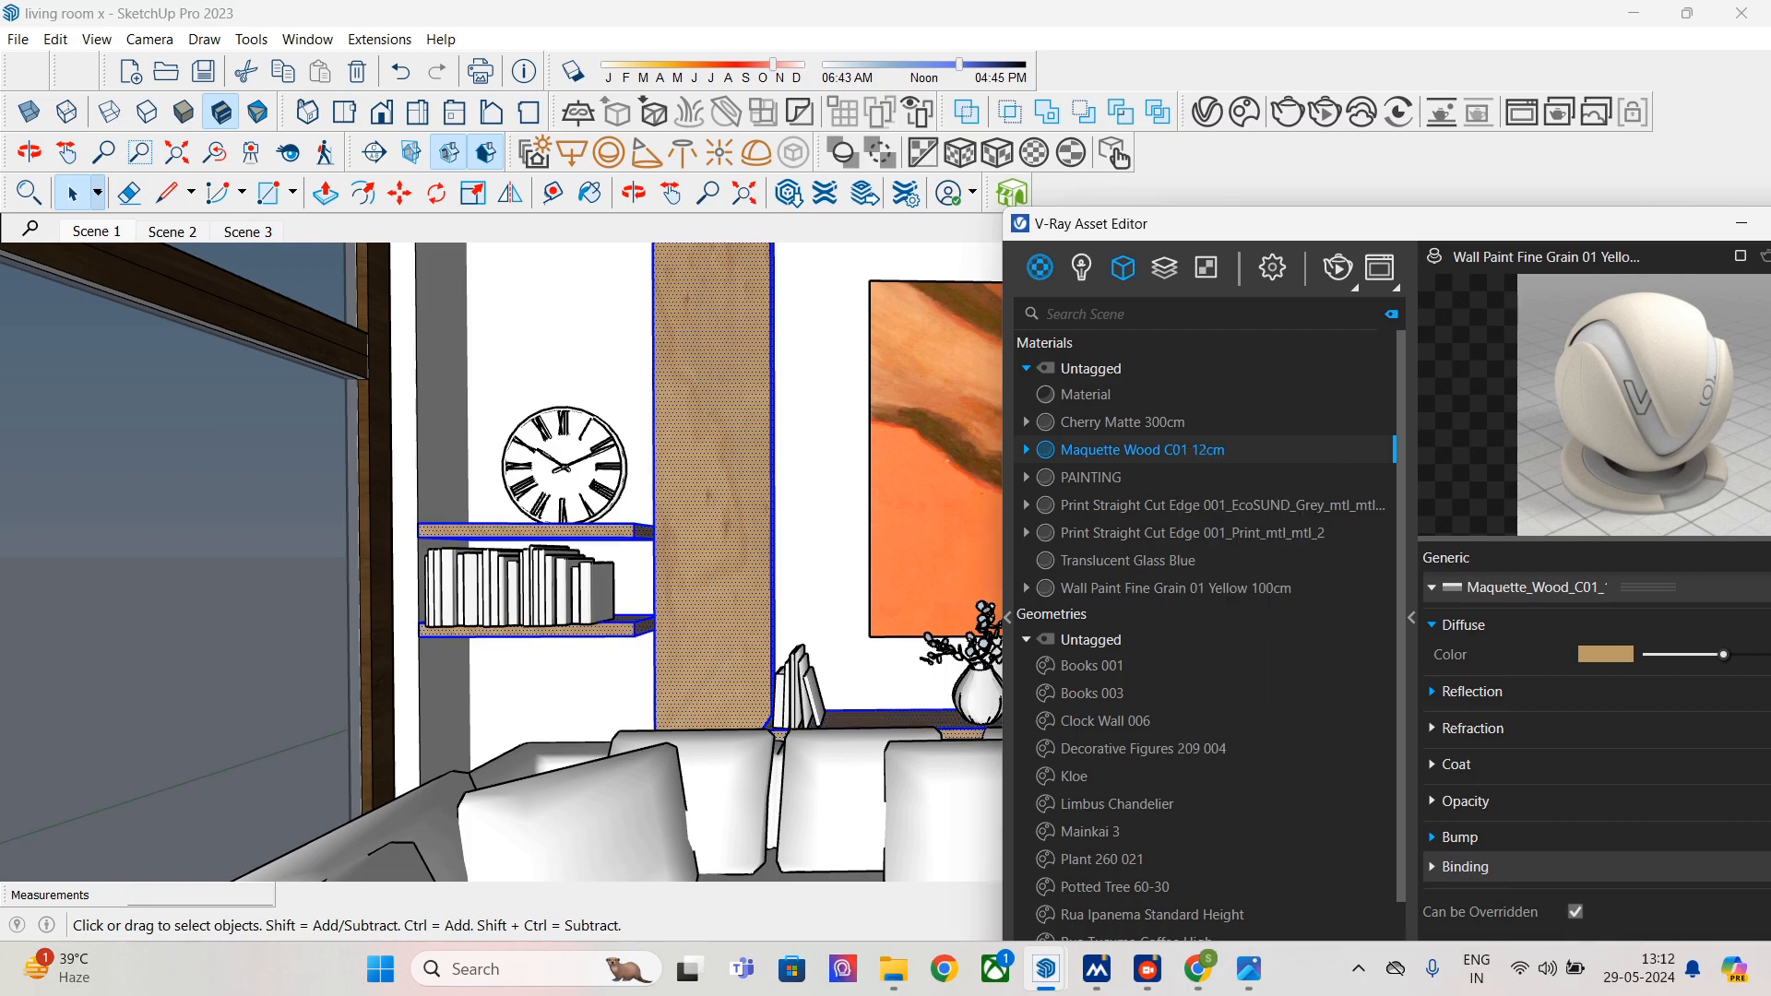
drag(1439, 224, 1104, 239)
click(1407, 238)
scroll(1024, 610, down, 2)
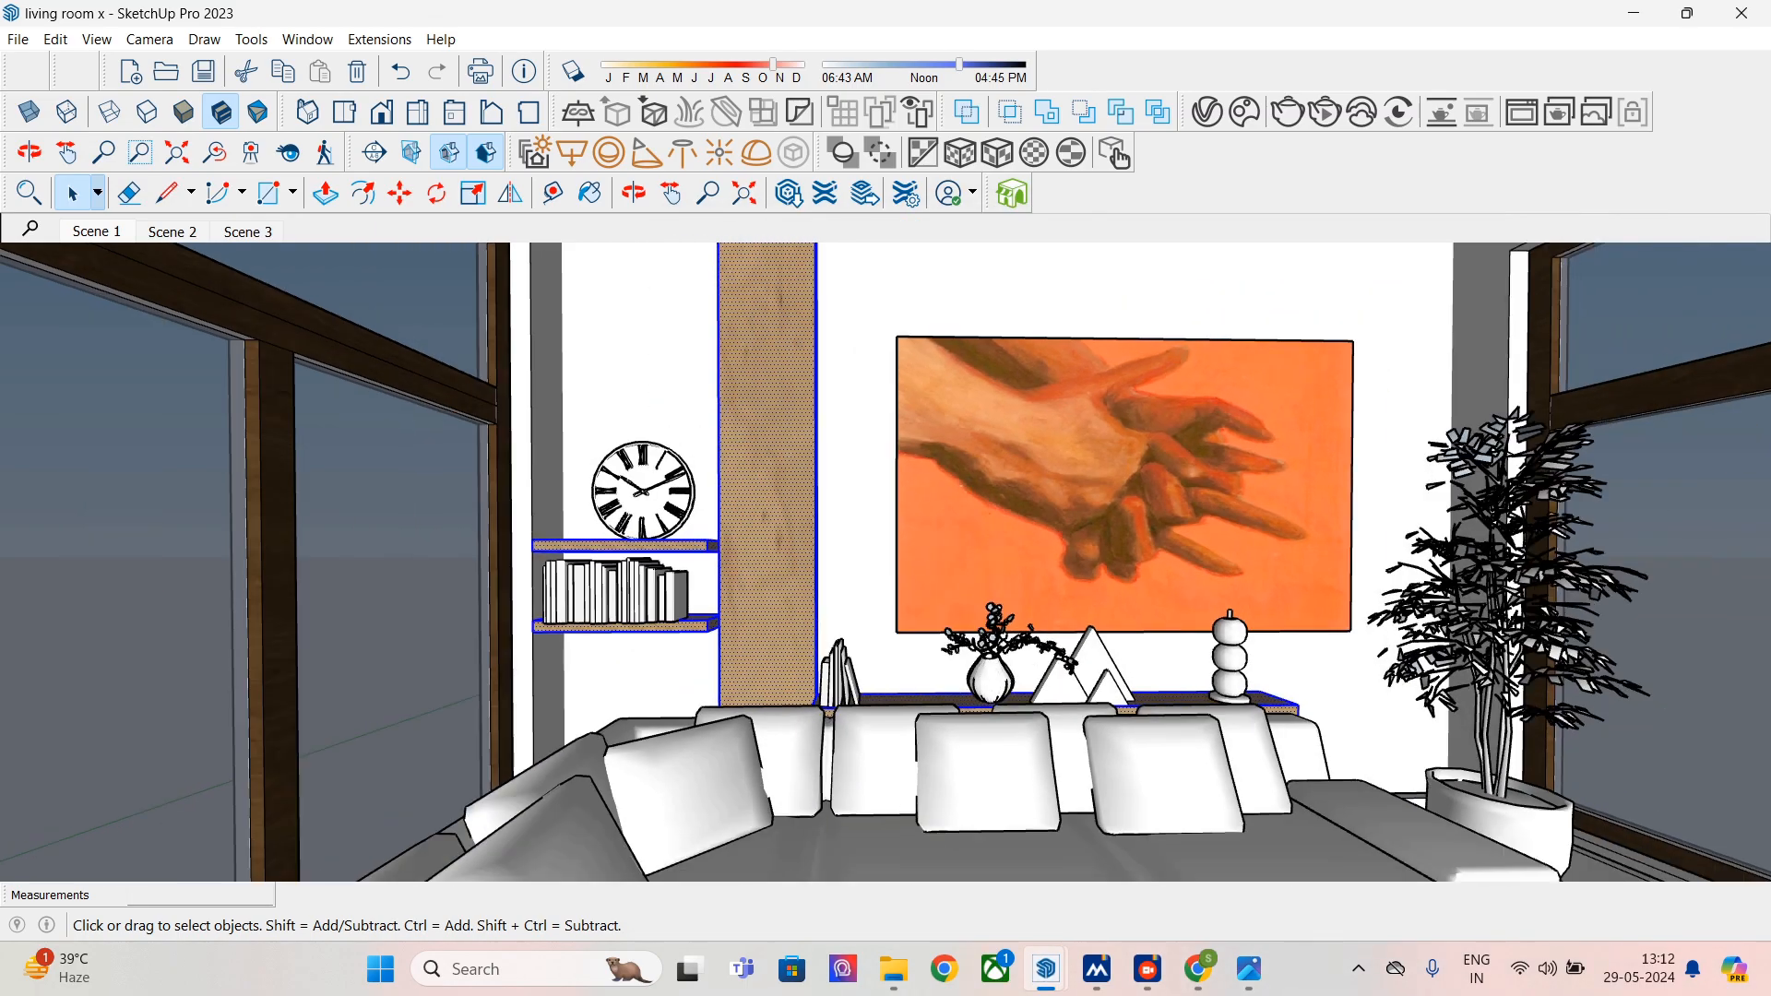
scroll(1023, 610, down, 4)
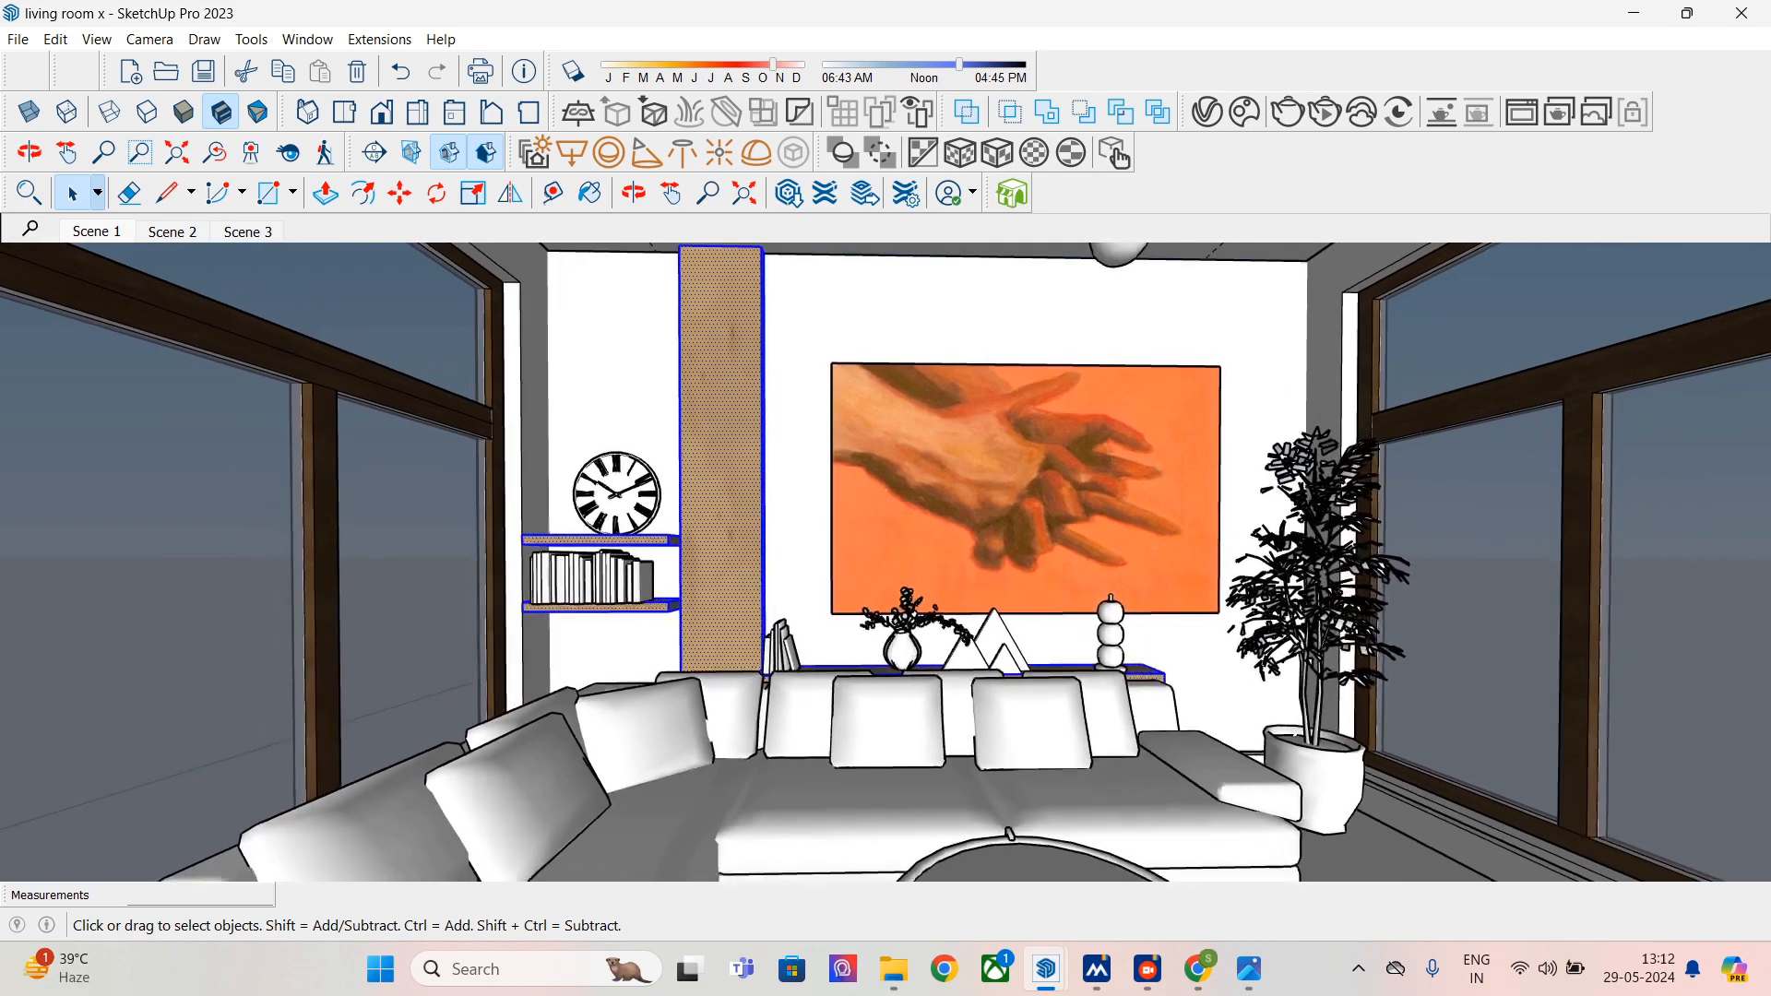
- Run a V-Ray interactive render and inspect the wood on the shelf unit and panel up close
click(1324, 112)
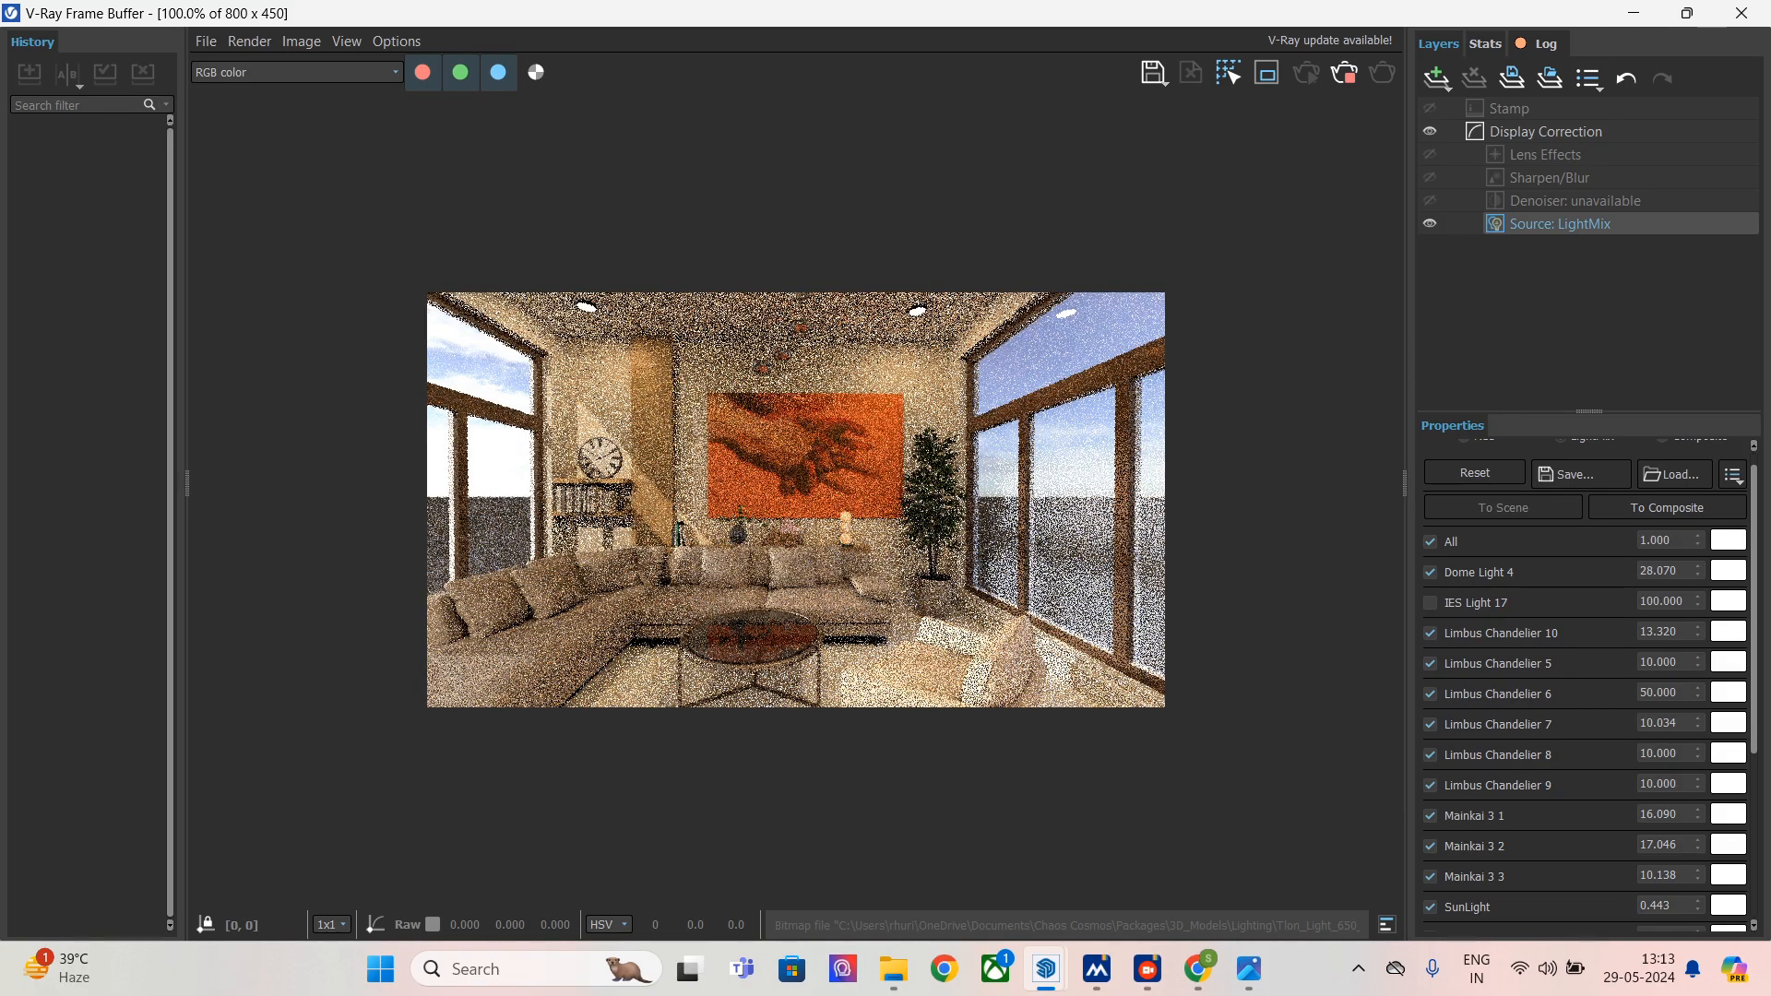
scroll(634, 518, up, 1)
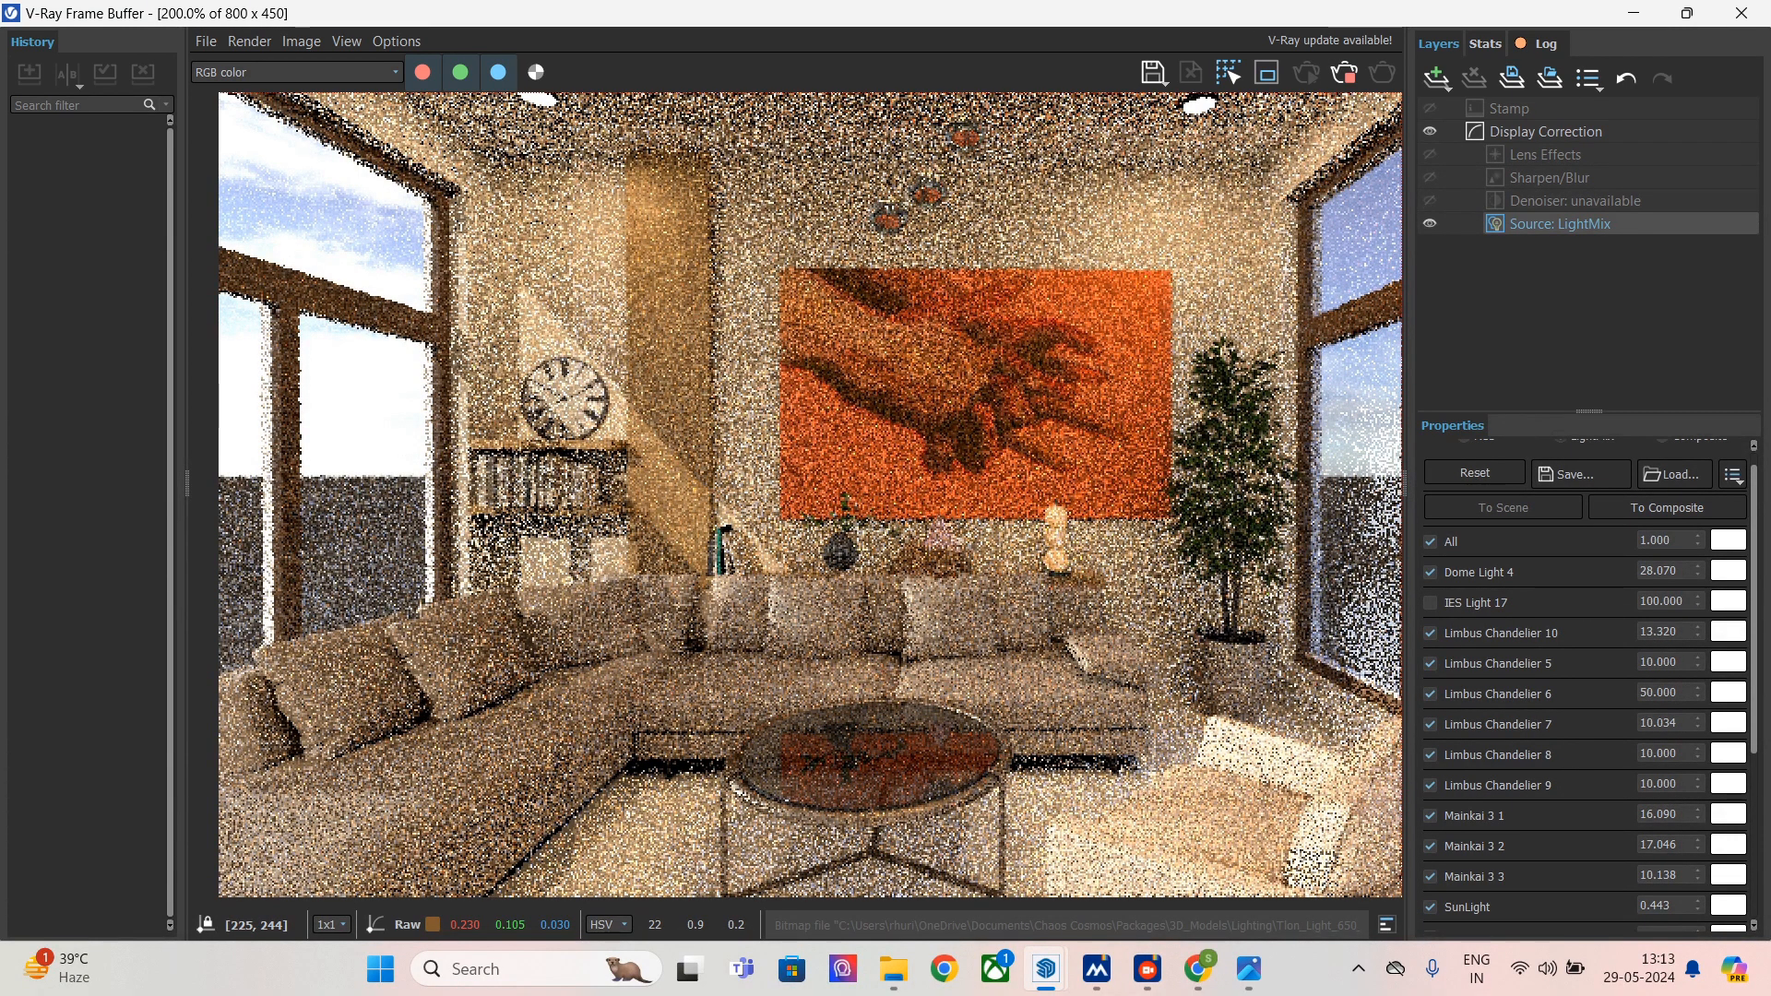
scroll(634, 518, down, 1)
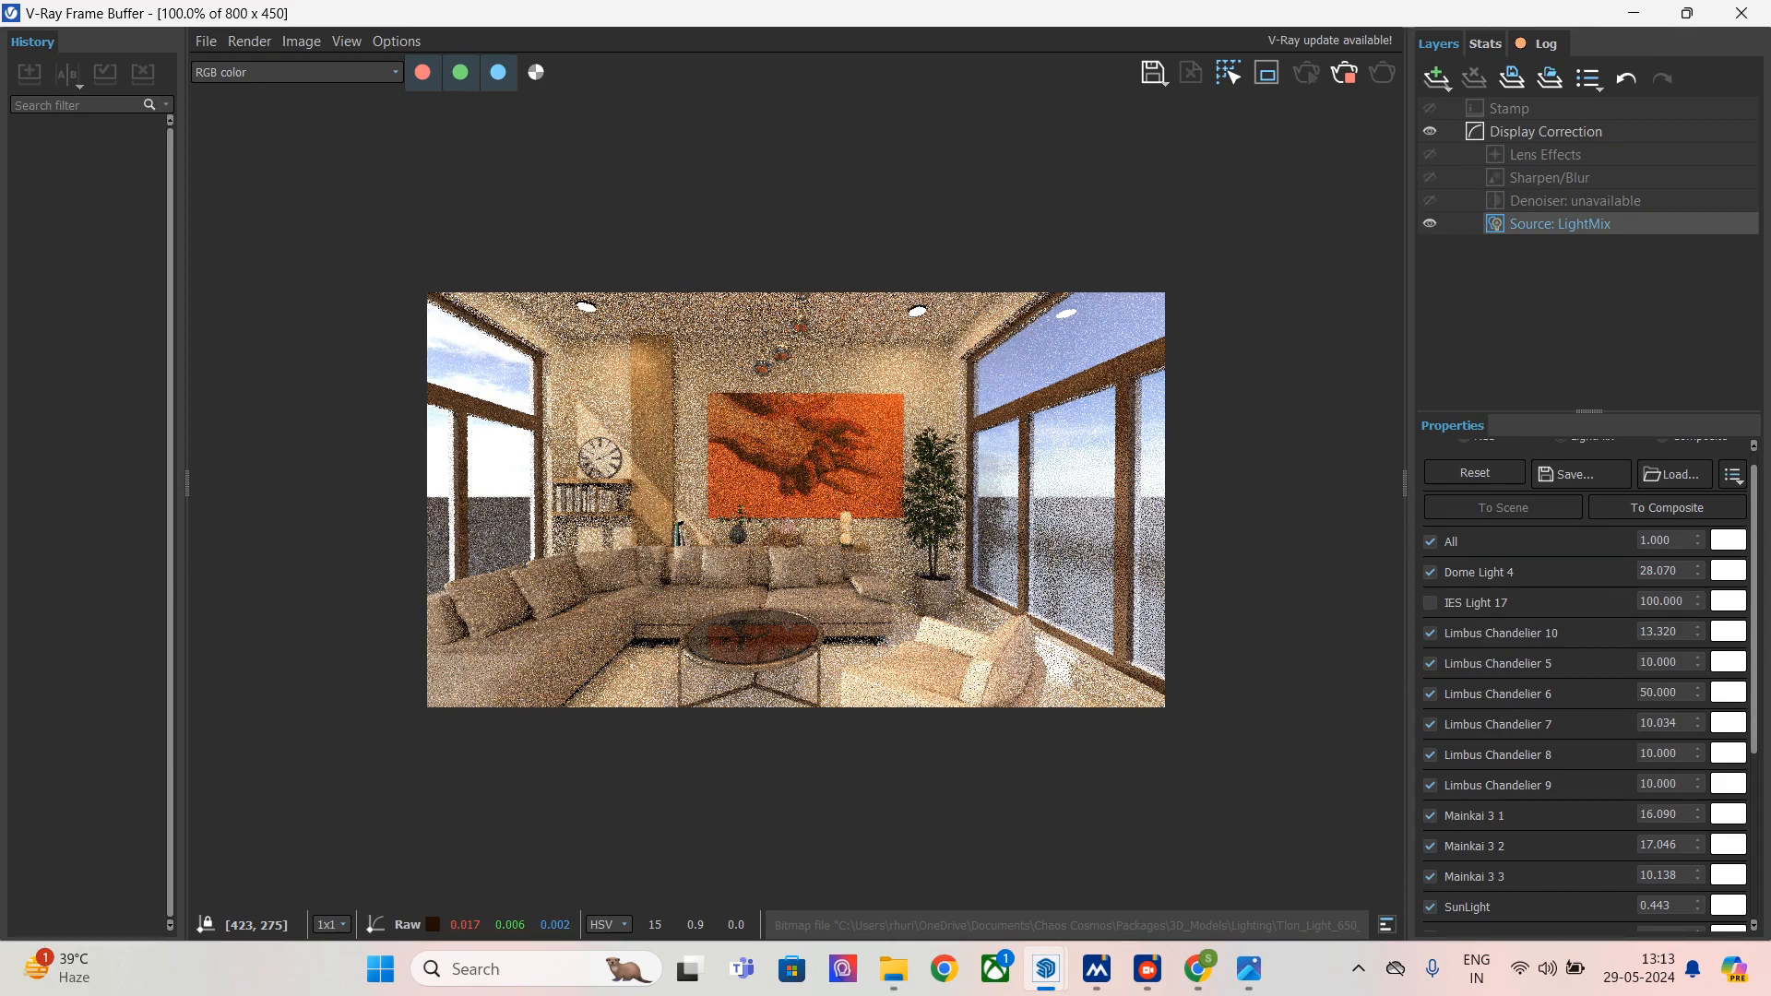
click(1633, 13)
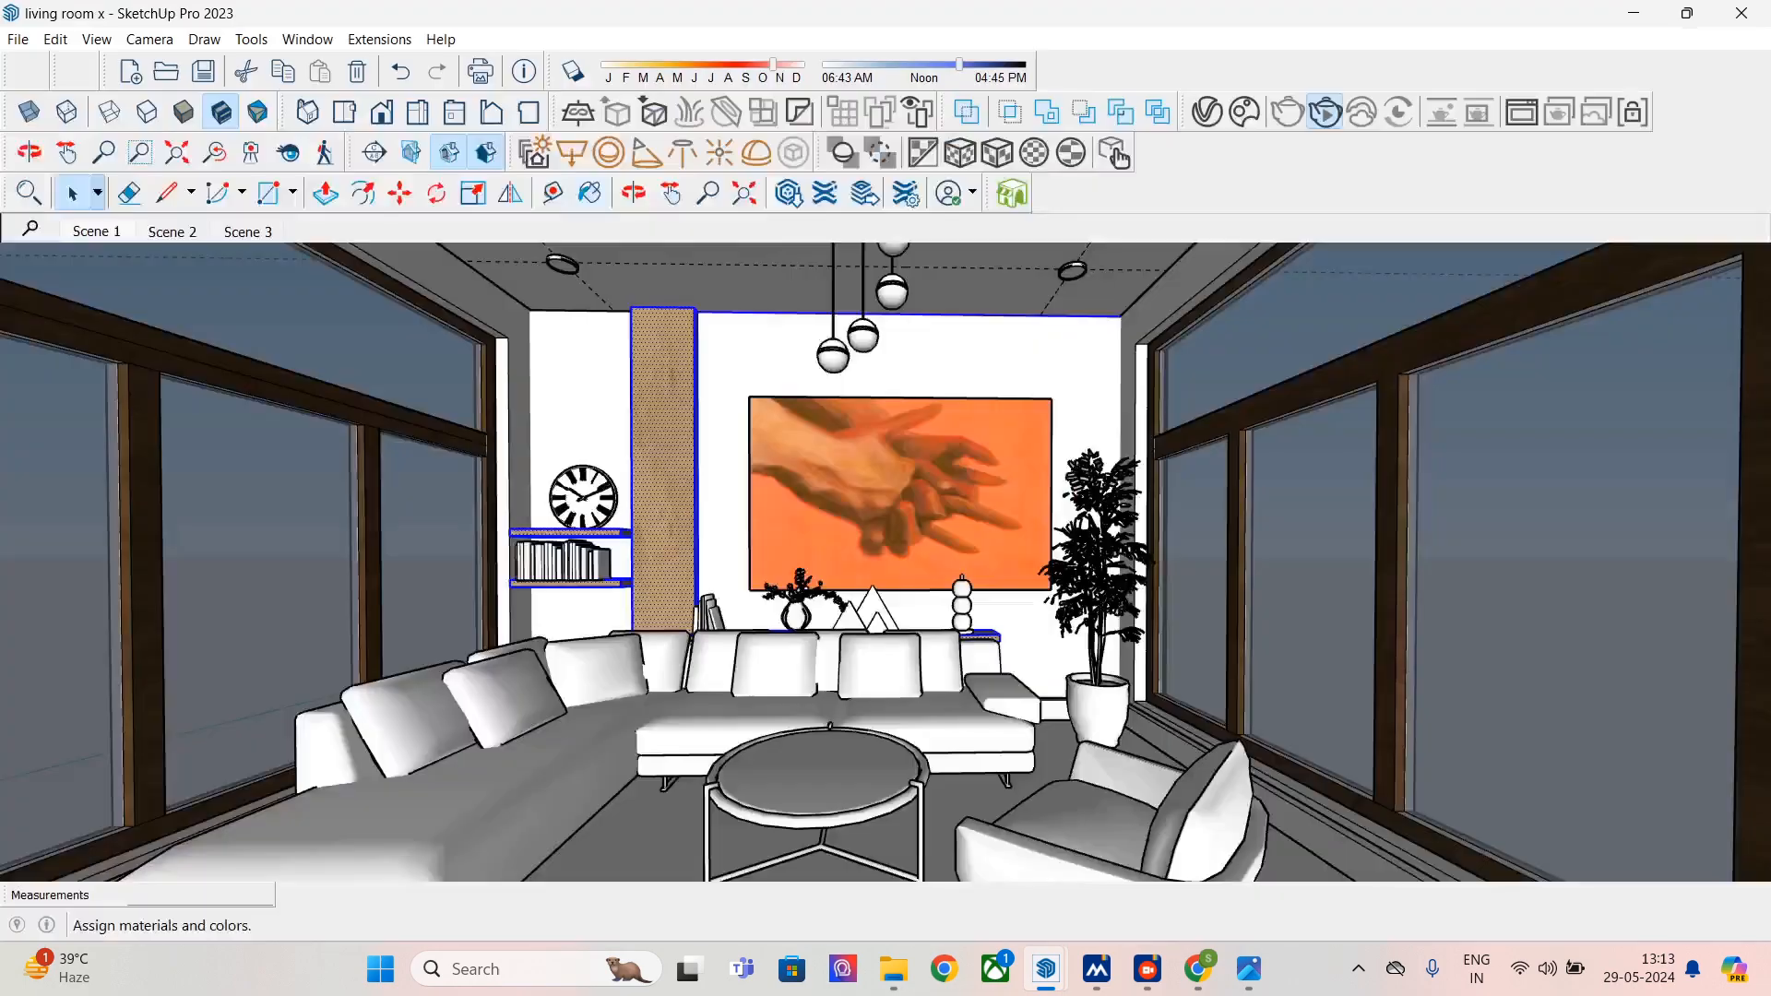
- Browse the model's materials for the Paint Bucket and restart the interactive render in a maximized frame buffer
click(590, 192)
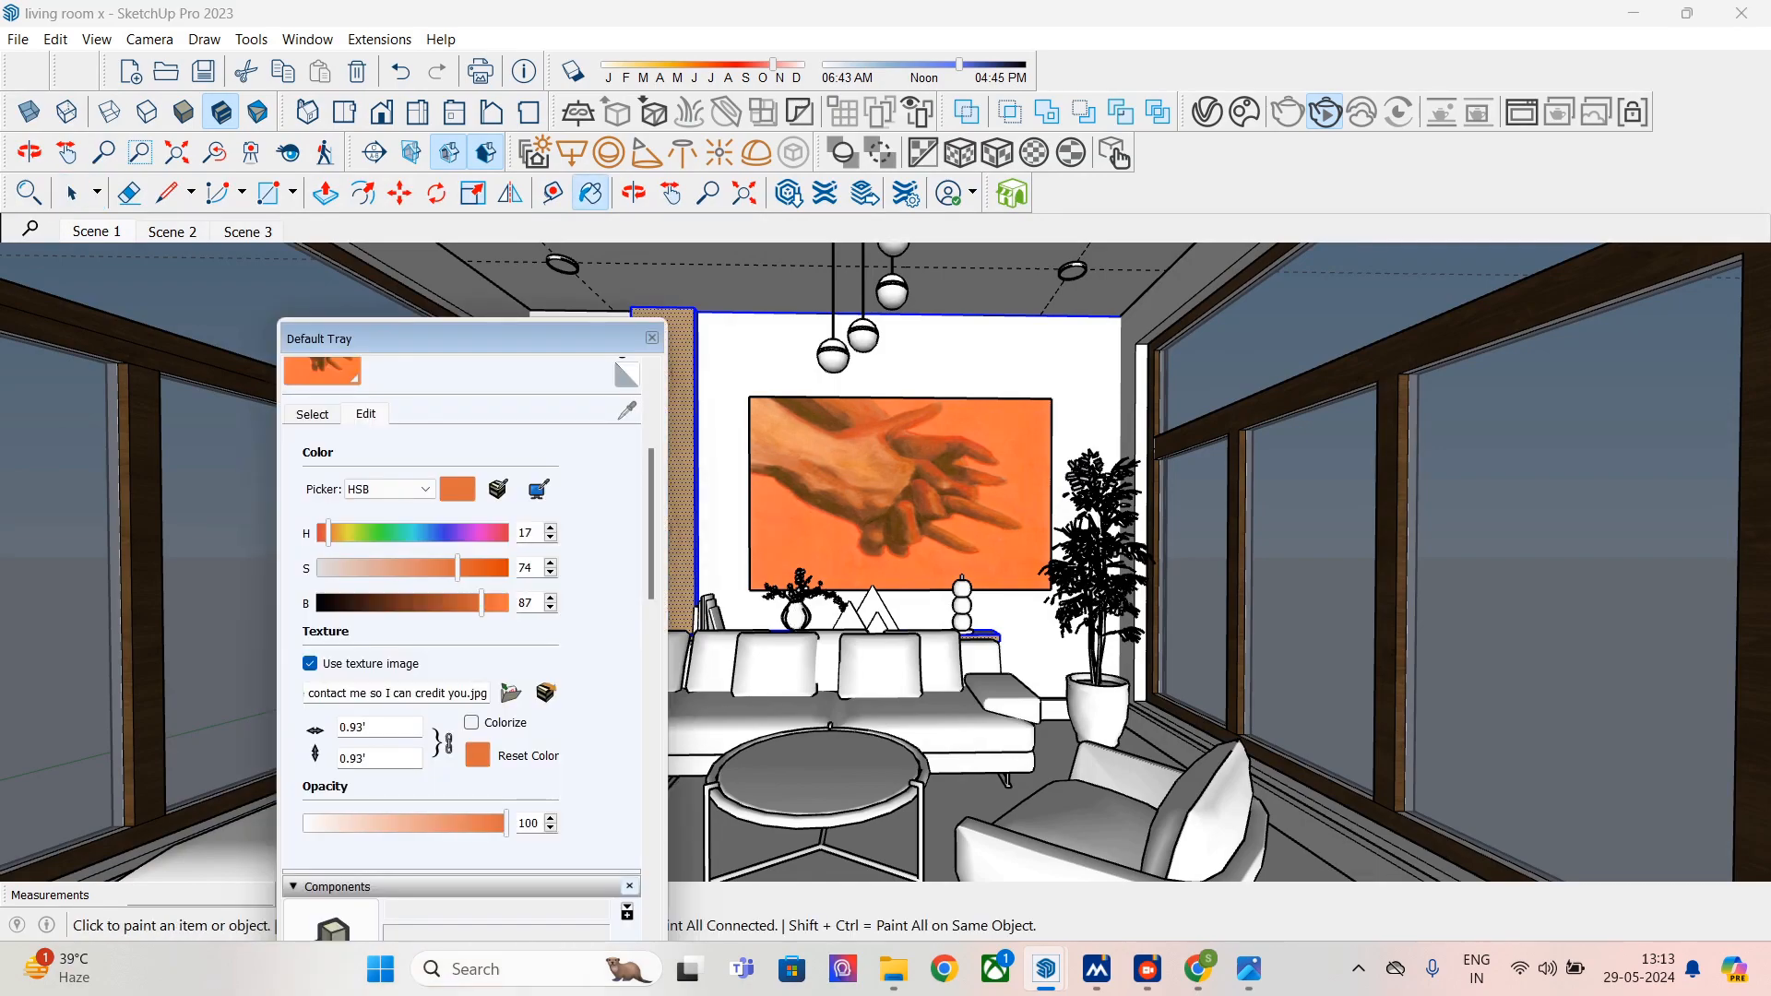
click(311, 414)
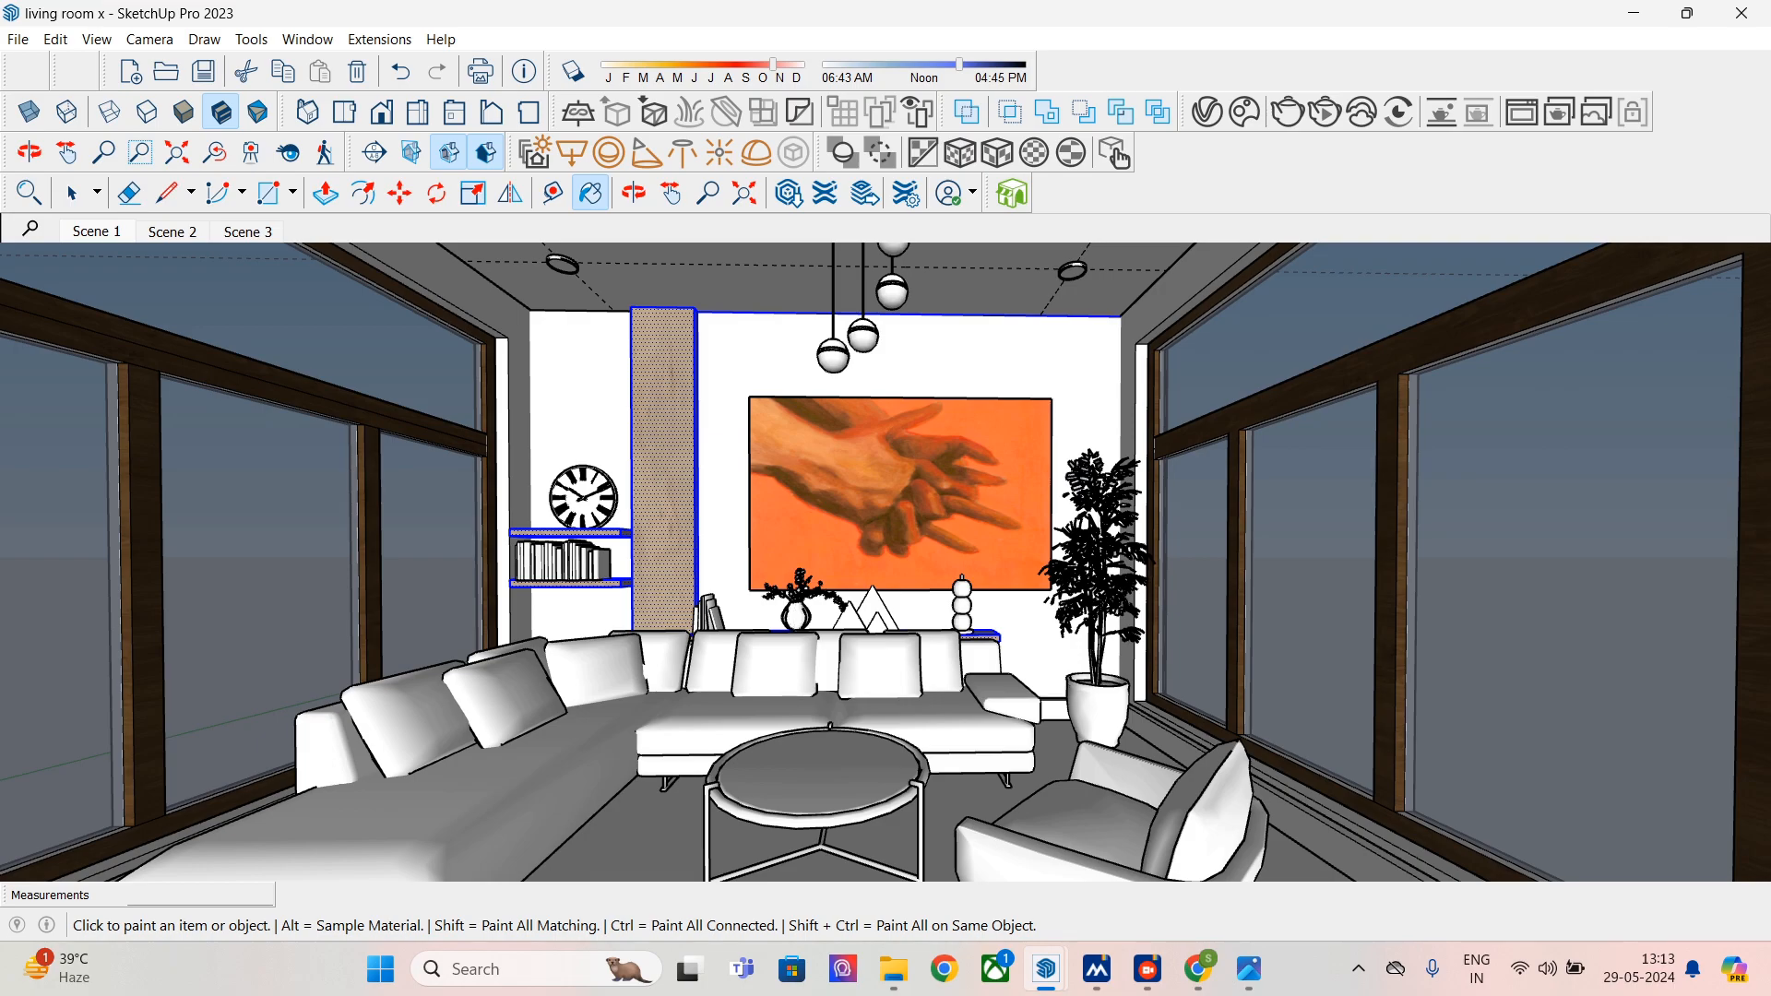
click(1323, 112)
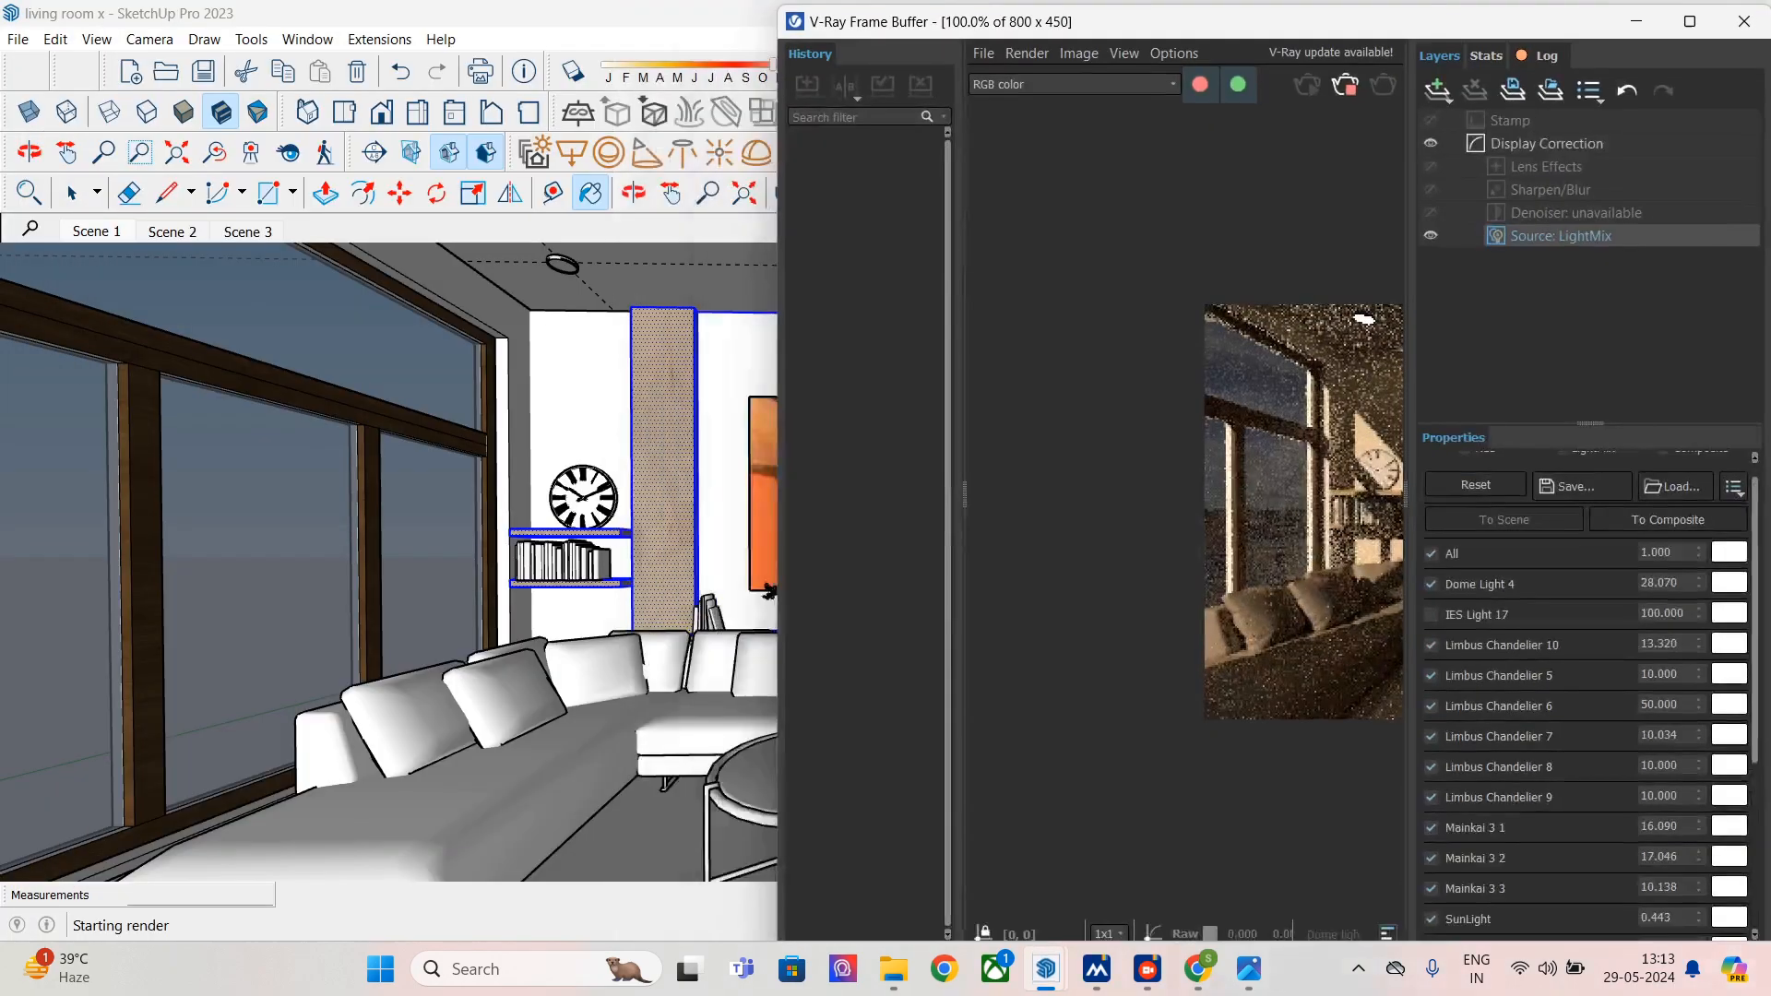
click(1690, 20)
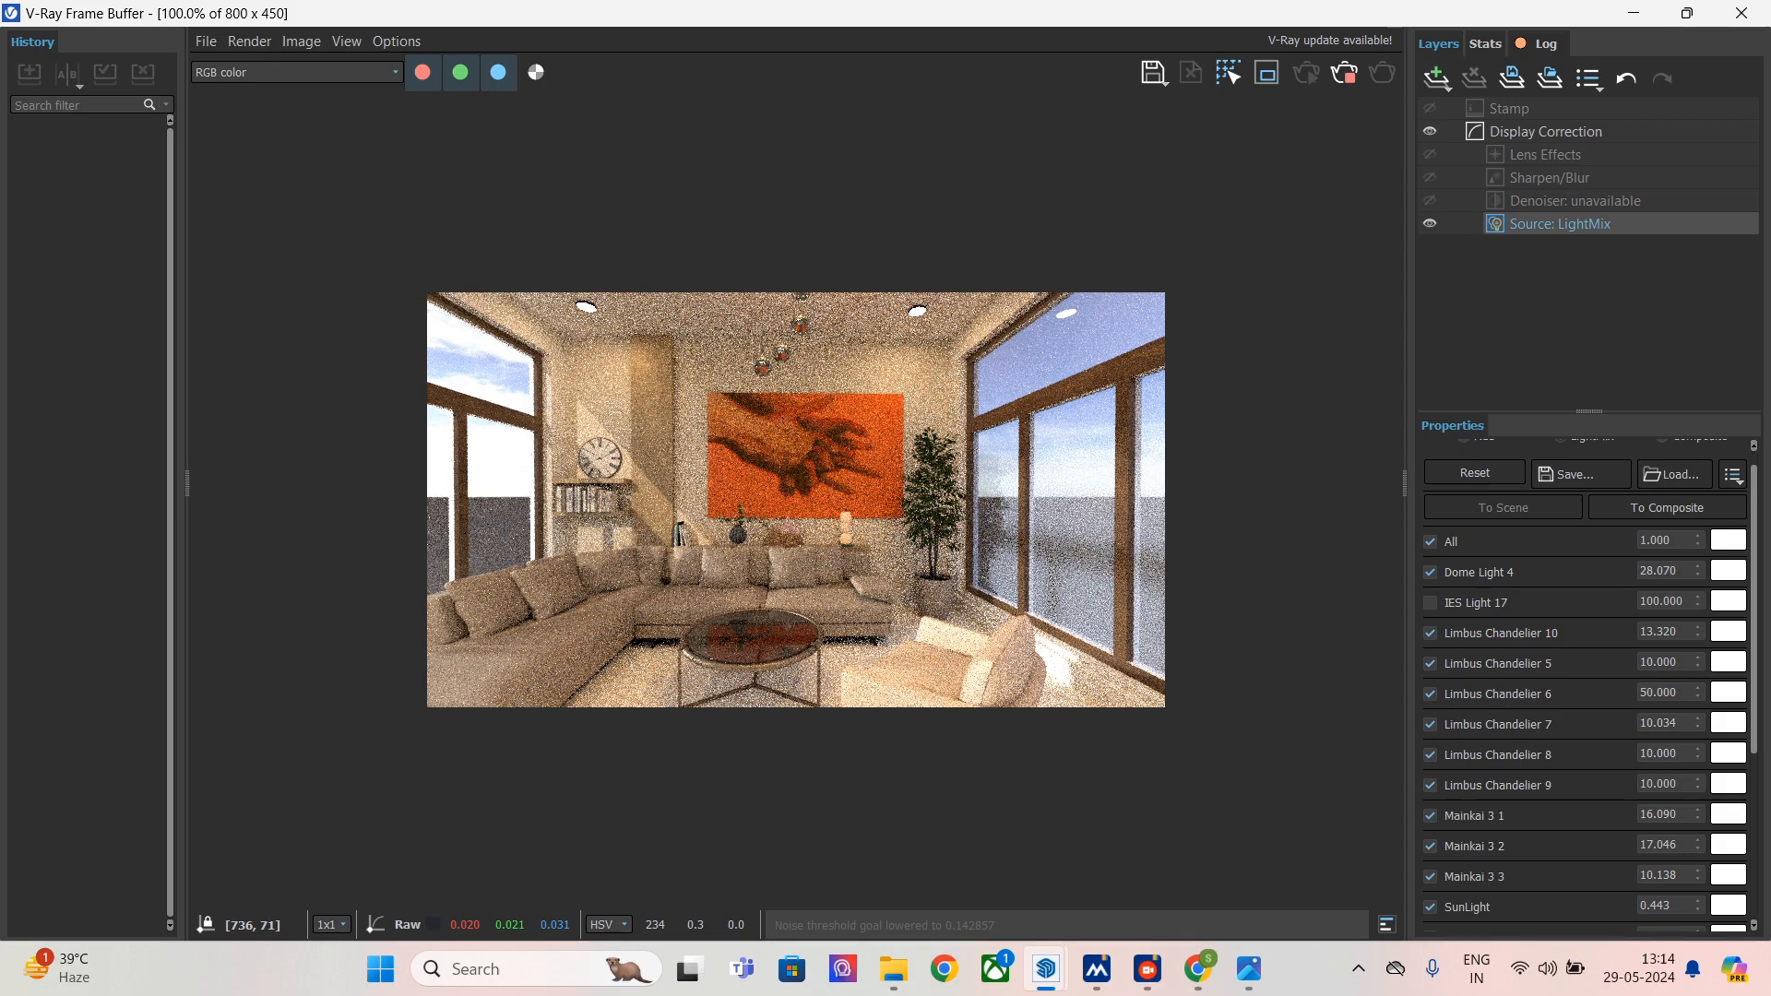
- Return to the model and paint the window frame faces on both side walls with Maquette Wood C01 12cm
key(alt+Tab)
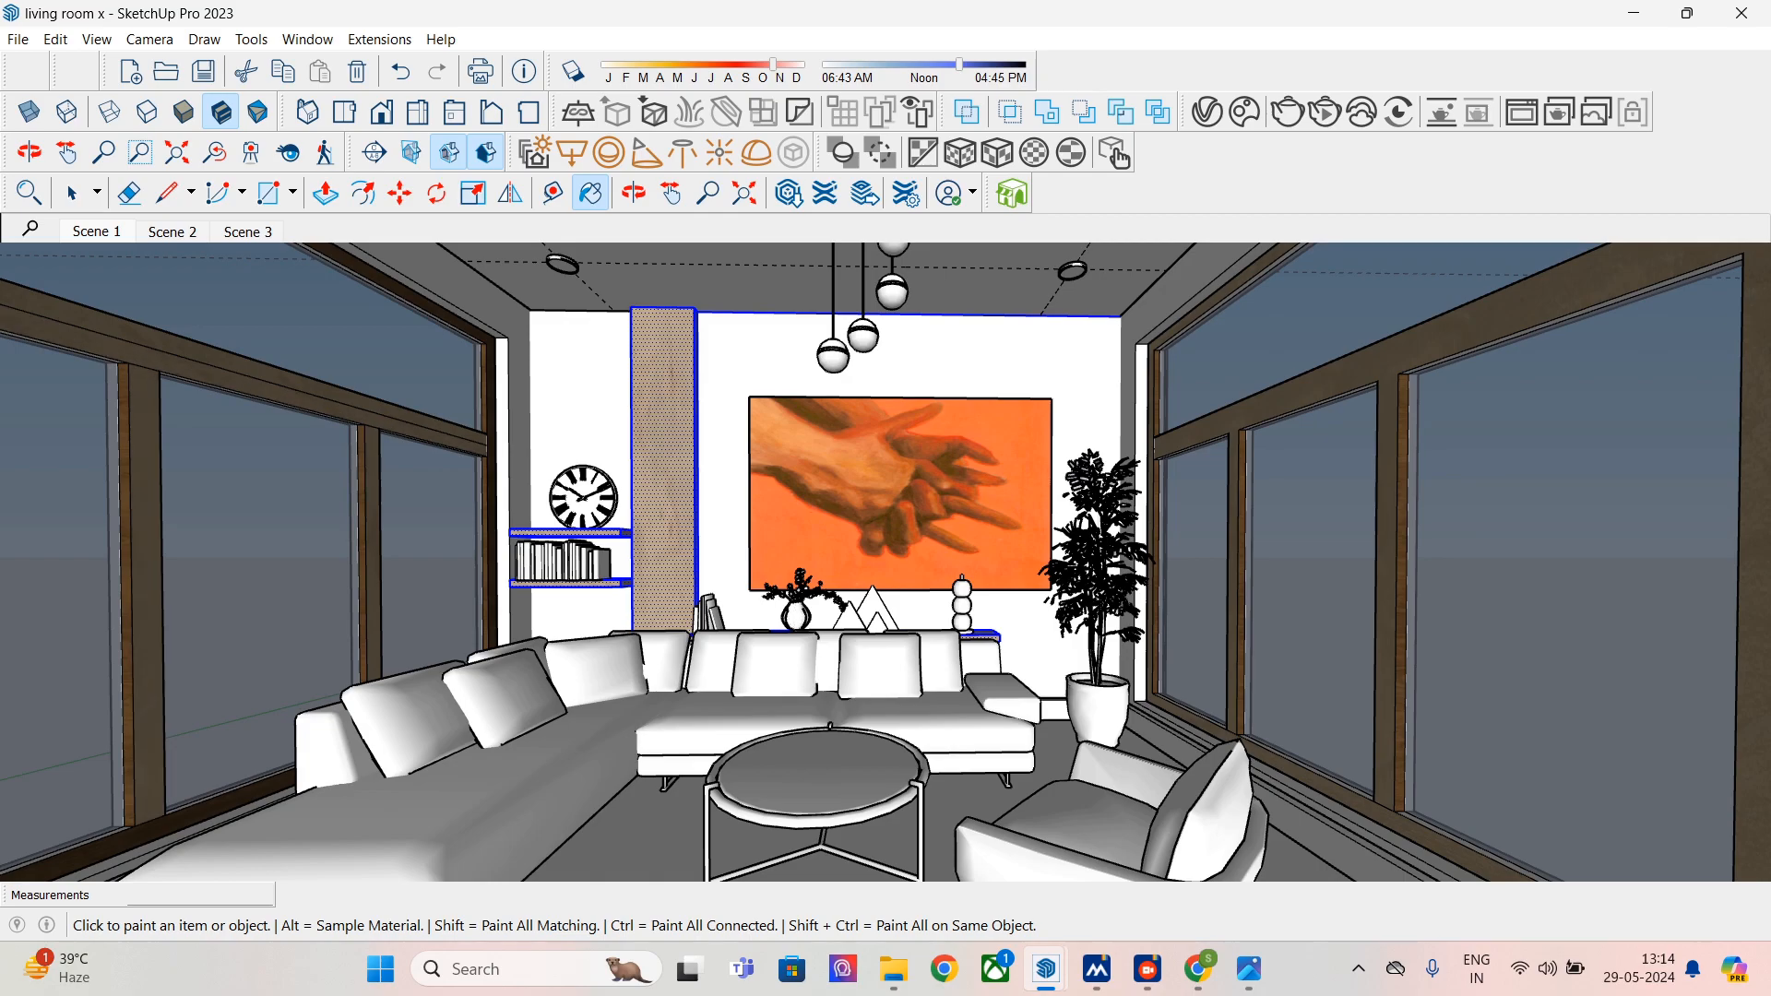
click(126, 590)
click(362, 553)
click(485, 554)
click(493, 553)
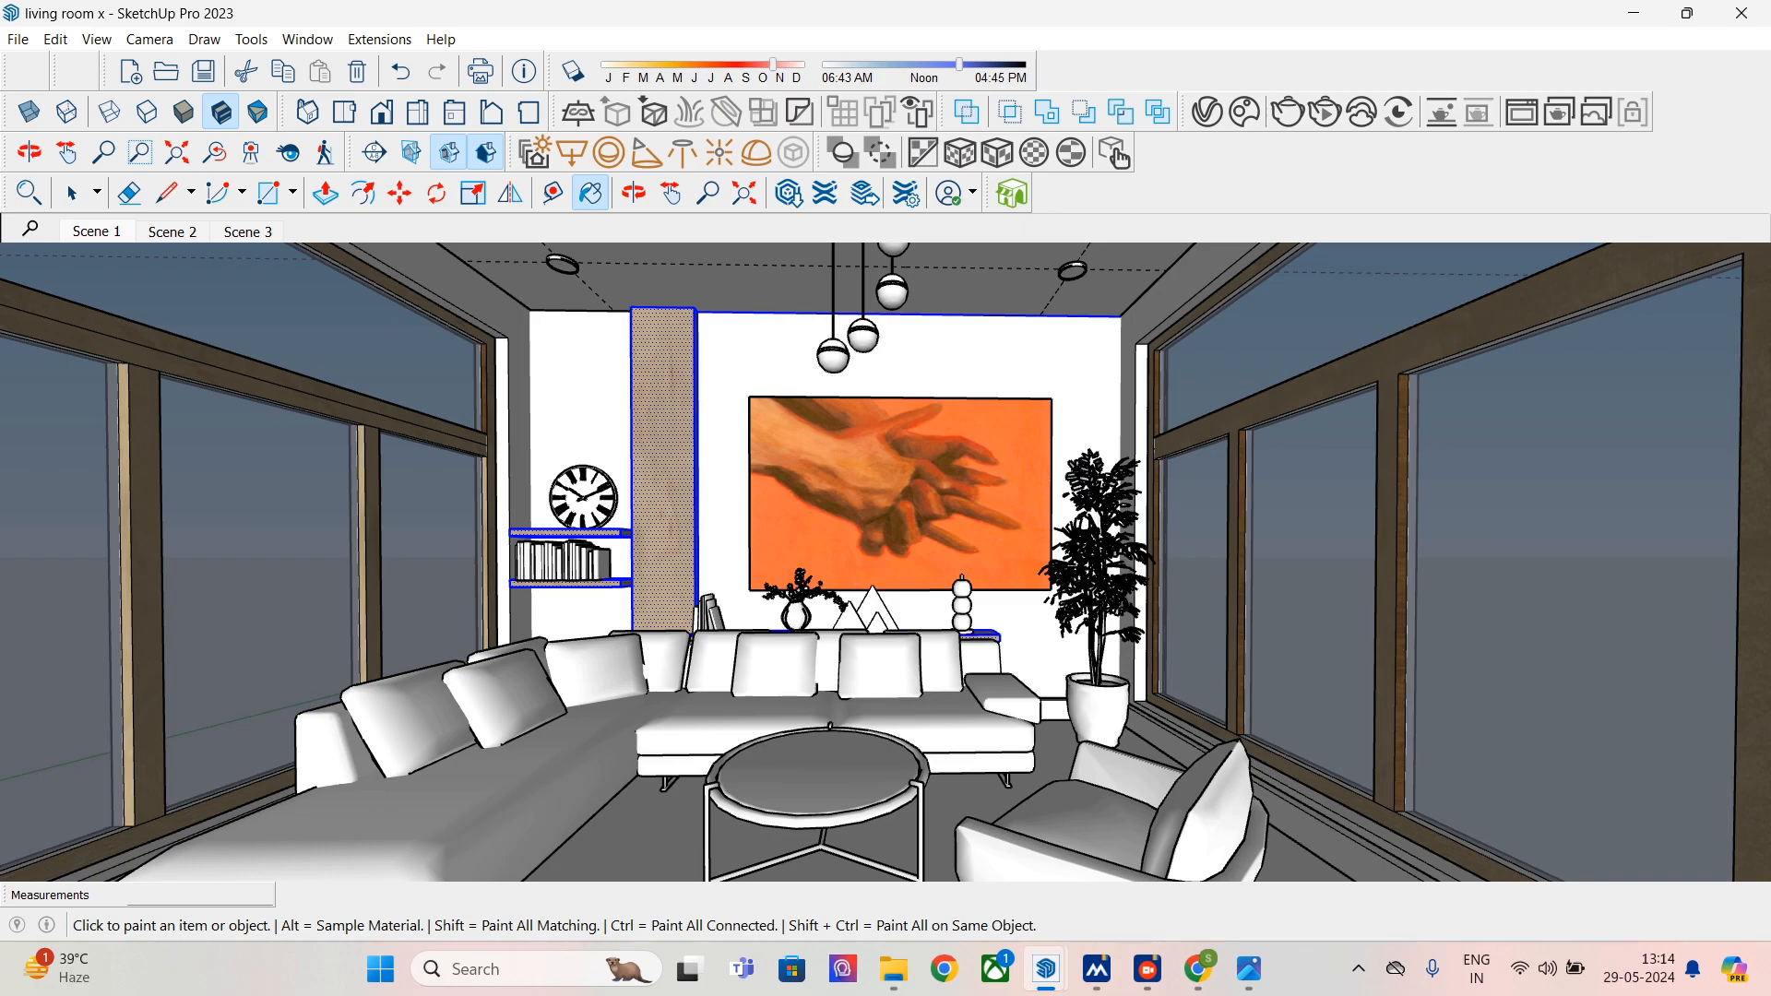
click(484, 392)
click(1241, 581)
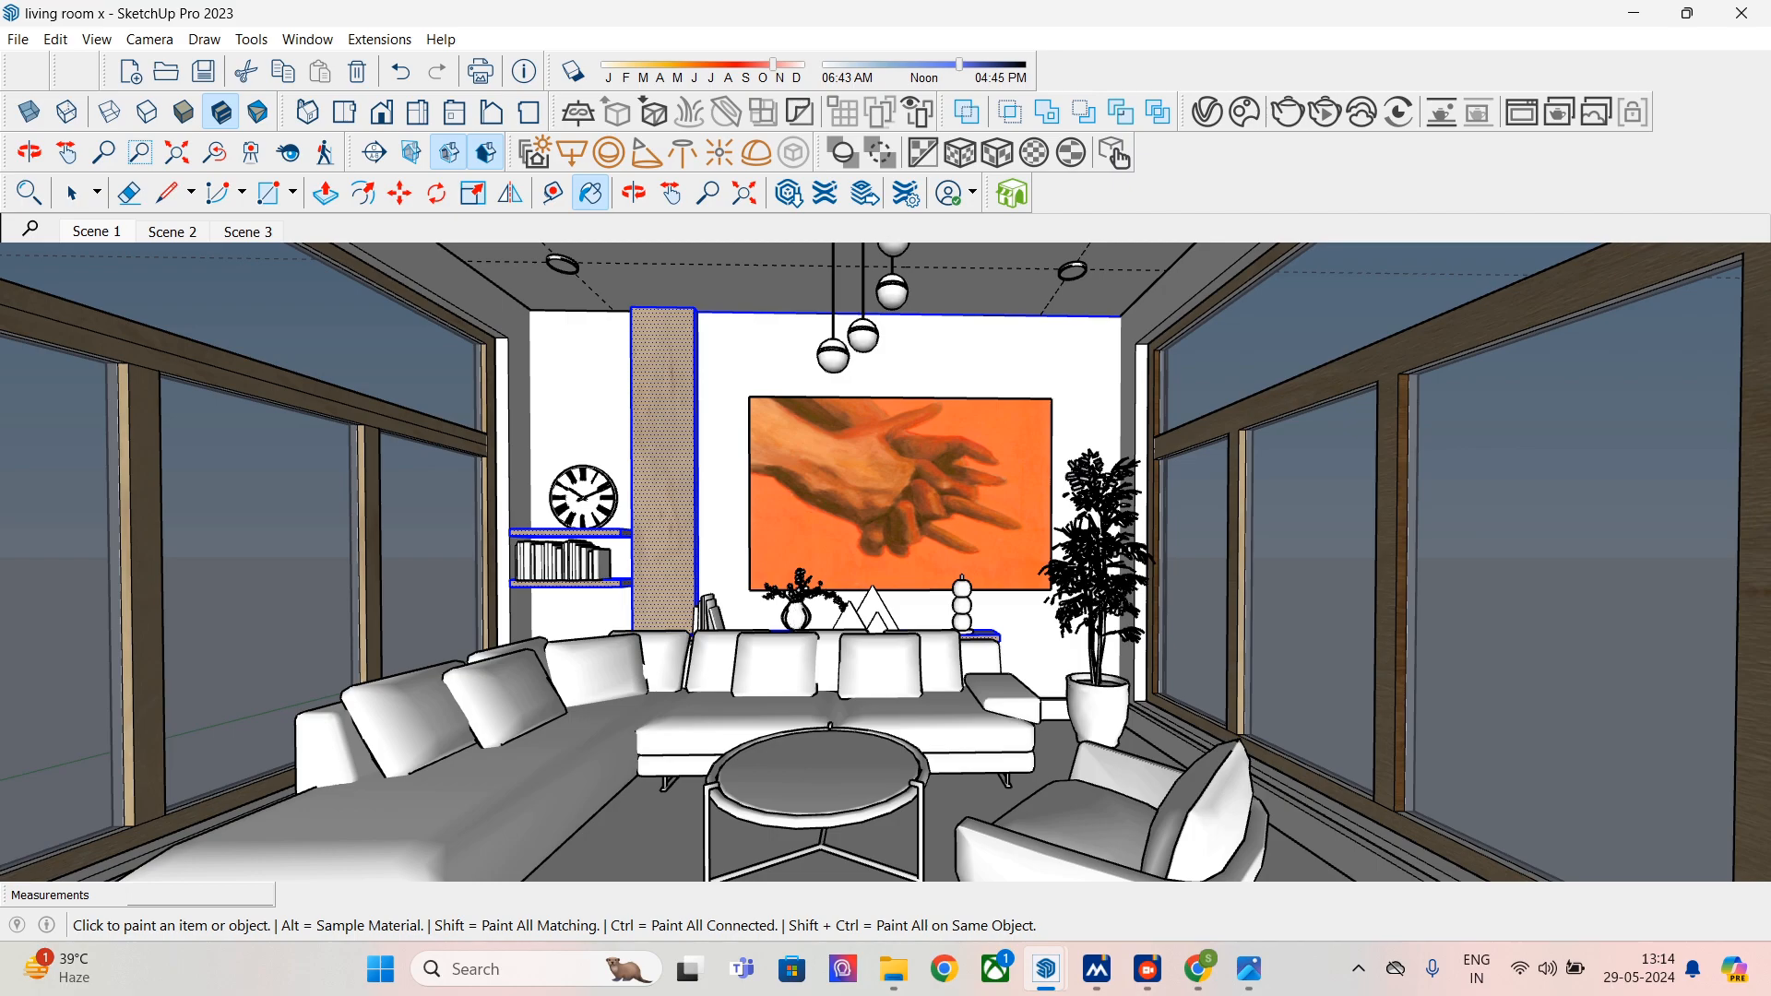
- Select the horizontal rail edge of the left wall's window frame and extend the selection to its connected faces
key(space)
triple_click(212, 358)
click(213, 365)
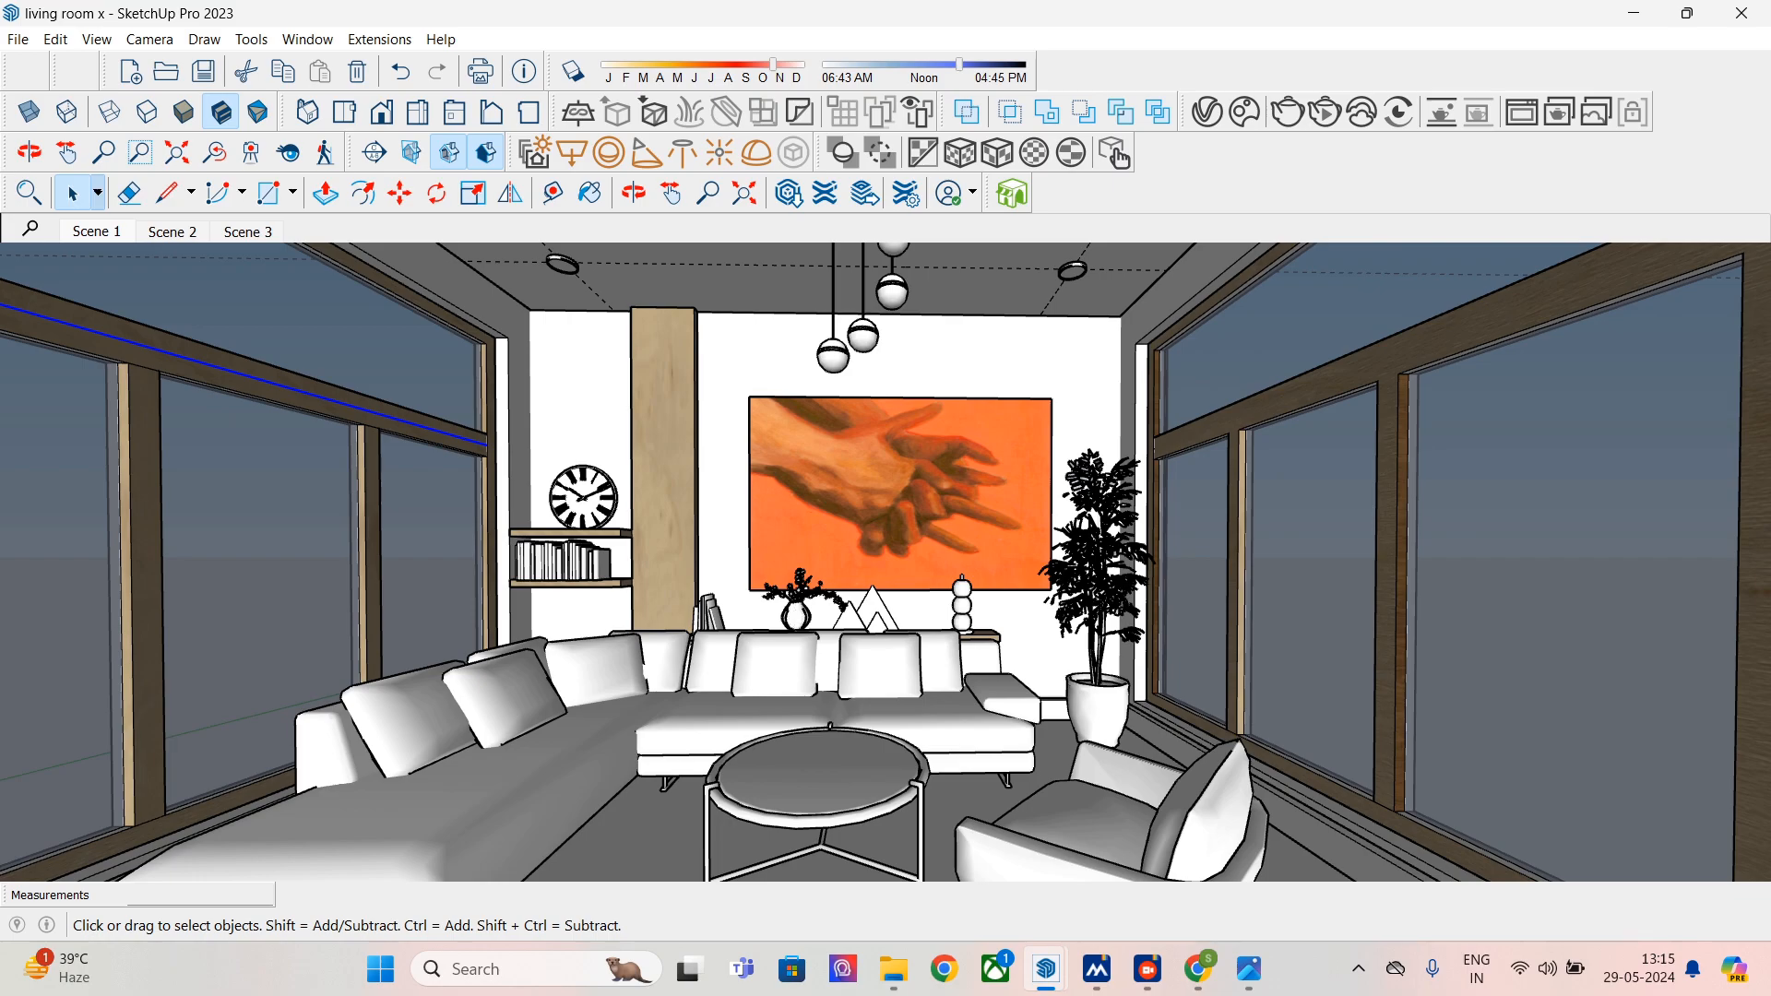
right_click(146, 345)
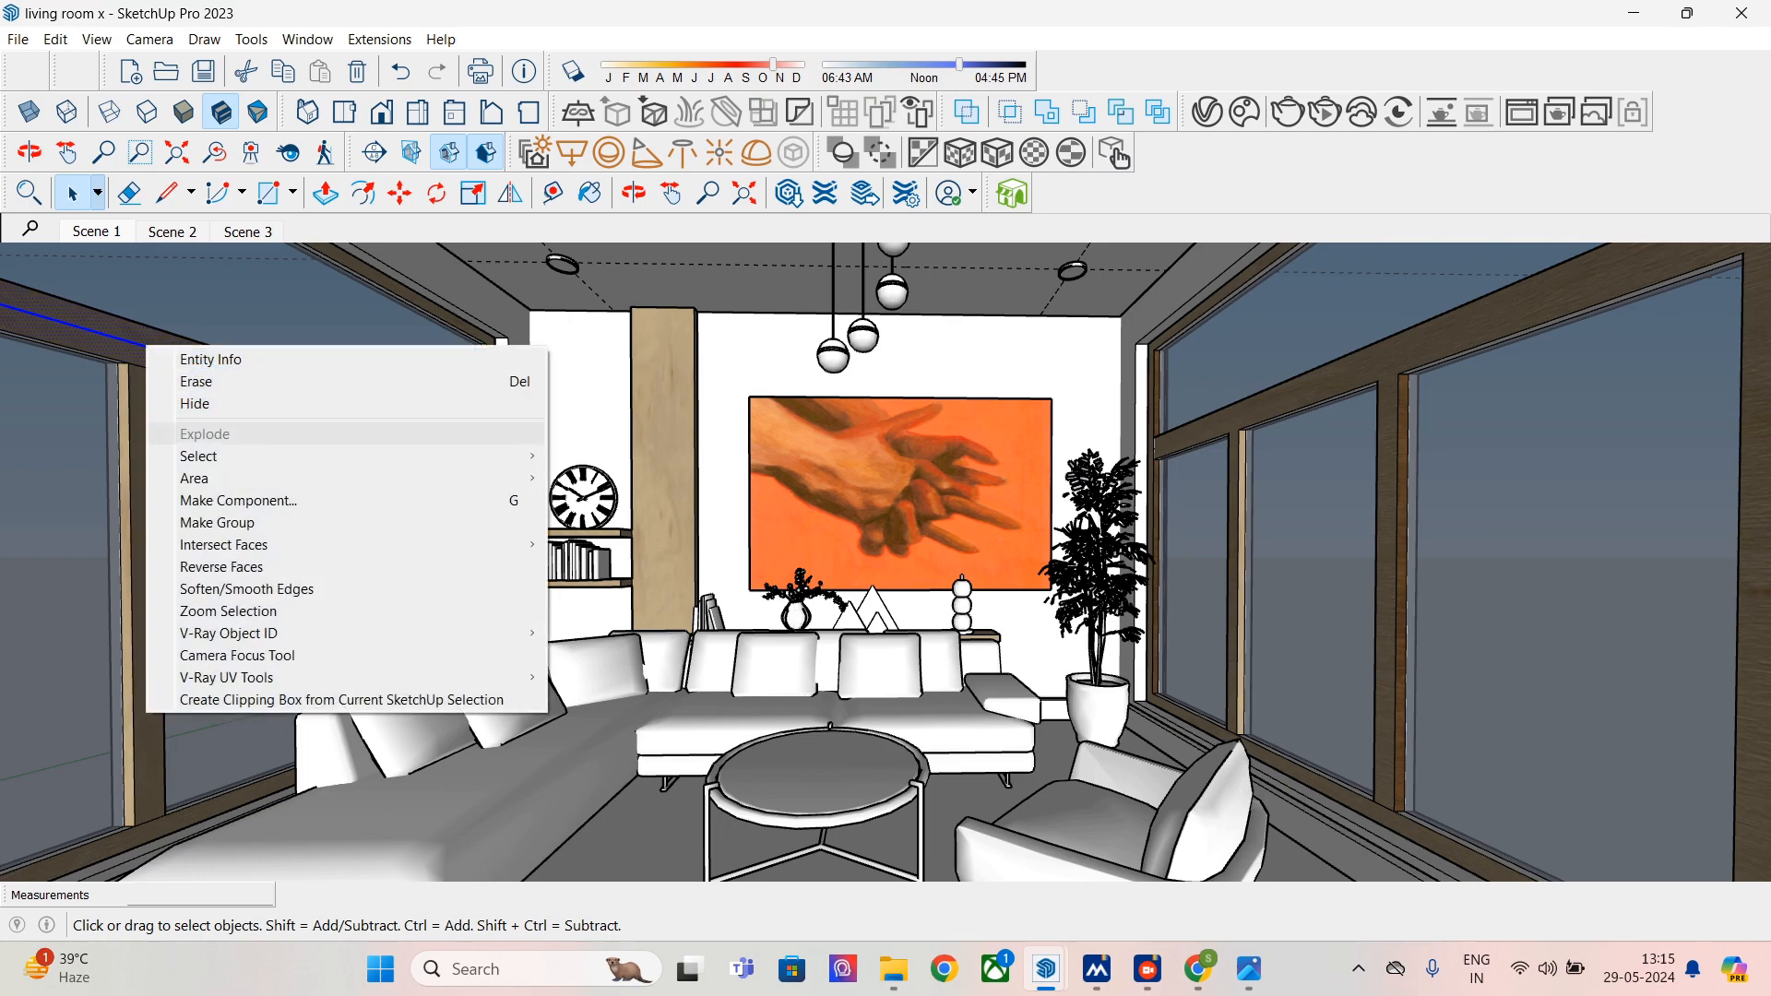
mouse_move(230, 455)
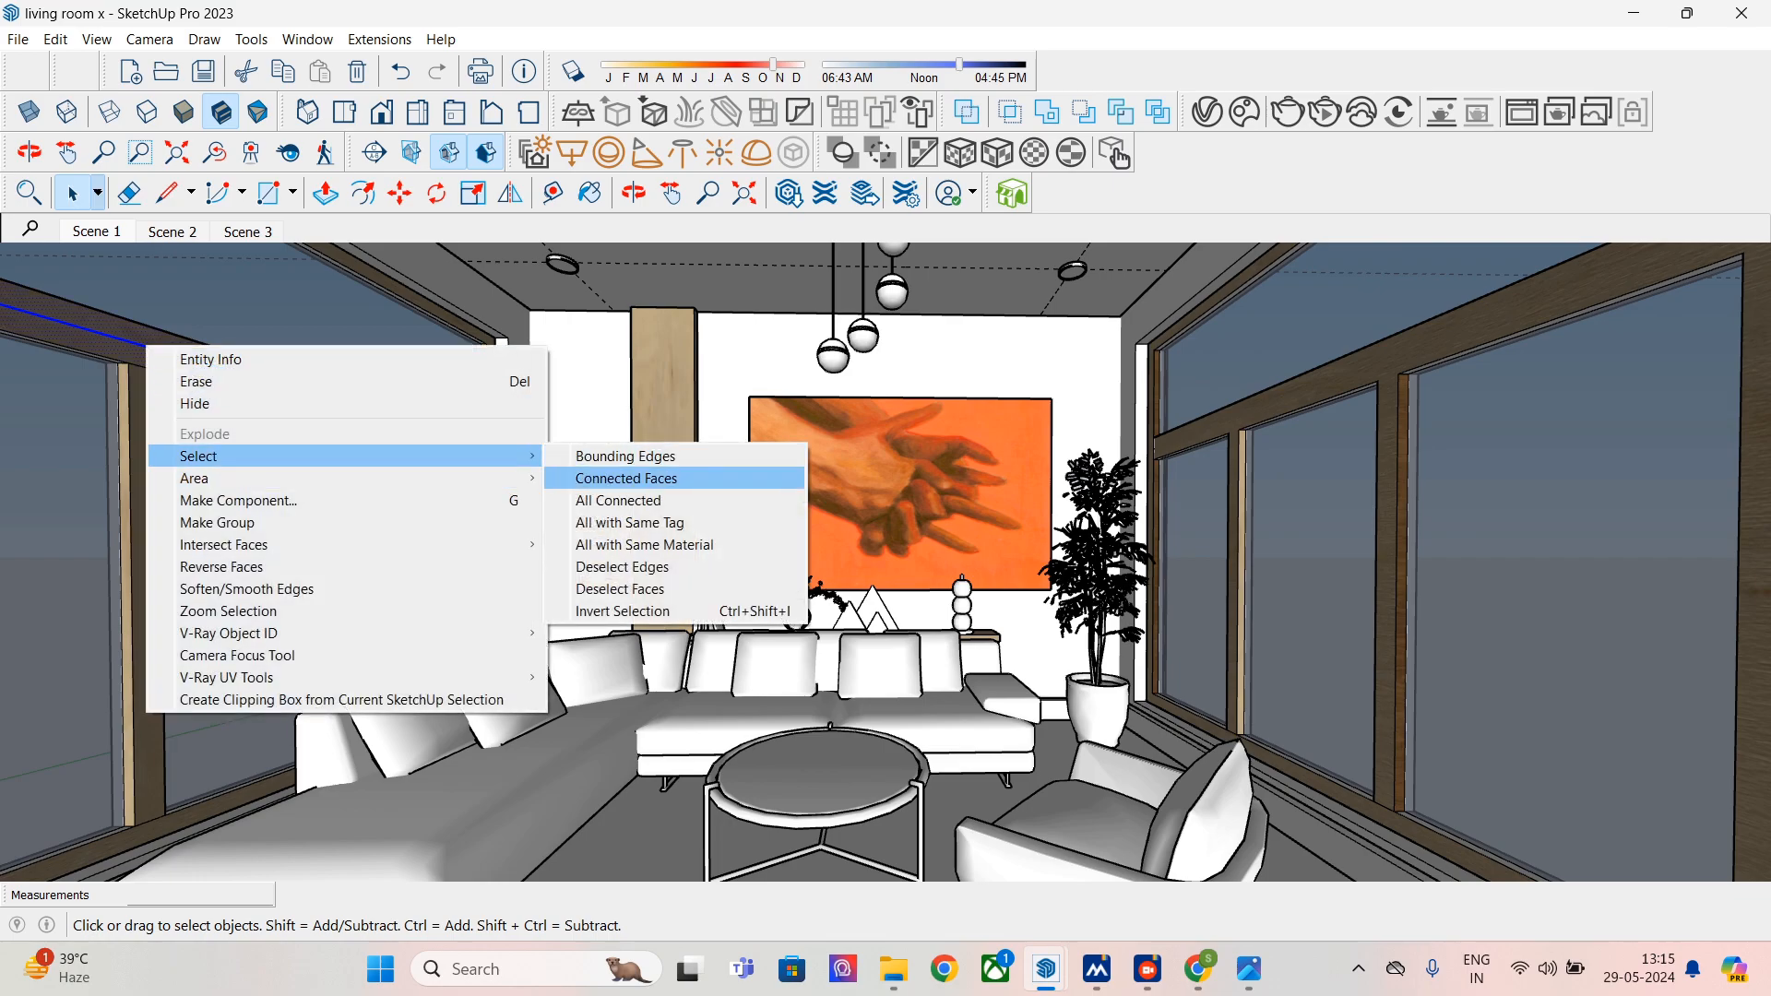
click(626, 478)
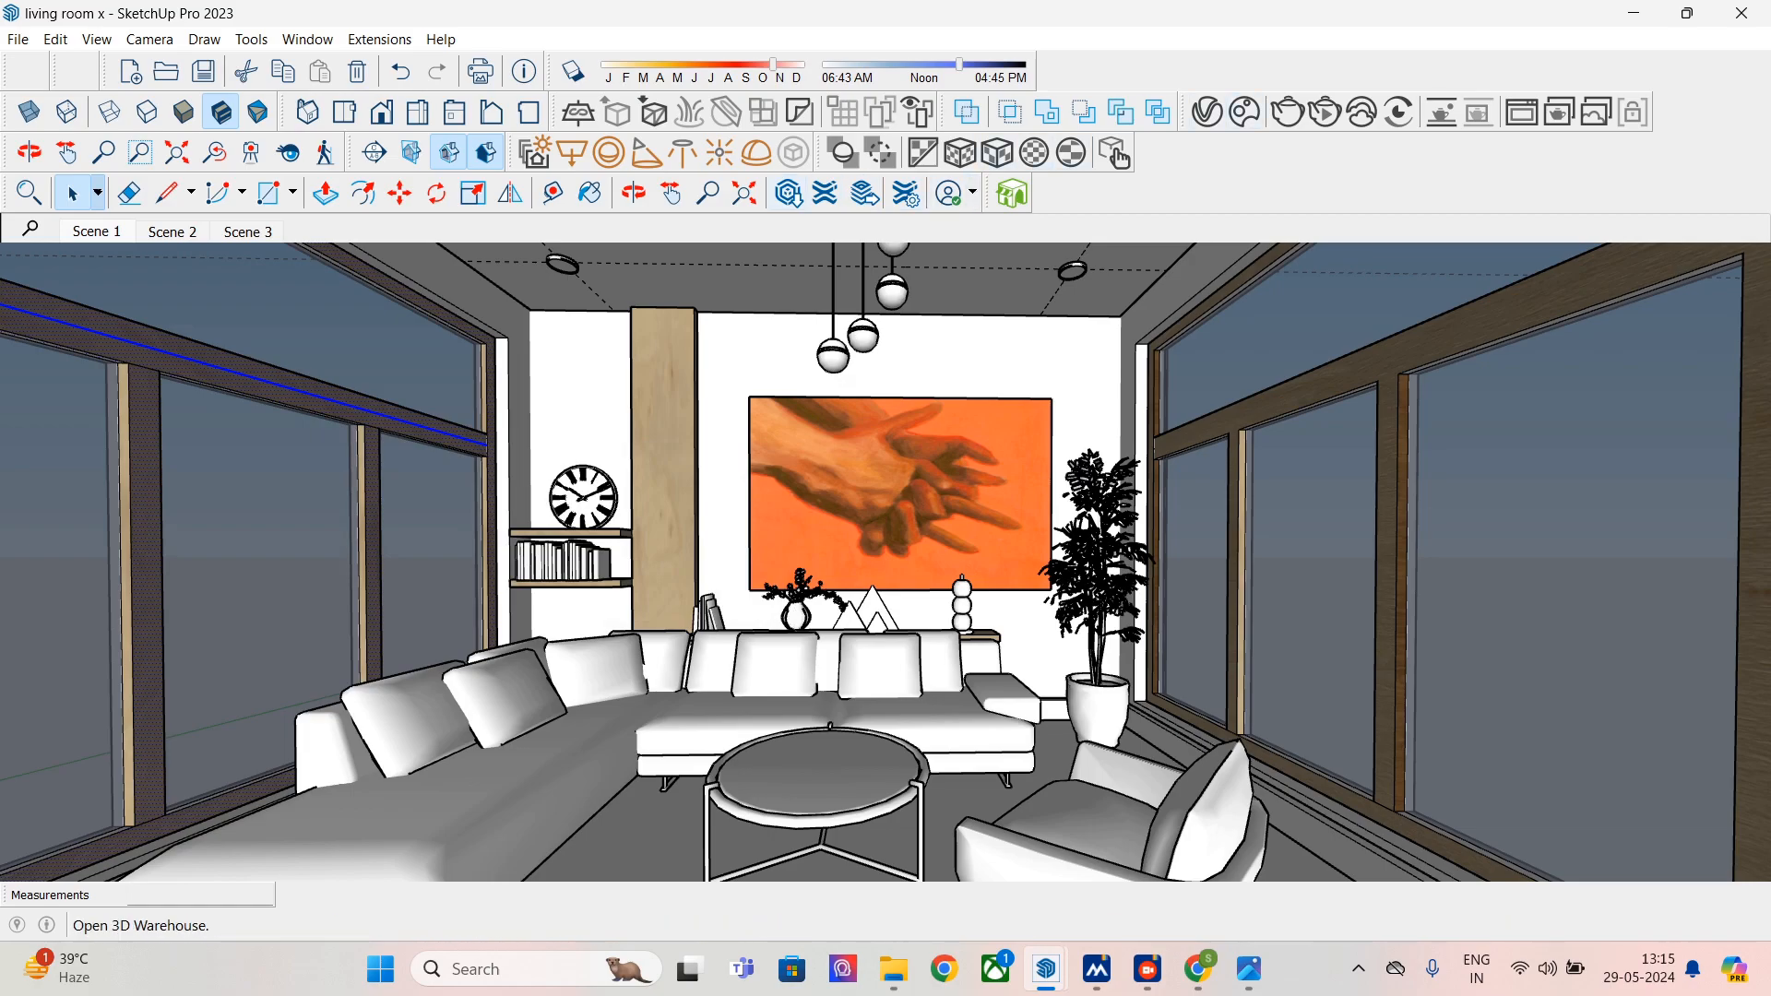
- Check the Maquette Wood C01 12cm paint settings and invert the window frame selection
click(589, 192)
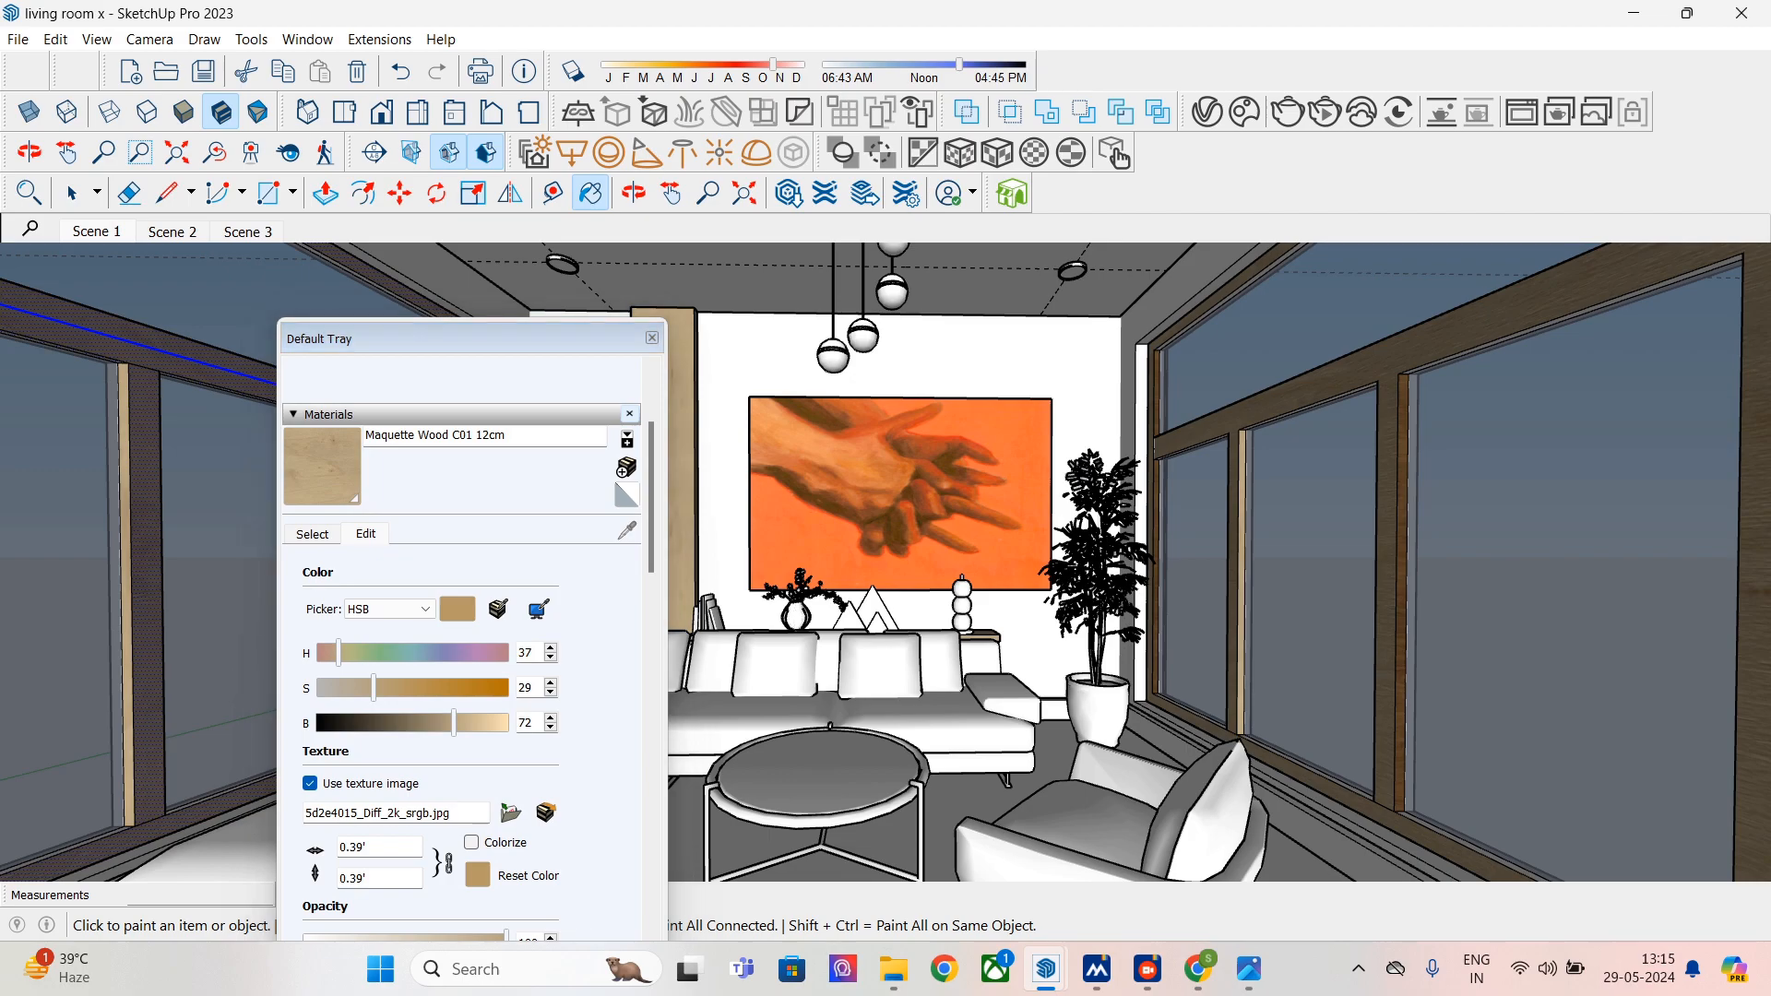
click(652, 338)
right_click(134, 359)
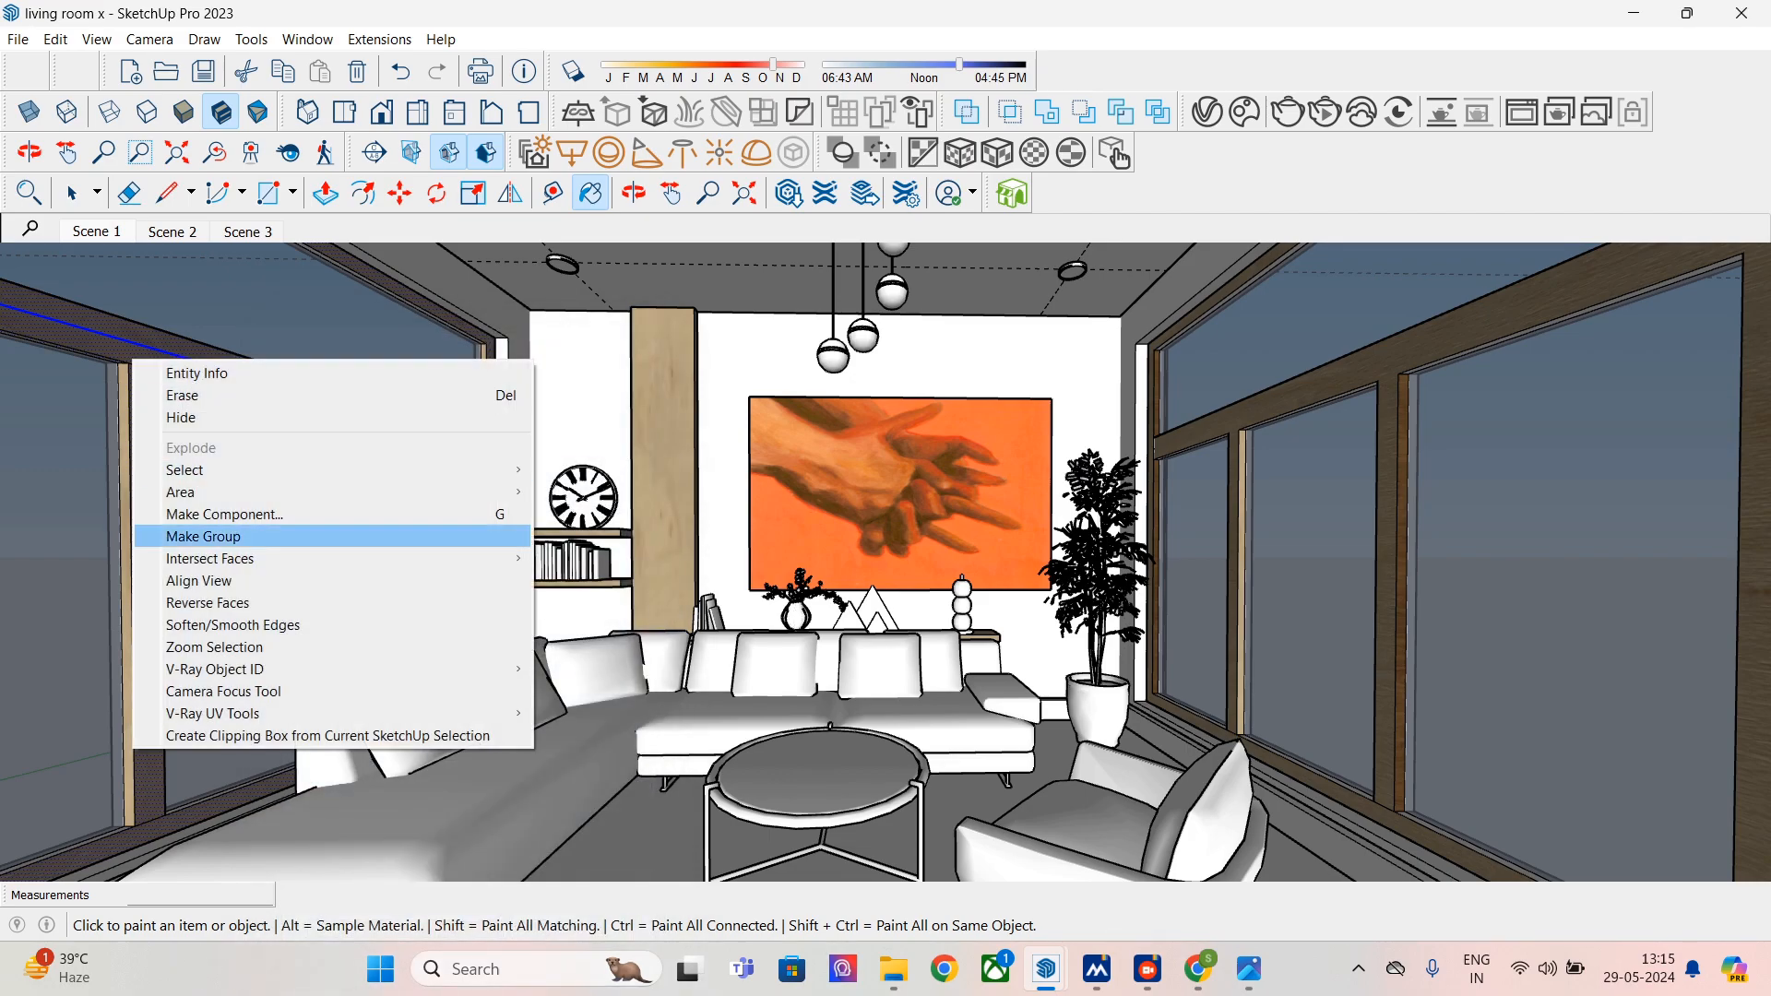
mouse_move(203, 469)
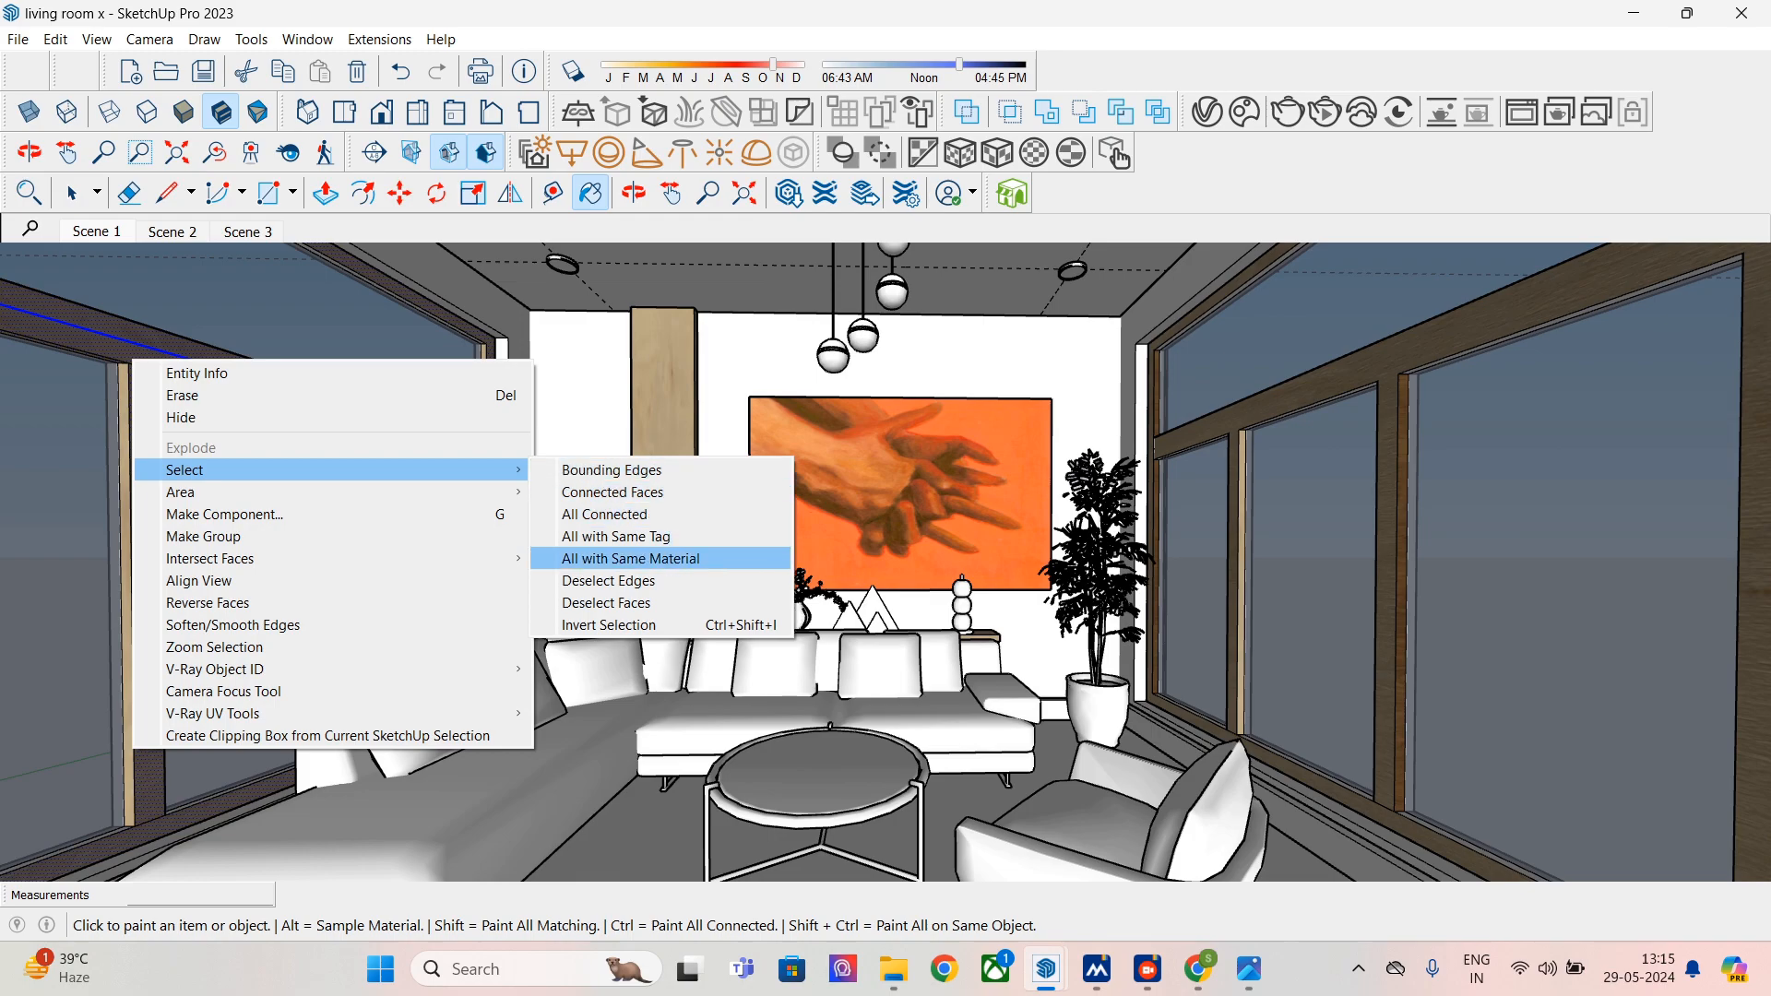
click(608, 624)
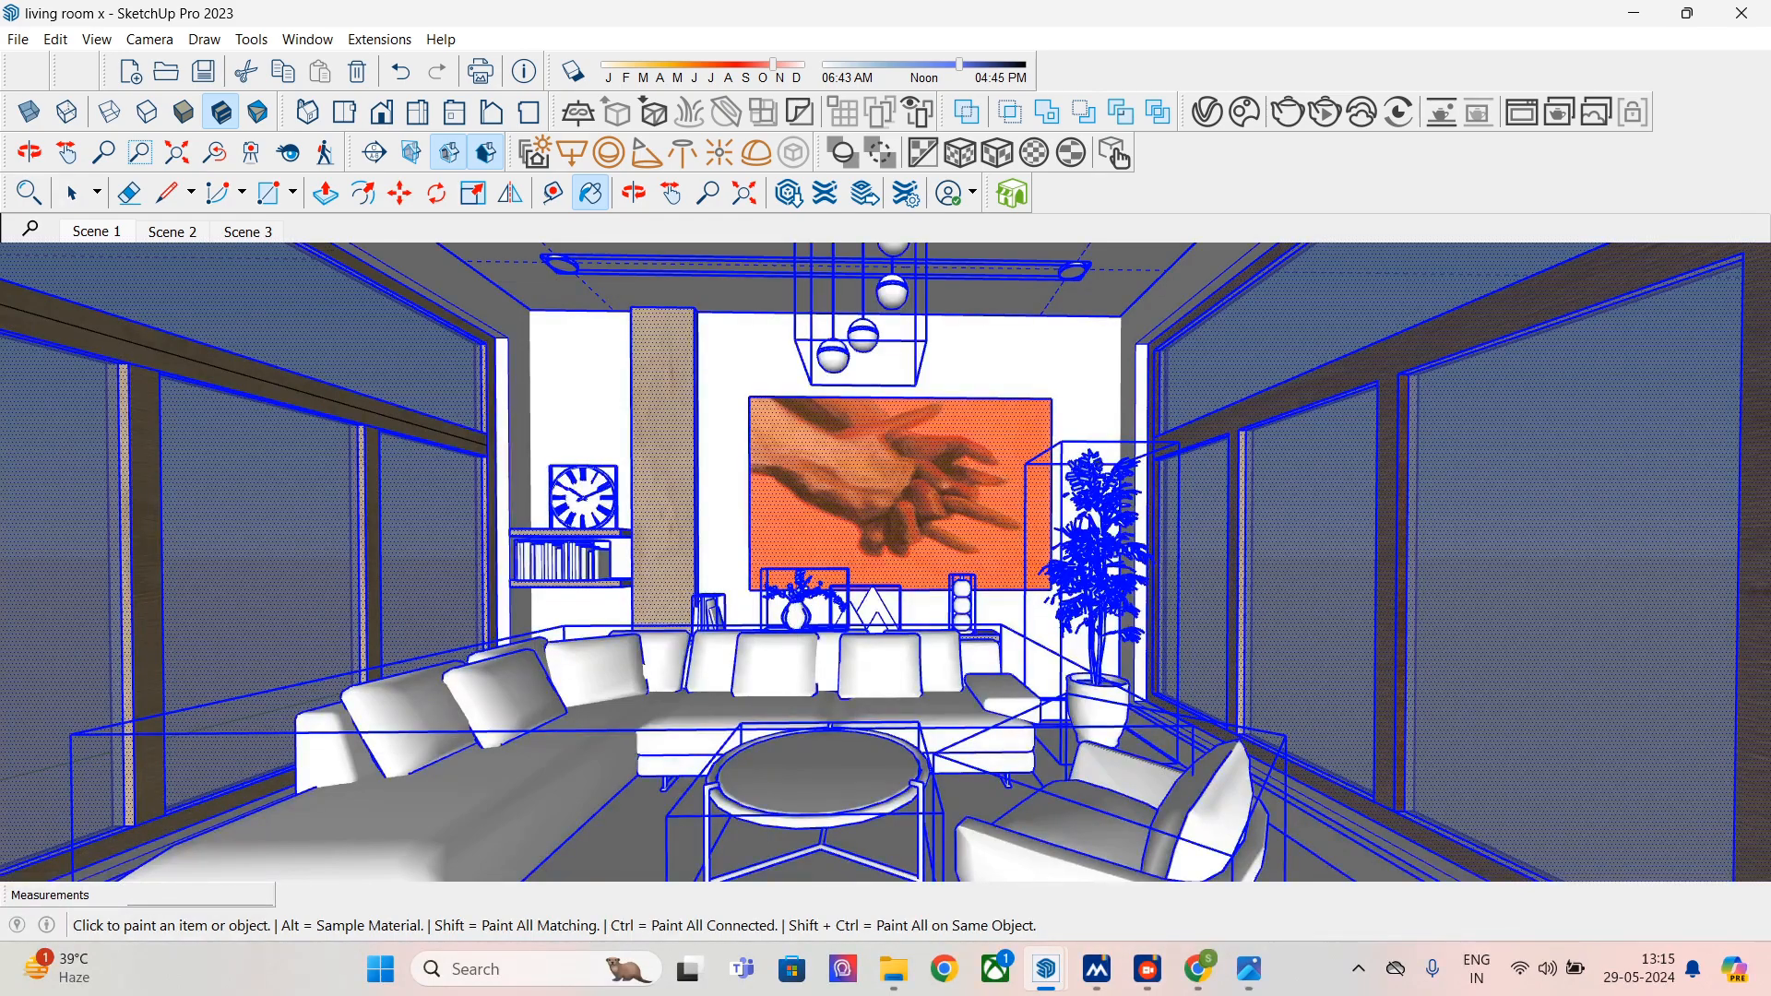
- Select the bounding edges of the left window frame's face and extend the selection to all connected geometry
right_click(155, 367)
mouse_move(205, 453)
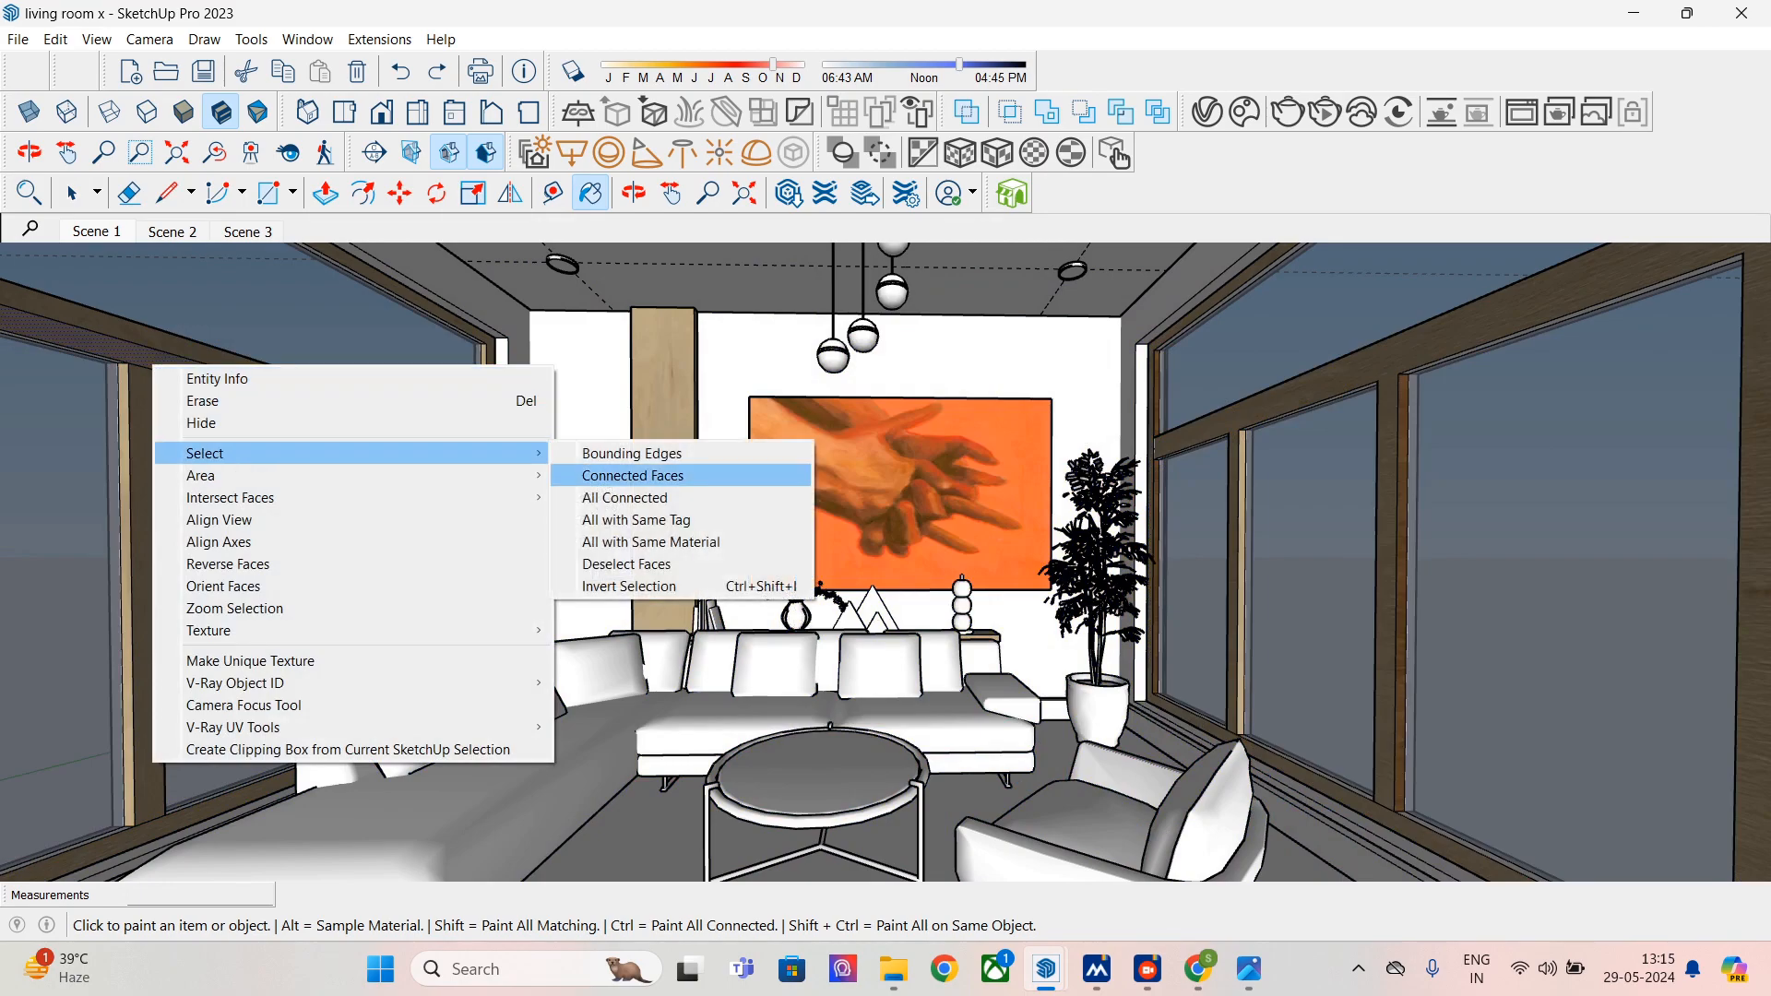
click(631, 453)
right_click(152, 369)
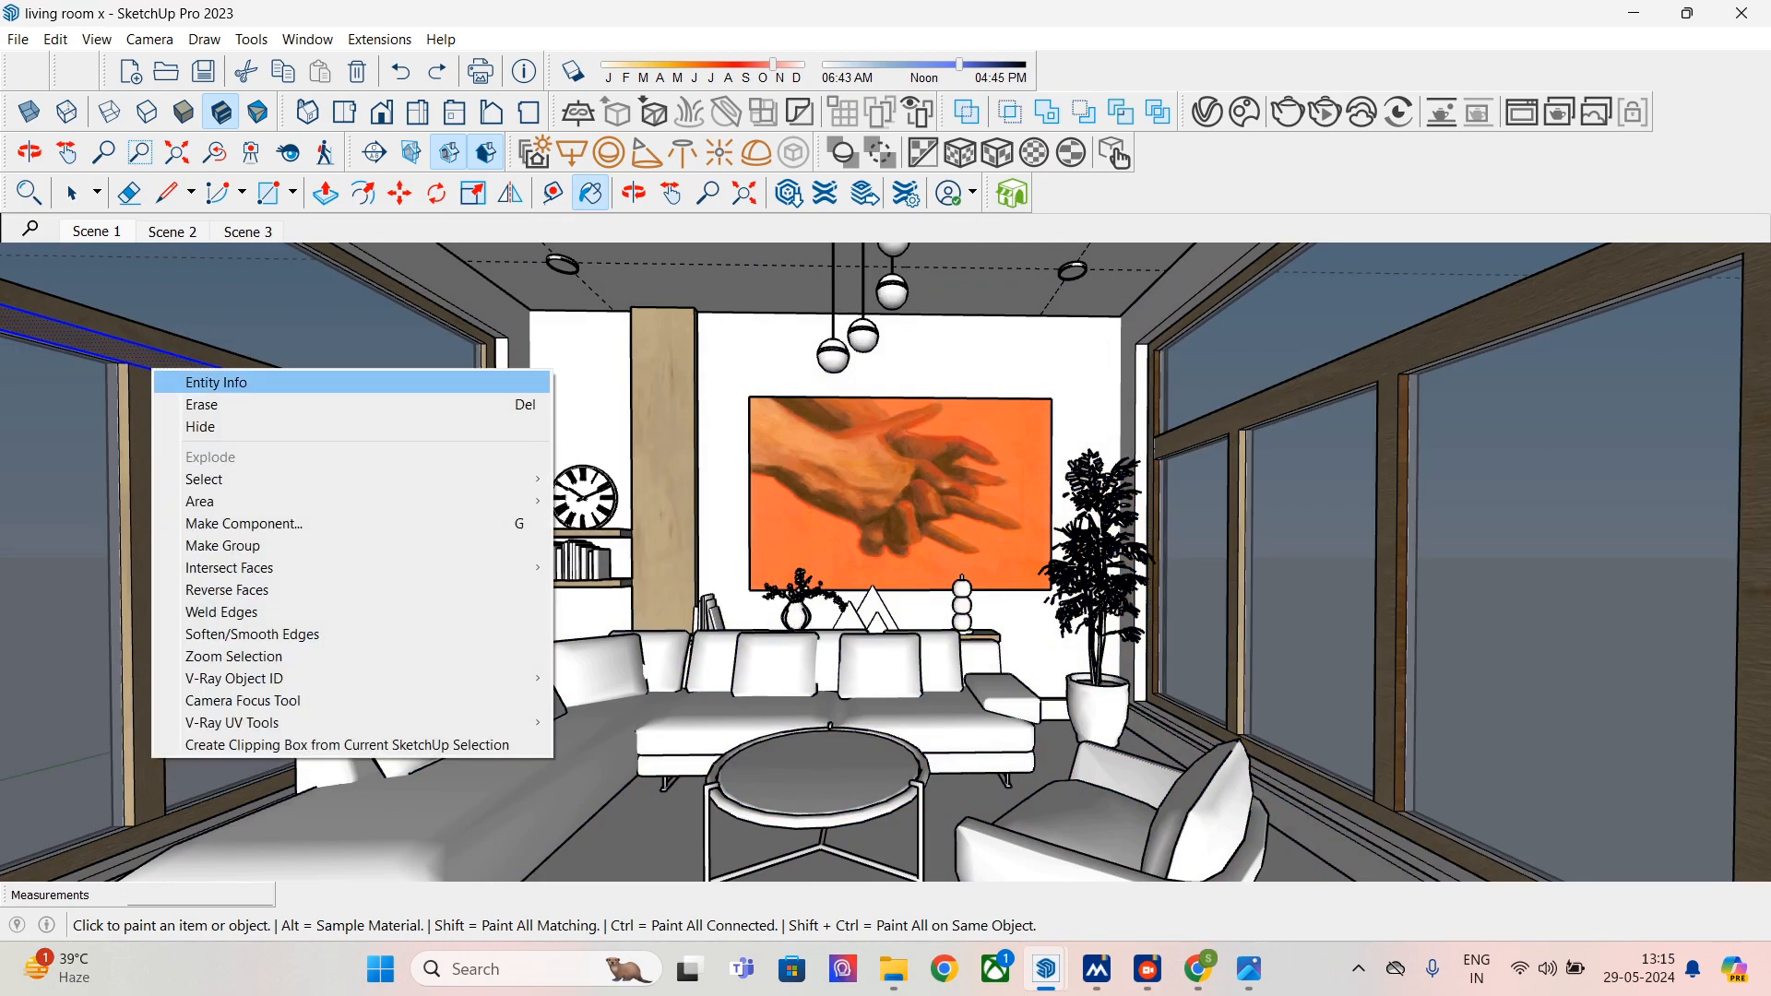
mouse_move(351, 479)
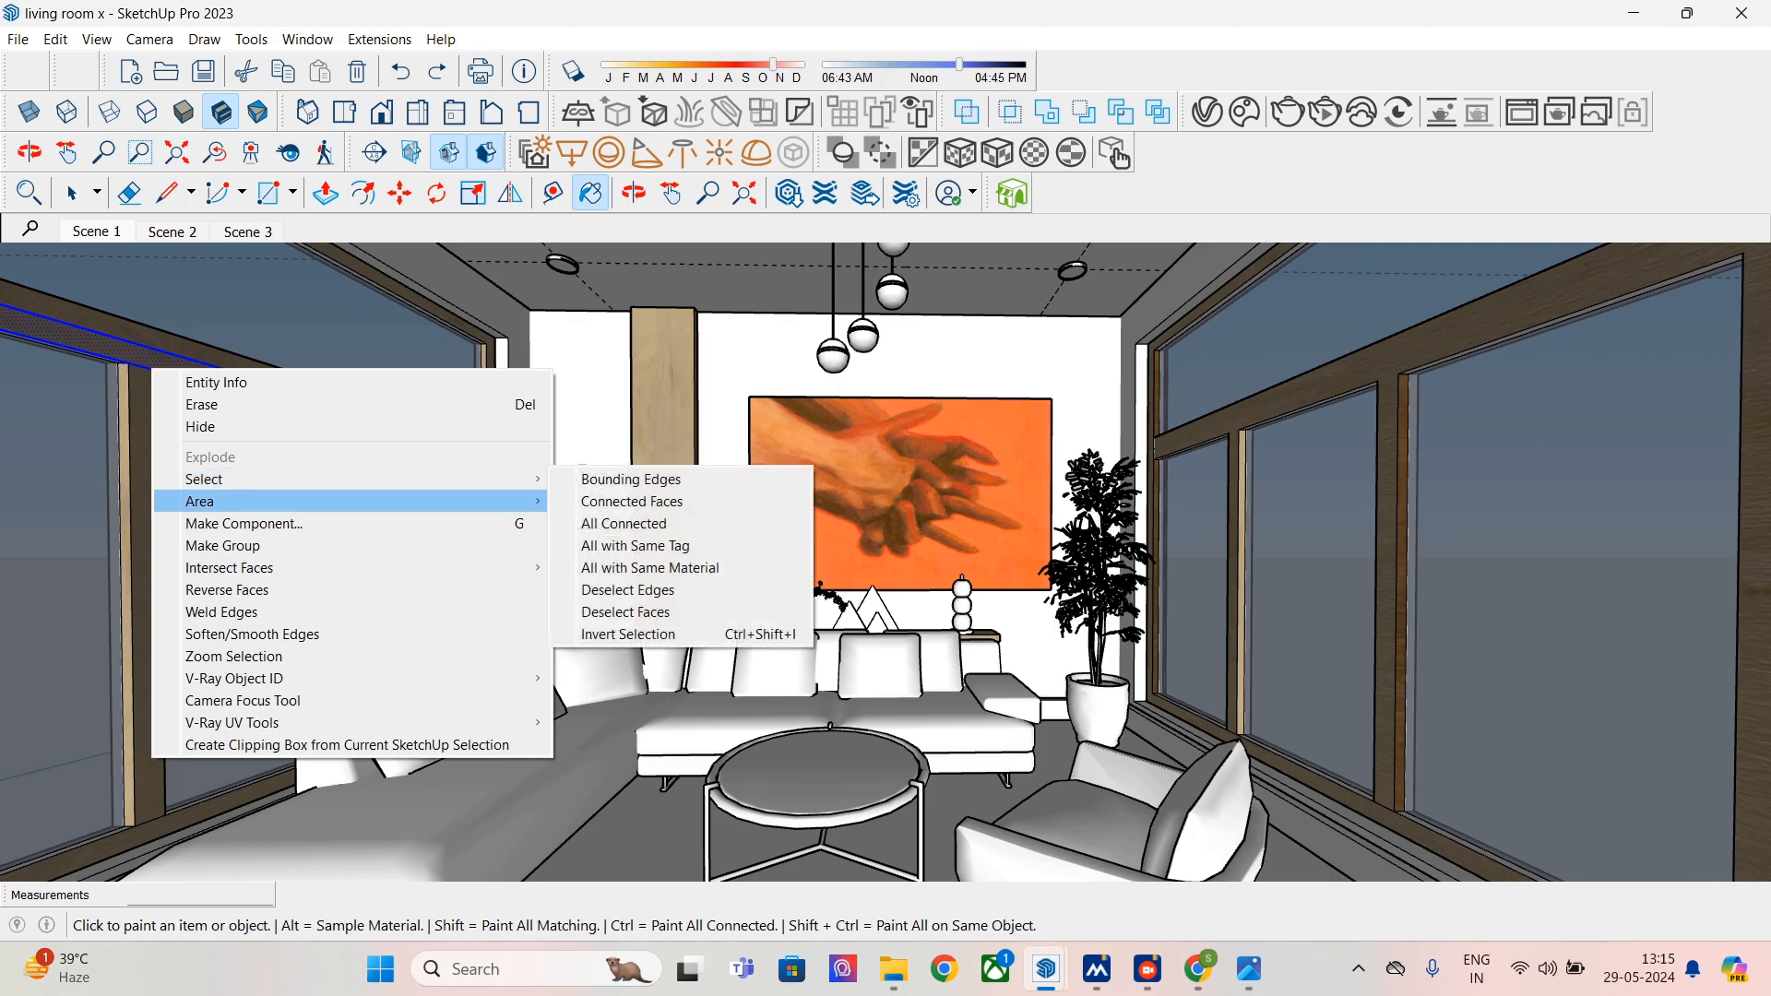
click(624, 523)
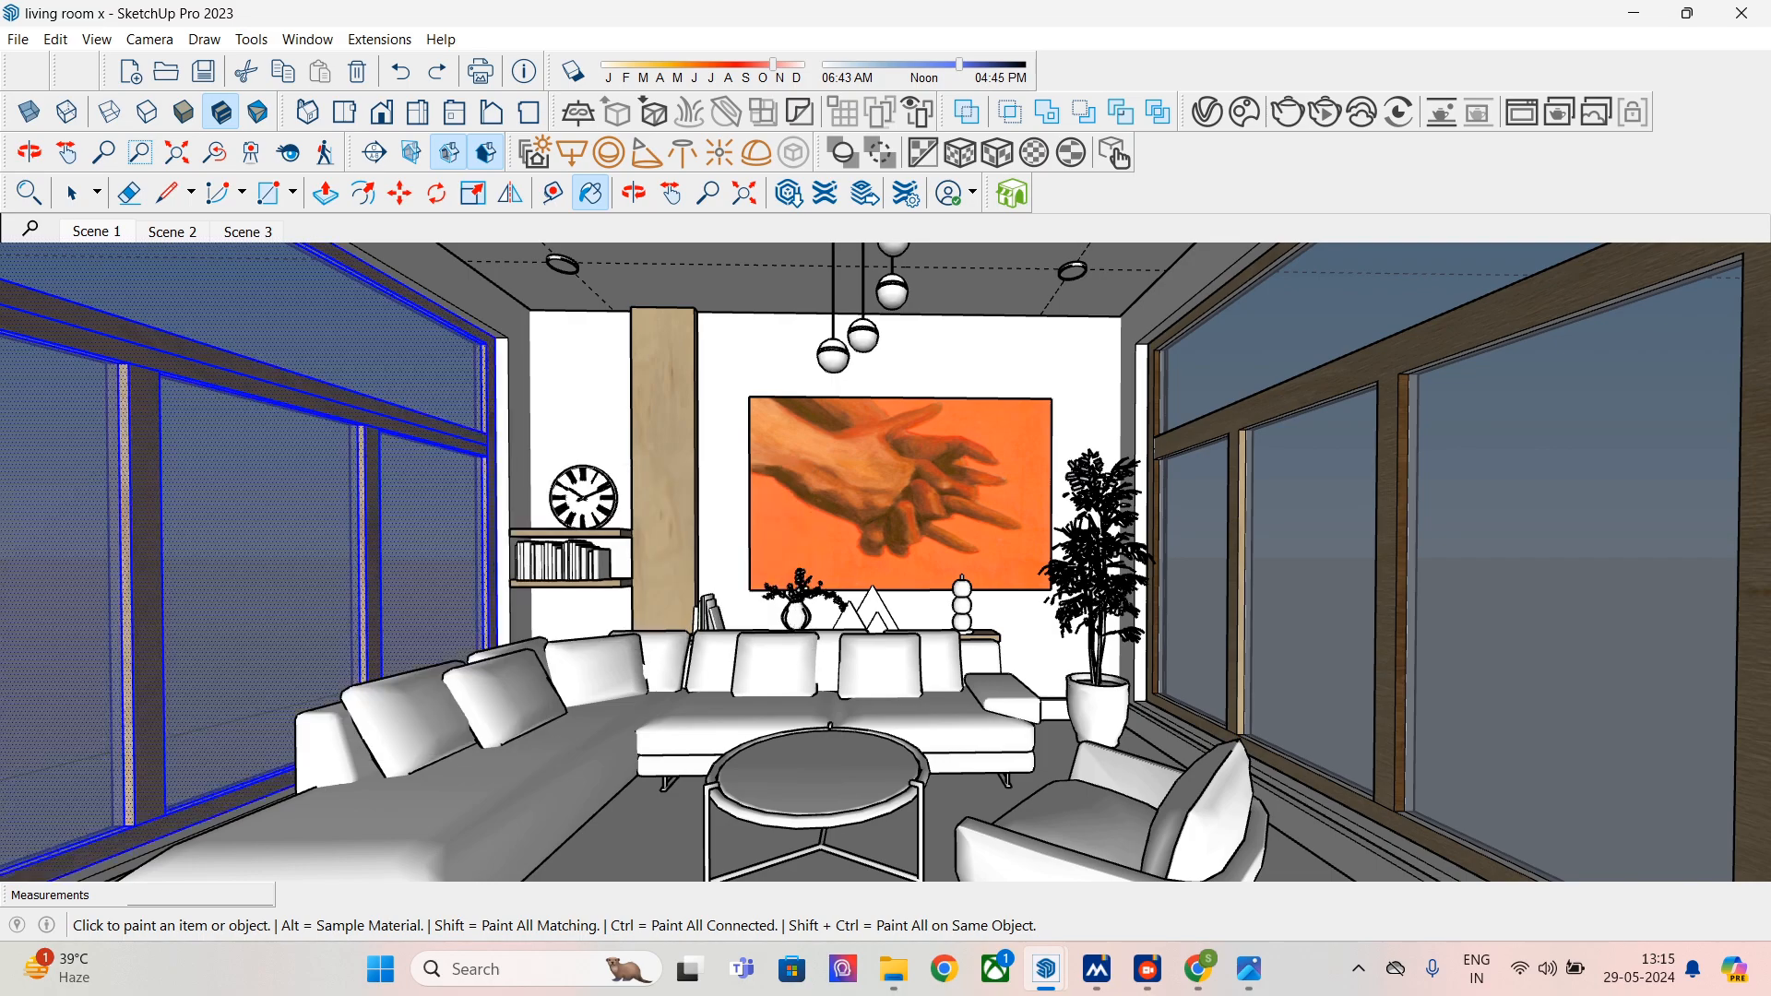
- Try extending the left window selection to everything with the same tag, and clear the selection
right_click(140, 373)
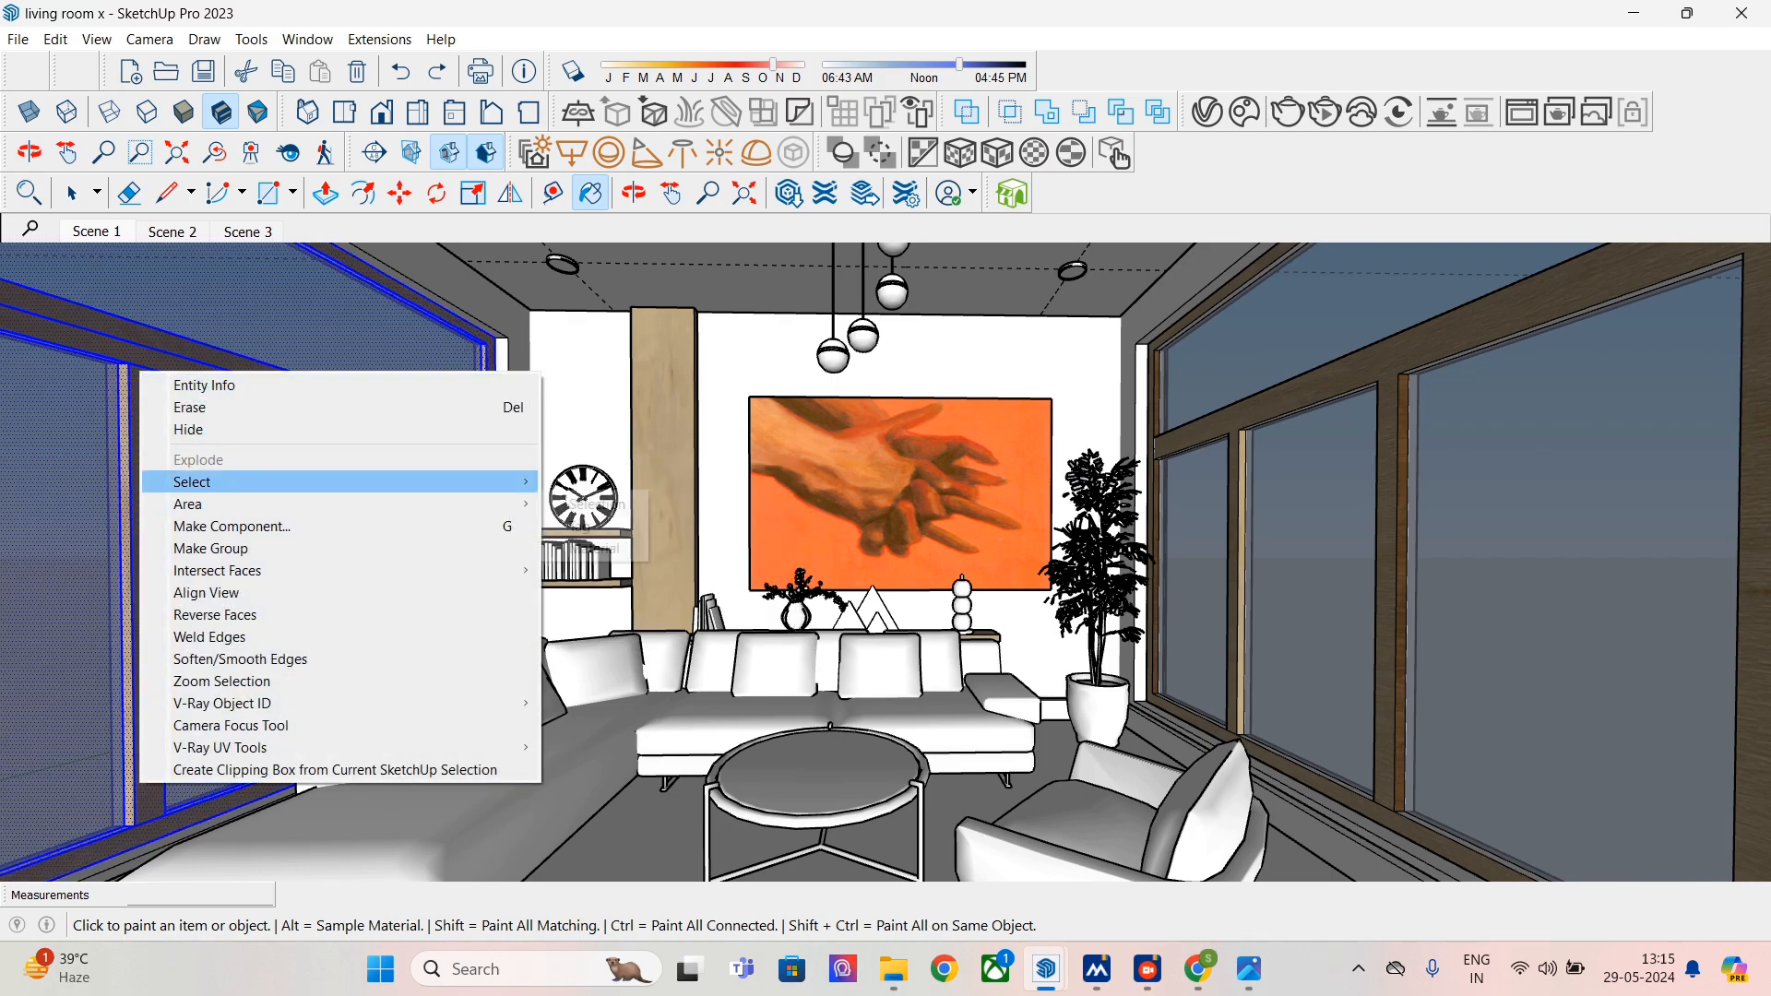
mouse_move(369, 481)
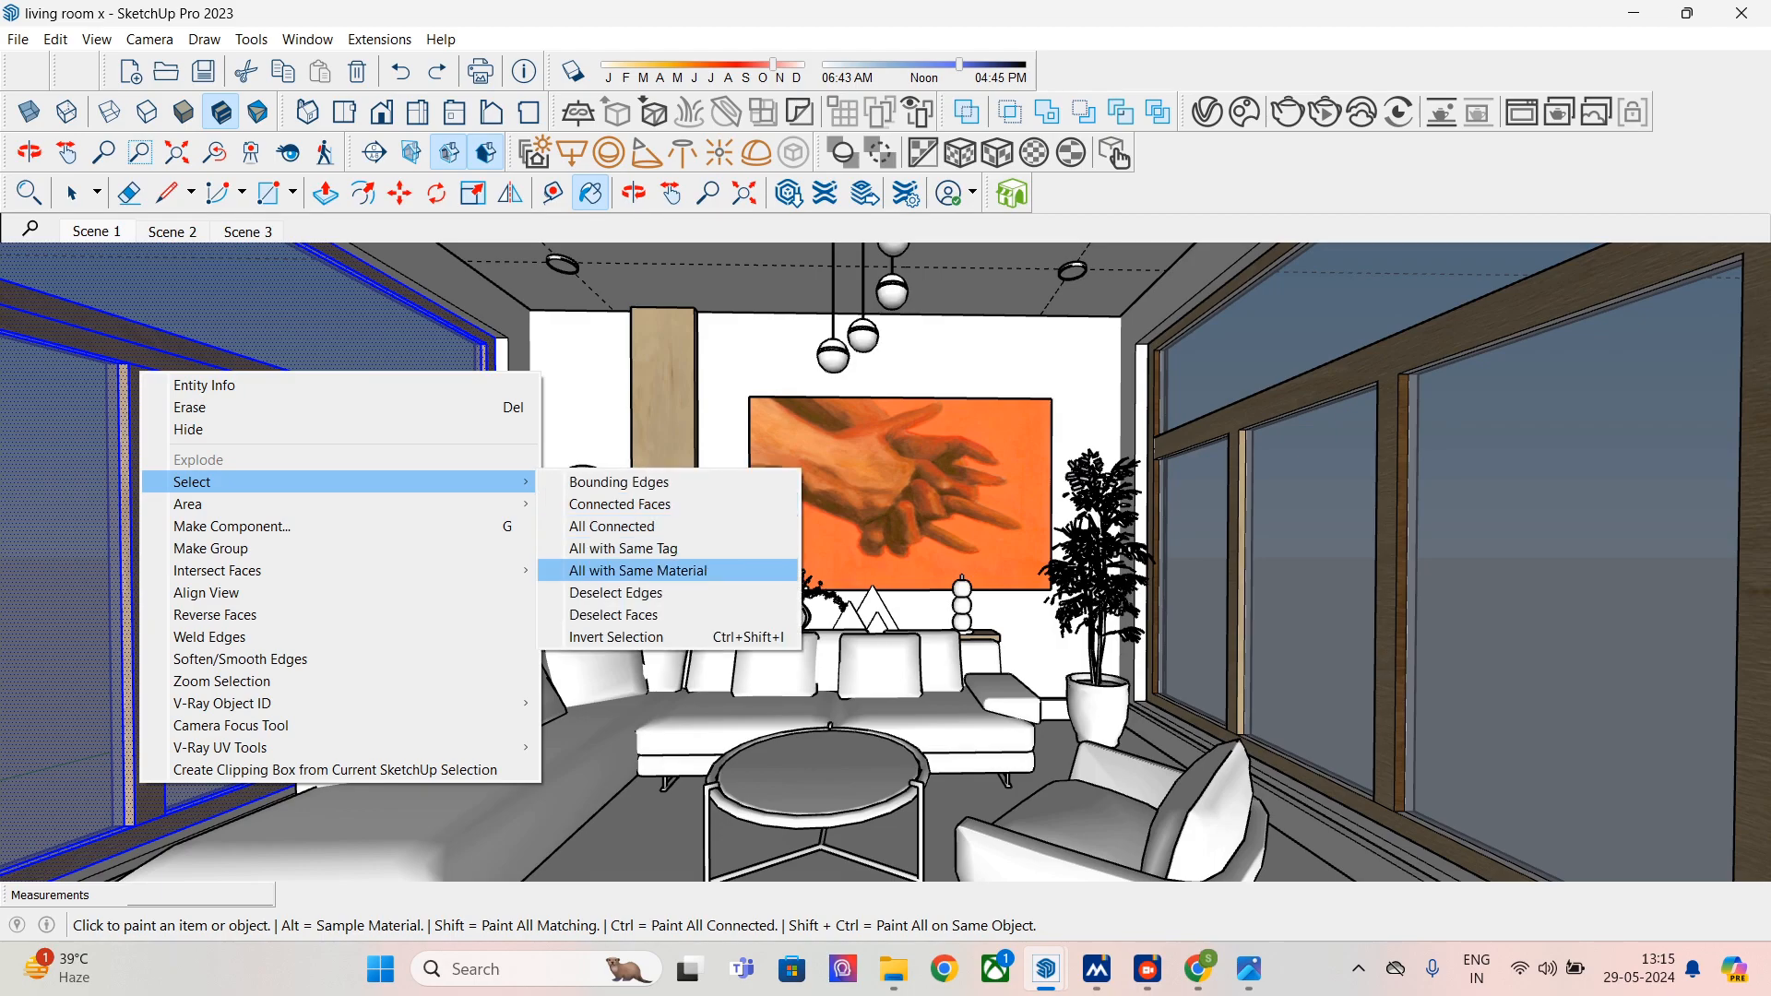
click(623, 551)
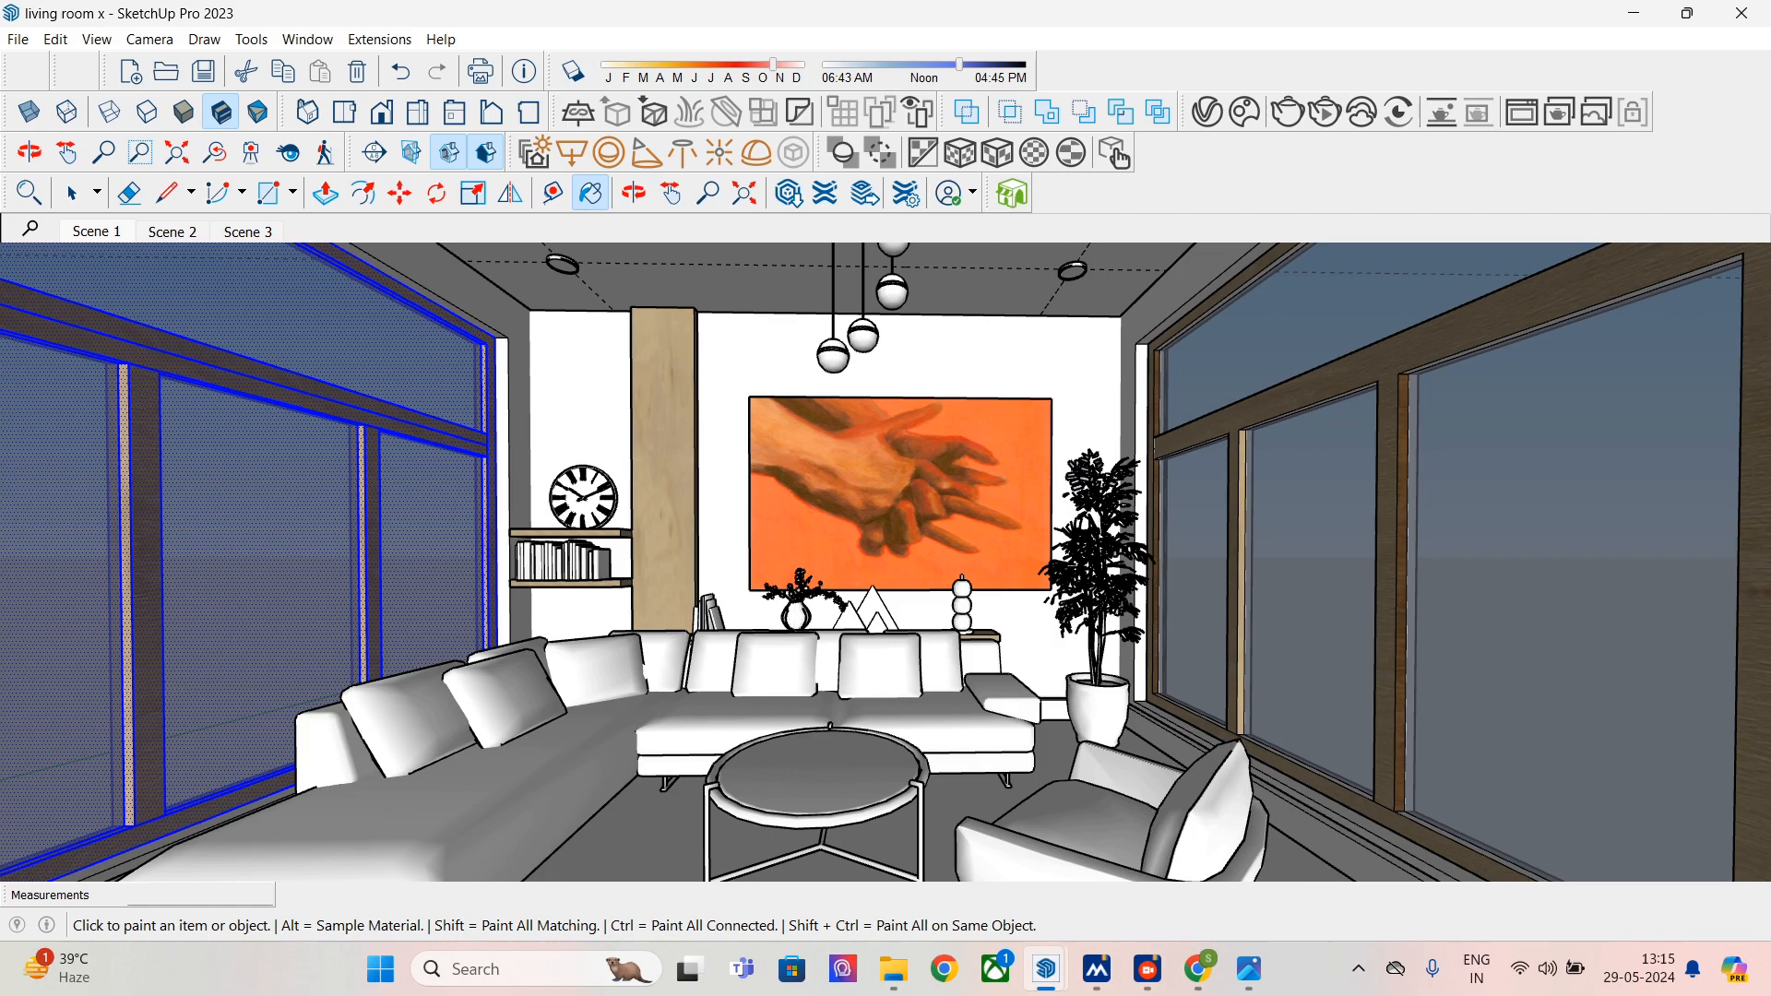
key(space)
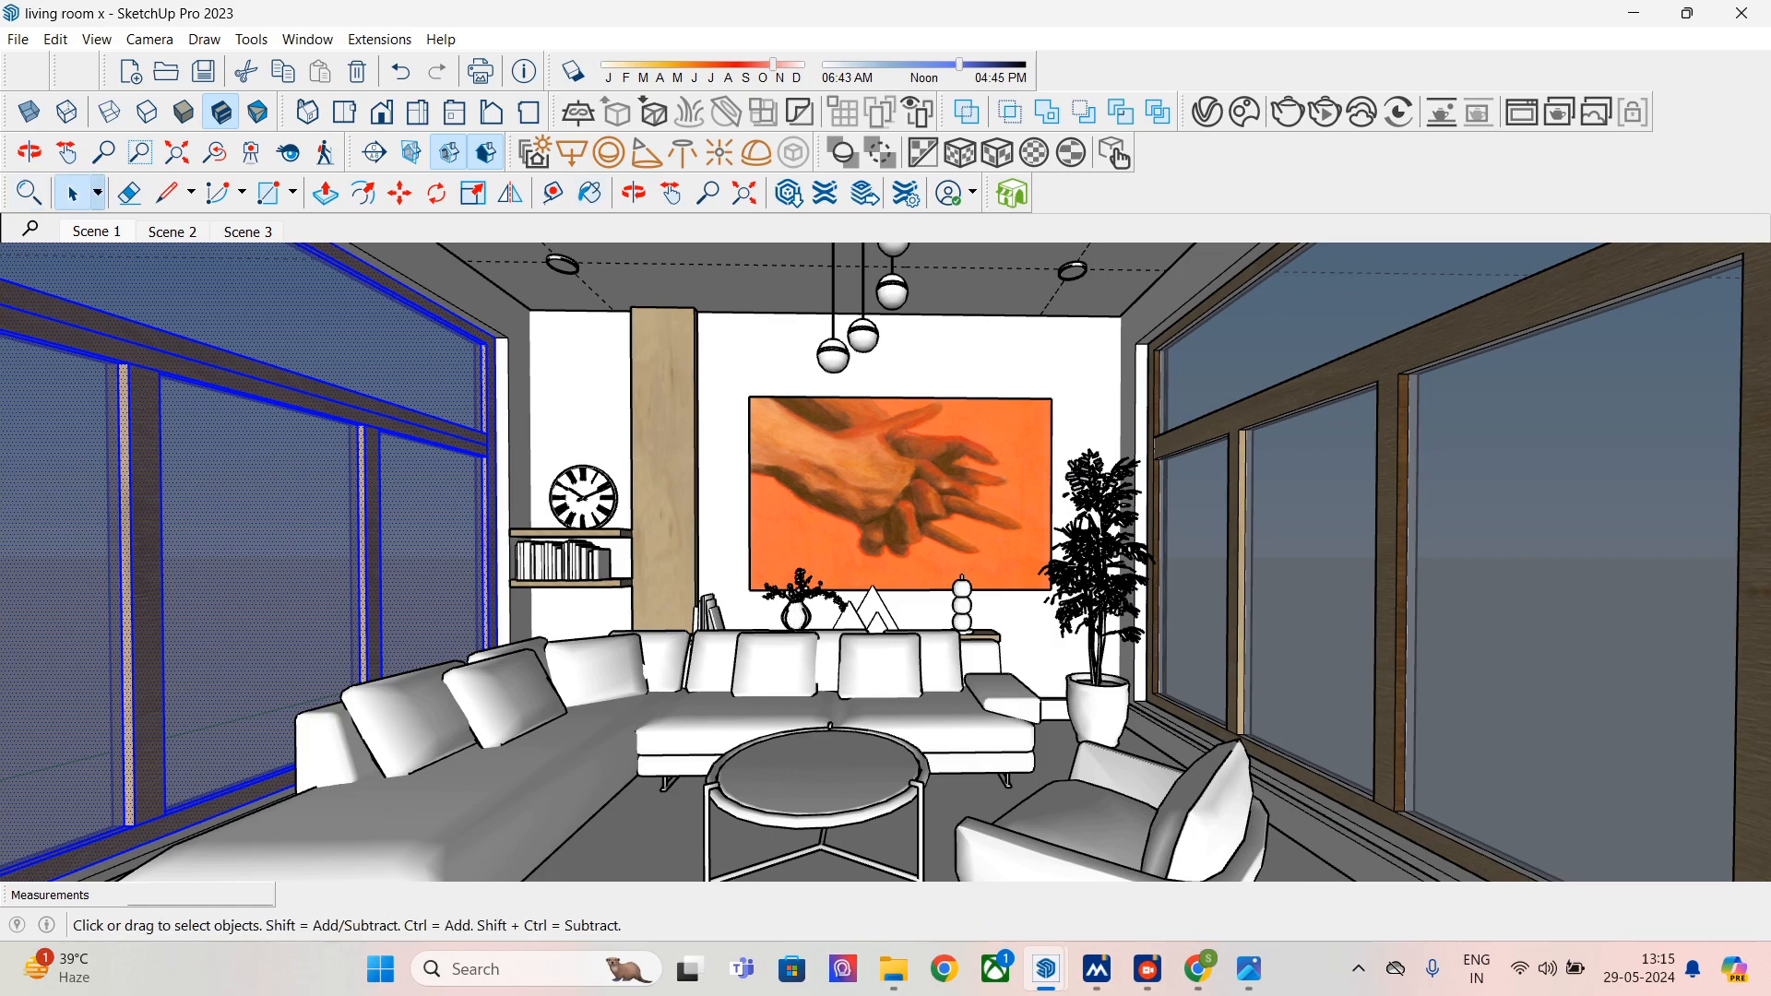
click(582, 310)
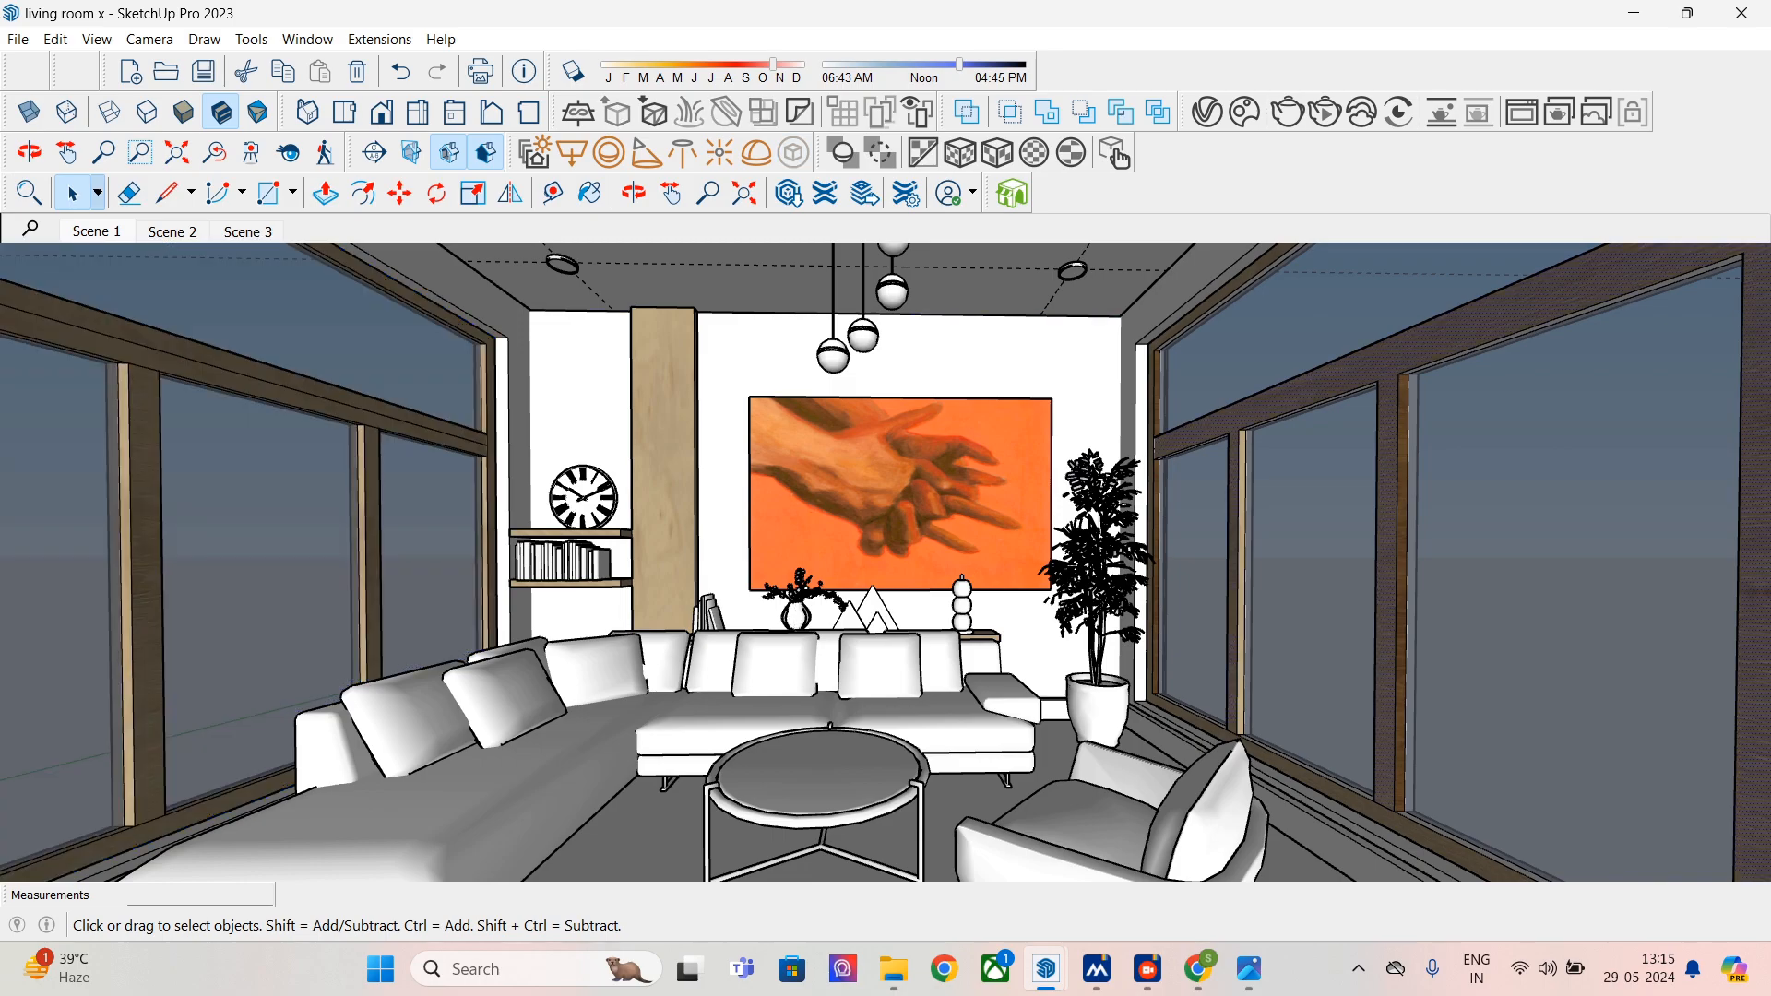
- Select everything with the same tag in the right window and paint it with Maquette Wood C01 12cm
right_click(1370, 475)
mouse_move(1421, 563)
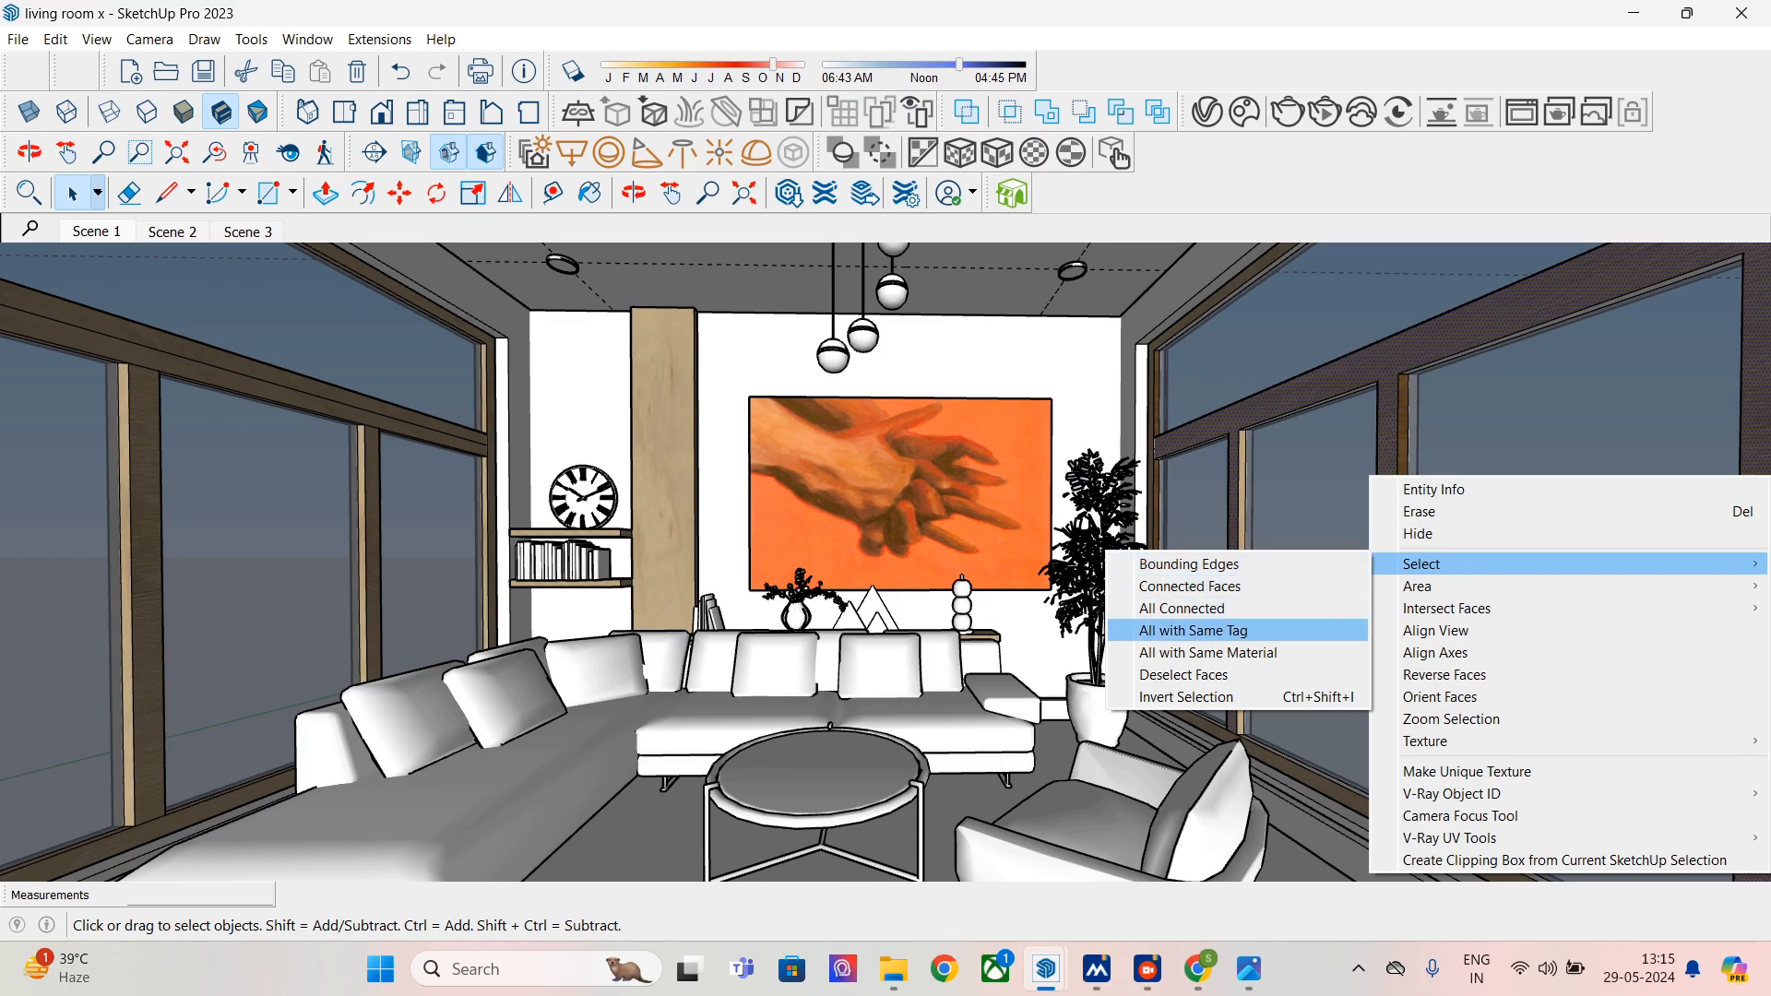
click(1190, 630)
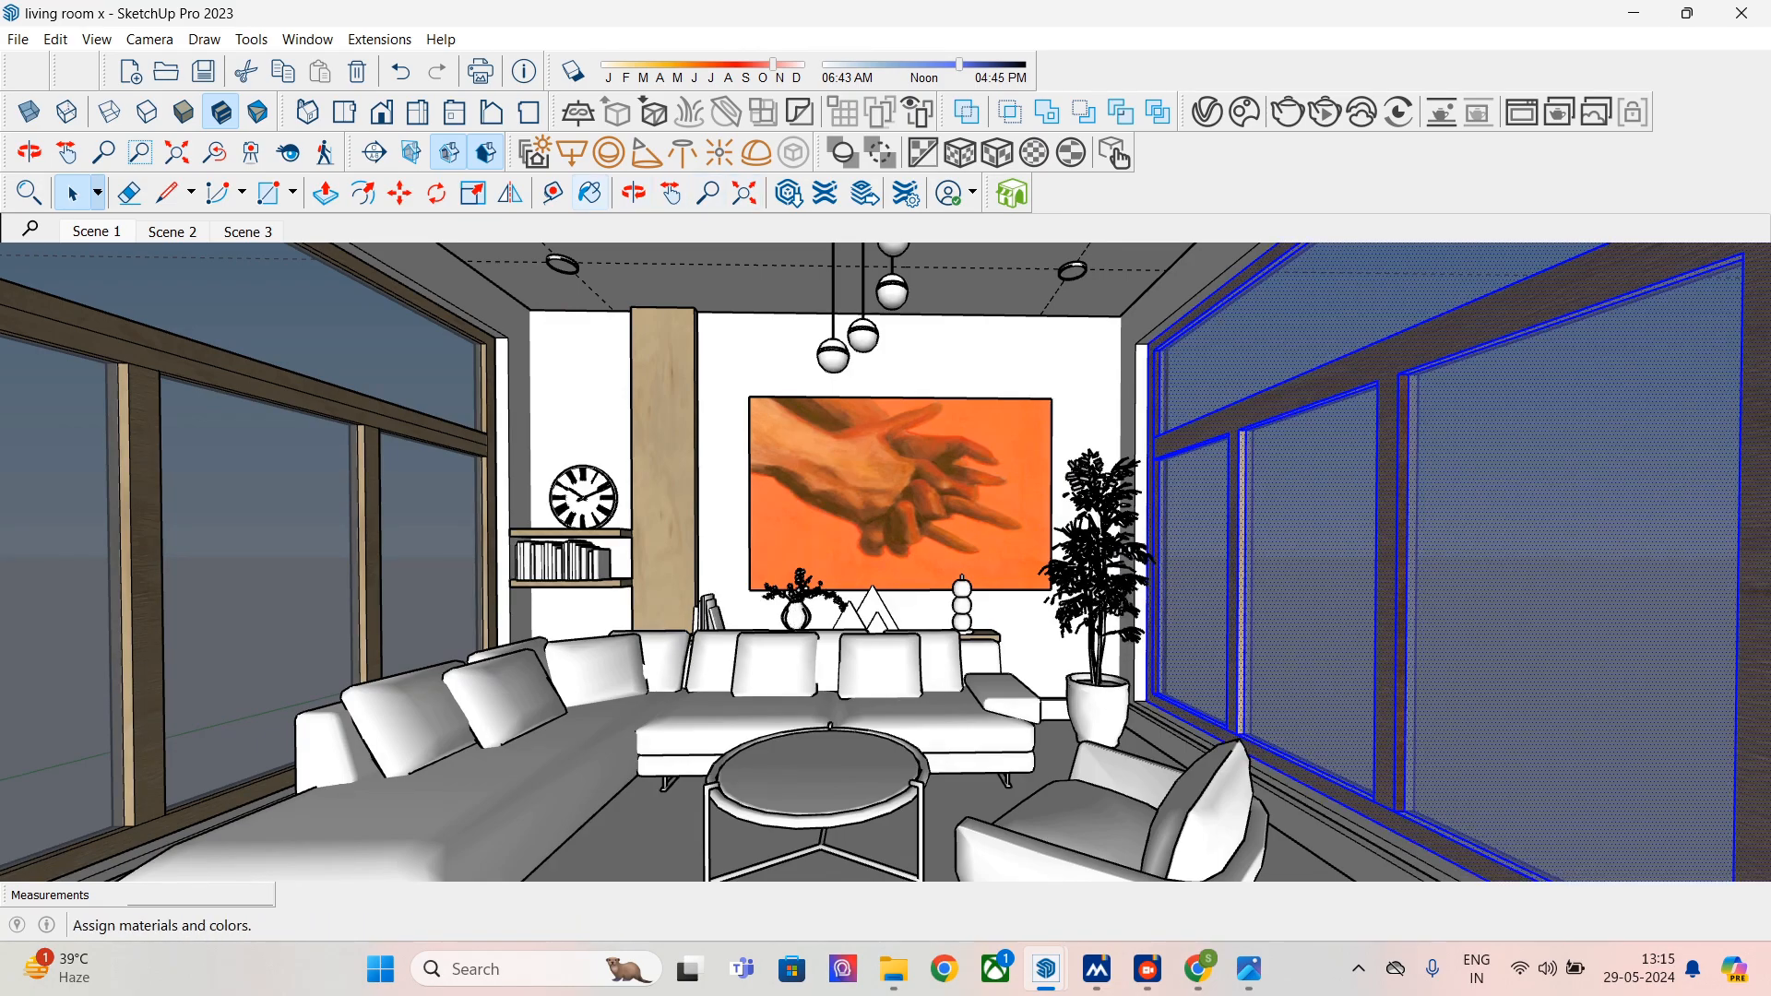
click(591, 193)
click(1310, 516)
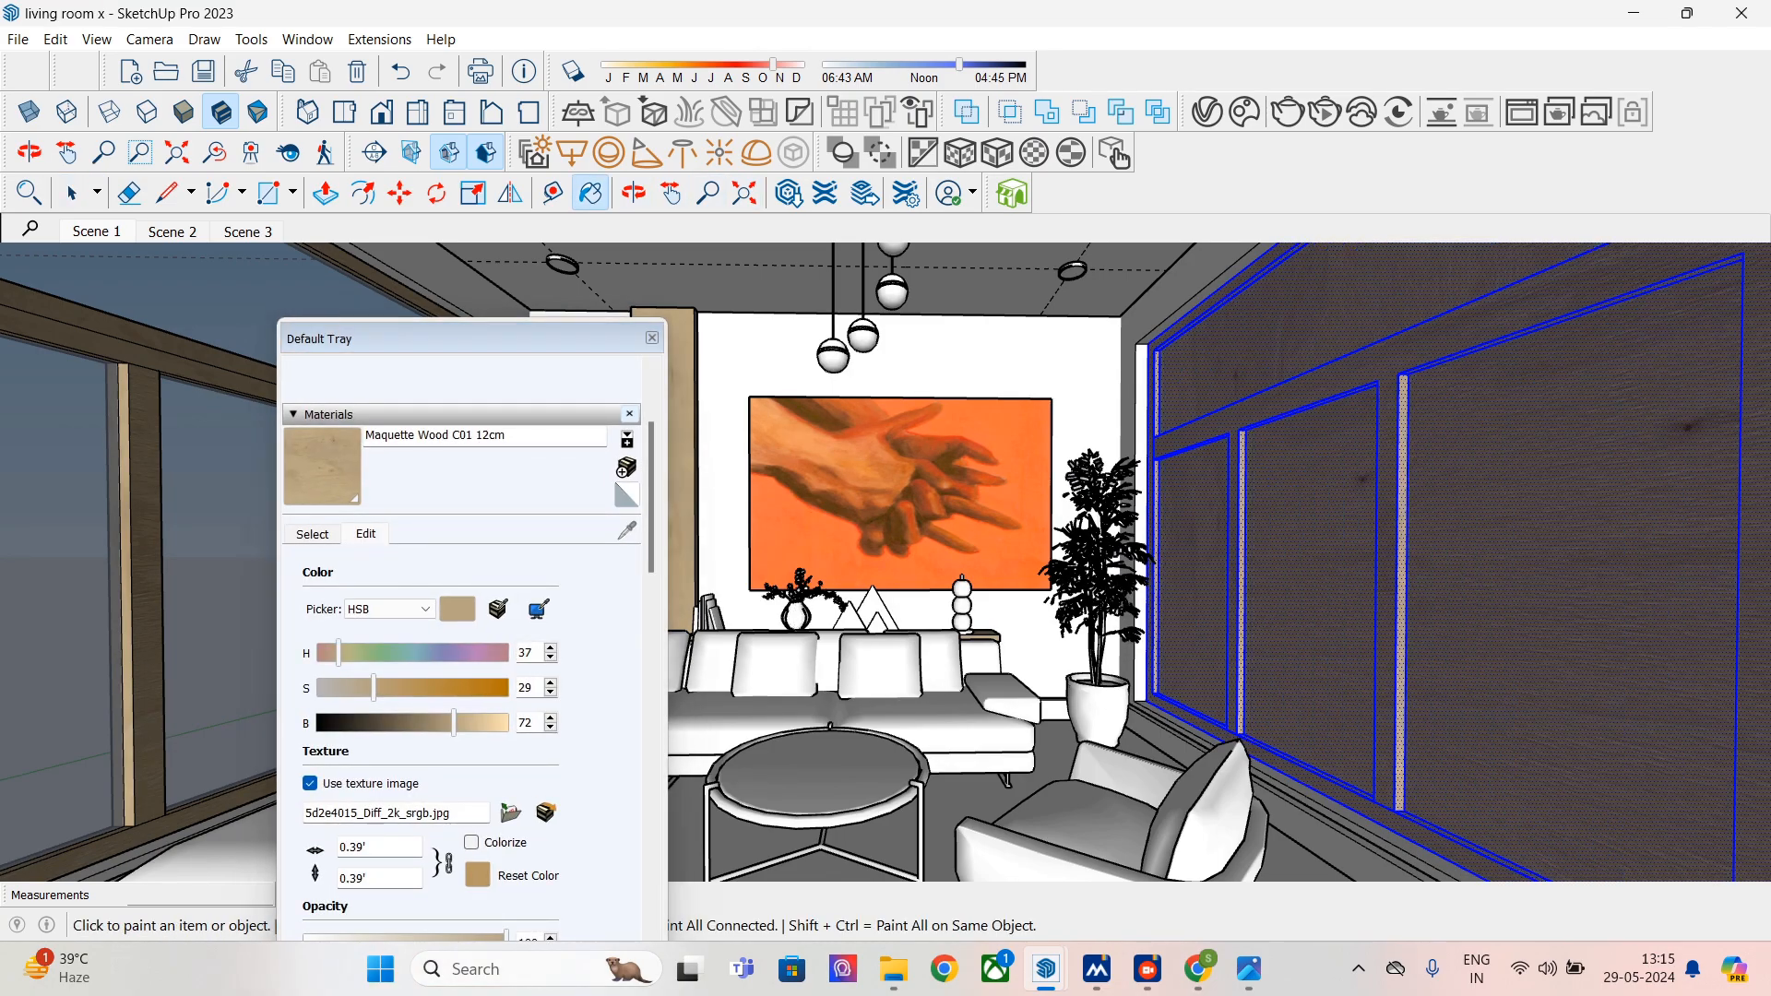
click(652, 337)
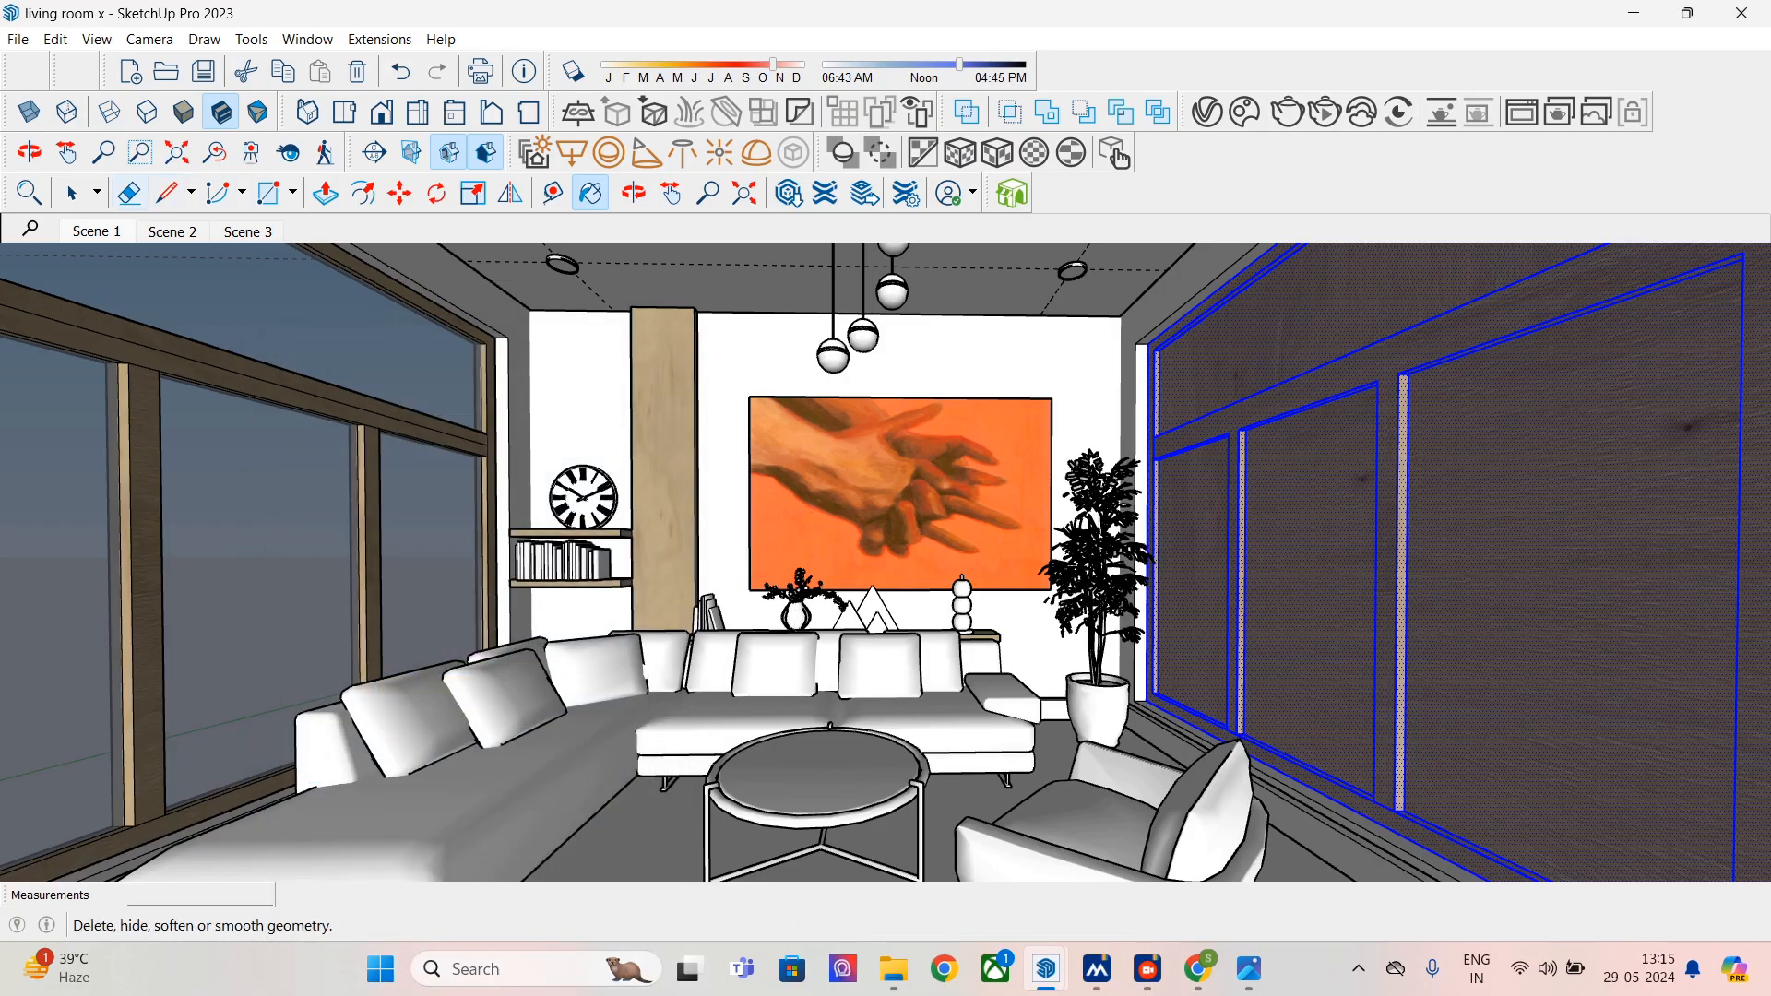
- Select the right window's glass panes and repaint them with Translucent Glass Blue
click(72, 192)
click(1319, 321)
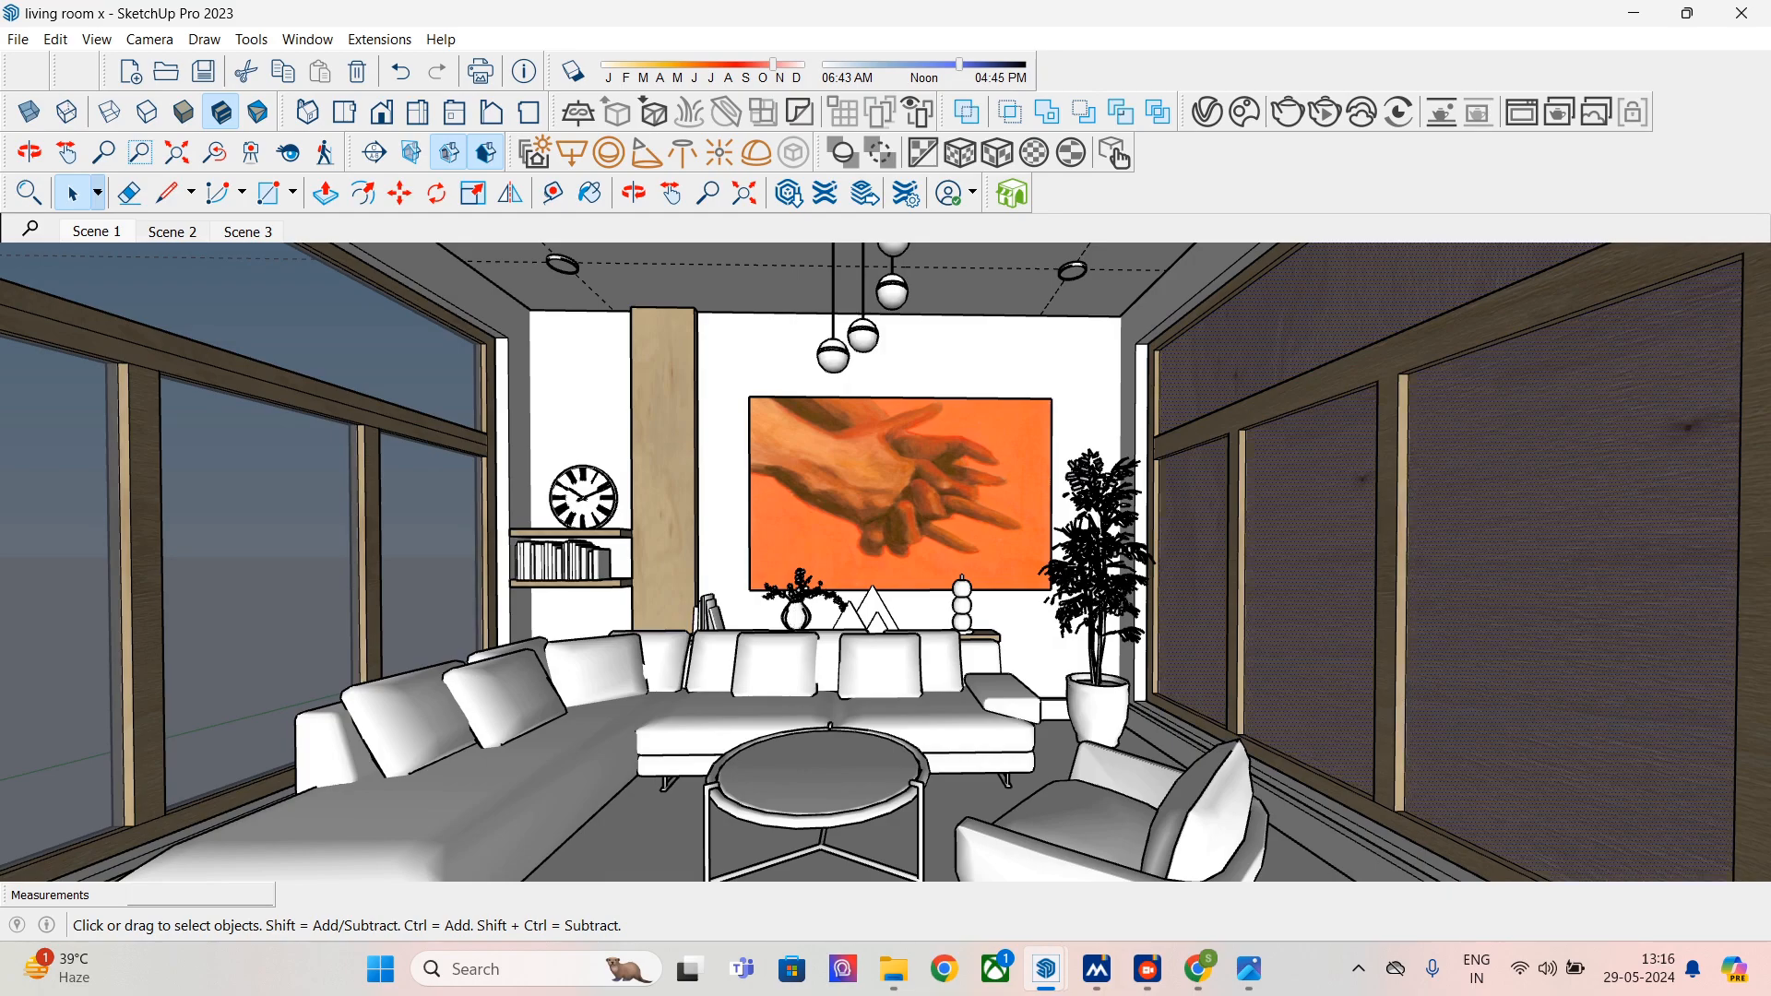
click(591, 193)
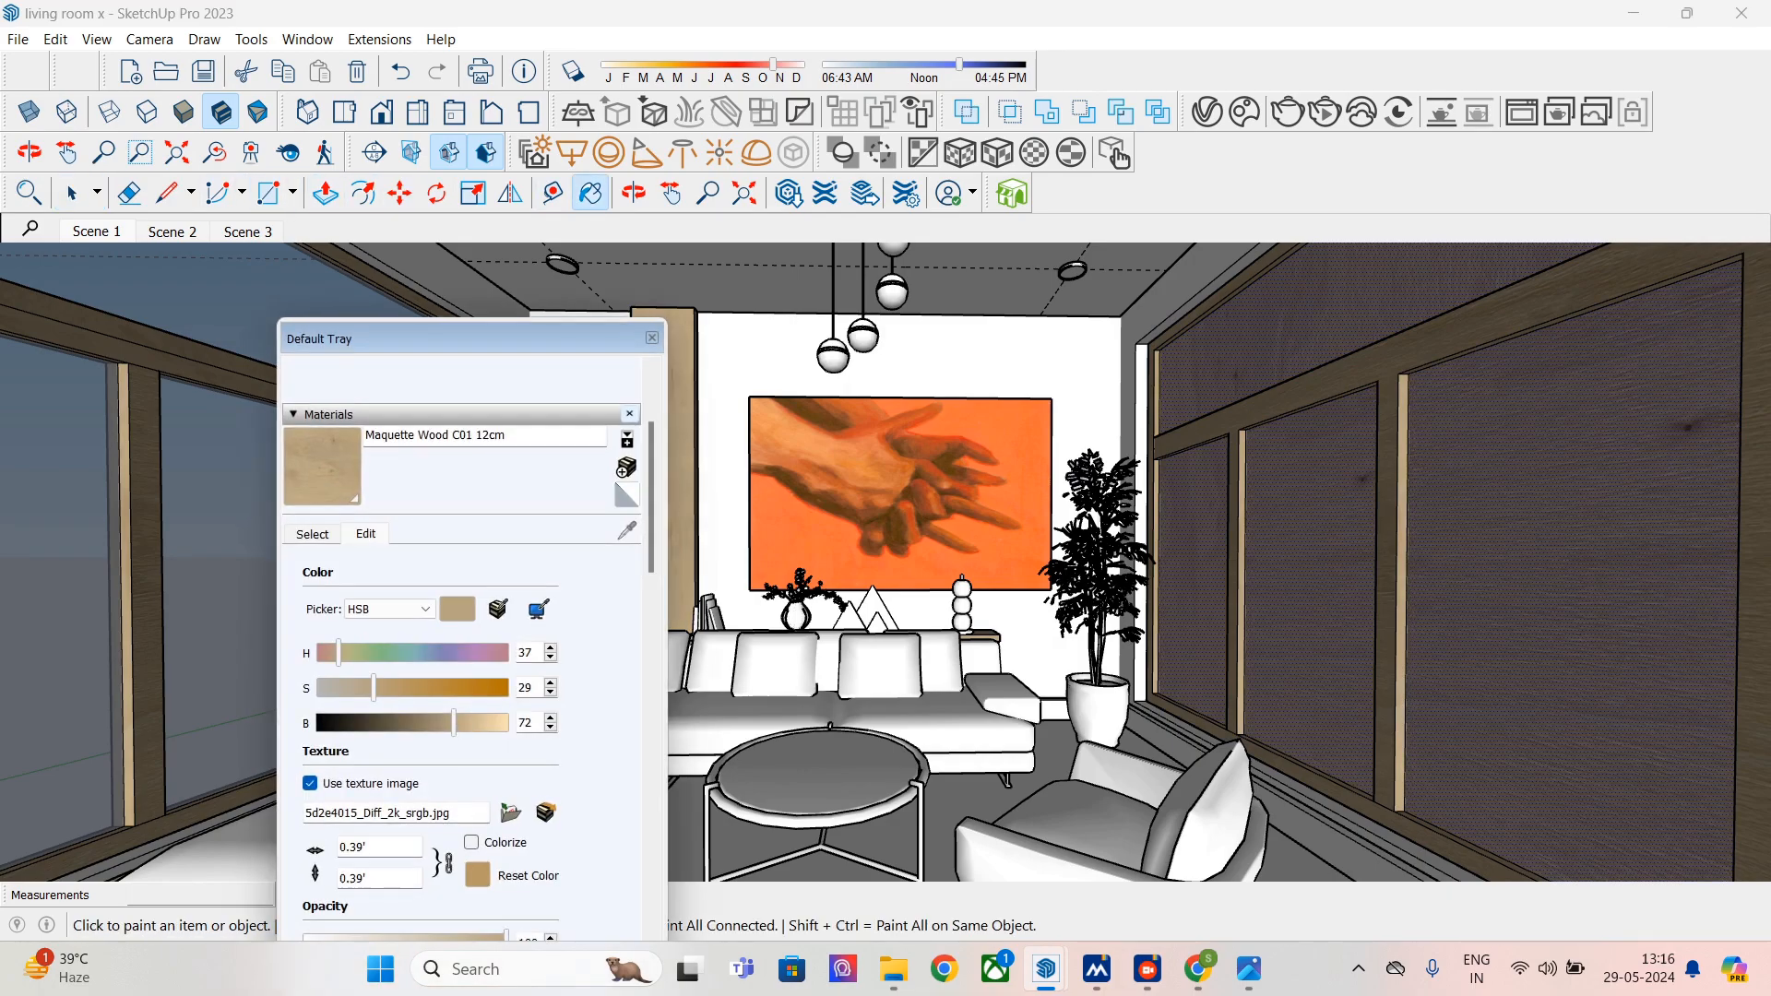
click(312, 534)
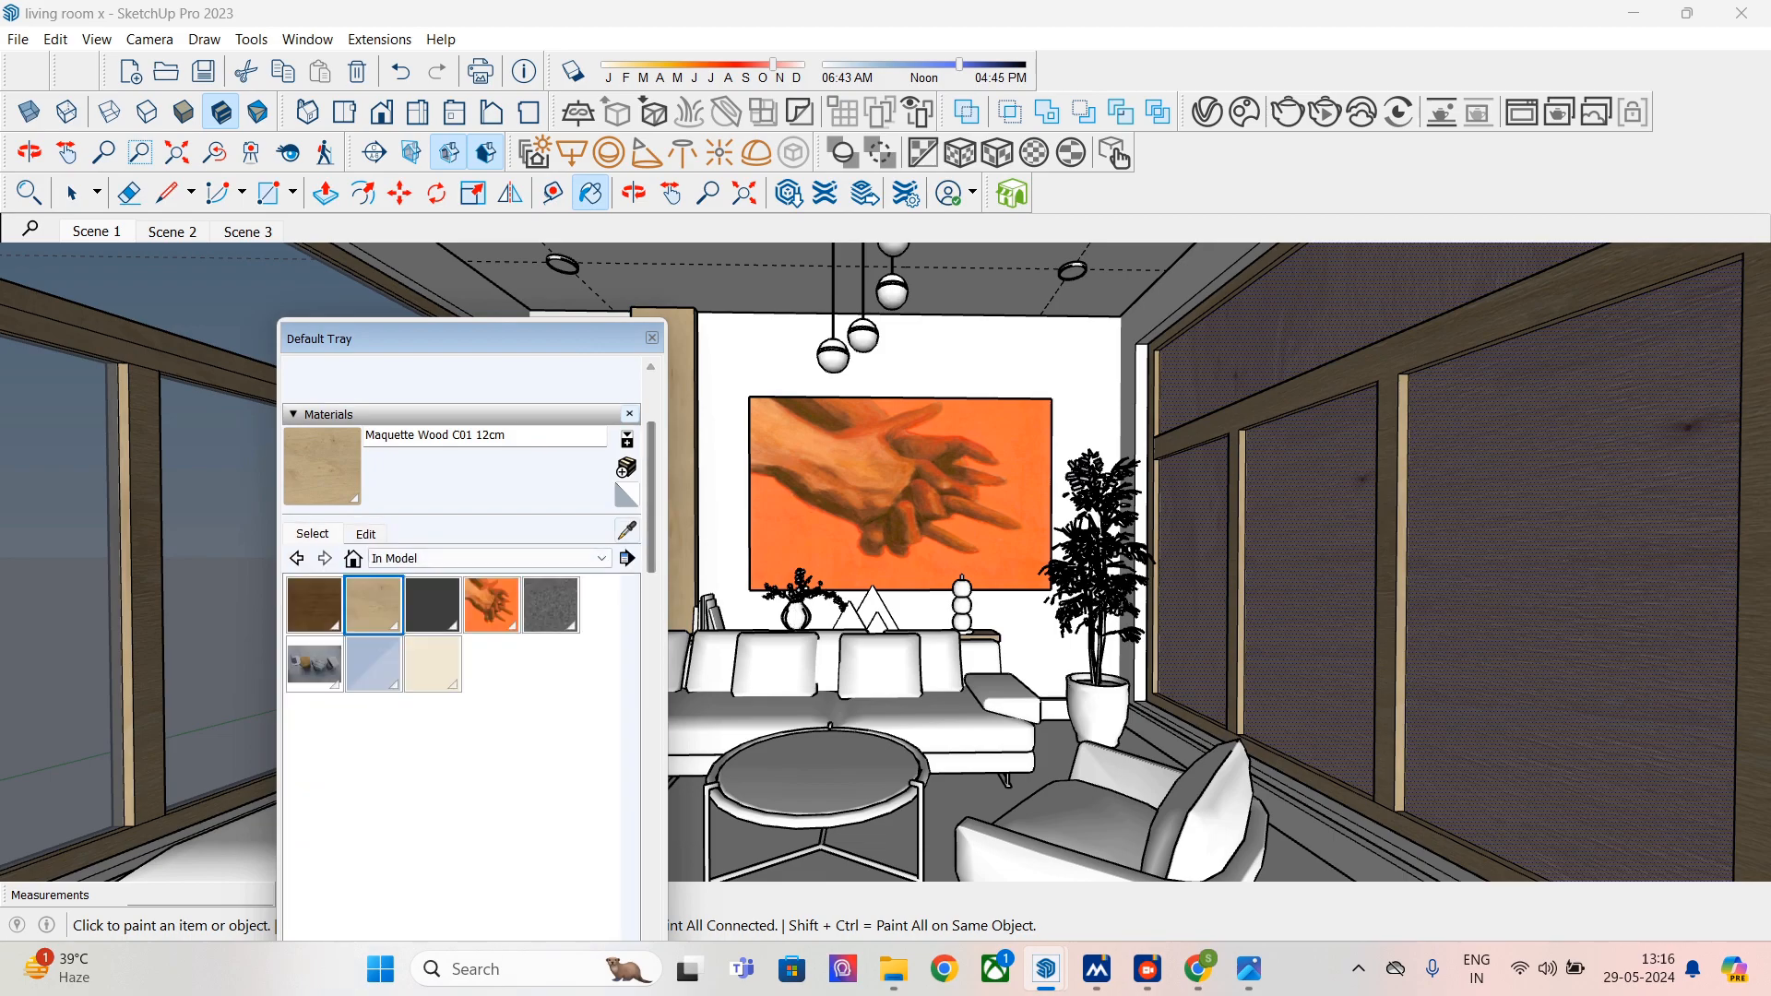
click(372, 664)
click(1568, 553)
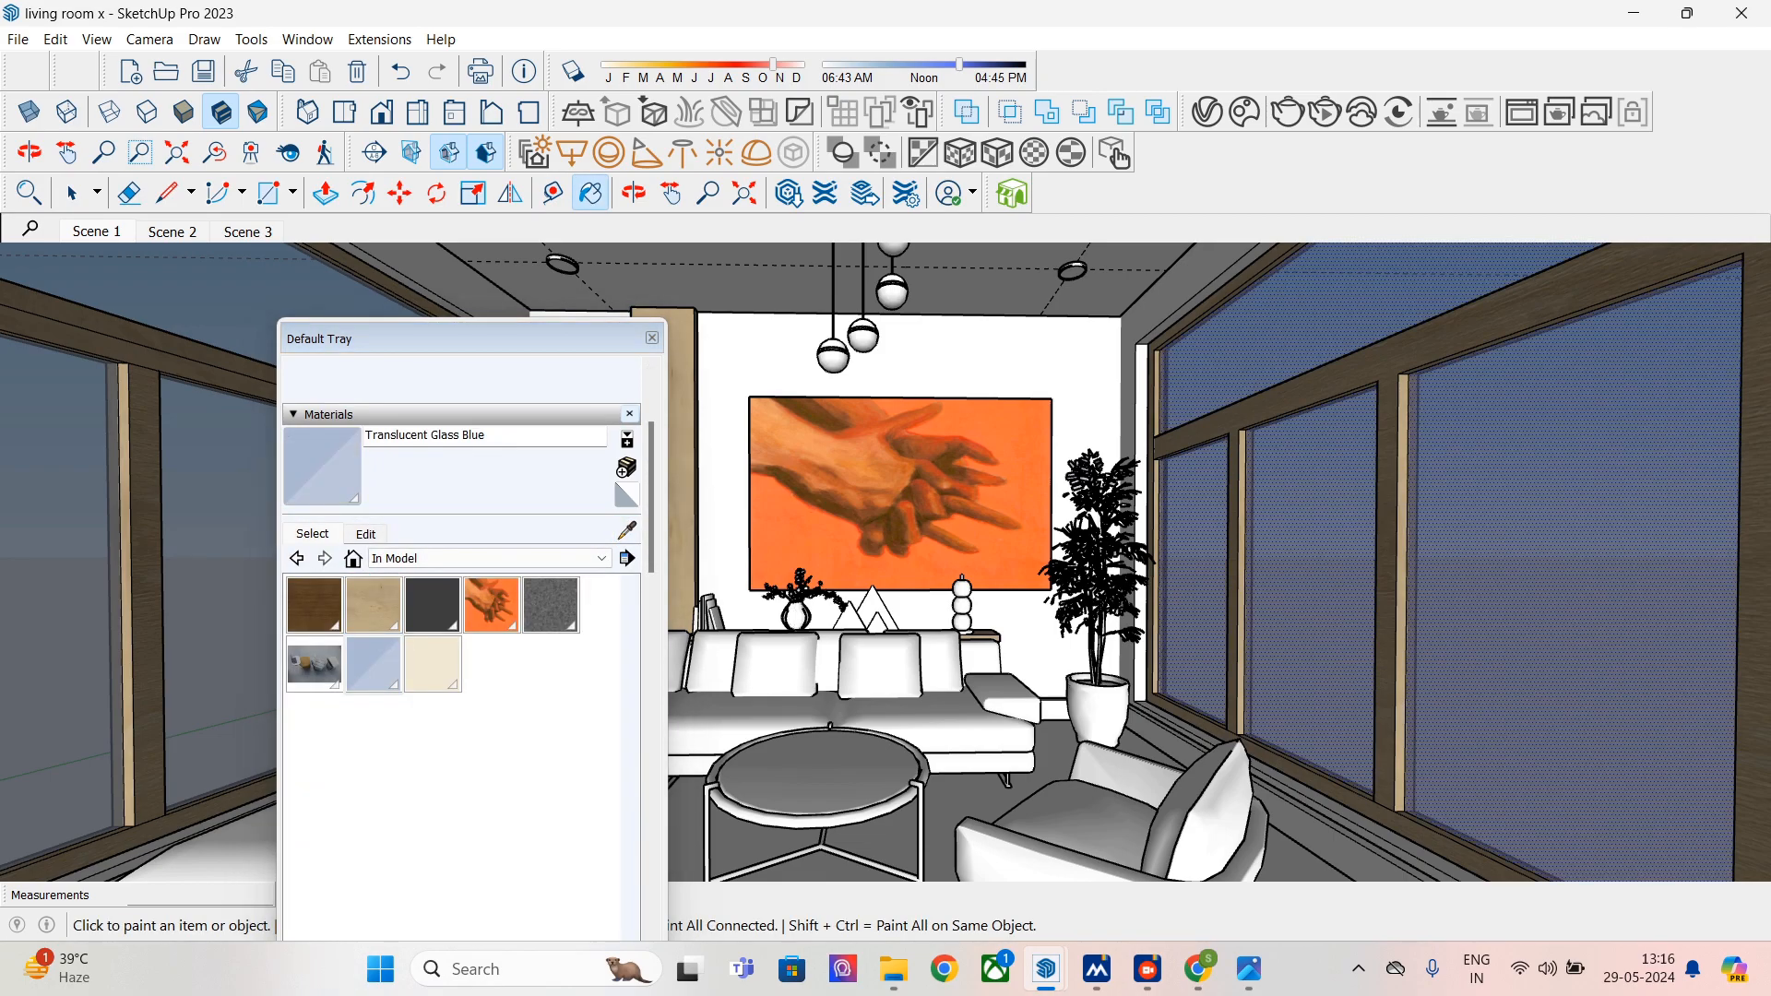
click(652, 338)
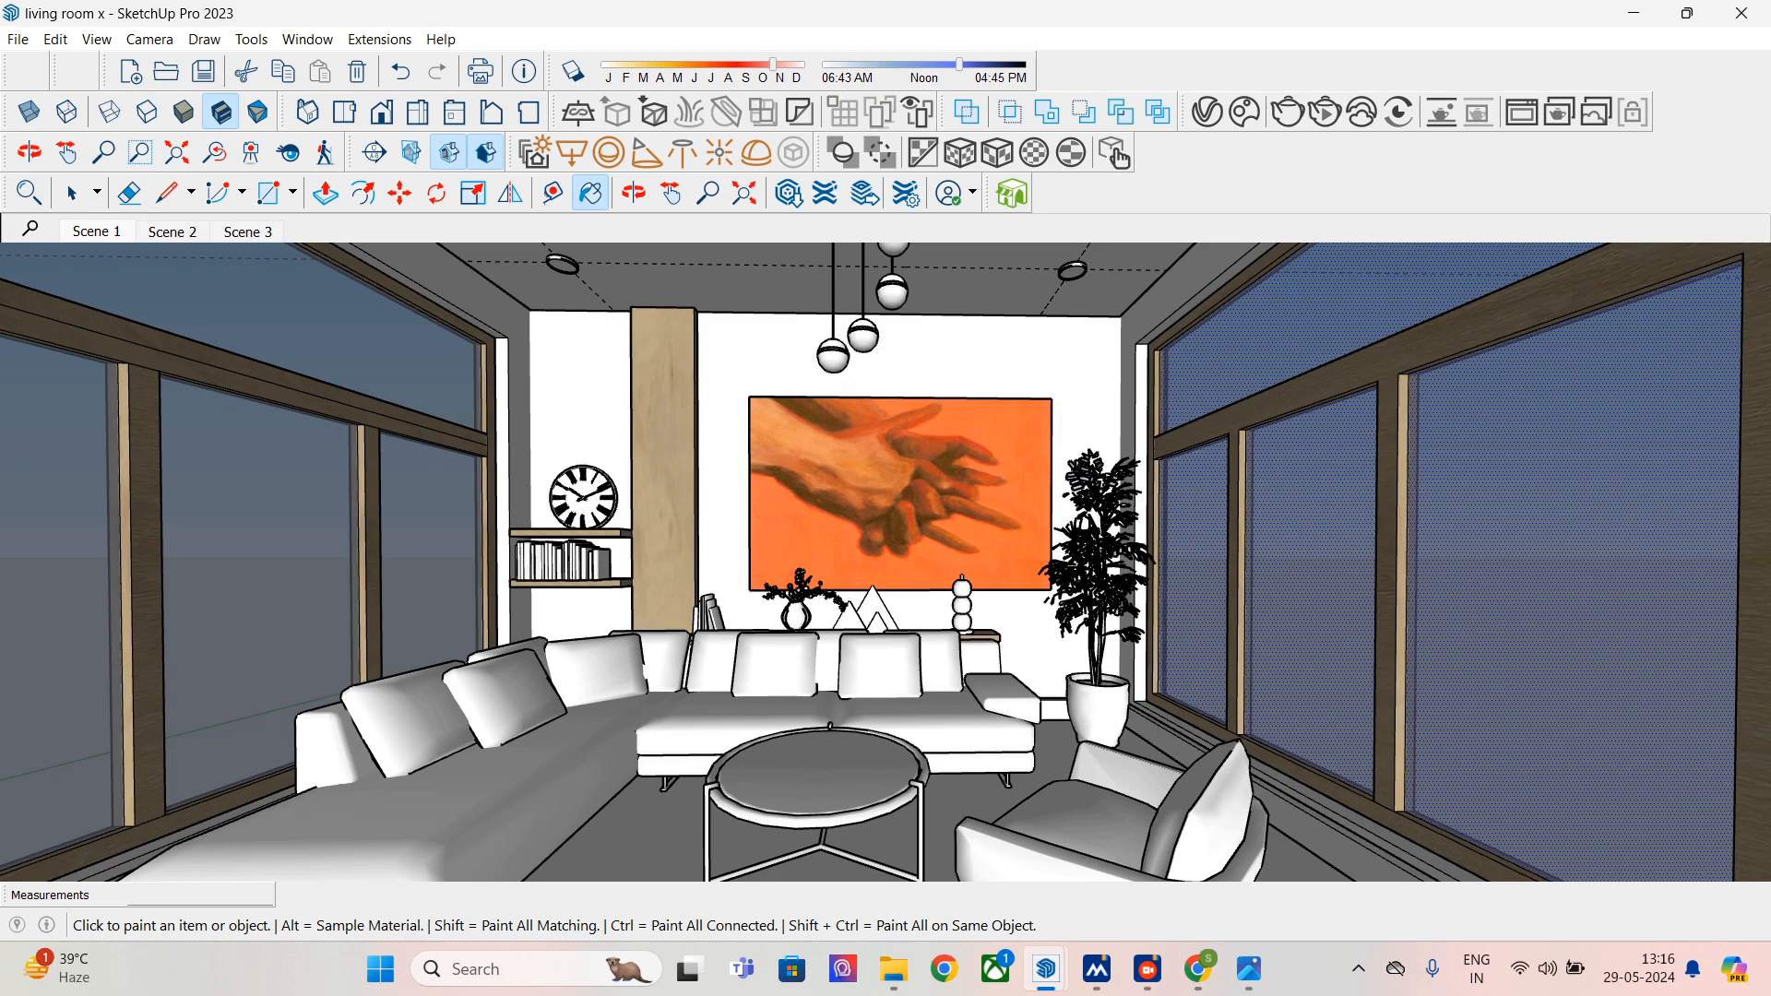
- Select the left window's connected geometry and choose Maquette Wood C01 12cm as the paint material
click(72, 193)
triple_click(259, 479)
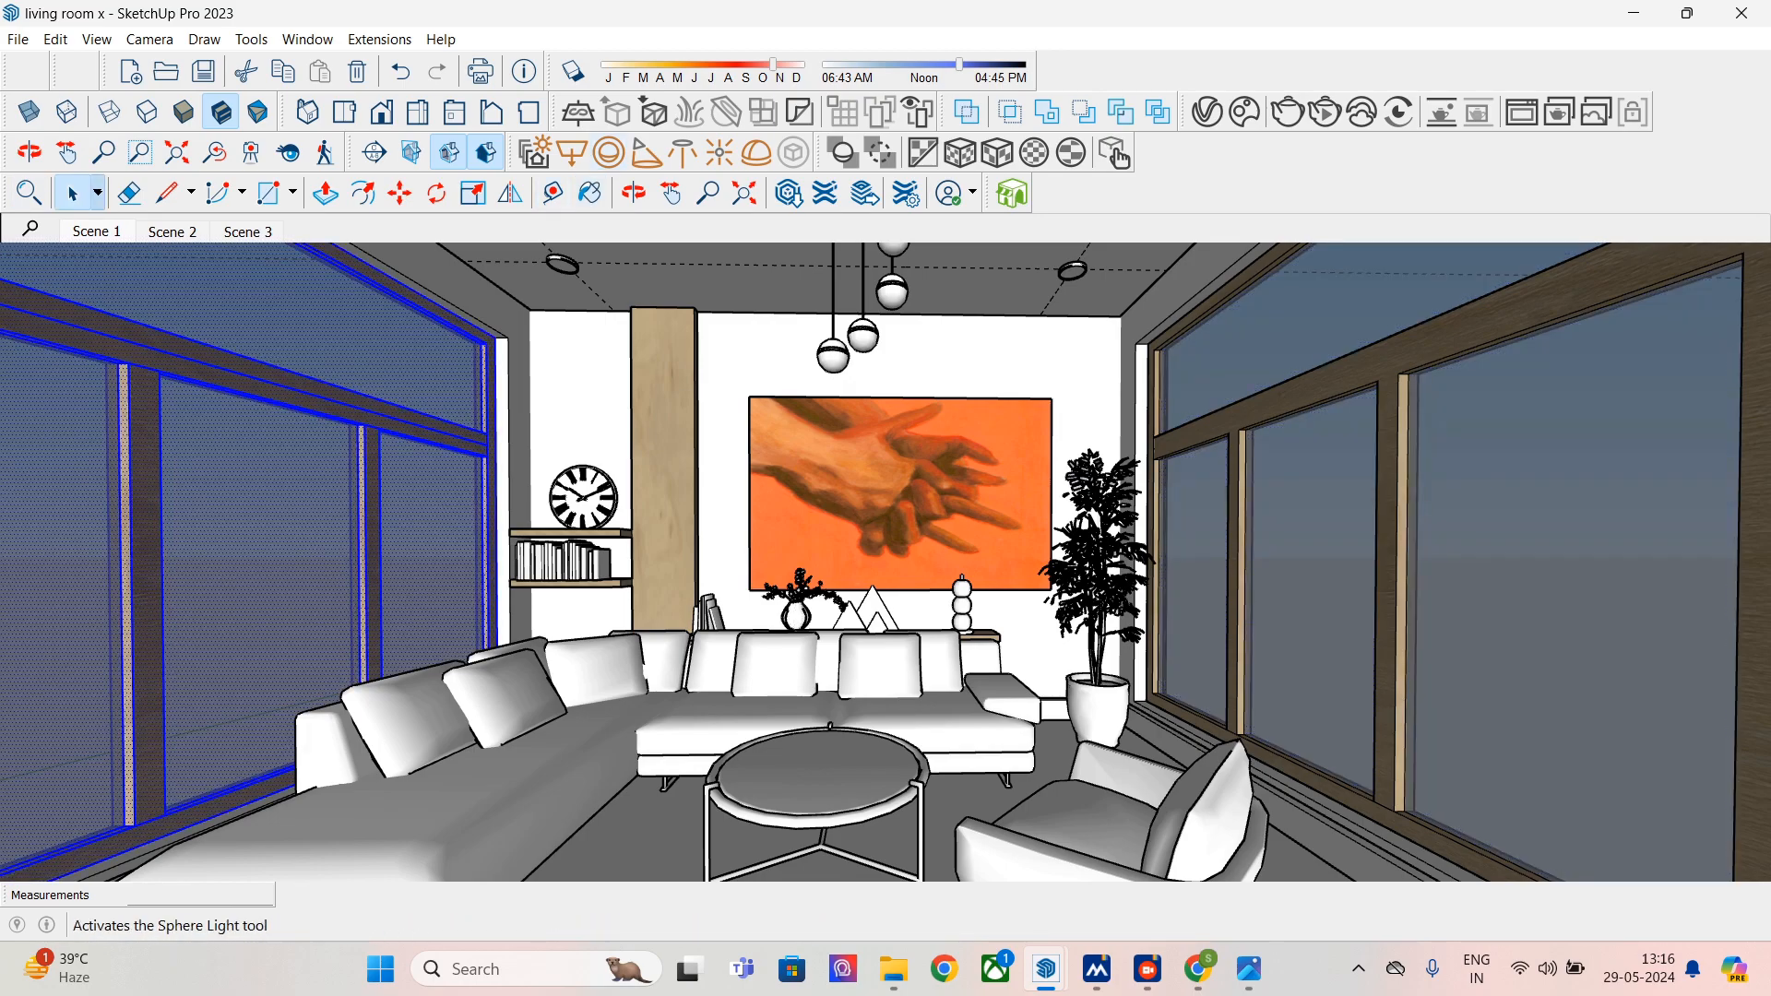
click(590, 193)
click(374, 605)
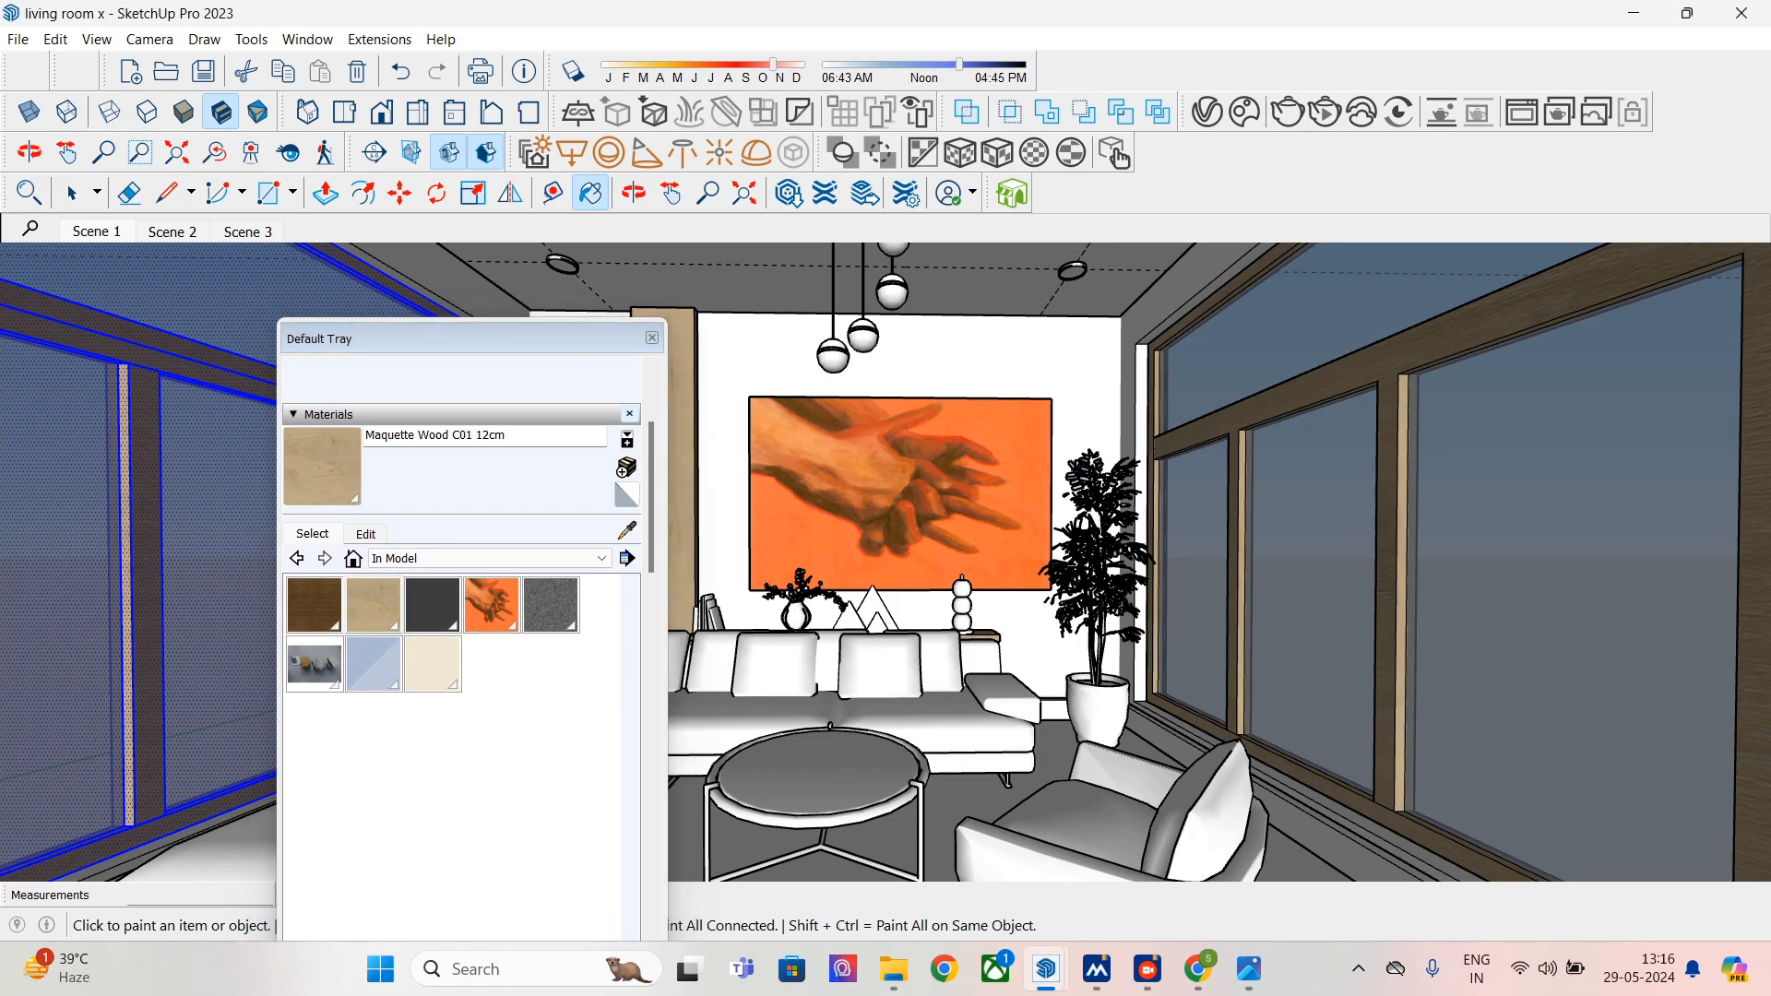
click(652, 338)
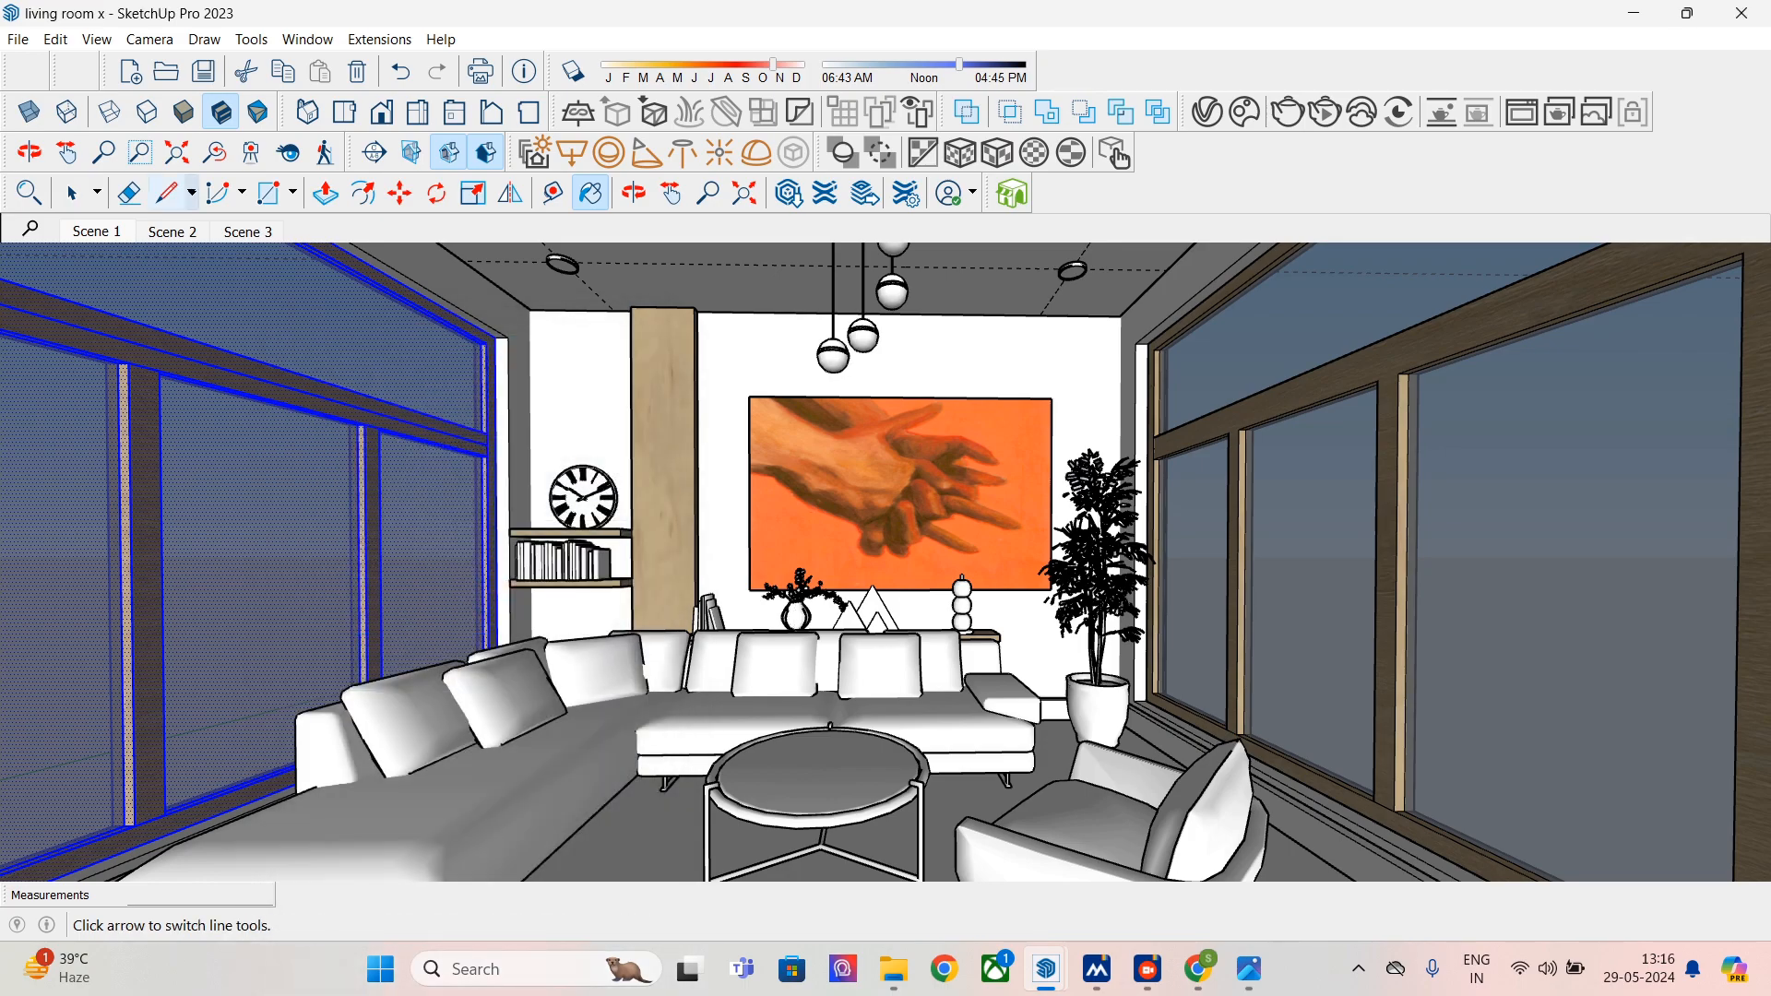
click(73, 193)
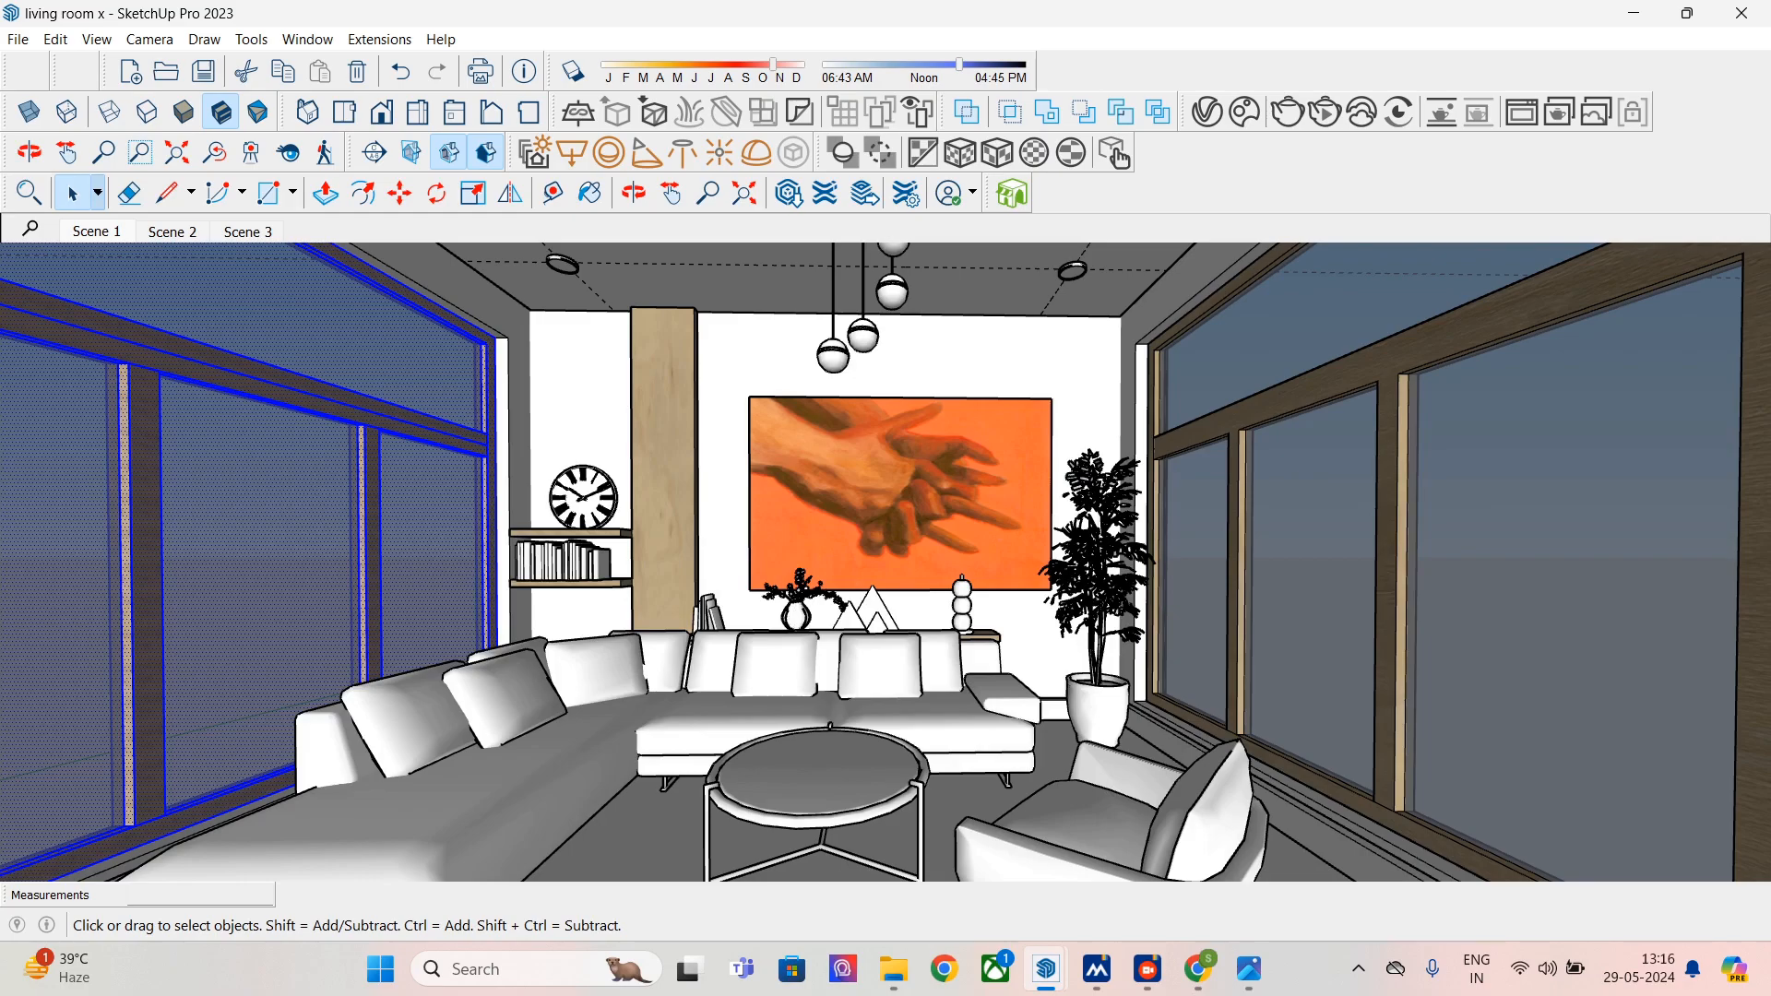
- Start an interactive V-Ray render of the room and inspect the whole image in the maximized frame buffer
click(1325, 112)
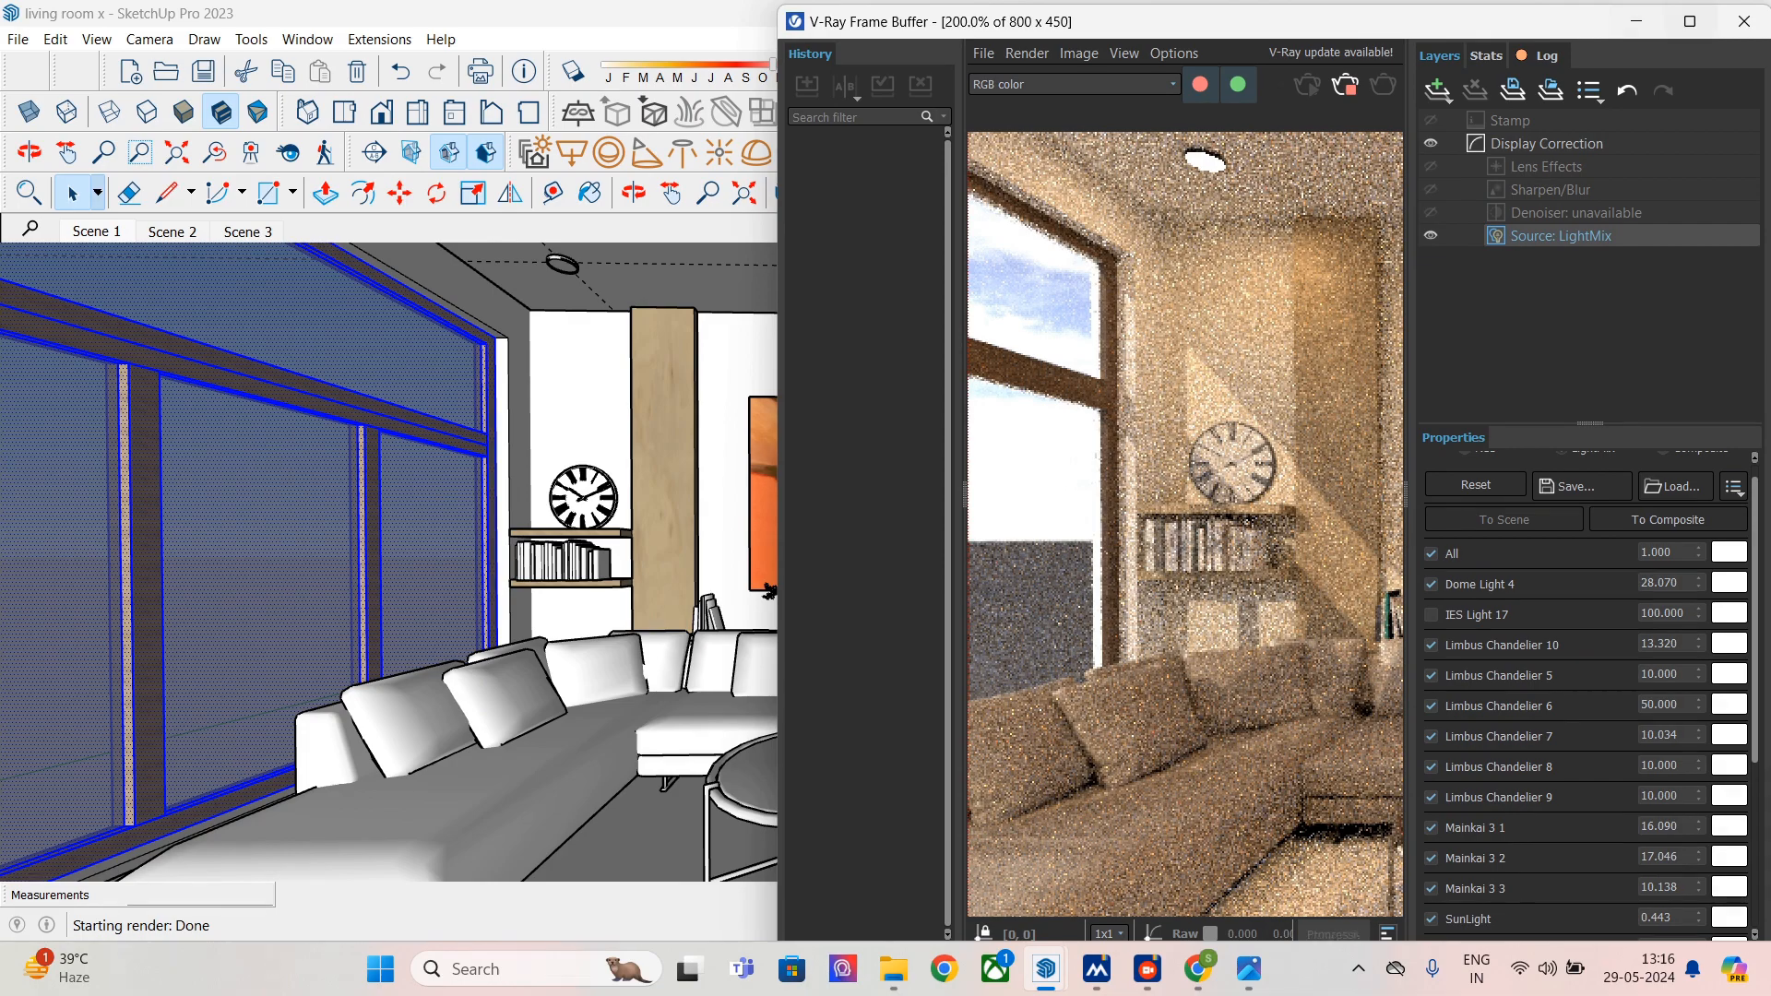
click(1689, 21)
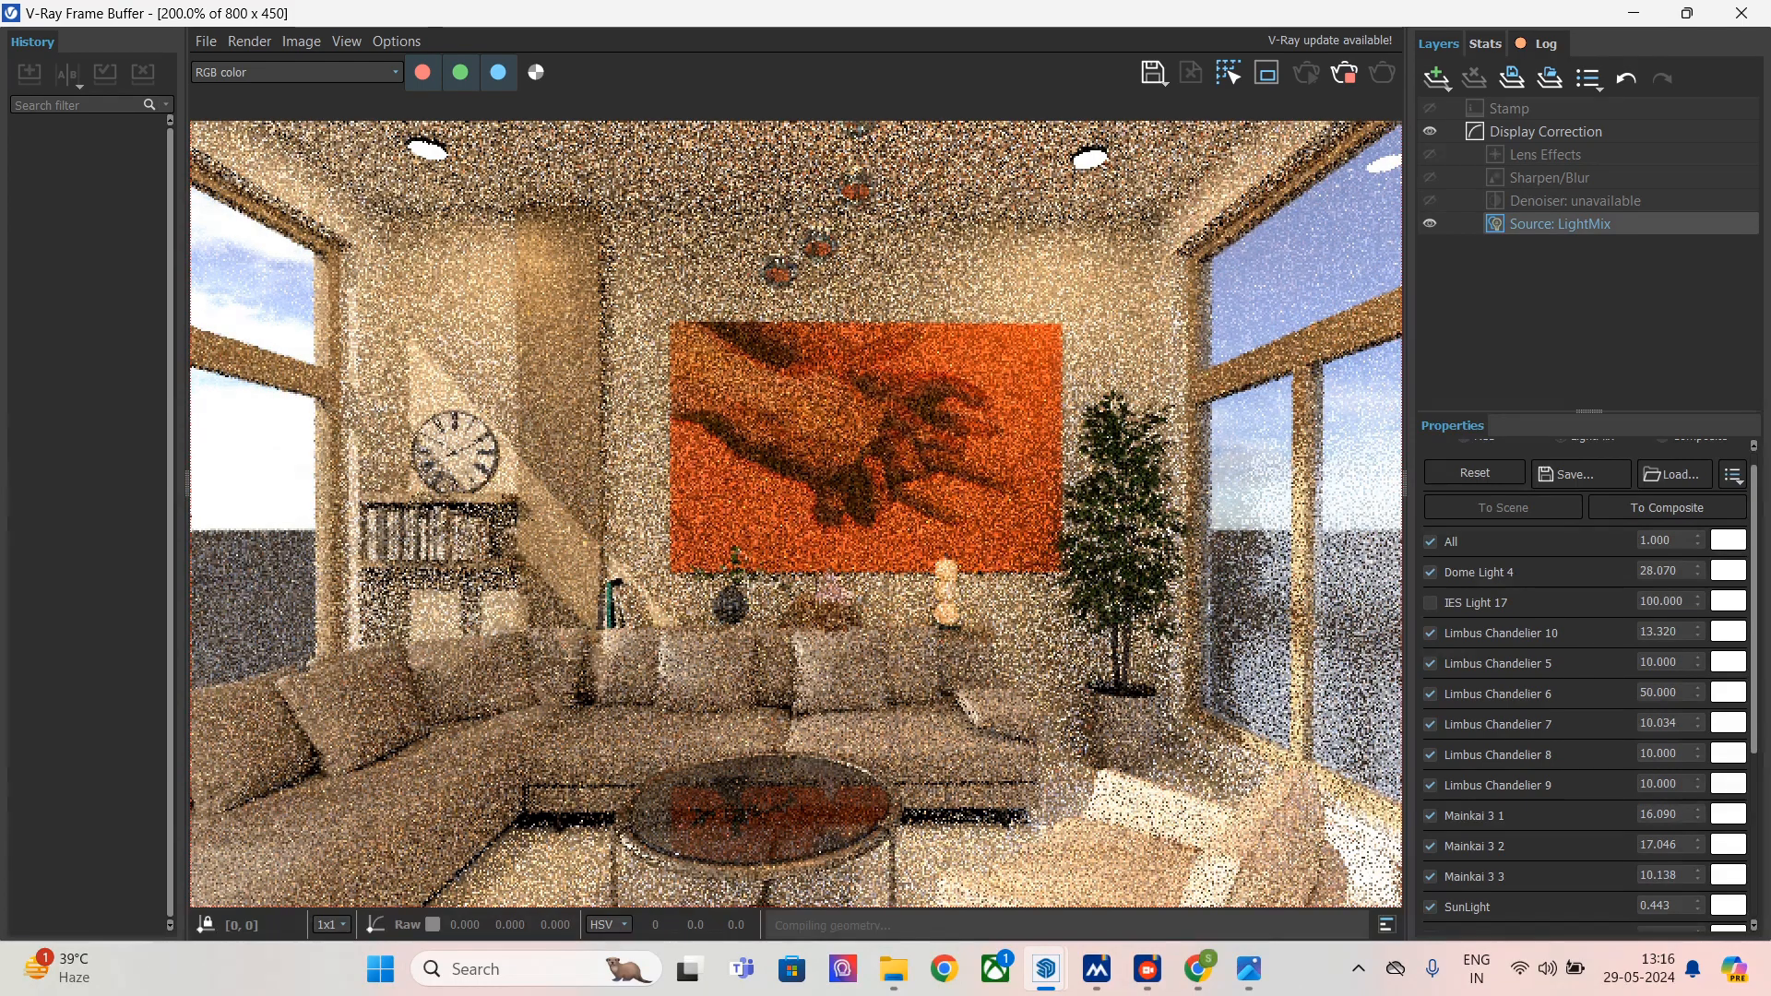
scroll(849, 655, down, 1)
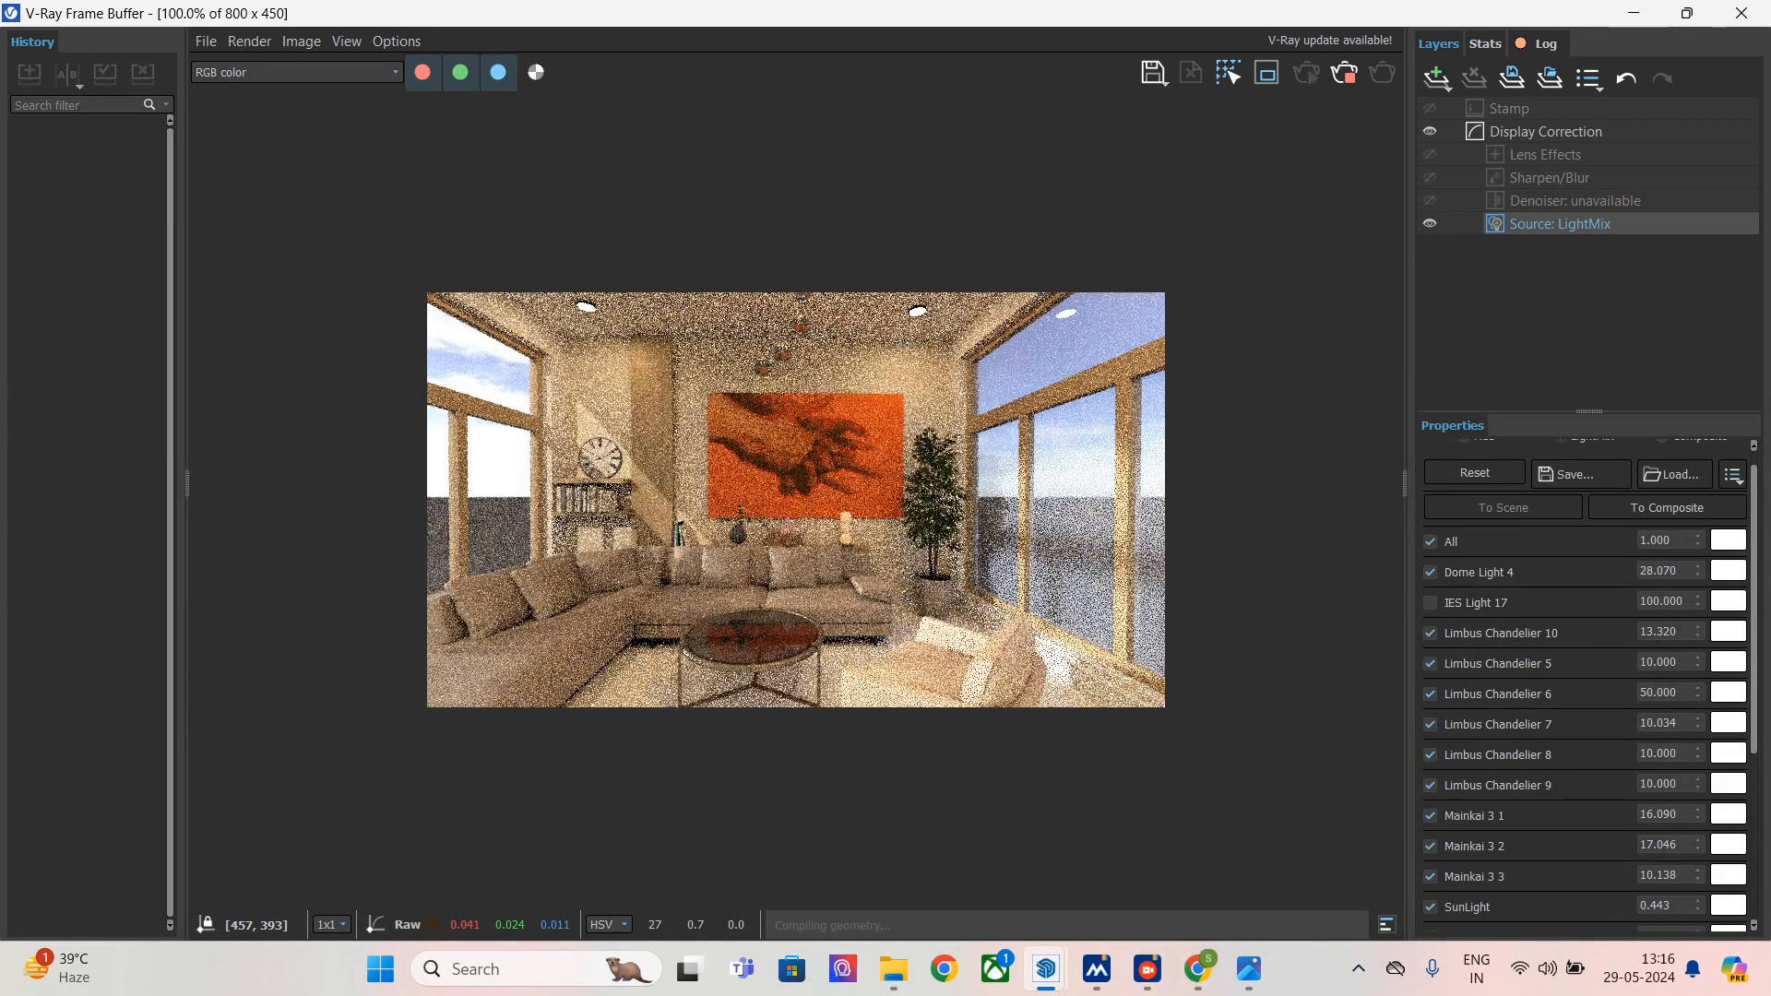
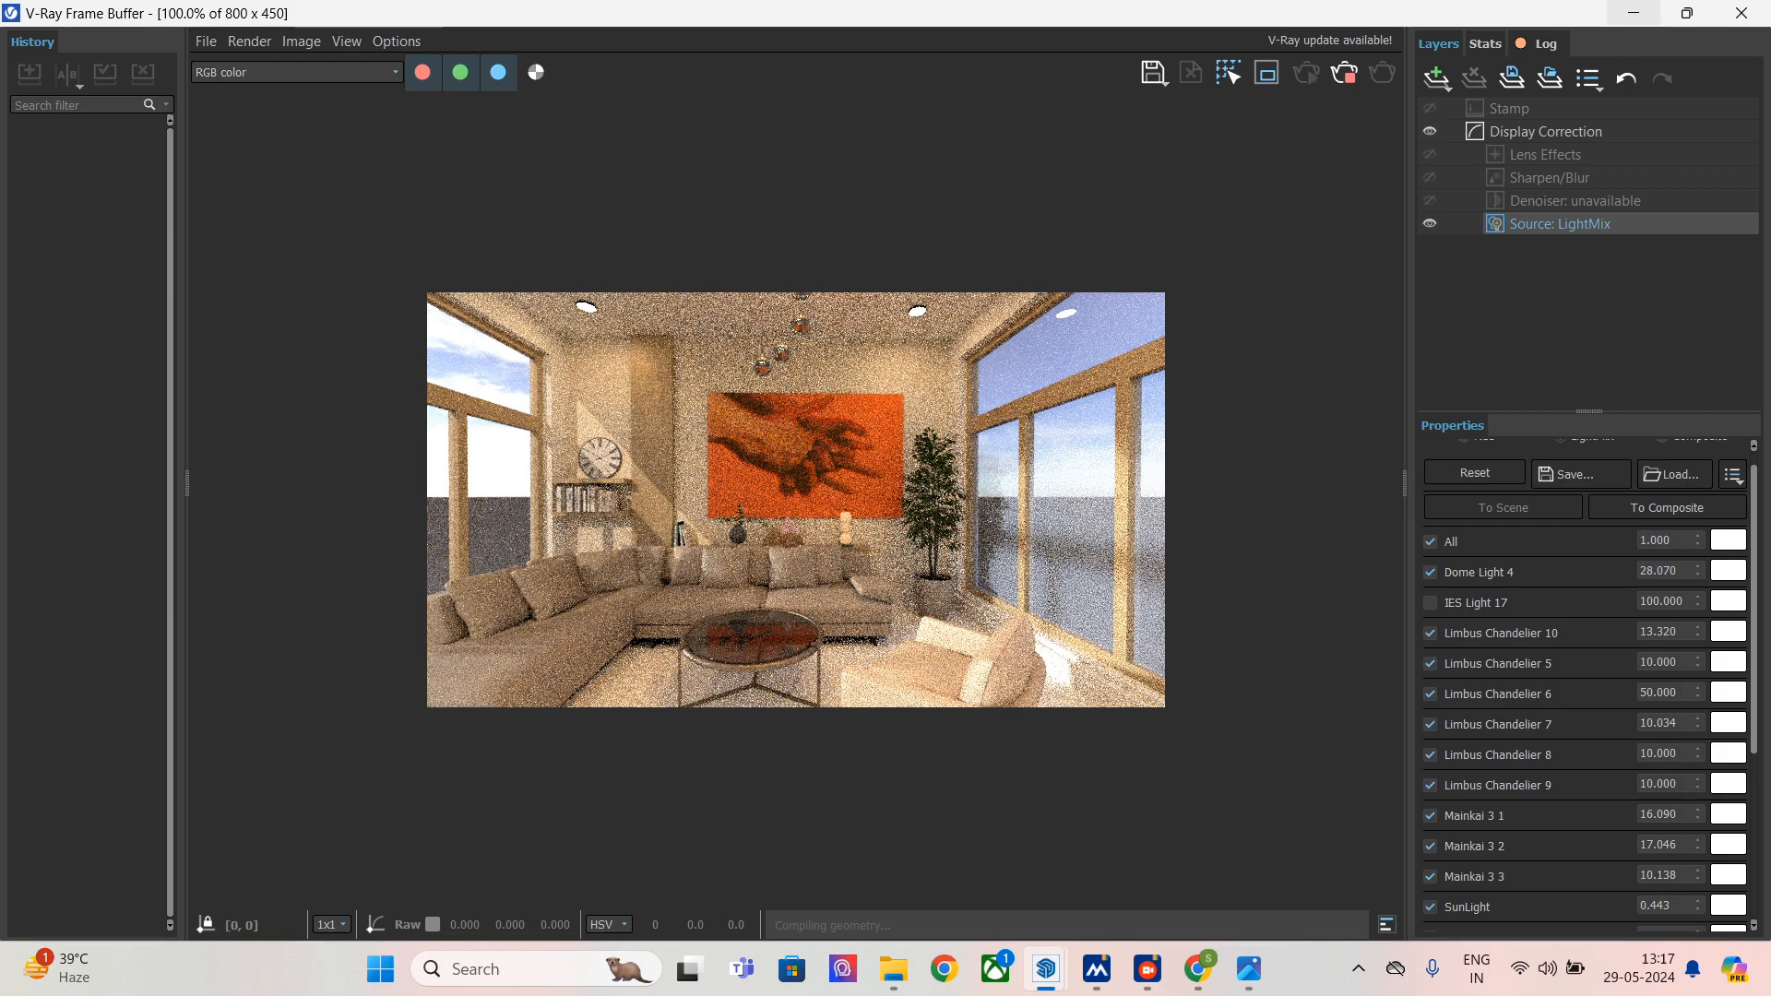
click(1633, 13)
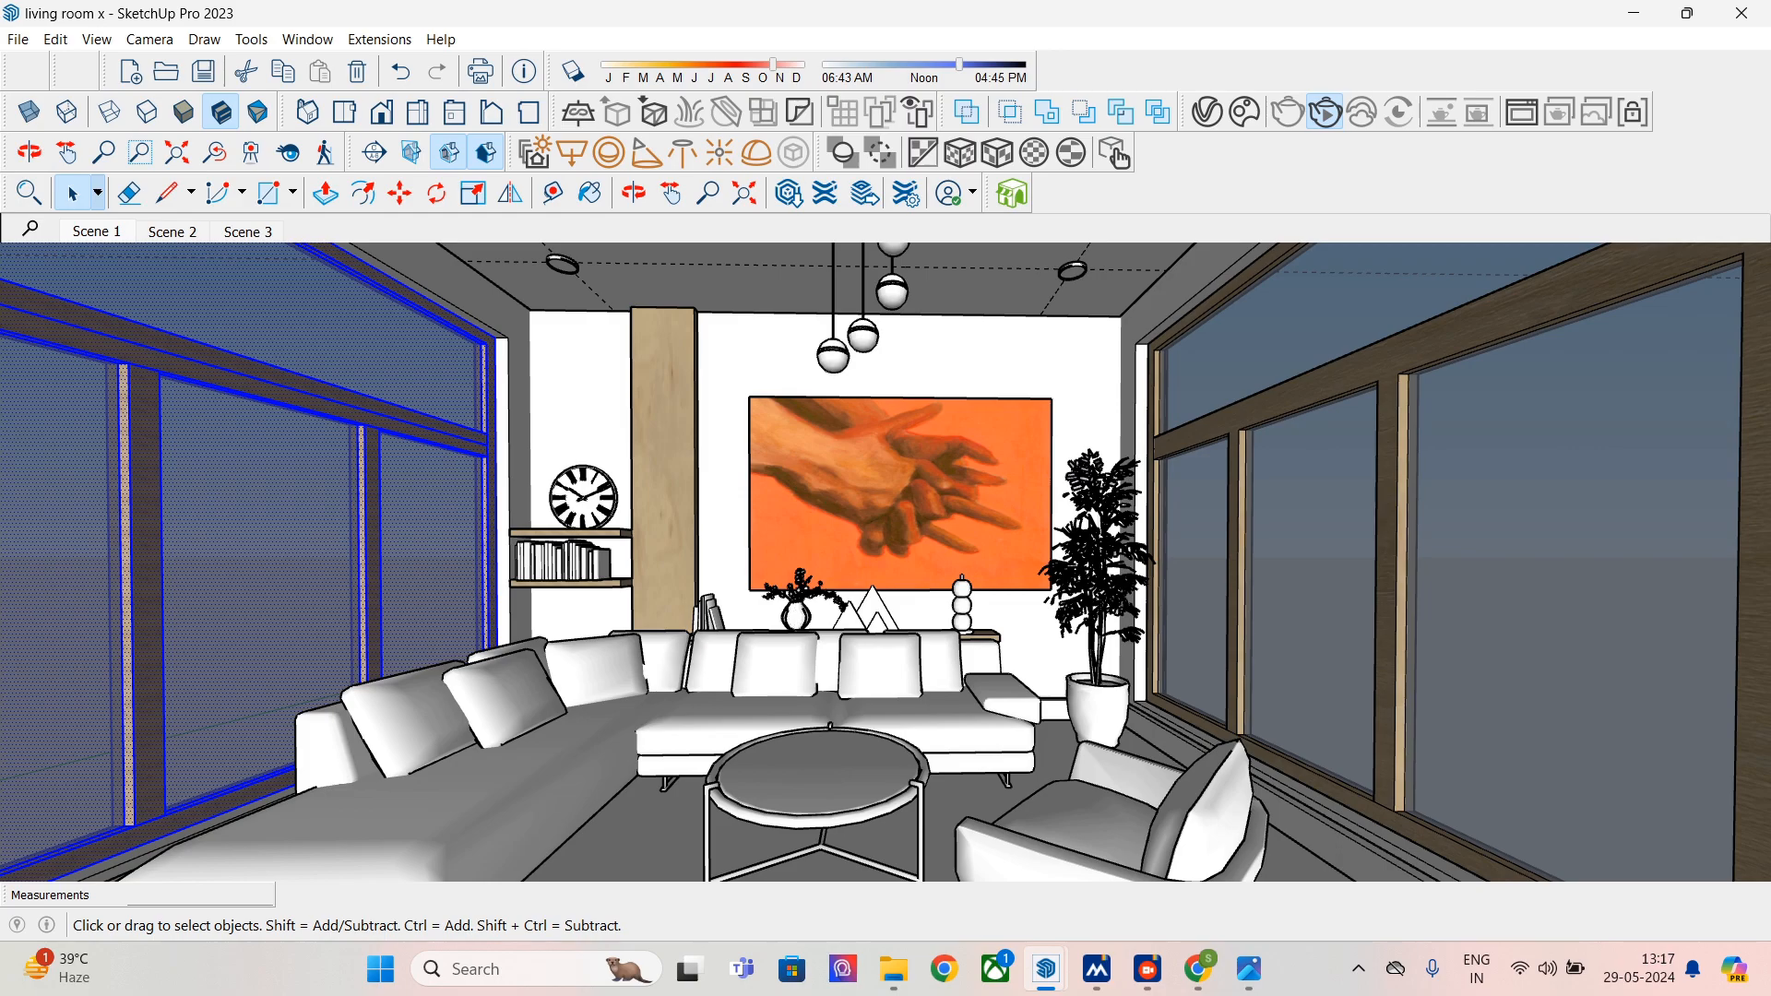
- View the Wood material category in the Chaos Cosmos Browser at full size
click(1113, 153)
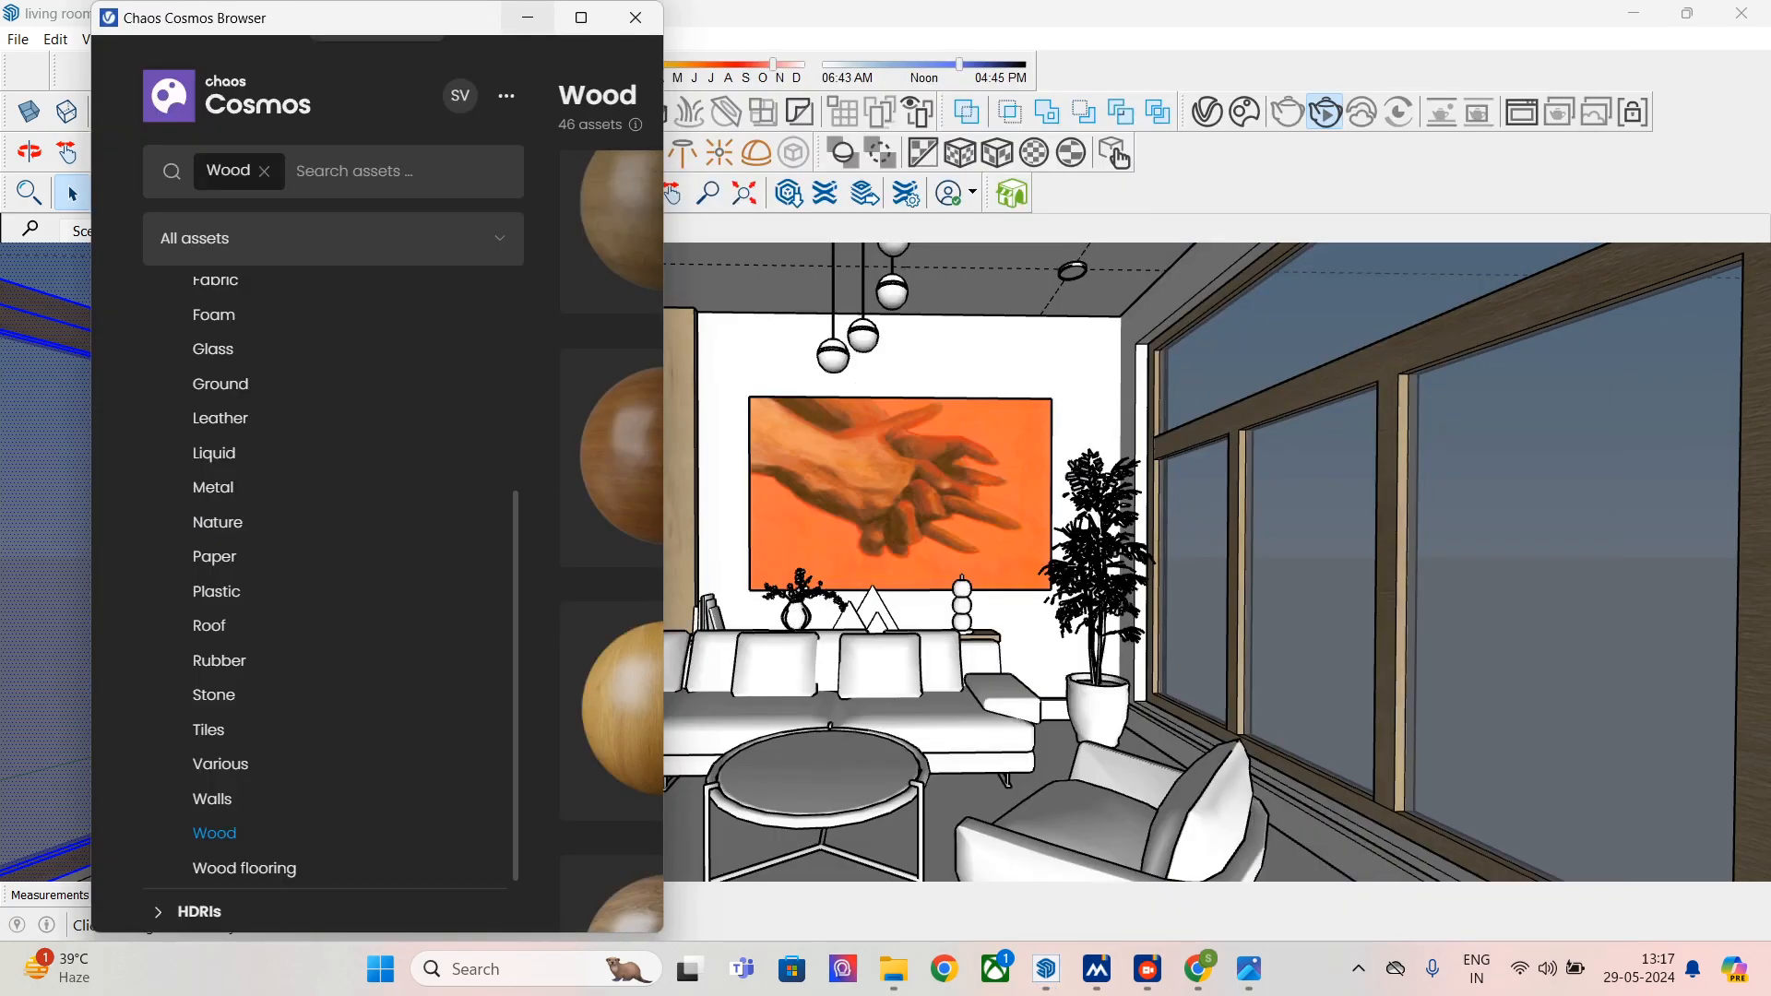
click(581, 17)
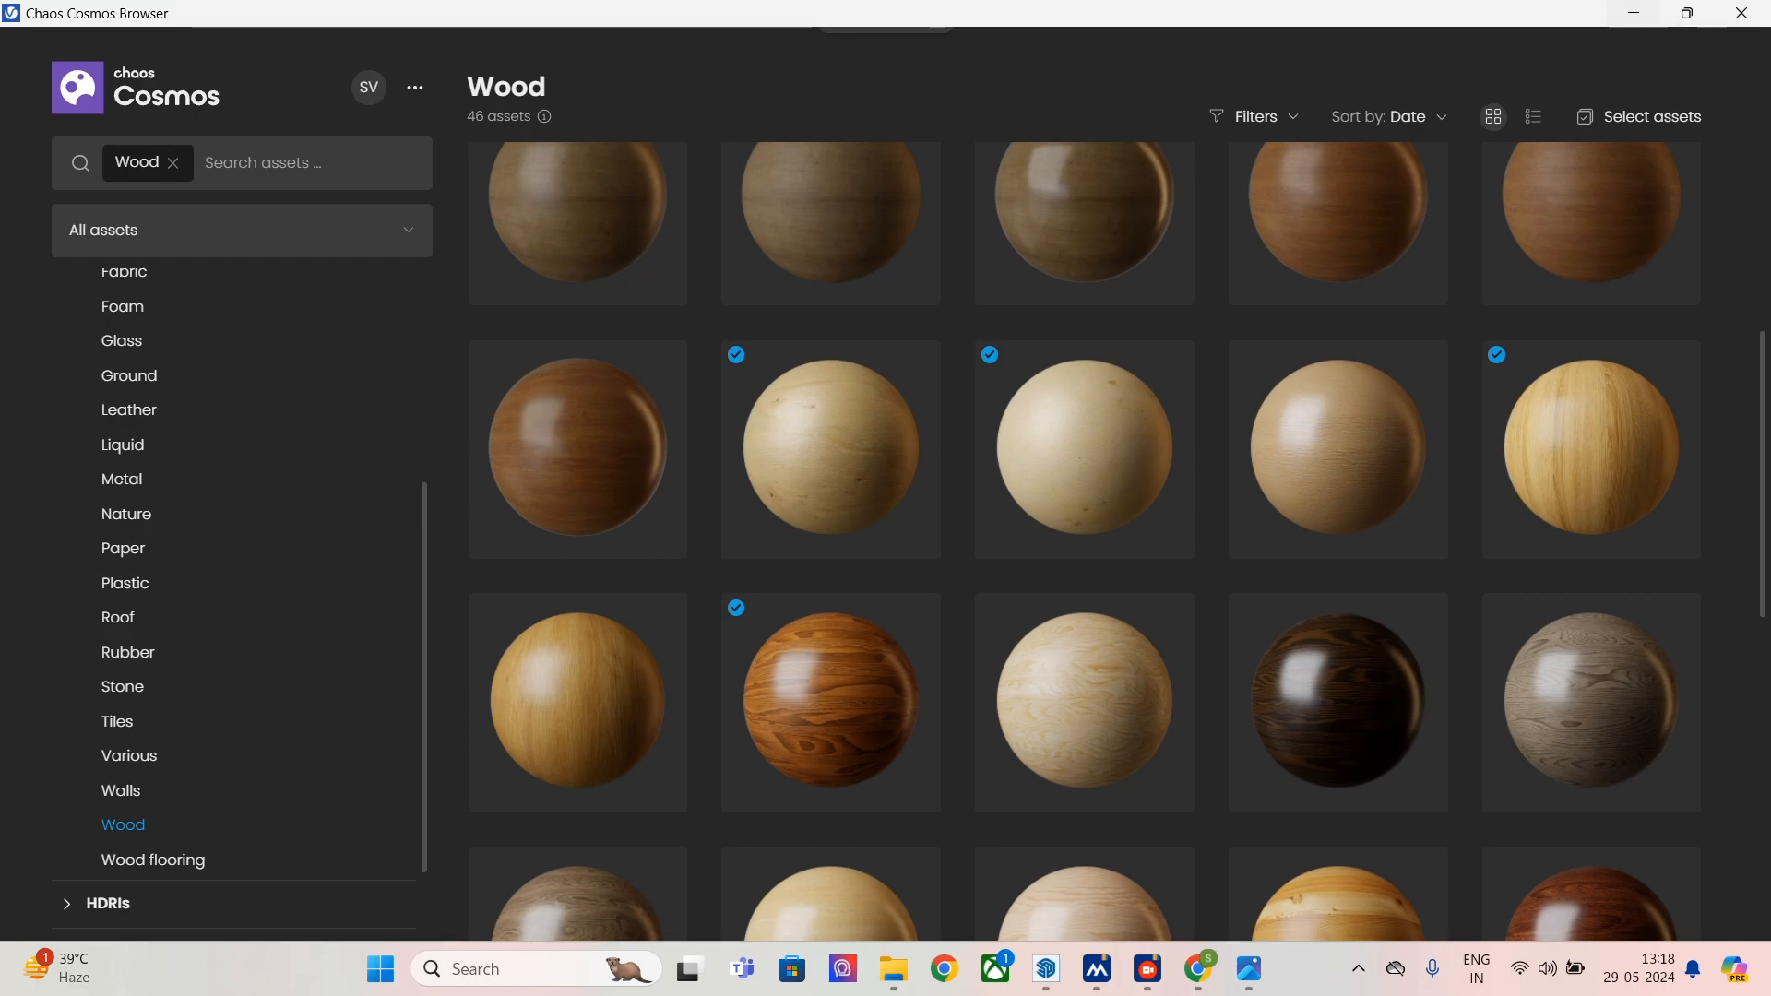
click(1633, 13)
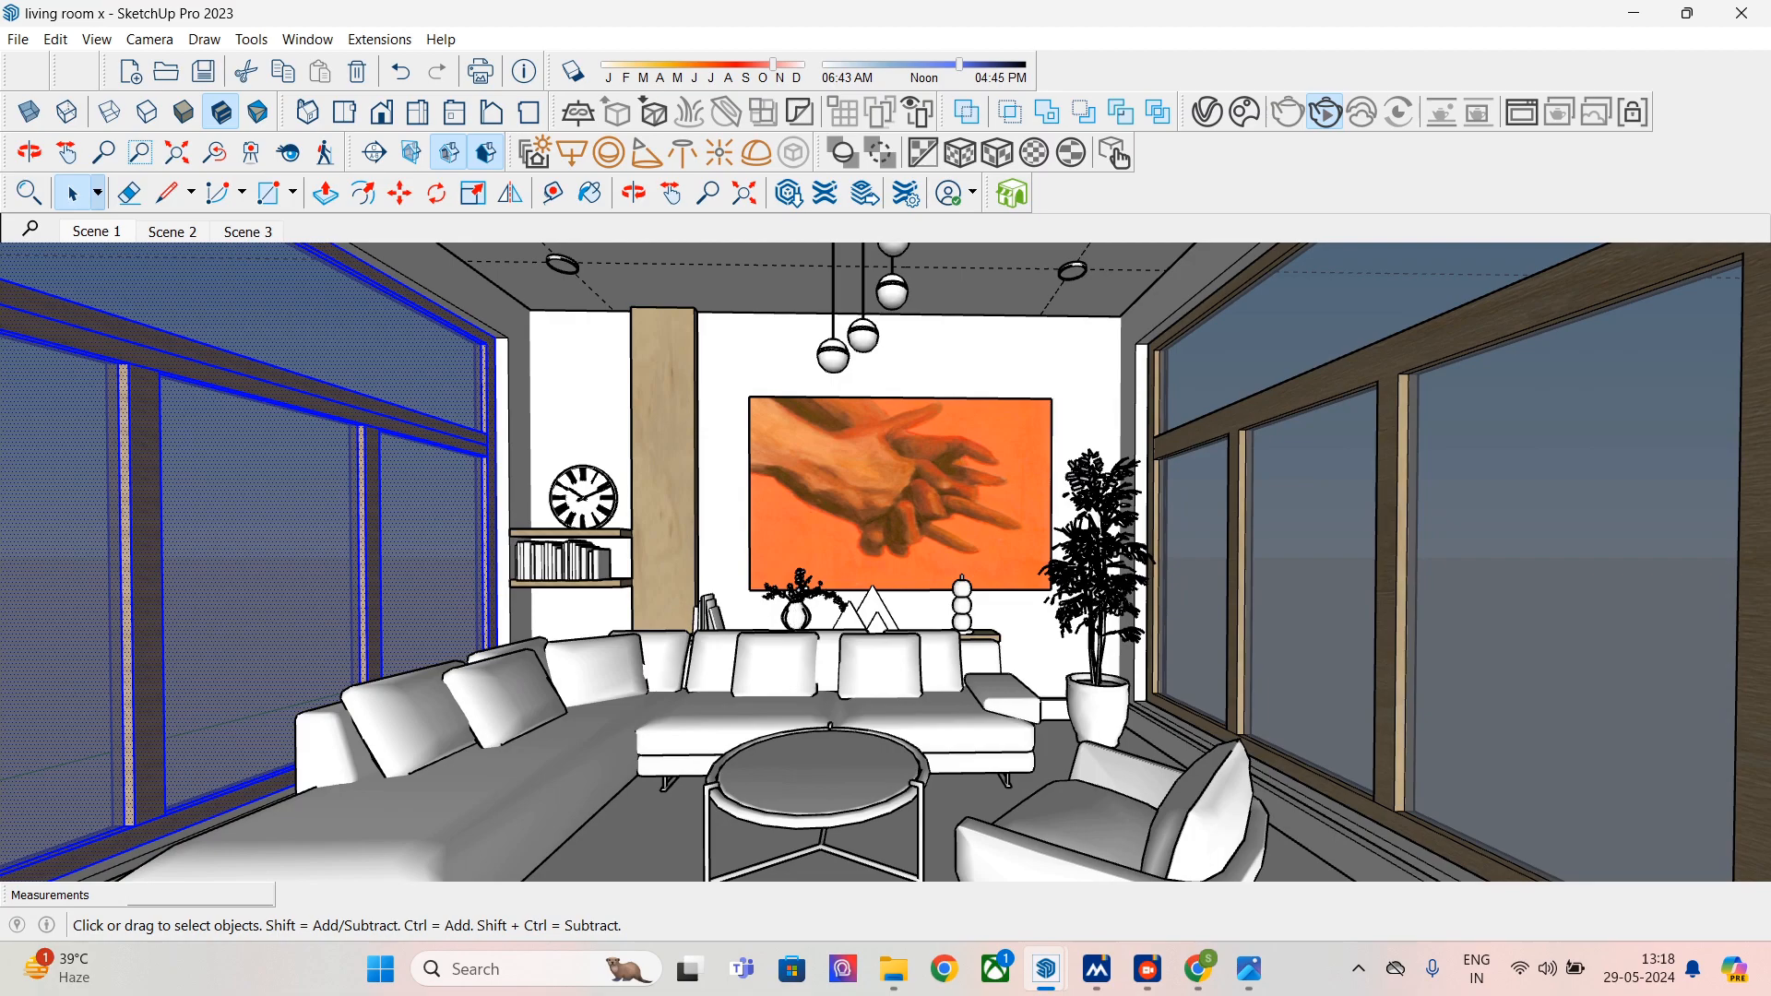
- Bring back the V-Ray Frame Buffer to review the living room render
click(1046, 969)
click(1091, 844)
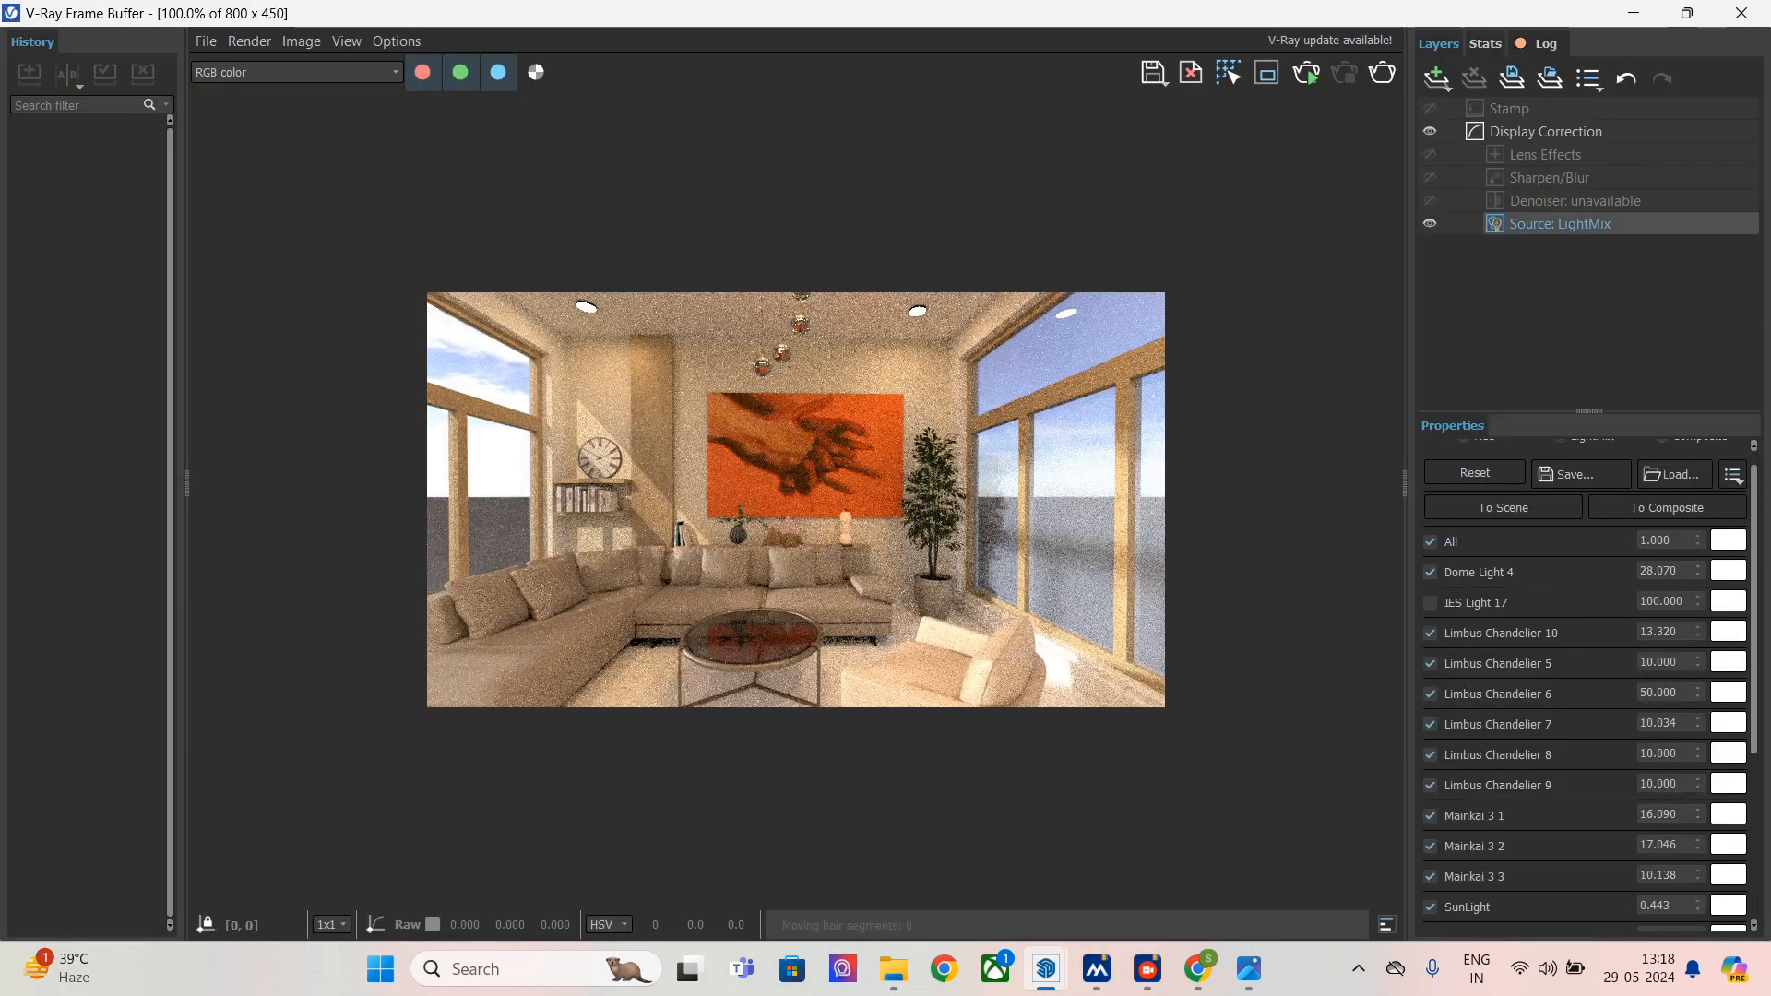
click(1633, 13)
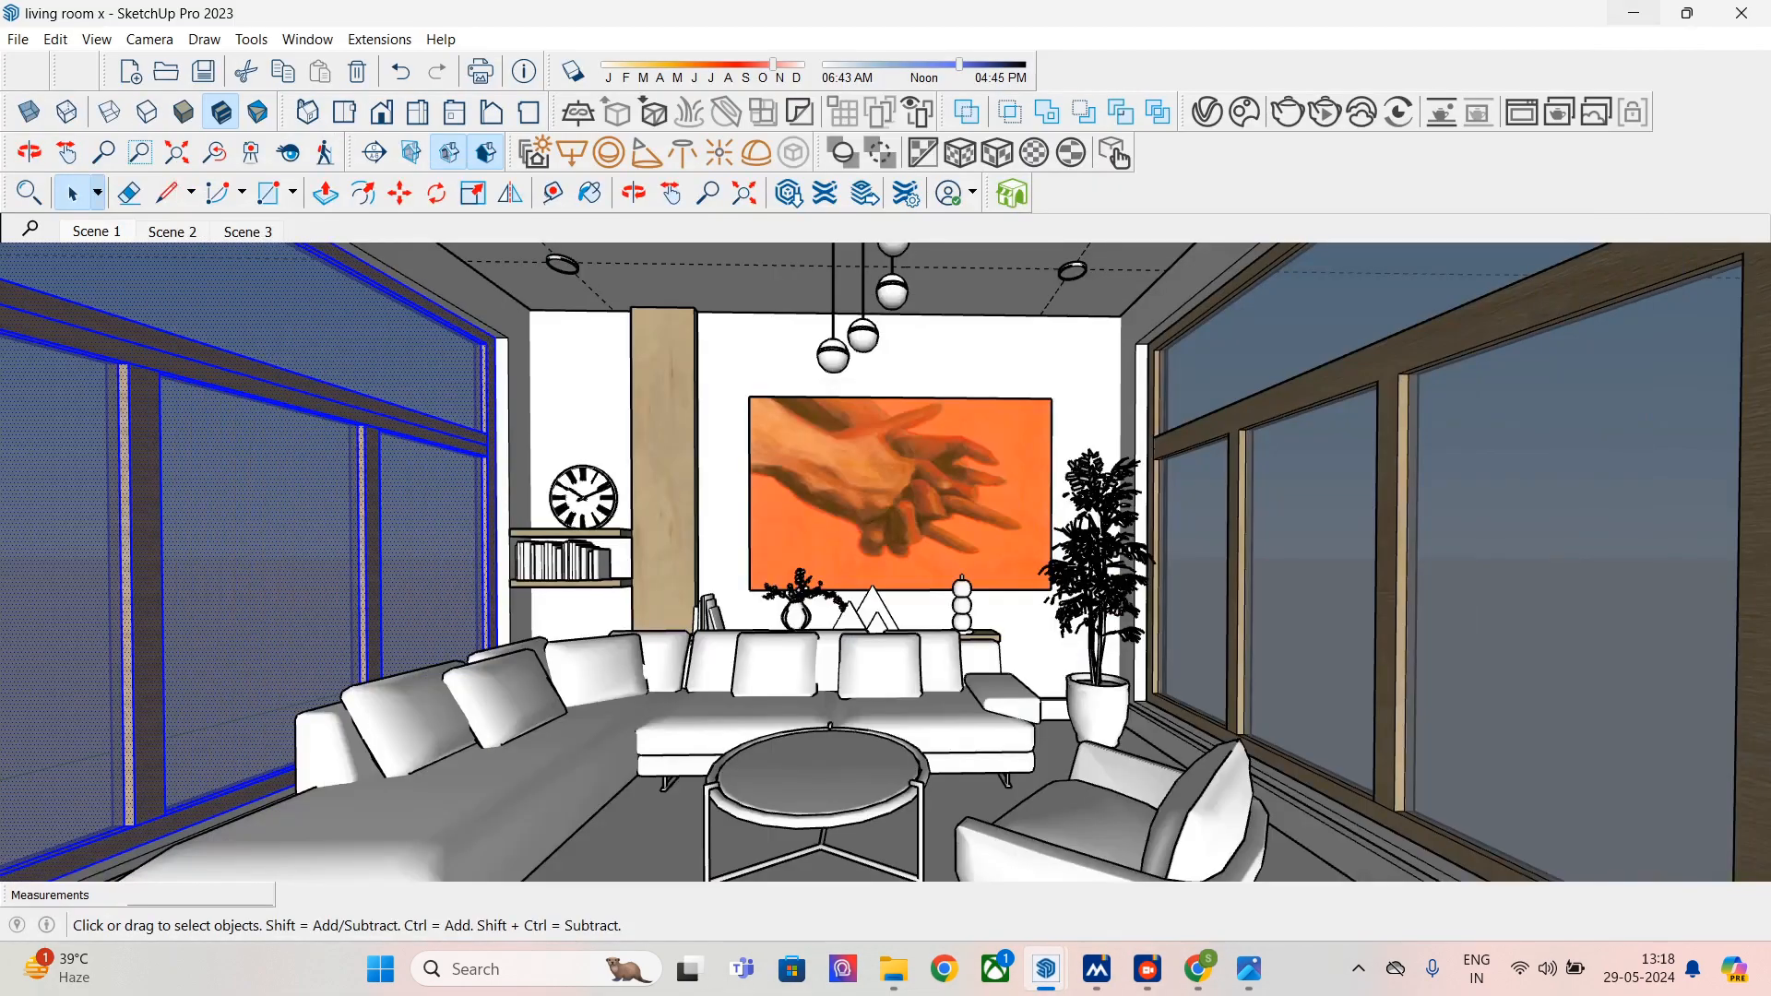
mouse_move(1197, 969)
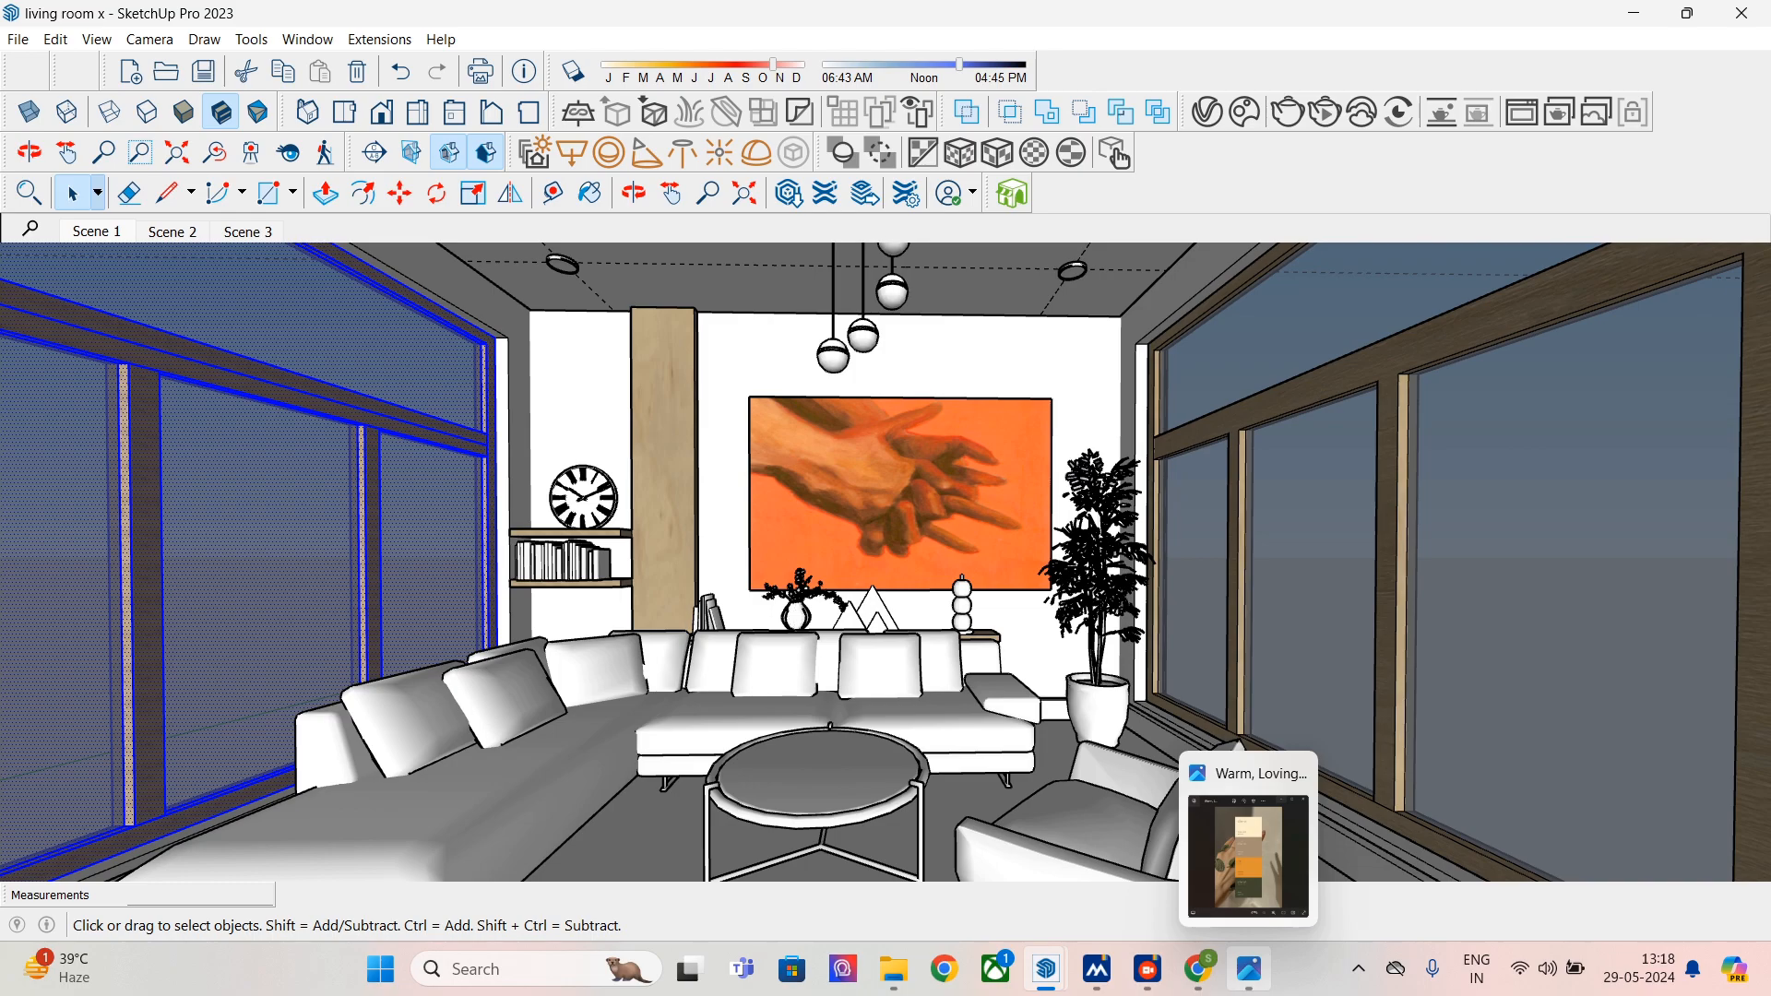
mouse_move(1246, 830)
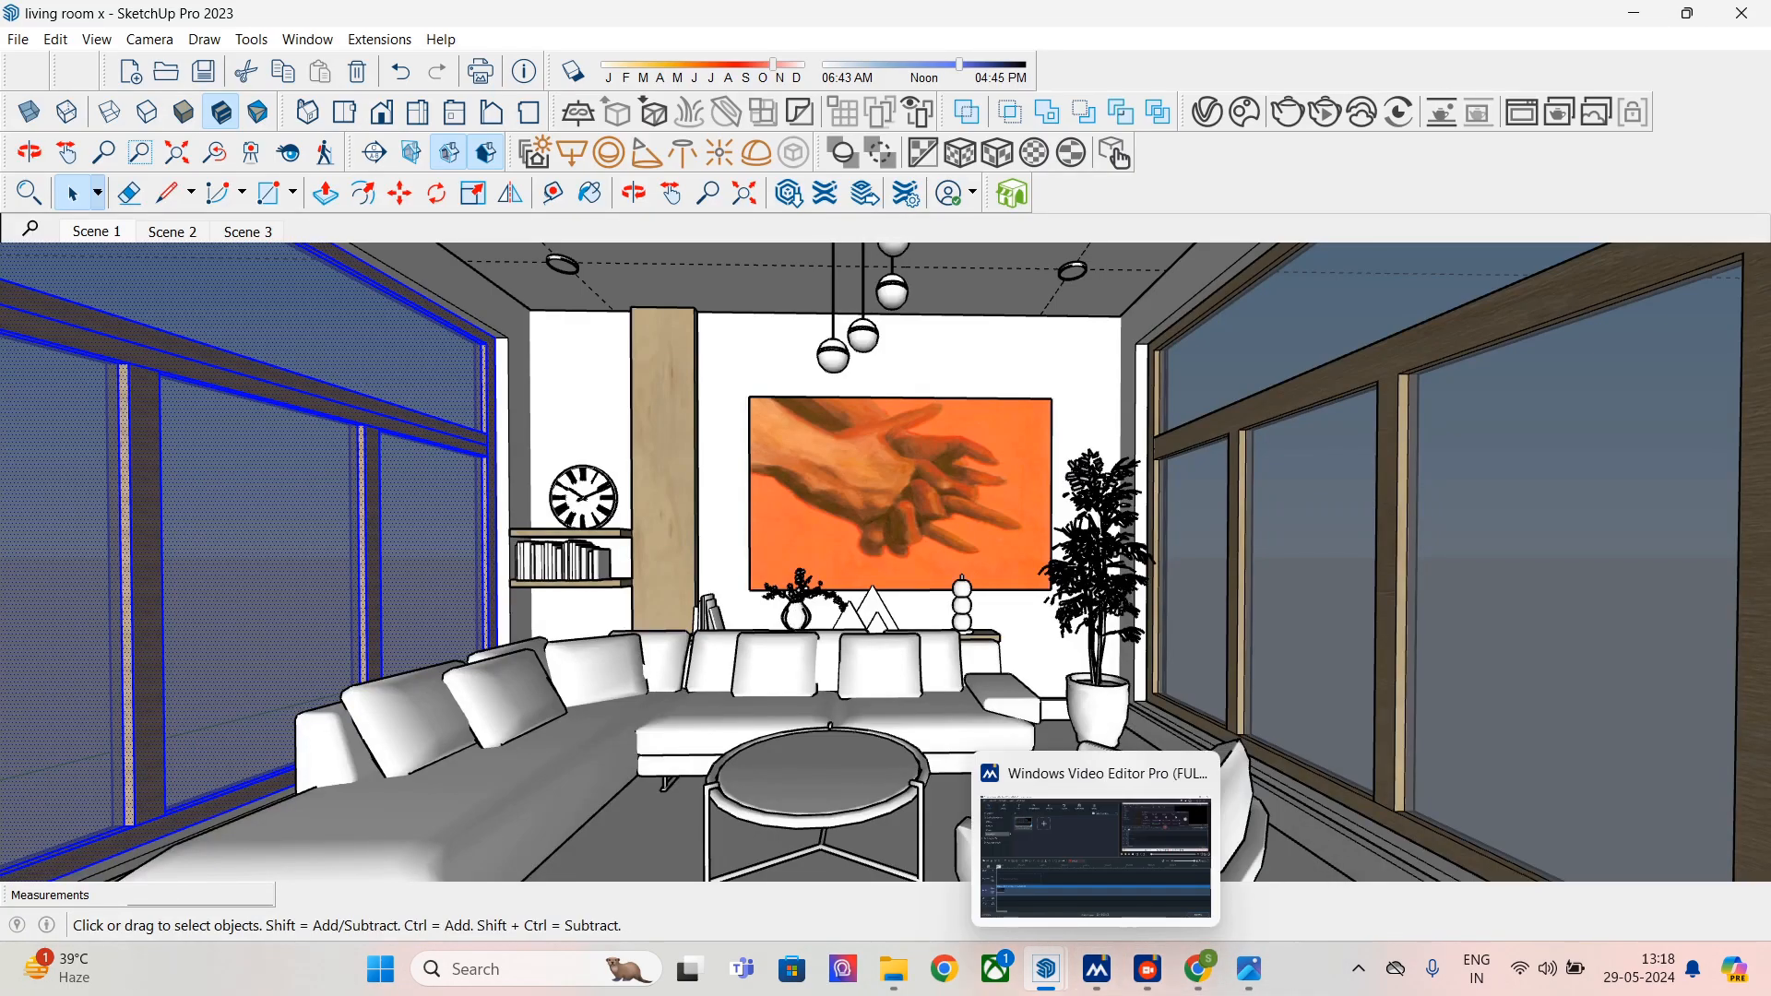
mouse_move(1046, 968)
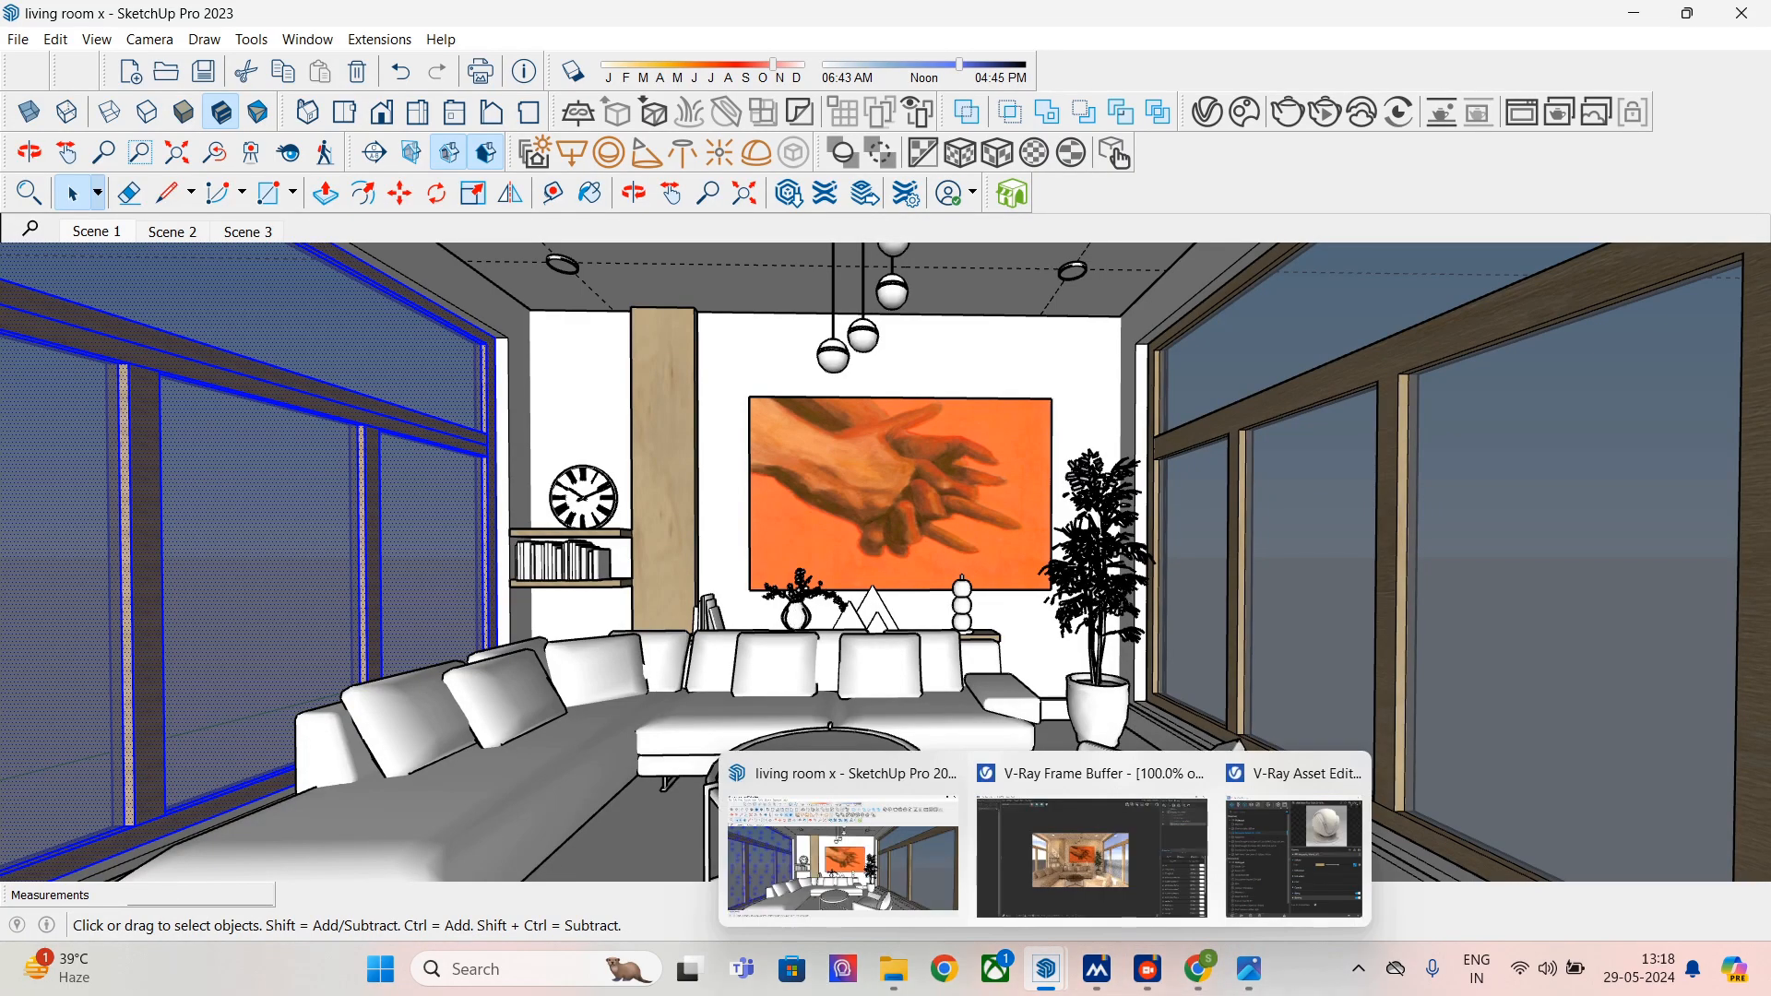
click(1091, 856)
- Look at the Cherish colour palette and the orange hands painting in the image viewer beside the render
mouse_move(1248, 968)
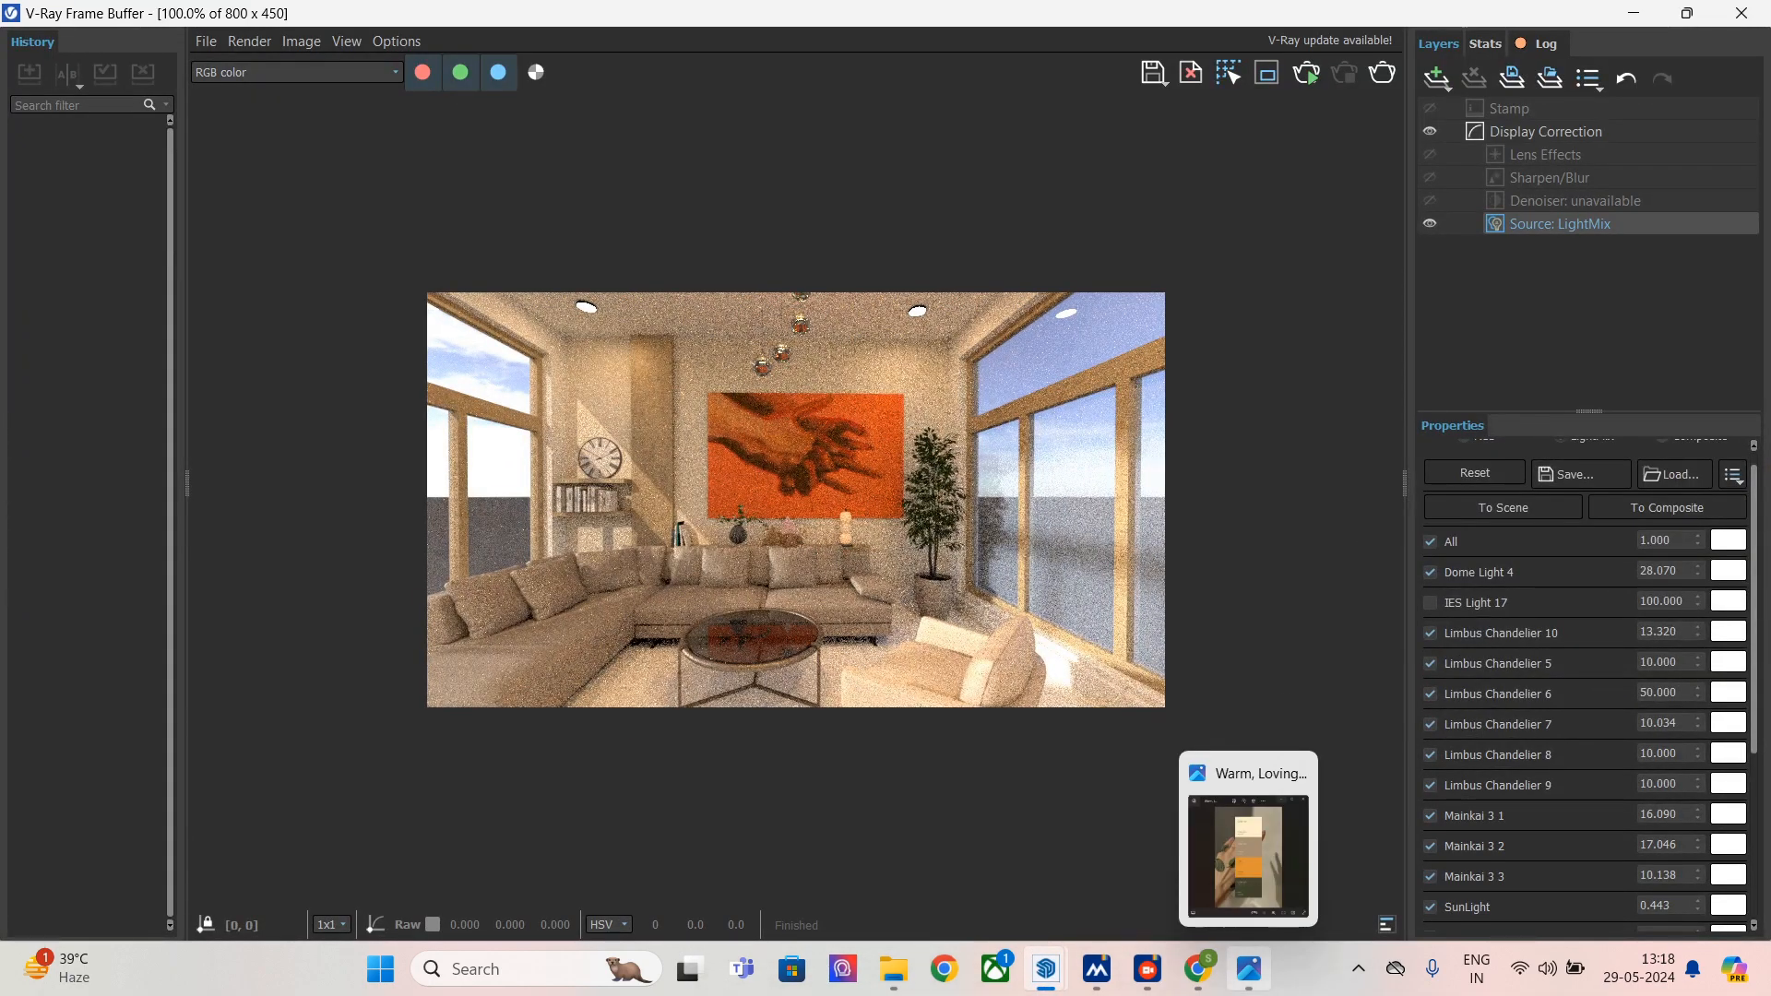
click(1247, 858)
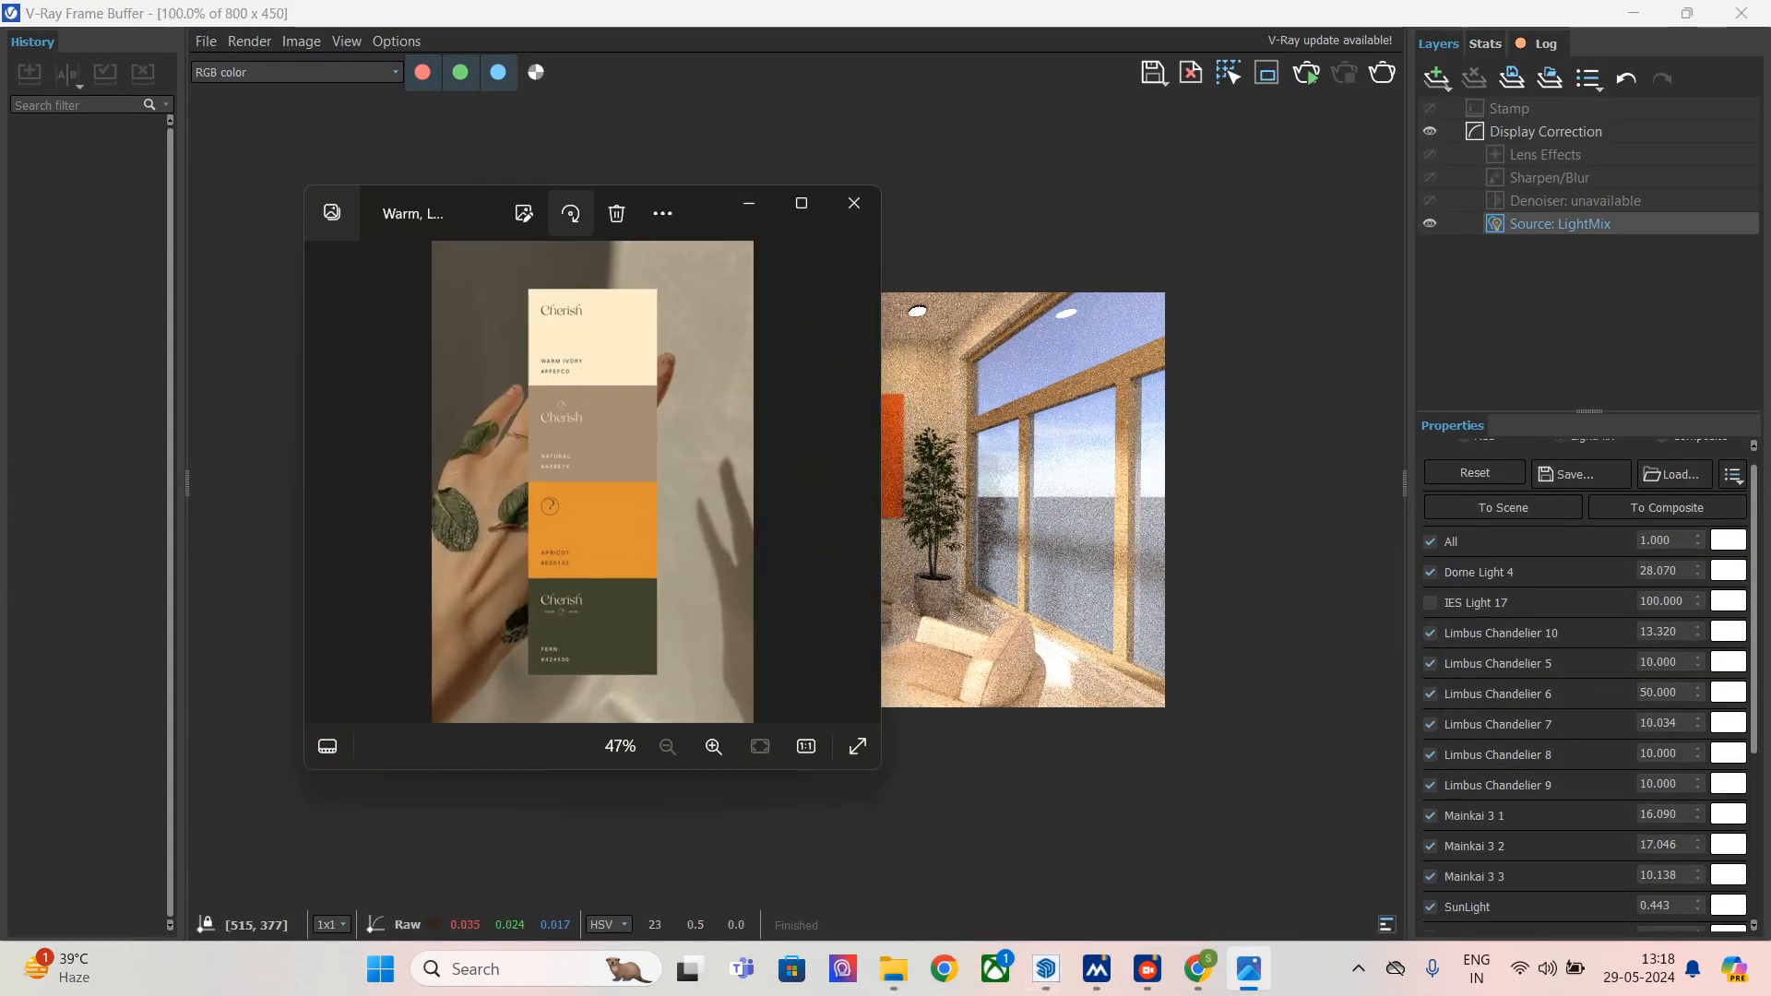
click(324, 481)
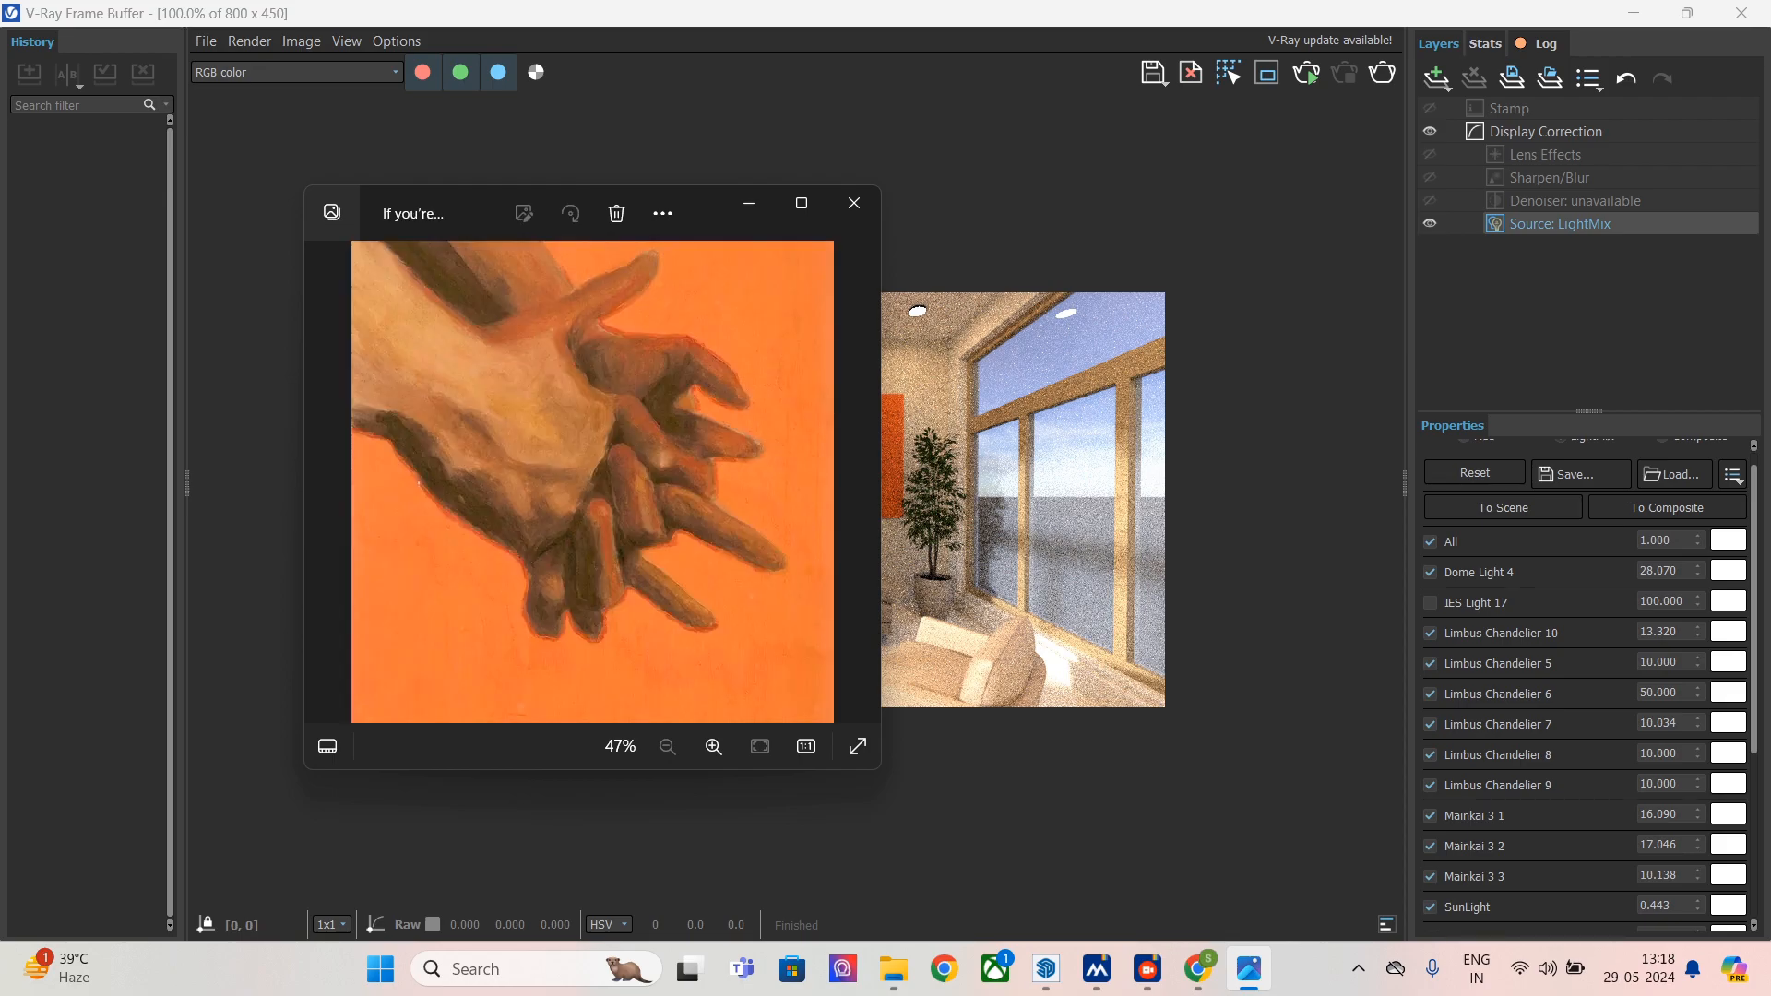
click(749, 203)
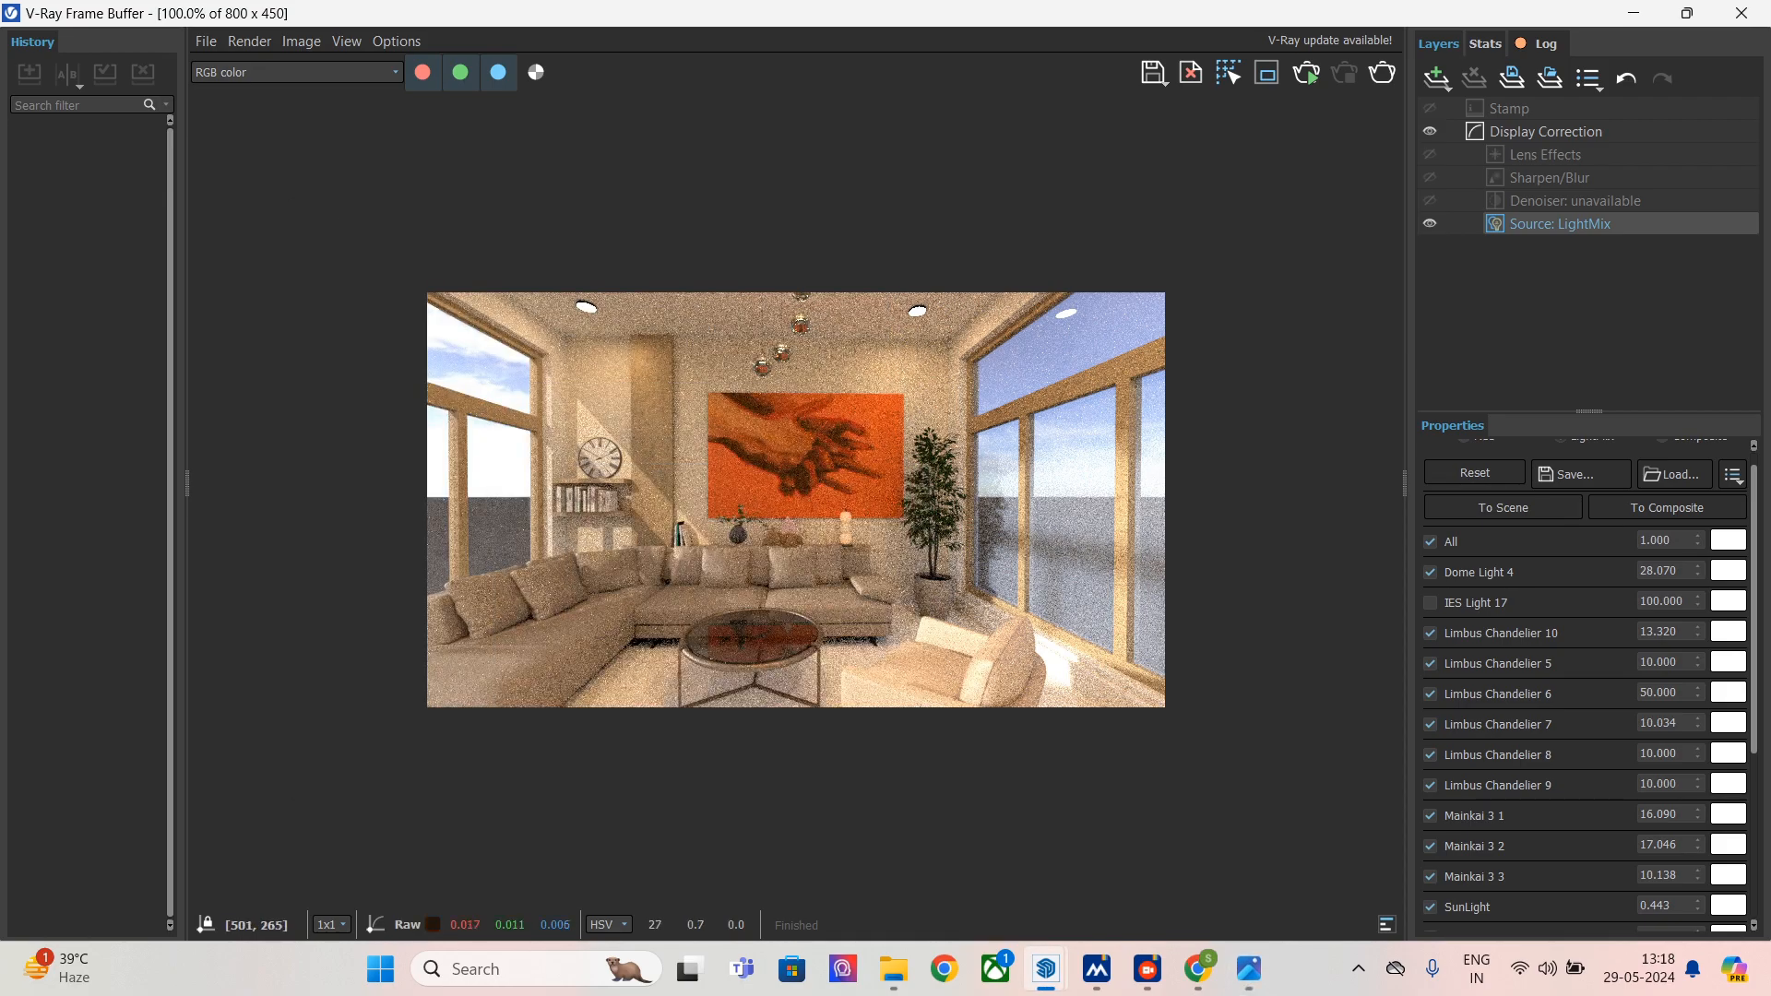
- Switch to Pinterest in Chrome and search for MANGO COLOUR
click(943, 968)
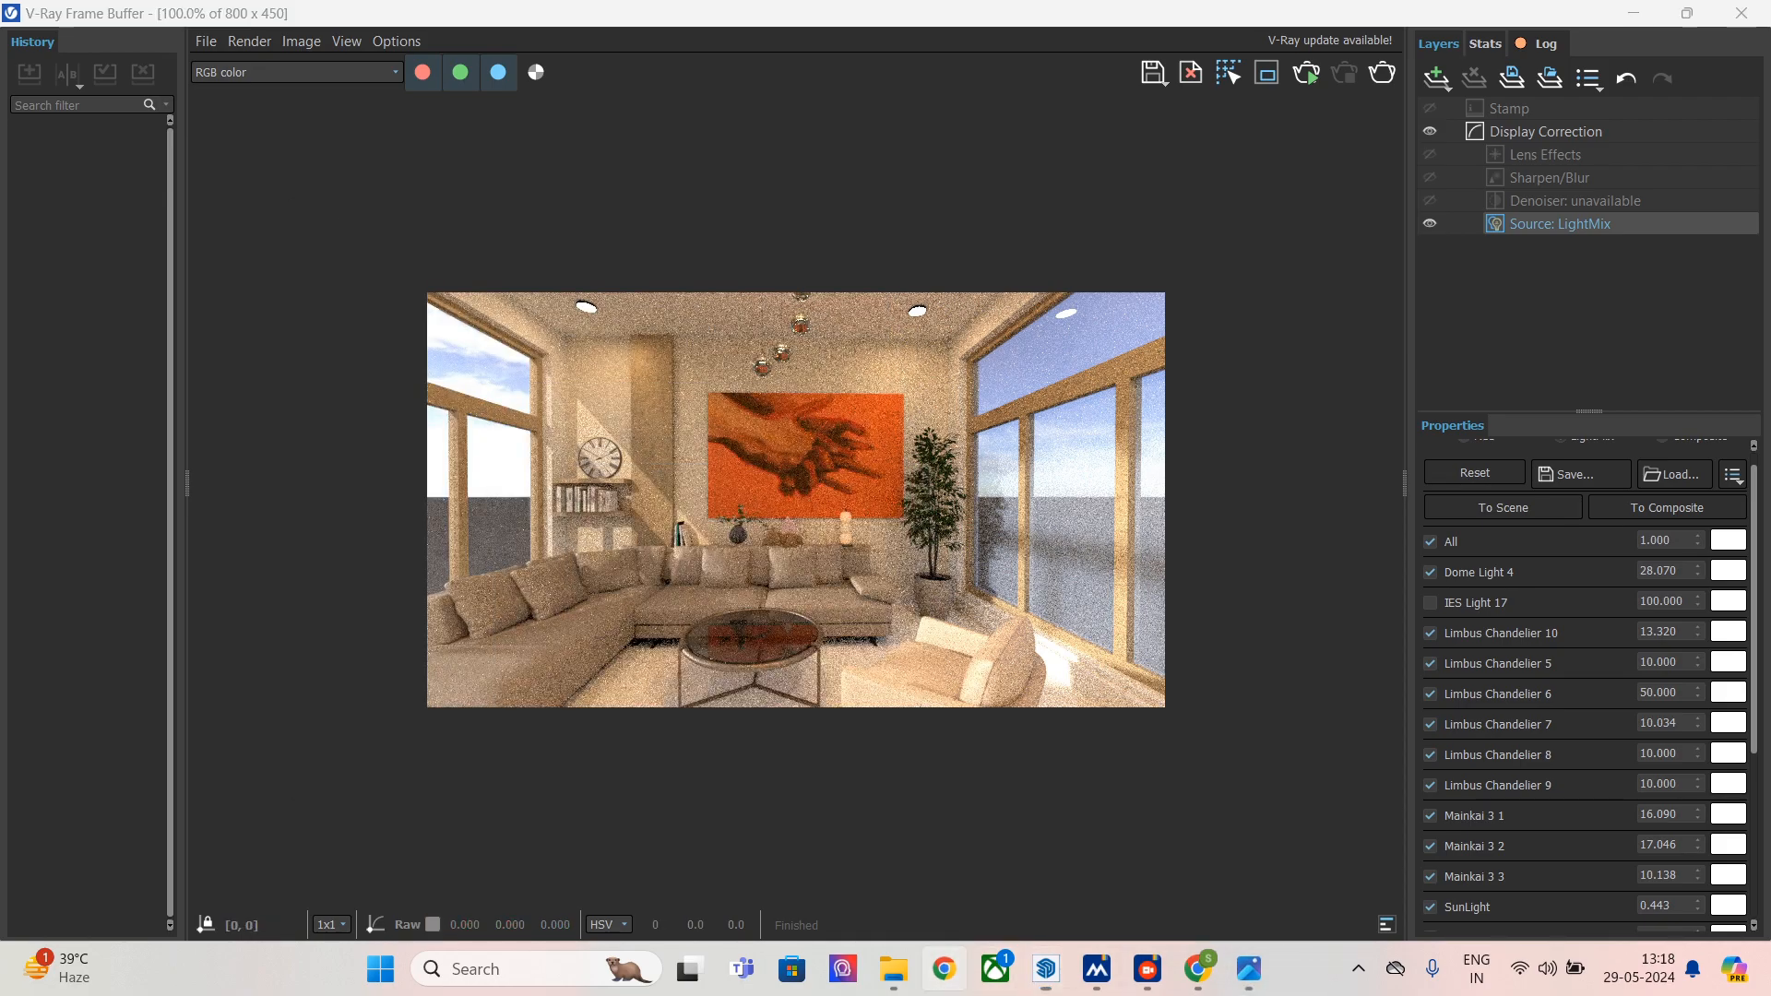
click(783, 568)
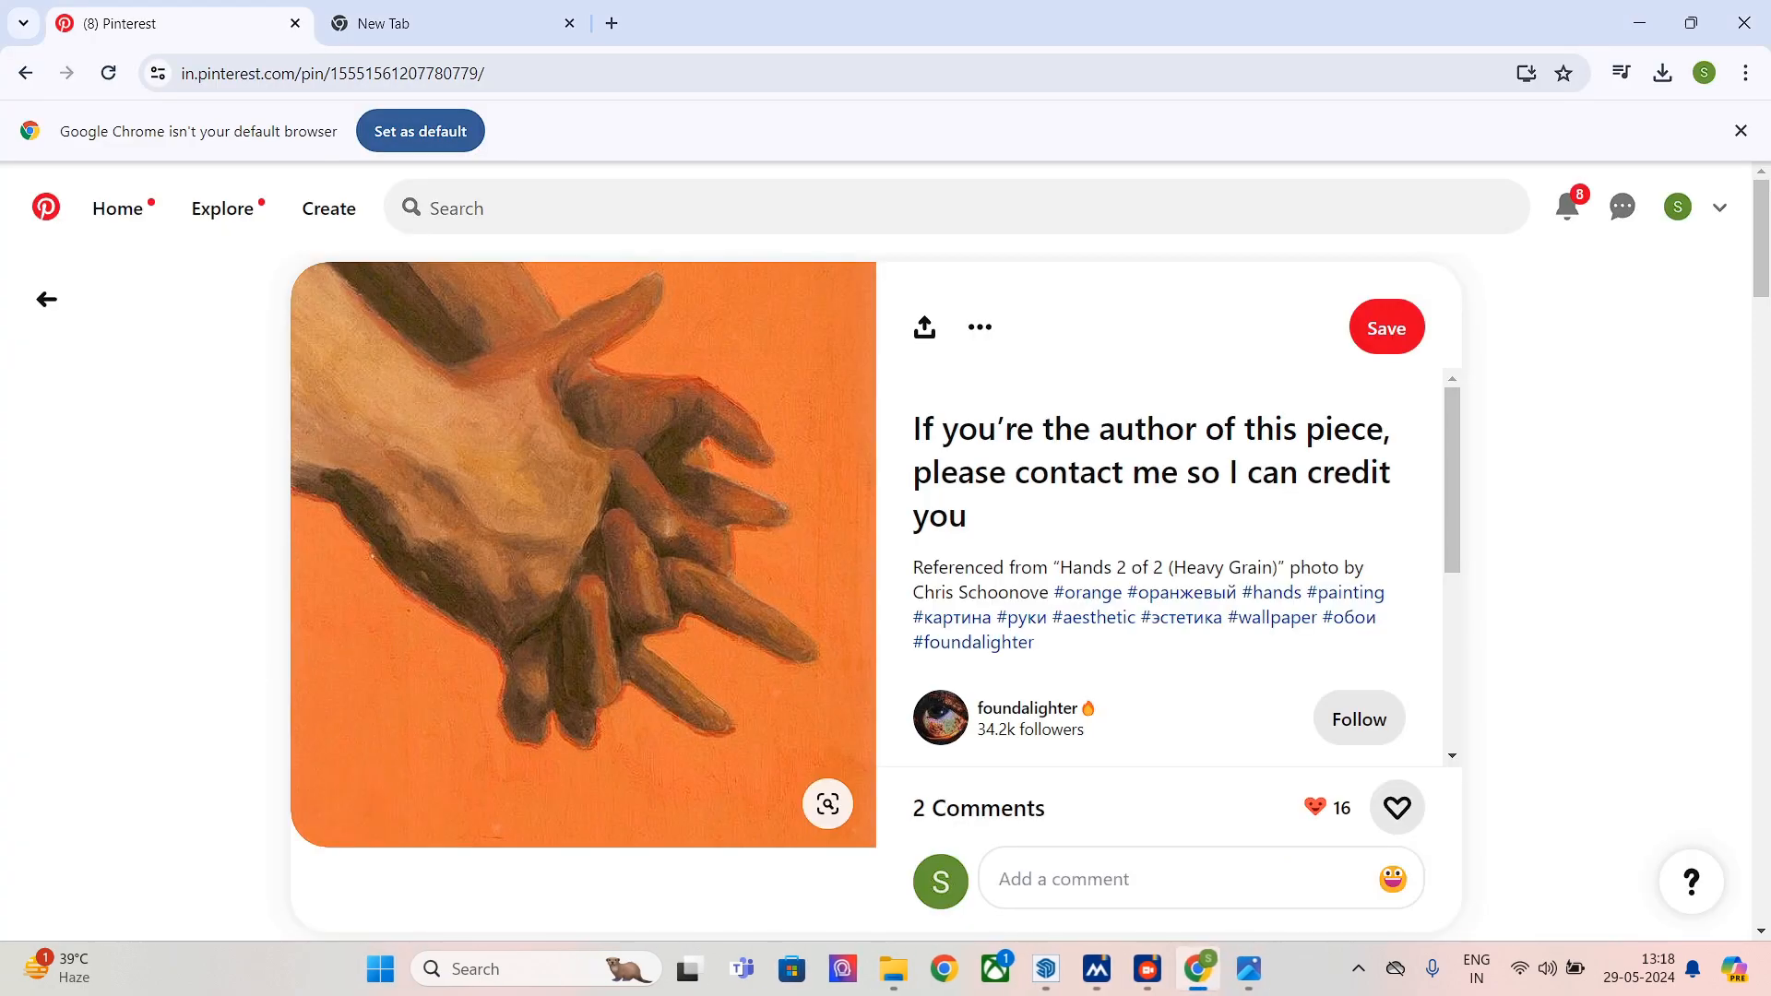
click(757, 209)
text(MAN)
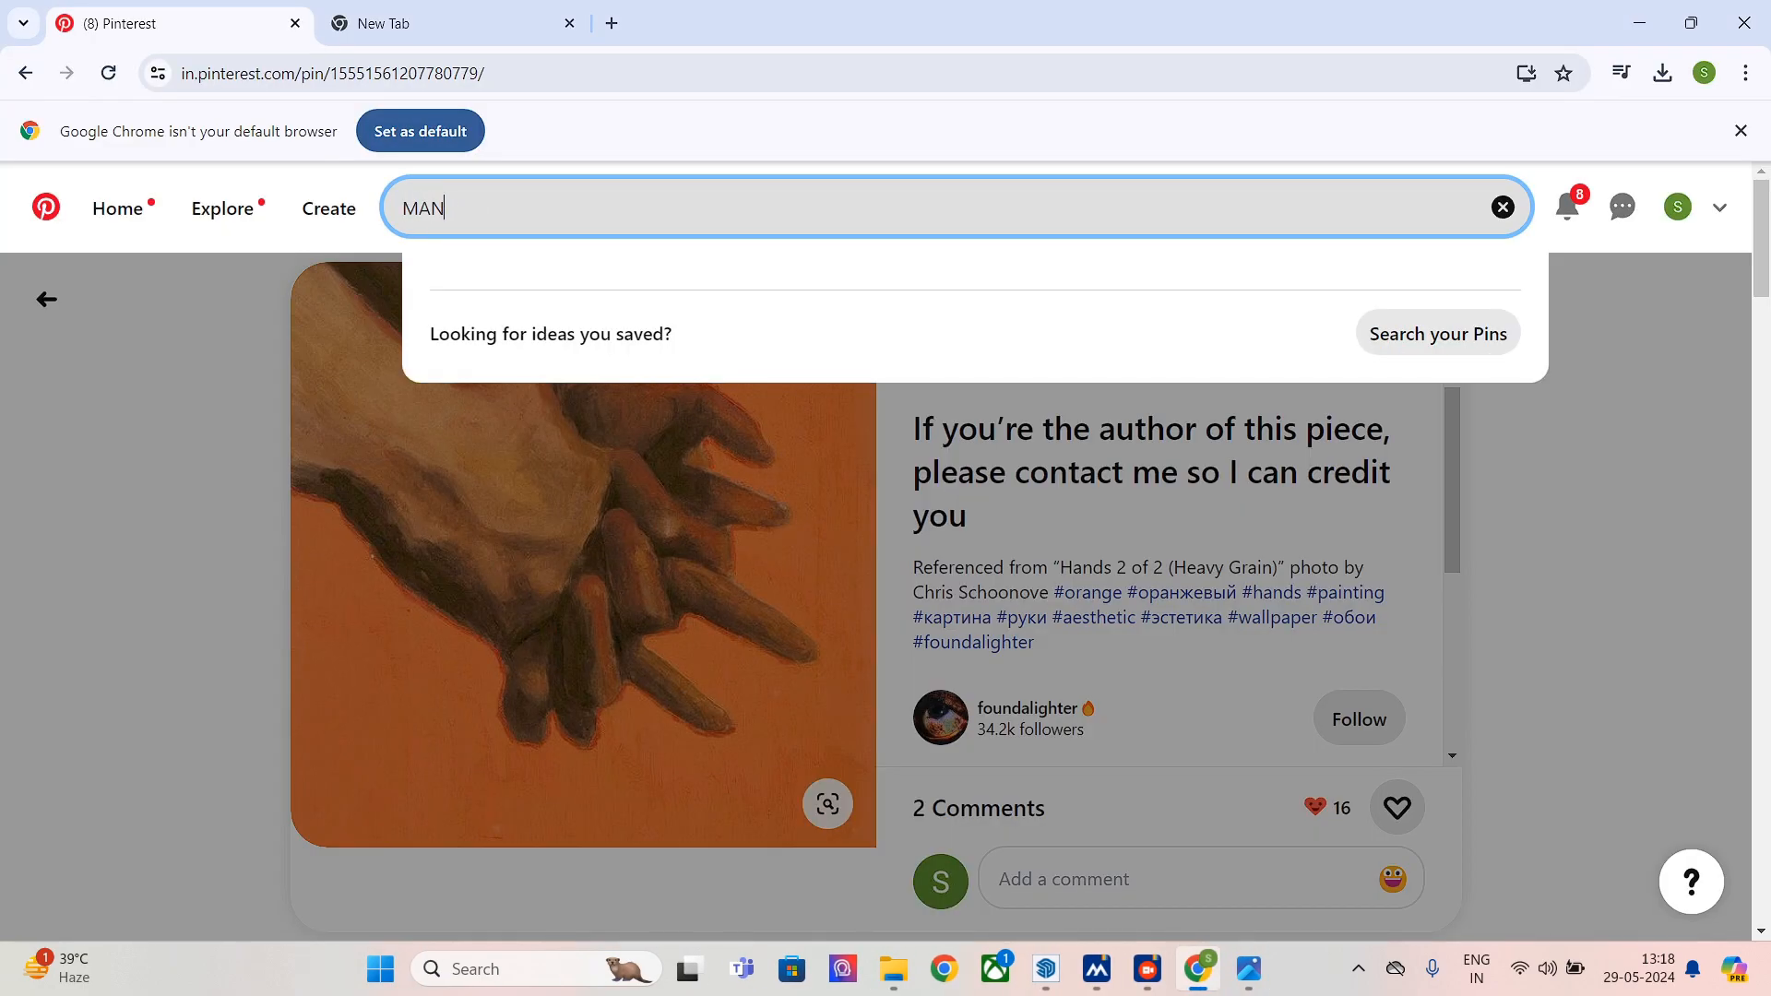
text(GO COLOUR)
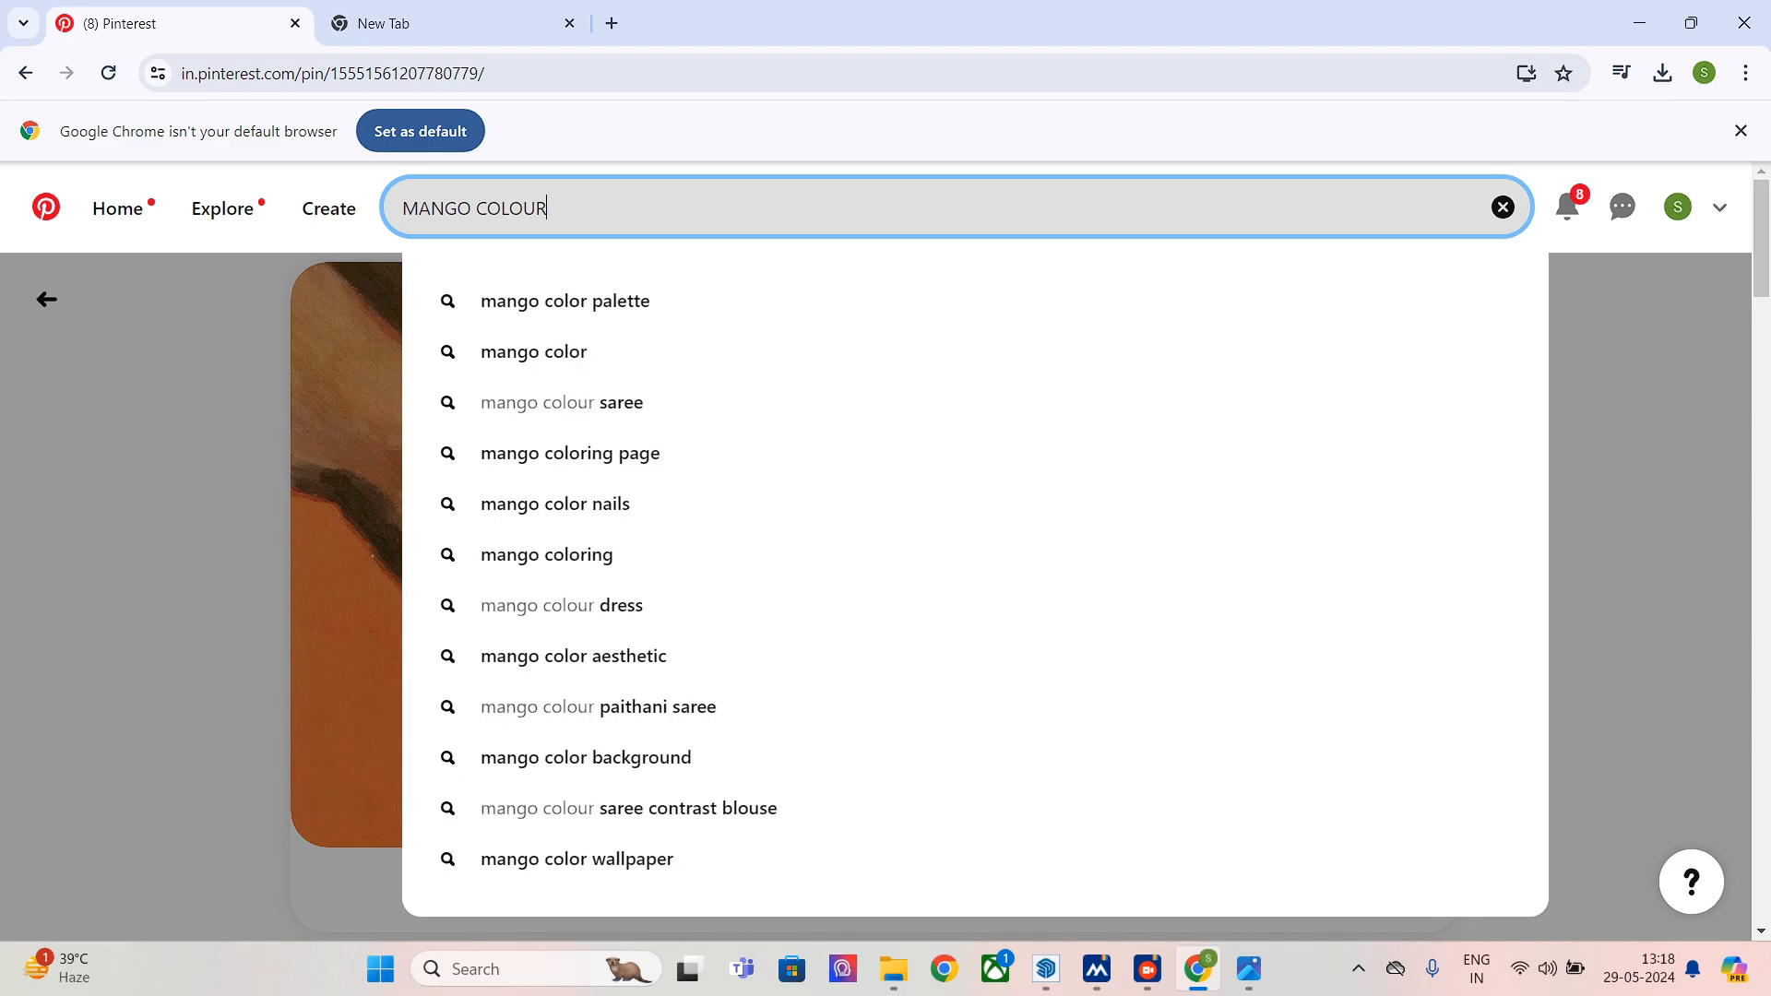
key(Return)
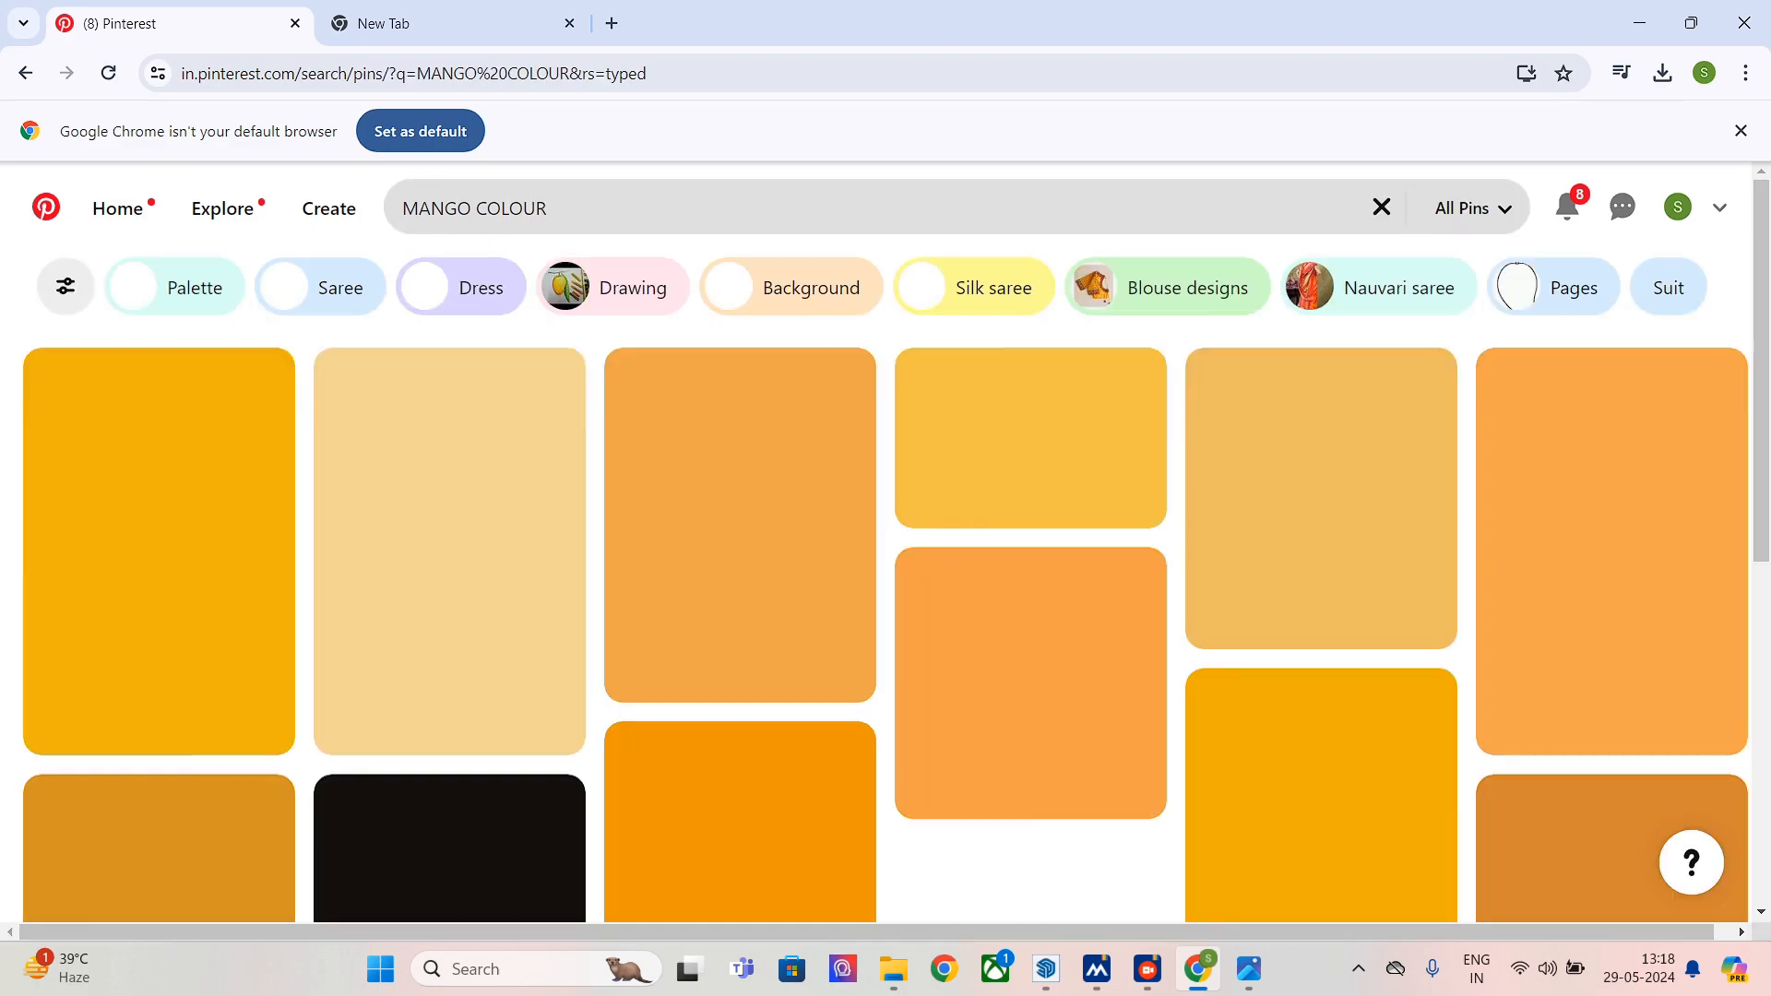
- Look through the mango colour pins and refine the Pinterest search to MANGO COLOUR FABRIC
scroll(885, 627, down, 3)
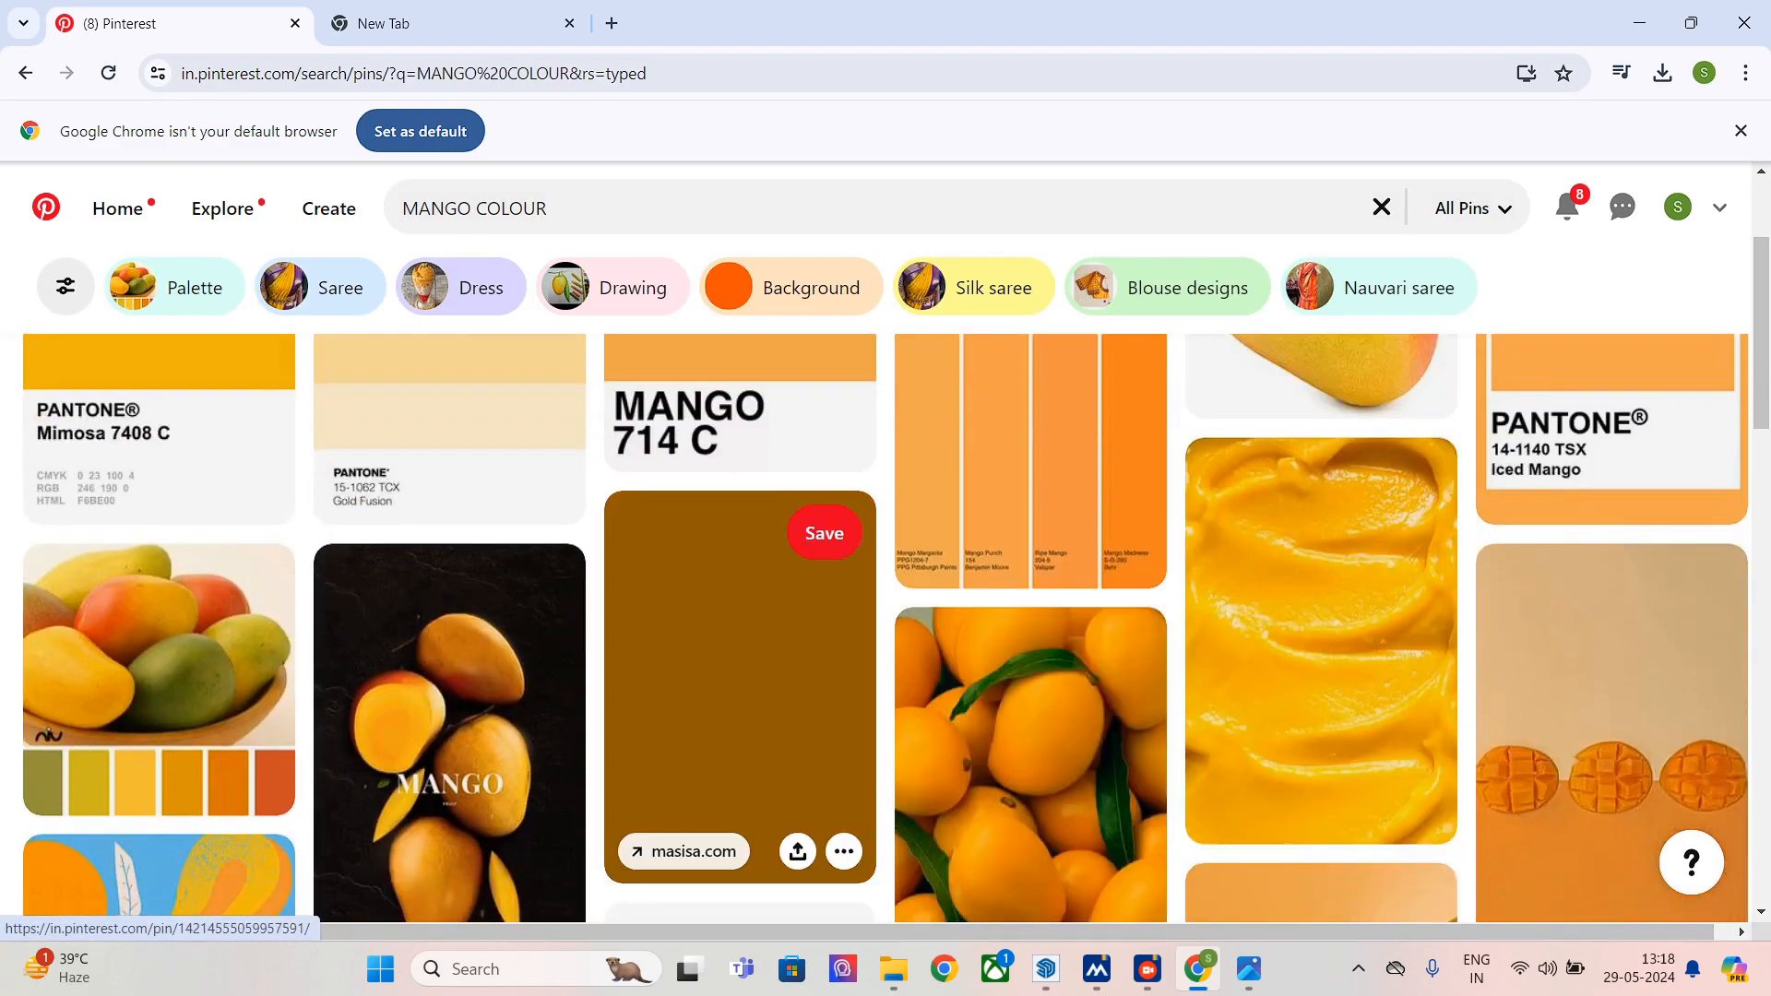
scroll(729, 669, down, 3)
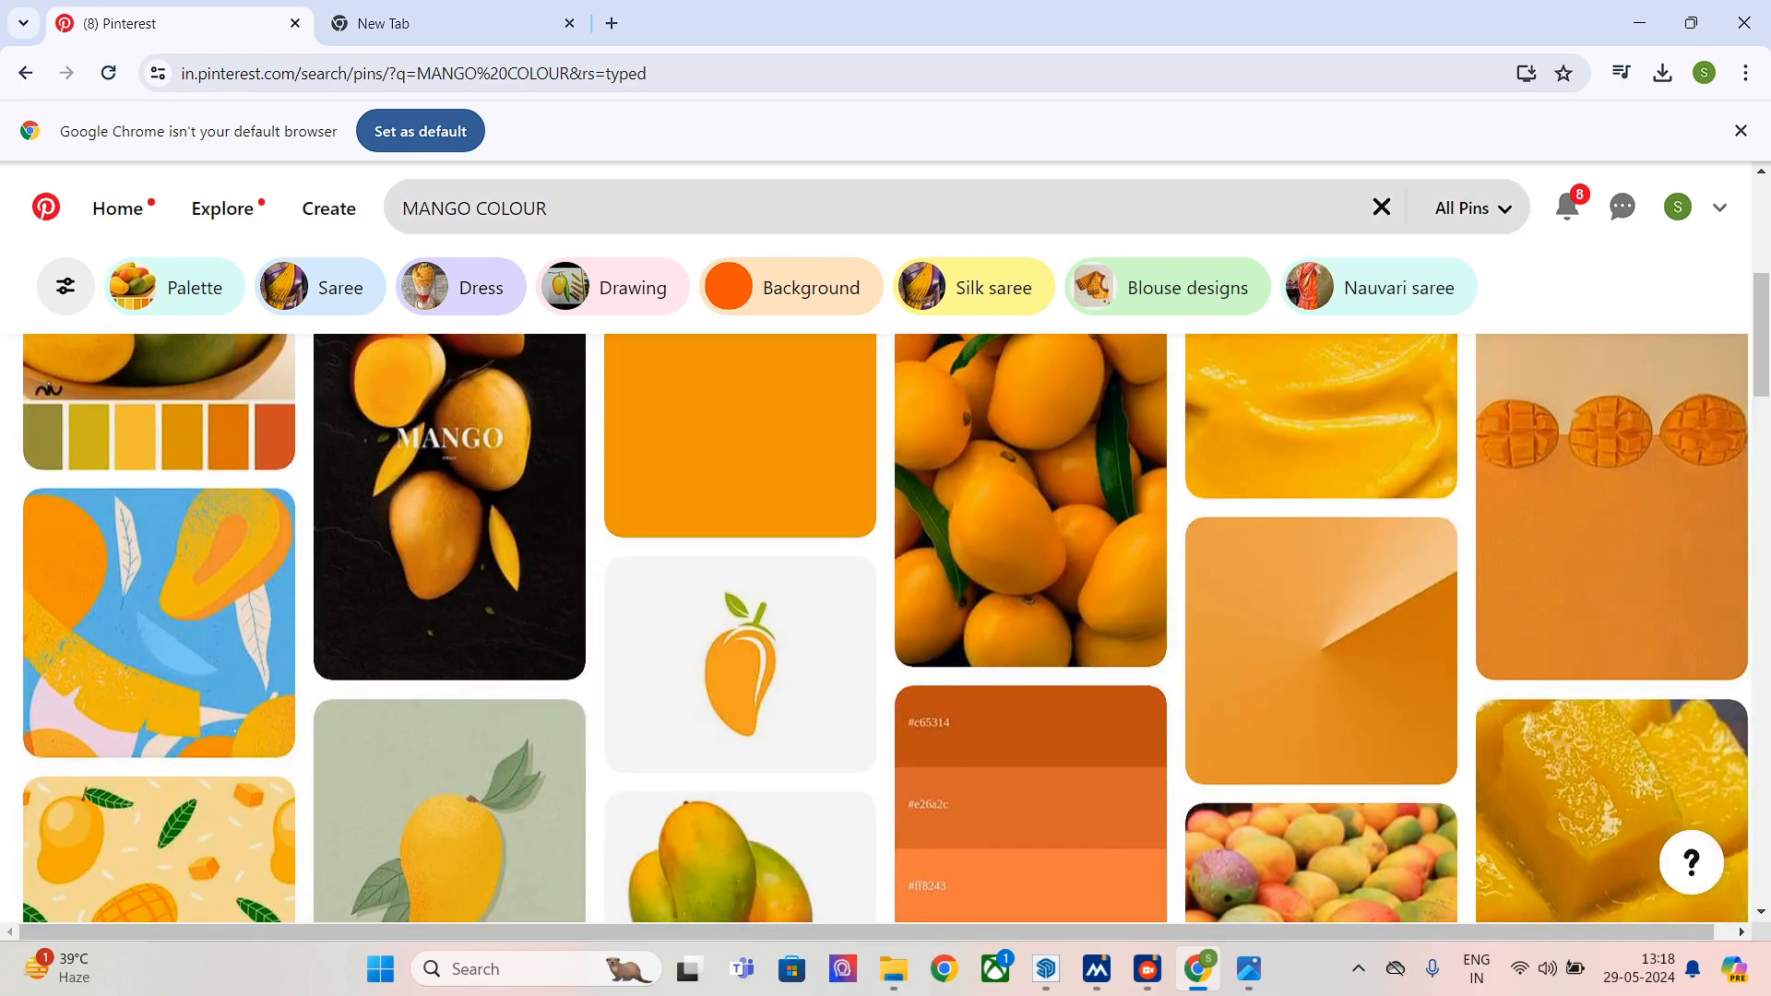
click(559, 210)
text(FABR)
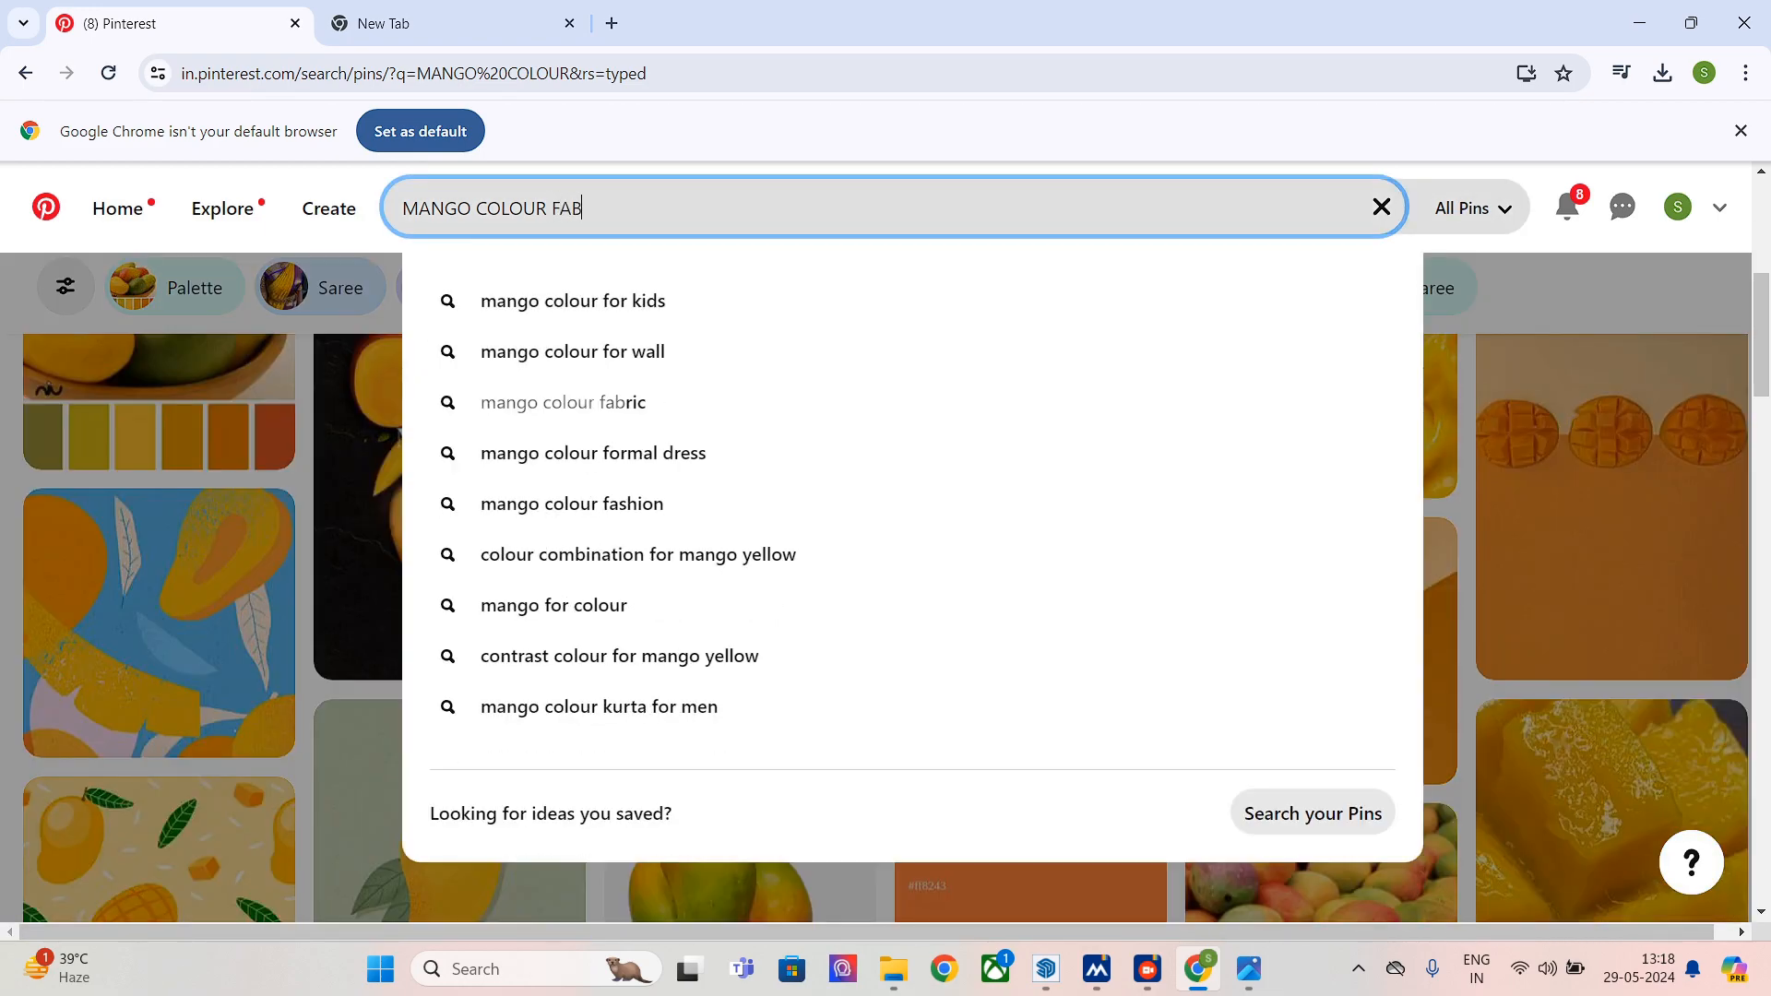
text(IC)
key(Return)
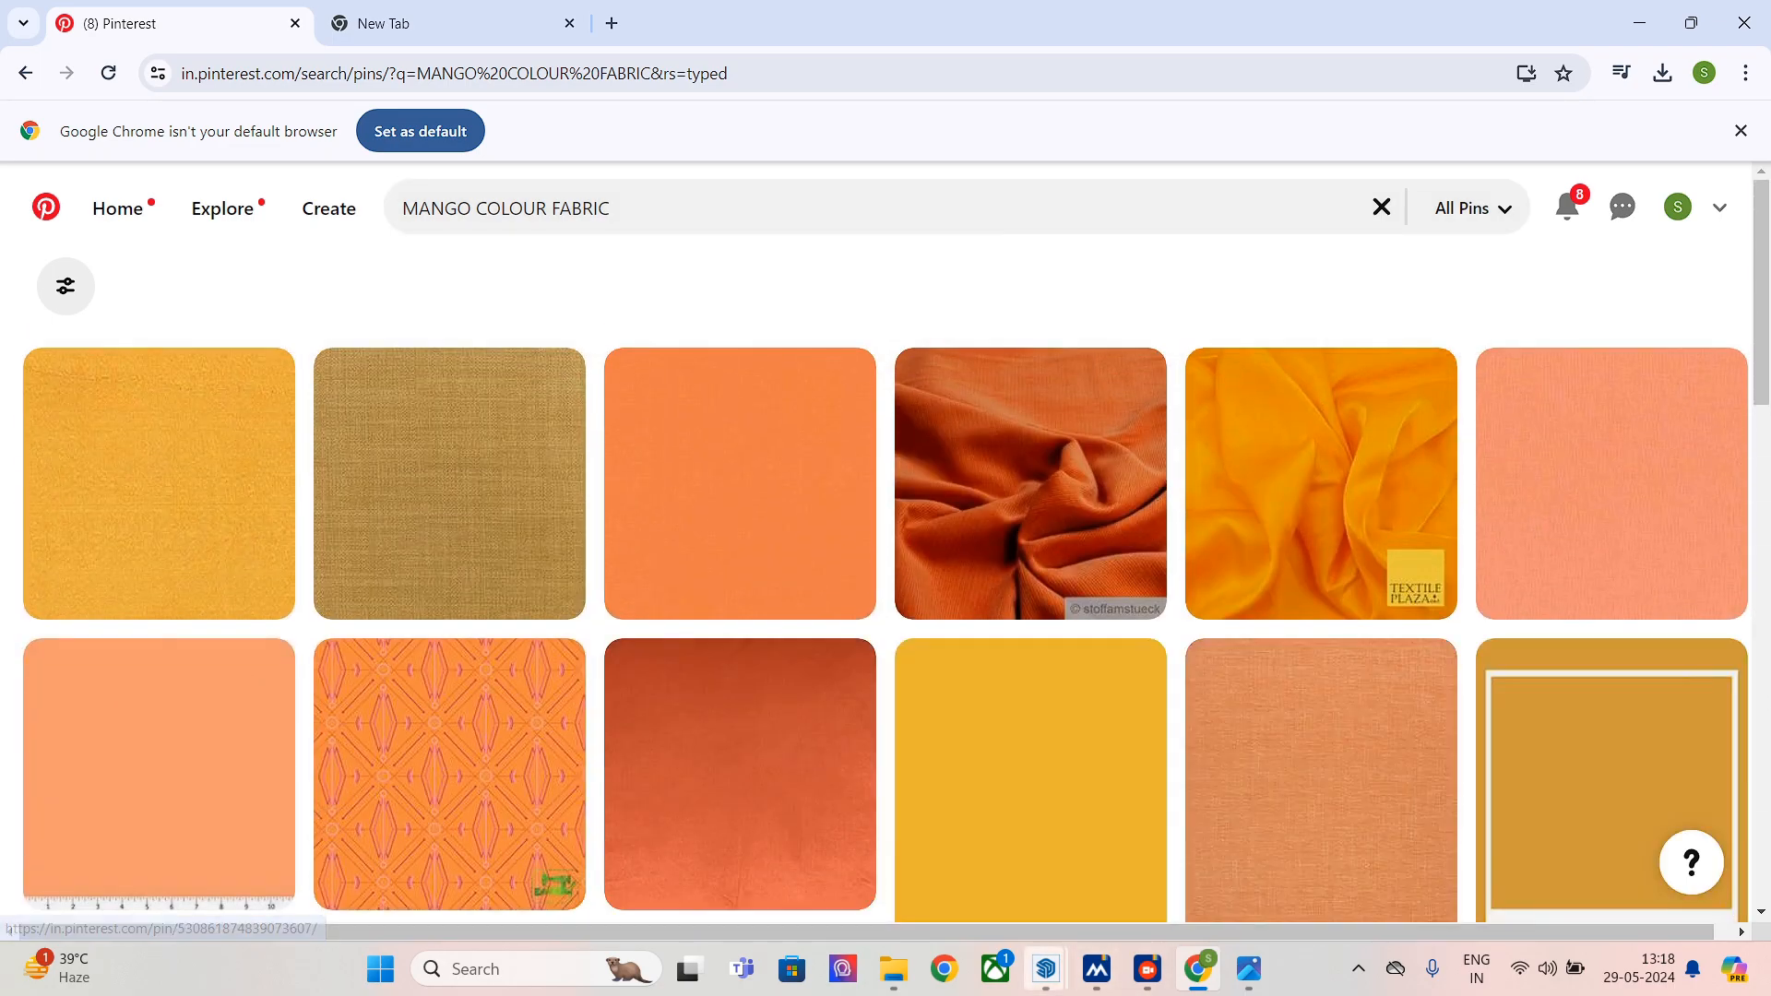
- Switch back to SketchUp and close the V-Ray Frame Buffer to return to the living room model
mouse_move(1045, 968)
click(1079, 857)
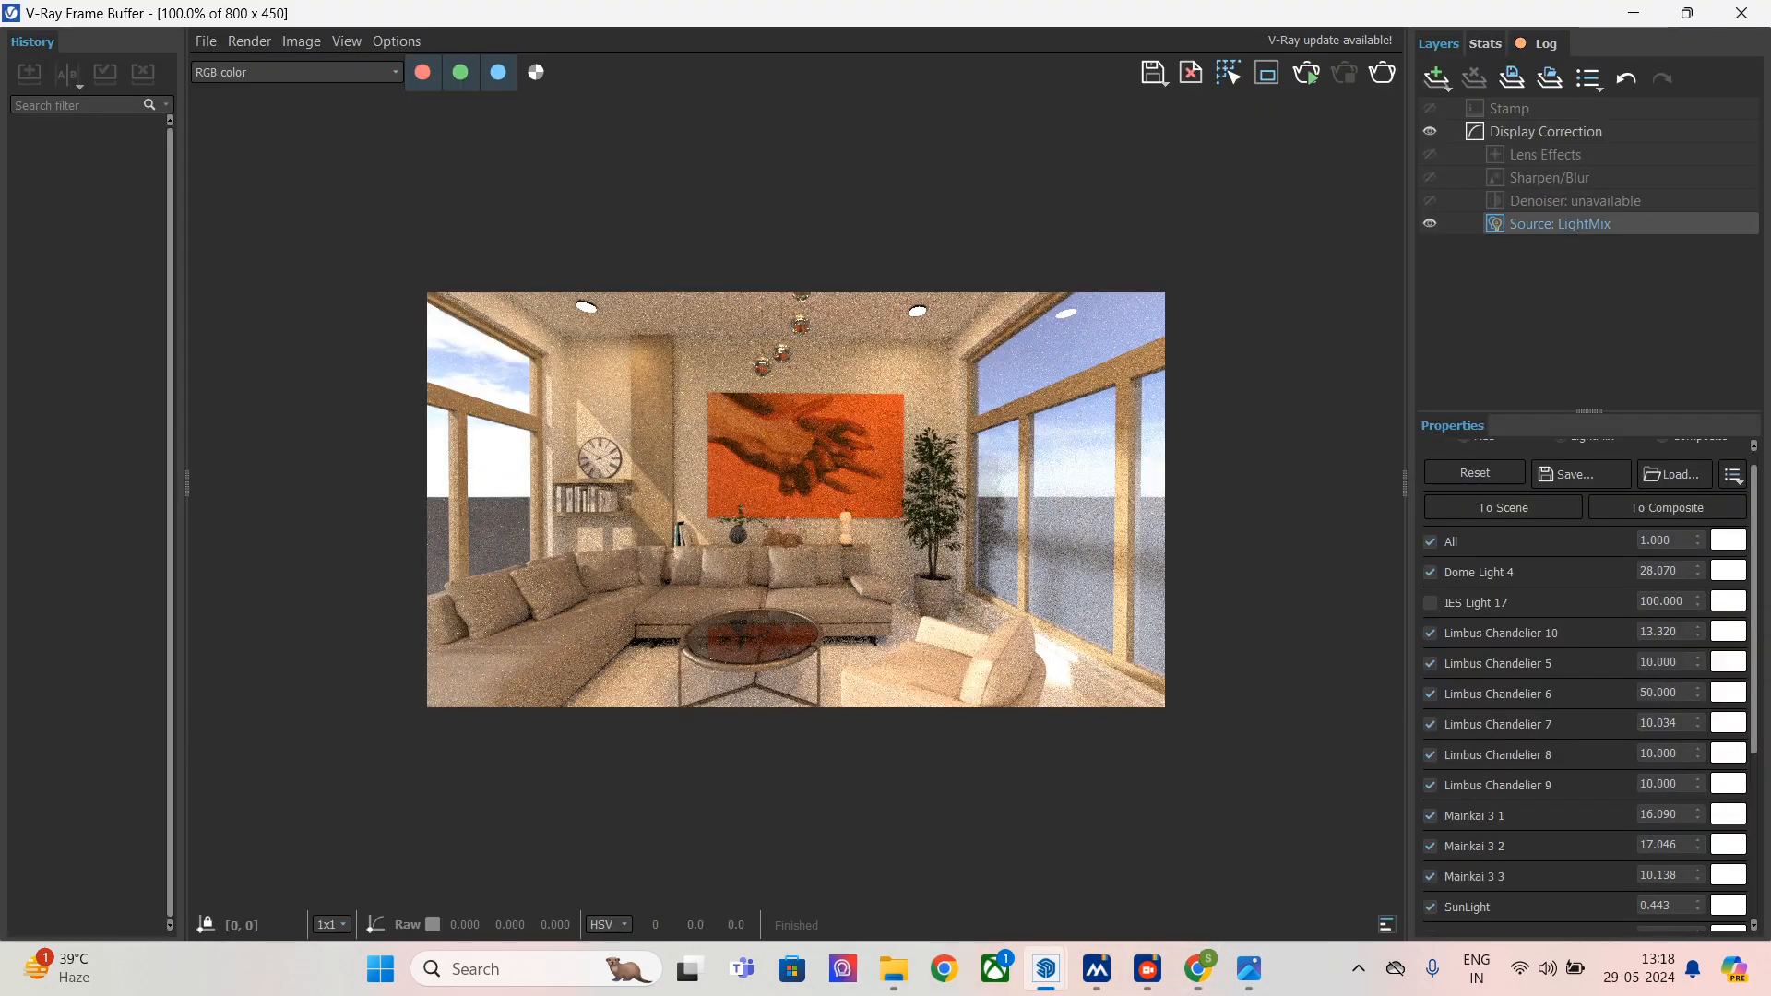
click(1741, 13)
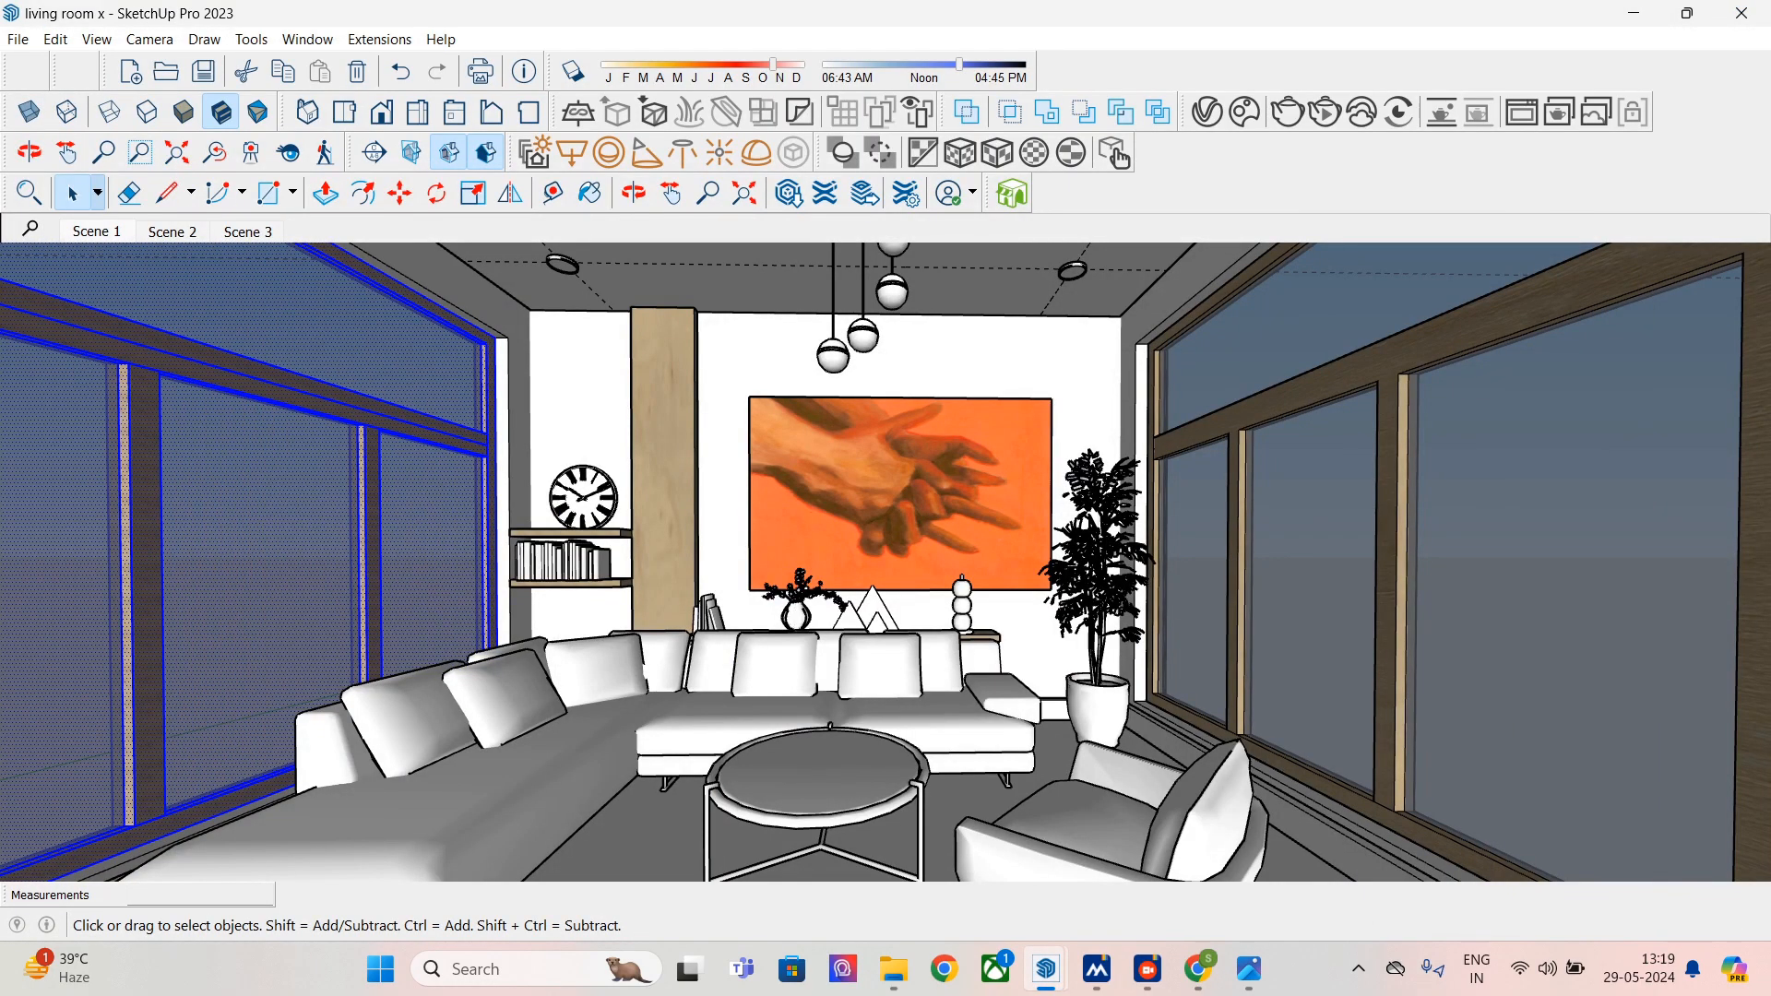
- Open the full-size Chaos Cosmos Browser at the Decoration category of the 3D model accessories
click(1244, 111)
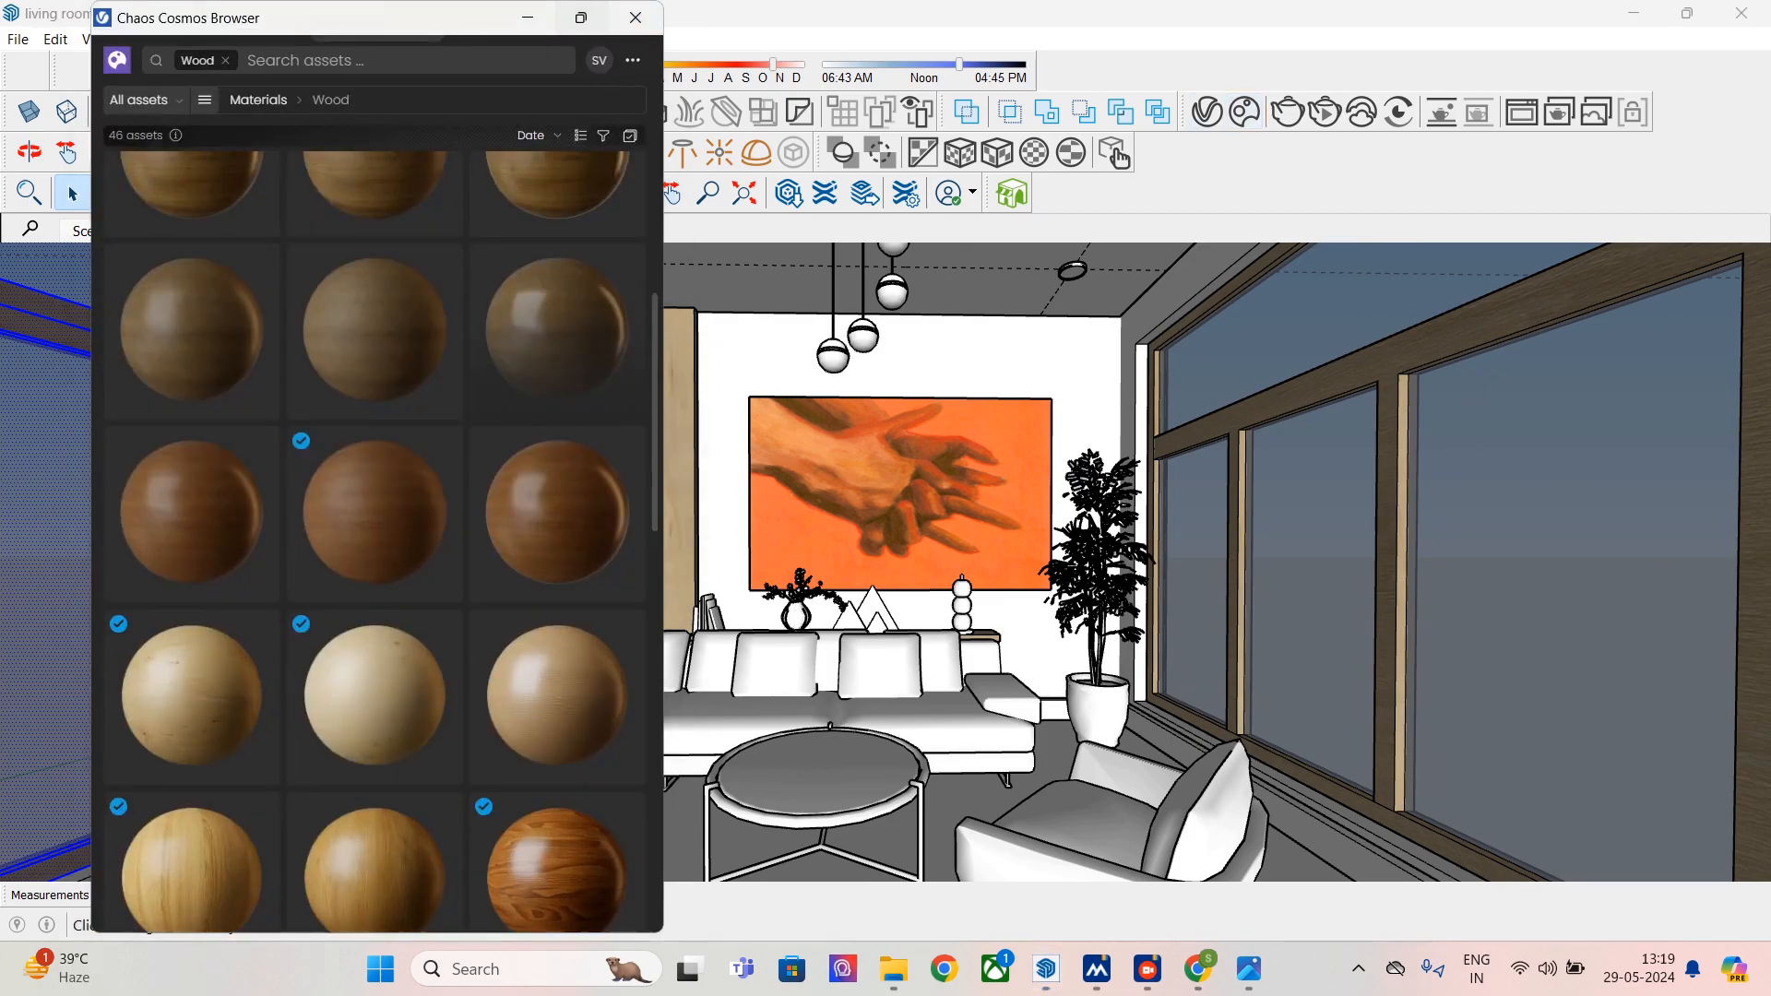
click(581, 18)
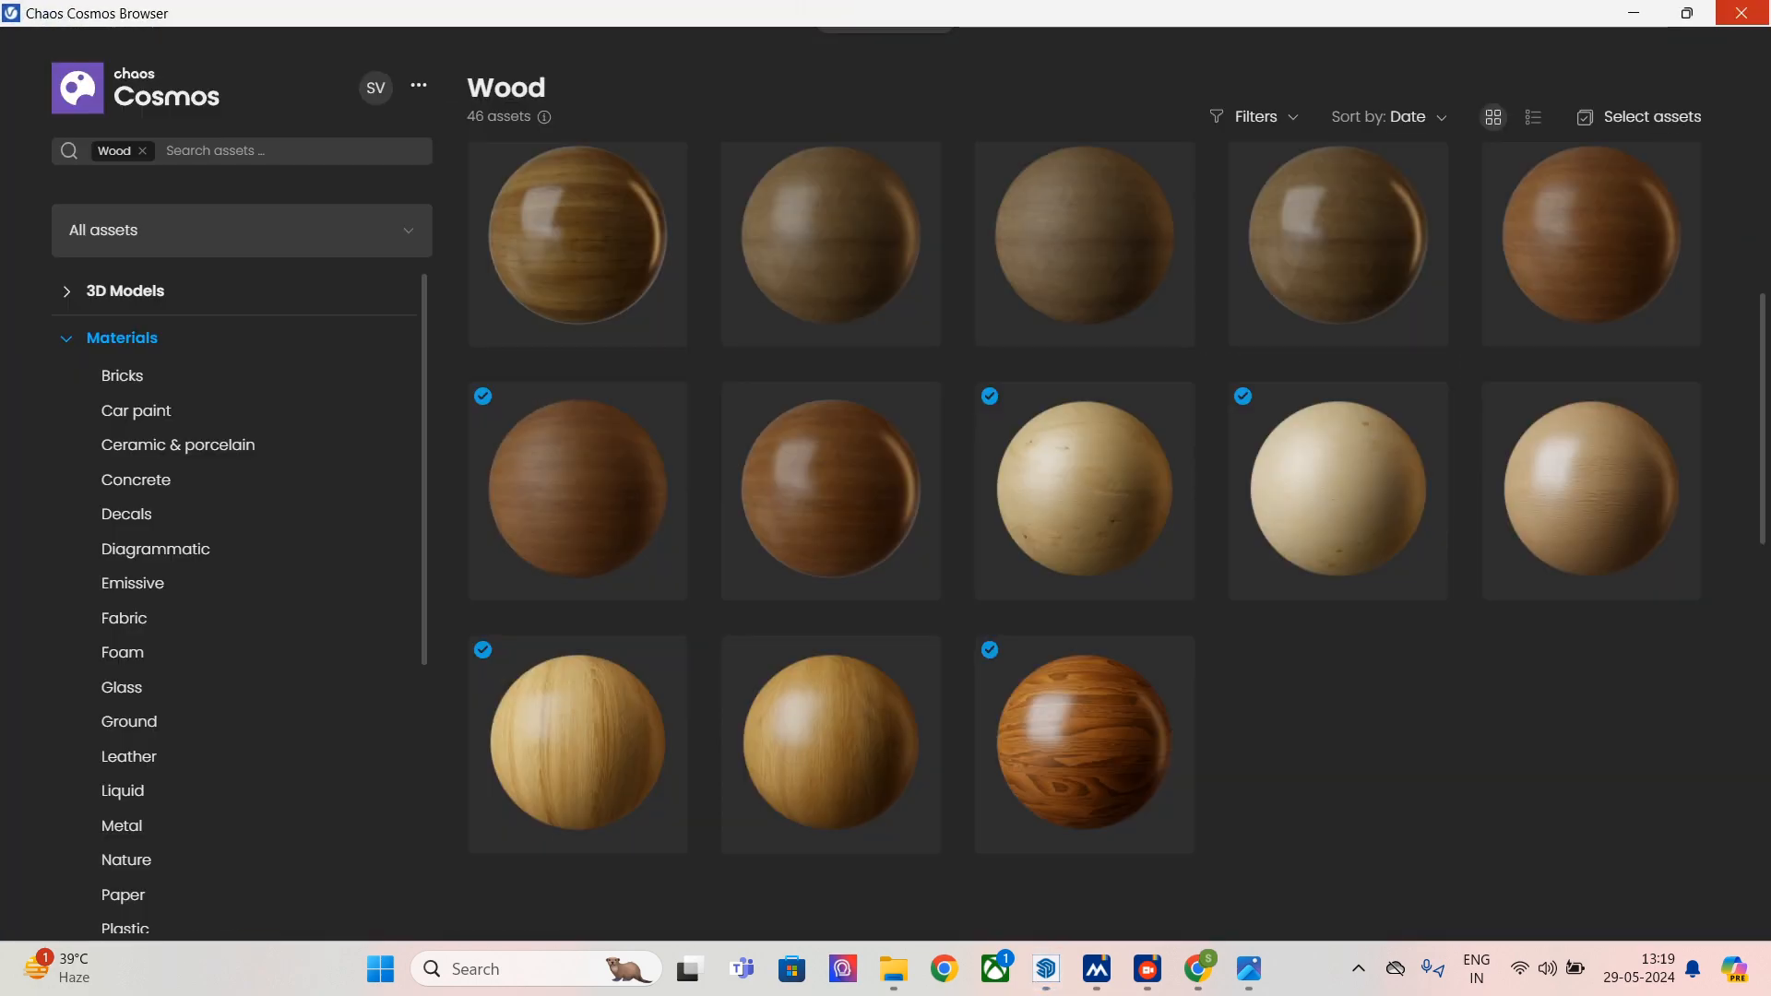
click(1742, 13)
click(1244, 111)
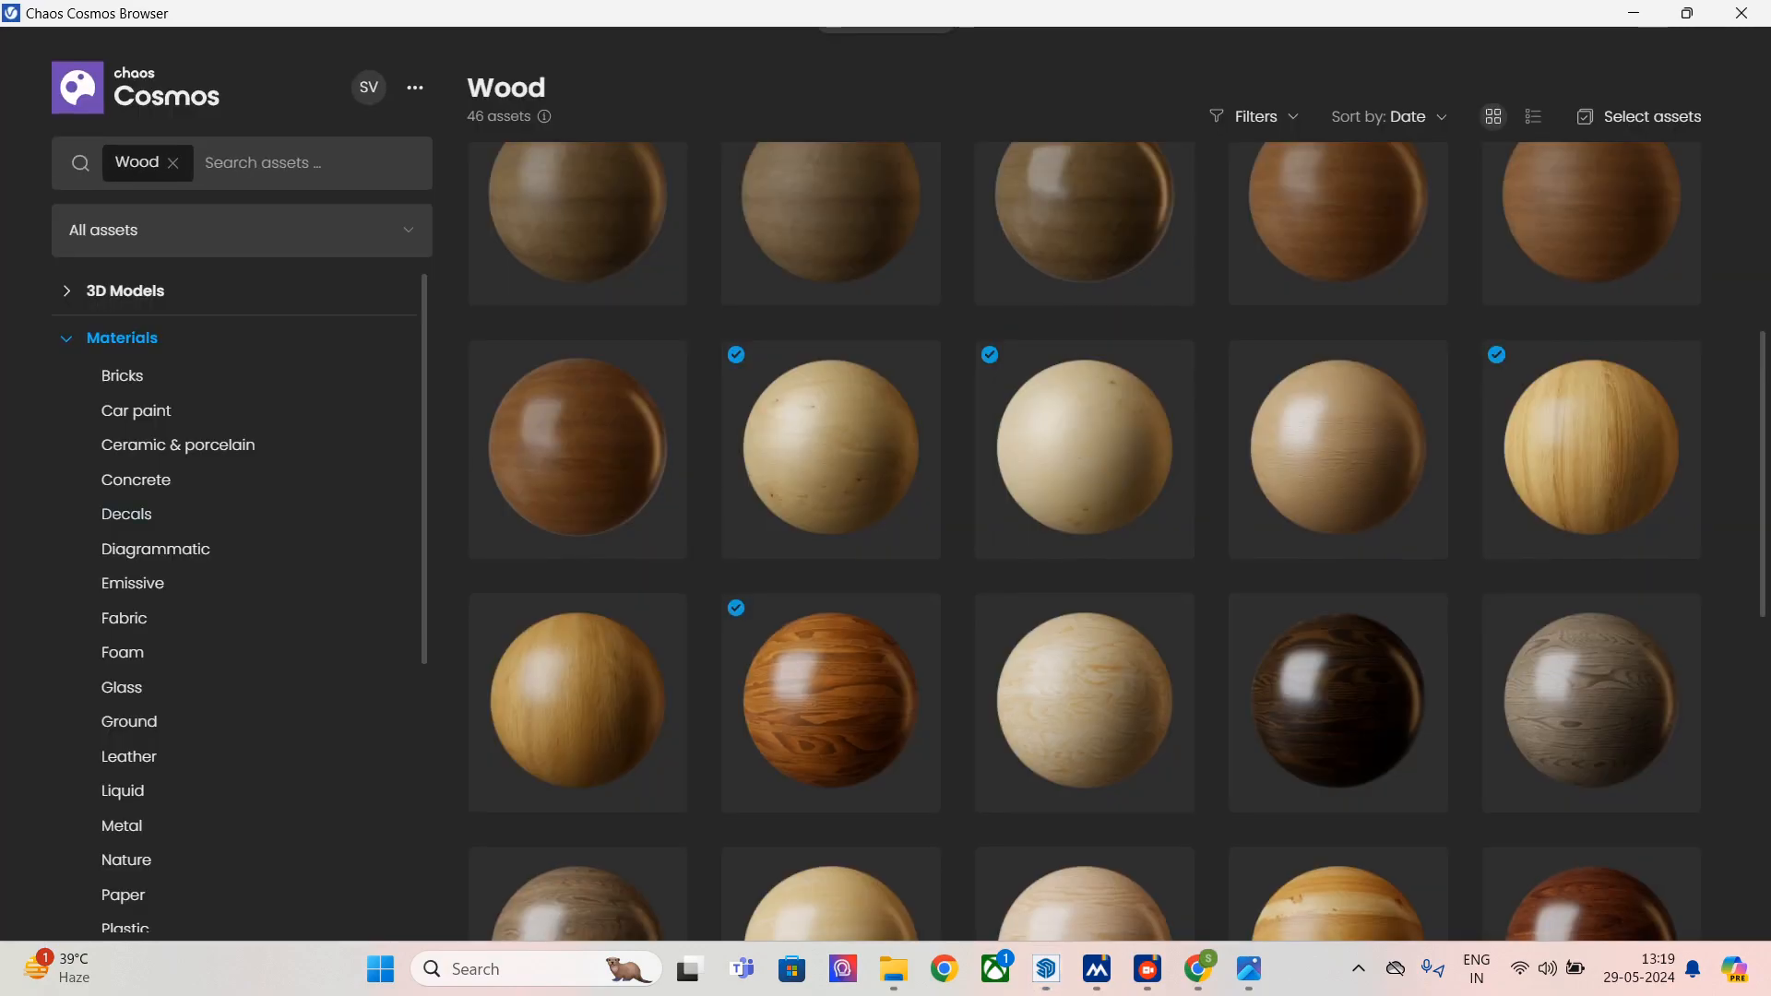
click(119, 288)
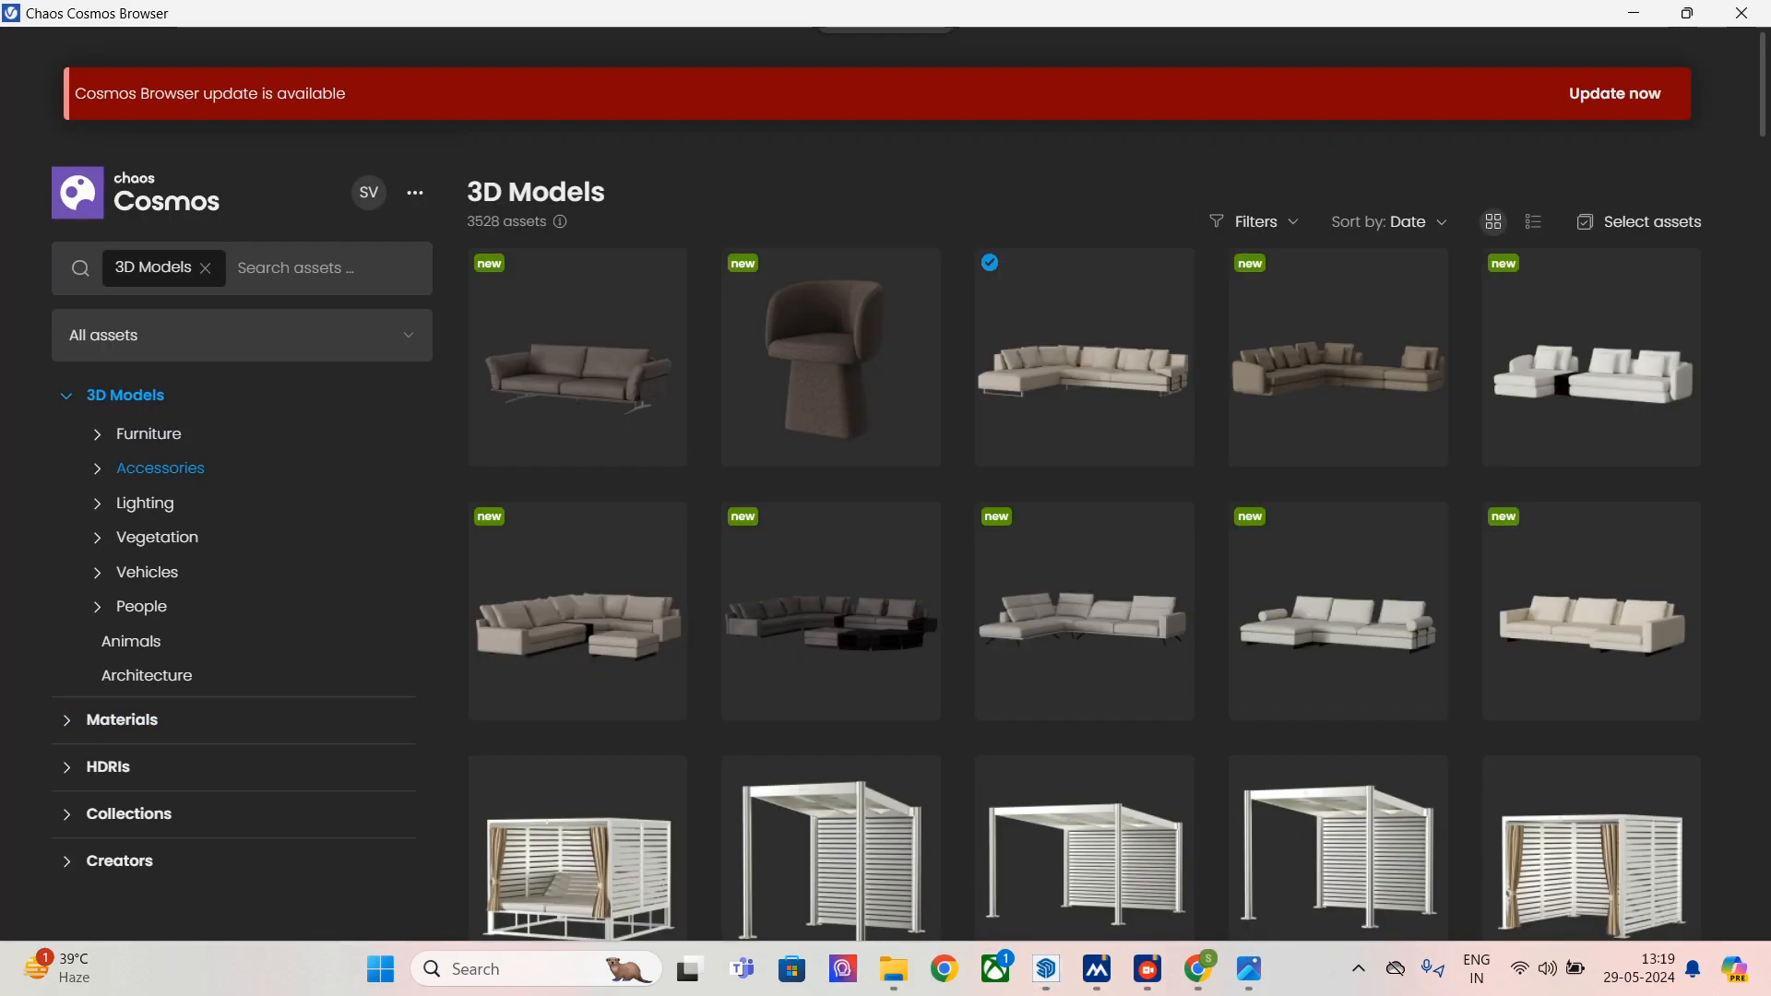
click(160, 468)
click(172, 502)
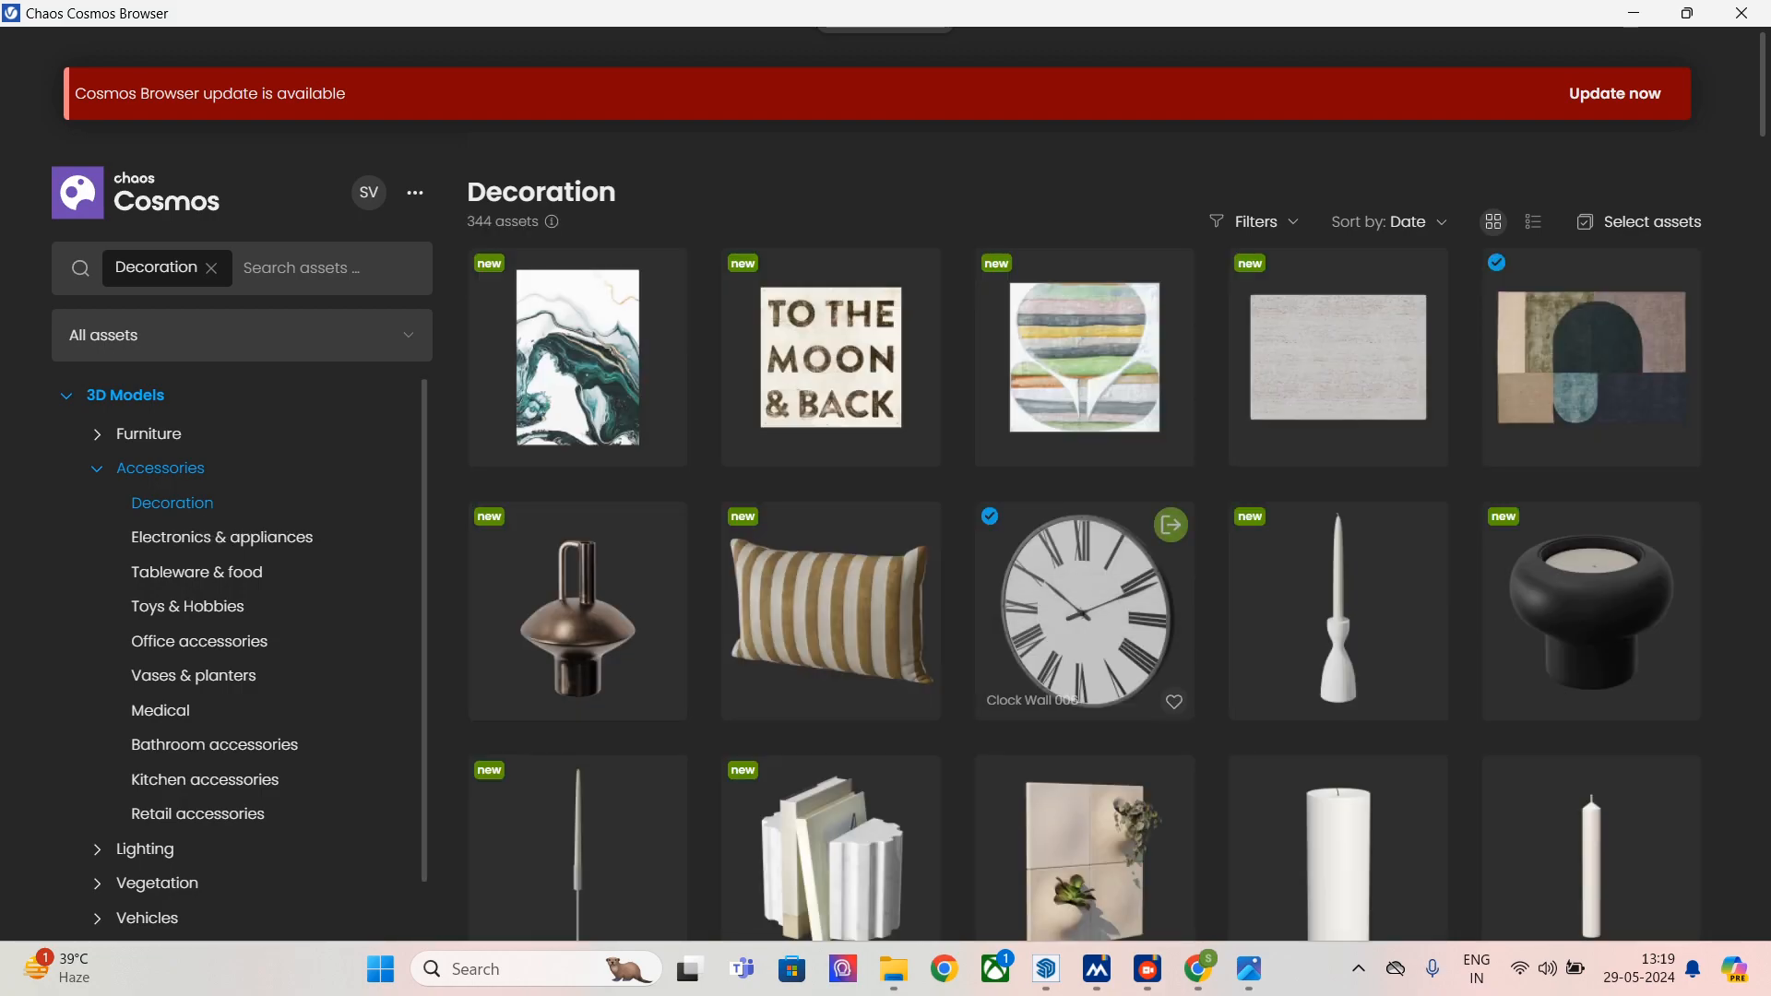
- Examine the Decoration assets for cushions, artwork and other accessories, and minimize the Chaos Cosmos Browser
scroll(830, 461, down, 7)
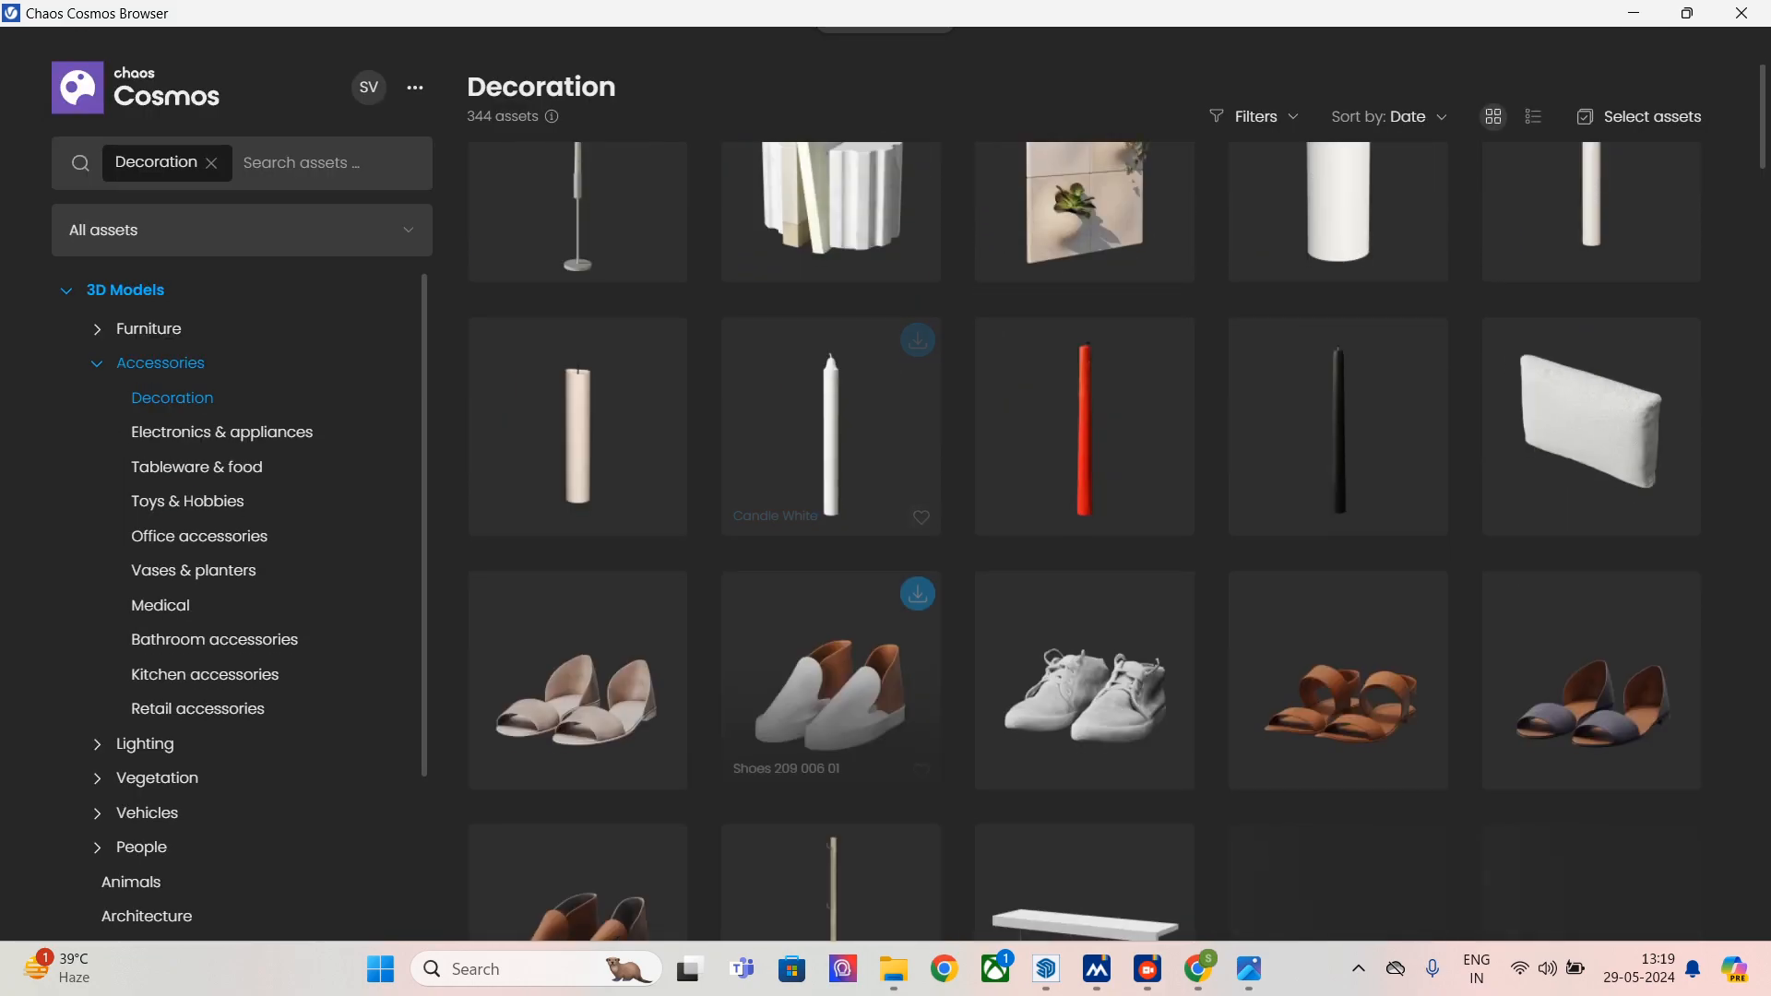
scroll(830, 646, up, 3)
scroll(830, 645, down, 8)
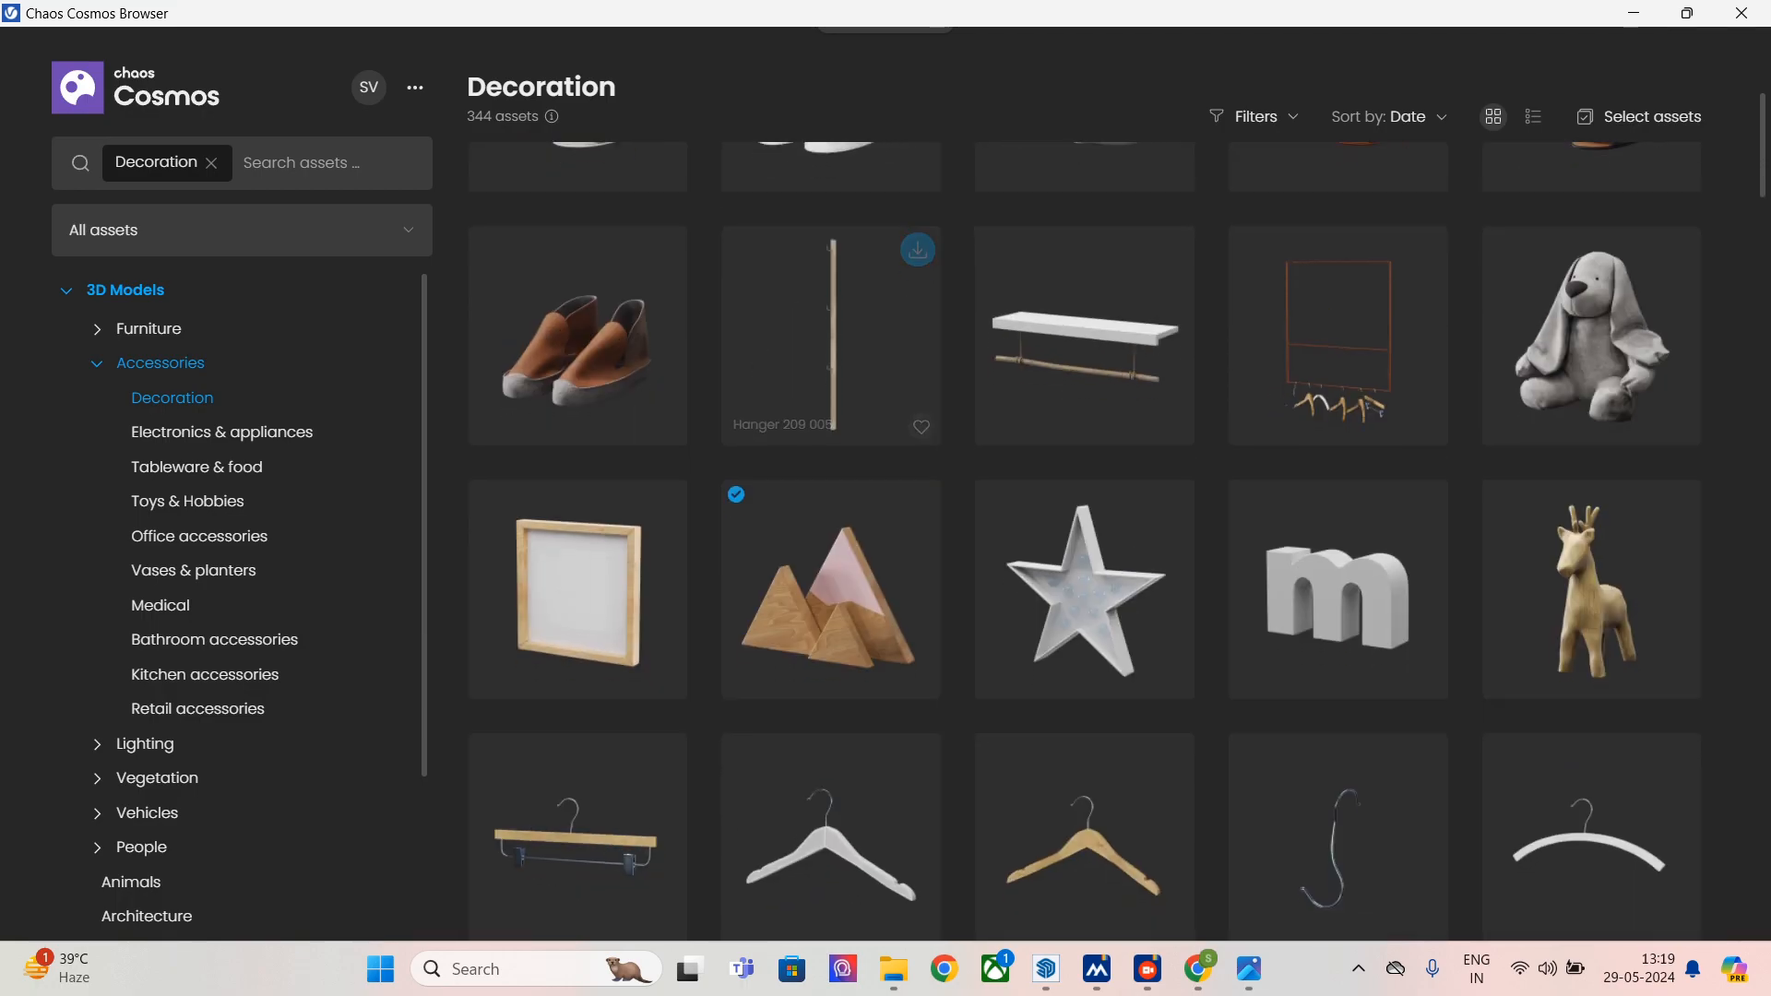
scroll(830, 387, down, 15)
scroll(830, 415, down, 5)
scroll(830, 692, down, 16)
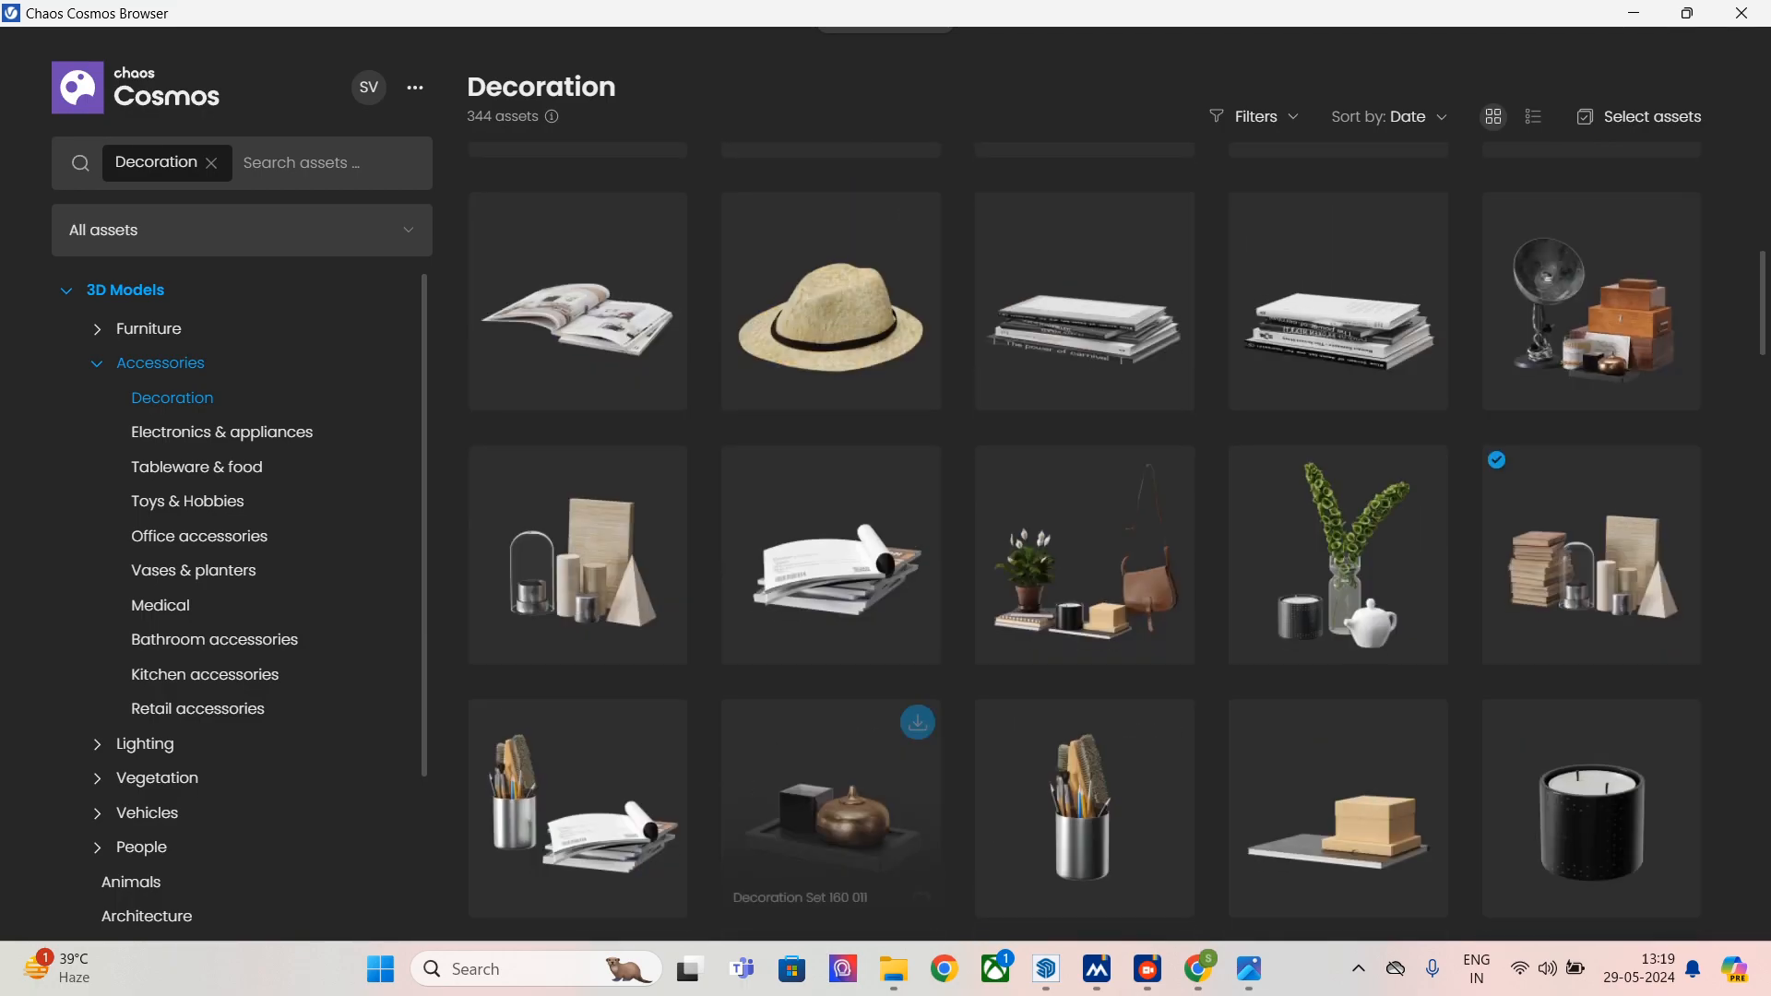
scroll(829, 692, down, 19)
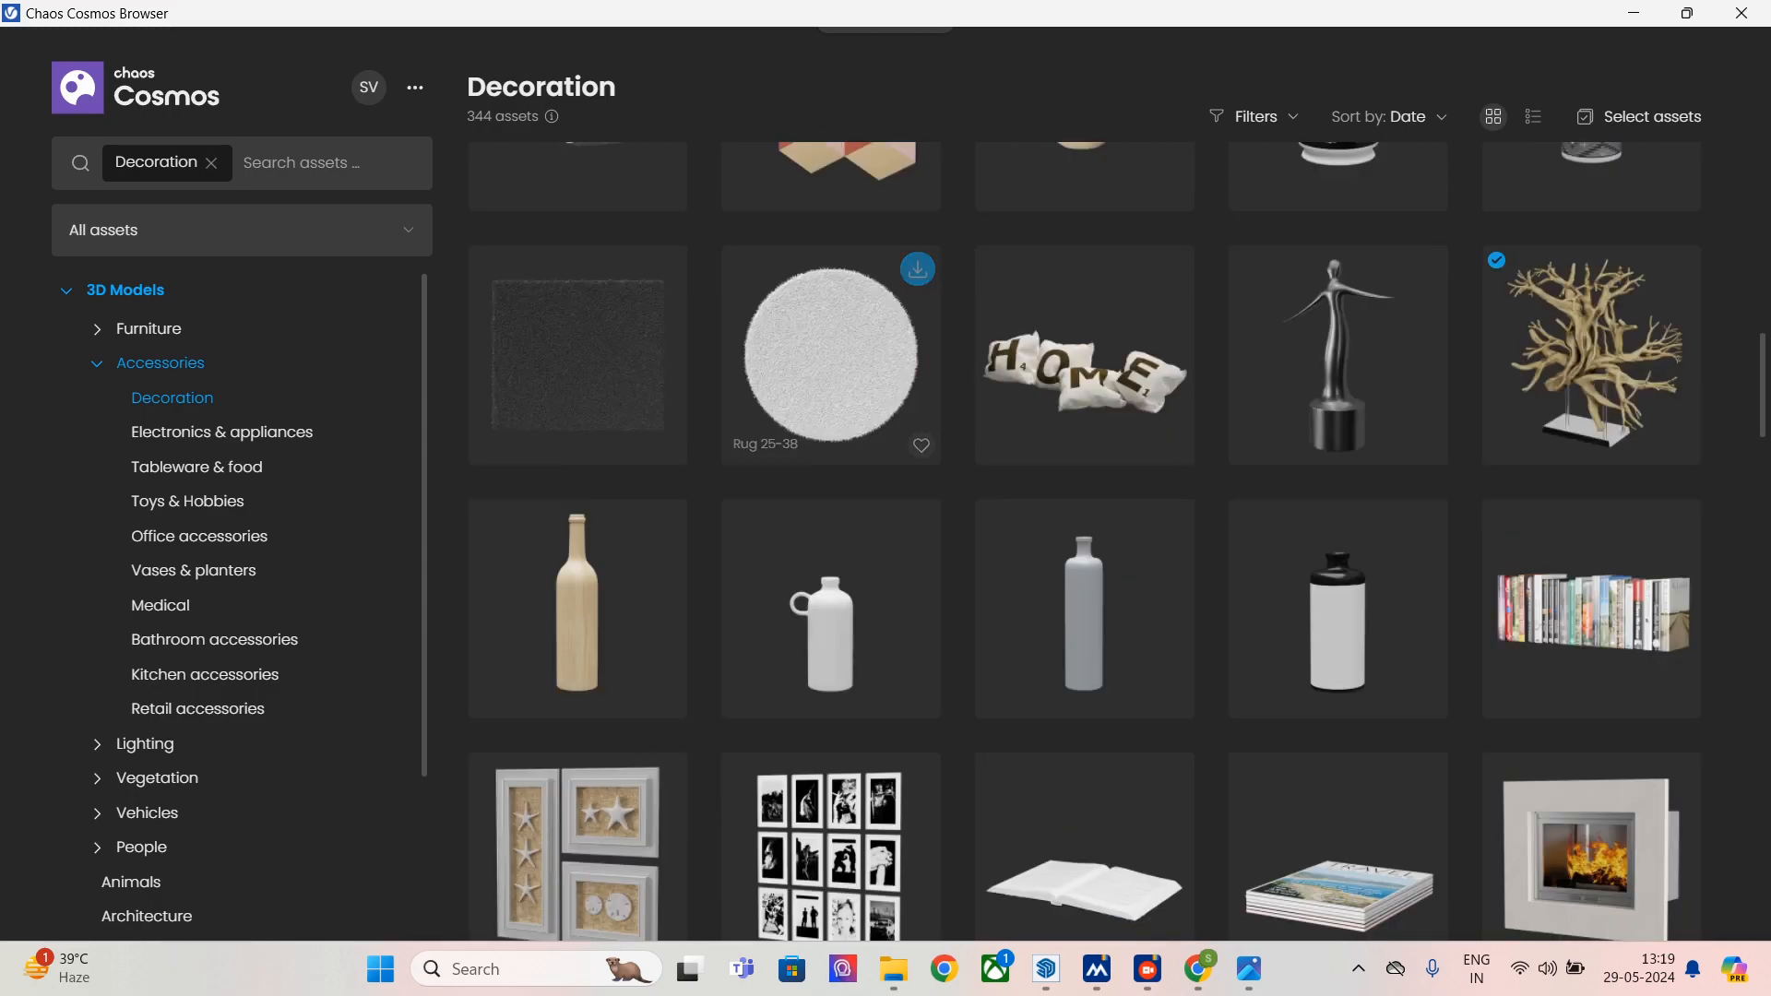
scroll(830, 554, down, 14)
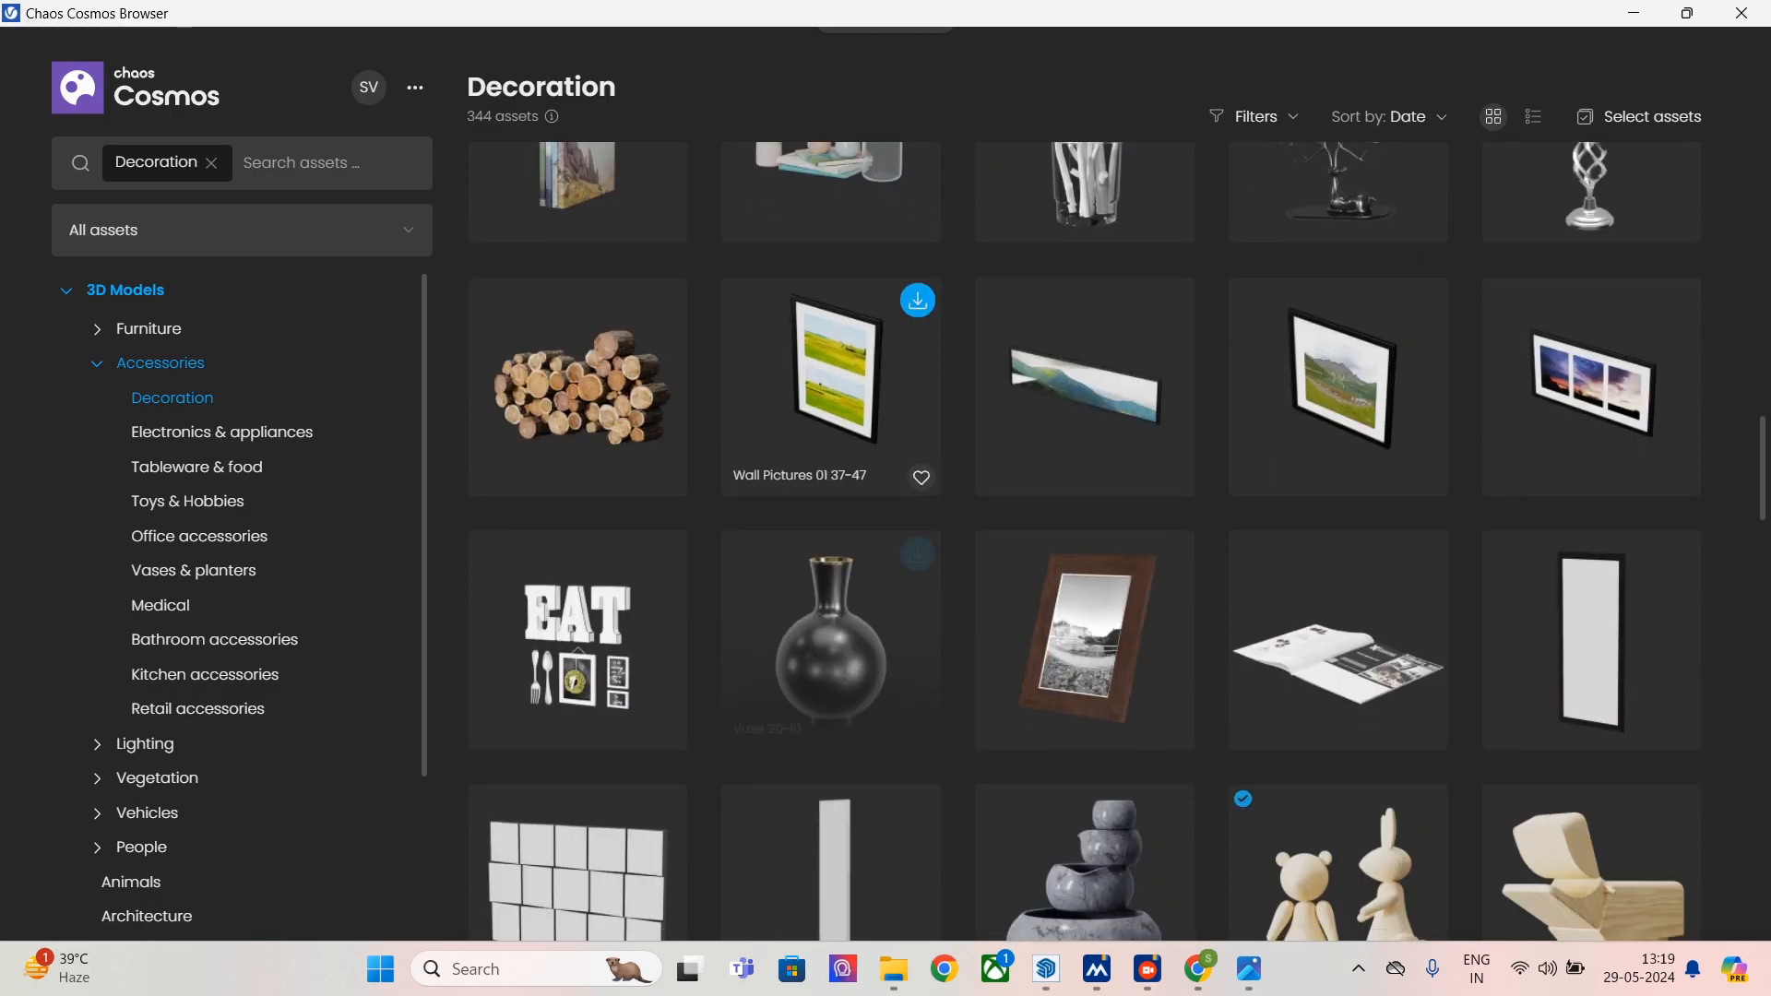
scroll(830, 369, down, 10)
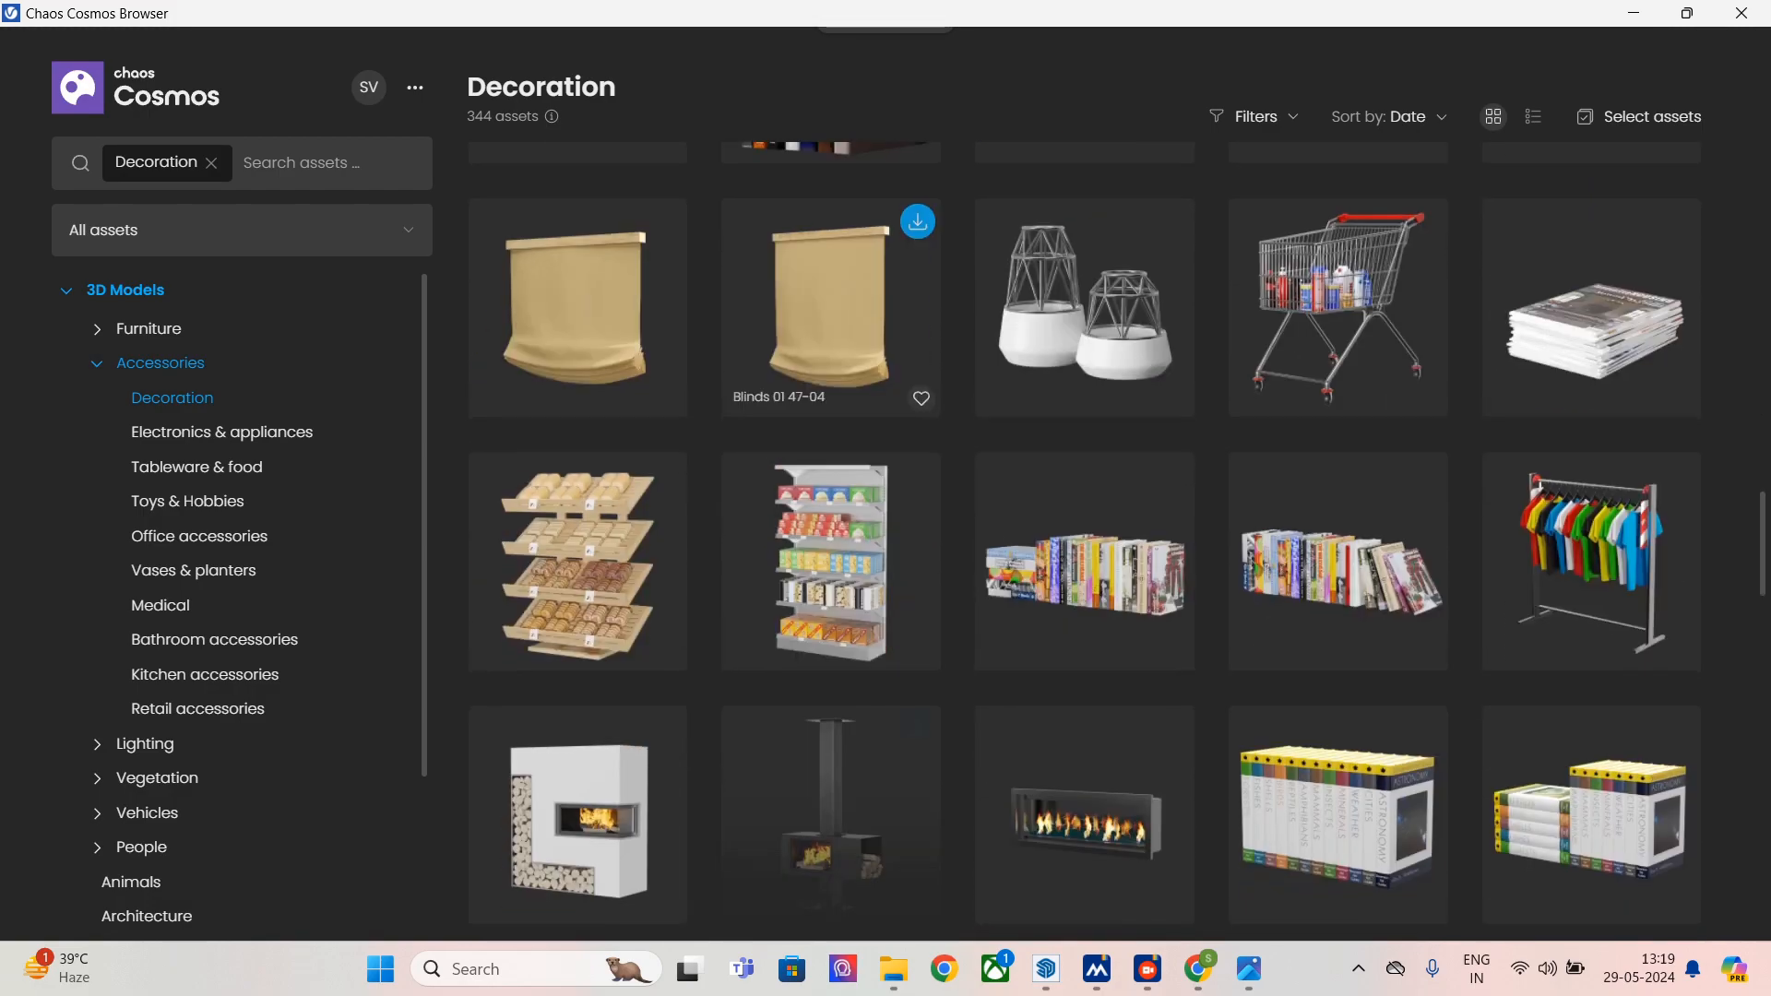
scroll(613, 545, down, 14)
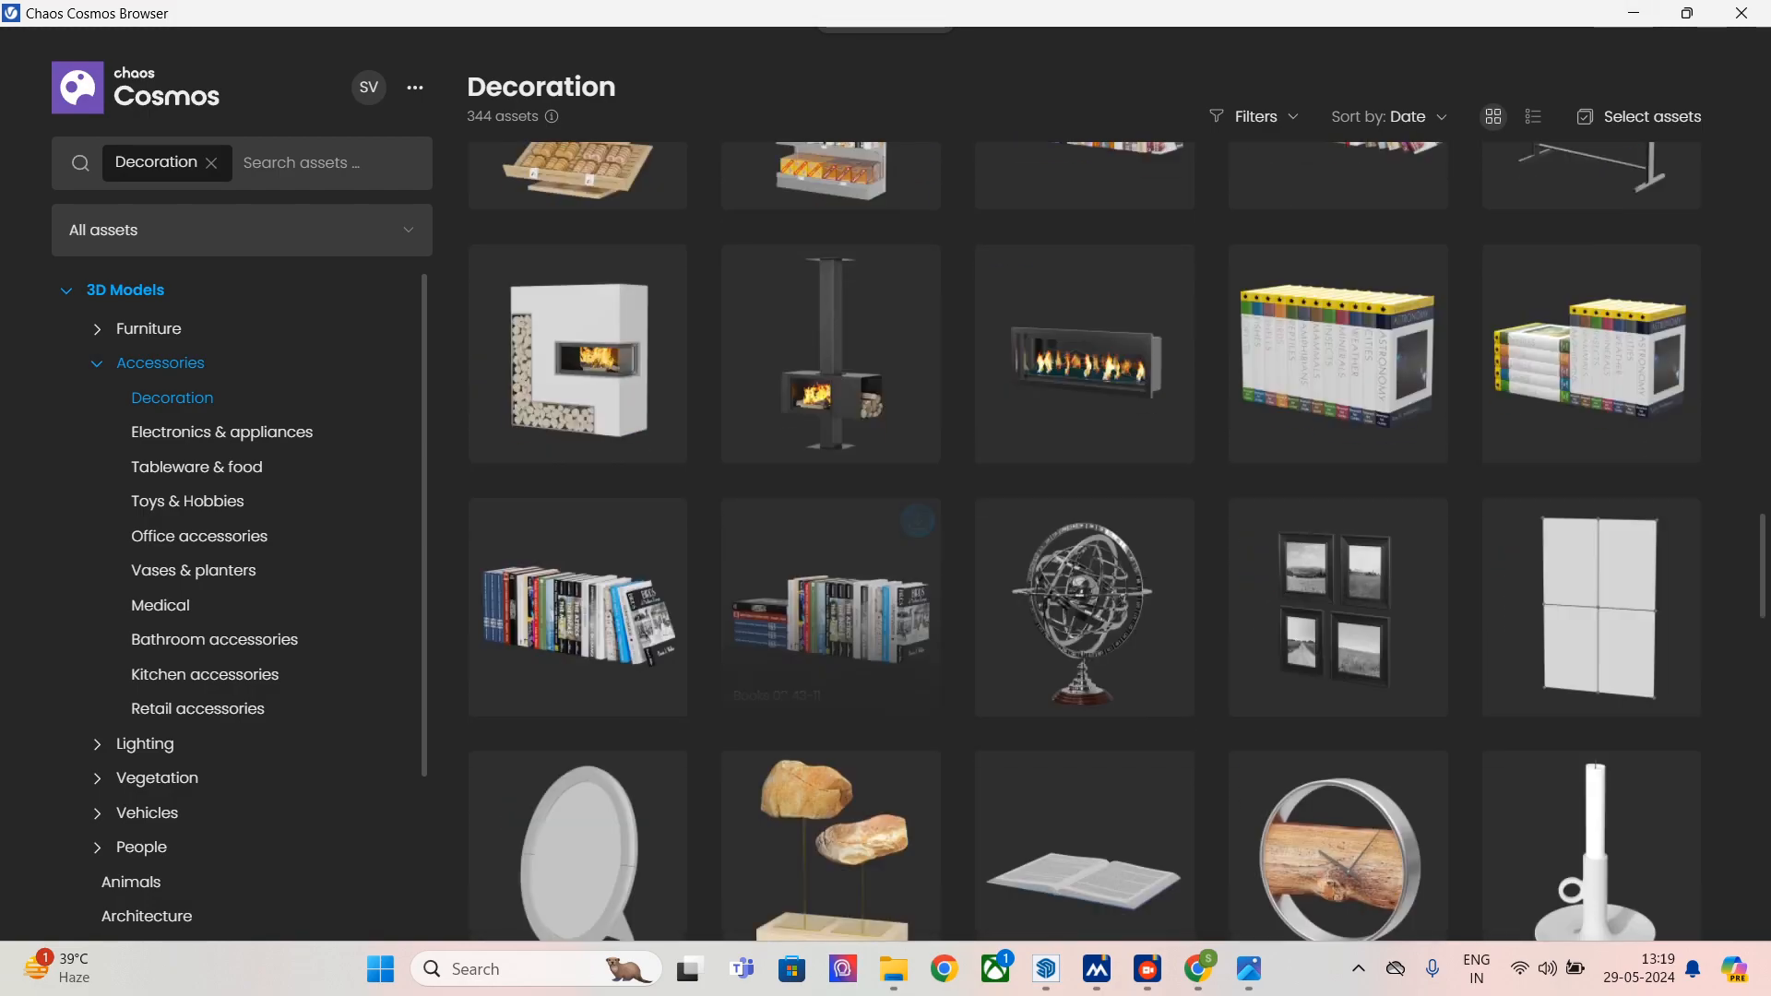
scroll(1084, 636, down, 11)
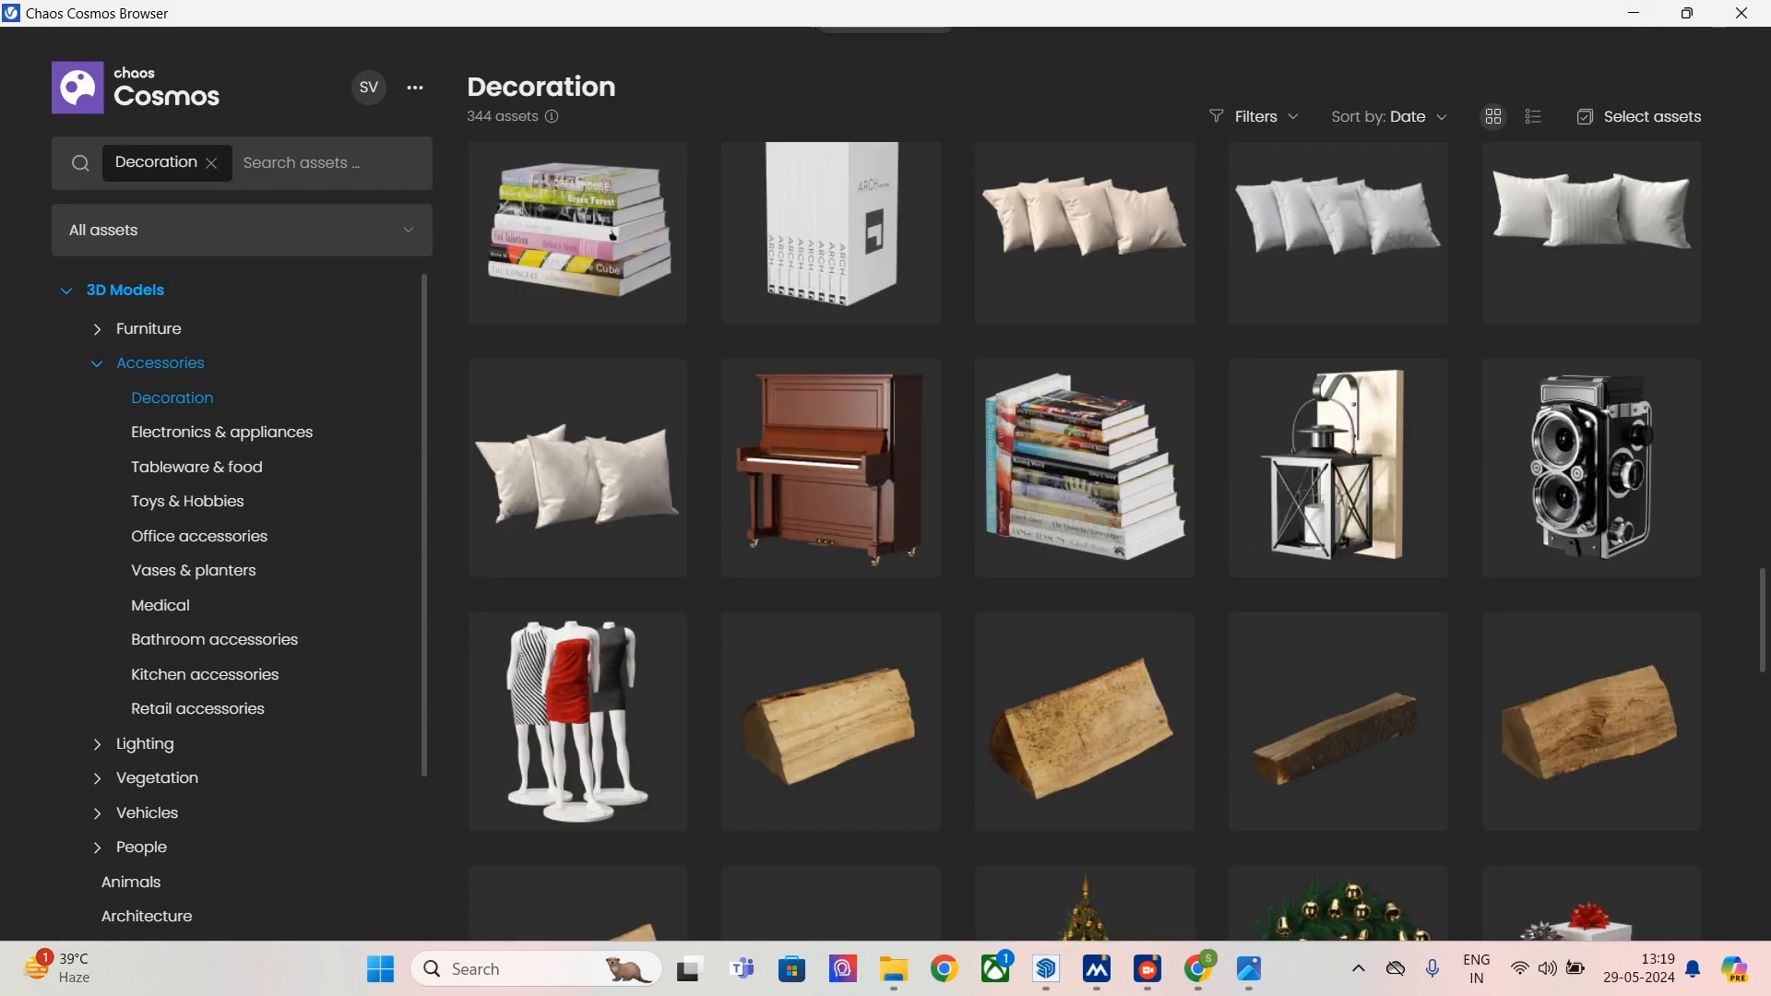
scroll(1084, 637, down, 12)
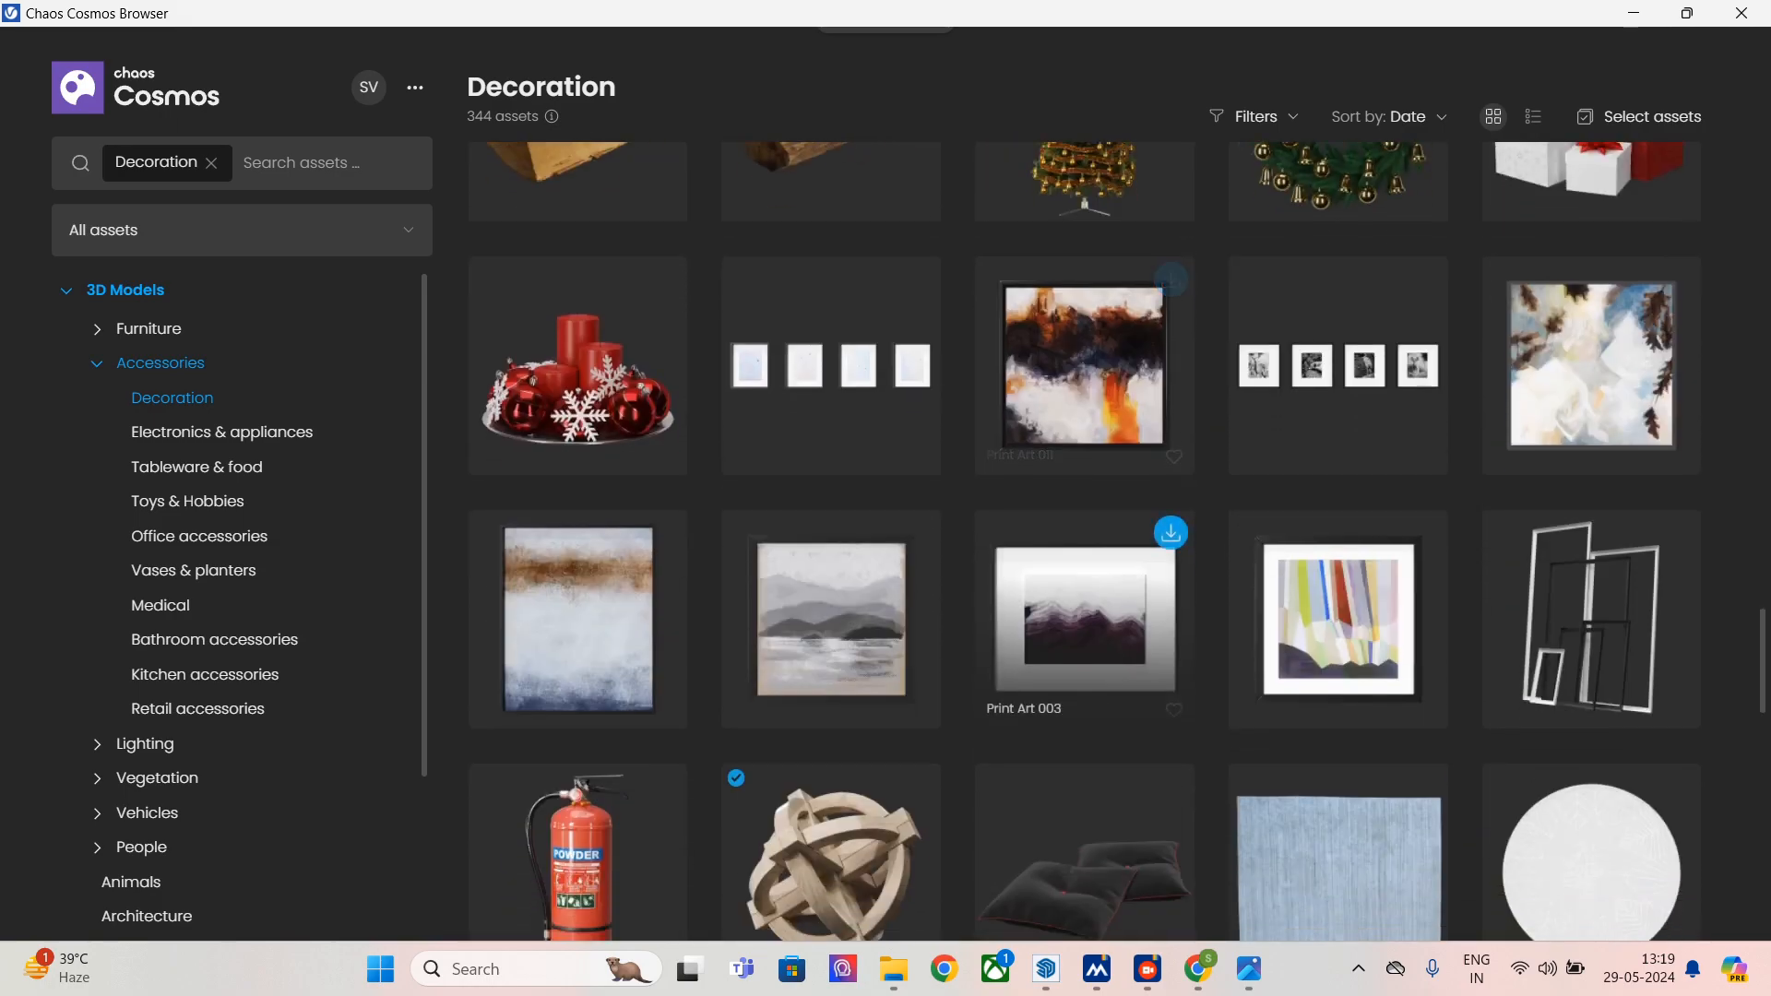
scroll(1083, 636, down, 10)
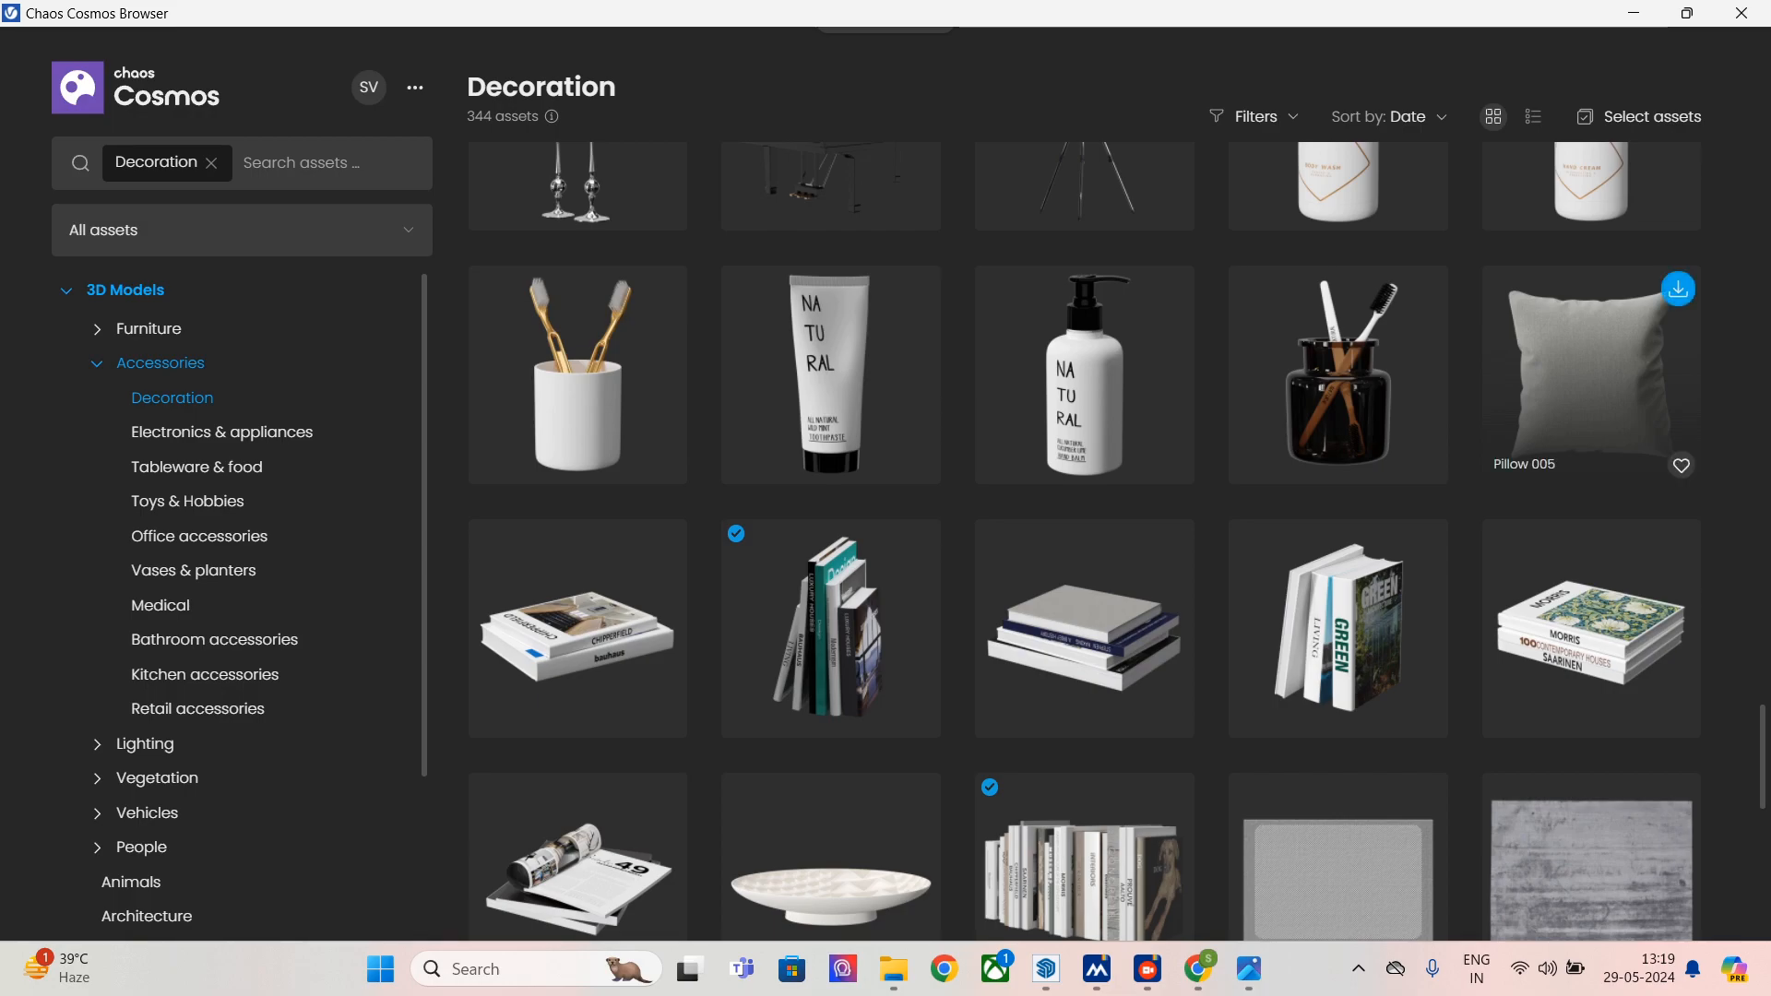
click(1634, 13)
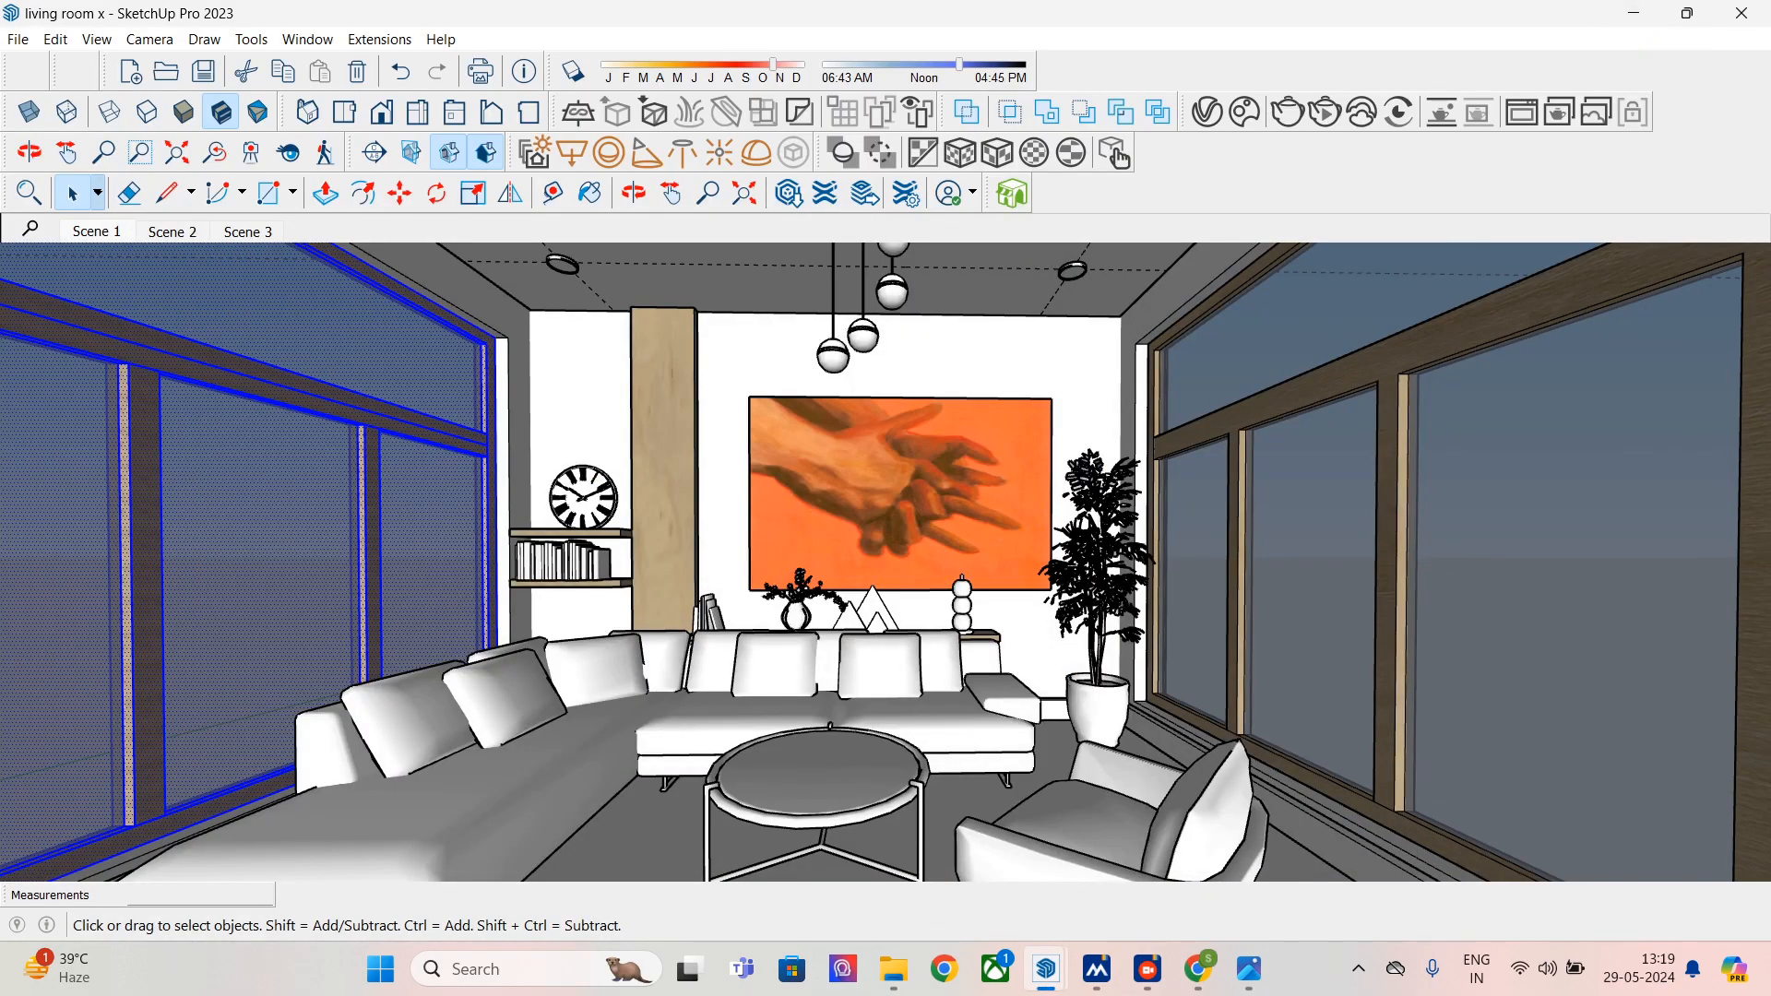
- Explode the L-shaped sofa component and select all geometry of the front cushion beside the left window
click(567, 738)
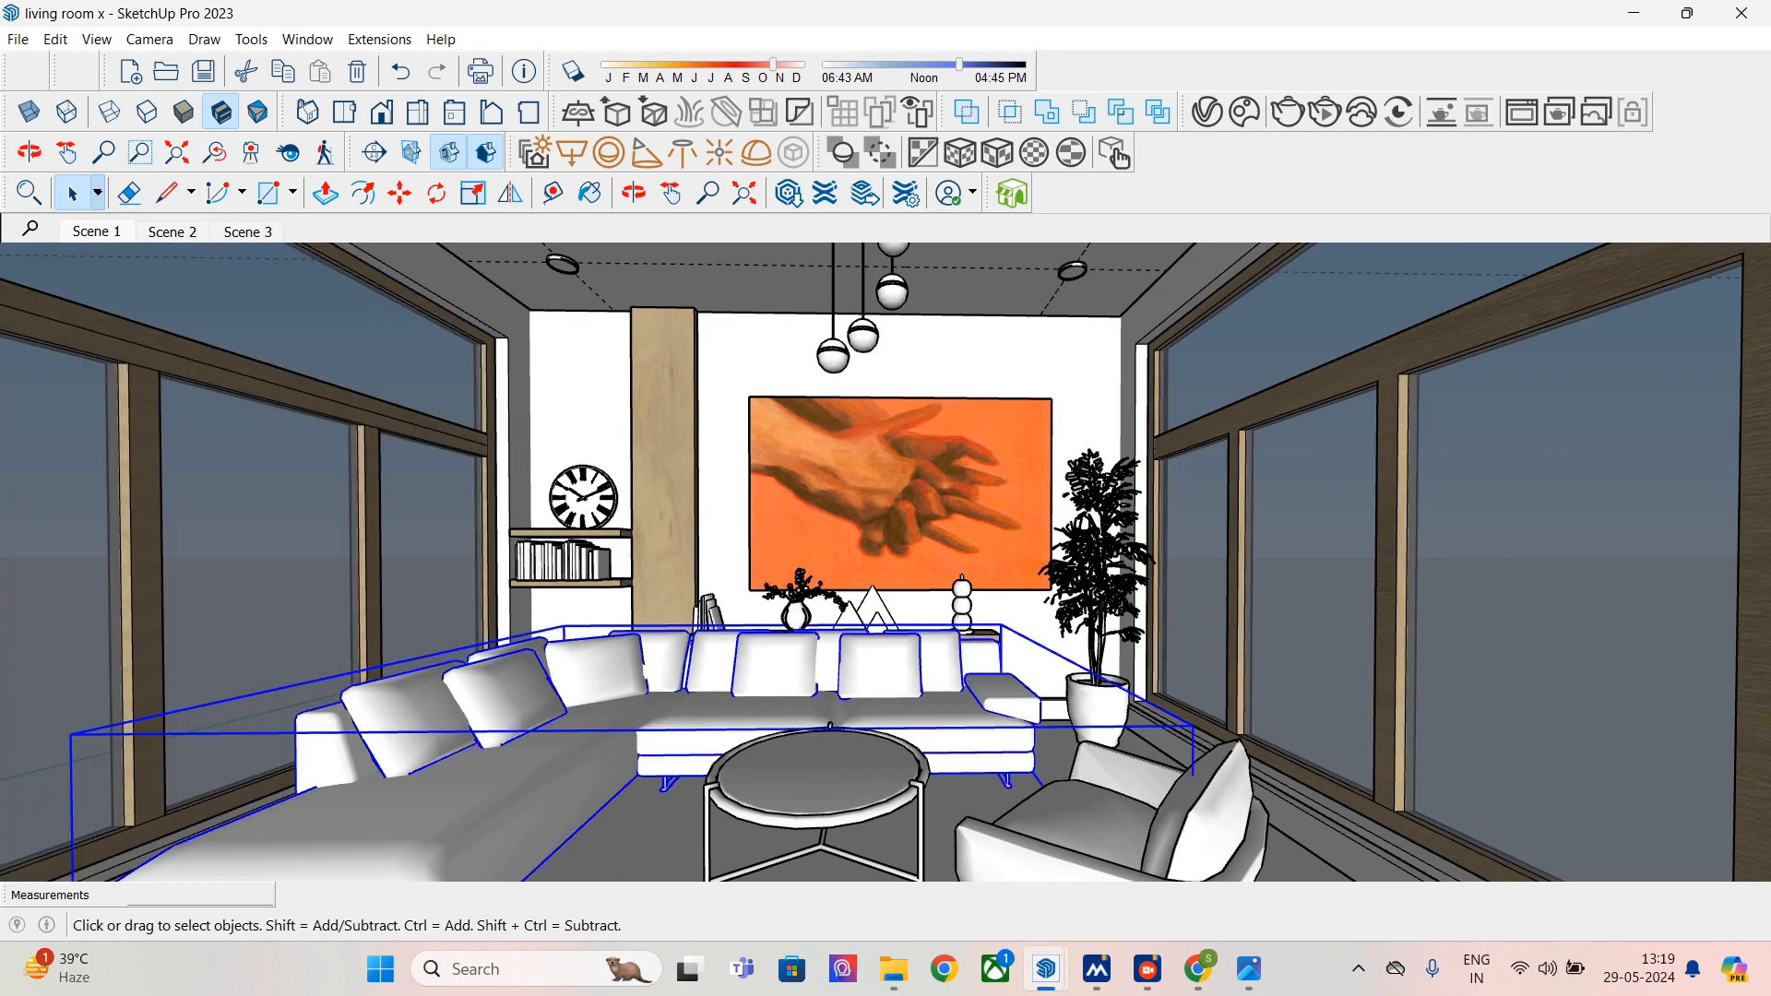
right_click(597, 679)
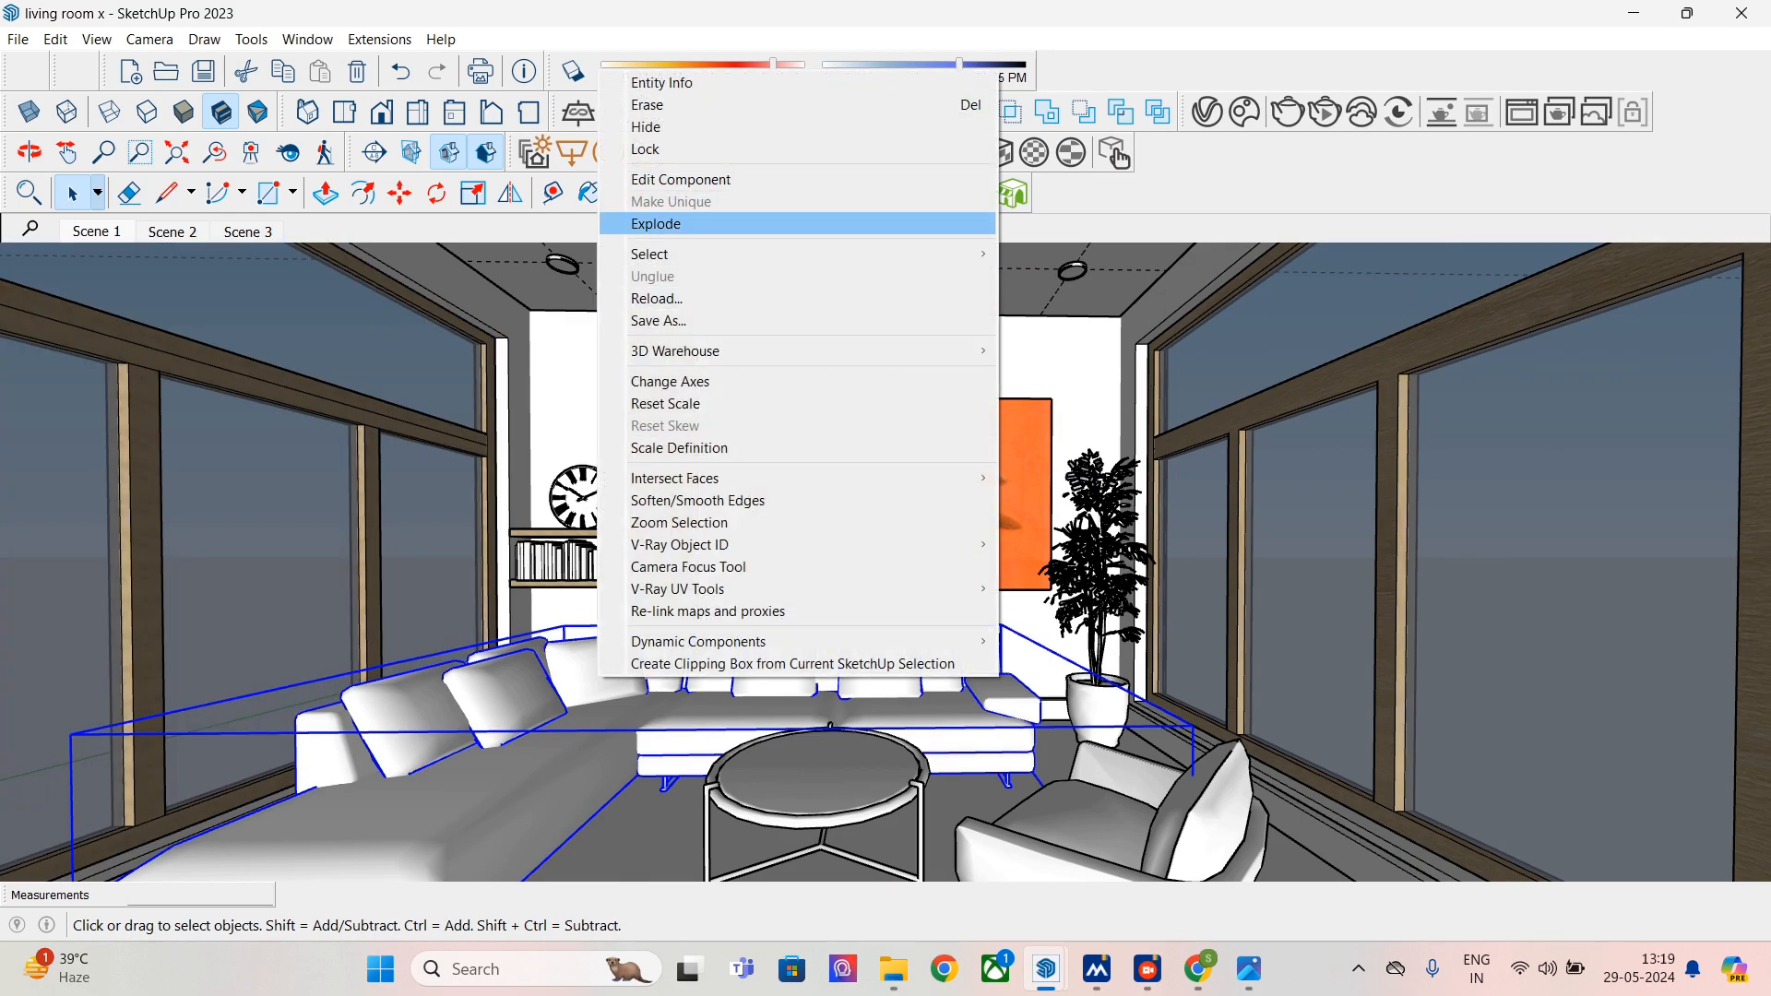
click(657, 223)
click(507, 698)
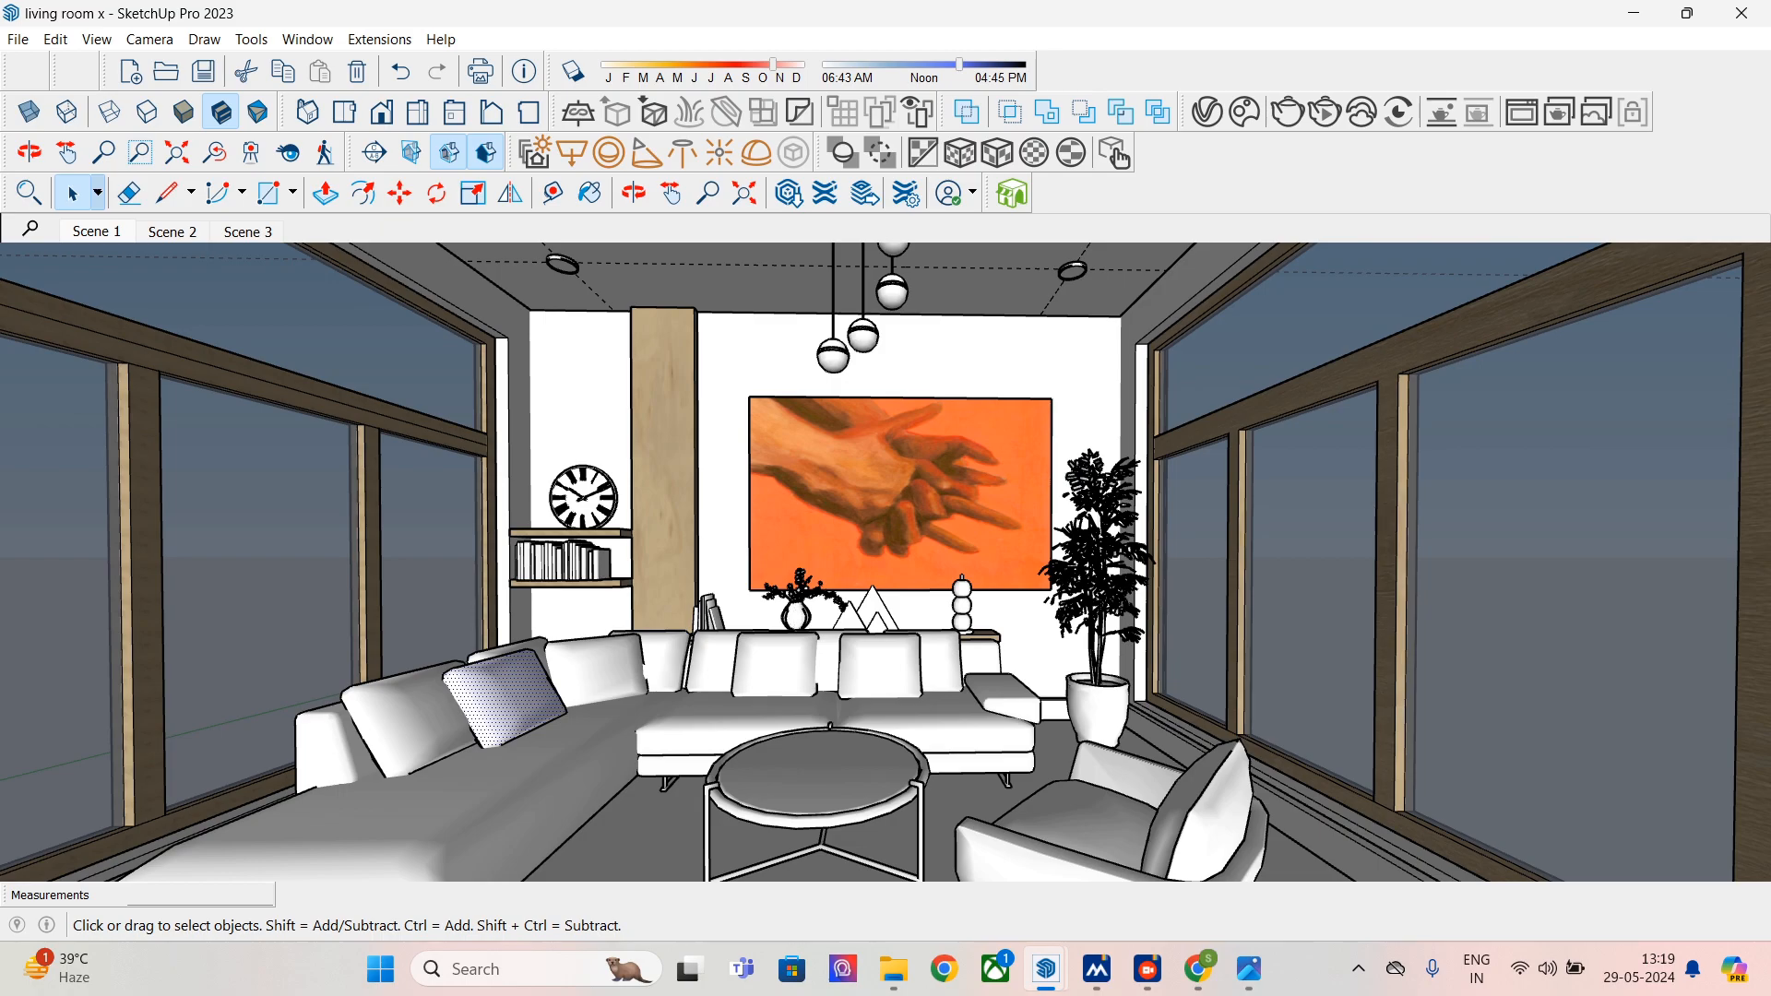
triple_click(507, 698)
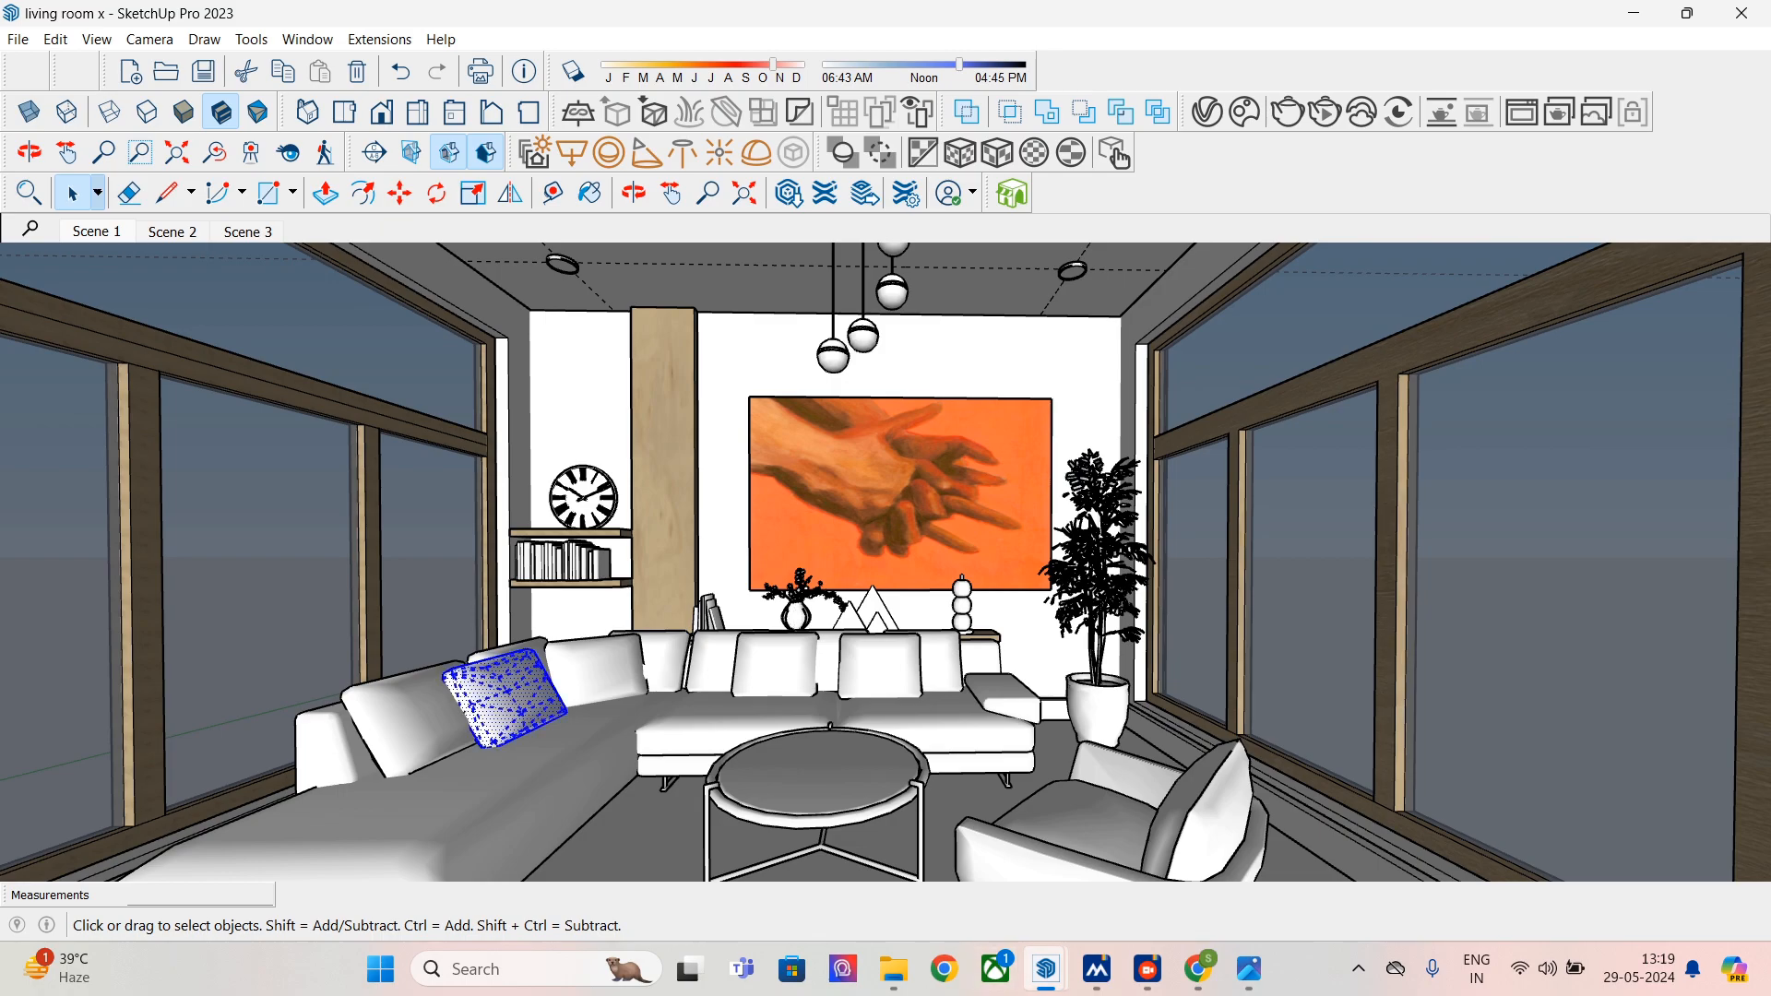
- Switch to Pinterest in Chrome, compare the mango fabric swatches with the orange hands painting, and close the image viewer
click(1197, 968)
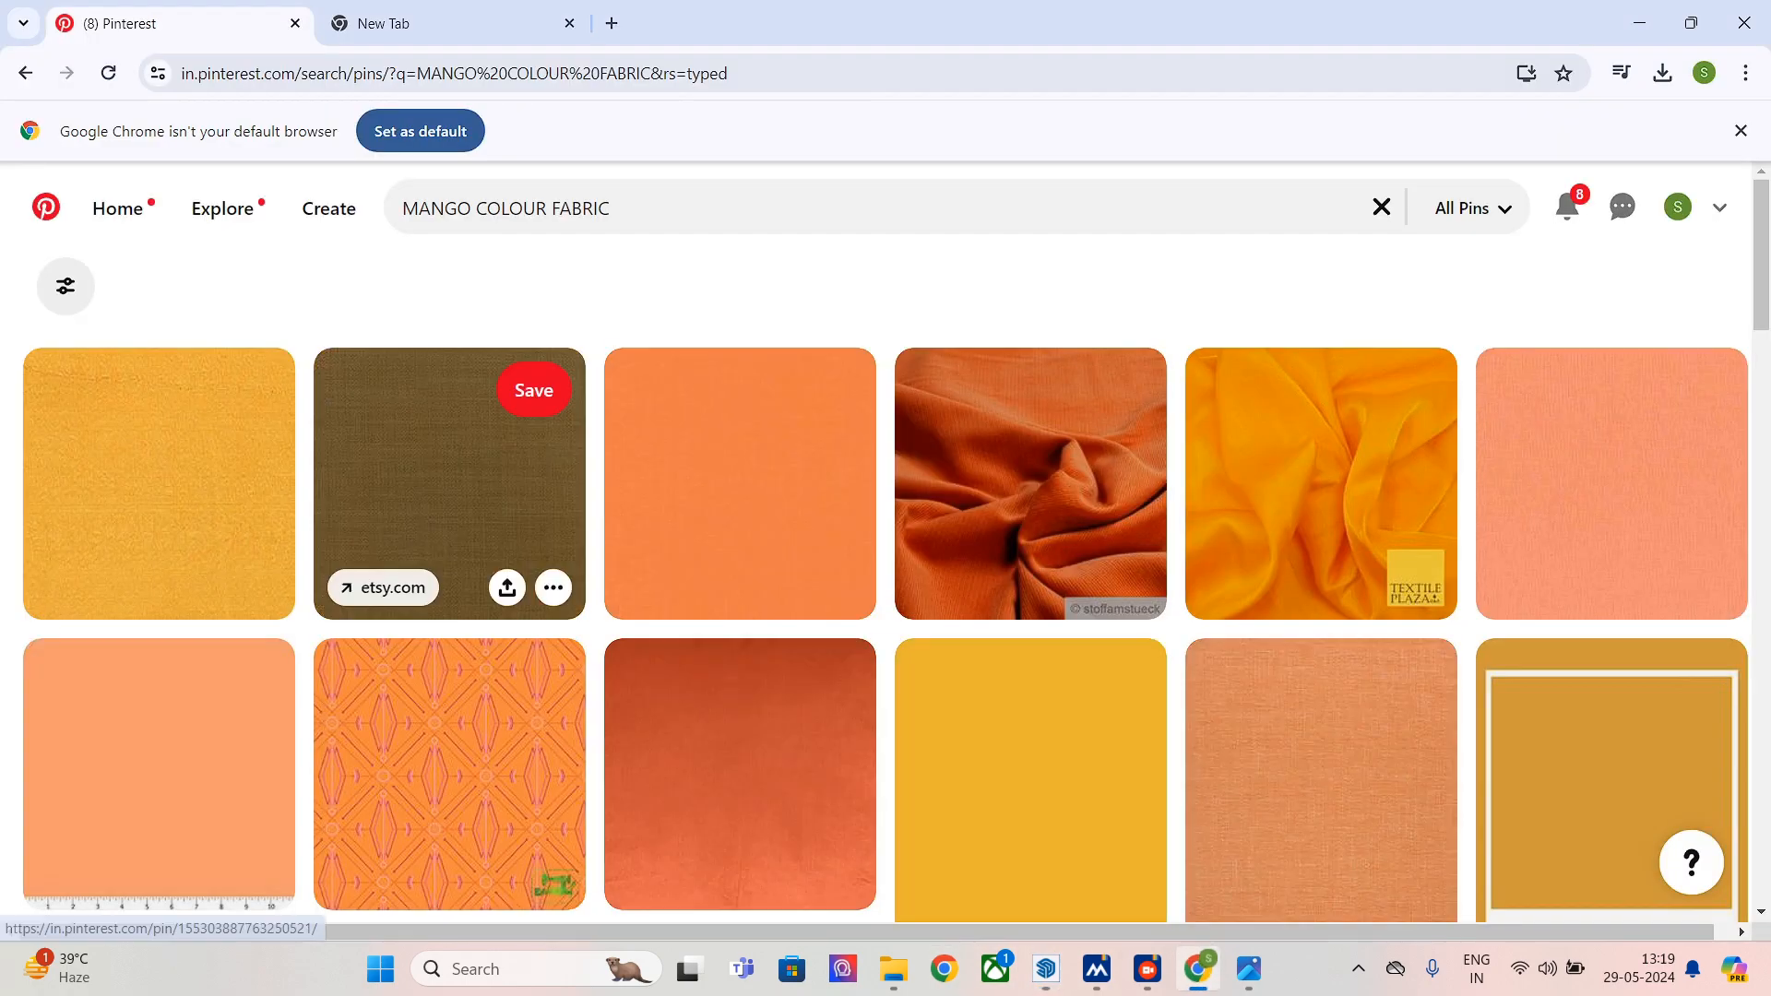
scroll(931, 572, down, 6)
scroll(1030, 554, down, 12)
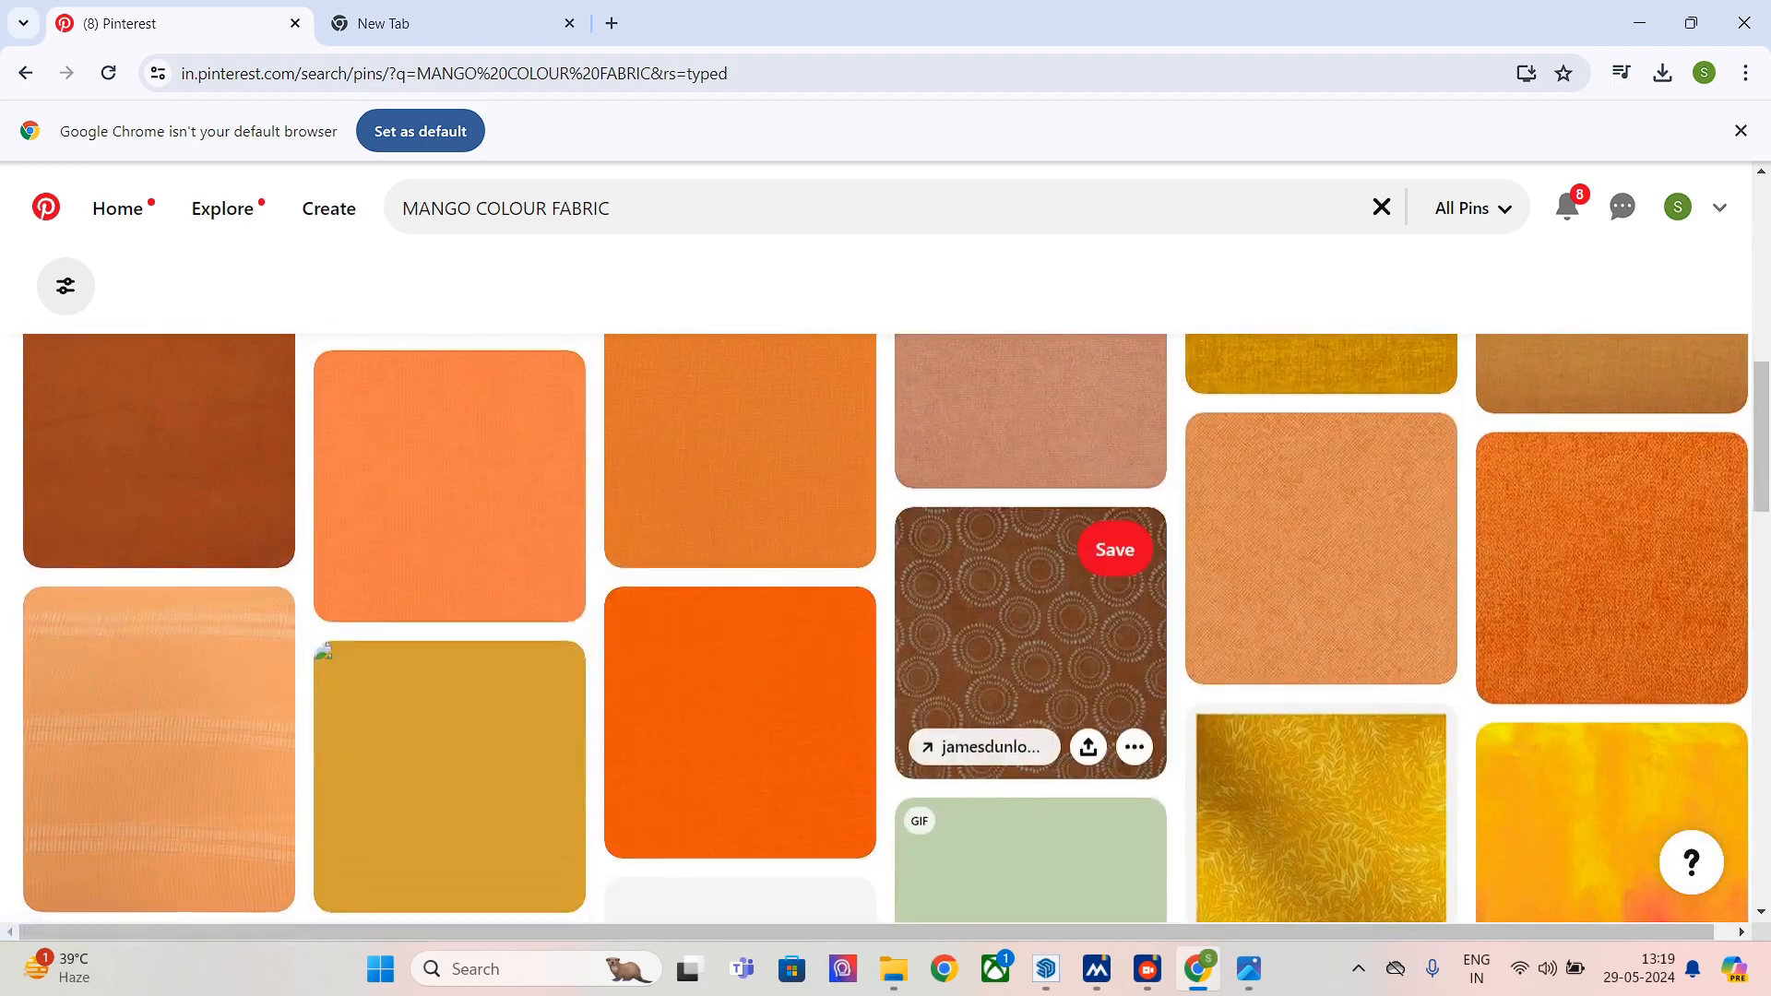
scroll(1030, 554, down, 6)
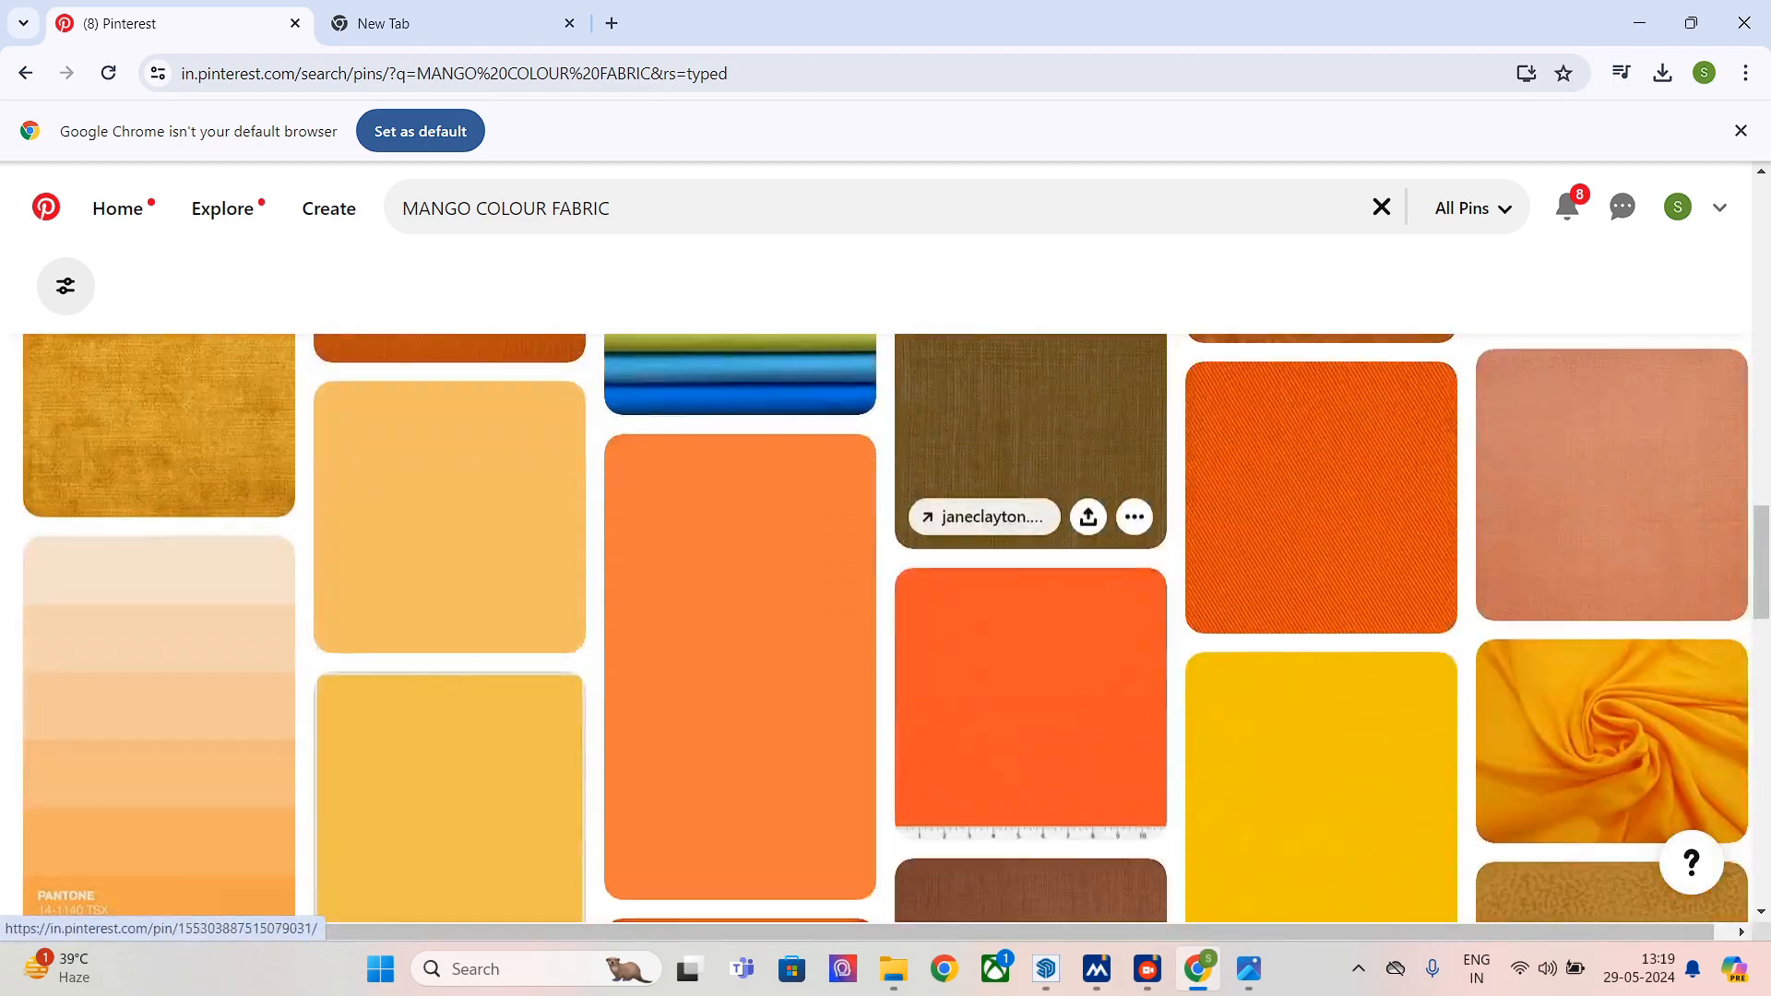
scroll(1030, 554, up, 5)
scroll(1030, 553, up, 15)
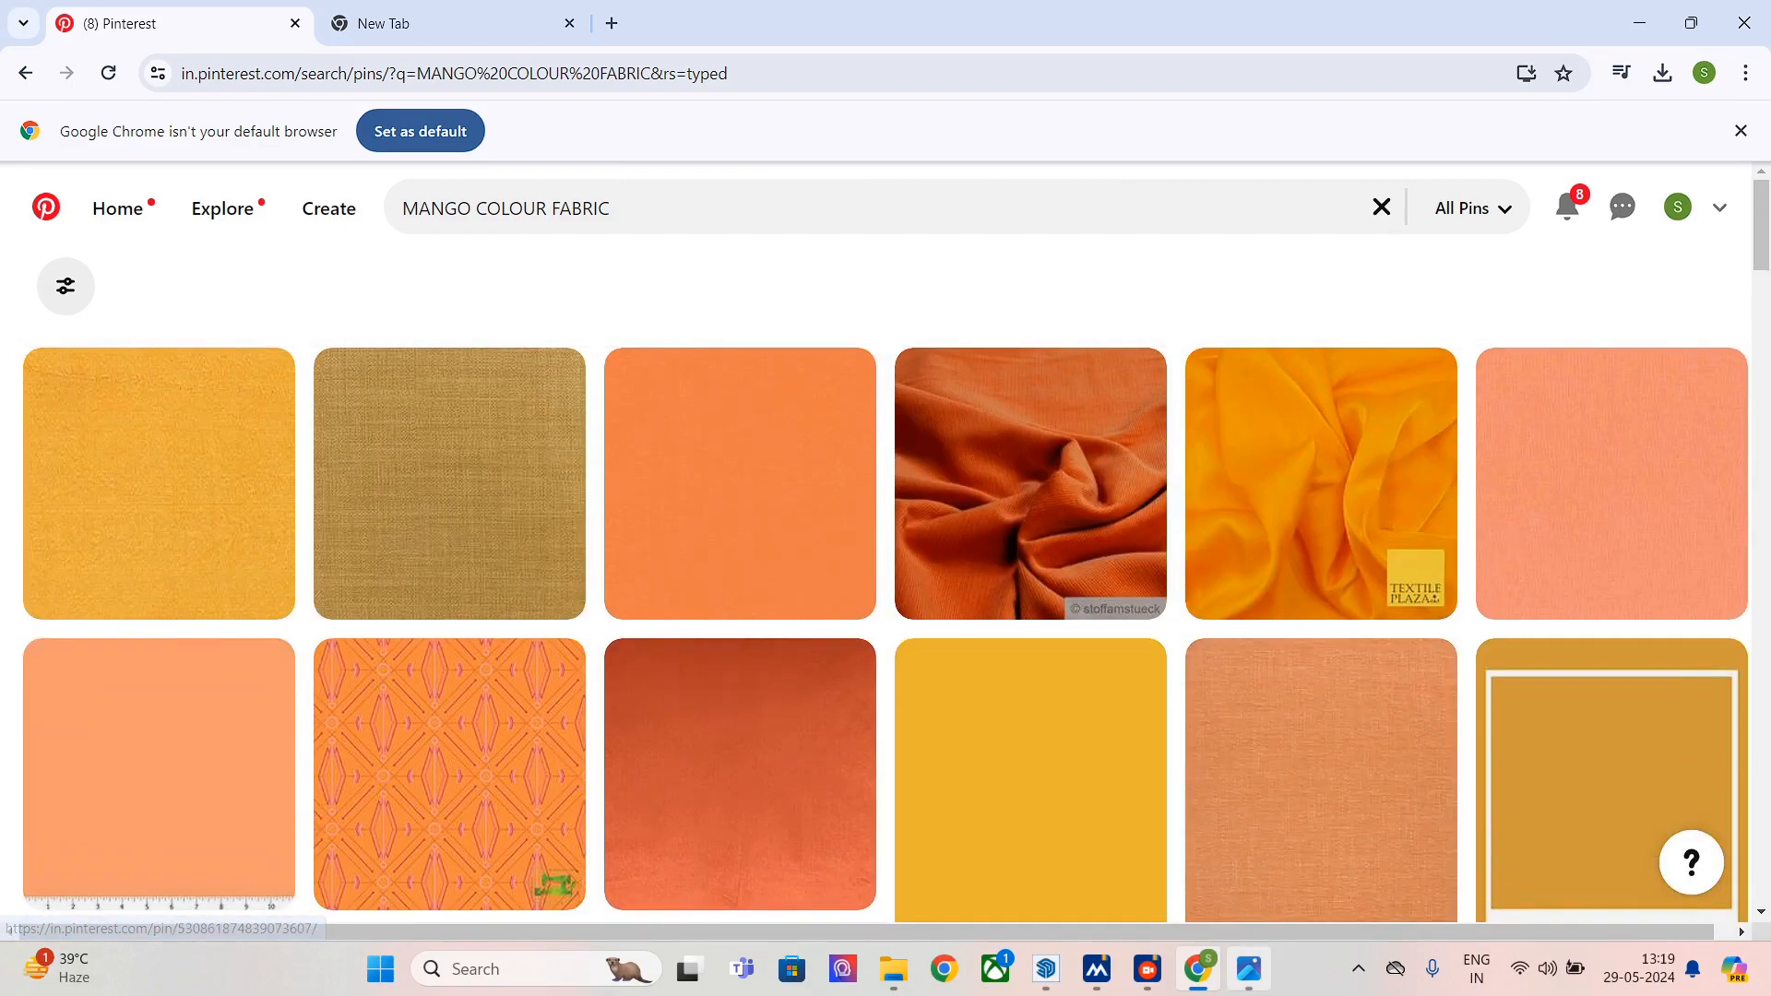
click(1249, 969)
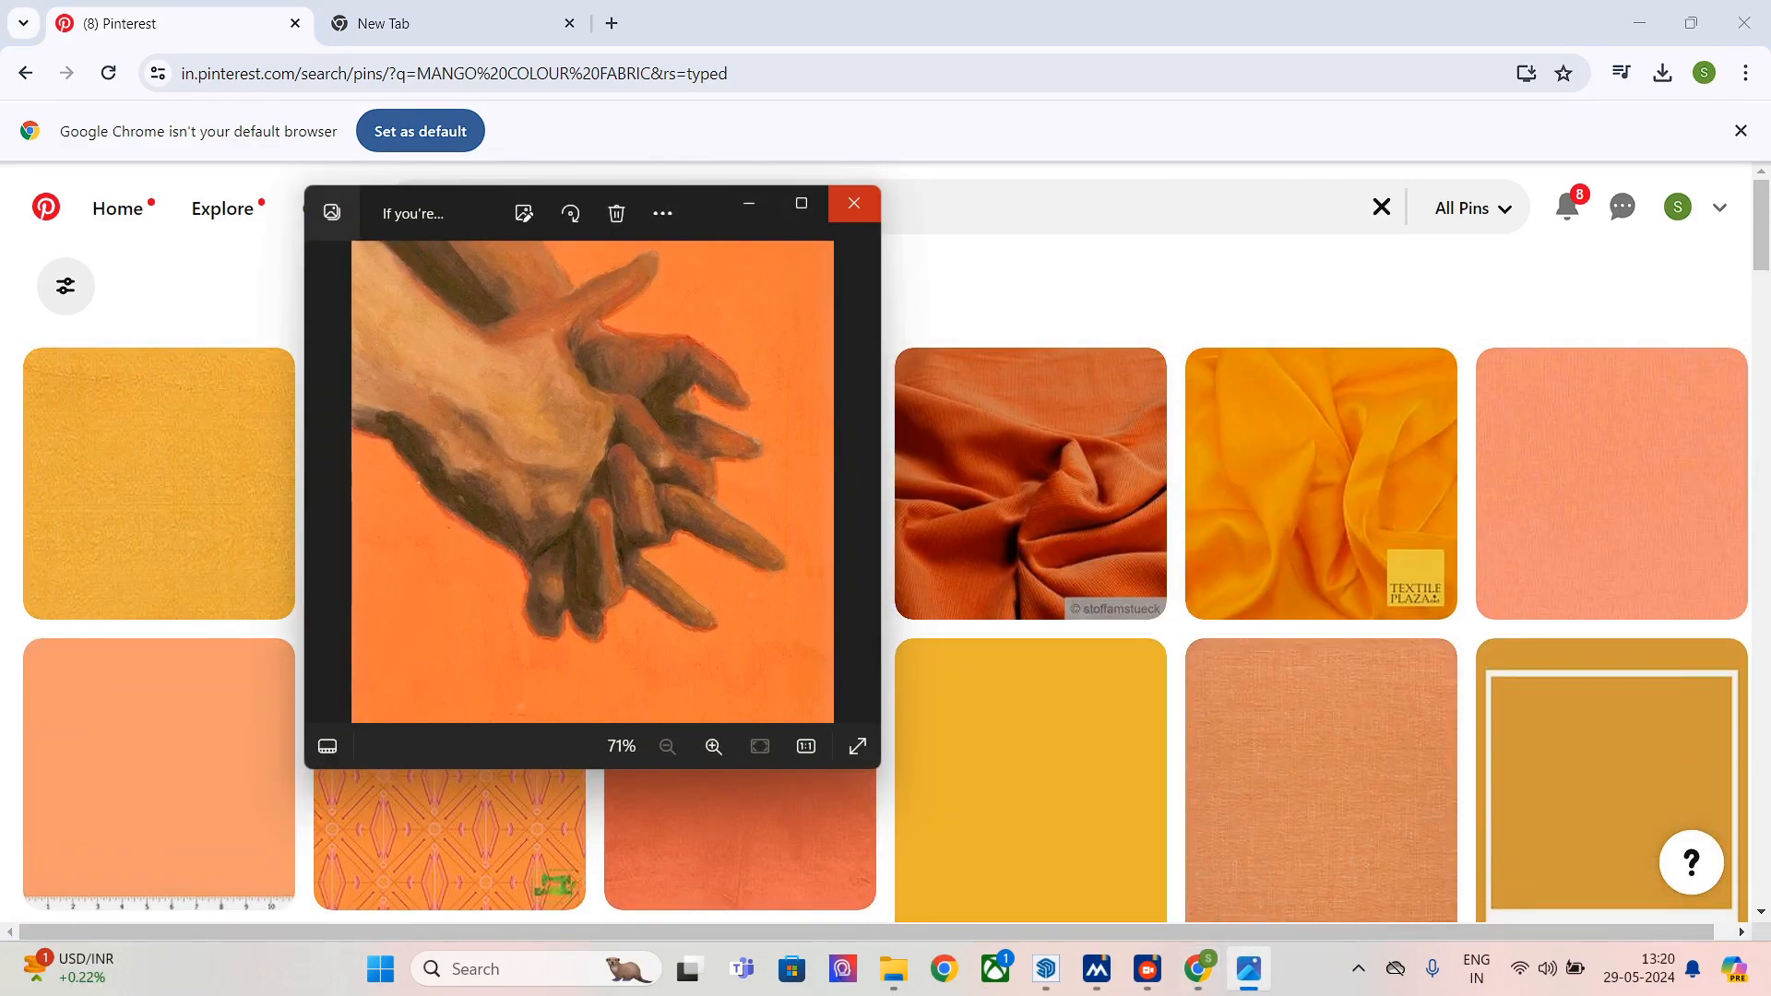
click(853, 203)
- Open the yellow Mango Color texture pin and look over its related fabric pins
click(156, 479)
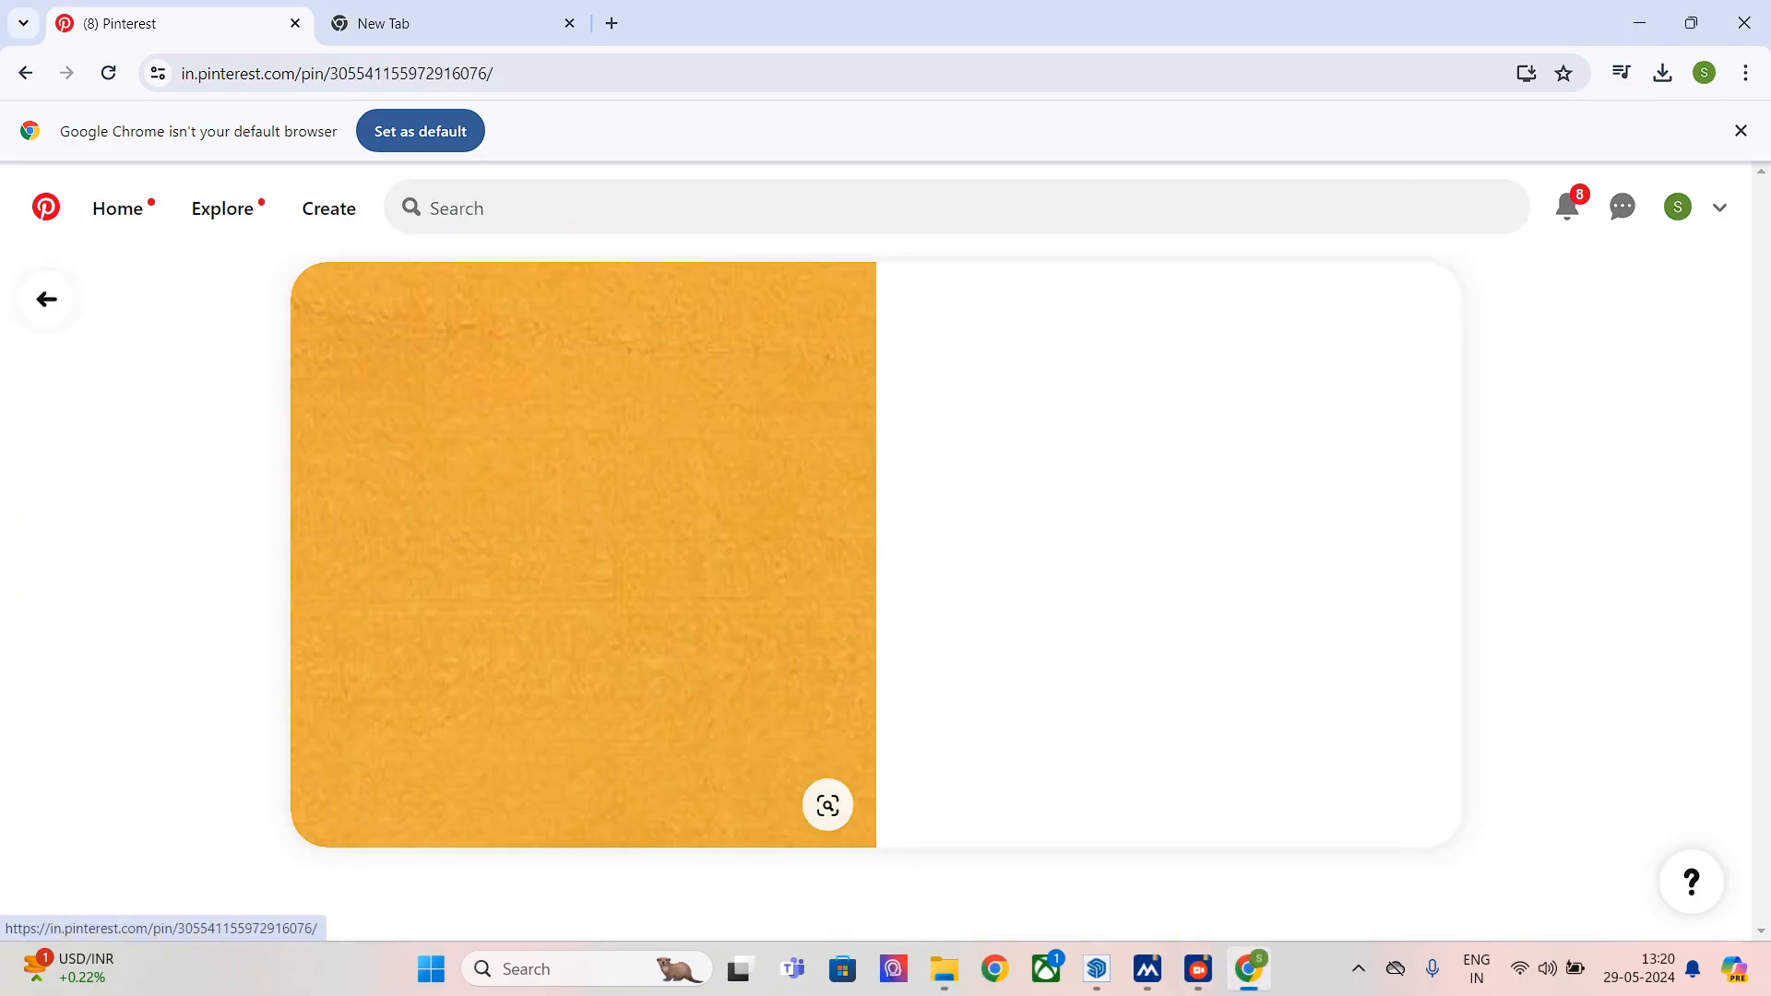
scroll(729, 591, down, 7)
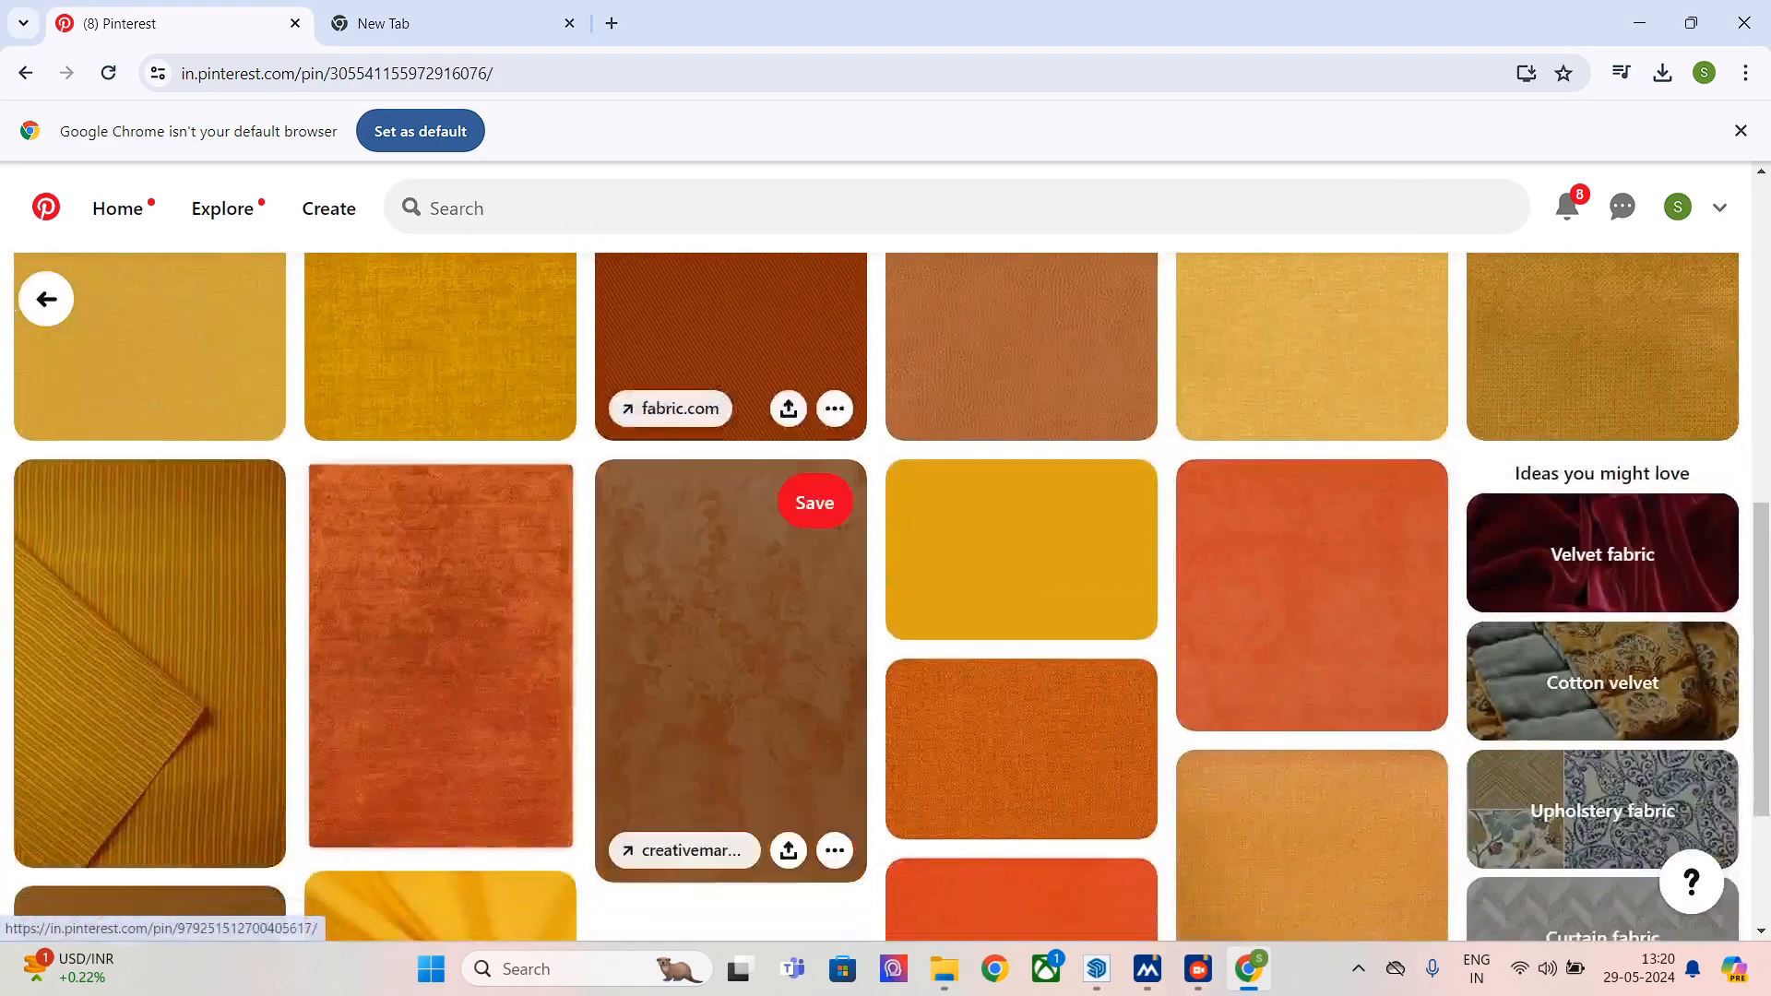
scroll(728, 590, up, 4)
scroll(885, 553, up, 4)
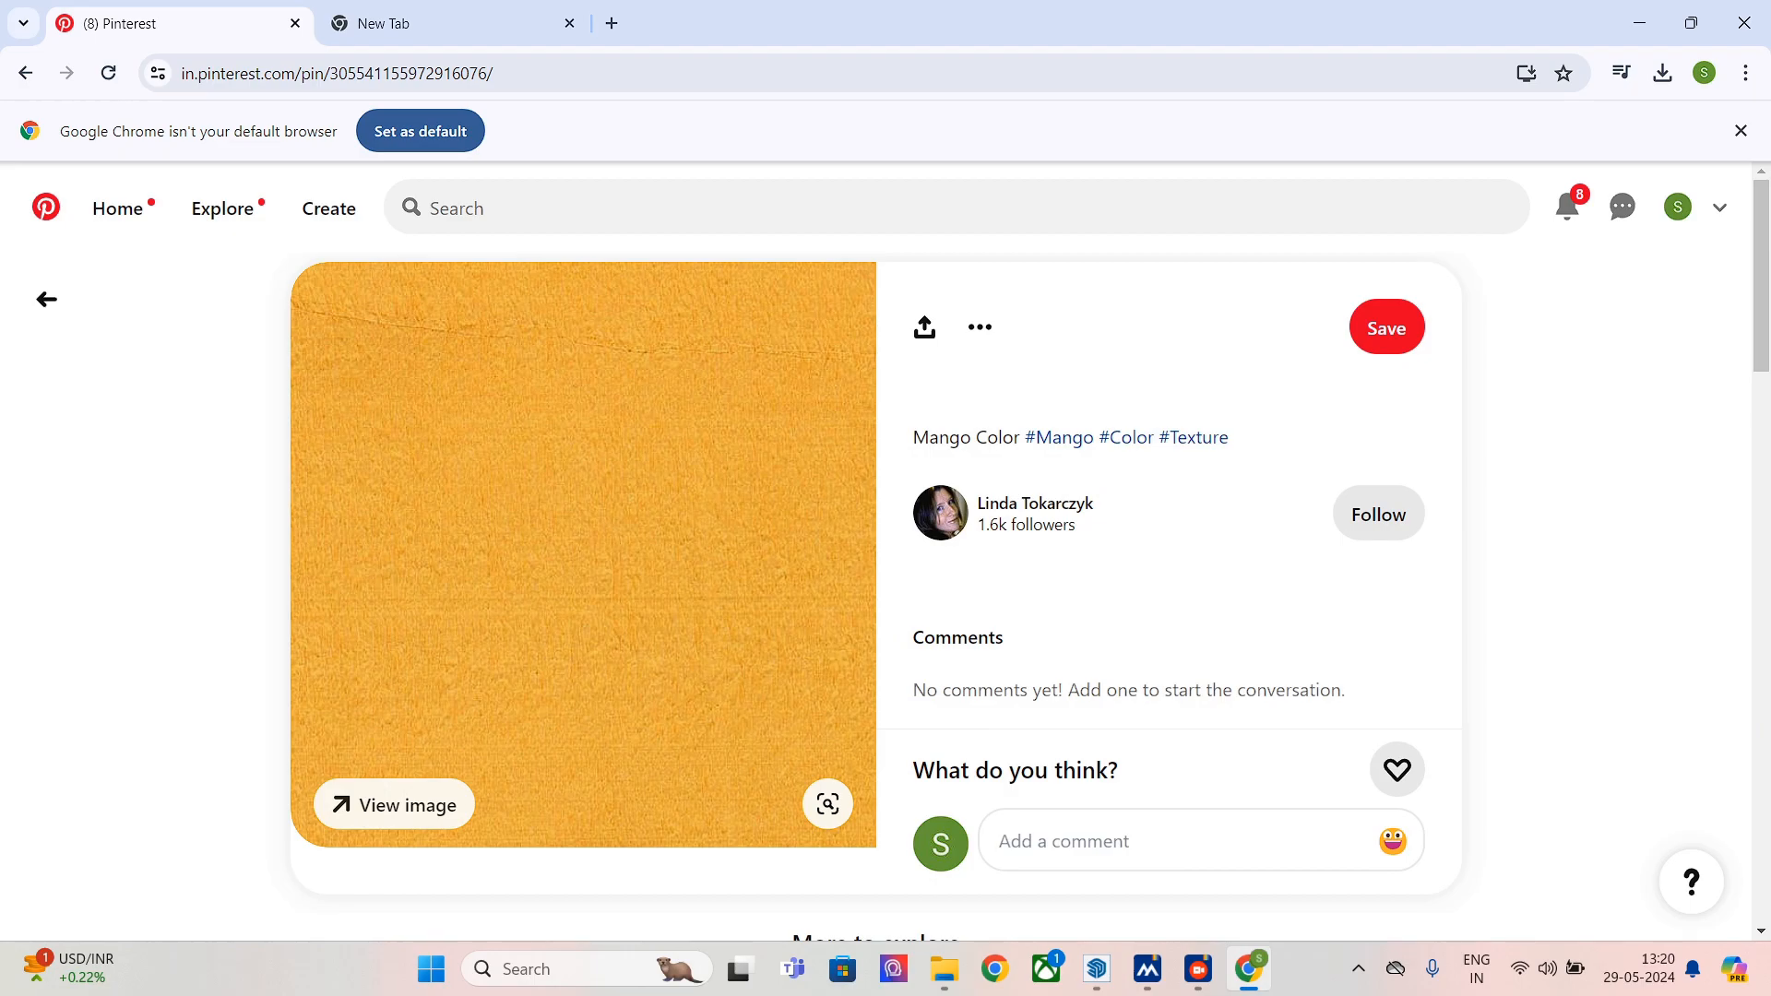
- Search Pinterest for MANGO FABRIC PRINTED
click(456, 208)
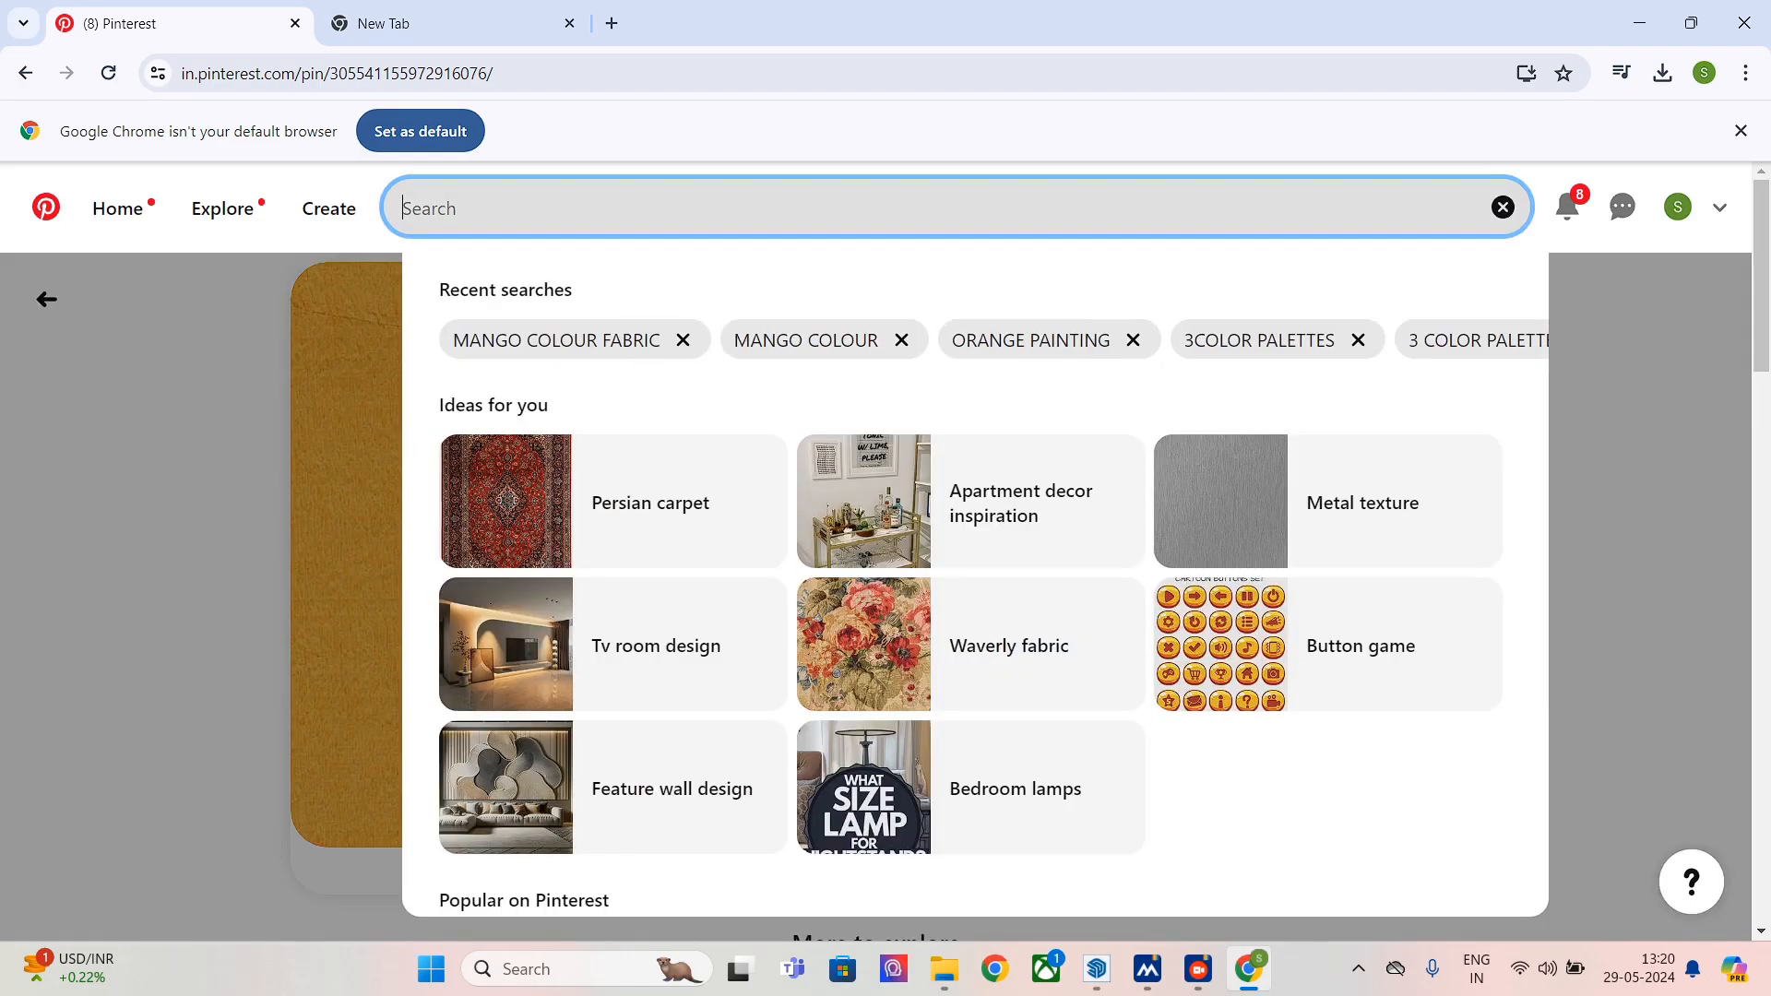
text(MANGO )
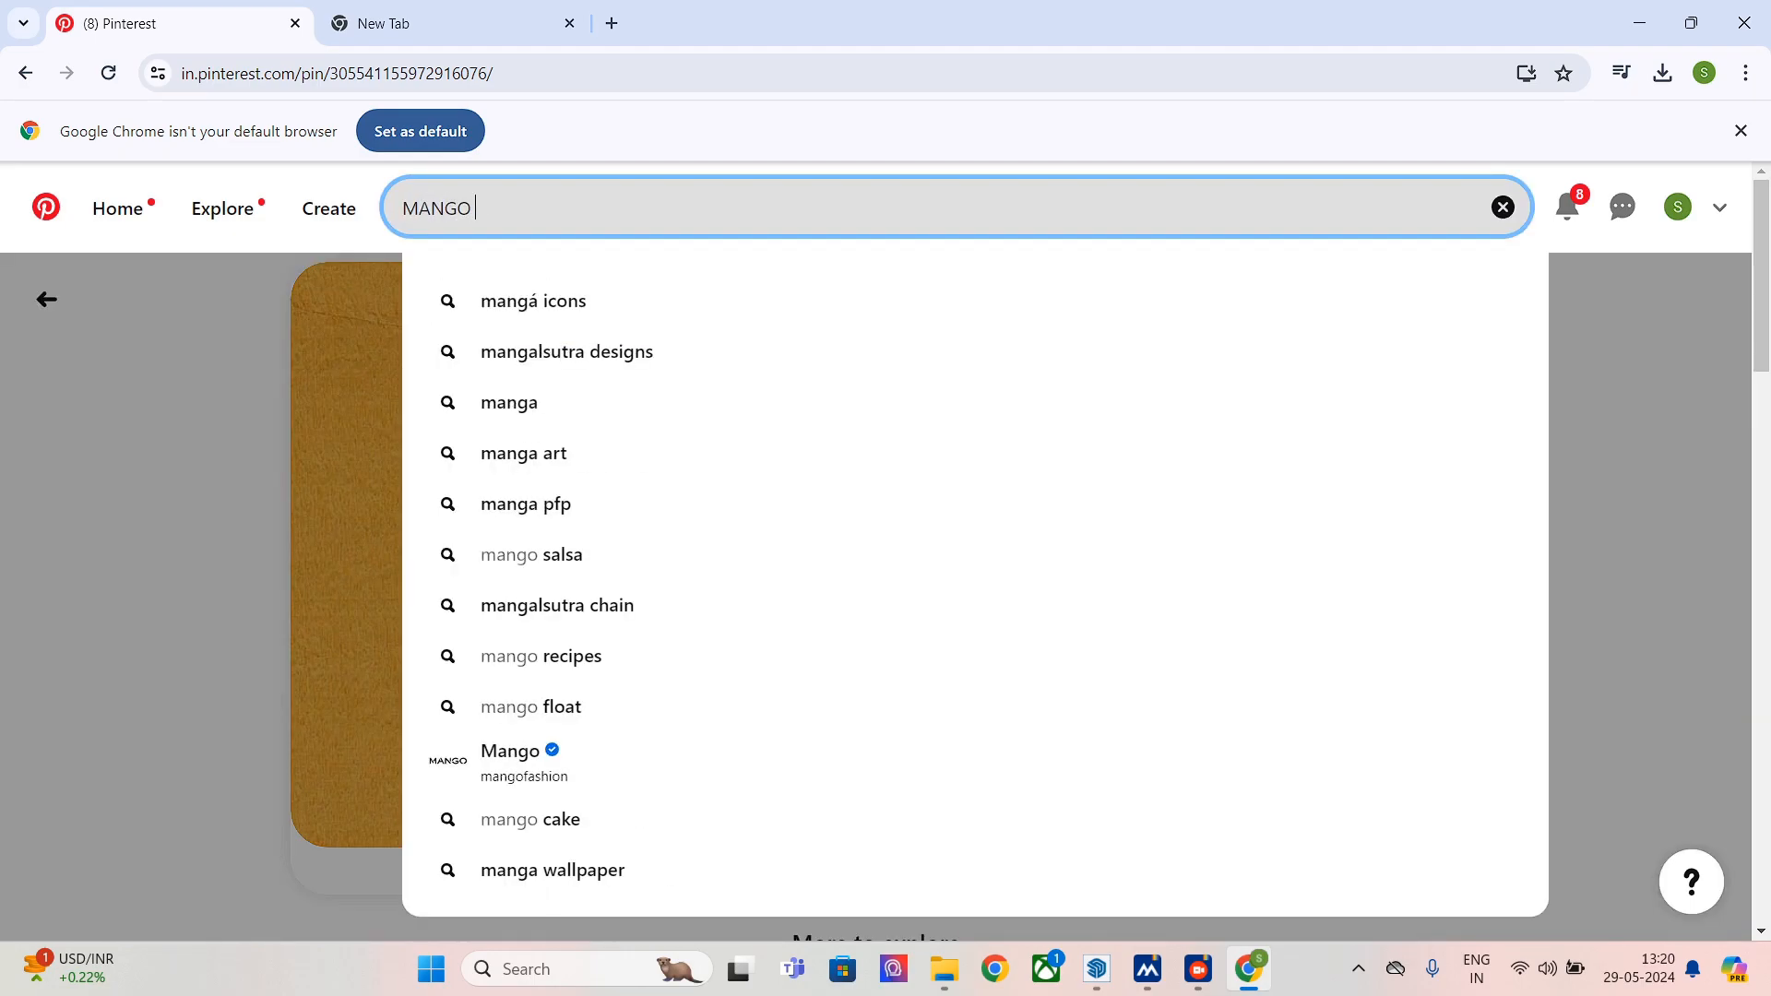
text(FABRIC PRI)
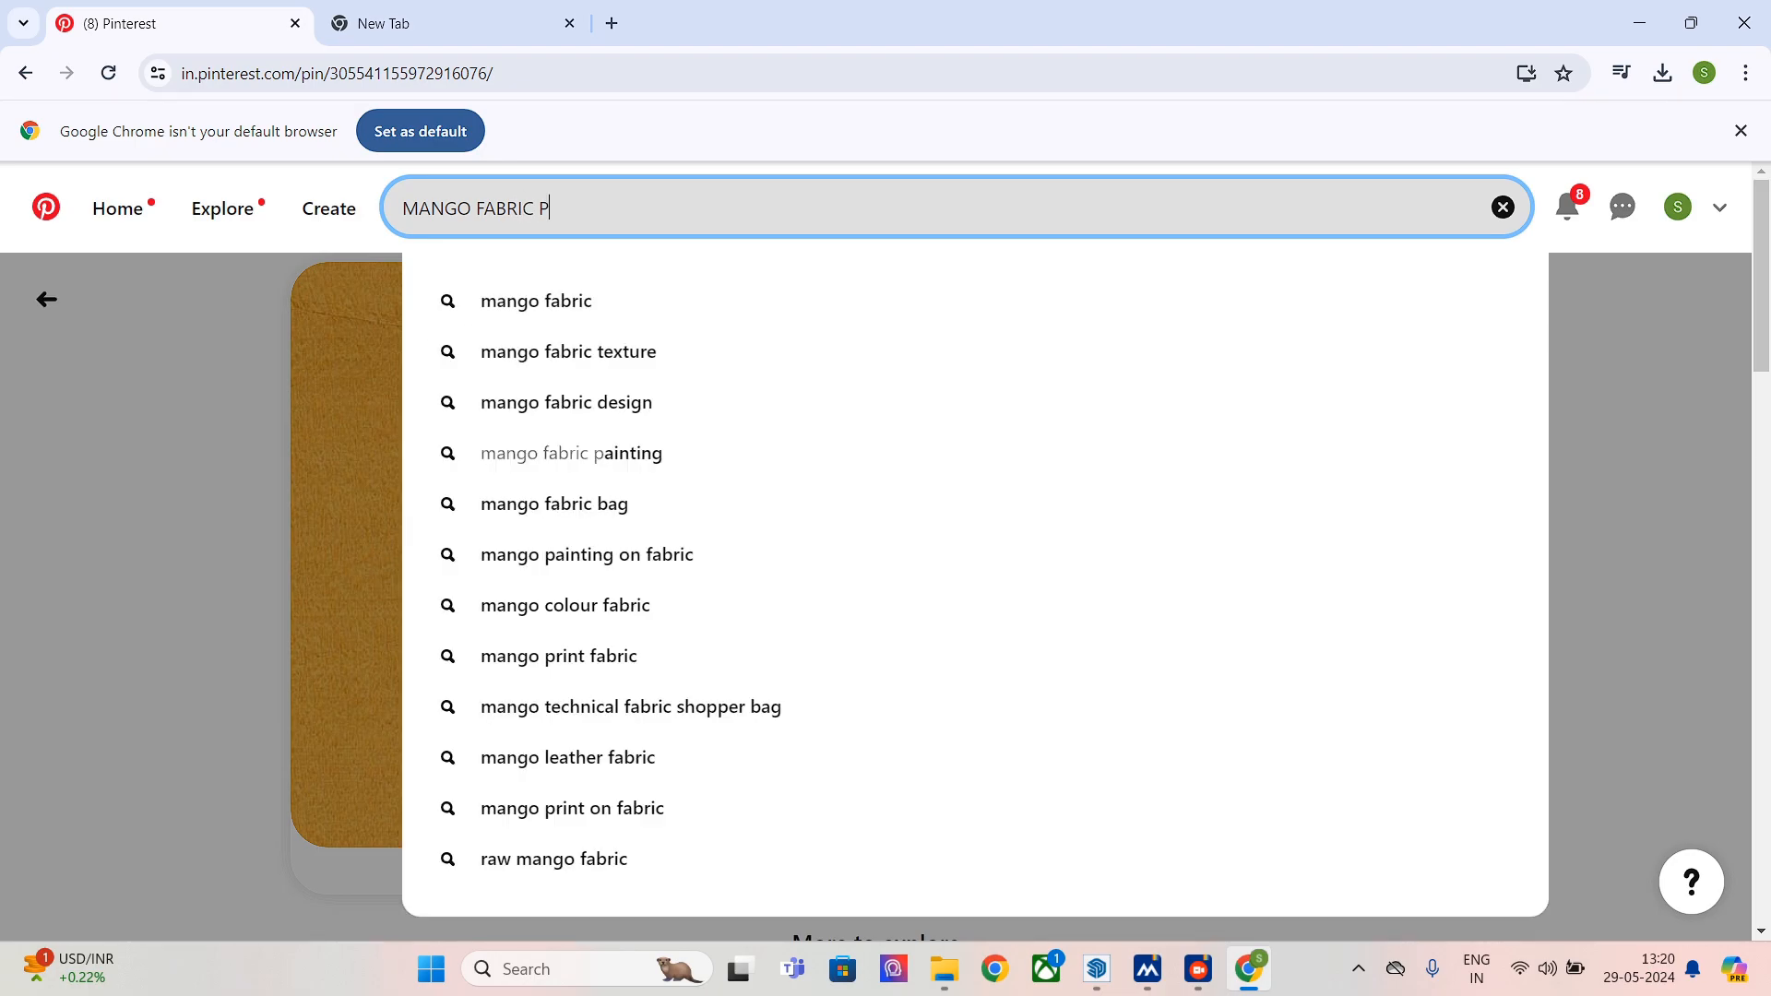
text(NTED)
key(Return)
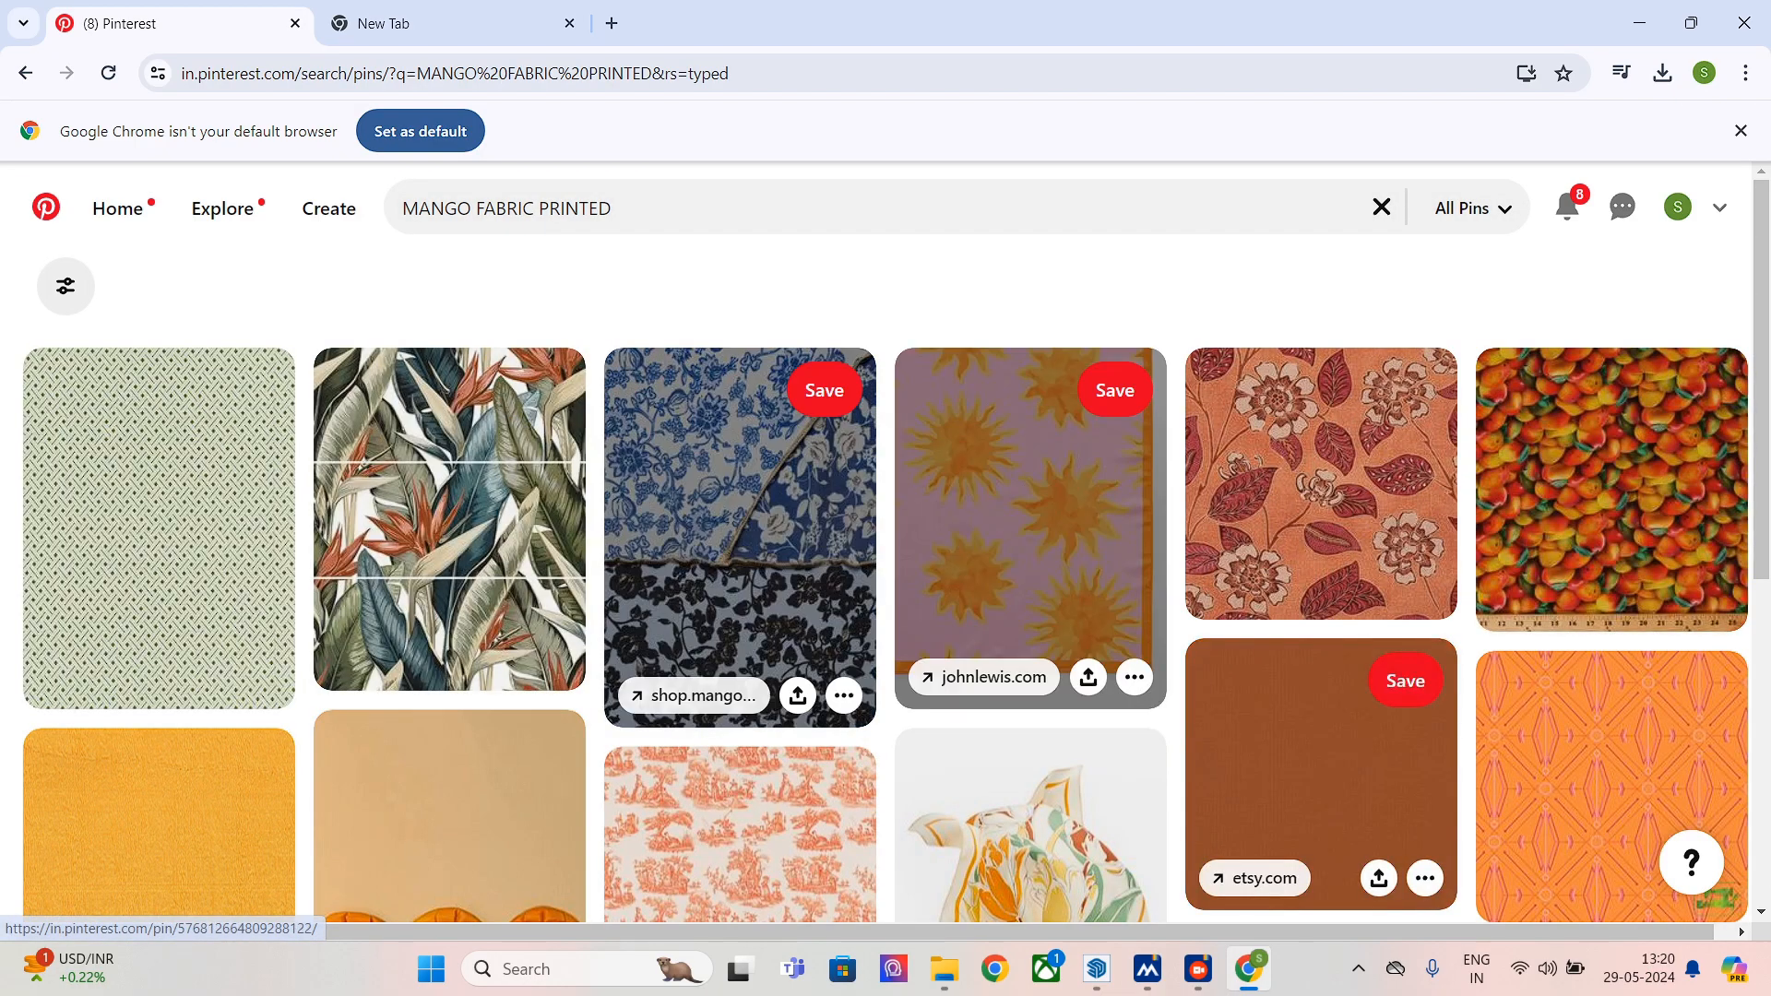
- Look through the printed mango fabric pins for a pattern that suits the sofa cushions
scroll(738, 645, down, 5)
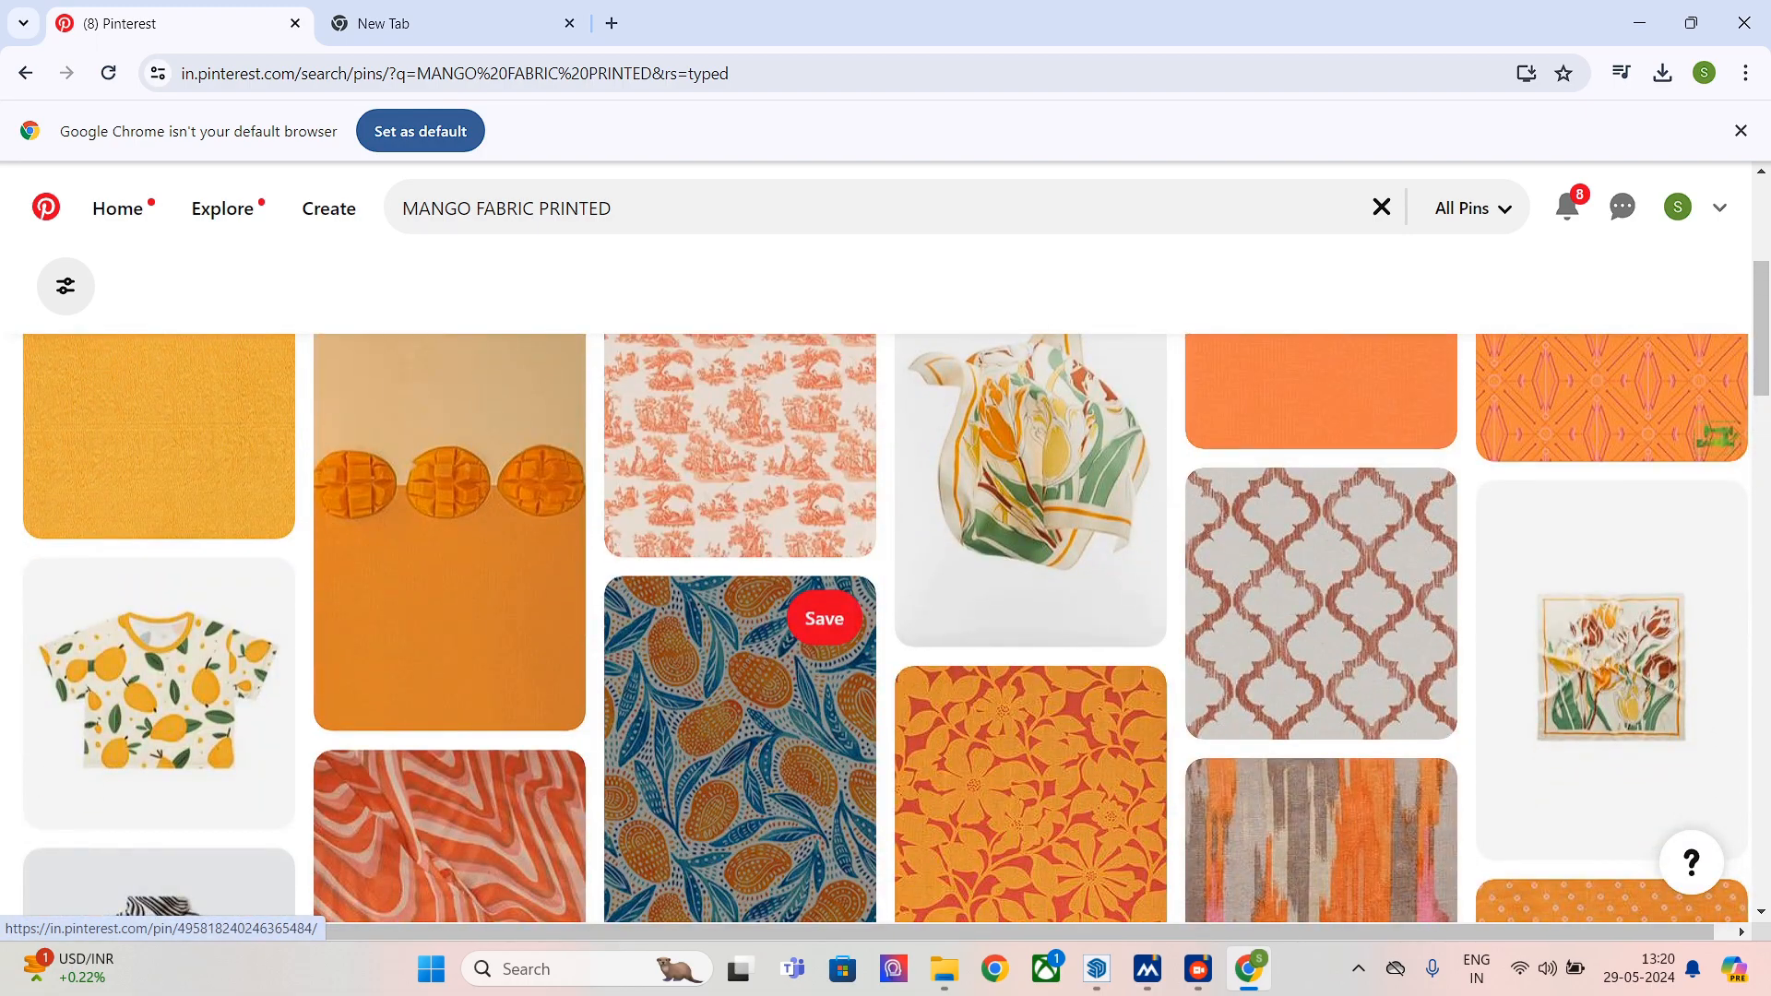
scroll(738, 645, down, 10)
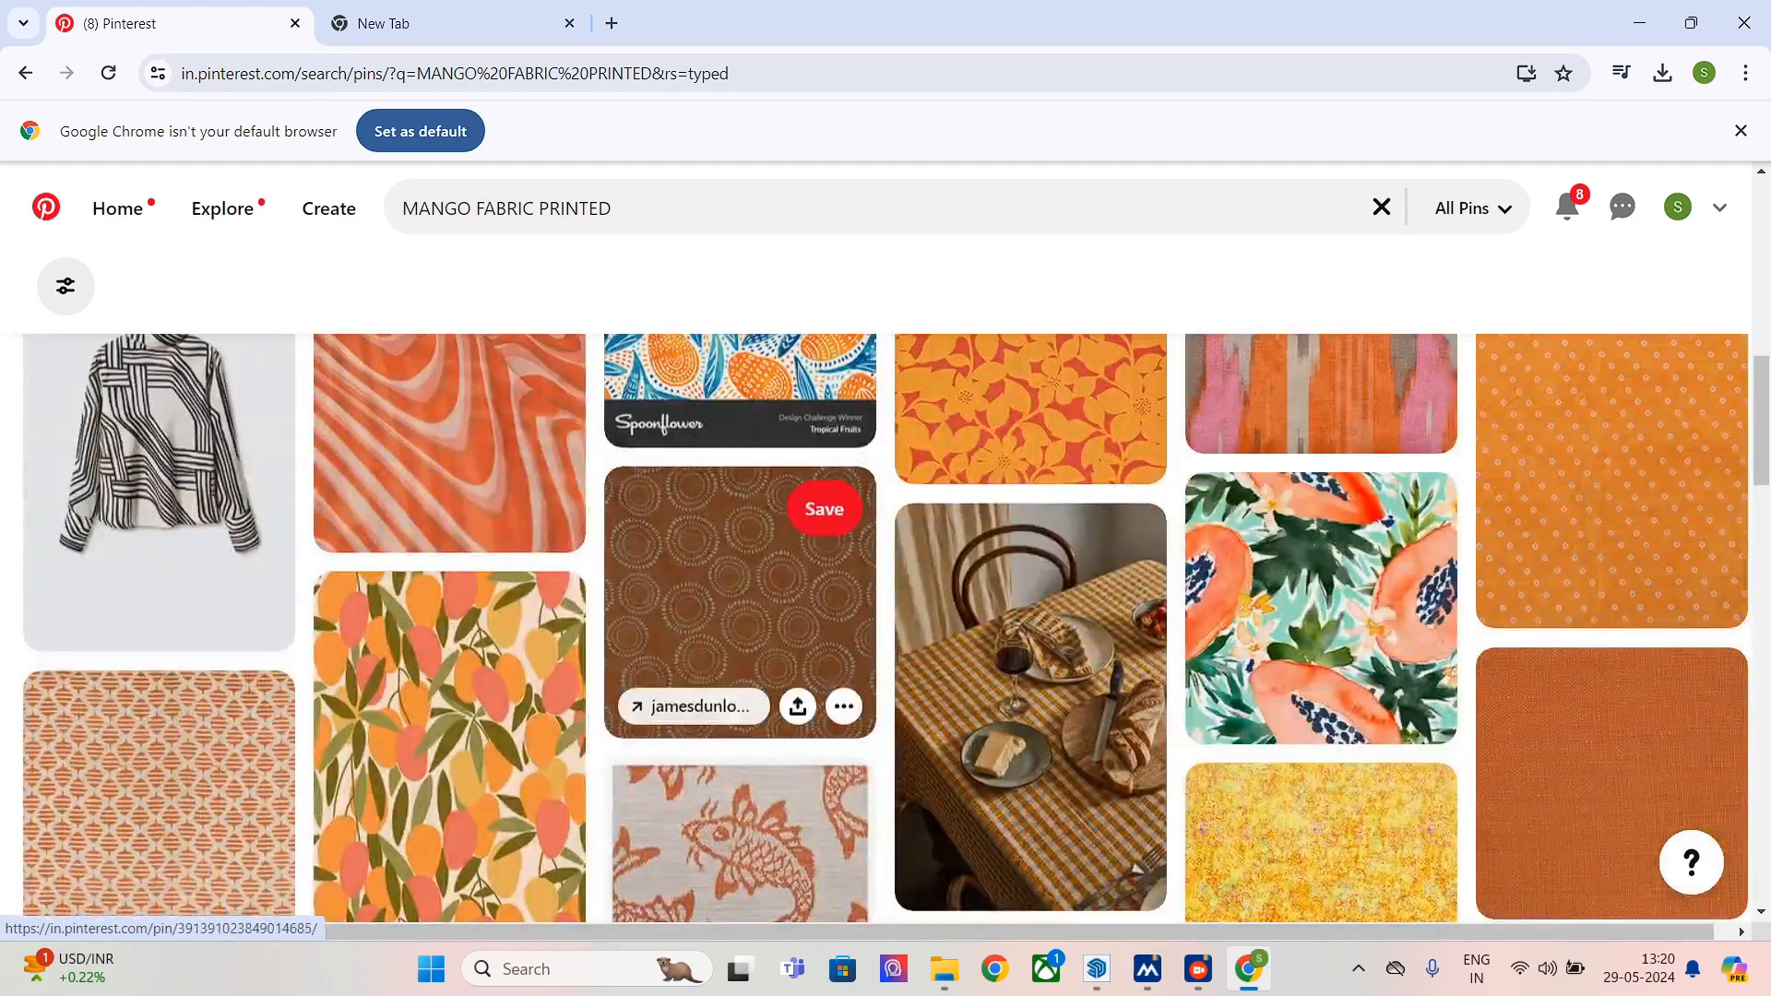
scroll(738, 553, down, 5)
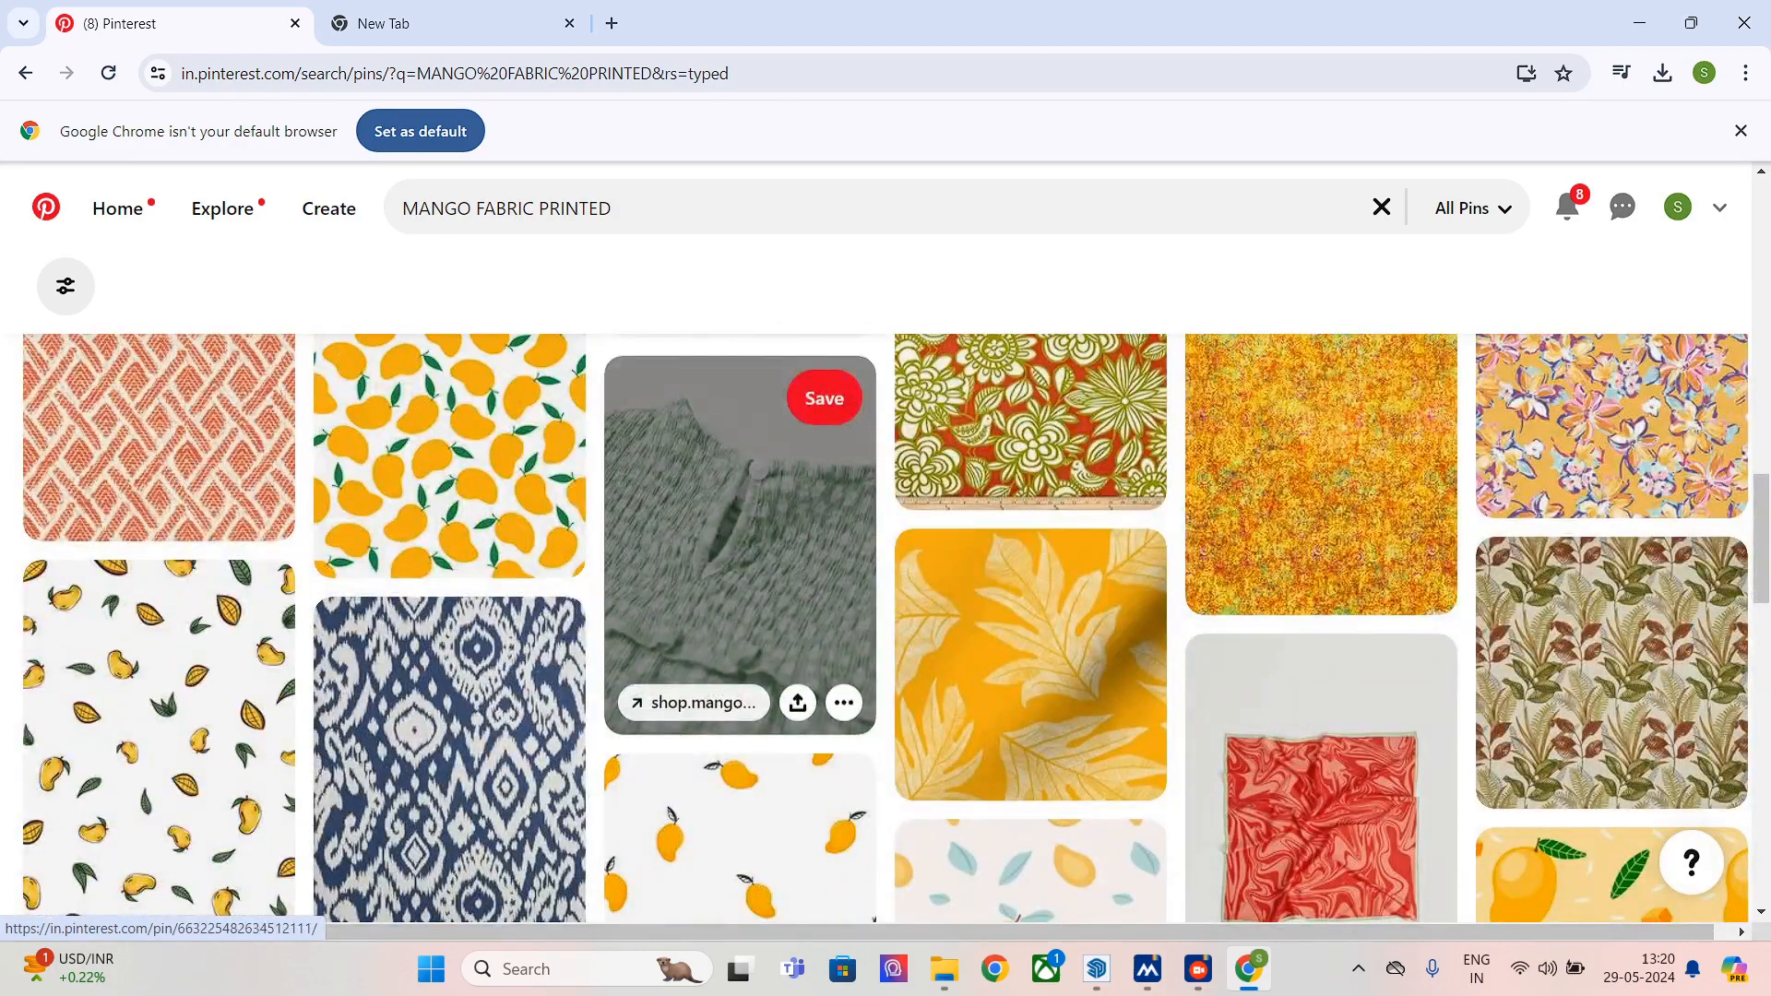
scroll(737, 600, down, 3)
scroll(737, 599, down, 5)
scroll(737, 600, down, 11)
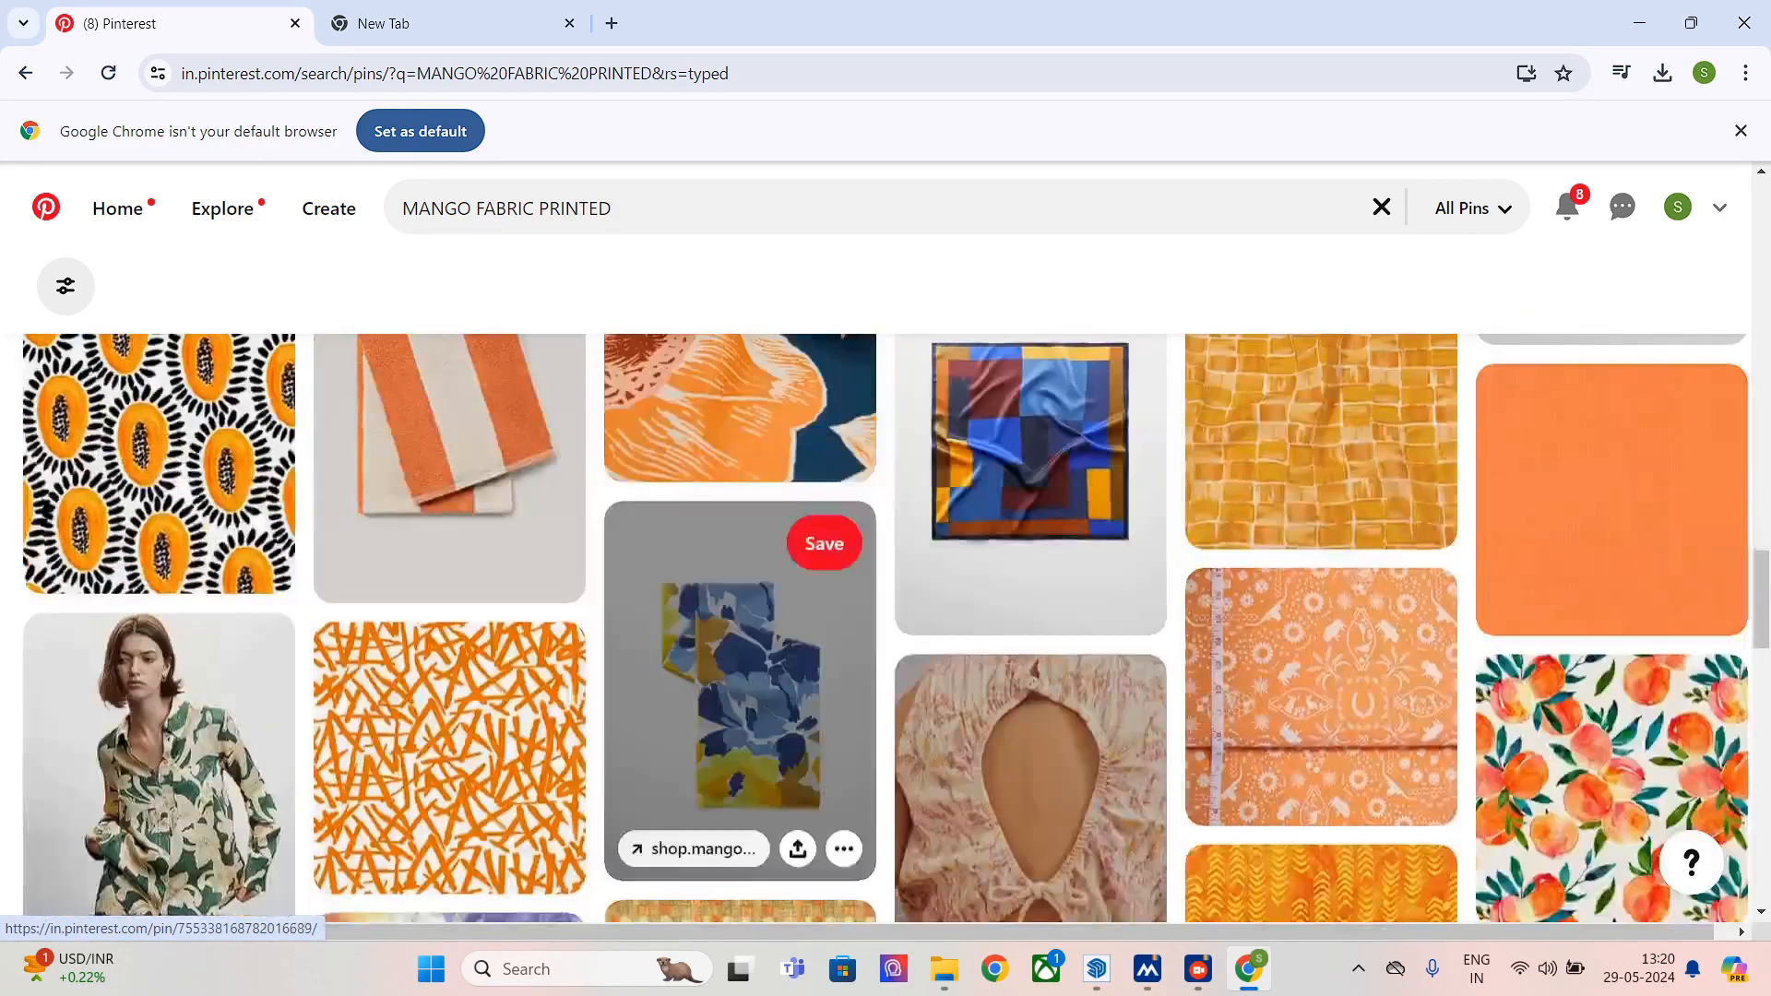
scroll(885, 627, down, 5)
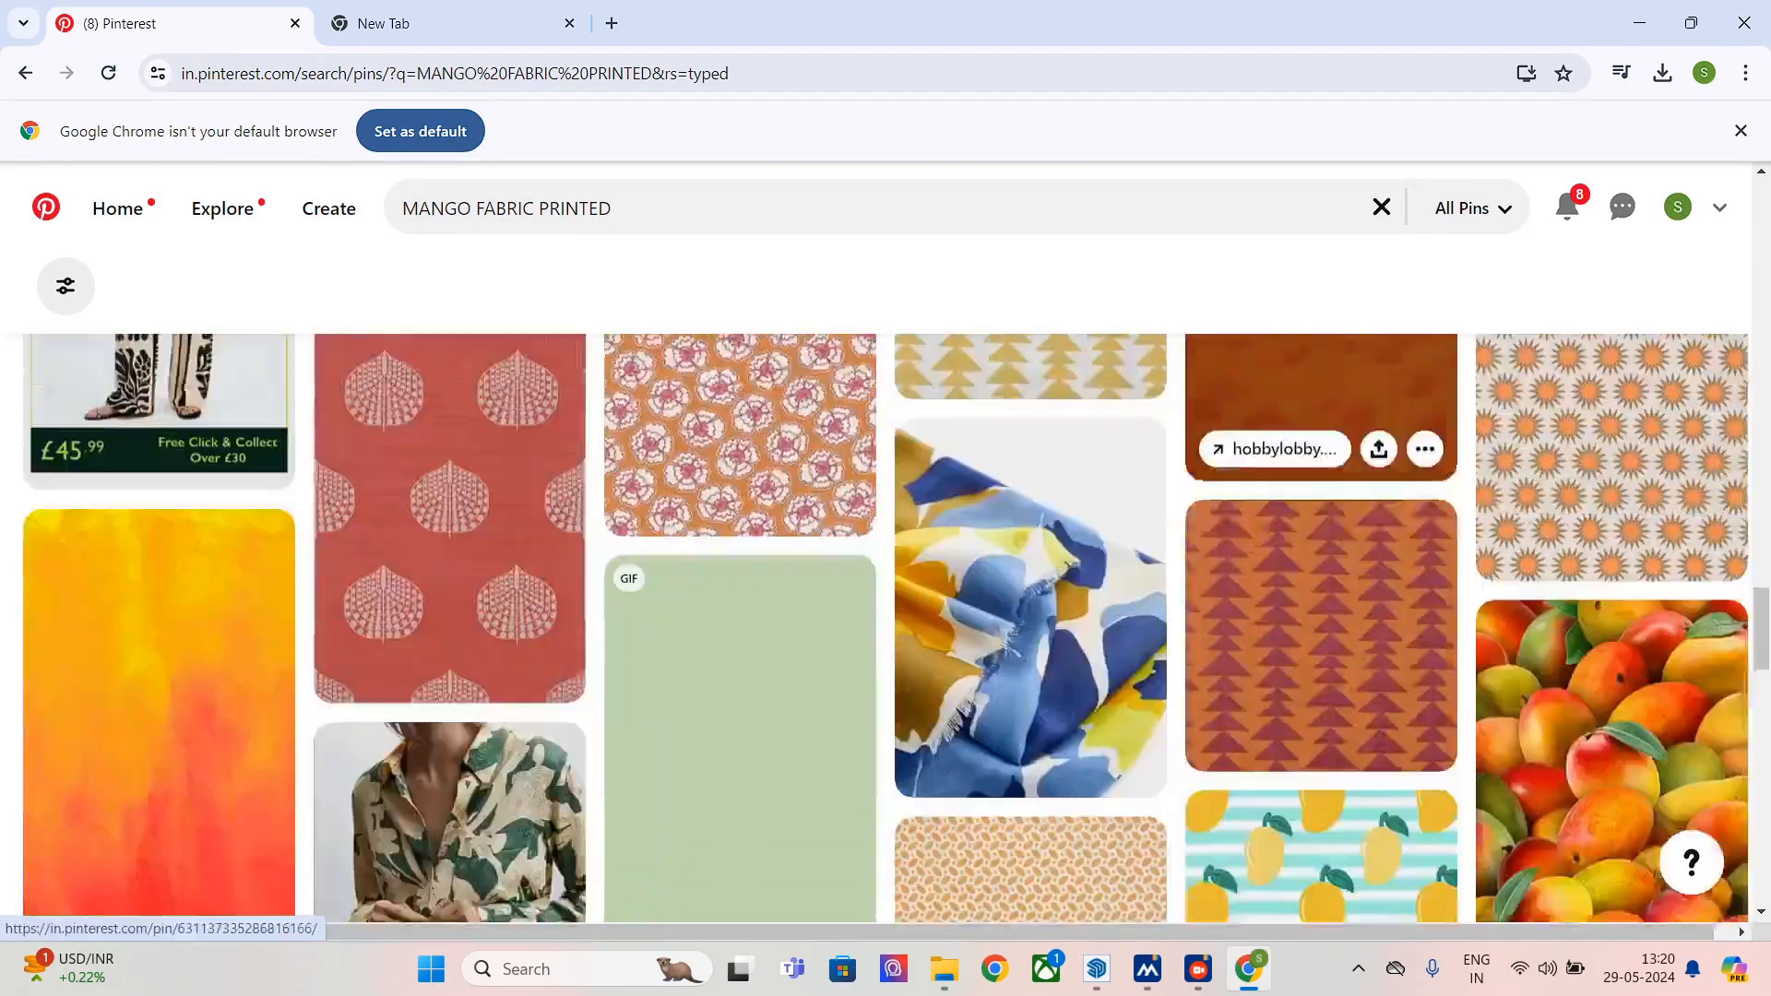
scroll(886, 627, down, 5)
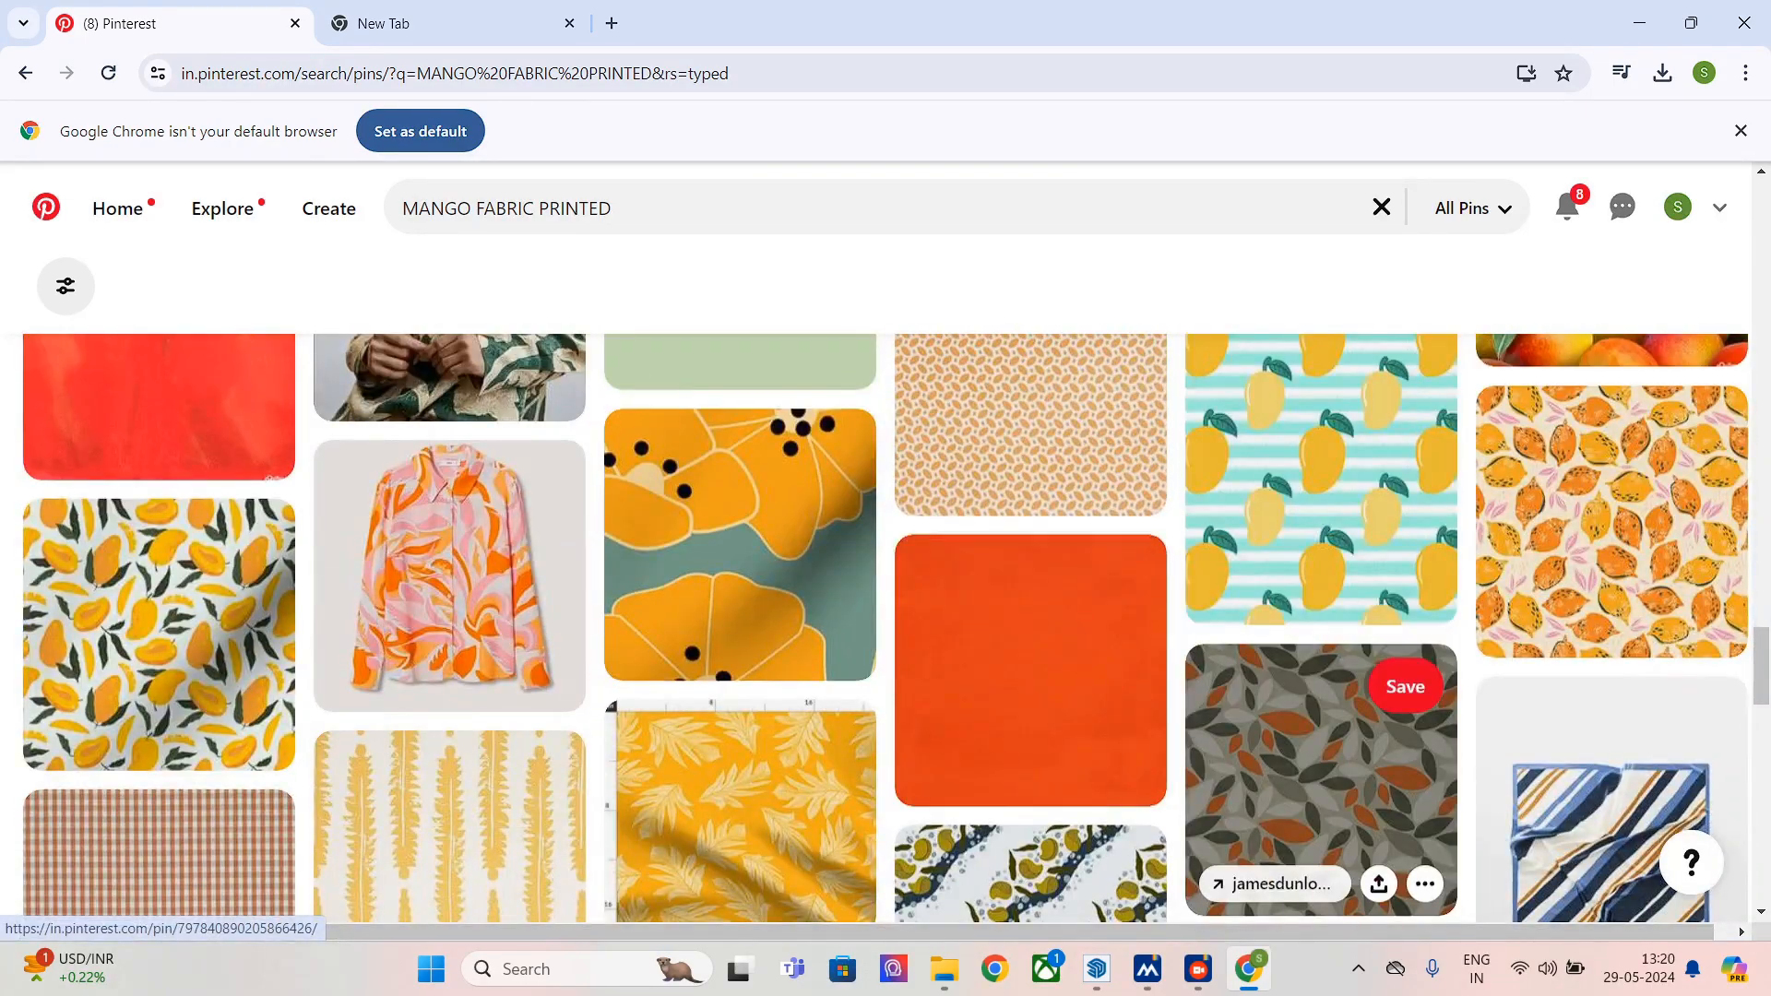
scroll(1319, 783, down, 3)
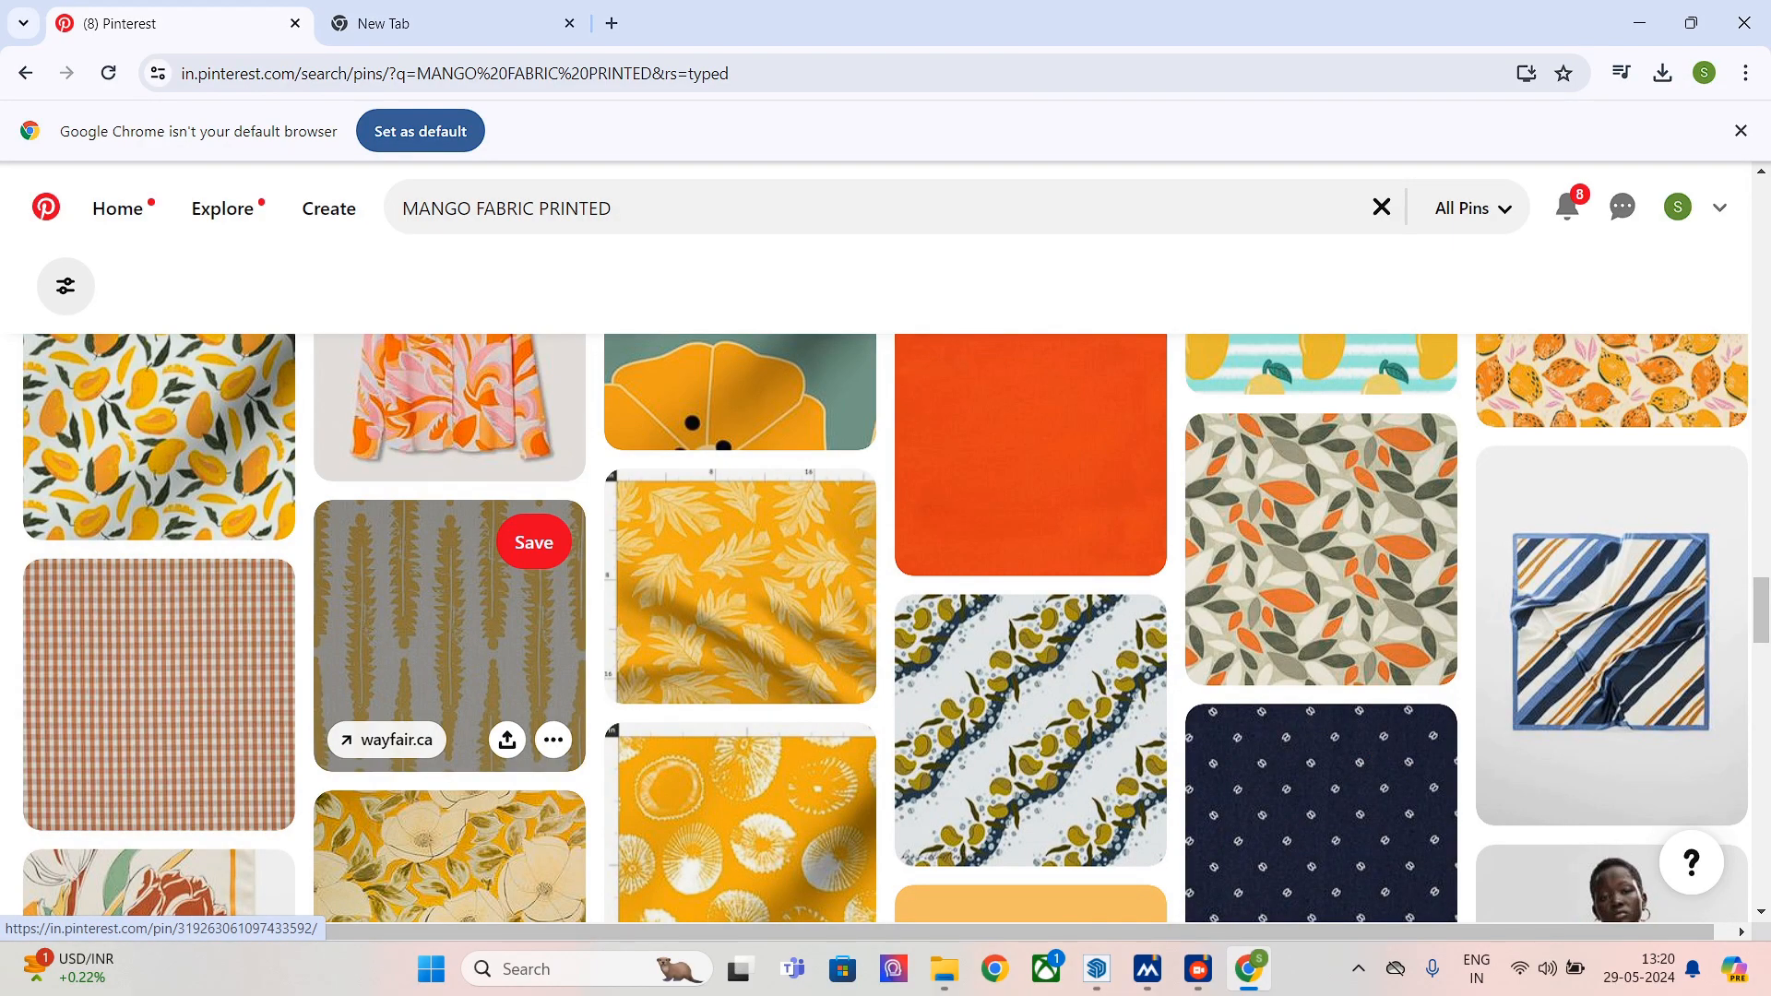
scroll(737, 646, down, 5)
scroll(738, 646, down, 2)
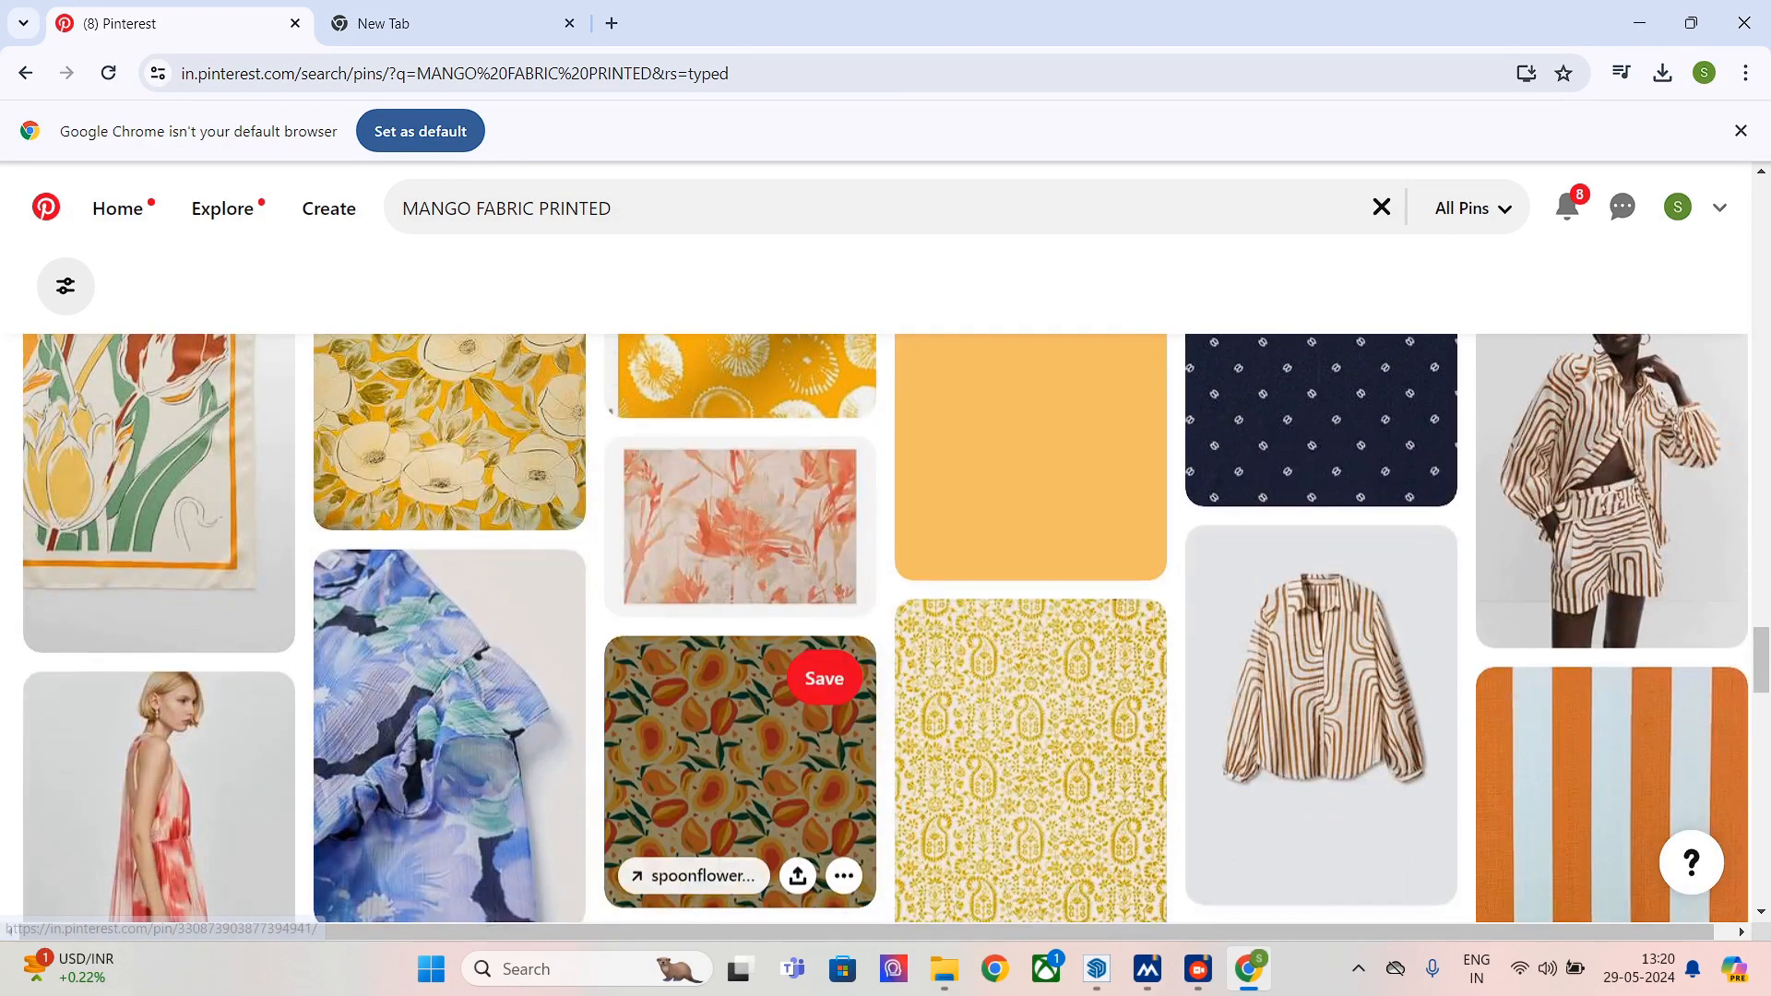
scroll(737, 645, down, 5)
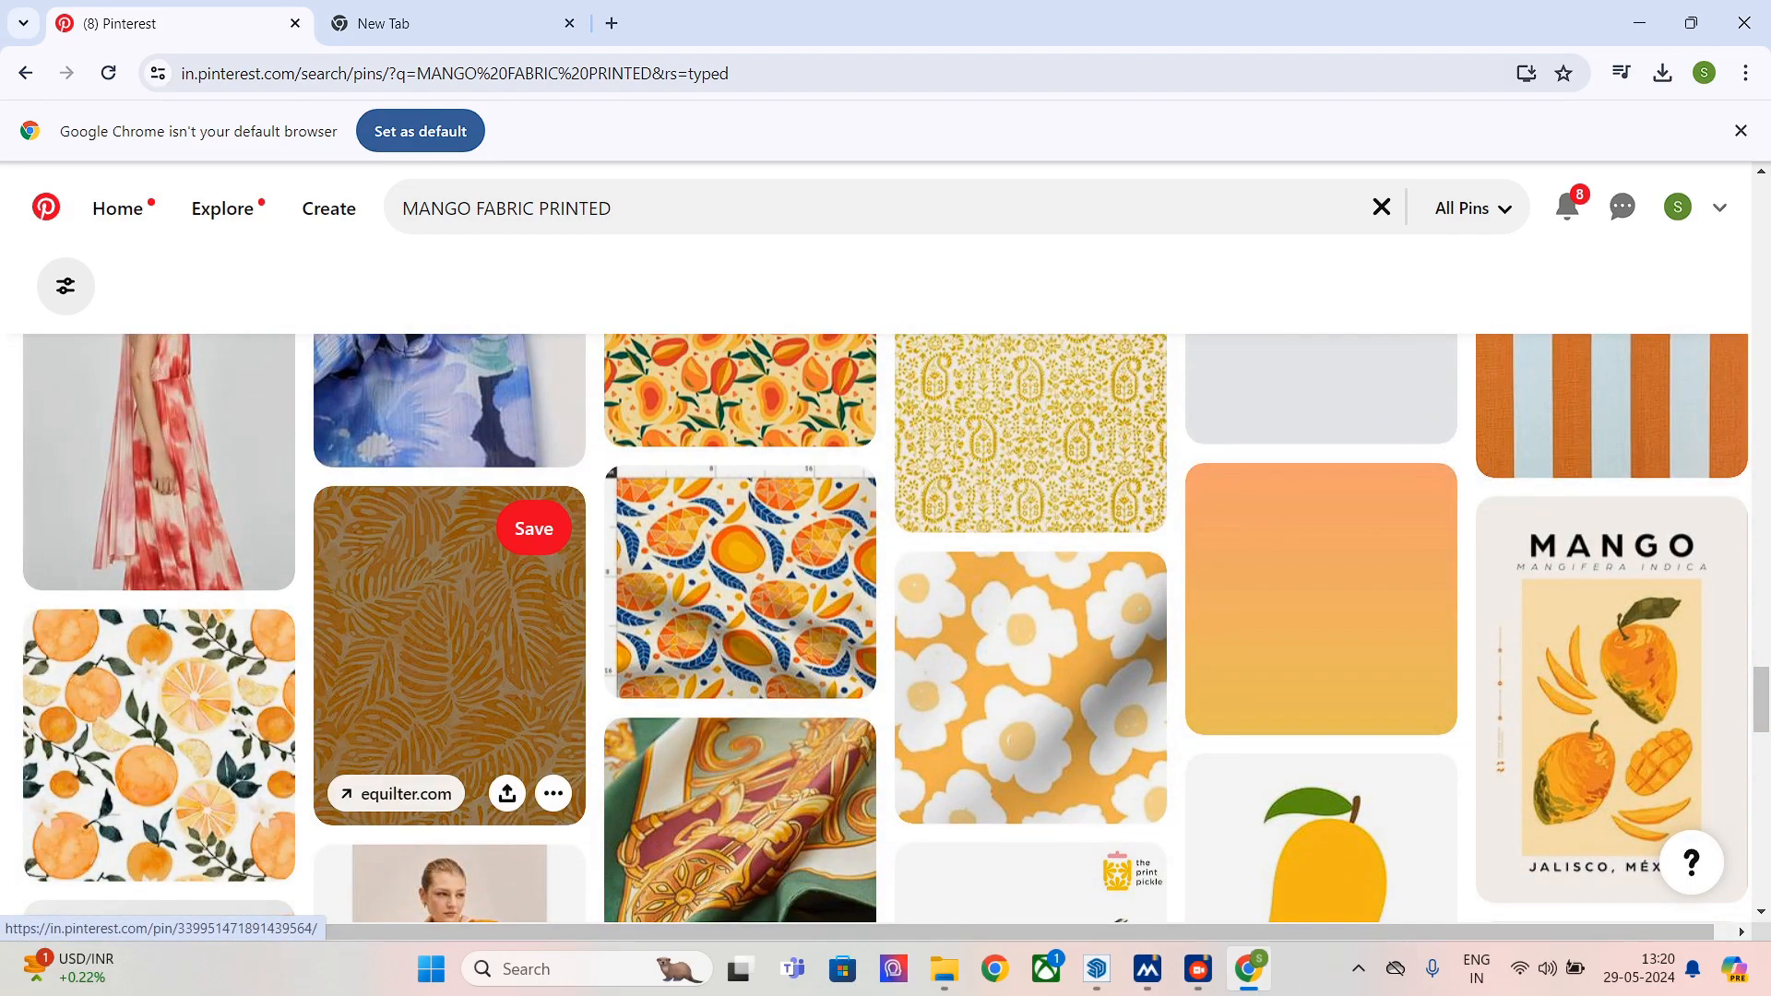
- Open the orange leaf-print quilt fabric pin, open the related mango-yellow and cream wavy pattern, and download its image
click(434, 646)
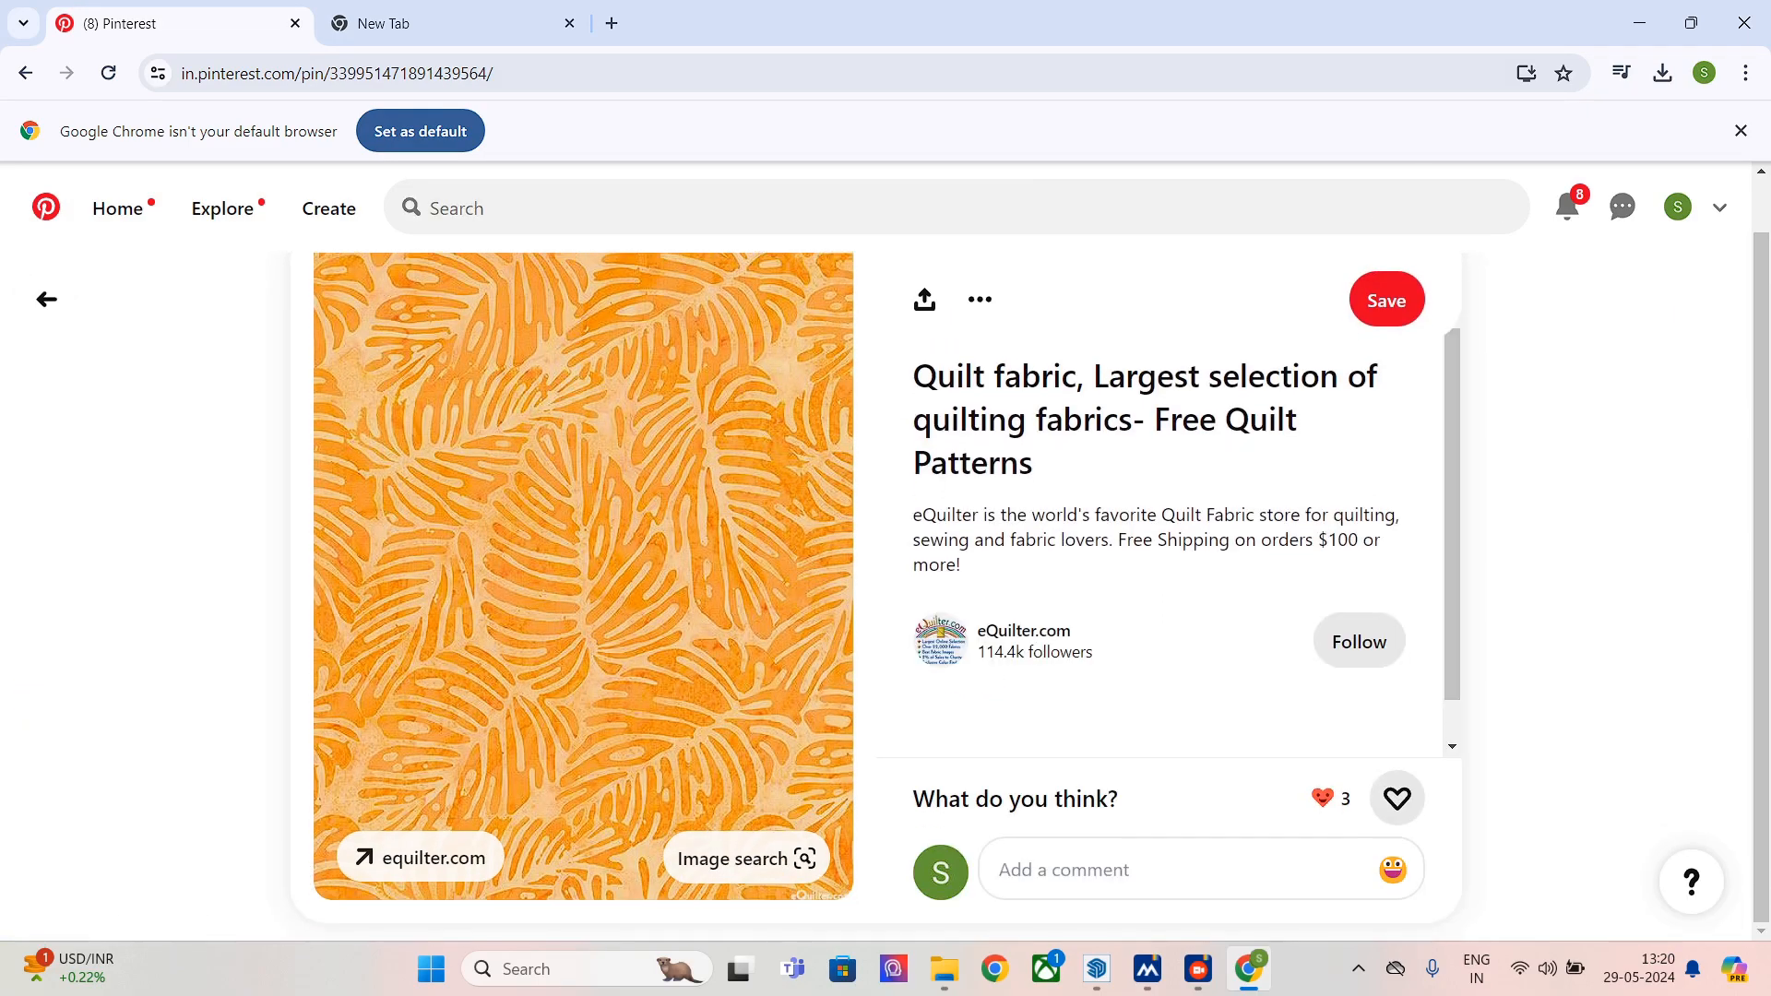
scroll(1015, 553, down, 1)
scroll(811, 553, down, 8)
click(811, 553)
scroll(977, 296, down, 2)
click(980, 299)
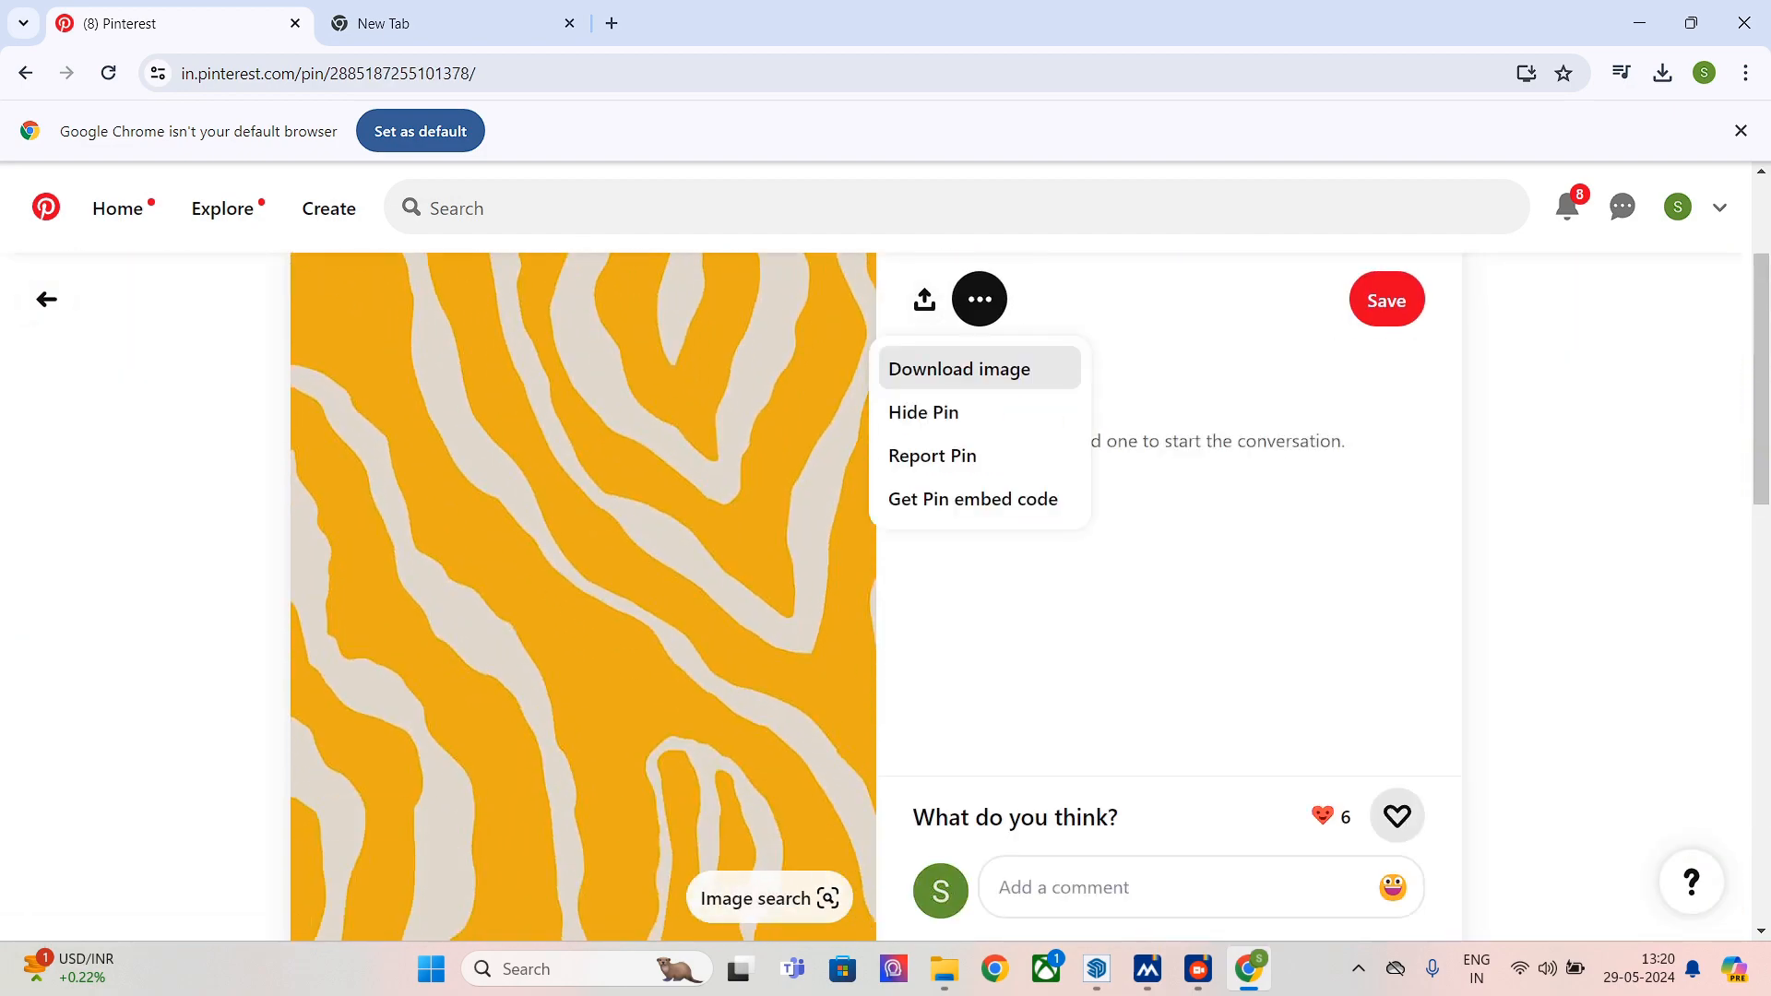
click(959, 369)
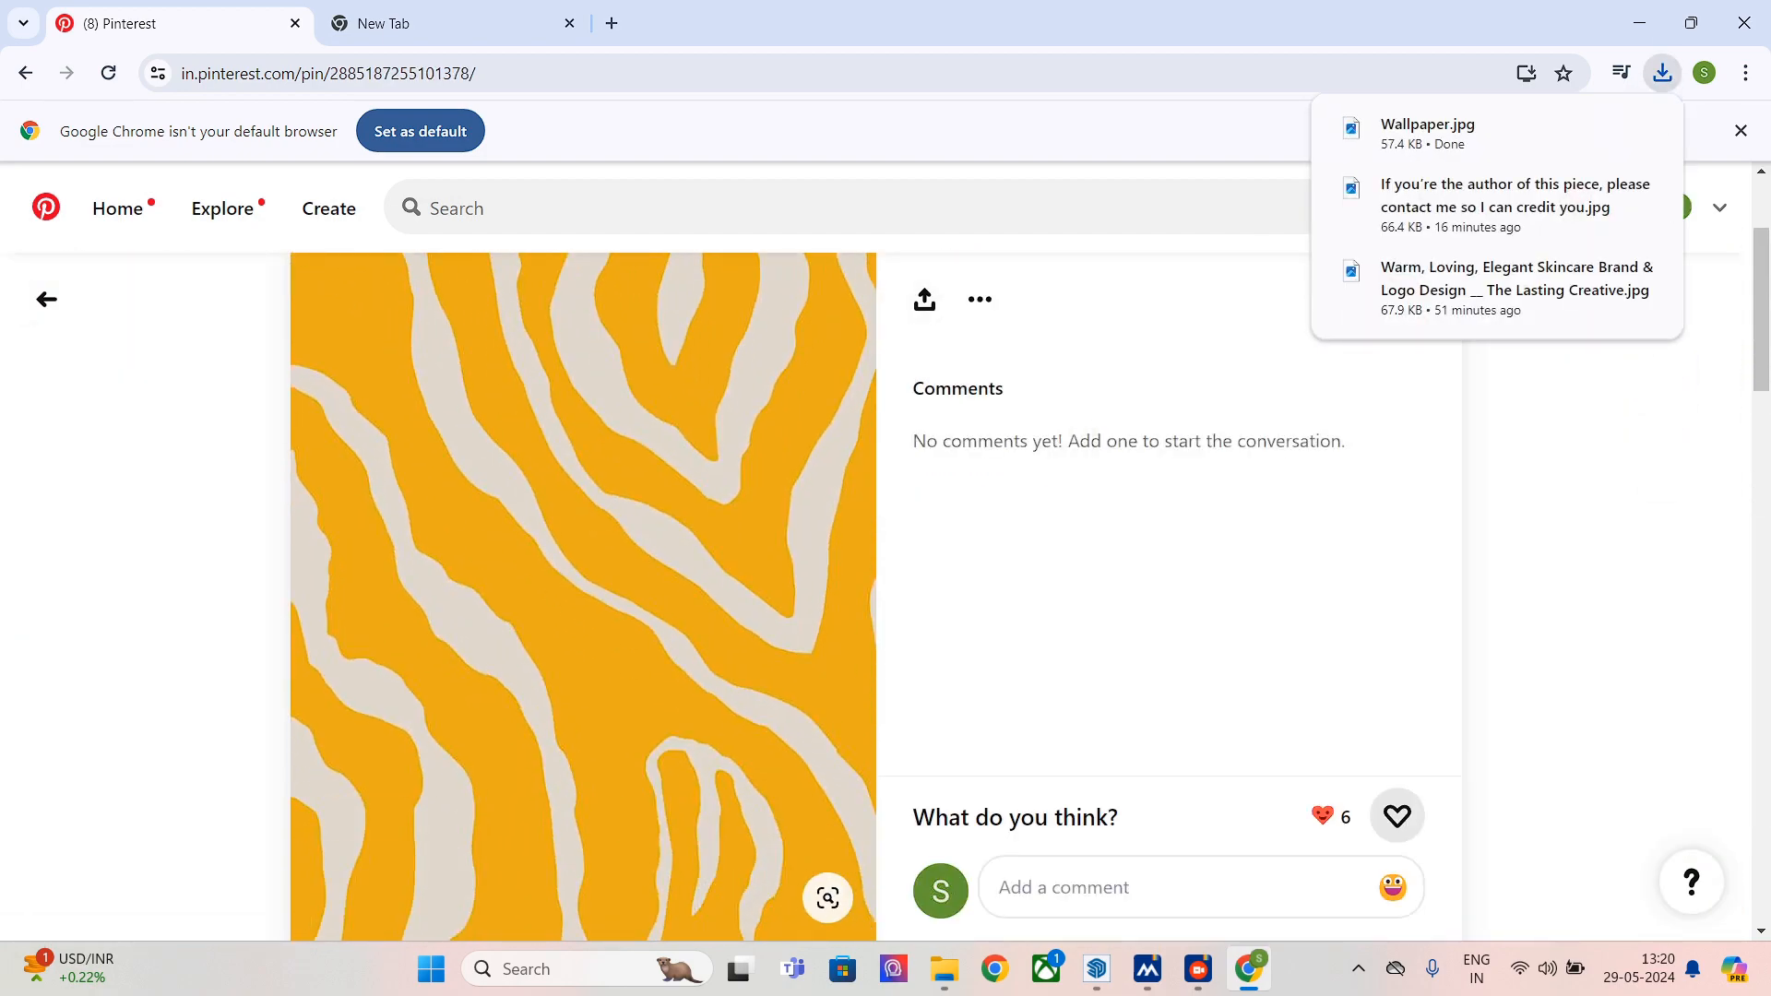
- Switch to the living room model in SketchUp and create a Generic material in the V-Ray Asset Editor
mouse_move(1096, 969)
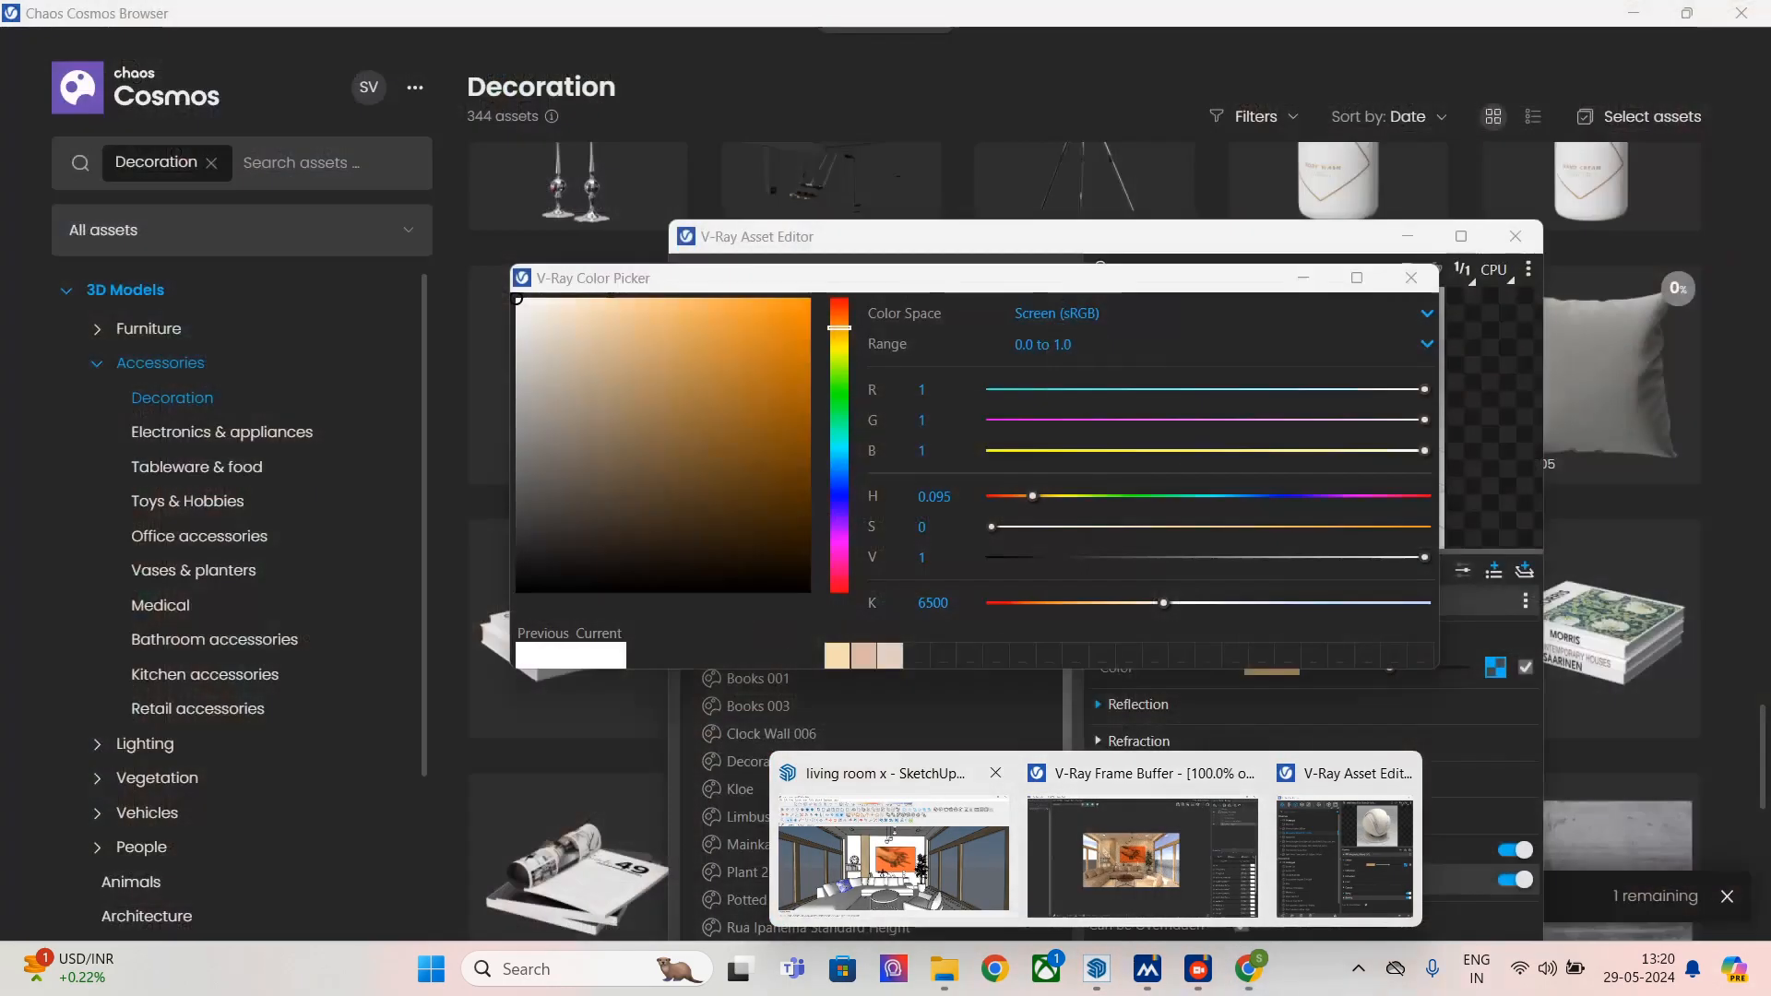
click(892, 858)
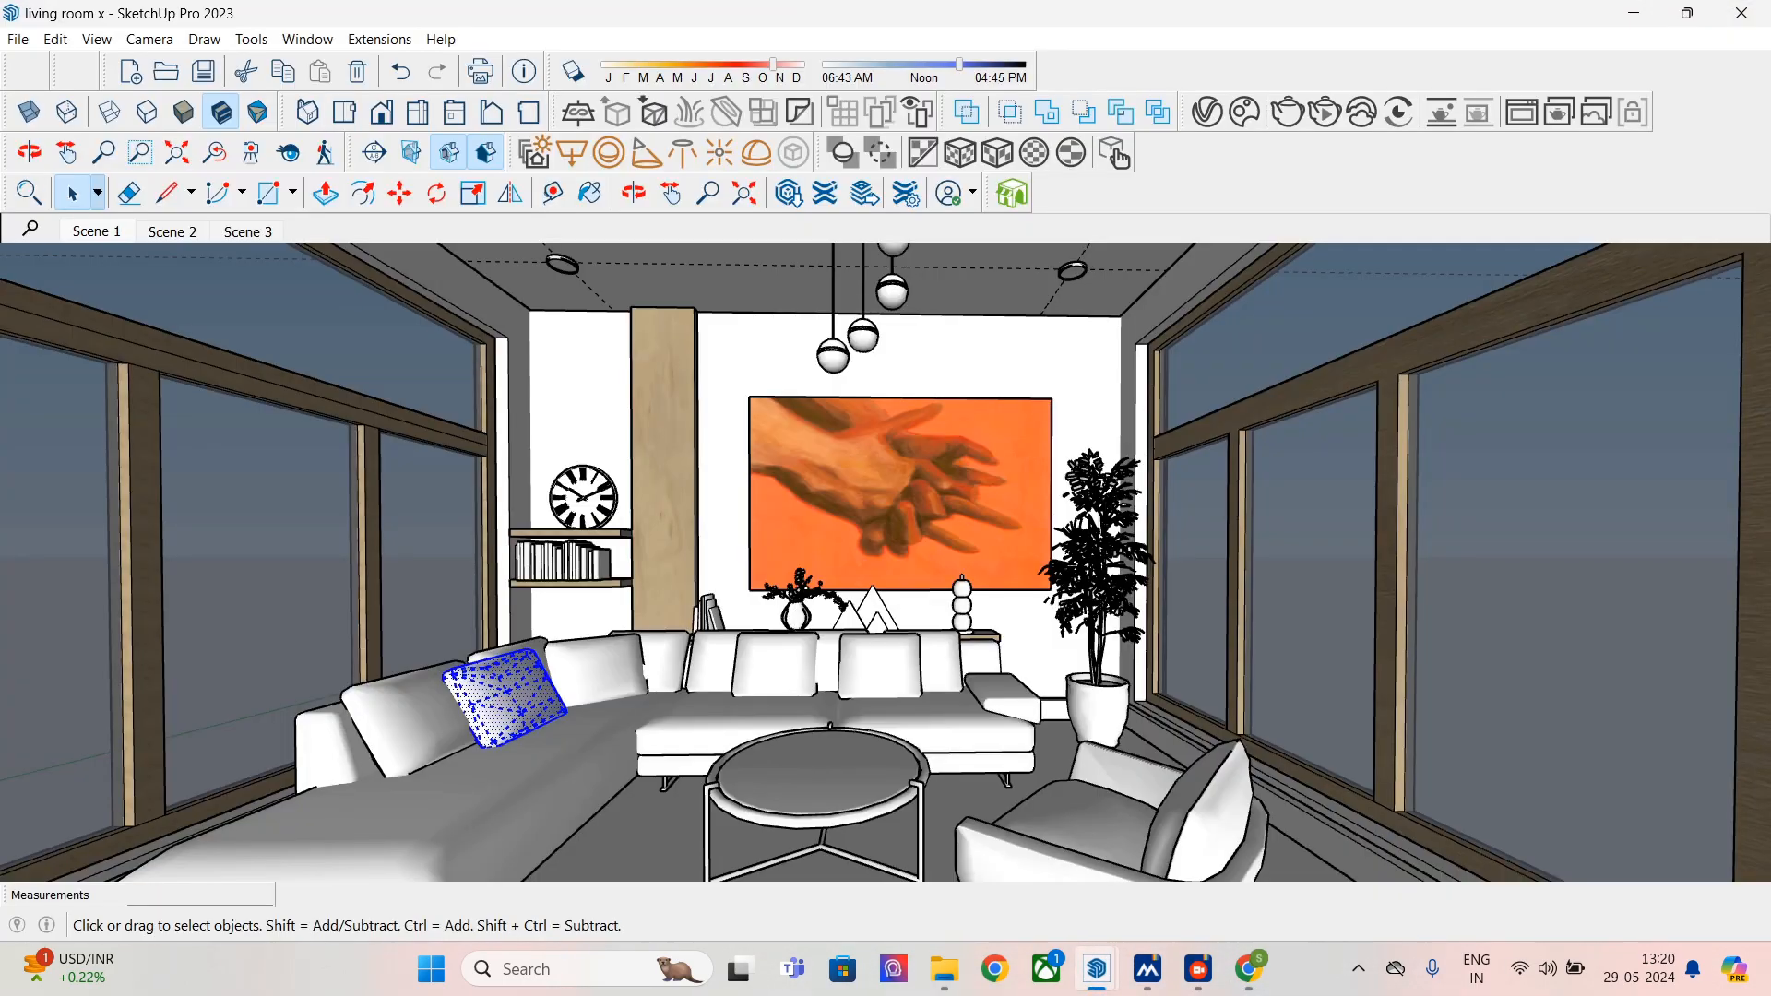
click(1206, 112)
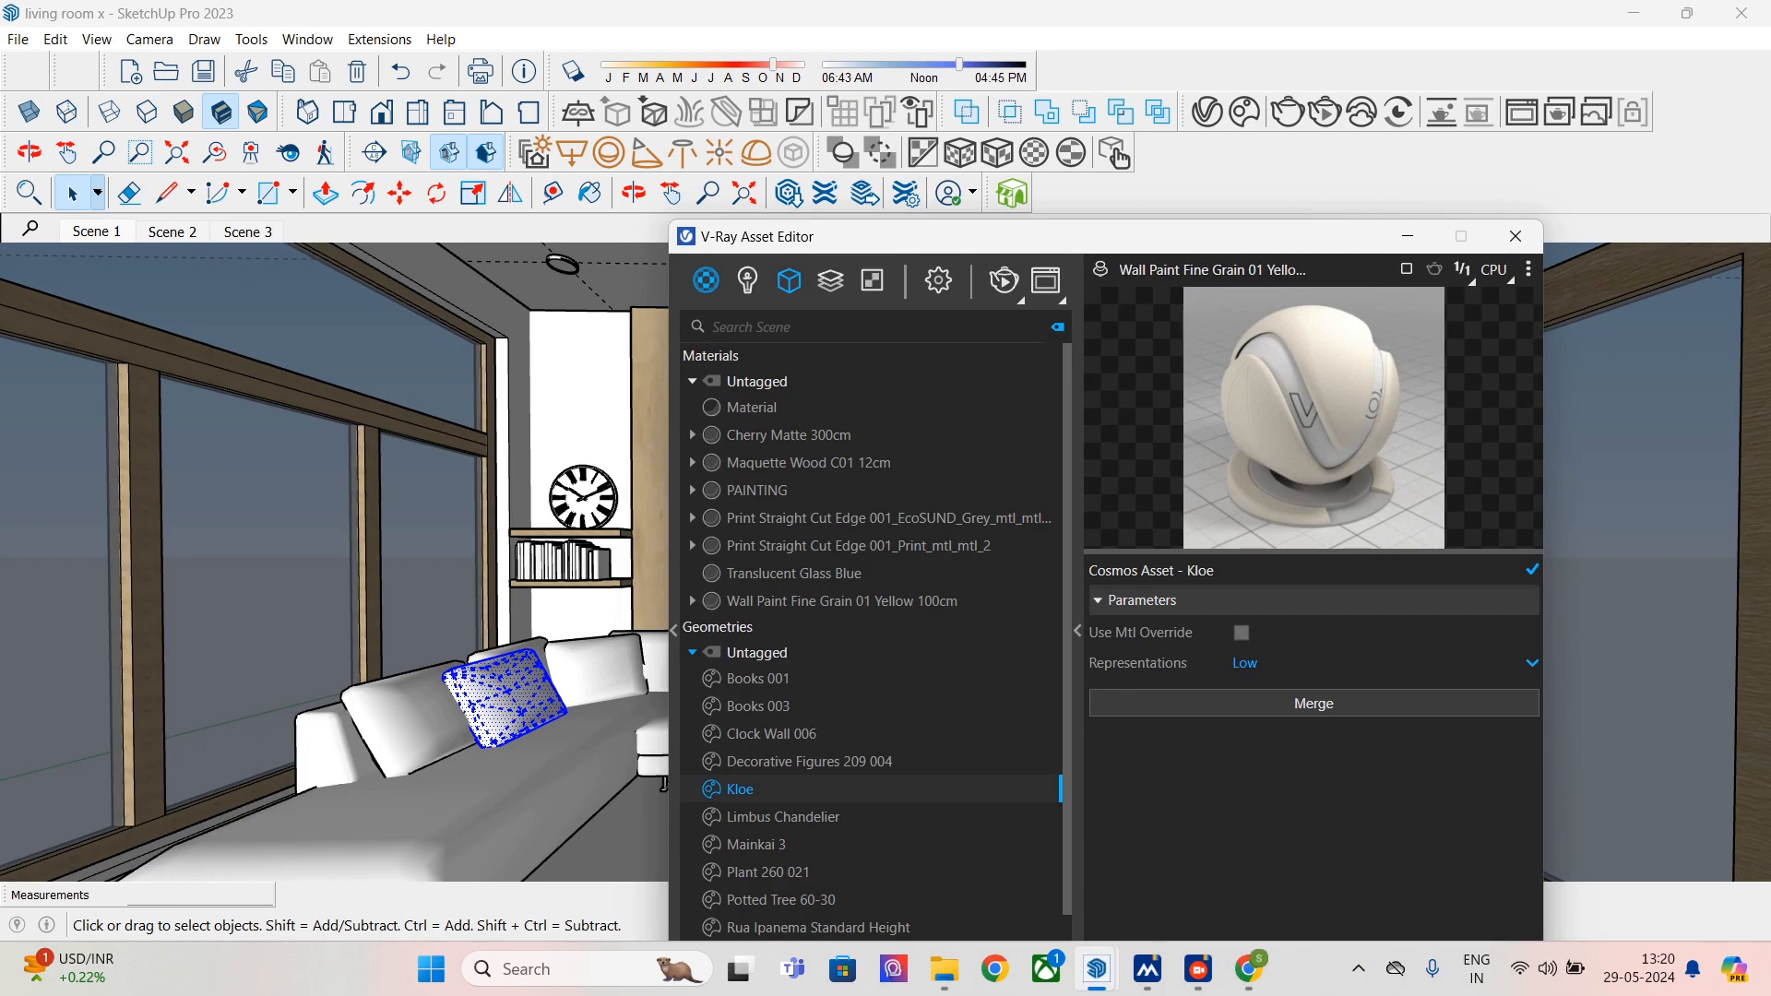
scroll(887, 645, down, 2)
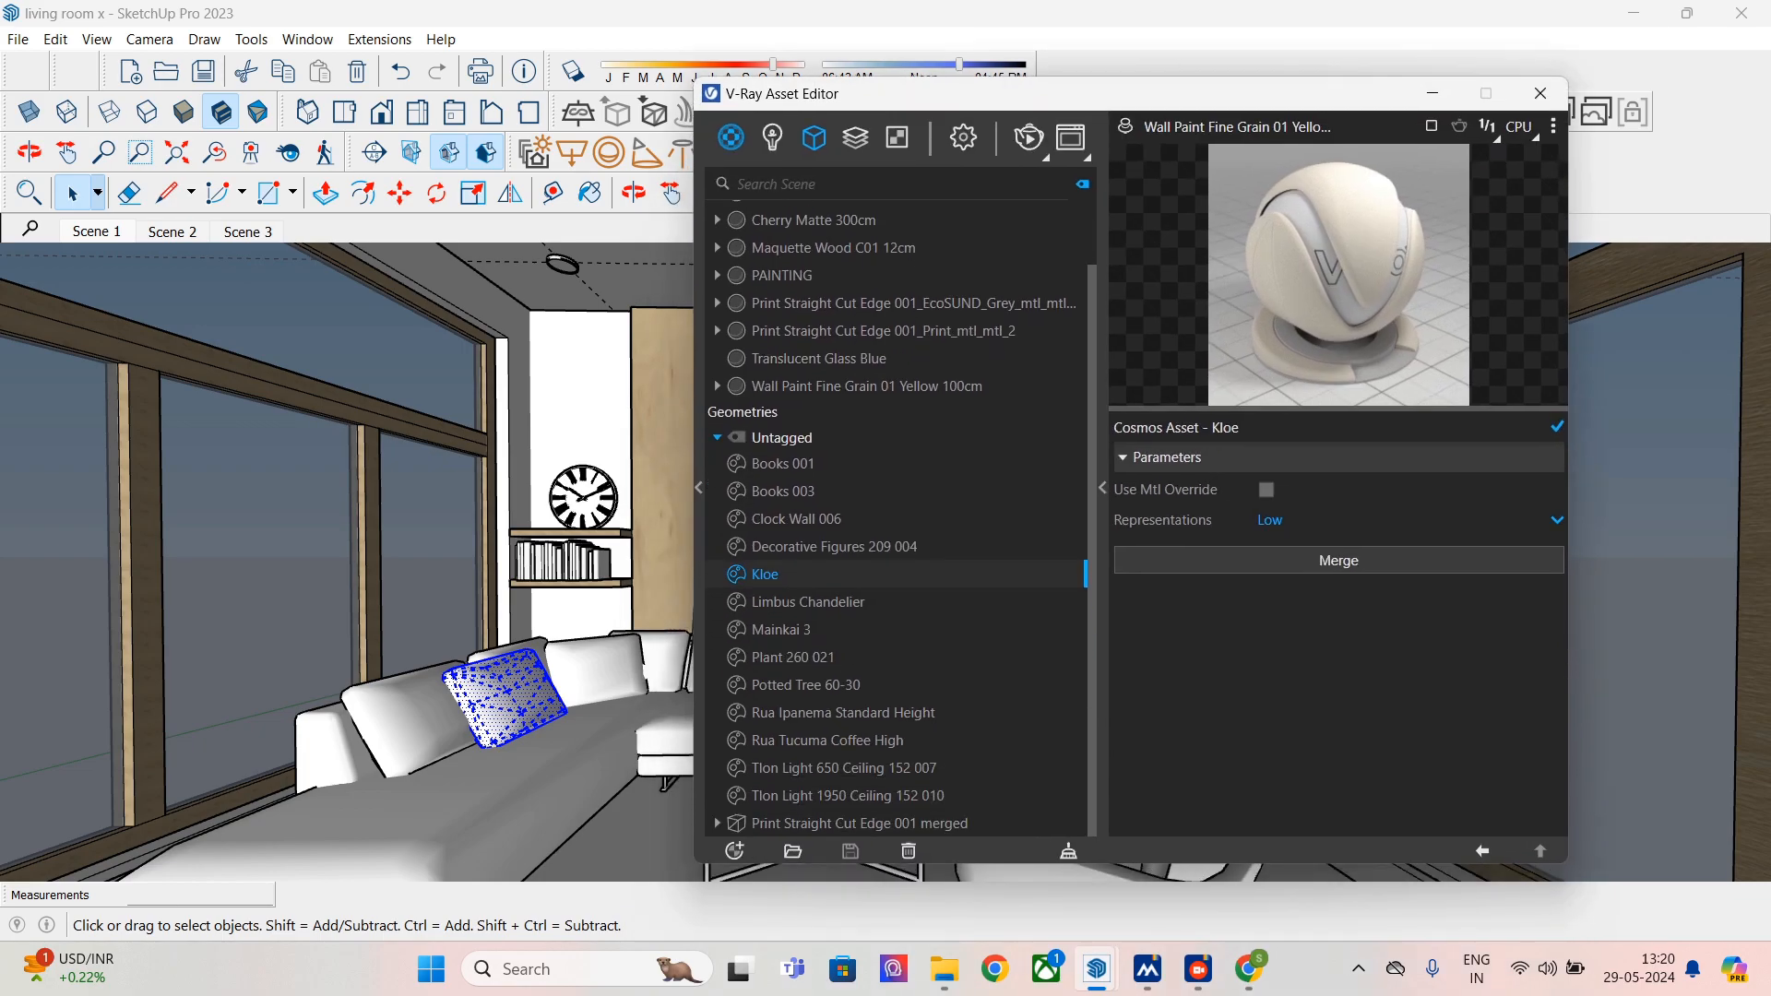
click(734, 851)
mouse_move(771, 820)
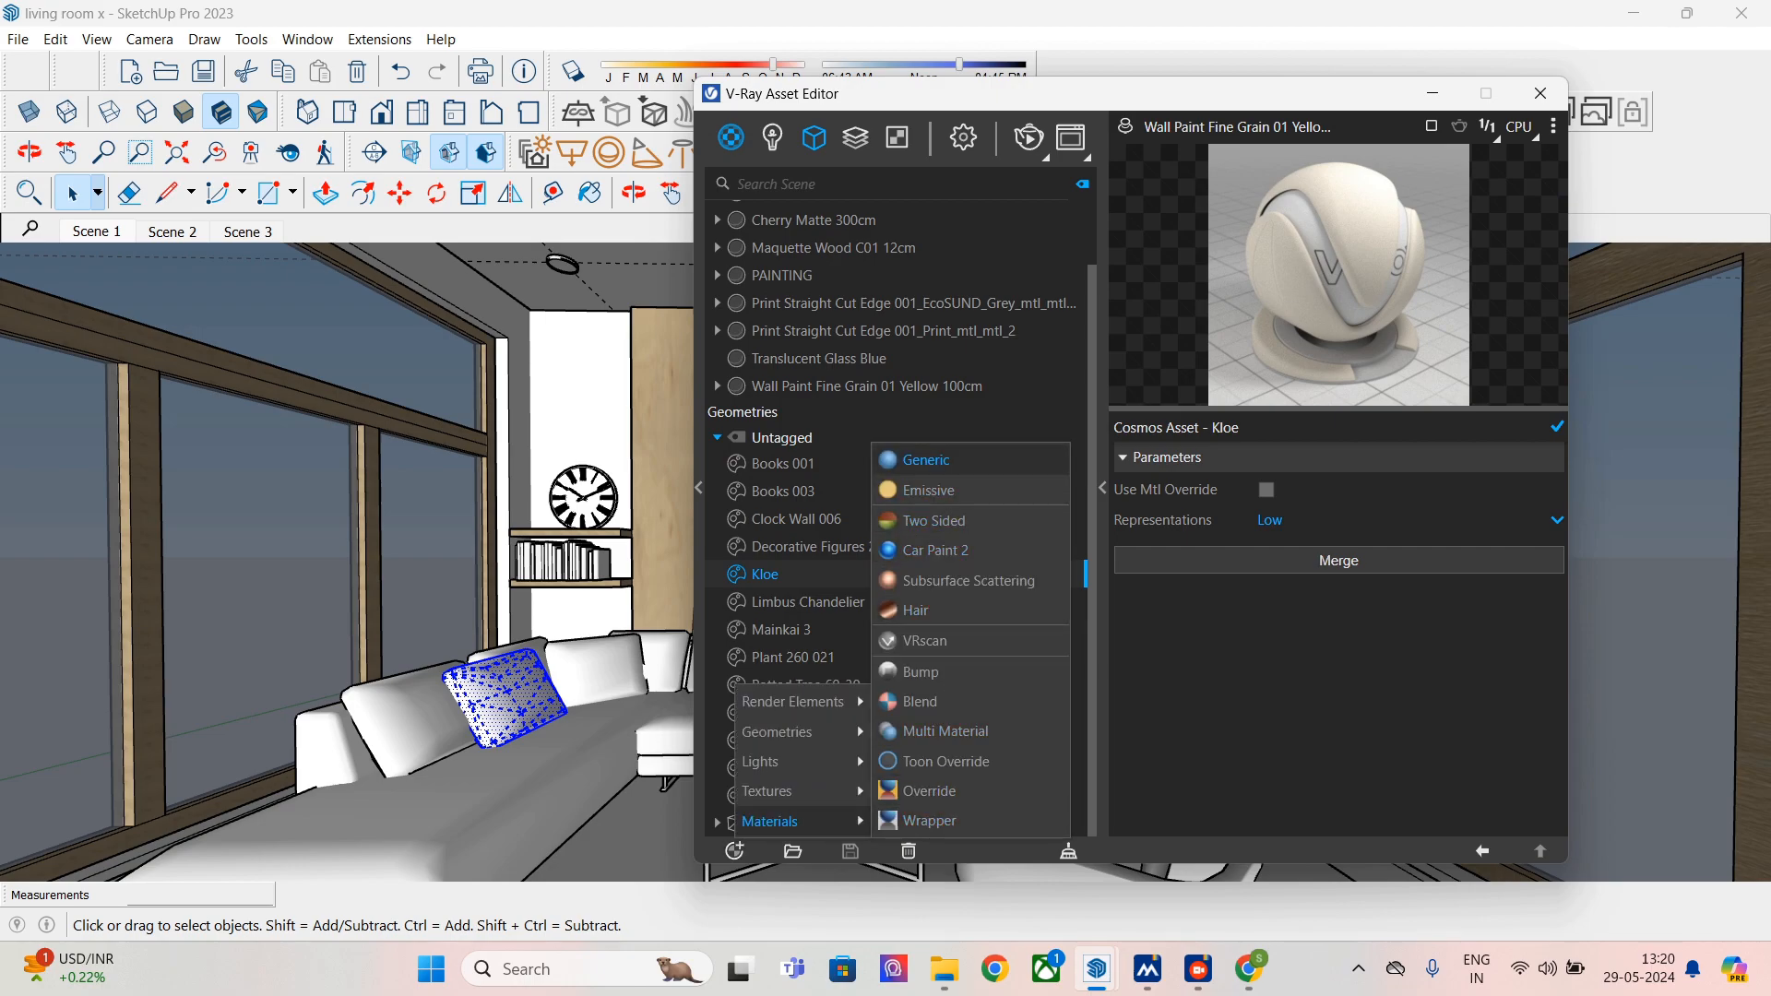
click(926, 459)
- Rename the new generic material as CUSHION
right_click(794, 247)
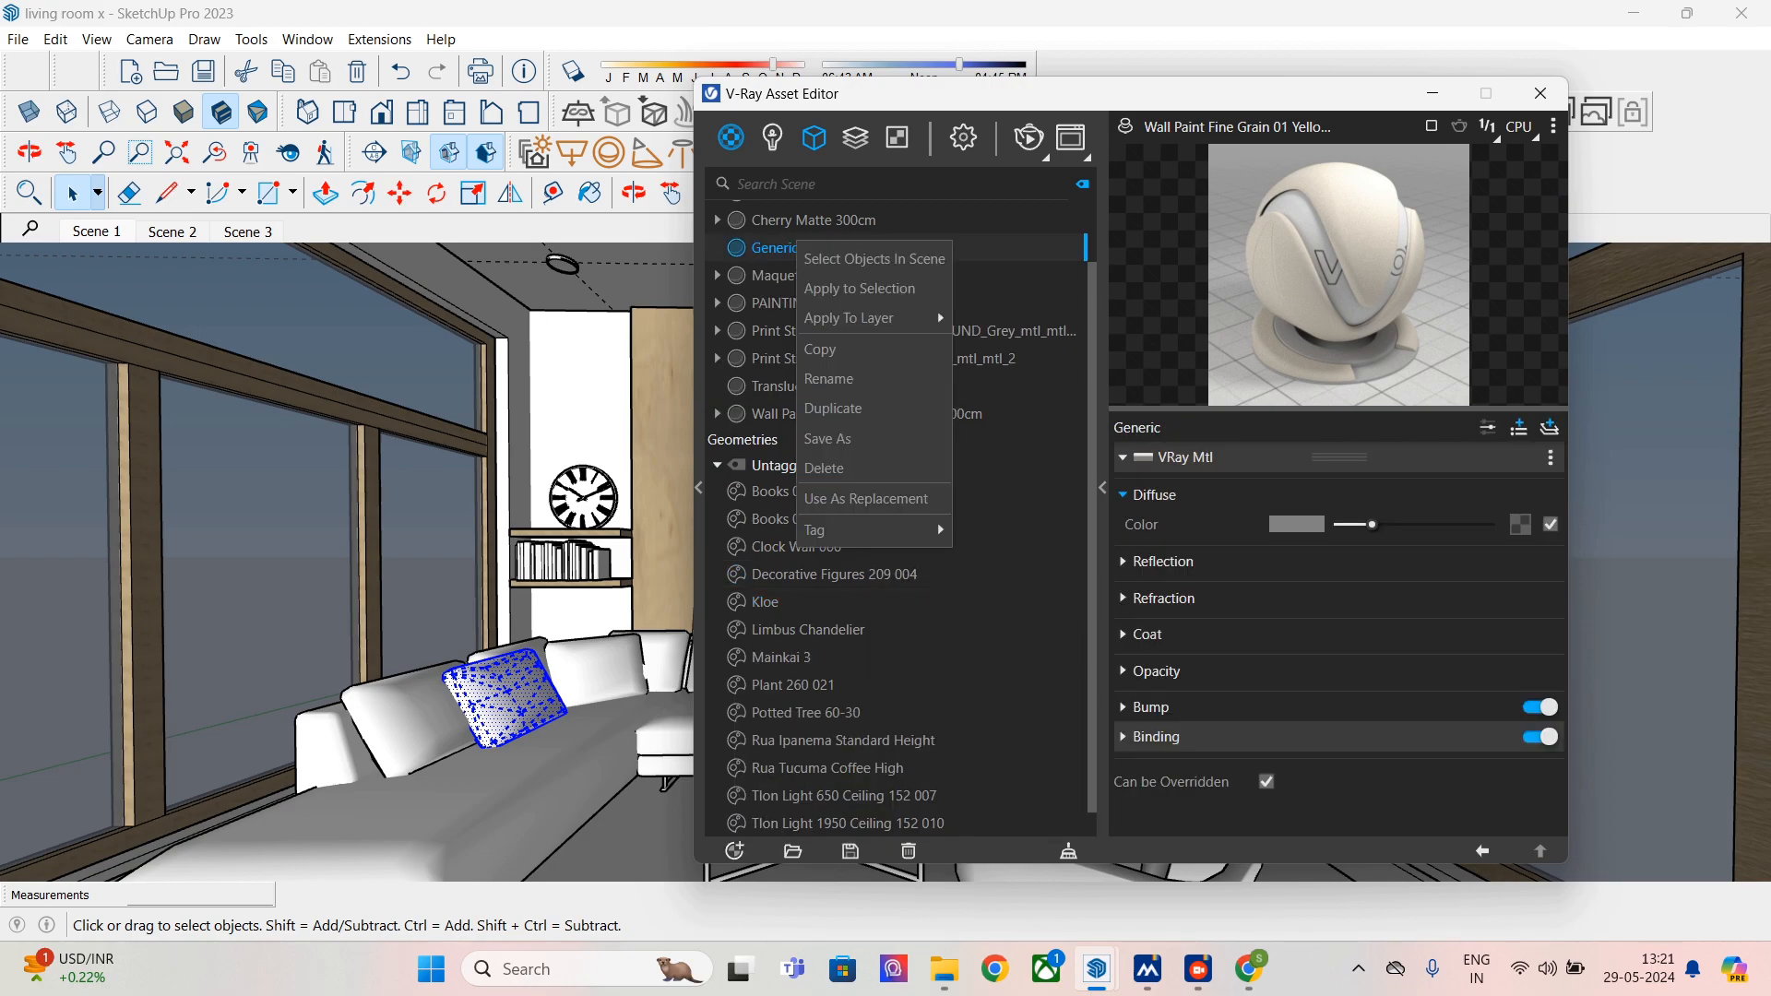
click(863, 379)
key(BackSpace)
key(BackSpace)
key(BackSpace)
key(BackSpace)
key(BackSpace)
key(BackSpace)
key(BackSpace)
text(CUSHION)
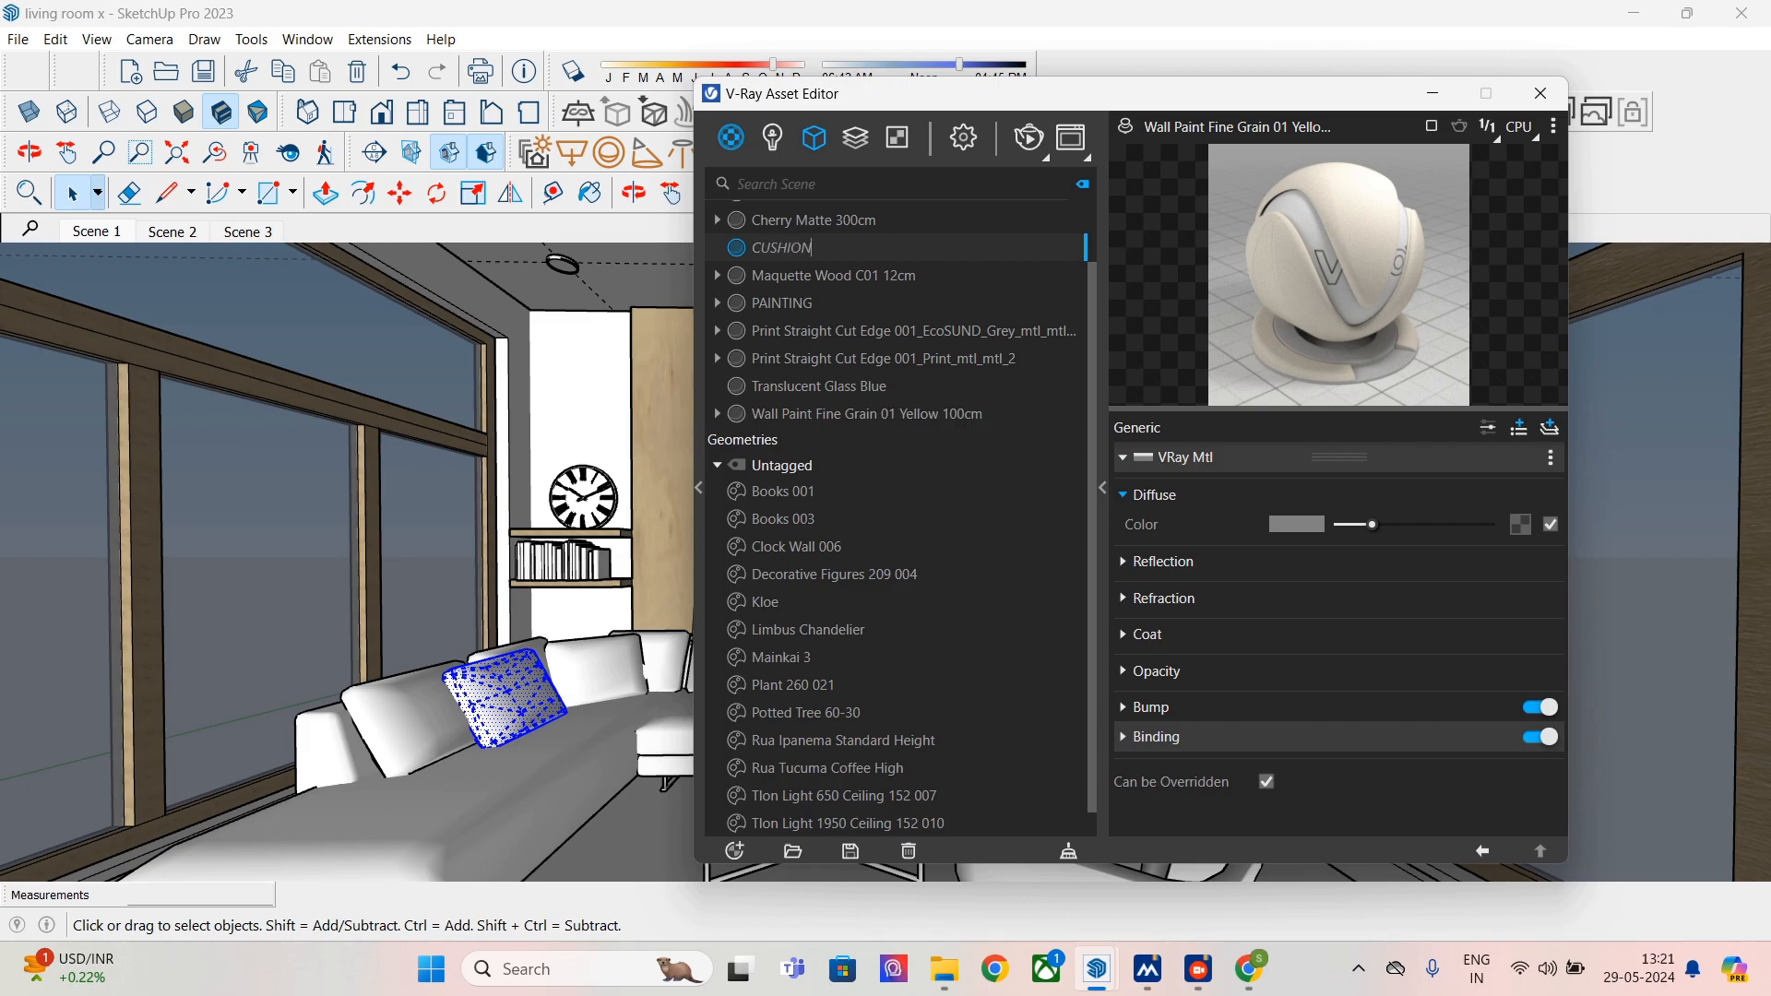
key(Return)
- Load Wallpaper.jpg from Downloads as the bitmap for the CUSHION material's diffuse colour
click(1519, 524)
click(1425, 152)
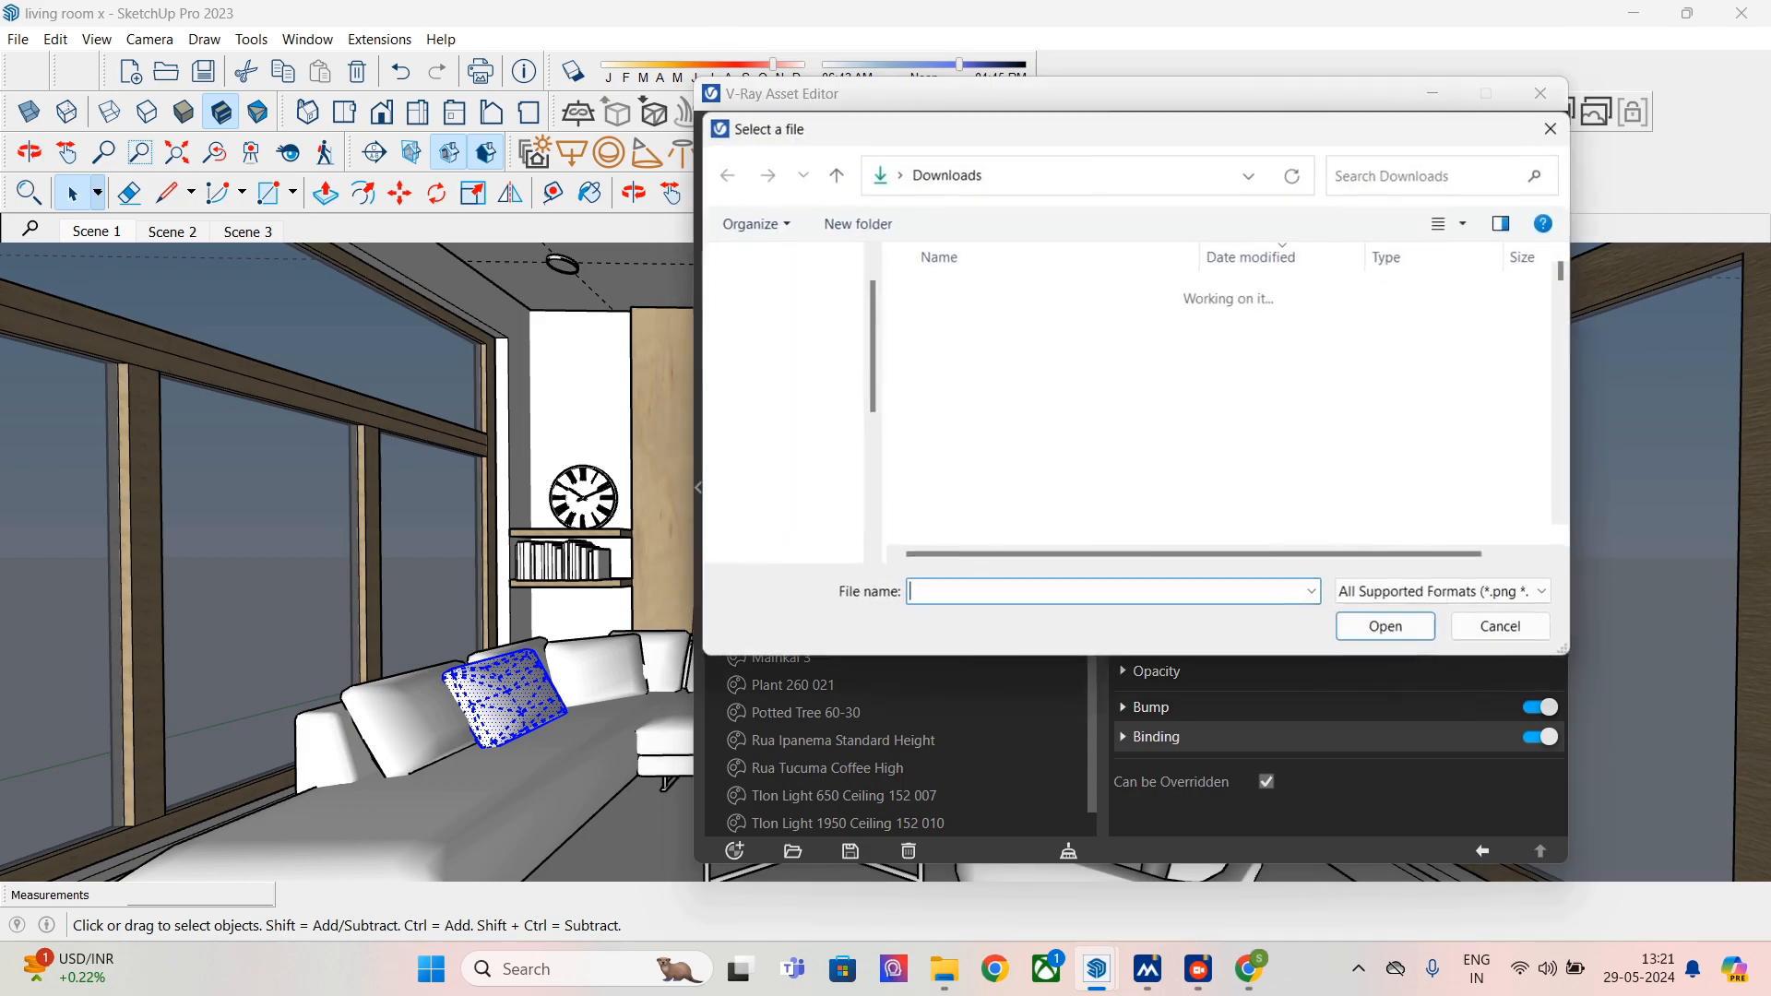
click(978, 323)
click(1386, 627)
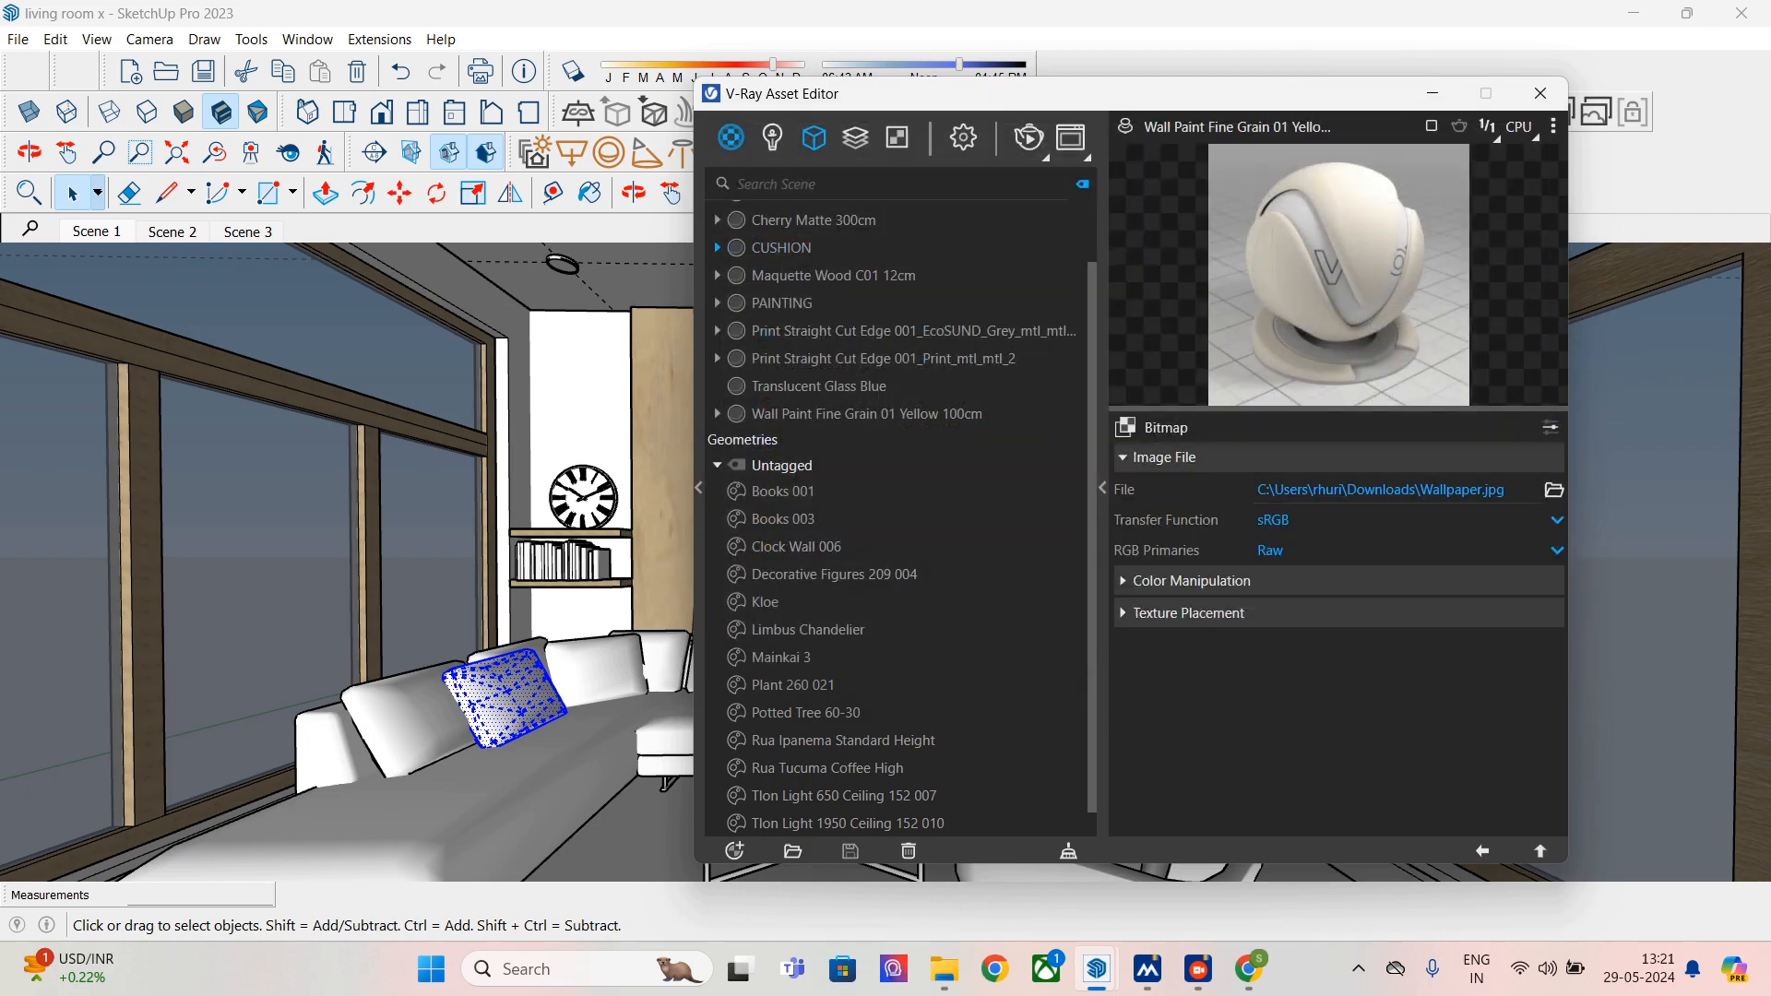
- Examine the colour manipulation and texture placement settings of the CUSHION bitmap
click(1188, 613)
click(1192, 581)
scroll(1356, 730, down, 5)
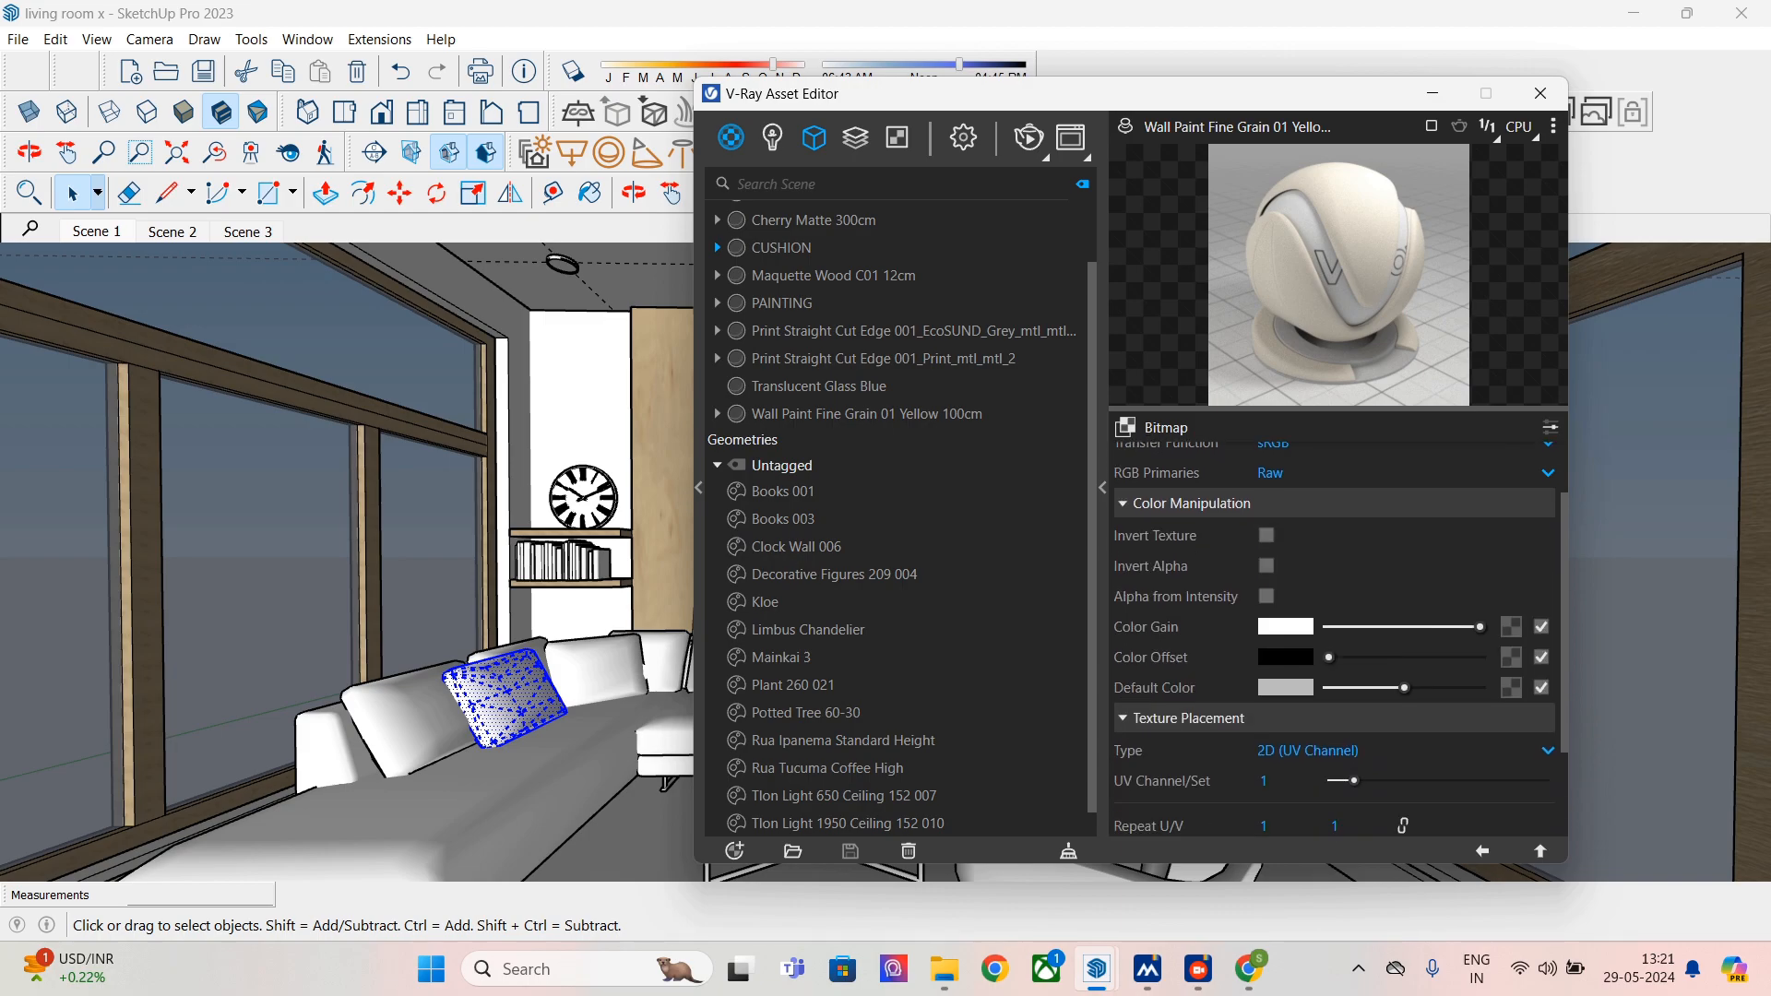
click(1188, 592)
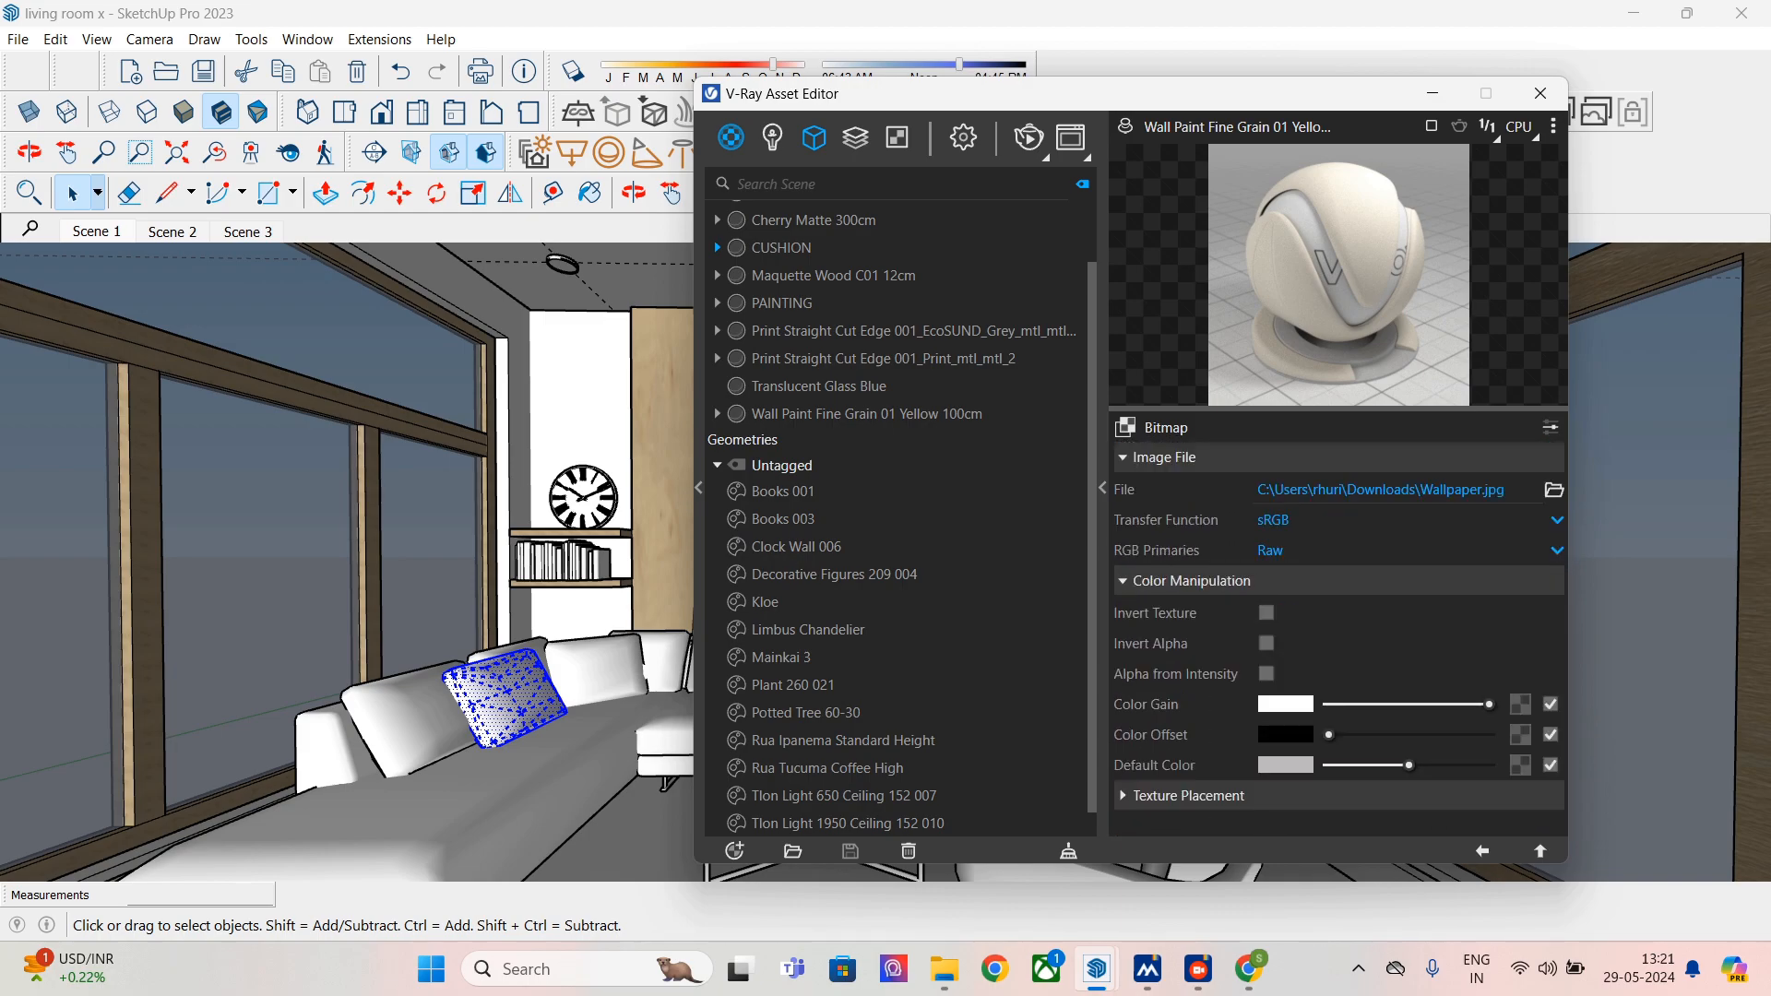
scroll(895, 516, up, 1)
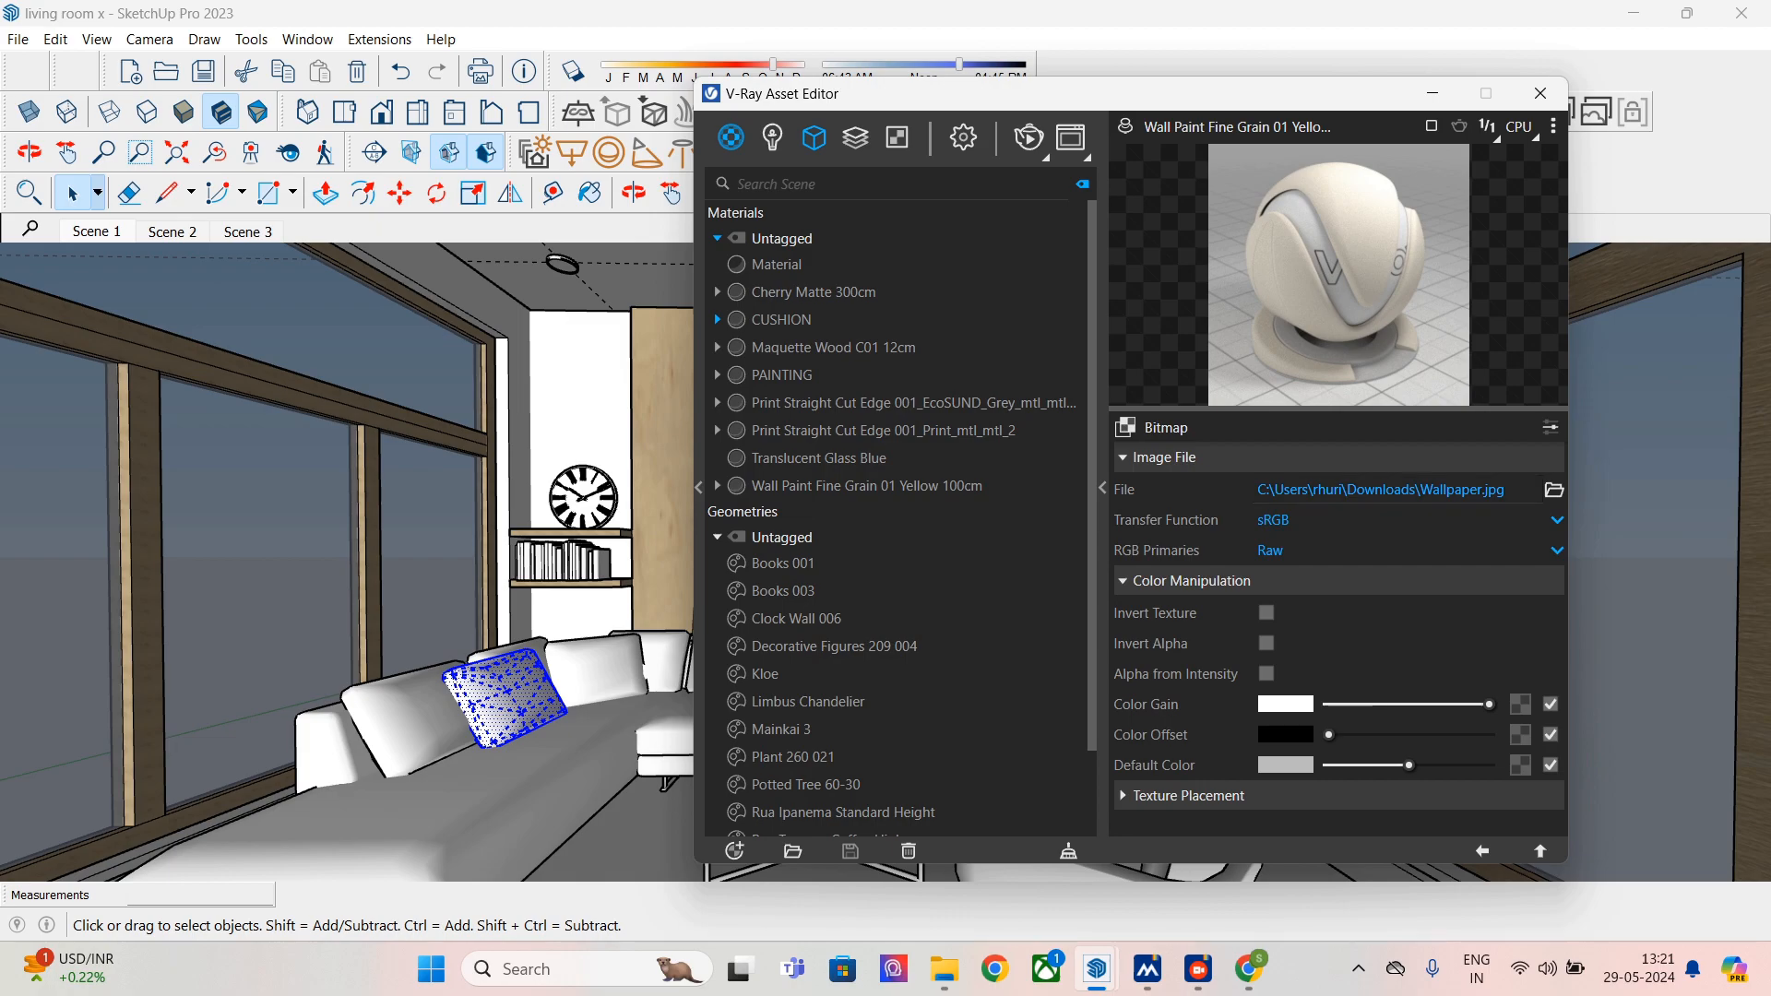
click(1102, 487)
click(1102, 487)
click(1188, 794)
scroll(1332, 646, down, 3)
scroll(1332, 645, up, 3)
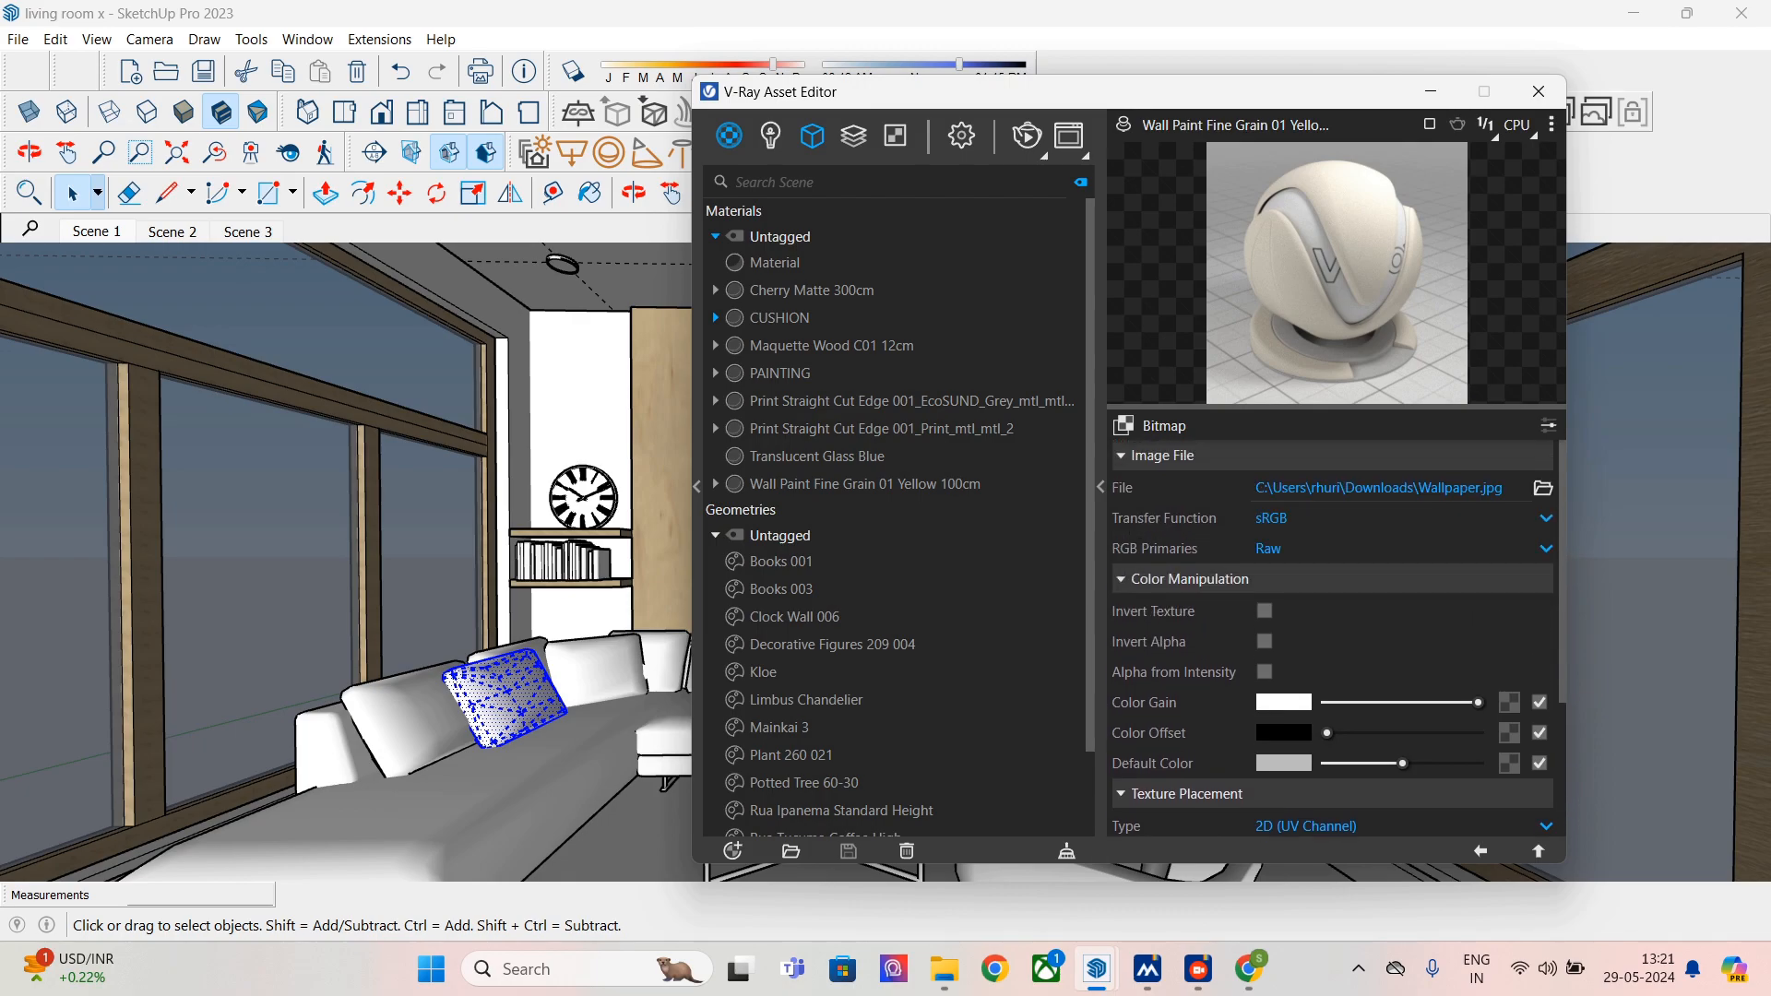
click(1101, 487)
click(1100, 486)
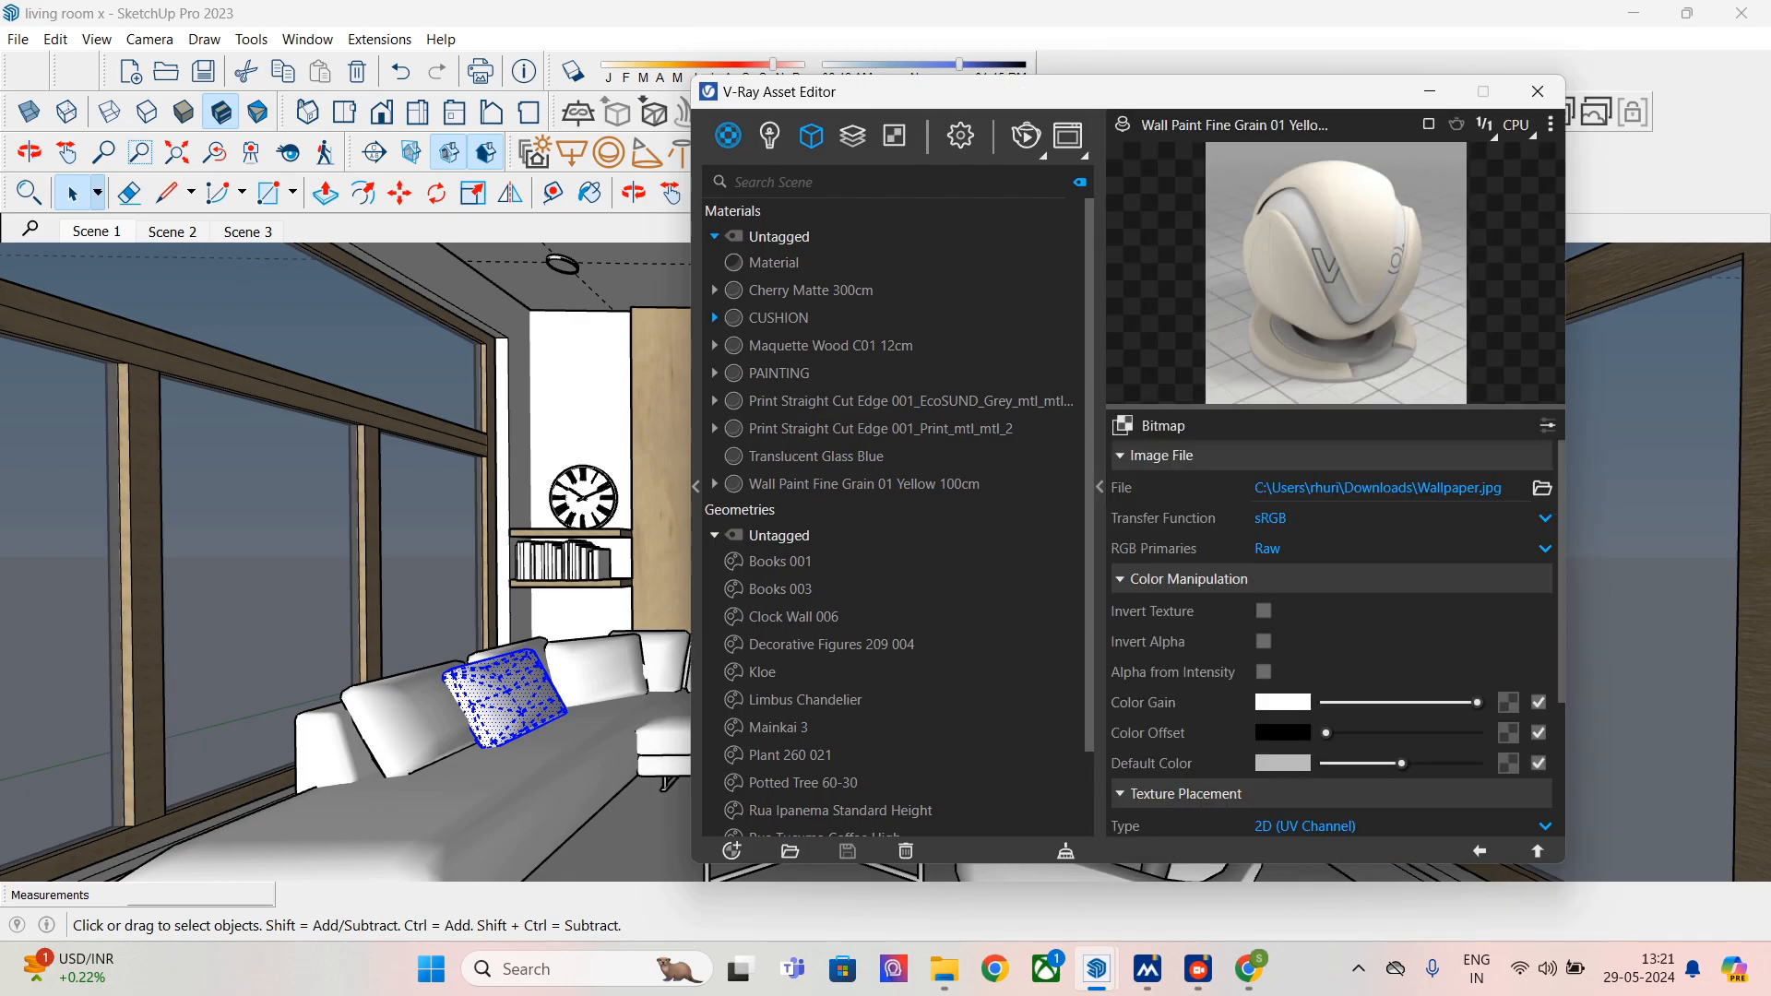
- Apply the CUSHION material to the selected sofa cushion and turn off Can be Overridden for the material
right_click(783, 316)
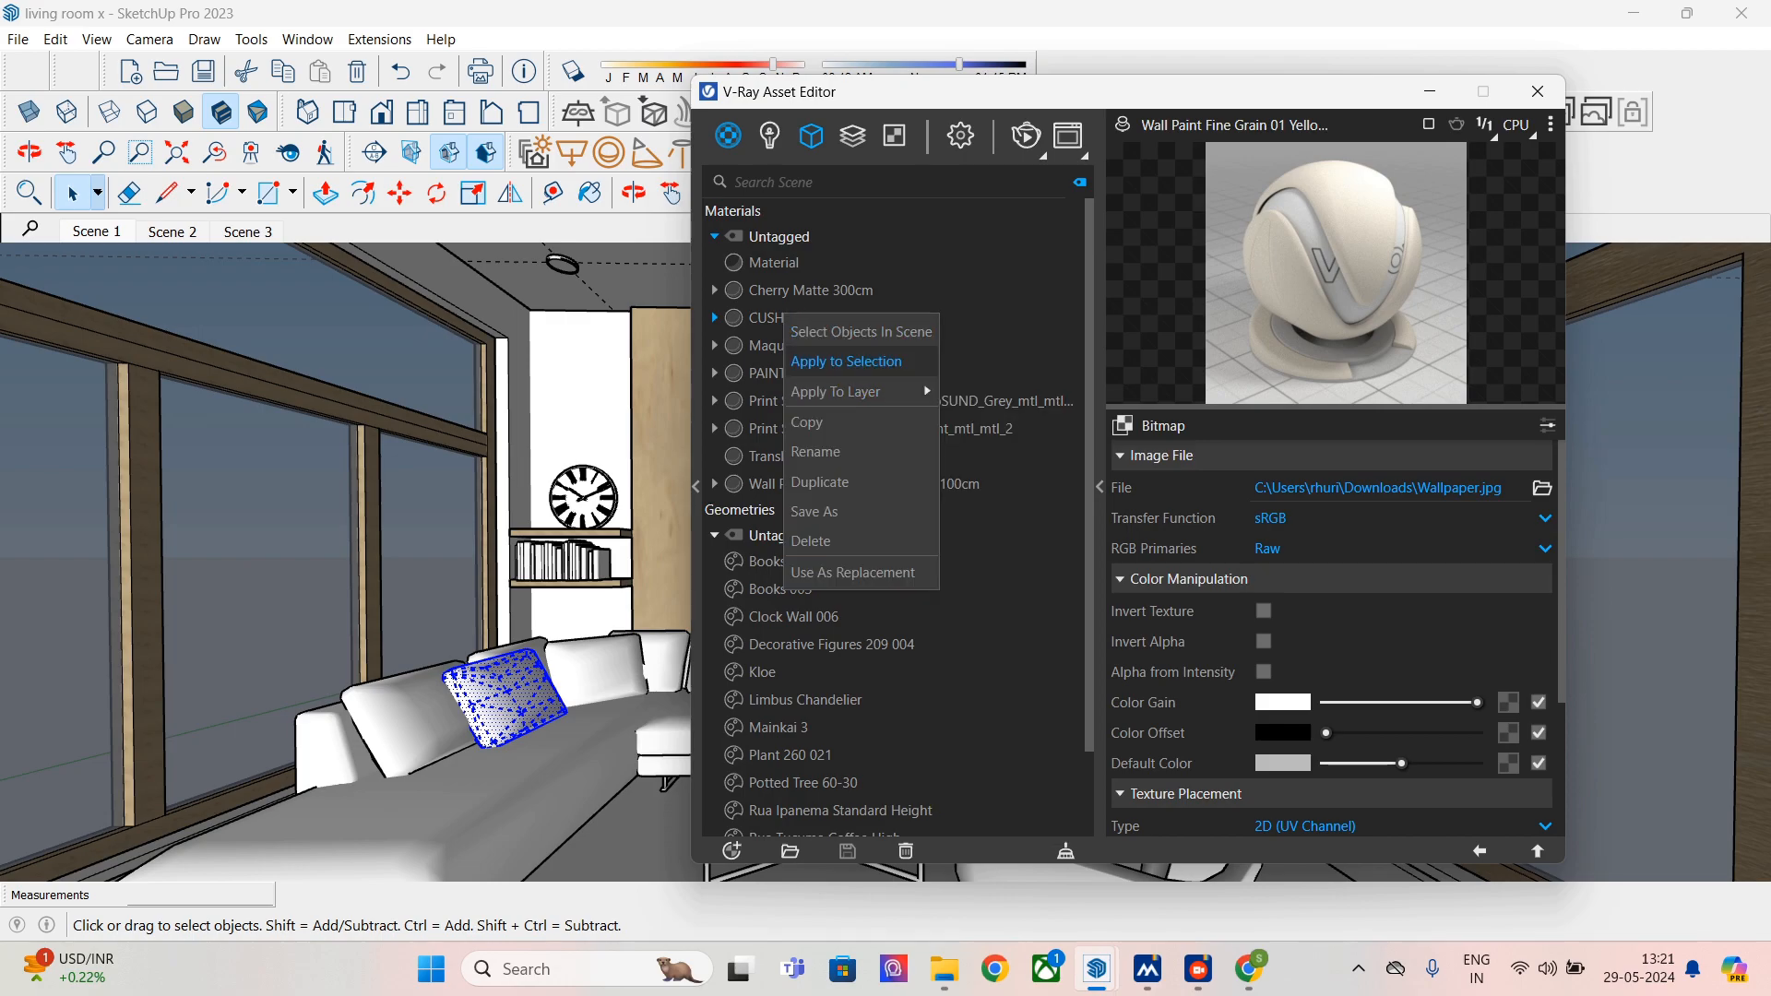
click(846, 361)
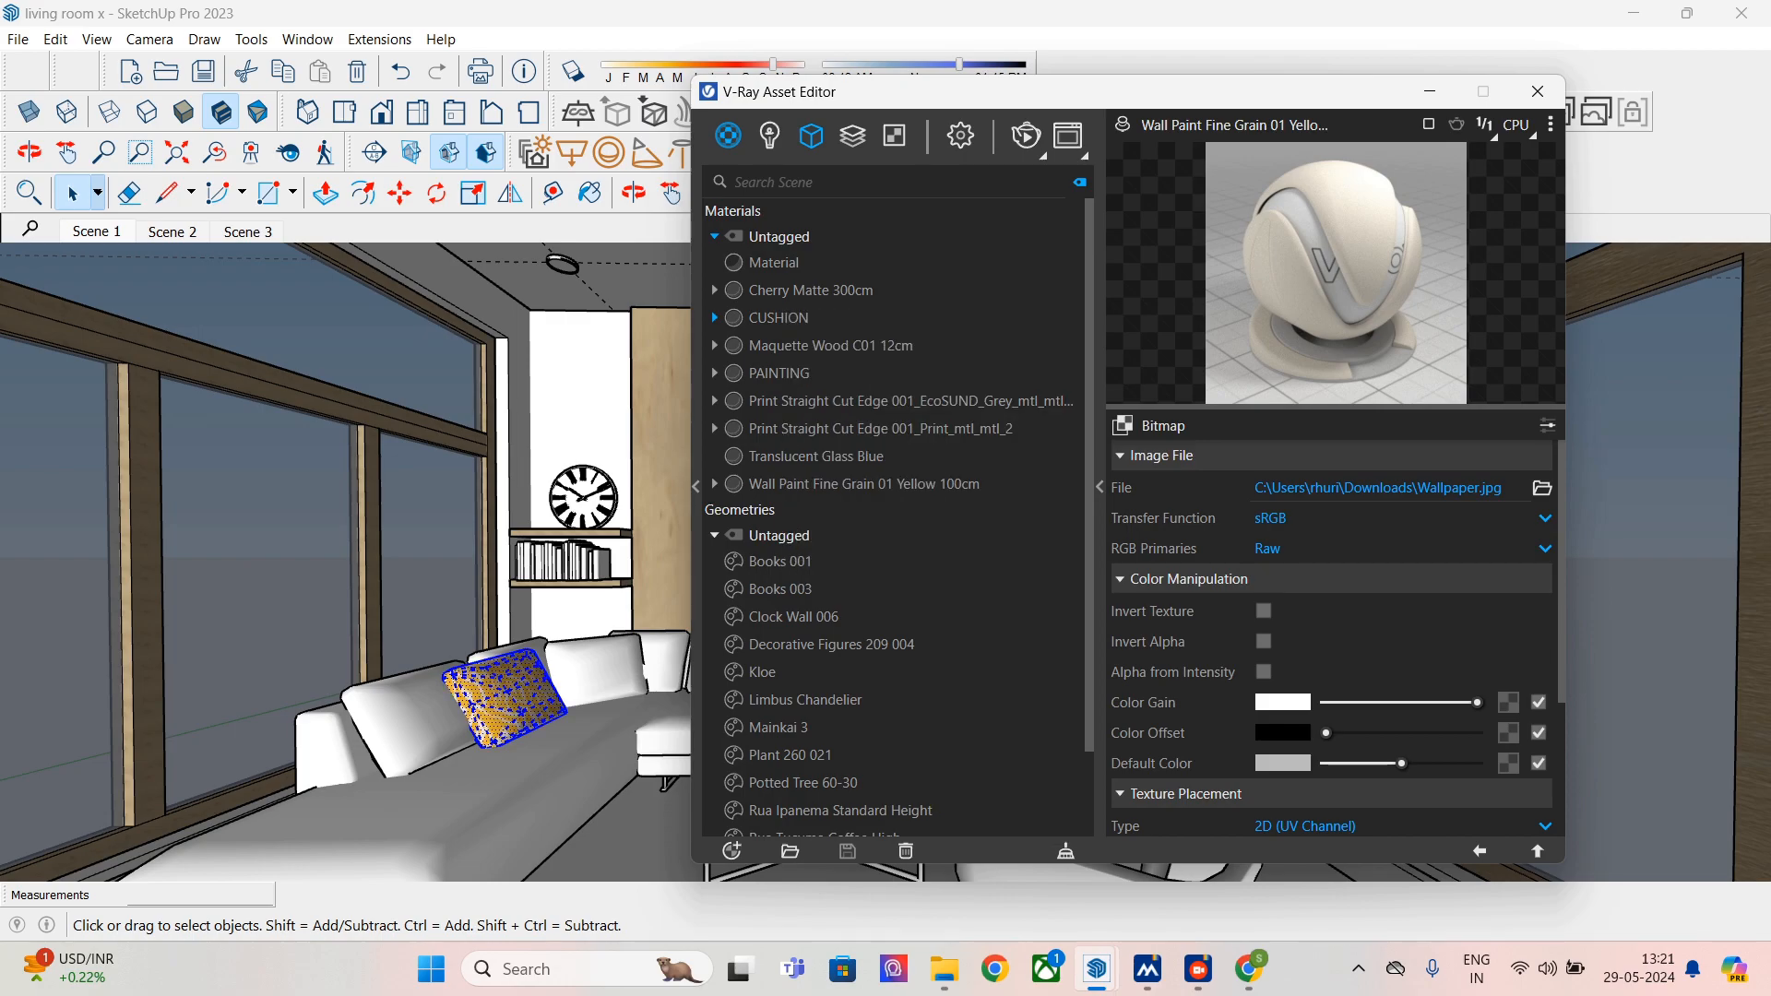
scroll(1333, 637, down, 3)
scroll(1332, 636, up, 3)
click(1100, 486)
click(1099, 486)
click(1262, 780)
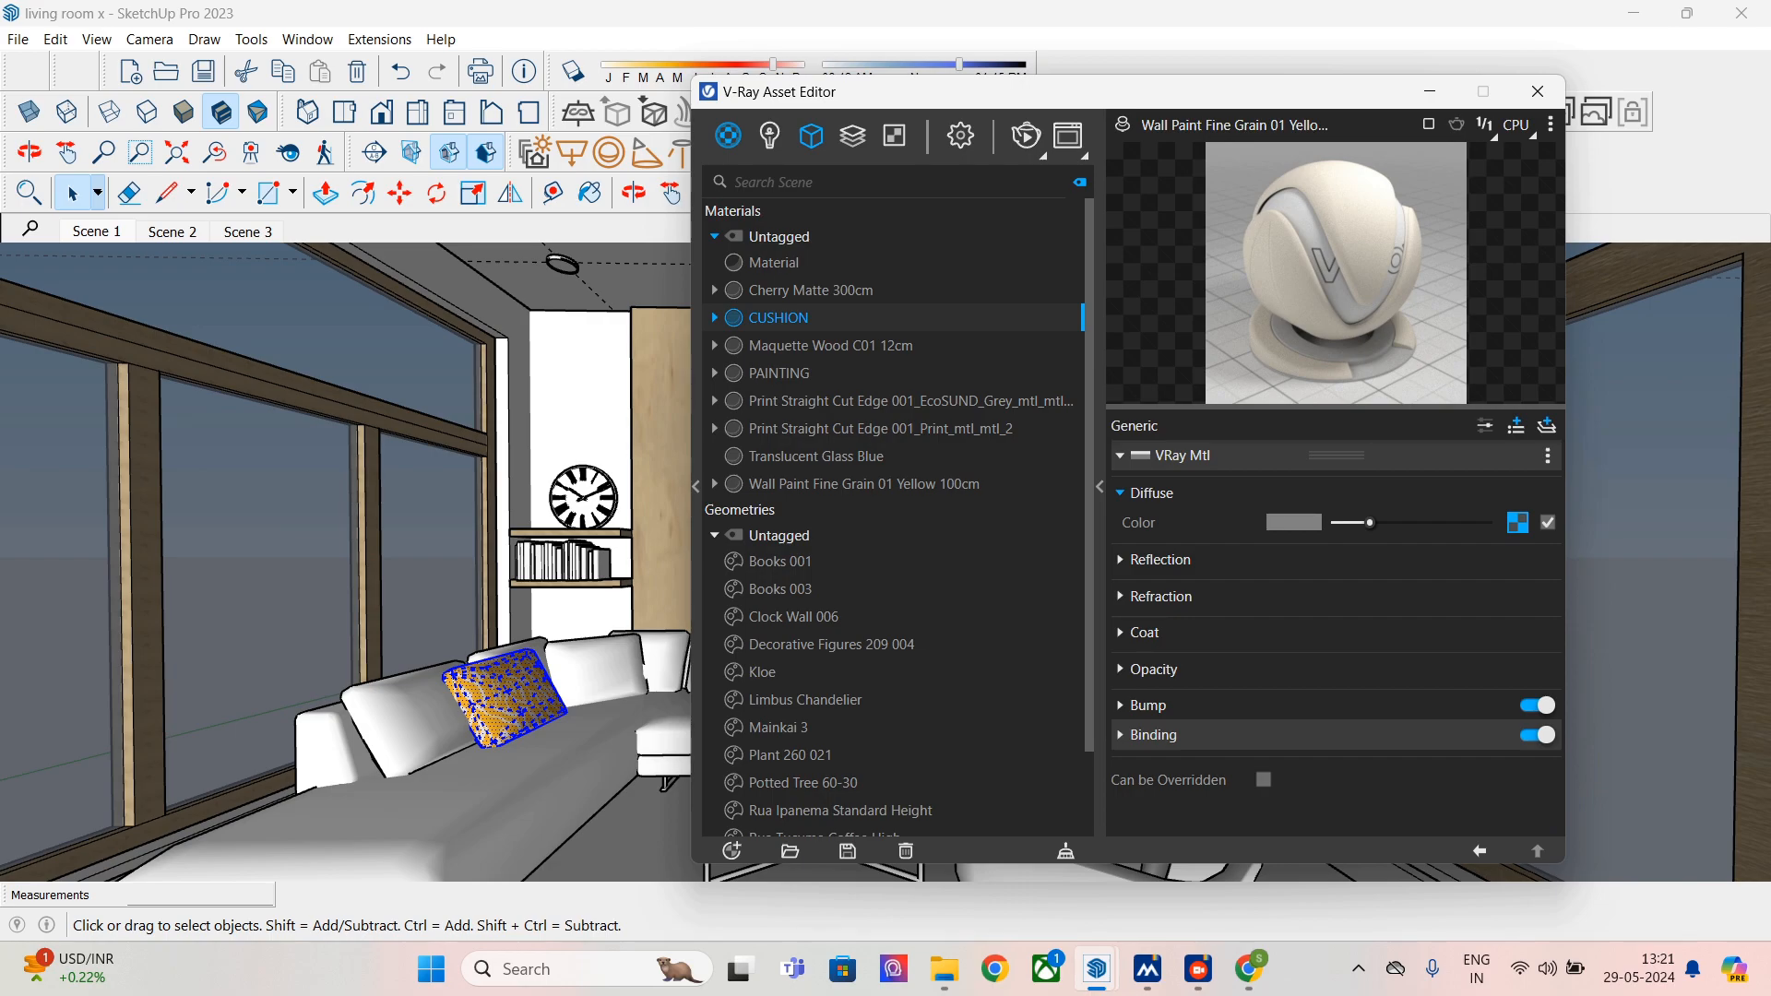
- Apply the CUSHION material to the two accent cushions on the sofa section beneath the painting
mouse_move(1125, 92)
mouse_down()
mouse_move(1307, 190)
mouse_move(1465, 322)
mouse_up()
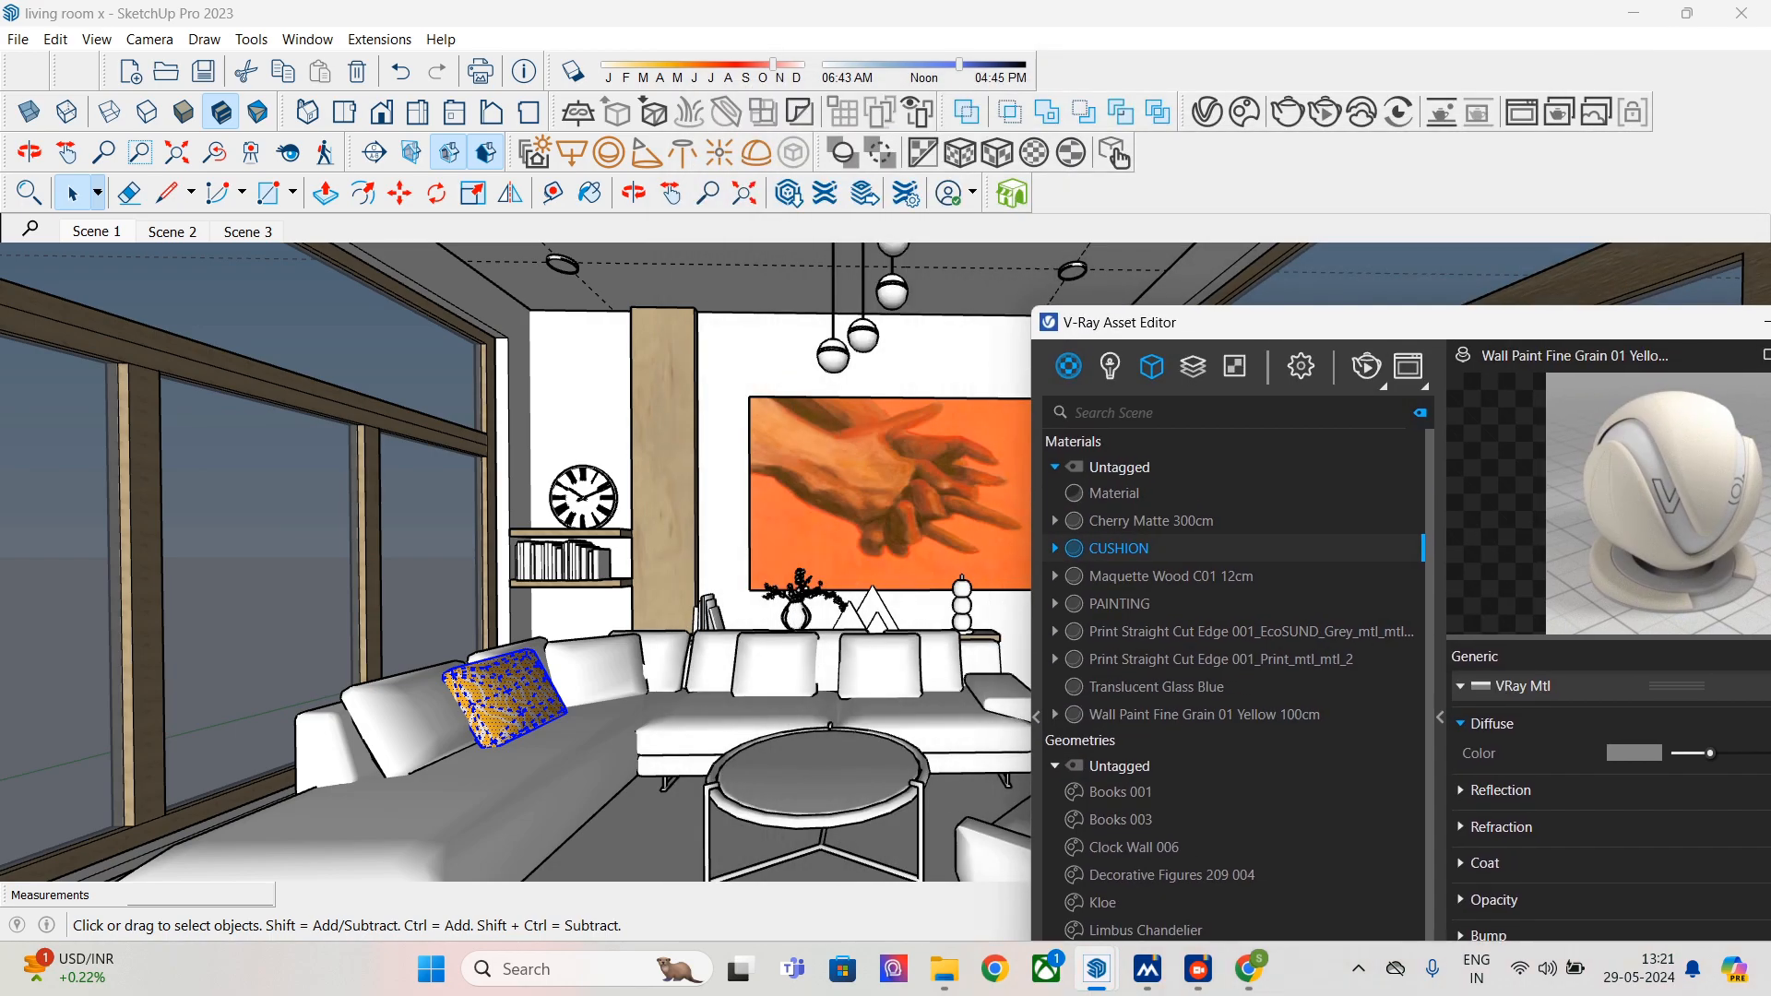
click(777, 665)
right_click(772, 677)
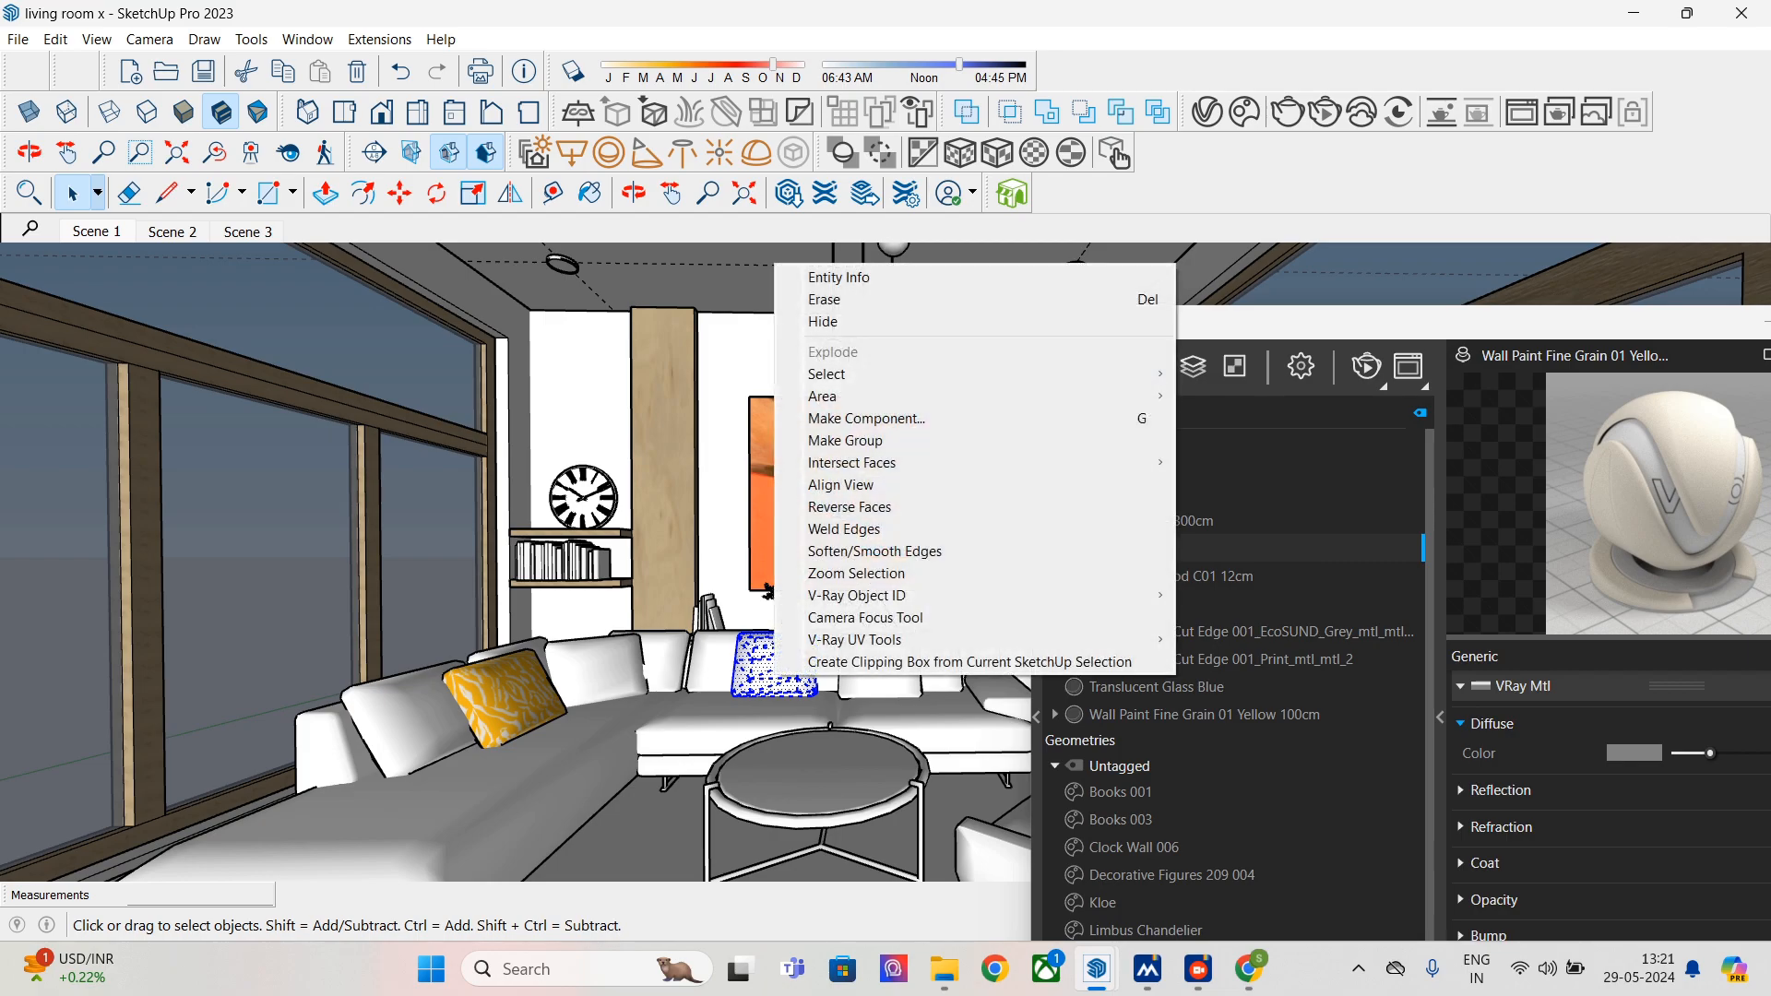
click(1199, 547)
right_click(1319, 545)
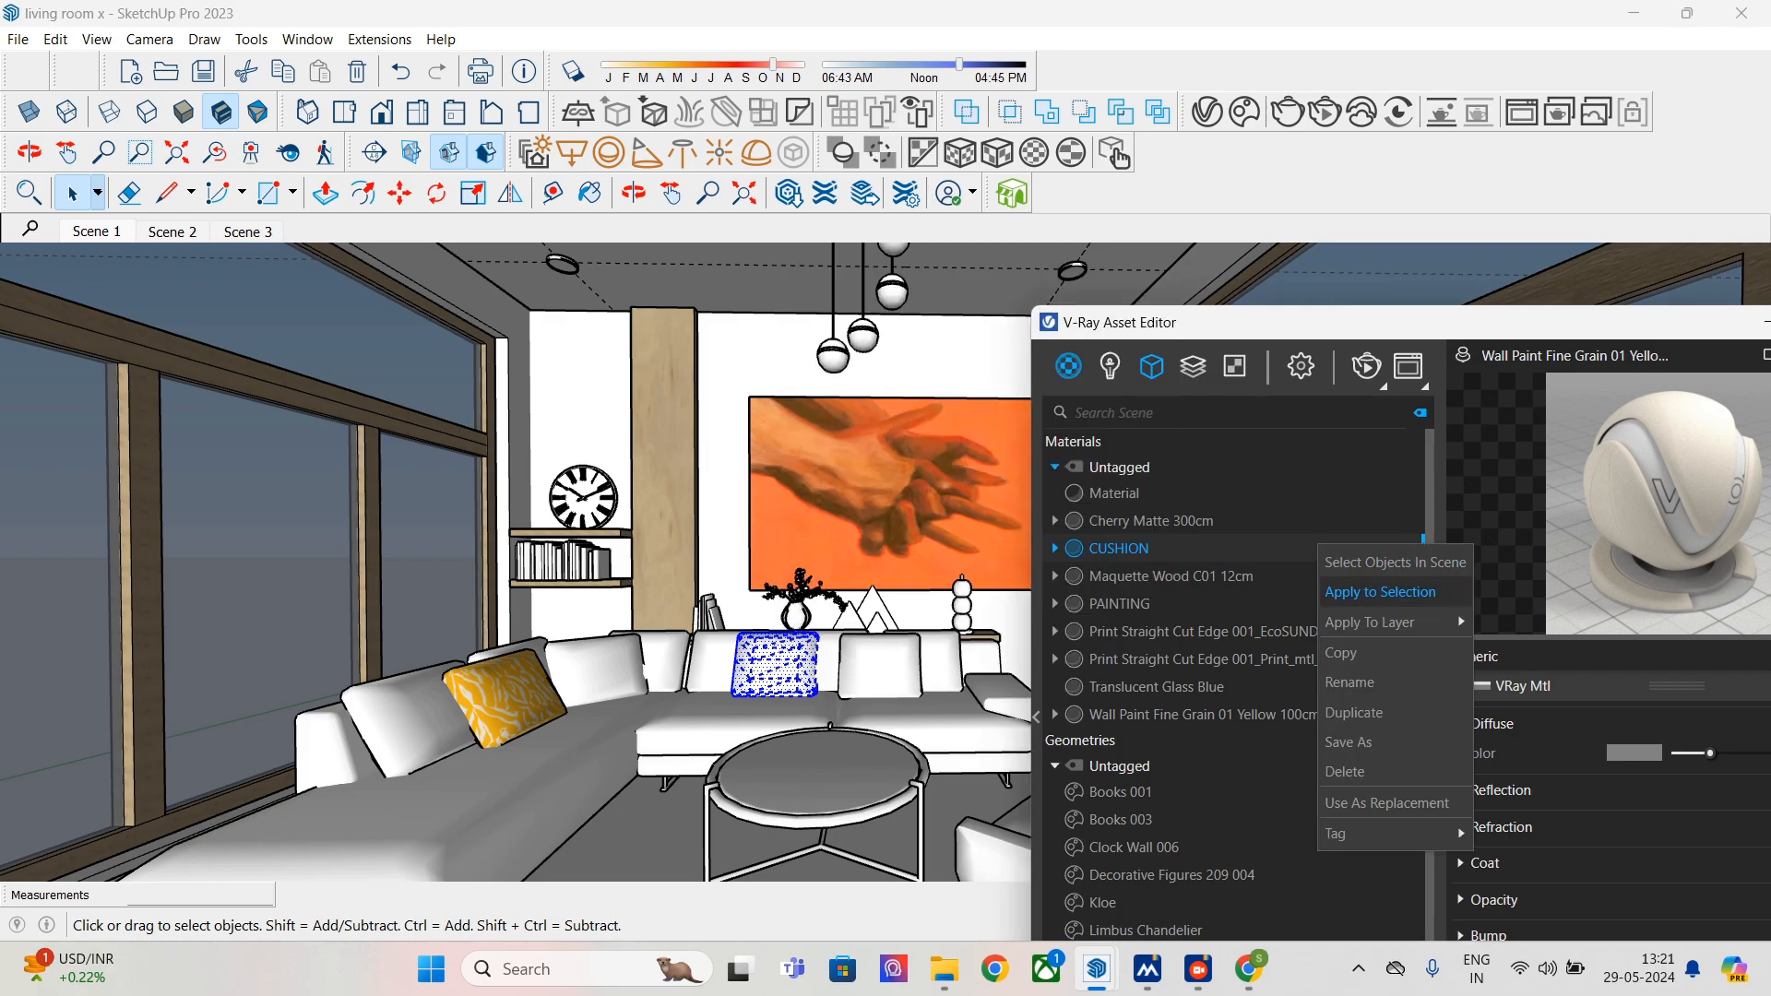
click(1383, 590)
triple_click(881, 666)
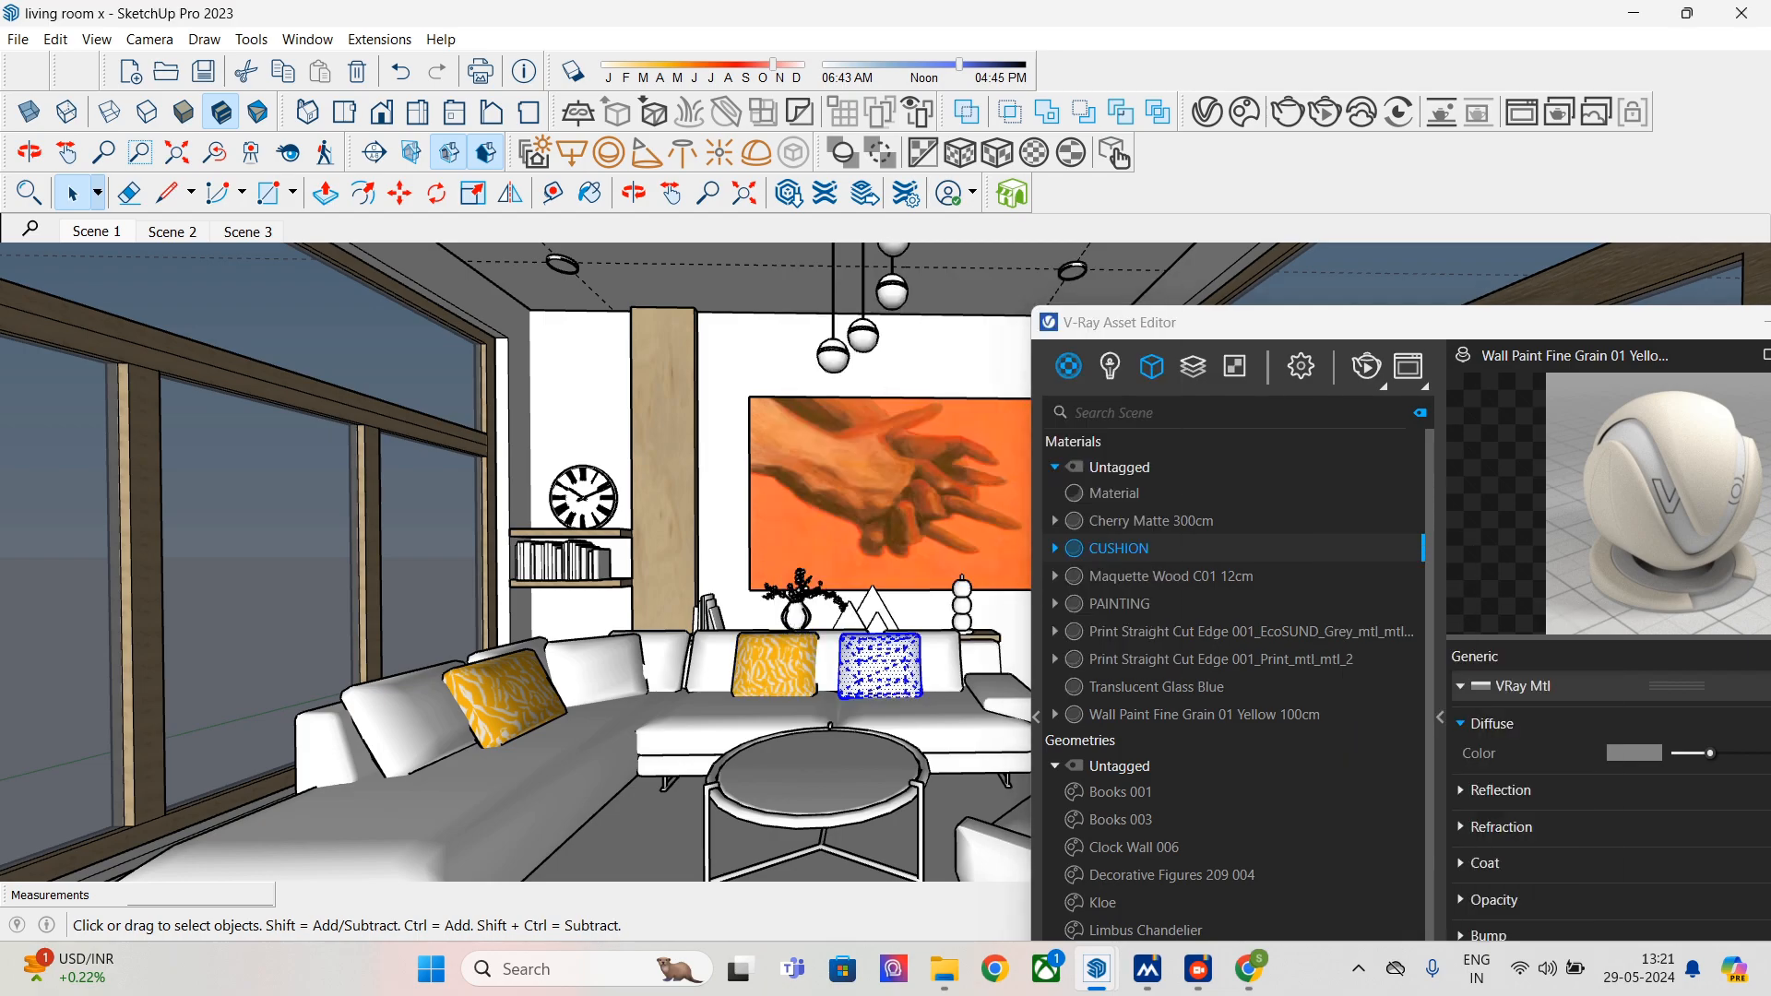
right_click(1236, 548)
click(1300, 605)
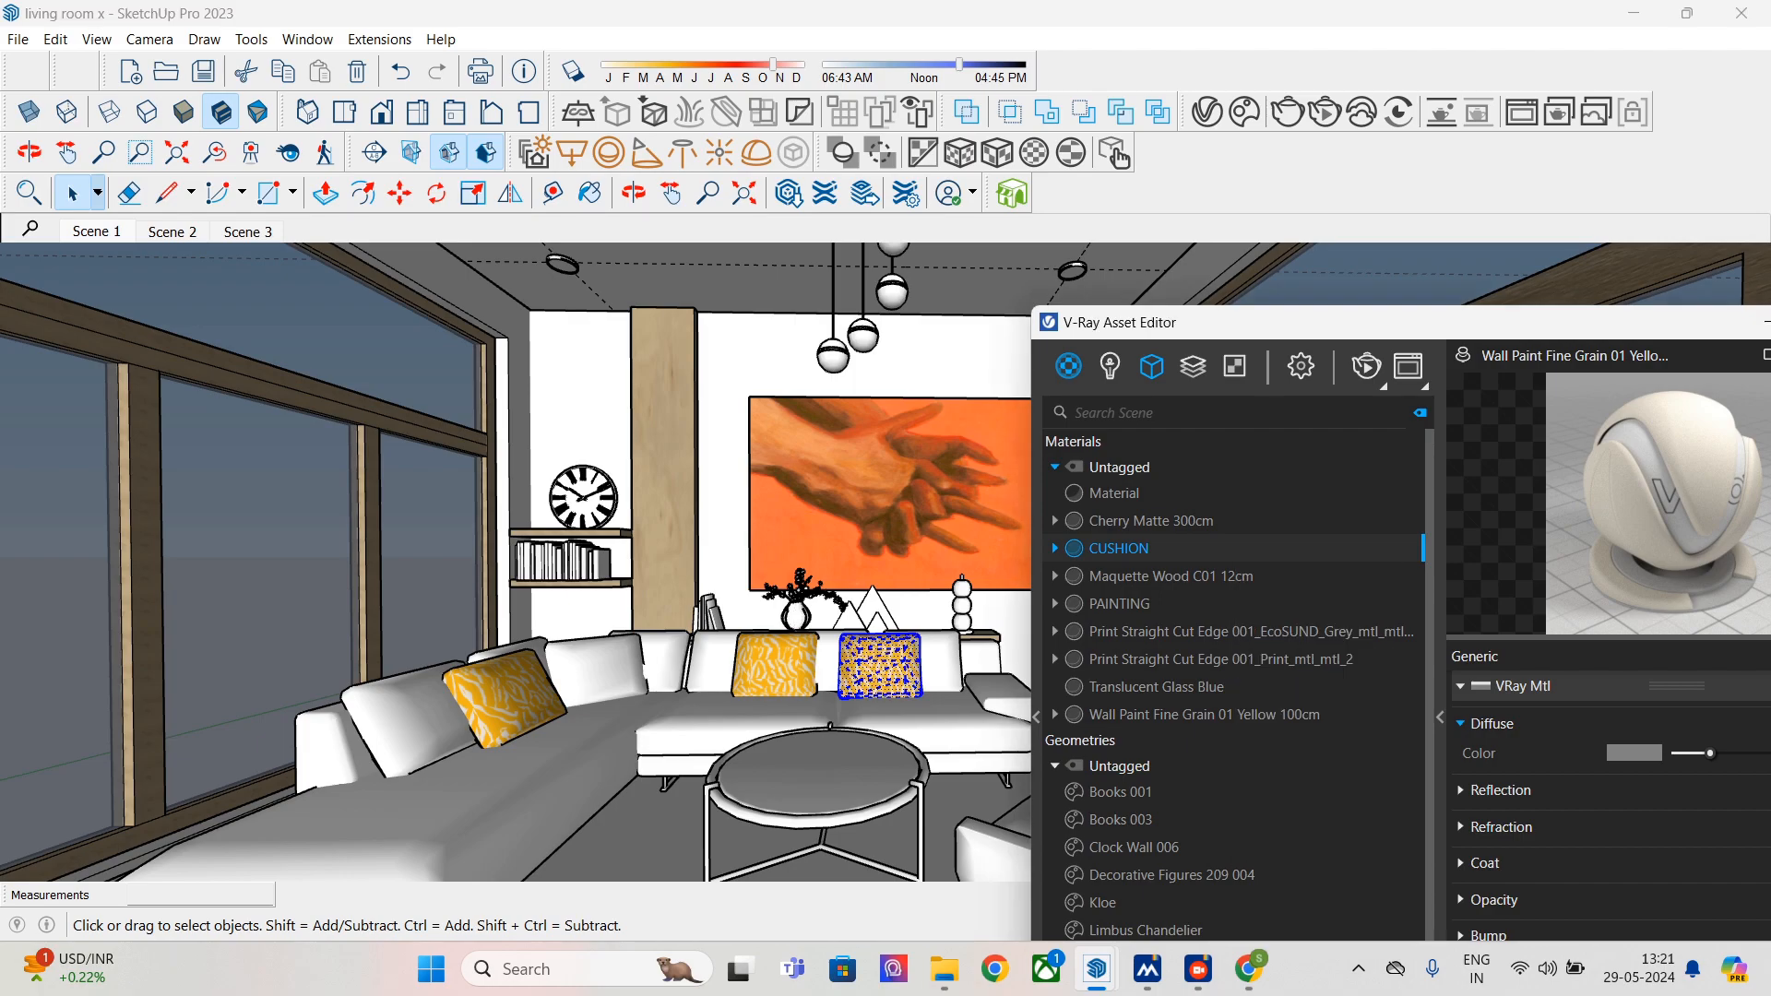
- Select the accent cushion near the sofa's corner and try to apply the CUSHION material to it
triple_click(594, 669)
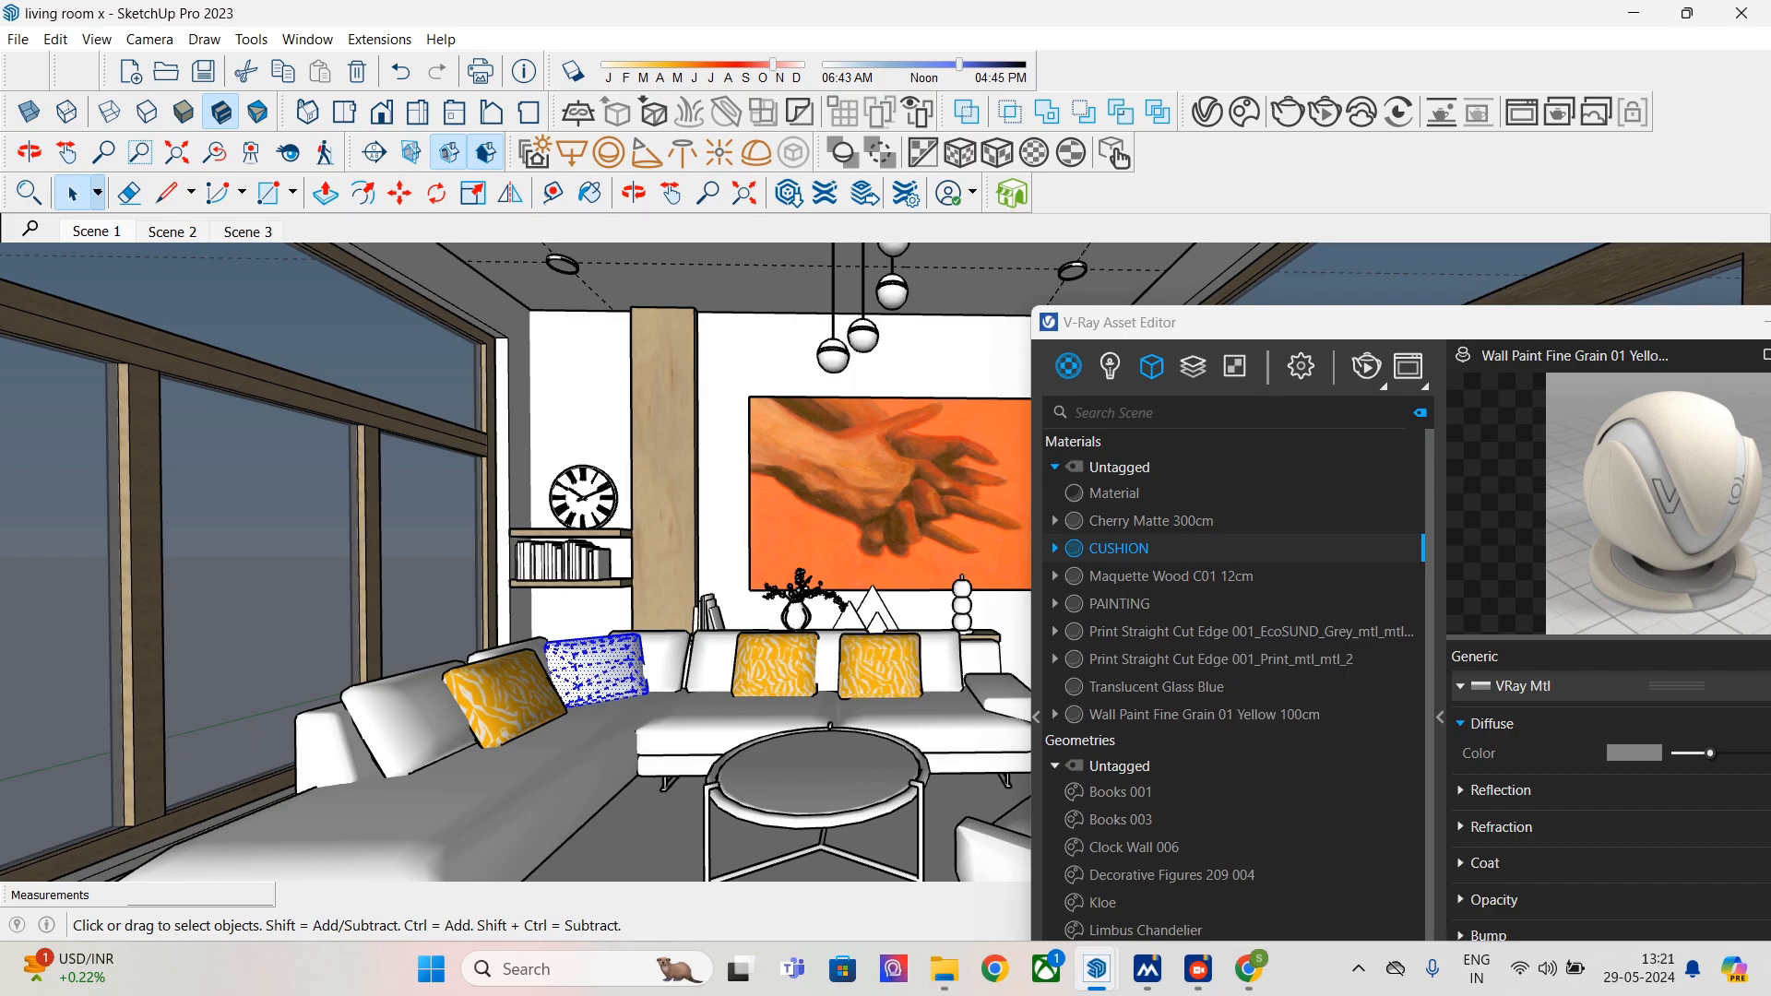
right_click(1206, 550)
click(1300, 608)
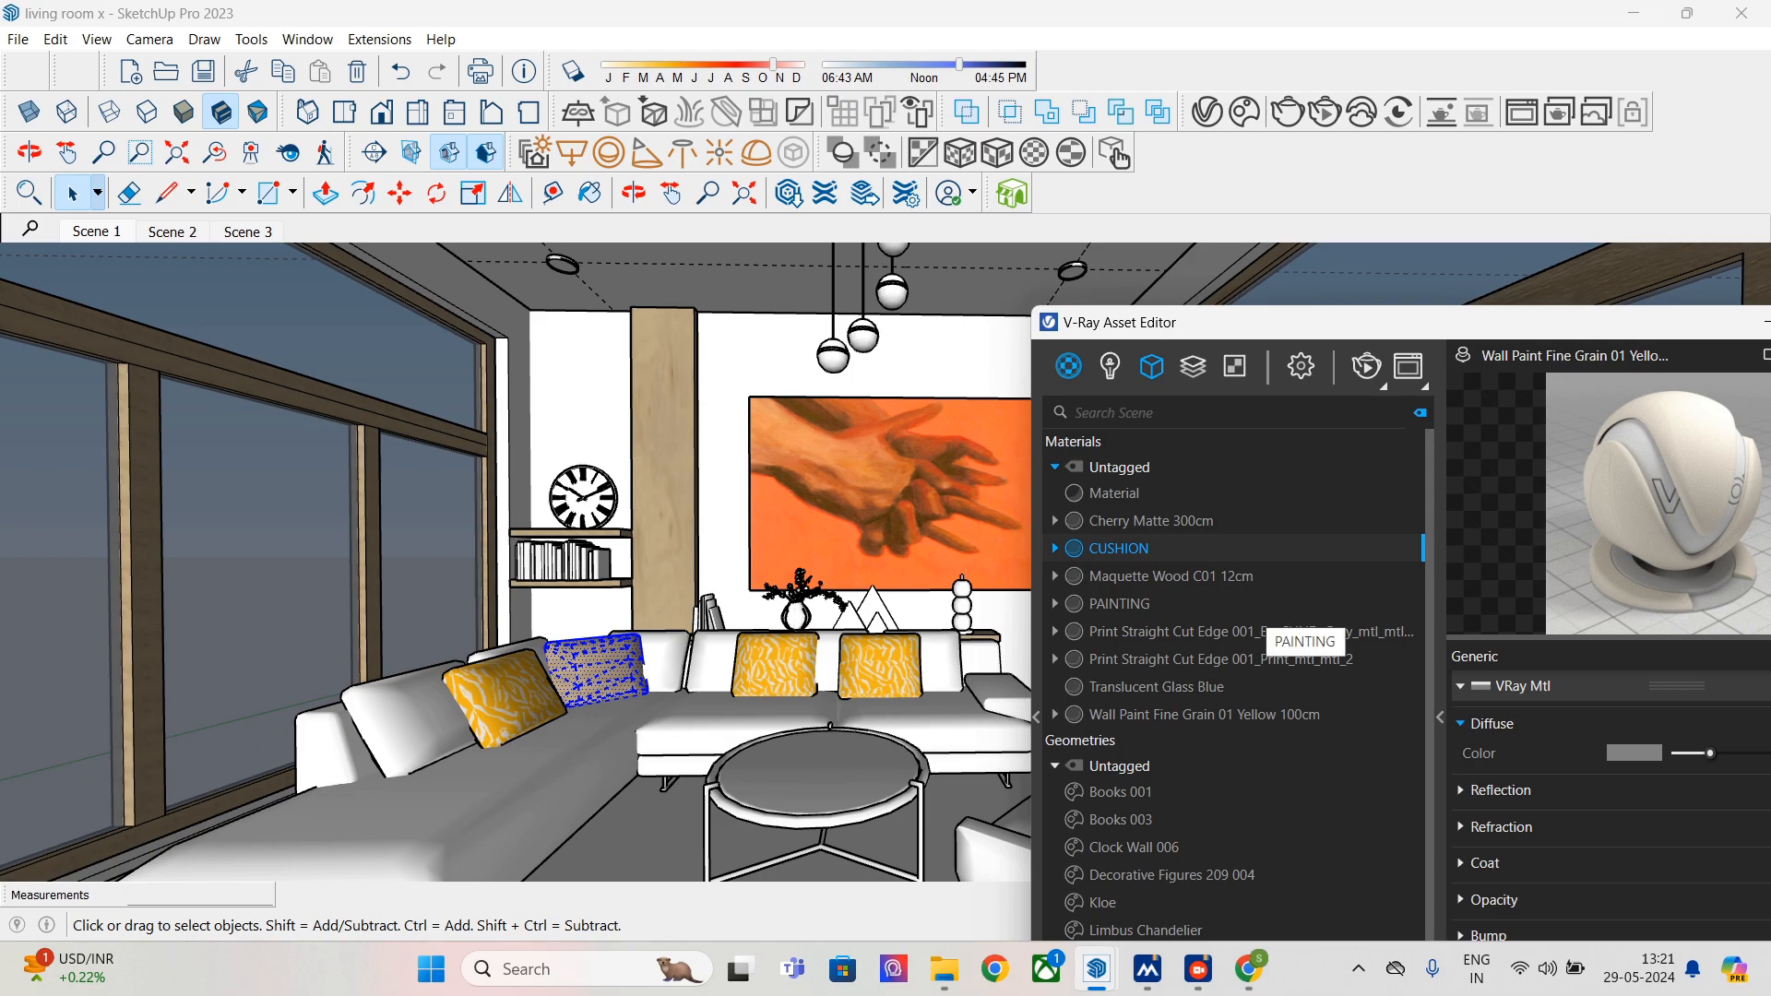
drag(1641, 322, 1531, 317)
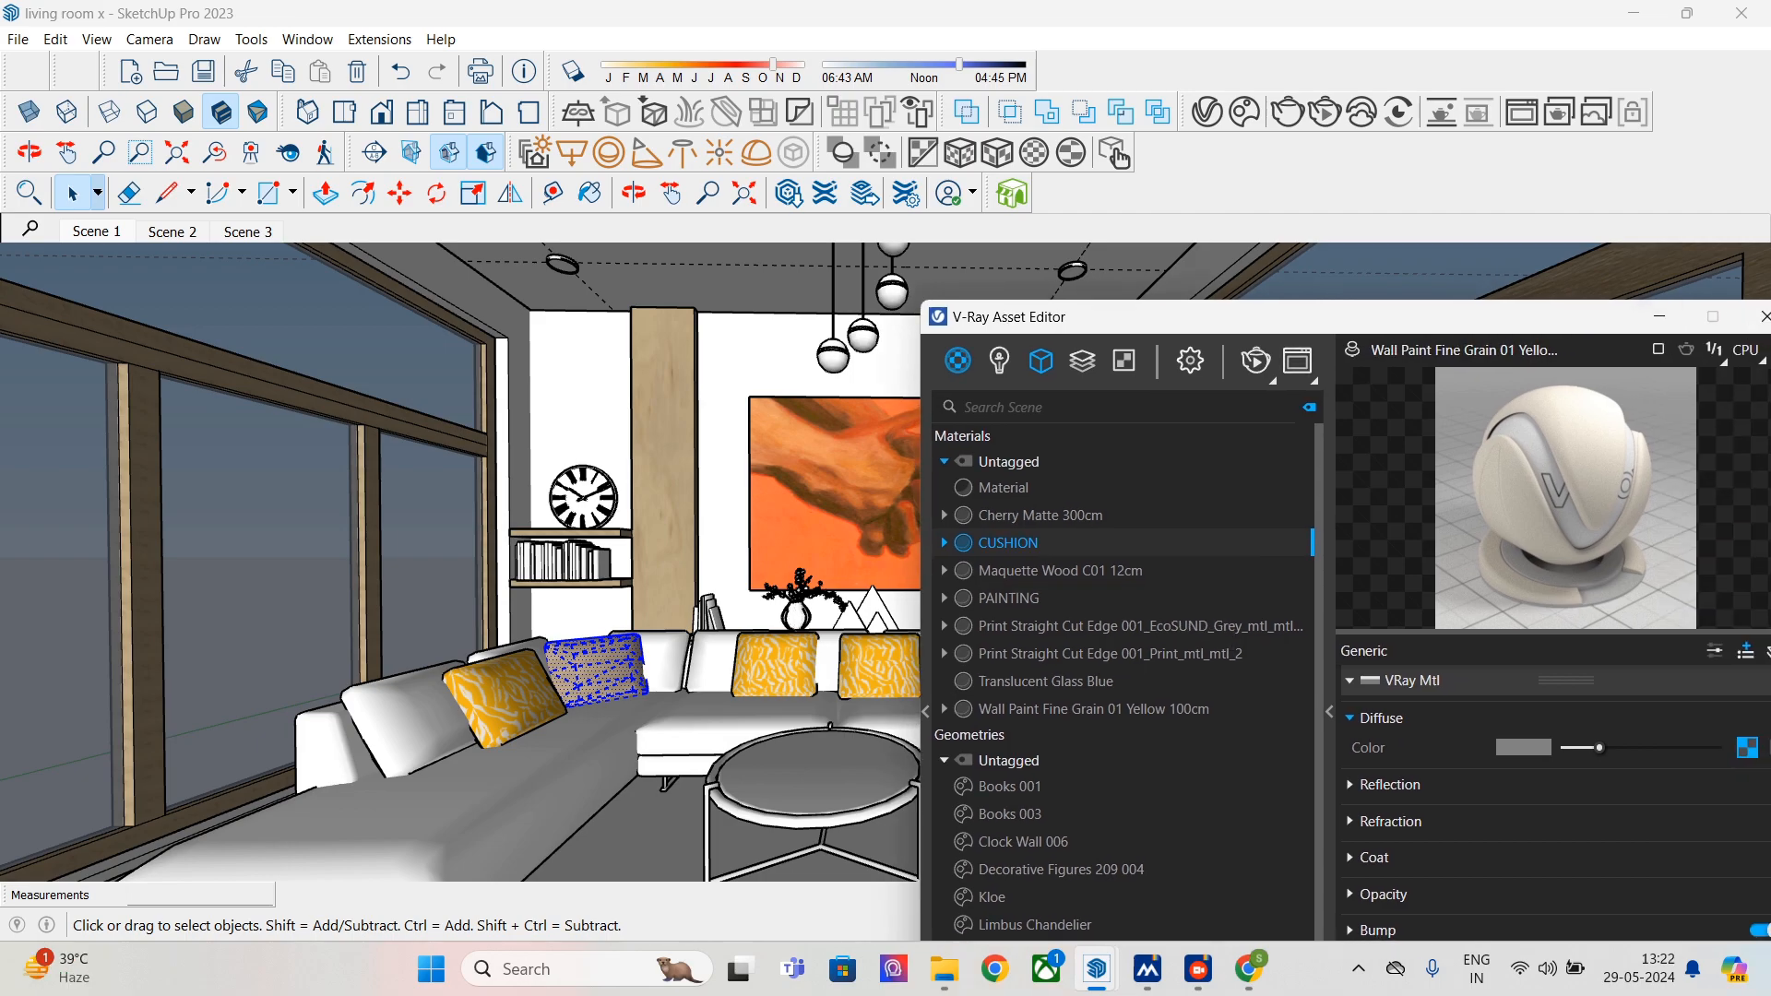
- Run an interactive V-Ray render and inspect the material on the sofa cushions
click(1255, 361)
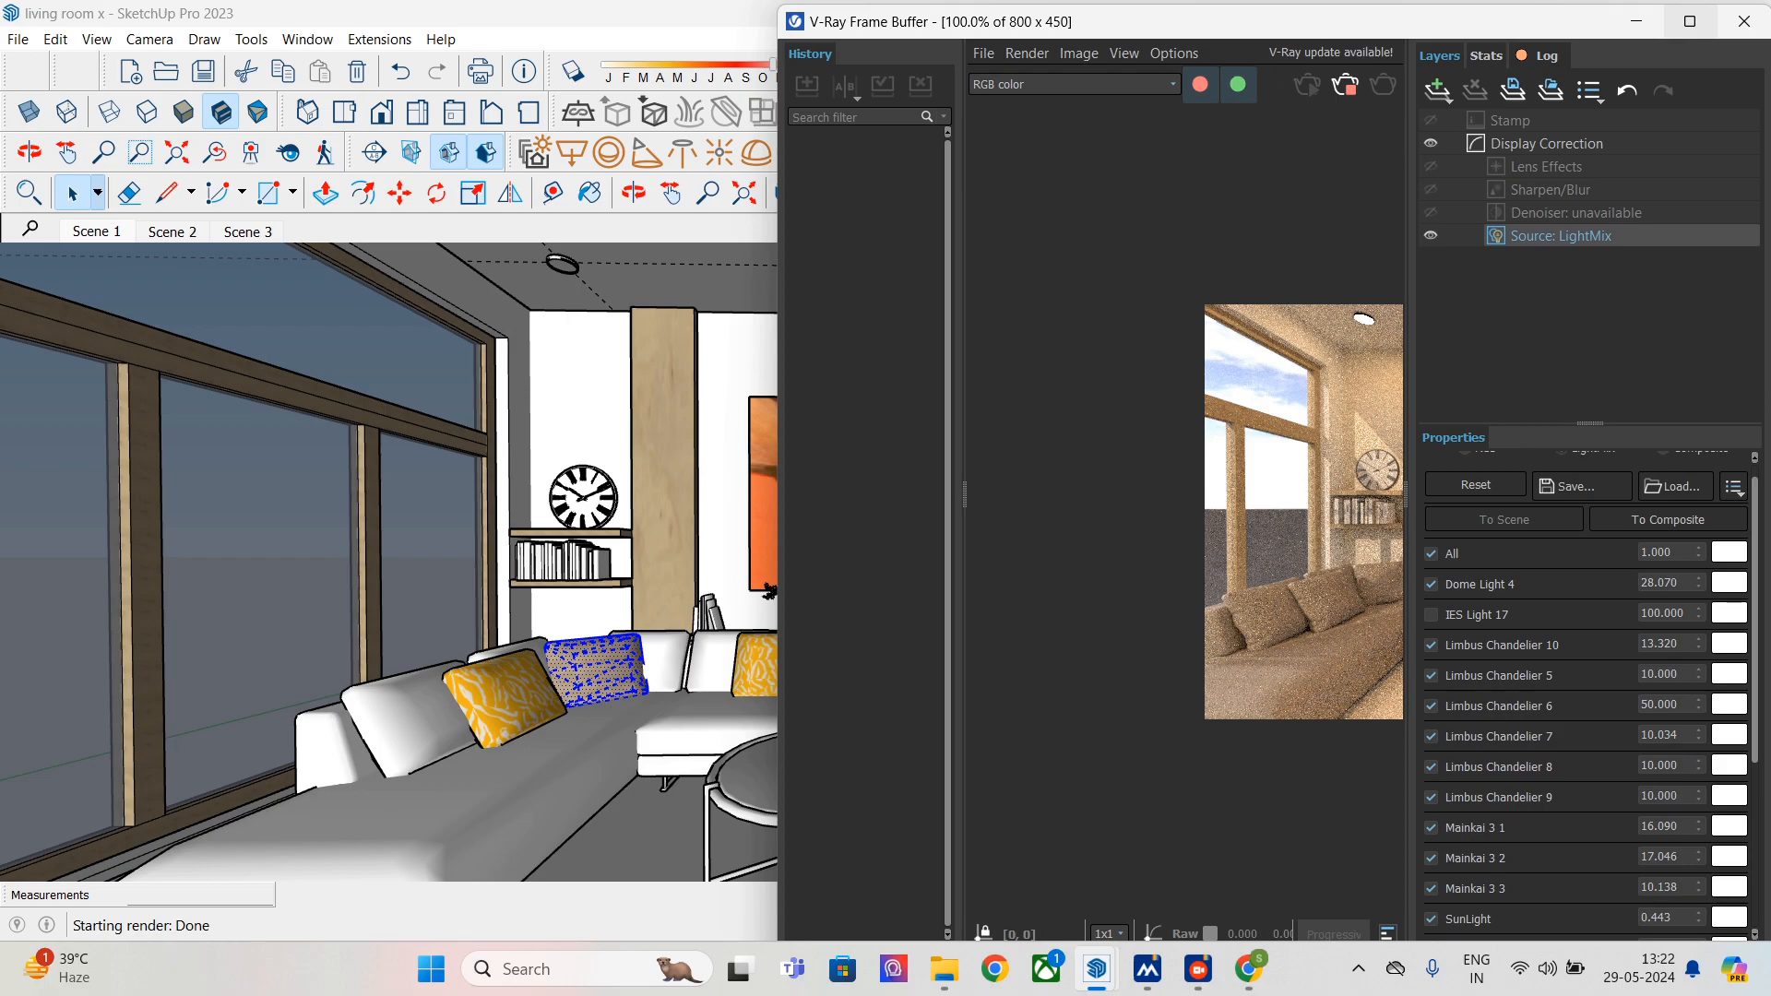
click(1690, 21)
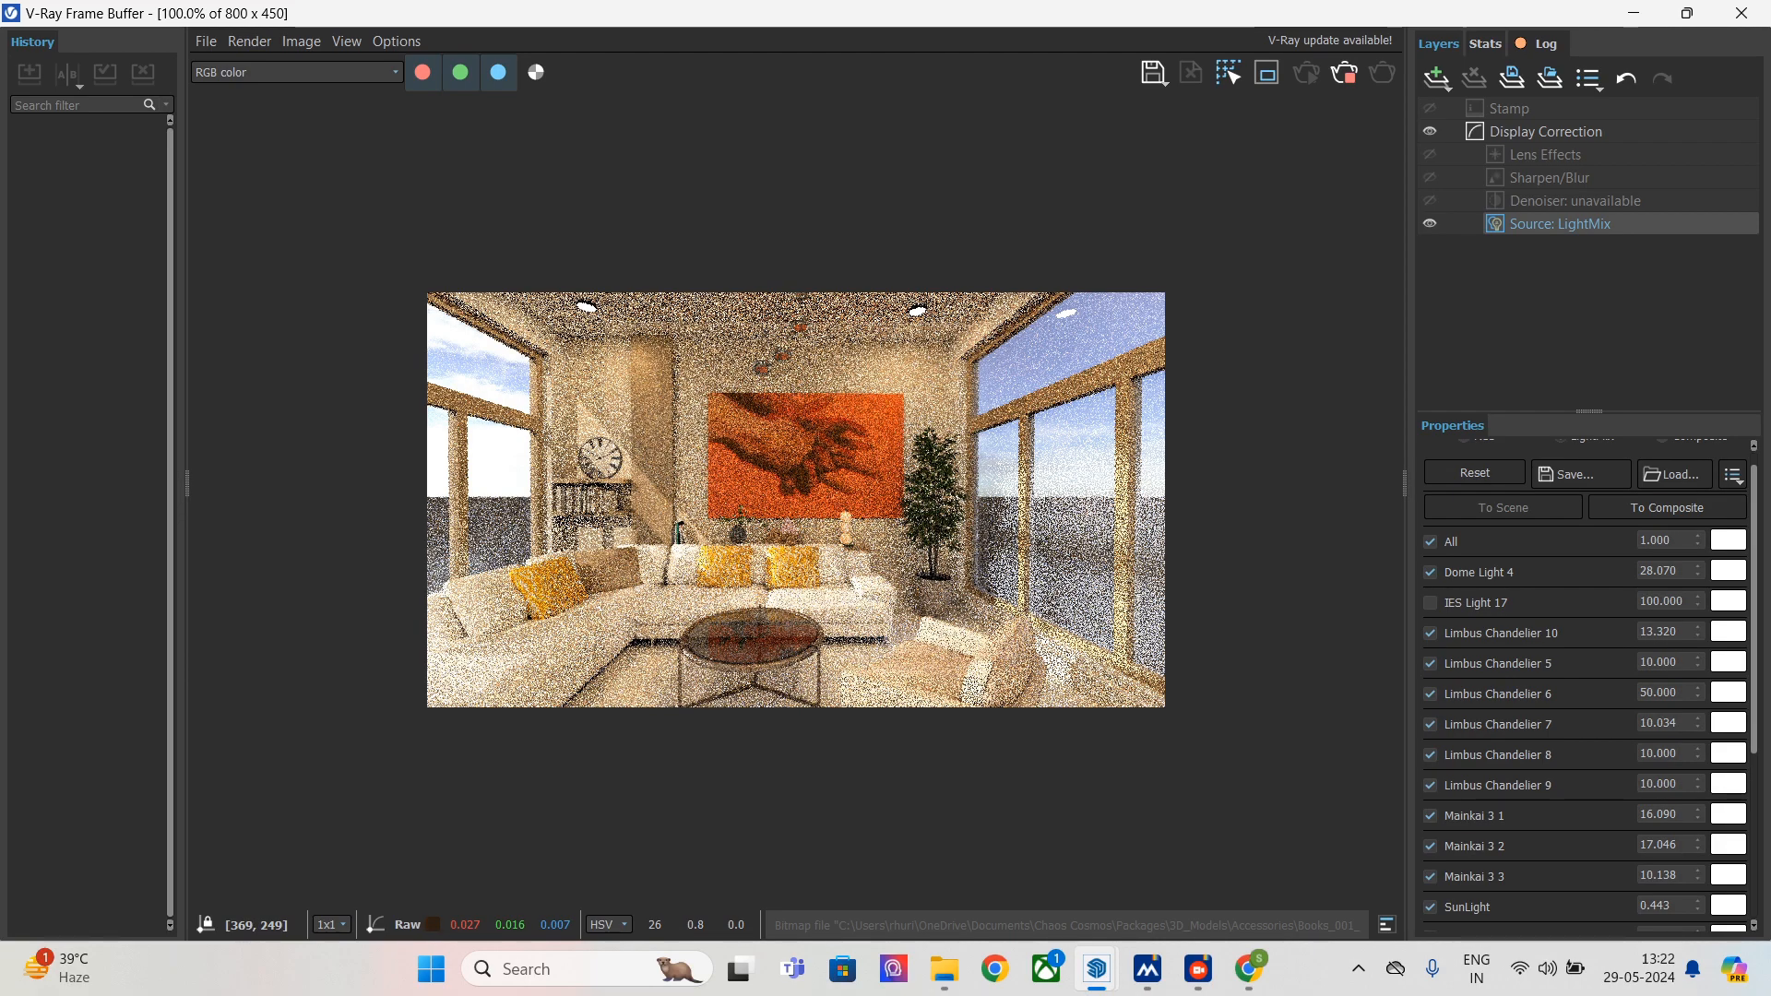
scroll(649, 550, up, 1)
scroll(705, 780, right, 1)
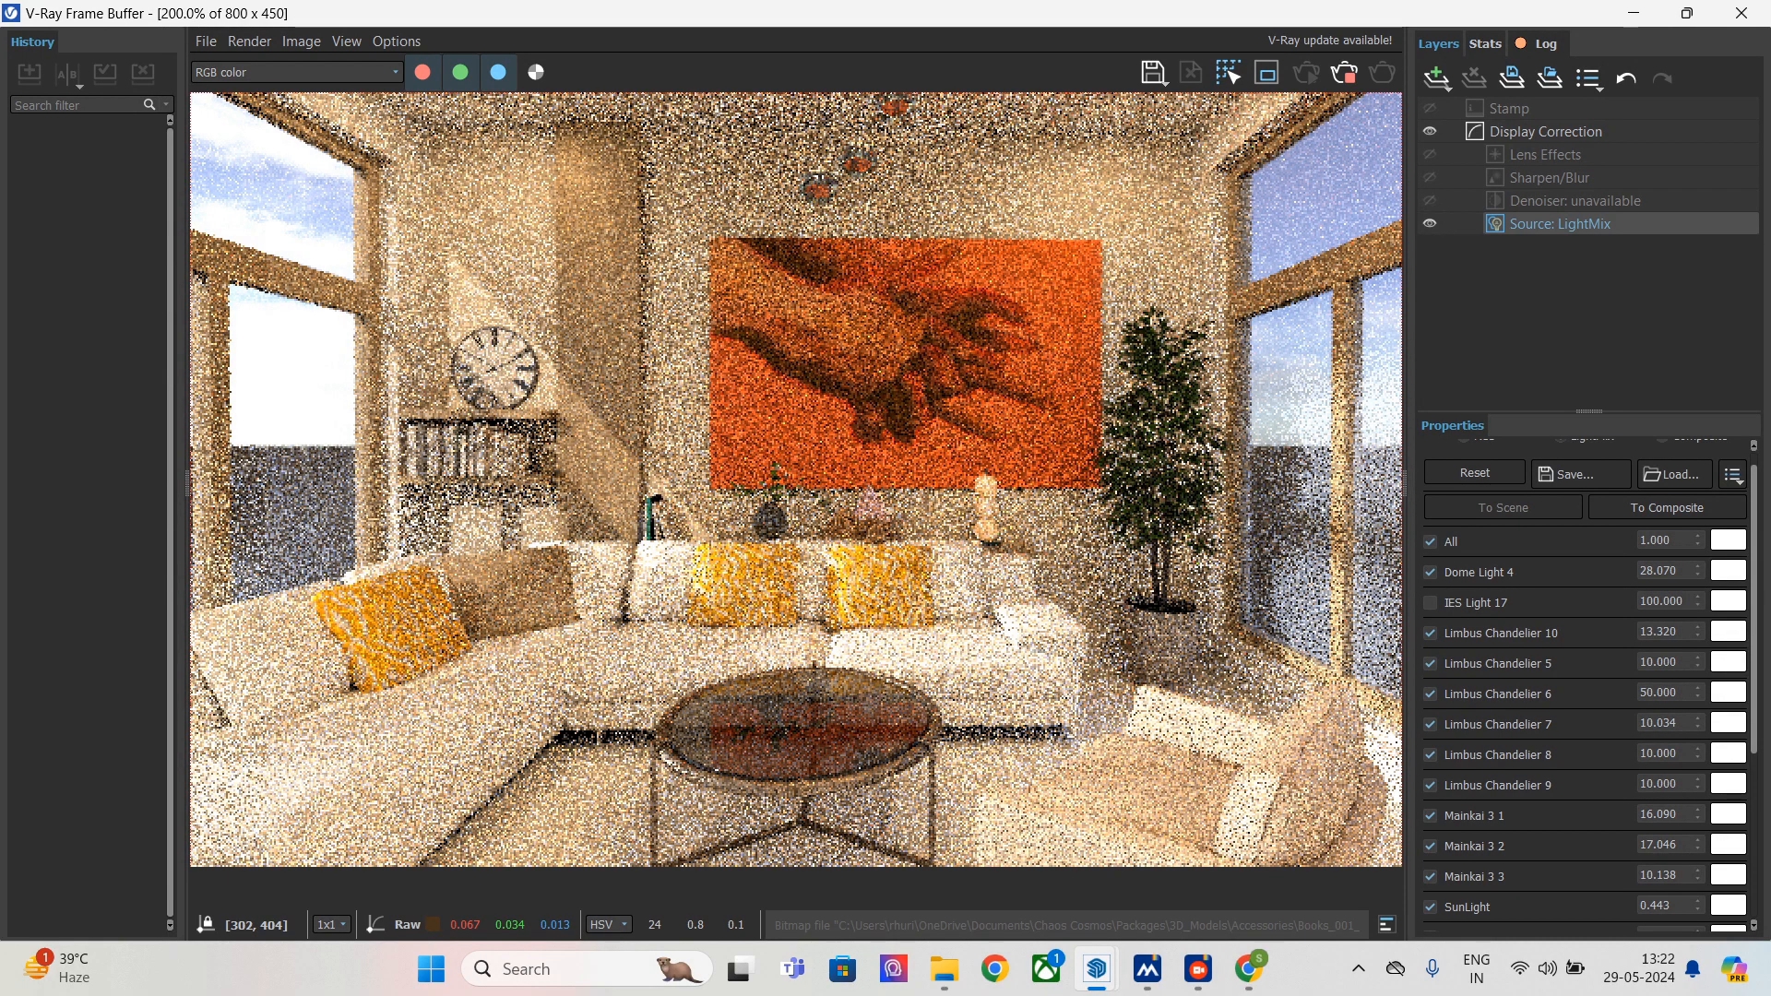
scroll(629, 593, down, 1)
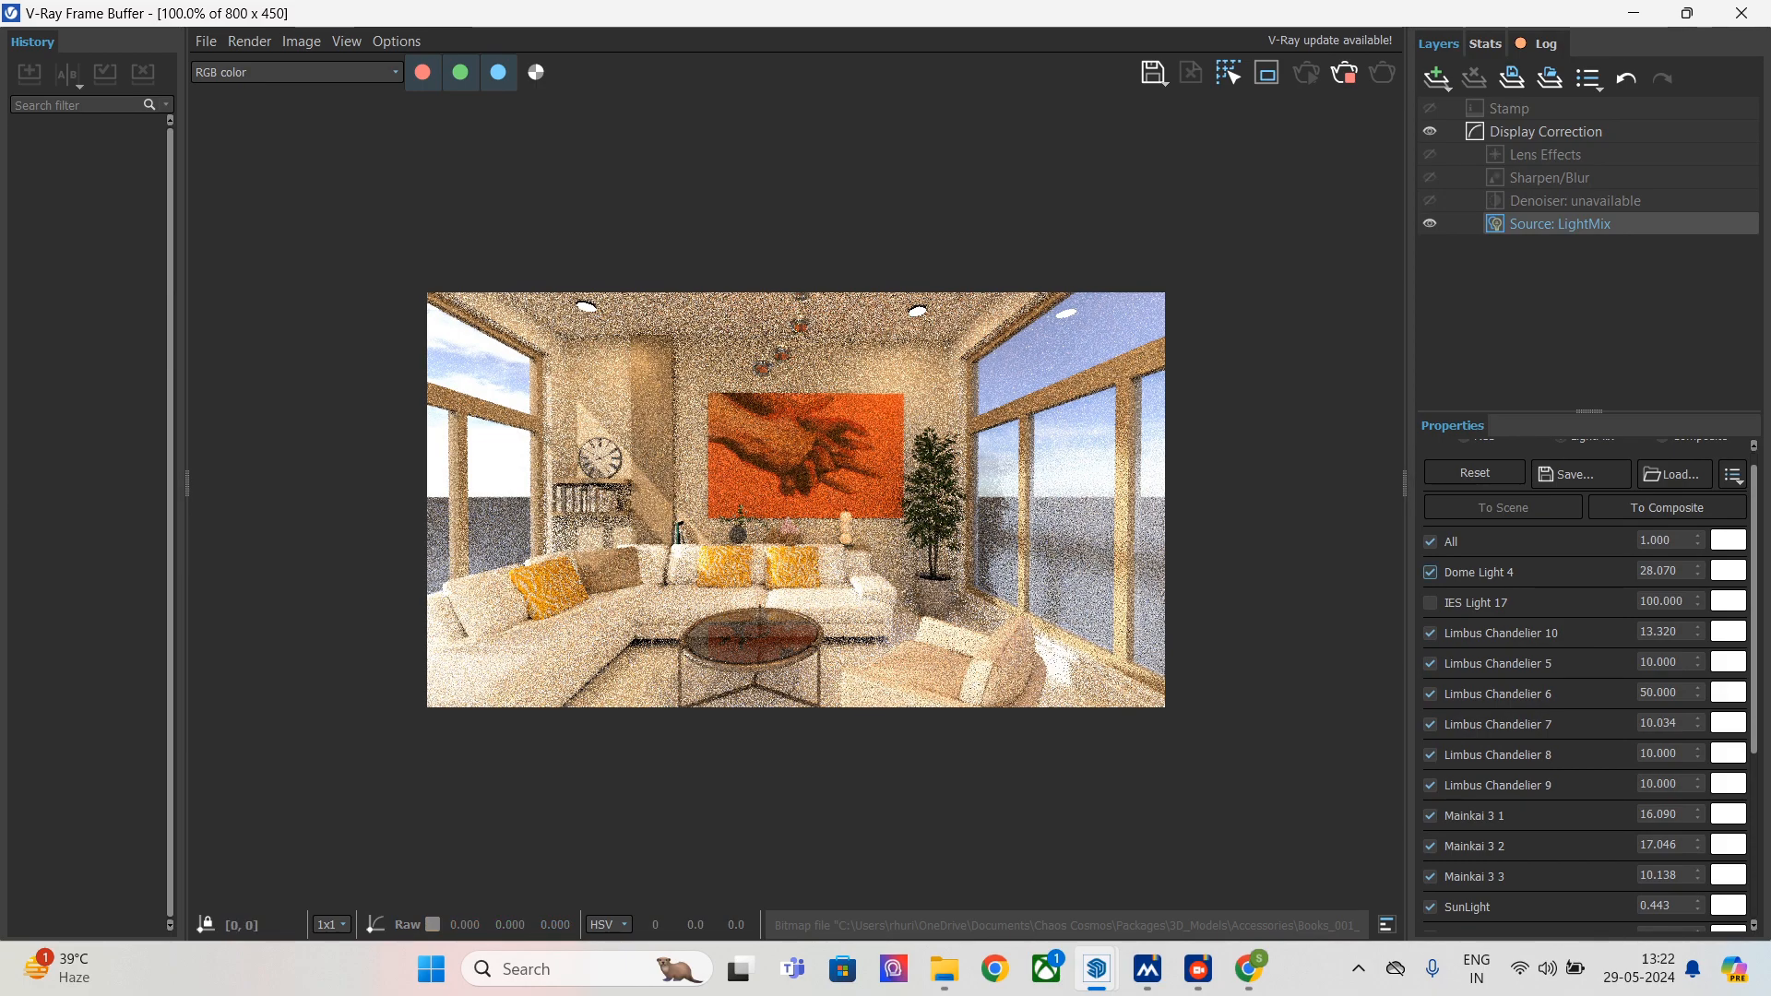
click(1633, 13)
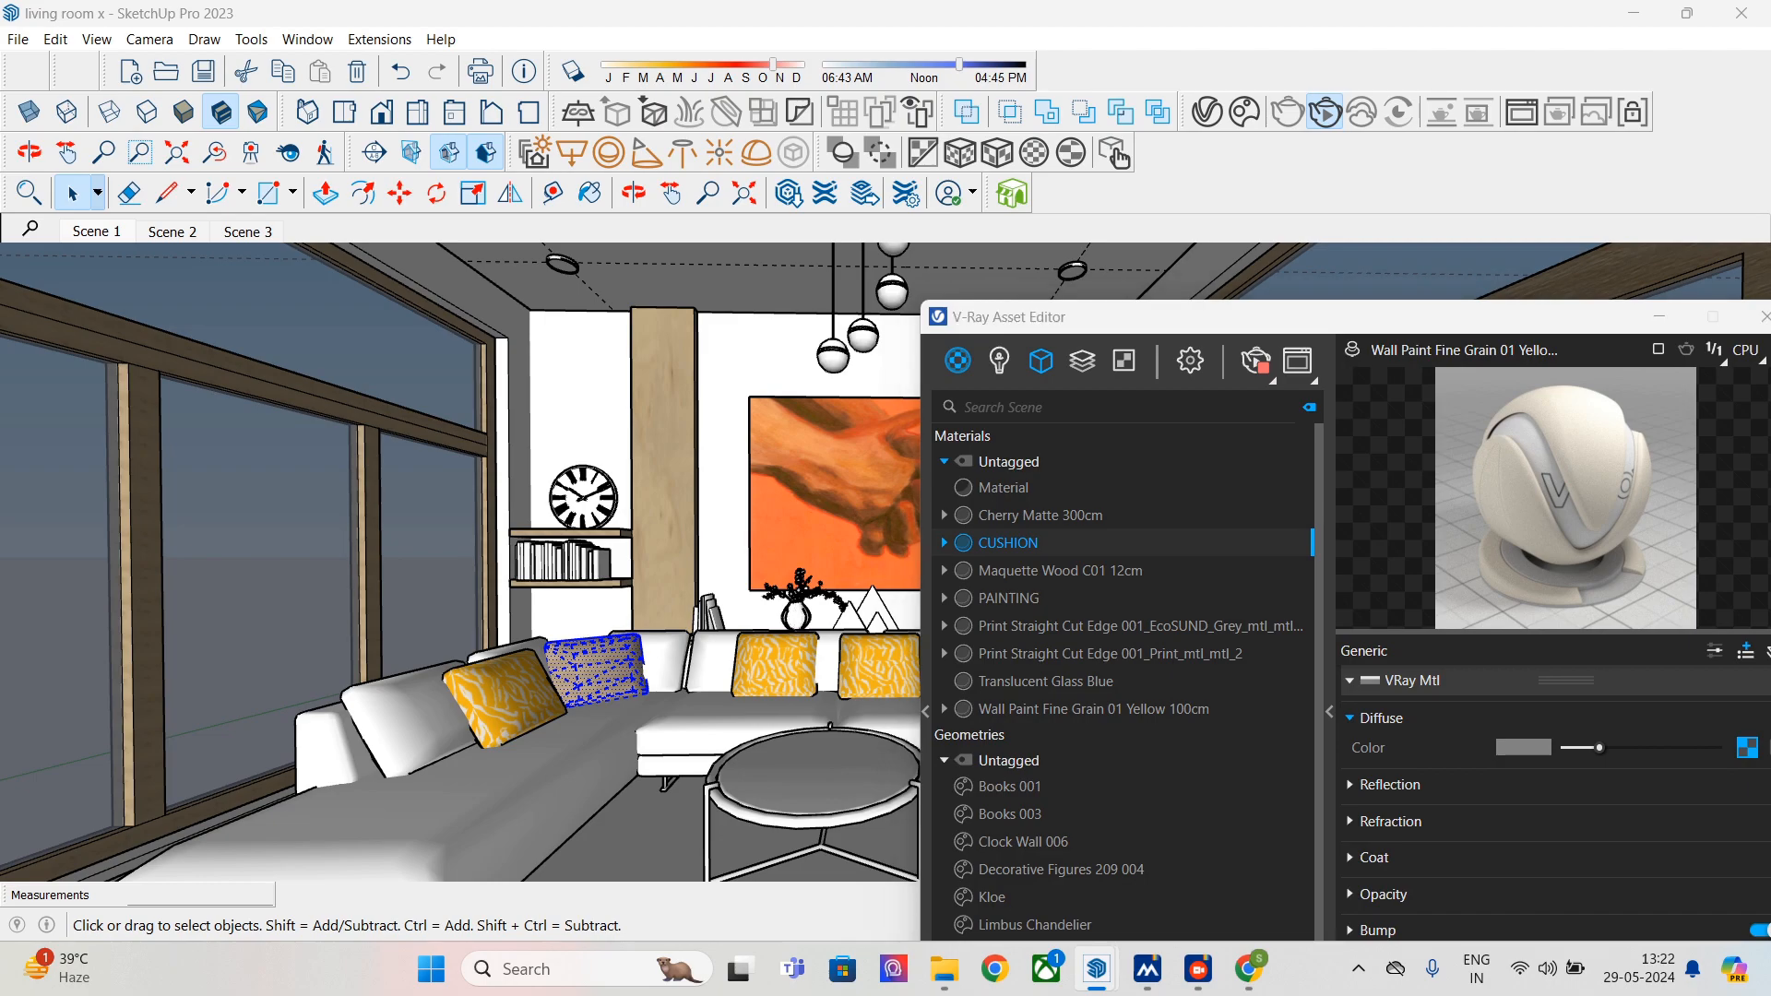
- Reapply the CUSHION material to the selected corner cushion and check it in a fresh interactive render
right_click(1040, 544)
click(1101, 594)
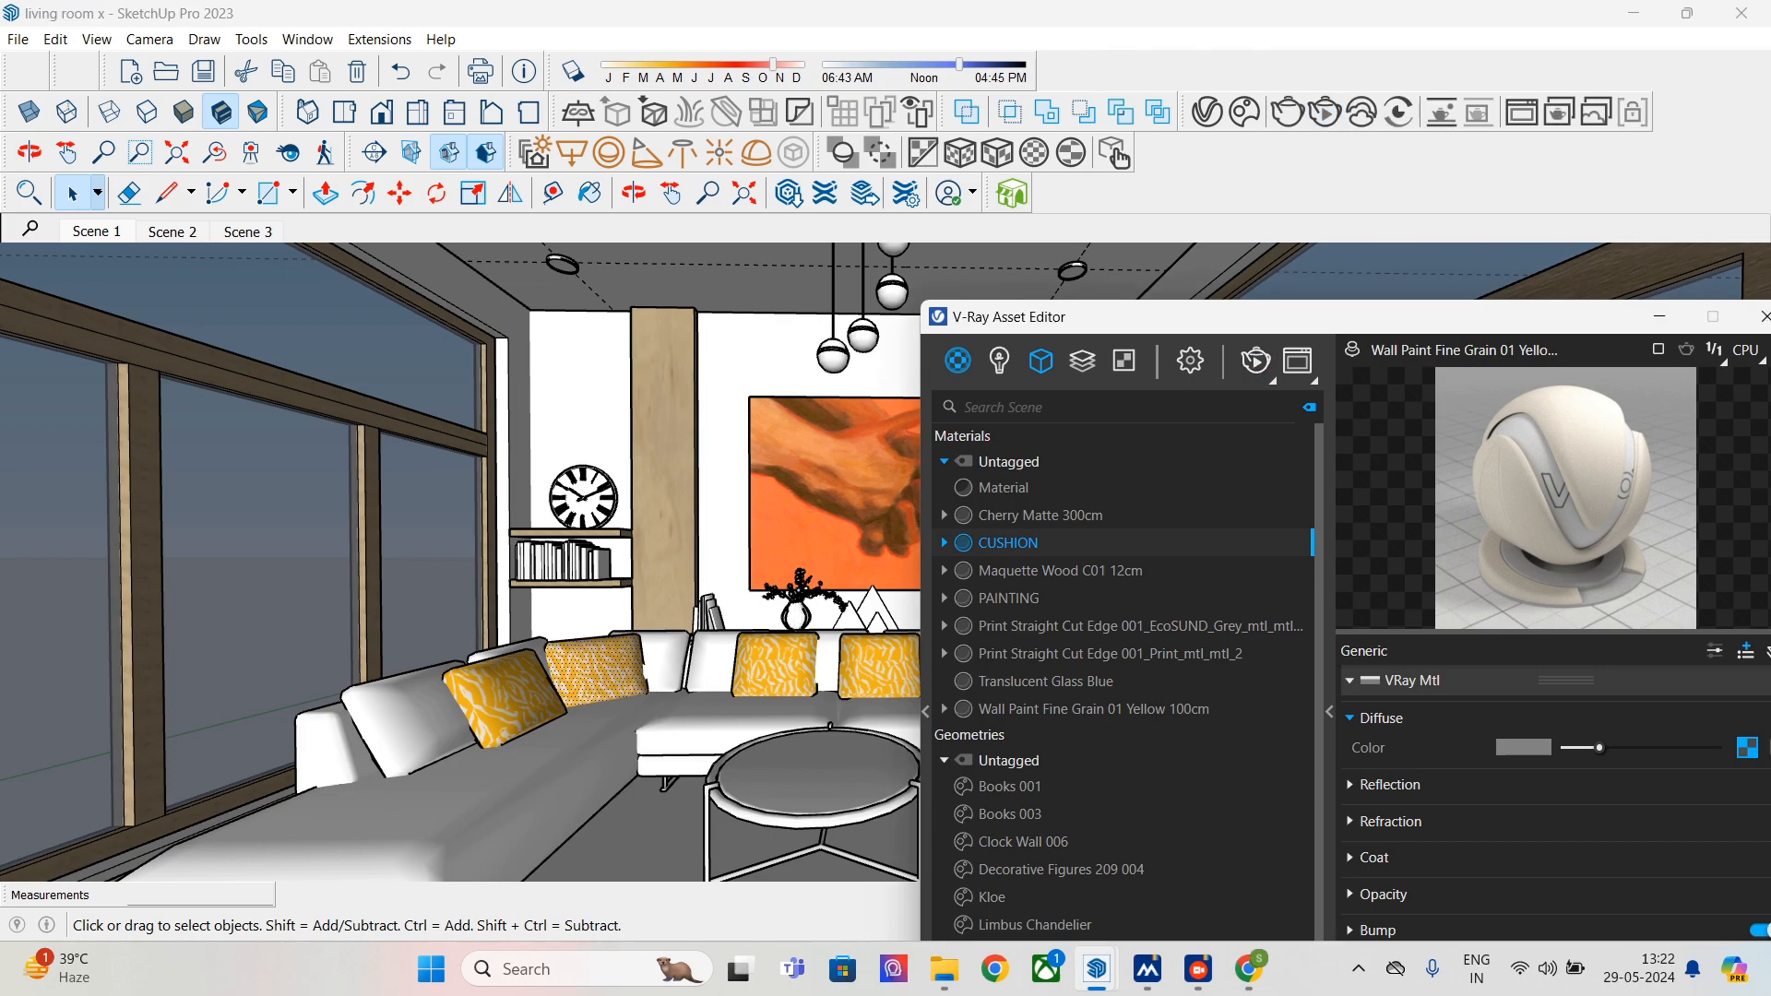
click(1255, 361)
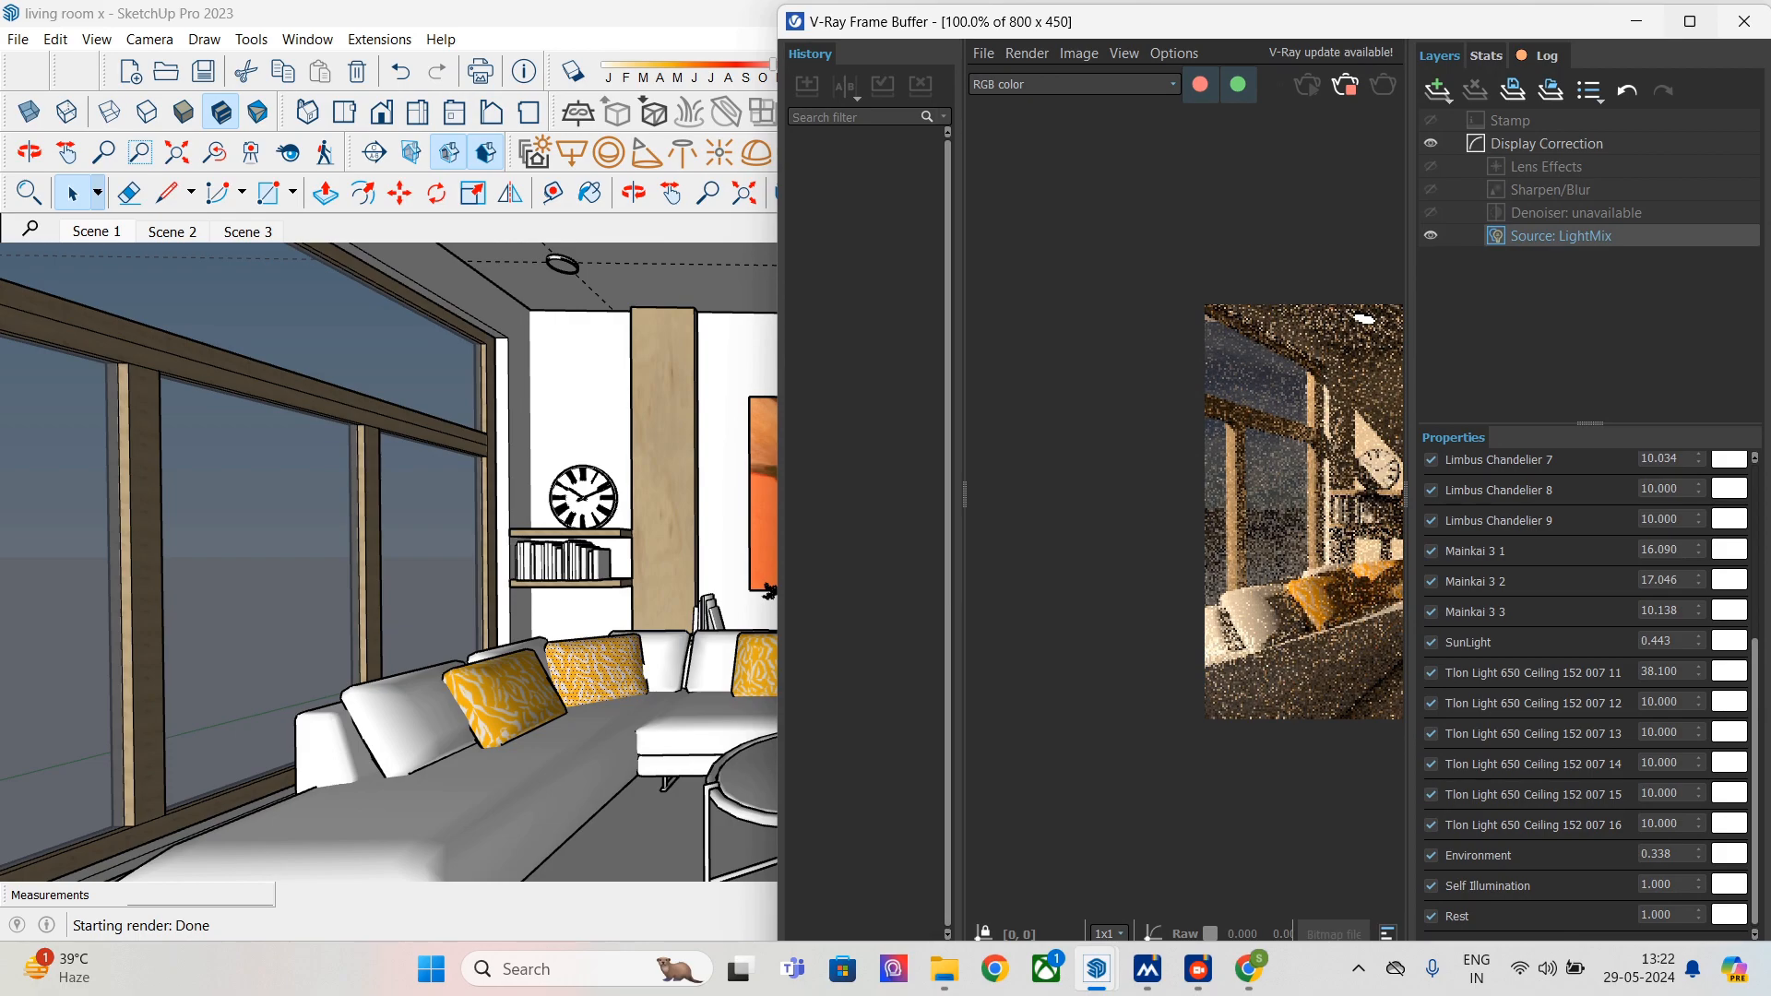
click(1689, 21)
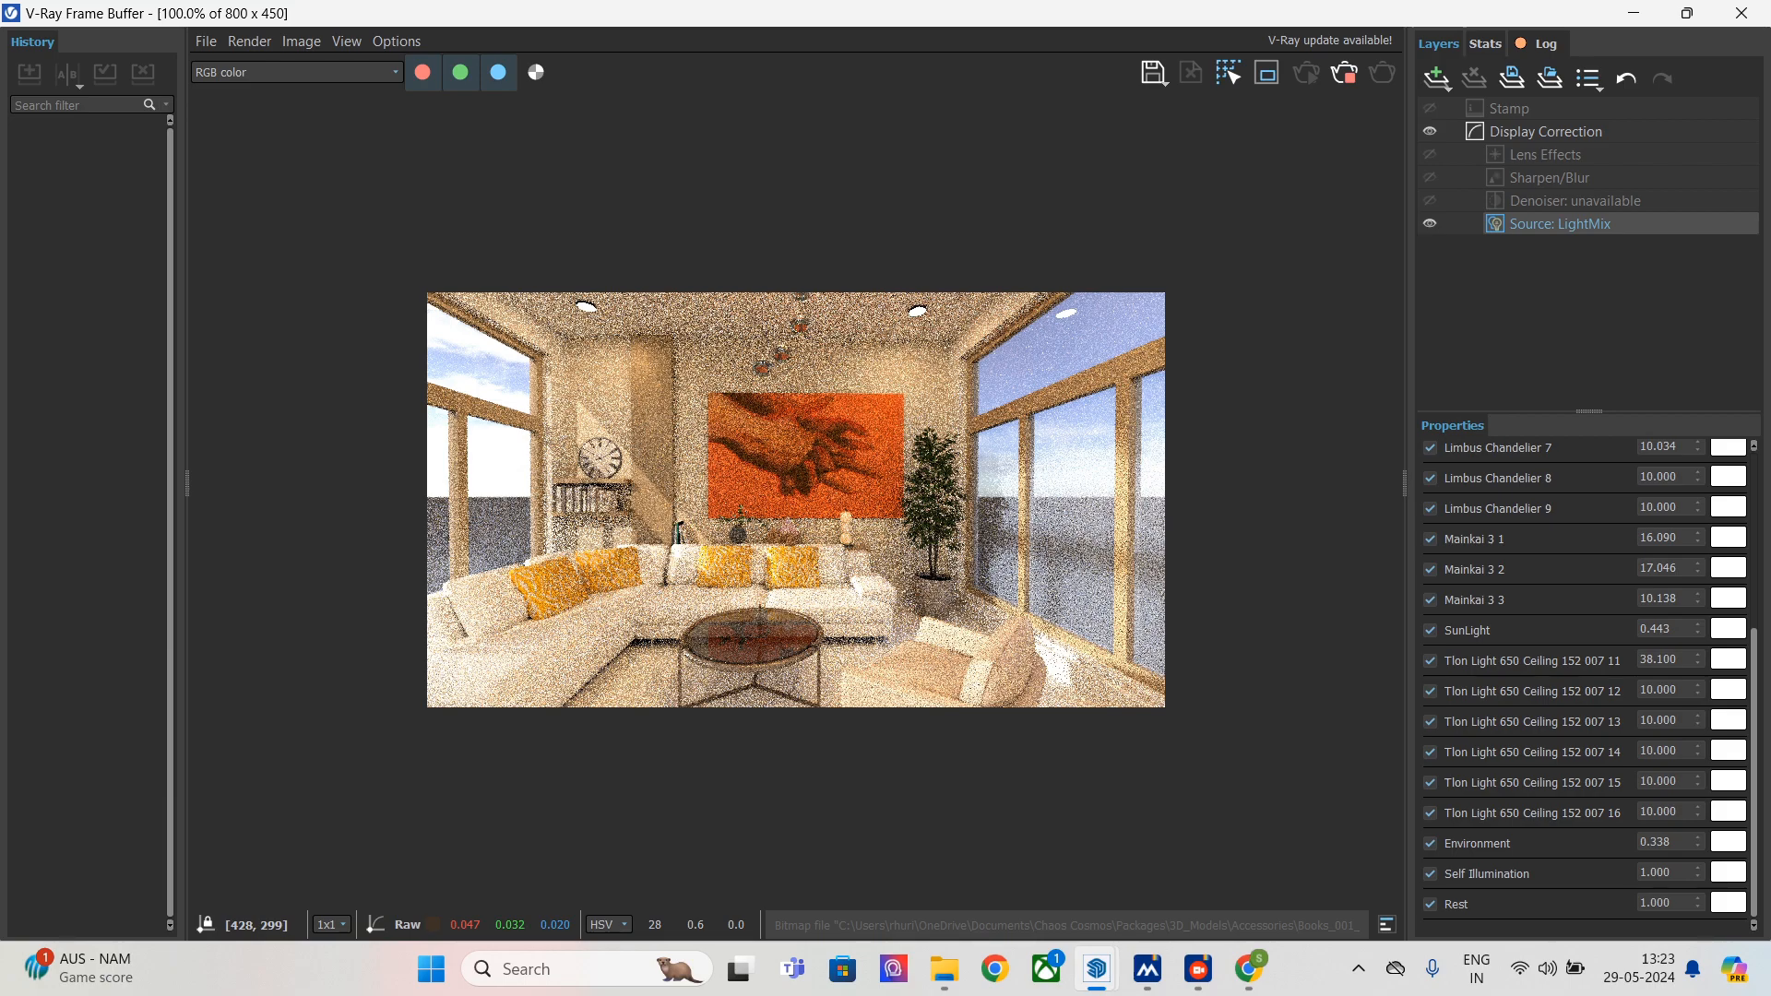
click(1633, 13)
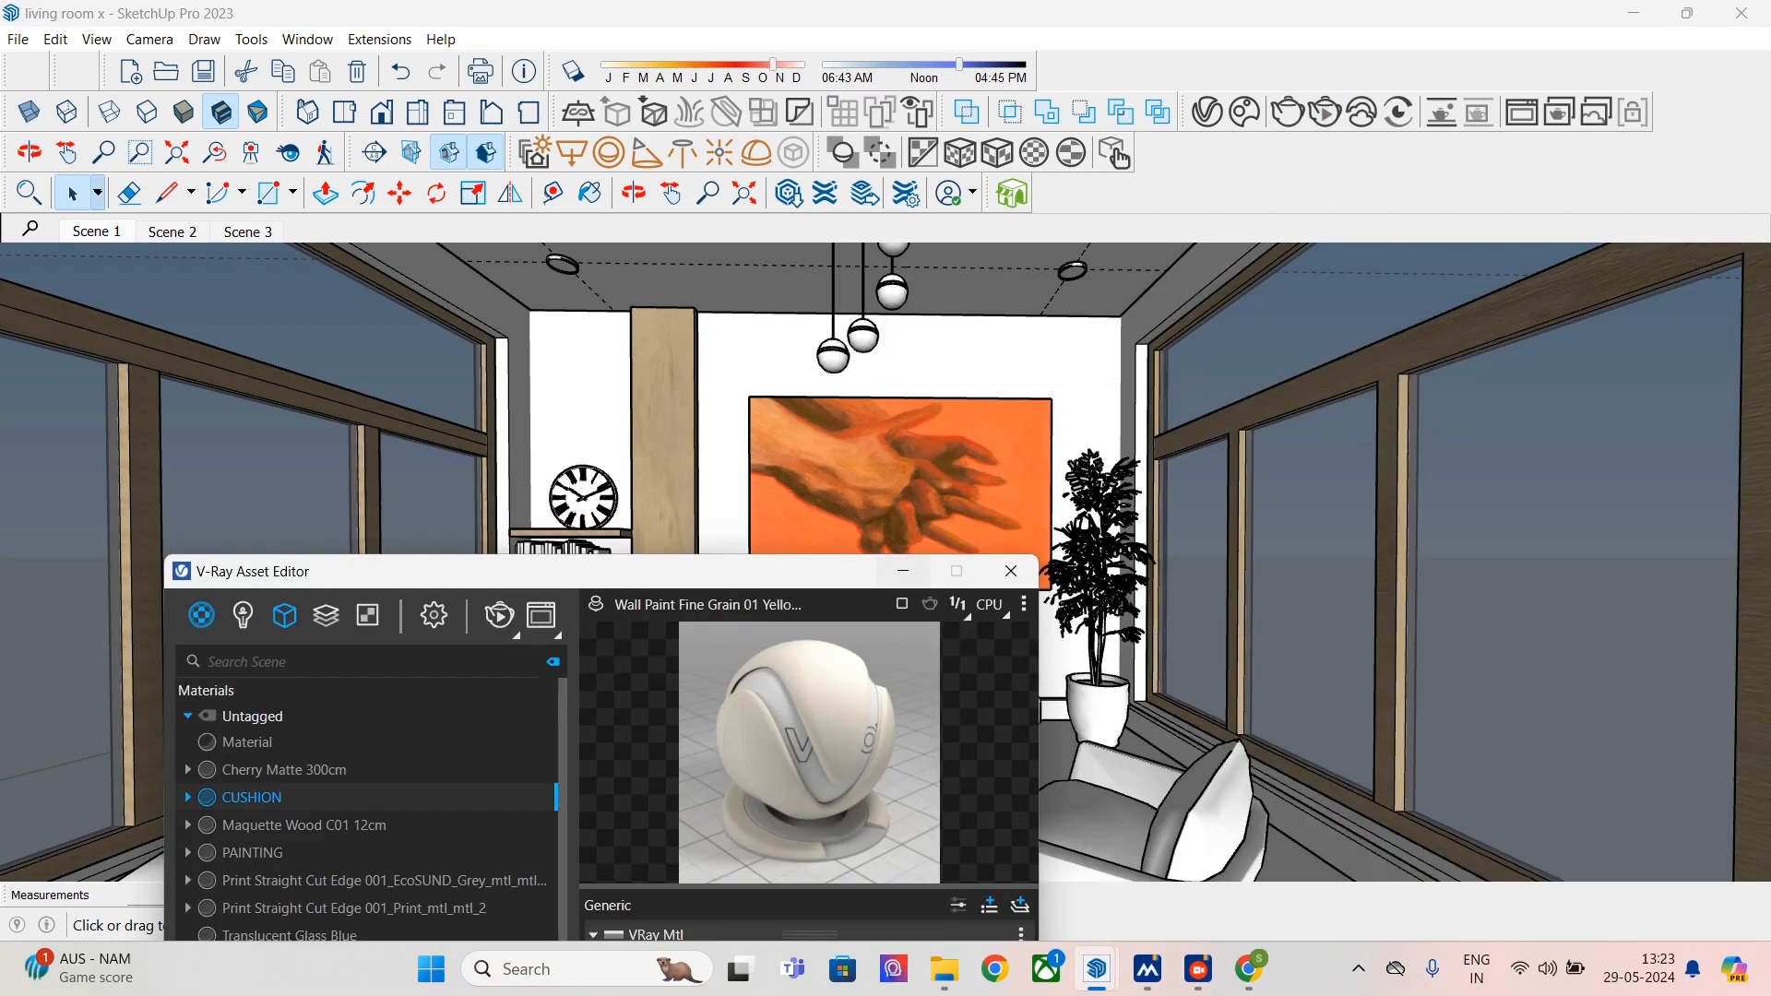
- Recolour the wall artwork's PAINTING material with an HSB hue of 28 and saturation of 73
click(902, 571)
click(902, 498)
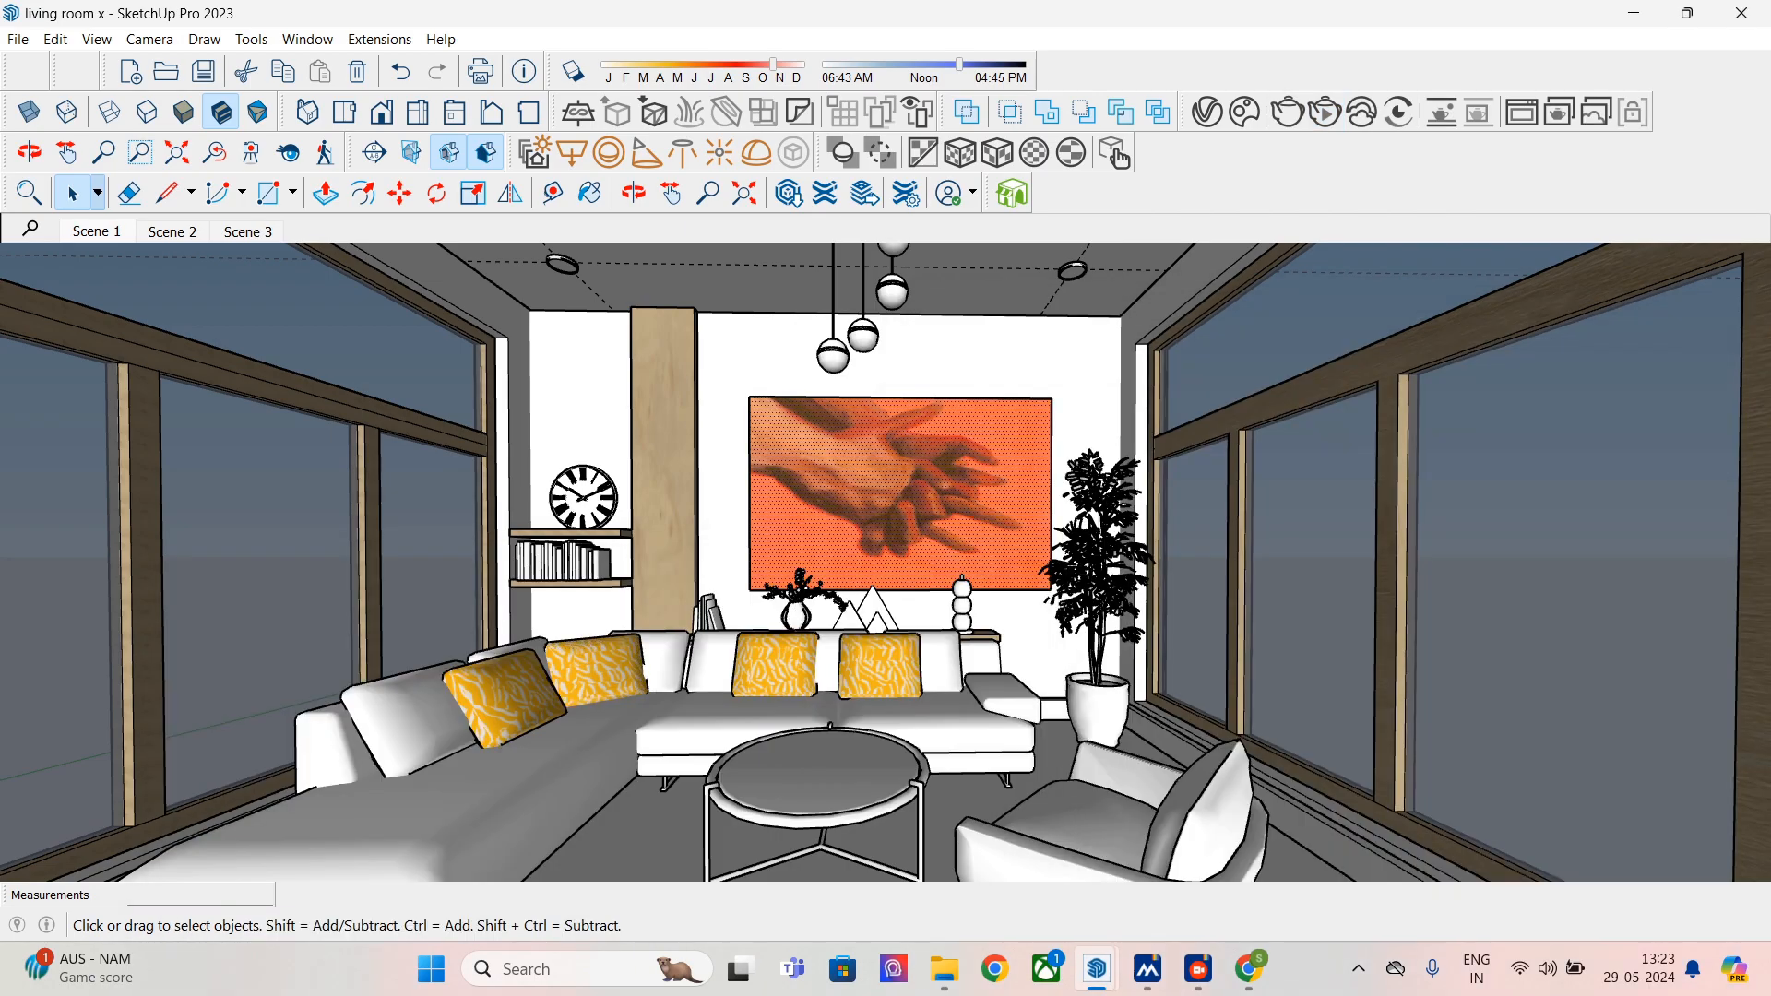
click(590, 193)
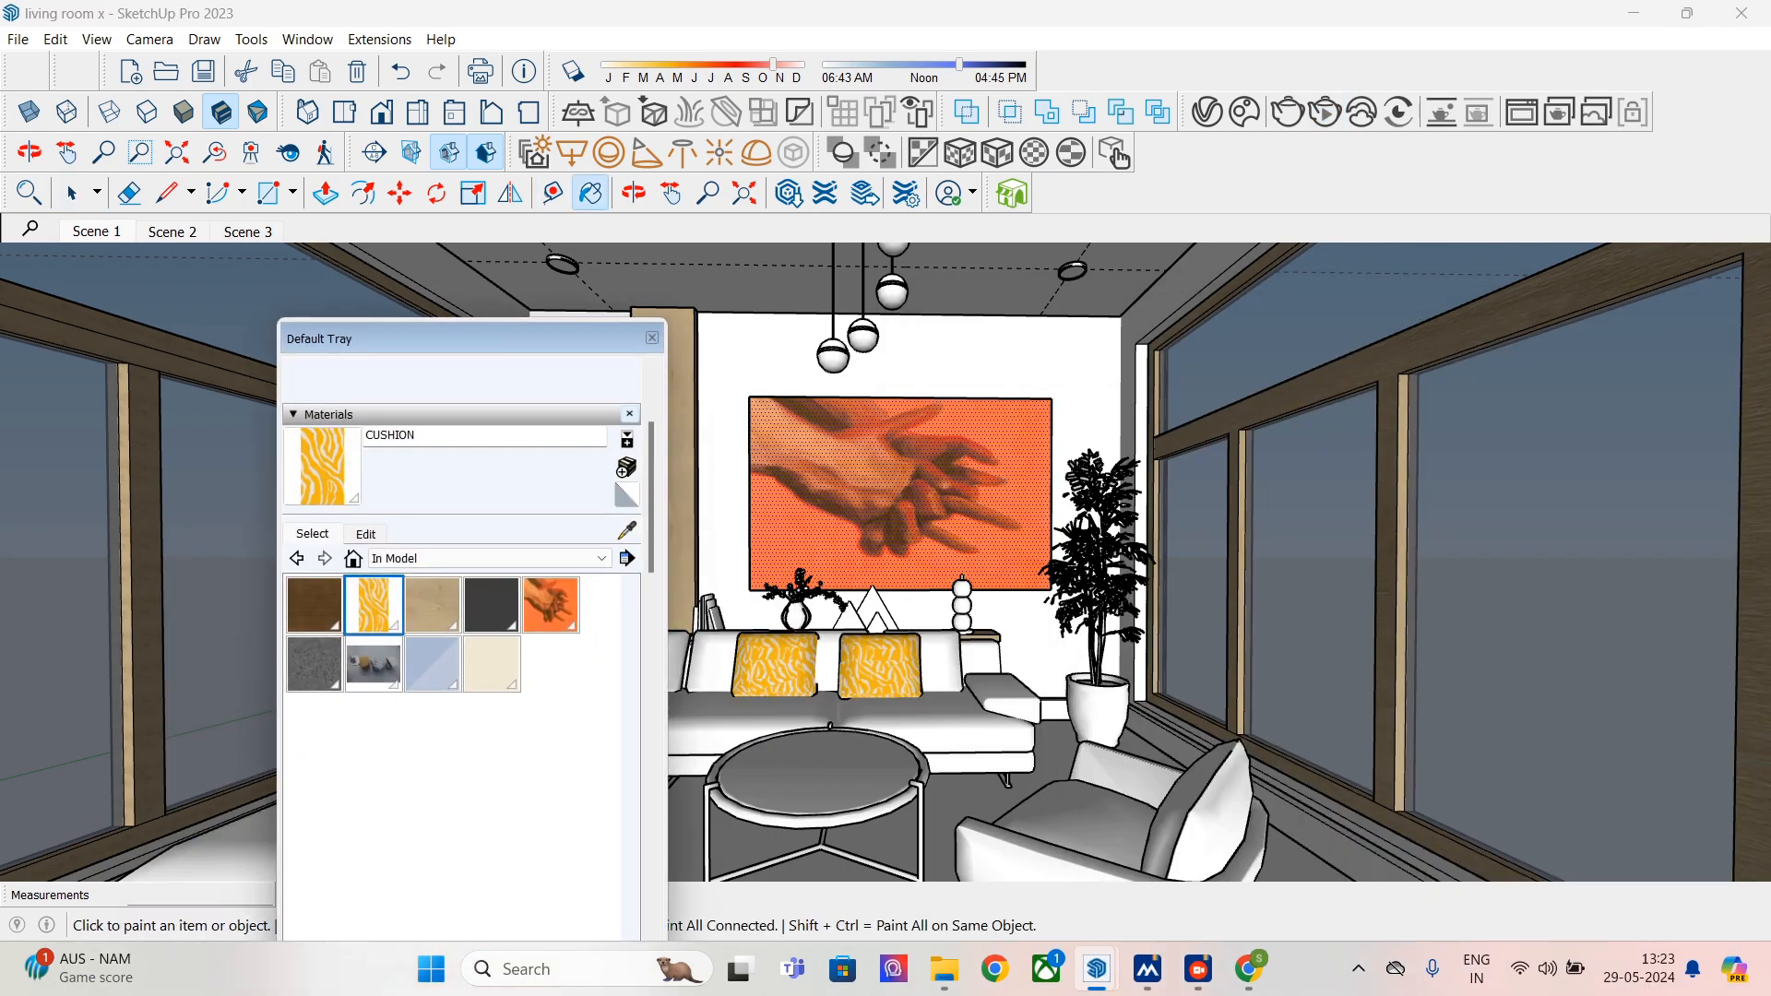
click(551, 605)
click(366, 534)
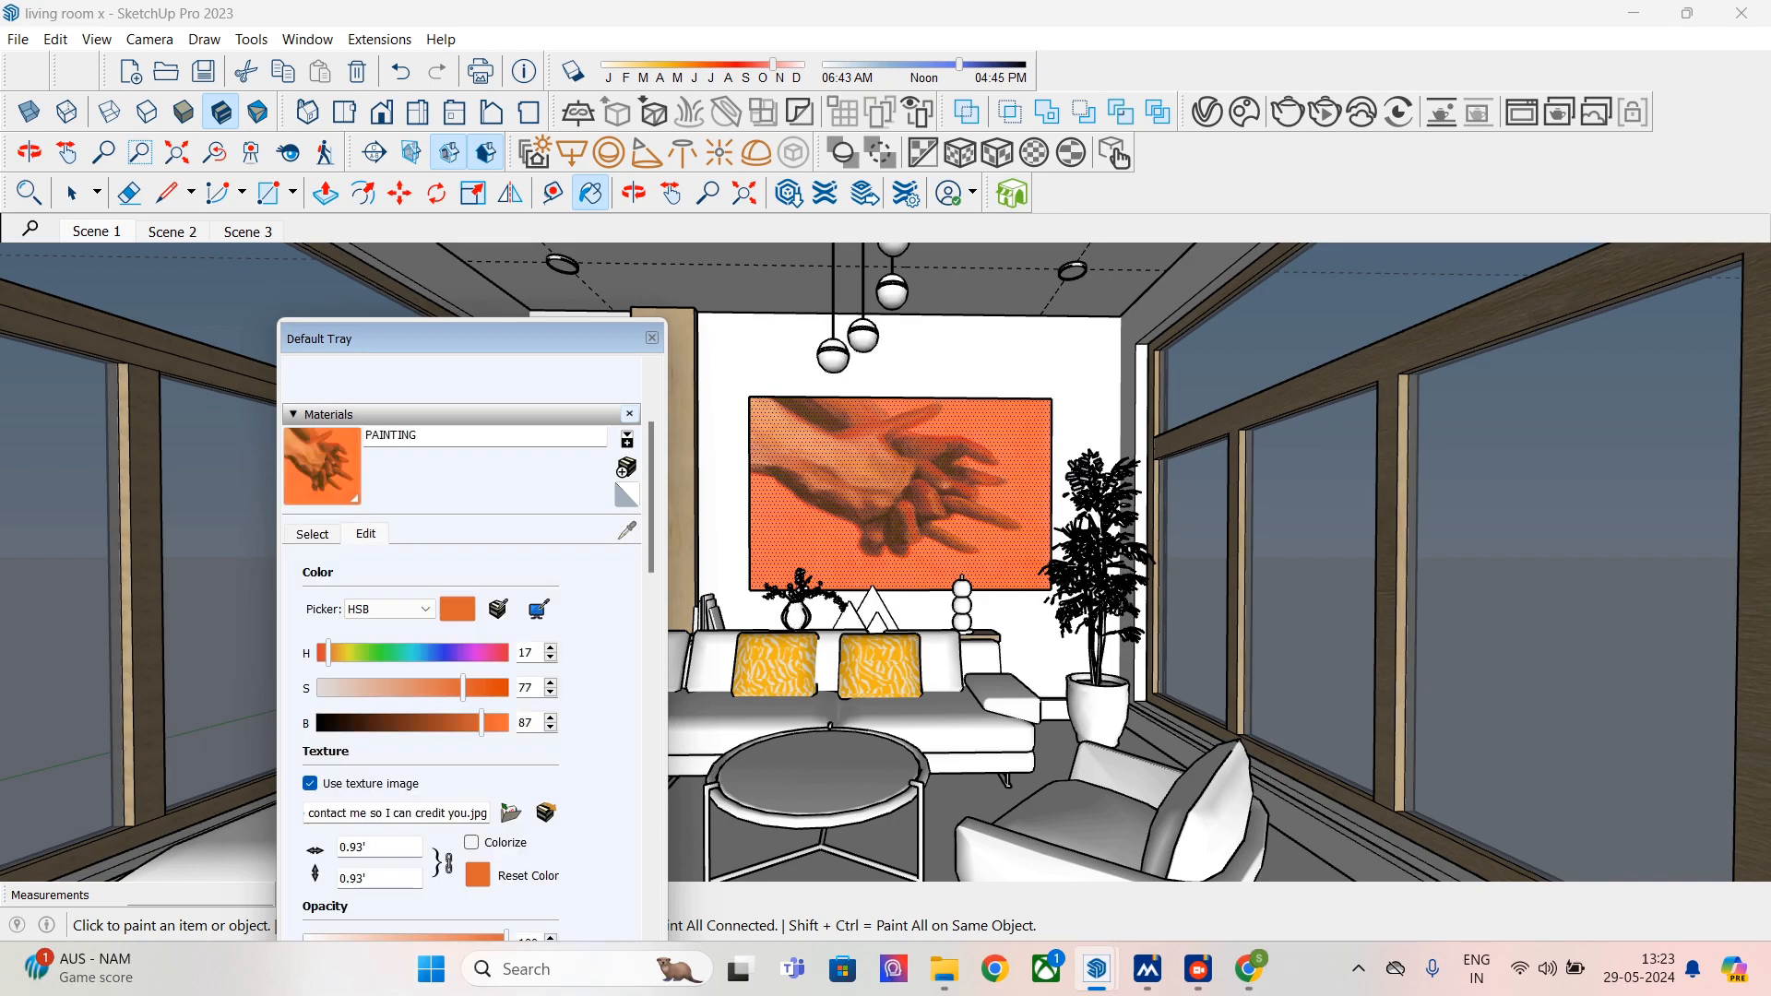
drag(328, 653, 334, 652)
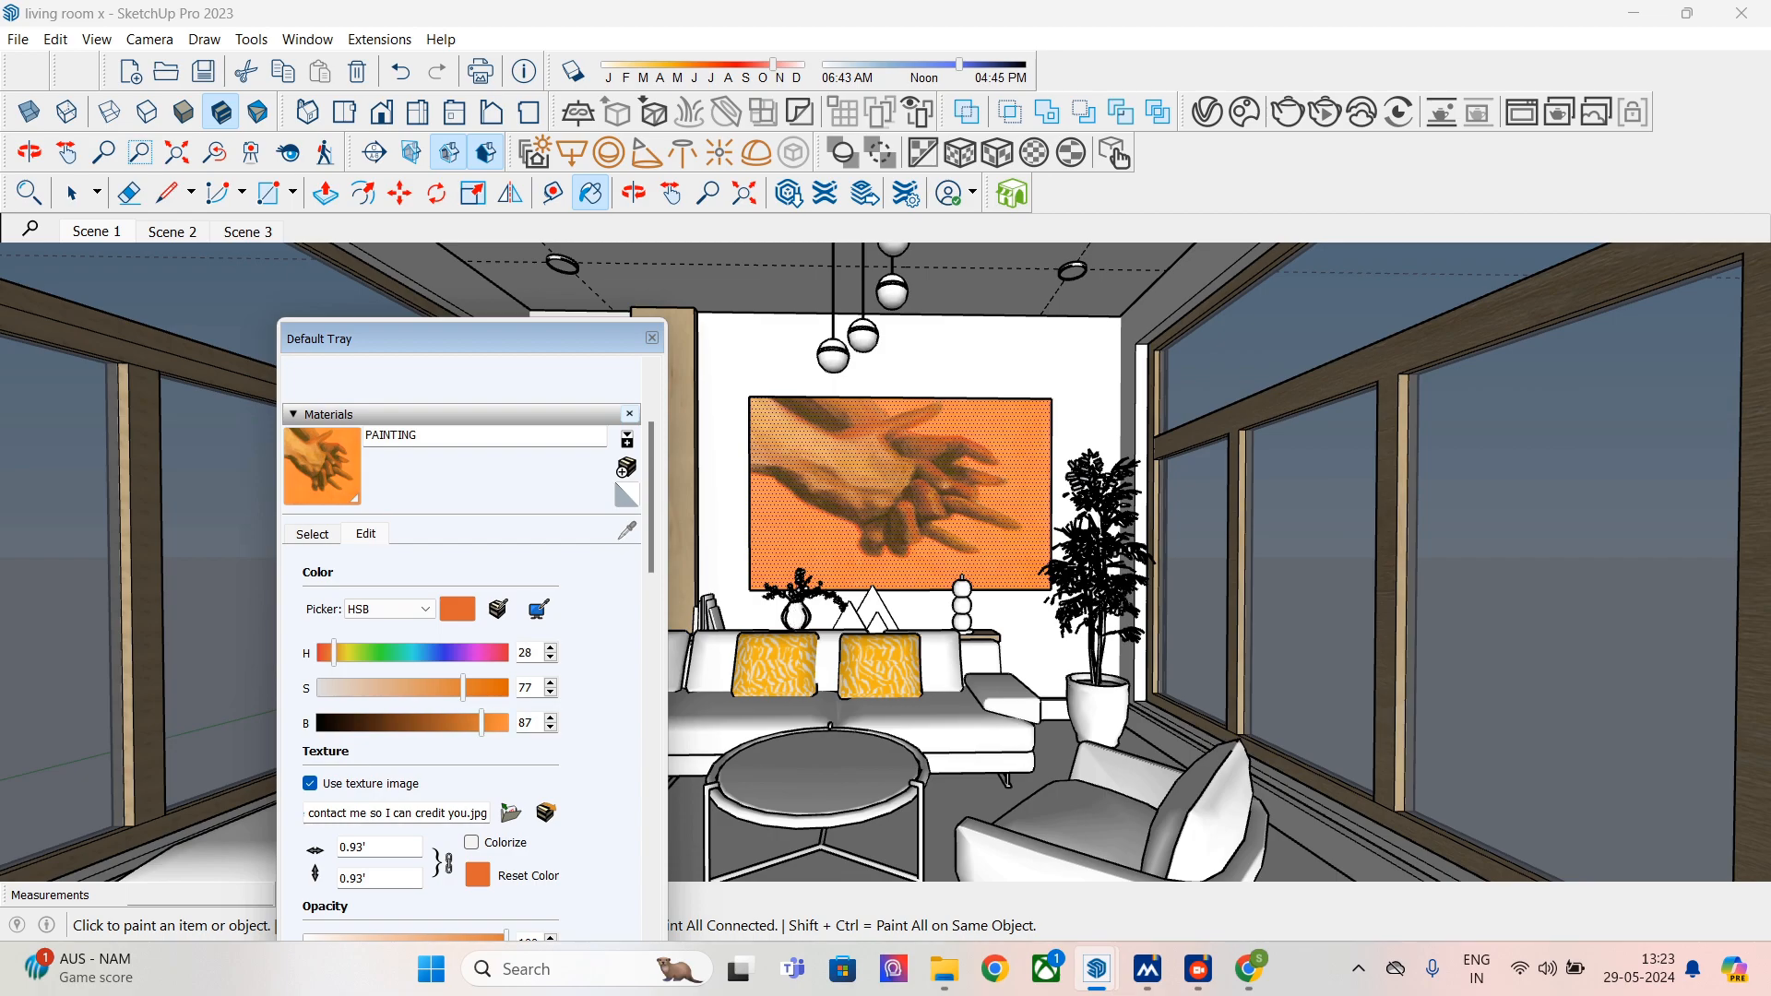
drag(463, 687, 456, 687)
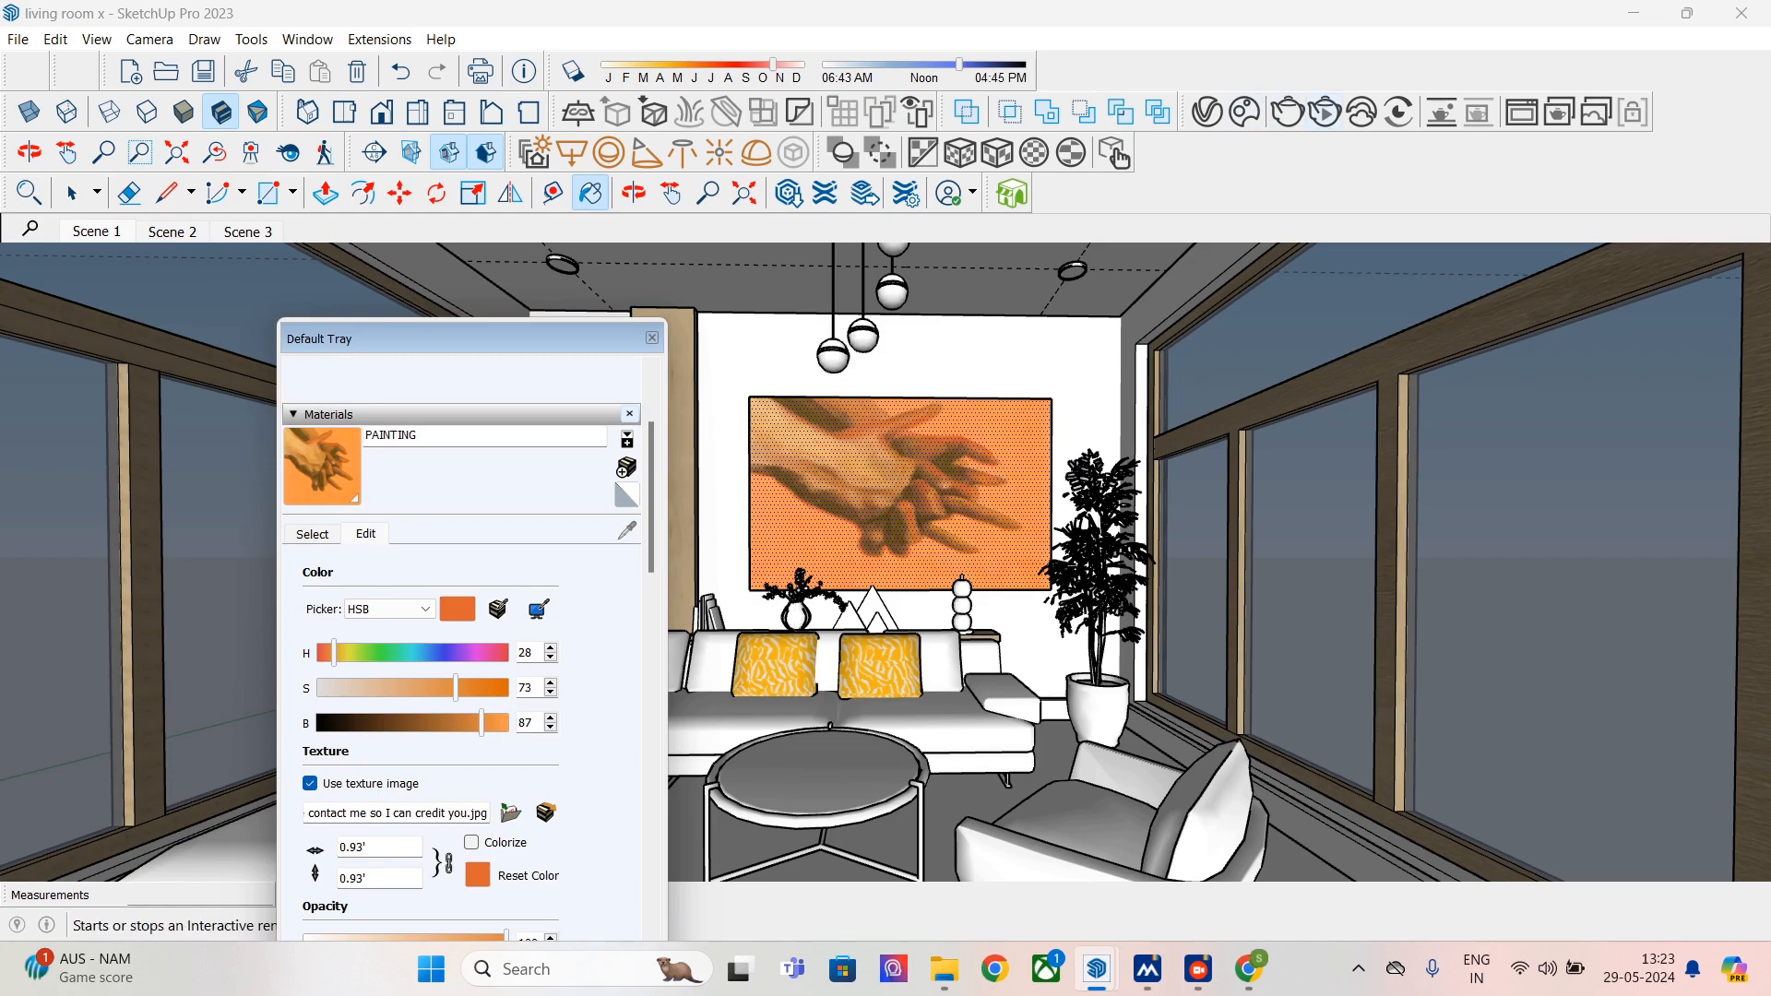
- Run another interactive render and compare the recoloured painting with the sofa cushions
click(1324, 112)
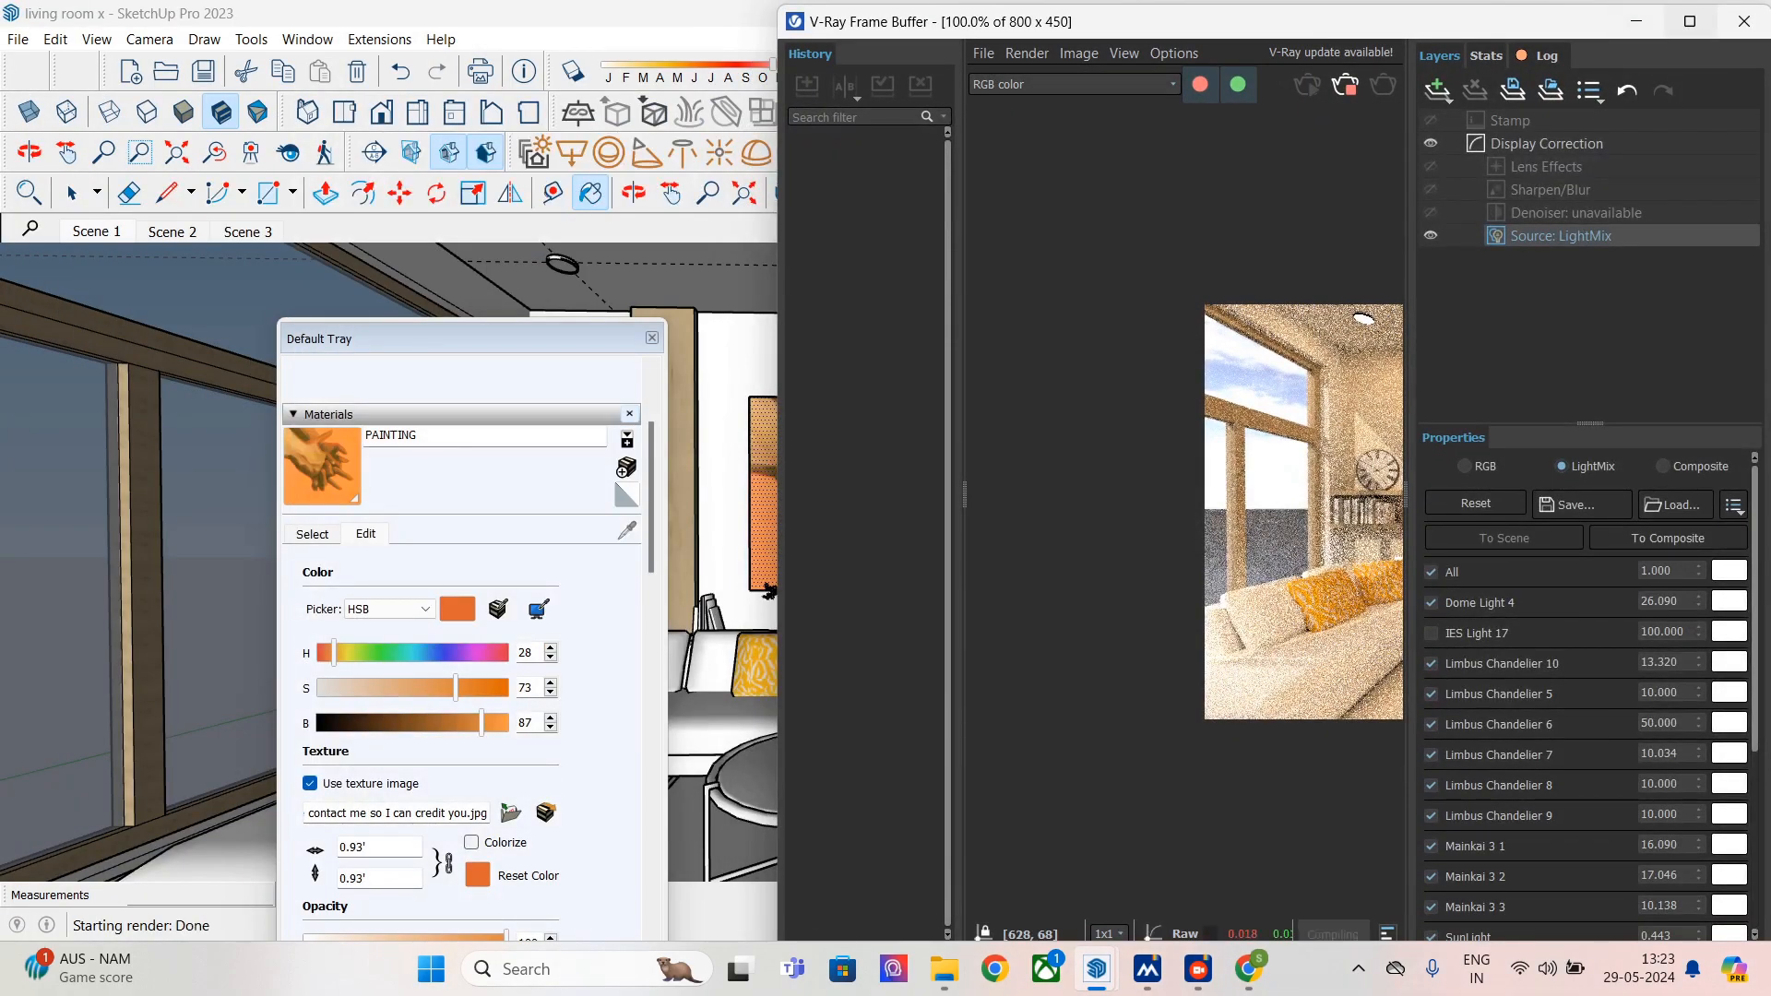
click(1689, 21)
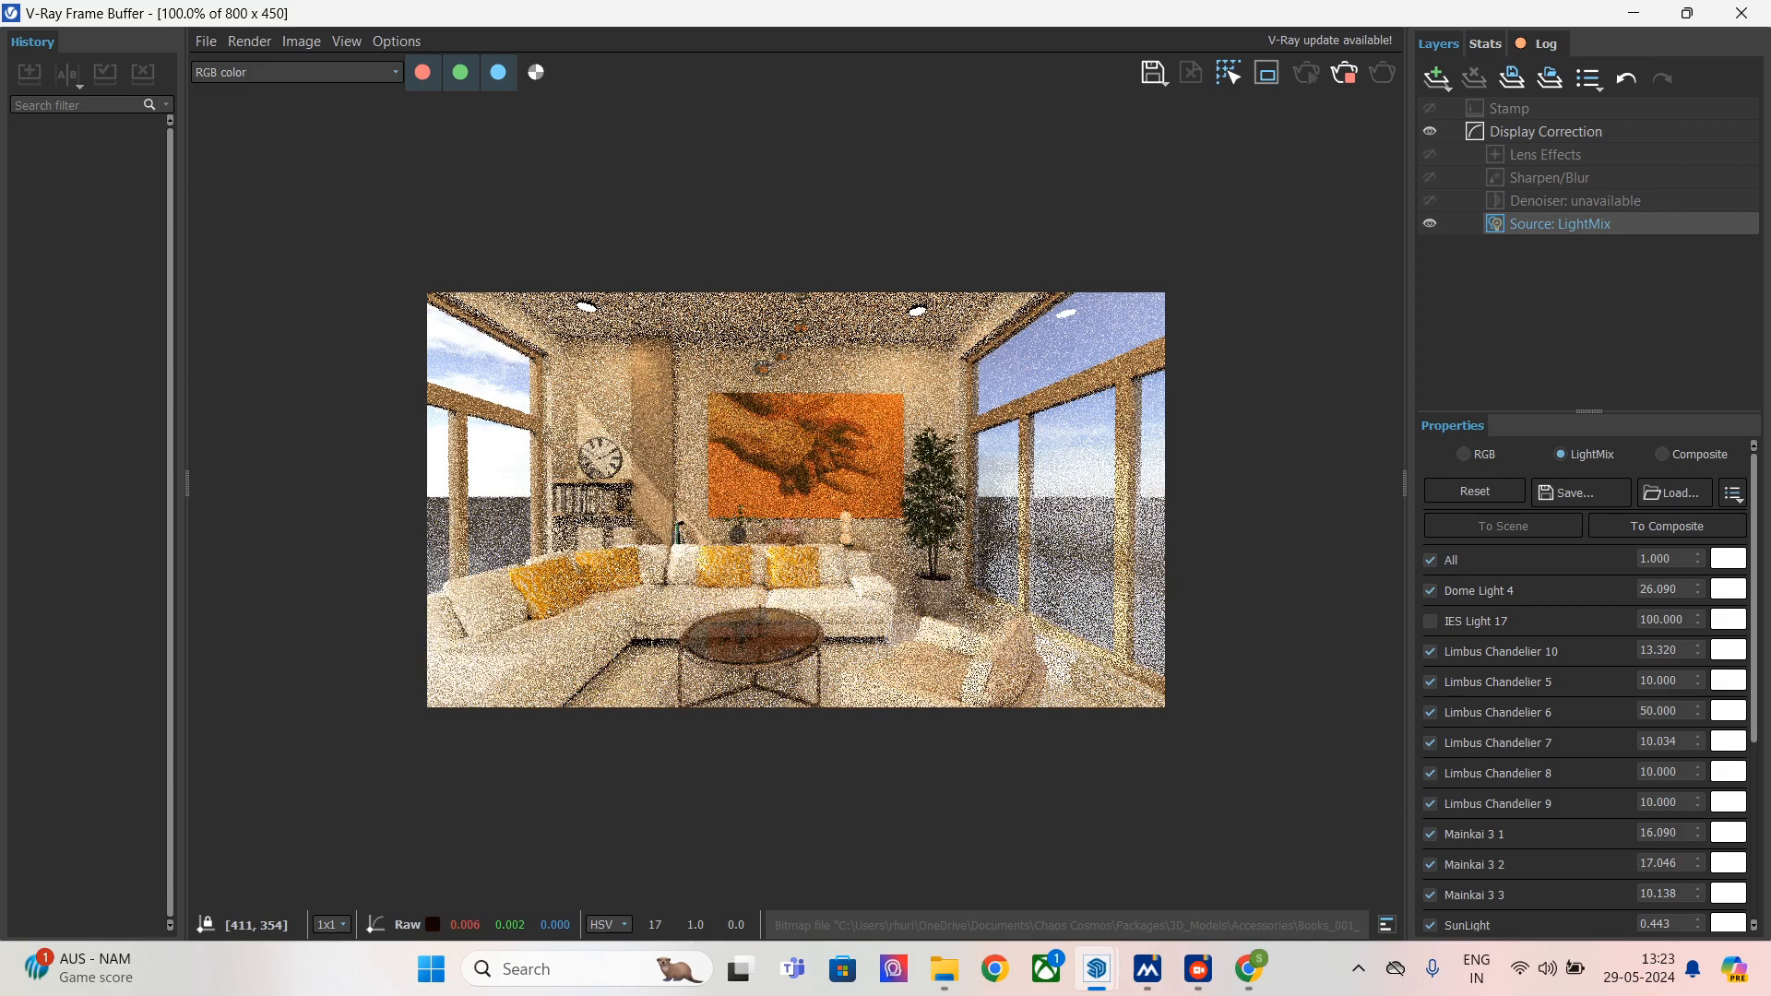
scroll(806, 563, up, 1)
scroll(840, 586, down, 1)
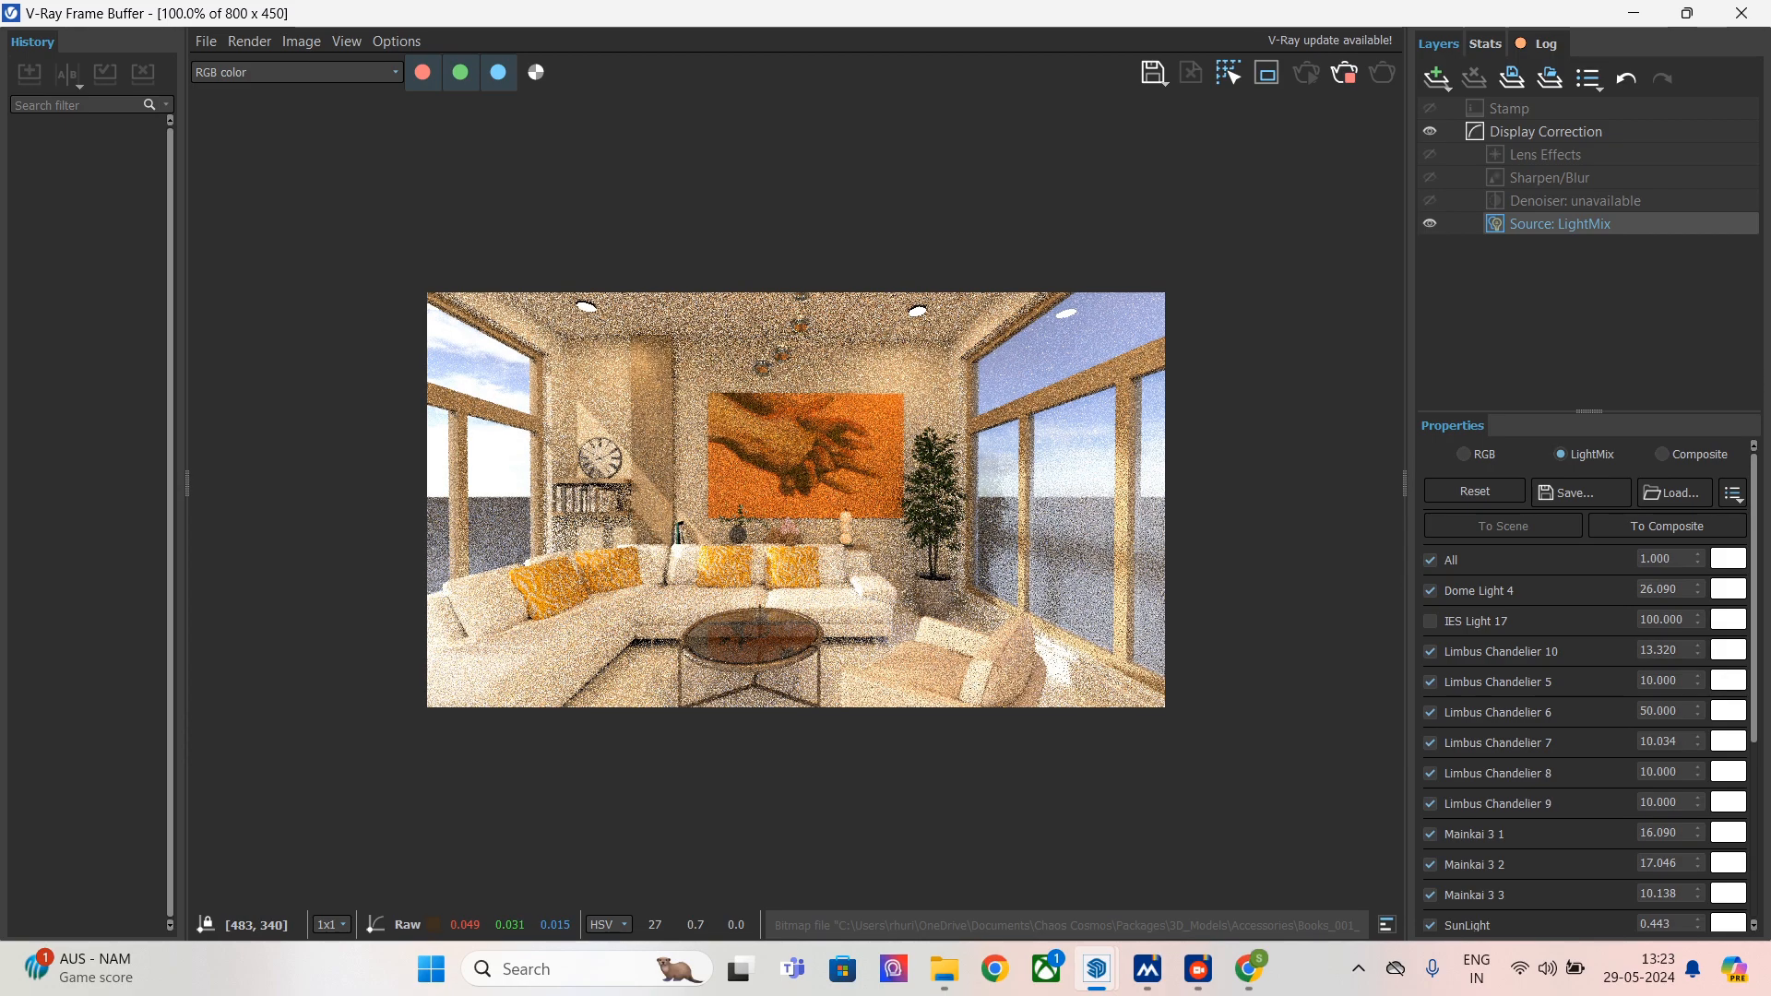
scroll(762, 546, up, 1)
scroll(762, 546, down, 1)
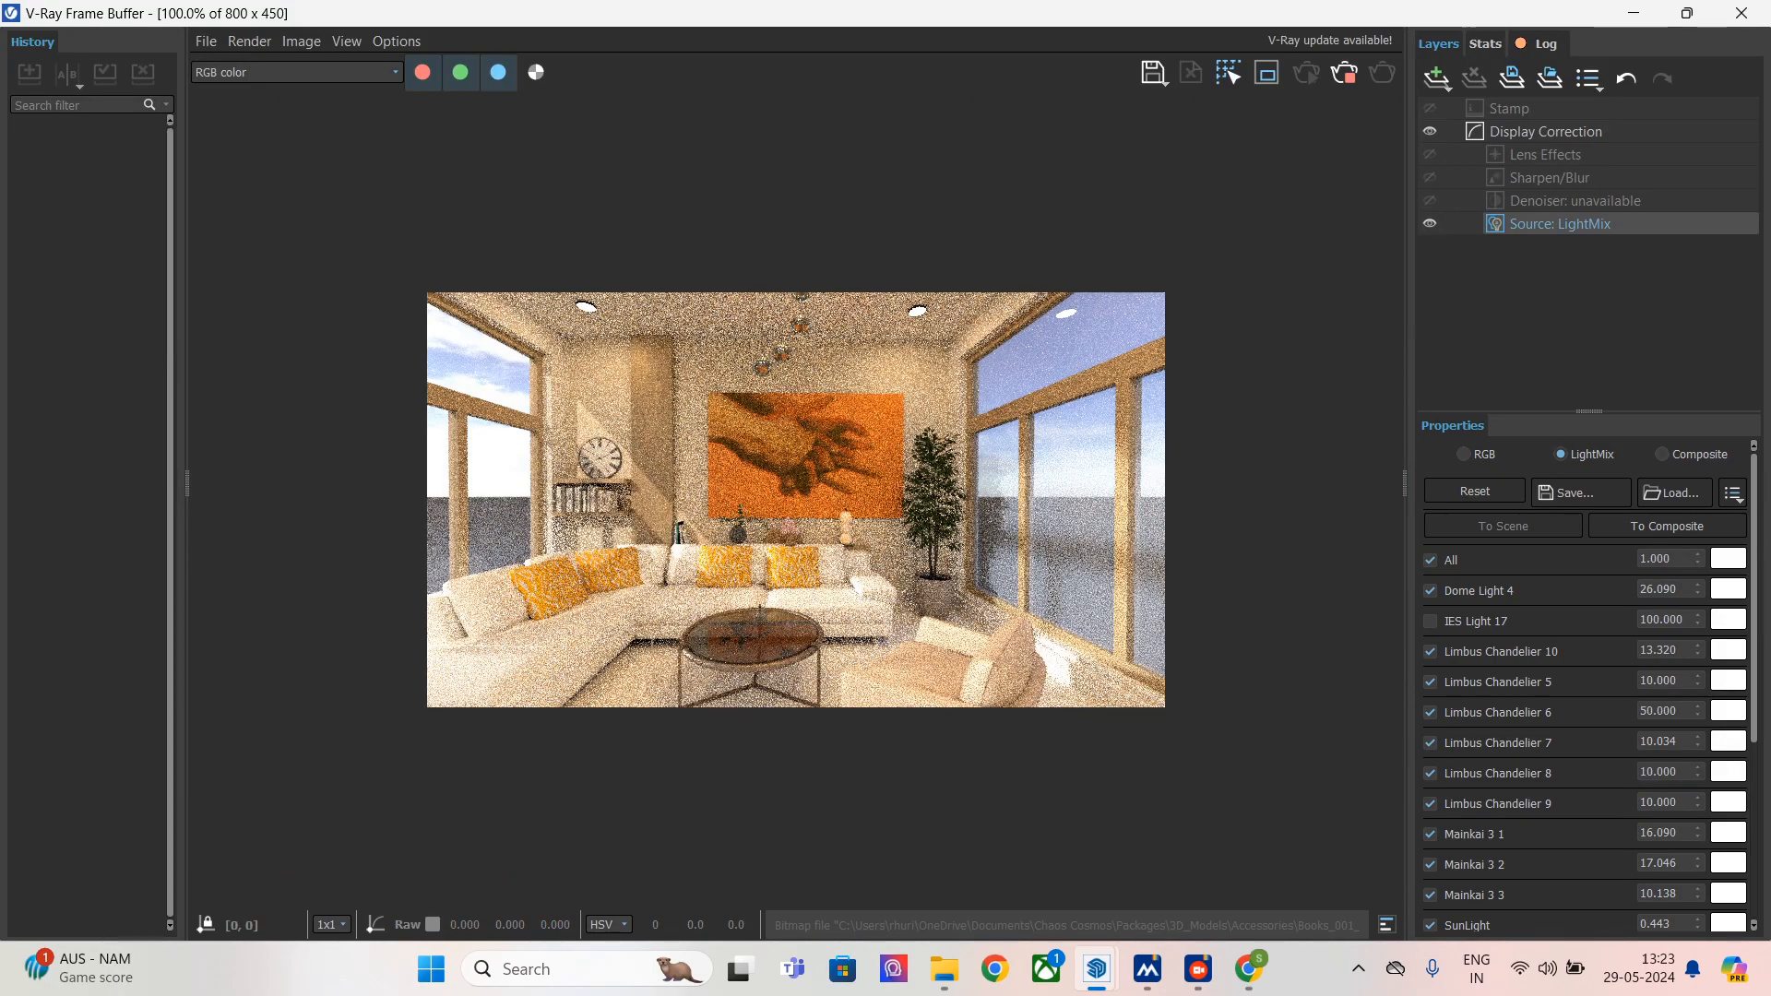
scroll(687, 547, up, 1)
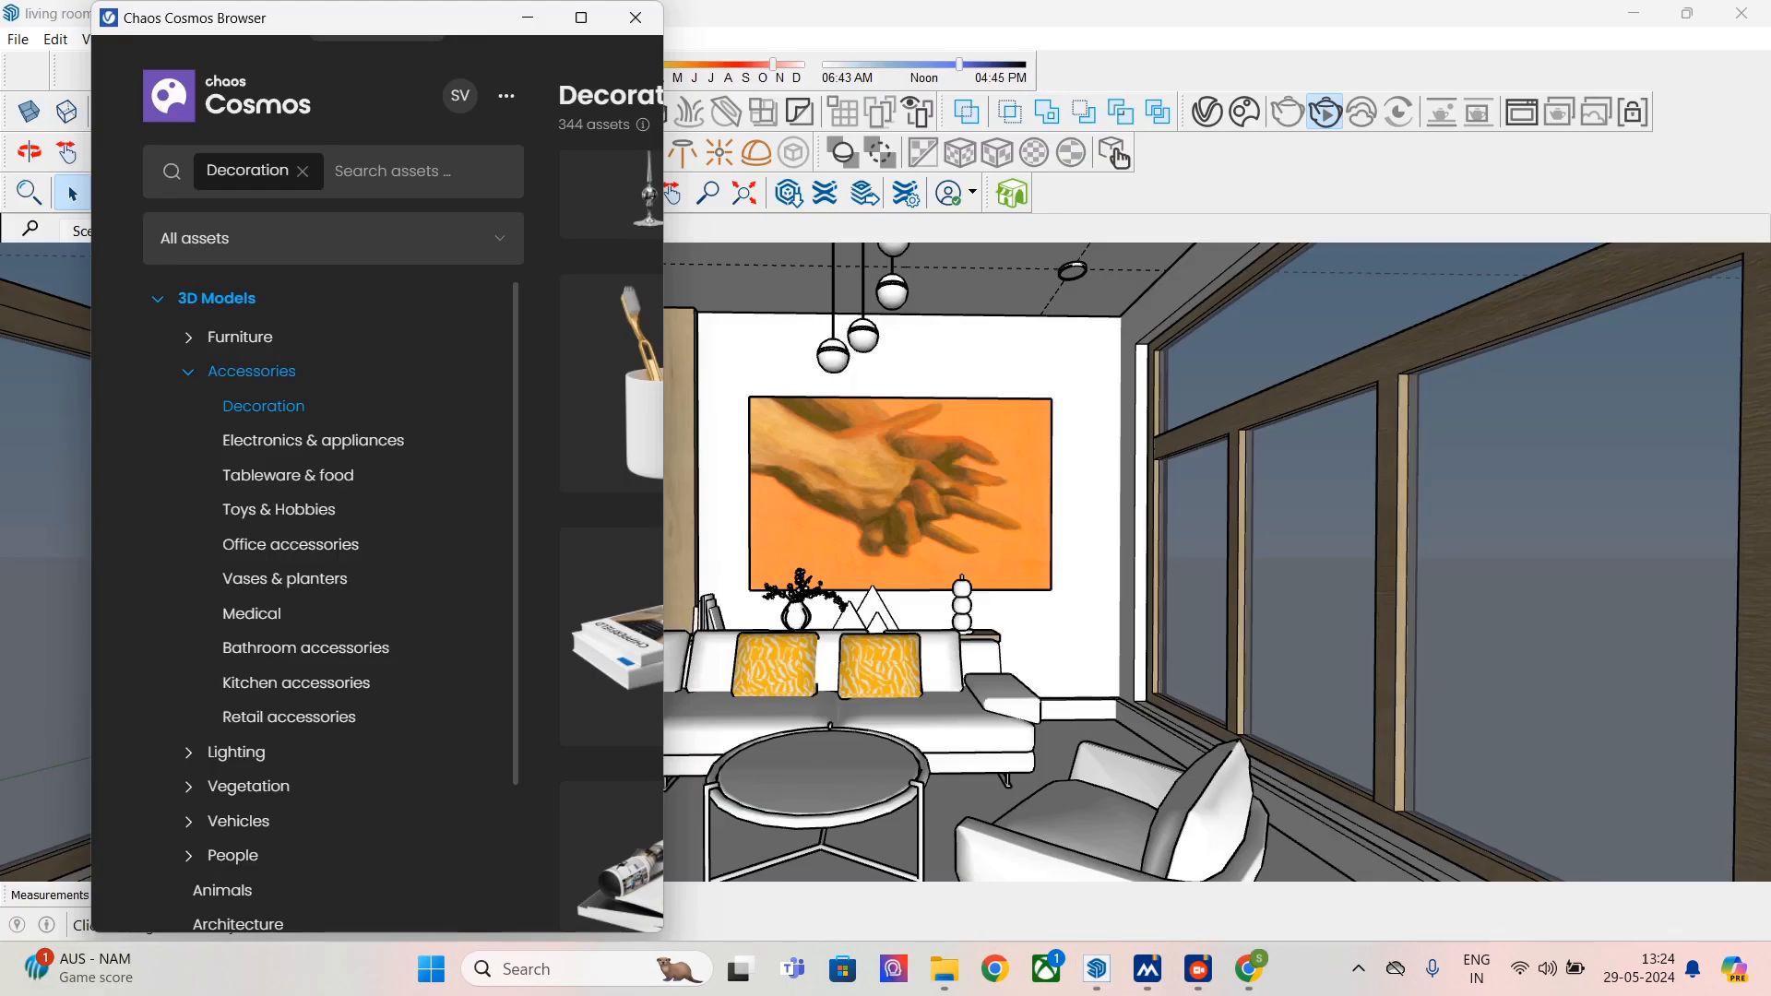
- Preview the Books 007 model among the Chaos Cosmos decoration assets
key(super+Up)
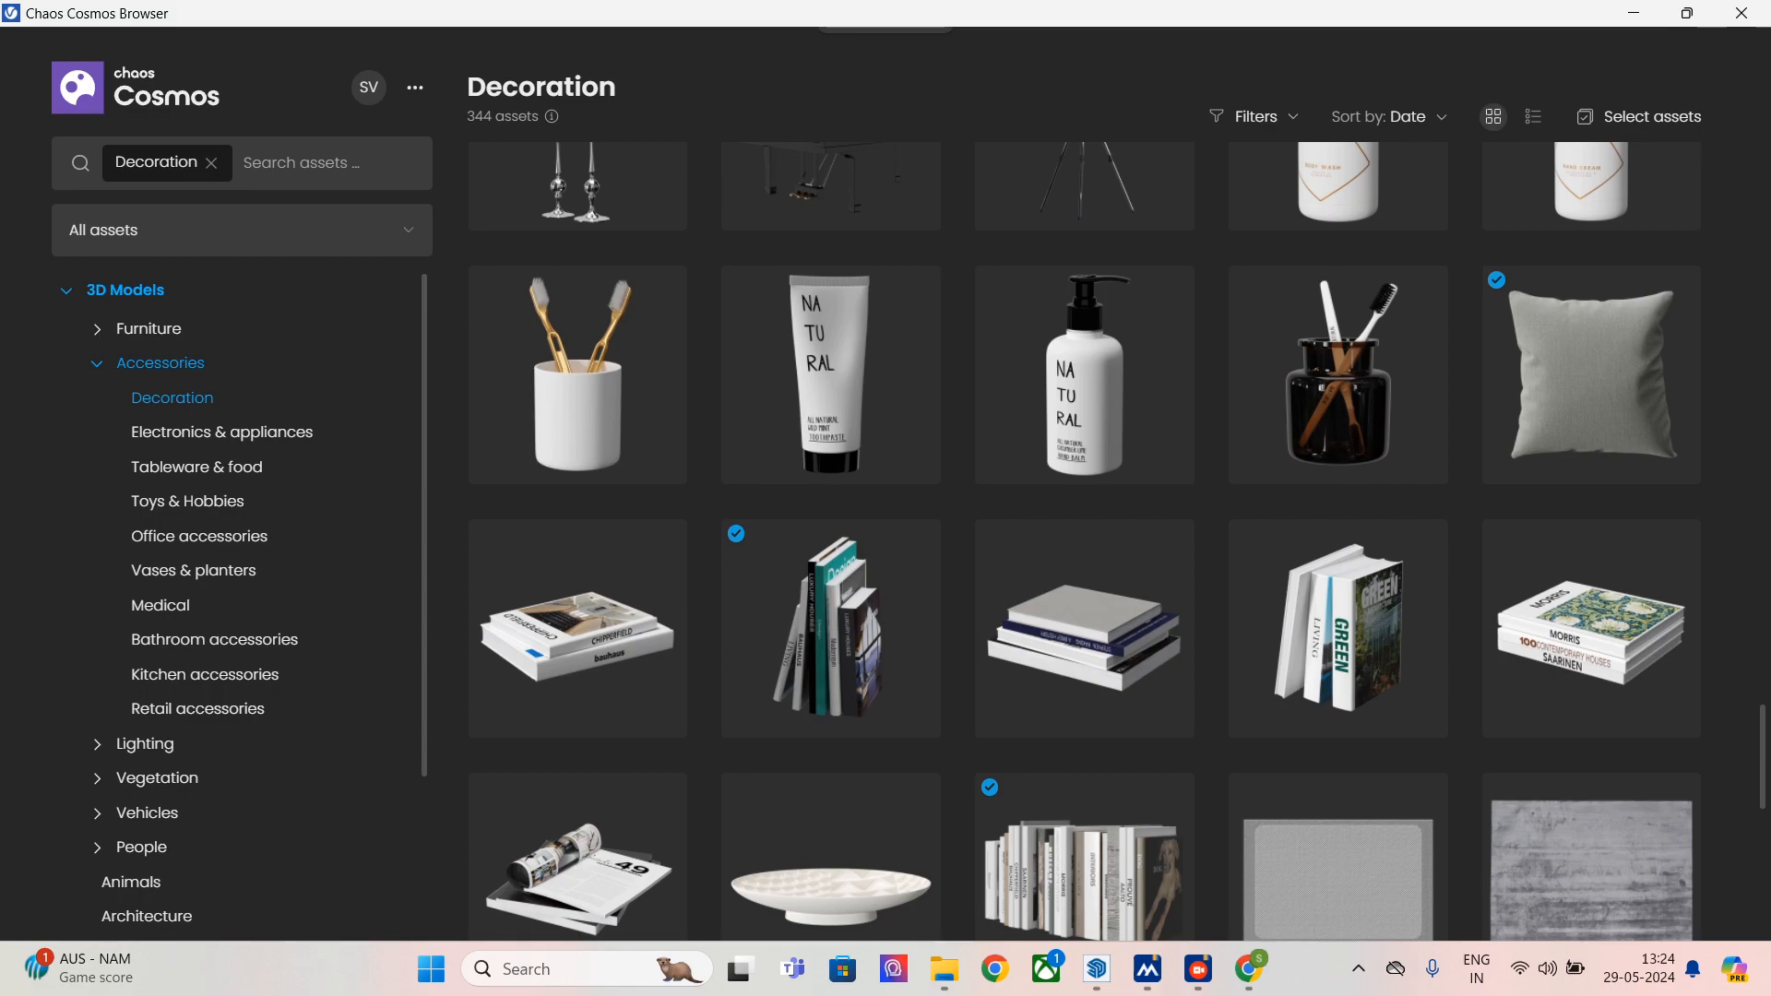
key(super+Down)
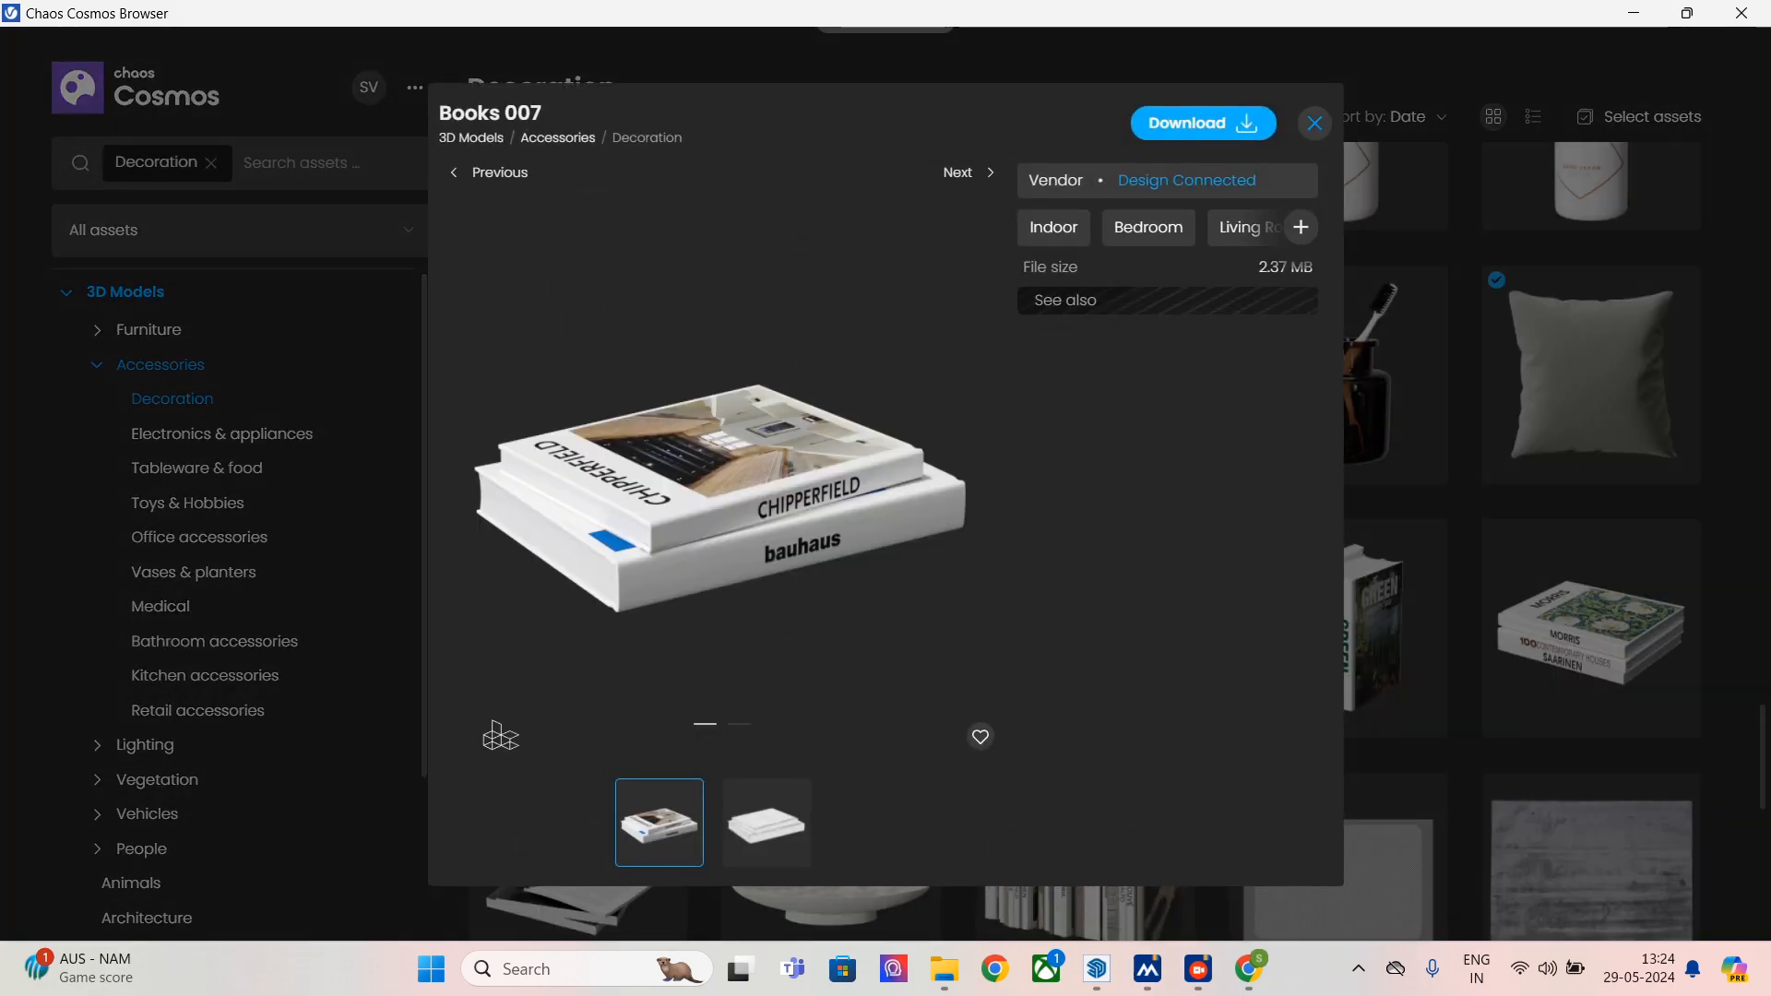
click(1315, 122)
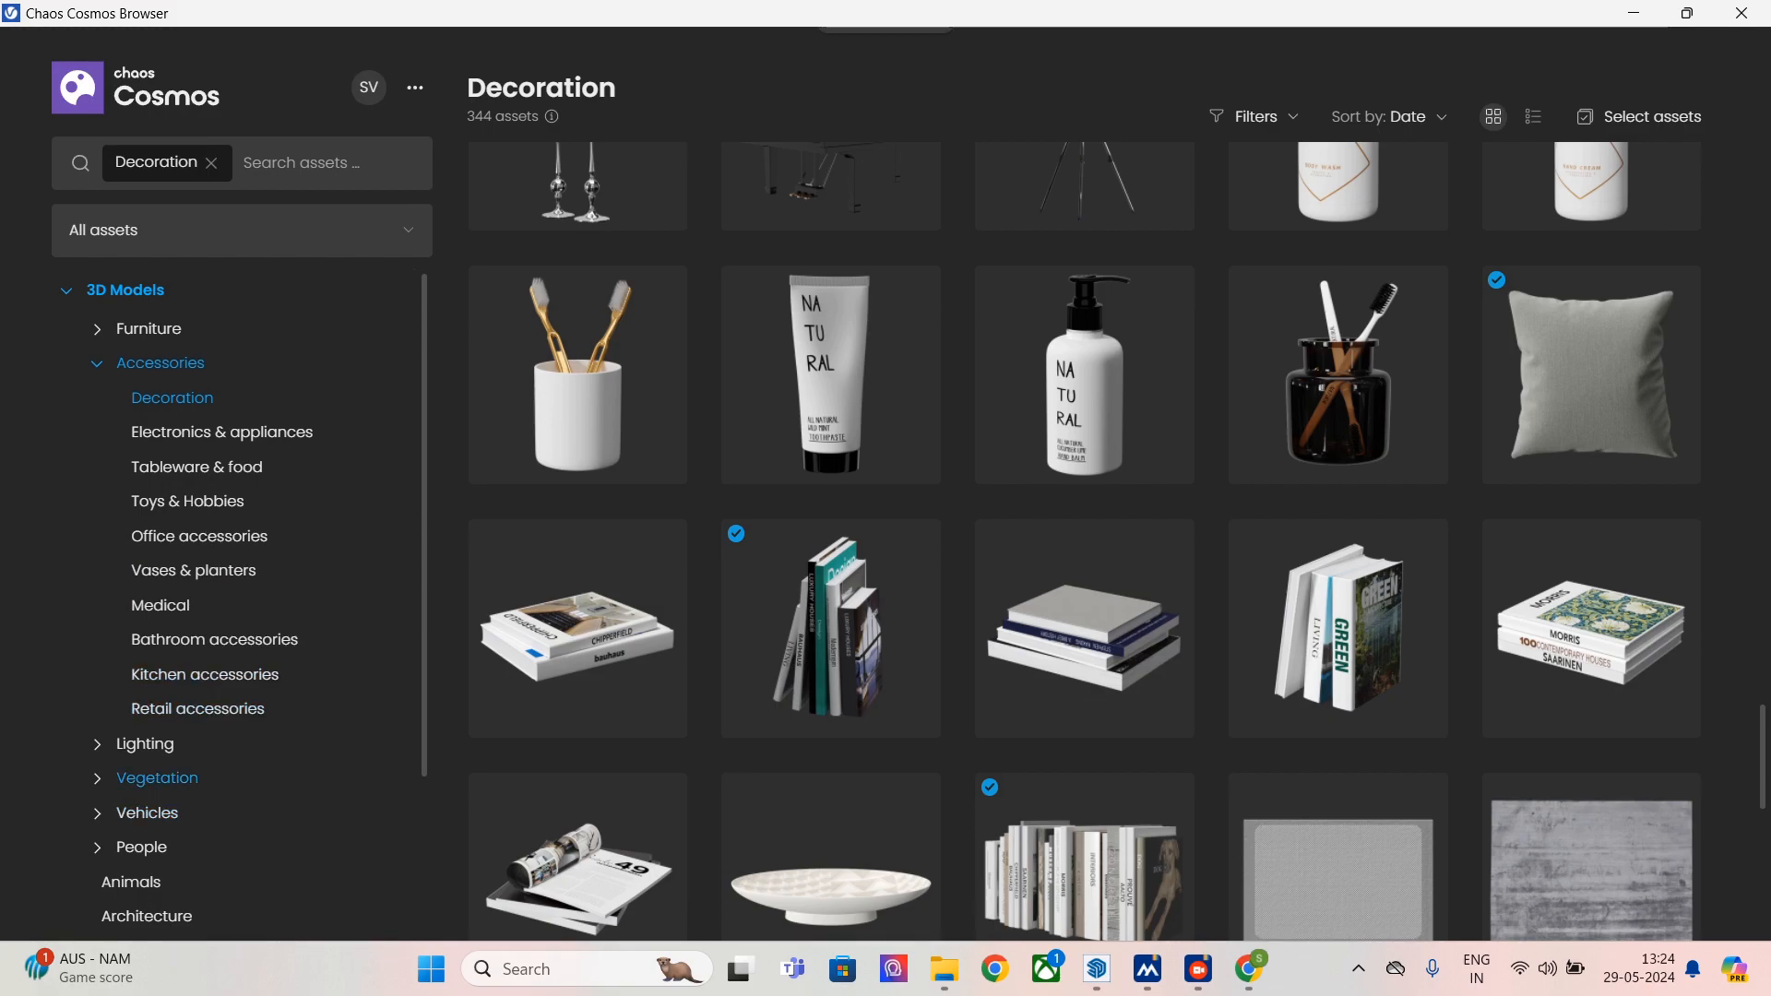
- Import False Aralia 002 from the Chaos Cosmos indoor plants and place it in the room's corner behind the armchair
click(153, 778)
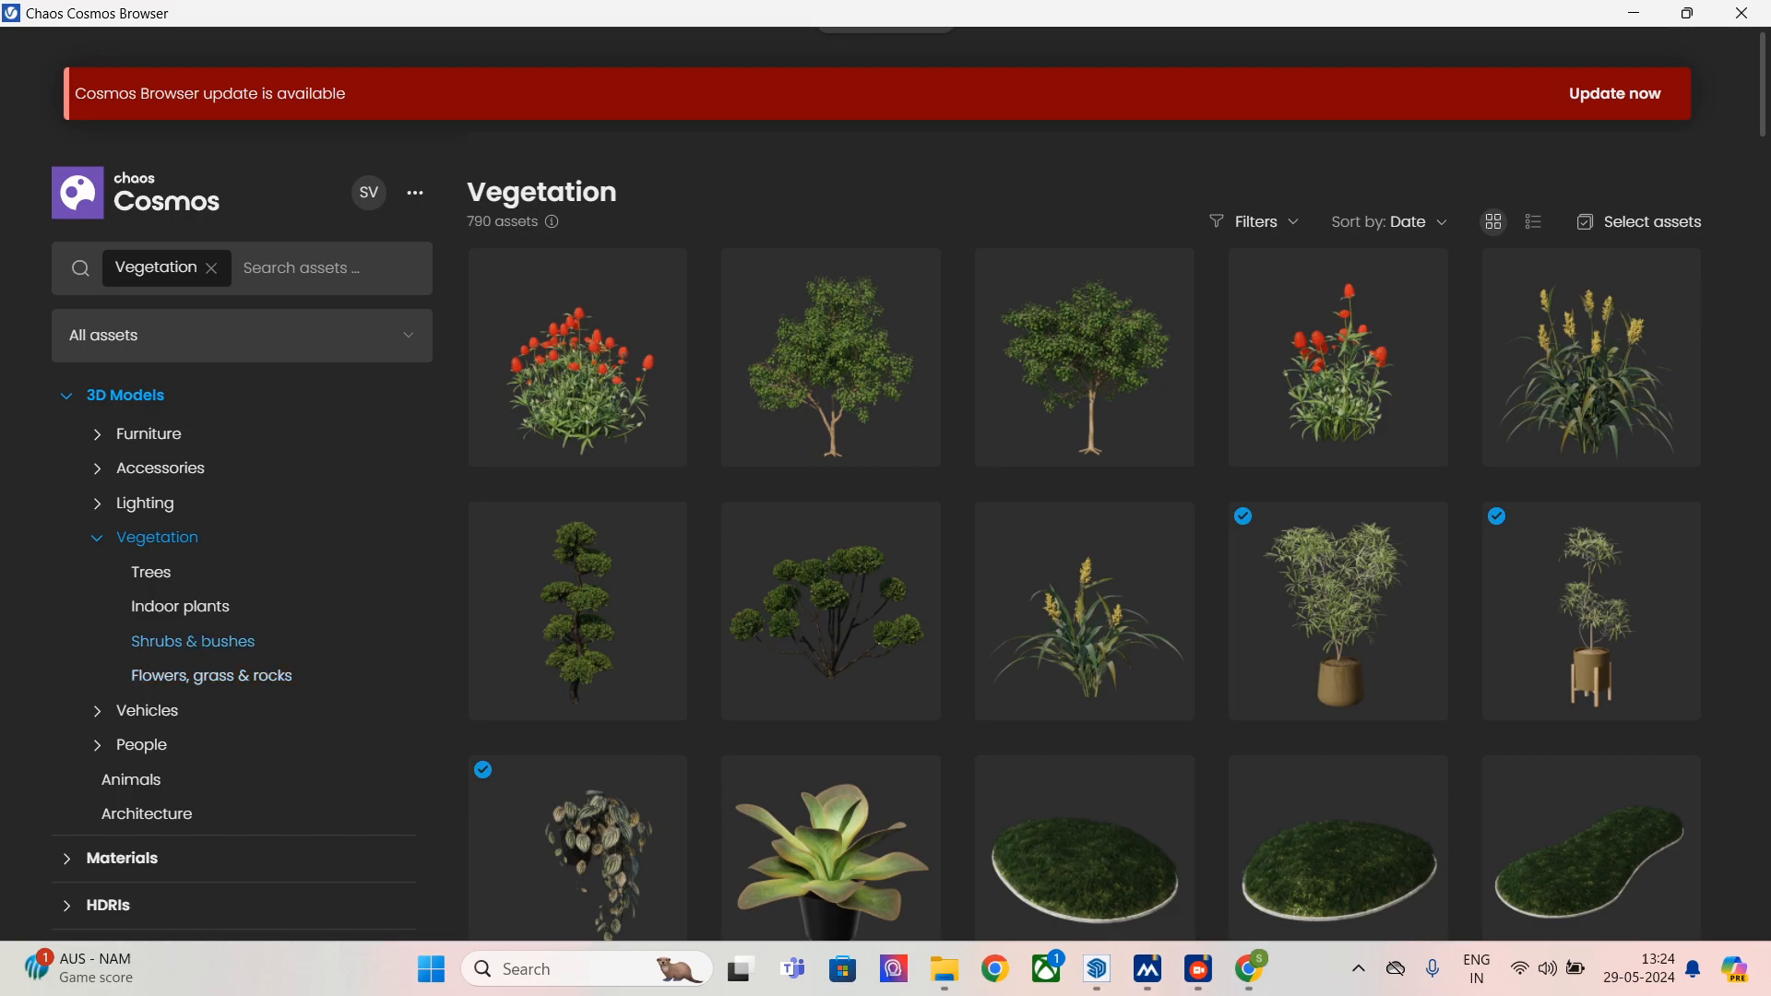
click(180, 605)
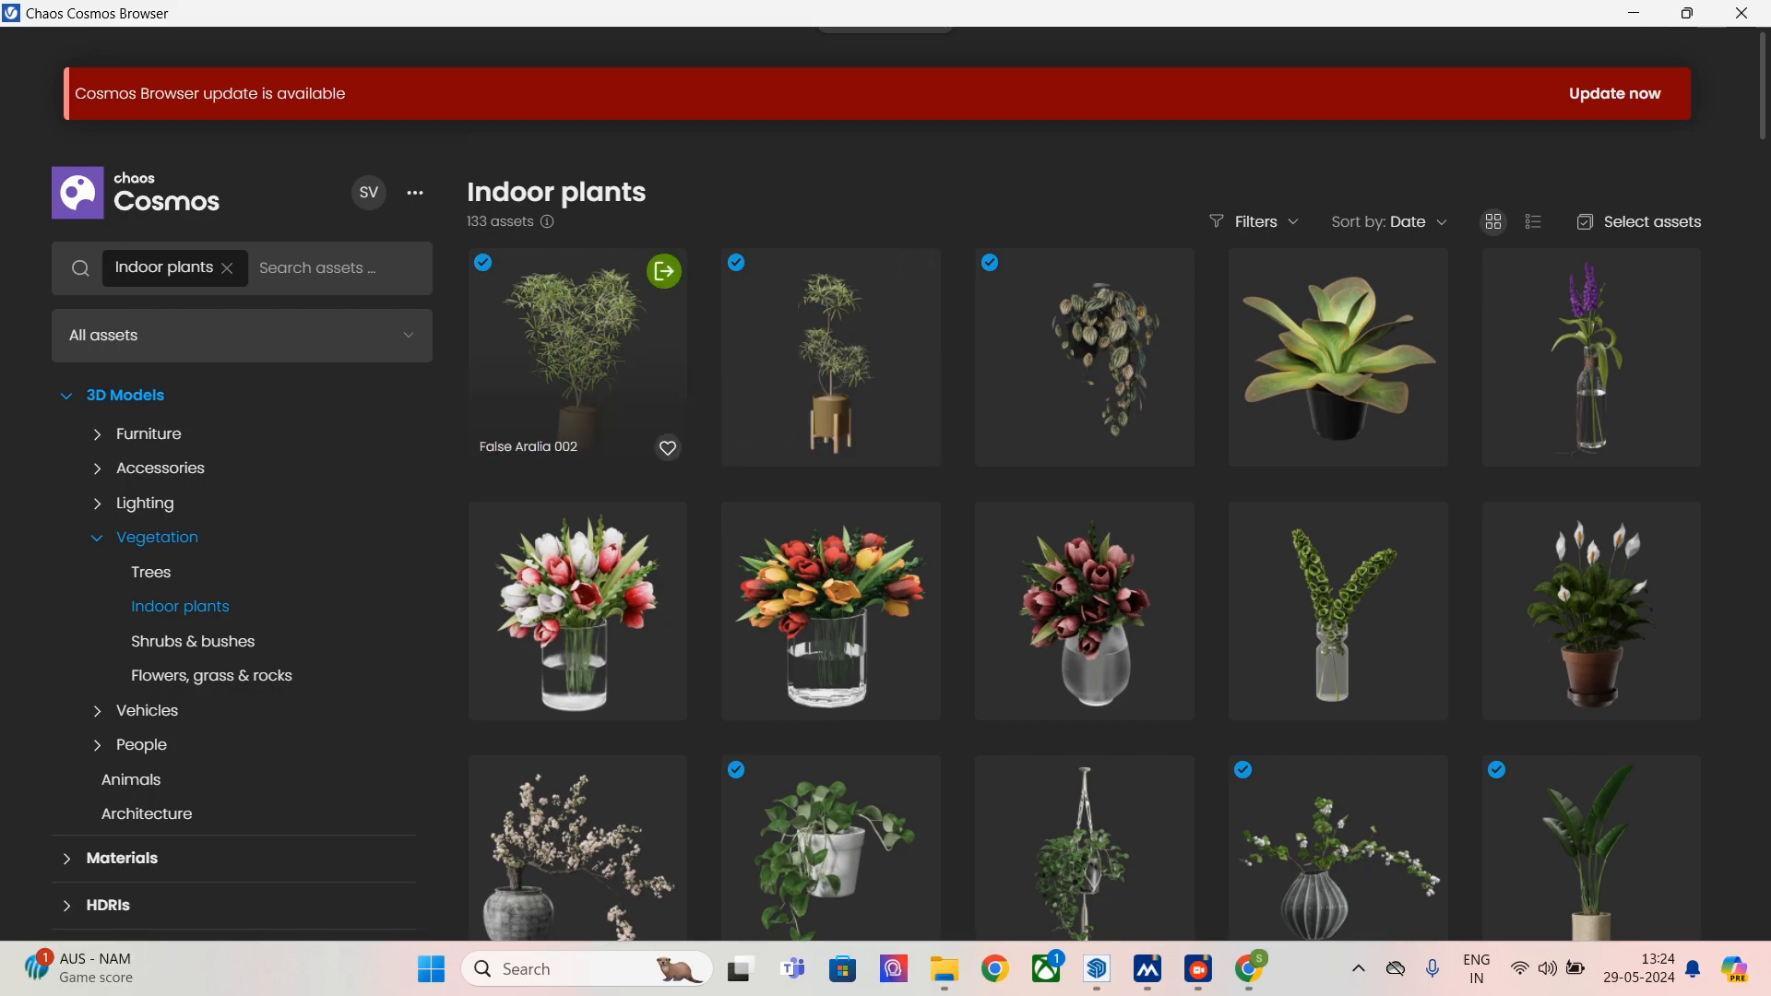
click(663, 270)
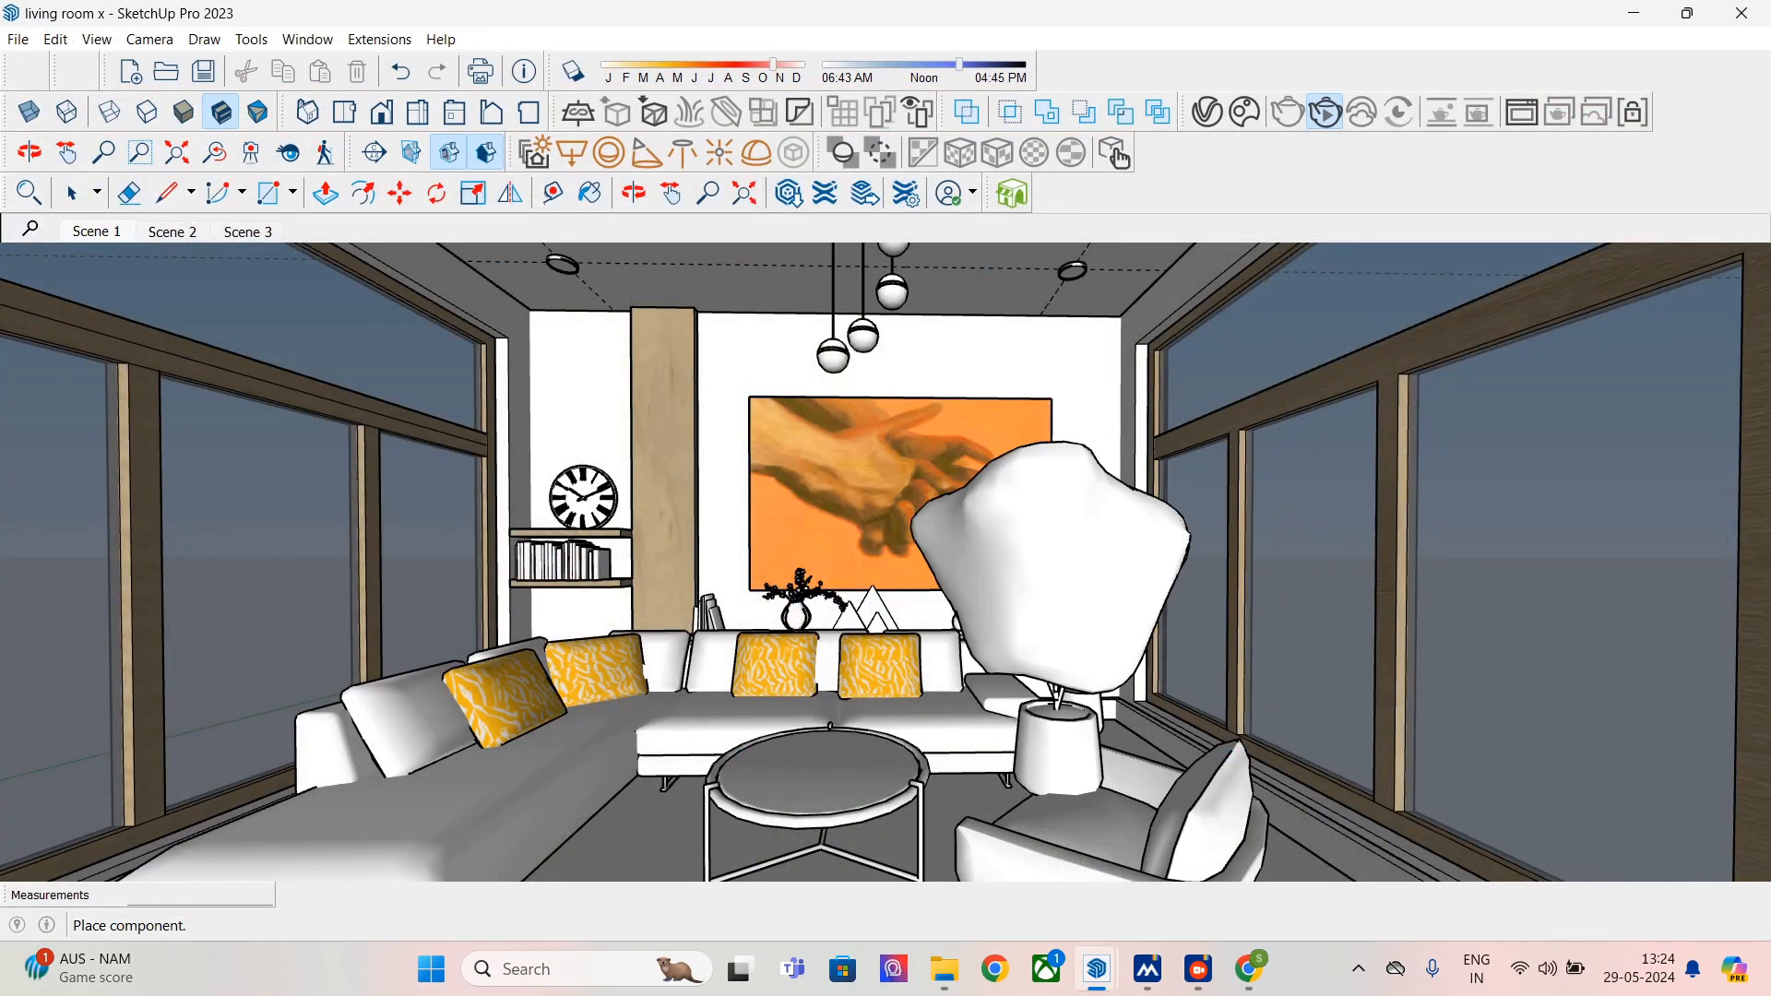
click(1084, 728)
right_click(1088, 726)
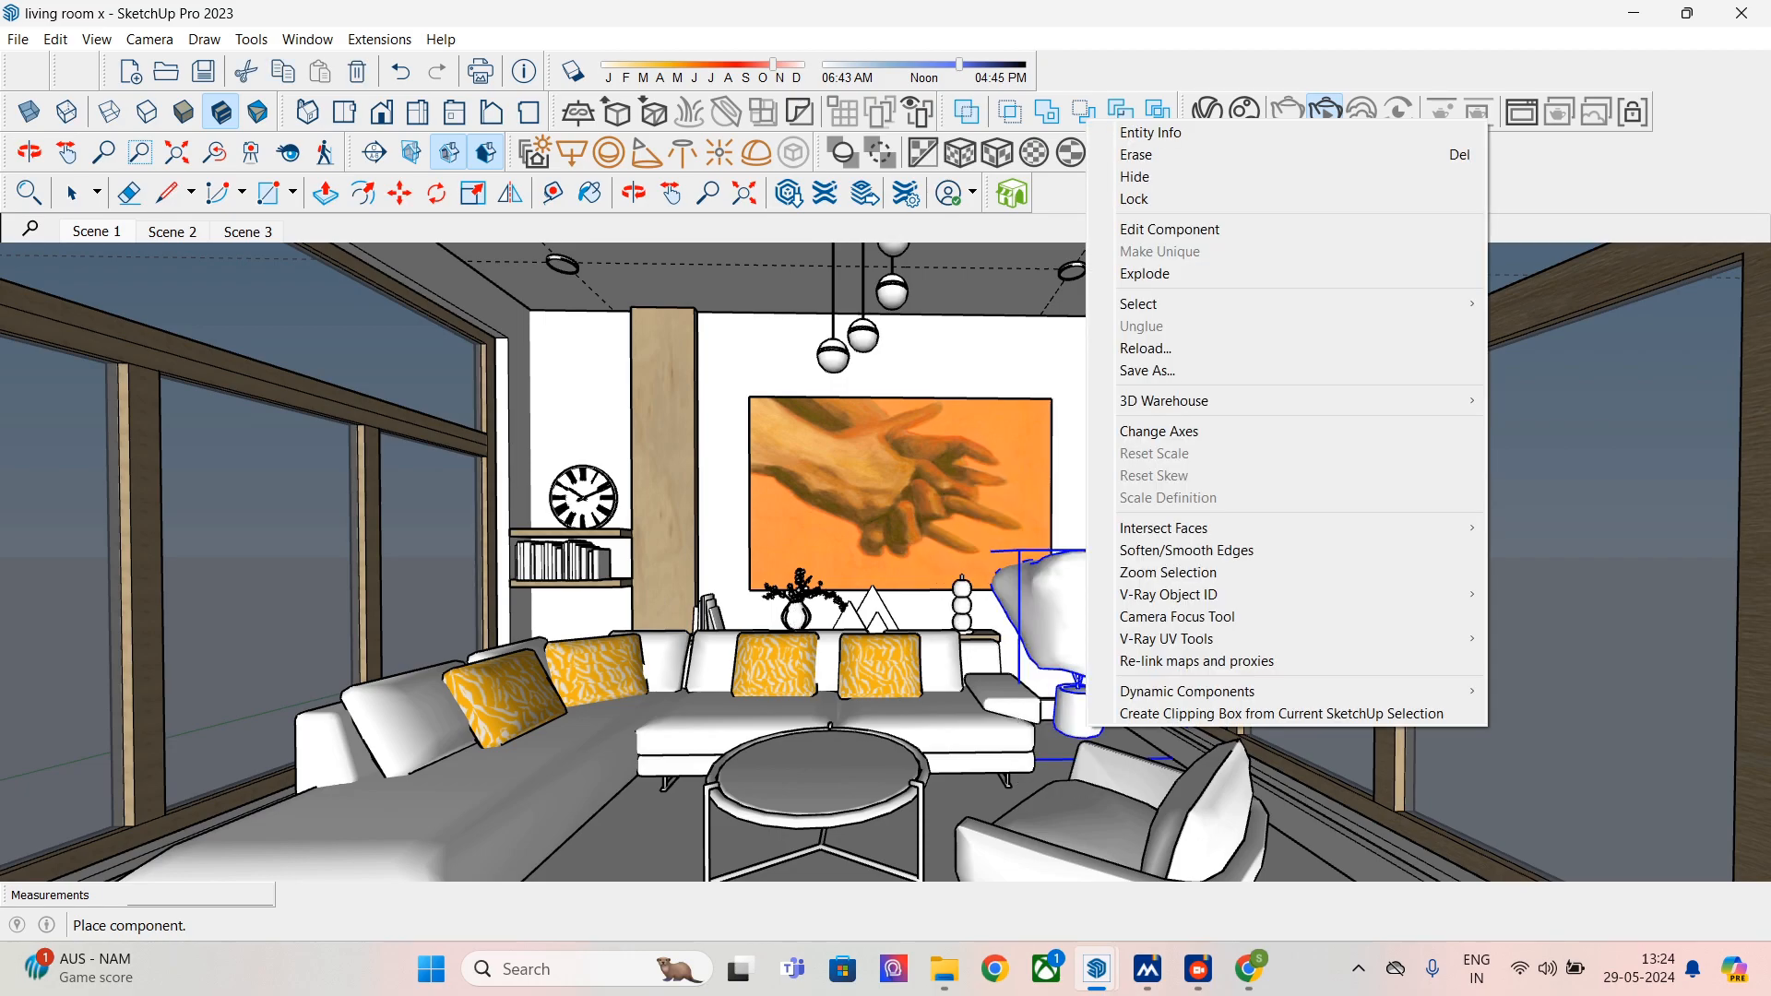
click(1113, 154)
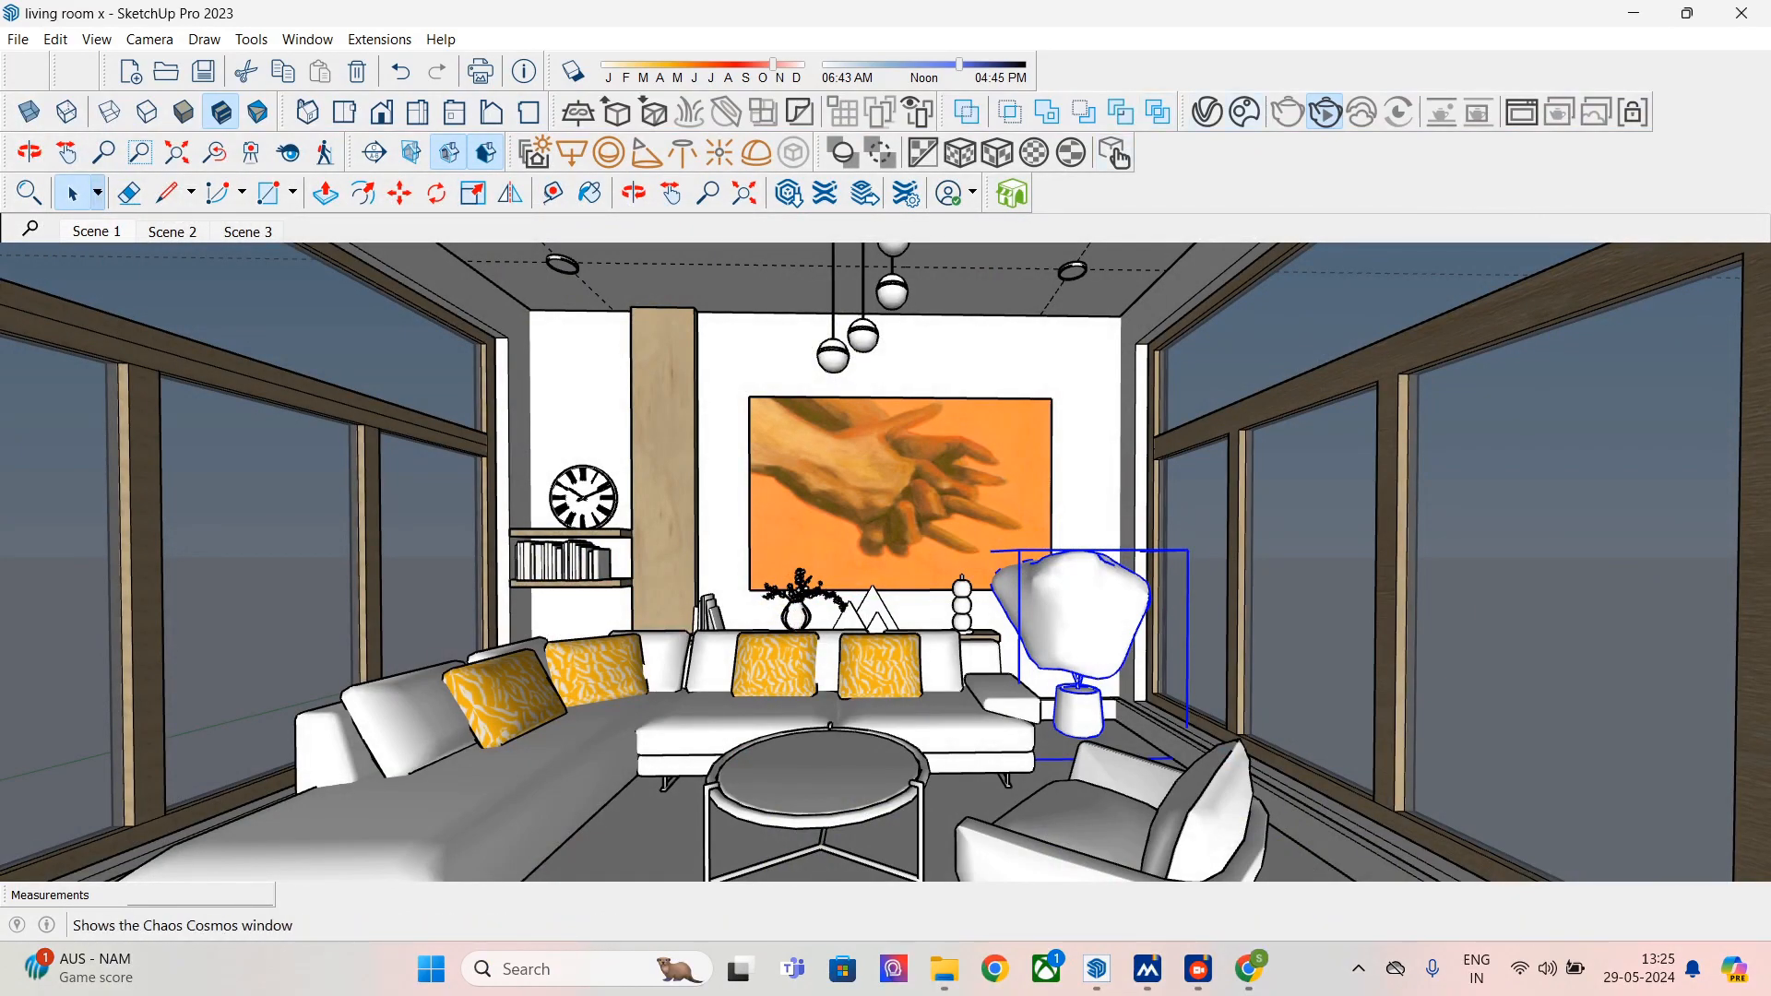
- Download Interior Props 160 010 from the Chaos Cosmos decoration accessories
click(1244, 111)
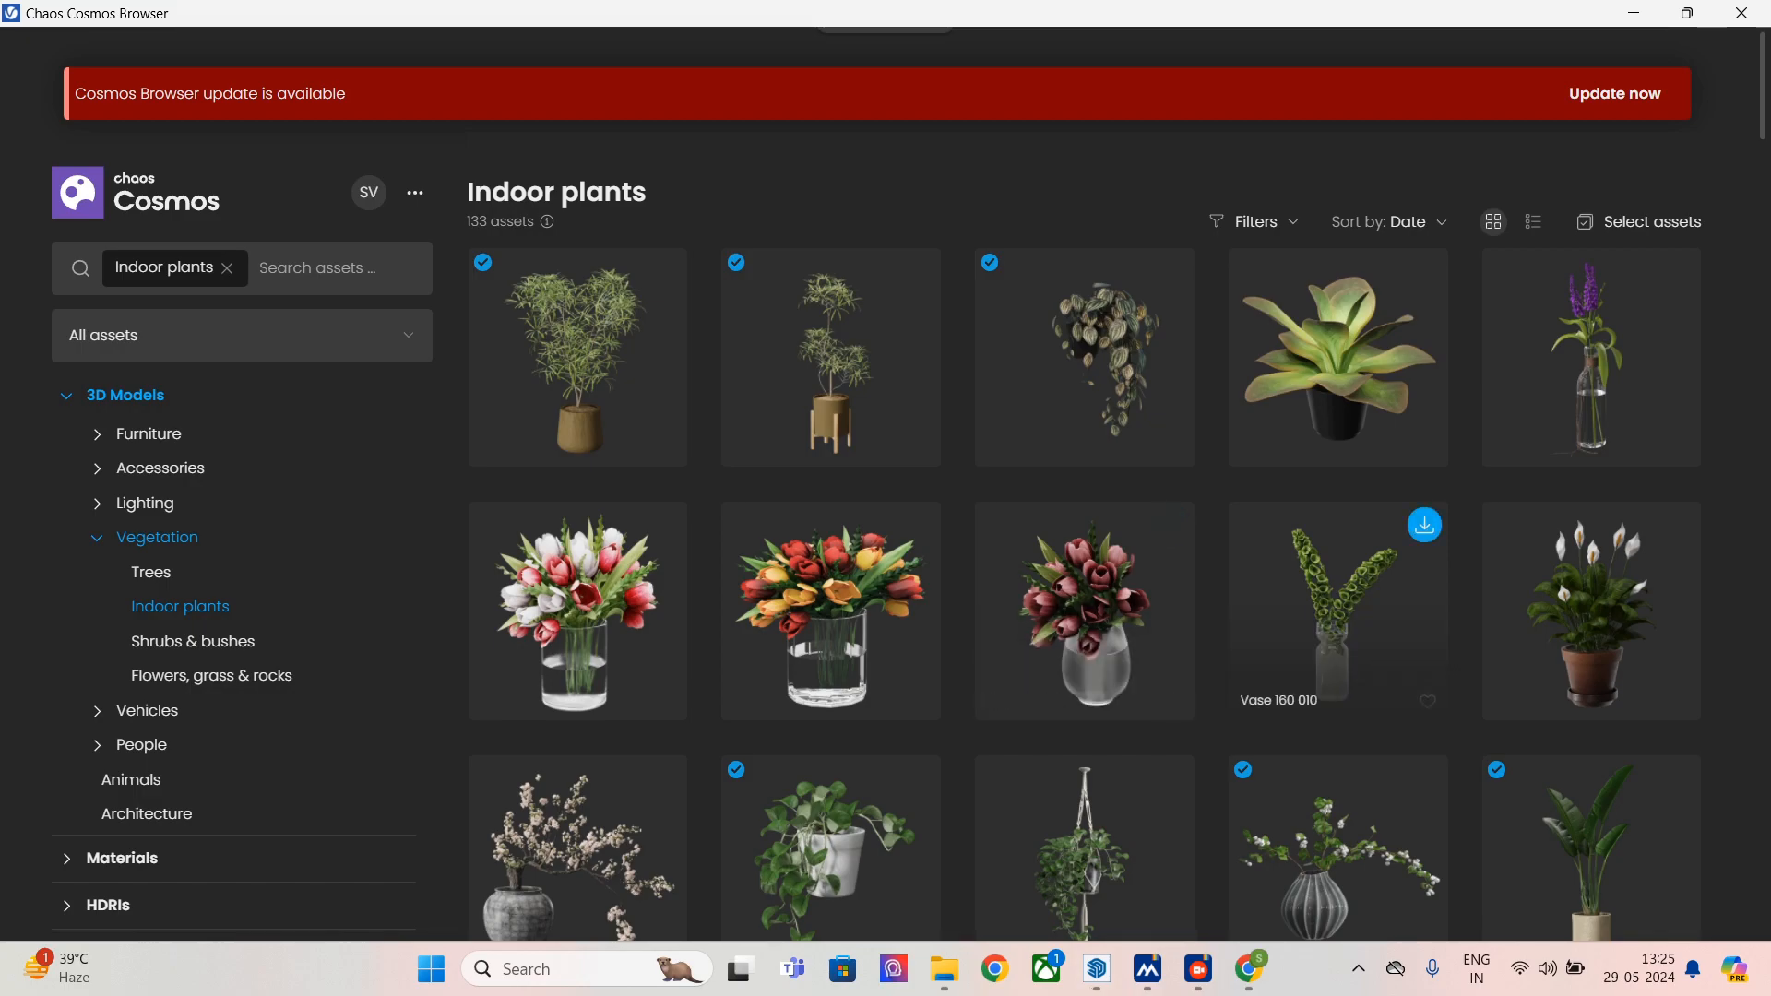
scroll(1084, 738, down, 1)
scroll(1084, 784, down, 4)
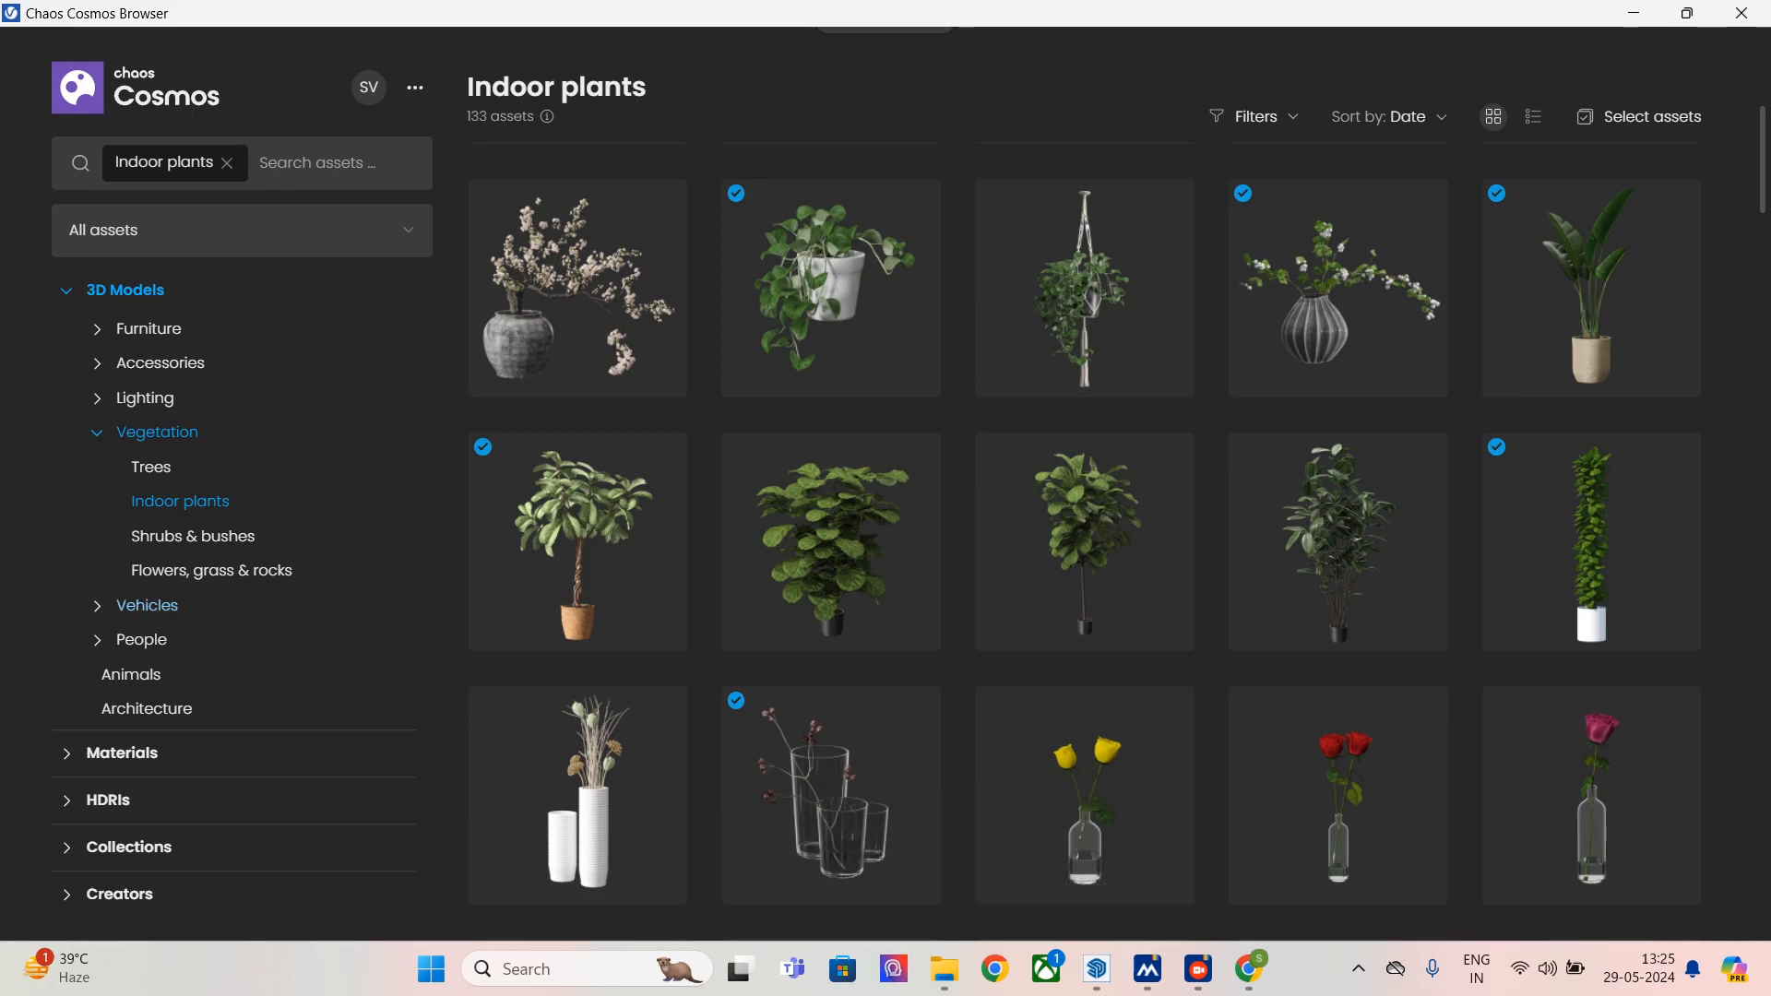
click(159, 362)
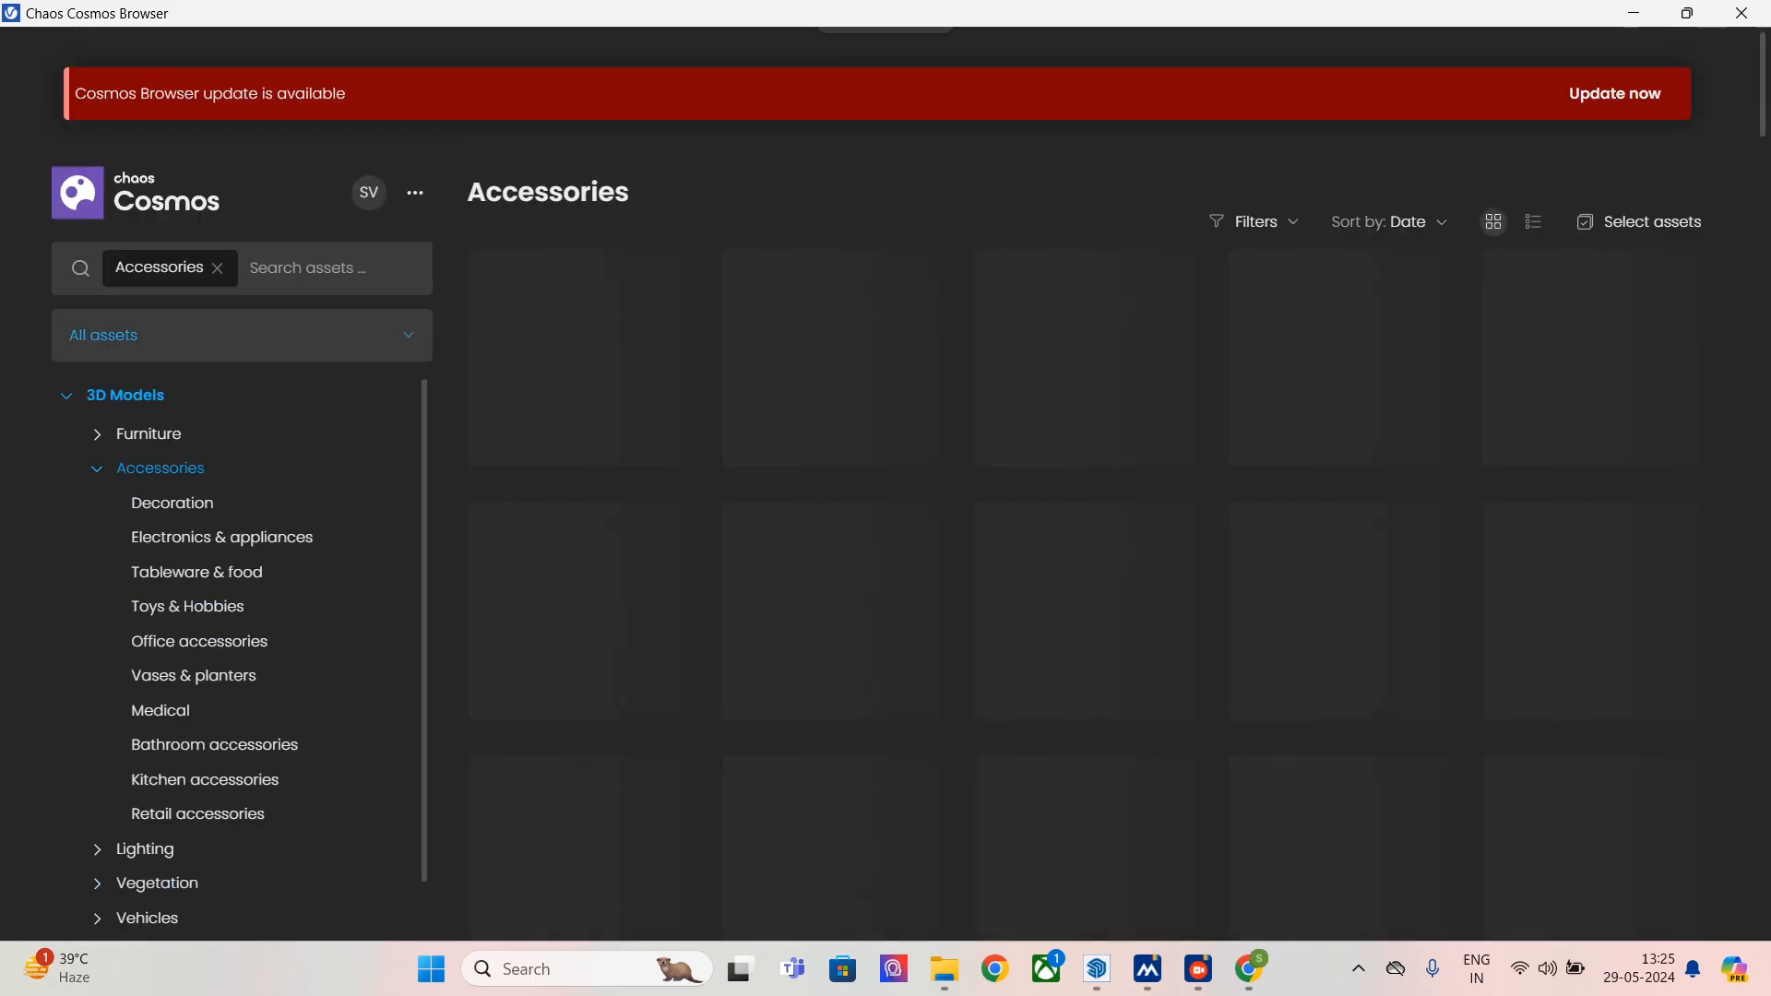
click(205, 503)
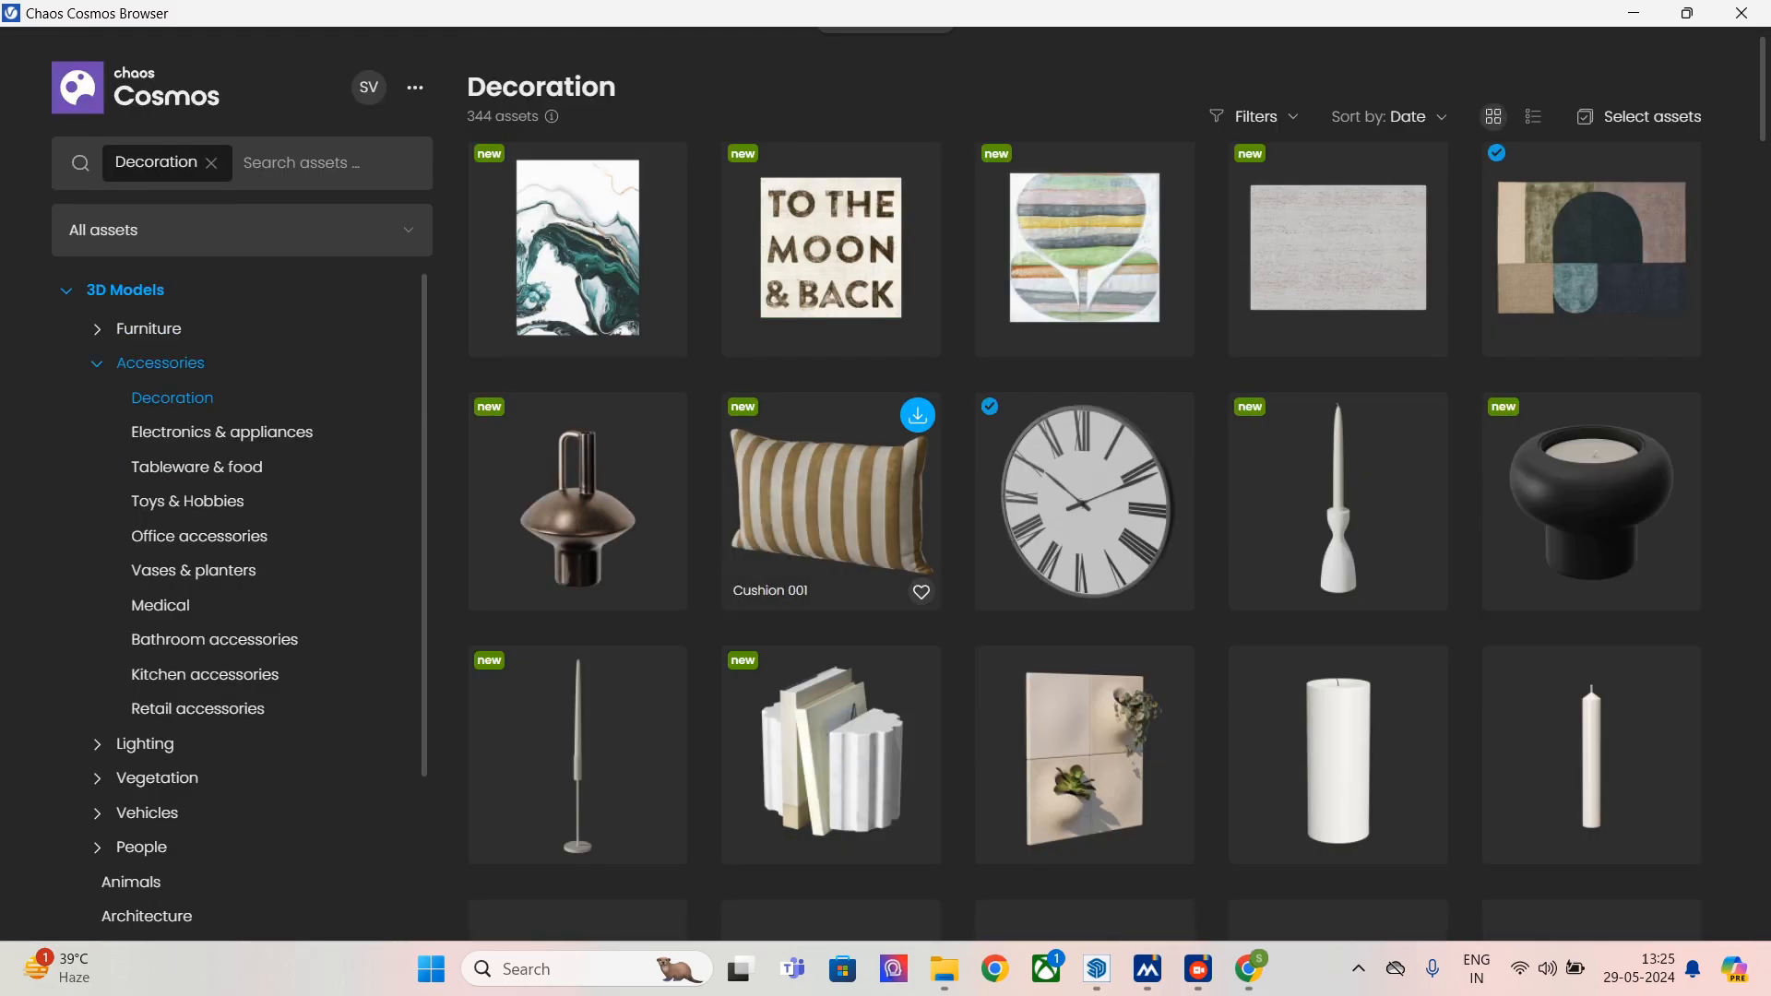
scroll(829, 503, down, 10)
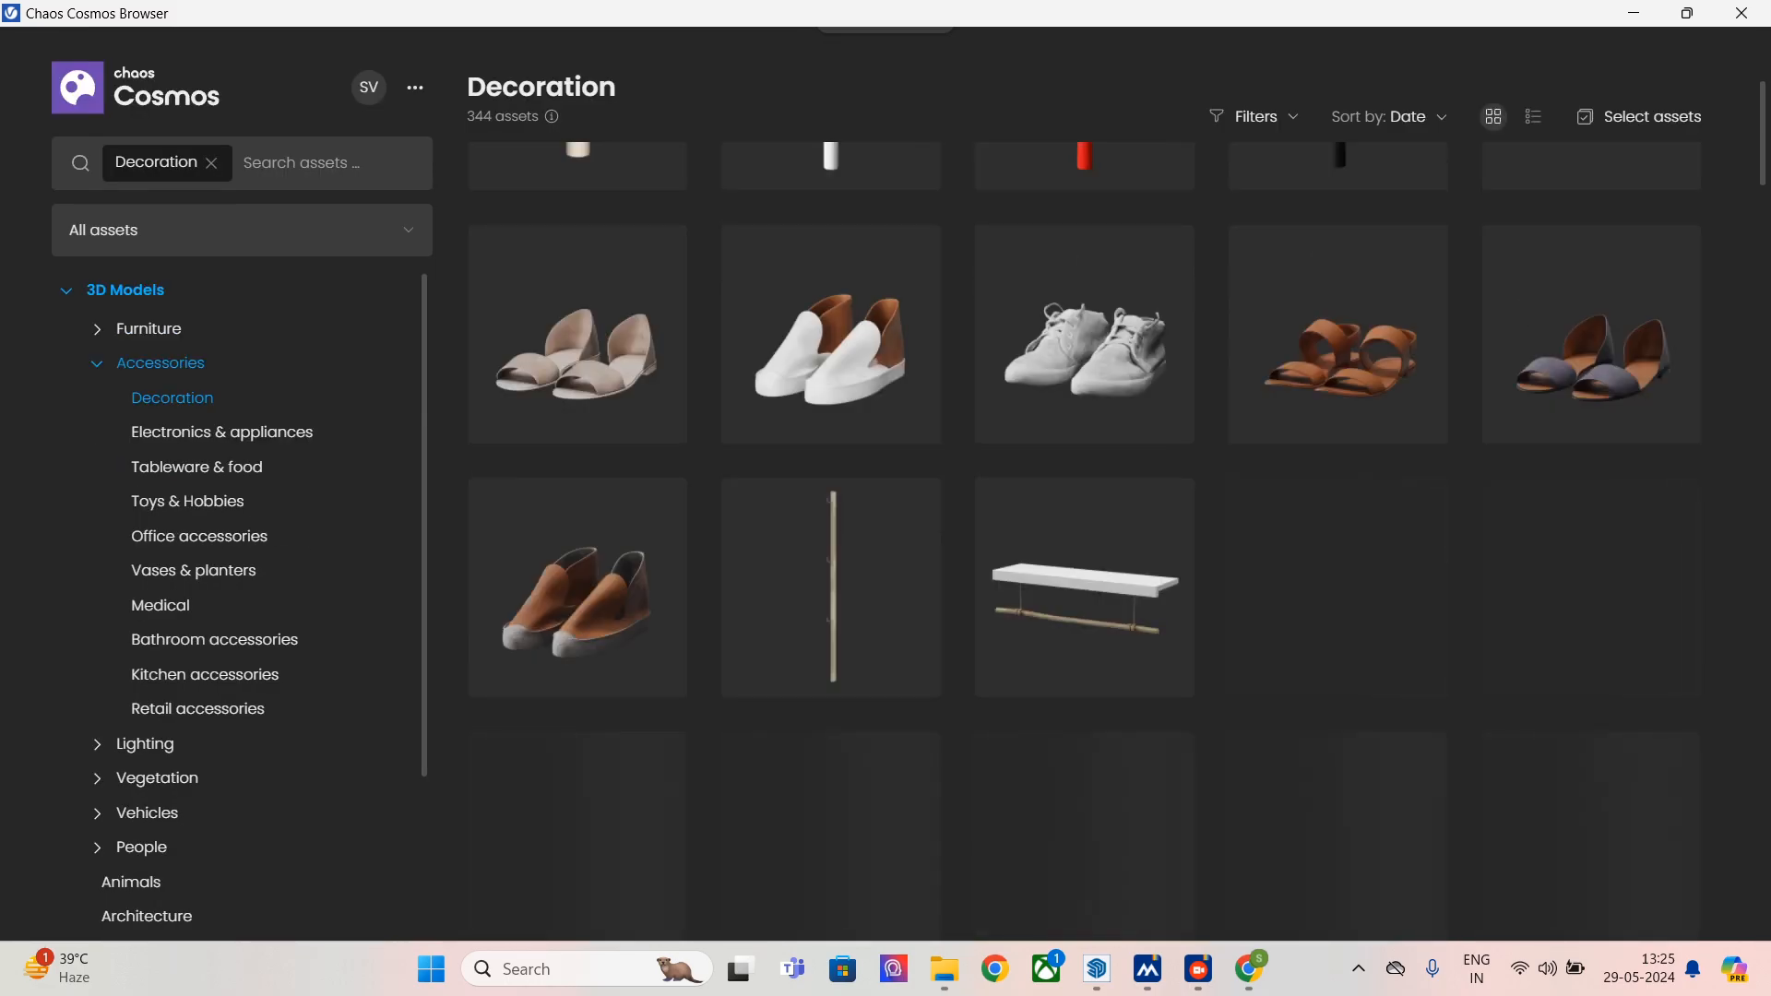
scroll(1084, 541, down, 5)
scroll(1085, 540, down, 10)
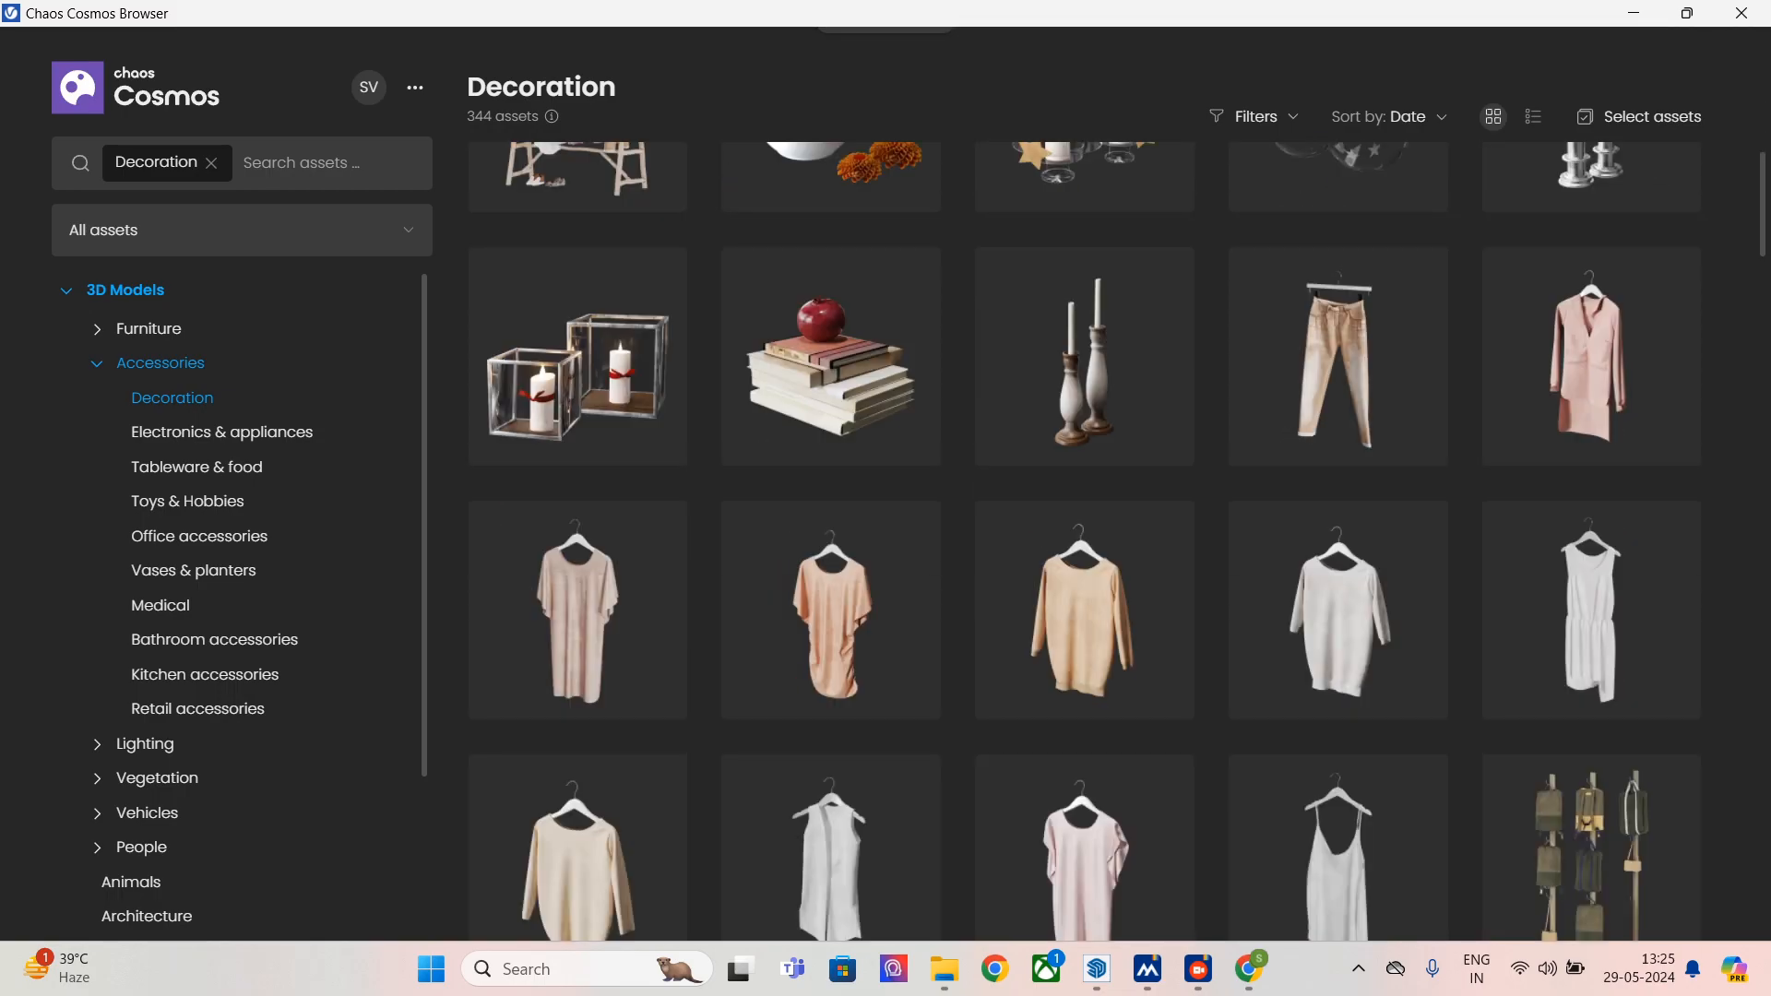
scroll(1084, 541, down, 12)
scroll(1085, 541, down, 7)
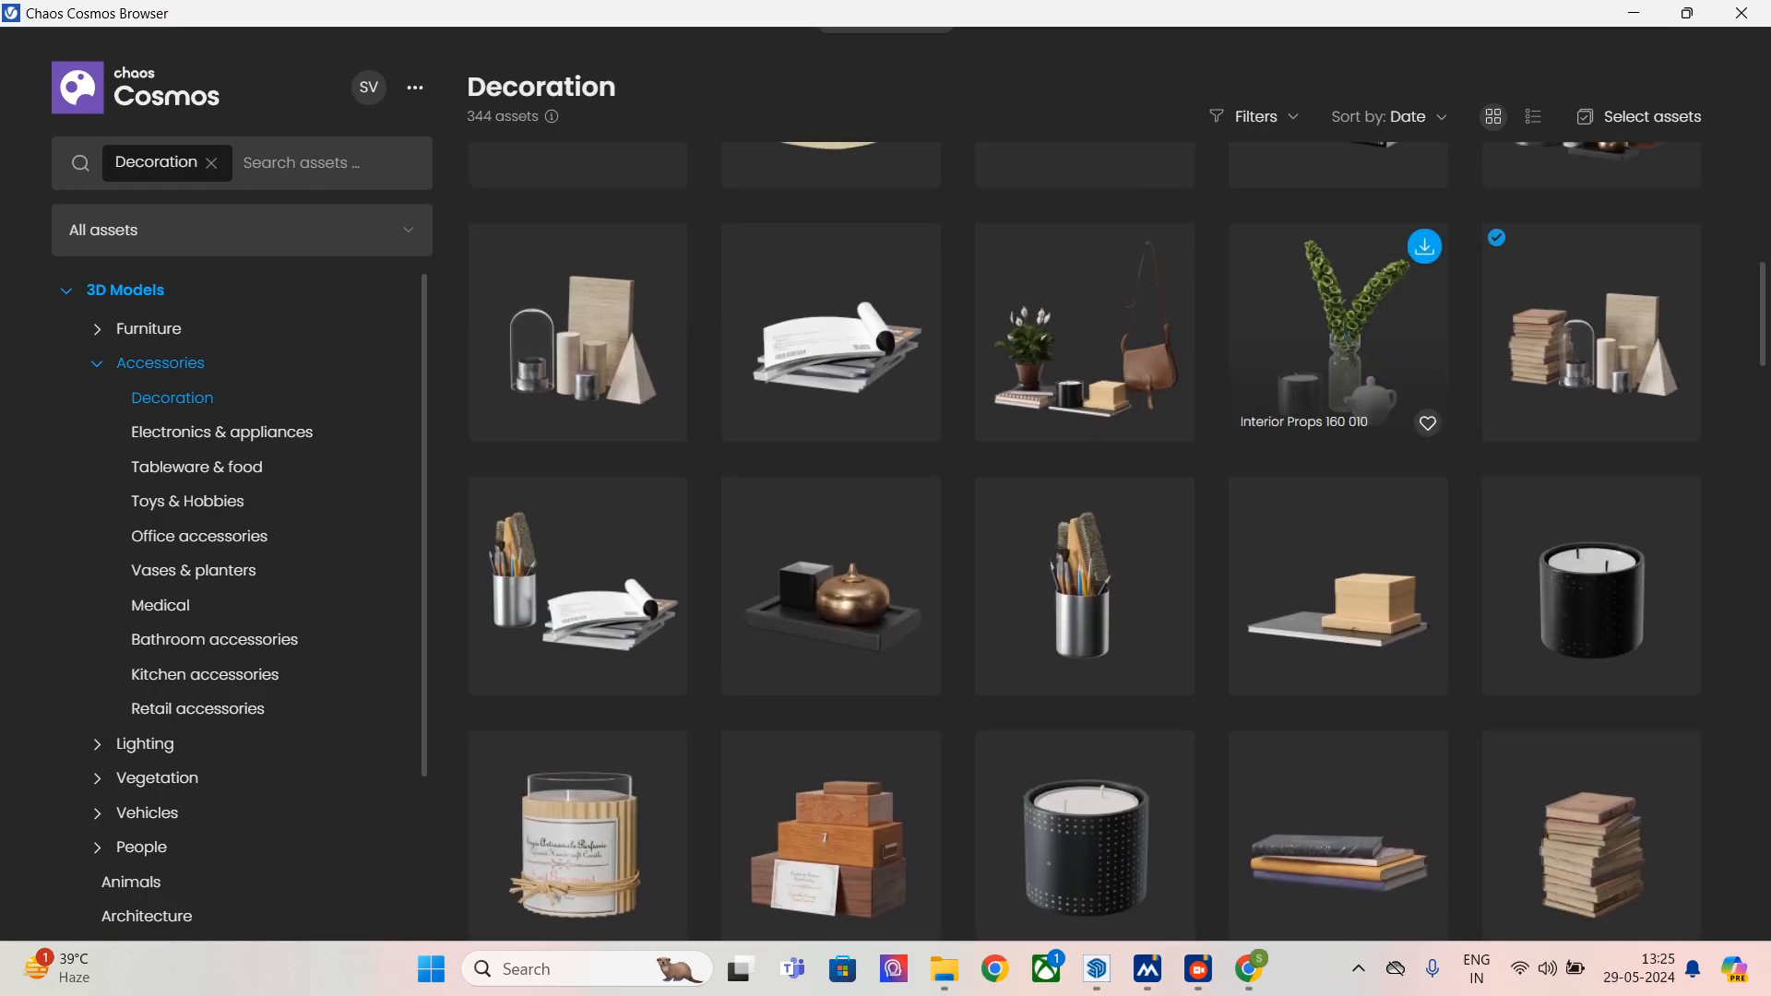
click(1425, 246)
- Import Interior Props 160 010 into the model and place it on top of the round coffee table
scroll(830, 581, down, 5)
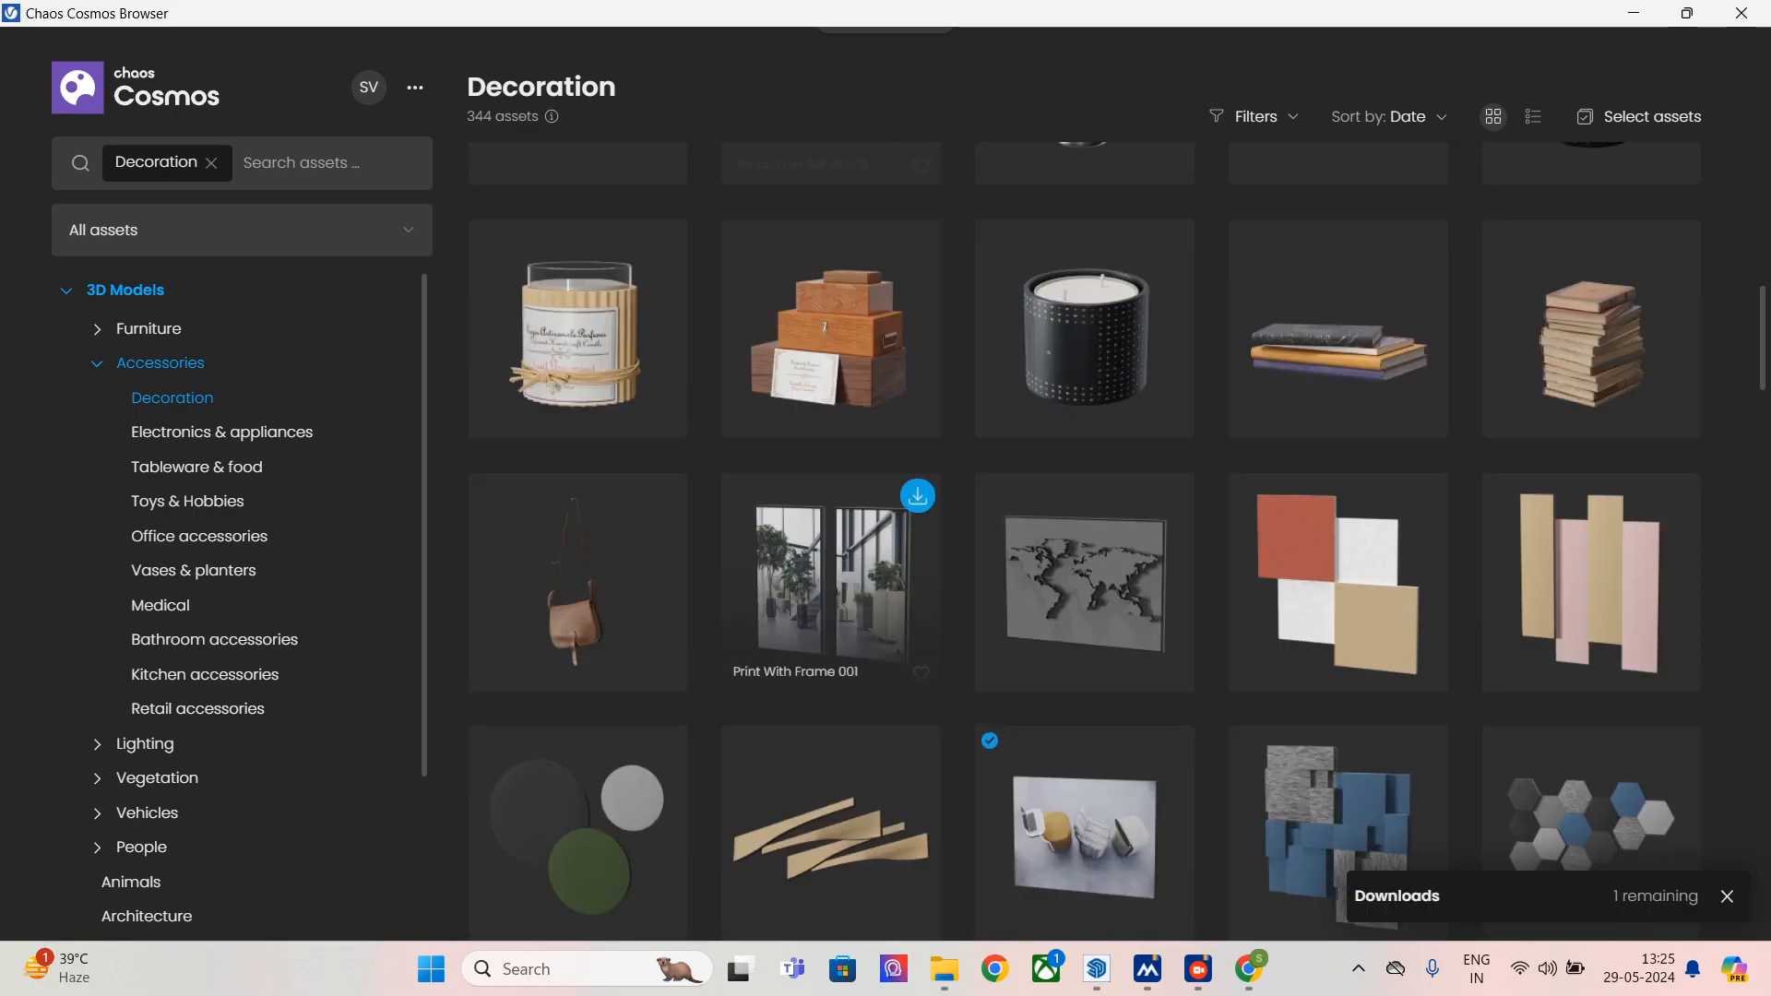
scroll(830, 581, down, 10)
scroll(830, 581, down, 8)
scroll(1015, 554, up, 15)
scroll(1084, 646, up, 7)
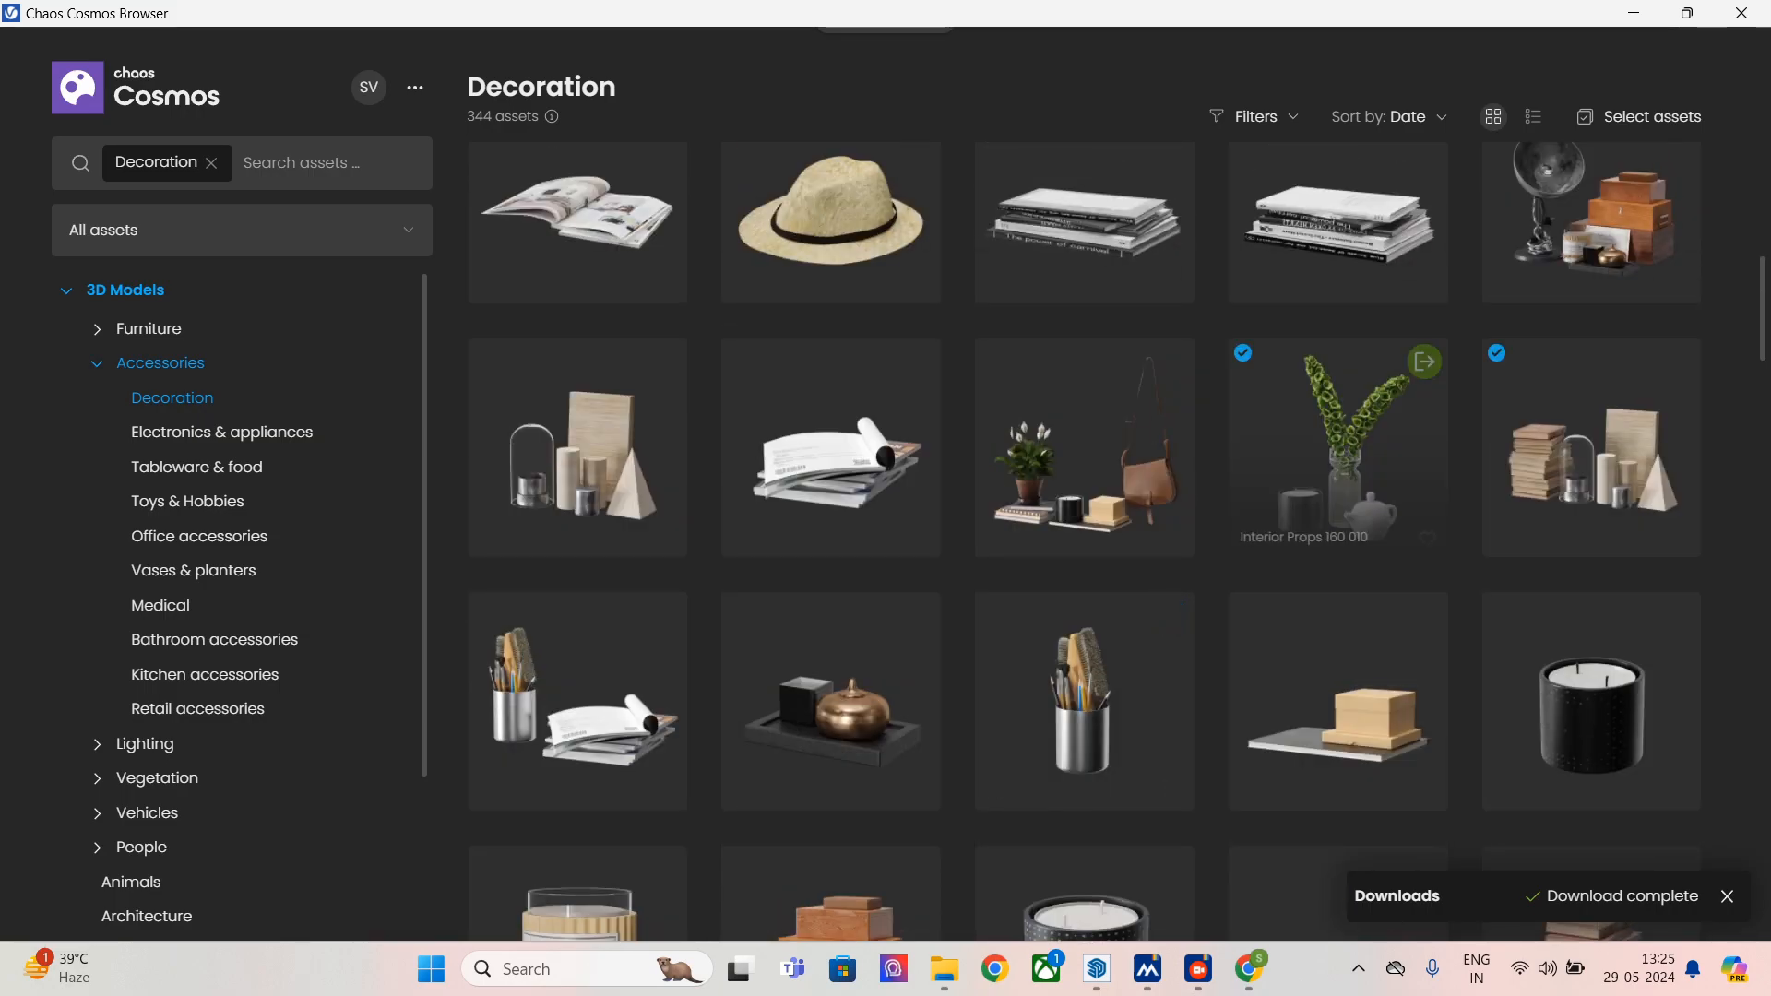
click(1425, 362)
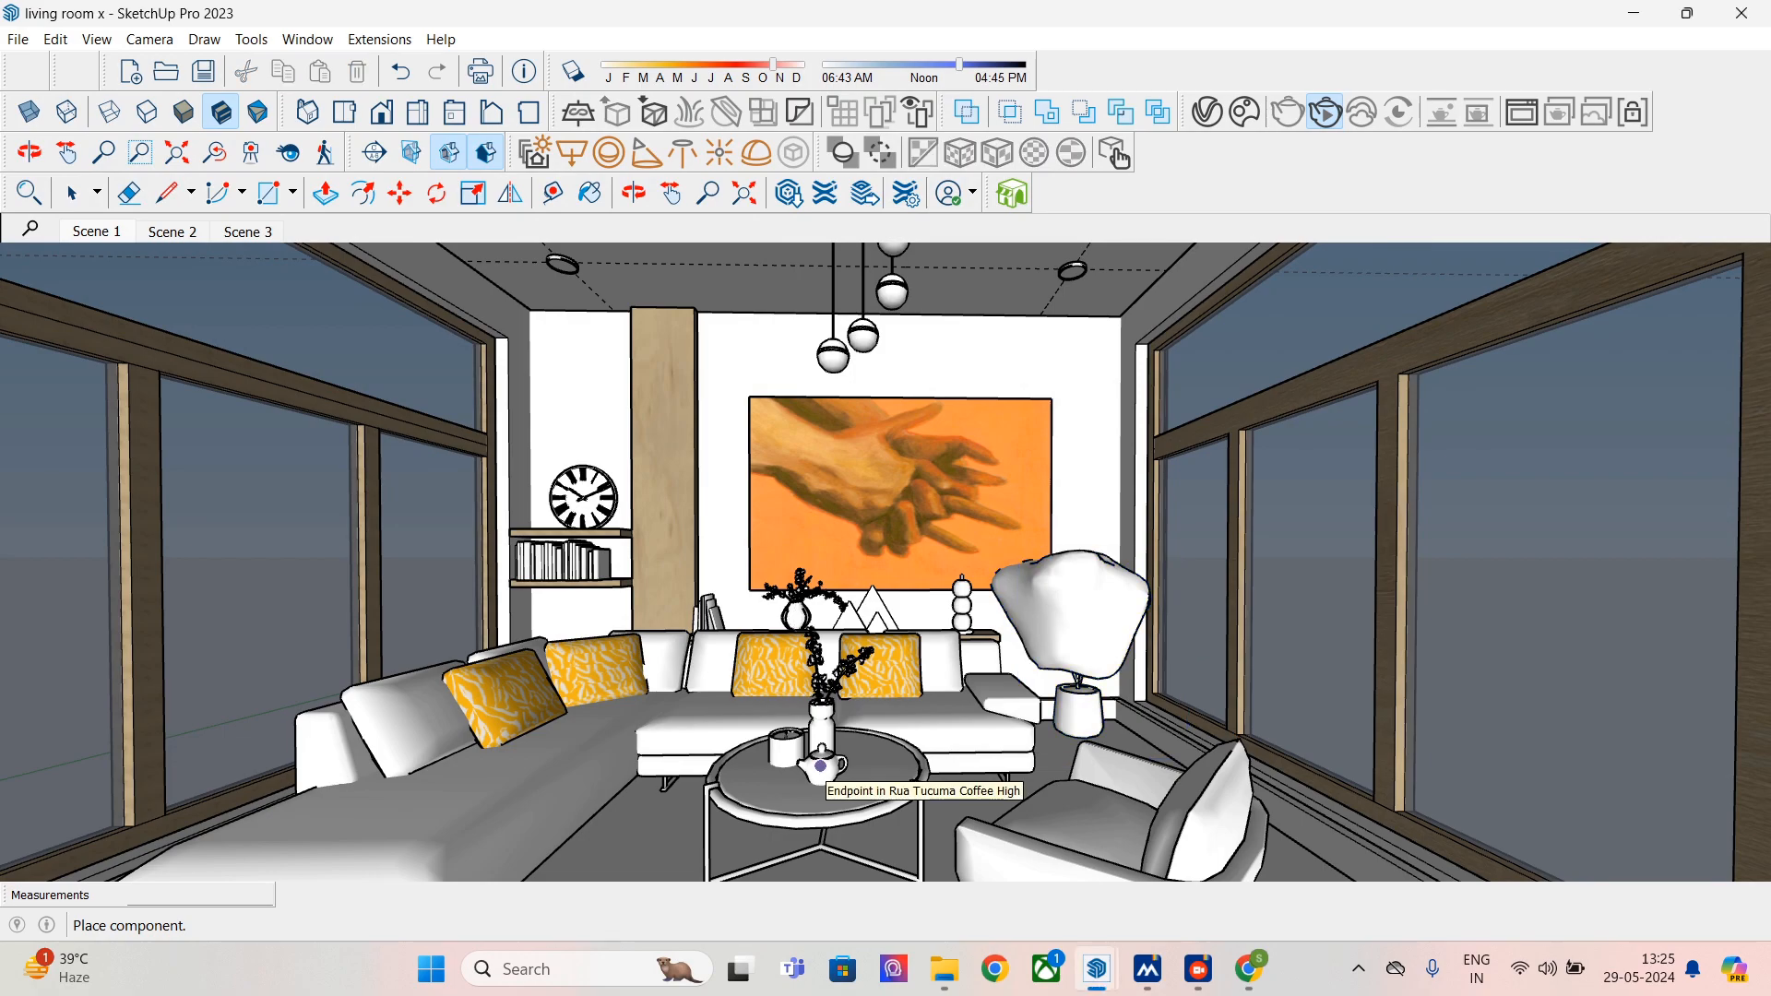
right_click(887, 749)
key(Escape)
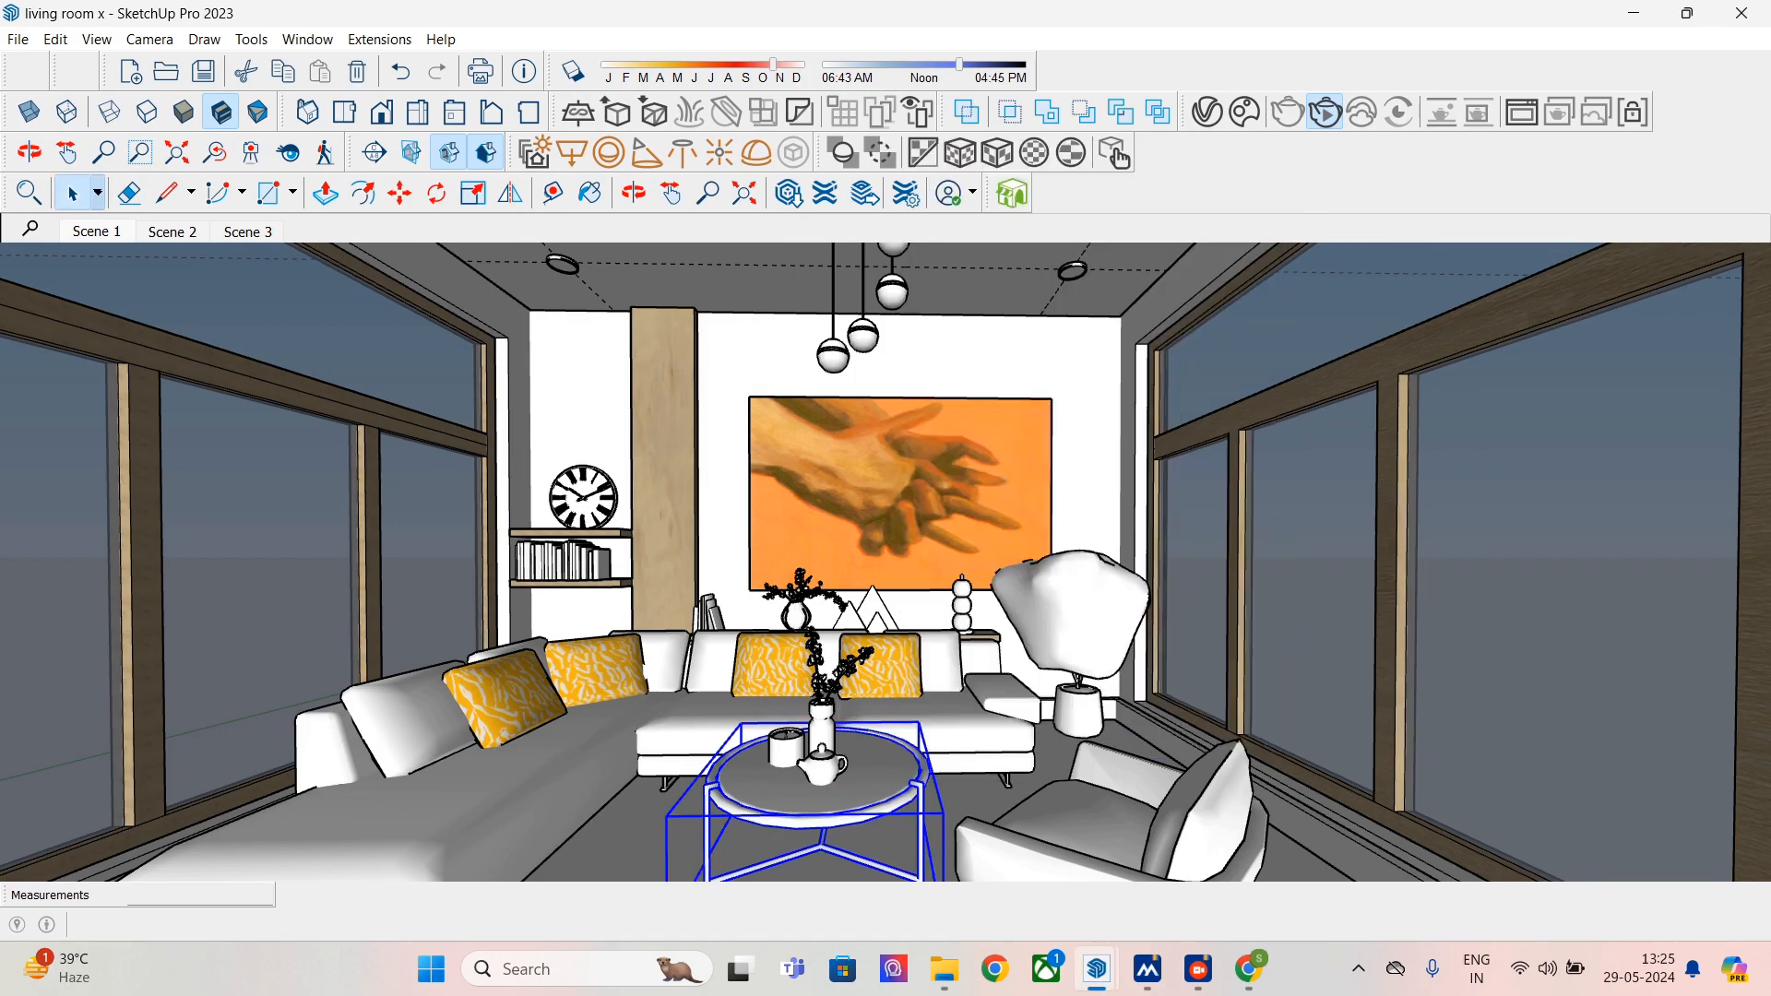
- Turn off the material override for the False Aralia 002 and Interior Props 160 010 assets
click(1206, 112)
click(1633, 13)
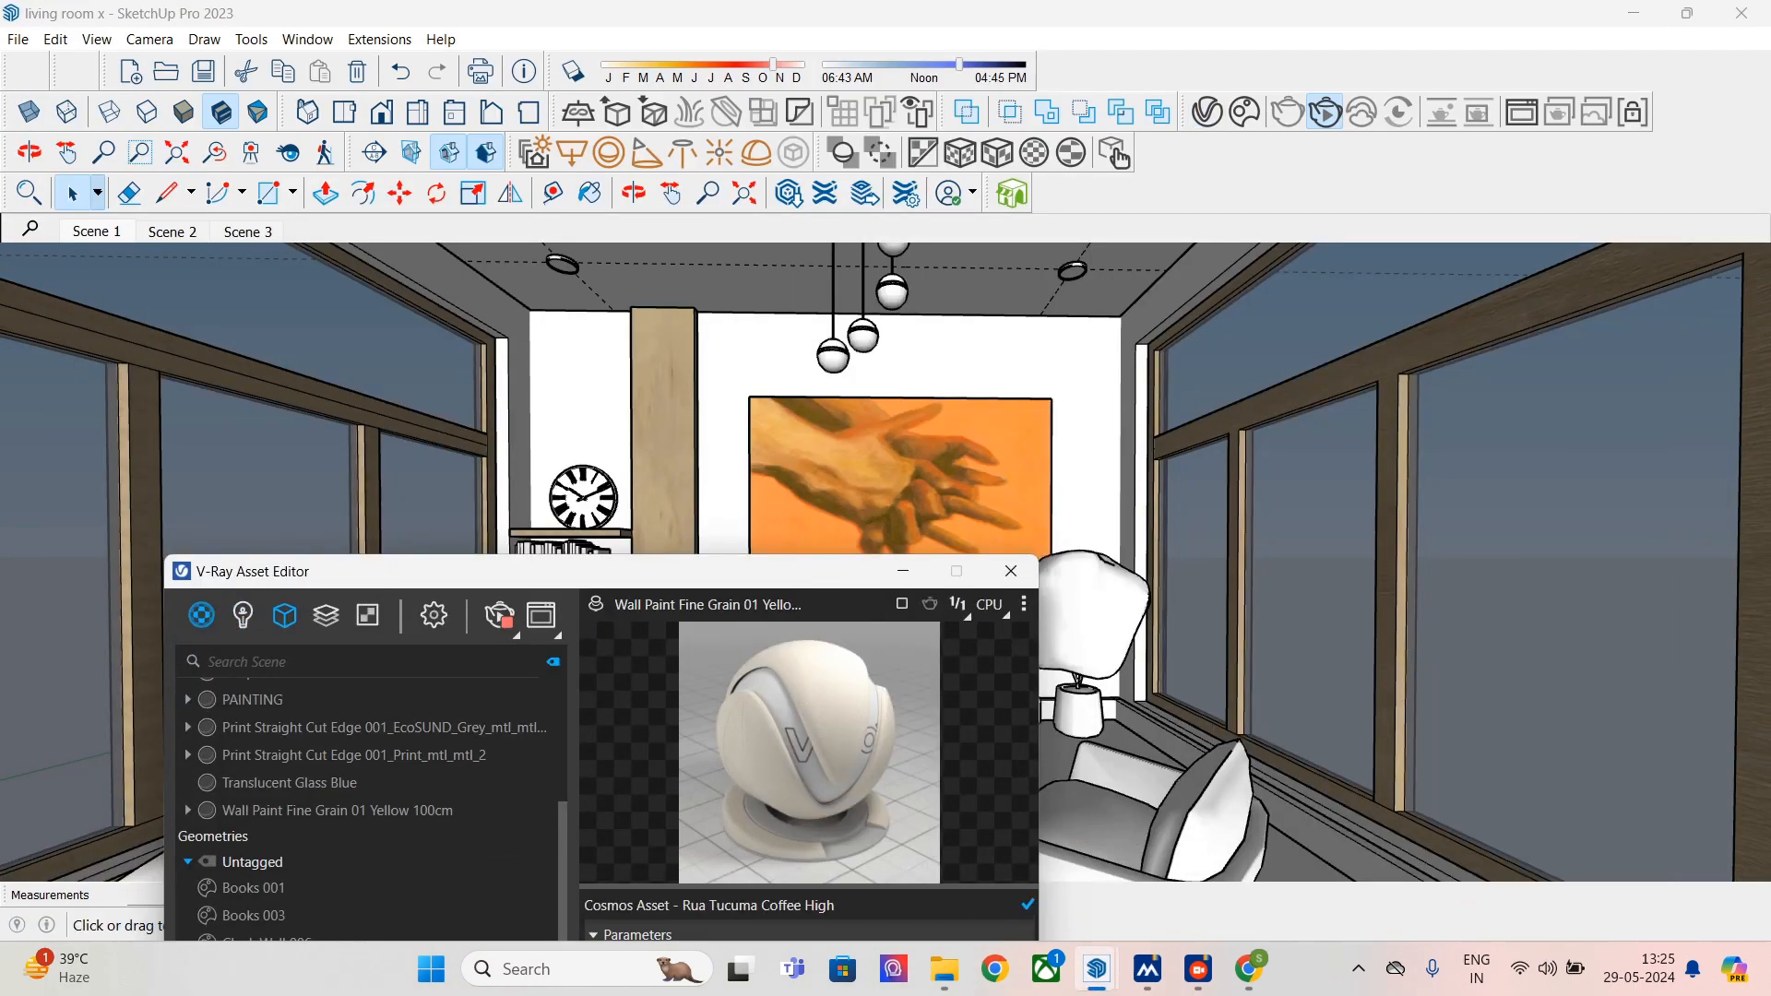
mouse_move(591, 571)
mouse_down()
mouse_move(800, 233)
mouse_move(528, 285)
mouse_move(377, 343)
mouse_up()
click(1077, 619)
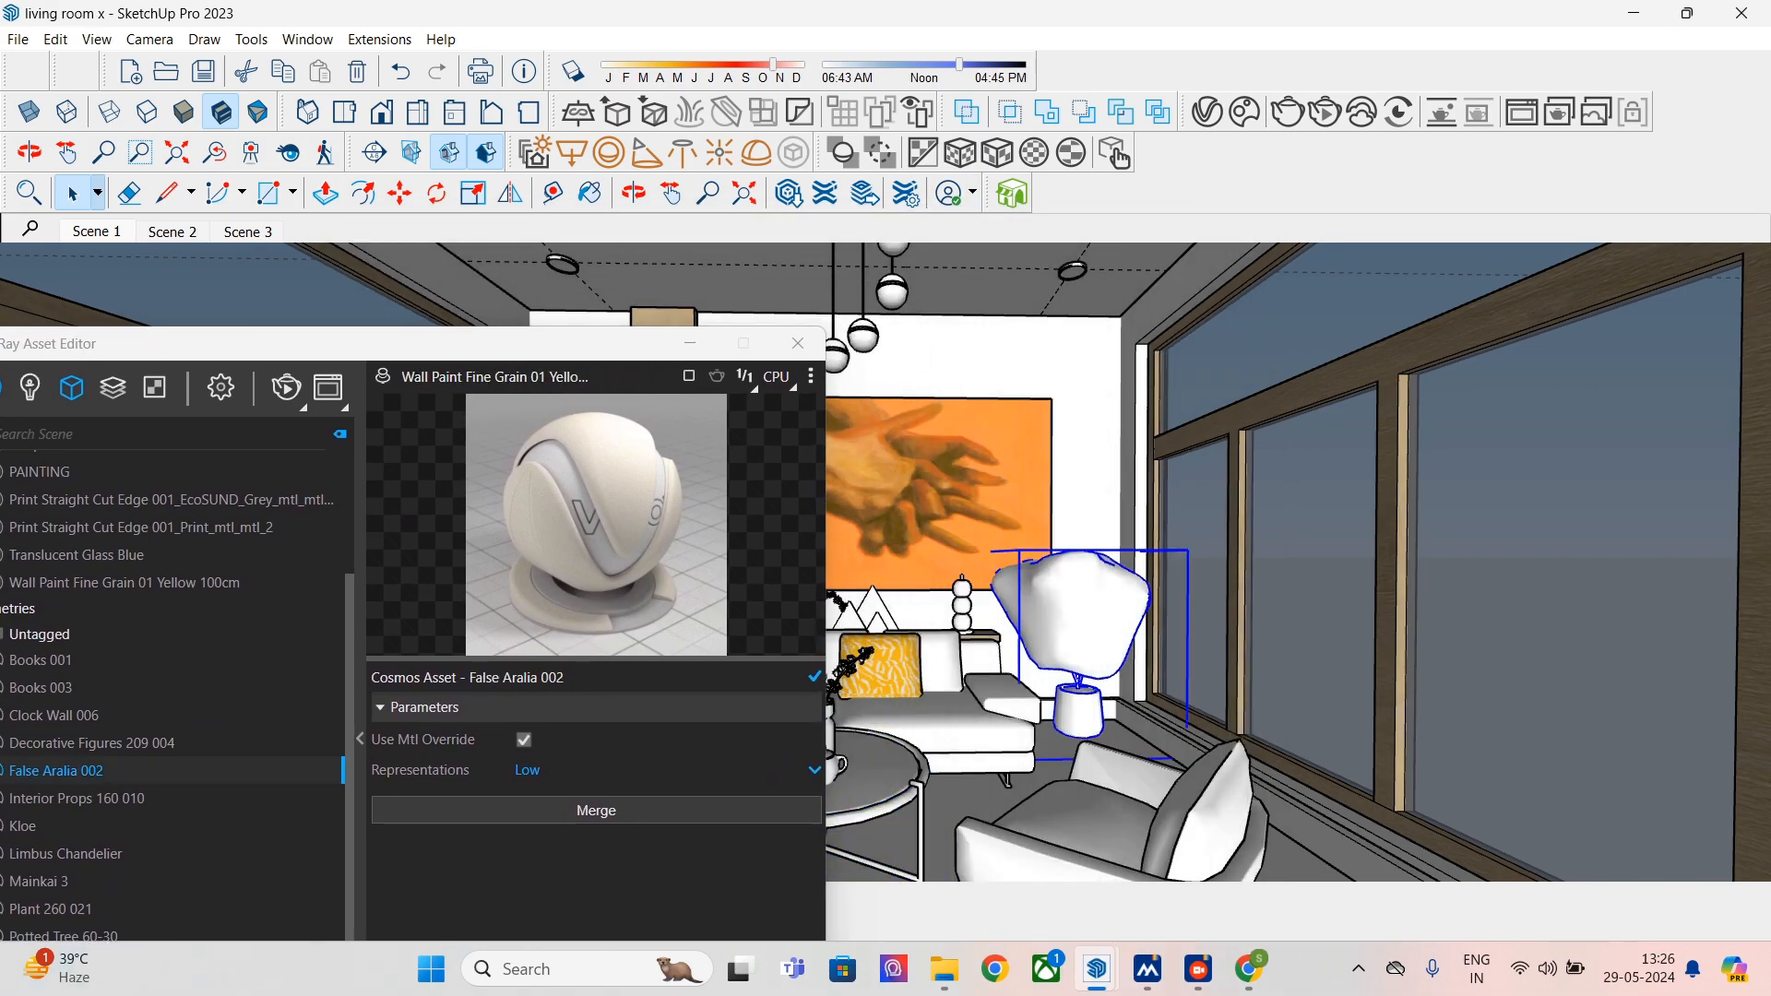
click(523, 738)
click(851, 666)
click(524, 738)
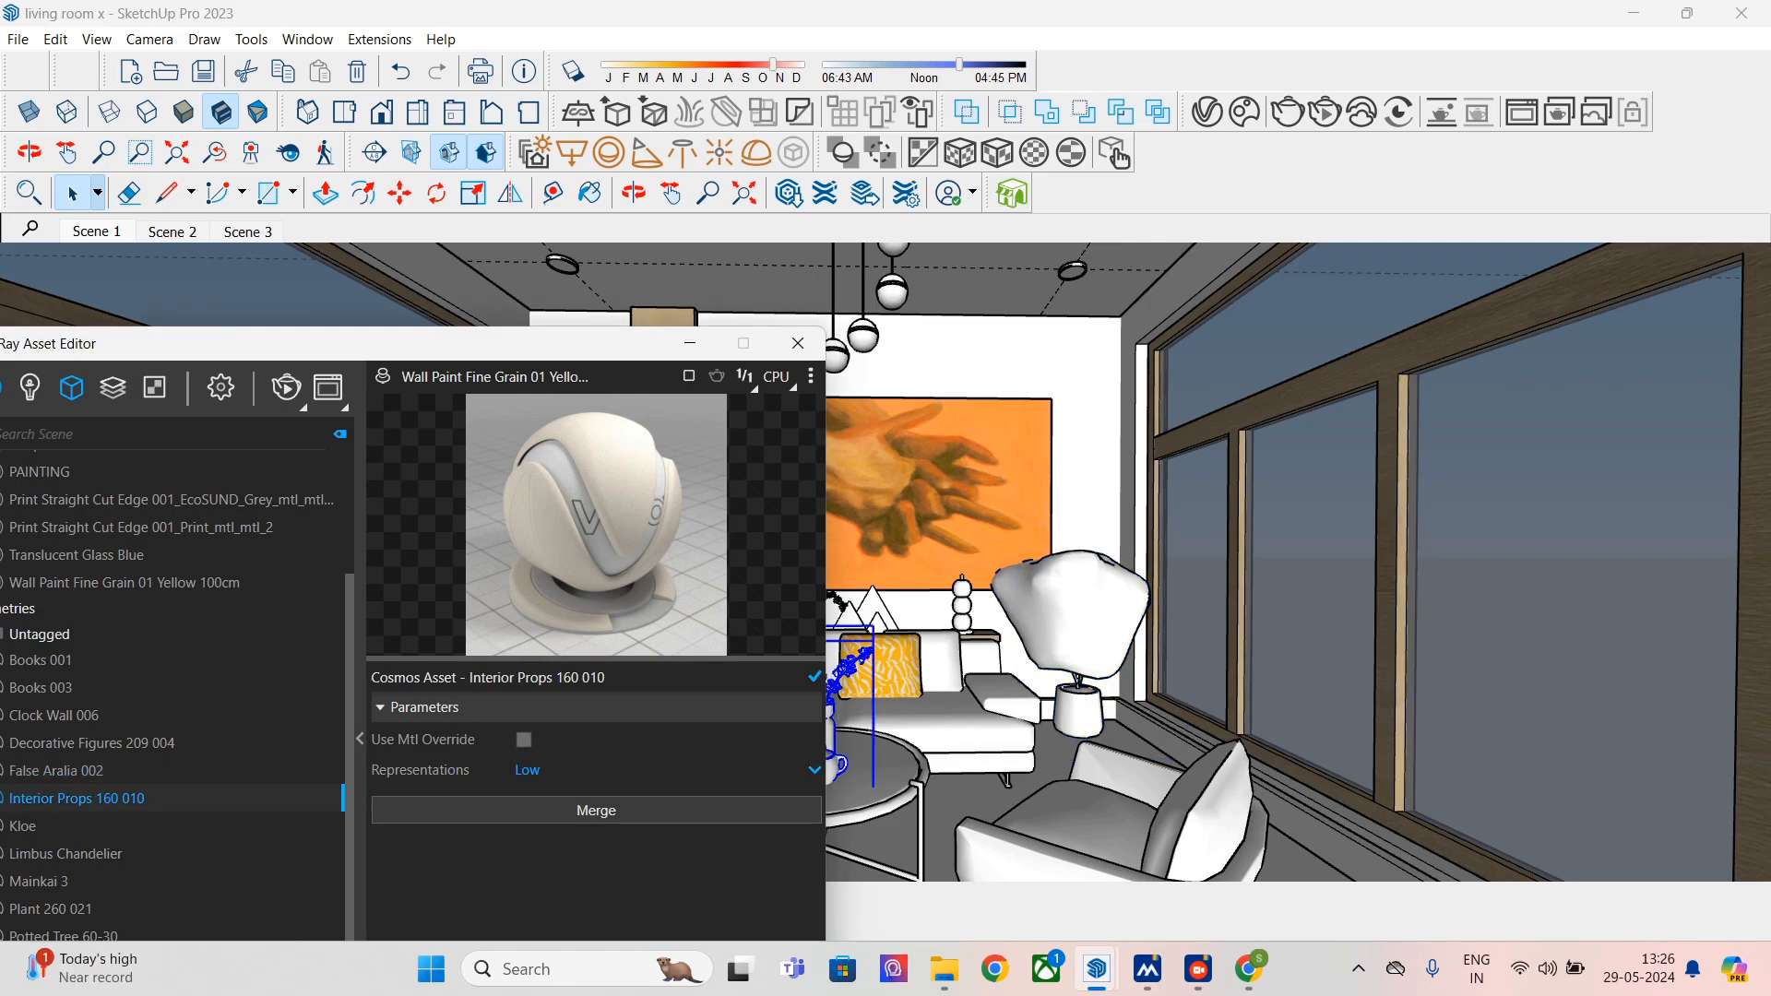
drag(462, 344, 660, 219)
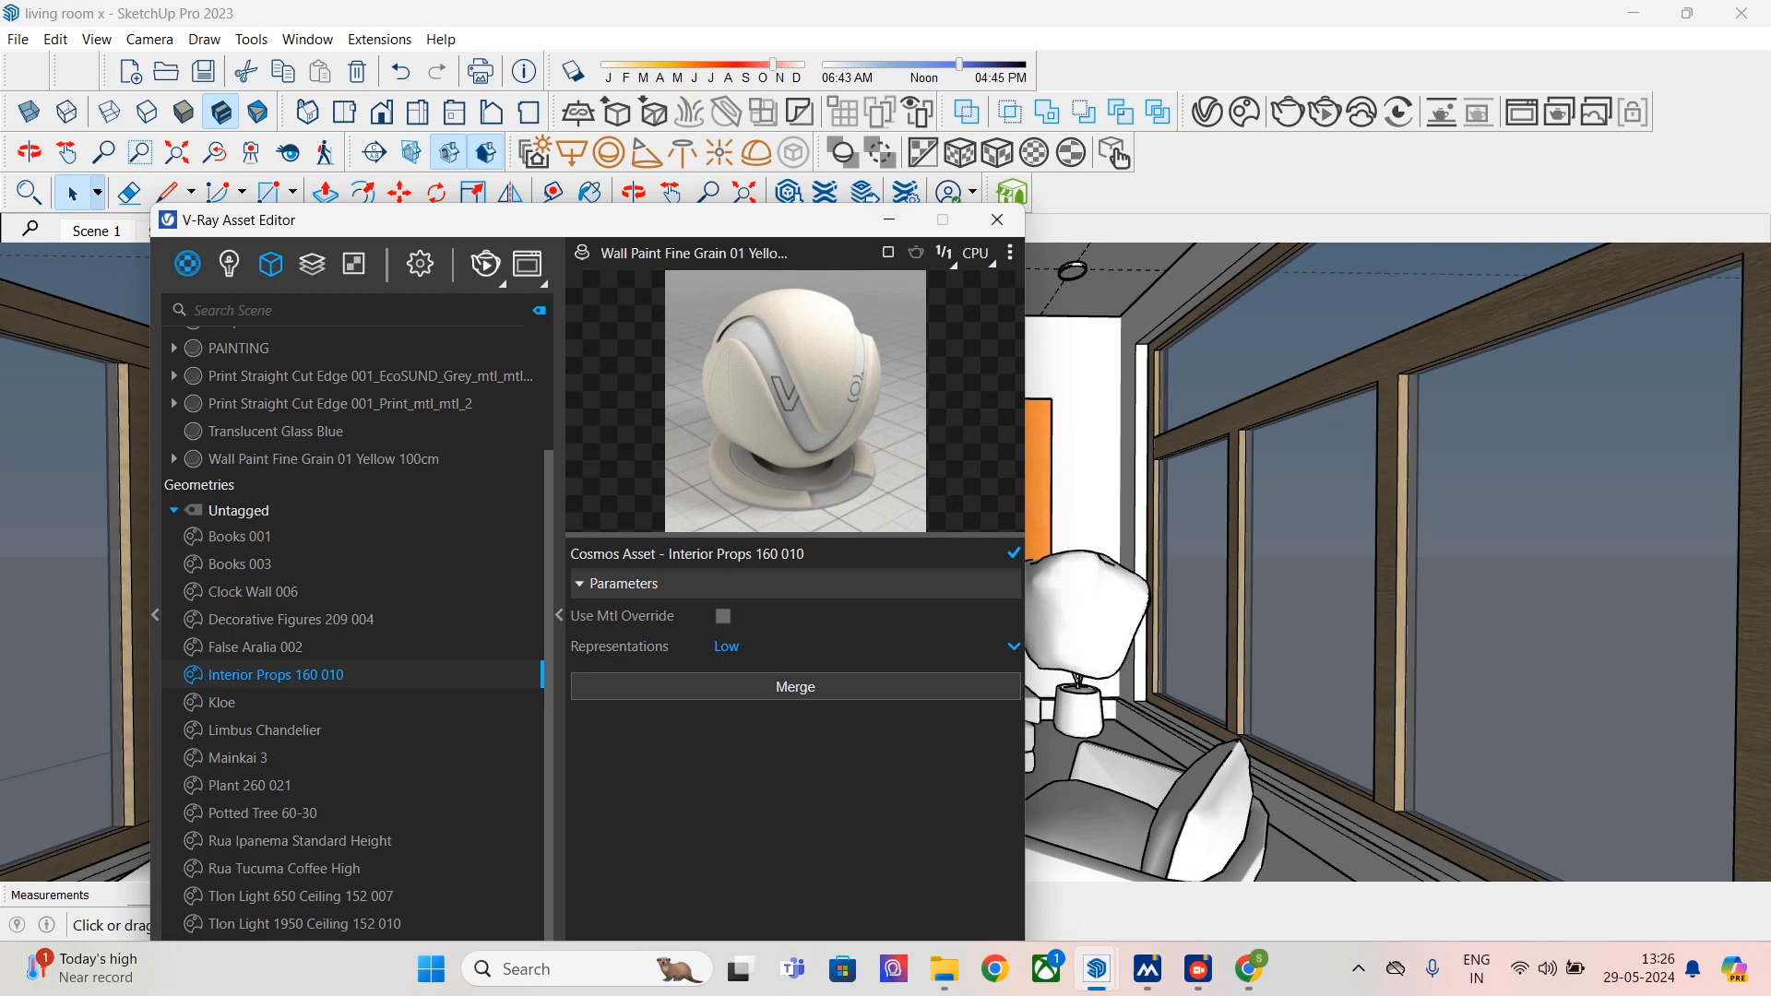
- Run an interactive render and examine the corner plant and the coffee table props
click(485, 263)
click(1687, 21)
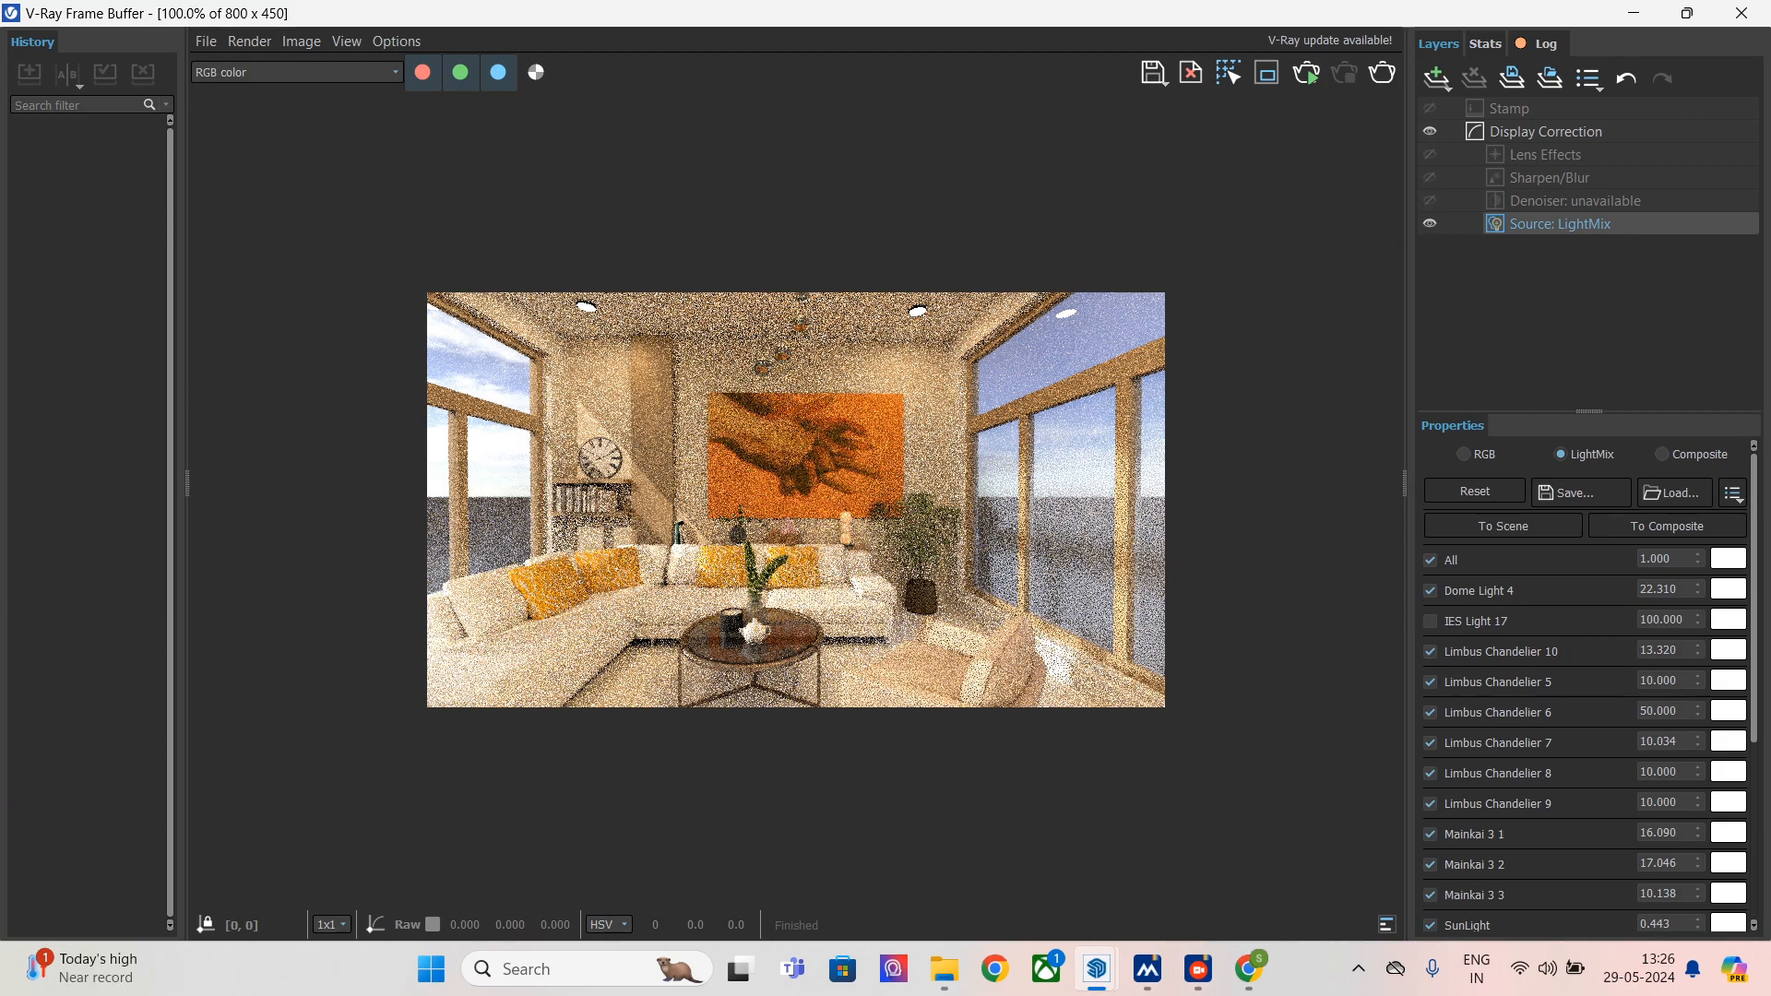
click(1633, 12)
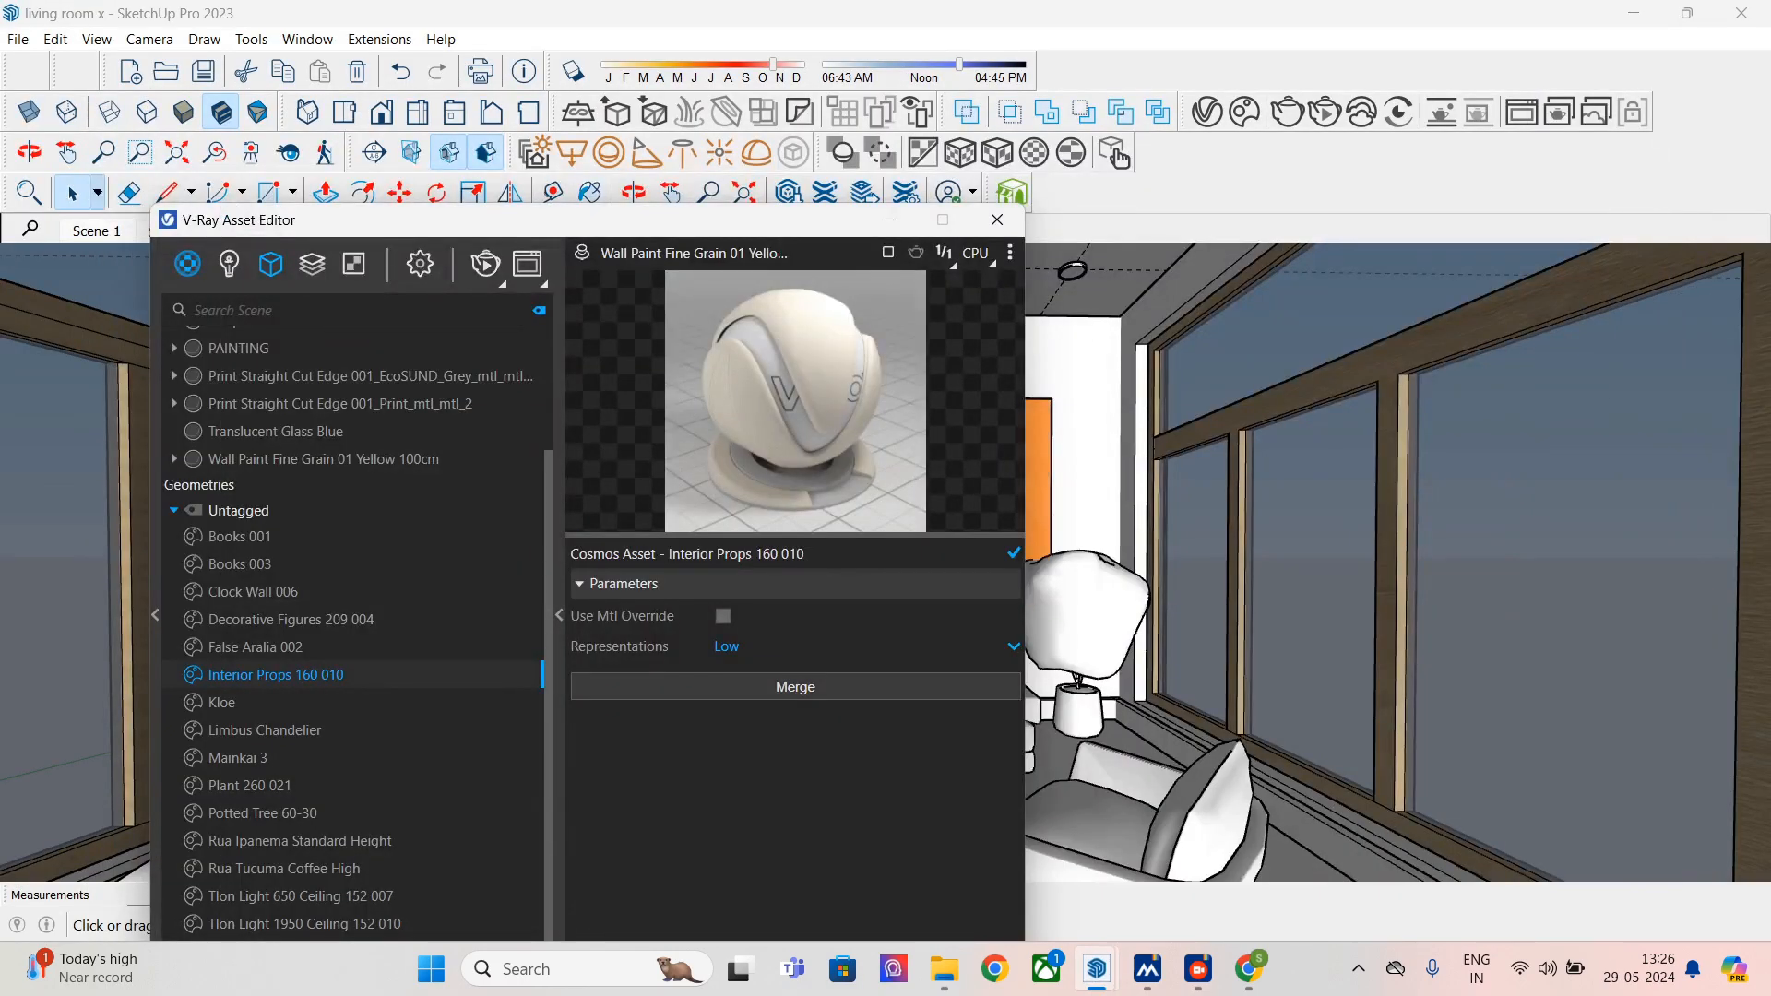
- Delete the False Aralia 002 plant from the corner behind the armchair
click(889, 219)
key(Delete)
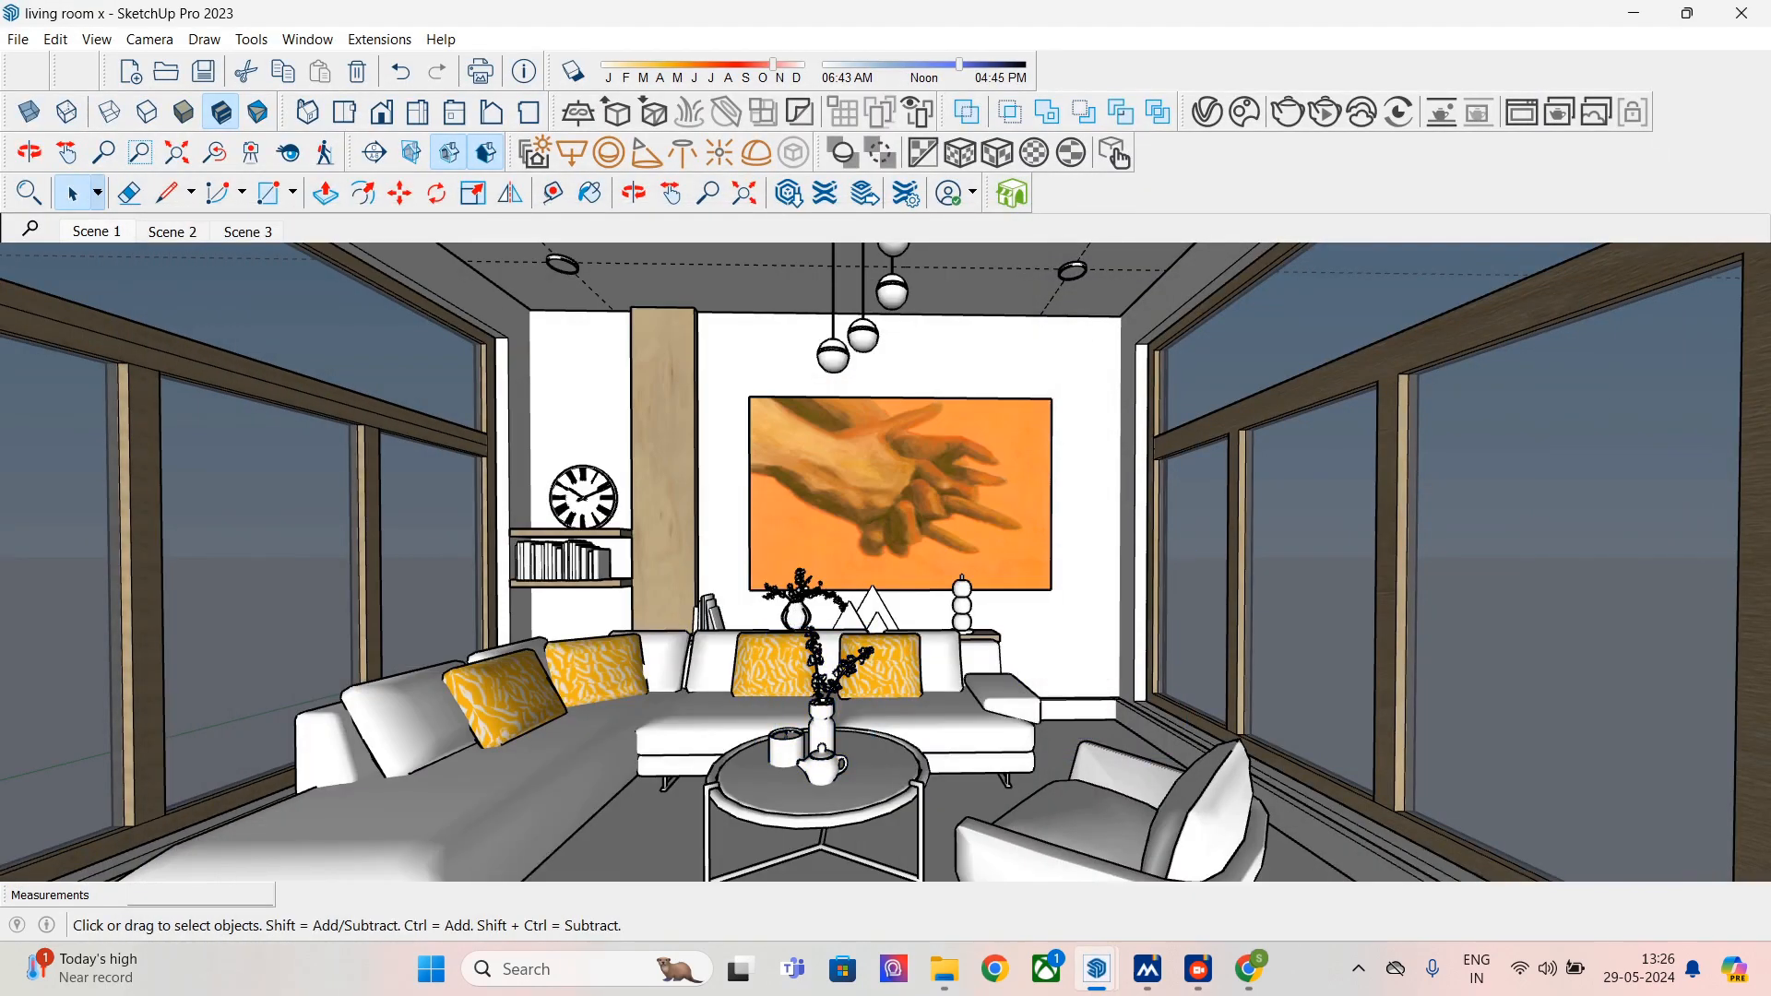
click(1324, 112)
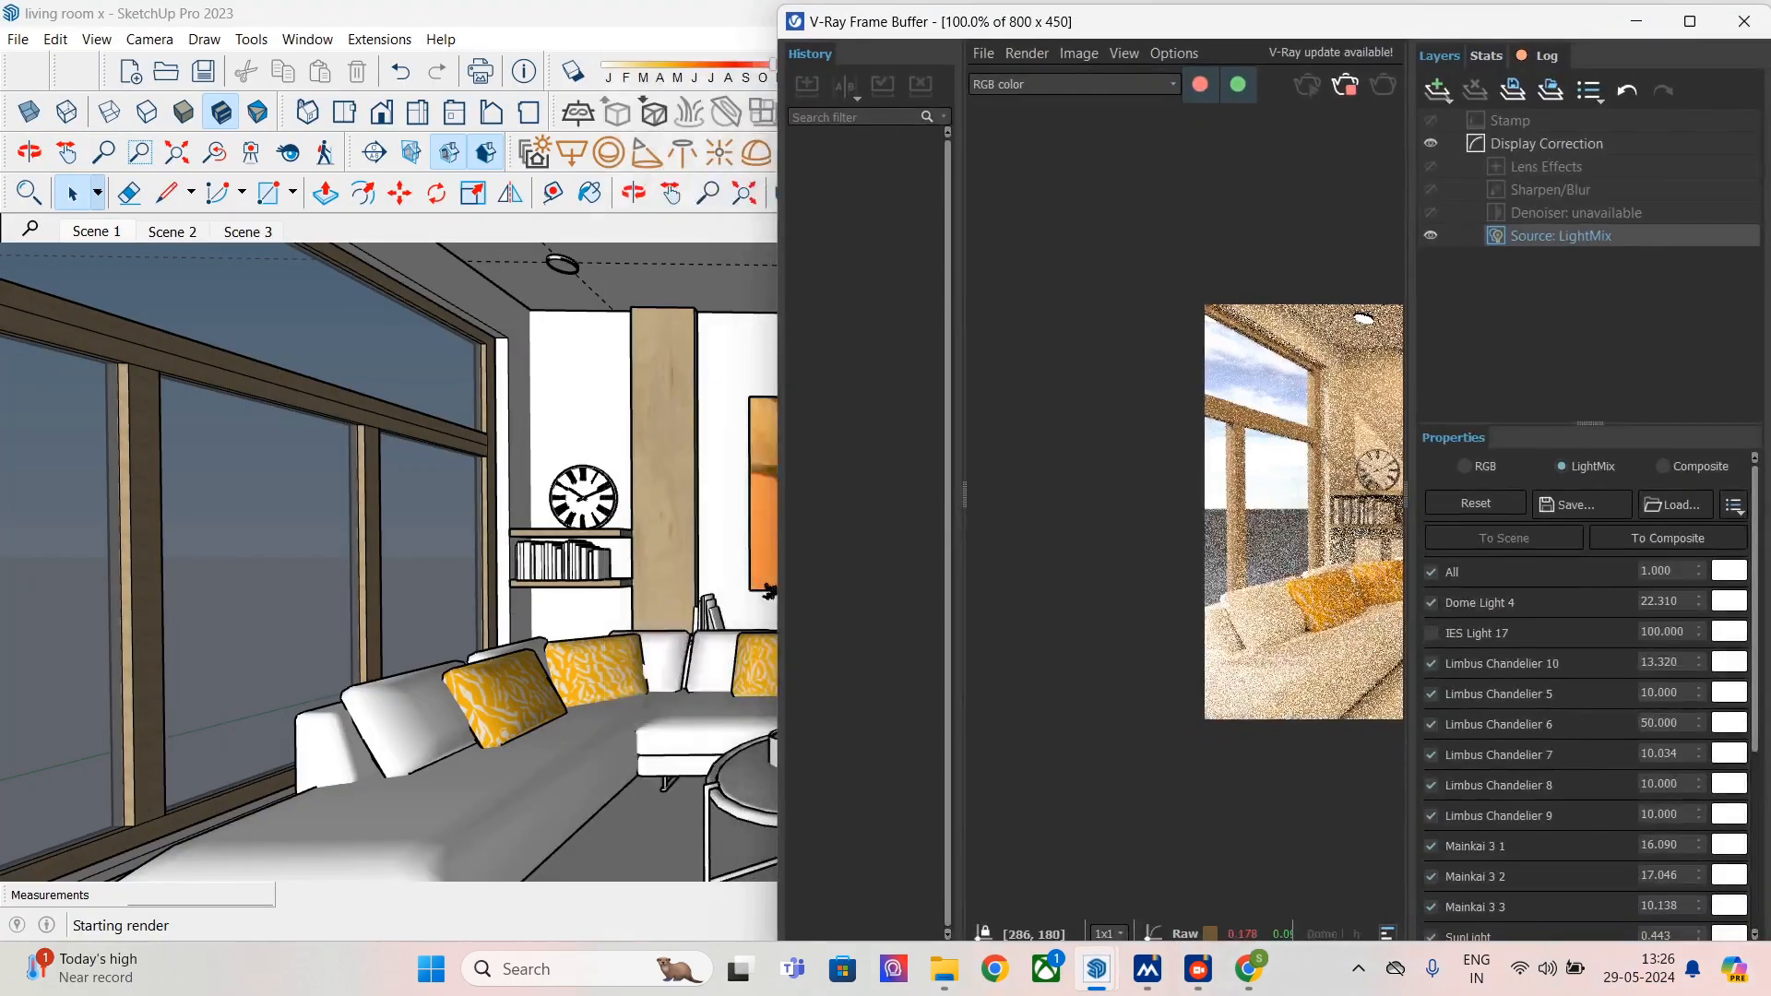
click(1743, 21)
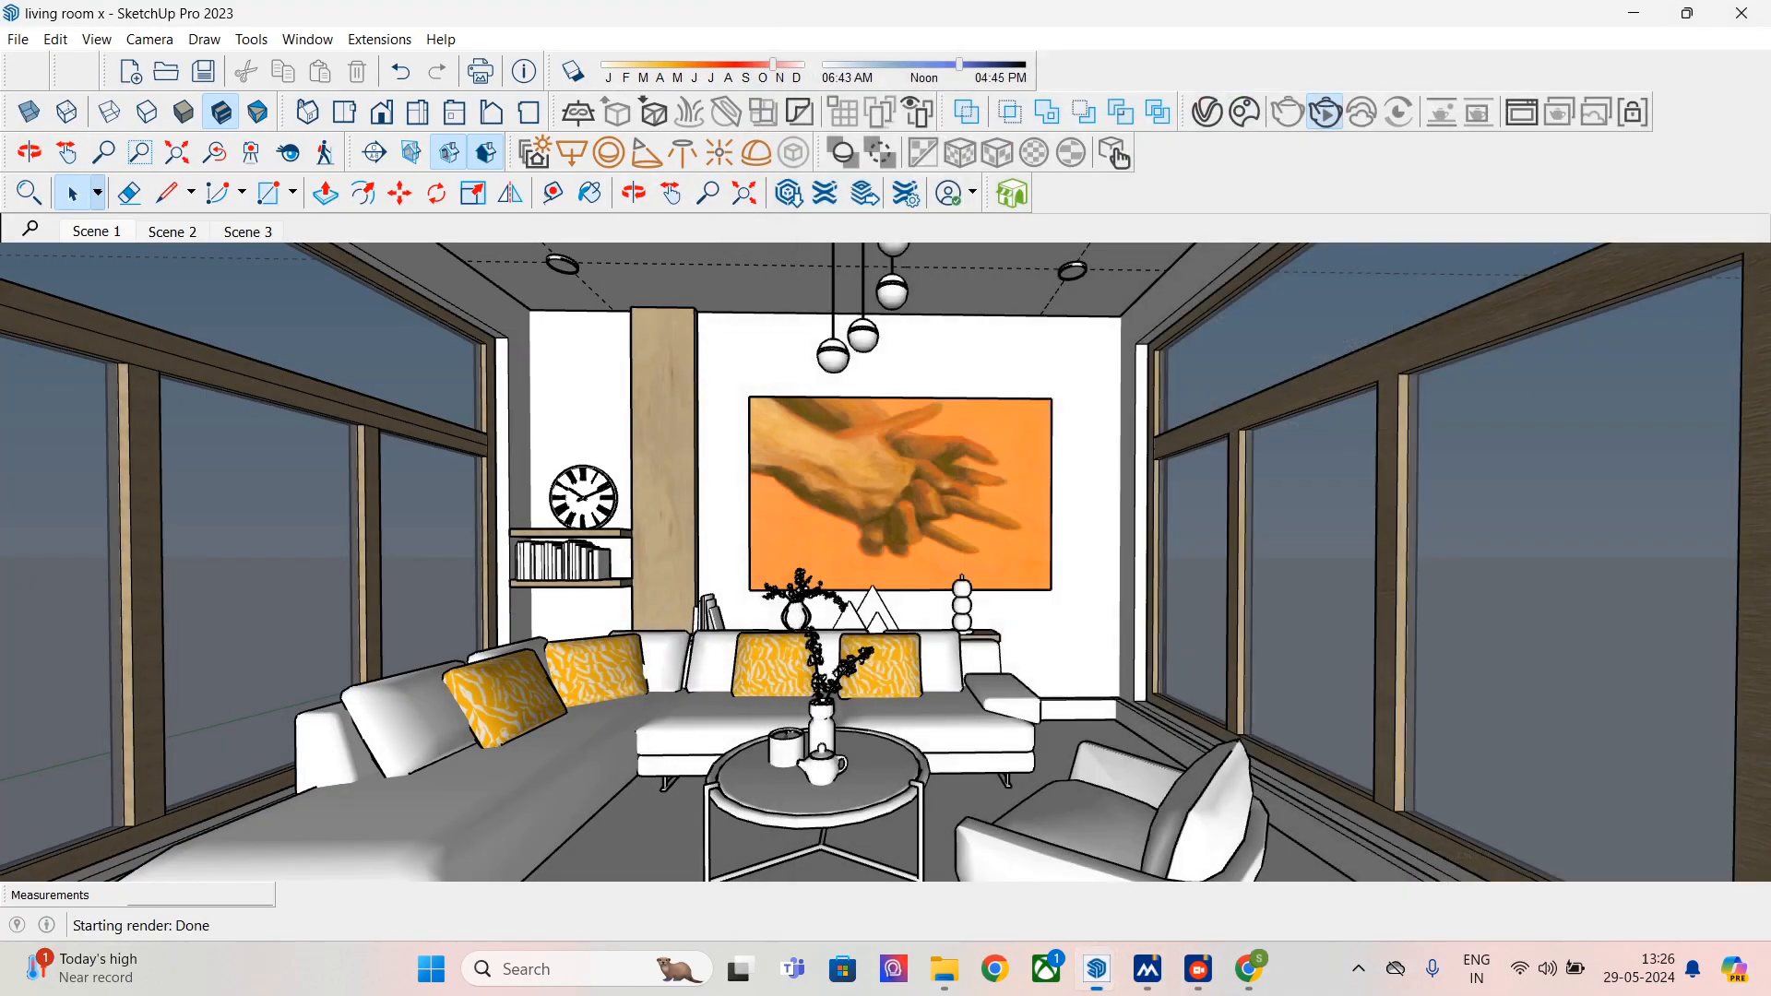
click(1114, 154)
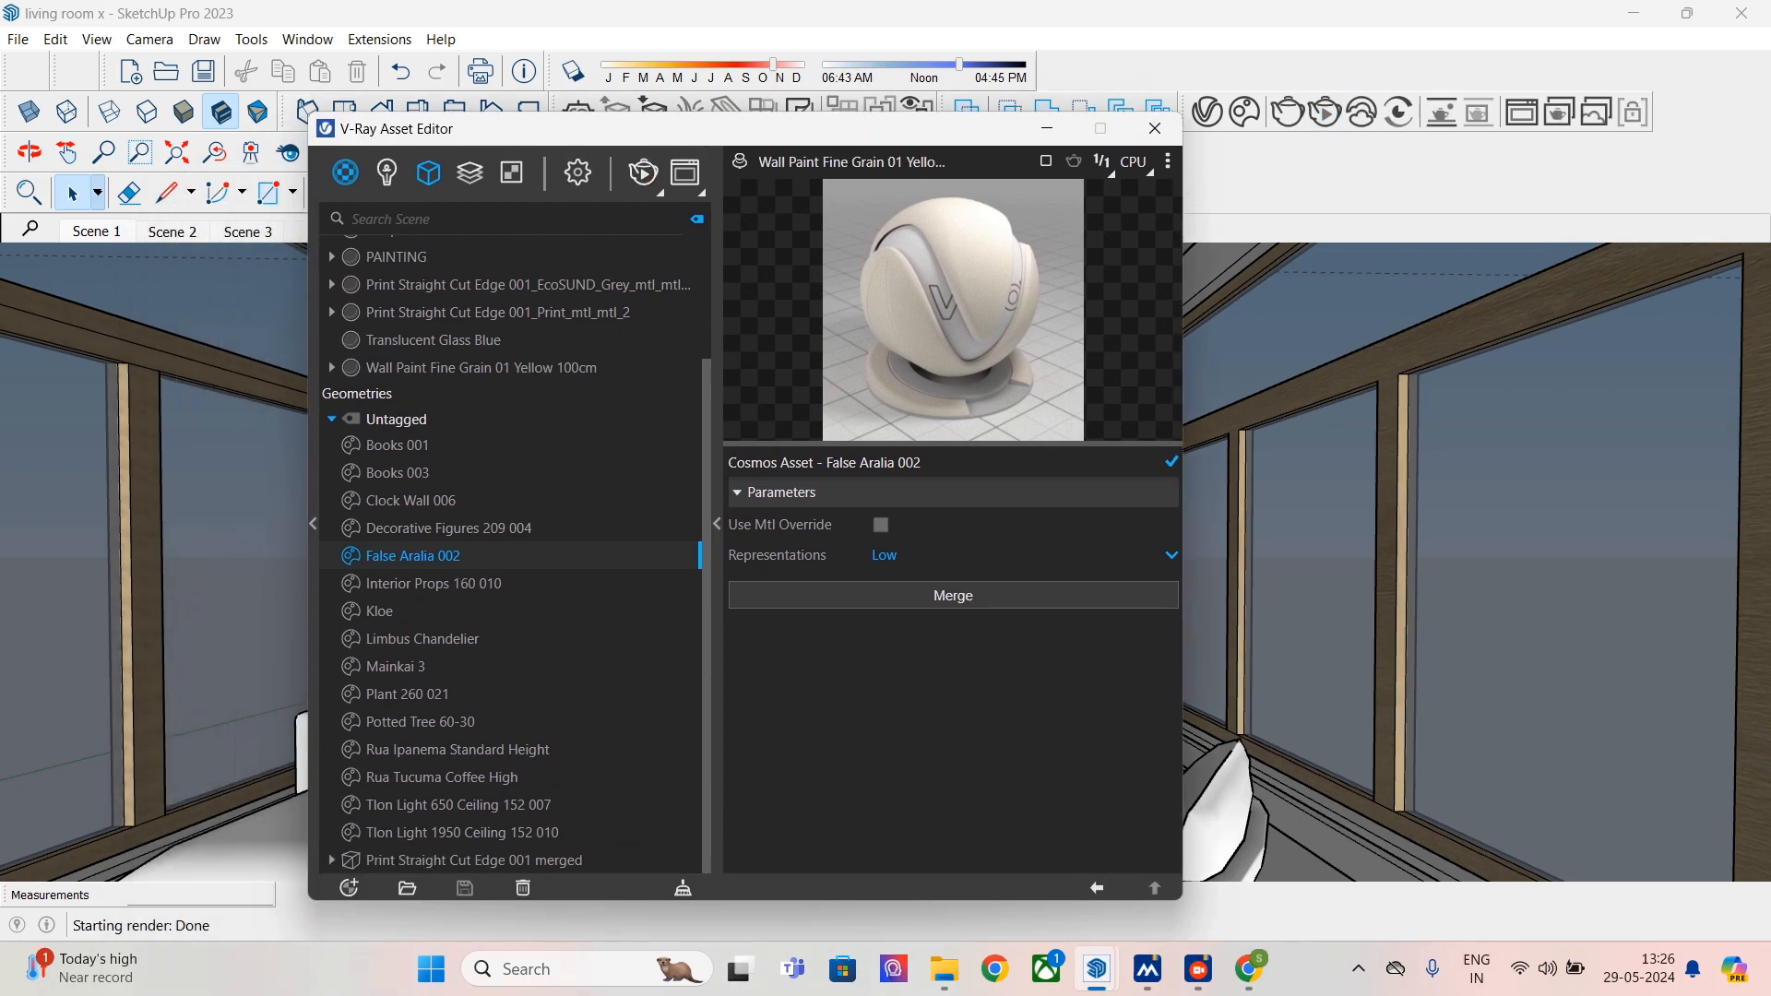
scroll(516, 516, up, 3)
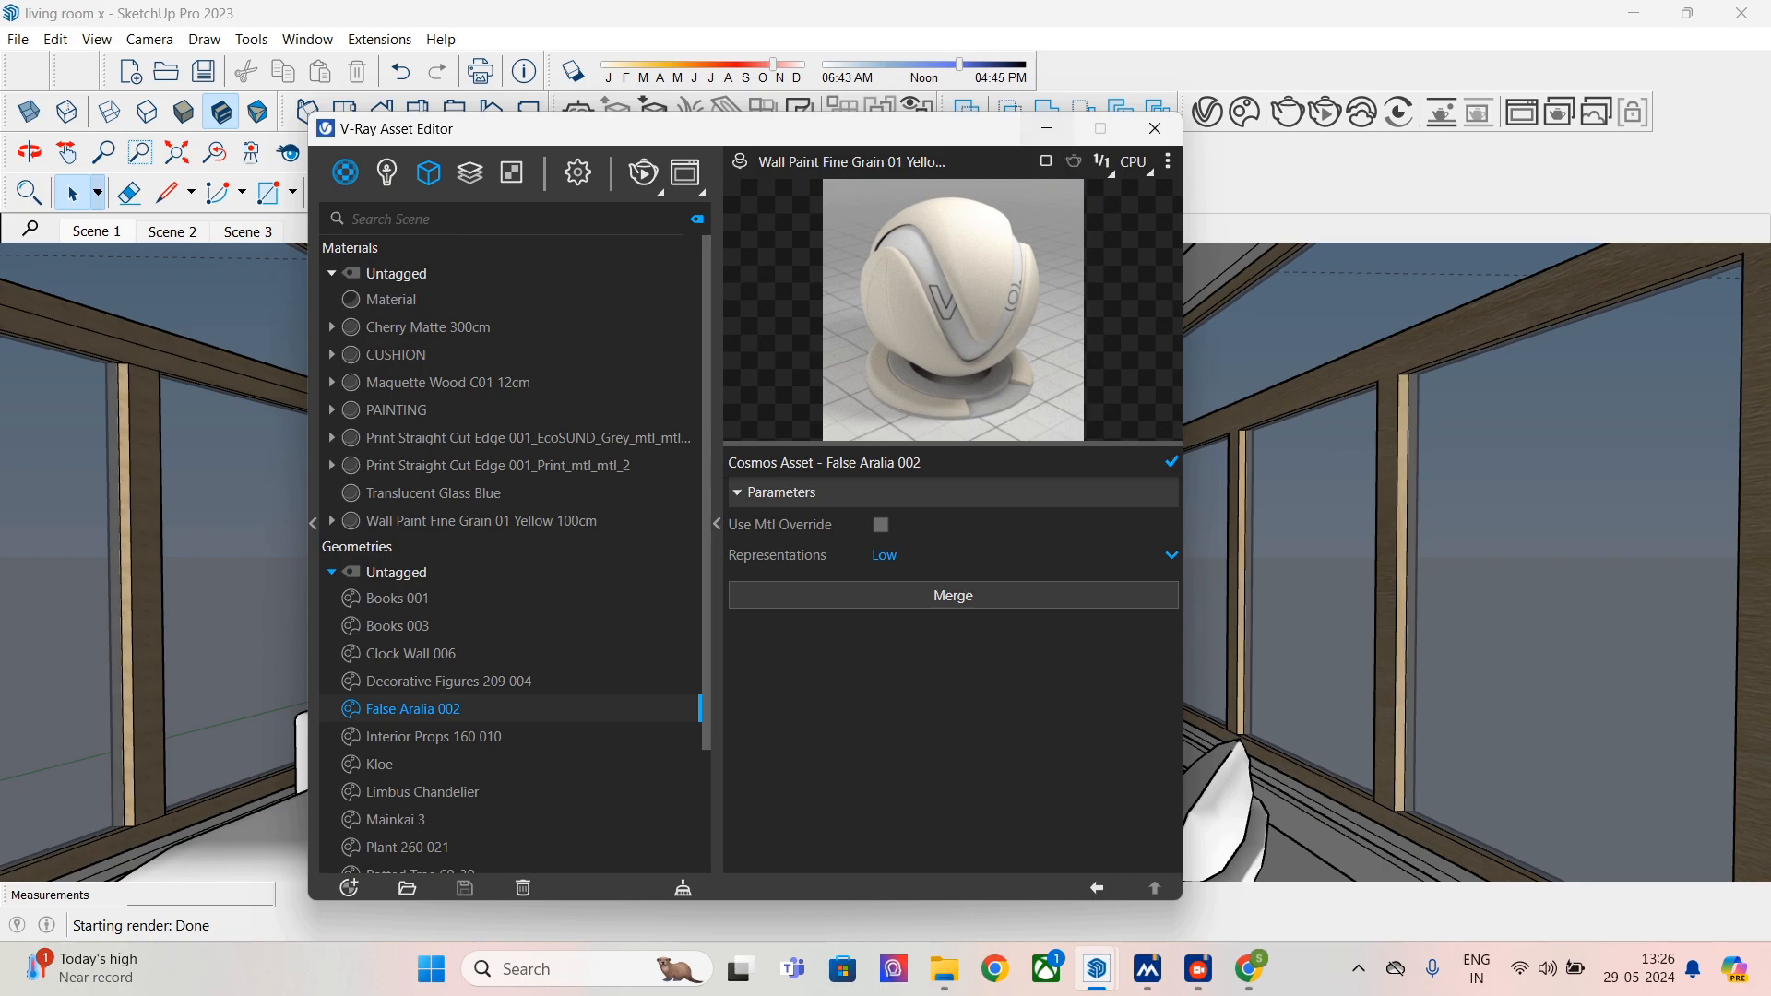
click(1047, 128)
- Download Fiddle Leaf Fig Tree 900 001 from the Chaos Cosmos indoor plants and import it into the model
click(1114, 153)
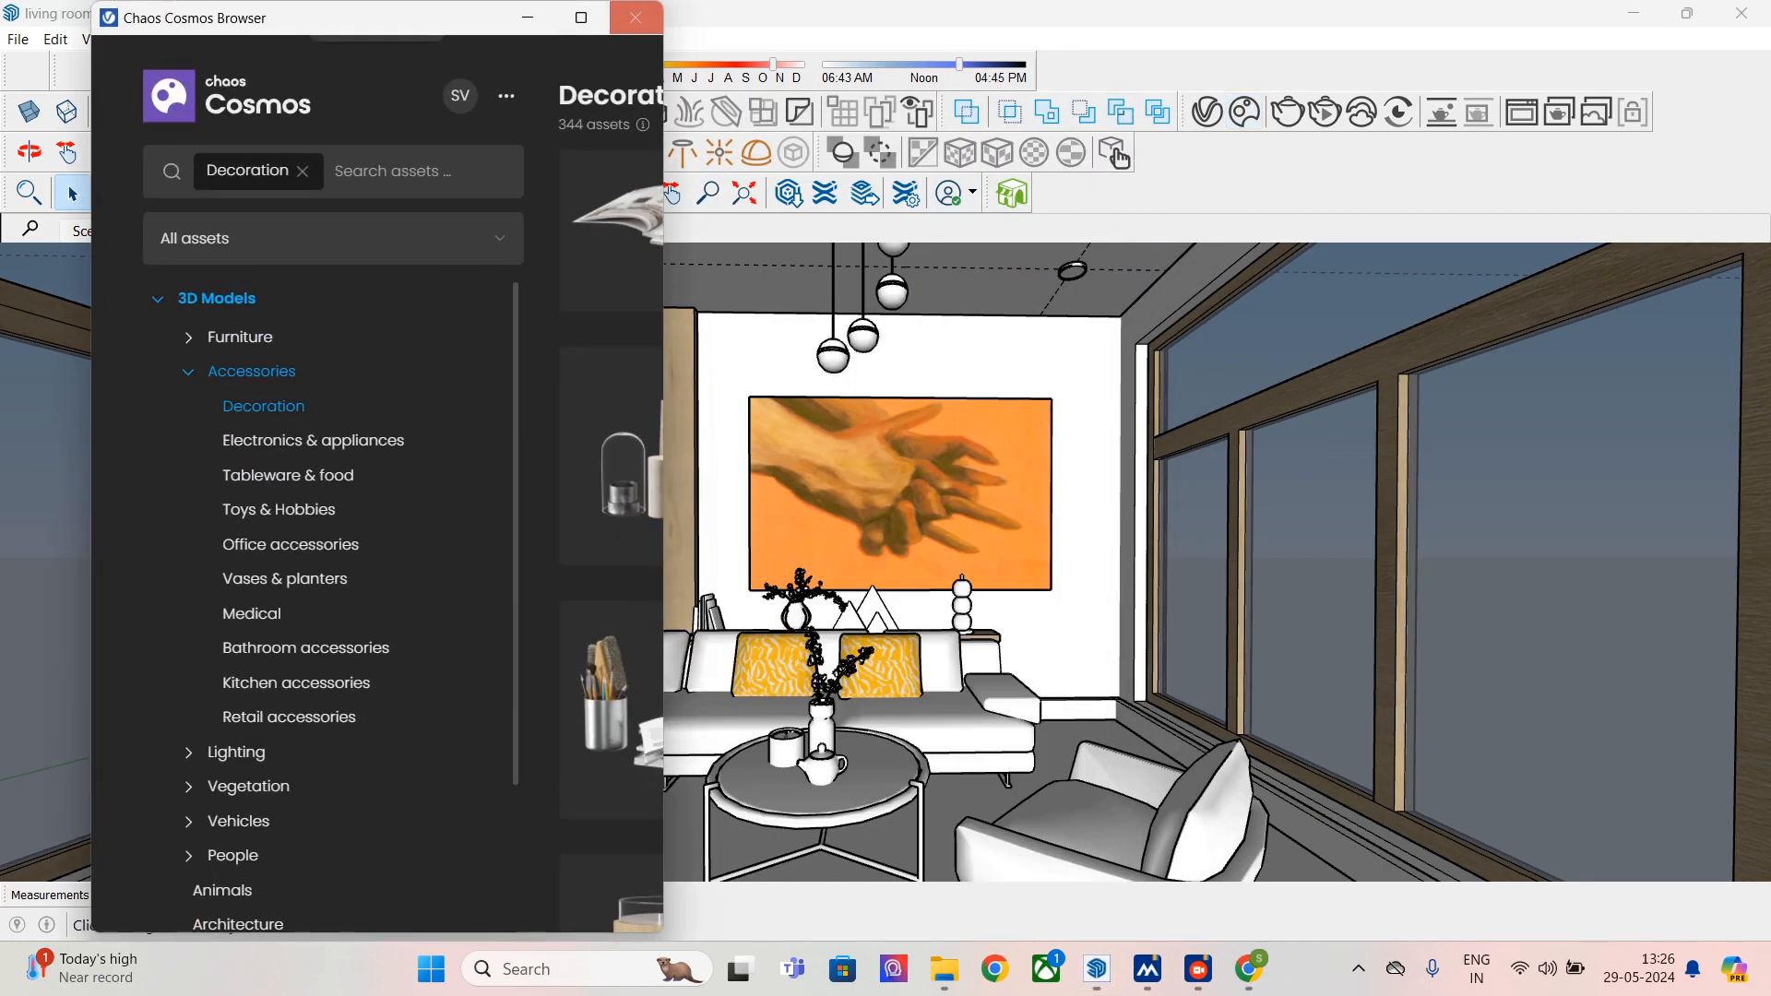
click(581, 18)
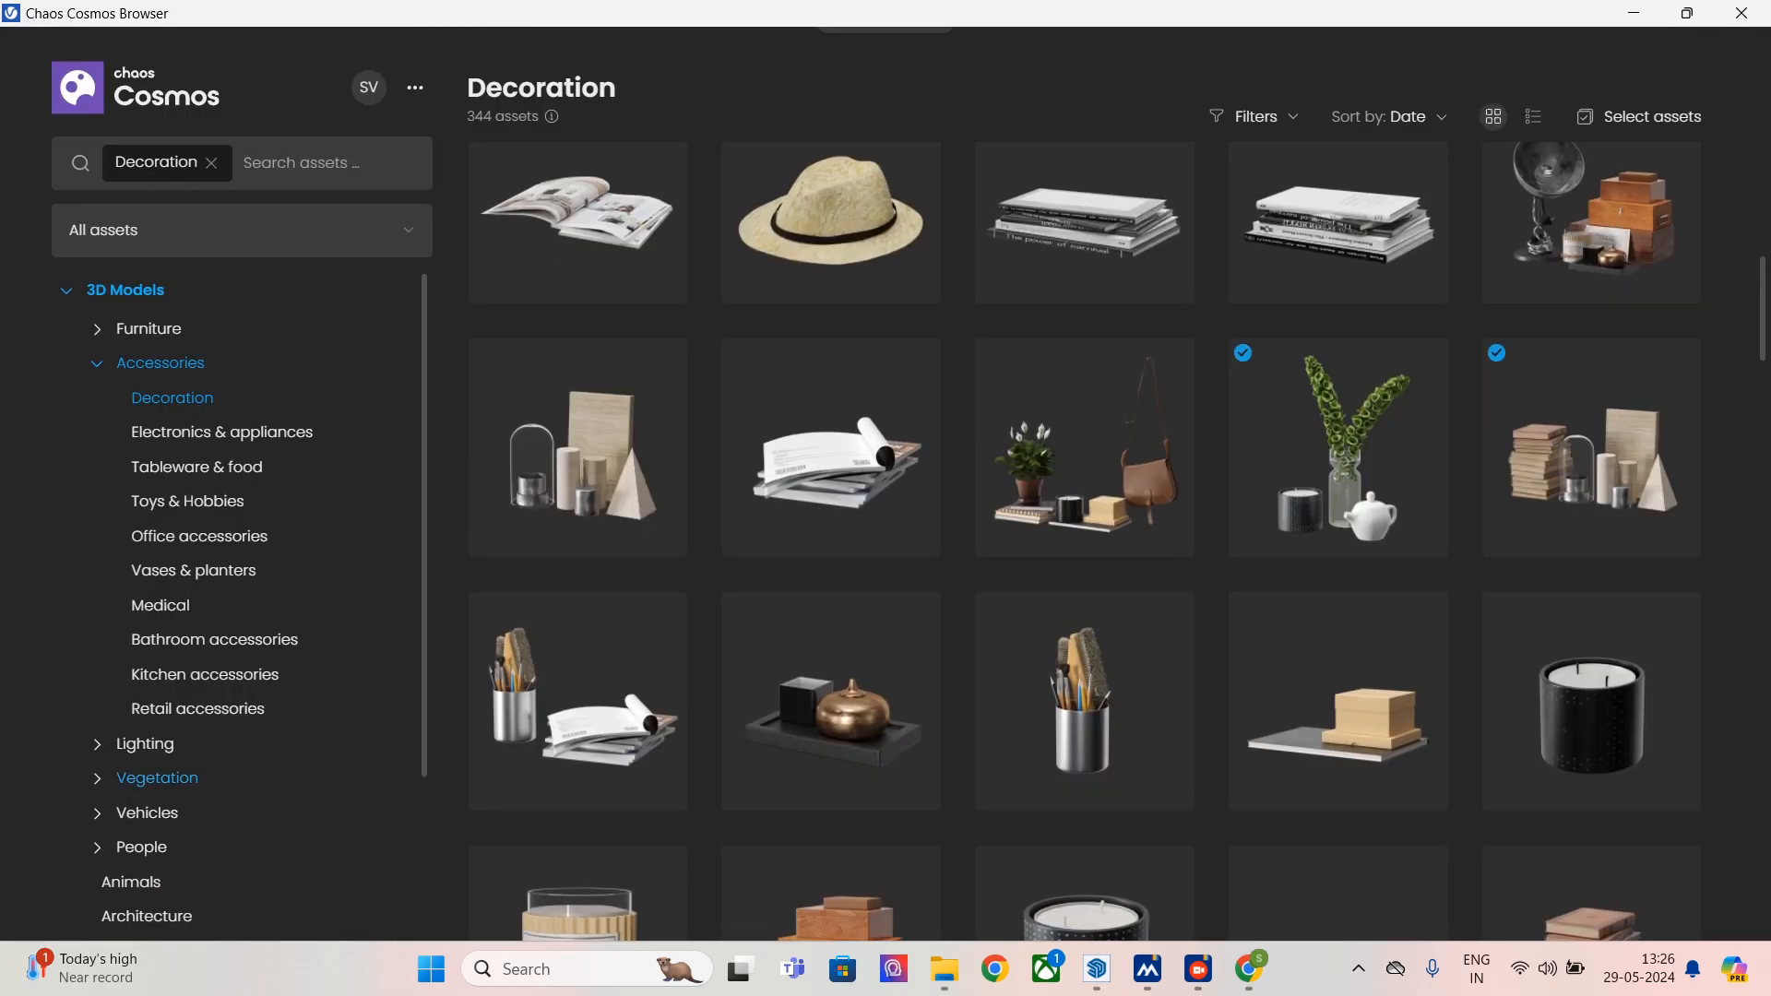
click(157, 660)
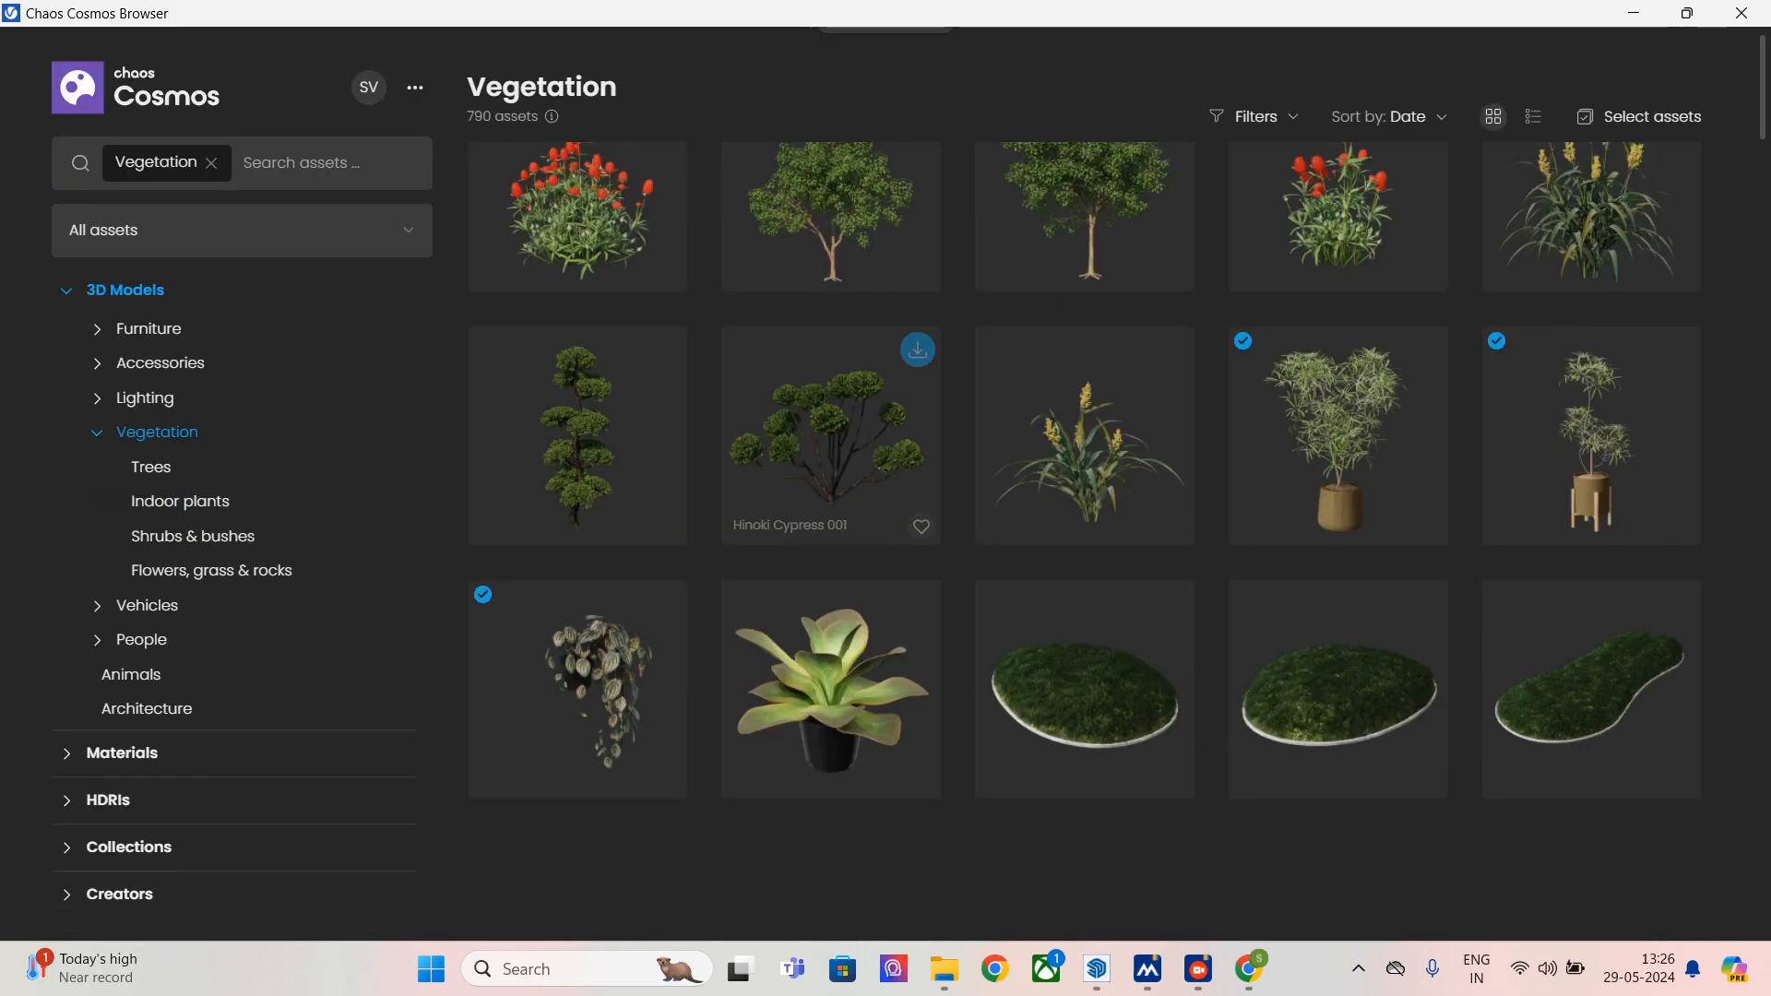
scroll(830, 434, down, 3)
click(180, 501)
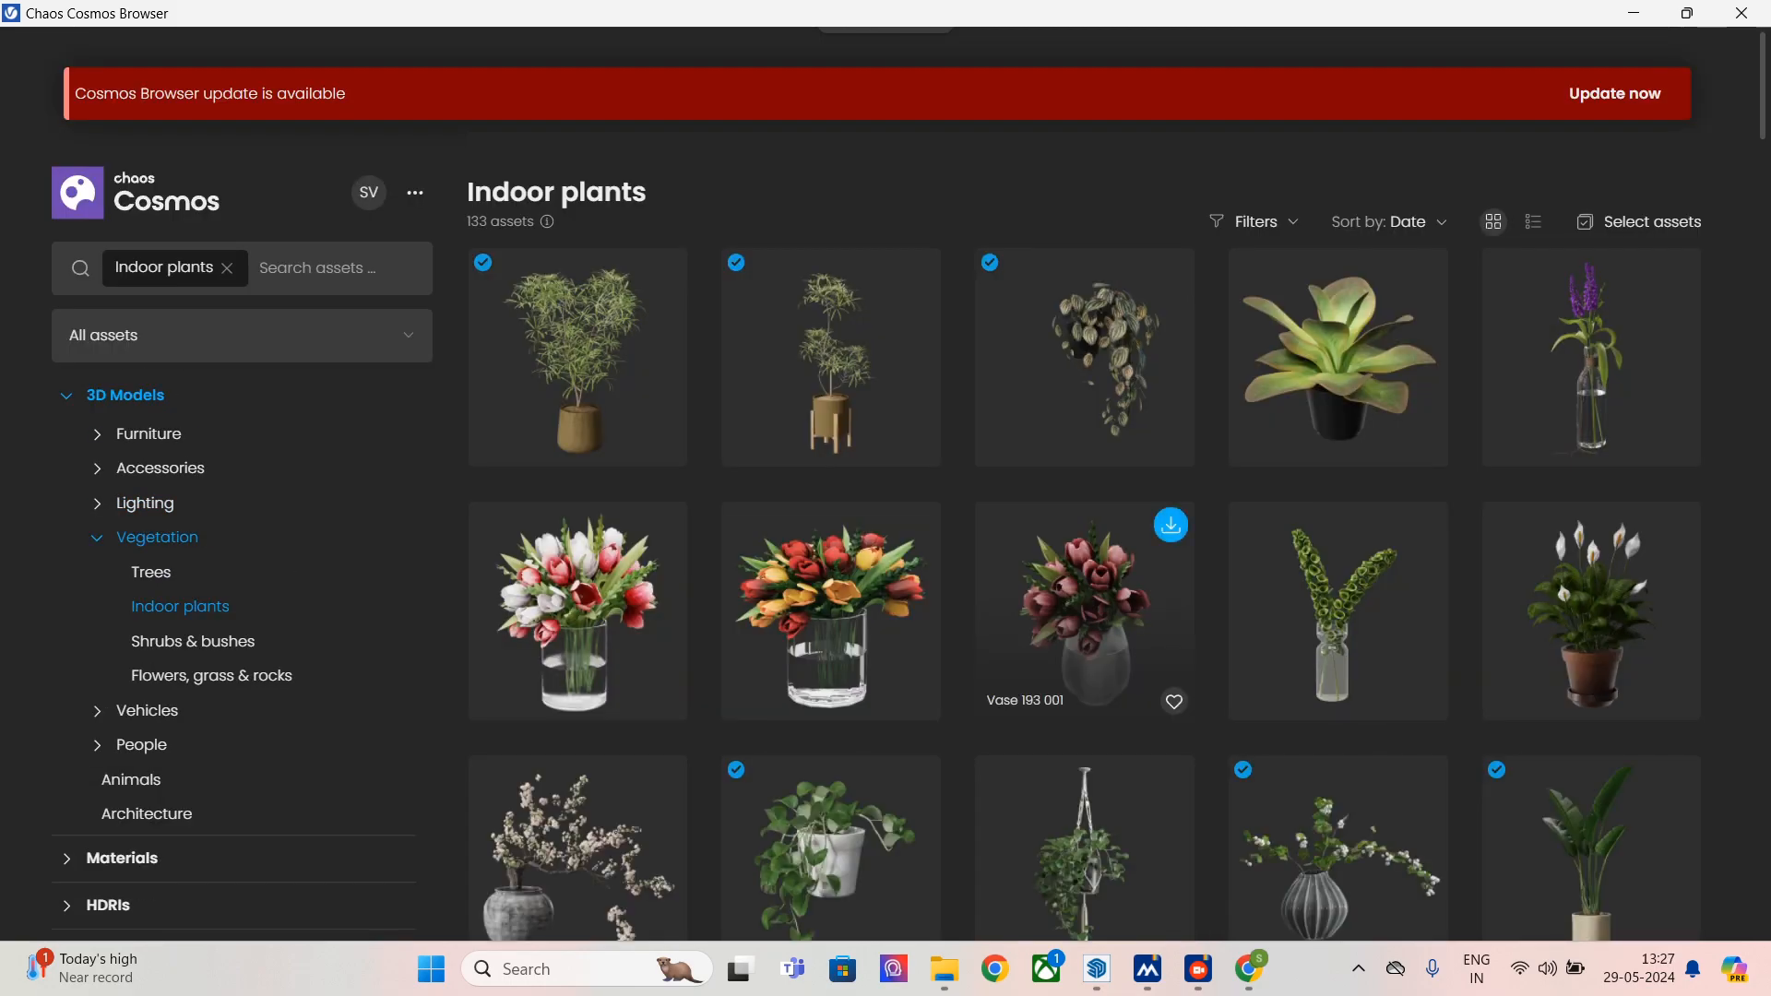
scroll(1084, 415, down, 3)
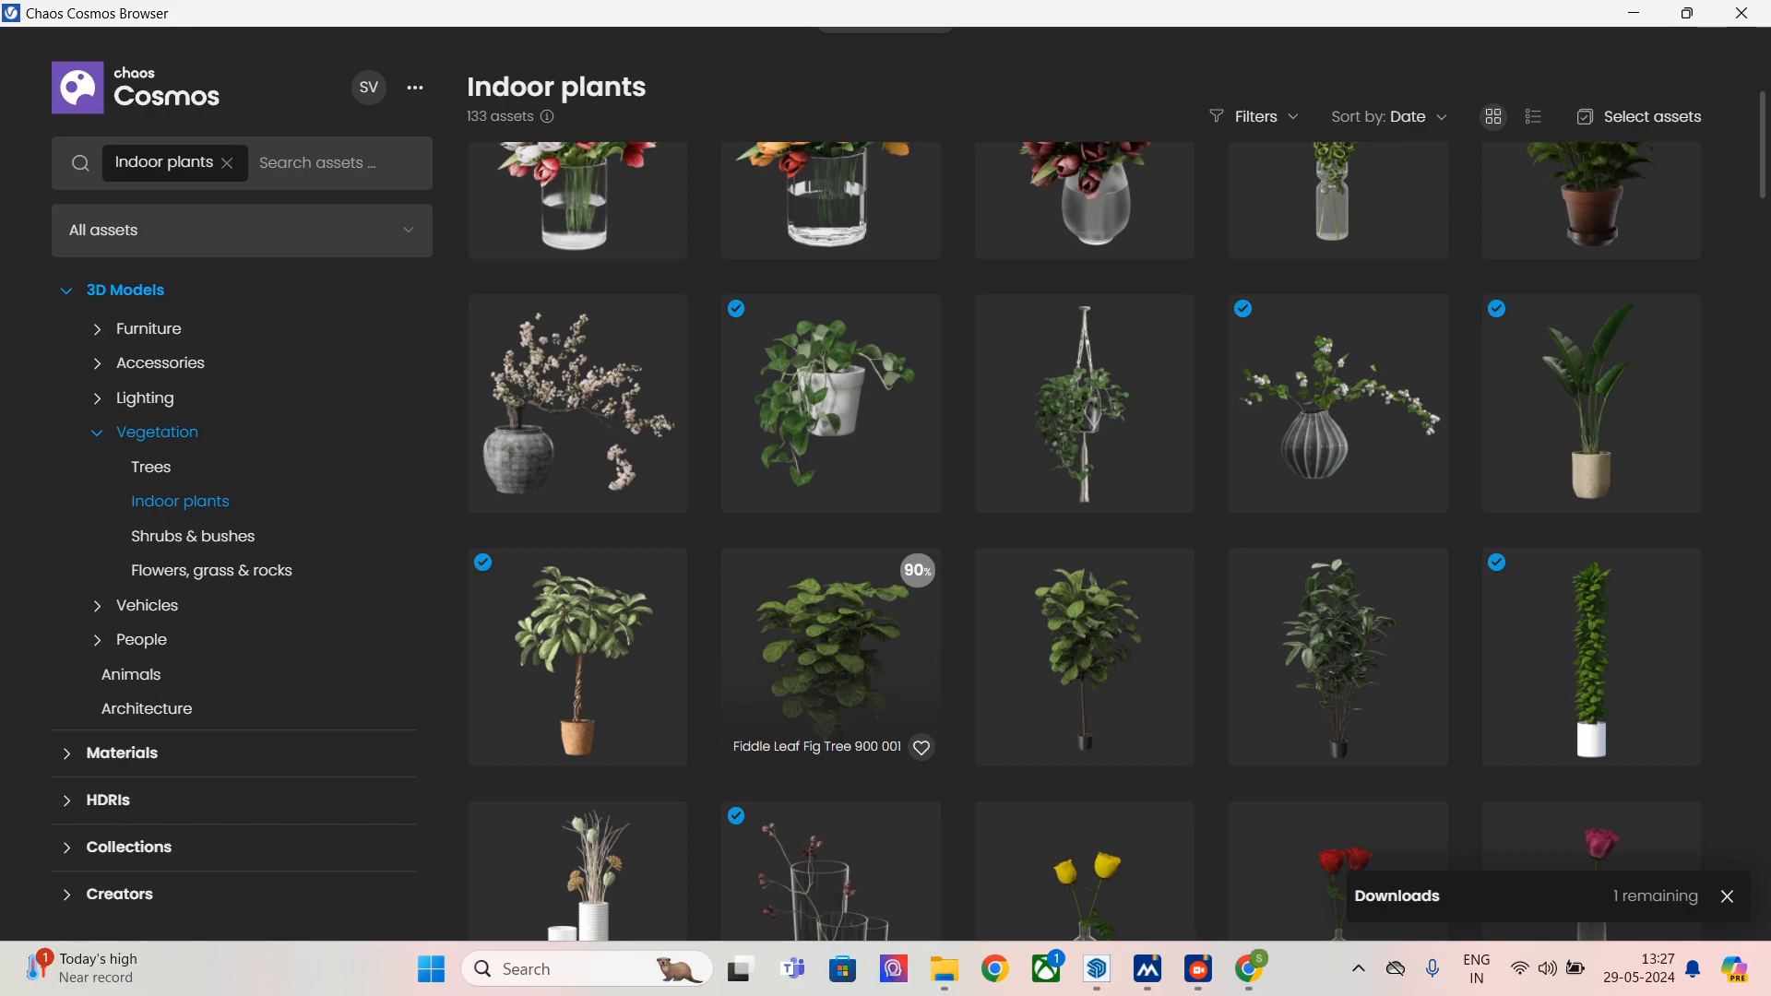
click(918, 570)
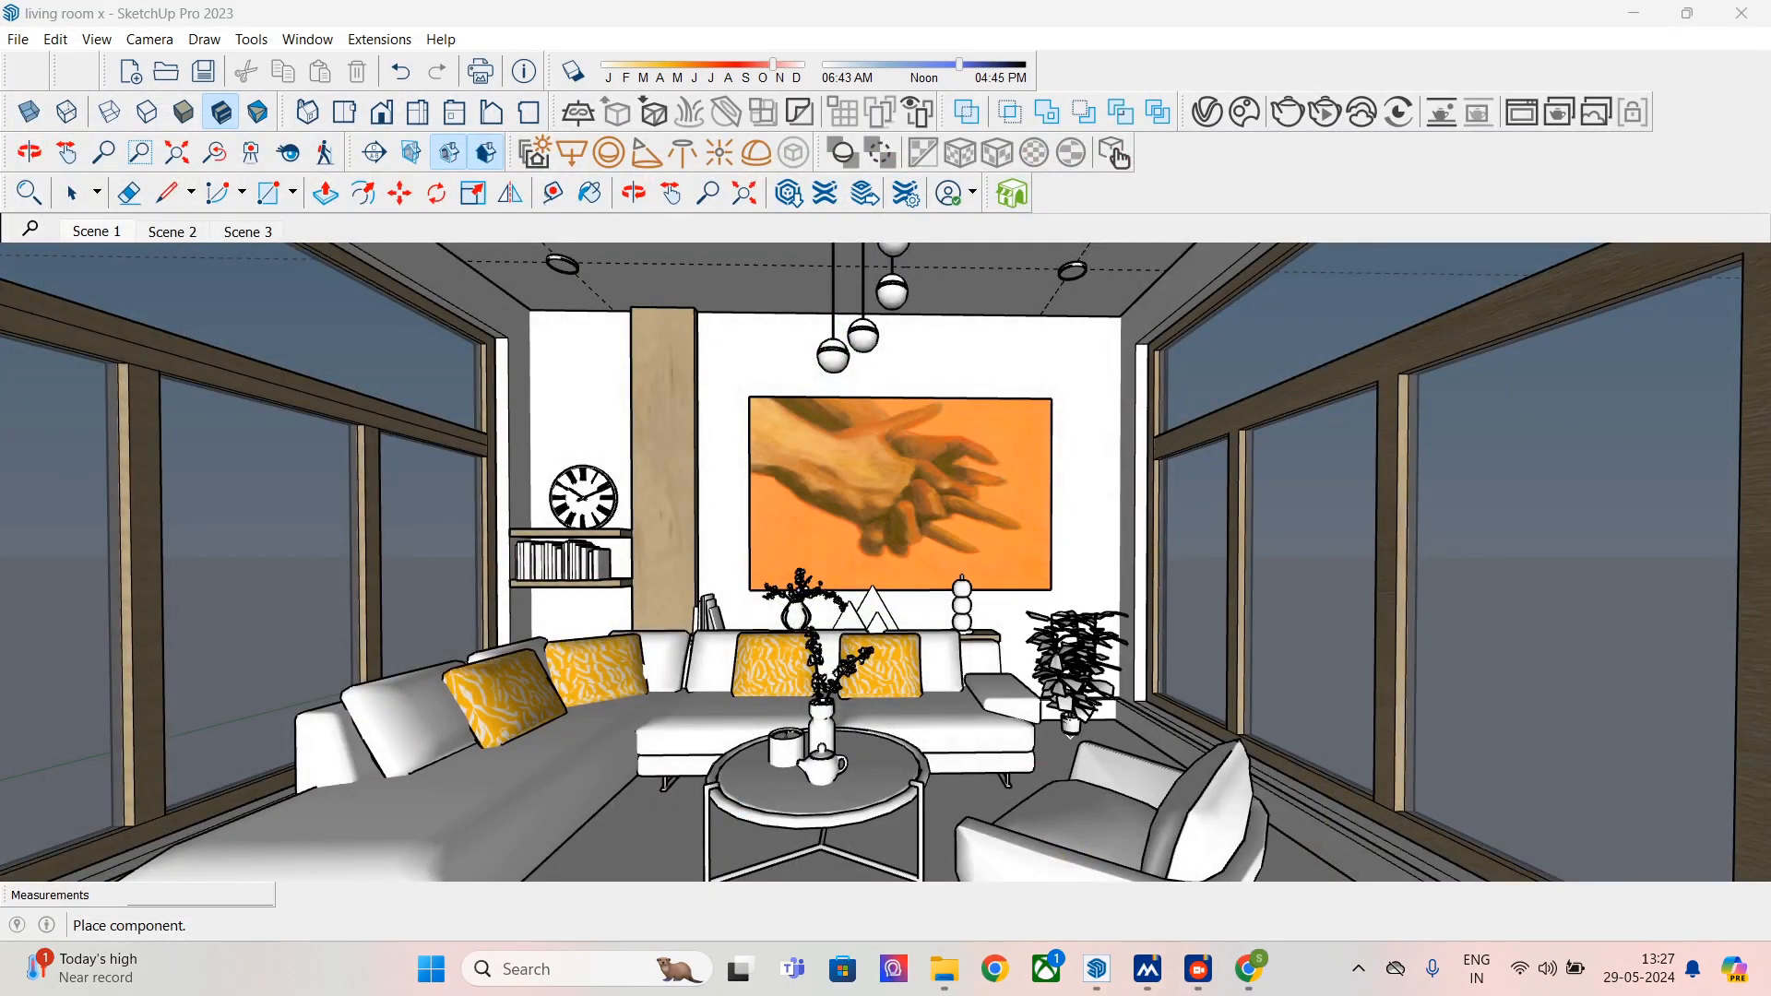
- Place the Fiddle Leaf Fig Tree 900 001 on the floor in the corner behind the armchair
click(1081, 743)
right_click(1070, 740)
click(72, 193)
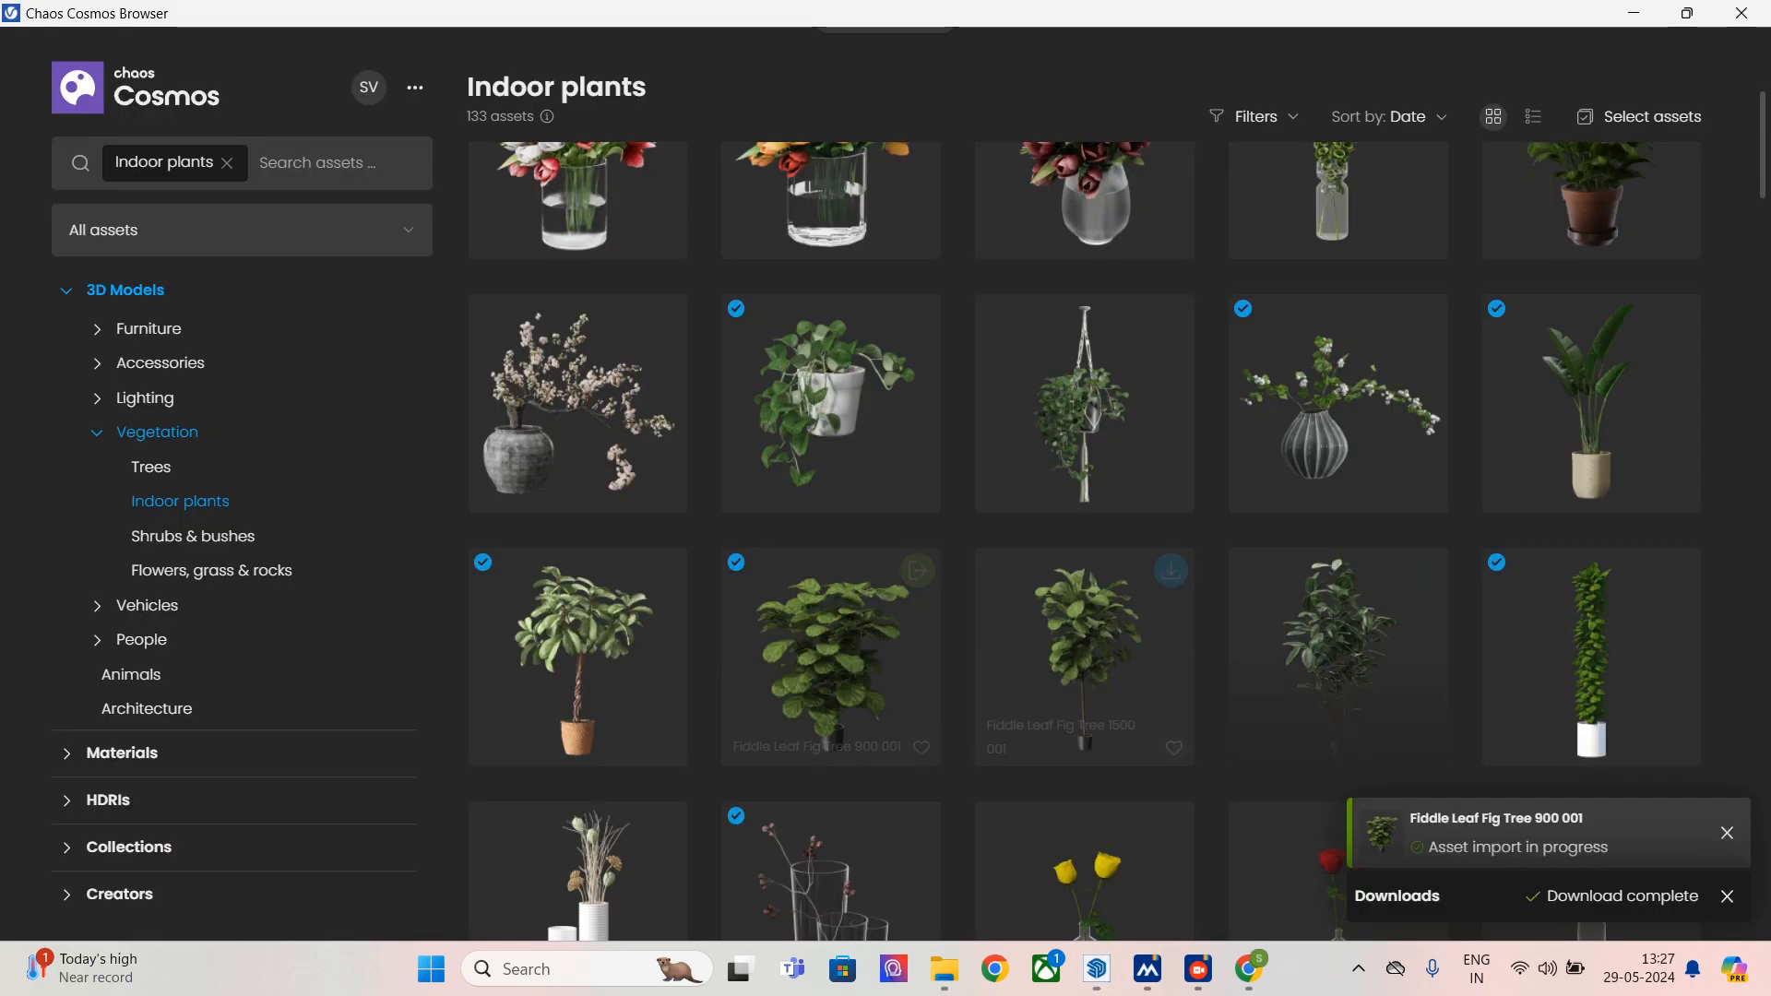
click(1633, 13)
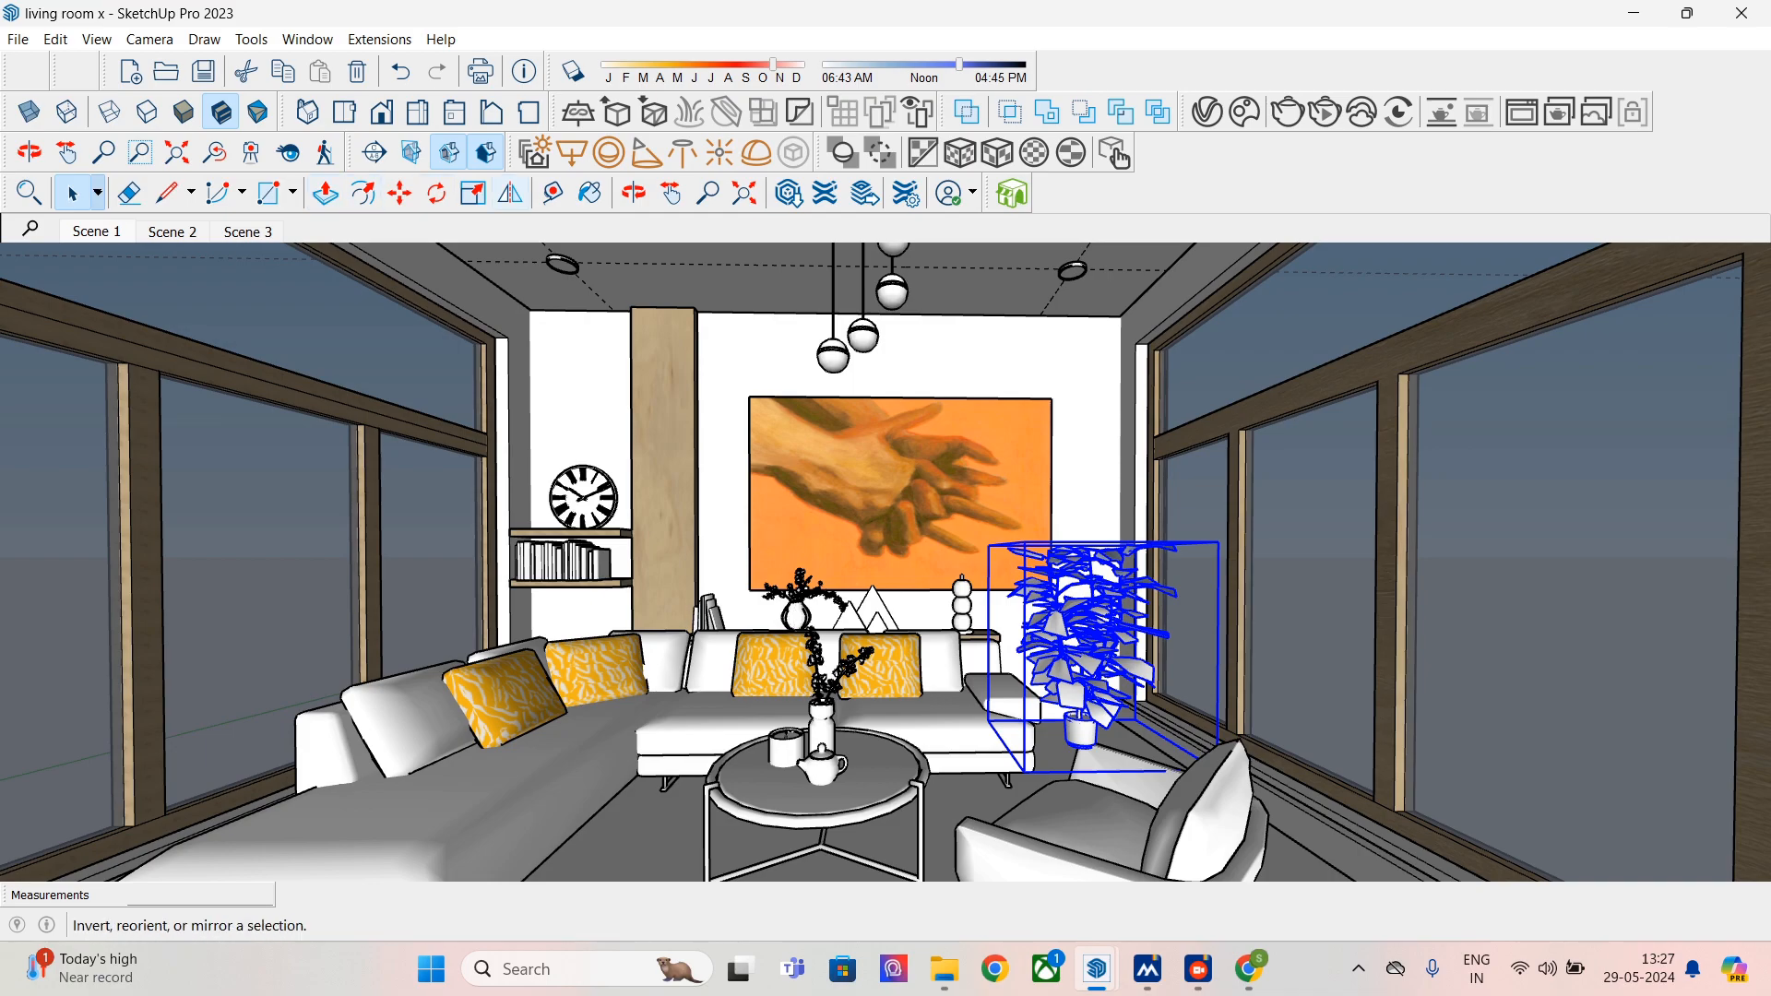
- Enlarge the fig tree uniformly in successive scalings of about 1.22, 1.06 and 1.05
key(s)
click(988, 545)
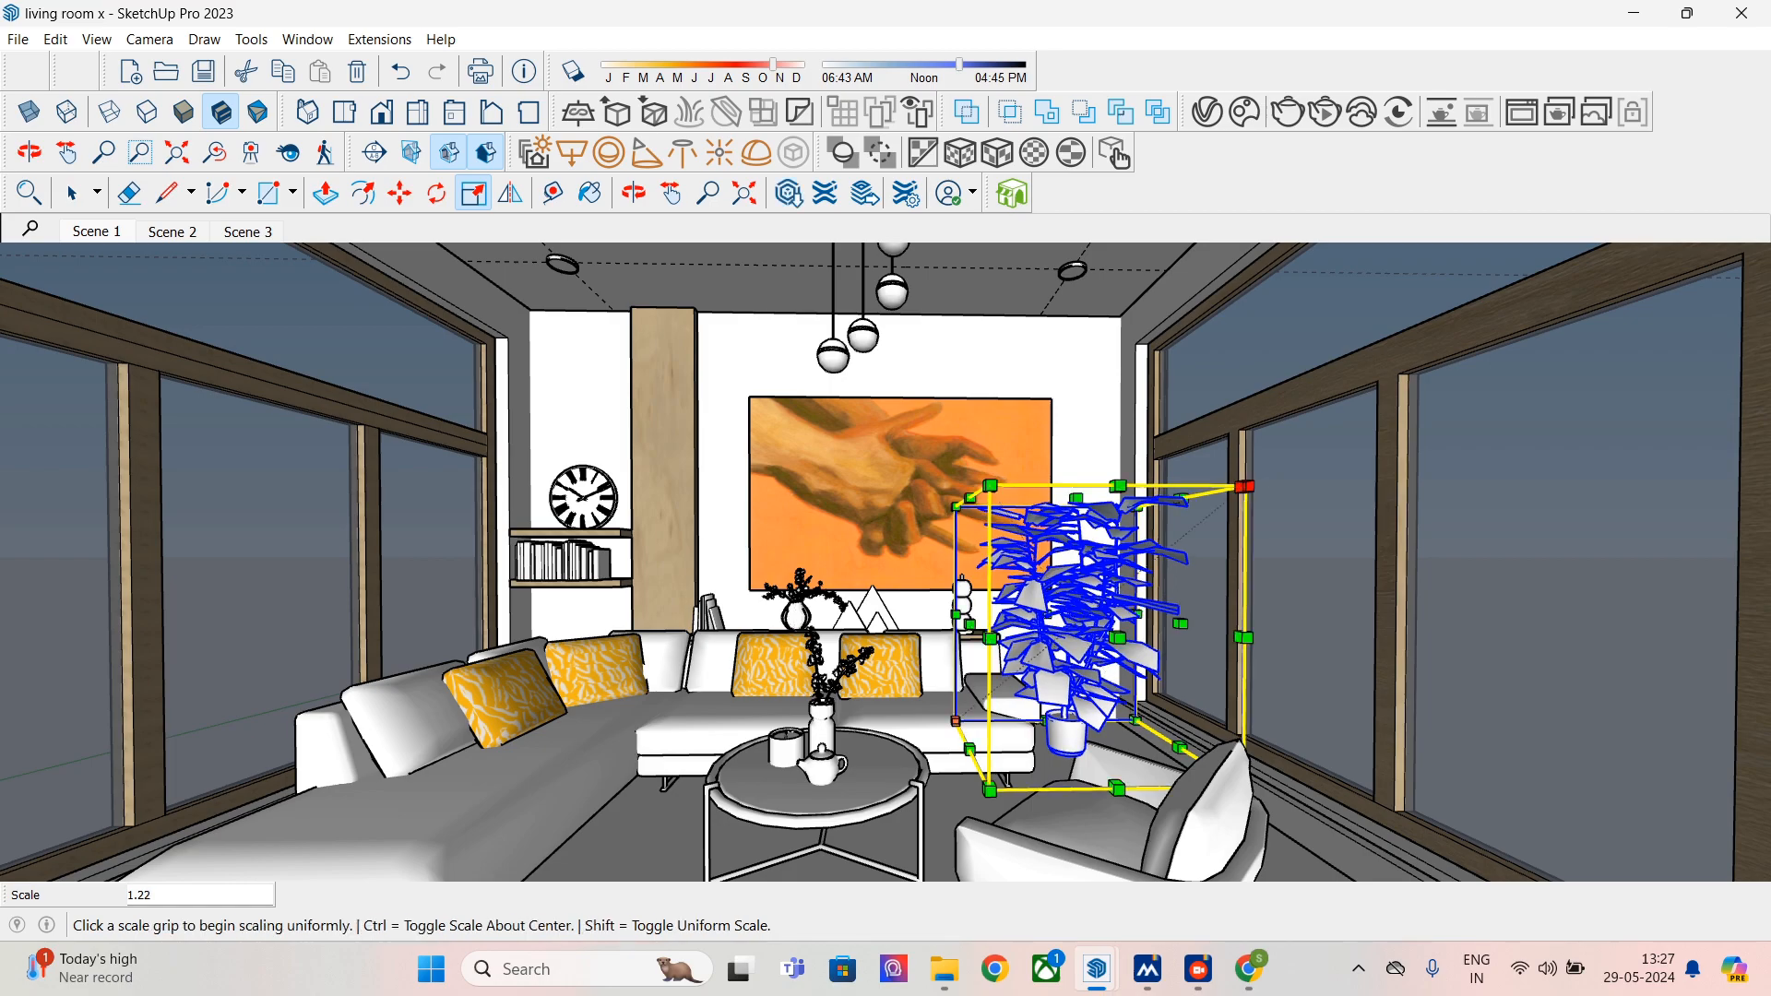
click(1245, 486)
click(1270, 465)
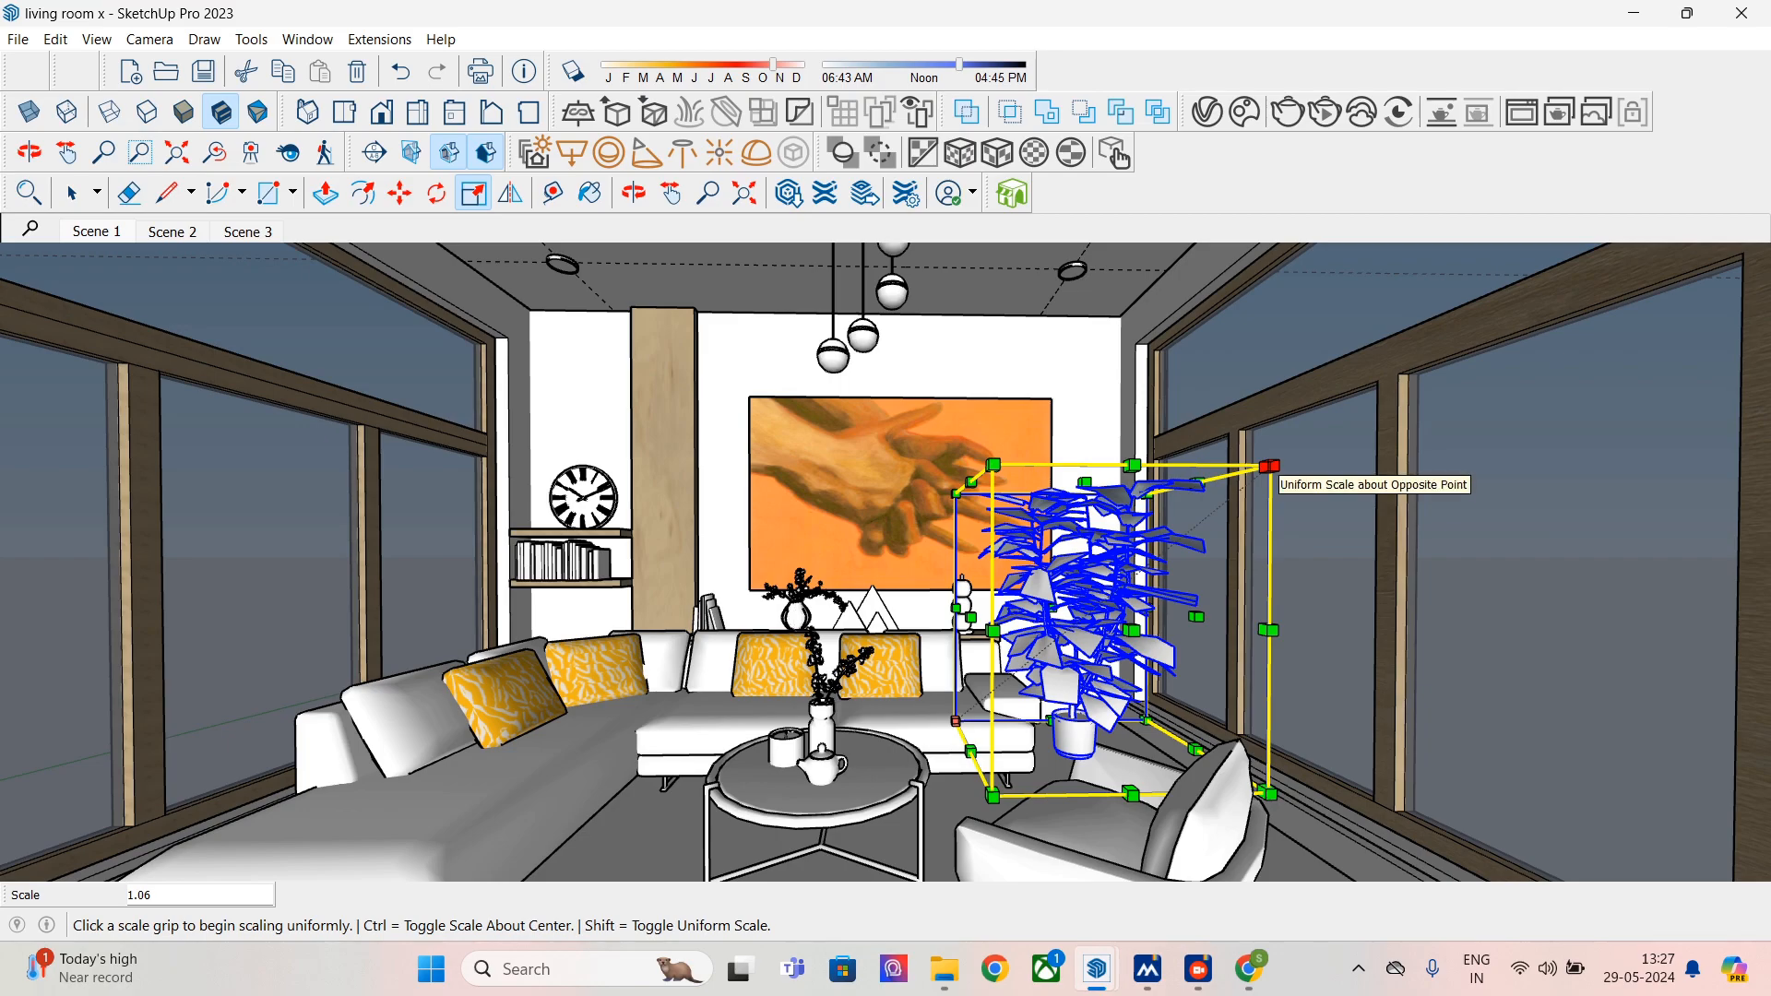
click(1270, 465)
click(1294, 446)
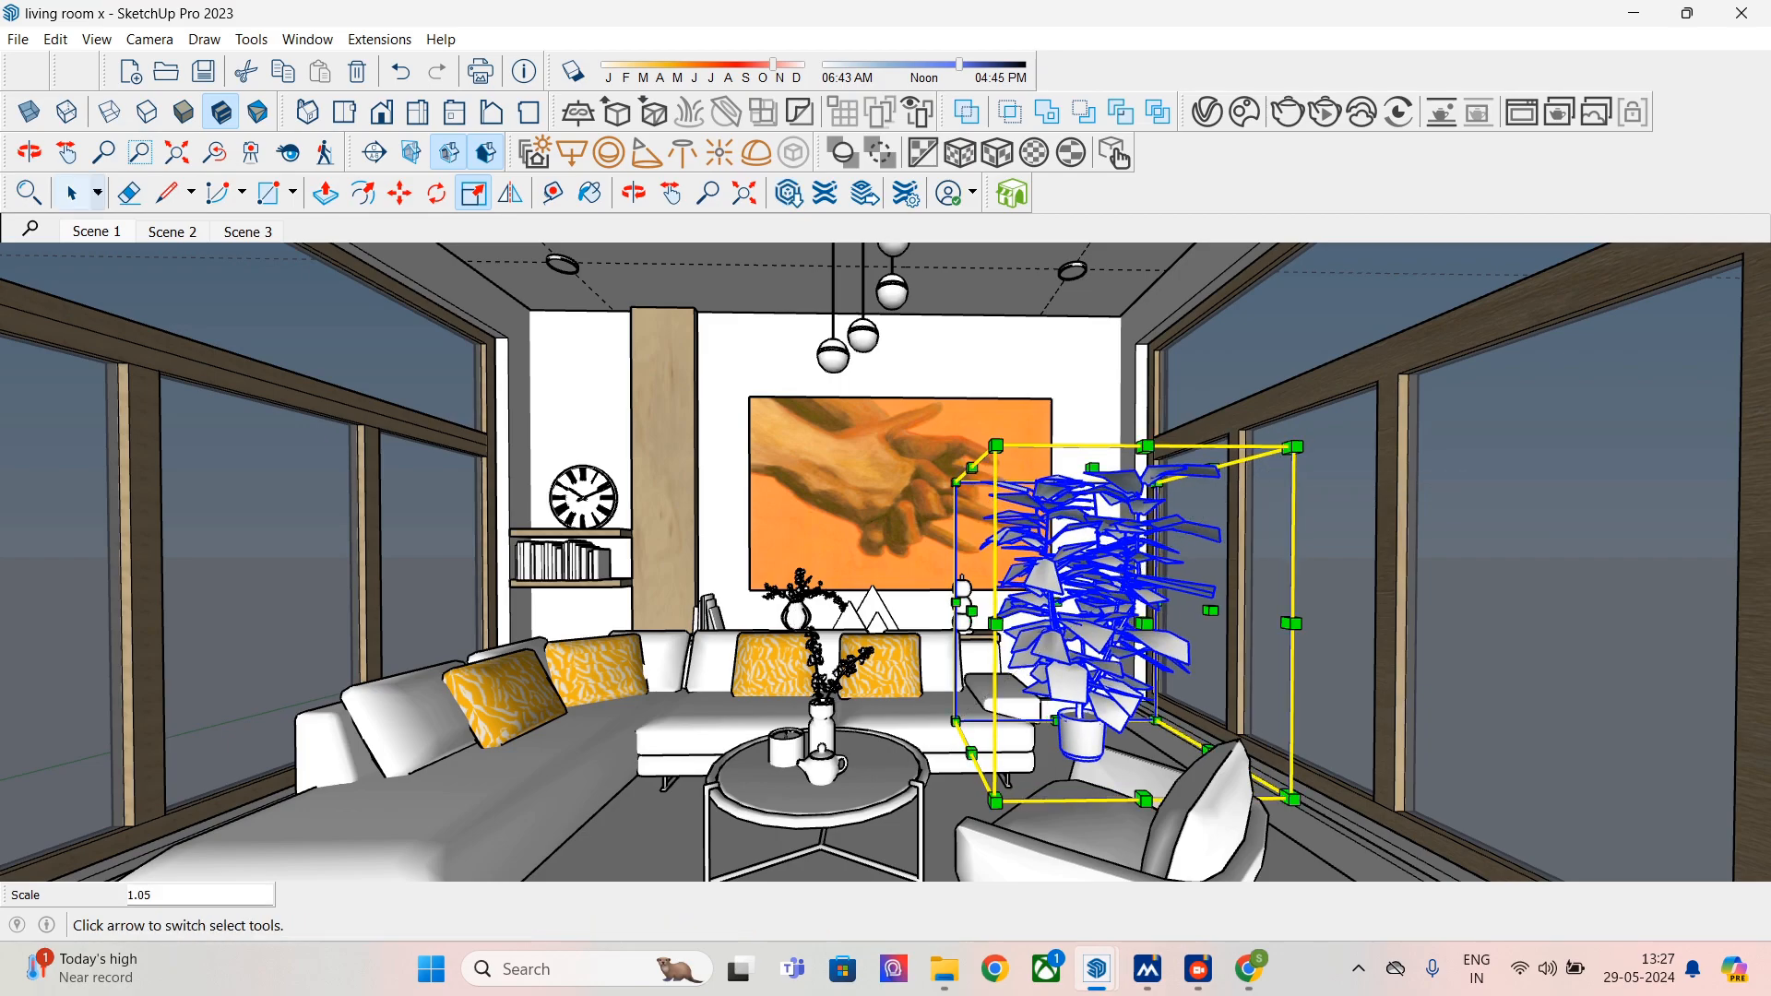
click(71, 193)
- Move the fig tree further back into the room's corner, behind the armchair and beside the sofa
click(400, 193)
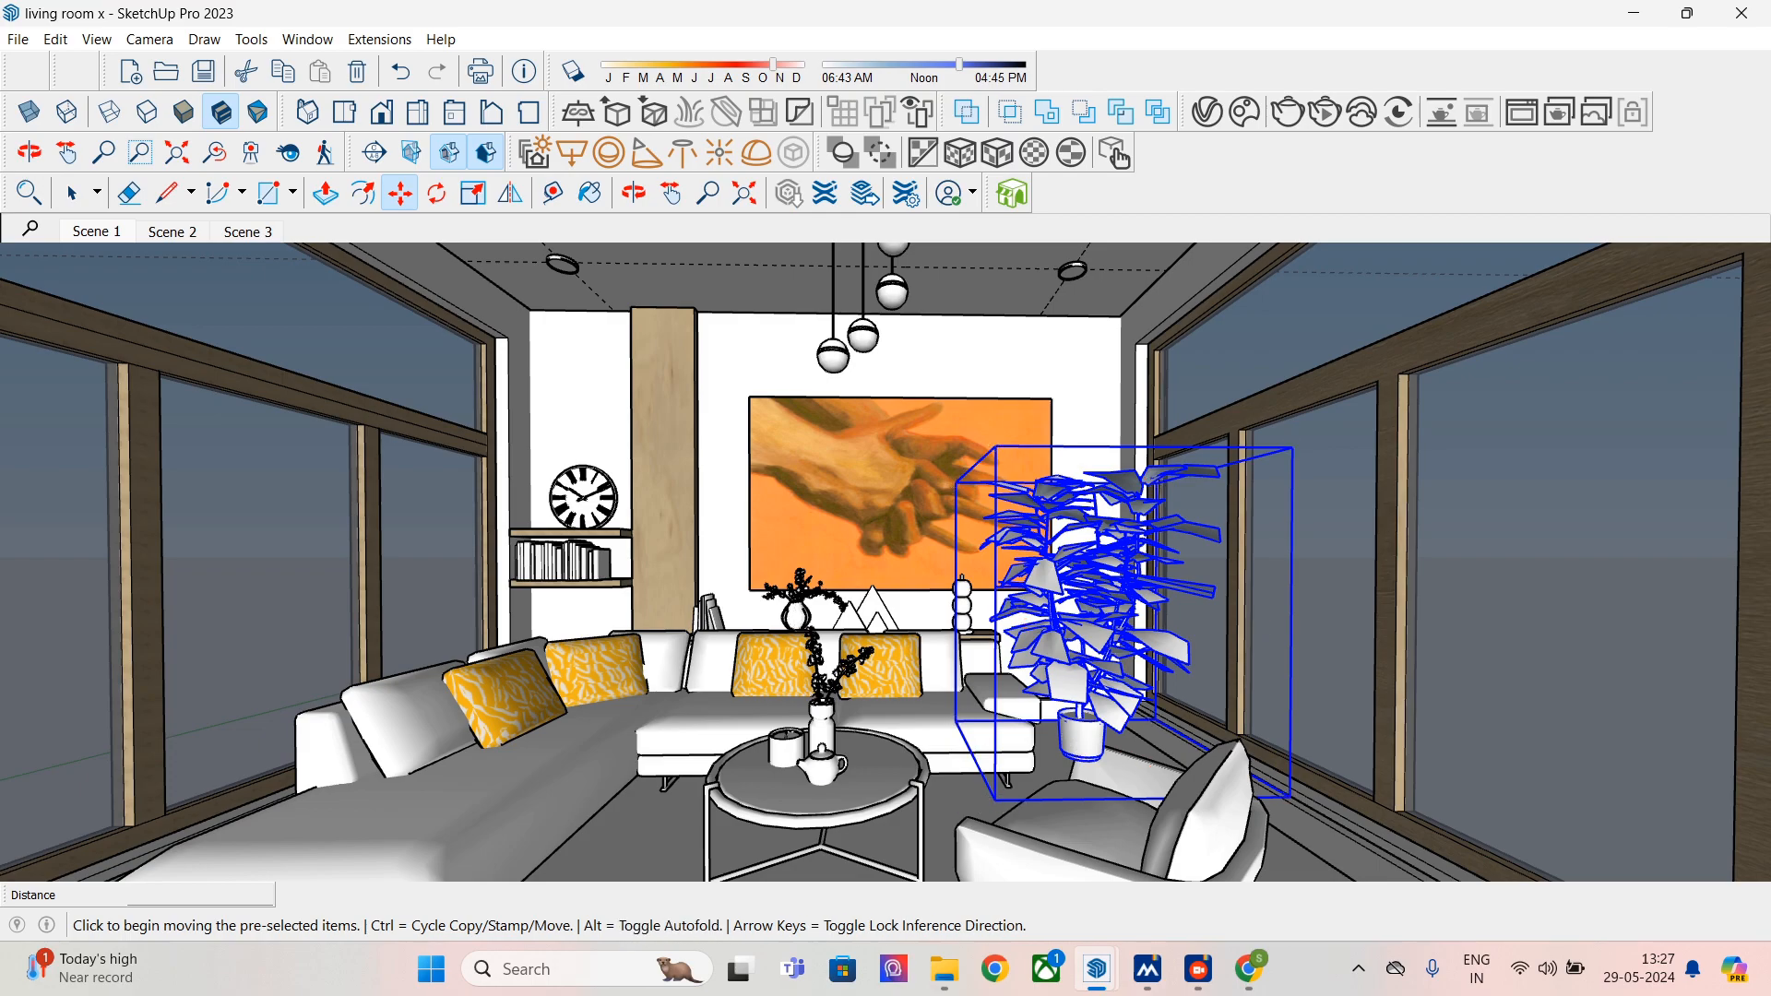
click(1009, 809)
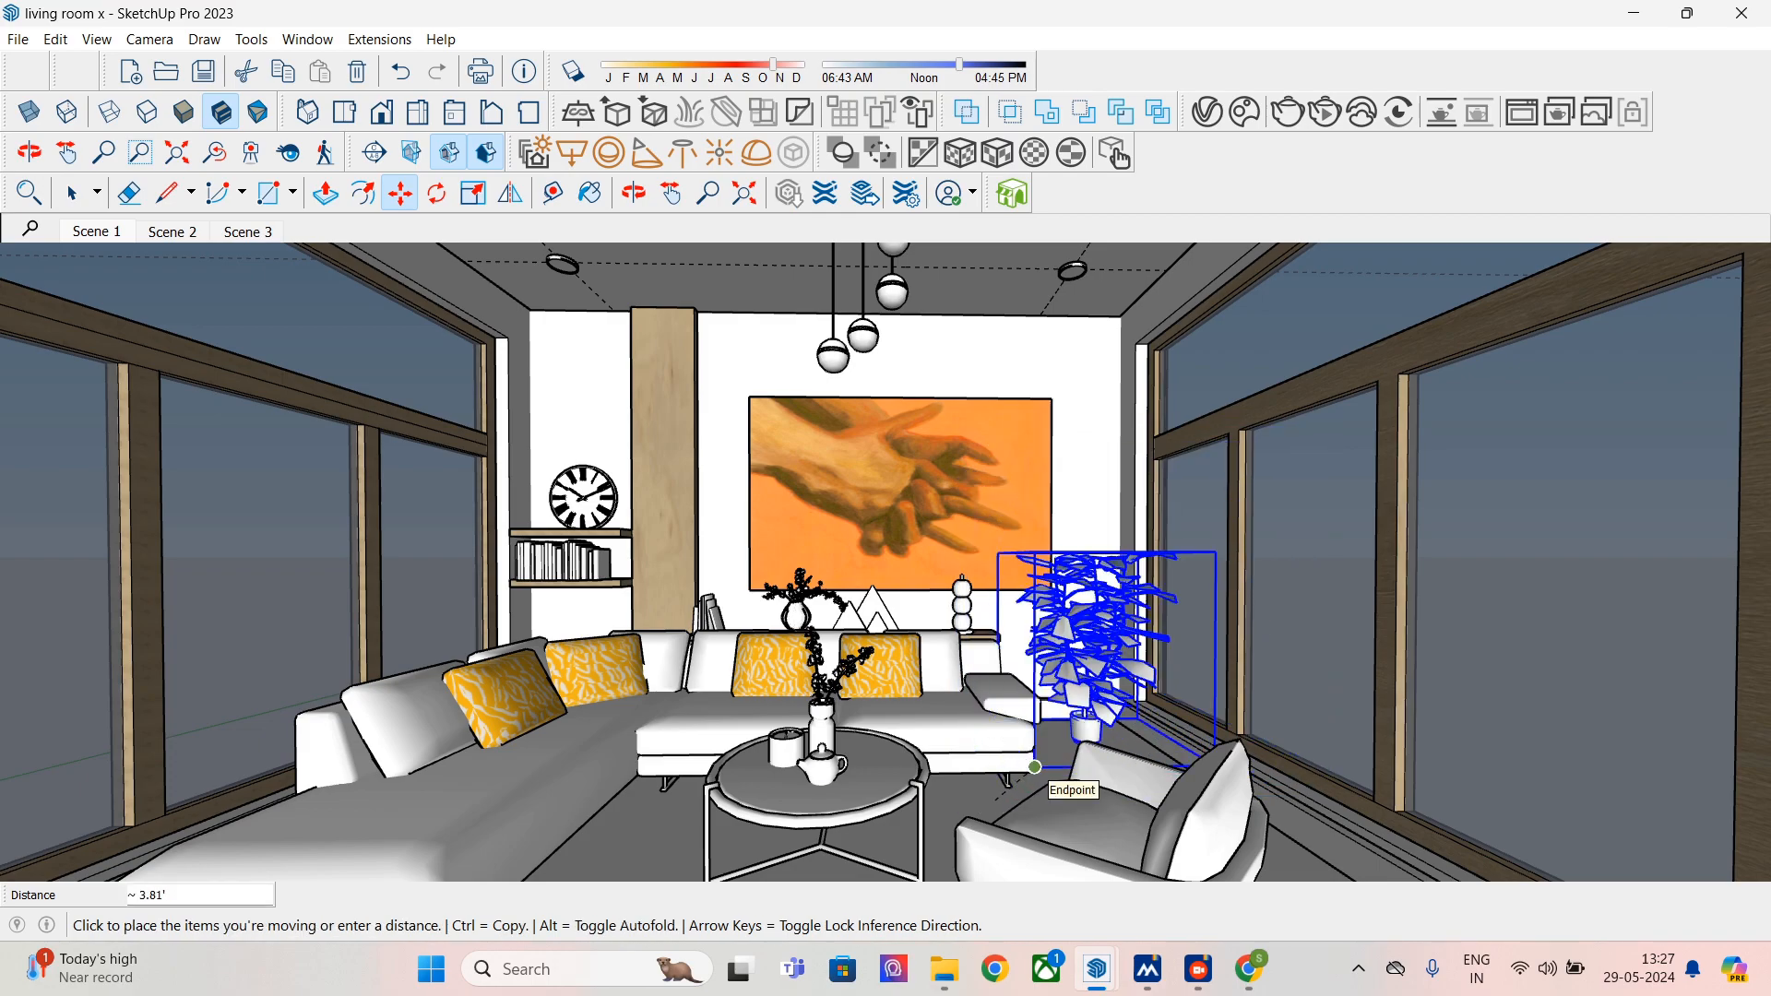
click(1136, 671)
- Enlarge the fig tree uniformly again from an upper corner of its bounding box
scroll(1137, 671, up, 2)
scroll(1103, 719, up, 3)
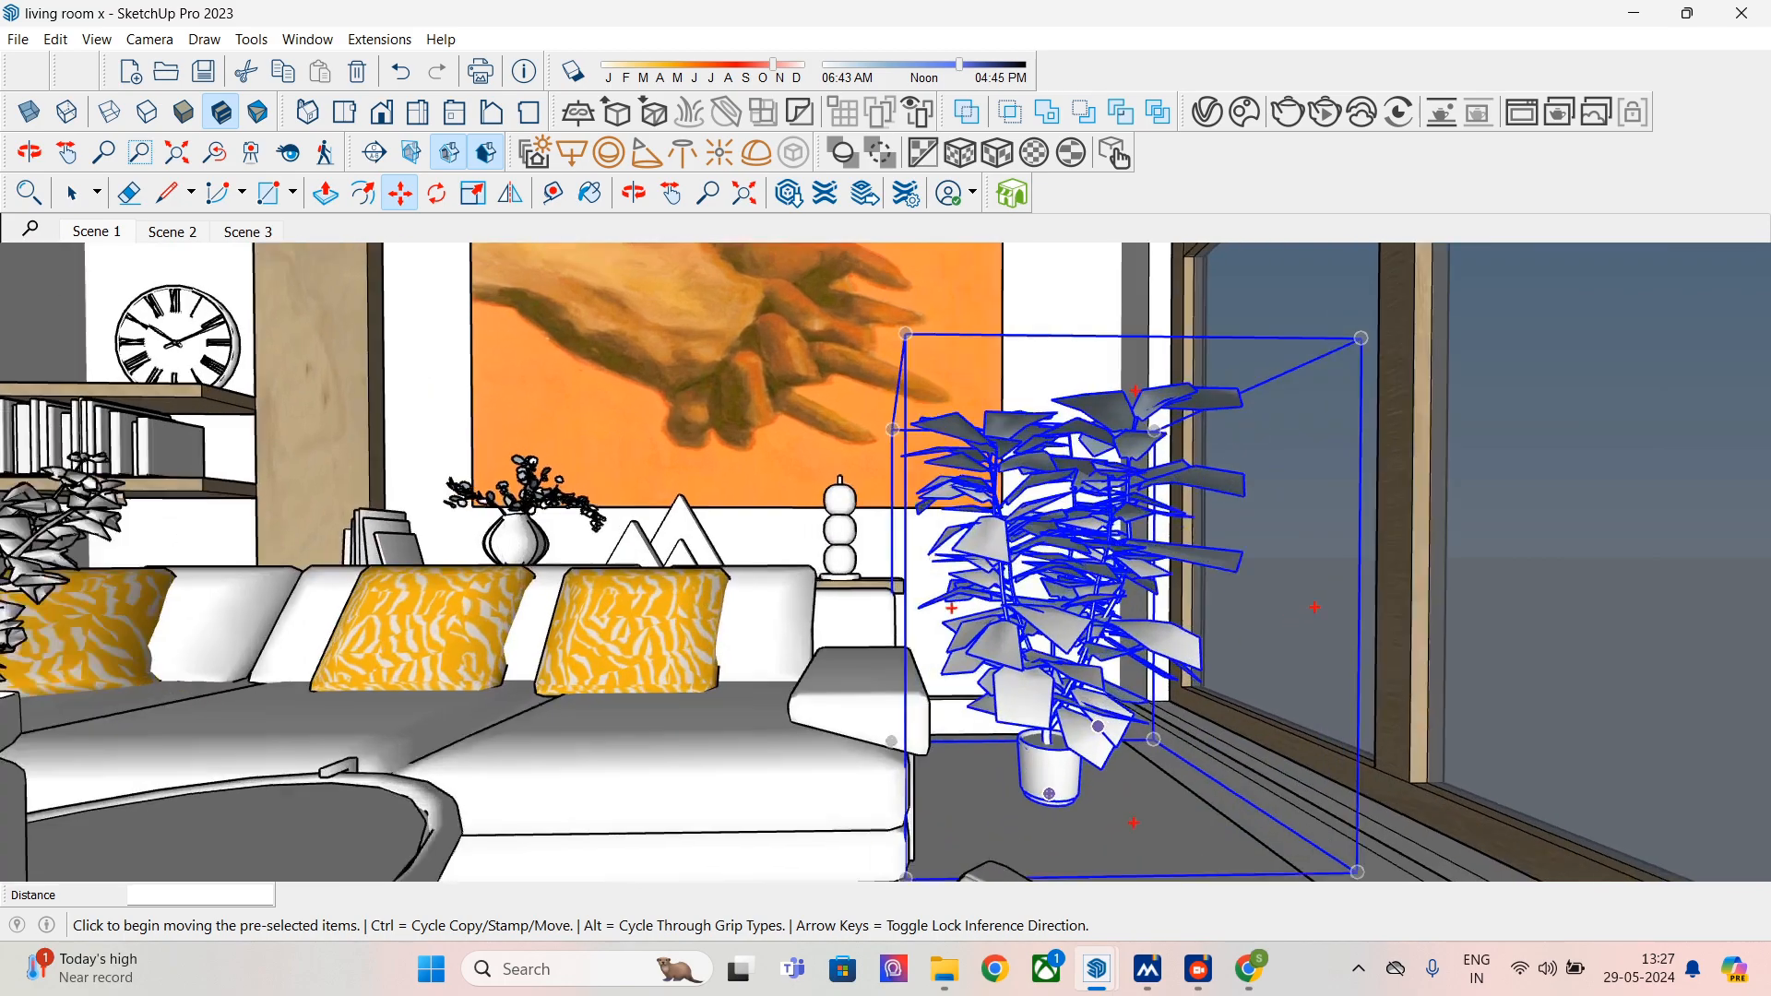
middle_drag(1090, 731, 1020, 832)
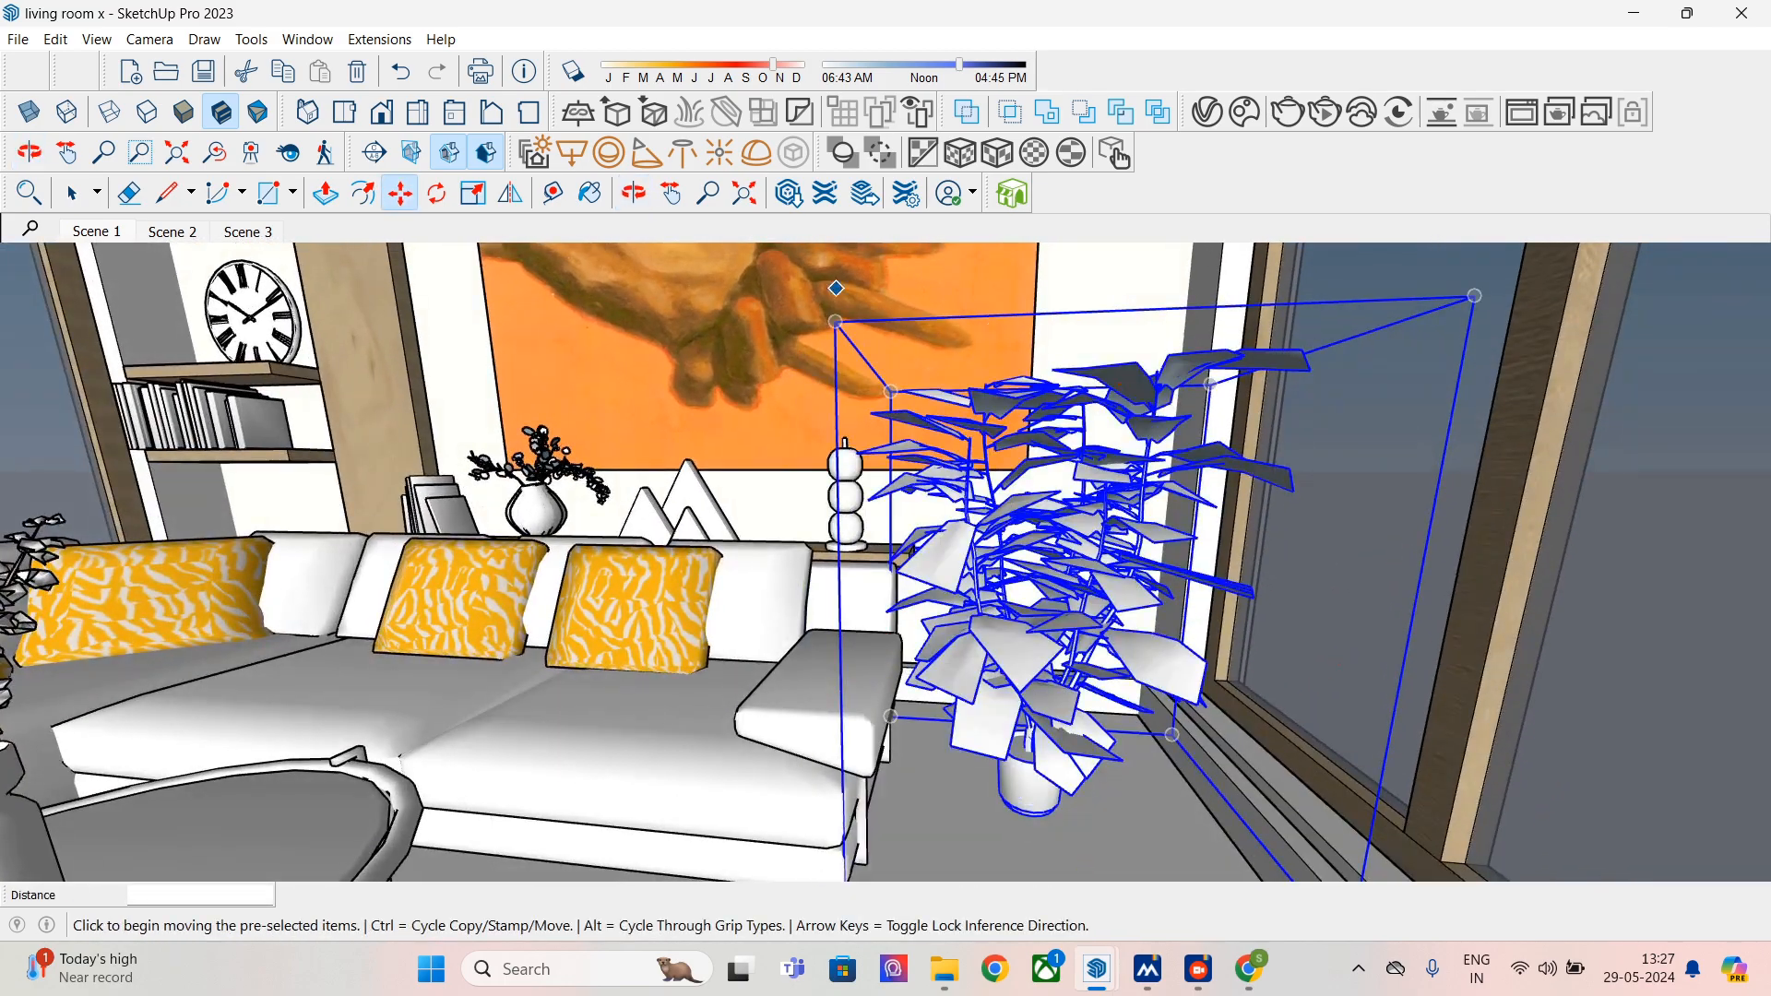
click(473, 194)
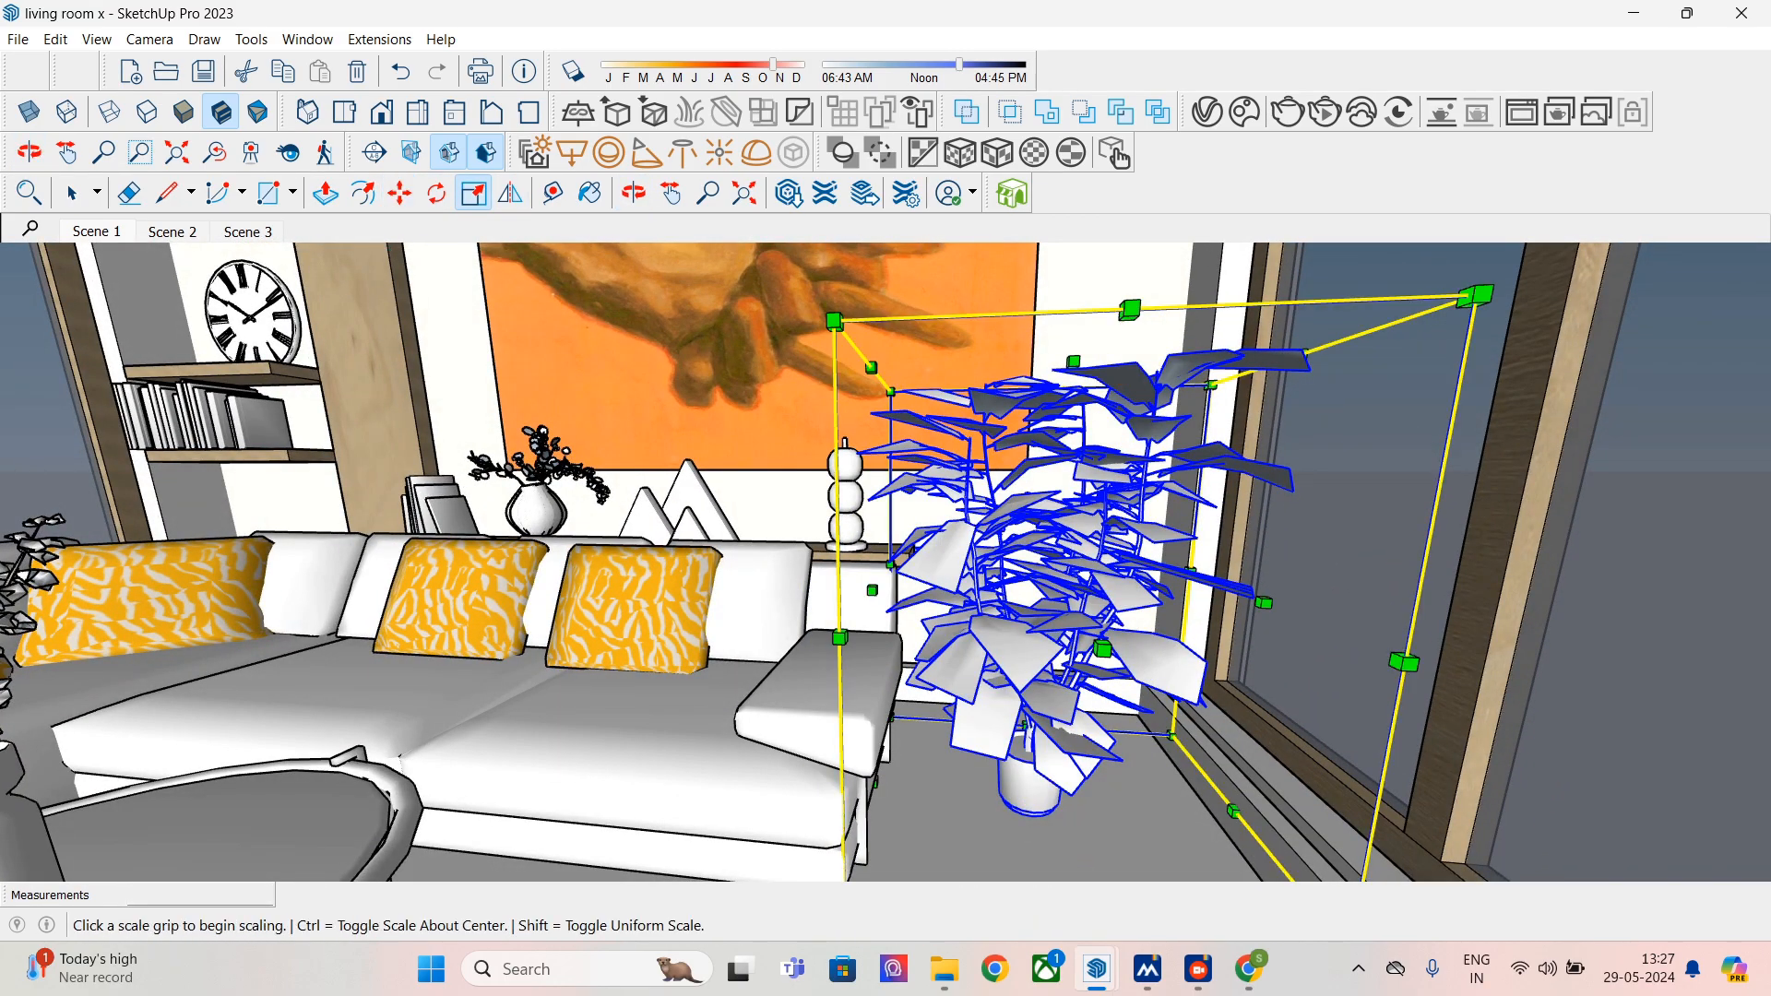
drag(834, 321, 784, 261)
middle_drag(1033, 355, 1051, 472)
drag(1085, 390, 1103, 269)
middle_drag(1103, 276, 1198, 284)
drag(1149, 693, 1179, 734)
middle_drag(1123, 683, 1148, 722)
scroll(1098, 420, down, 1)
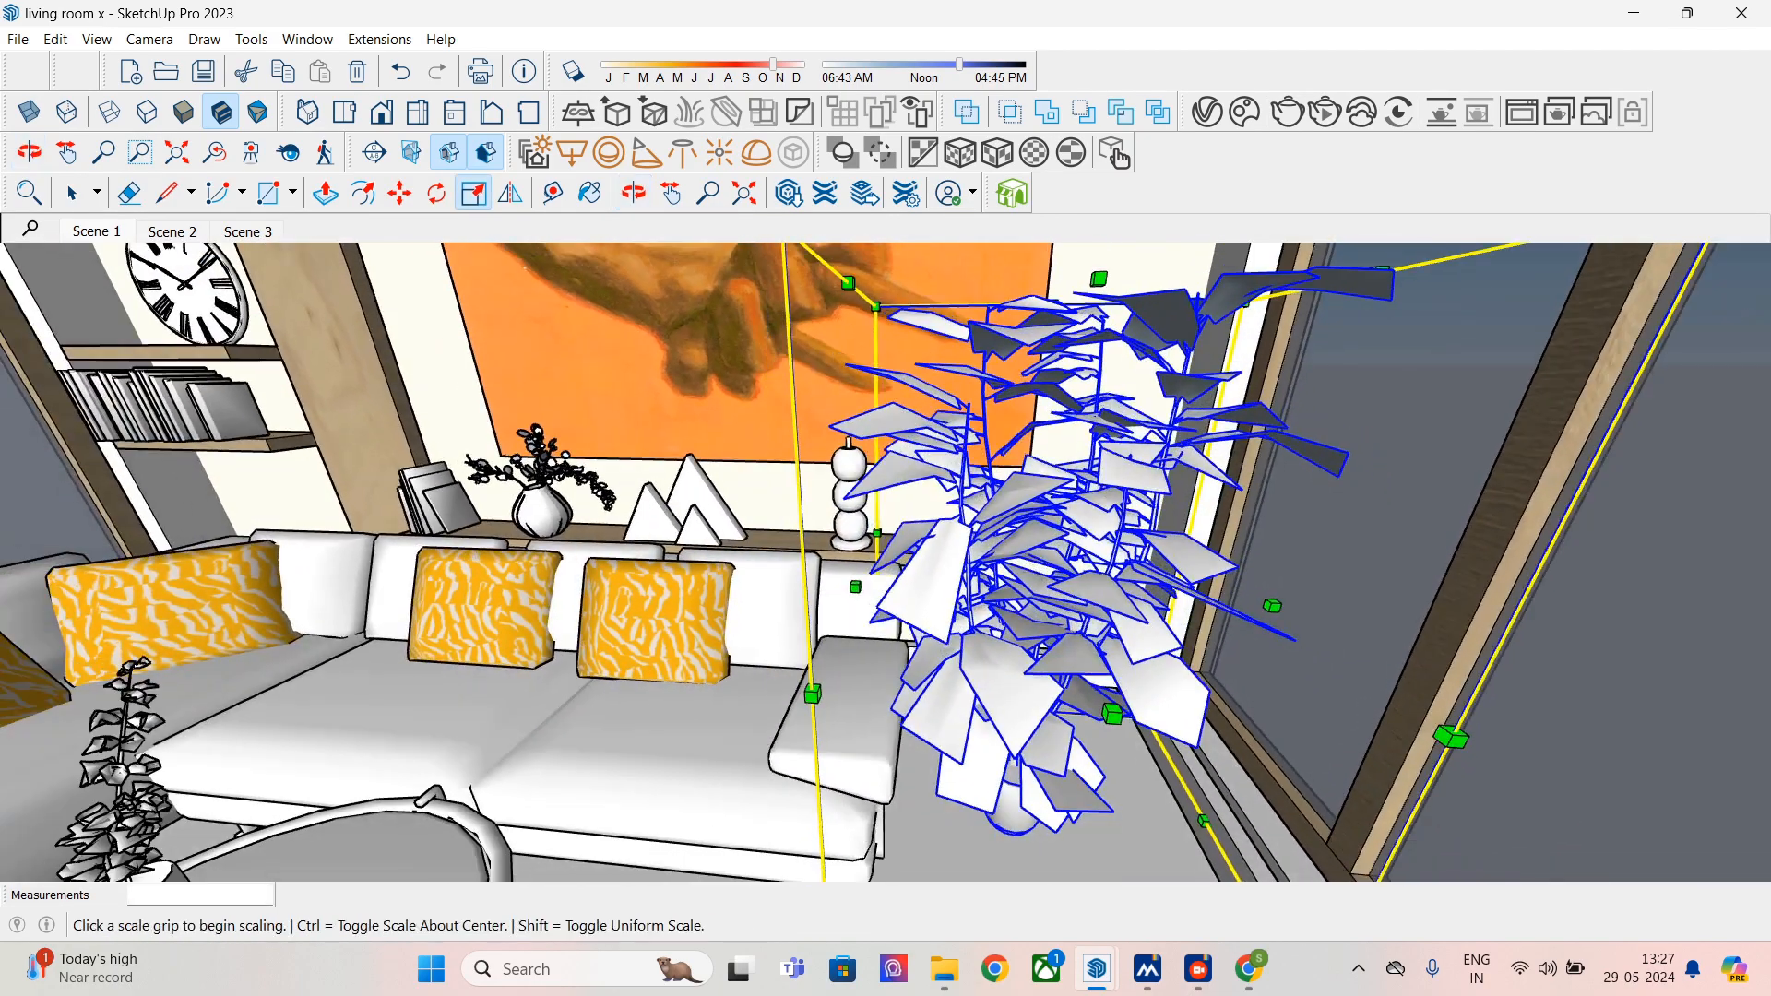
- Return to Scene 1 and check the room in an interactive V-Ray render at full window size
click(95, 231)
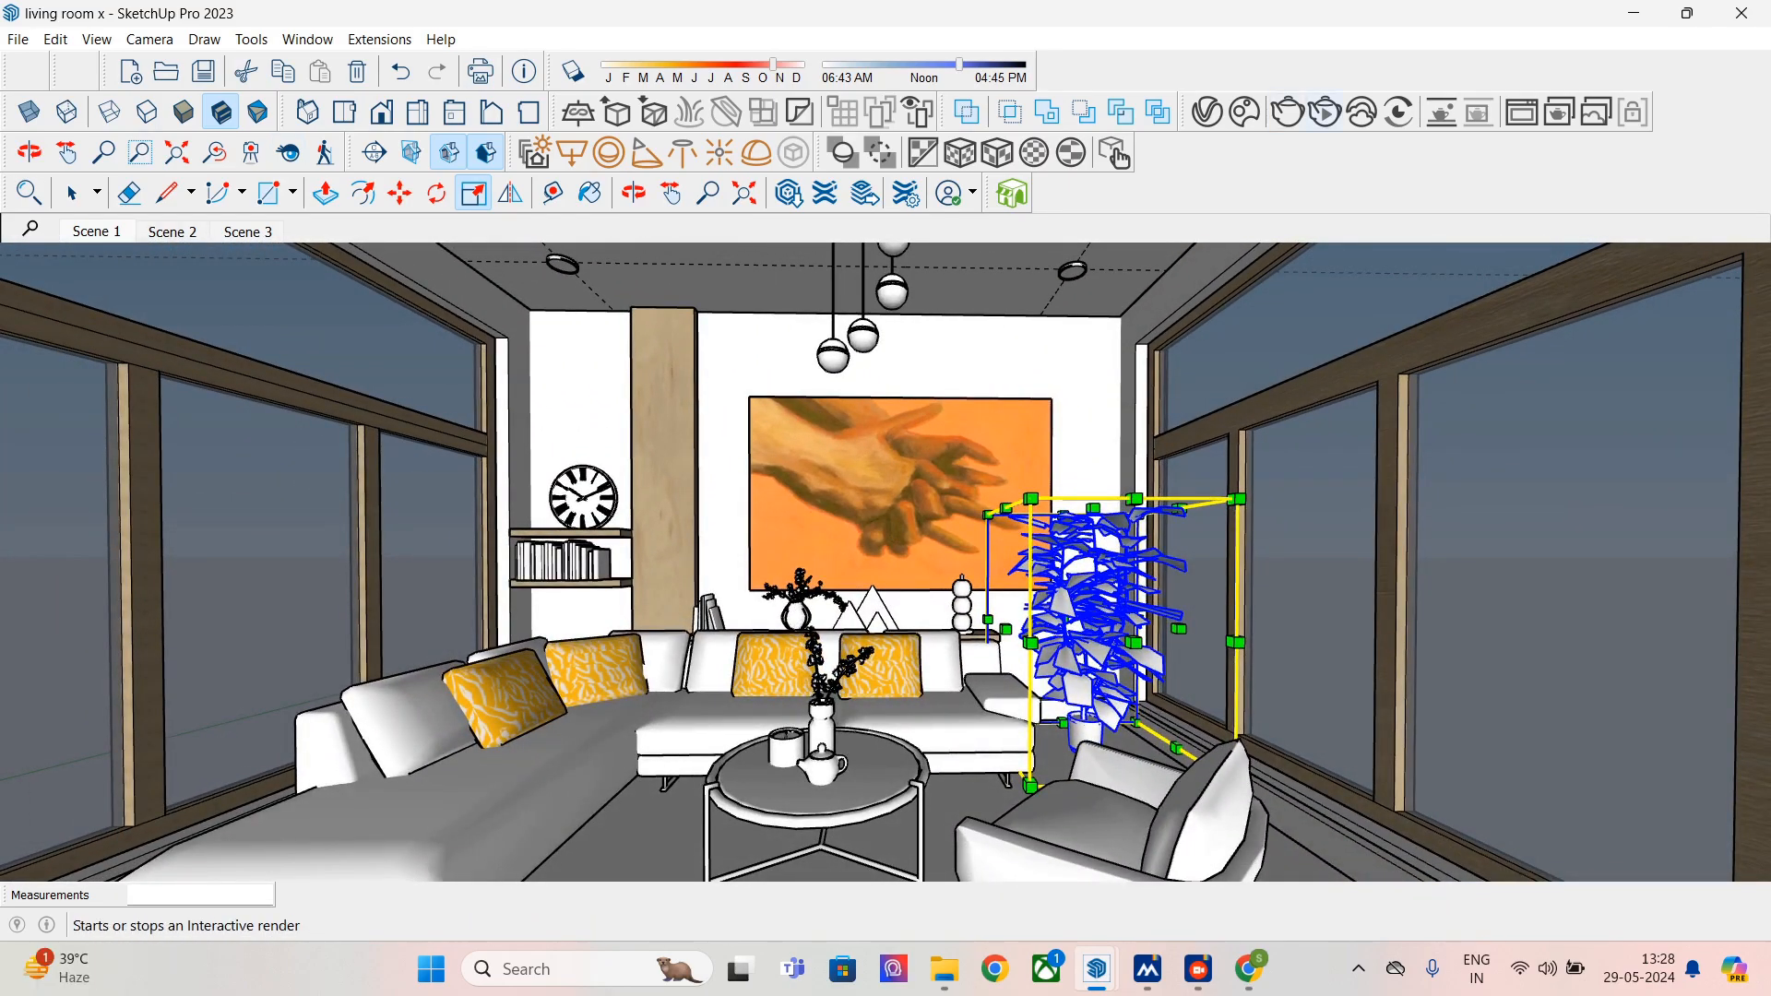
click(1325, 111)
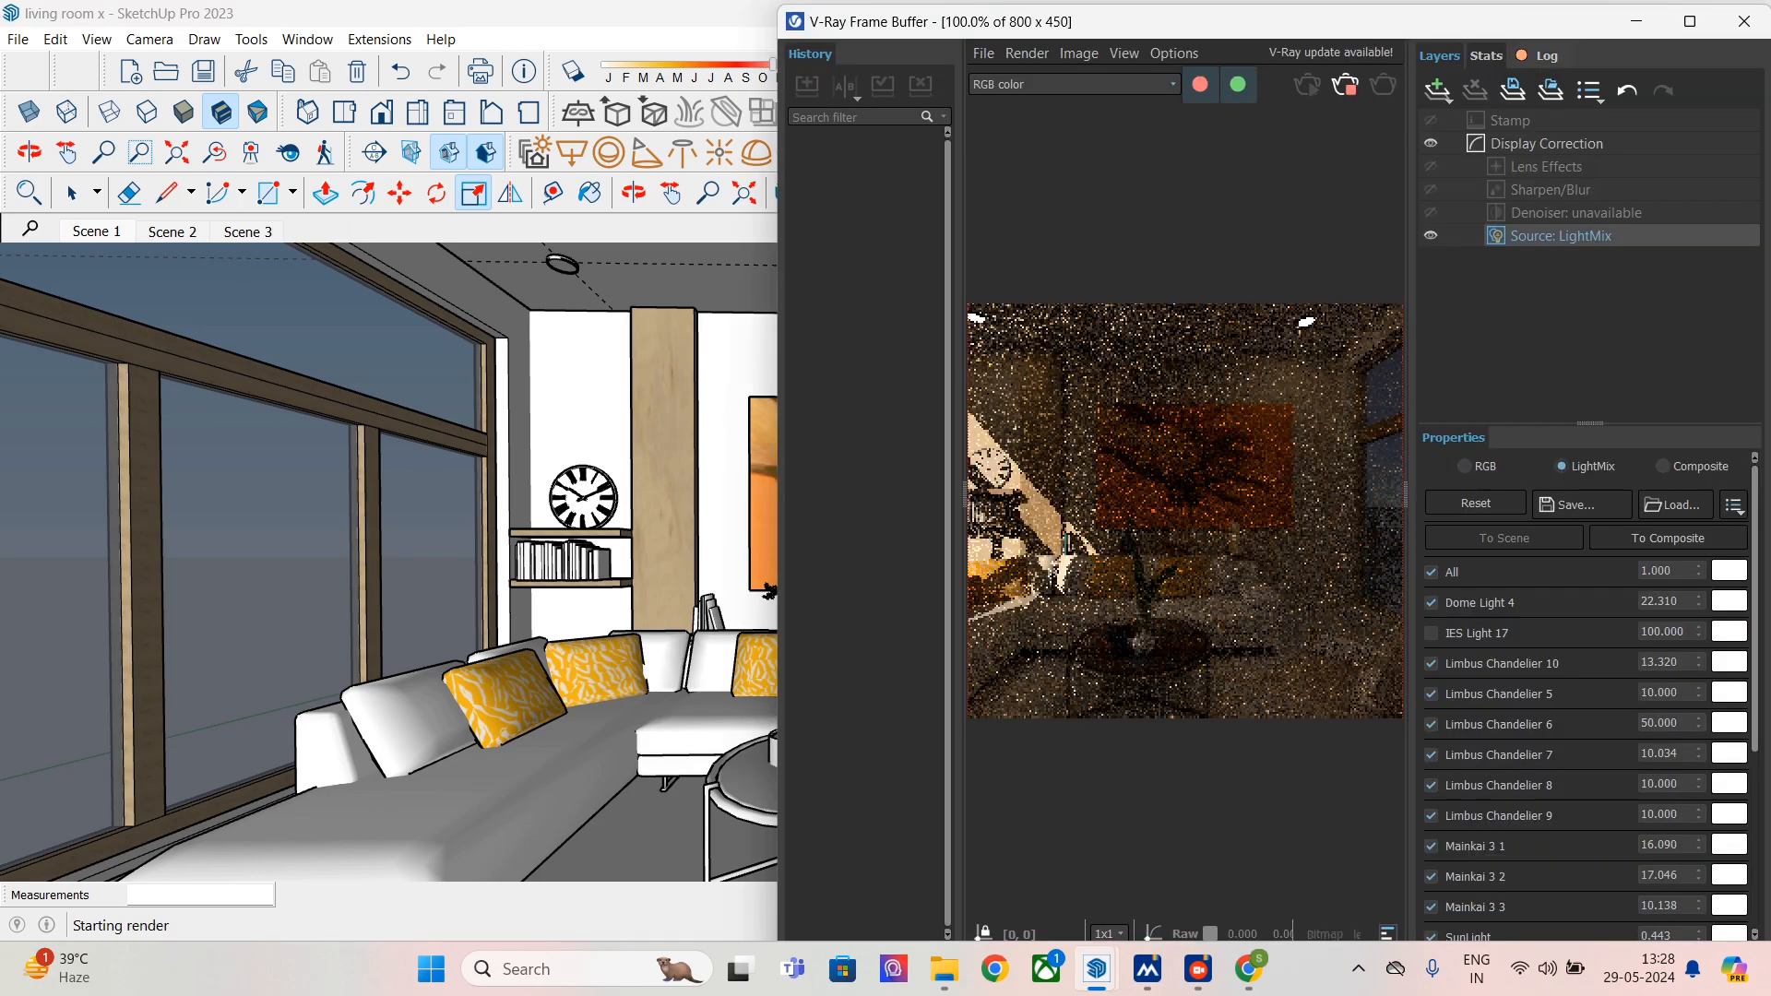
click(1690, 21)
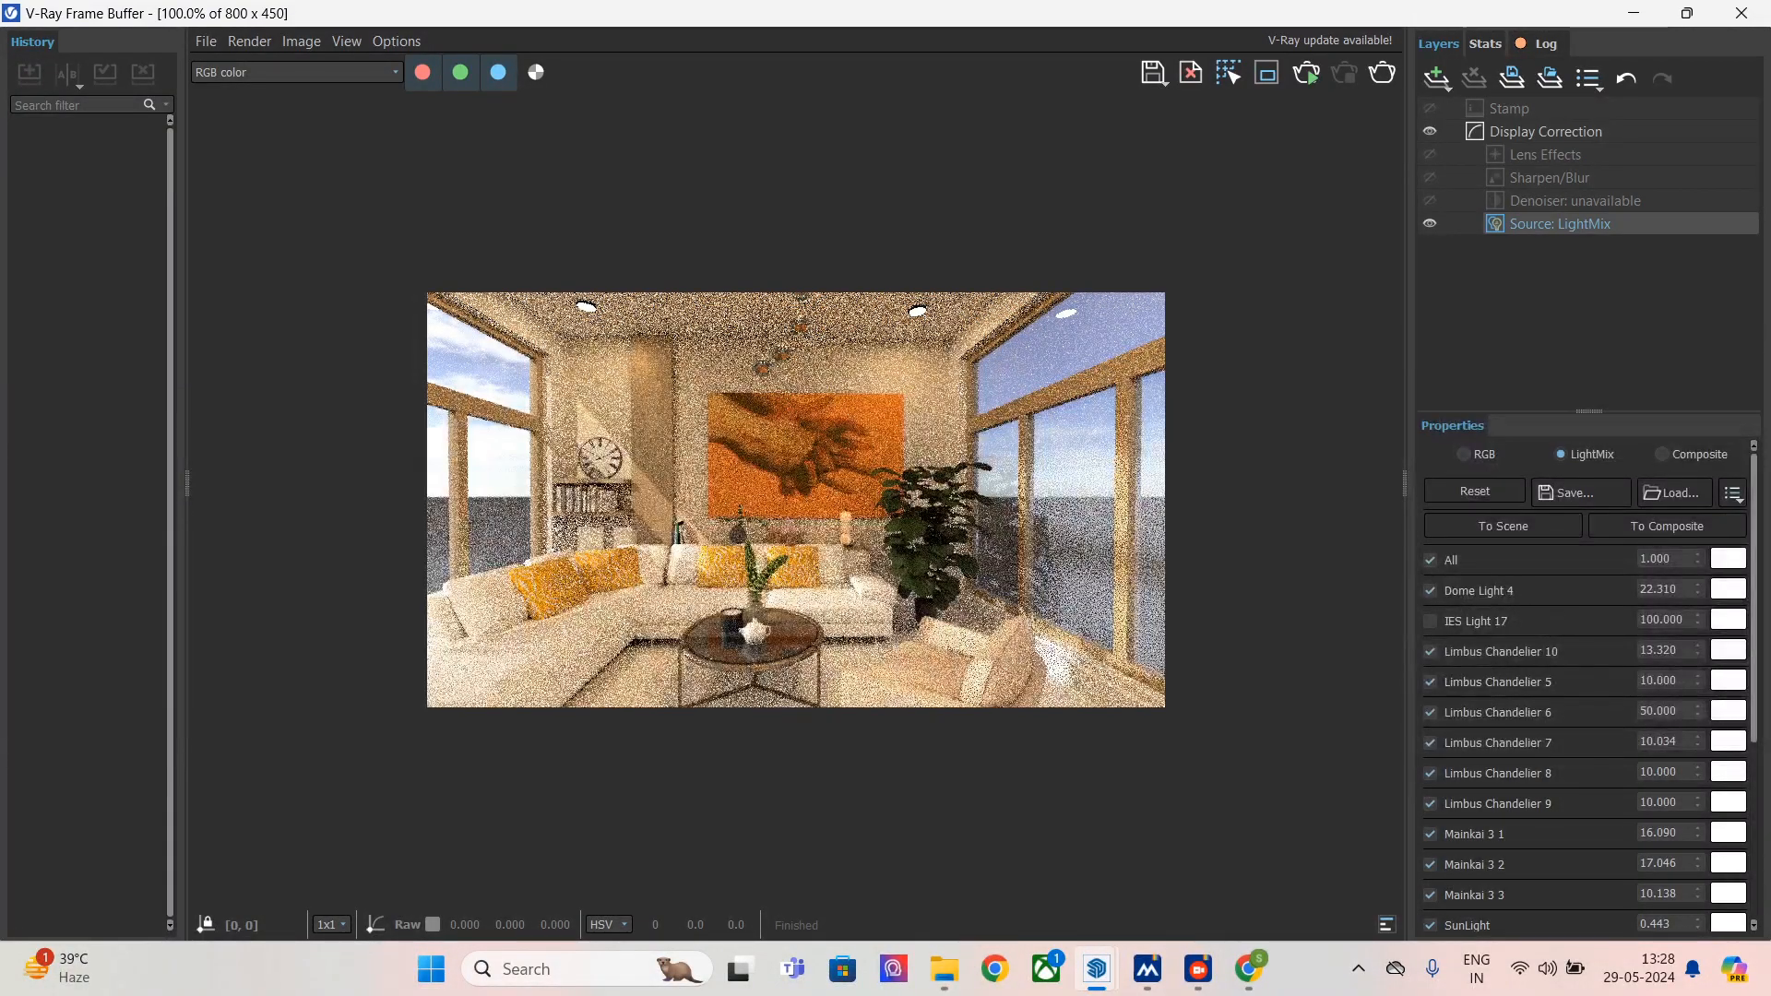
click(1632, 13)
- Browse the Chaos Cosmos indoor plants and download Coneflowers 63-24
click(1206, 111)
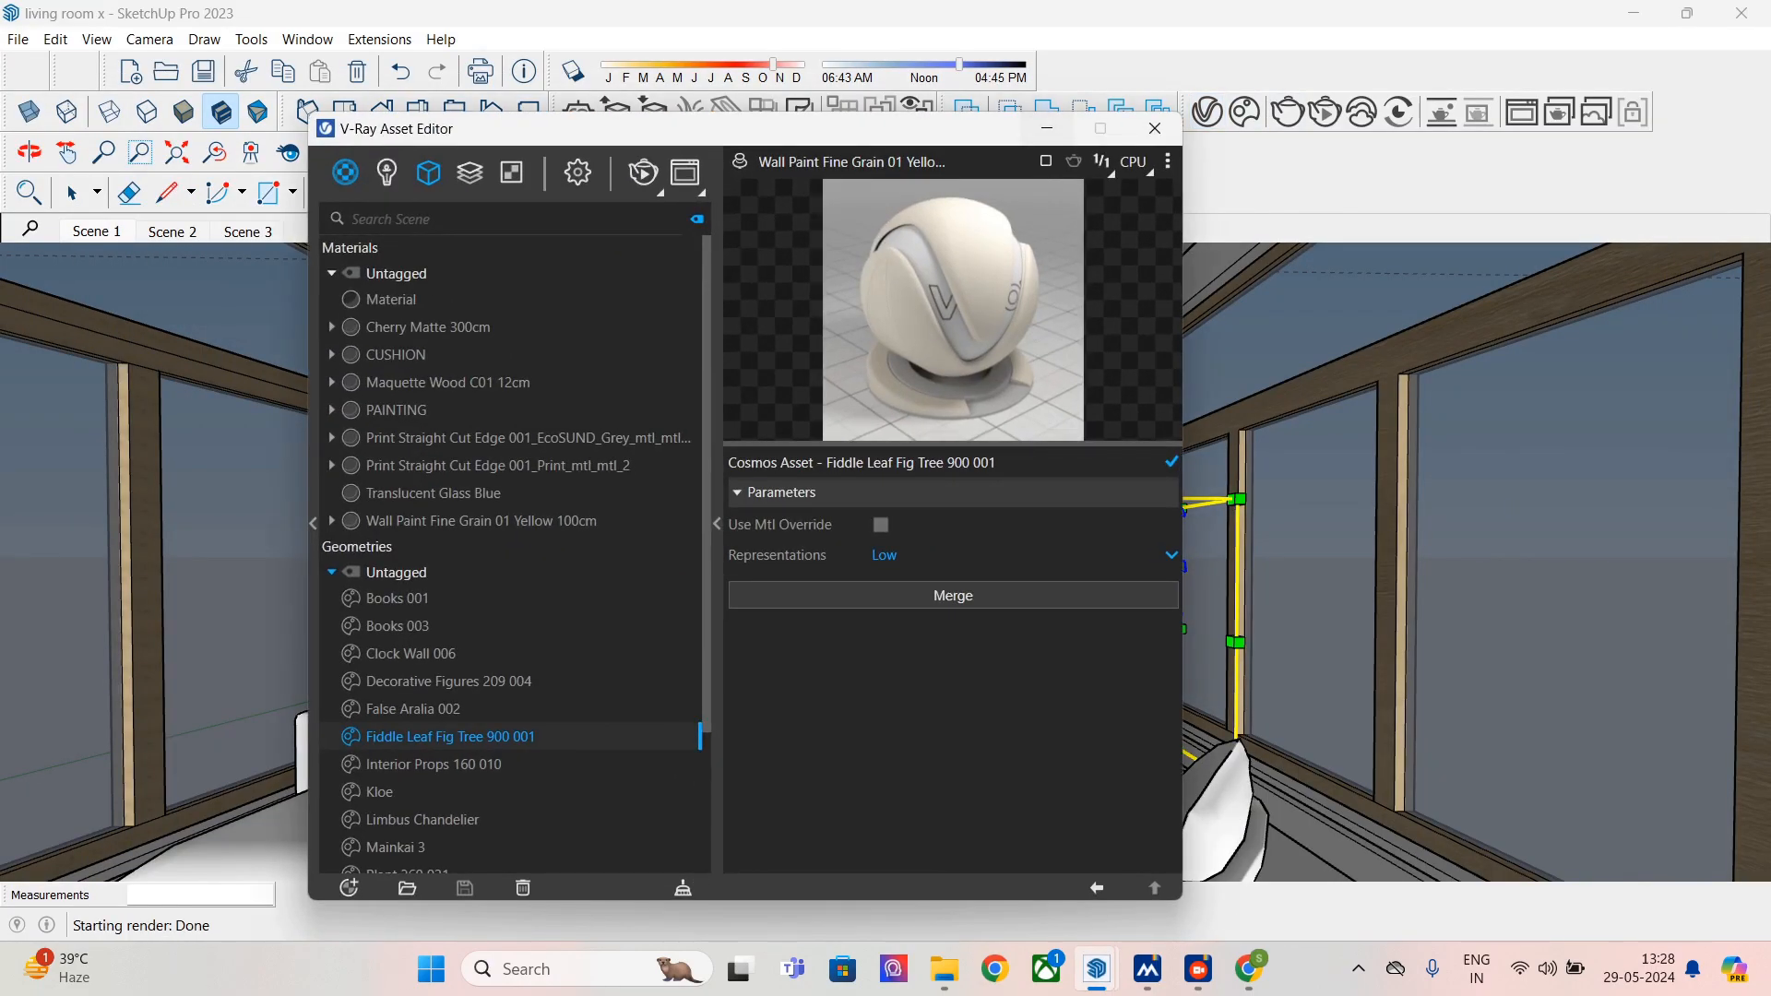
click(1154, 129)
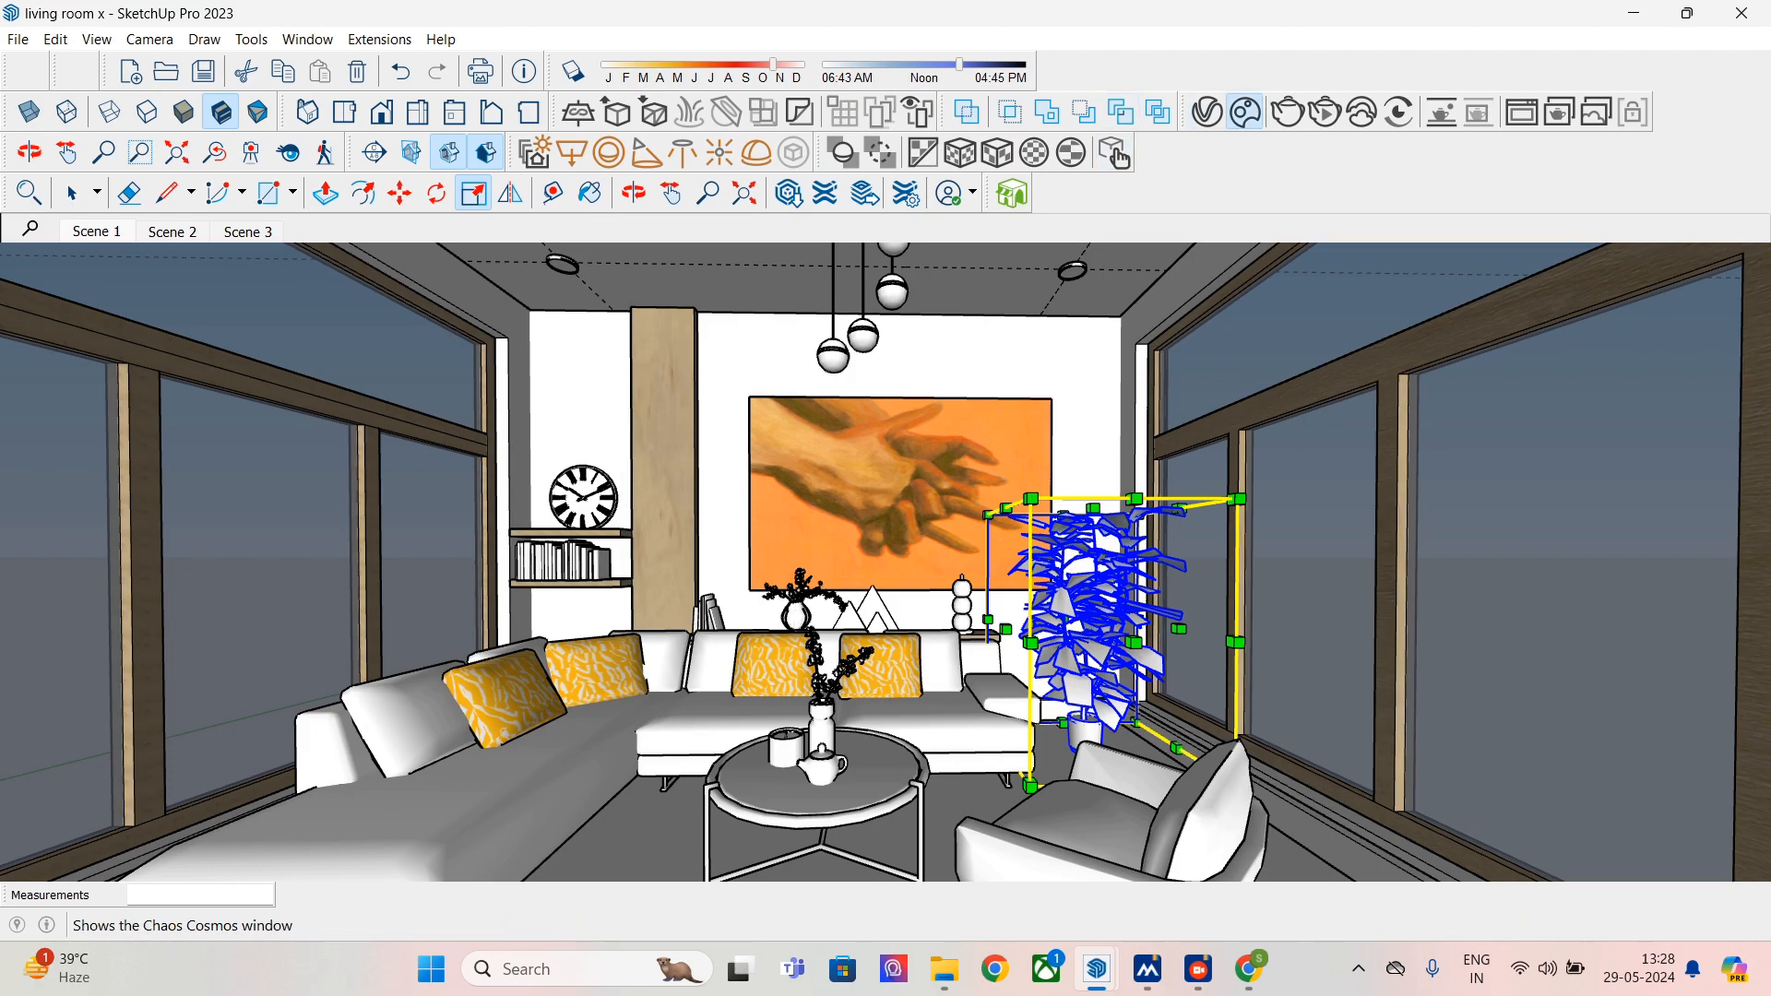
click(1206, 112)
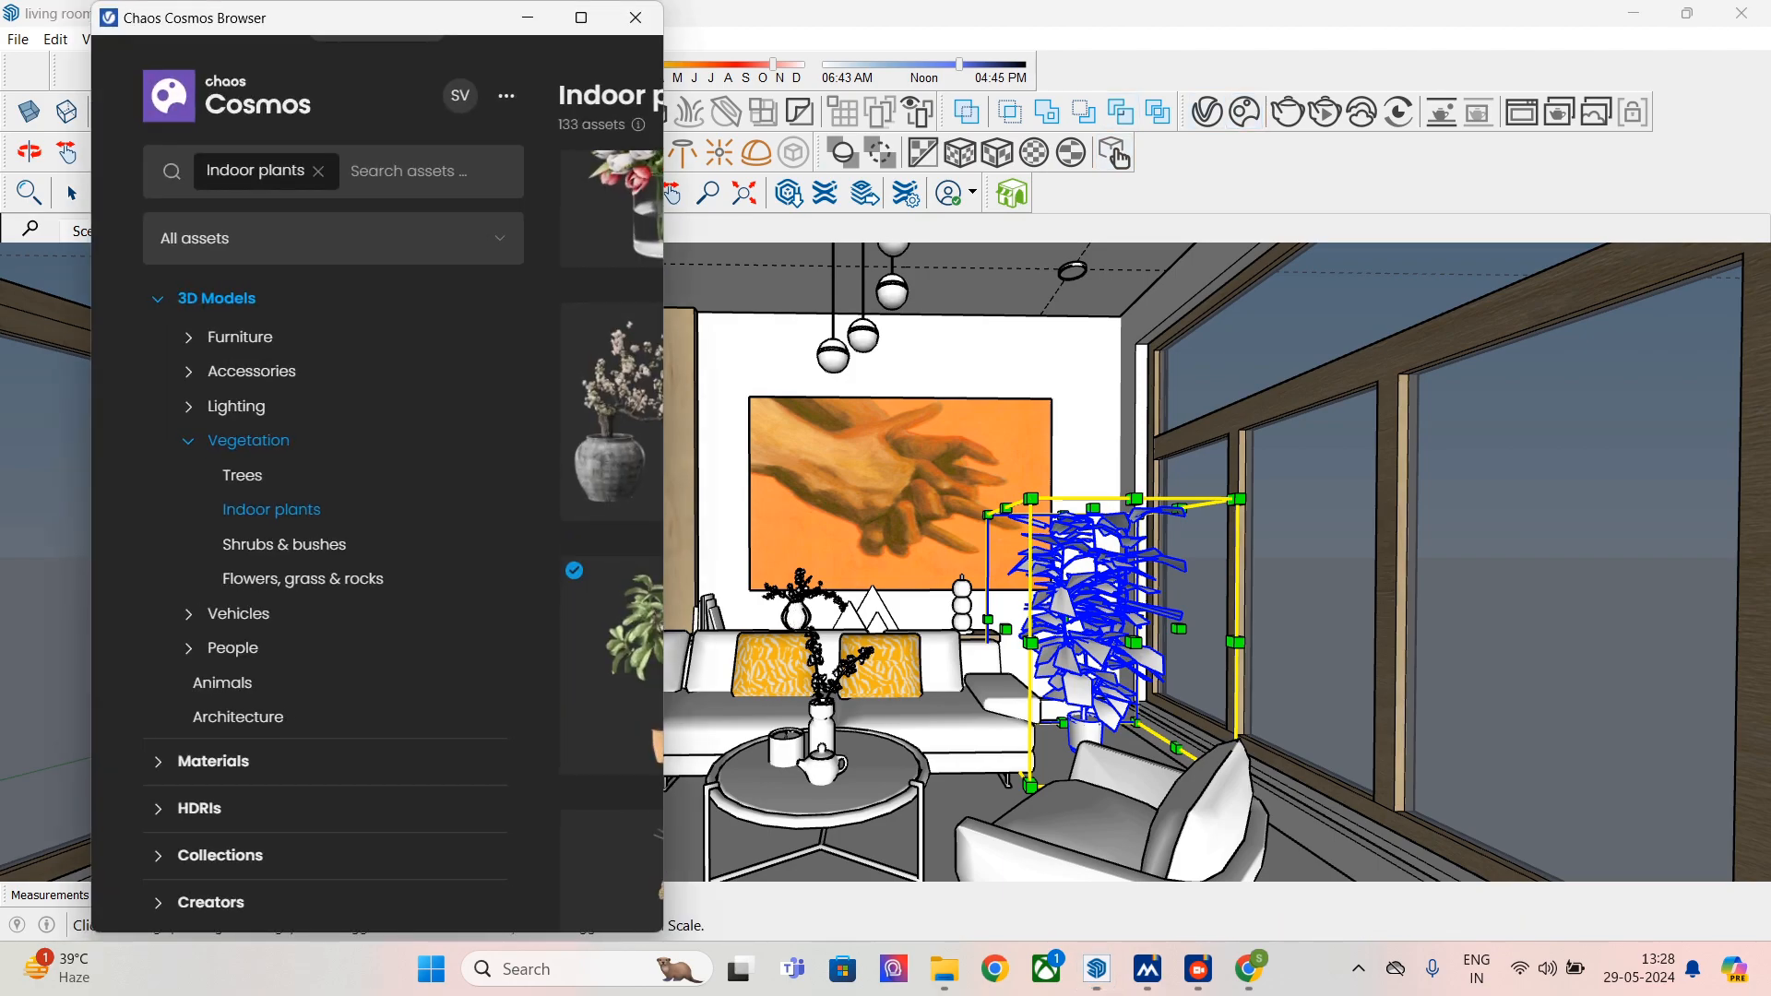
click(581, 18)
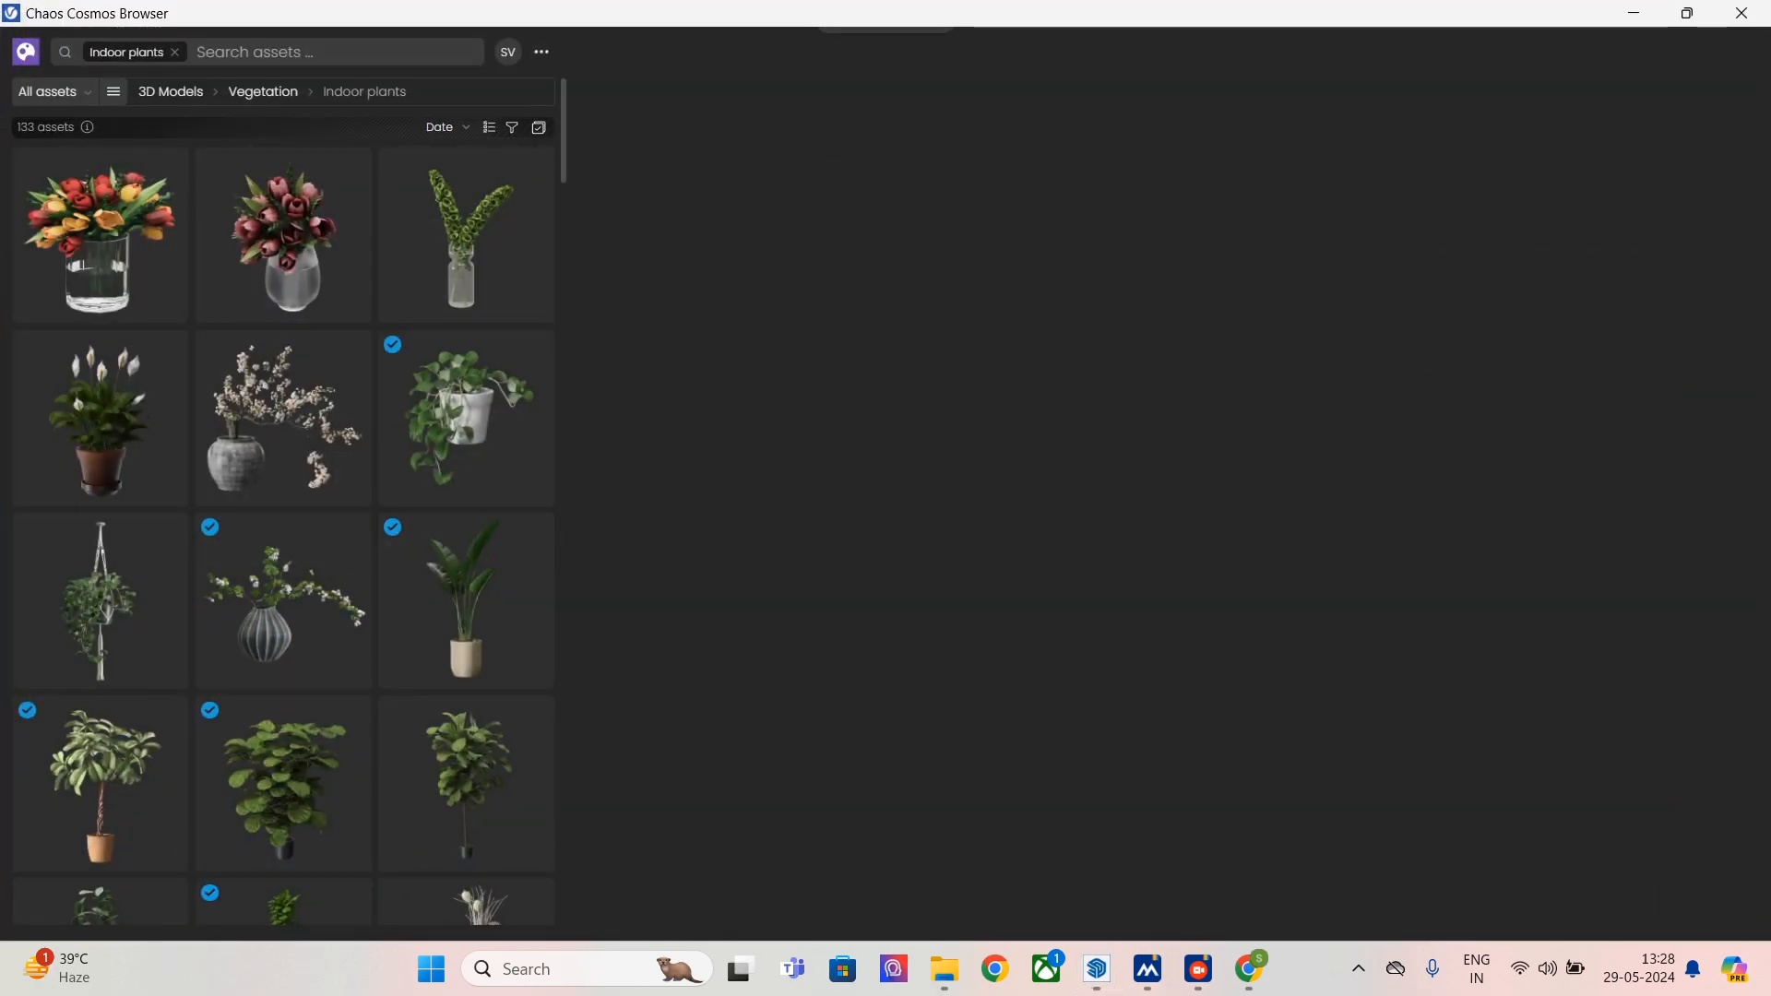
scroll(1084, 554, down, 7)
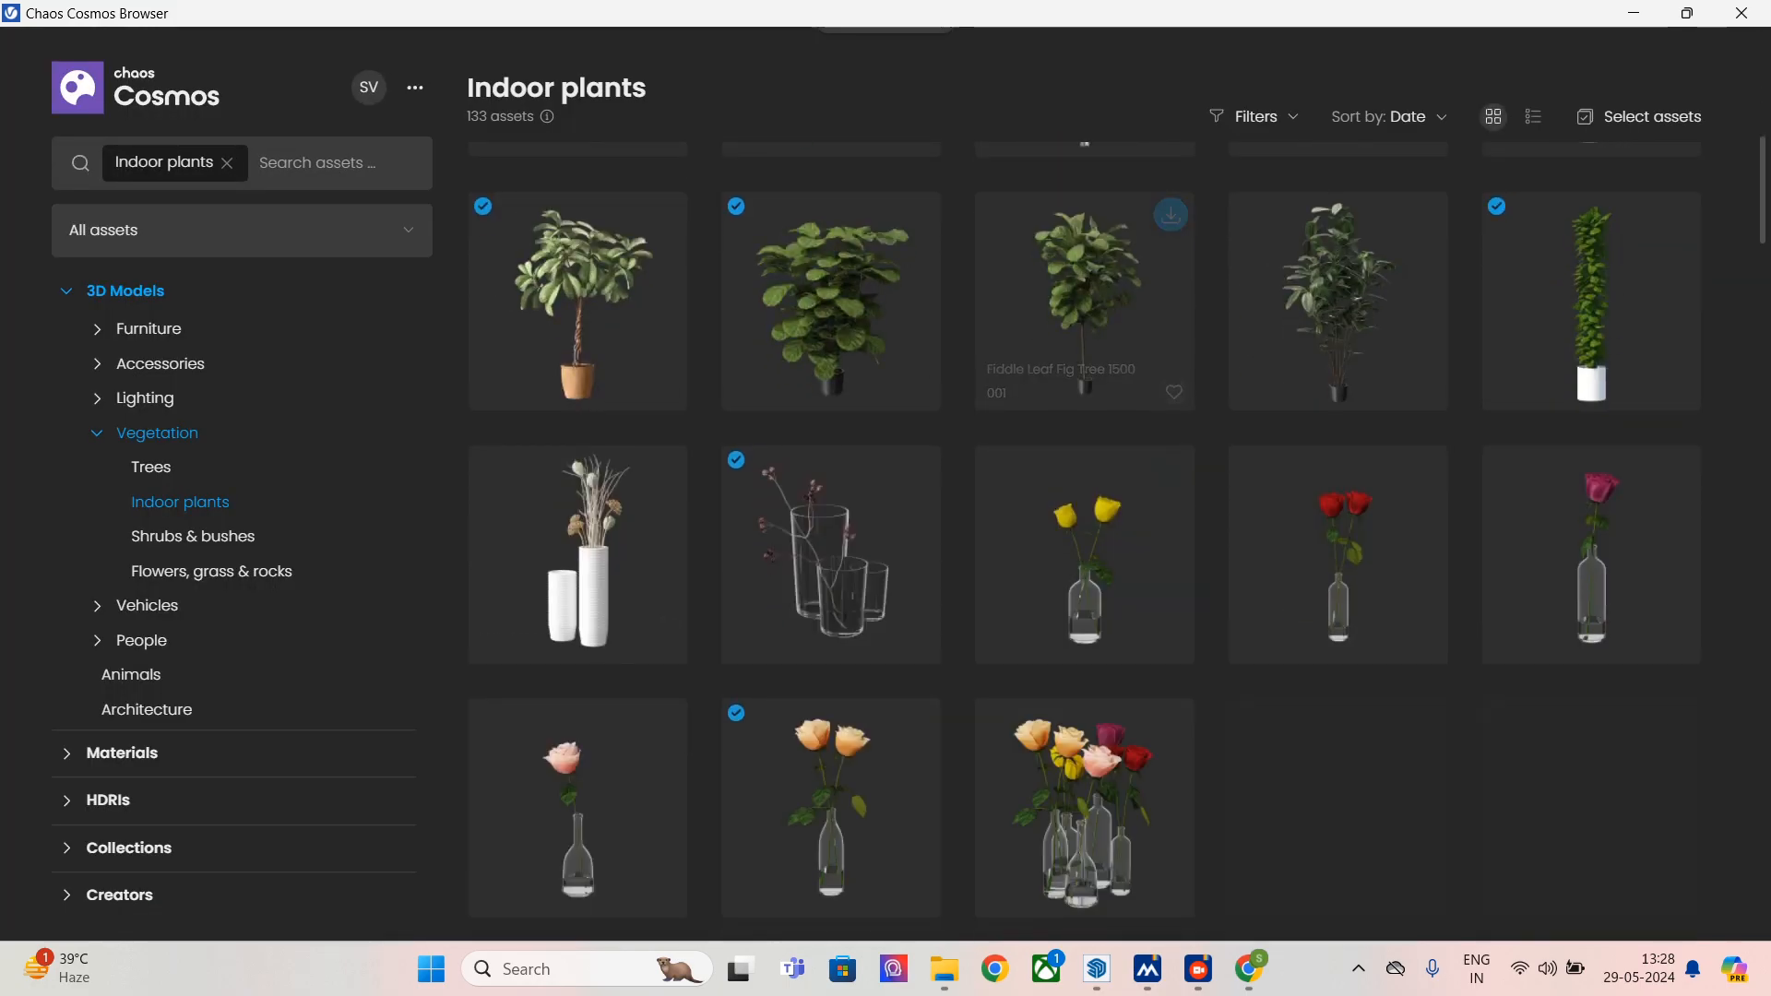
scroll(1084, 590, down, 2)
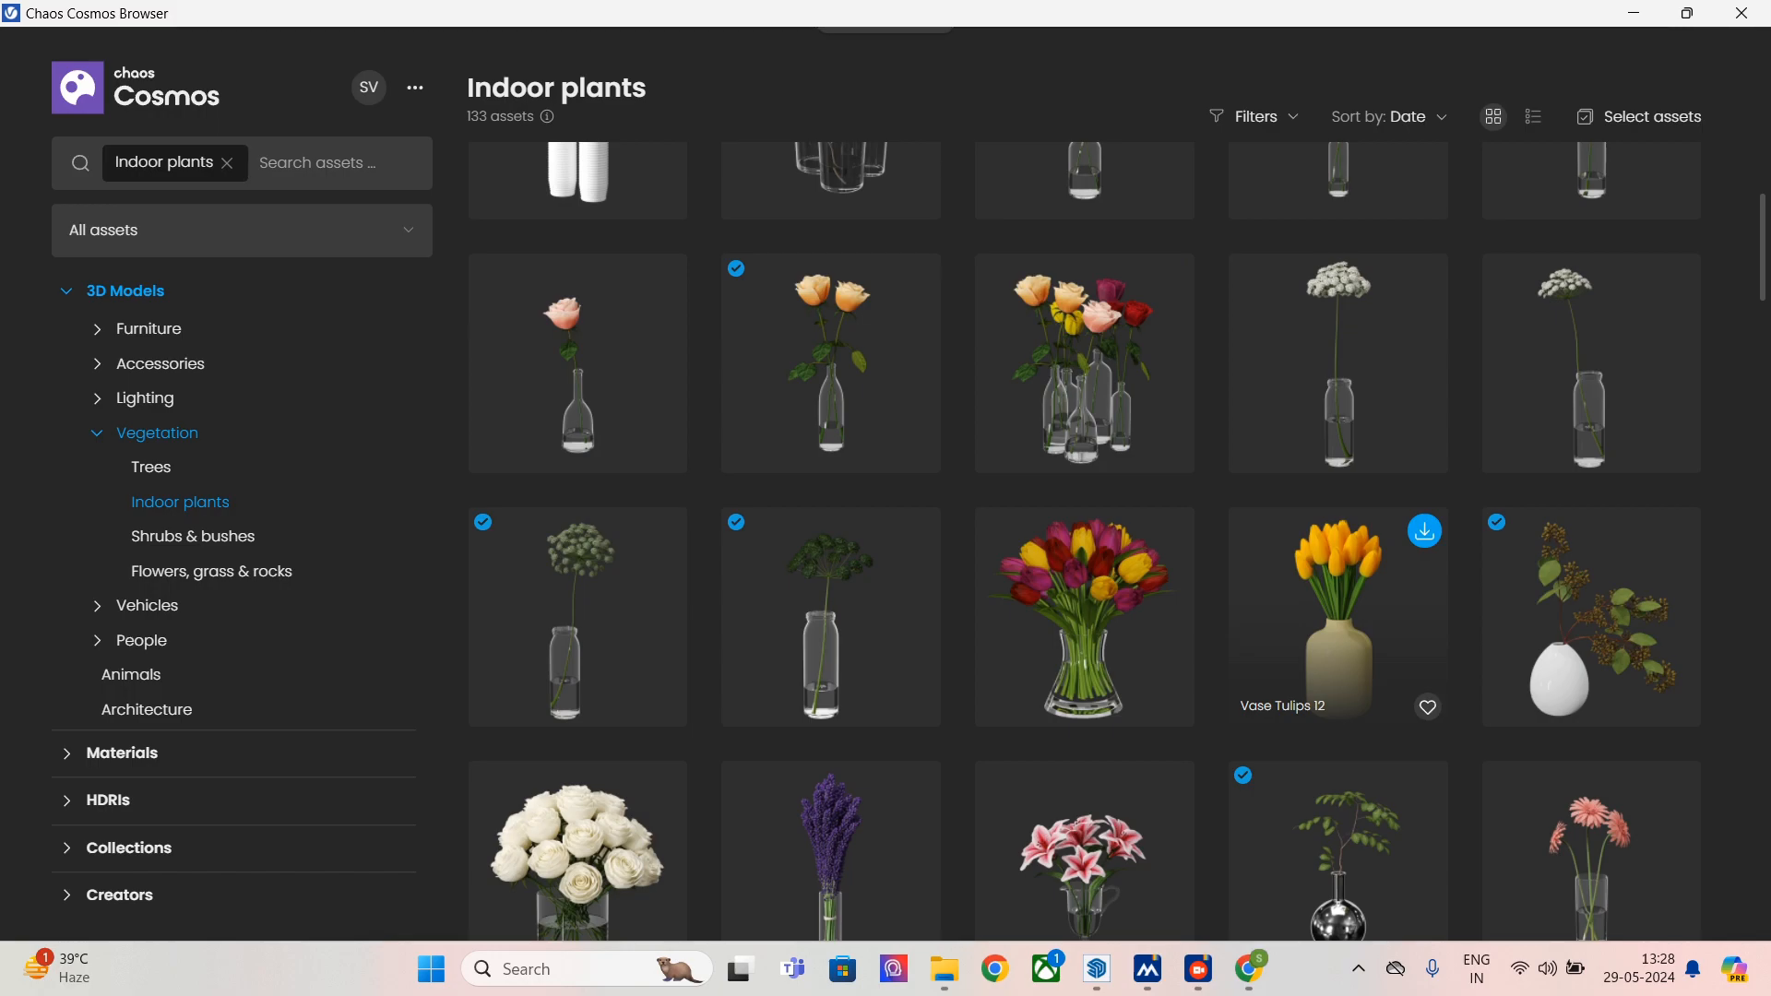
scroll(1083, 627, down, 2)
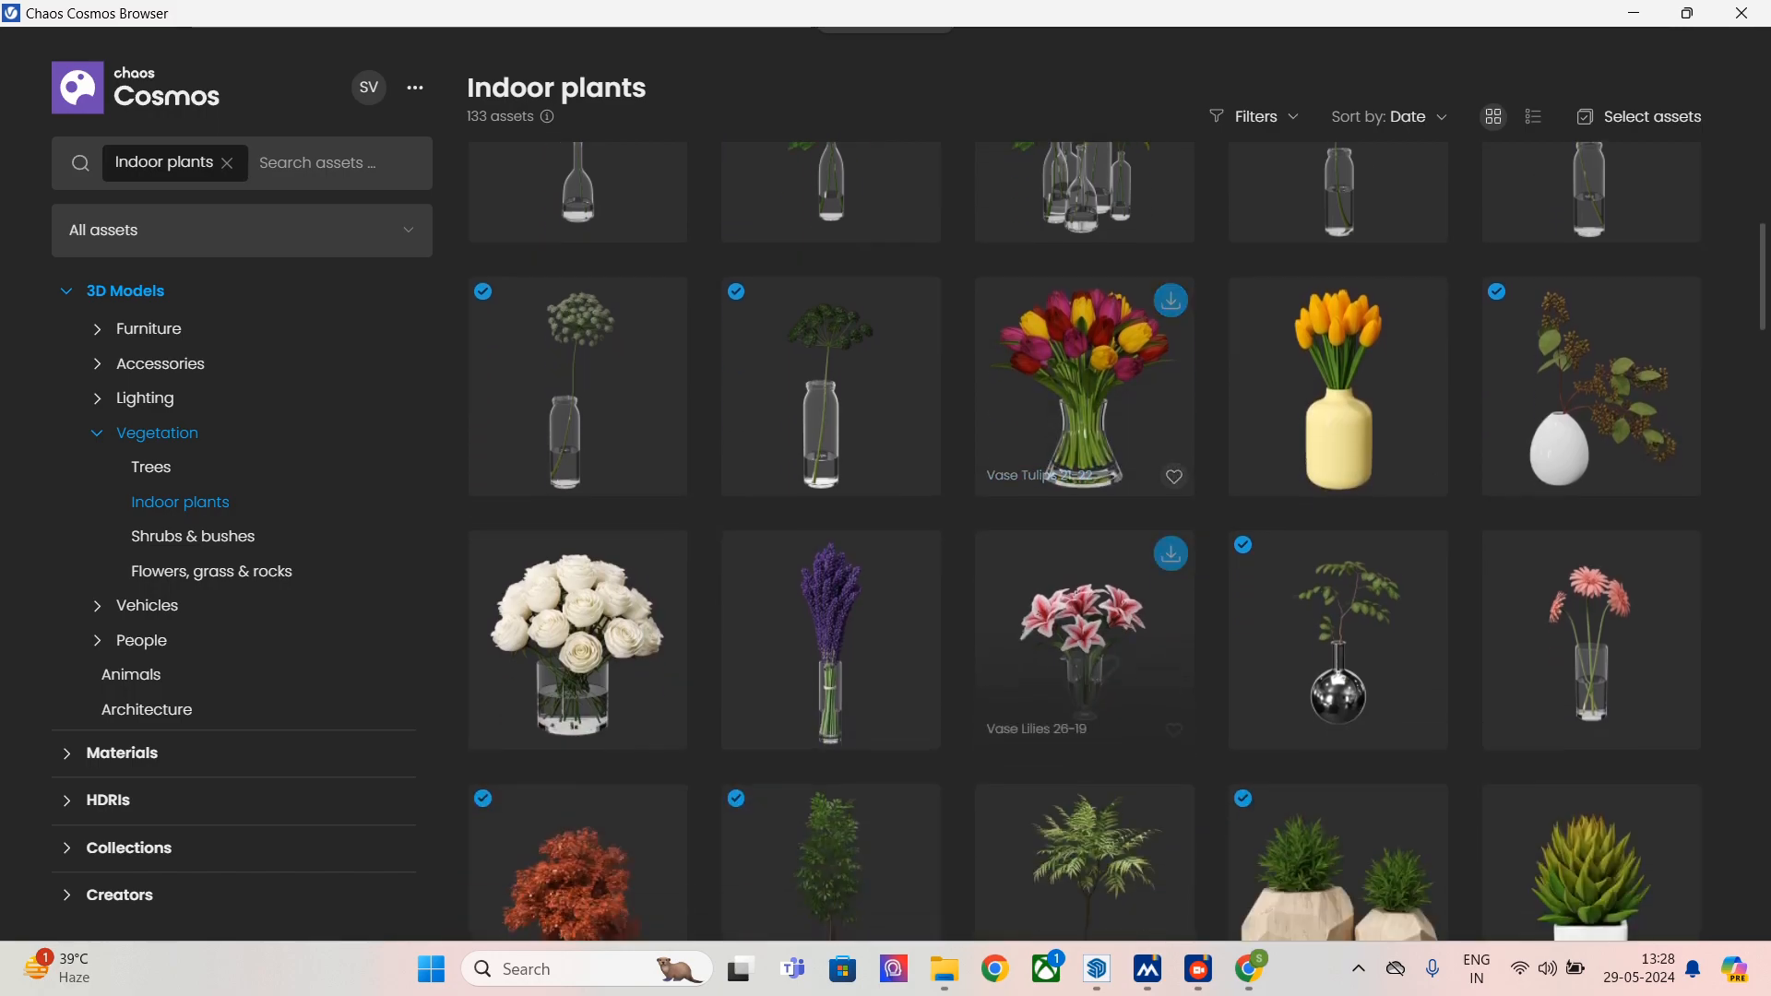
scroll(1084, 627, down, 3)
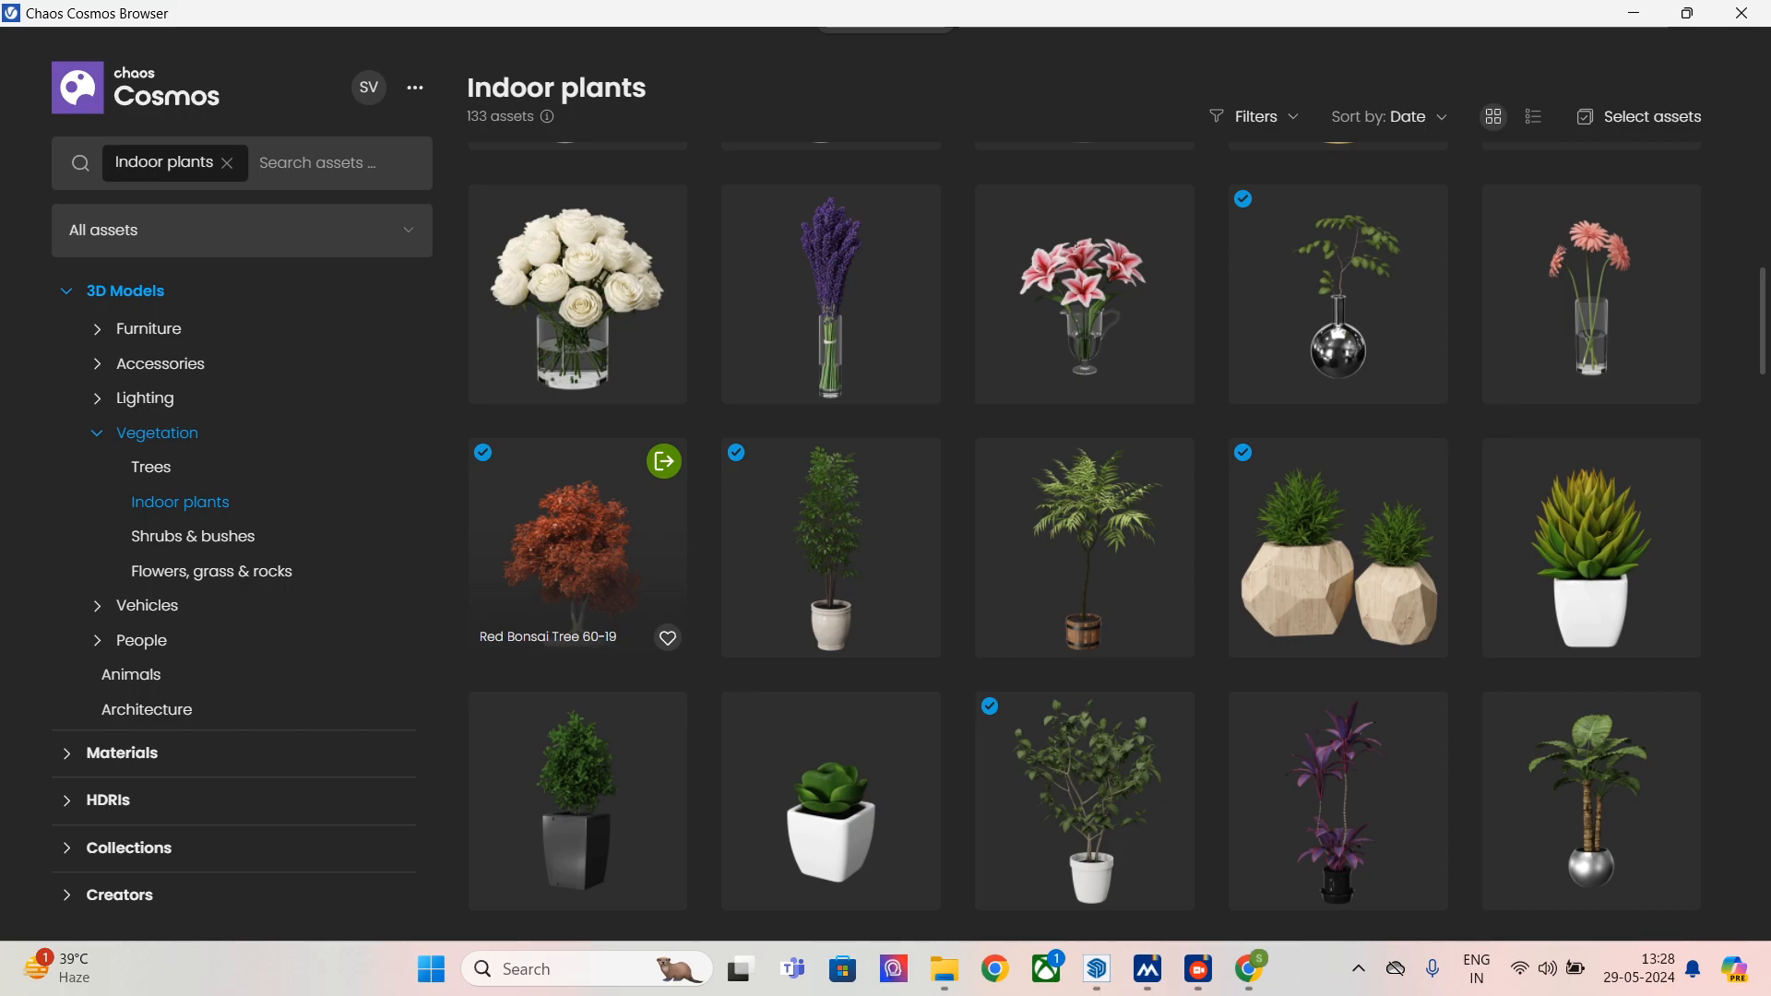
scroll(1068, 540, down, 5)
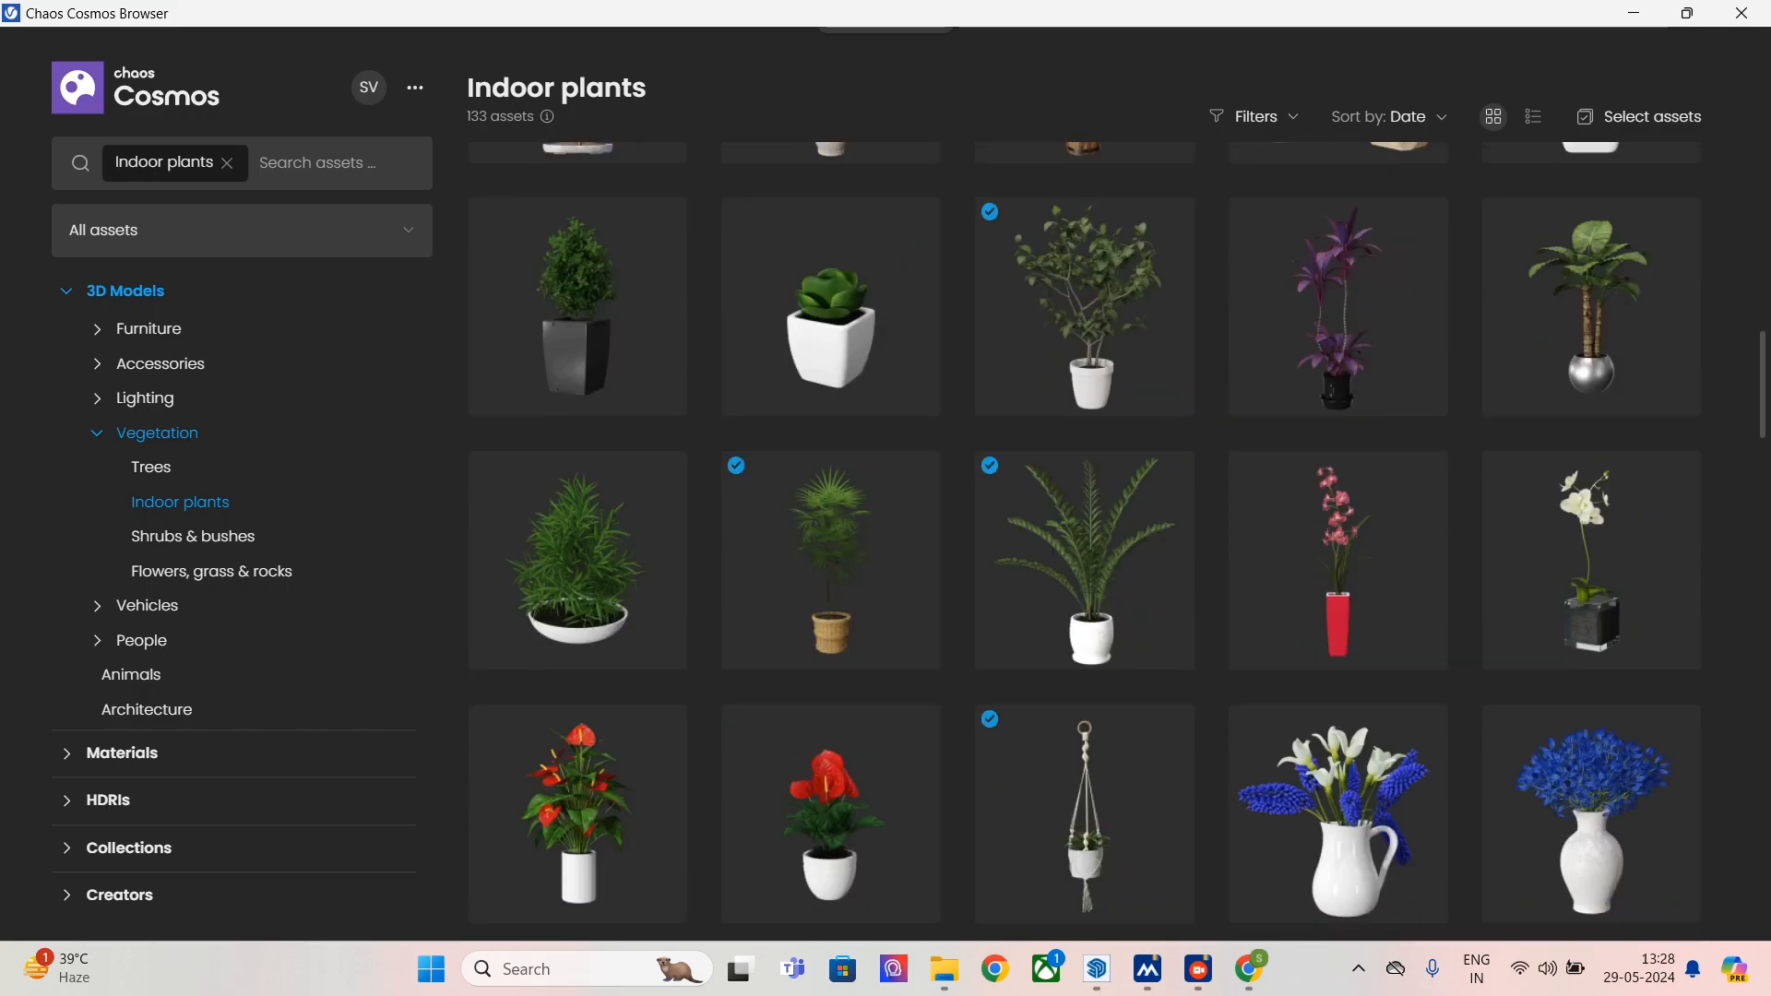
scroll(1068, 540, down, 3)
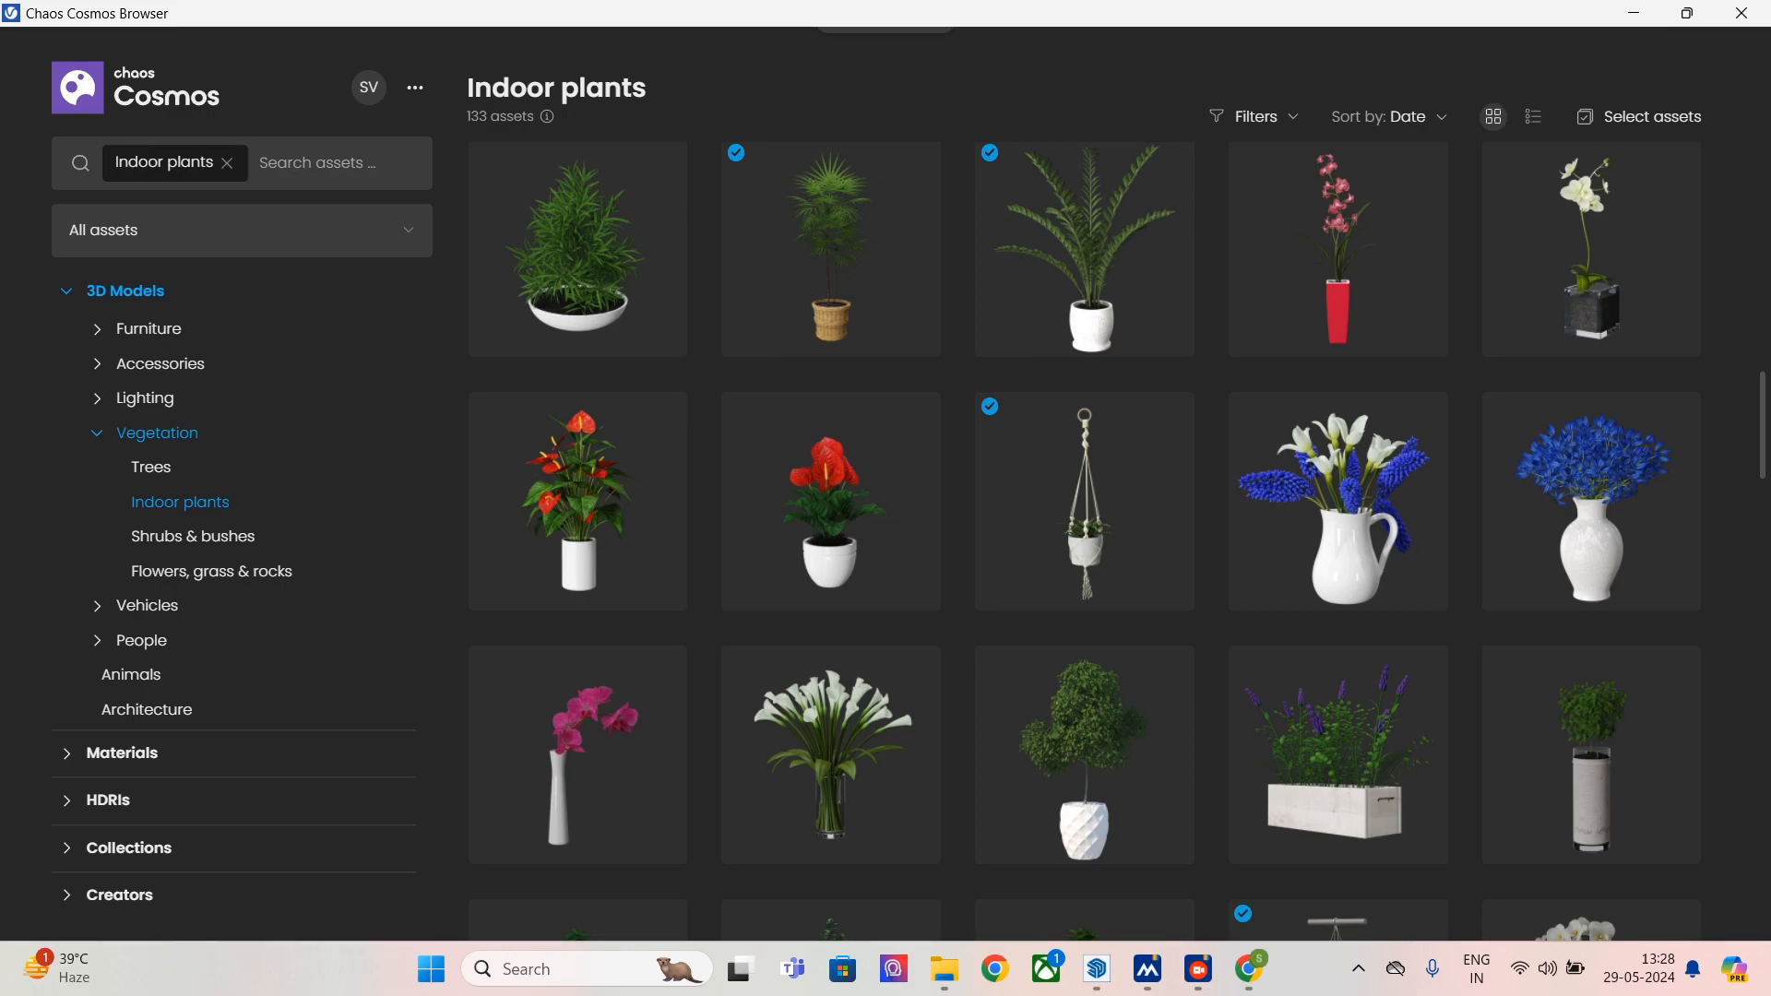
scroll(1084, 541, down, 1)
scroll(1085, 540, down, 7)
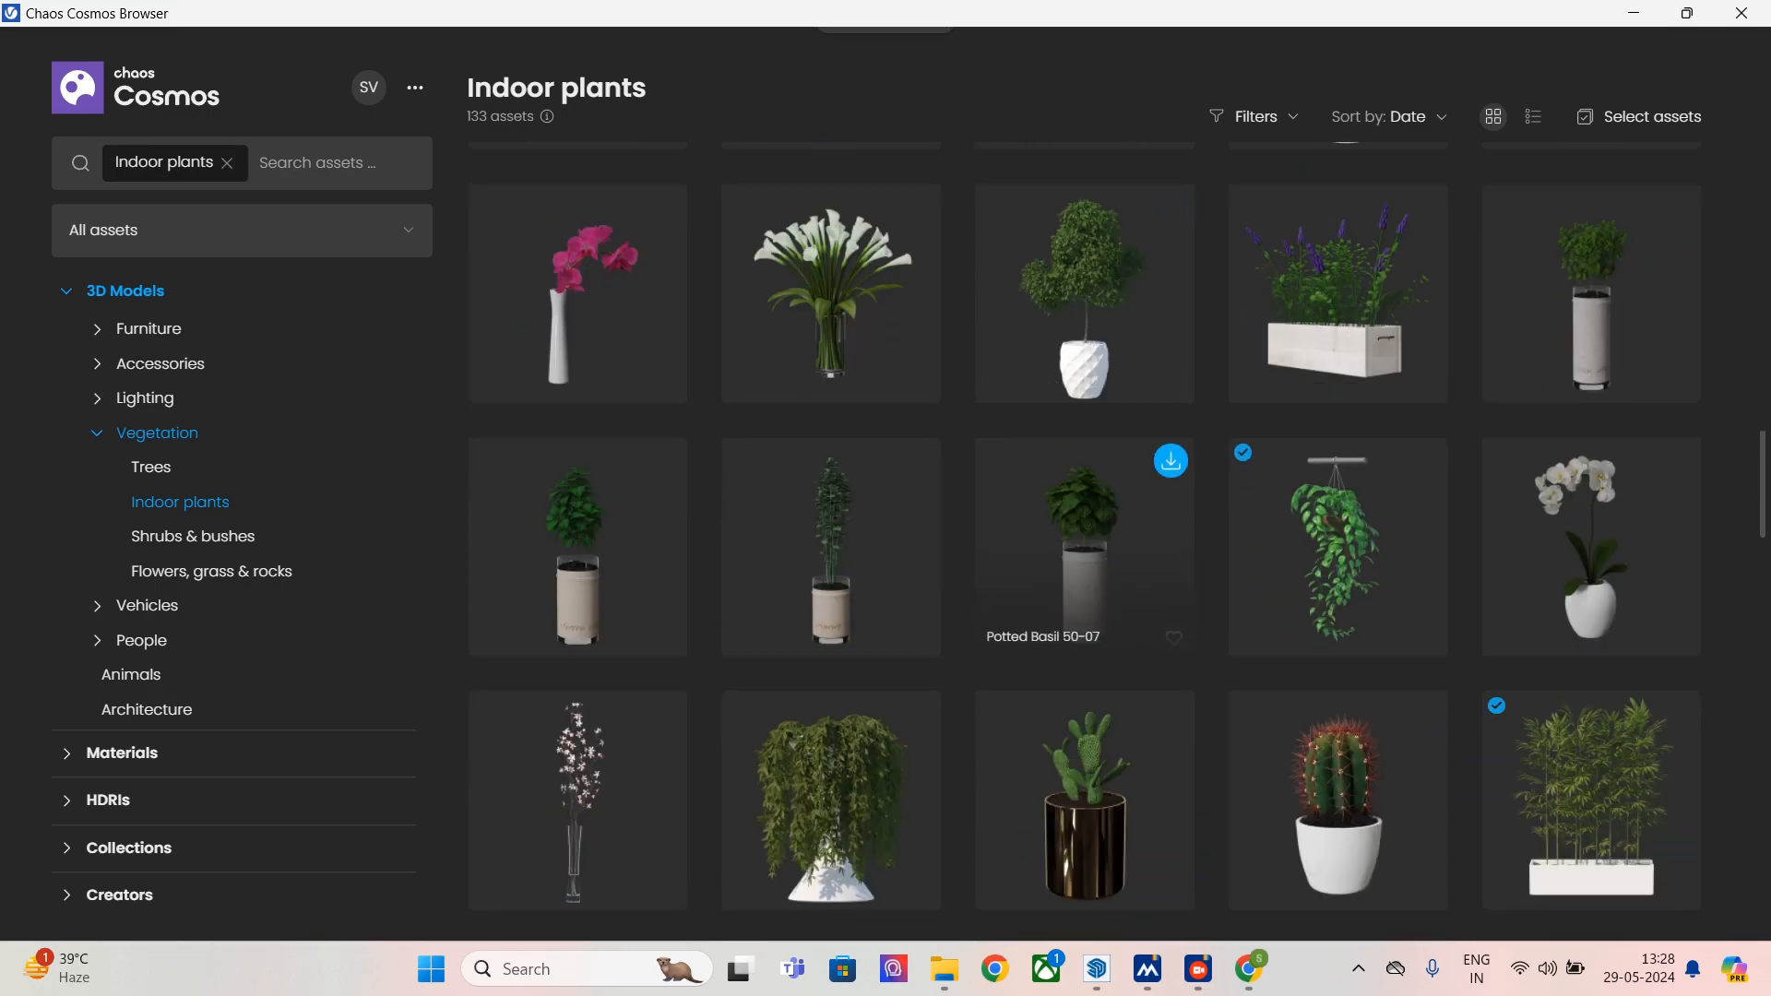
click(918, 507)
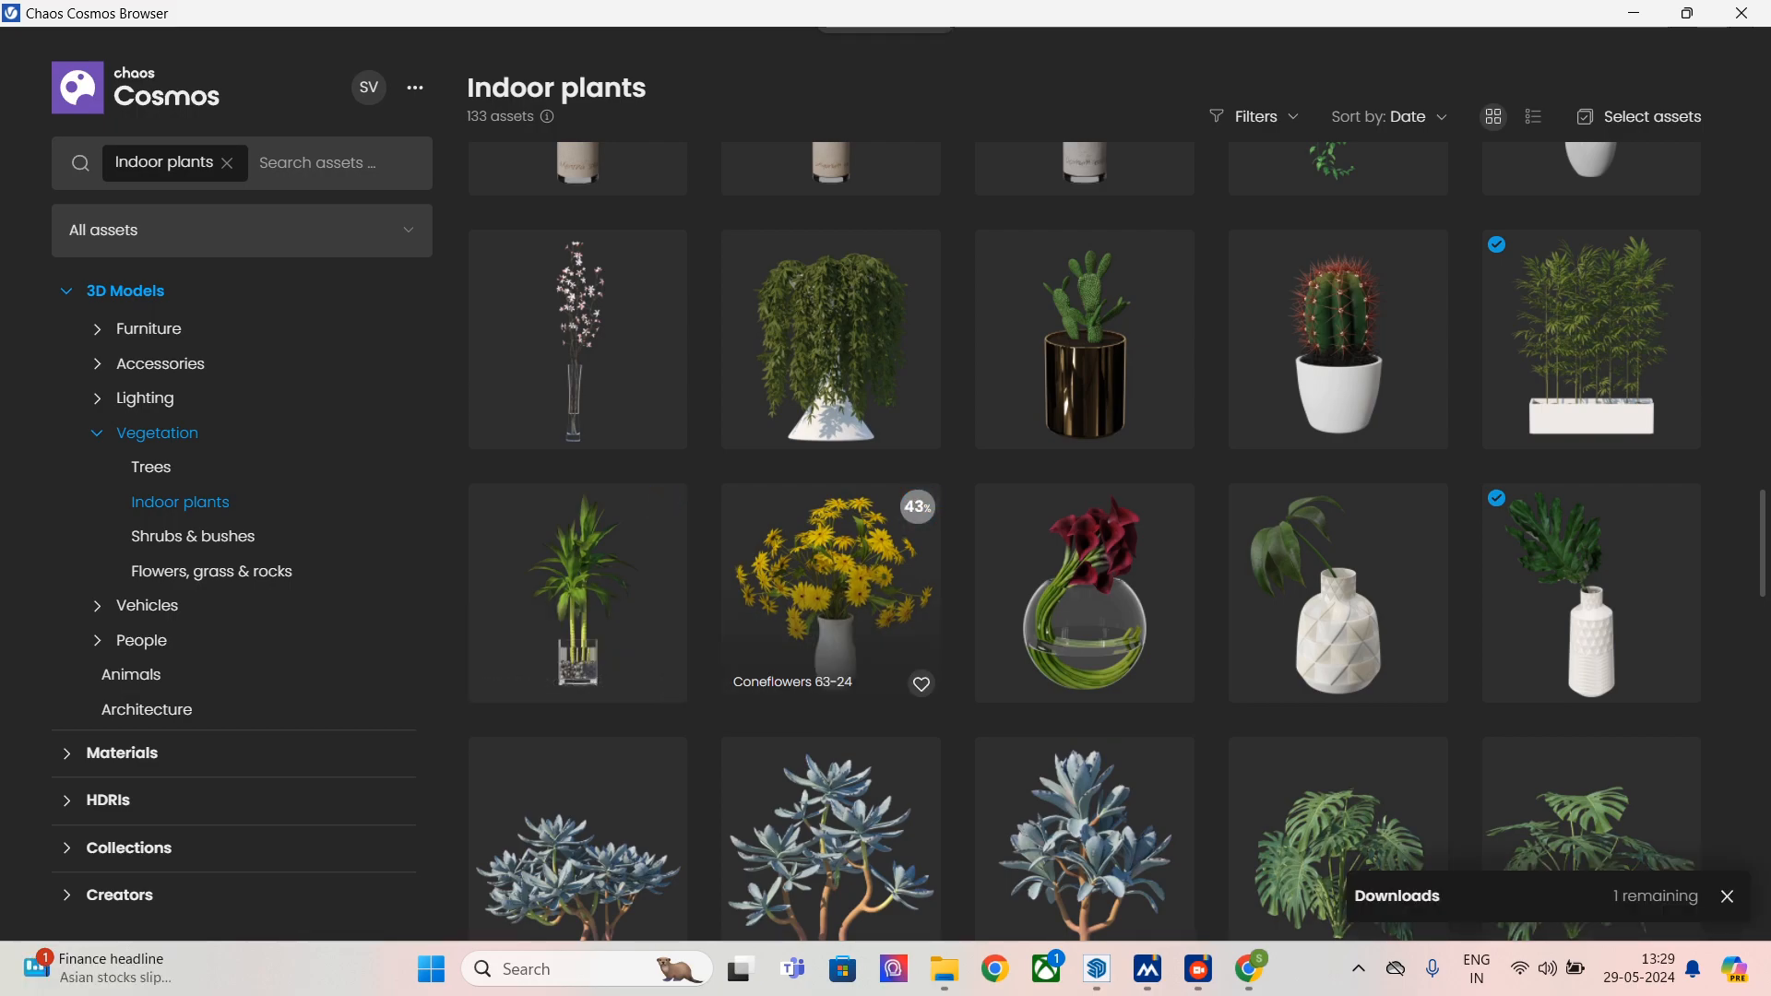
- Import the dark green leafy plant in the white textured vase and place it on the upper wall shelf beside the clock
click(1678, 506)
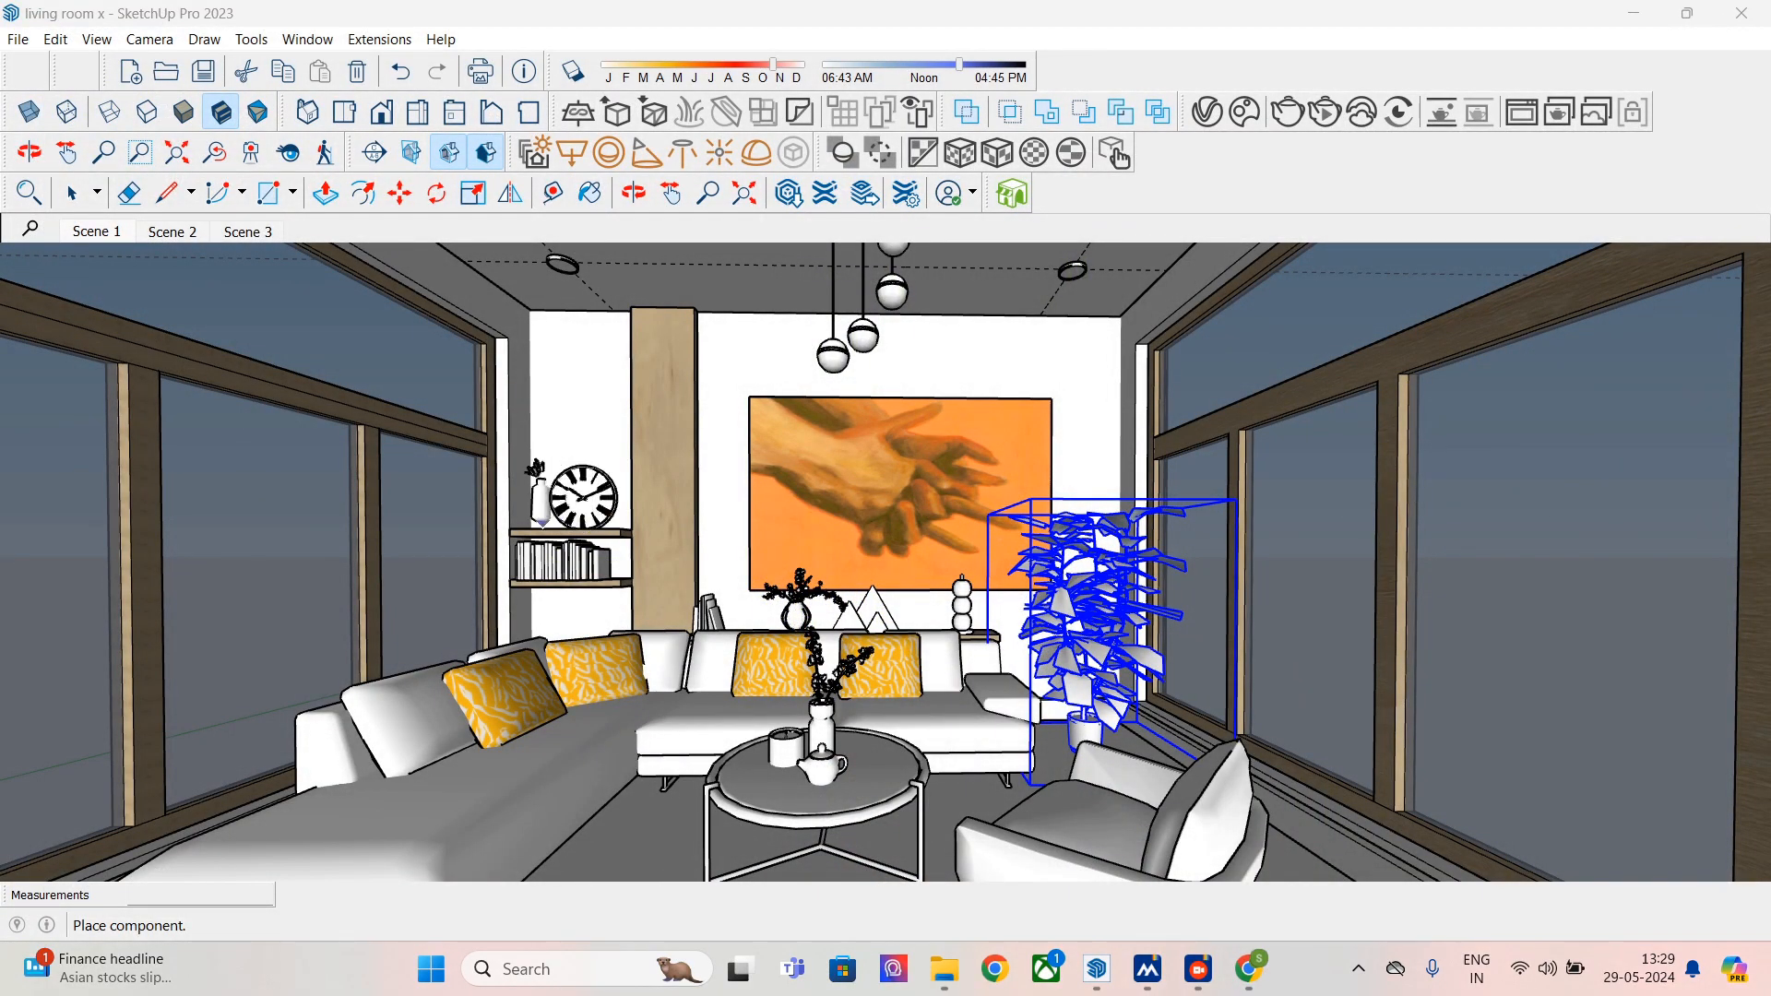
click(541, 530)
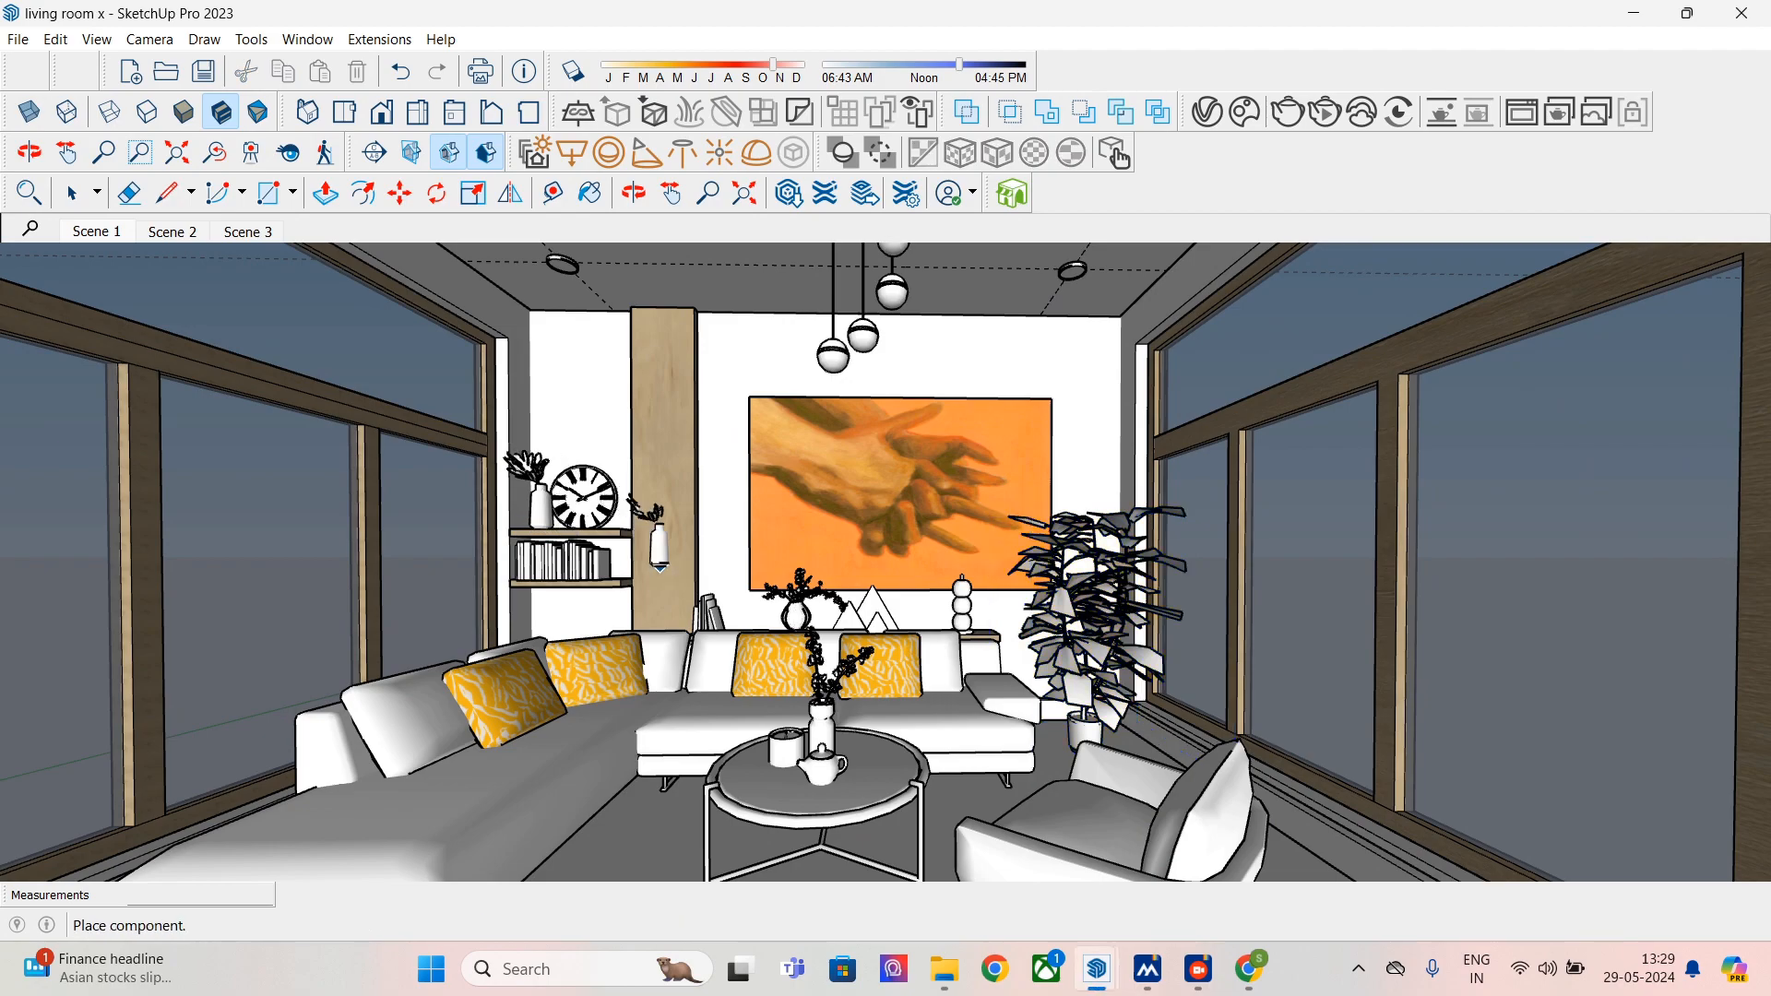
key(alt+Tab)
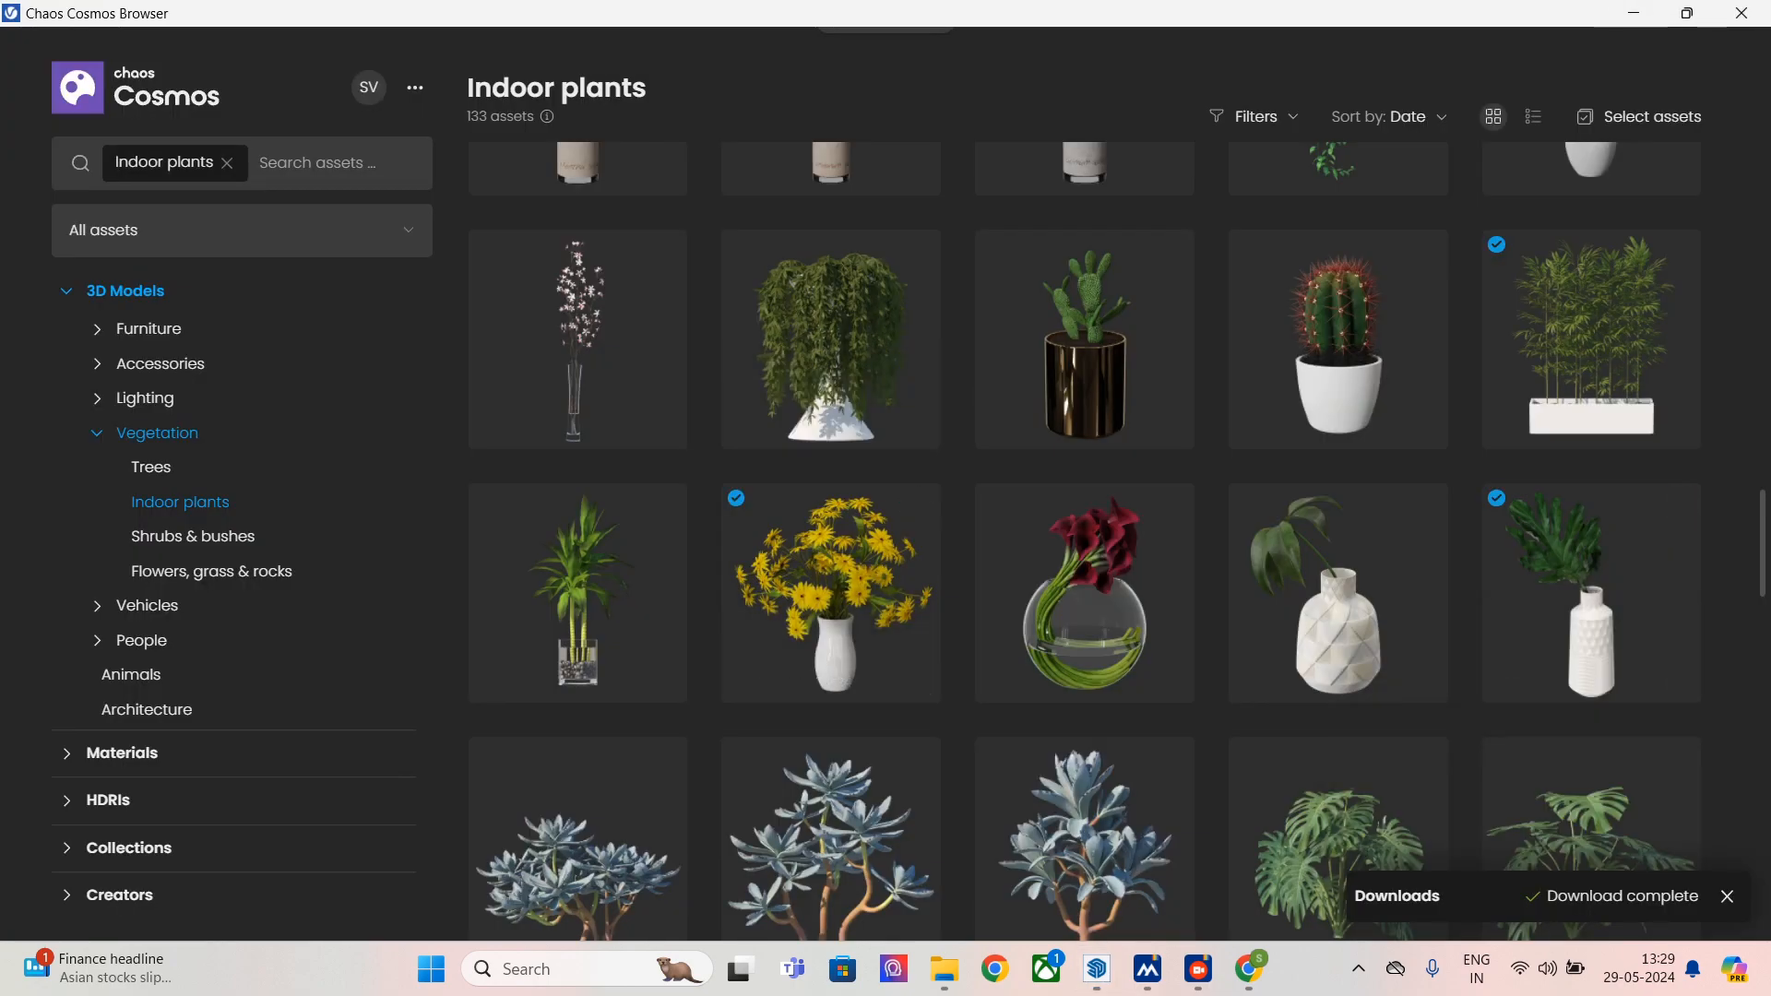
- Import Coneflowers 63-24 and place it on the ledge behind the sofa, next to the stacked-ball figure
click(917, 506)
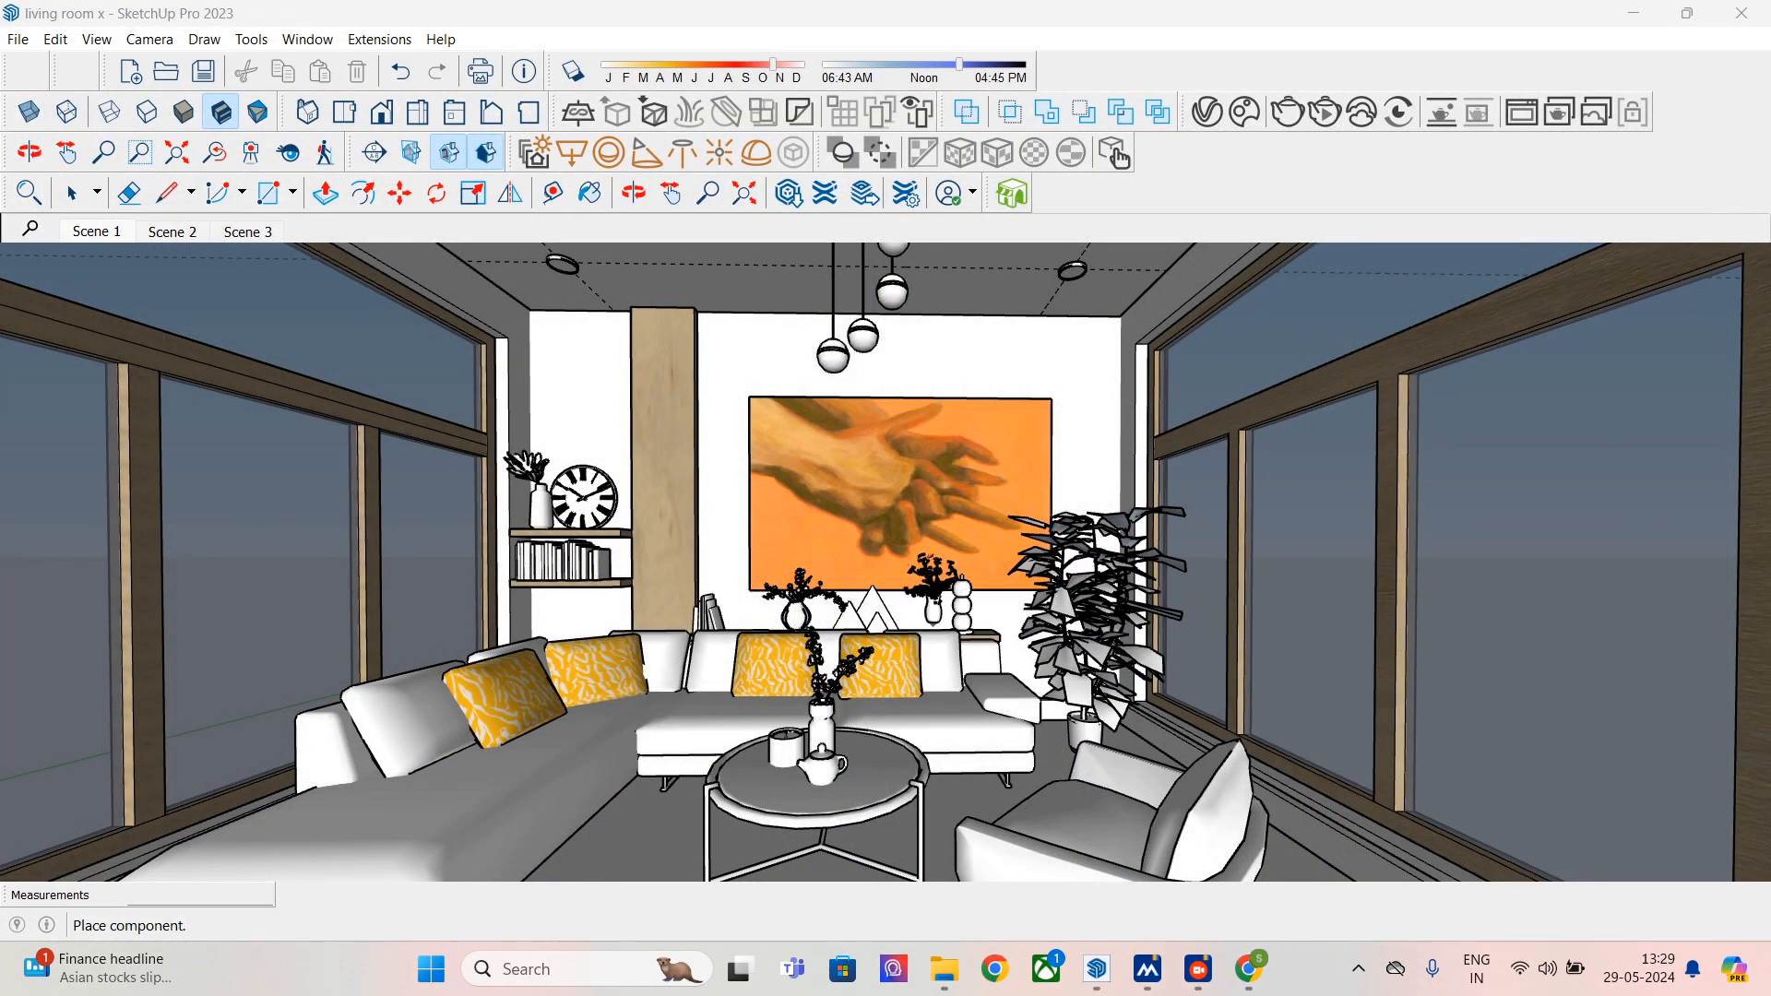
right_click(987, 654)
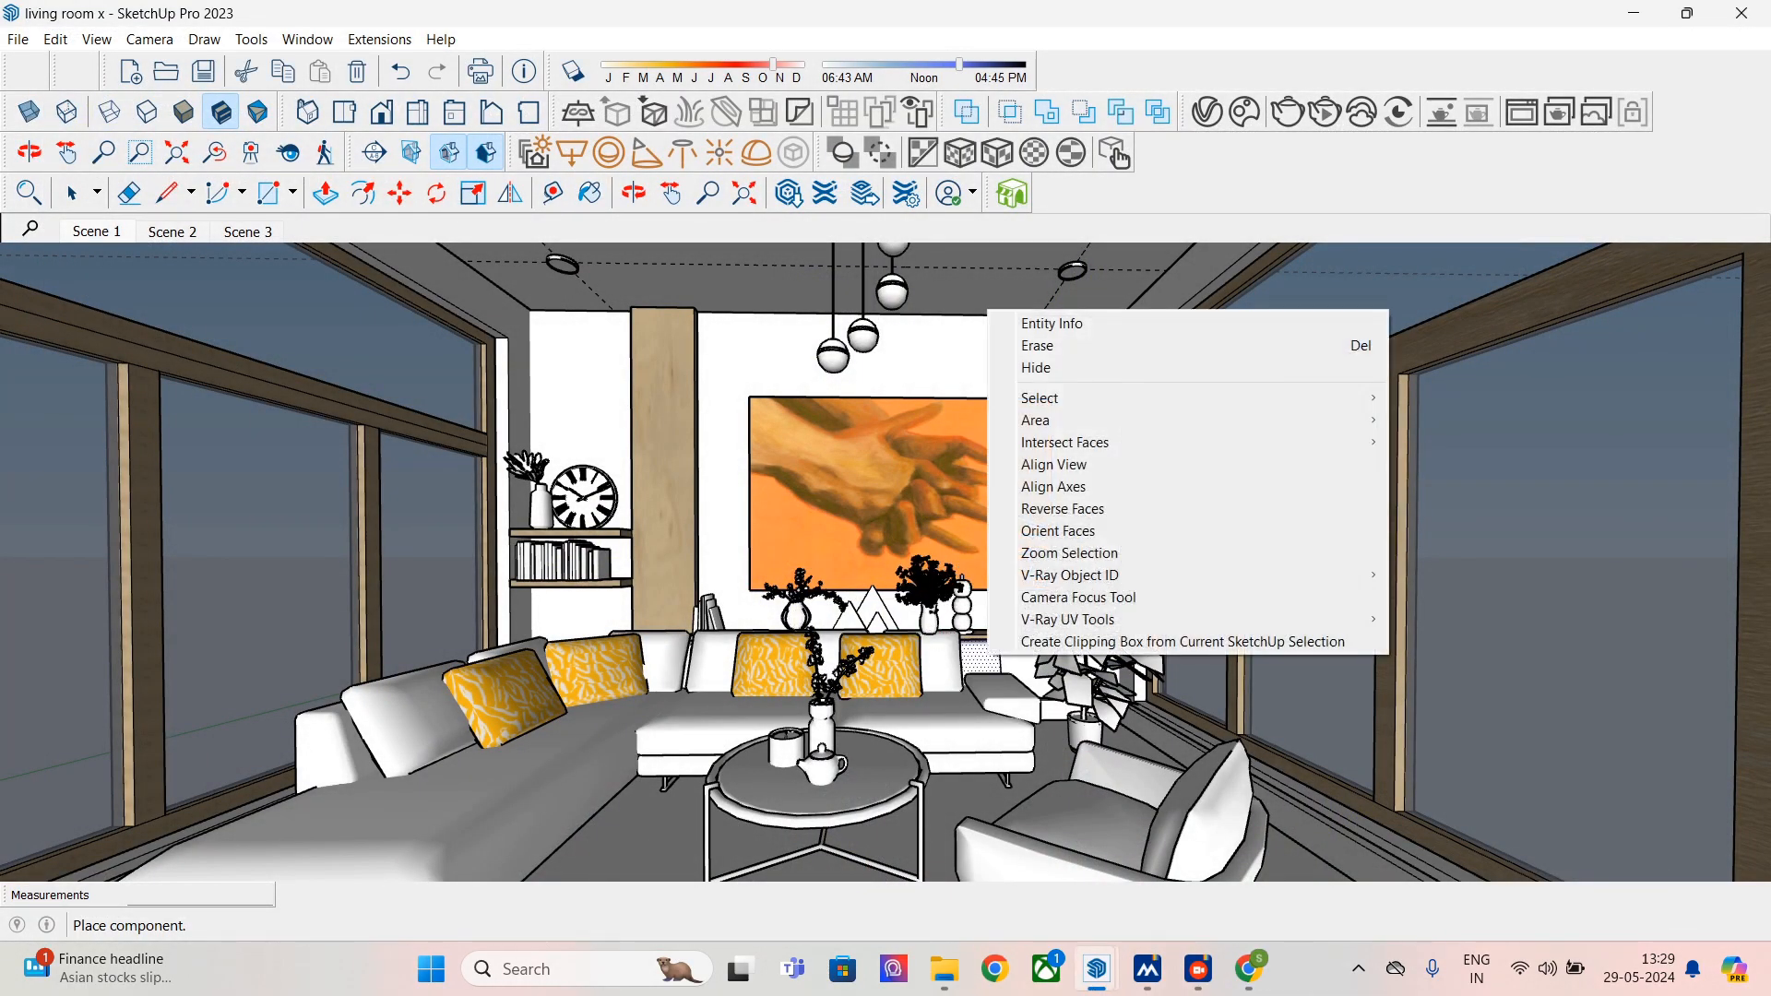
click(72, 193)
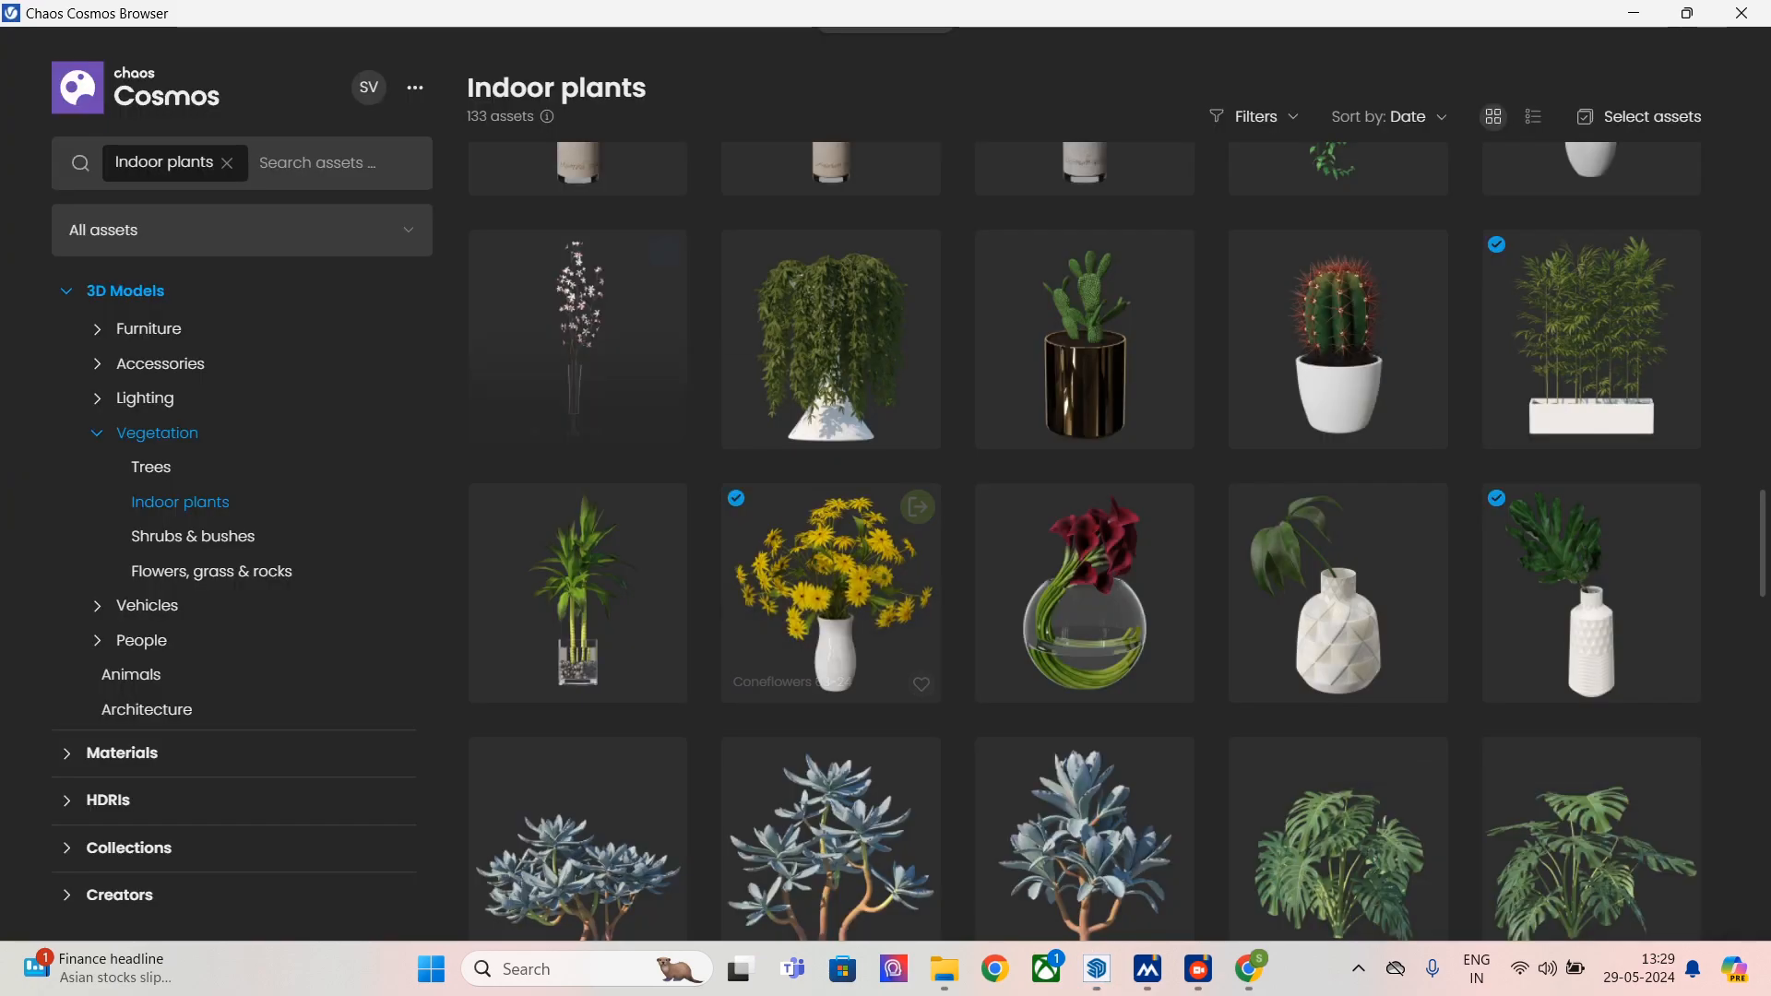
click(1633, 13)
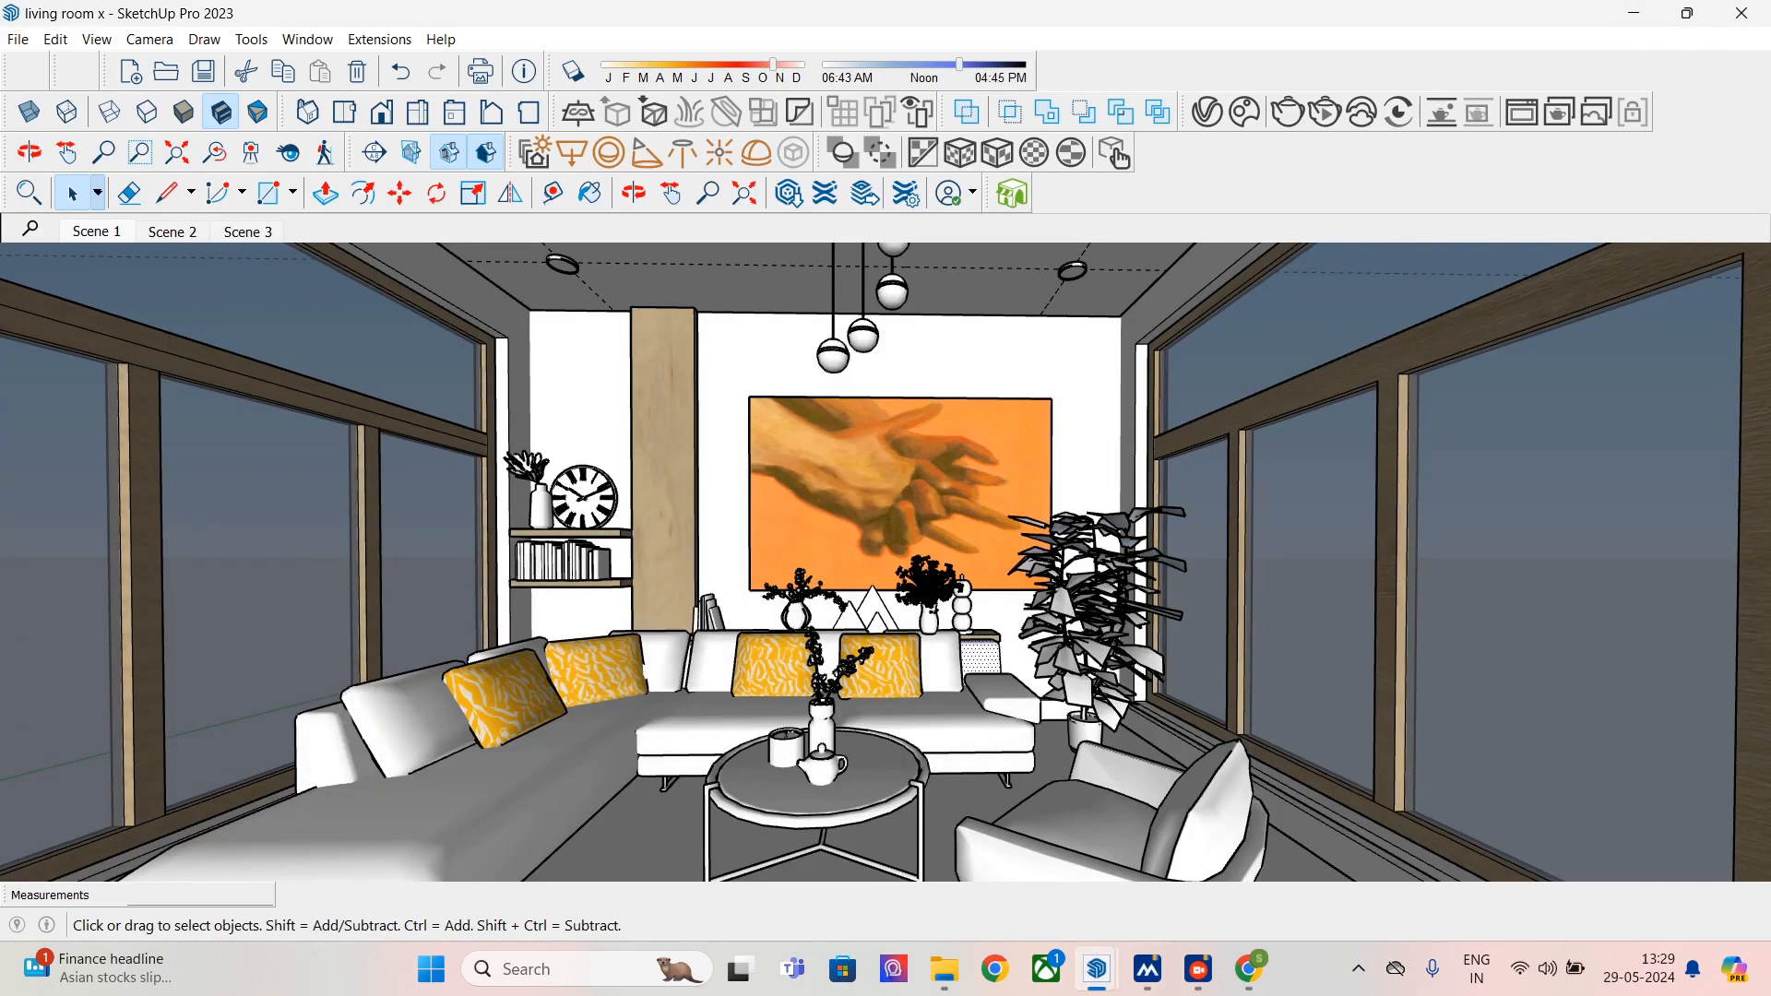
- Raise the V-Ray render quality to Medium+ and enable the V-Ray denoiser
click(1207, 111)
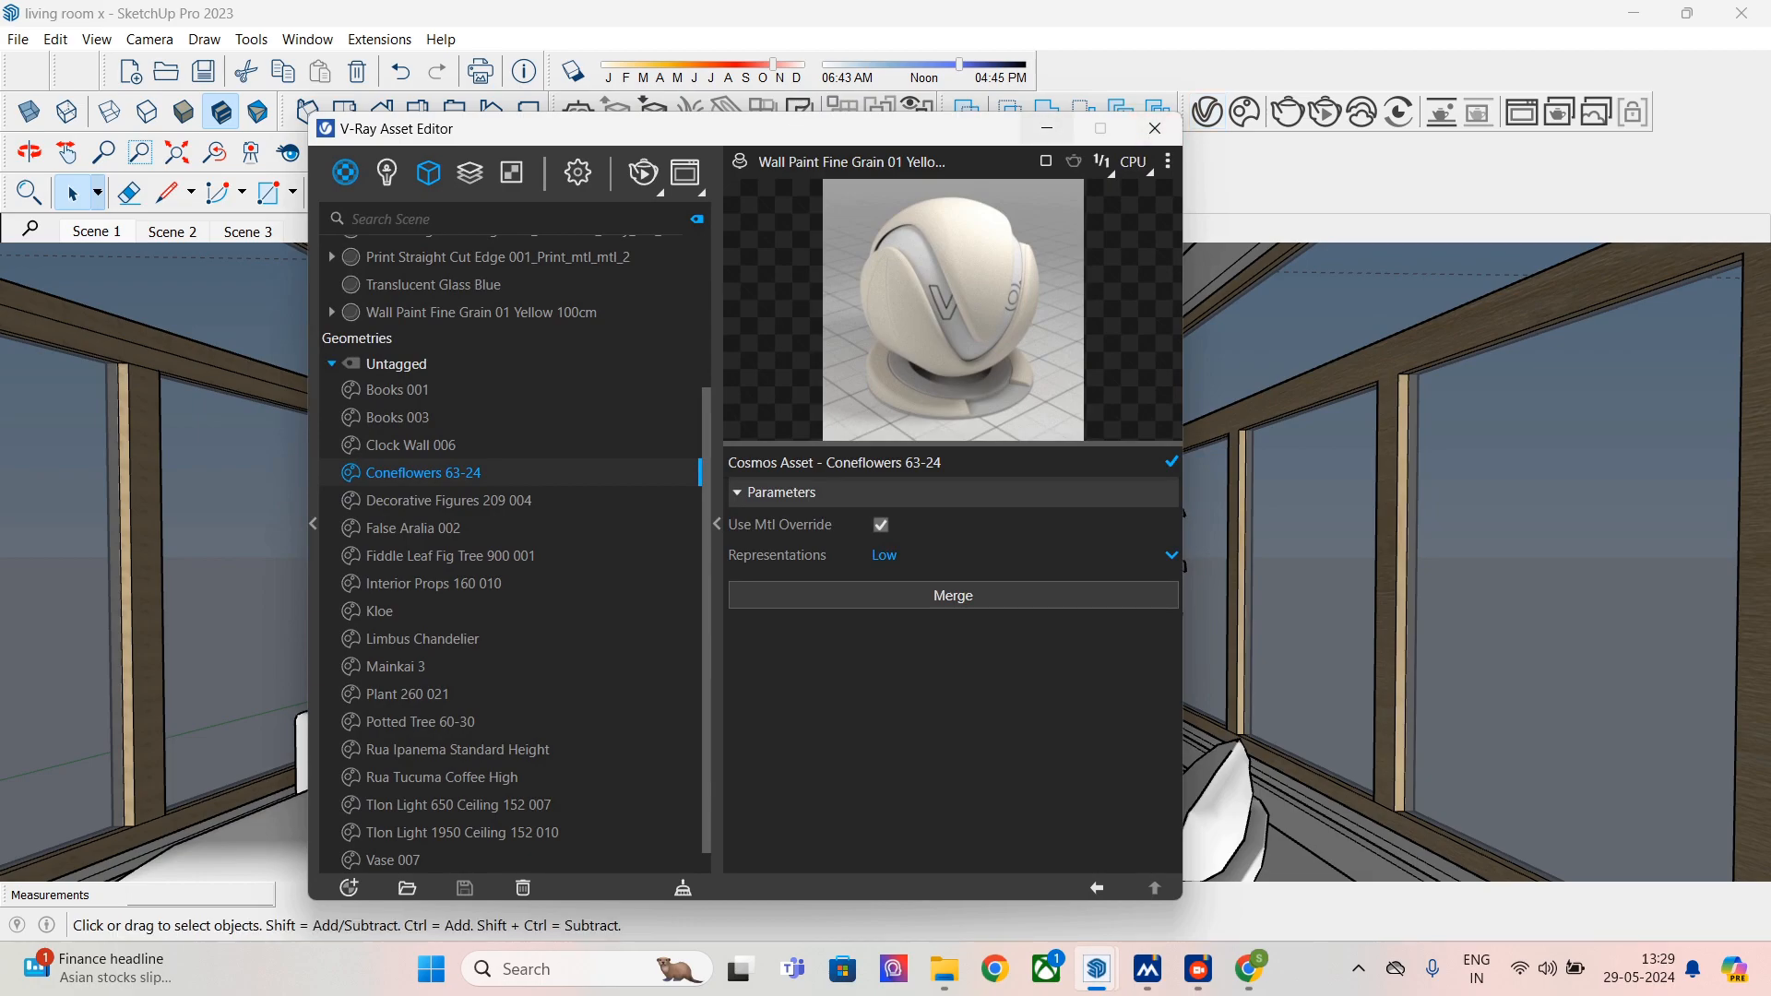
click(577, 172)
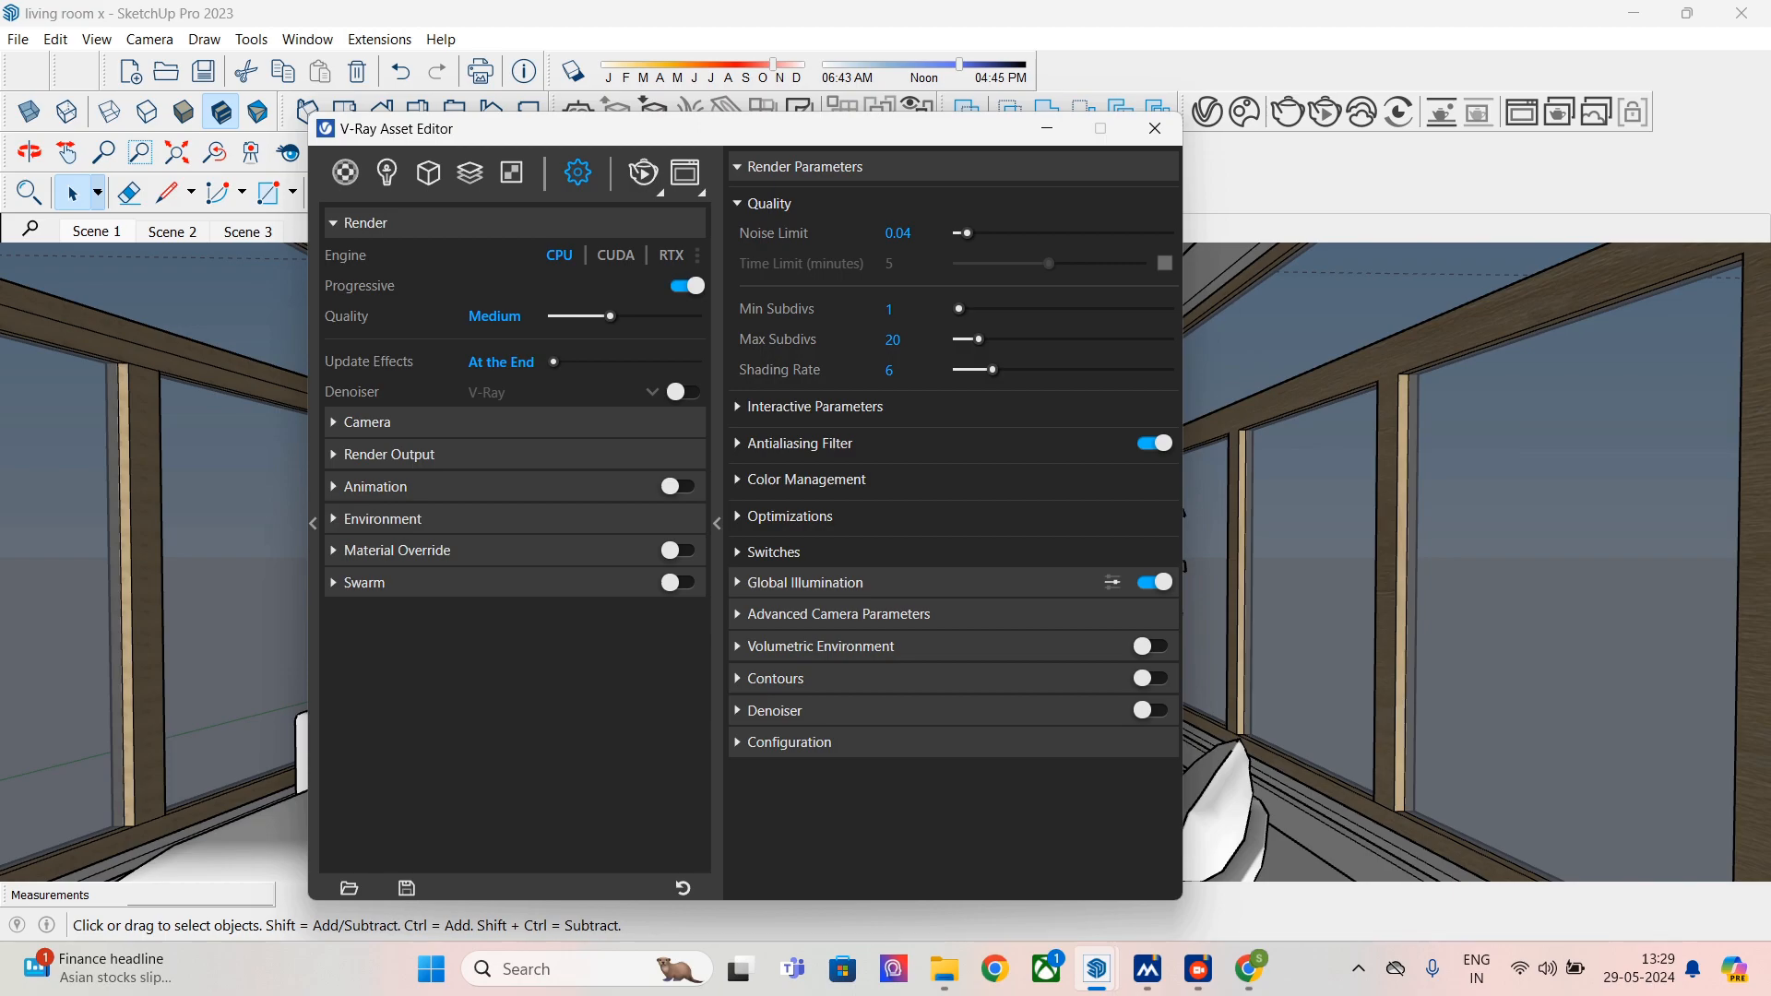
drag(609, 315, 638, 315)
click(367, 422)
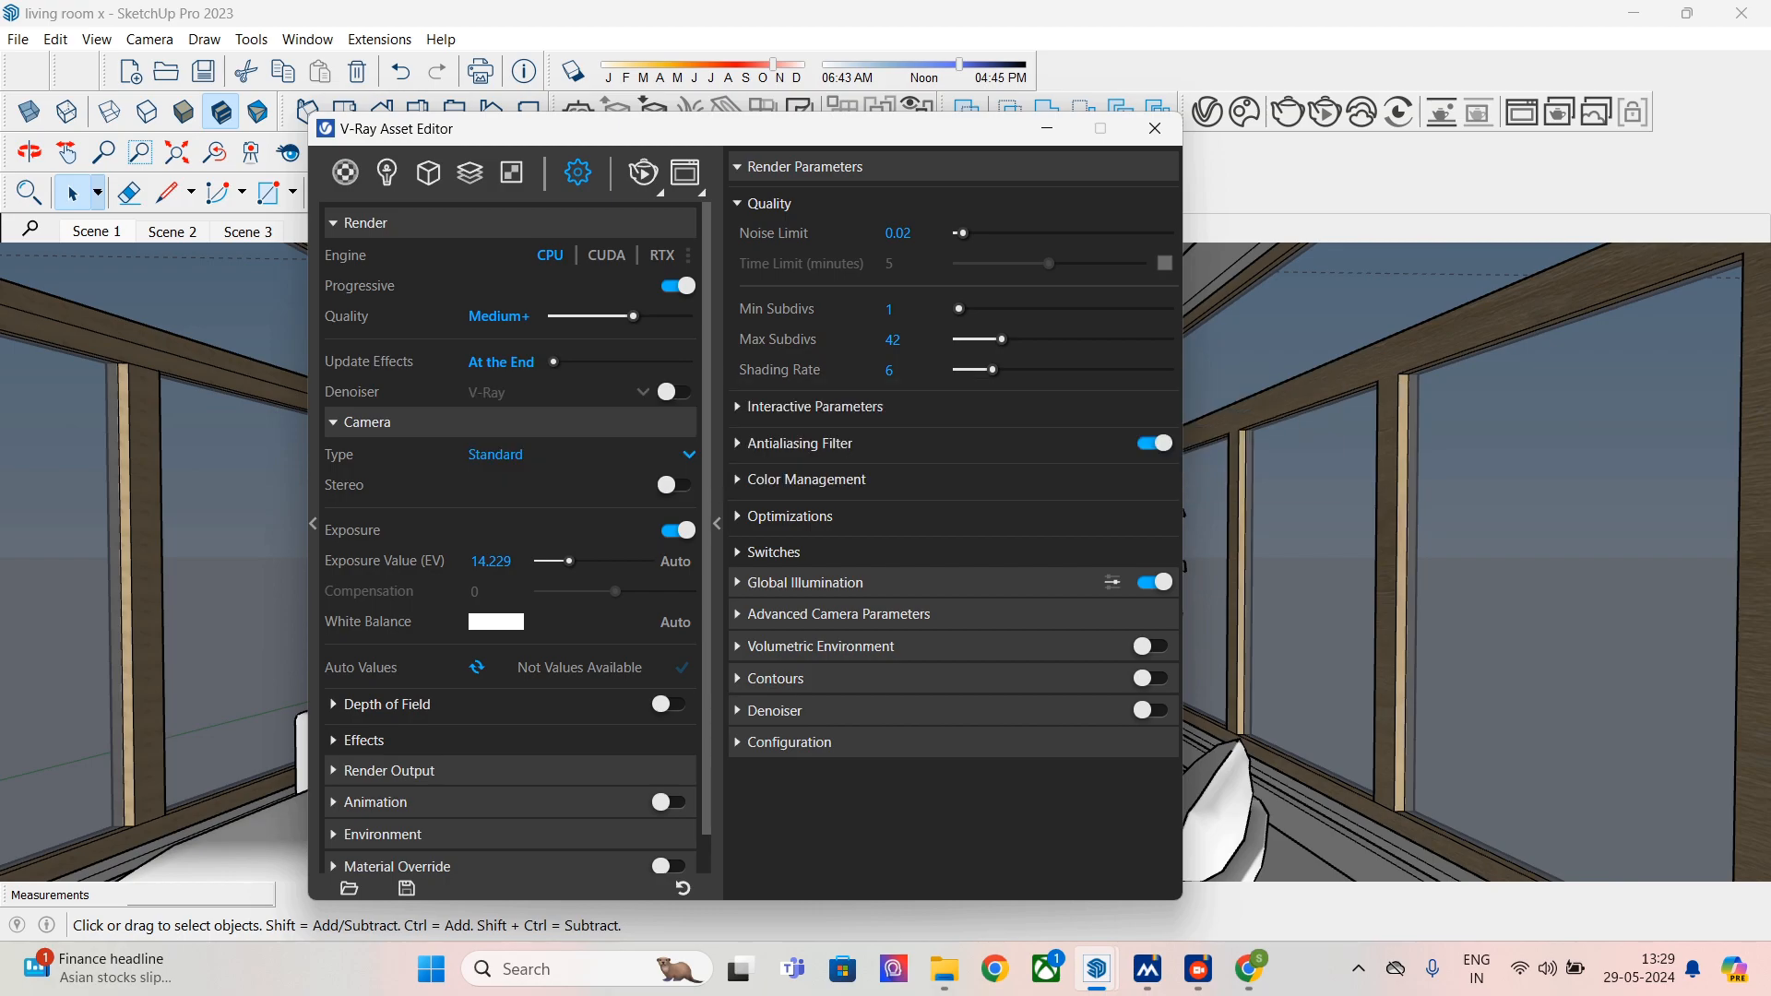
click(673, 392)
- Set the render output's image width to 1920 at the 16:9 widescreen aspect ratio, giving a height of 1080
click(388, 770)
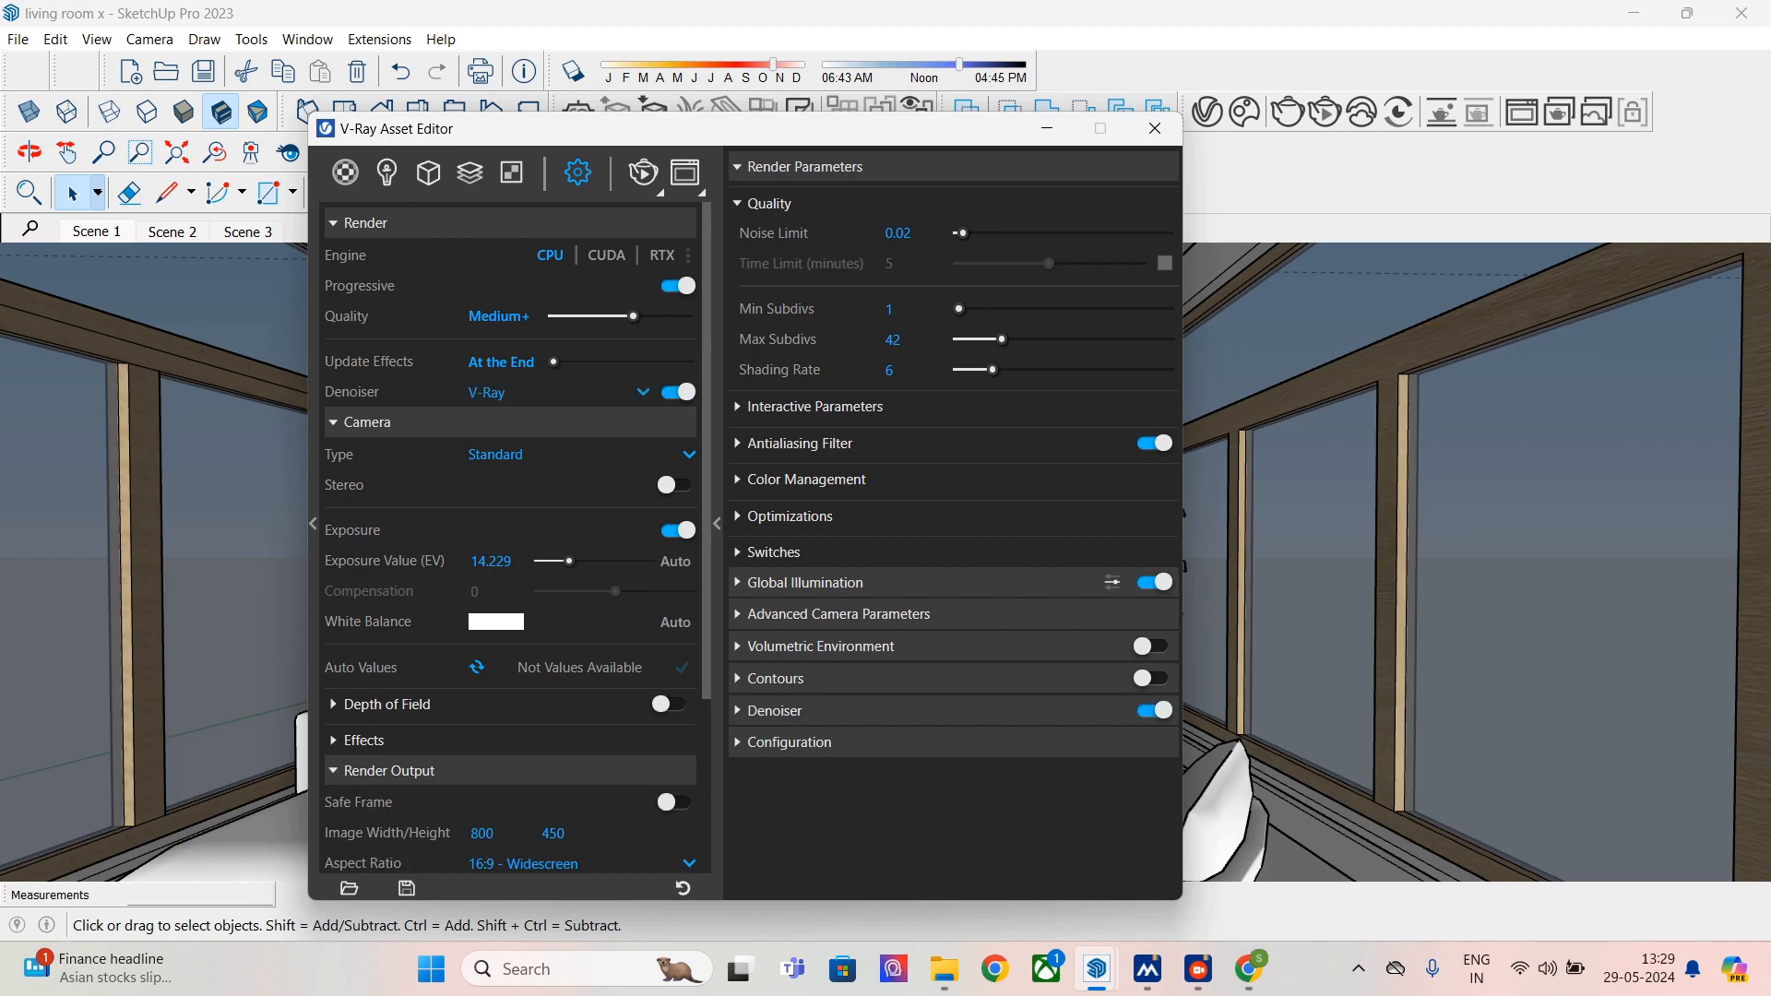
scroll(507, 645, down, 1)
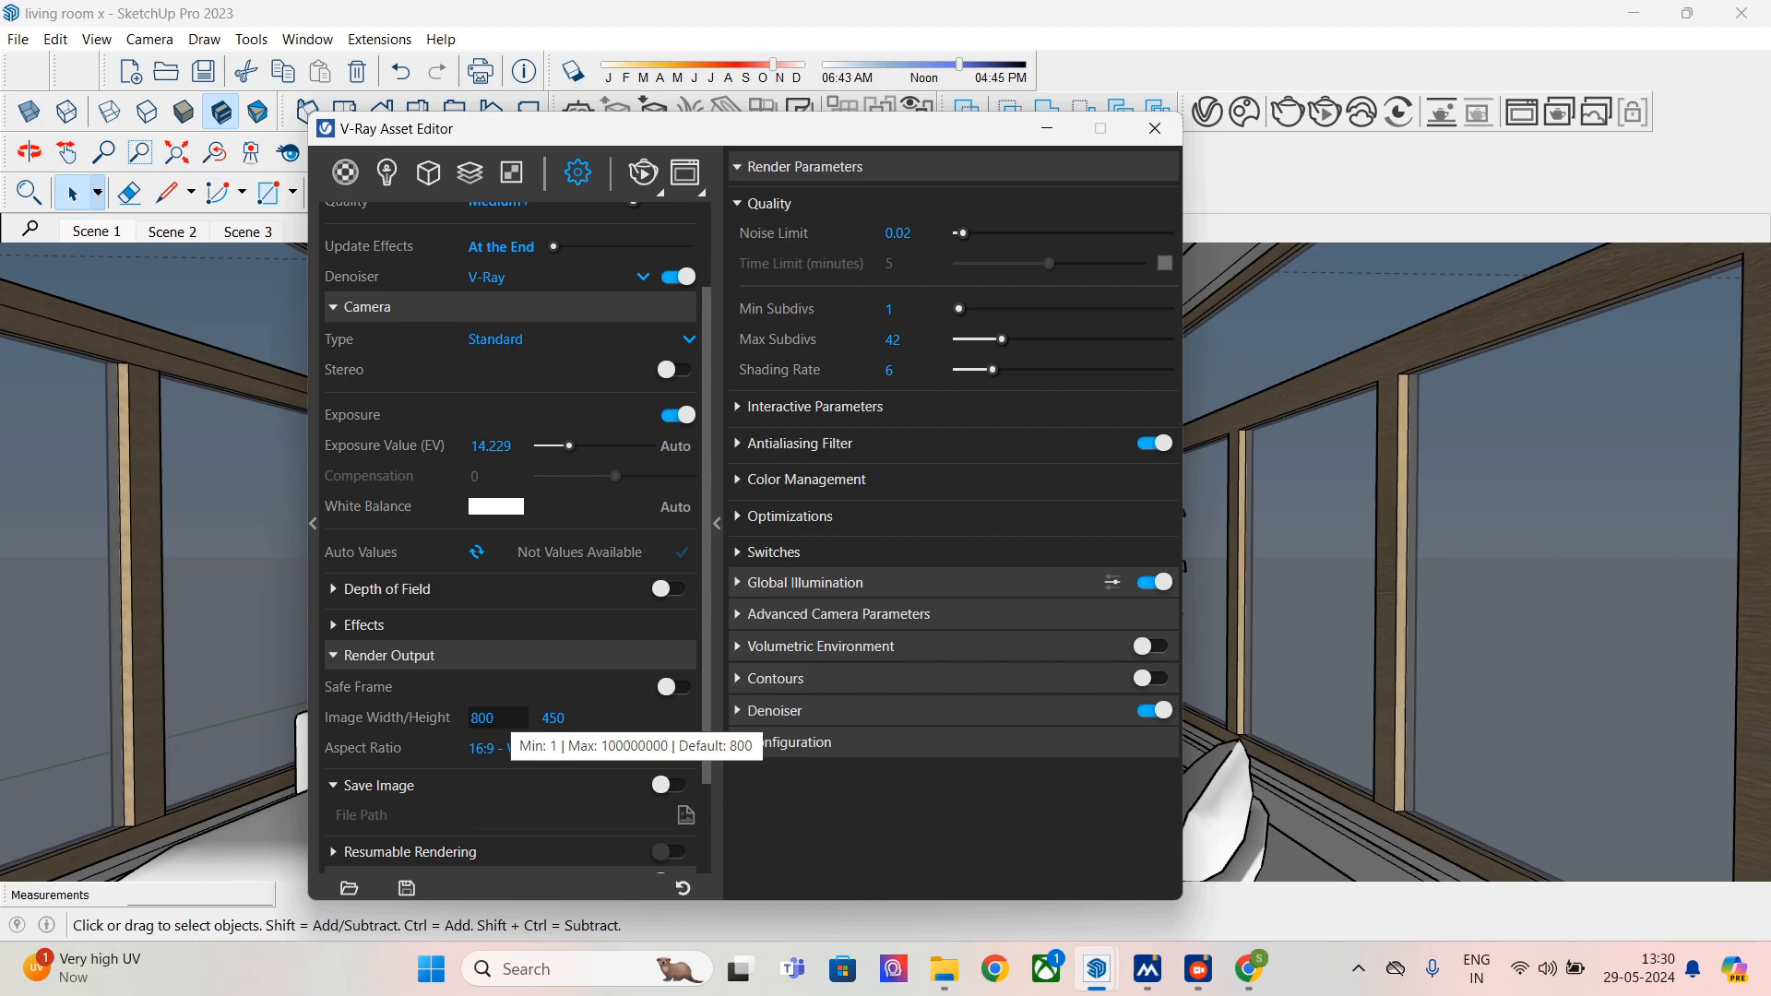
click(507, 716)
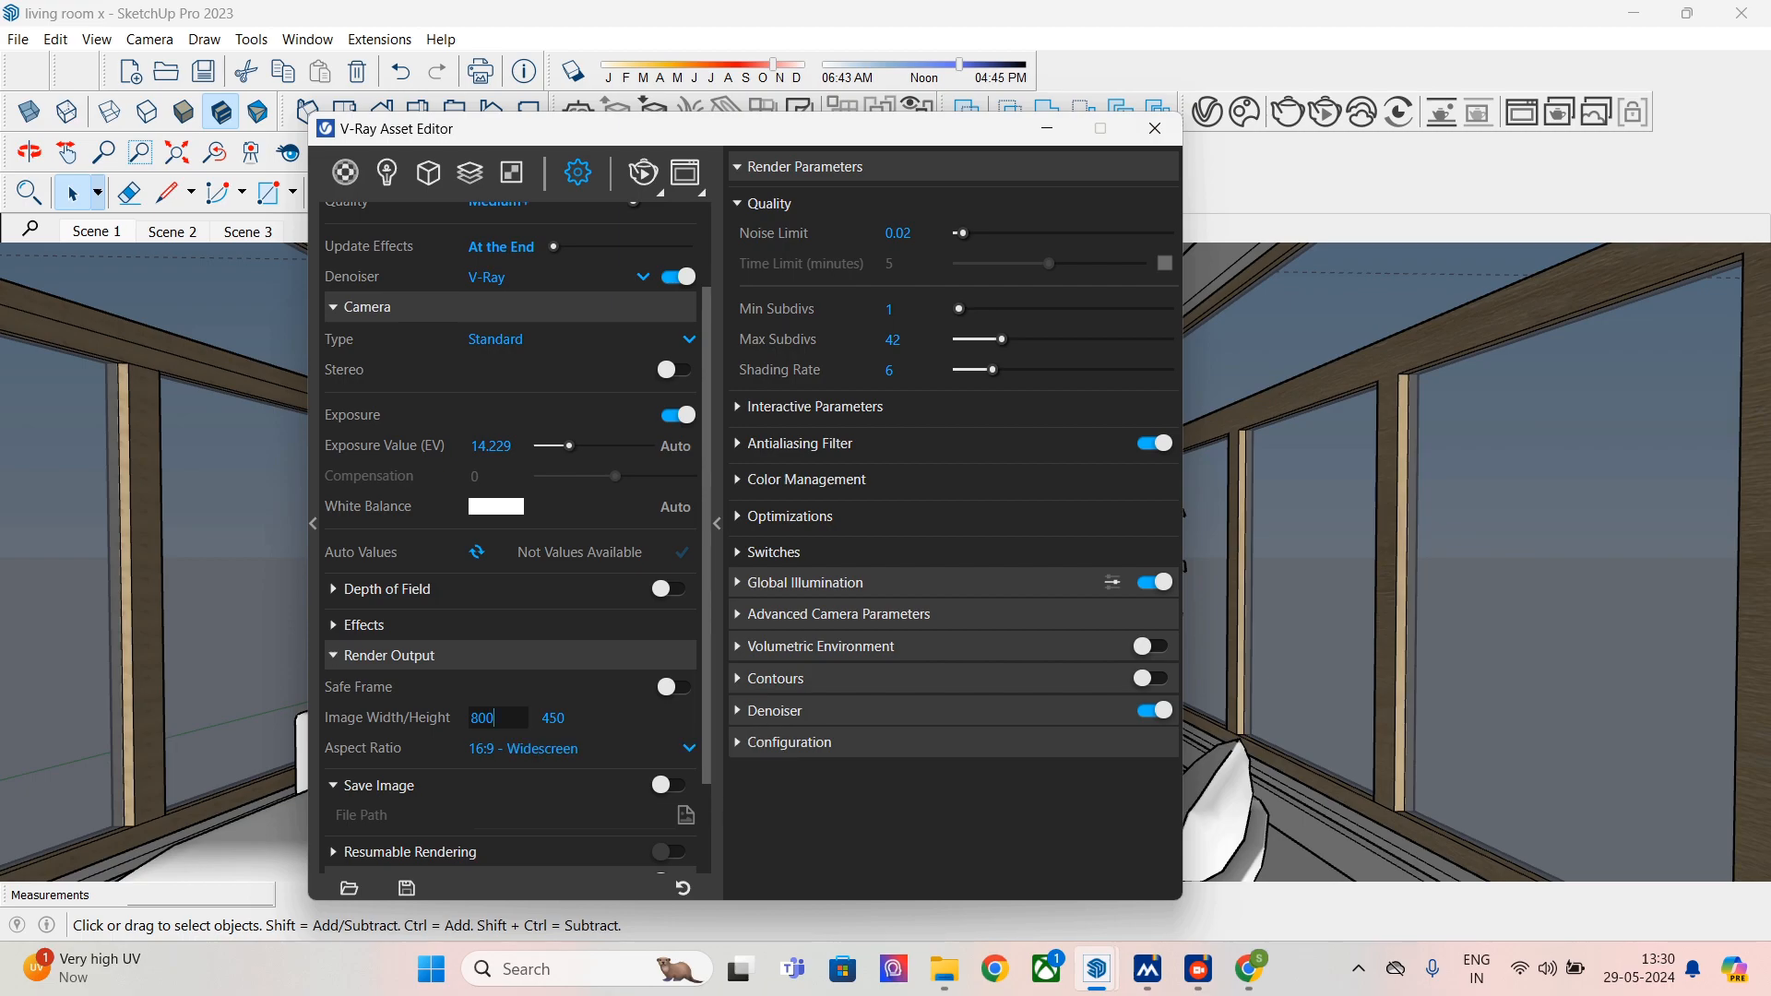
key(BackSpace)
key(BackSpace)
key(BackSpace)
text(1920)
key(Tab)
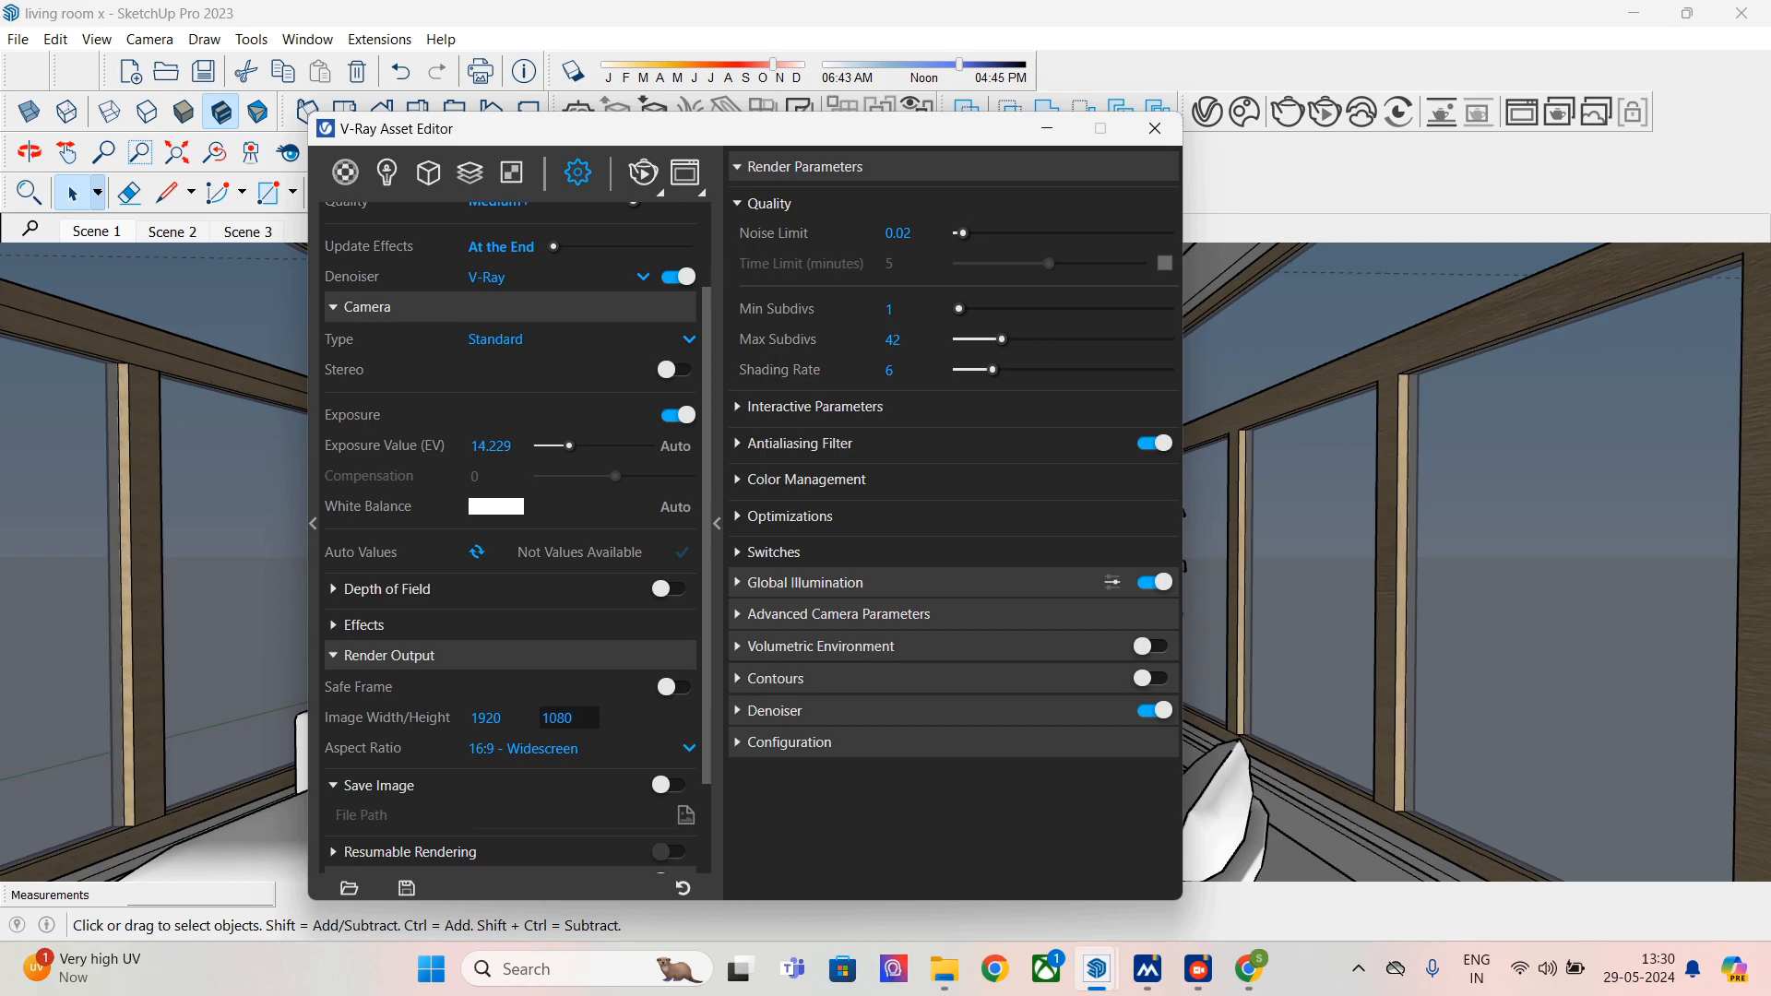
- Review the remaining V-Ray render settings: Animation, Environment, Material Override and Swarm
scroll(517, 532, down, 3)
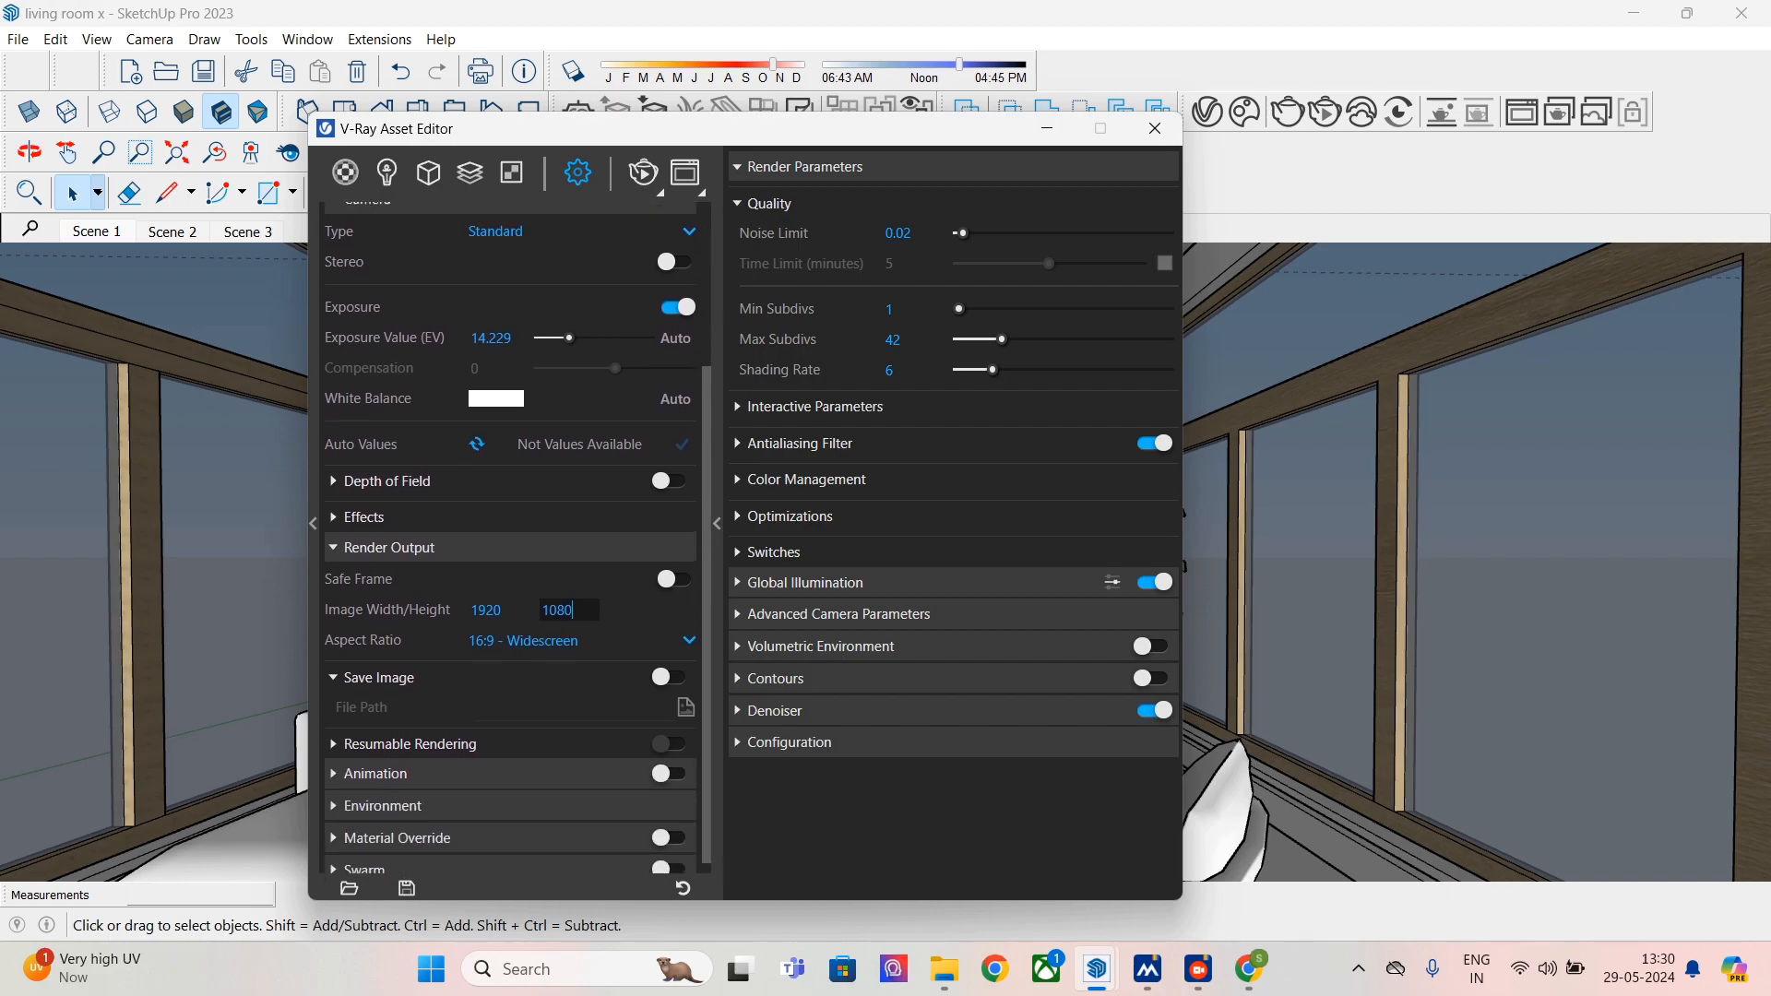
click(375, 761)
scroll(375, 760, down, 2)
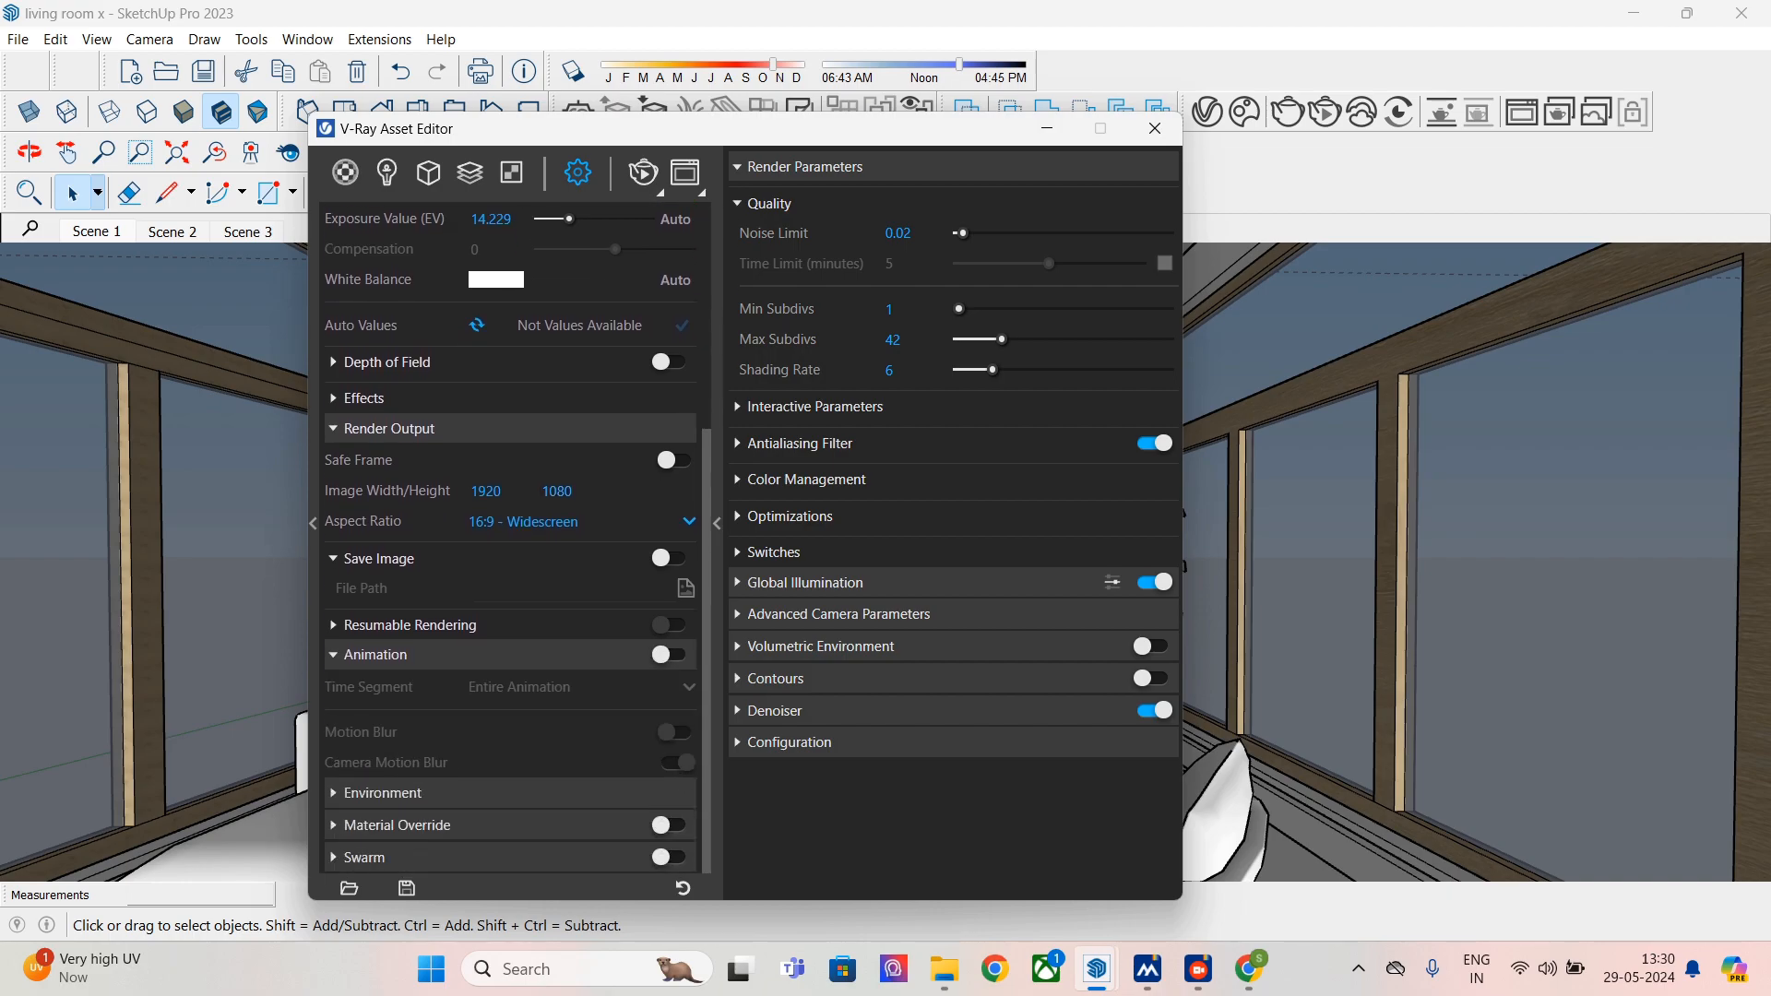
click(382, 793)
scroll(383, 792, down, 3)
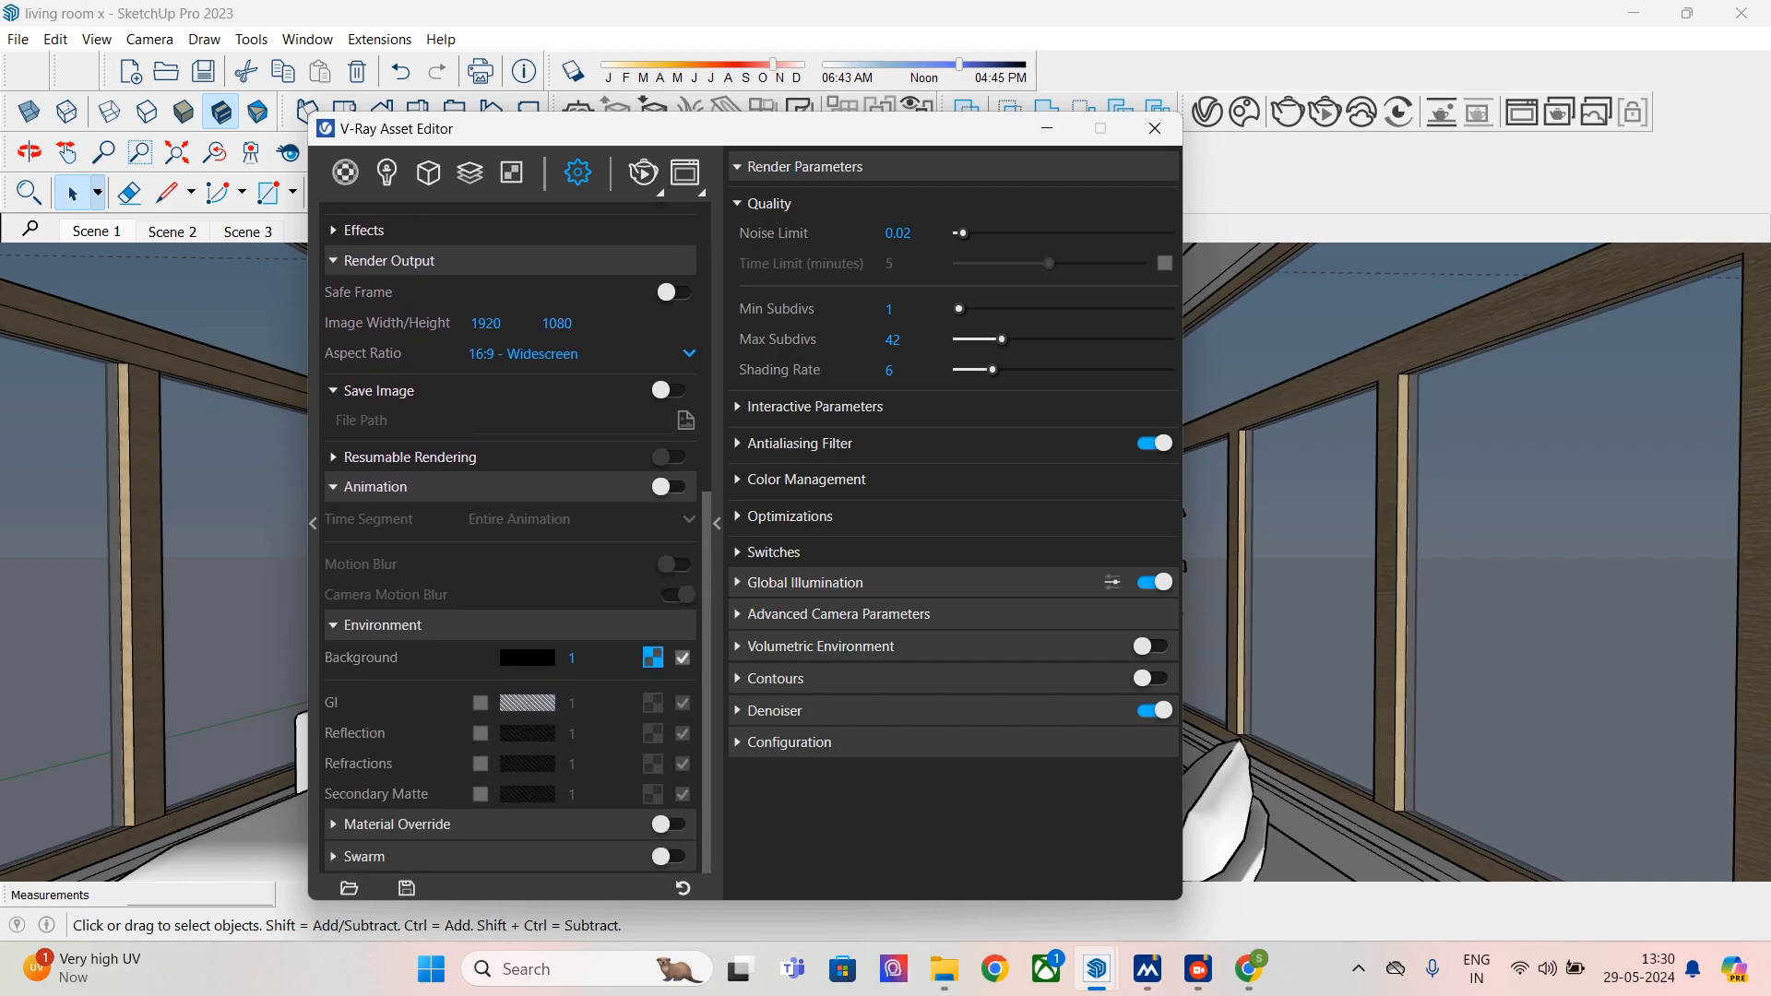
click(396, 825)
scroll(397, 824, down, 2)
click(364, 857)
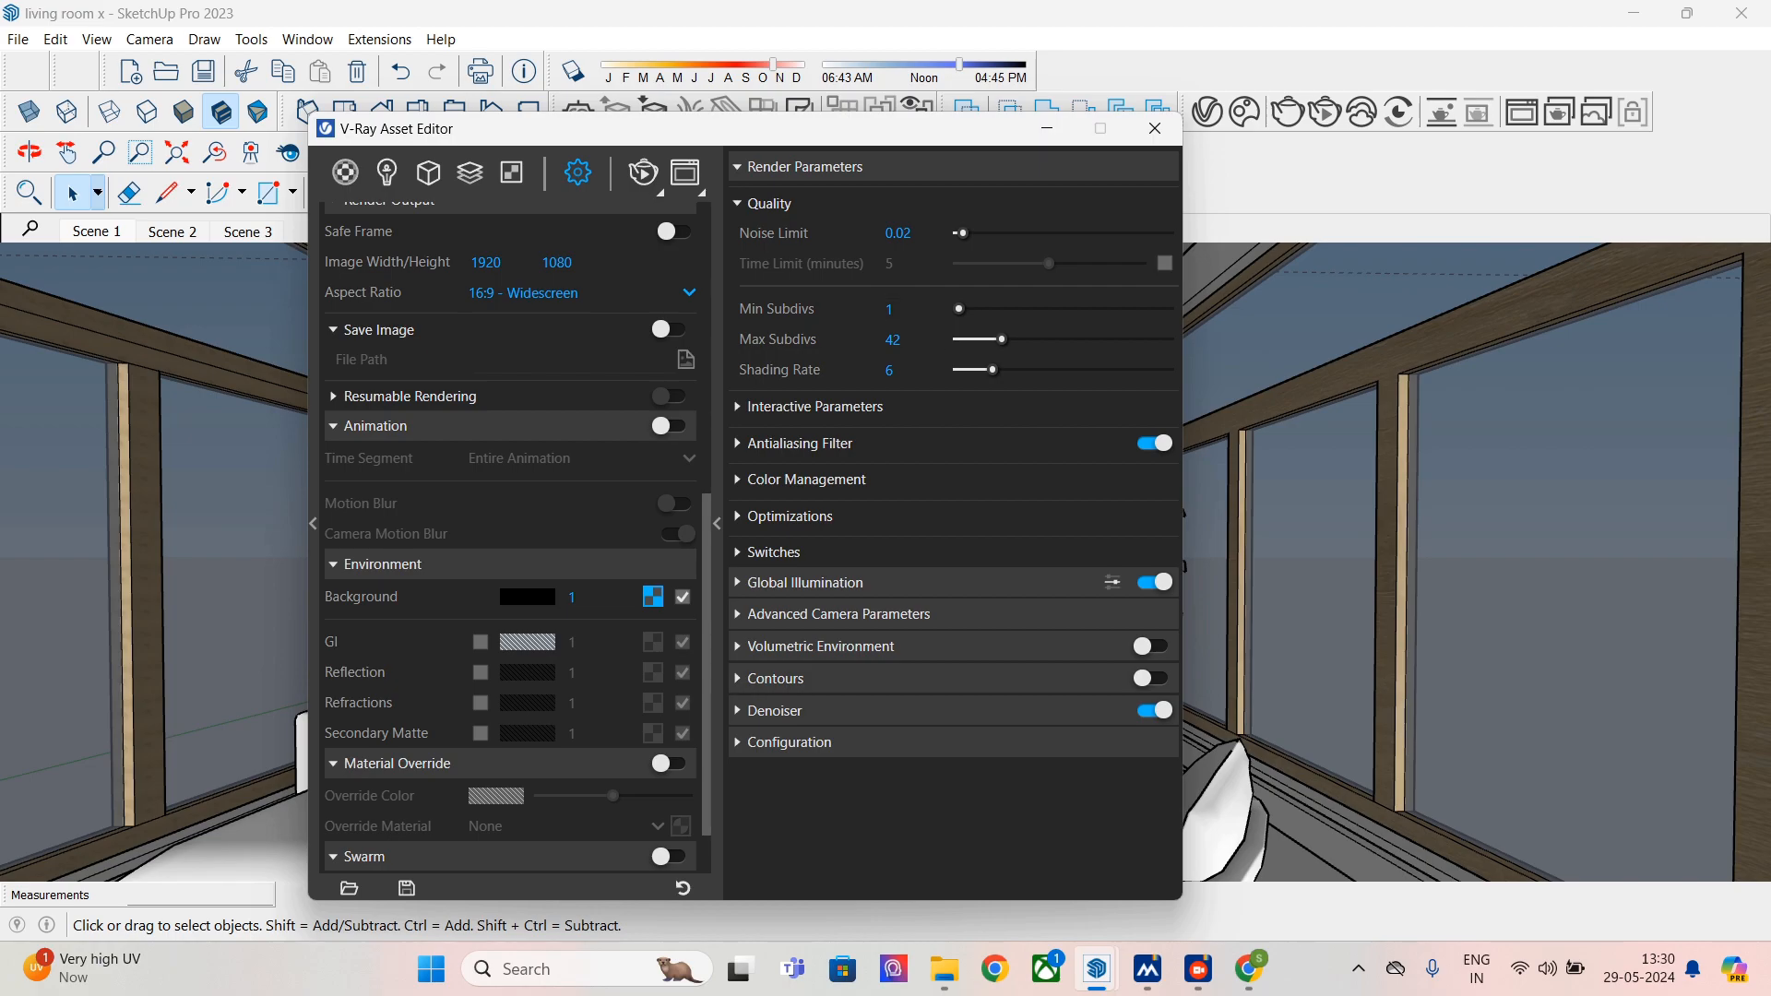
- Inspect the Global Illumination, Advanced Camera, Volumetric Environment, Contours, Denoiser and Configuration render parameters
click(805, 582)
scroll(950, 554, down, 2)
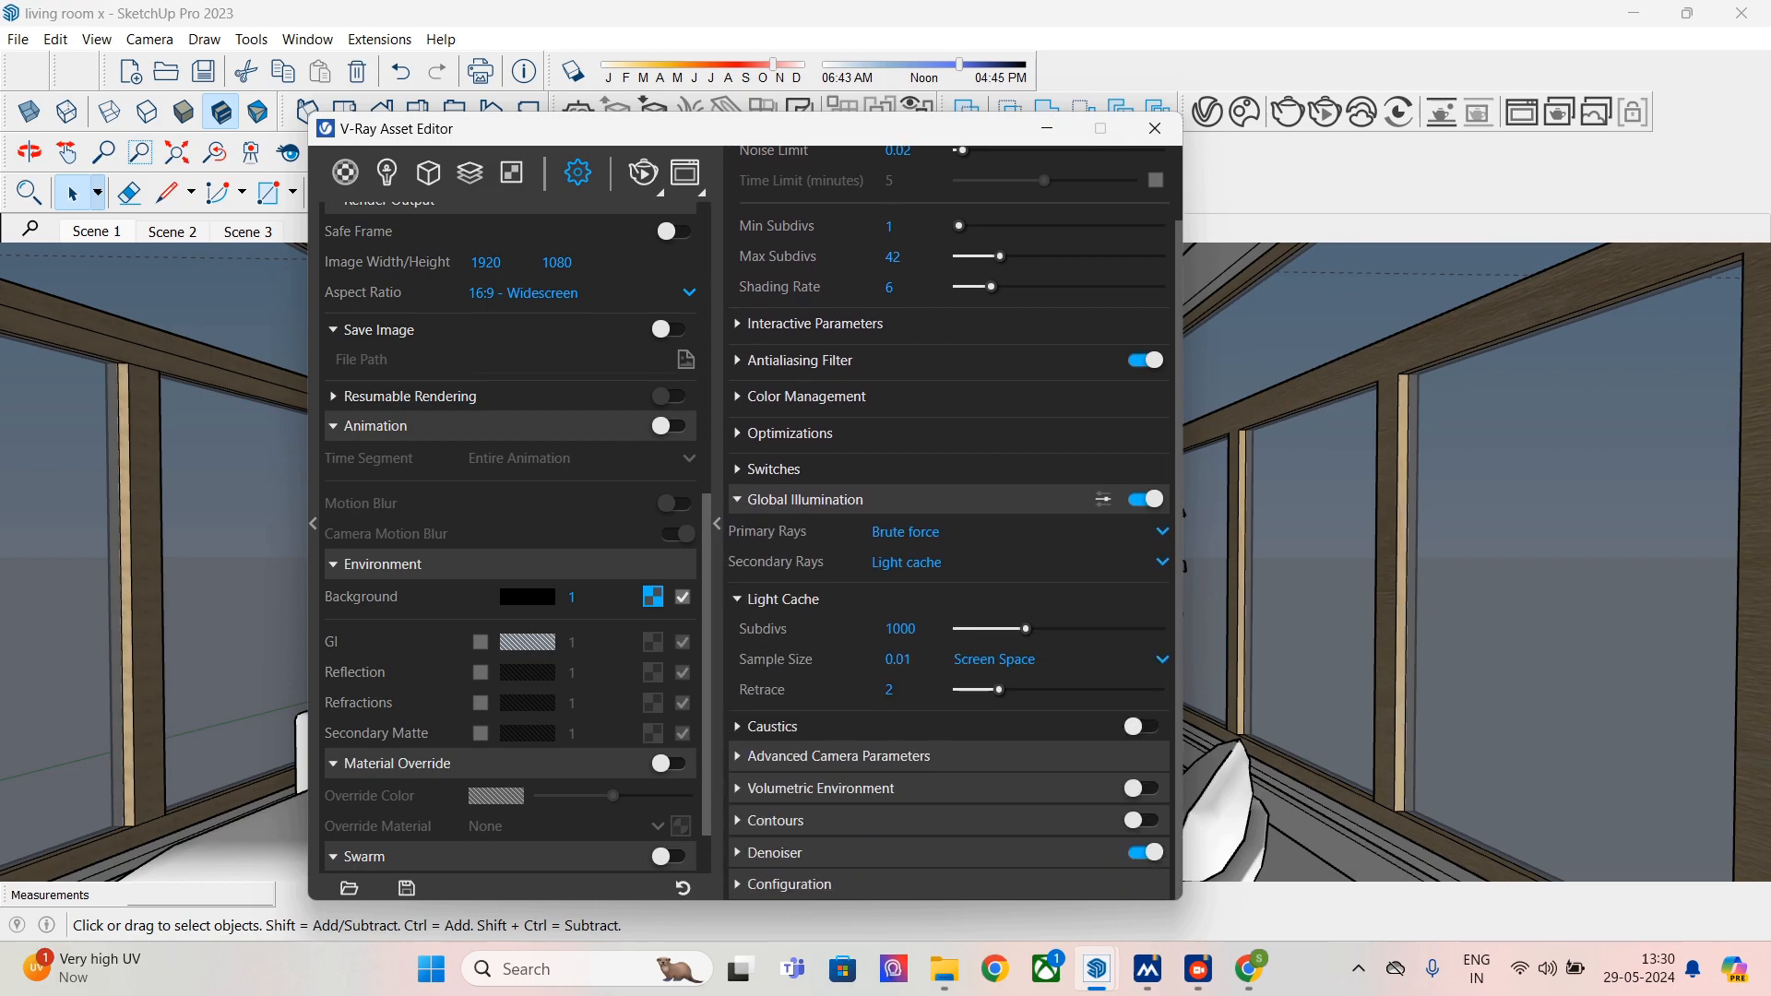
click(837, 756)
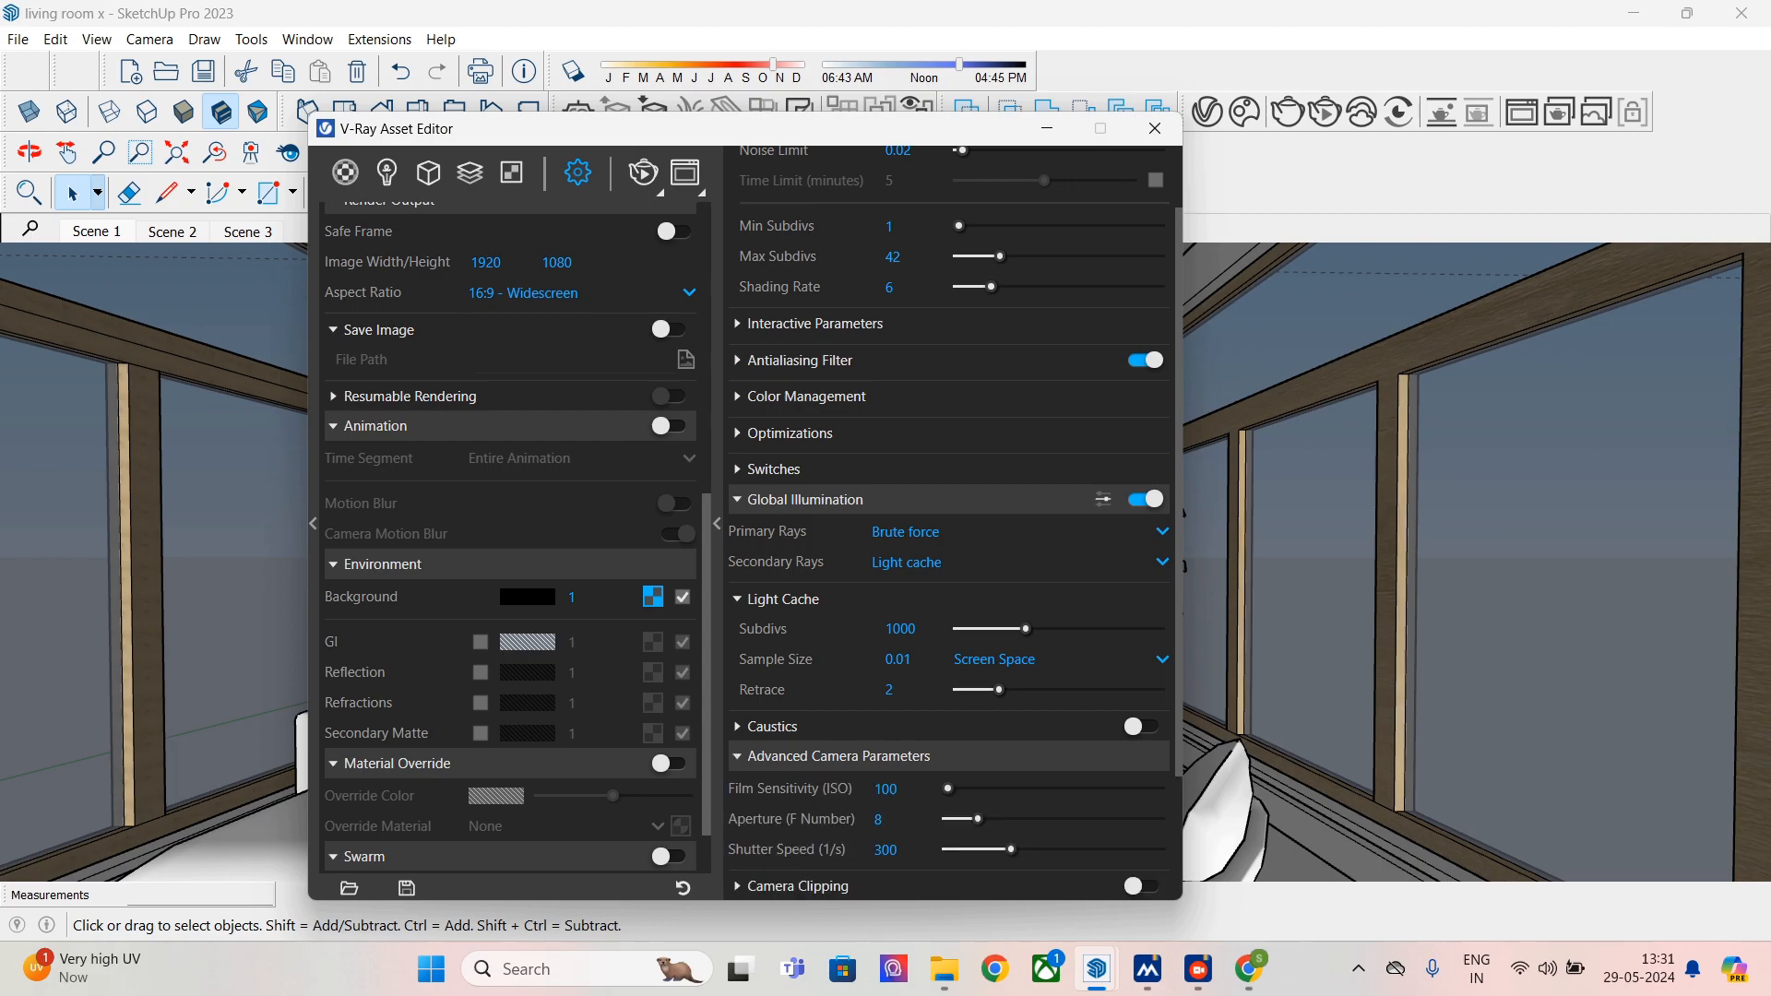
scroll(838, 756, down, 2)
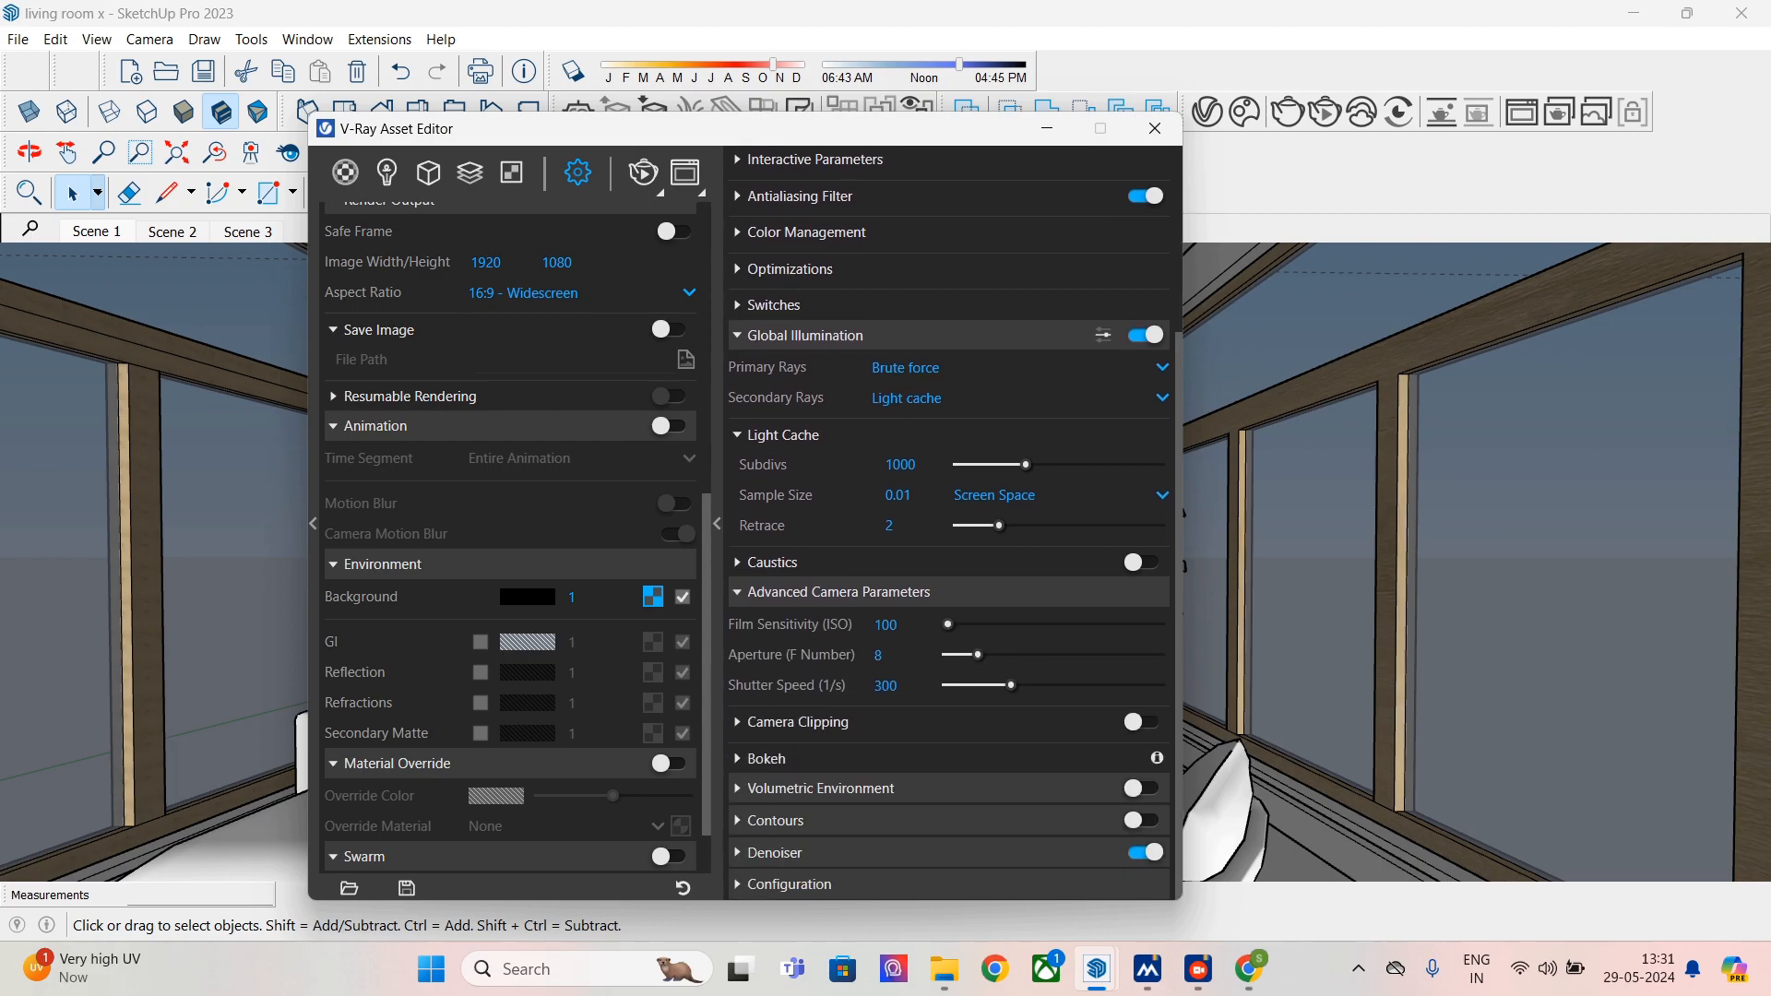
click(820, 789)
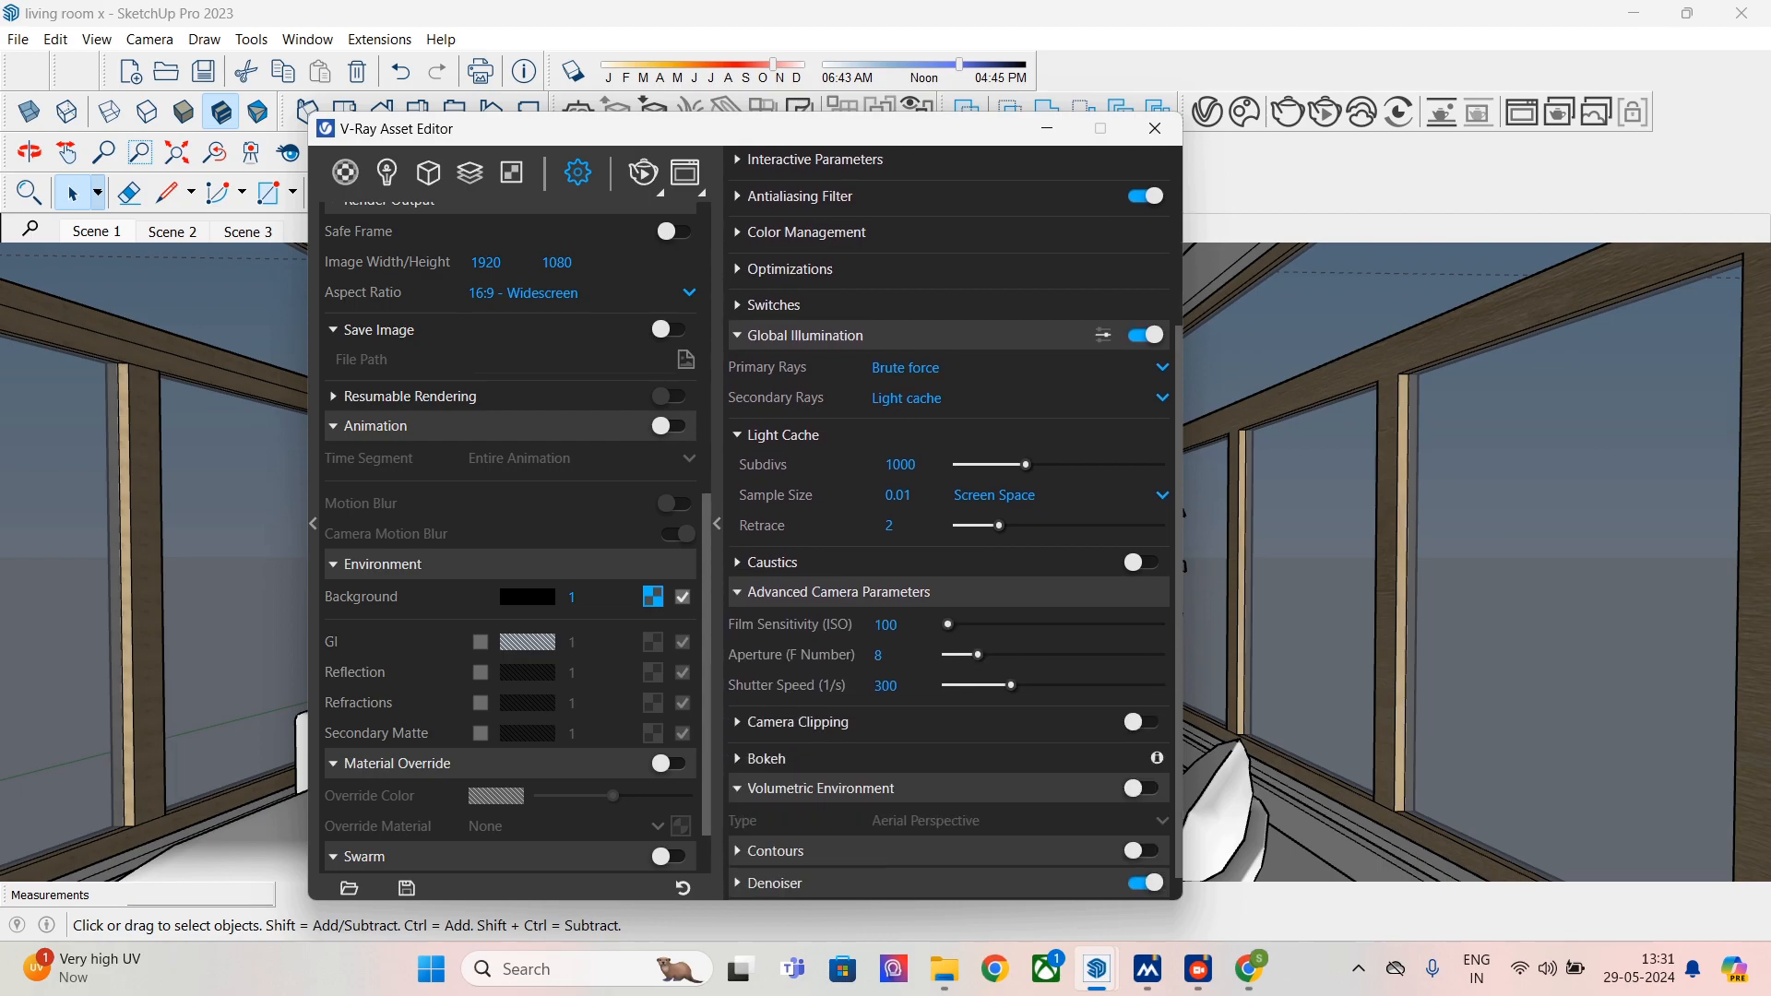
scroll(820, 789, down, 2)
click(776, 819)
scroll(776, 819, down, 4)
scroll(950, 523, down, 1)
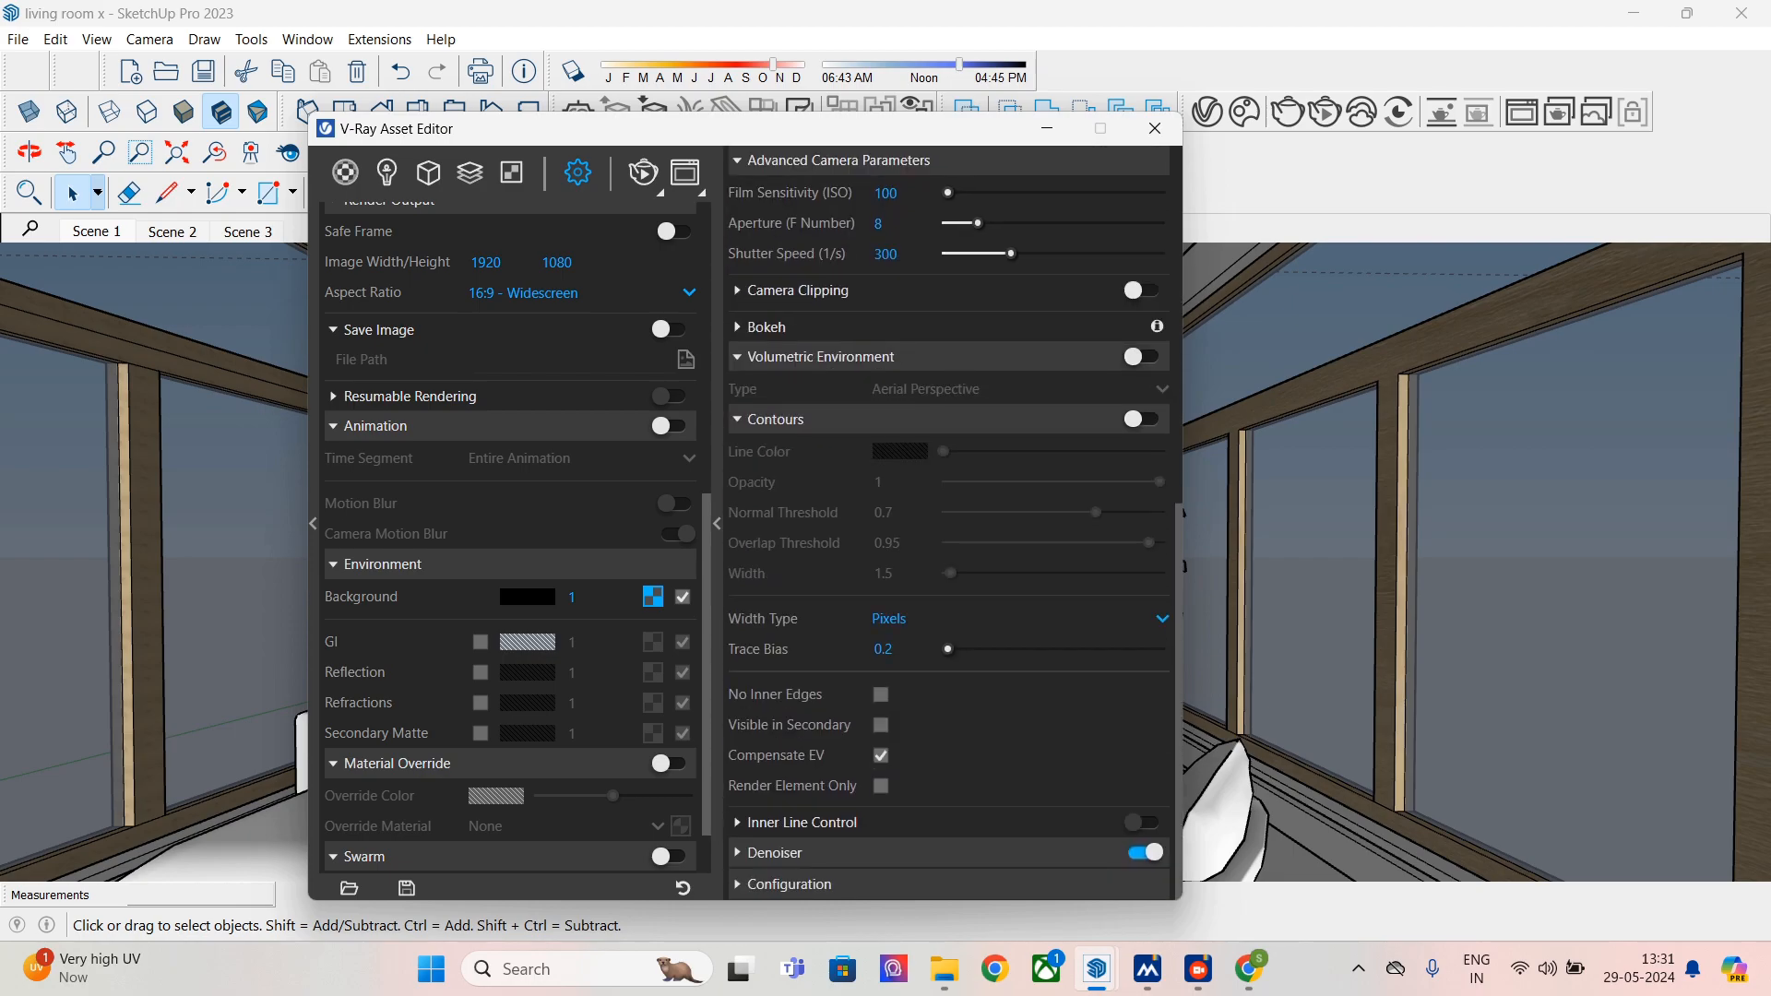
click(774, 853)
scroll(775, 853, down, 3)
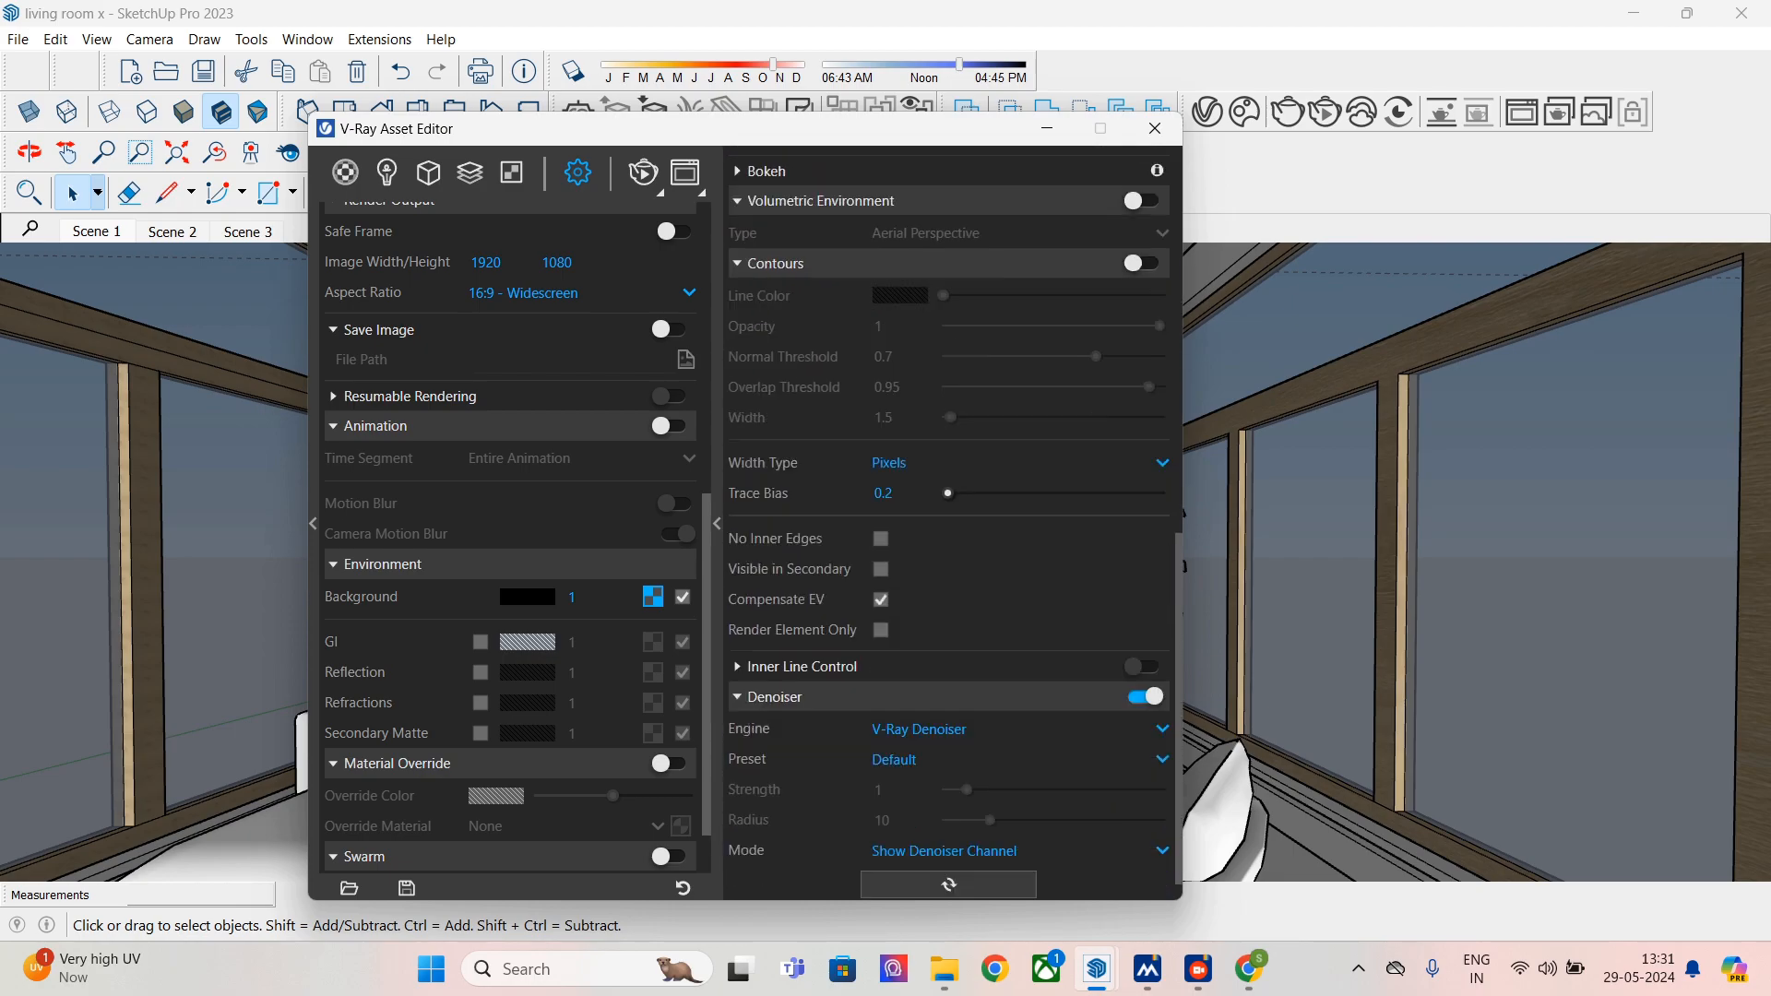
click(789, 884)
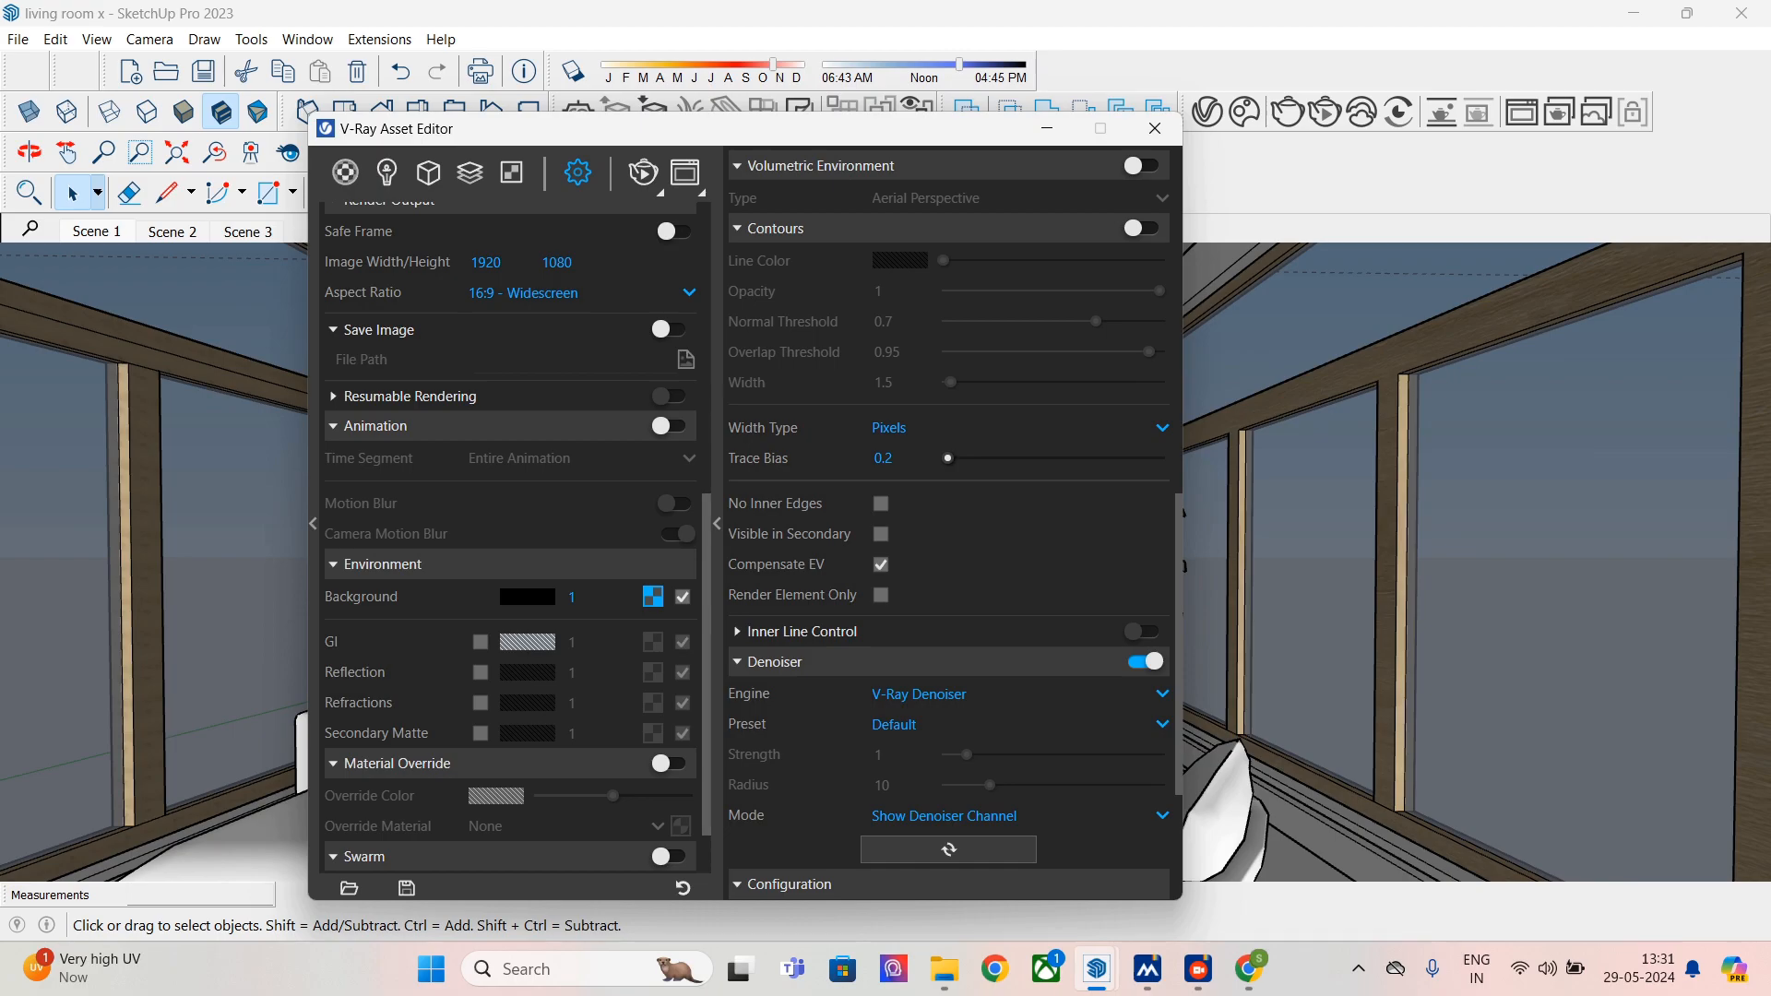
- Start a V-Ray render of the living room, and close the frame buffer
click(643, 171)
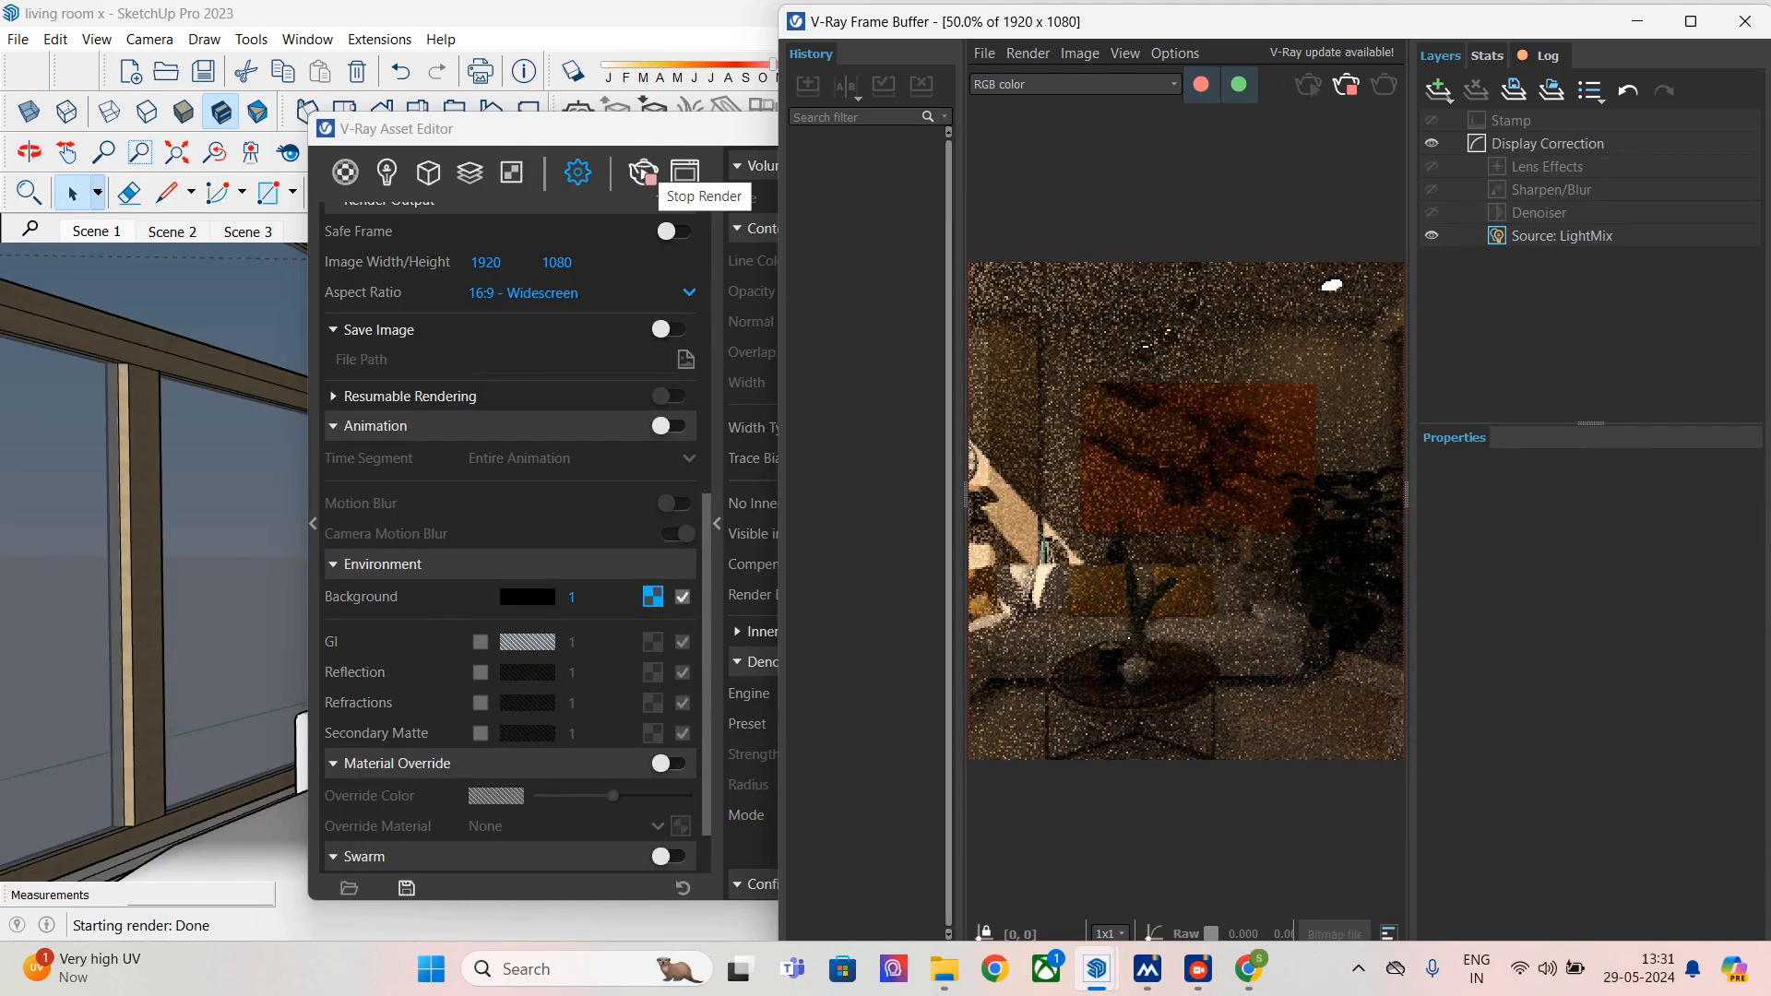
click(1744, 21)
- Turn off the material override for Vase 007 on the wall shelf and Coneflowers 63-24 behind the sofa
drag(572, 129, 934, 150)
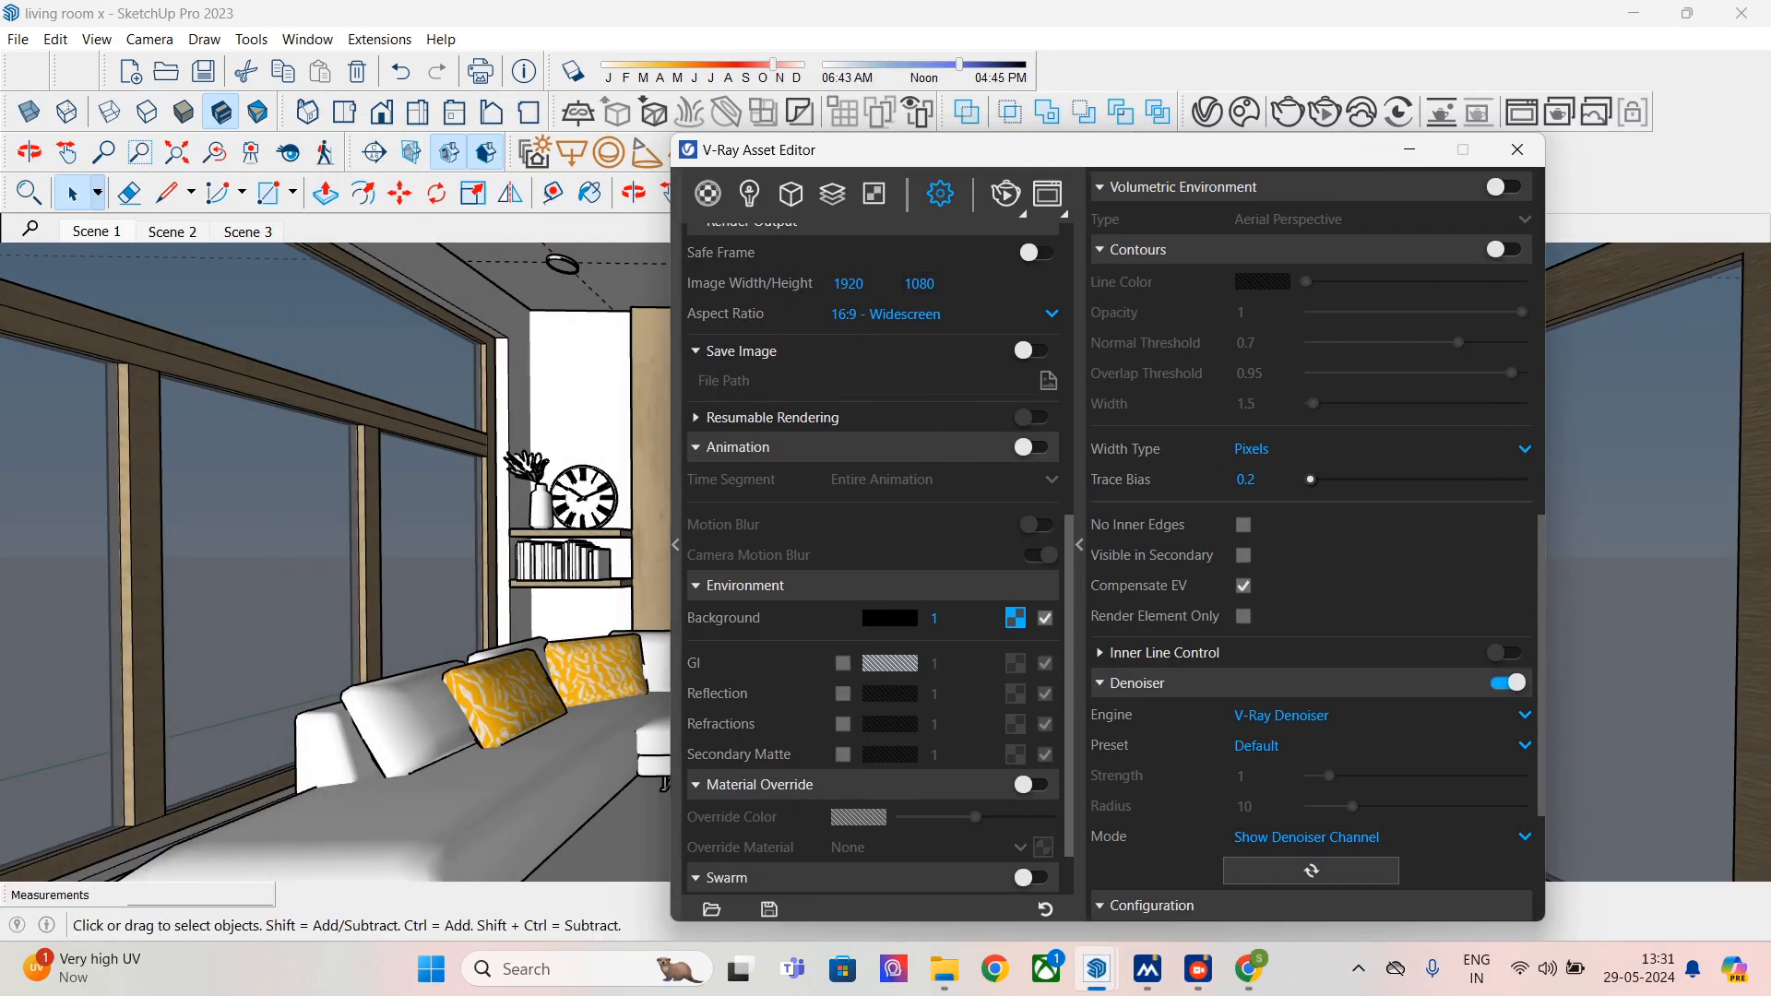
click(541, 504)
click(1243, 546)
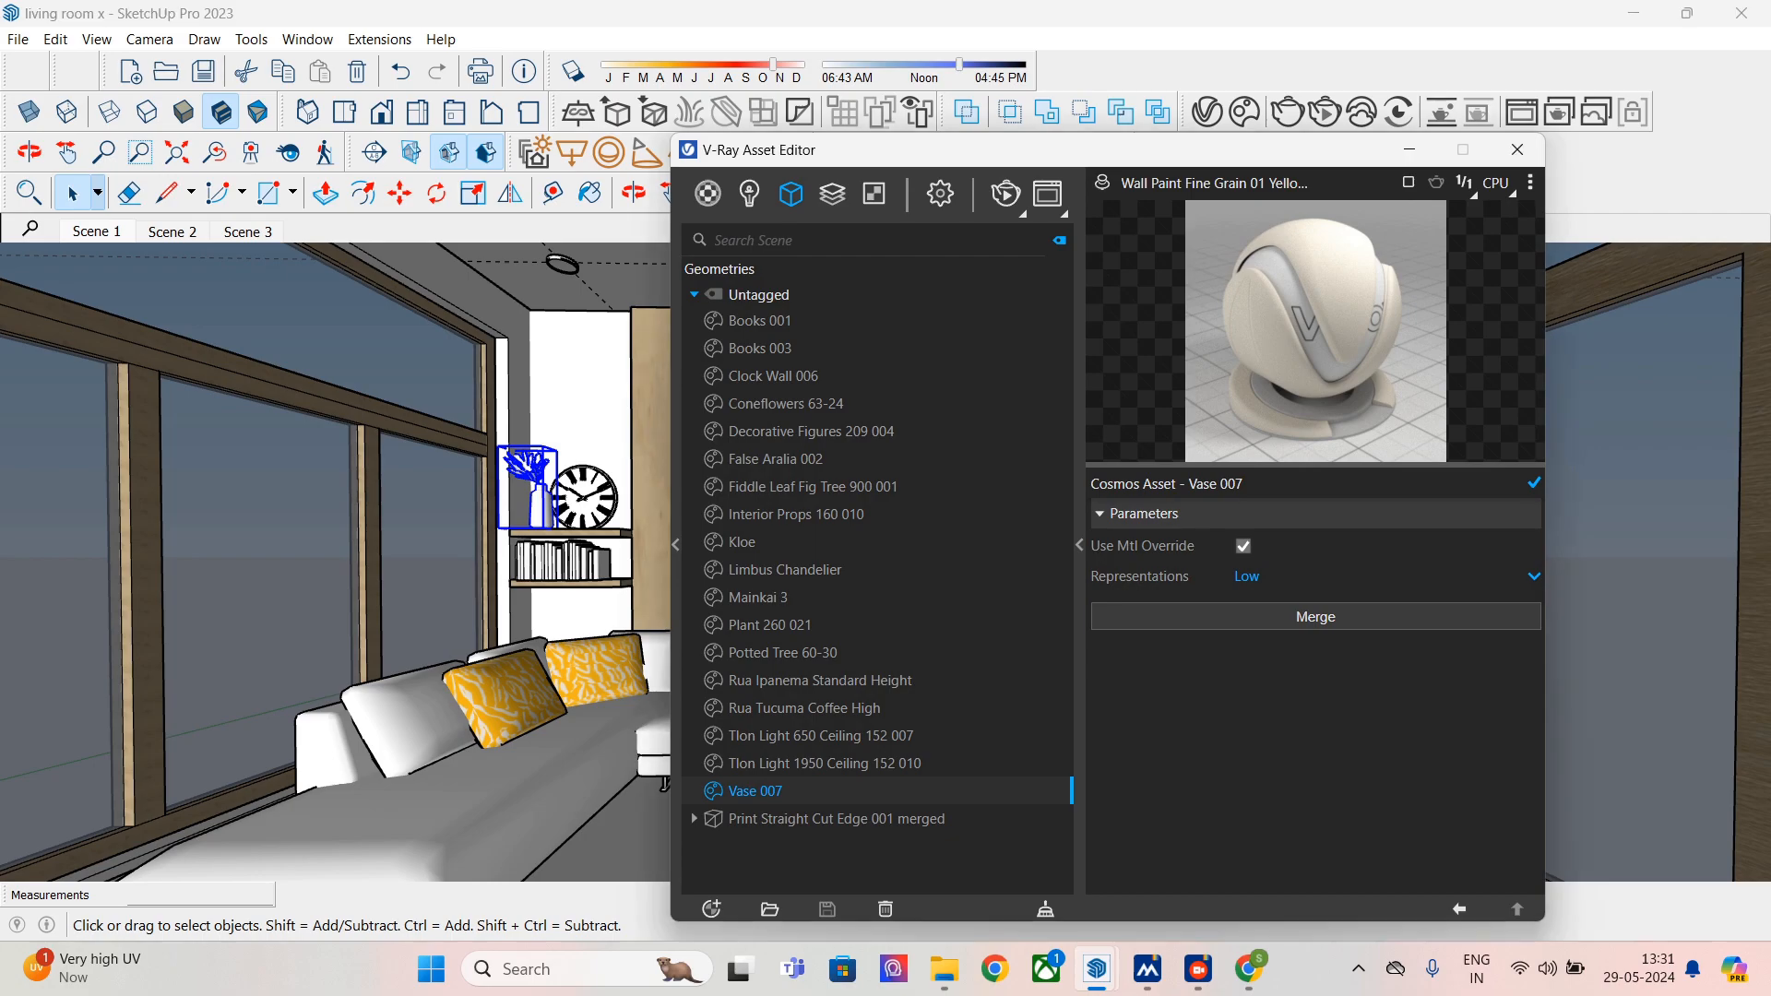
mouse_move(922, 149)
mouse_down()
mouse_move(900, 155)
mouse_move(893, 193)
mouse_move(247, 274)
mouse_move(202, 226)
mouse_up()
click(926, 584)
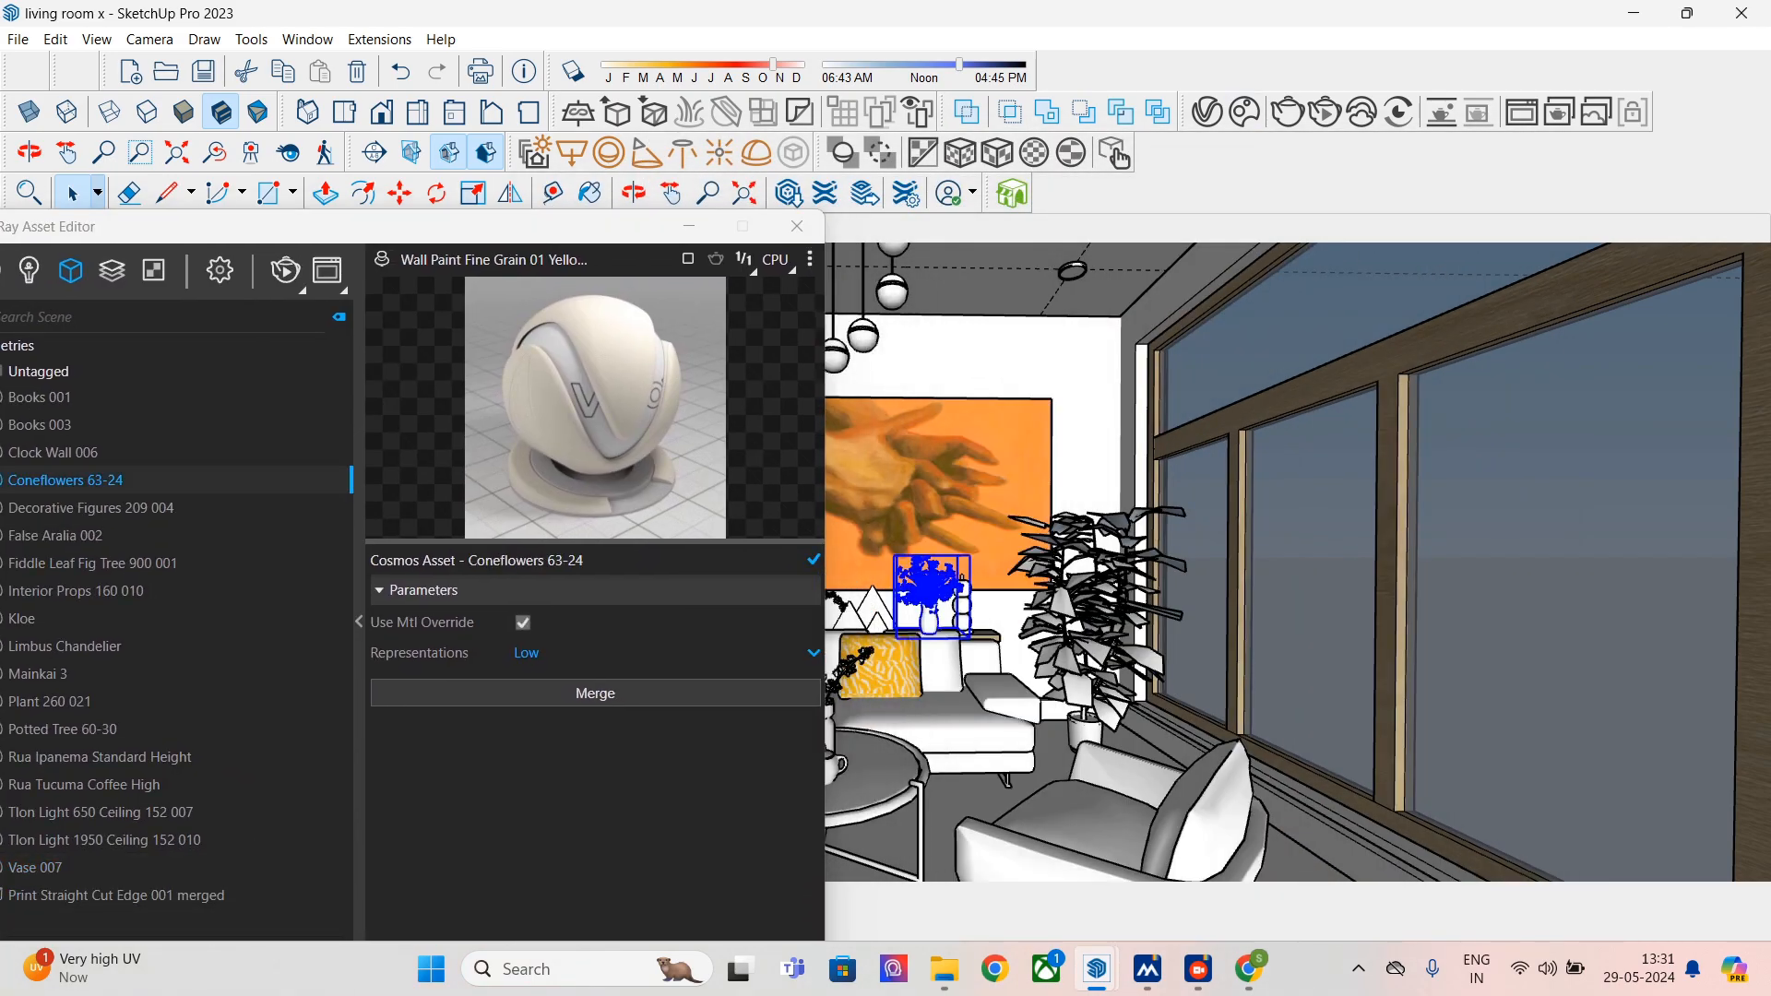
click(523, 622)
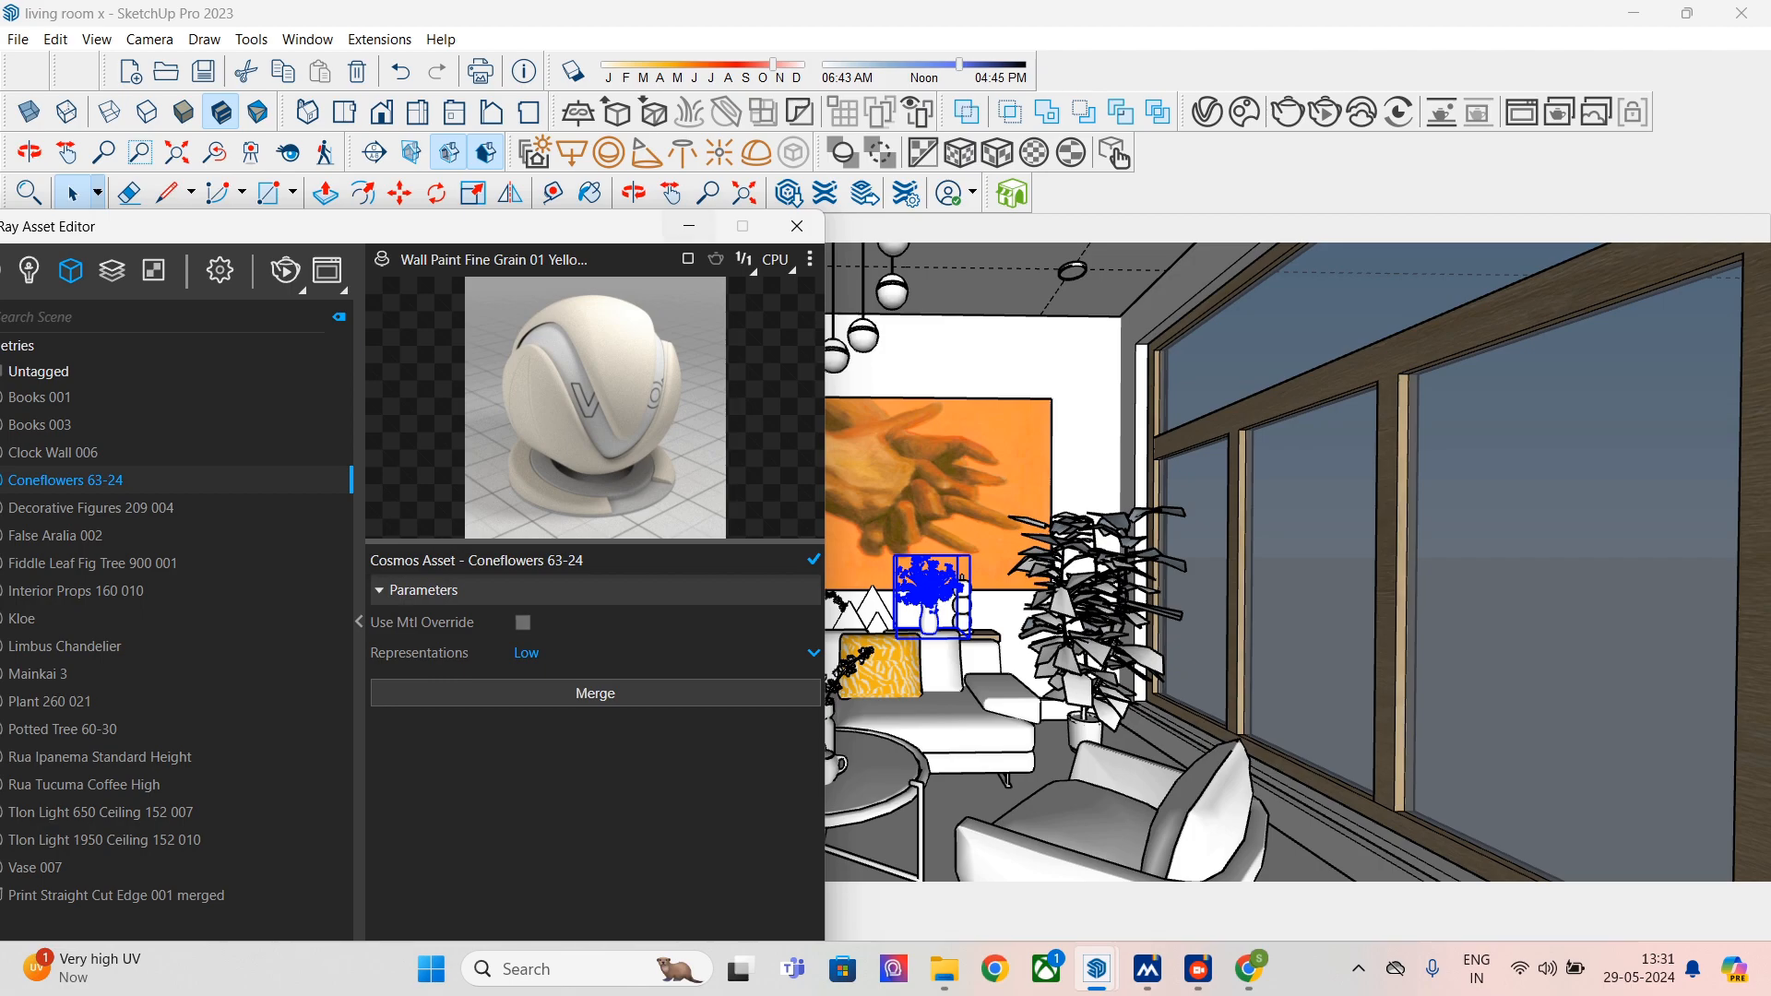
- Minimise the V-Ray Asset Editor, start the render again and maximise the frame buffer
click(688, 226)
click(1325, 111)
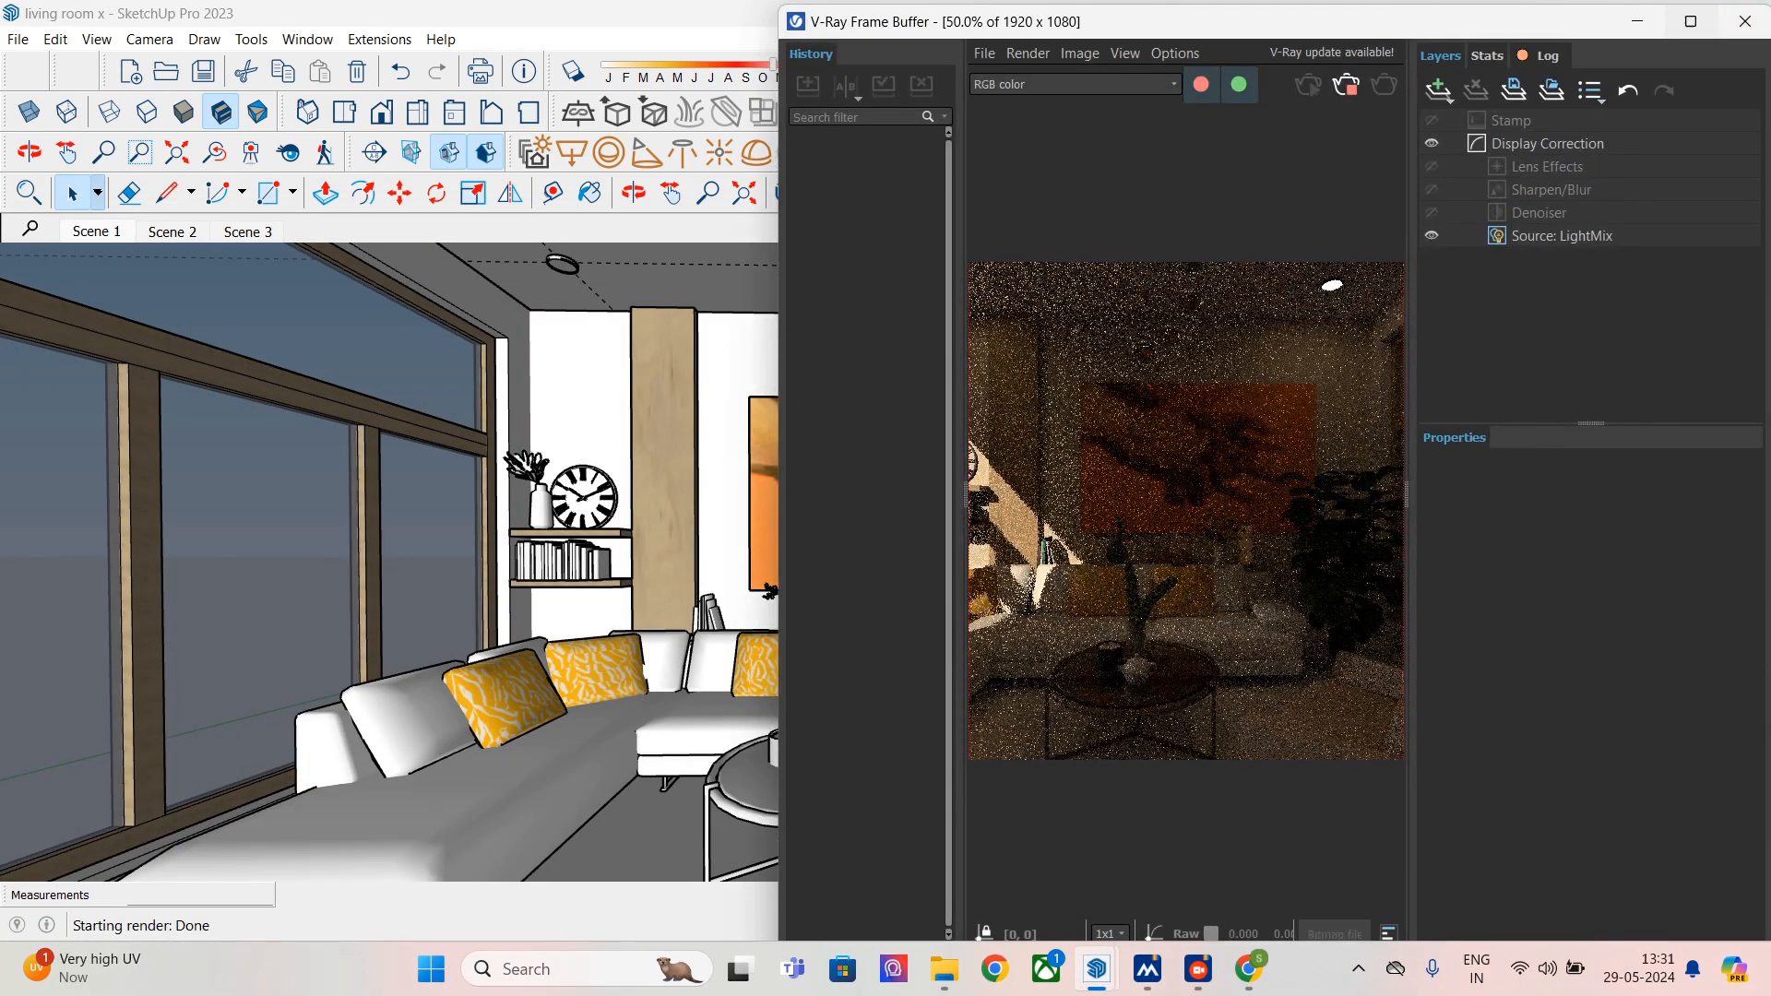
click(1690, 21)
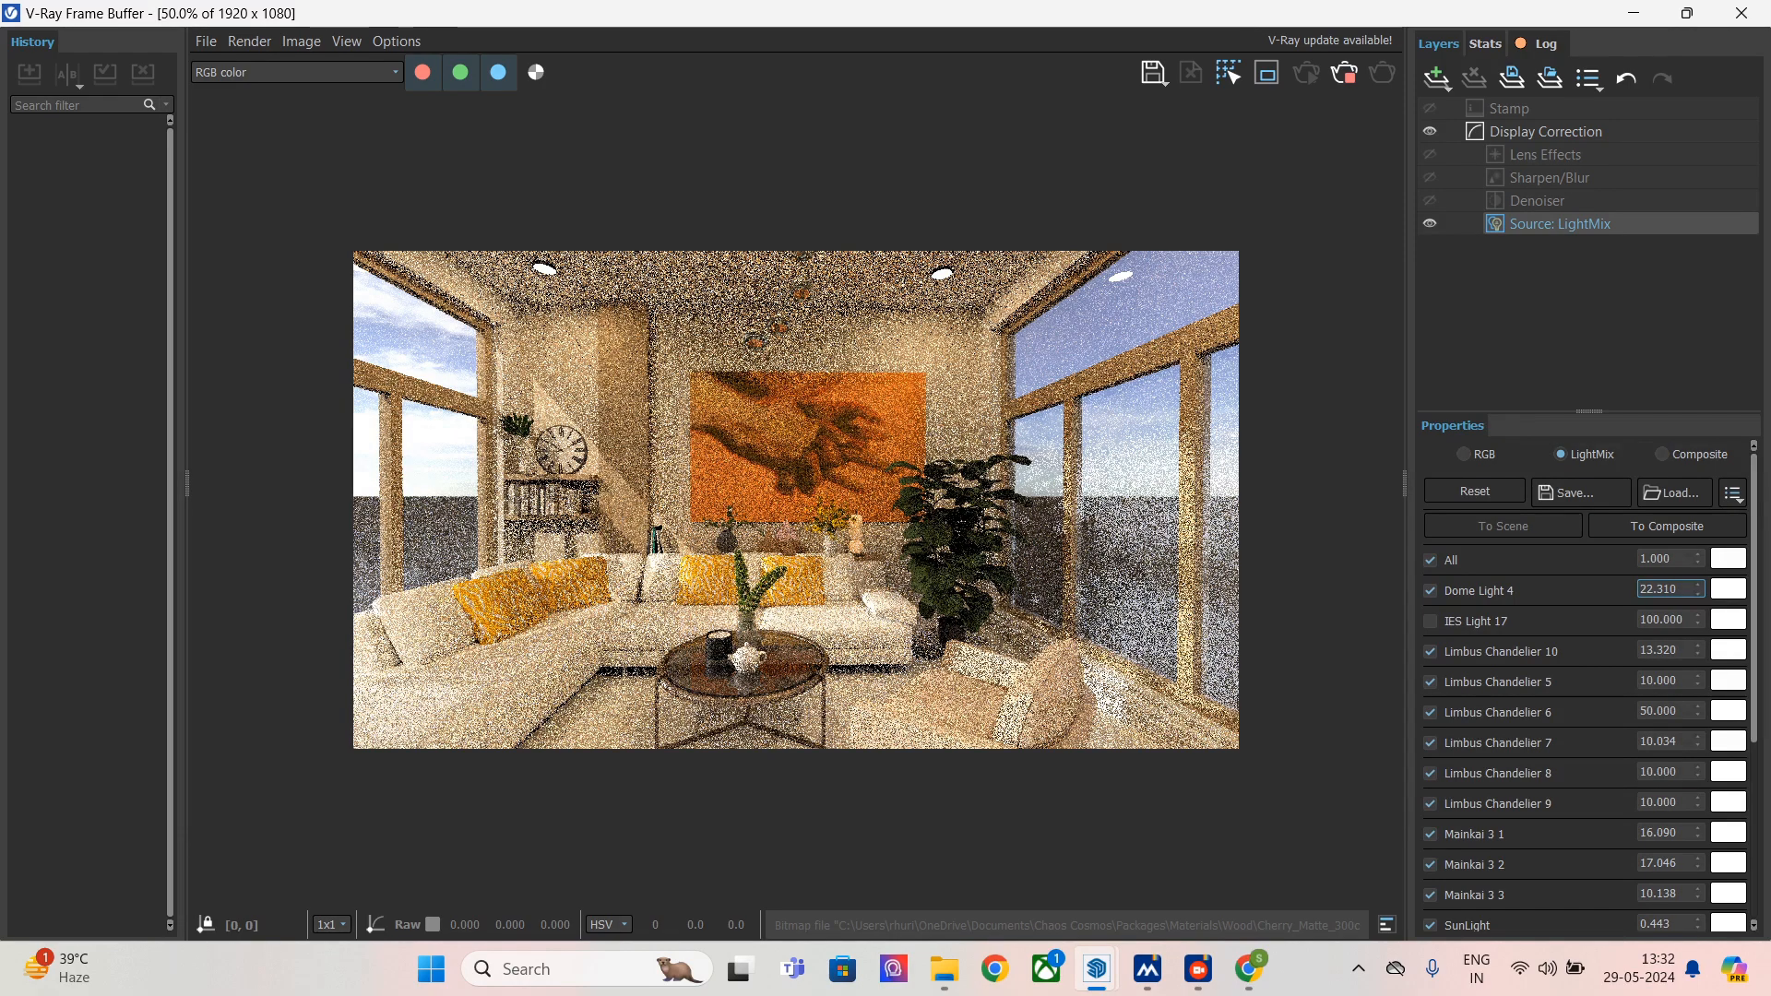
- In the render's LightMix, lower Dome Light 4 to 16.630 and raise the intensity of Mainkai 3 1
drag(1697, 589, 1697, 645)
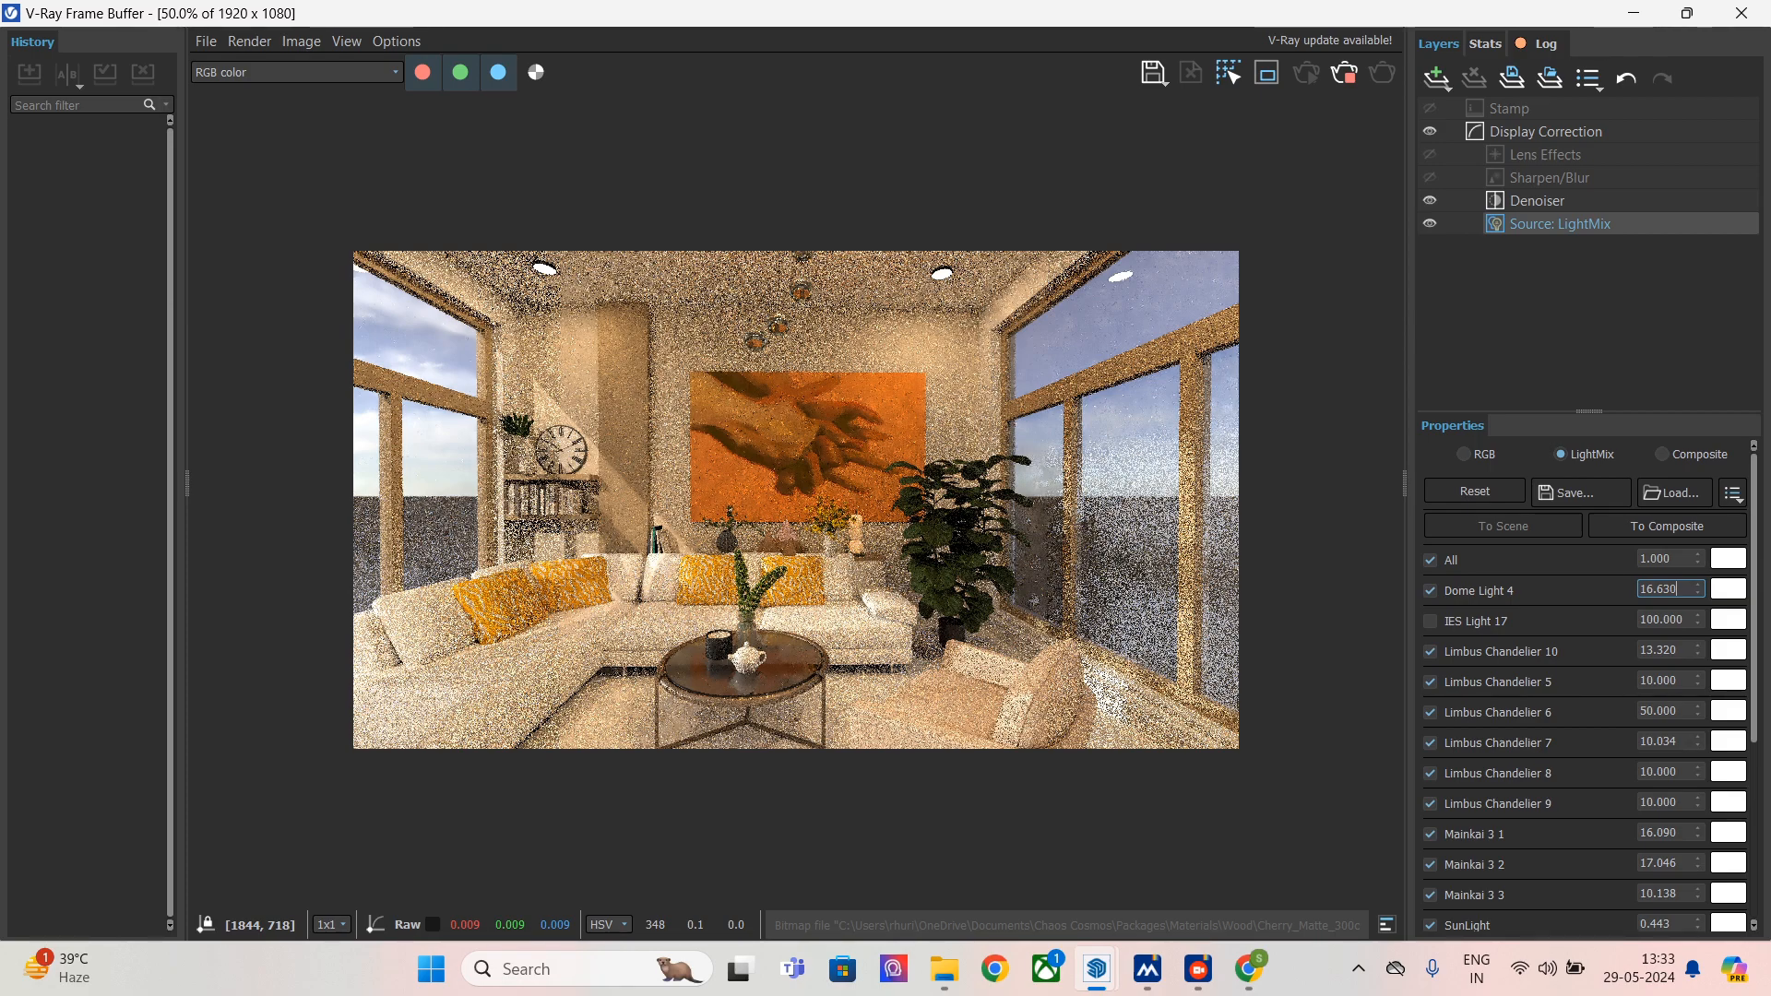
drag(1697, 833, 1697, 723)
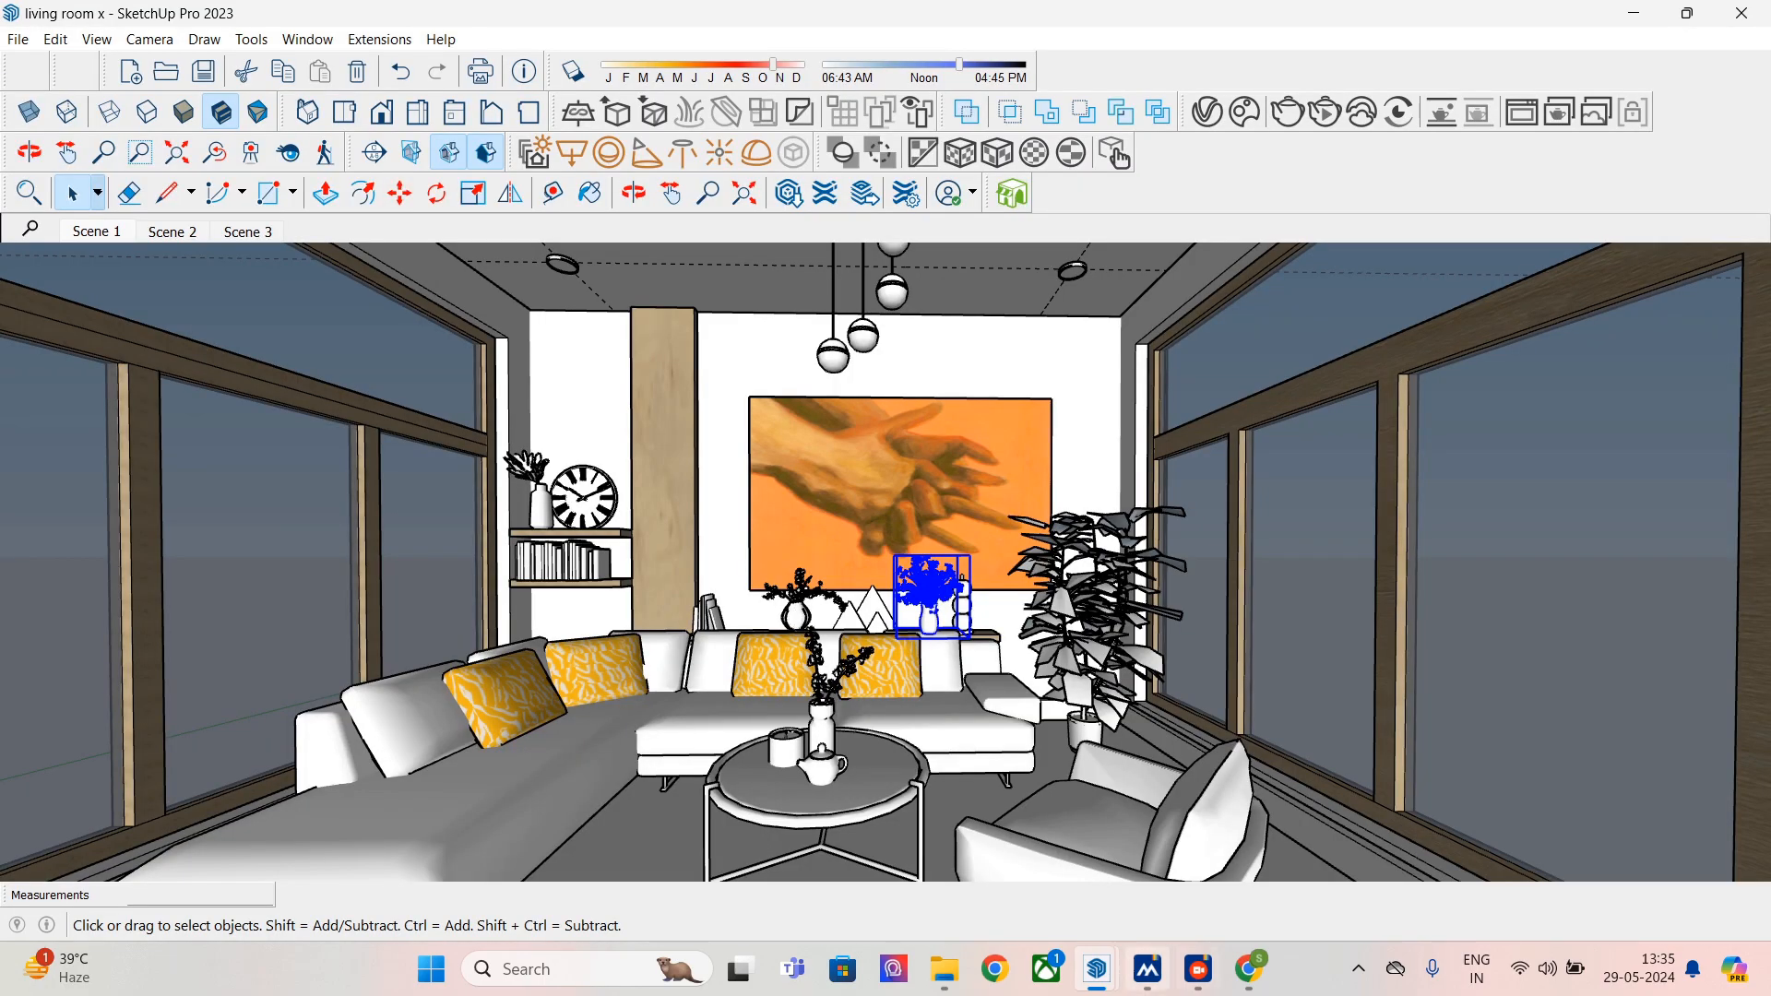
click(1197, 968)
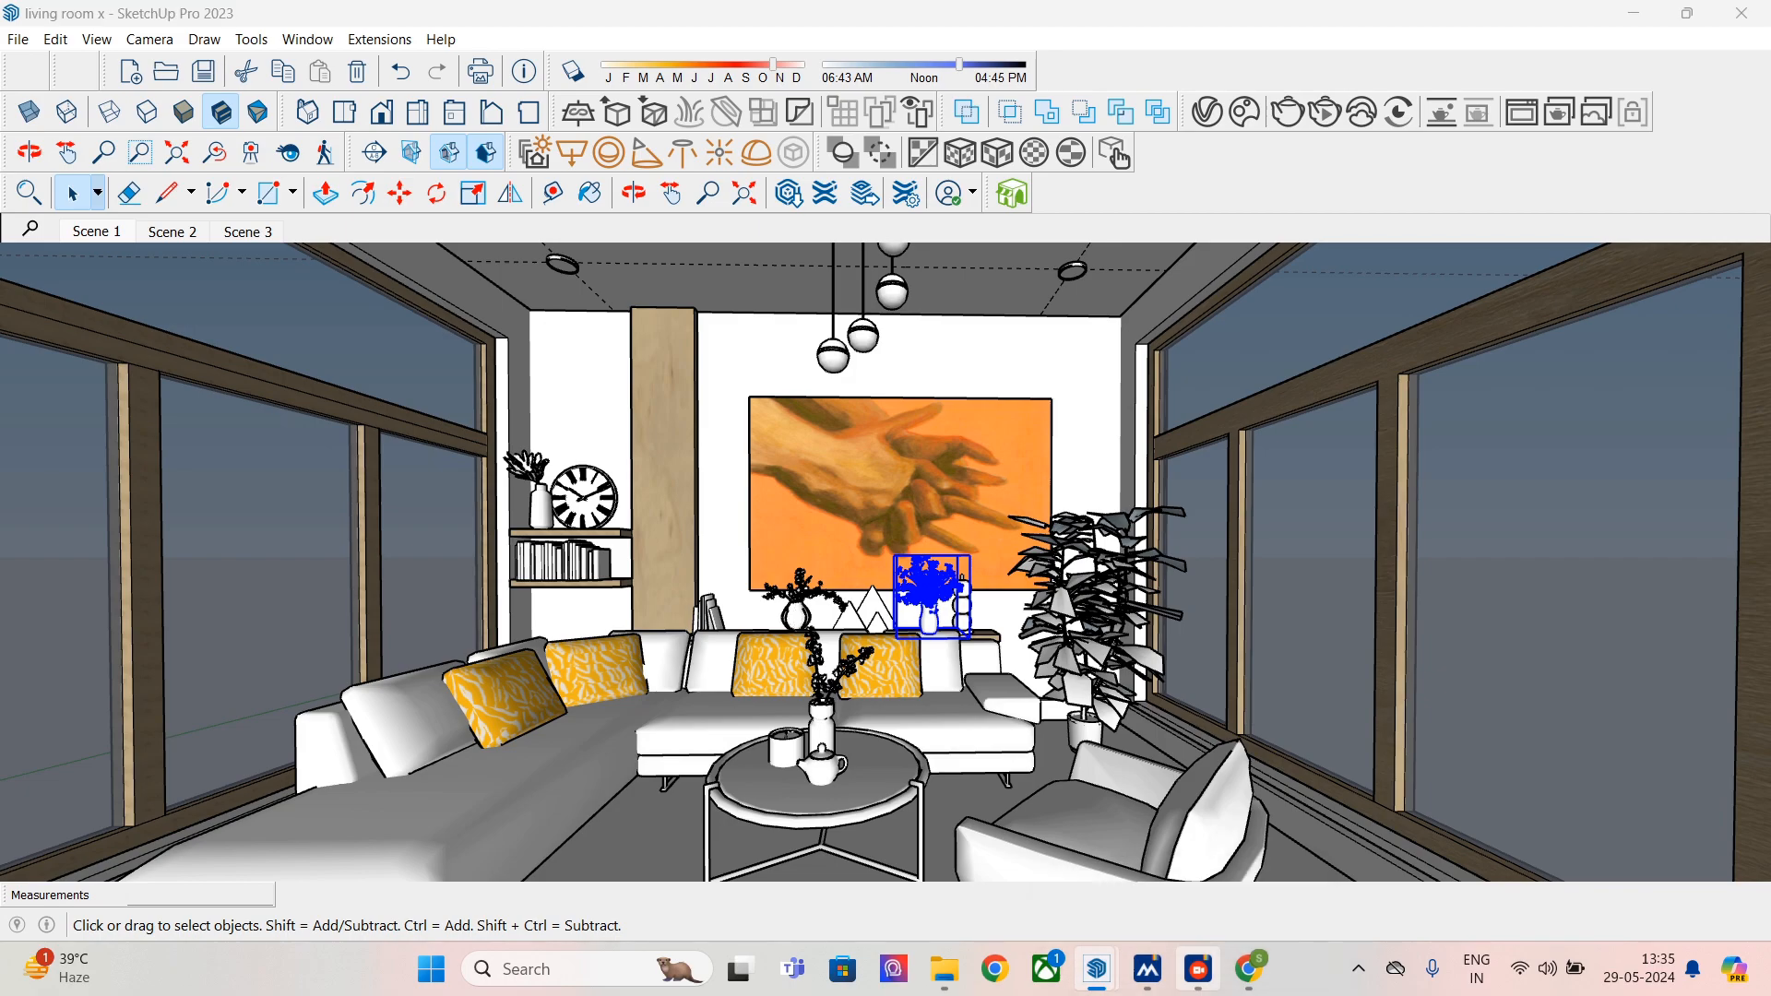